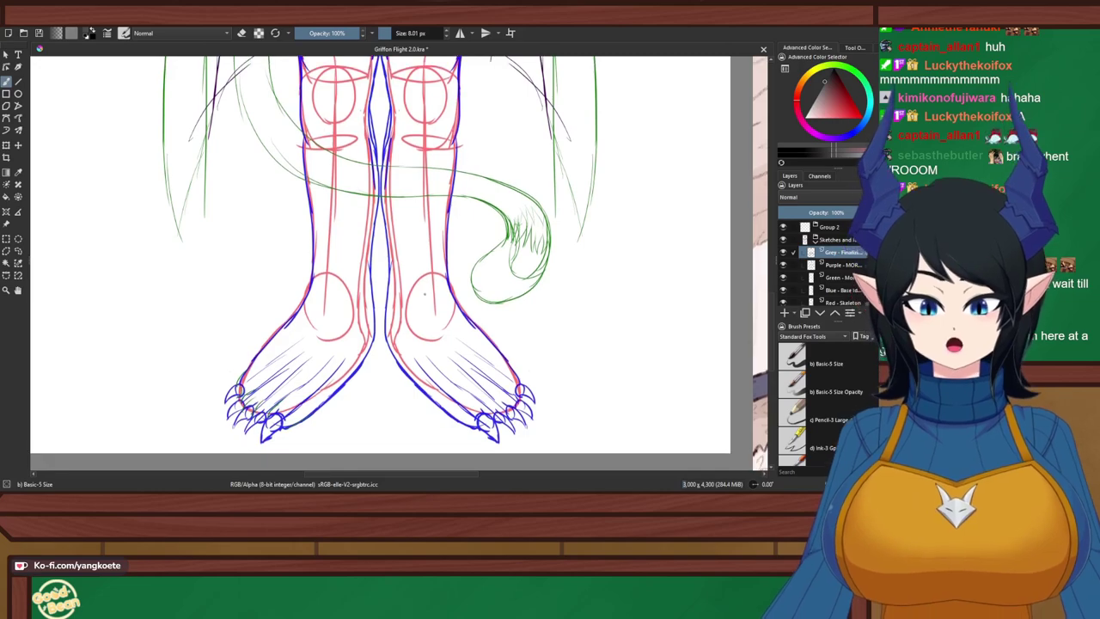
Pan the canvas up from the feet to bring the girl's head into view
right_click(551, 303)
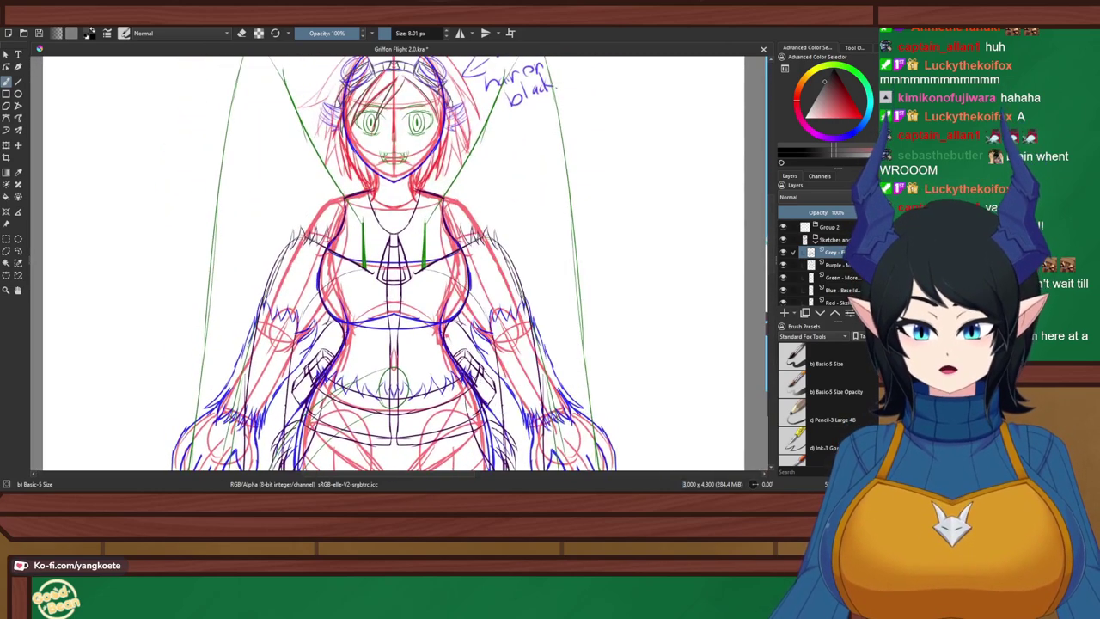
drag(552, 303, 542, 421)
scroll(395, 123, up, 1)
Review the upper-body sketch, then zoom in close on the goggles and hair tuft
scroll(395, 121, up, 2)
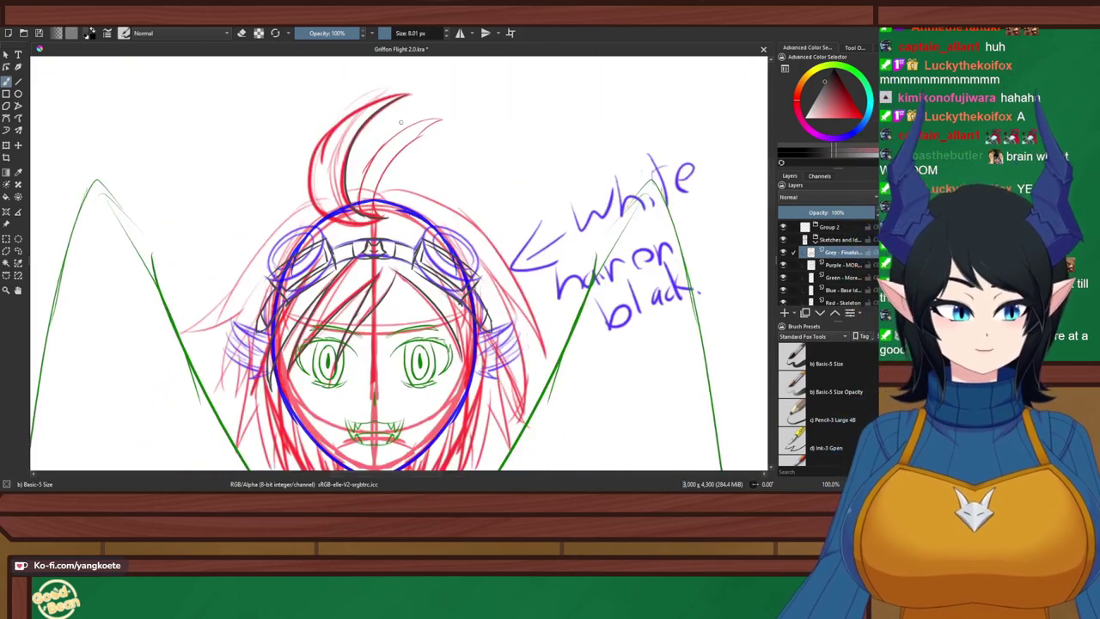
drag(380, 184, 386, 177)
scroll(382, 249, down, 2)
drag(382, 258, 376, 74)
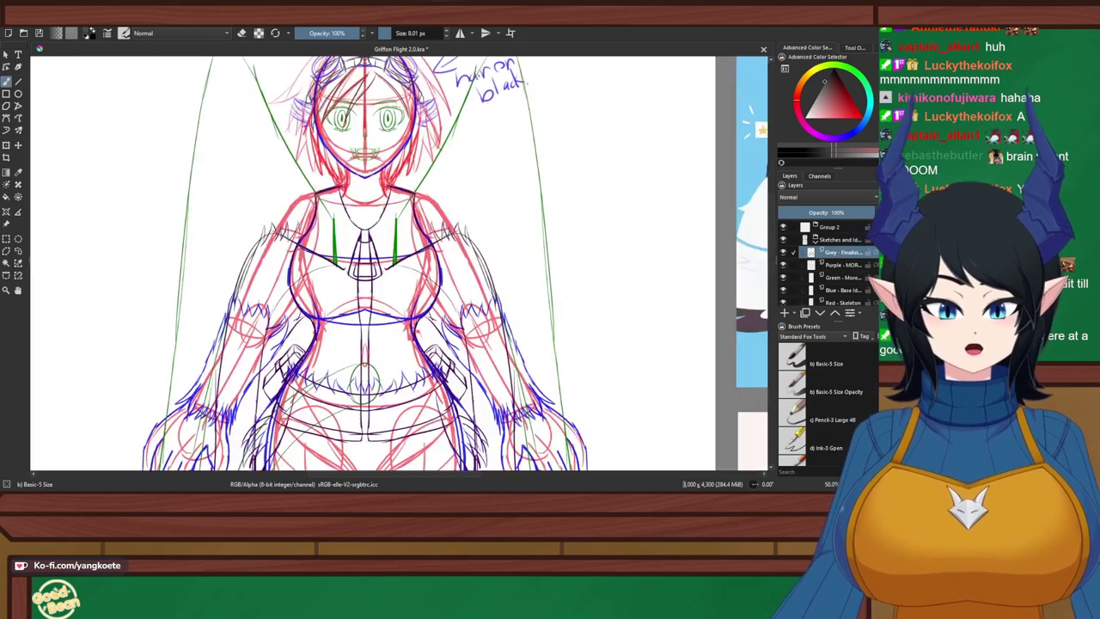
drag(339, 111, 369, 175)
scroll(366, 80, up, 2)
drag(365, 80, 368, 86)
drag(470, 191, 470, 300)
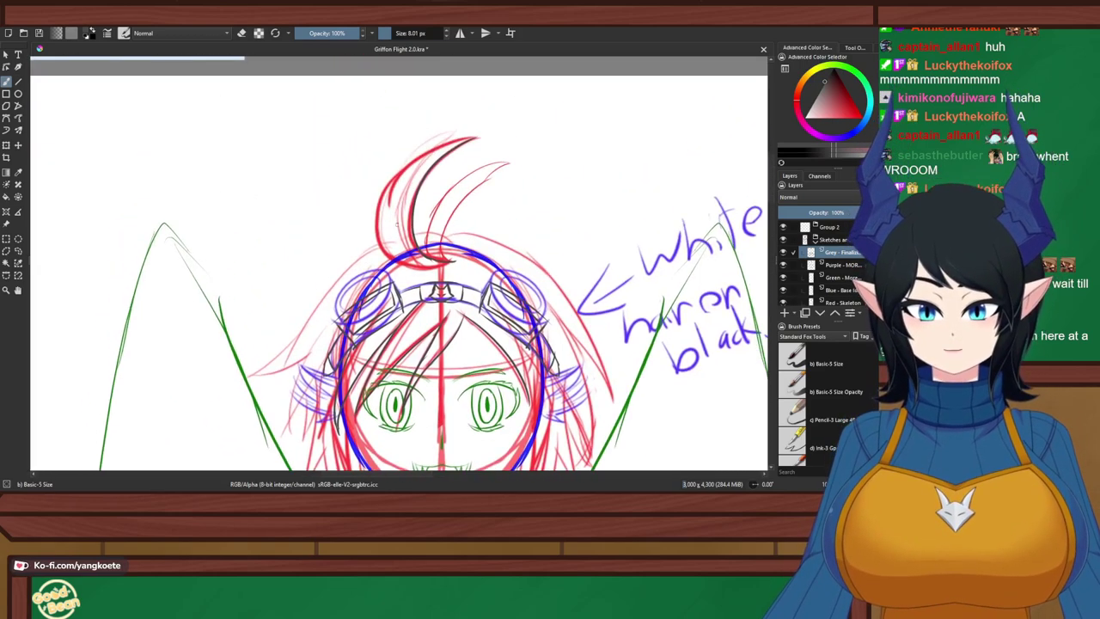
scroll(471, 300, up, 2)
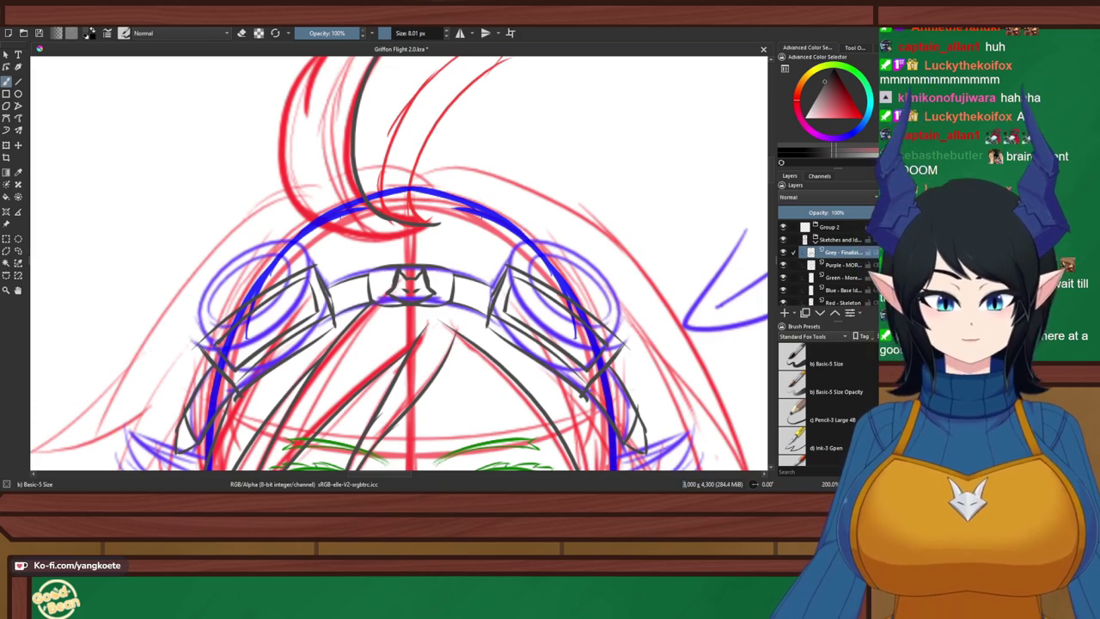
Frame the whole hair tuft up close and save the drawing
drag(436, 250, 456, 421)
scroll(455, 421, up, 1)
drag(376, 126, 372, 152)
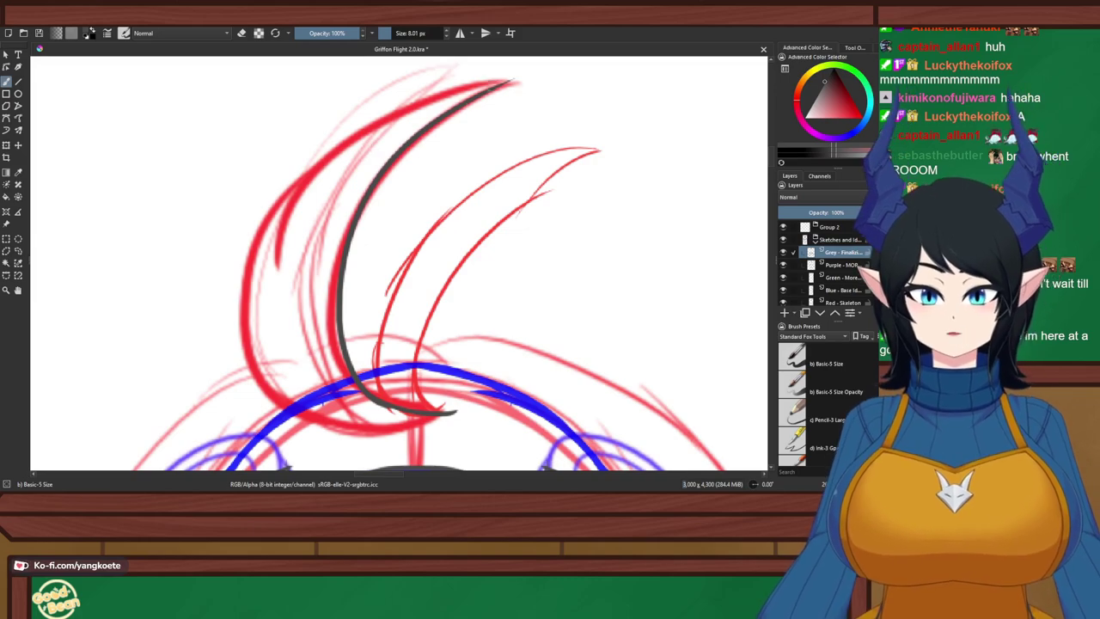
key(ctrl+s)
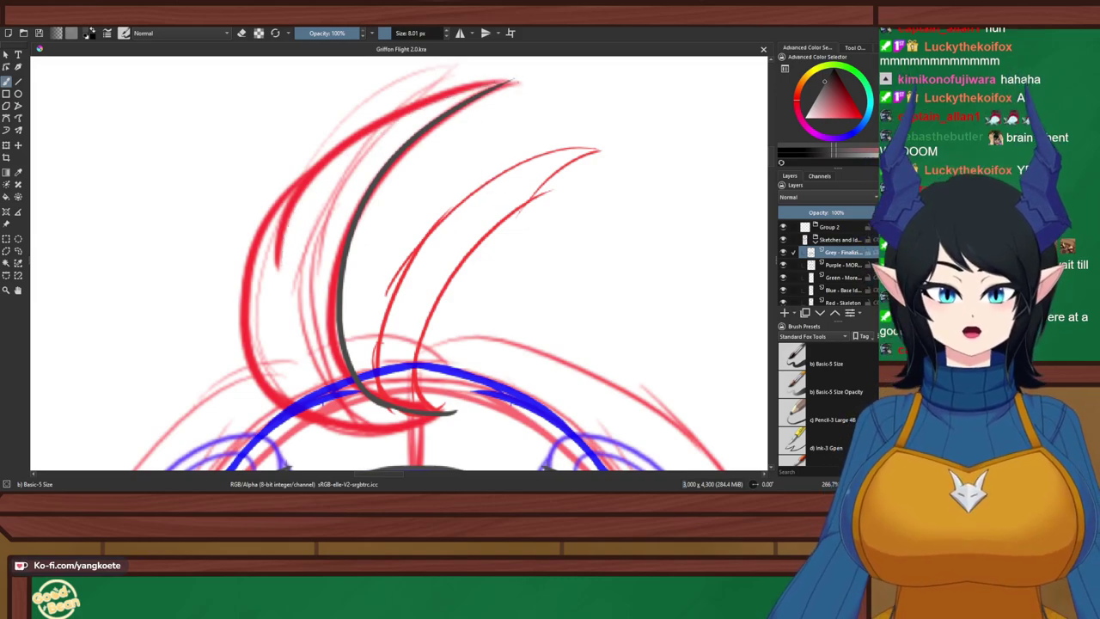
Ink the top and outer edges of the large hair tuft in grey, retrying weak strokes
drag(515, 78, 220, 288)
key(ctrl+z)
drag(515, 77, 280, 304)
key(ctrl+z)
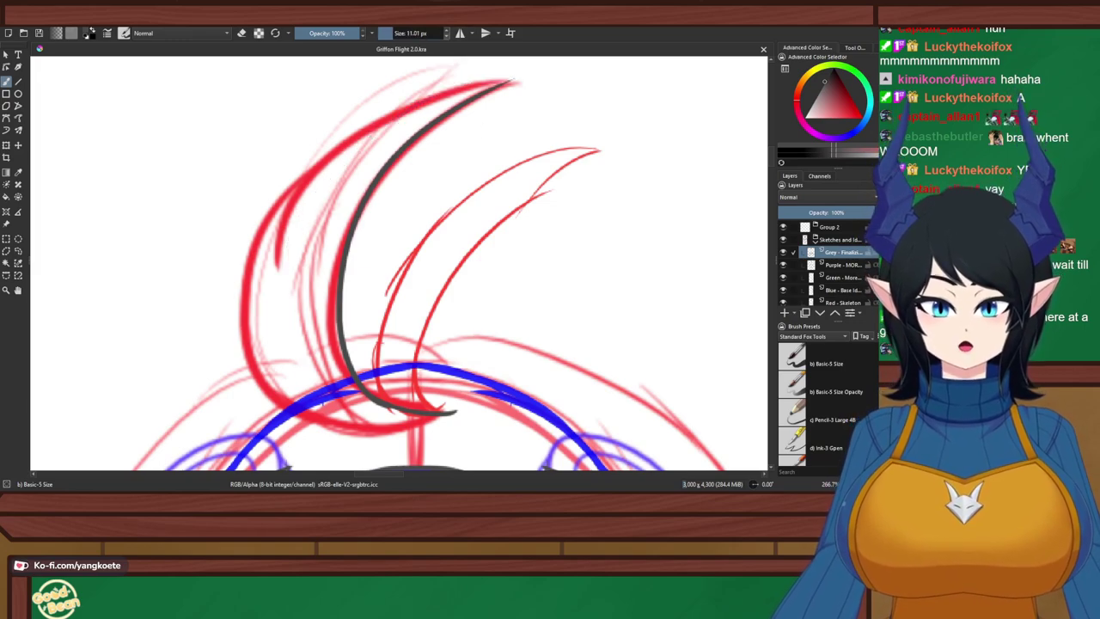
drag(515, 77, 254, 258)
key(ctrl+z)
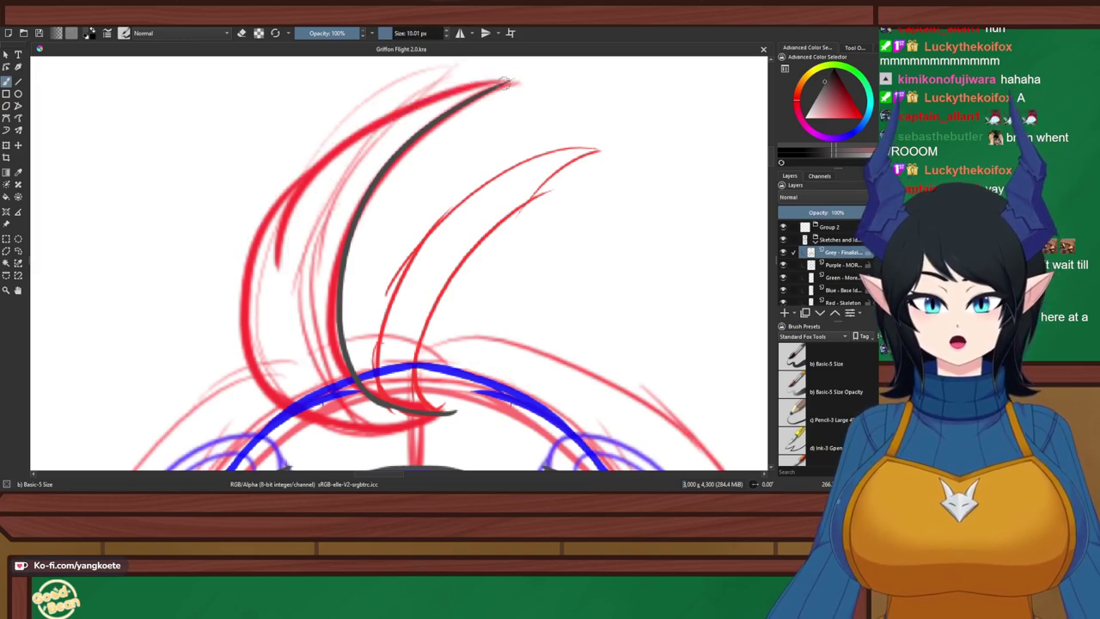
drag(516, 76, 273, 281)
key(ctrl+z)
mouse_move(518, 78)
mouse_down()
mouse_move(405, 100)
mouse_move(224, 323)
mouse_up()
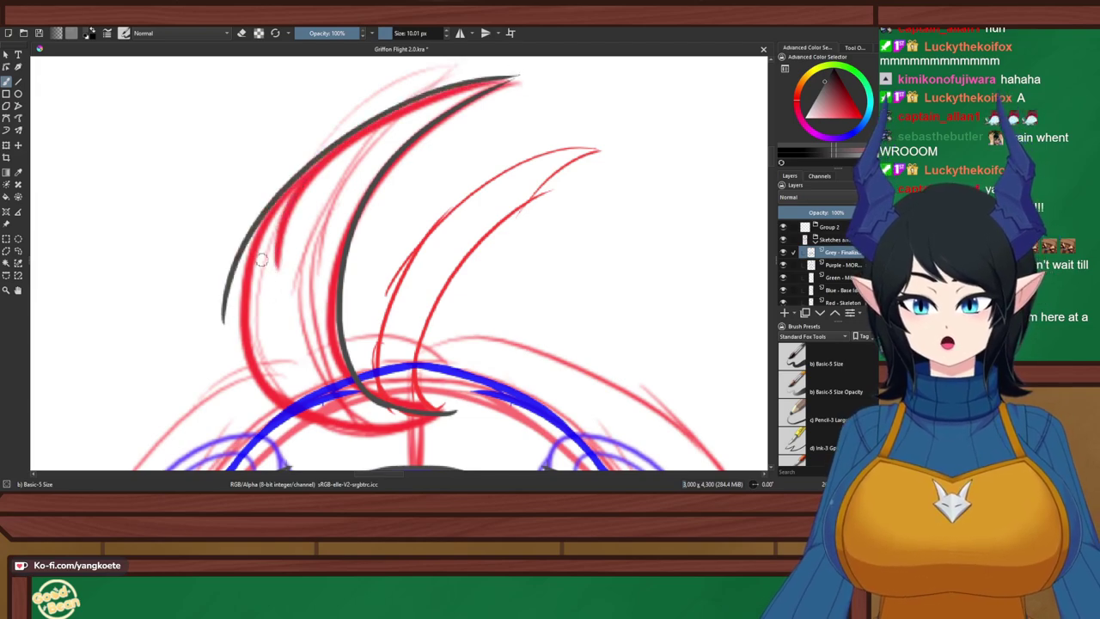
mouse_move(249, 223)
mouse_down()
mouse_move(340, 422)
mouse_move(449, 395)
mouse_up()
key(ctrl+z)
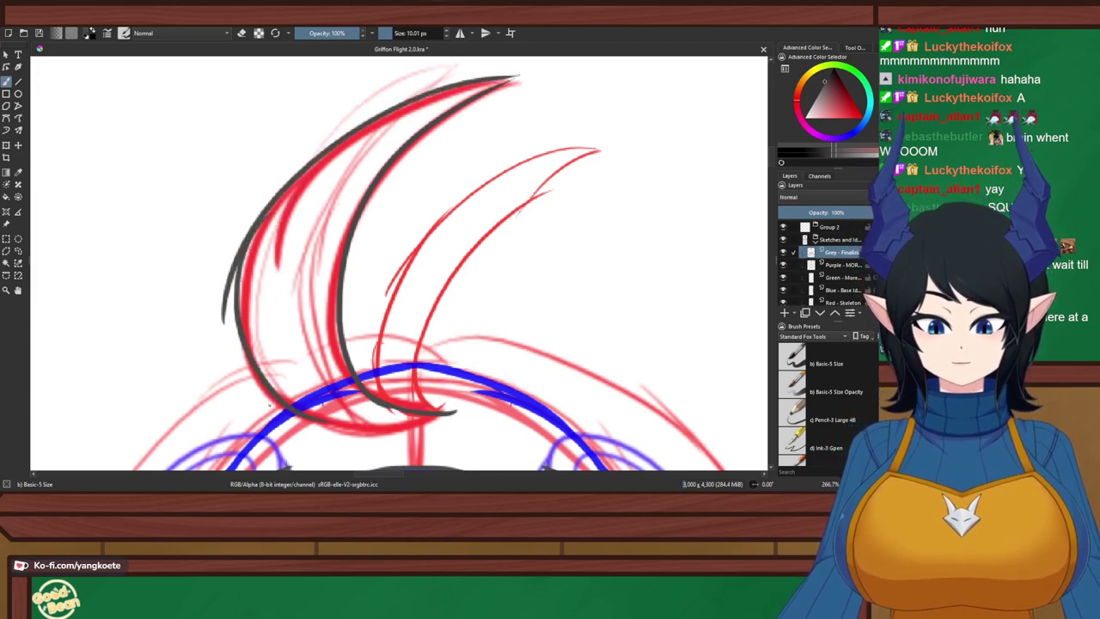
mouse_move(289, 430)
mouse_down()
mouse_move(464, 386)
mouse_move(395, 423)
mouse_move(468, 393)
mouse_up()
key(ctrl+z)
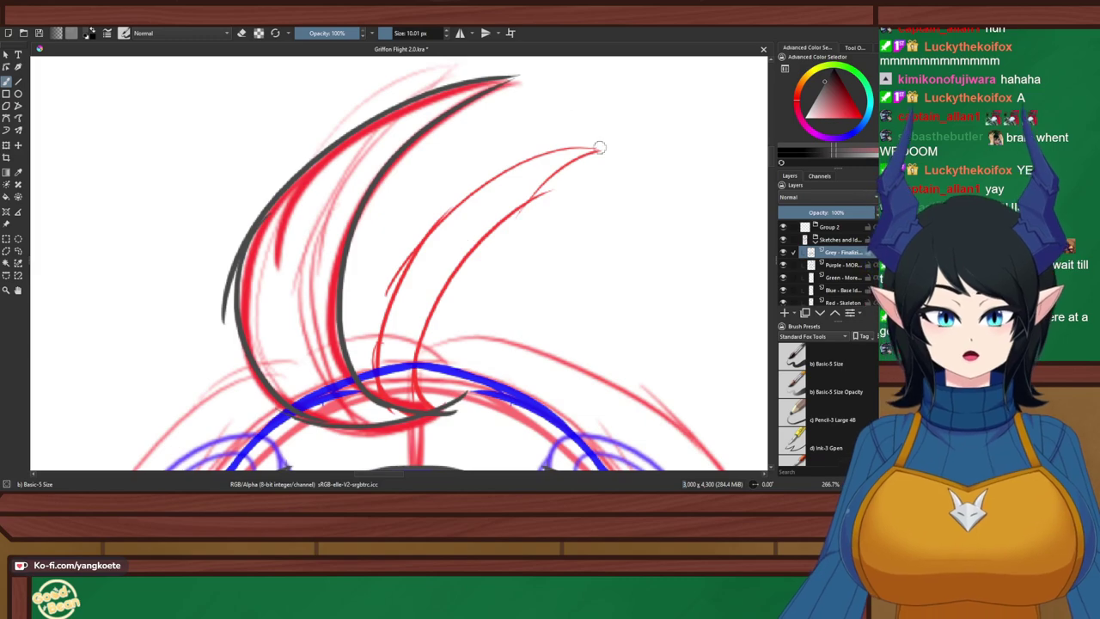
Ink the smaller tuft's outer curve in grey, trying a thinner line
mouse_move(599, 148)
mouse_down()
mouse_move(500, 173)
mouse_move(394, 372)
mouse_up()
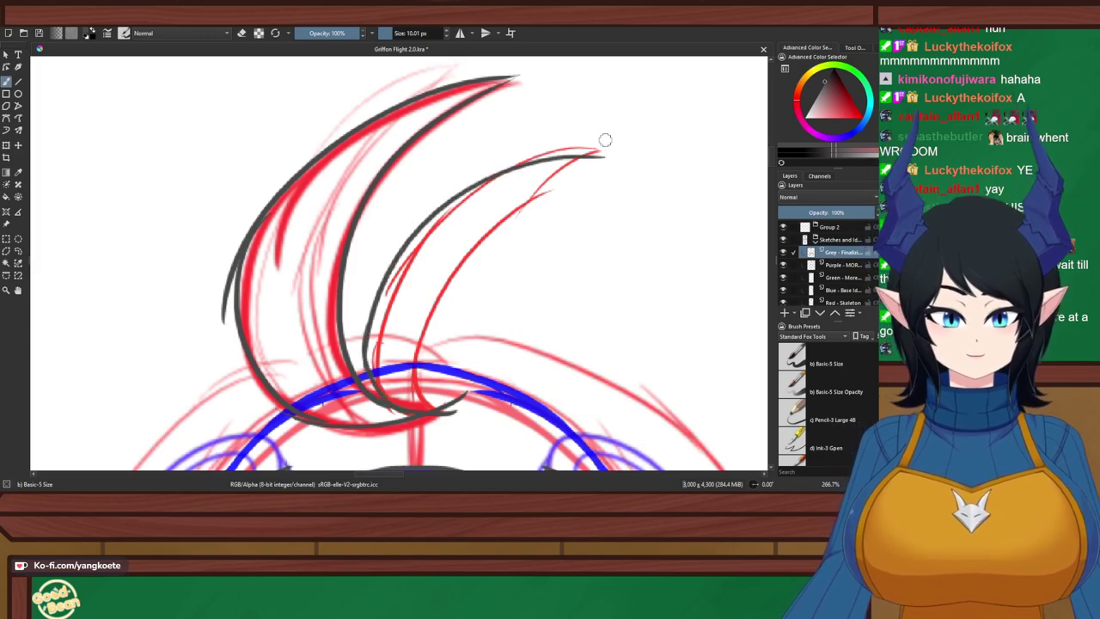
drag(603, 147, 443, 408)
key(ctrl+z)
drag(601, 157, 478, 387)
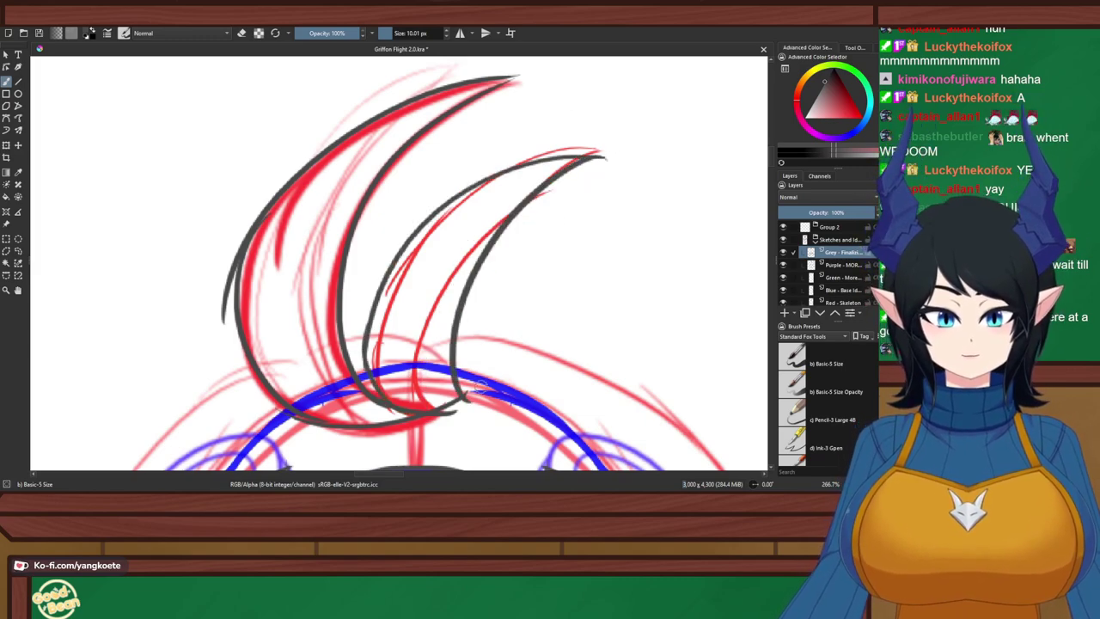
key(ctrl+z)
drag(606, 154, 434, 370)
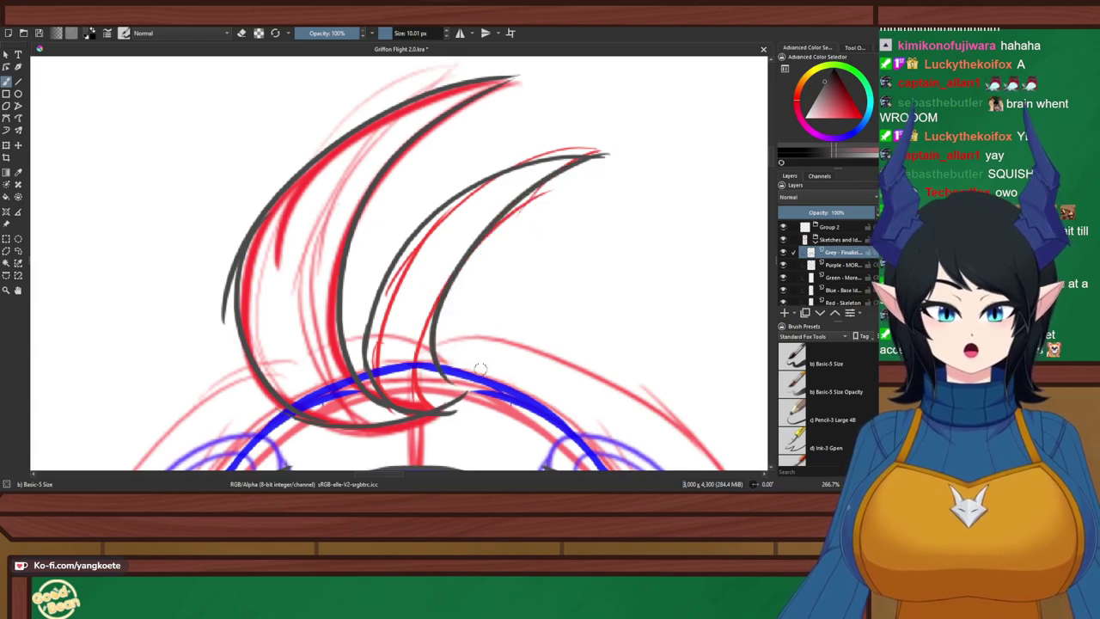
key(ctrl+z)
key(ctrl+shift+z)
key(ctrl+z)
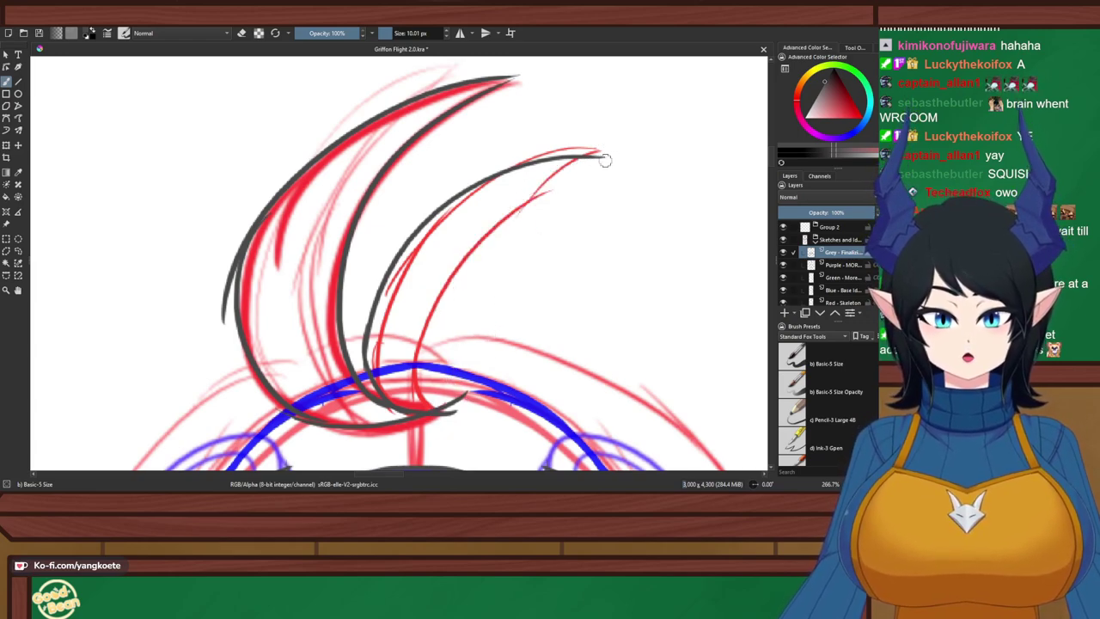
Redraw the smaller tuft's curve along the red line until clean, testing a base stroke
drag(602, 156, 464, 419)
key(ctrl+z)
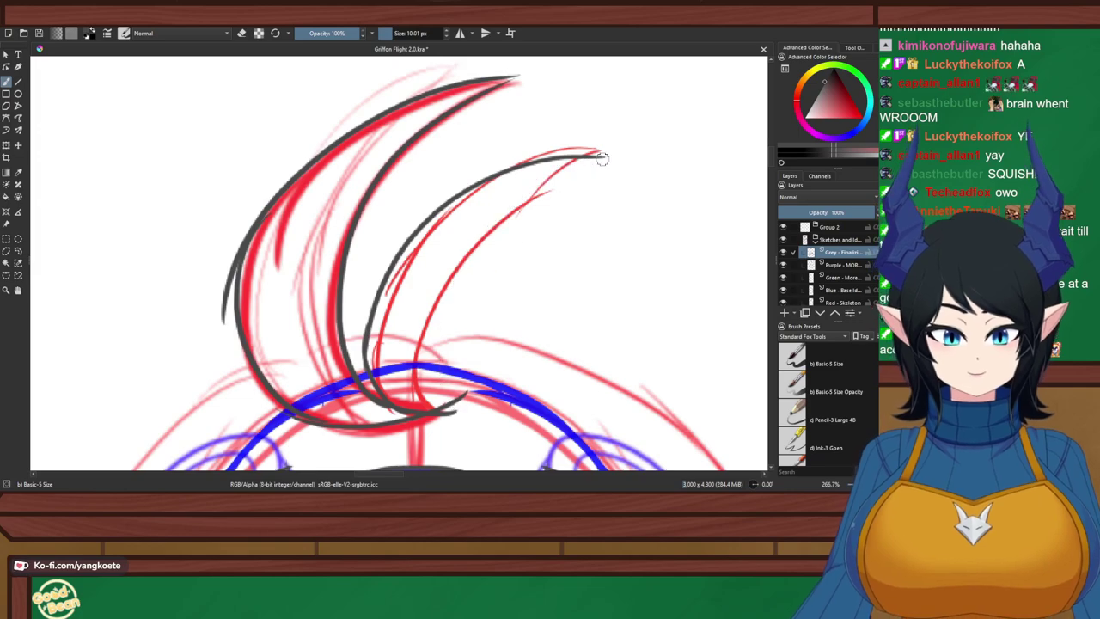
drag(601, 157, 427, 402)
key(ctrl+z)
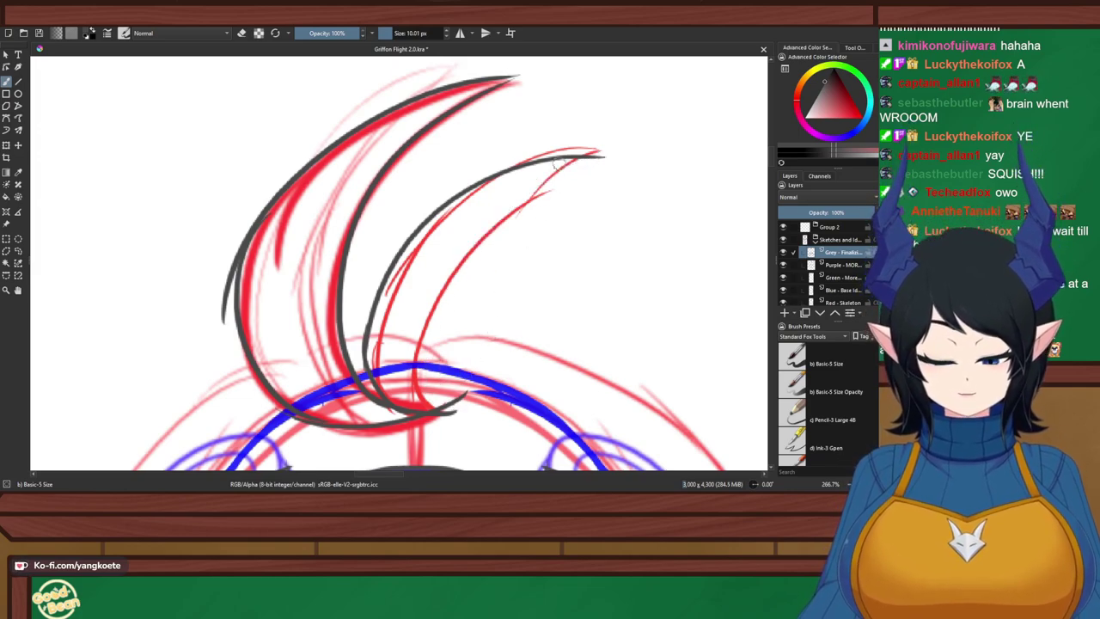
drag(610, 154, 416, 403)
key(ctrl+z)
mouse_move(606, 155)
mouse_down()
mouse_move(457, 261)
mouse_move(439, 361)
mouse_up()
key(ctrl+z)
drag(603, 156, 440, 416)
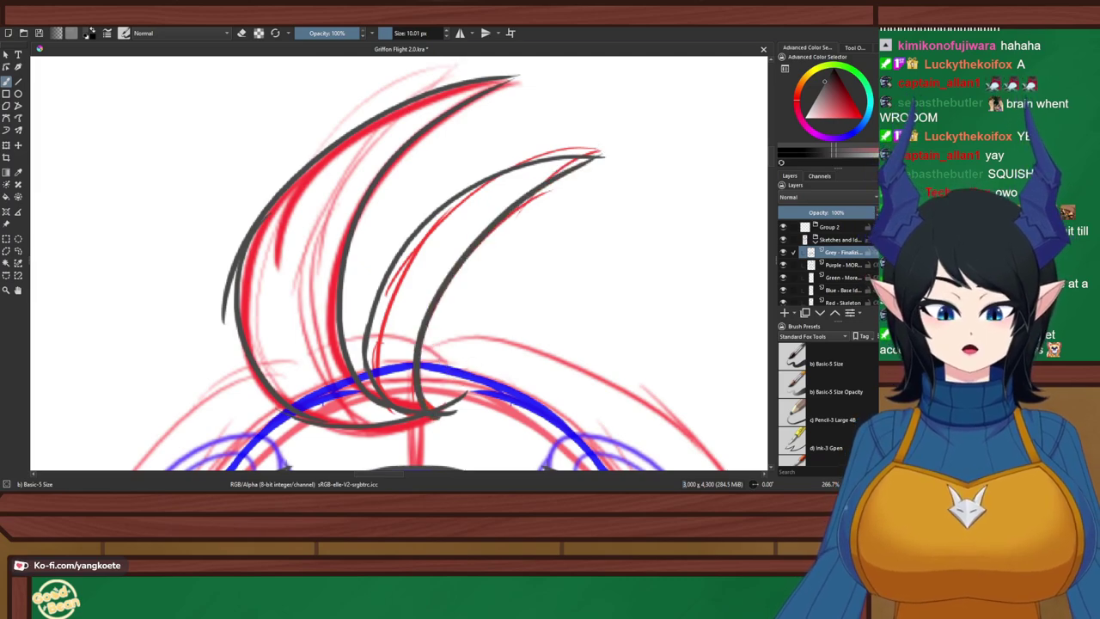
mouse_move(421, 366)
mouse_down()
mouse_move(438, 394)
mouse_move(473, 373)
mouse_move(418, 359)
mouse_move(450, 370)
mouse_move(426, 371)
mouse_move(443, 409)
mouse_up()
key(ctrl+z)
key(ctrl+z)
Frame the face and hide the Blue base sketch layer
scroll(476, 237, down, 4)
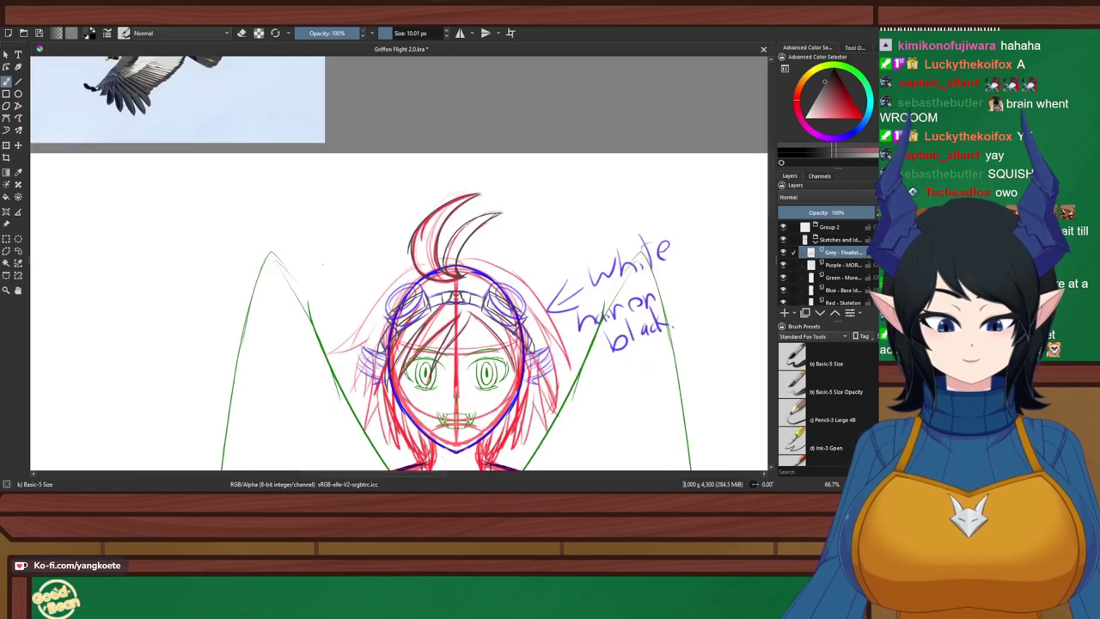
drag(474, 319, 533, 196)
scroll(533, 196, up, 1)
right_click(533, 196)
scroll(467, 142, up, 2)
scroll(288, 164, down, 1)
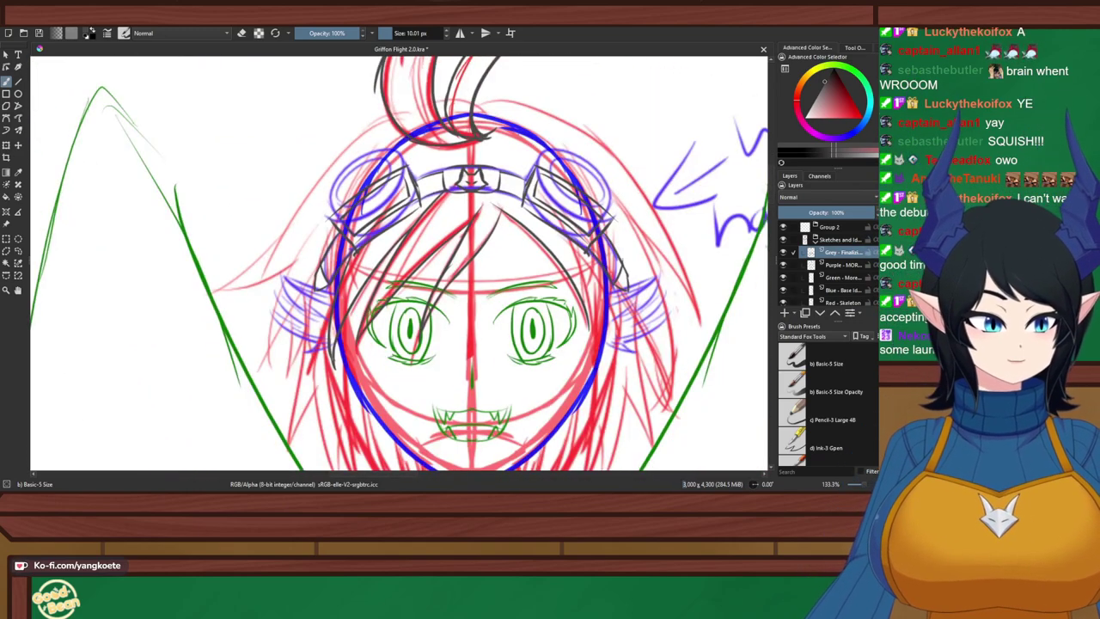
click(782, 290)
drag(464, 283, 470, 165)
With horizontal mirror mode on, ink the jawline on both sides in grey
click(460, 33)
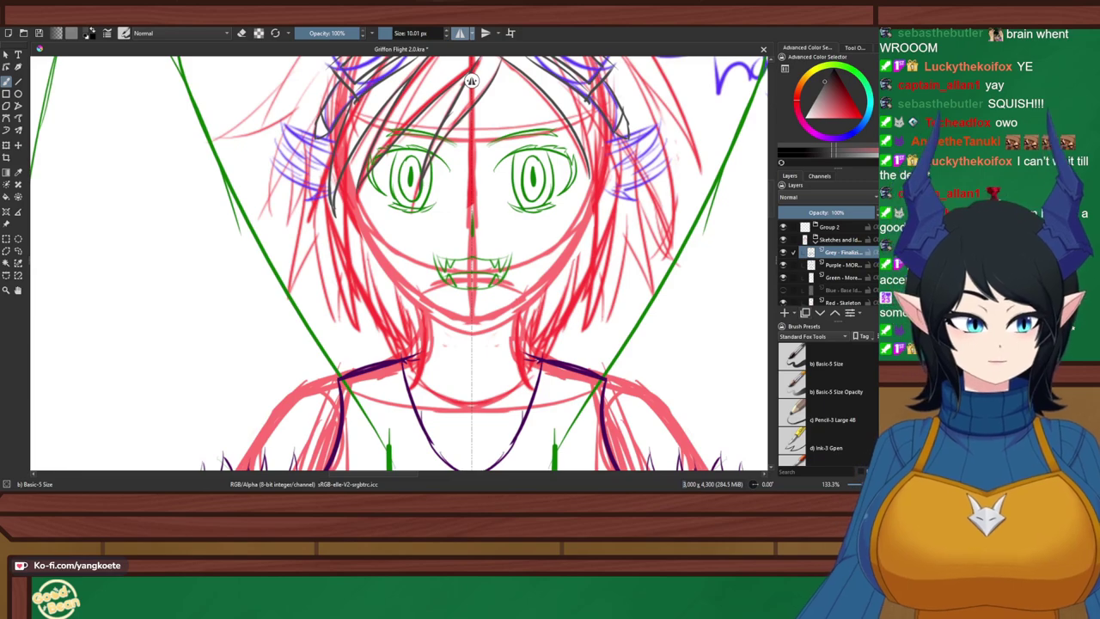
click(781, 291)
scroll(443, 278, up, 2)
drag(442, 279, 394, 305)
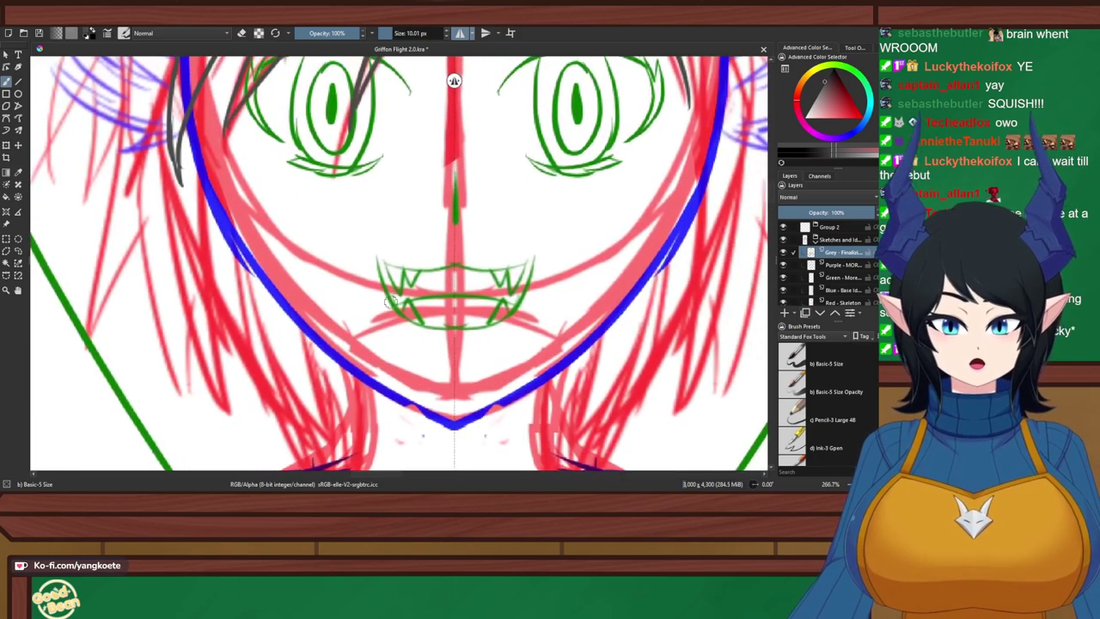
scroll(394, 304, down, 1)
drag(239, 196, 389, 366)
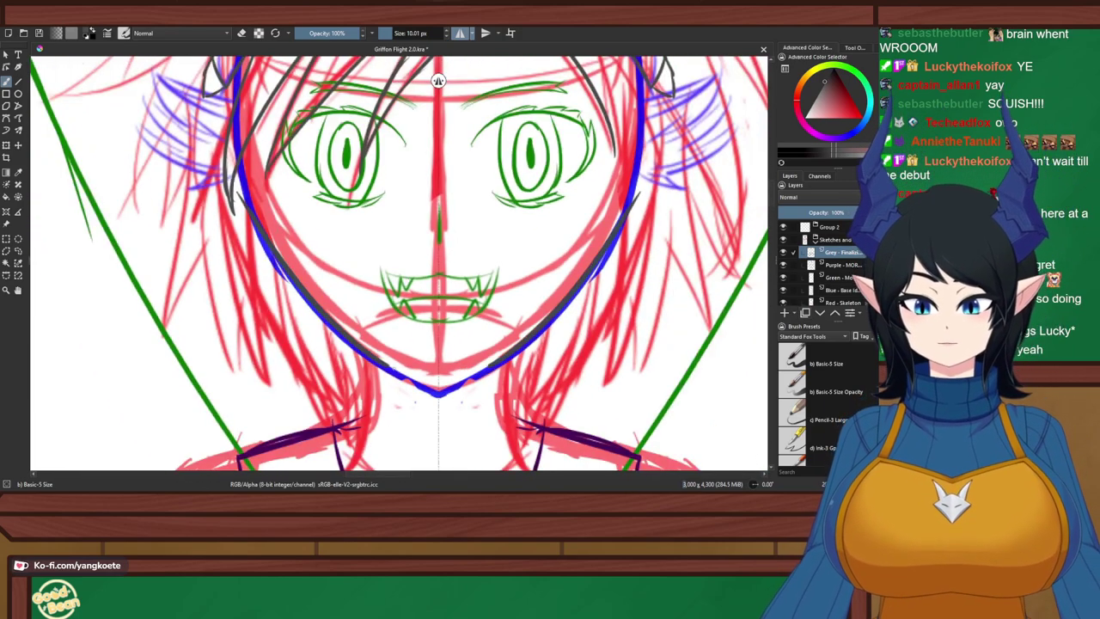
key(ctrl+z)
drag(240, 193, 400, 368)
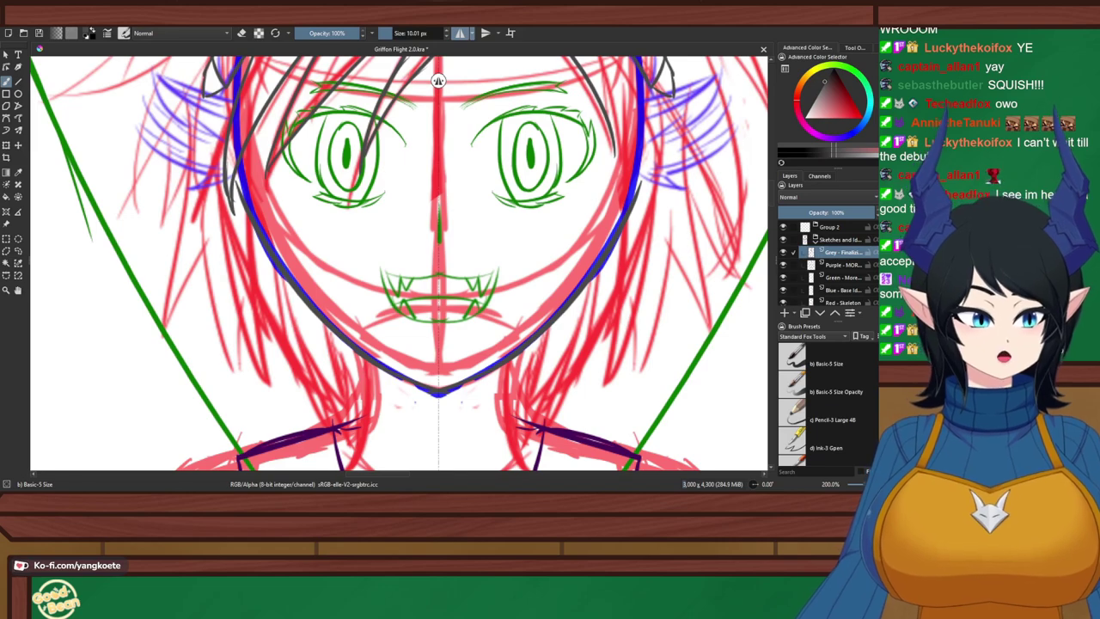
click(782, 291)
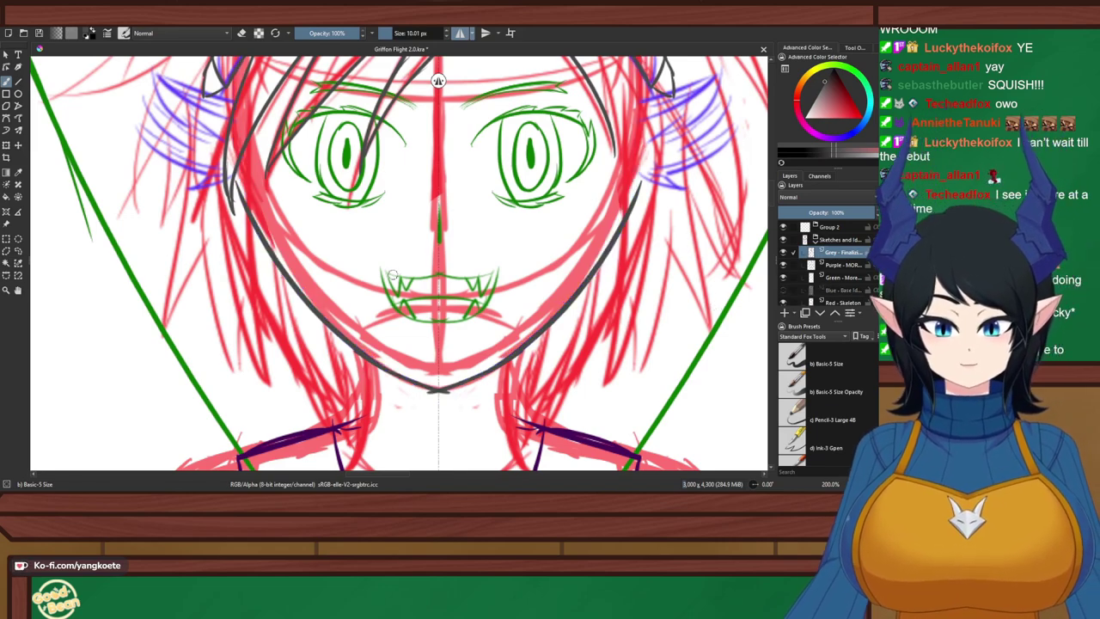
Try a mouth stroke, ink the nose line in grey, and save Griffon Flight 2.0.kra
key(ctrl+z)
drag(381, 271, 439, 276)
key(ctrl+z)
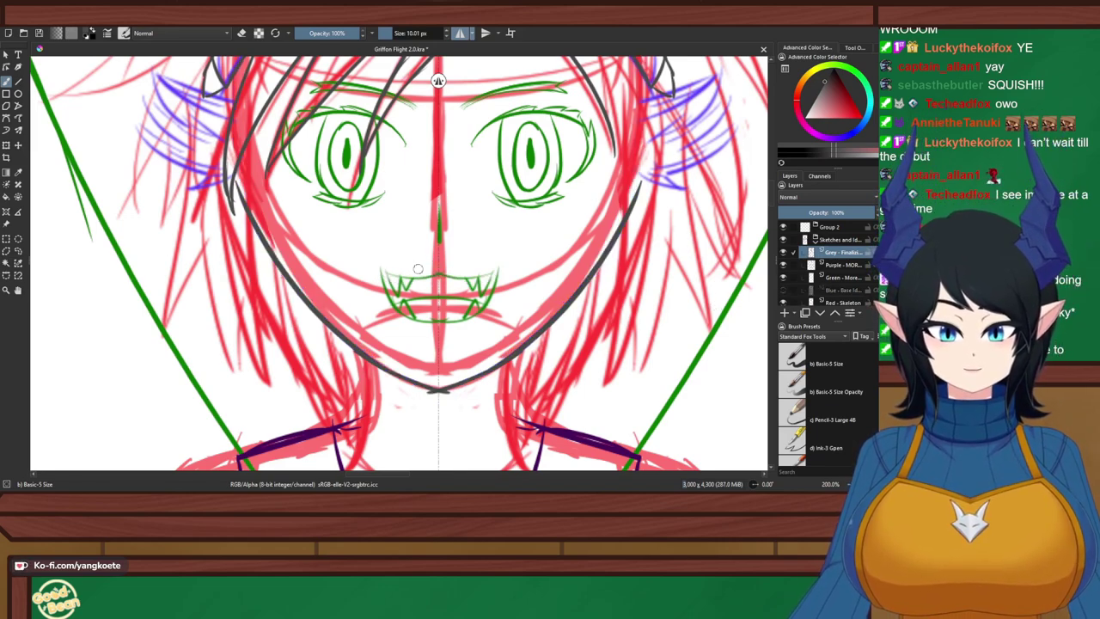
drag(438, 205, 439, 244)
key(ctrl+z)
drag(439, 203, 440, 242)
key(ctrl+z)
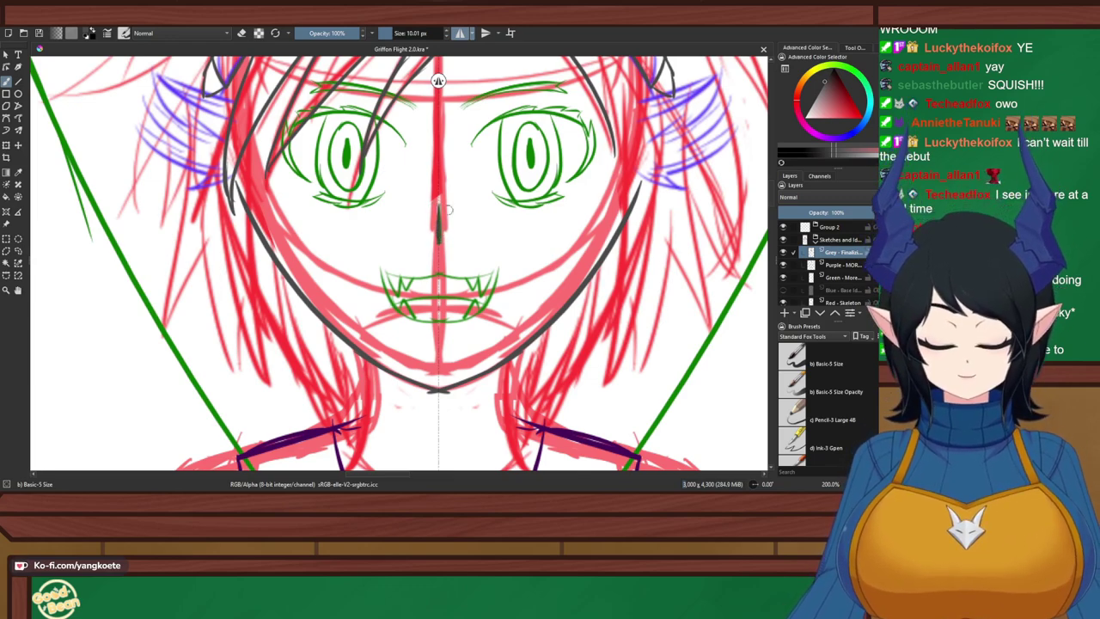
key(ctrl+s)
drag(426, 222, 441, 293)
Ink the mirrored eyebrows in grey along the green brow, retrying several strokes
scroll(516, 125, up, 1)
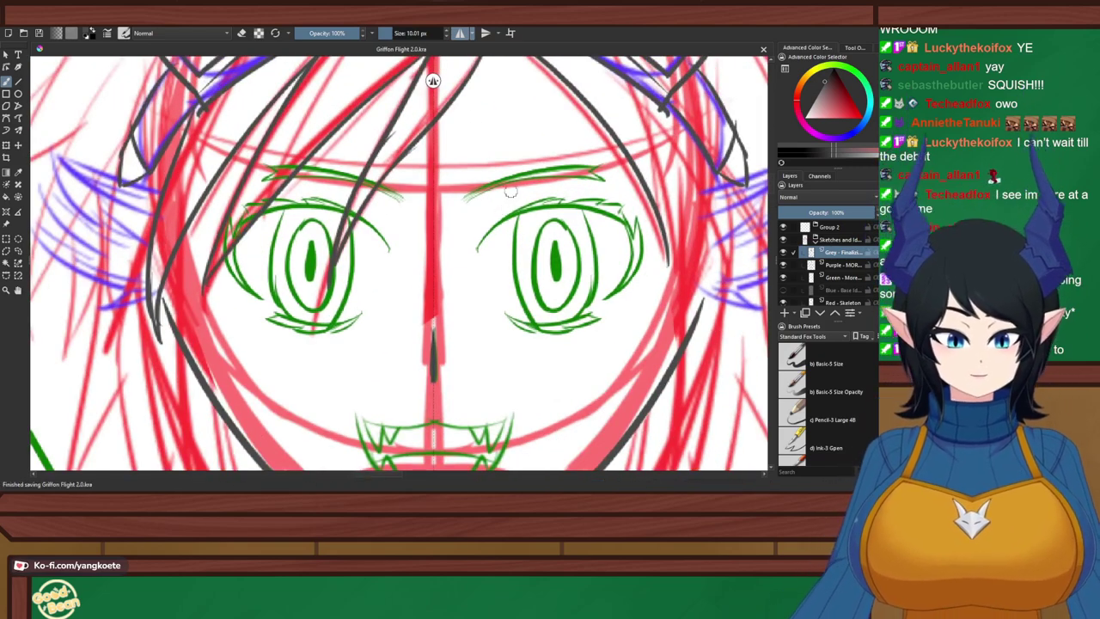
drag(454, 196, 604, 173)
key(ctrl+z)
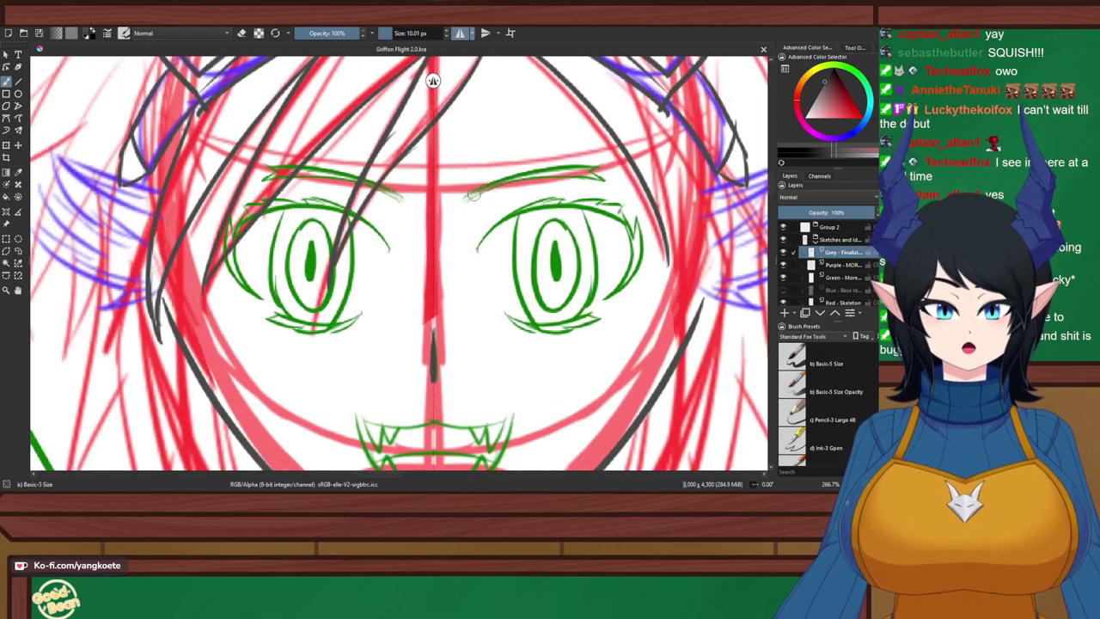
drag(456, 199, 594, 163)
key(ctrl+z)
drag(467, 198, 605, 156)
key(ctrl+z)
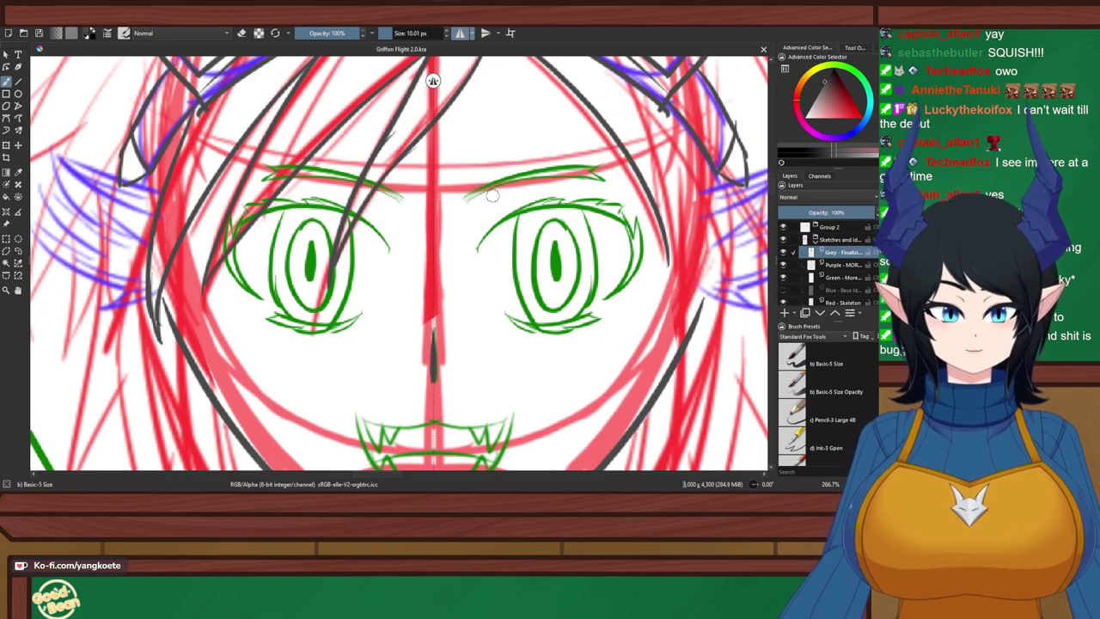
drag(464, 200, 606, 172)
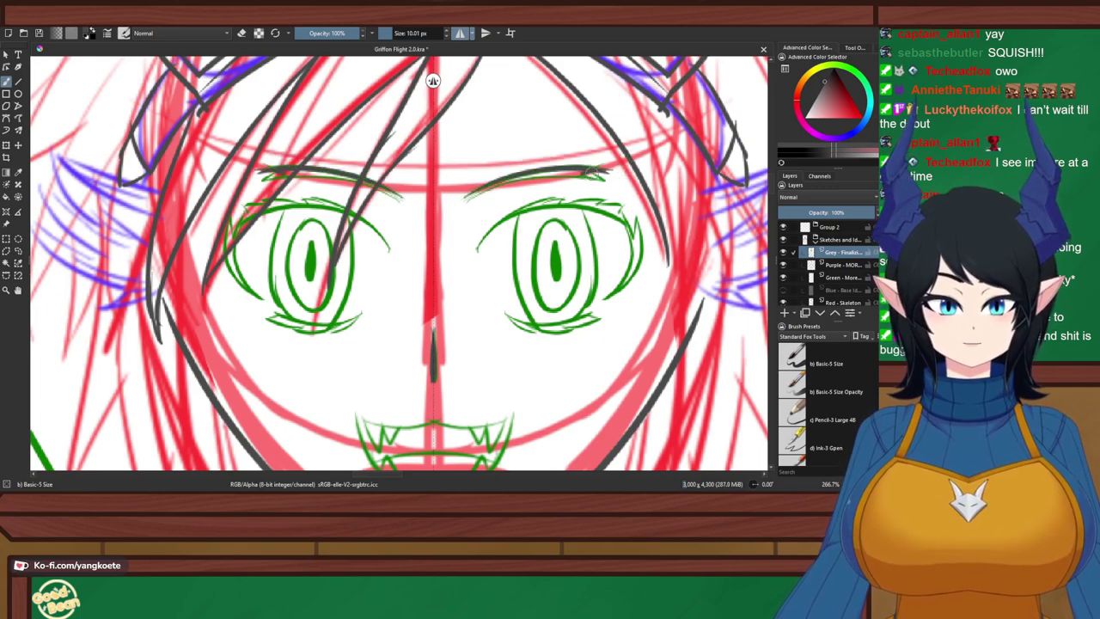
key(ctrl+z)
mouse_move(587, 173)
mouse_down()
mouse_move(613, 189)
mouse_move(585, 176)
mouse_move(490, 188)
mouse_move(607, 173)
mouse_up()
key(ctrl+z)
key(ctrl+z)
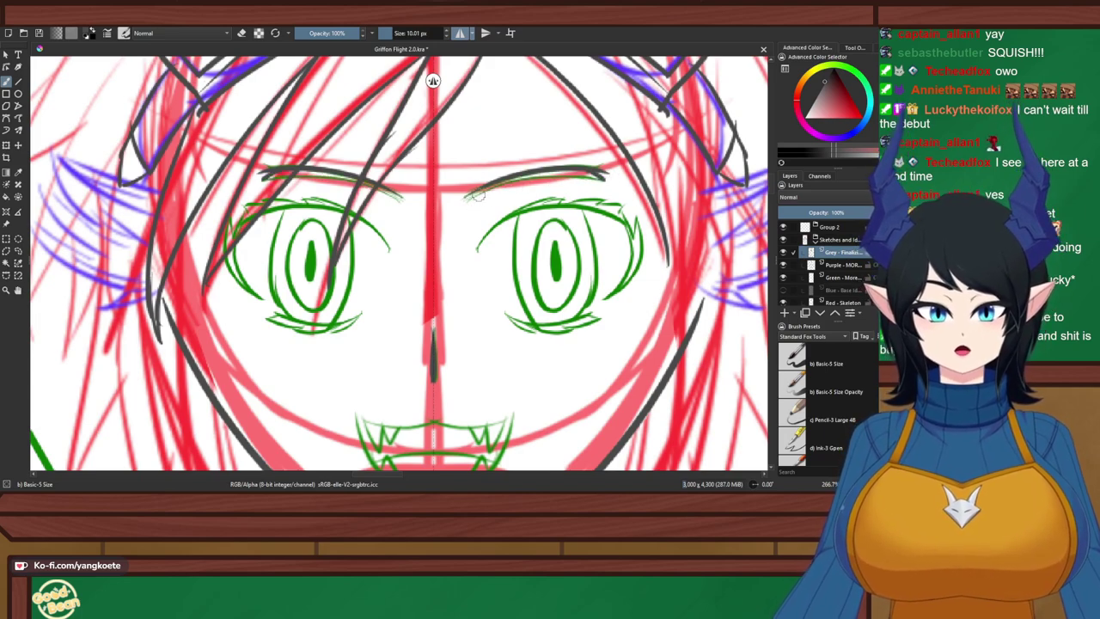
mouse_move(476, 198)
mouse_down()
mouse_move(612, 175)
mouse_move(605, 182)
mouse_up()
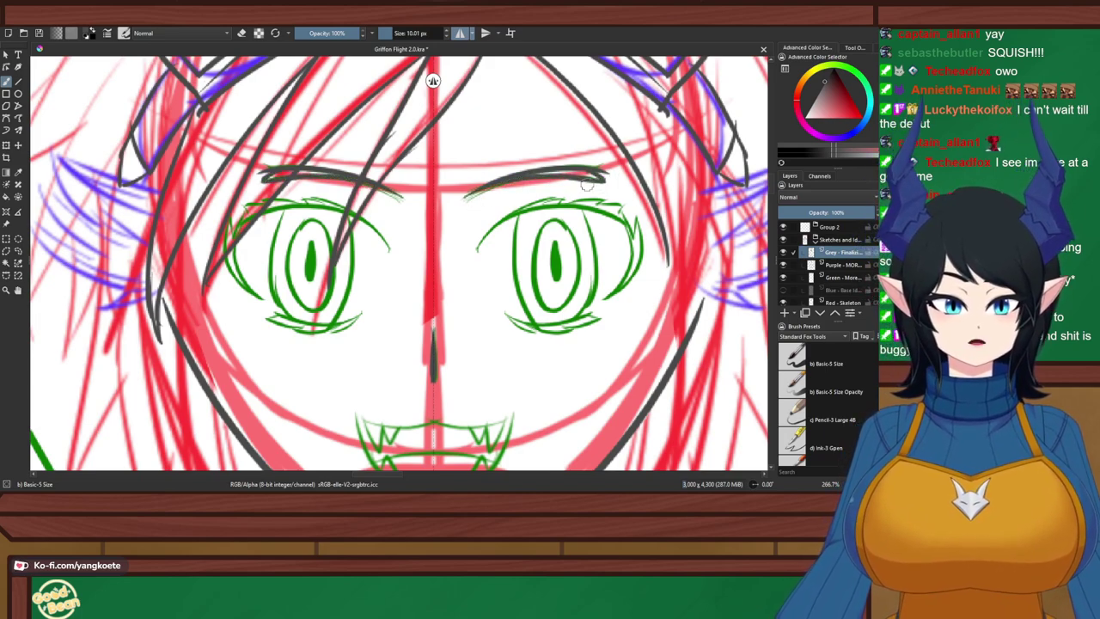
drag(478, 248, 538, 210)
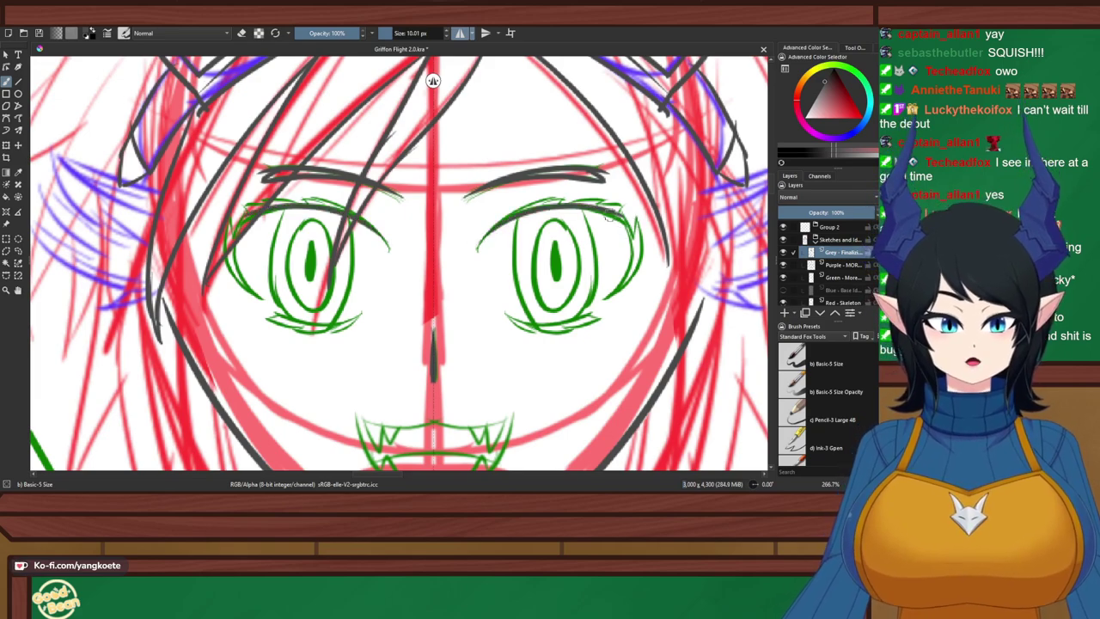
Ink the outer eye edges and thicken both upper eyelids, then save the file
drag(610, 214, 634, 271)
key(ctrl+z)
mouse_move(611, 212)
mouse_down()
mouse_move(623, 276)
mouse_move(609, 299)
mouse_up()
key(ctrl+z)
key(ctrl+z)
key(ctrl+z)
drag(631, 257, 607, 298)
key(ctrl+z)
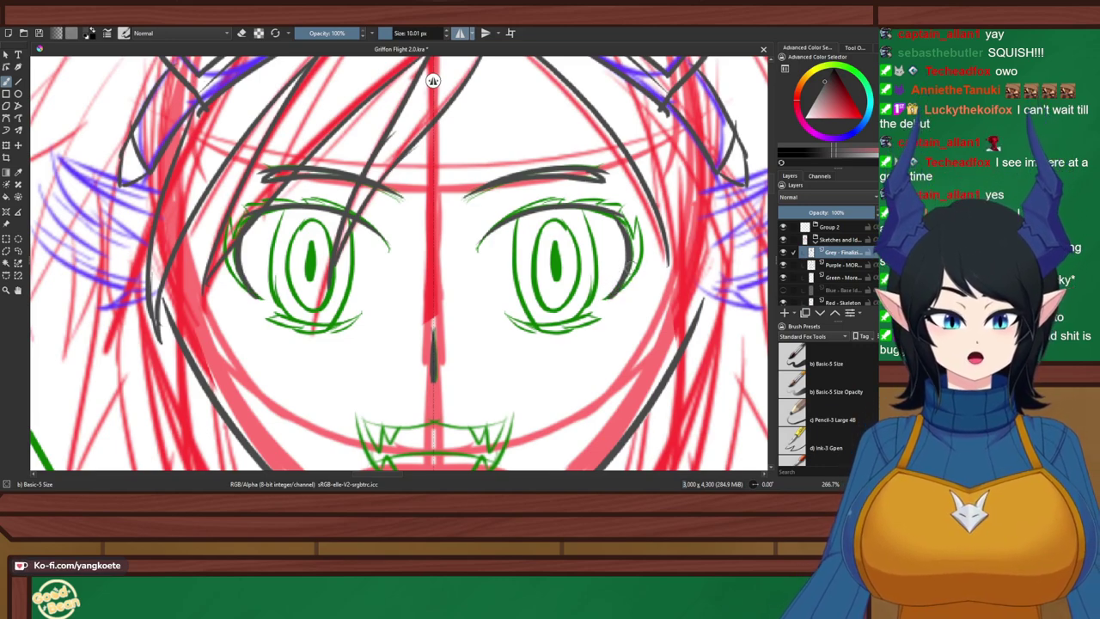
drag(457, 135, 543, 115)
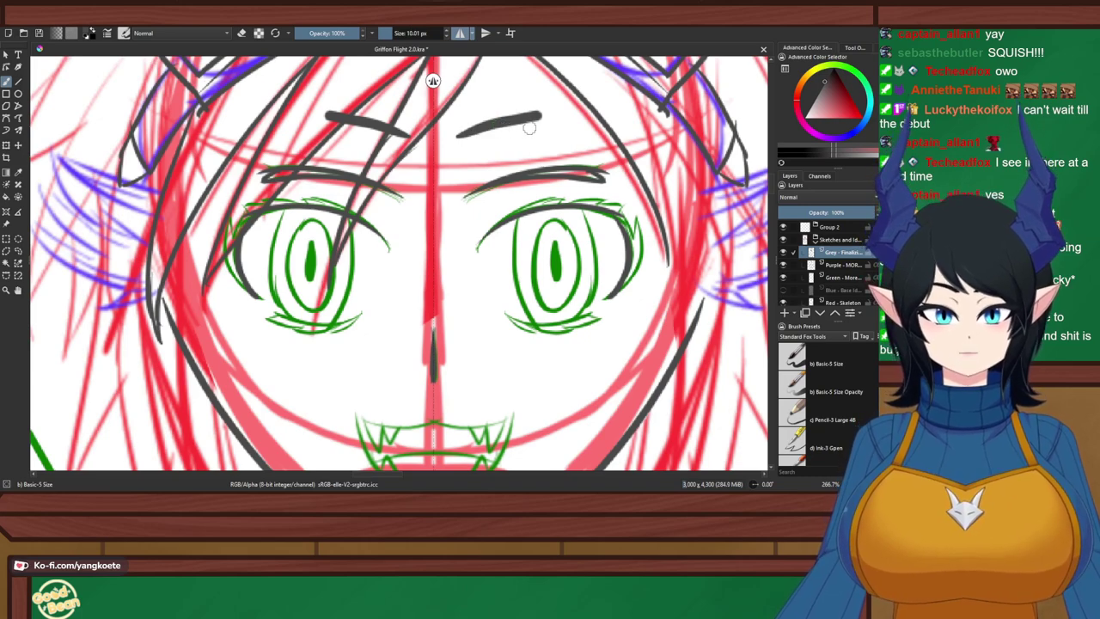
key(ctrl+z)
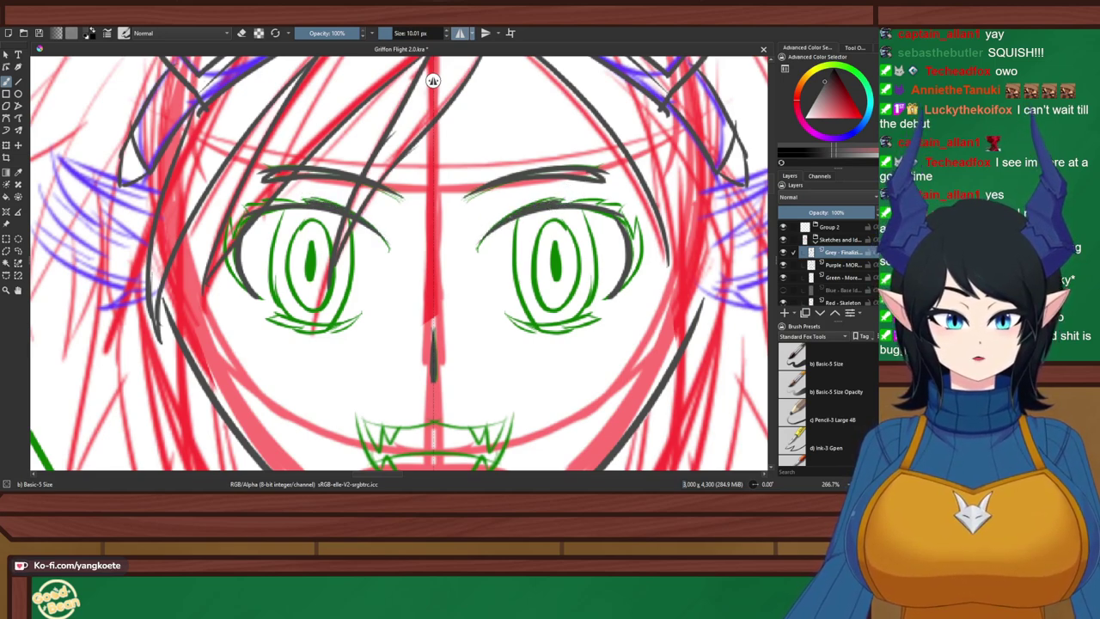
mouse_move(531, 205)
mouse_down()
mouse_move(626, 206)
mouse_move(638, 243)
mouse_move(644, 234)
mouse_move(629, 283)
mouse_up()
key(ctrl+s)
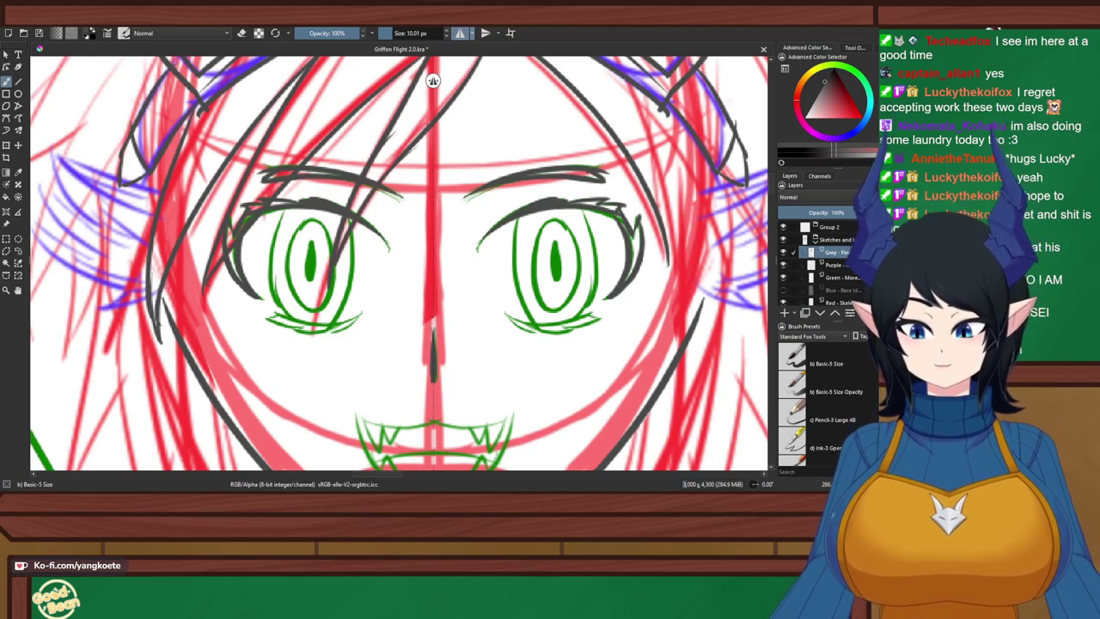
Zoom in on the eyes and ink the lower lids under both eyes
key(ctrl+s)
scroll(447, 270, up, 1)
drag(443, 264, 424, 239)
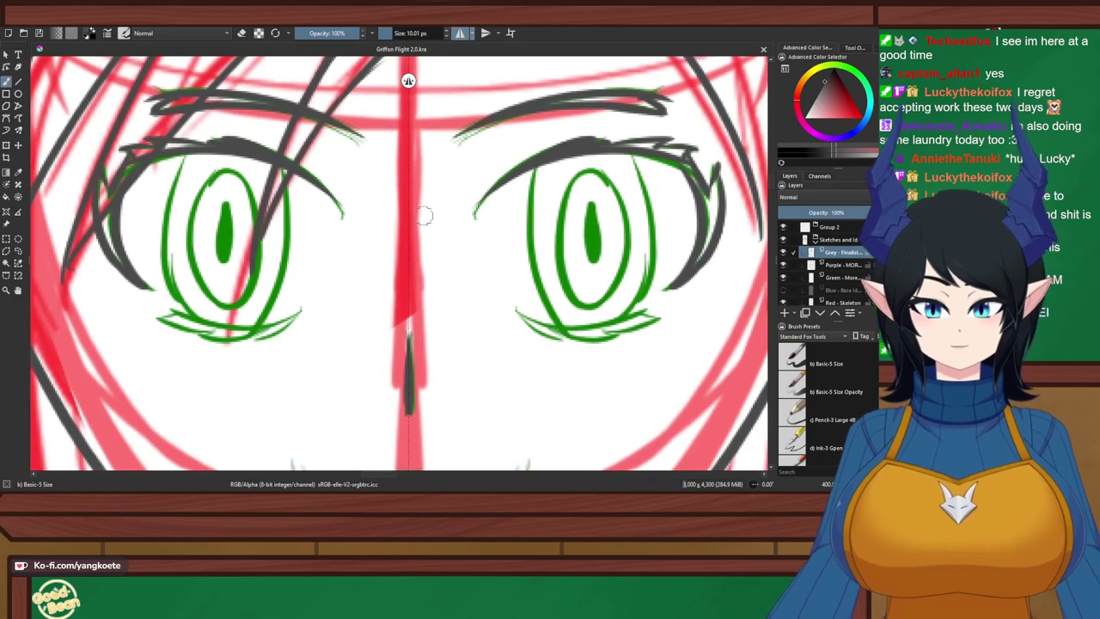
drag(517, 314, 649, 323)
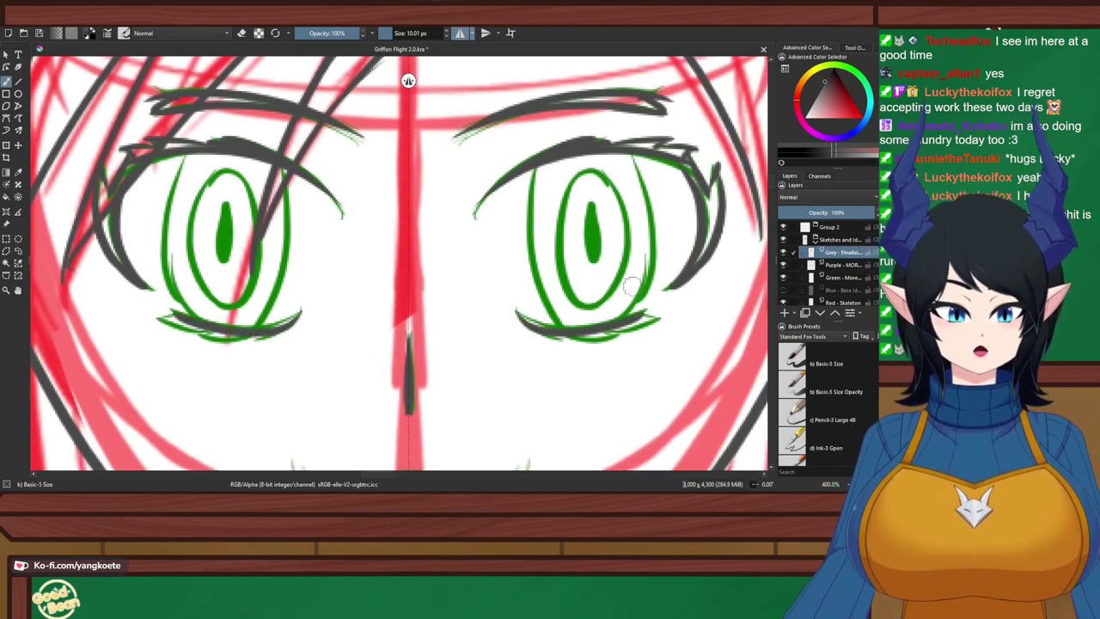
drag(547, 326, 629, 318)
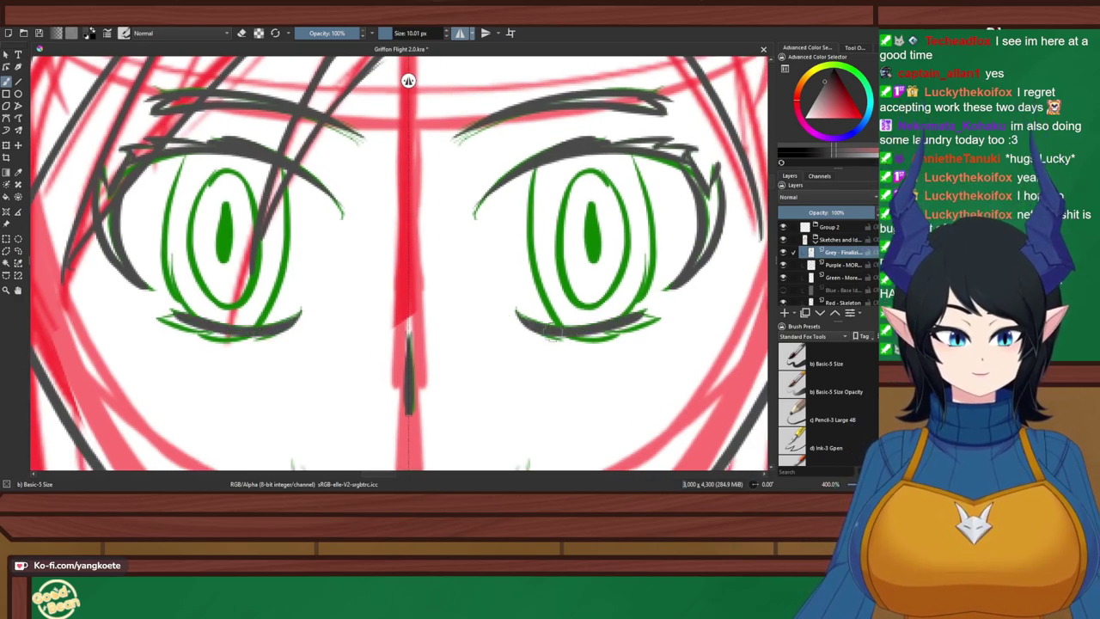
drag(552, 332, 640, 323)
key(ctrl+z)
drag(543, 329, 559, 333)
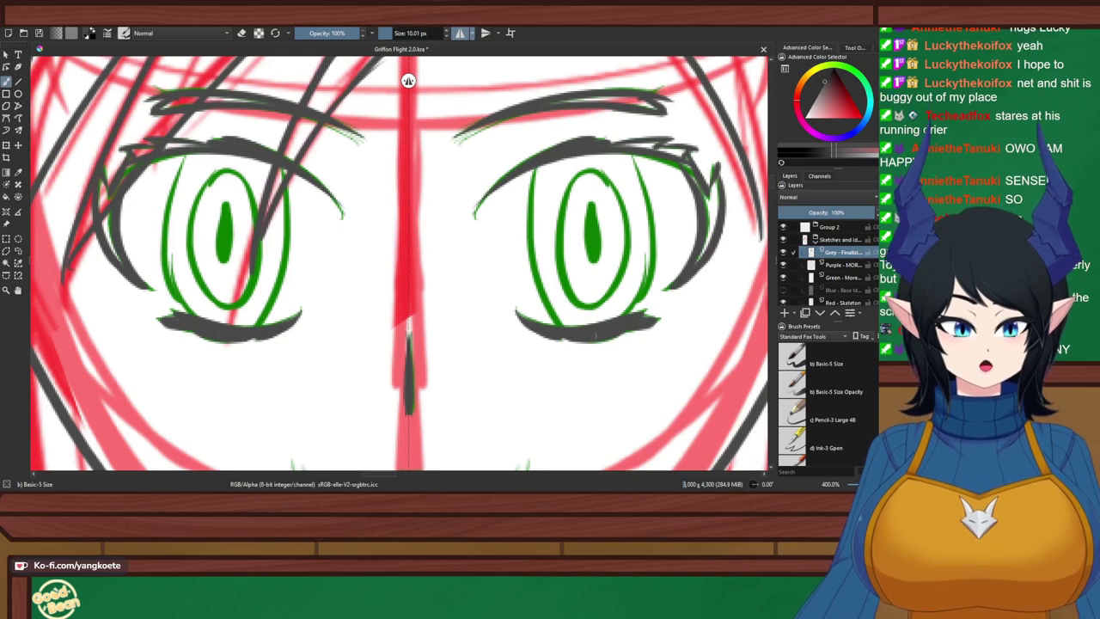
Outline the left and right iris edges in grey, redrawing them until clean
drag(533, 170, 567, 303)
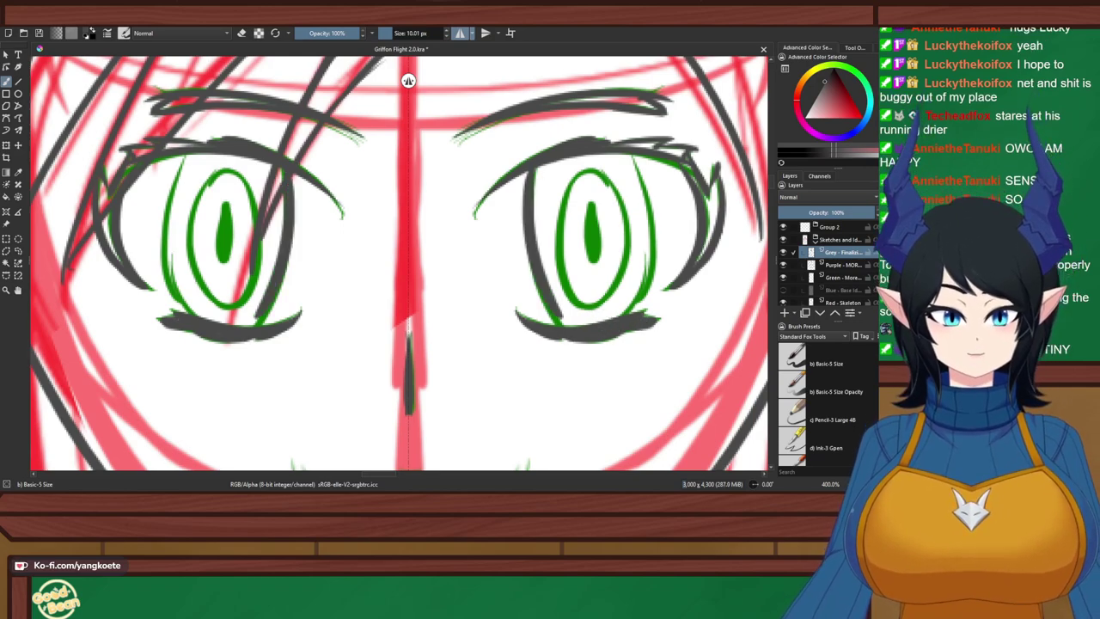
key(ctrl+z)
drag(544, 170, 569, 327)
drag(632, 172, 641, 311)
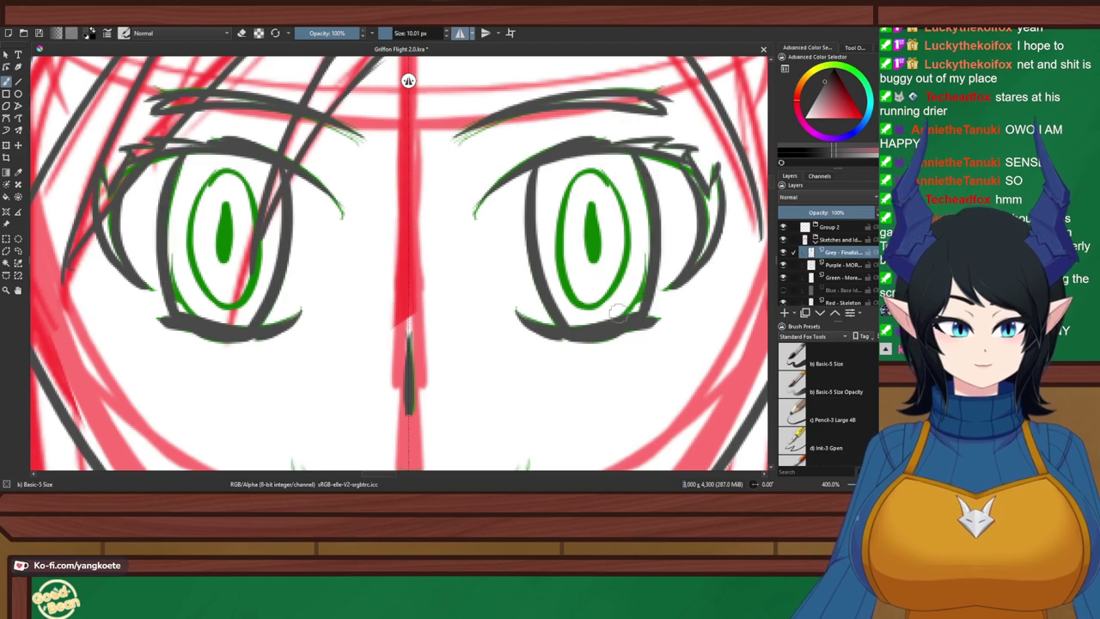
key(ctrl+z)
drag(639, 172, 643, 311)
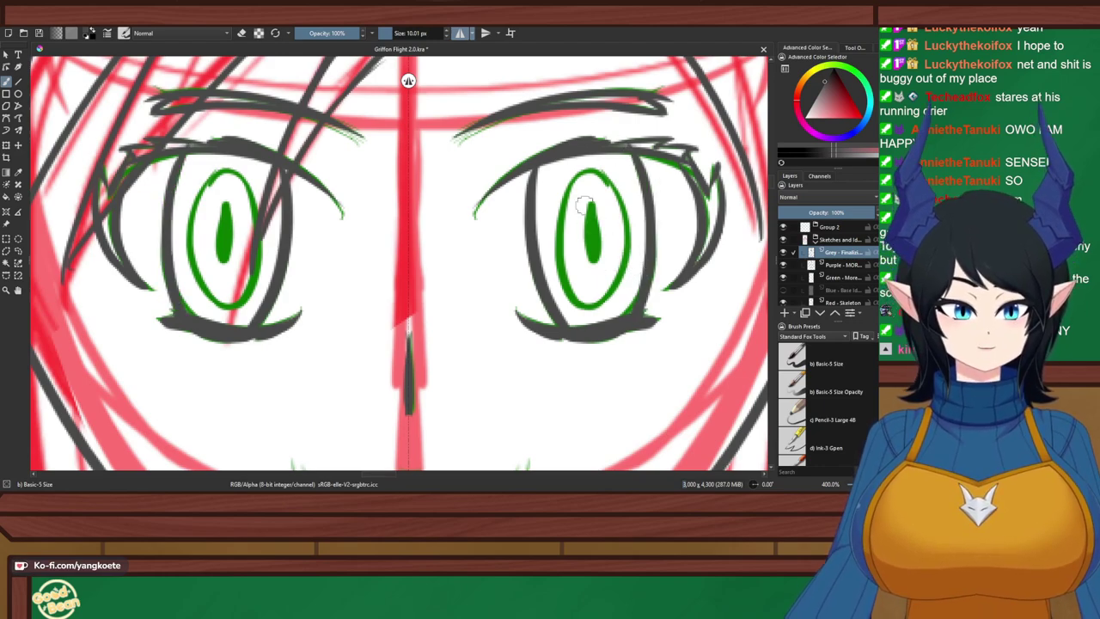
key(ctrl+z)
key(ctrl+z)
mouse_move(541, 163)
mouse_down()
mouse_move(539, 292)
mouse_move(552, 322)
mouse_up()
mouse_move(631, 157)
mouse_down()
mouse_move(658, 243)
mouse_move(629, 313)
mouse_up()
key(ctrl+z)
drag(658, 234, 629, 316)
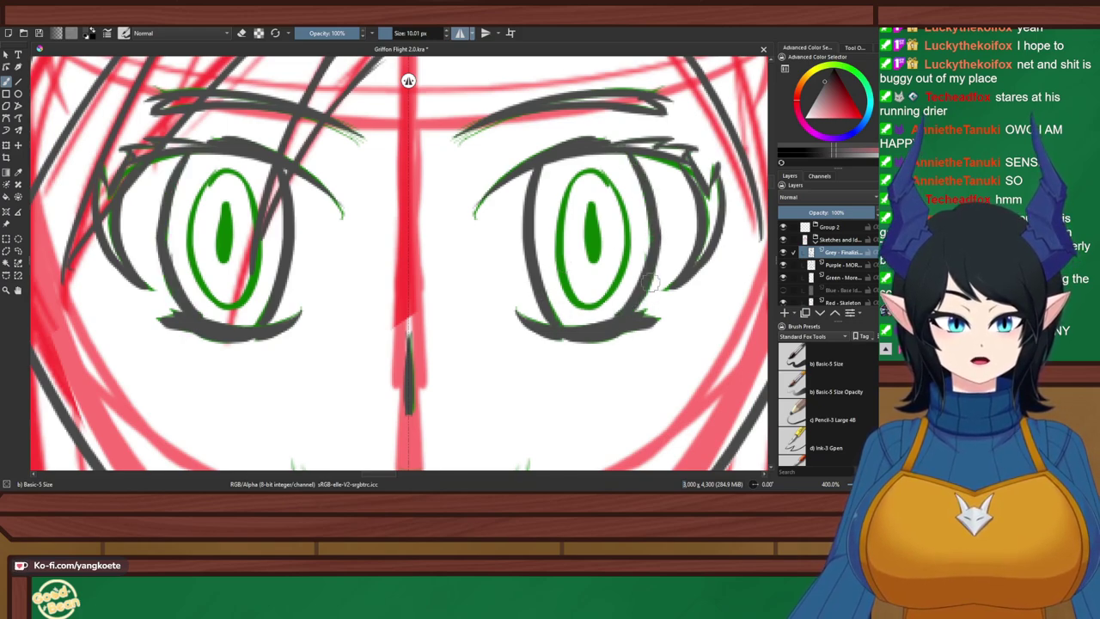
key(ctrl+z)
drag(658, 237, 632, 315)
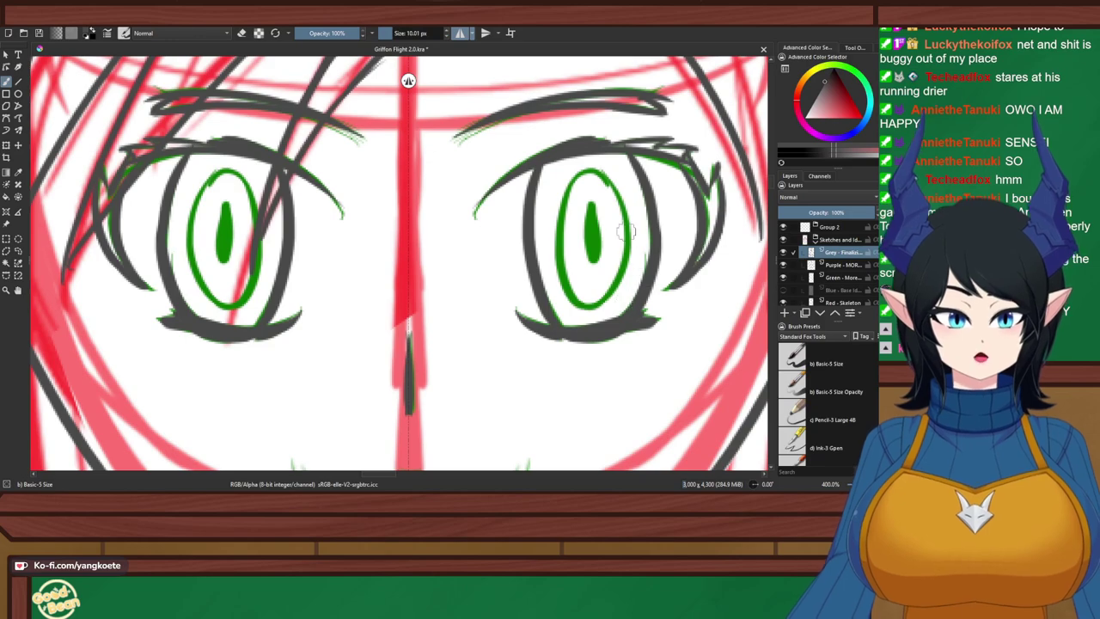
Ink the inner iris edges and the lower curve of each iris
mouse_move(568, 200)
mouse_down()
mouse_move(613, 189)
mouse_move(618, 285)
mouse_up()
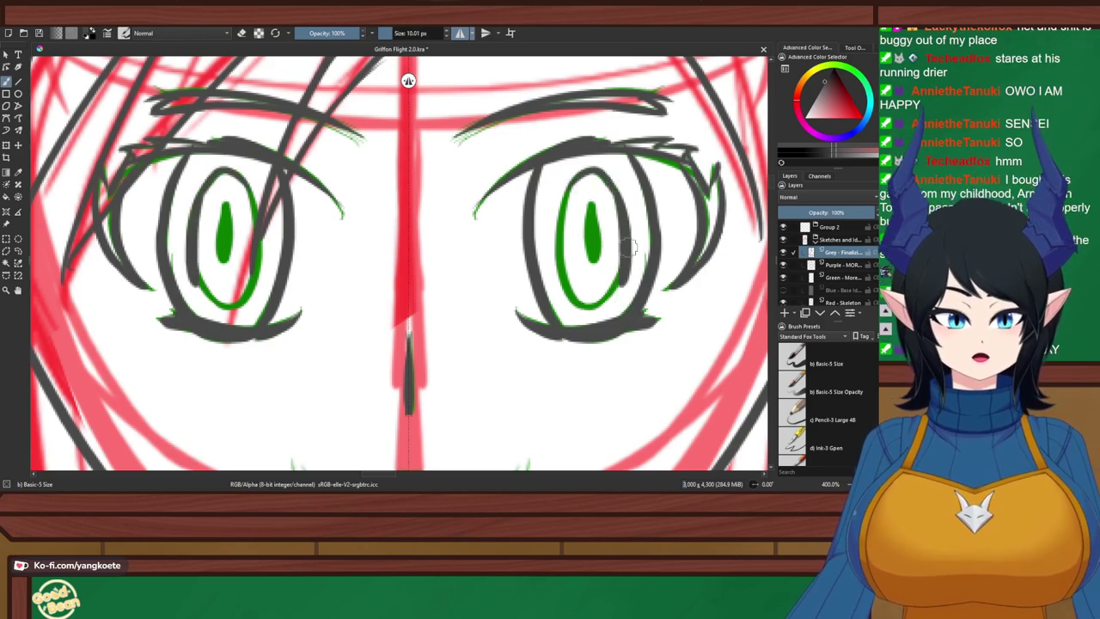
key(ctrl+z)
drag(609, 182, 620, 275)
drag(592, 176, 576, 300)
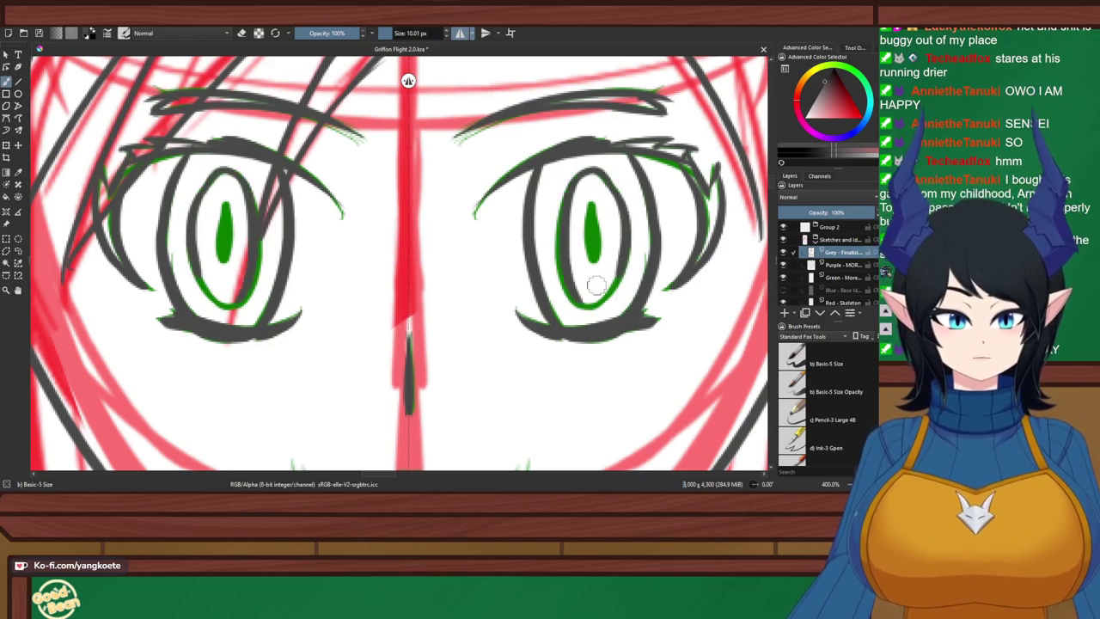
mouse_move(620, 271)
mouse_down()
mouse_move(584, 304)
mouse_move(605, 295)
mouse_up()
Ink the dark pupils over the green ones, then zoom out to the whole head
drag(590, 208, 594, 267)
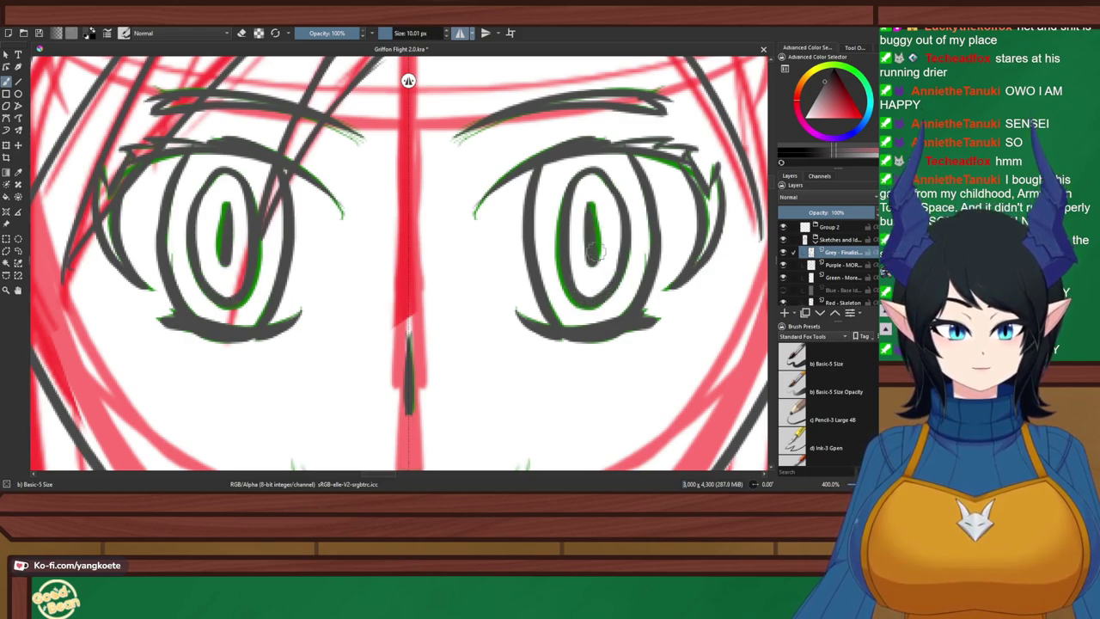
key(ctrl+z)
drag(591, 208, 598, 262)
key(ctrl+z)
drag(591, 194, 596, 265)
key(ctrl+z)
key(ctrl+z)
key(ctrl+z)
drag(591, 204, 598, 262)
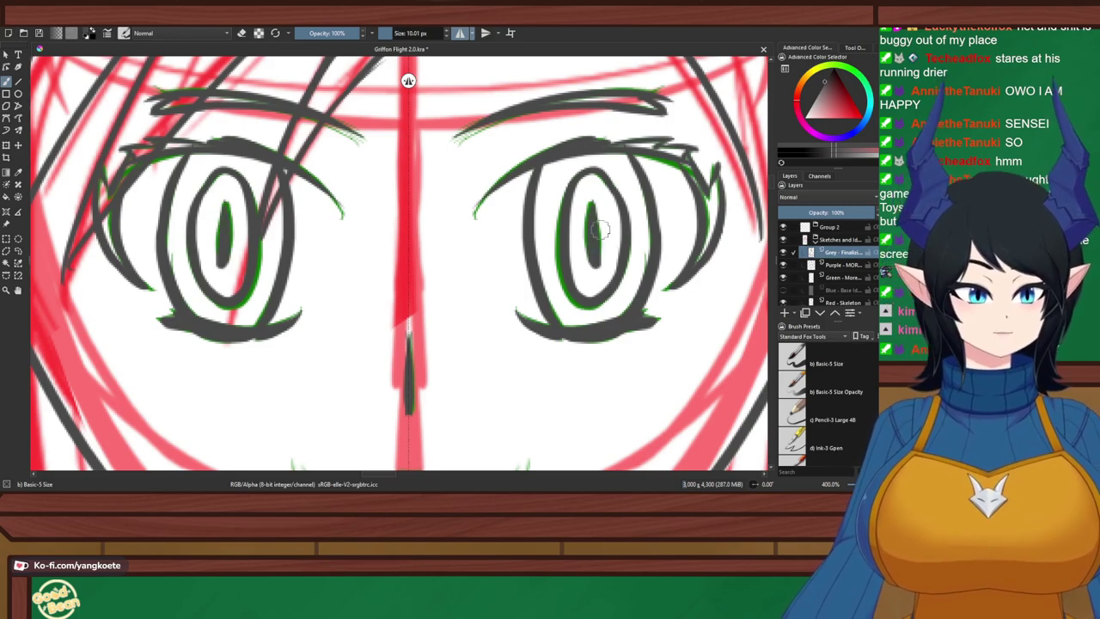
scroll(529, 209, down, 3)
mouse_move(452, 240)
mouse_down()
mouse_move(409, 240)
mouse_move(449, 240)
mouse_up()
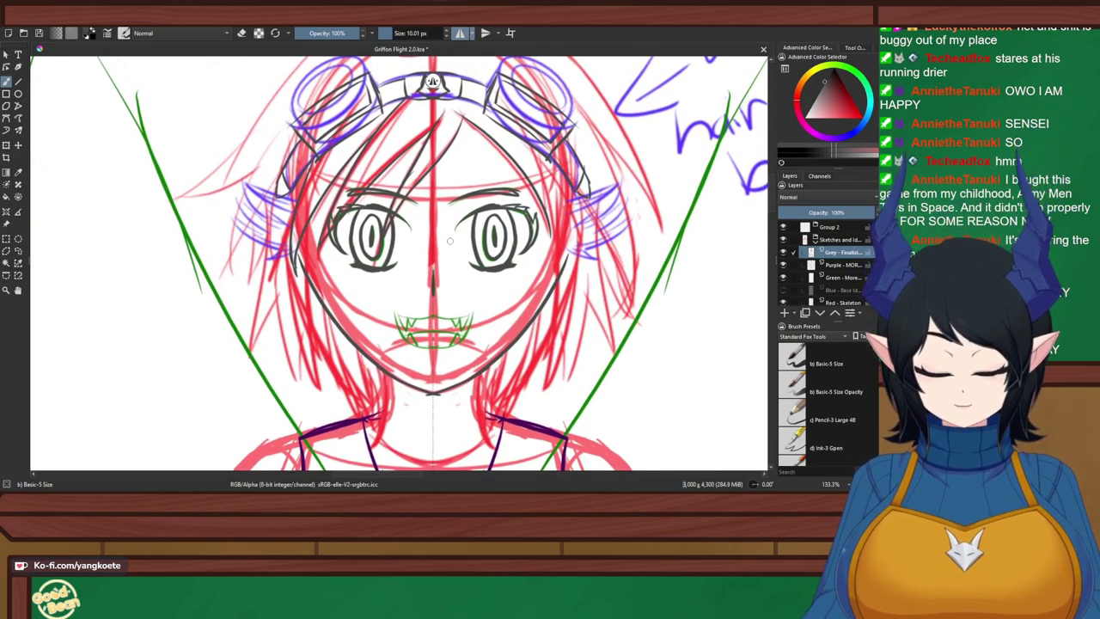
Save the drawing and zoom in on the girl's lower face and jaw
key(ctrl+s)
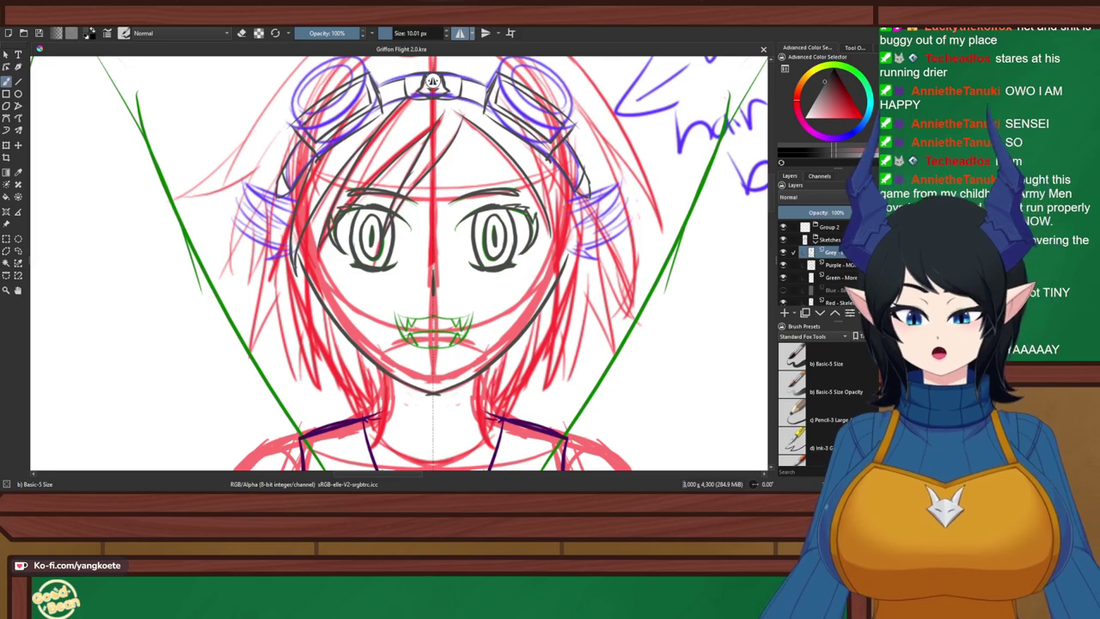
scroll(399, 232, up, 1)
drag(400, 231, 348, 143)
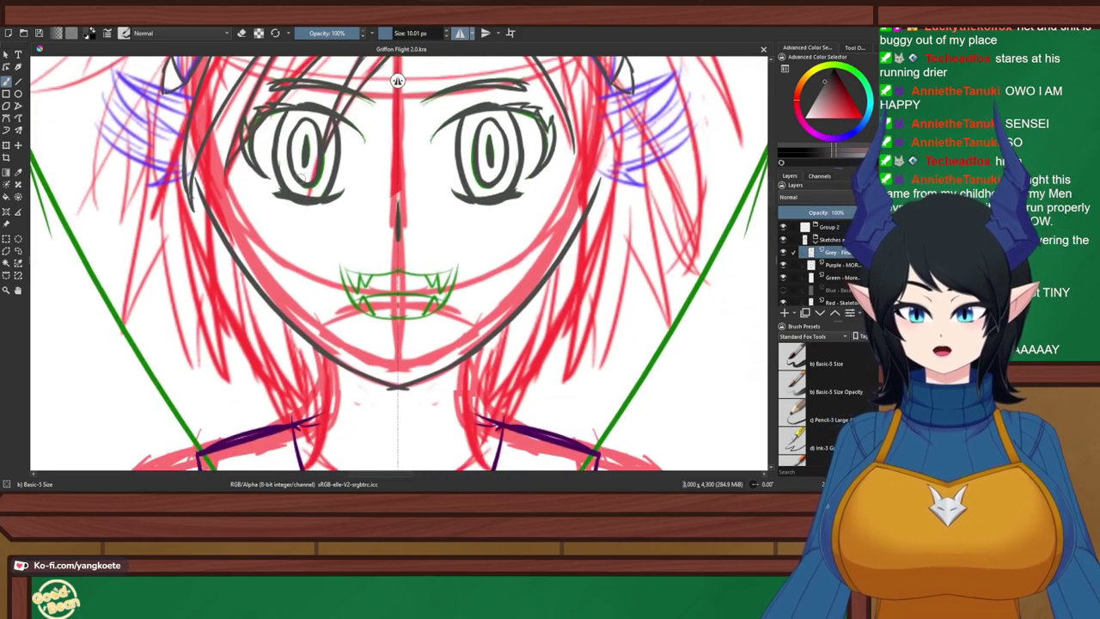
drag(284, 206, 306, 231)
Ink mirrored grey strokes along both sides of the face outline, retrying until they fit
key(e)
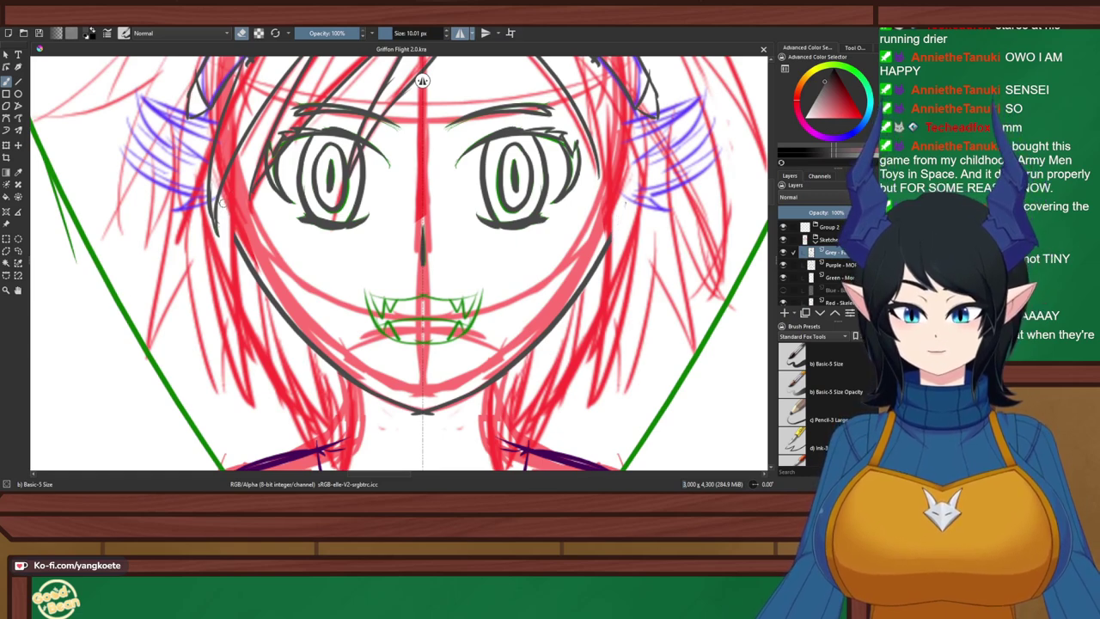
key(e)
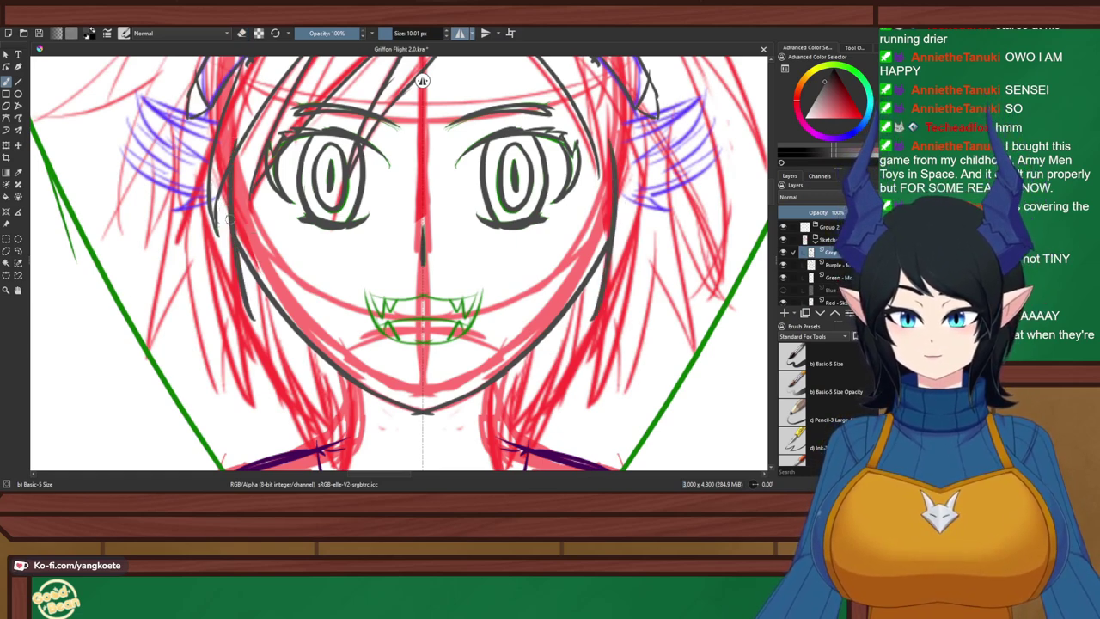
key(ctrl+z)
drag(201, 170, 233, 312)
key(ctrl+z)
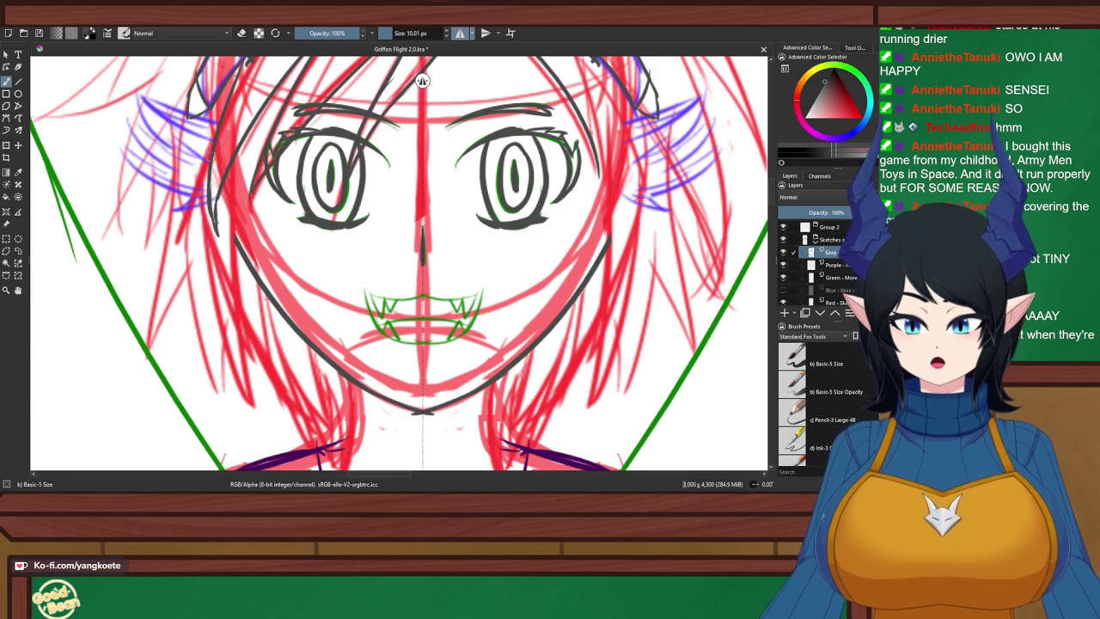
drag(210, 145, 231, 288)
key(ctrl+z)
drag(227, 176, 249, 323)
drag(206, 146, 218, 282)
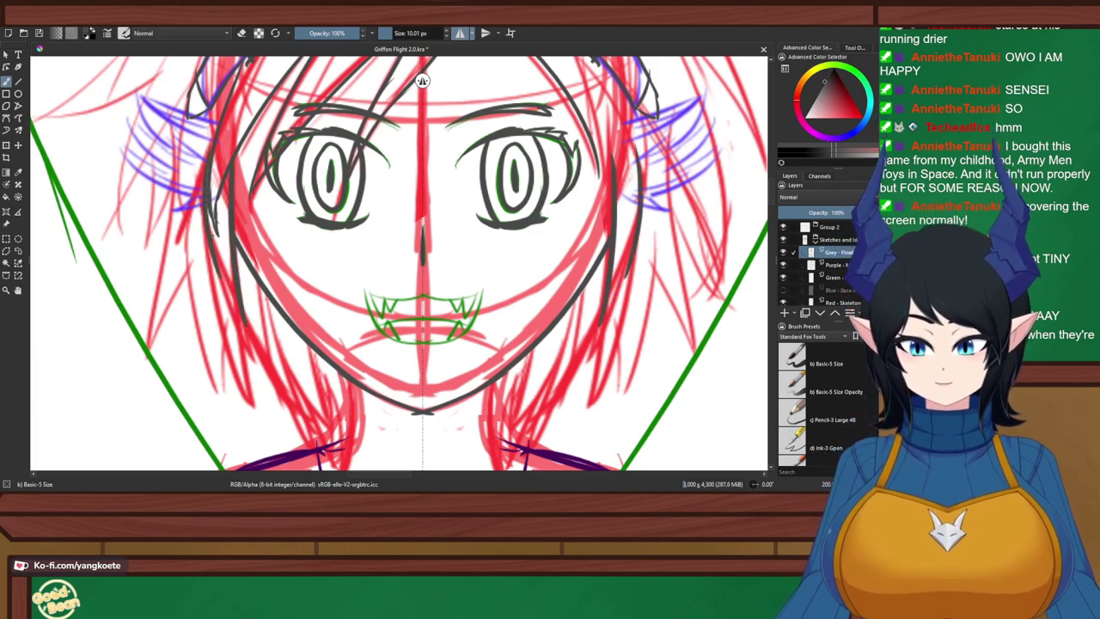
Extend the side hair locks down to the jaw and thicken their lower ends
mouse_move(215, 236)
mouse_down()
mouse_move(249, 347)
mouse_move(220, 285)
mouse_move(248, 340)
mouse_up()
key(ctrl+z)
key(ctrl+z)
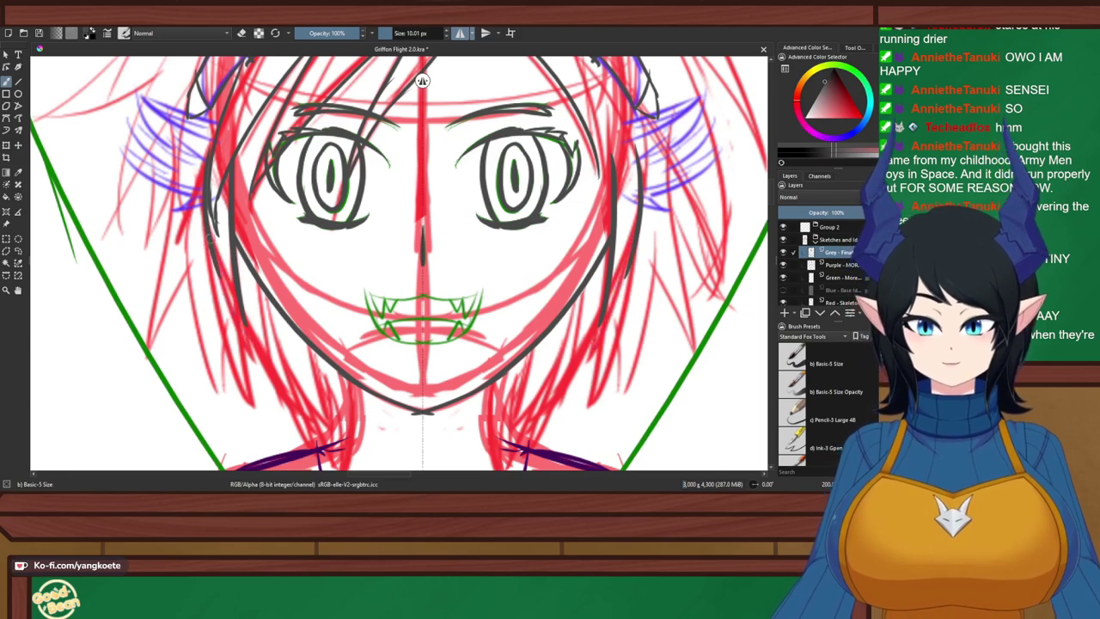
drag(218, 263, 251, 343)
drag(240, 292, 257, 349)
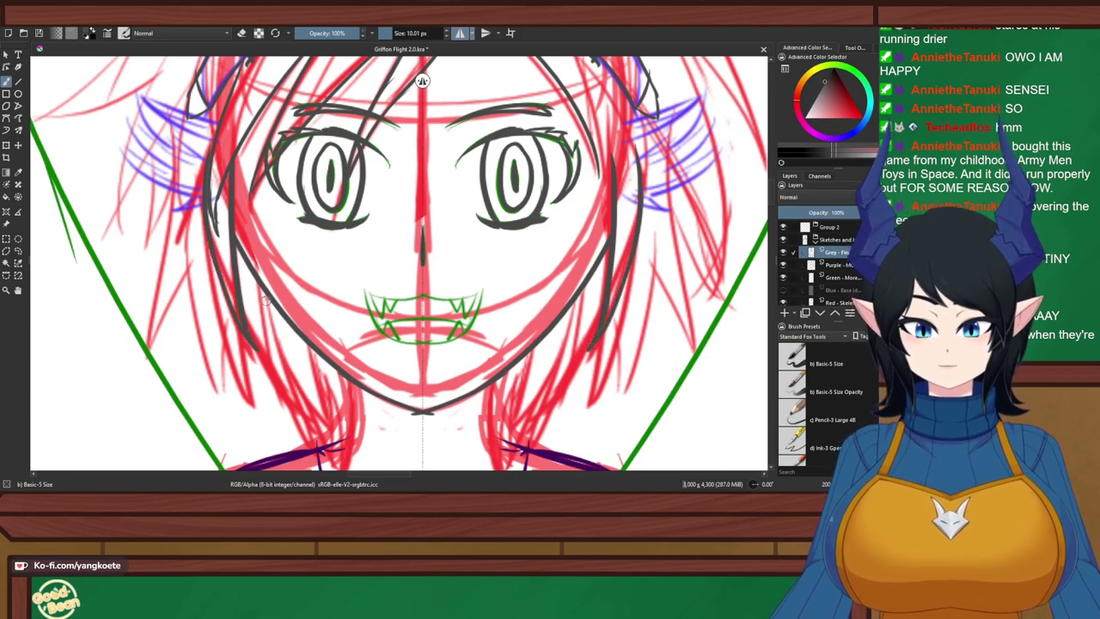
scroll(265, 300, down, 5)
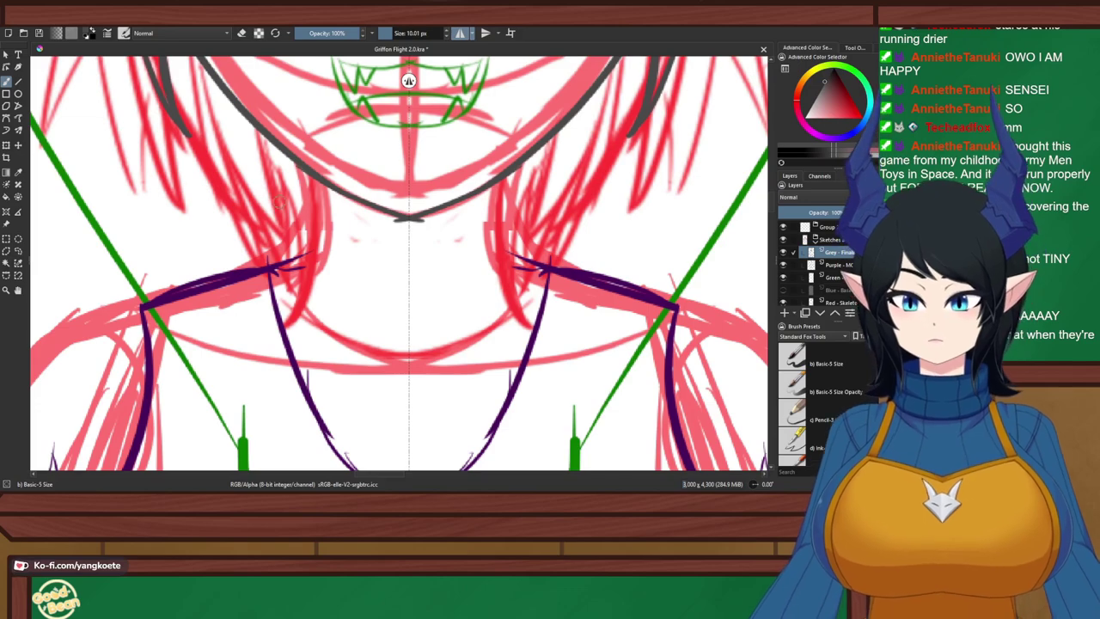
Draw curving mirrored neck lines down to the collar and add short collarbone marks
drag(291, 157, 297, 270)
key(ctrl+z)
mouse_move(293, 161)
mouse_down()
mouse_move(305, 201)
mouse_move(296, 299)
mouse_up()
key(ctrl+z)
drag(296, 163, 290, 317)
key(ctrl+z)
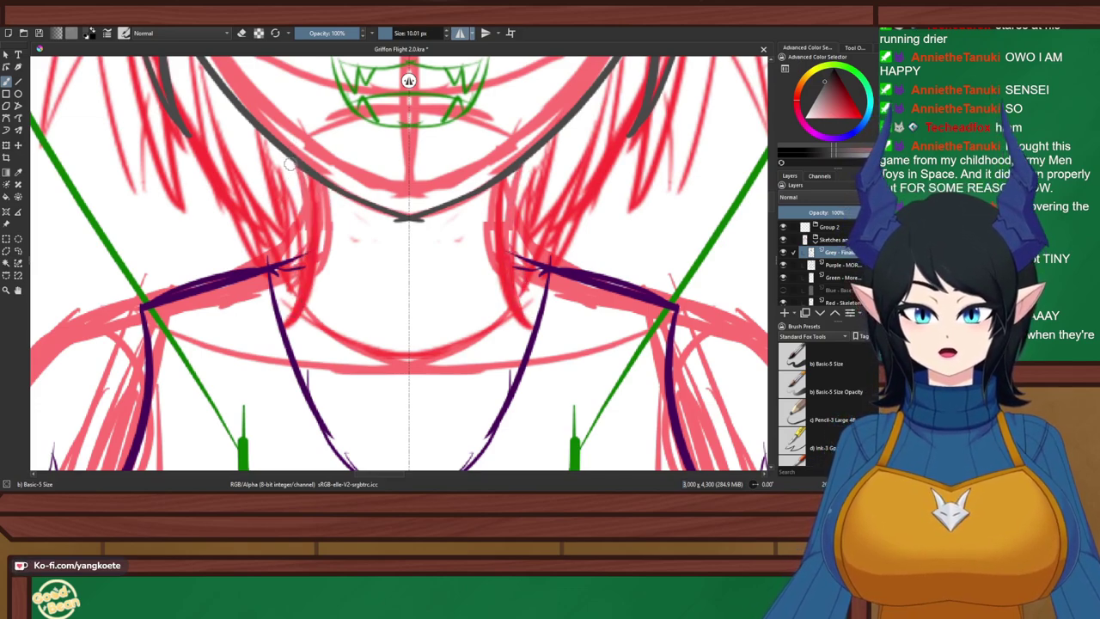
drag(293, 160, 273, 293)
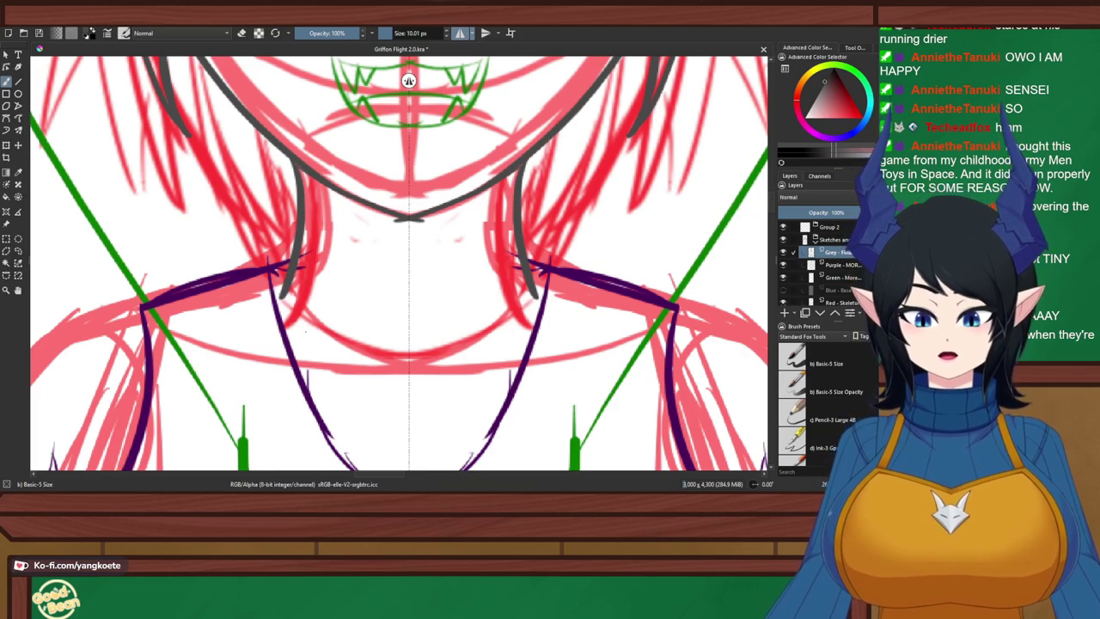
drag(305, 333, 331, 335)
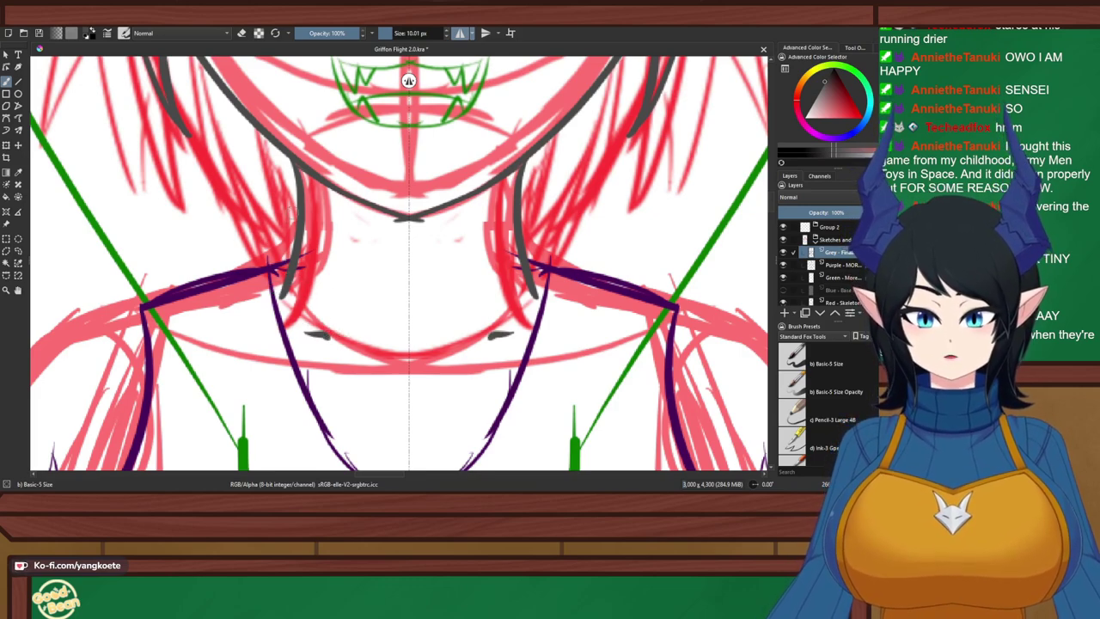
Pan past the reference pictures and zoom back in on the character's face
scroll(290, 169, down, 4)
drag(756, 468, 623, 454)
scroll(452, 300, down, 3)
scroll(412, 348, up, 1)
right_click(568, 324)
right_click(567, 324)
mouse_move(59, 406)
mouse_down()
mouse_move(317, 341)
mouse_move(317, 274)
mouse_move(298, 299)
mouse_move(275, 295)
mouse_up()
scroll(317, 341, up, 1)
drag(627, 123, 438, 258)
scroll(438, 257, up, 1)
drag(439, 172, 382, 451)
scroll(404, 288, up, 1)
scroll(403, 267, up, 1)
scroll(462, 80, up, 4)
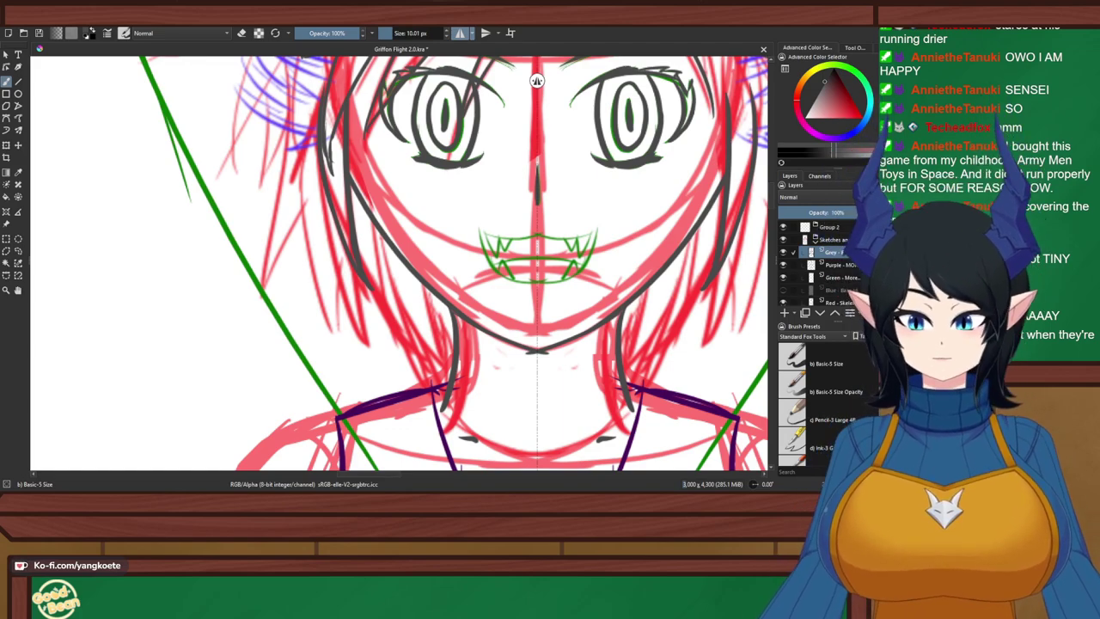
Draw mirrored grey hair strands beside the face, redrawing them until they sit right
mouse_move(332, 358)
mouse_down()
mouse_move(278, 272)
mouse_move(278, 310)
mouse_up()
scroll(290, 256, up, 1)
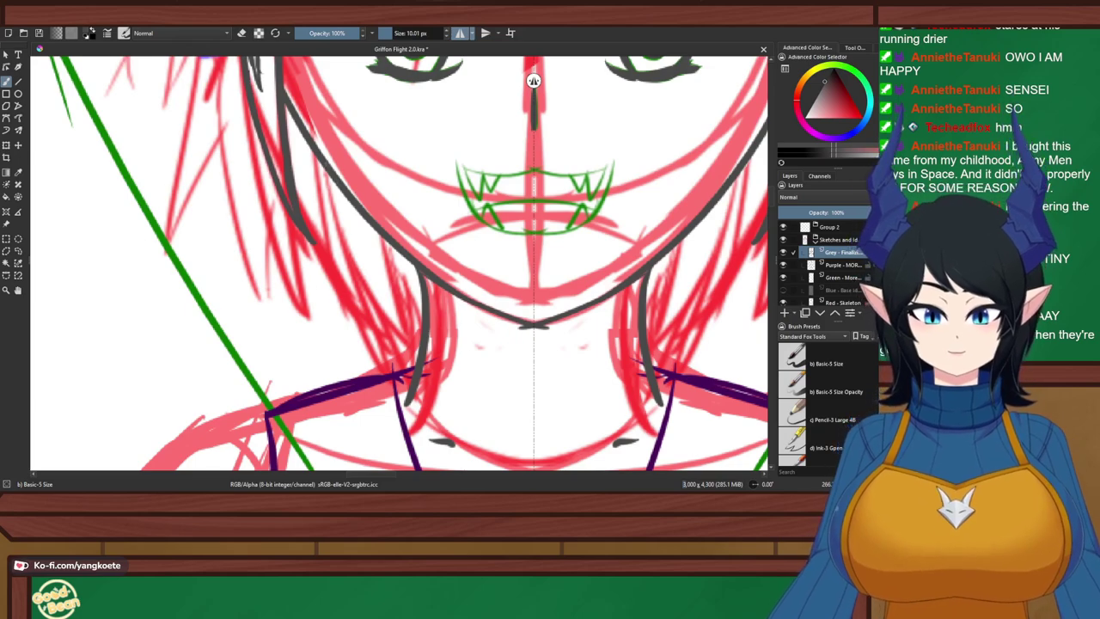
drag(328, 175, 364, 280)
drag(310, 241, 361, 316)
key(ctrl+z)
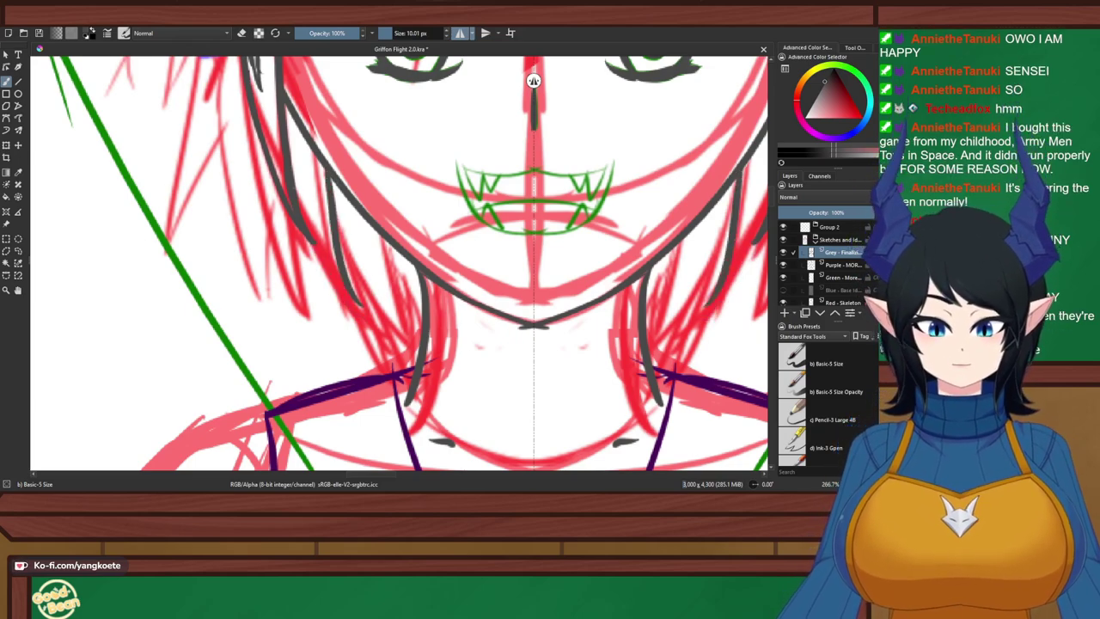
drag(300, 204, 348, 285)
key(ctrl+z)
drag(300, 200, 354, 301)
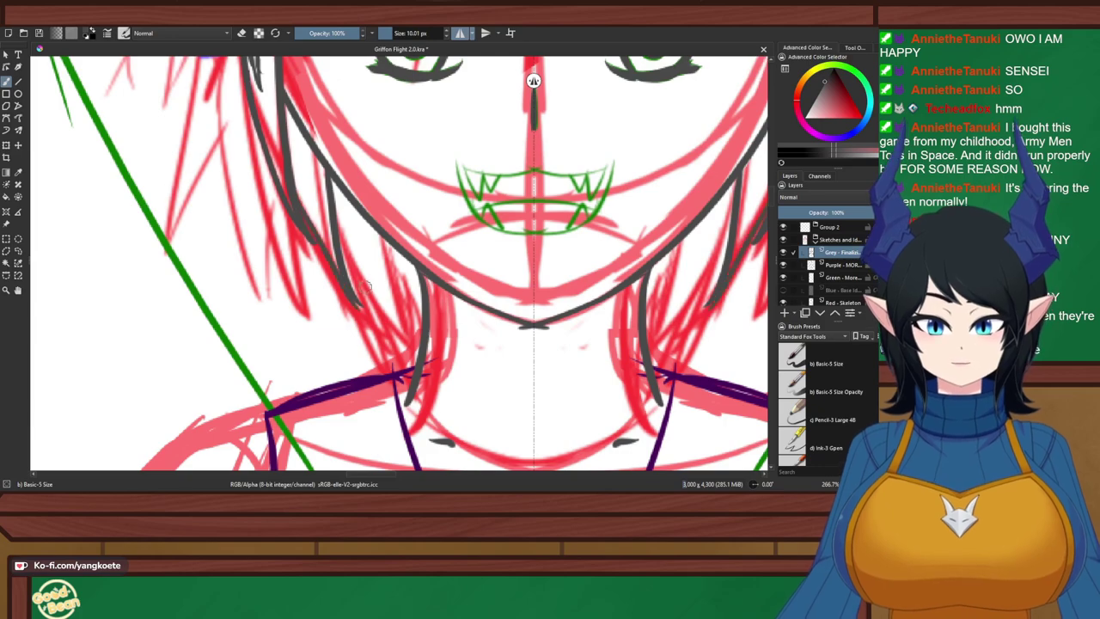
key(ctrl+z)
drag(299, 192, 342, 287)
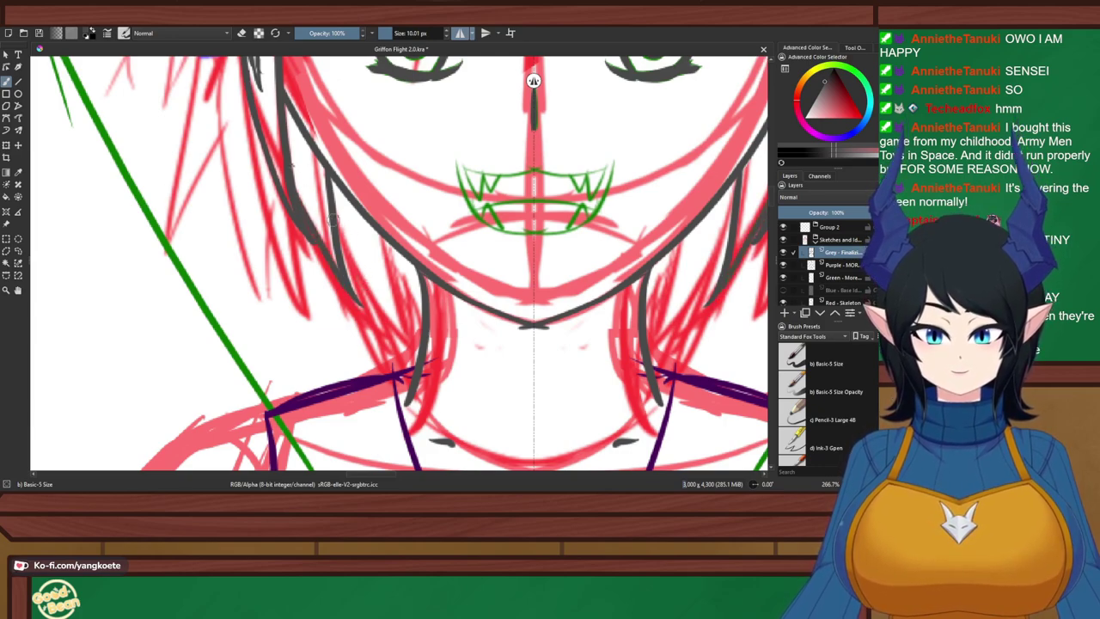
Add a hair lock stroke hanging down past the jaw toward the neck
drag(342, 236, 387, 369)
key(ctrl+z)
mouse_move(320, 248)
mouse_down()
mouse_move(337, 290)
mouse_move(374, 326)
mouse_move(352, 252)
mouse_move(407, 352)
mouse_up()
key(ctrl+z)
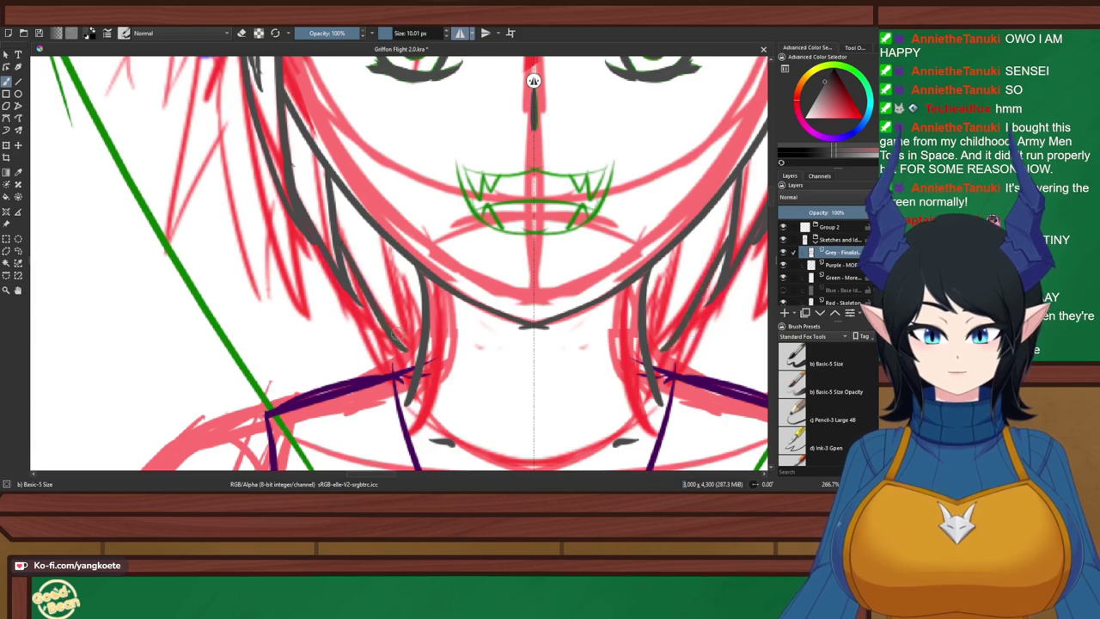
key(ctrl+z)
mouse_move(341, 239)
mouse_down()
mouse_move(407, 358)
mouse_move(387, 261)
mouse_move(405, 352)
mouse_move(408, 301)
mouse_up()
key(ctrl+z)
Add short strands between the hair locks and near the neck
drag(412, 343, 420, 309)
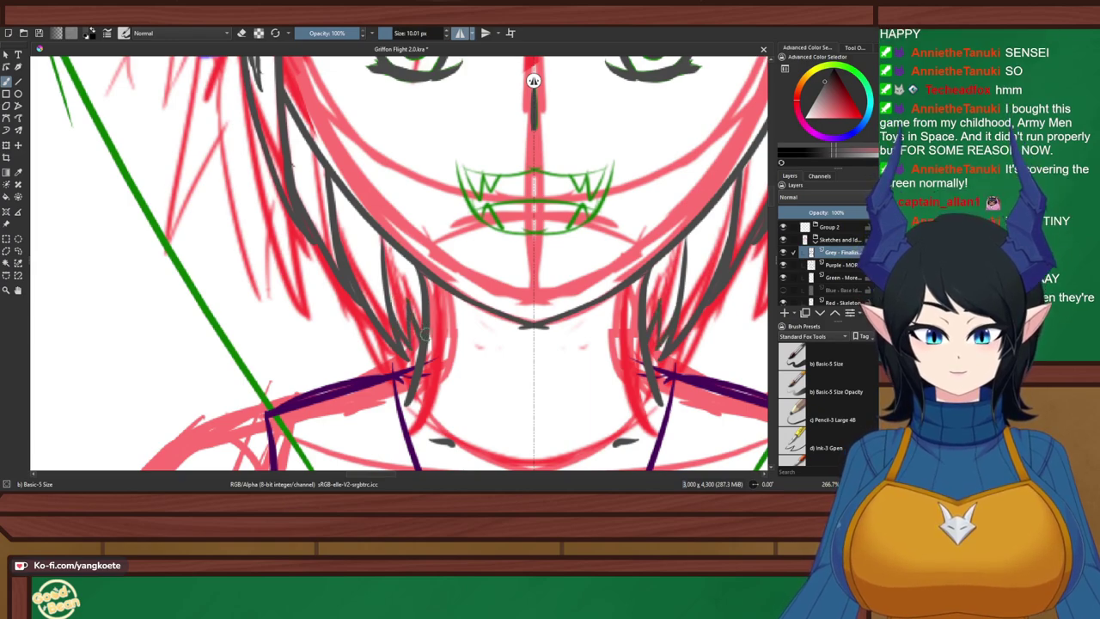
drag(405, 267, 413, 332)
key(ctrl+z)
drag(403, 263, 412, 321)
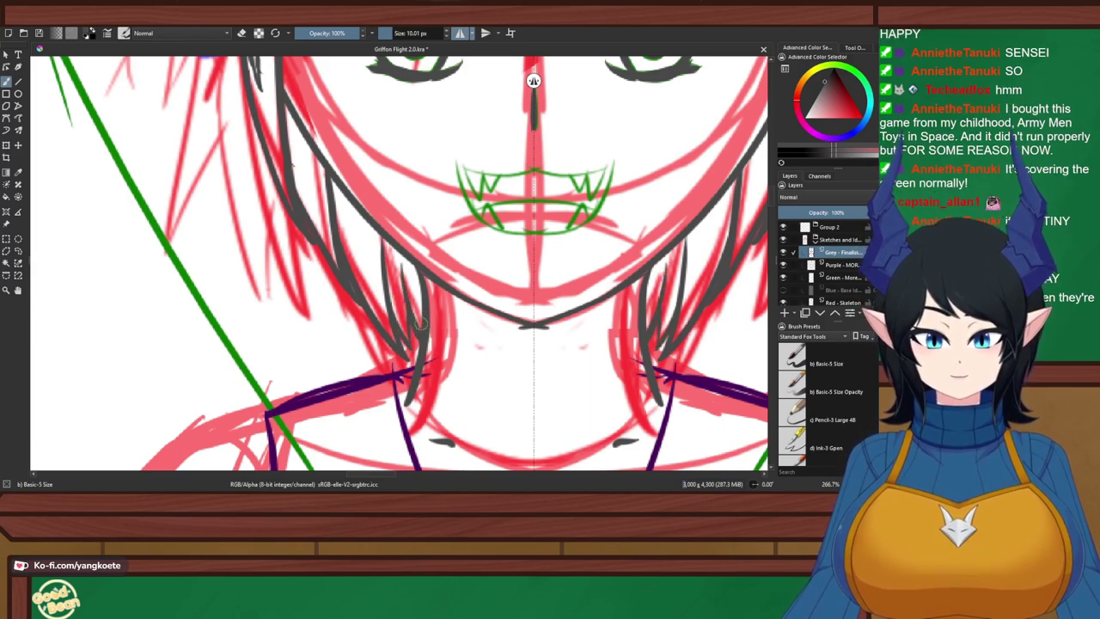
mouse_move(328, 265)
mouse_down()
mouse_move(357, 368)
mouse_move(367, 319)
mouse_move(356, 364)
mouse_up()
key(ctrl+z)
key(ctrl+z)
key(ctrl+z)
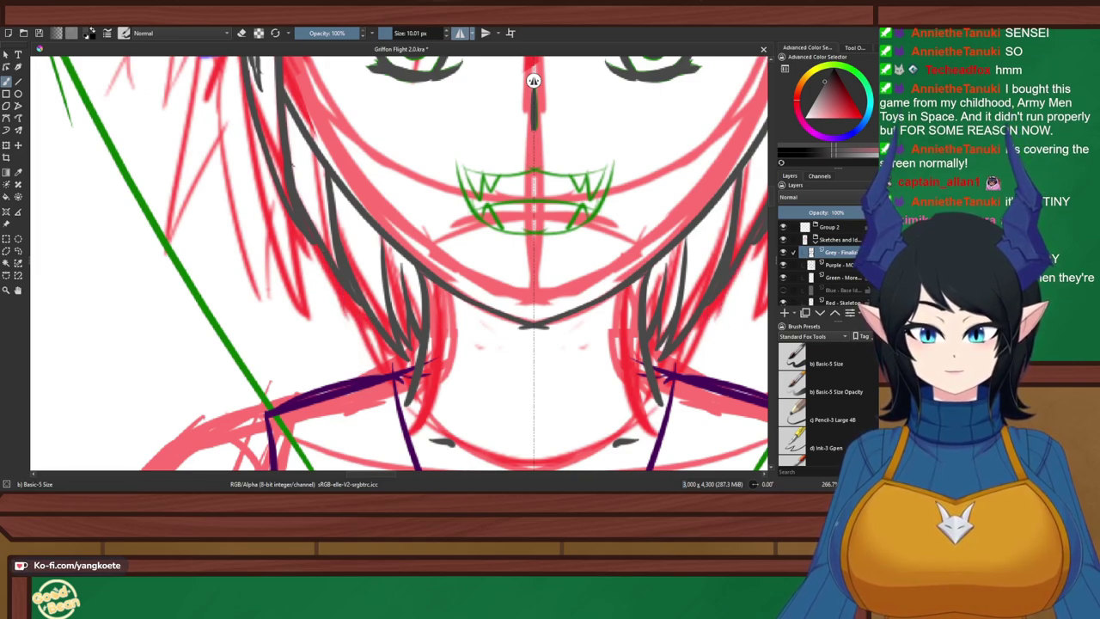
mouse_move(296, 226)
mouse_down()
mouse_move(317, 340)
mouse_move(326, 289)
mouse_move(365, 354)
mouse_move(354, 316)
mouse_up()
key(ctrl+z)
key(ctrl+z)
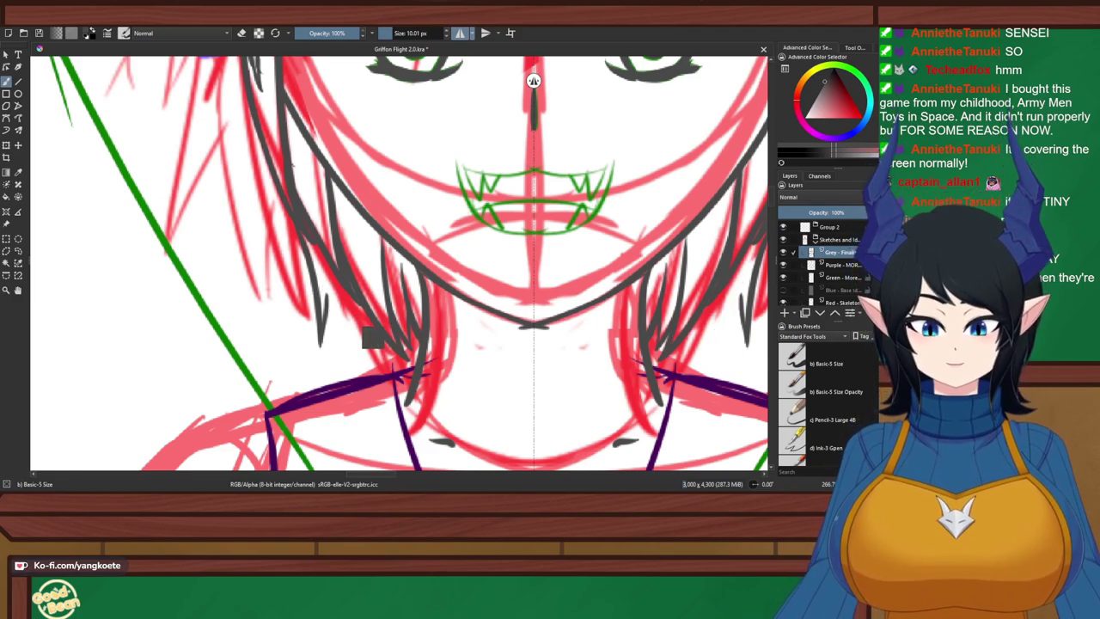
Erase part of a stray stroke, then add more strands to the lower hair near the shoulders
key(e)
drag(335, 276, 365, 372)
key(e)
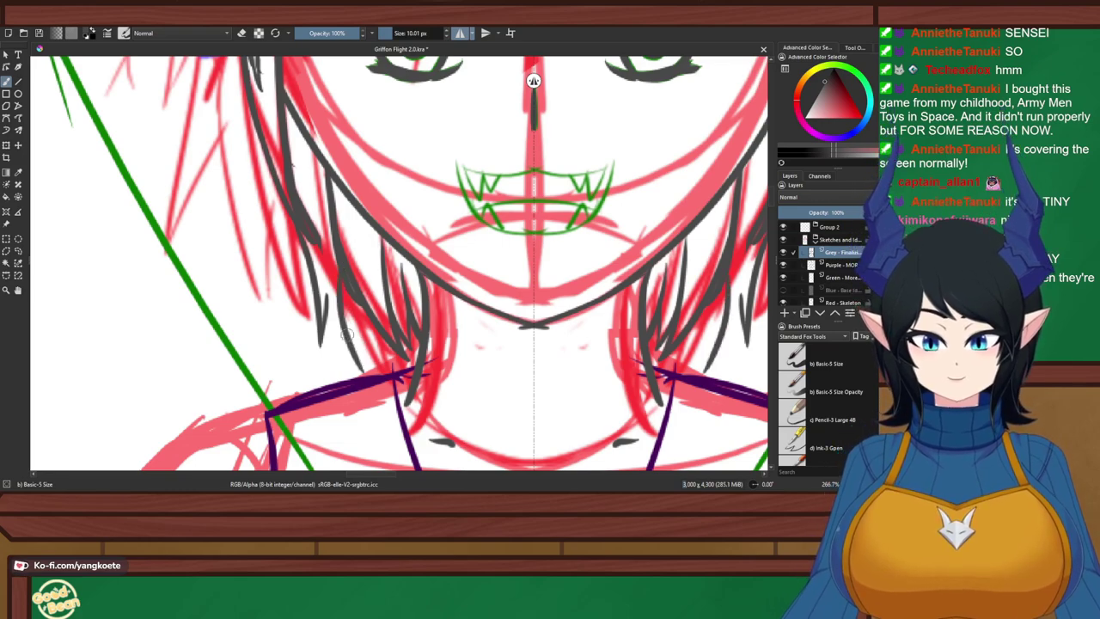
drag(333, 317, 367, 369)
drag(345, 322, 385, 371)
mouse_move(371, 330)
mouse_down()
mouse_move(401, 373)
mouse_move(394, 361)
mouse_up()
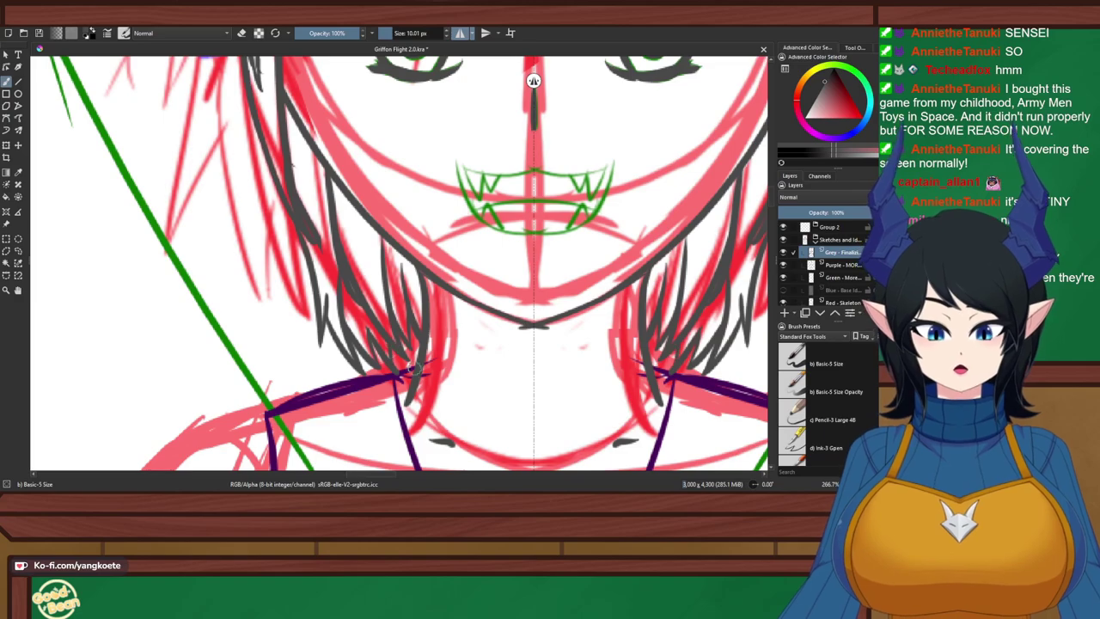
scroll(413, 369, down, 4)
scroll(323, 197, up, 1)
Zoom in to 400% on the left goggle and the hair above it
drag(318, 254, 403, 354)
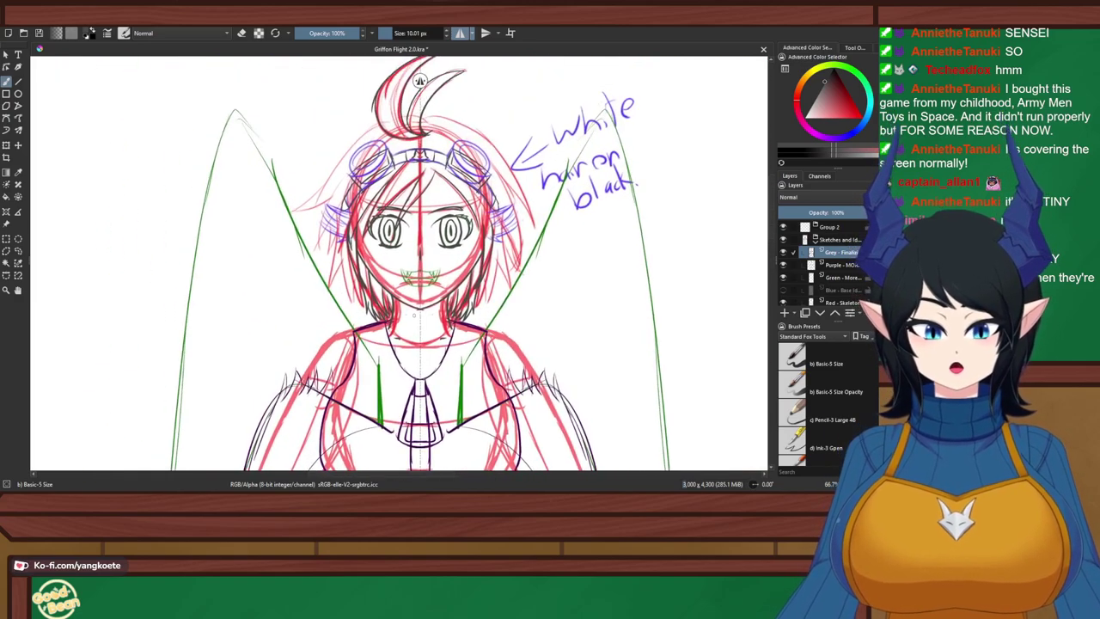
scroll(401, 348, up, 2)
scroll(391, 309, down, 3)
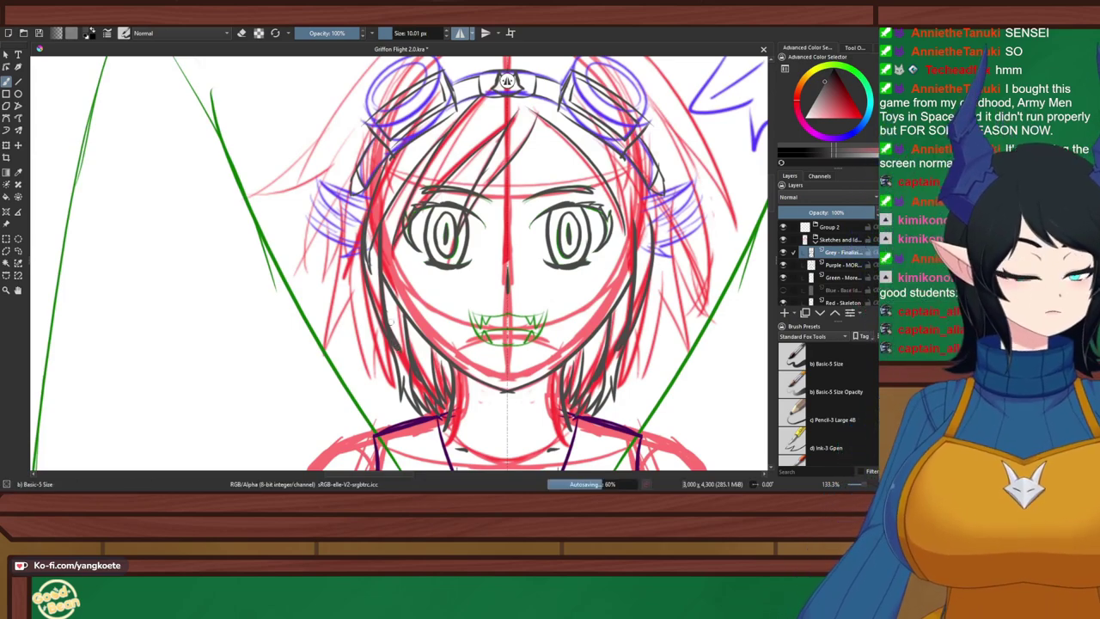
mouse_move(395, 345)
mouse_down()
mouse_move(424, 389)
mouse_move(236, 504)
mouse_move(397, 282)
mouse_move(383, 306)
mouse_up()
scroll(397, 283, up, 1)
scroll(587, 81, down, 1)
drag(499, 83, 464, 81)
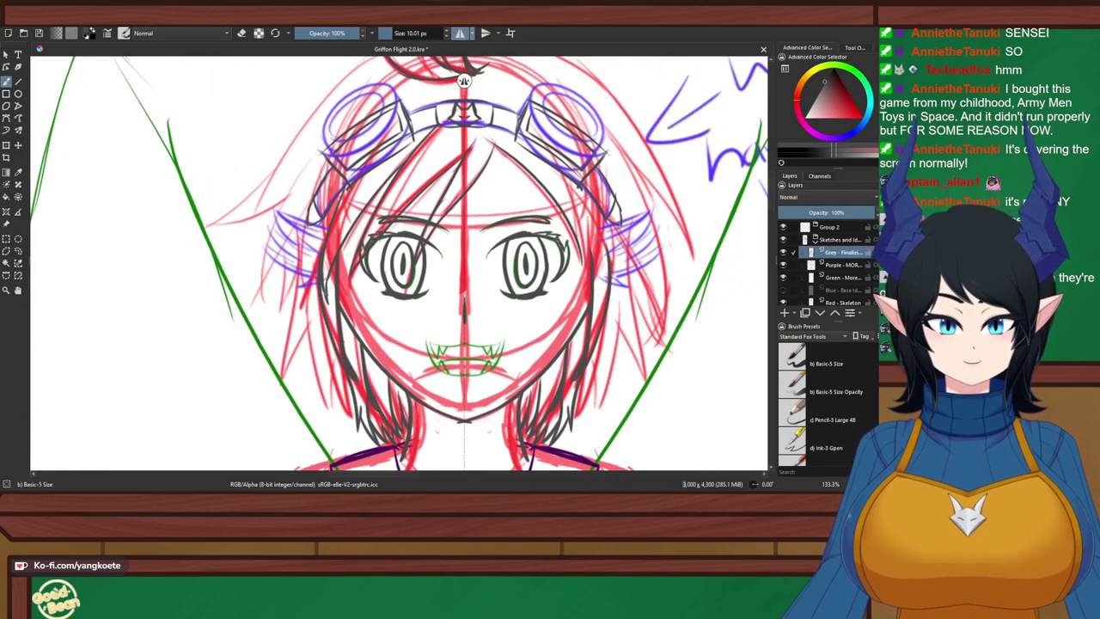
scroll(463, 81, up, 4)
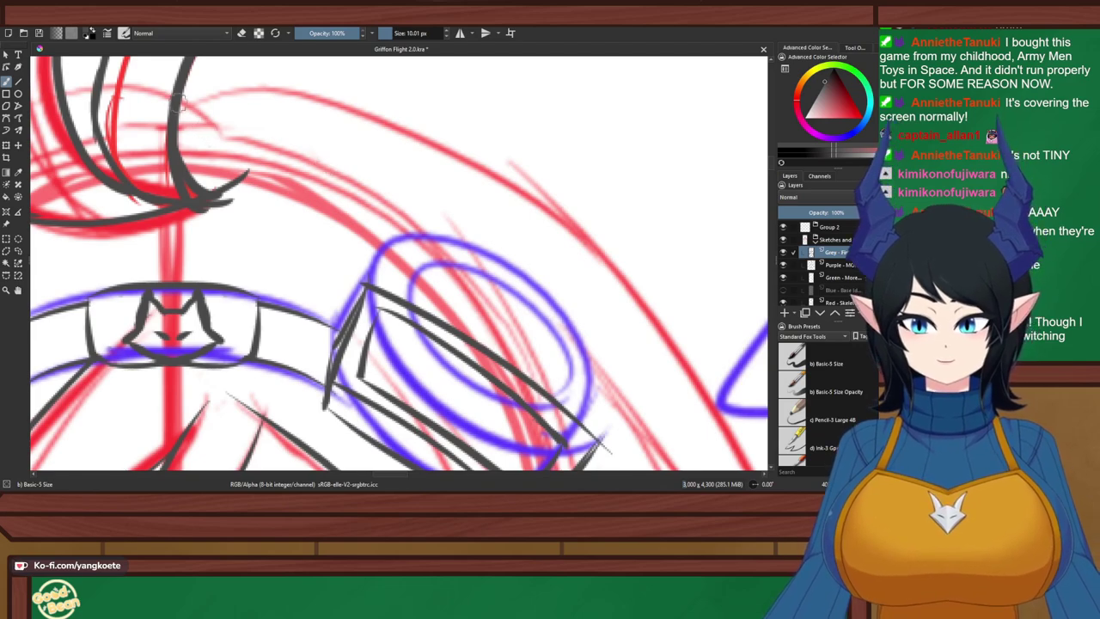
Draw a grey arc over the hair above the goggle, retrying its rightward extension
drag(181, 110, 434, 131)
mouse_move(385, 105)
mouse_down()
mouse_move(579, 213)
mouse_move(595, 231)
mouse_move(510, 177)
mouse_move(599, 259)
mouse_move(416, 127)
mouse_move(591, 271)
mouse_move(378, 122)
mouse_move(588, 213)
mouse_up()
key(ctrl+z)
key(ctrl+z)
key(ctrl+z)
key(ctrl+z)
key(ctrl+z)
mouse_move(392, 110)
mouse_down()
mouse_move(612, 247)
mouse_move(587, 226)
mouse_move(605, 248)
mouse_move(599, 258)
mouse_up()
key(ctrl+z)
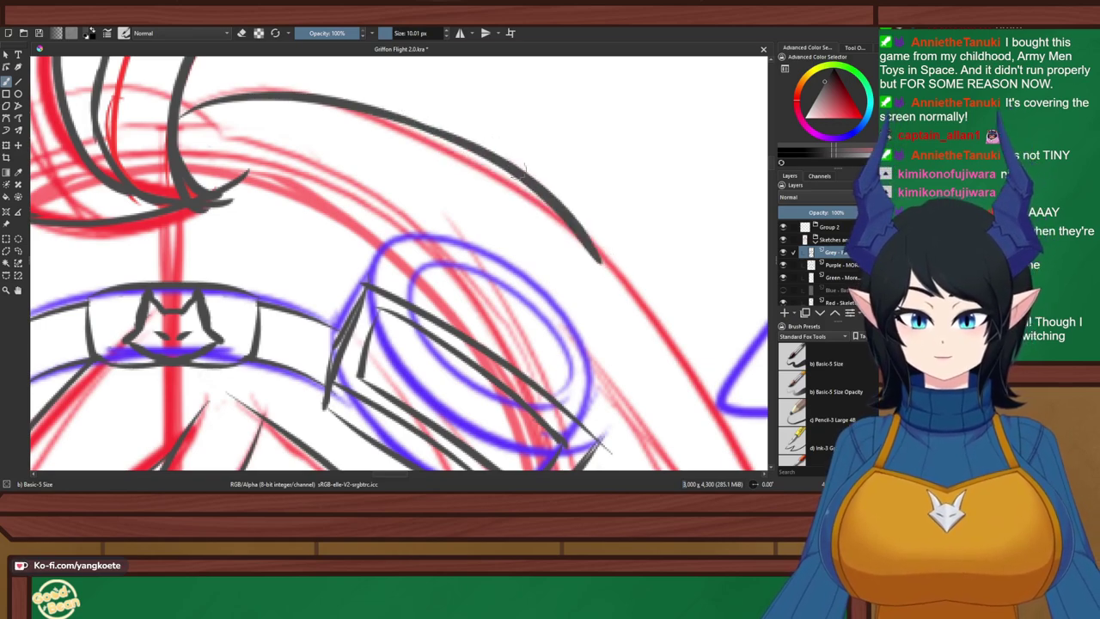
key(ctrl+z)
mouse_move(386, 114)
mouse_down()
mouse_move(606, 251)
mouse_move(572, 238)
mouse_up()
key(ctrl+z)
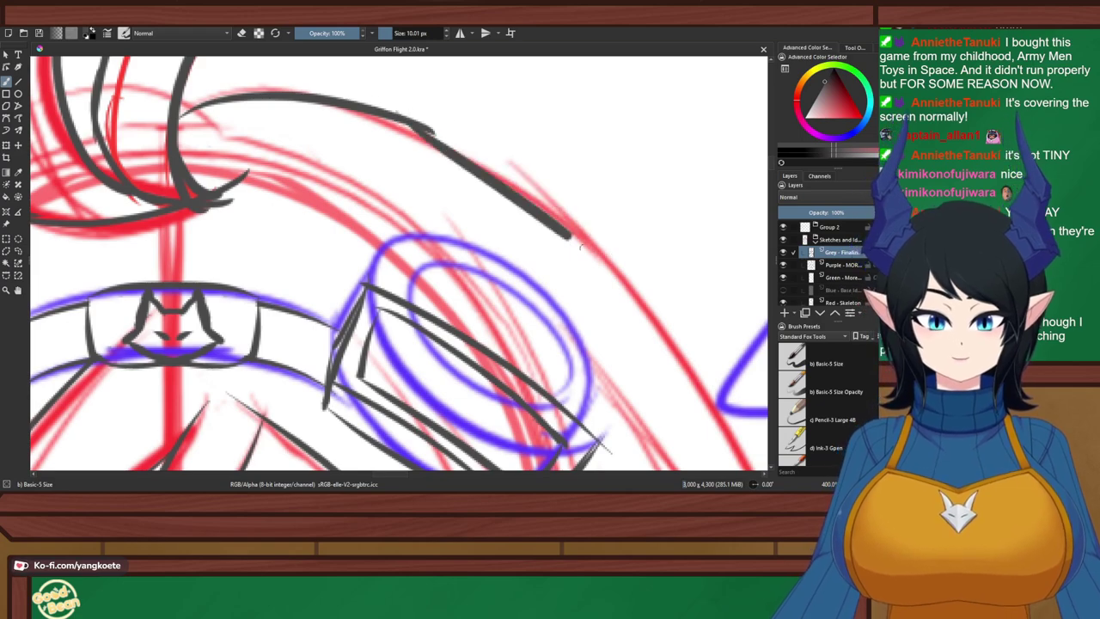
Extend the arc down-right to the hair's tip, then zoom out to 100%
key(ctrl+z)
drag(386, 117, 611, 250)
key(ctrl+z)
drag(385, 105, 617, 254)
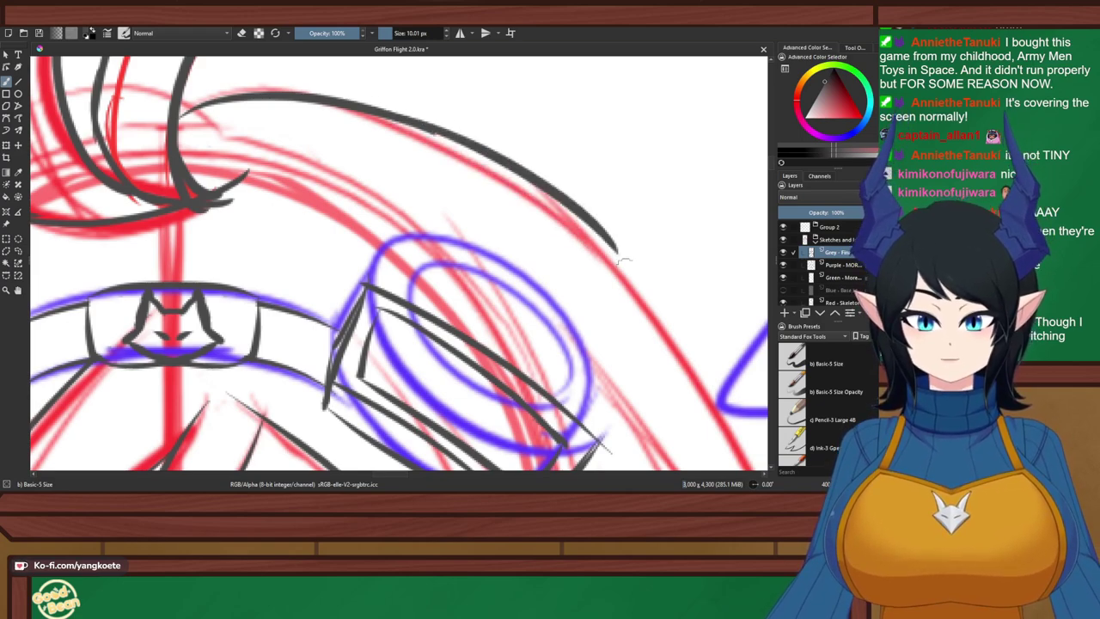
drag(579, 222, 686, 374)
key(ctrl+z)
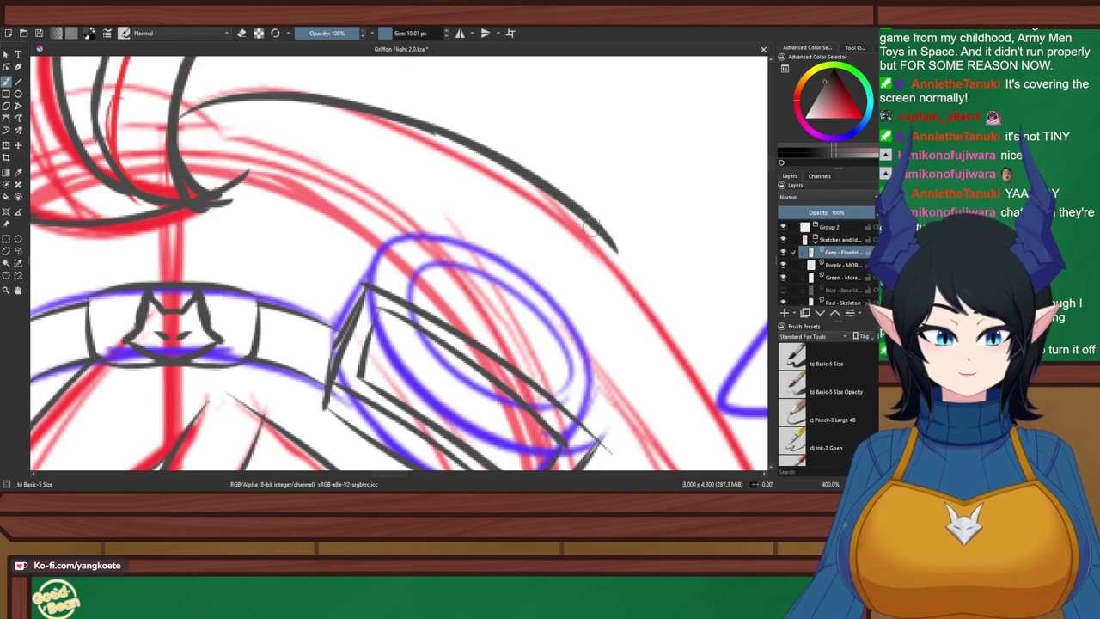
drag(592, 229, 704, 380)
scroll(685, 336, down, 4)
Zoom in on the goggle and hair edge and save the document
drag(802, 330, 665, 291)
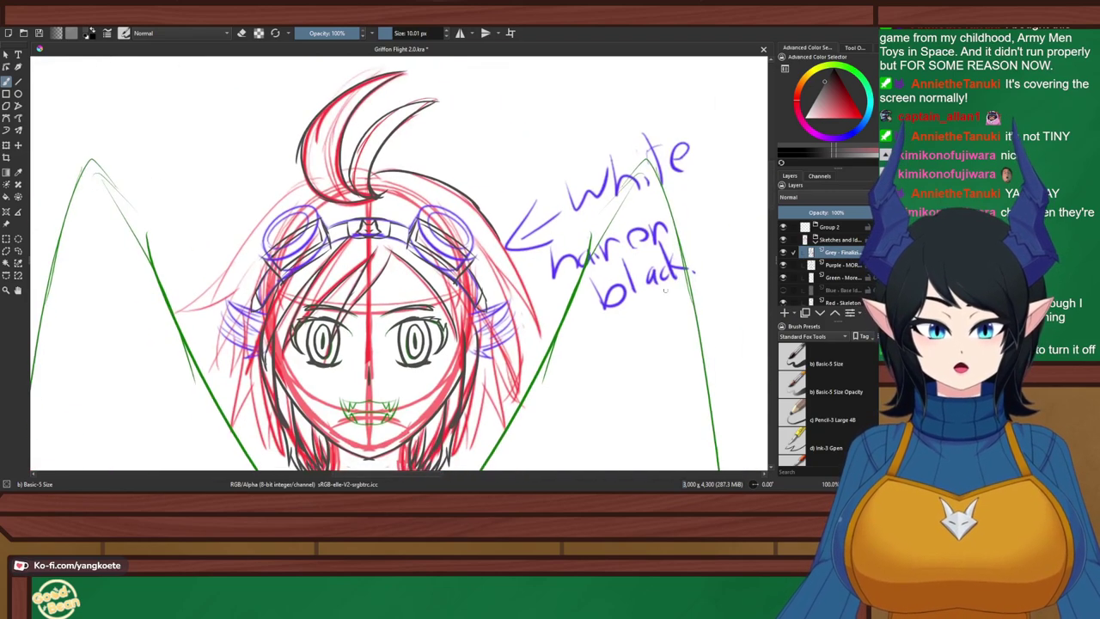
scroll(627, 273, up, 3)
drag(505, 256, 523, 237)
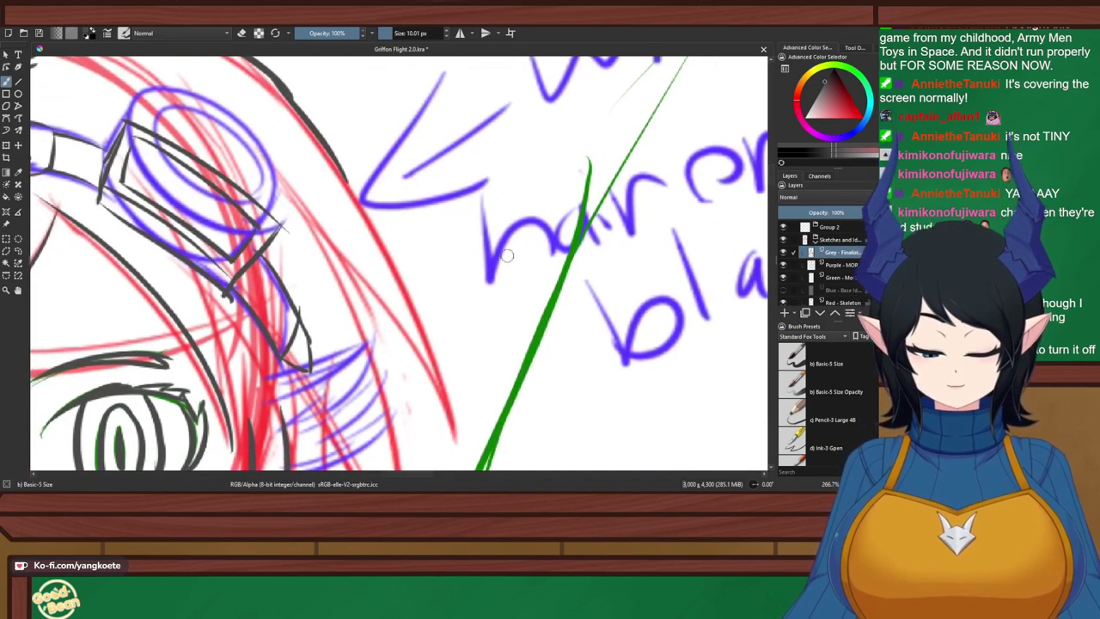
key(ctrl+s)
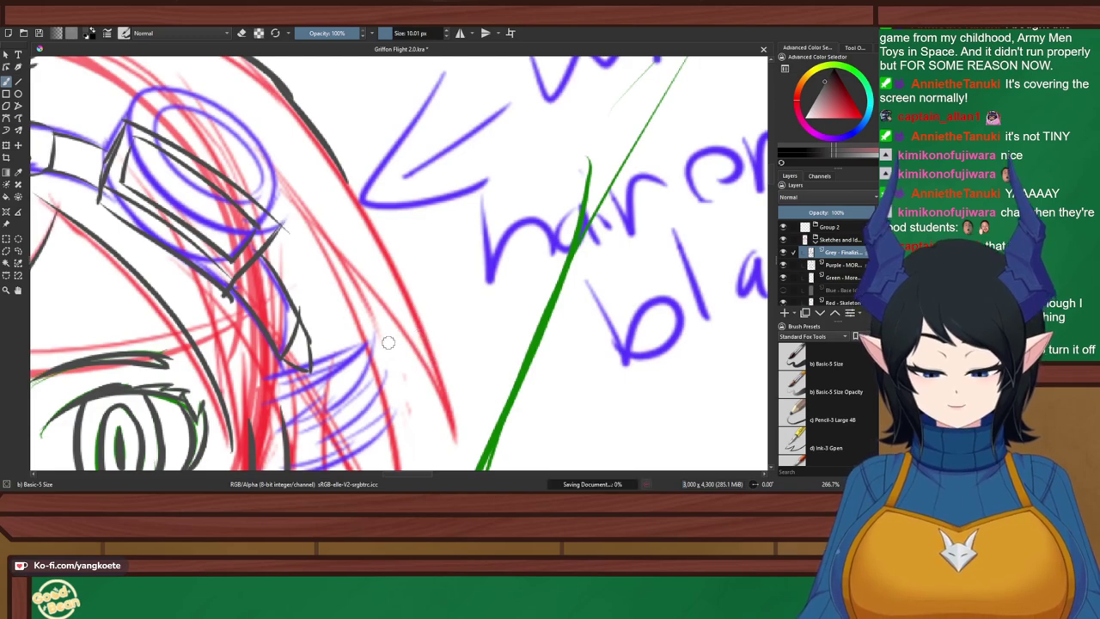
Ink a grey hair line inside the outer hair outline, redrawing it until it fits
drag(321, 140, 435, 354)
key(ctrl+z)
mouse_move(338, 160)
mouse_down()
mouse_move(434, 350)
mouse_move(463, 447)
mouse_up()
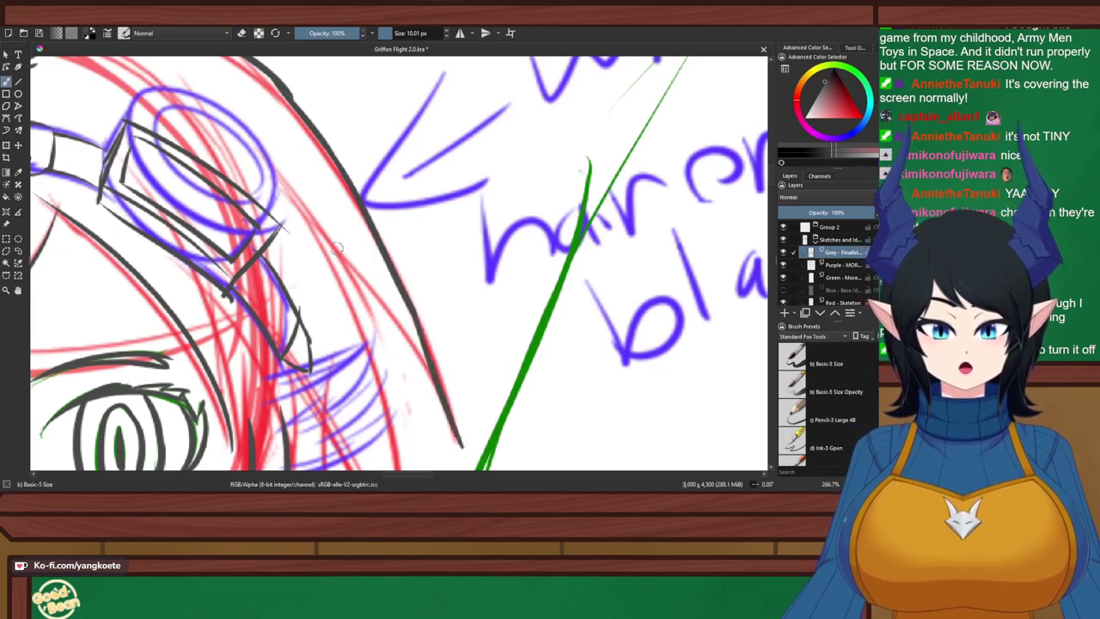
drag(316, 230, 432, 376)
key(ctrl+z)
drag(315, 231, 437, 398)
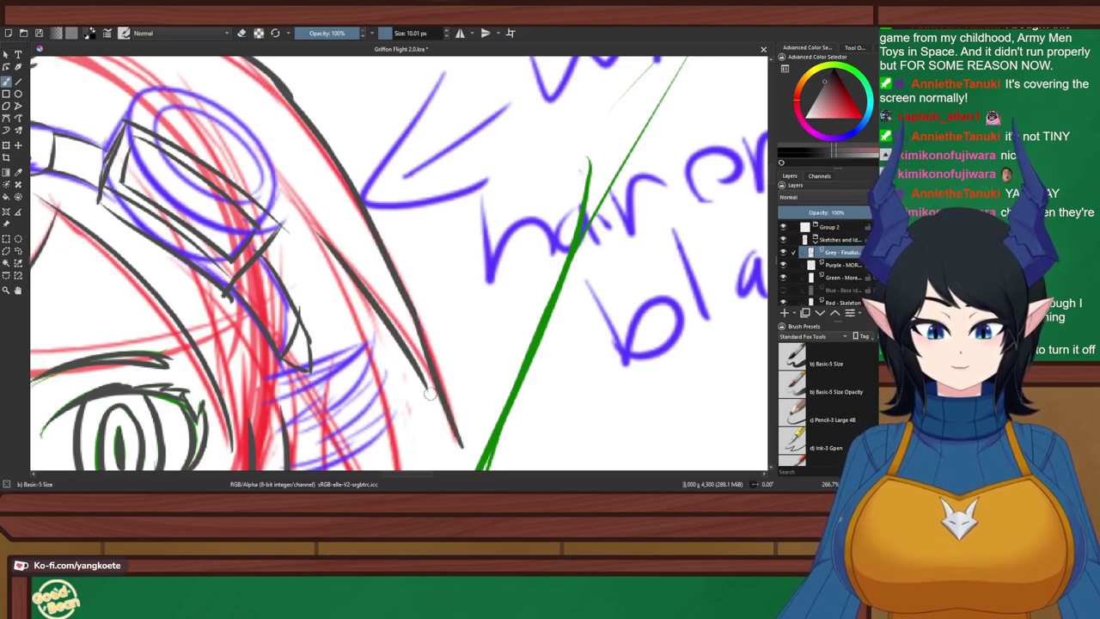
Extend the hair strand down to a pointed tip meeting the outer curve
drag(403, 340, 456, 435)
key(ctrl+z)
mouse_move(386, 333)
mouse_down()
mouse_move(464, 456)
mouse_move(454, 433)
mouse_up()
key(ctrl+z)
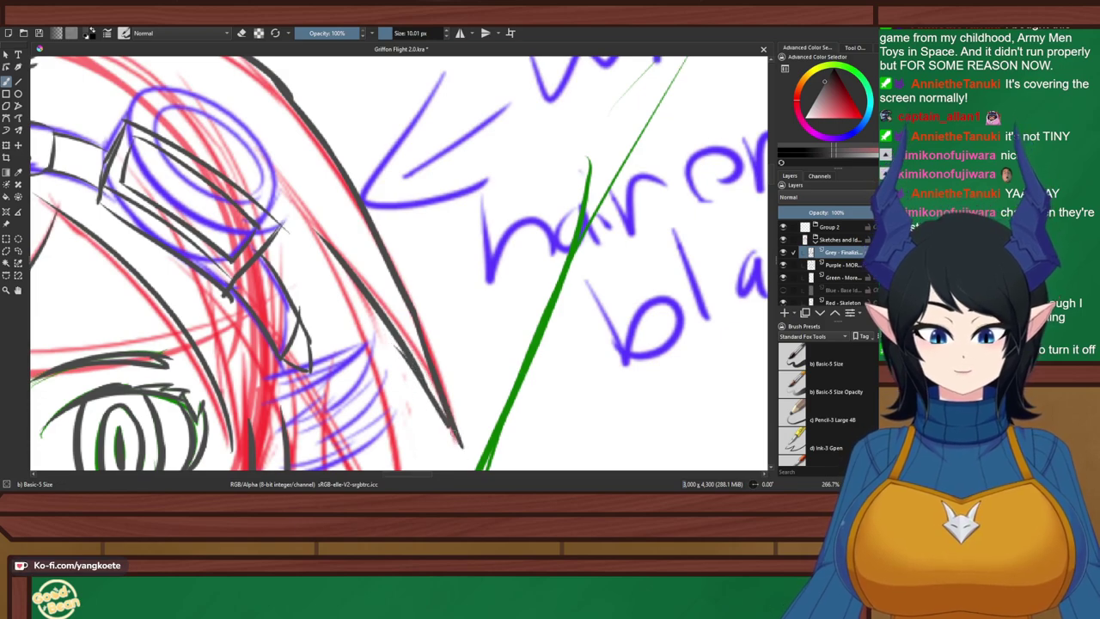
key(ctrl+z)
drag(393, 336, 451, 444)
key(ctrl+z)
drag(390, 322, 460, 444)
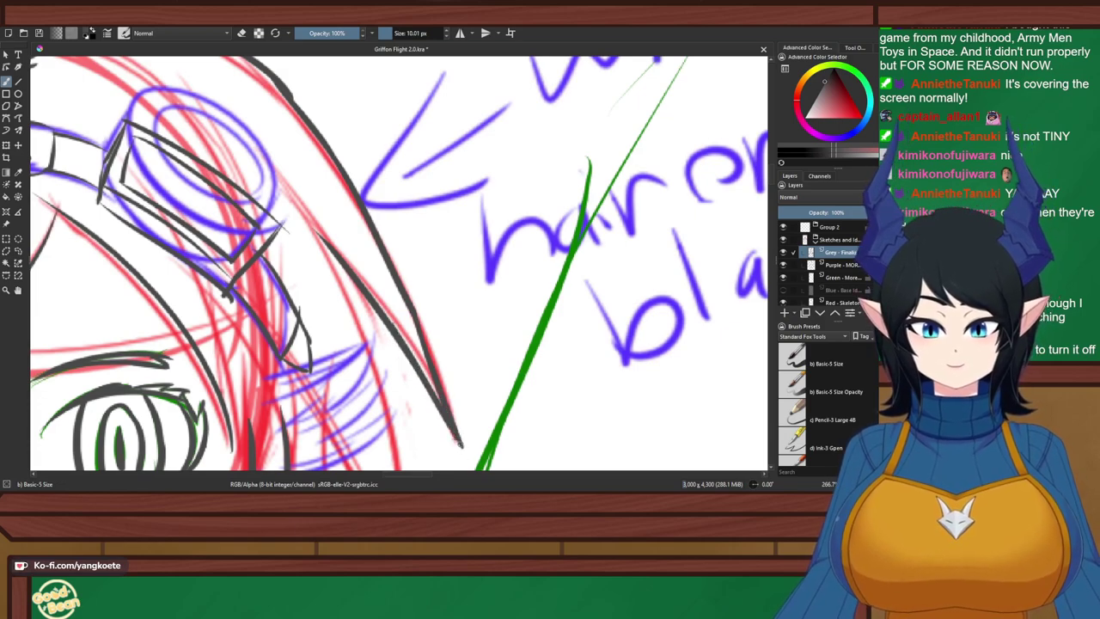
Save the drawing once the view is settled over the face
scroll(442, 391, down, 2)
mouse_move(442, 390)
mouse_down()
mouse_move(498, 398)
mouse_move(528, 367)
mouse_up()
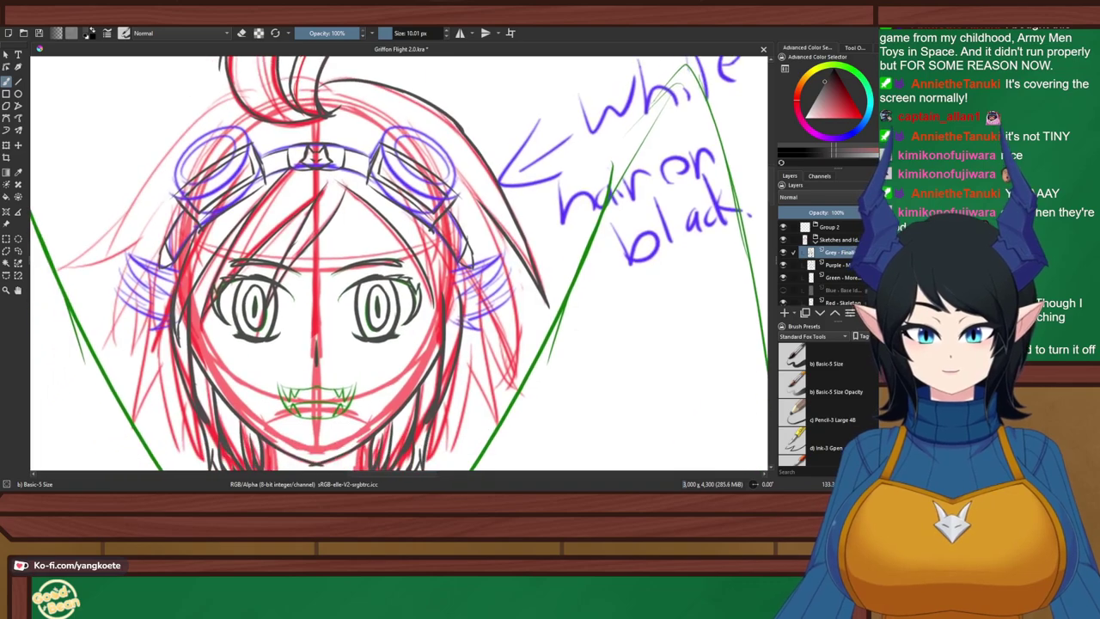
drag(397, 257, 409, 228)
scroll(479, 234, up, 1)
scroll(479, 236, down, 1)
drag(480, 235, 462, 211)
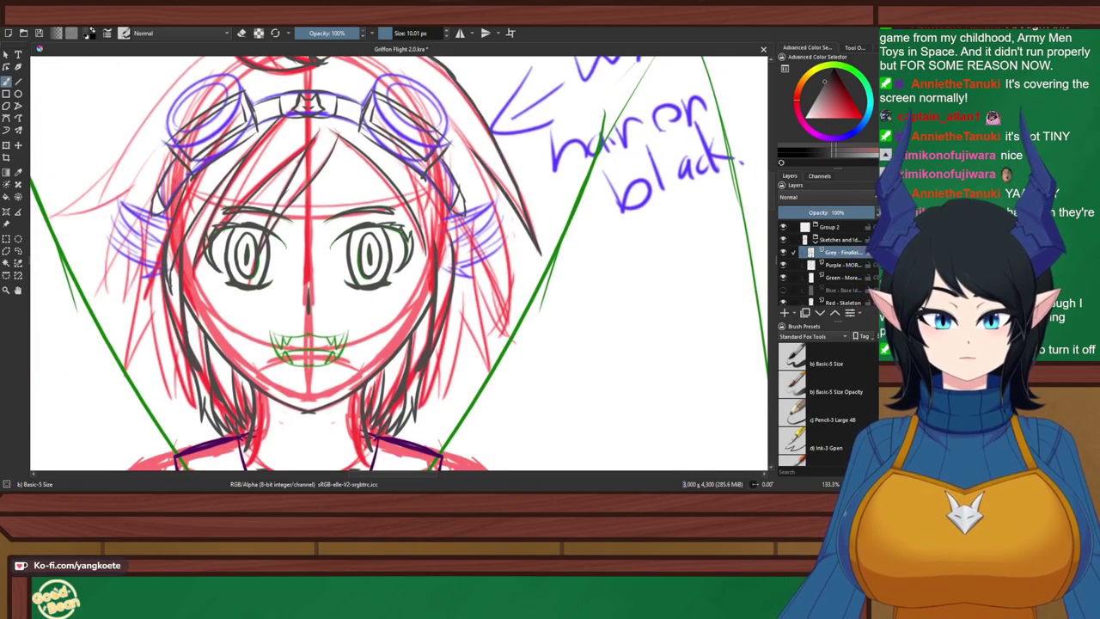
scroll(473, 262, up, 1)
drag(472, 262, 473, 248)
scroll(464, 301, down, 1)
scroll(479, 320, up, 1)
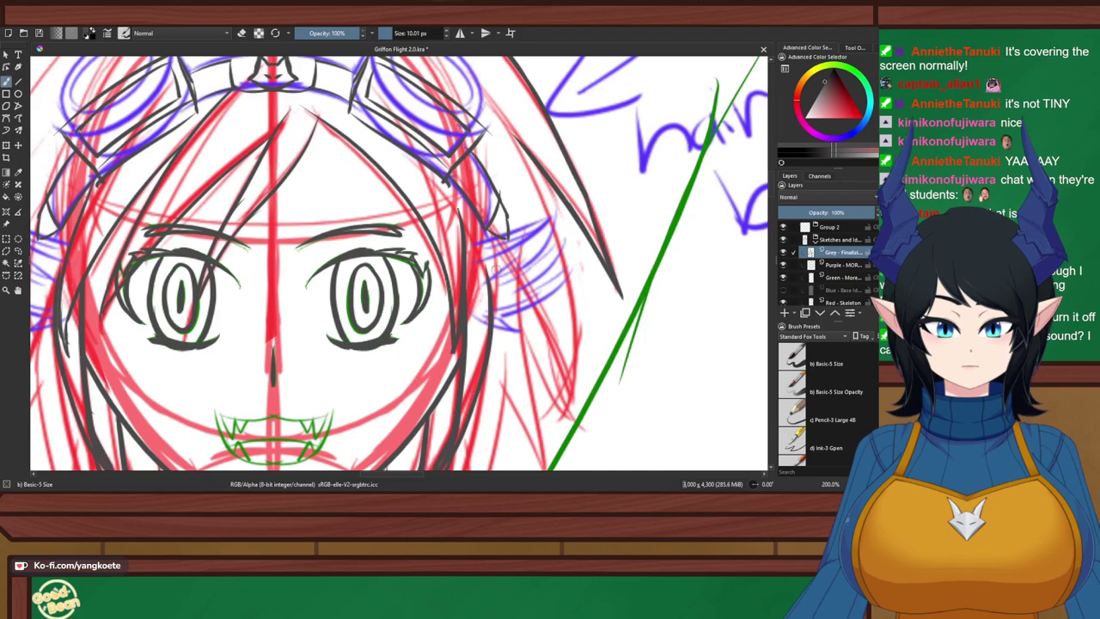
key(ctrl+s)
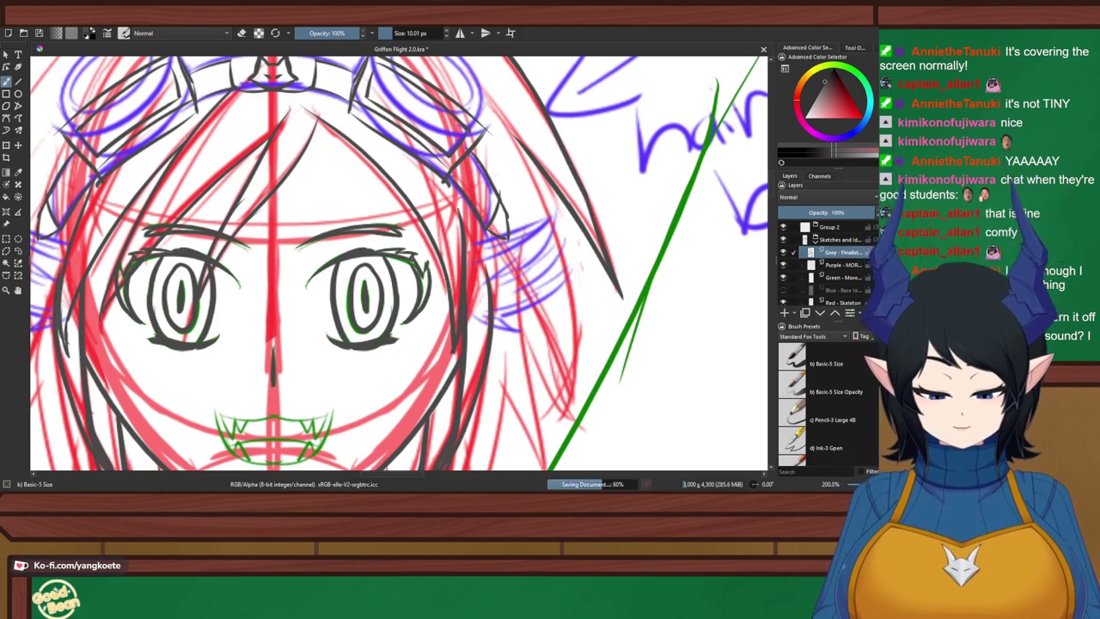
Brush the right-side hair strand sweeping down-right from the goggles
drag(434, 199, 526, 284)
scroll(410, 192, down, 2)
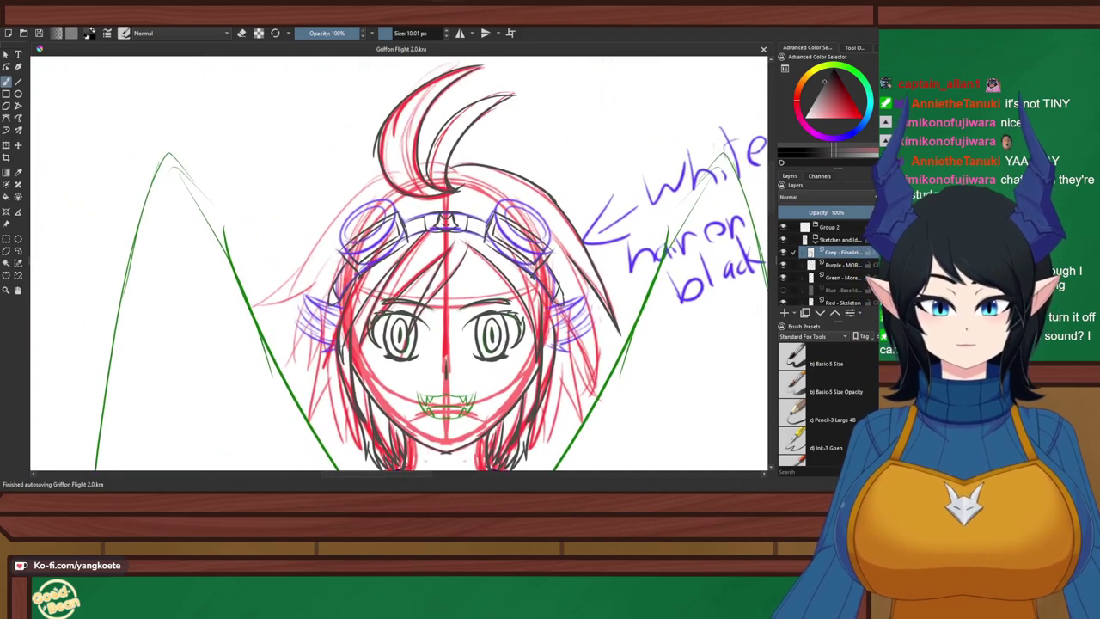
scroll(396, 222, up, 3)
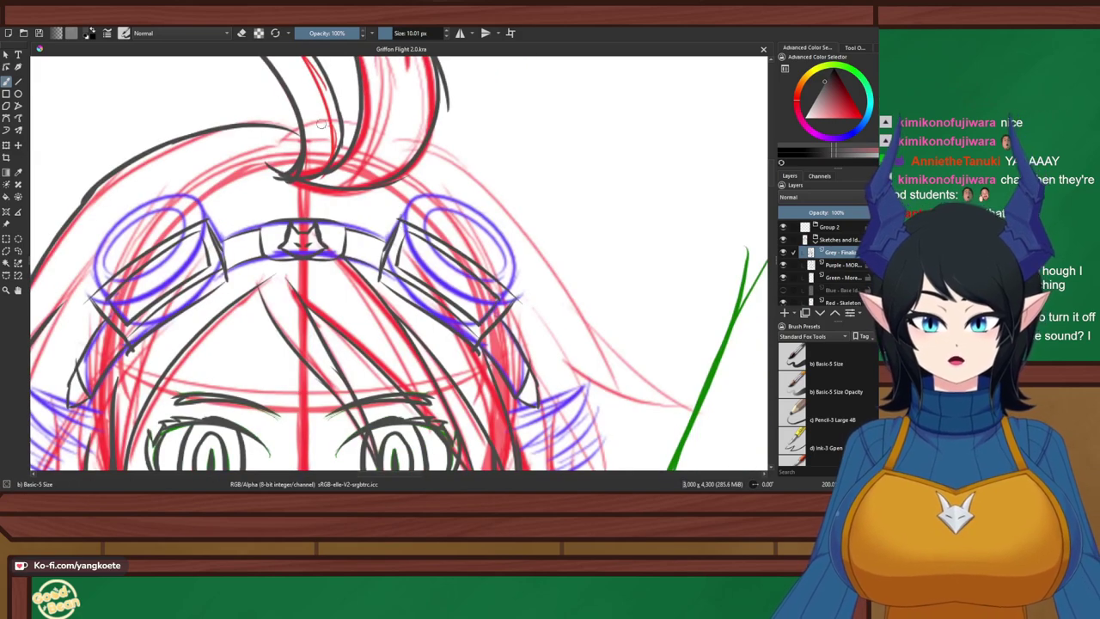
drag(426, 153, 547, 262)
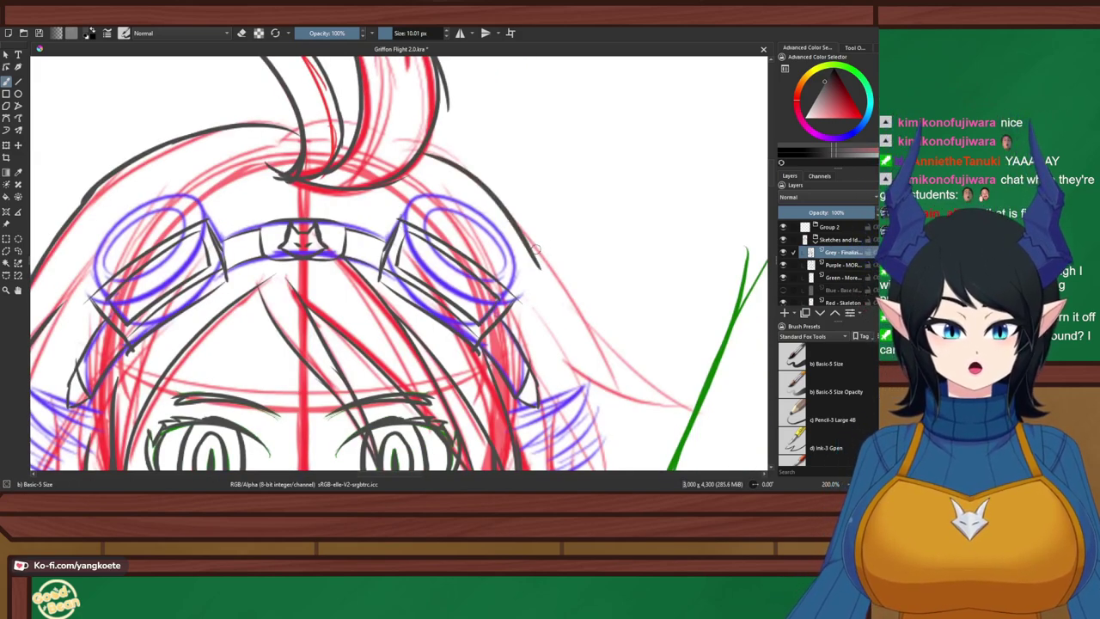
drag(518, 218, 618, 340)
key(ctrl+z)
drag(503, 209, 634, 364)
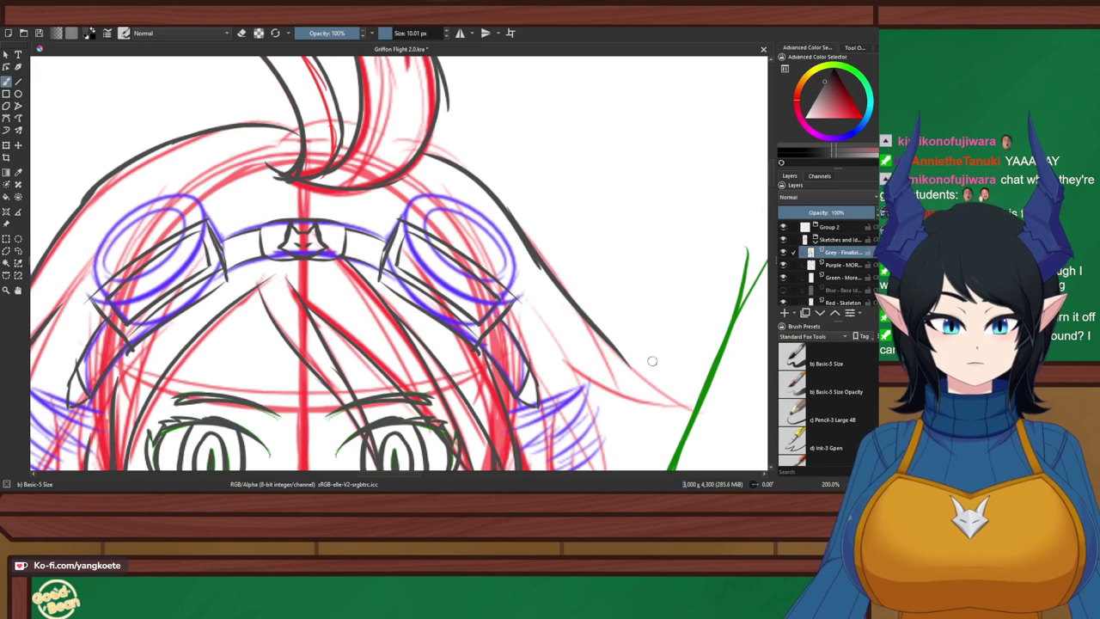
Extend the right hair strand down-right, redrawing until it ends in a sharp tip
drag(586, 314, 693, 416)
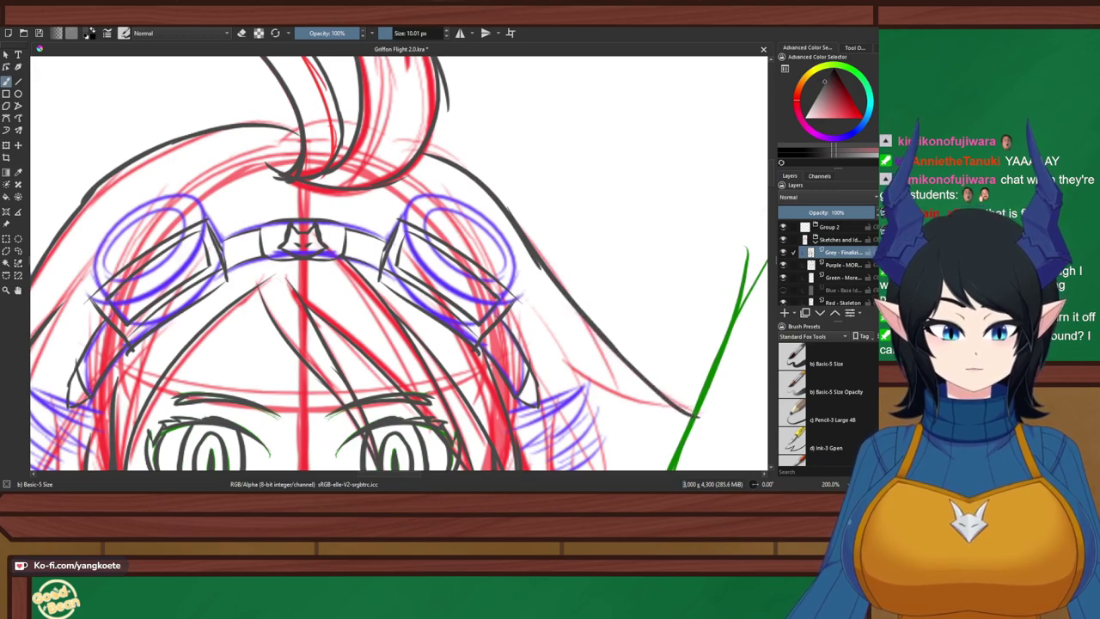
key(ctrl+z)
drag(586, 315, 706, 415)
key(ctrl+z)
key(ctrl+z)
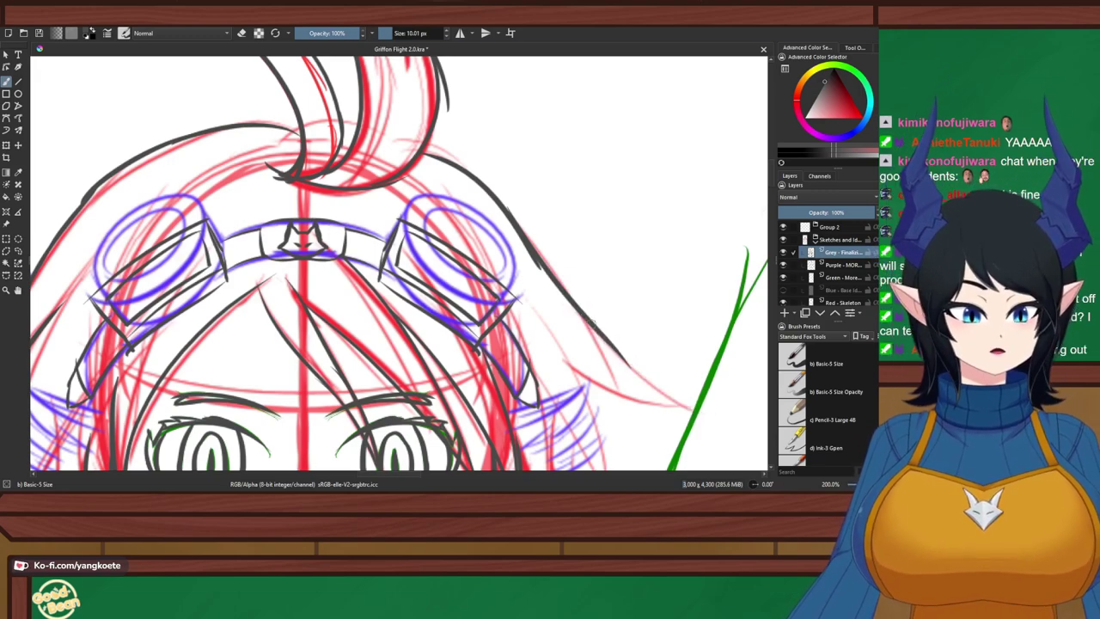
drag(589, 325, 691, 414)
key(ctrl+z)
drag(591, 326, 691, 416)
key(ctrl+z)
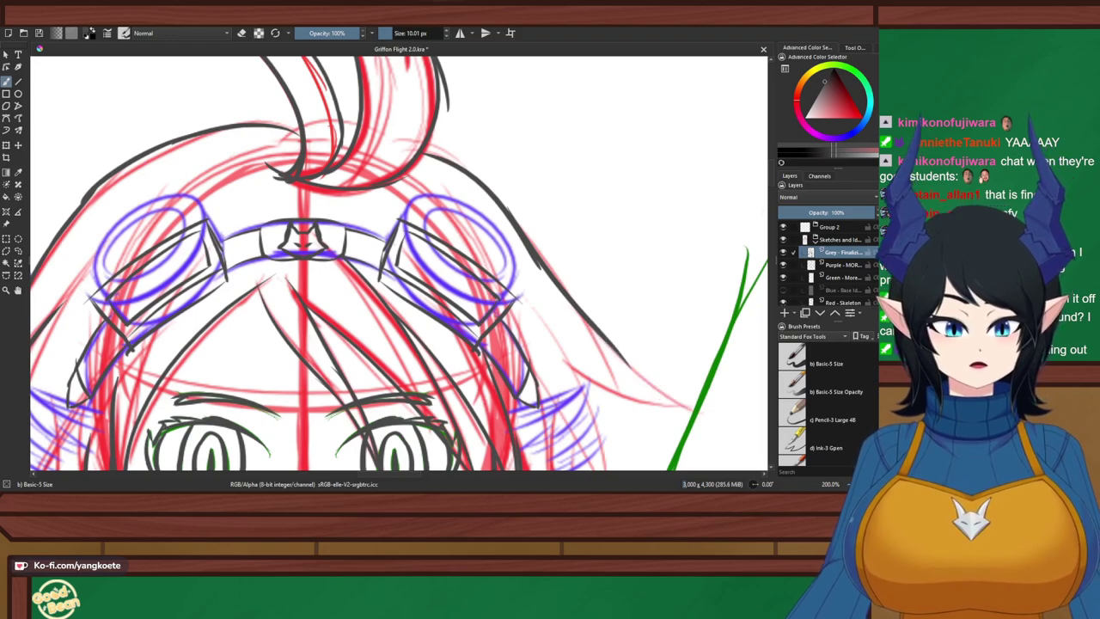
drag(602, 332, 684, 400)
drag(565, 360, 691, 414)
key(ctrl+z)
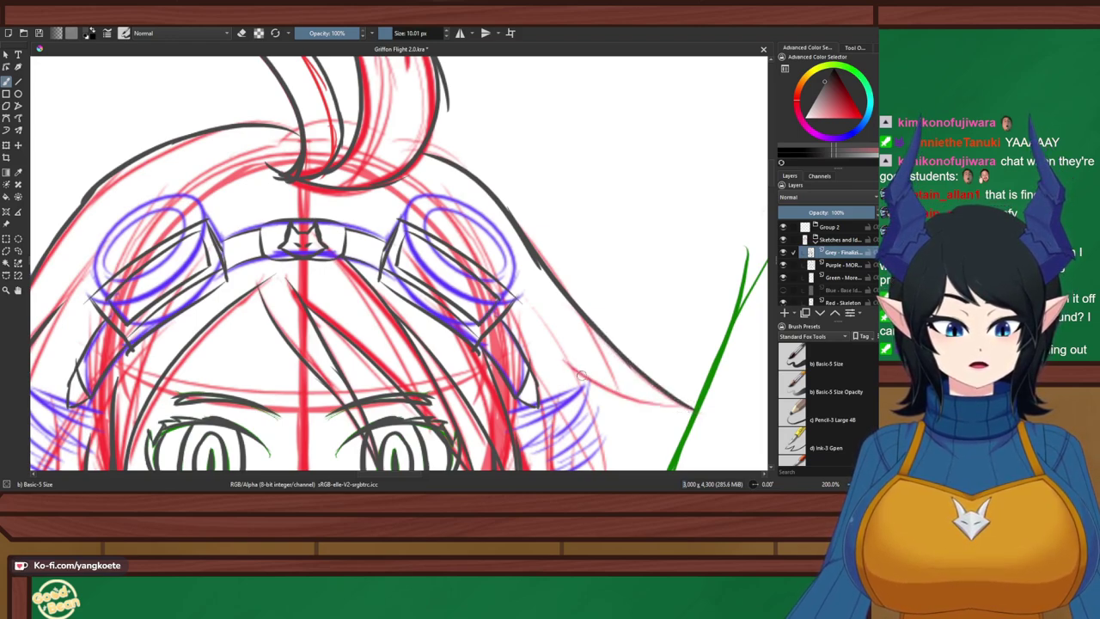
drag(550, 353, 679, 402)
key(ctrl+z)
drag(567, 361, 693, 414)
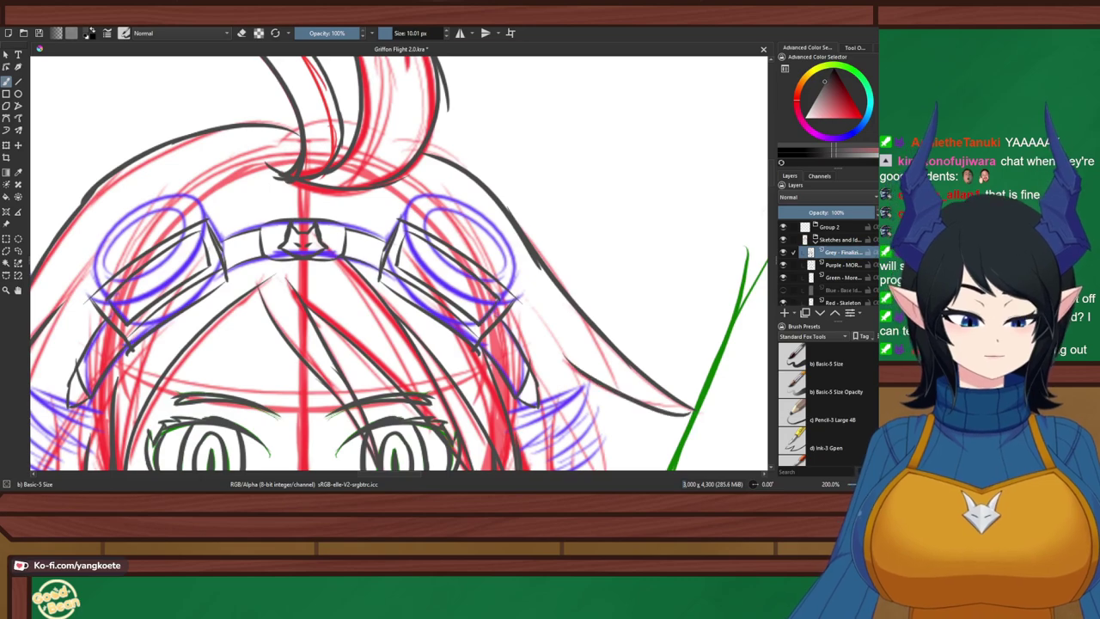
key(ctrl+z)
drag(564, 360, 684, 401)
Ink a dark hair strand down beside the blue ear fin, retrying until it sits right
drag(586, 363, 533, 203)
scroll(562, 302, up, 1)
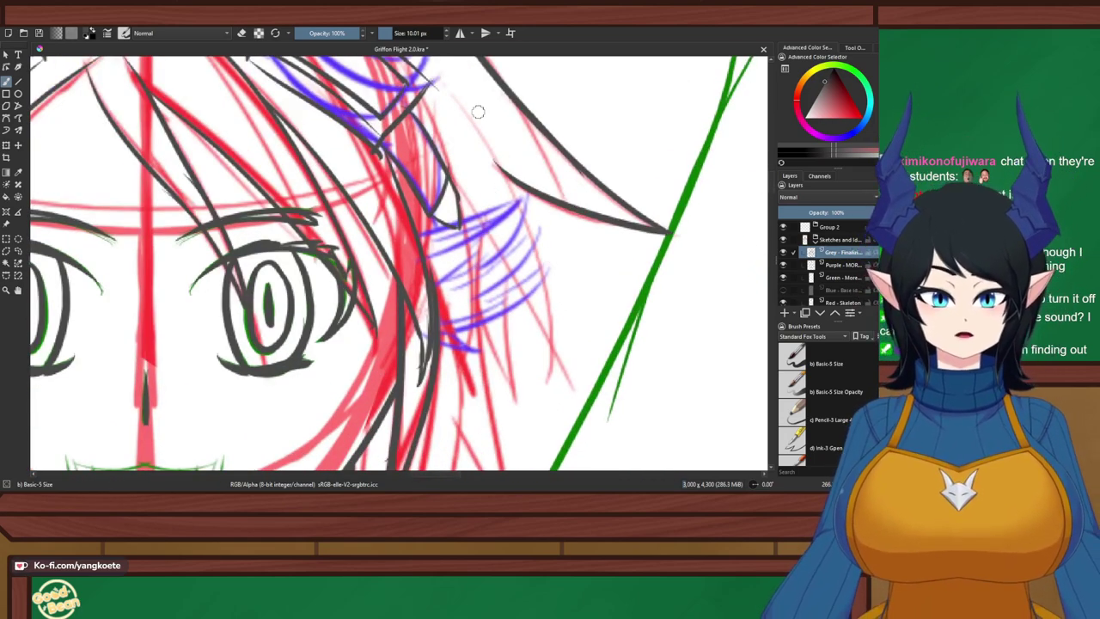
drag(471, 114, 546, 326)
key(ctrl+z)
drag(469, 112, 539, 323)
key(ctrl+z)
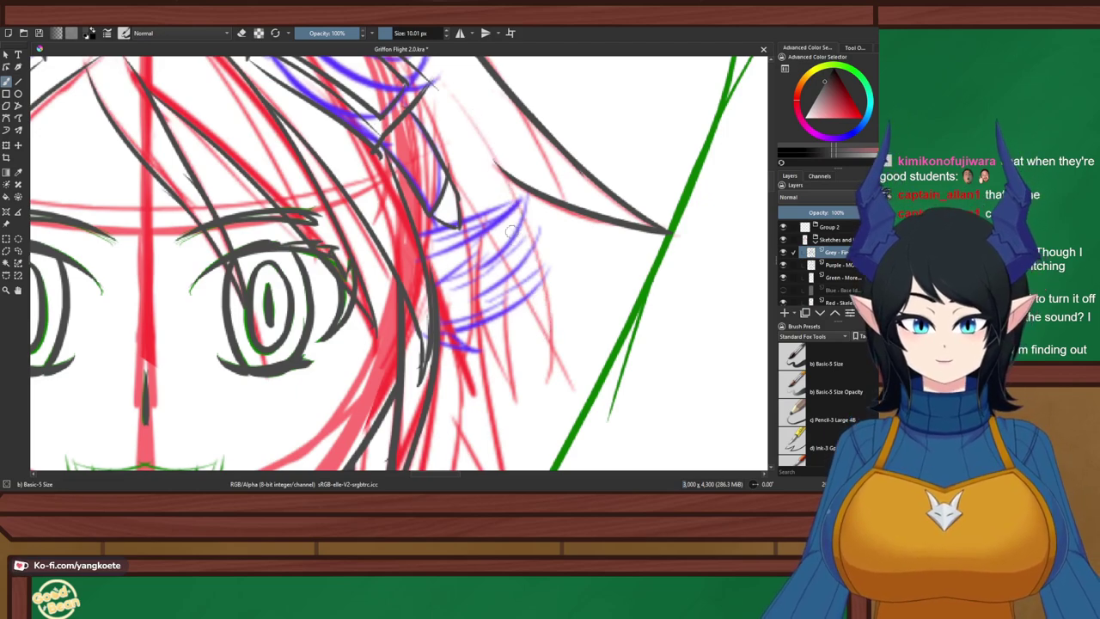
mouse_move(472, 133)
mouse_down()
mouse_move(507, 191)
mouse_move(550, 370)
mouse_up()
key(ctrl+z)
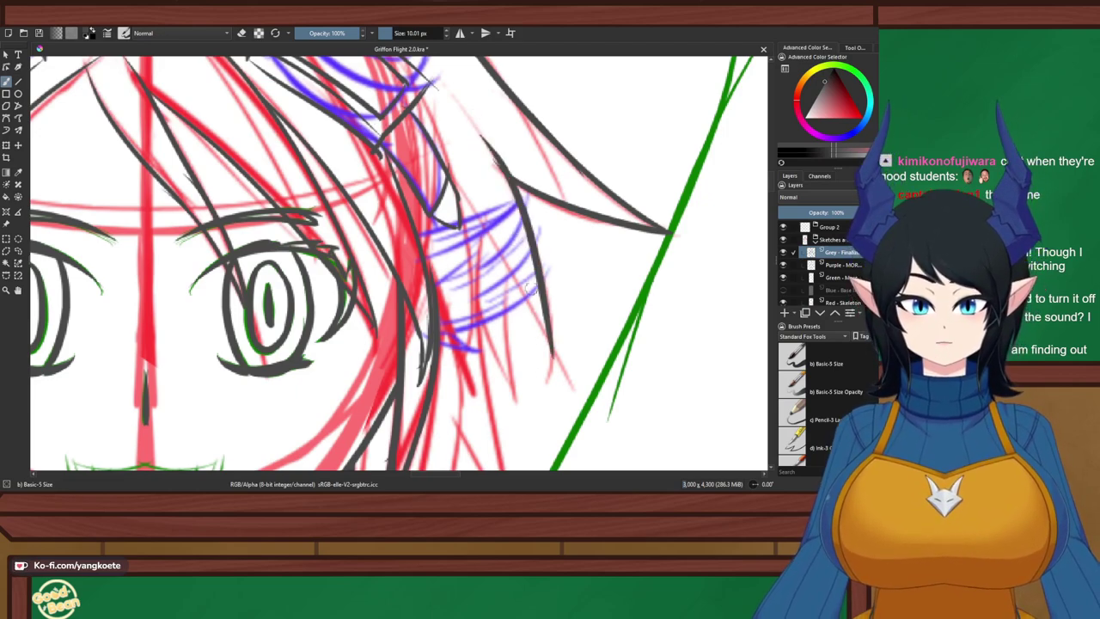
drag(464, 199, 552, 353)
key(ctrl+z)
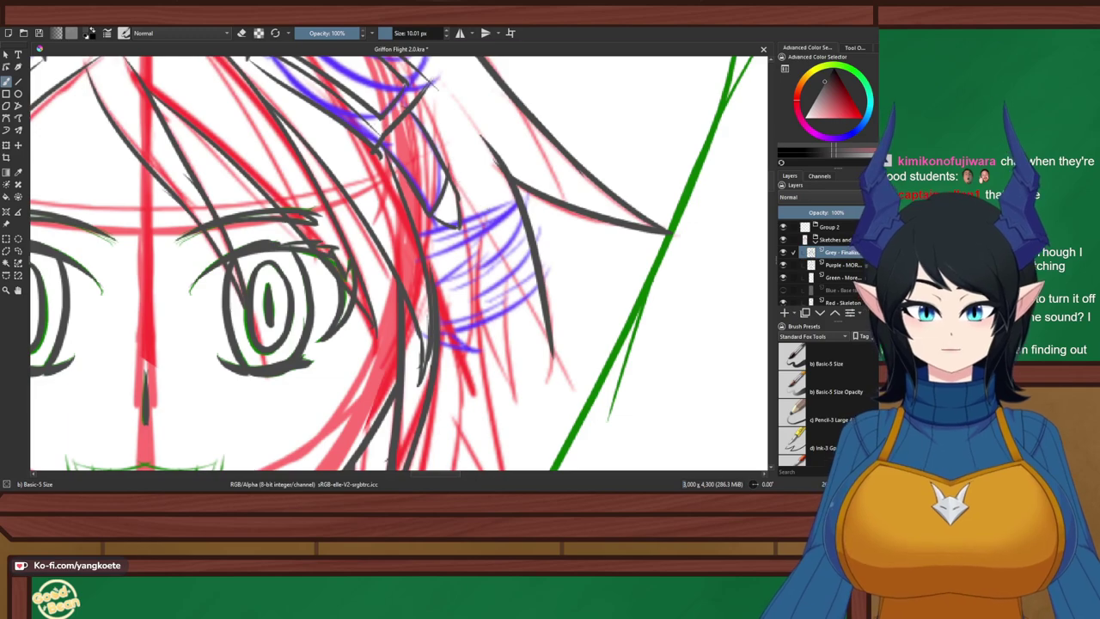
drag(450, 172, 547, 353)
key(ctrl+z)
drag(452, 172, 557, 360)
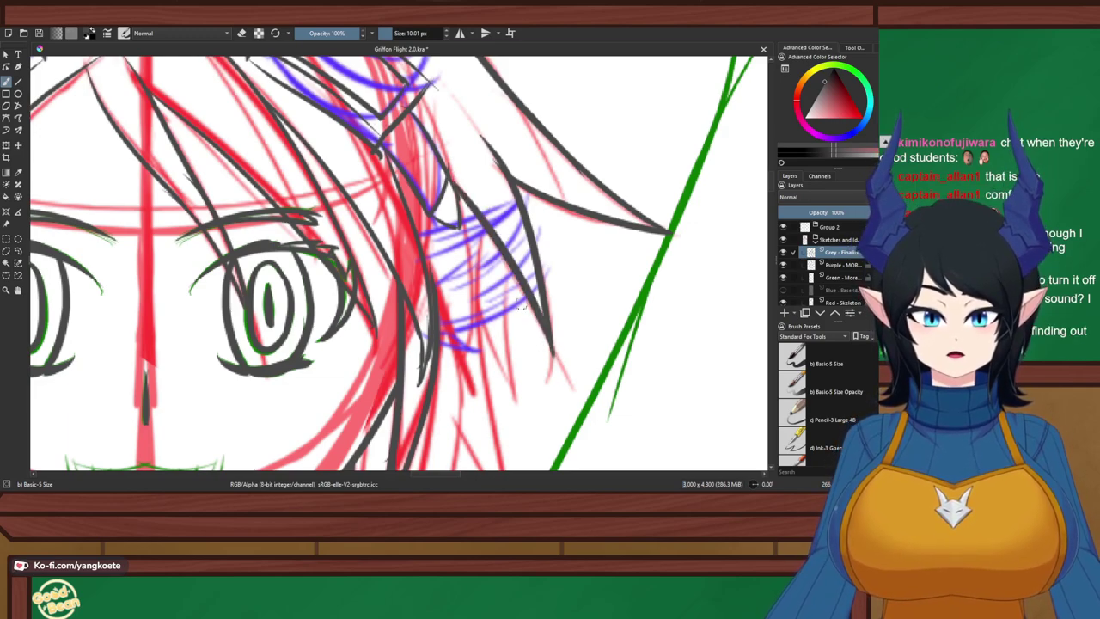
Try thin feather lines across the ear fin's blue hatching, then undo the trial feather strokes
drag(461, 220, 518, 196)
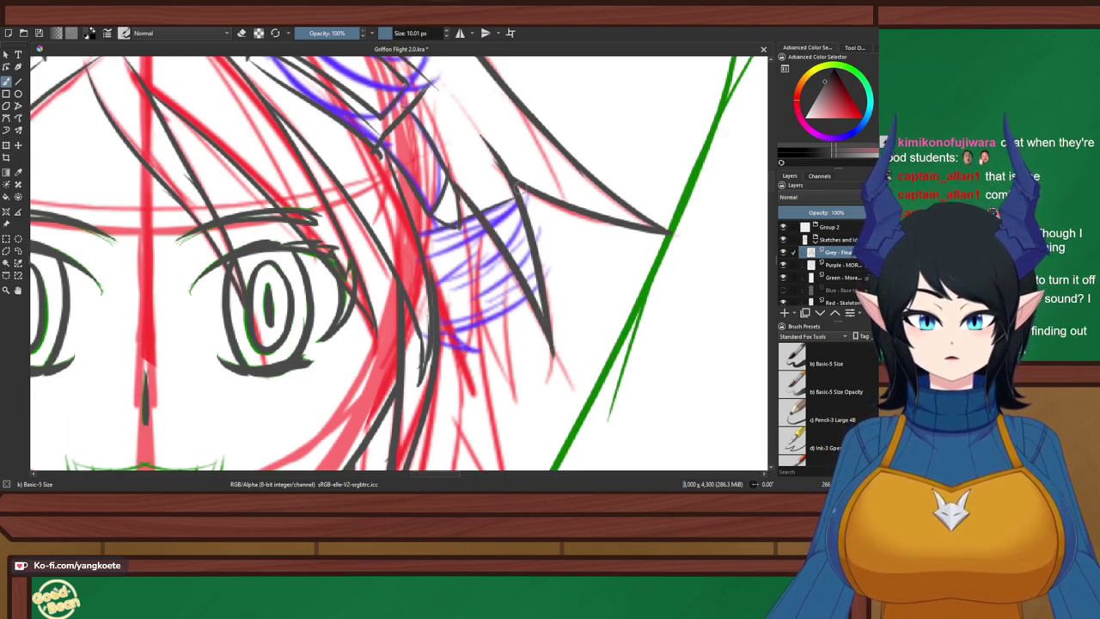
drag(428, 238, 521, 220)
key(ctrl+z)
drag(433, 247, 520, 203)
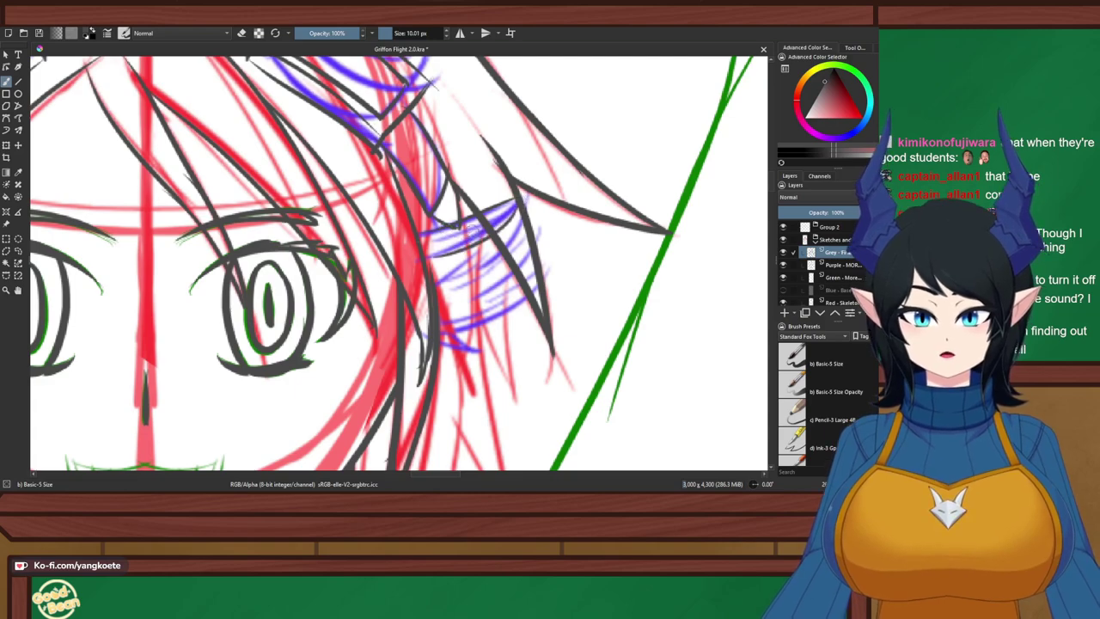
key(ctrl+z)
drag(425, 248, 517, 202)
key(ctrl+z)
drag(428, 269, 519, 208)
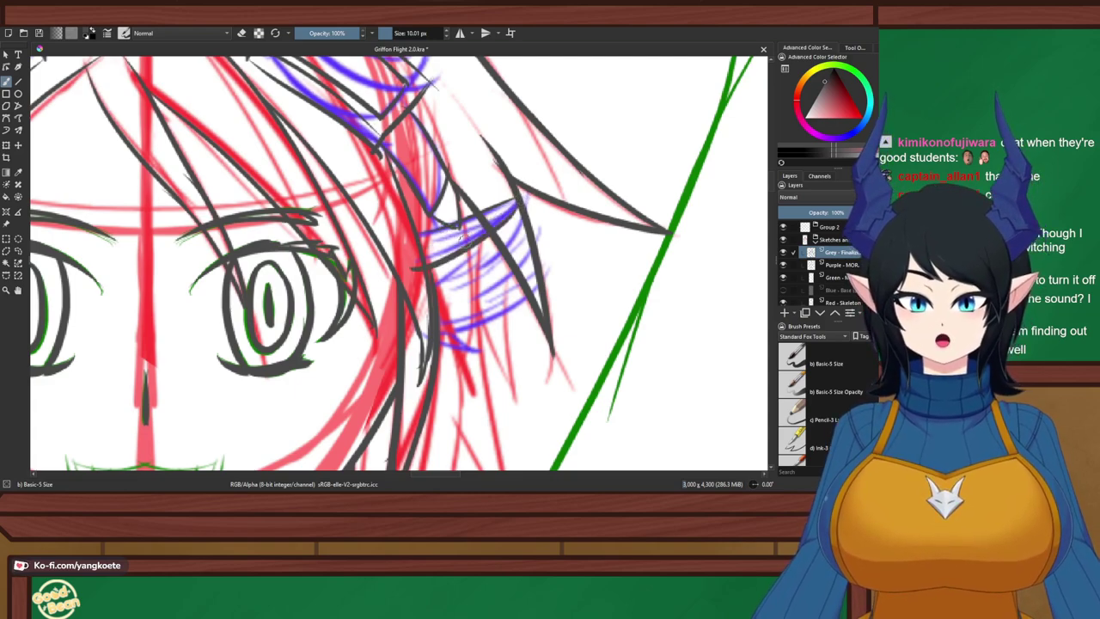
key(ctrl+z)
drag(429, 254, 516, 206)
drag(459, 246, 419, 256)
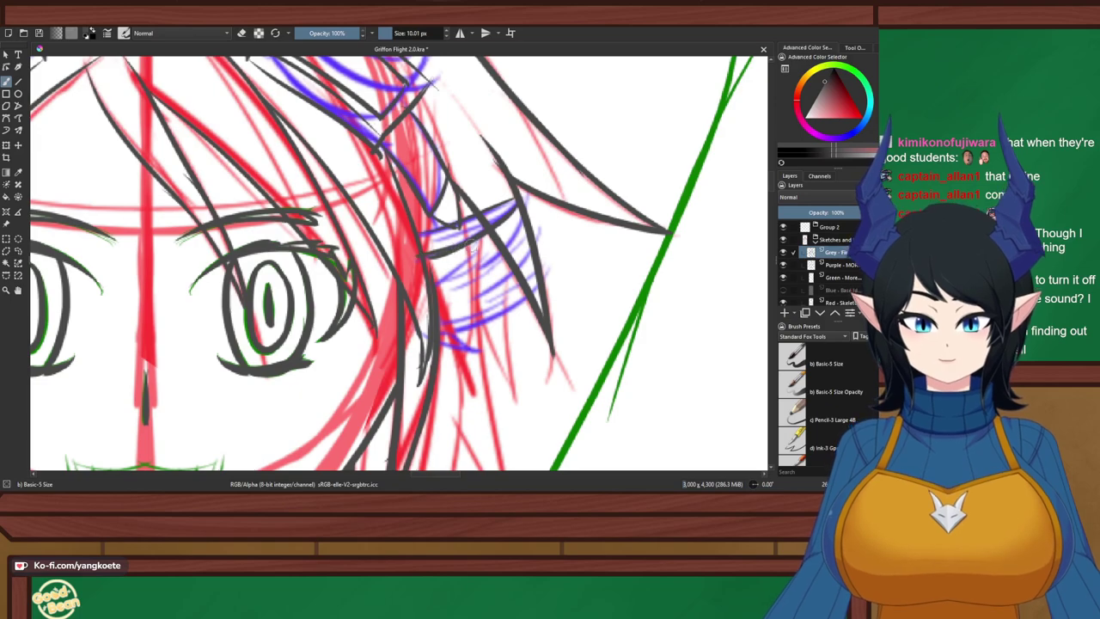
drag(521, 211, 425, 287)
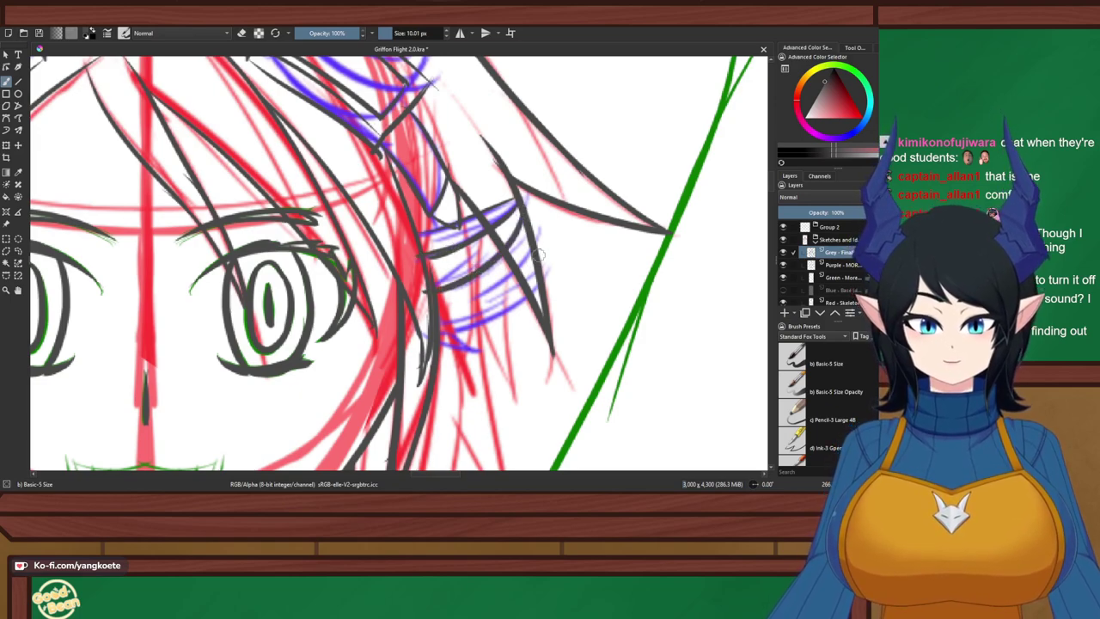
drag(529, 249, 441, 308)
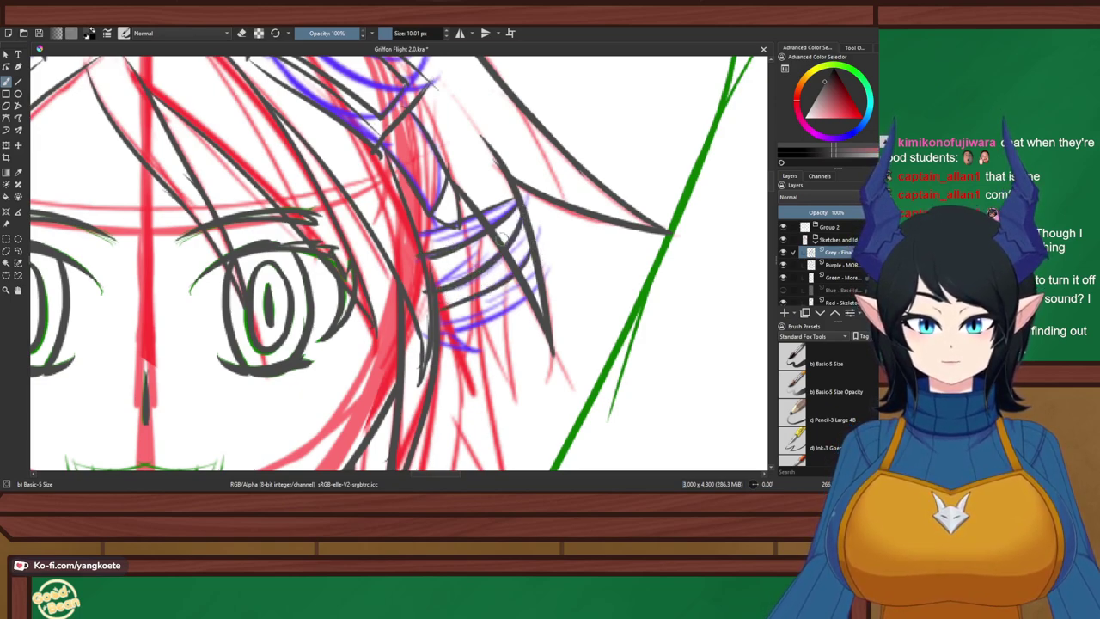
key(ctrl+z)
key(ctrl+z)
mouse_move(520, 208)
mouse_down()
mouse_move(443, 281)
mouse_move(481, 247)
mouse_move(445, 305)
mouse_up()
key(ctrl+z)
key(ctrl+z)
key(ctrl+z)
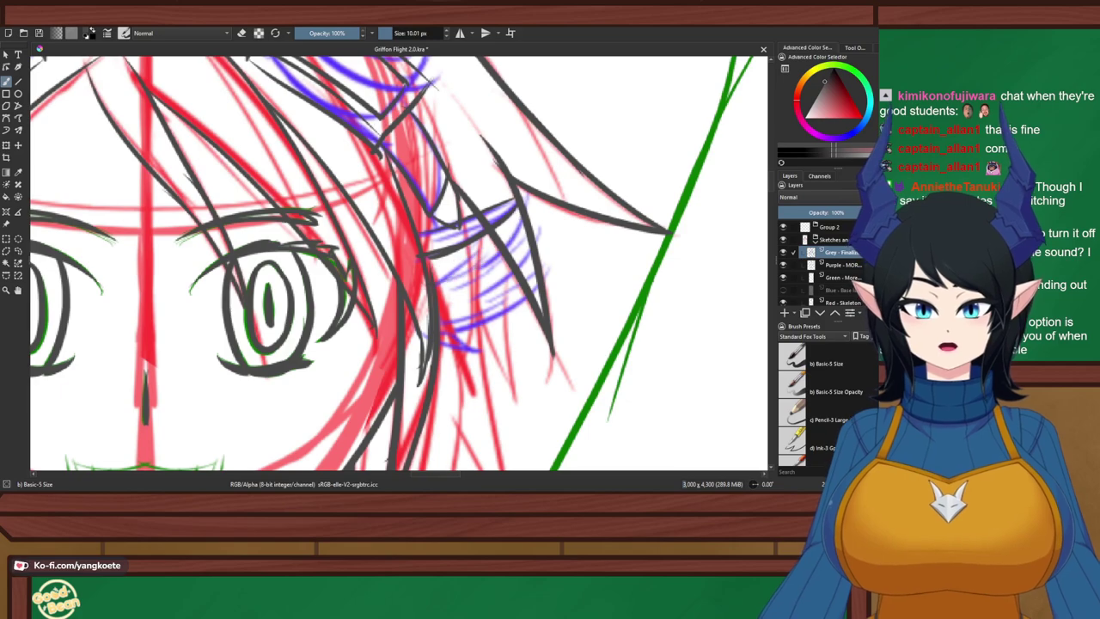
key(ctrl+z)
key(ctrl+z)
key(ctrl+z)
Draw a long dark-grey hair stroke down the left side, redrawing it with a shorter end
scroll(527, 245, down, 2)
mouse_move(212, 311)
mouse_down()
mouse_move(288, 285)
mouse_move(323, 287)
mouse_up()
scroll(284, 285, up, 1)
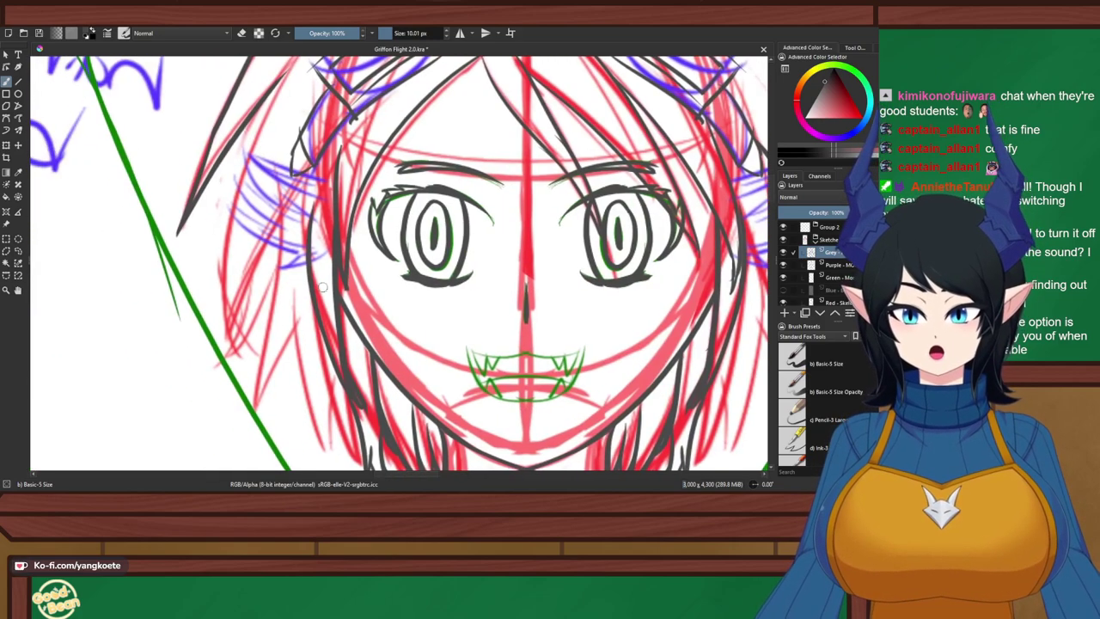
scroll(322, 287, down, 4)
scroll(281, 341, up, 4)
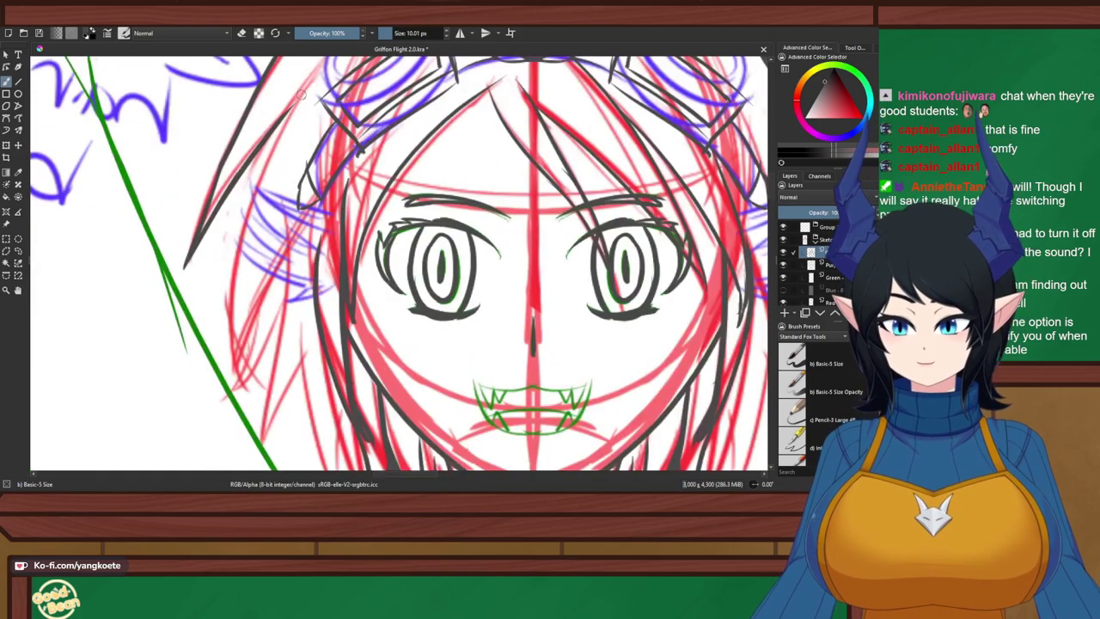
drag(302, 79, 251, 345)
key(ctrl+z)
mouse_move(315, 81)
mouse_down()
mouse_move(282, 140)
mouse_move(261, 379)
mouse_up()
key(ctrl+z)
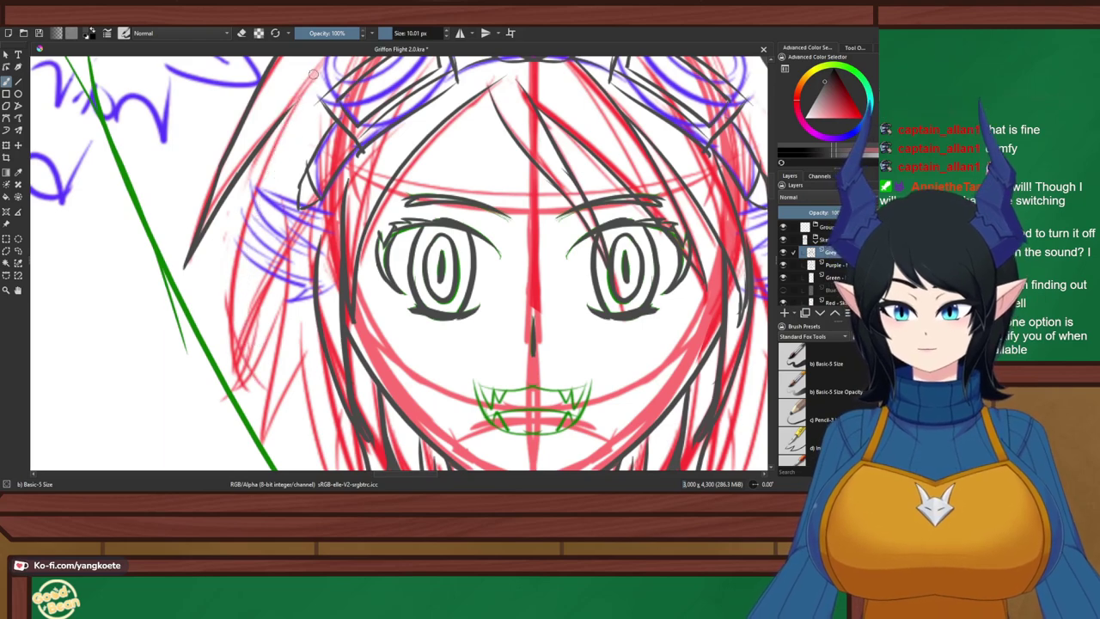
drag(314, 75, 237, 361)
key(ctrl+z)
mouse_move(305, 209)
mouse_down()
mouse_move(251, 365)
mouse_move(288, 342)
mouse_move(264, 409)
mouse_up()
key(ctrl+z)
mouse_move(279, 189)
mouse_down()
mouse_move(283, 279)
mouse_move(253, 416)
mouse_up()
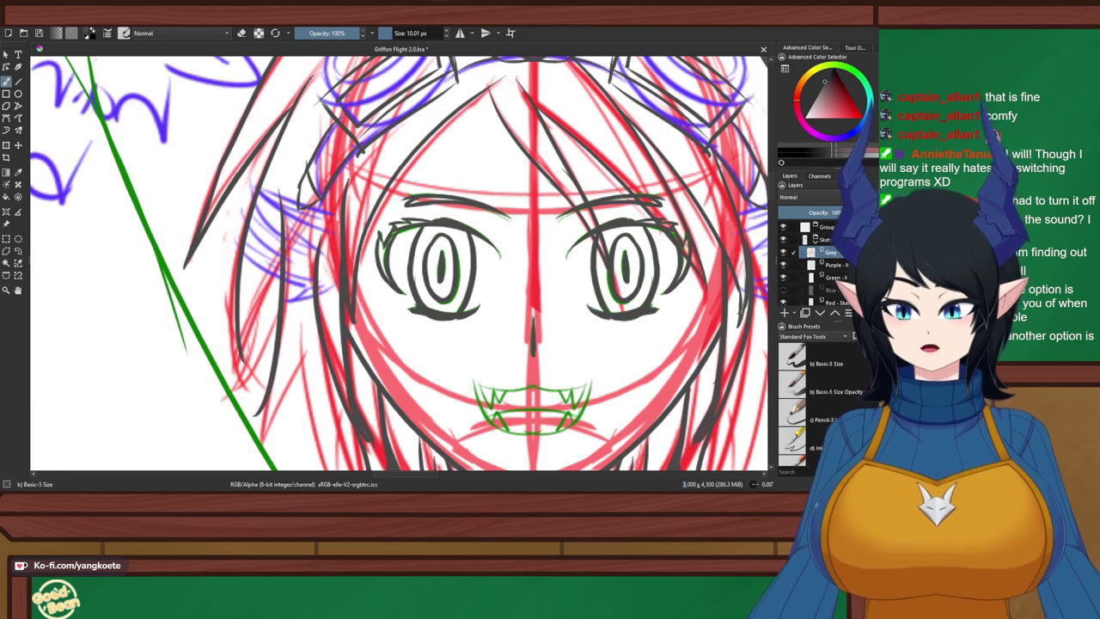
key(ctrl+z)
drag(318, 200, 240, 386)
Add shorter grey hair strands beside the left cheek, reaching toward the jaw
key(e)
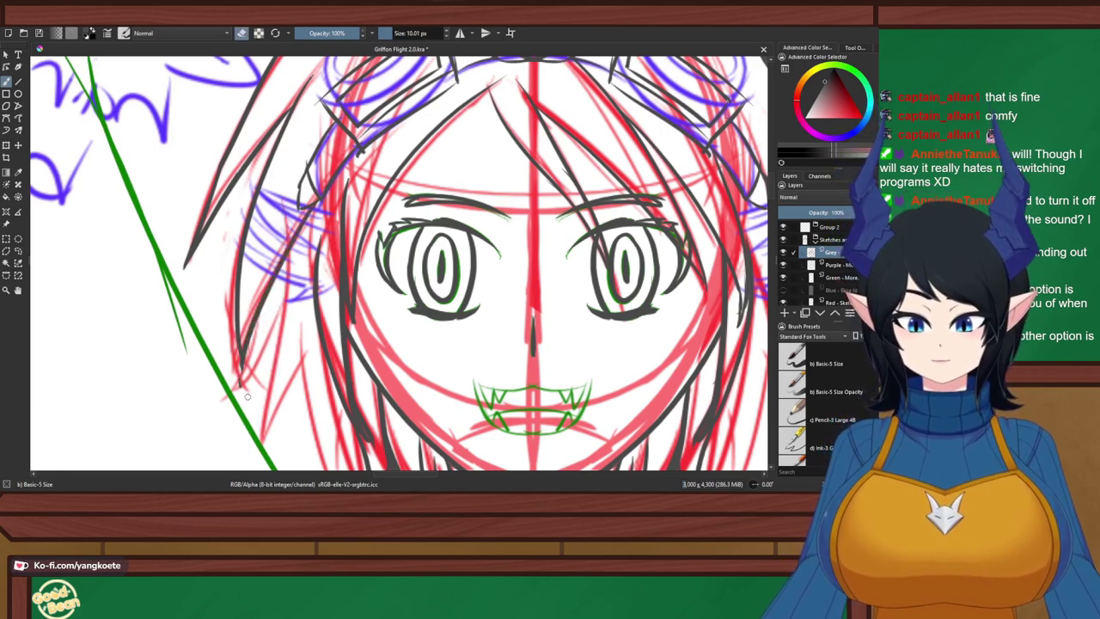
key(e)
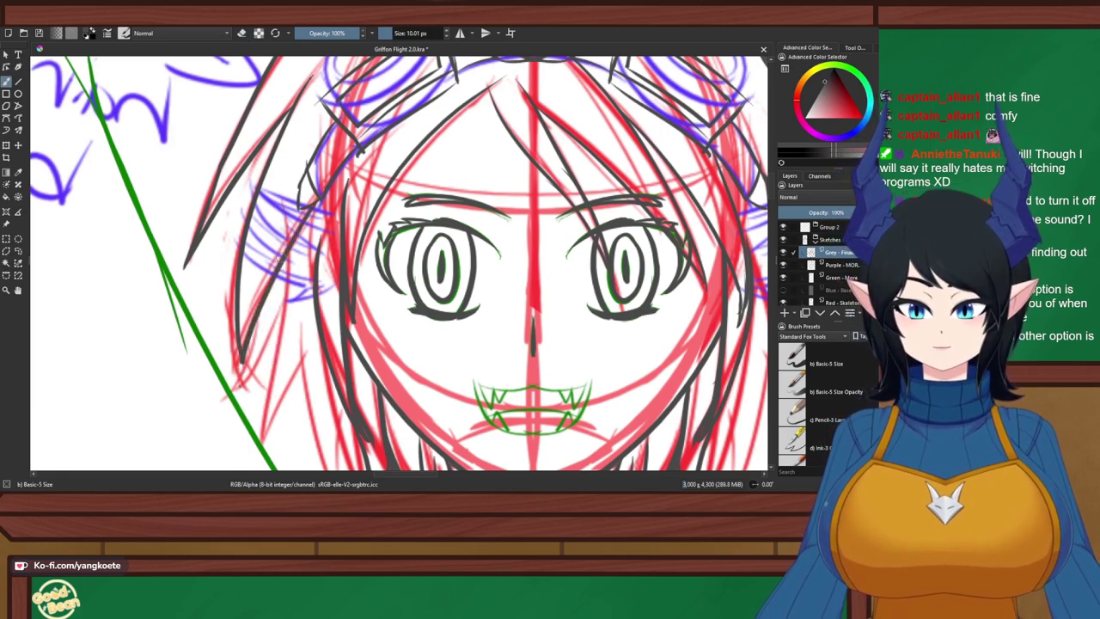
drag(297, 247, 261, 412)
key(ctrl+z)
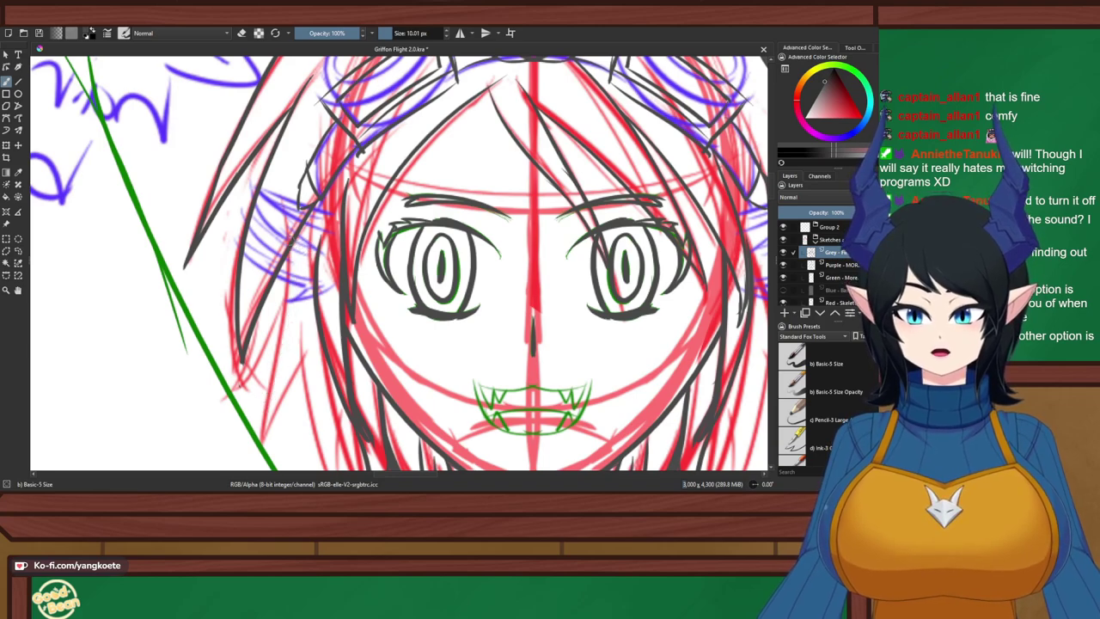
drag(281, 268, 297, 351)
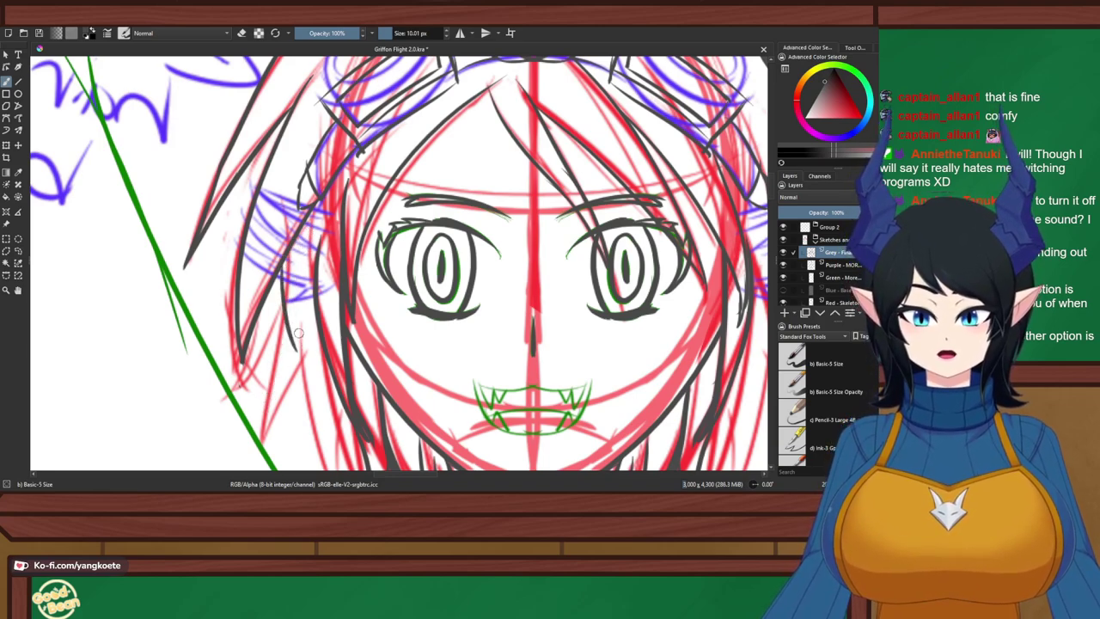
key(ctrl+z)
drag(281, 269, 294, 346)
drag(278, 275, 325, 396)
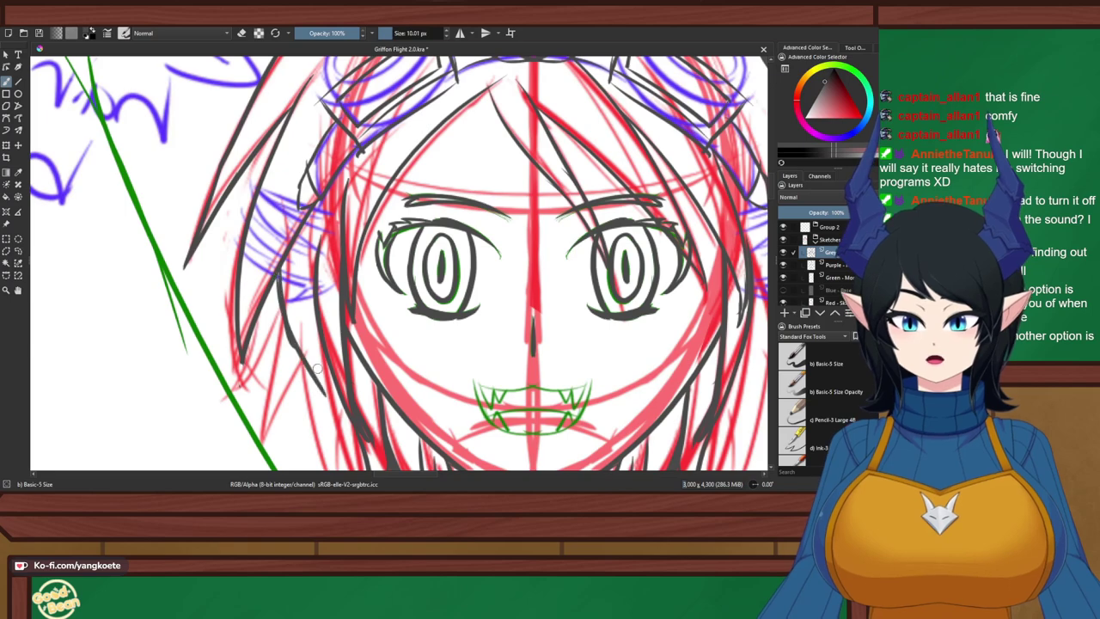
key(ctrl+z)
mouse_move(286, 309)
mouse_down()
mouse_move(322, 402)
mouse_move(309, 378)
mouse_move(319, 390)
mouse_move(315, 307)
mouse_move(325, 424)
mouse_up()
key(ctrl+z)
key(ctrl+z)
drag(307, 297, 322, 405)
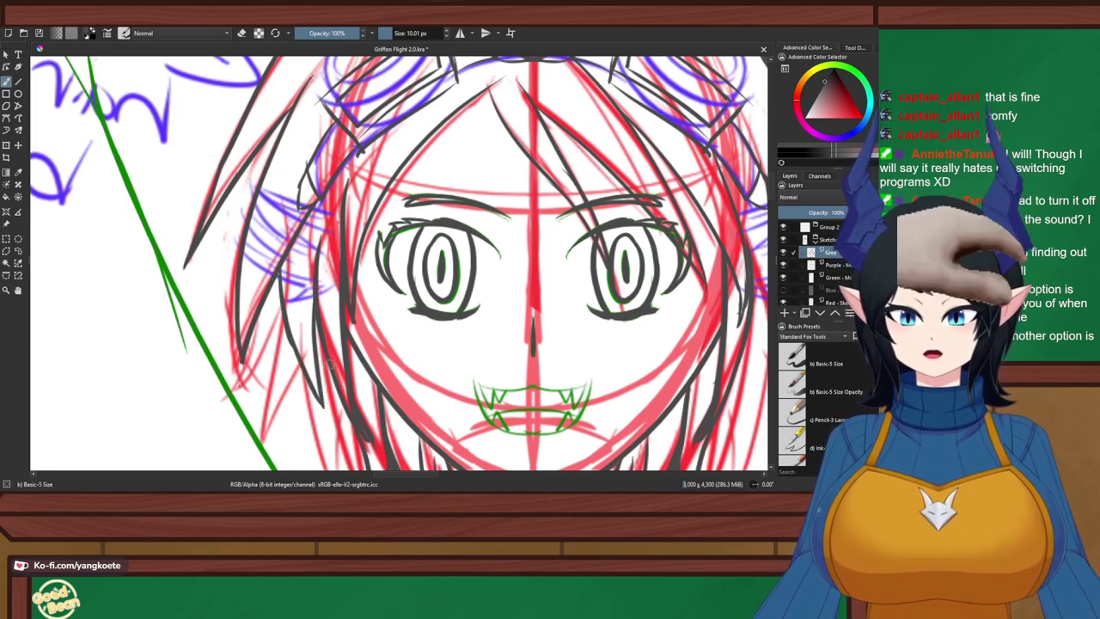
drag(423, 284, 334, 186)
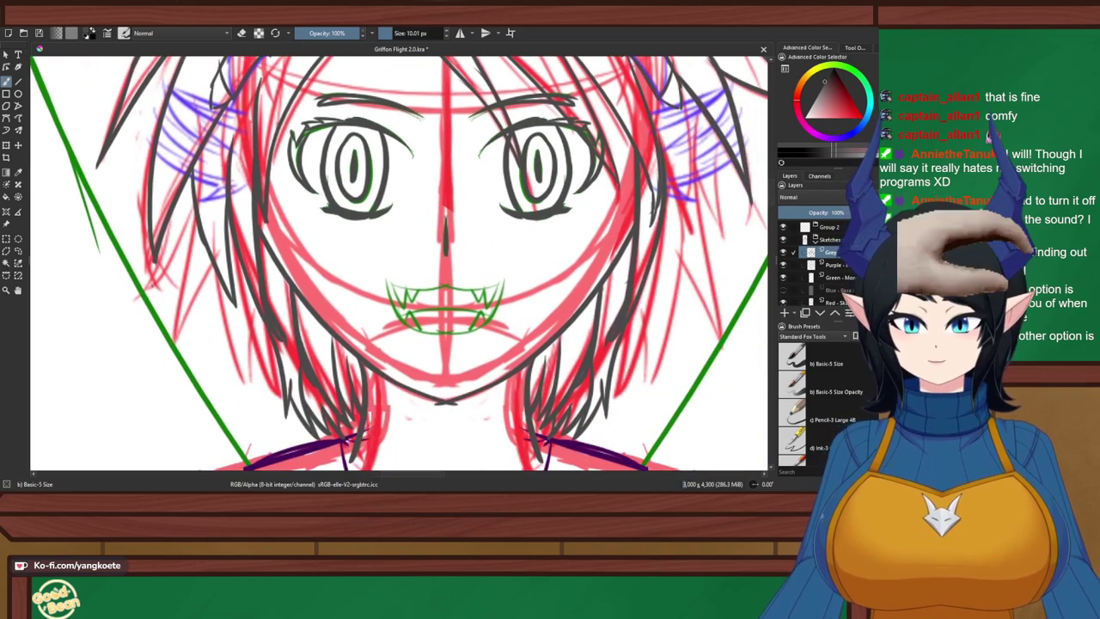
drag(347, 276, 477, 229)
Draw two thin grey strands down the left hair and erase the overshooting tip
scroll(261, 204, down, 2)
drag(276, 228, 295, 328)
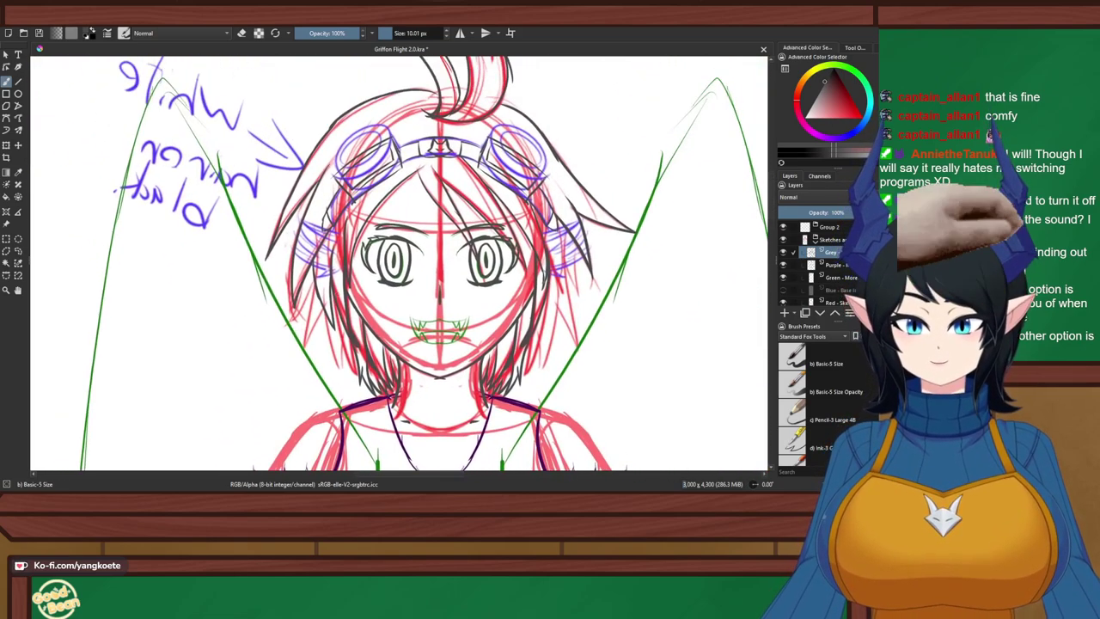
drag(317, 250, 310, 269)
scroll(310, 269, up, 3)
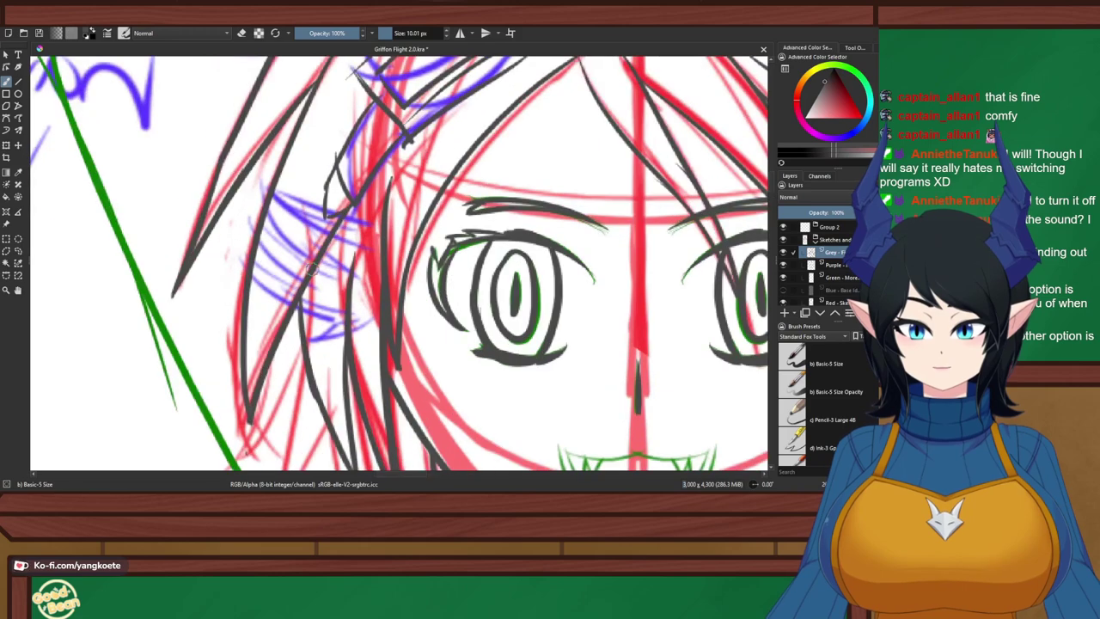
scroll(310, 269, down, 1)
scroll(304, 296, up, 1)
mouse_move(265, 401)
mouse_down()
mouse_move(277, 303)
mouse_move(266, 255)
mouse_up()
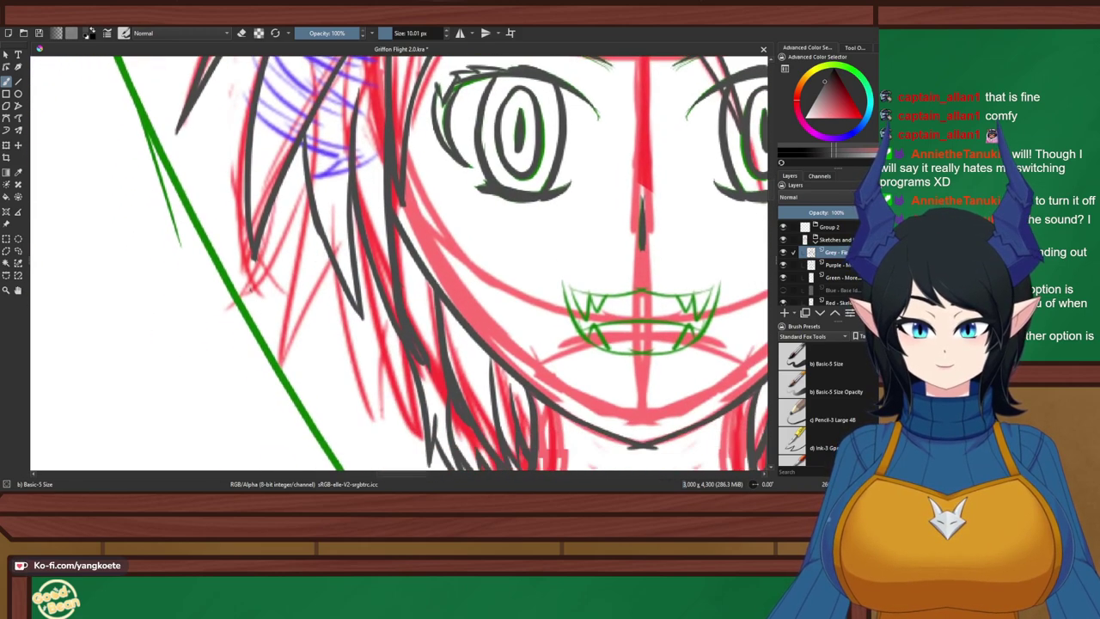
key(ctrl+z)
key(ctrl+z)
drag(318, 148, 272, 358)
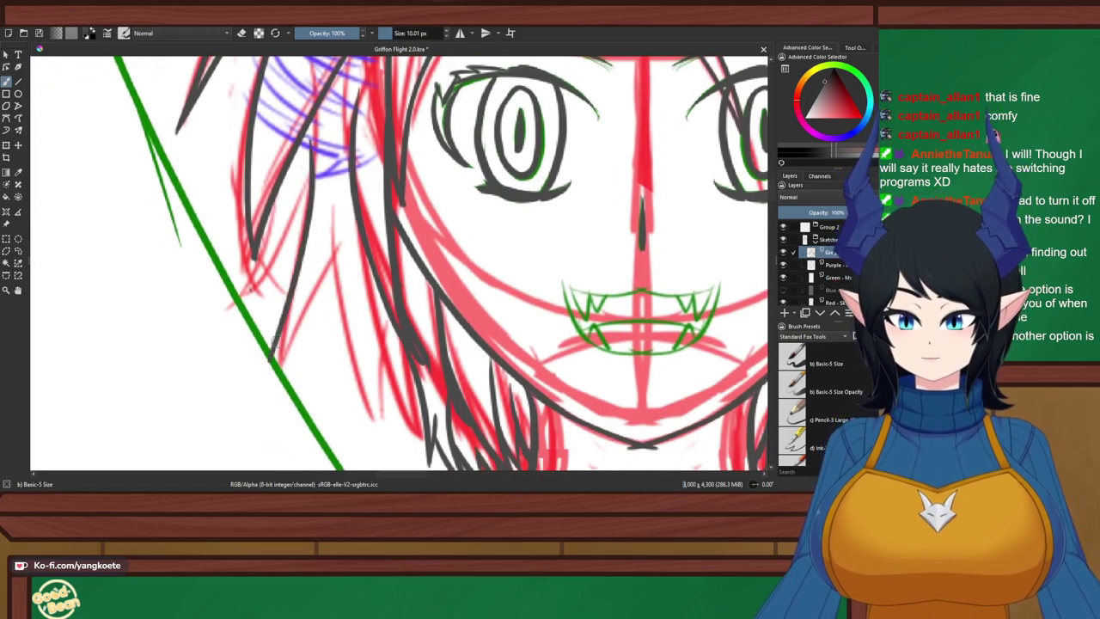
drag(330, 249, 265, 366)
key(e)
key(e)
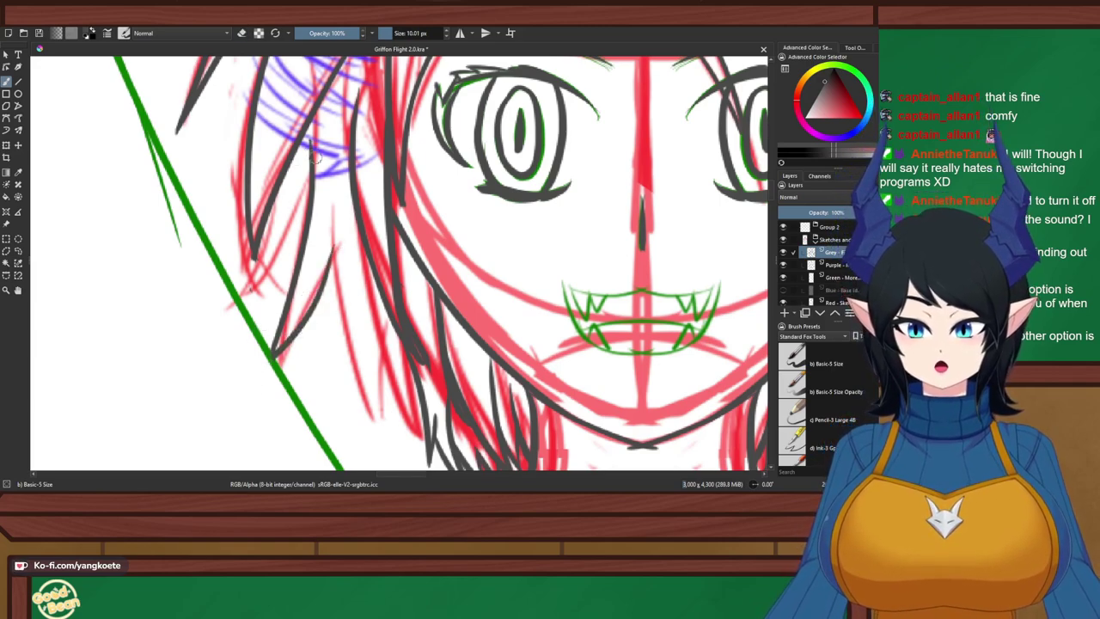
drag(310, 178, 249, 277)
Add several more grey strands along the left hair beside the cheek down to the jaw
drag(277, 191, 256, 267)
key(ctrl+z)
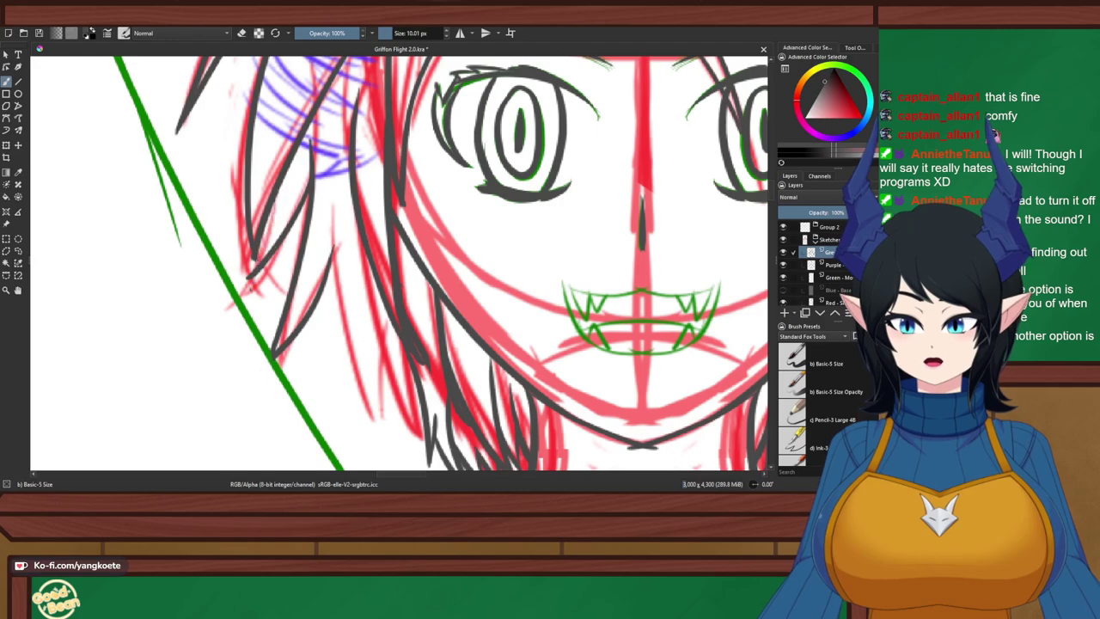
drag(277, 191, 257, 263)
drag(335, 207, 387, 424)
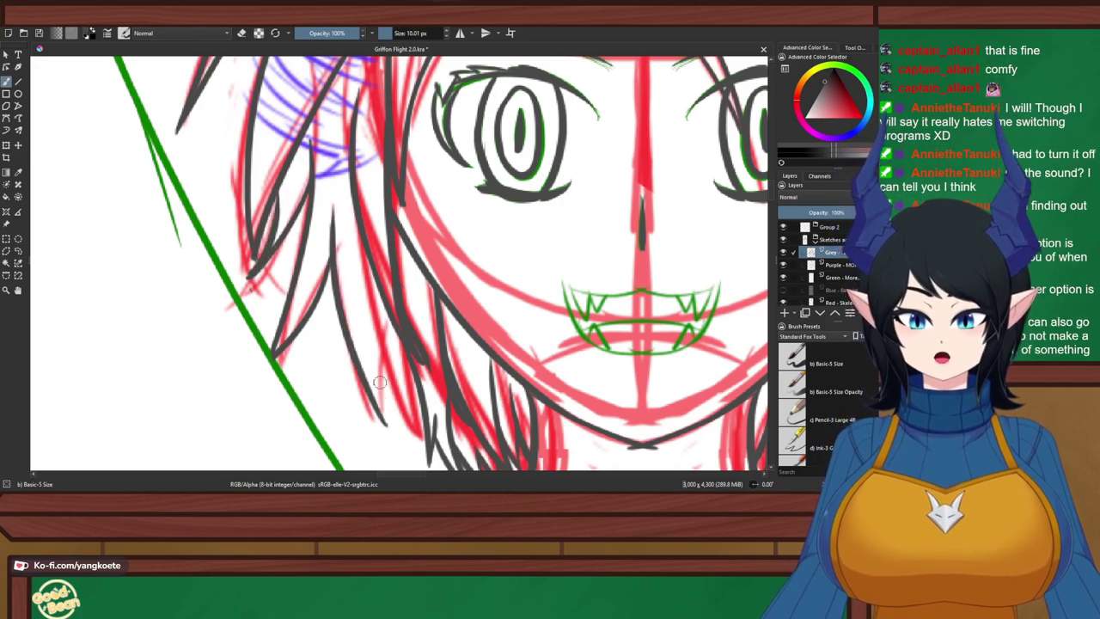
drag(365, 249, 417, 435)
key(ctrl+z)
mouse_move(369, 292)
mouse_down()
mouse_move(385, 359)
mouse_move(422, 430)
mouse_up()
drag(410, 352, 427, 439)
key(ctrl+z)
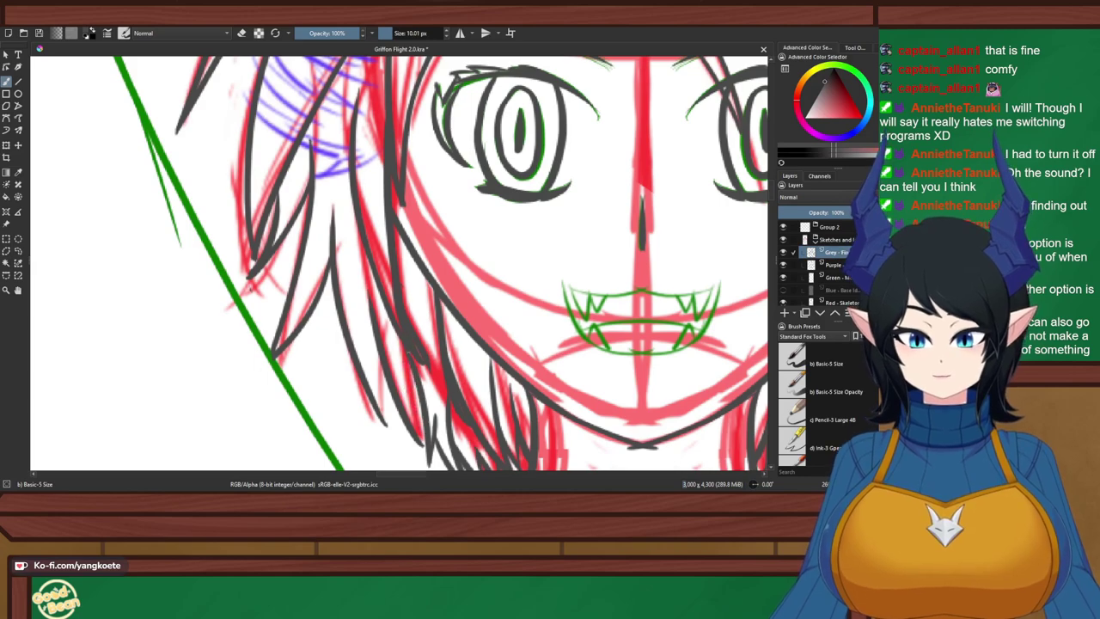
drag(411, 351, 420, 432)
drag(371, 326, 389, 425)
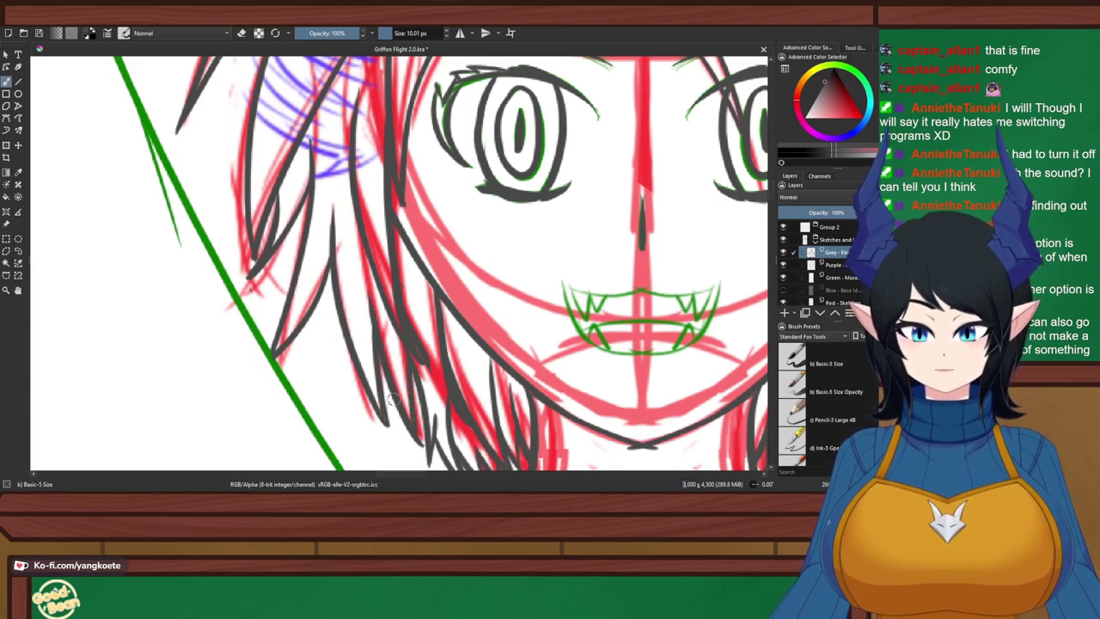
Mirror the canvas to check the drawing, then save it
key(m)
scroll(390, 342, down, 3)
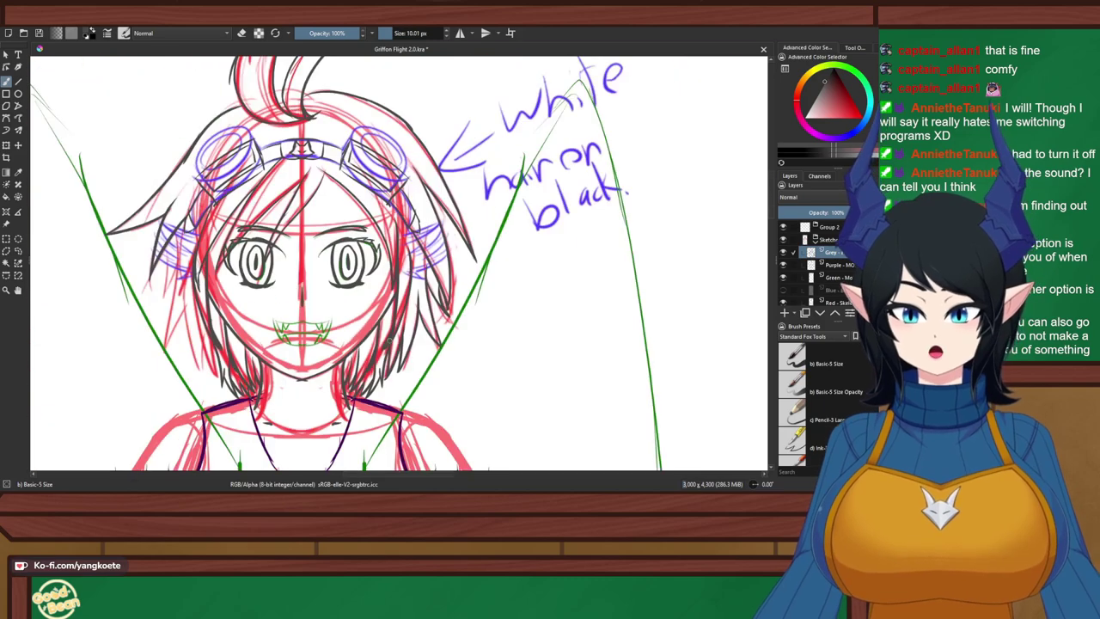
key(ctrl+s)
drag(429, 395, 514, 401)
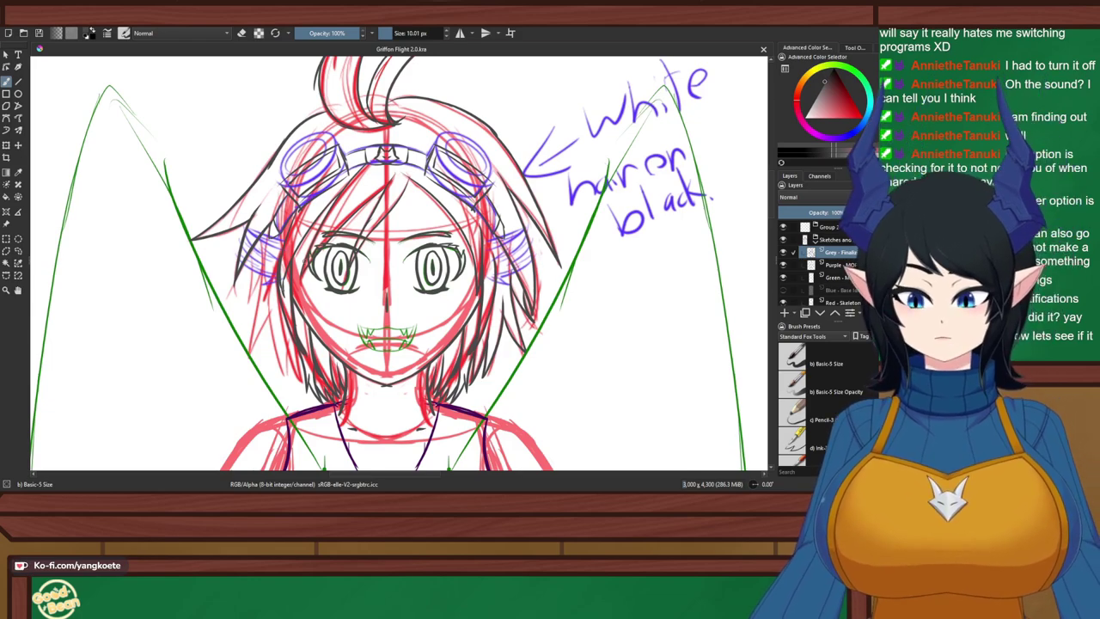
Ink the first dark-grey strands along the girl's left hair, redrawing the strand tip
drag(425, 255, 454, 179)
scroll(361, 172, up, 1)
right_click(454, 179)
click(284, 238)
scroll(258, 223, up, 2)
drag(284, 238, 292, 133)
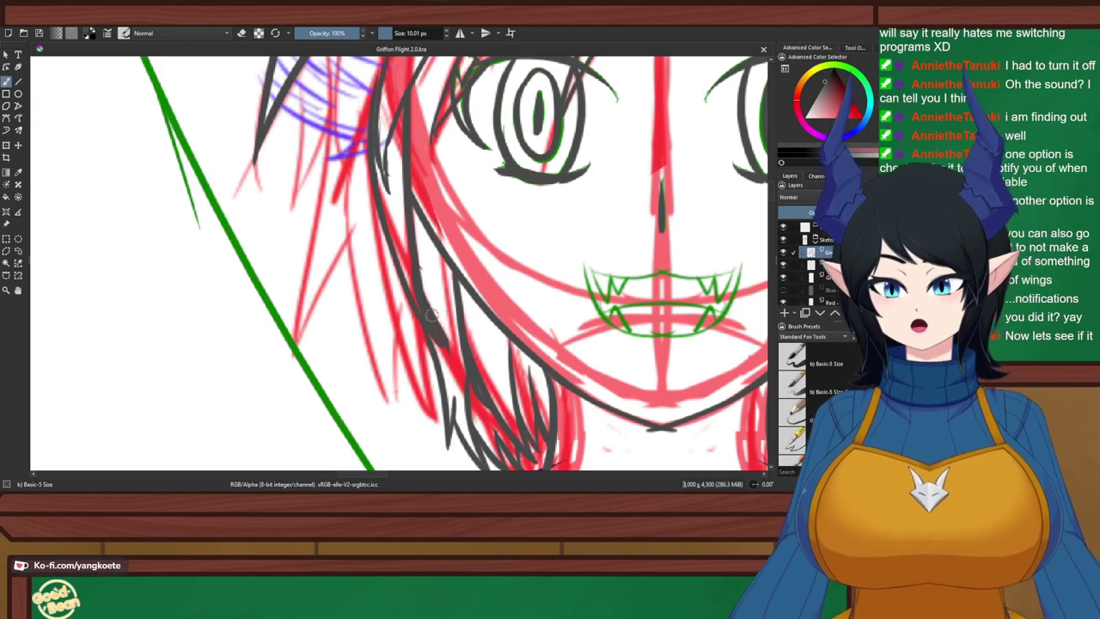
drag(418, 320, 437, 363)
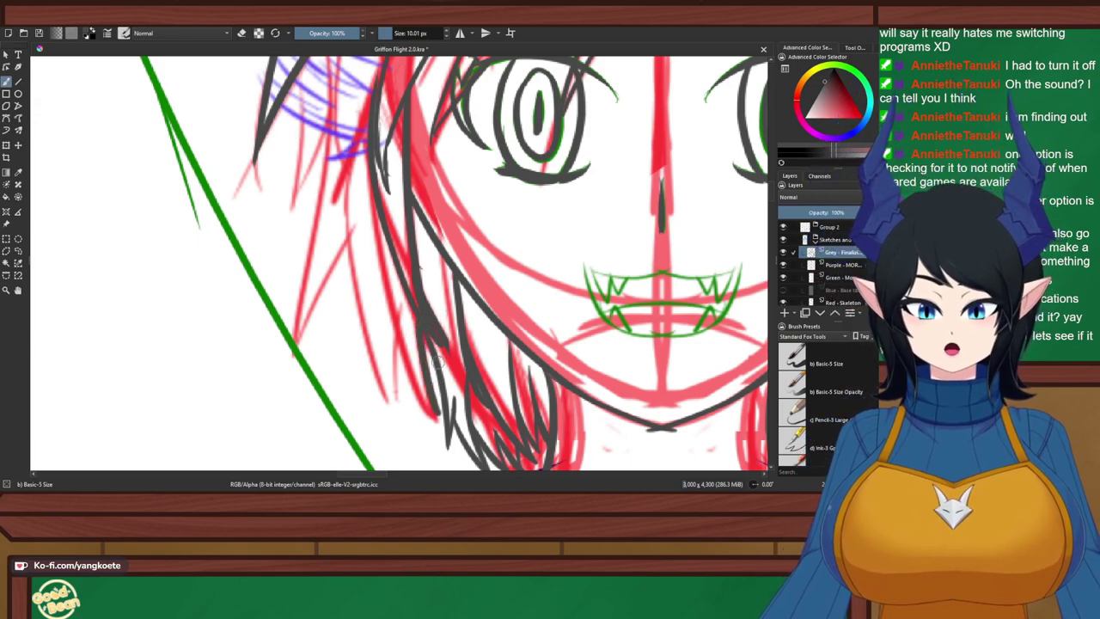
drag(370, 214, 425, 396)
key(ctrl+z)
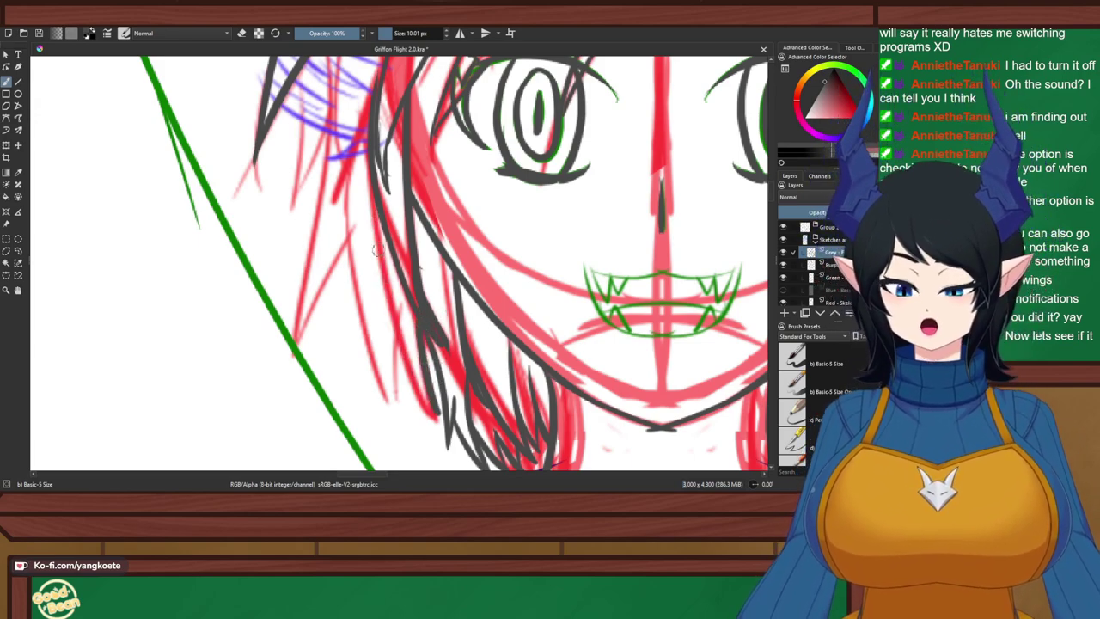
drag(372, 233, 438, 423)
key(ctrl+z)
drag(417, 380, 440, 420)
key(ctrl+z)
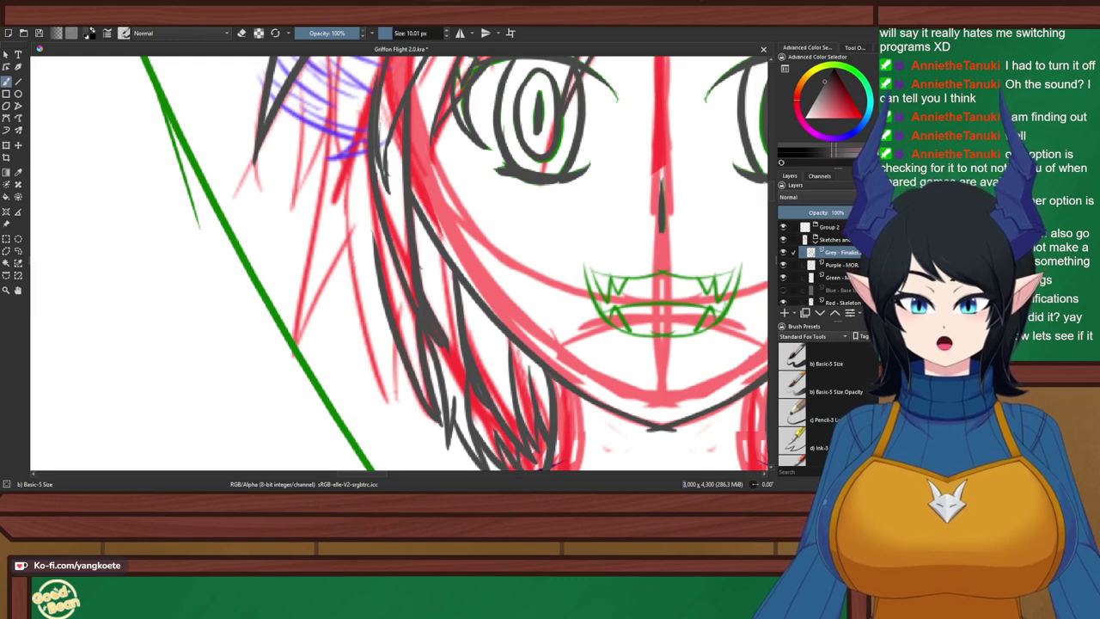
Draw long dark strands down the left hair toward the green wing line
drag(345, 182, 397, 407)
drag(393, 337, 397, 413)
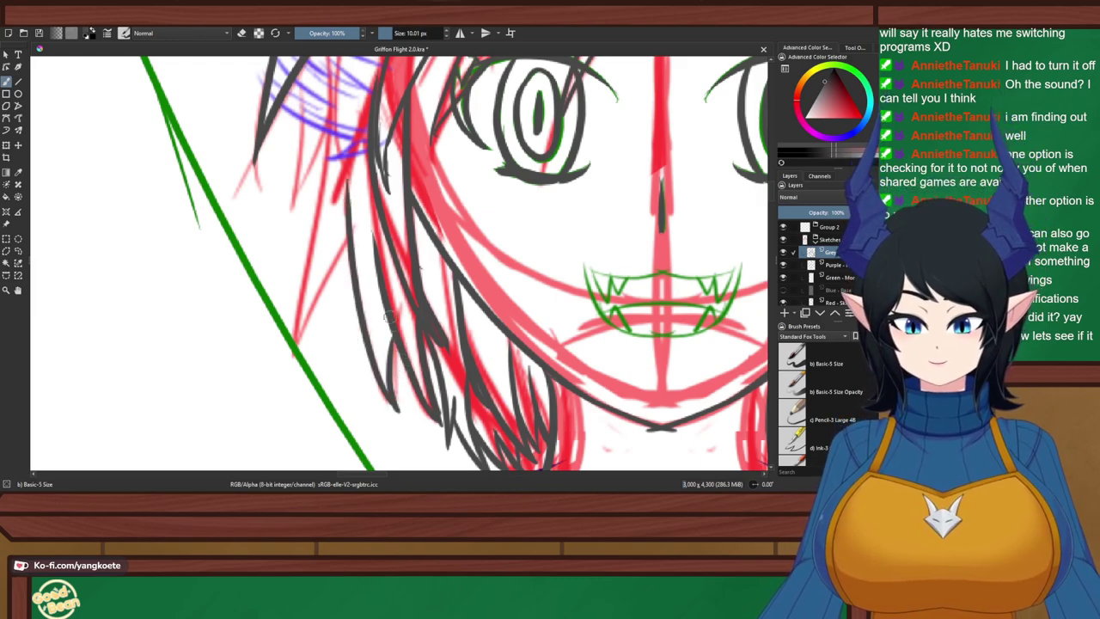
drag(318, 137, 277, 337)
key(ctrl+z)
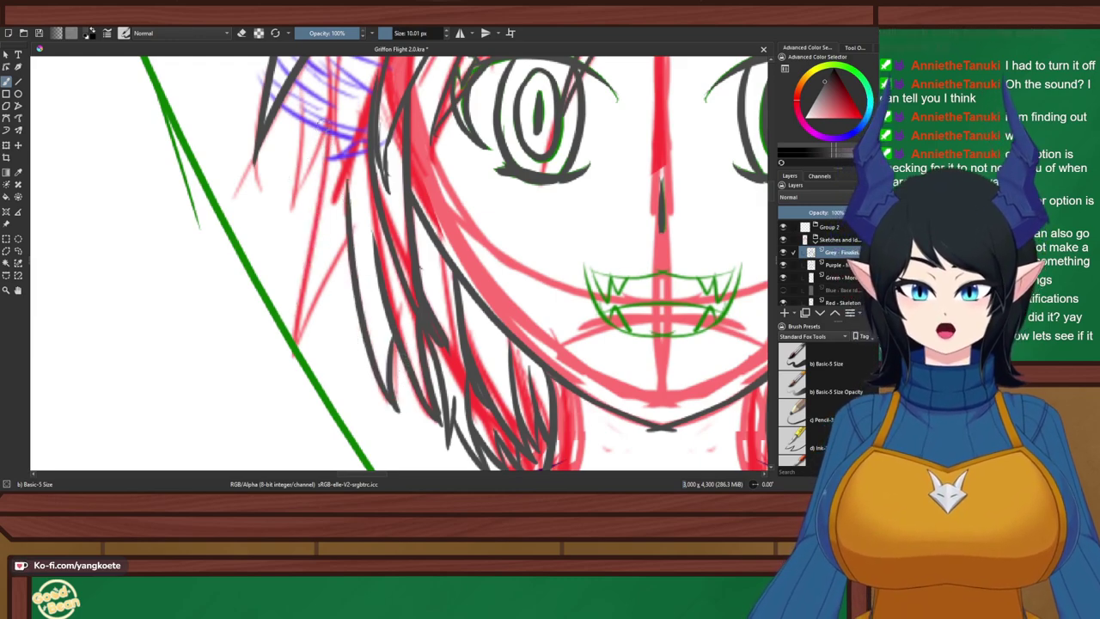
drag(328, 120, 292, 340)
drag(348, 234, 292, 354)
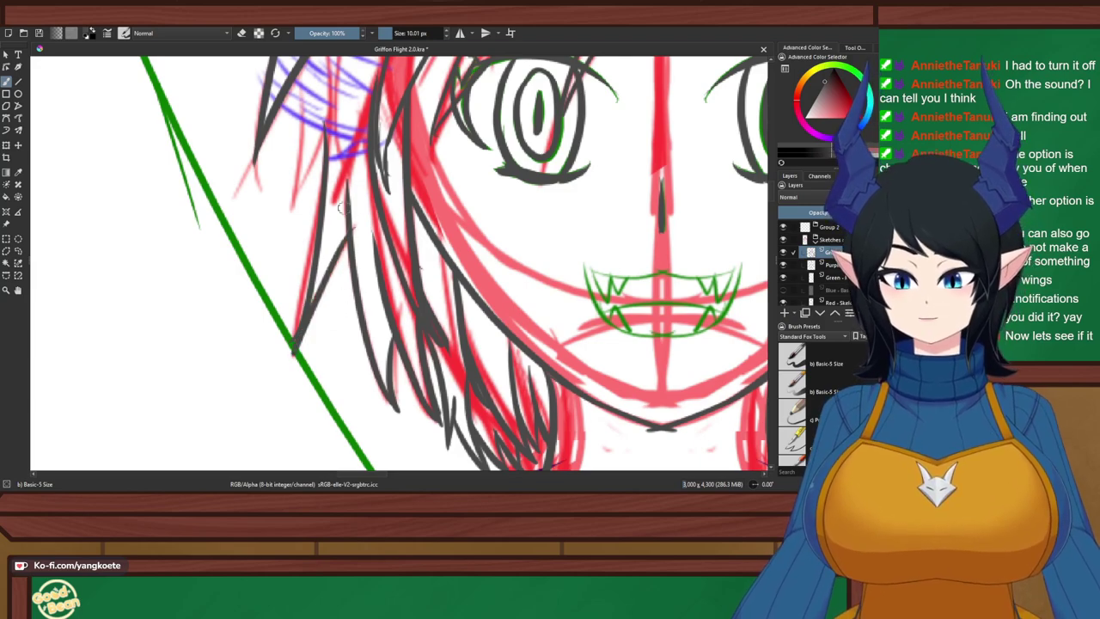
Add a dark strand descending from the top of the hair, then reframe the face
drag(306, 72, 295, 231)
key(ctrl+z)
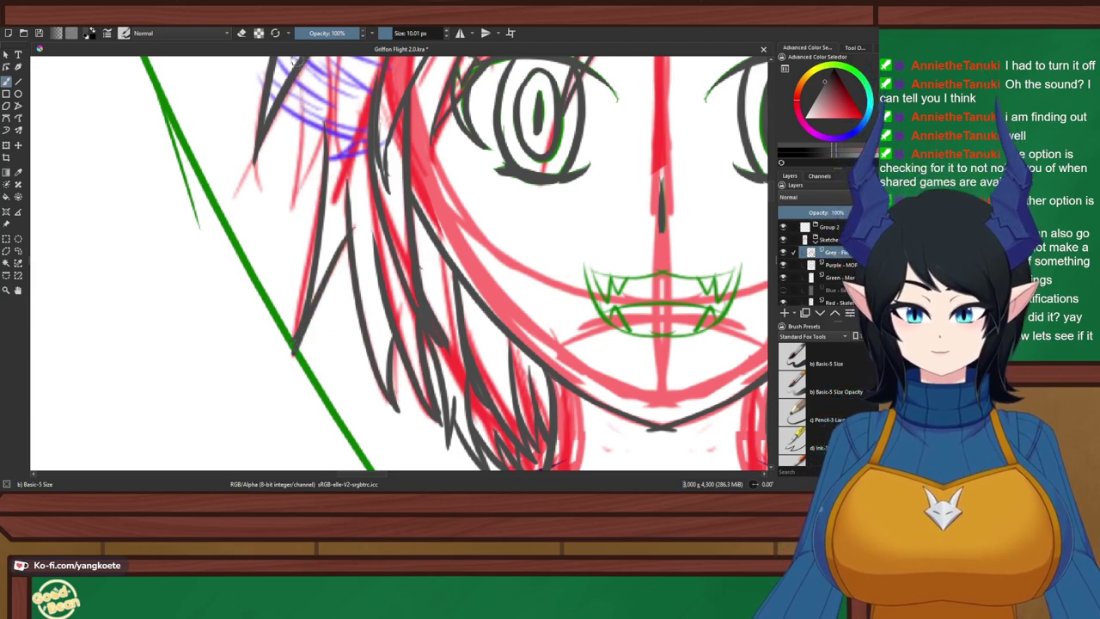
drag(297, 75, 282, 227)
key(ctrl+z)
drag(325, 127, 284, 236)
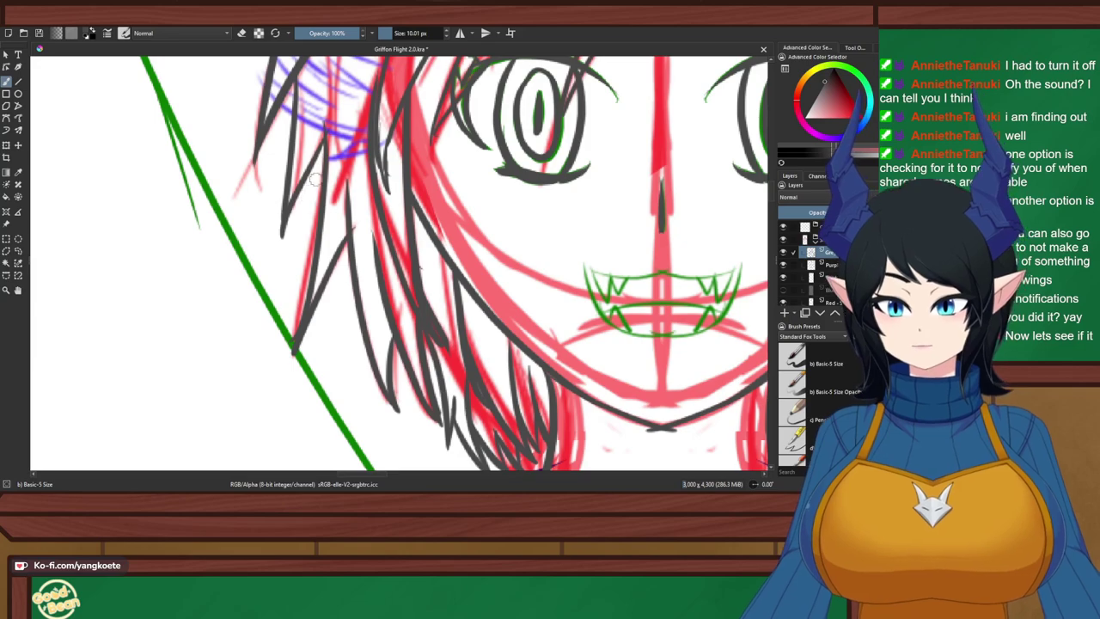
scroll(315, 163, down, 5)
scroll(319, 157, up, 2)
drag(321, 156, 250, 205)
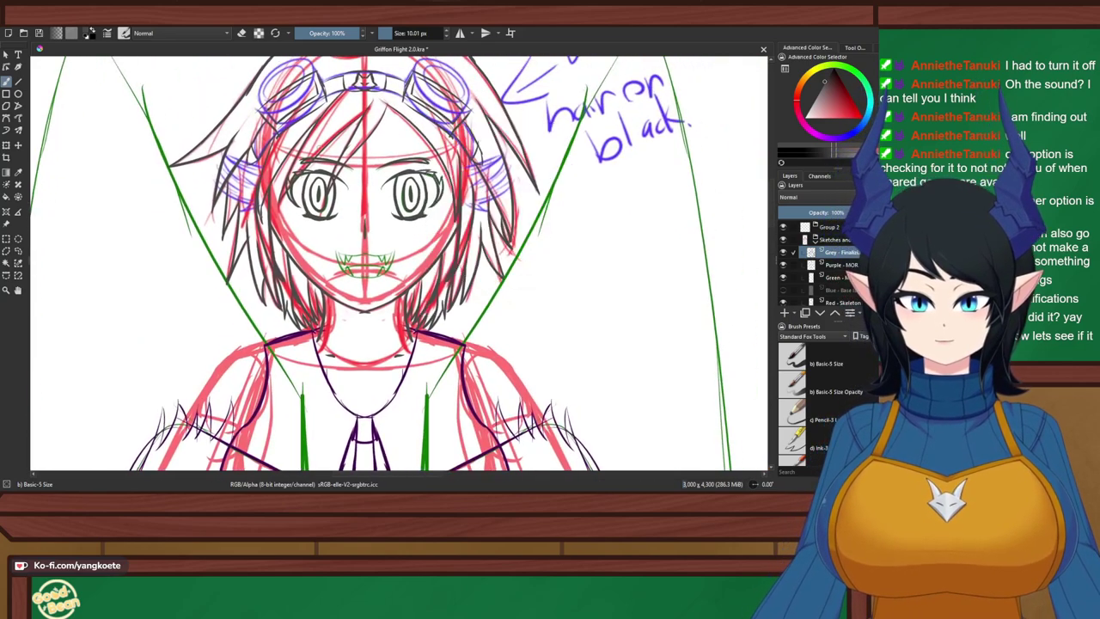
Hide, then re-show the Red - Skeleton layer while framing the hair beside the face
scroll(399, 263, up, 2)
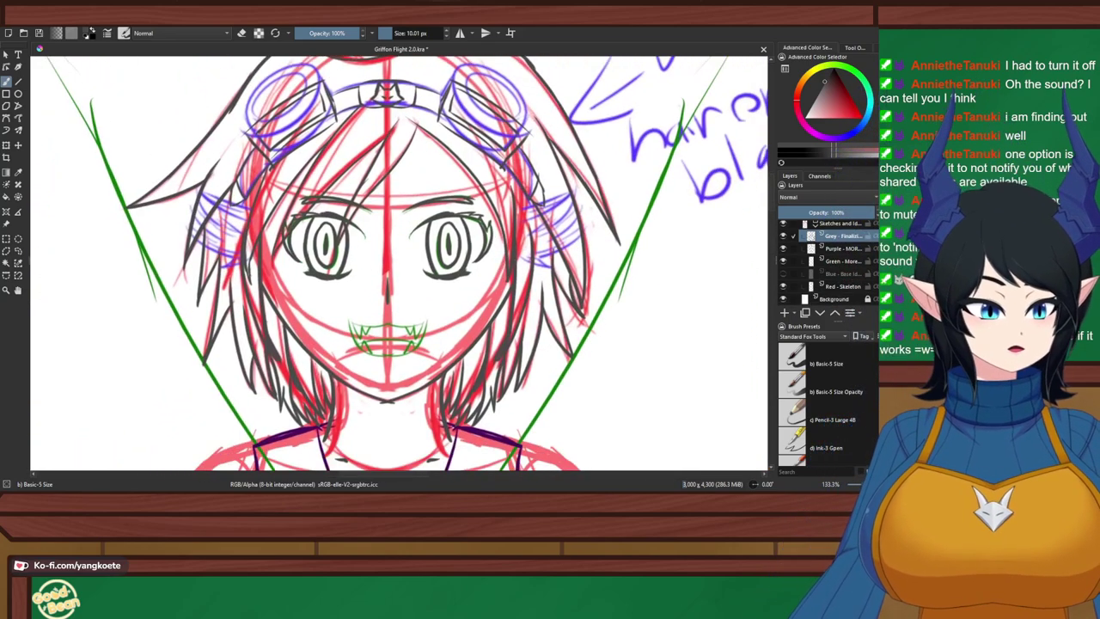
click(783, 286)
scroll(464, 206, down, 5)
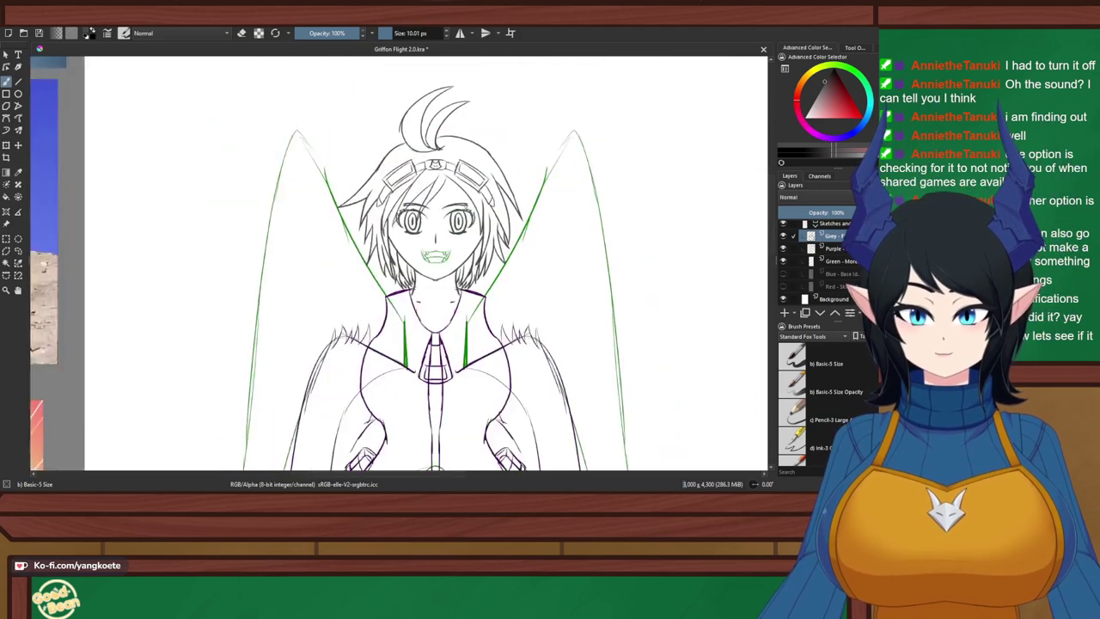
scroll(516, 209, up, 4)
drag(487, 191, 557, 222)
right_click(558, 221)
right_click(557, 222)
drag(612, 259, 666, 260)
click(782, 286)
scroll(220, 256, up, 3)
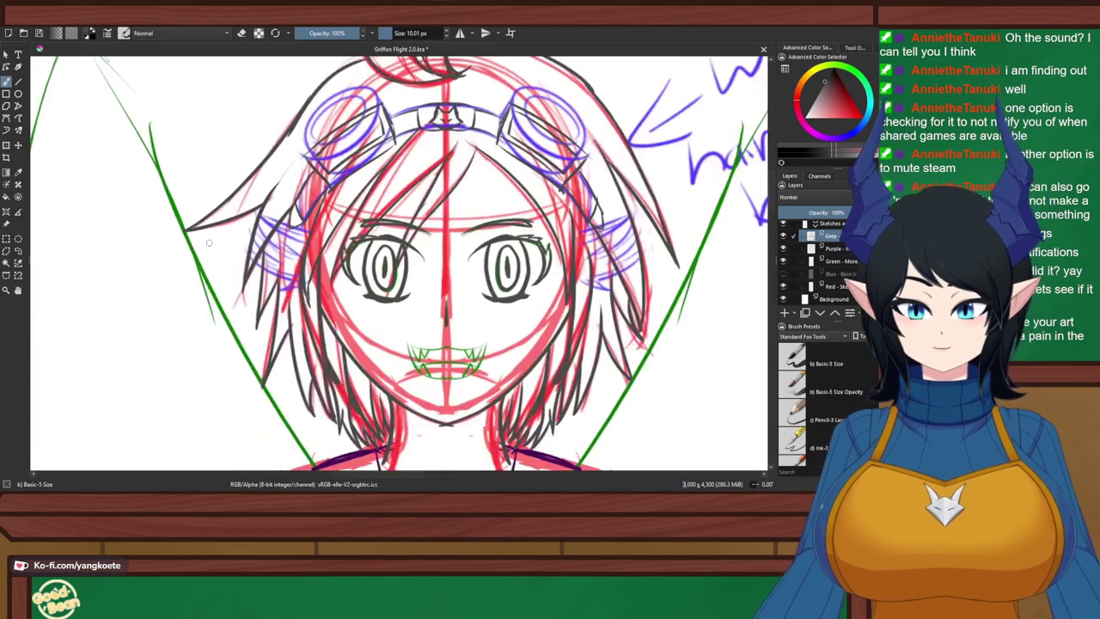
drag(221, 254, 211, 216)
Erase part of the old stroke and draw a long dark strand down the face's left side
key(e)
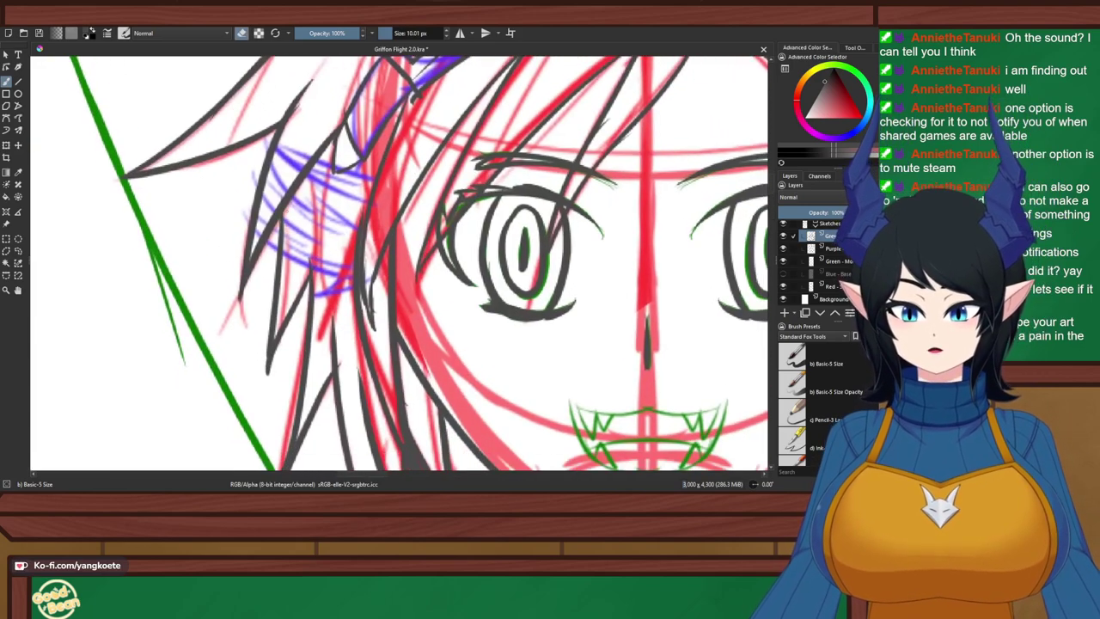
drag(279, 219, 285, 240)
key(e)
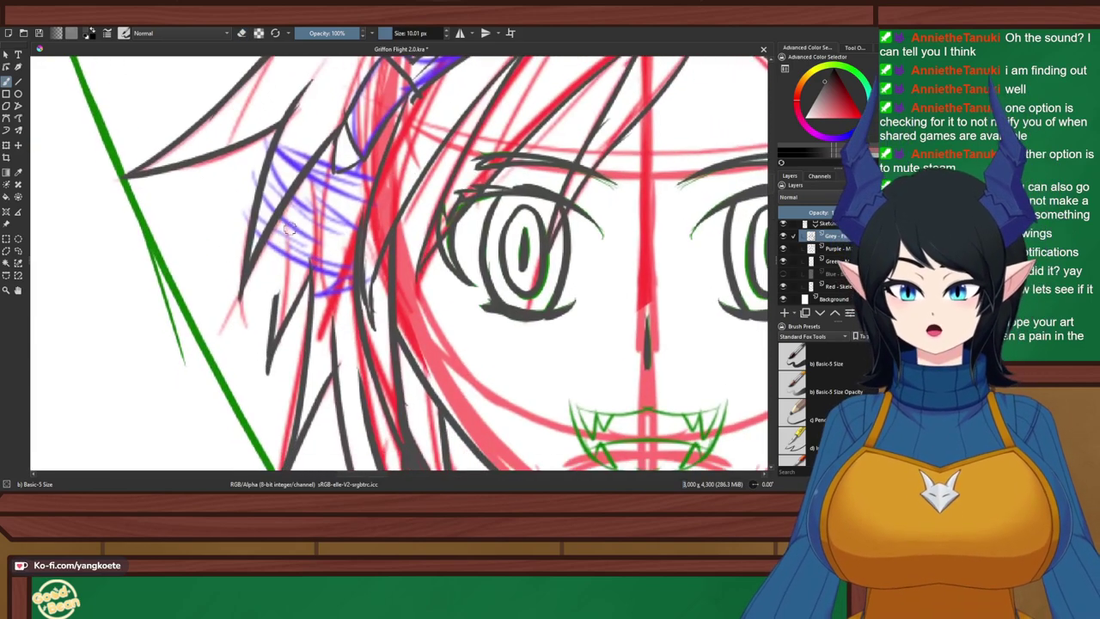
drag(289, 202, 268, 340)
key(ctrl+z)
mouse_move(289, 201)
mouse_down()
mouse_move(272, 368)
mouse_move(277, 245)
mouse_move(270, 345)
mouse_up()
key(ctrl+z)
key(ctrl+z)
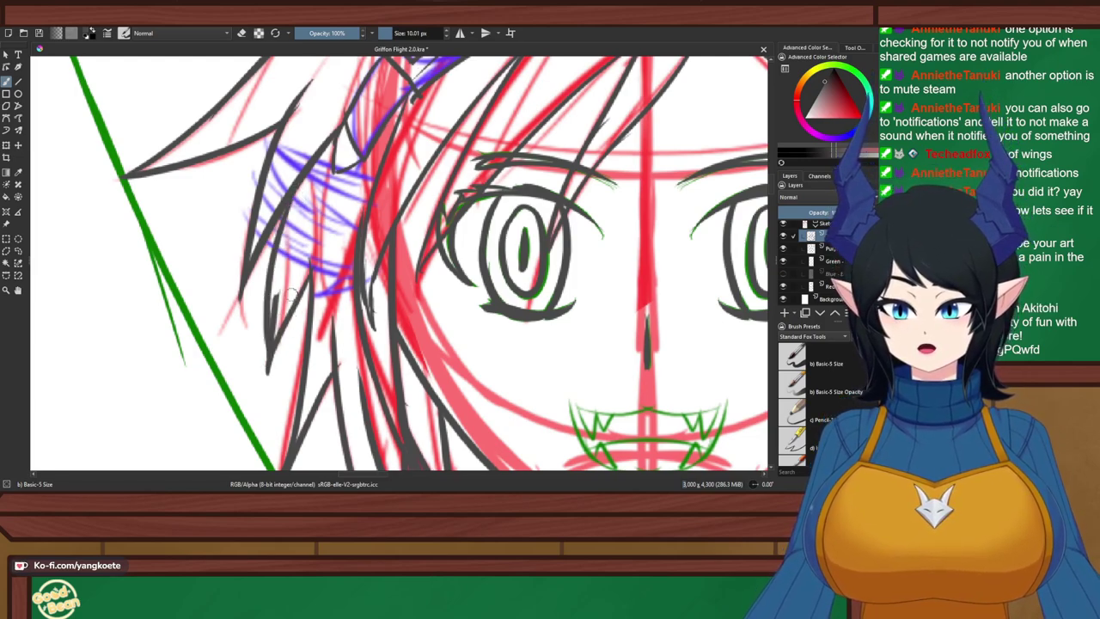
Trim the strand's inner edge with the eraser and thicken its left edge
key(e)
drag(278, 301, 274, 330)
key(e)
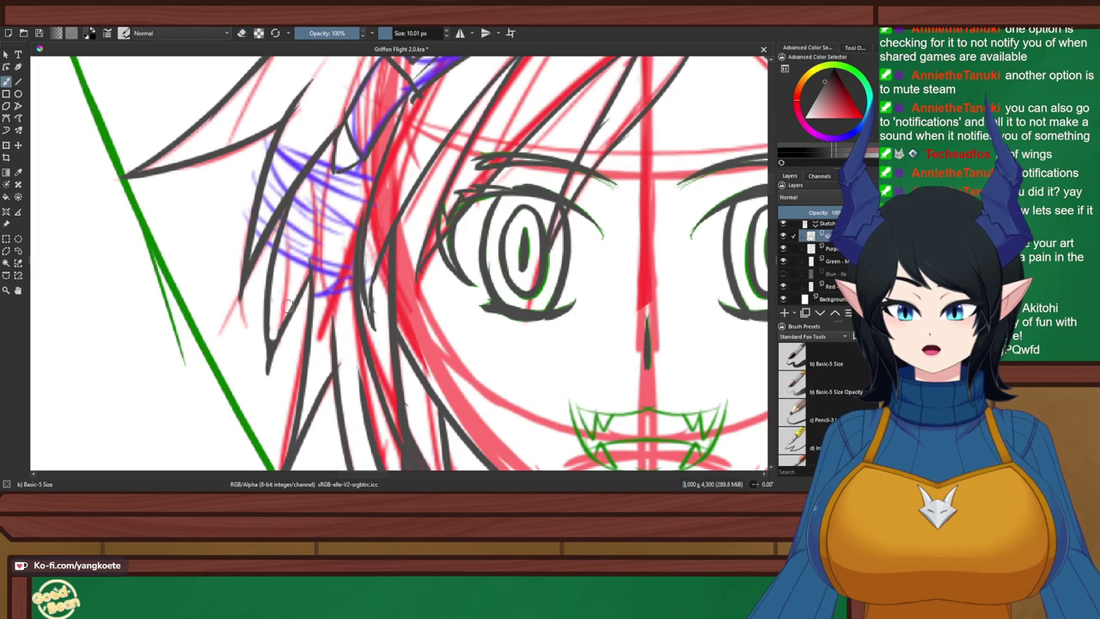
drag(271, 285, 267, 365)
drag(294, 311, 271, 380)
key(ctrl+z)
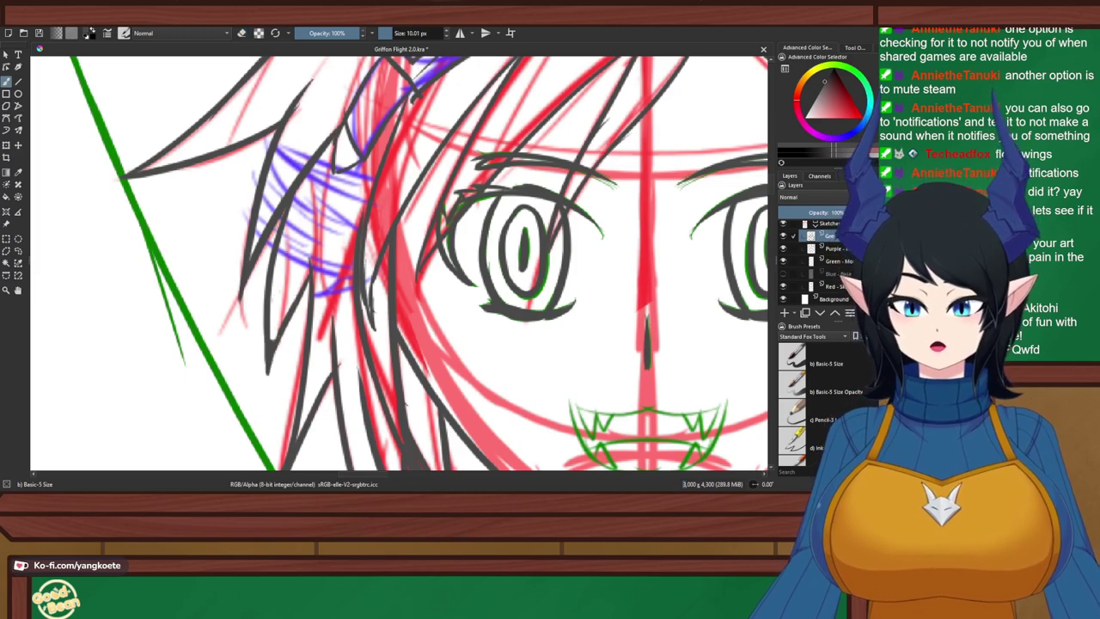
scroll(207, 215, down, 3)
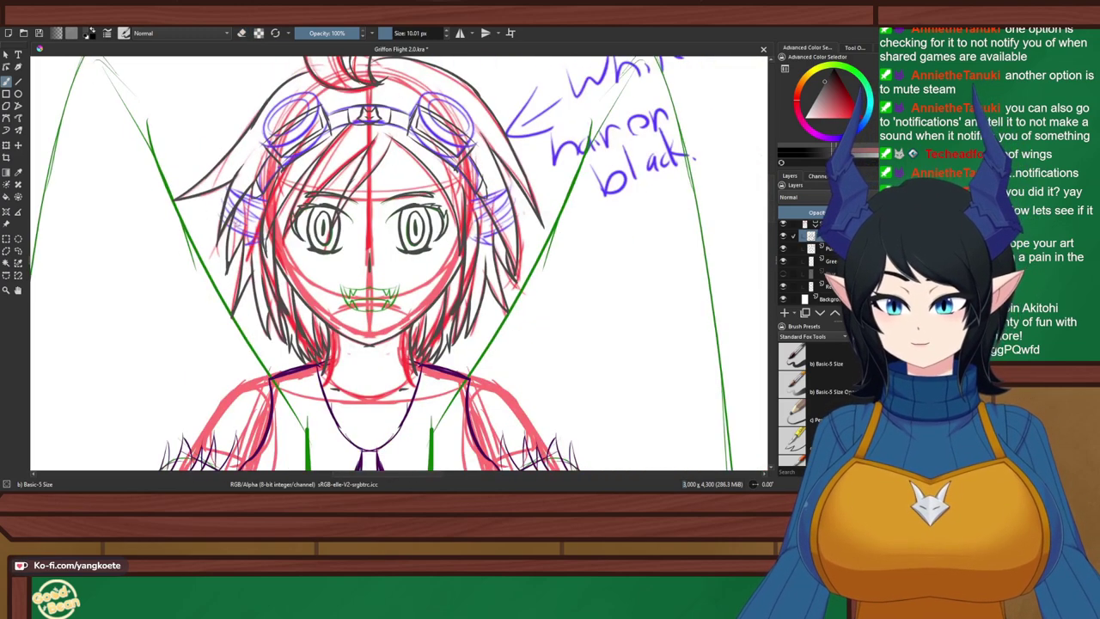
scroll(261, 195, up, 2)
Turn on horizontal mirror drawing and ink the upper band of the ear side piece
click(460, 33)
scroll(567, 208, up, 3)
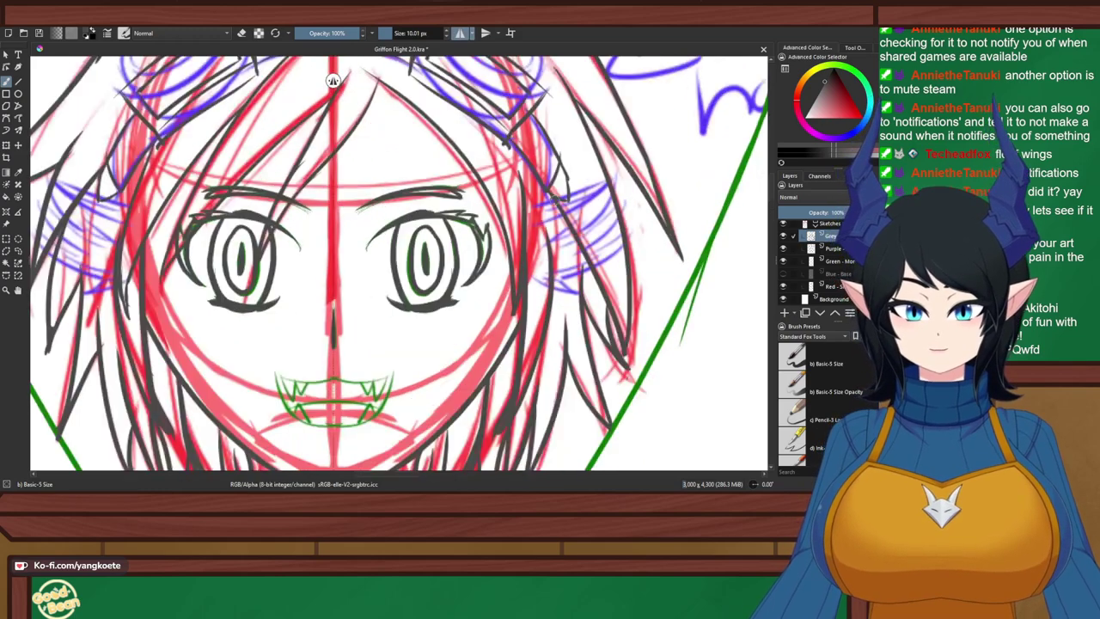
drag(567, 208, 452, 211)
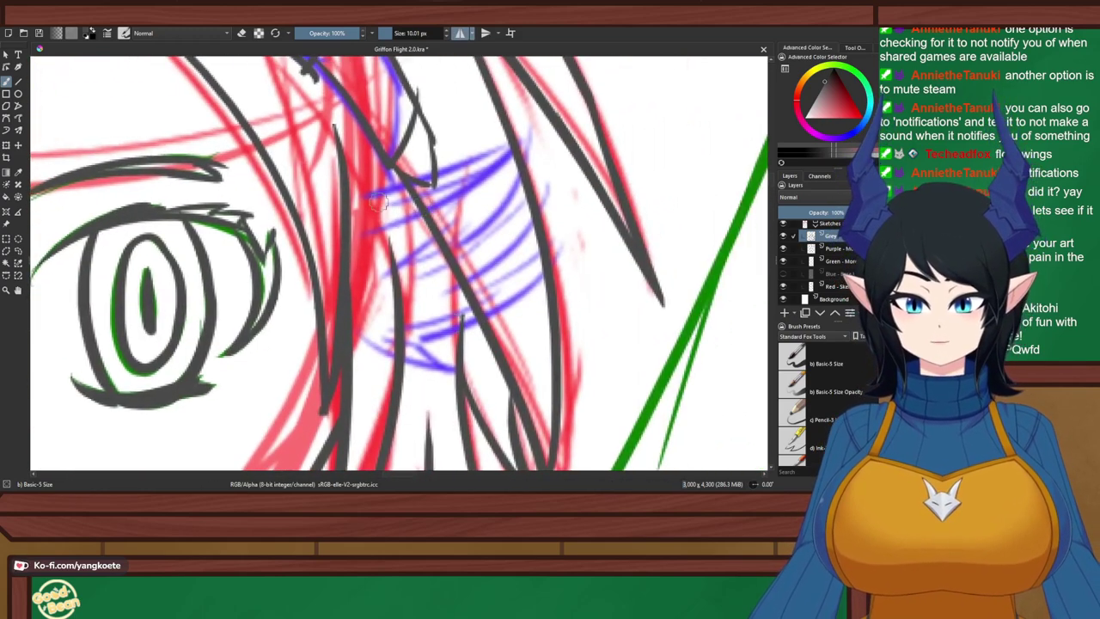
mouse_move(371, 229)
mouse_down()
mouse_move(499, 177)
mouse_move(359, 239)
mouse_up()
key(ctrl+z)
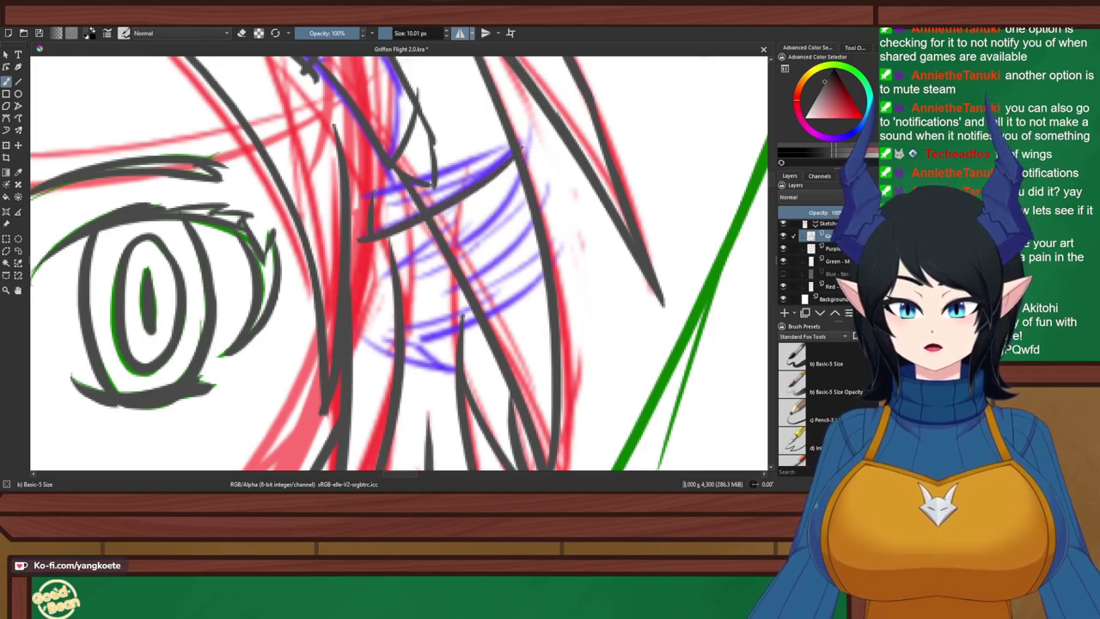
drag(372, 197, 517, 149)
key(ctrl+z)
mouse_move(373, 196)
mouse_down()
mouse_move(522, 134)
mouse_move(524, 156)
mouse_move(417, 262)
mouse_move(385, 272)
mouse_move(389, 293)
mouse_move(499, 250)
mouse_move(533, 211)
mouse_up()
key(ctrl+z)
Add the striped piece's edges and its lower curved bands in dark grey
drag(525, 163, 539, 206)
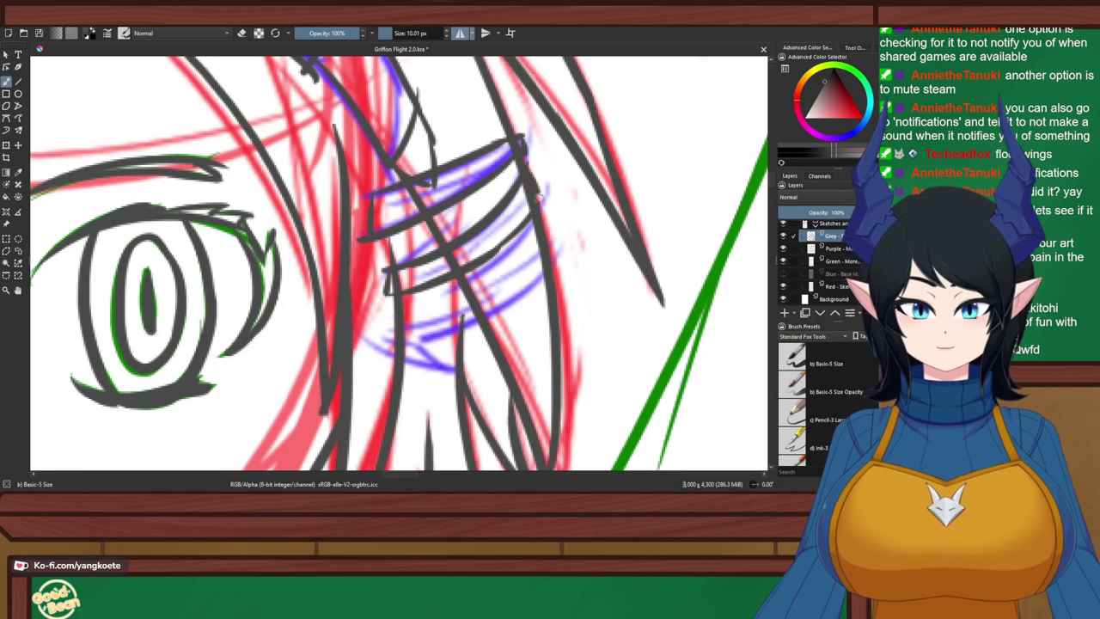
mouse_move(377, 222)
mouse_down()
mouse_move(388, 342)
mouse_move(521, 300)
mouse_up()
drag(541, 256, 511, 301)
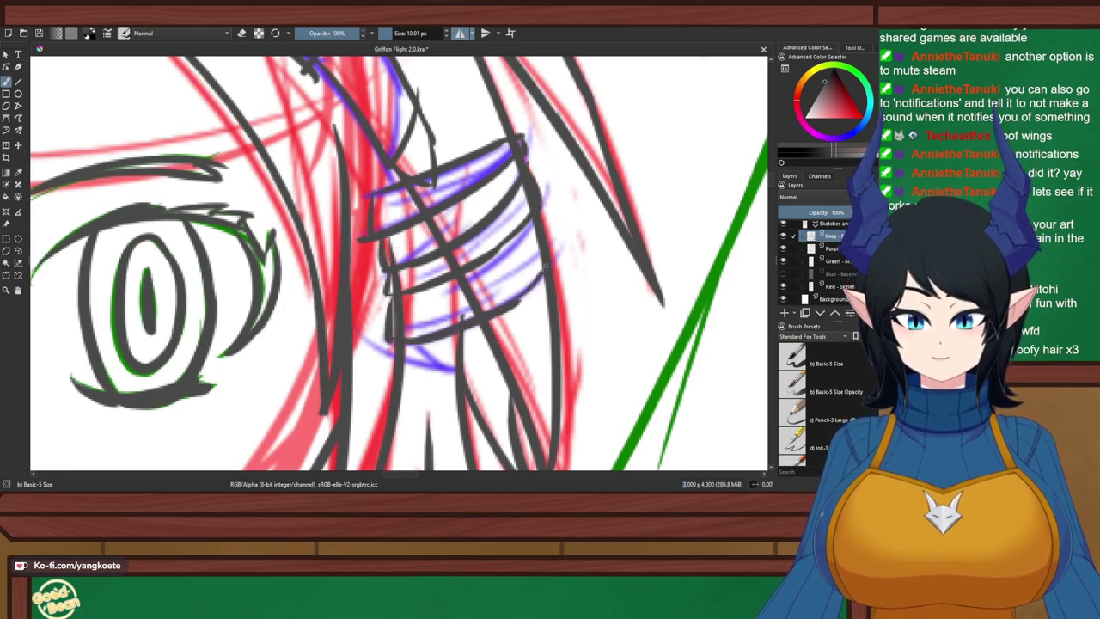
key(ctrl+z)
mouse_move(546, 226)
mouse_down()
mouse_move(529, 267)
mouse_move(390, 308)
mouse_up()
mouse_move(556, 247)
mouse_down()
mouse_move(551, 287)
mouse_move(483, 312)
mouse_up()
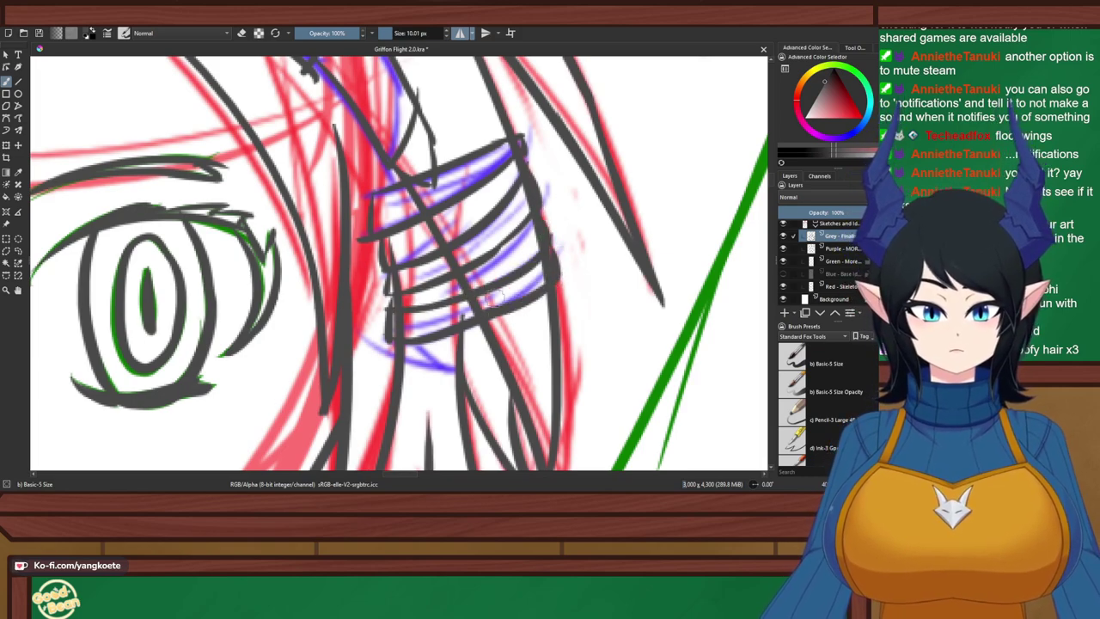
scroll(450, 317, down, 4)
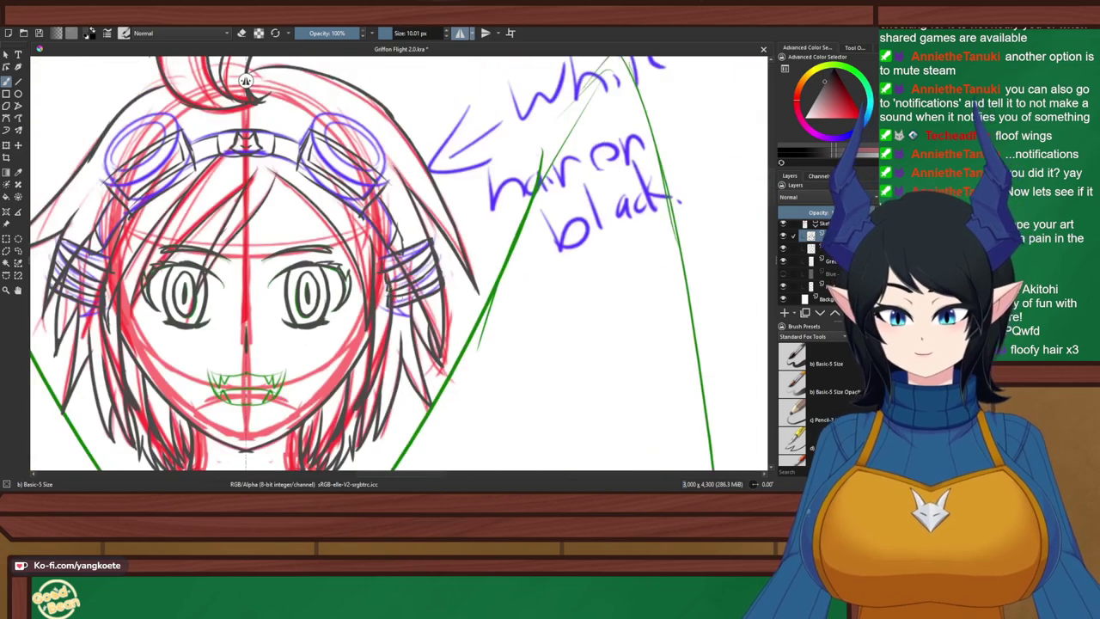
mouse_move(371, 232)
mouse_down()
mouse_move(509, 234)
mouse_move(479, 185)
mouse_up()
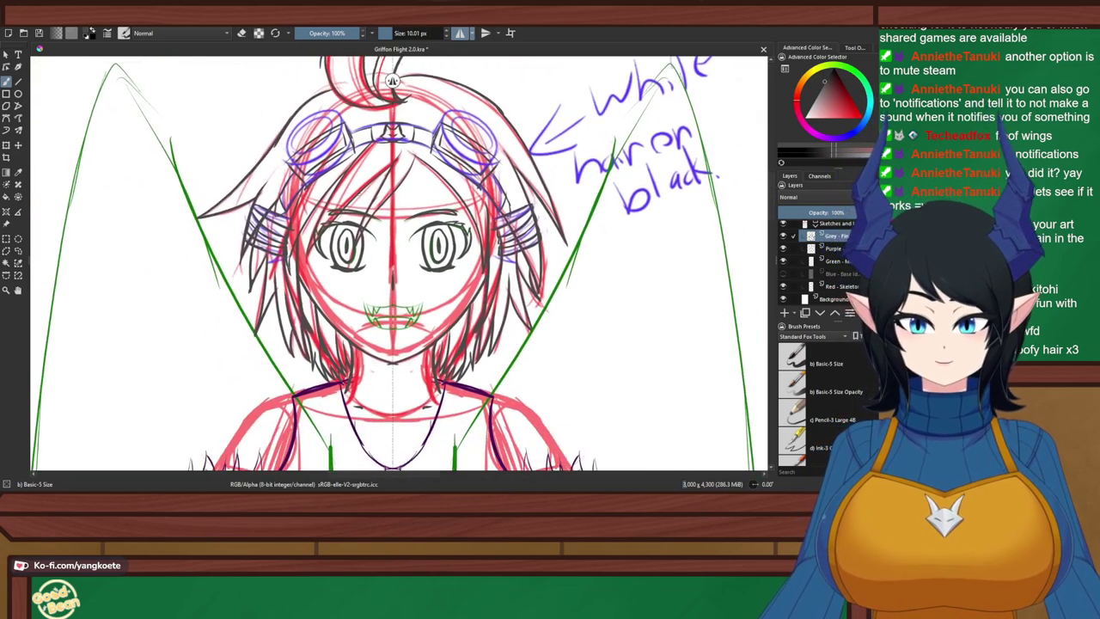
click(459, 34)
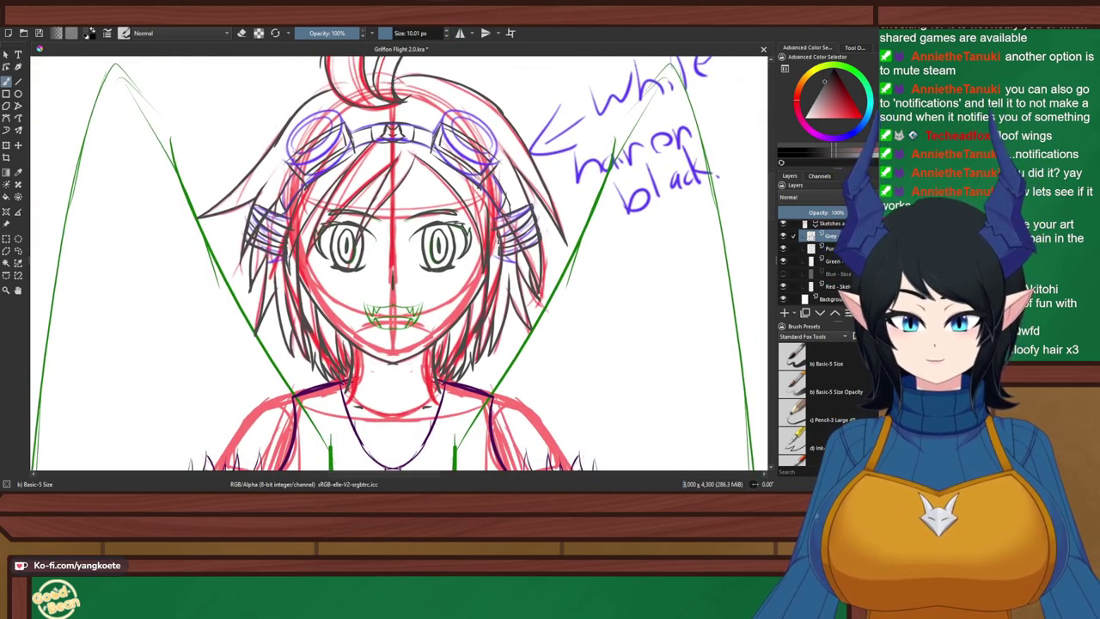
click(783, 286)
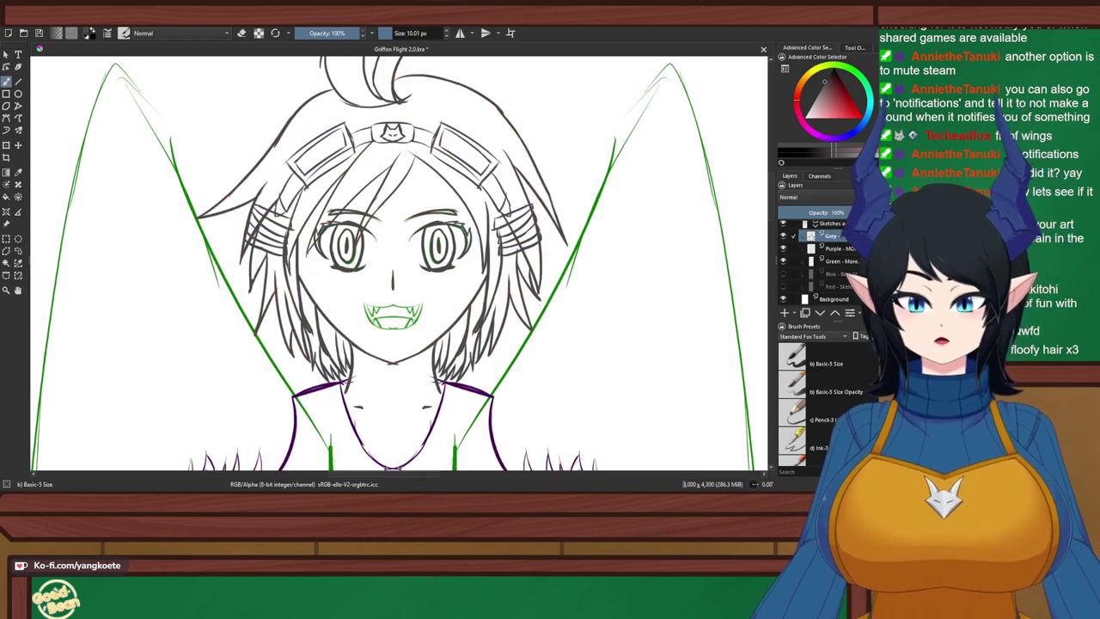
click(783, 286)
click(782, 286)
click(783, 286)
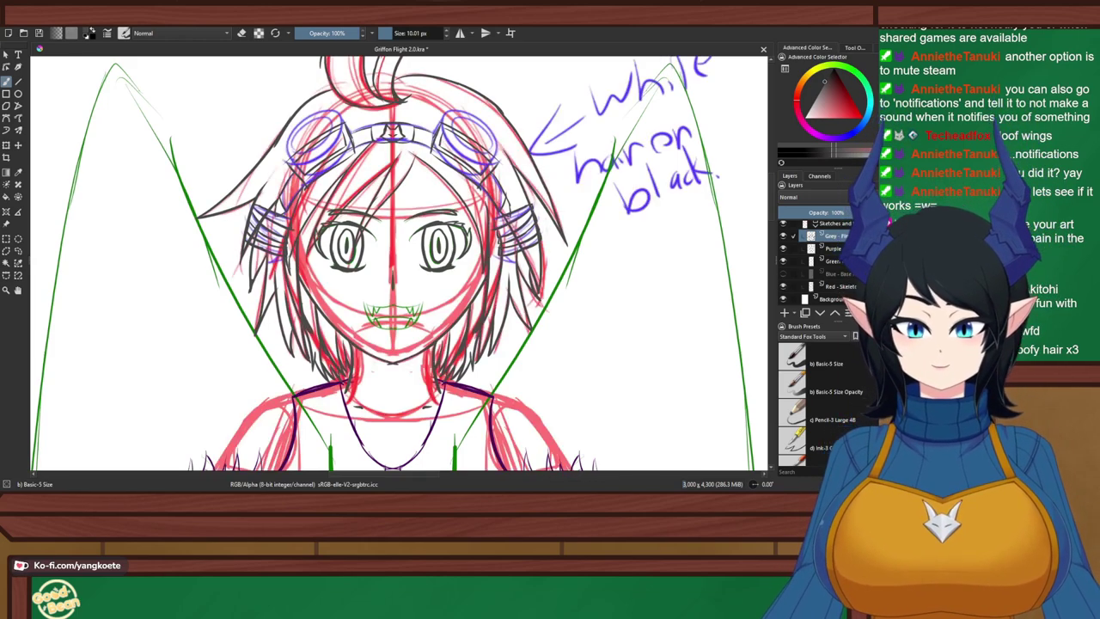
click(782, 286)
scroll(323, 354, up, 2)
drag(434, 343, 385, 352)
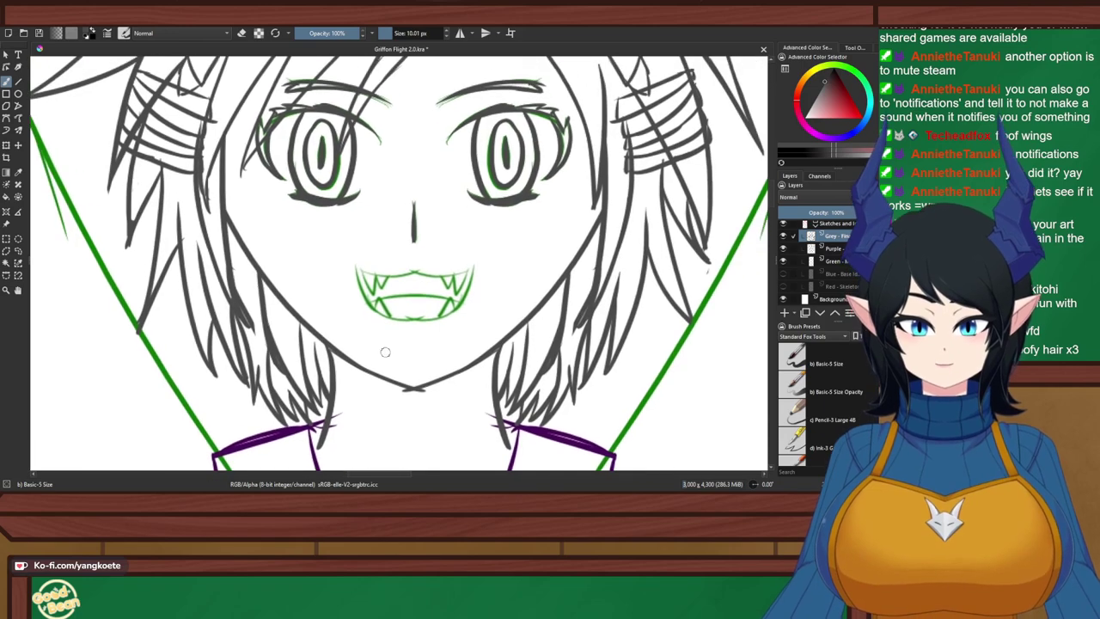
scroll(417, 367, down, 4)
scroll(413, 365, up, 4)
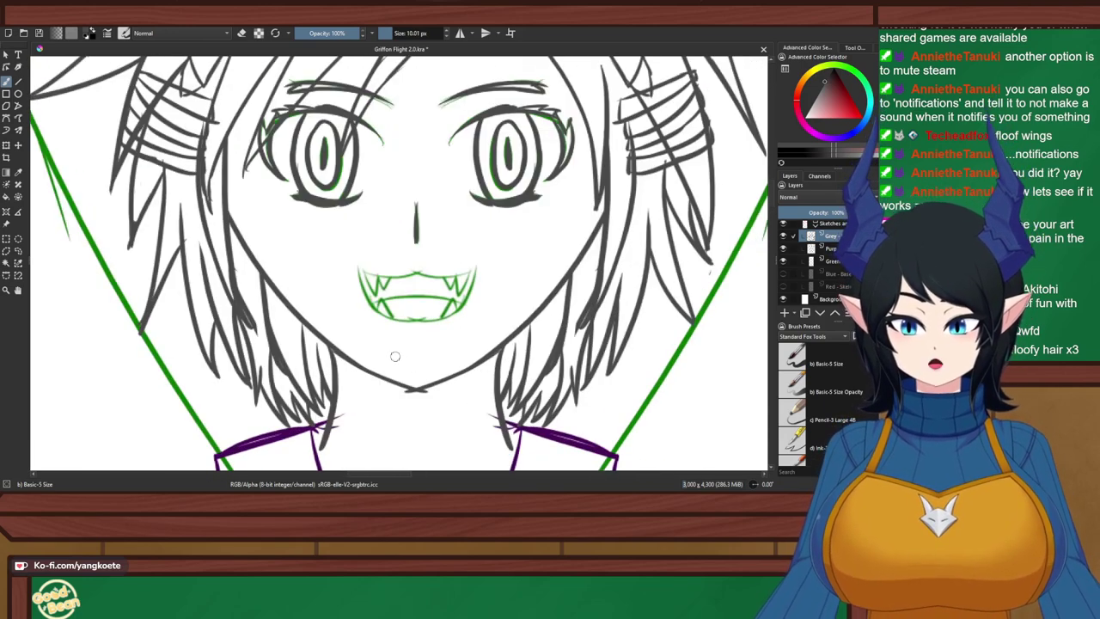
click(460, 34)
drag(439, 145, 436, 149)
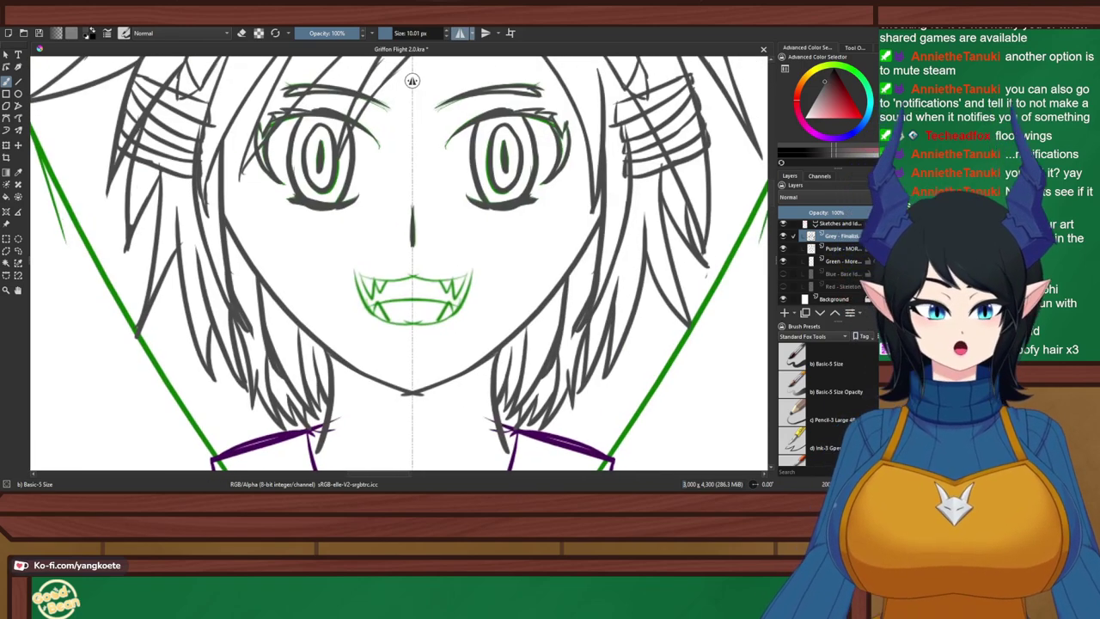
click(783, 286)
drag(197, 224, 201, 242)
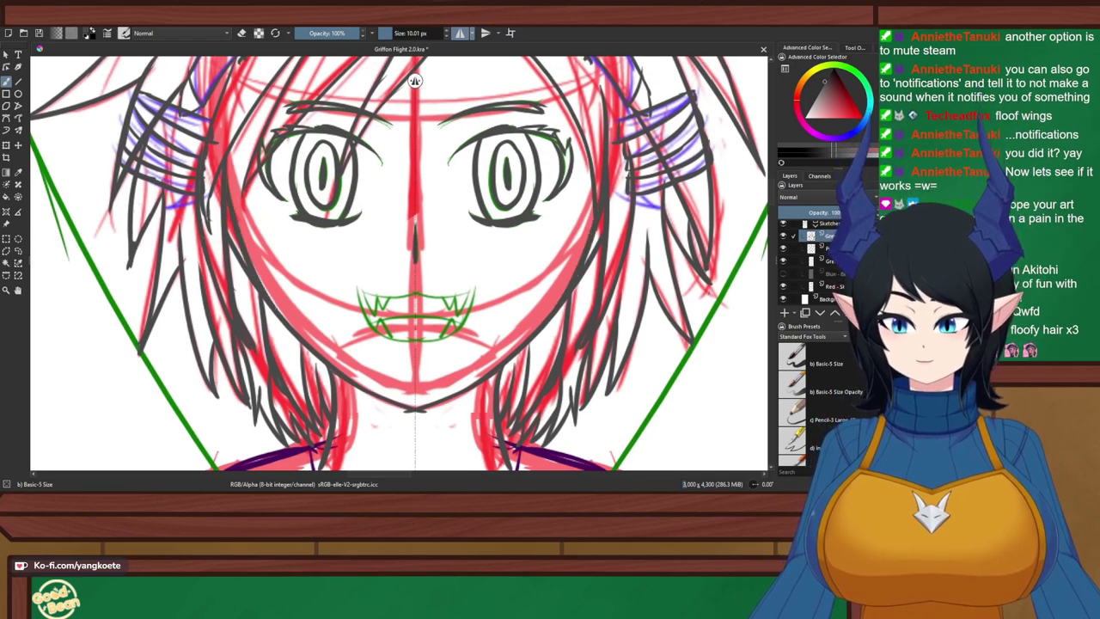
Draw and erase mirrored hair strokes along both cheeks
drag(232, 274, 267, 301)
key(e)
mouse_move(229, 232)
mouse_down()
mouse_move(240, 271)
mouse_move(221, 222)
mouse_up()
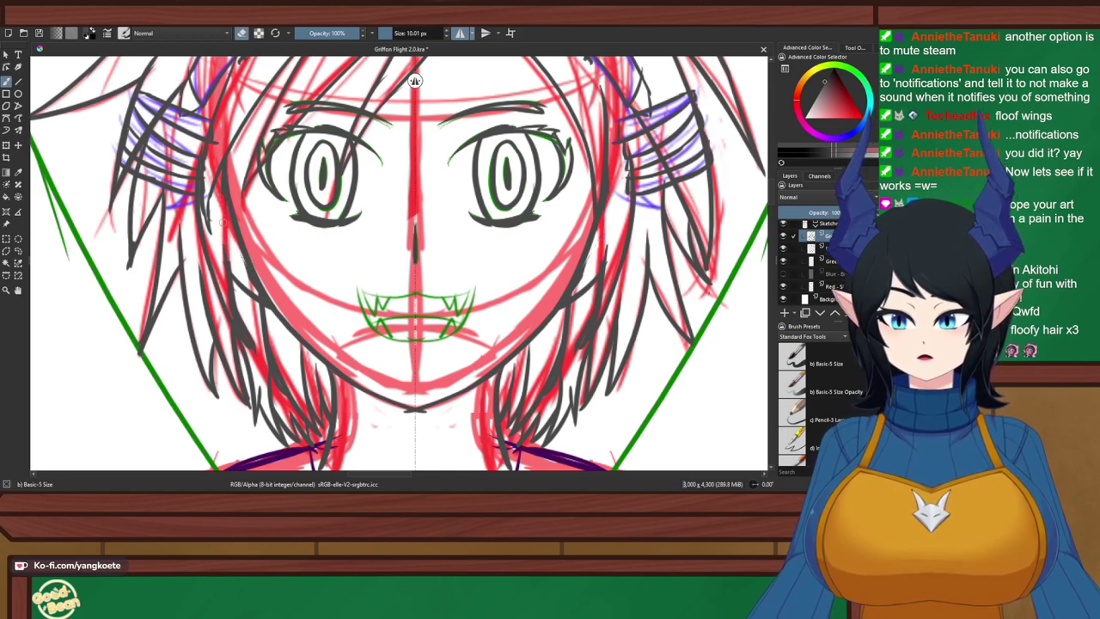
drag(230, 263, 238, 273)
key(e)
key(e)
drag(233, 204, 264, 293)
key(e)
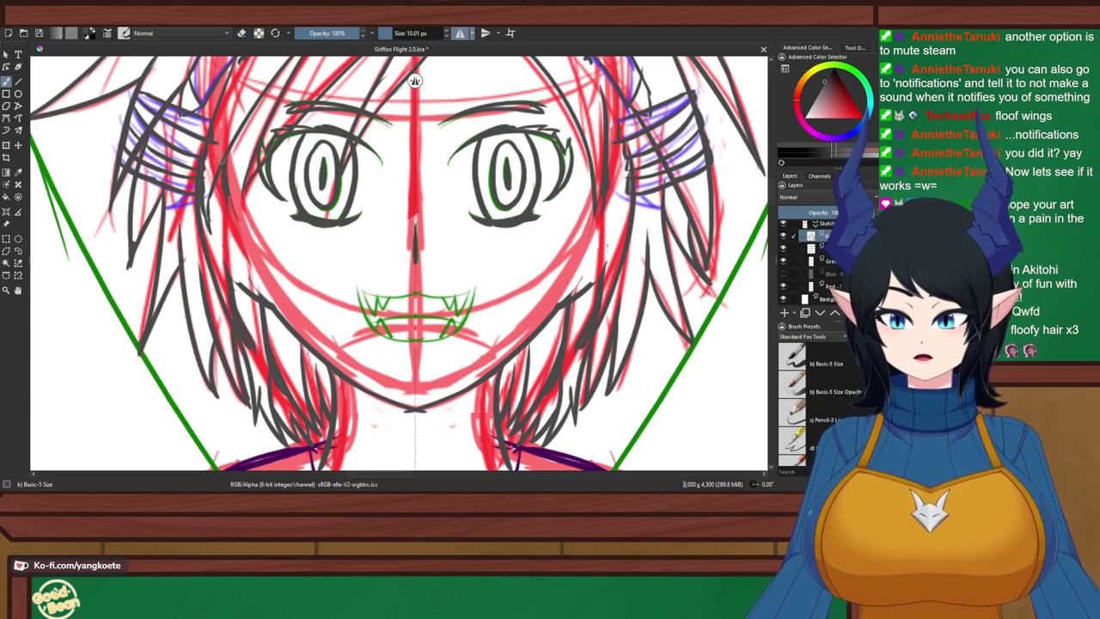
Add mirrored cheek lines, jaw strokes and long hair strands beside the face
drag(230, 198, 284, 323)
drag(232, 274, 277, 315)
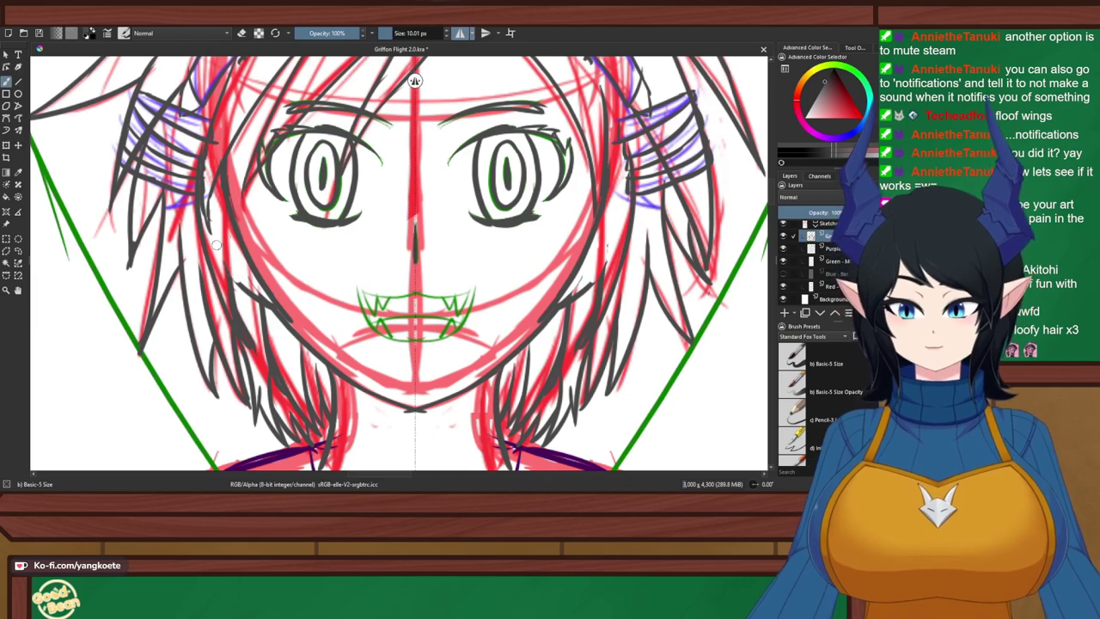
mouse_move(217, 245)
mouse_down()
mouse_move(287, 322)
mouse_move(254, 286)
mouse_move(274, 313)
mouse_up()
key(e)
key(e)
mouse_move(243, 277)
mouse_down()
mouse_move(274, 311)
mouse_move(308, 316)
mouse_up()
key(ctrl+z)
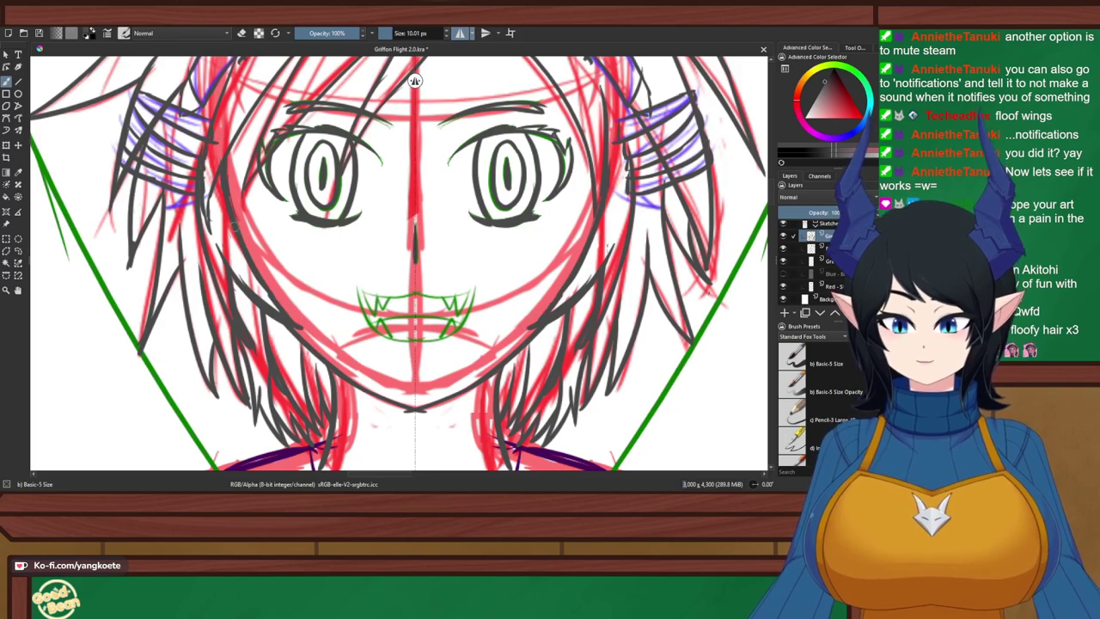
drag(224, 169, 298, 323)
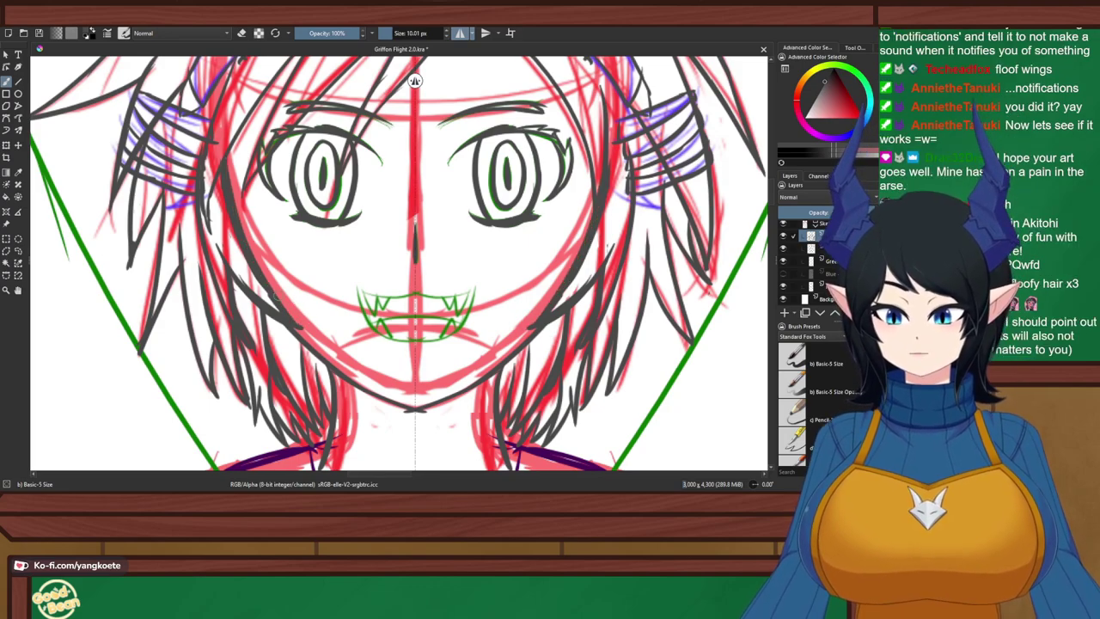
Zoom out to the torso and show the hidden Blue base sketch layer
scroll(408, 227, down, 7)
scroll(352, 267, up, 2)
drag(335, 247, 353, 330)
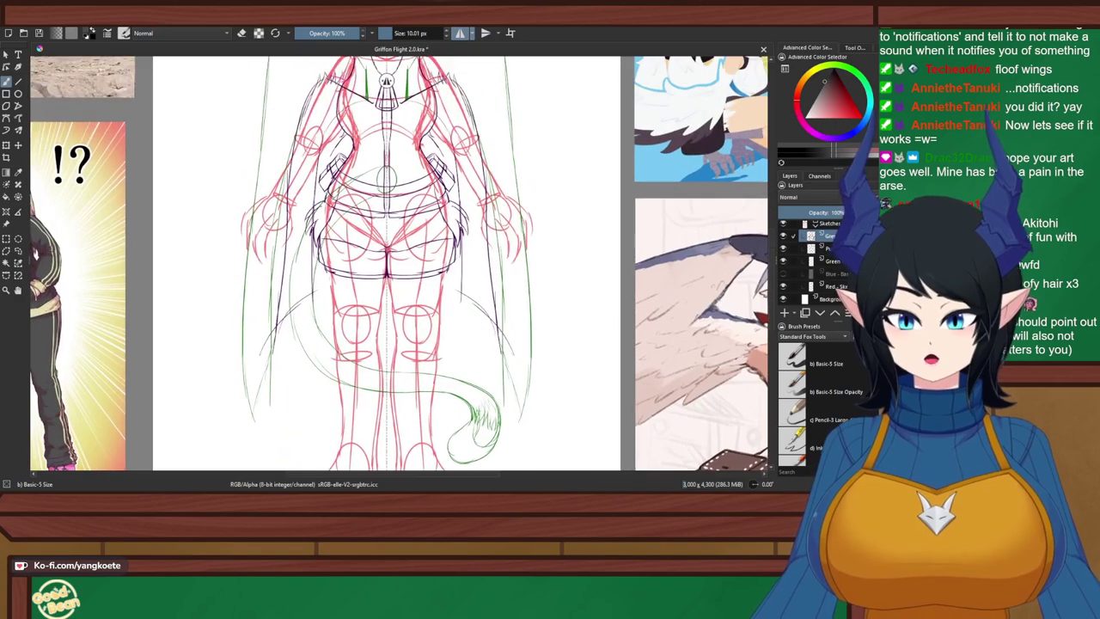
click(783, 274)
drag(328, 220, 293, 275)
Toggle the Red - Skeleton layer's visibility to compare, then frame the right shoulder
scroll(331, 301, up, 2)
click(783, 286)
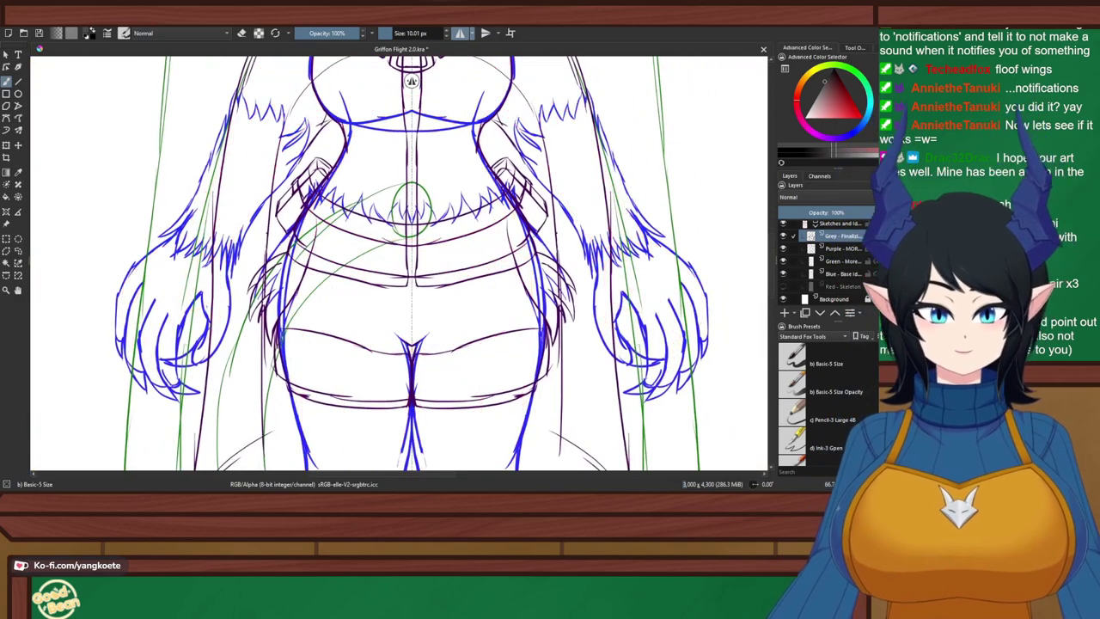
scroll(368, 257, down, 3)
drag(354, 332, 382, 276)
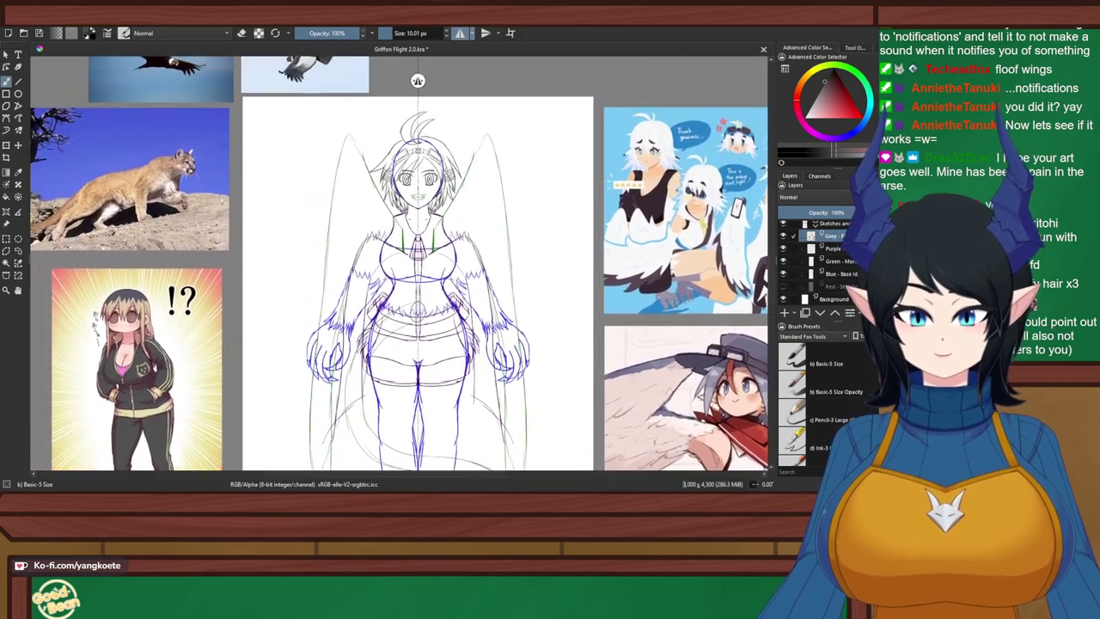
scroll(417, 80, up, 4)
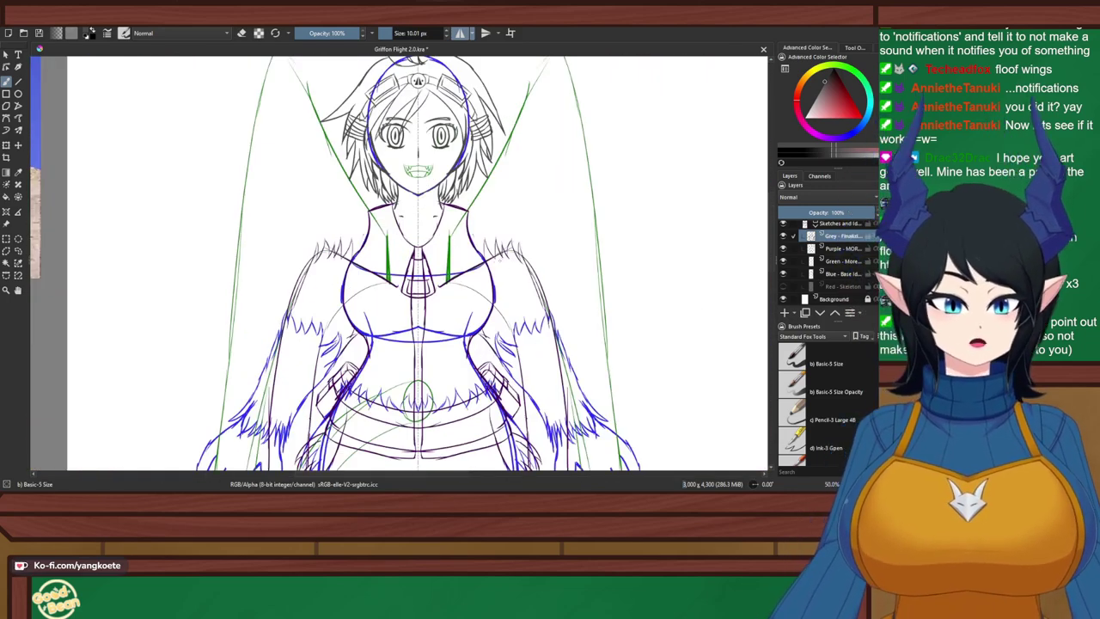
scroll(418, 80, up, 1)
click(783, 286)
click(783, 286)
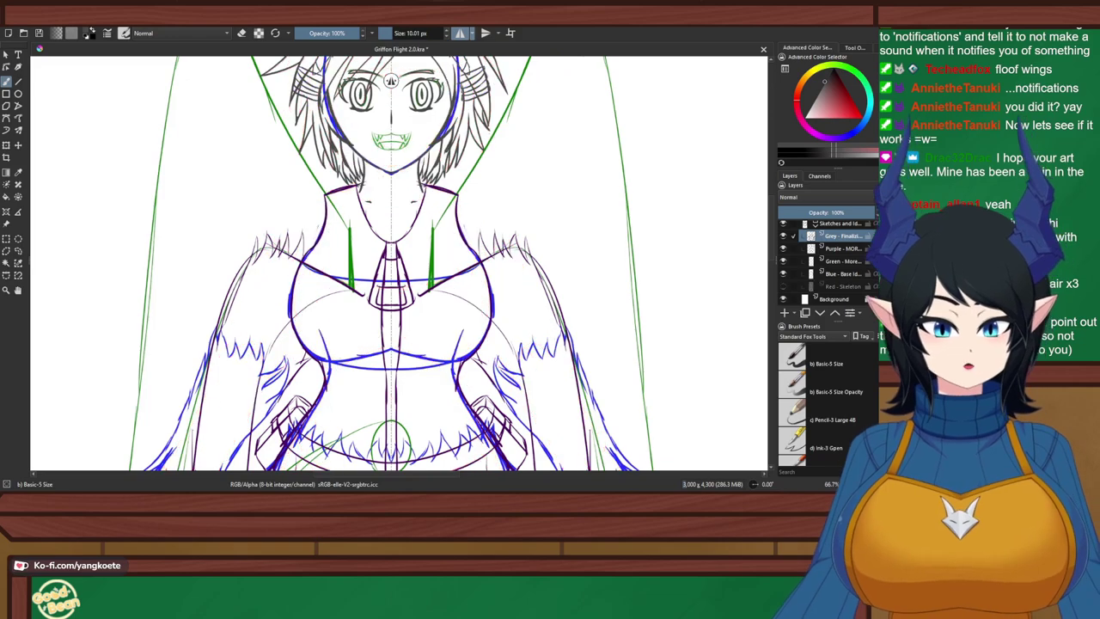
click(782, 286)
click(783, 286)
click(782, 286)
scroll(510, 223, up, 3)
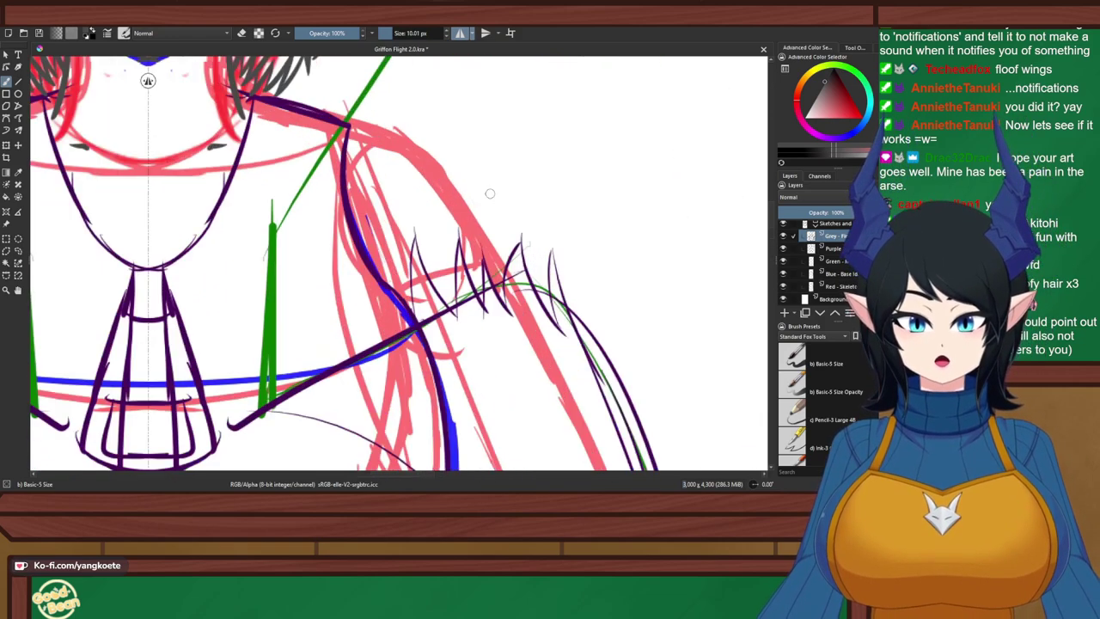
drag(490, 196, 510, 217)
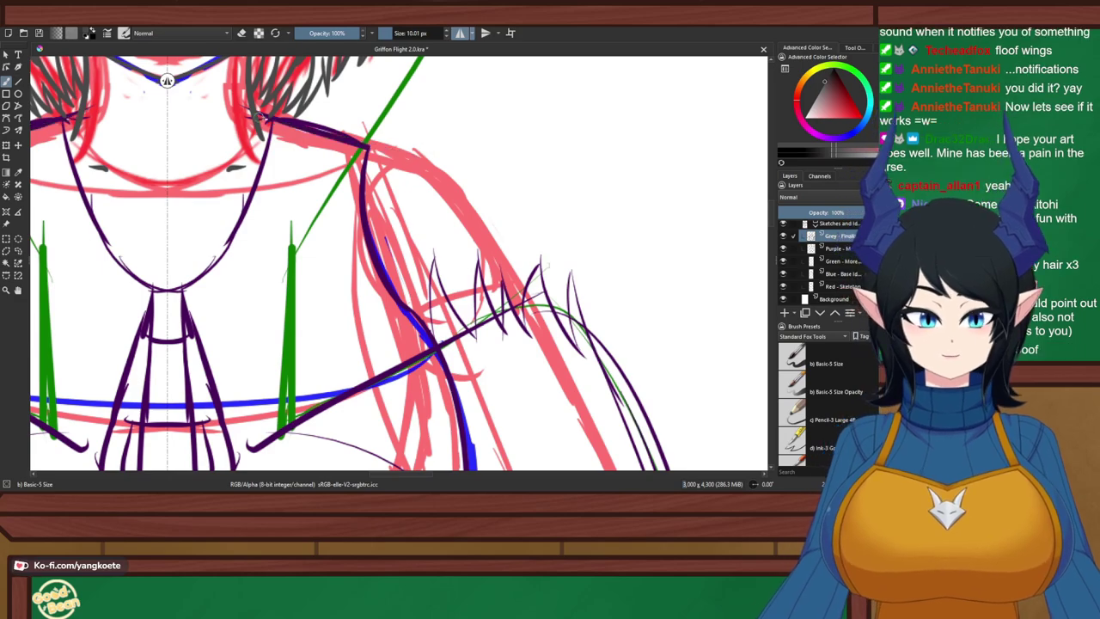
Draw the mirrored dark-grey shoulder line from the neck, redoing it until it fits
drag(260, 117, 423, 180)
key(ctrl+z)
mouse_move(262, 119)
mouse_down()
mouse_move(414, 168)
mouse_move(489, 220)
mouse_up()
key(ctrl+z)
drag(393, 163, 483, 237)
key(ctrl+z)
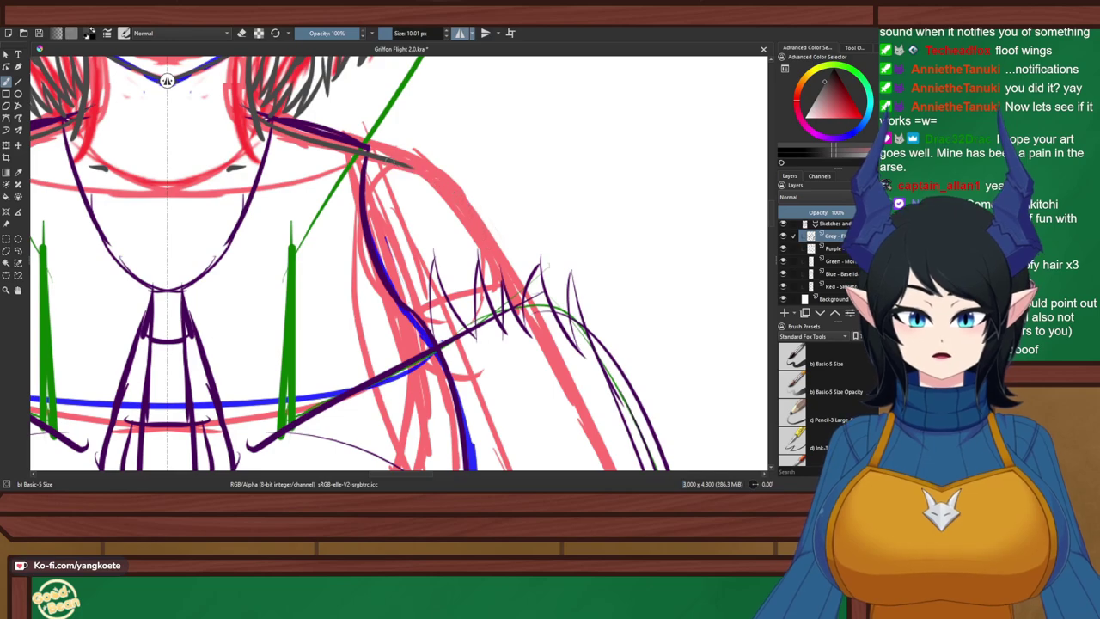
drag(385, 155, 491, 244)
key(ctrl+z)
drag(383, 154, 459, 184)
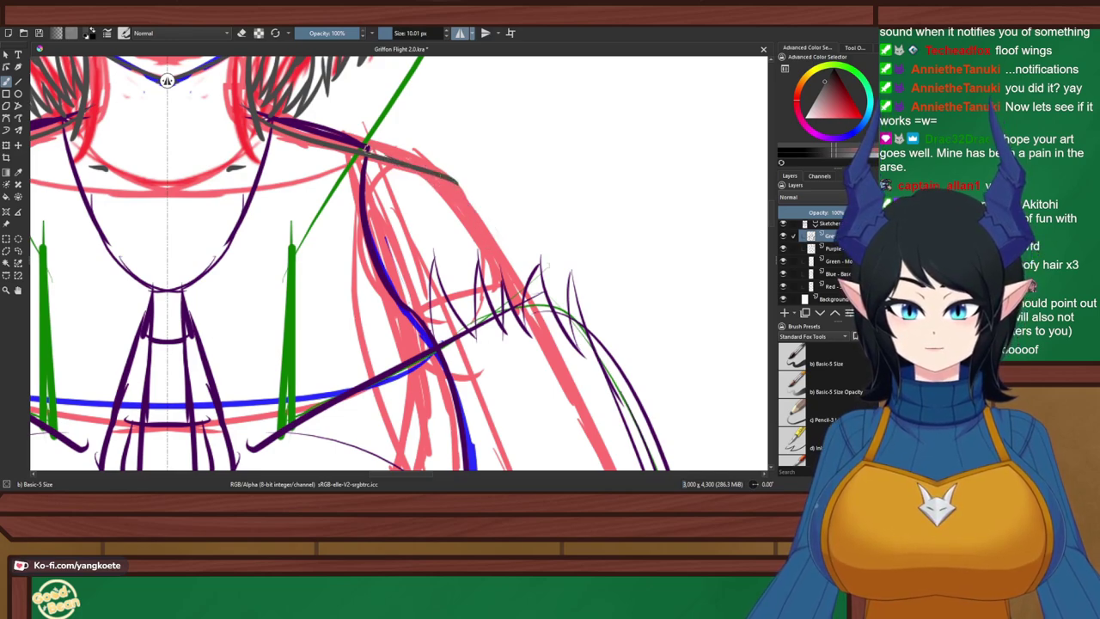
drag(369, 149, 458, 184)
key(ctrl+z)
key(ctrl+z)
key(ctrl+z)
Try extending the shoulder line down the arm, undoing each replacement end
mouse_move(261, 116)
mouse_down()
mouse_move(402, 175)
mouse_move(381, 144)
mouse_move(448, 193)
mouse_move(515, 275)
mouse_up()
key(ctrl+z)
key(ctrl+z)
drag(449, 189, 520, 311)
key(ctrl+z)
drag(496, 257, 533, 314)
key(ctrl+z)
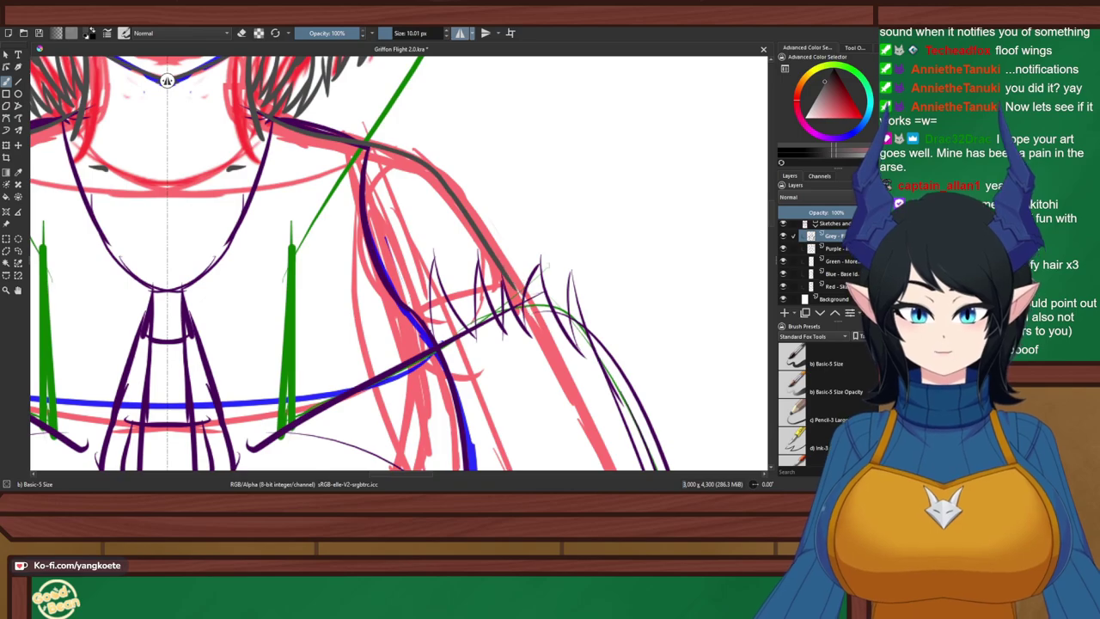
drag(505, 268, 531, 311)
key(ctrl+z)
key(e)
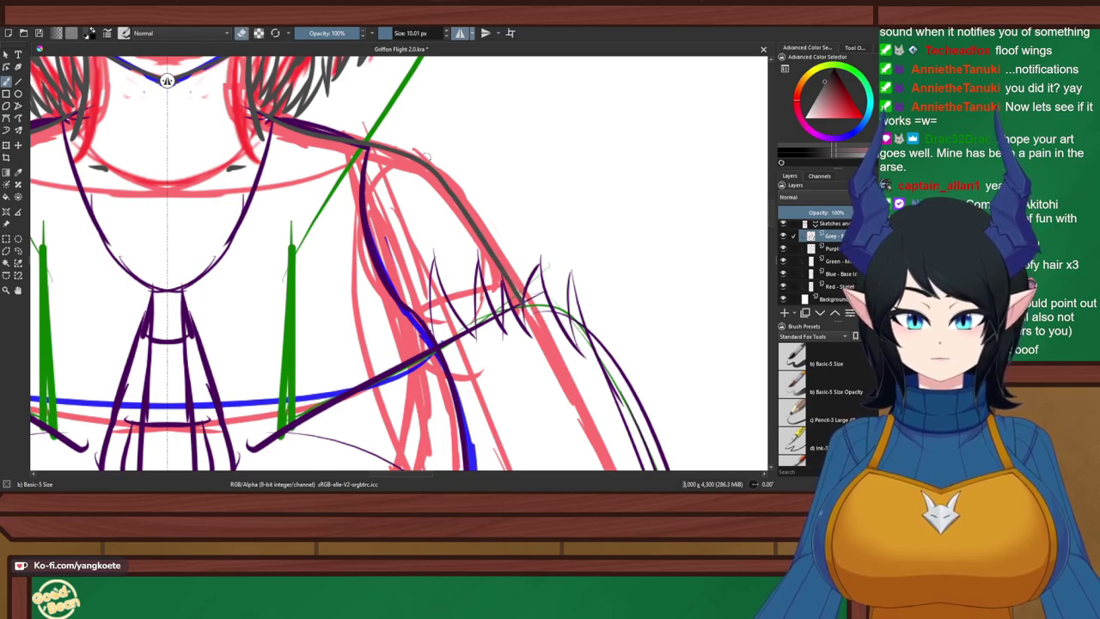
key(e)
scroll(358, 107, down, 4)
drag(358, 107, 369, 122)
Hide the red skeleton sketch, save the document, and zoom in on the head and chest
scroll(424, 214, down, 2)
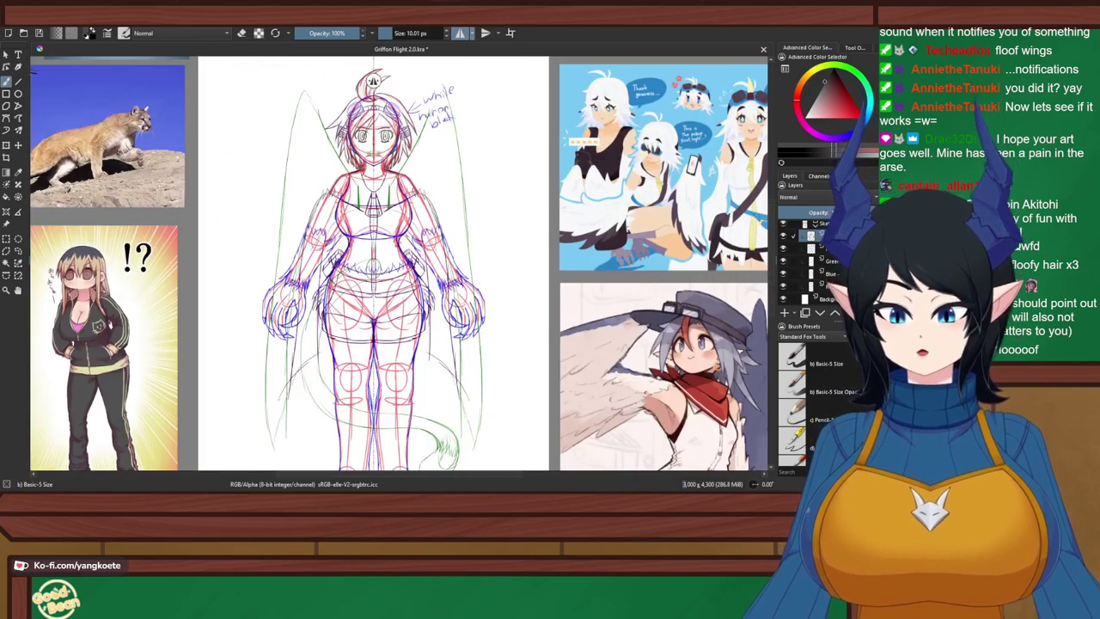
drag(423, 214, 455, 45)
click(783, 286)
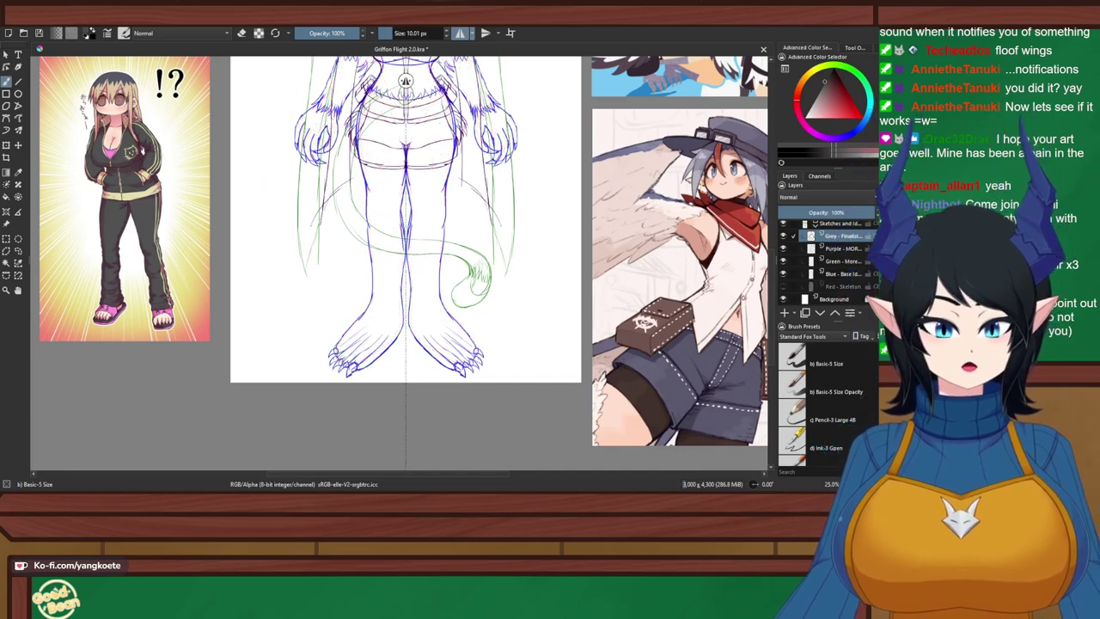
drag(416, 111, 412, 272)
key(ctrl+s)
drag(406, 133, 416, 189)
scroll(415, 189, up, 2)
key(plus)
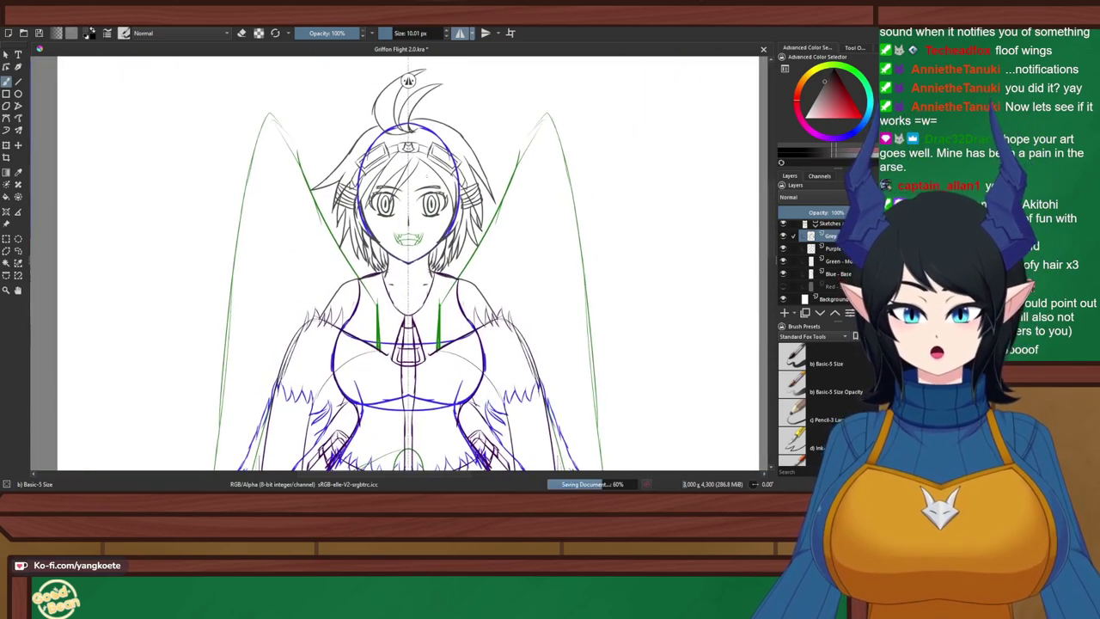
On the Blue layer, polygon-select the head, delete the blue head circle, and clear the selection
click(840, 273)
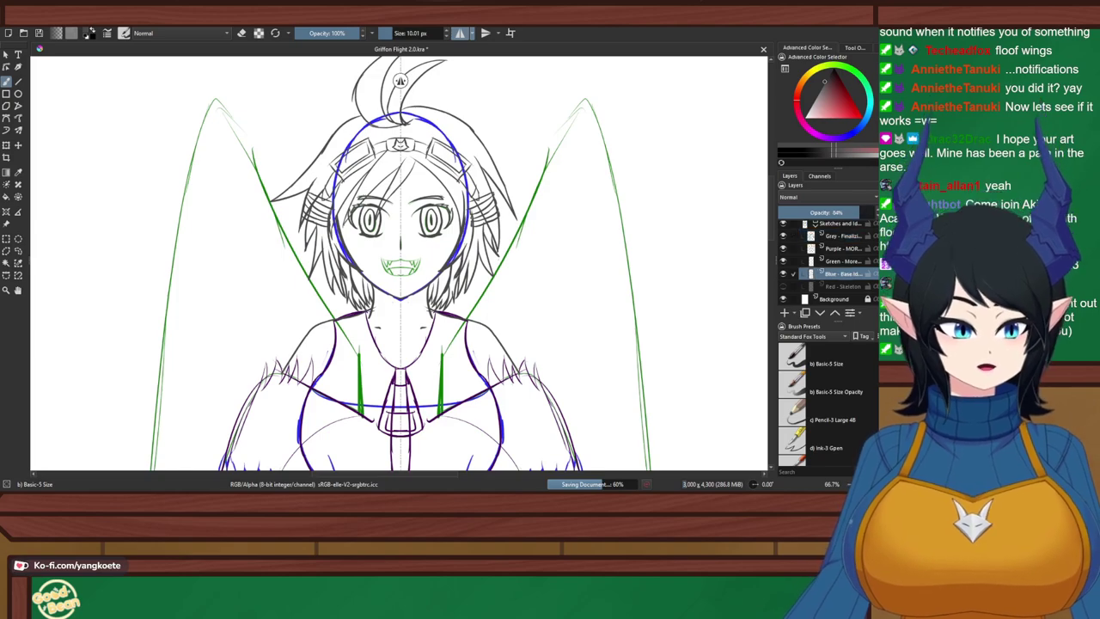
click(6, 251)
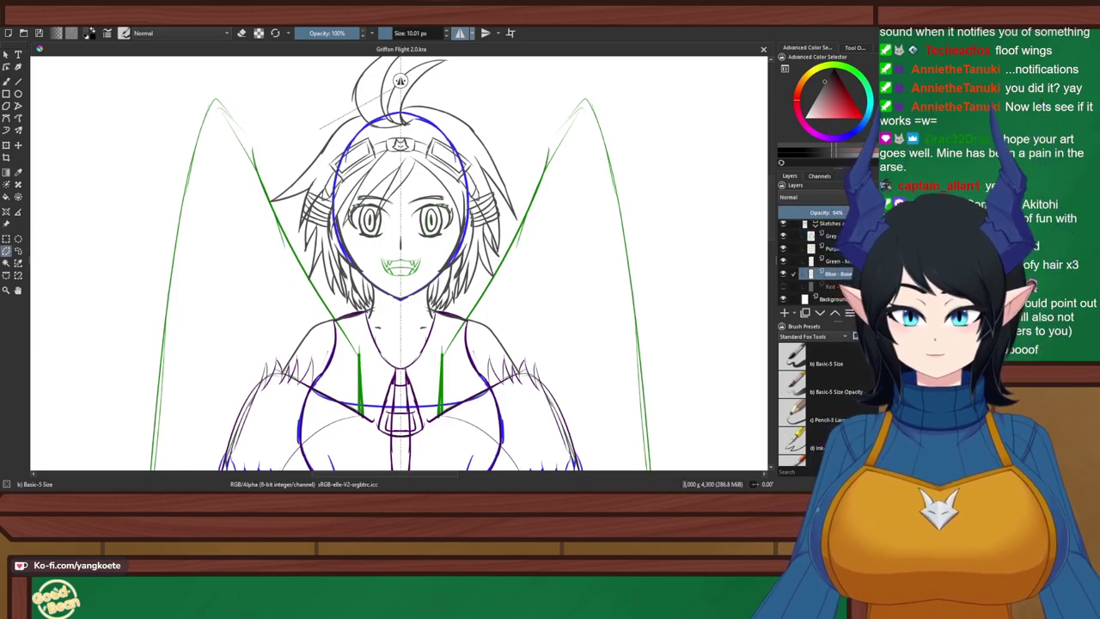
click(426, 311)
click(497, 279)
double_click(544, 130)
key(Delete)
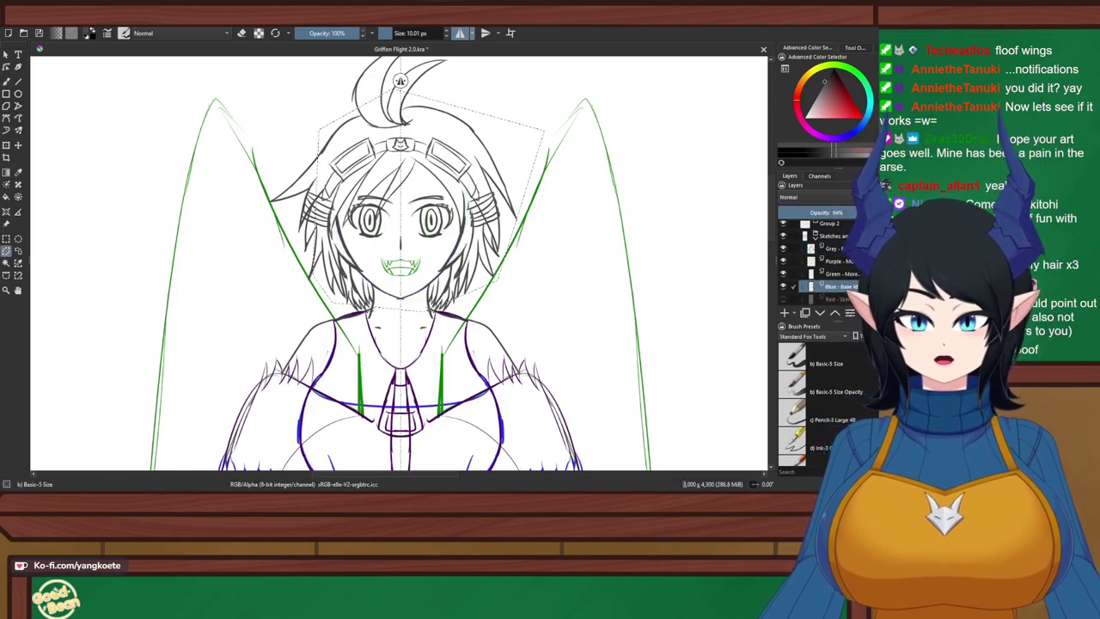
click(18, 239)
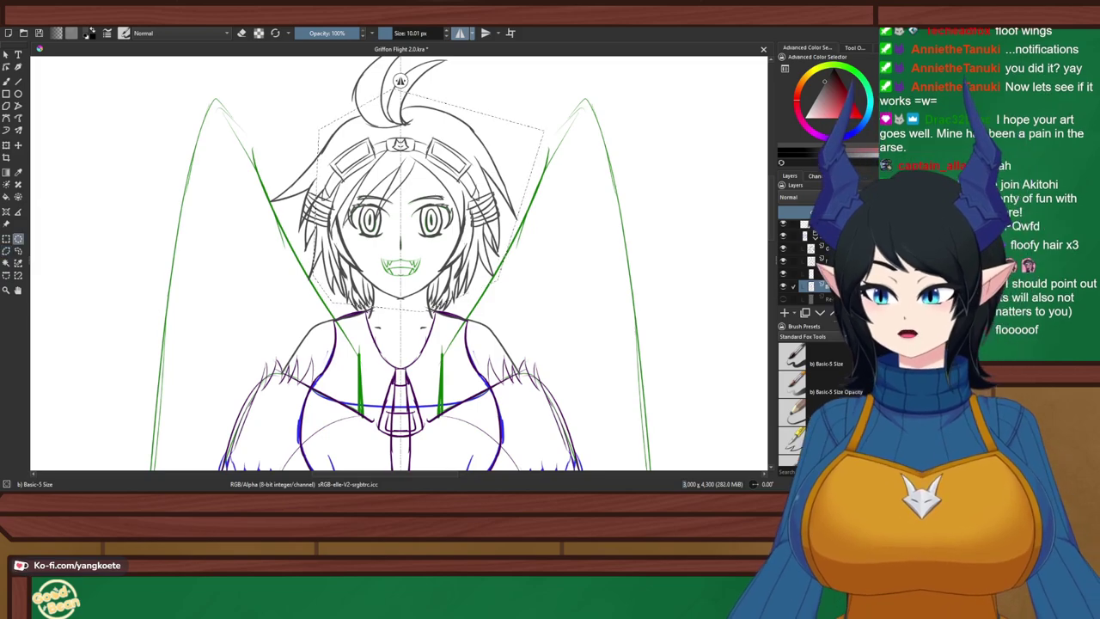
key(ctrl+shift+a)
Ink the mouth's top lip and left and right sides in dark grey, redrawing the lip line
scroll(438, 246, up, 2)
scroll(269, 191, up, 2)
key(b)
drag(432, 413, 346, 243)
scroll(346, 243, up, 2)
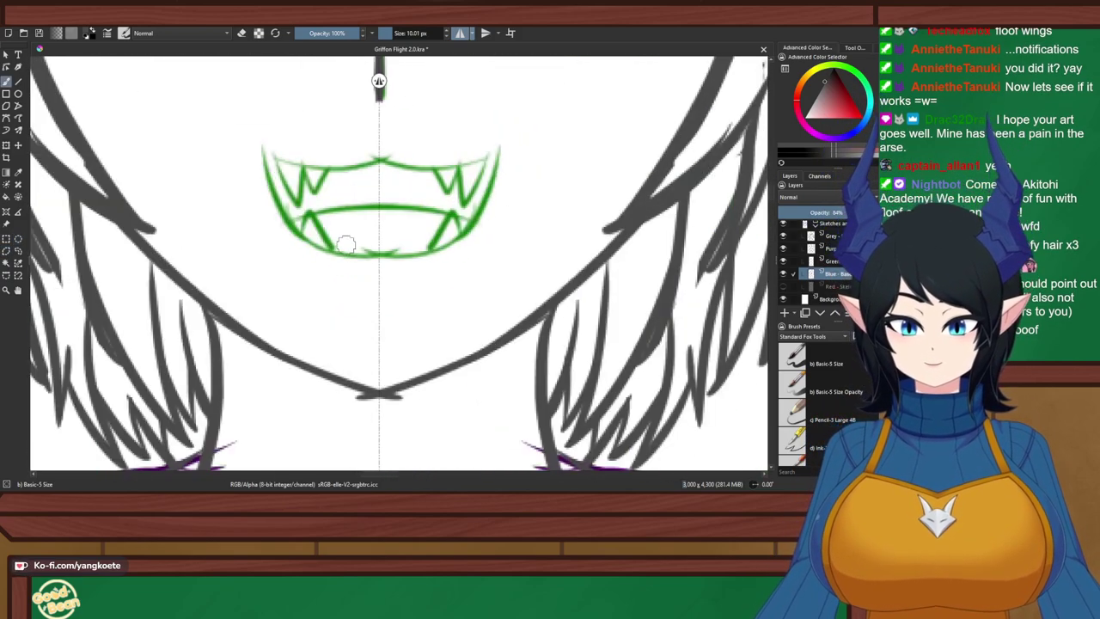
scroll(339, 258, up, 1)
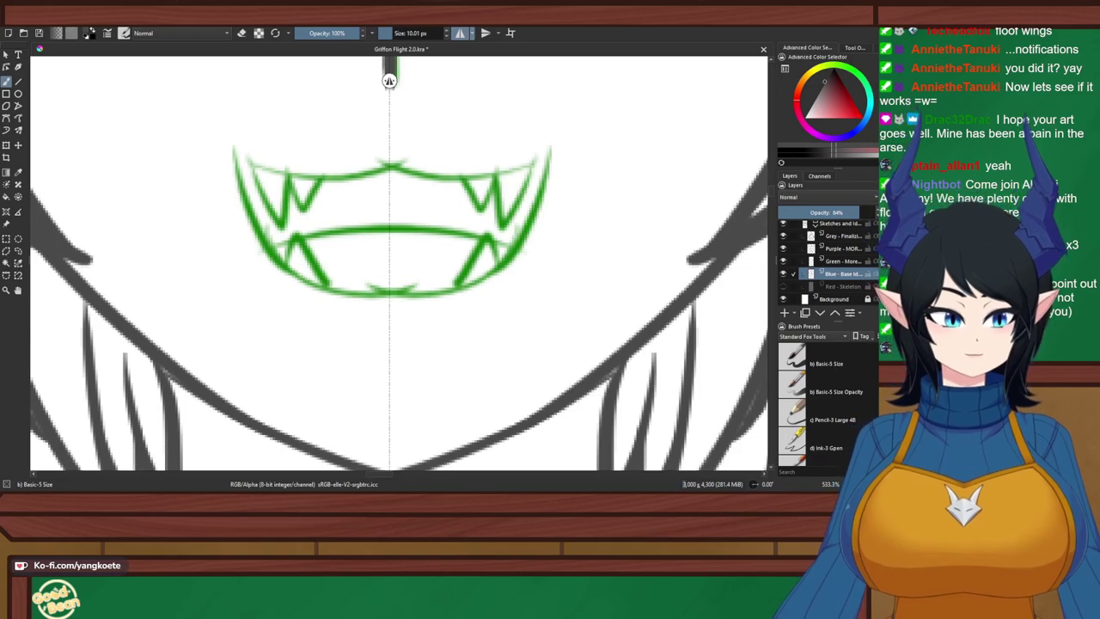
mouse_move(235, 141)
mouse_down()
mouse_move(366, 152)
mouse_move(320, 174)
mouse_move(390, 167)
mouse_up()
key(ctrl+z)
key(ctrl+z)
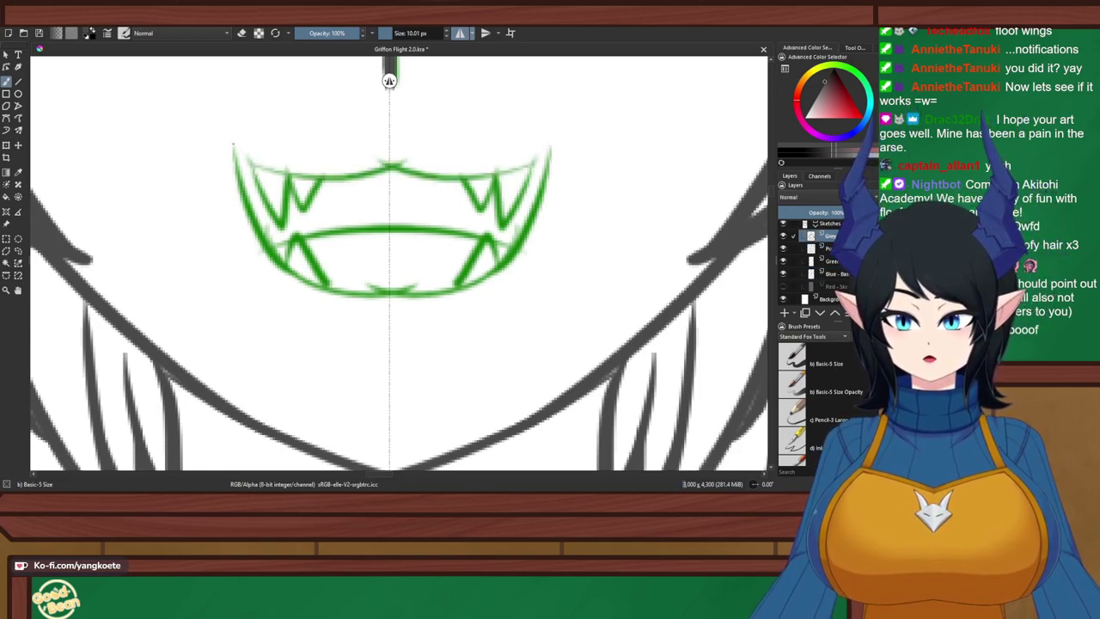
drag(232, 146, 389, 180)
key(ctrl+z)
drag(231, 146, 389, 163)
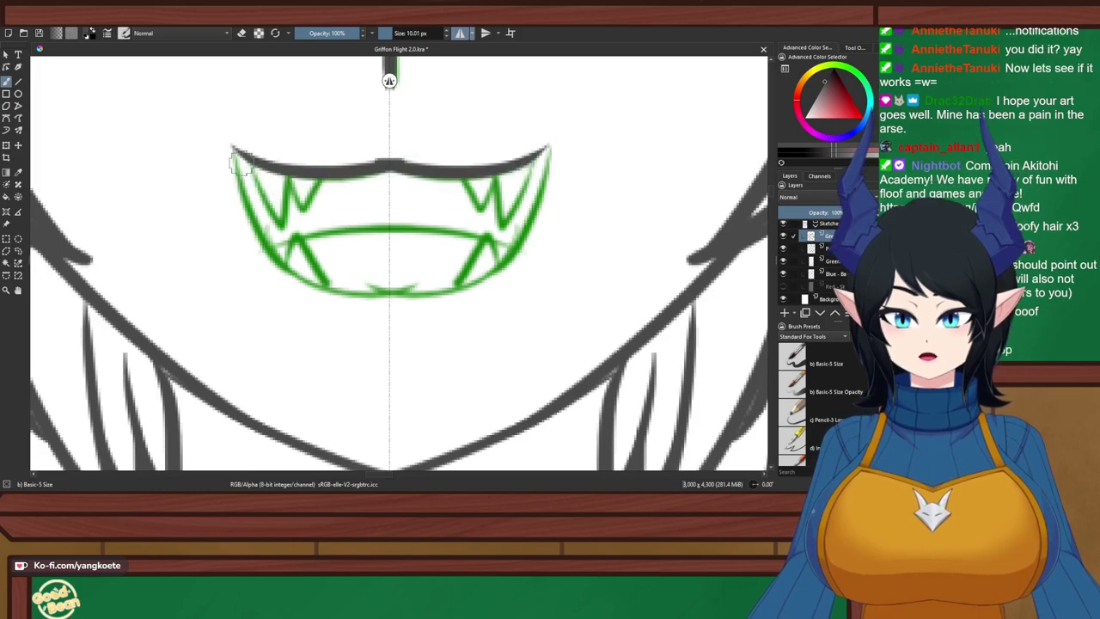
mouse_move(233, 152)
mouse_down()
mouse_move(270, 232)
mouse_move(322, 248)
mouse_move(237, 170)
mouse_move(309, 255)
mouse_move(293, 249)
mouse_move(392, 301)
mouse_up()
key(ctrl+z)
Ink the inner lip and lower teeth, redrawing the inner lip line slightly lower
mouse_move(245, 158)
mouse_down()
mouse_move(282, 225)
mouse_move(286, 171)
mouse_move(319, 182)
mouse_up()
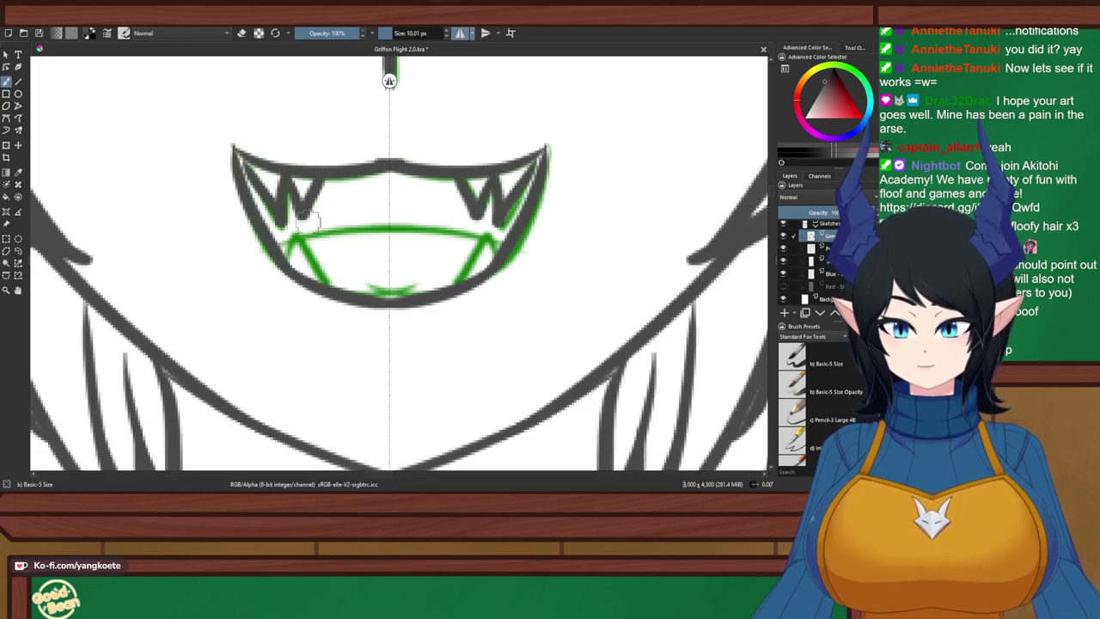
drag(284, 225, 335, 292)
drag(302, 232, 434, 225)
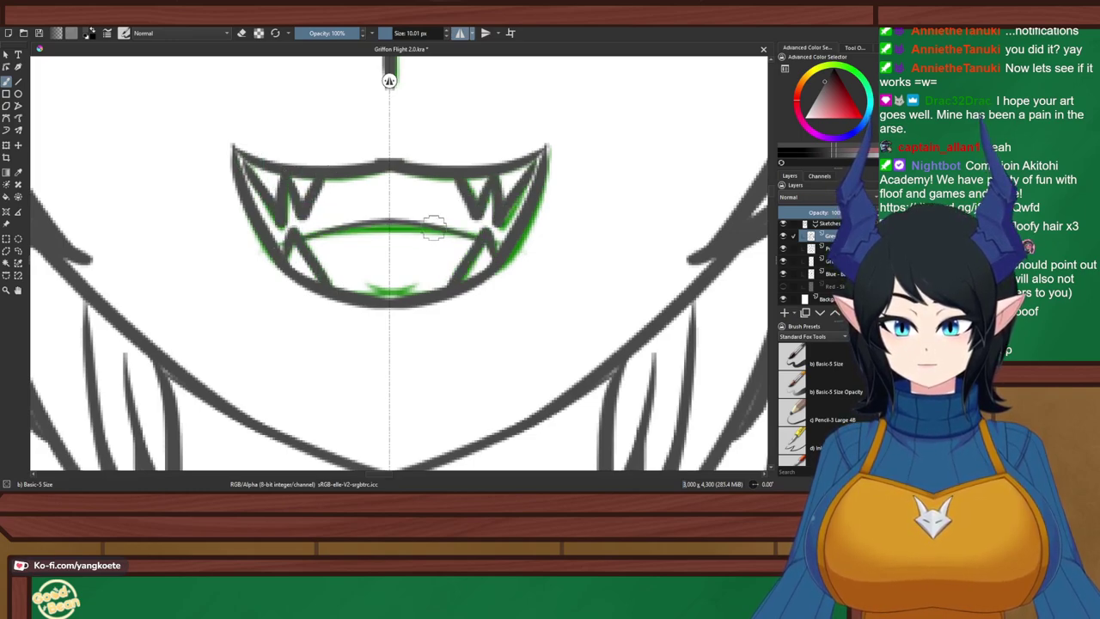
key(ctrl+z)
drag(301, 236, 439, 232)
Draw a polygon selection around the inked mouth
scroll(437, 233, down, 2)
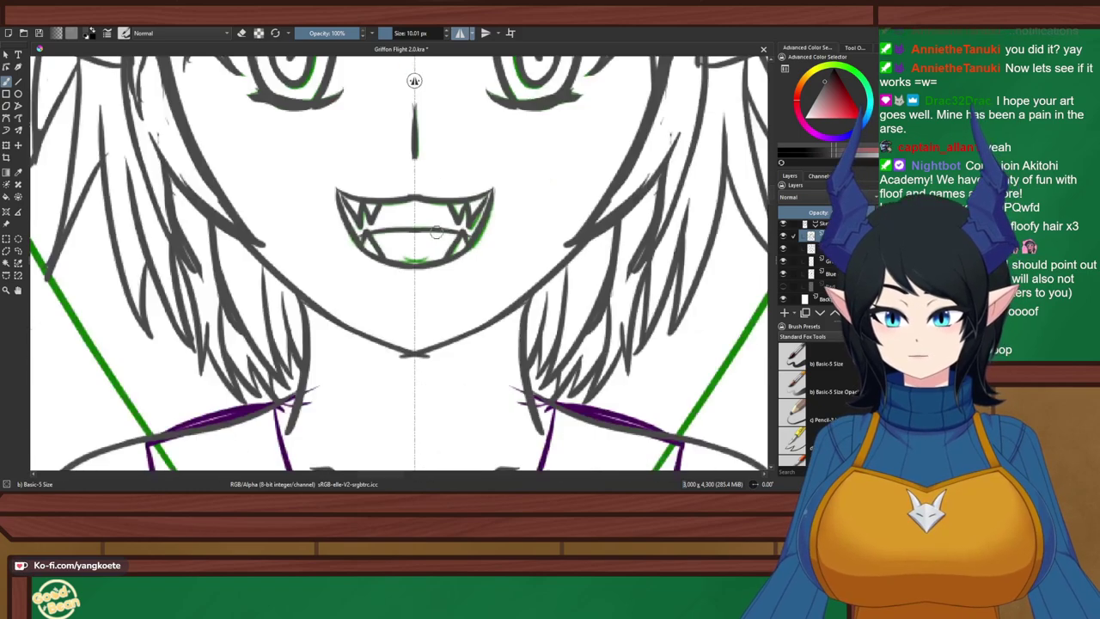
scroll(438, 232, down, 1)
scroll(440, 228, up, 2)
click(6, 239)
scroll(270, 270, down, 1)
drag(270, 270, 241, 313)
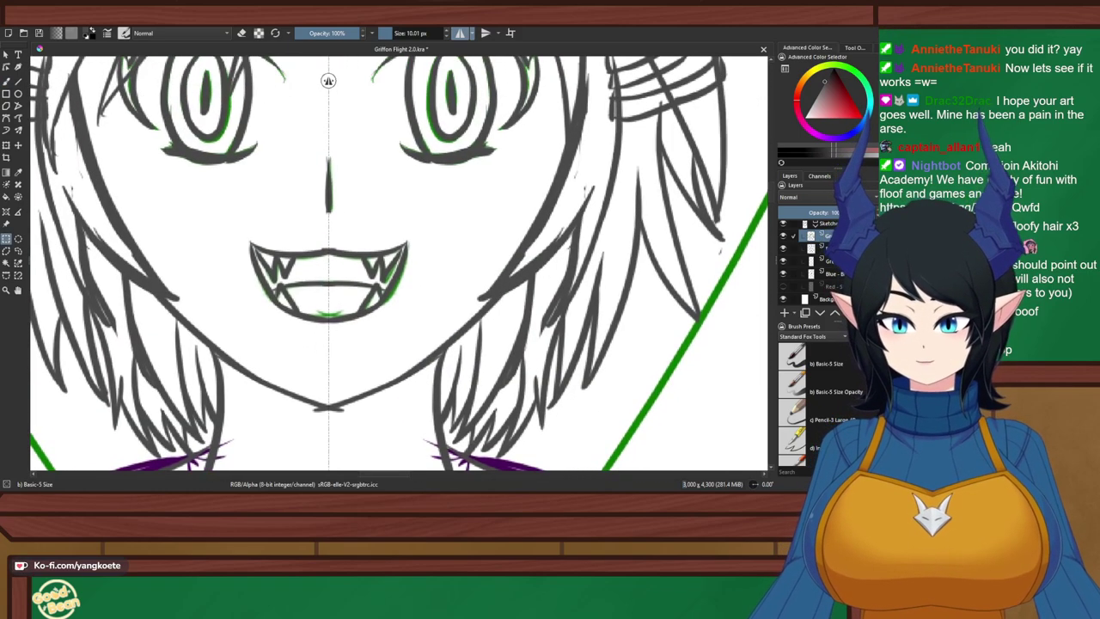
click(6, 251)
click(276, 143)
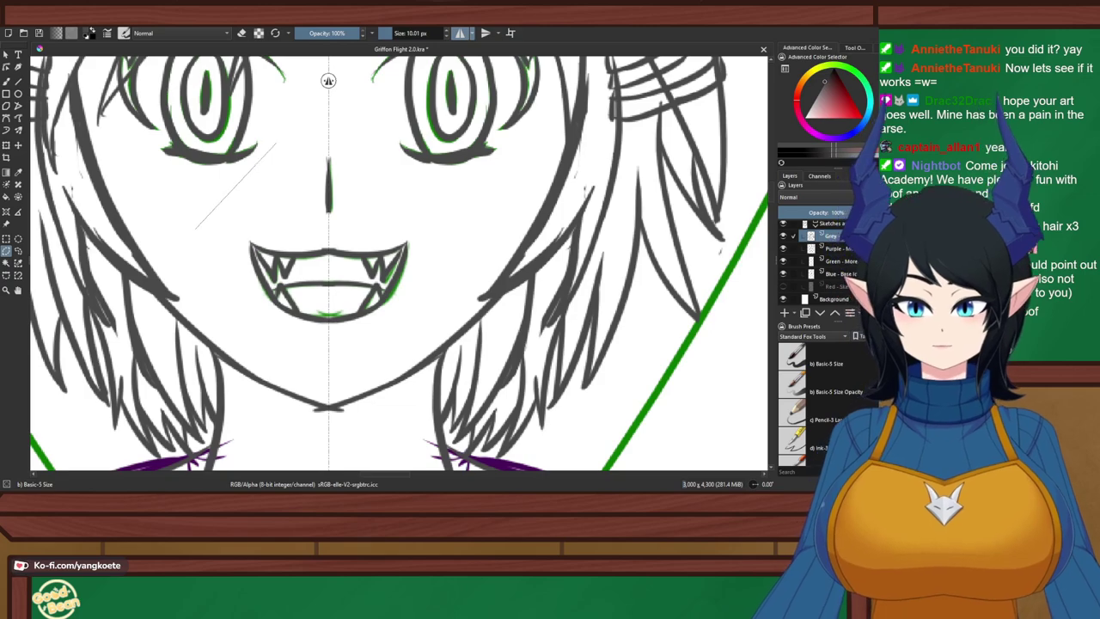
click(196, 230)
click(275, 317)
click(392, 351)
double_click(380, 156)
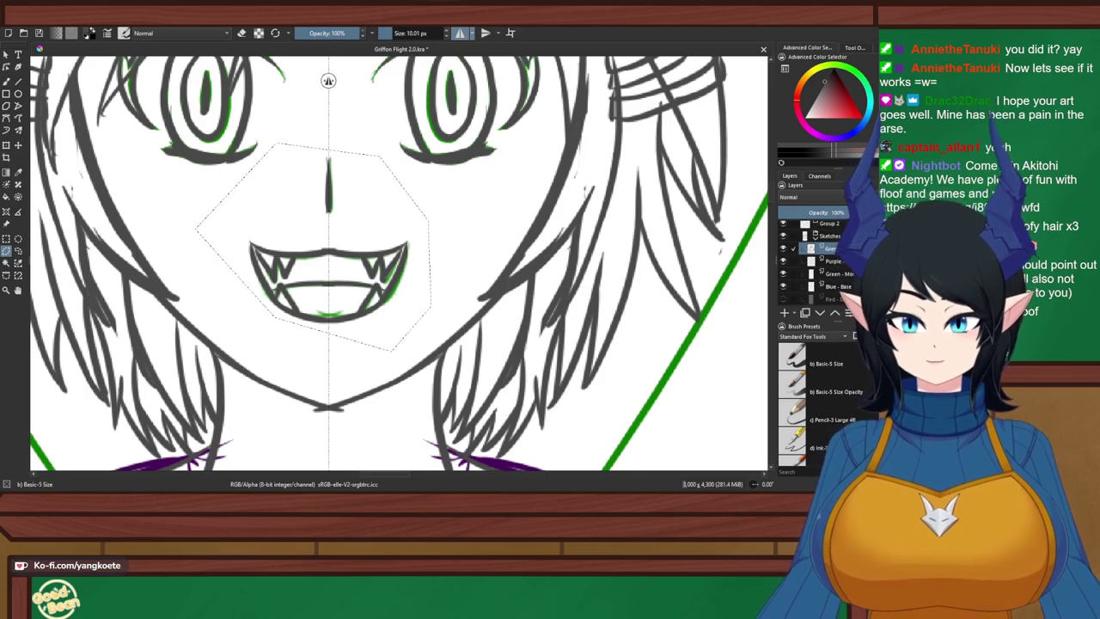
Shift the selected mouth slightly downward with the transform tool and hide the Green sketch layer
key(t)
scroll(283, 232, up, 1)
drag(283, 232, 283, 236)
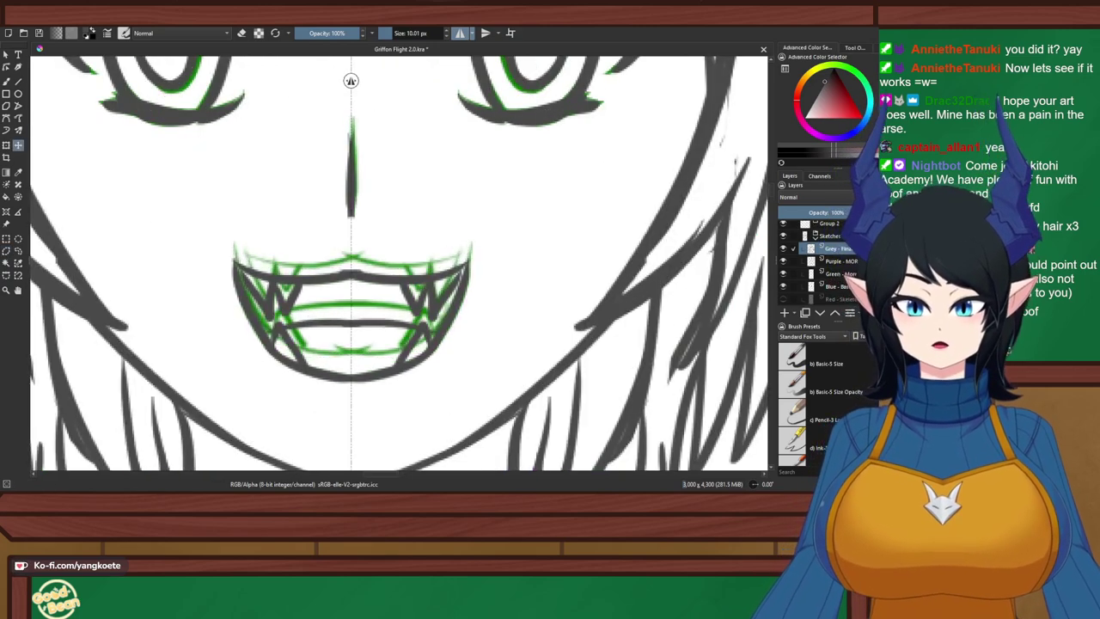
scroll(351, 80, down, 3)
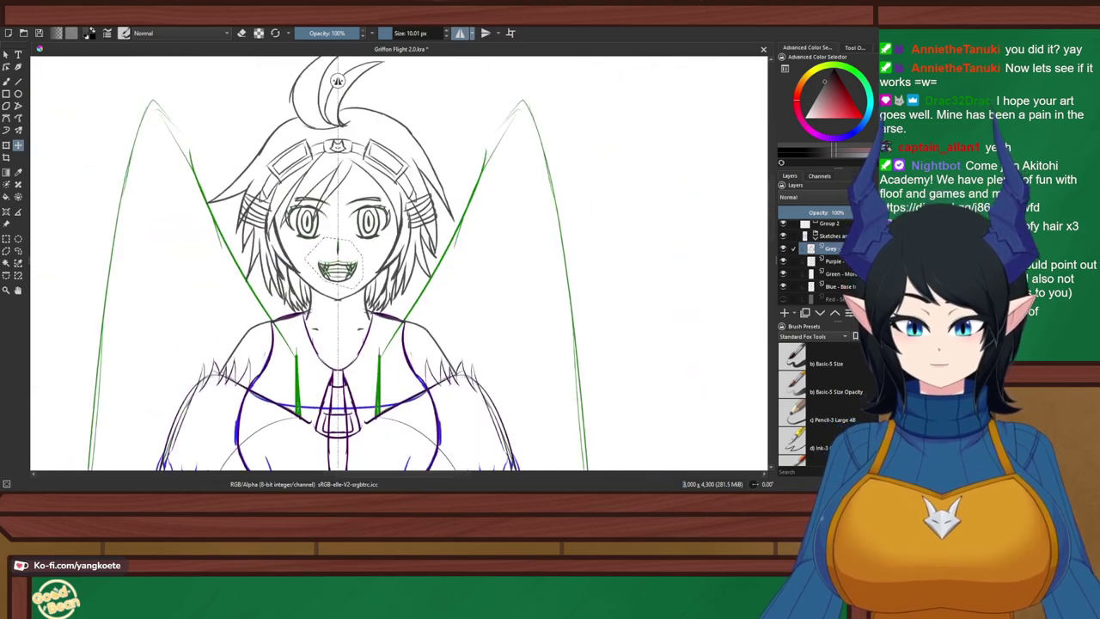
click(782, 273)
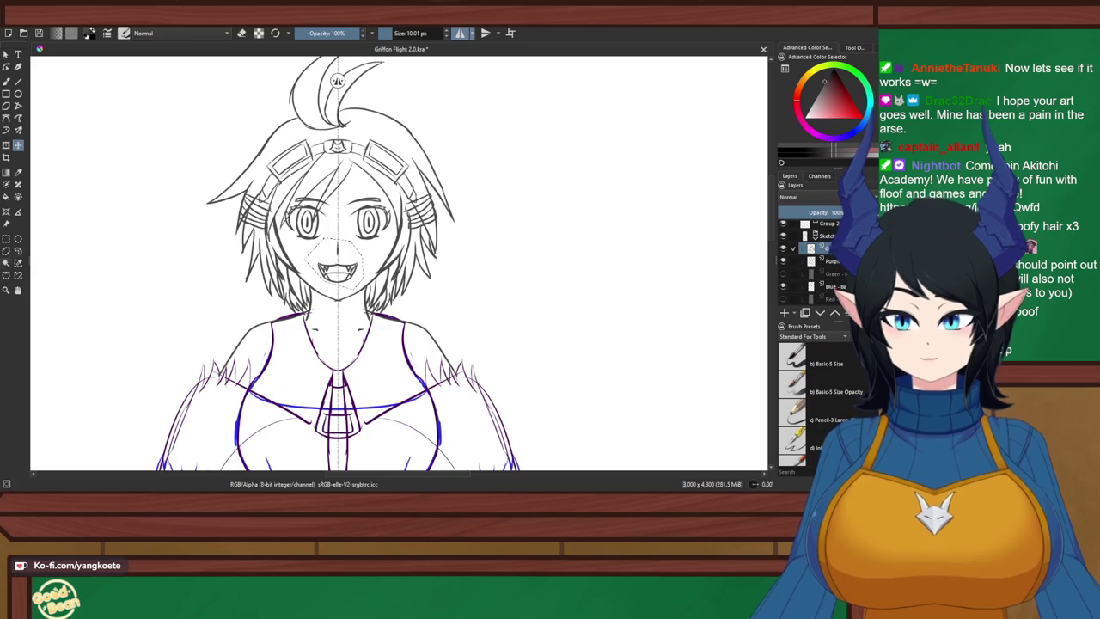
click(18, 239)
Clear the selection, return to the Freehand Brush, and turn off horizontal mirroring
key(ctrl+shift+a)
scroll(367, 178, up, 3)
drag(366, 179, 403, 182)
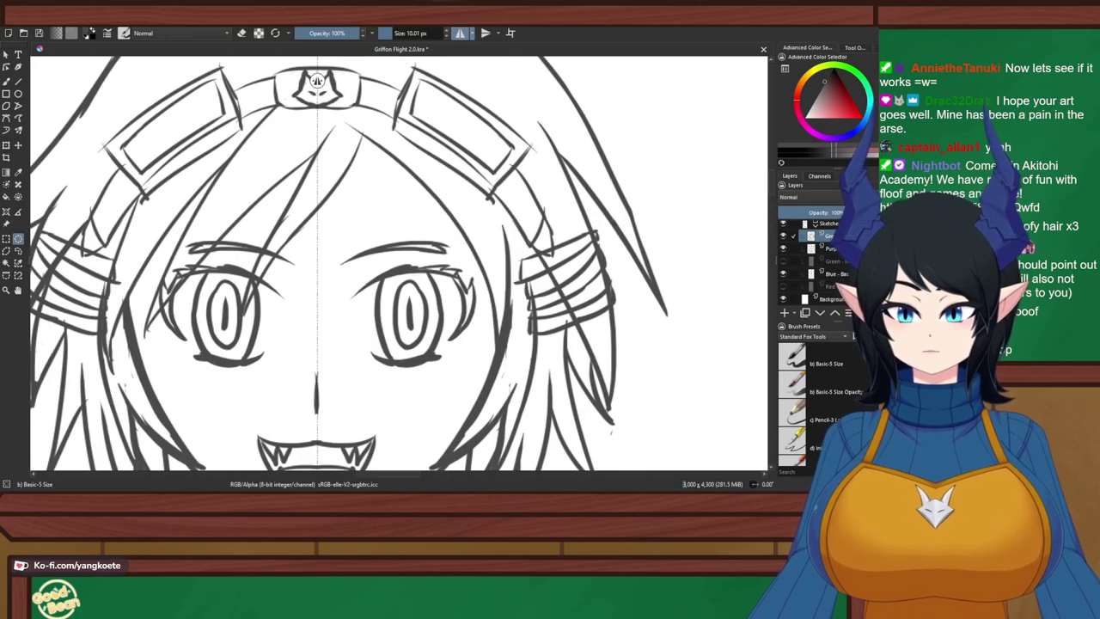
key(b)
scroll(406, 219, up, 2)
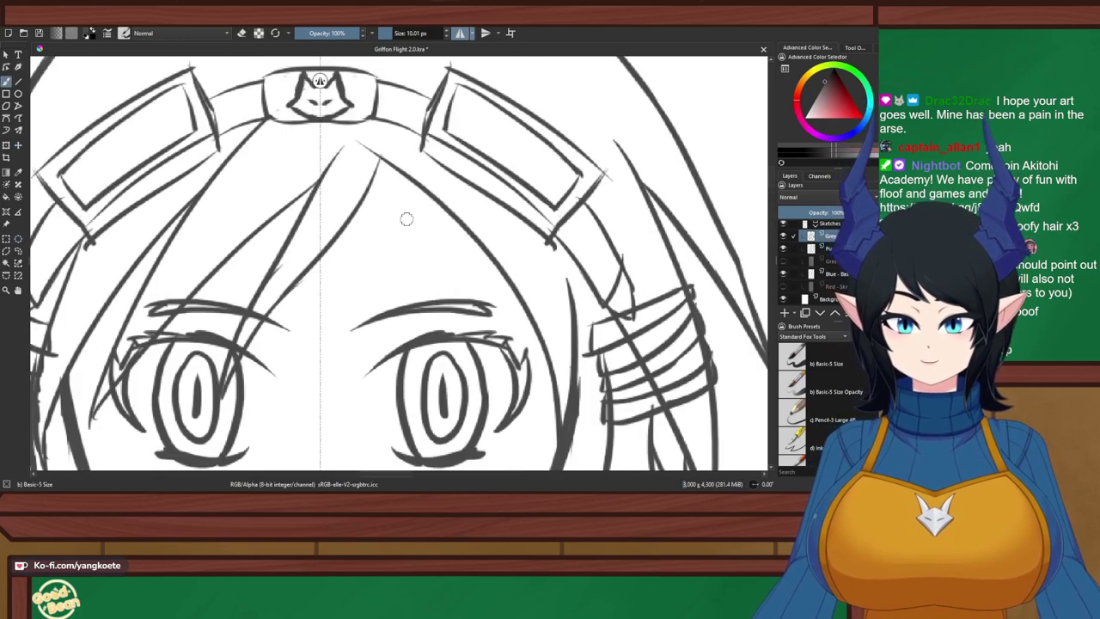
click(460, 33)
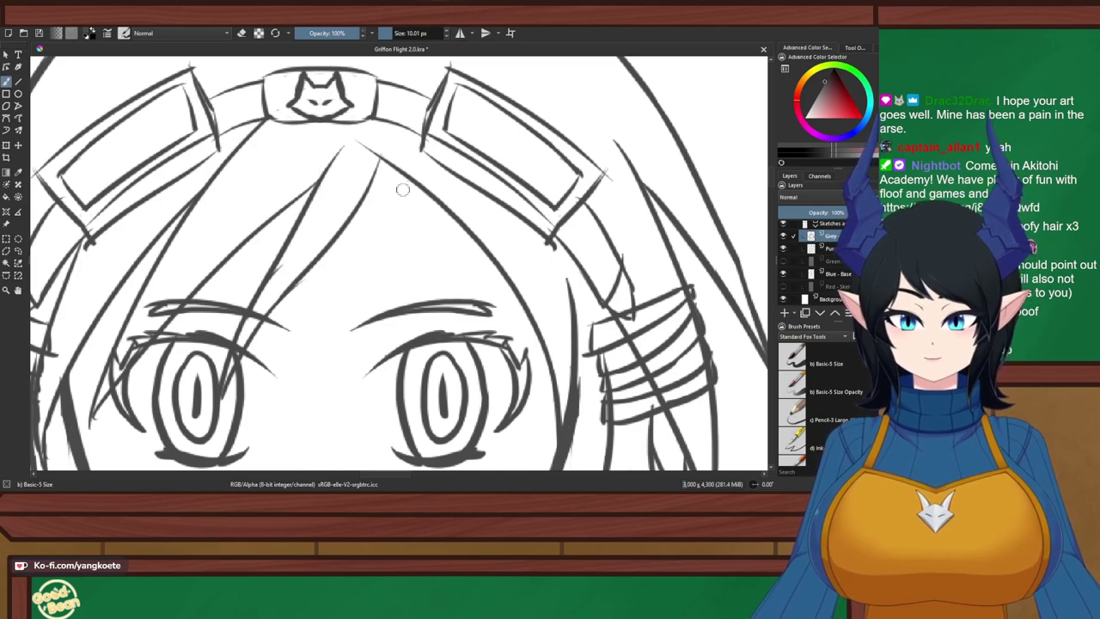
key(e)
key(e)
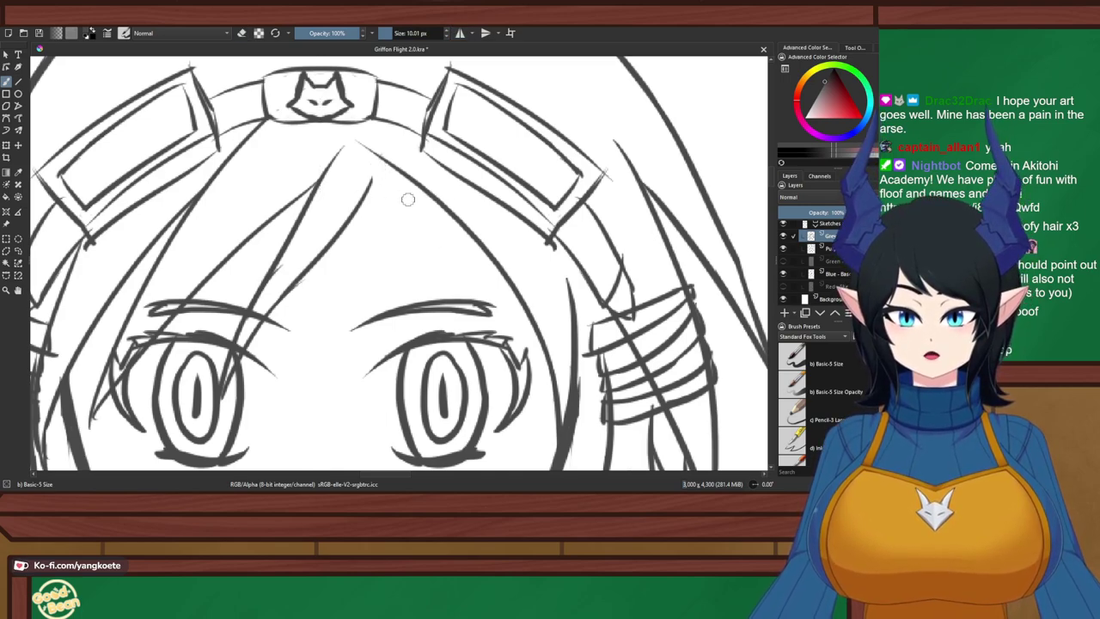
Ink a curved hair strand falling from the bangs across the forehead, refining its tip
drag(413, 184, 370, 277)
drag(348, 222, 317, 363)
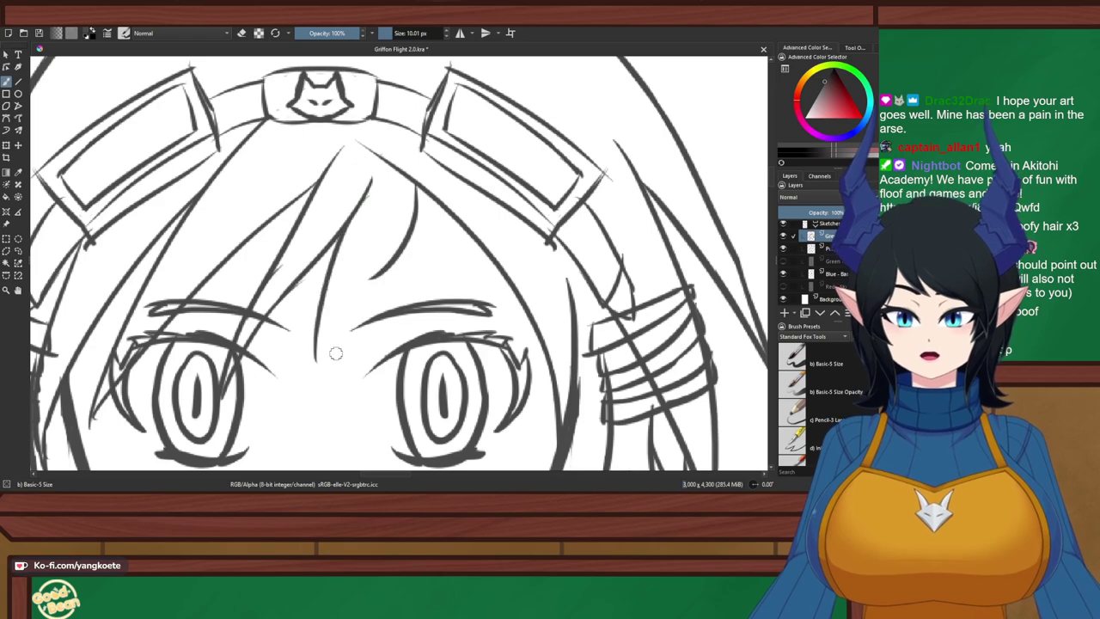
drag(320, 312, 333, 407)
key(ctrl+z)
drag(329, 285, 332, 416)
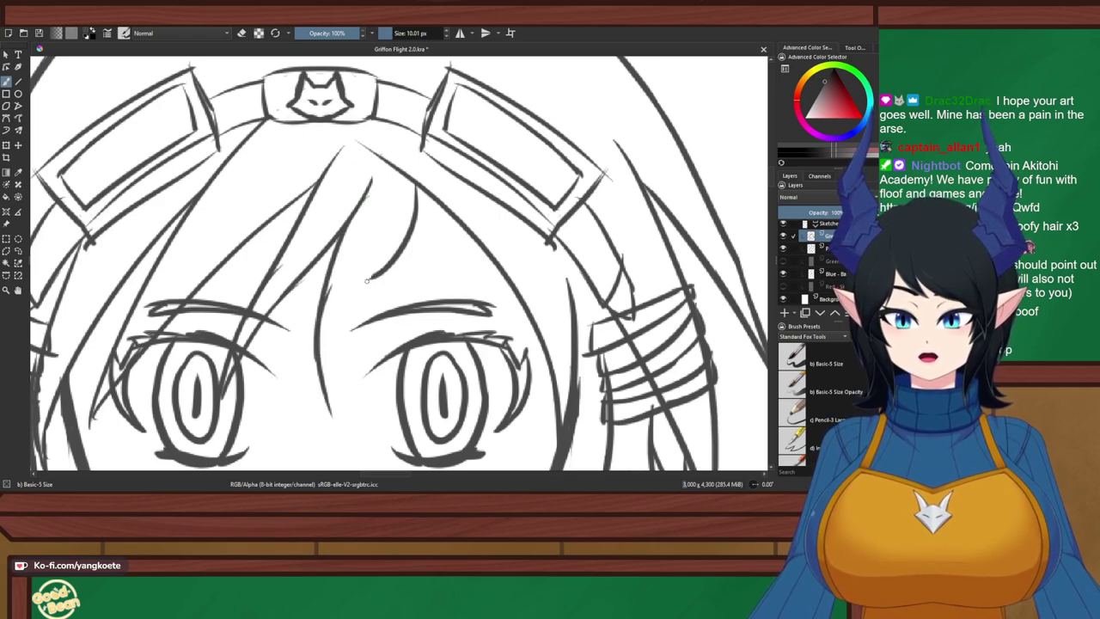
mouse_move(369, 279)
mouse_down()
mouse_move(324, 375)
mouse_move(330, 436)
mouse_up()
key(ctrl+z)
drag(323, 345, 334, 415)
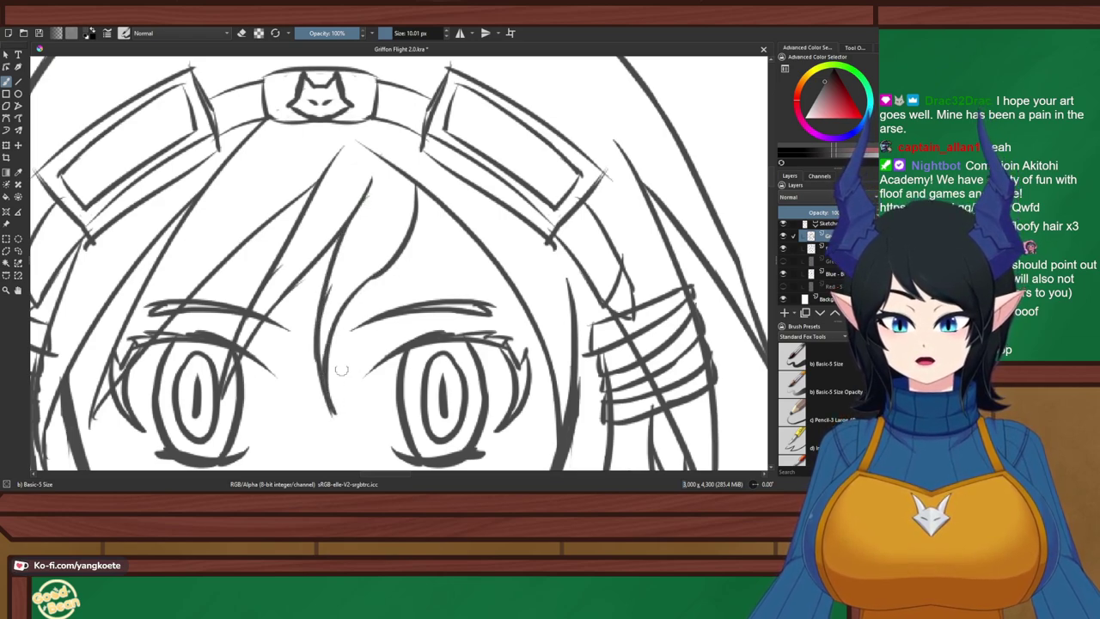
Ink a centre hair strand running down to the brows, redrawing it several times
scroll(414, 297, down, 5)
drag(405, 297, 440, 199)
scroll(440, 197, up, 5)
key(ctrl+z)
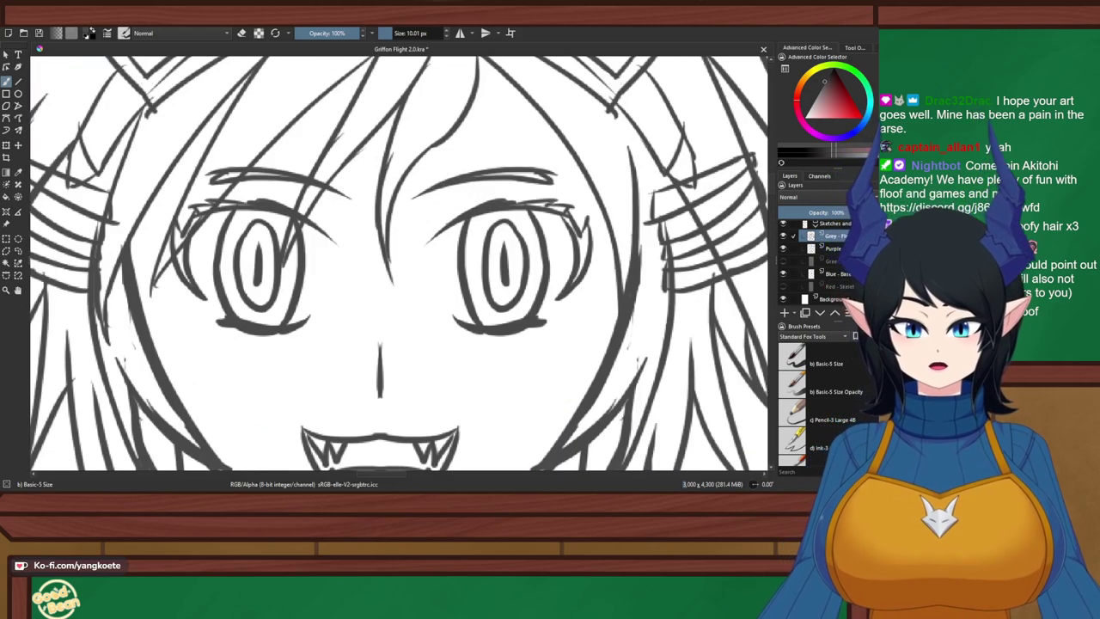
key(ctrl+z)
key(ctrl+z)
mouse_move(454, 129)
mouse_down()
mouse_move(395, 215)
mouse_move(384, 263)
mouse_up()
drag(405, 97, 384, 260)
key(ctrl+z)
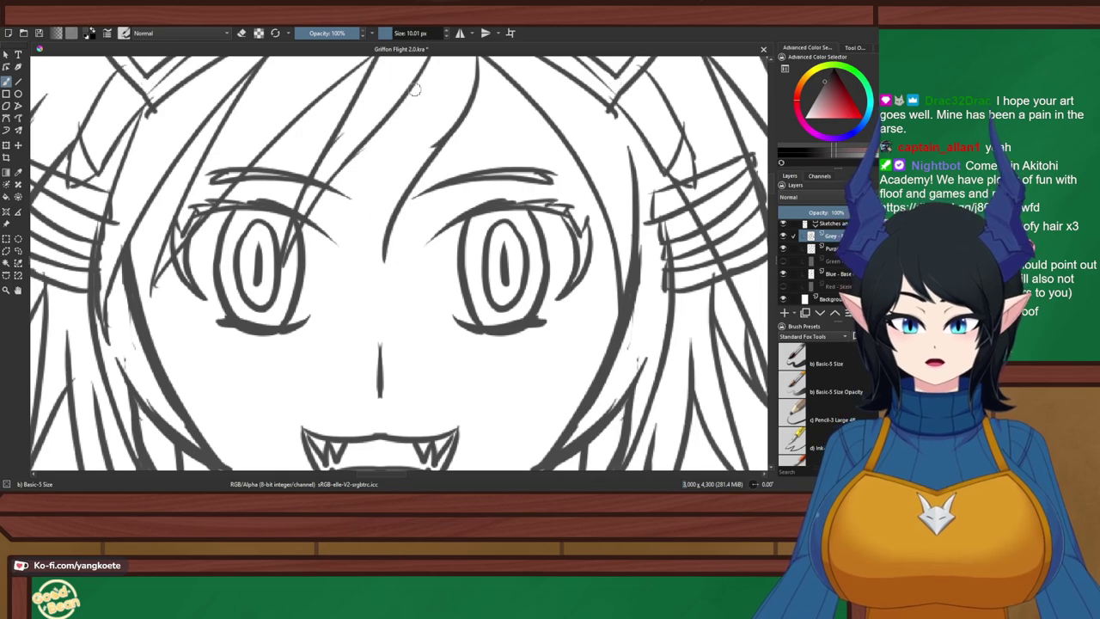
drag(416, 88, 378, 288)
key(ctrl+z)
drag(420, 74, 384, 260)
key(ctrl+z)
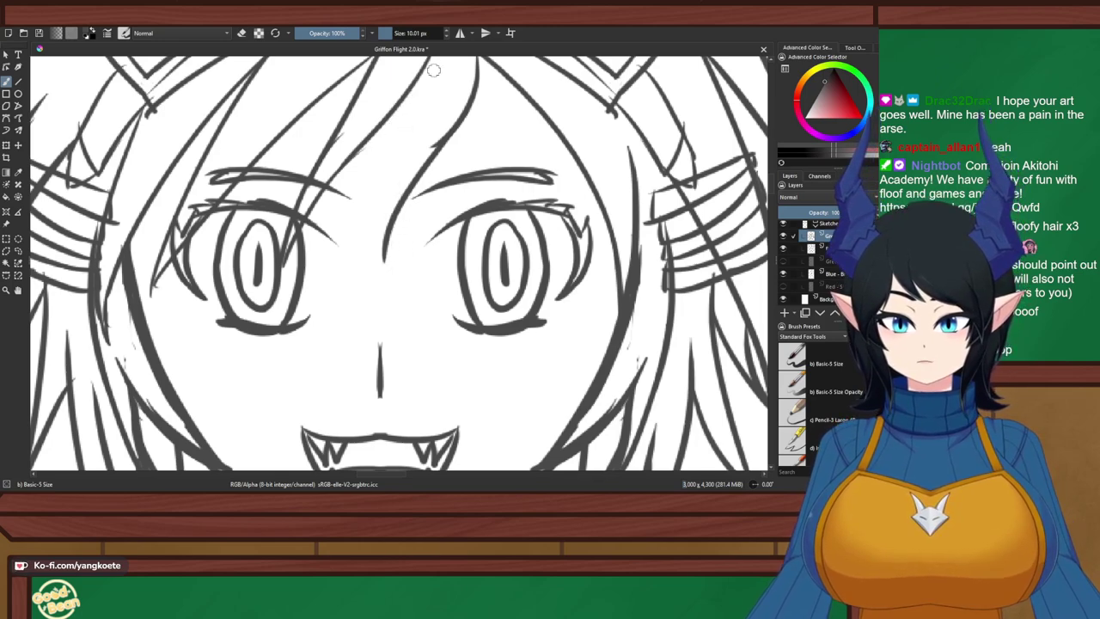
drag(430, 62, 378, 263)
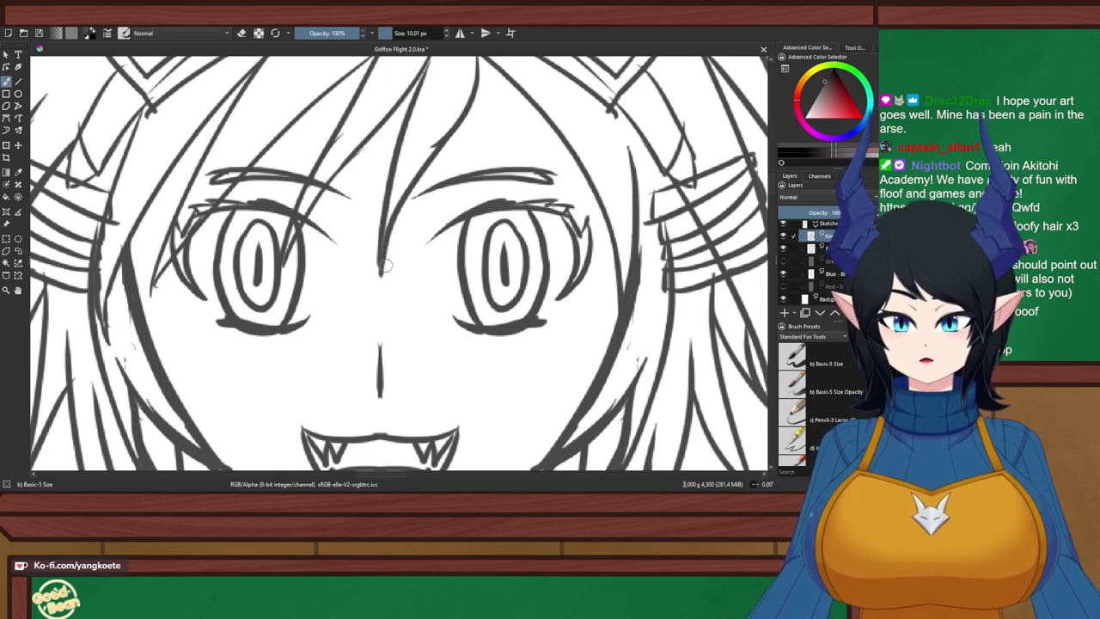
Ink long hair strands beside the right eye and near the right eyebrow
scroll(418, 223, down, 4)
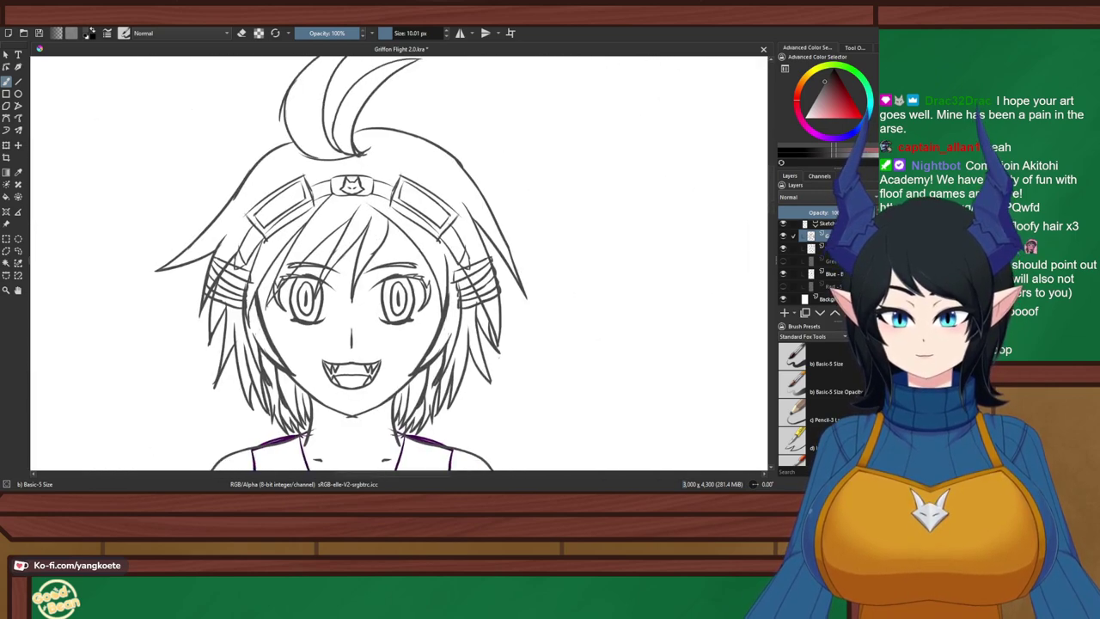
scroll(414, 149, up, 3)
scroll(412, 149, up, 2)
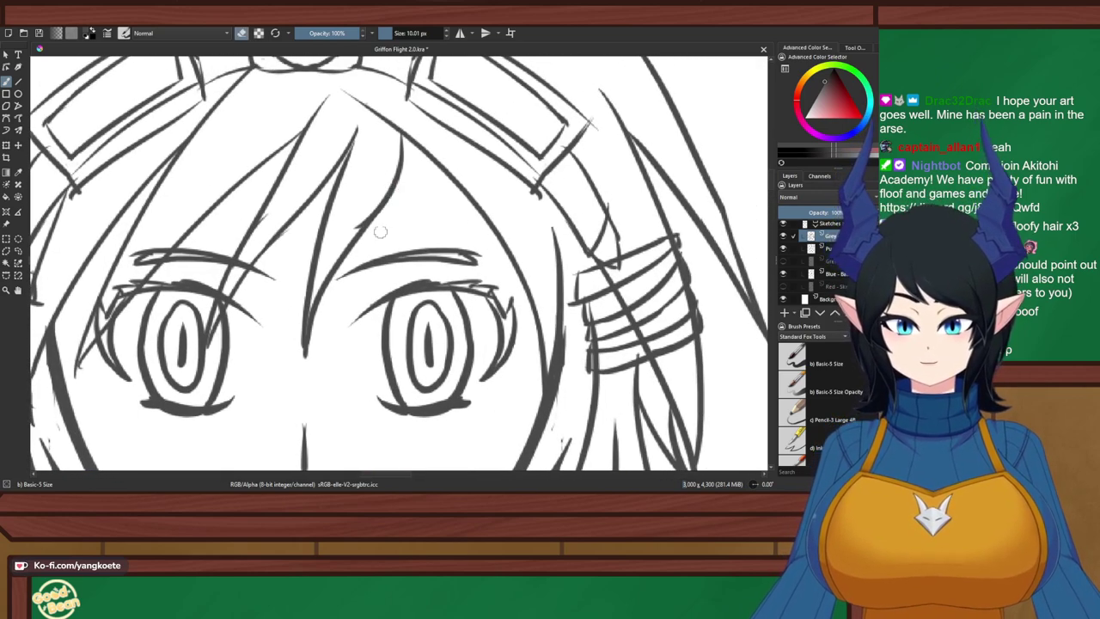
mouse_move(401, 149)
mouse_down()
mouse_move(418, 192)
mouse_move(402, 178)
mouse_move(498, 299)
mouse_up()
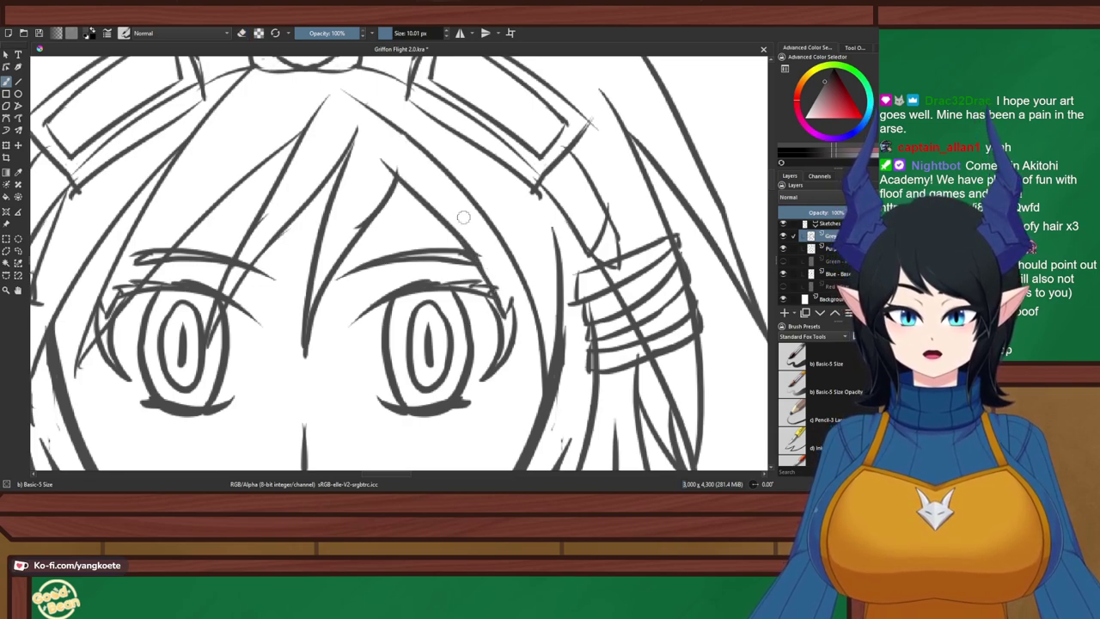
drag(447, 179, 495, 284)
key(ctrl+z)
drag(465, 186, 494, 285)
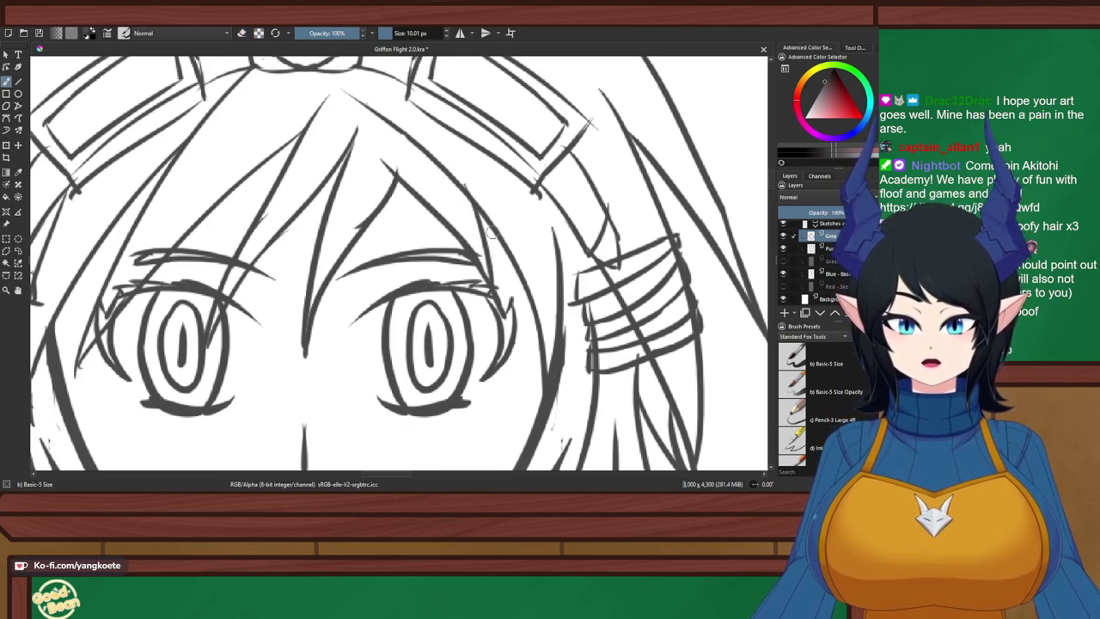
key(ctrl+z)
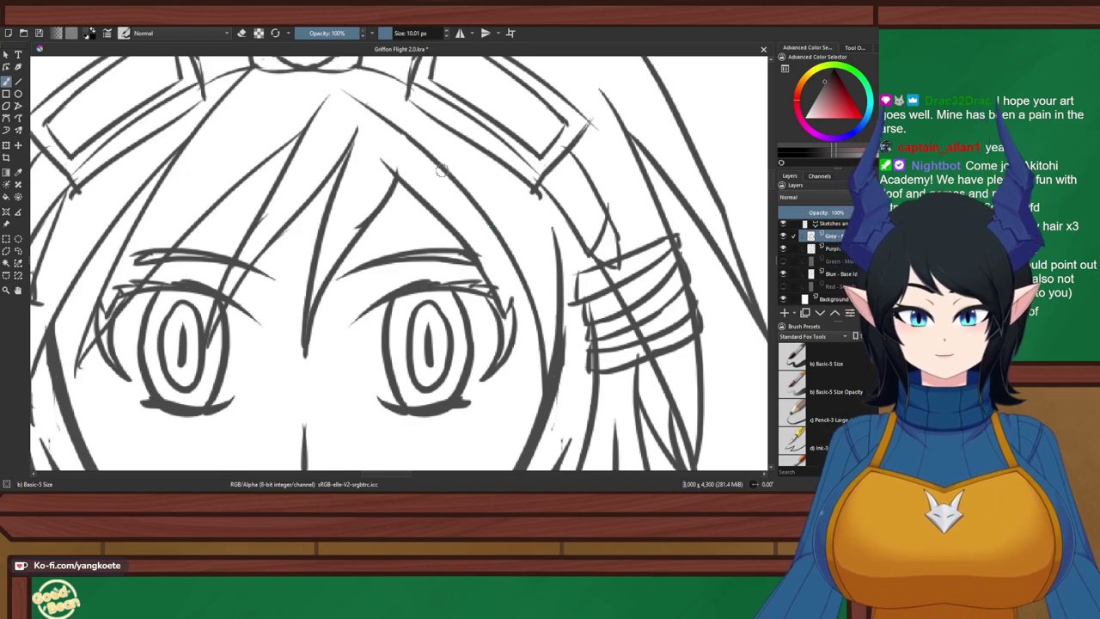
drag(440, 170, 495, 265)
key(ctrl+z)
drag(443, 172, 501, 283)
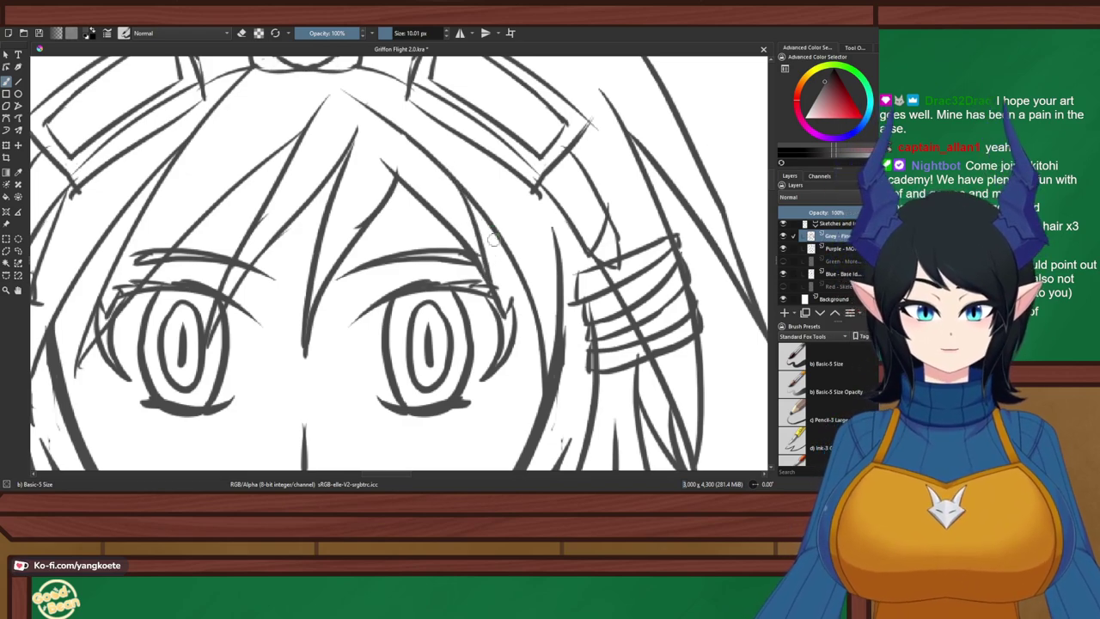
Switch the brush back to drawing and save the drawing with Ctrl+S
scroll(505, 219, down, 7)
scroll(503, 238, up, 2)
drag(550, 257, 468, 207)
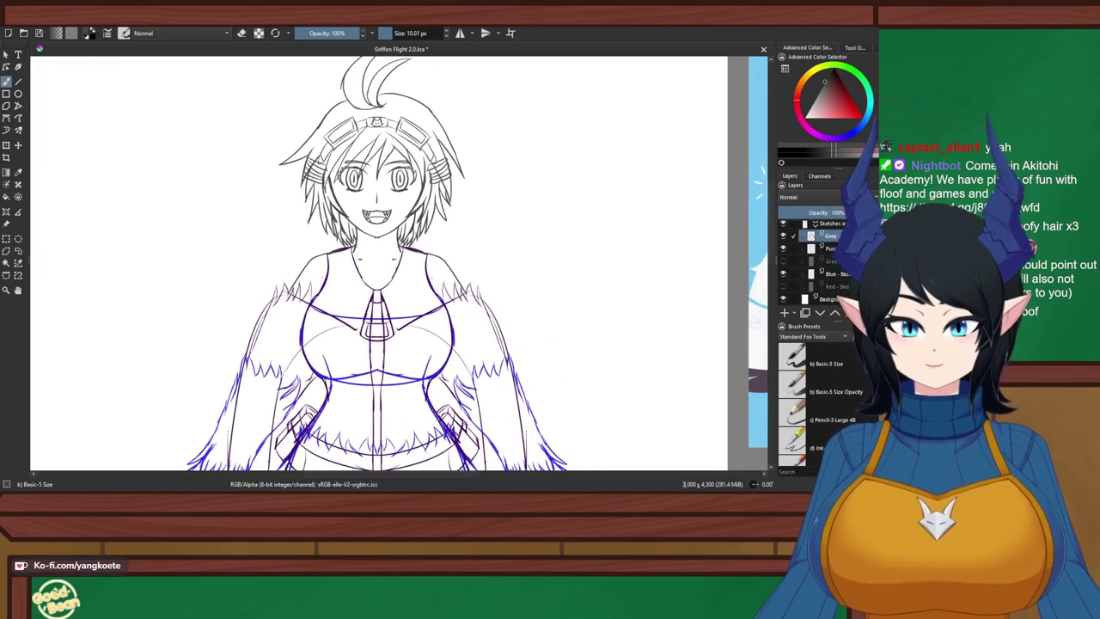
scroll(344, 157, up, 5)
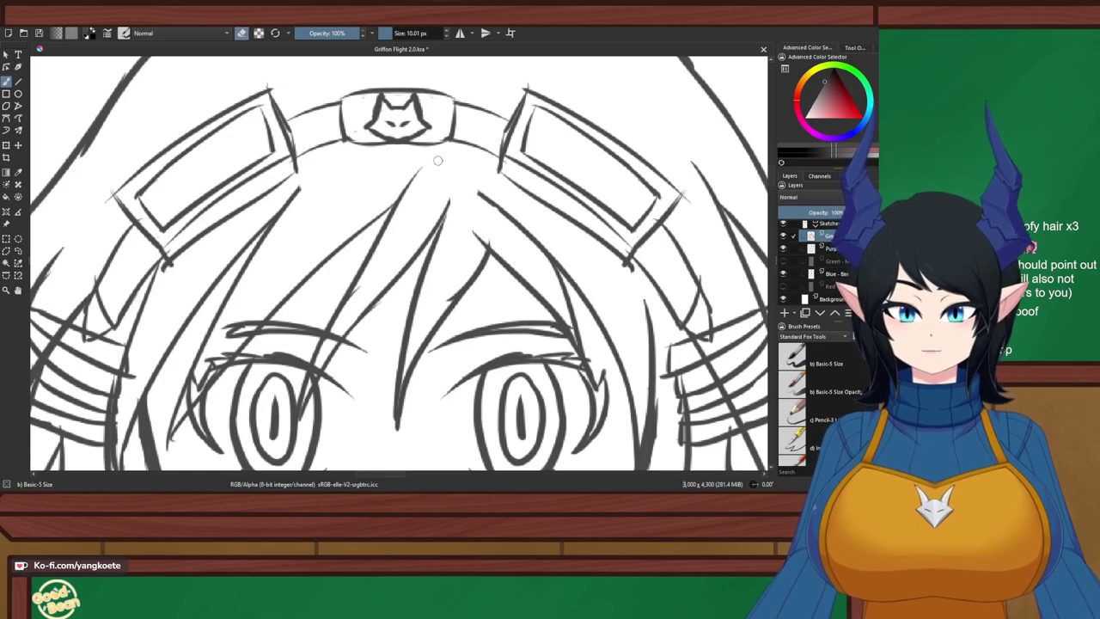
key(e)
scroll(387, 184, down, 4)
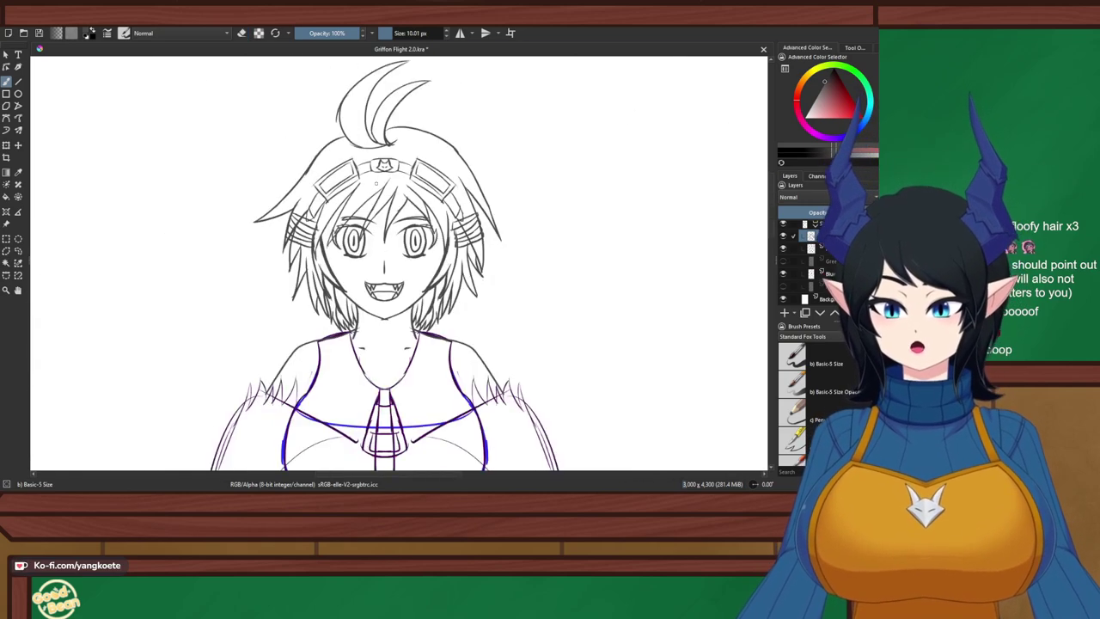
scroll(395, 234, up, 2)
drag(389, 239, 390, 312)
scroll(394, 184, down, 1)
key(ctrl+s)
scroll(329, 187, up, 2)
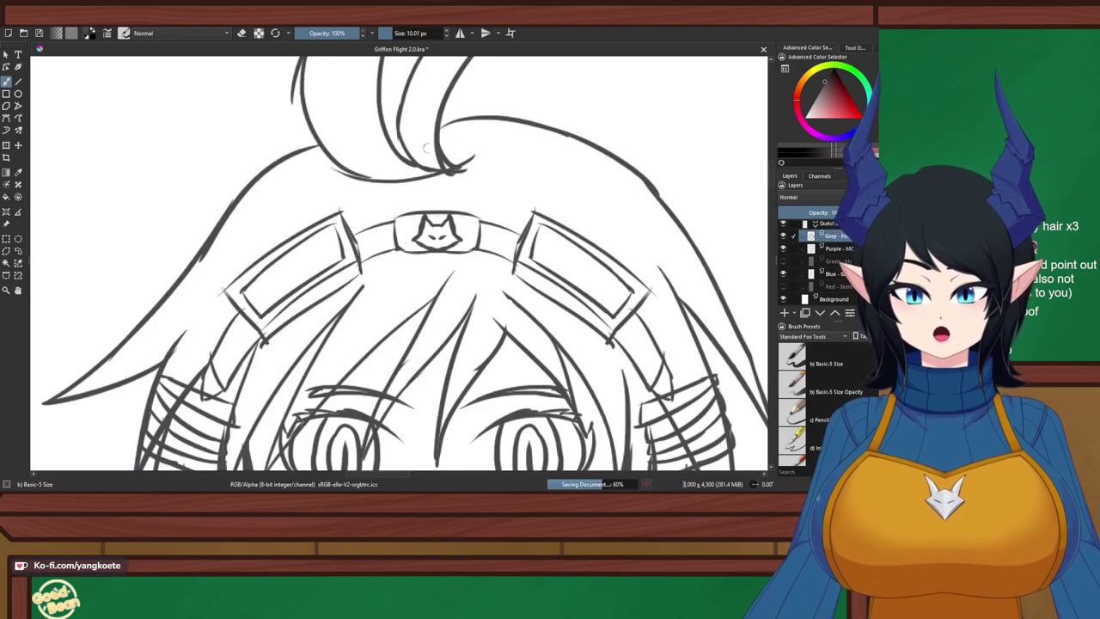
Toggle the Red - Skeleton layer and ink the hair's upper-left outline, discarding a stray hair-top stroke
click(783, 287)
scroll(393, 146, up, 1)
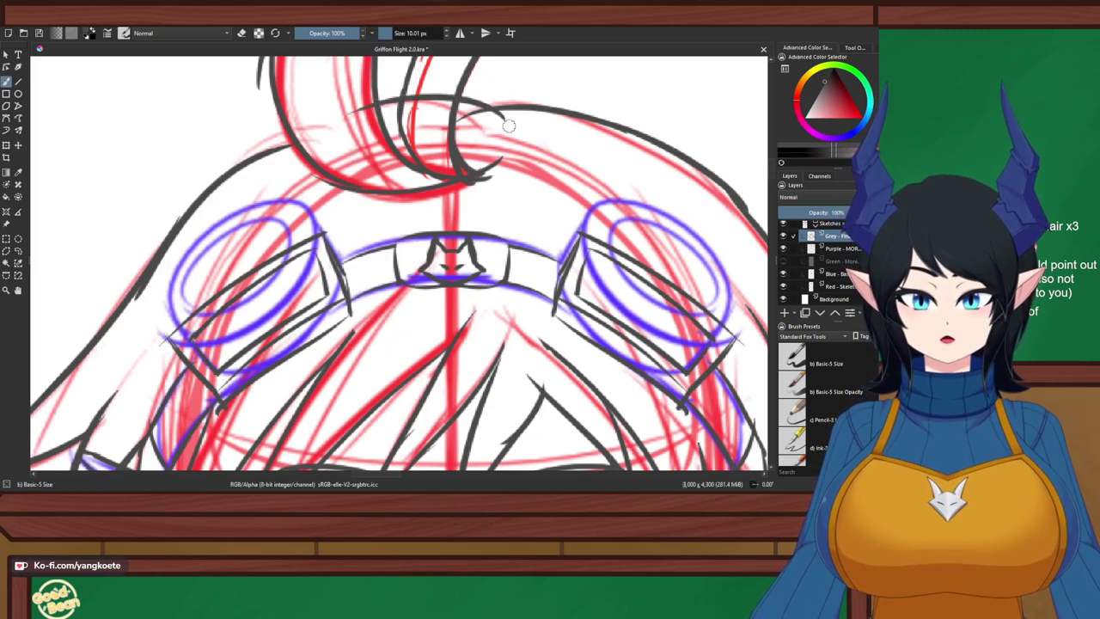
drag(365, 112, 503, 140)
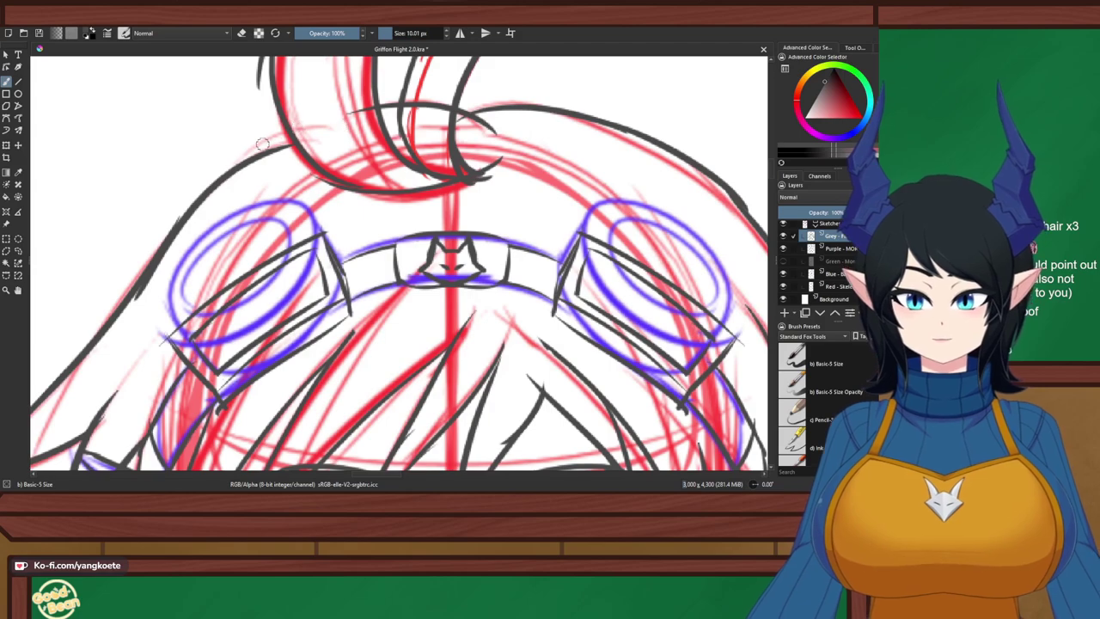
key(ctrl+z)
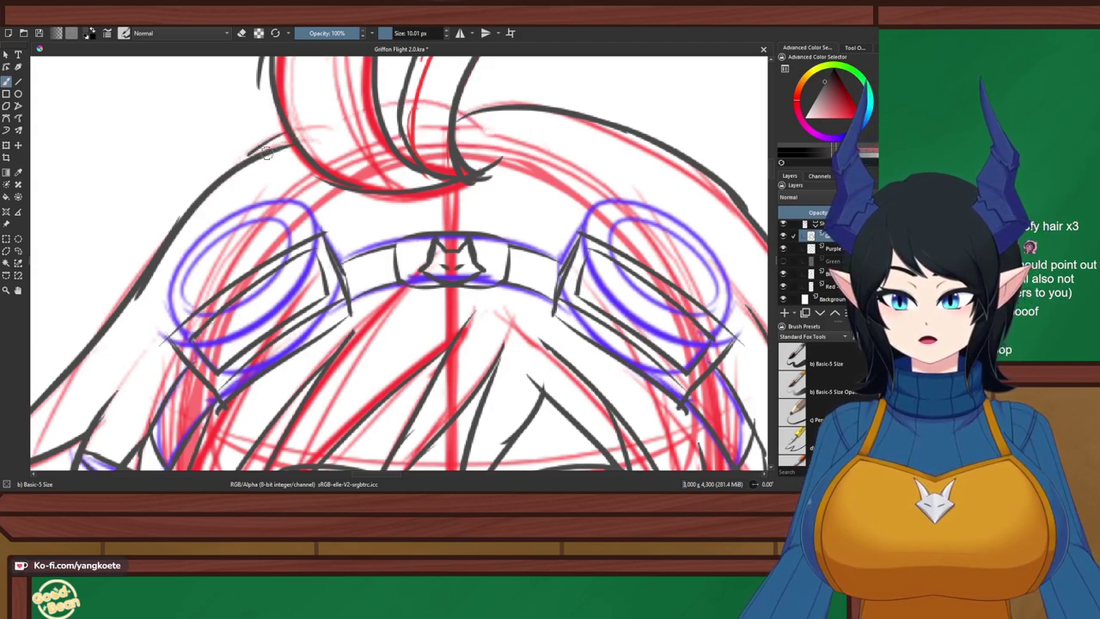
drag(239, 165, 295, 138)
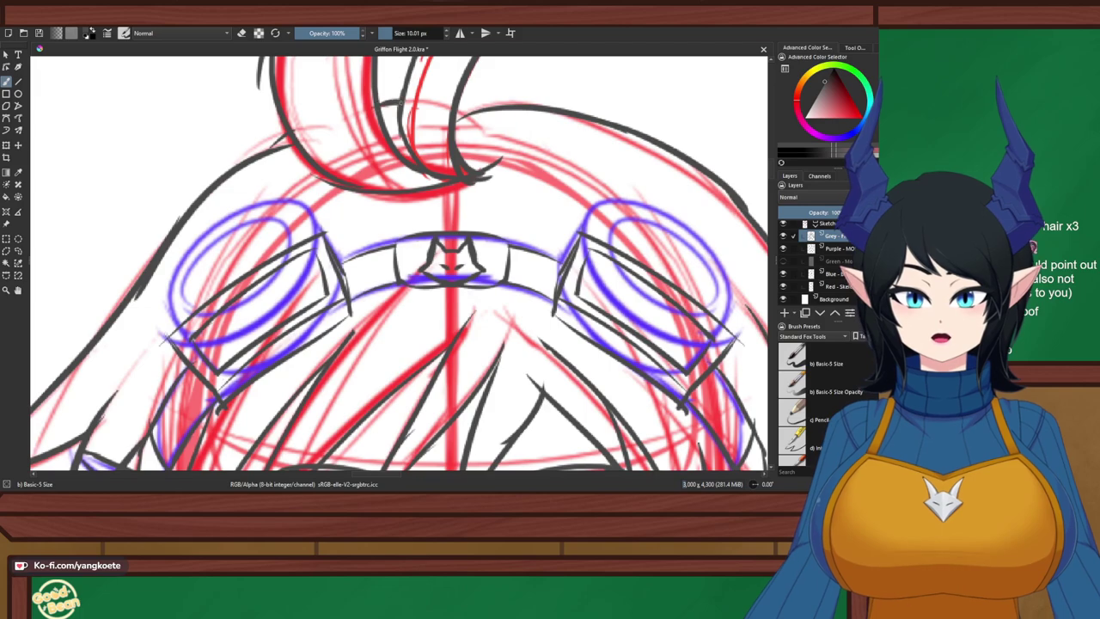
scroll(445, 131, down, 4)
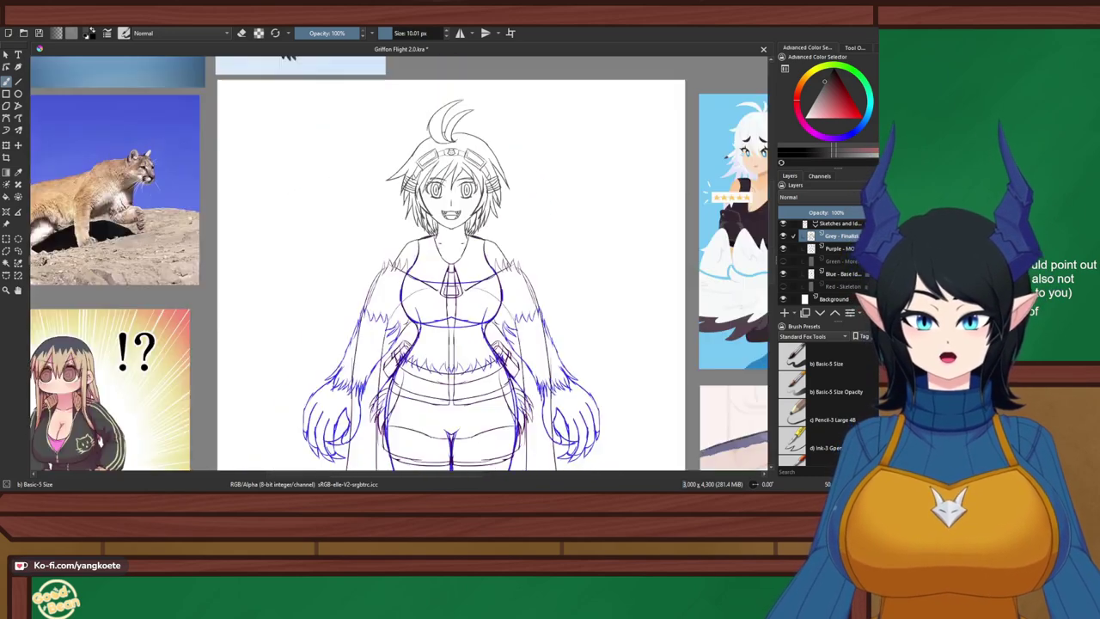
Draw the goggle strap's bracket-shaped edge and two band lines in dark grey
scroll(457, 165, up, 4)
drag(465, 165, 340, 97)
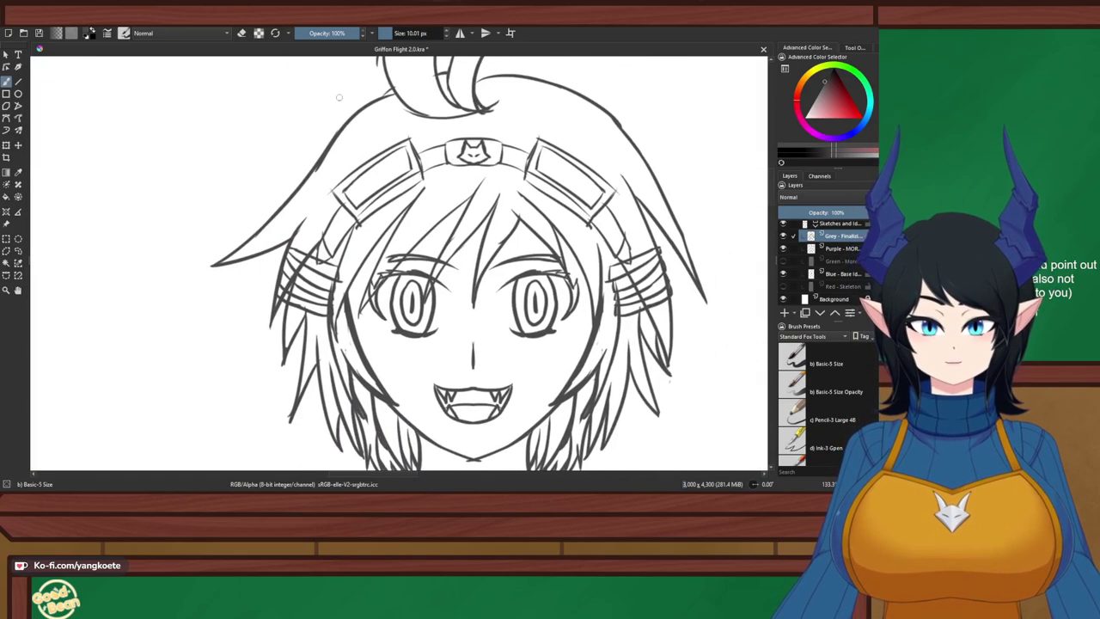
drag(364, 176, 275, 115)
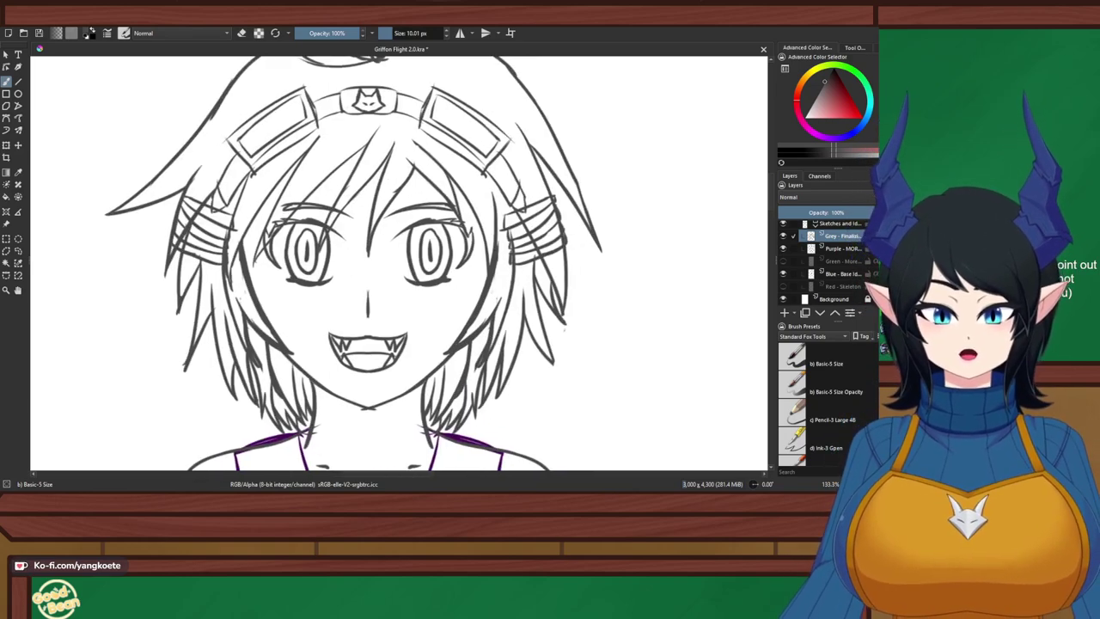
drag(490, 232, 495, 234)
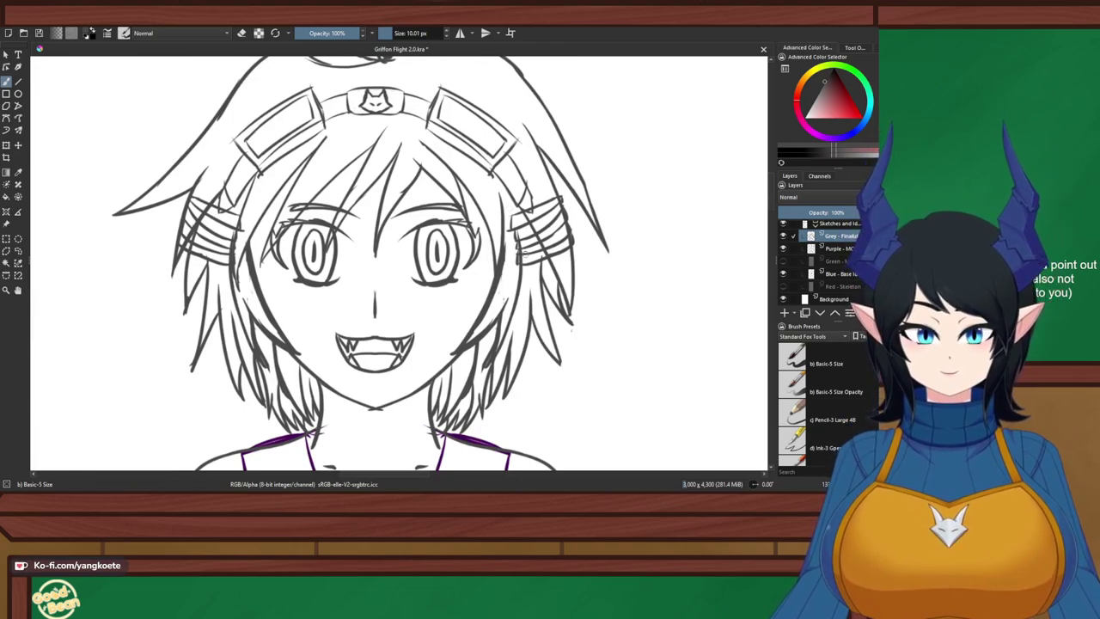
scroll(503, 241, up, 2)
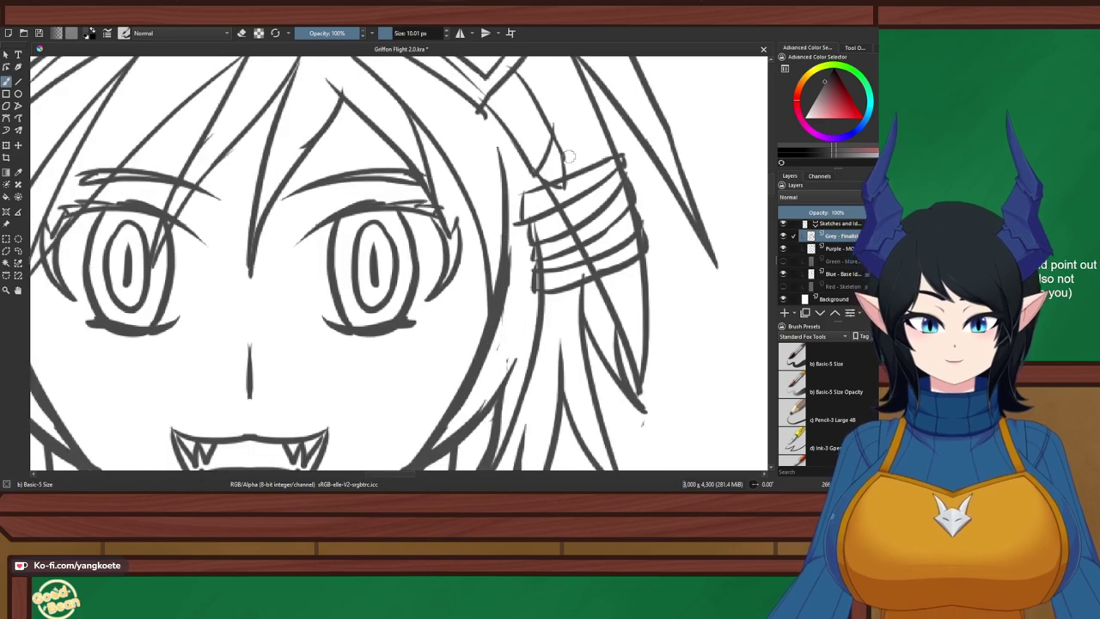
scroll(568, 156, up, 2)
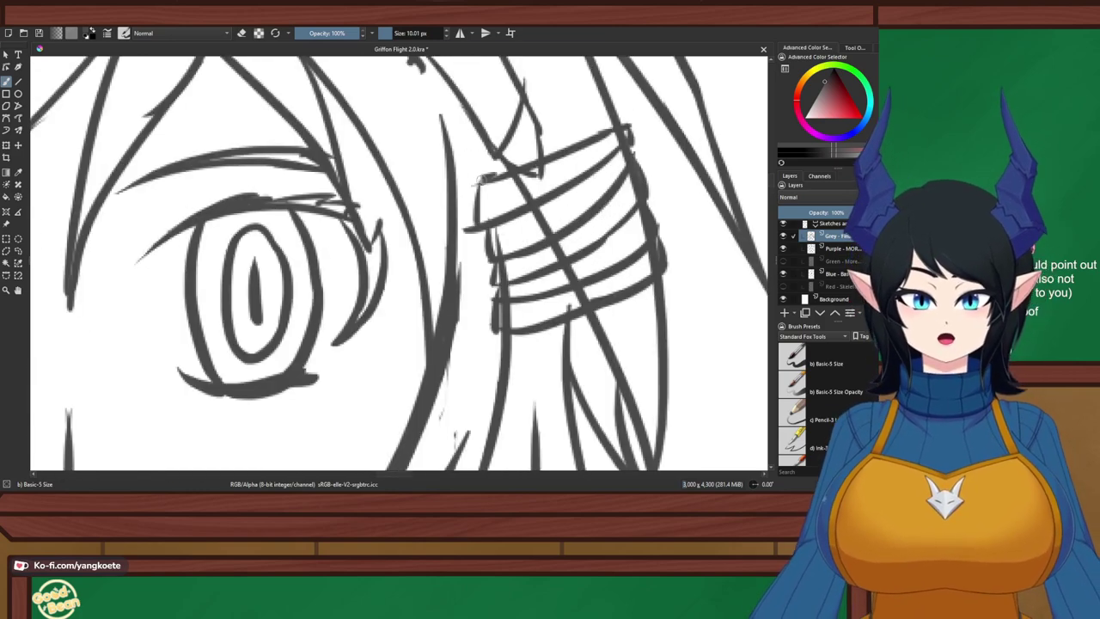
mouse_move(483, 178)
mouse_down()
mouse_move(449, 186)
mouse_move(450, 229)
mouse_move(497, 213)
mouse_up()
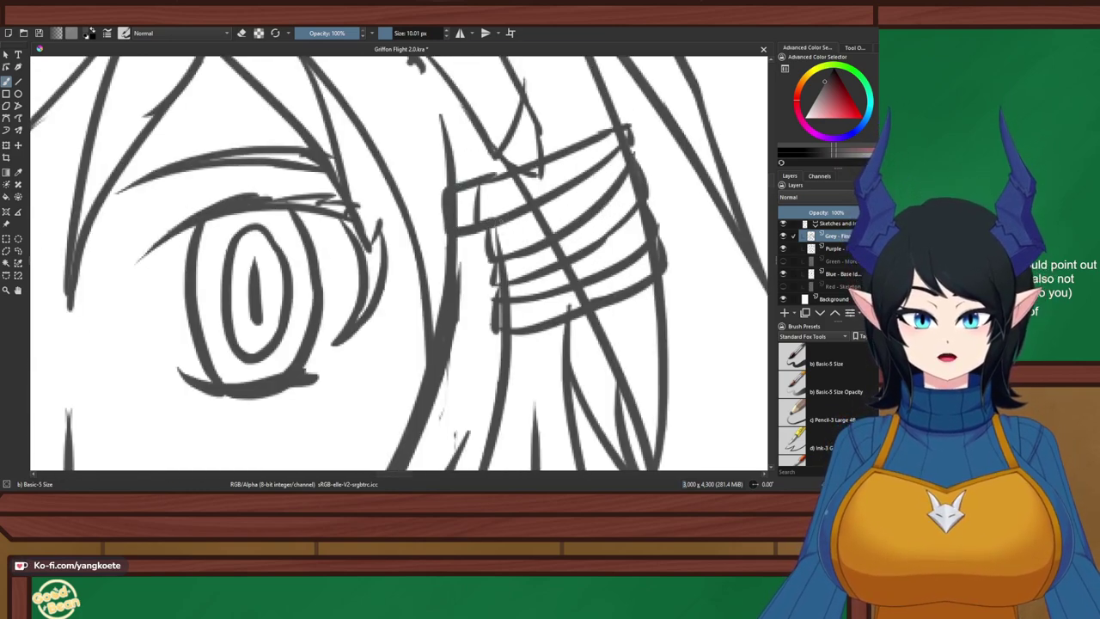
drag(451, 246, 487, 230)
mouse_move(456, 264)
mouse_down()
mouse_move(495, 256)
mouse_move(464, 276)
mouse_move(511, 279)
mouse_up()
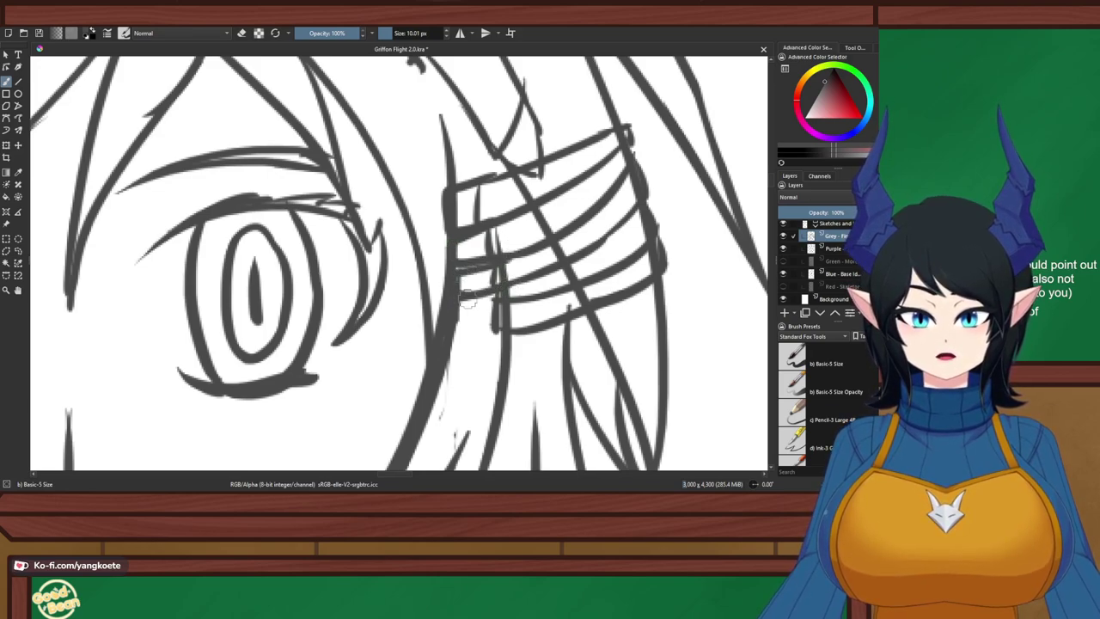
Undo the strap's lower-left strokes and erase stray sketch lines inside the strap
mouse_move(462, 304)
mouse_down()
mouse_move(506, 297)
mouse_move(464, 324)
mouse_move(521, 327)
mouse_up()
key(ctrl+z)
key(ctrl+z)
key(e)
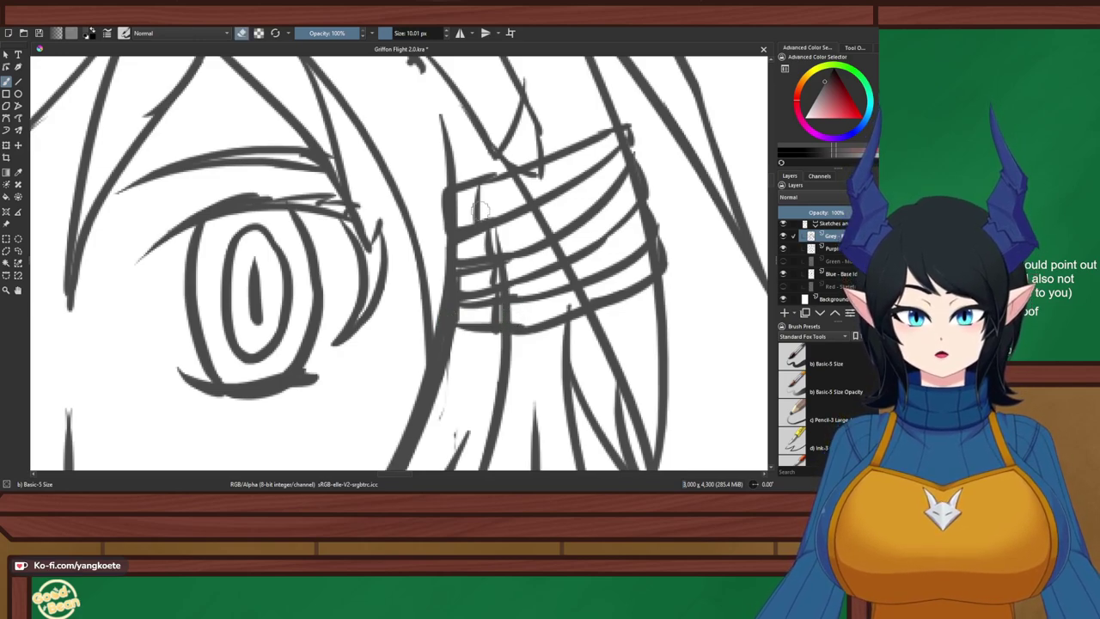
mouse_move(481, 212)
mouse_down()
mouse_move(479, 201)
mouse_move(483, 246)
mouse_move(500, 254)
mouse_move(514, 294)
mouse_move(490, 309)
mouse_move(506, 319)
mouse_up()
Make the Green wing sketch layer visible and select it as the active layer
scroll(451, 155, down, 7)
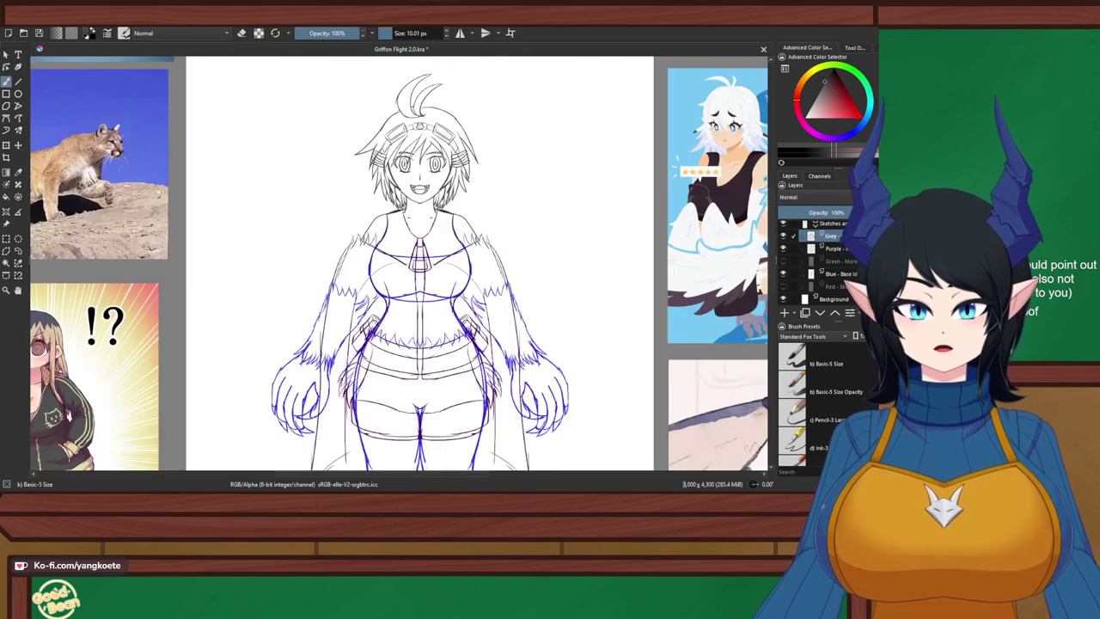
drag(443, 230, 443, 164)
scroll(548, 235, down, 1)
drag(547, 235, 527, 202)
scroll(526, 201, up, 1)
click(783, 262)
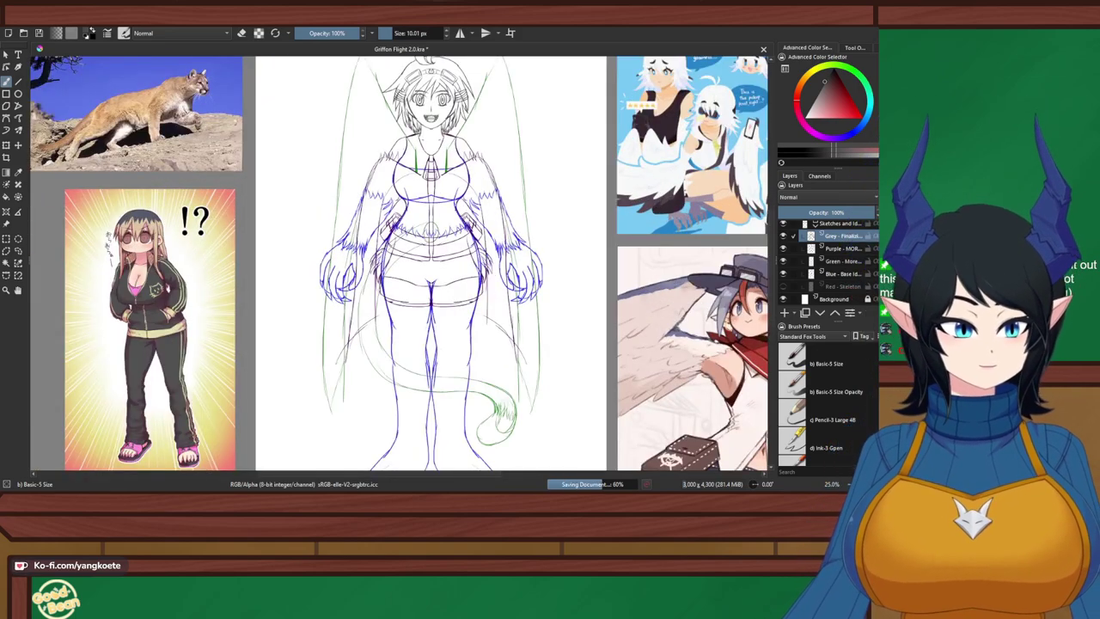
scroll(467, 257, up, 1)
drag(467, 258, 445, 417)
click(842, 262)
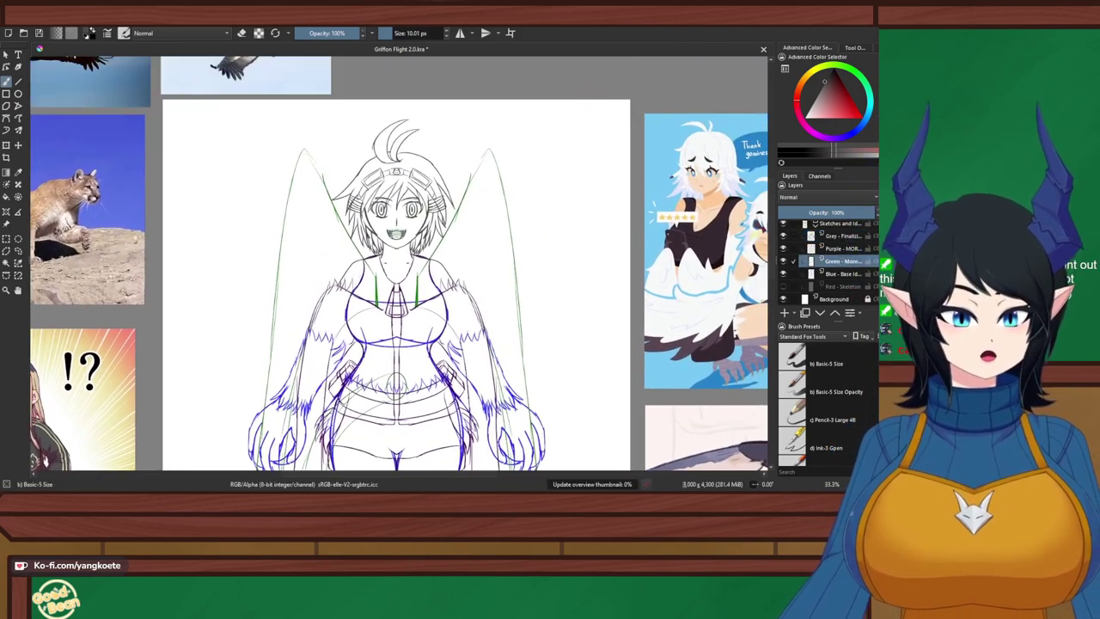
Clear the current selection and save Griffon Flight 2.0.kra
scroll(410, 217, up, 2)
drag(410, 216, 396, 193)
key(minus)
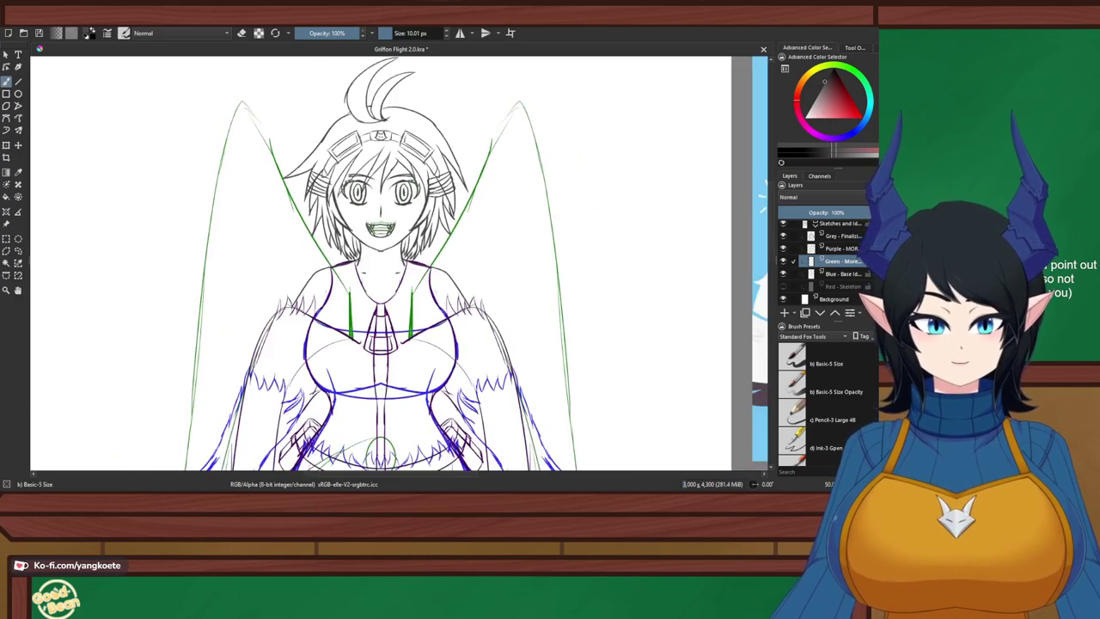
key(plus)
key(plus)
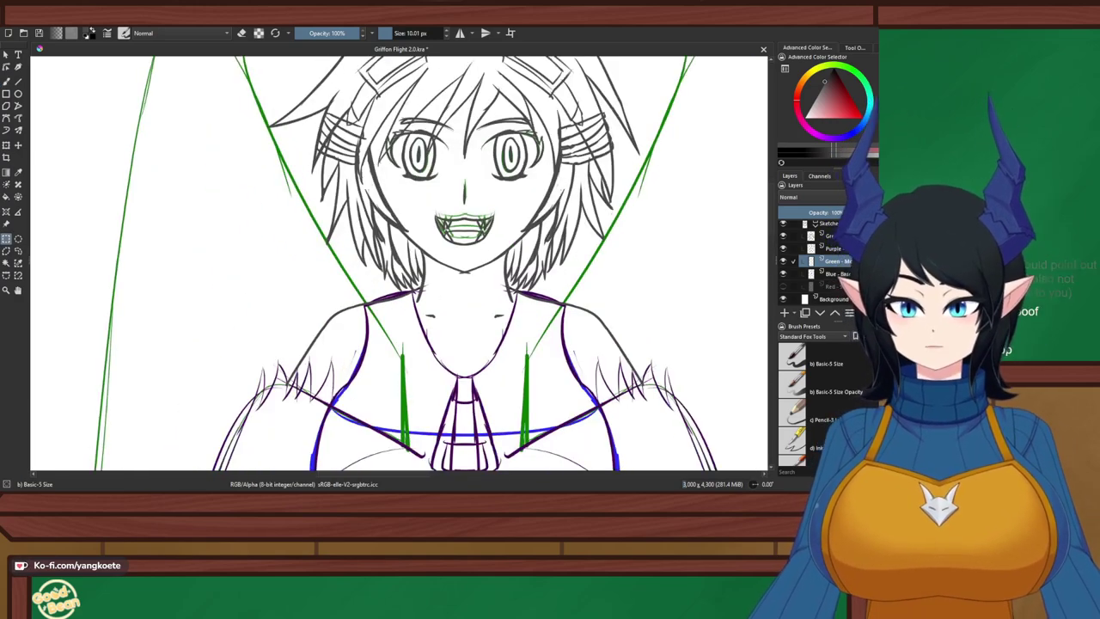
key(ctrl+shift+a)
scroll(519, 223, down, 3)
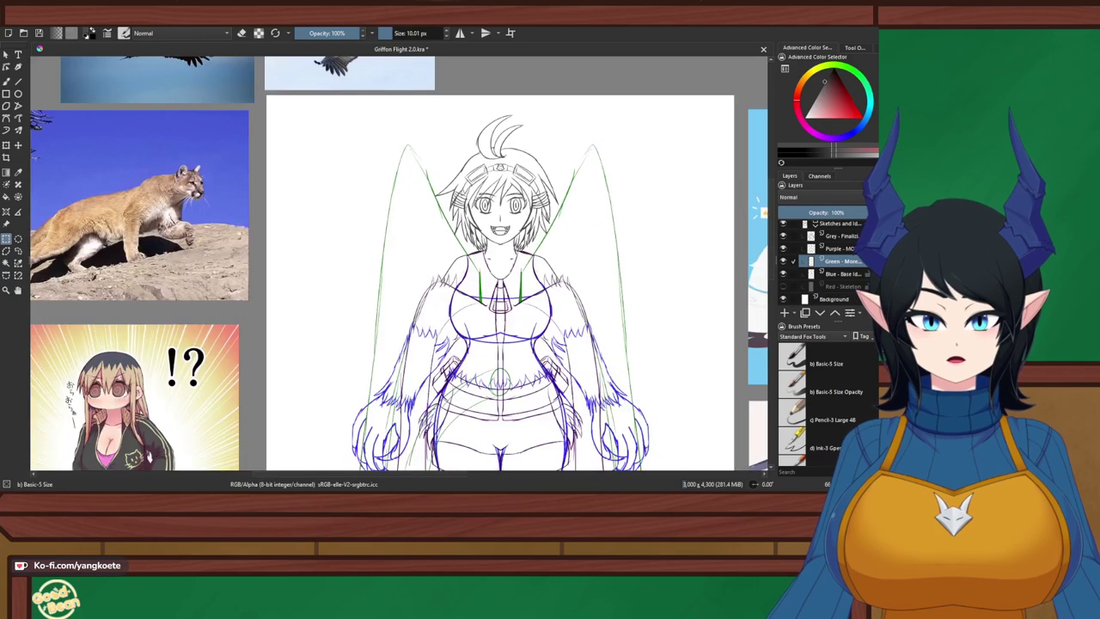
drag(519, 223, 387, 195)
key(ctrl+s)
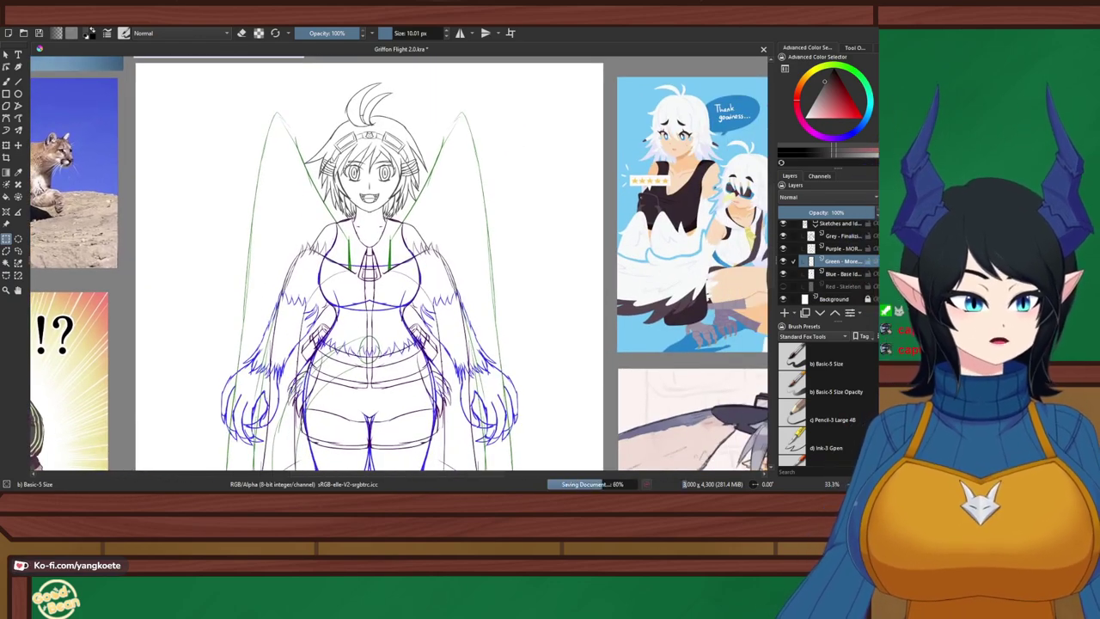
Sample the green of the wing lines as the drawing colour and return to the brush
click(852, 70)
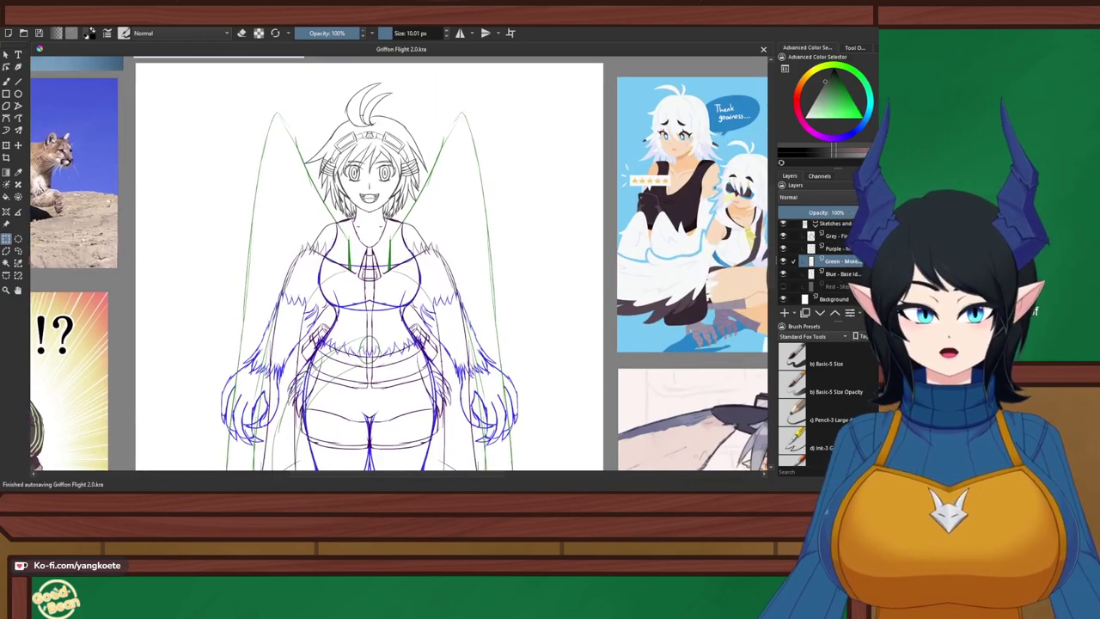
key(plus)
scroll(438, 299, up, 5)
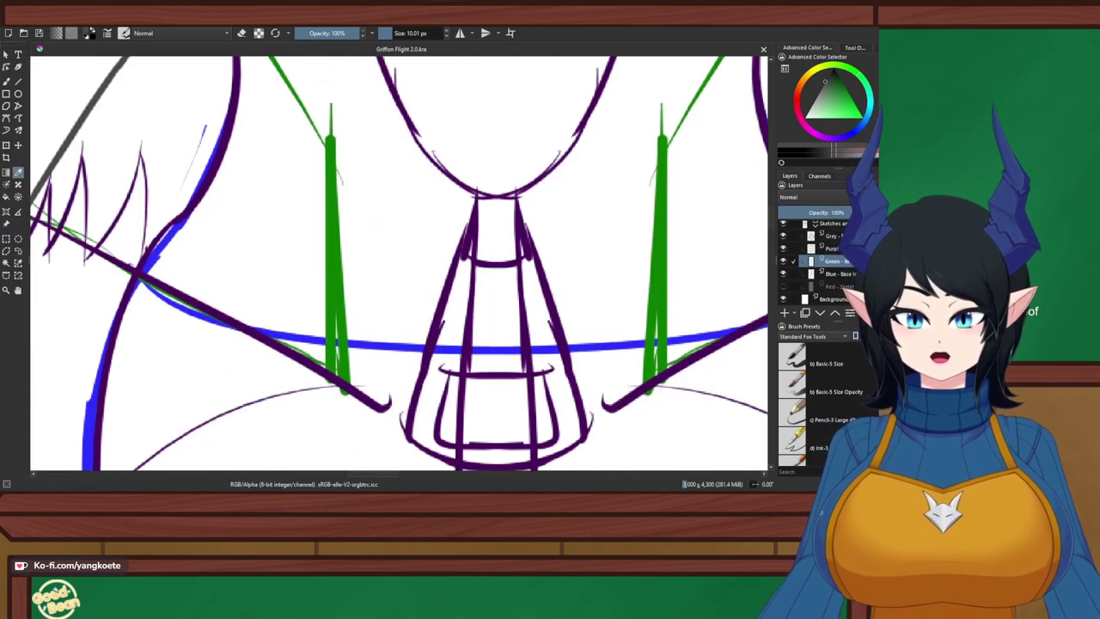
click(332, 235)
scroll(331, 233, down, 5)
scroll(243, 160, down, 2)
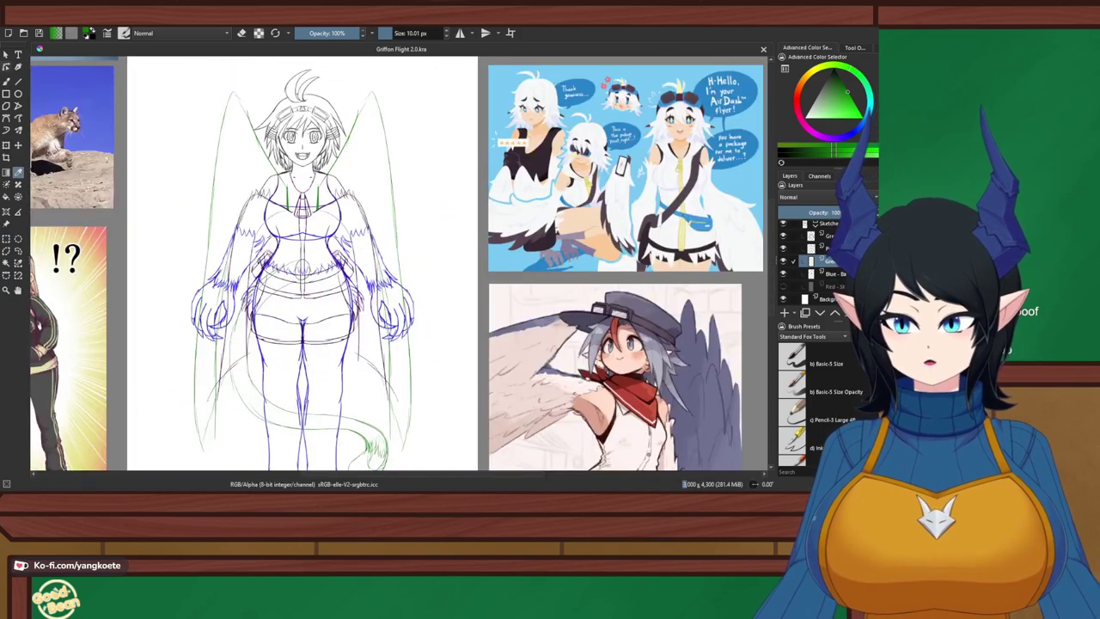
click(6, 82)
mouse_move(344, 232)
mouse_down()
mouse_move(513, 417)
mouse_move(216, 96)
mouse_move(292, 243)
mouse_move(346, 269)
mouse_up()
Sketch trial green wing strokes left of the head, then undo them
scroll(289, 213, up, 3)
drag(190, 169, 287, 227)
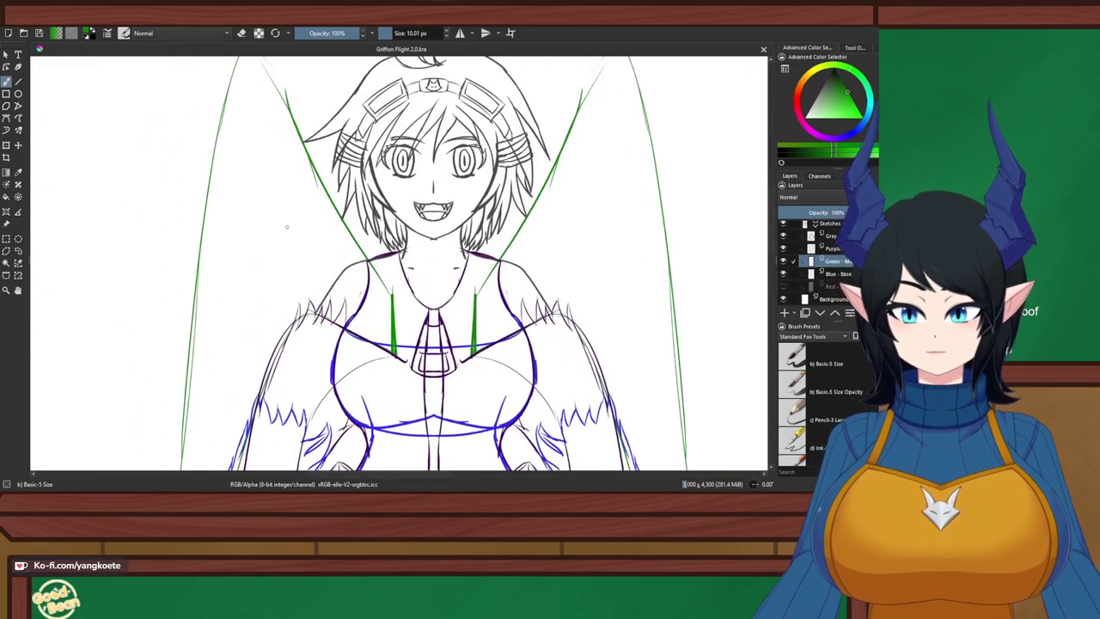
drag(193, 182, 163, 294)
drag(222, 254, 169, 290)
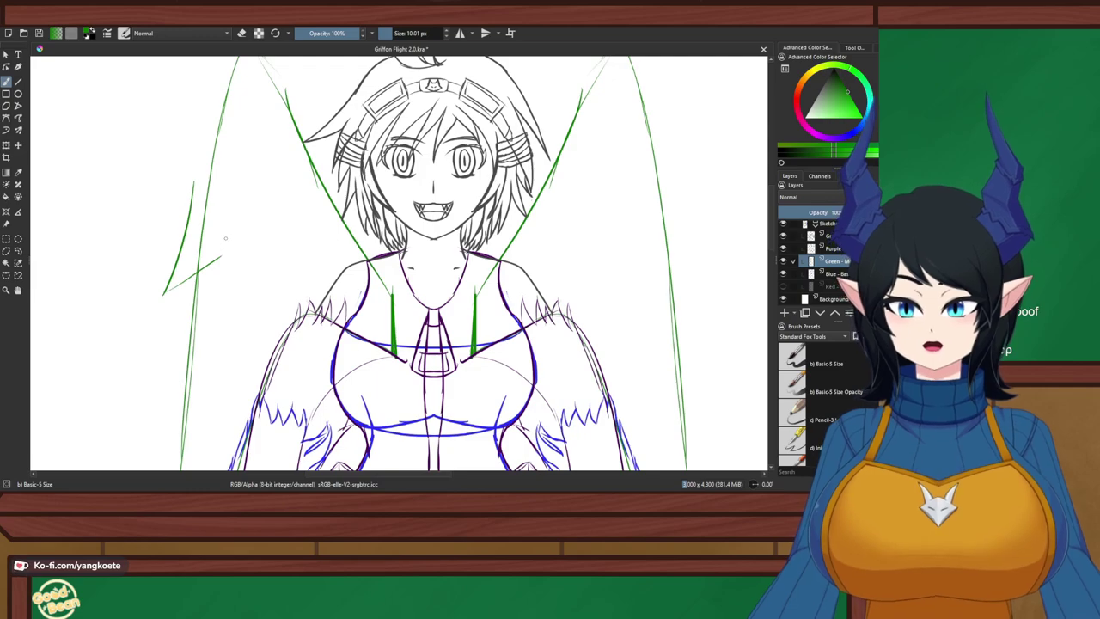
drag(226, 238, 186, 298)
mouse_move(279, 251)
mouse_down()
mouse_move(184, 301)
mouse_move(281, 281)
mouse_move(301, 293)
mouse_up()
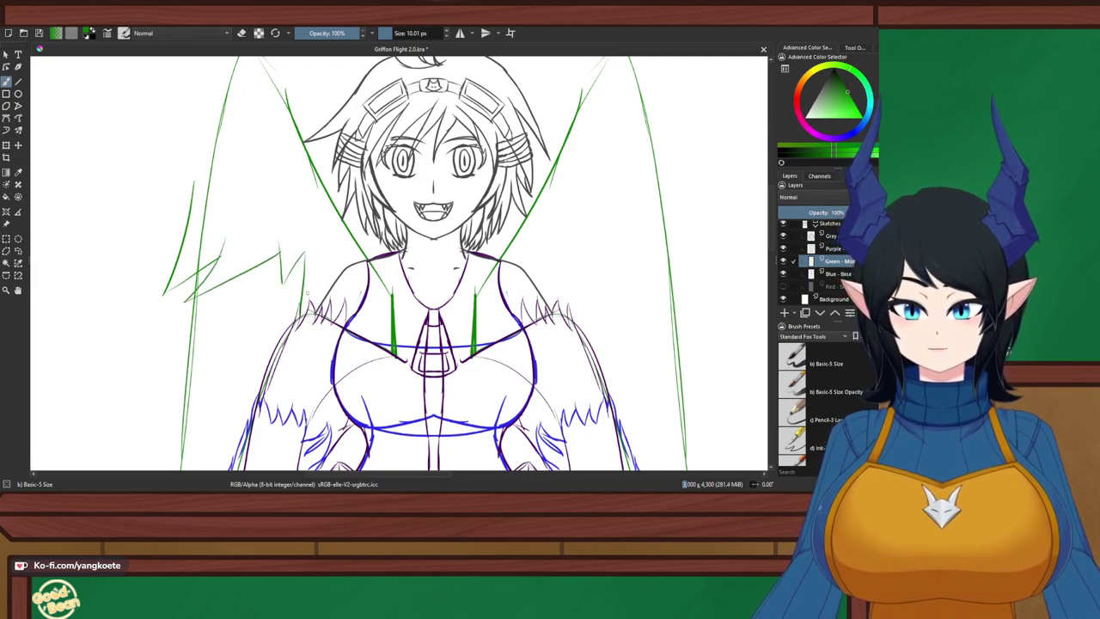
key(ctrl+z)
key(ctrl+z)
key(ctrl+z)
key(ctrl+z)
key(ctrl+z)
Turn on the Horizontal Mirror Tool around the figure's vertical centre
scroll(301, 297, up, 3)
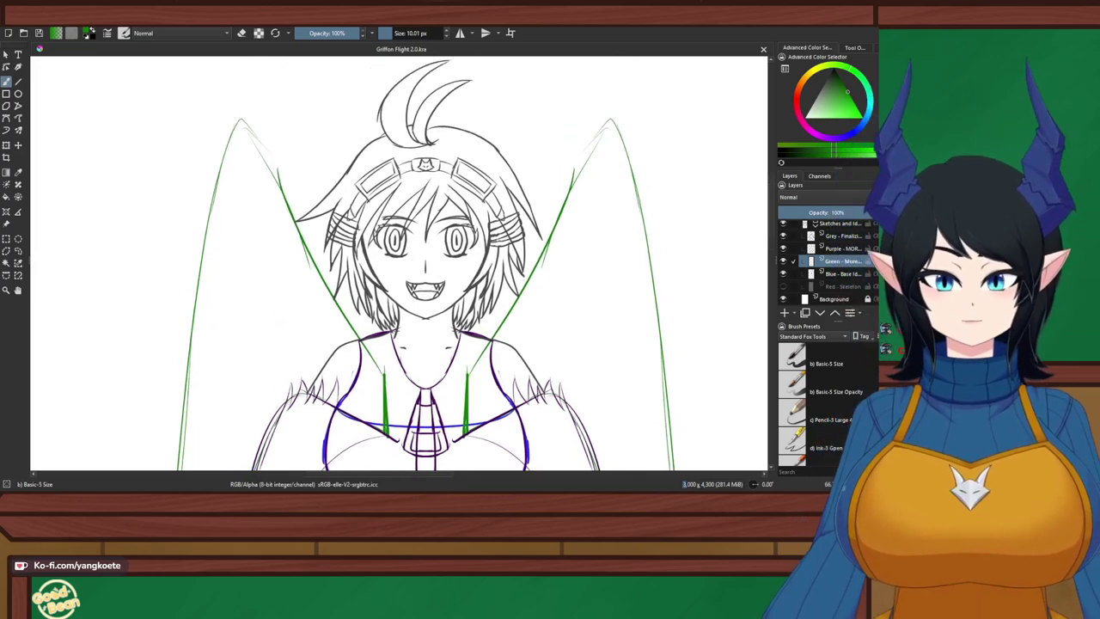
click(459, 33)
scroll(399, 263, down, 4)
Draw a mirrored green curve beside the thighs and save the document
drag(399, 309, 416, 213)
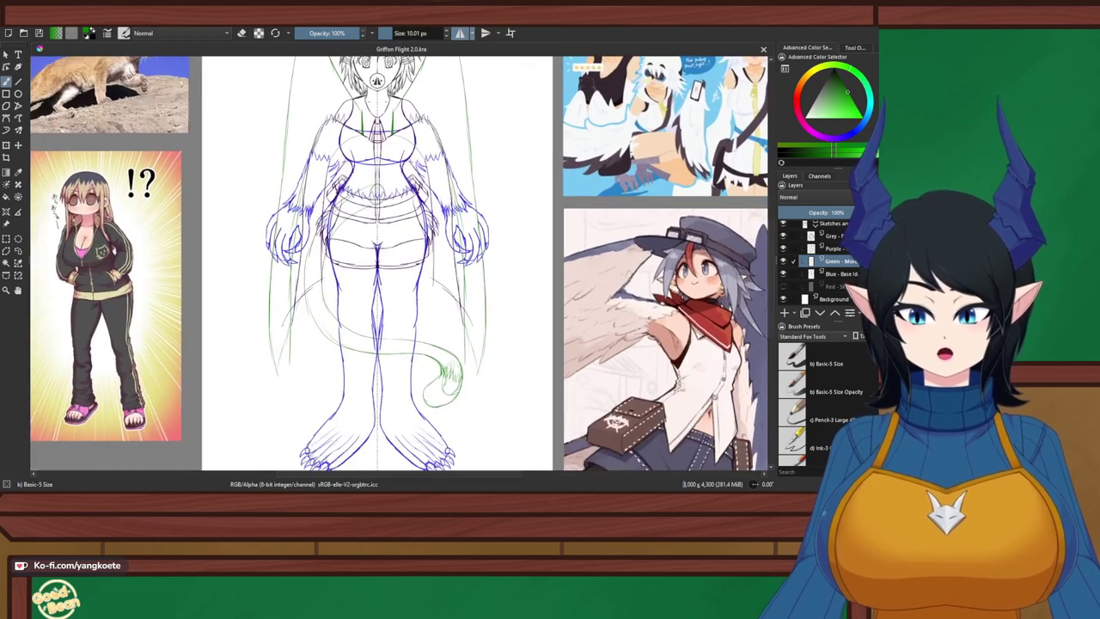
scroll(333, 215, up, 2)
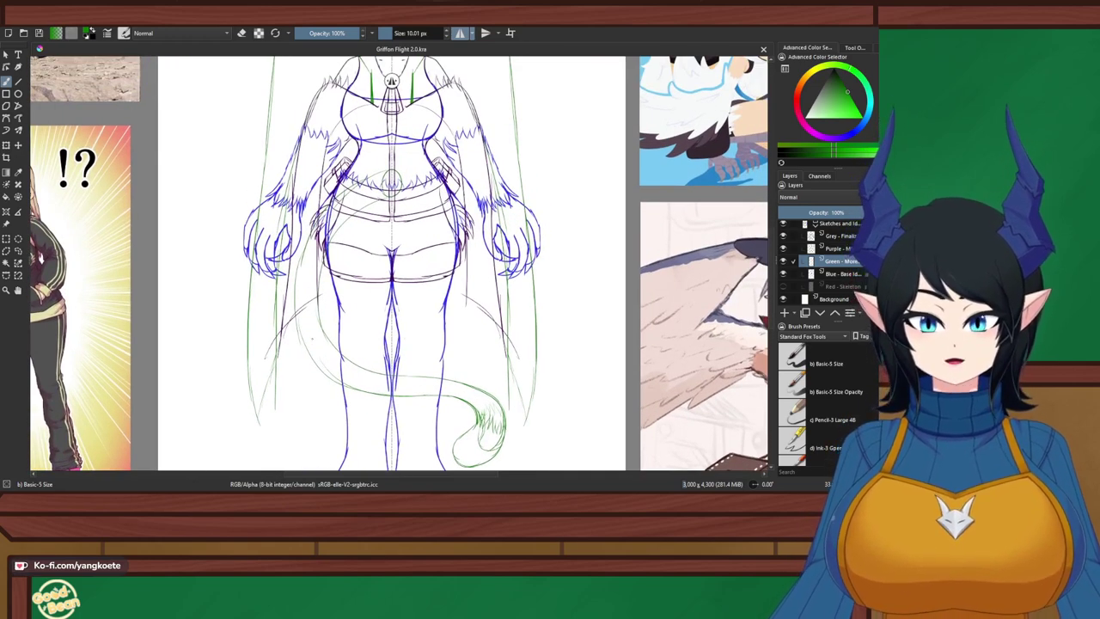
scroll(396, 257, up, 1)
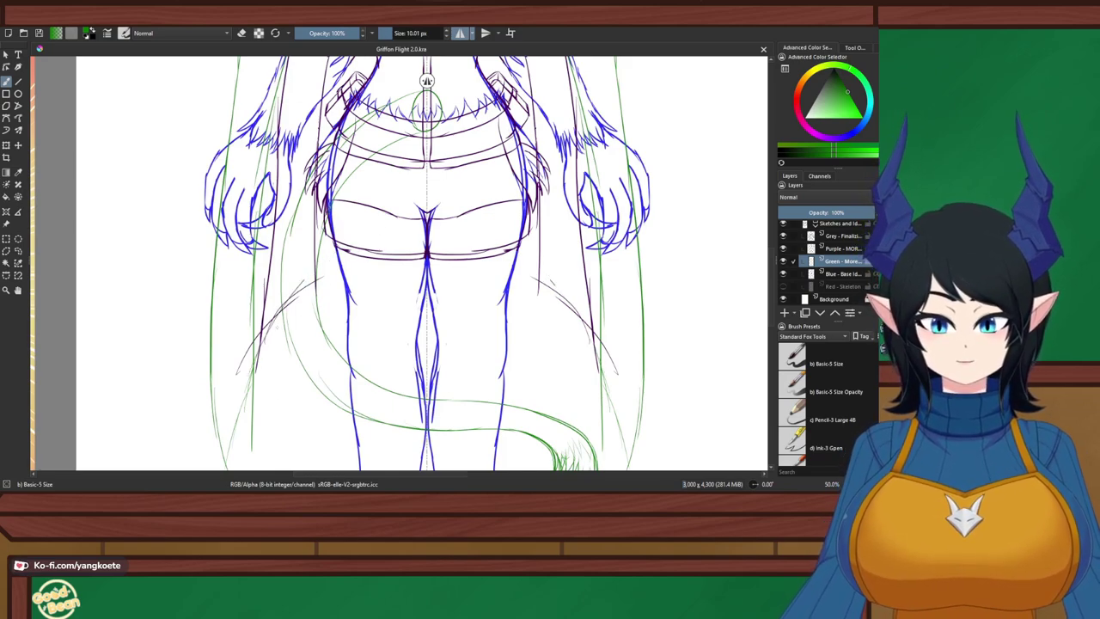
drag(256, 365, 343, 286)
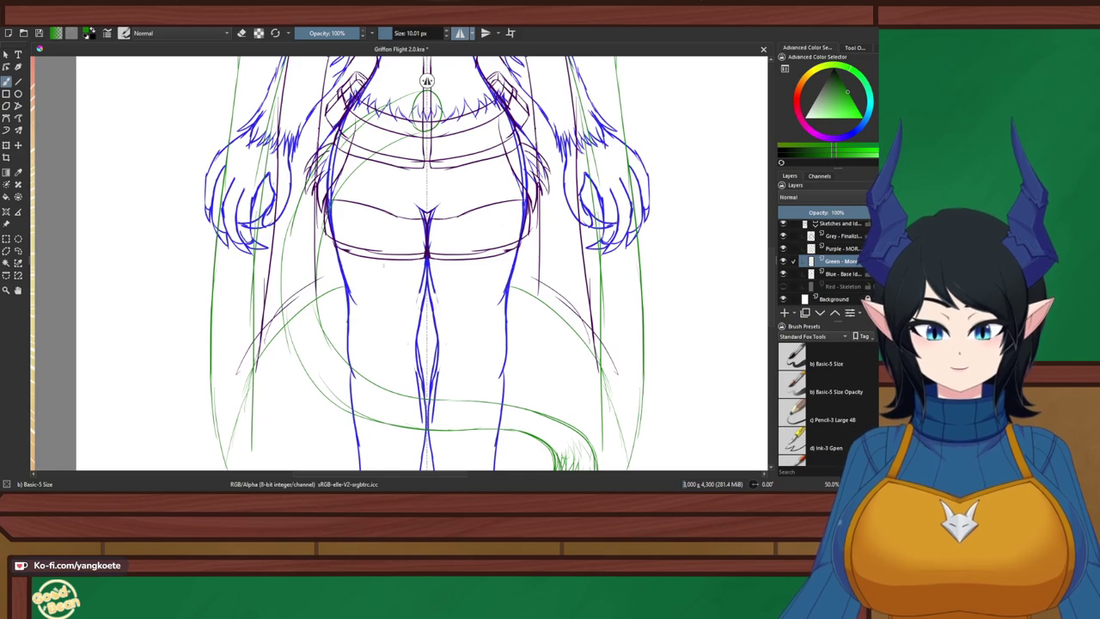
key(ctrl+s)
Bring the head back into view and save the document again
scroll(395, 257, down, 2)
scroll(399, 180, up, 1)
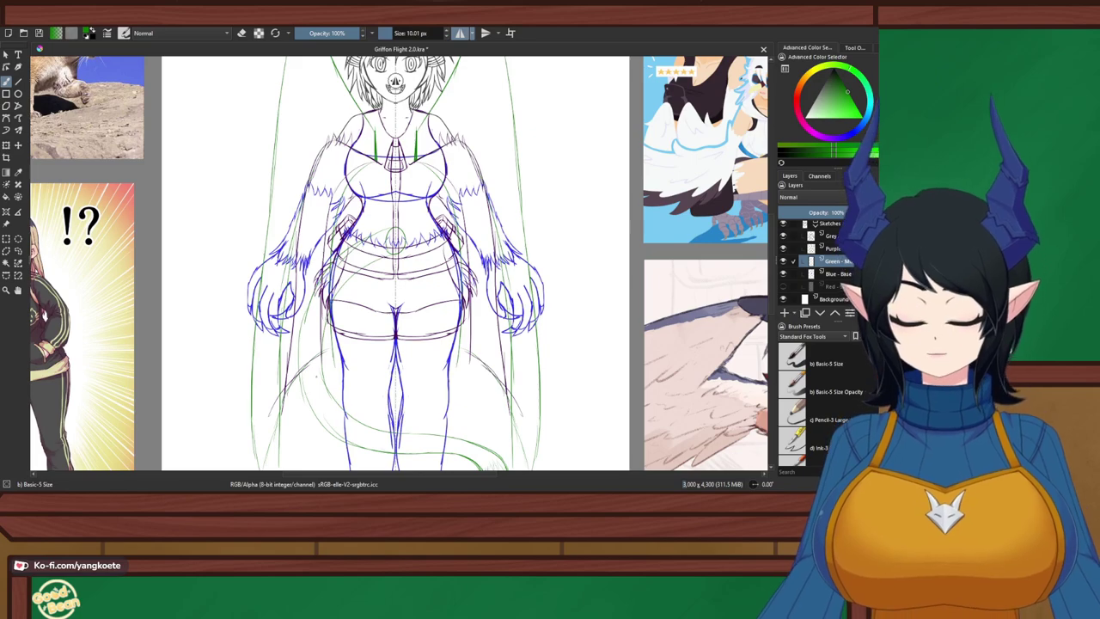
scroll(272, 278, up, 1)
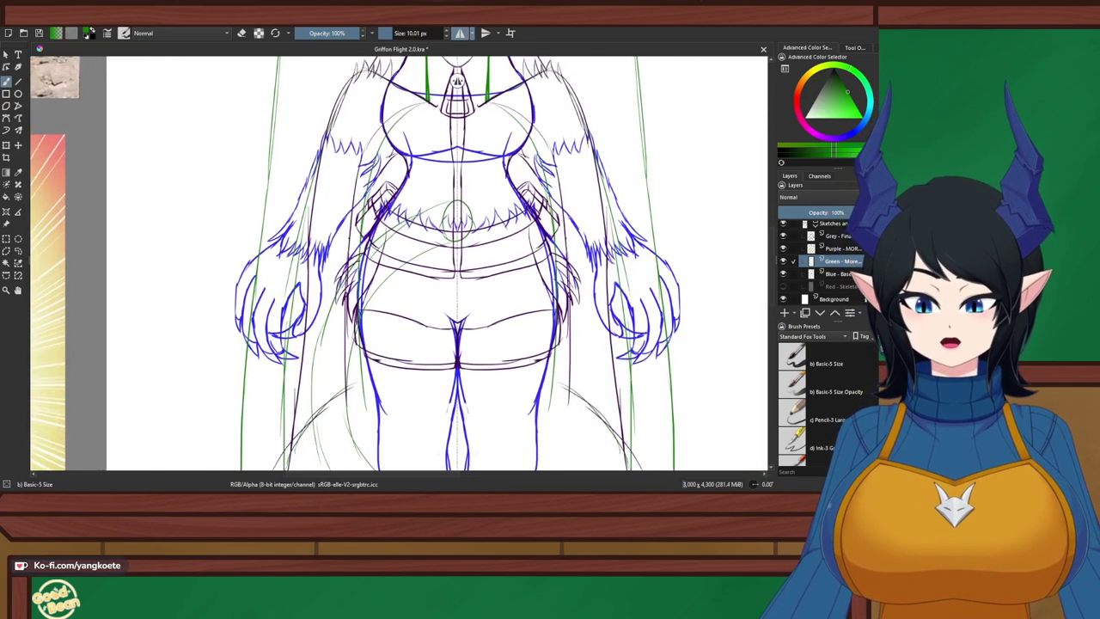
drag(430, 215, 373, 406)
key(ctrl+s)
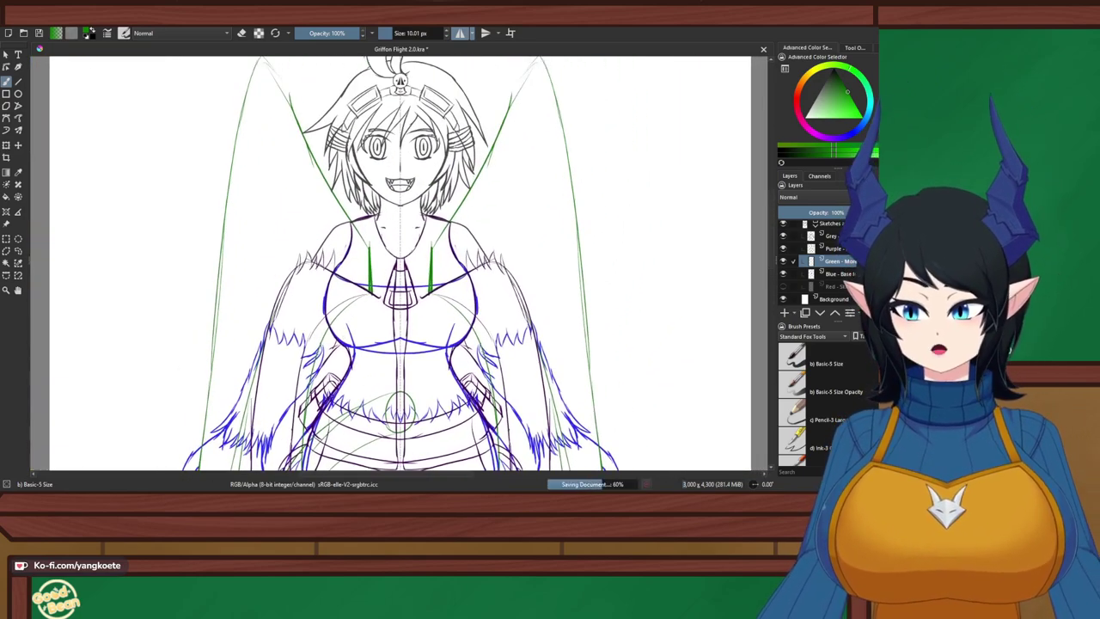
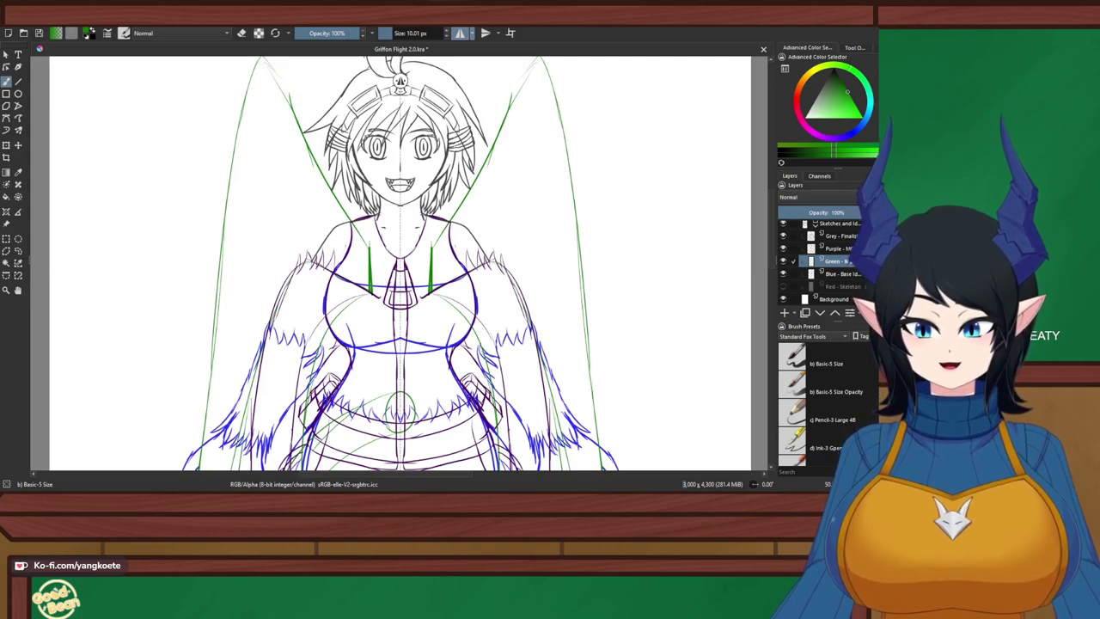
Save the sketch and zoom out to review the whole figure
key(ctrl+s)
drag(401, 249, 400, 269)
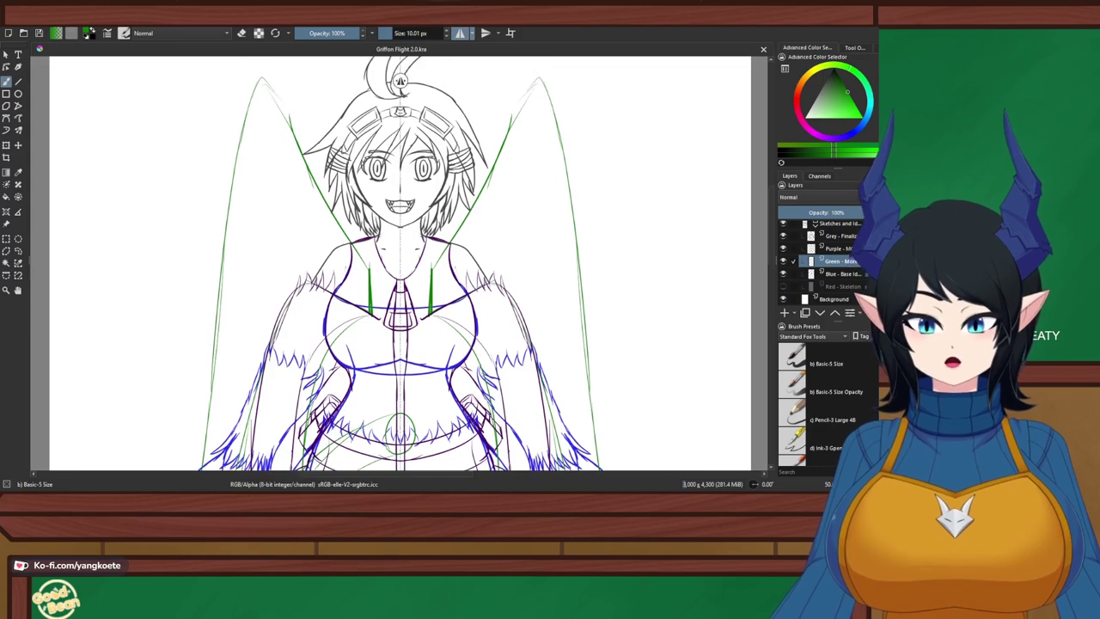
scroll(378, 79, down, 2)
drag(522, 443, 489, 419)
Zoom back in on the griffon-girl's face
right_click(549, 324)
right_click(548, 325)
scroll(343, 198, up, 1)
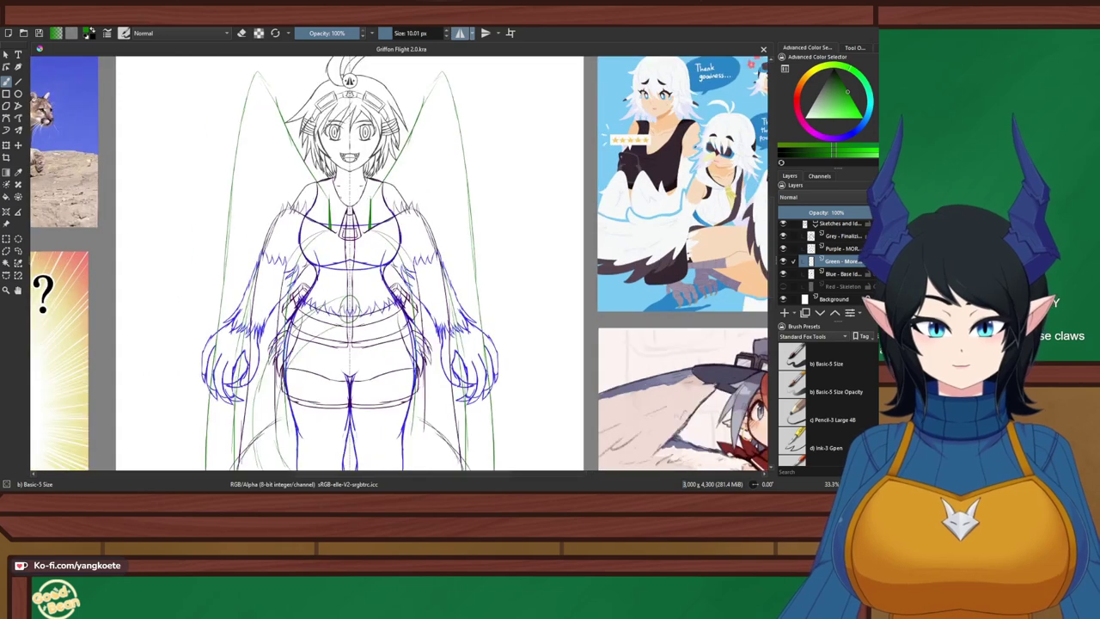
right_click(464, 229)
click(310, 163)
scroll(309, 163, up, 1)
scroll(369, 80, up, 3)
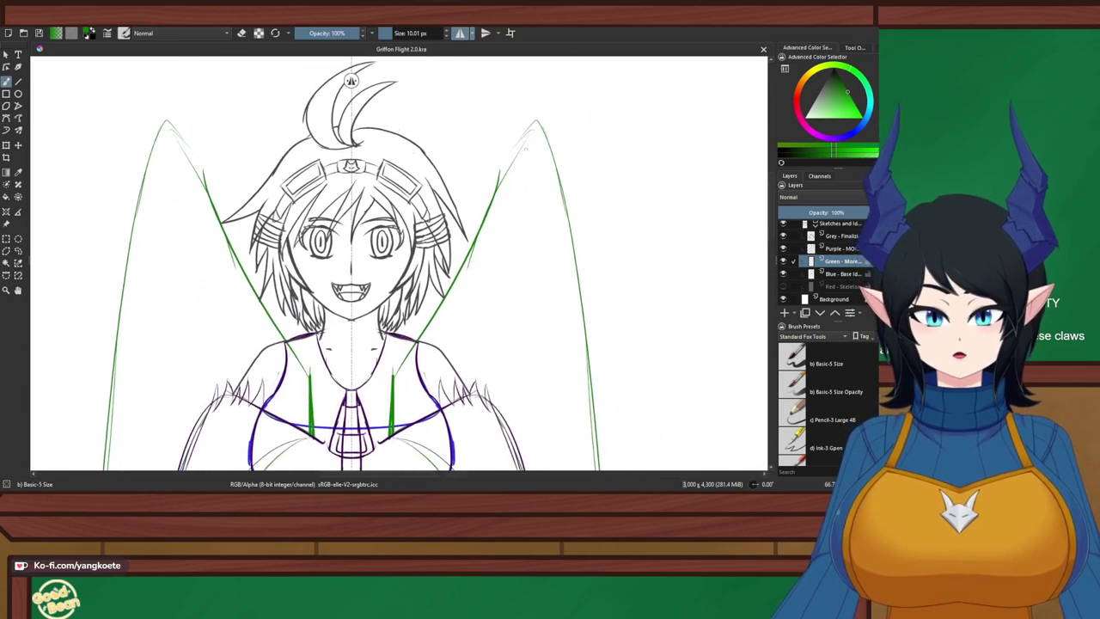
scroll(446, 127, up, 1)
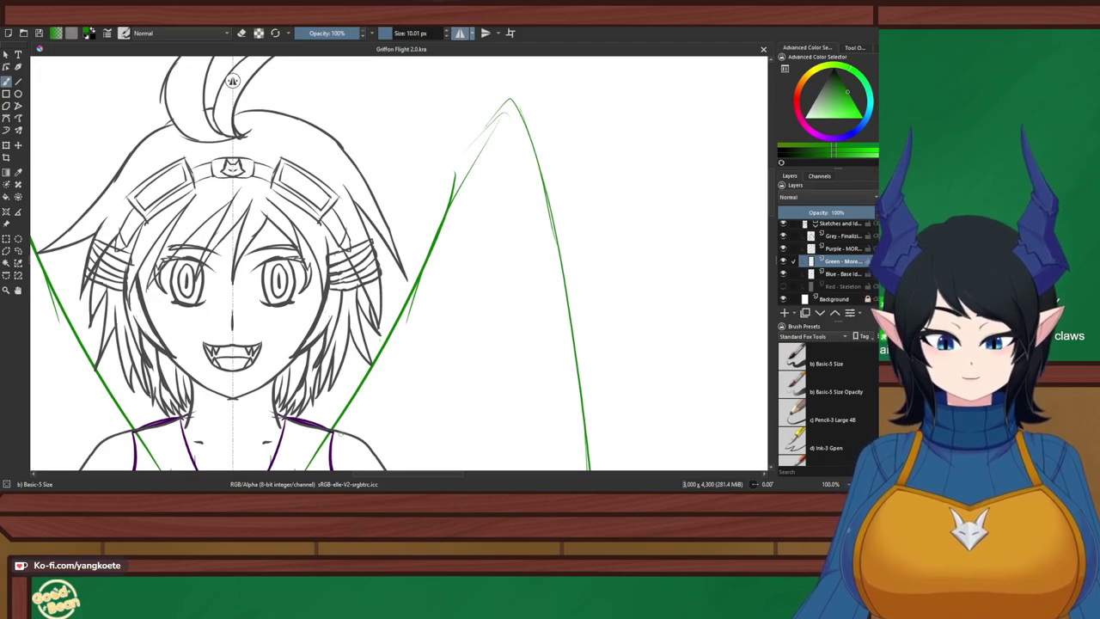
Draw mirrored jagged feather strokes along both wing tops above the shoulders, then save
drag(335, 433, 386, 454)
key(ctrl+z)
mouse_move(330, 429)
mouse_down()
mouse_move(440, 198)
mouse_move(491, 106)
mouse_move(514, 96)
mouse_move(526, 93)
mouse_move(550, 153)
mouse_move(573, 265)
mouse_up()
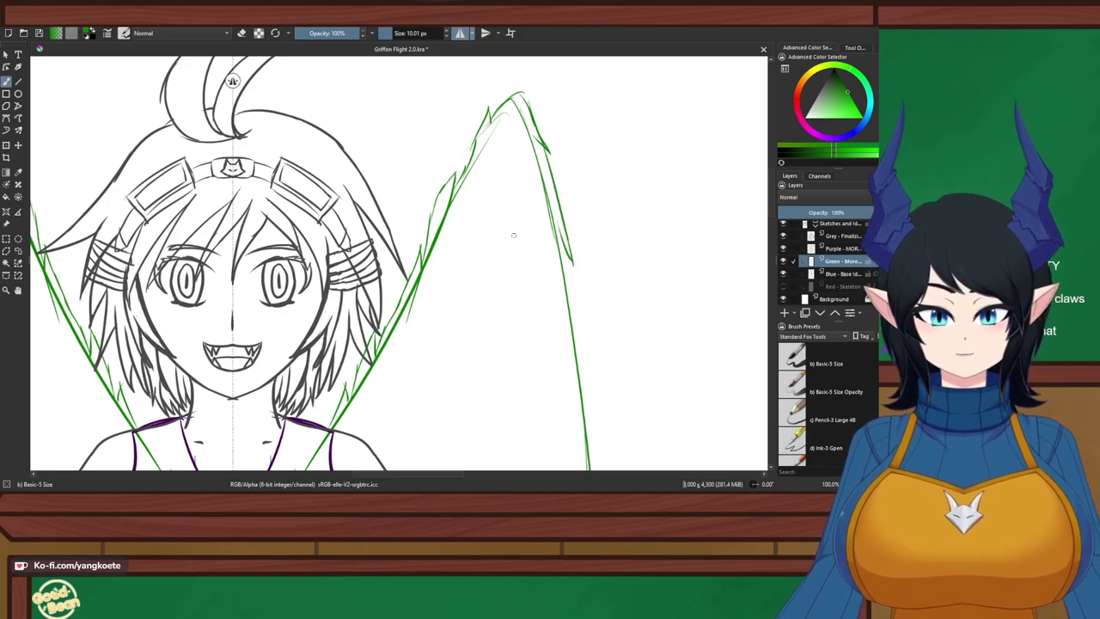
drag(511, 233, 403, 150)
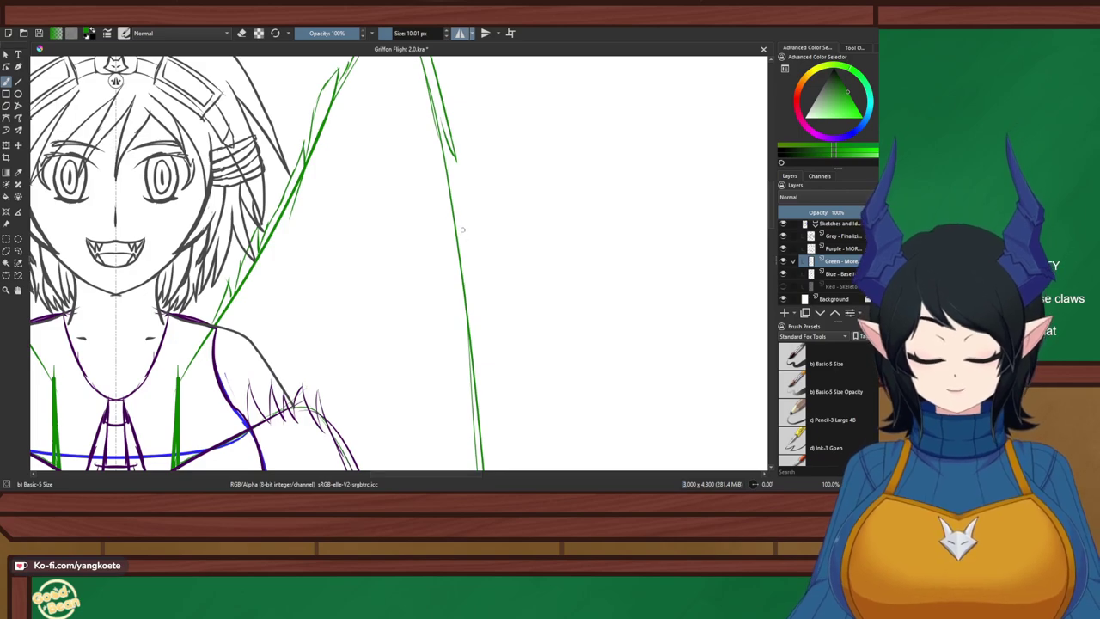
key(ctrl+s)
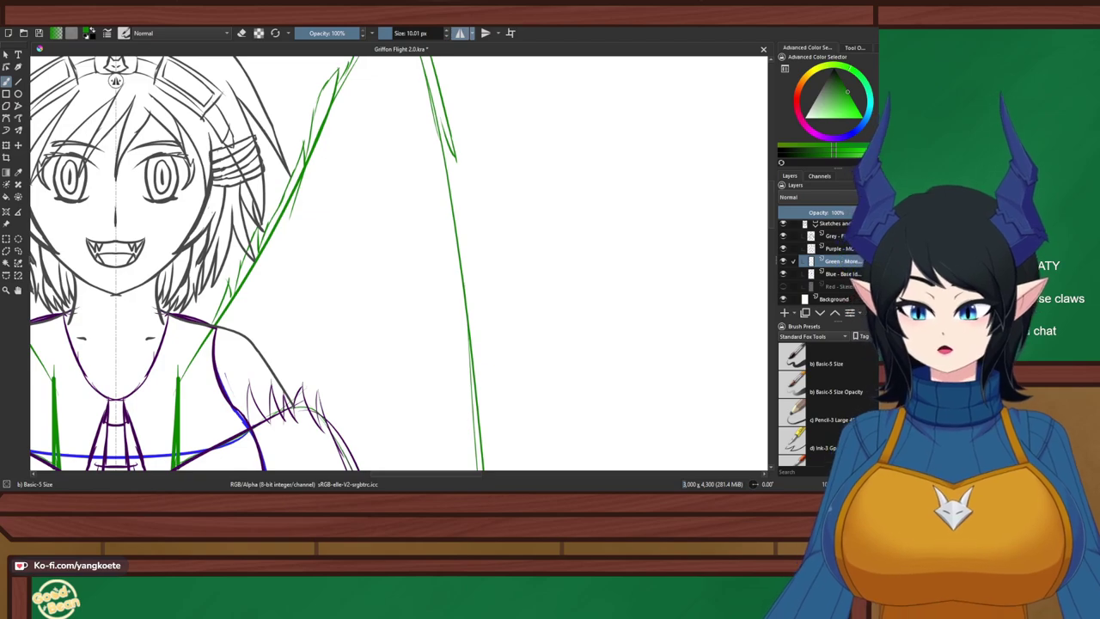
Re-frame the view on the face and the right wing lines
drag(62, 320, 300, 378)
scroll(301, 378, up, 2)
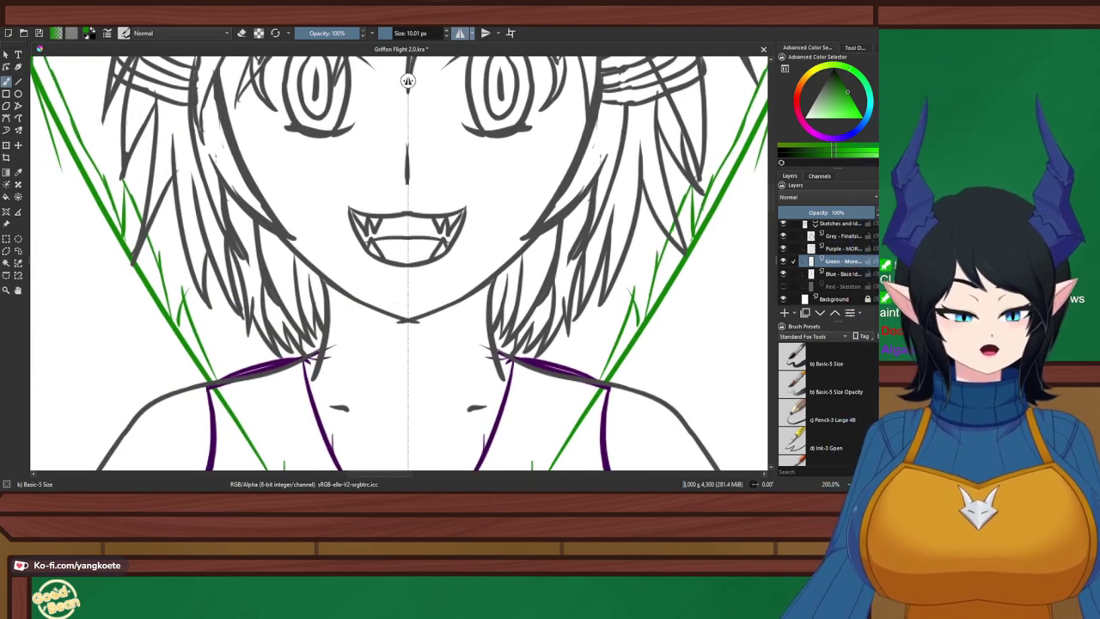
drag(671, 335, 272, 276)
drag(458, 262, 226, 416)
scroll(225, 415, down, 2)
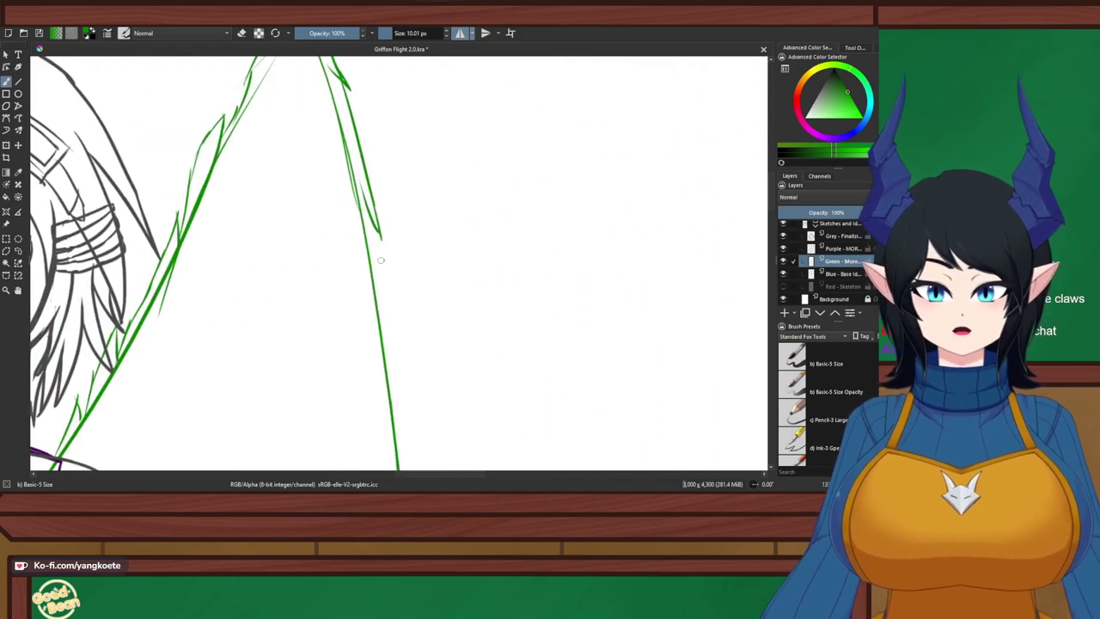
scroll(381, 80, down, 6)
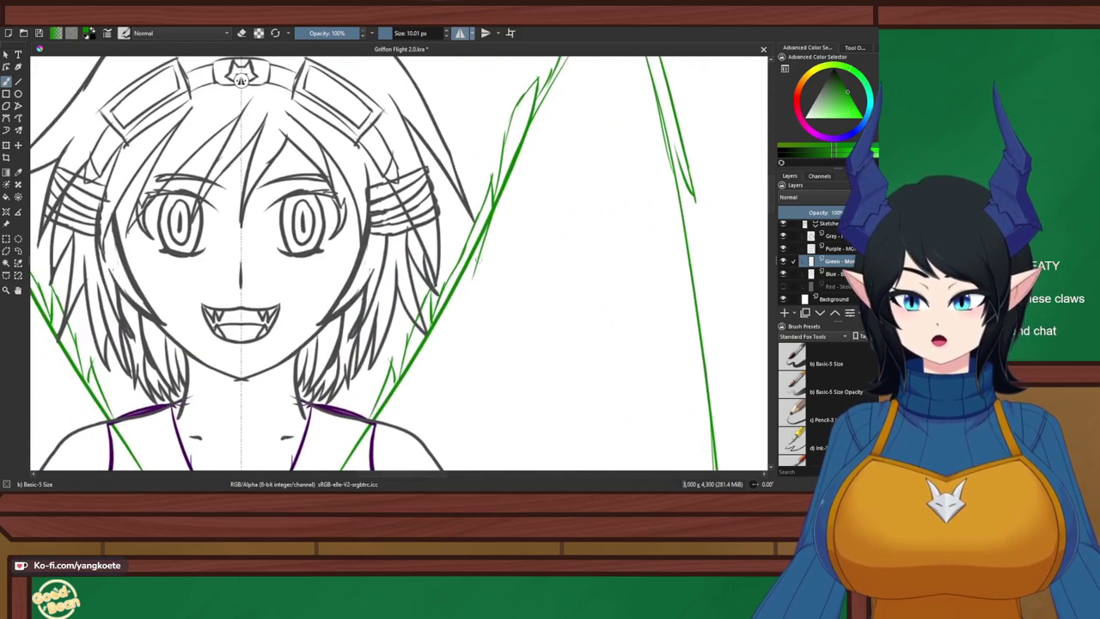
drag(380, 258, 423, 275)
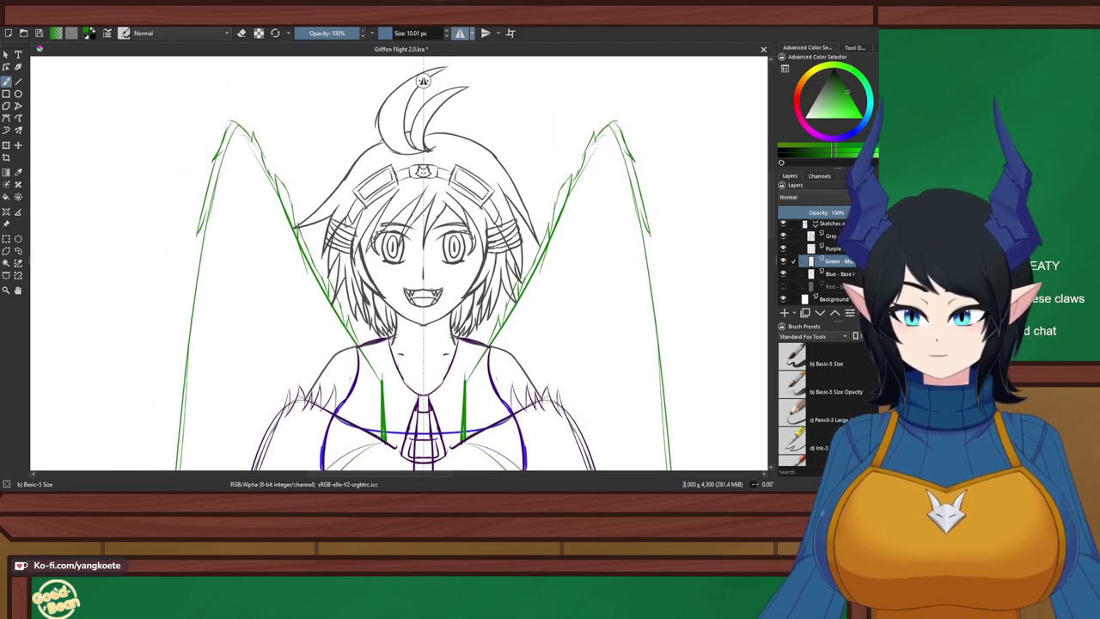
scroll(531, 221, up, 5)
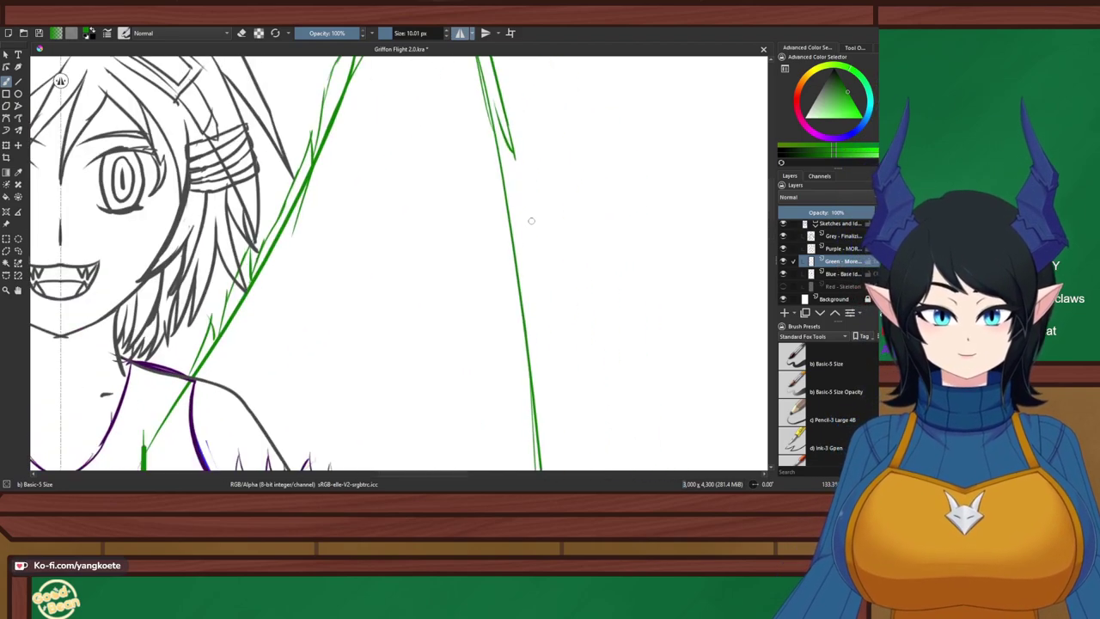
Draw a curved feather stroke beside the wing line, extending the right wing tip downward
mouse_move(501, 130)
mouse_down()
mouse_move(532, 215)
mouse_move(521, 217)
mouse_move(539, 238)
mouse_up()
key(ctrl+z)
drag(525, 199, 545, 245)
key(ctrl+z)
mouse_move(522, 201)
mouse_down()
mouse_move(552, 249)
mouse_move(548, 314)
mouse_move(528, 274)
mouse_up()
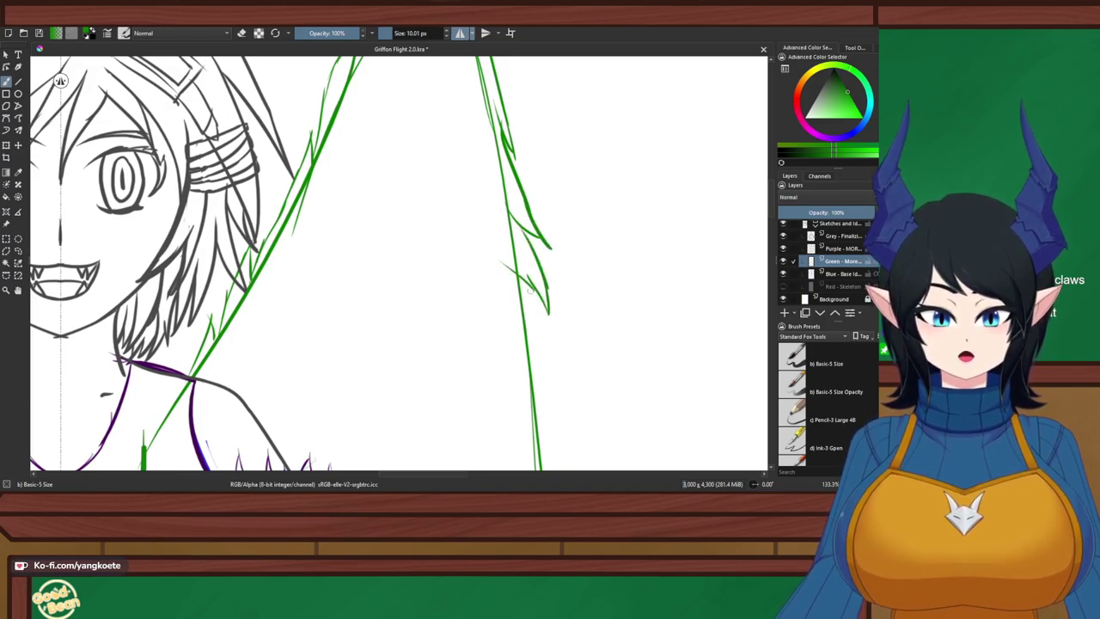
Sketch thin feather curves inside the wing, sweeping down and to the left
drag(514, 263, 483, 221)
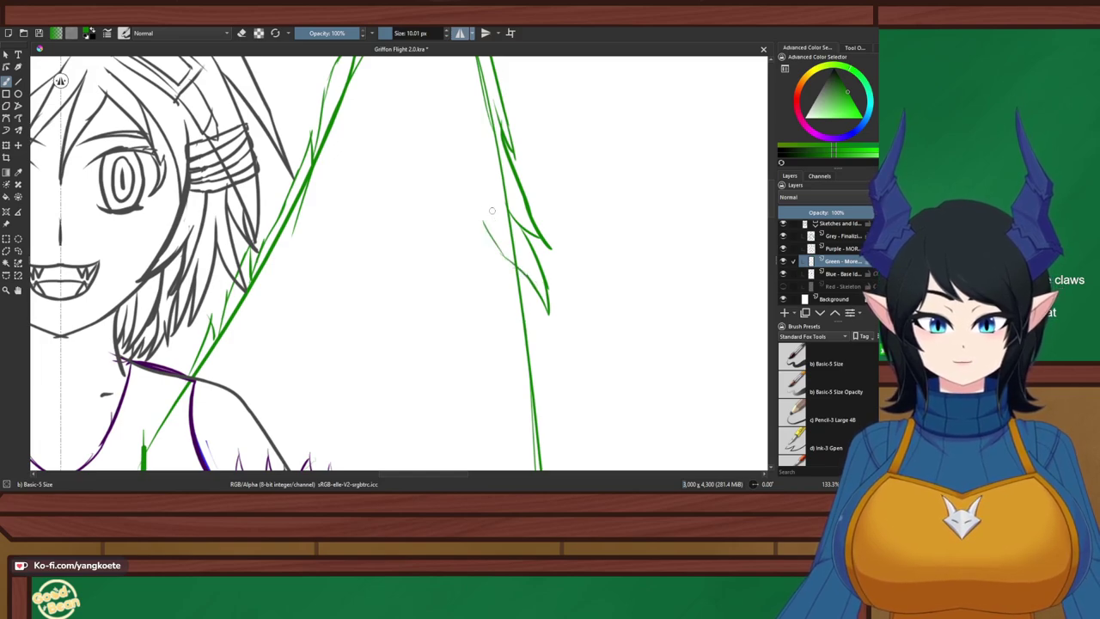
mouse_move(397, 174)
mouse_down()
mouse_move(462, 223)
mouse_move(455, 211)
mouse_move(471, 250)
mouse_up()
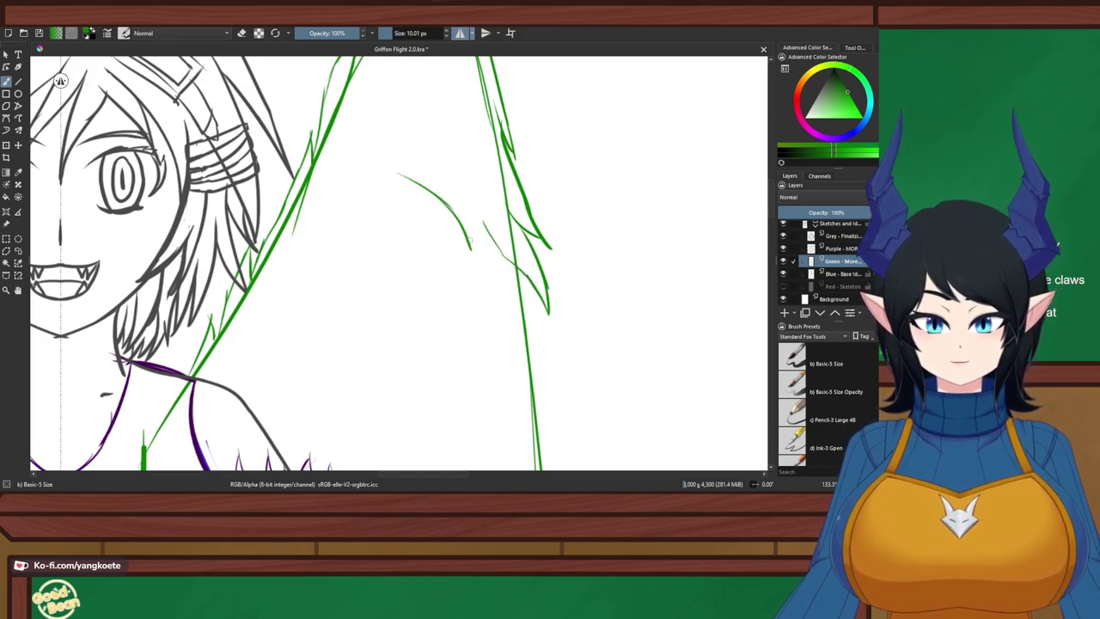
mouse_move(479, 207)
mouse_down()
mouse_move(488, 251)
mouse_move(479, 277)
mouse_up()
drag(416, 185, 379, 218)
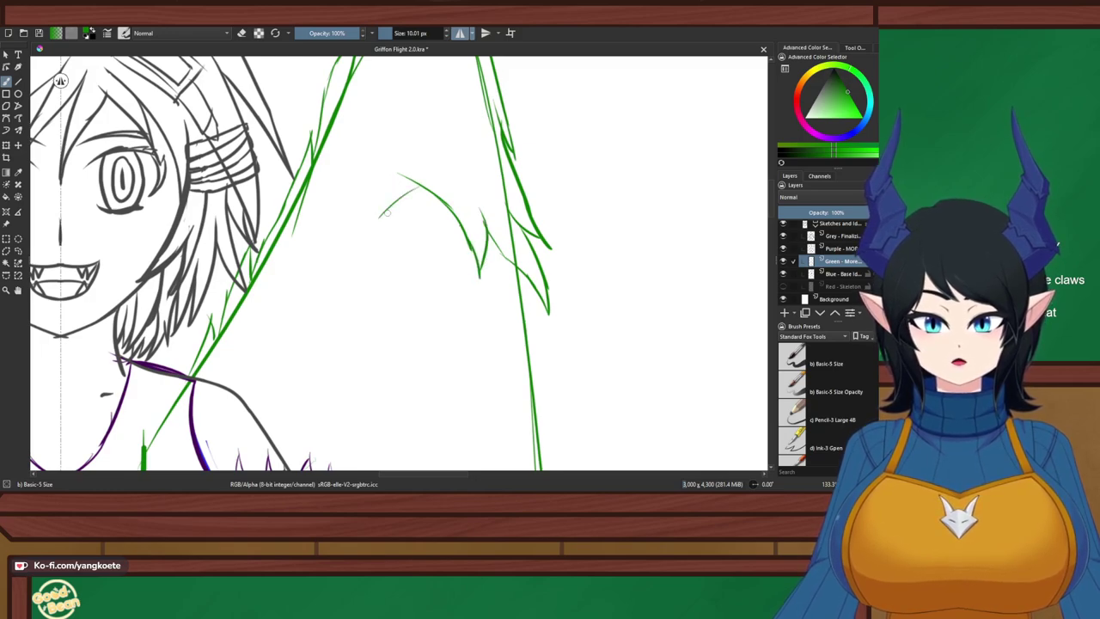
key(ctrl+z)
mouse_move(425, 172)
mouse_down()
mouse_move(389, 201)
mouse_move(365, 260)
mouse_up()
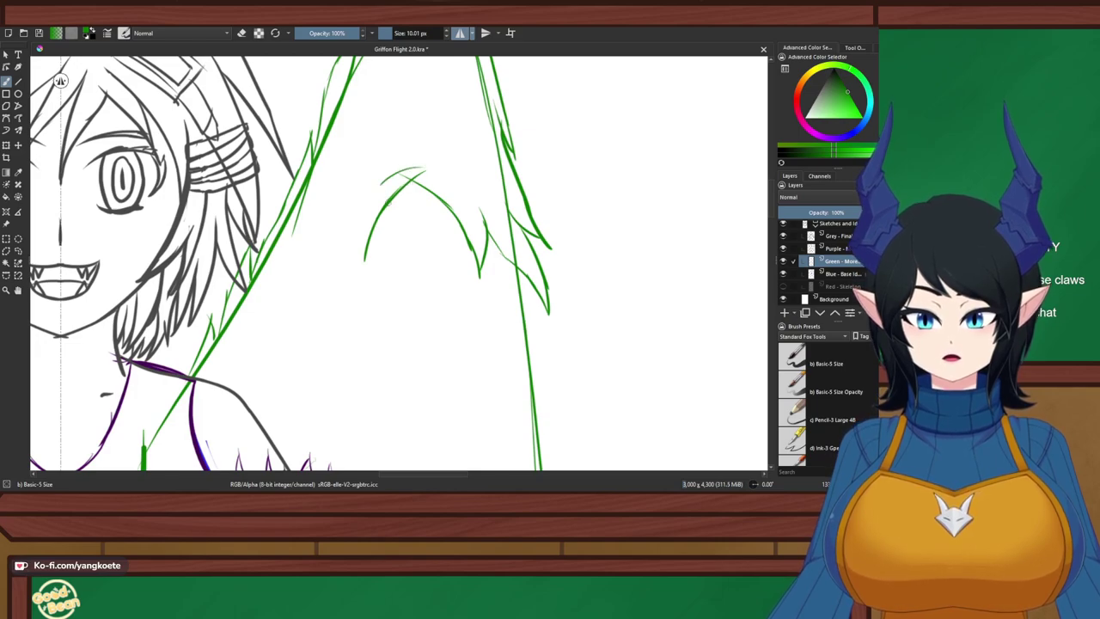
mouse_move(386, 183)
mouse_down()
mouse_move(434, 172)
mouse_move(425, 173)
mouse_up()
key(ctrl+z)
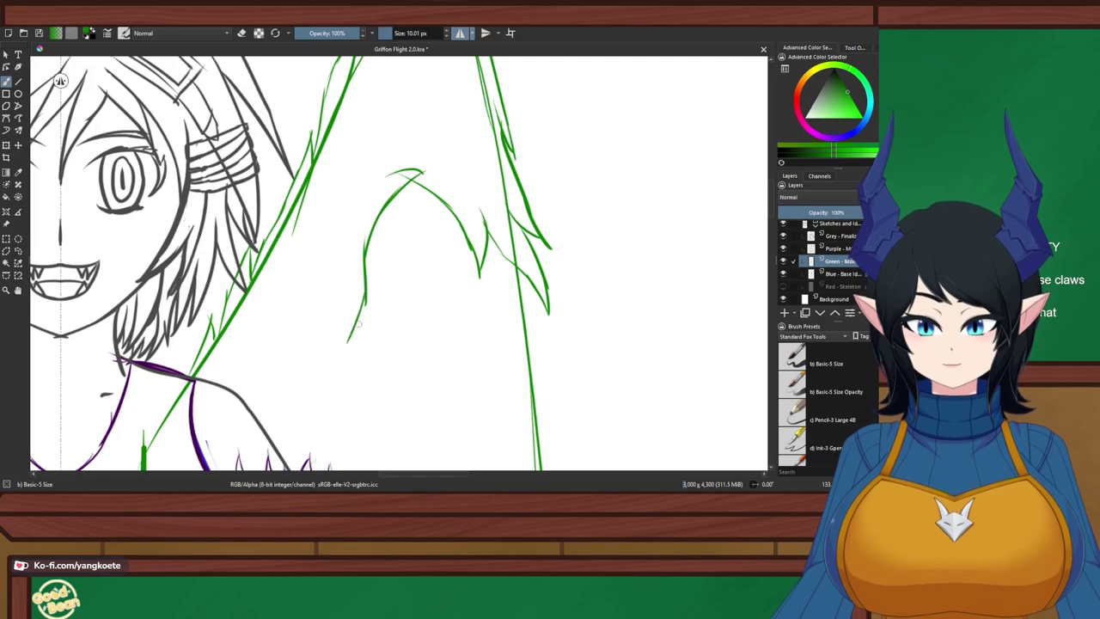
drag(385, 243, 343, 302)
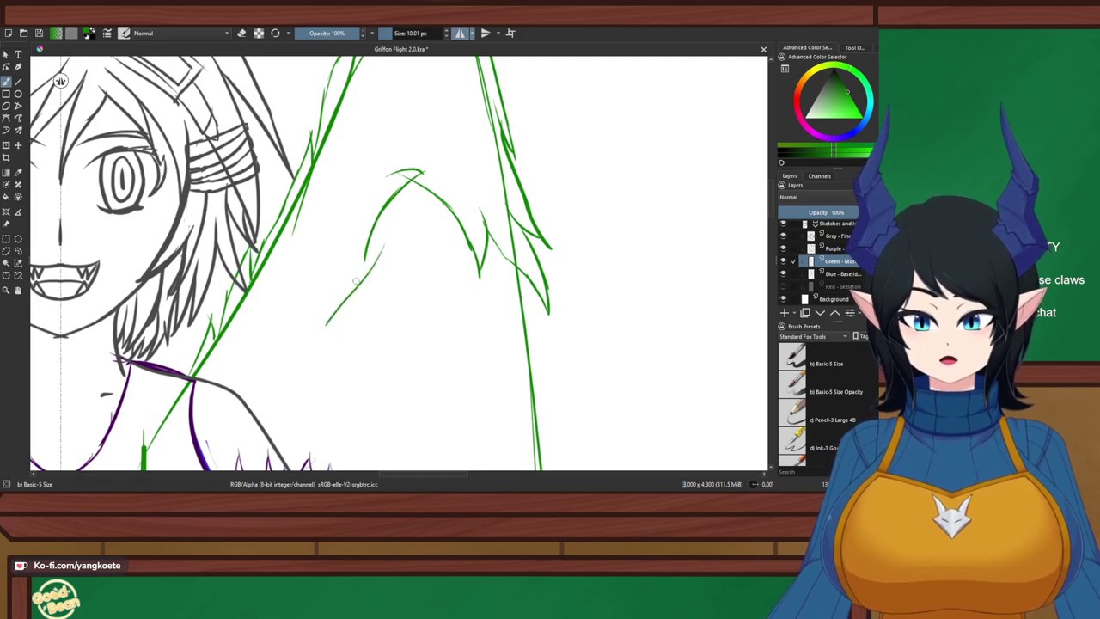
Zoom in and trace green lines along the blue chest line
scroll(357, 221, down, 4)
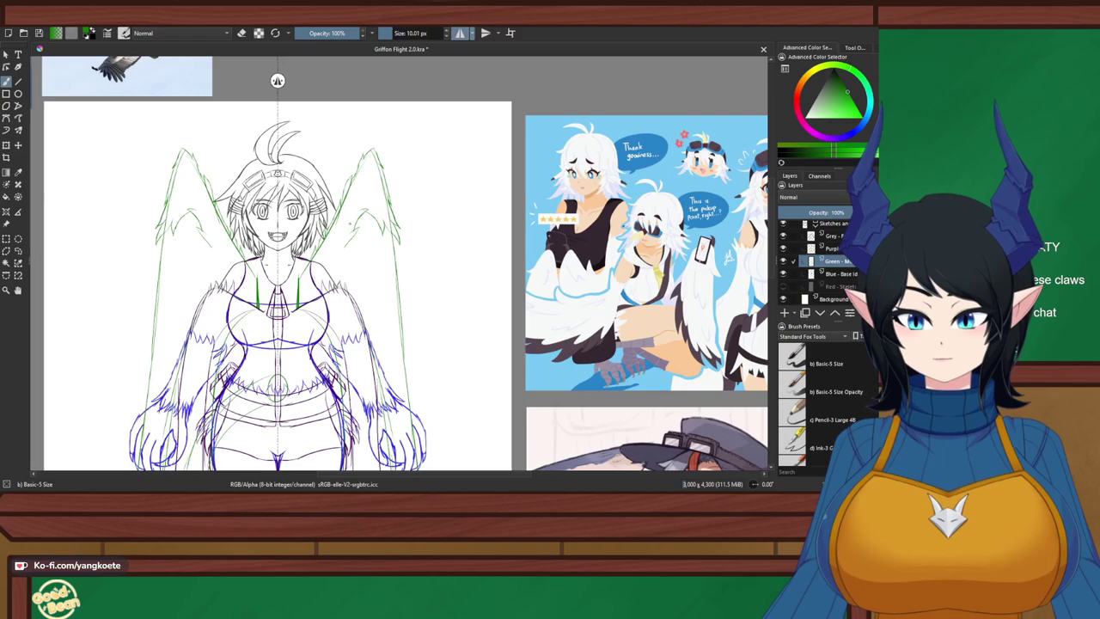
drag(290, 259, 381, 246)
scroll(381, 246, up, 2)
scroll(378, 256, up, 2)
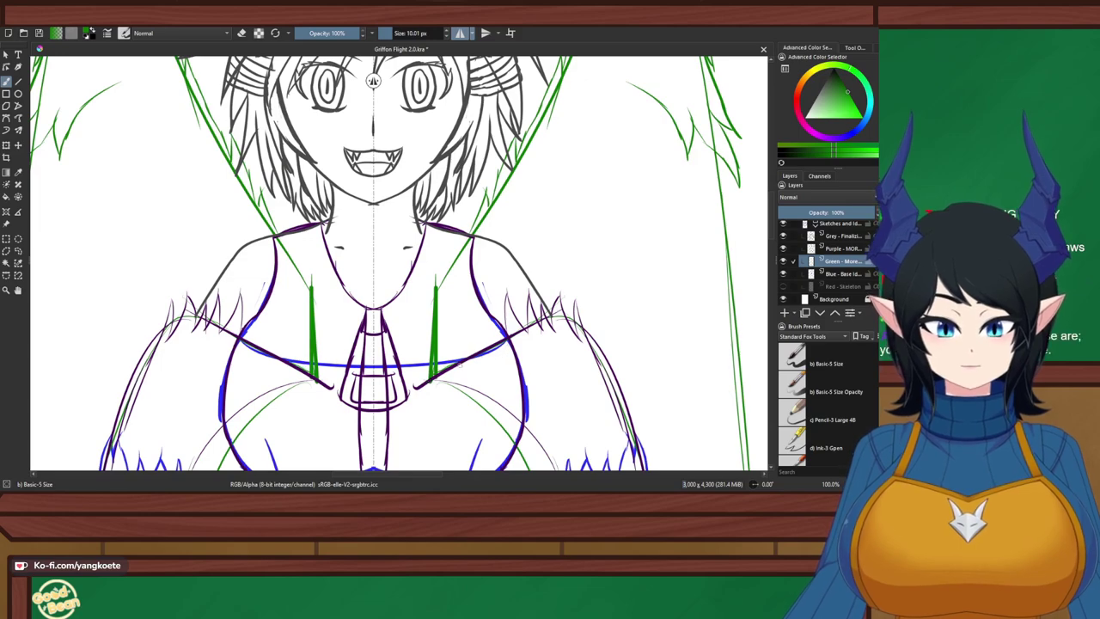
drag(435, 371, 519, 350)
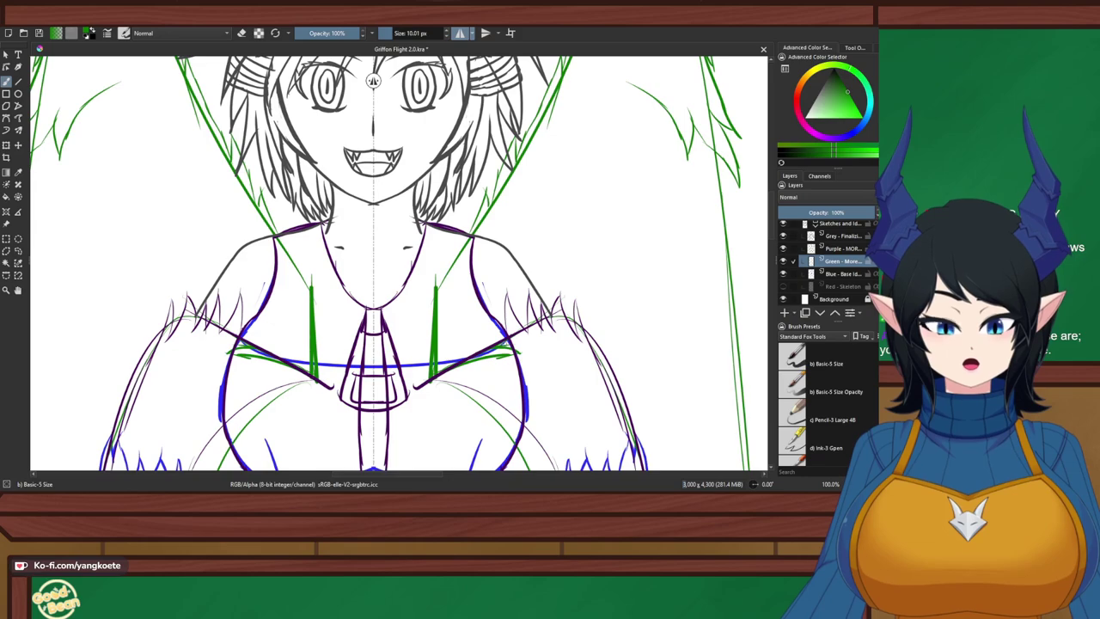
Draw mirrored feather strokes from the shoulders down into both wings
mouse_move(540, 339)
mouse_down()
mouse_move(596, 332)
mouse_move(611, 237)
mouse_up()
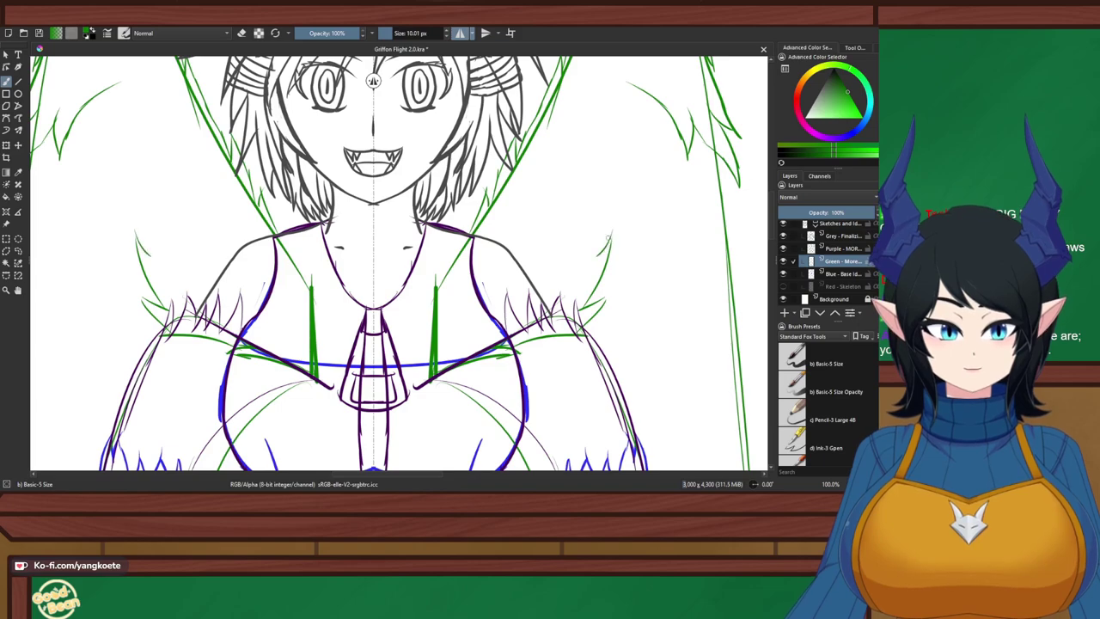
drag(654, 82, 628, 182)
mouse_move(654, 83)
mouse_down()
mouse_move(632, 104)
mouse_move(631, 130)
mouse_move(670, 92)
mouse_move(613, 121)
mouse_move(613, 150)
mouse_up()
key(ctrl+z)
key(ctrl+z)
key(ctrl+z)
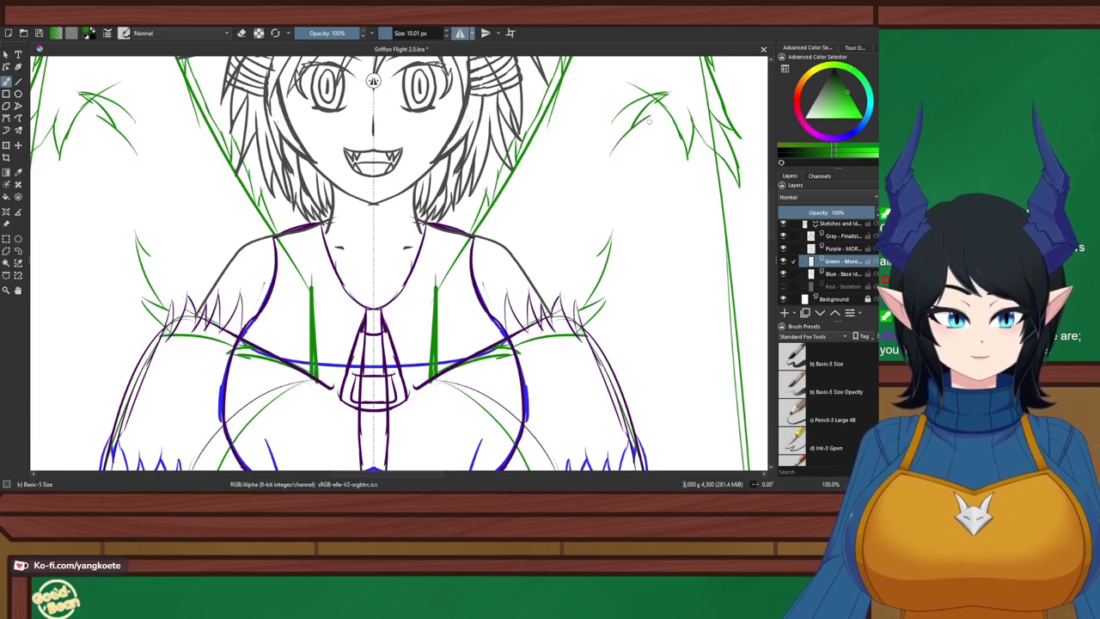
drag(650, 117, 600, 247)
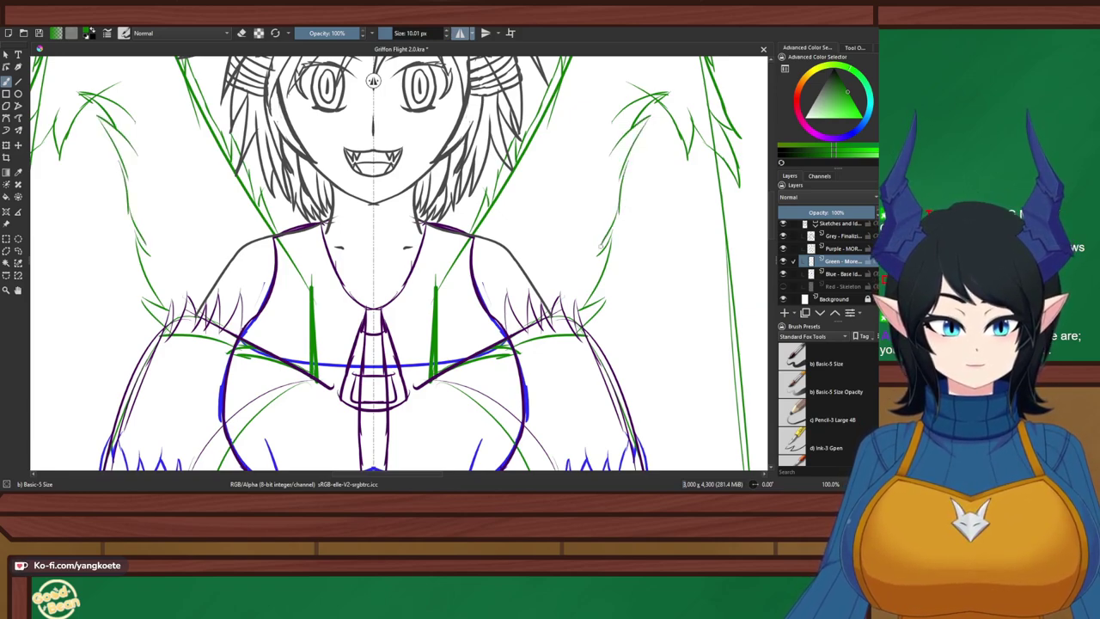
drag(620, 206, 600, 249)
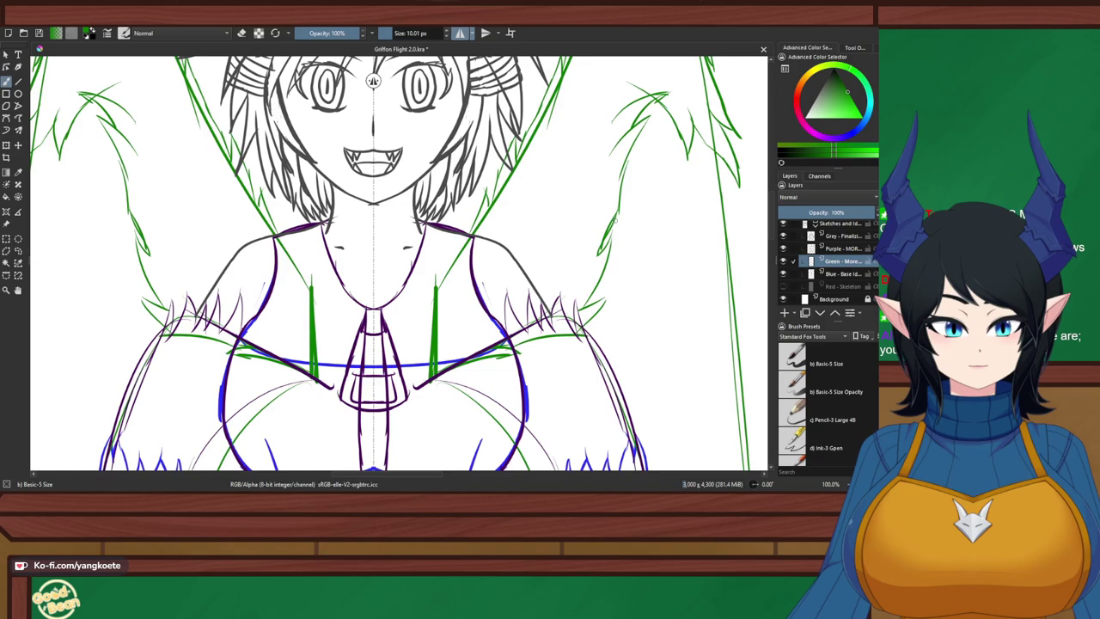
mouse_move(629, 201)
mouse_down()
mouse_move(598, 211)
mouse_move(630, 203)
mouse_up()
key(ctrl+z)
key(ctrl+z)
scroll(640, 186, down, 5)
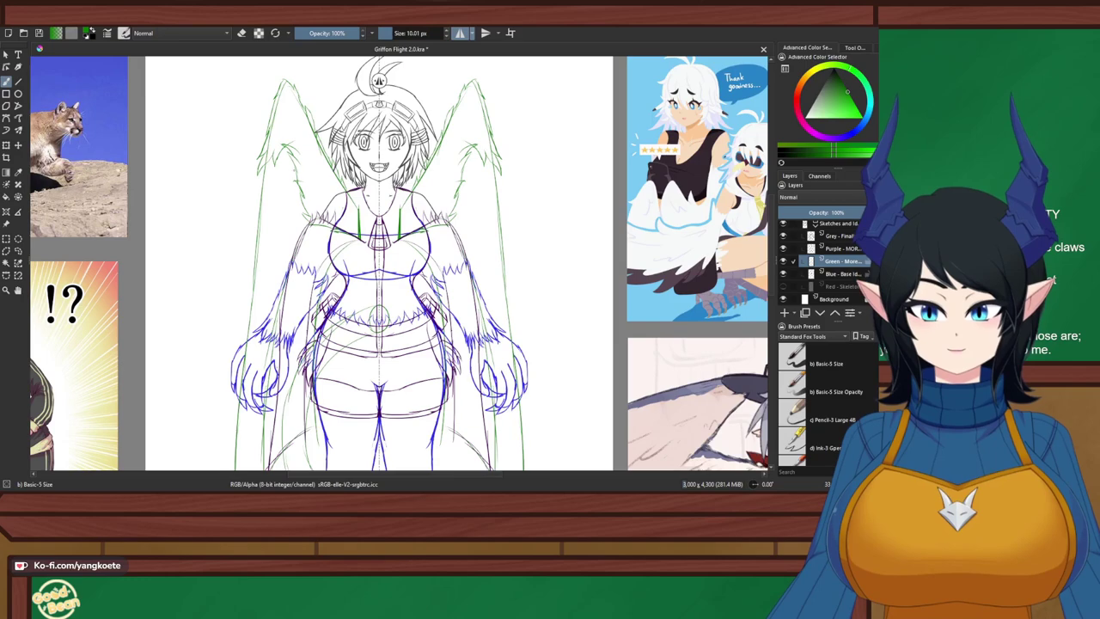
Save the sketch and zoom in on the face and right wing
drag(444, 276, 441, 226)
scroll(441, 226, down, 1)
scroll(436, 230, up, 1)
right_click(561, 321)
right_click(560, 321)
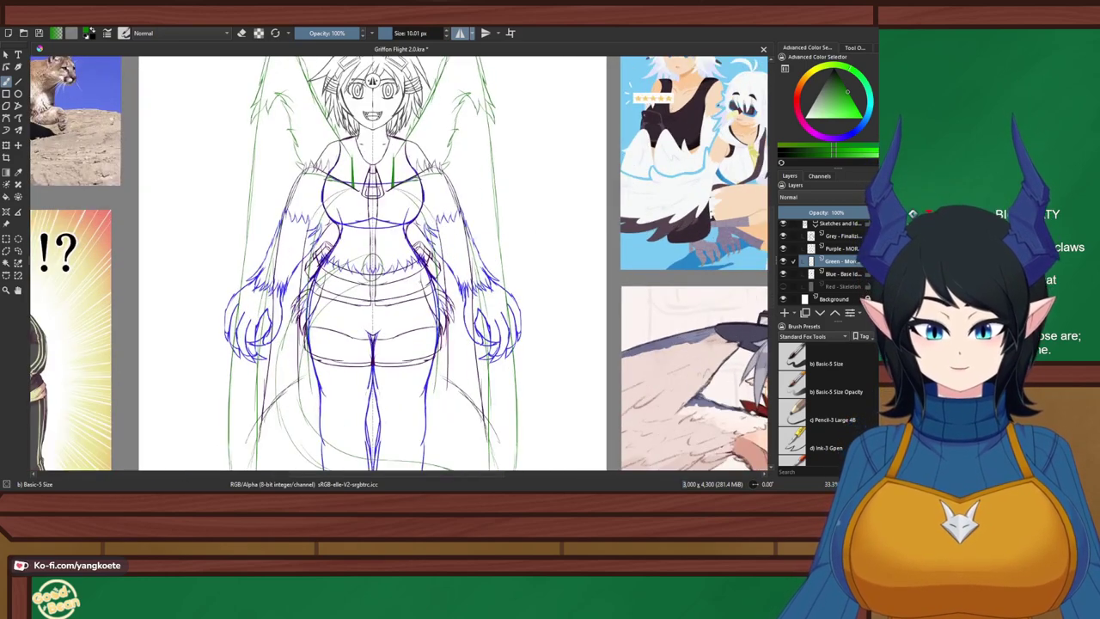
drag(560, 321, 543, 257)
key(ctrl+s)
scroll(449, 208, up, 4)
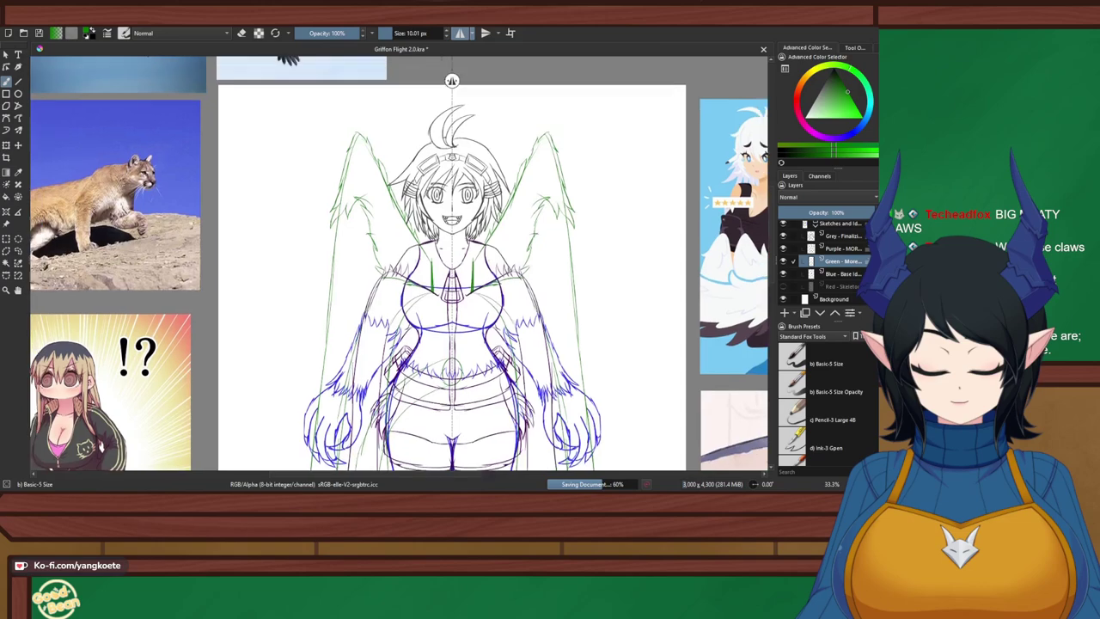
scroll(452, 211, up, 1)
drag(455, 214, 417, 200)
drag(566, 237, 465, 260)
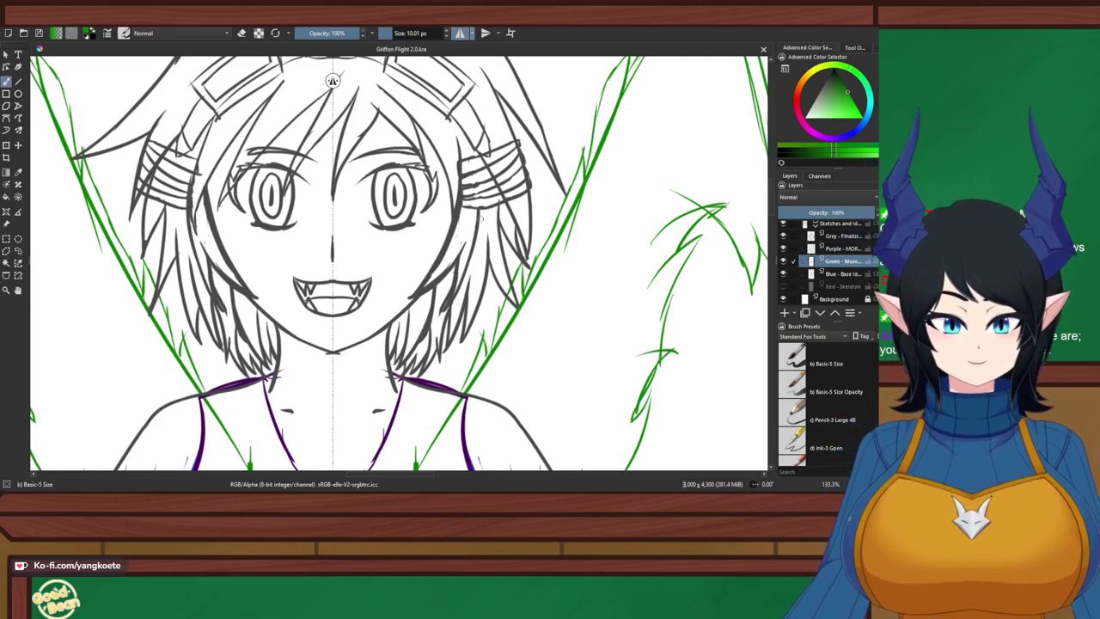
Sketch mirrored wing strokes rising beside the hair and face
drag(643, 59, 617, 98)
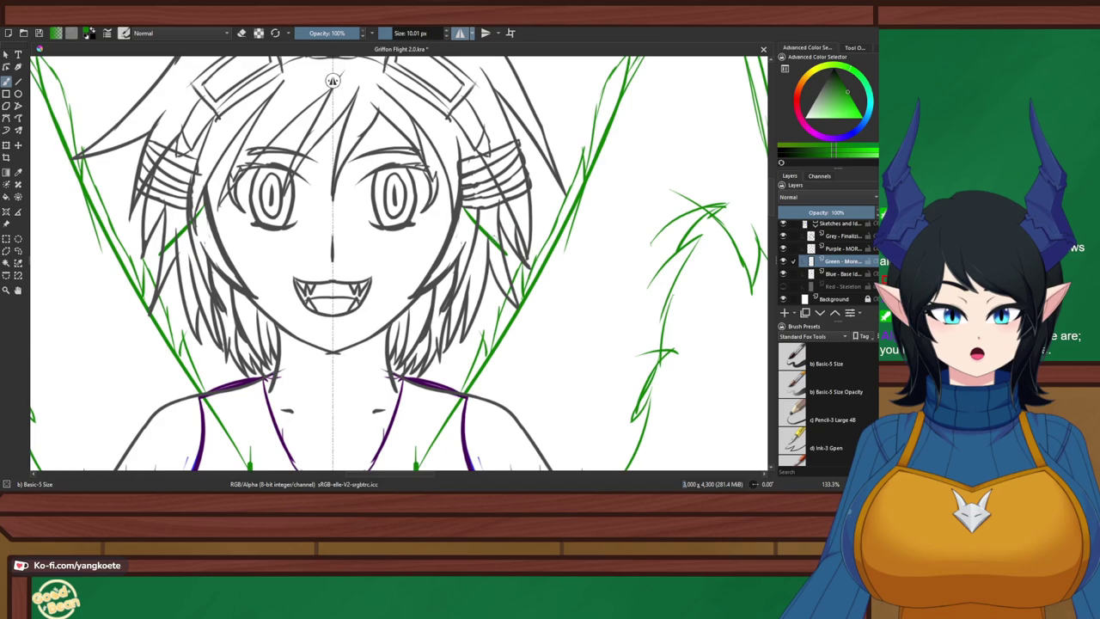
mouse_move(464, 208)
mouse_down()
mouse_move(519, 265)
mouse_move(488, 260)
mouse_up()
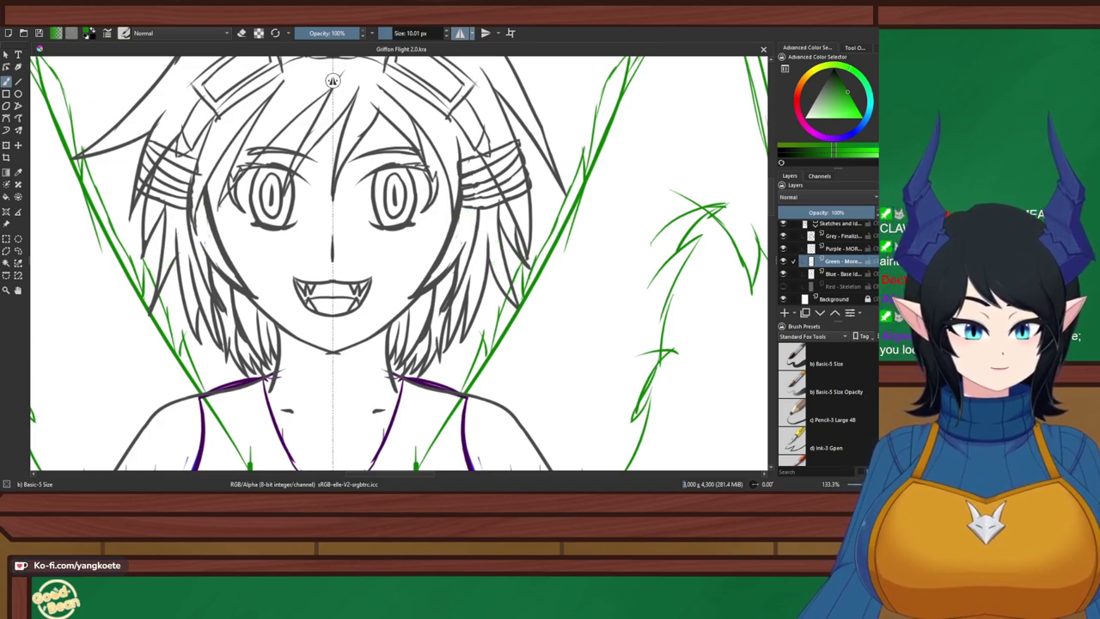
mouse_move(471, 217)
mouse_down()
mouse_move(524, 272)
mouse_move(492, 282)
mouse_up()
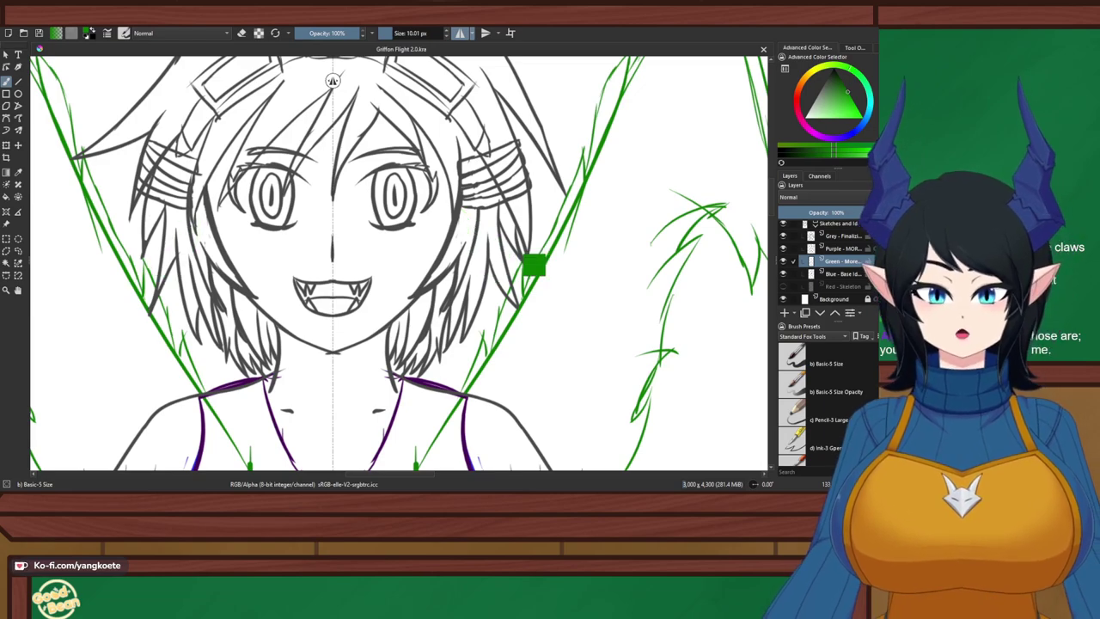
scroll(479, 257, down, 2)
mouse_move(478, 257)
mouse_down()
mouse_move(500, 302)
mouse_move(478, 261)
mouse_up()
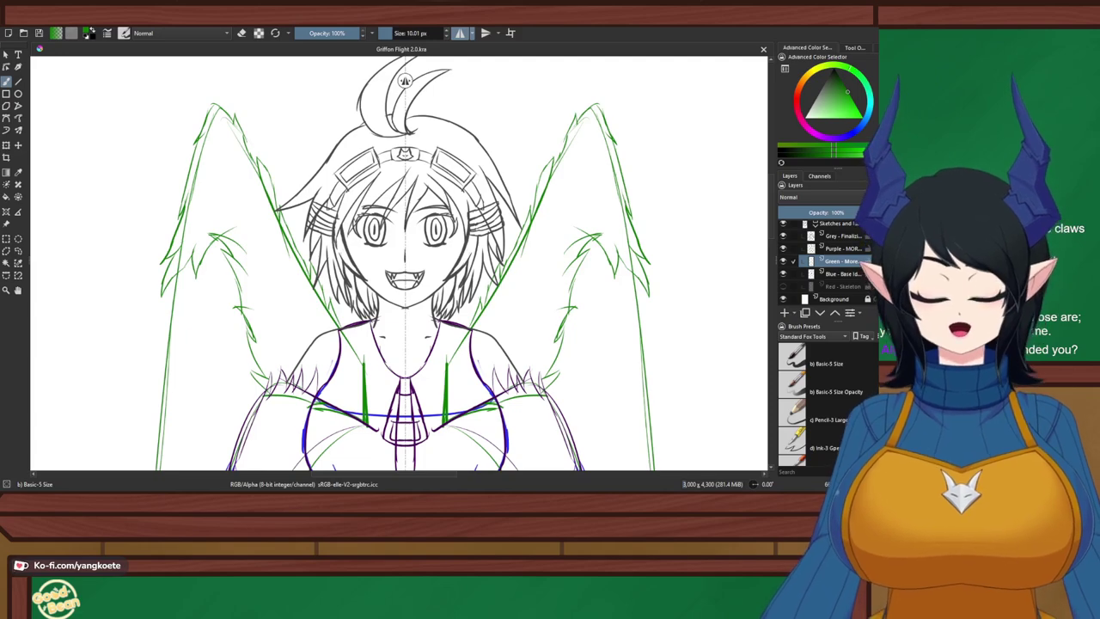
drag(162, 467, 144, 319)
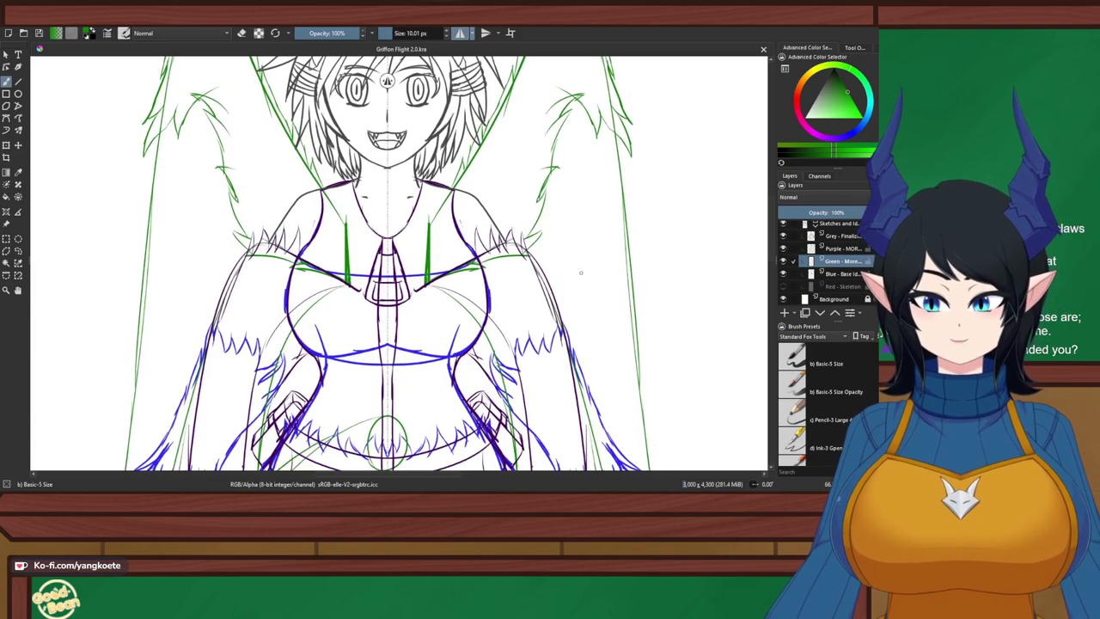
mouse_move(617, 246)
mouse_down()
mouse_move(457, 250)
mouse_move(424, 228)
mouse_up()
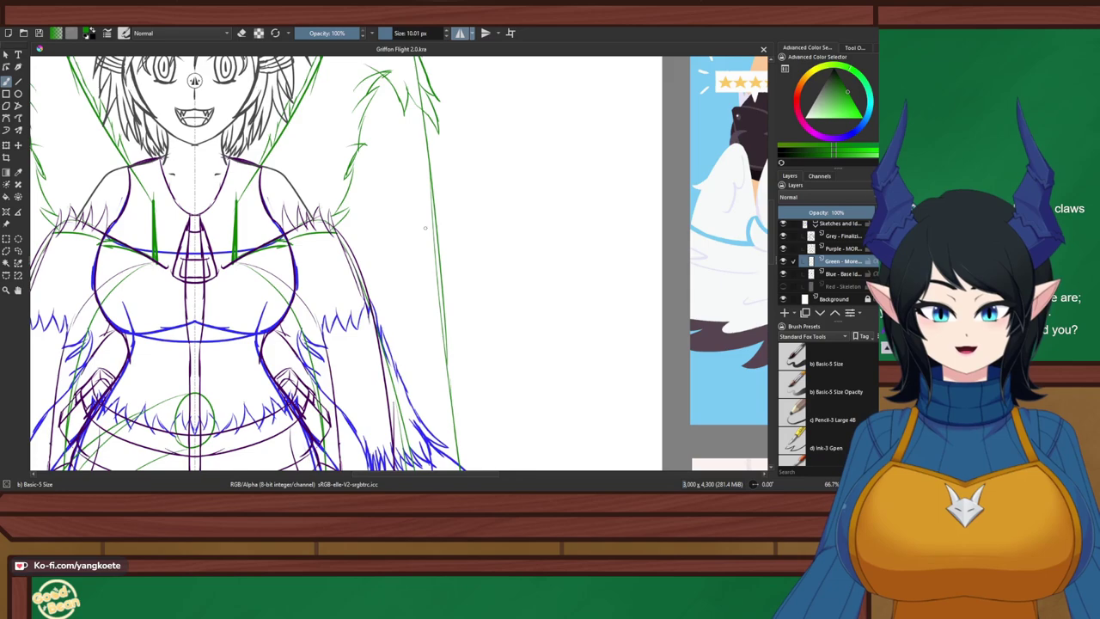
scroll(479, 204, up, 1)
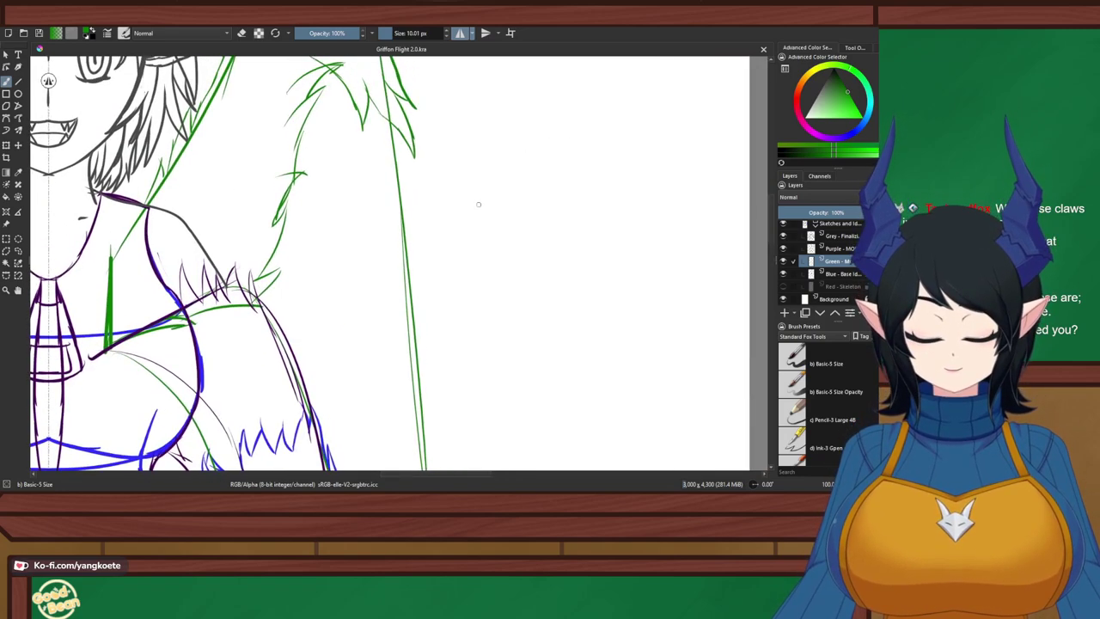
drag(388, 122, 414, 229)
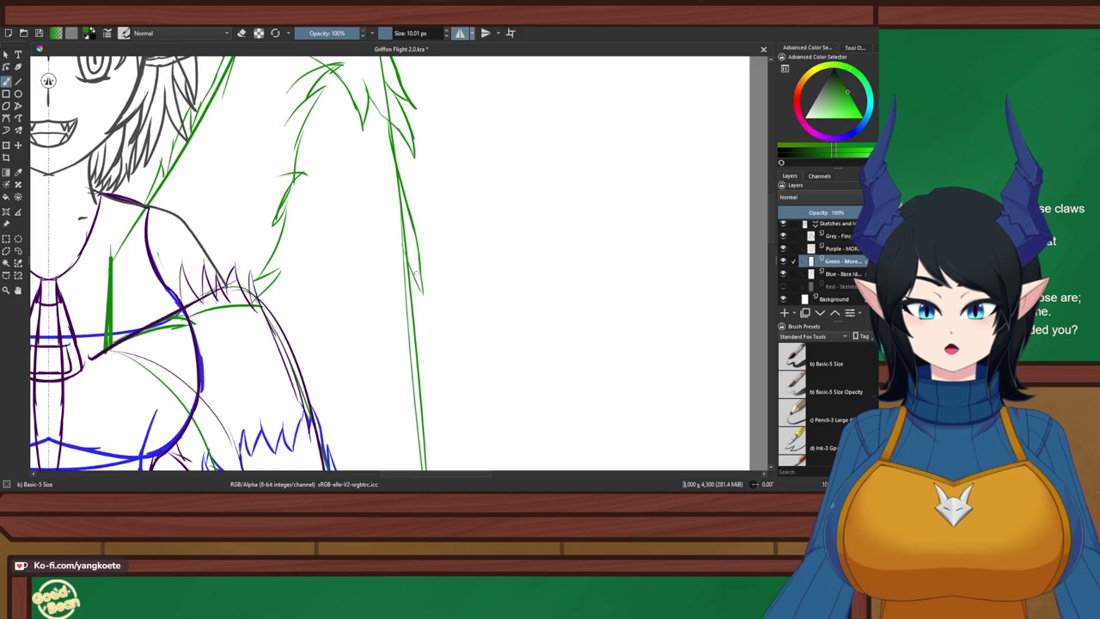
key(ctrl+z)
key(ctrl+z)
key(ctrl+z)
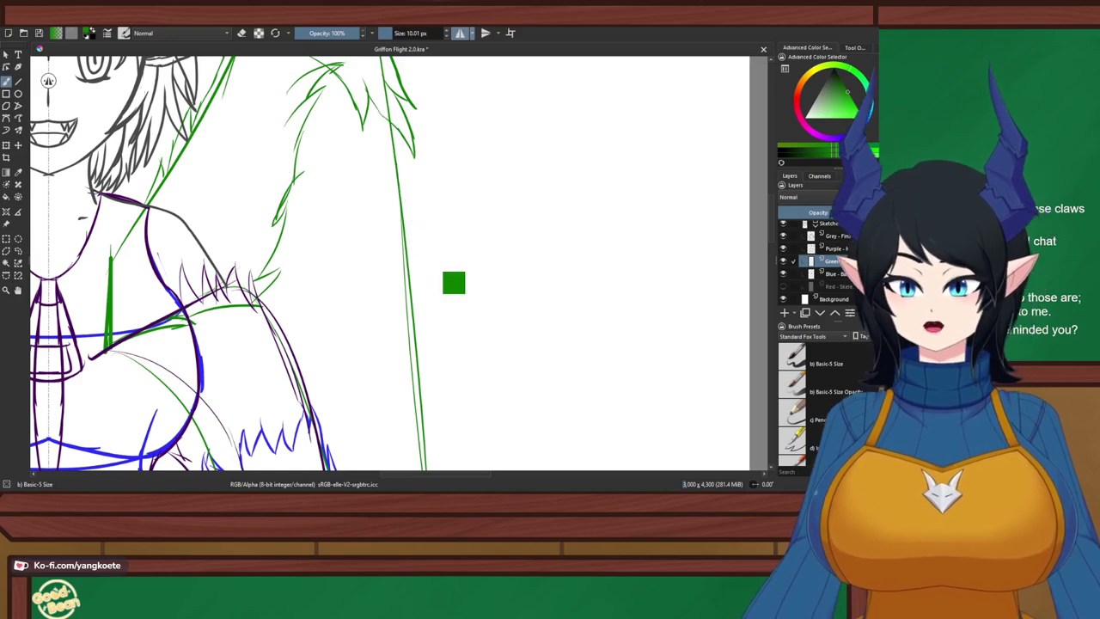
scroll(424, 255, down, 5)
scroll(129, 154, up, 3)
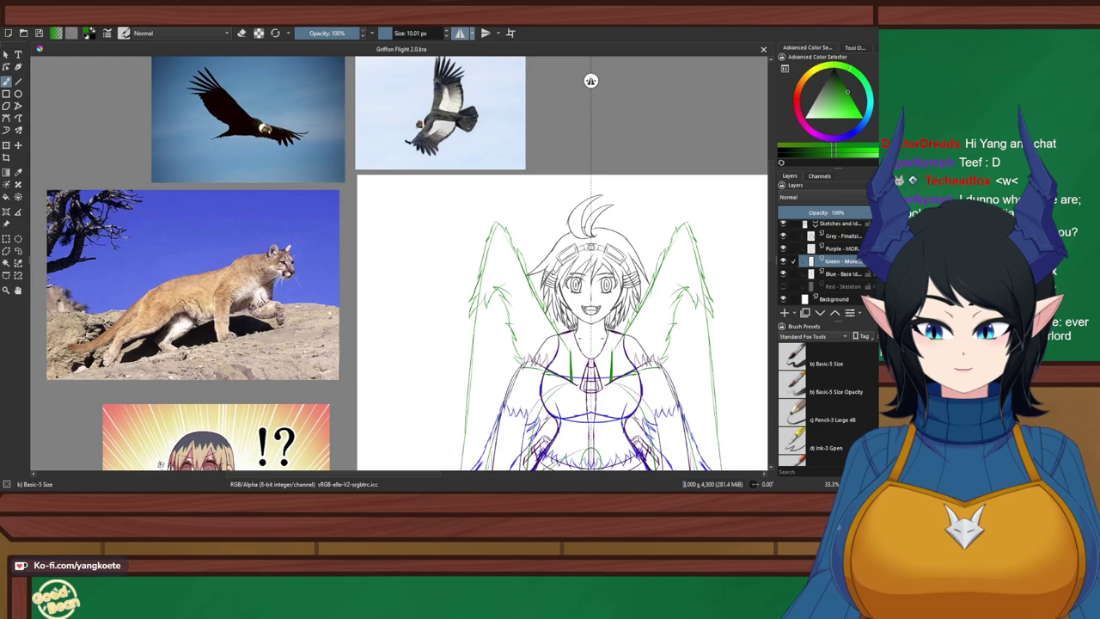
drag(507, 412, 333, 101)
scroll(298, 335, up, 2)
drag(298, 335, 305, 319)
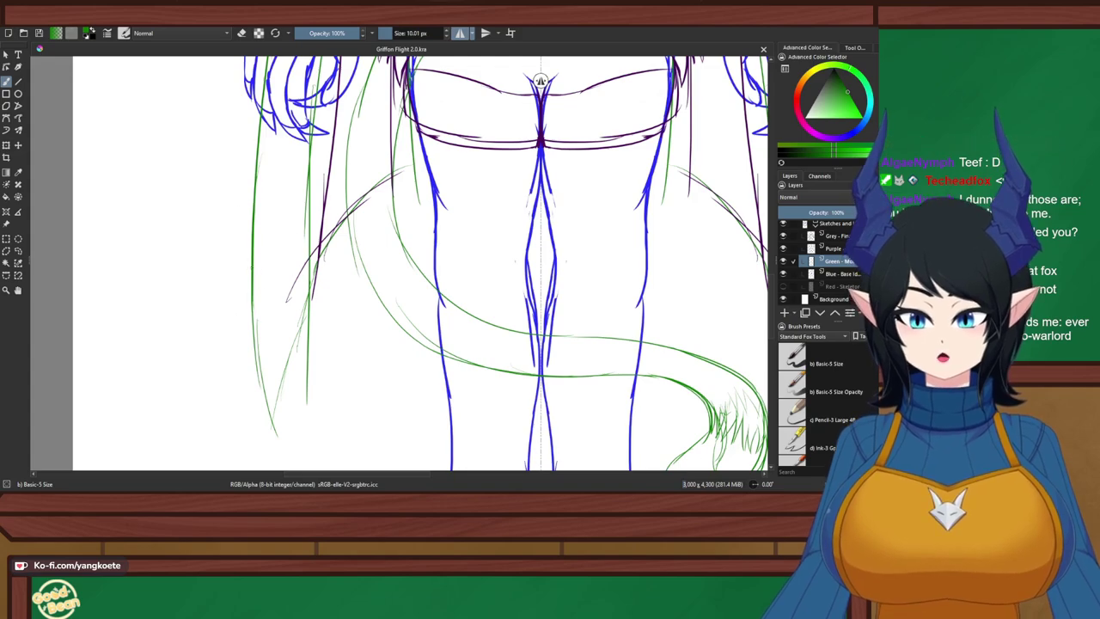
drag(258, 119, 241, 253)
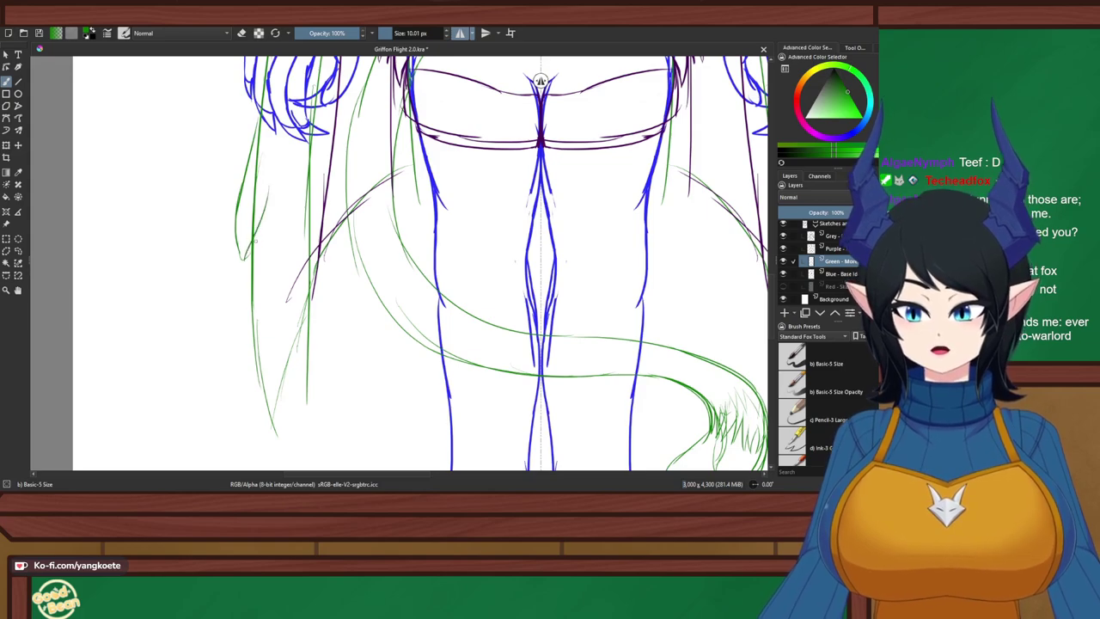
key(ctrl+z)
key(ctrl+z)
key(ctrl+z)
scroll(334, 247, down, 4)
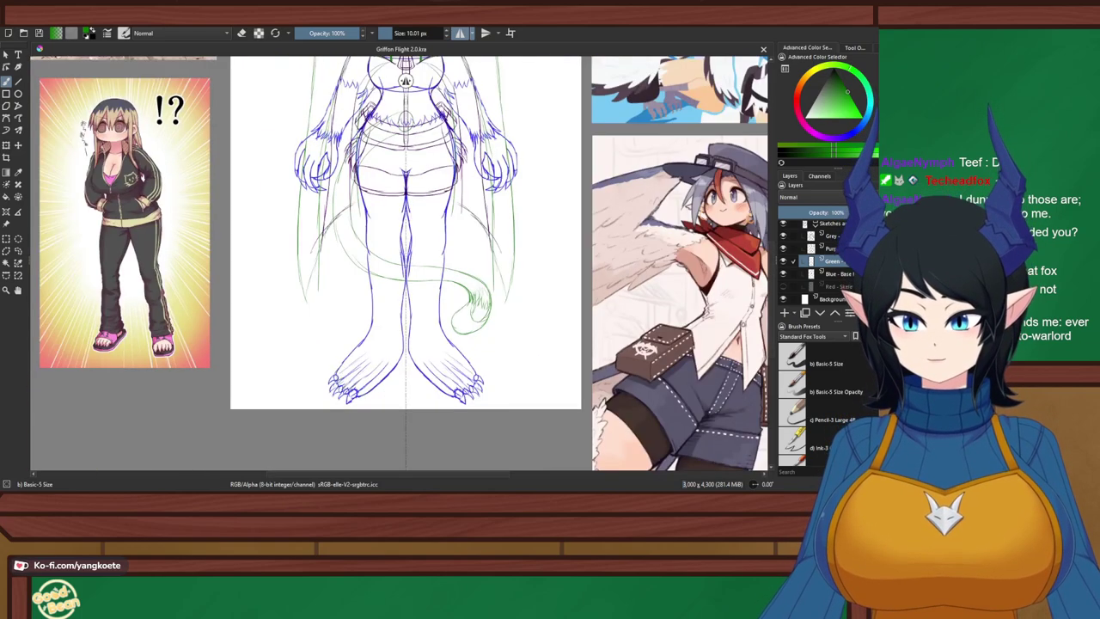
drag(391, 121, 390, 378)
scroll(309, 278, up, 3)
drag(463, 121, 485, 186)
scroll(485, 186, up, 2)
right_click(485, 186)
right_click(485, 186)
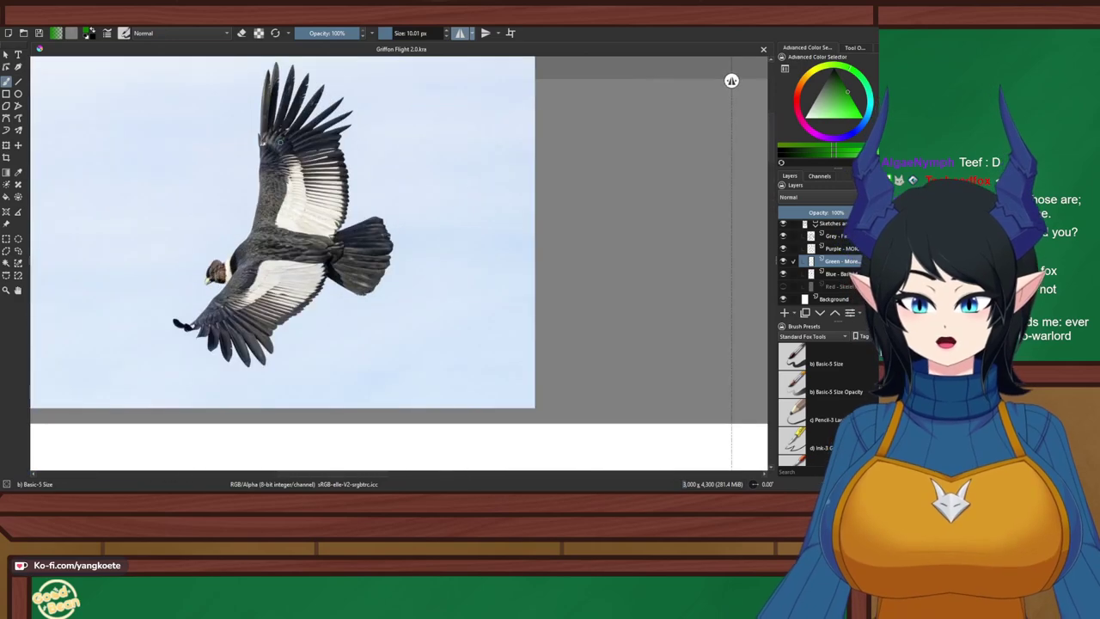
drag(307, 288, 324, 256)
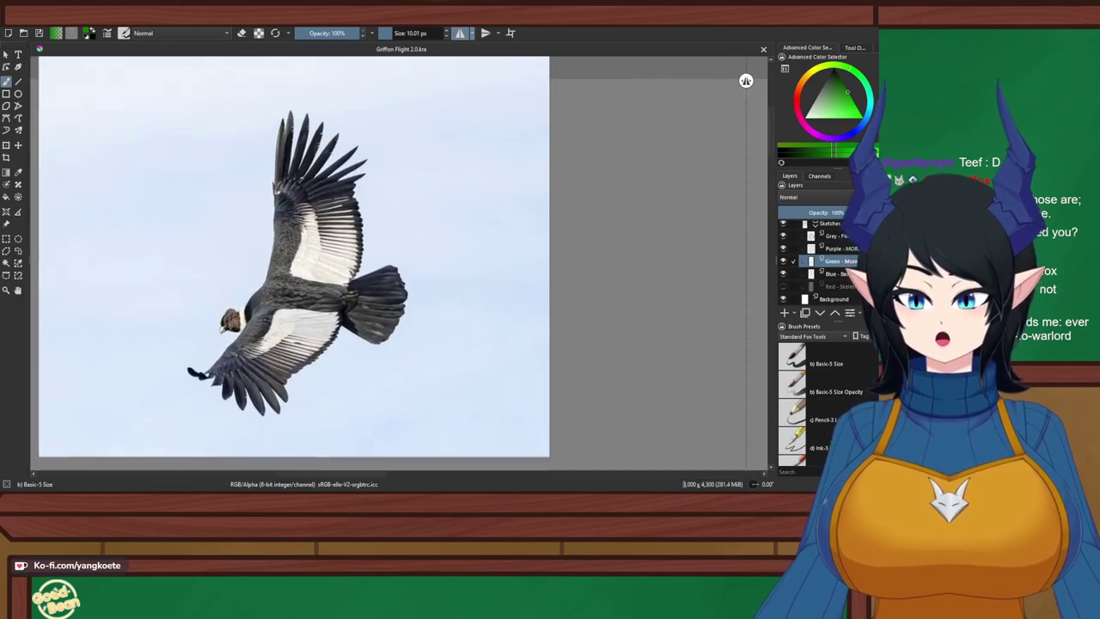
scroll(741, 80, up, 2)
scroll(735, 81, down, 10)
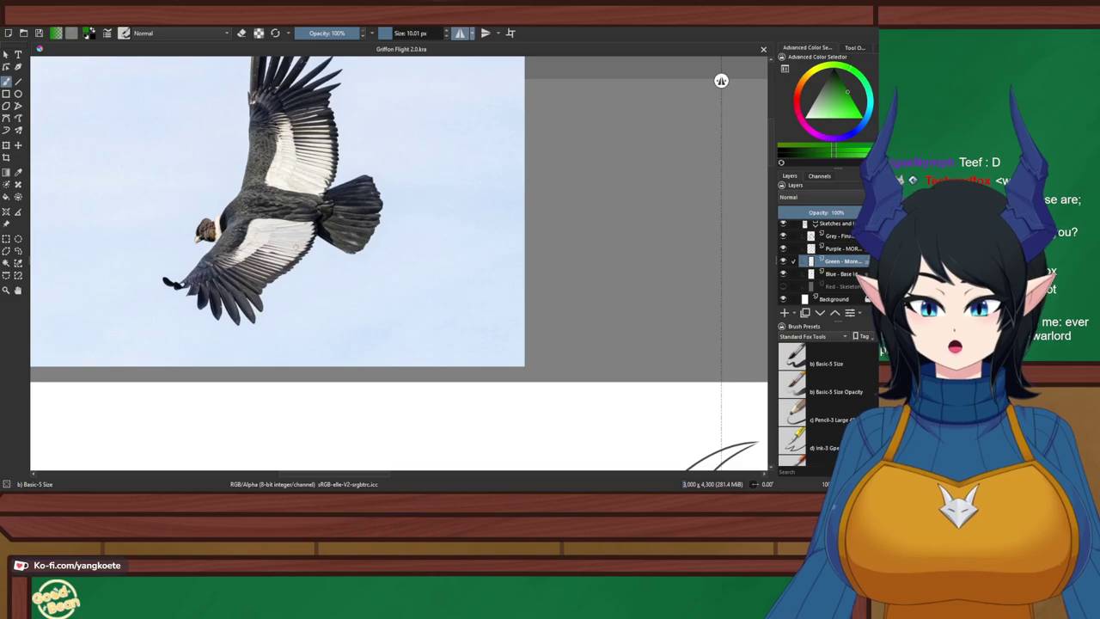
Sketch mirrored feather strokes along the thighs, outer legs and lower legs
scroll(268, 134, down, 1)
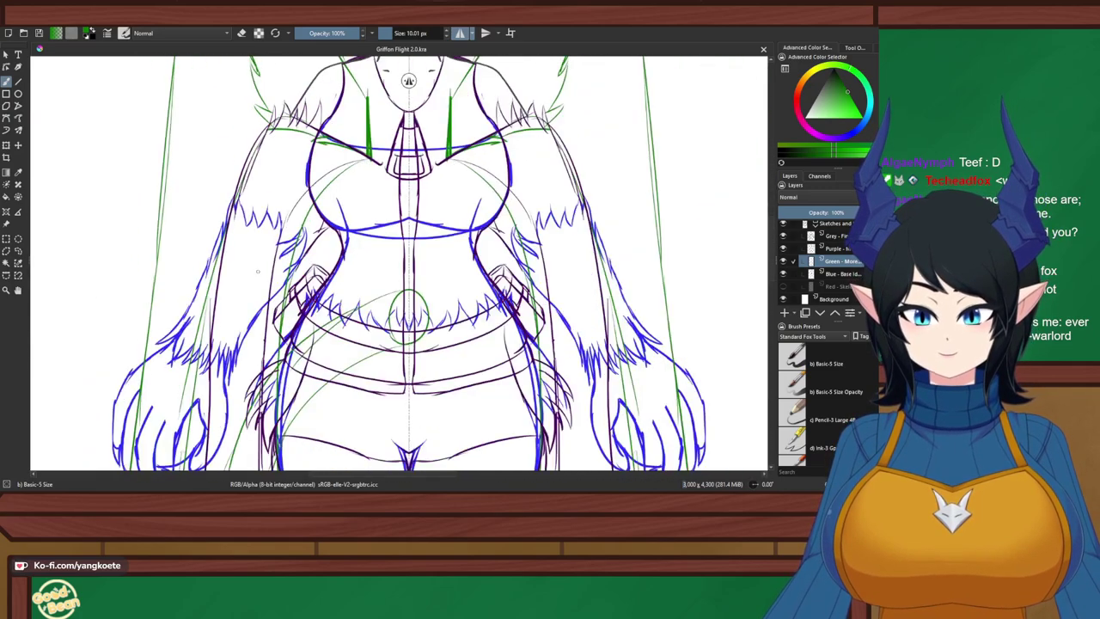
mouse_move(242, 251)
mouse_down()
mouse_move(287, 99)
mouse_move(313, 143)
mouse_up()
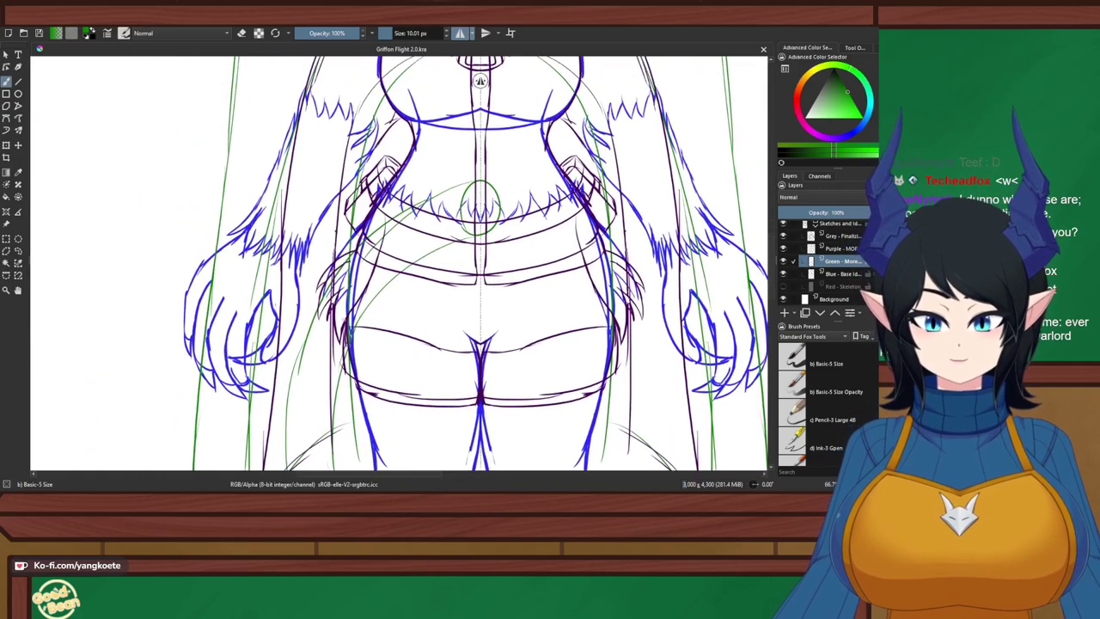
drag(350, 320, 345, 409)
drag(349, 368, 346, 462)
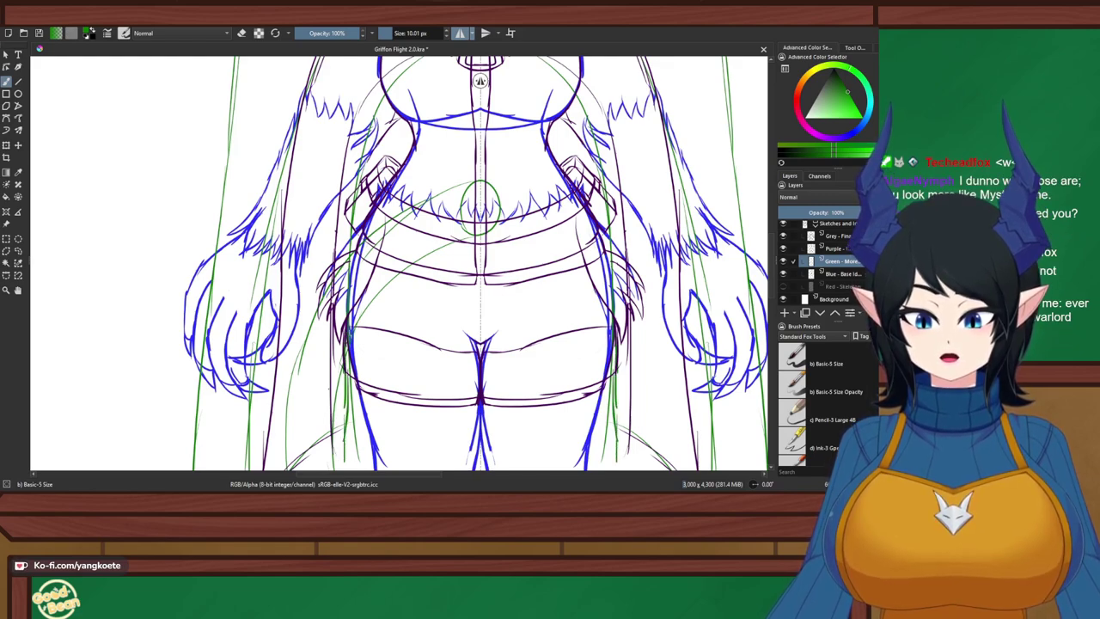
drag(342, 391, 331, 457)
key(ctrl+z)
key(ctrl+z)
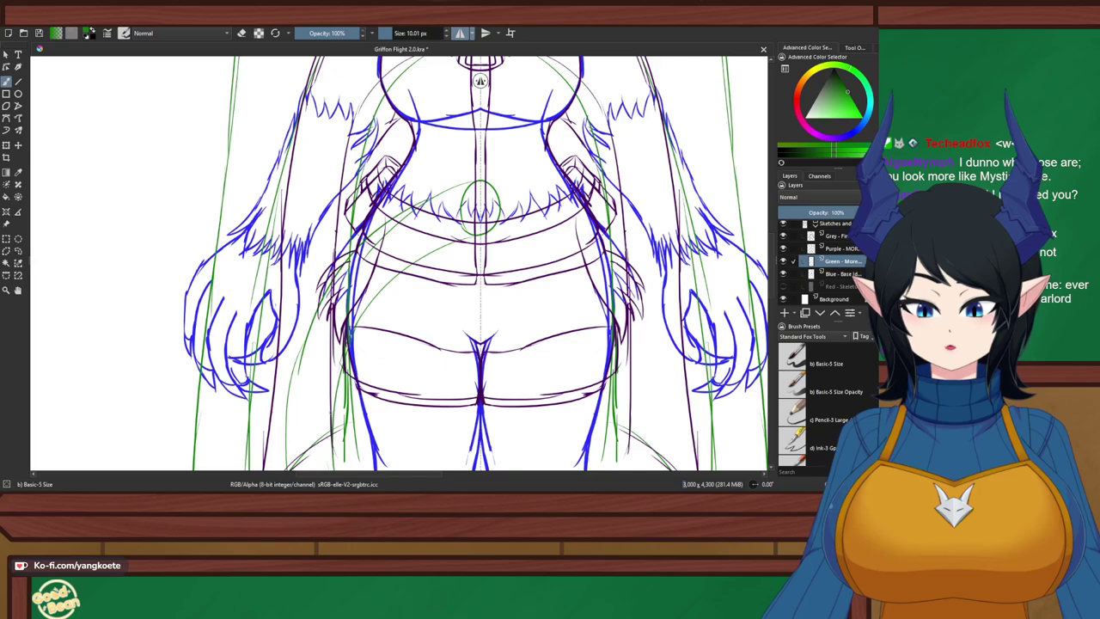
drag(330, 383, 346, 469)
drag(349, 430, 351, 470)
Zoom in on the left thigh and draw several feather strands down it
drag(443, 408, 462, 271)
scroll(325, 321, up, 2)
drag(324, 321, 332, 260)
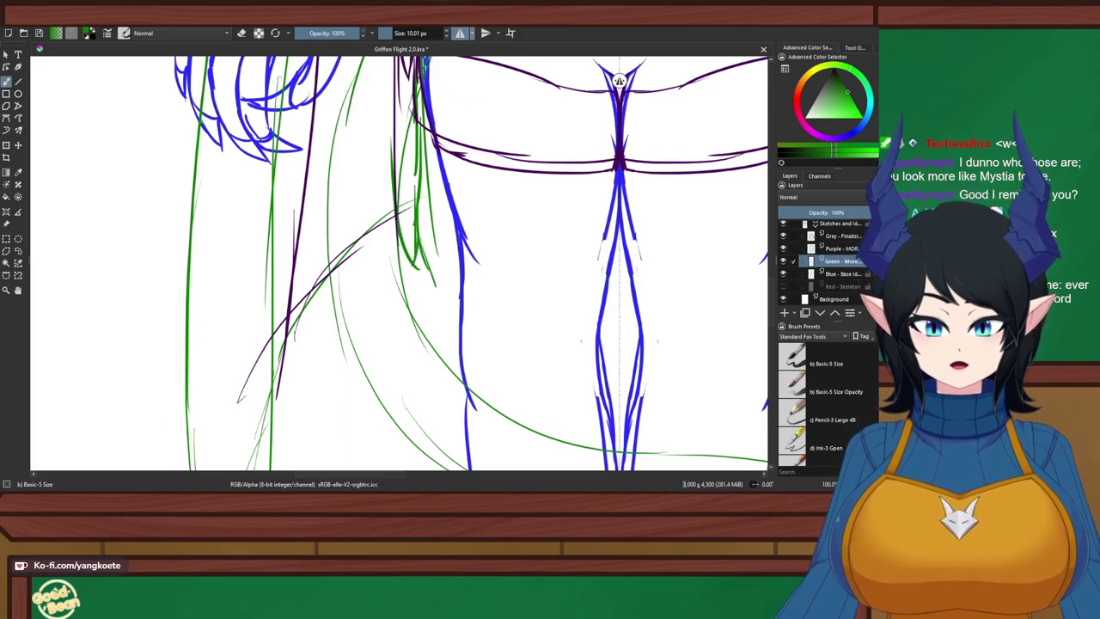
drag(394, 188, 384, 272)
drag(392, 225, 378, 297)
drag(376, 189, 364, 289)
drag(382, 236, 369, 297)
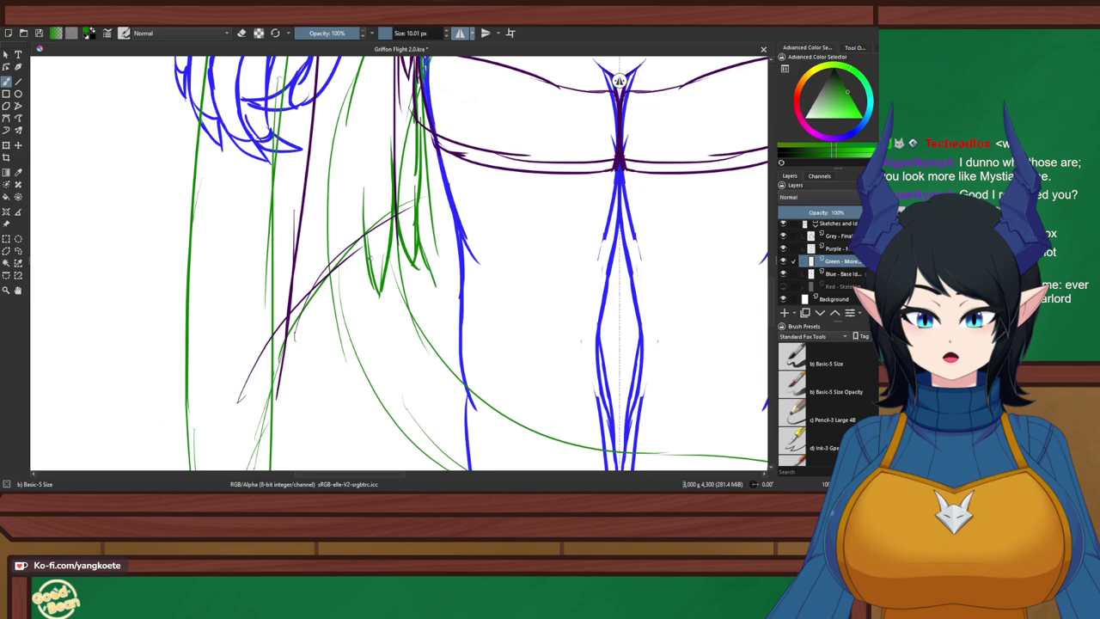
drag(371, 104, 362, 236)
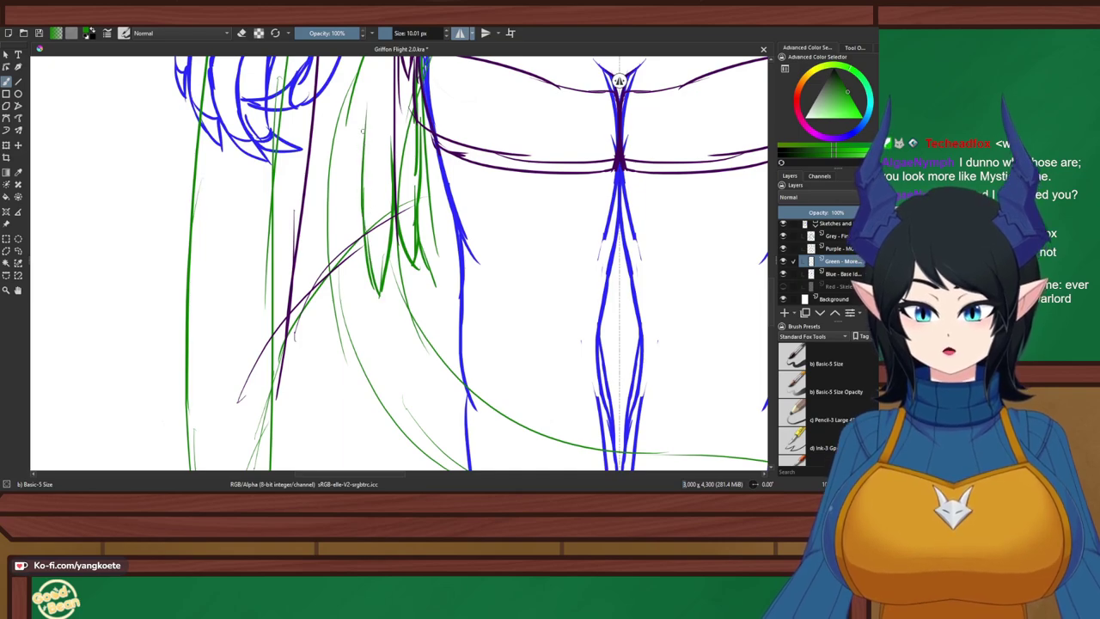
drag(367, 99, 361, 253)
Redraw the long thigh strand darker and extend curved feather lines with short tips
key(ctrl+z)
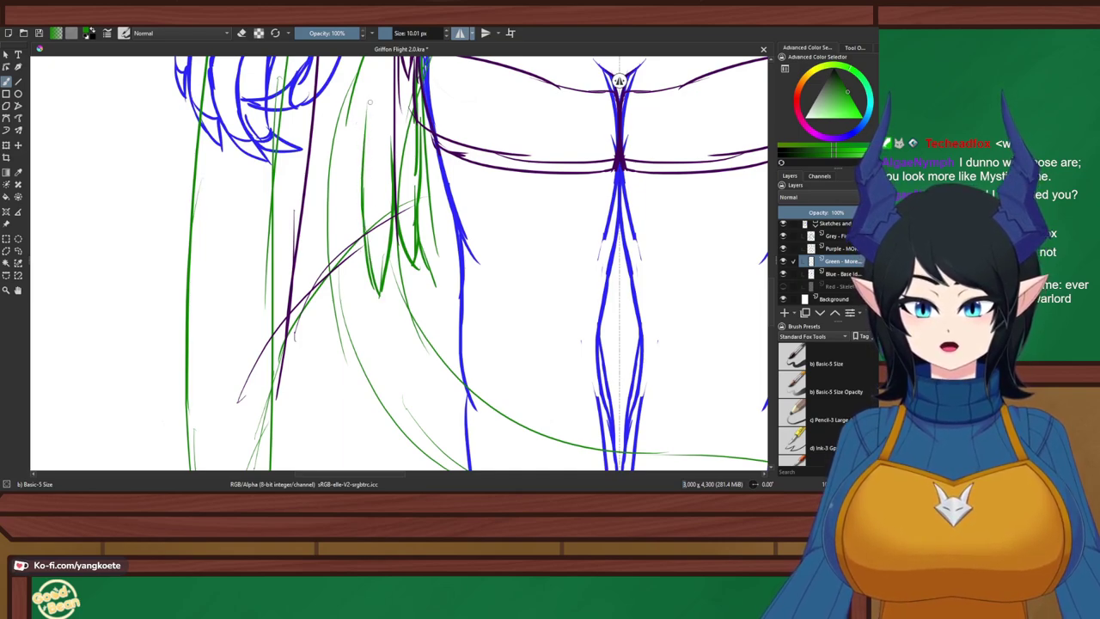
drag(368, 98, 360, 278)
key(ctrl+z)
drag(367, 102, 357, 285)
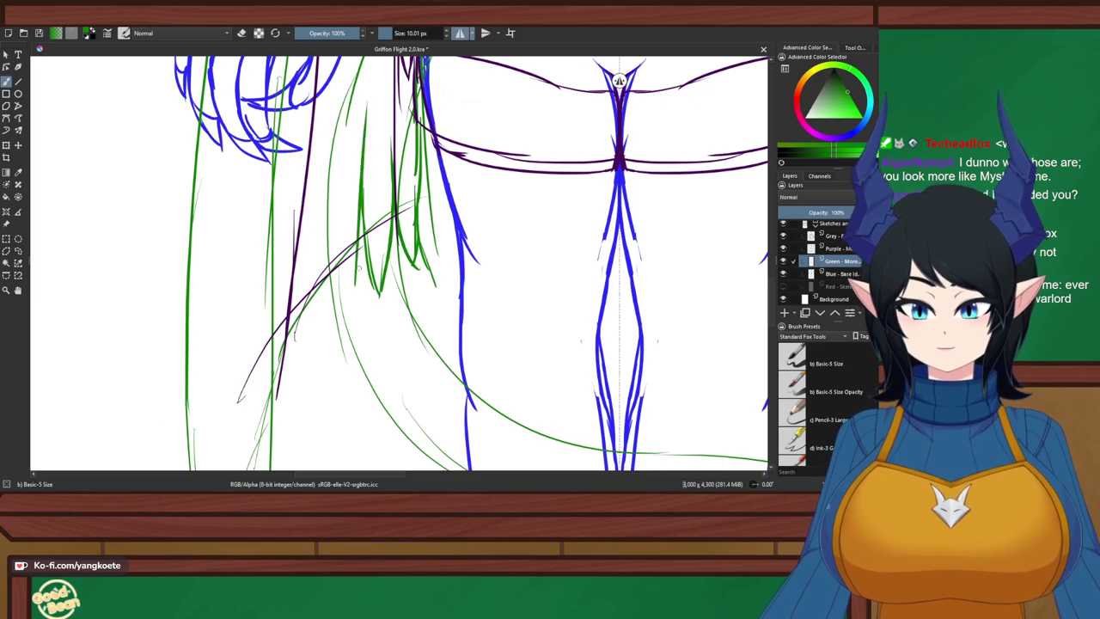
drag(360, 229, 359, 324)
drag(330, 115, 332, 273)
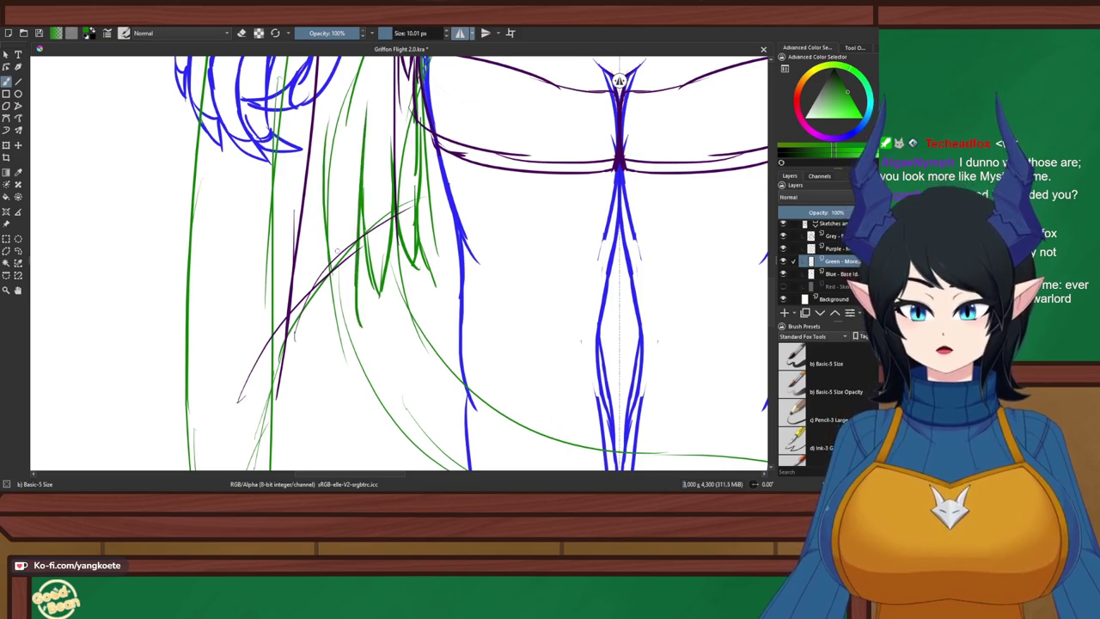
drag(328, 229, 361, 330)
key(ctrl+z)
drag(328, 247, 354, 323)
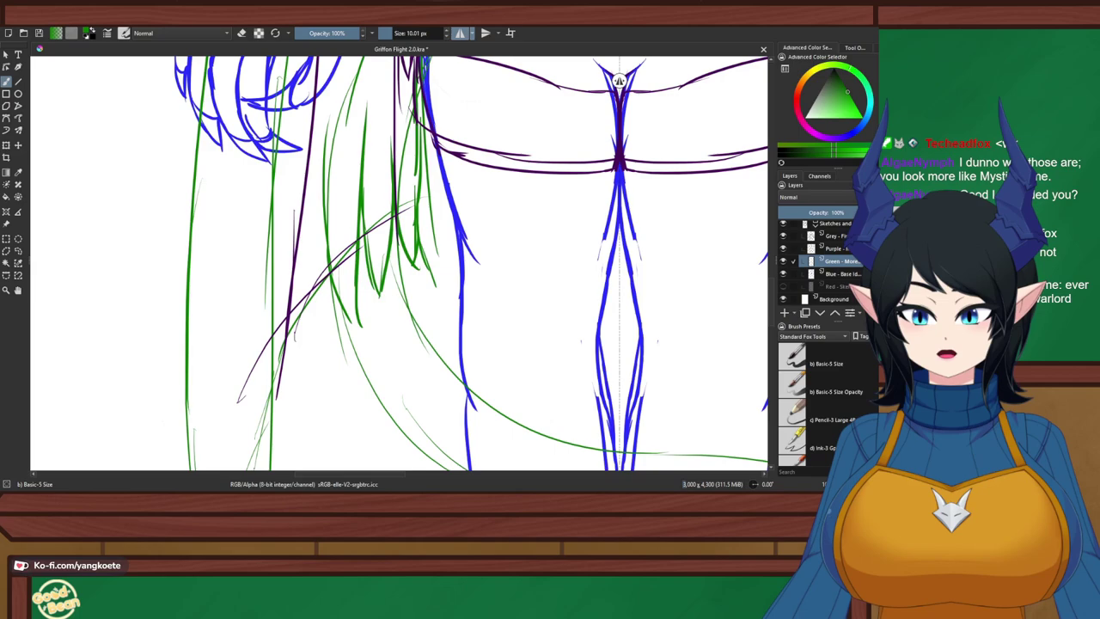
drag(350, 285, 357, 324)
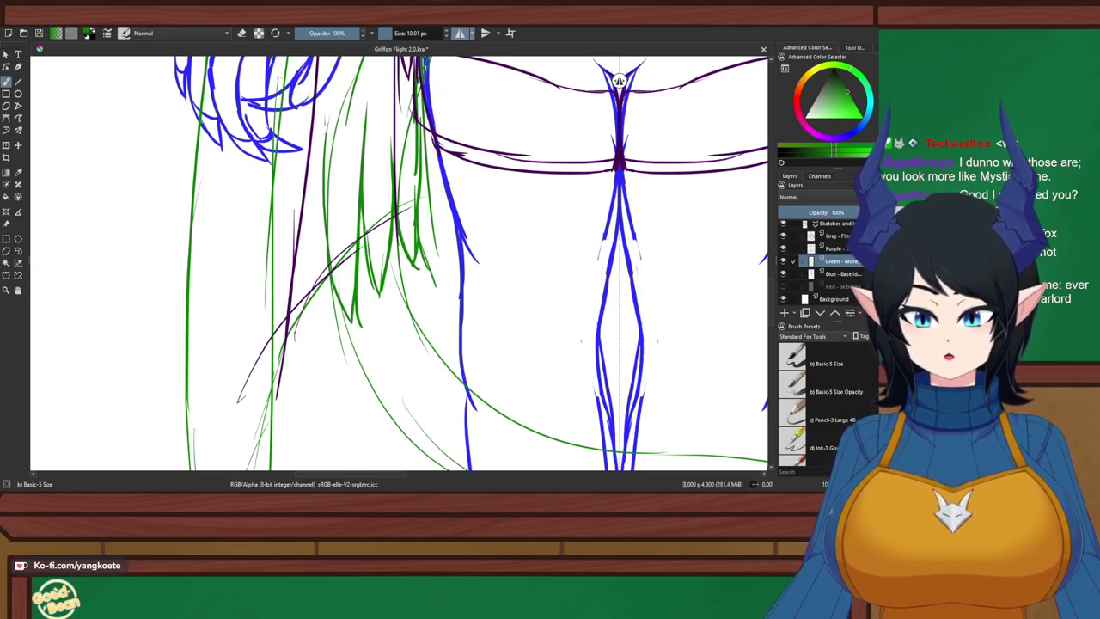
Add thin feather strands lower on the thigh and save the drawing
drag(325, 125, 321, 255)
drag(320, 198, 328, 327)
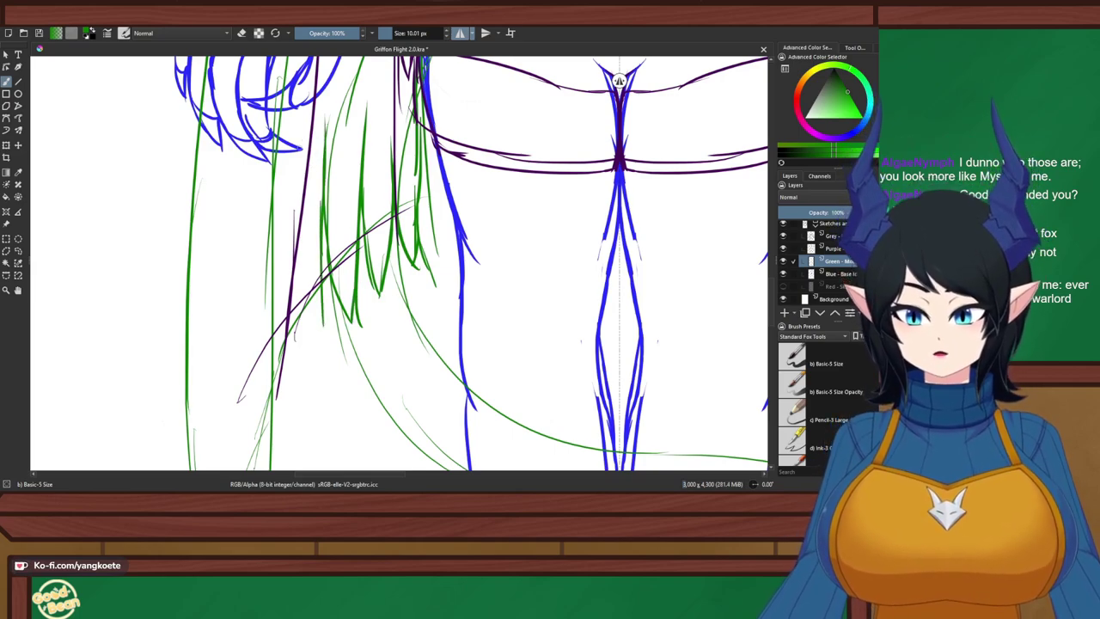
drag(296, 164, 311, 308)
key(ctrl+z)
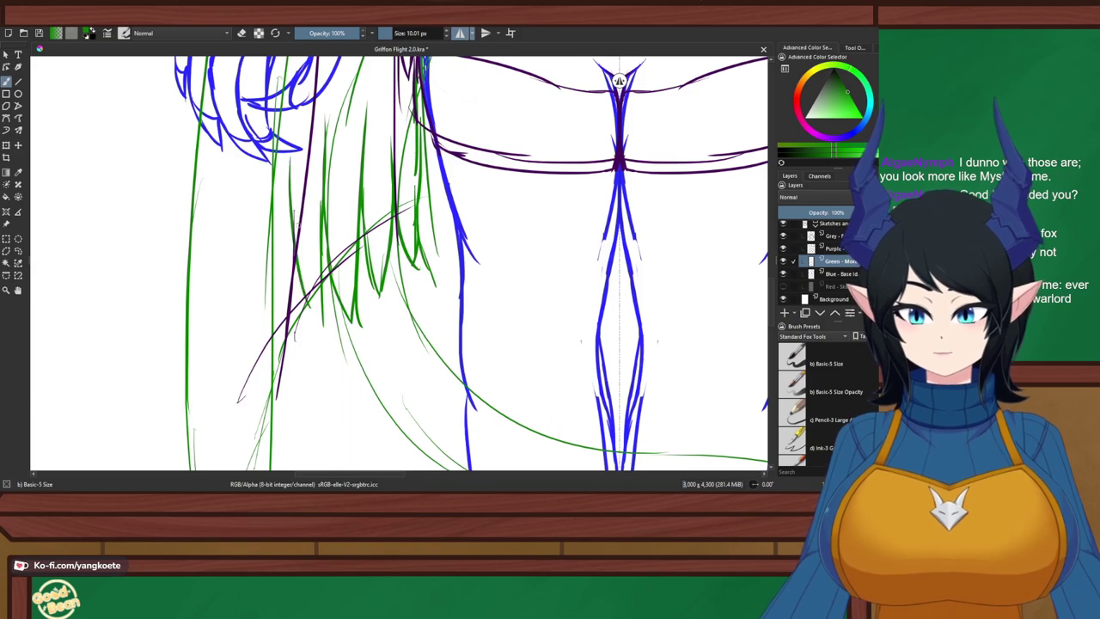
drag(289, 217, 314, 324)
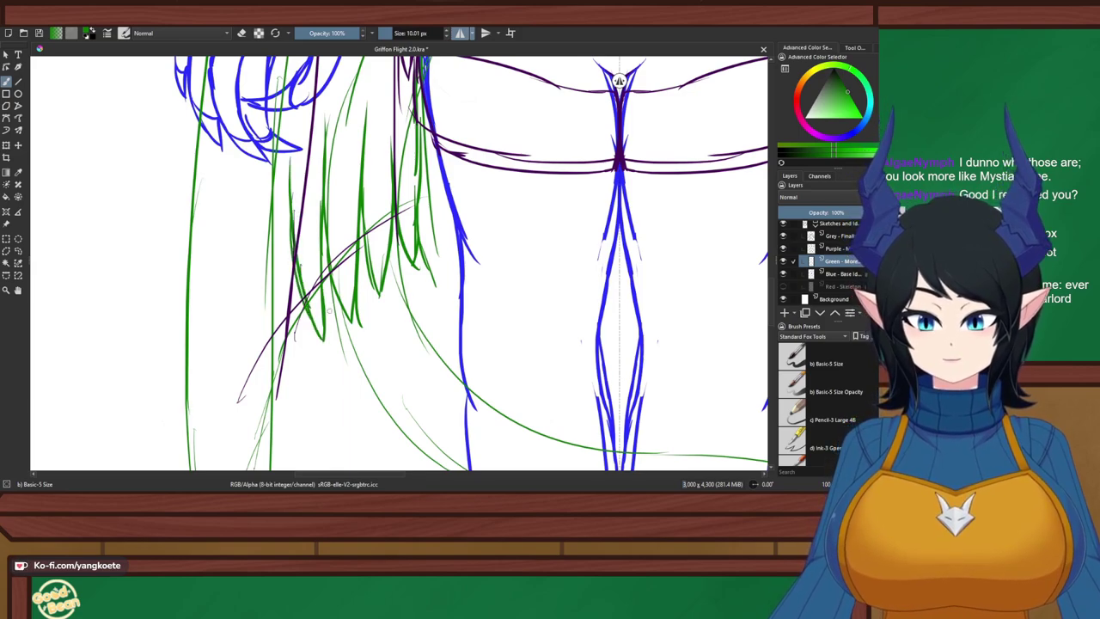
key(ctrl+s)
scroll(335, 268, down, 3)
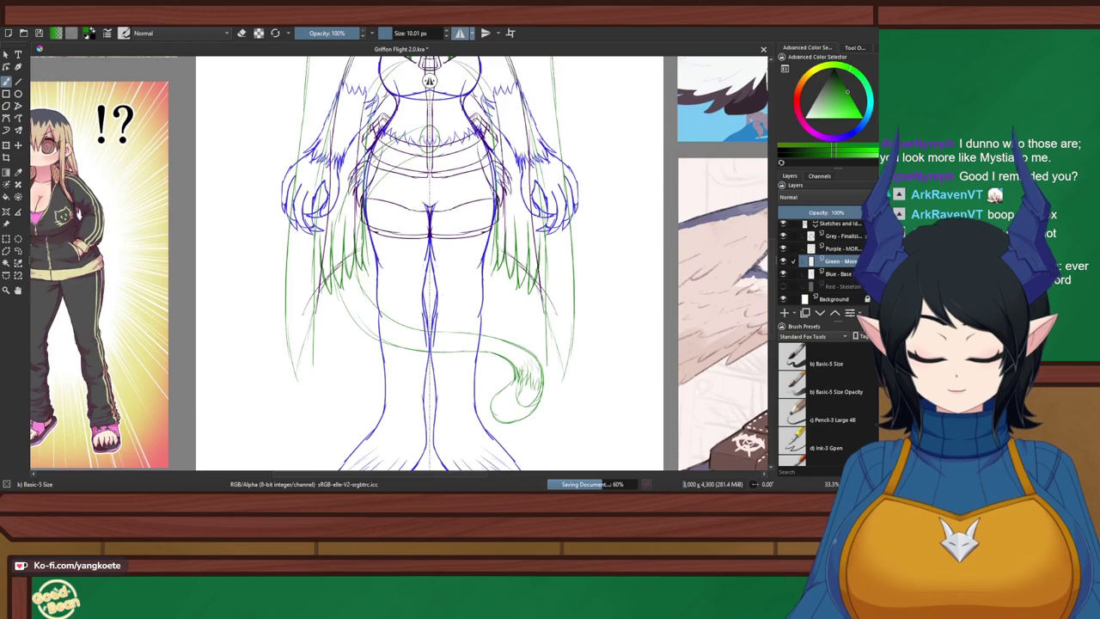
Frame the hips and draw mirrored green hair strands beside them
drag(336, 268, 366, 330)
drag(383, 396, 361, 319)
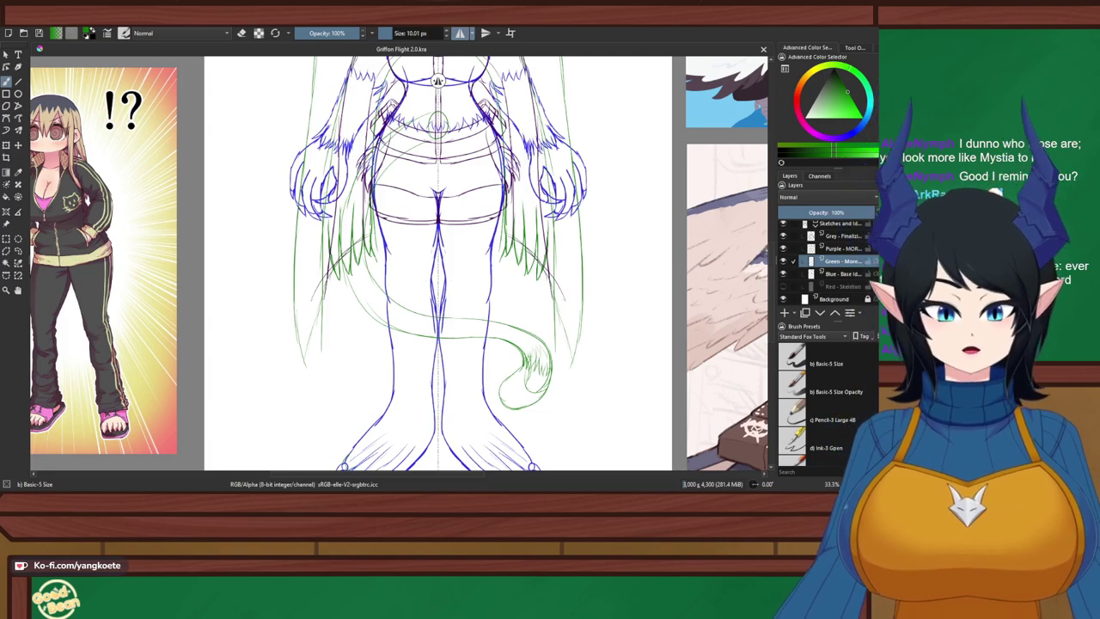
scroll(391, 305, up, 2)
drag(357, 242, 365, 272)
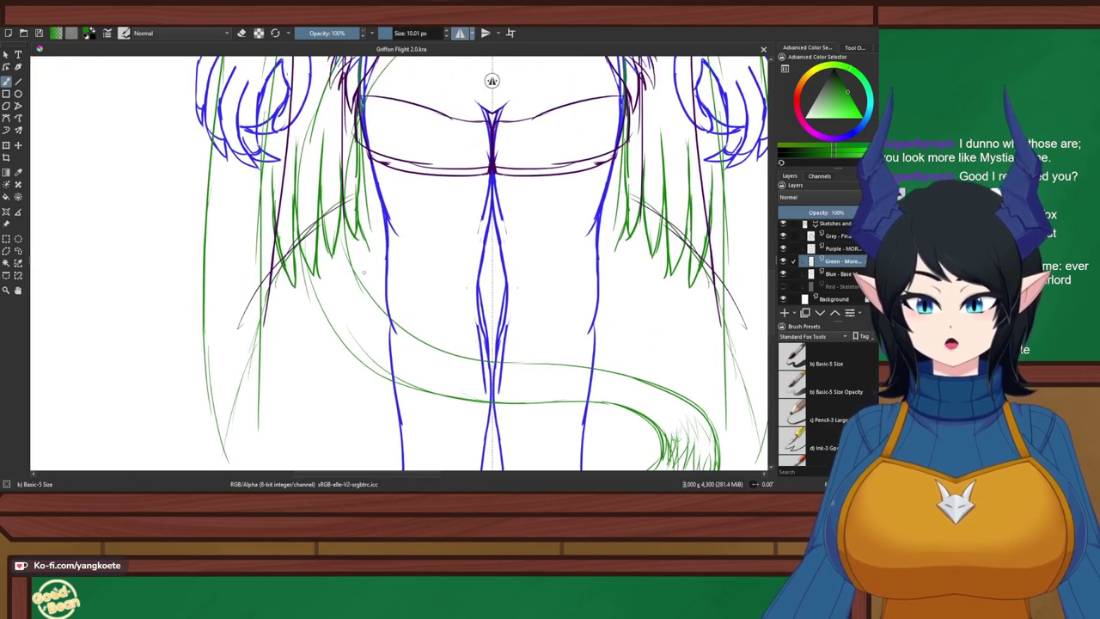
drag(268, 163, 266, 300)
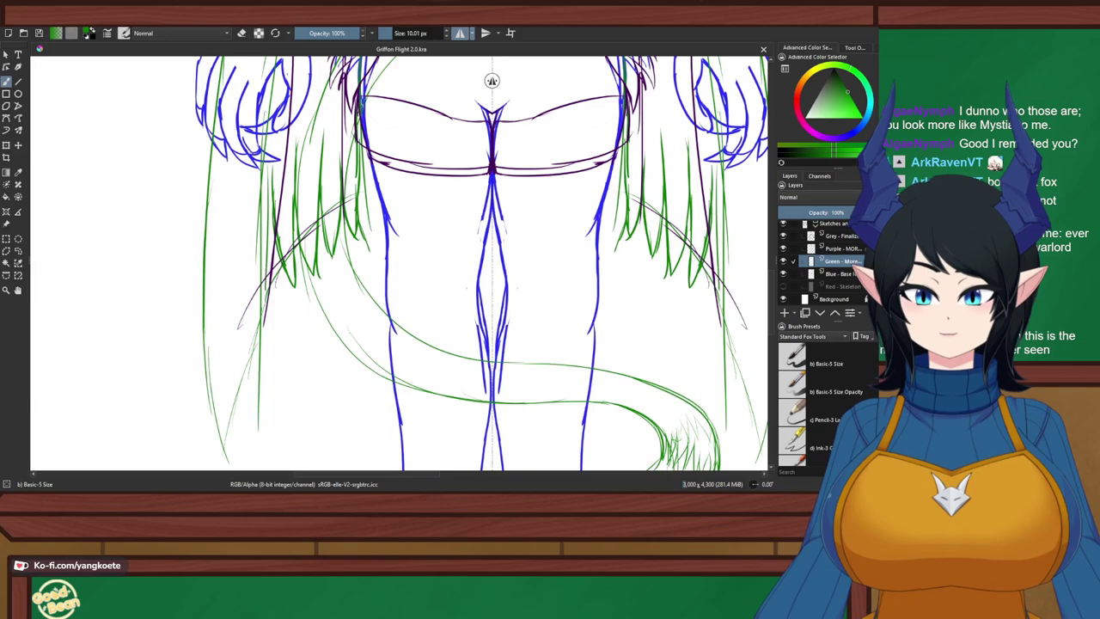
key(ctrl+z)
drag(270, 175, 273, 340)
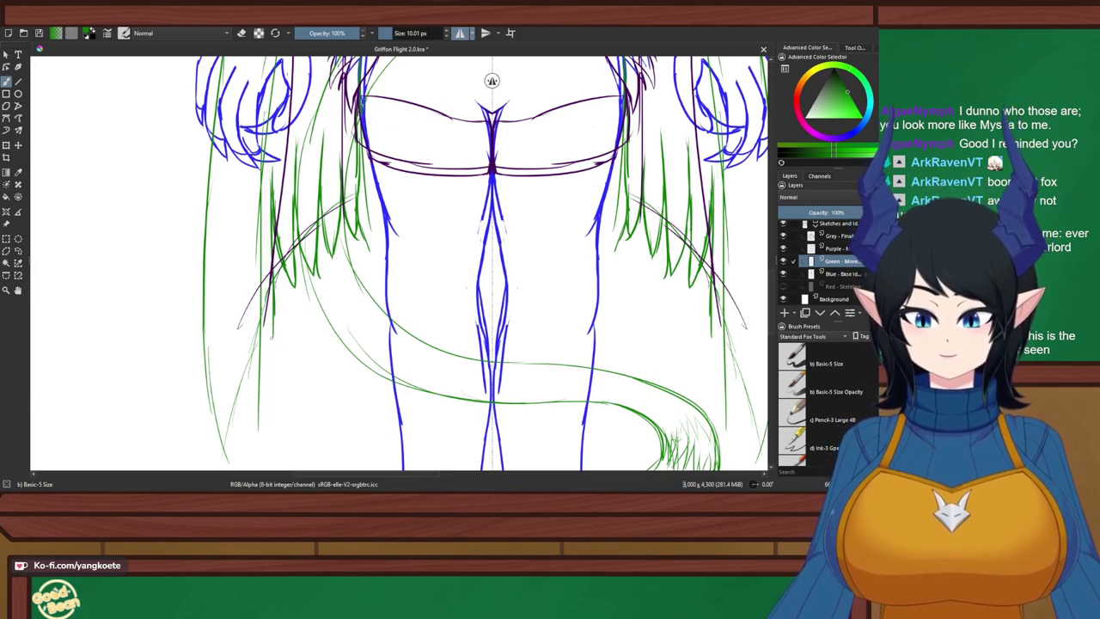
drag(262, 192, 245, 338)
key(ctrl+z)
drag(251, 179, 274, 348)
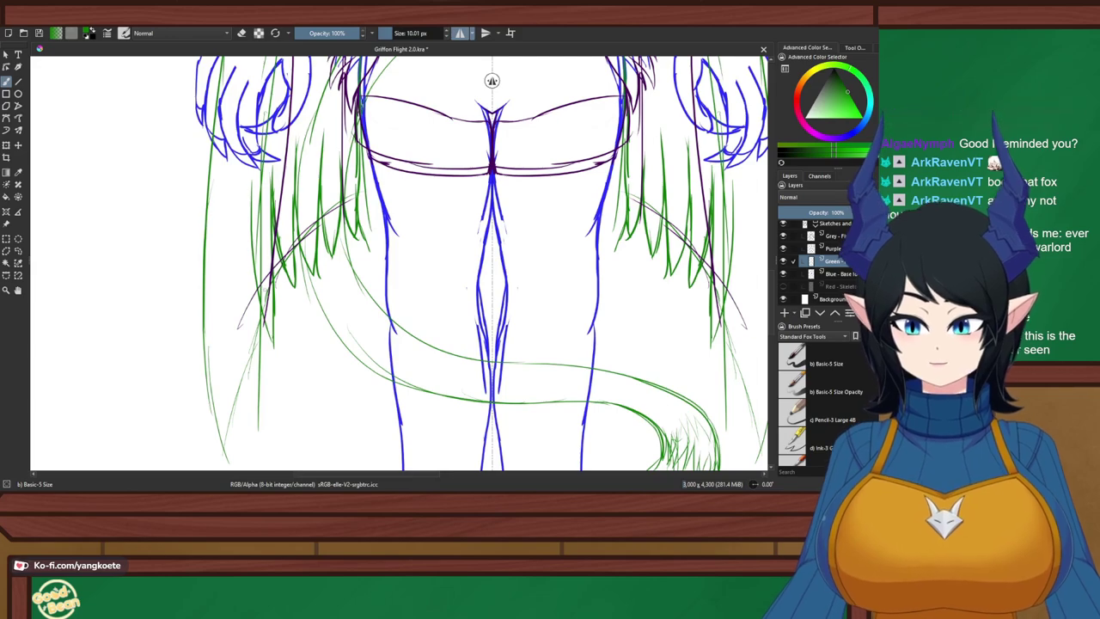
Draw longer green strands running down past the left hip
scroll(273, 249, down, 3)
drag(279, 232, 286, 318)
scroll(315, 309, up, 6)
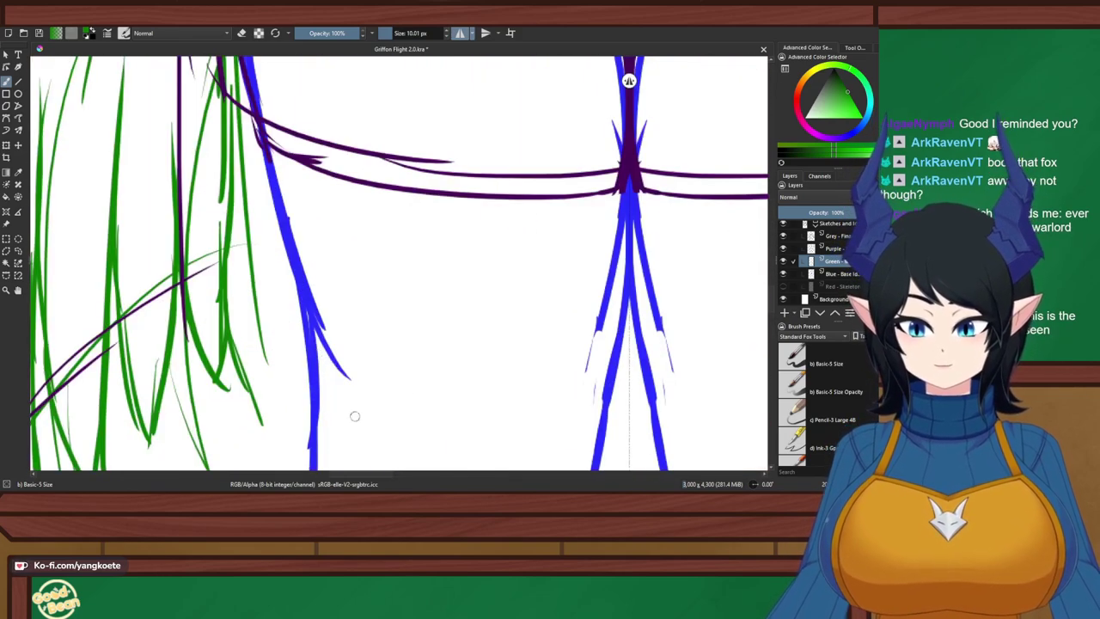
drag(225, 207, 273, 359)
key(ctrl+z)
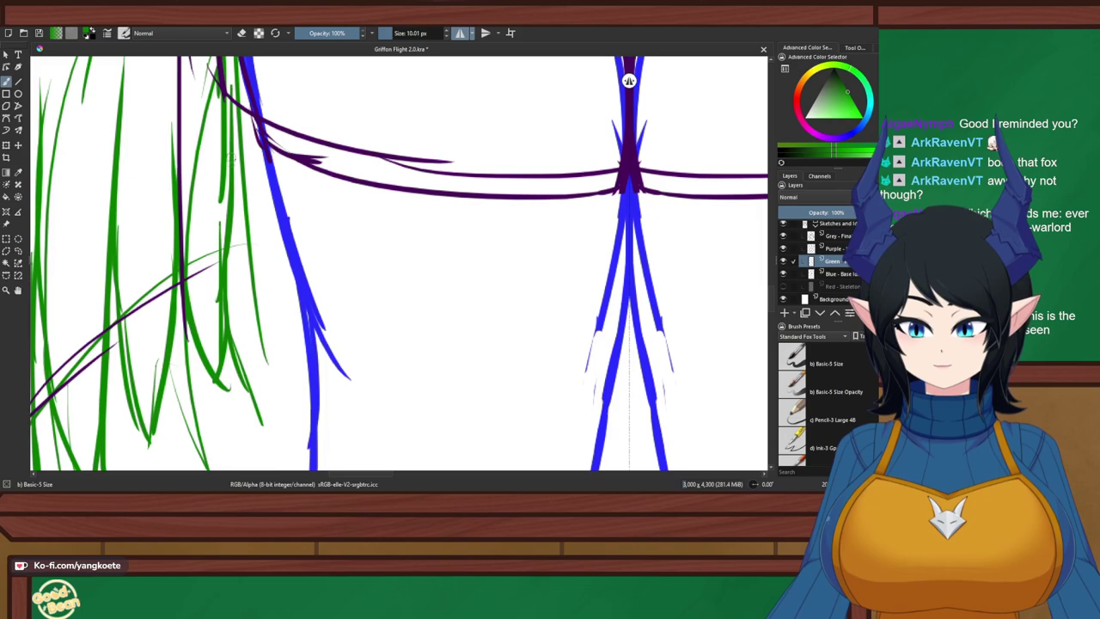
drag(235, 147, 281, 378)
mouse_move(270, 164)
mouse_down()
mouse_move(271, 331)
mouse_move(277, 288)
mouse_move(281, 340)
mouse_up()
key(ctrl+z)
drag(277, 261, 277, 378)
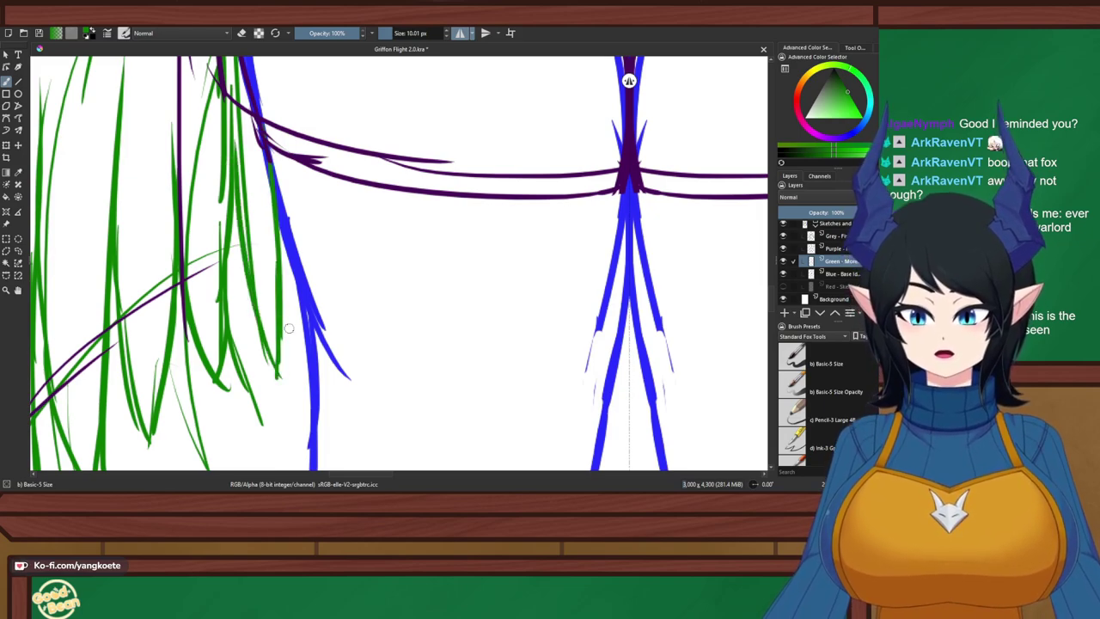
Save the drawing and pan across the figure
key(ctrl+s)
scroll(292, 331, down, 4)
drag(292, 342, 445, 213)
scroll(471, 221, up, 1)
scroll(391, 308, up, 1)
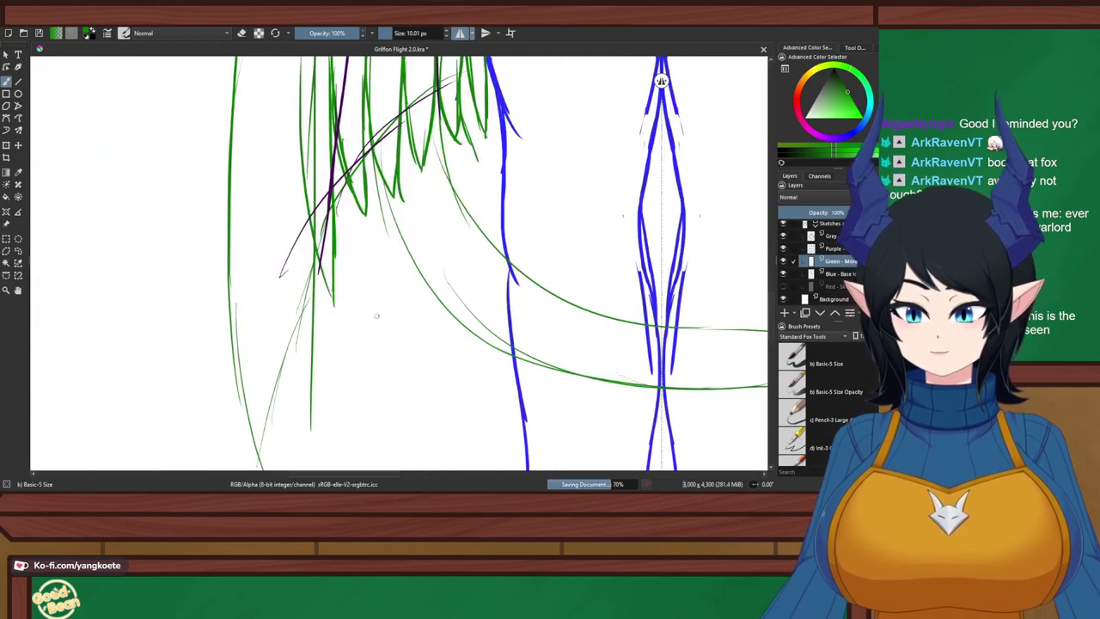
scroll(376, 313, down, 4)
drag(376, 297, 337, 466)
drag(308, 135, 291, 303)
scroll(291, 303, up, 2)
right_click(525, 249)
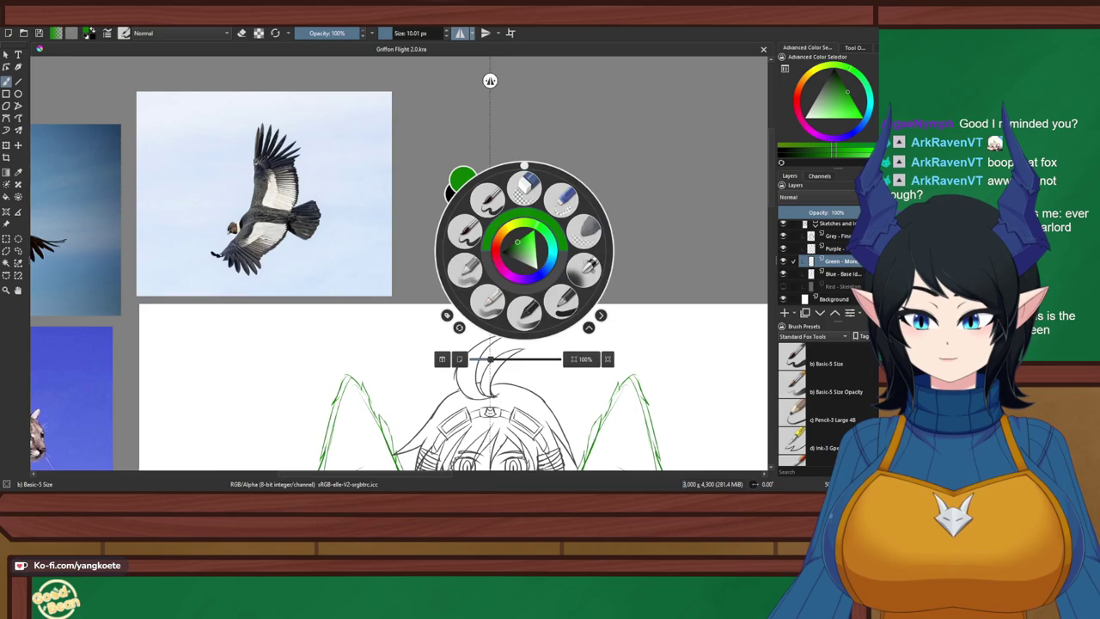
right_click(525, 249)
scroll(304, 197, up, 2)
mouse_move(323, 350)
mouse_down()
mouse_move(331, 373)
mouse_move(390, 55)
mouse_up()
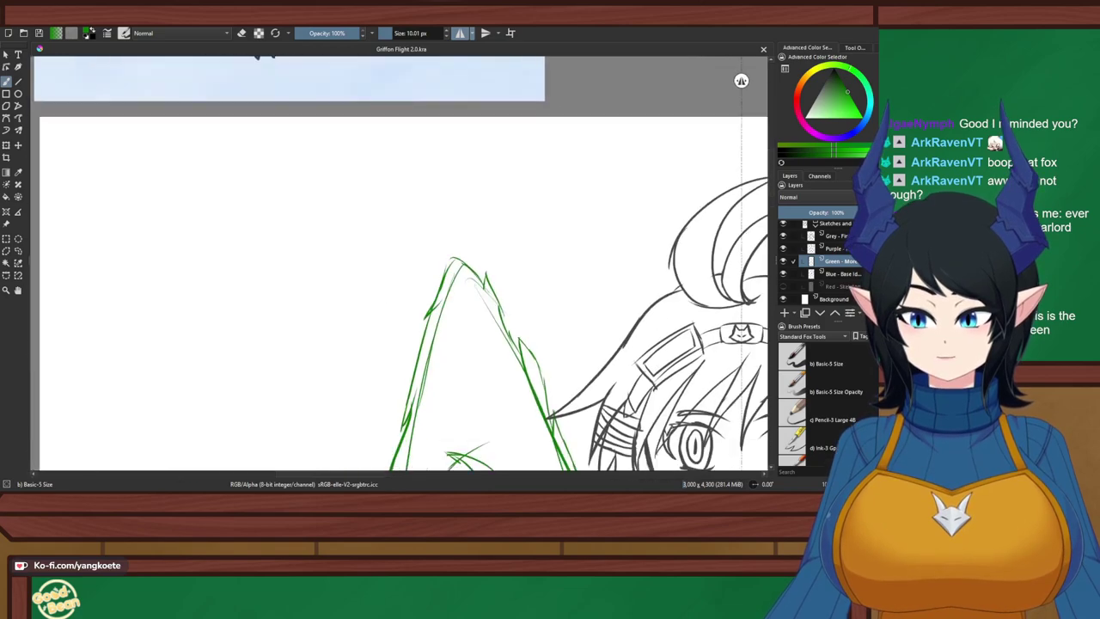
drag(371, 466, 315, 212)
scroll(292, 275, down, 2)
drag(343, 430, 421, 139)
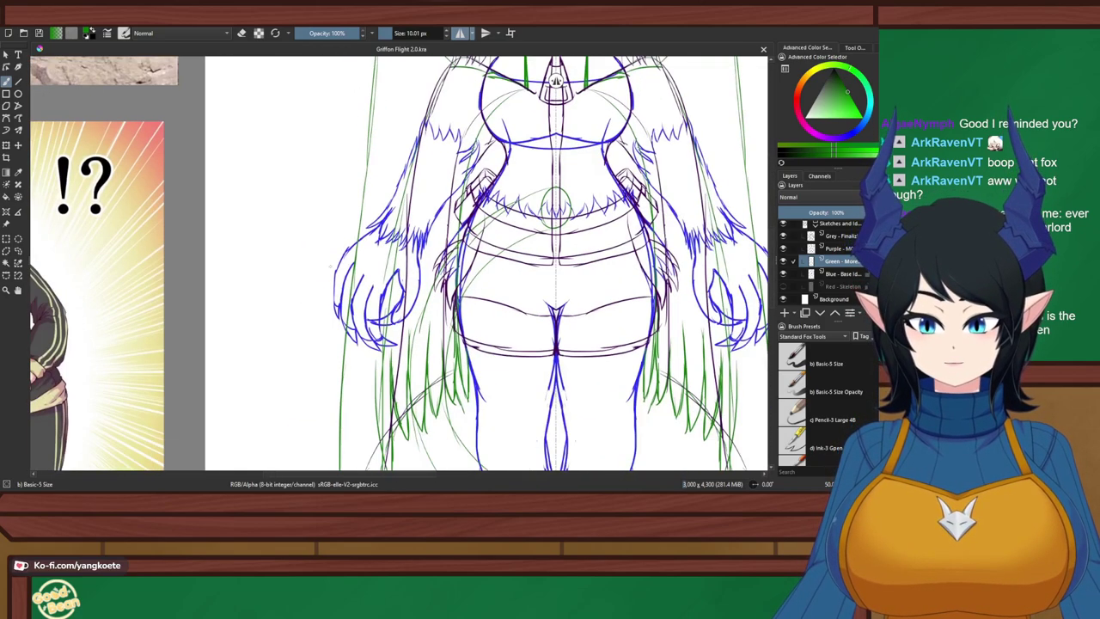
drag(421, 343, 387, 184)
scroll(521, 81, up, 1)
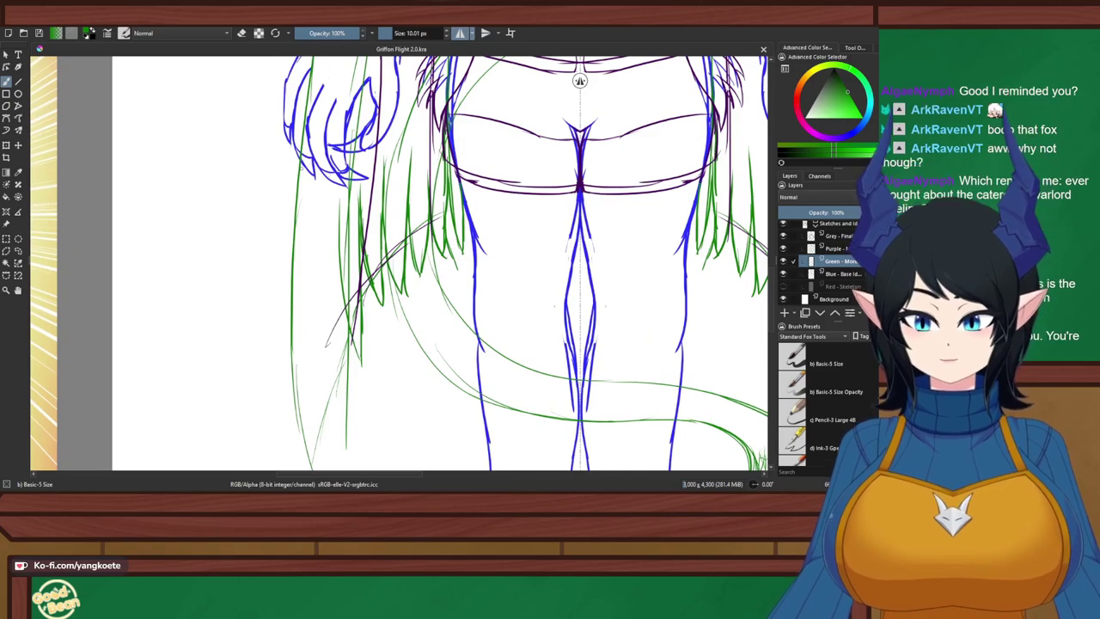
Draw thin green strands along the hair's left edge, extending one down to the feather tip
drag(297, 159, 278, 215)
key(ctrl+z)
drag(298, 166, 284, 222)
mouse_move(311, 184)
mouse_down()
mouse_move(273, 229)
mouse_move(284, 335)
mouse_up()
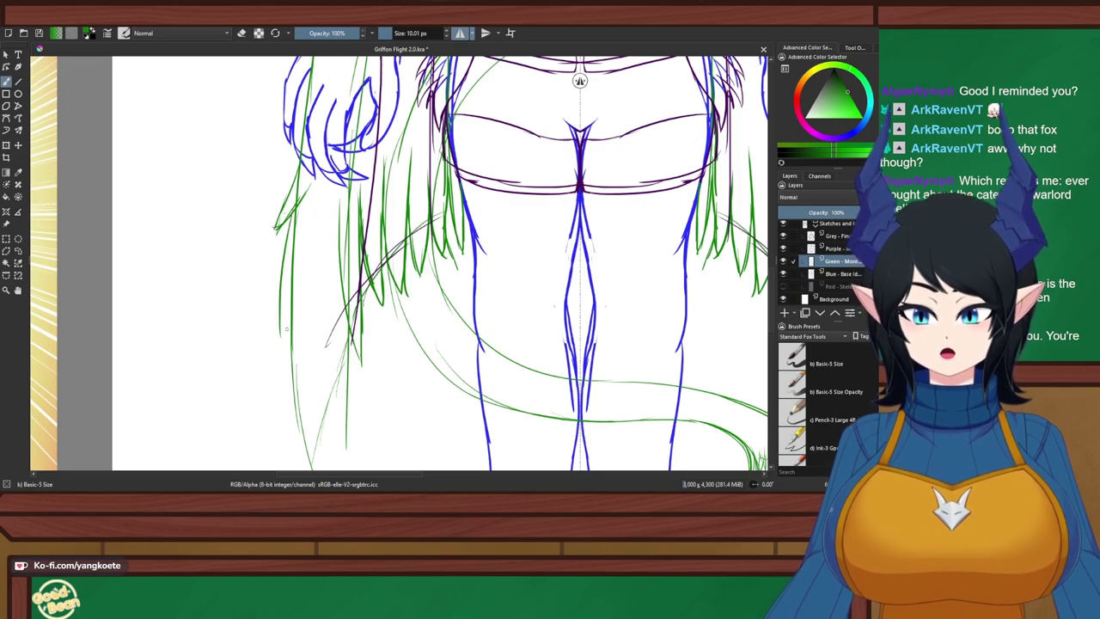
drag(290, 228, 297, 426)
key(ctrl+z)
drag(283, 272, 304, 449)
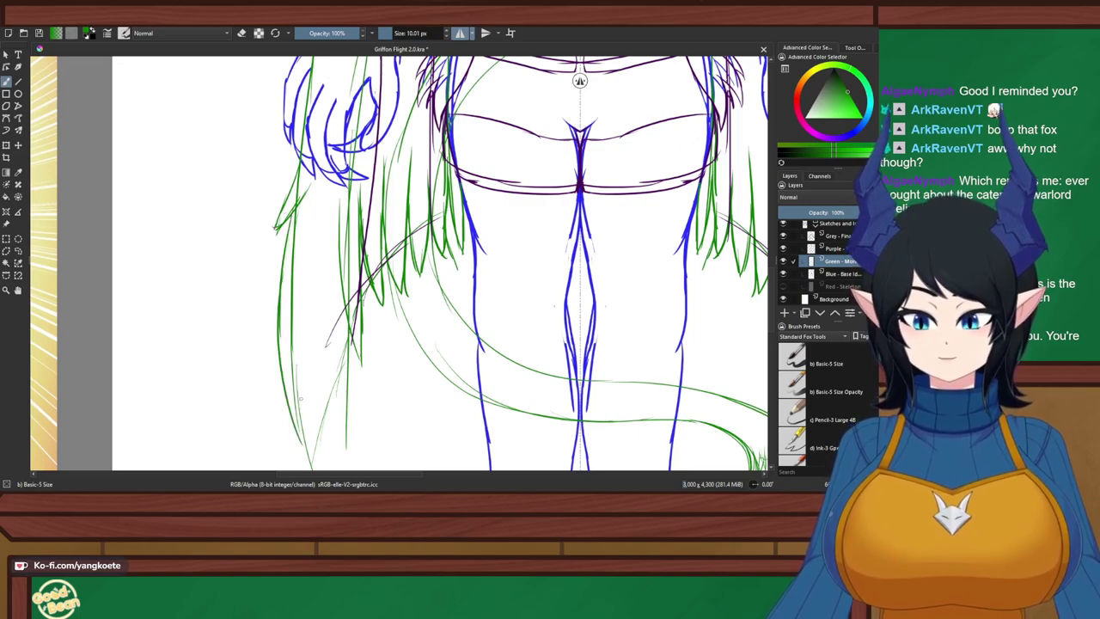
drag(288, 362, 323, 465)
key(ctrl+z)
mouse_move(315, 226)
mouse_down()
mouse_move(296, 377)
mouse_move(310, 436)
mouse_up()
key(ctrl+z)
drag(309, 393, 311, 463)
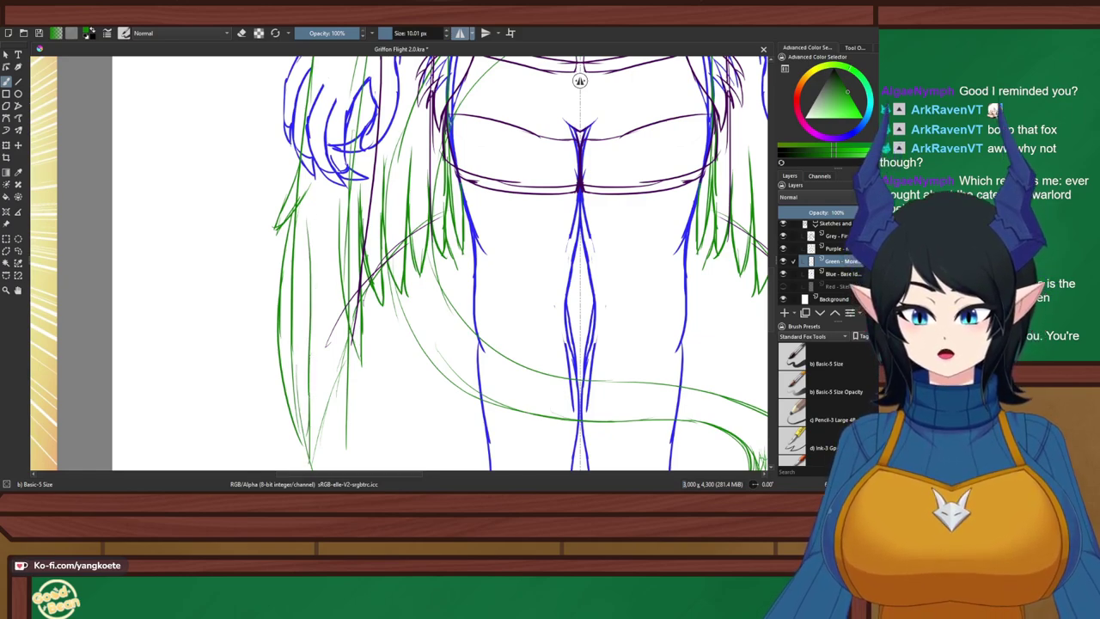
drag(298, 416, 310, 468)
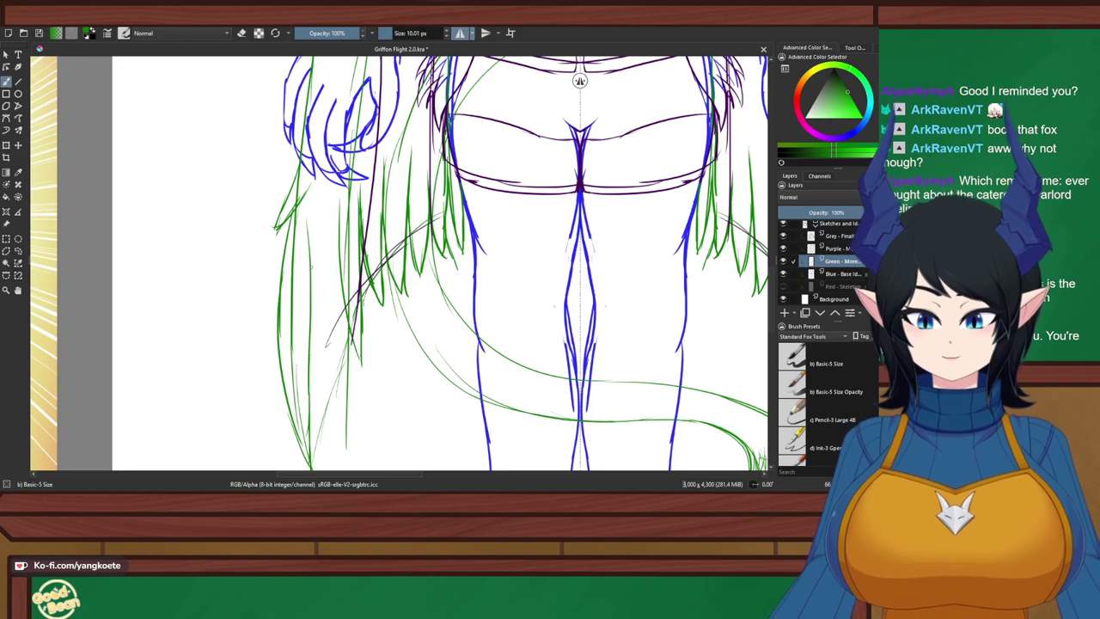
Add longer green strands on the figure's left side beside the hips and legs
drag(308, 265, 323, 412)
drag(312, 357, 334, 438)
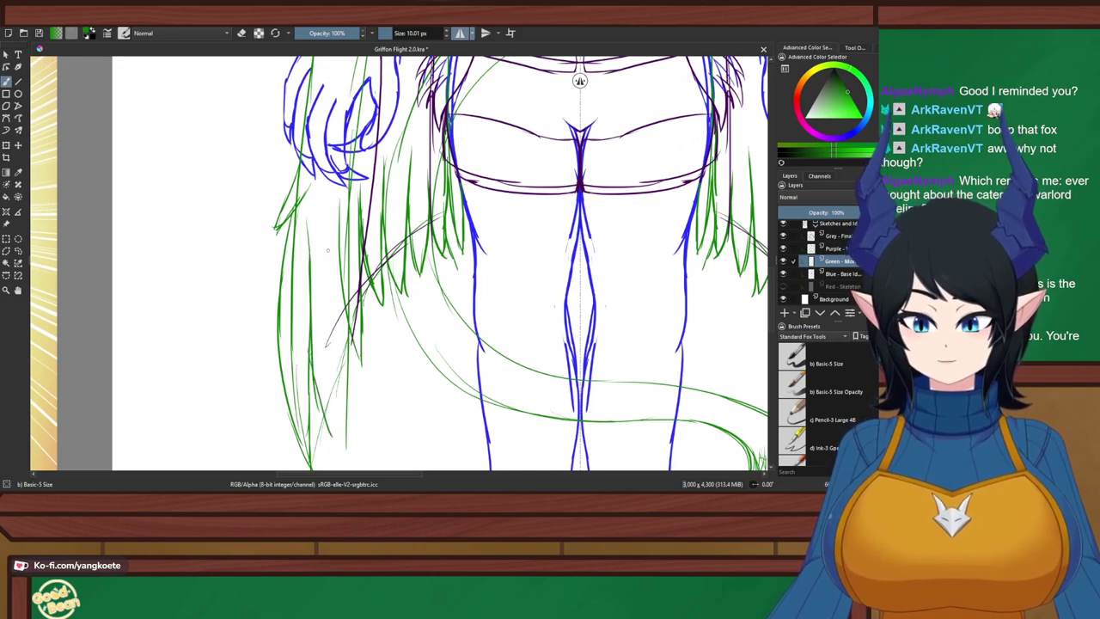
drag(325, 241, 333, 376)
key(ctrl+z)
drag(326, 247, 334, 384)
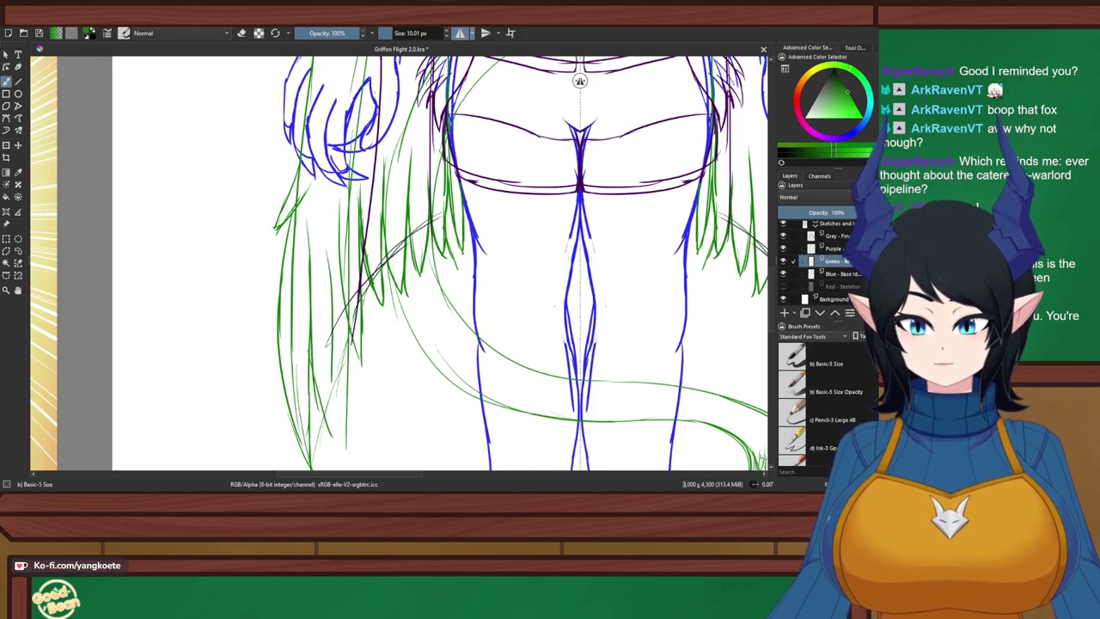
drag(332, 339, 330, 425)
drag(332, 379, 336, 447)
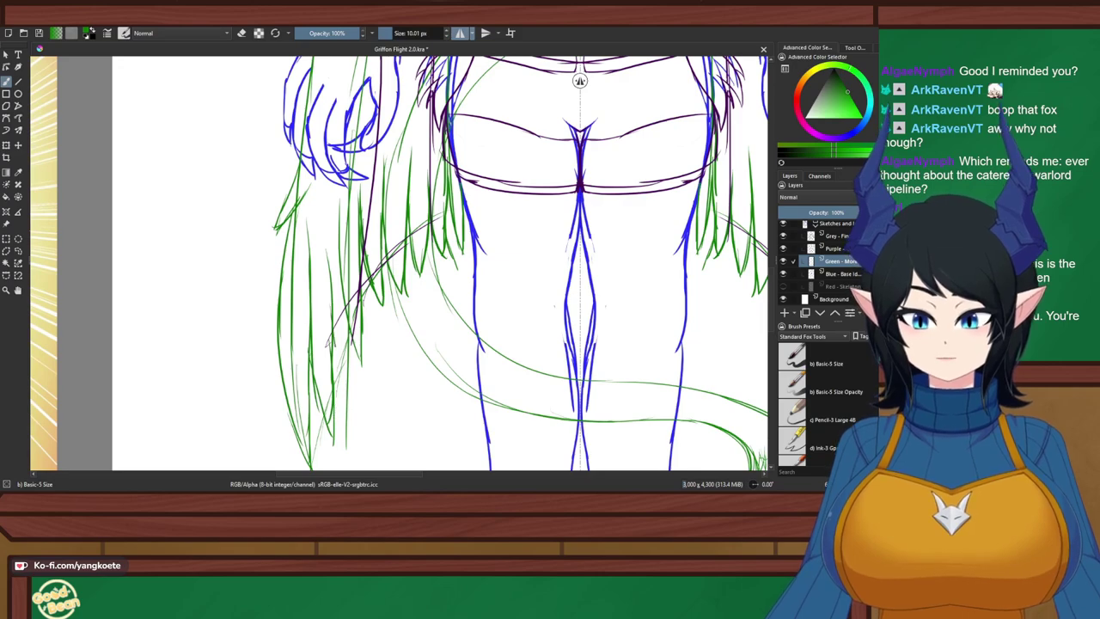
Fill the remaining gaps in the left hair with thin green strands
drag(335, 347, 352, 412)
drag(346, 317, 352, 395)
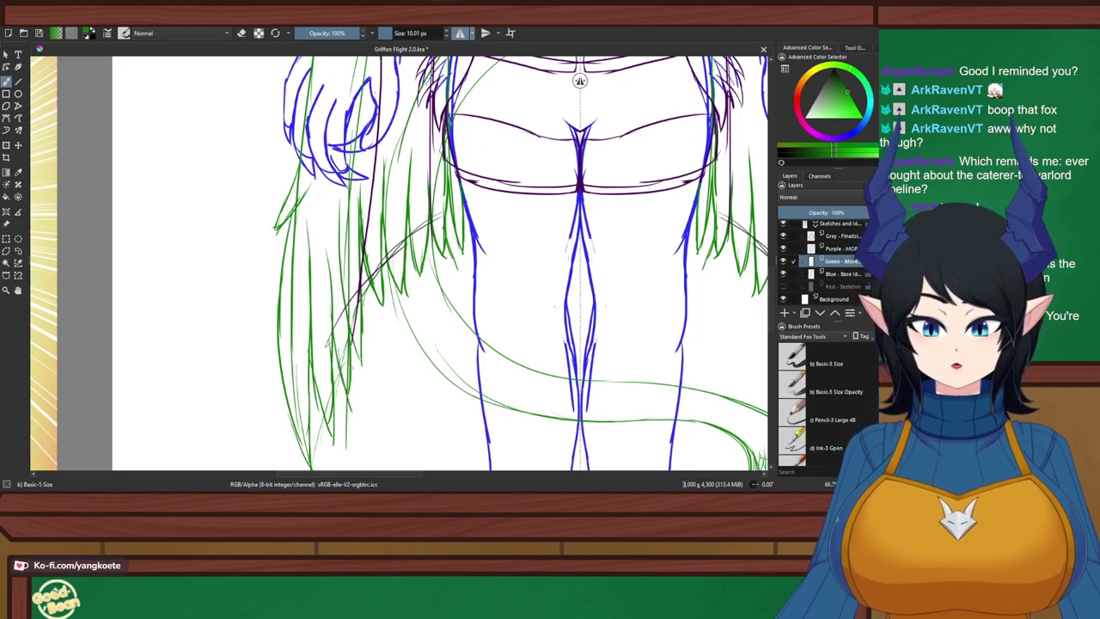
key(ctrl+z)
drag(344, 242, 348, 388)
key(ctrl+z)
drag(349, 247, 340, 404)
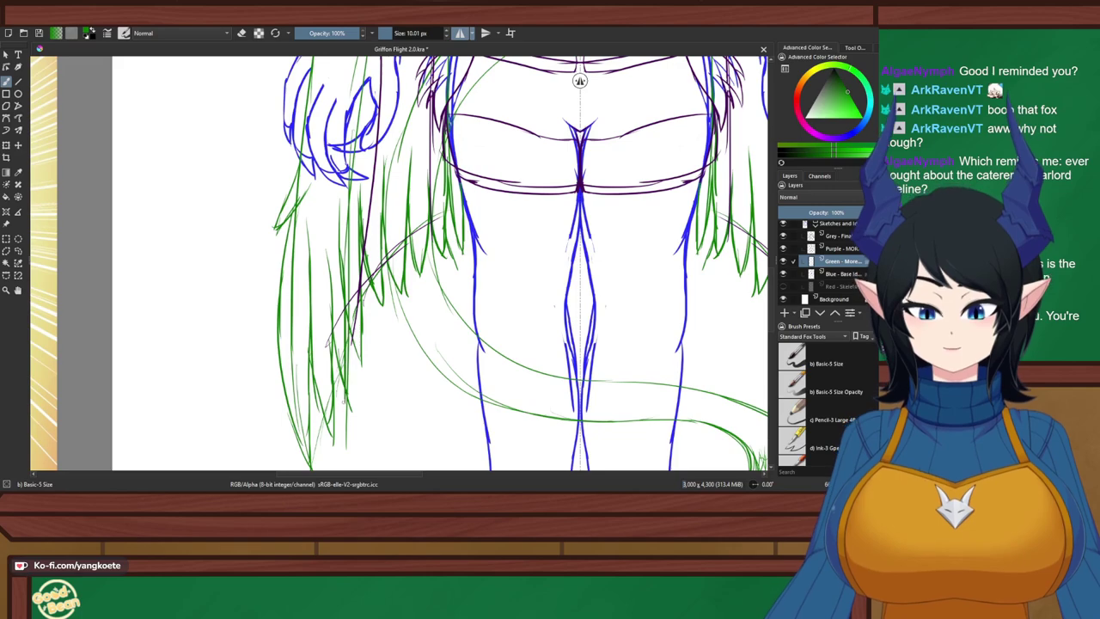
key(ctrl+z)
drag(349, 256, 347, 390)
key(e)
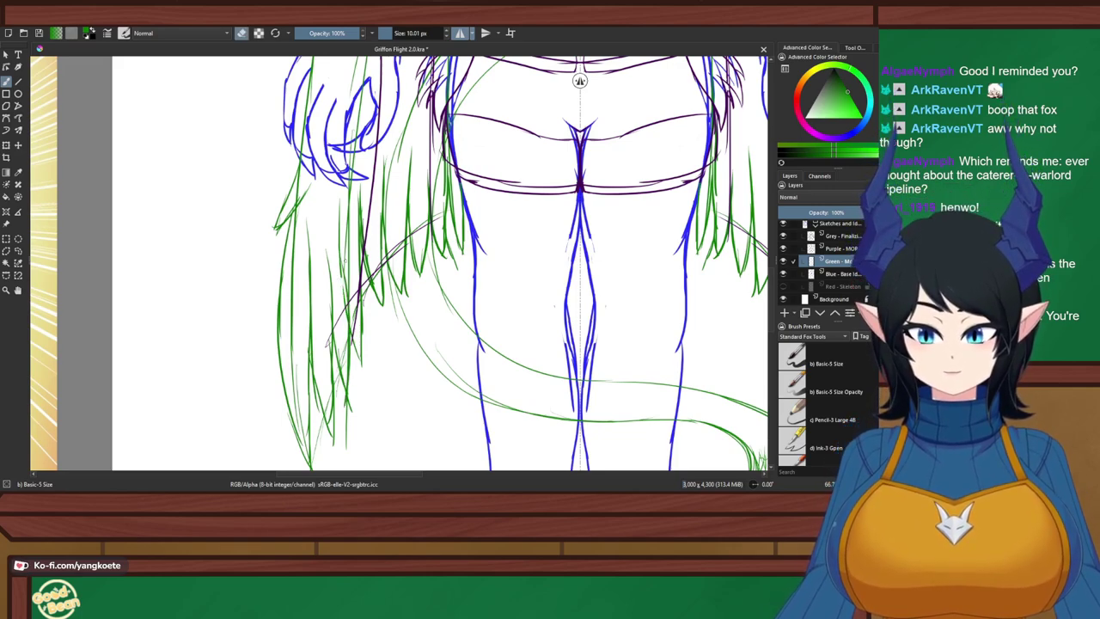
key(e)
scroll(351, 275, down, 3)
right_click(458, 165)
drag(460, 126, 440, 366)
right_click(457, 165)
scroll(305, 138, up, 2)
drag(305, 138, 579, 162)
scroll(746, 80, up, 3)
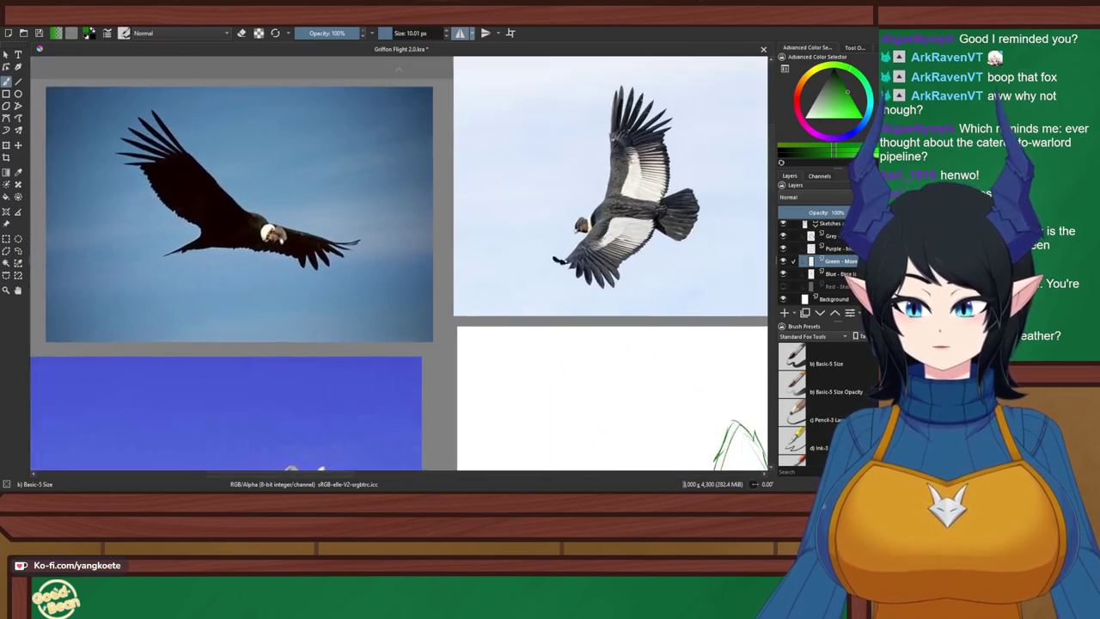
scroll(746, 80, up, 1)
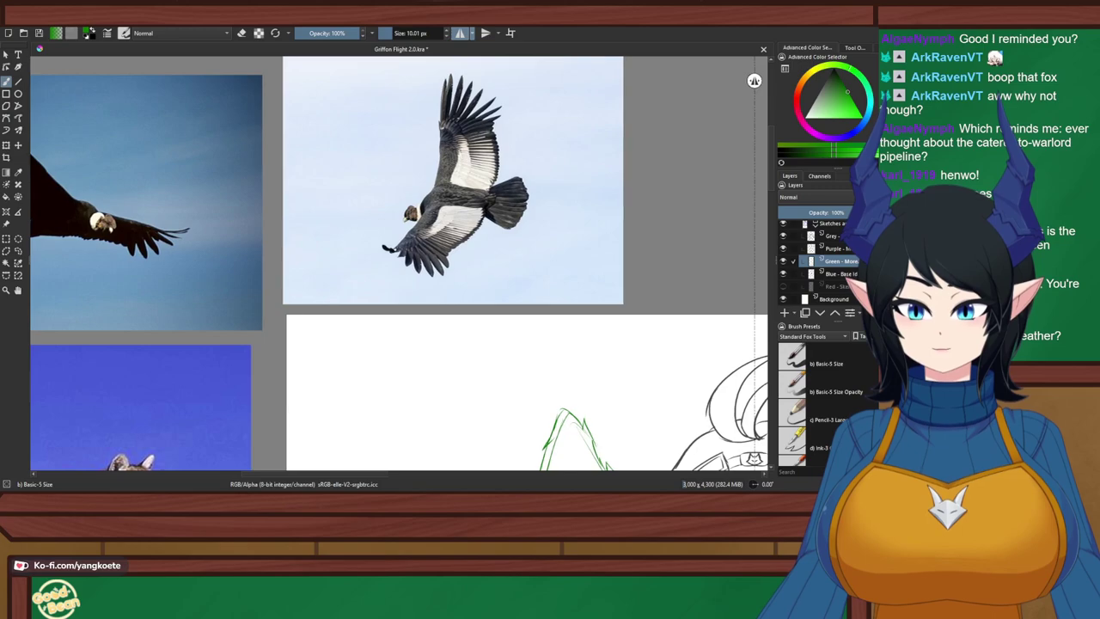
right_click(599, 324)
scroll(495, 189, up, 4)
drag(469, 213, 442, 183)
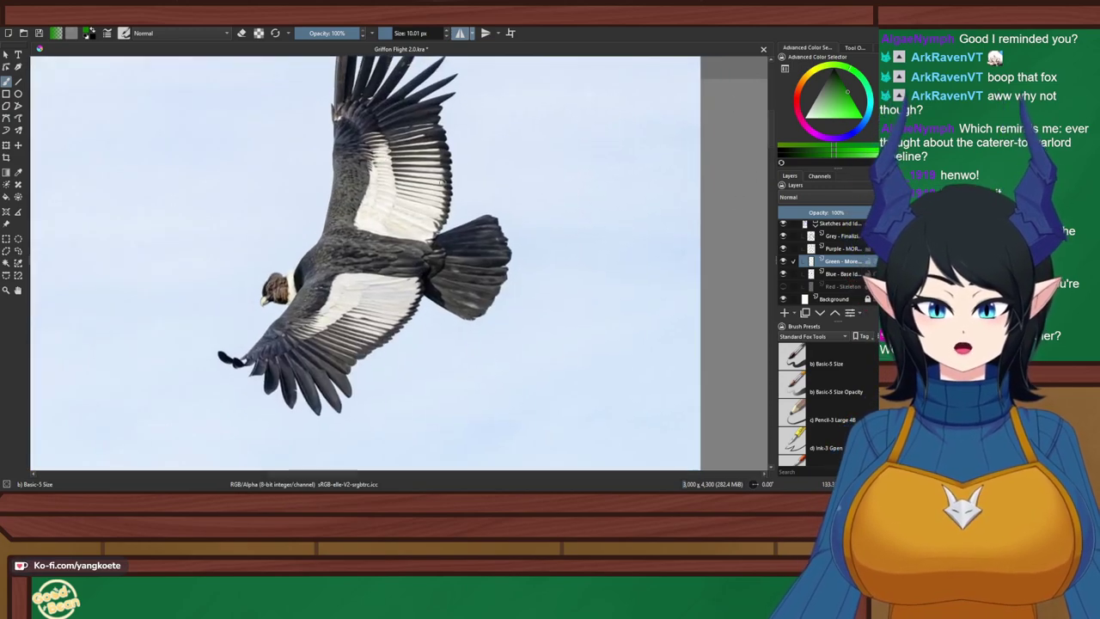
drag(426, 307, 400, 261)
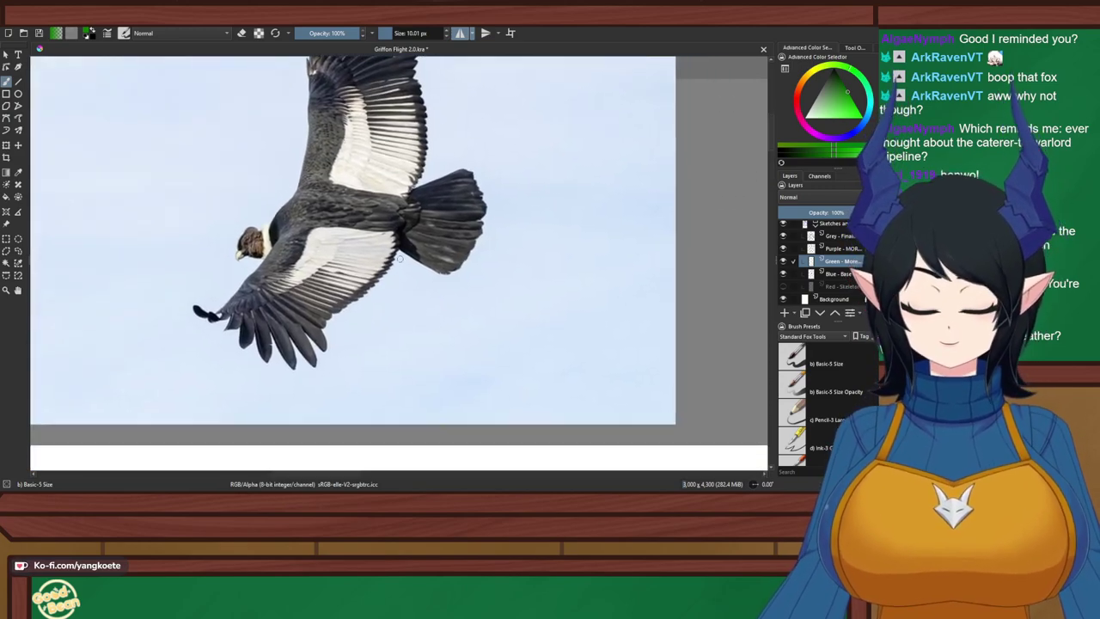
scroll(373, 288, down, 2)
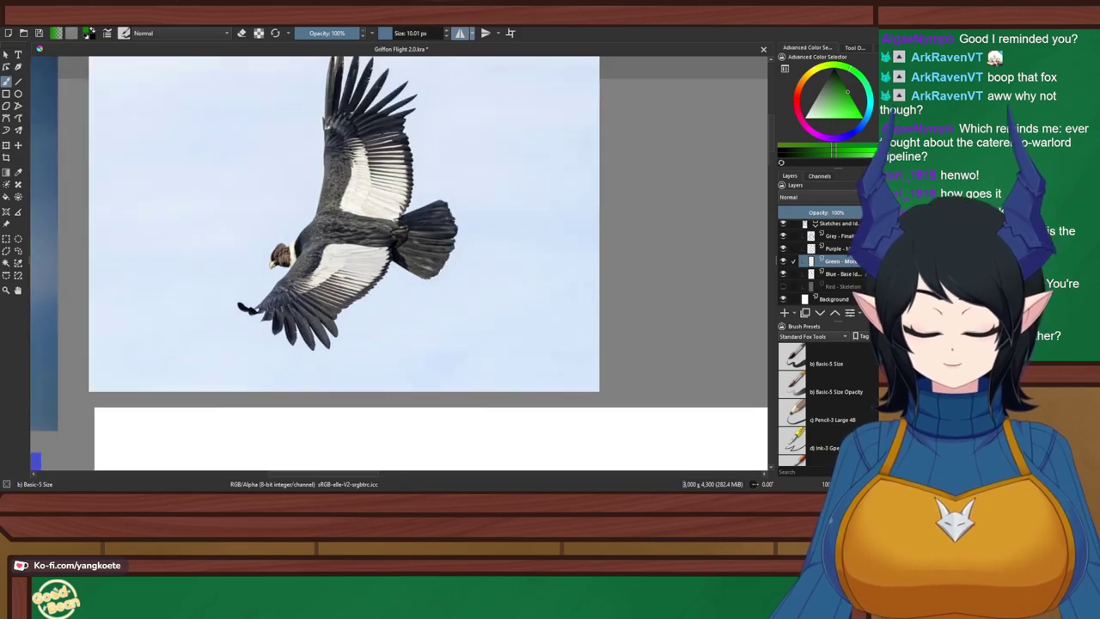
drag(373, 288, 375, 292)
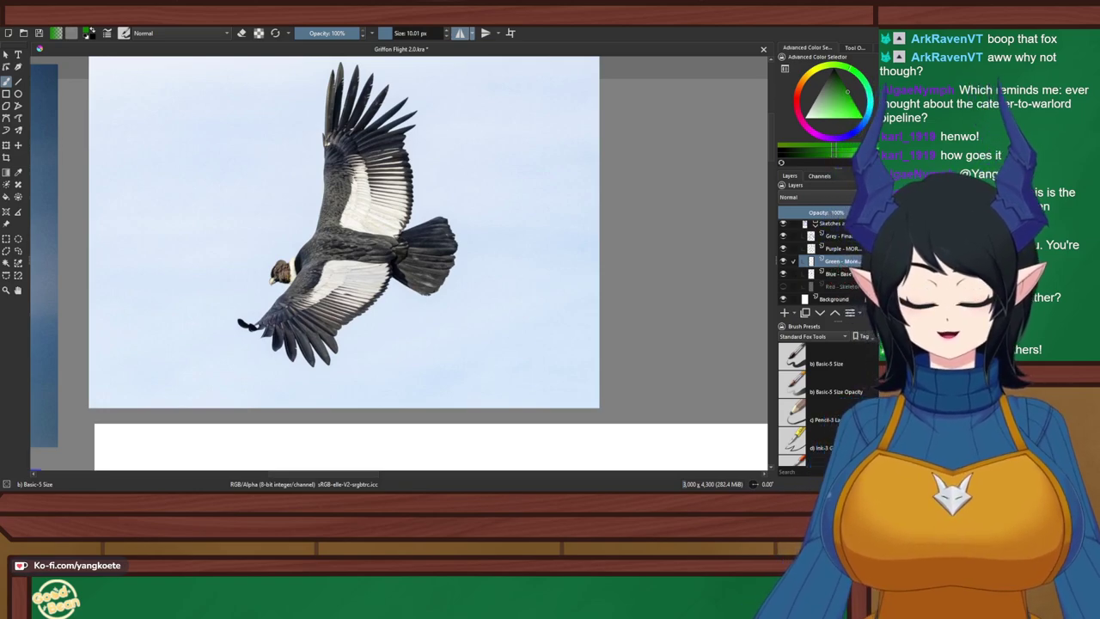
scroll(343, 325, down, 2)
Add mirrored green feather flicks along both sides of the torso
drag(506, 430, 288, 208)
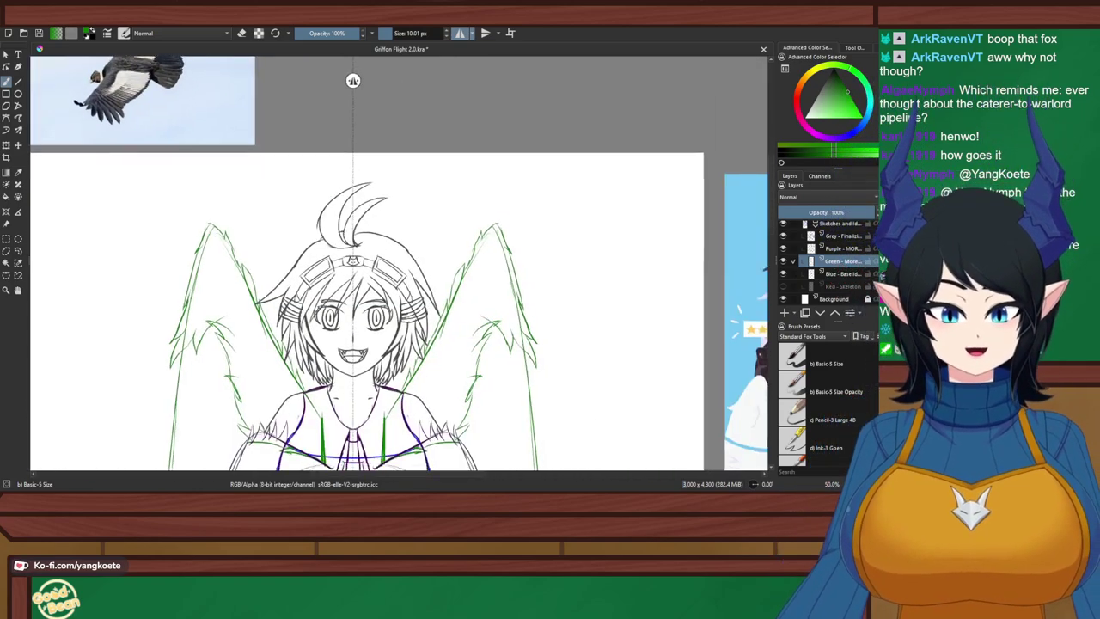
drag(329, 449, 328, 299)
scroll(328, 299, up, 3)
scroll(326, 299, down, 1)
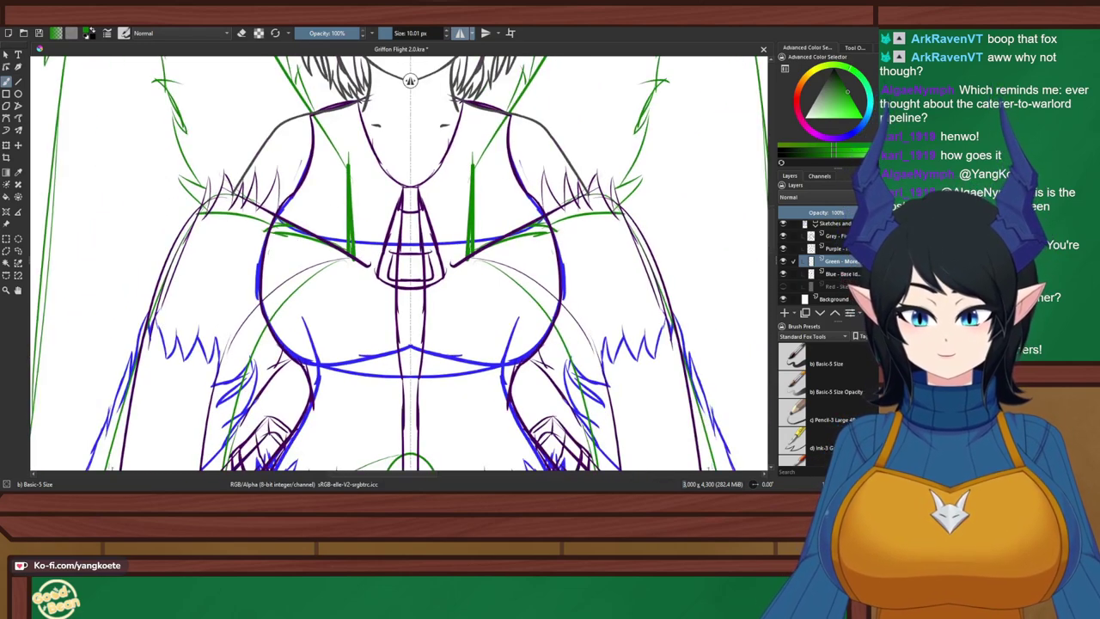
drag(266, 256, 289, 335)
mouse_move(295, 317)
mouse_down()
mouse_move(298, 346)
mouse_move(318, 346)
mouse_up()
mouse_move(318, 340)
mouse_down()
mouse_move(326, 319)
mouse_move(340, 335)
mouse_move(356, 319)
mouse_move(371, 337)
mouse_move(388, 316)
mouse_move(397, 337)
mouse_move(410, 321)
mouse_up()
scroll(452, 280, down, 2)
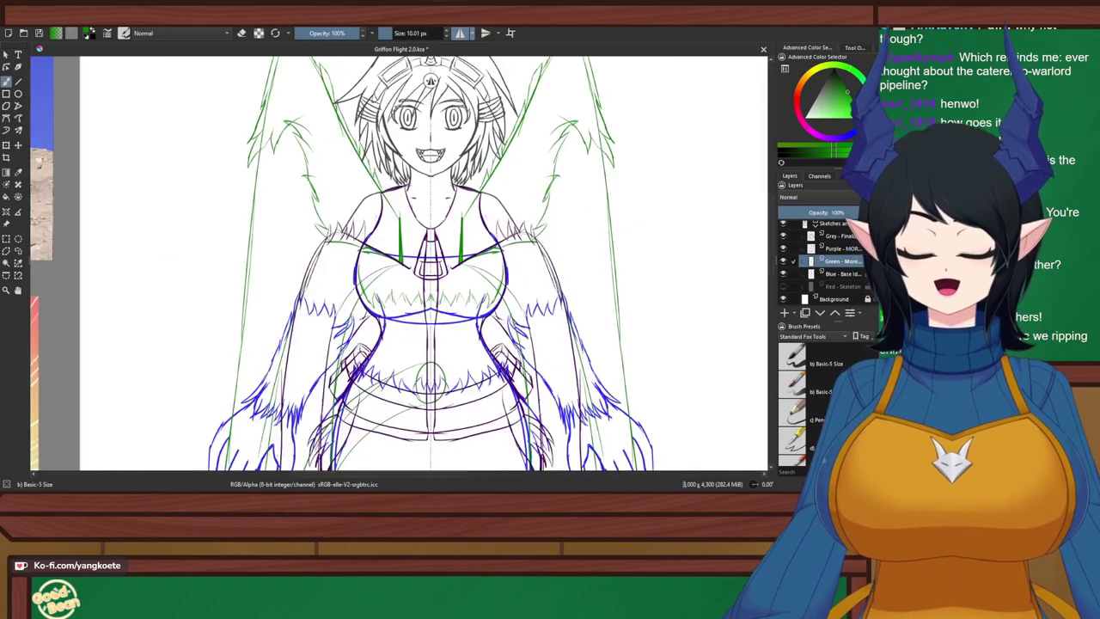
scroll(406, 323, up, 2)
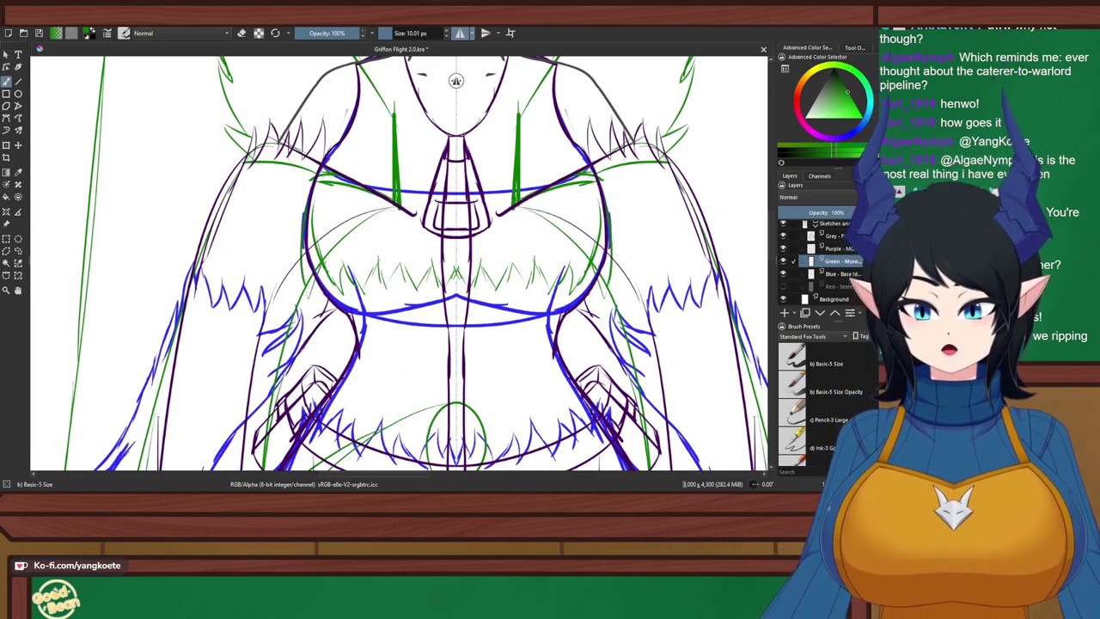
Draw a mirrored green feather spike down the chest V below the neck
mouse_move(443, 112)
mouse_down()
mouse_move(435, 87)
mouse_move(419, 172)
mouse_move(372, 278)
mouse_up()
scroll(419, 171, up, 2)
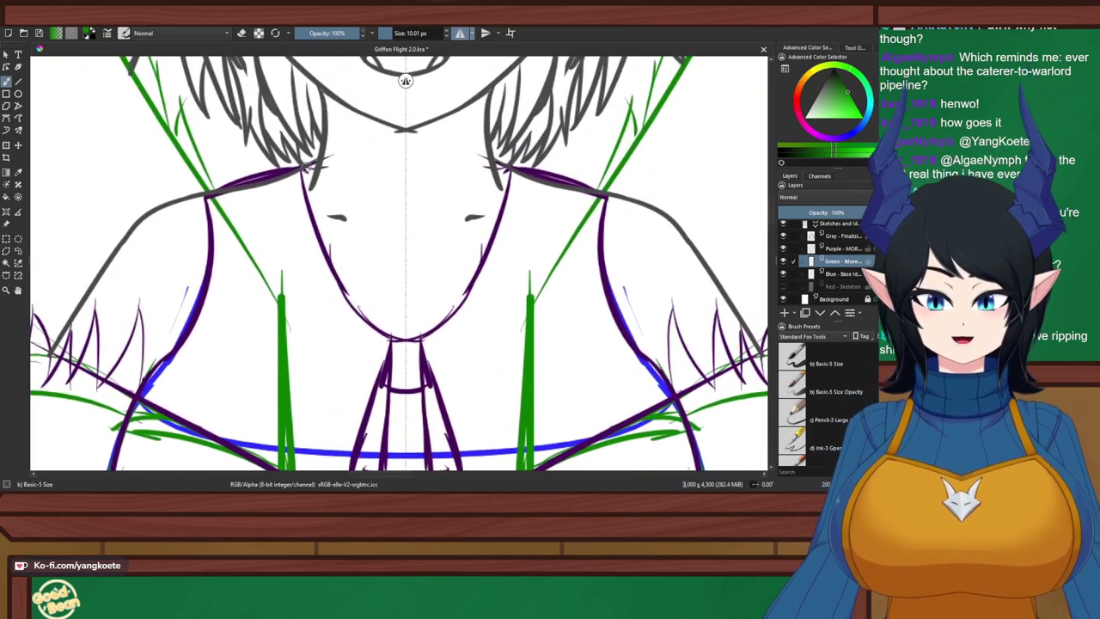
mouse_move(308, 178)
mouse_down()
mouse_move(318, 150)
mouse_move(325, 225)
mouse_move(333, 198)
mouse_move(366, 300)
mouse_move(369, 253)
mouse_move(389, 313)
mouse_move(402, 284)
mouse_move(407, 348)
mouse_up()
key(ctrl+z)
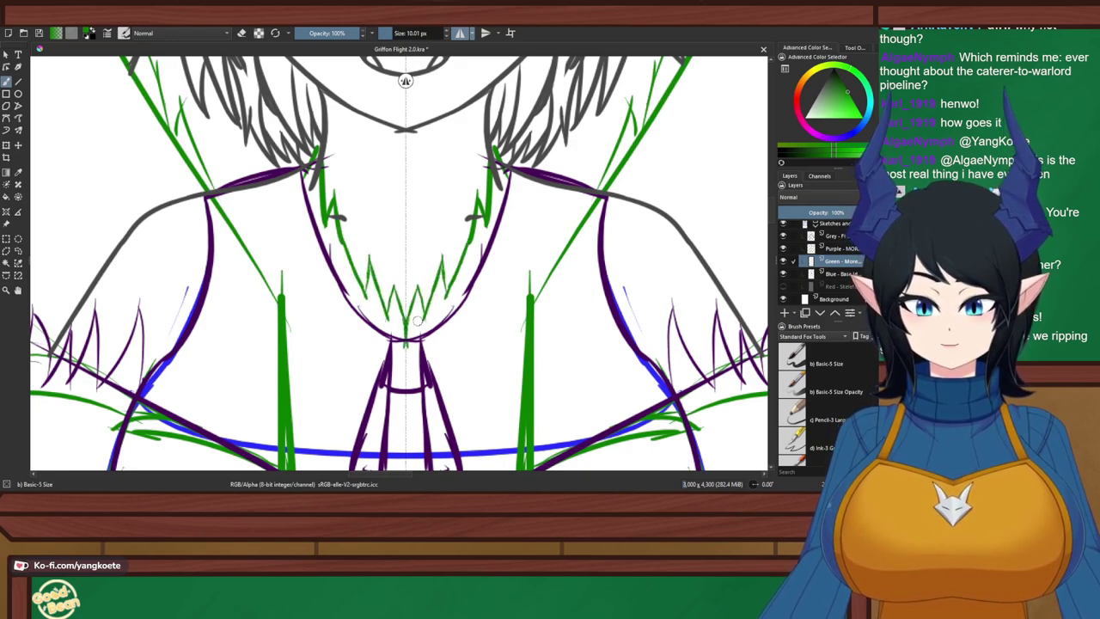
mouse_move(333, 216)
mouse_down()
mouse_move(340, 192)
mouse_move(367, 299)
mouse_up()
Save Griffon Flight 2.0 and zoom out slightly
key(ctrl+s)
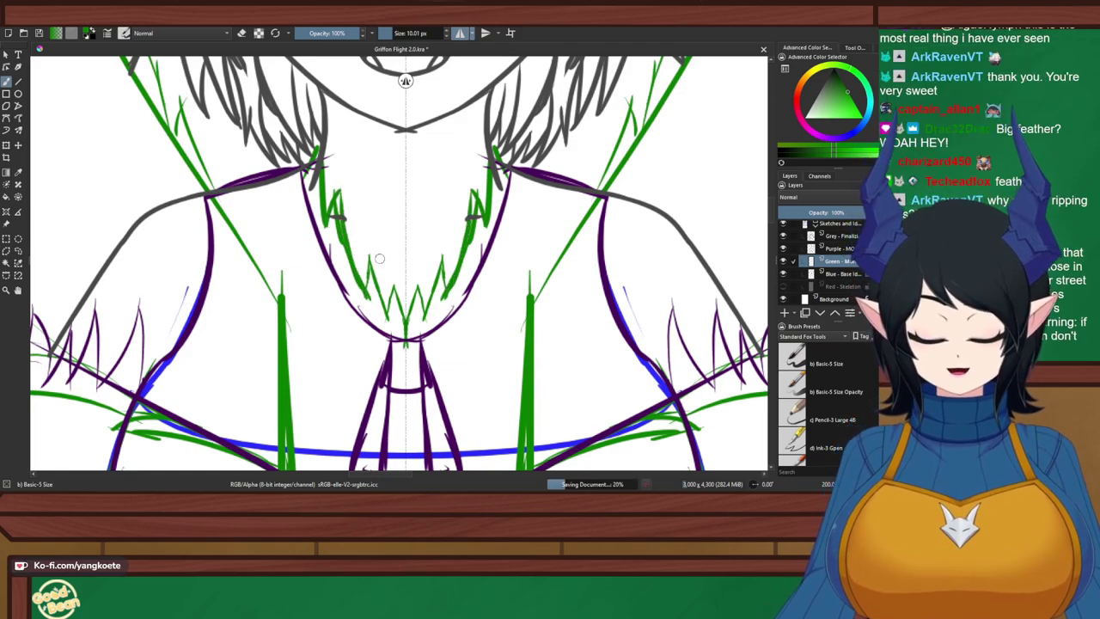
key(minus)
right_click(485, 256)
Hatch short green feather strokes up the shoulder line to its top
drag(351, 207, 370, 233)
scroll(371, 232, up, 5)
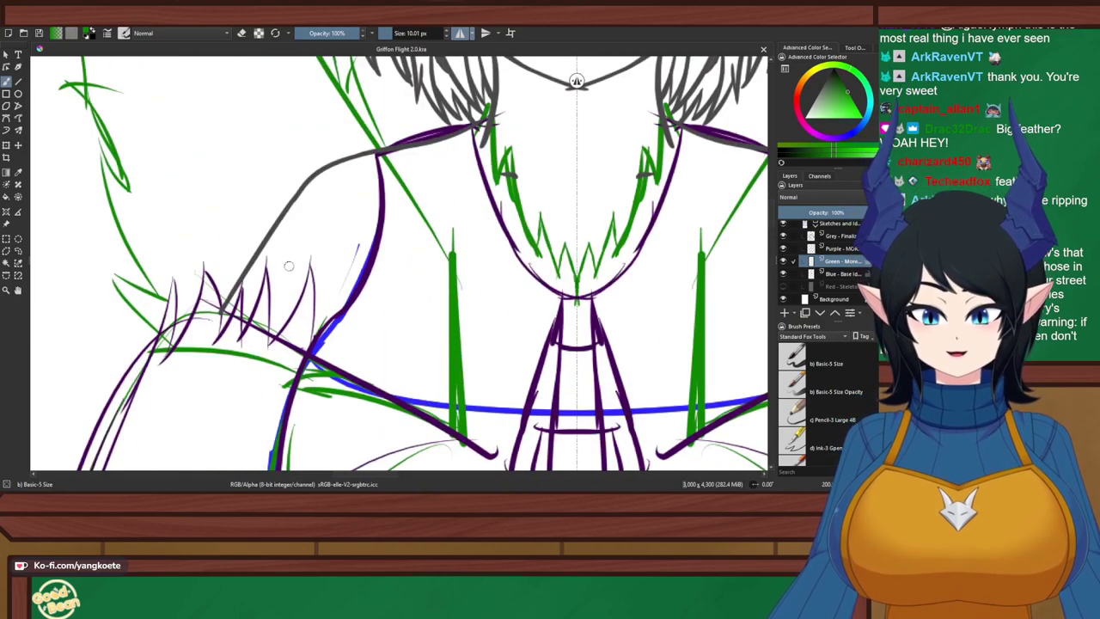
mouse_move(327, 297)
mouse_down()
mouse_move(323, 325)
mouse_move(335, 320)
mouse_up()
mouse_move(342, 284)
mouse_down()
mouse_move(335, 315)
mouse_move(341, 255)
mouse_move(354, 261)
mouse_move(346, 213)
mouse_move(347, 235)
mouse_up()
drag(364, 203, 359, 236)
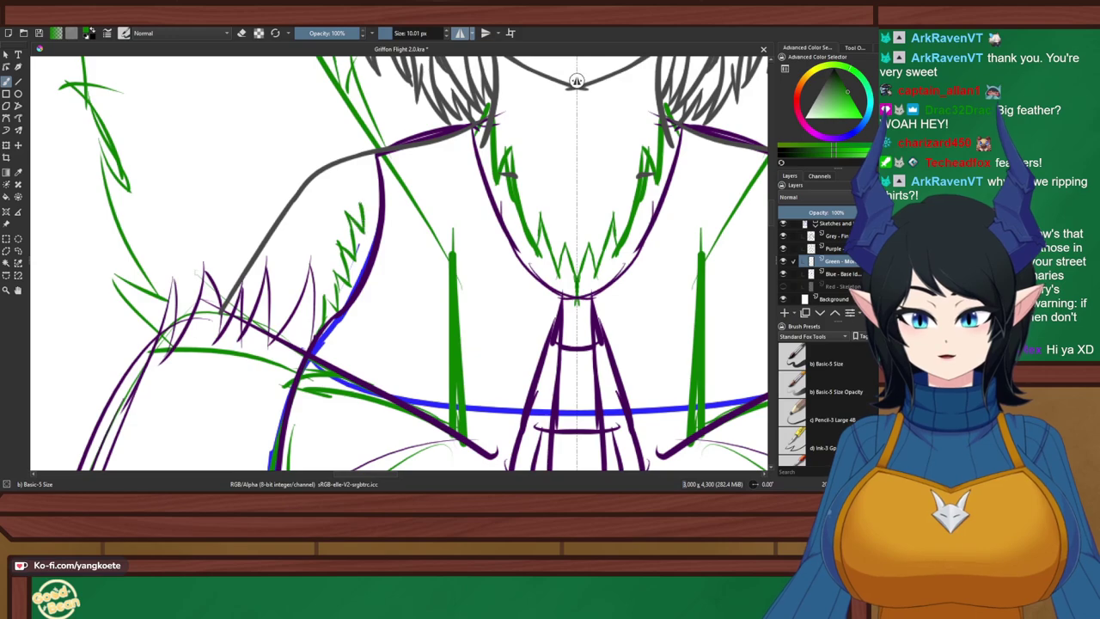
drag(363, 168, 354, 189)
drag(369, 171, 356, 196)
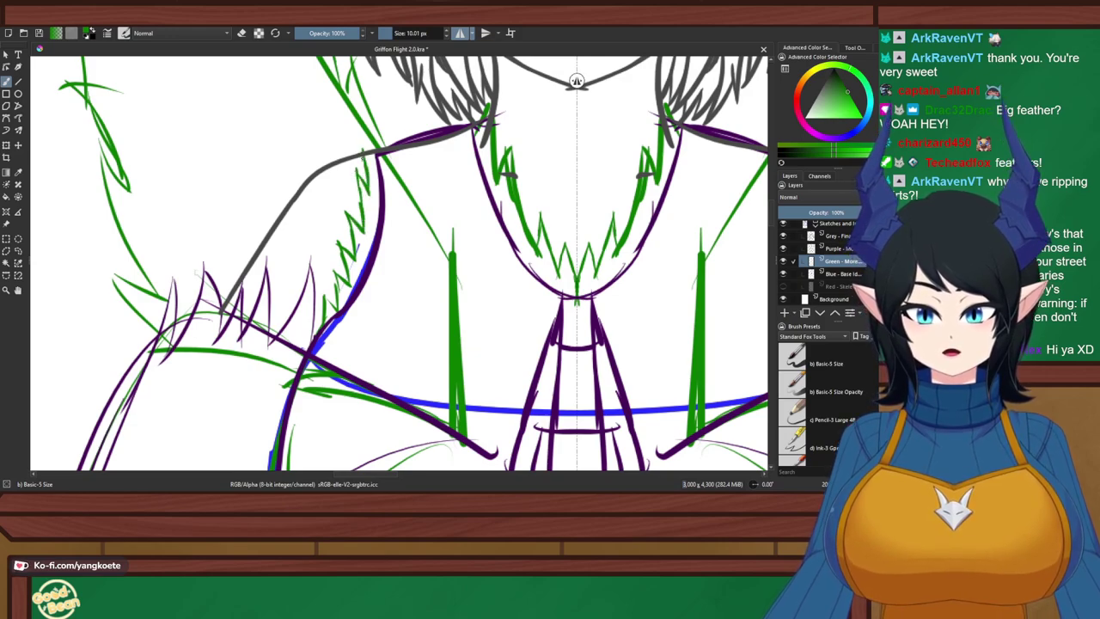
drag(366, 153, 357, 134)
mouse_move(357, 136)
mouse_down()
mouse_move(392, 232)
mouse_move(383, 227)
mouse_up()
Save the drawing, zoom out, and switch to the Reference Images tool with its options shown
key(ctrl+s)
scroll(372, 158, down, 4)
right_click(525, 313)
drag(378, 277, 395, 220)
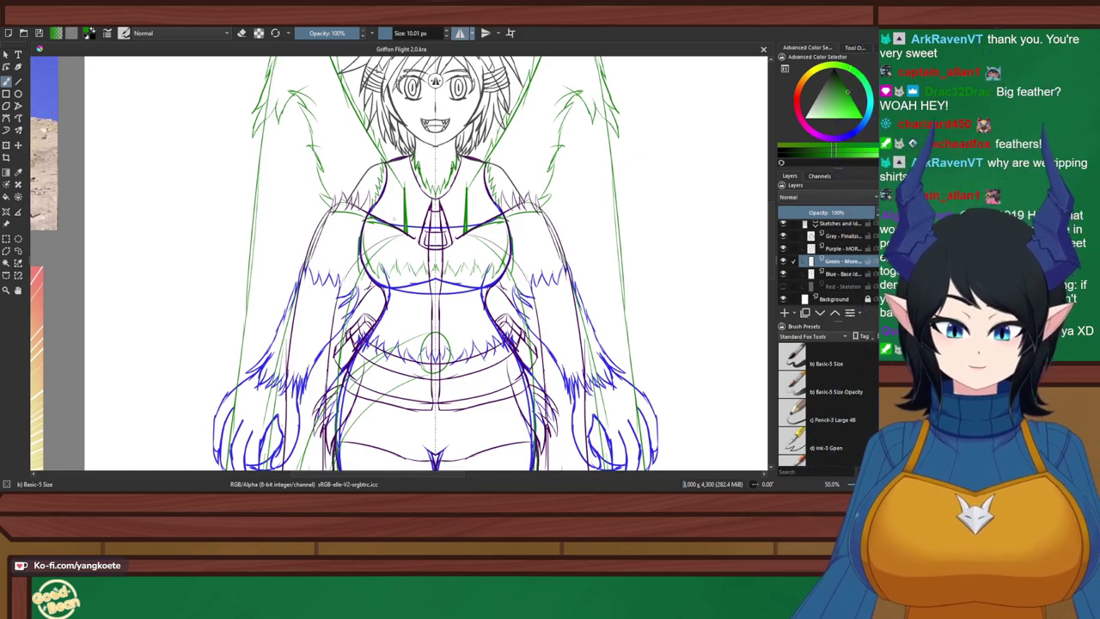
drag(447, 339, 459, 215)
scroll(466, 242, down, 1)
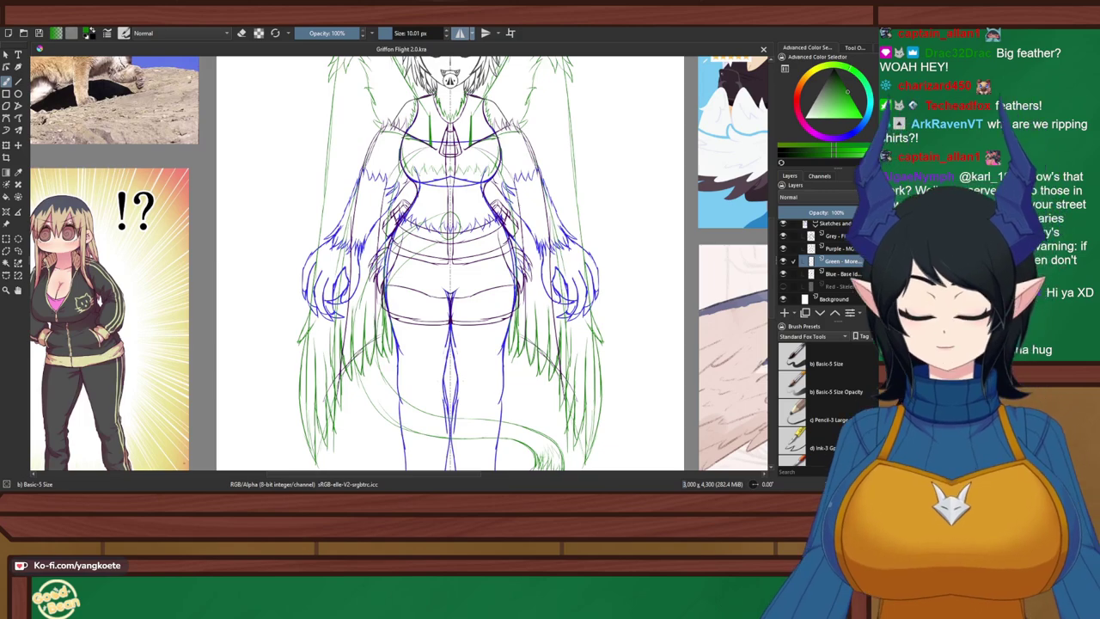
click(6, 224)
click(854, 48)
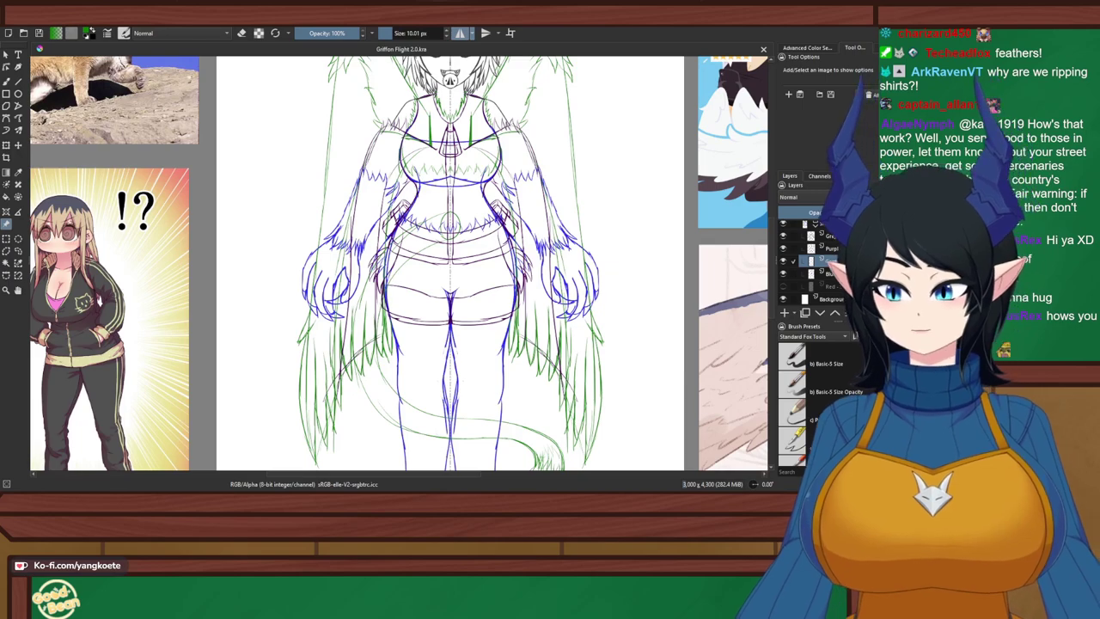
Paste the winged-girl picture as a reference and place it beside the condor photo
key(ctrl+v)
scroll(248, 180, down, 2)
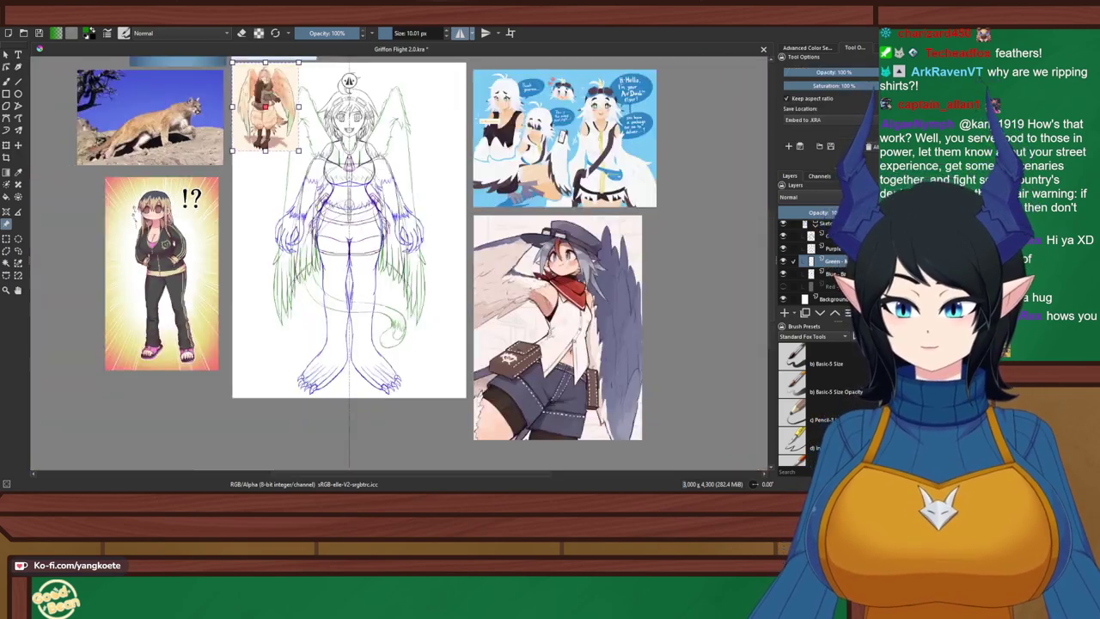
drag(279, 147, 452, 296)
scroll(483, 263, up, 3)
drag(372, 270, 409, 262)
scroll(475, 176, up, 2)
click(550, 180)
scroll(274, 80, down, 3)
Enlarge the harpy reference slightly and shift it up and left
click(362, 80)
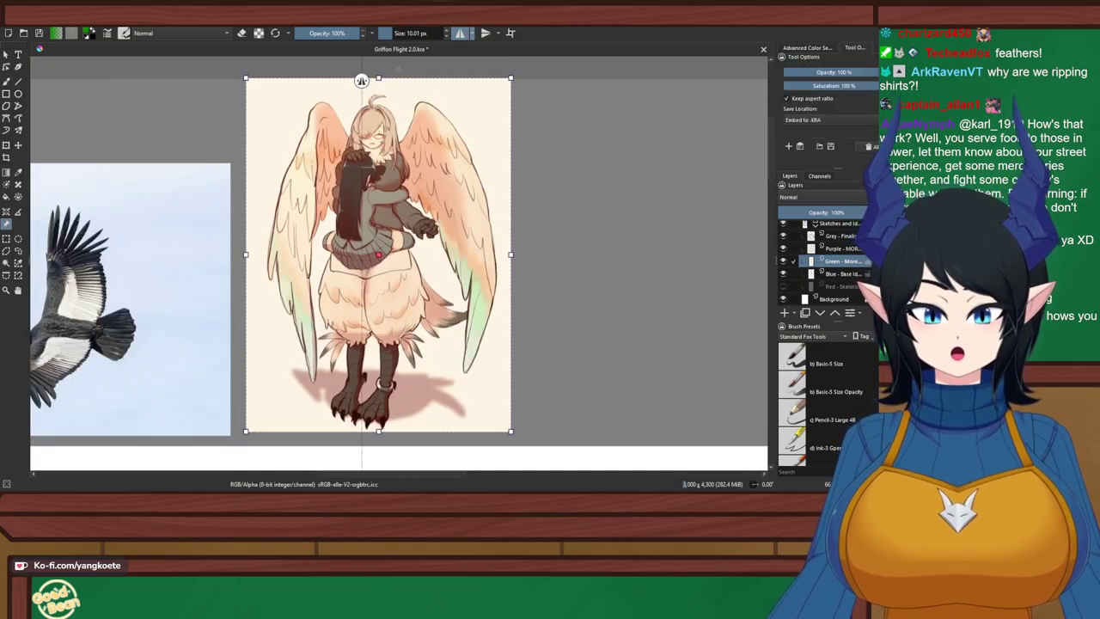
drag(548, 455, 557, 469)
drag(412, 258, 405, 227)
click(601, 197)
drag(481, 197, 485, 251)
scroll(458, 105, up, 3)
drag(319, 176, 434, 125)
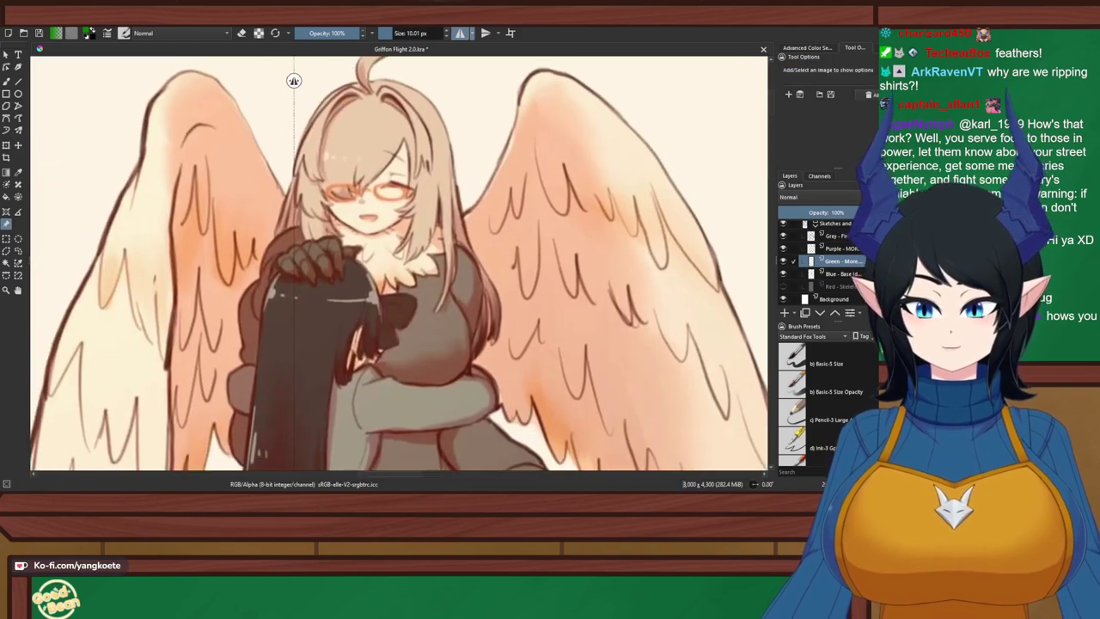
scroll(434, 124, down, 1)
scroll(341, 80, down, 4)
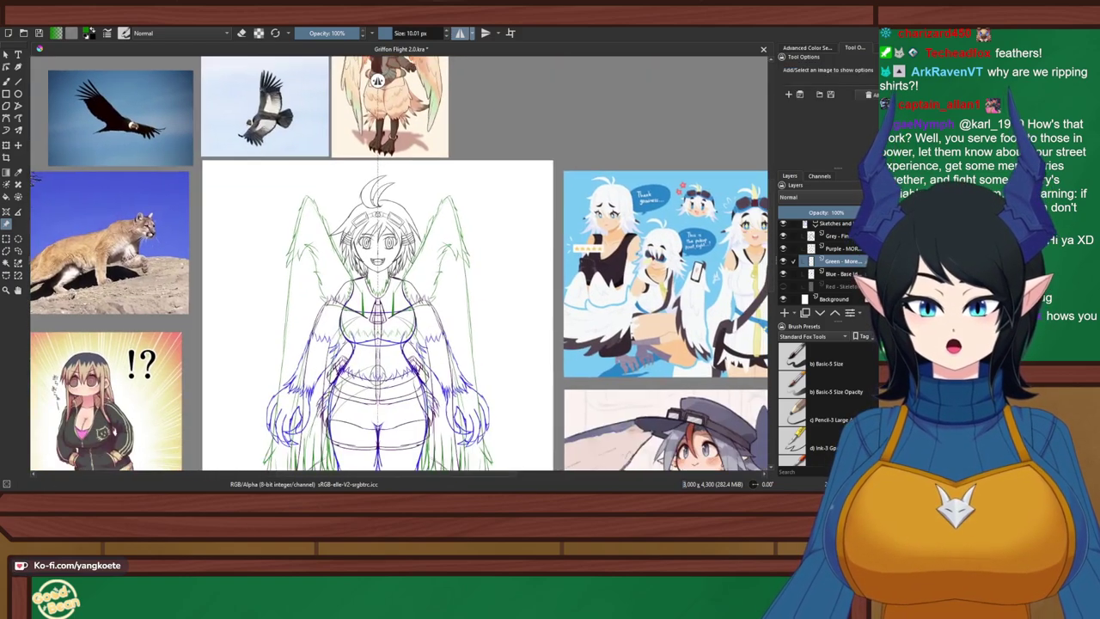
scroll(361, 80, up, 4)
Make the Grey layer active, pick dark grey with the Brush tool, and center on the hair curls
click(808, 48)
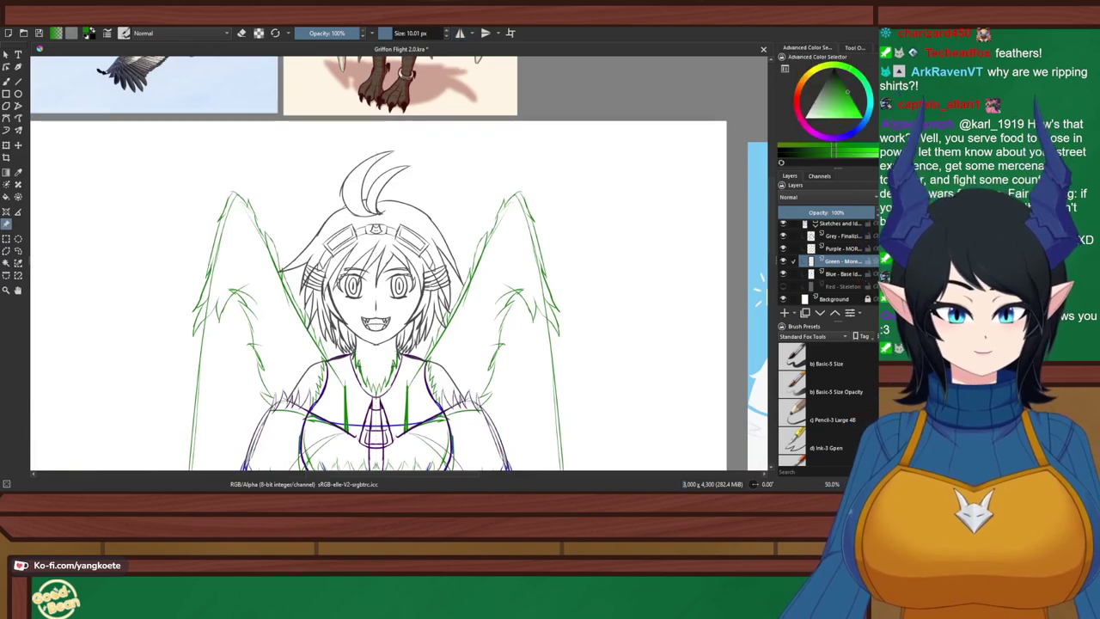
click(854, 48)
click(807, 48)
scroll(841, 261, up, 1)
click(842, 252)
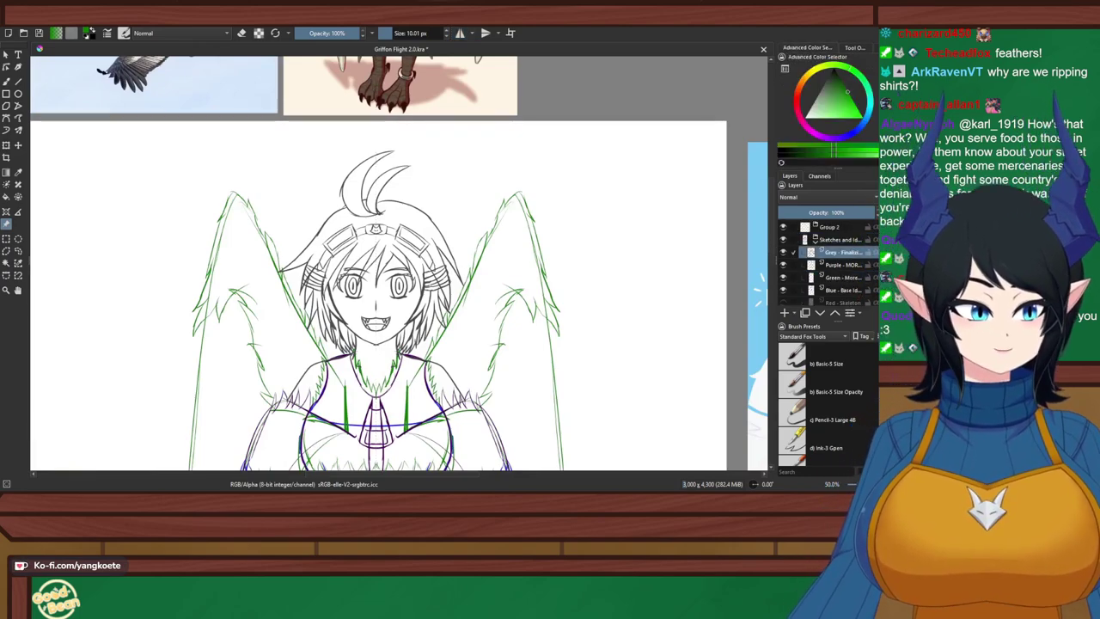
click(825, 82)
scroll(434, 171, up, 3)
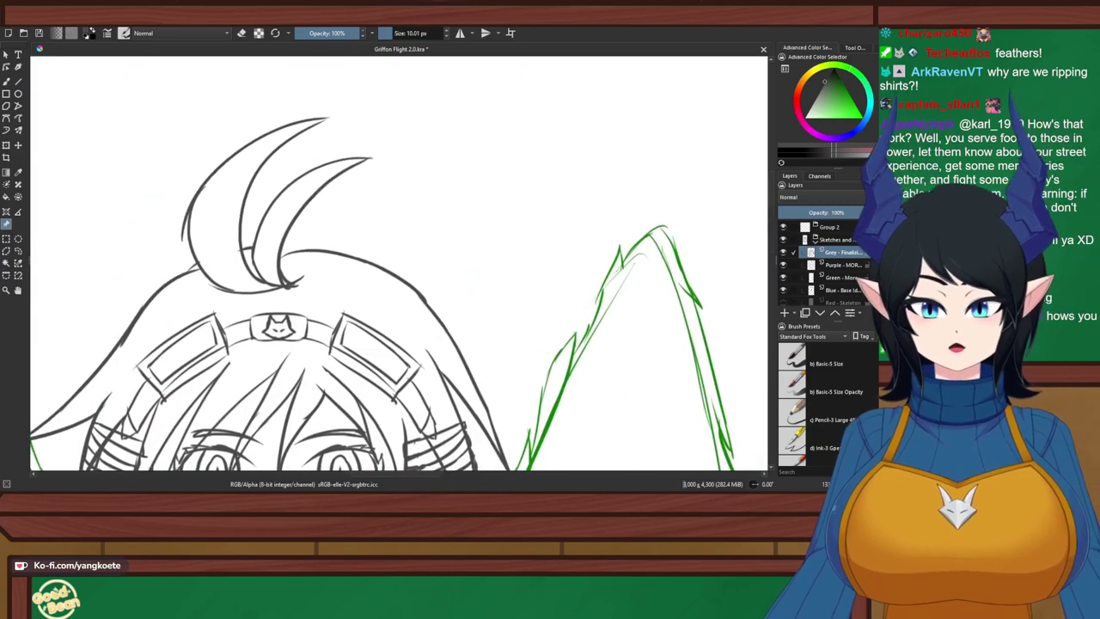
key(b)
drag(434, 171, 444, 177)
drag(412, 129, 431, 395)
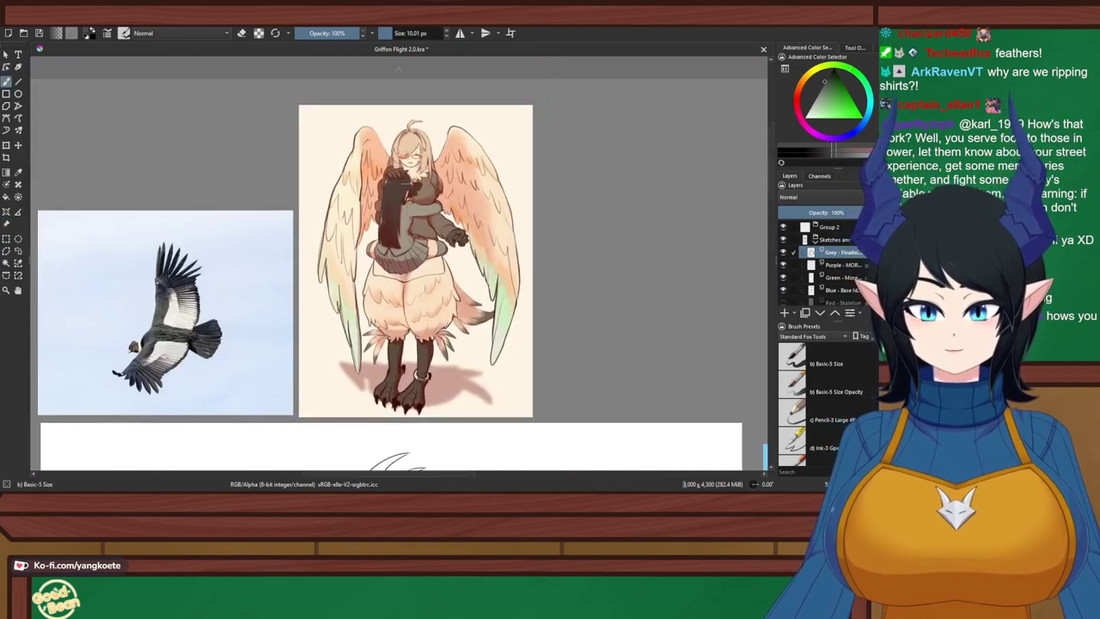
scroll(439, 100, up, 2)
drag(369, 430, 411, 100)
drag(323, 458, 296, 215)
scroll(296, 281, up, 2)
scroll(297, 280, up, 2)
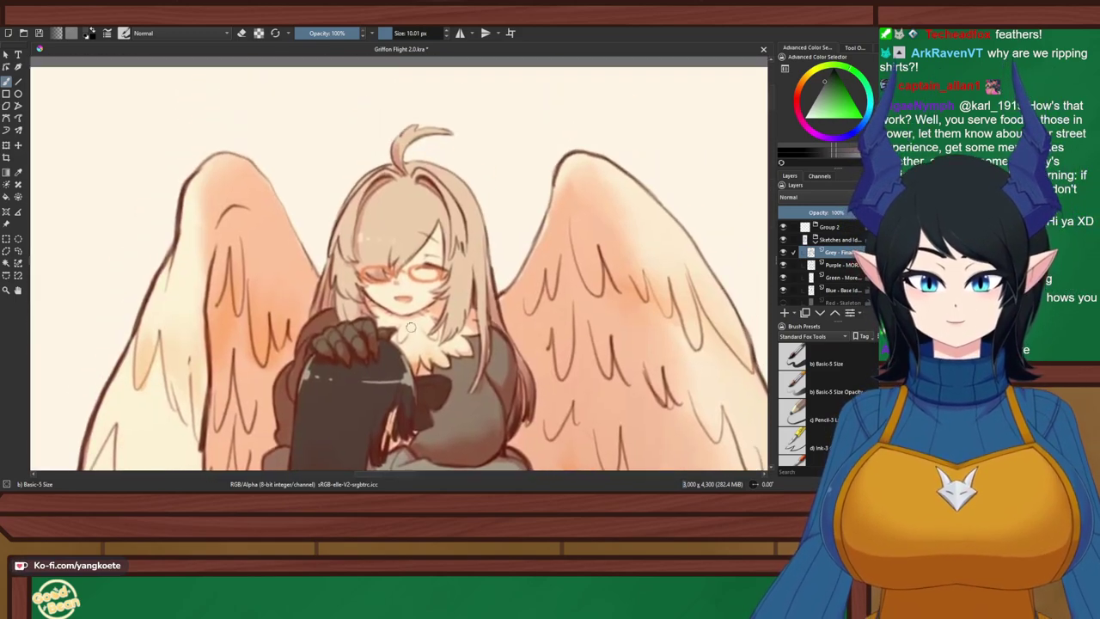
Redraw the inner strand's left edge and the left curl's inner edge down to its base
scroll(302, 163, up, 2)
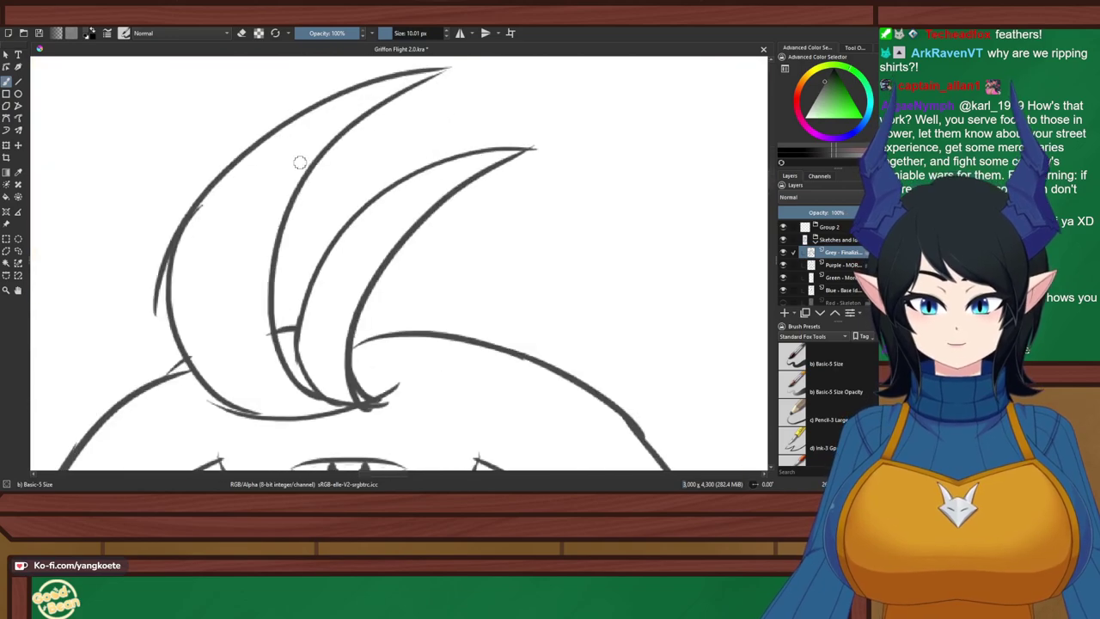
drag(202, 198, 212, 346)
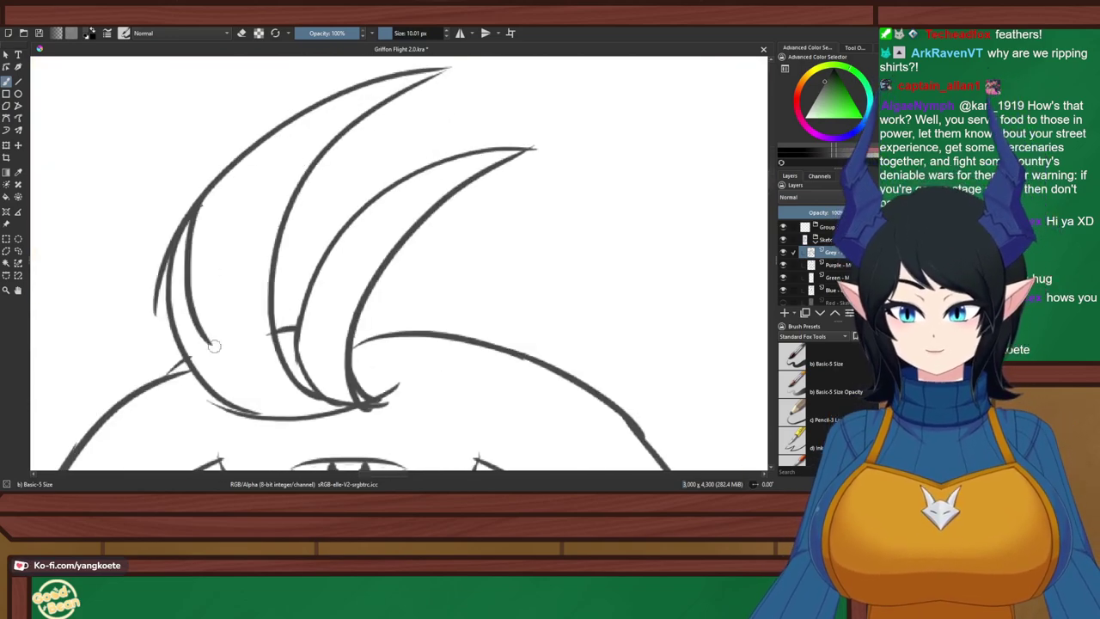
key(ctrl+z)
drag(362, 207, 326, 393)
drag(308, 333, 343, 400)
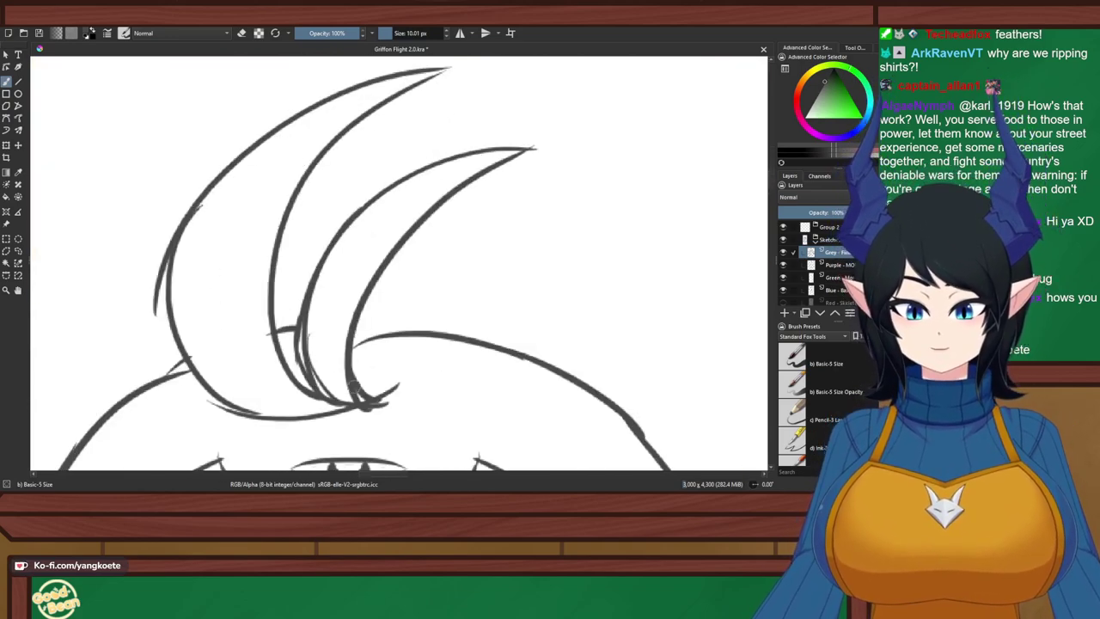
drag(309, 356, 346, 401)
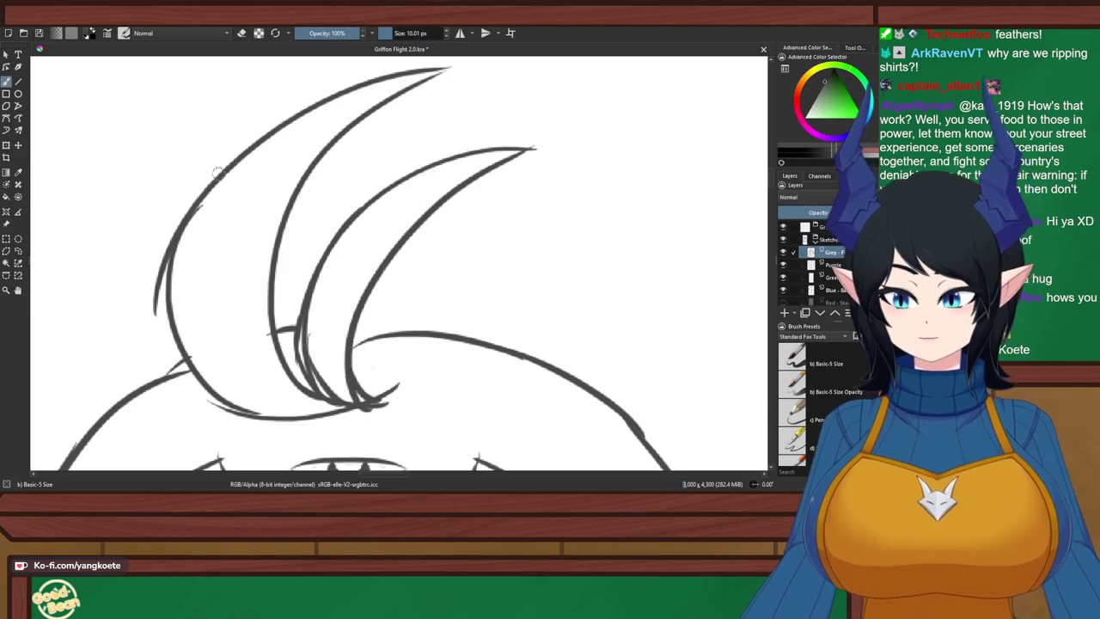
mouse_move(219, 176)
mouse_down()
mouse_move(211, 368)
mouse_move(312, 415)
mouse_up()
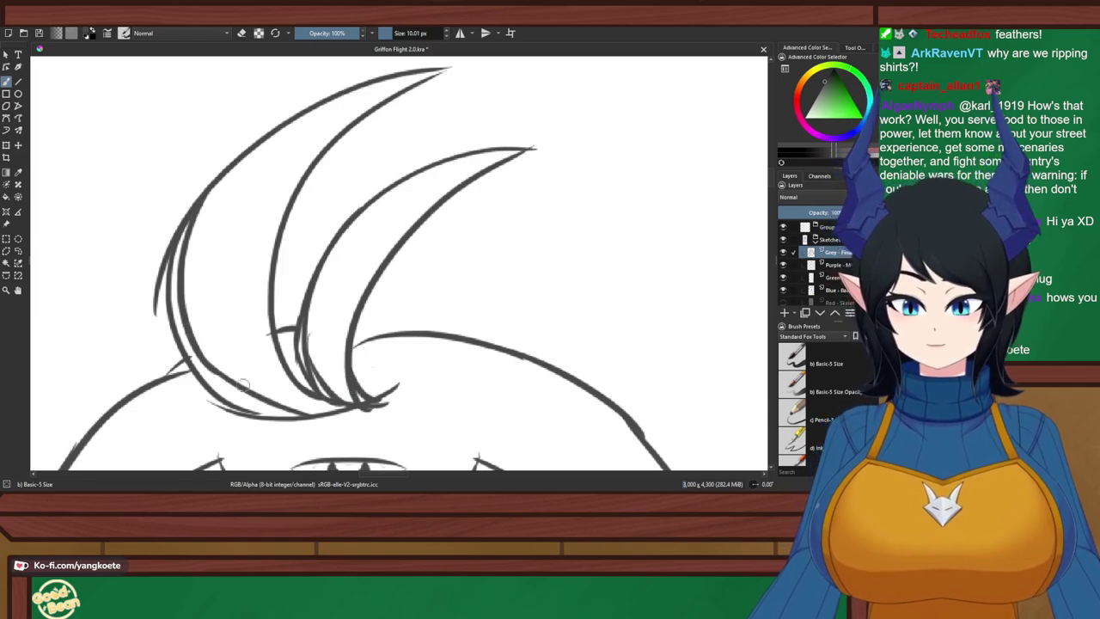
key(ctrl+z)
drag(208, 367, 340, 415)
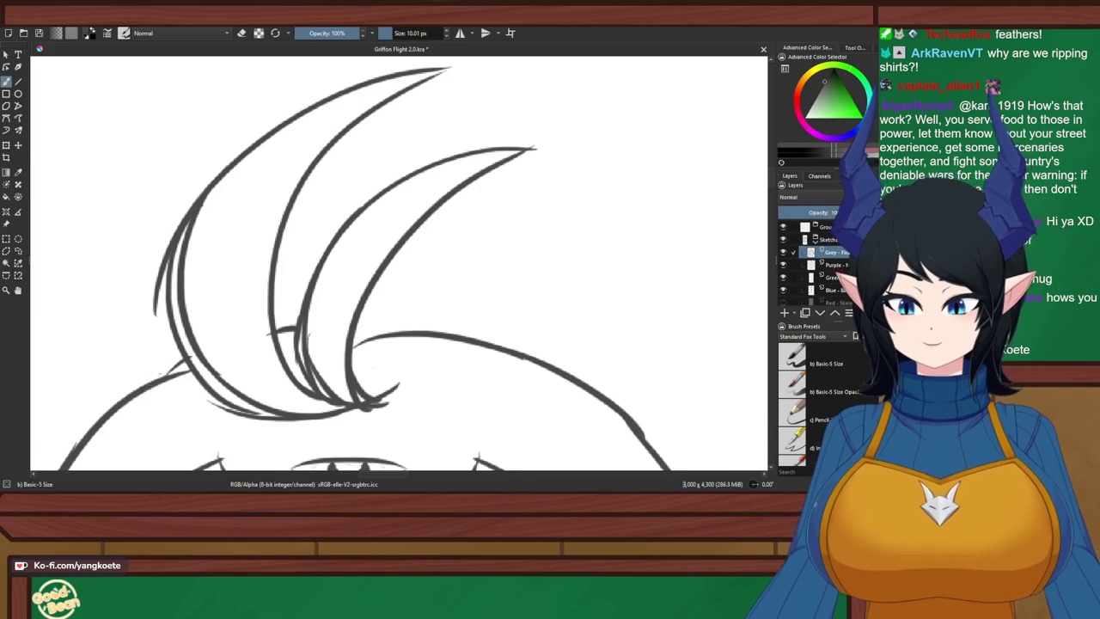
Erase the left curl's old sketch lines and redraw its outer edge
key(e)
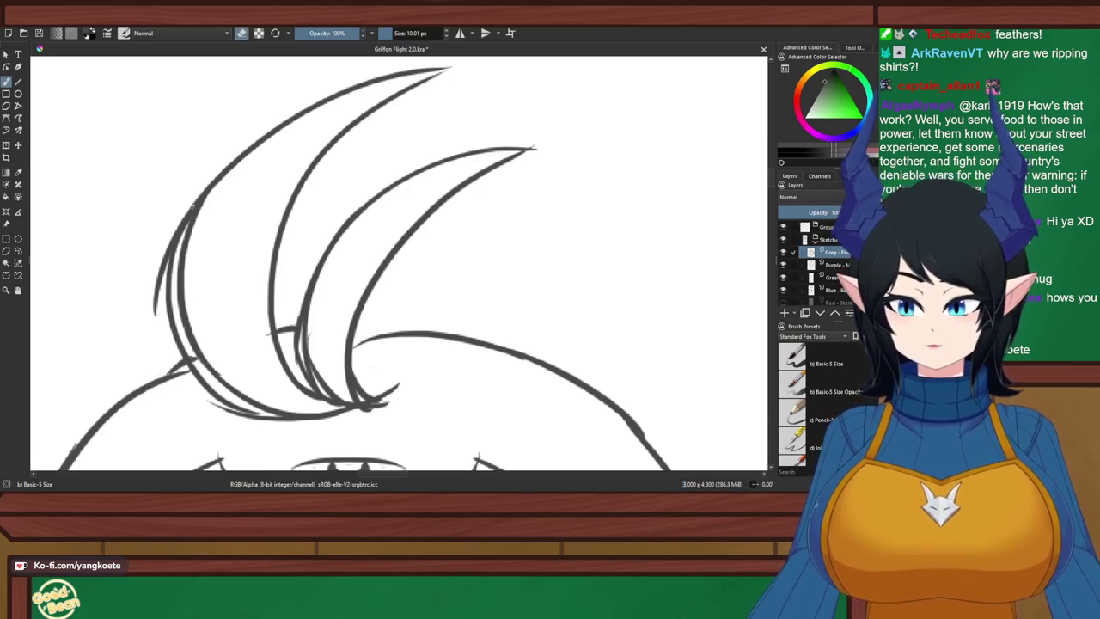
mouse_move(194, 210)
mouse_down()
mouse_move(158, 304)
mouse_move(187, 200)
mouse_move(173, 332)
mouse_up()
click(157, 313)
key(e)
mouse_move(190, 220)
mouse_down()
mouse_move(239, 138)
mouse_move(350, 78)
mouse_up()
key(e)
mouse_move(248, 155)
mouse_down()
mouse_move(269, 133)
mouse_move(213, 186)
mouse_up()
mouse_move(280, 131)
mouse_down()
mouse_move(337, 97)
mouse_move(262, 141)
mouse_up()
key(e)
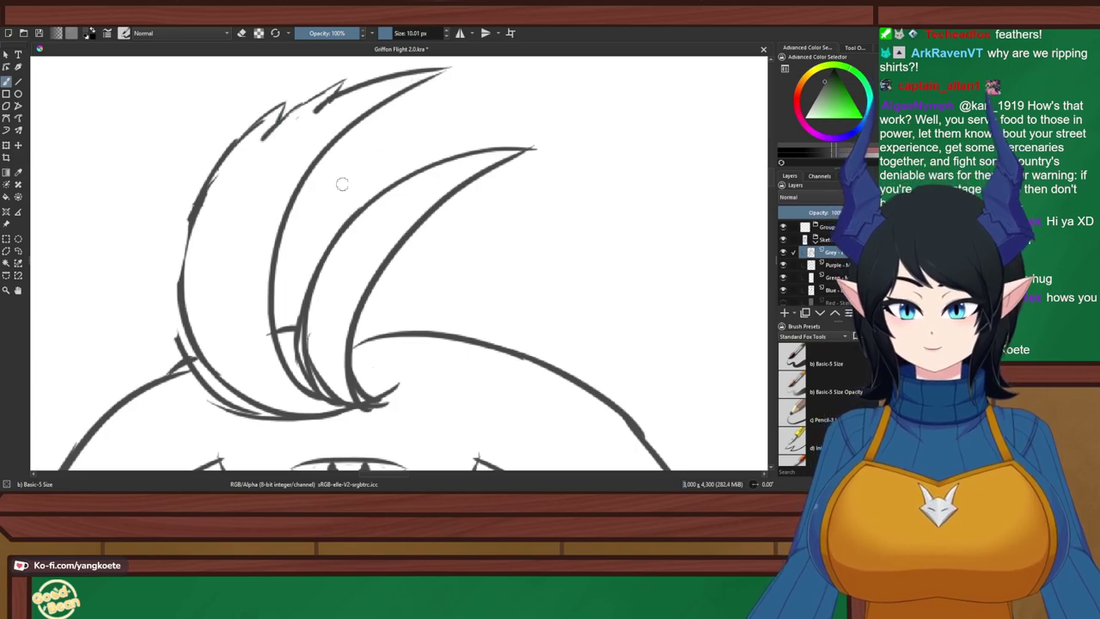
Draw the inner curl's upper edge and add feathery tufts along it
mouse_move(331, 249)
mouse_down()
mouse_move(392, 170)
mouse_move(387, 198)
mouse_move(356, 211)
mouse_move(337, 242)
mouse_up()
key(e)
key(e)
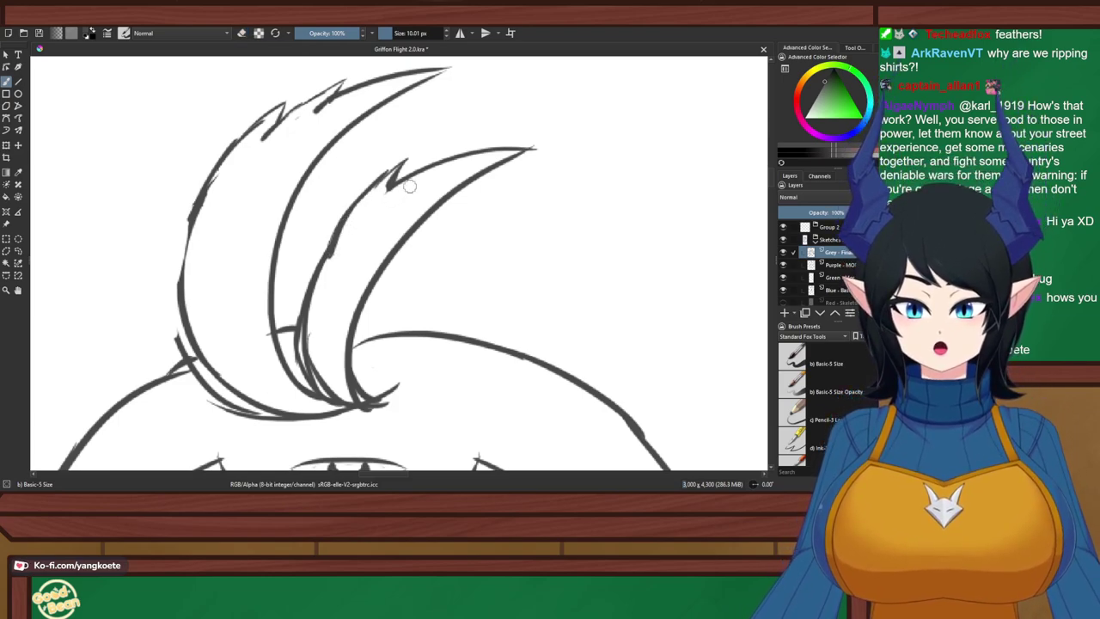
drag(403, 168, 468, 136)
key(ctrl+z)
mouse_move(399, 179)
mouse_down()
mouse_move(452, 151)
mouse_move(380, 204)
mouse_up()
key(e)
key(e)
key(ctrl+z)
key(ctrl+z)
scroll(411, 138, down, 5)
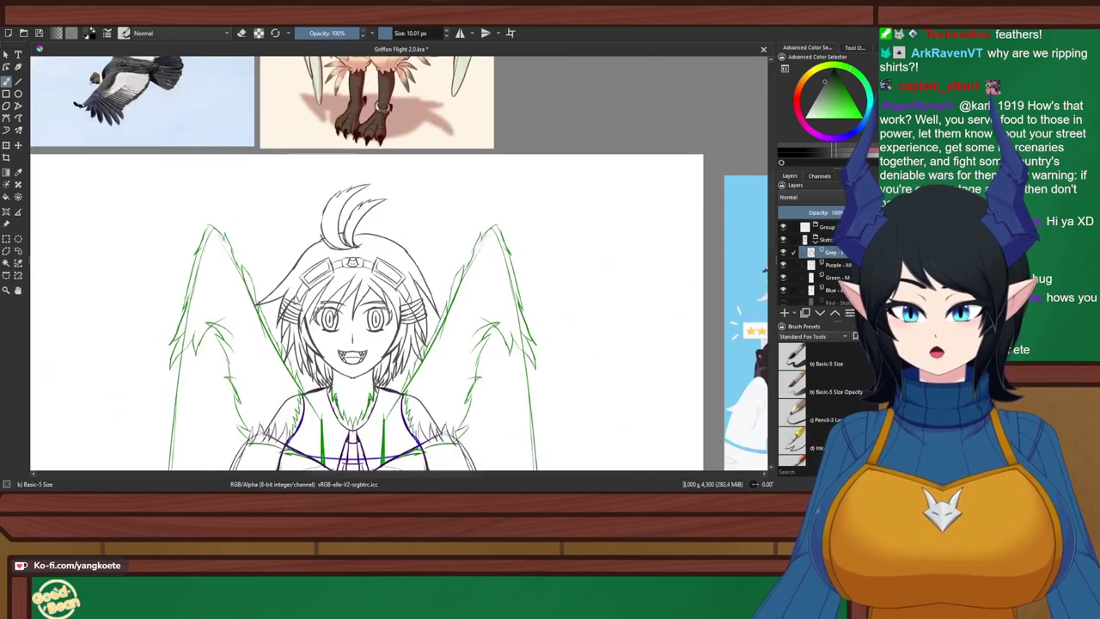
Darken the left tuft's outline, erase stray marks along the lower hair outline, and save
drag(395, 301, 417, 279)
scroll(421, 189, up, 1)
scroll(540, 208, down, 1)
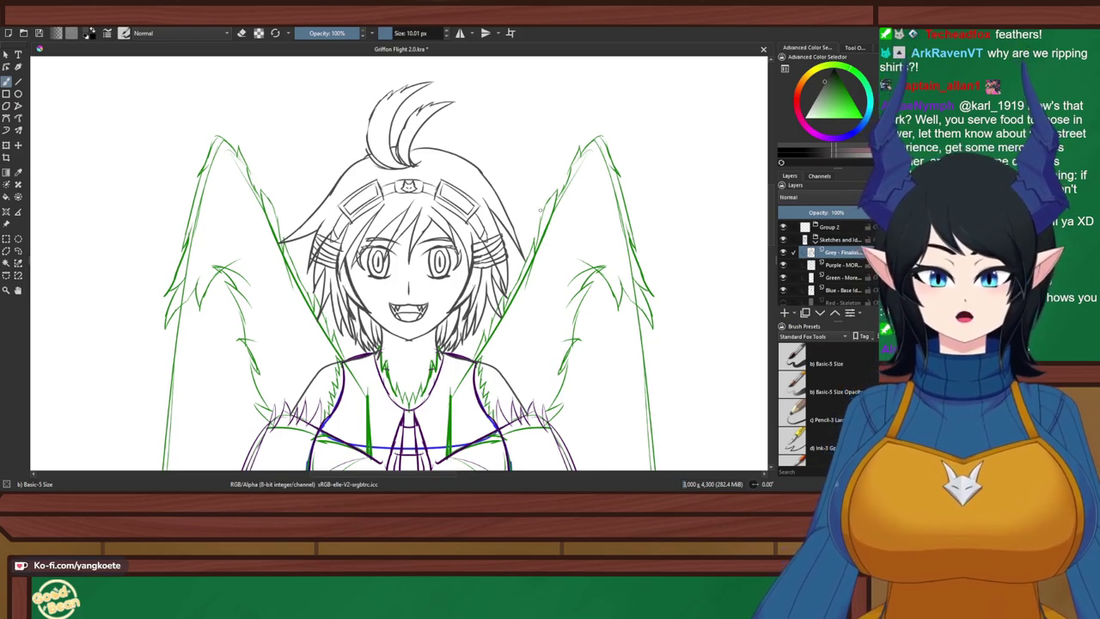
scroll(550, 164, up, 8)
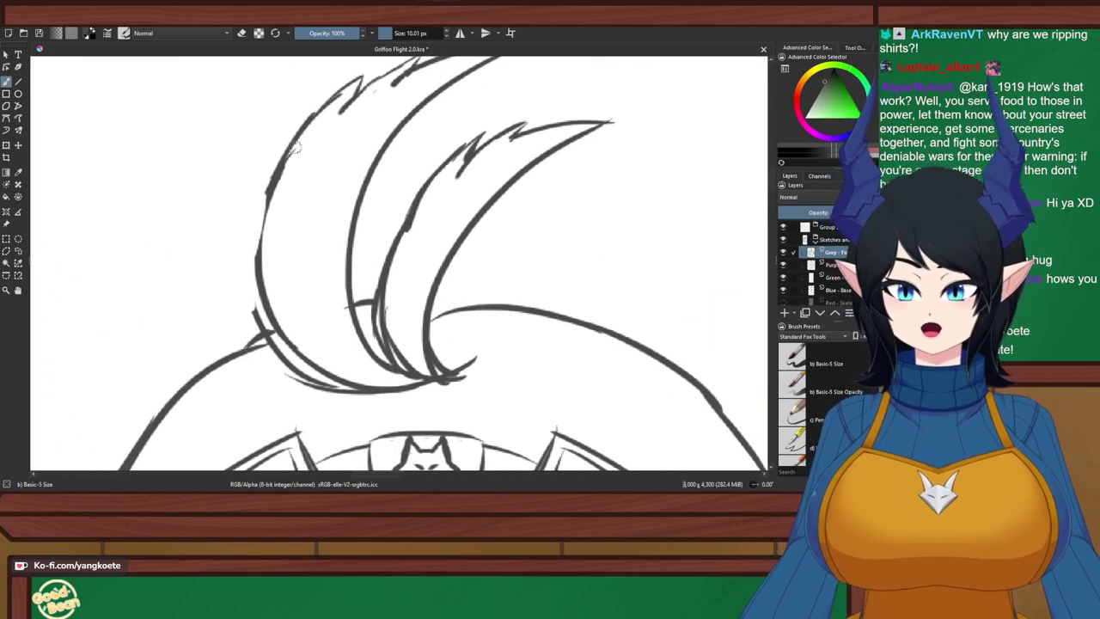
mouse_move(294, 150)
mouse_down()
mouse_move(264, 283)
mouse_move(273, 309)
mouse_up()
key(e)
mouse_move(286, 372)
mouse_down()
mouse_move(326, 394)
mouse_move(366, 396)
mouse_up()
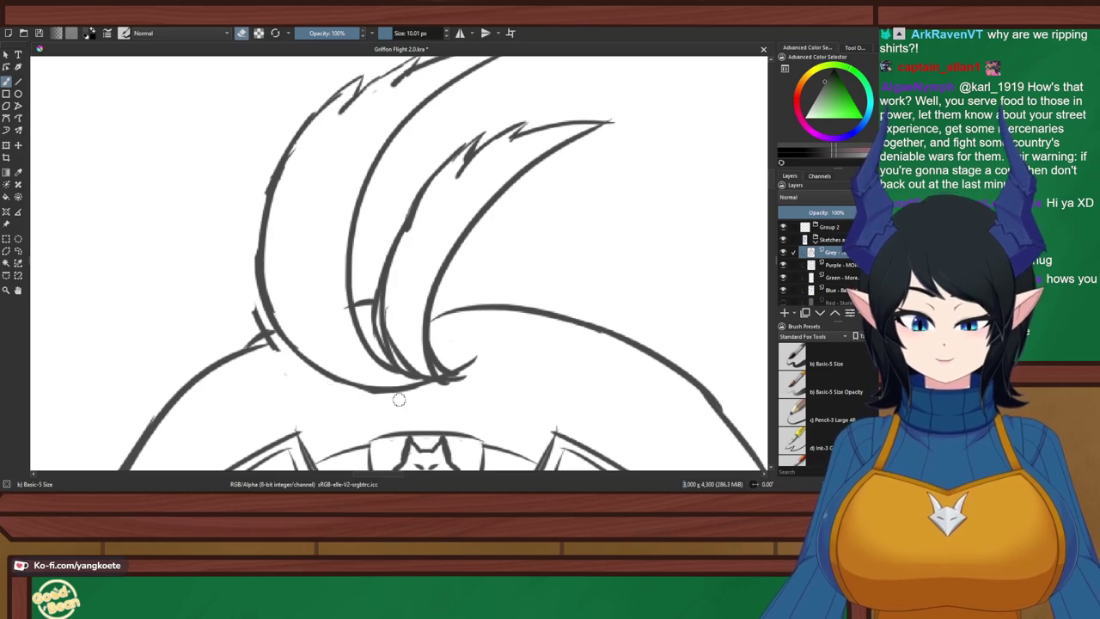
key(e)
key(ctrl+s)
Thicken the curl's upper-left outline, add a pointed tuft, and thin its inner edge
drag(401, 165, 391, 226)
scroll(388, 214, up, 1)
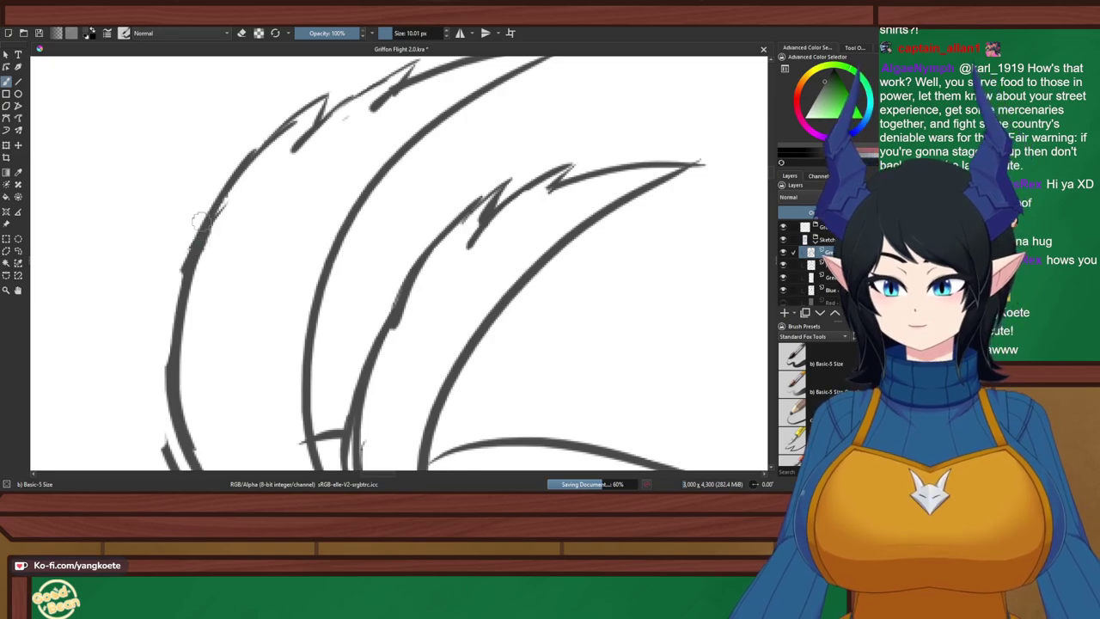
mouse_move(201, 222)
mouse_down()
mouse_move(238, 162)
mouse_move(256, 140)
mouse_up()
mouse_move(231, 176)
mouse_down()
mouse_move(270, 123)
mouse_move(258, 169)
mouse_move(268, 149)
mouse_move(254, 153)
mouse_move(218, 224)
mouse_up()
key(e)
mouse_move(249, 142)
mouse_down()
mouse_move(258, 118)
mouse_move(263, 130)
mouse_move(225, 185)
mouse_move(182, 297)
mouse_move(157, 401)
mouse_up()
key(e)
key(ctrl+z)
Darken the lower-left hair outline and upper-left hair spikes, then zoom out and save
drag(179, 274, 168, 382)
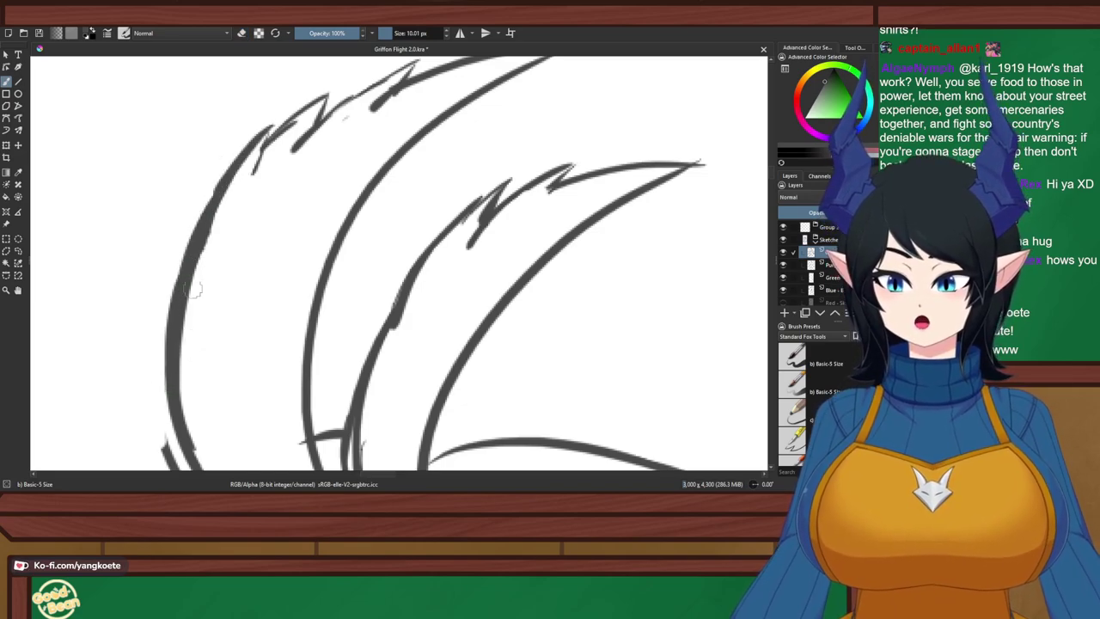
drag(269, 126, 249, 179)
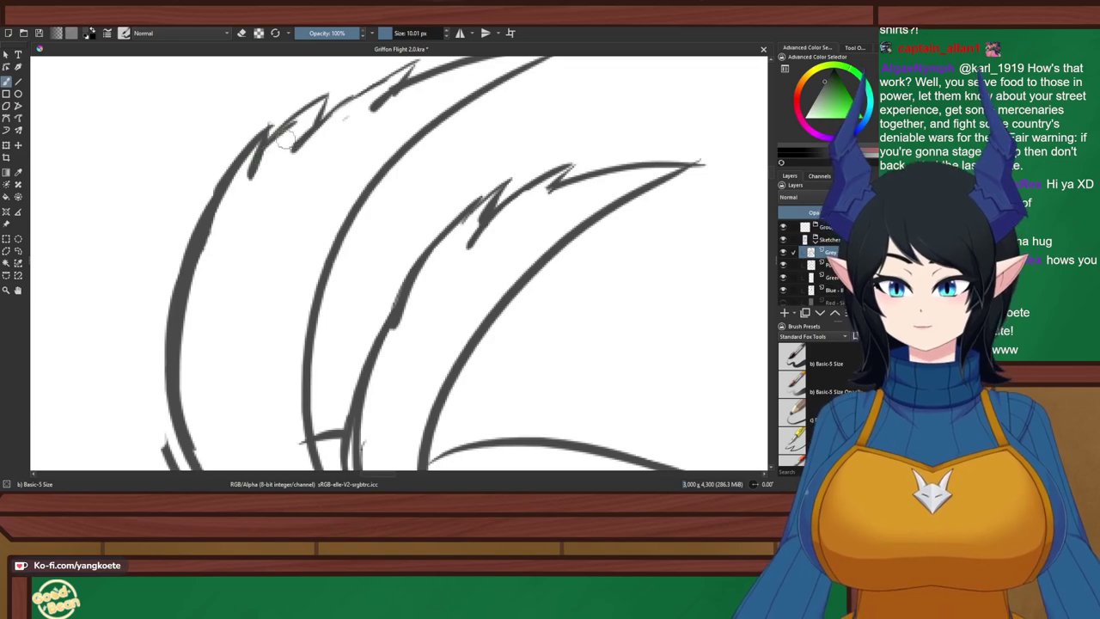
drag(273, 134, 254, 177)
mouse_move(277, 128)
mouse_down()
mouse_move(328, 97)
mouse_move(298, 145)
mouse_up()
scroll(323, 120, down, 4)
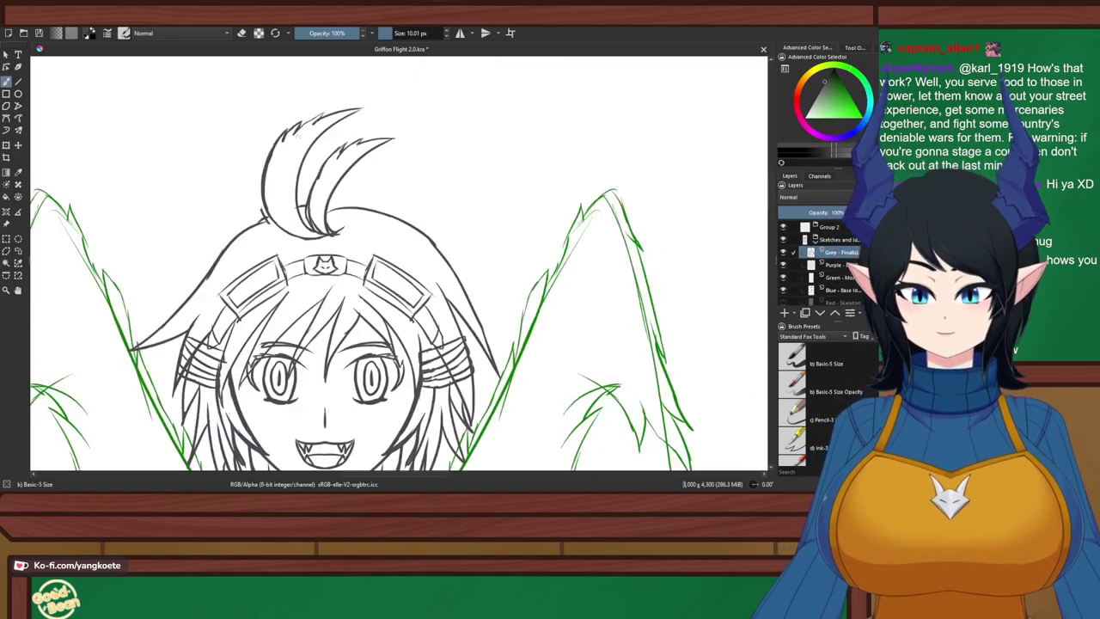
drag(406, 192, 496, 295)
scroll(497, 295, down, 1)
scroll(382, 278, down, 2)
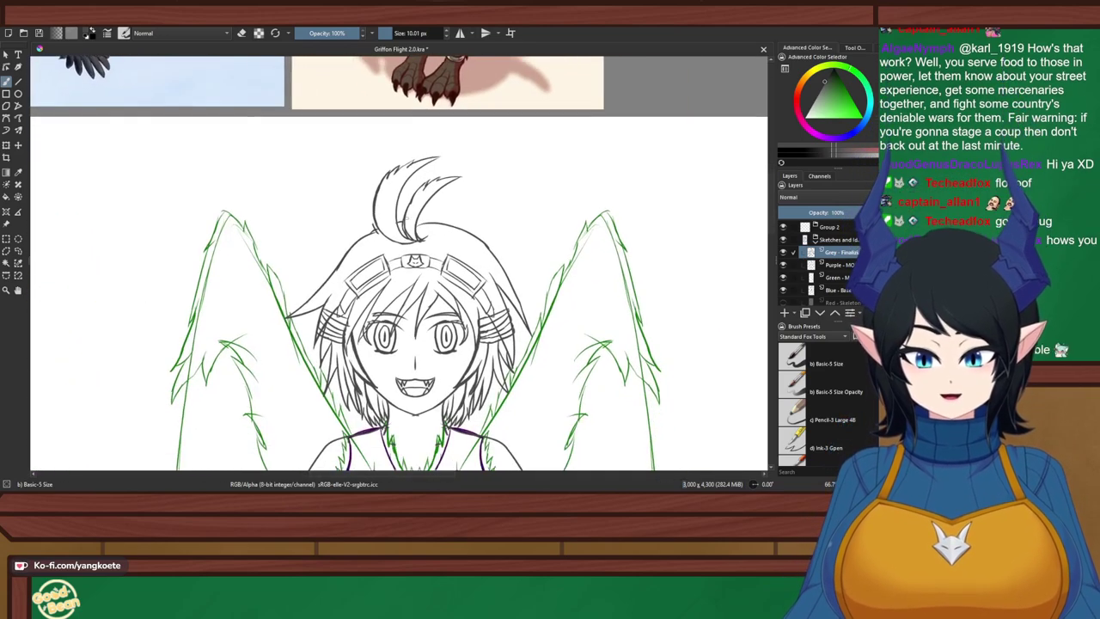
key(ctrl+s)
scroll(382, 278, down, 2)
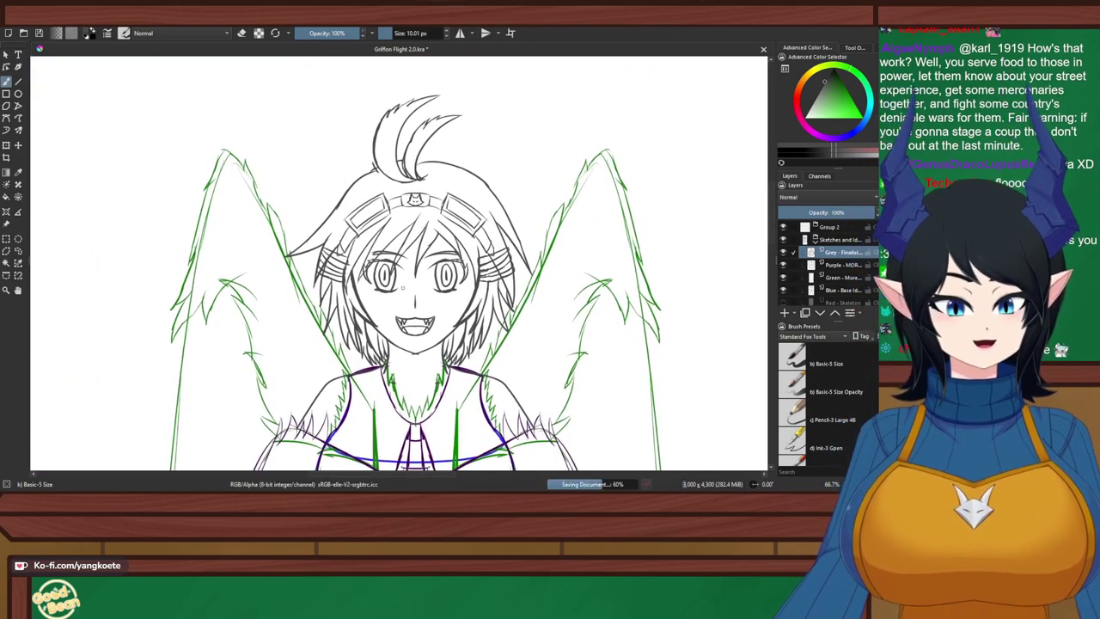
Move the winged griffon reference image beside the sketch and enlarge it
drag(400, 344, 404, 138)
scroll(399, 258, down, 2)
drag(398, 271, 423, 258)
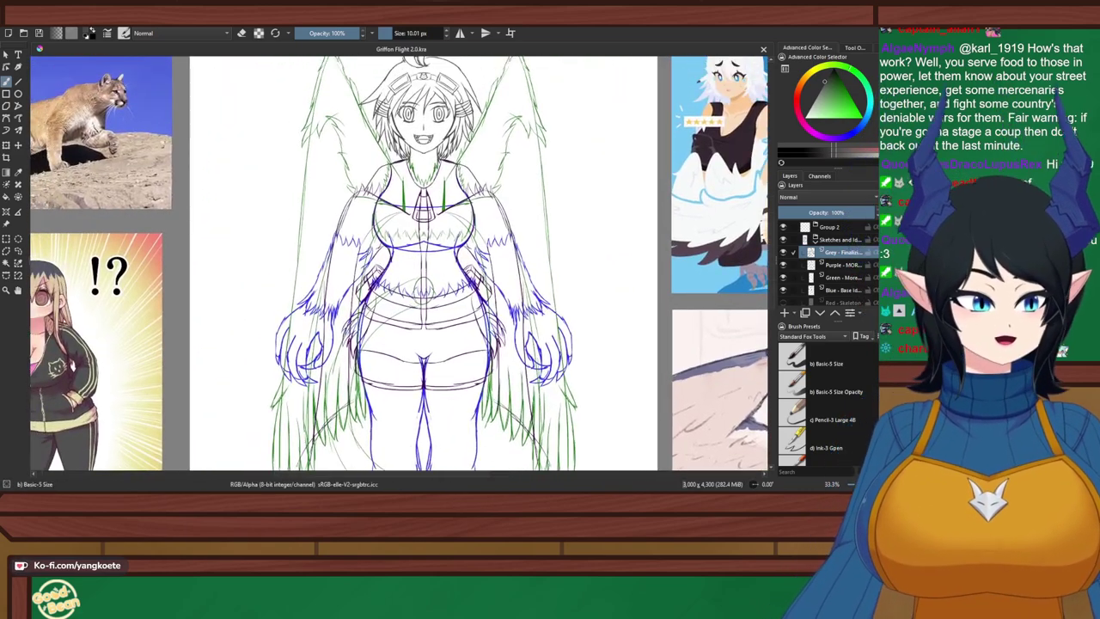
scroll(413, 263, up, 5)
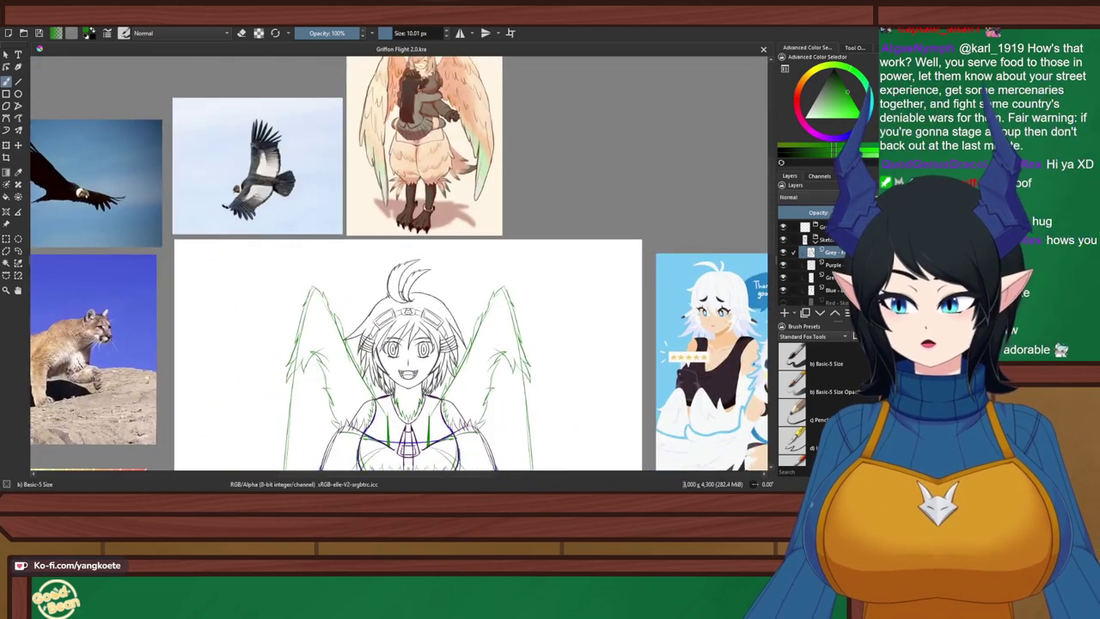
click(6, 224)
mouse_move(421, 146)
mouse_down()
mouse_move(236, 355)
mouse_move(191, 378)
mouse_up()
drag(191, 378, 377, 175)
drag(376, 175, 345, 245)
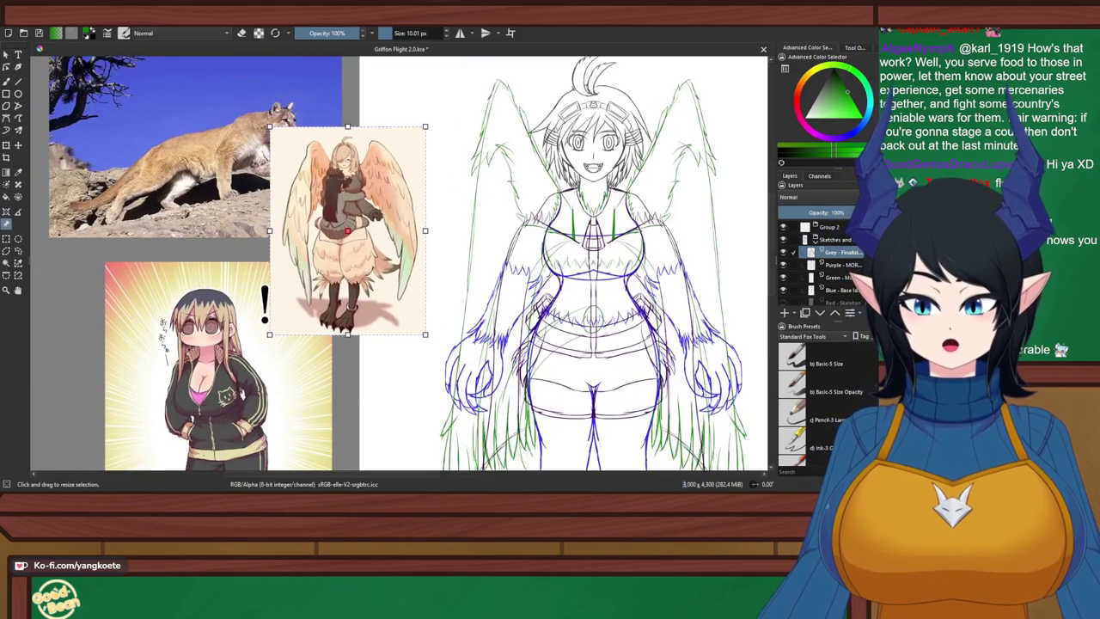
drag(270, 230, 123, 230)
Enable horizontal mirror drawing and return to the Freehand Brush
click(460, 33)
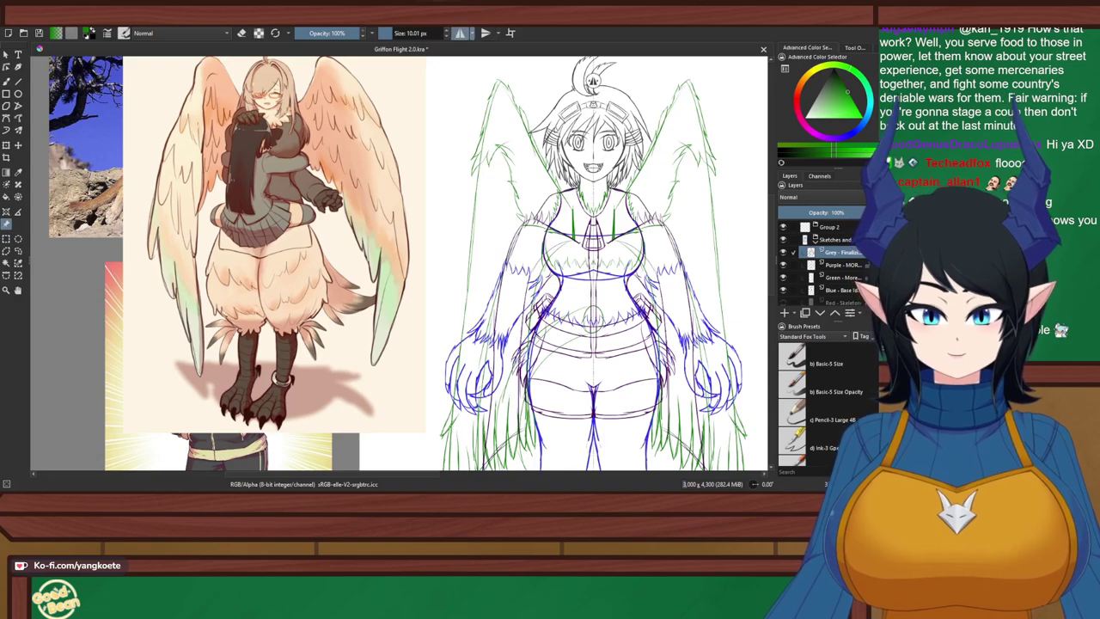
mouse_move(515, 257)
mouse_down()
mouse_move(448, 259)
mouse_move(526, 255)
mouse_up()
click(6, 81)
scroll(464, 249, up, 3)
scroll(515, 344, down, 1)
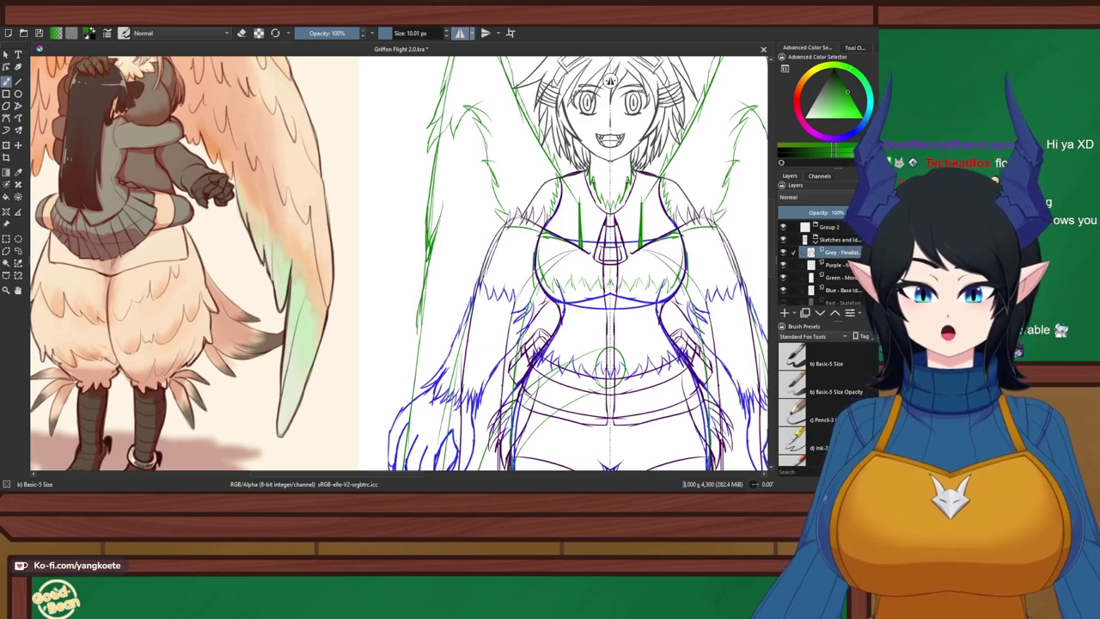
Redraw a longer green feather stroke on the wing after undoing the first attempts
drag(439, 287, 424, 328)
key(ctrl+z)
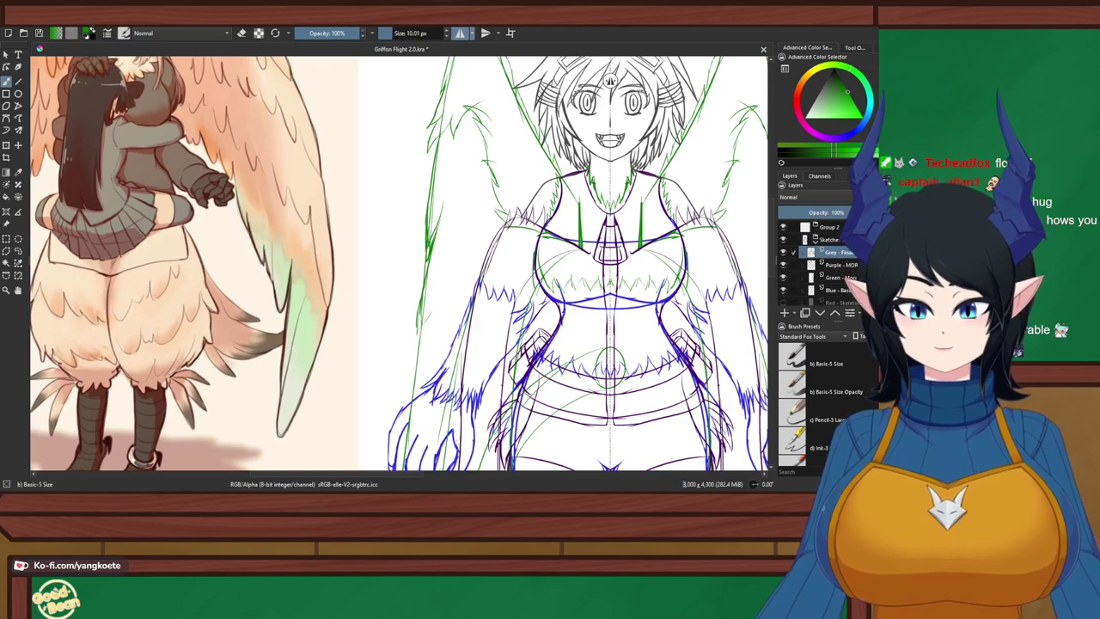
key(ctrl+z)
drag(447, 284, 420, 331)
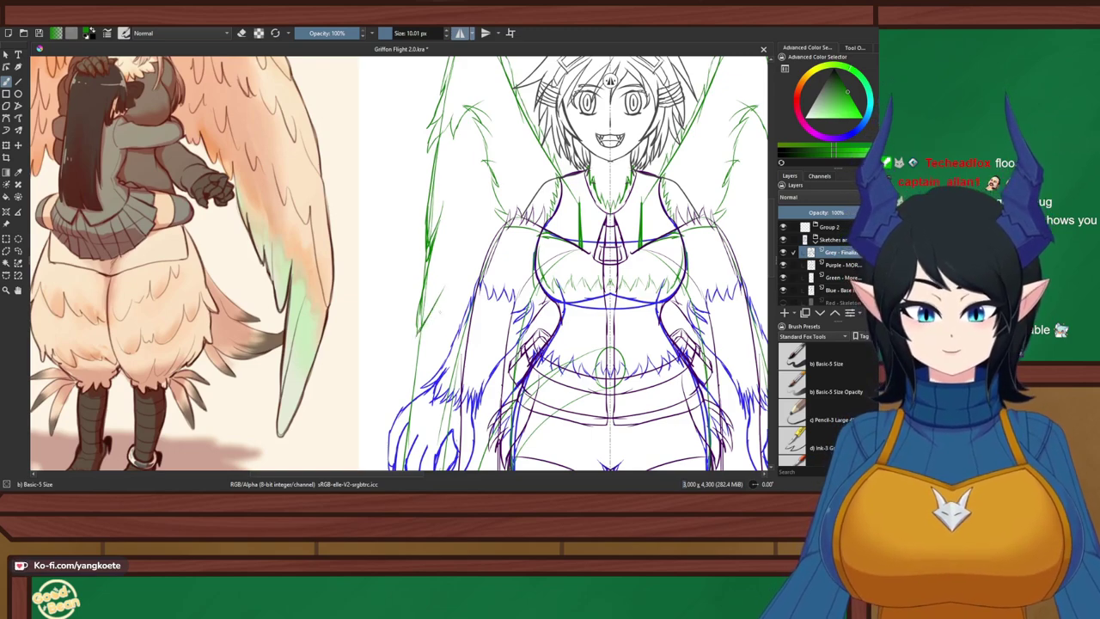
key(e)
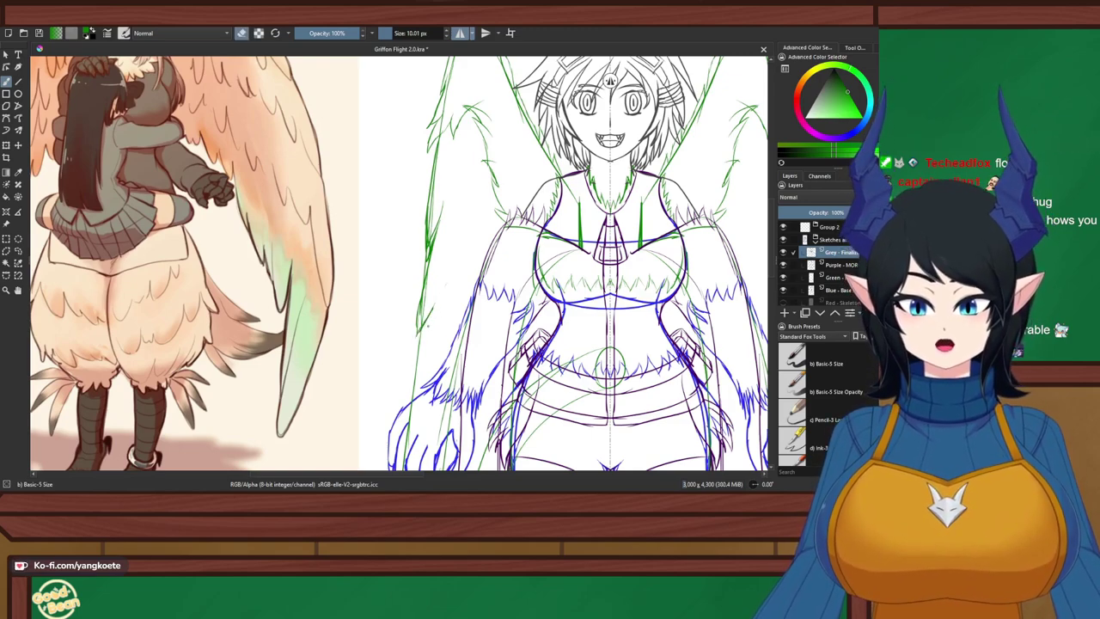
key(e)
Add green feather strokes beside the left arm and left of the blue hand, then save
drag(437, 298, 380, 149)
scroll(323, 396, up, 1)
drag(399, 258, 399, 261)
key(e)
key(e)
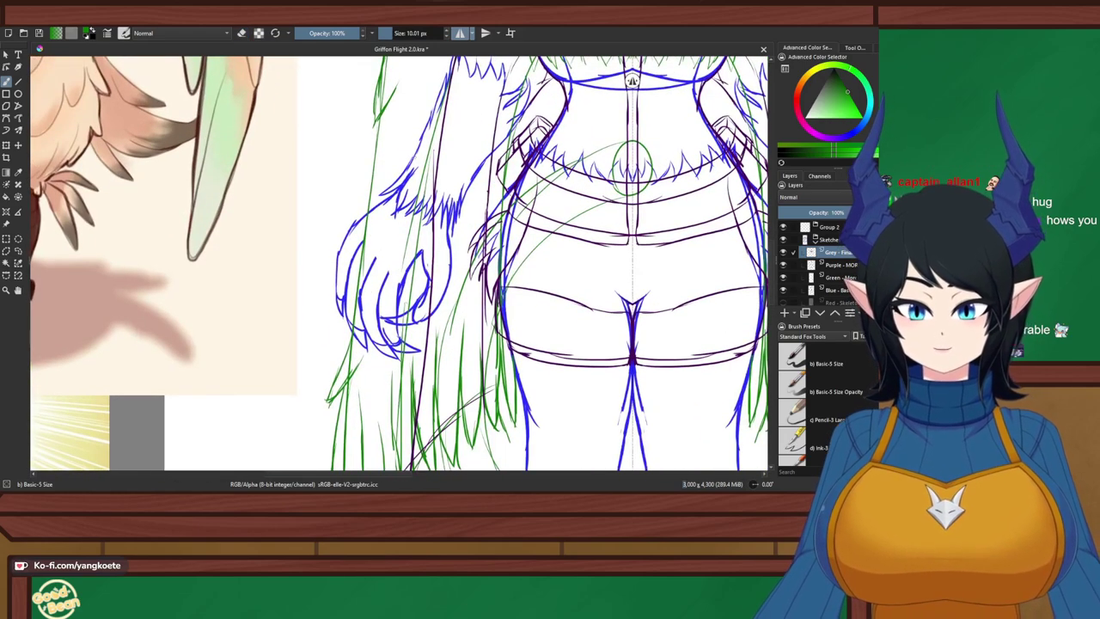
drag(383, 114, 364, 210)
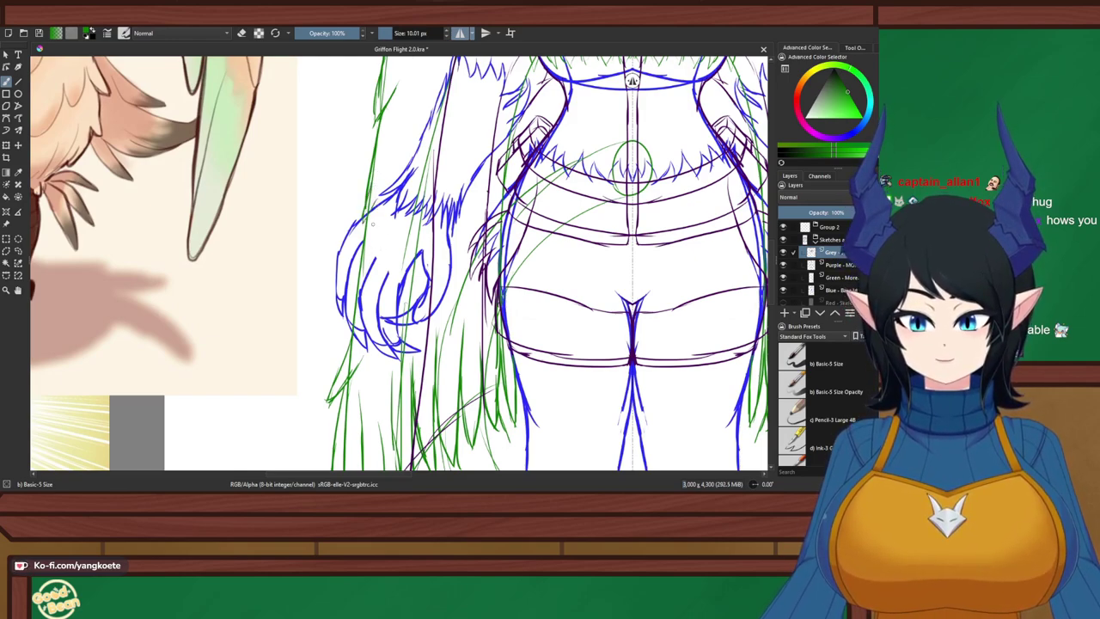
drag(372, 213, 350, 319)
key(ctrl+s)
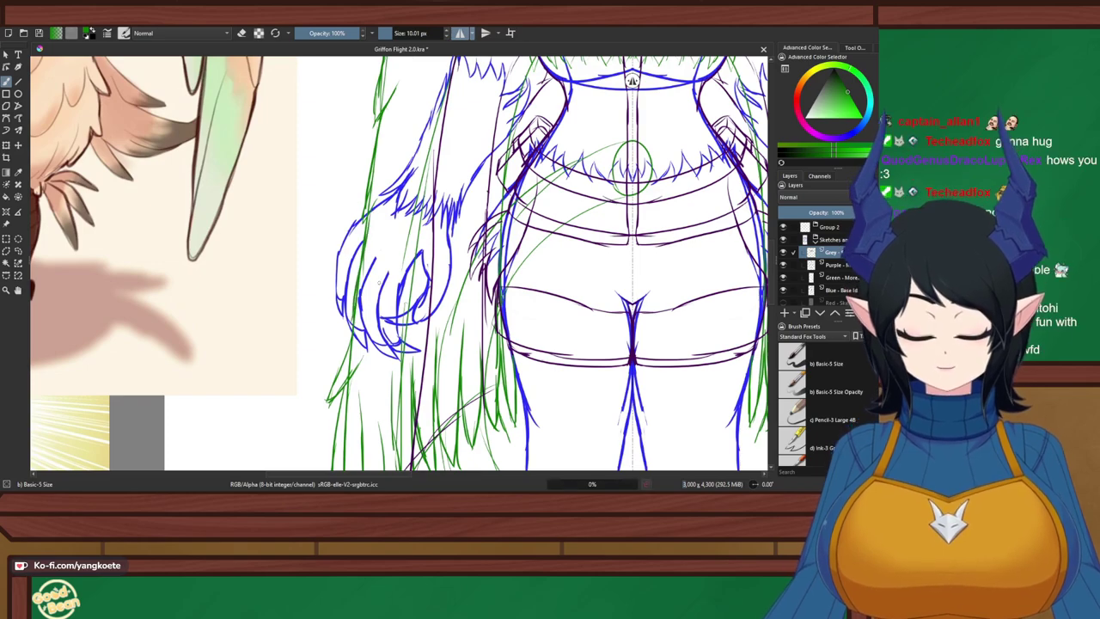
Sketch thin, faint feather strokes into the gaps of the wing
scroll(393, 242, down, 3)
scroll(437, 138, up, 2)
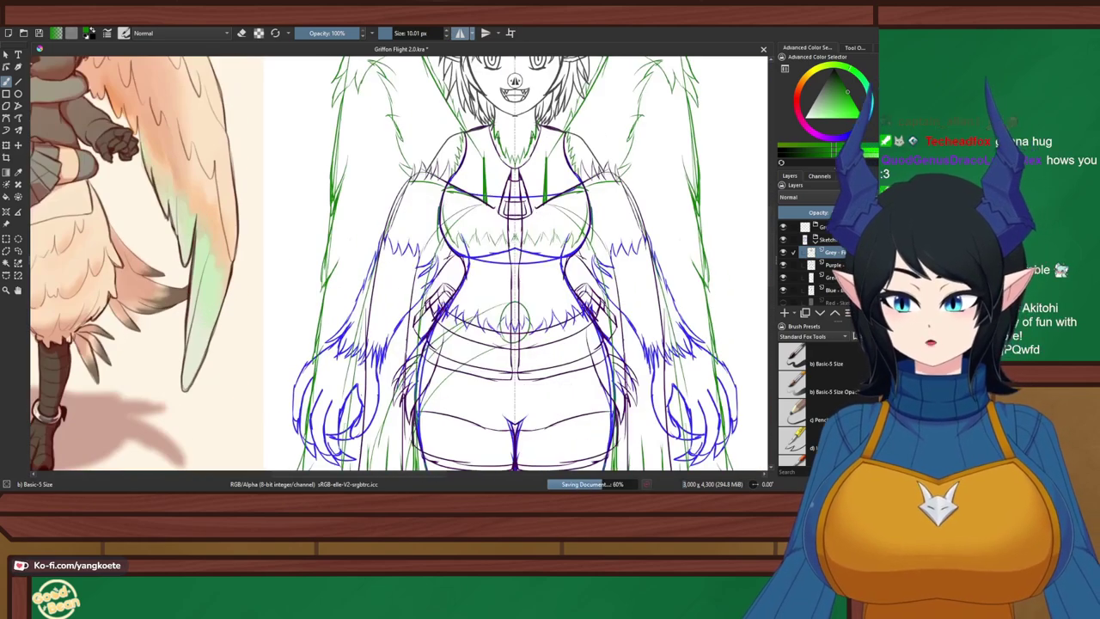
scroll(362, 265, up, 3)
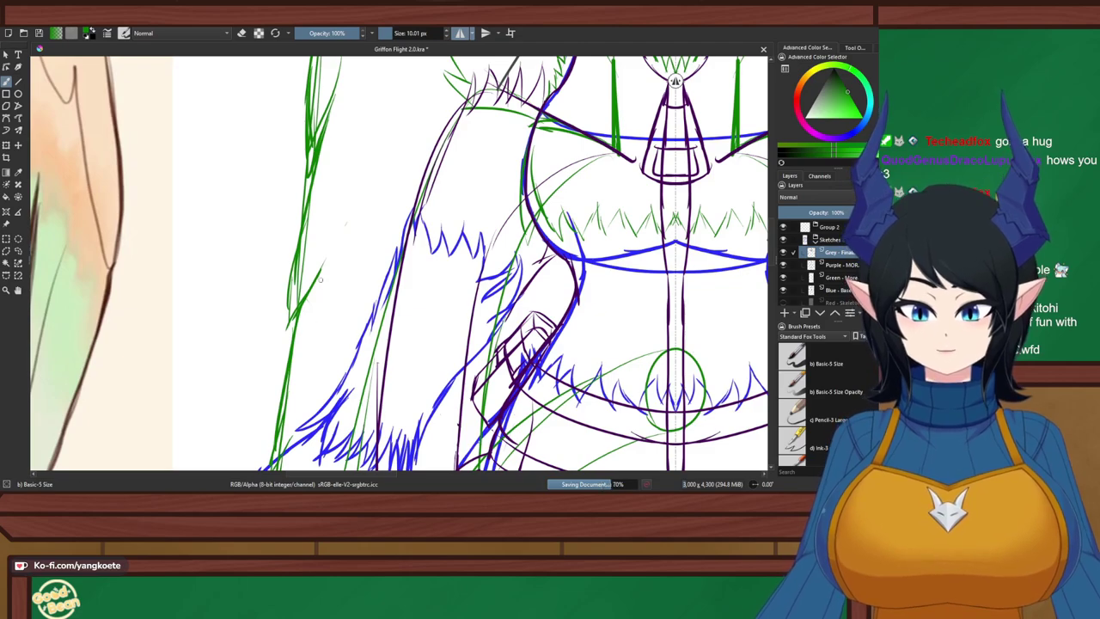
drag(311, 302, 302, 371)
mouse_move(308, 318)
mouse_down()
mouse_move(296, 383)
mouse_move(323, 337)
mouse_move(303, 399)
mouse_up()
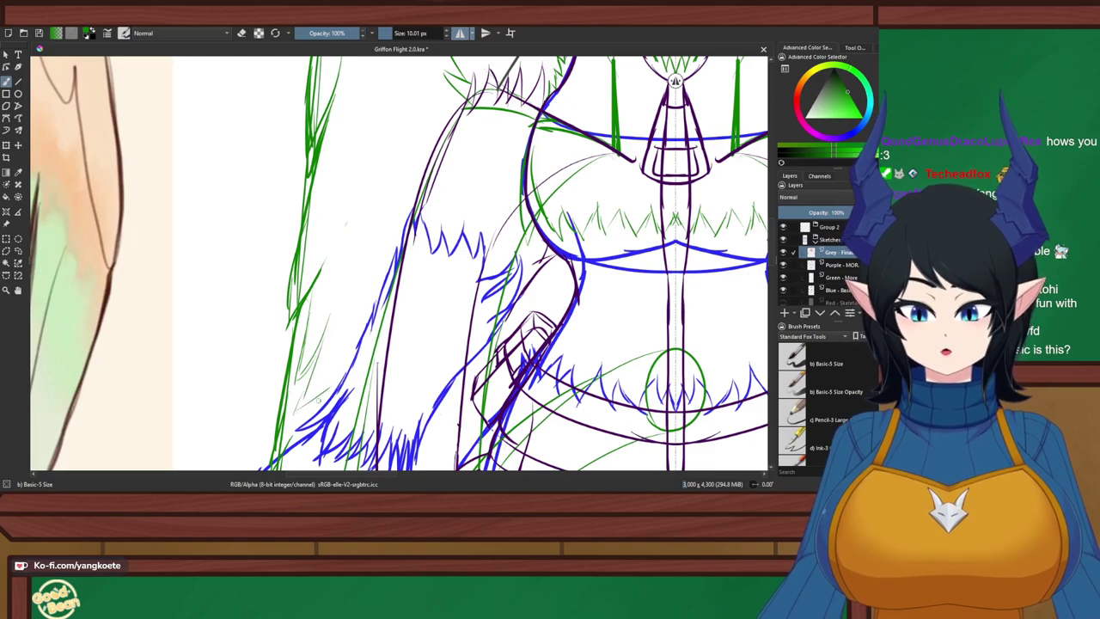
drag(346, 363, 351, 360)
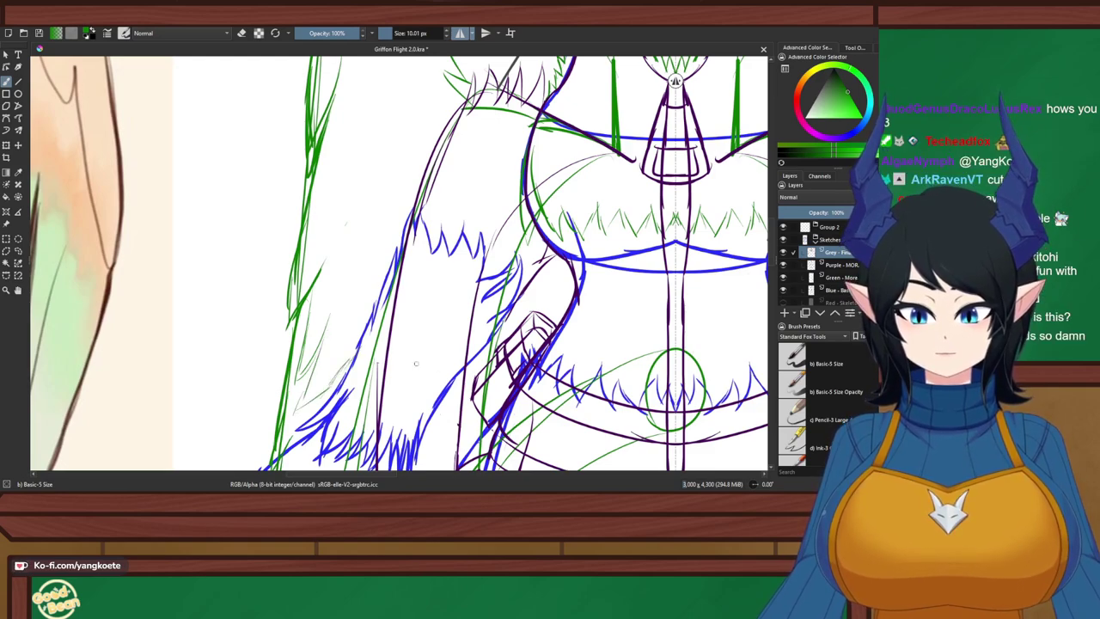
scroll(446, 360, down, 3)
scroll(486, 232, up, 4)
Try a short stroke near the torso, undo it, and save the drawing
right_click(487, 231)
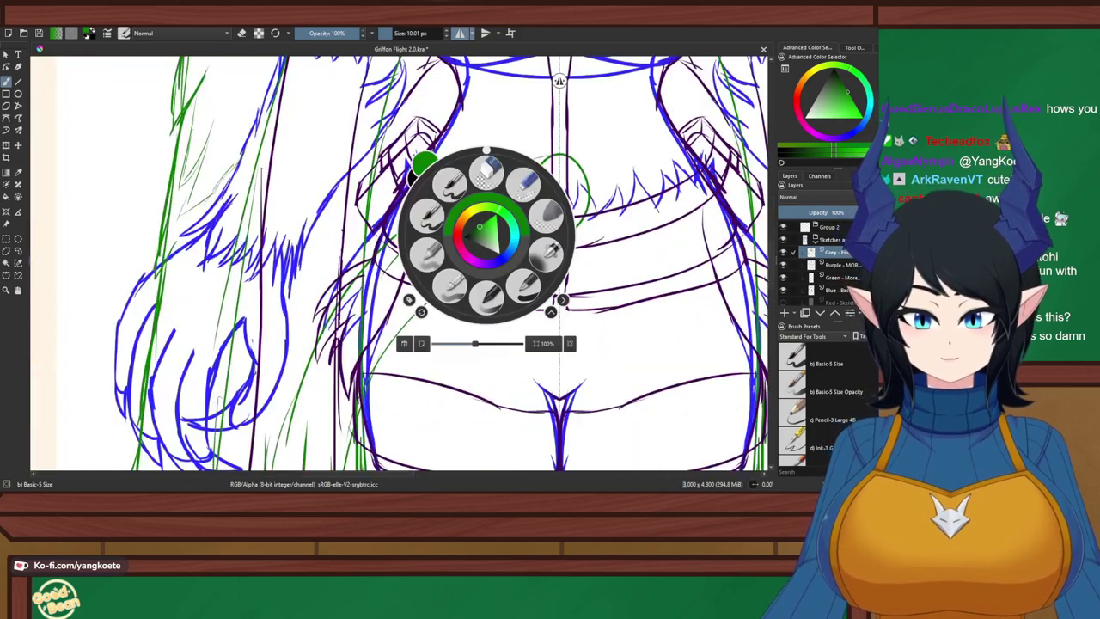
right_click(486, 231)
scroll(487, 231, down, 1)
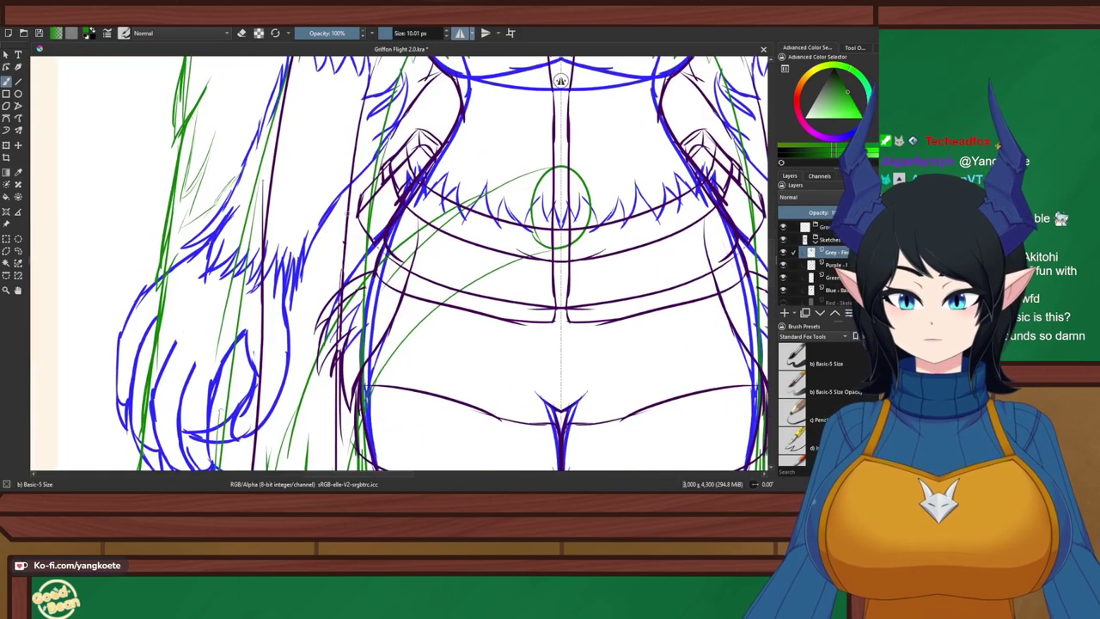
mouse_move(320, 260)
mouse_down()
mouse_move(344, 230)
mouse_move(327, 229)
mouse_move(312, 258)
mouse_up()
key(ctrl+z)
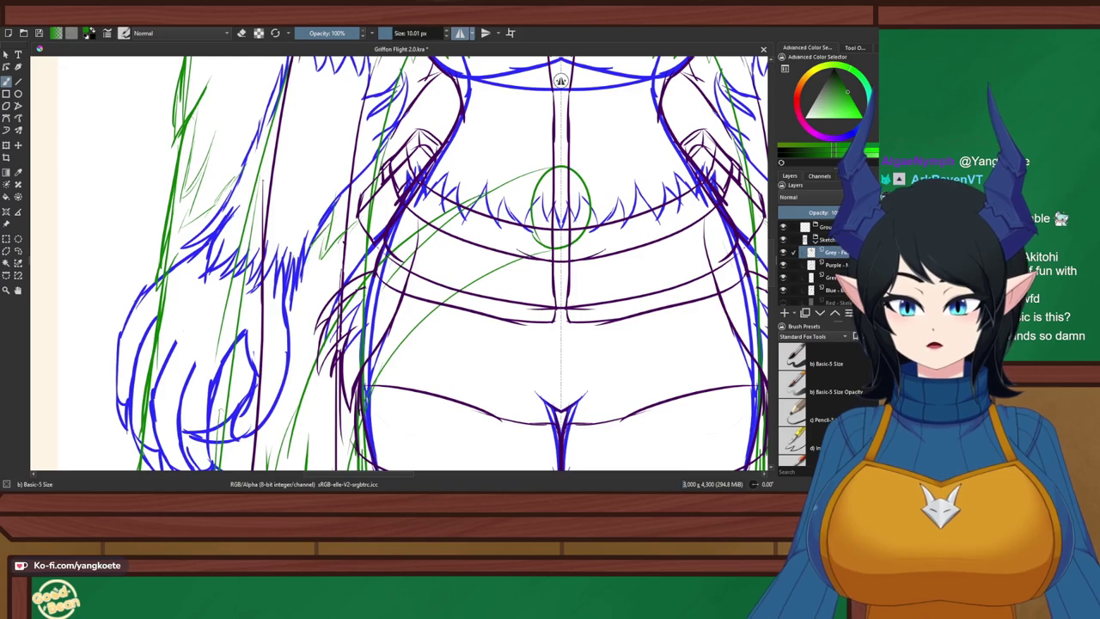
key(ctrl+s)
scroll(344, 218, down, 4)
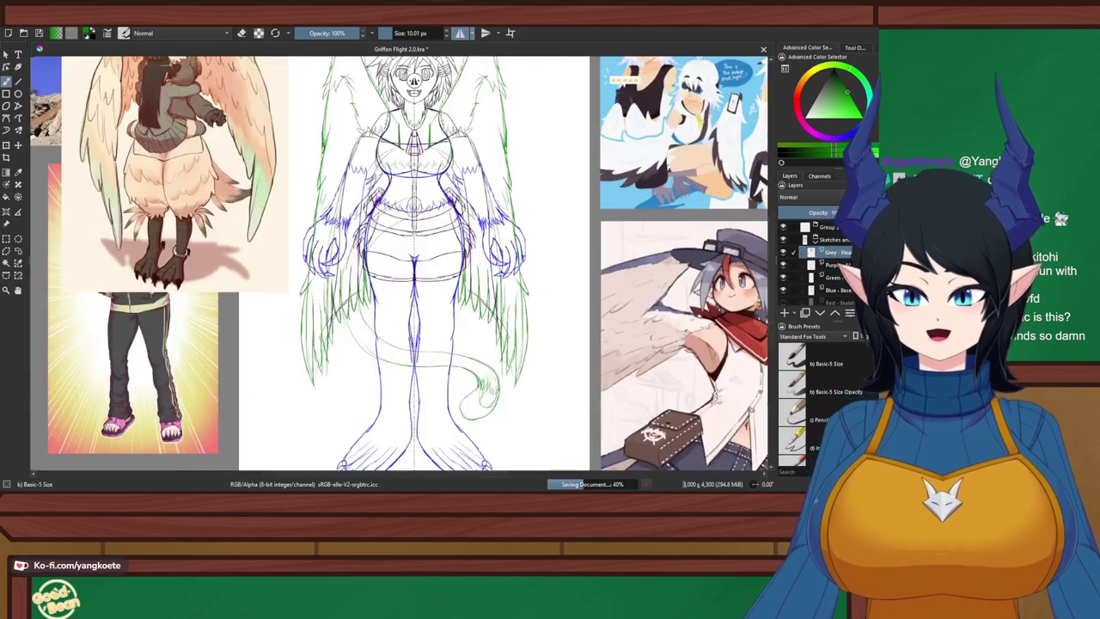
Try a short green stroke at the left wing tip, undo it, and save
drag(352, 215, 339, 280)
right_click(461, 249)
drag(282, 204, 298, 223)
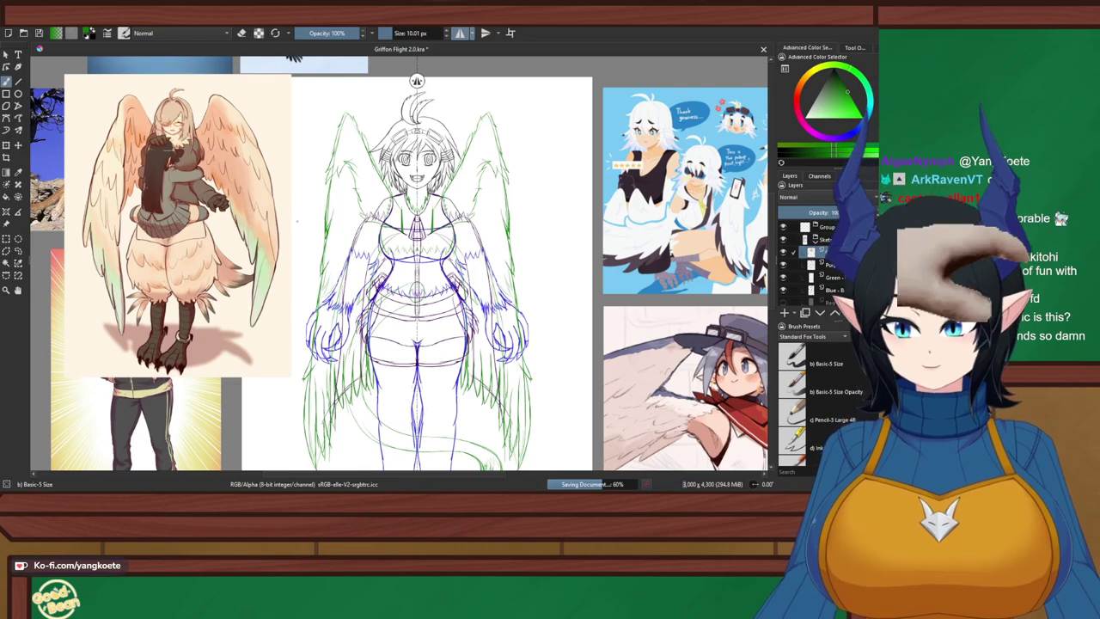
scroll(344, 139, up, 4)
drag(350, 141, 343, 258)
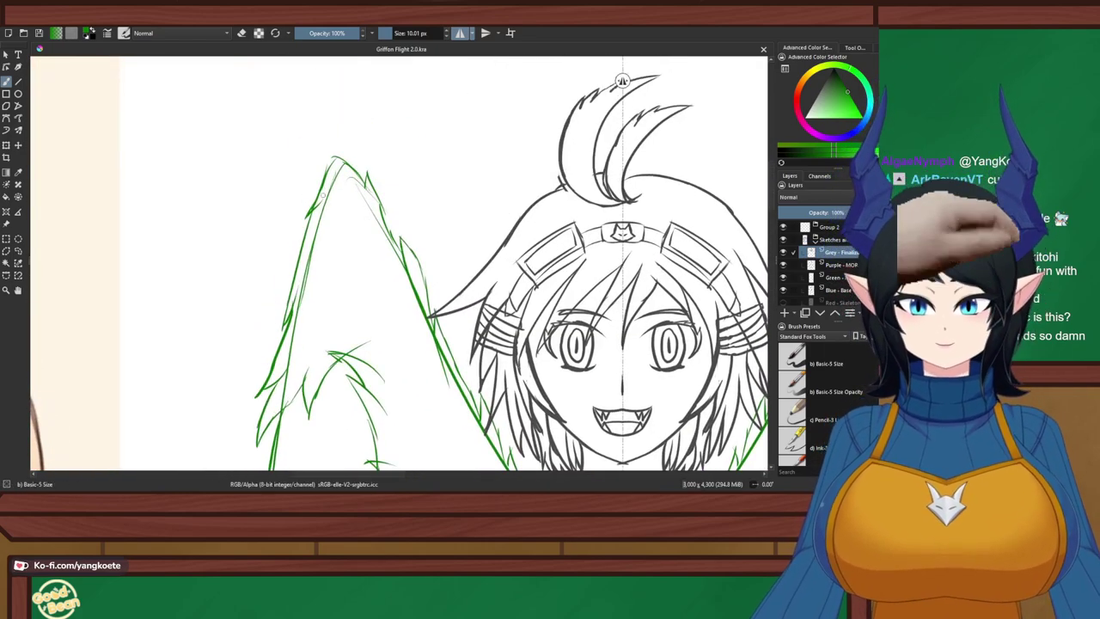
drag(324, 191, 341, 162)
key(ctrl+z)
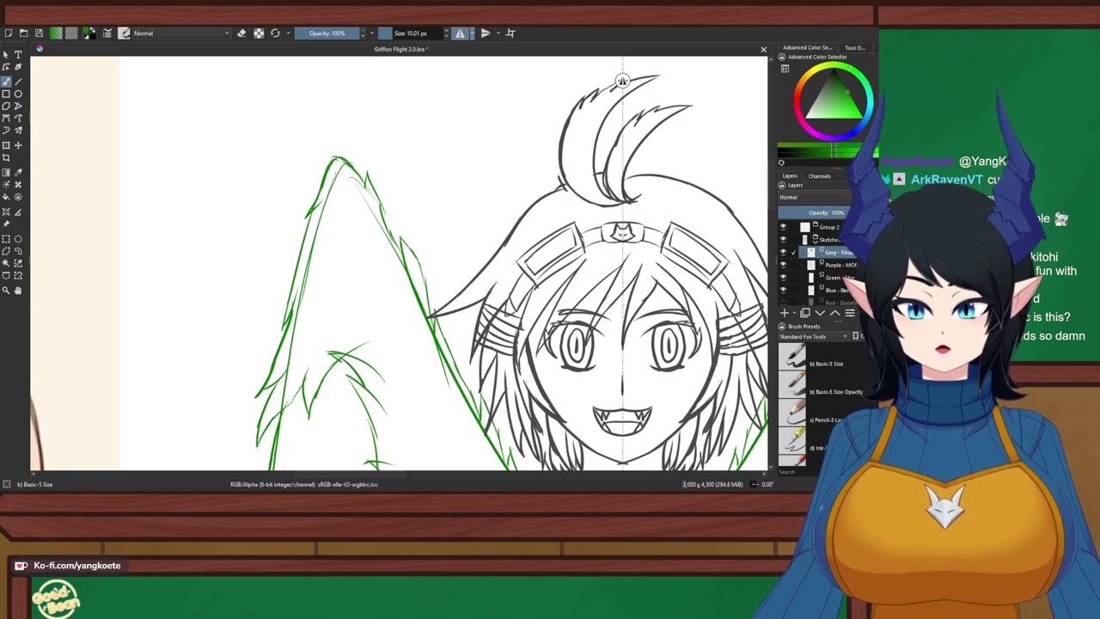
key(ctrl+s)
Toggle the Green layer's visibility to check it, hide the Blue layer, and zoom back in
key(minus)
key(minus)
key(minus)
key(minus)
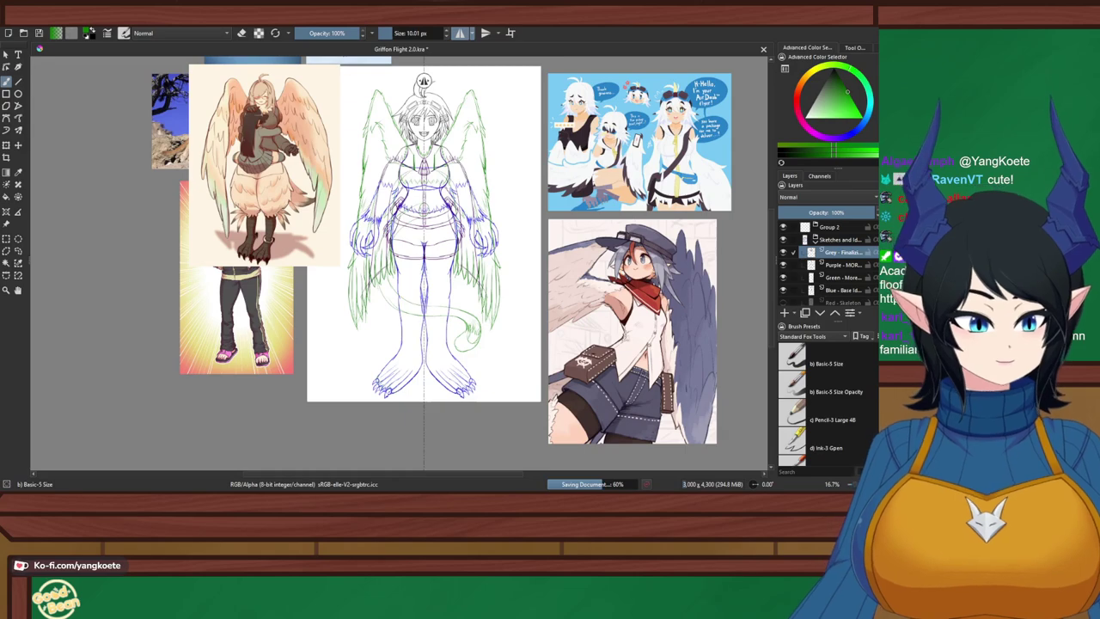
click(783, 278)
click(782, 277)
click(782, 290)
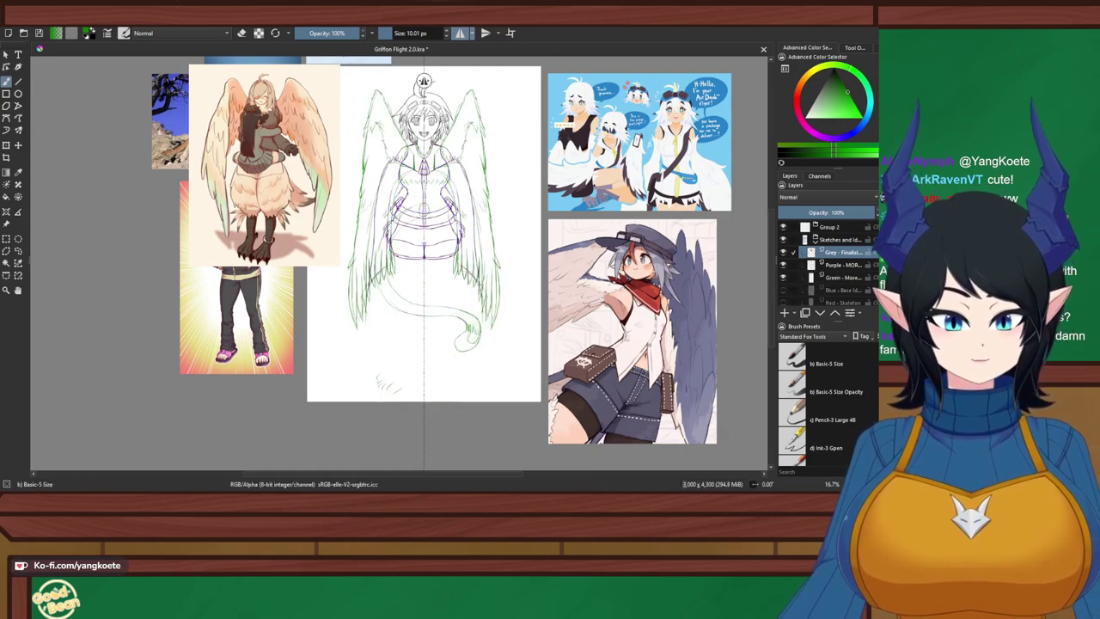
scroll(477, 195, up, 1)
key(plus)
key(plus)
key(plus)
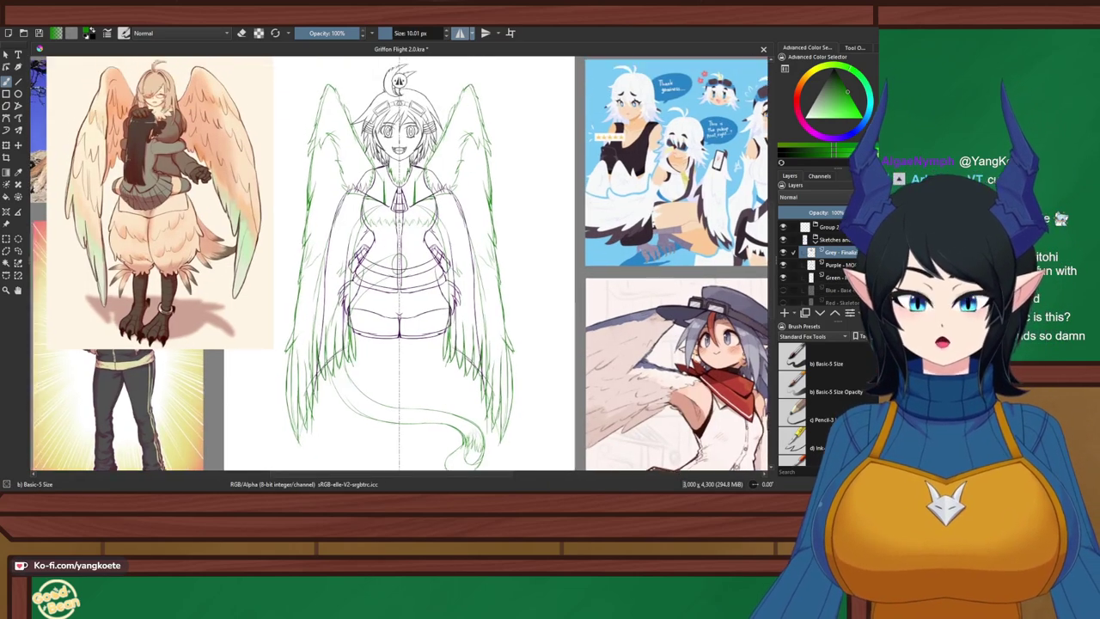
drag(472, 284, 492, 365)
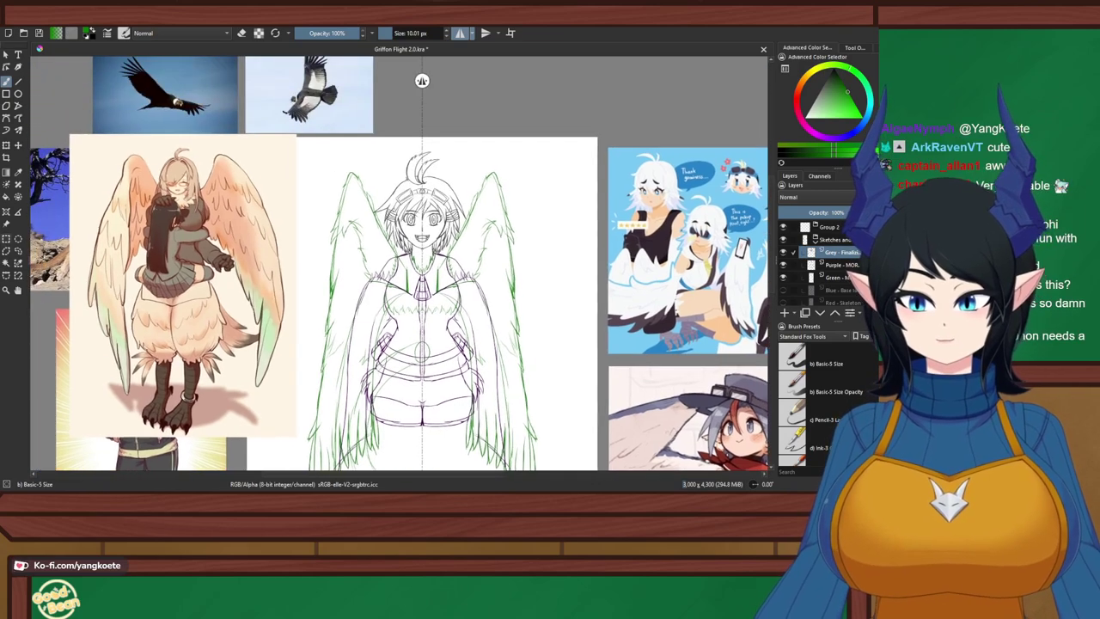
Move the griffon reference up beside the bird photo with the Reference Images tool
click(6, 224)
drag(378, 172, 483, 144)
drag(514, 196, 492, 300)
scroll(492, 300, up, 1)
scroll(354, 80, down, 3)
scroll(394, 80, up, 3)
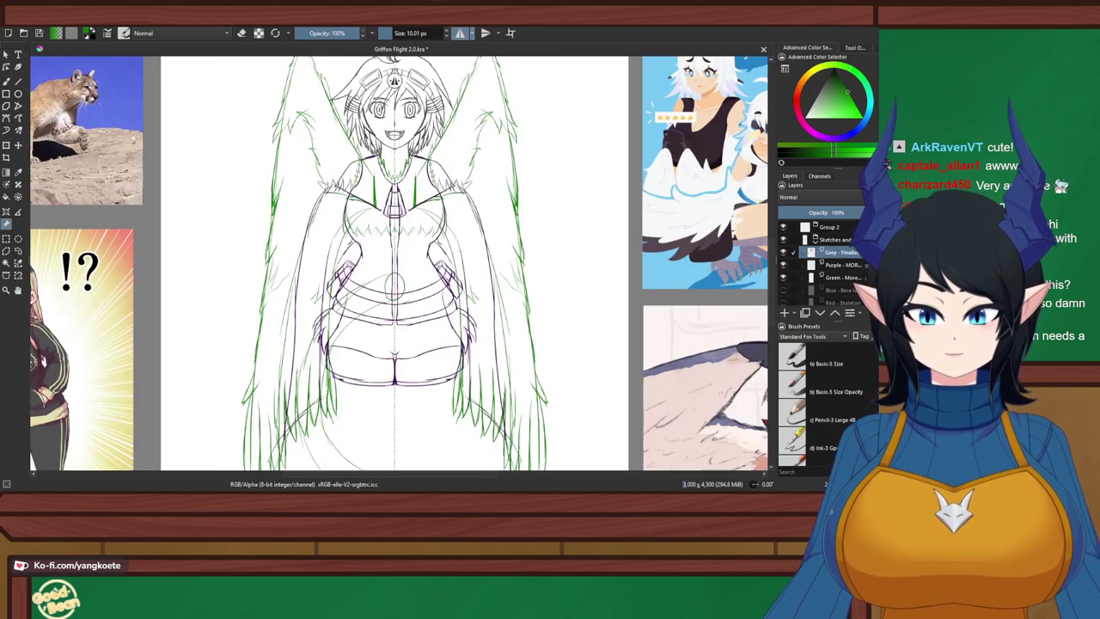
Leave the Red - Skeleton layer hidden and turn Blue - Base back on
click(783, 301)
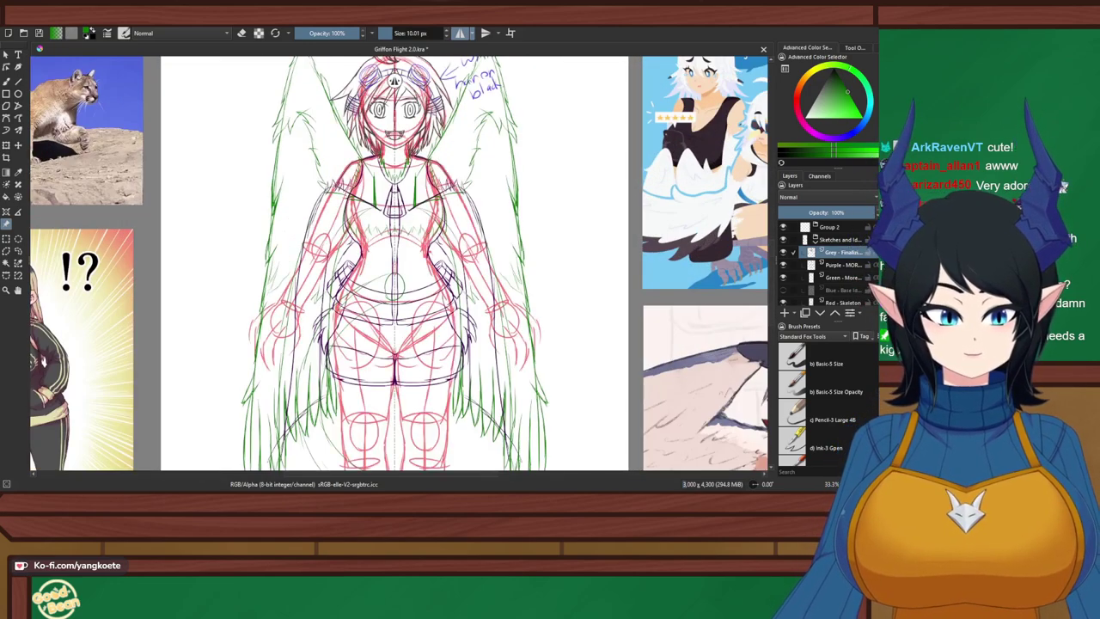
click(783, 302)
click(782, 290)
drag(481, 249, 495, 277)
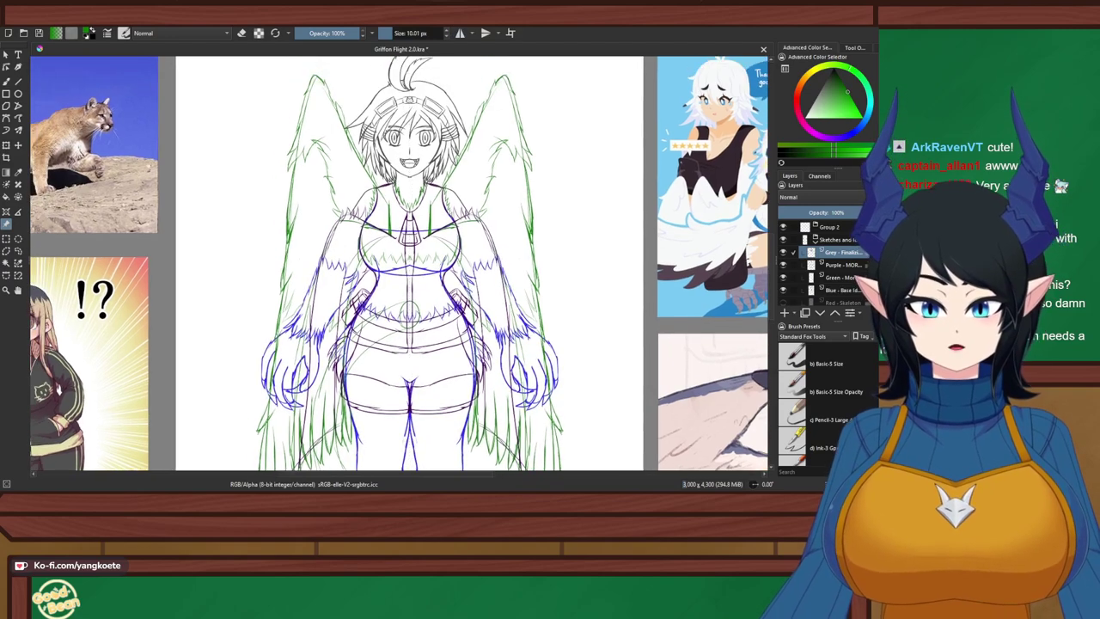
scroll(476, 216, up, 3)
Pick dark grey and draw a line down the right upper arm, redrawing until it fits
key(b)
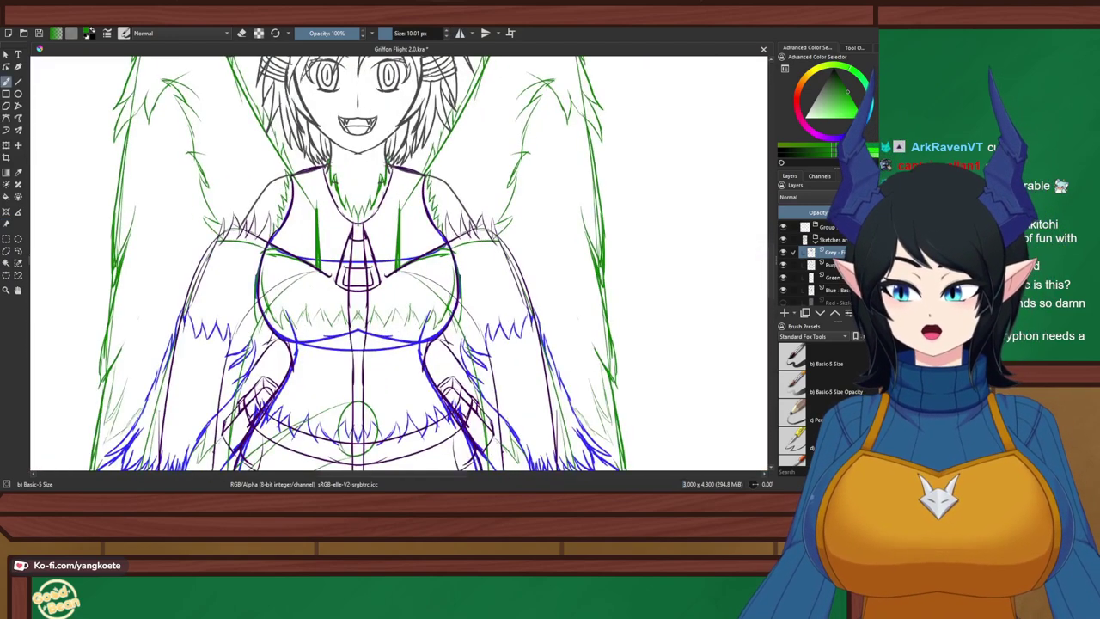
drag(357, 202, 426, 147)
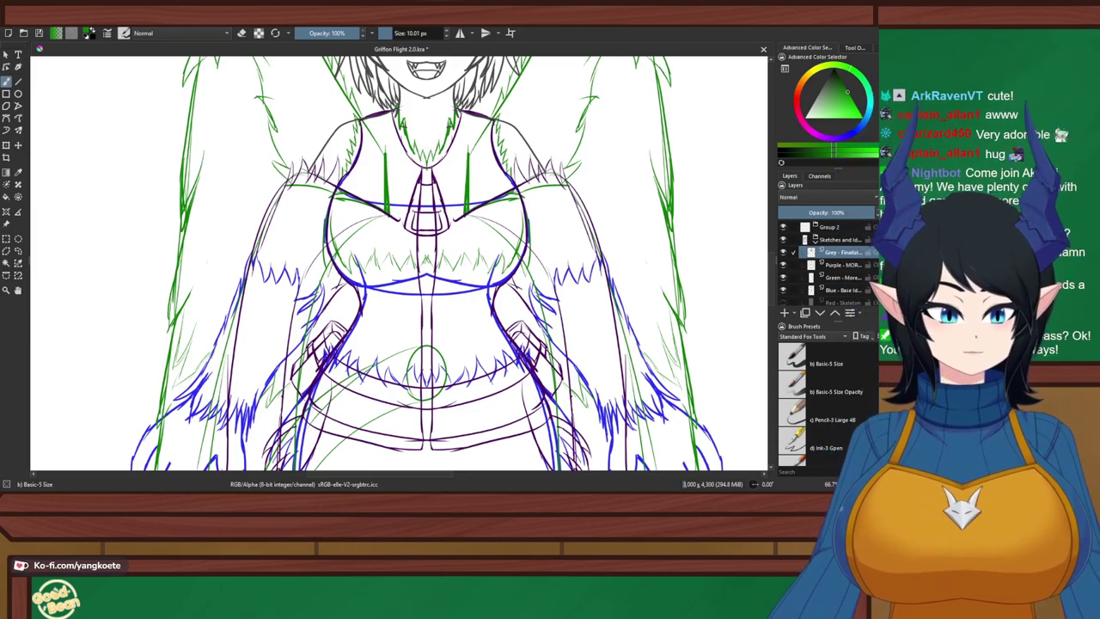
ctrl+click(340, 126)
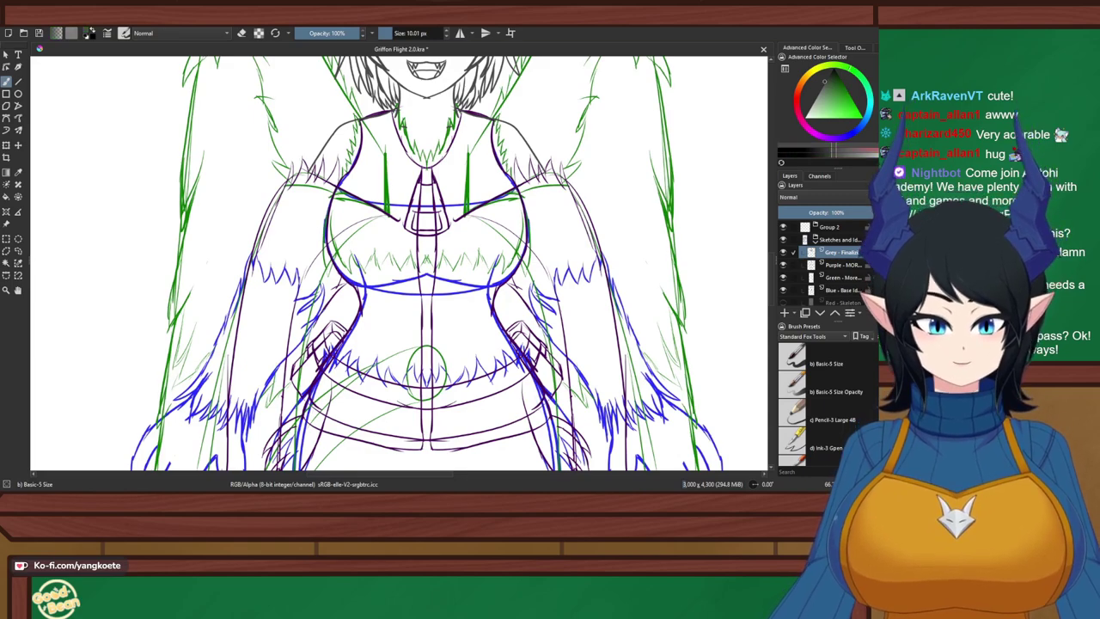
drag(537, 161, 583, 233)
key(ctrl+z)
key(ctrl+z)
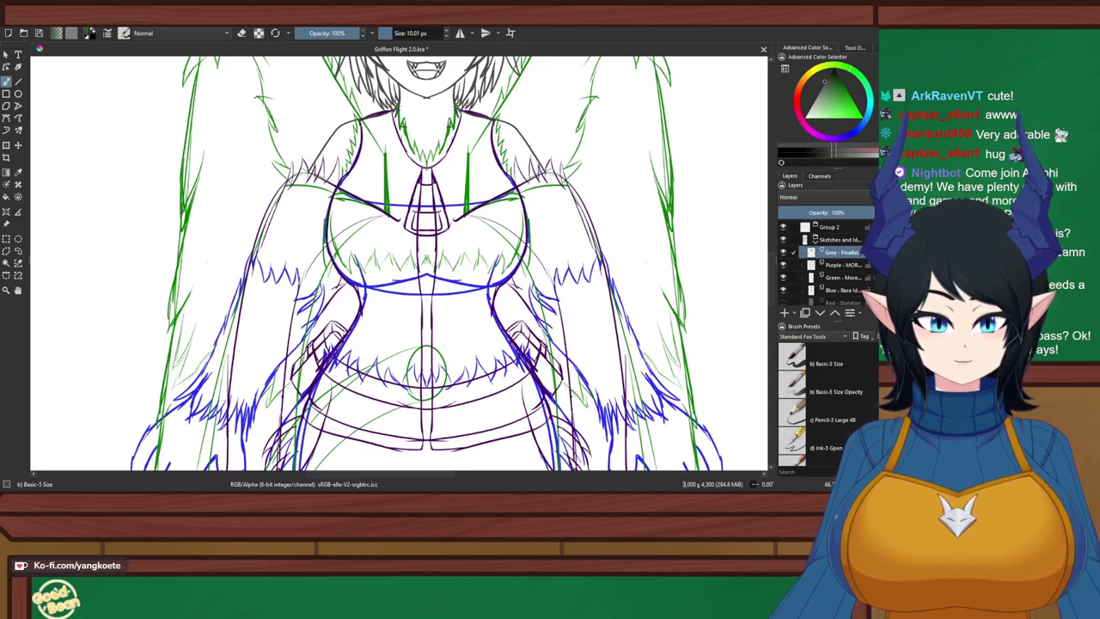
drag(532, 147, 598, 273)
key(ctrl+z)
drag(540, 159, 589, 260)
key(ctrl+z)
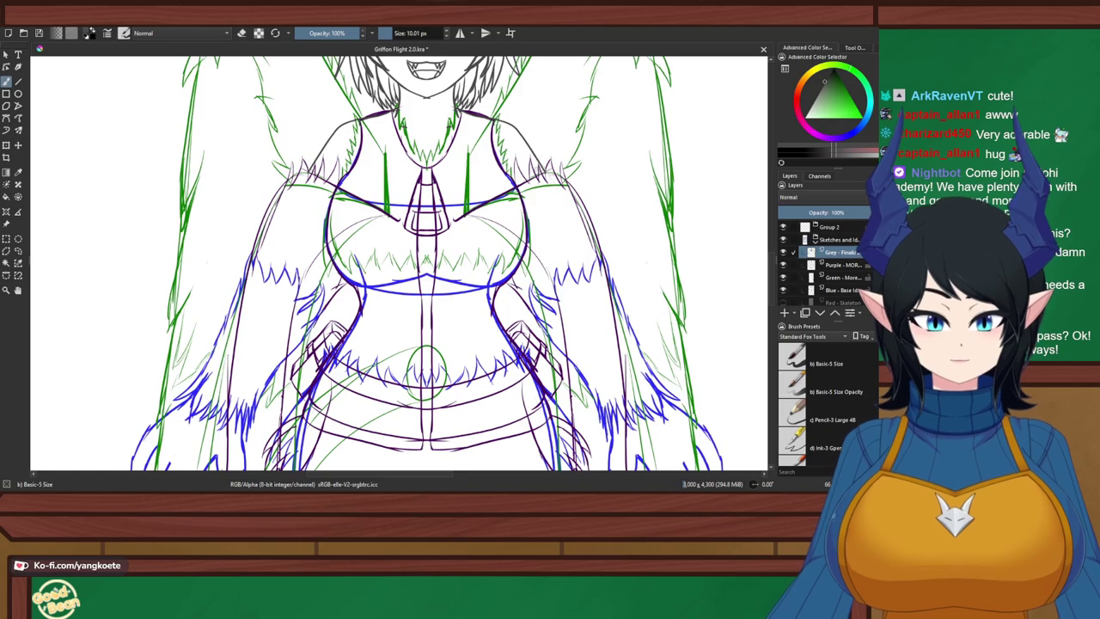
drag(542, 170, 593, 263)
key(ctrl+z)
drag(542, 170, 599, 269)
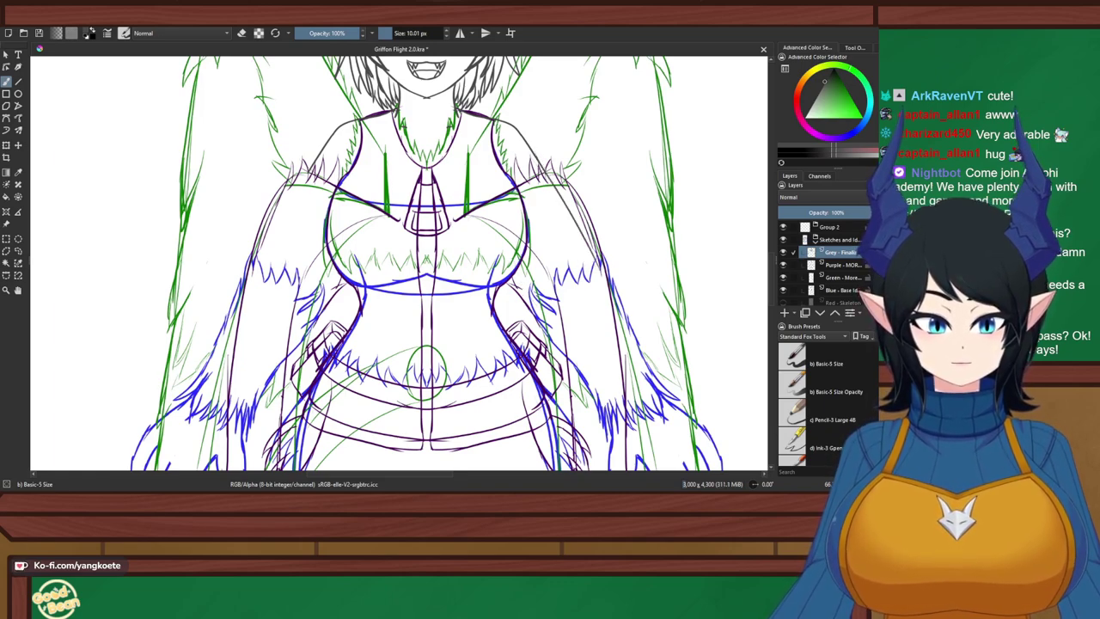
Compare against the red skeleton, then extend a grey line beside the purple feather line
click(783, 303)
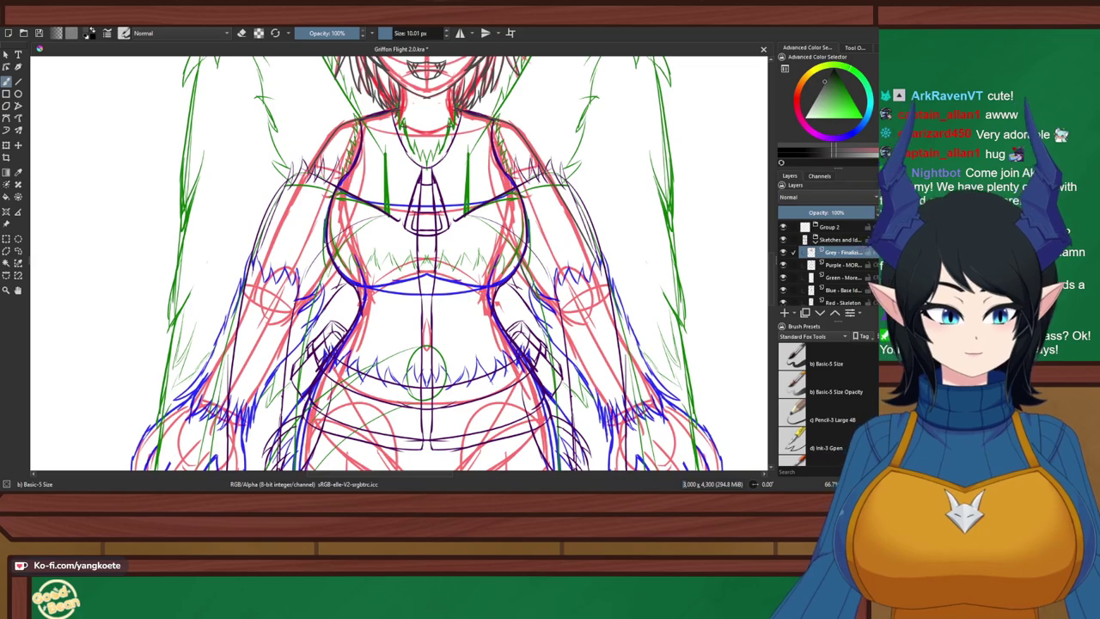
click(783, 302)
scroll(547, 182, up, 2)
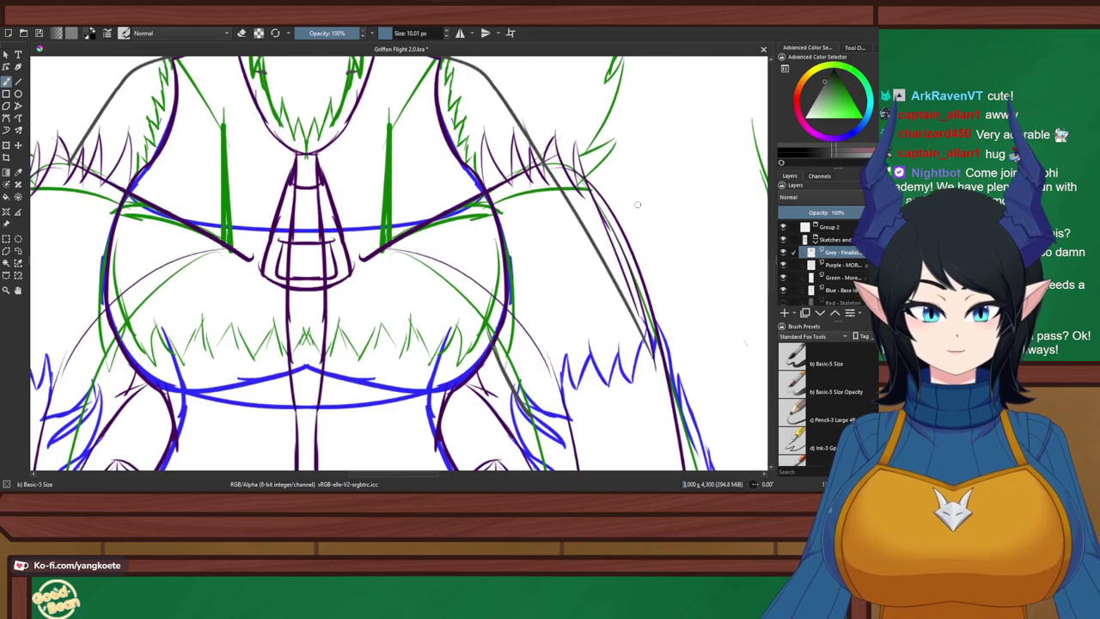
drag(638, 203, 565, 178)
scroll(507, 167, down, 4)
scroll(482, 255, up, 6)
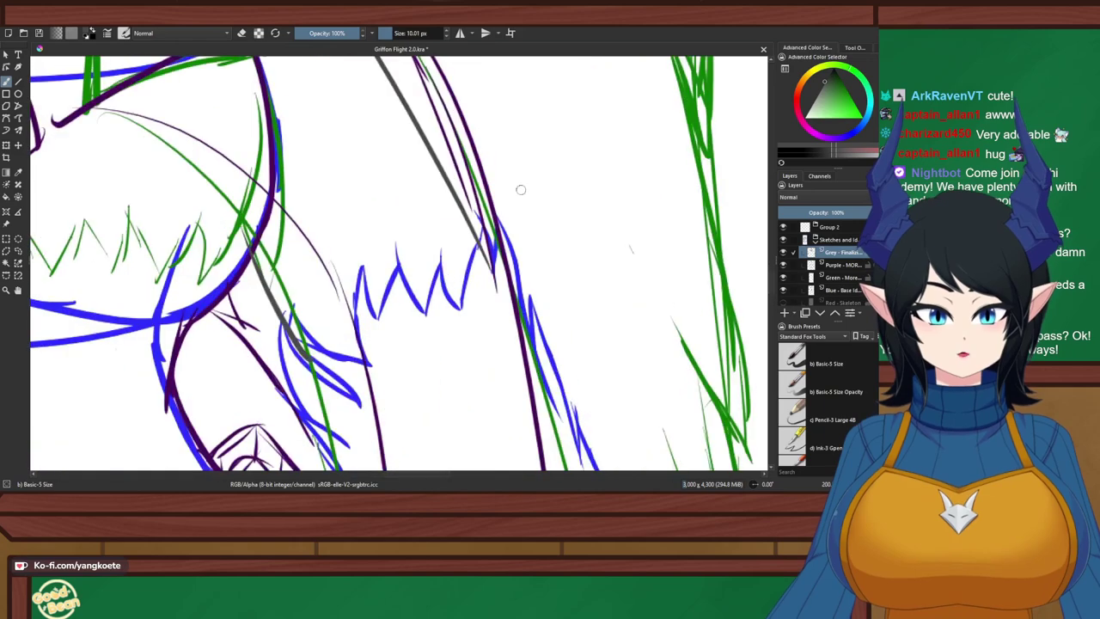
key(e)
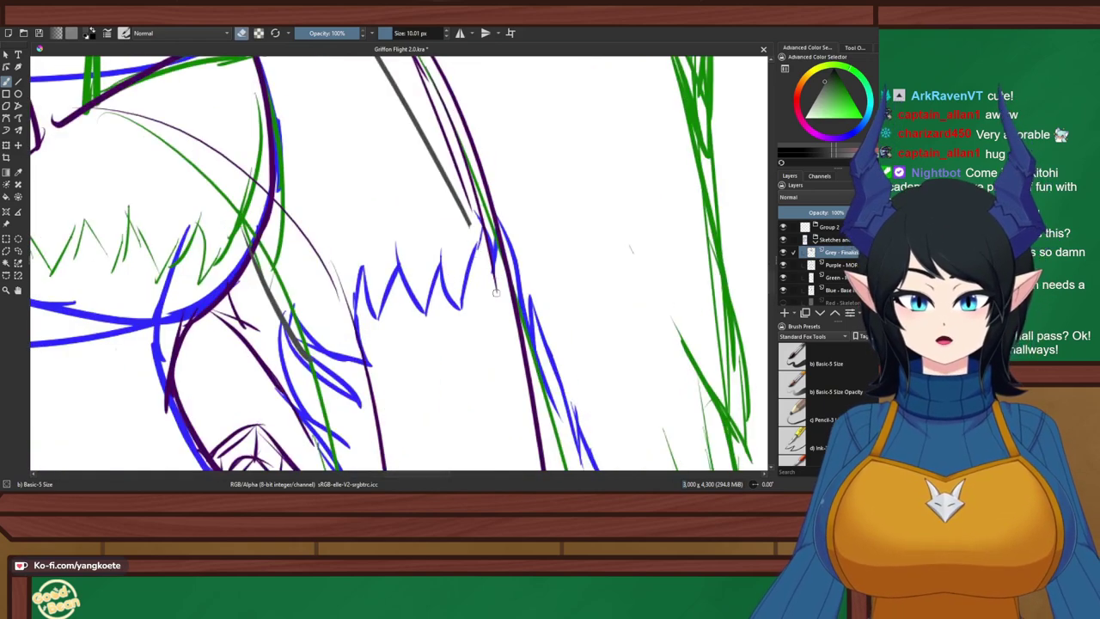
key(e)
drag(439, 165, 480, 251)
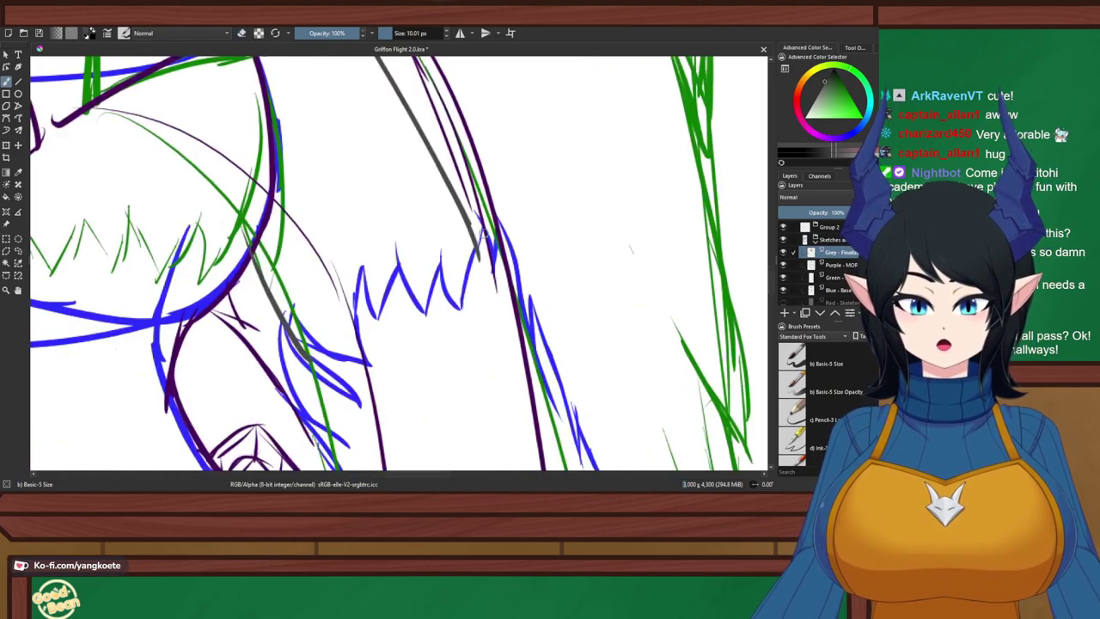
Turn on horizontal mirror mode and draw a grey line down both arms
scroll(455, 228, down, 5)
scroll(434, 226, up, 3)
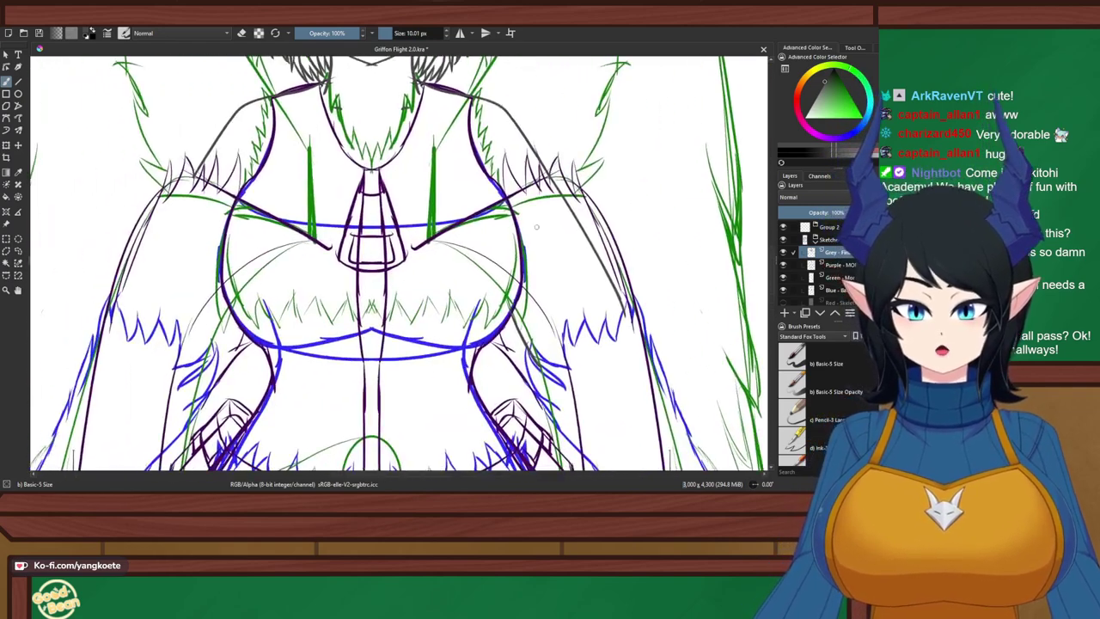
click(461, 34)
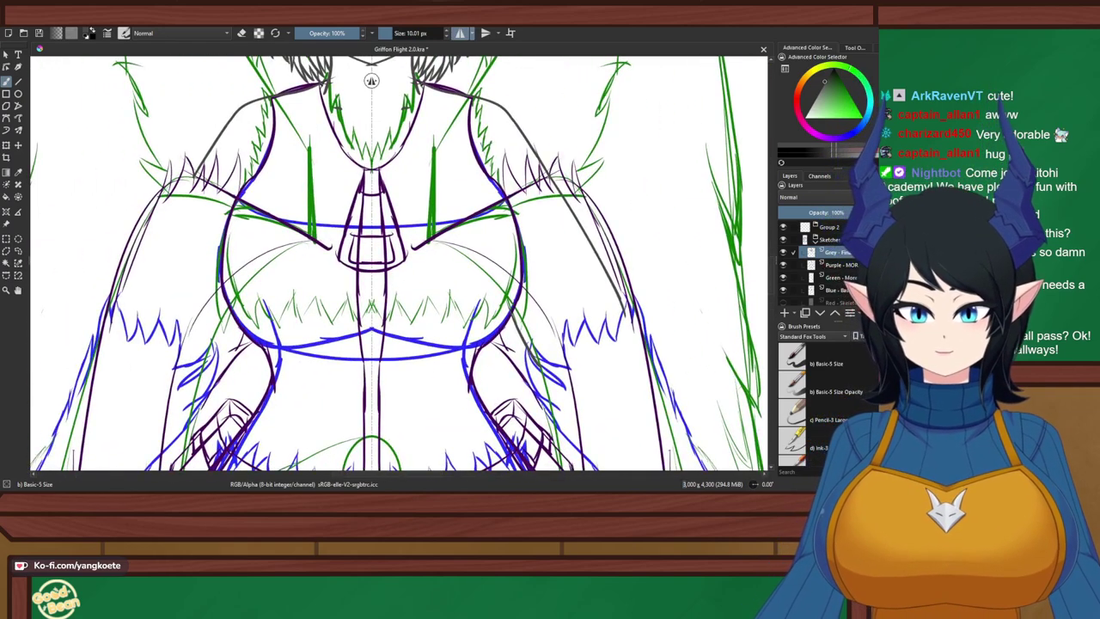
drag(160, 243, 247, 243)
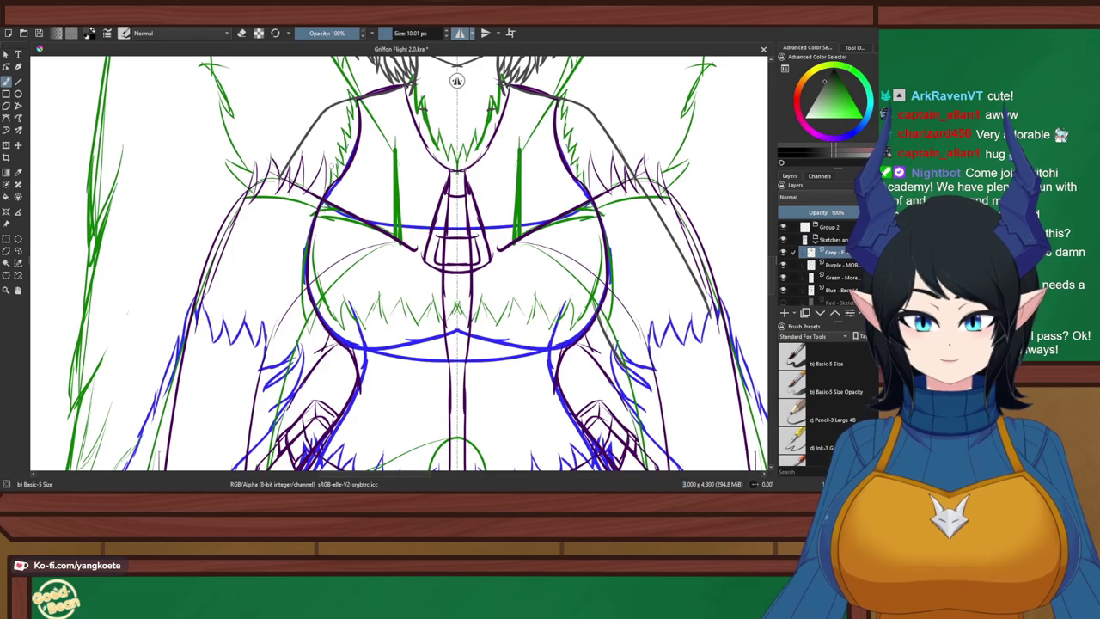
drag(281, 174, 229, 264)
Refine the mirrored arm lines through several redraws and add short strokes near the forearms
key(ctrl+z)
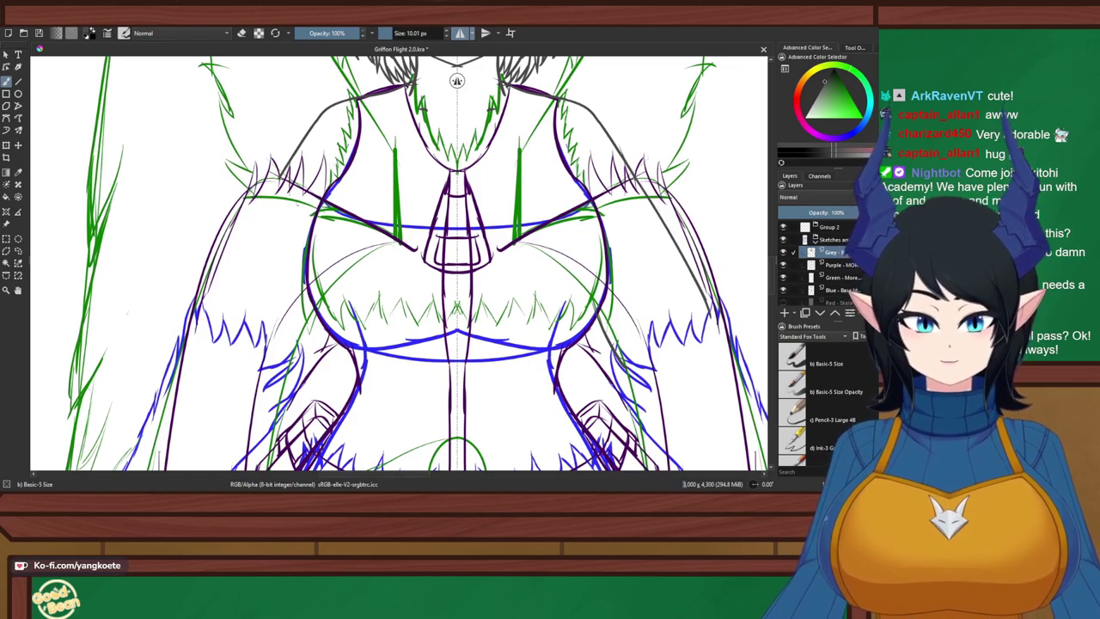
drag(284, 173, 241, 263)
key(ctrl+z)
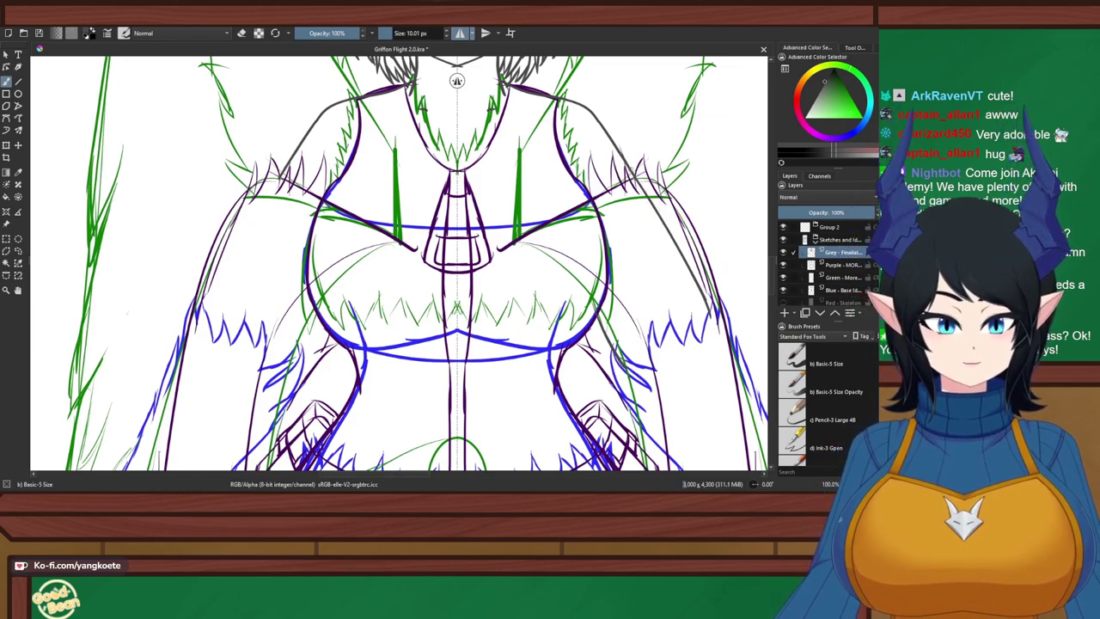
drag(282, 170, 220, 271)
key(ctrl+z)
drag(275, 175, 218, 278)
key(ctrl+z)
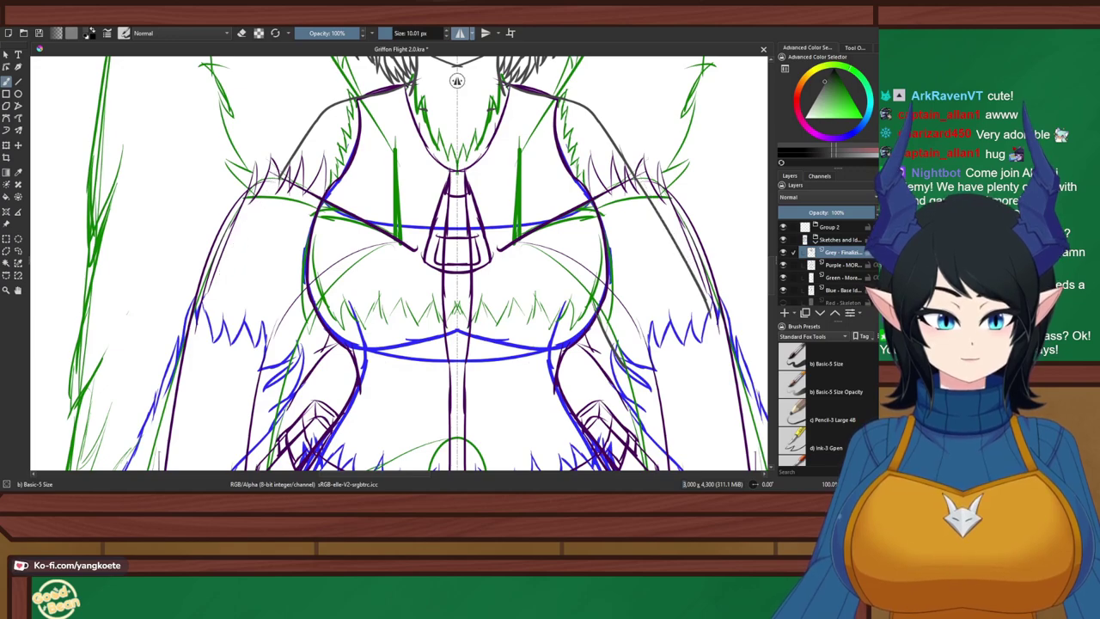
drag(280, 179, 201, 318)
key(ctrl+z)
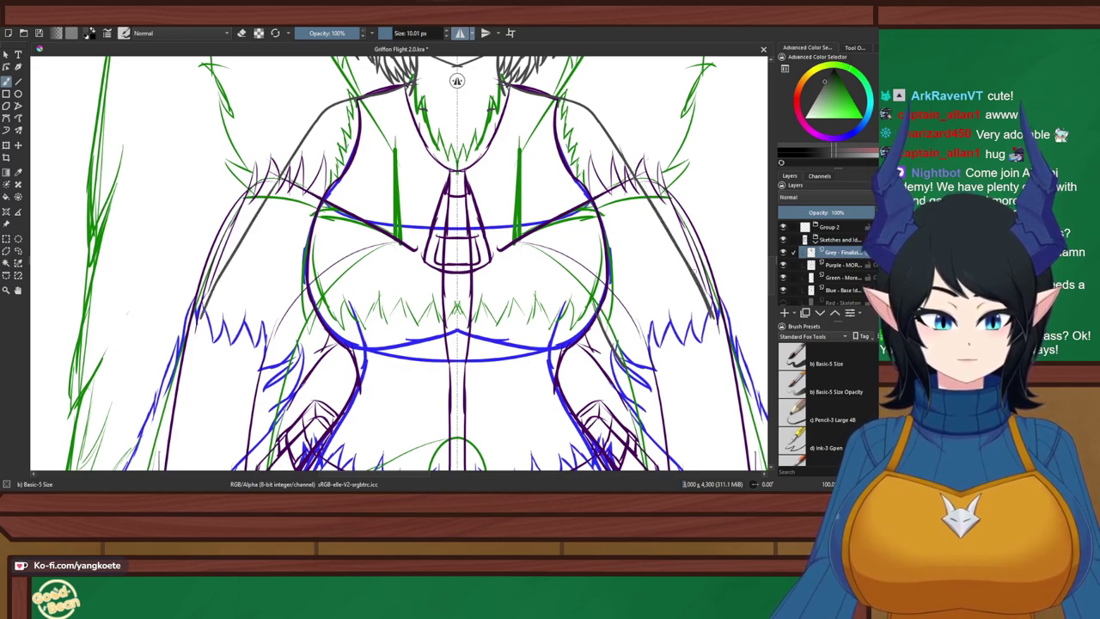
drag(598, 314, 616, 352)
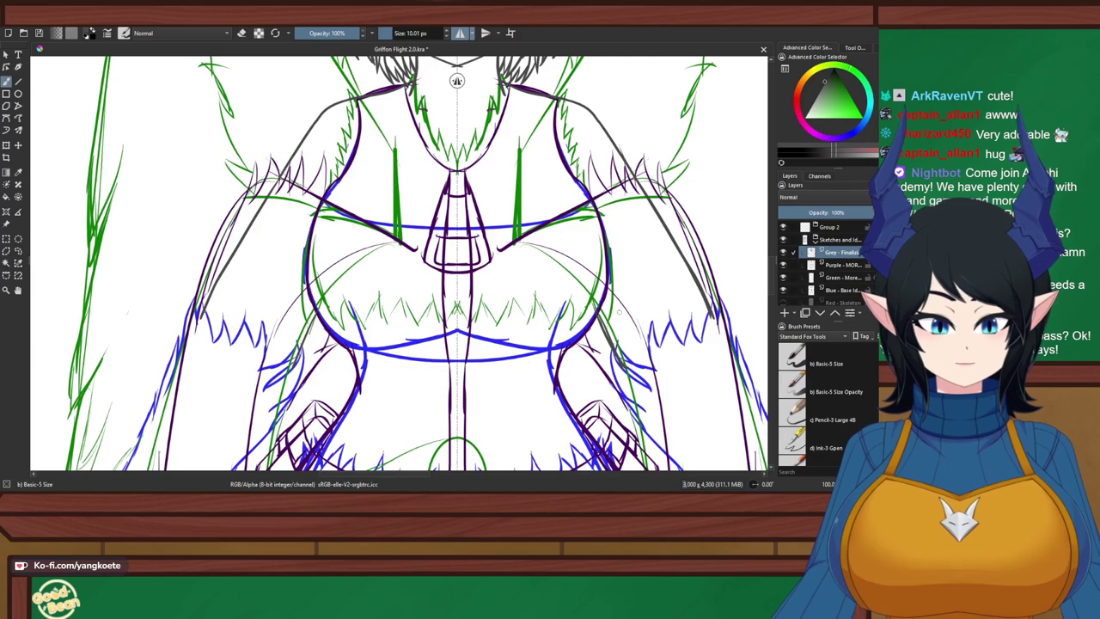
scroll(522, 257, down, 4)
drag(521, 257, 470, 226)
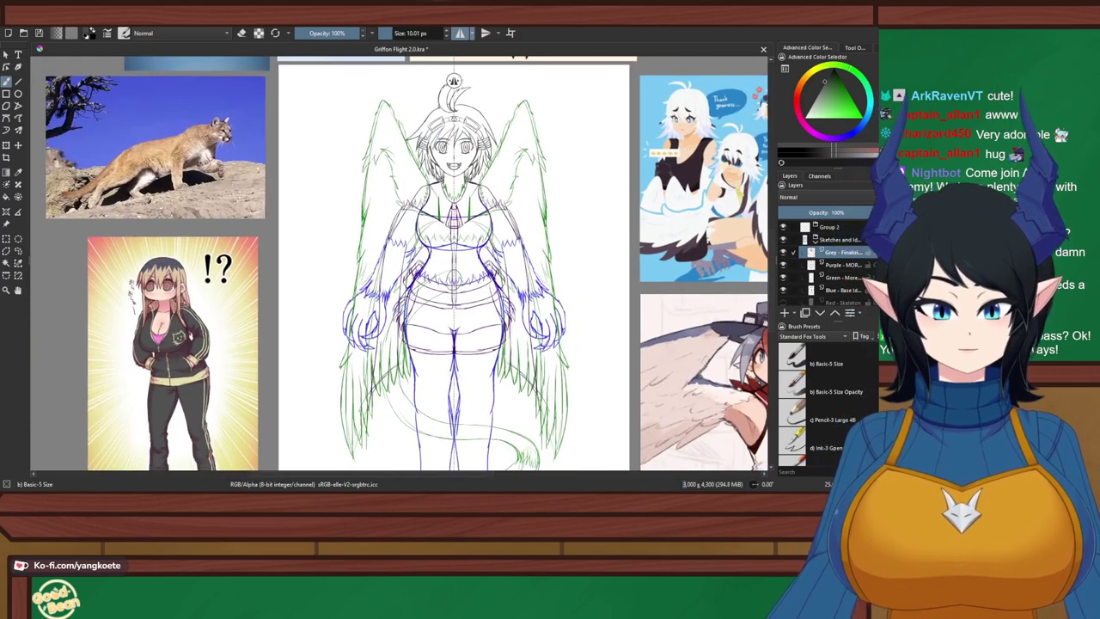
Save Griffon Flight 2.0 and zoom the canvas
key(ctrl+s)
key(plus)
key(plus)
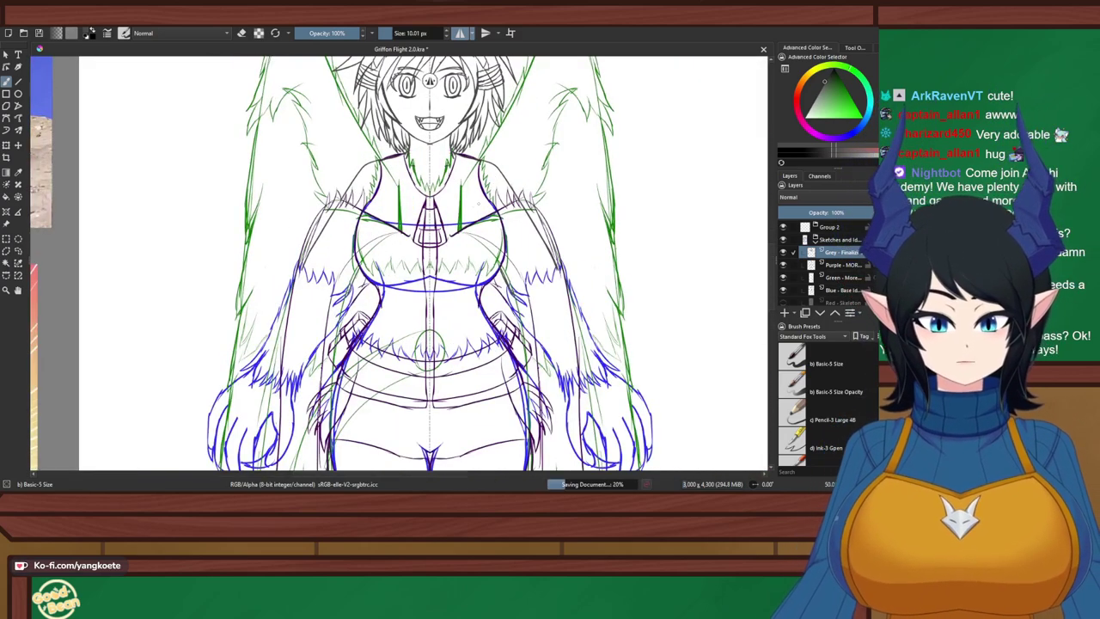
scroll(381, 181, down, 3)
scroll(351, 249, up, 3)
scroll(373, 256, down, 1)
Pan around the figure and settle the view on the legs, taloned feet and tail
drag(401, 361, 379, 269)
scroll(373, 256, up, 1)
scroll(364, 224, down, 1)
drag(364, 223, 440, 412)
drag(430, 111, 438, 413)
drag(550, 412, 294, 112)
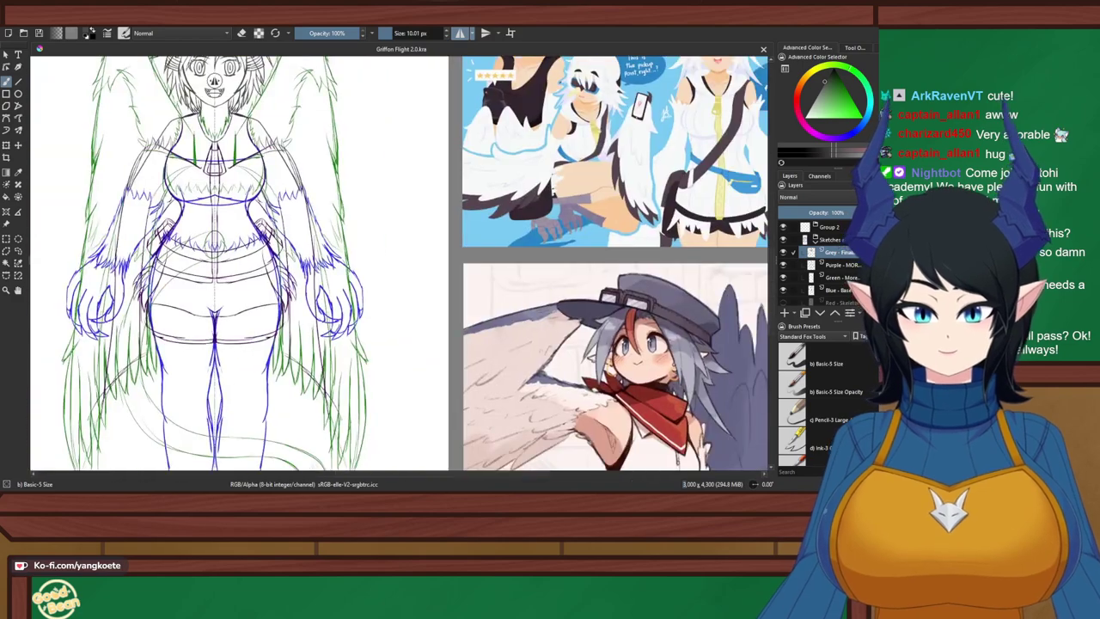
drag(294, 370, 359, 153)
drag(234, 168, 280, 177)
scroll(280, 177, up, 1)
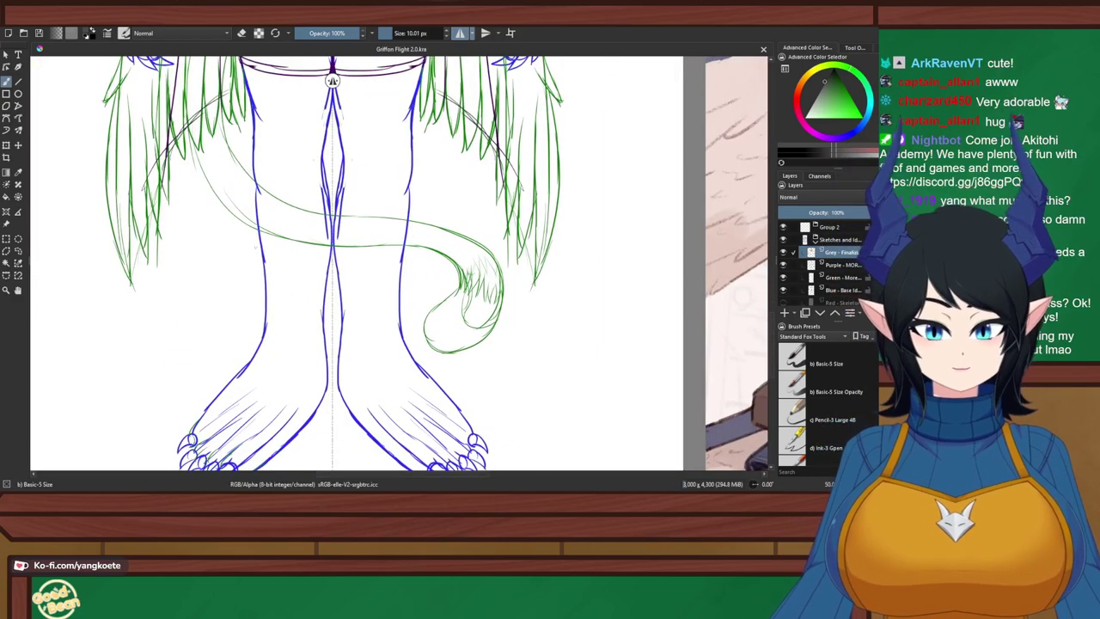
Draw a mirrored dark line down the inner legs, toggling undo and redo to compare
drag(328, 187, 327, 317)
key(ctrl+z)
key(ctrl+z)
key(ctrl+z)
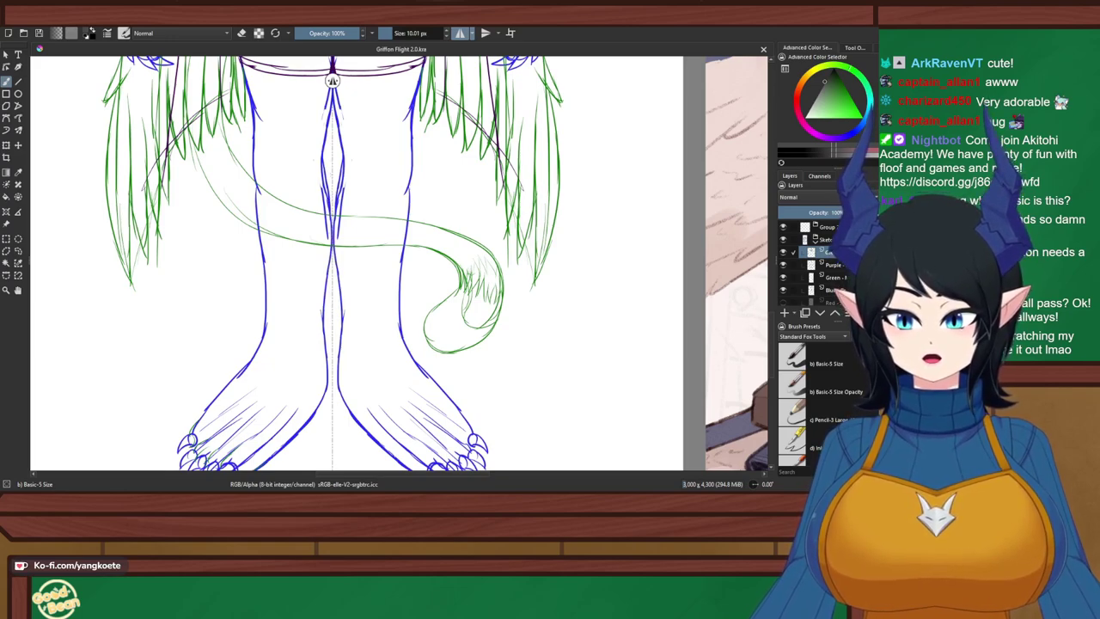
key(ctrl+shift+z)
key(ctrl+shift+z)
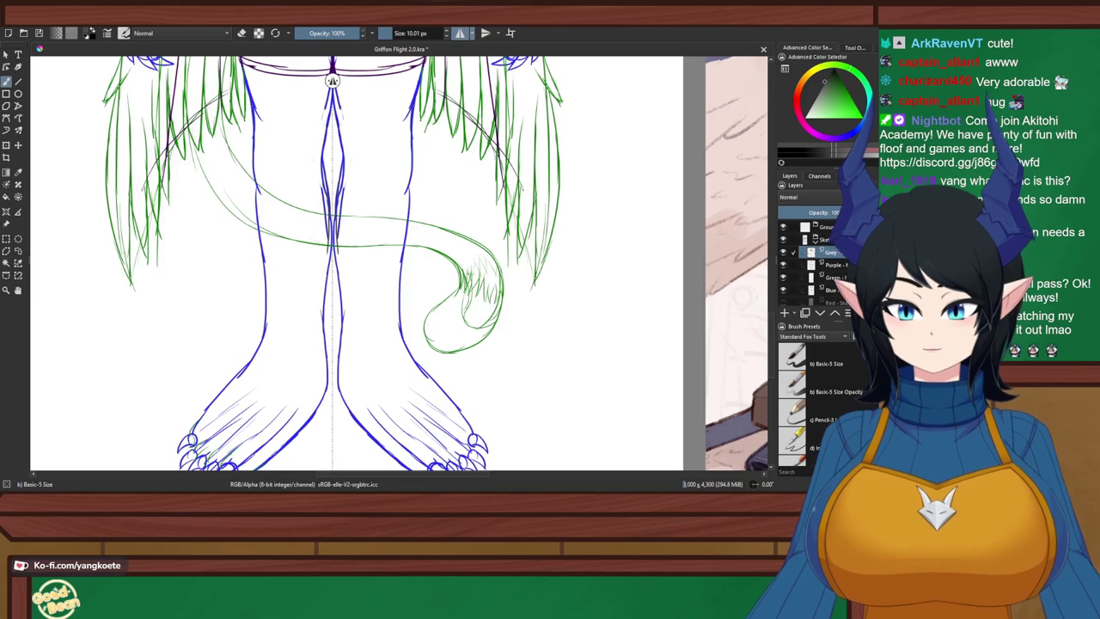
key(ctrl+z)
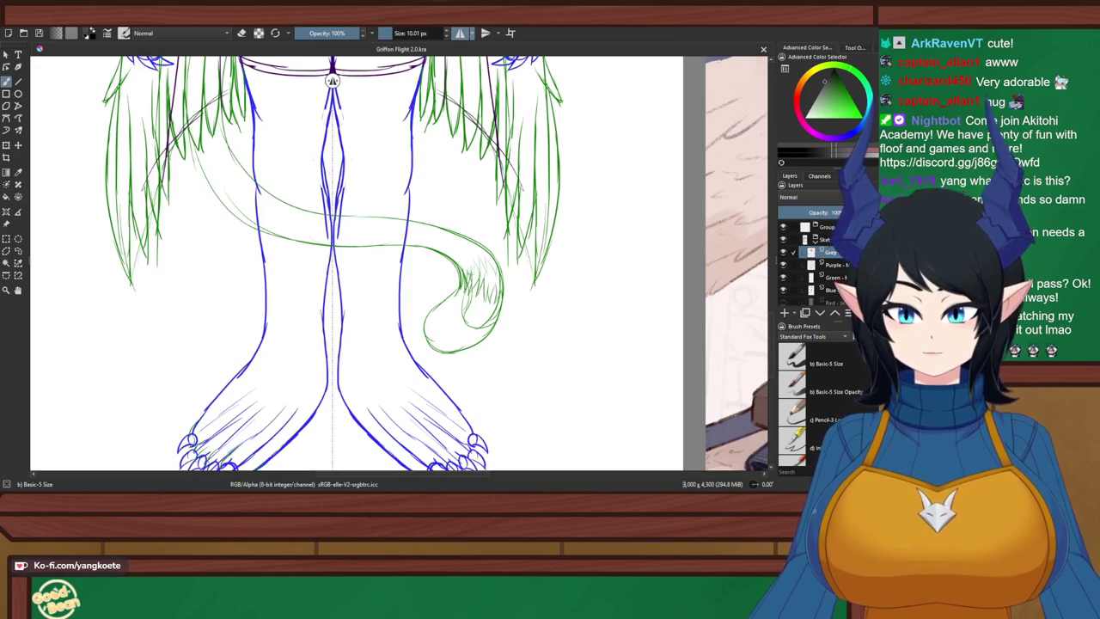
key(ctrl+shift+z)
key(ctrl+z)
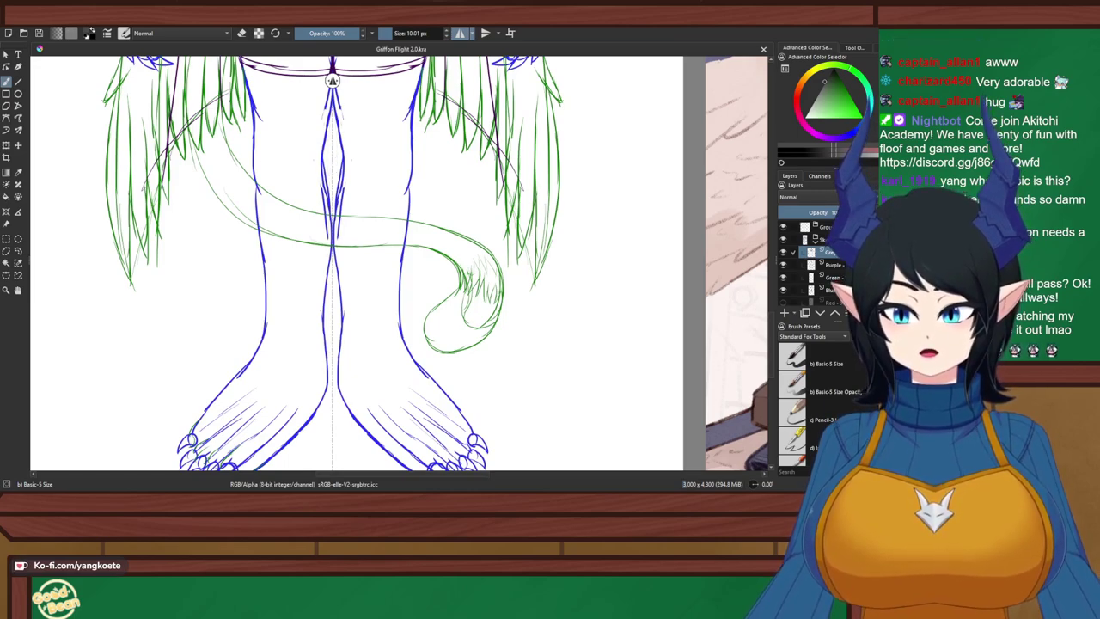
key(ctrl+shift+z)
key(ctrl+z)
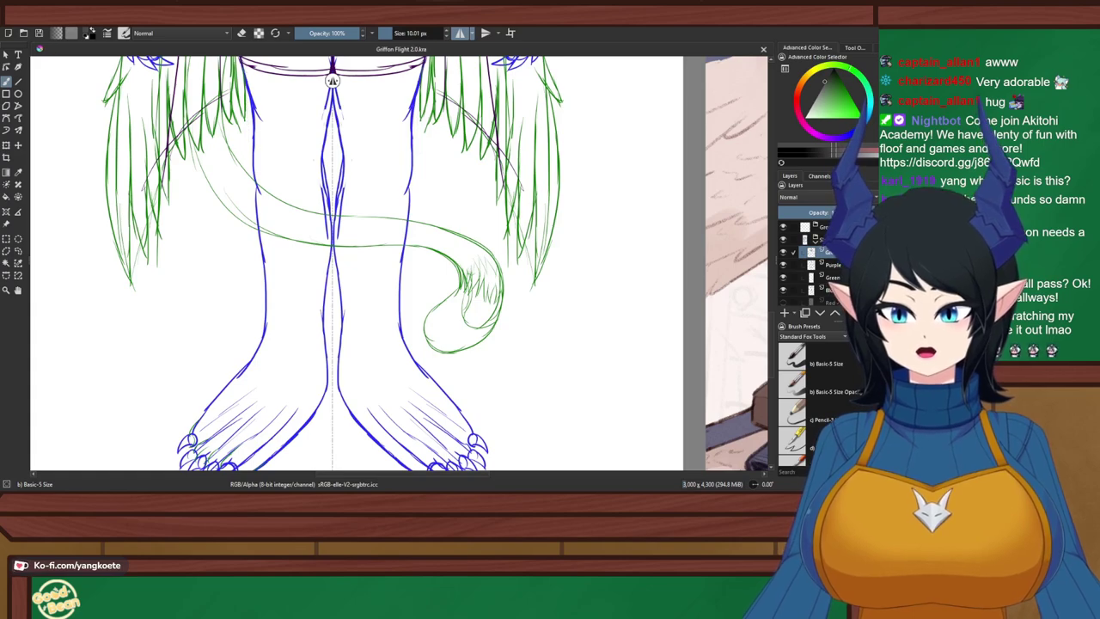
key(ctrl+shift+z)
key(ctrl+shift+z)
key(ctrl+z)
key(ctrl+shift+z)
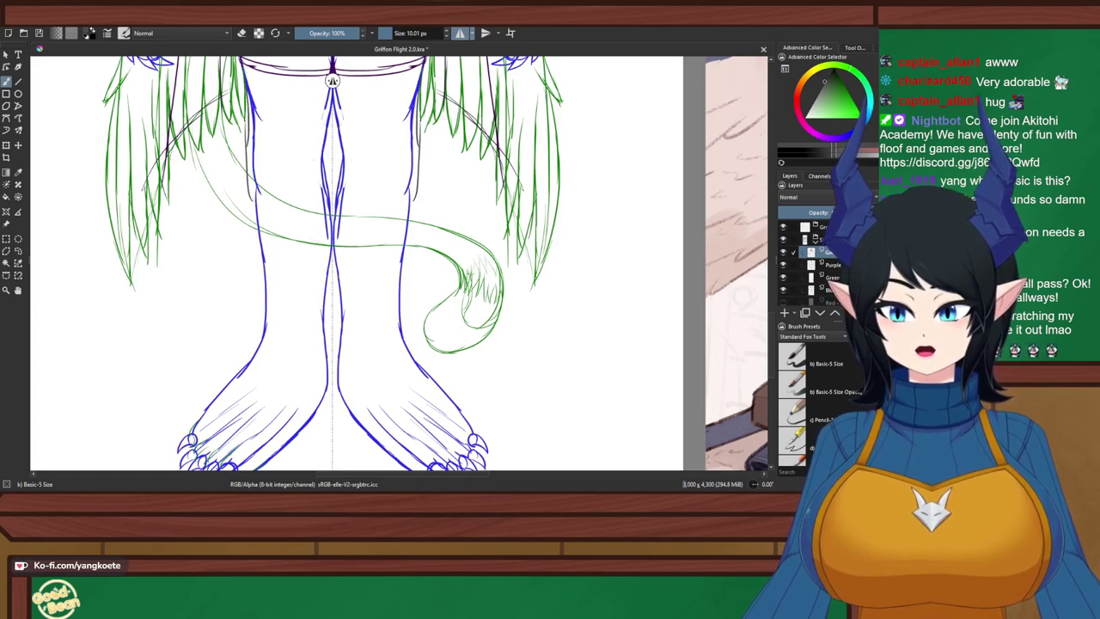
key(ctrl+z)
key(ctrl+shift+z)
key(ctrl+shift+z)
key(ctrl+shift+z)
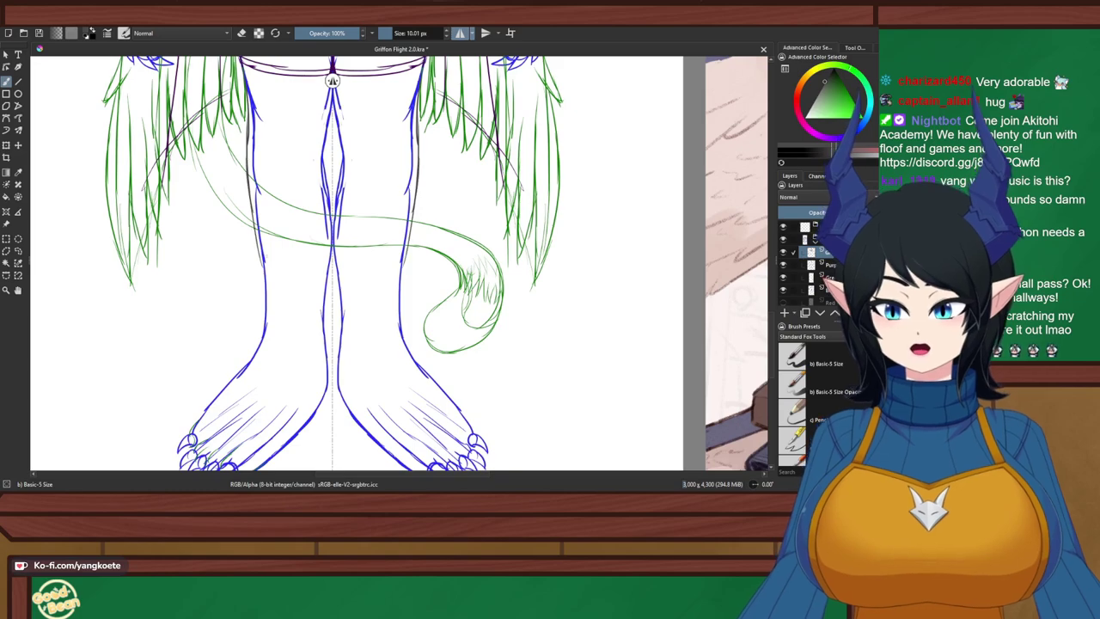
key(ctrl+shift+z)
key(ctrl+z)
key(ctrl+shift+z)
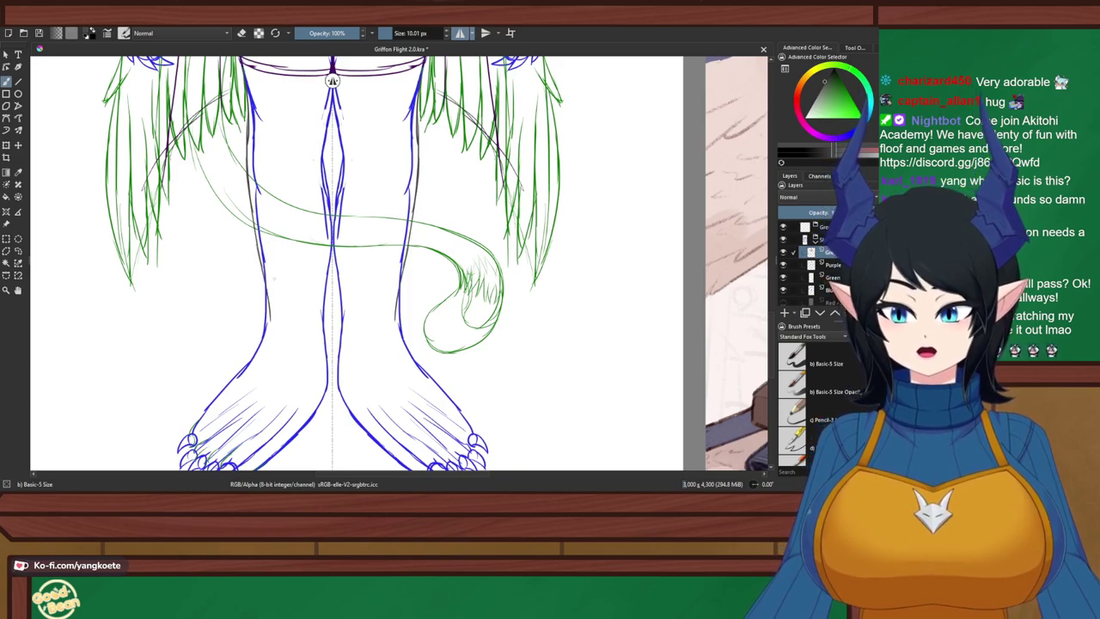
key(ctrl+z)
key(ctrl+shift+z)
key(ctrl+z)
key(ctrl+shift+z)
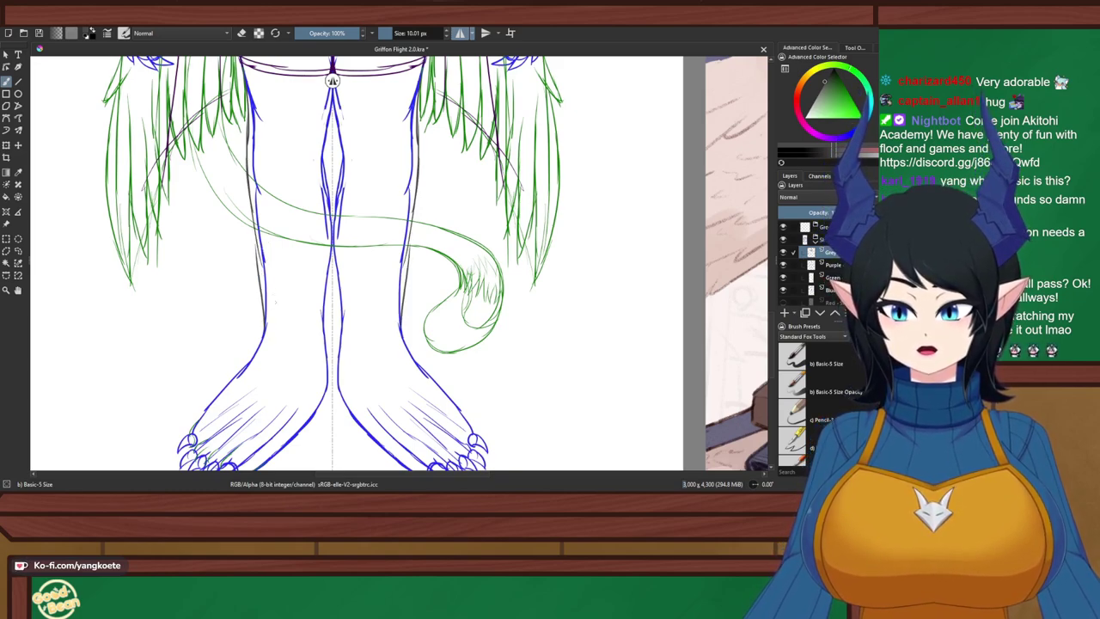
key(ctrl+z)
key(ctrl+shift+z)
key(ctrl+z)
key(ctrl+shift+z)
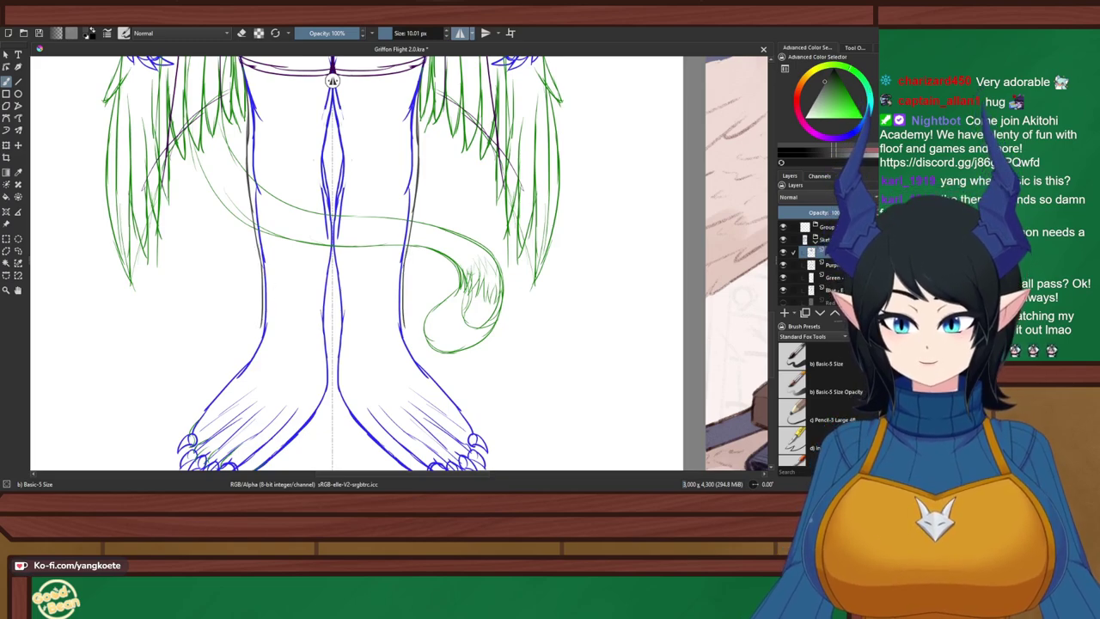
key(ctrl+z)
key(ctrl+shift+z)
key(ctrl+z)
key(ctrl+shift+z)
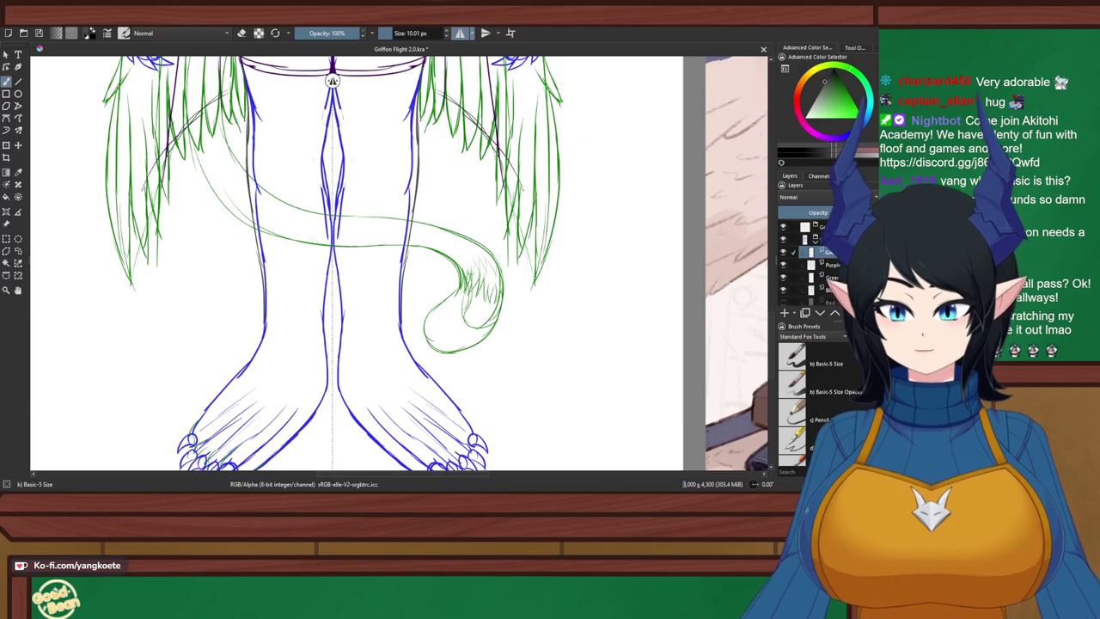
Darken the upper inner-leg outlines near the centre line and keep the stroke
drag(331, 104, 324, 168)
key(ctrl+shift+z)
key(ctrl+z)
key(ctrl+shift+z)
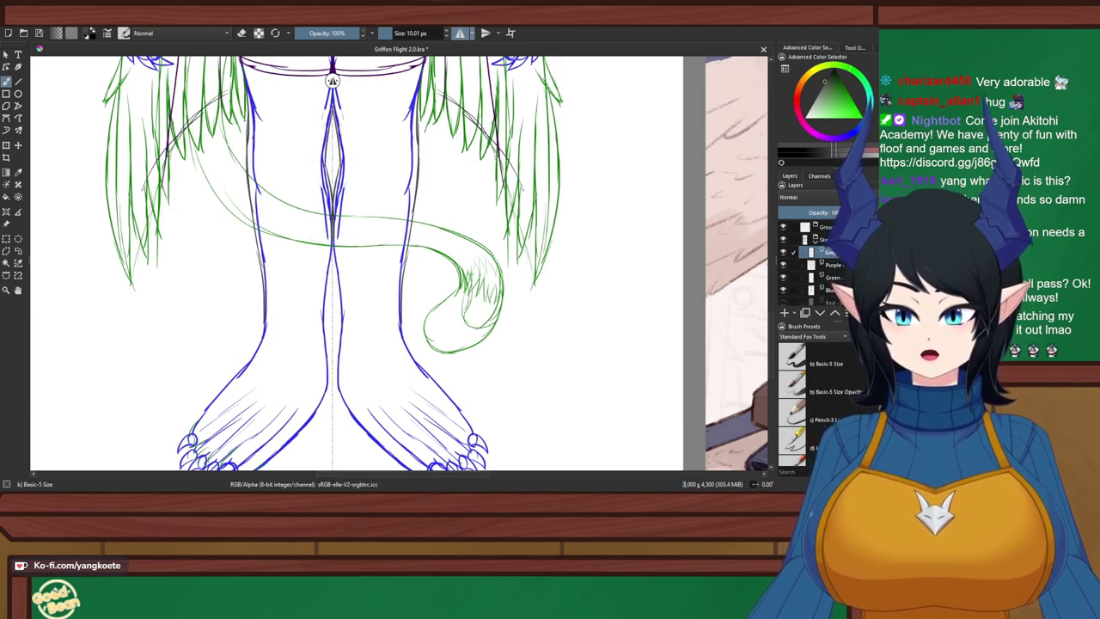
Add darker lower centre-line leg strokes, comparing versions before keeping them
drag(331, 222, 322, 298)
key(ctrl+z)
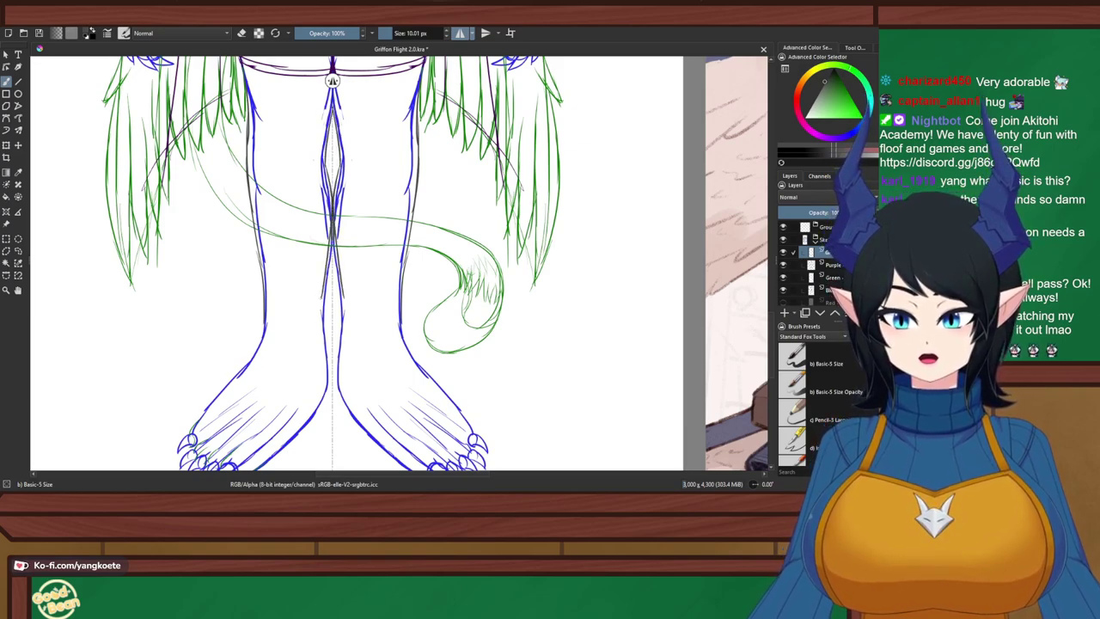
key(ctrl+z)
key(ctrl+shift+z)
key(ctrl+z)
key(ctrl+shift+z)
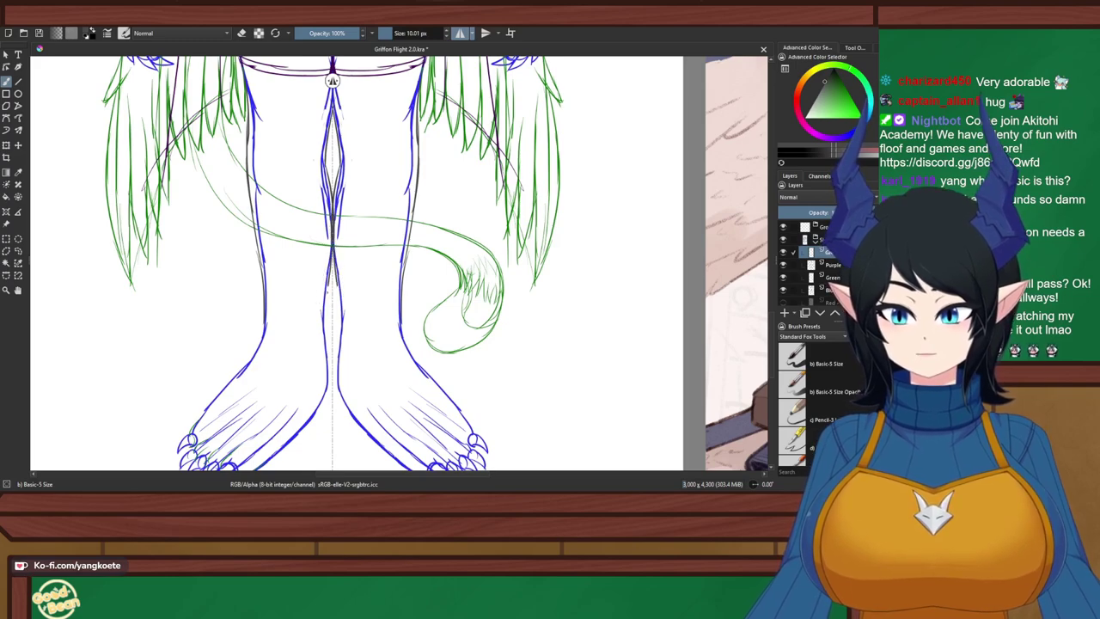
key(ctrl+shift+z)
key(ctrl+shift+z)
key(ctrl+z)
key(ctrl+shift+z)
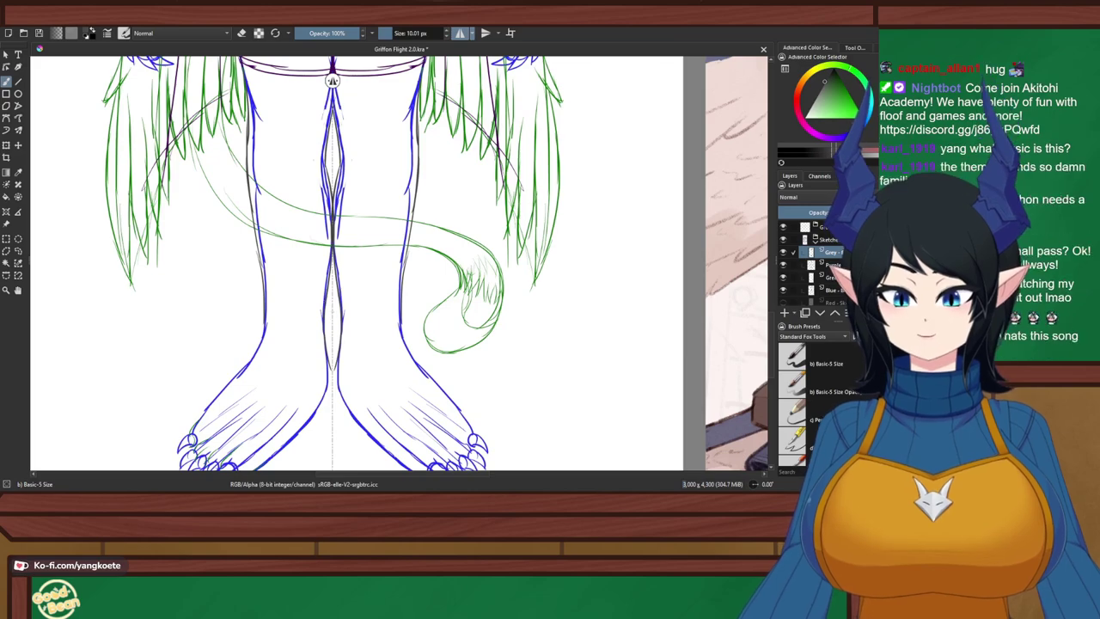
scroll(332, 80, down, 3)
Save Griffon Flight 2.0 with the dark inner-leg lines, then frame the lower legs and feet
scroll(332, 80, up, 2)
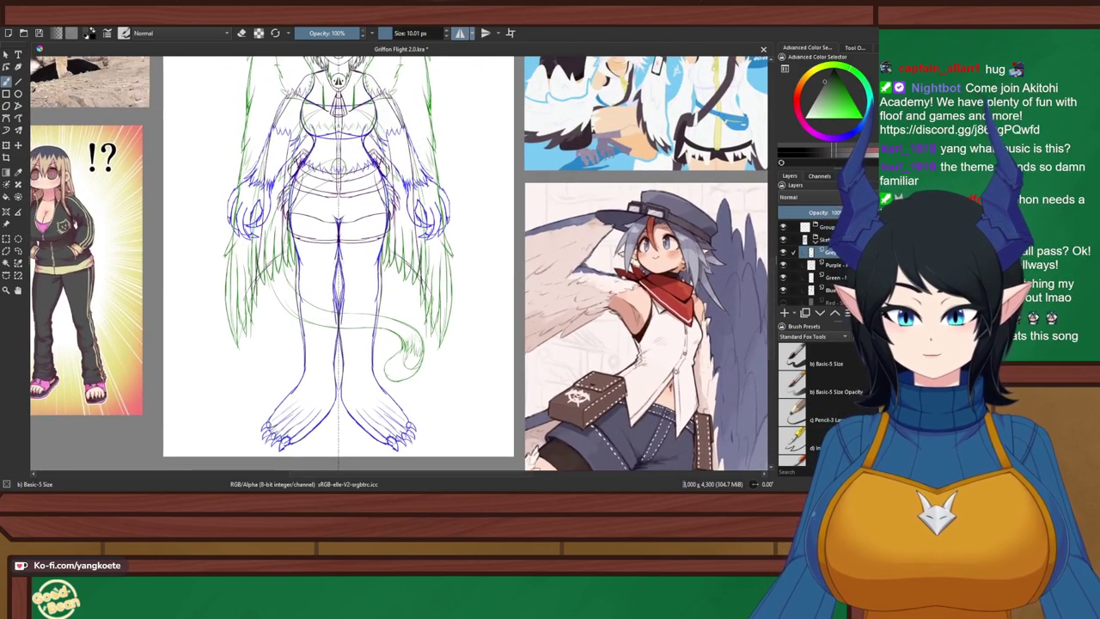
scroll(343, 80, up, 3)
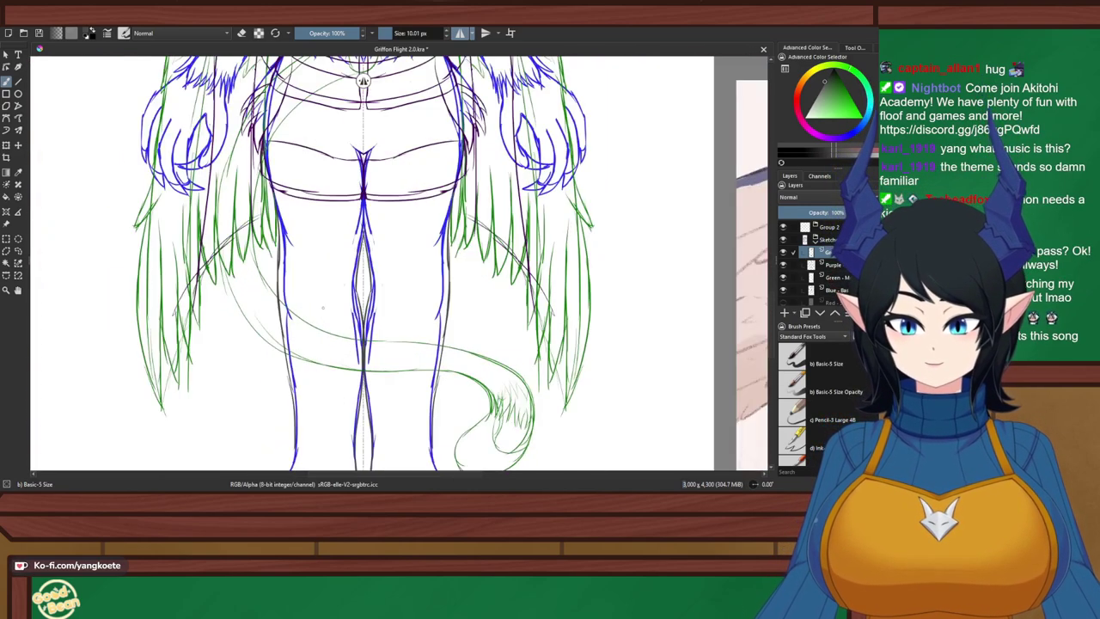
key(ctrl+s)
drag(383, 245, 390, 286)
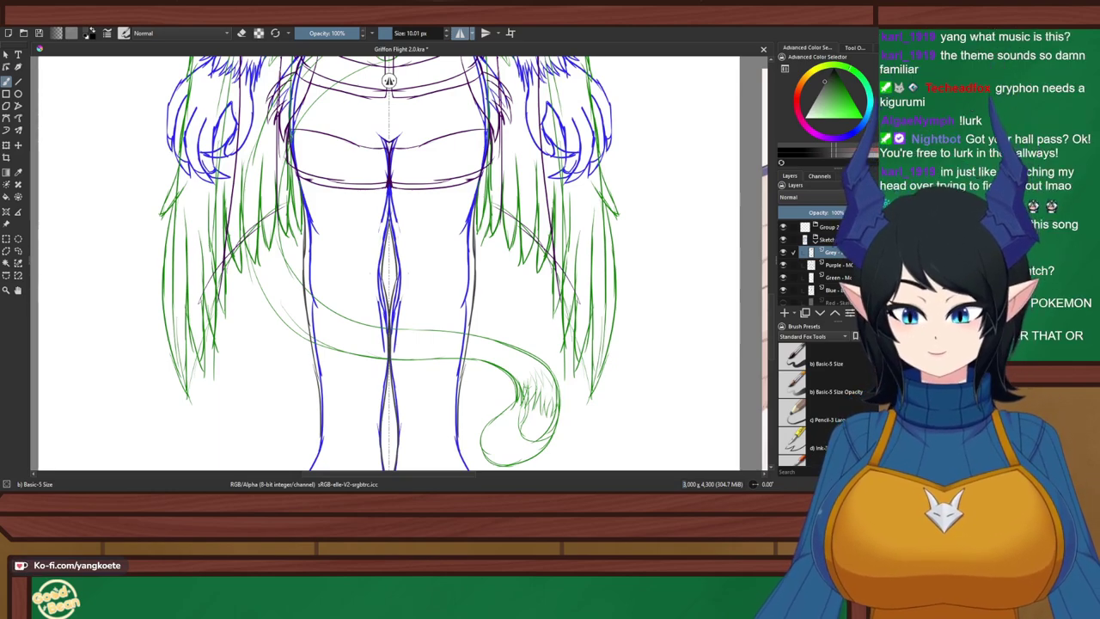
scroll(329, 343, up, 1)
drag(329, 343, 358, 212)
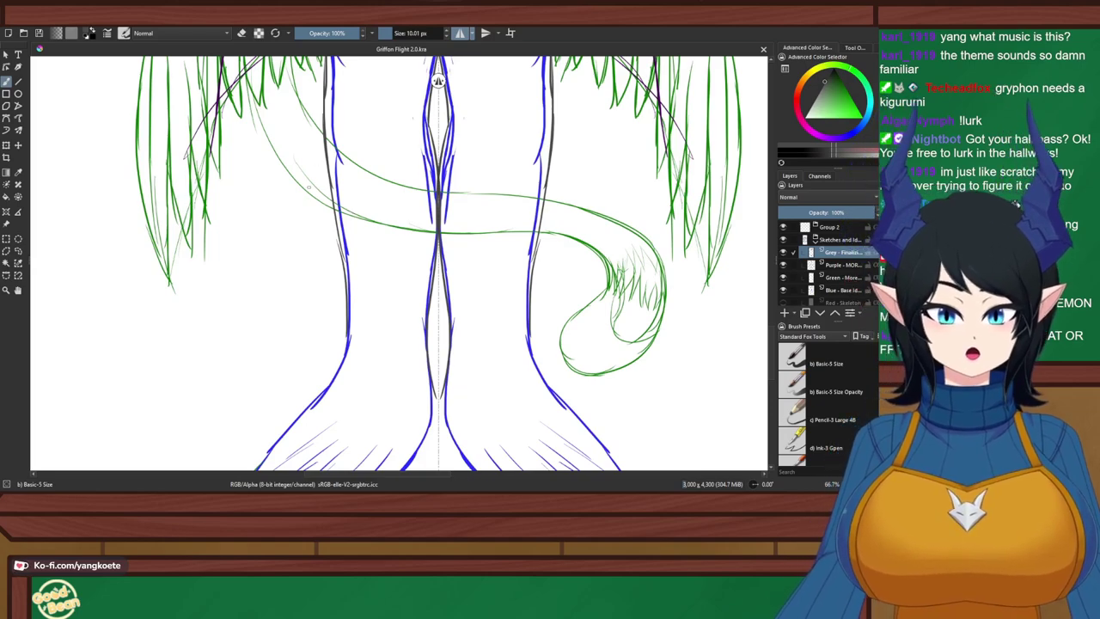
Add short grey mirrored marks at the inner knees and a small dark centre-line mark
drag(330, 178, 332, 242)
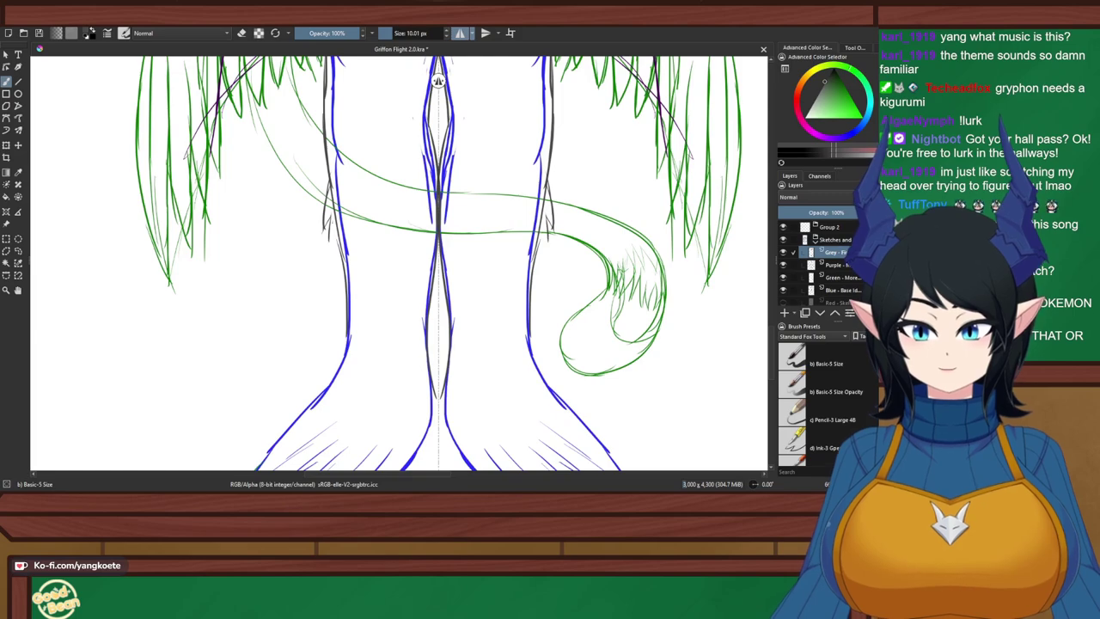
key(ctrl+z)
key(ctrl+z)
key(ctrl+z)
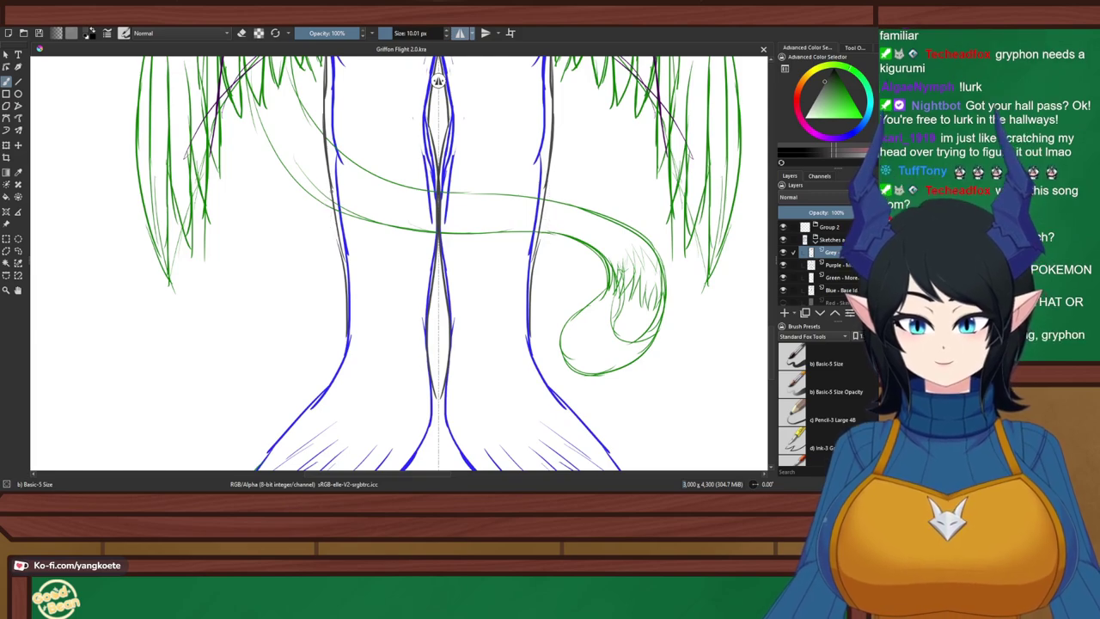
drag(323, 222, 328, 244)
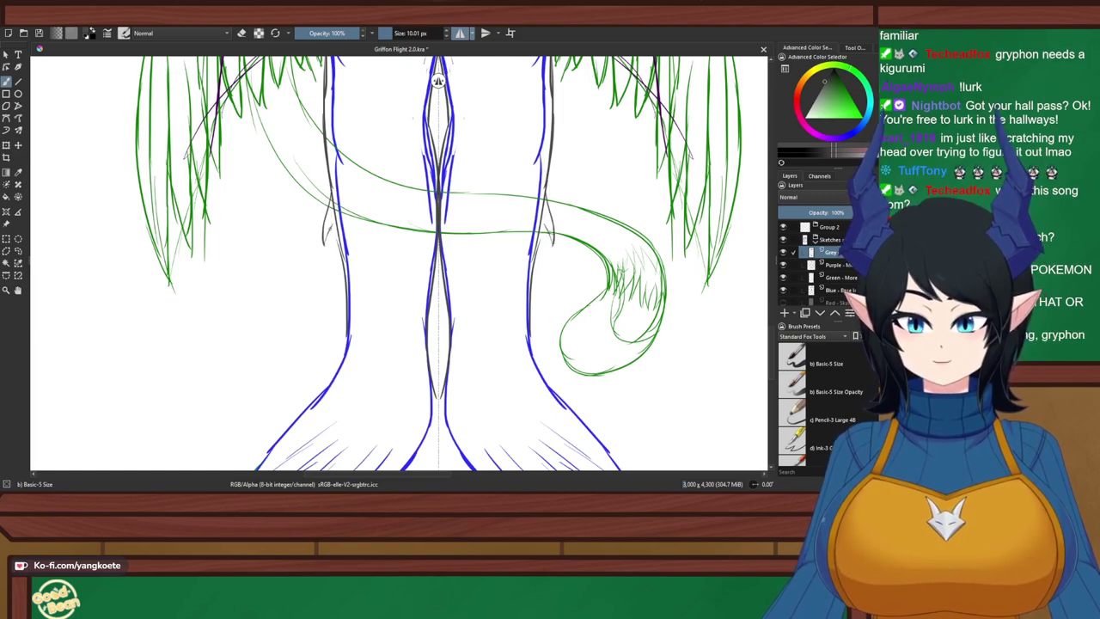
key(ctrl+z)
key(ctrl+z)
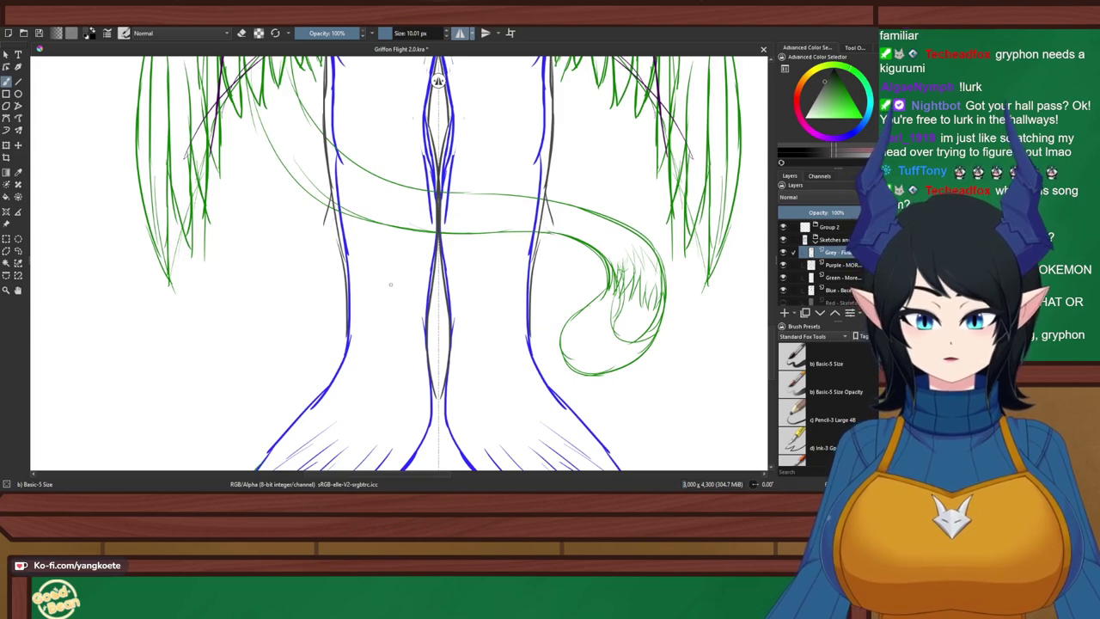
key(ctrl+s)
mouse_move(347, 294)
mouse_down()
mouse_move(337, 332)
mouse_move(346, 320)
mouse_up()
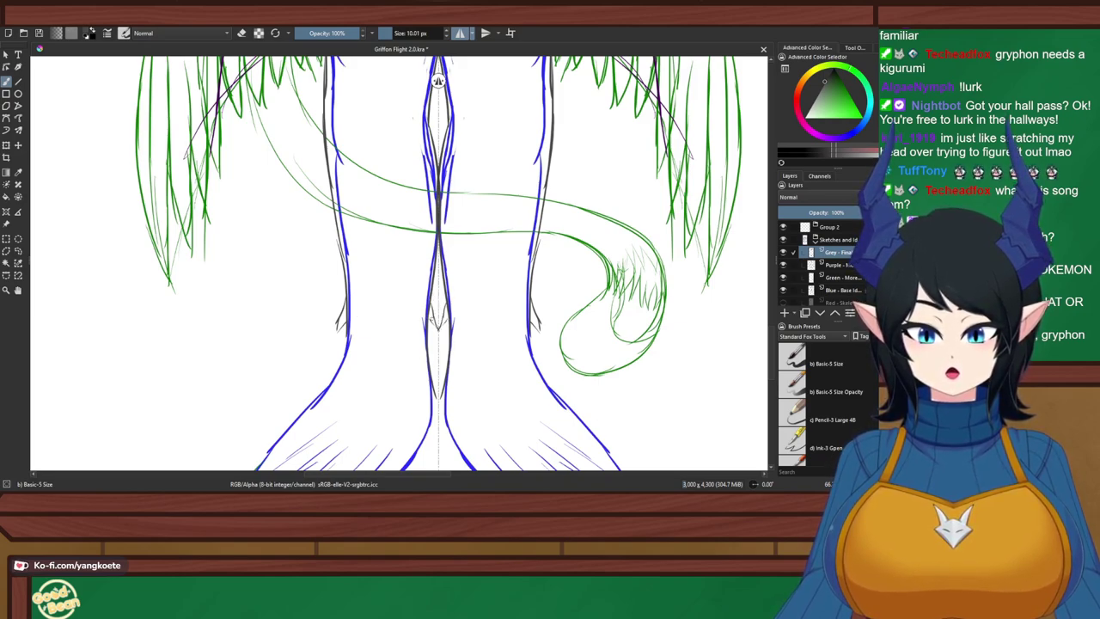
drag(435, 321, 432, 344)
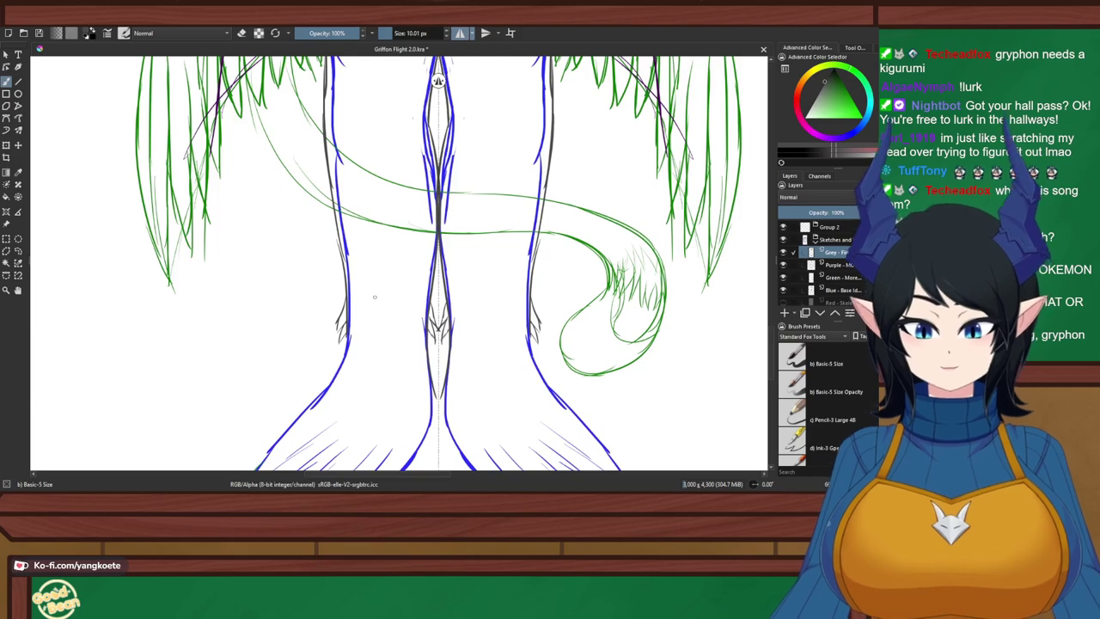
scroll(373, 296, down, 3)
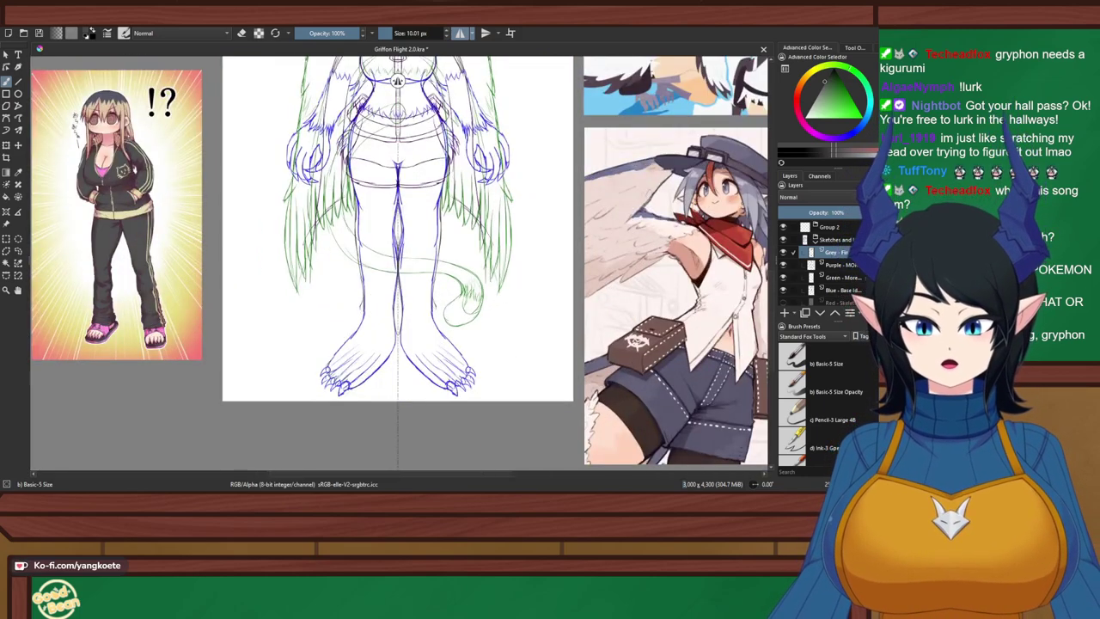
Save the sketch and zoom in on the hip band
key(ctrl+s)
scroll(370, 198, up, 2)
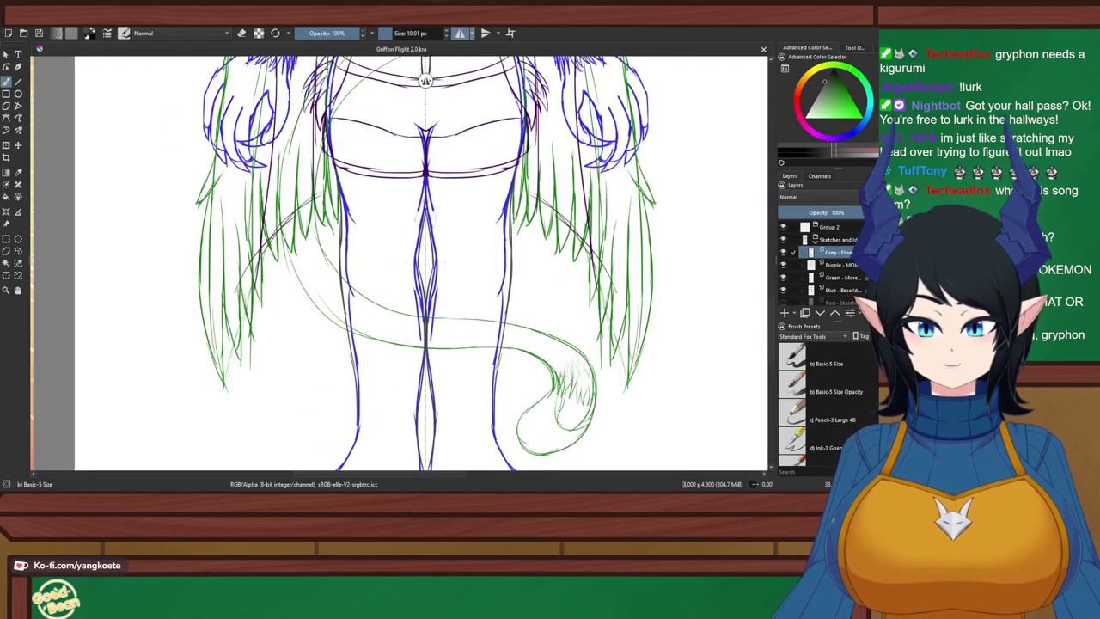
key(plus)
key(plus)
key(plus)
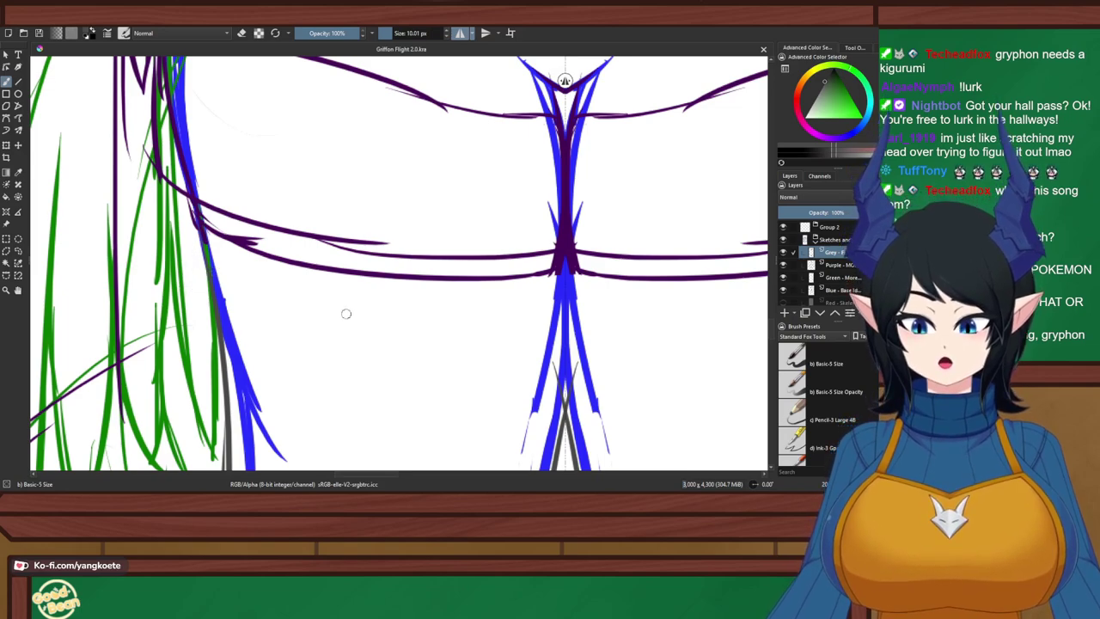
scroll(346, 313, down, 3)
scroll(433, 411, up, 2)
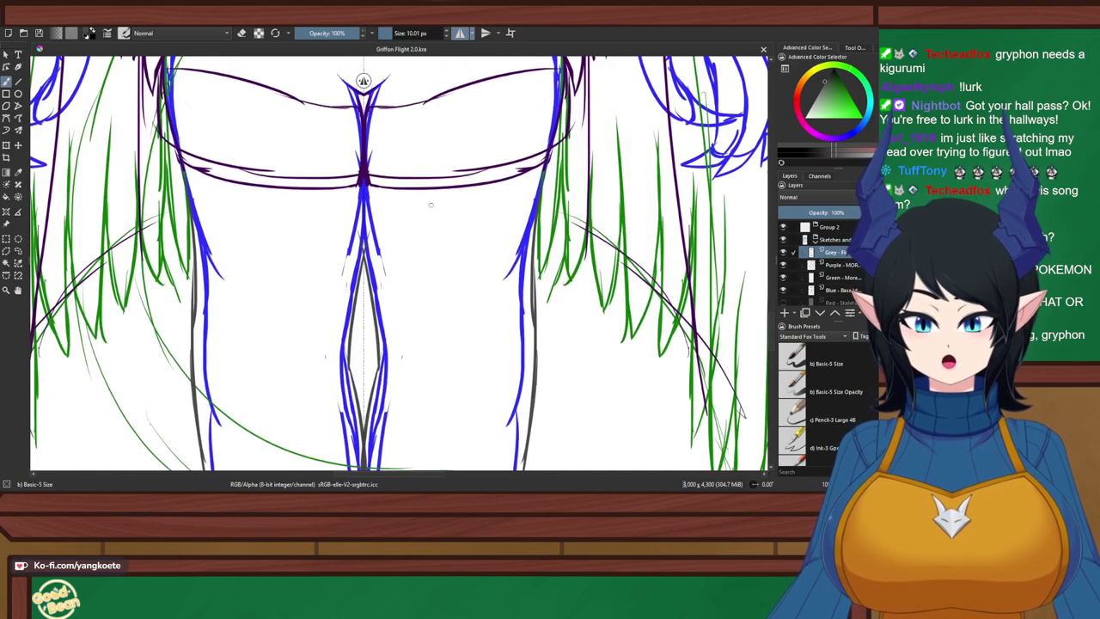
Try a grey stroke down the centre line between the thighs, undo it, and save again
drag(364, 144, 364, 260)
key(ctrl+z)
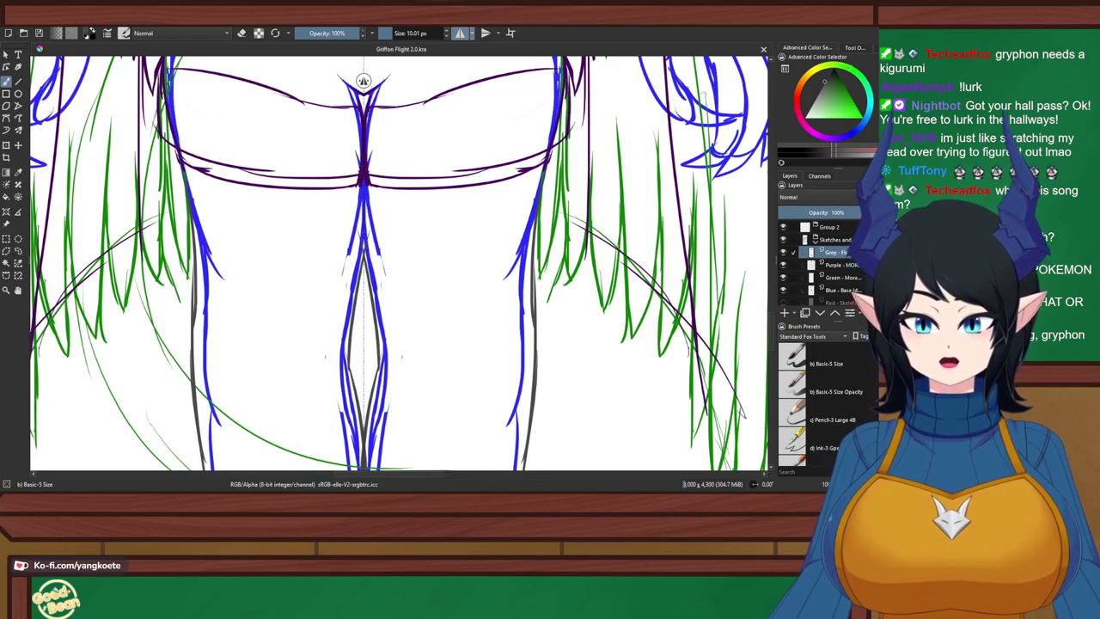
key(ctrl+s)
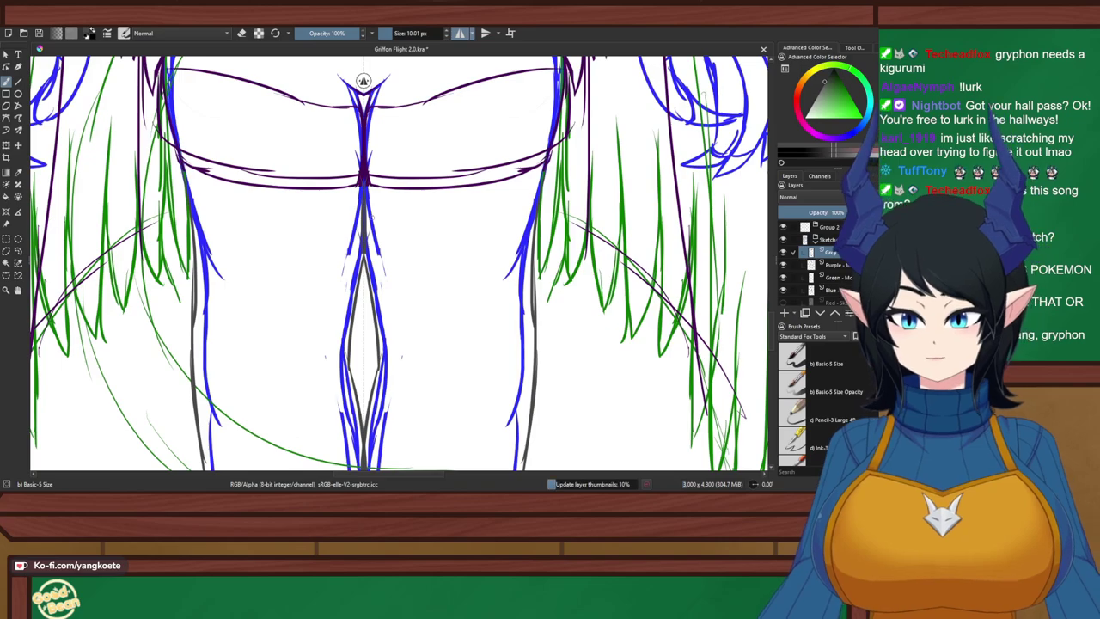
drag(374, 205, 458, 418)
scroll(369, 247, down, 5)
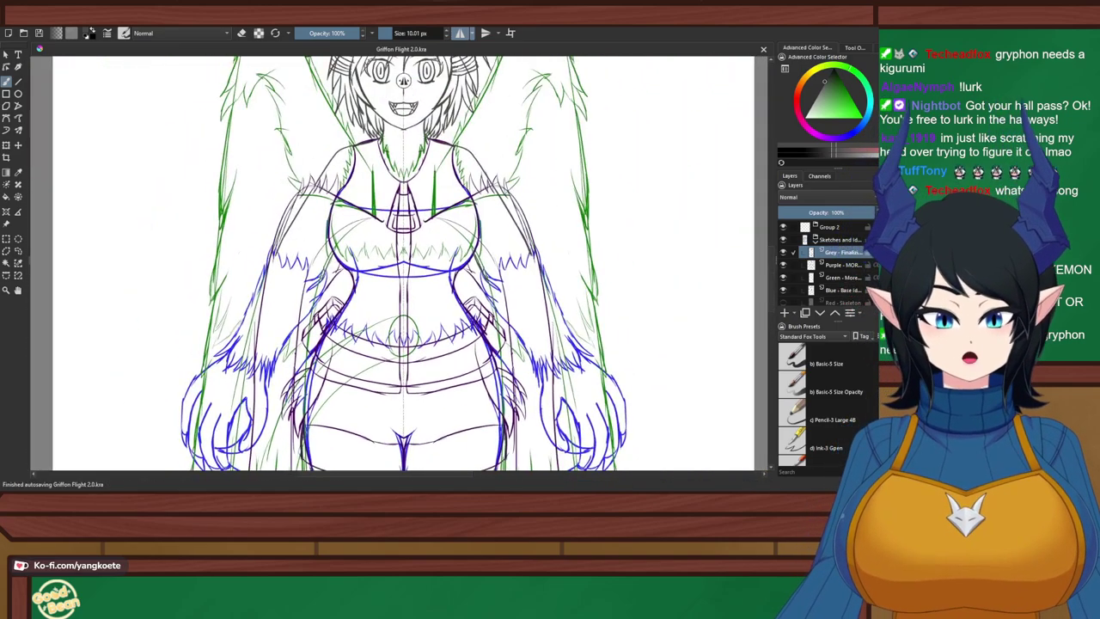
drag(386, 241, 369, 335)
Fade the Sketches group and add a new paint layer inside a group named 'Finishing Touches'
click(842, 240)
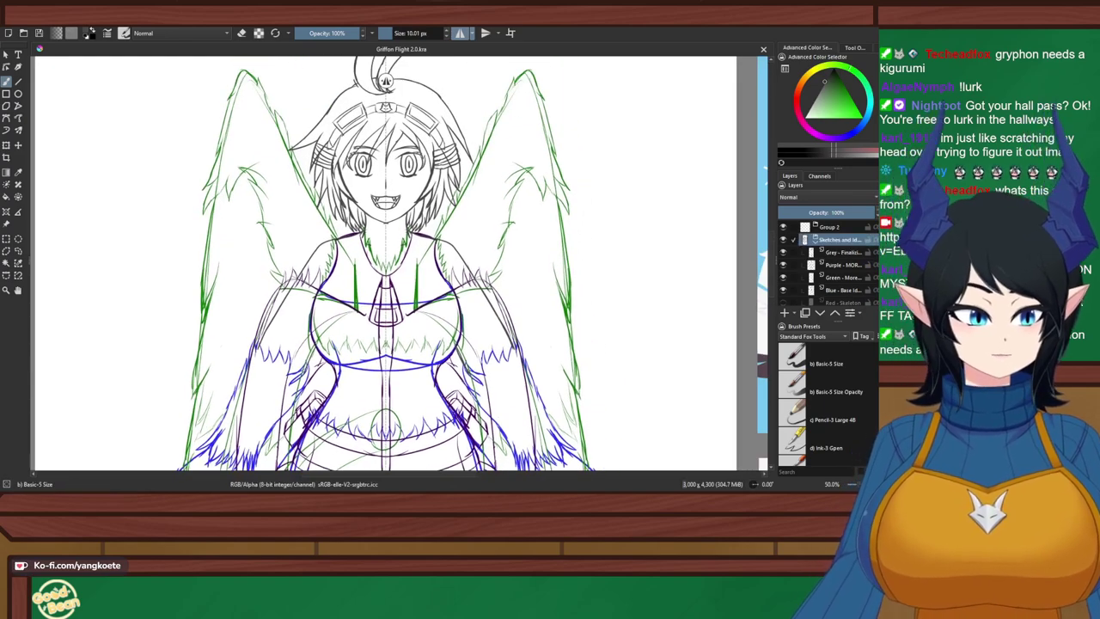
click(853, 212)
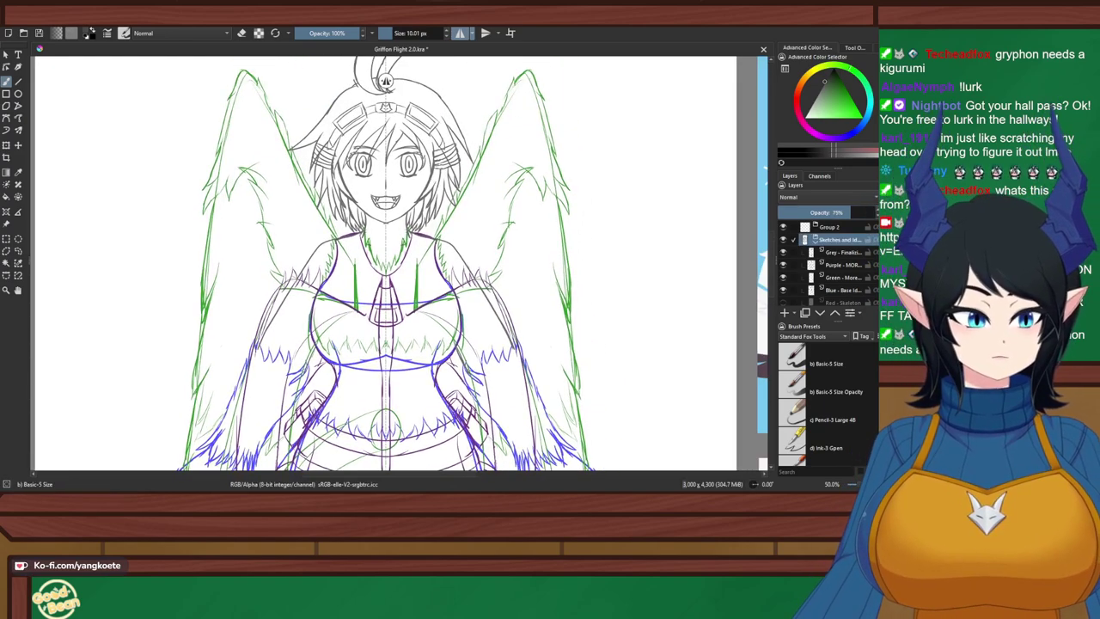
key(Page_Up)
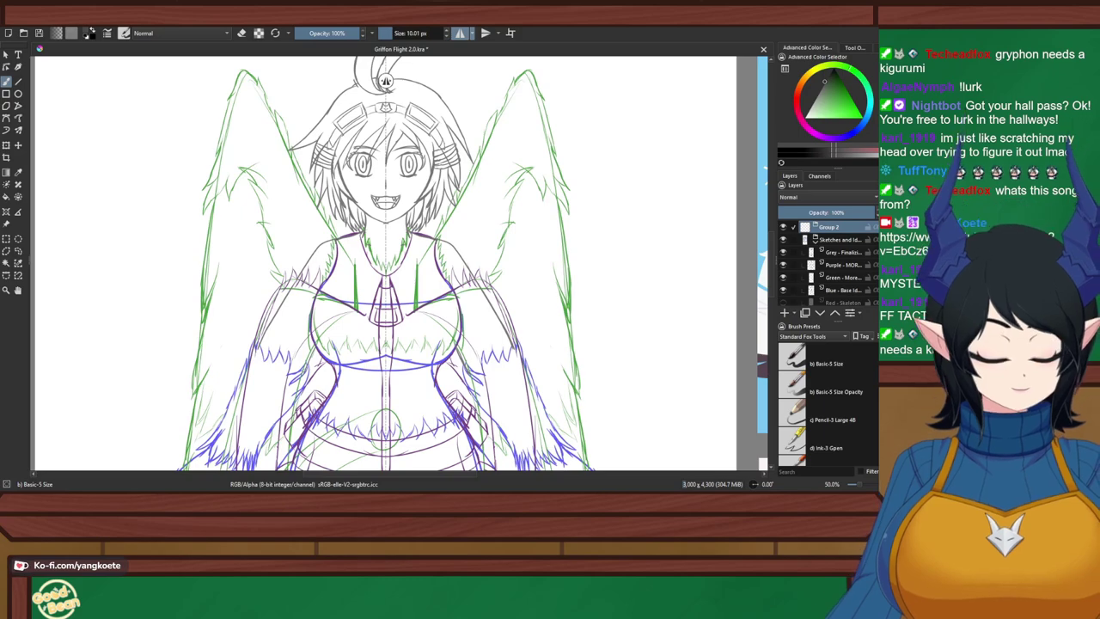
key(Insert)
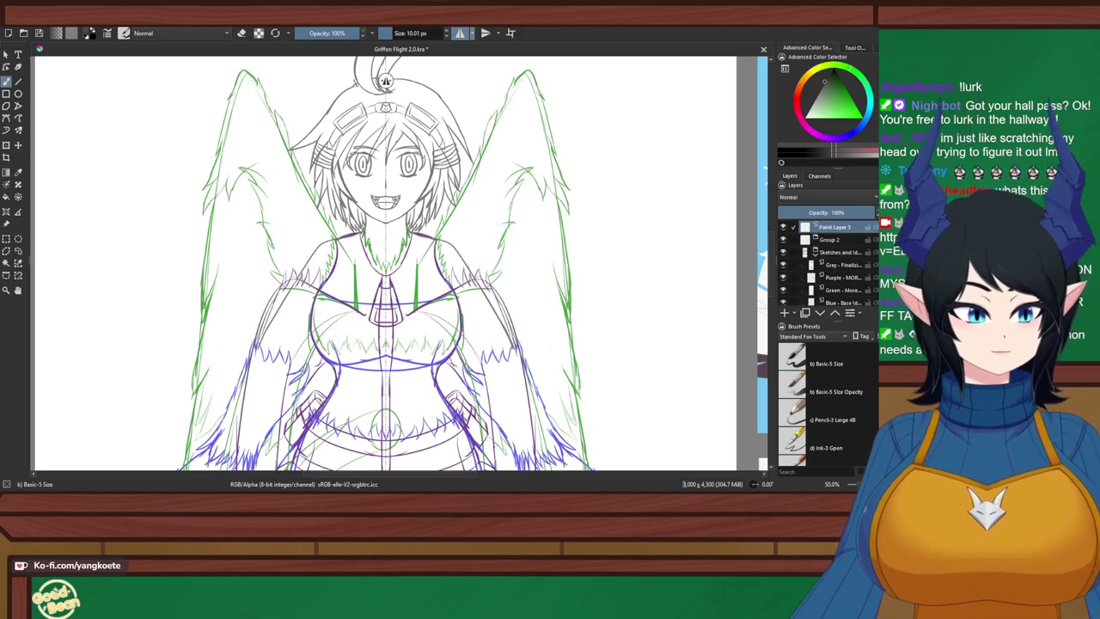
key(ctrl+g)
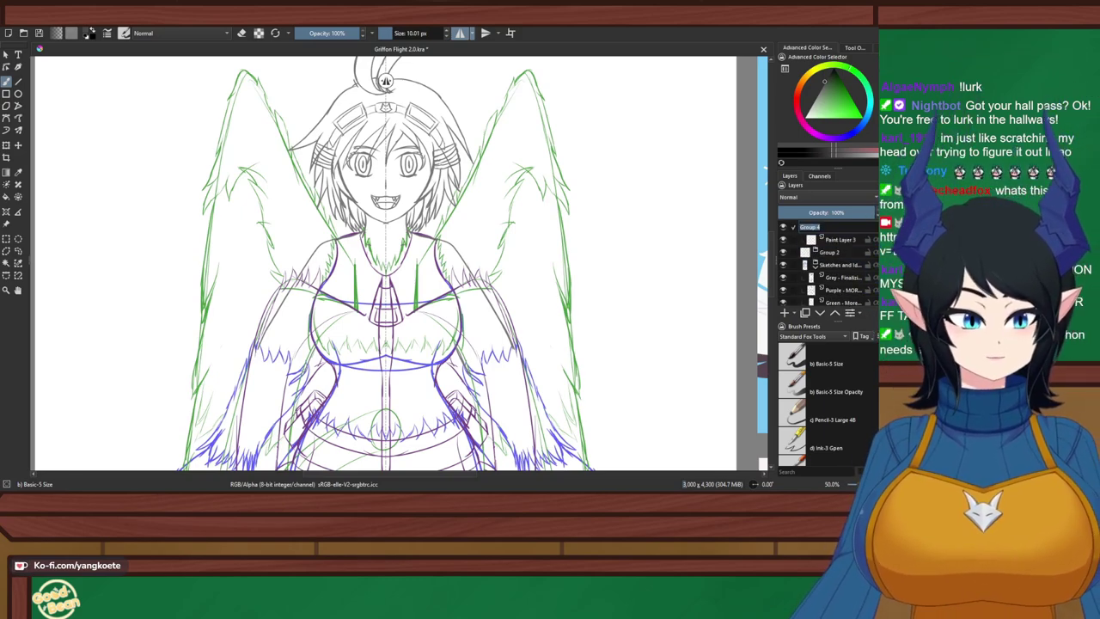
key(BackSpace)
text(Fi)
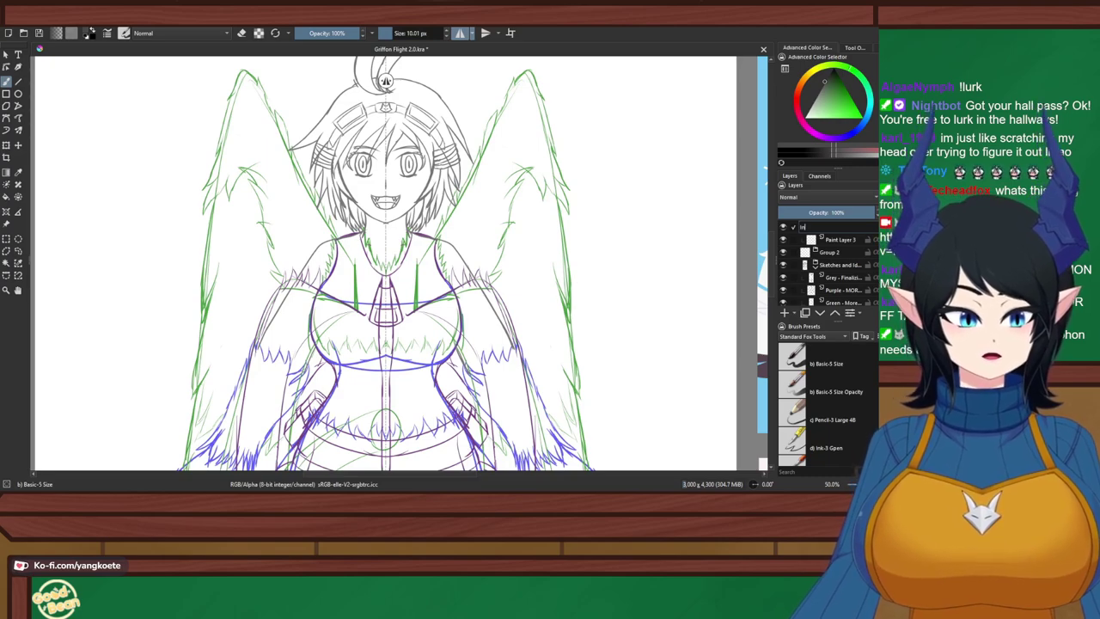
text(nishing Touch)
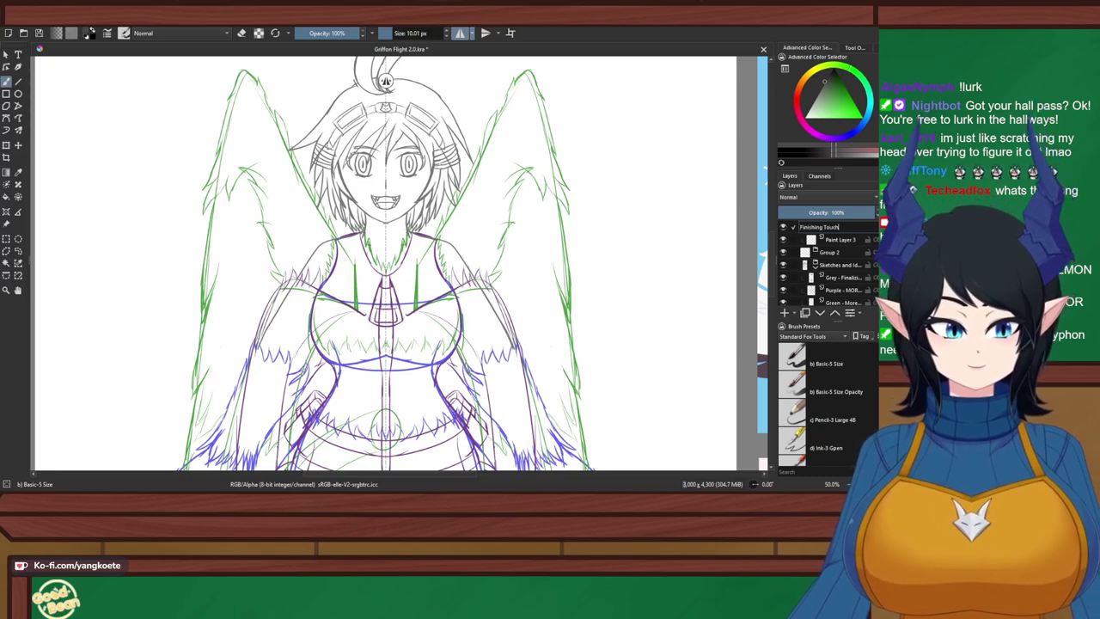
text(es)
key(Return)
Rename the new layer 'Ink 1', set the painting colour to black, and save
double_click(841, 240)
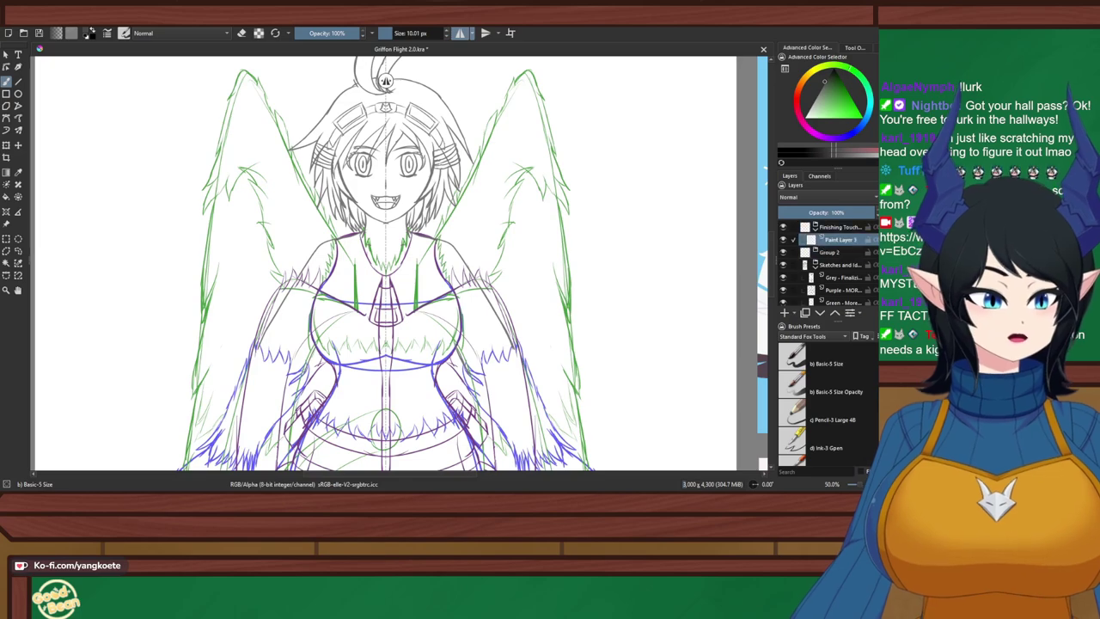
text(Ink 1)
key(Return)
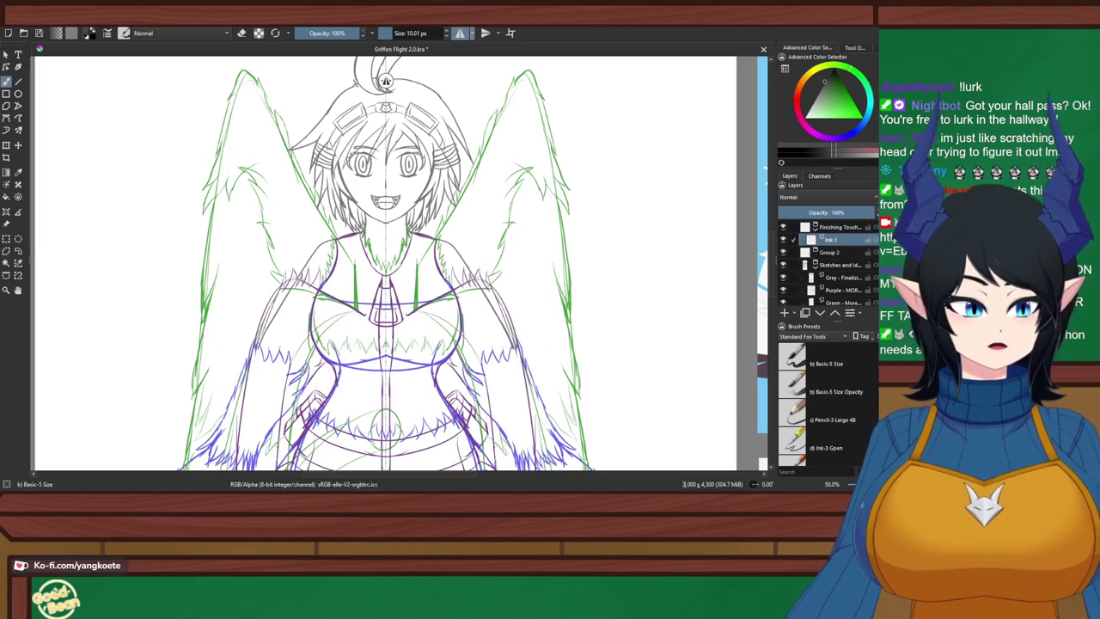
key(d)
drag(351, 176, 386, 258)
key(ctrl+s)
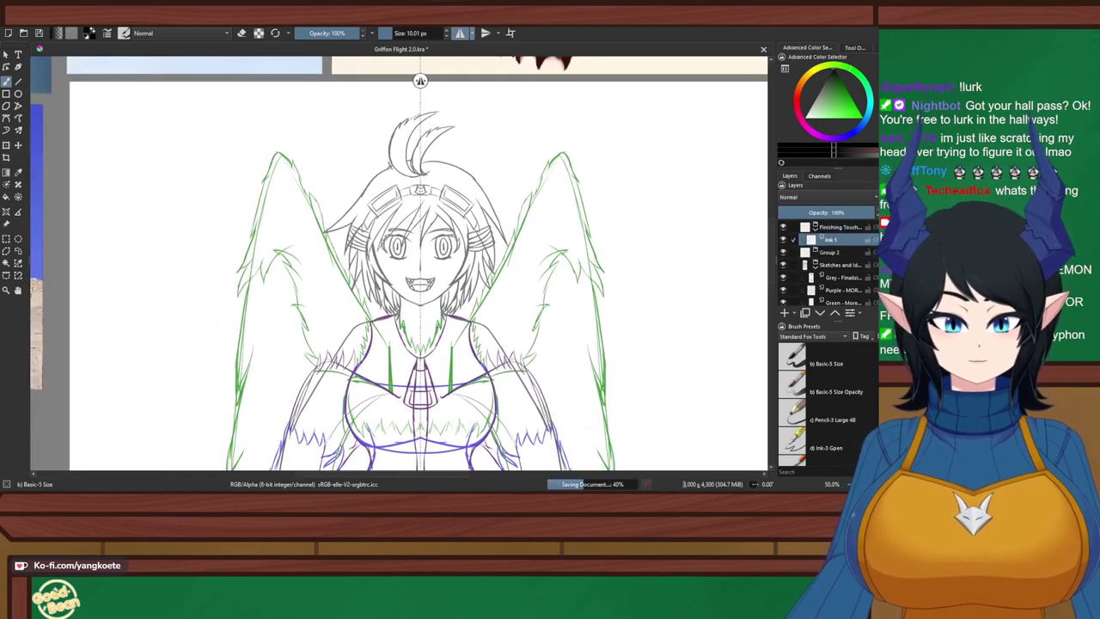
Choose the Ink-3 Gpen brush preset and raise its size to 8 px
click(447, 36)
scroll(432, 238, up, 2)
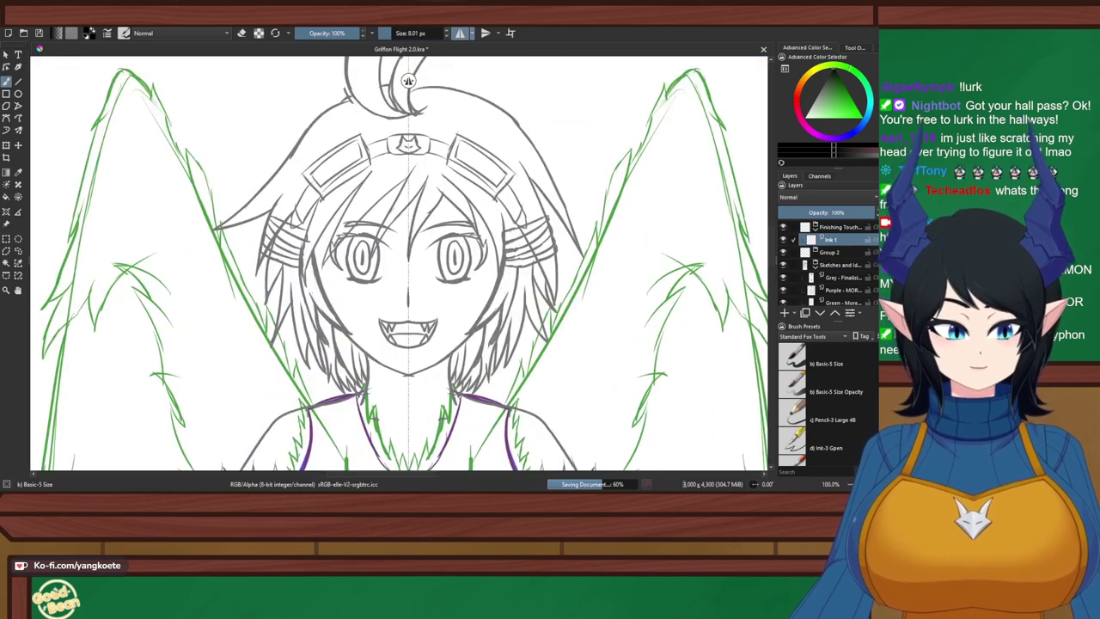
scroll(826, 404, down, 1)
scroll(826, 404, up, 1)
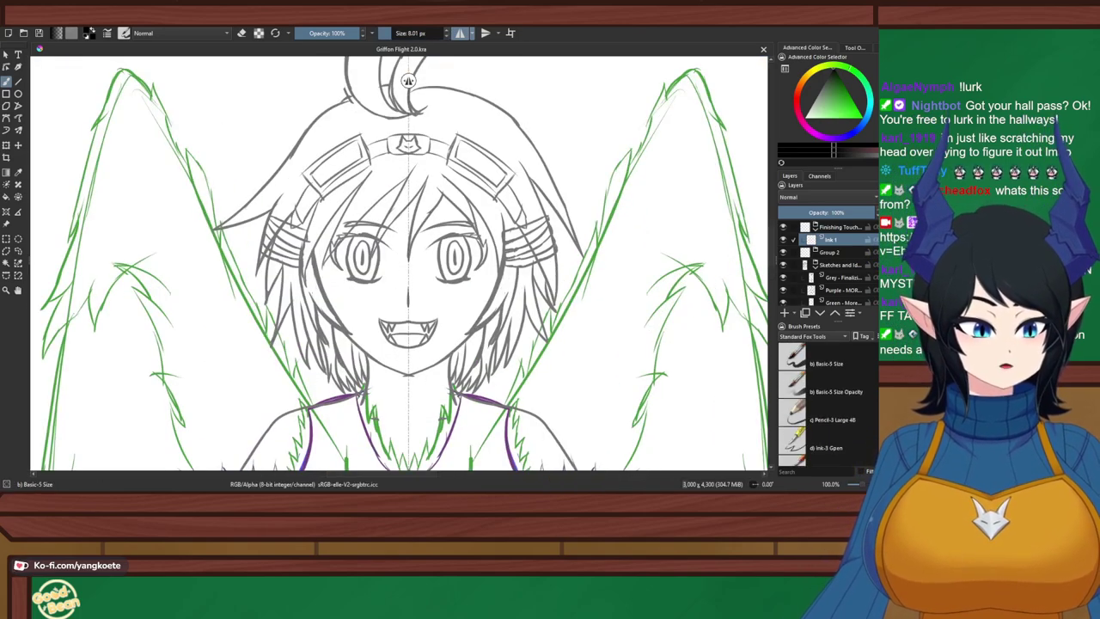
click(823, 442)
key(bracketright)
key(bracketright)
key(bracketright)
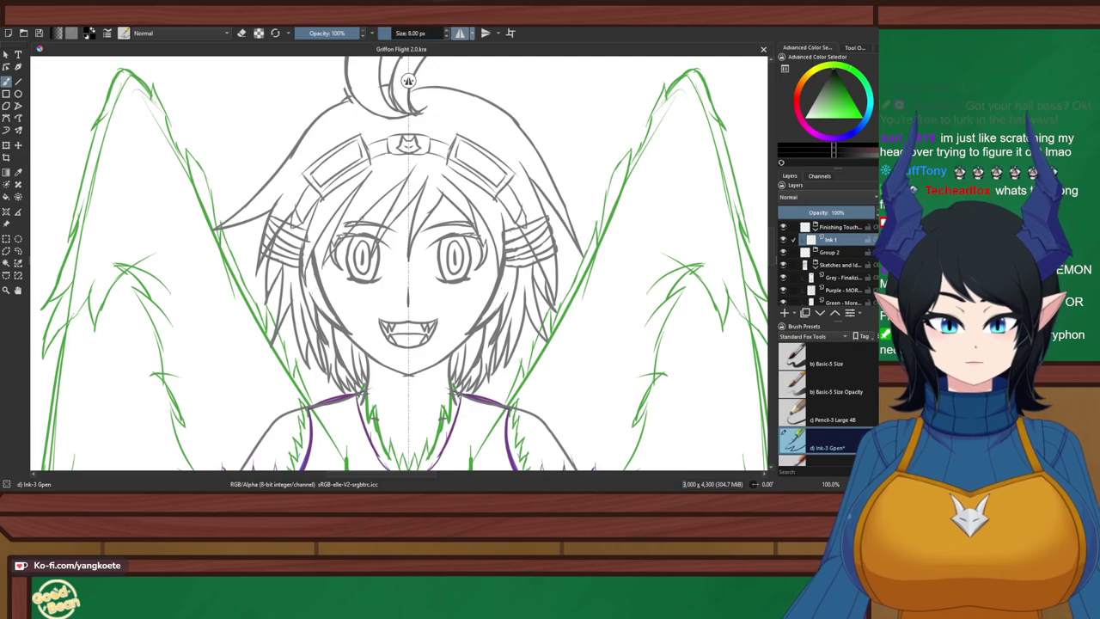
scroll(408, 81, up, 2)
scroll(444, 81, down, 2)
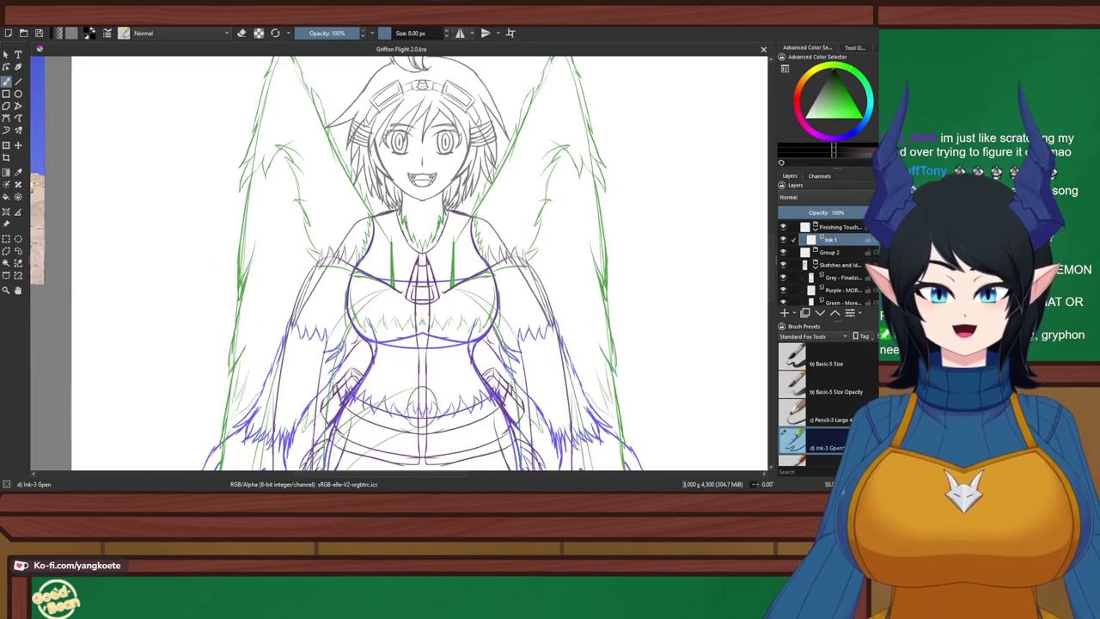
scroll(430, 81, down, 3)
scroll(516, 80, up, 1)
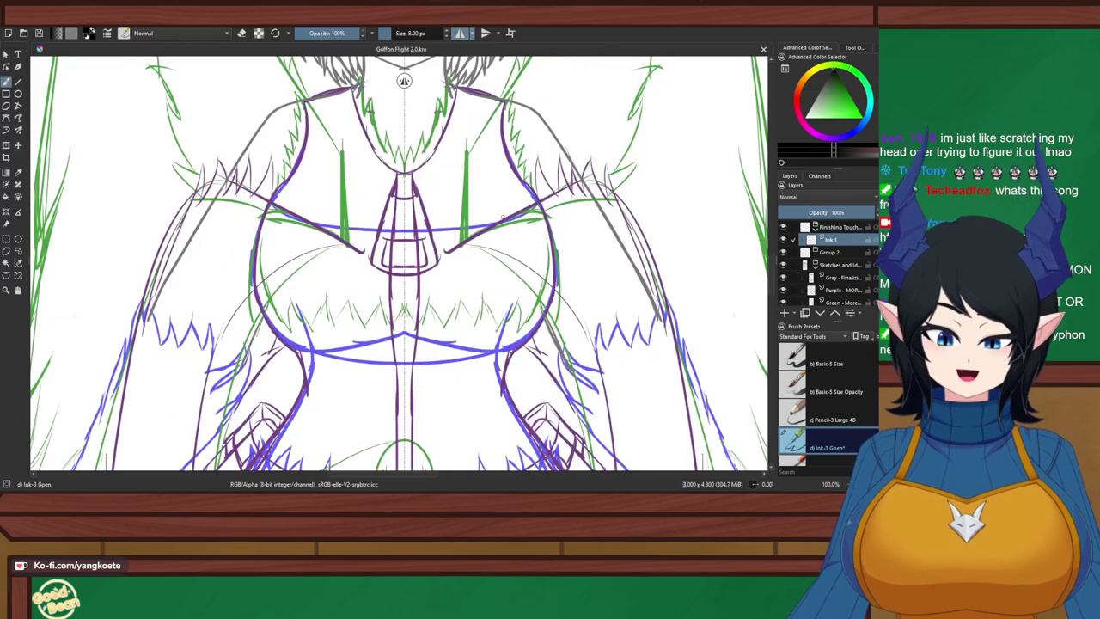
click(504, 217)
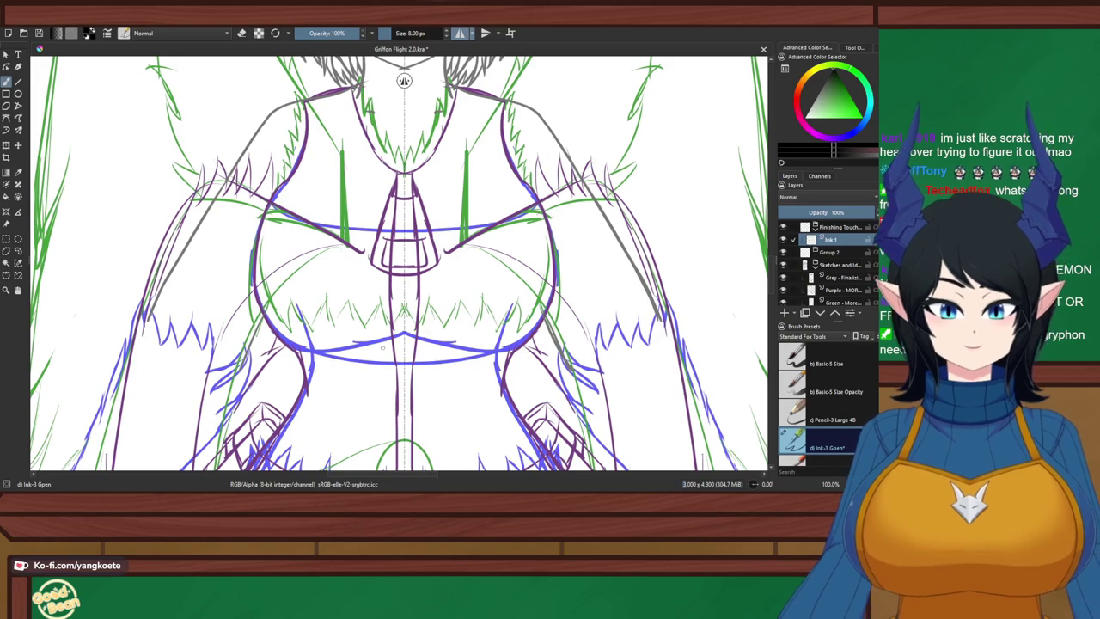
scroll(404, 80, down, 2)
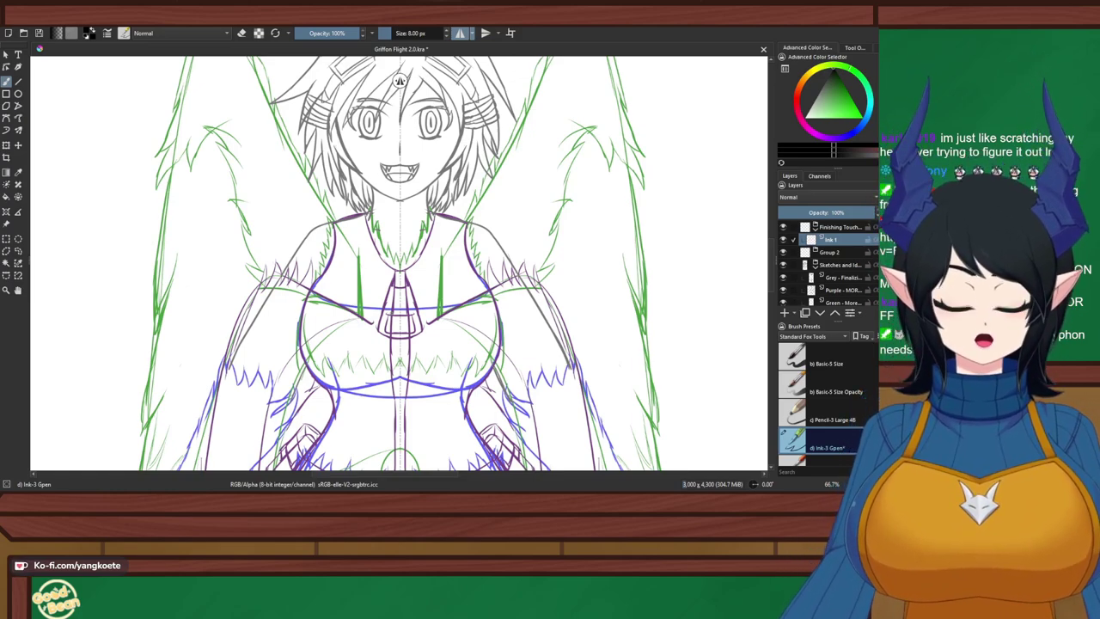
scroll(400, 80, up, 3)
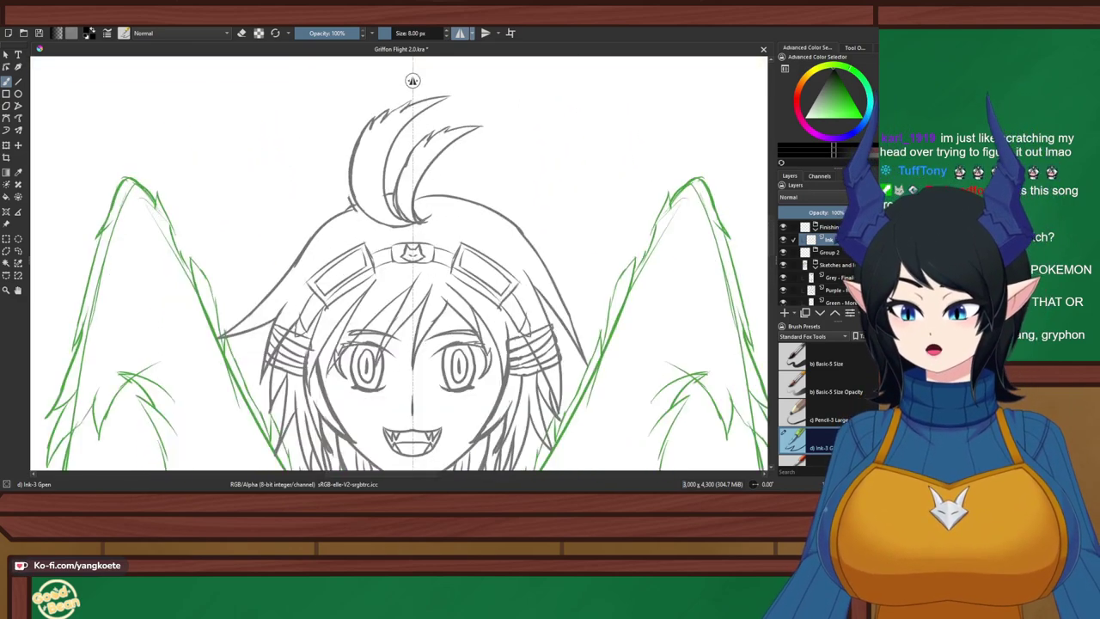
scroll(412, 80, down, 10)
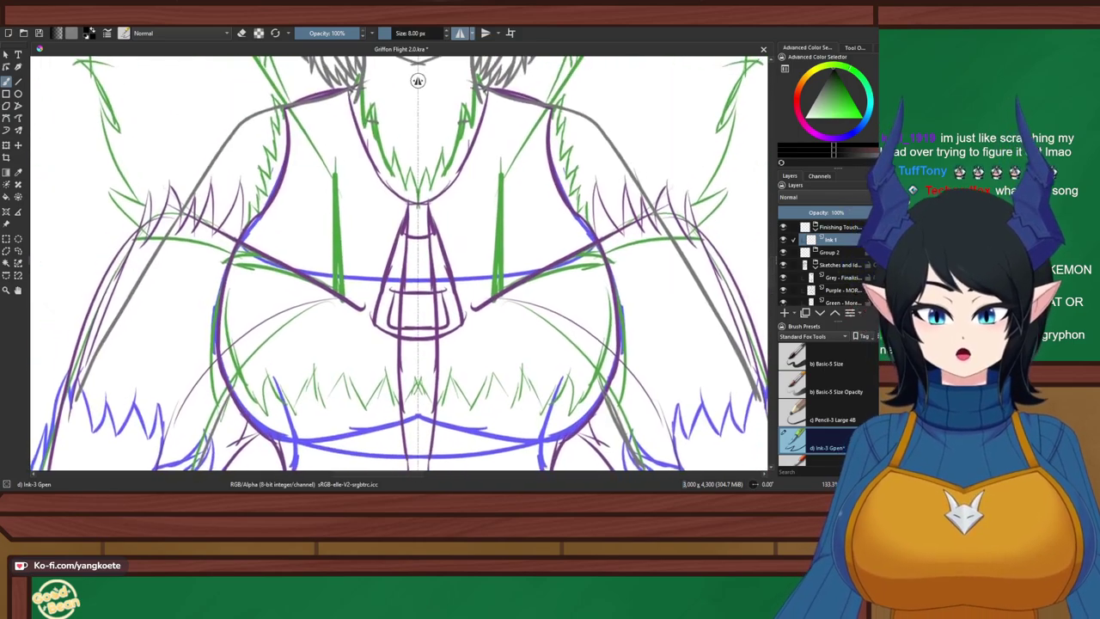
drag(400, 258, 391, 274)
scroll(380, 338, down, 4)
scroll(379, 338, up, 2)
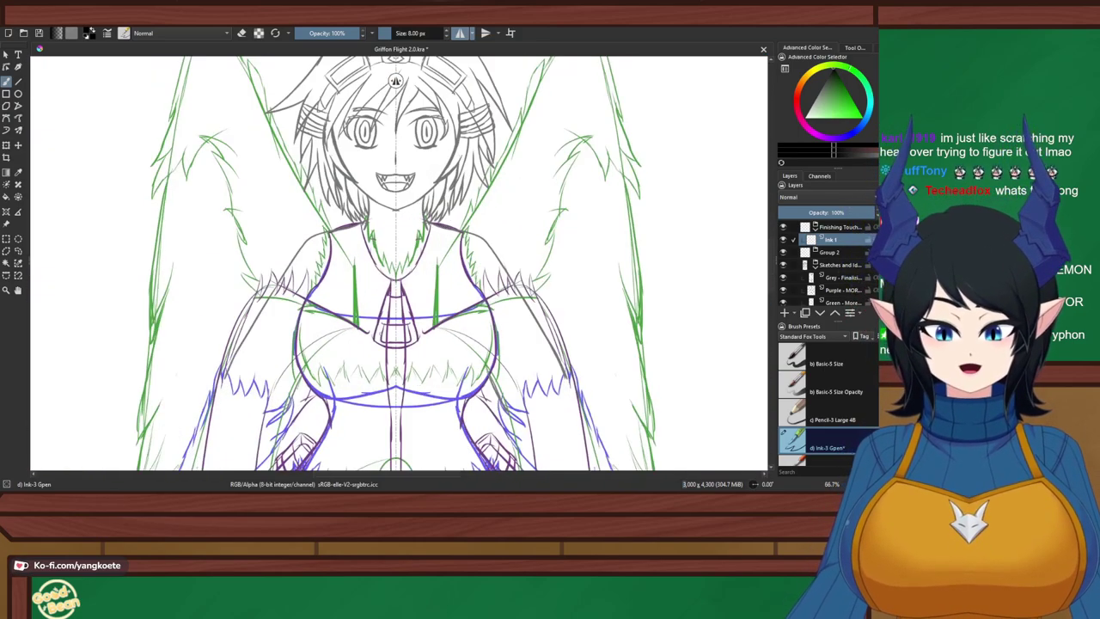
right_click(551, 330)
drag(547, 362, 588, 159)
right_click(551, 329)
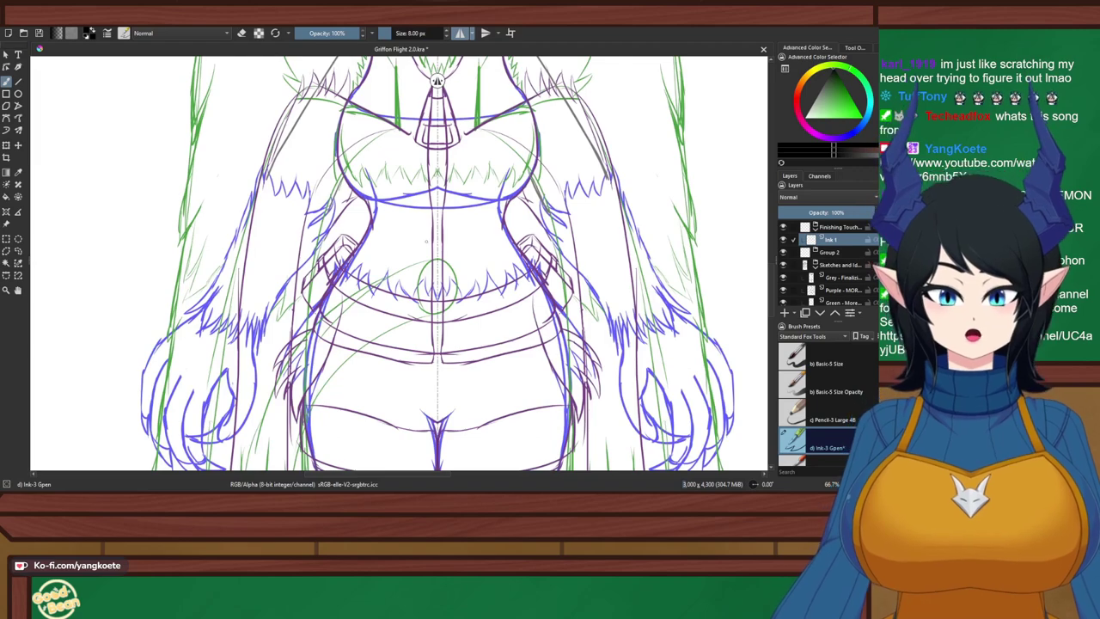
scroll(378, 250, down, 1)
drag(378, 249, 380, 271)
scroll(424, 263, up, 2)
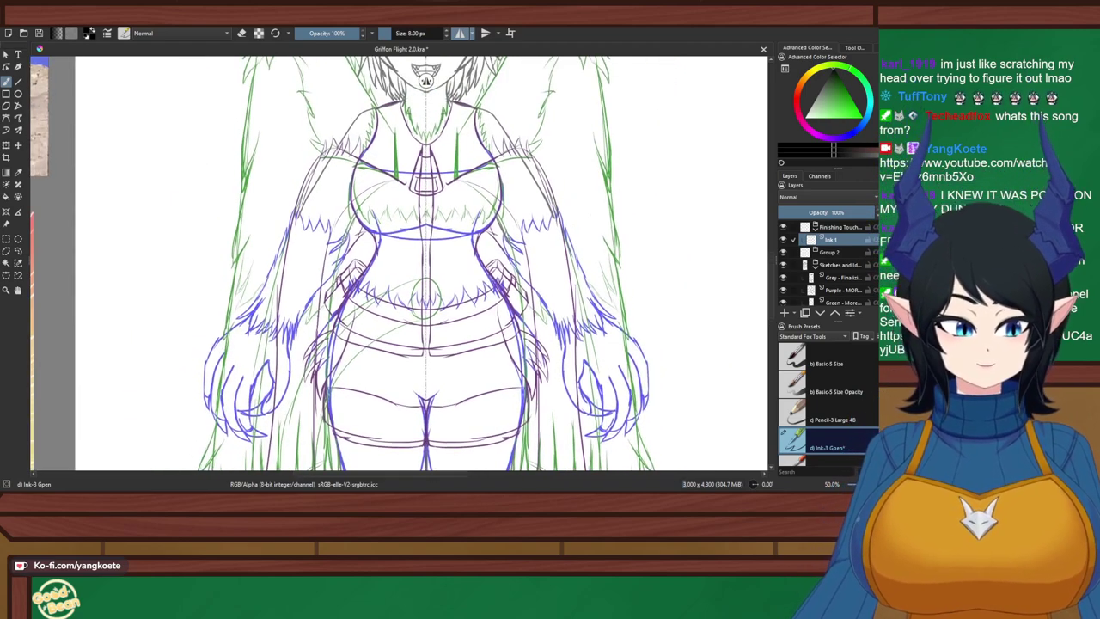
click(839, 264)
click(782, 277)
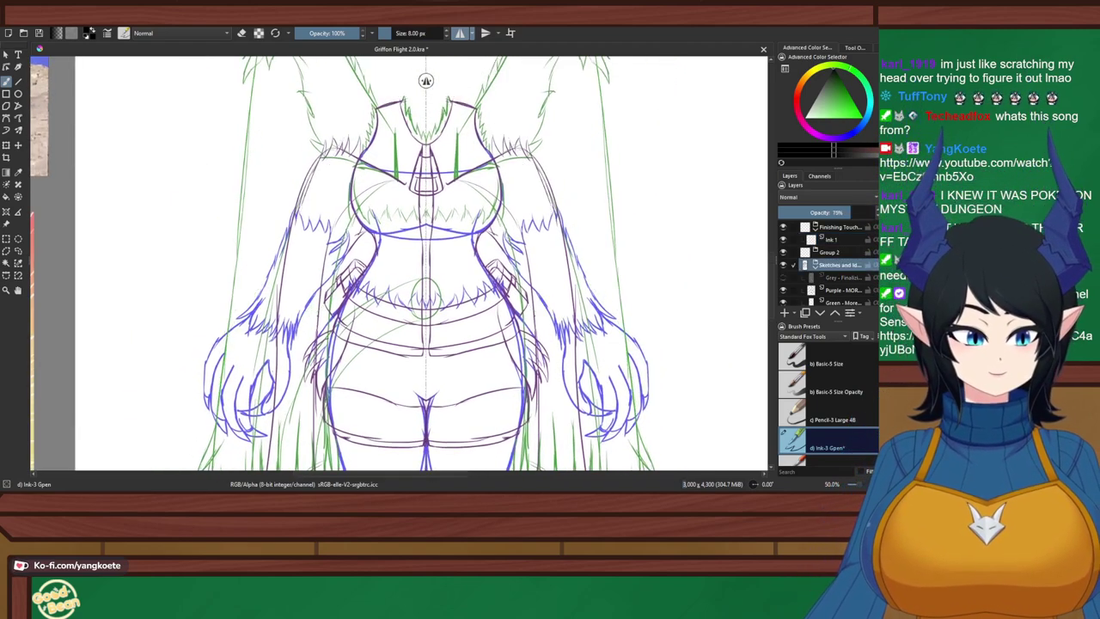
click(783, 278)
click(783, 278)
click(783, 303)
key(minus)
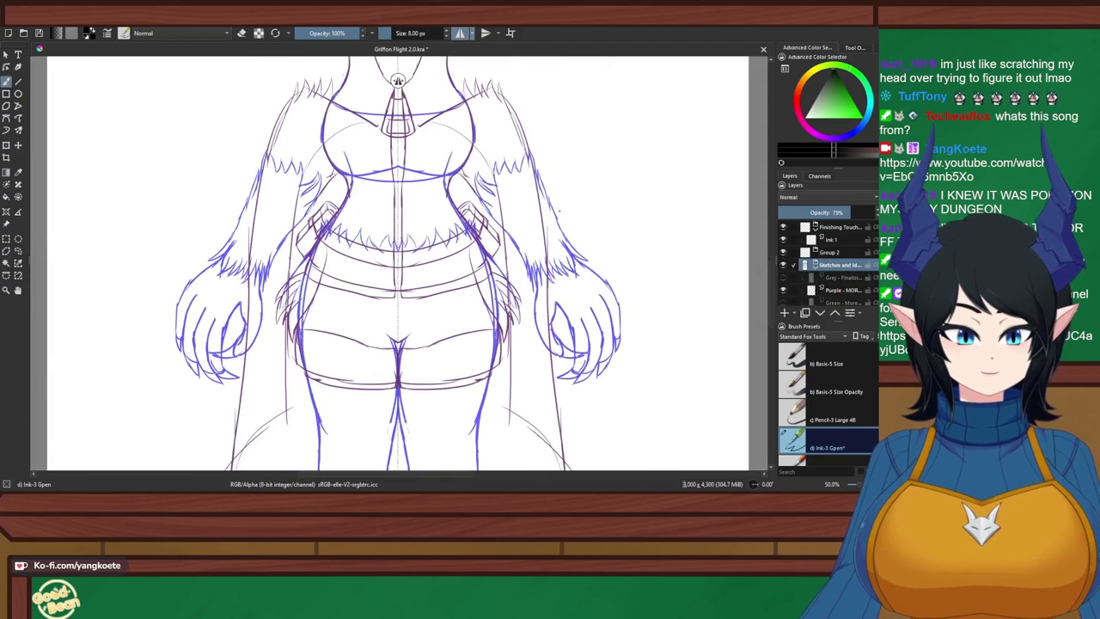
click(783, 291)
click(783, 290)
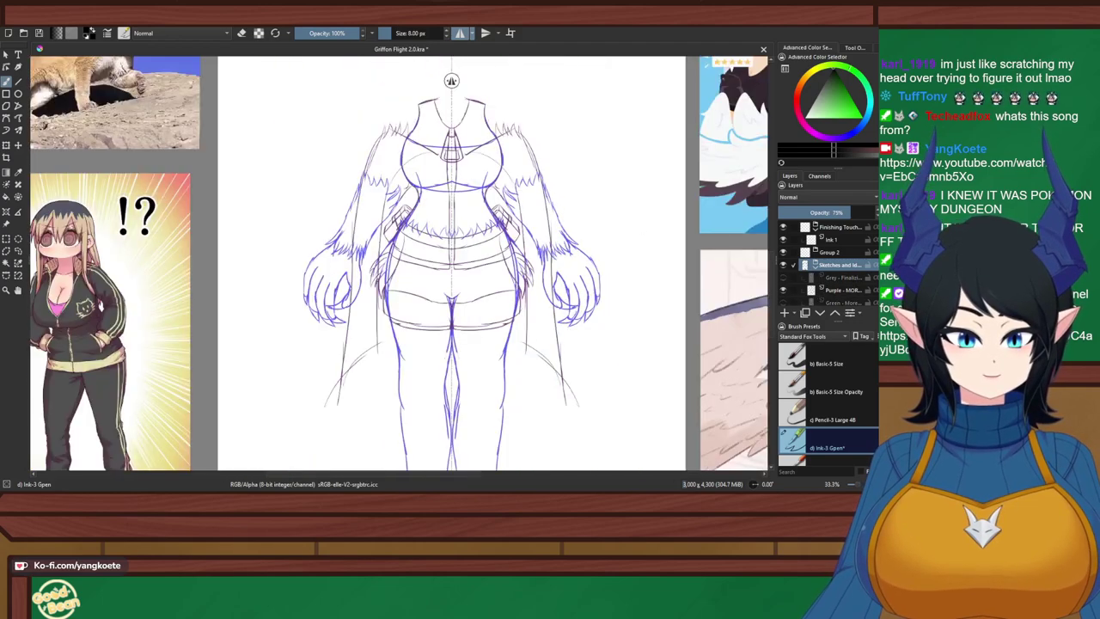
scroll(783, 288, down, 2)
click(782, 274)
key(plus)
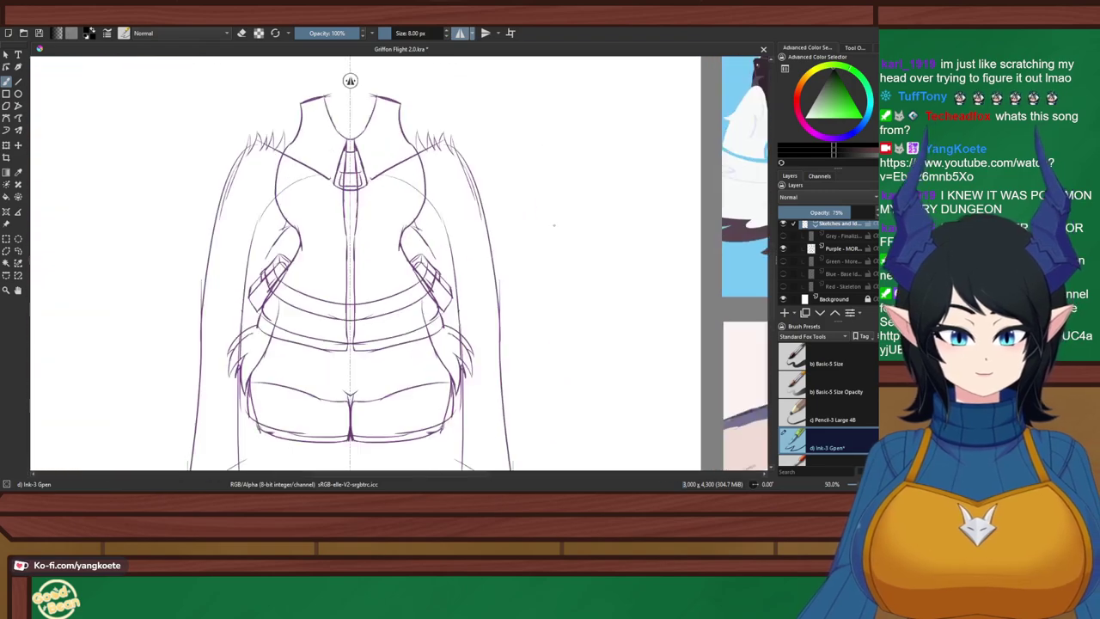
right_click(591, 228)
drag(353, 201, 413, 162)
mouse_move(398, 224)
mouse_down()
mouse_move(394, 292)
mouse_move(391, 268)
mouse_move(384, 275)
mouse_move(400, 186)
mouse_move(403, 218)
mouse_up()
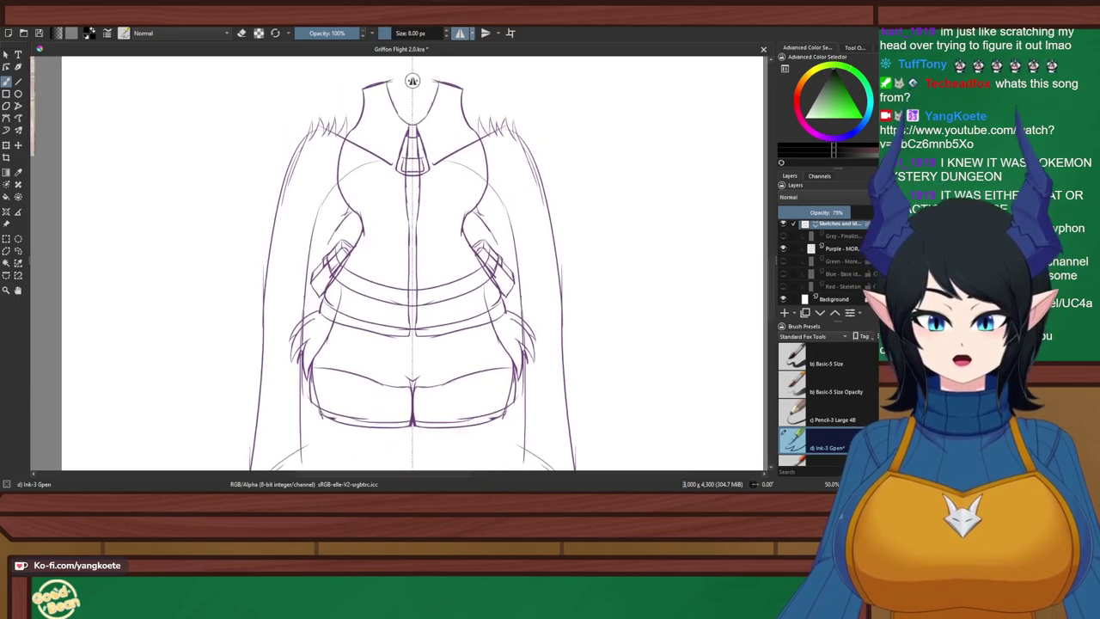
click(783, 286)
click(783, 274)
click(783, 261)
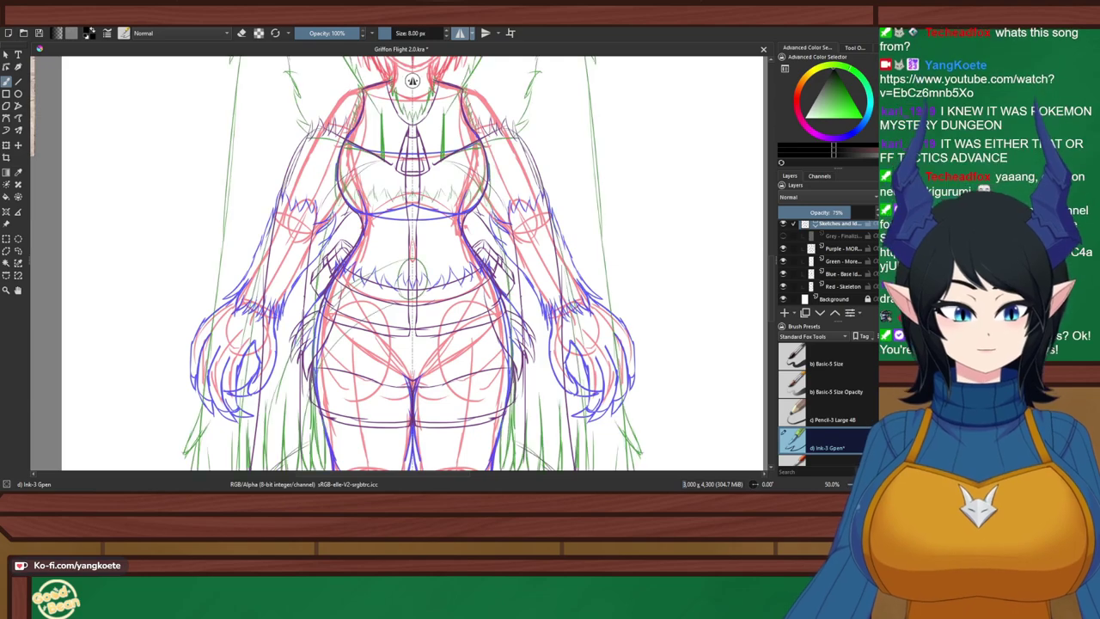
click(783, 236)
click(783, 286)
mouse_move(423, 155)
mouse_down()
mouse_move(451, 336)
mouse_move(445, 421)
mouse_move(451, 384)
mouse_up()
scroll(445, 421, up, 1)
key(ctrl+s)
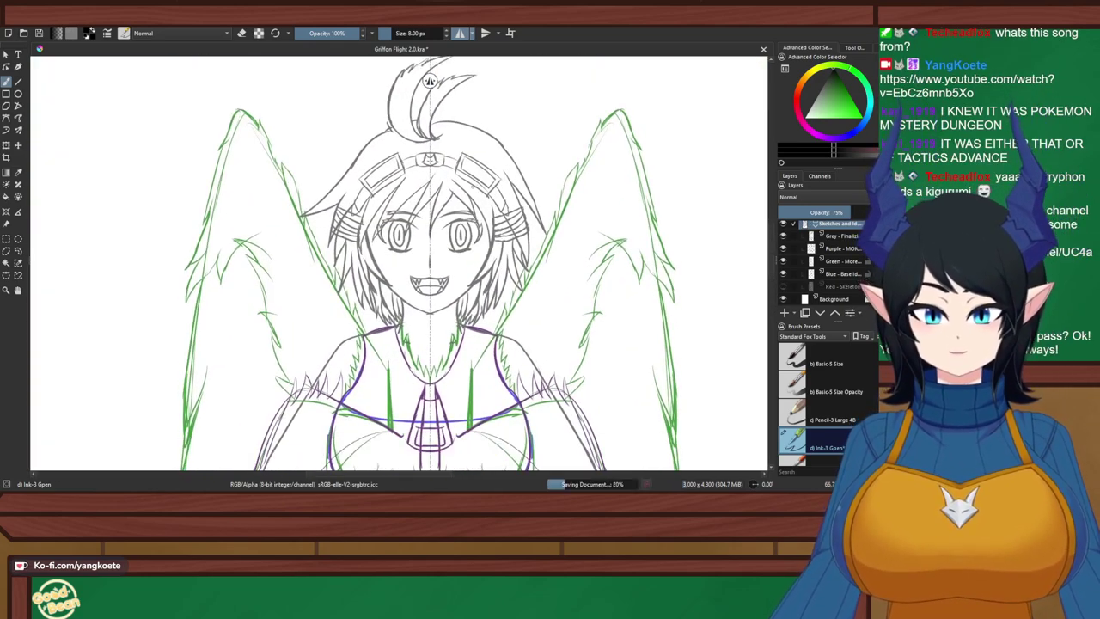
scroll(447, 80, down, 3)
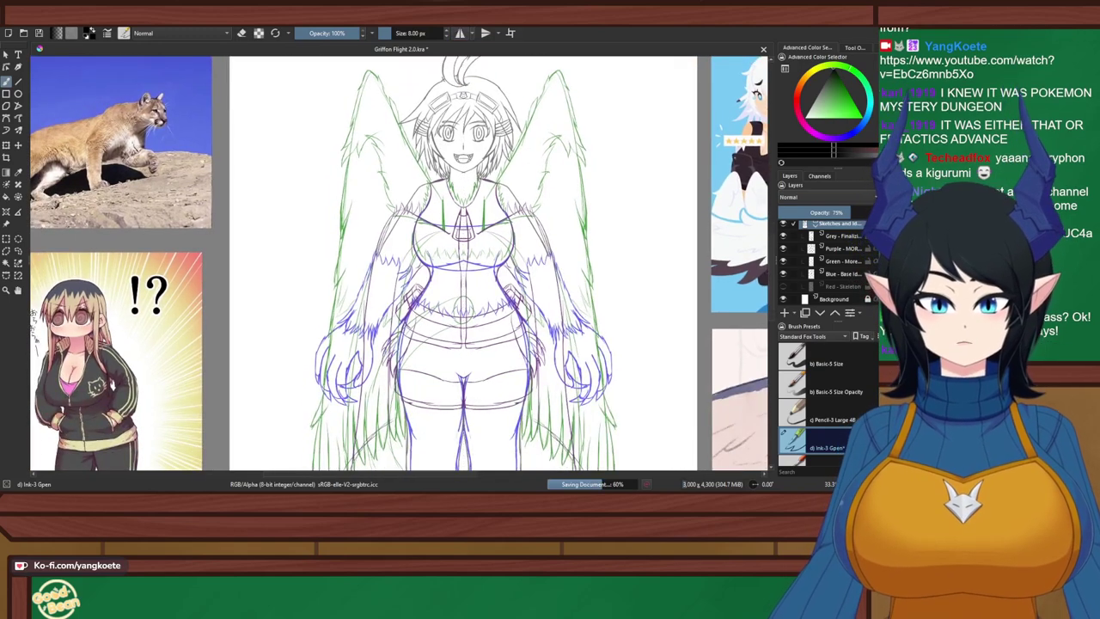
drag(576, 98, 570, 182)
right_click(569, 181)
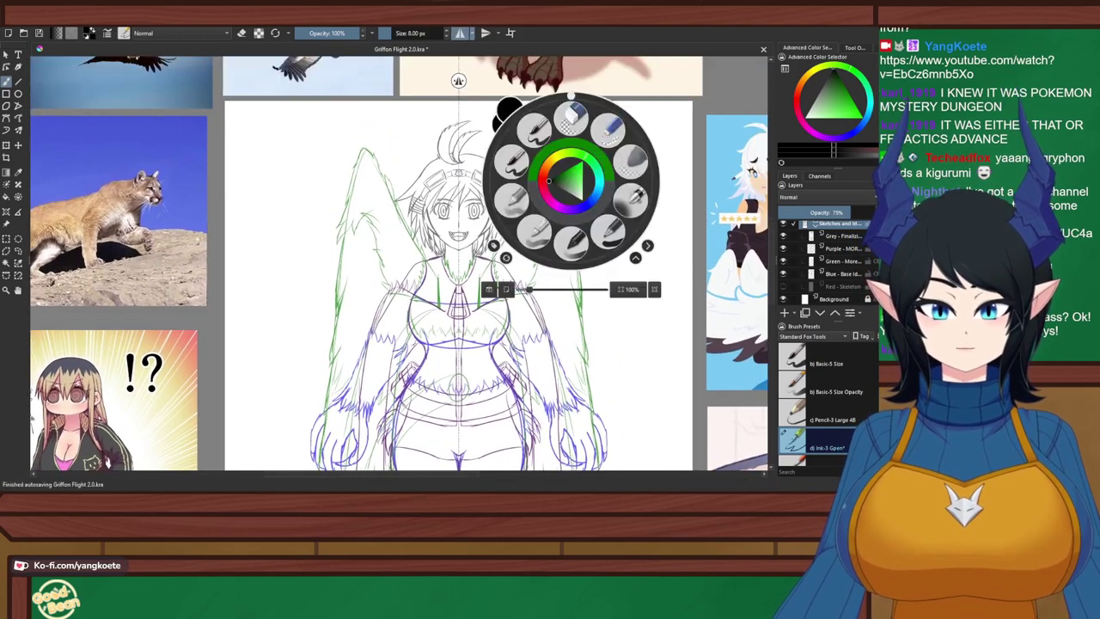
right_click(570, 182)
scroll(413, 225, up, 1)
drag(412, 225, 385, 197)
drag(553, 291, 542, 255)
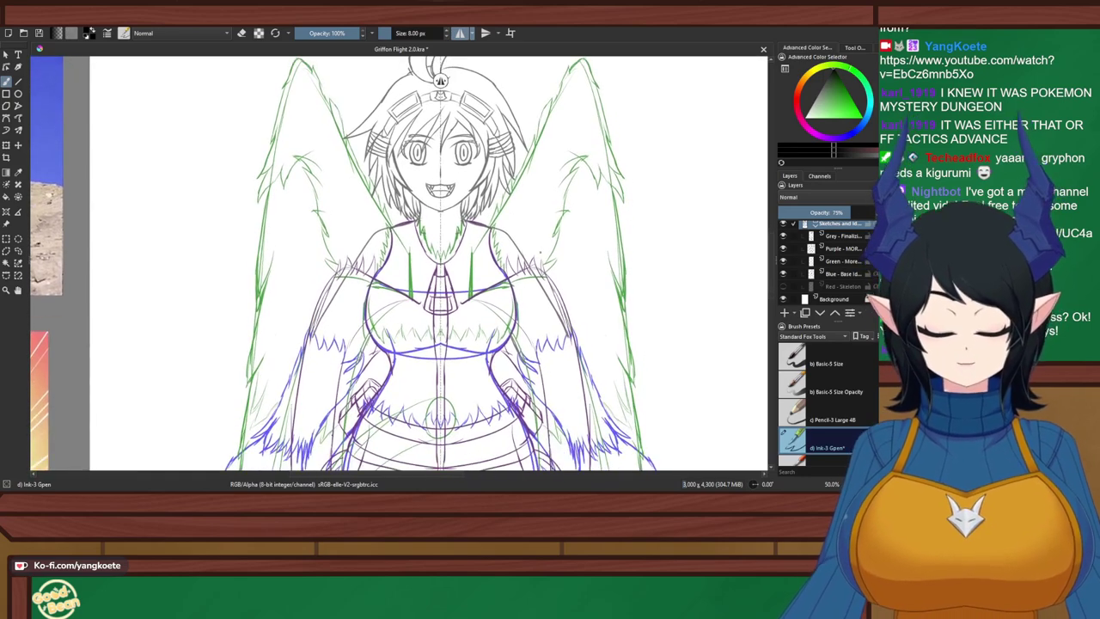
scroll(440, 80, down, 2)
scroll(441, 81, down, 5)
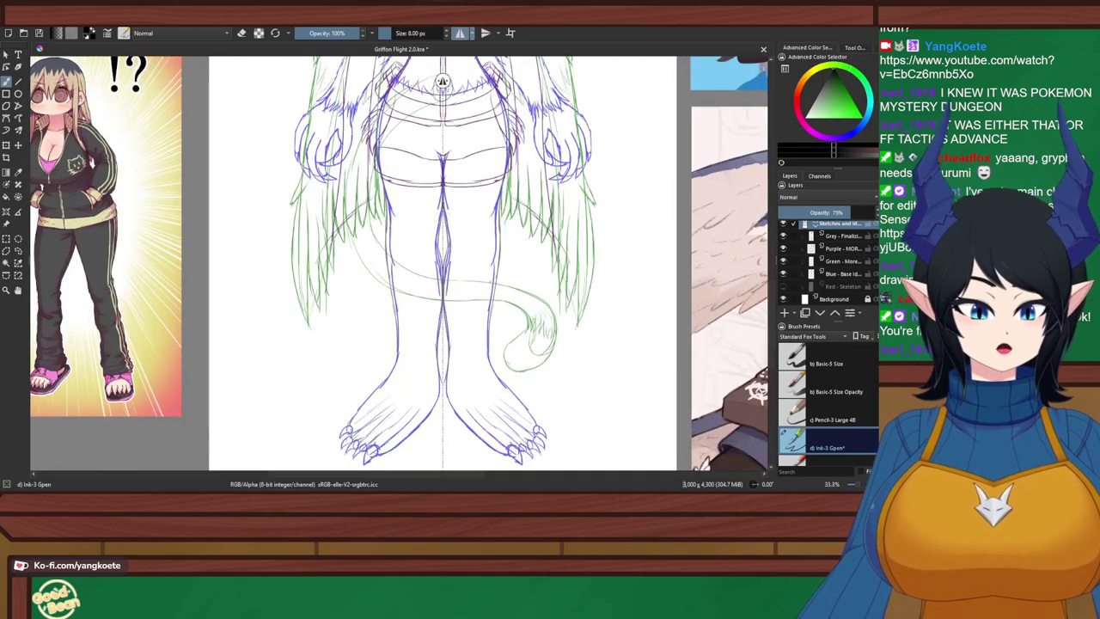
scroll(442, 80, down, 2)
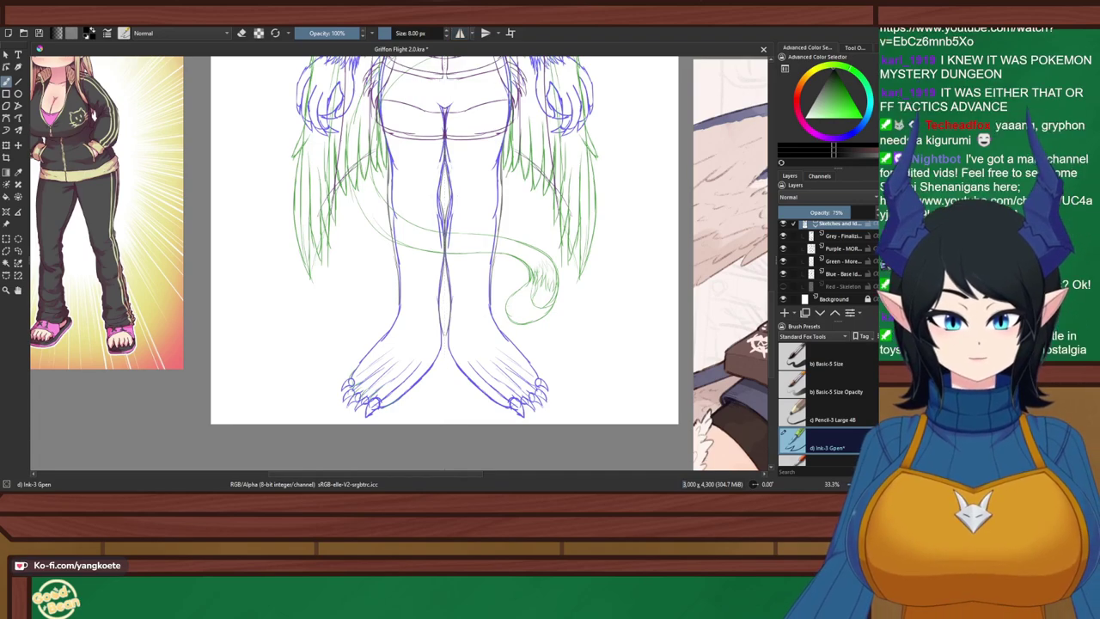
Select the Purple sketch layer and sample the purple line colour as the painting colour
click(843, 248)
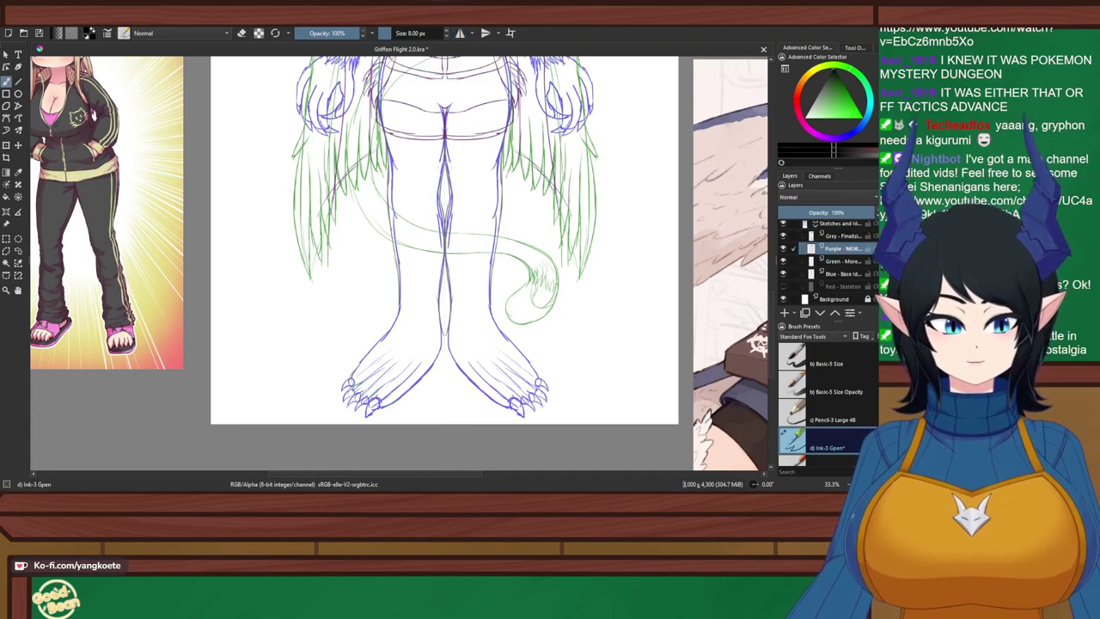
click(822, 136)
scroll(415, 92, up, 2)
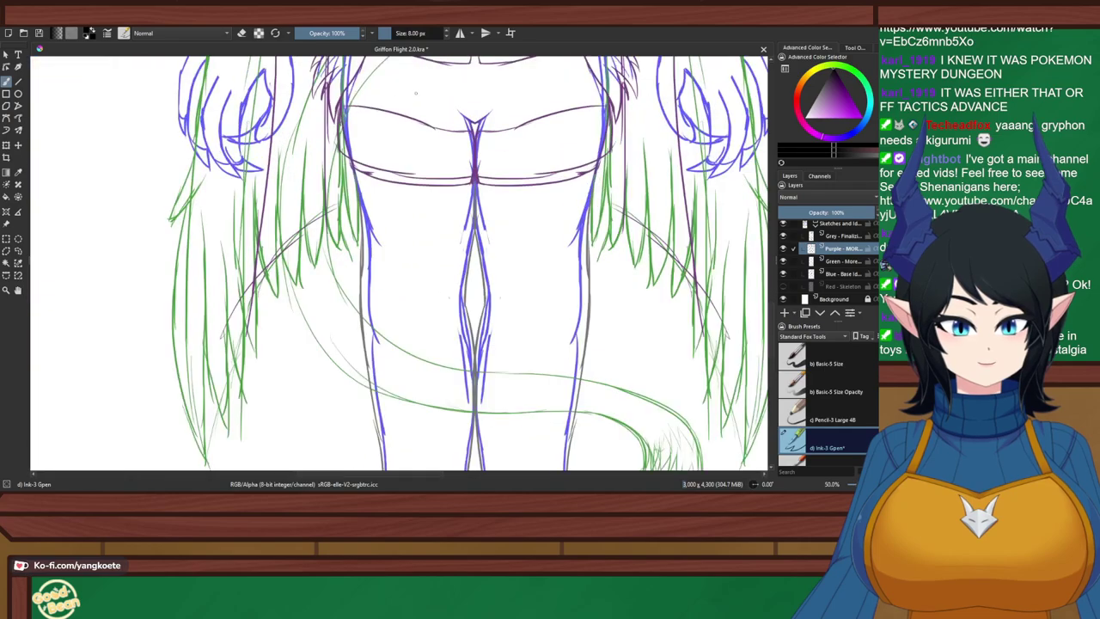
drag(415, 92, 394, 227)
scroll(340, 225, up, 3)
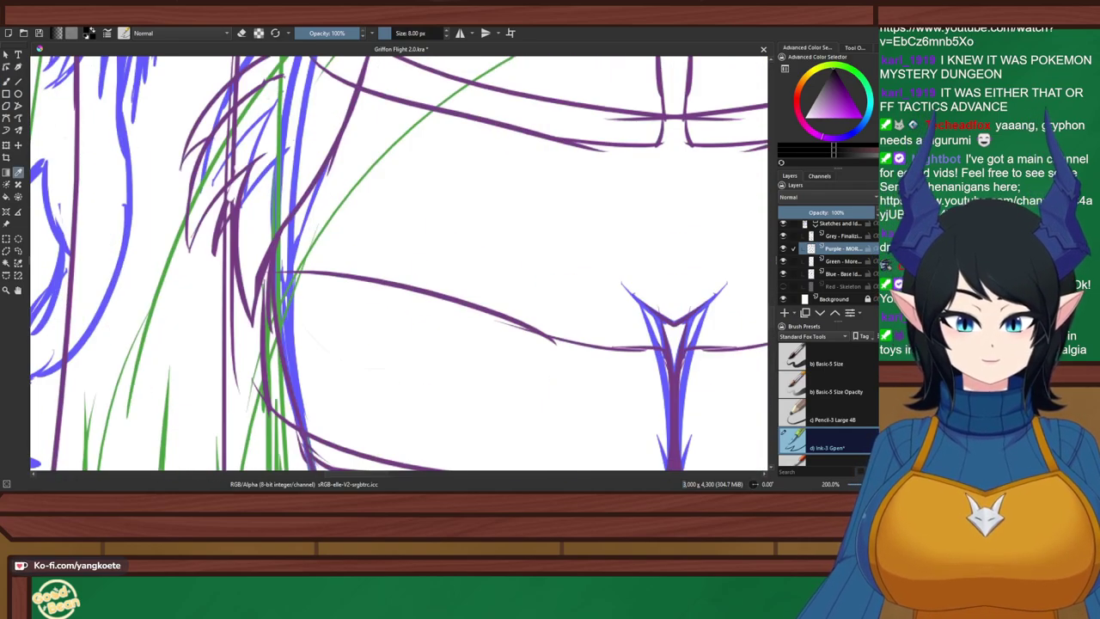
click(386, 282)
Switch back to the brush with the legs, taloned feet and wings in view
scroll(385, 267, down, 6)
drag(386, 282, 286, 85)
click(6, 82)
scroll(381, 227, up, 2)
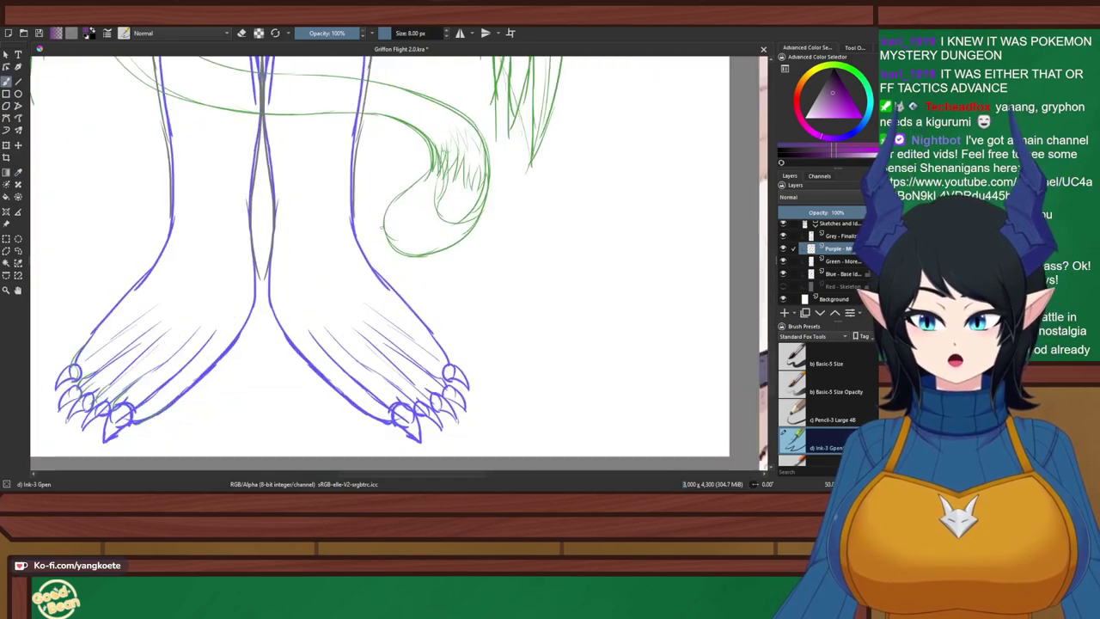
drag(382, 227, 474, 304)
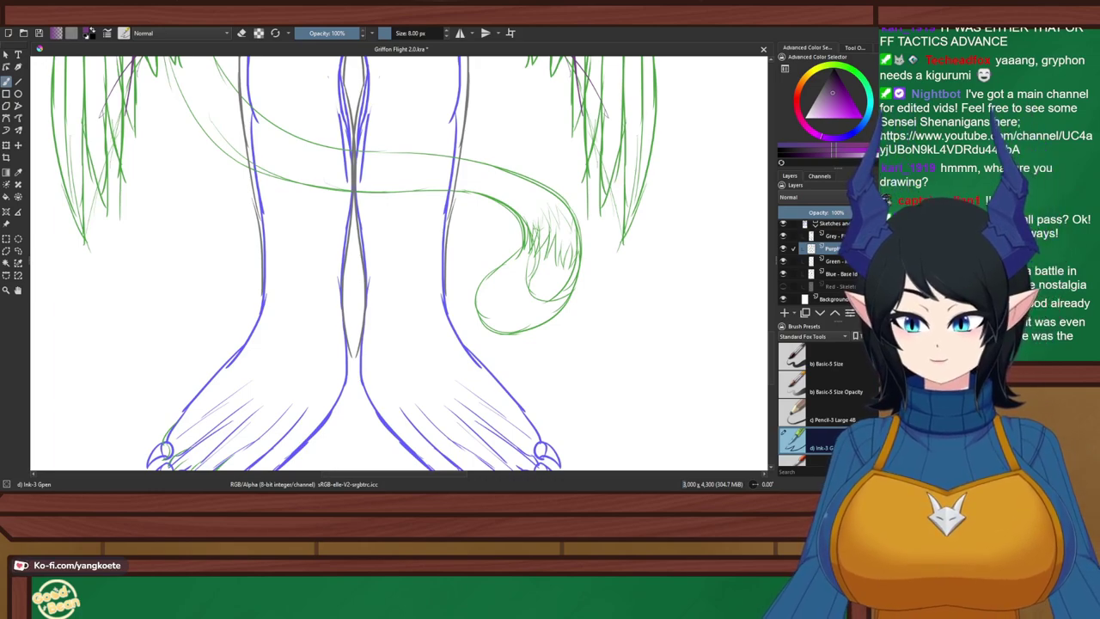
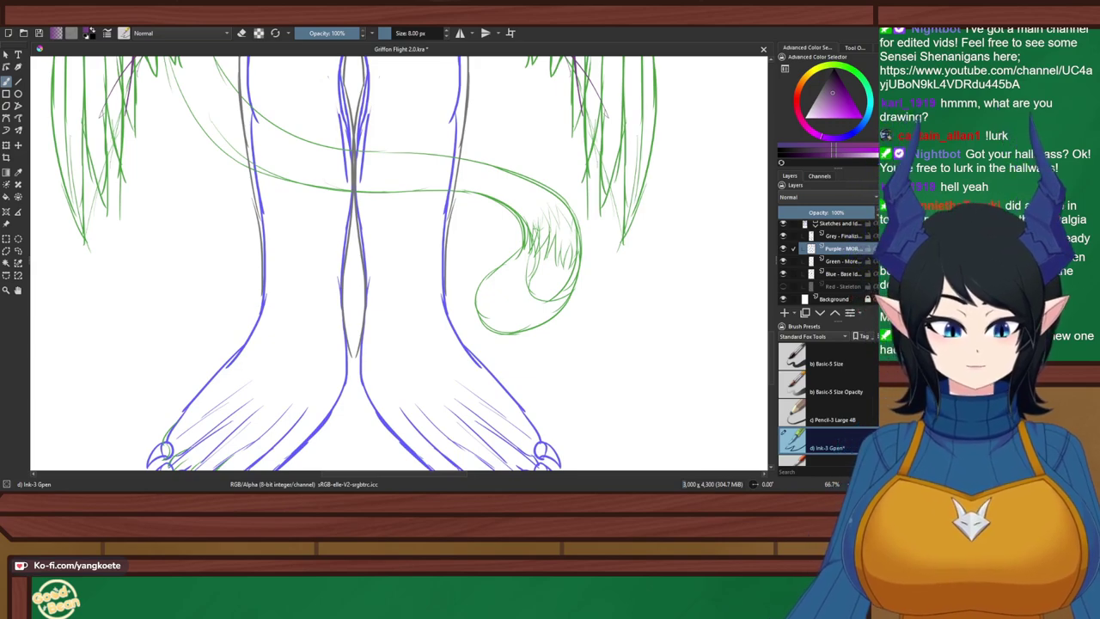
Outline the pouch between the legs: left edge, bottom curve, top edge and right side
scroll(420, 295, up, 1)
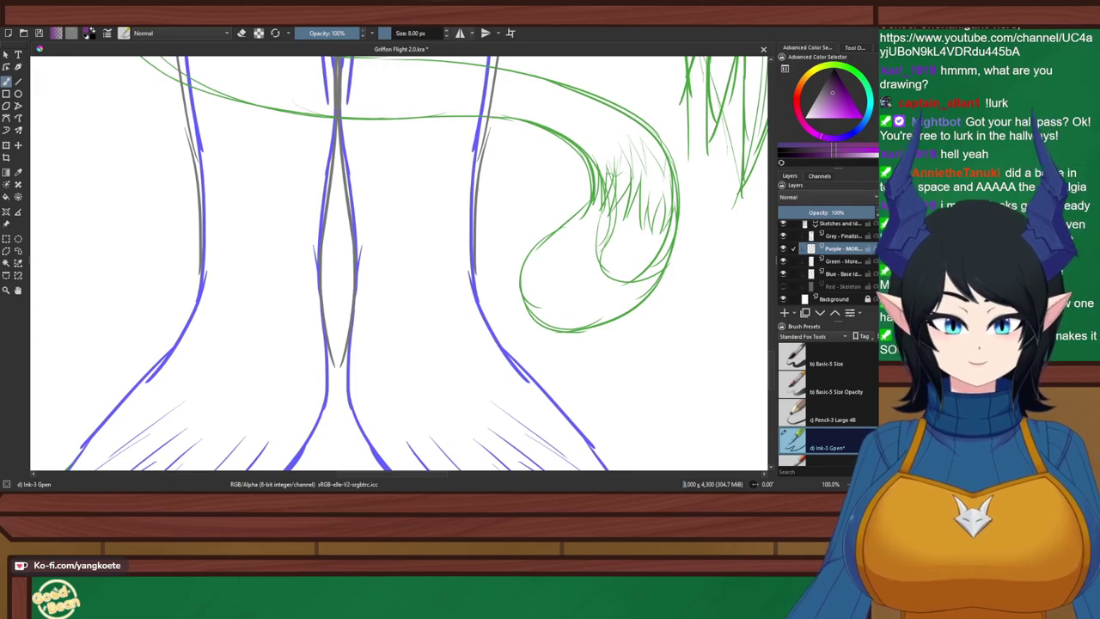
scroll(400, 203, up, 1)
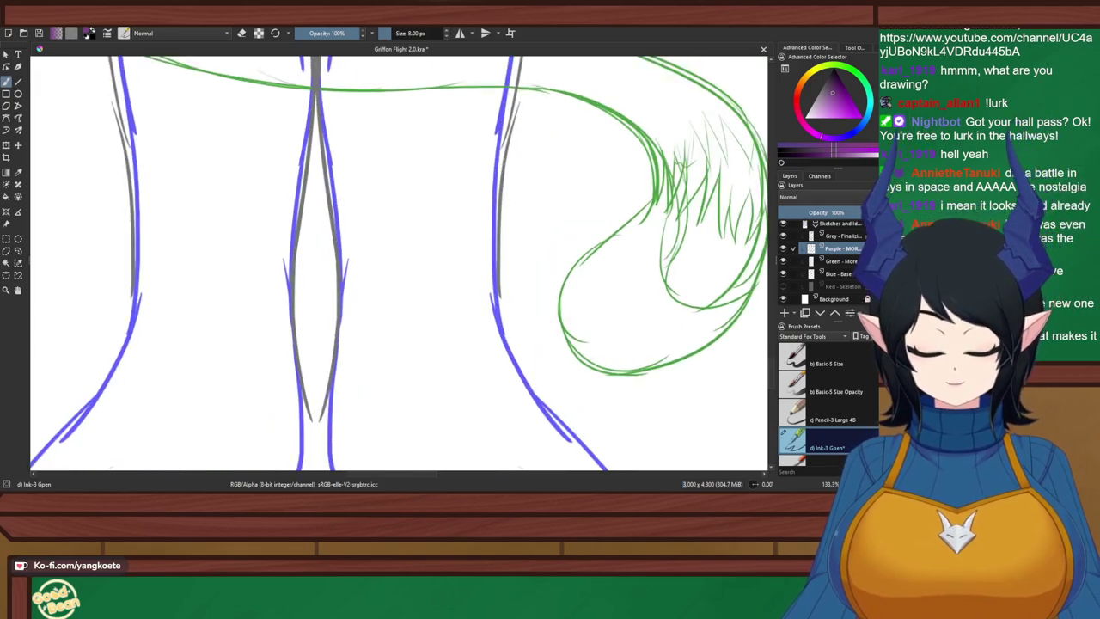
drag(317, 148, 334, 275)
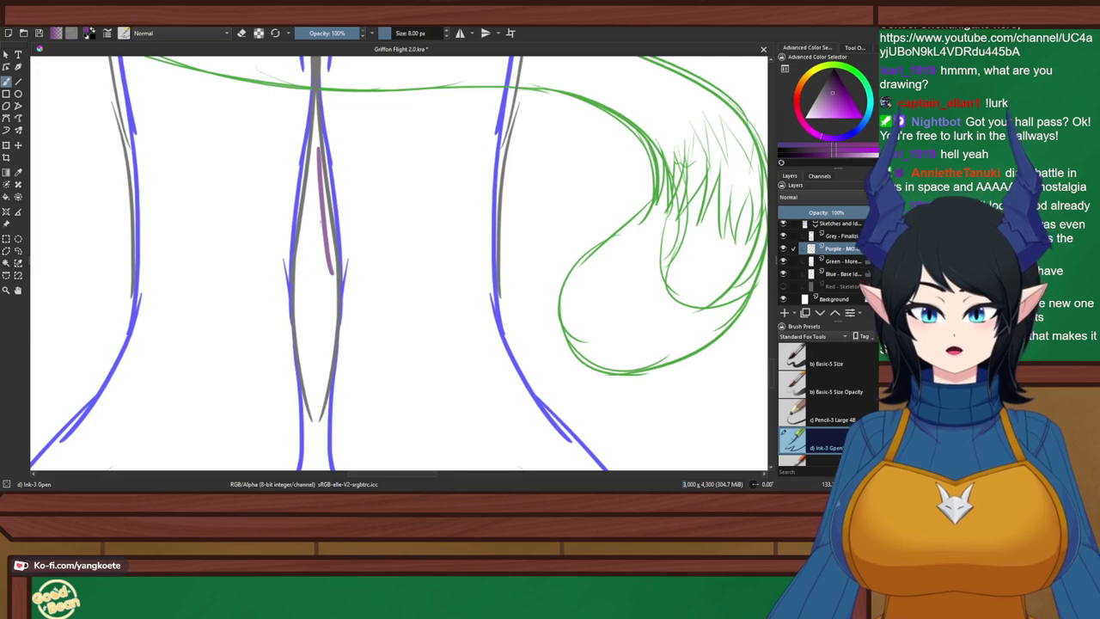
mouse_move(322, 222)
mouse_down()
mouse_move(333, 325)
mouse_move(560, 307)
mouse_up()
key(ctrl+z)
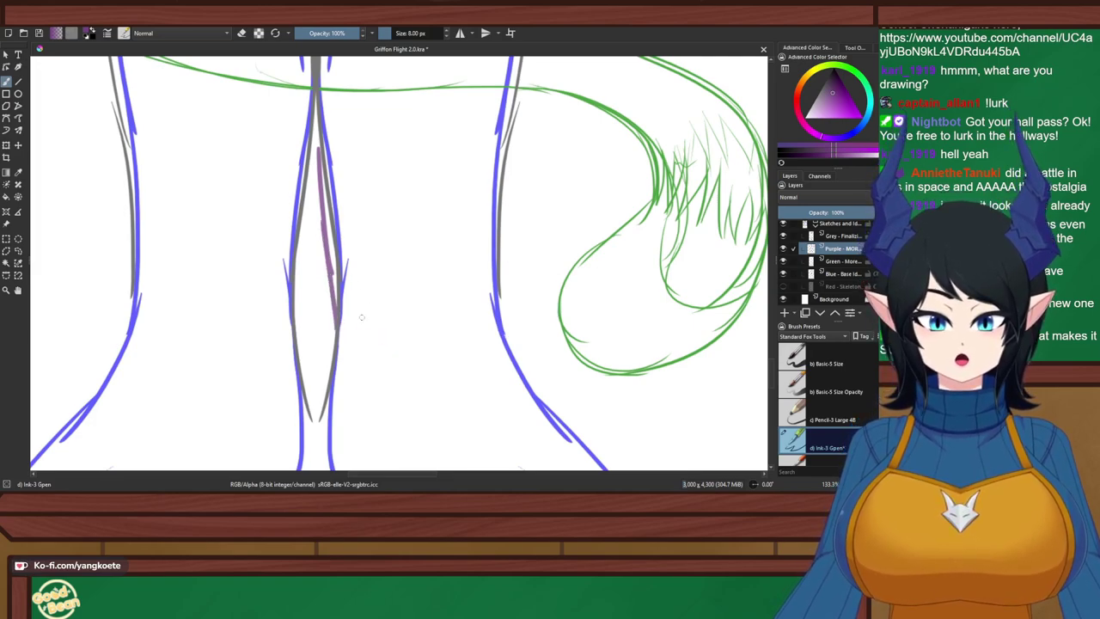
mouse_move(333, 315)
mouse_down()
mouse_move(457, 339)
mouse_move(511, 312)
mouse_up()
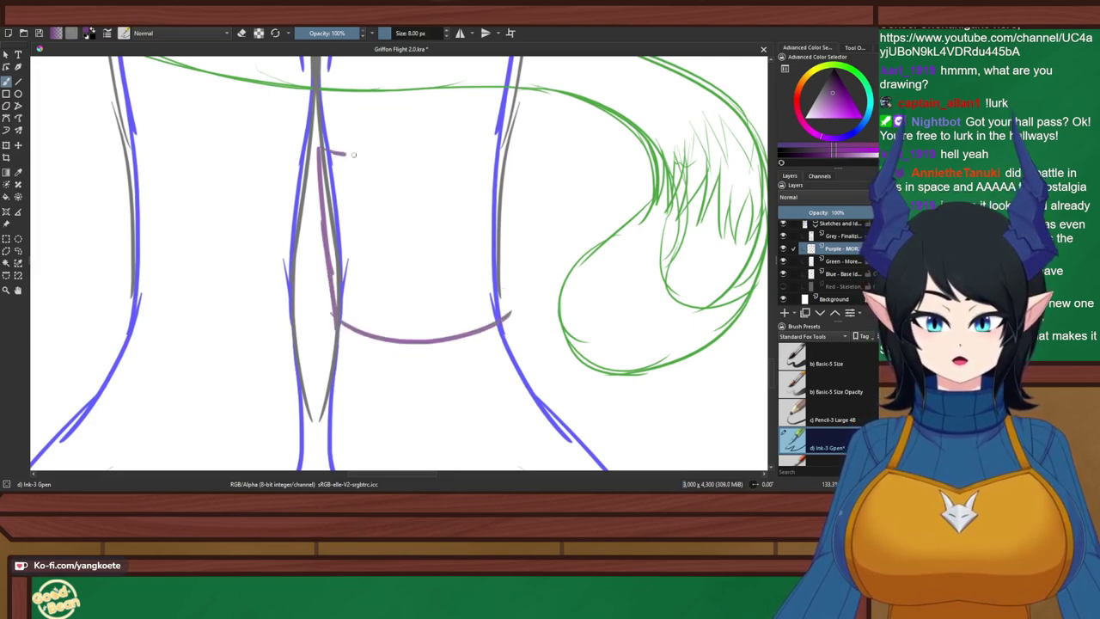
drag(352, 154, 508, 127)
key(ctrl+z)
drag(323, 153, 547, 131)
key(ctrl+z)
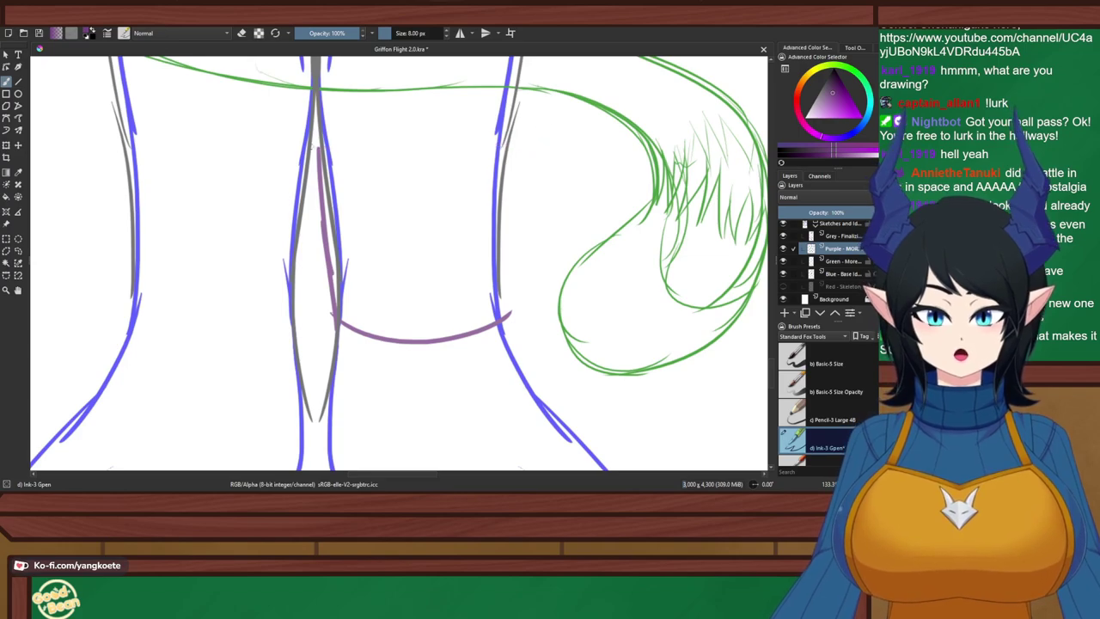
mouse_move(327, 154)
mouse_down()
mouse_move(547, 129)
mouse_move(521, 259)
mouse_up()
key(ctrl+z)
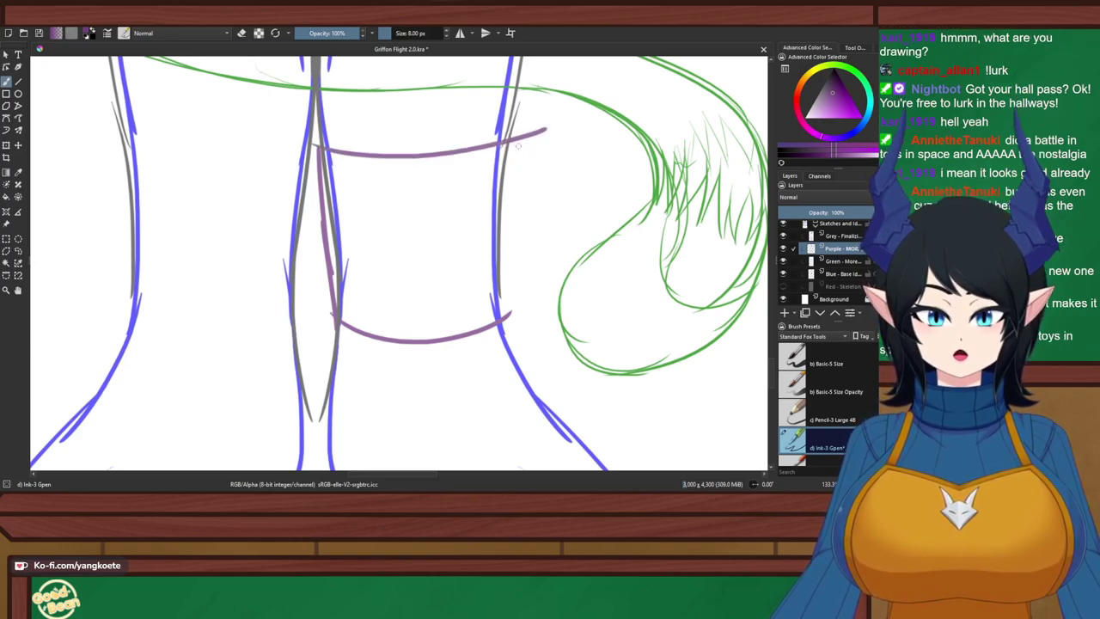
mouse_move(519, 139)
mouse_down()
mouse_move(528, 291)
mouse_move(509, 323)
mouse_up()
key(ctrl+z)
drag(526, 263, 522, 300)
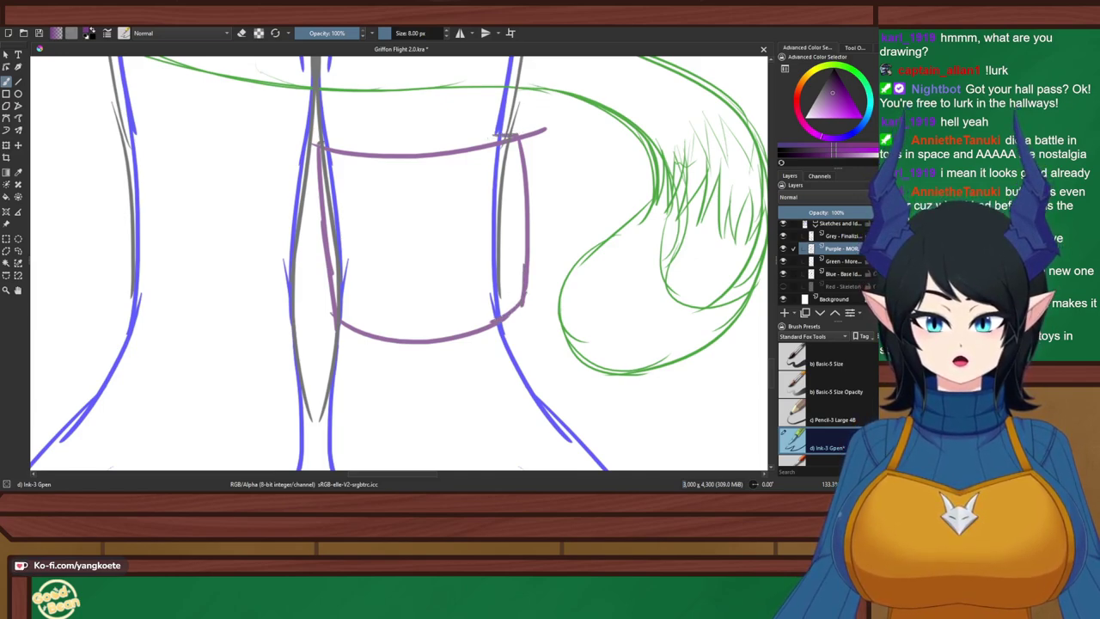
Add a side flap over the tail and erase the stray end of its bottom line
key(e)
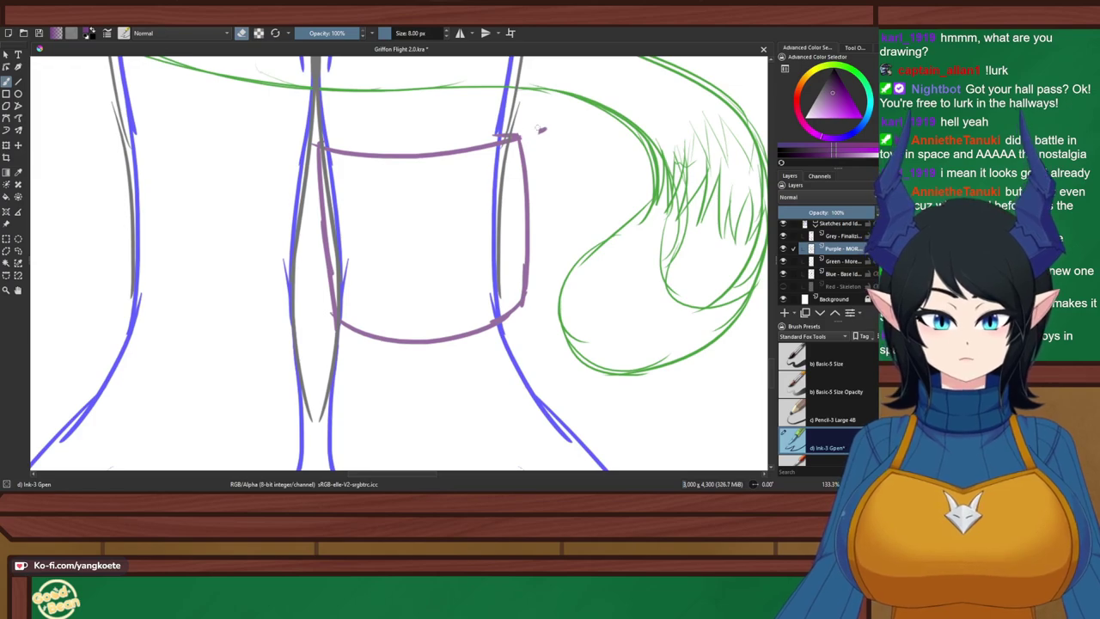
key(e)
mouse_move(519, 141)
mouse_down()
mouse_move(572, 121)
mouse_move(596, 292)
mouse_move(526, 299)
mouse_up()
key(ctrl+z)
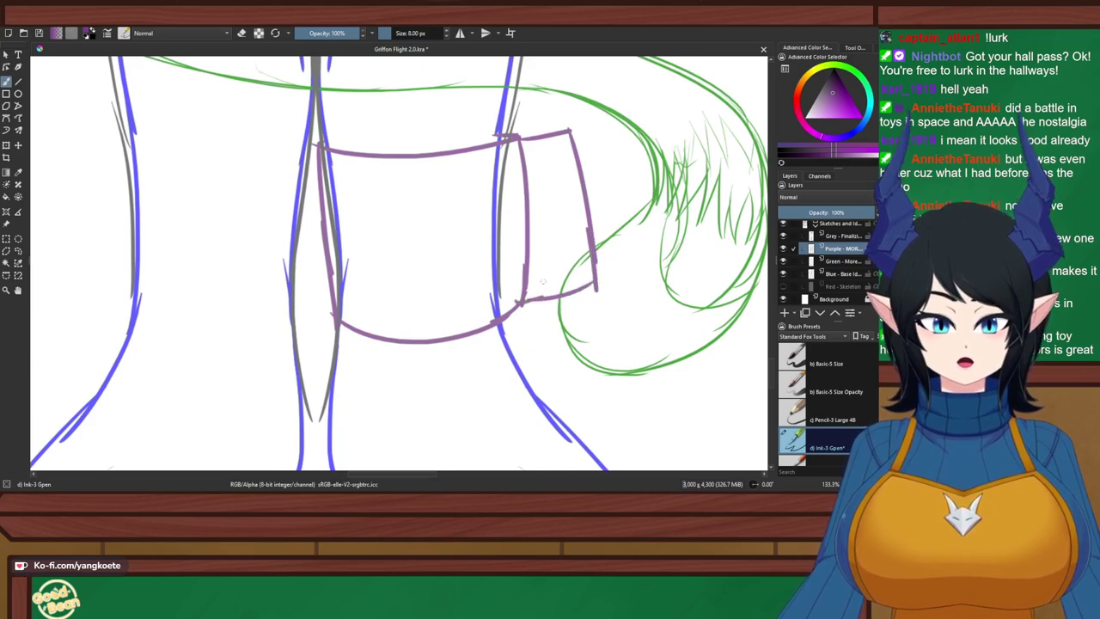
mouse_move(518, 139)
mouse_down()
mouse_move(534, 298)
mouse_move(511, 316)
mouse_up()
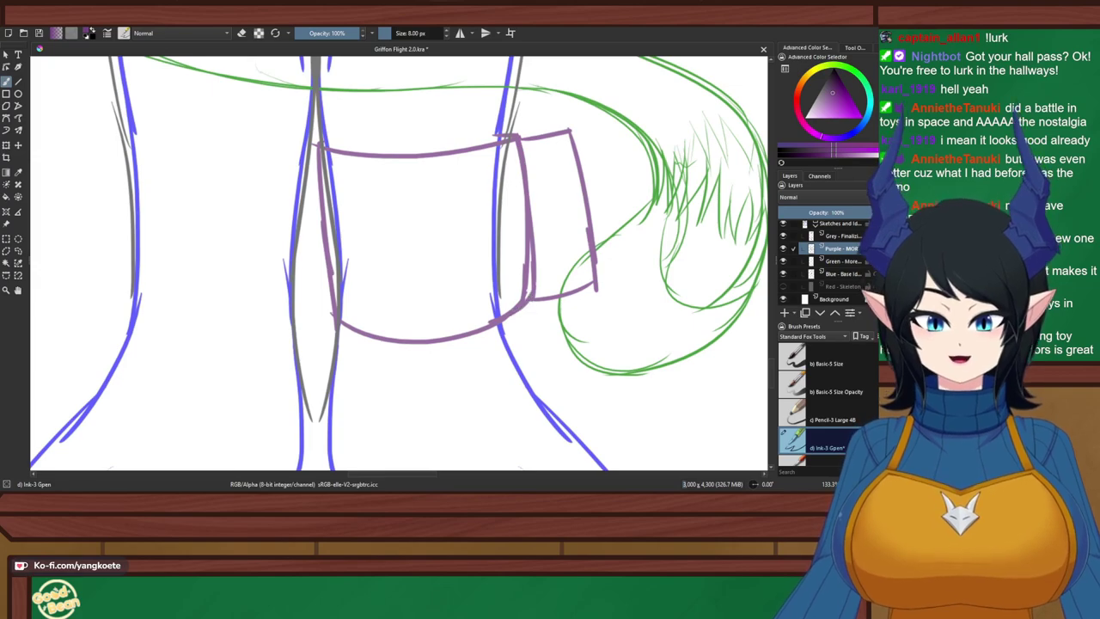
key(e)
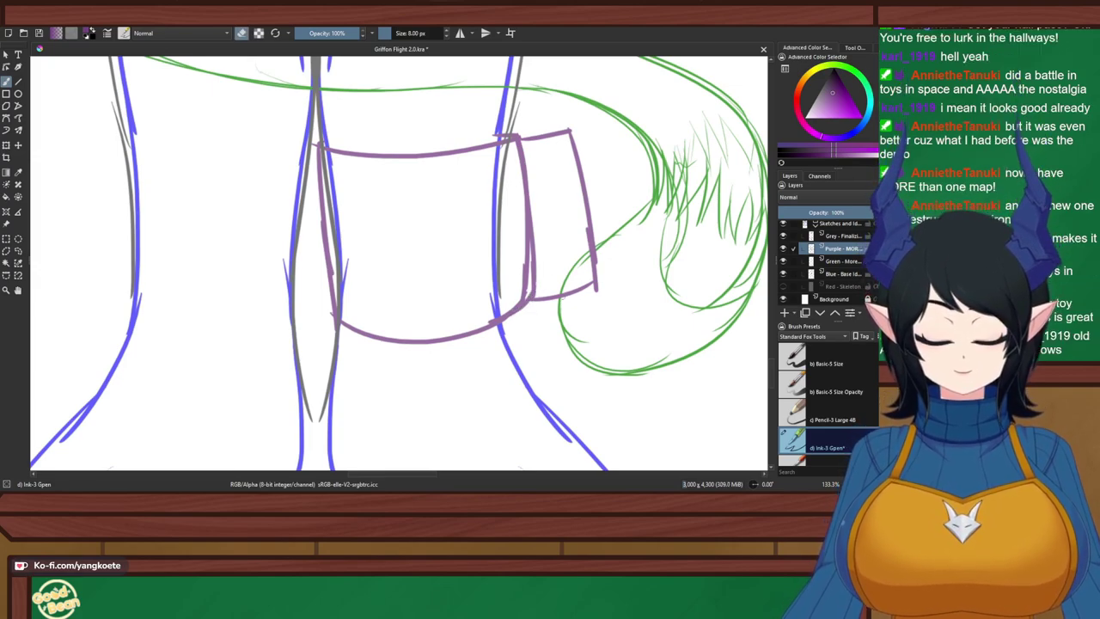
mouse_move(564, 292)
mouse_down()
mouse_move(599, 282)
mouse_move(592, 298)
mouse_move(600, 272)
mouse_up()
key(e)
key(e)
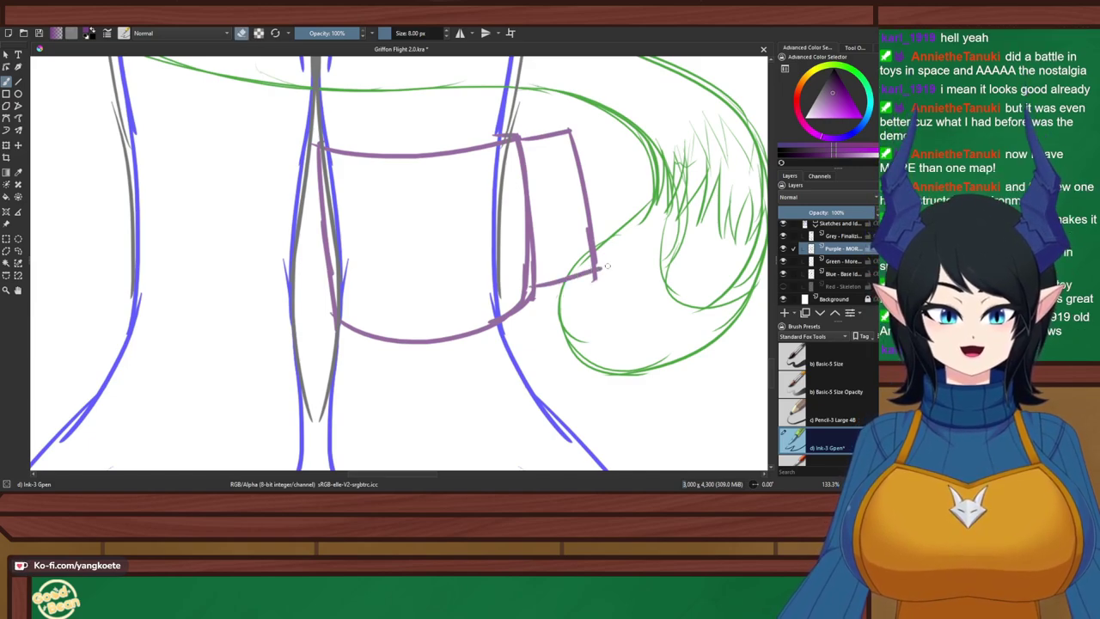
key(e)
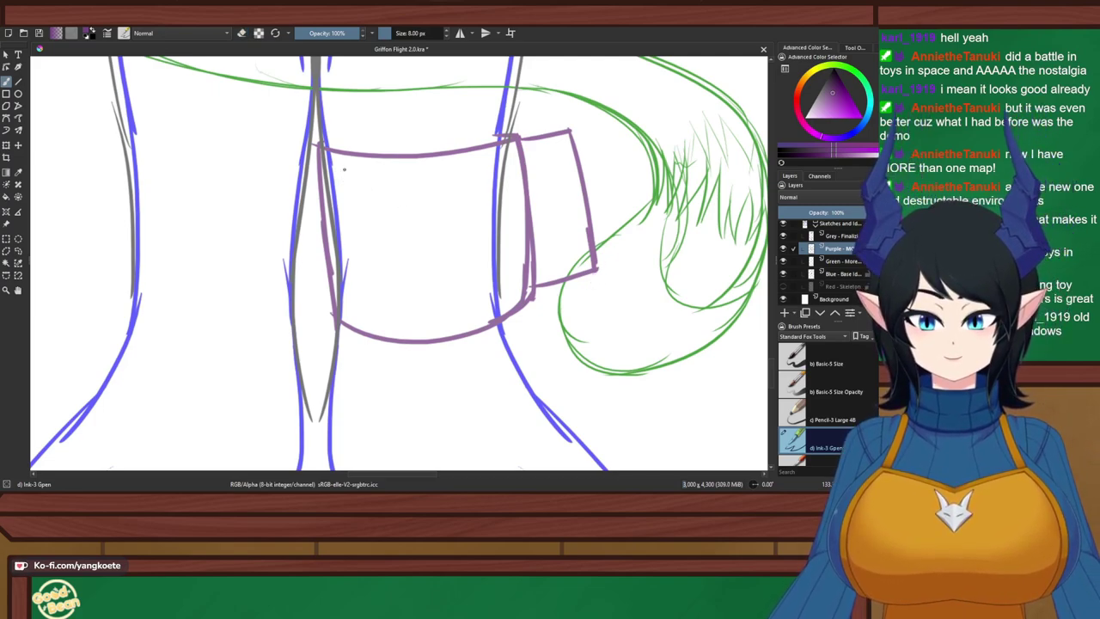
Try lettering AK inside the pouch, undo it, and save the drawing
mouse_move(343, 169)
mouse_down()
mouse_move(341, 238)
mouse_move(377, 247)
mouse_move(385, 197)
mouse_move(392, 256)
mouse_up()
mouse_move(419, 180)
mouse_down()
mouse_move(389, 225)
mouse_move(428, 249)
mouse_up()
key(ctrl+z)
key(ctrl+z)
key(ctrl+z)
key(ctrl+z)
key(ctrl+z)
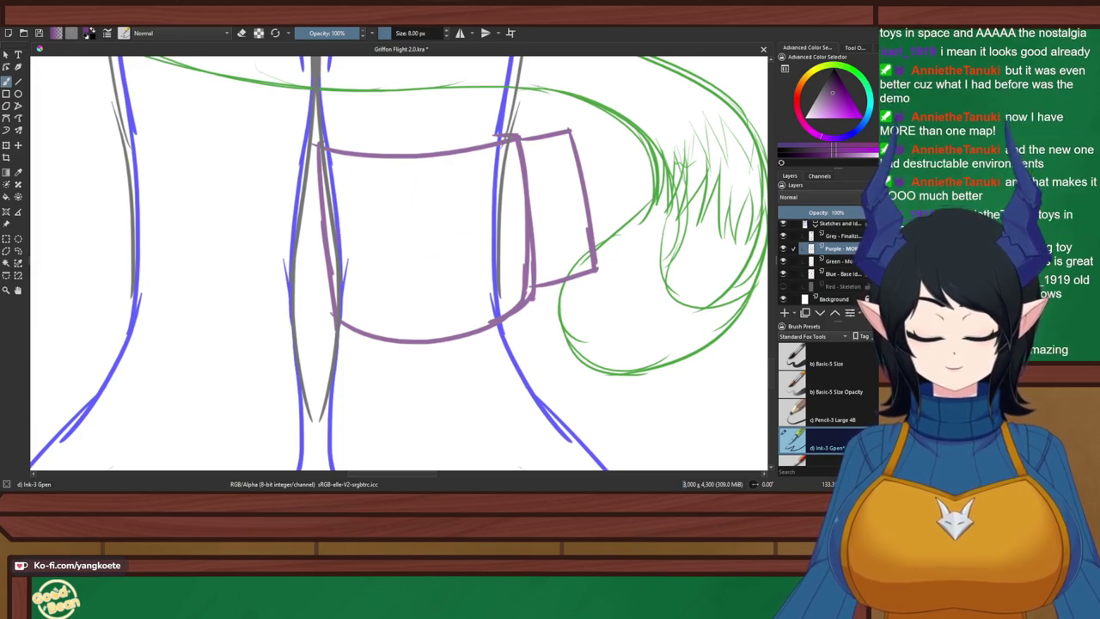
key(ctrl+s)
Pan, rotate and zoom the canvas to frame the pouch label closely
scroll(381, 209, down, 3)
drag(382, 233, 392, 276)
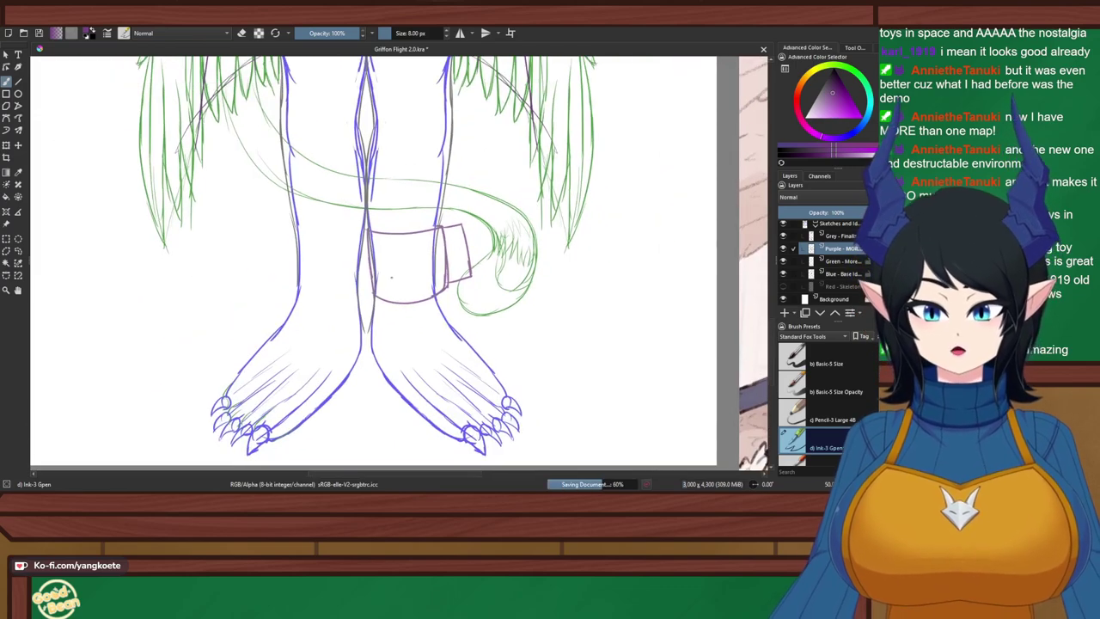
scroll(399, 278, up, 6)
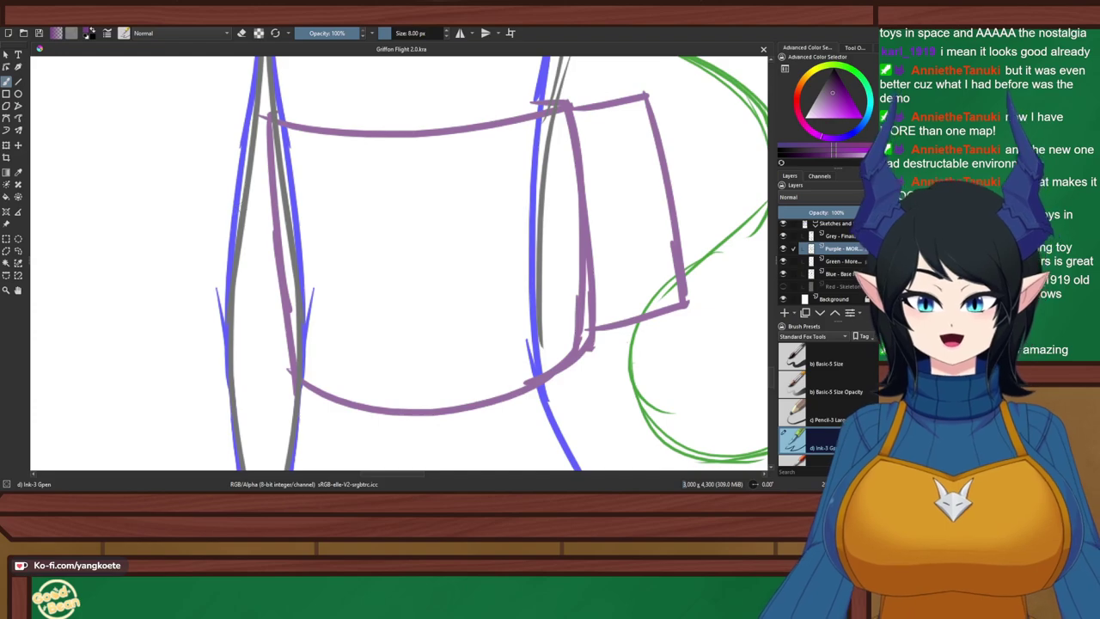
scroll(48, 161, down, 6)
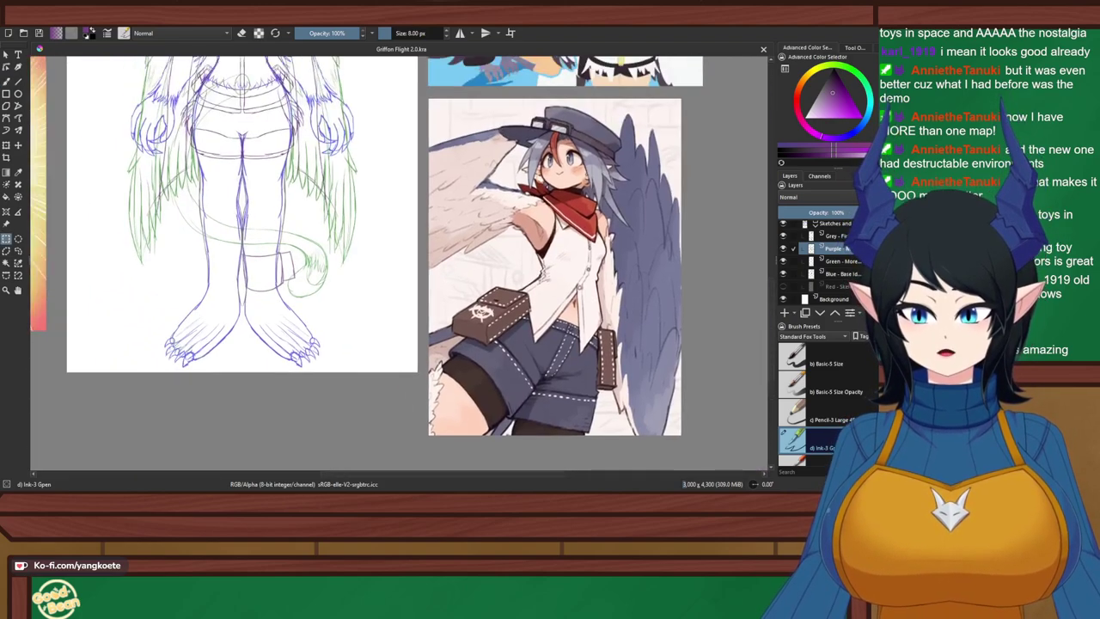
drag(343, 223, 422, 327)
scroll(343, 395, up, 6)
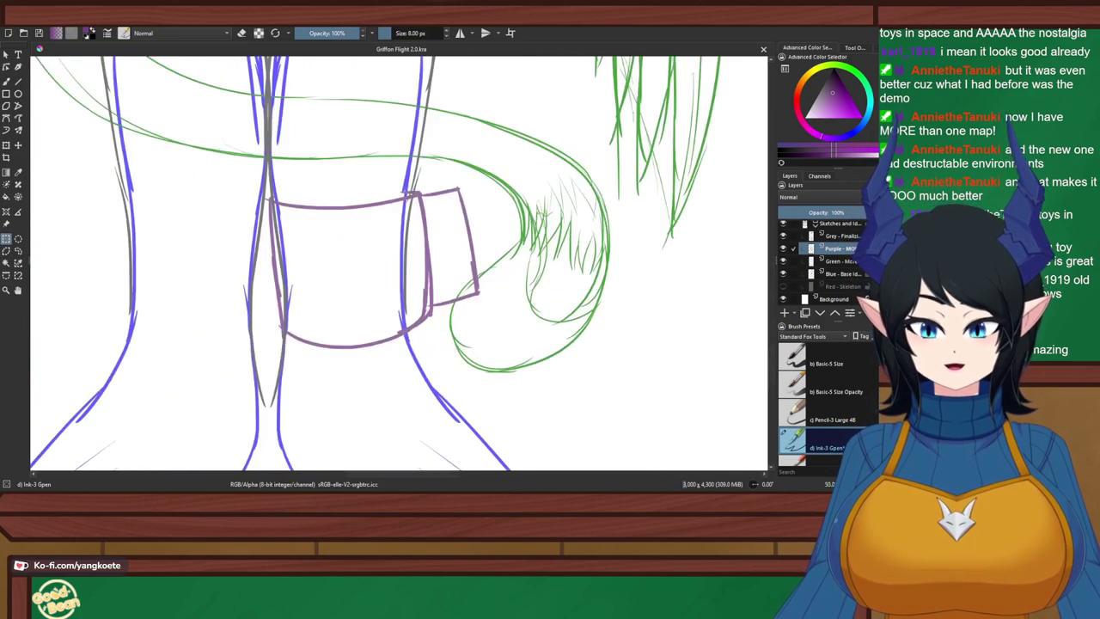
key(4)
key(4)
key(4)
key(4)
key(4)
key(4)
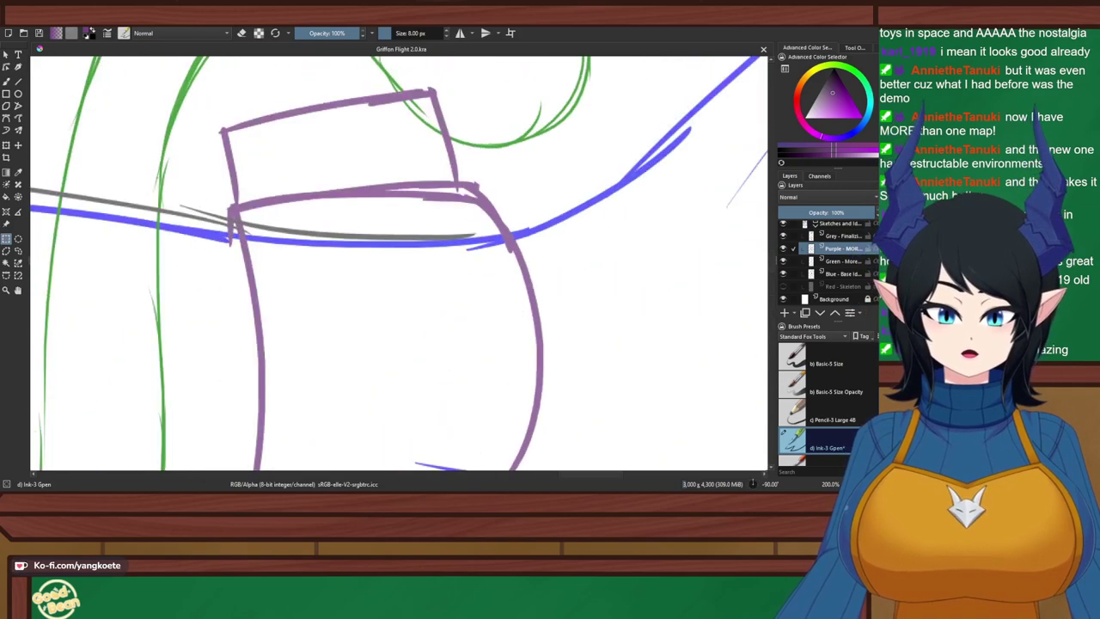
key(6)
drag(315, 96, 343, 154)
scroll(343, 154, up, 2)
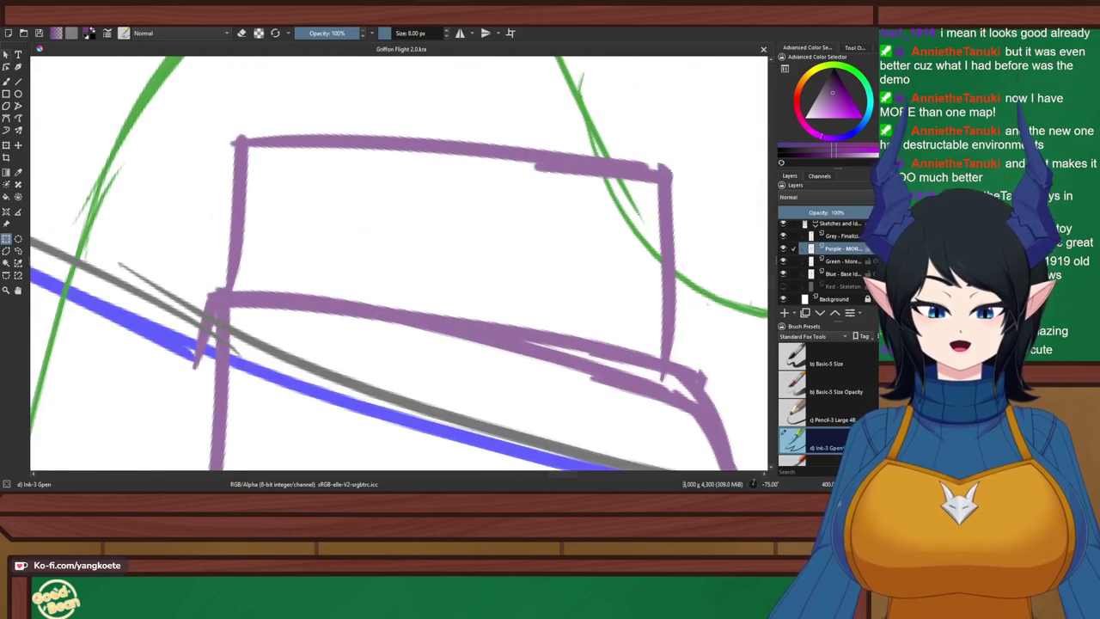
Thicken the pouch's left edge, try lettering 'If L', then undo the lettering
key(b)
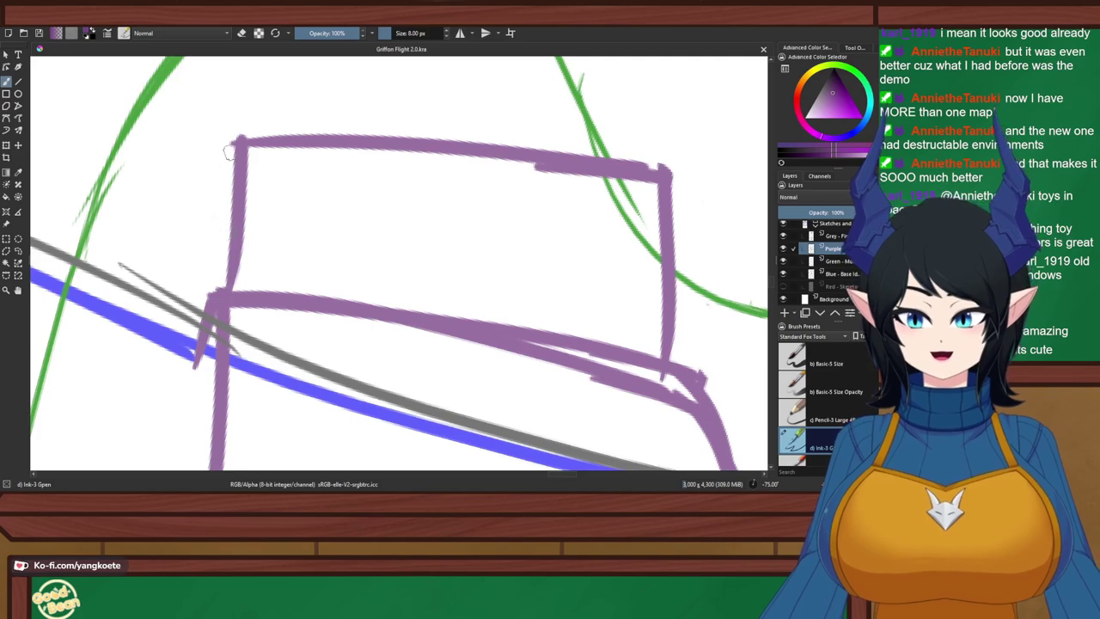
drag(232, 142, 217, 285)
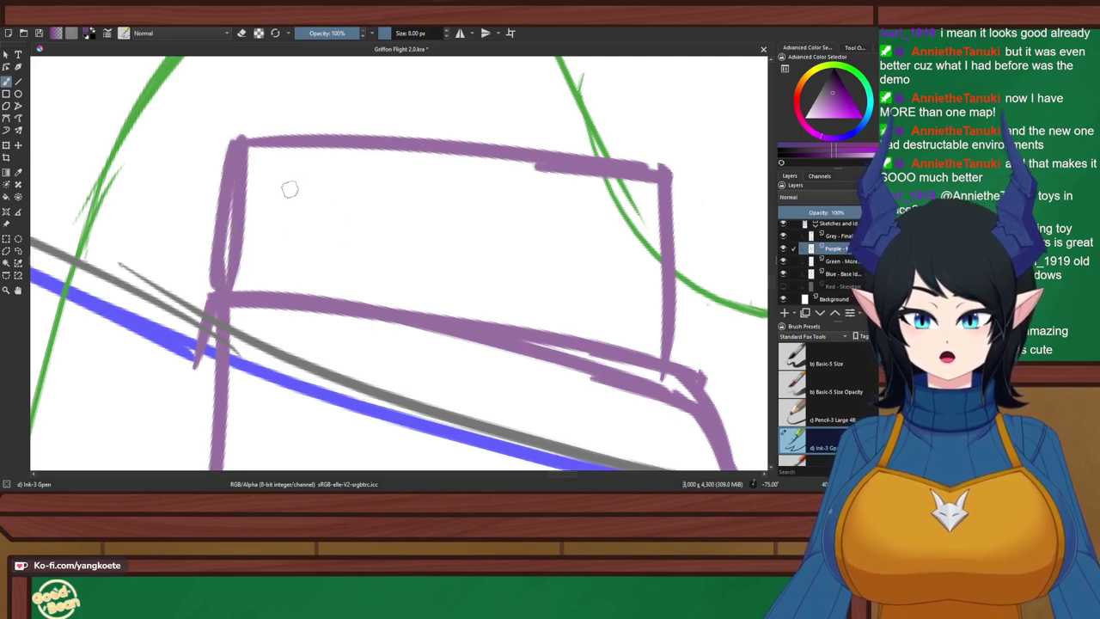
mouse_move(289, 181)
mouse_down()
mouse_move(288, 213)
mouse_move(309, 185)
mouse_up()
drag(266, 243, 316, 241)
drag(354, 187, 328, 245)
drag(320, 222, 352, 214)
mouse_move(418, 187)
mouse_down()
mouse_move(414, 248)
mouse_move(478, 225)
mouse_up()
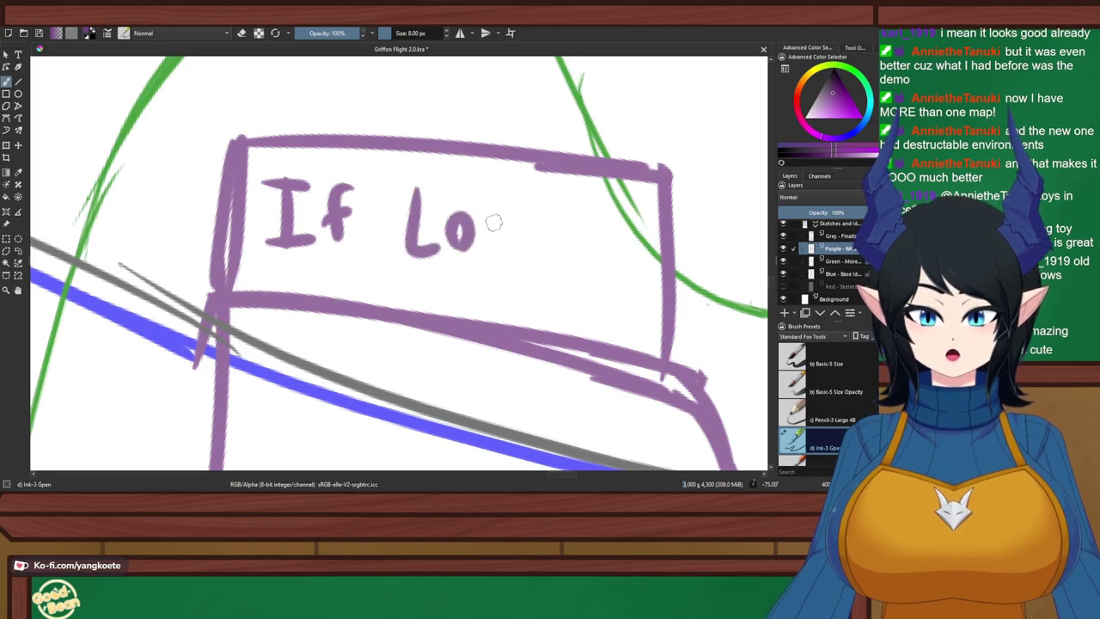
key(ctrl+z)
key(ctrl+z)
key(ctrl+z)
key(ctrl+z)
key(ctrl+z)
key(ctrl+z)
key(ctrl+z)
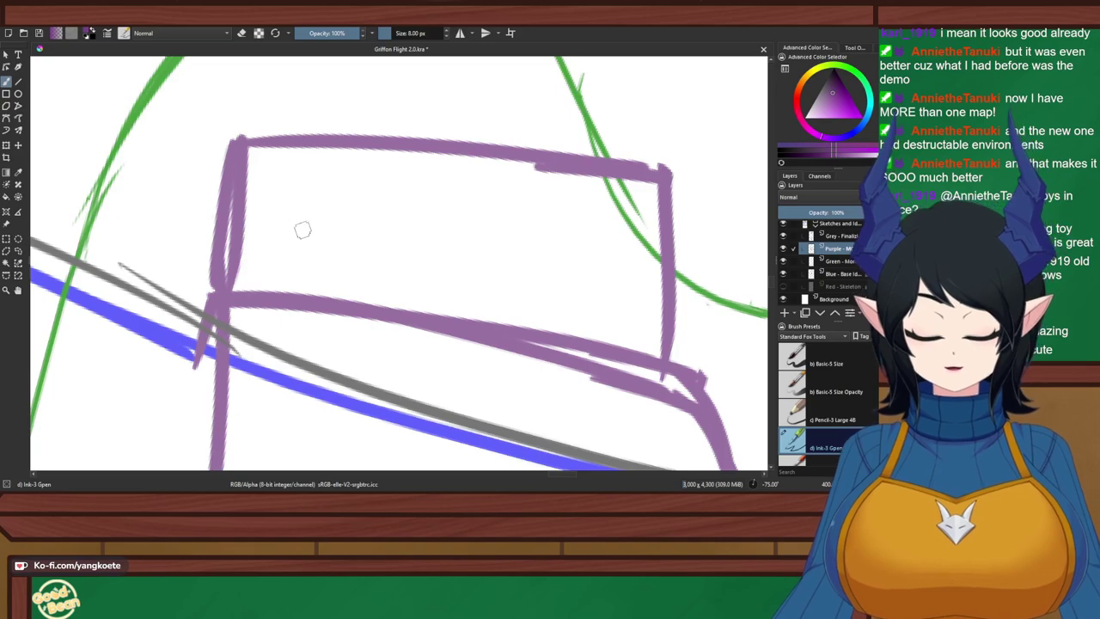
Write 2384 in the label with a divider between 23 and 84
mouse_move(273, 184)
mouse_down()
mouse_move(298, 234)
mouse_move(348, 277)
mouse_up()
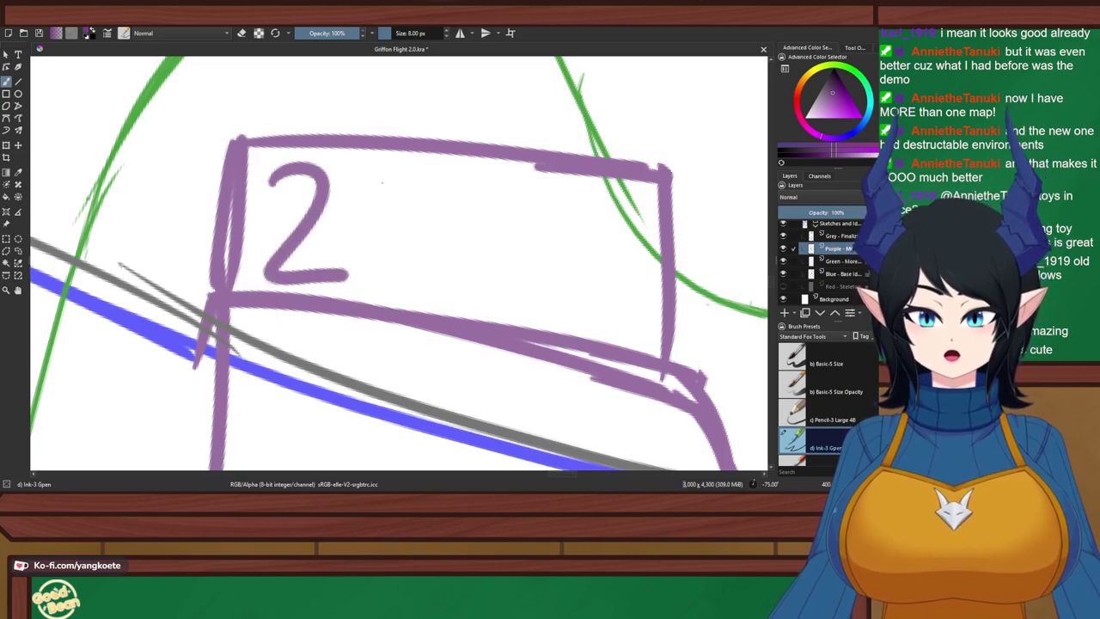
mouse_move(366, 181)
mouse_down()
mouse_move(380, 277)
mouse_move(352, 275)
mouse_up()
drag(512, 186, 483, 251)
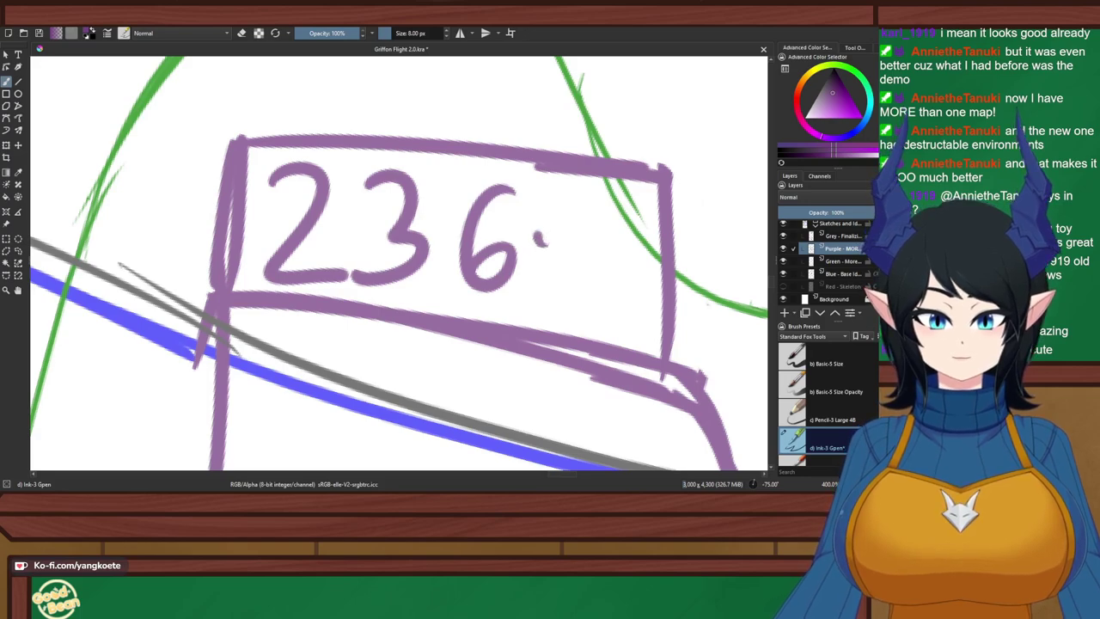
key(ctrl+z)
mouse_move(505, 196)
mouse_down()
mouse_move(478, 240)
mouse_move(503, 188)
mouse_move(587, 196)
mouse_move(593, 254)
mouse_up()
drag(591, 189, 573, 325)
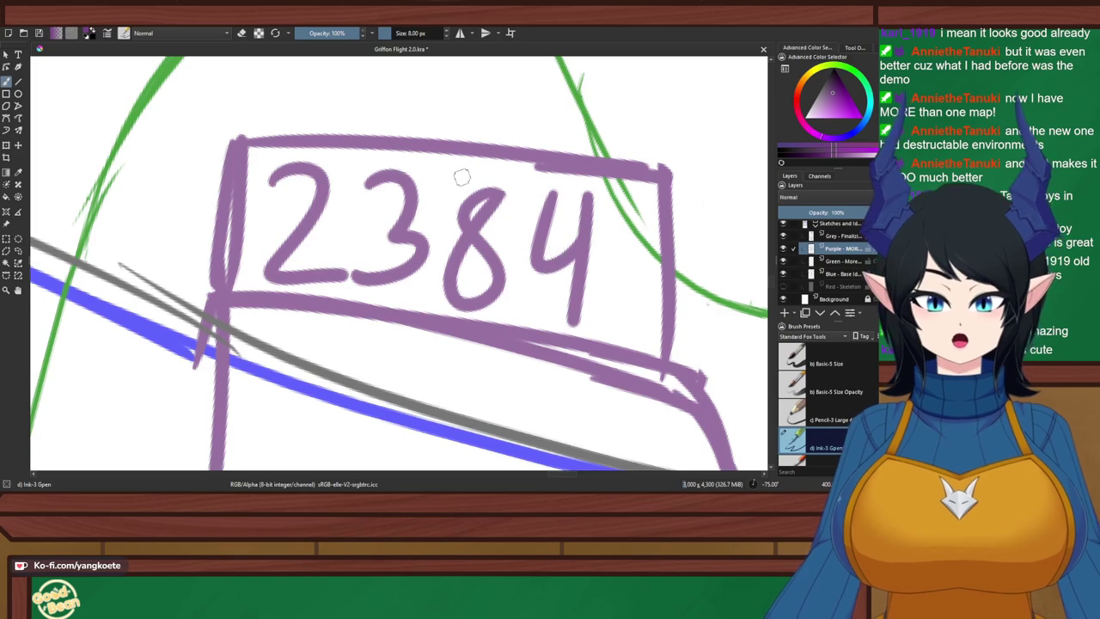
drag(469, 172, 414, 311)
scroll(492, 218, down, 2)
scroll(493, 215, down, 3)
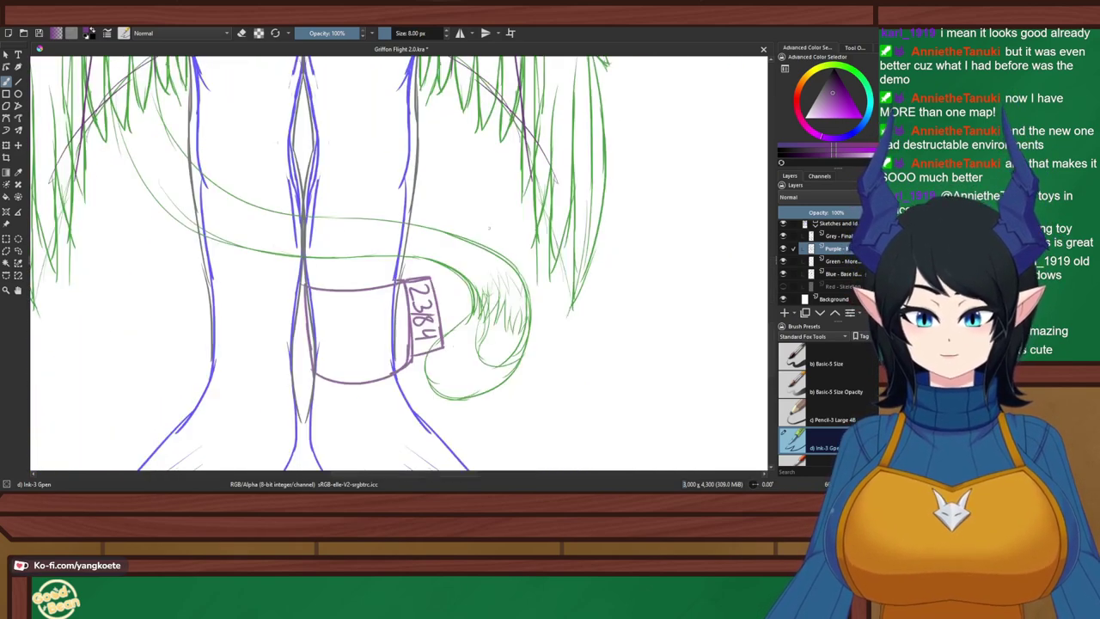
Save the drawing and bring the legs and ankle band into view
scroll(481, 236, down, 3)
drag(469, 189, 472, 438)
key(ctrl+s)
scroll(458, 267, up, 1)
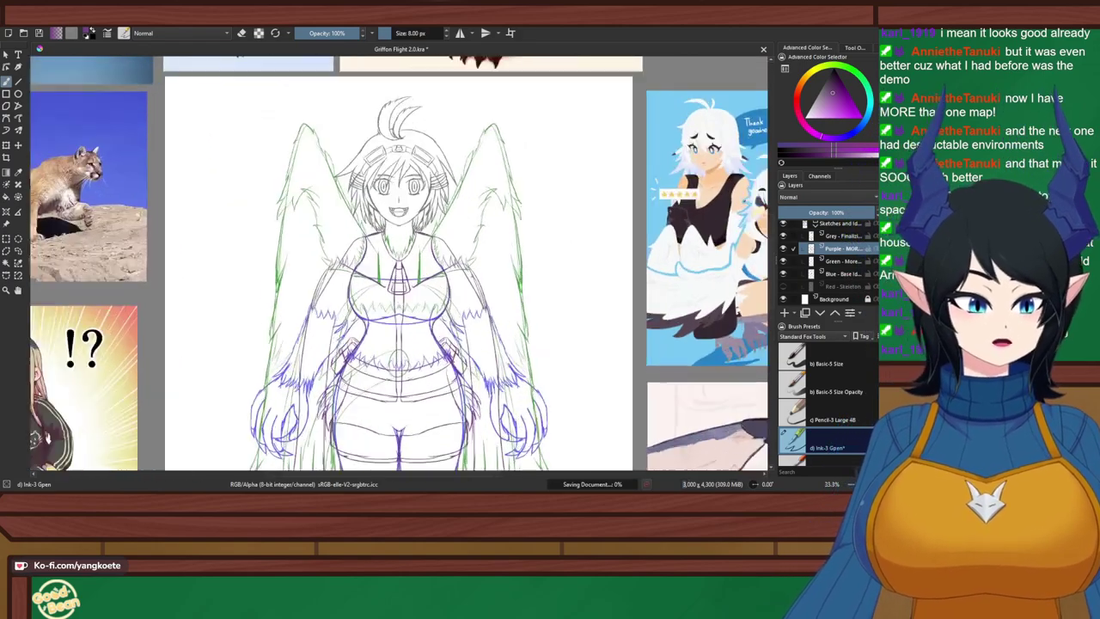
scroll(472, 264, up, 1)
drag(471, 265, 514, 369)
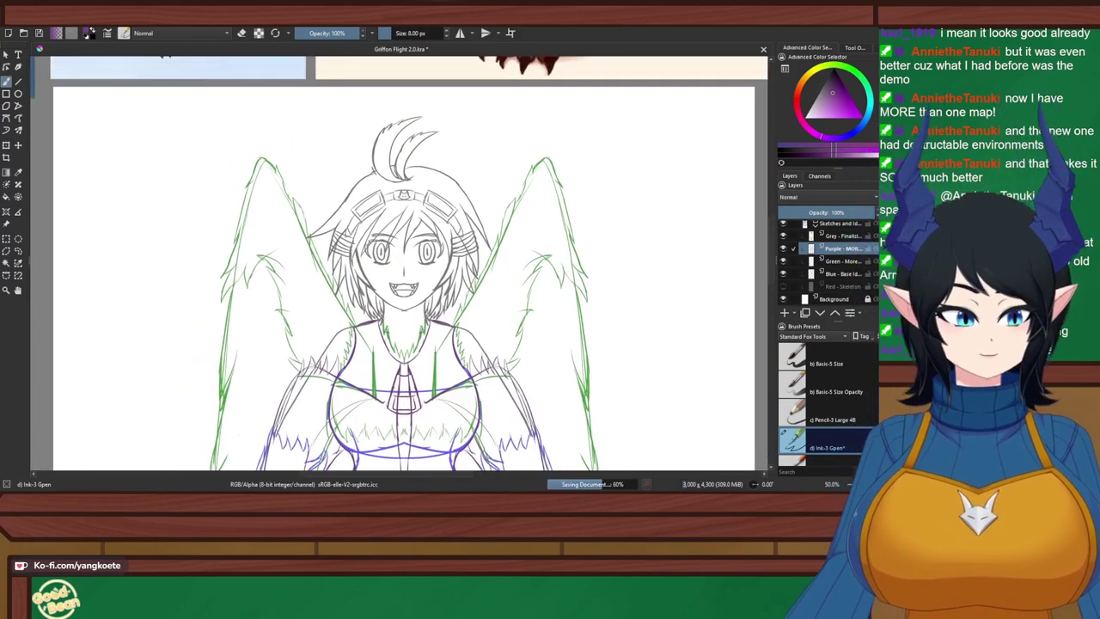
scroll(464, 344, down, 2)
drag(455, 451, 414, 181)
scroll(415, 342, up, 3)
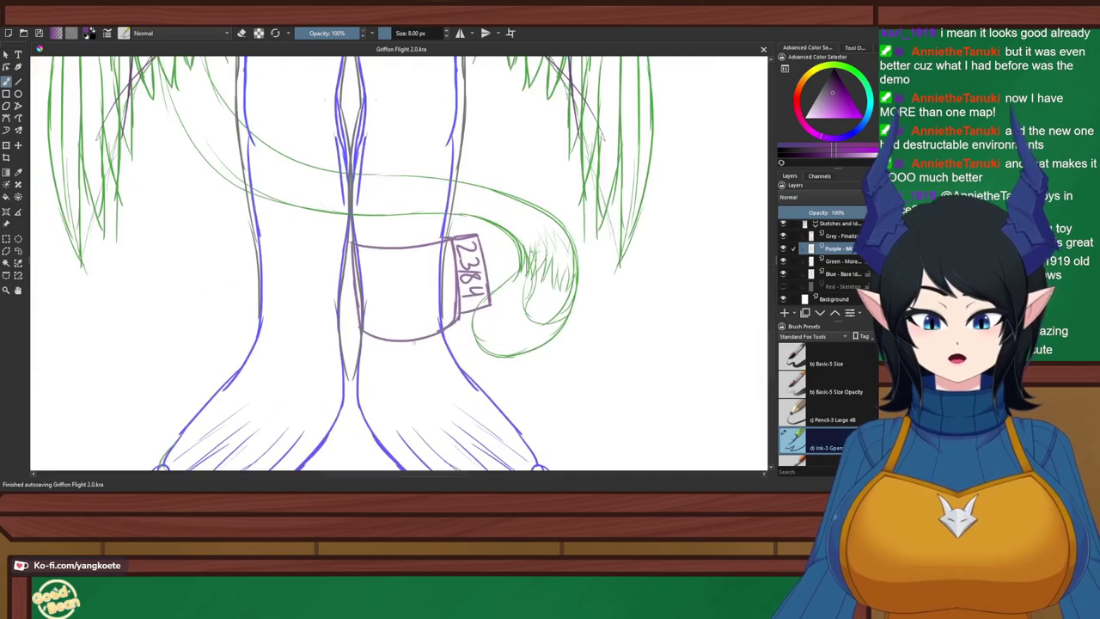
scroll(413, 342, up, 3)
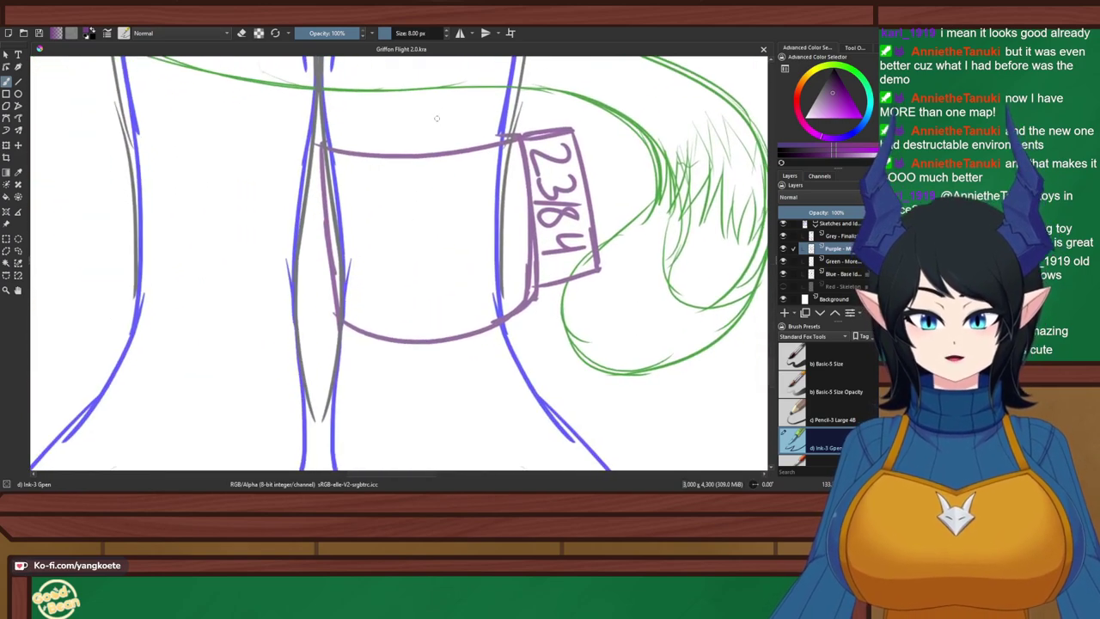
Draw the fox-head emblem's pointed ears, sides, lower edges and two closed eyes
mouse_move(372, 182)
mouse_down()
mouse_move(408, 248)
mouse_move(448, 236)
mouse_move(477, 168)
mouse_move(491, 235)
mouse_up()
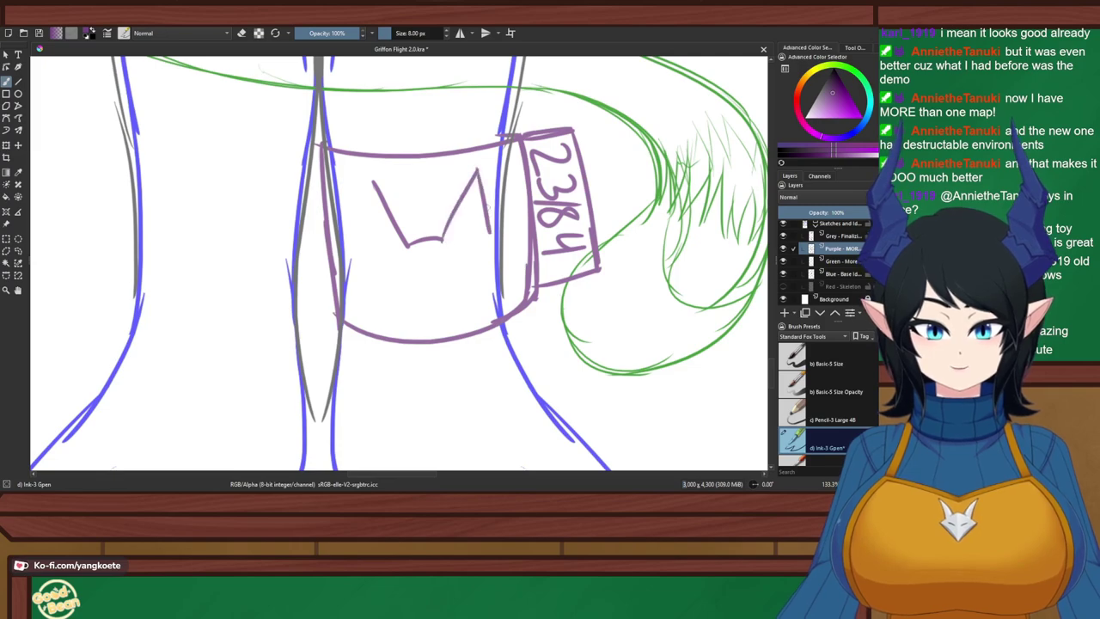
key(ctrl+z)
drag(478, 171, 480, 263)
drag(372, 178, 373, 279)
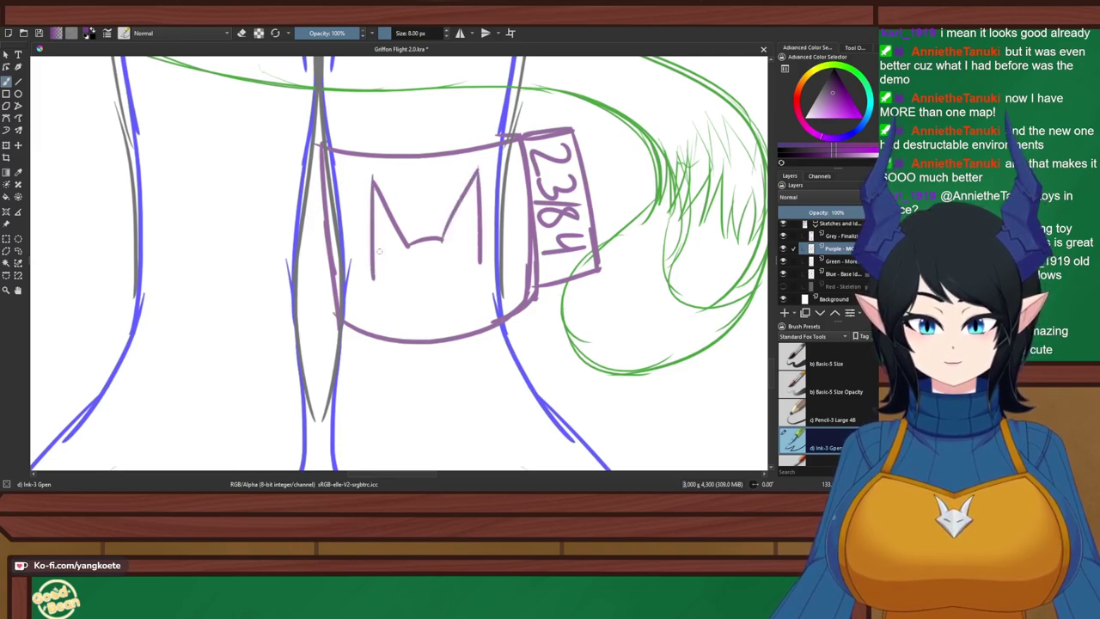
key(ctrl+z)
mouse_move(373, 182)
mouse_down()
mouse_move(369, 275)
mouse_move(437, 334)
mouse_up()
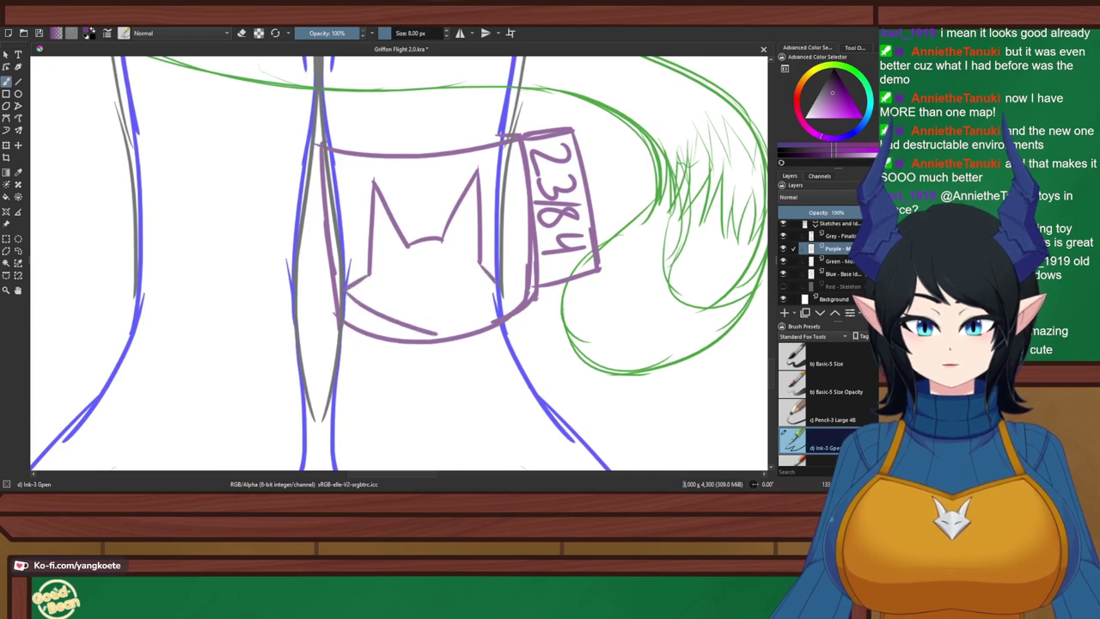
drag(497, 282, 435, 337)
key(ctrl+z)
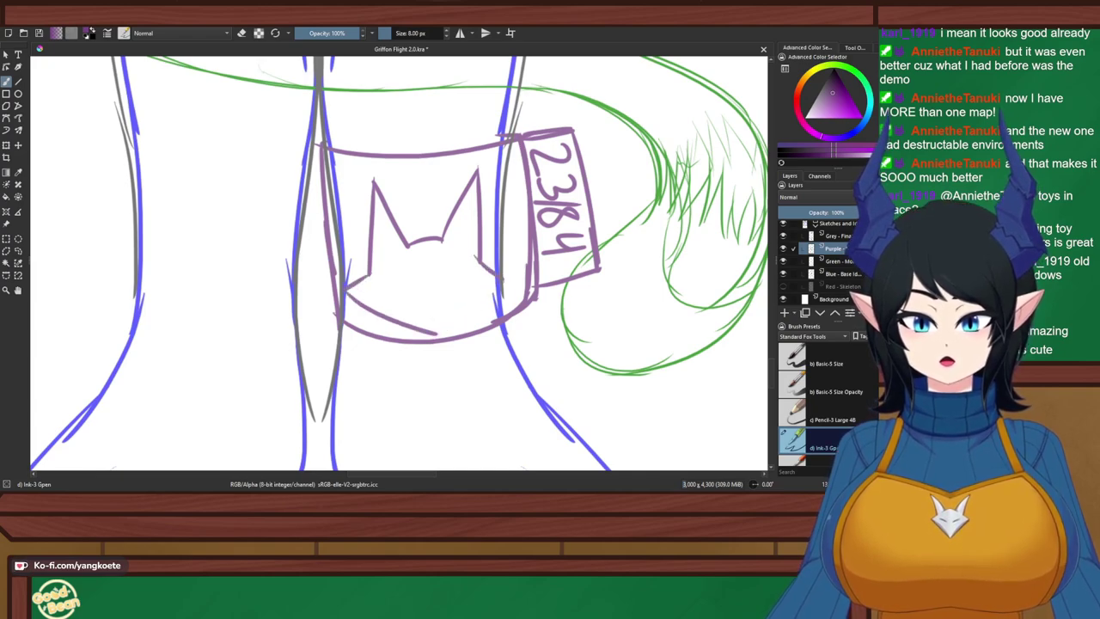
drag(496, 284, 436, 330)
key(ctrl+z)
drag(496, 284, 443, 327)
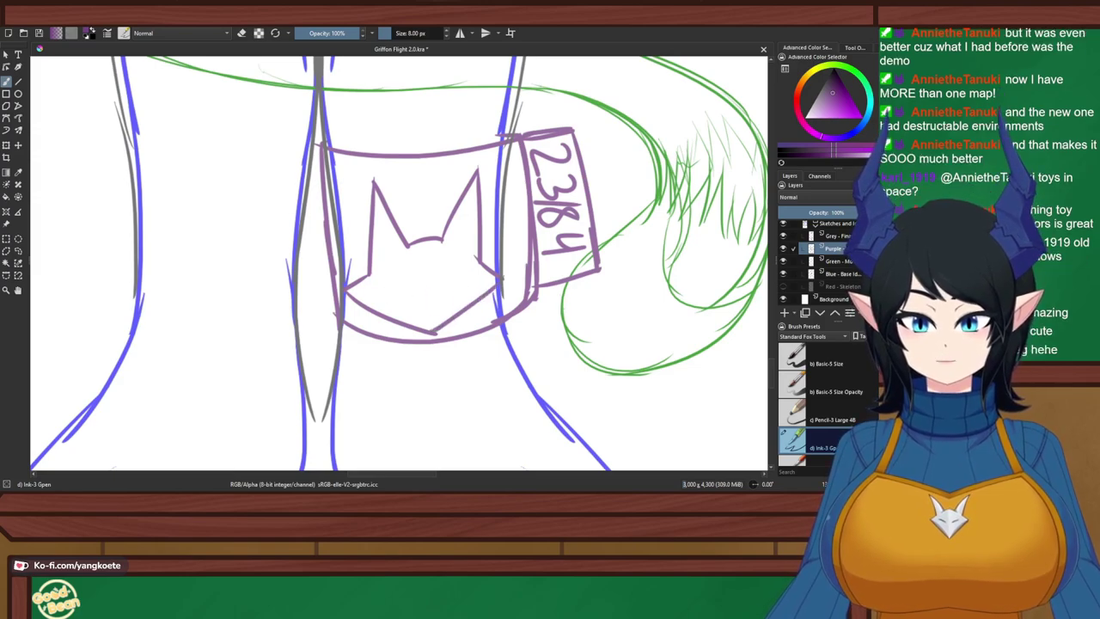
drag(384, 277, 436, 287)
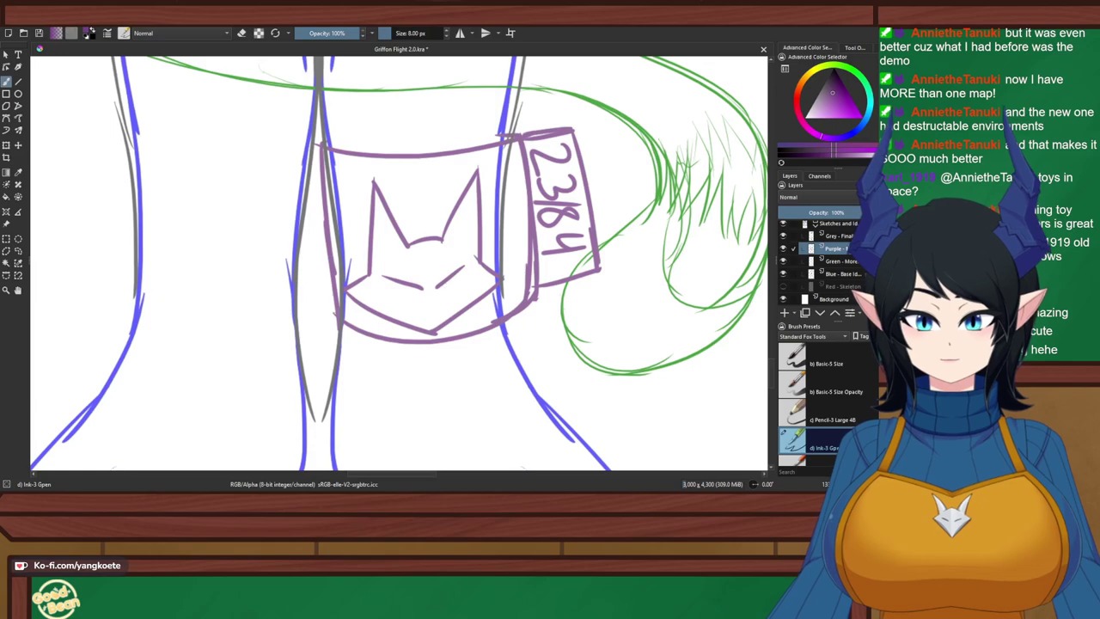
Recentre on the emblem, save, and begin a polygonal selection outline around it
scroll(479, 242, down, 4)
mouse_move(479, 241)
mouse_down()
mouse_move(503, 394)
mouse_move(479, 299)
mouse_up()
scroll(503, 395, up, 3)
scroll(479, 299, up, 4)
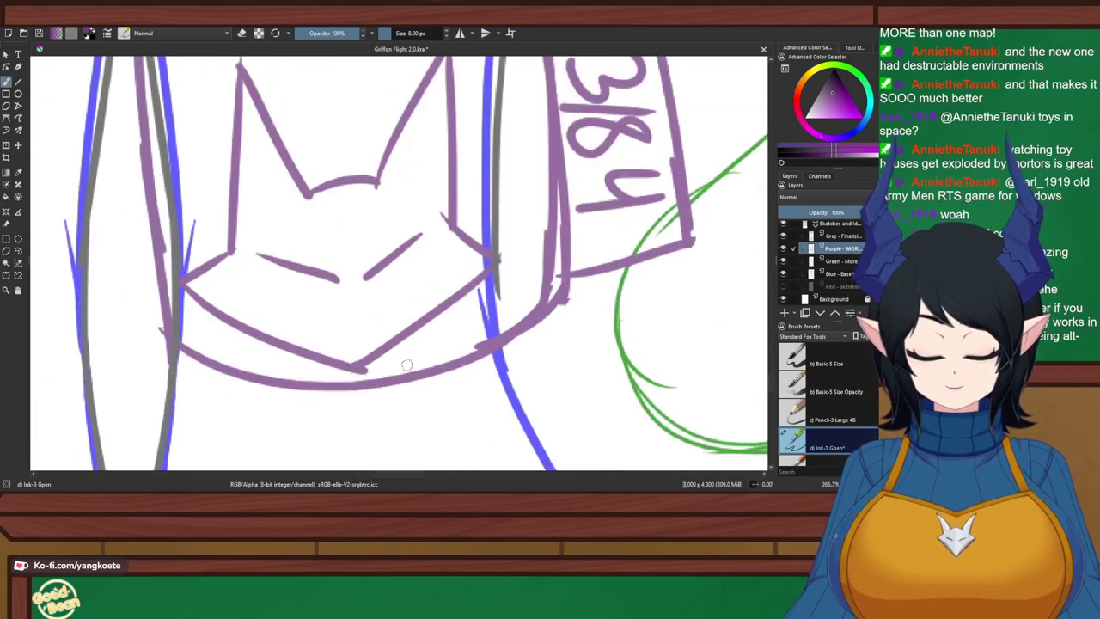
scroll(412, 370, down, 1)
key(ctrl+s)
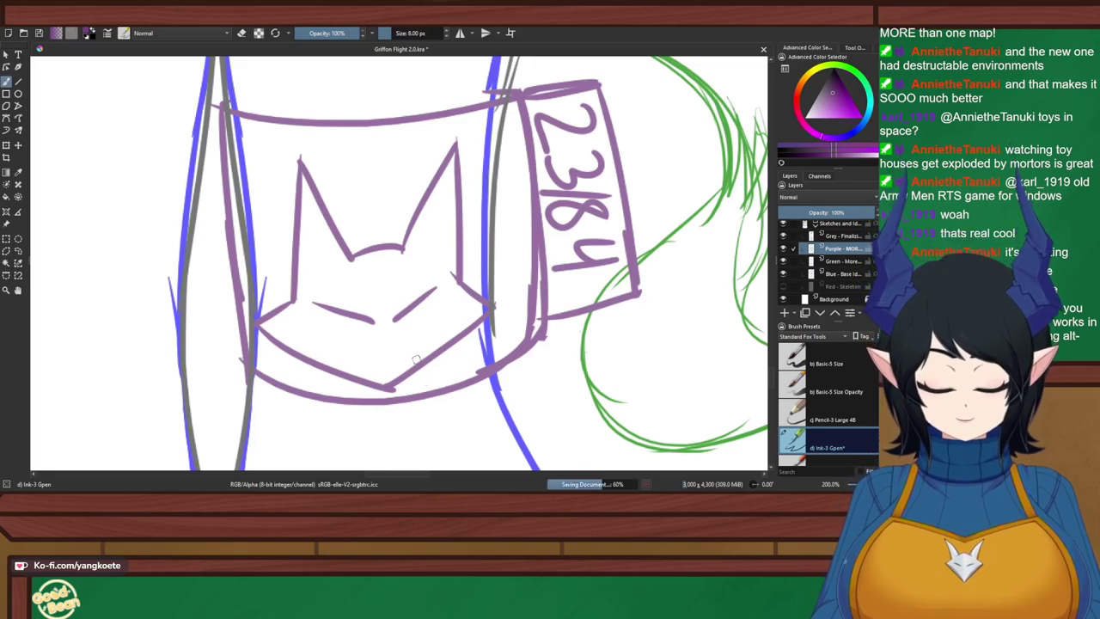
click(6, 251)
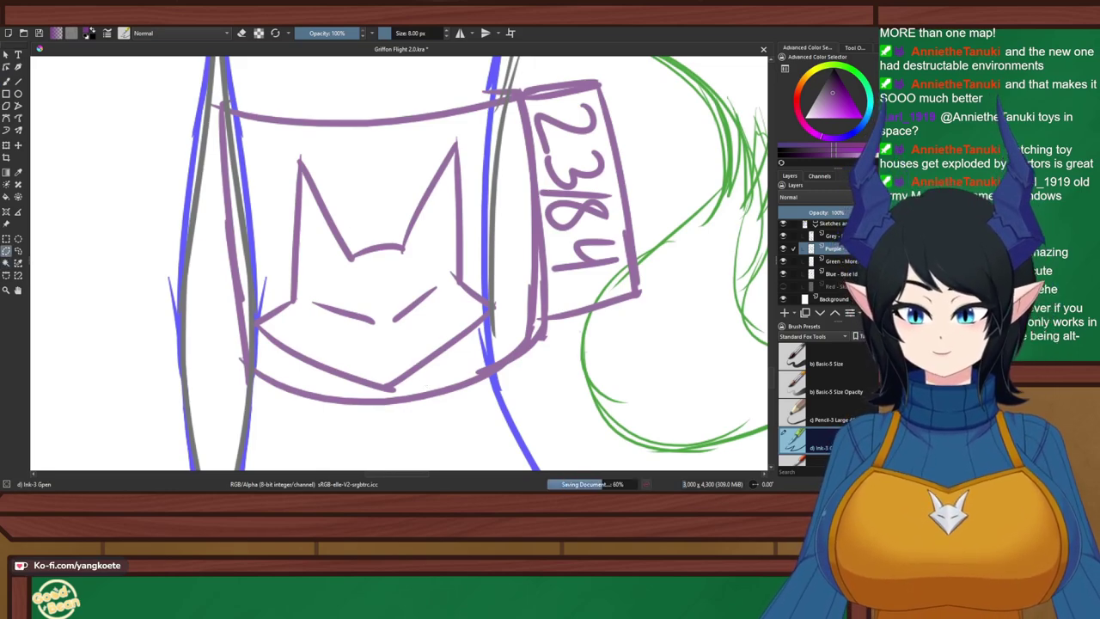
click(271, 155)
mouse_move(254, 266)
mouse_down()
mouse_move(258, 342)
mouse_move(333, 385)
mouse_move(392, 395)
mouse_up()
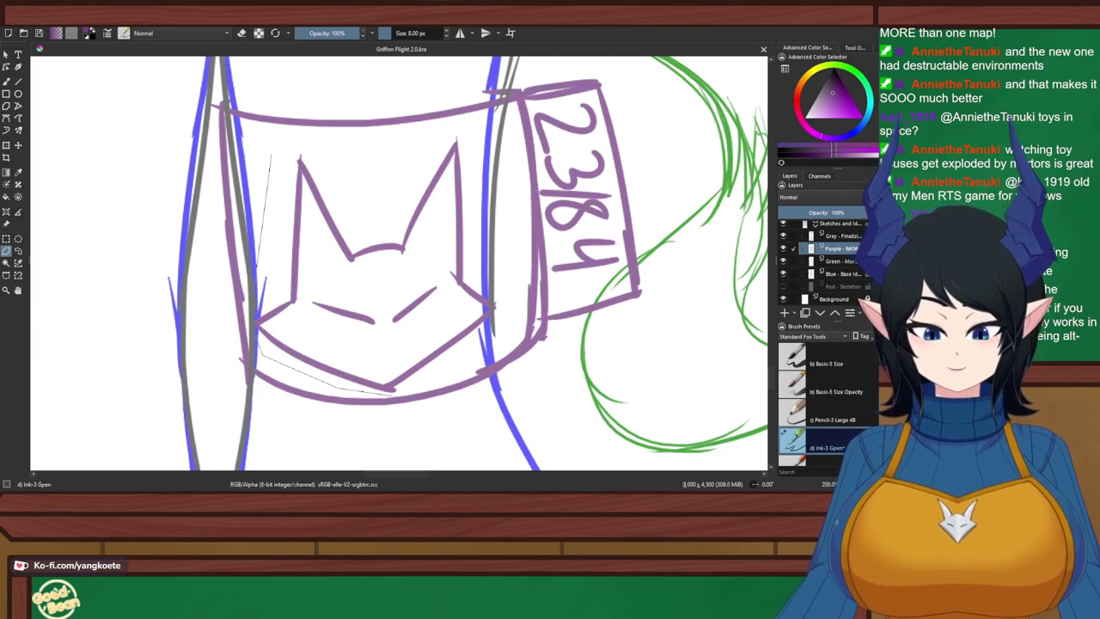
Close the selection around the fox emblem and try a small move, then undo it
click(487, 225)
click(482, 124)
click(368, 133)
click(271, 155)
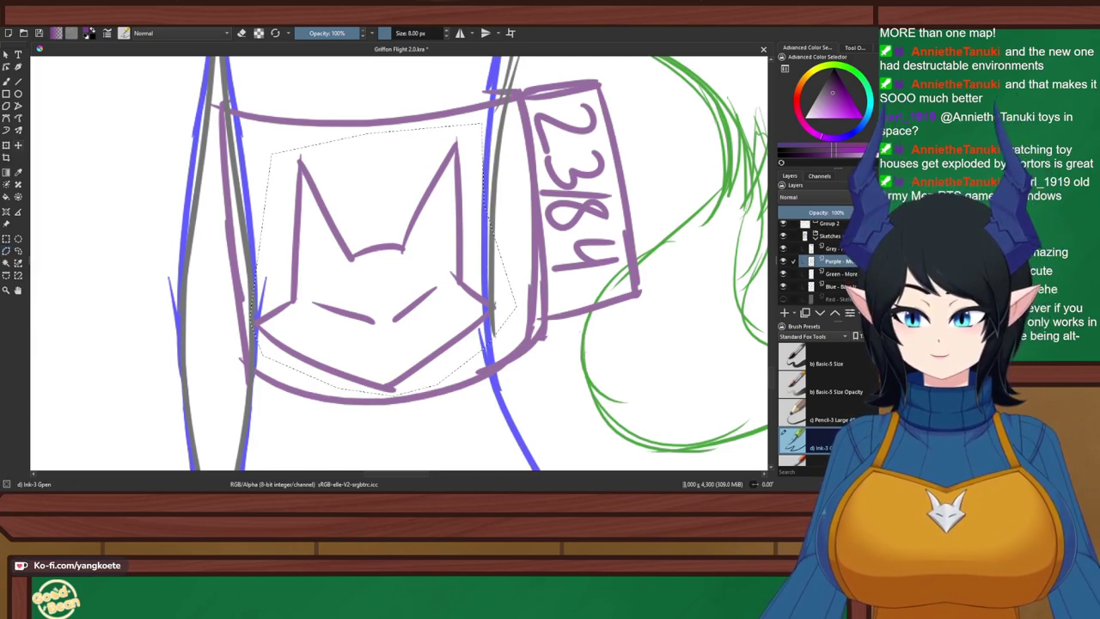
key(ctrl+t)
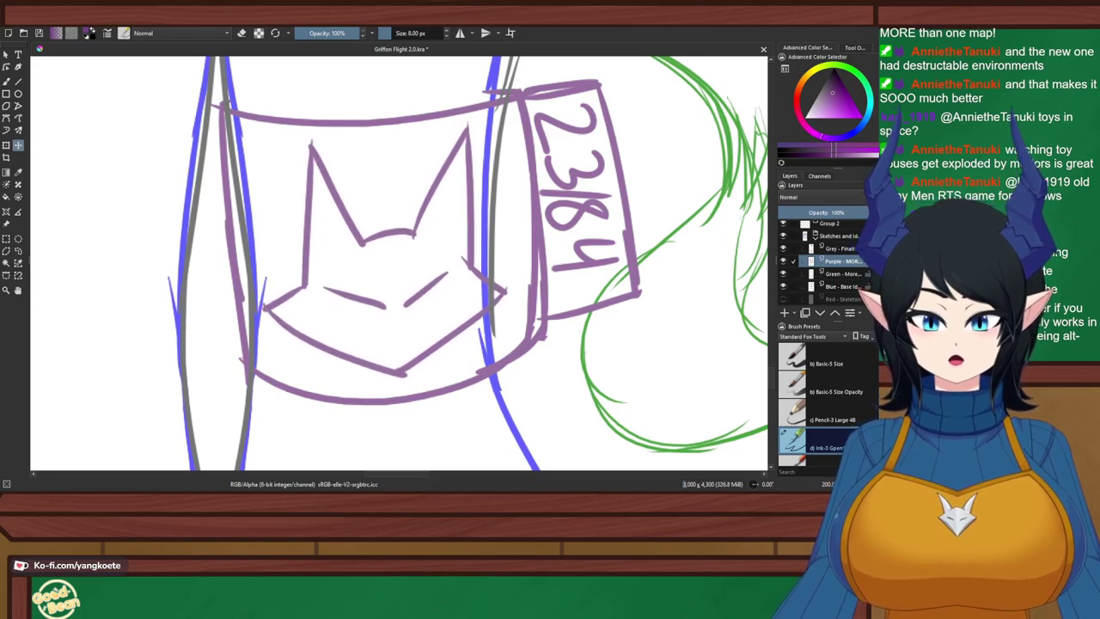
drag(386, 258, 390, 258)
key(ctrl+t)
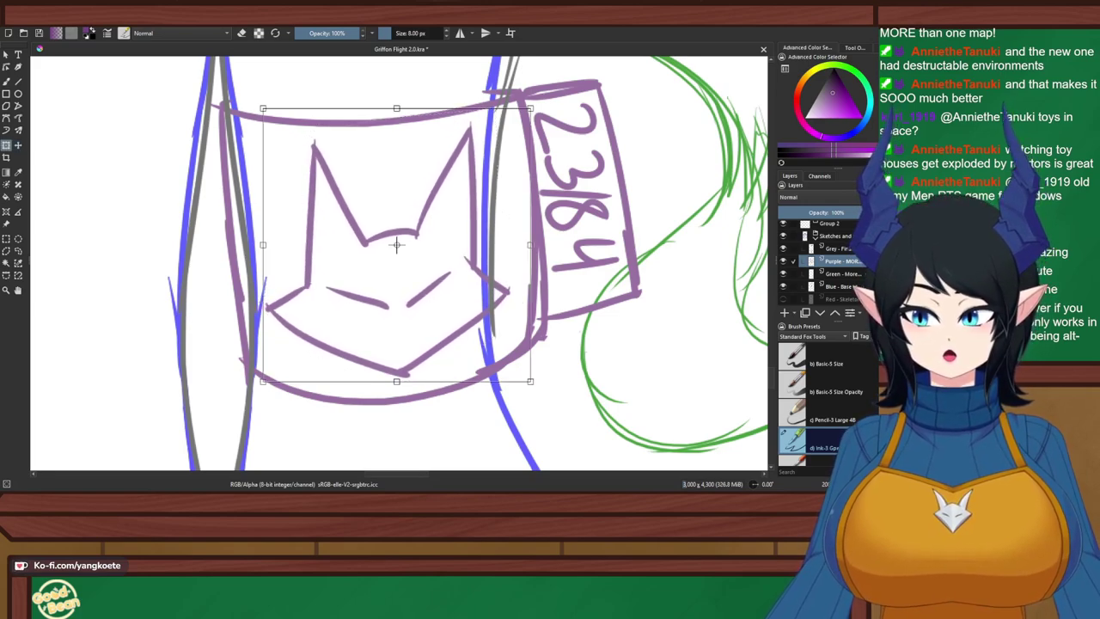
key(ctrl+z)
key(ctrl+z)
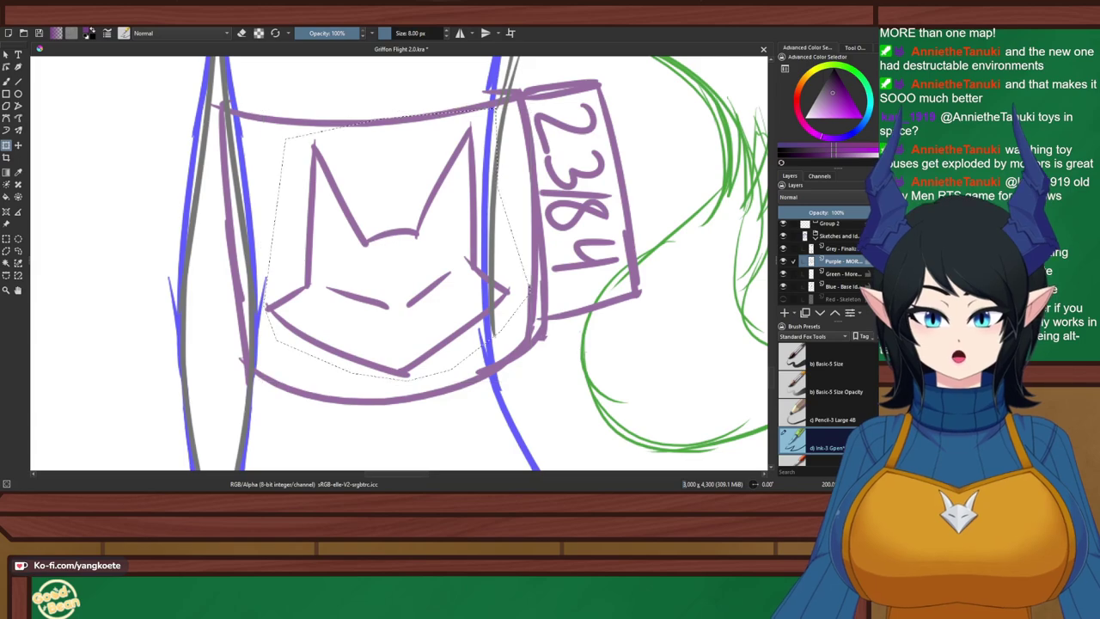
Rotate the emblem about 7° counter-clockwise, then shear its bottom rightward and nudge it up-right
key(ctrl+t)
drag(558, 344, 567, 322)
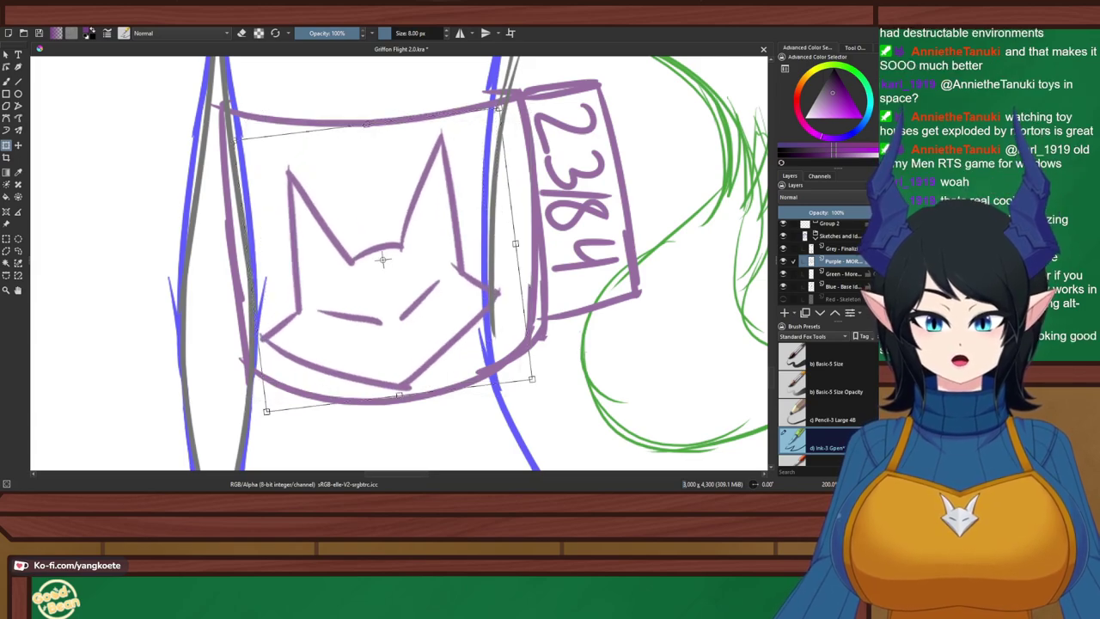
drag(384, 259, 404, 249)
key(Return)
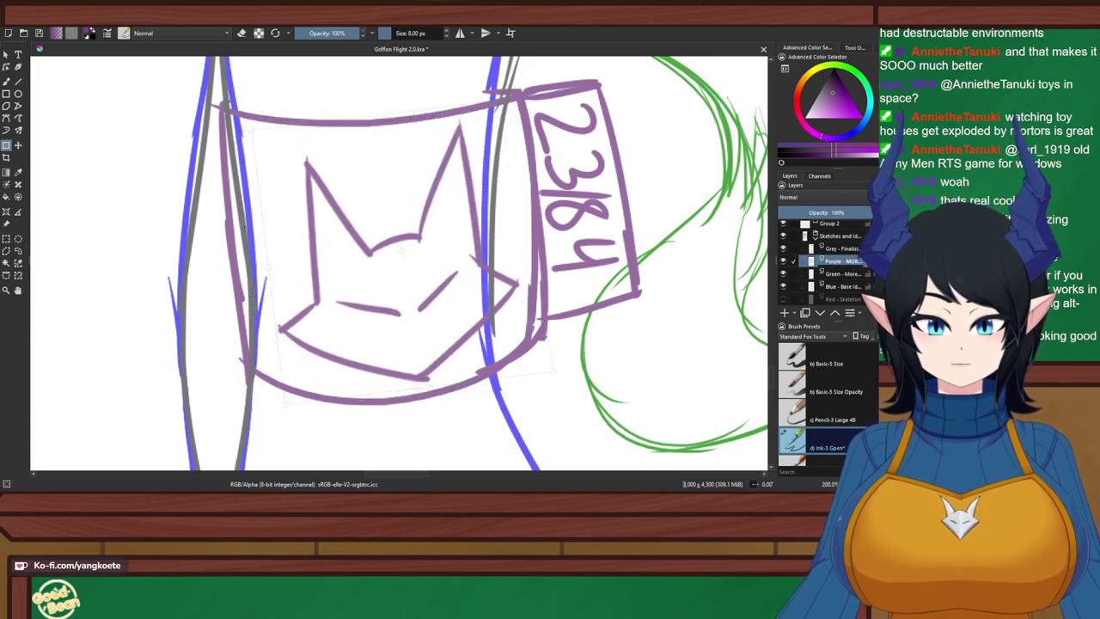
key(ctrl+t)
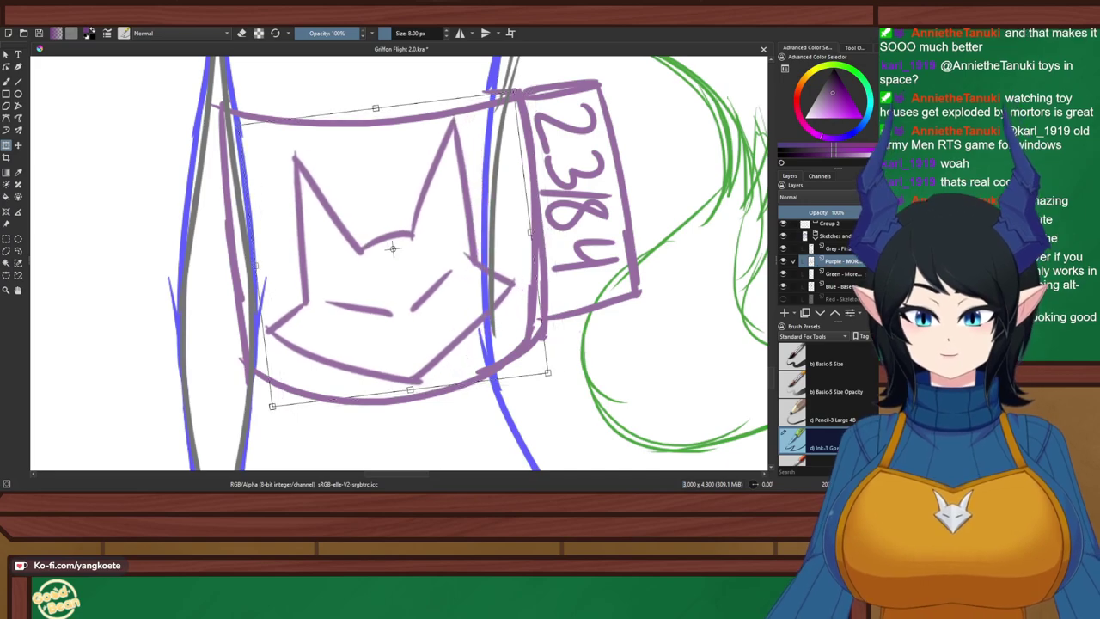
drag(378, 396, 386, 394)
drag(392, 266, 398, 261)
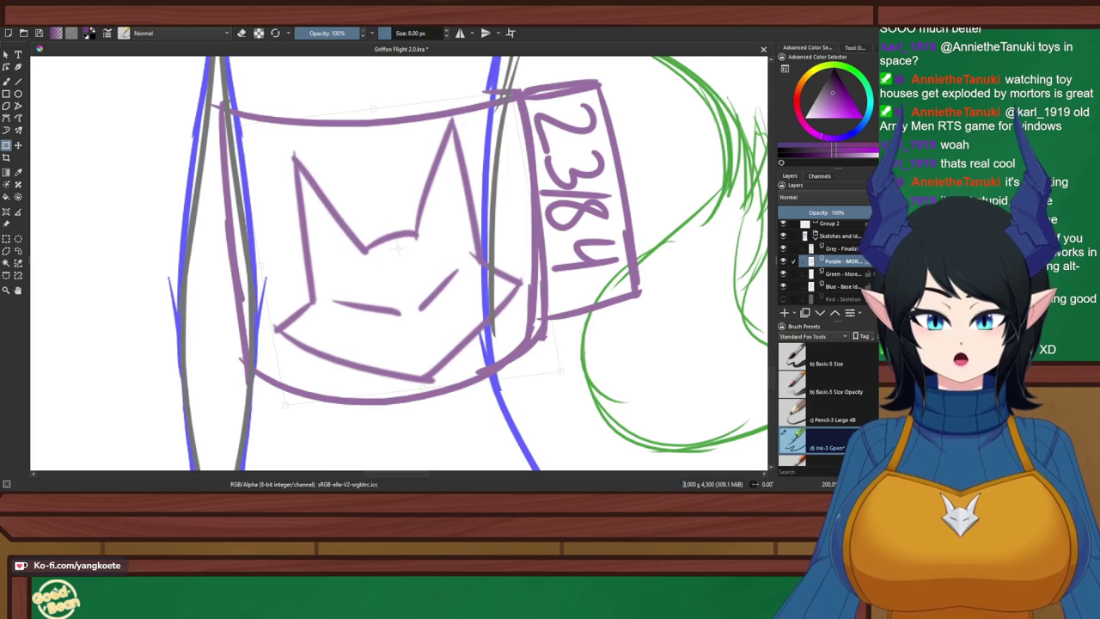
scroll(398, 243, down, 5)
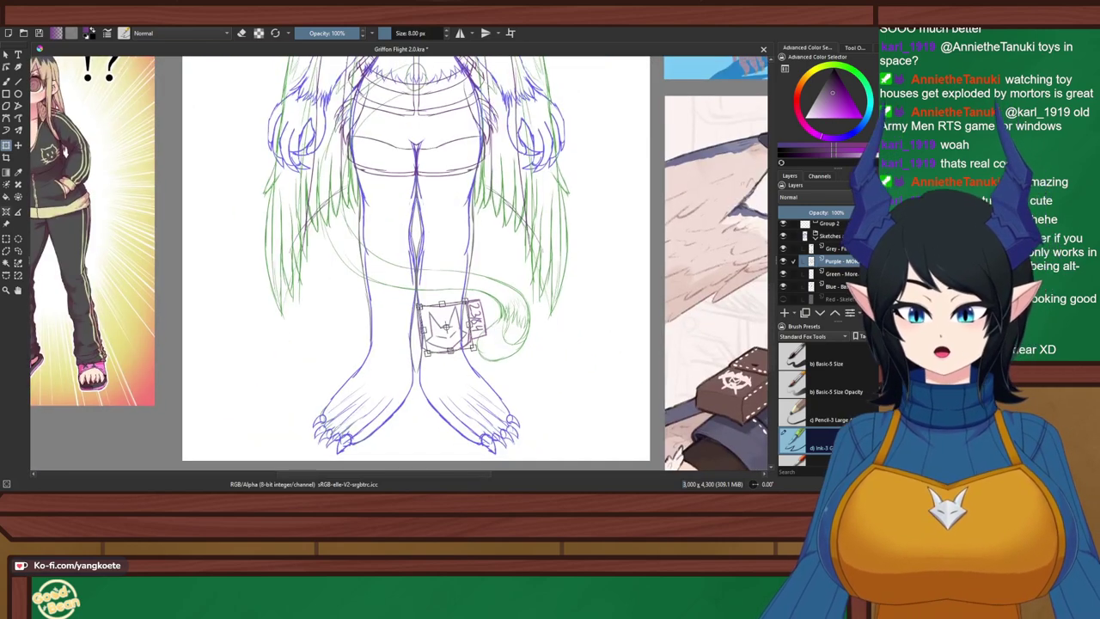
Commit the emblem transform, deselect with Ctrl+Shift+A, and save the drawing
click(6, 239)
key(ctrl+shift+a)
drag(429, 249, 421, 366)
scroll(408, 258, up, 4)
key(ctrl+s)
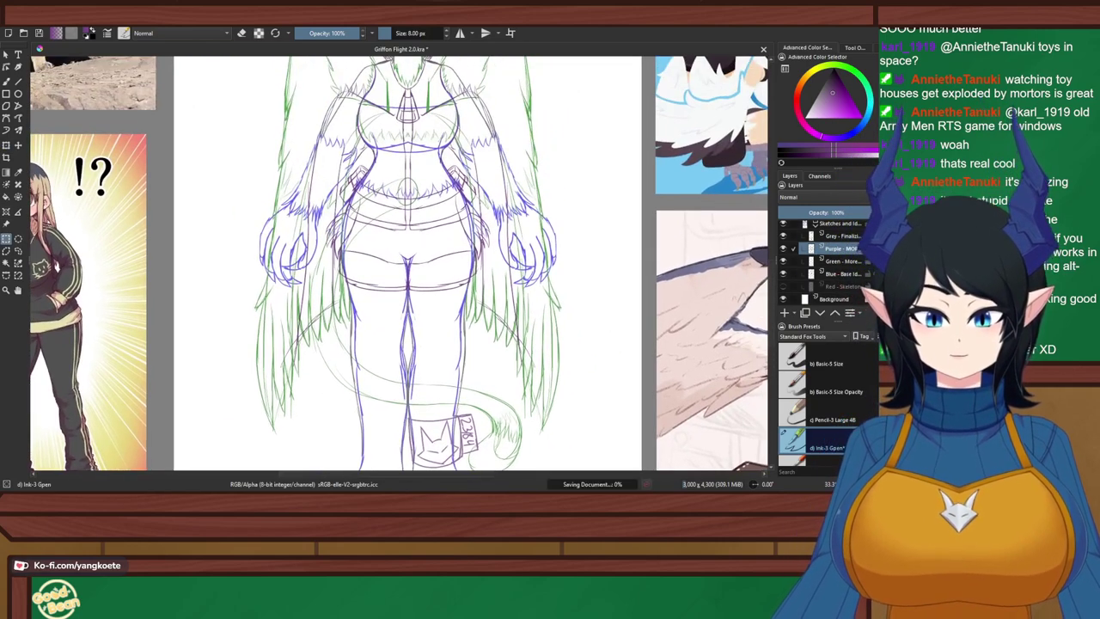
scroll(830, 258, up, 3)
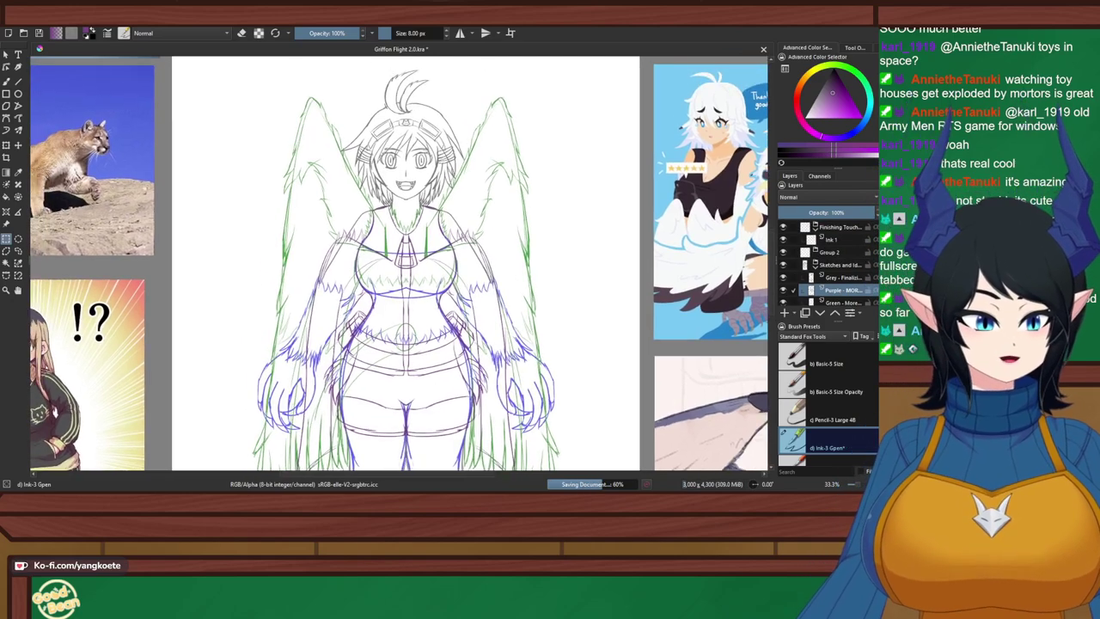
Select the Ink 1 layer and set the painting colour to black
click(831, 240)
click(833, 71)
scroll(376, 90, up, 2)
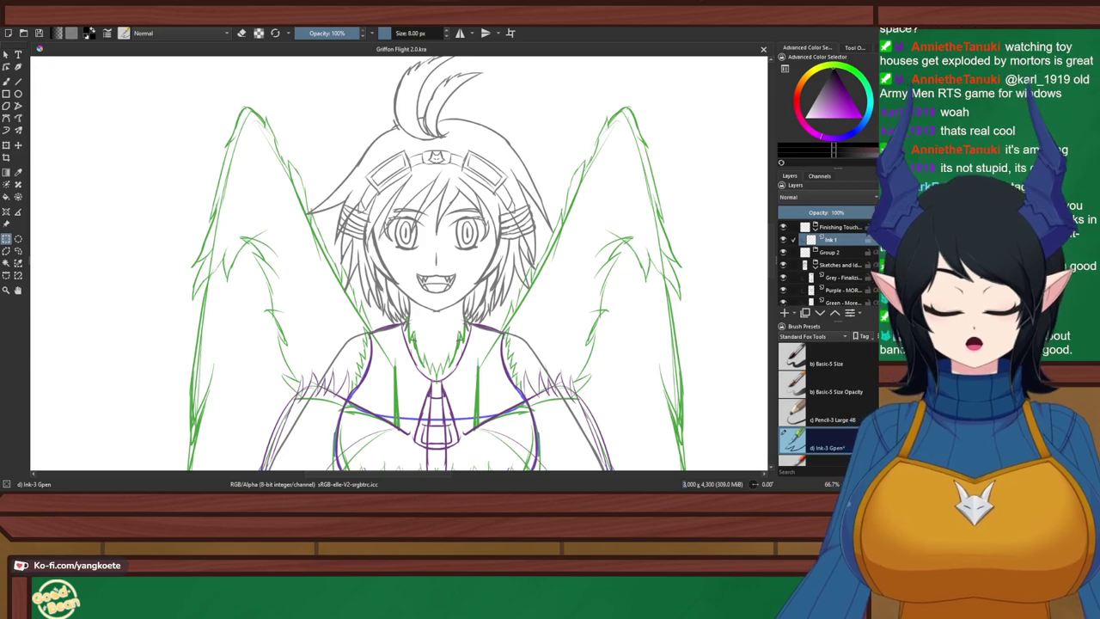
scroll(525, 164, down, 3)
drag(528, 456, 425, 219)
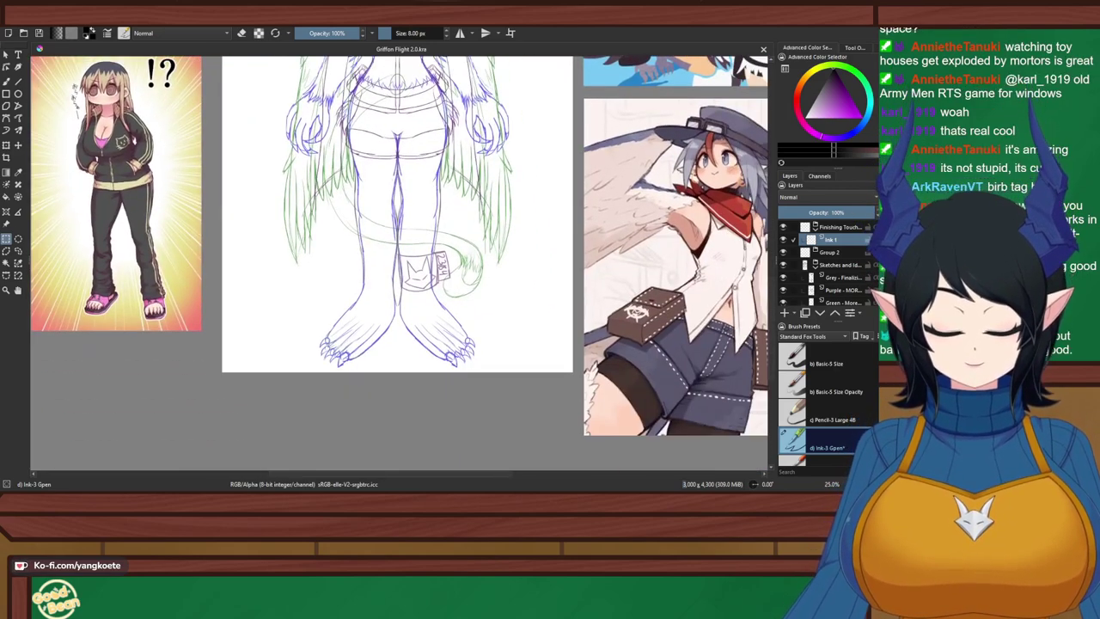
scroll(425, 218, up, 2)
scroll(370, 258, down, 1)
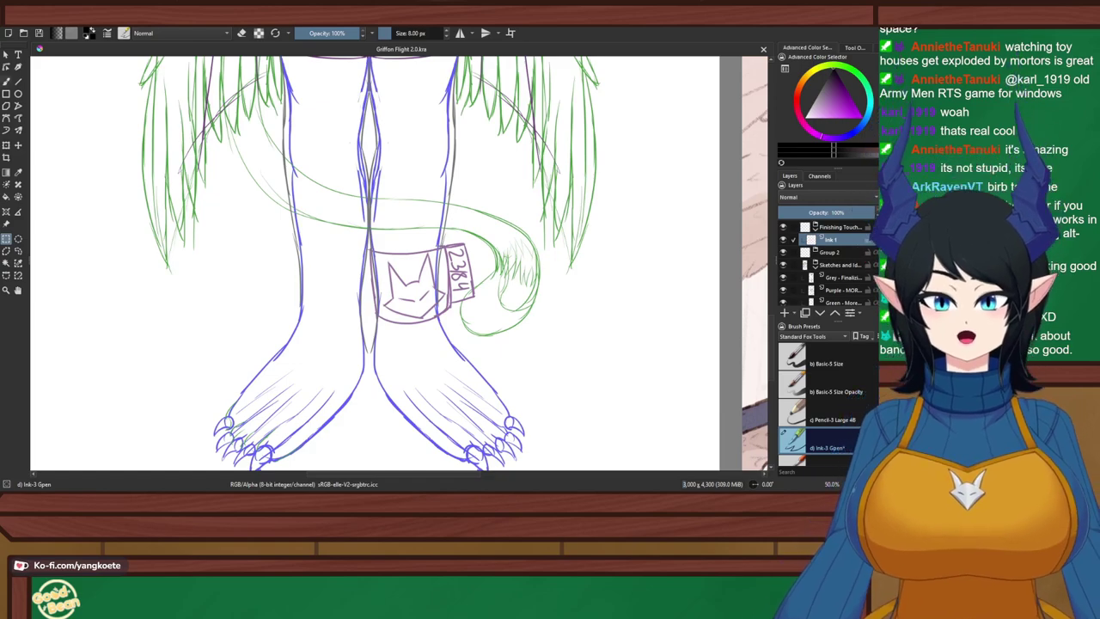
Switch to the inking brush and zoom in on the goggled, grinning face
key(b)
scroll(266, 177, down, 3)
mouse_move(266, 178)
mouse_down()
mouse_move(310, 302)
mouse_move(300, 313)
mouse_up()
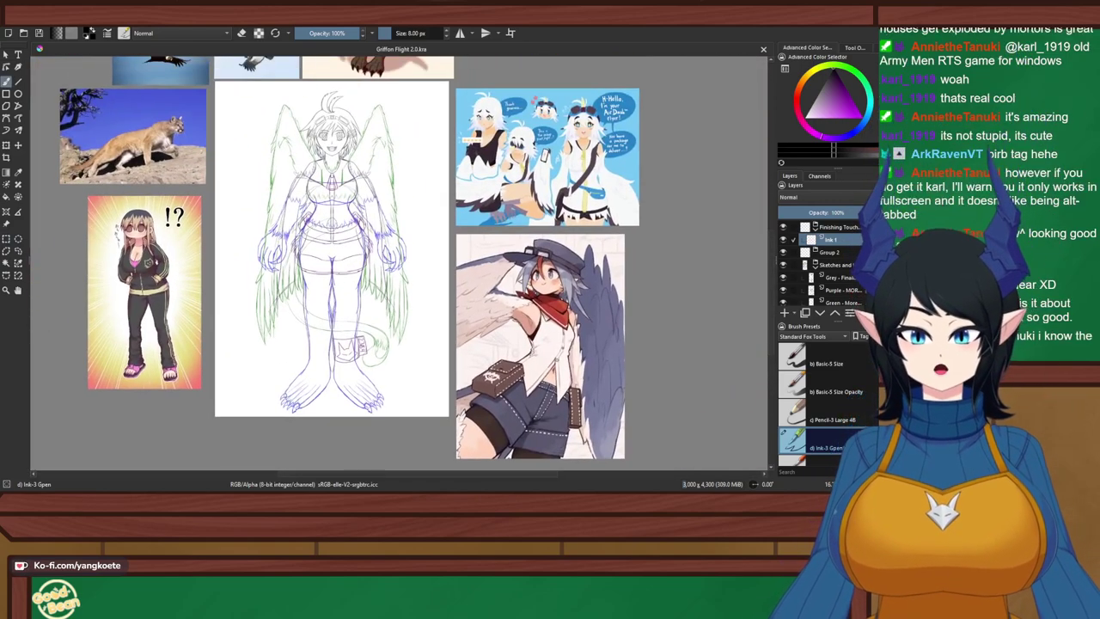
scroll(334, 245, up, 3)
drag(313, 140, 397, 268)
scroll(343, 267, down, 2)
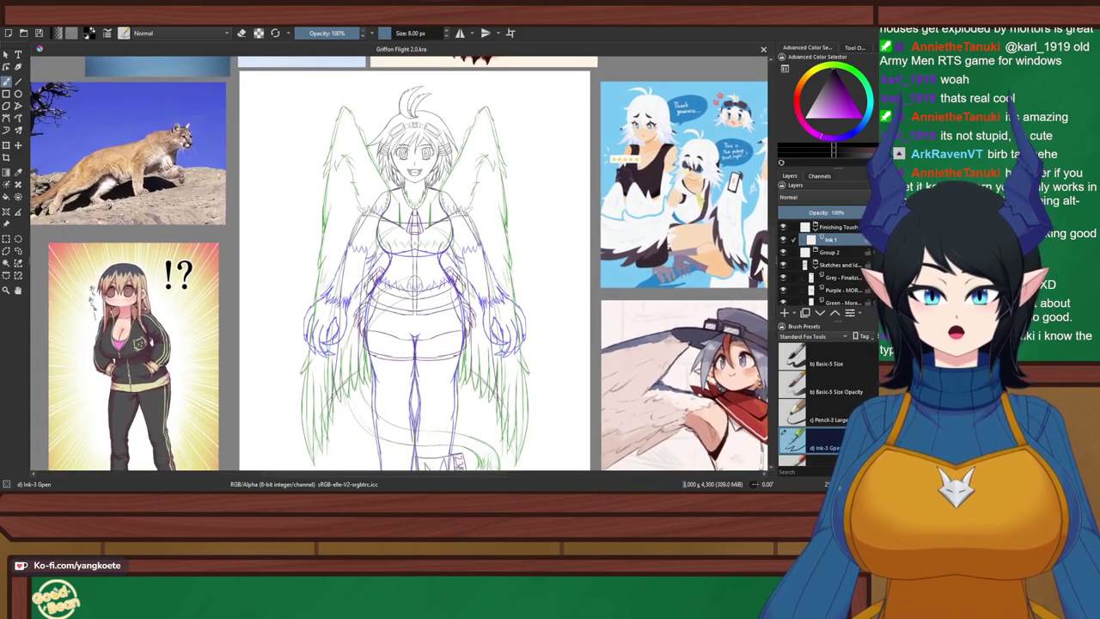
scroll(370, 266, up, 5)
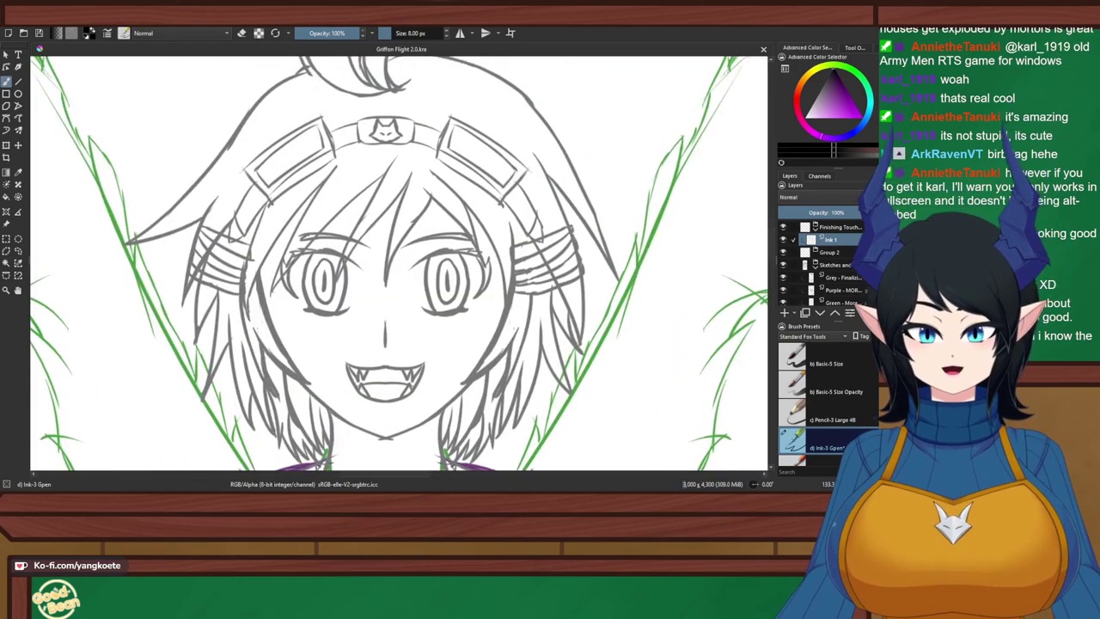
Centre the face and ink a vertical black nose stroke, redrawing it several times
drag(477, 119, 485, 105)
scroll(354, 299, up, 5)
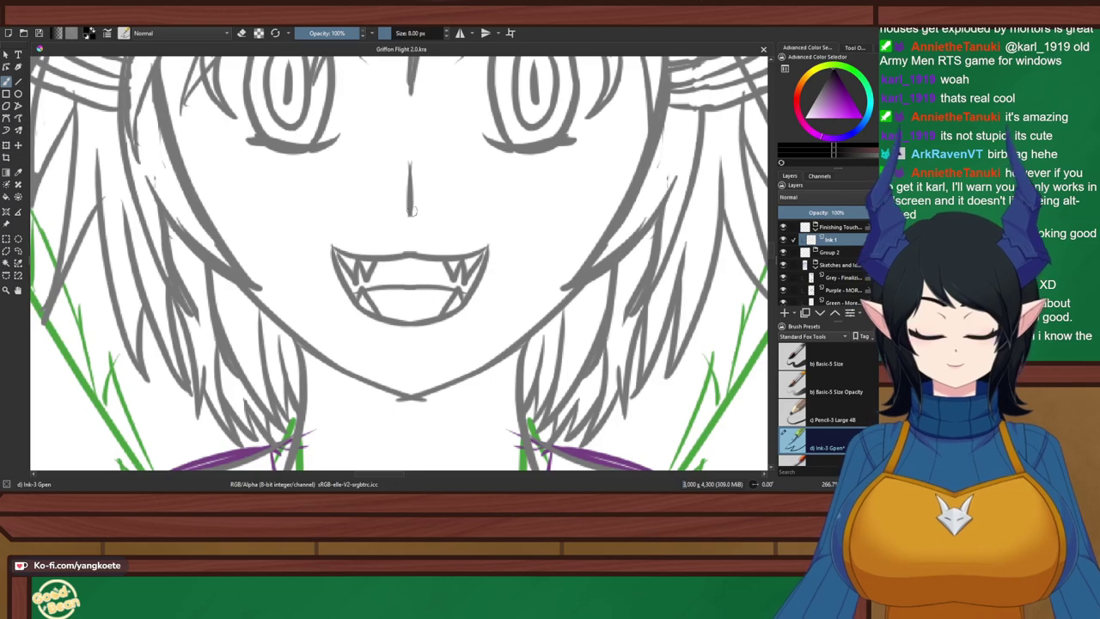
drag(412, 165, 411, 224)
key(ctrl+z)
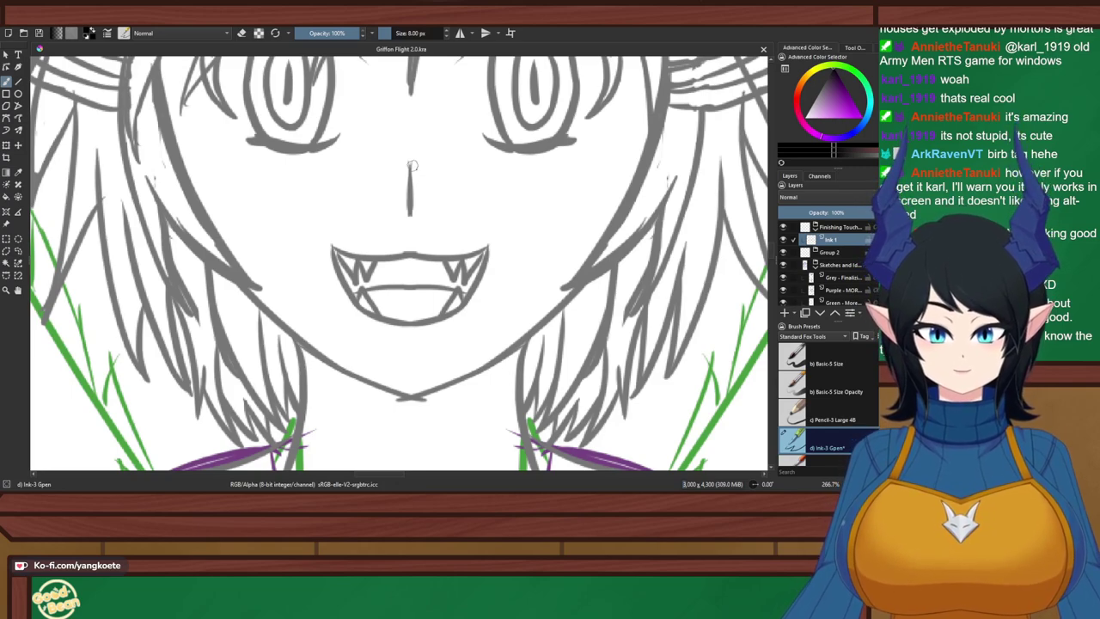
drag(411, 163, 412, 208)
key(ctrl+z)
drag(411, 156, 409, 211)
key(ctrl+z)
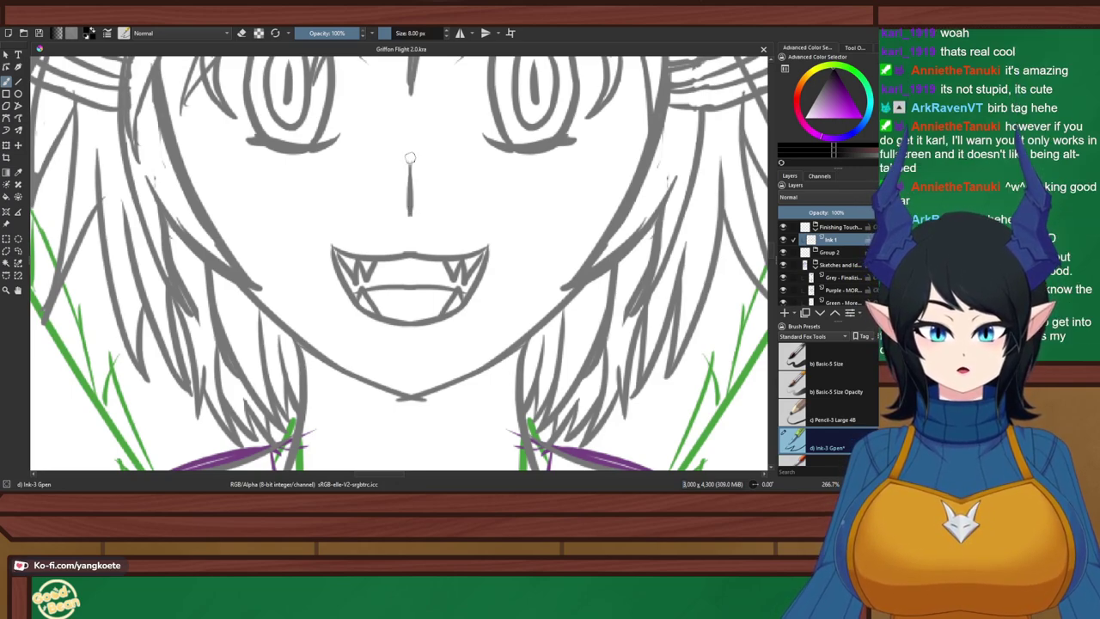
drag(410, 157, 410, 224)
key(ctrl+z)
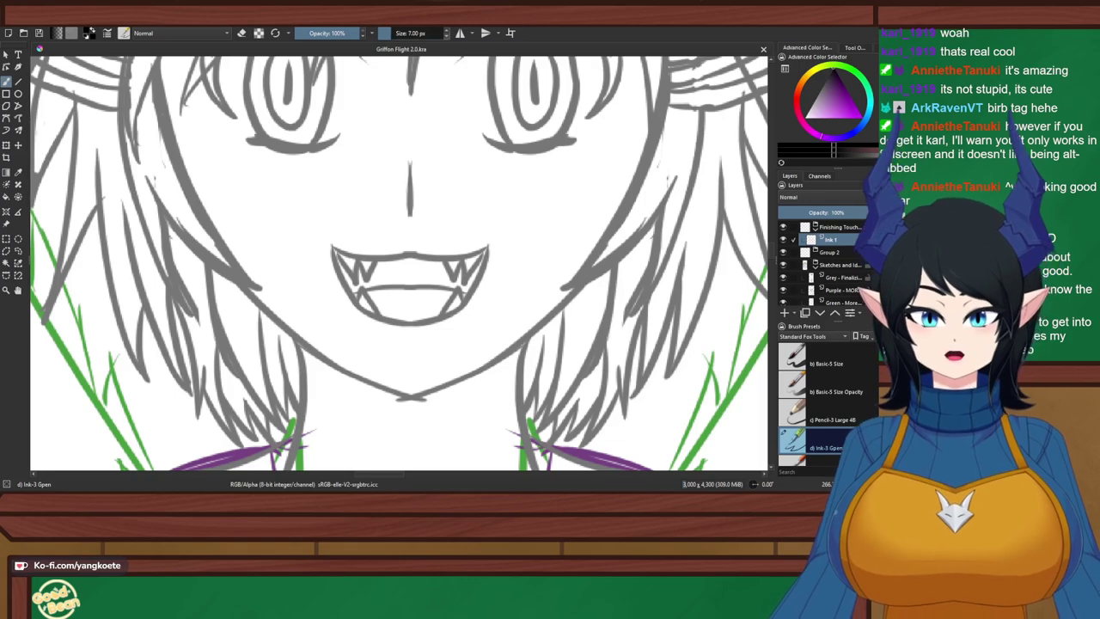
drag(410, 156, 410, 216)
key(ctrl+z)
drag(410, 160, 410, 220)
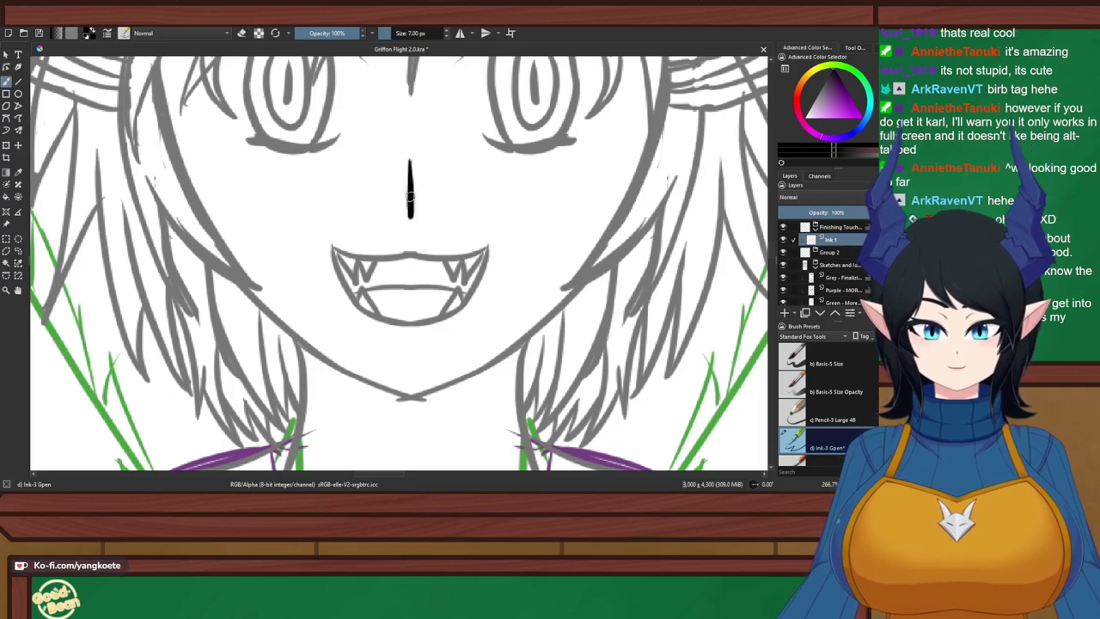
key(ctrl+z)
drag(410, 160, 410, 209)
key(ctrl+z)
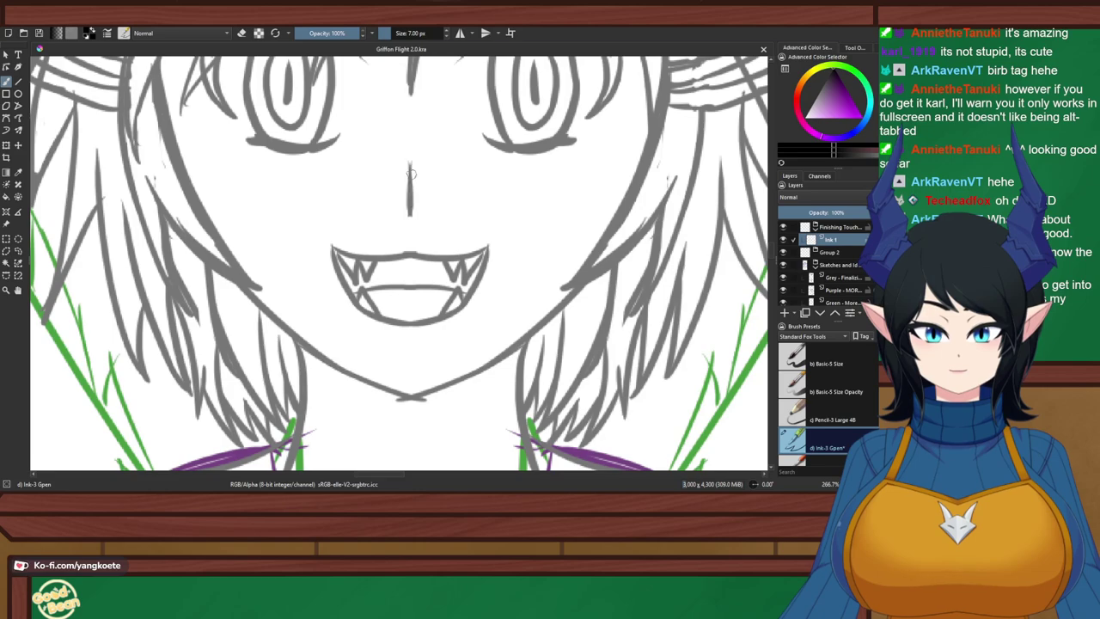
drag(409, 161, 410, 214)
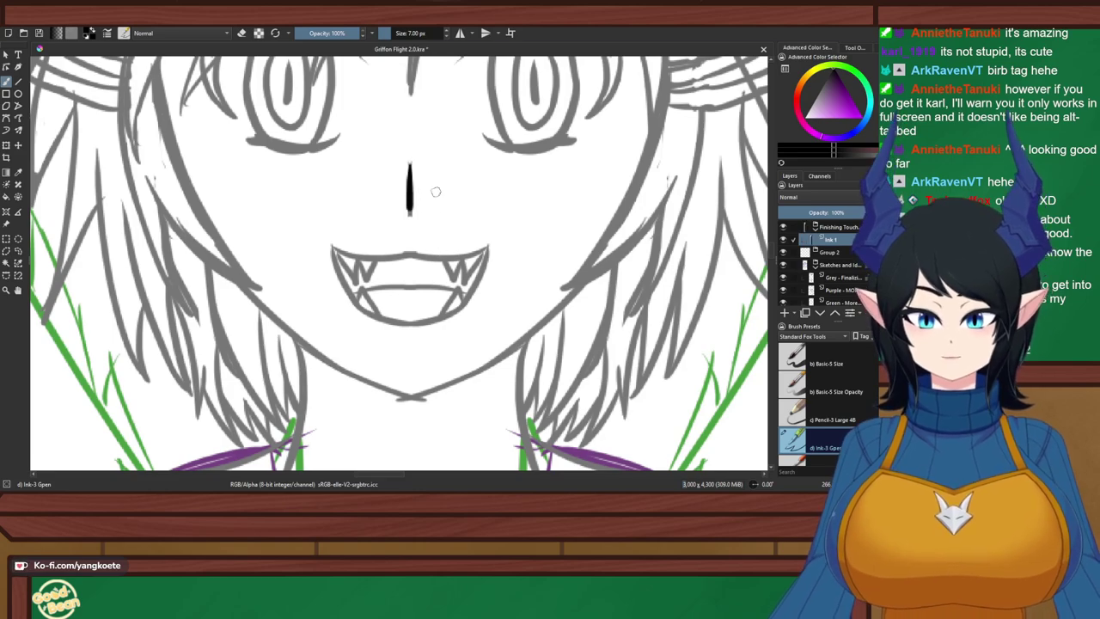
key(ctrl+z)
Shrink the brush to 6 px and ink the final, thinner nose line
key(bracketleft)
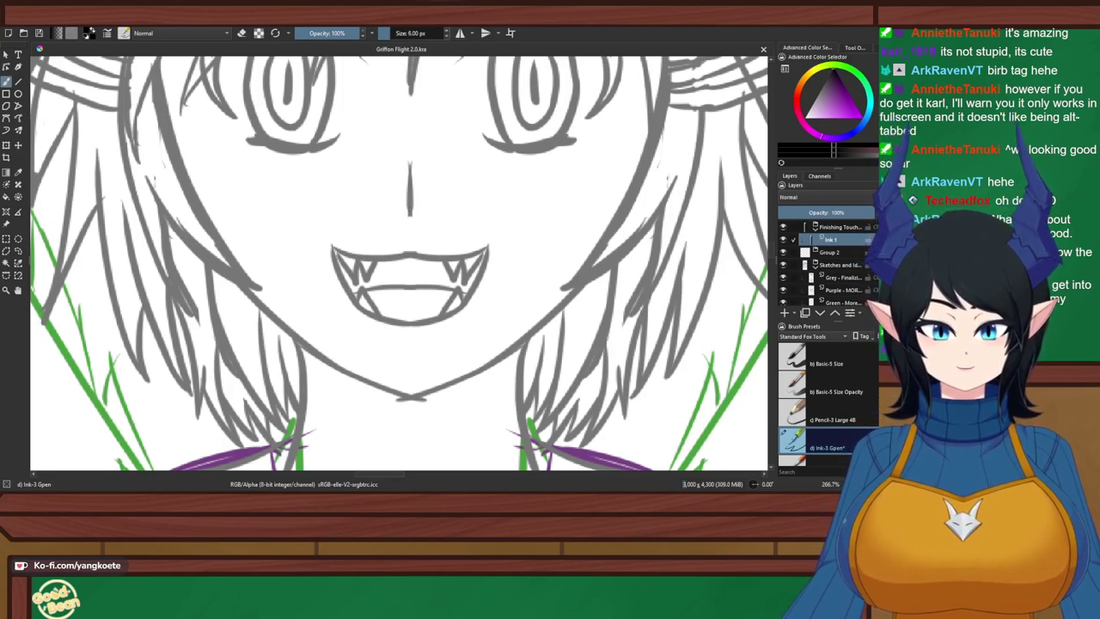
drag(410, 163, 410, 220)
key(ctrl+z)
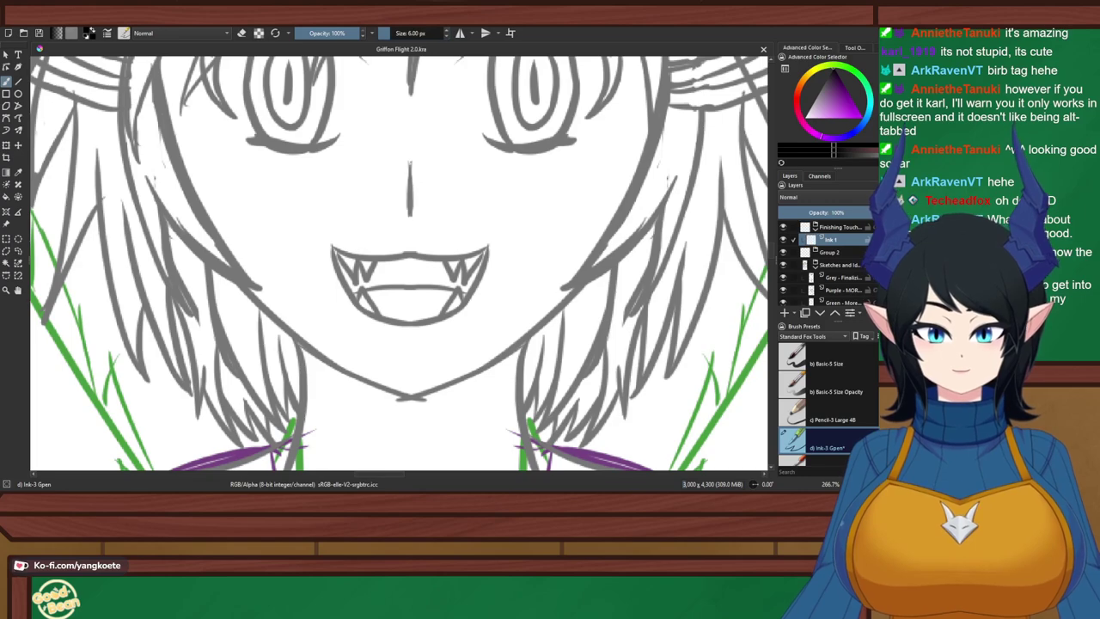
drag(410, 164, 411, 213)
Turn on horizontal mirror mode and ink the upper lip line across the mouth
click(461, 33)
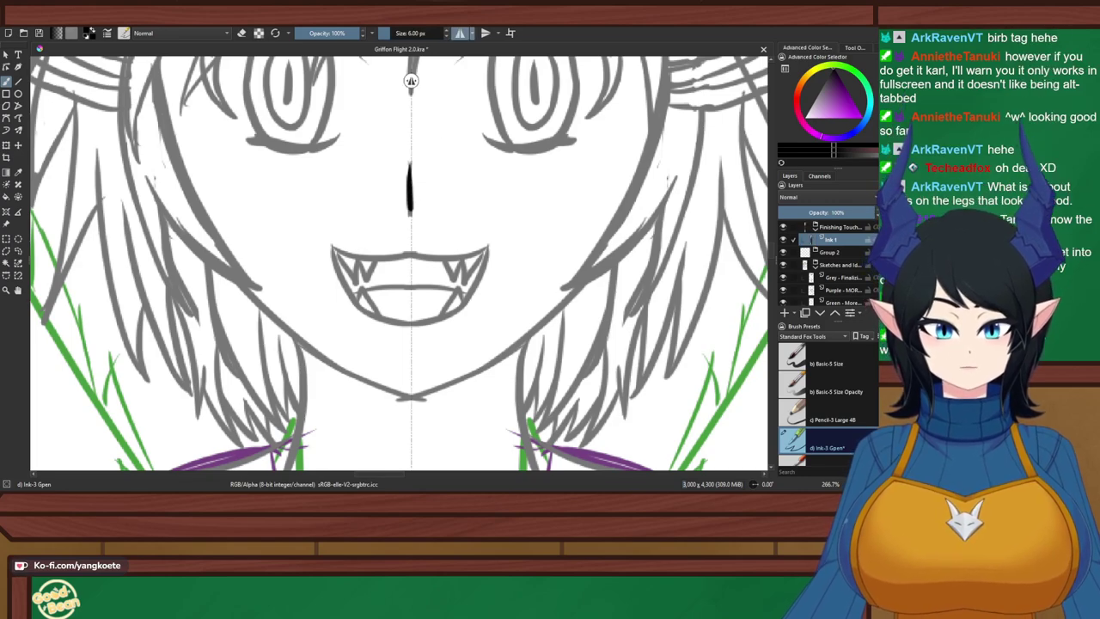
drag(330, 245, 410, 250)
key(ctrl+z)
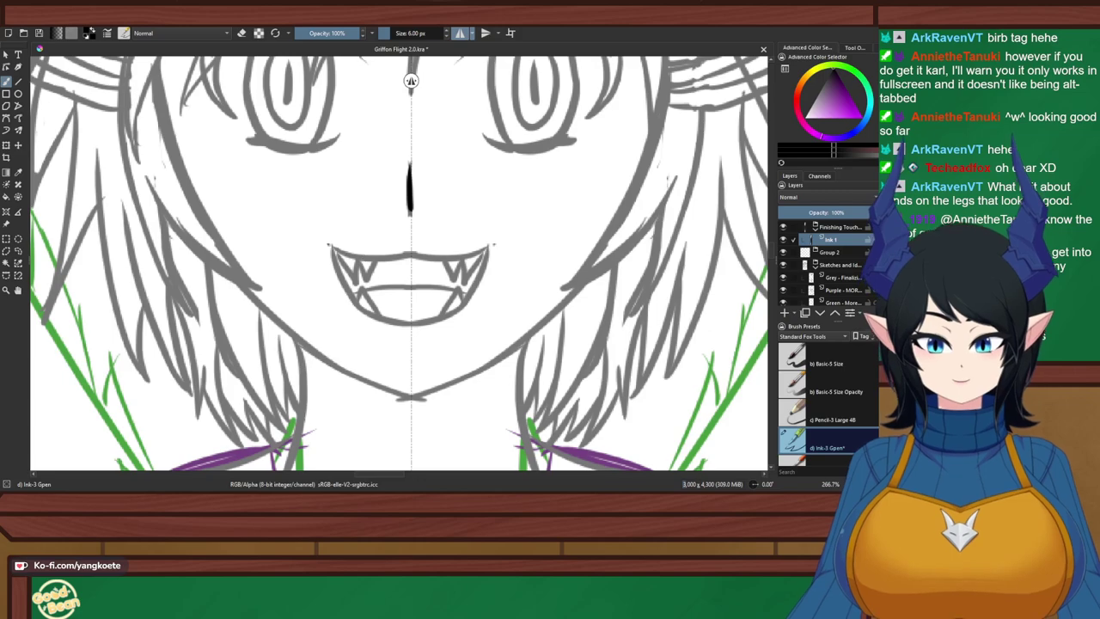
drag(329, 248, 408, 250)
drag(326, 244, 356, 303)
key(ctrl+z)
Ink the mirrored lower curve of the mouth, trying an eraser pass to thin its edge
mouse_move(326, 231)
mouse_down()
mouse_move(371, 314)
mouse_move(411, 330)
mouse_up()
key(ctrl+z)
key(ctrl+z)
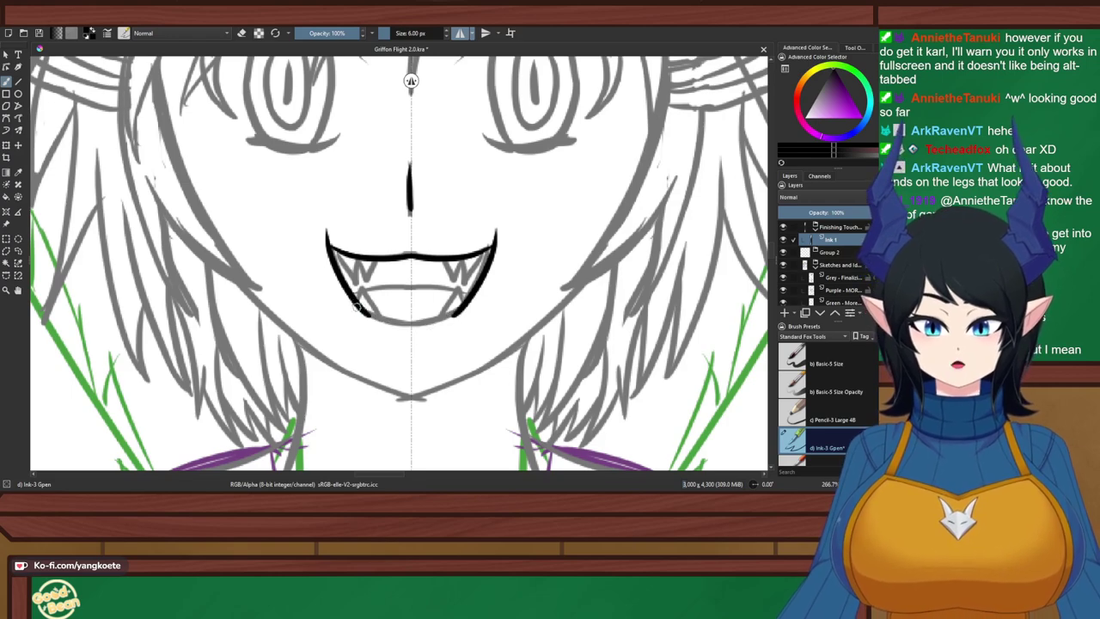
drag(350, 301, 412, 324)
key(e)
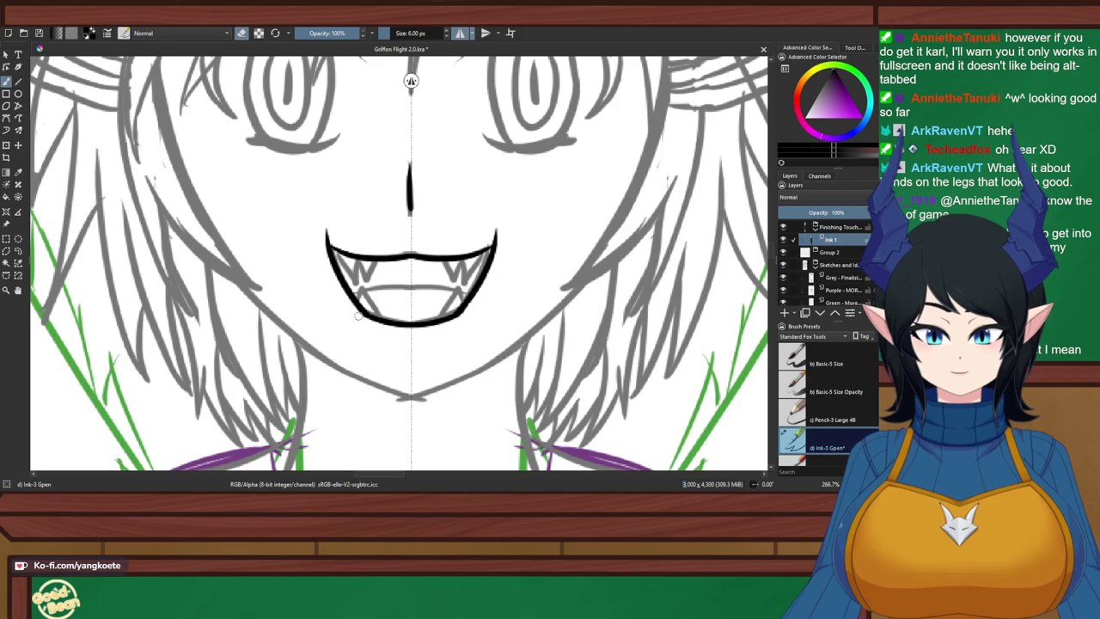
drag(362, 314, 380, 325)
key(ctrl+z)
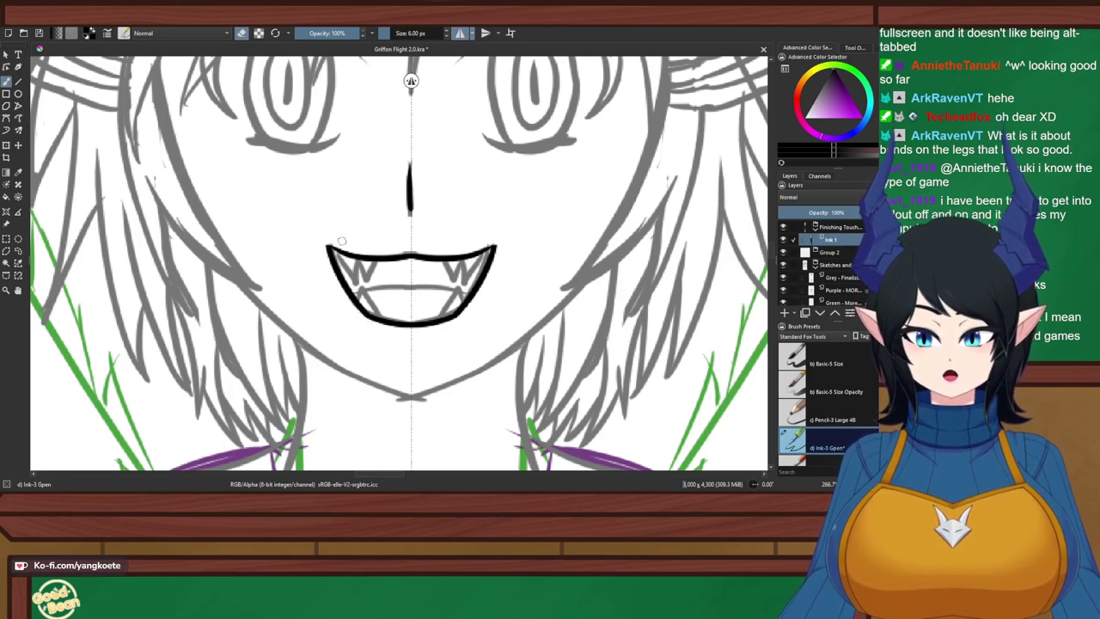
key(e)
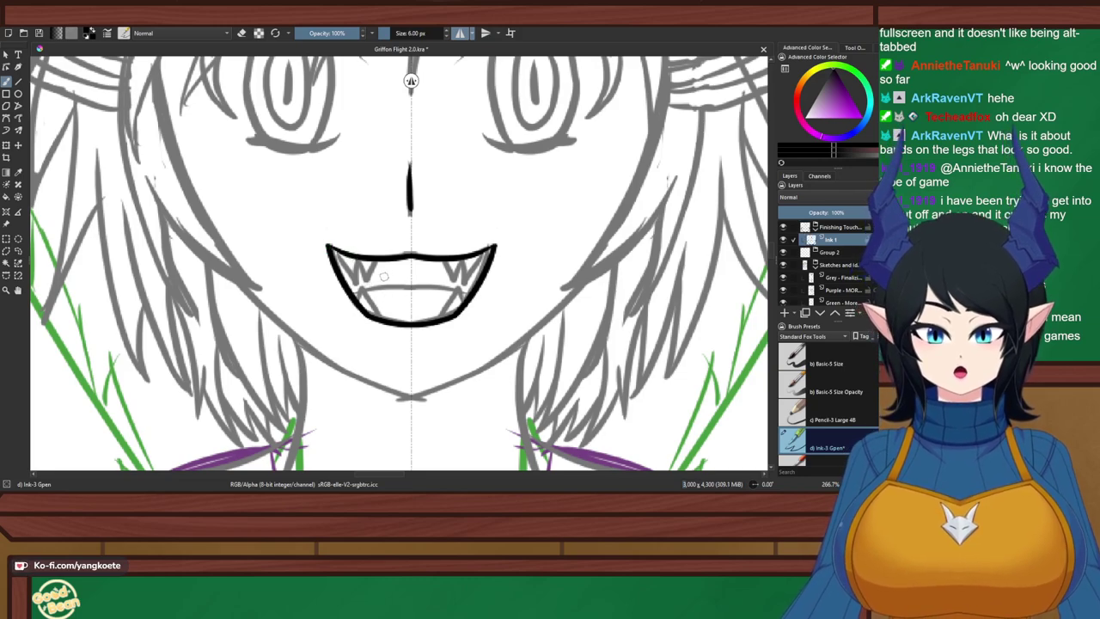
scroll(384, 275, up, 3)
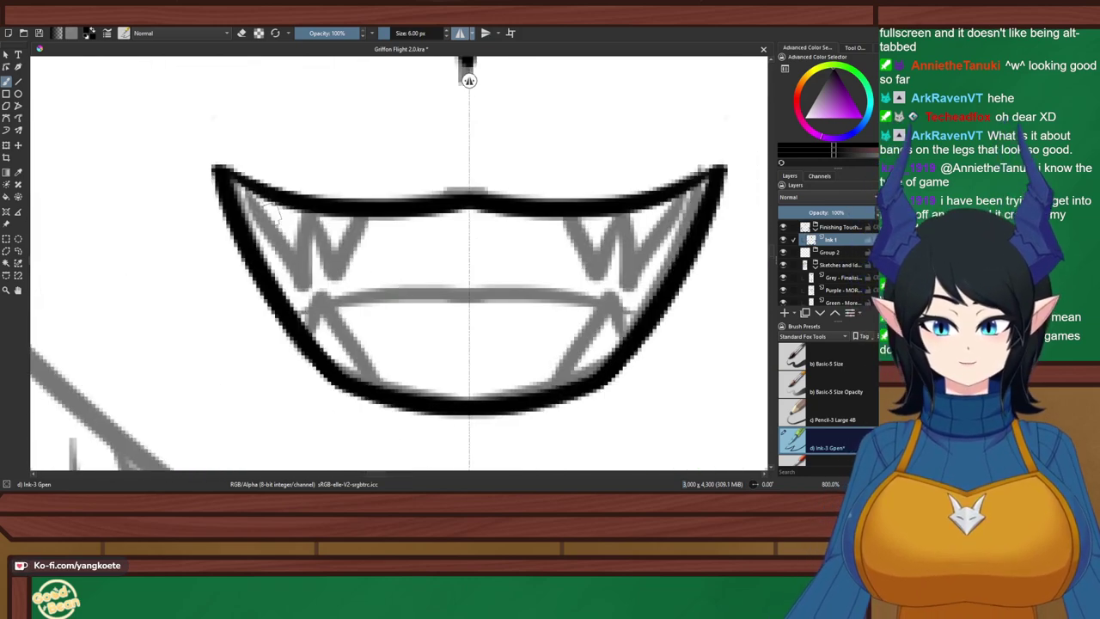
Reduce the brush to 5 px and ink the mirrored outer and inner edges of the big fangs
mouse_move(251, 189)
mouse_down()
mouse_move(298, 285)
mouse_move(308, 219)
mouse_up()
key(ctrl+z)
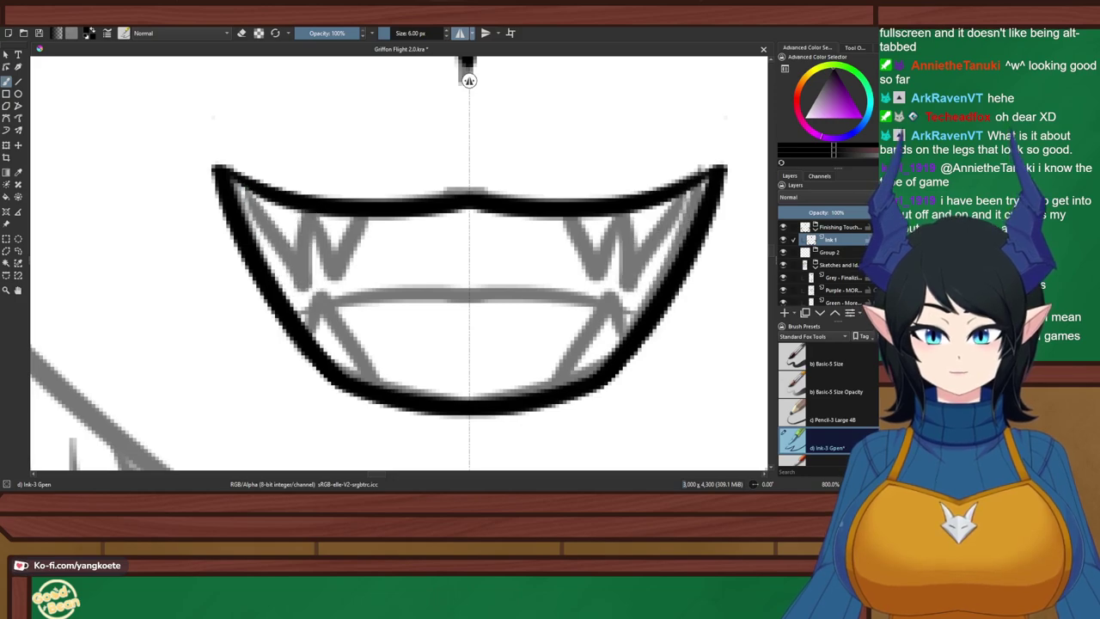
click(446, 36)
mouse_move(252, 191)
mouse_down()
mouse_move(266, 240)
mouse_move(301, 288)
mouse_move(310, 210)
mouse_up()
key(ctrl+z)
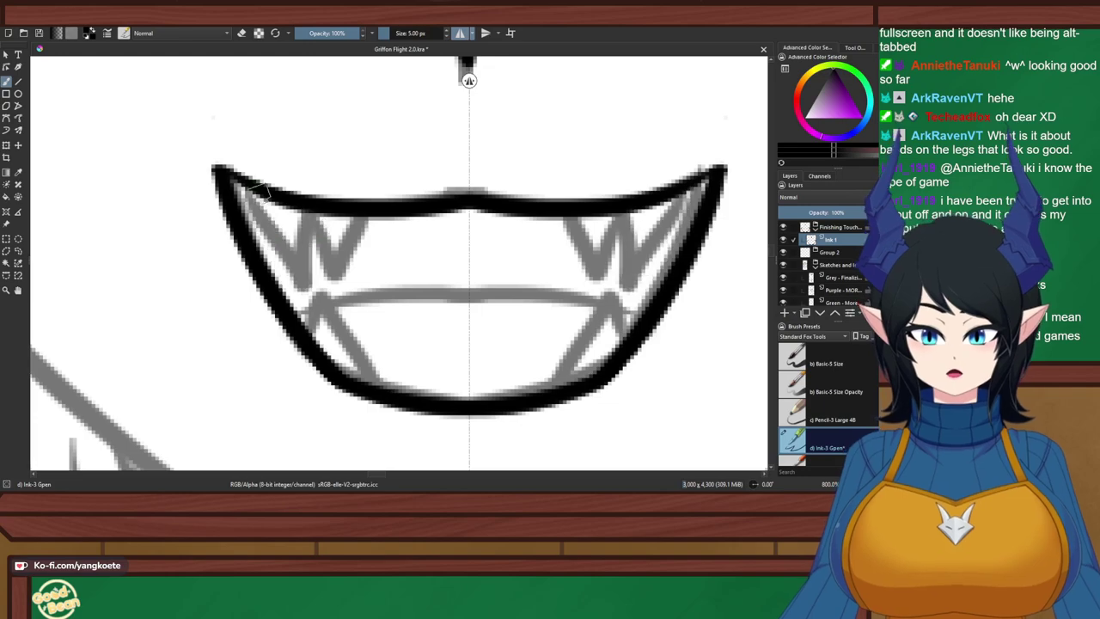
mouse_move(251, 191)
mouse_down()
mouse_move(286, 273)
mouse_move(319, 267)
mouse_move(305, 284)
mouse_move(305, 200)
mouse_move(304, 286)
mouse_up()
key(ctrl+z)
key(ctrl+z)
drag(304, 206, 306, 285)
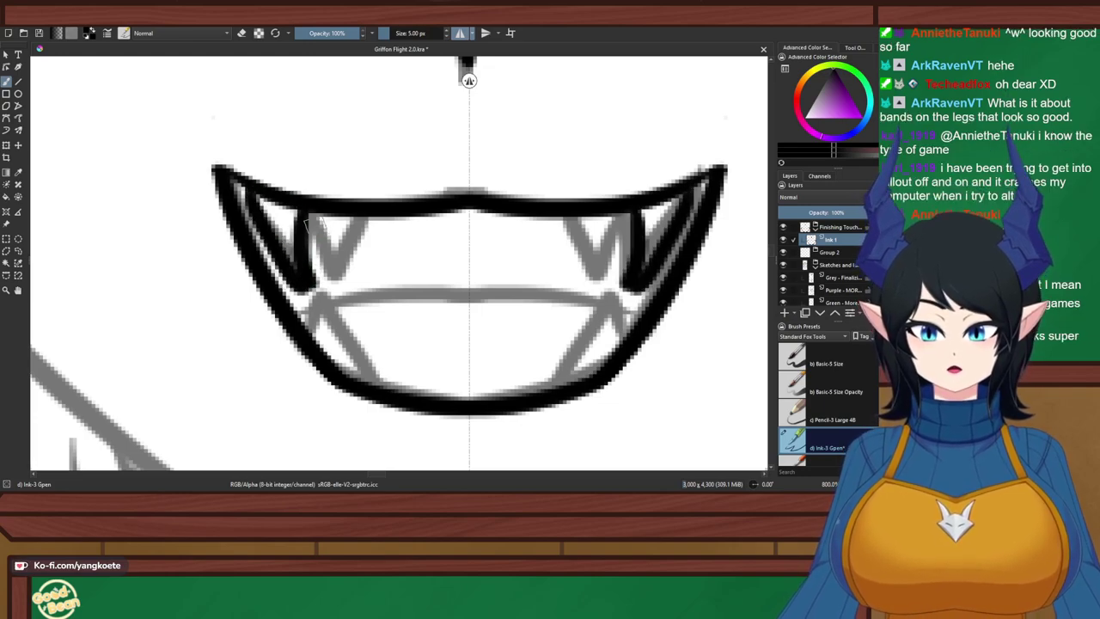
key(ctrl+z)
drag(302, 208, 310, 291)
Ink the smaller fang, the lower teeth, and the line across the middle of the mouth
mouse_move(315, 212)
mouse_down()
mouse_move(333, 281)
mouse_move(364, 218)
mouse_up()
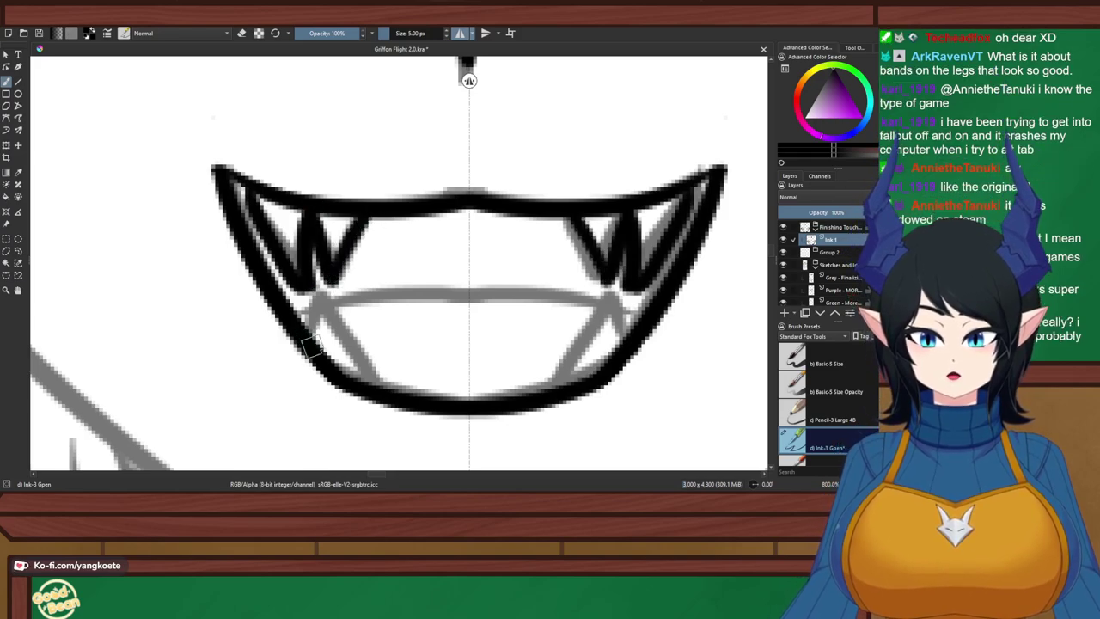
drag(322, 296, 315, 342)
drag(327, 297, 369, 352)
key(ctrl+z)
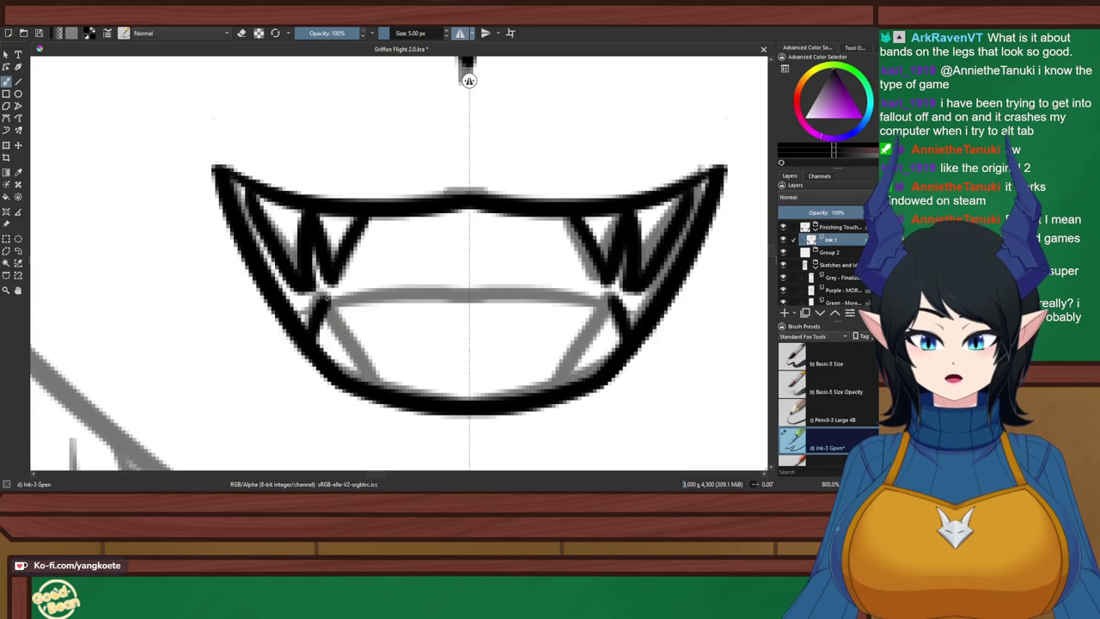
mouse_move(326, 301)
mouse_down()
mouse_move(393, 380)
mouse_move(398, 364)
mouse_move(374, 370)
mouse_move(399, 394)
mouse_up()
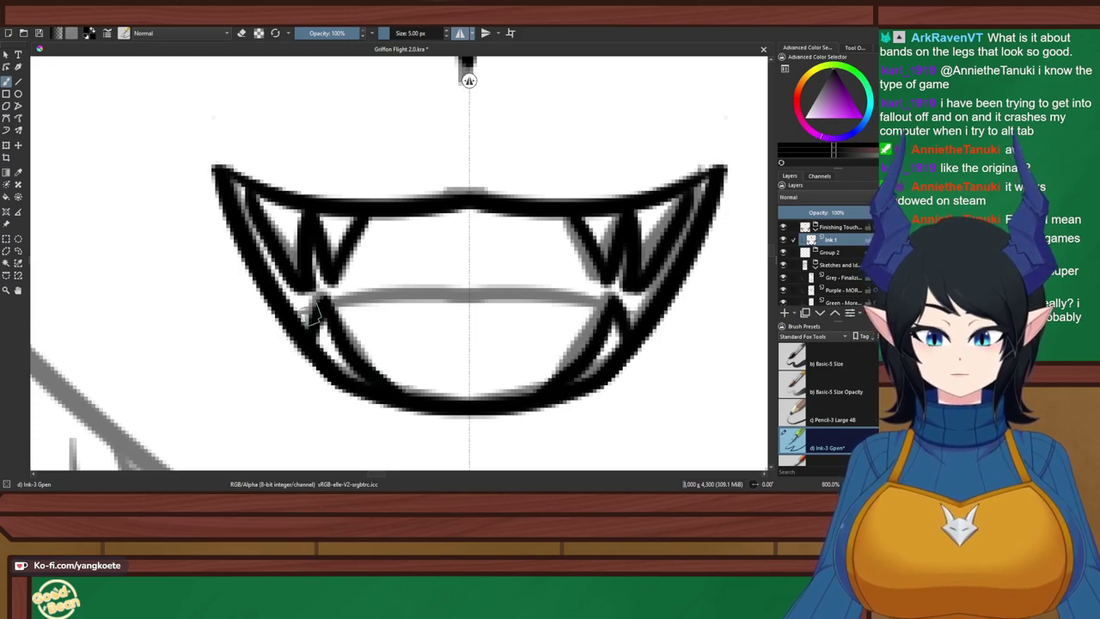
mouse_move(302, 317)
mouse_down()
mouse_move(405, 293)
mouse_move(473, 293)
mouse_up()
key(ctrl+z)
drag(324, 303, 469, 290)
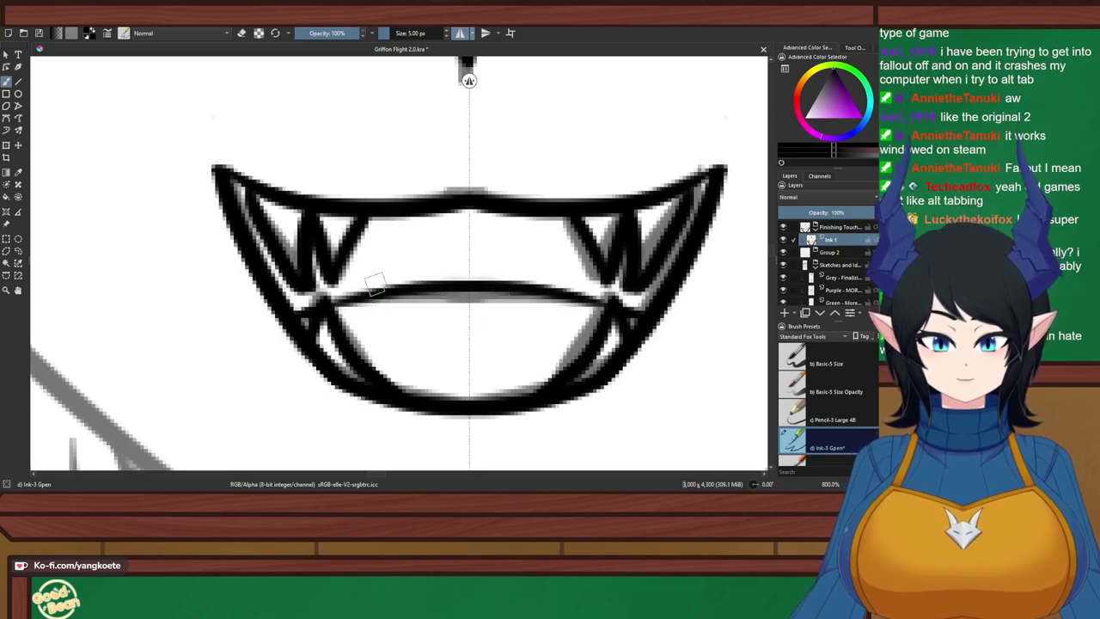
Pan the view up to the eyes and save the drawing with Ctrl+S
scroll(102, 333, down, 5)
drag(112, 322, 247, 320)
scroll(267, 286, up, 5)
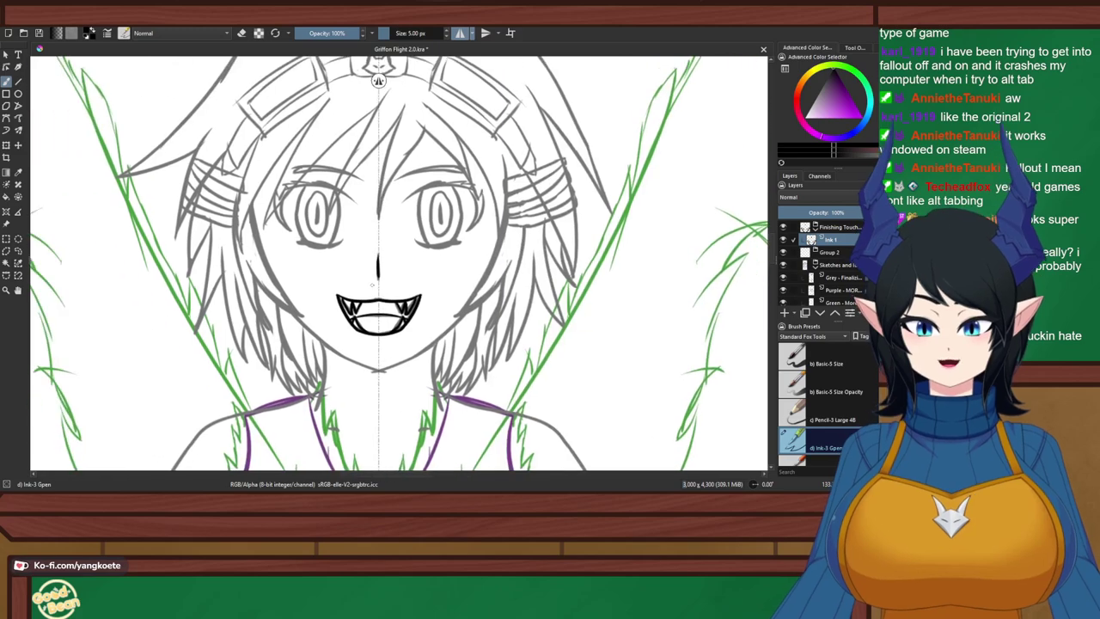
drag(389, 297, 443, 428)
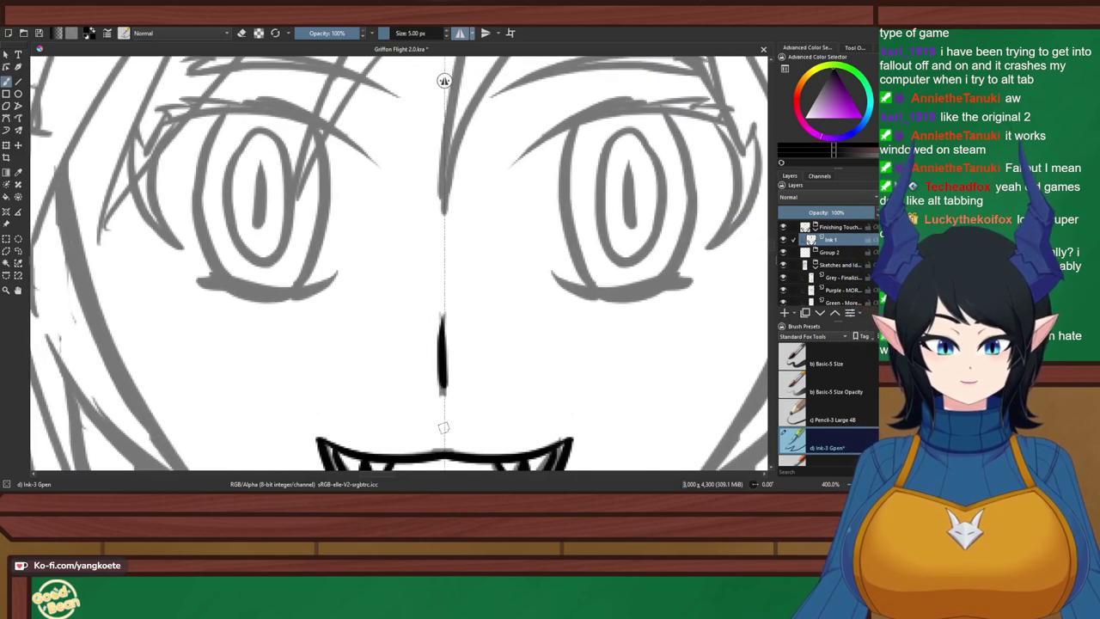
drag(363, 205, 368, 259)
key(ctrl+s)
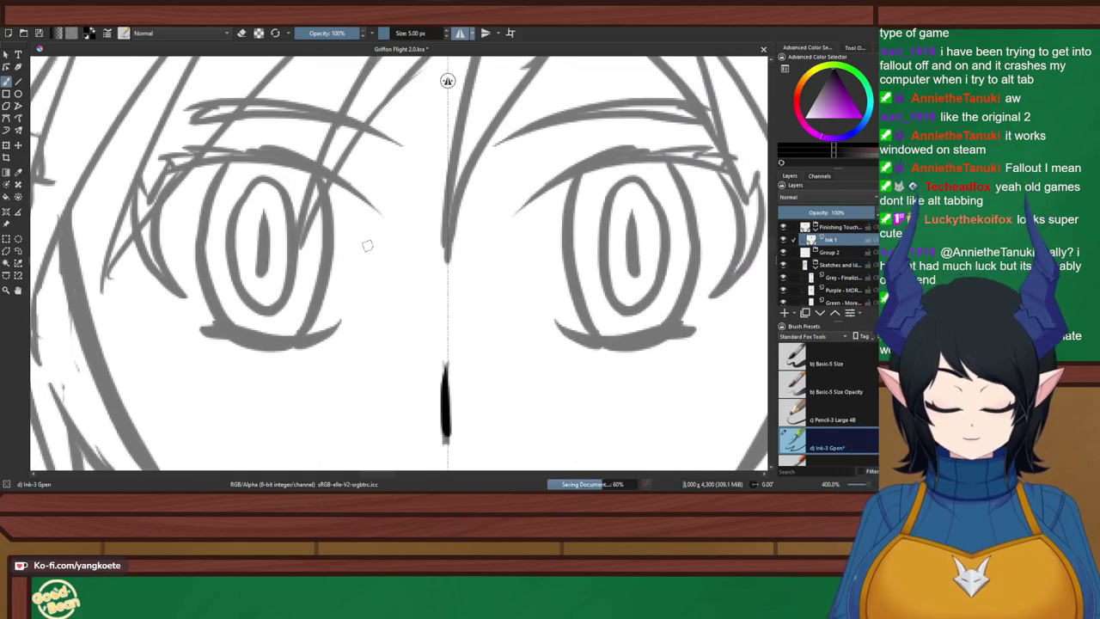
Show the chin and shoulders, comparing the jawline stroke with redo/undo and leaving it removed
scroll(367, 245, down, 4)
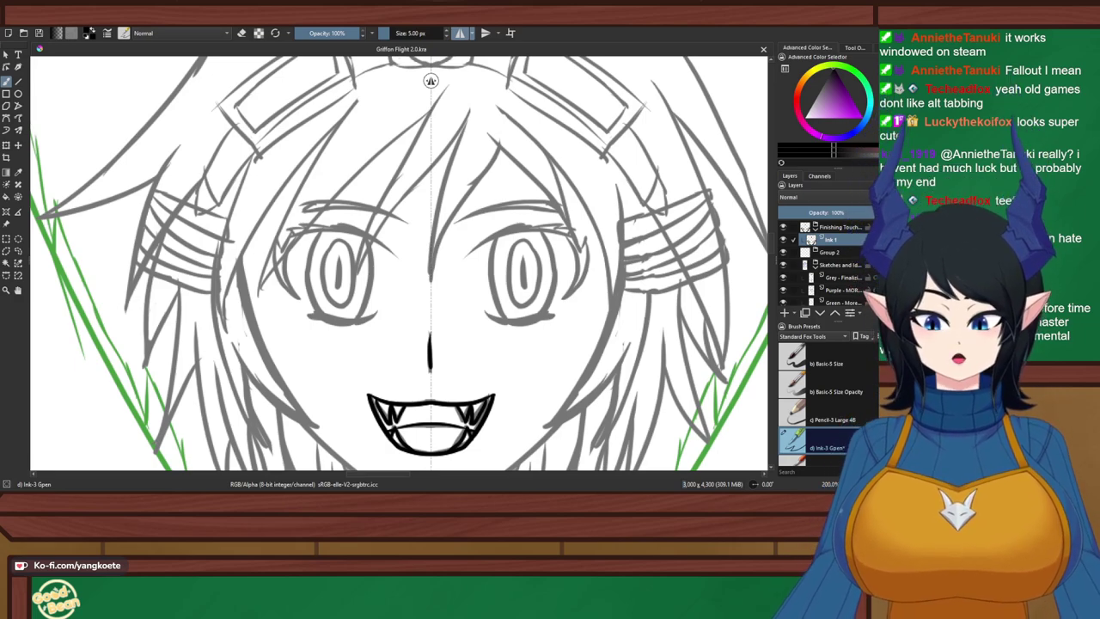
drag(414, 399, 375, 256)
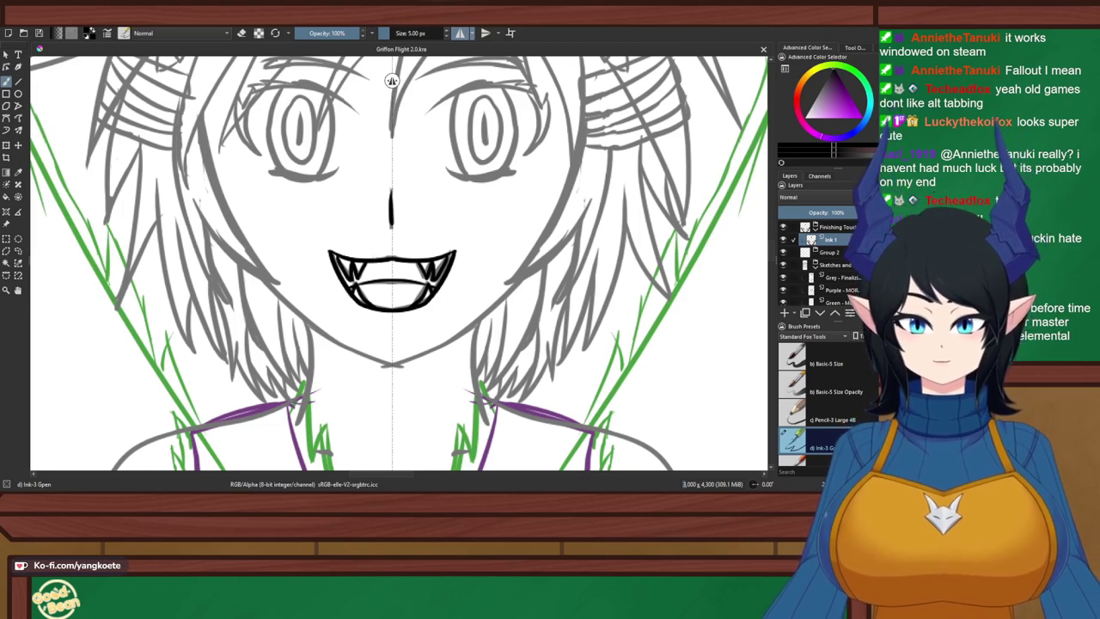
key(ctrl+shift+z)
key(ctrl+z)
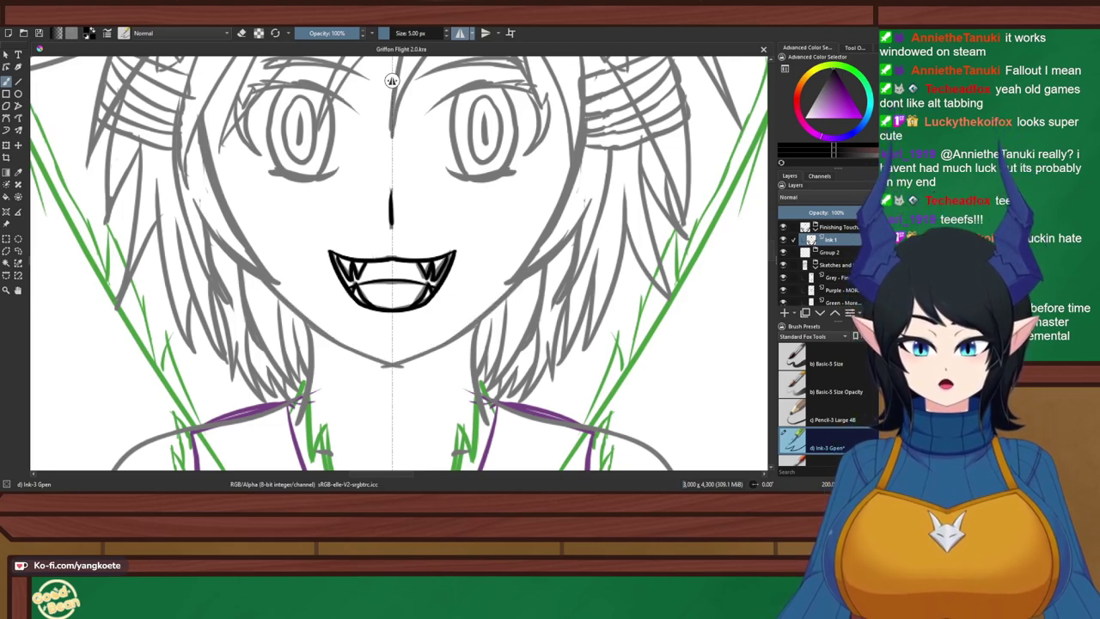
key(ctrl+shift+z)
key(ctrl+z)
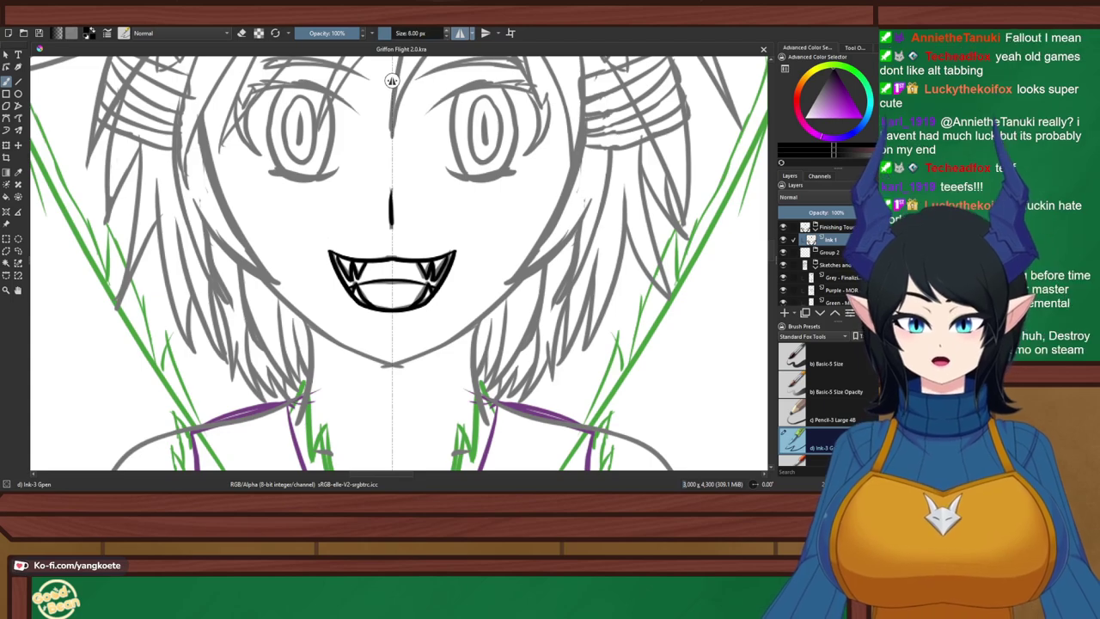
Try a mirrored jawline, then zoom in and centre the view on the mouth and chin
mouse_move(260, 270)
mouse_down()
mouse_move(277, 292)
mouse_move(396, 354)
mouse_up()
key(ctrl+z)
scroll(315, 353, up, 1)
scroll(317, 355, up, 1)
drag(317, 355, 282, 302)
right_click(435, 345)
drag(217, 311, 223, 346)
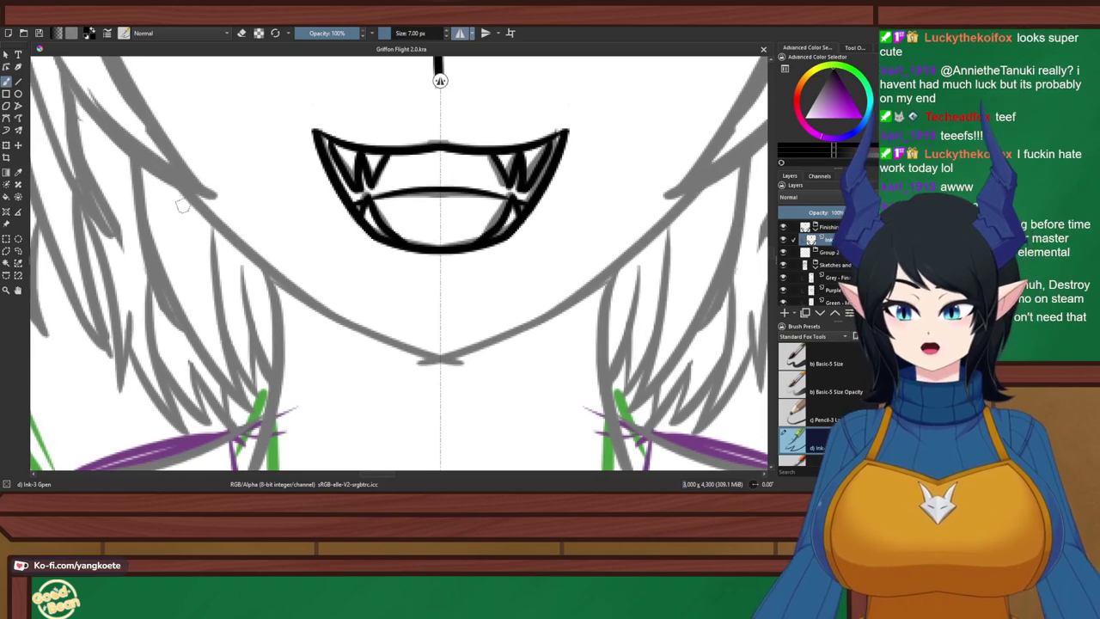
Draw the mirrored jawline strokes down the cheeks, redrawing them several times
drag(178, 183, 337, 303)
key(ctrl+z)
drag(177, 177, 391, 330)
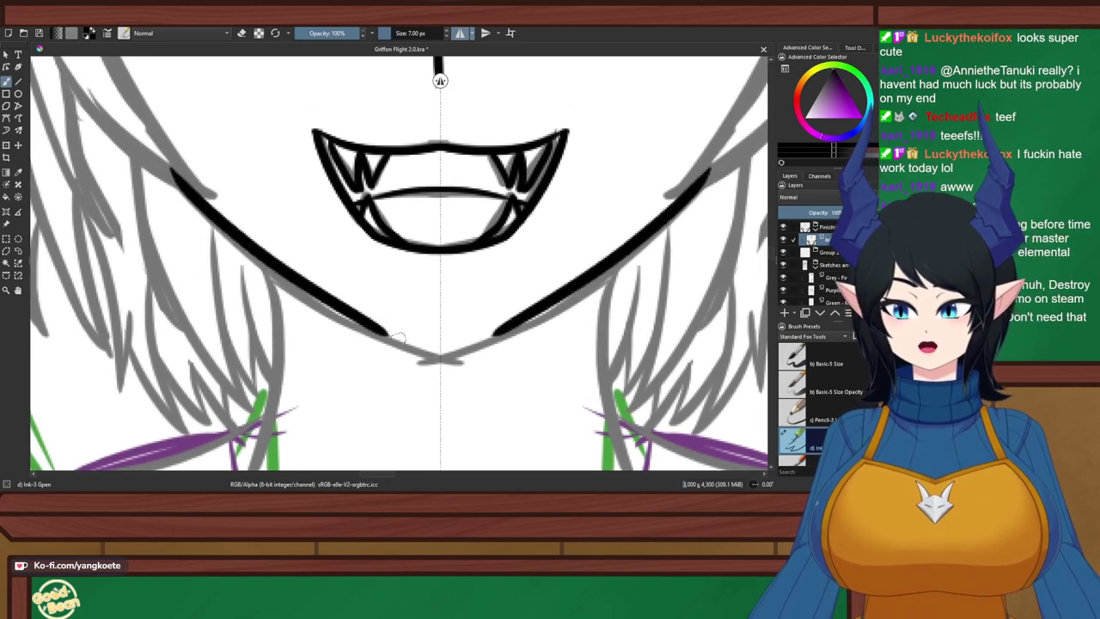
key(ctrl+z)
mouse_move(172, 177)
mouse_down()
mouse_move(395, 337)
mouse_move(440, 349)
mouse_up()
key(ctrl+z)
Join the two jaw sides at a point on the chin, redrawing the join repeatedly
drag(328, 301, 440, 348)
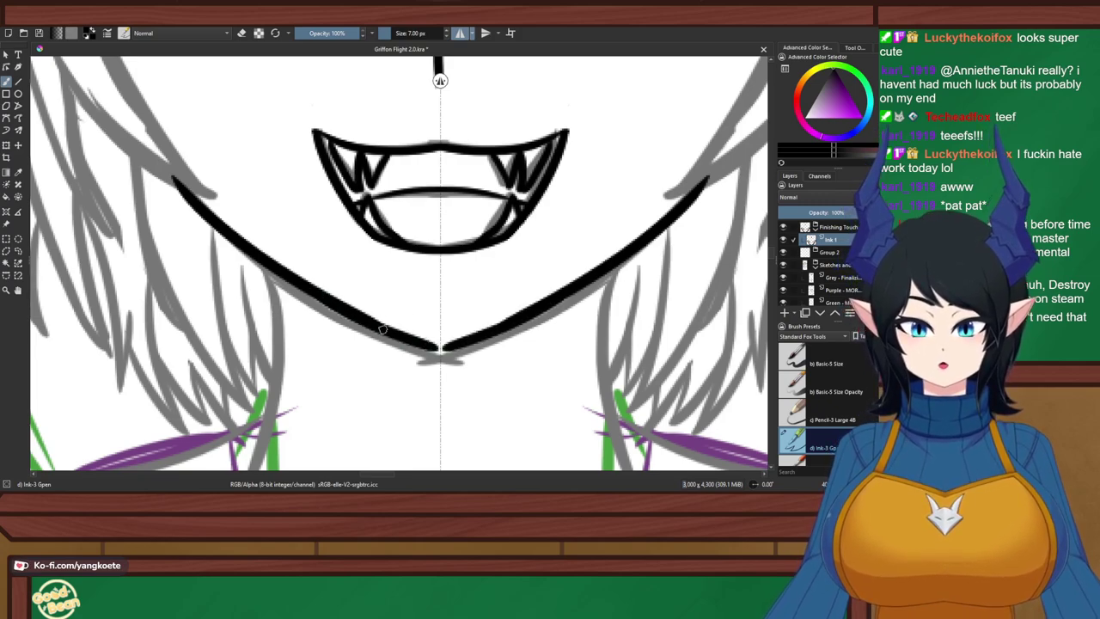
key(ctrl+z)
drag(318, 296, 440, 349)
key(ctrl+z)
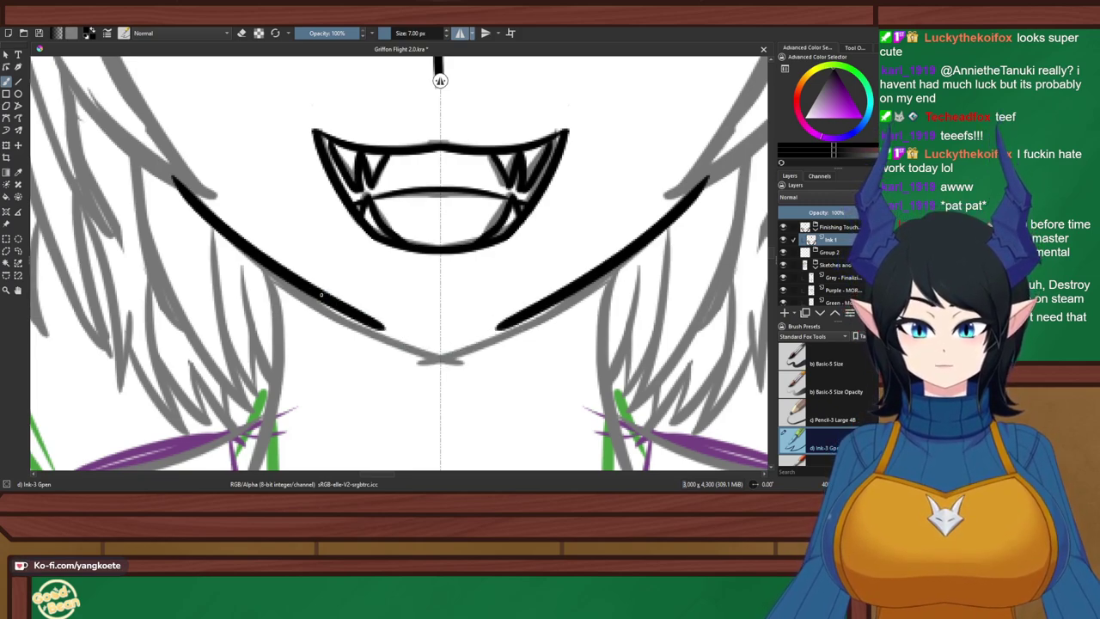
drag(320, 294, 440, 349)
key(ctrl+z)
drag(323, 298, 440, 349)
key(ctrl+z)
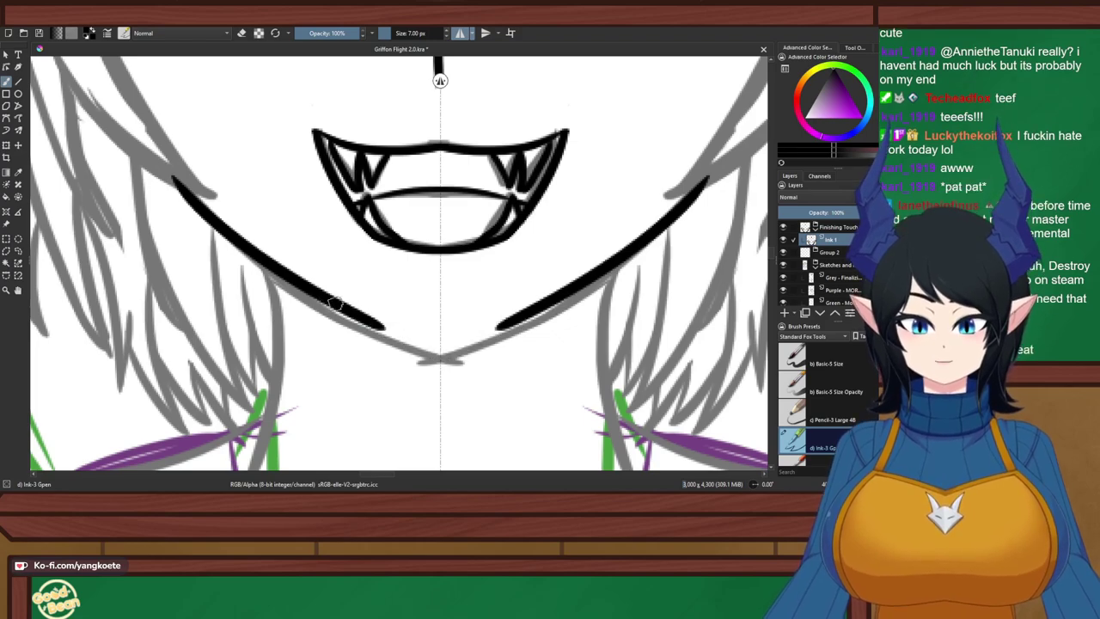
drag(335, 303, 440, 349)
Compare versions with undo/redo, then redraw the mirrored jawline with a thicker, blunt chin join
key(e)
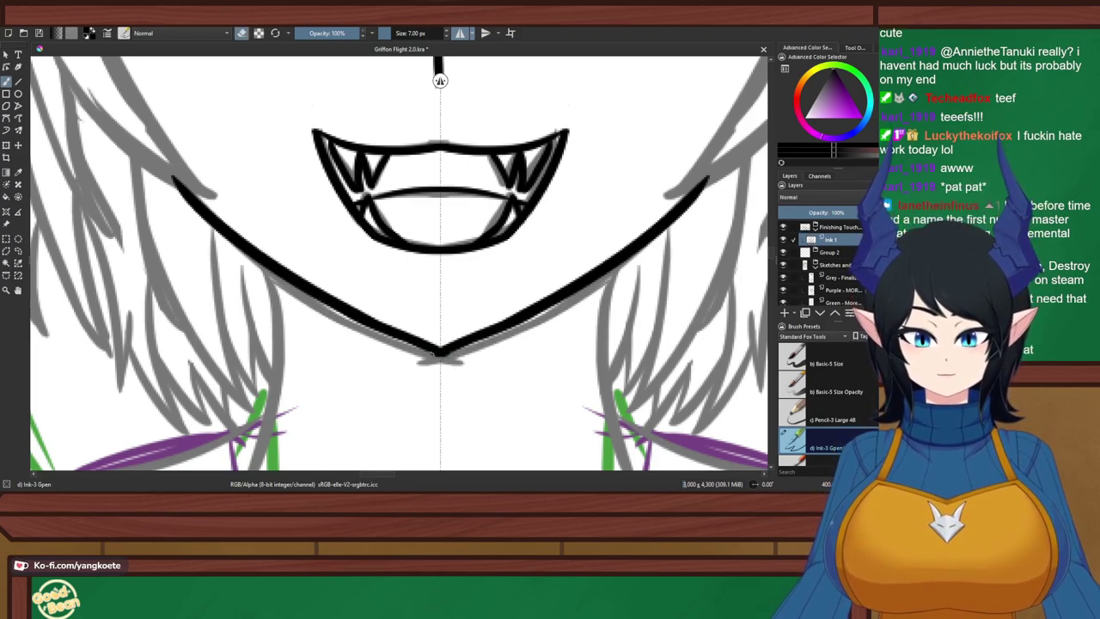
key(ctrl+z)
key(ctrl+z)
key(e)
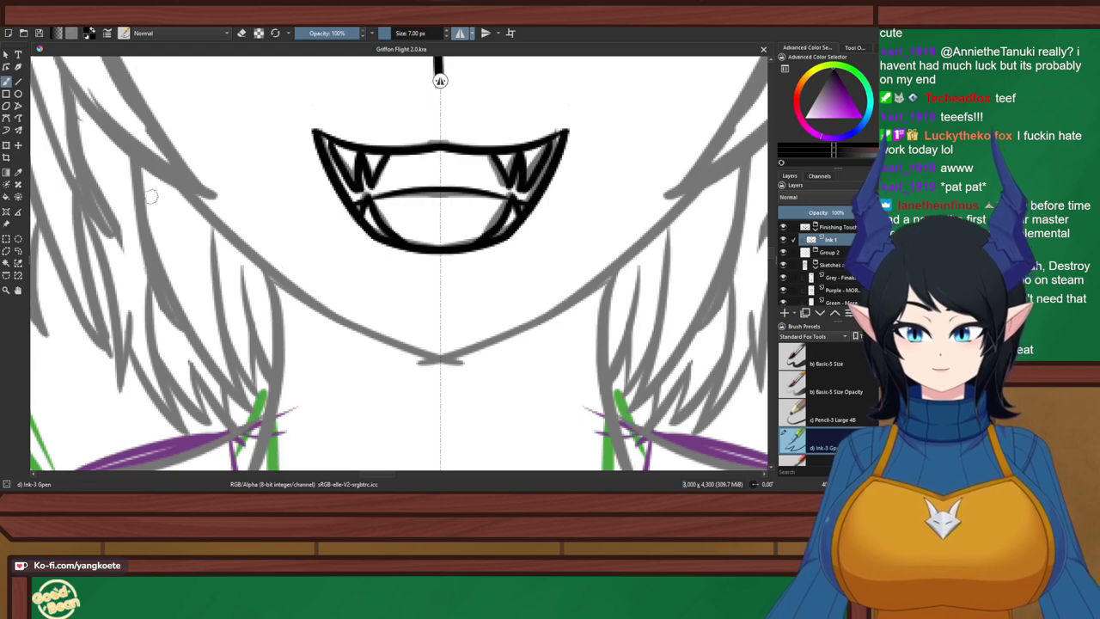
key(ctrl+shift+z)
key(ctrl+z)
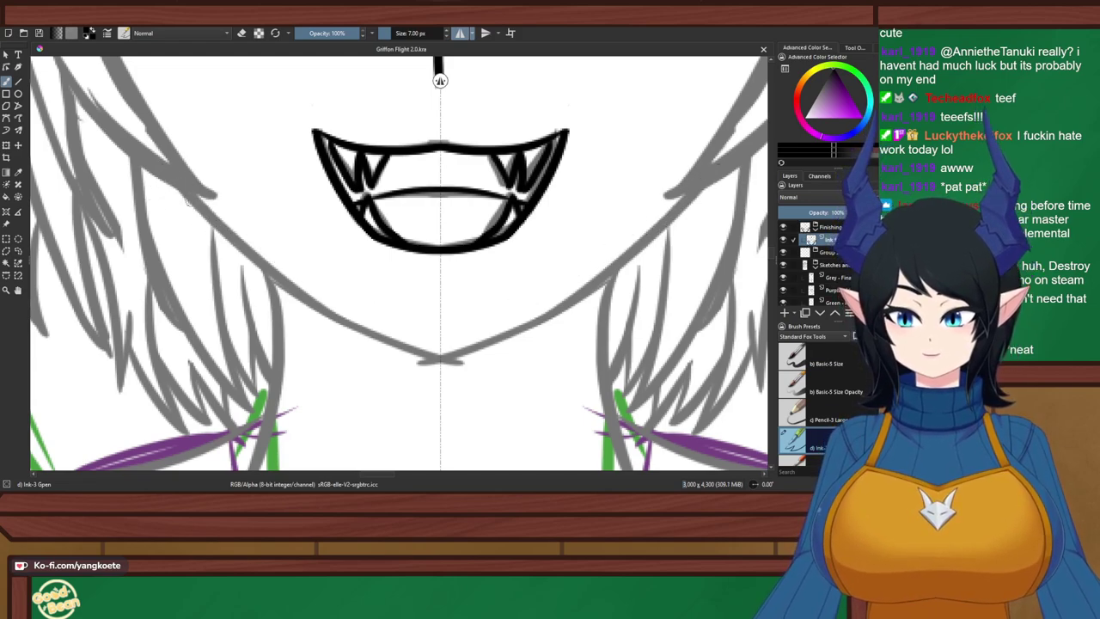
key(ctrl+shift+z)
key(ctrl+shift+z)
key(ctrl+z)
mouse_move(169, 177)
mouse_down()
mouse_move(251, 262)
mouse_move(419, 347)
mouse_up()
drag(341, 313, 447, 352)
key(ctrl+z)
drag(380, 330, 440, 351)
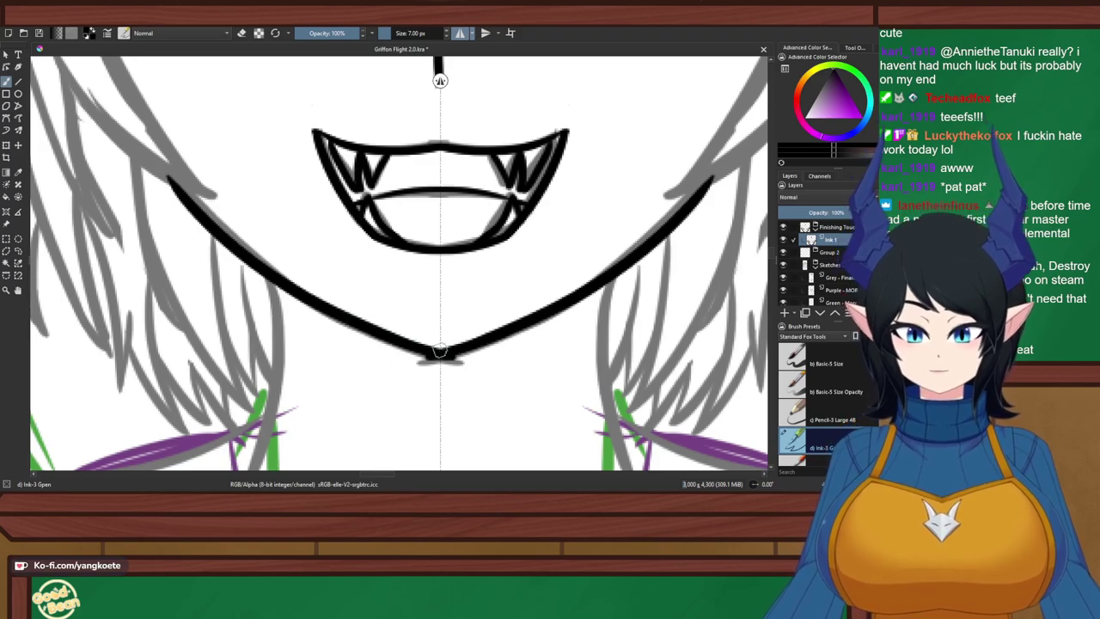
key(e)
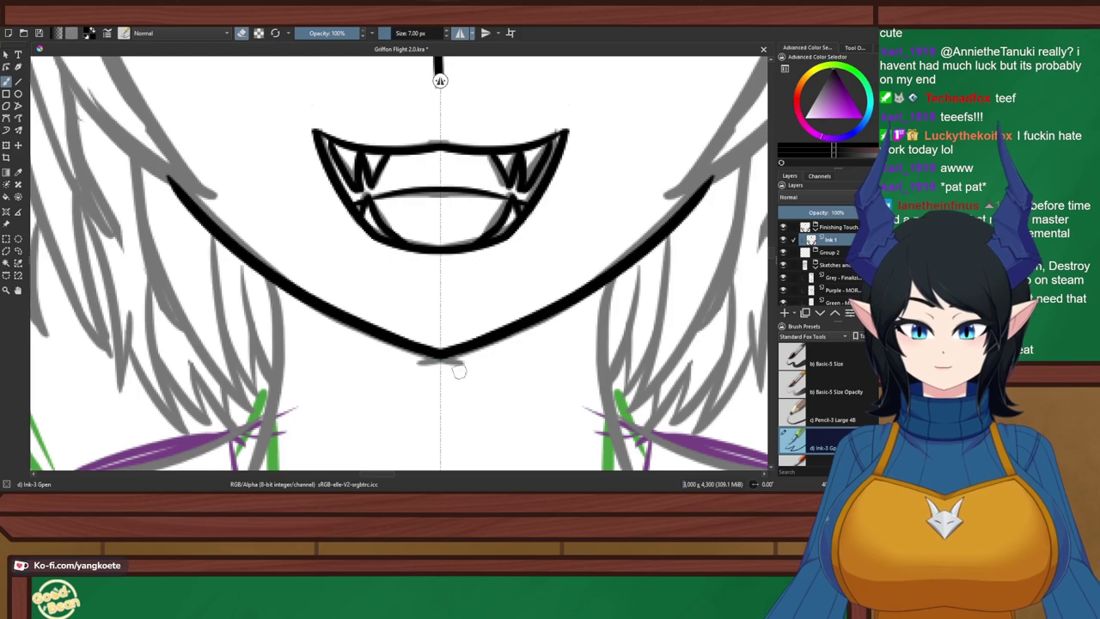
Review the jawline, neck and chest by panning and zooming, then save the drawing
key(e)
scroll(483, 261, down, 1)
drag(560, 389, 471, 299)
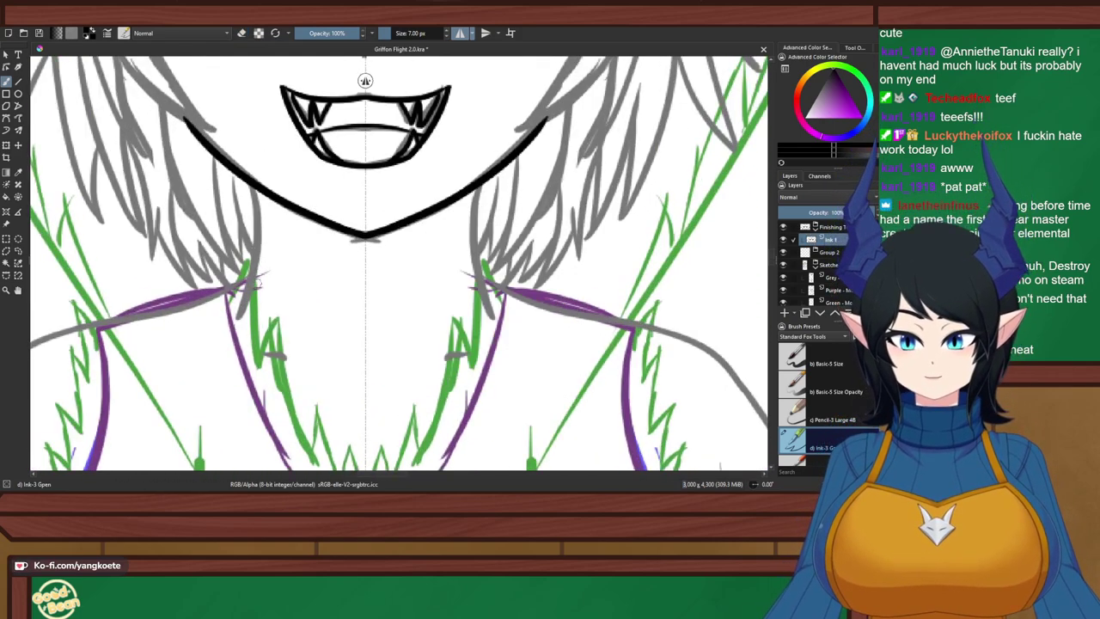
scroll(315, 248, down, 3)
scroll(362, 202, up, 2)
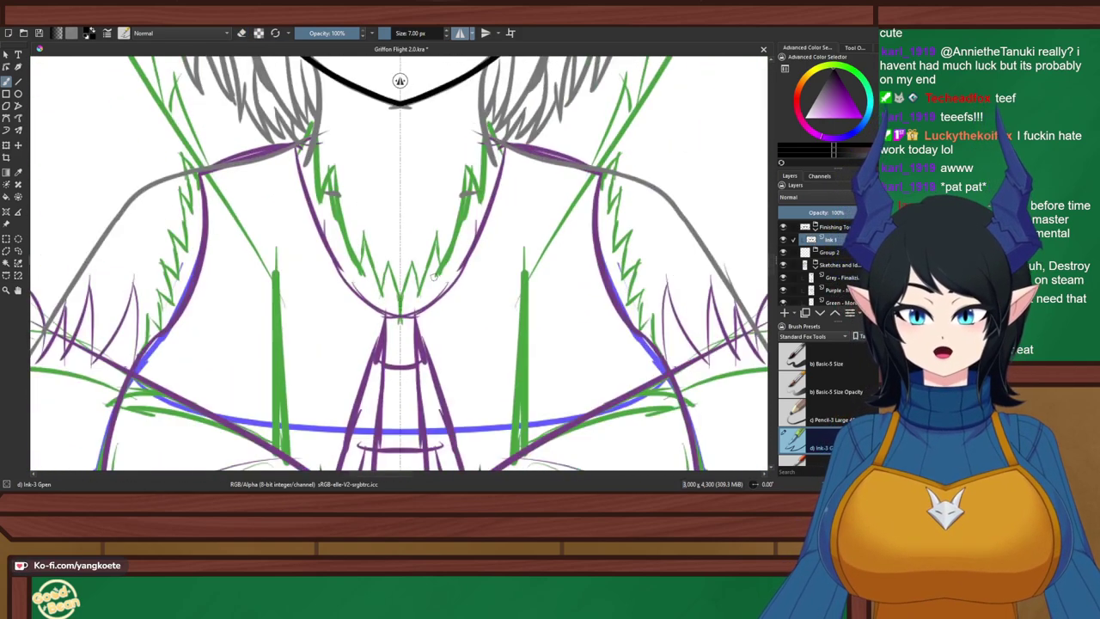
scroll(412, 268, down, 2)
mouse_move(413, 267)
mouse_down()
mouse_move(417, 208)
mouse_move(427, 263)
mouse_up()
right_click(522, 247)
click(358, 202)
scroll(357, 201, up, 1)
scroll(431, 179, down, 4)
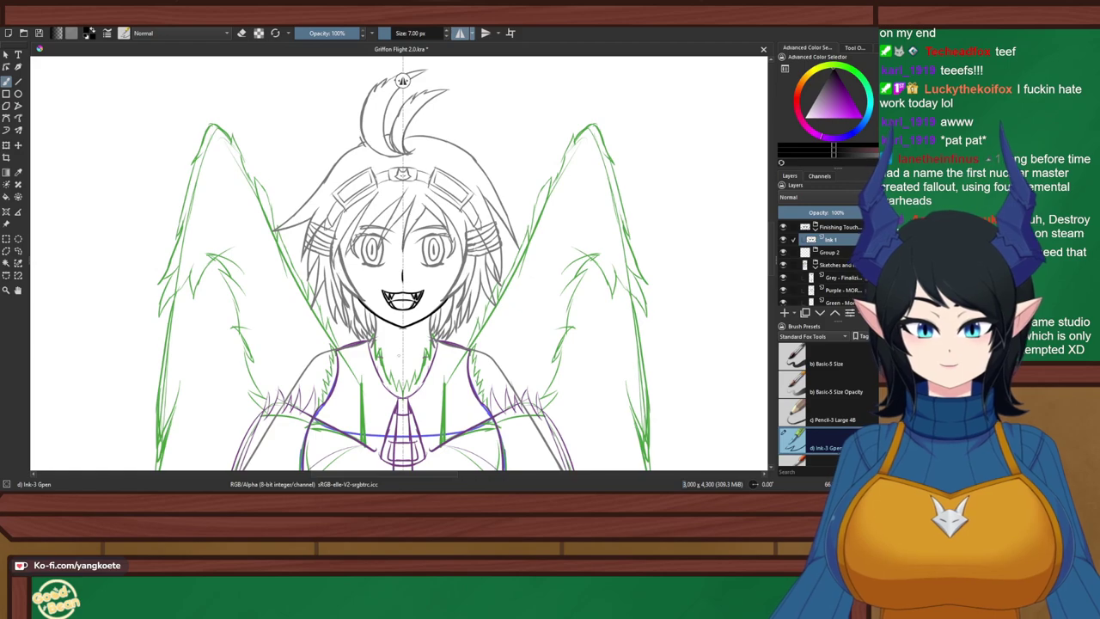
scroll(402, 297, up, 4)
scroll(323, 256, down, 3)
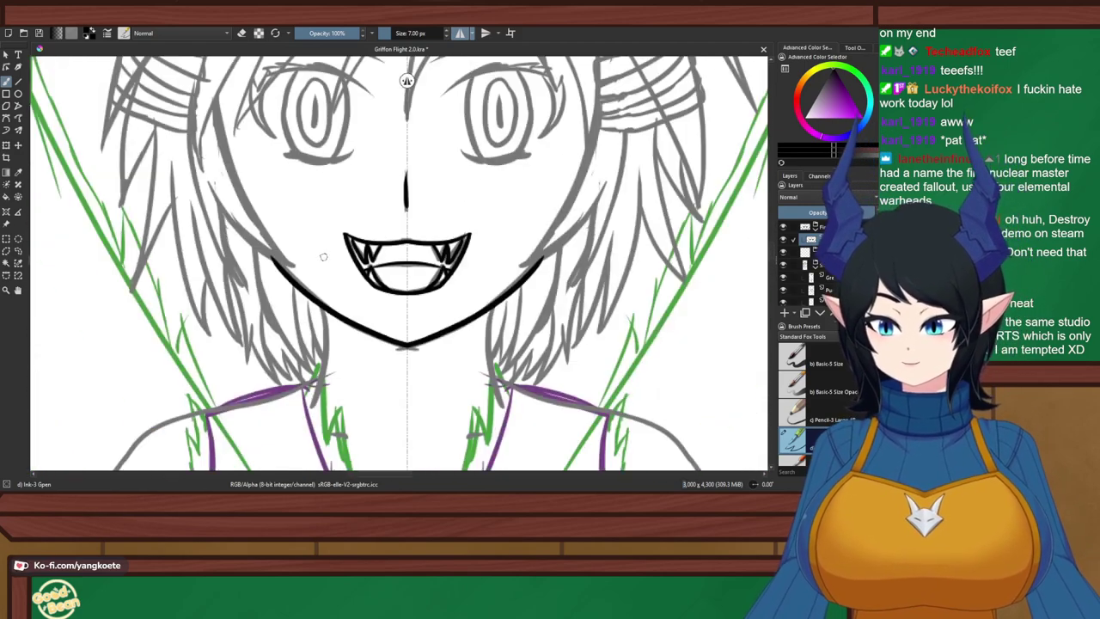
scroll(323, 256, down, 2)
key(ctrl+s)
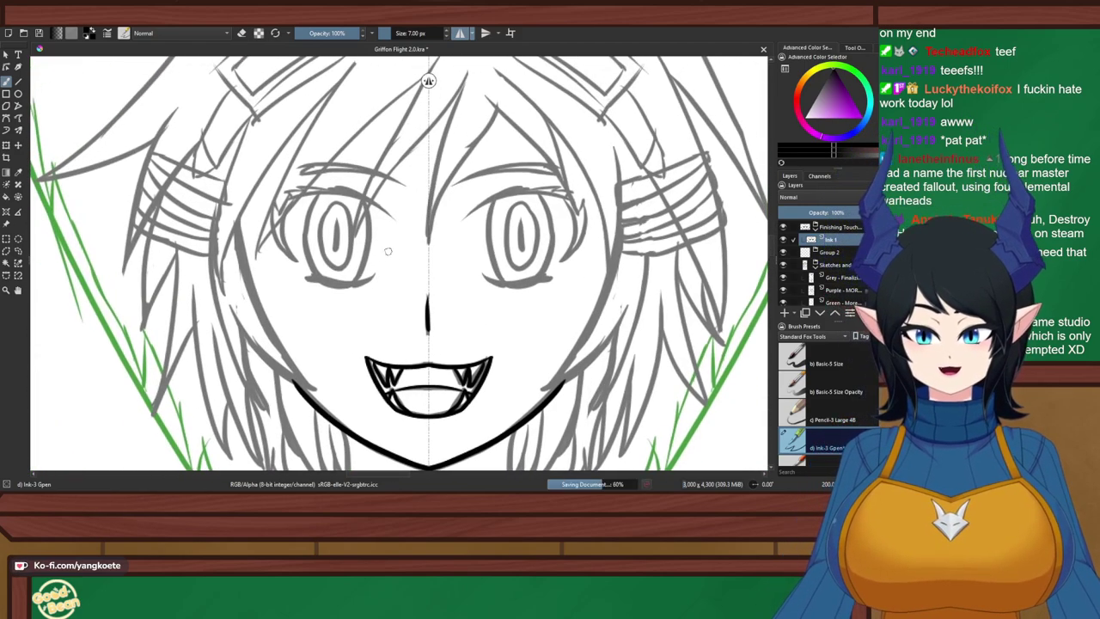
Turn off mirror mode, save again, and undo the black jawline strokes
key(e)
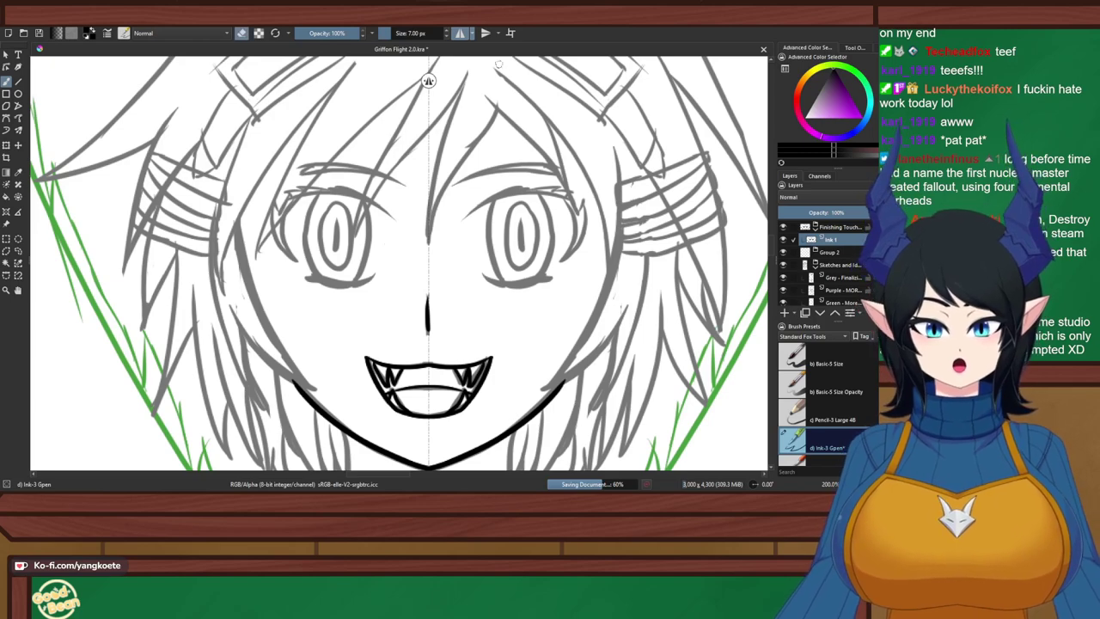
key(e)
click(460, 33)
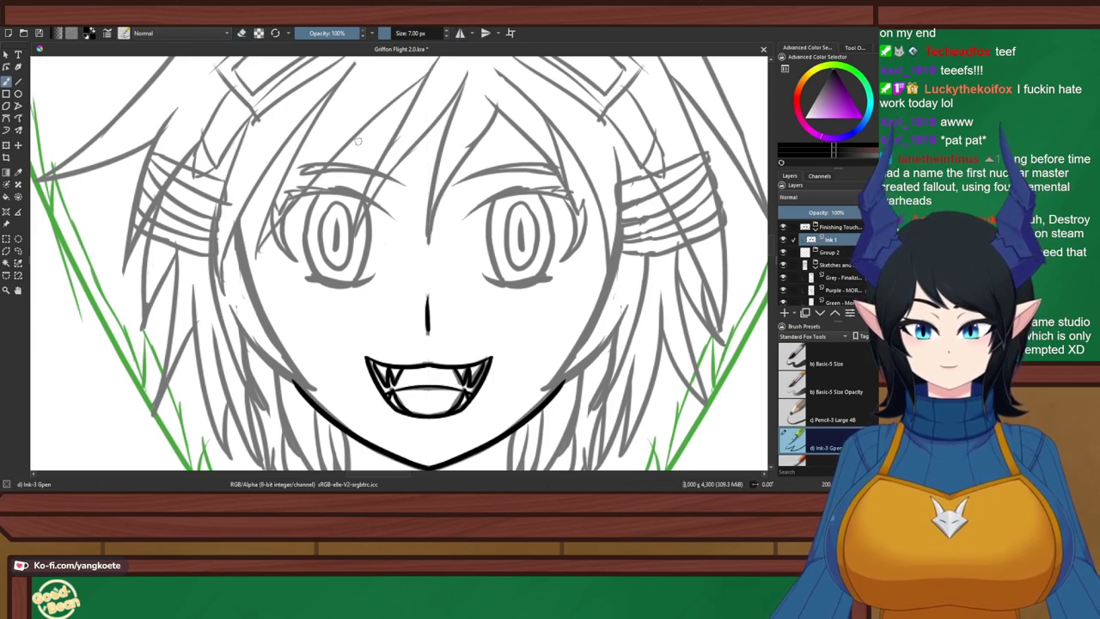
scroll(362, 136, up, 2)
scroll(333, 226, up, 1)
scroll(391, 217, up, 3)
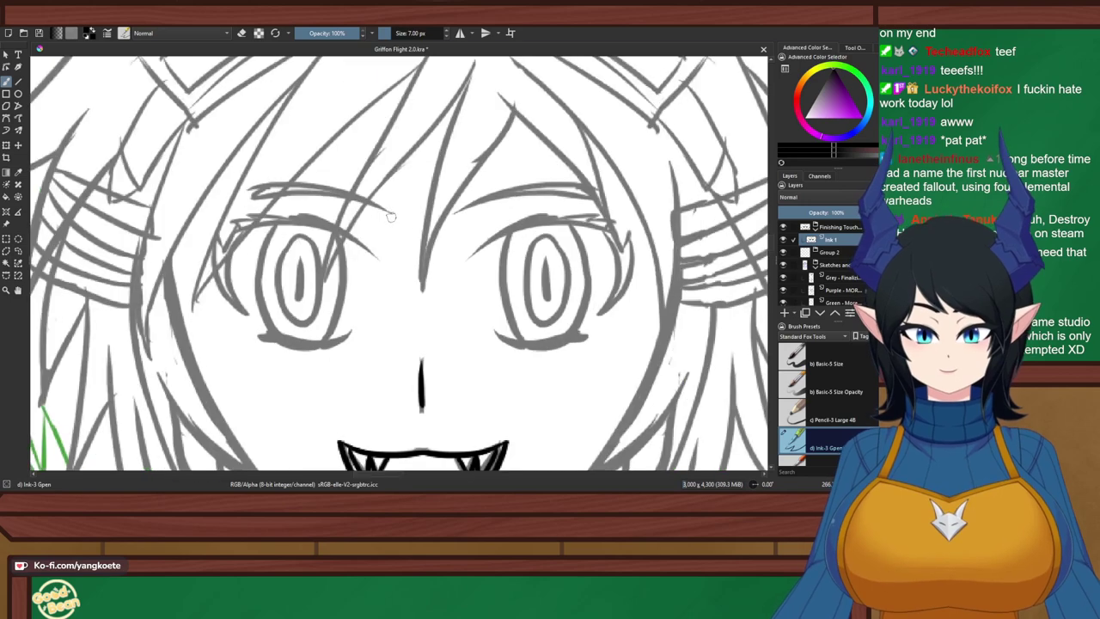
key(ctrl+s)
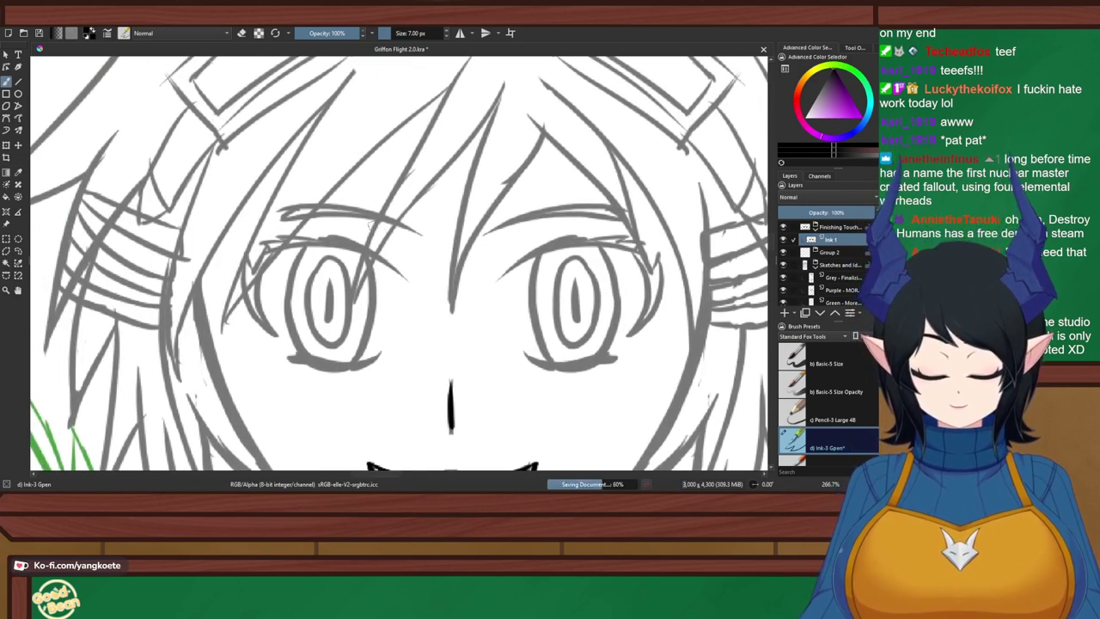
scroll(371, 226, down, 4)
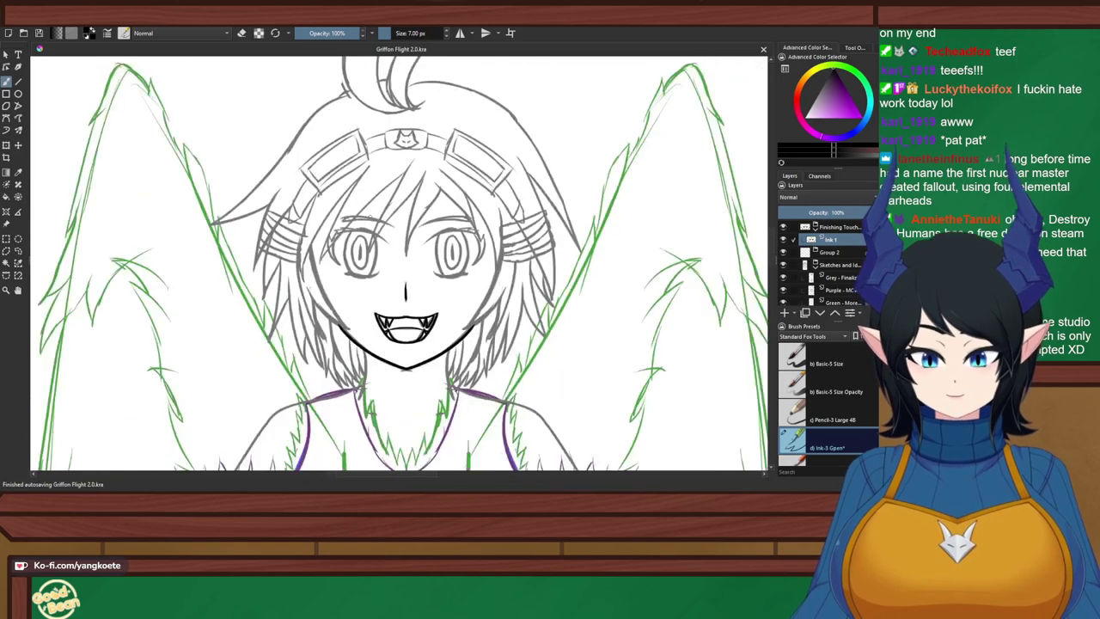
scroll(399, 263, down, 1)
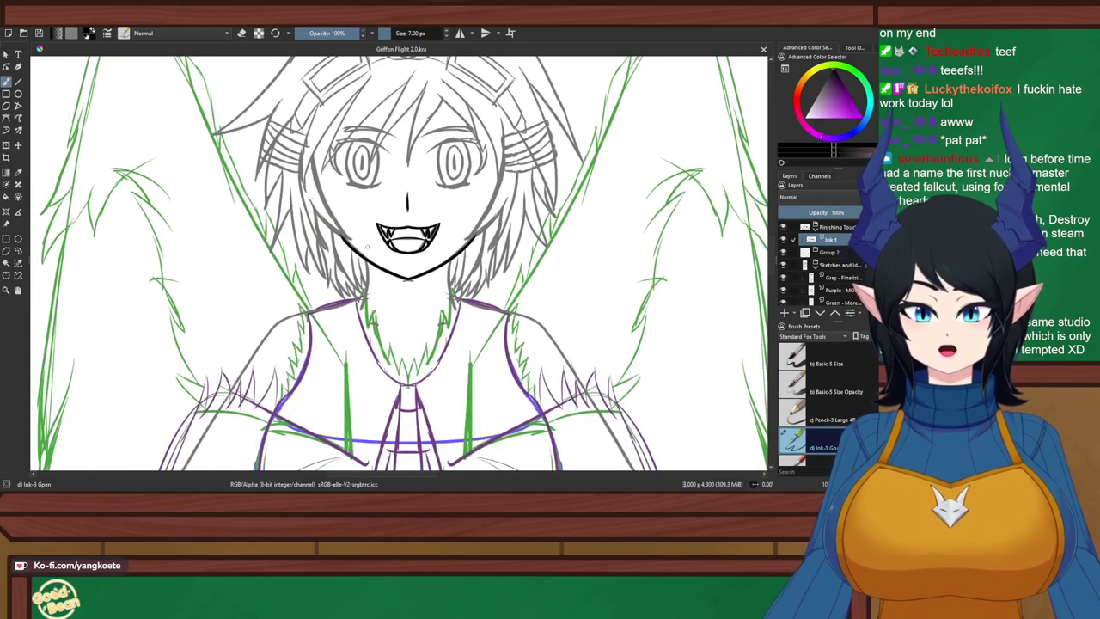
scroll(367, 247, up, 5)
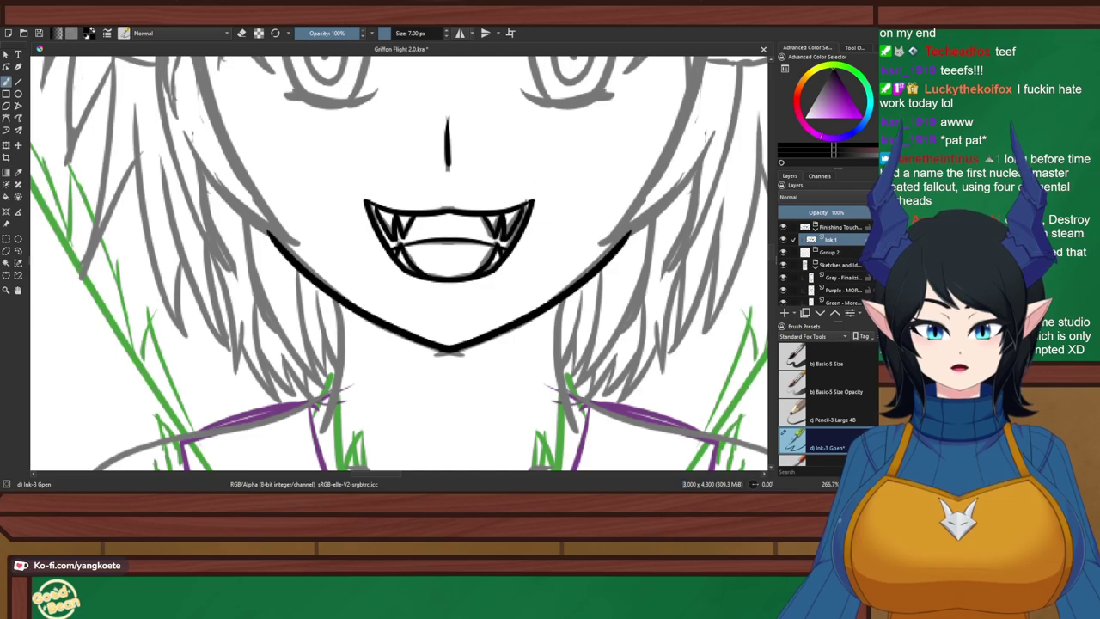
key(ctrl+z)
key(ctrl+z)
key(m)
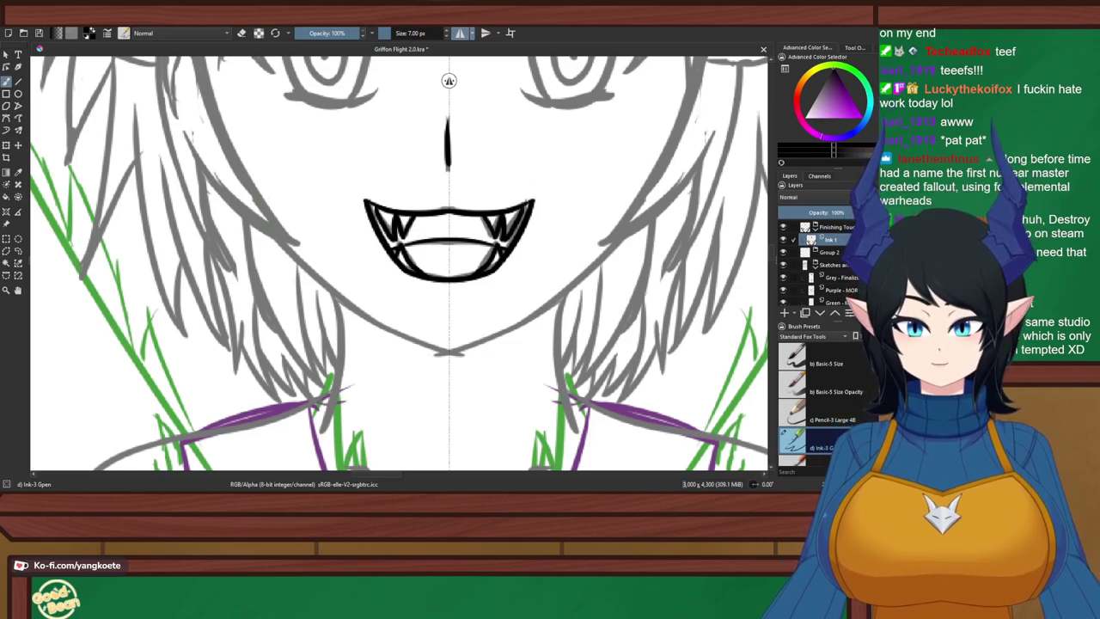
Ink the mirrored black jawline from hair down toward the chin, redrawing it until it looks right
drag(273, 220, 367, 333)
key(ctrl+z)
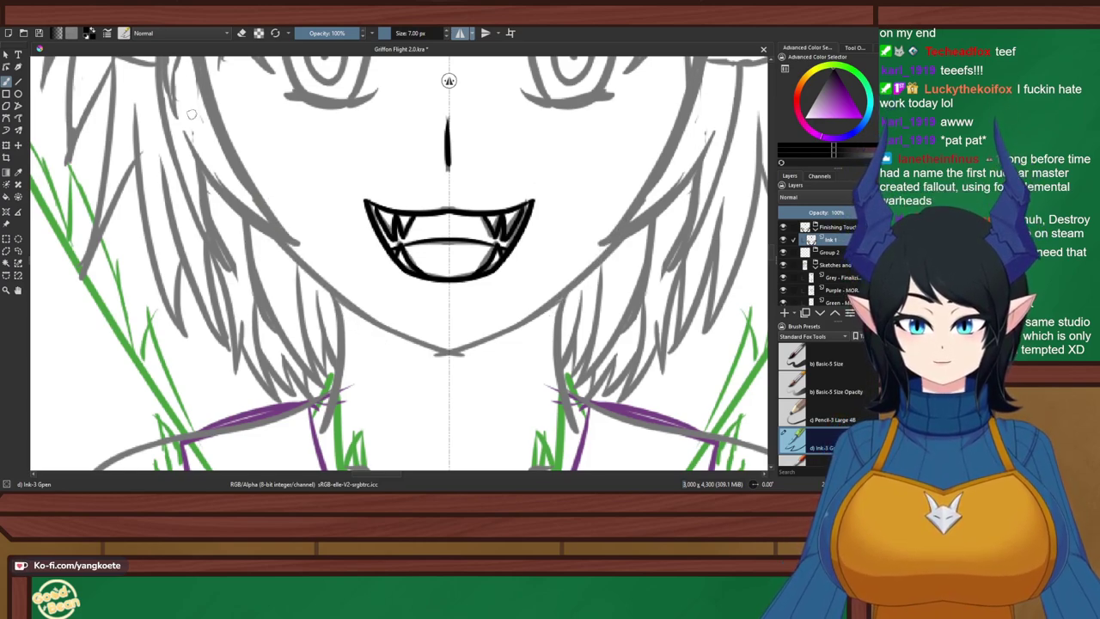
drag(204, 76, 345, 289)
drag(288, 221, 449, 358)
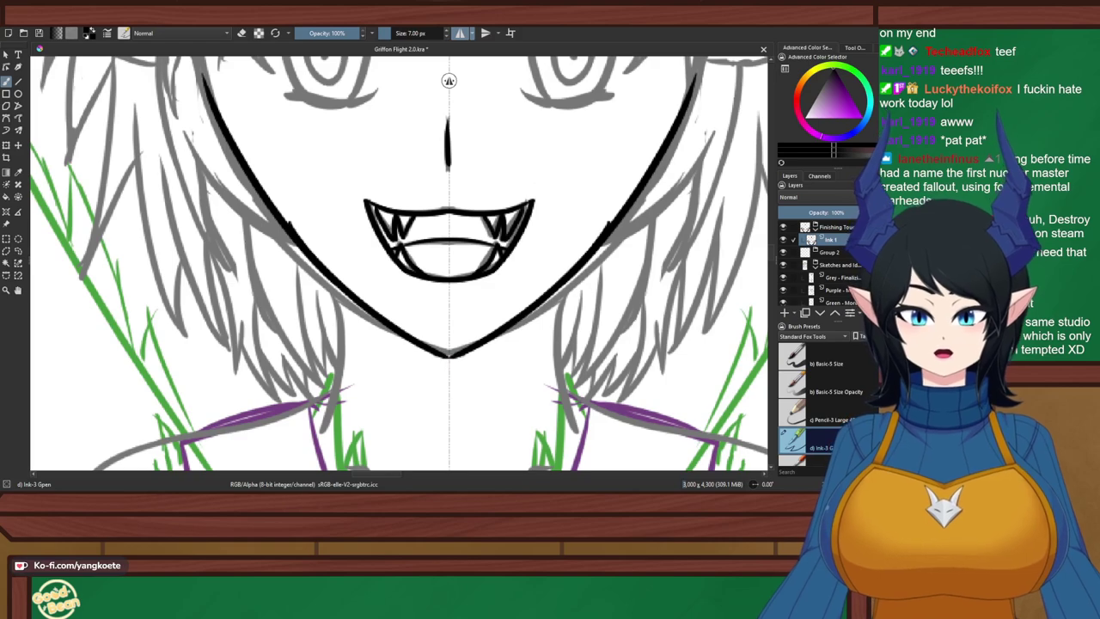
key(ctrl+z)
key(ctrl+z)
drag(248, 169, 419, 338)
drag(354, 301, 456, 358)
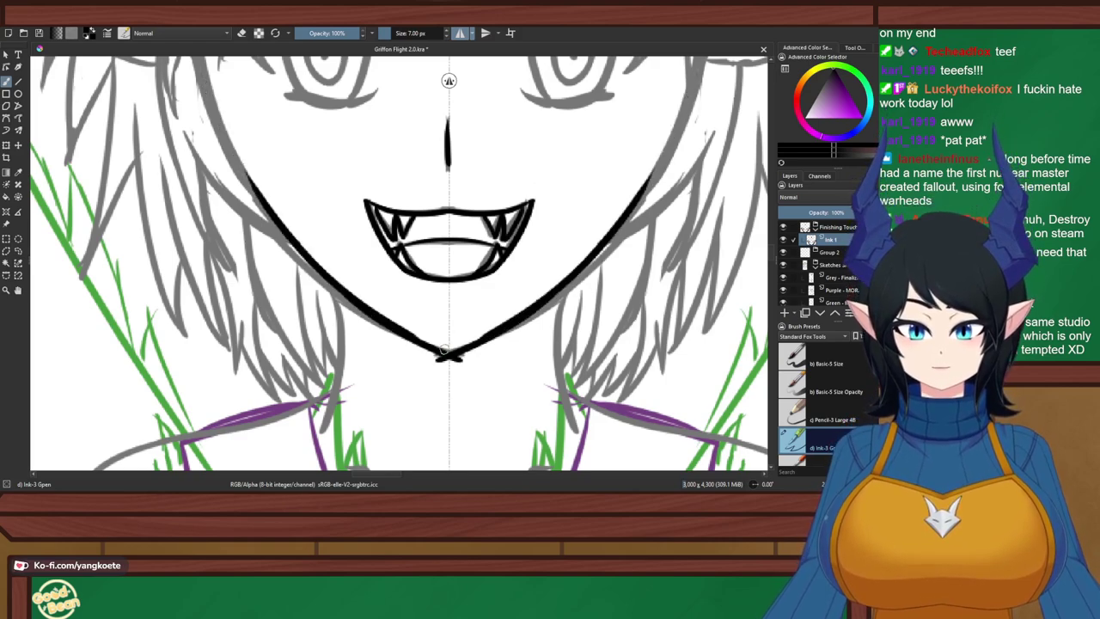
key(ctrl+z)
key(ctrl+z)
drag(258, 219, 448, 345)
key(ctrl+z)
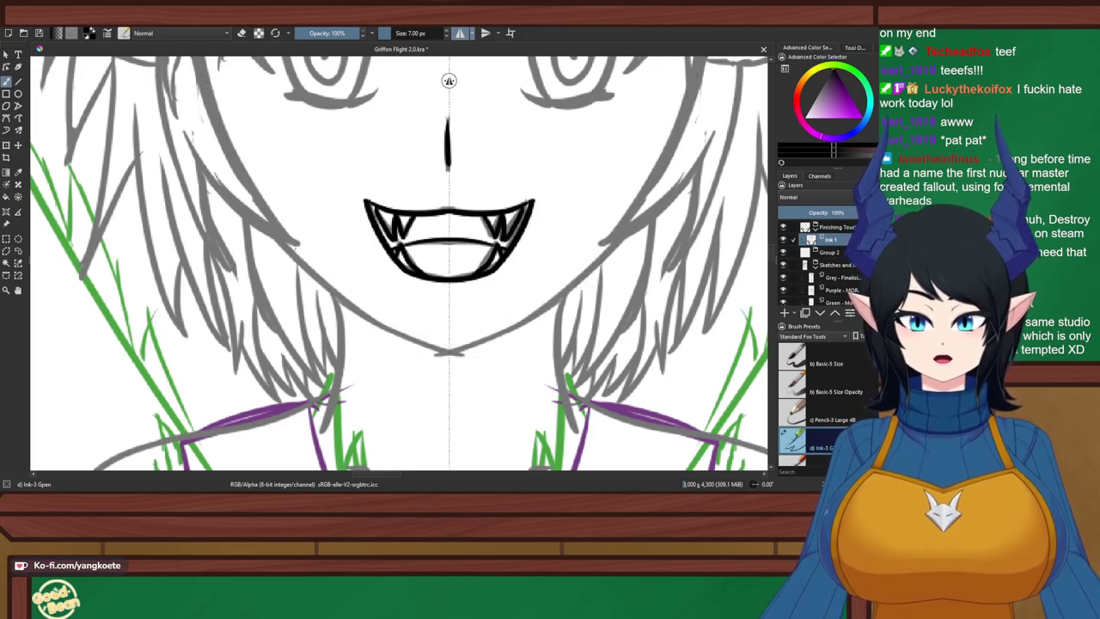
drag(264, 221, 468, 355)
key(ctrl+z)
key(ctrl+z)
mouse_move(274, 223)
mouse_down()
mouse_move(341, 301)
mouse_move(402, 335)
mouse_up()
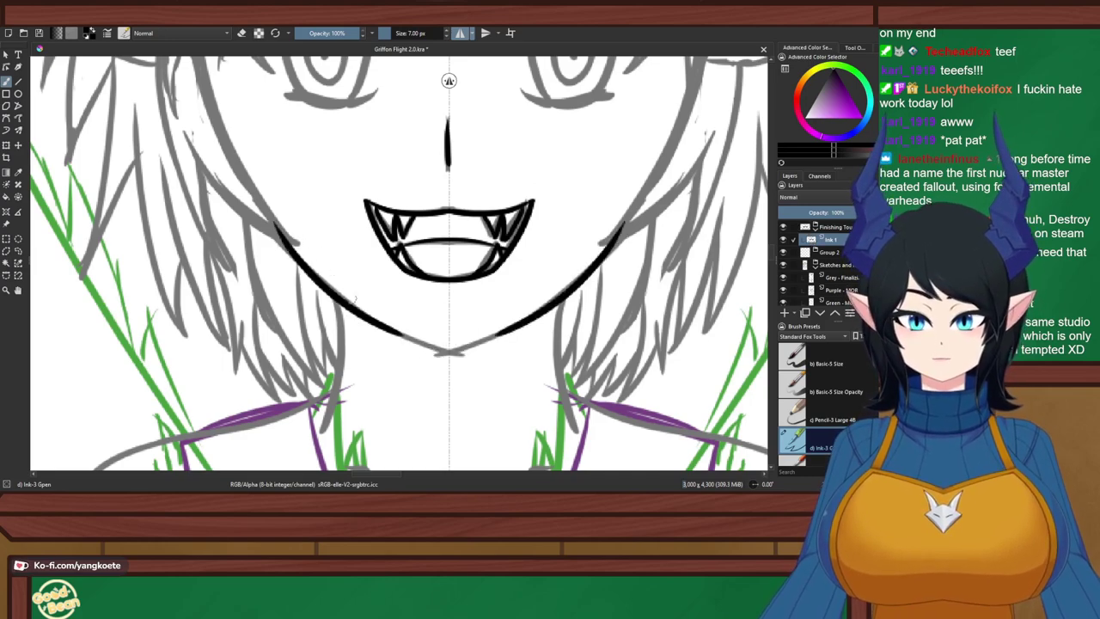
key(ctrl+z)
mouse_move(275, 224)
mouse_down()
mouse_move(419, 346)
mouse_move(472, 368)
mouse_up()
key(ctrl+z)
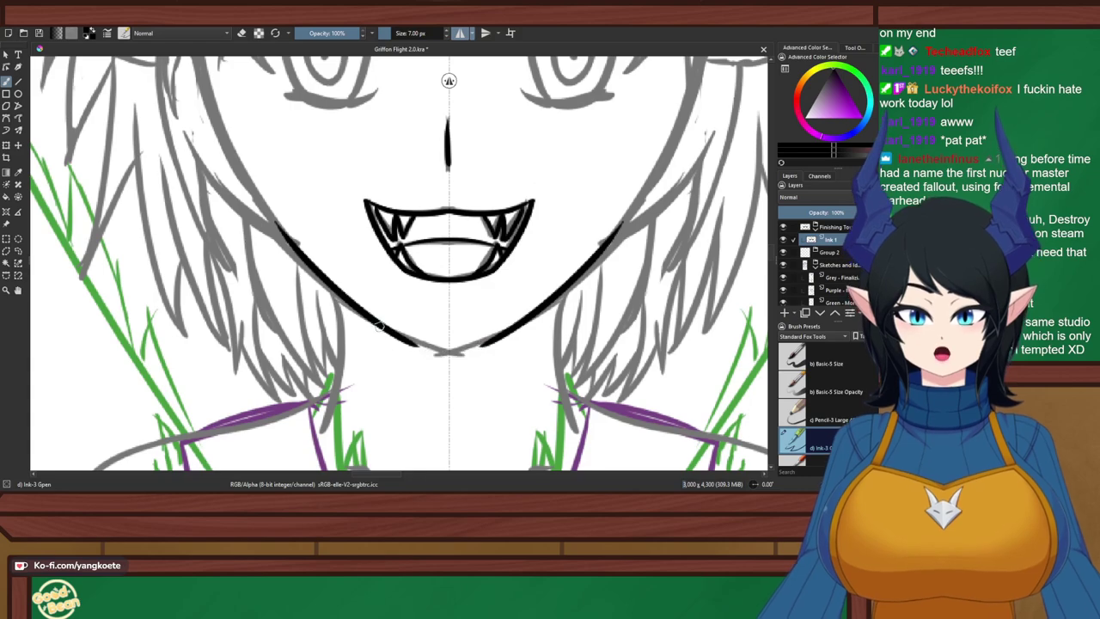
Refine where the jaw lines meet into a sharp V at the chin, erasing the crossing
drag(378, 324, 468, 358)
key(ctrl+z)
mouse_move(379, 322)
mouse_down()
mouse_move(467, 360)
mouse_move(430, 363)
mouse_move(396, 344)
mouse_move(443, 361)
mouse_up()
key(e)
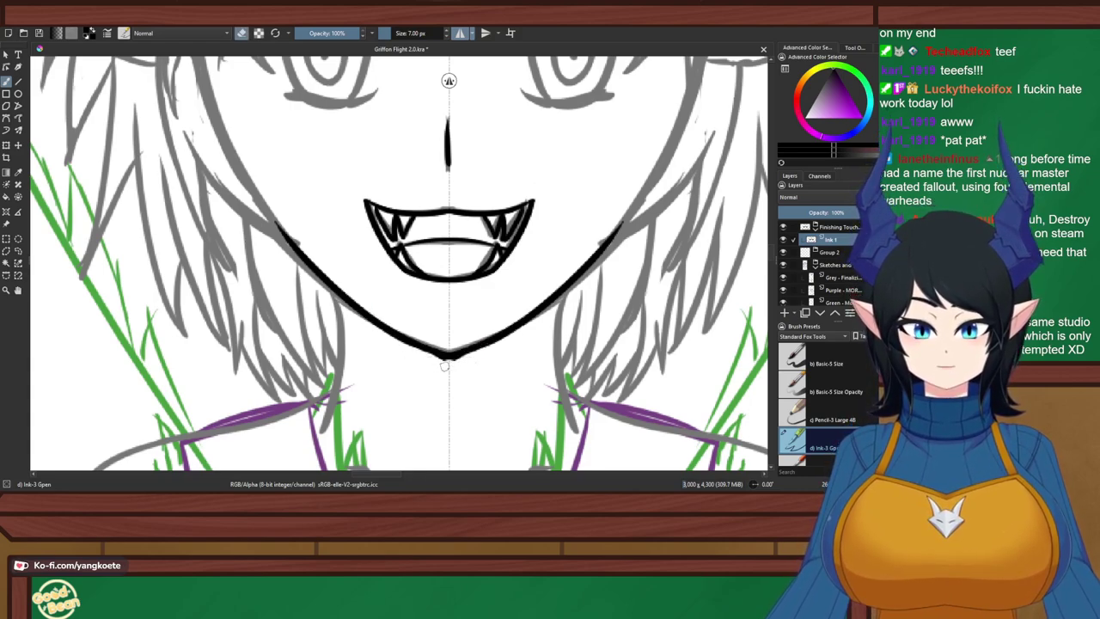
key(e)
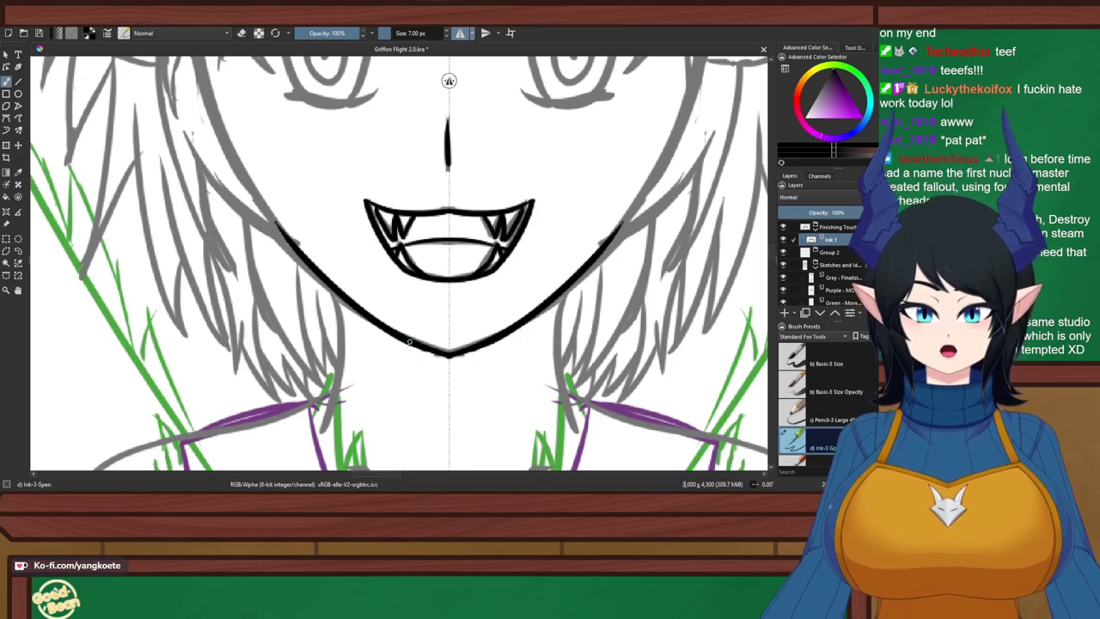
key(ctrl+z)
drag(417, 346, 454, 354)
key(ctrl+z)
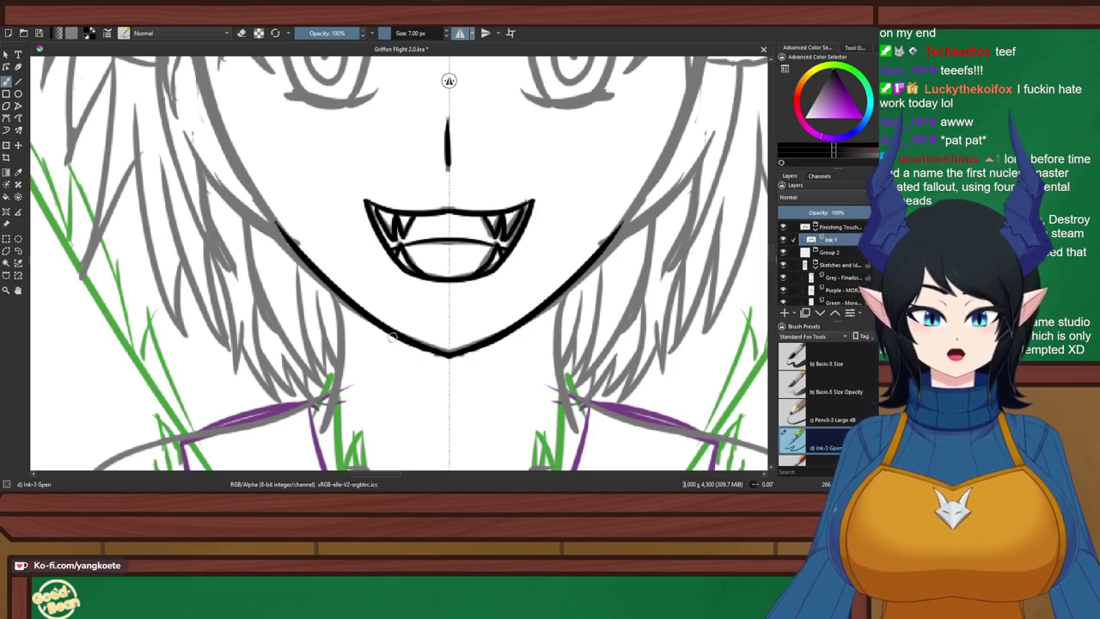
drag(390, 335, 452, 354)
key(ctrl+z)
key(ctrl+z)
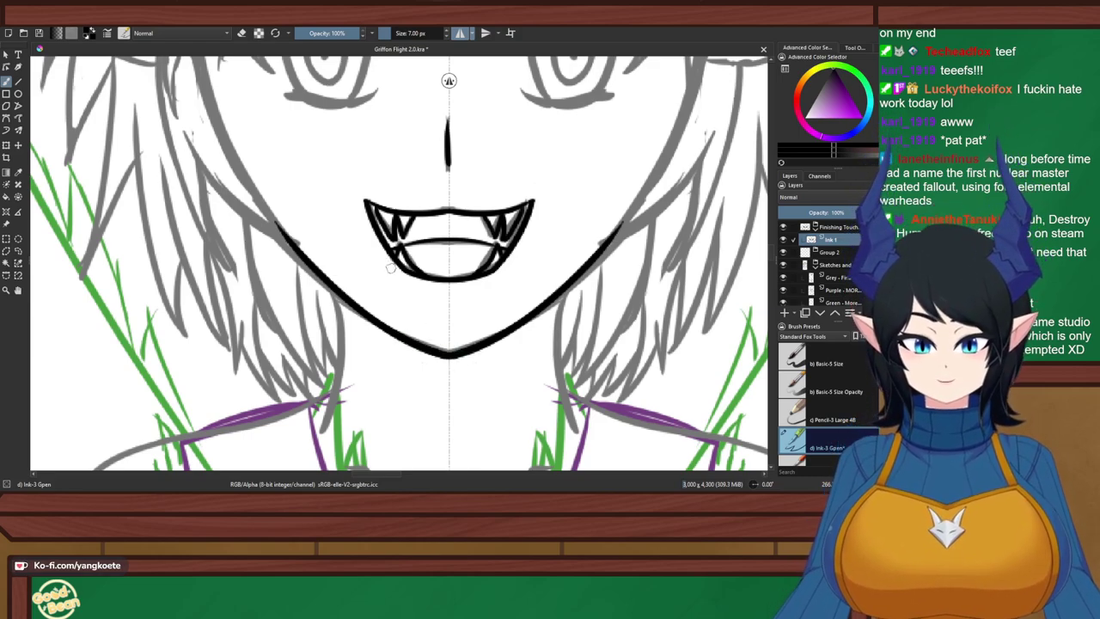
Save the drawing and bring the eyes into view
scroll(393, 248, down, 1)
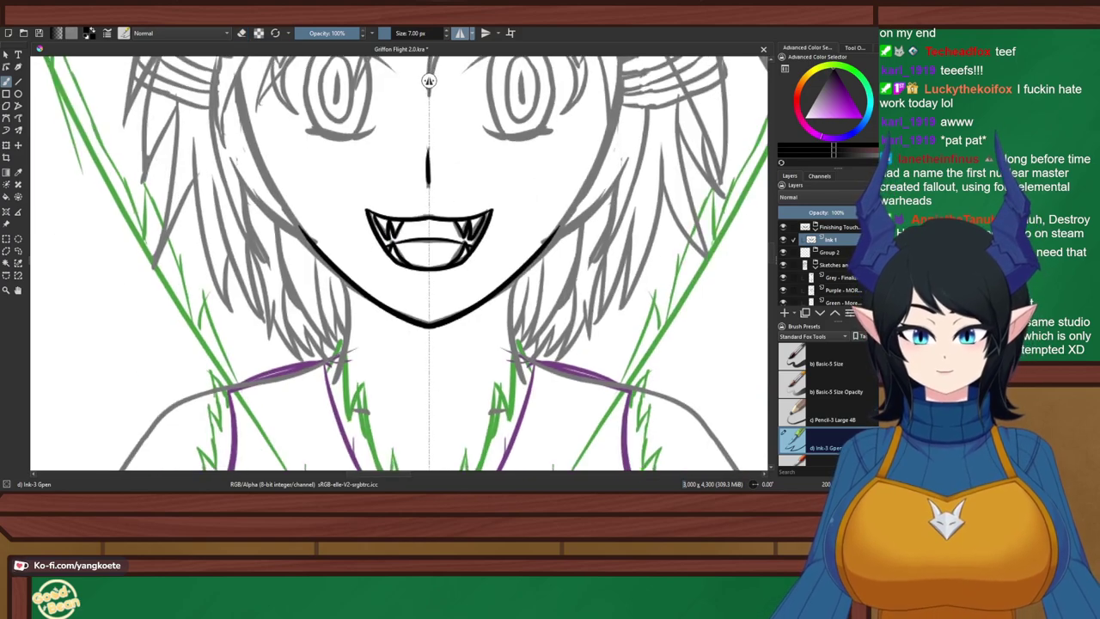
key(ctrl+s)
drag(357, 251, 373, 345)
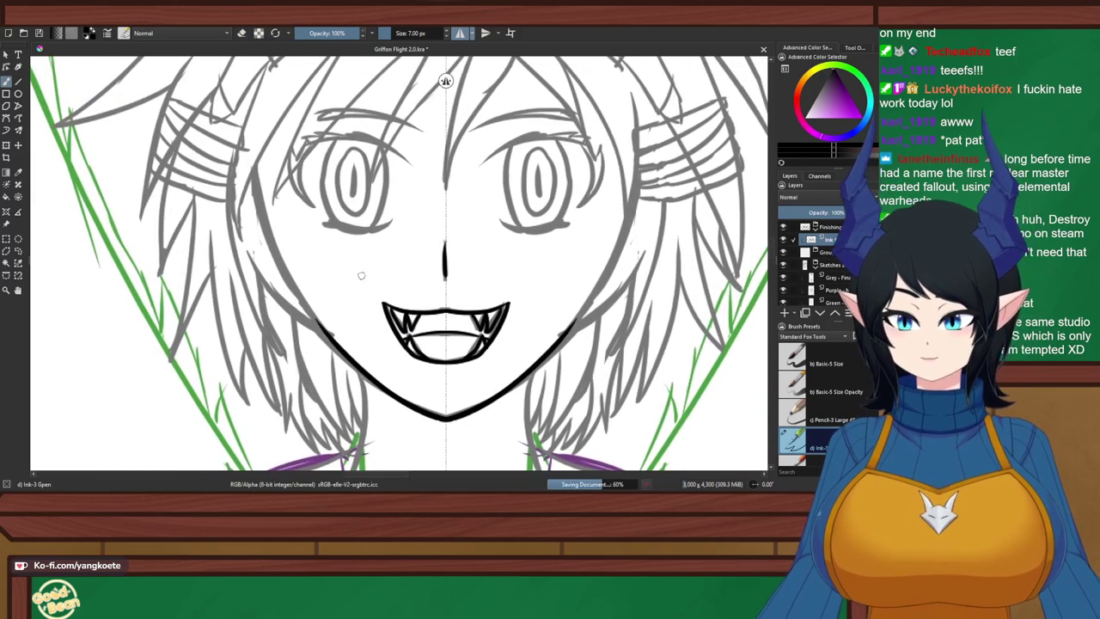
drag(361, 275, 349, 347)
scroll(394, 245, up, 1)
Ink solid black slit pupils in both eyes with the mirrored brush
drag(486, 264, 386, 267)
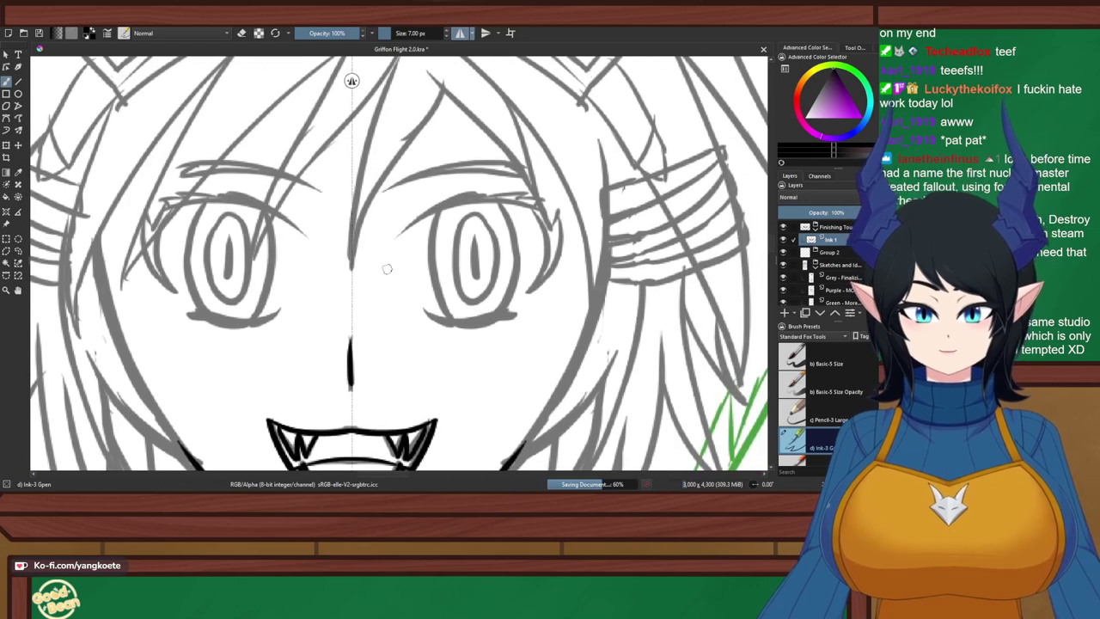
scroll(502, 228, up, 1)
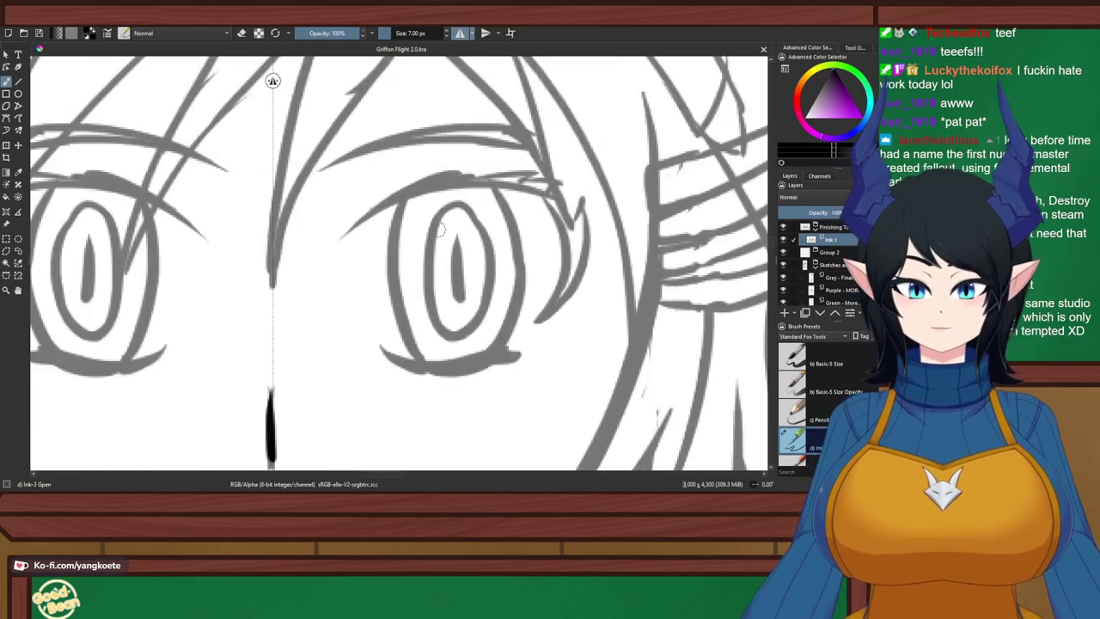
mouse_move(430, 232)
mouse_down()
mouse_move(485, 233)
mouse_move(461, 301)
mouse_up()
key(ctrl+z)
key(ctrl+z)
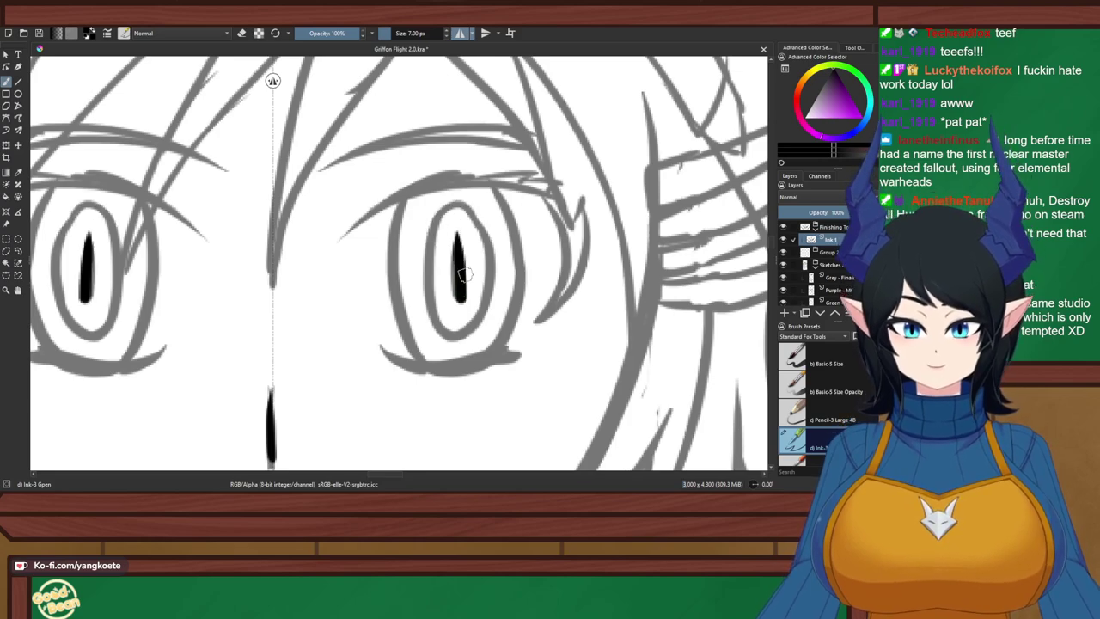
Save the drawing and look over the inked face and headband
key(ctrl+s)
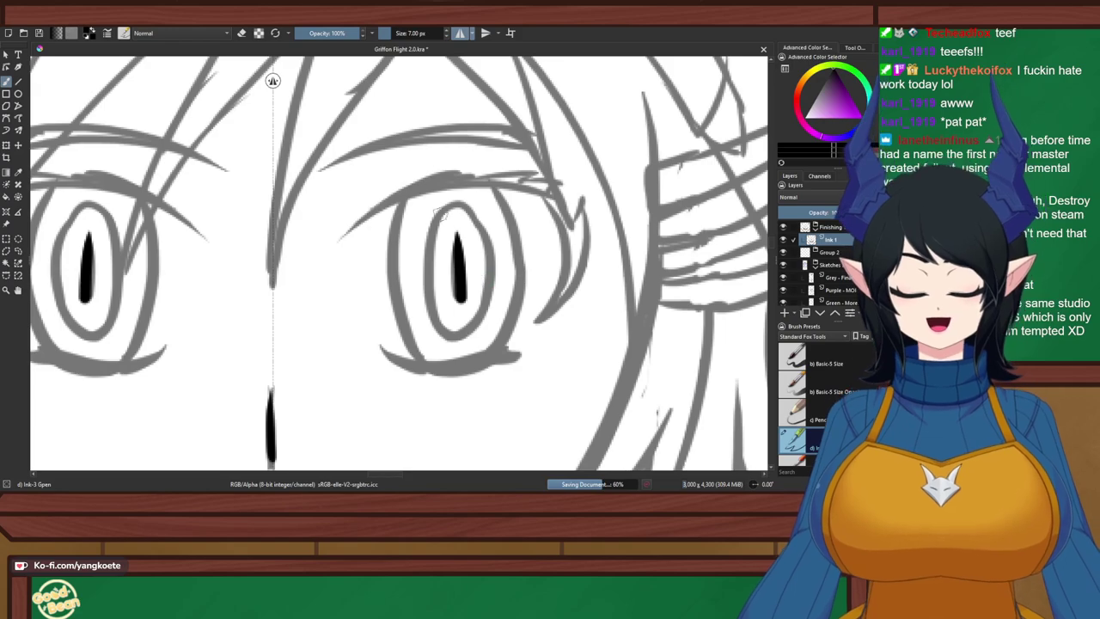
scroll(482, 277, down, 4)
right_click(603, 288)
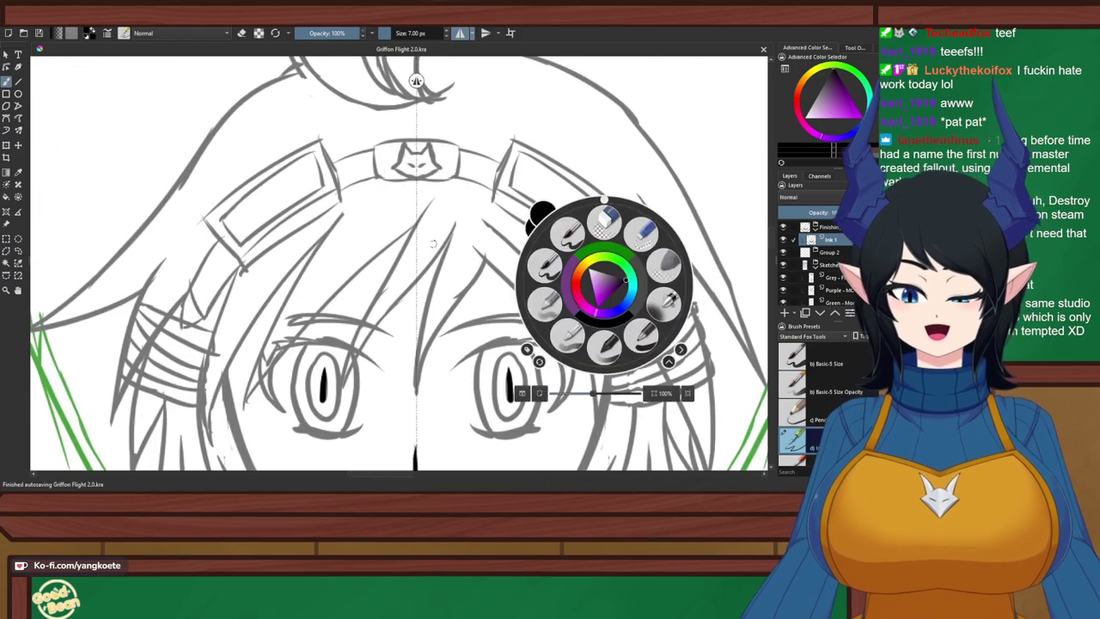
mouse_move(427, 246)
mouse_down()
mouse_move(434, 210)
mouse_move(439, 247)
mouse_up()
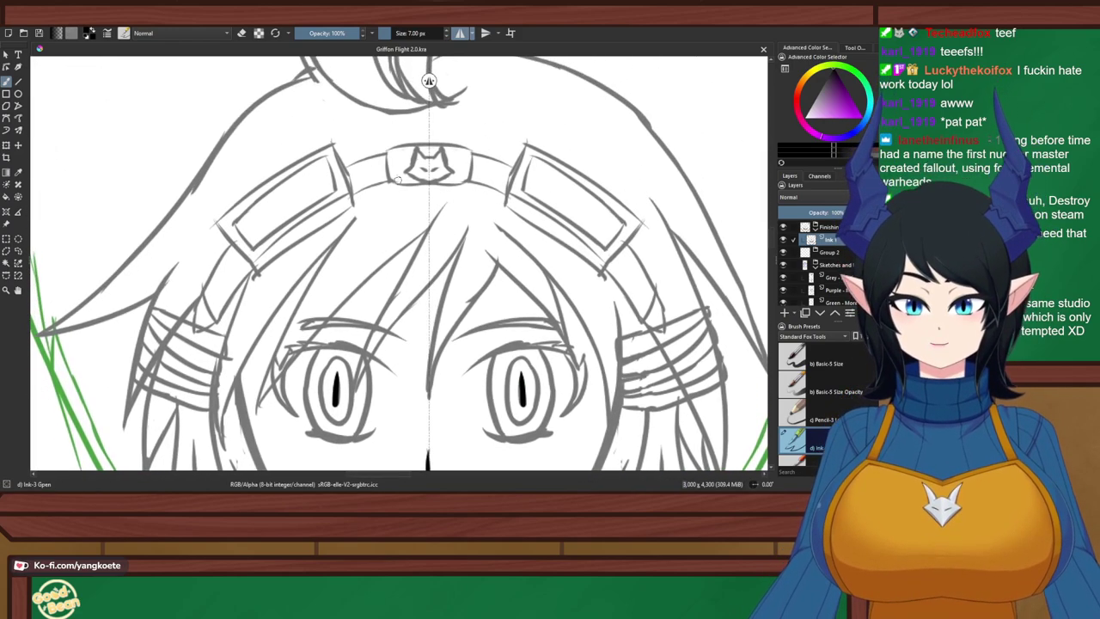
scroll(400, 173, up, 2)
drag(399, 175, 381, 204)
scroll(394, 202, down, 2)
right_click(519, 261)
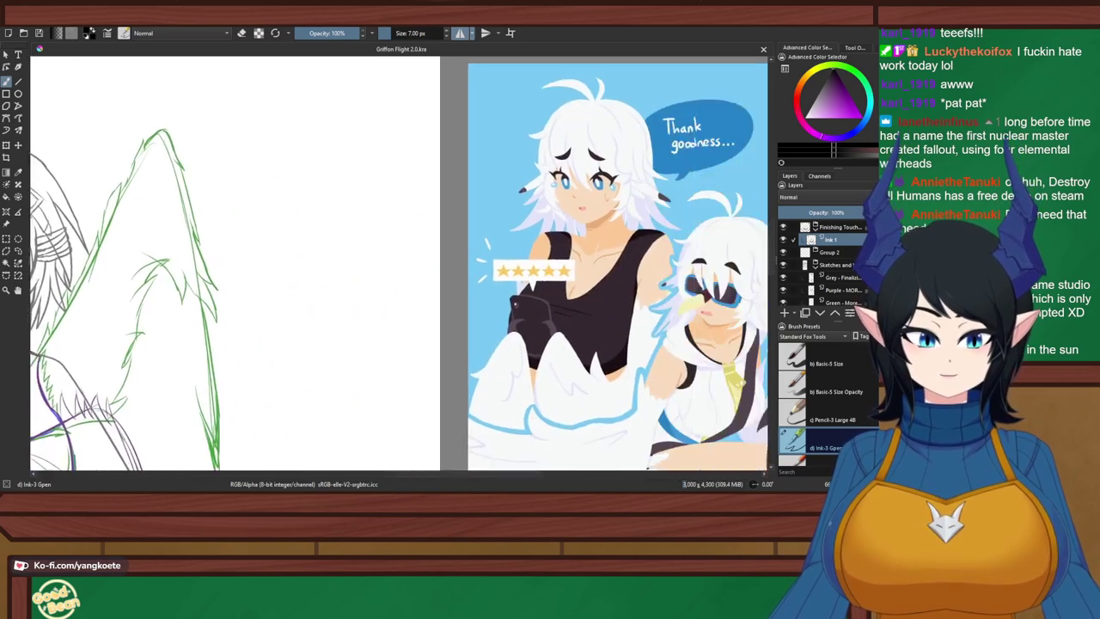
Compare against the blue reference illustration, then return to the sketch's headband
drag(533, 249, 285, 268)
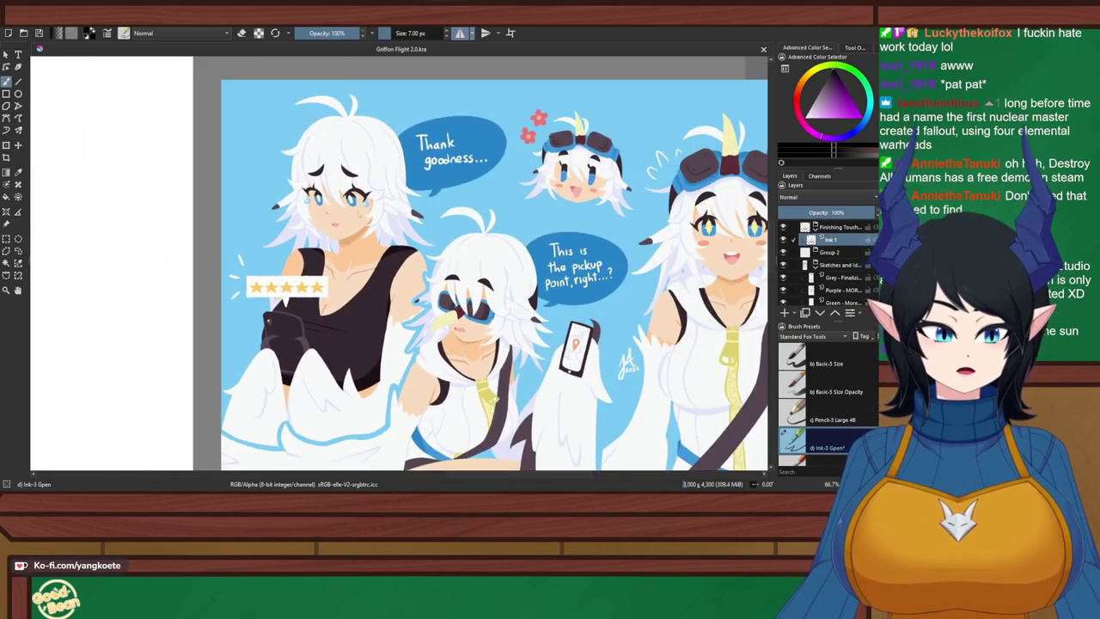
drag(387, 327, 412, 211)
drag(256, 270, 91, 397)
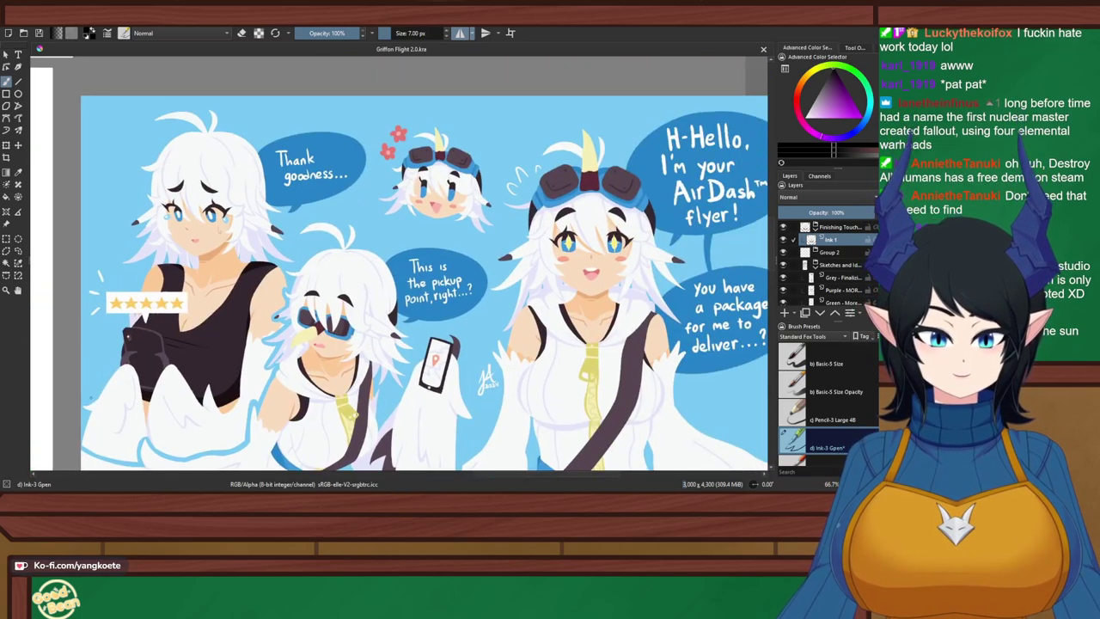
drag(129, 258, 550, 256)
drag(189, 232, 507, 254)
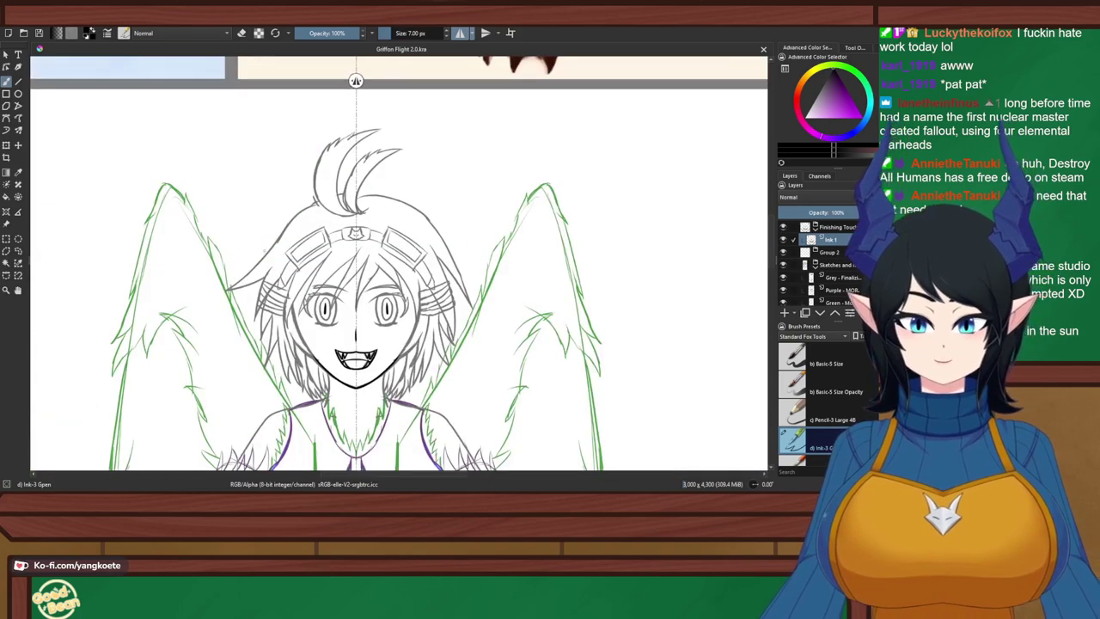
scroll(310, 248, up, 4)
Ink the emblem frame's top edge and rounded sides in black
scroll(424, 243, up, 2)
drag(424, 243, 257, 236)
scroll(322, 322, down, 1)
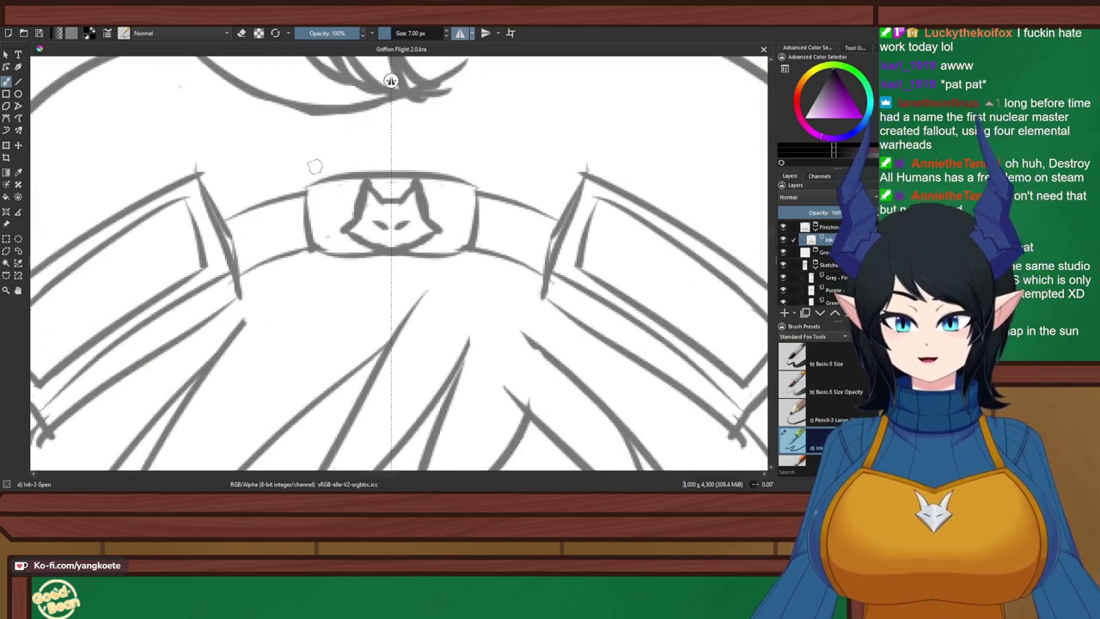
drag(302, 187, 404, 170)
mouse_move(331, 176)
mouse_down()
mouse_move(307, 189)
mouse_move(314, 251)
mouse_up()
key(ctrl+z)
drag(303, 185, 317, 253)
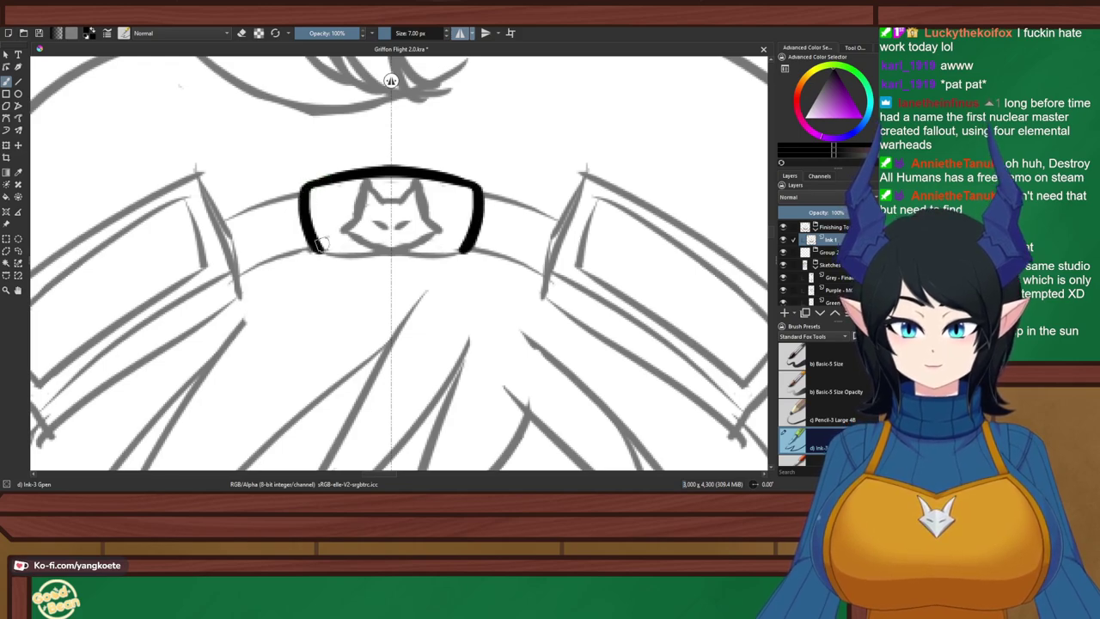
key(ctrl+z)
mouse_move(303, 184)
mouse_down()
mouse_move(318, 256)
mouse_move(337, 266)
mouse_move(374, 261)
mouse_up()
Rework the emblem frame's sides and bottom closing line
key(ctrl+z)
key(ctrl+shift+z)
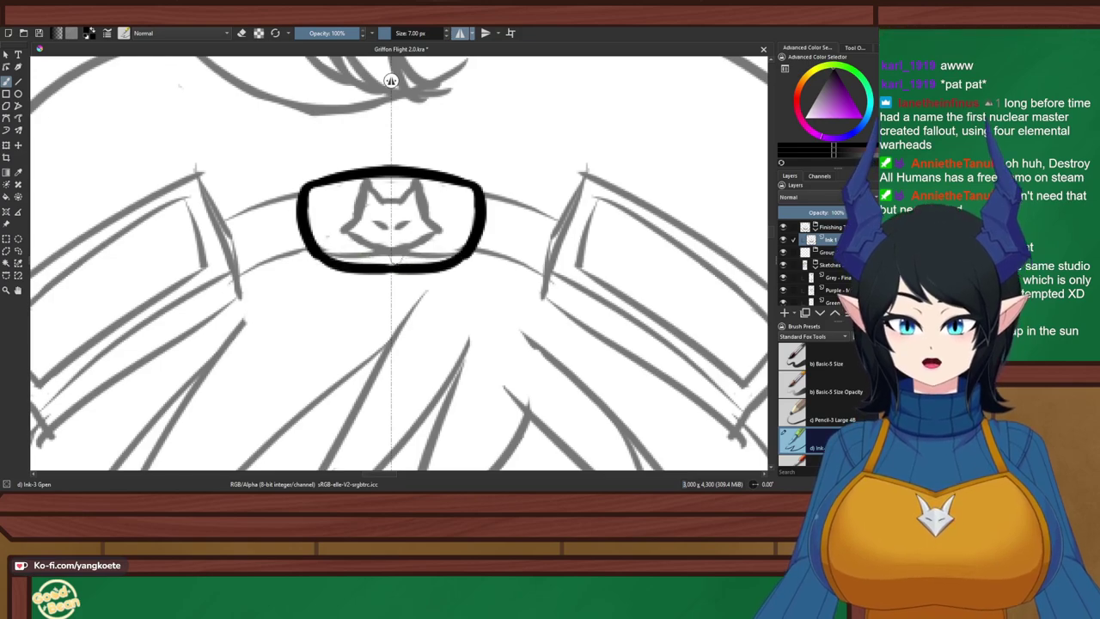
key(ctrl+z)
key(ctrl+z)
drag(305, 183, 316, 251)
key(ctrl+z)
key(ctrl+z)
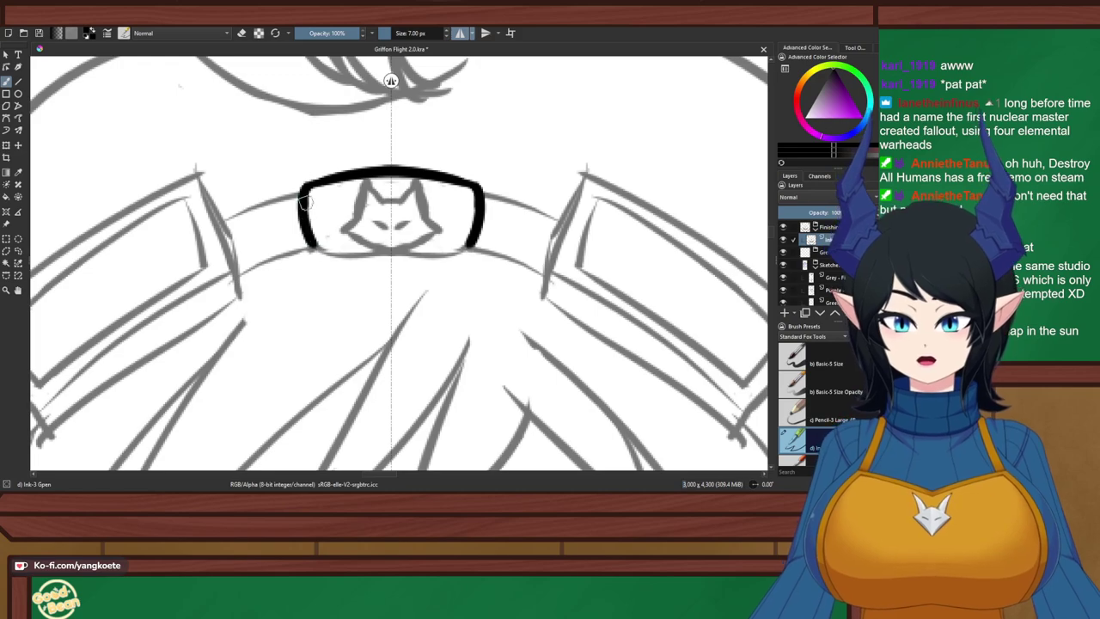
mouse_move(305, 203)
mouse_down()
mouse_move(320, 242)
mouse_move(344, 260)
mouse_move(391, 262)
mouse_up()
key(ctrl+z)
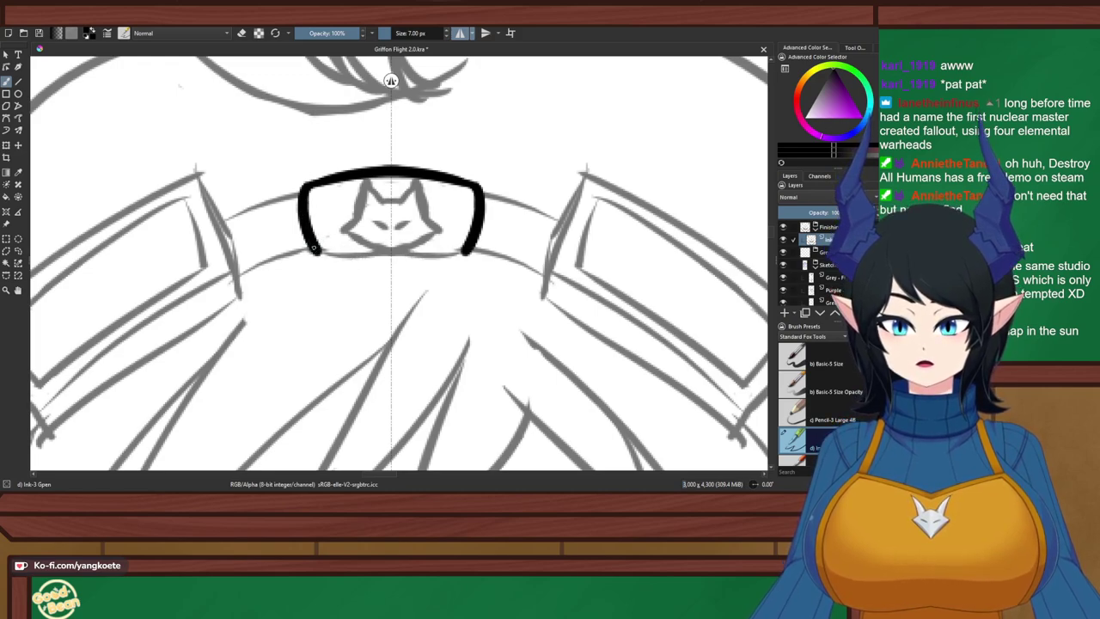
mouse_move(318, 249)
mouse_down()
mouse_move(391, 261)
mouse_move(318, 242)
mouse_move(344, 263)
mouse_move(319, 253)
mouse_up()
key(ctrl+z)
With a thinner 5 px brush, ink the fox's inner ears, cheeks, chin and mouth line
key(ctrl+z)
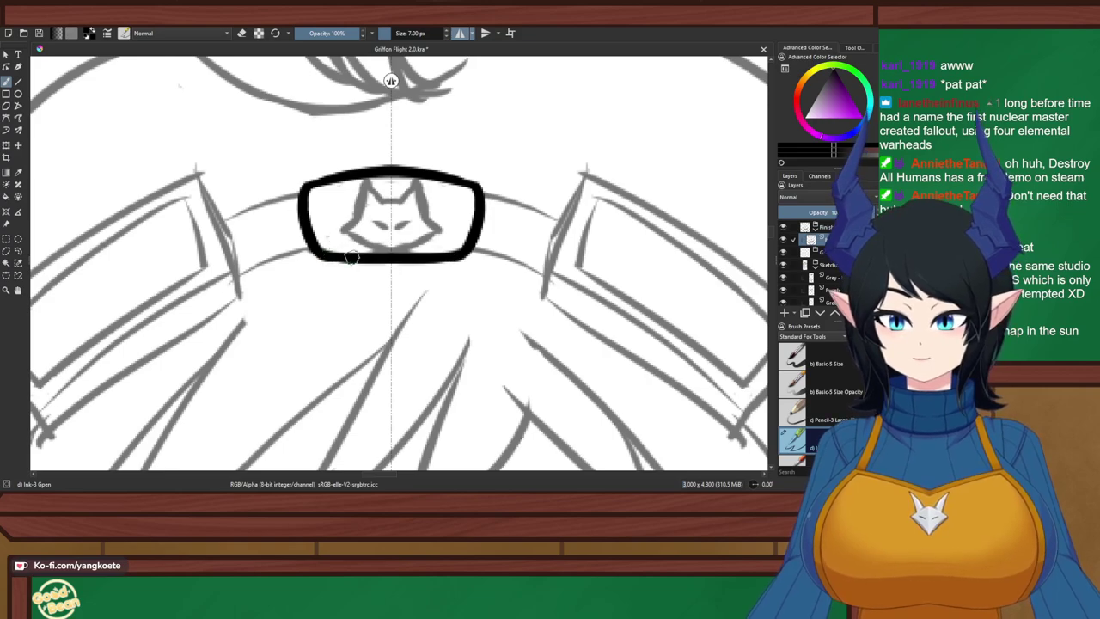
mouse_move(365, 179)
mouse_down()
mouse_move(380, 203)
mouse_move(396, 200)
mouse_move(352, 220)
mouse_up()
key(ctrl+z)
key(bracketleft)
key(bracketleft)
key(ctrl+z)
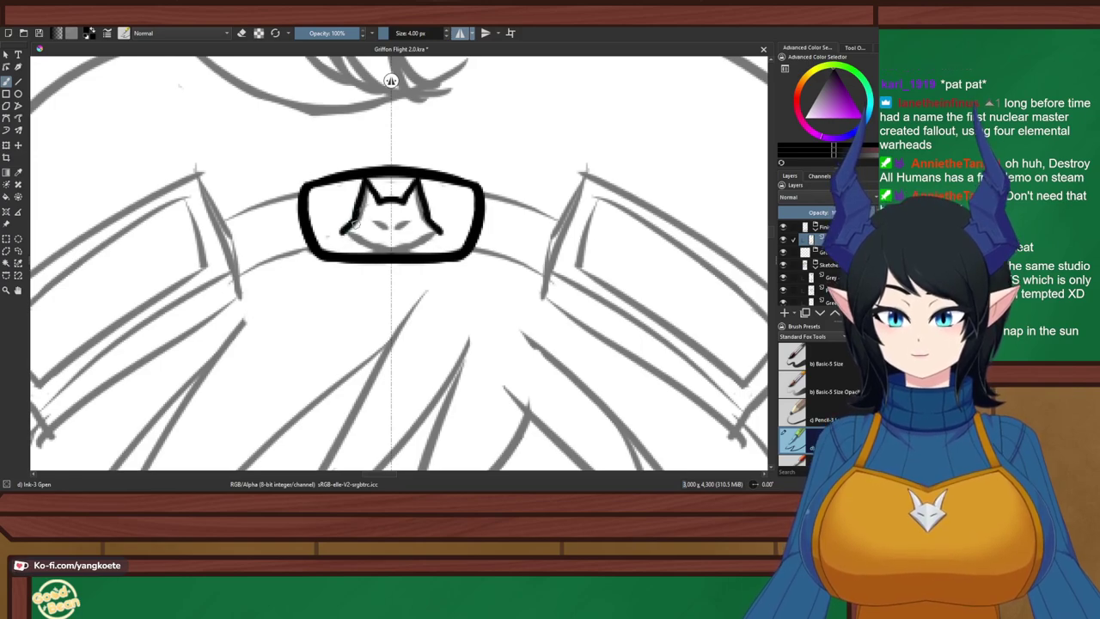
mouse_move(353, 218)
mouse_down()
mouse_move(343, 230)
mouse_move(387, 253)
mouse_up()
drag(389, 262, 392, 277)
key(ctrl+z)
key(ctrl+z)
drag(343, 227, 385, 248)
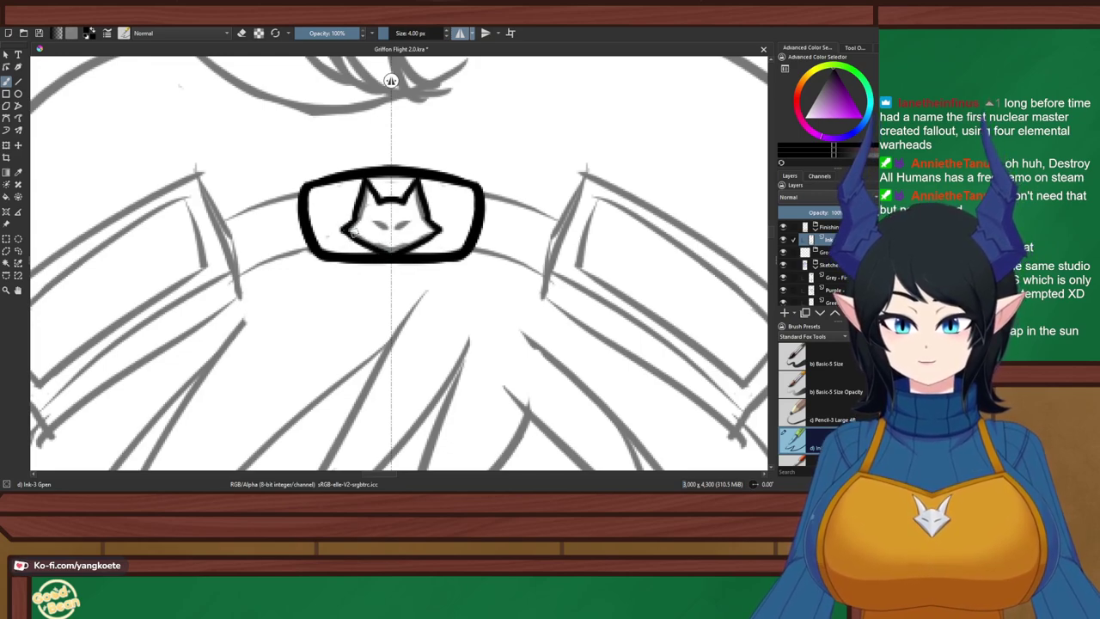
key(e)
key(e)
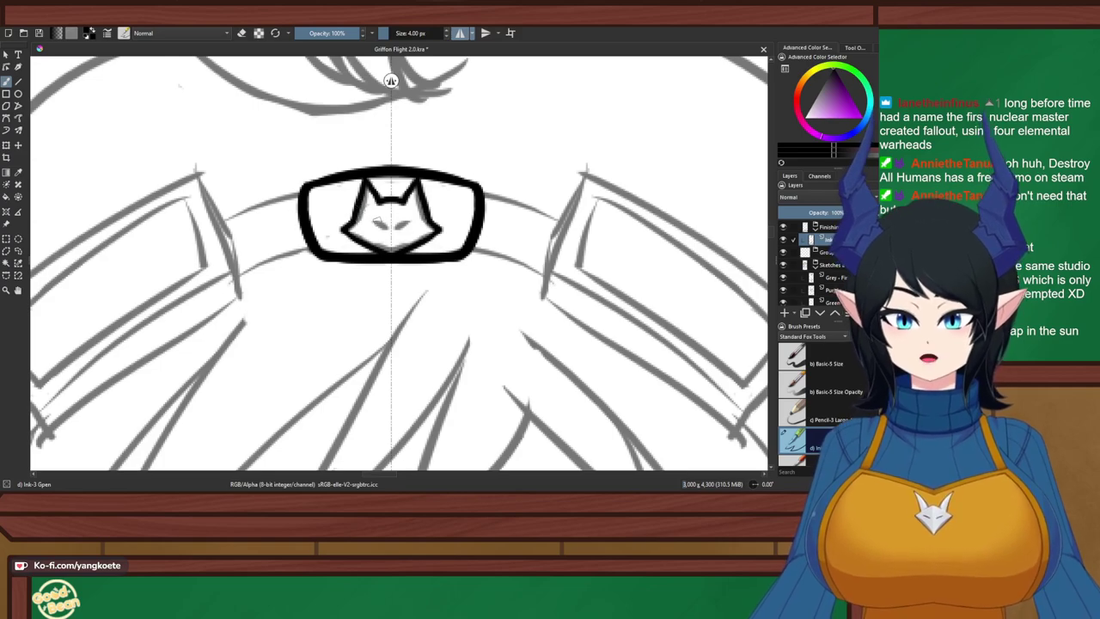
drag(371, 220, 388, 225)
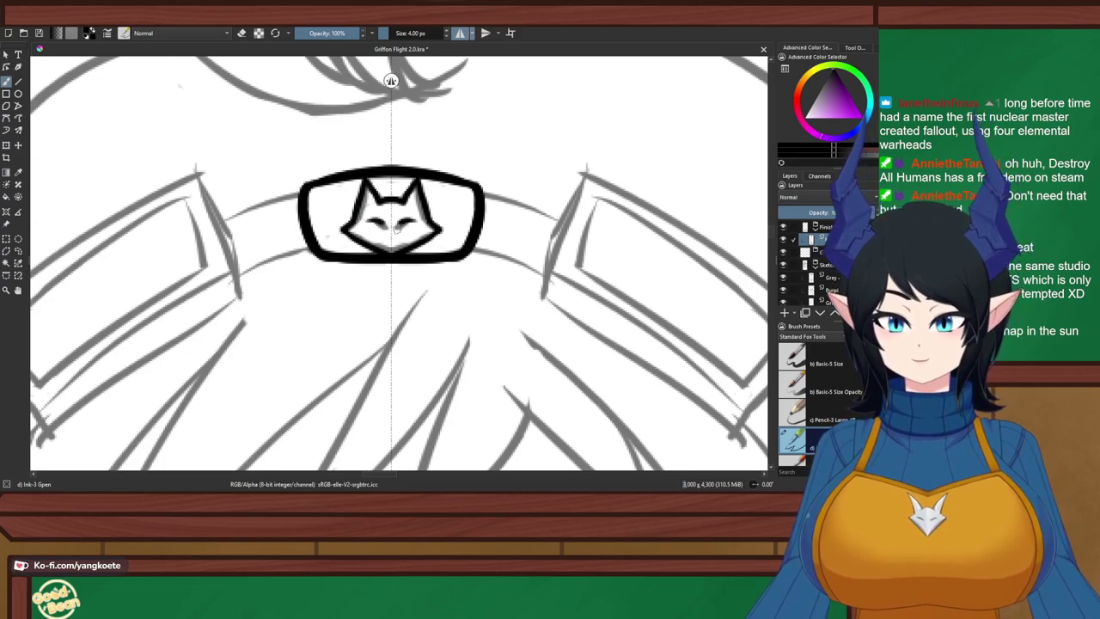
Turn off horizontal mirroring and save the griffon sketch
click(460, 33)
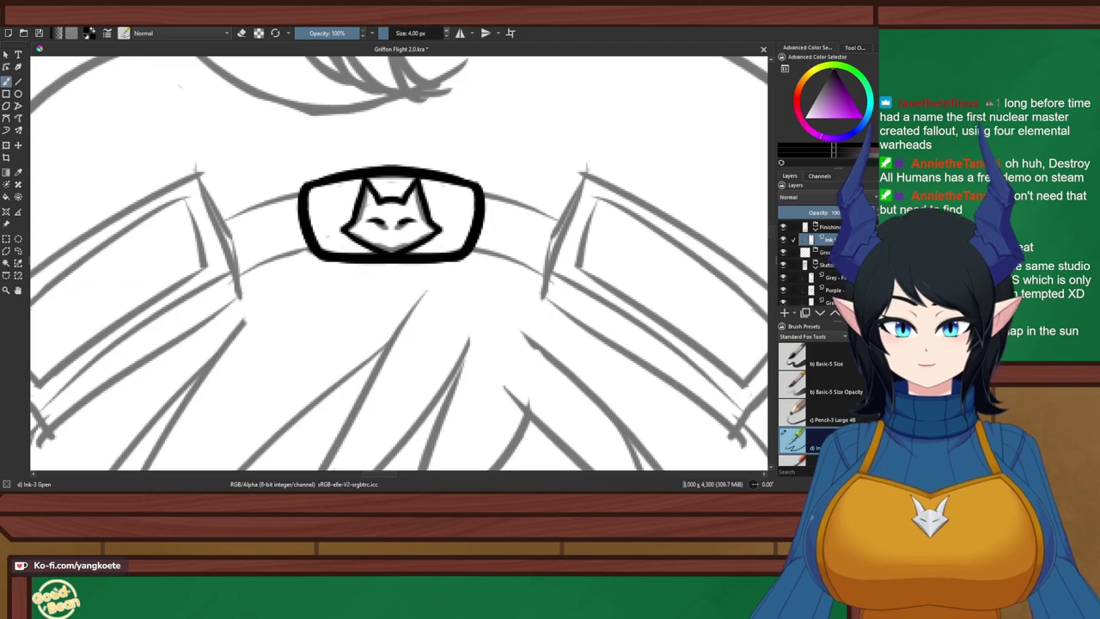
key(ctrl+s)
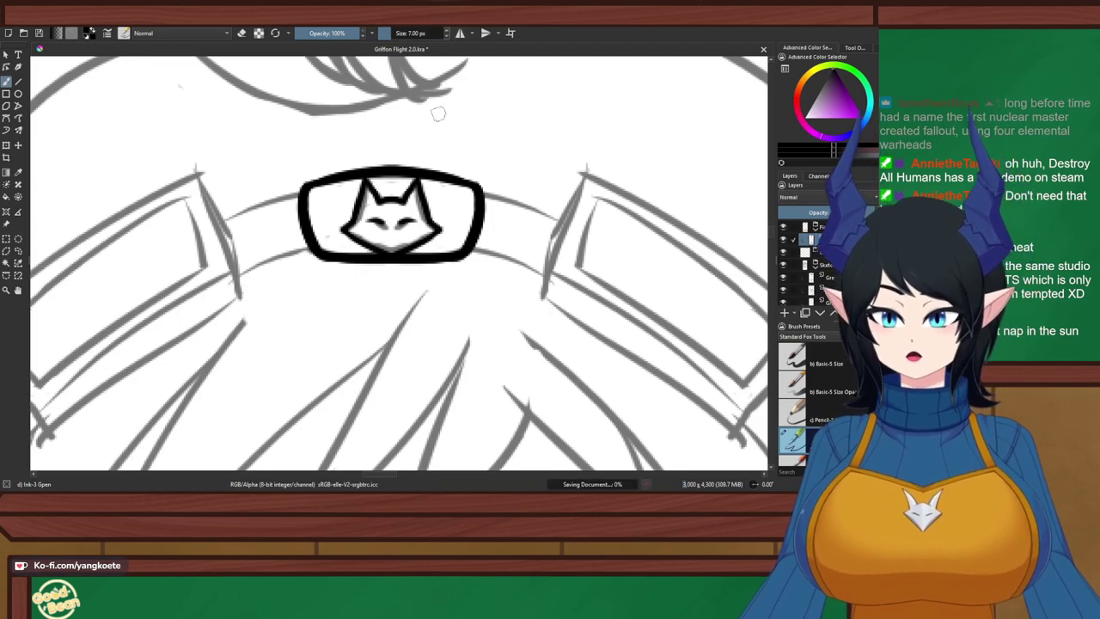
drag(310, 288, 288, 227)
drag(435, 240, 550, 260)
mouse_move(702, 224)
mouse_down()
mouse_move(562, 211)
mouse_move(358, 233)
mouse_up()
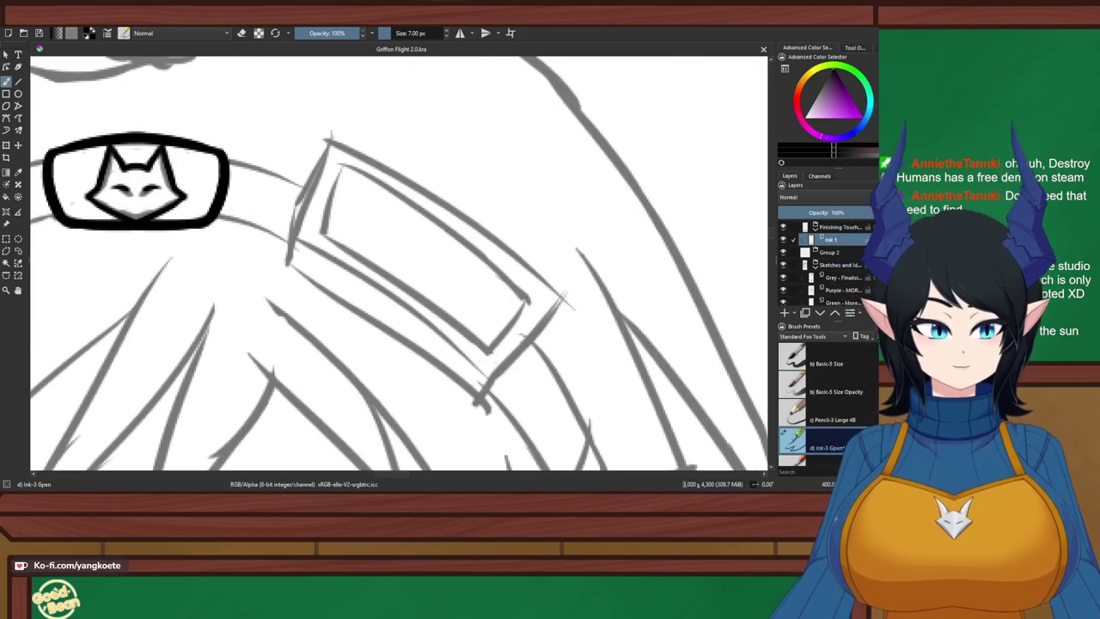
On the grey sketch layer, sketch the goggle box's left, top and lower edges
click(842, 278)
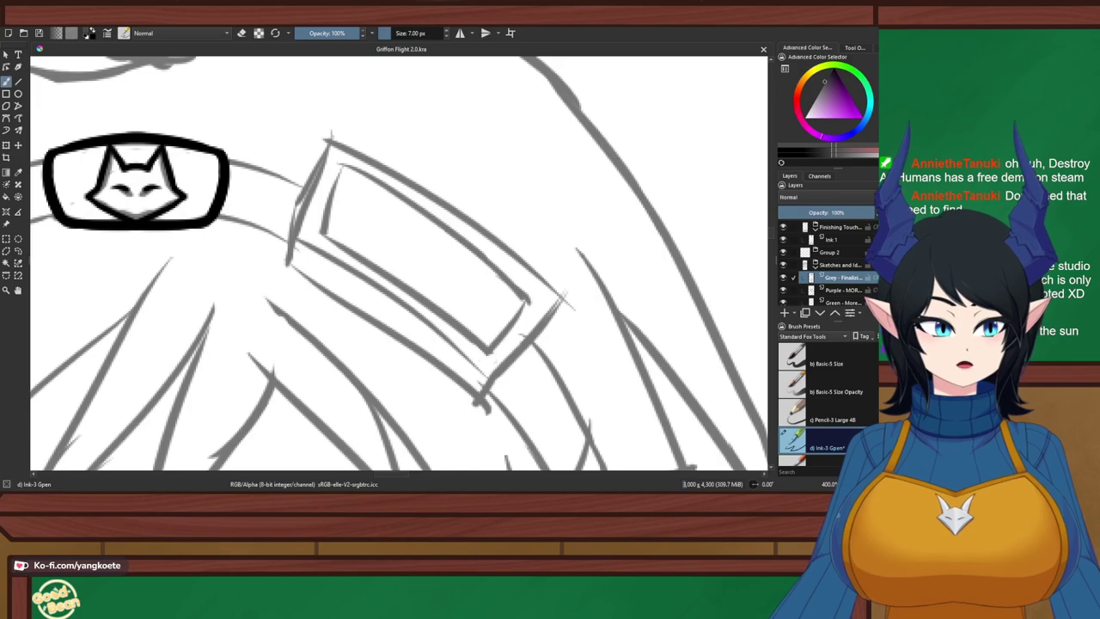
drag(295, 197, 334, 144)
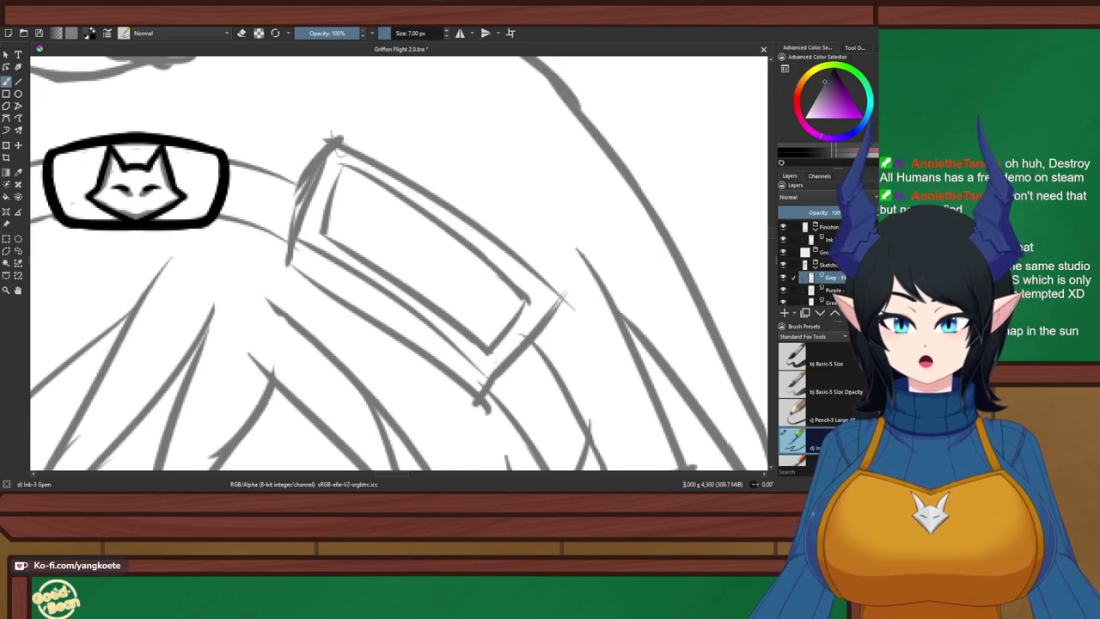
key(ctrl+z)
key(ctrl+z)
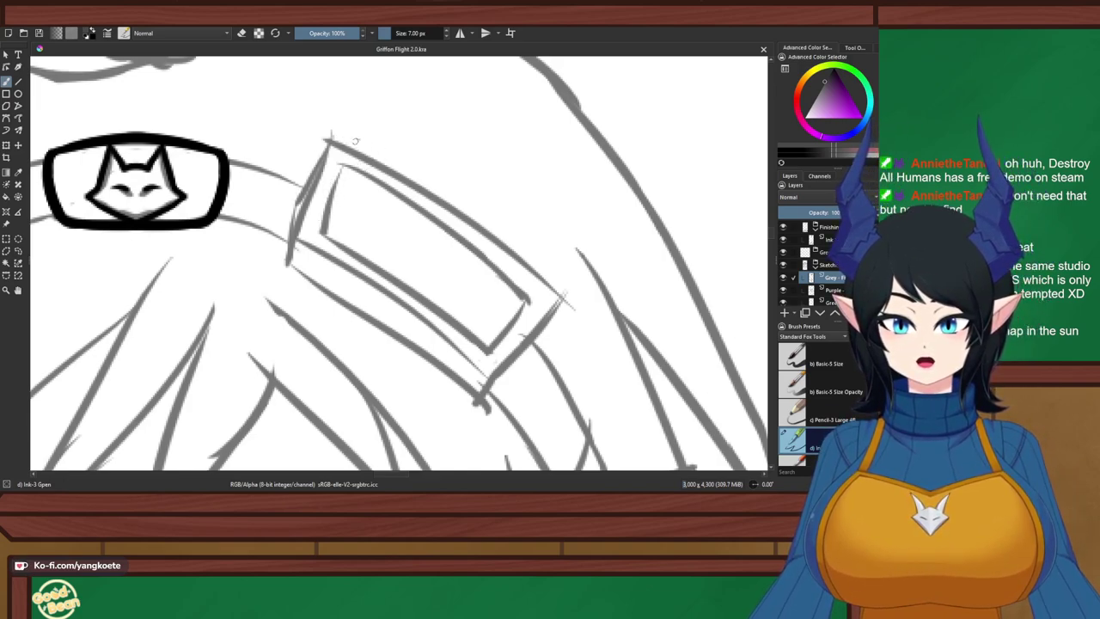
drag(347, 150, 320, 238)
drag(346, 146, 496, 214)
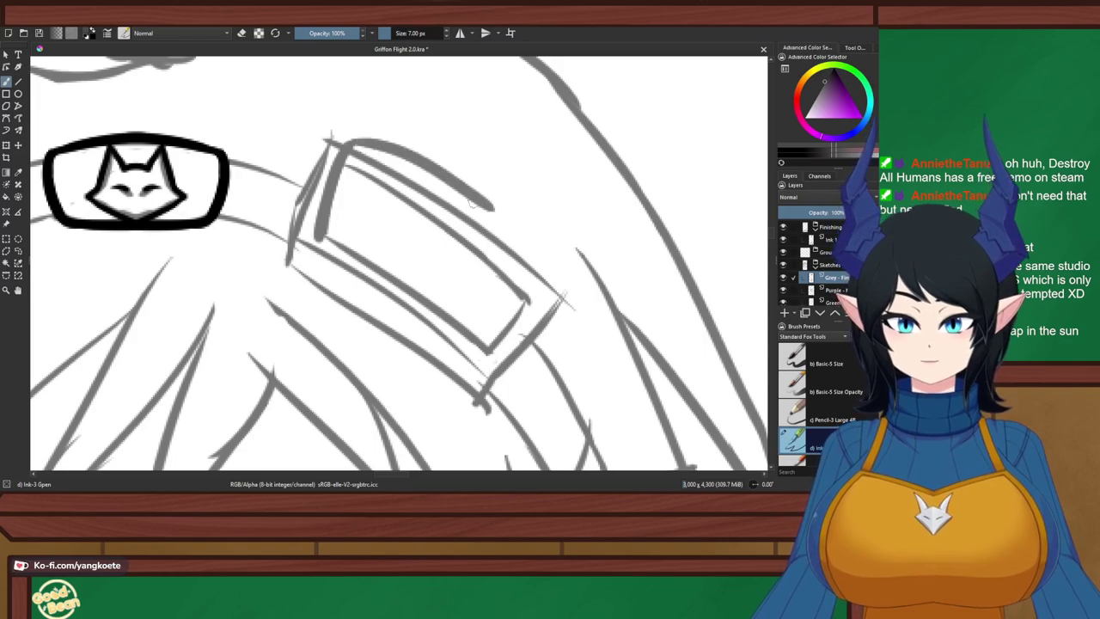
key(ctrl+z)
mouse_move(353, 148)
mouse_down()
mouse_move(516, 244)
mouse_move(543, 273)
mouse_up()
key(ctrl+z)
mouse_move(499, 230)
mouse_down()
mouse_move(542, 267)
mouse_move(496, 348)
mouse_move(478, 353)
mouse_up()
drag(323, 232, 483, 332)
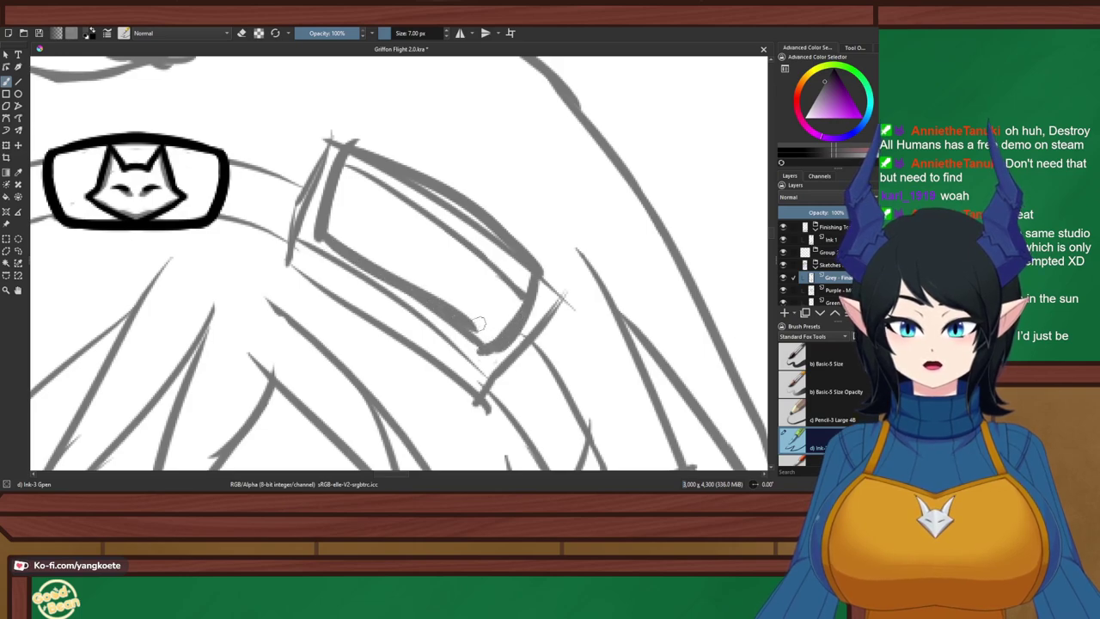
key(ctrl+z)
drag(314, 239, 480, 334)
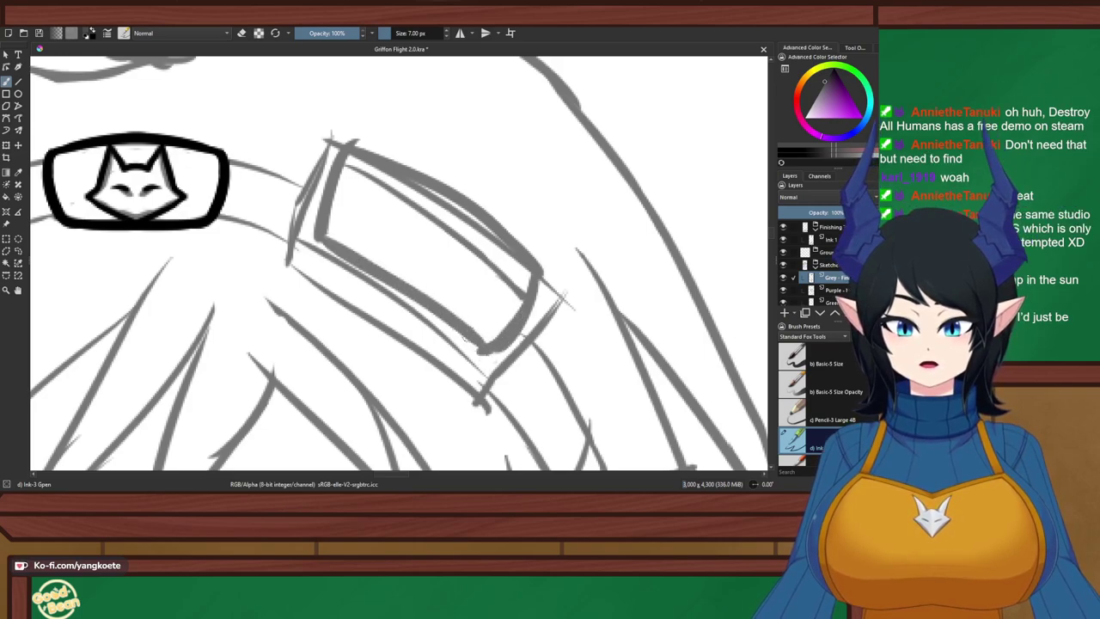
Erase the box's upper-right edge, then redraw its top-left corner and inner top-edge line
key(e)
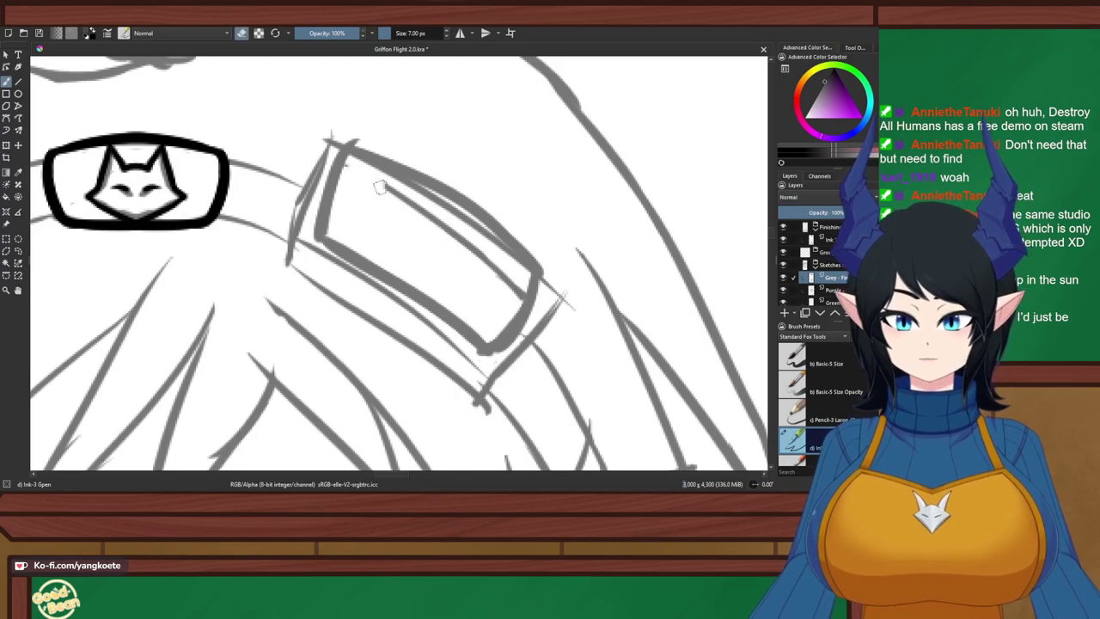
mouse_move(387, 196)
mouse_down()
mouse_move(479, 263)
mouse_move(471, 247)
mouse_move(514, 292)
mouse_up()
key(e)
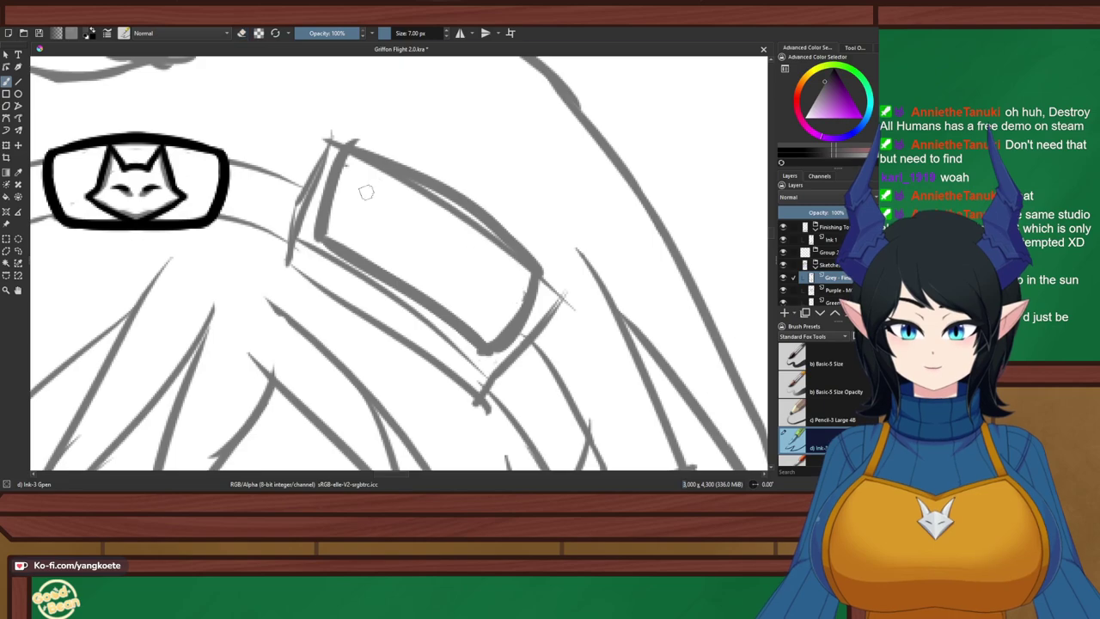
drag(357, 146, 329, 240)
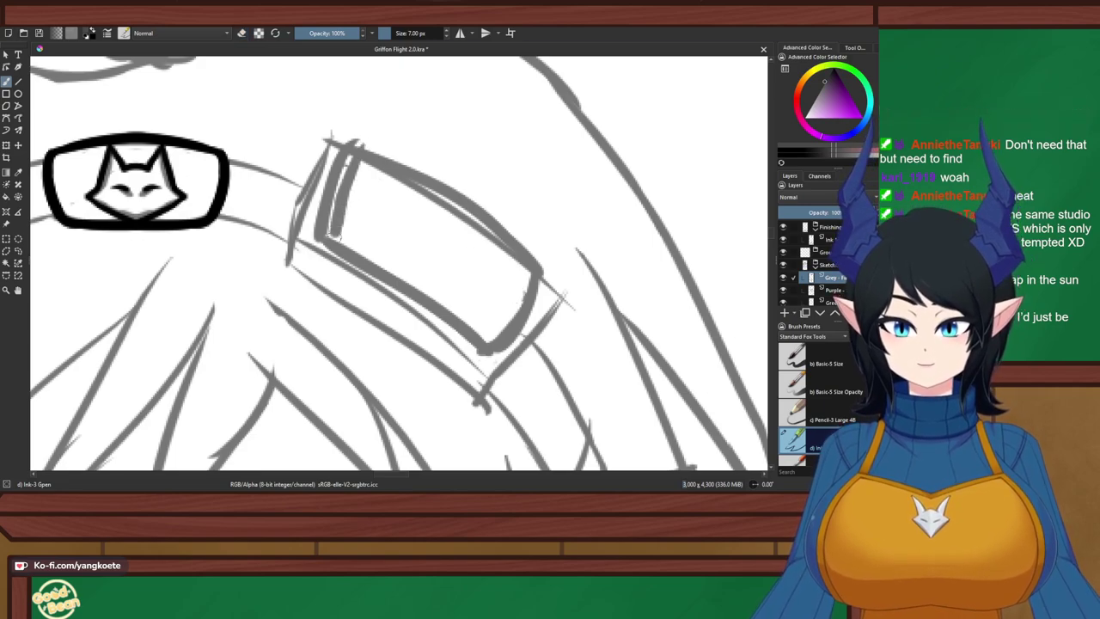
key(ctrl+z)
key(ctrl+z)
key(ctrl+z)
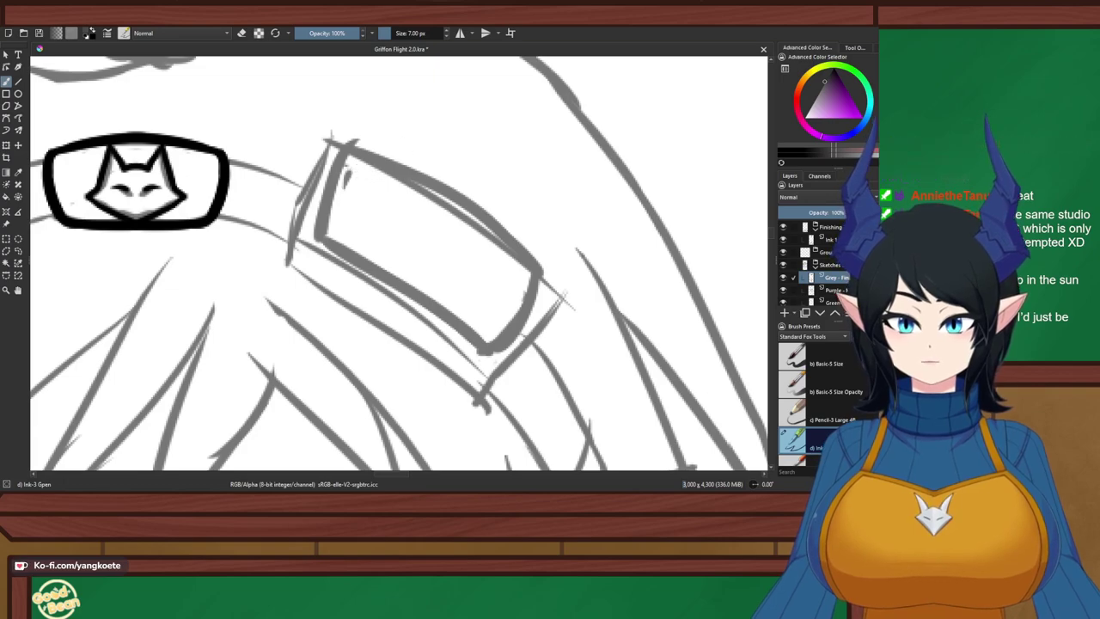
drag(348, 180, 371, 176)
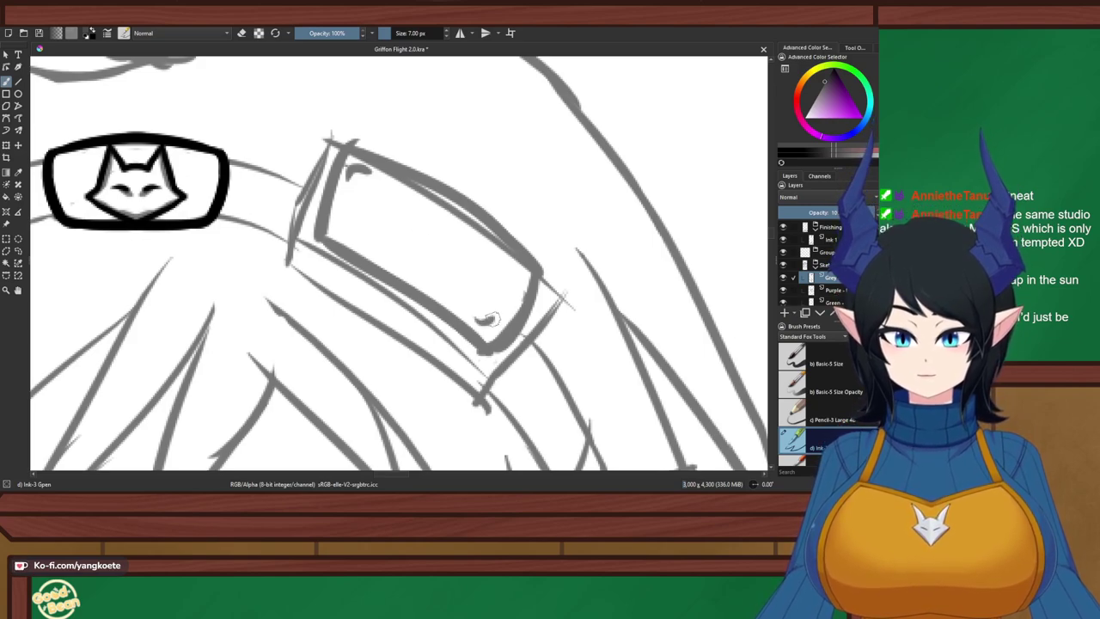
drag(378, 180, 469, 232)
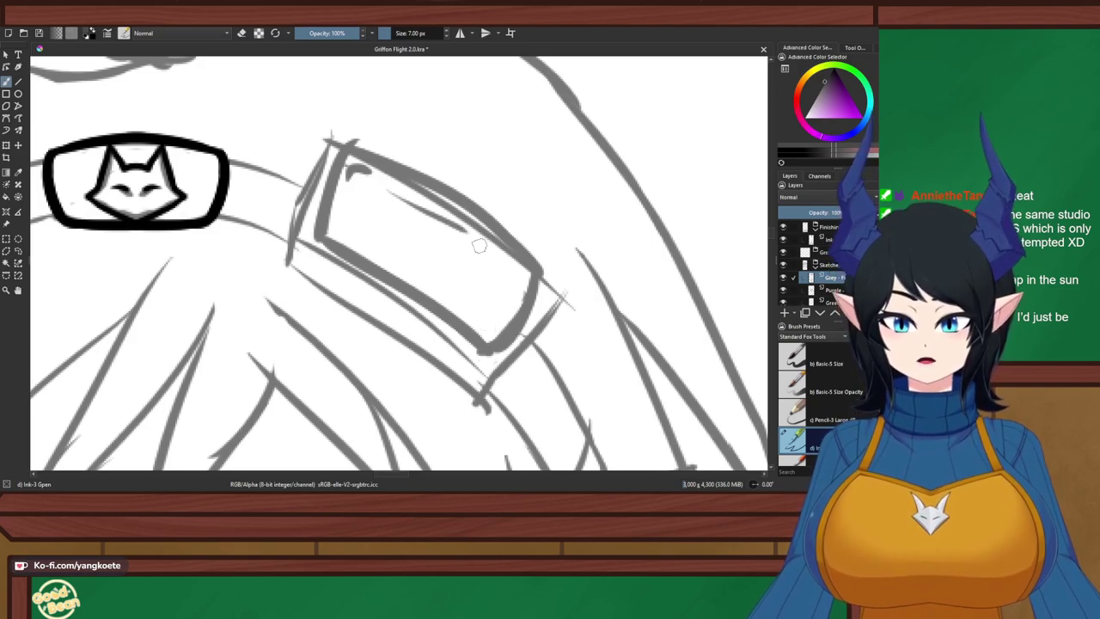
key(ctrl+z)
drag(386, 179, 459, 238)
key(ctrl+z)
drag(386, 179, 472, 240)
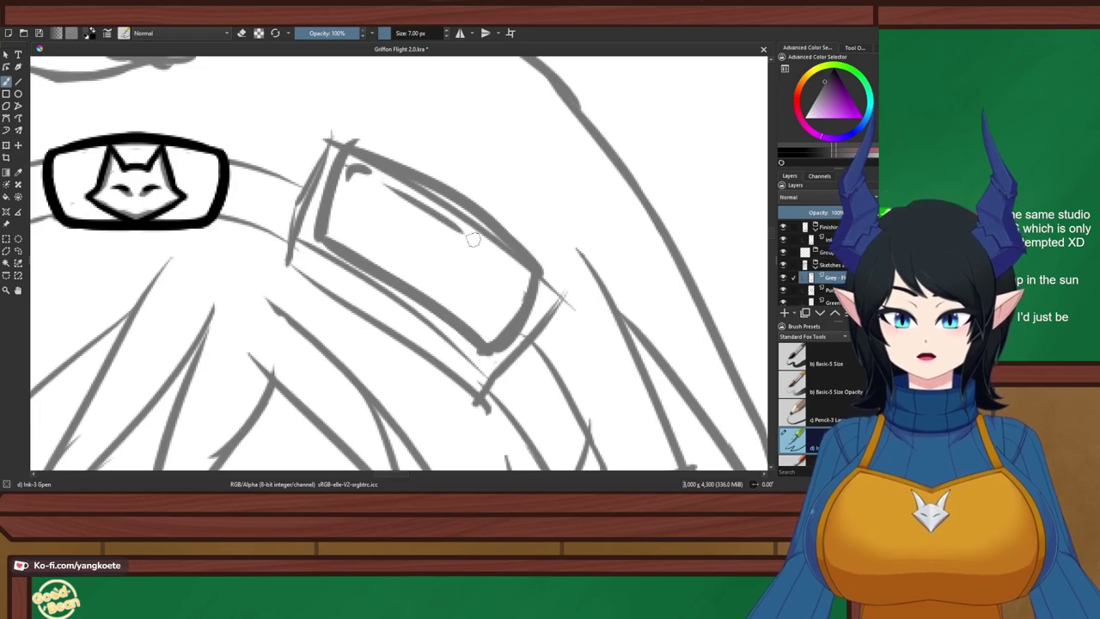
Darken and redraw the goggle's left edge in grey
scroll(472, 240, down, 4)
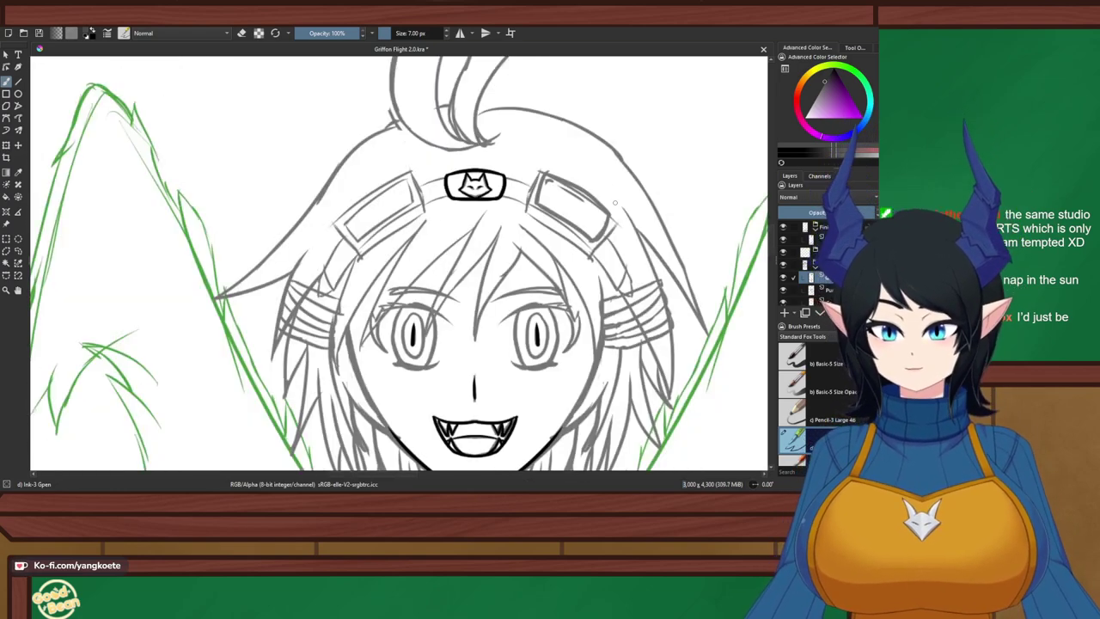
drag(616, 202, 526, 187)
right_click(495, 184)
right_click(496, 184)
scroll(478, 185, up, 5)
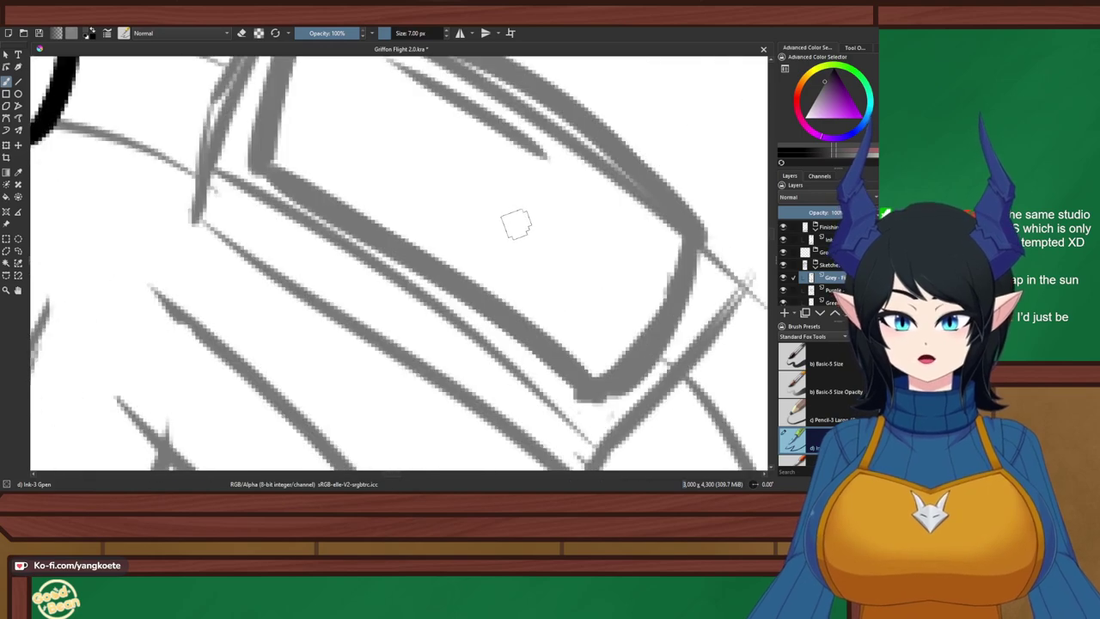
scroll(516, 225, down, 3)
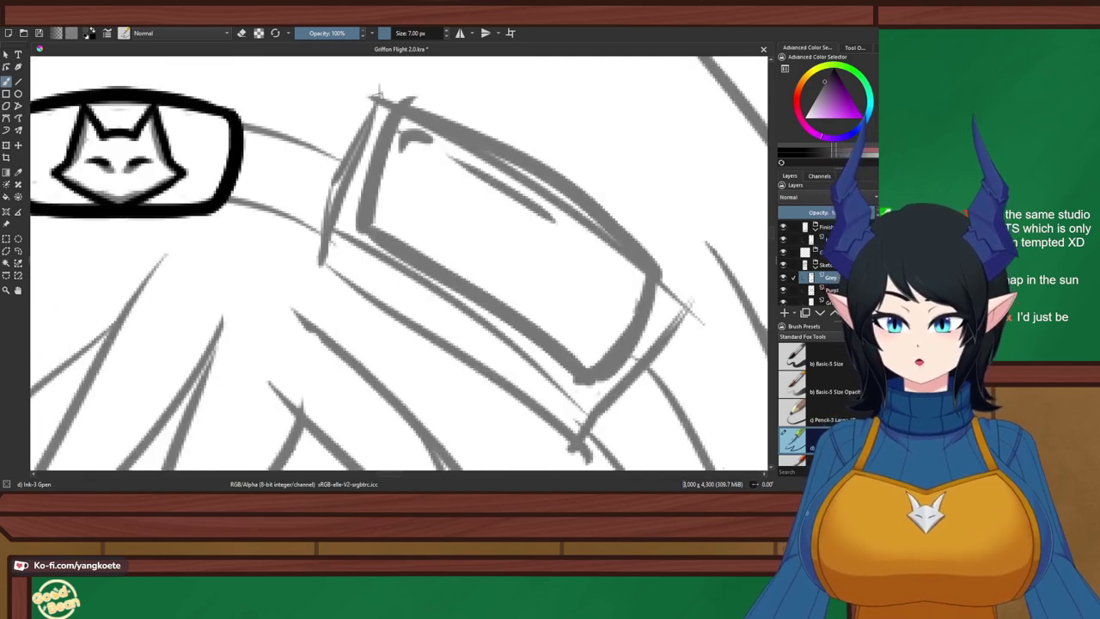
drag(380, 96, 322, 262)
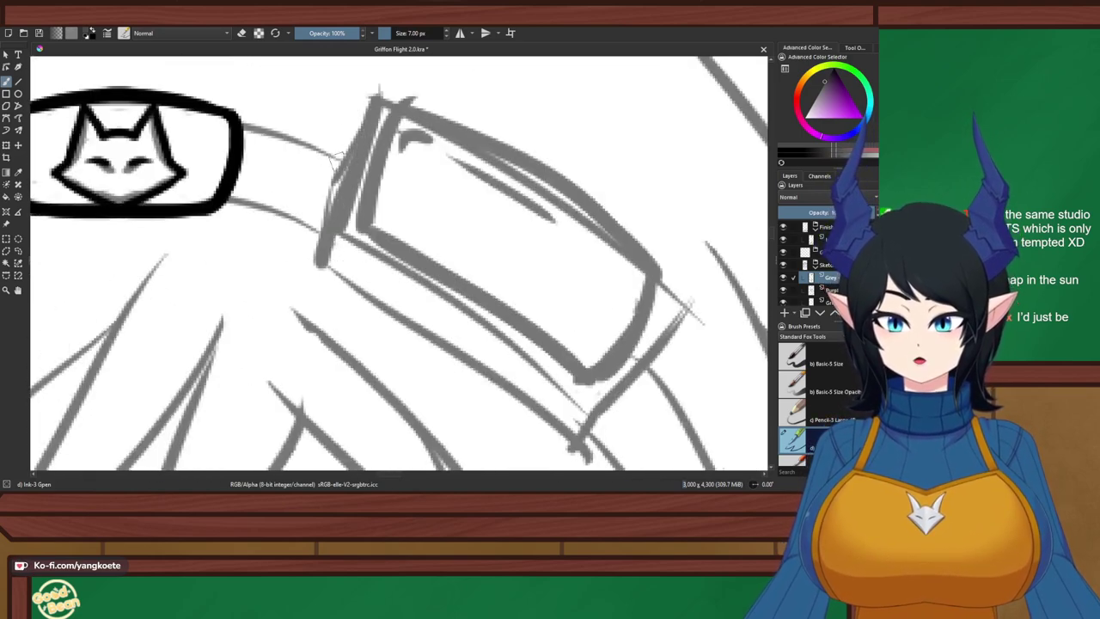
drag(337, 162, 312, 246)
key(ctrl+z)
drag(336, 175, 319, 258)
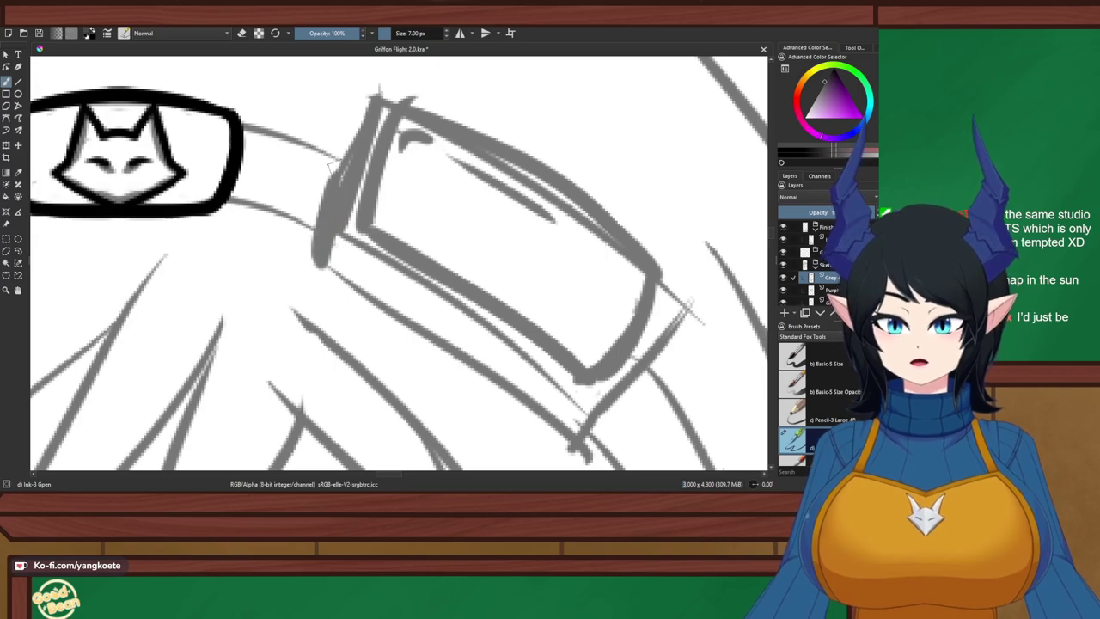
Thicken the goggle strap's lower edge and extend its right edge down-left
drag(333, 177, 363, 118)
key(ctrl+z)
mouse_move(333, 177)
mouse_down()
mouse_move(370, 101)
mouse_move(325, 184)
mouse_up()
key(ctrl+z)
mouse_move(328, 263)
mouse_down()
mouse_move(339, 287)
mouse_move(471, 377)
mouse_up()
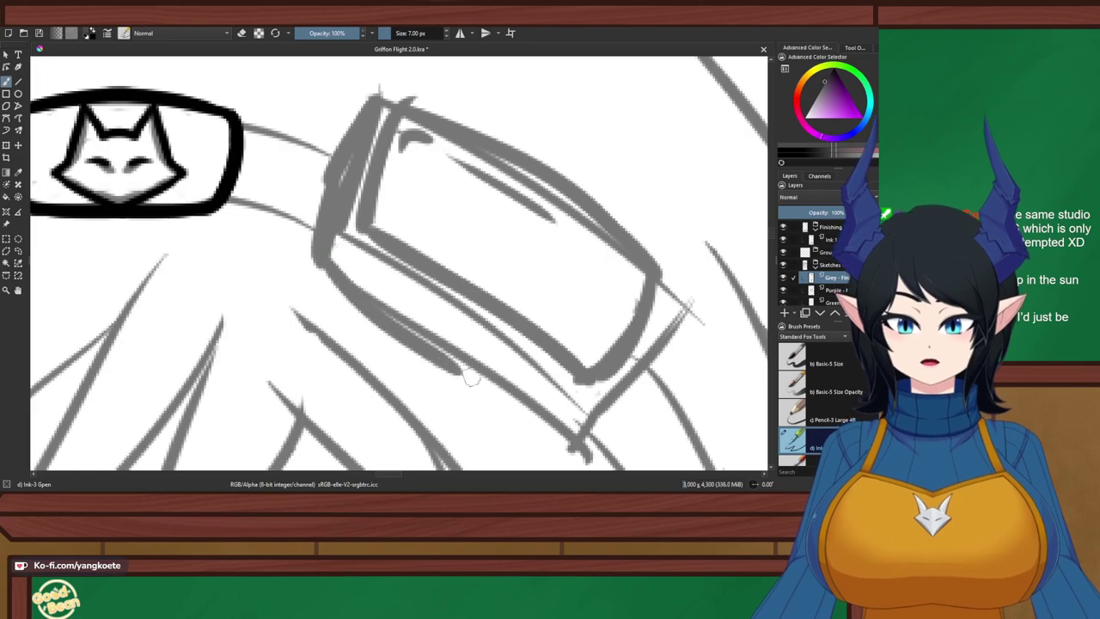
key(ctrl+z)
drag(318, 257, 507, 412)
key(ctrl+z)
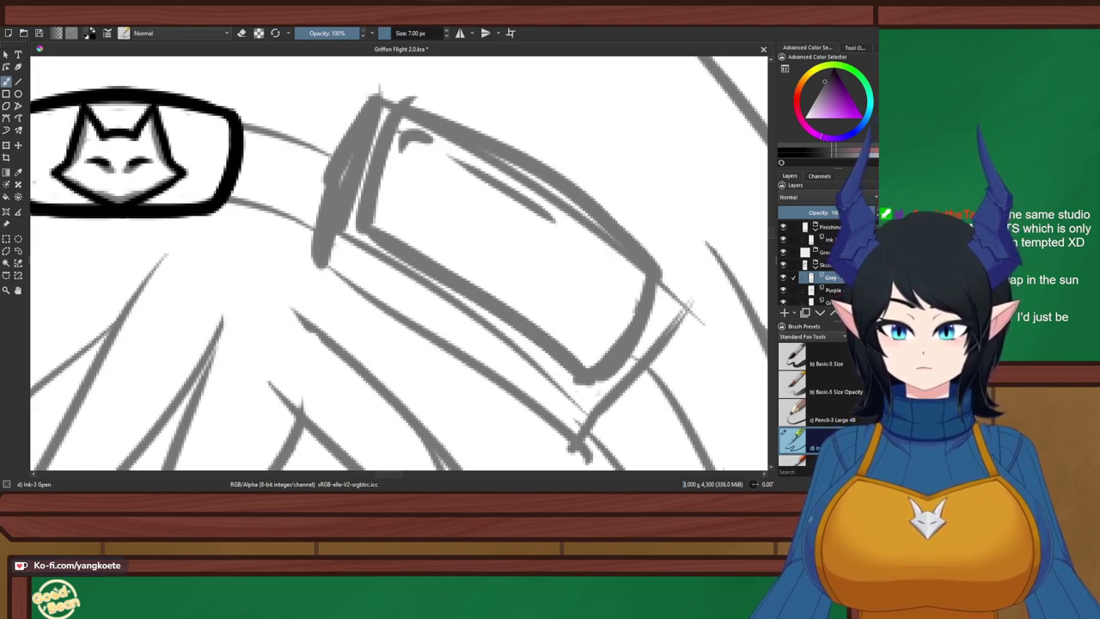
drag(327, 263, 589, 460)
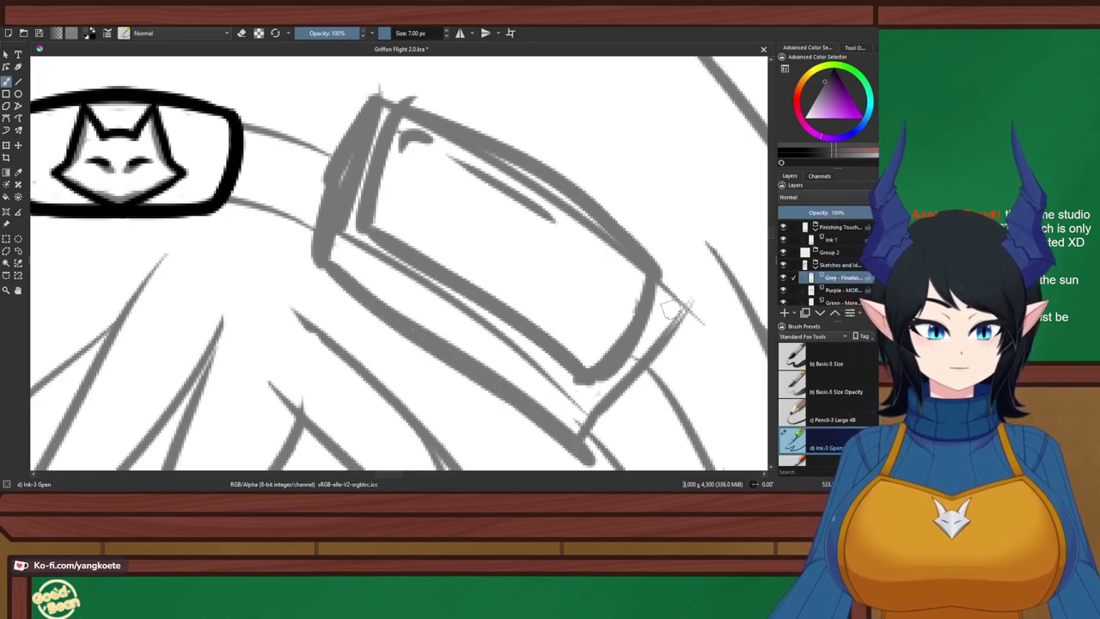
mouse_move(688, 304)
mouse_down()
mouse_move(615, 384)
mouse_move(642, 387)
mouse_move(597, 427)
mouse_up()
key(ctrl+z)
mouse_move(621, 380)
mouse_down()
mouse_move(594, 399)
mouse_move(614, 409)
mouse_move(586, 442)
mouse_up()
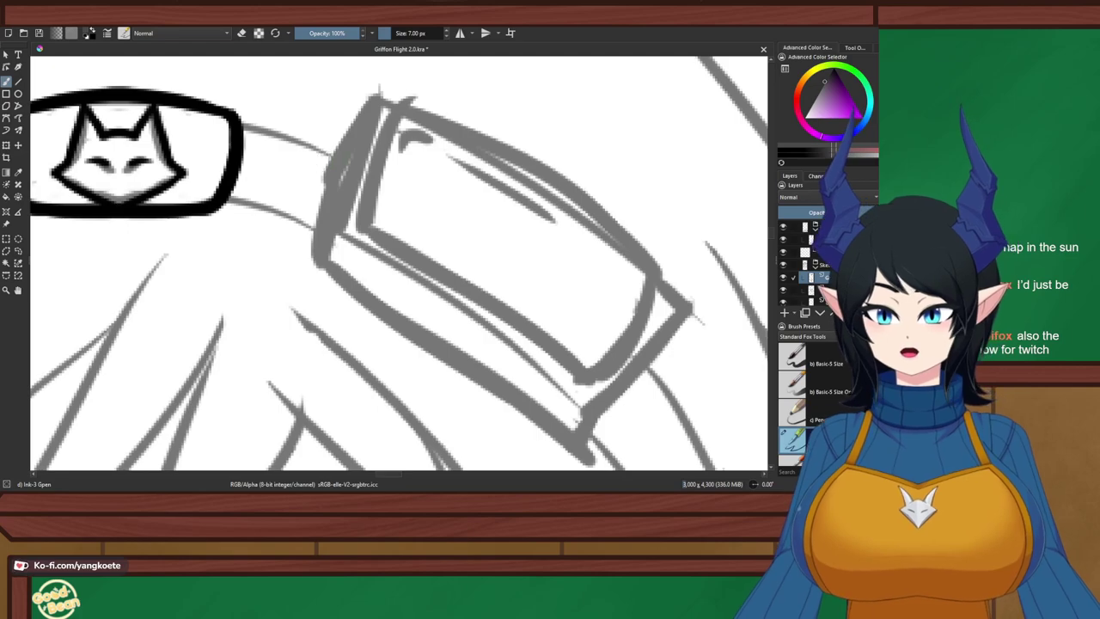
Sketch the goggle's long lower edge running from its lower-left corner
mouse_move(333, 152)
mouse_down()
mouse_move(309, 174)
mouse_move(285, 260)
mouse_move(385, 341)
mouse_up()
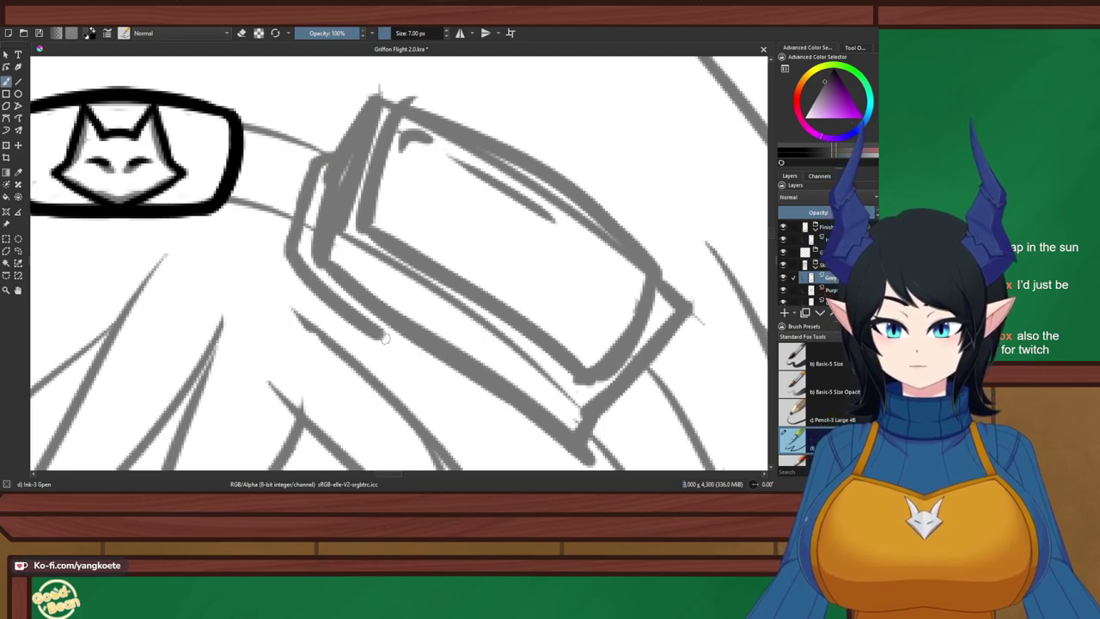
key(ctrl+z)
mouse_move(282, 249)
mouse_down()
mouse_move(365, 330)
mouse_move(464, 391)
mouse_up()
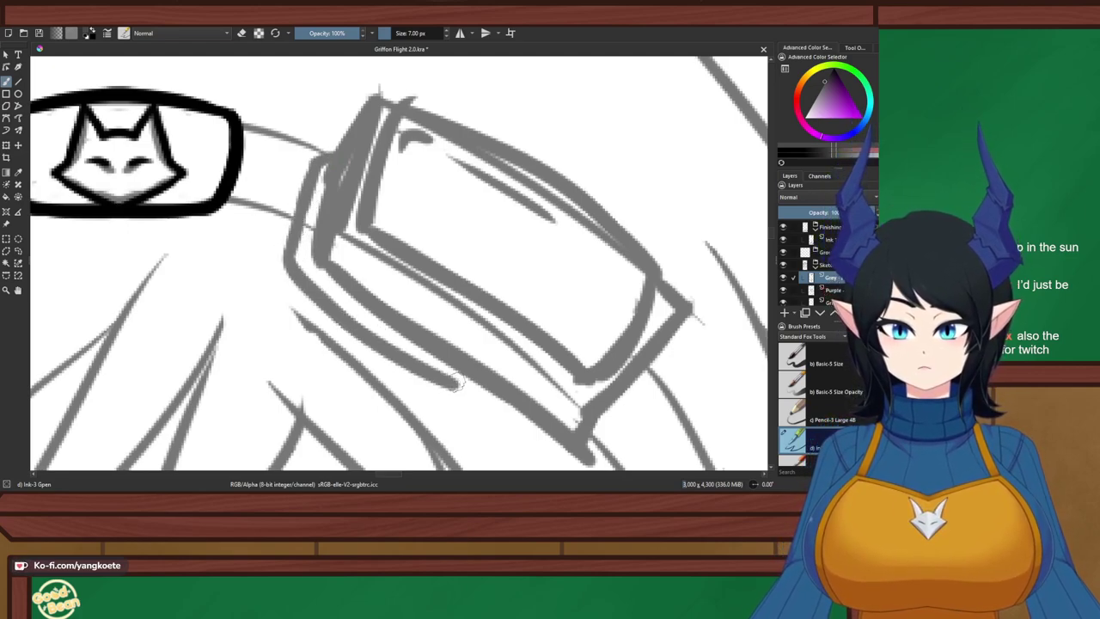
key(ctrl+z)
key(ctrl+z)
mouse_move(286, 248)
mouse_down()
mouse_move(399, 363)
mouse_move(541, 447)
mouse_up()
key(ctrl+z)
drag(376, 345, 555, 455)
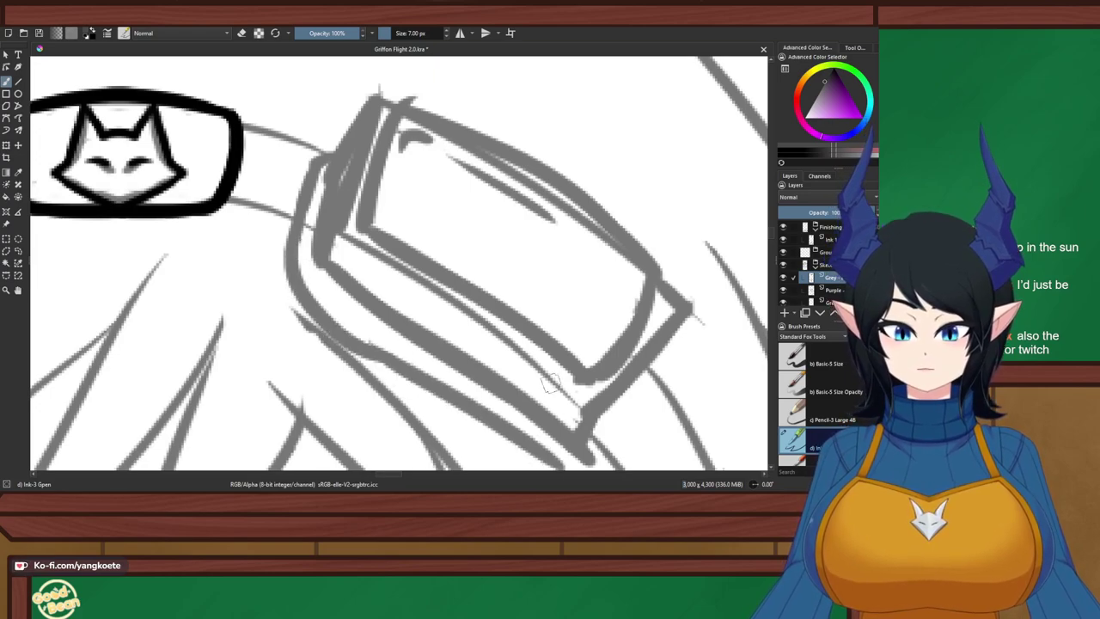
Redraw the strap's grey edge line so it sits closer to the goggle
drag(313, 345, 134, 160)
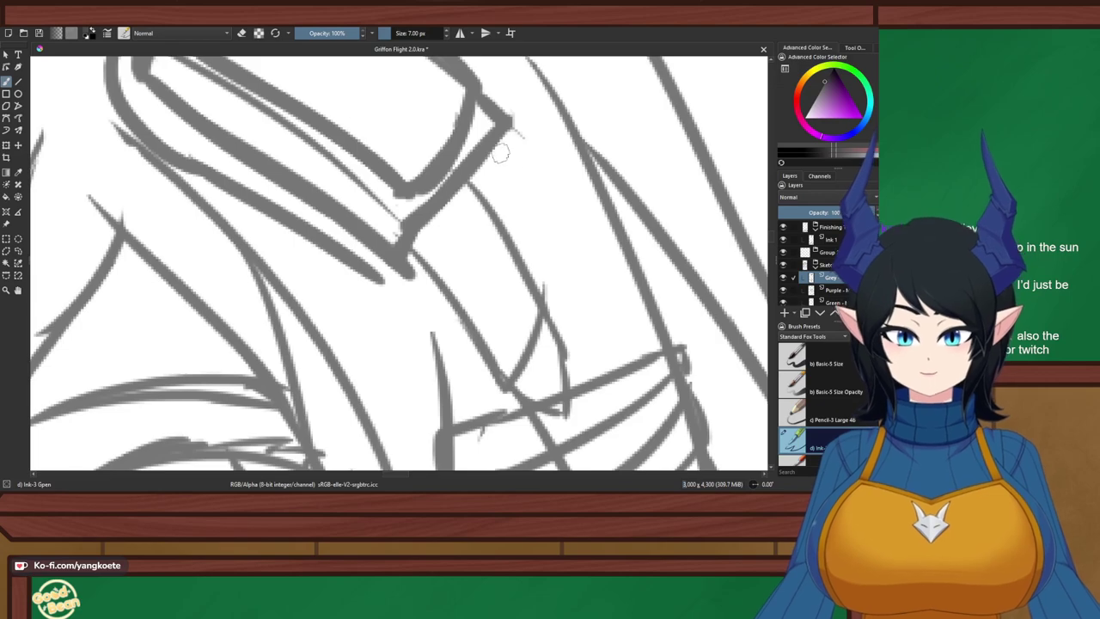
mouse_move(507, 159)
mouse_down()
mouse_move(464, 236)
mouse_move(386, 287)
mouse_up()
key(e)
drag(503, 167, 500, 210)
key(e)
key(ctrl+z)
mouse_move(490, 161)
mouse_down()
mouse_move(488, 223)
mouse_move(438, 278)
mouse_up()
Save the drawing with Ctrl+S and zoom out to see the whole face
key(ctrl+s)
scroll(481, 220, down, 3)
mouse_move(323, 214)
mouse_down()
mouse_move(348, 258)
mouse_move(404, 231)
mouse_up()
scroll(348, 255, down, 1)
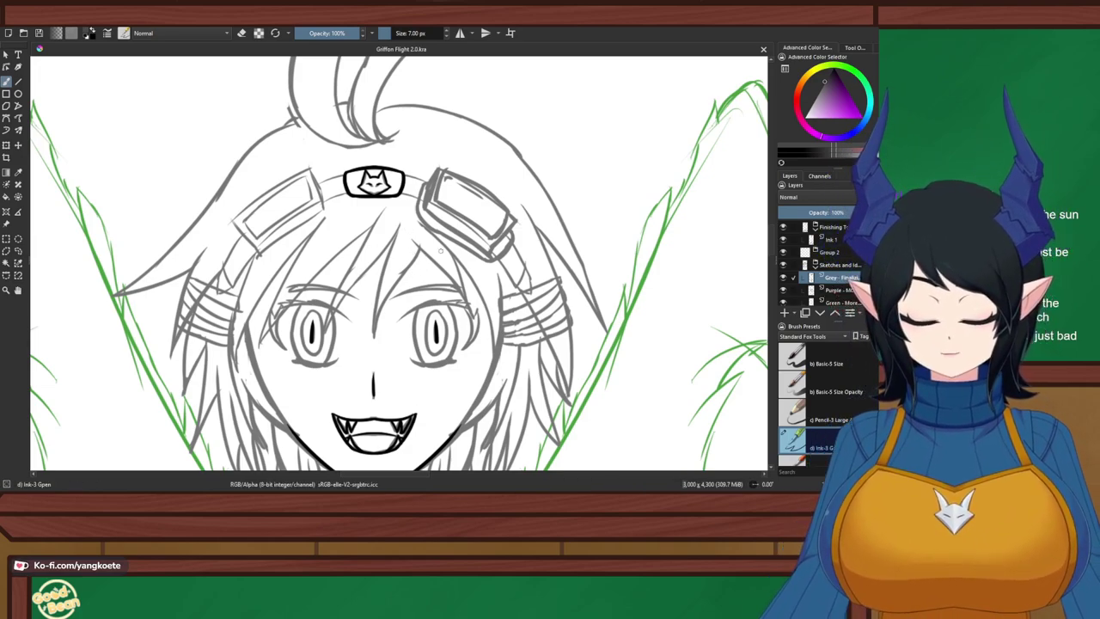
Turn on horizontal mirror mode, zoom onto the fox emblem, and pick a dark grey
key(m)
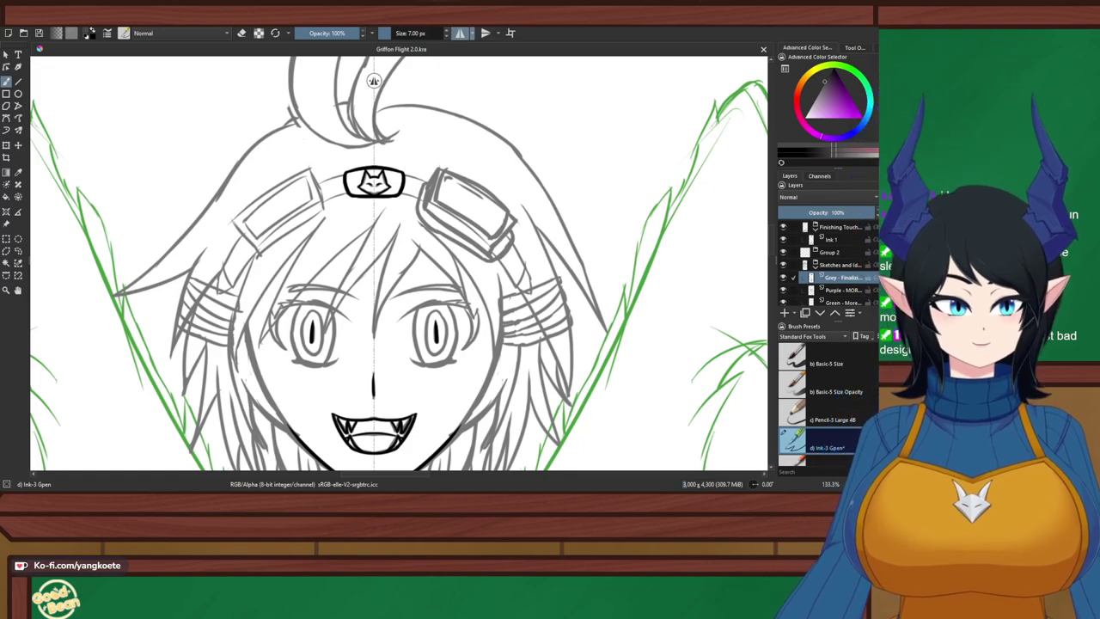
scroll(435, 193, up, 2)
drag(457, 190, 564, 232)
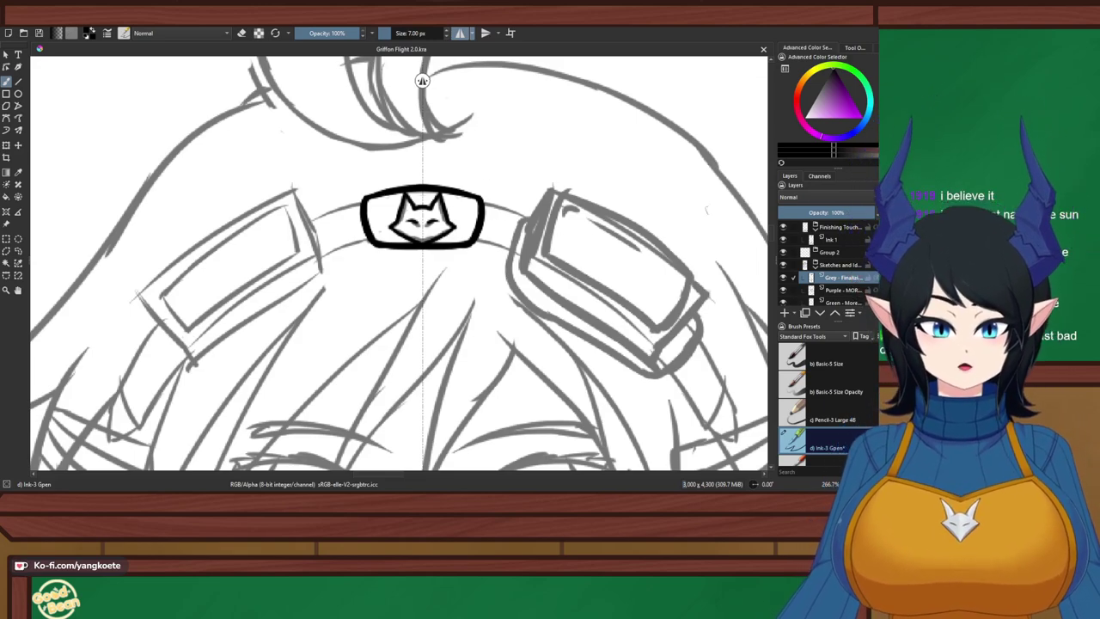
key(e)
key(e)
ctrl+click(547, 199)
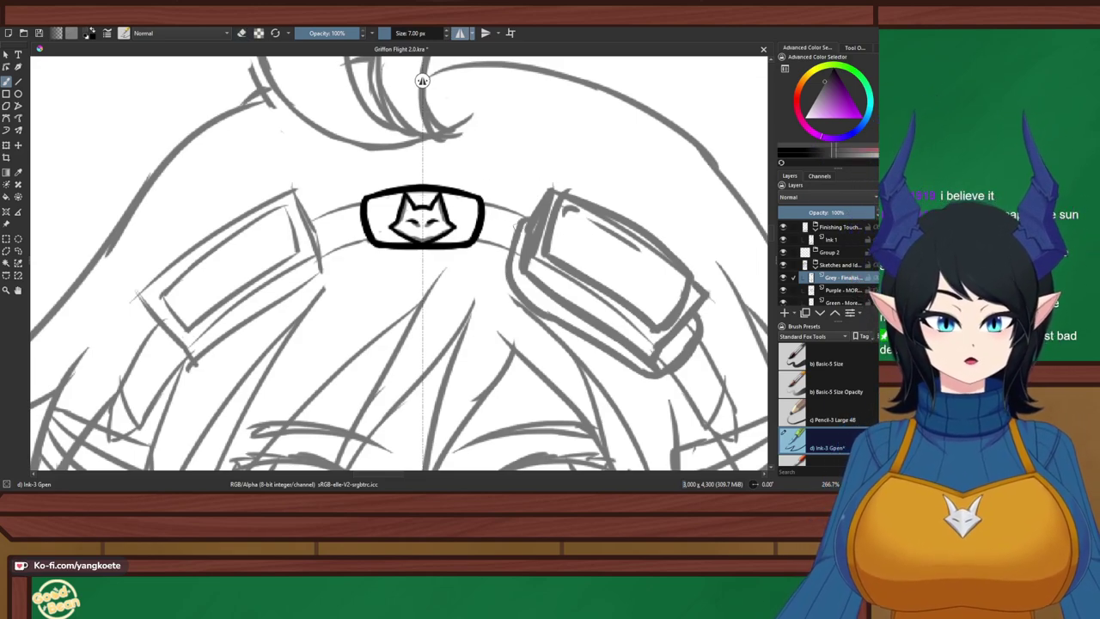
Save, then draw mirrored grey tick marks beside the goggle band and erase their excess
key(ctrl+s)
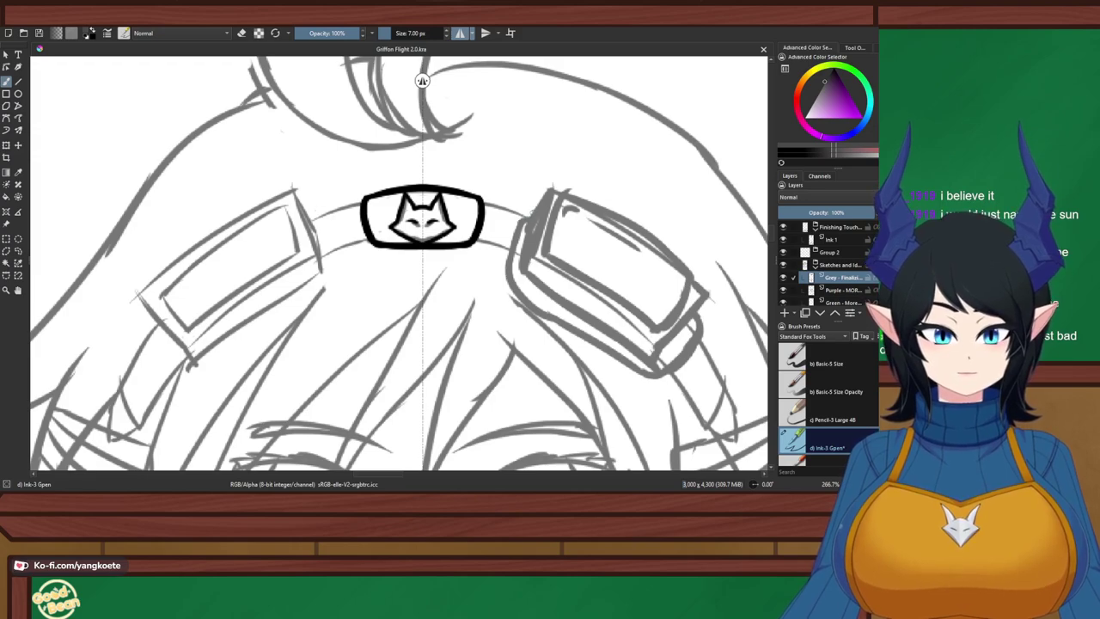
drag(311, 208, 328, 227)
key(e)
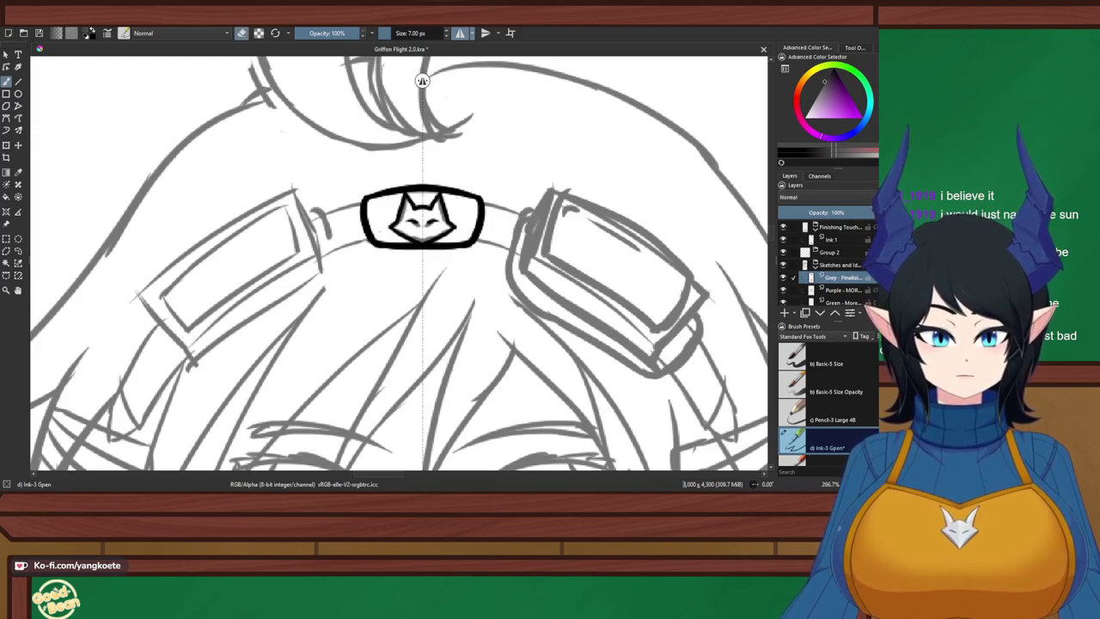
drag(523, 225, 525, 228)
key(e)
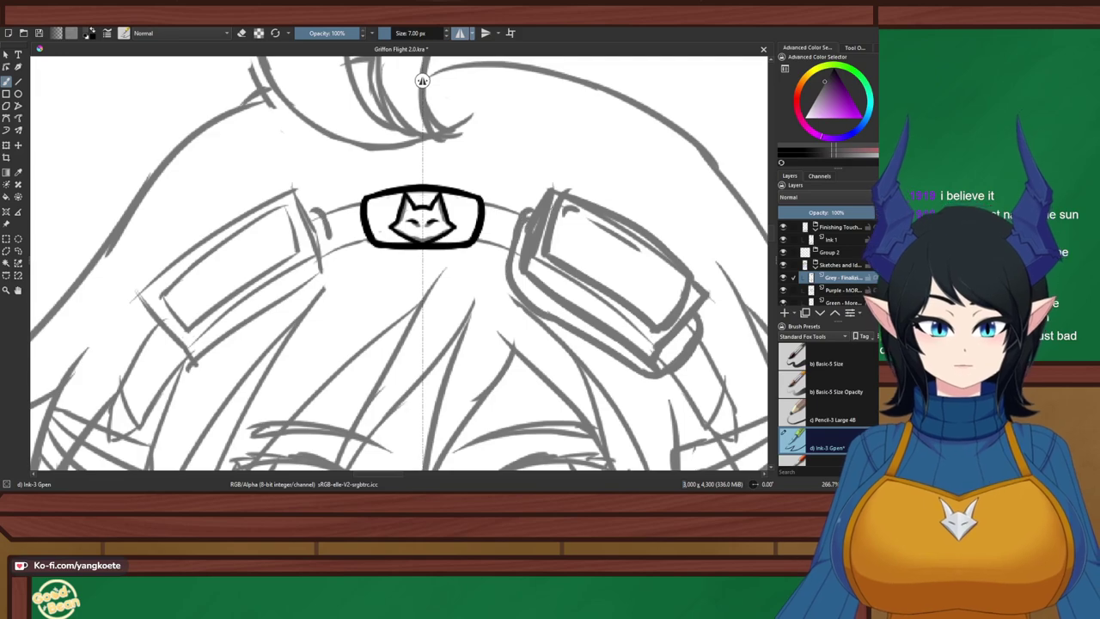
key(e)
key(e)
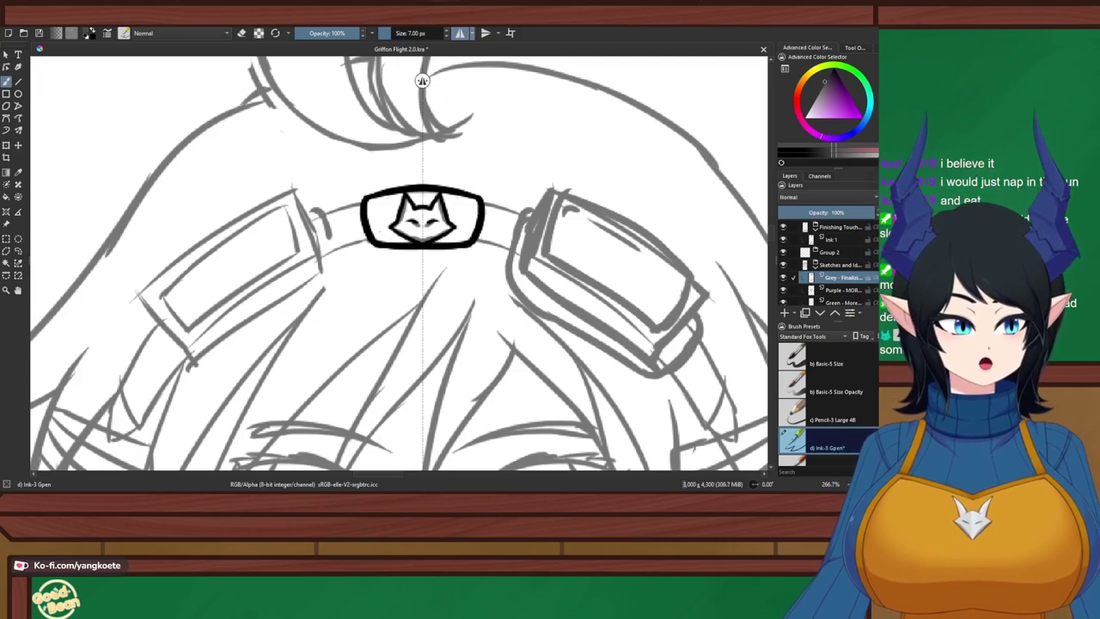
scroll(486, 222, down, 2)
drag(485, 222, 453, 371)
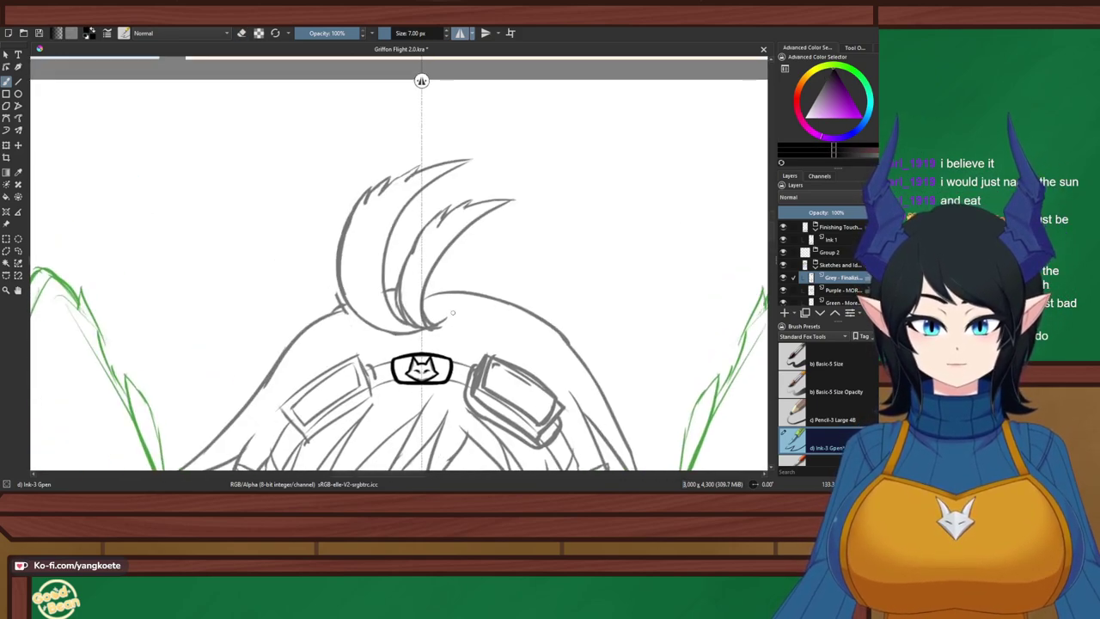
Shrink the brush to 6 px, turn off mirroring, drop a stray stroke, and select Ink 1
scroll(453, 313, up, 2)
key(bracketleft)
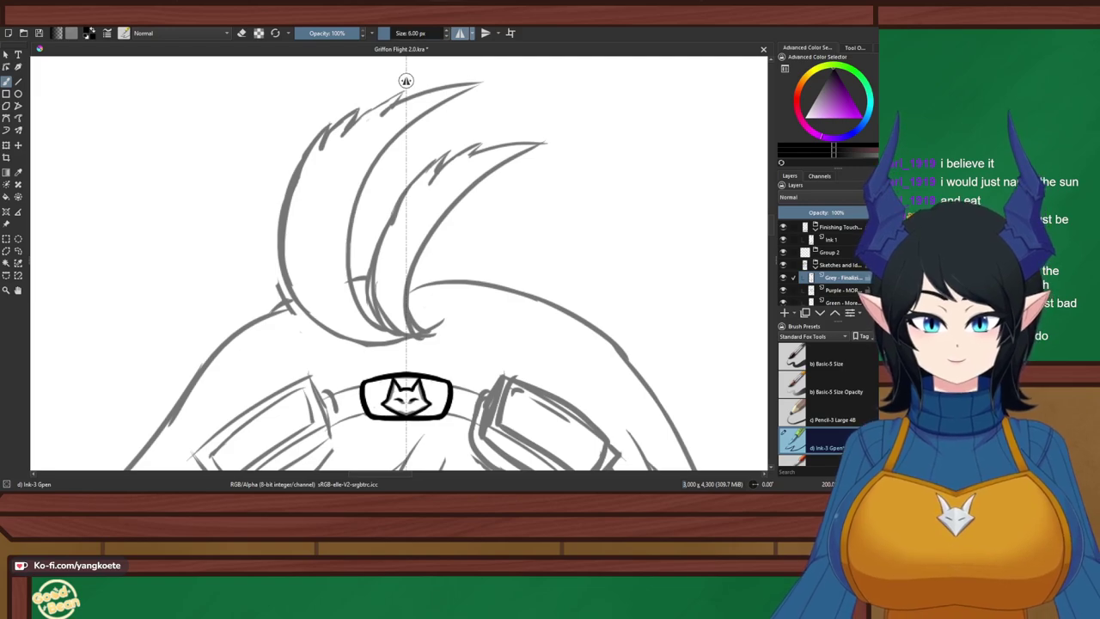
click(459, 32)
scroll(401, 224, up, 1)
drag(401, 227, 415, 271)
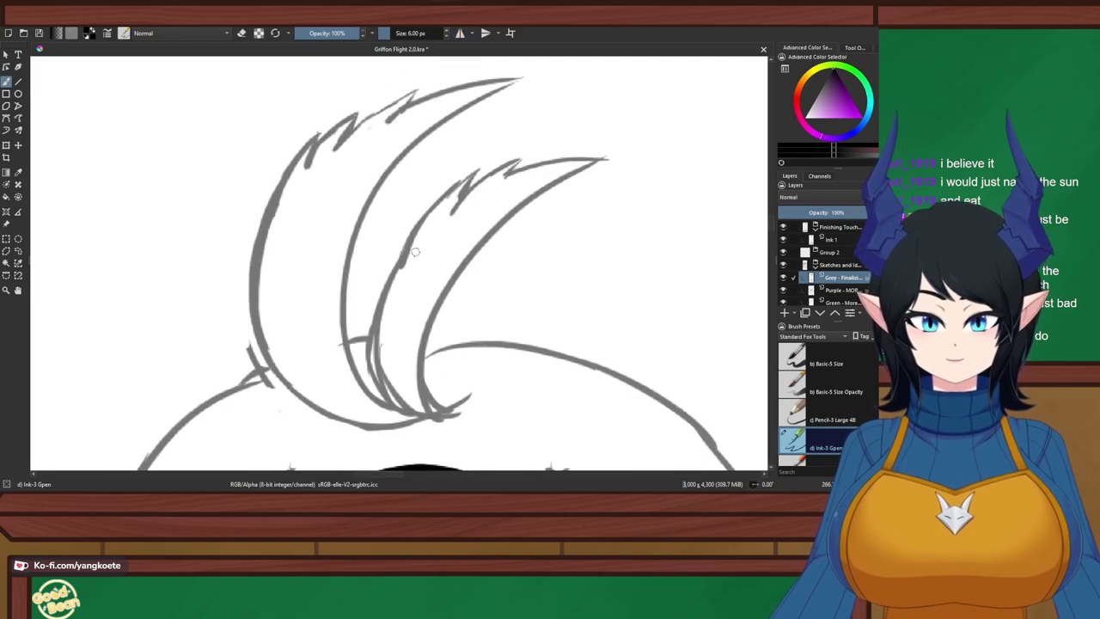
mouse_move(612, 156)
mouse_down()
mouse_move(586, 165)
mouse_move(419, 367)
mouse_up()
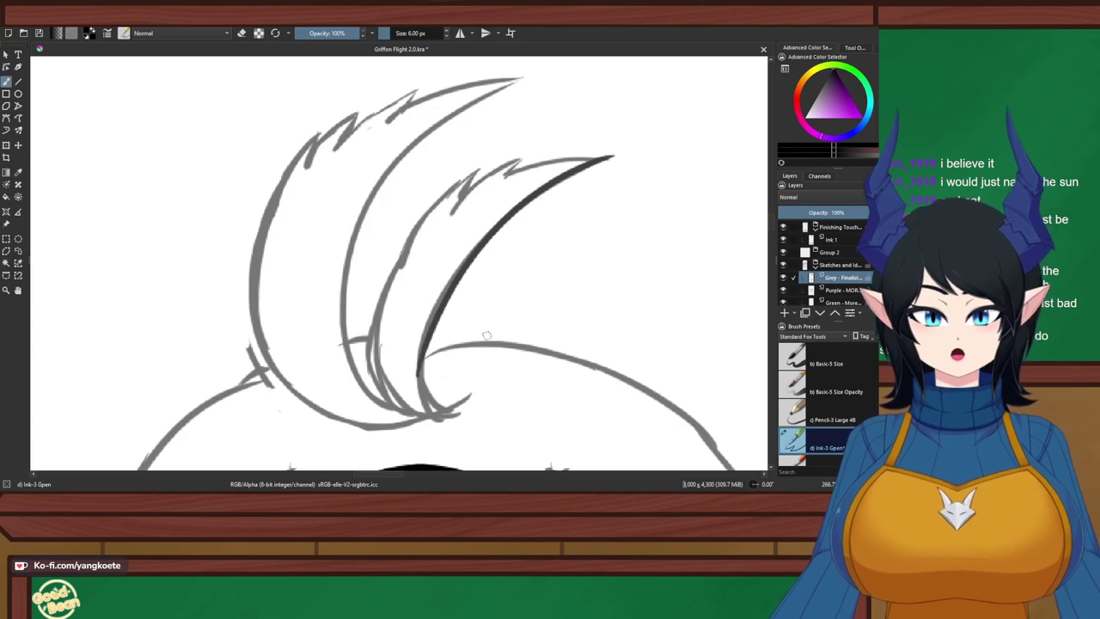
key(ctrl+z)
click(832, 240)
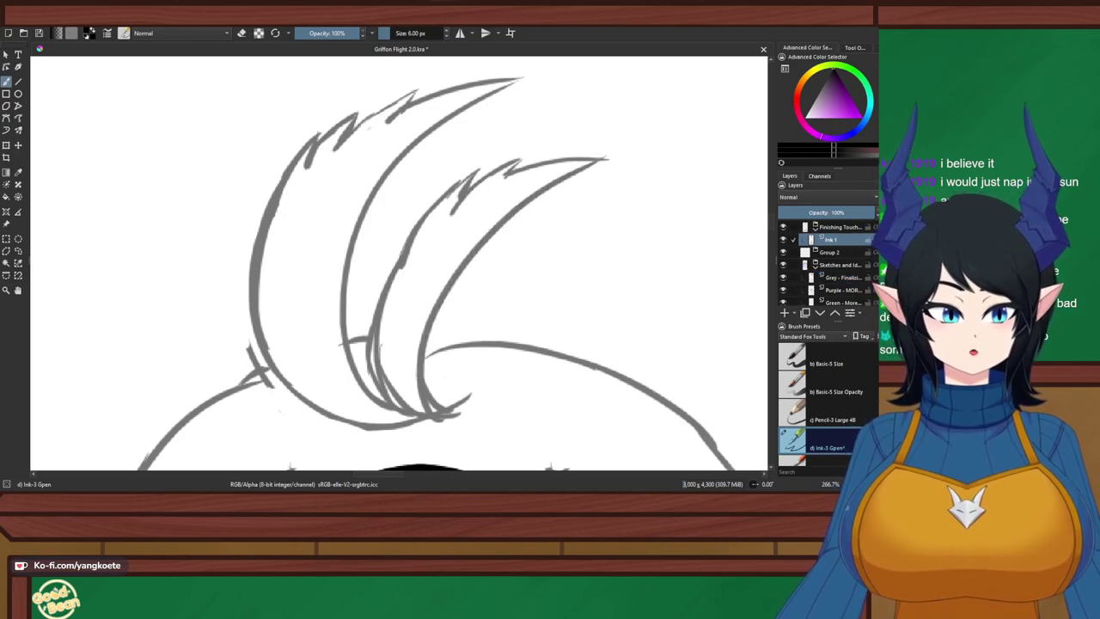
On Ink 1, ink the right feather's outer curve in black down to its base
click(839, 265)
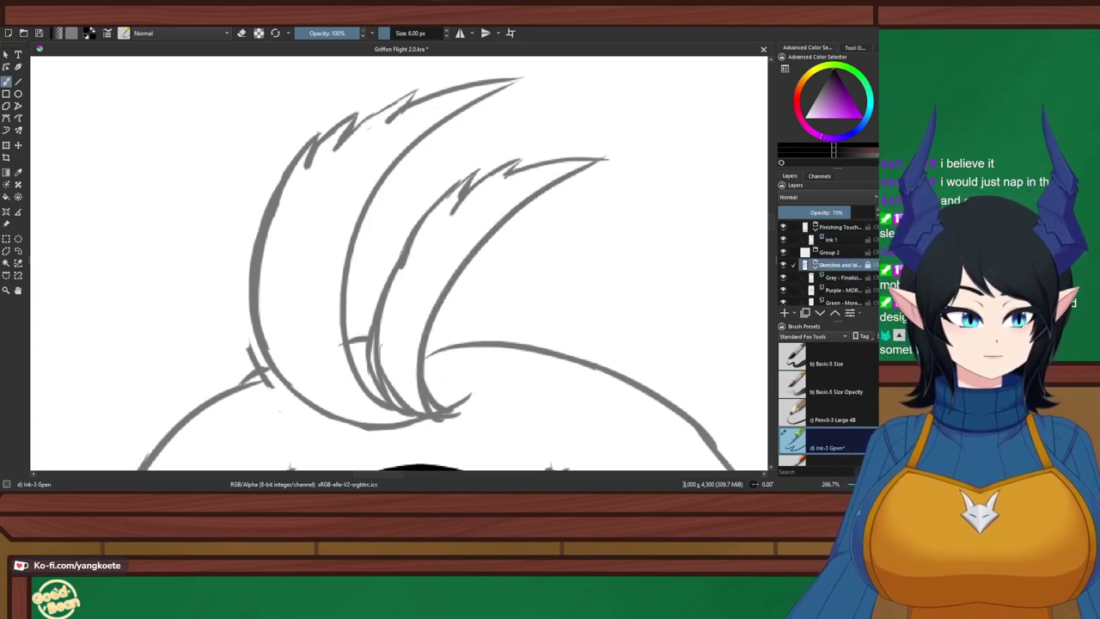
click(832, 240)
drag(609, 156, 425, 378)
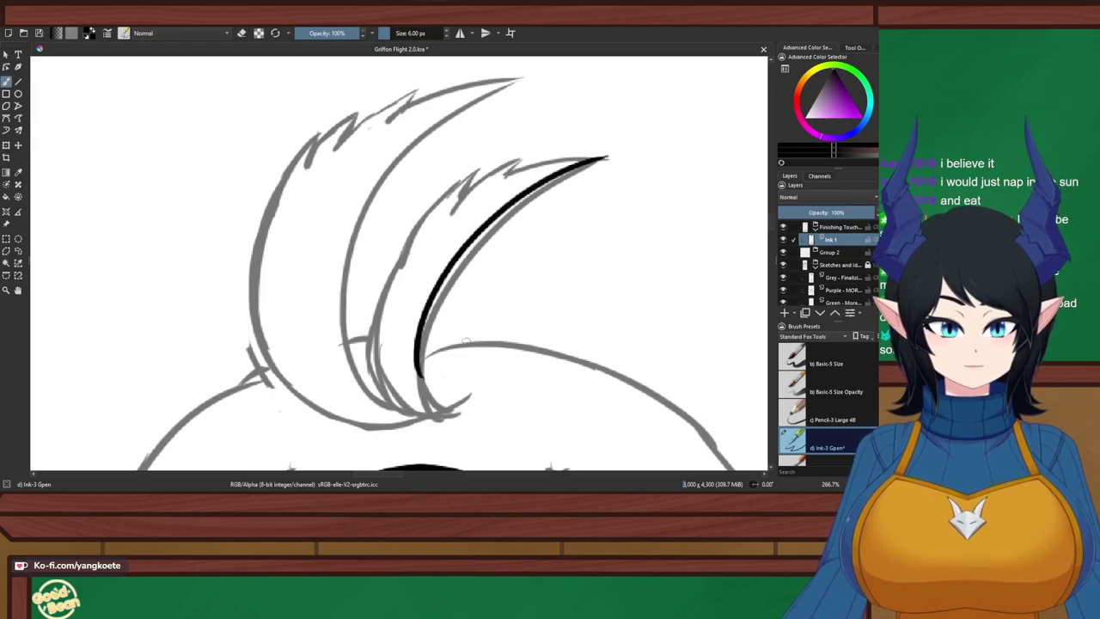
key(ctrl+z)
mouse_move(605, 163)
mouse_down()
mouse_move(440, 335)
mouse_move(461, 399)
mouse_up()
key(ctrl+z)
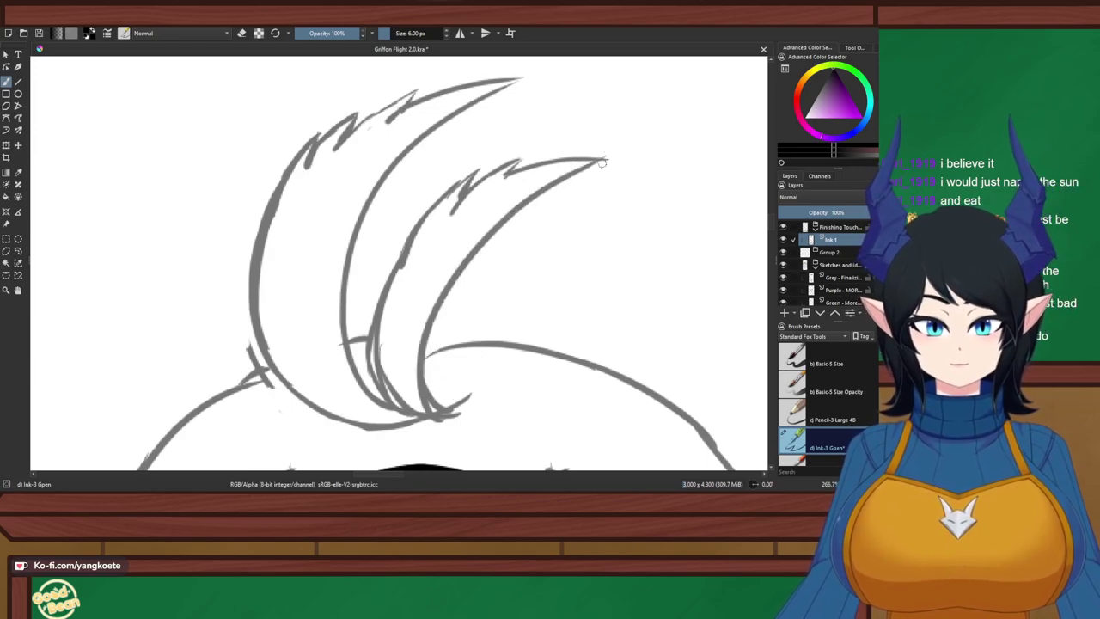
drag(602, 163, 469, 392)
key(ctrl+z)
drag(603, 160, 425, 416)
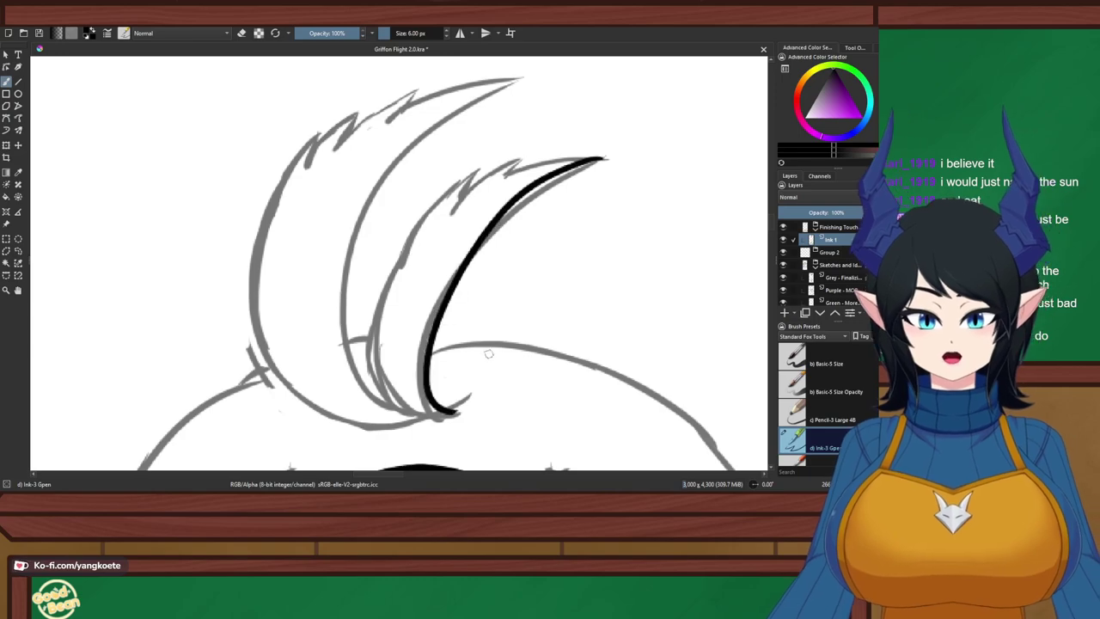
key(ctrl+z)
mouse_move(603, 159)
mouse_down()
mouse_move(533, 197)
mouse_move(440, 399)
mouse_move(458, 405)
mouse_move(453, 413)
mouse_up()
key(ctrl+z)
key(ctrl+z)
key(ctrl+z)
drag(432, 373, 451, 413)
key(ctrl+z)
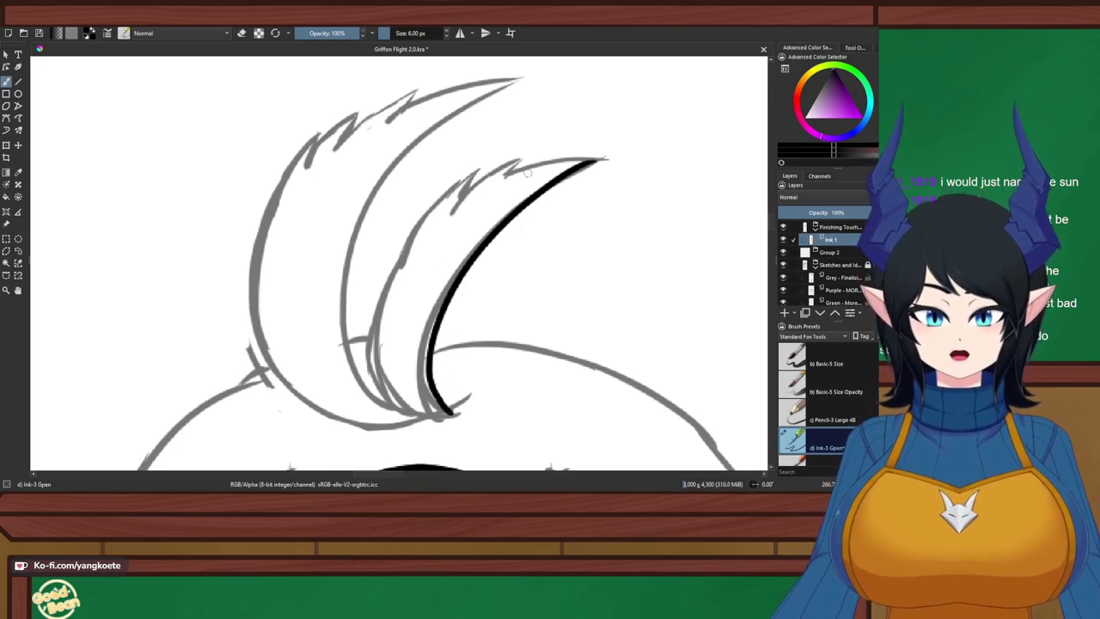
Ink the feather's upper edge up to the tip and the jagged notch beside it
drag(498, 181, 612, 160)
key(ctrl+z)
drag(496, 182, 615, 164)
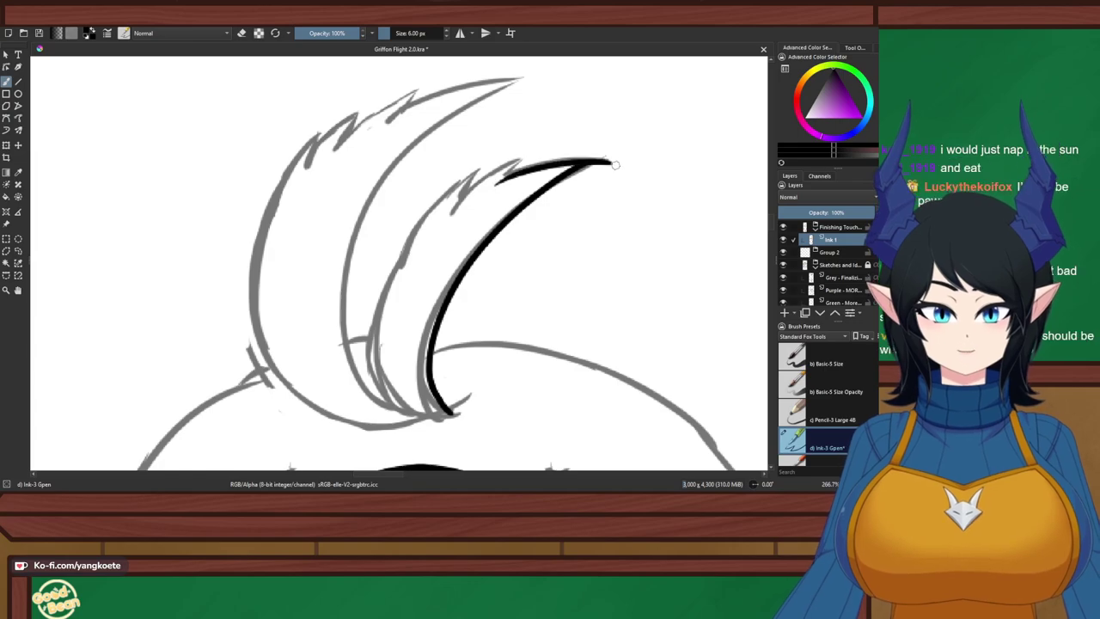
key(e)
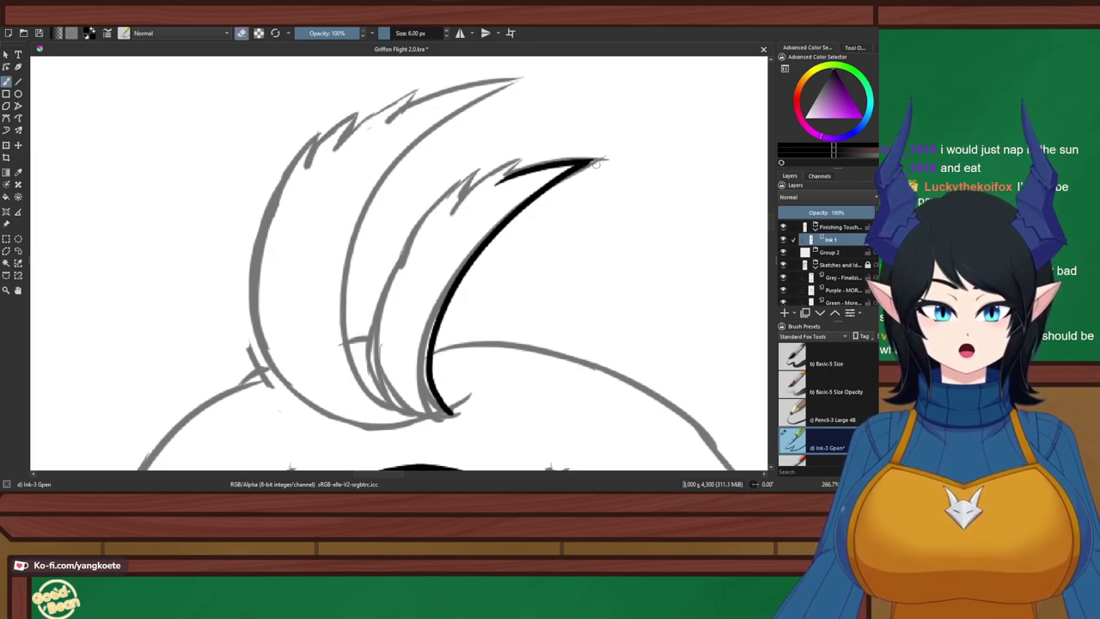
key(e)
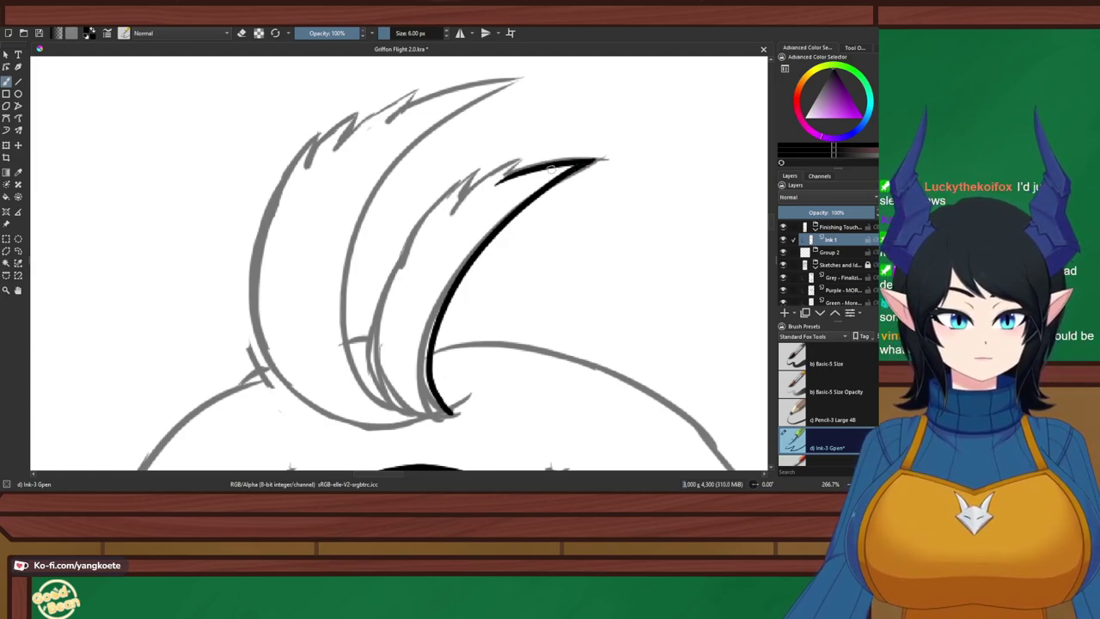
drag(523, 160, 448, 219)
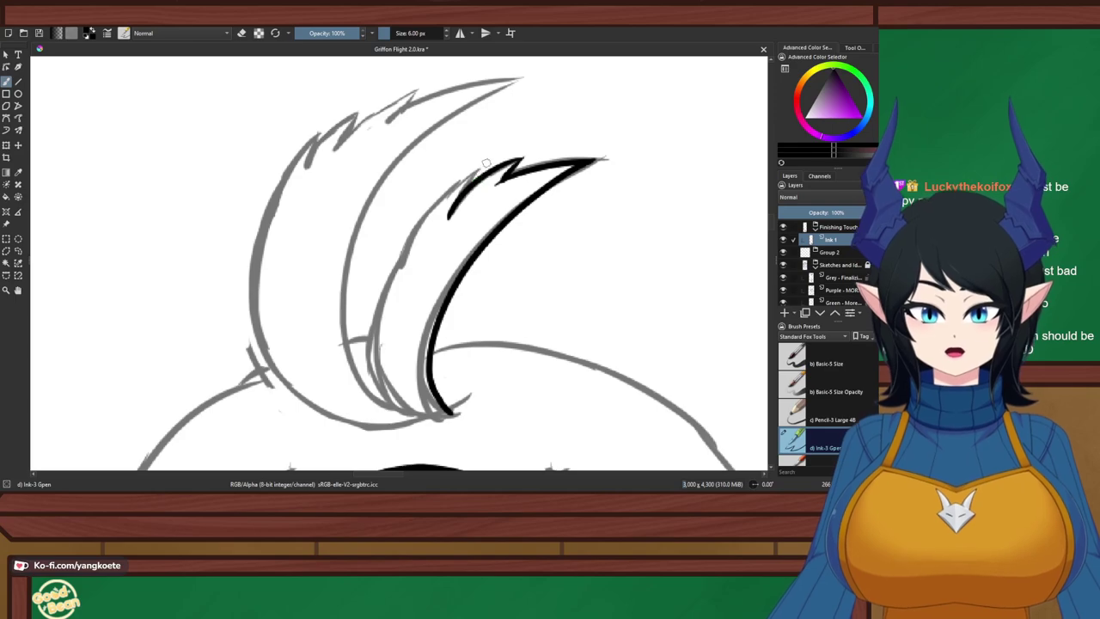
Add a short spike at the tip and an inner line running down from the notch
mouse_move(483, 165)
mouse_down()
mouse_move(454, 182)
mouse_move(404, 259)
mouse_up()
key(ctrl+z)
mouse_move(483, 170)
mouse_down()
mouse_move(406, 250)
mouse_move(394, 283)
mouse_up()
key(ctrl+z)
mouse_move(417, 226)
mouse_down()
mouse_move(383, 377)
mouse_move(389, 393)
mouse_up()
key(ctrl+z)
Attempt the feather's left curve down to the base several times, undoing each try
drag(424, 220, 386, 396)
key(ctrl+z)
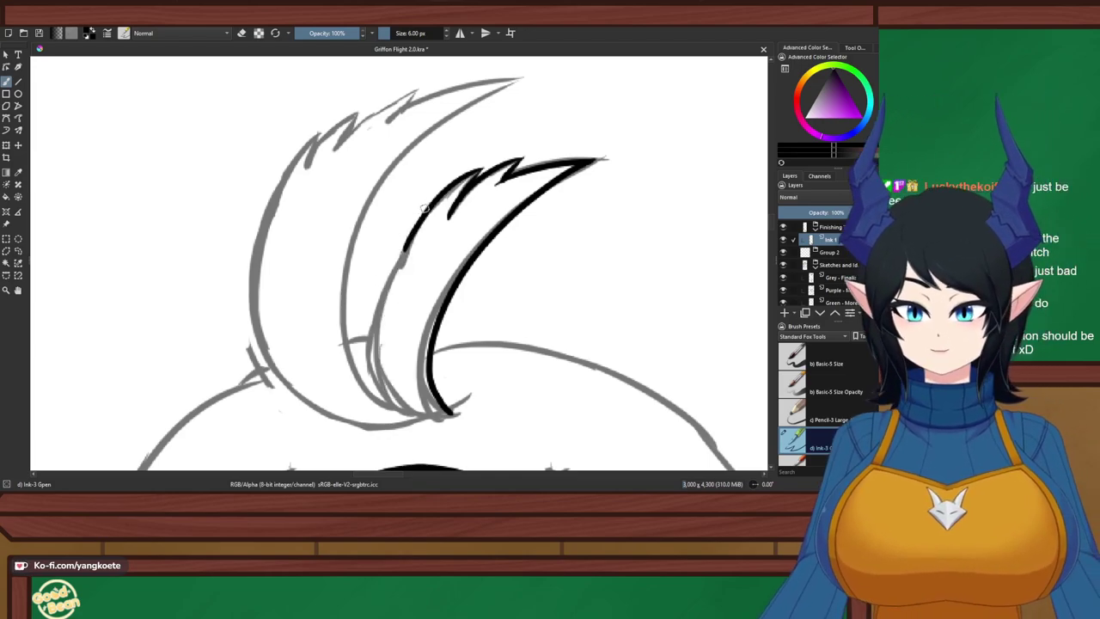
drag(421, 208, 402, 414)
key(ctrl+z)
drag(430, 217, 399, 376)
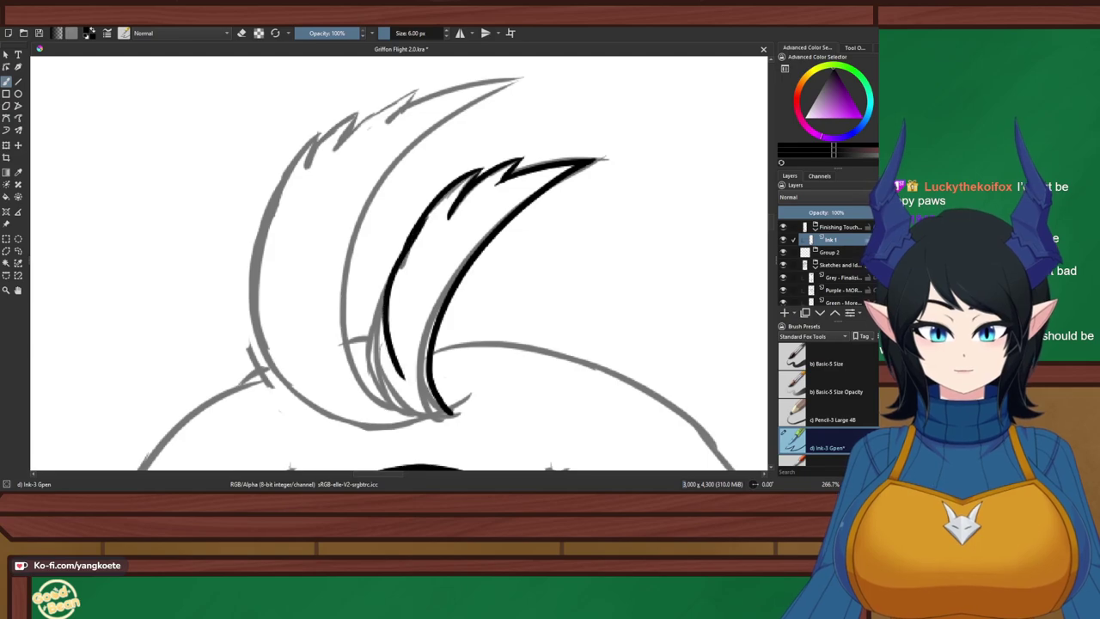
key(ctrl+z)
drag(424, 217, 403, 413)
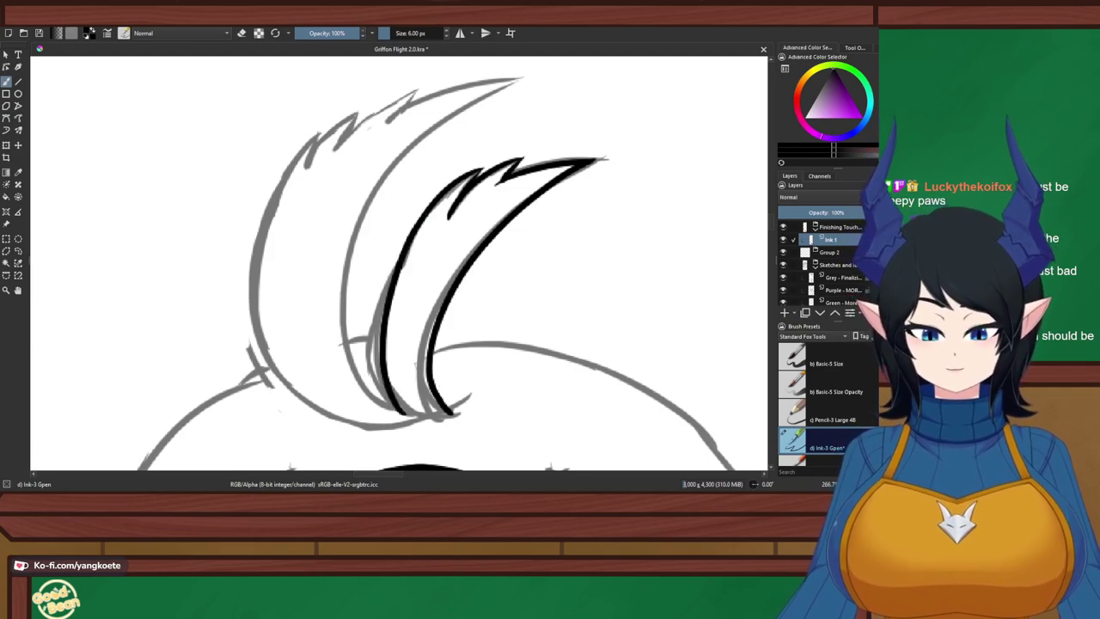
key(ctrl+z)
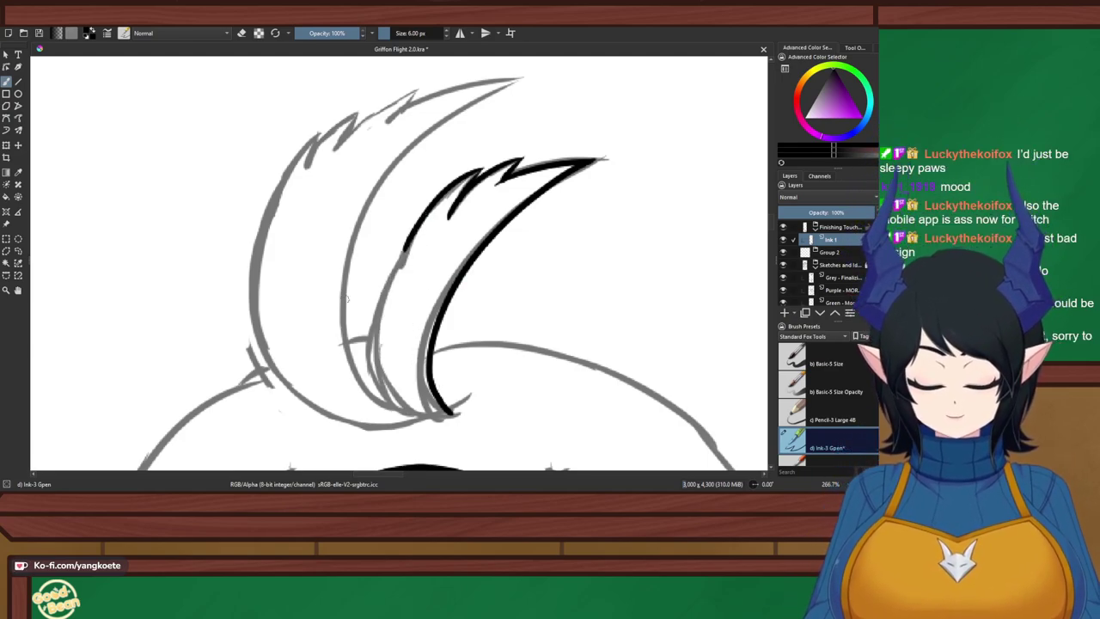
scroll(346, 299, up, 2)
Erase the lower end of the existing black line on the front strand
drag(481, 275, 492, 252)
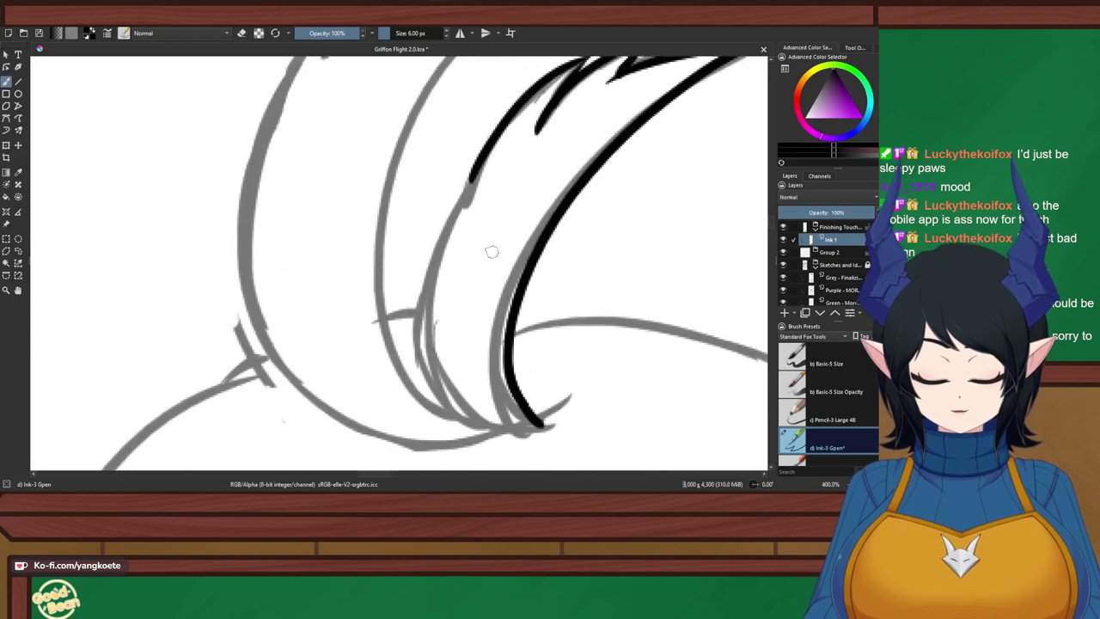
mouse_move(395, 248)
mouse_down()
mouse_move(382, 296)
mouse_move(355, 232)
mouse_up()
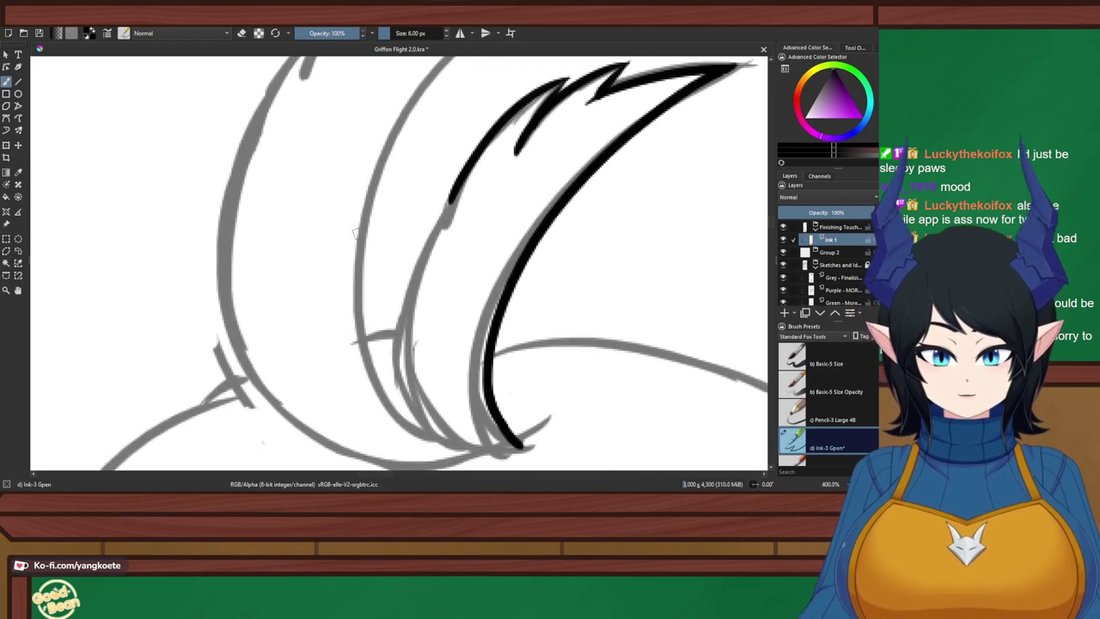
key(e)
mouse_move(477, 163)
mouse_down()
mouse_move(440, 213)
mouse_move(469, 179)
mouse_move(450, 189)
mouse_up()
key(e)
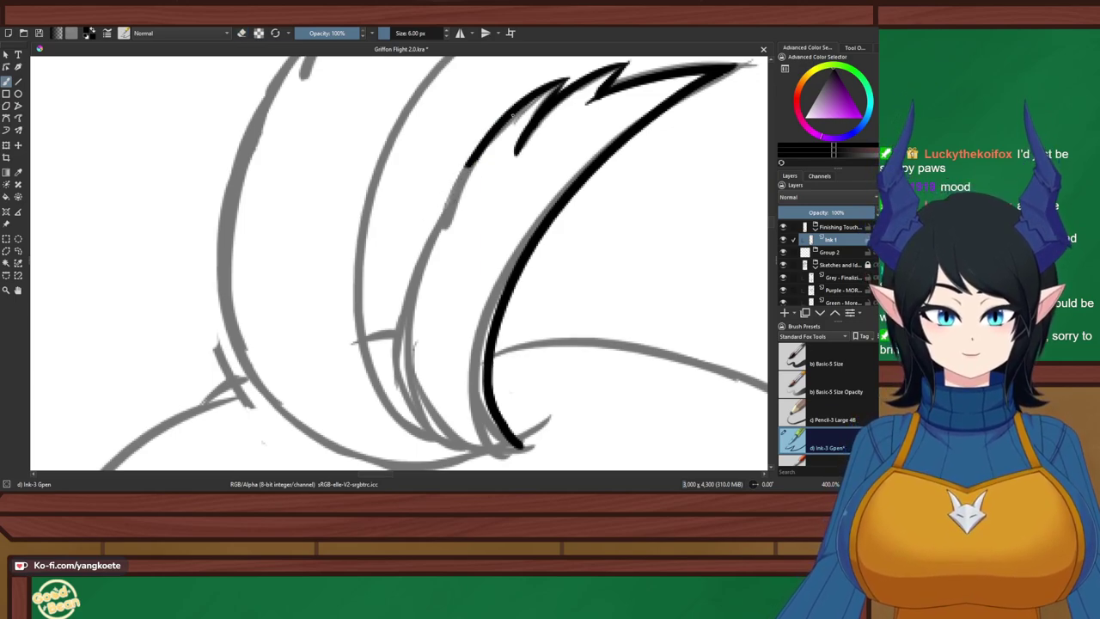
Ink the front strand's left edge down its curve, redoing strokes until it looks right
drag(492, 130, 413, 344)
key(ctrl+z)
mouse_move(516, 108)
mouse_down()
mouse_move(471, 158)
mouse_move(448, 423)
mouse_up()
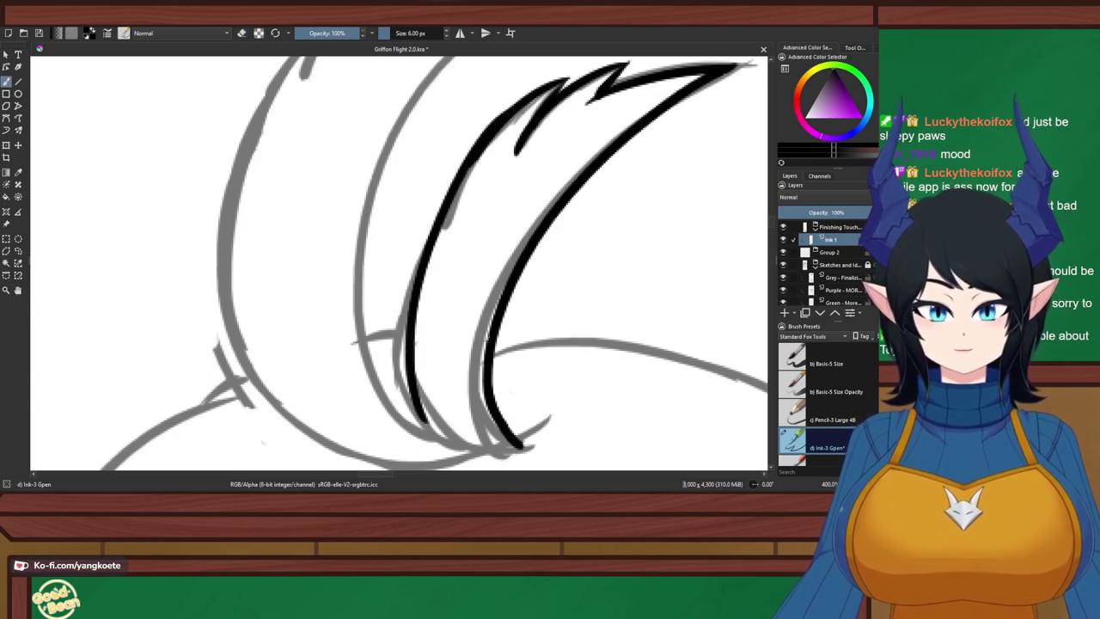
key(ctrl+z)
drag(489, 130, 451, 401)
drag(459, 354, 498, 430)
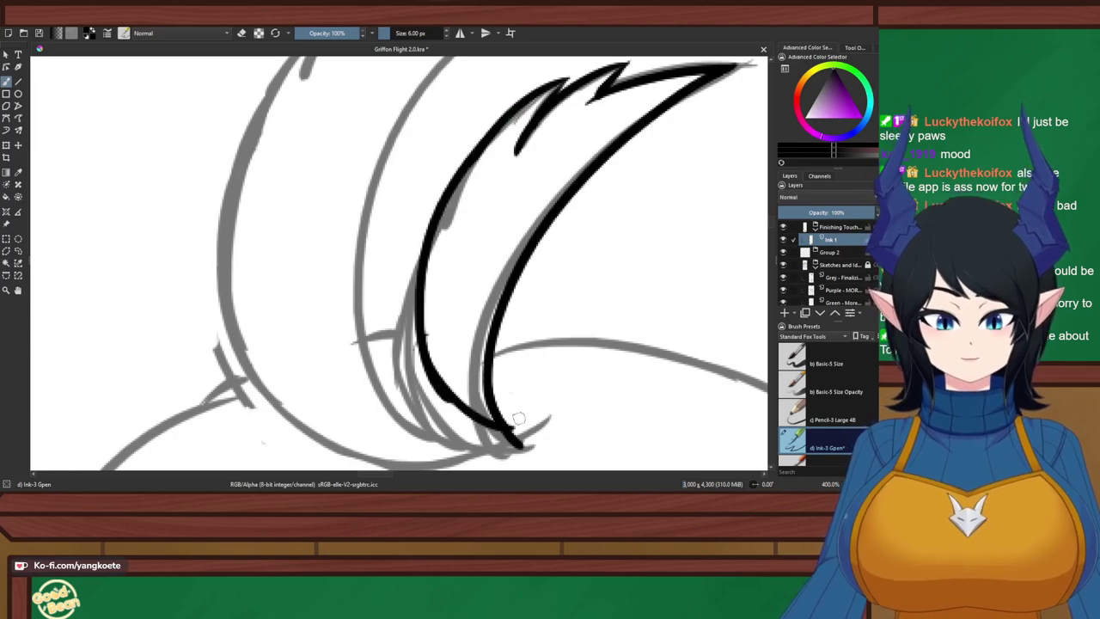
key(ctrl+z)
drag(495, 127, 445, 416)
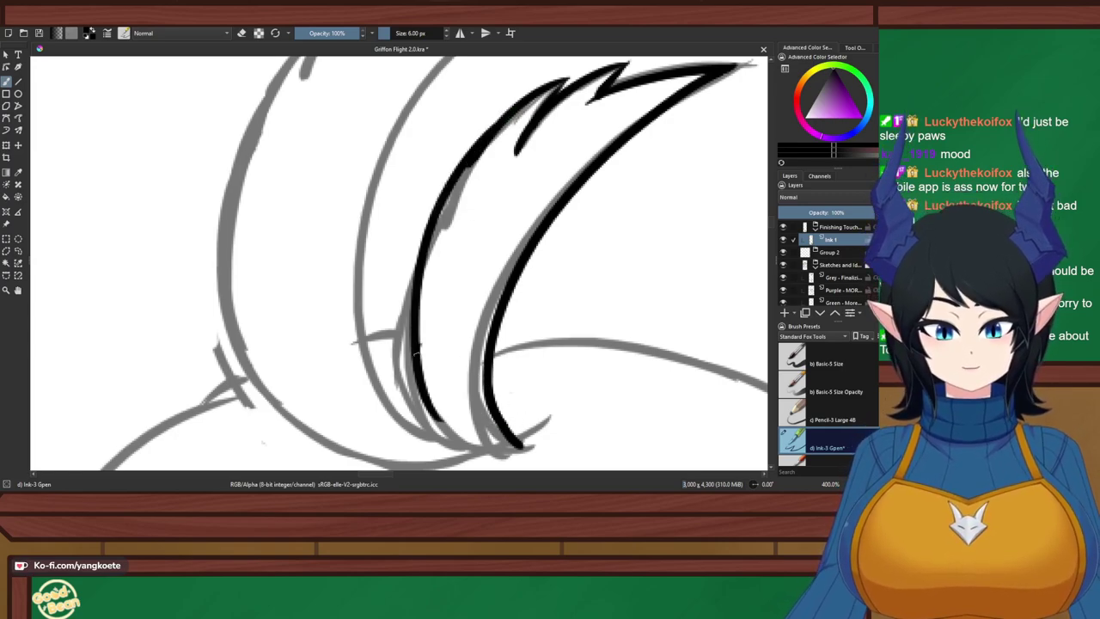
mouse_move(418, 354)
mouse_down()
mouse_move(520, 447)
mouse_move(451, 428)
mouse_move(524, 445)
mouse_up()
key(ctrl+z)
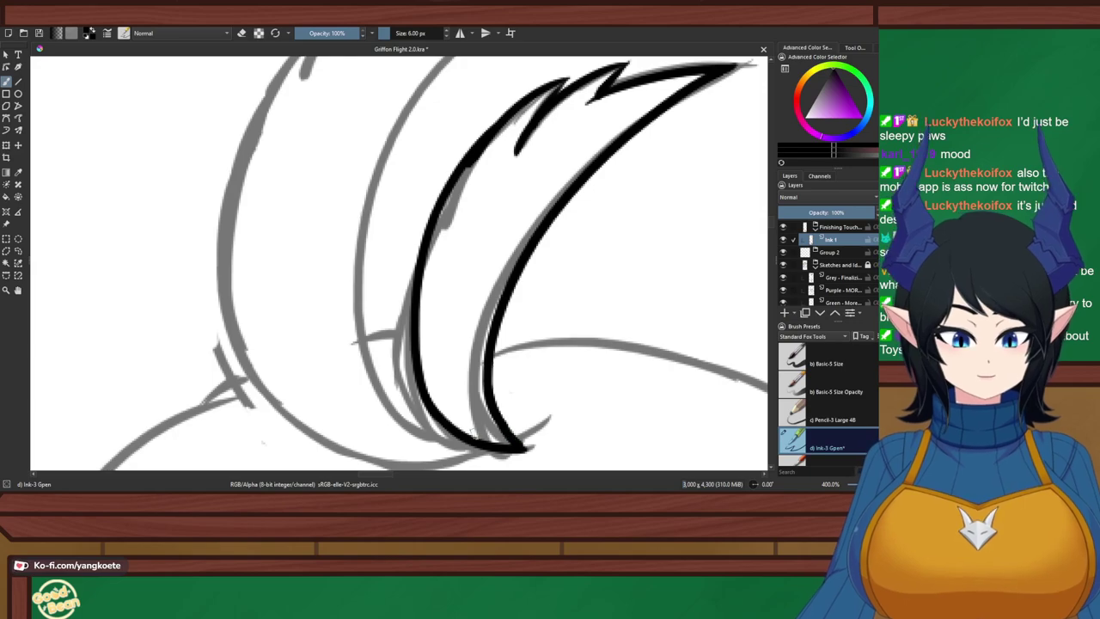
key(ctrl+z)
Redraw the strand's bottom curve, tapering it thinly into the pointed tip
drag(430, 397, 526, 449)
key(ctrl+z)
drag(428, 407, 526, 449)
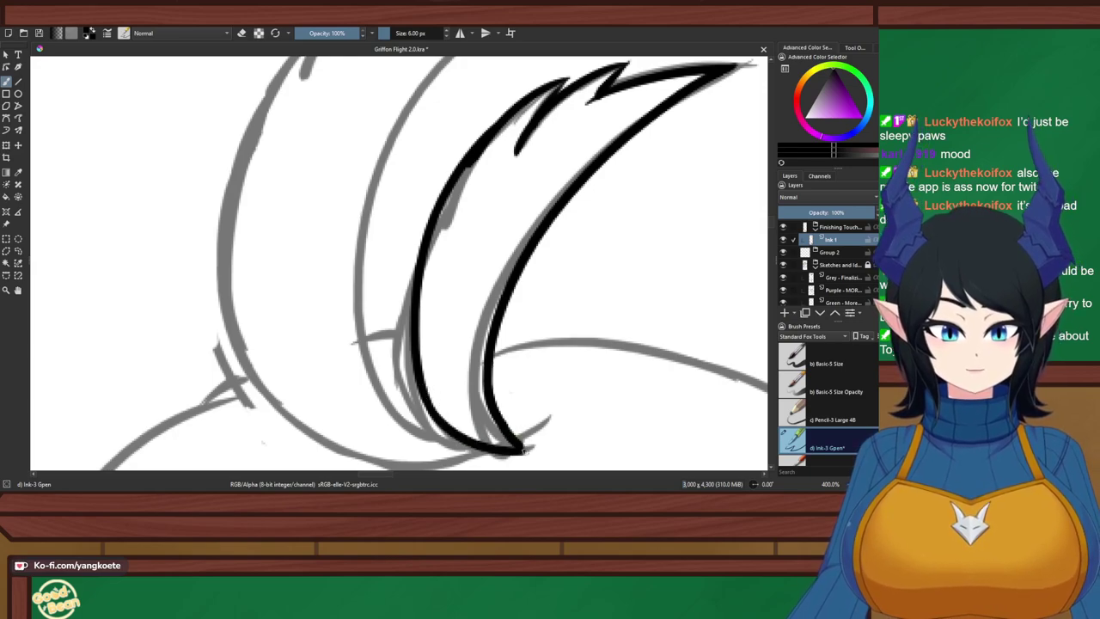
key(ctrl+z)
drag(428, 393, 518, 445)
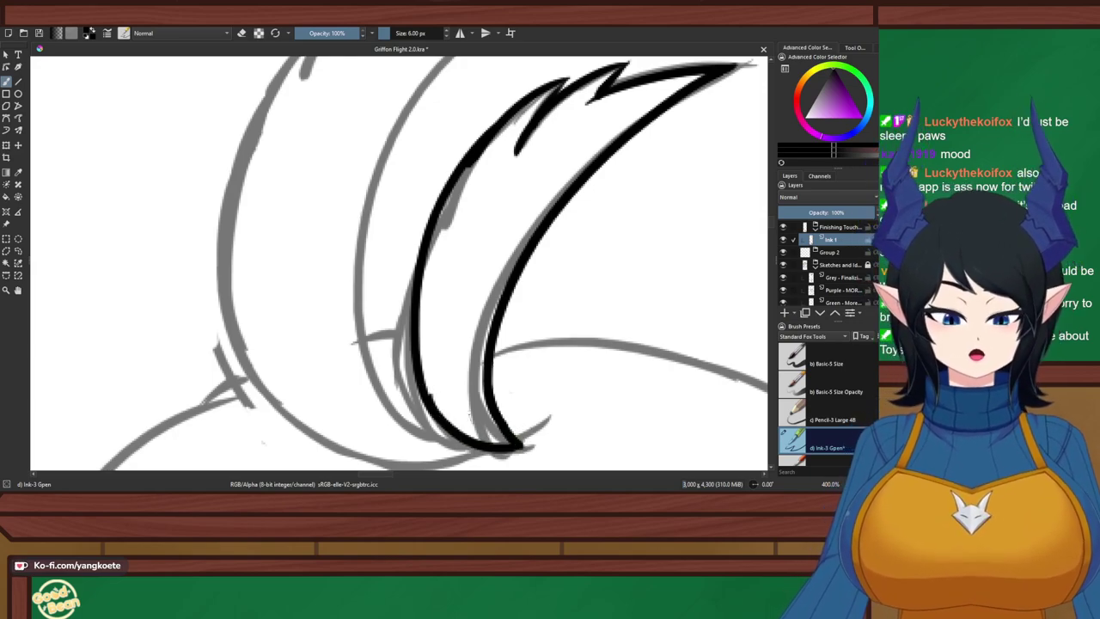
key(ctrl+z)
drag(430, 396, 525, 446)
key(ctrl+z)
drag(426, 394, 526, 451)
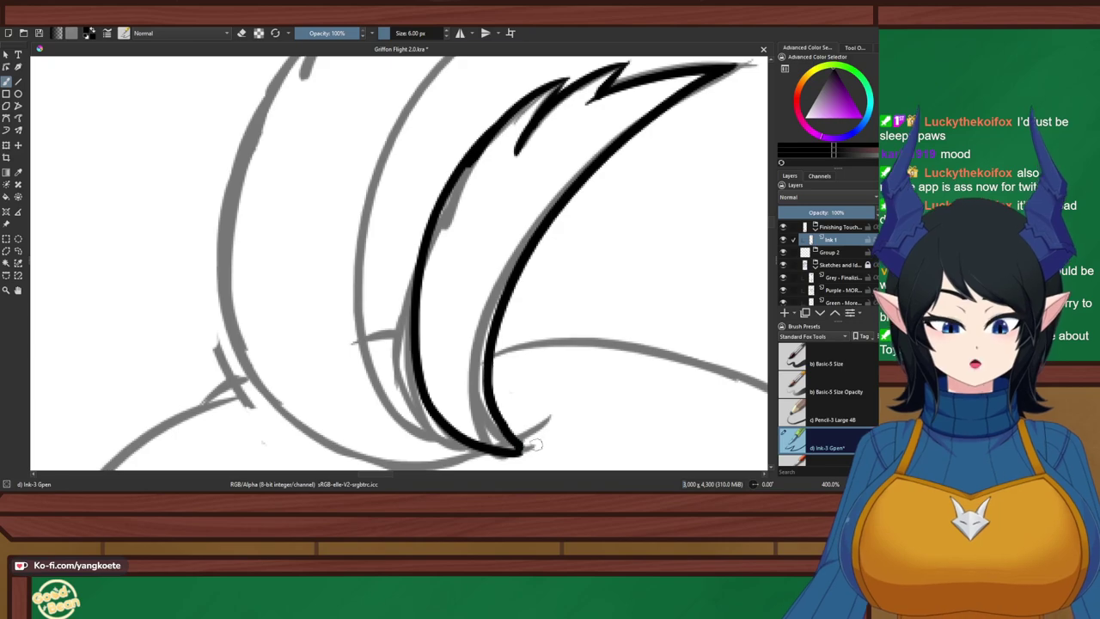
key(e)
key(e)
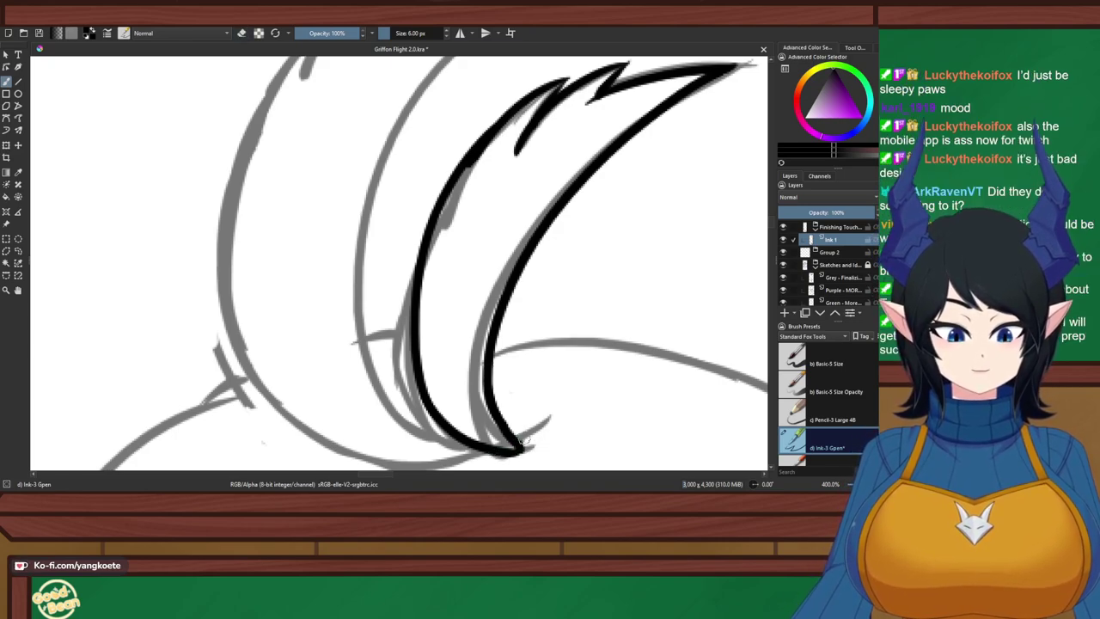
key(e)
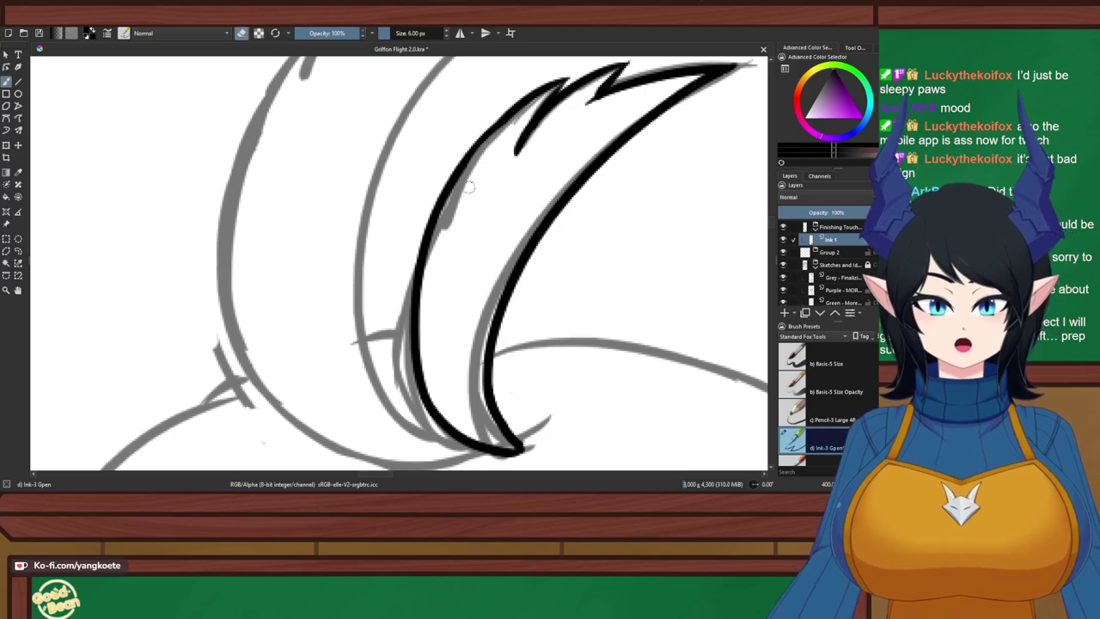
key(e)
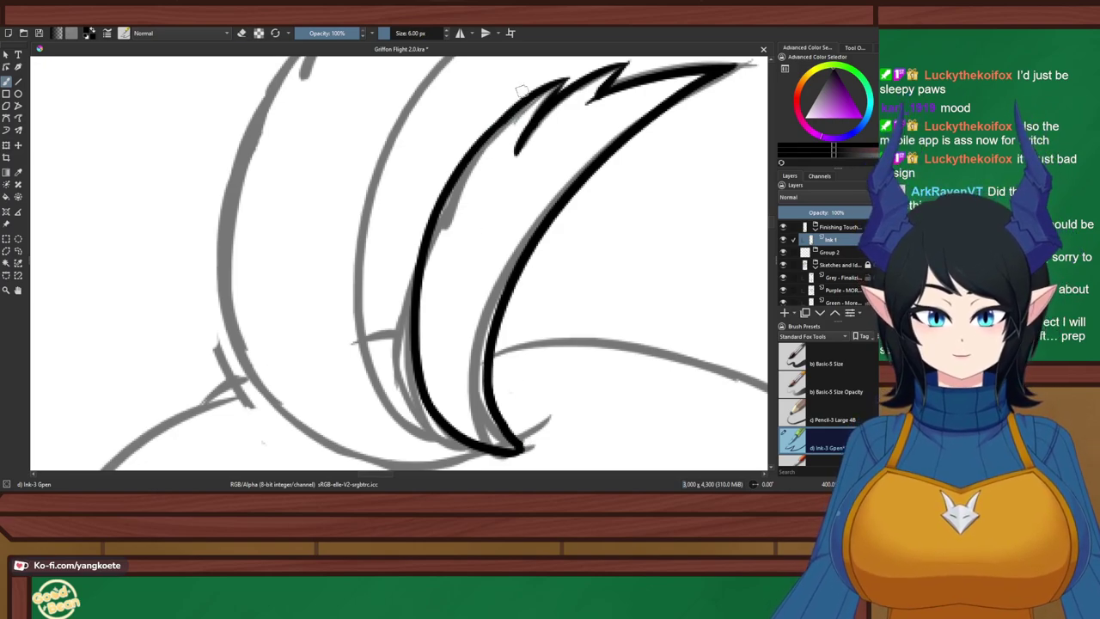
Zoom out to check the face and raise the ink brush size to 7 px
scroll(455, 125, down, 3)
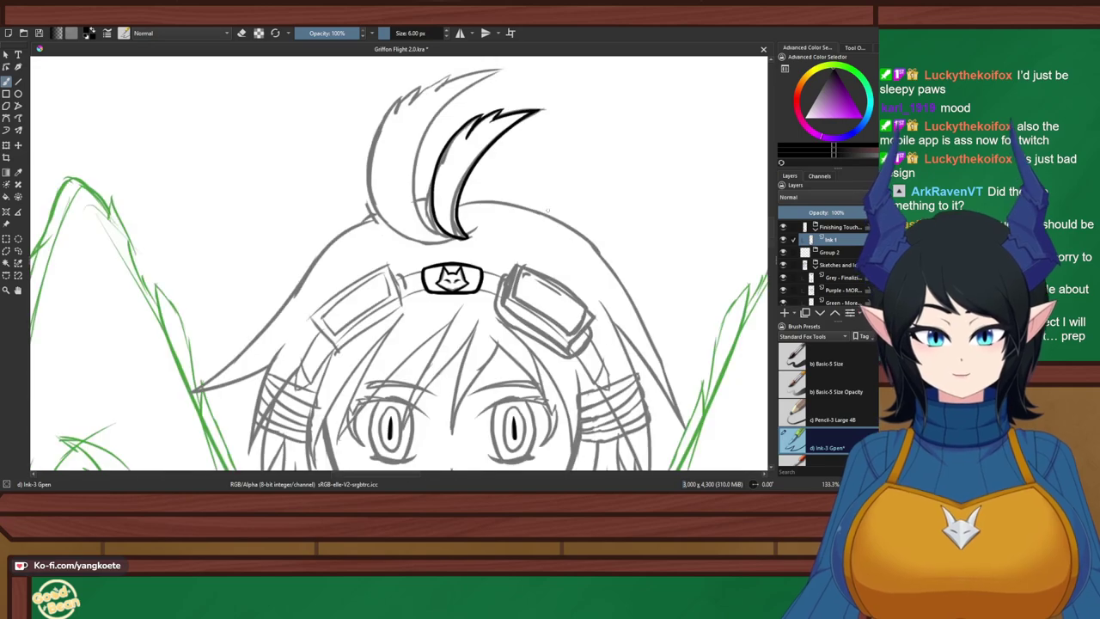
scroll(509, 125, up, 1)
drag(551, 126, 582, 186)
drag(401, 167, 485, 188)
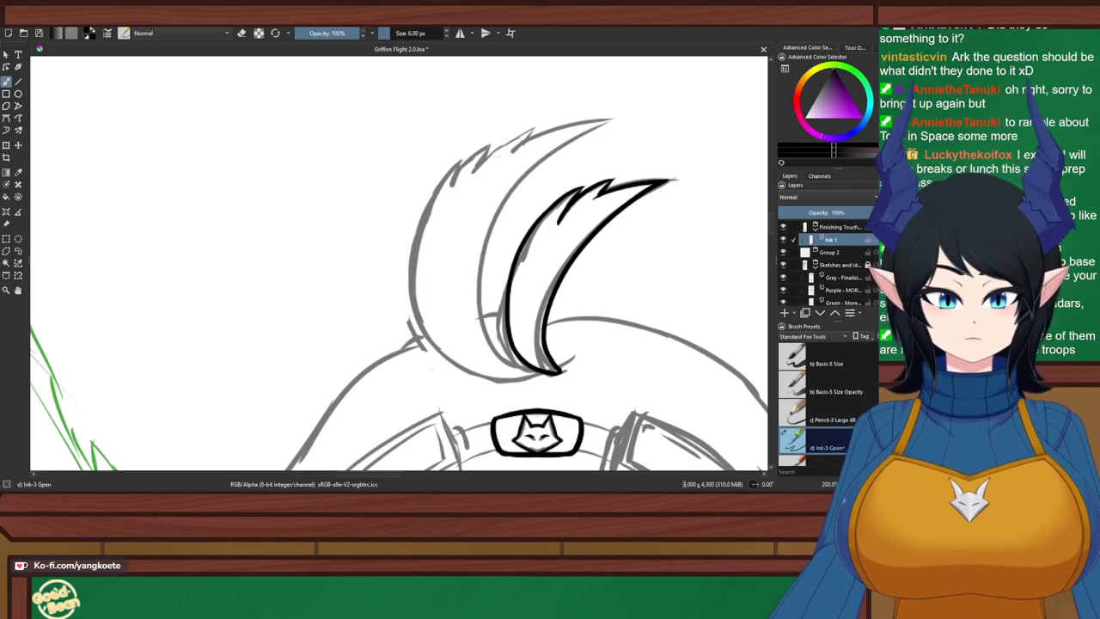
key(minus)
key(minus)
drag(481, 330, 431, 228)
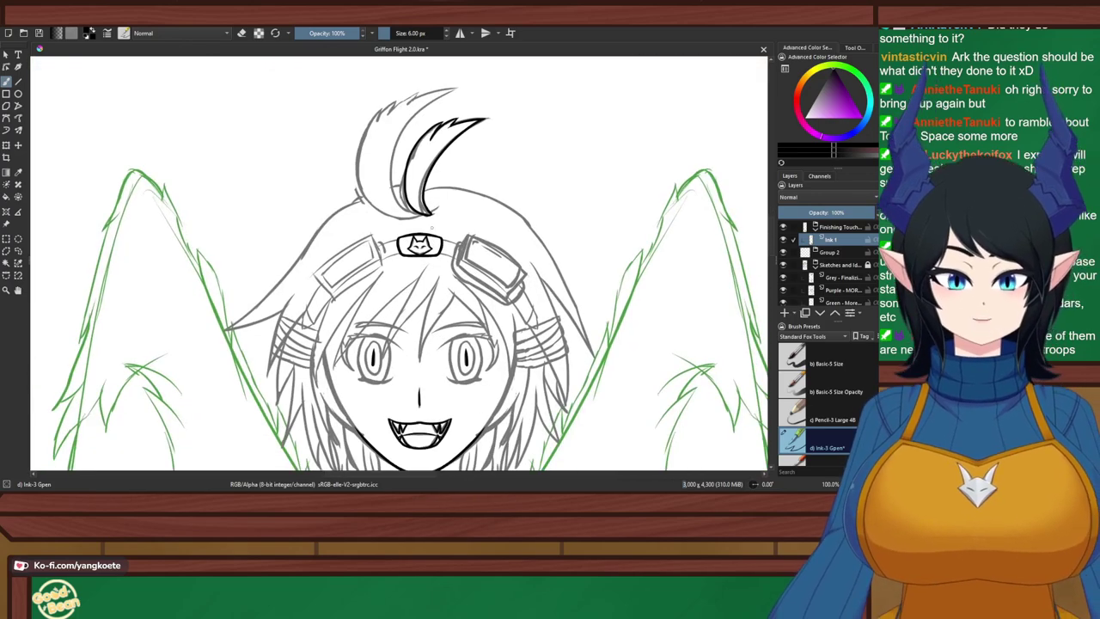
key(bracketright)
Zoom back in on the hair tuft and save the drawing
key(plus)
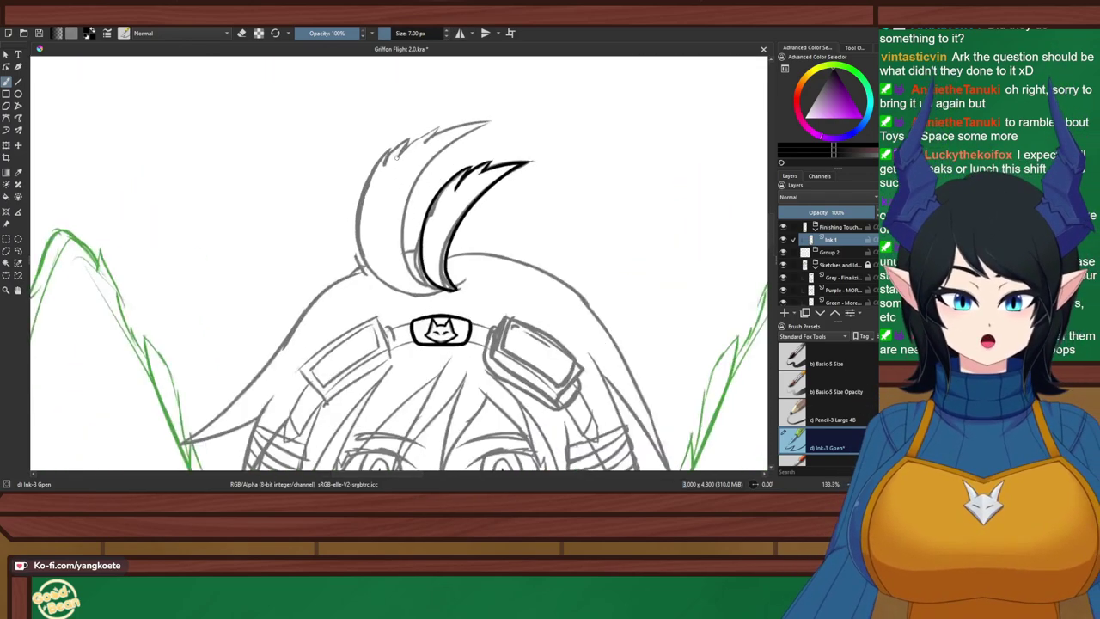
key(plus)
key(ctrl+s)
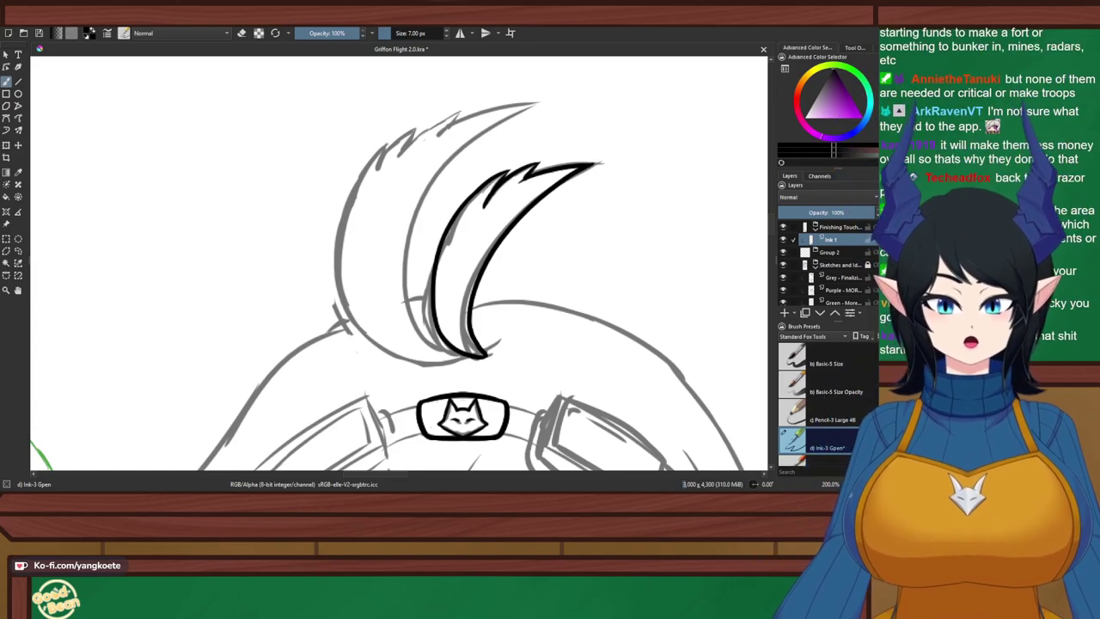
Save, then ink the rear strand's edge from its top downward, retrying the stroke
key(ctrl+s)
scroll(447, 185, up, 1)
drag(446, 185, 440, 197)
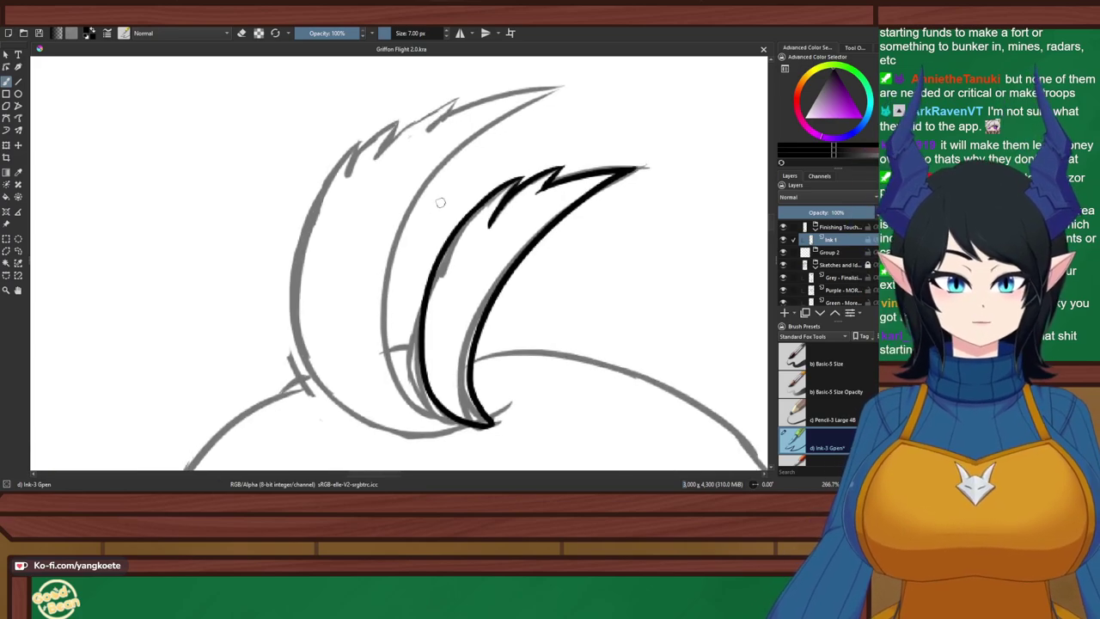
drag(558, 90, 385, 353)
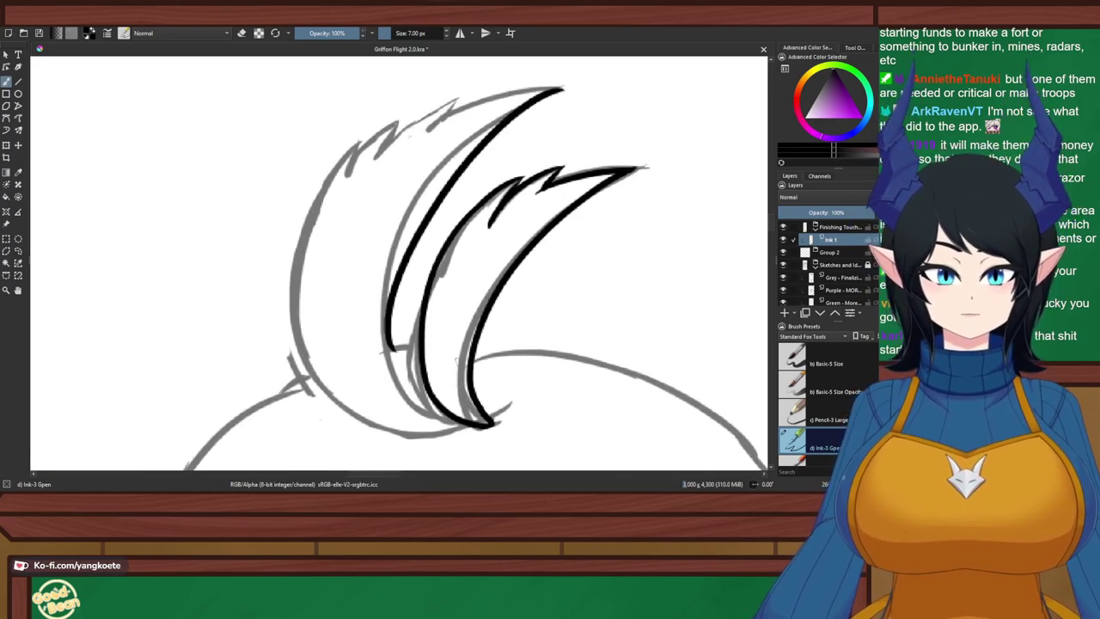
key(ctrl+z)
drag(568, 83, 399, 395)
key(ctrl+z)
mouse_move(564, 88)
mouse_down()
mouse_move(409, 230)
mouse_move(380, 397)
mouse_up()
key(ctrl+z)
Extend the rear strand's line down toward its bottom tip, keeping the upper stroke
mouse_move(562, 86)
mouse_down()
mouse_move(387, 303)
mouse_move(403, 358)
mouse_up()
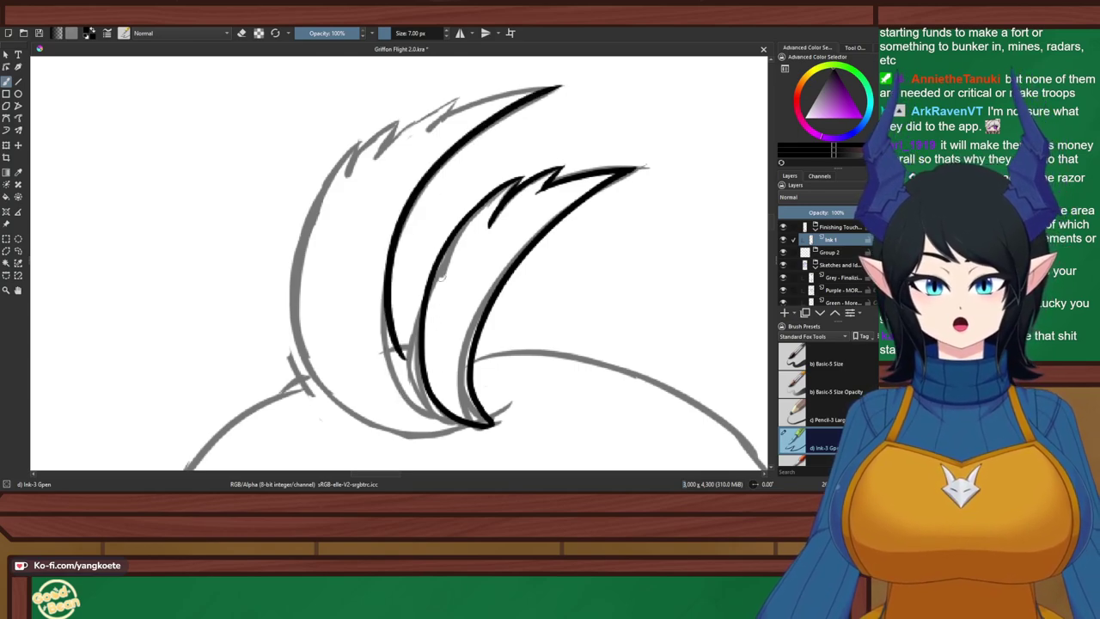
drag(388, 318, 462, 419)
key(ctrl+z)
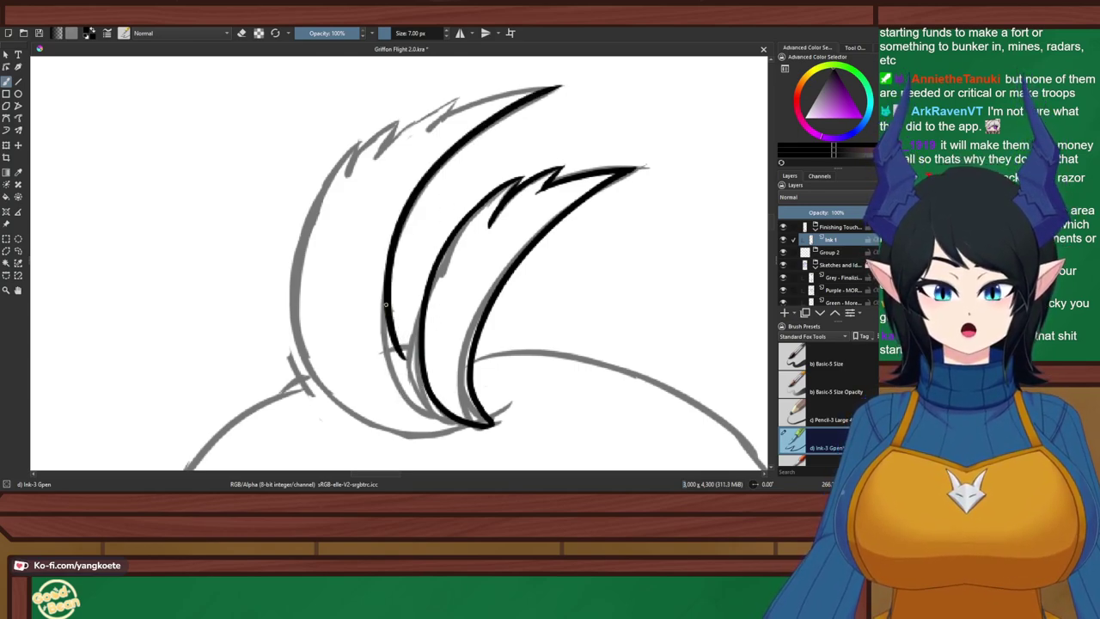
drag(394, 330, 464, 427)
key(ctrl+z)
drag(393, 319, 464, 418)
key(ctrl+z)
key(ctrl+z)
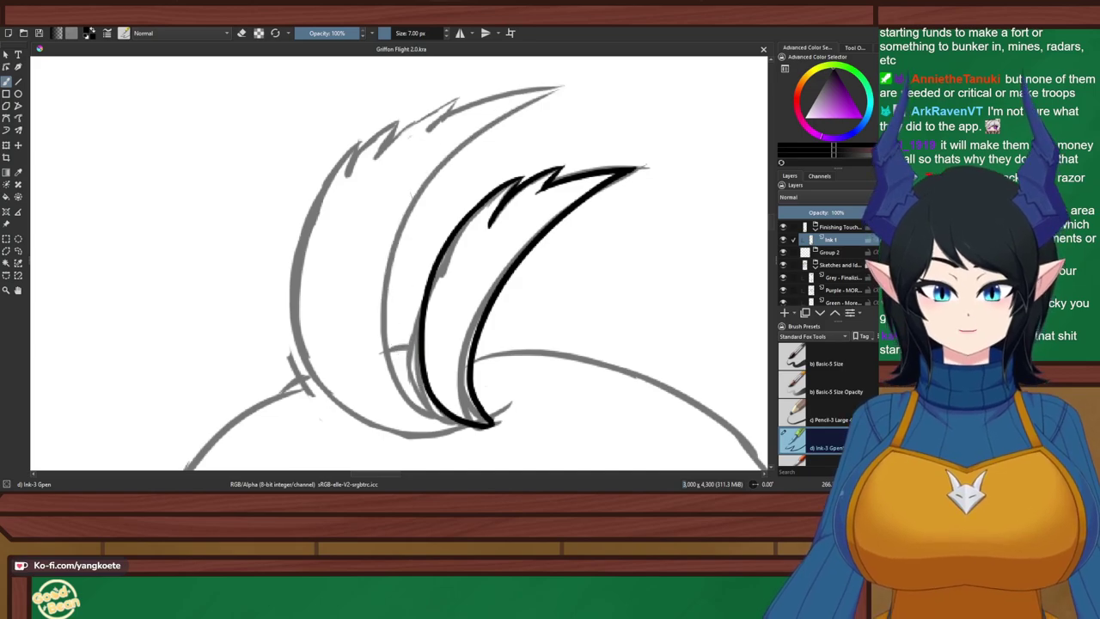
key(ctrl+shift+z)
Erase the stroke's lower end and re-ink the rear strand down to its bottom tip
key(e)
mouse_move(403, 356)
mouse_down()
mouse_move(391, 333)
mouse_move(399, 356)
mouse_up()
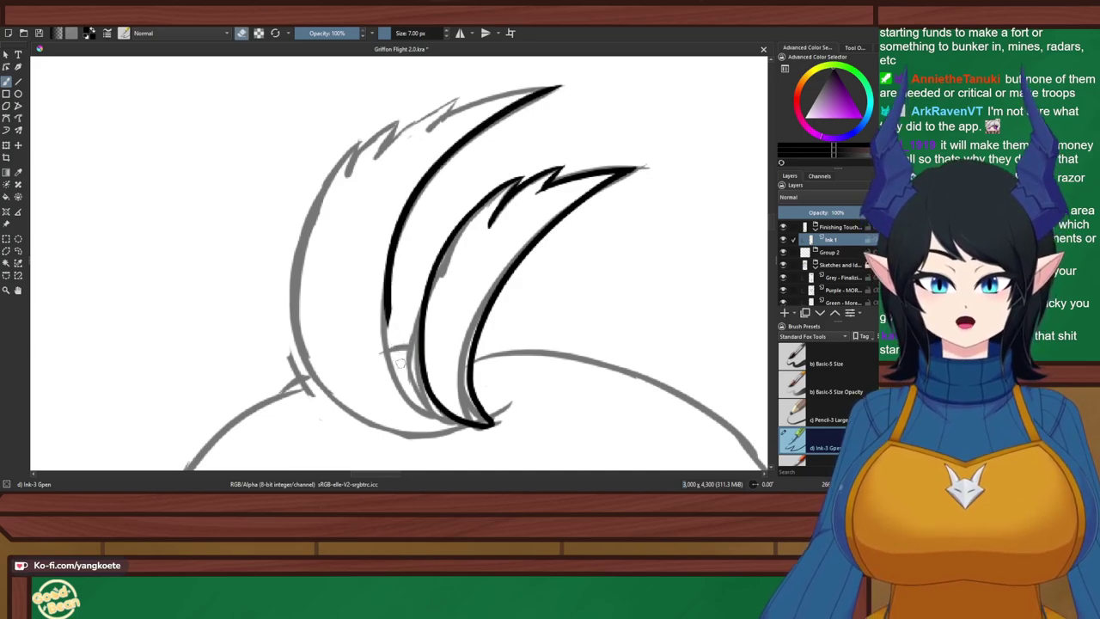
key(e)
drag(390, 261, 429, 428)
key(ctrl+z)
mouse_move(391, 242)
mouse_down()
mouse_move(397, 365)
mouse_move(434, 416)
mouse_move(470, 429)
mouse_up()
key(ctrl+z)
drag(405, 383, 471, 426)
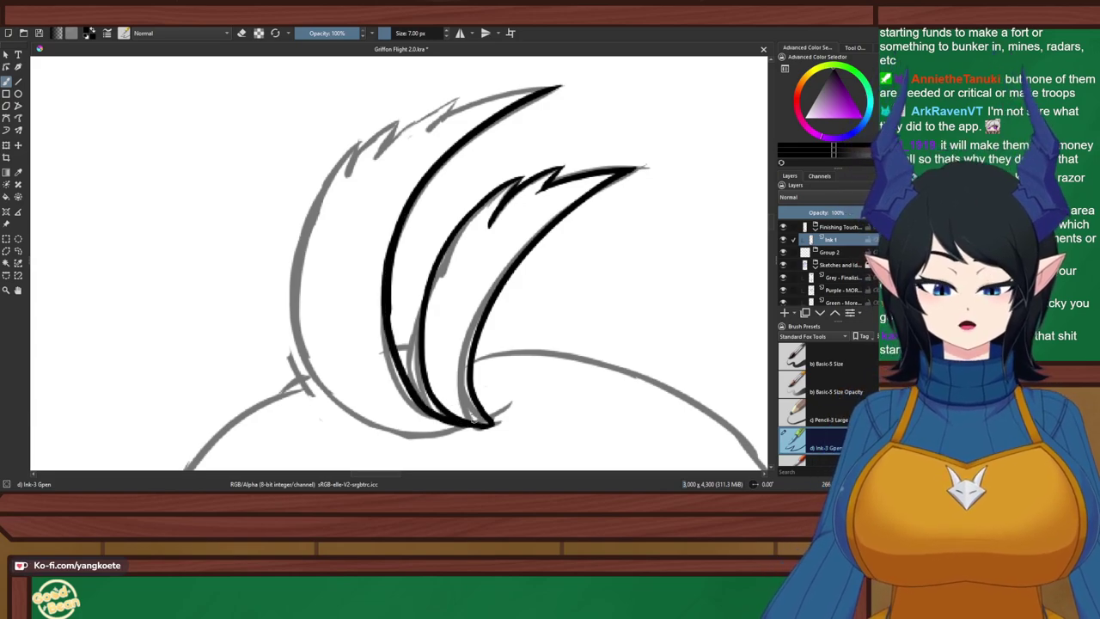
Trim the left and right edges of the rear strand's line with the eraser
key(e)
drag(404, 224, 406, 322)
key(ctrl+z)
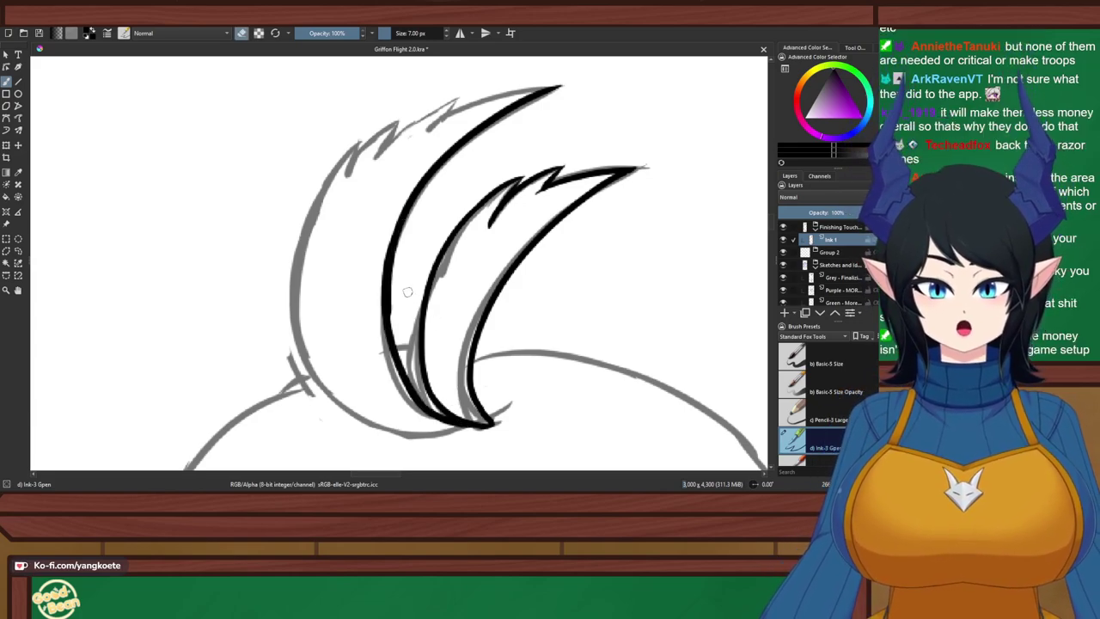
drag(384, 240, 382, 320)
drag(394, 220, 380, 290)
key(ctrl+z)
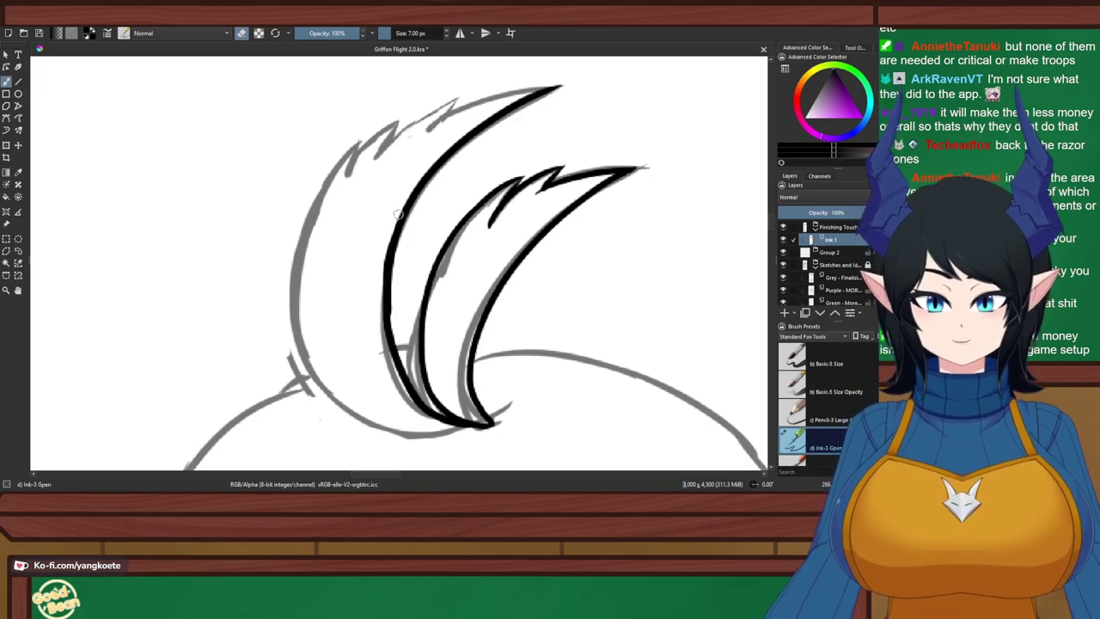
mouse_move(393, 223)
mouse_down()
mouse_move(382, 275)
mouse_move(395, 244)
mouse_move(408, 247)
mouse_move(400, 326)
mouse_up()
key(ctrl+z)
drag(400, 245, 398, 327)
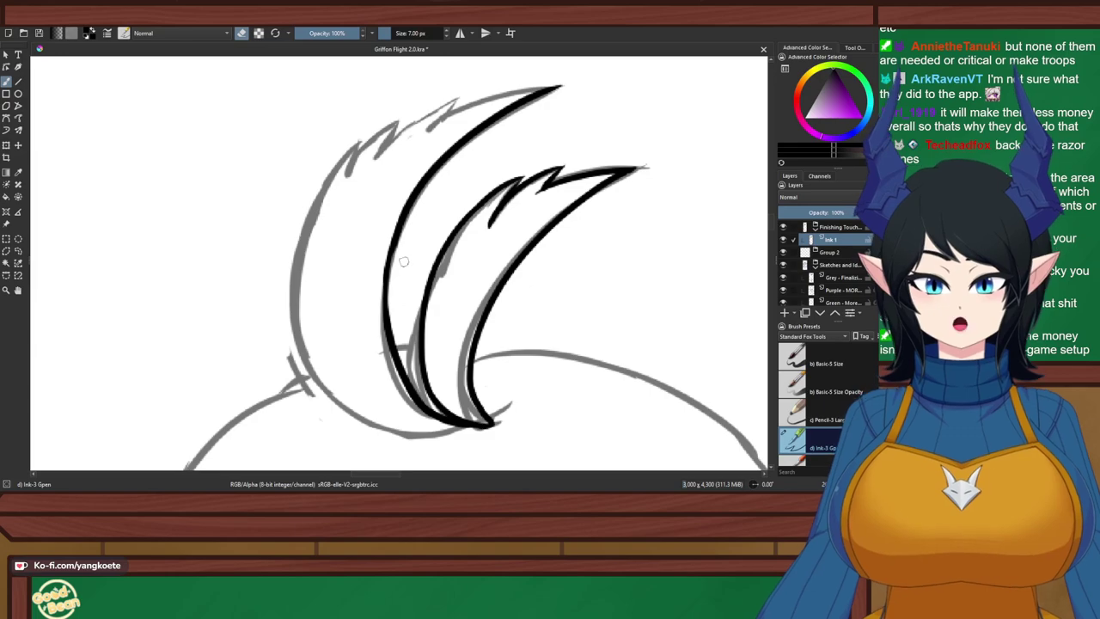
key(ctrl+z)
drag(402, 245, 398, 329)
Thicken the rear strand's left ink line, then mirror the view to check it
key(e)
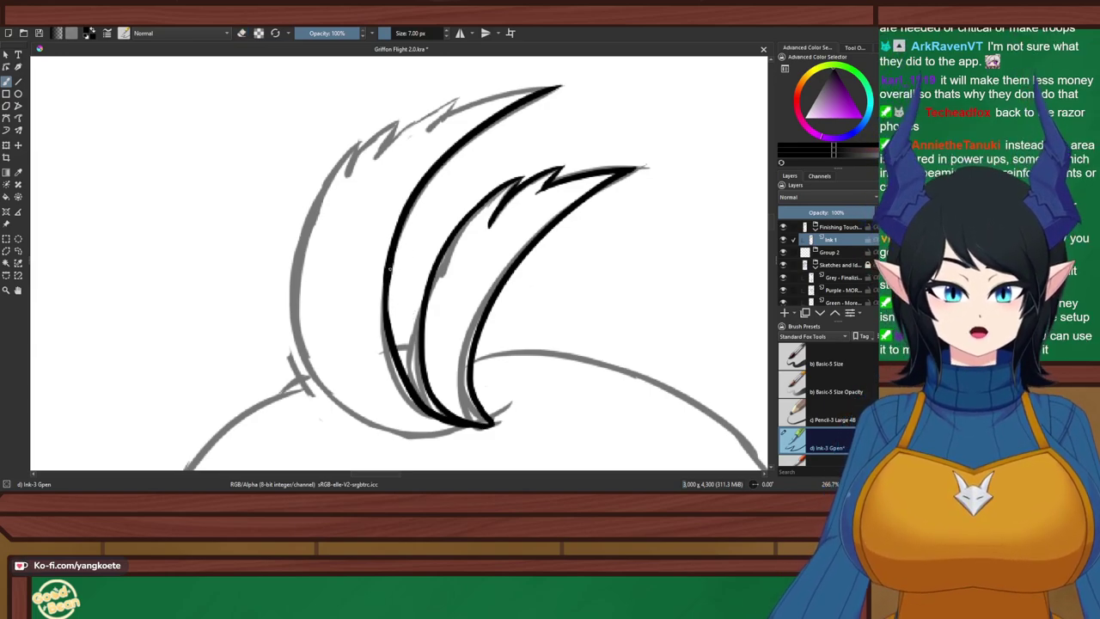
drag(389, 288, 392, 324)
drag(393, 262, 392, 320)
key(ctrl+z)
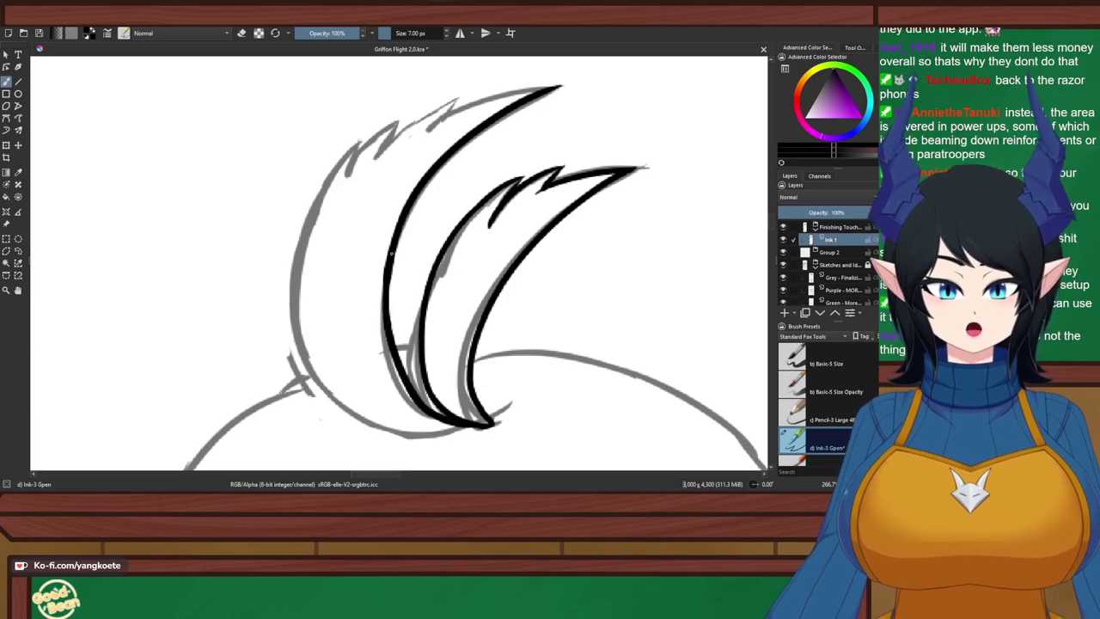
drag(392, 261, 392, 324)
key(ctrl+z)
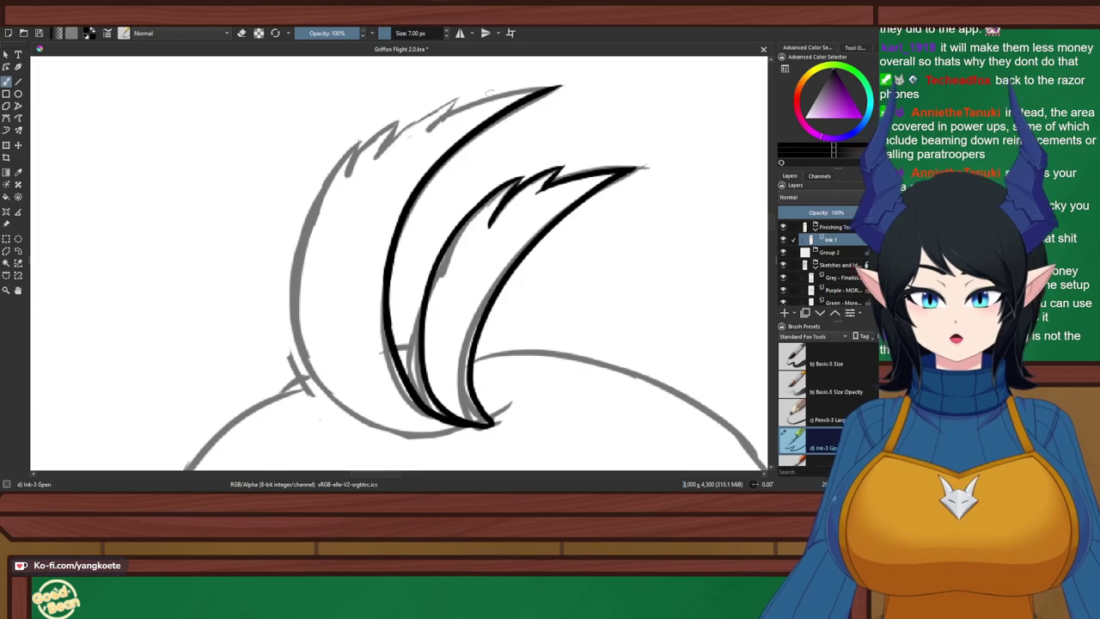
key(m)
key(m)
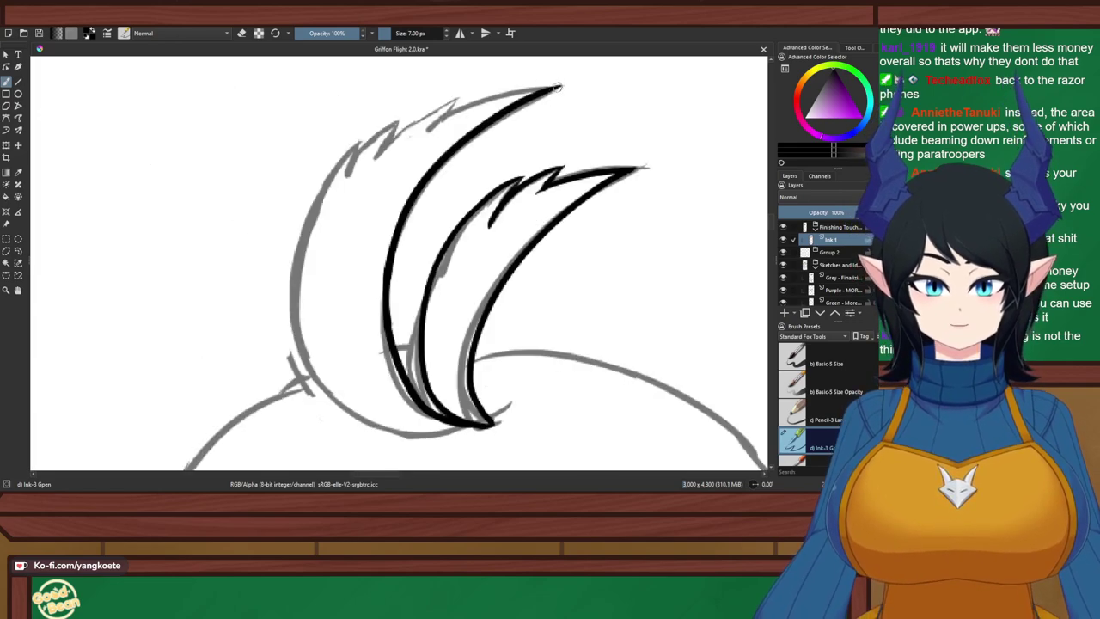
Ink strokes along the upper feather's top edge starting from its tip
drag(558, 86, 420, 139)
key(ctrl+z)
mouse_move(561, 86)
mouse_down()
mouse_move(526, 90)
mouse_move(413, 142)
mouse_up()
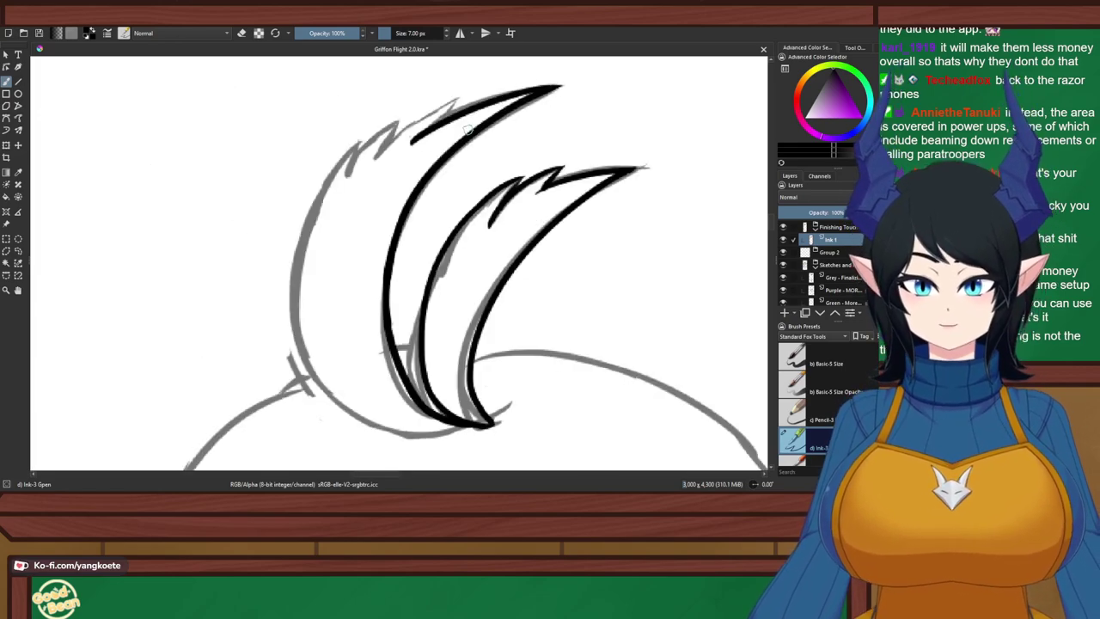
drag(470, 94, 415, 146)
key(ctrl+z)
drag(468, 93, 418, 134)
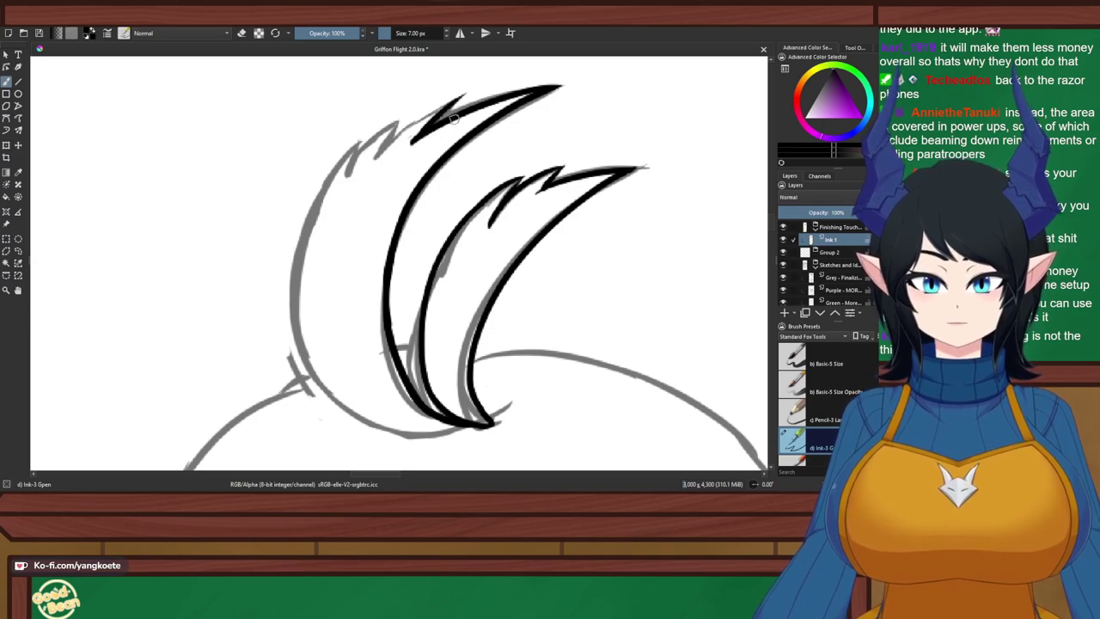
Ink the jagged spikes at the upper feather's top-left tip, redrawing until satisfied
key(e)
key(e)
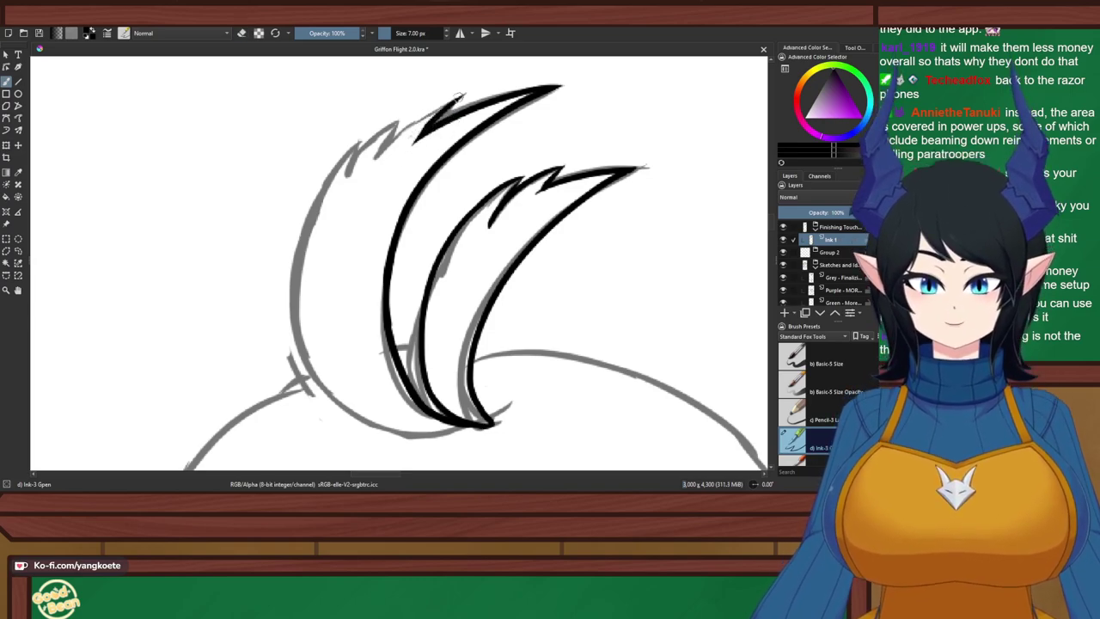
drag(468, 92, 378, 159)
drag(402, 118, 382, 160)
key(ctrl+z)
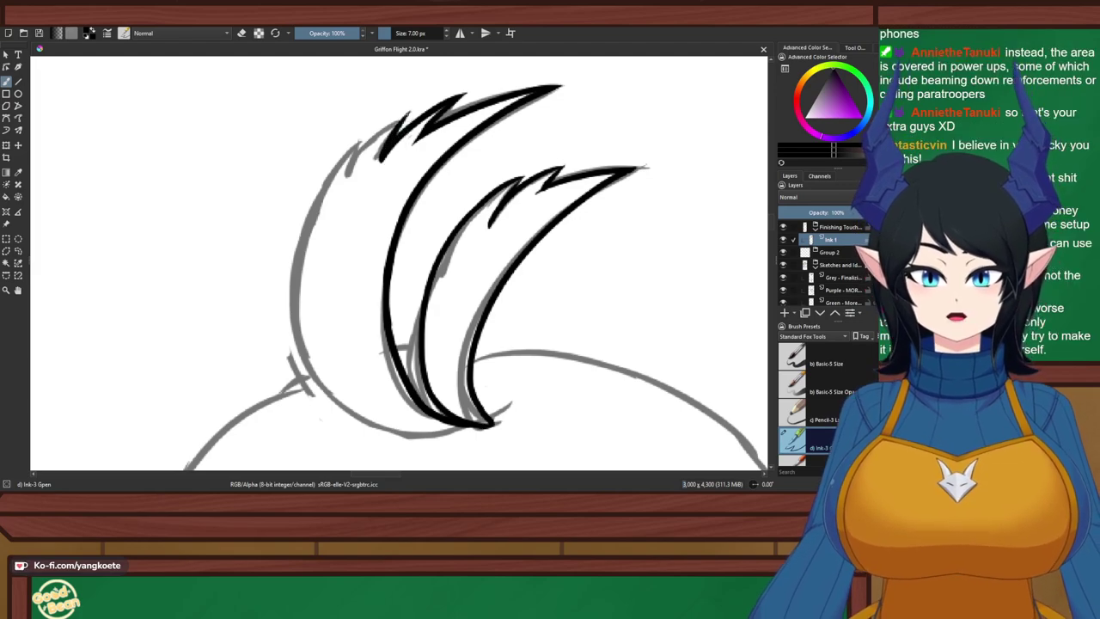
drag(408, 112, 352, 175)
key(ctrl+z)
drag(412, 106, 345, 179)
key(ctrl+z)
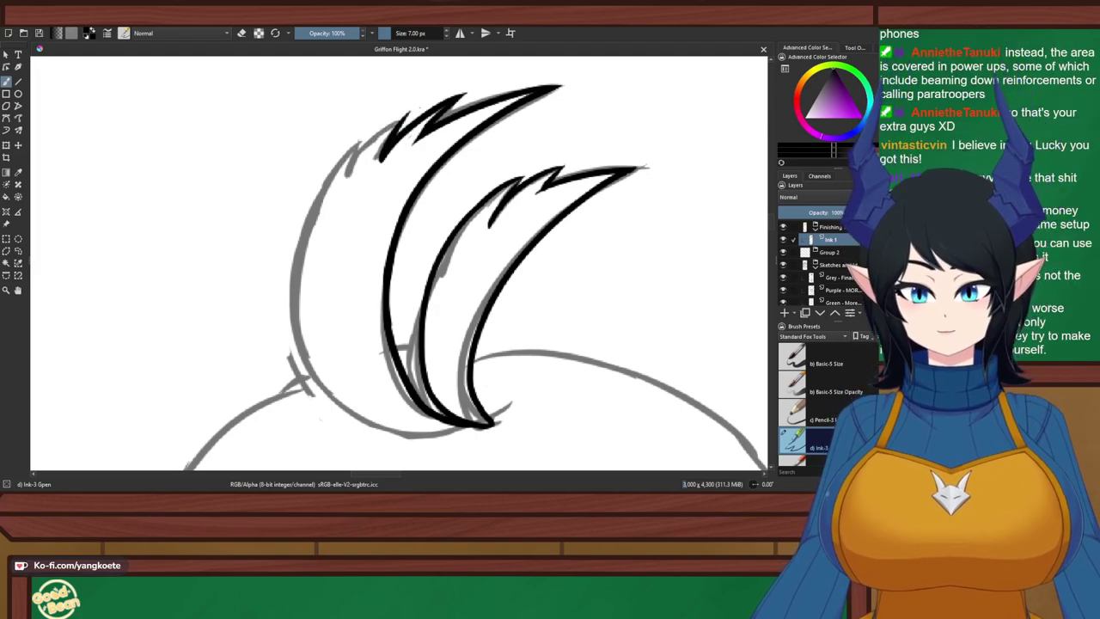
drag(418, 107, 347, 180)
key(ctrl+z)
drag(415, 106, 349, 179)
key(e)
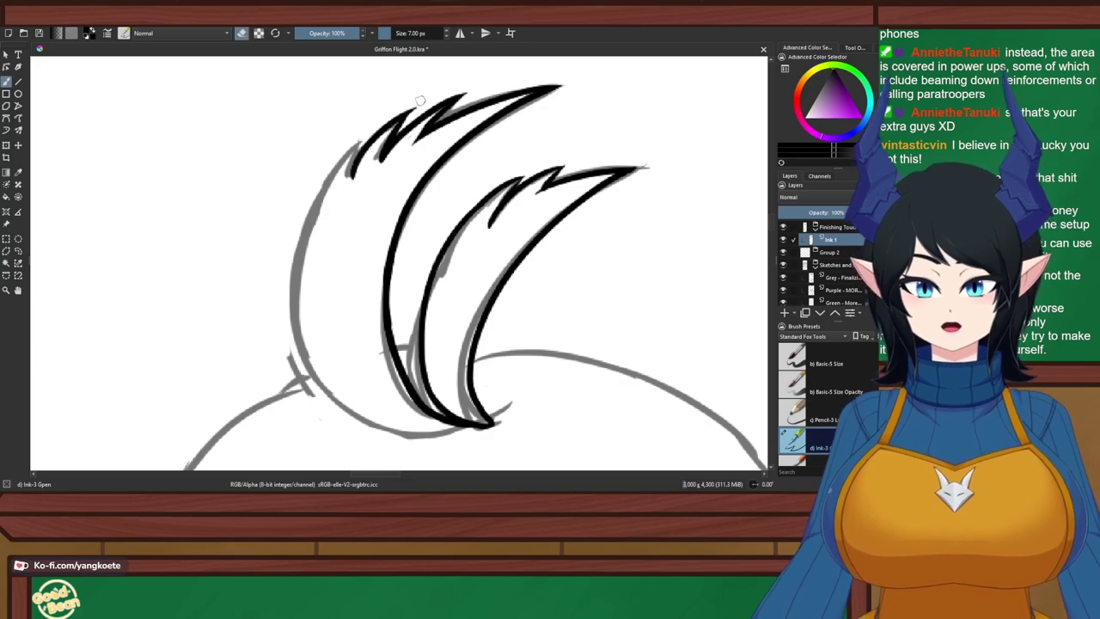
key(e)
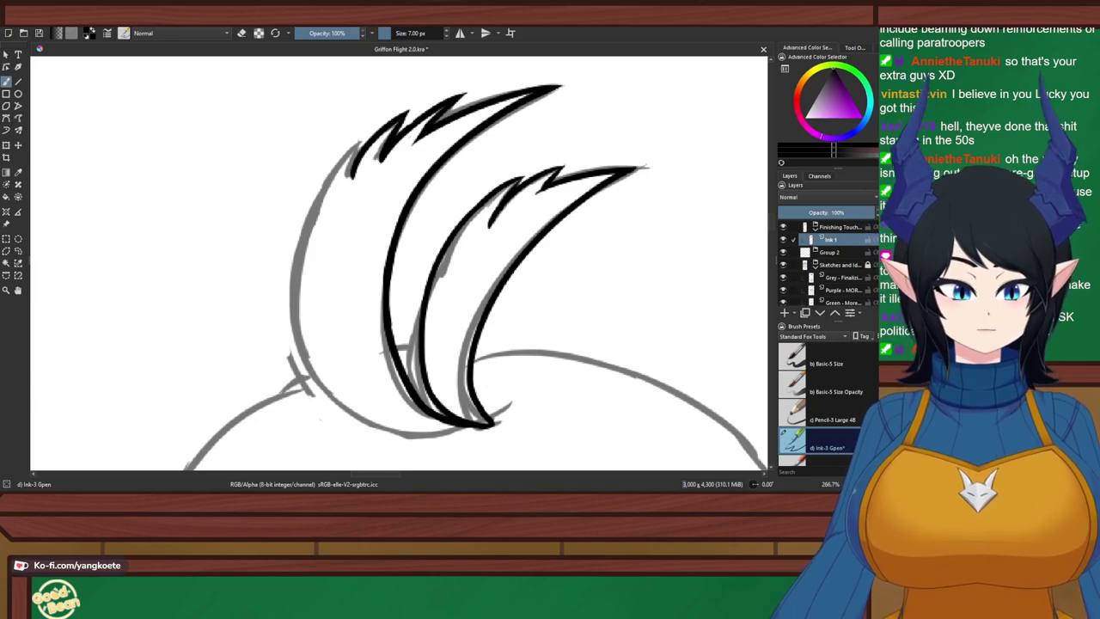
Ink the left spike's long outer edge
scroll(305, 212, up, 1)
scroll(339, 182, down, 1)
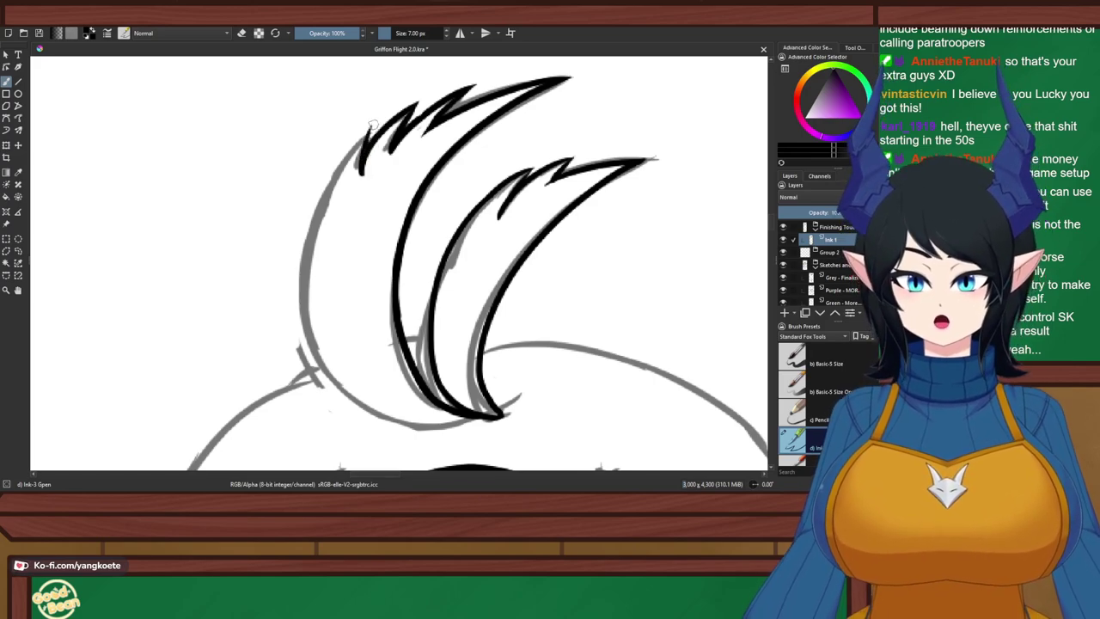
drag(372, 123, 297, 314)
key(ctrl+z)
drag(375, 113, 326, 342)
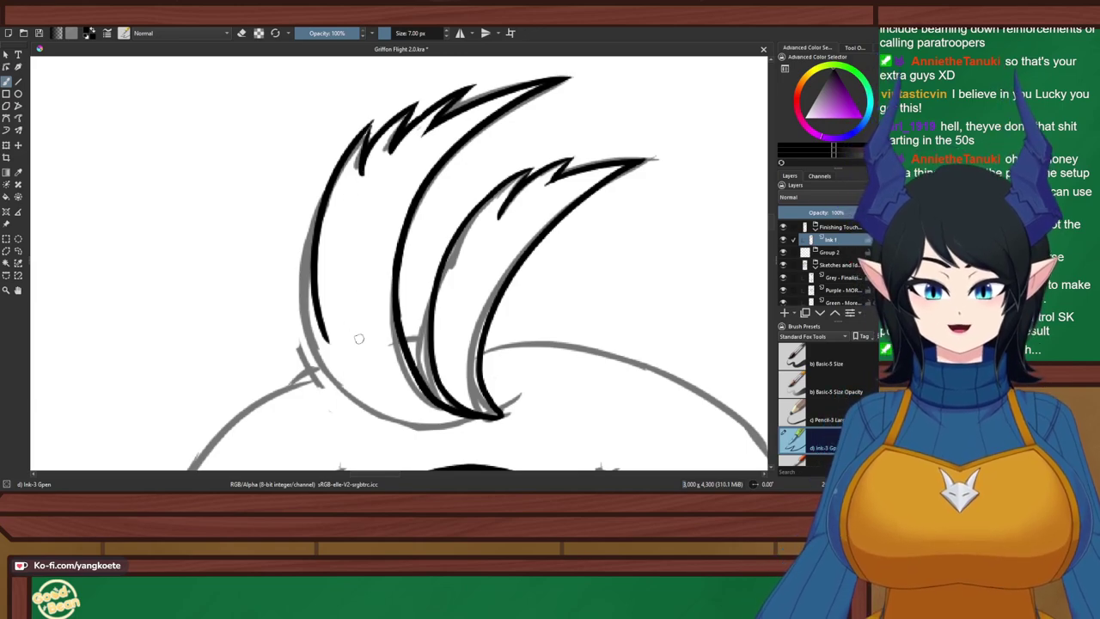
Try several curved strokes for the left spike's bottom toward the tuft base
drag(322, 314, 461, 413)
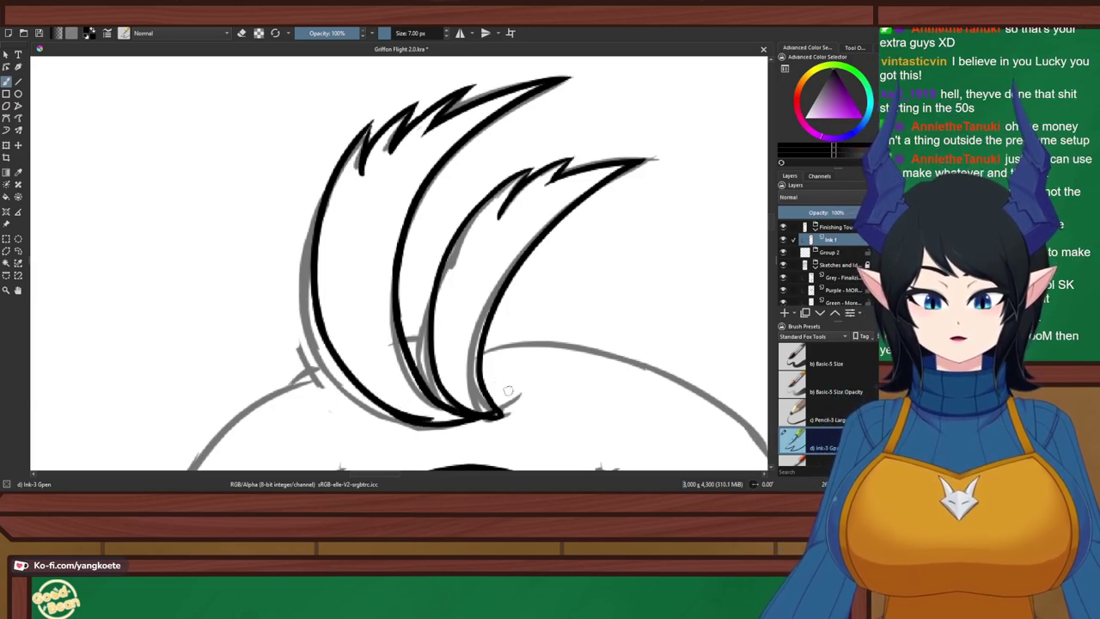
key(ctrl+z)
drag(318, 300, 469, 434)
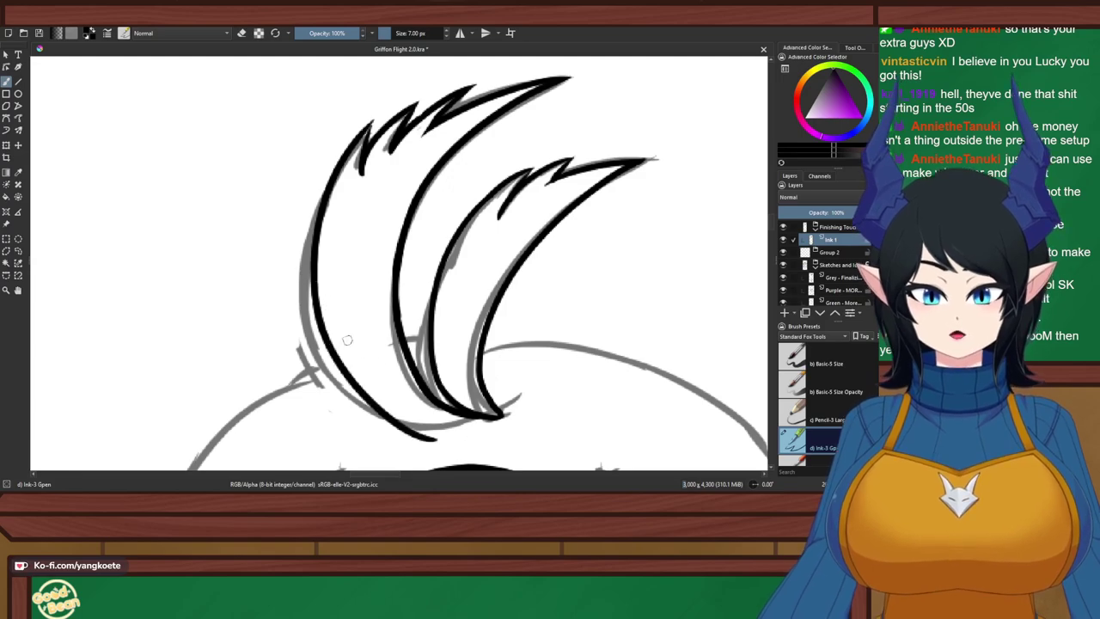
key(ctrl+z)
drag(320, 318, 490, 422)
key(ctrl+z)
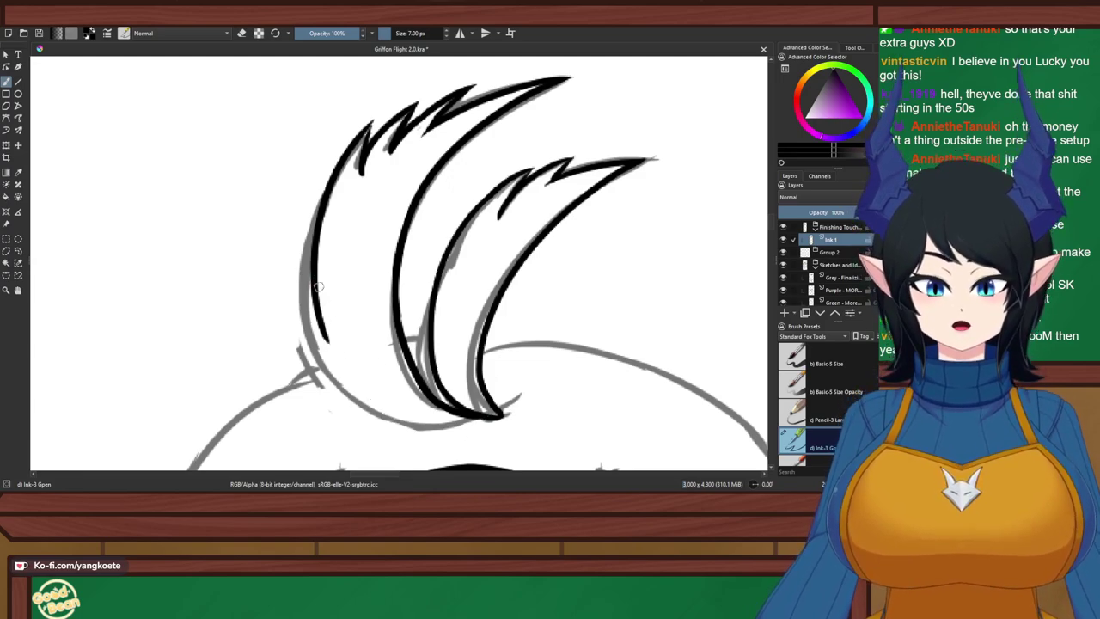
drag(318, 287, 496, 401)
key(ctrl+z)
drag(315, 304, 467, 416)
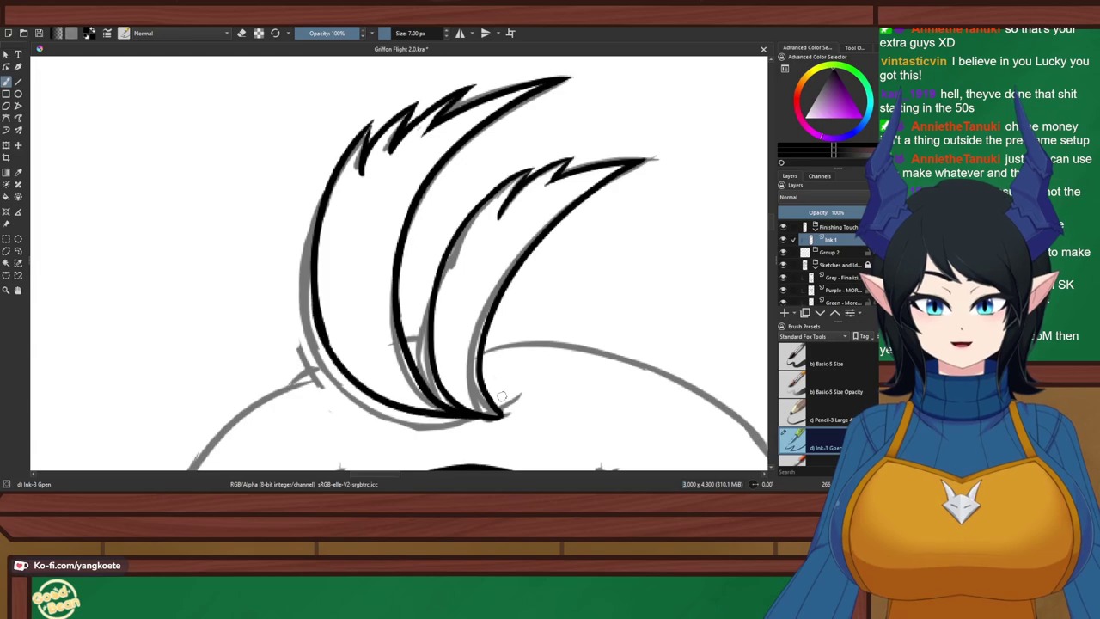
key(ctrl+z)
Rotate the canvas sideways, ink the feather's long curved edge, then set it upright
key(6)
key(6)
key(6)
key(6)
key(6)
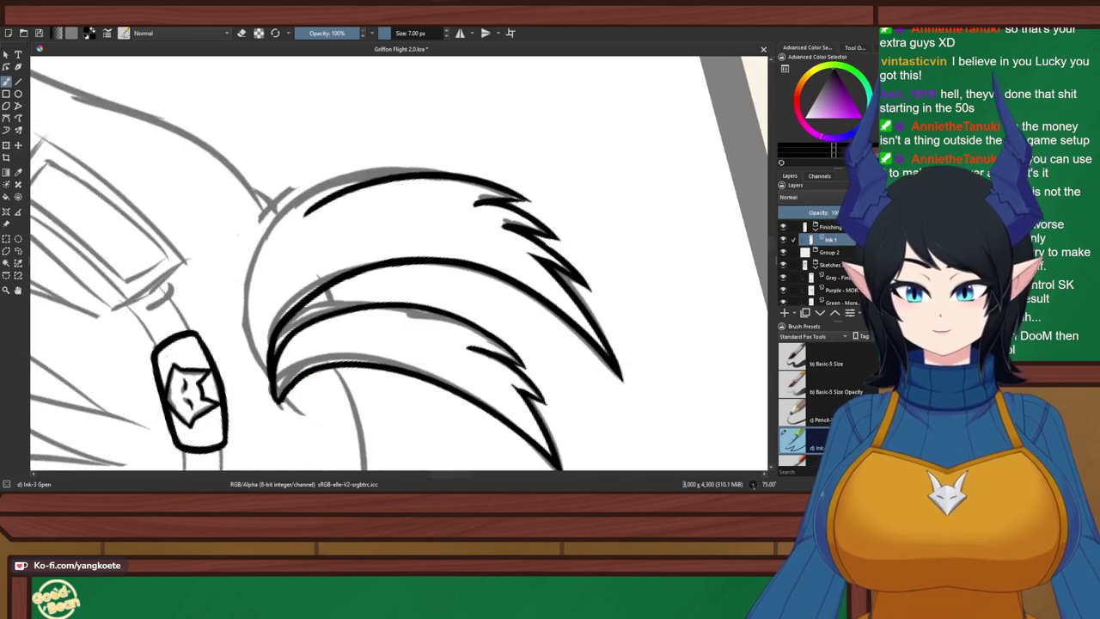
scroll(326, 340, up, 2)
drag(318, 334, 553, 356)
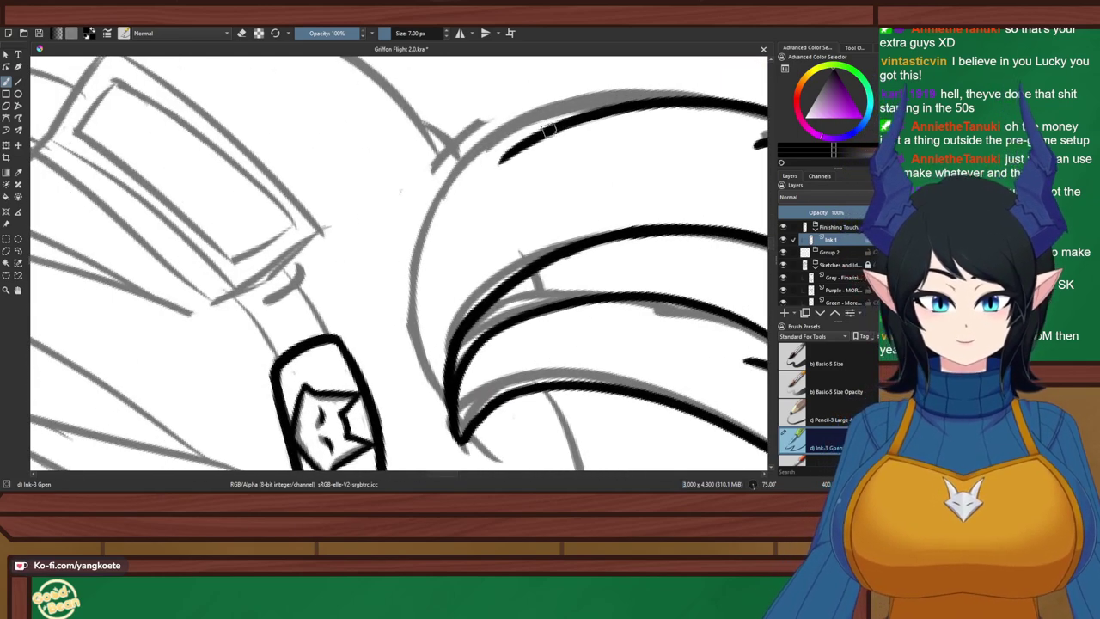
drag(554, 124, 449, 369)
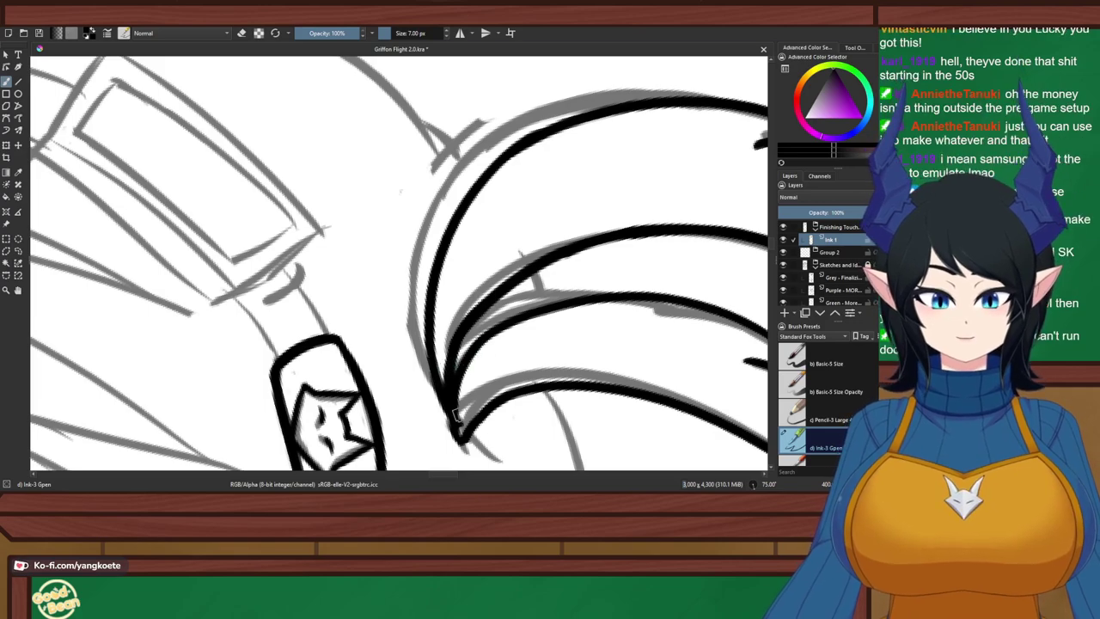
key(5)
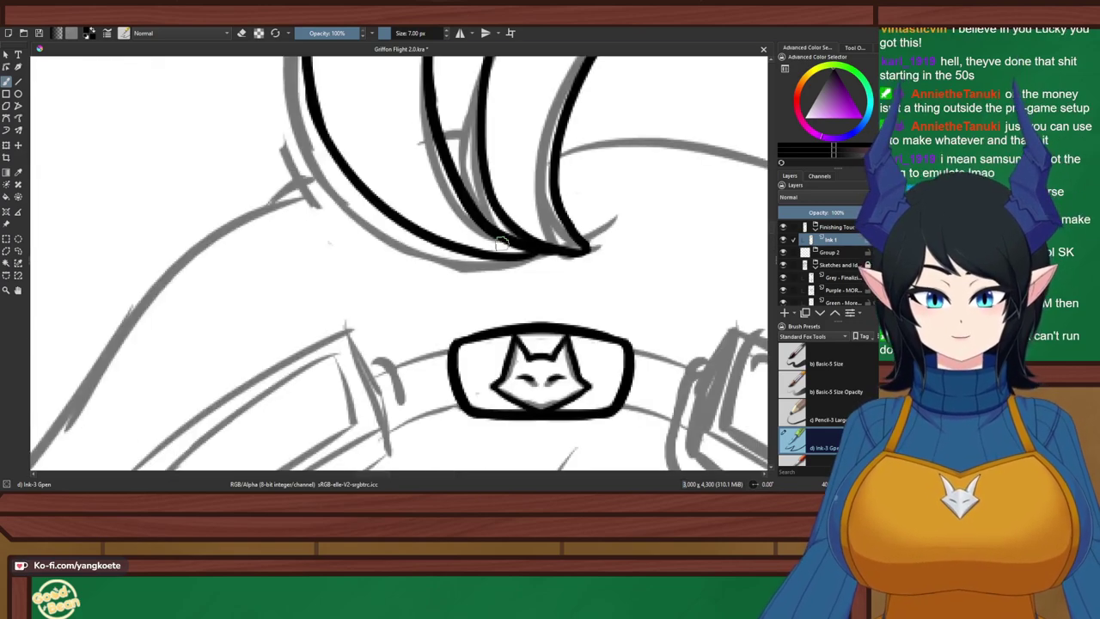
Ink the short strokes joining the feather lines and the tuft's base to the head
scroll(405, 321, down, 2)
drag(555, 312, 615, 268)
right_click(614, 269)
click(443, 219)
scroll(430, 207, up, 3)
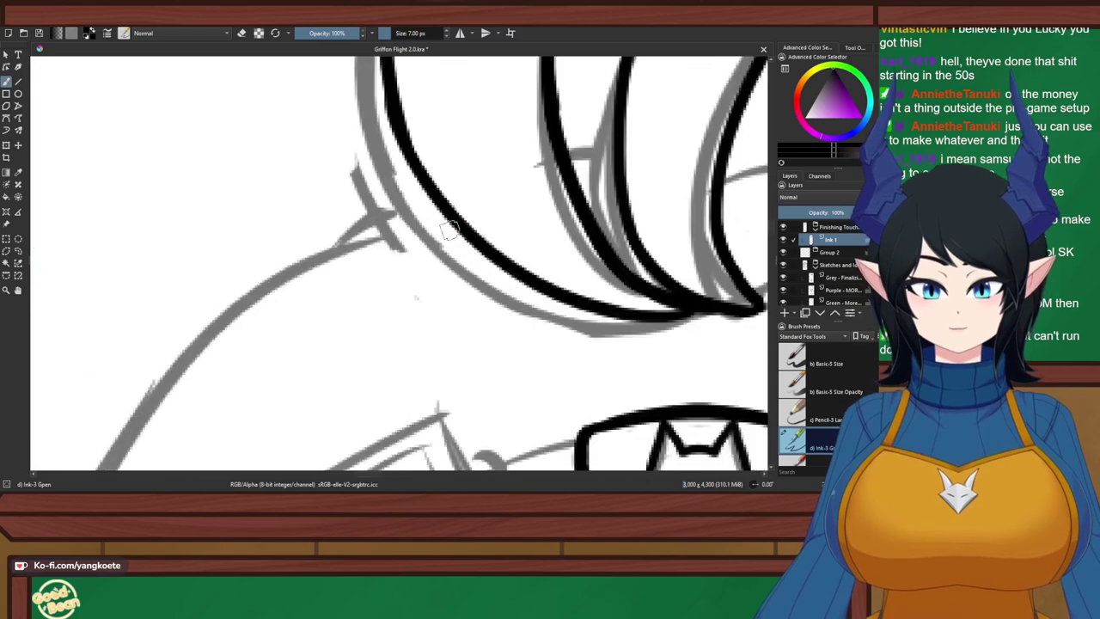
drag(558, 227, 313, 214)
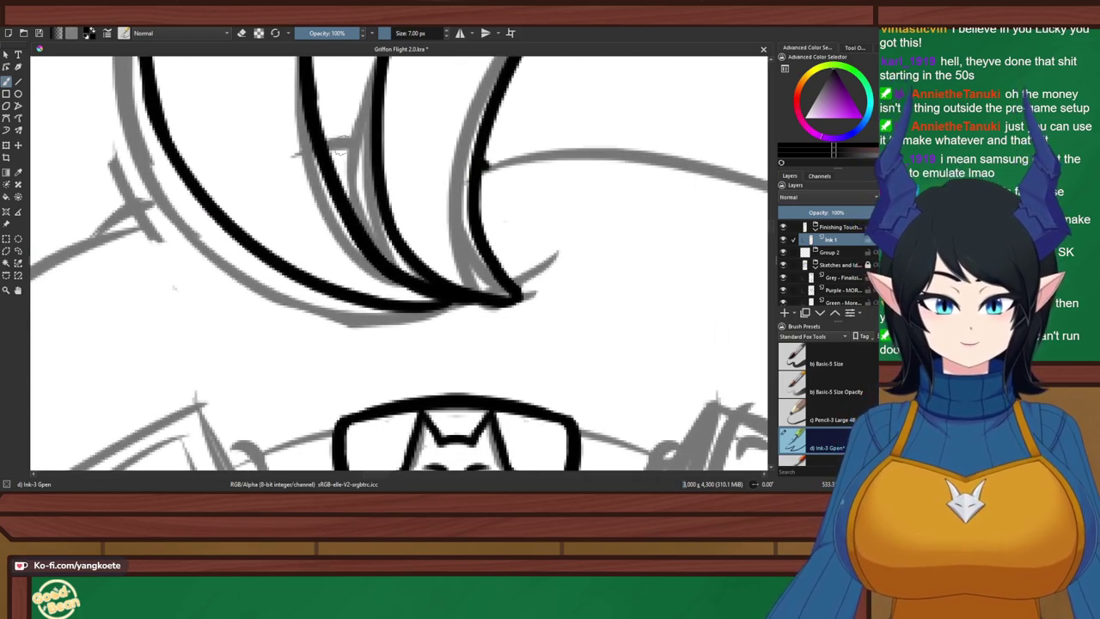
drag(309, 148, 376, 142)
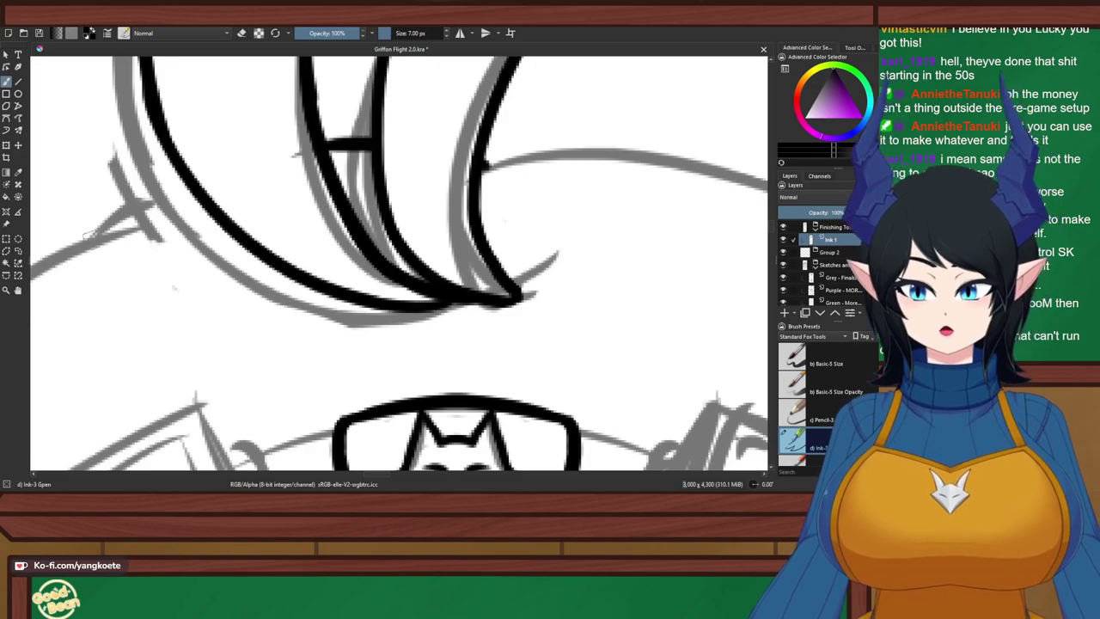
mouse_move(87, 234)
mouse_down()
mouse_move(140, 200)
mouse_move(185, 179)
mouse_up()
Frame the whole head and save Griffon Flight 2.0 with the inked two-feather tuft
key(e)
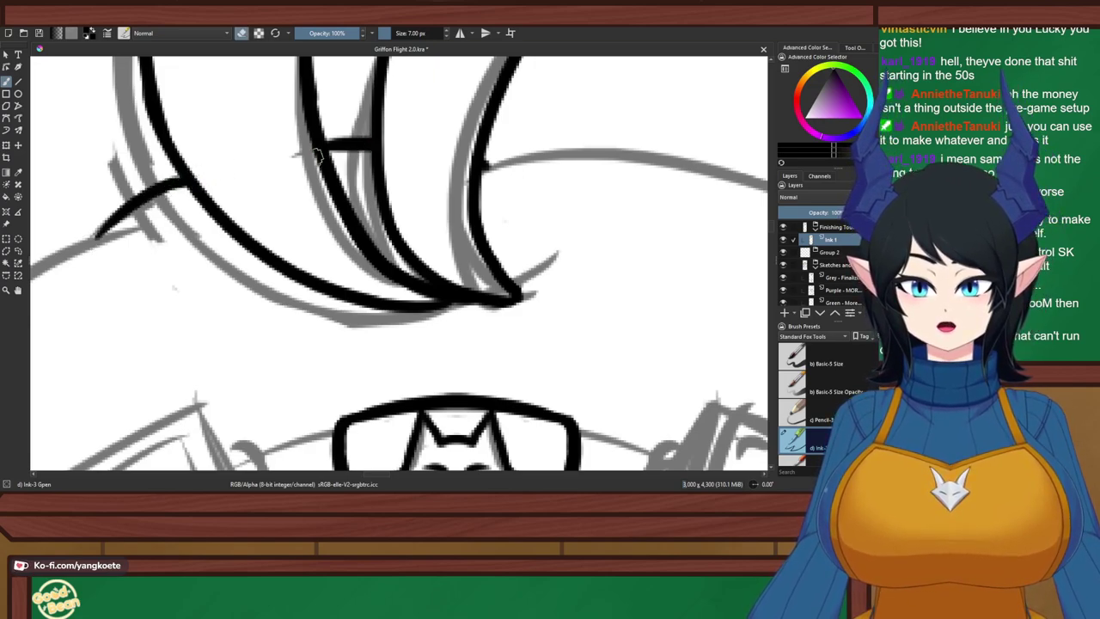
key(e)
scroll(300, 175, down, 4)
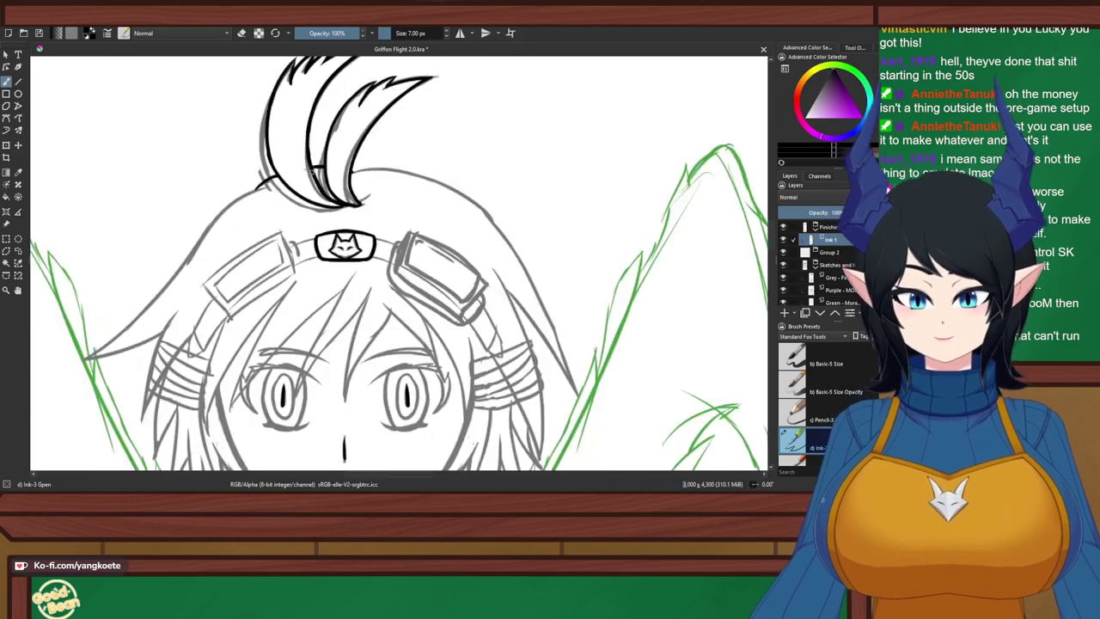
right_click(537, 266)
right_click(538, 266)
mouse_move(355, 274)
mouse_down()
mouse_move(374, 323)
mouse_move(390, 292)
mouse_up()
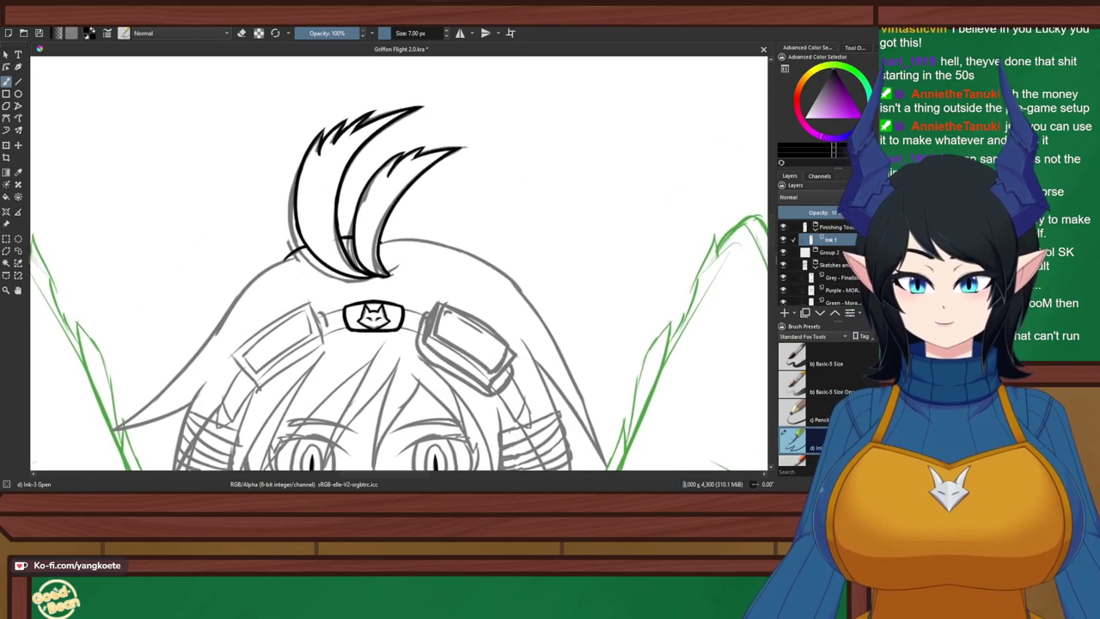
key(ctrl+s)
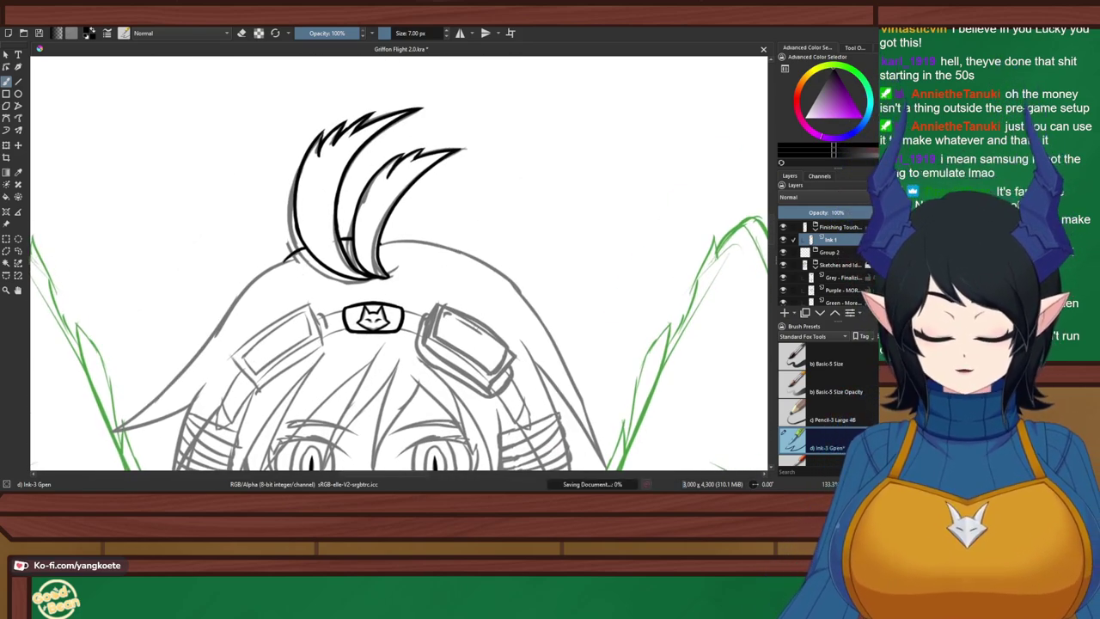
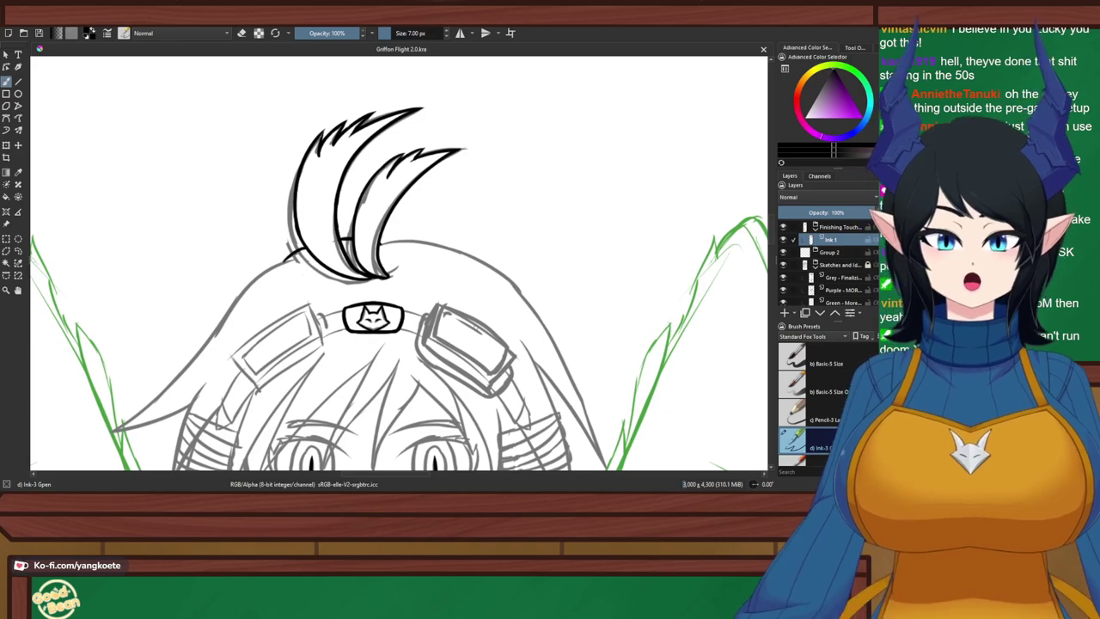
Zoom in and pan around the goggle area of the sketch
scroll(477, 344, up, 1)
drag(478, 341, 619, 217)
drag(556, 281, 405, 324)
drag(542, 191, 474, 252)
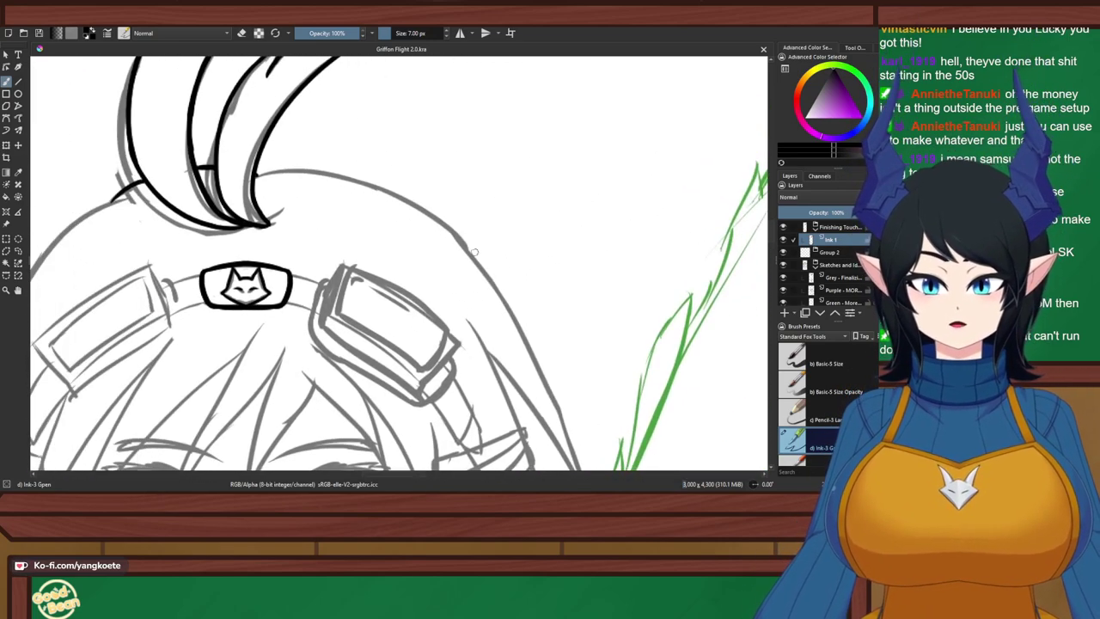
Rotate the canvas a quarter turn to -90° and frame the head outline beside the emblem
key(6)
key(4)
key(4)
key(4)
key(4)
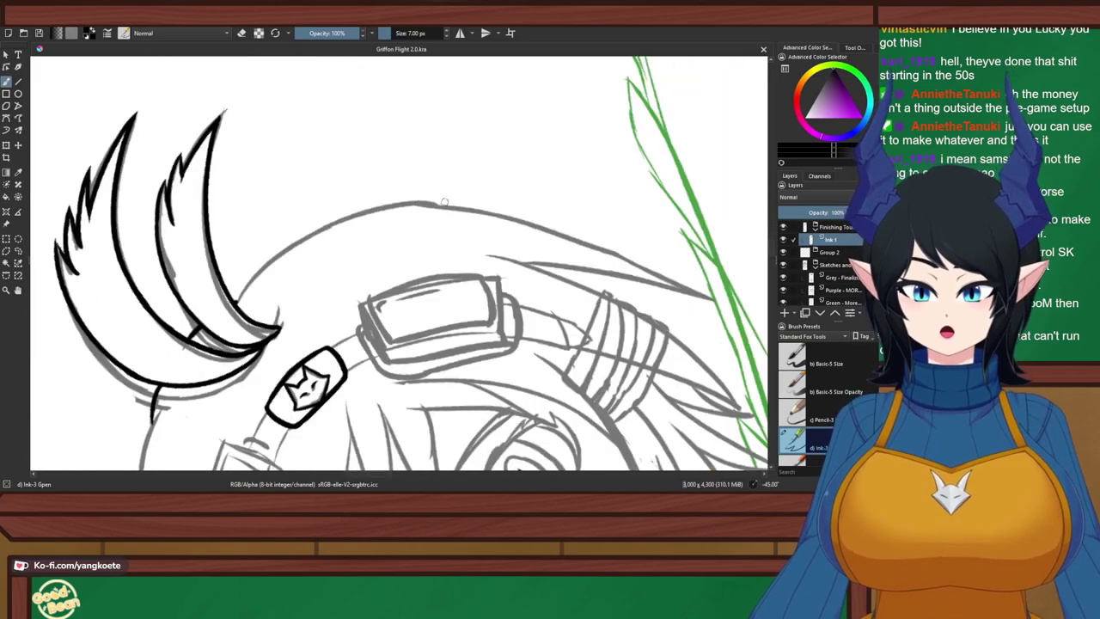
key(5)
key(m)
drag(322, 252, 386, 340)
drag(393, 170, 411, 209)
Ink the left head outline downward, redrawing the stroke until it sits right
scroll(412, 209, up, 1)
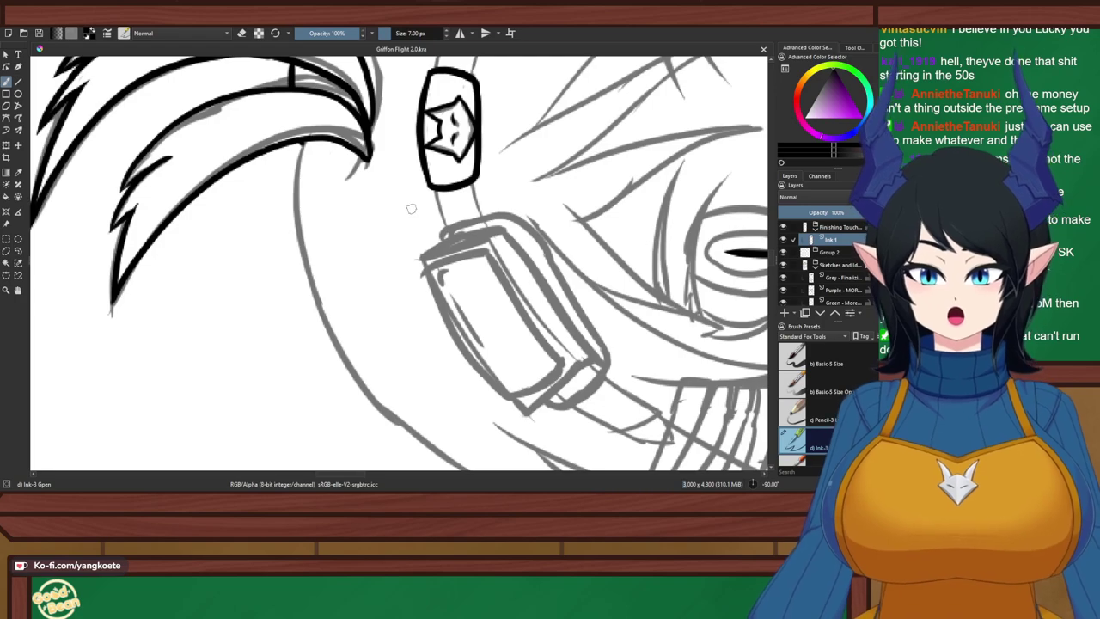
drag(303, 141, 320, 293)
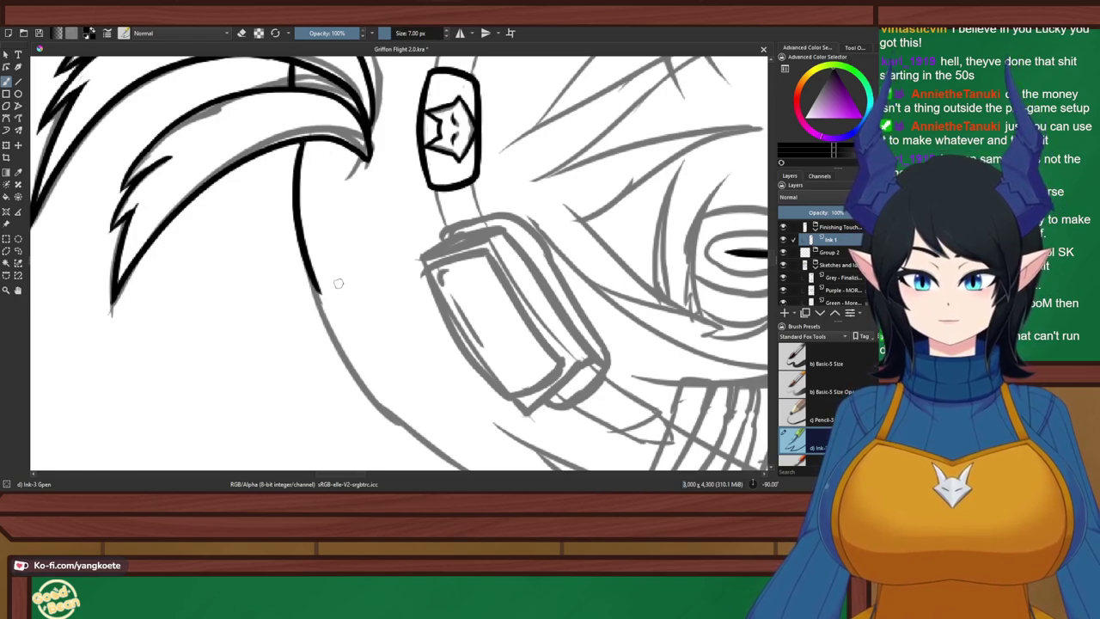
key(ctrl+z)
drag(306, 140, 327, 314)
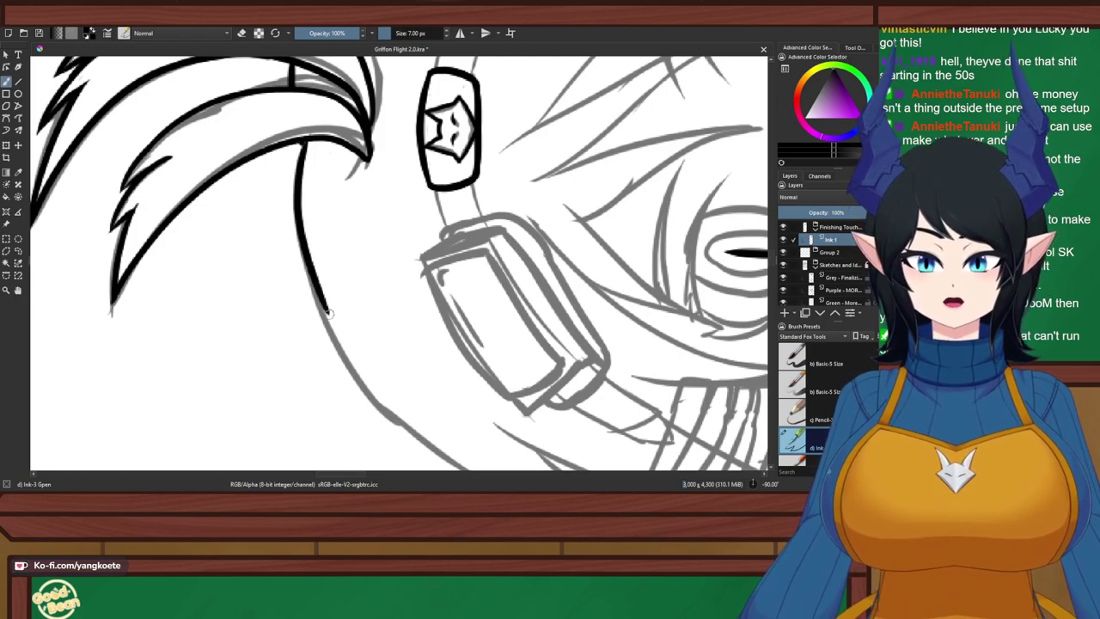
key(ctrl+z)
mouse_move(302, 141)
mouse_down()
mouse_move(331, 330)
mouse_move(330, 204)
mouse_move(375, 164)
mouse_move(387, 339)
mouse_up()
key(ctrl+z)
mouse_move(360, 129)
mouse_down()
mouse_move(349, 192)
mouse_move(387, 333)
mouse_move(342, 260)
mouse_move(366, 336)
mouse_up()
key(ctrl+z)
key(ctrl+z)
drag(355, 142, 371, 344)
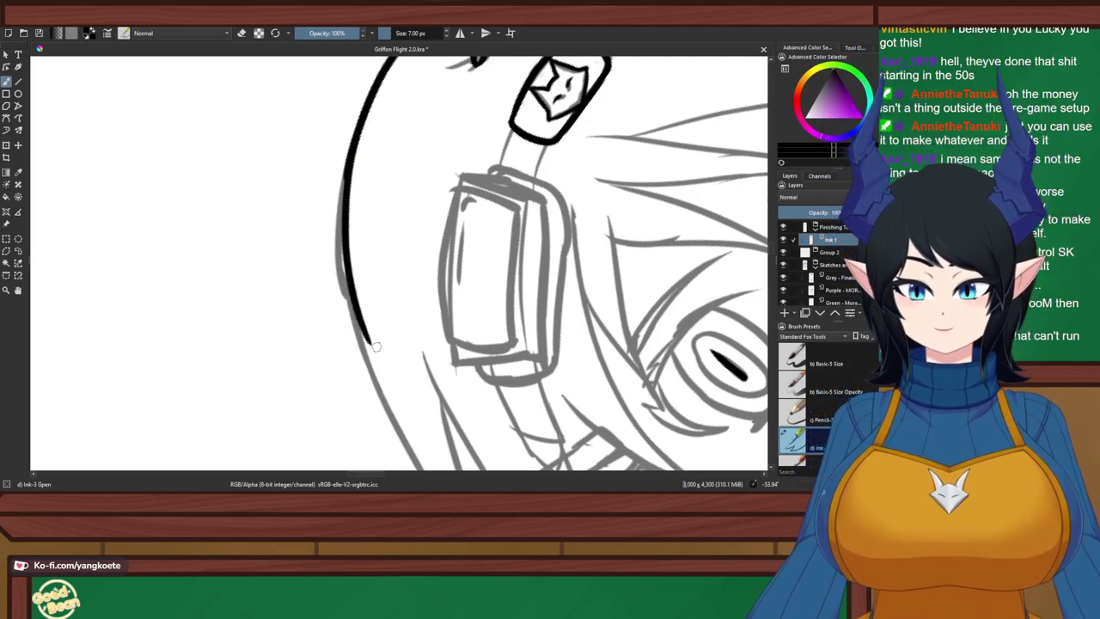
key(ctrl+z)
mouse_move(351, 140)
mouse_down()
mouse_move(339, 277)
mouse_move(370, 361)
mouse_up()
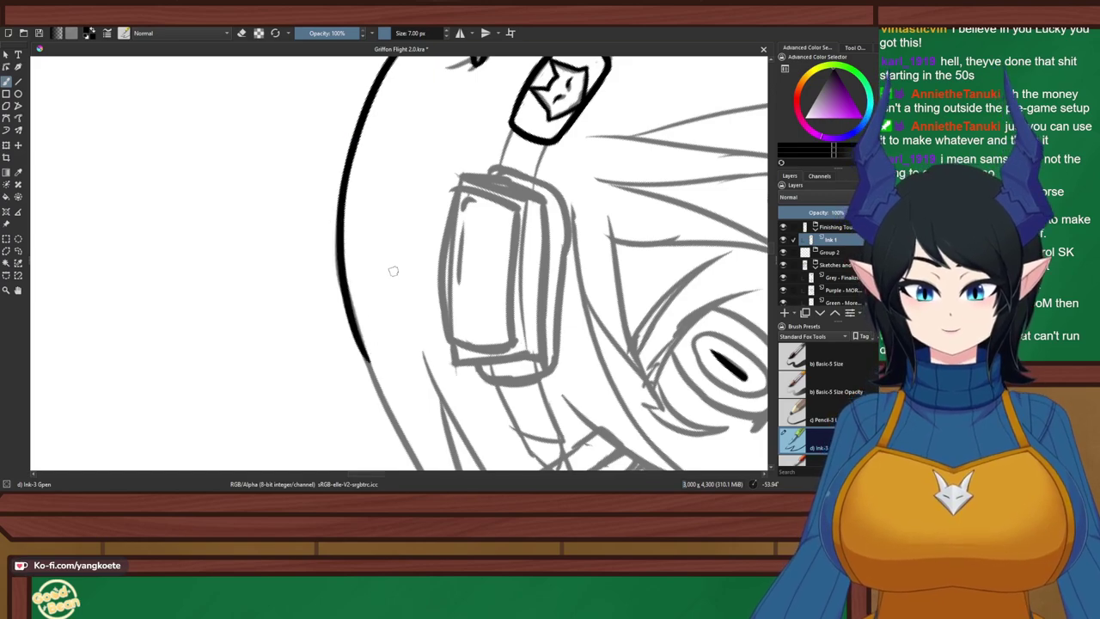
Set the view upright, zoomed in on the hair, and undo the last stroke
drag(500, 460, 451, 255)
key(plus)
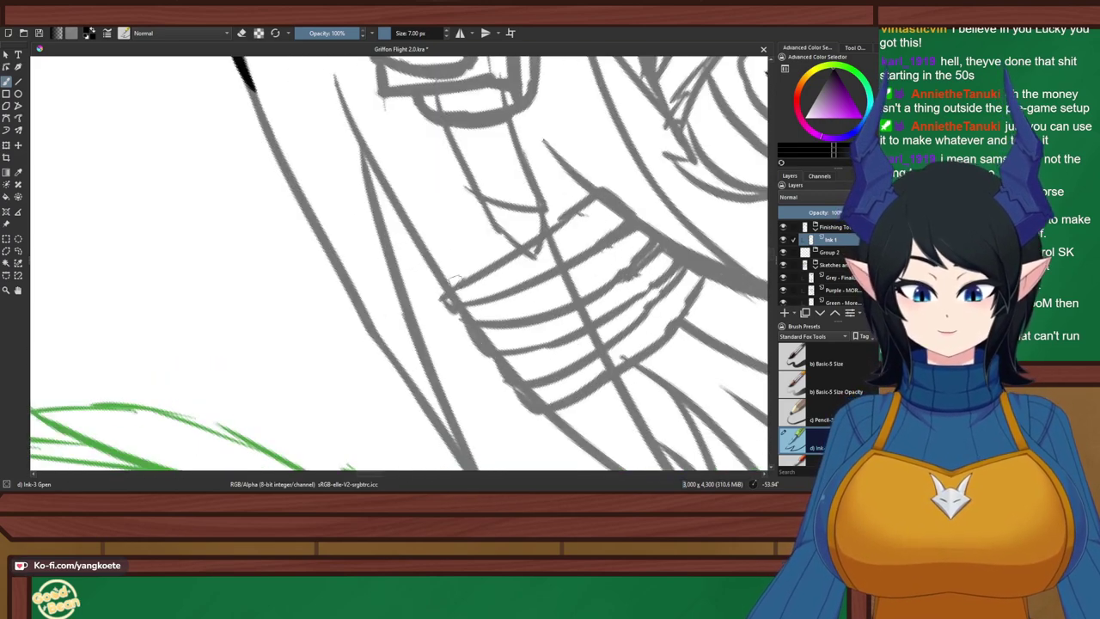
key(5)
key(minus)
key(minus)
key(minus)
key(minus)
key(plus)
key(plus)
key(plus)
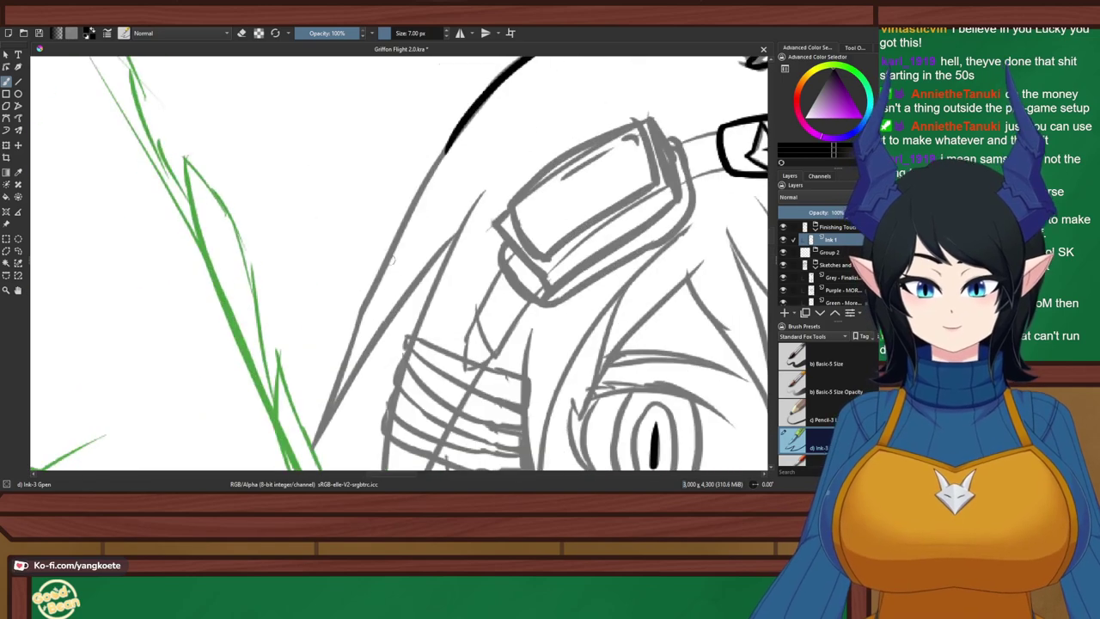
drag(409, 245, 388, 164)
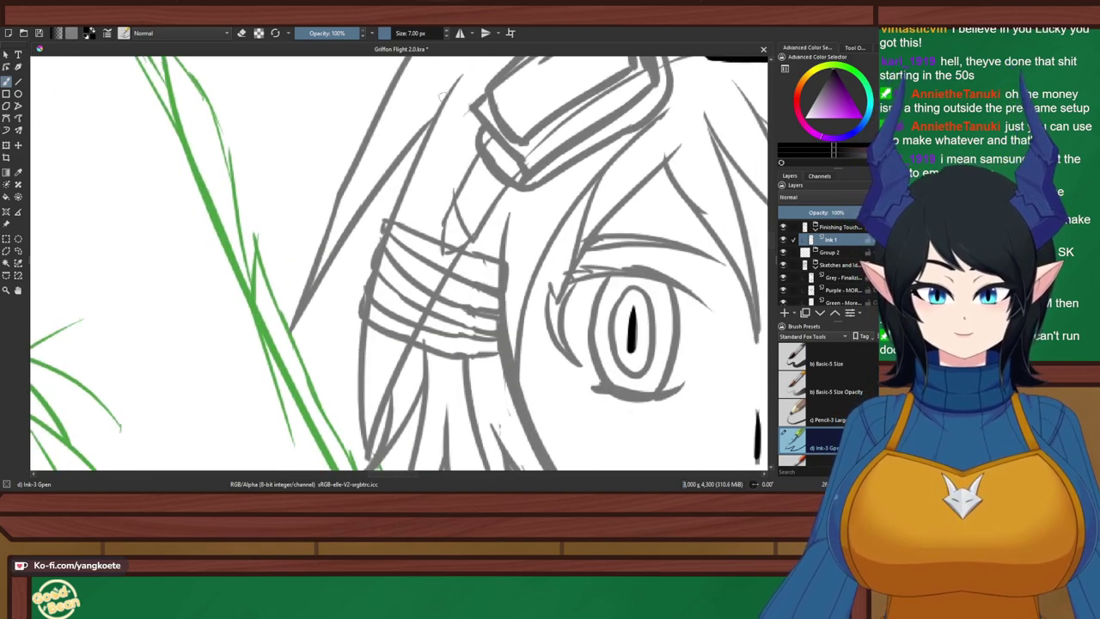
key(ctrl+z)
Try several hair lines running down from the goggle strap, undoing each attempt
mouse_move(462, 72)
mouse_down()
mouse_move(409, 235)
mouse_move(452, 87)
mouse_move(394, 241)
mouse_up()
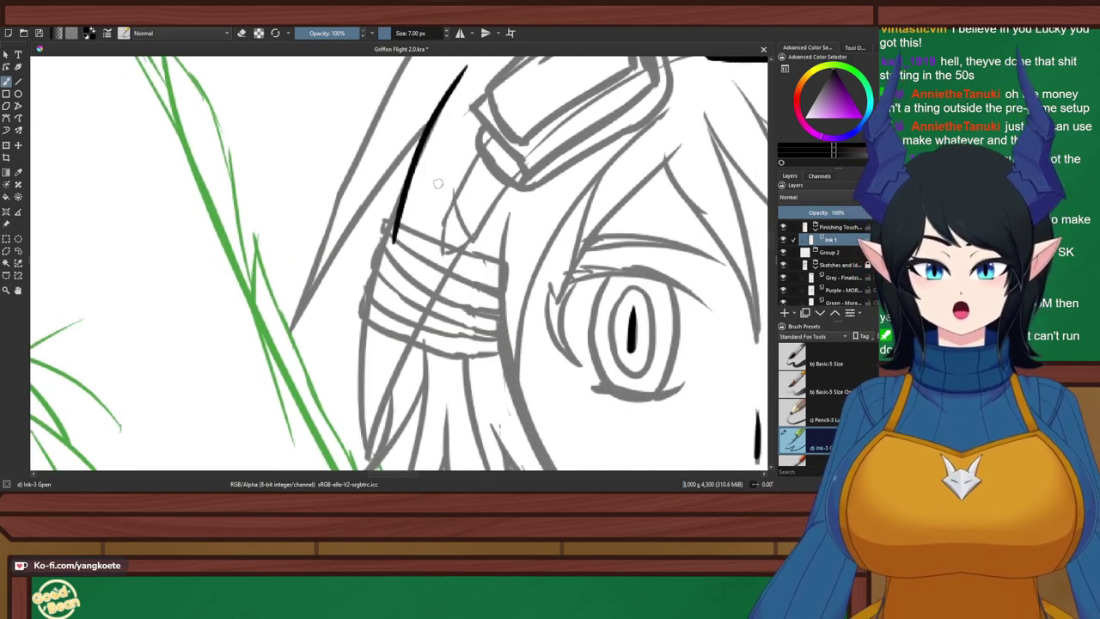
key(ctrl+z)
drag(462, 73, 391, 267)
key(ctrl+z)
drag(465, 75, 386, 275)
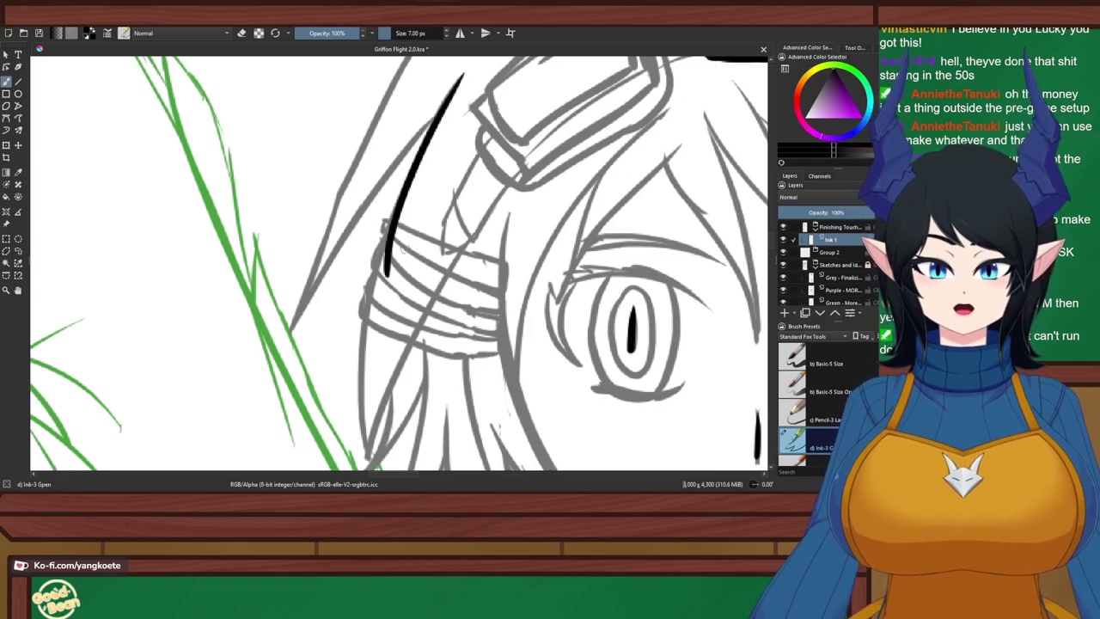
key(ctrl+z)
drag(465, 70, 389, 376)
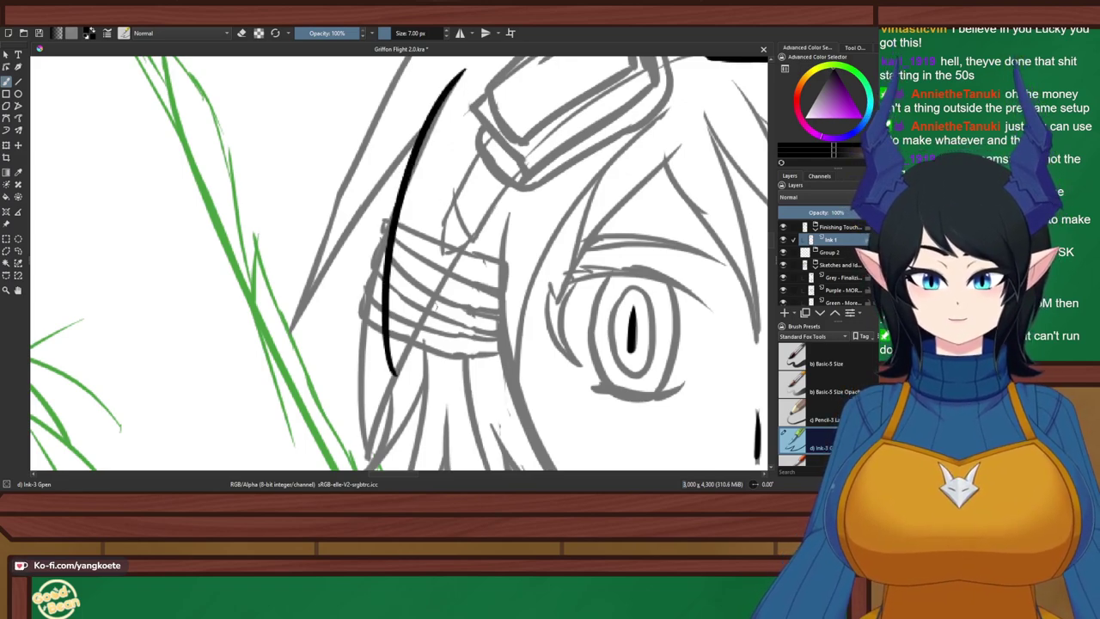
key(ctrl+z)
Ink a long hair strand below the strap, redrawing it until satisfied
drag(471, 243, 361, 469)
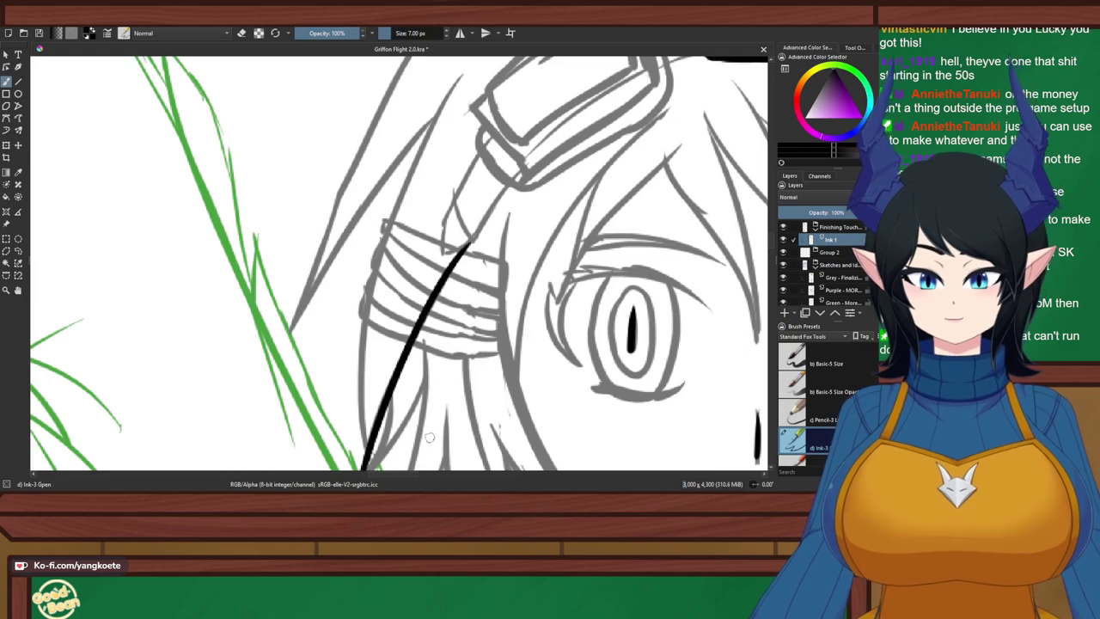
key(ctrl+z)
drag(467, 240, 361, 469)
key(ctrl+z)
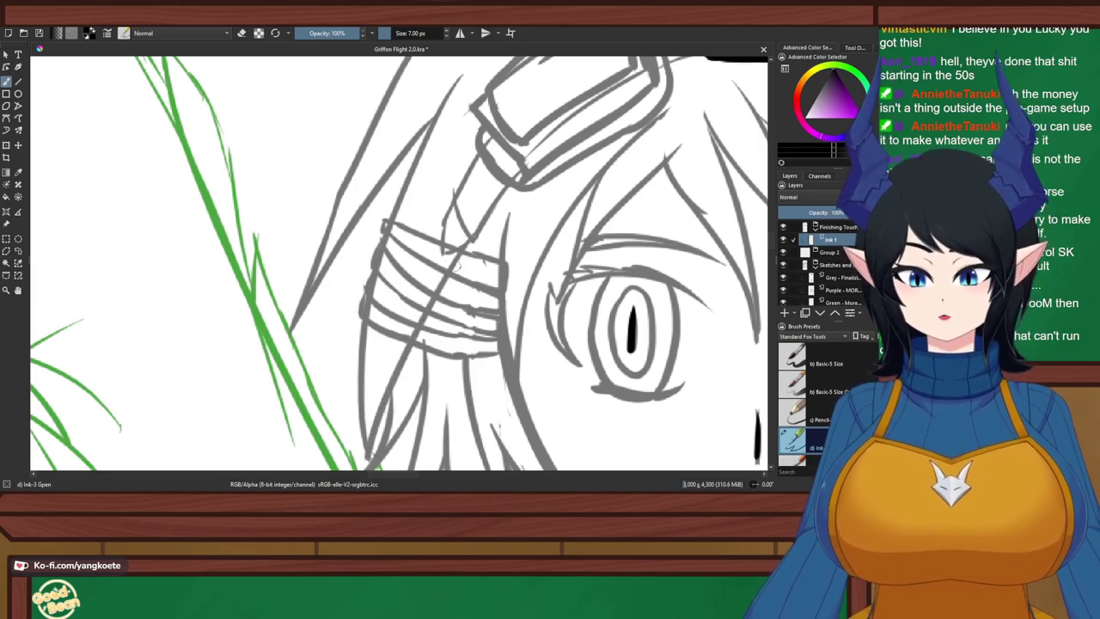
drag(469, 239, 382, 468)
drag(470, 246, 367, 454)
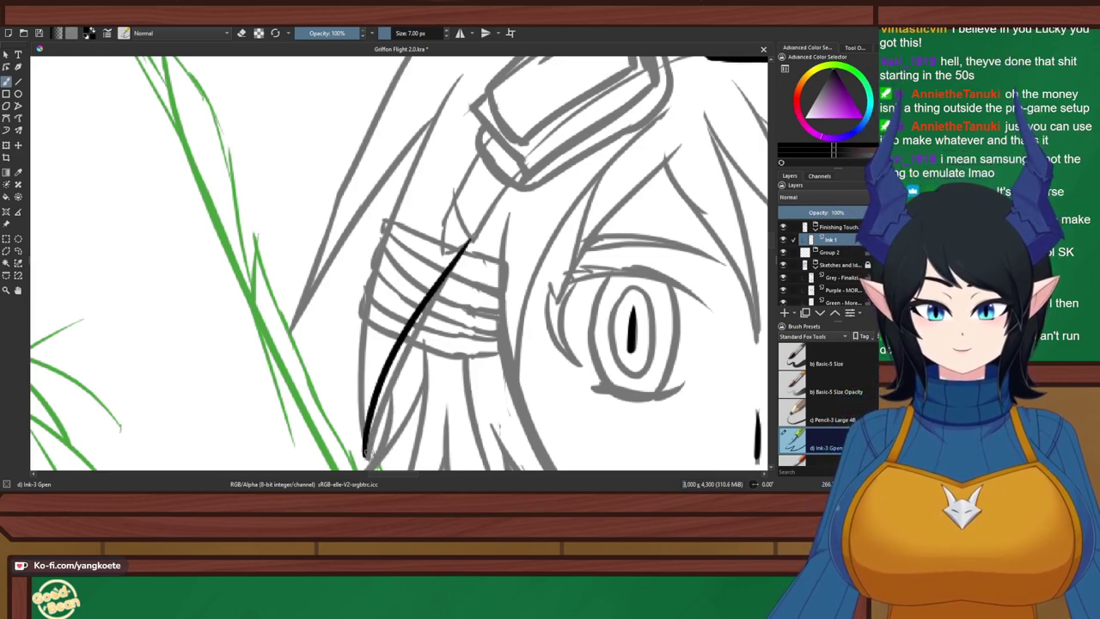
key(ctrl+z)
drag(468, 243, 368, 466)
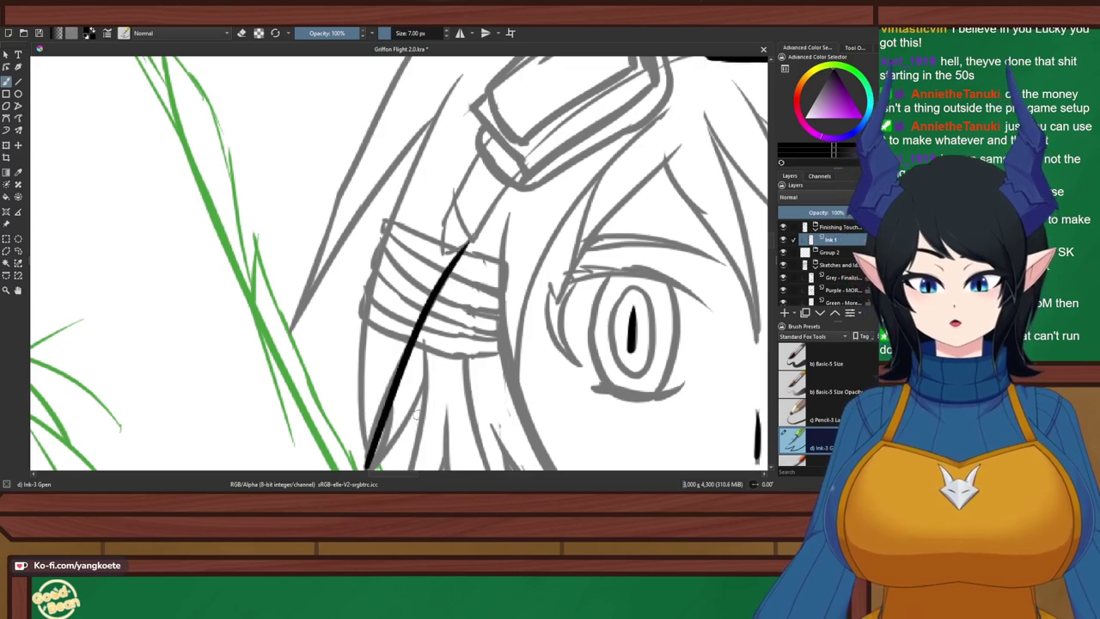
key(ctrl+z)
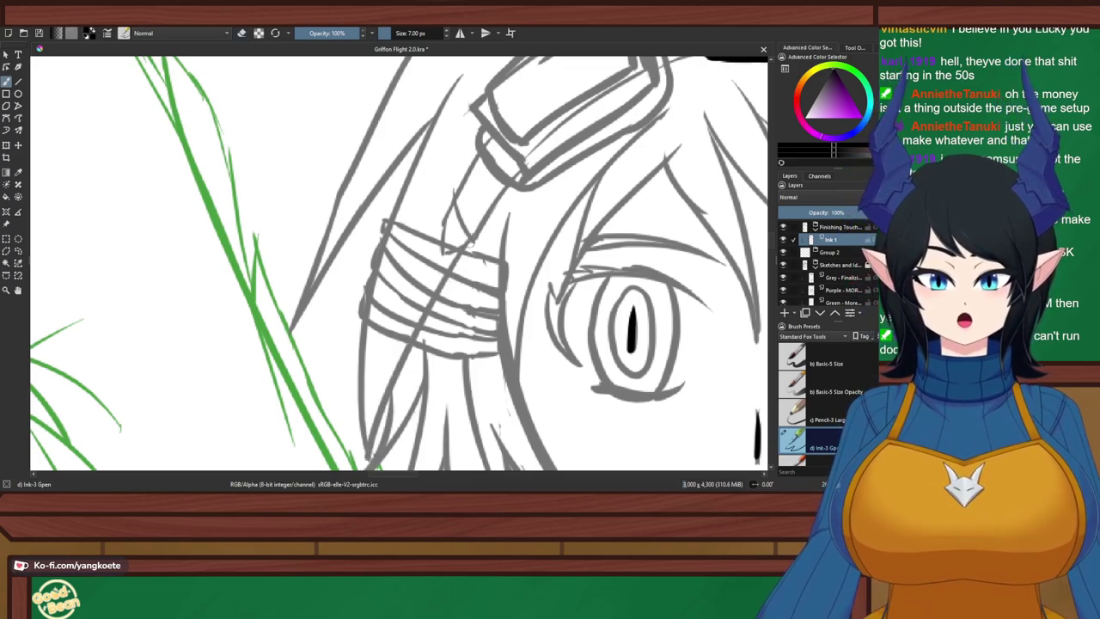
drag(470, 244, 369, 461)
key(ctrl+z)
drag(470, 246, 370, 454)
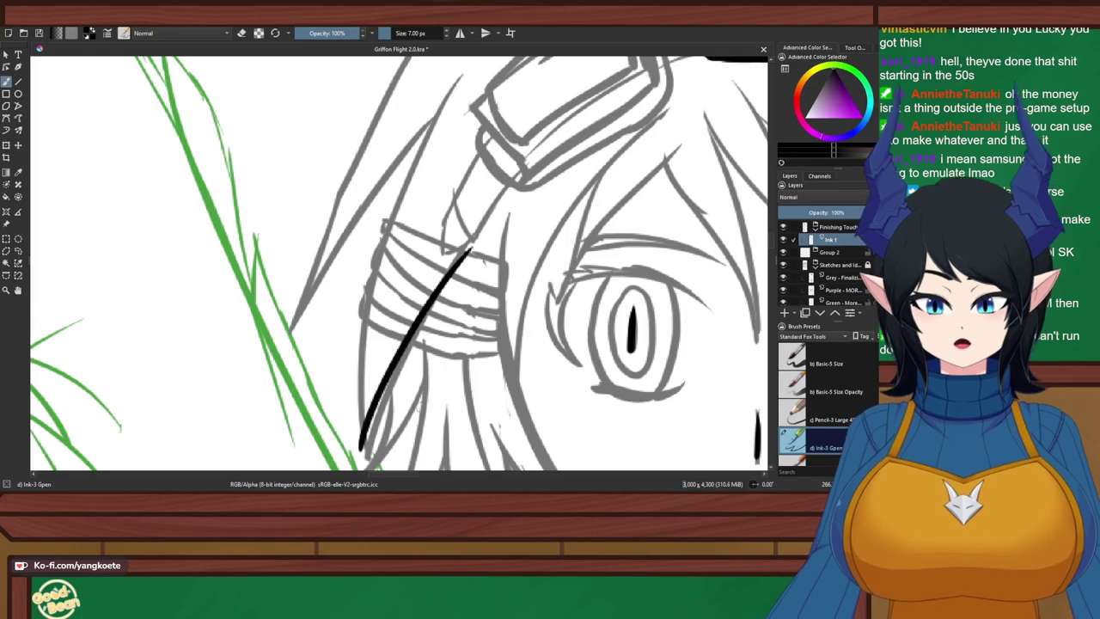
key(ctrl+z)
drag(469, 247, 370, 453)
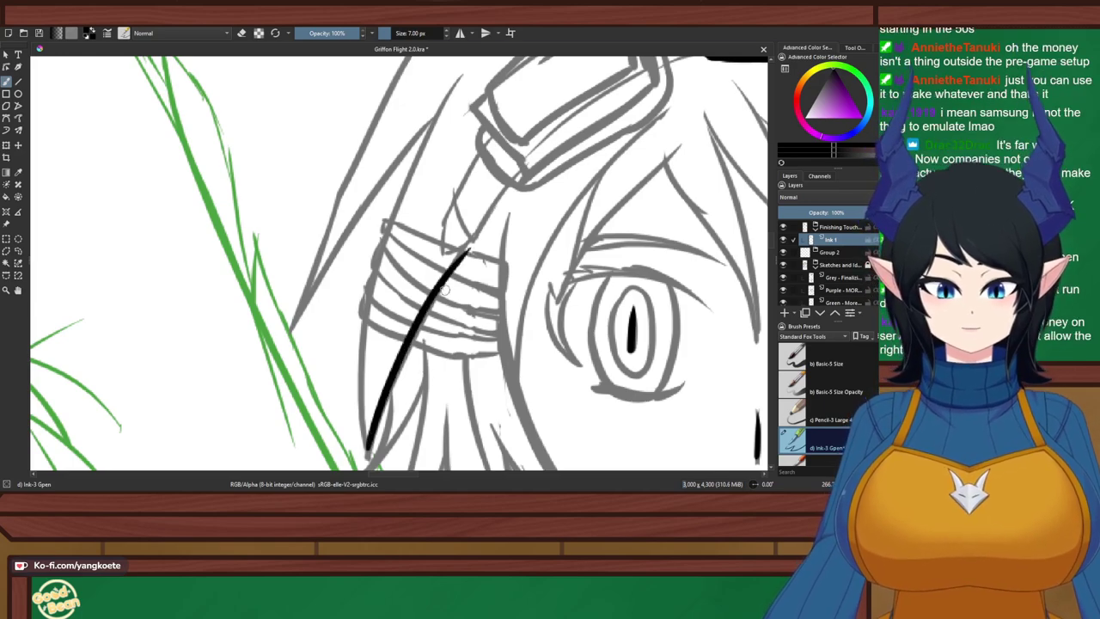
Ink a second long strand from the head top down the side, then save
drag(457, 83, 378, 397)
key(ctrl+z)
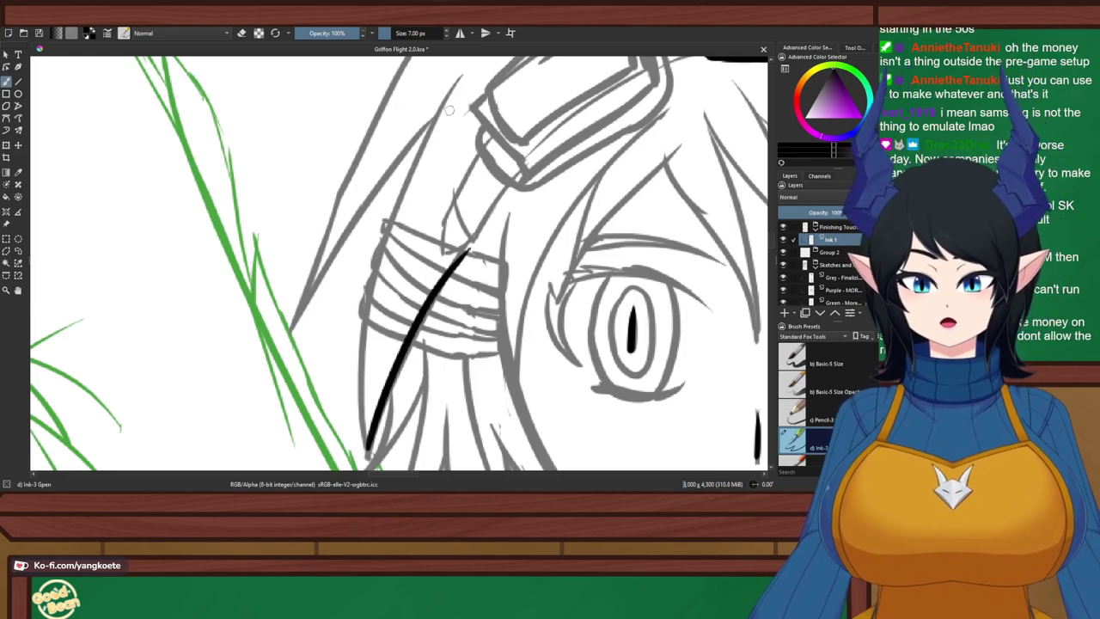
drag(462, 73, 365, 423)
key(ctrl+z)
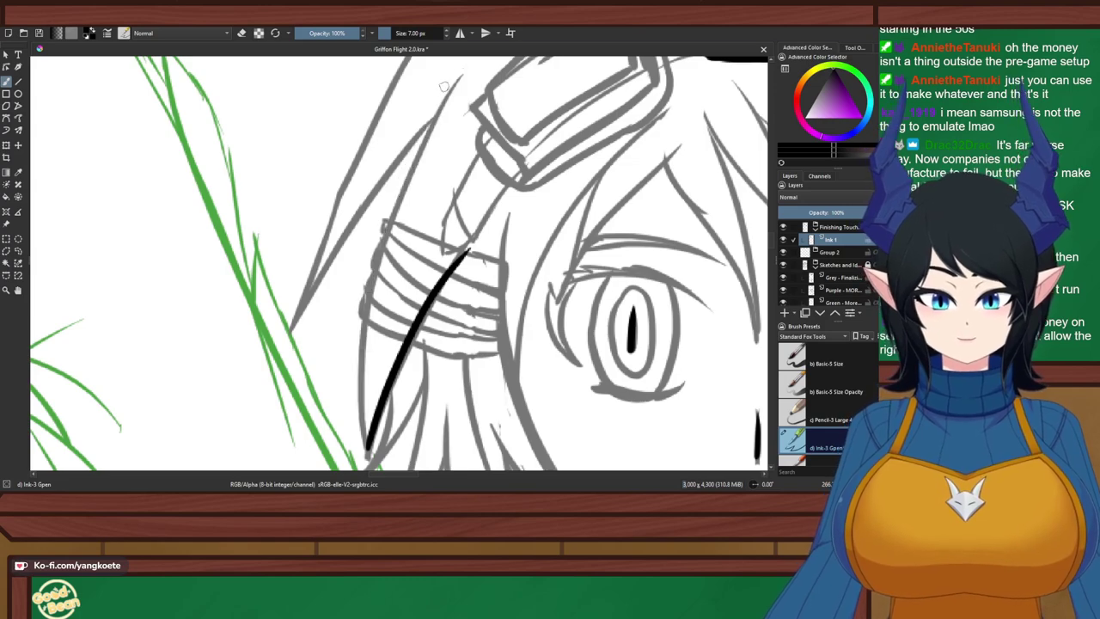
mouse_move(465, 64)
mouse_down()
mouse_move(401, 203)
mouse_move(371, 387)
mouse_up()
key(ctrl+z)
drag(462, 71, 365, 432)
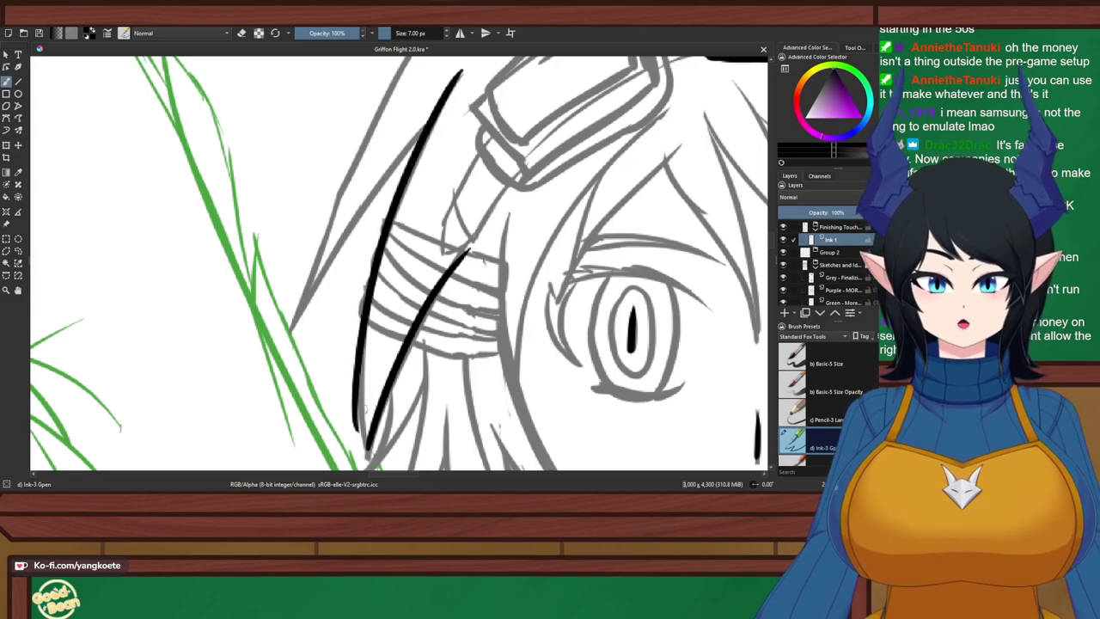
key(ctrl+z)
drag(461, 72, 364, 445)
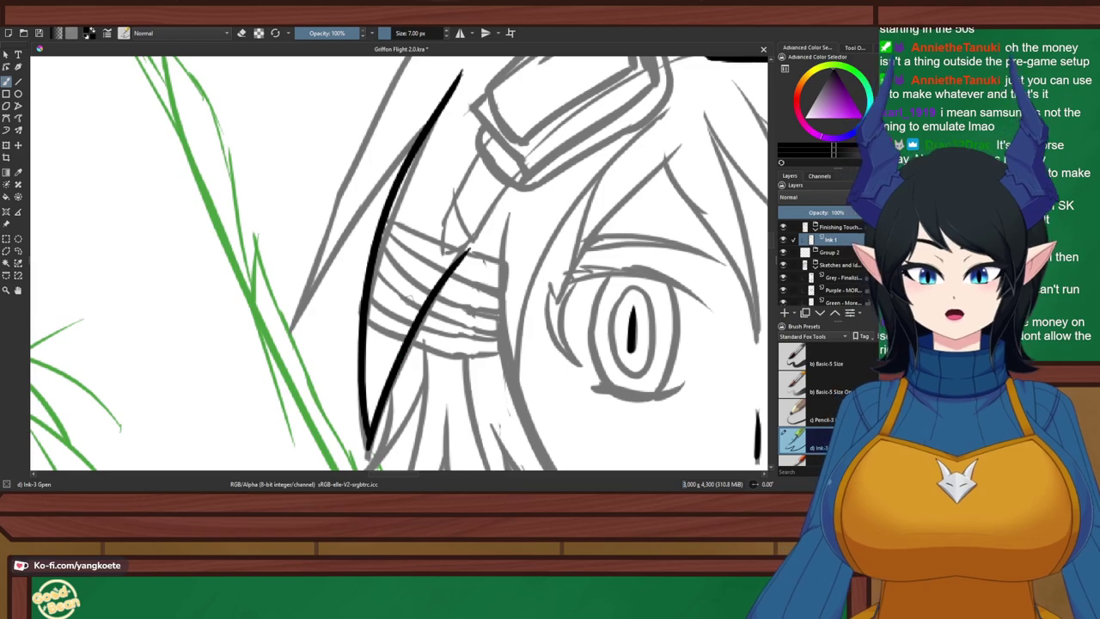
key(ctrl+z)
mouse_move(464, 65)
mouse_down()
mouse_move(366, 270)
mouse_move(366, 404)
mouse_up()
key(ctrl+z)
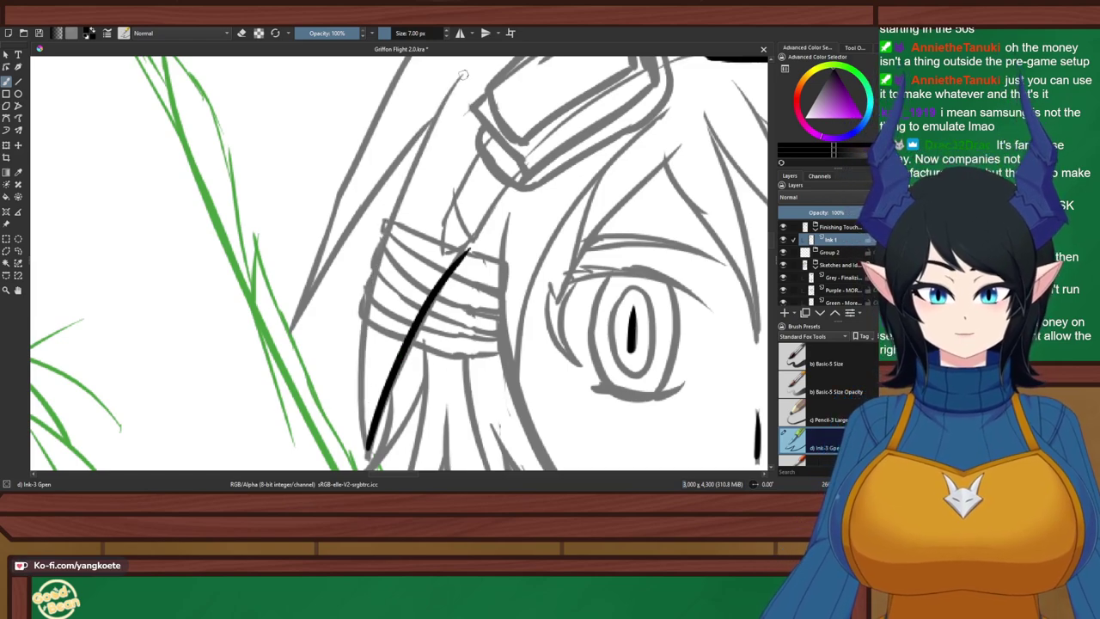
drag(462, 74, 366, 446)
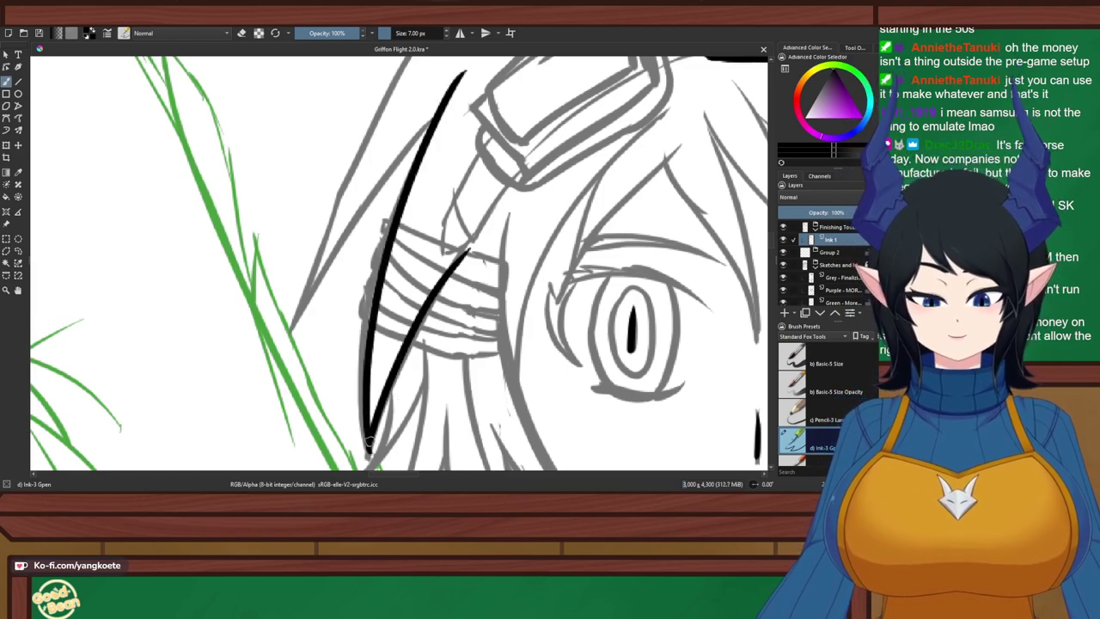
key(ctrl+s)
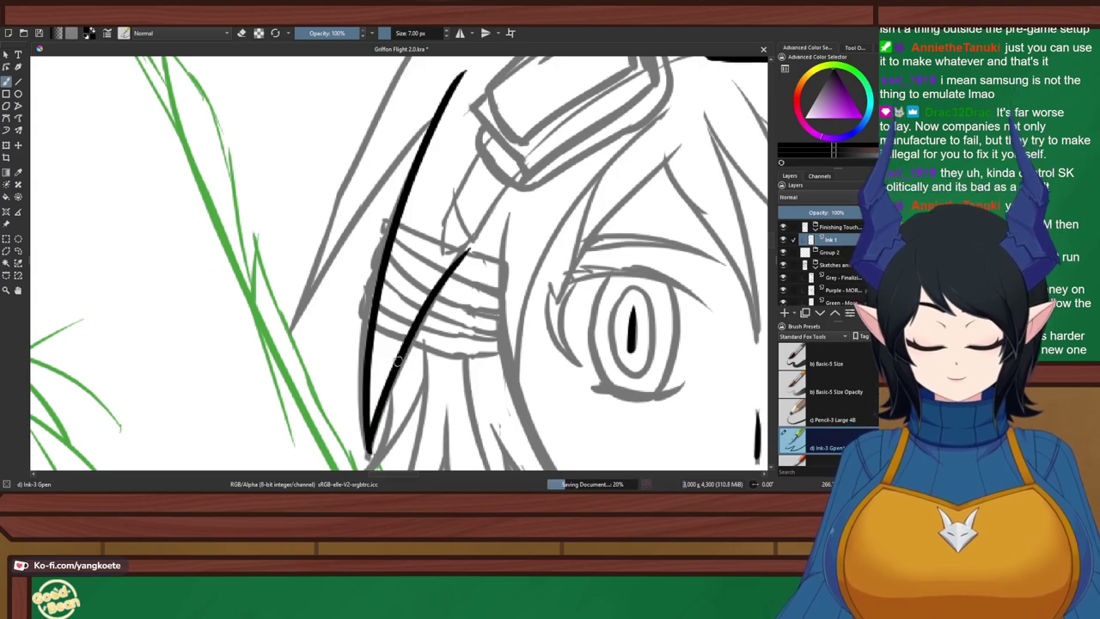
Ink the outer head outline and a long strand along the outer head
drag(400, 301, 424, 422)
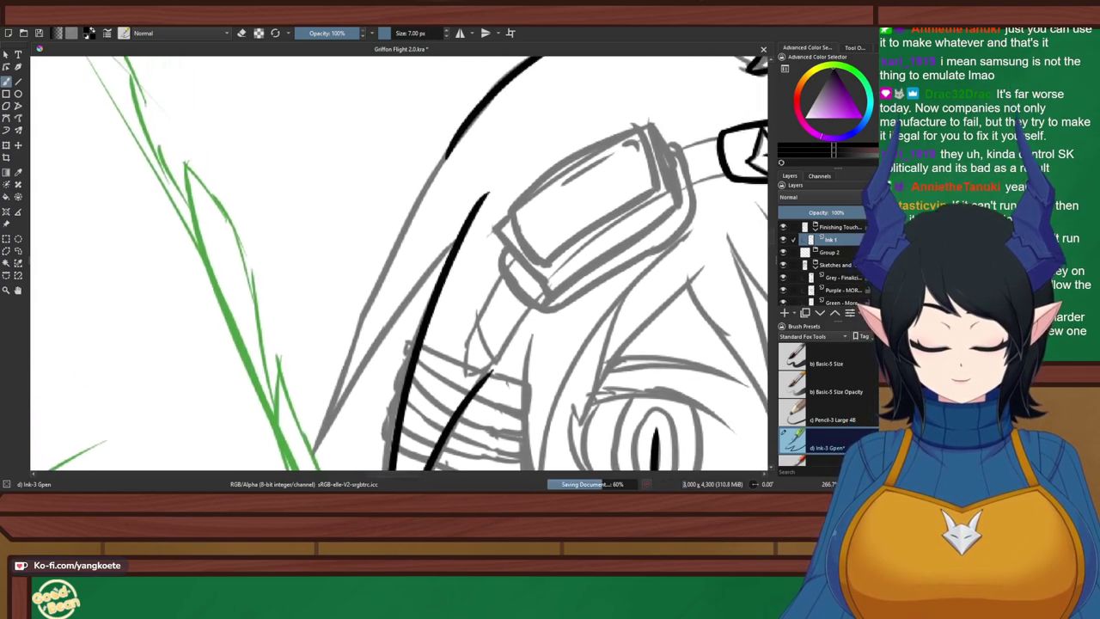
drag(359, 384, 392, 413)
drag(430, 357, 417, 292)
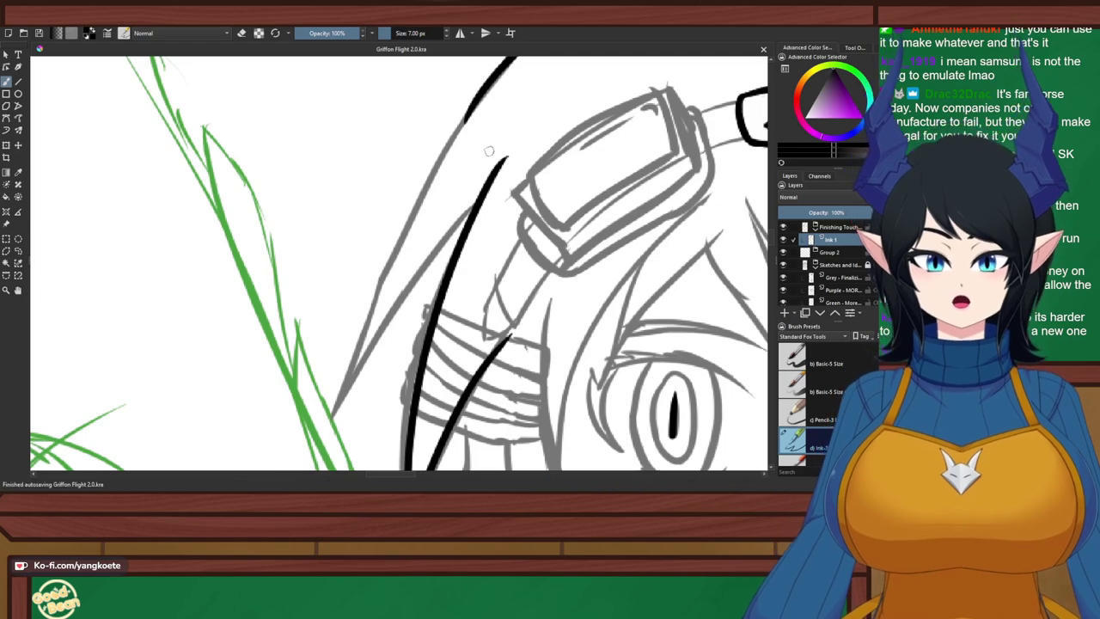
drag(478, 92, 371, 405)
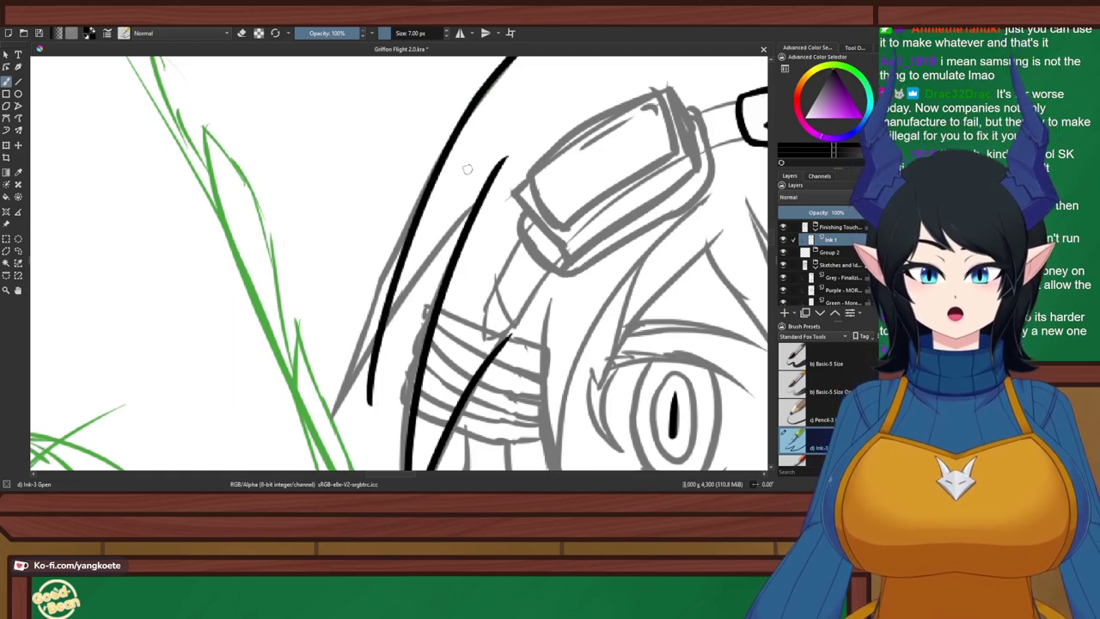
key(ctrl+z)
drag(497, 76, 352, 430)
key(ctrl+z)
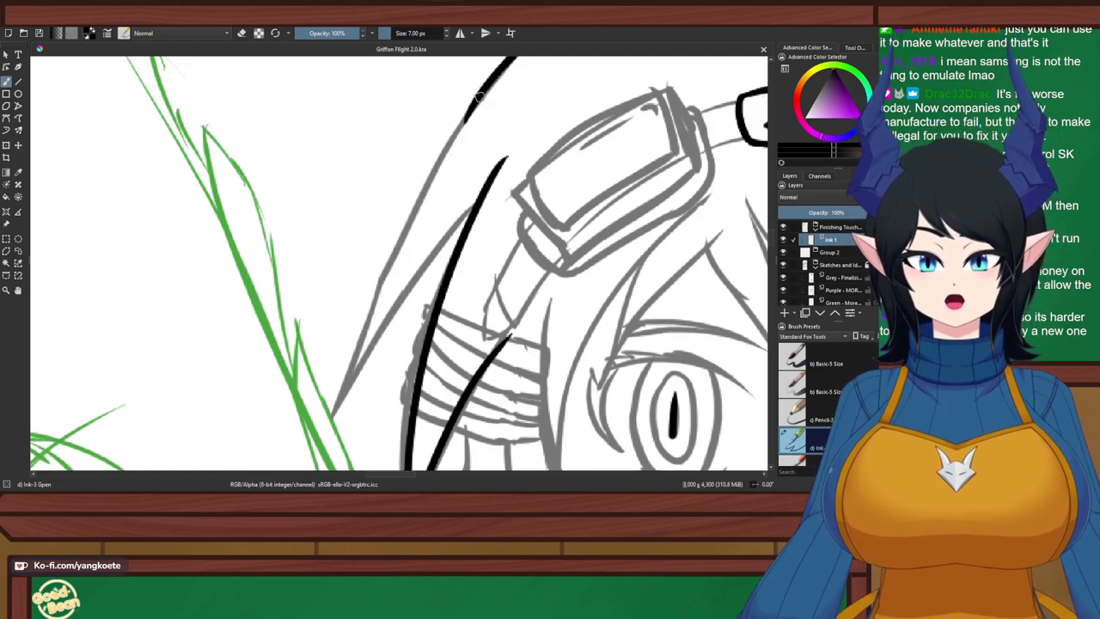
mouse_move(479, 96)
mouse_down()
mouse_move(329, 423)
mouse_move(327, 450)
mouse_up()
mouse_move(477, 205)
mouse_down()
mouse_move(363, 352)
mouse_move(326, 463)
mouse_up()
Zoom in on the left hair and ink a long strand down the left side
scroll(438, 301, down, 4)
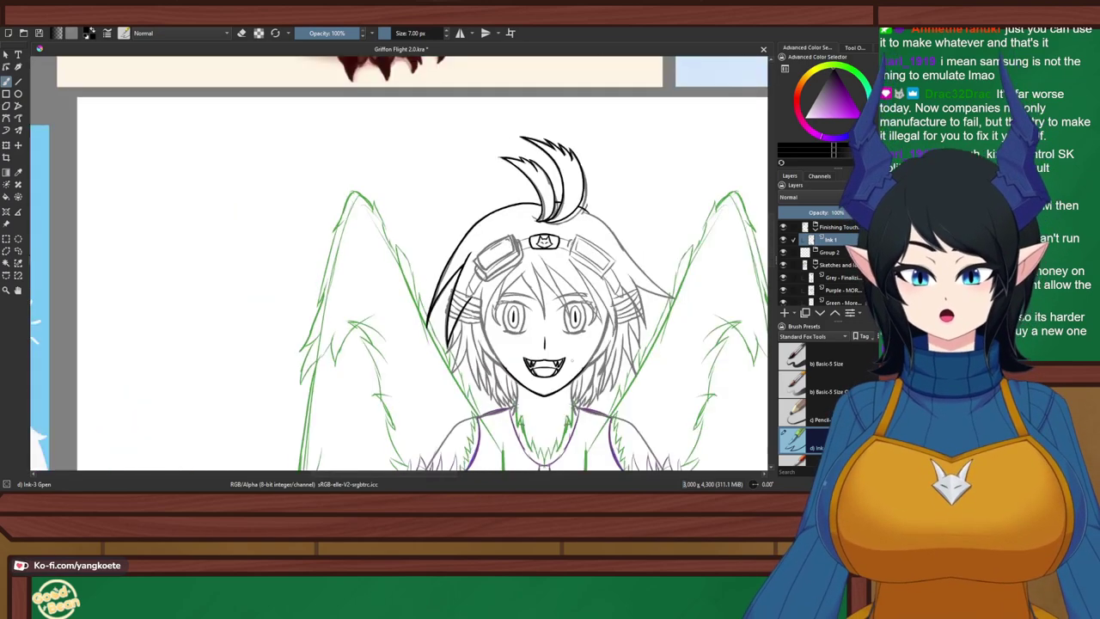
drag(658, 331, 605, 278)
scroll(619, 270, up, 1)
scroll(284, 205, up, 2)
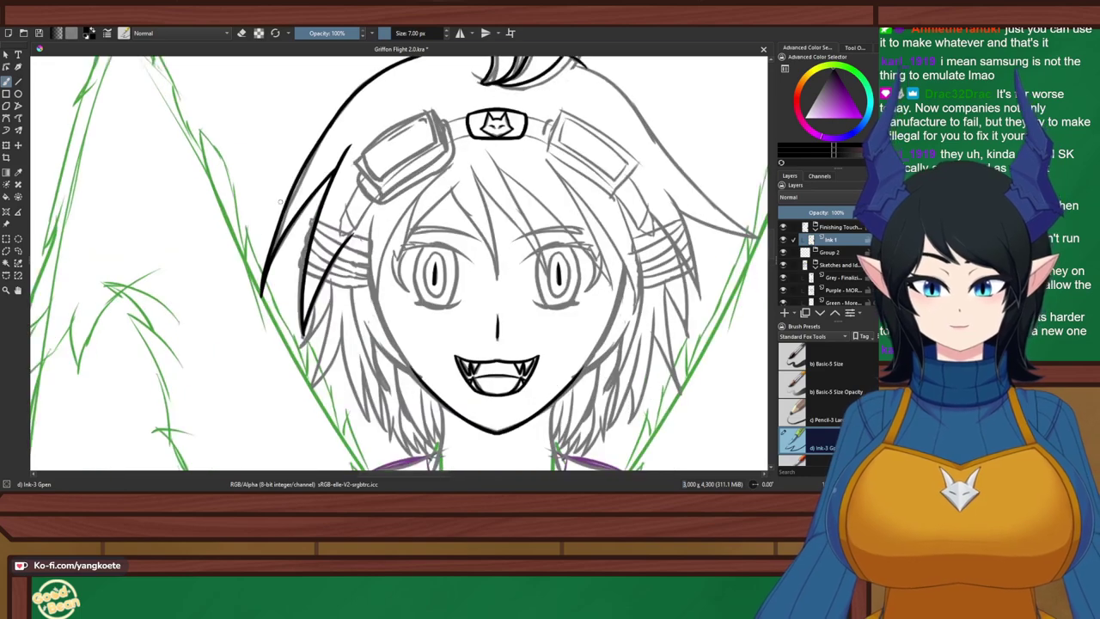
drag(295, 208, 303, 236)
key(ctrl+z)
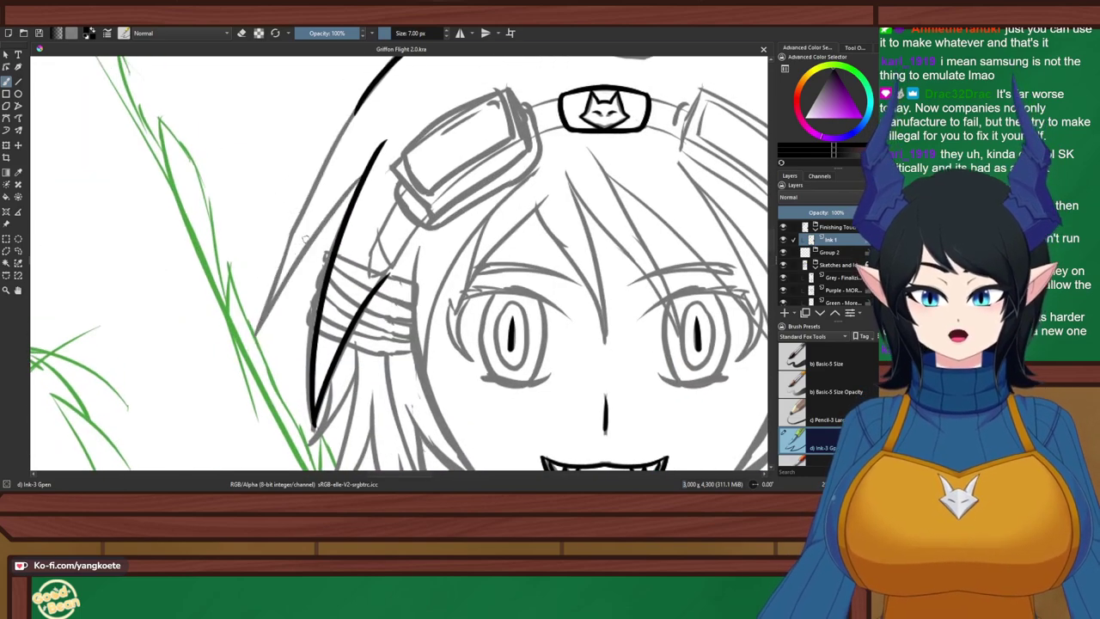
mouse_move(378, 79)
mouse_down()
mouse_move(299, 297)
mouse_move(301, 337)
mouse_up()
key(ctrl+z)
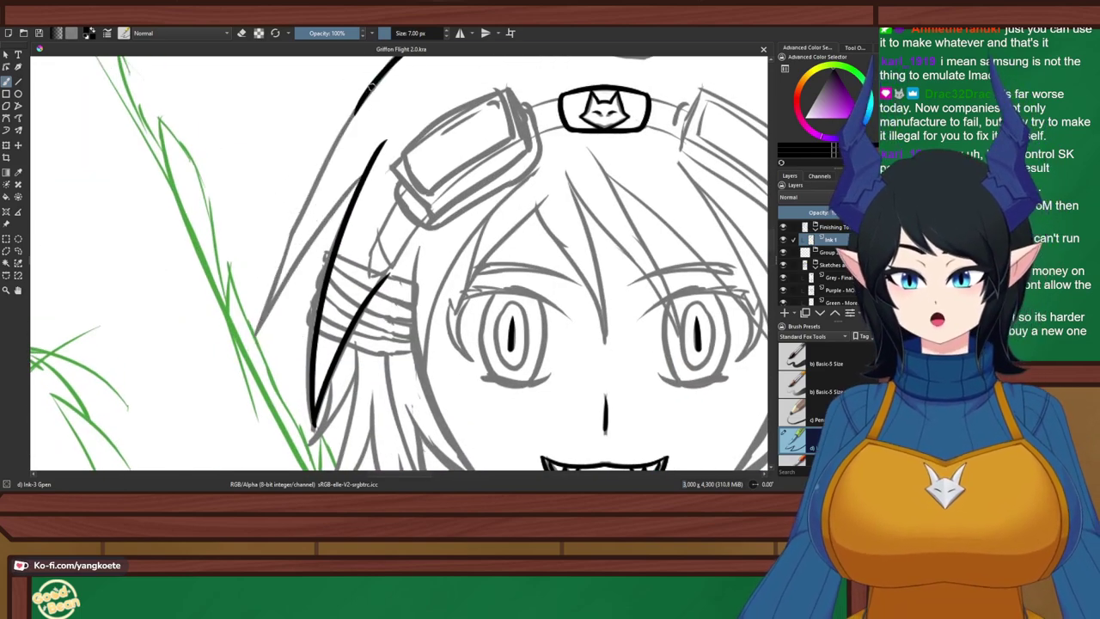
drag(378, 77, 301, 330)
key(ctrl+z)
drag(380, 76, 289, 313)
key(ctrl+z)
drag(379, 77, 289, 340)
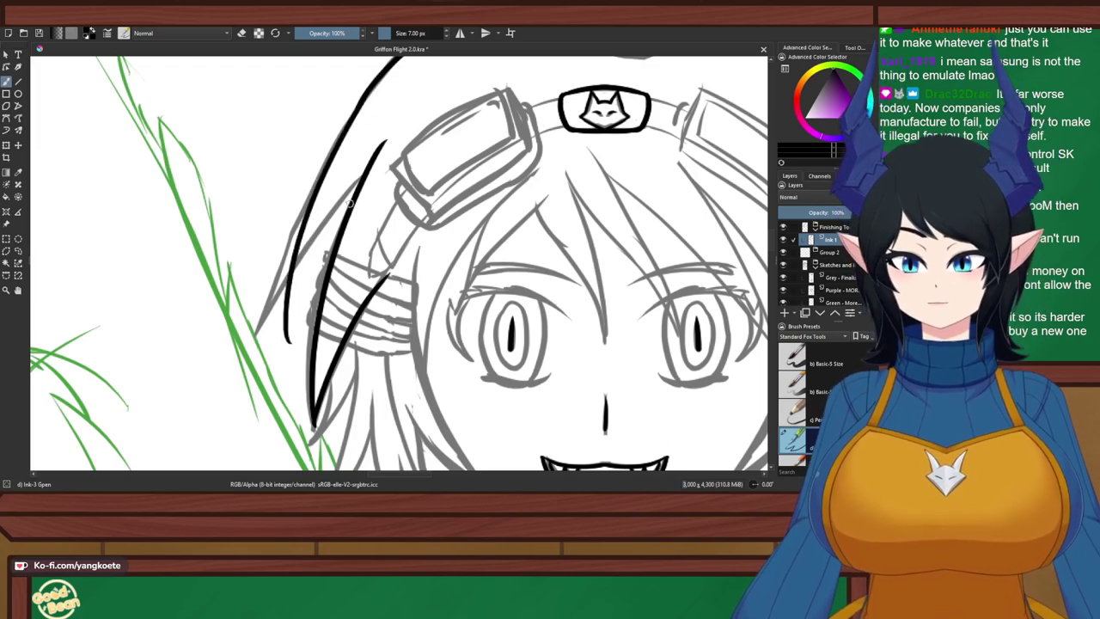
Redraw the outer hair outline from the top down-left until it ends lower
drag(368, 178, 300, 356)
key(ctrl+z)
key(ctrl+z)
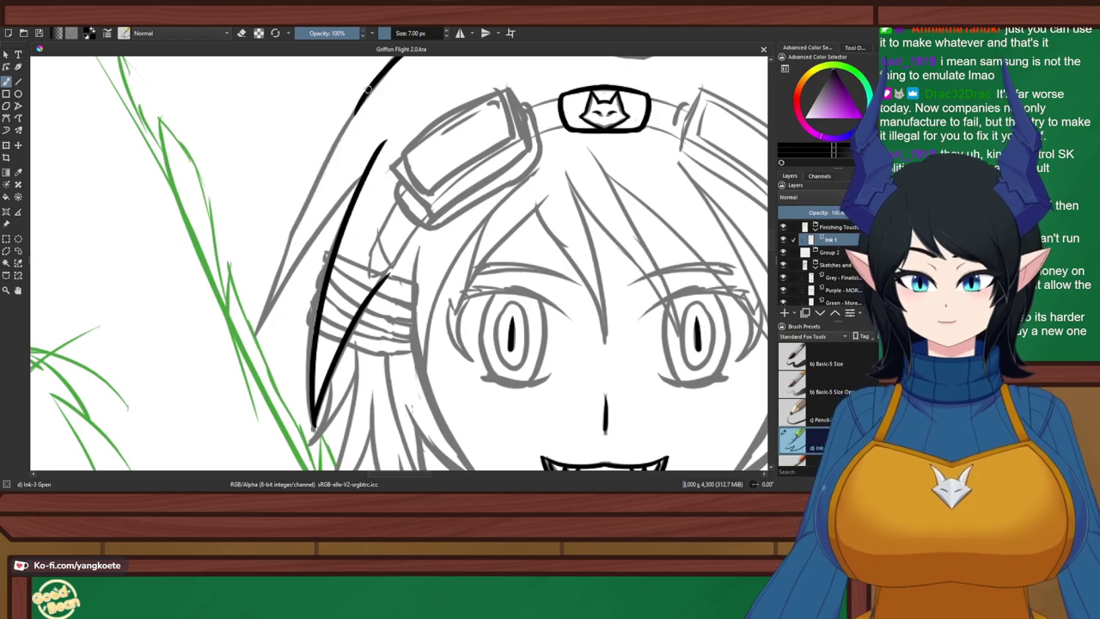
drag(370, 89, 273, 320)
key(ctrl+z)
drag(370, 88, 278, 317)
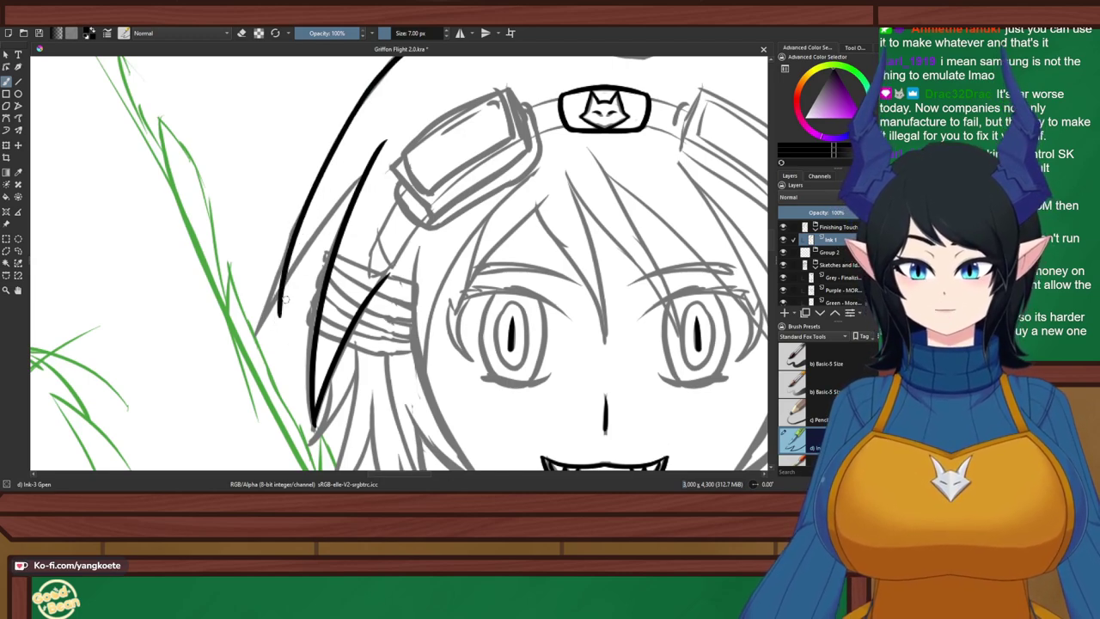
key(ctrl+z)
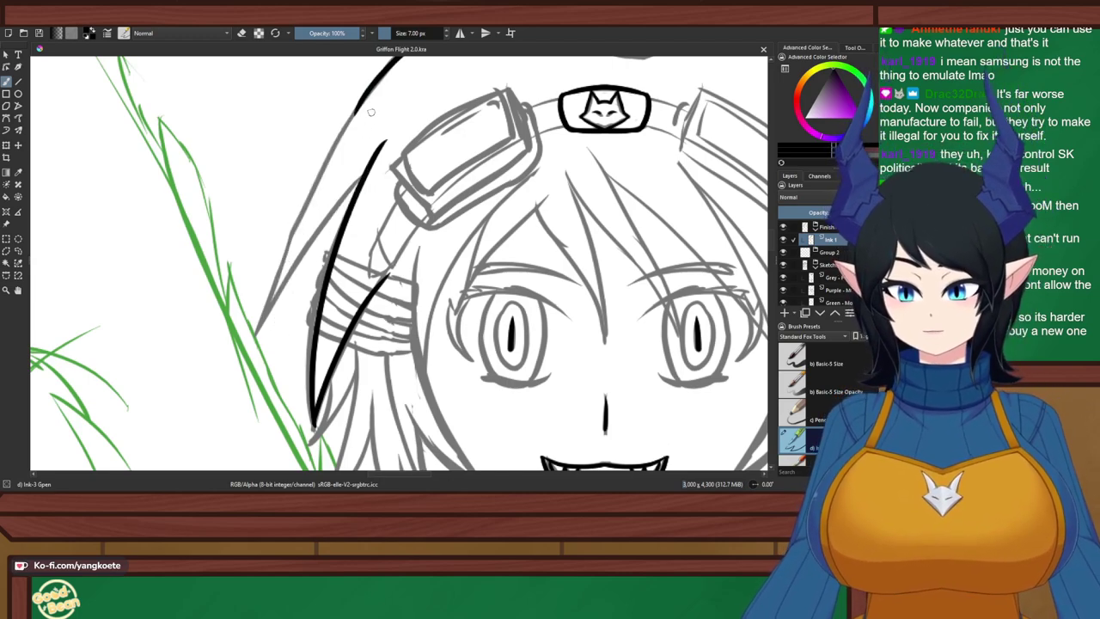
drag(364, 94, 276, 281)
key(ctrl+z)
drag(369, 89, 274, 307)
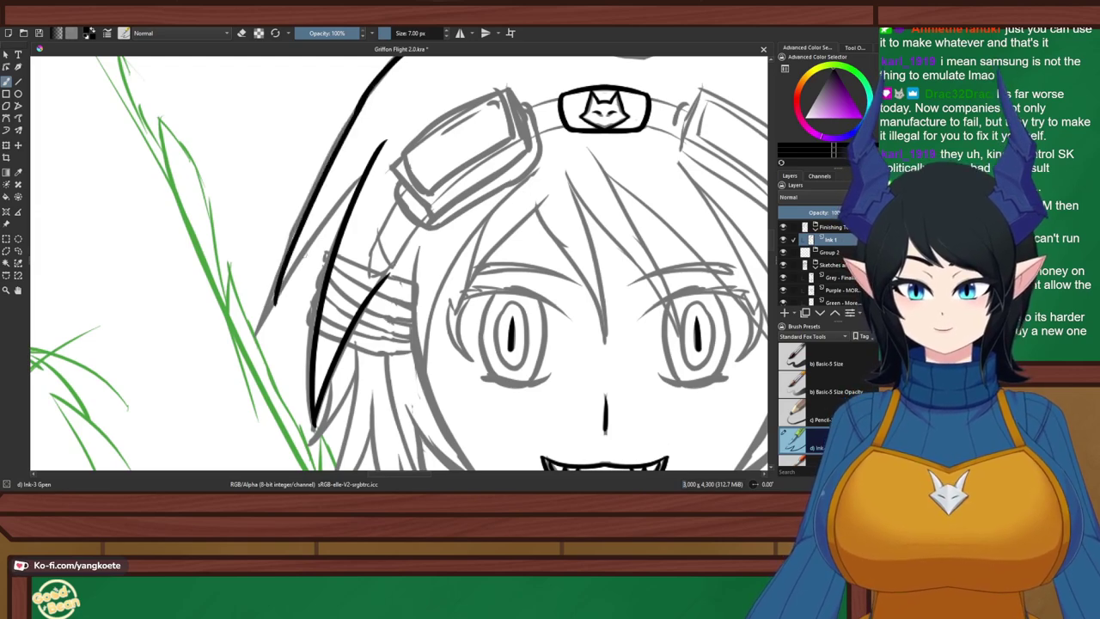
key(ctrl+z)
drag(371, 79, 274, 340)
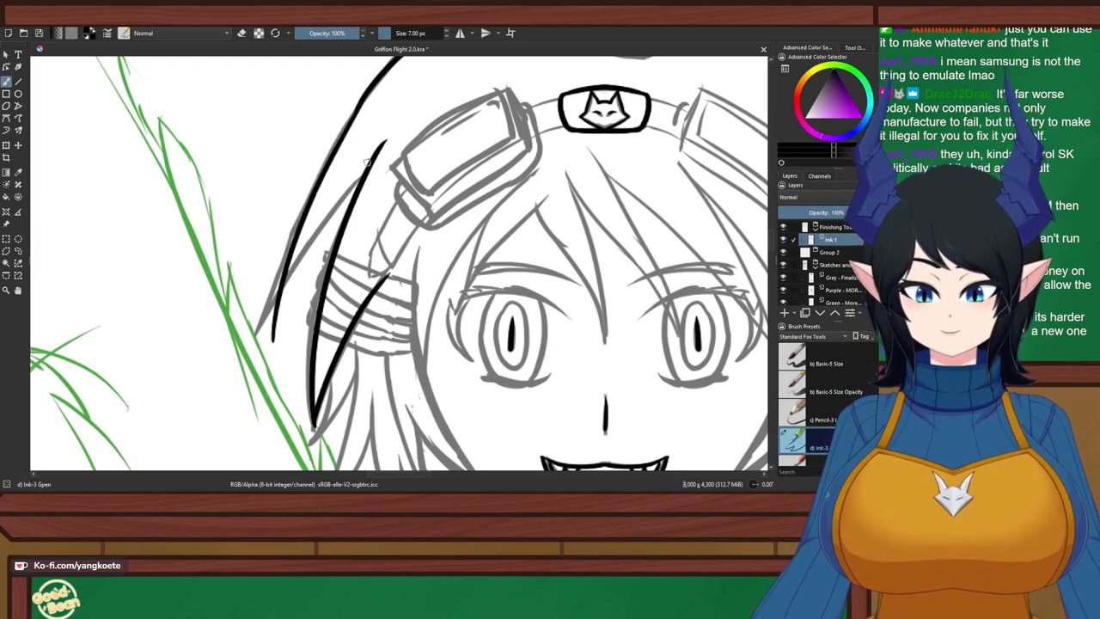
key(ctrl+z)
drag(394, 61, 287, 315)
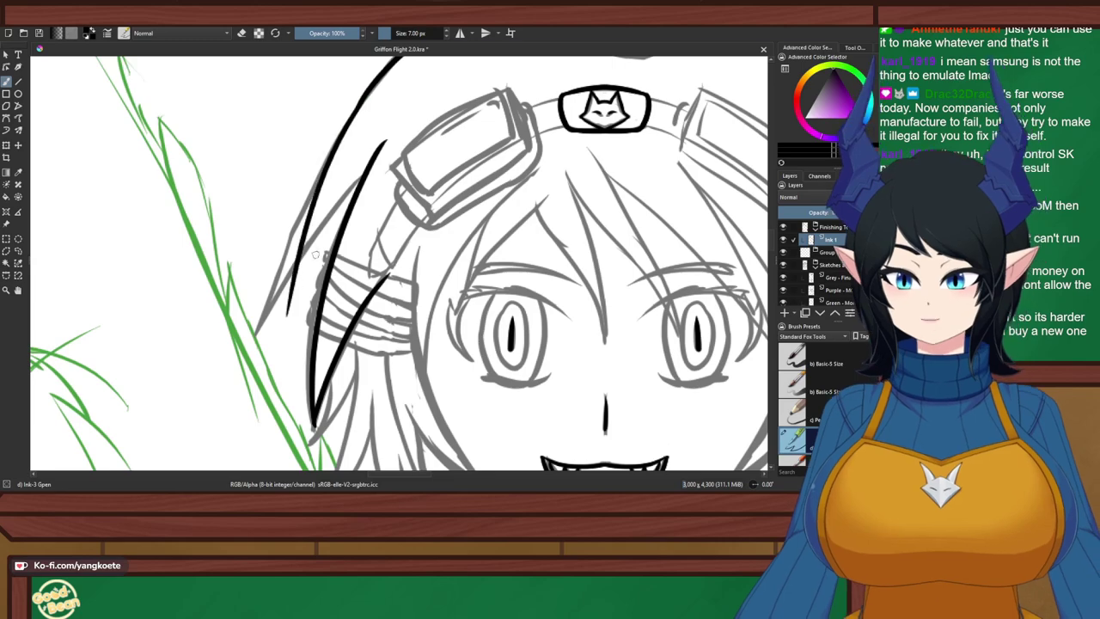
key(ctrl+z)
drag(364, 95, 273, 299)
key(ctrl+z)
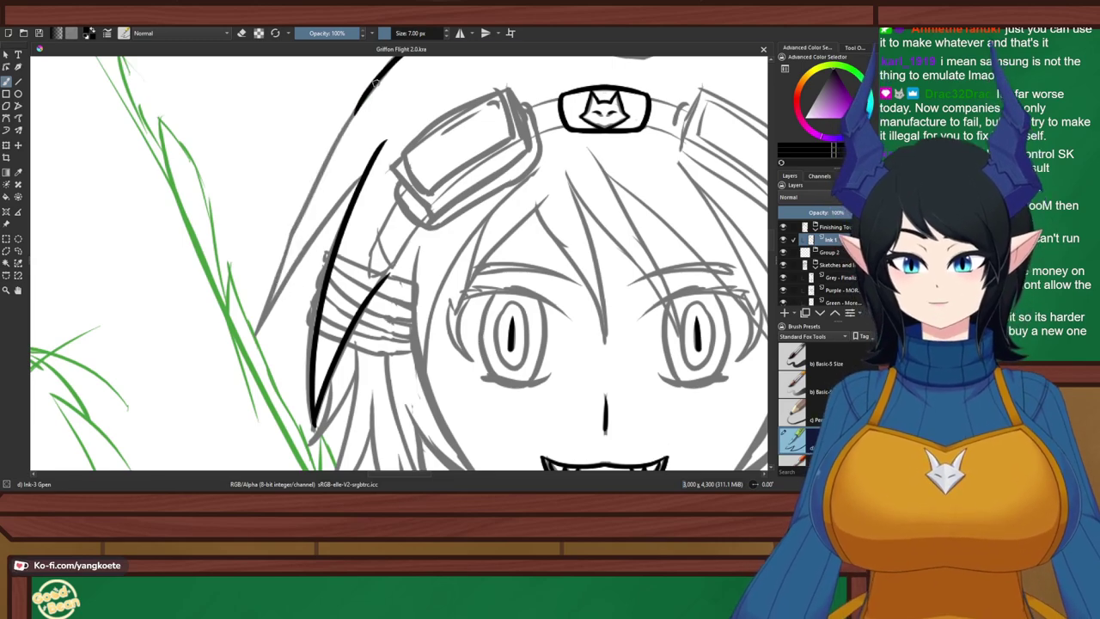
drag(364, 102, 274, 326)
Try inking the hair strand beside the goggles, then undo it
drag(372, 160, 282, 318)
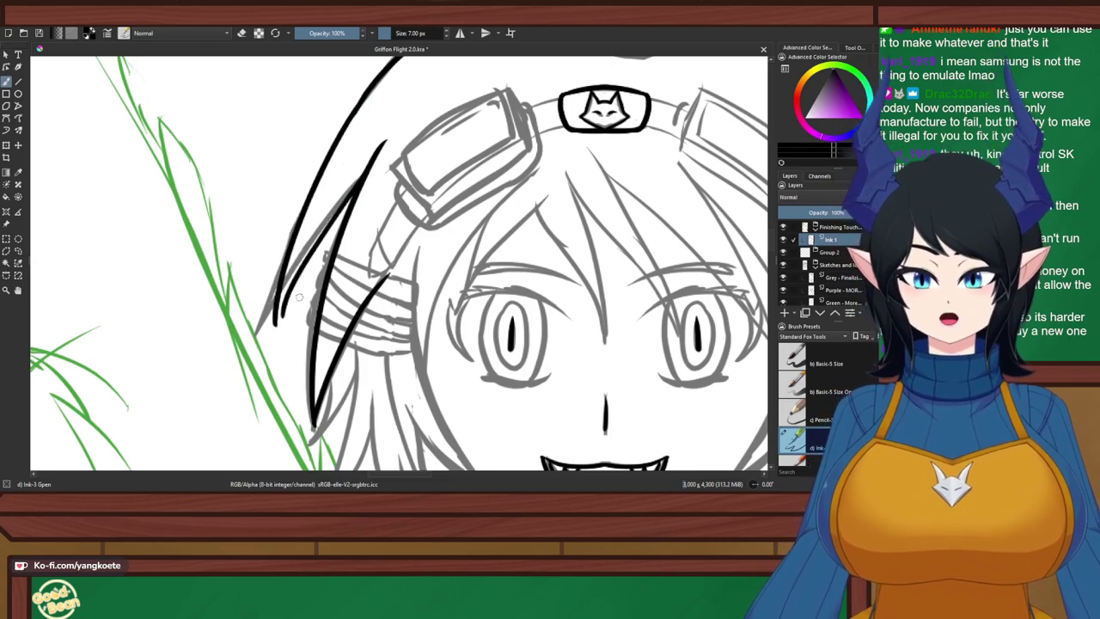
key(ctrl+z)
drag(364, 180, 281, 323)
key(ctrl+z)
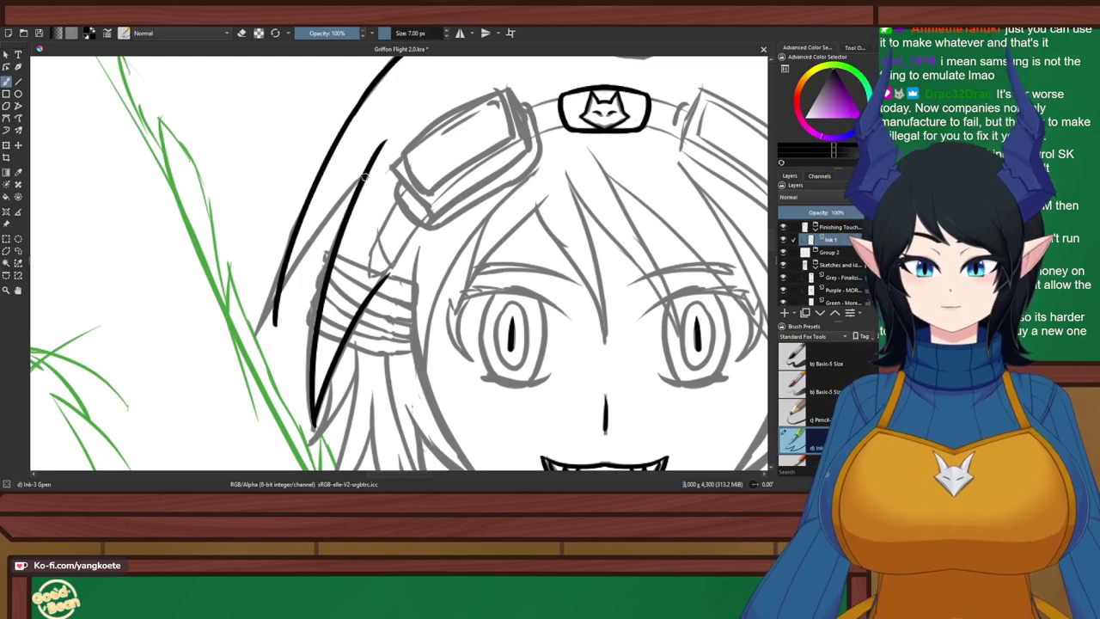
drag(364, 177, 280, 323)
key(ctrl+z)
drag(370, 163, 279, 333)
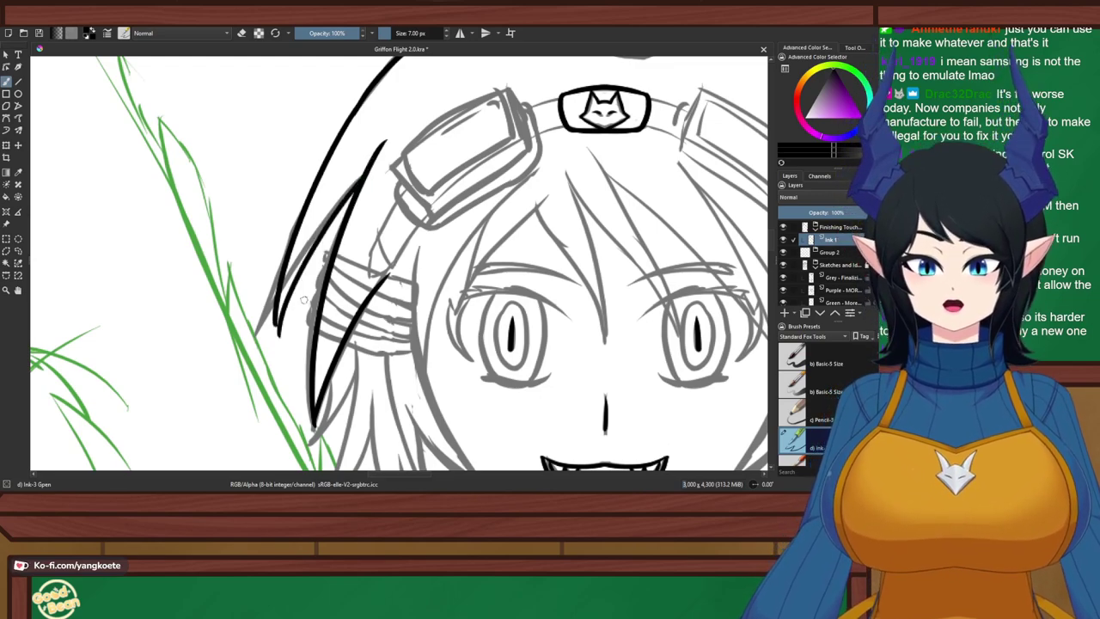
scroll(291, 293, up, 3)
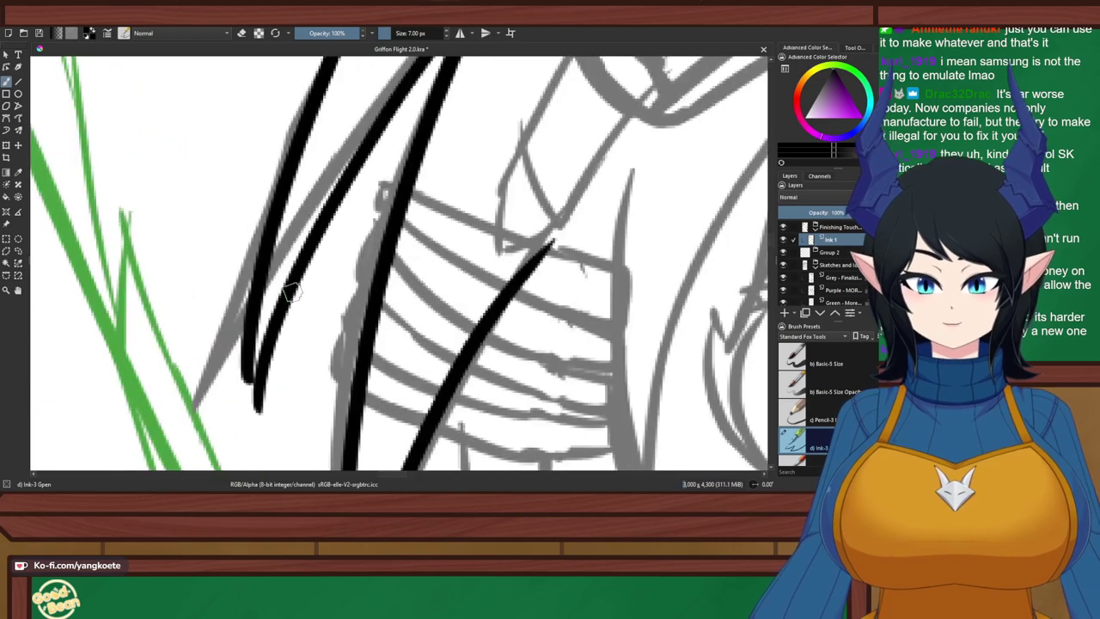
scroll(290, 293, down, 1)
drag(292, 295, 318, 312)
key(ctrl+z)
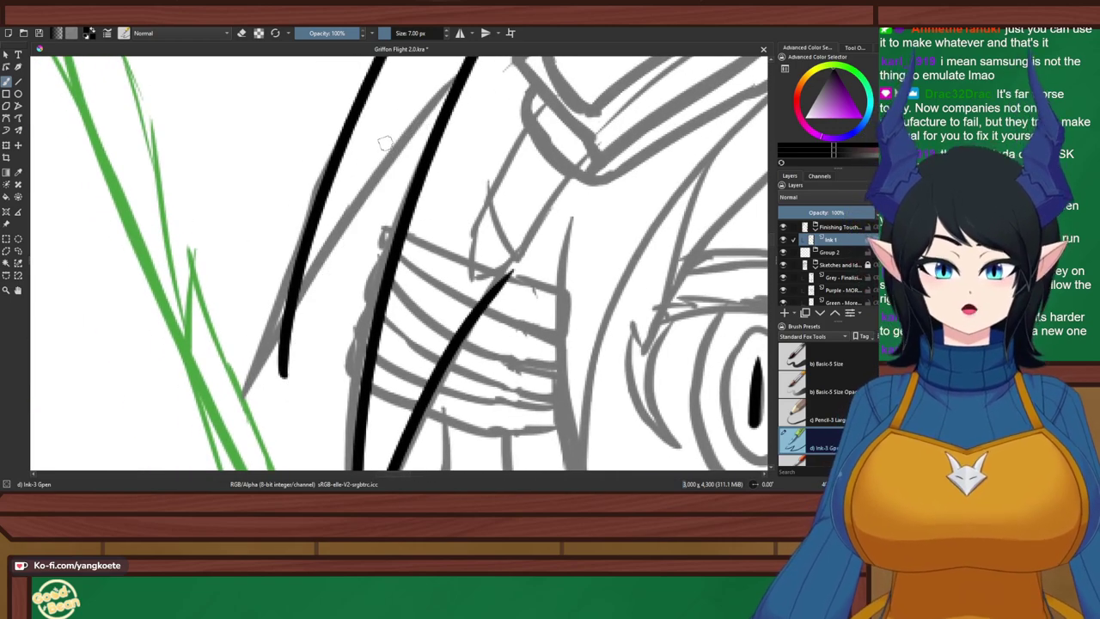
Ink a long hair line from the top down the left side
mouse_move(464, 69)
mouse_down()
mouse_move(361, 193)
mouse_move(276, 373)
mouse_up()
key(ctrl+z)
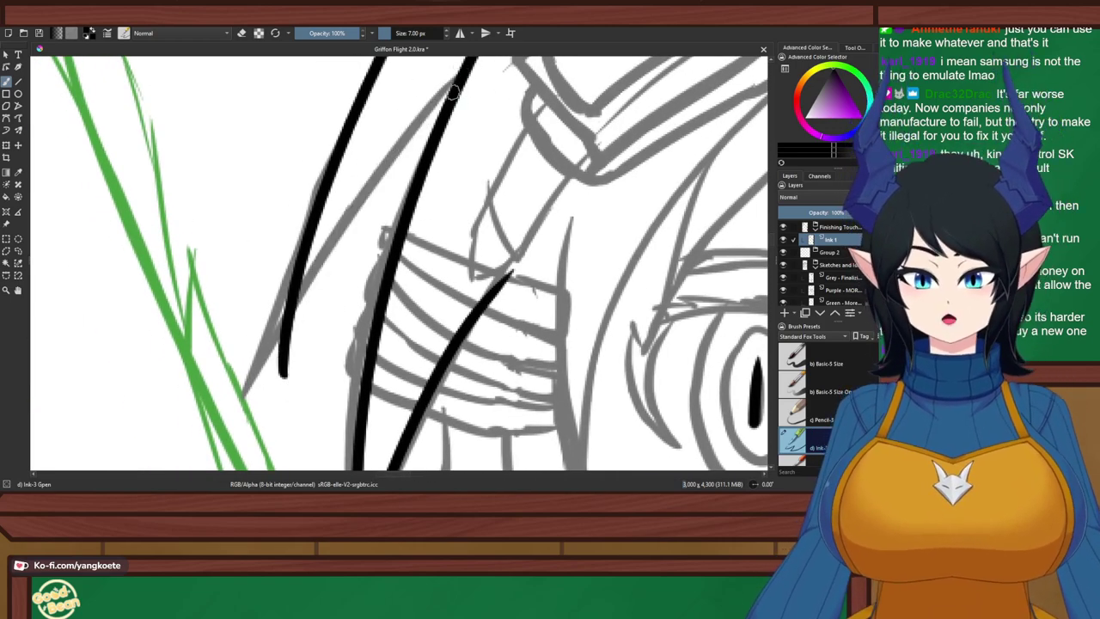
drag(455, 78, 268, 382)
key(ctrl+z)
drag(464, 69, 275, 383)
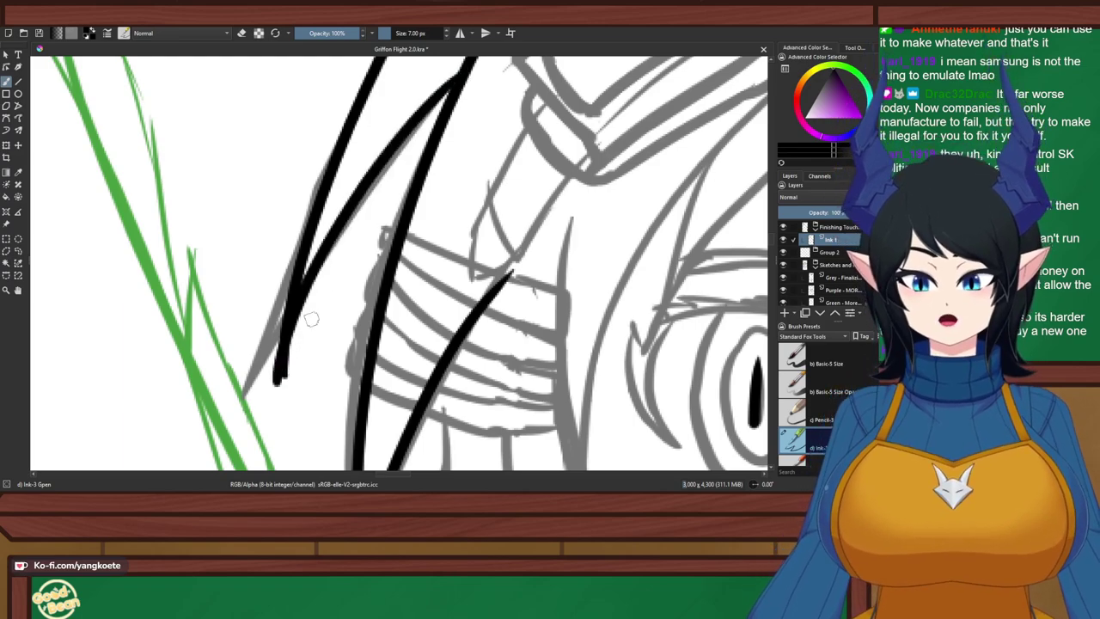
key(e)
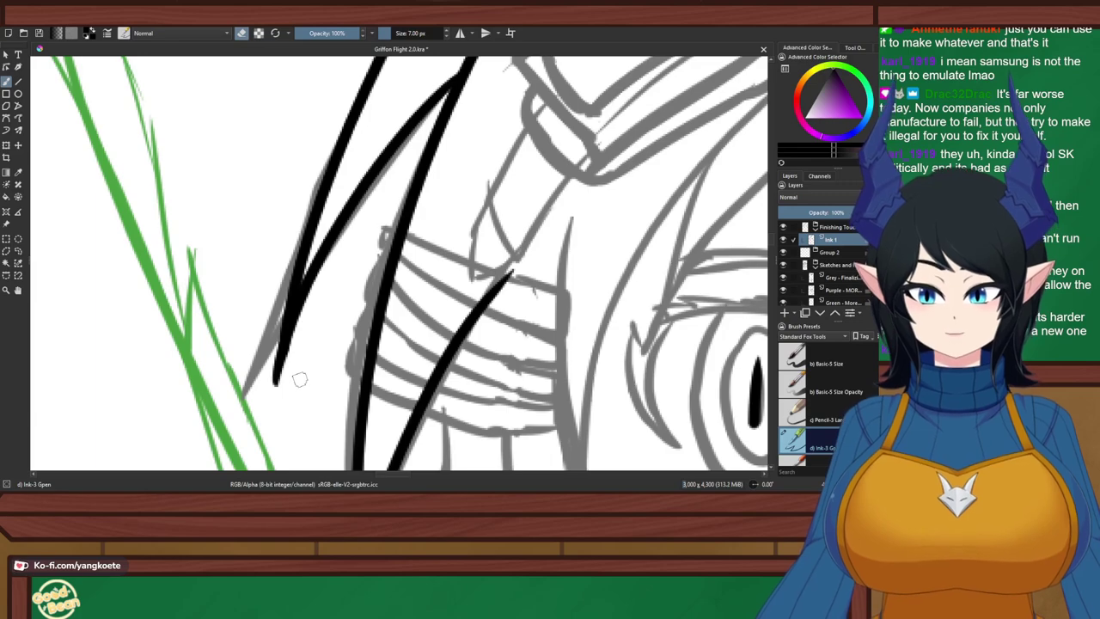
key(e)
Refine the hair line's lower tip, trimming its left edge and thickening the point
drag(290, 350, 274, 395)
key(ctrl+z)
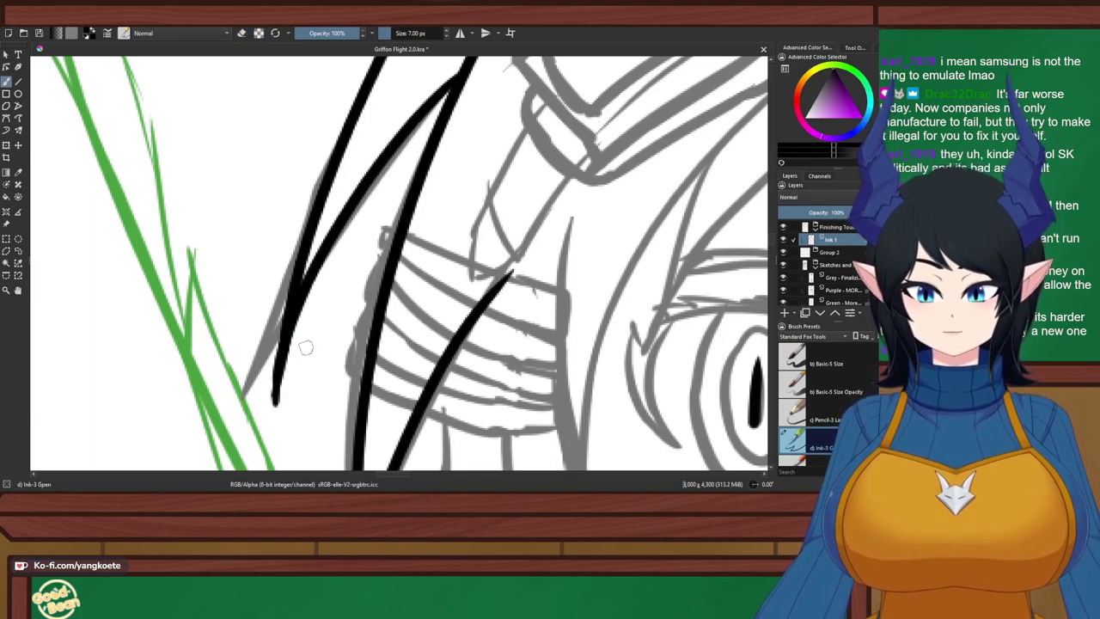
key(ctrl+z)
drag(292, 328, 276, 401)
key(ctrl+z)
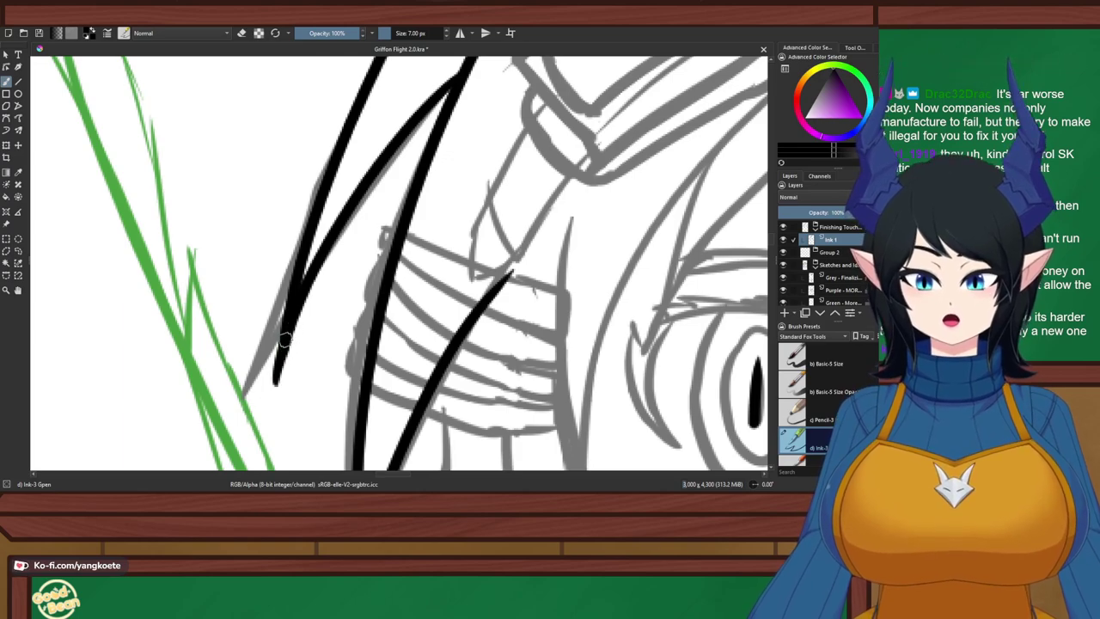
key(e)
drag(271, 350, 272, 395)
key(e)
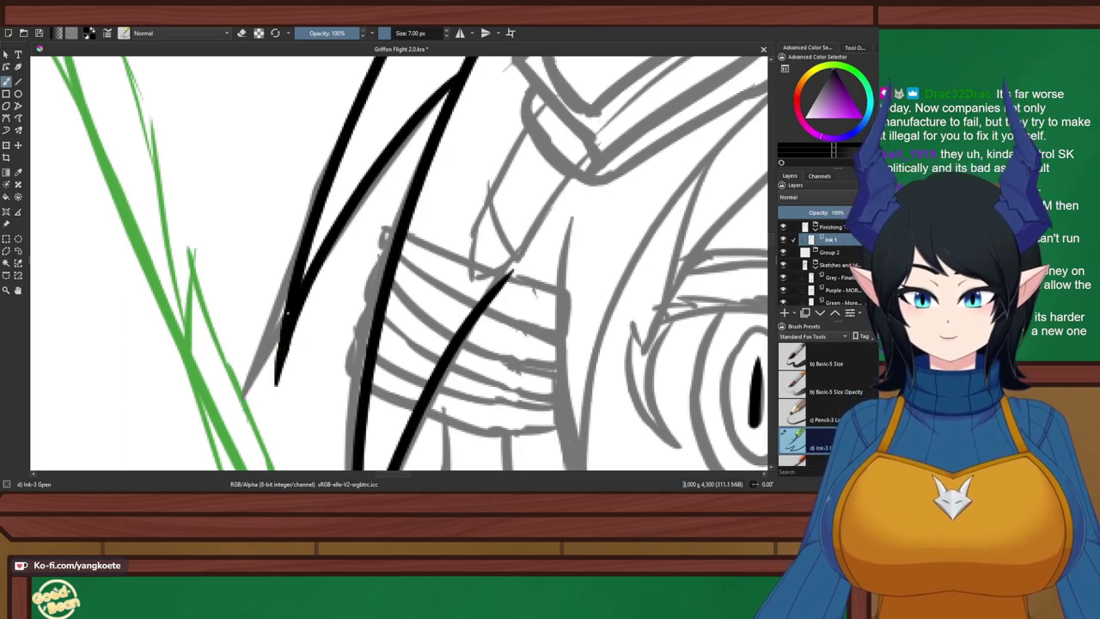
drag(289, 329, 278, 392)
key(ctrl+z)
drag(289, 331, 279, 383)
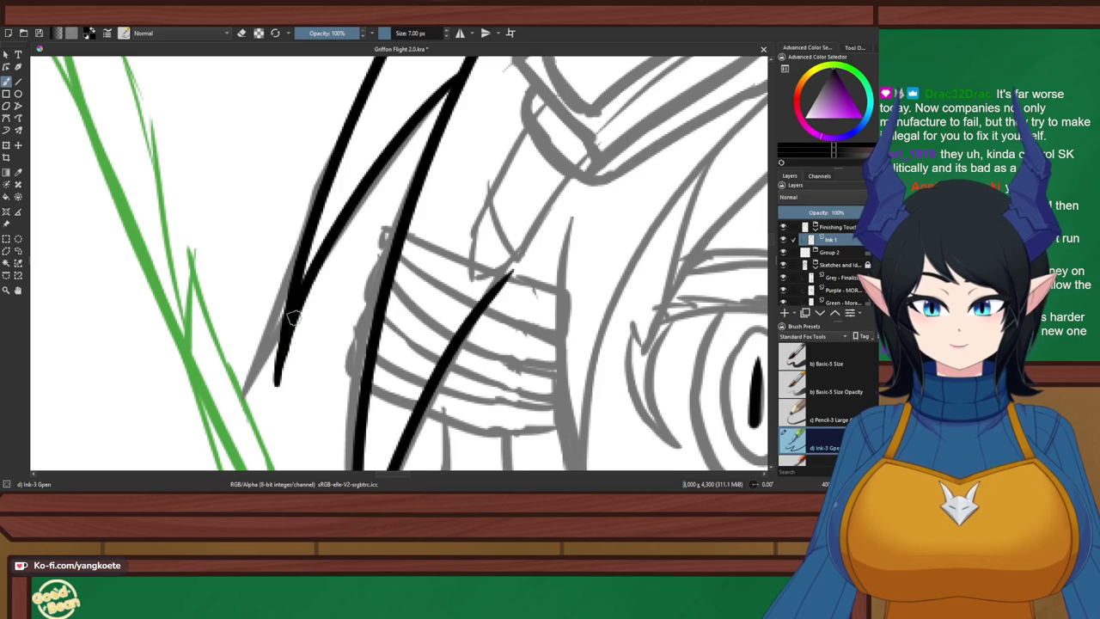
Ink the upper-left head outline in the hair above the goggles
scroll(321, 258, down, 10)
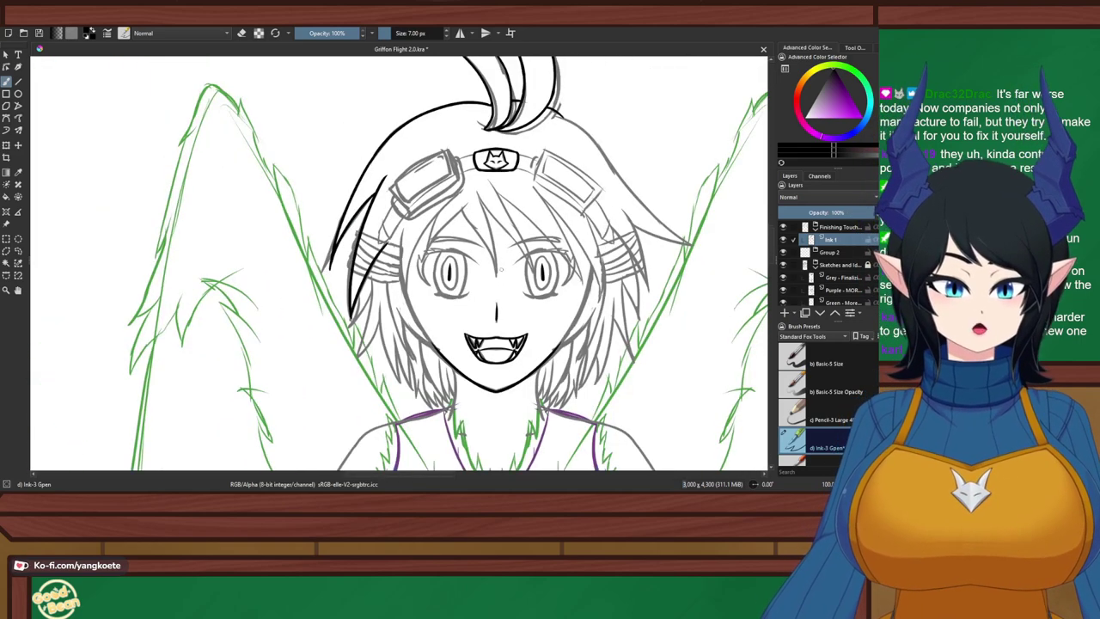
scroll(321, 258, down, 3)
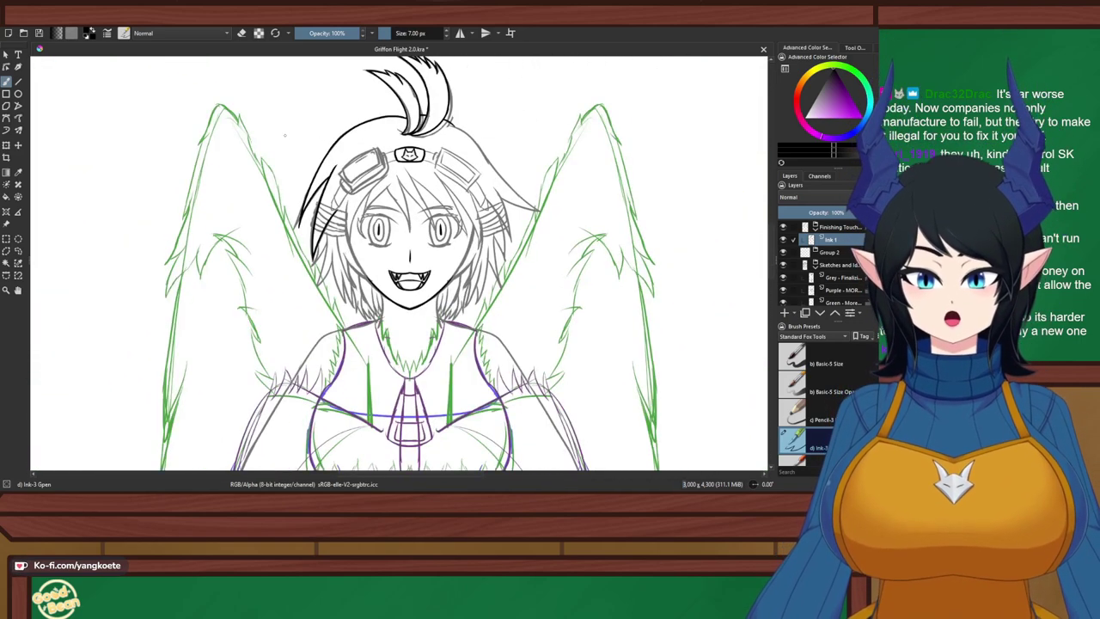
scroll(284, 135, up, 5)
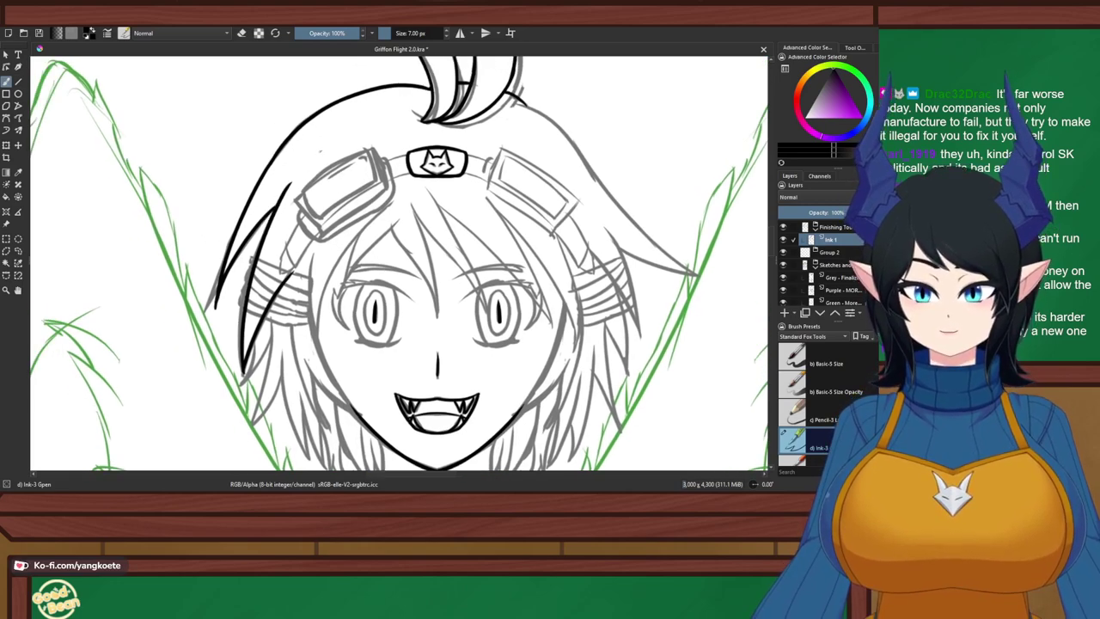
drag(320, 151, 268, 228)
key(ctrl+z)
drag(317, 150, 269, 235)
key(ctrl+z)
drag(315, 160, 278, 205)
key(ctrl+z)
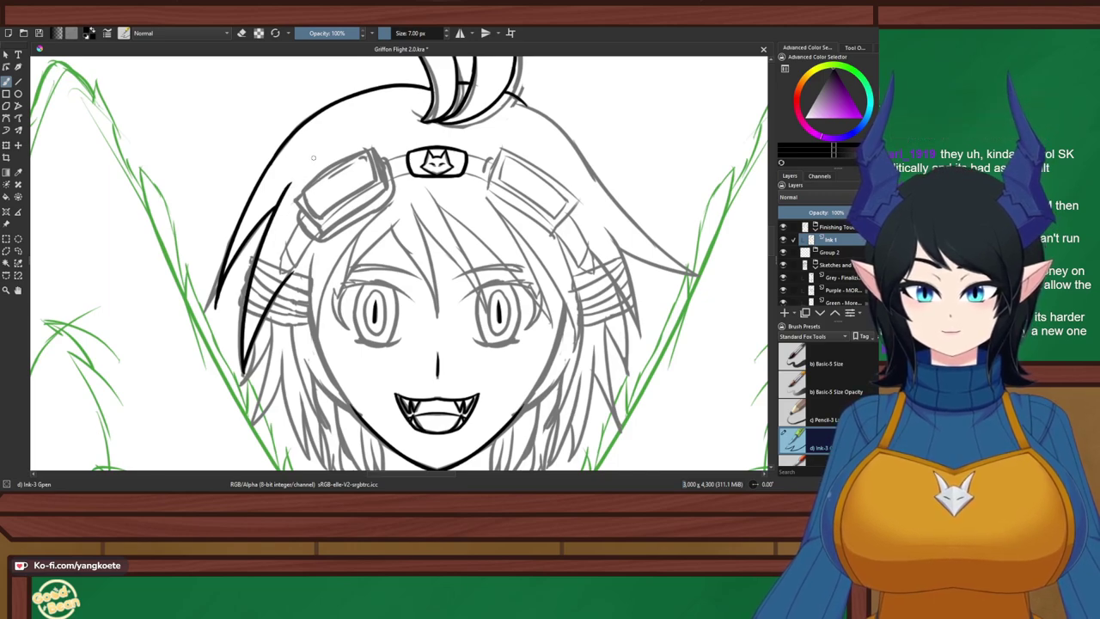
drag(317, 157, 269, 229)
key(ctrl+z)
key(ctrl+z)
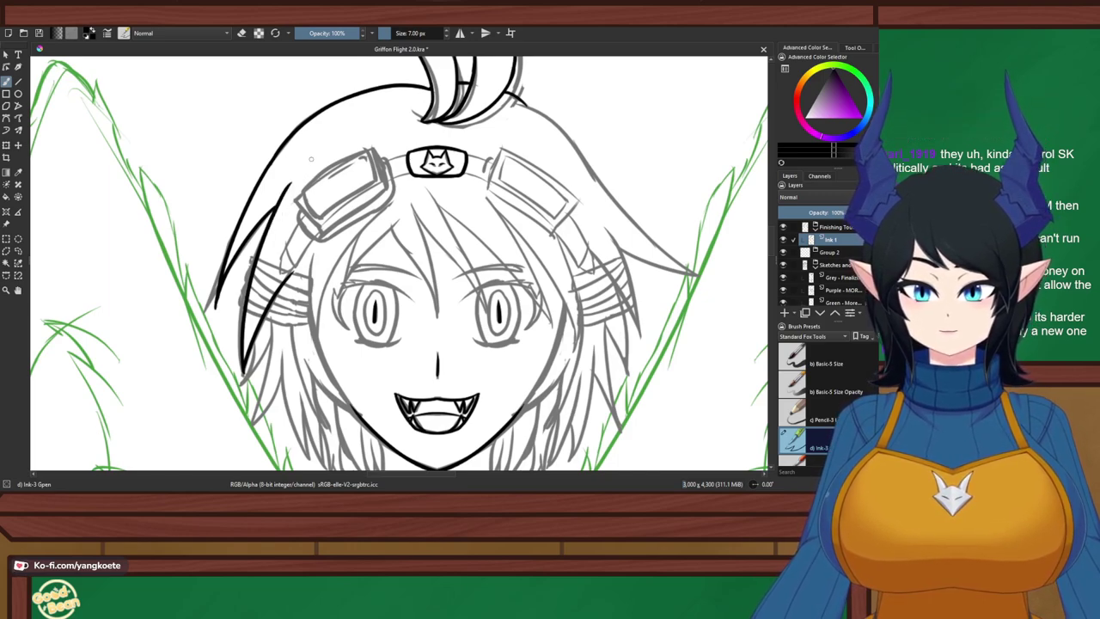
drag(314, 156, 268, 223)
key(ctrl+z)
drag(316, 154, 268, 228)
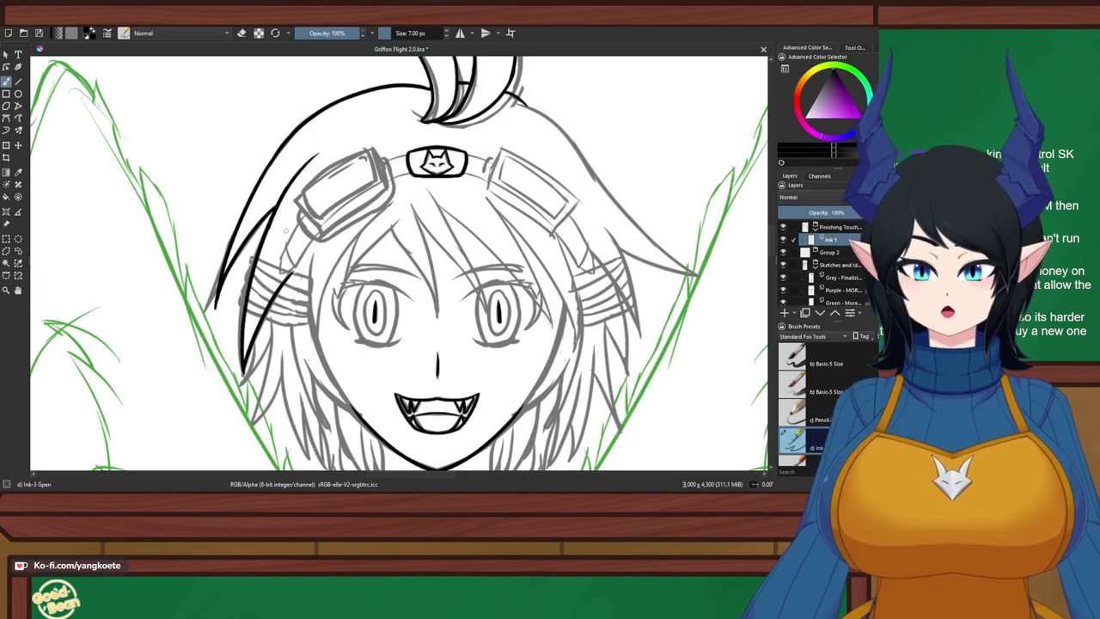
Erase along the right edge of the black hair line
key(e)
scroll(246, 229, up, 5)
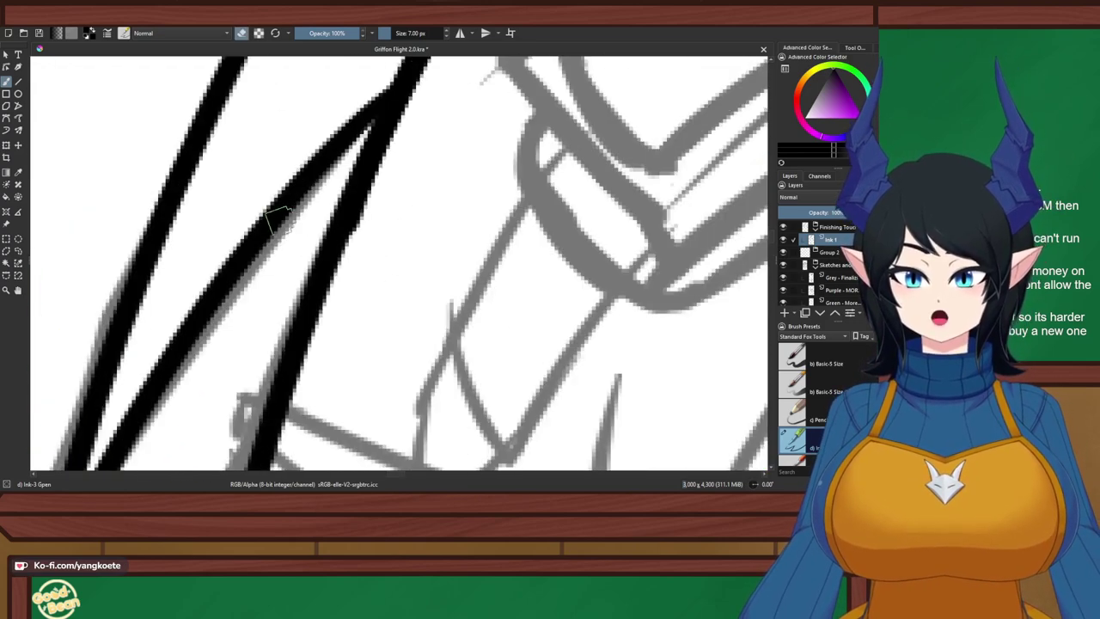
drag(375, 163, 350, 269)
key(ctrl+z)
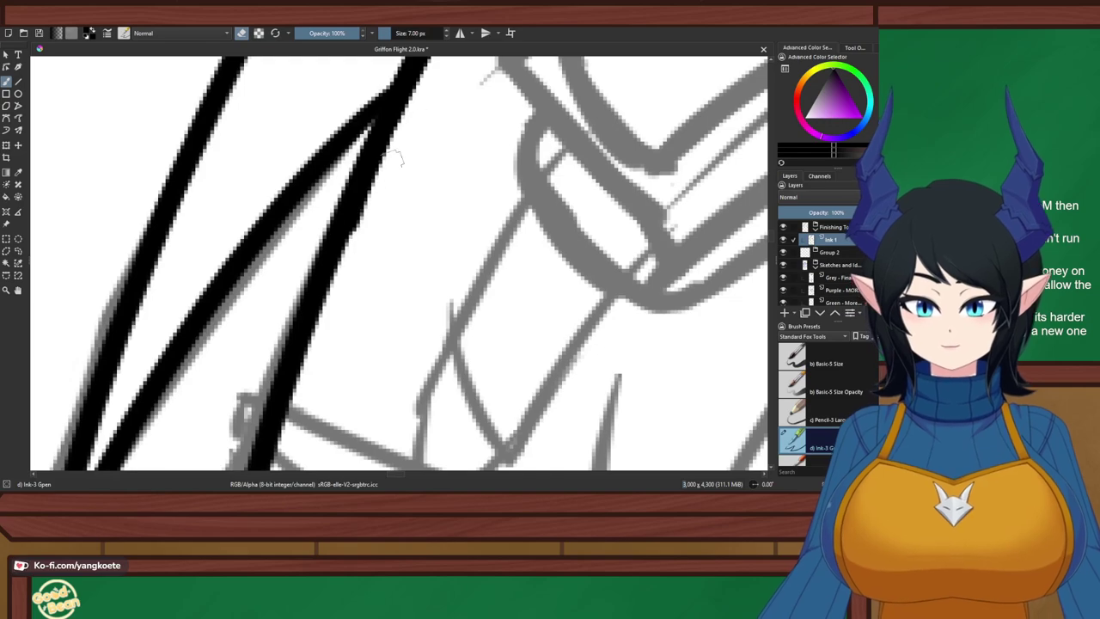
key(ctrl+z)
mouse_move(397, 147)
mouse_down()
mouse_move(341, 284)
mouse_move(350, 301)
mouse_up()
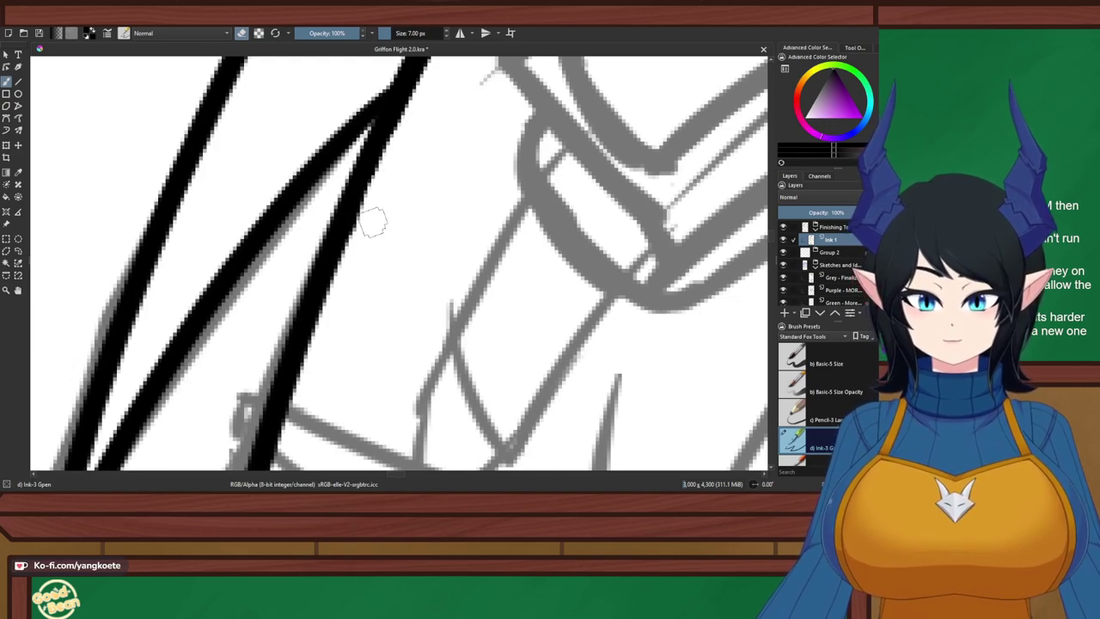
Save Griffon Flight 2.0.kra
scroll(371, 230, down, 5)
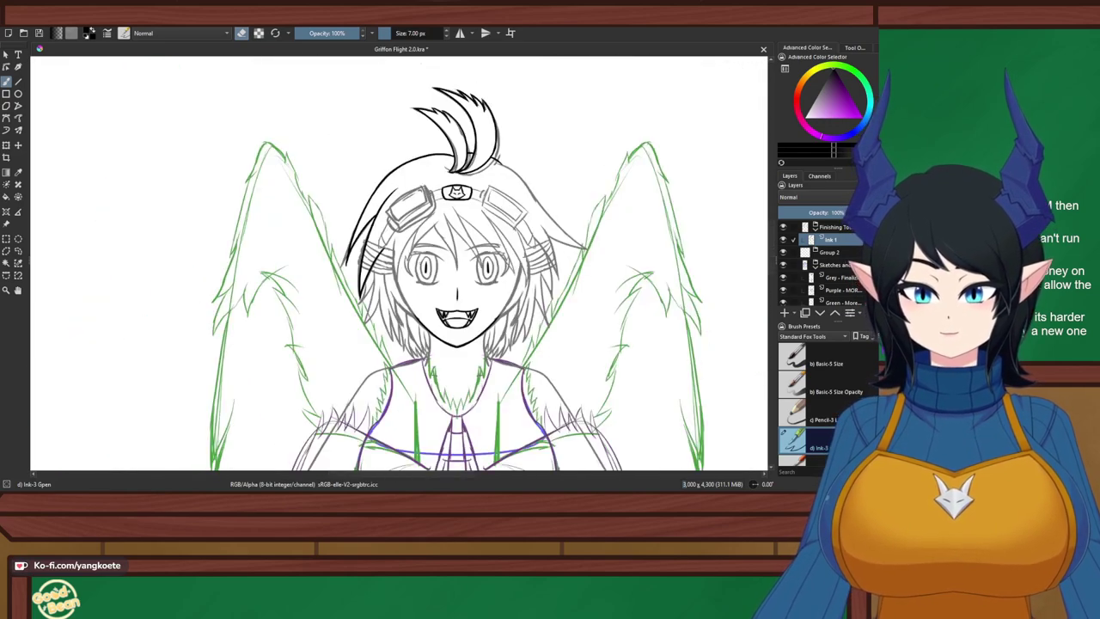
scroll(371, 230, up, 3)
key(ctrl+s)
drag(362, 207, 321, 297)
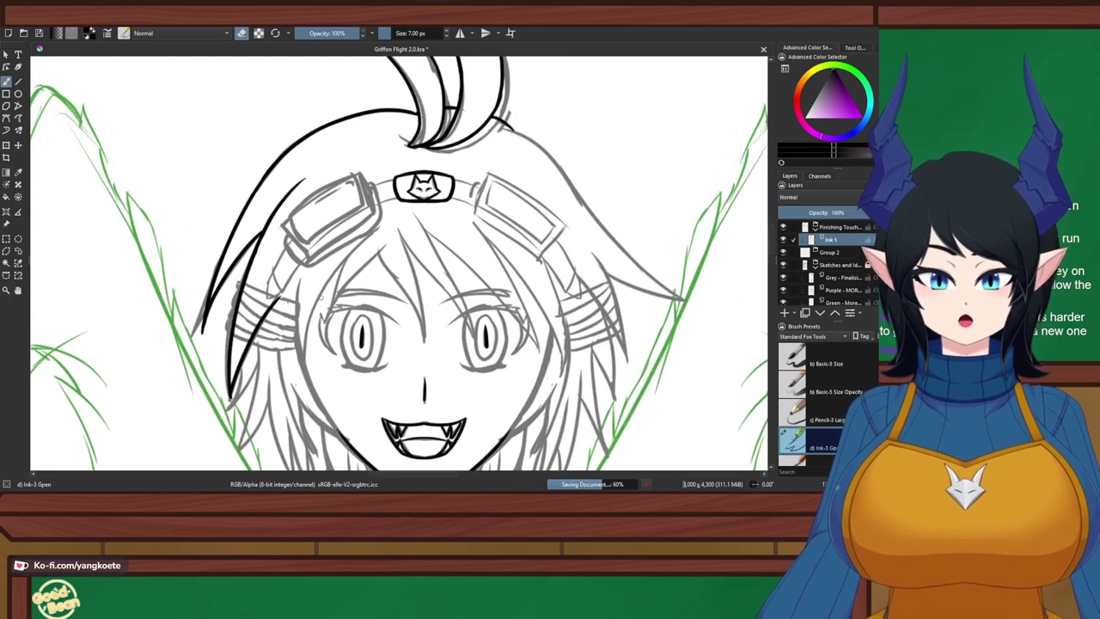
key(m)
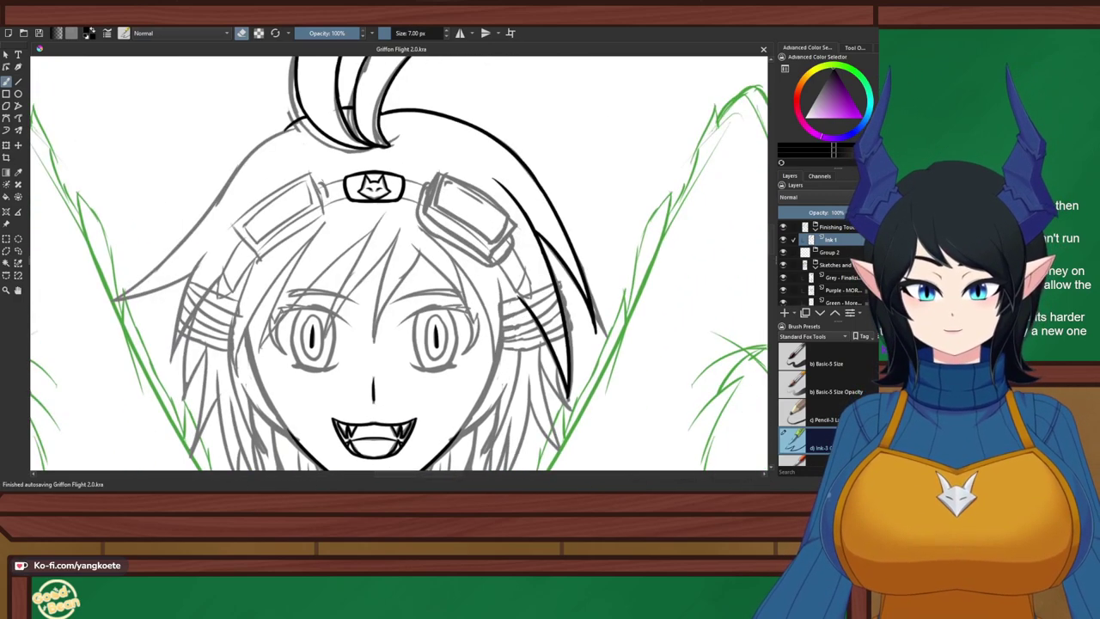
drag(196, 168, 401, 240)
scroll(371, 168, up, 3)
scroll(395, 181, up, 2)
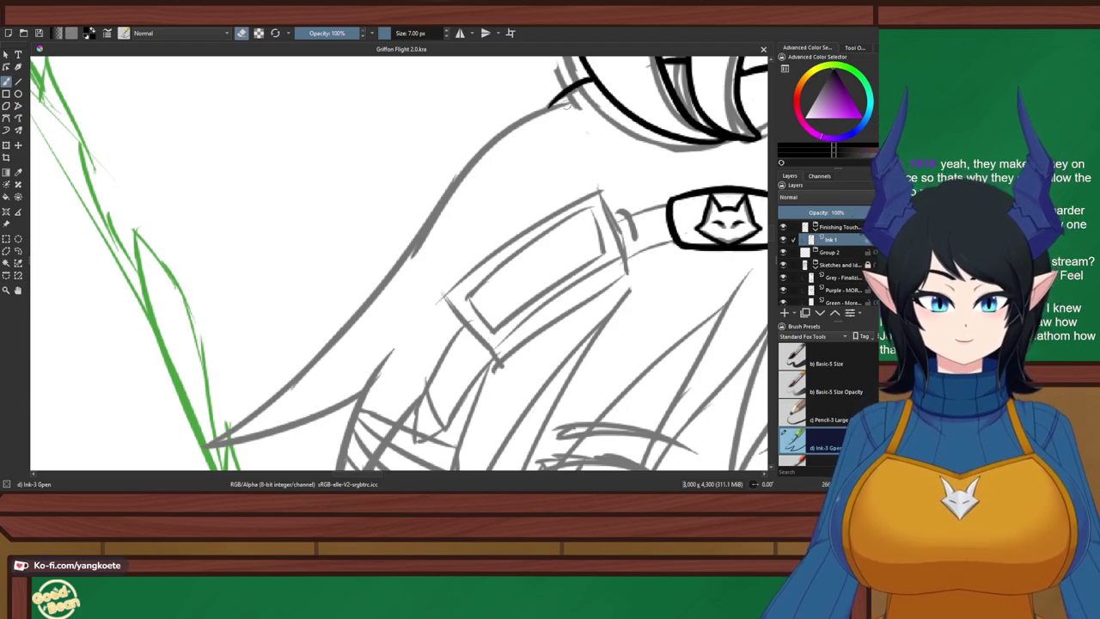
Ink the outer hair curve in black, discarding the downward extensions
key(e)
drag(568, 100, 432, 209)
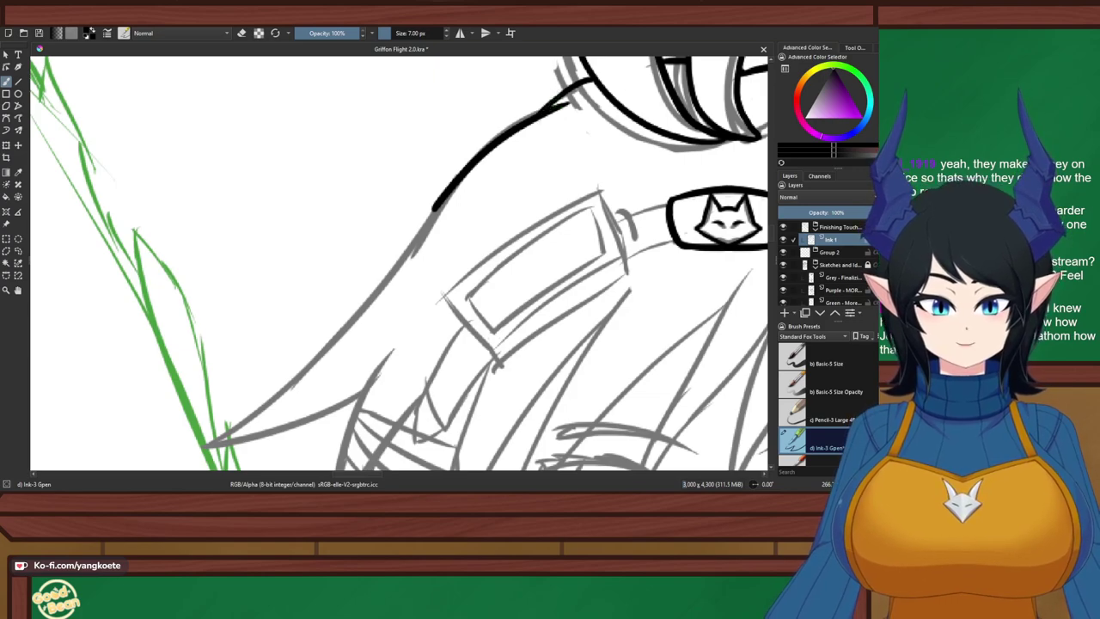
mouse_move(433, 210)
mouse_down()
mouse_move(361, 307)
mouse_move(230, 406)
mouse_up()
key(ctrl+z)
mouse_move(391, 264)
mouse_down()
mouse_move(224, 443)
mouse_move(196, 446)
mouse_up()
key(ctrl+z)
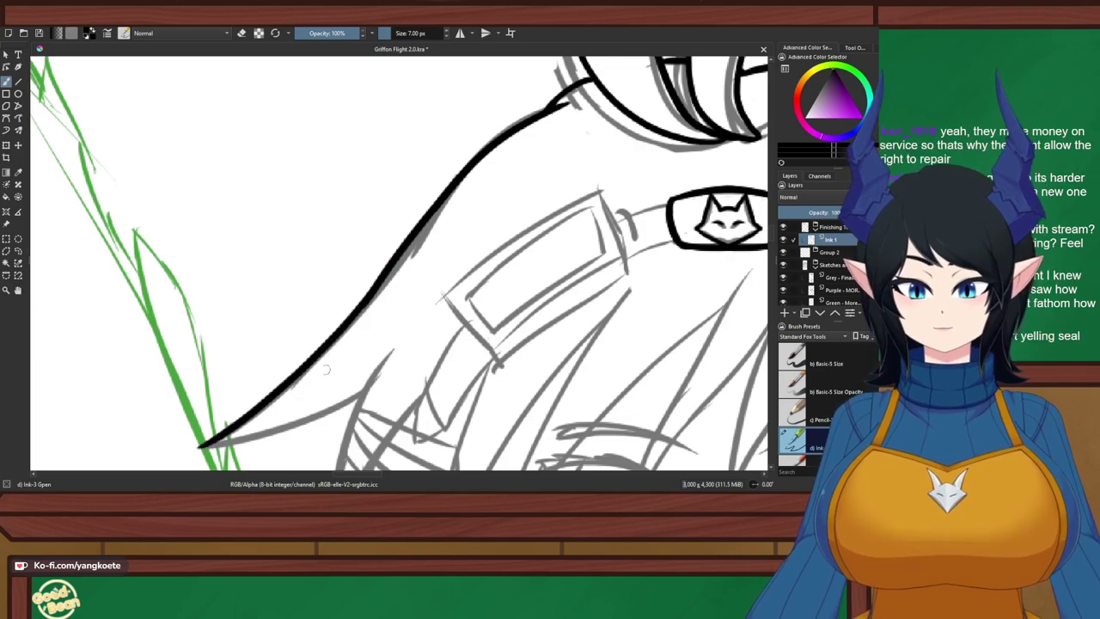
mouse_move(354, 323)
mouse_down()
mouse_move(391, 261)
mouse_move(399, 202)
mouse_up()
scroll(398, 202, up, 2)
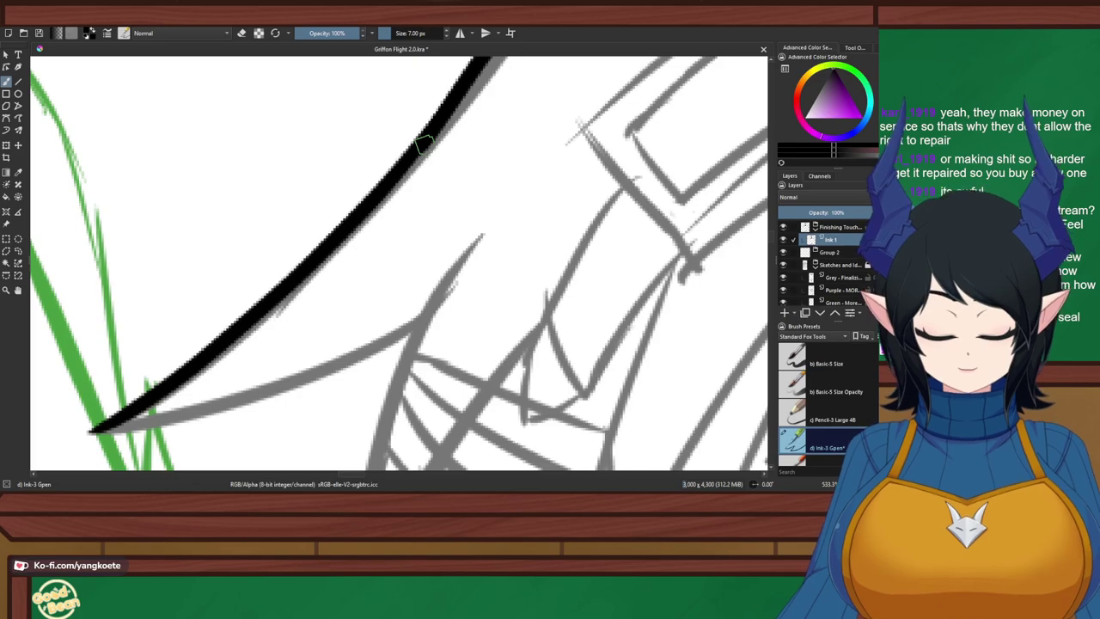
drag(294, 318, 246, 128)
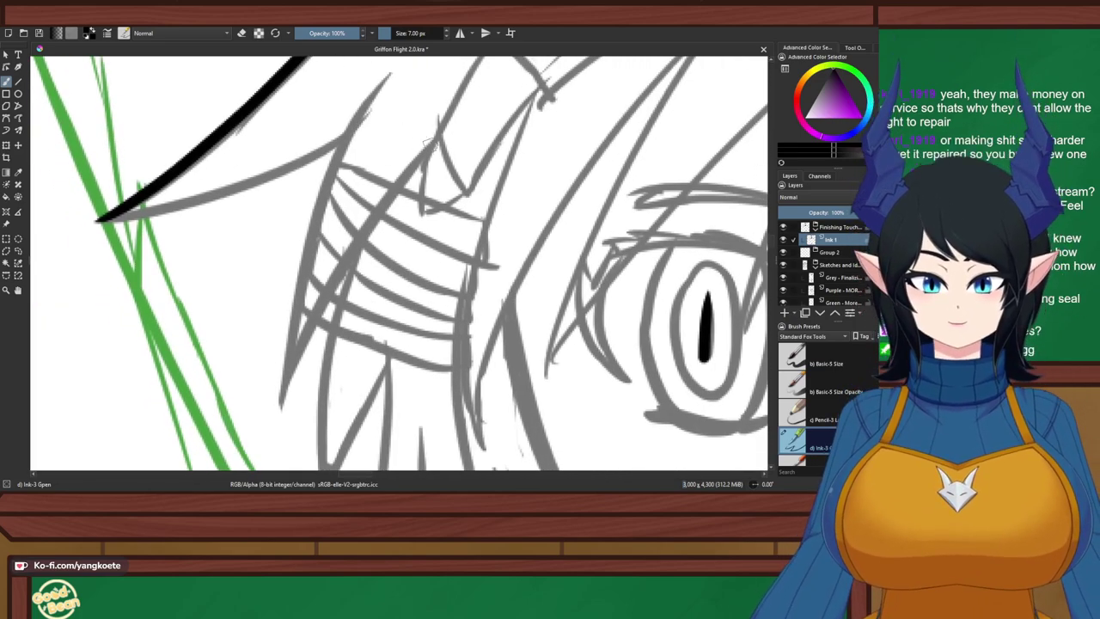
Ink the inner and outer edges of the pointed hair lock
drag(424, 152, 289, 464)
key(ctrl+z)
drag(435, 143, 257, 433)
key(ctrl+z)
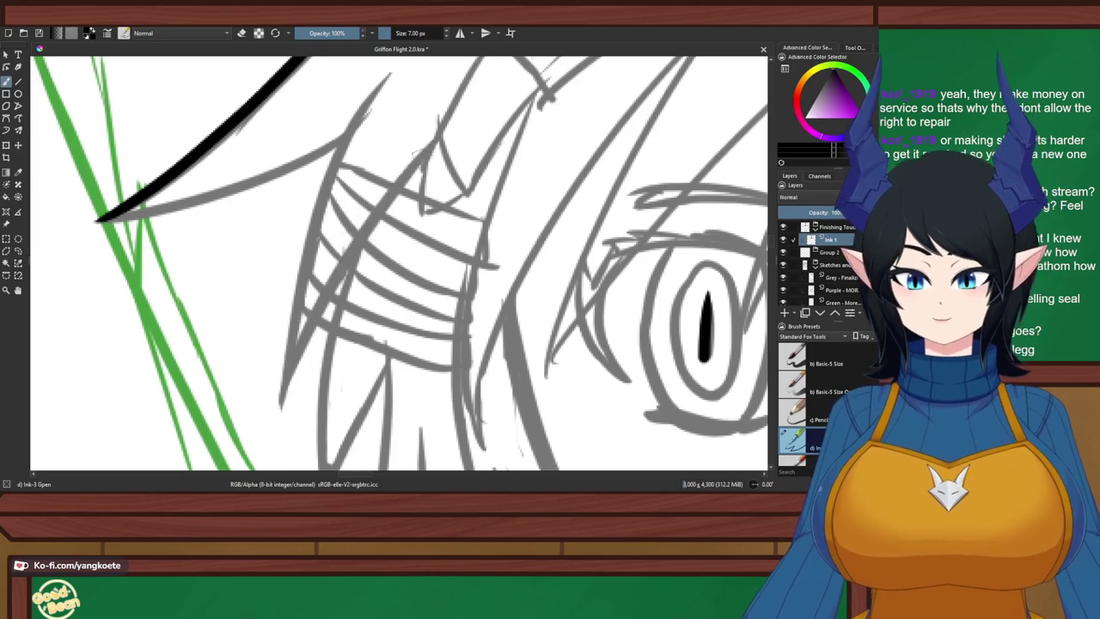
mouse_move(432, 138)
mouse_down()
mouse_move(358, 243)
mouse_move(292, 378)
mouse_up()
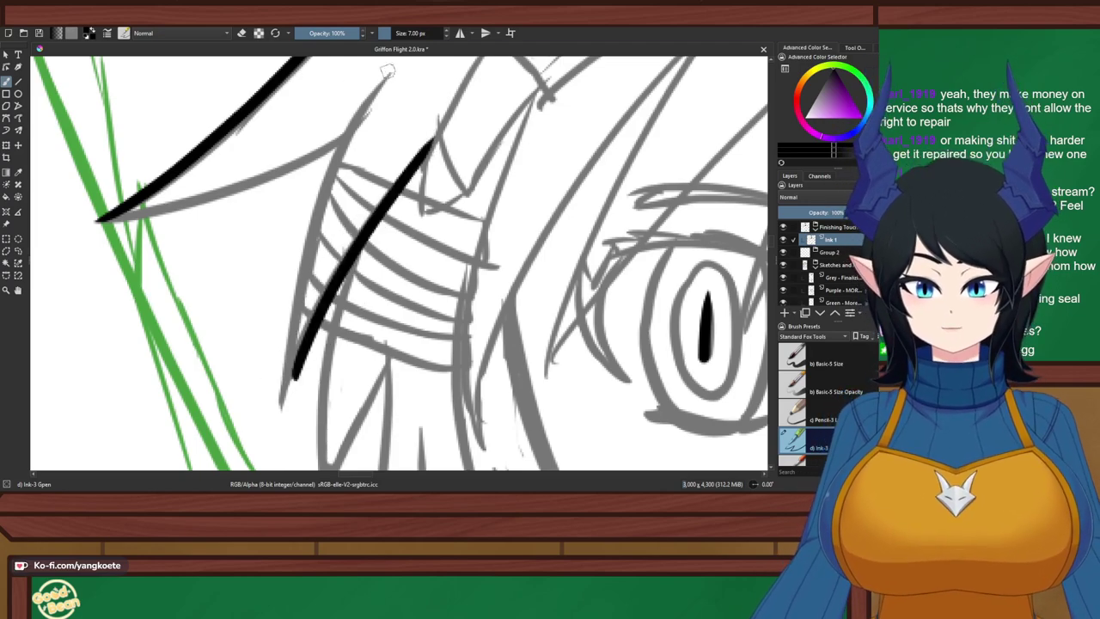
drag(389, 72, 292, 360)
key(ctrl+z)
drag(388, 72, 292, 409)
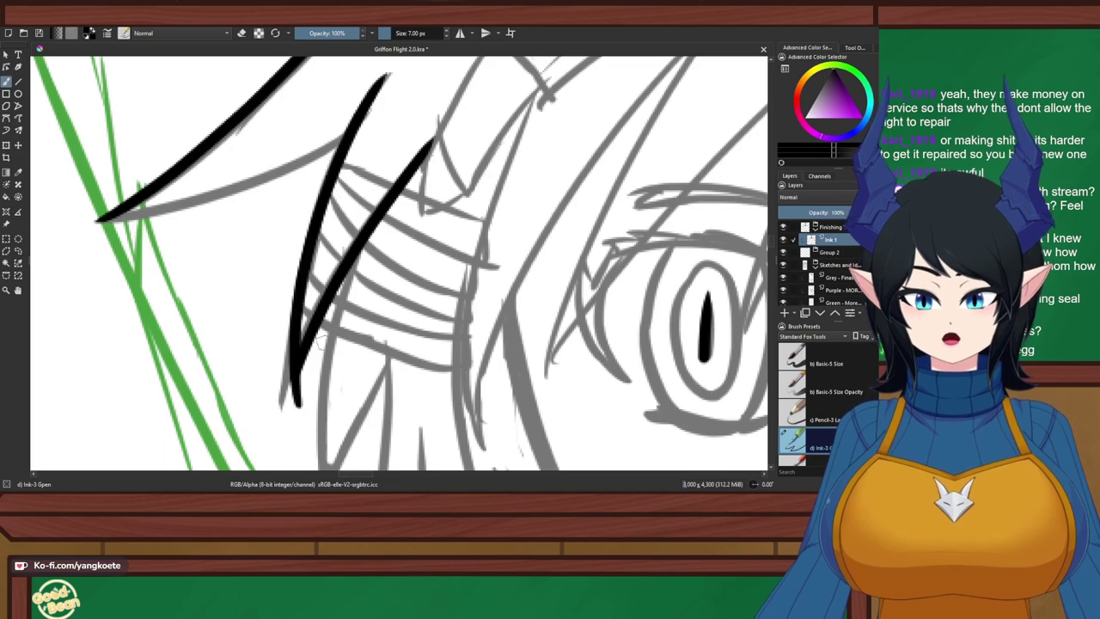
key(ctrl+z)
drag(374, 98, 283, 407)
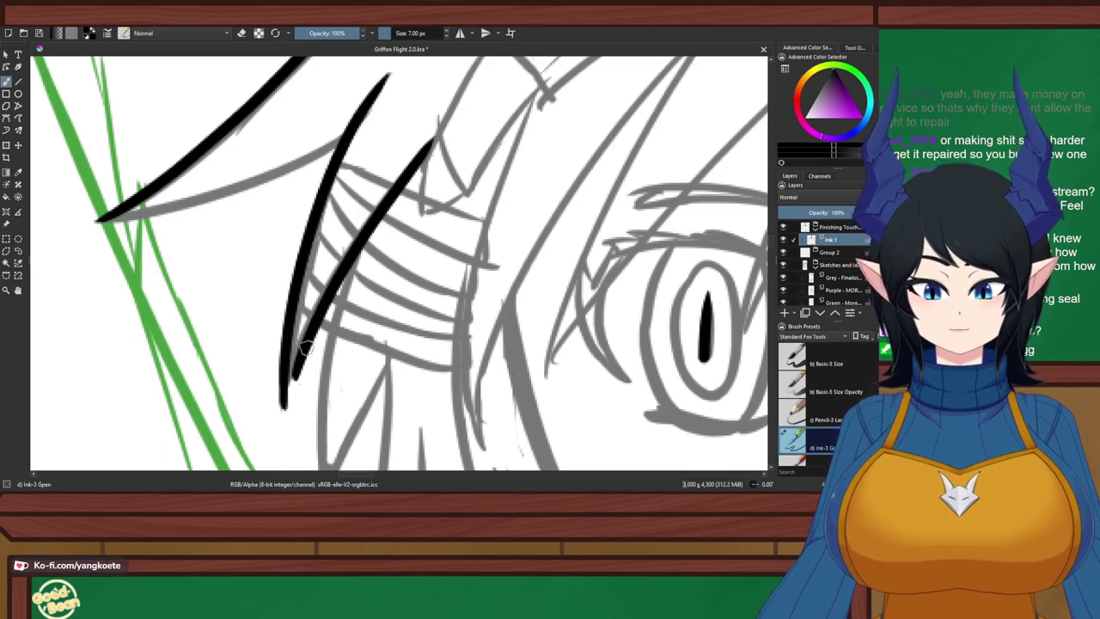
Join the lock's two lines at the tip and sharpen its lower point
drag(302, 337, 287, 413)
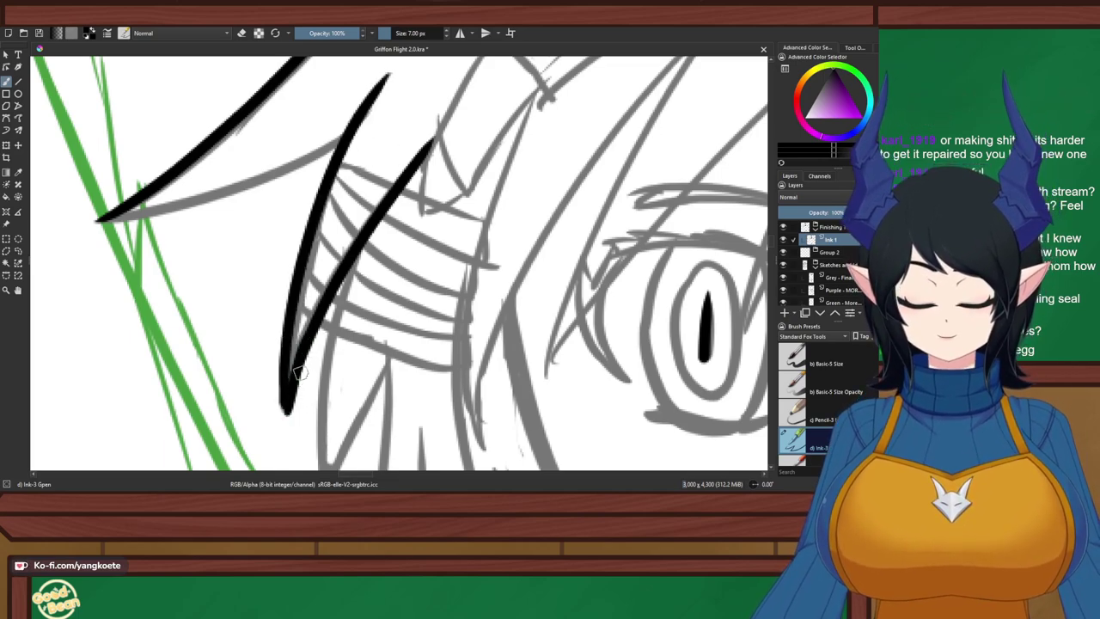
key(ctrl+z)
mouse_move(306, 349)
mouse_down()
mouse_move(291, 426)
mouse_move(285, 419)
mouse_up()
key(ctrl+z)
key(ctrl+z)
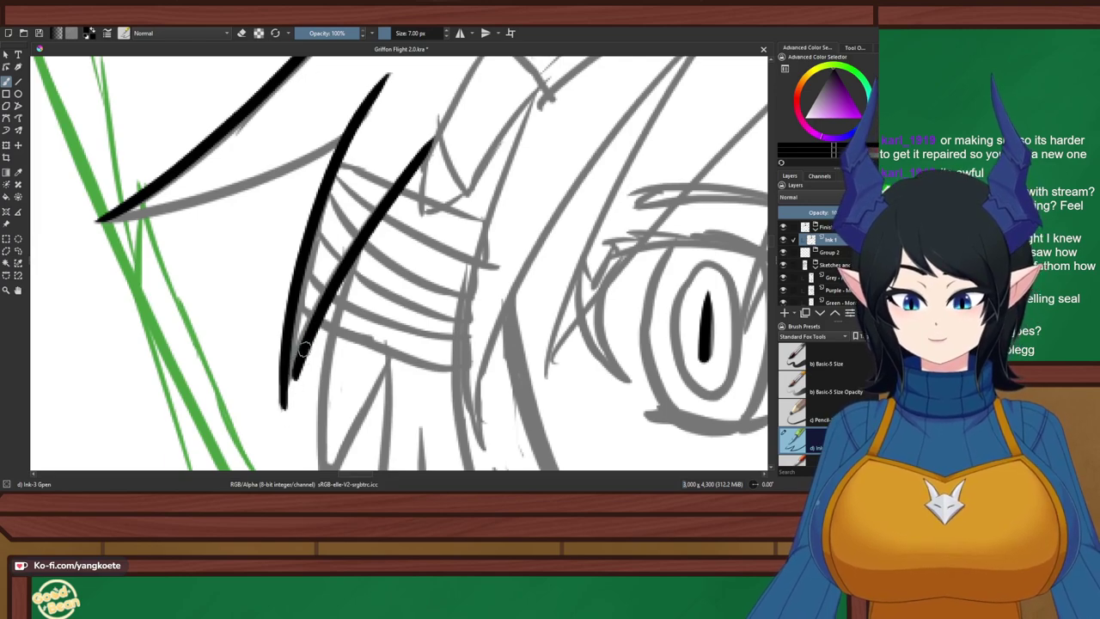
drag(303, 342, 287, 415)
key(ctrl+z)
drag(303, 342, 287, 418)
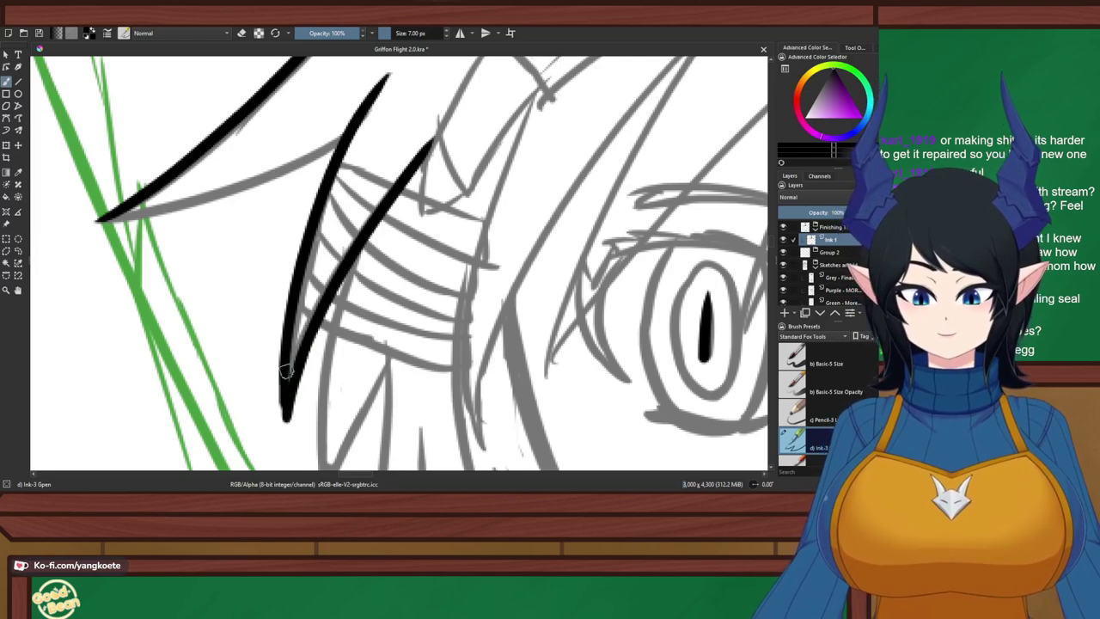
drag(286, 370, 285, 426)
Ink a hair strand down along the grey sketch line to its point
key(m)
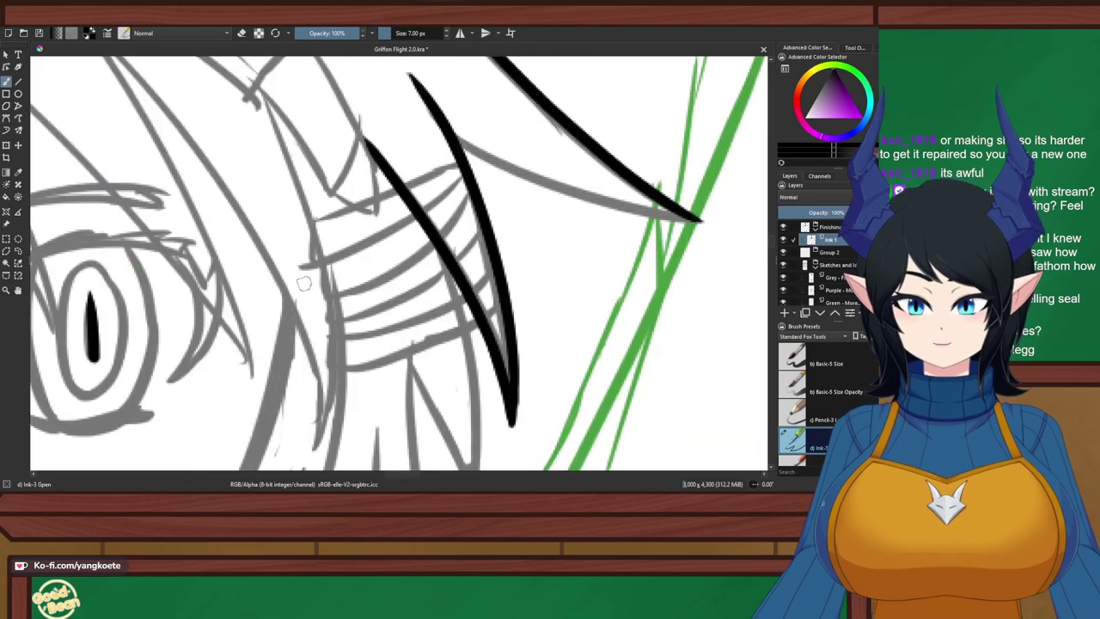
drag(306, 277, 361, 178)
drag(347, 324, 209, 138)
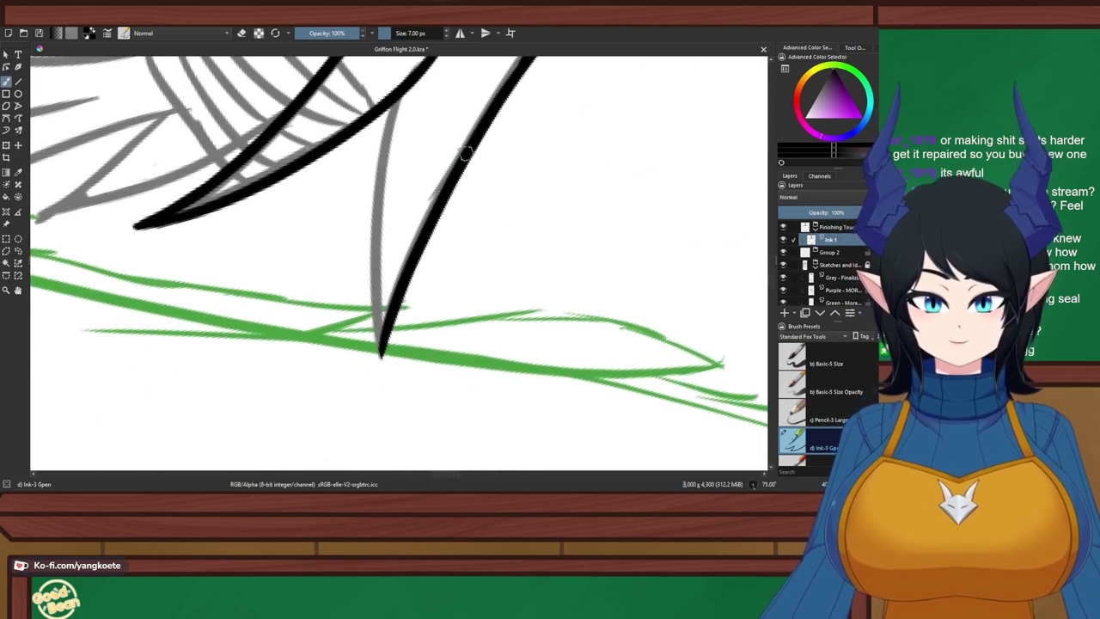
drag(398, 93, 381, 340)
key(ctrl+z)
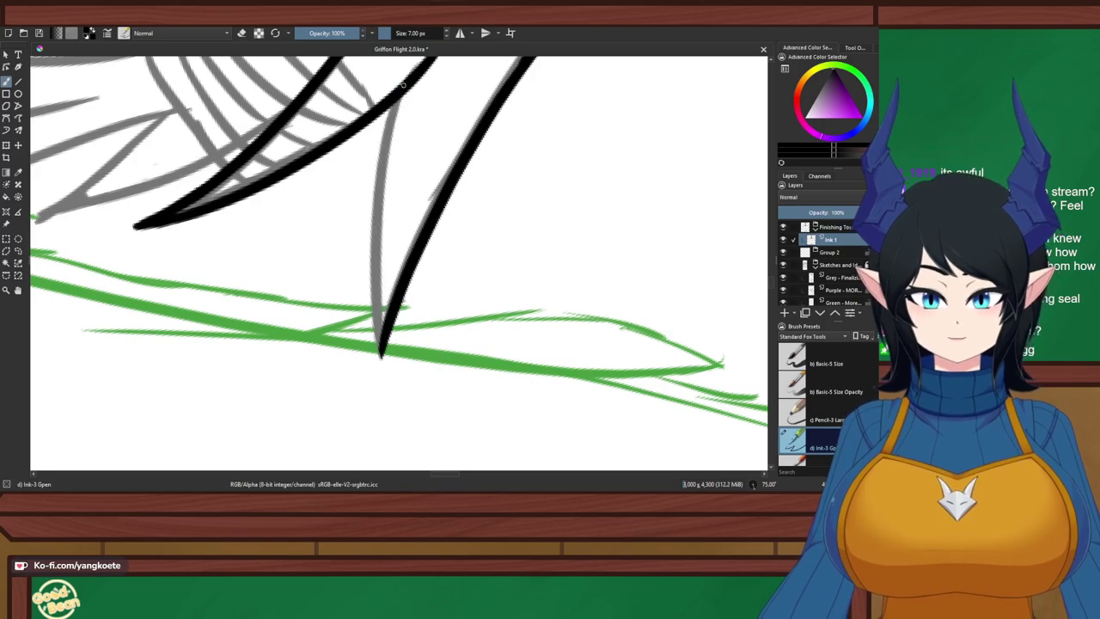
drag(402, 84, 378, 371)
key(ctrl+z)
drag(403, 85, 378, 356)
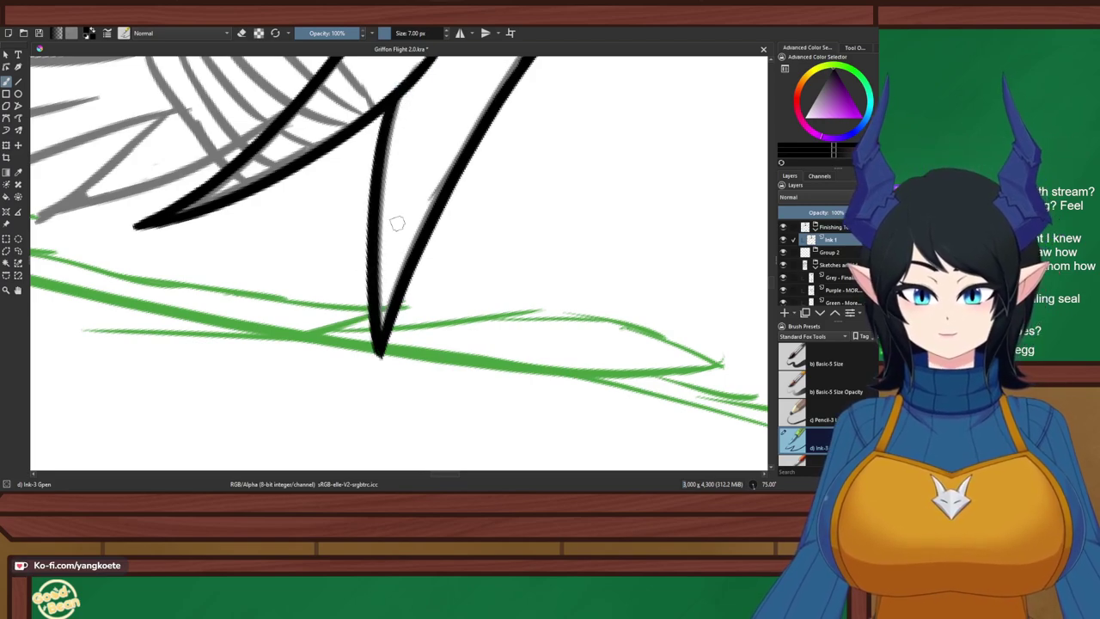
Reset the view rotation and mirror the view to check the inked face
key(5)
scroll(332, 233, down, 6)
drag(332, 233, 557, 168)
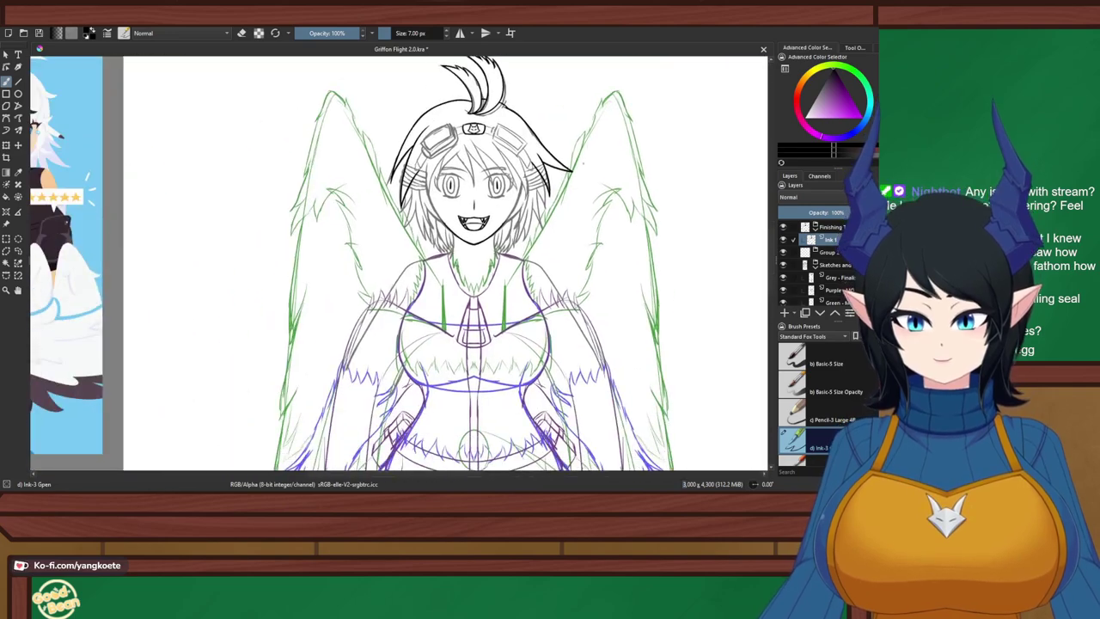
scroll(581, 189, up, 1)
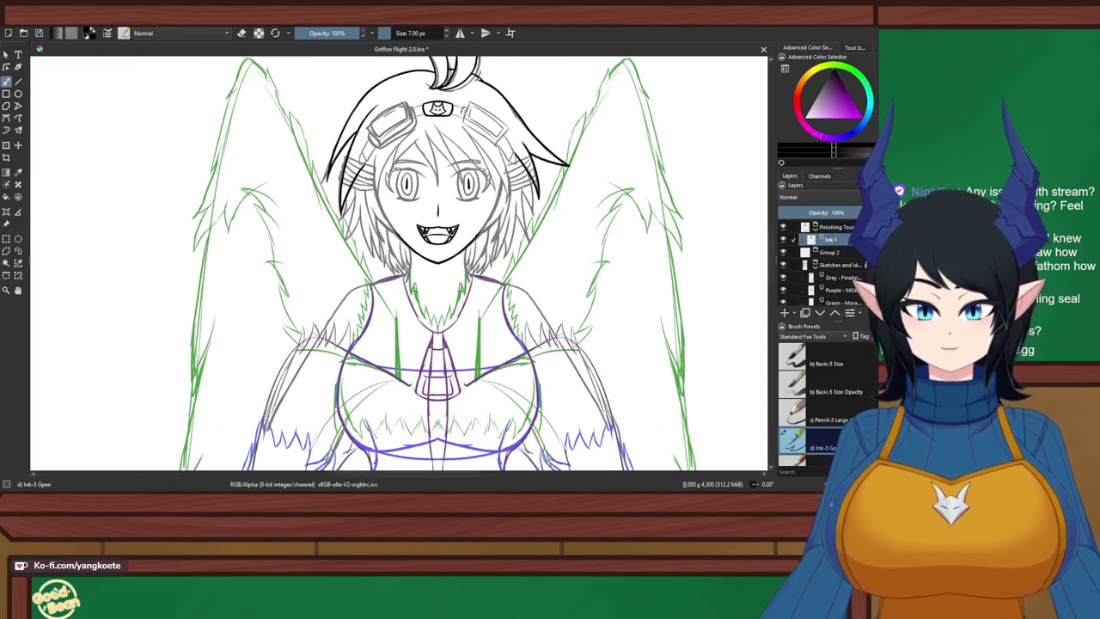
key(m)
key(m)
key(m)
drag(234, 63, 242, 140)
scroll(362, 226, up, 1)
drag(362, 226, 385, 195)
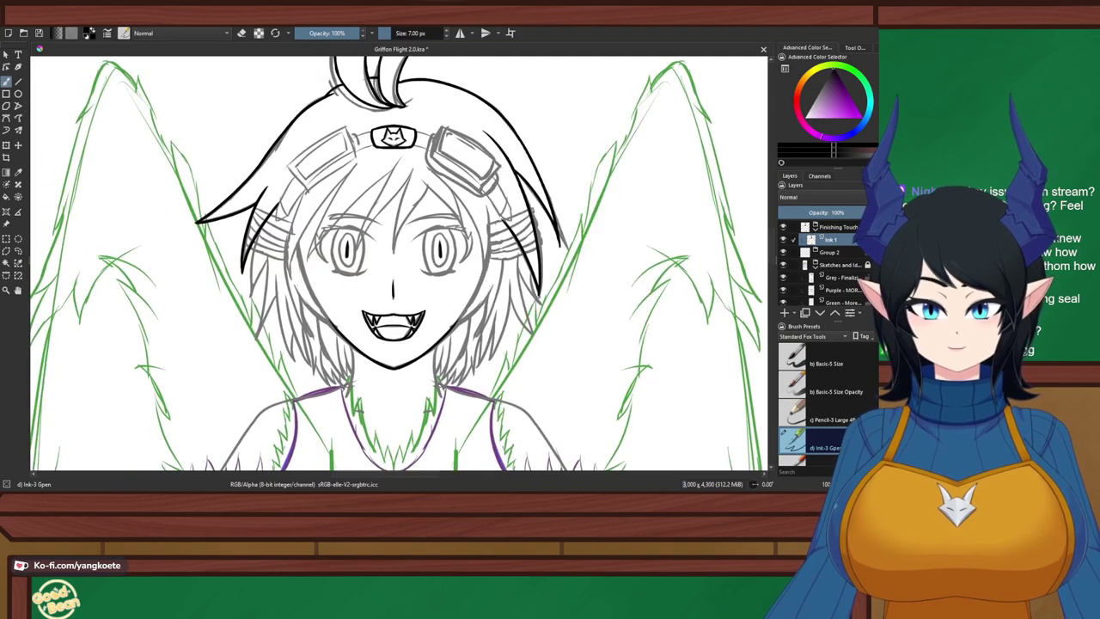
drag(385, 245, 398, 193)
scroll(401, 193, up, 4)
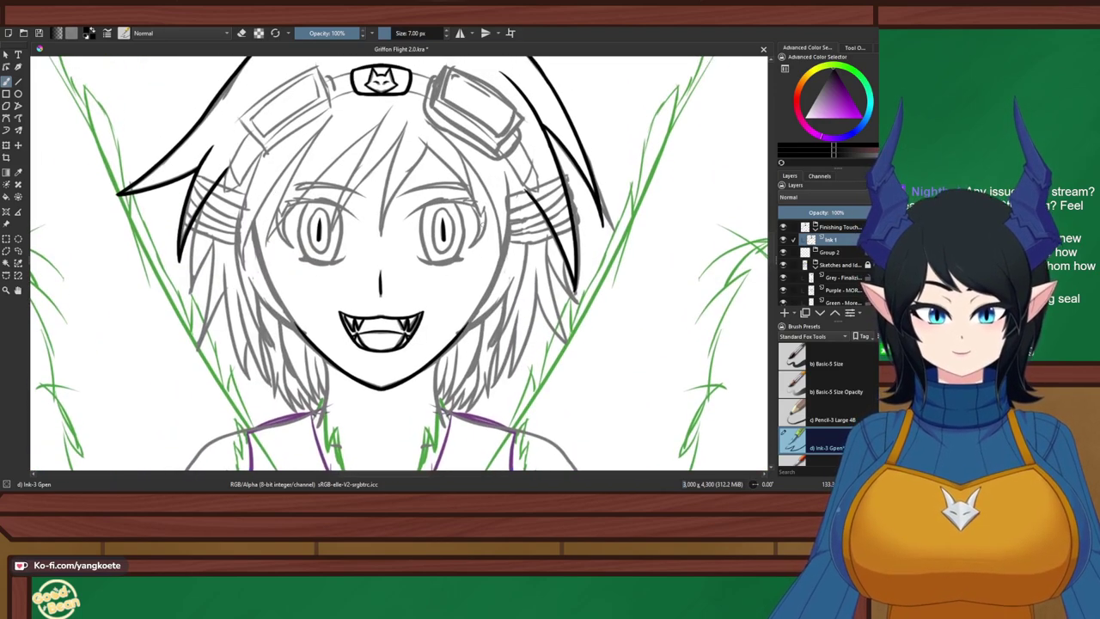
scroll(459, 78, down, 4)
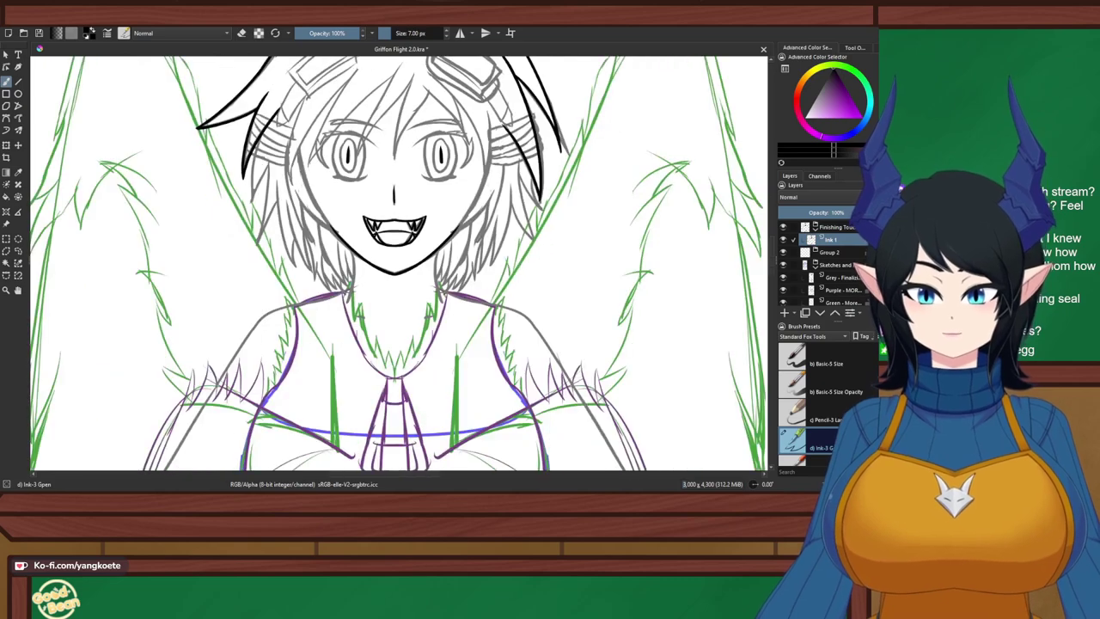
drag(387, 144, 398, 215)
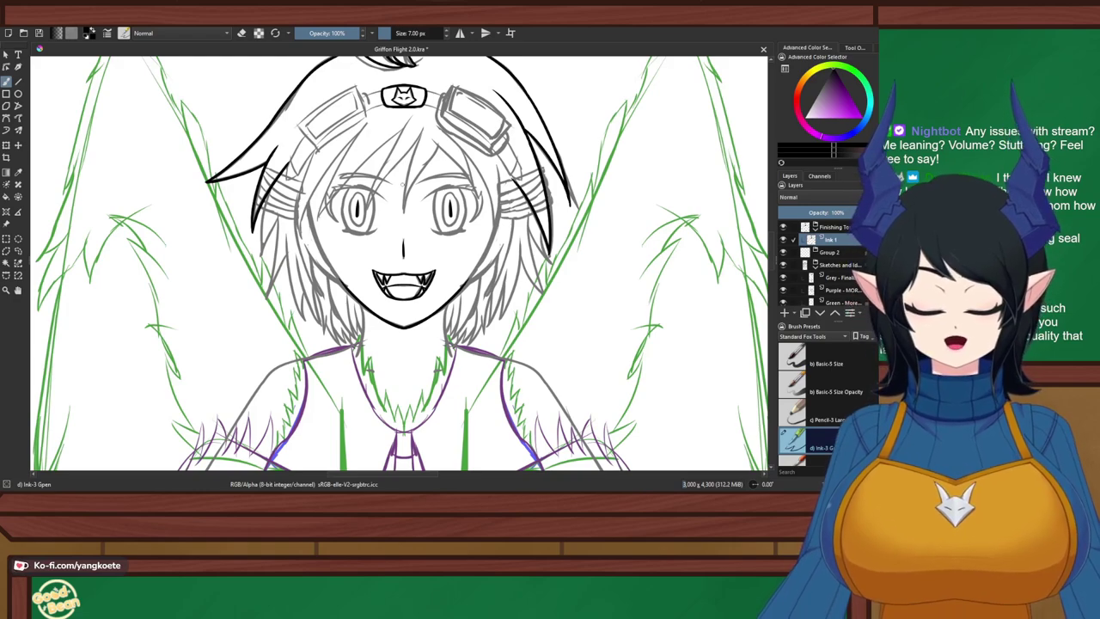
scroll(328, 98, up, 2)
drag(492, 206, 449, 171)
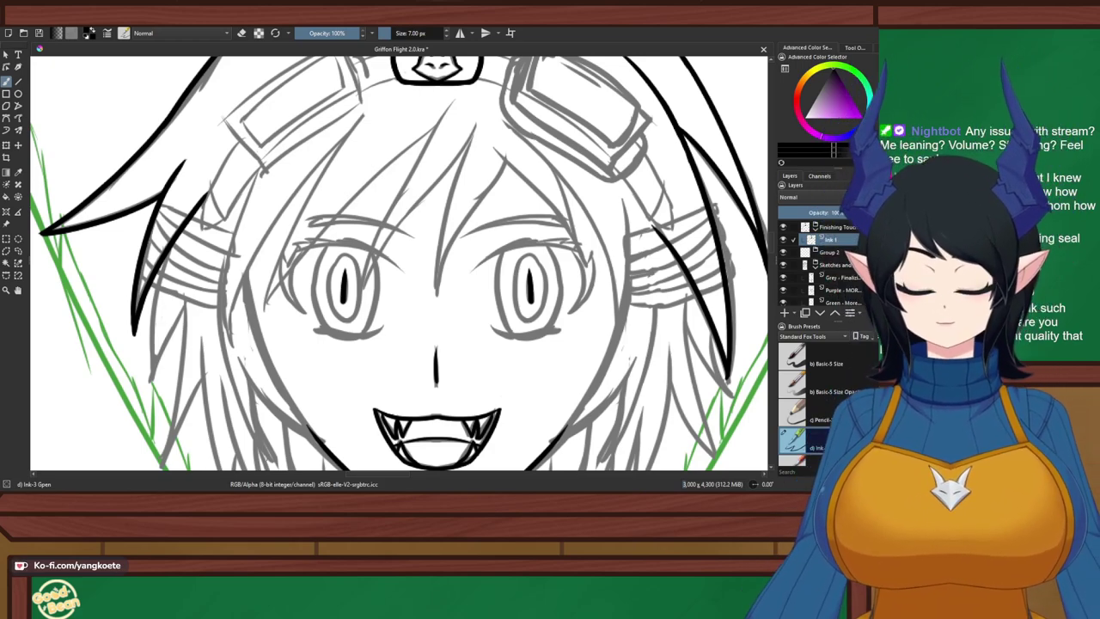
Zoom out and review the whole figure from legs to torso, then return to the face
key(ctrl+minus)
key(ctrl+minus)
drag(521, 268, 533, 211)
right_click(532, 212)
right_click(533, 211)
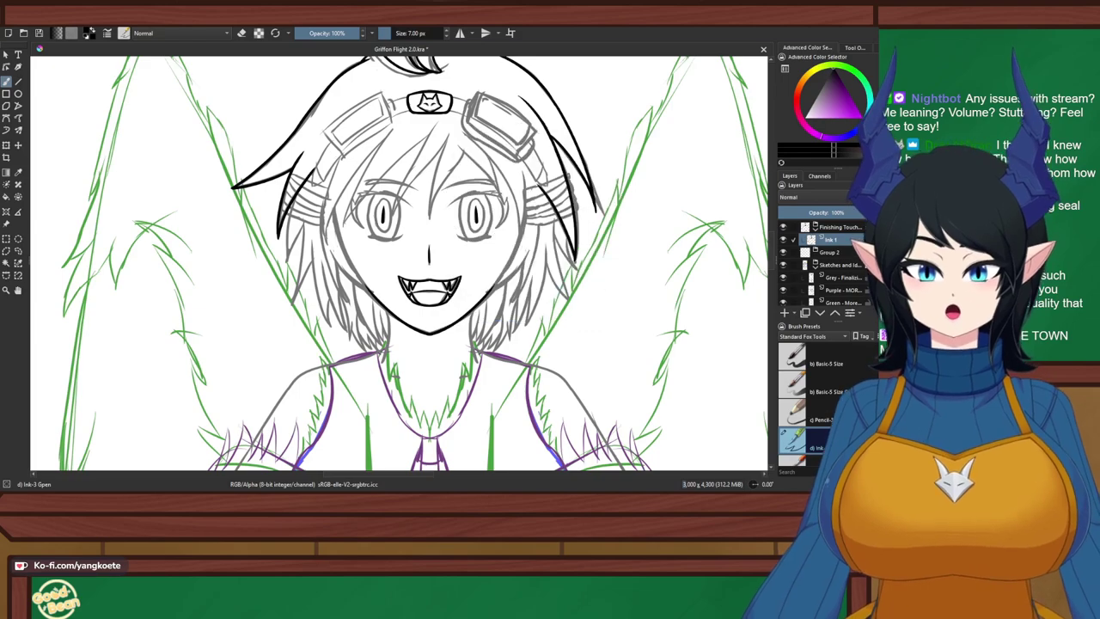
scroll(378, 197, down, 4)
drag(429, 406, 504, 222)
scroll(440, 326, up, 2)
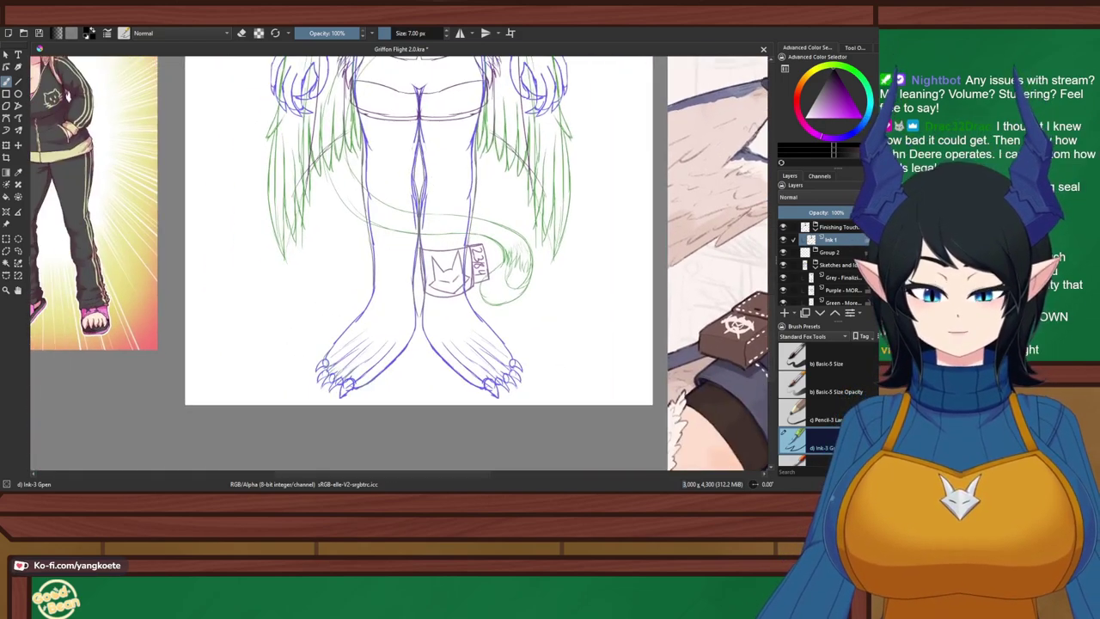
scroll(443, 325, up, 2)
drag(440, 245, 458, 463)
mouse_move(437, 185)
mouse_down()
mouse_move(458, 456)
mouse_move(444, 199)
mouse_move(444, 222)
mouse_move(444, 200)
mouse_move(423, 205)
mouse_up()
scroll(444, 181, up, 1)
right_click(559, 197)
right_click(559, 197)
scroll(419, 107, up, 2)
Turn on horizontal mirror drawing and zoom in around the eyes
click(459, 33)
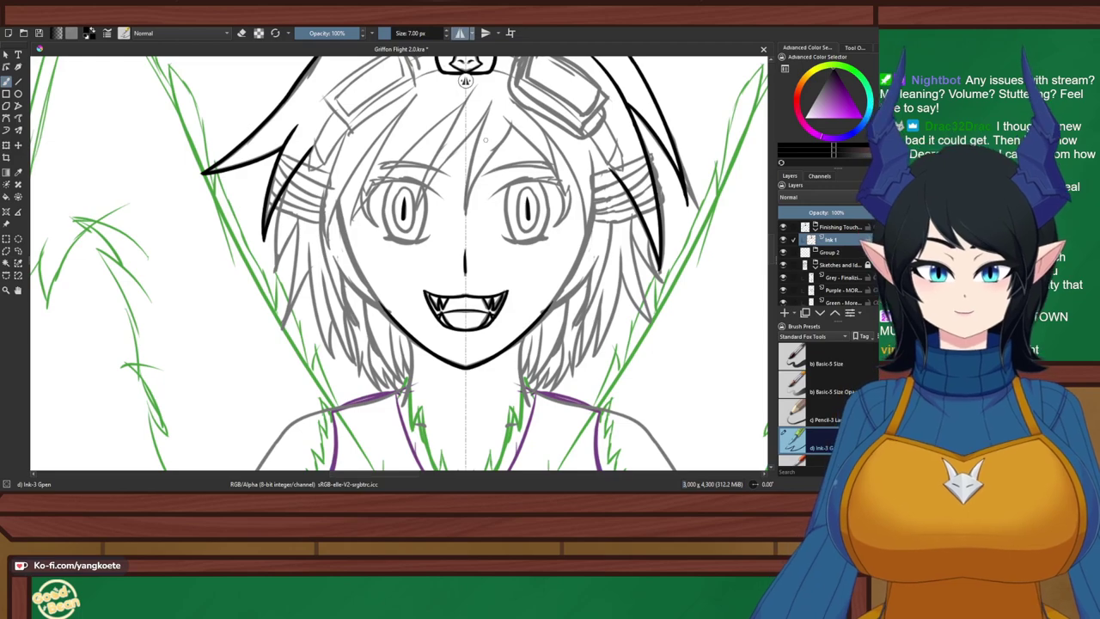
scroll(498, 189, up, 3)
drag(493, 194, 440, 195)
scroll(441, 199, down, 3)
scroll(439, 198, down, 2)
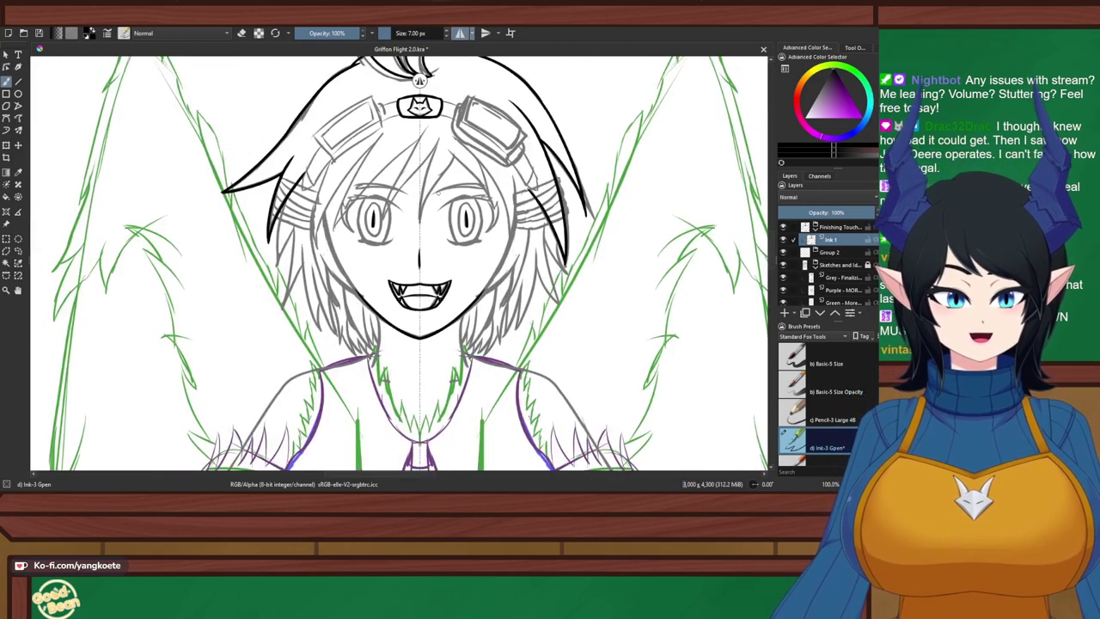
scroll(443, 198, up, 1)
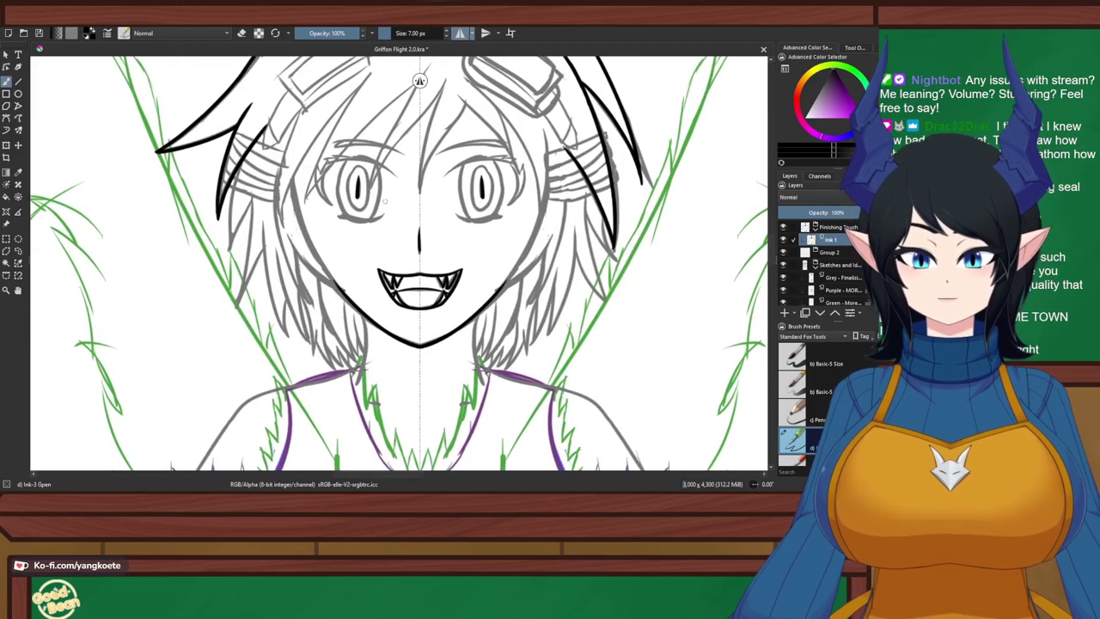
scroll(442, 198, up, 4)
scroll(537, 206, up, 2)
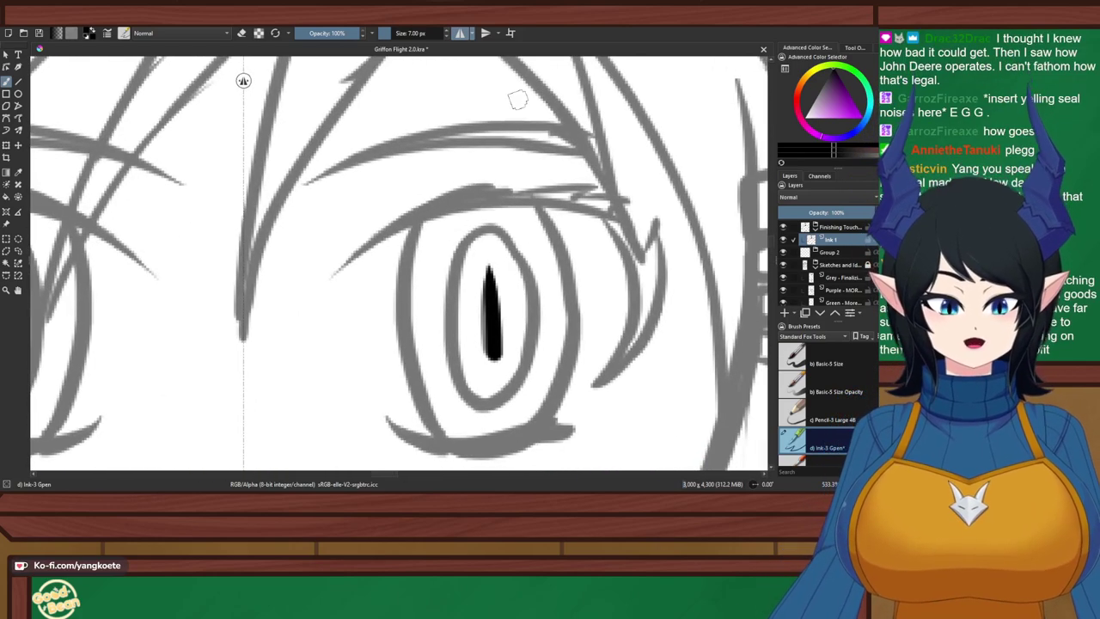
Ink the heavy upper eyelid line, retrying the outer corner strokes until it fits
mouse_move(331, 272)
mouse_down()
mouse_move(501, 197)
mouse_move(605, 204)
mouse_move(661, 235)
mouse_up()
key(ctrl+z)
drag(531, 200, 621, 232)
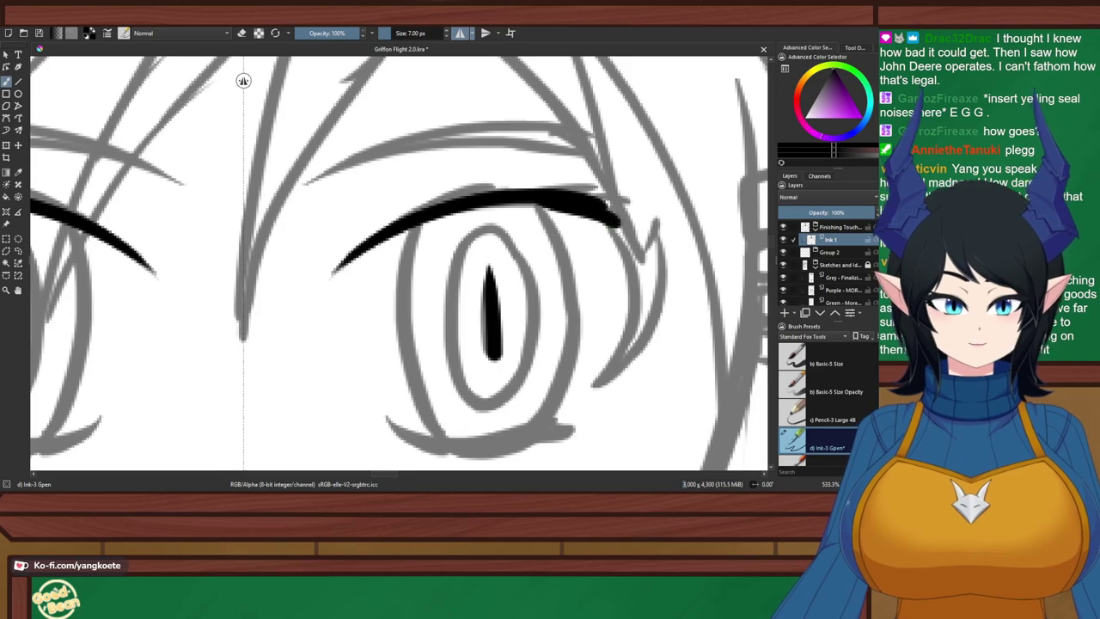
key(ctrl+z)
drag(508, 196, 604, 208)
key(ctrl+z)
mouse_move(474, 203)
mouse_down()
mouse_move(640, 220)
mouse_move(644, 301)
mouse_up()
key(ctrl+z)
drag(593, 199, 645, 318)
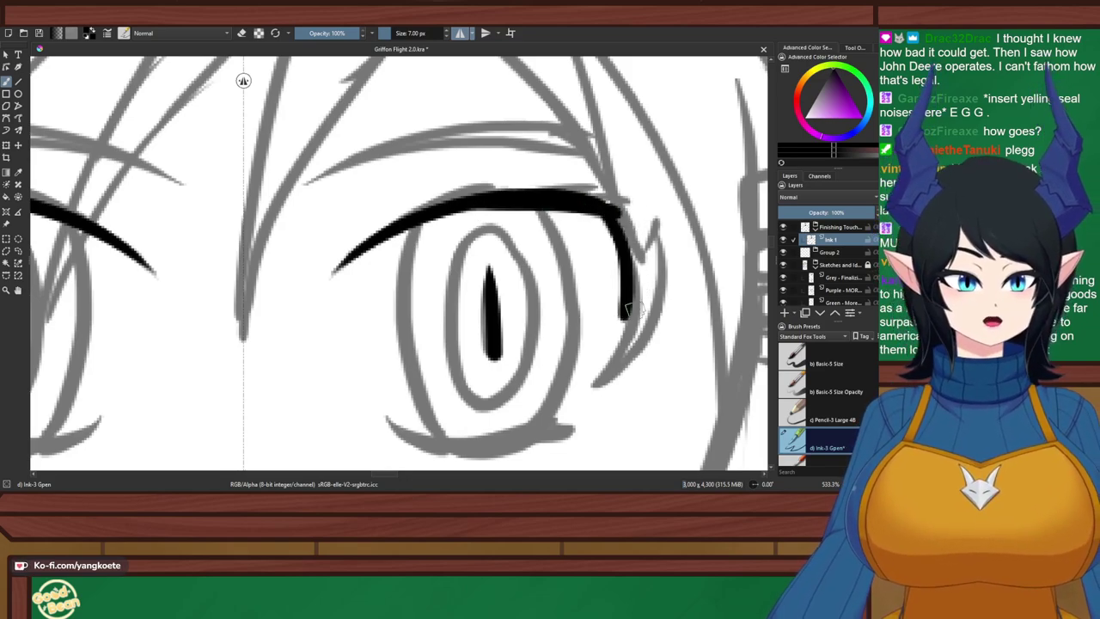
key(ctrl+z)
mouse_move(601, 206)
mouse_down()
mouse_move(635, 318)
mouse_move(638, 307)
mouse_move(602, 373)
mouse_up()
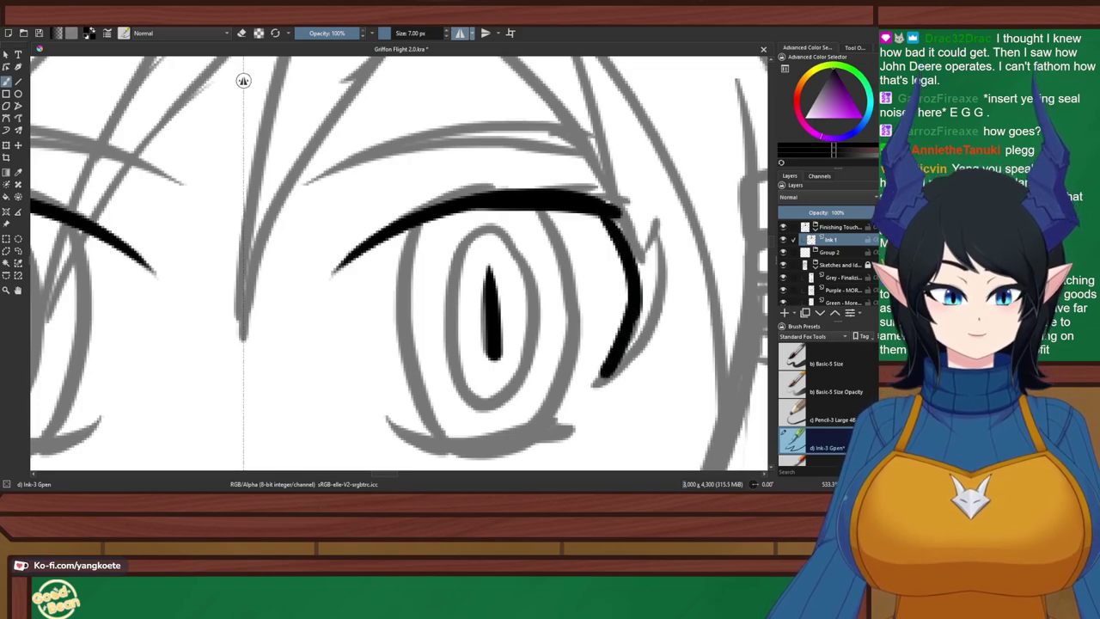
key(ctrl+z)
mouse_move(635, 287)
mouse_down()
mouse_move(602, 358)
mouse_move(634, 323)
mouse_up()
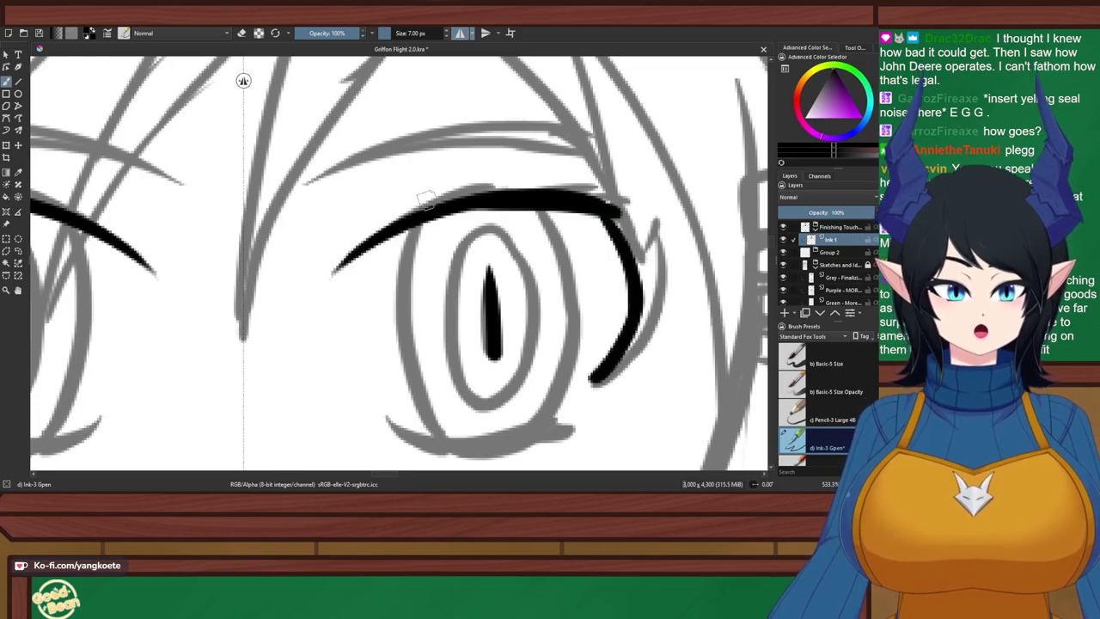
drag(400, 225, 489, 184)
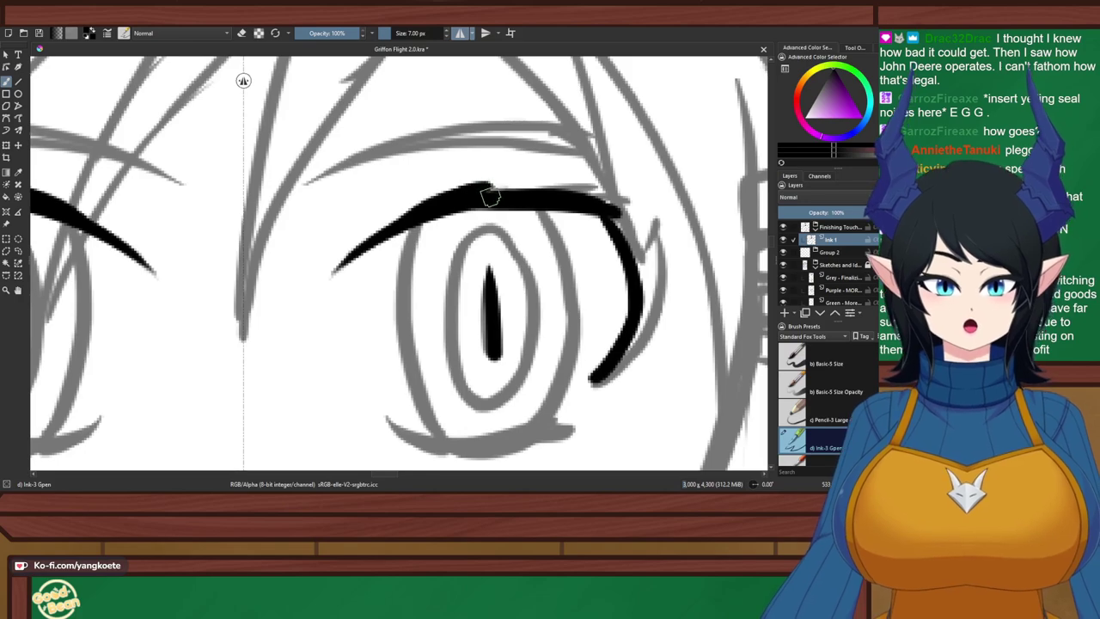
key(ctrl+z)
key(ctrl+z)
Re-ink the upper lash line with a flicked outer lash tip, and save the drawing
mouse_move(408, 216)
mouse_down()
mouse_move(508, 182)
mouse_move(572, 186)
mouse_move(582, 200)
mouse_move(594, 183)
mouse_move(640, 205)
mouse_move(625, 199)
mouse_move(629, 221)
mouse_move(638, 215)
mouse_move(604, 203)
mouse_move(629, 210)
mouse_move(621, 204)
mouse_move(640, 248)
mouse_move(616, 219)
mouse_move(638, 258)
mouse_move(660, 230)
mouse_move(641, 341)
mouse_up()
key(ctrl+z)
key(ctrl+z)
mouse_move(657, 223)
mouse_down()
mouse_move(654, 326)
mouse_move(591, 384)
mouse_up()
key(ctrl+z)
drag(650, 342, 596, 384)
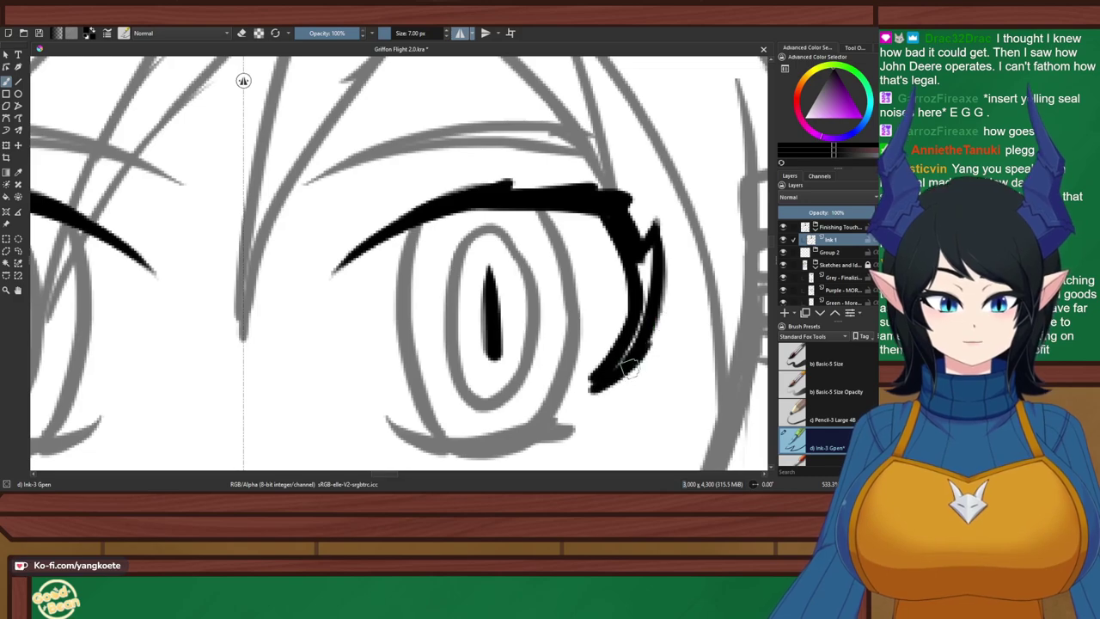
key(ctrl+z)
drag(643, 346, 595, 385)
mouse_move(645, 258)
mouse_down()
mouse_move(628, 350)
mouse_move(622, 357)
mouse_move(641, 322)
mouse_move(638, 277)
mouse_move(628, 347)
mouse_move(566, 413)
mouse_up()
drag(608, 373, 553, 427)
key(ctrl+z)
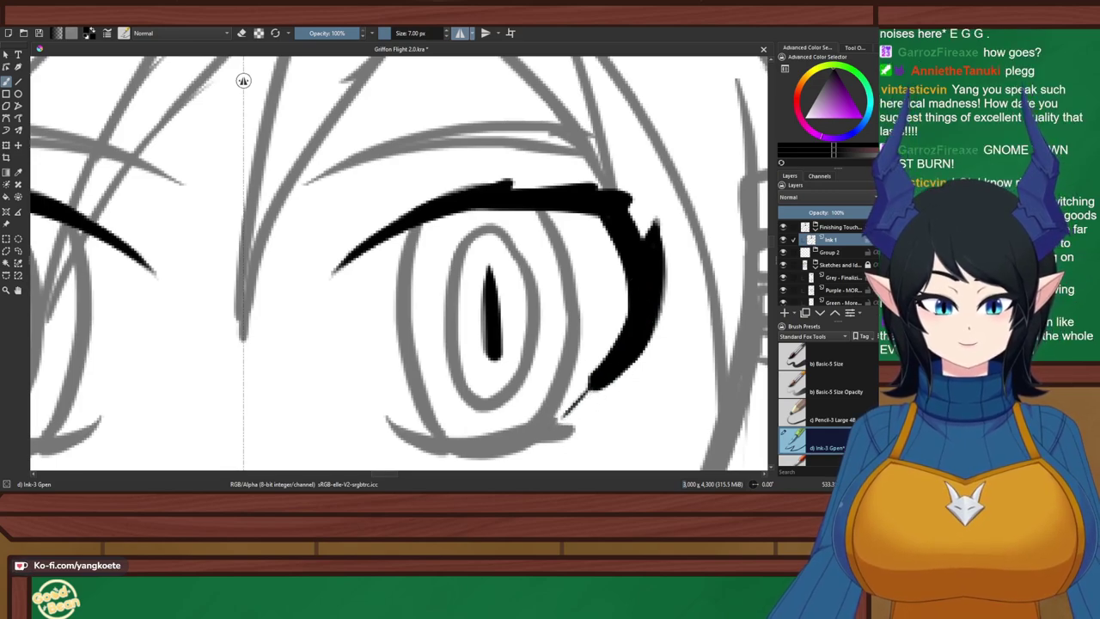
key(ctrl+z)
key(ctrl+s)
drag(543, 277, 531, 199)
Rotate the canvas sideways and frame the lower edge of the eye
scroll(633, 262, up, 1)
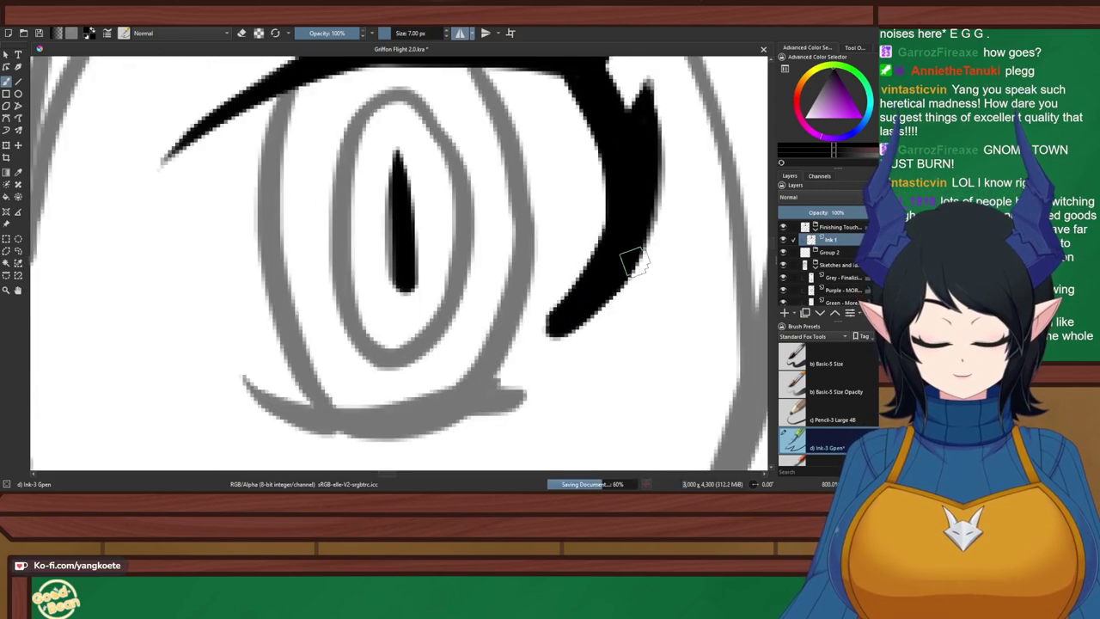
right_click(635, 262)
click(412, 225)
key(6)
key(6)
key(6)
key(6)
key(6)
key(6)
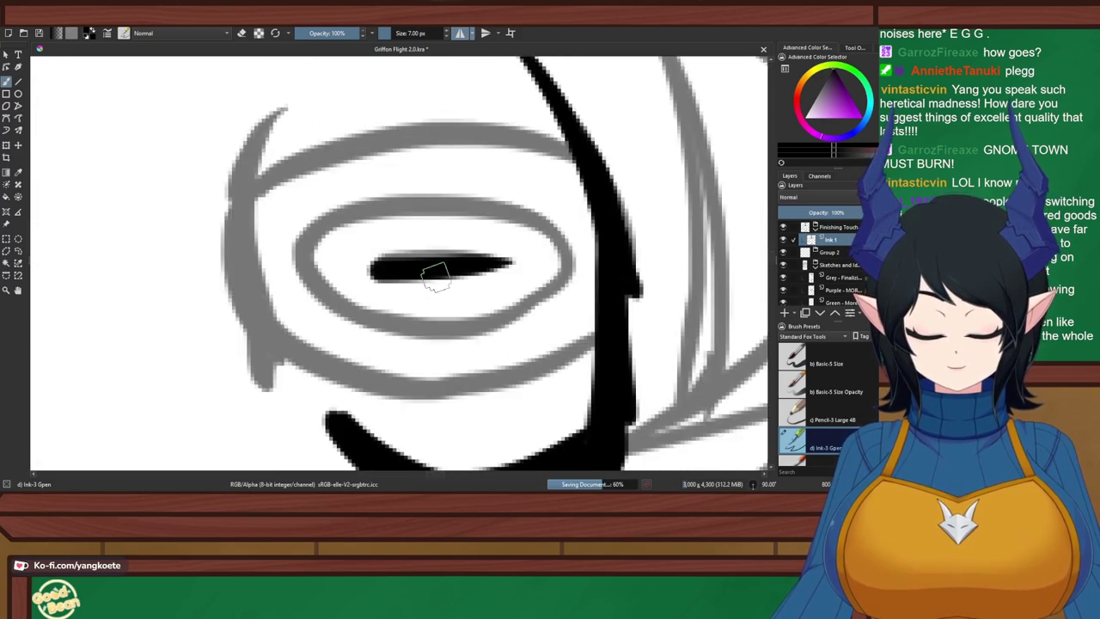
drag(410, 228, 445, 230)
scroll(445, 230, down, 2)
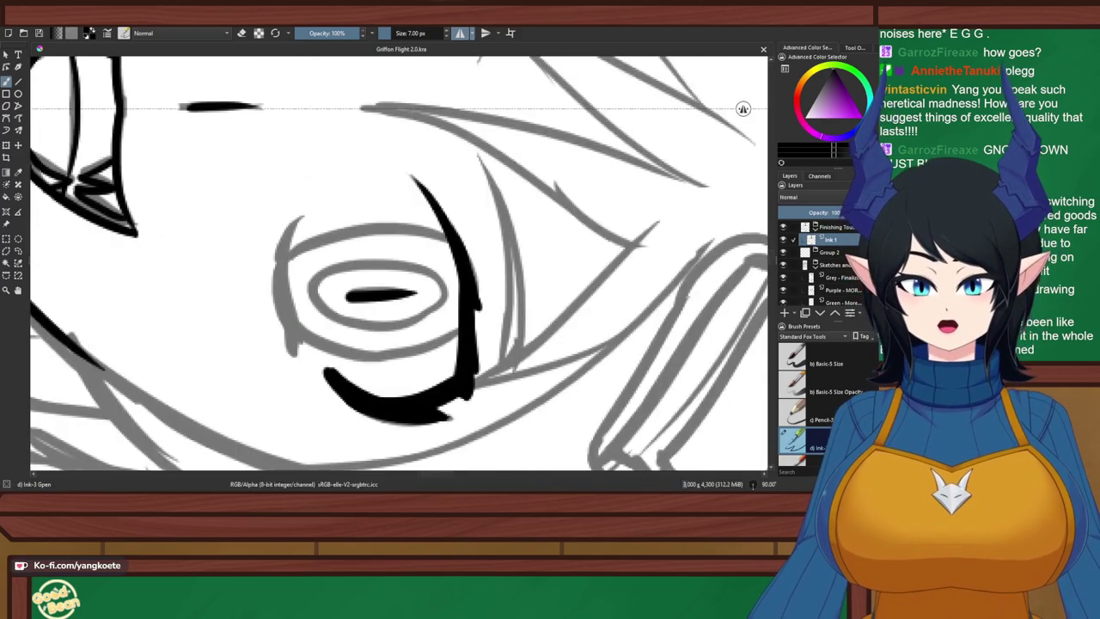
scroll(287, 312, up, 3)
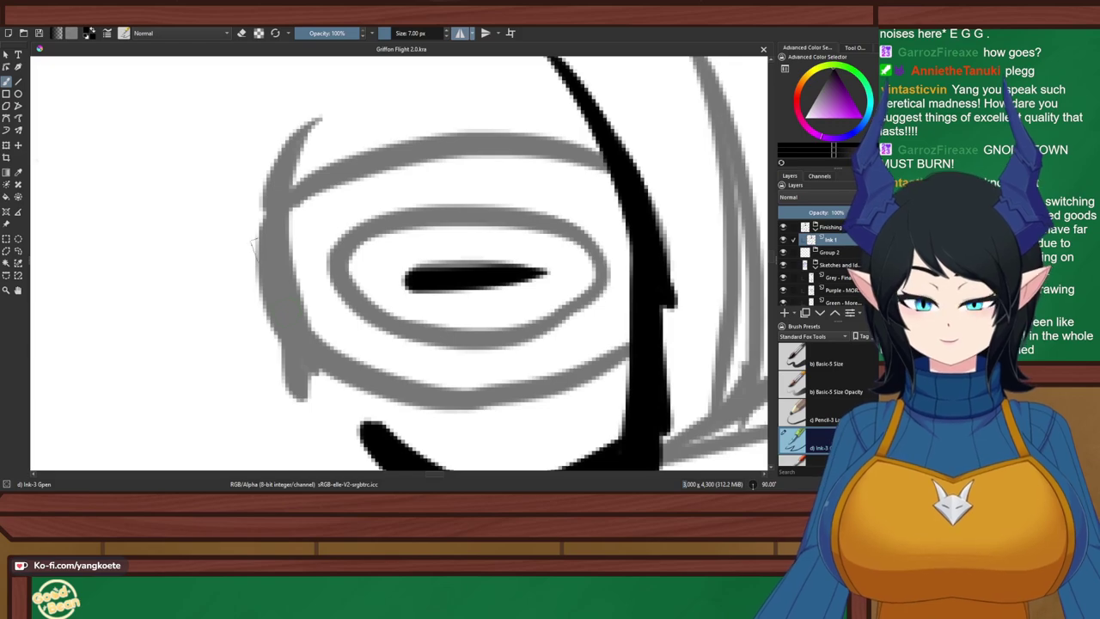
Ink the thick lower lash line and fill the notch at its end
drag(311, 116, 280, 324)
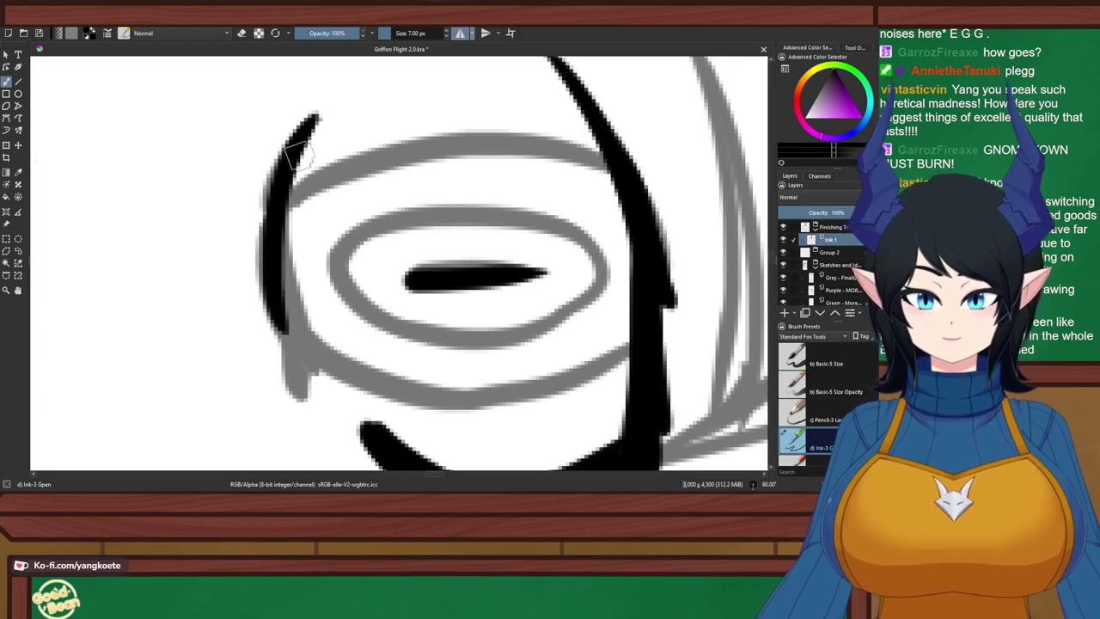
drag(295, 182, 304, 359)
key(ctrl+z)
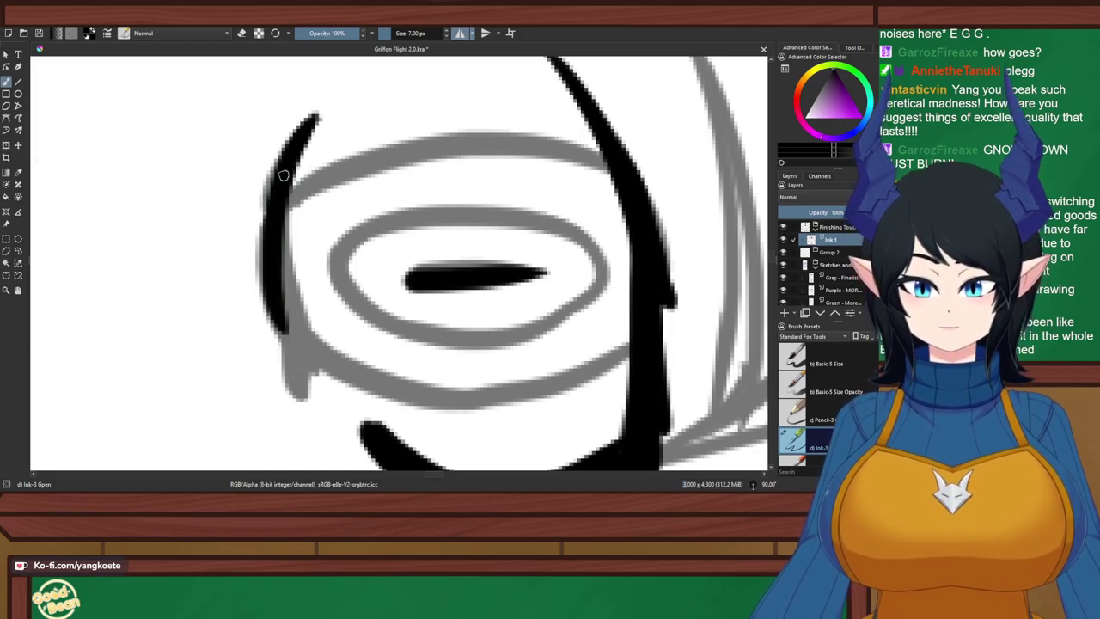
drag(283, 176, 316, 359)
key(ctrl+z)
drag(282, 176, 332, 375)
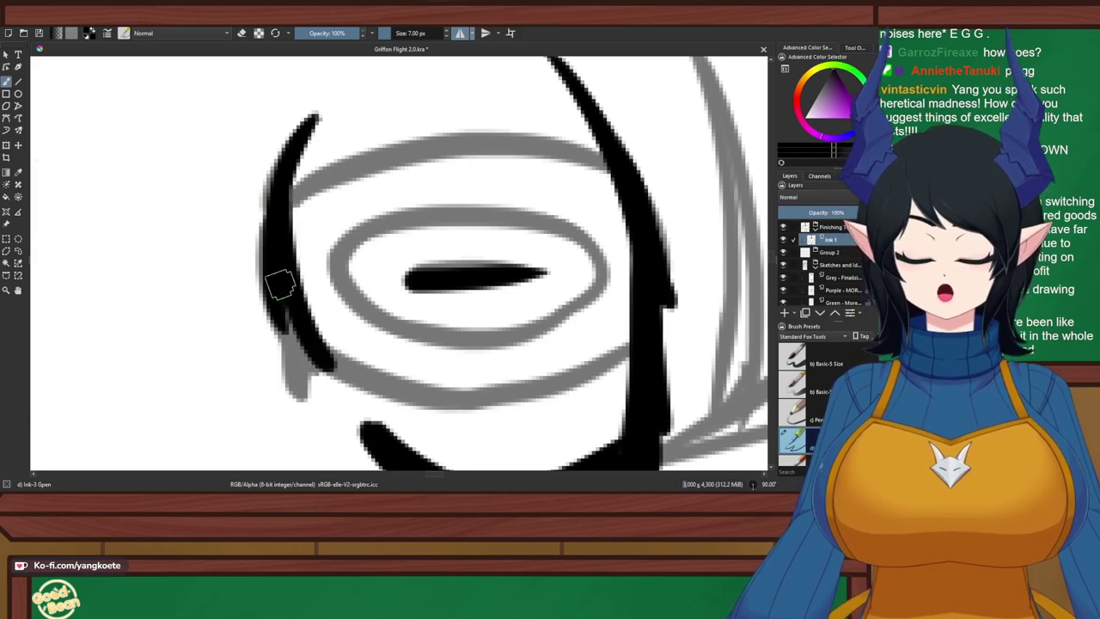
drag(281, 285, 298, 379)
drag(280, 307, 298, 384)
key(ctrl+z)
drag(305, 344, 317, 361)
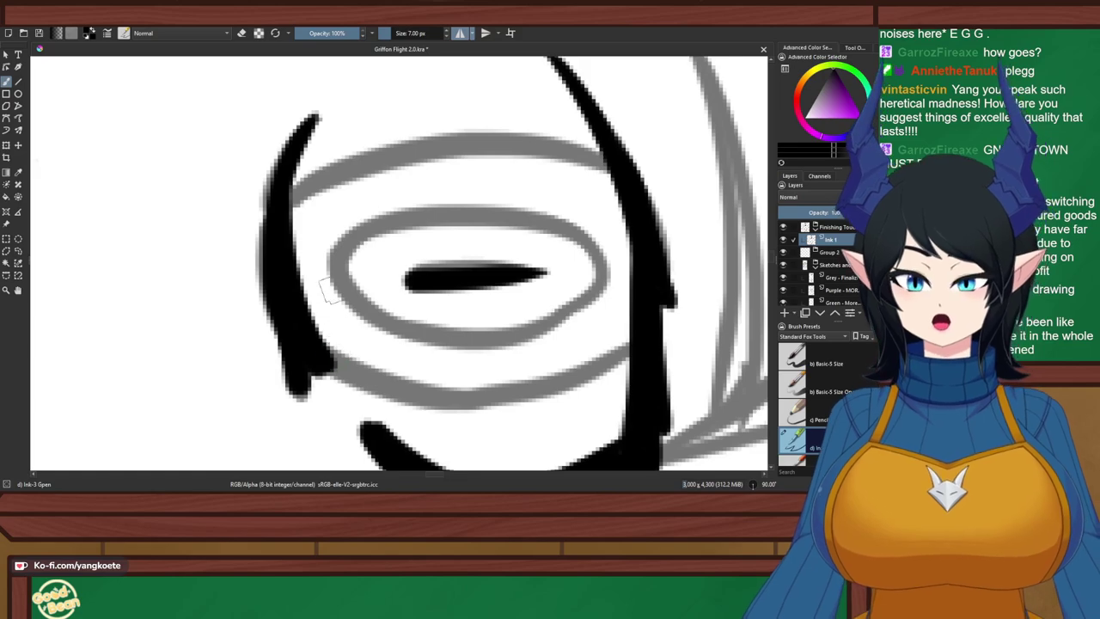
key(ctrl+z)
mouse_move(279, 323)
mouse_down()
mouse_move(293, 387)
mouse_move(295, 341)
mouse_move(319, 359)
mouse_up()
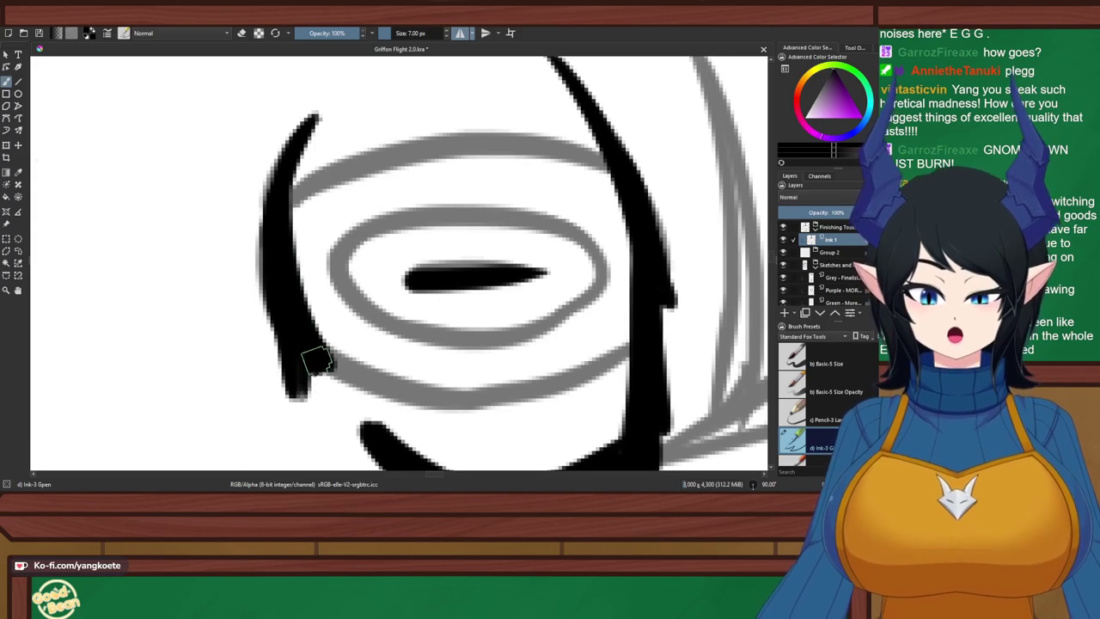
Reset the canvas rotation and zoom out to show the whole face
key(5)
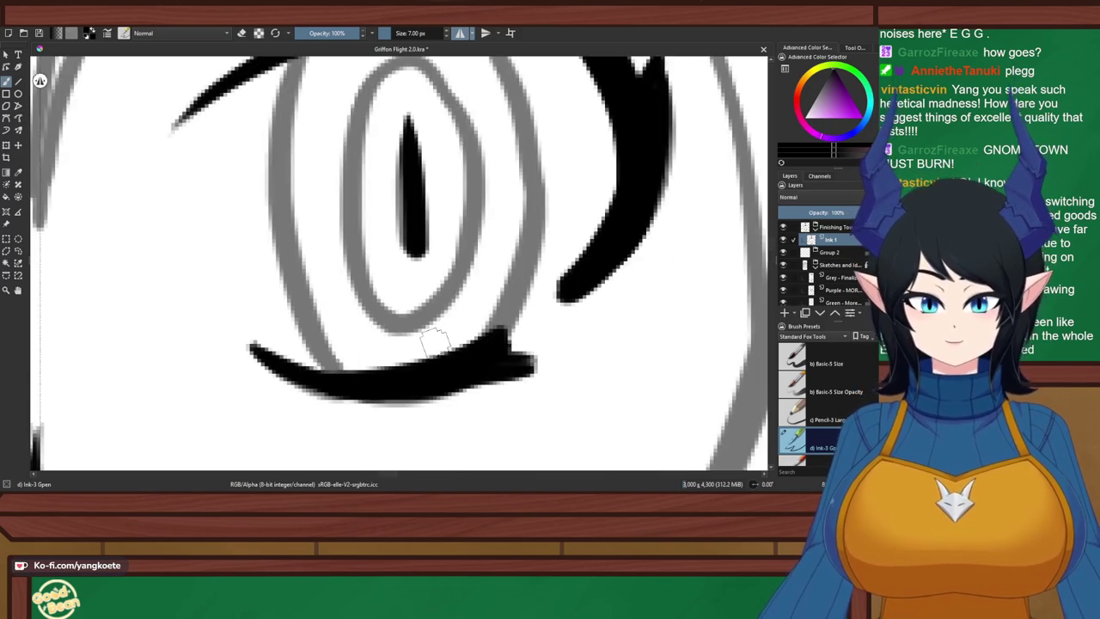
scroll(362, 221, down, 4)
drag(366, 219, 422, 254)
right_click(586, 293)
click(286, 211)
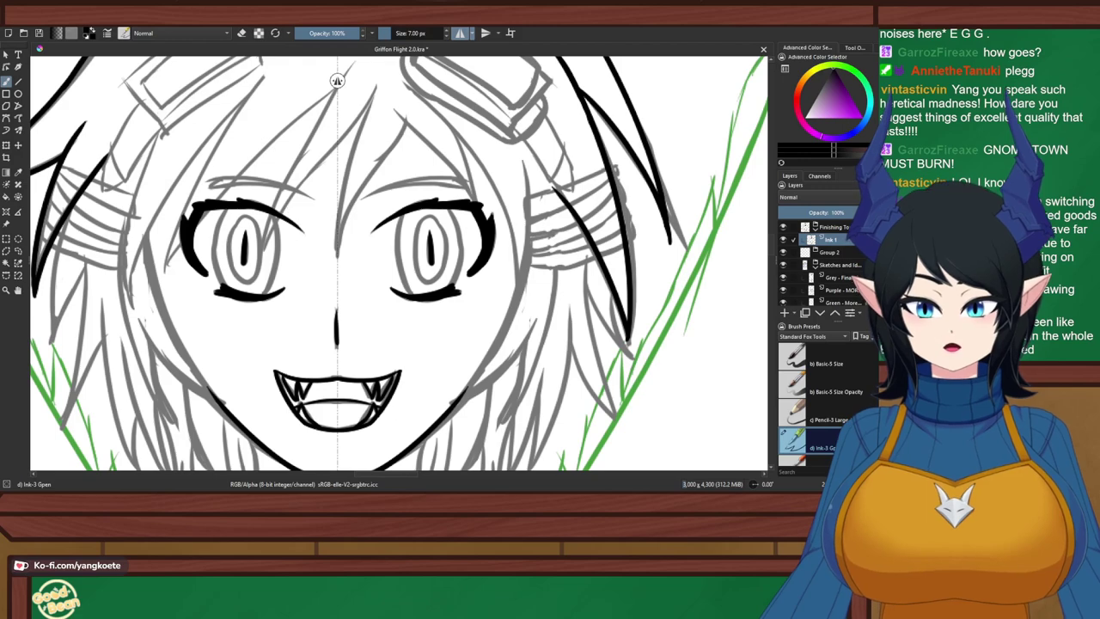
Ink both iris sides down to the lower lash and erase the lash's overhanging right end
scroll(471, 240, up, 3)
drag(472, 228, 518, 219)
scroll(513, 219, up, 1)
scroll(515, 218, down, 1)
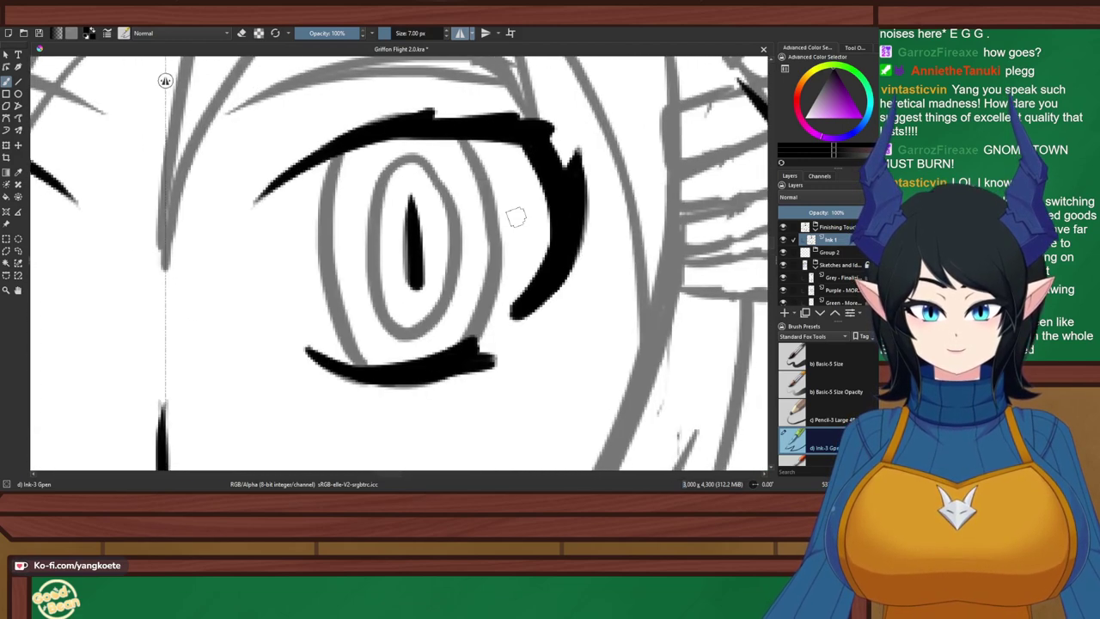
drag(343, 151, 371, 367)
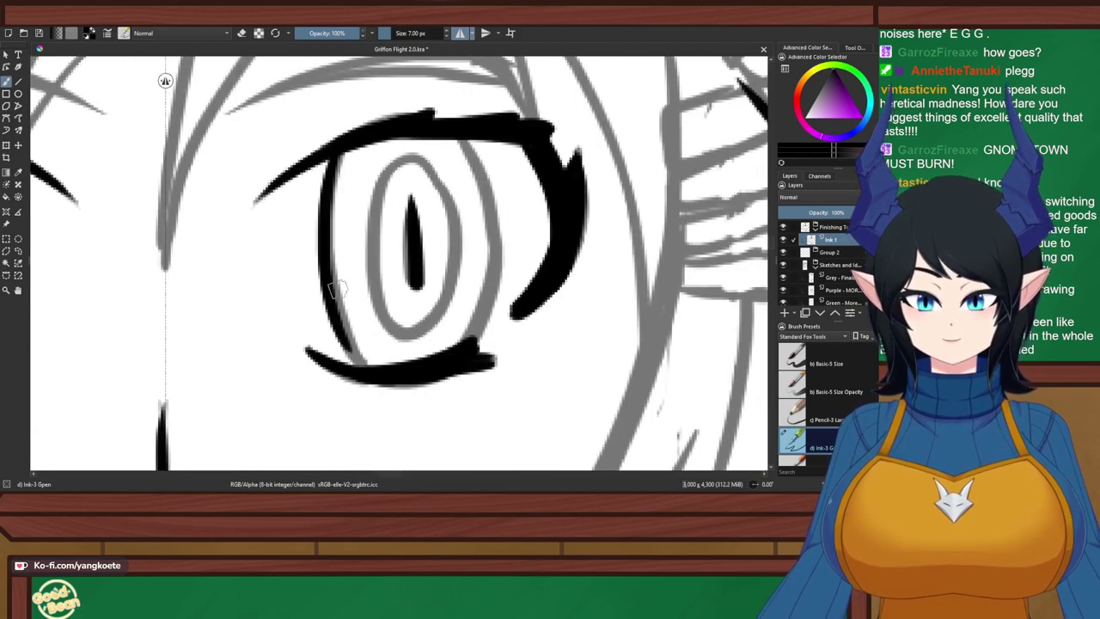
drag(336, 294, 367, 365)
key(ctrl+z)
drag(336, 321, 369, 364)
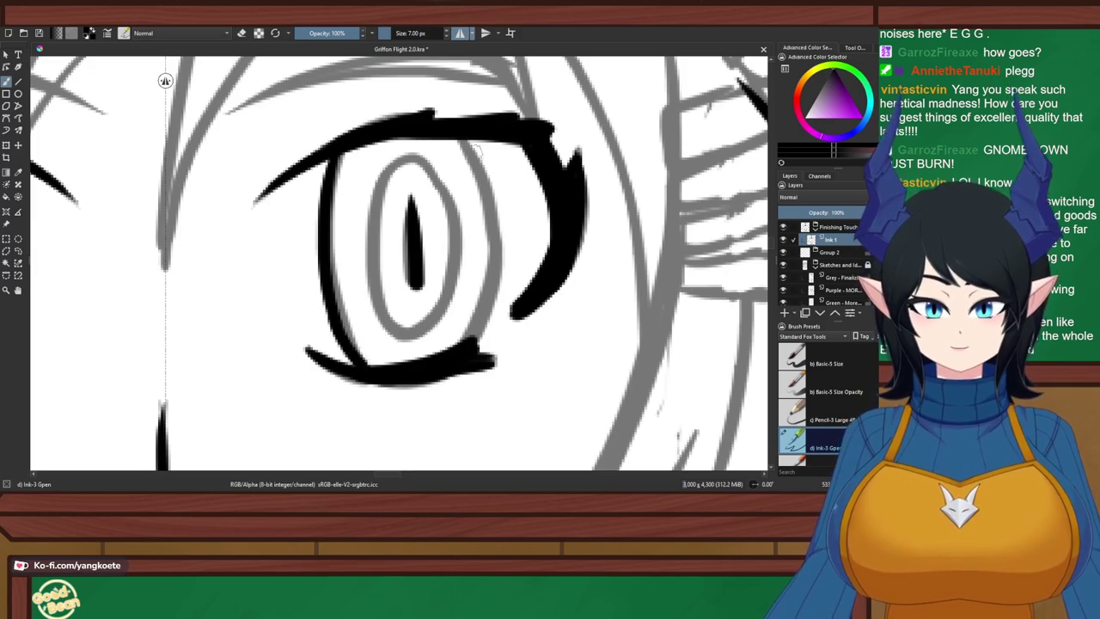
drag(469, 142, 492, 331)
drag(498, 268, 472, 340)
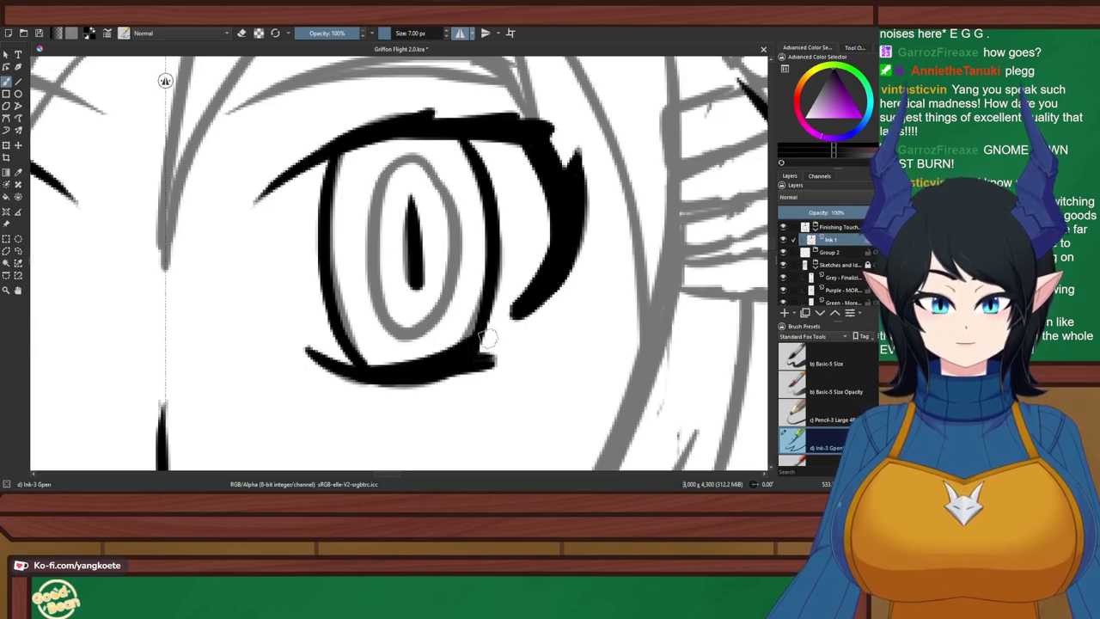
mouse_move(468, 349)
mouse_down()
mouse_move(491, 332)
mouse_move(506, 356)
mouse_up()
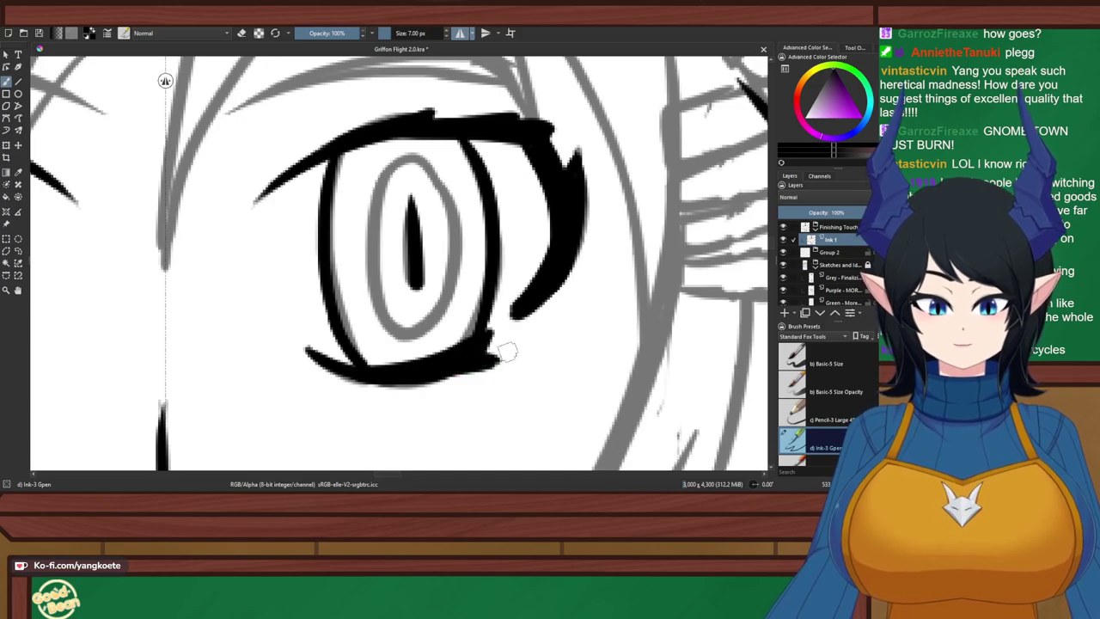
key(e)
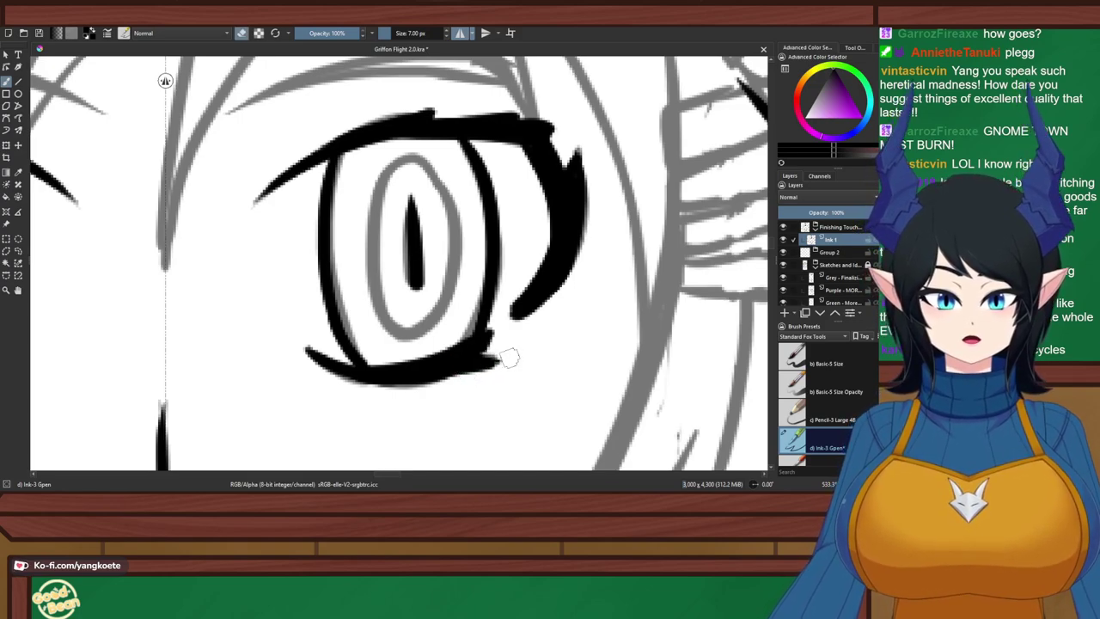
drag(488, 352, 507, 354)
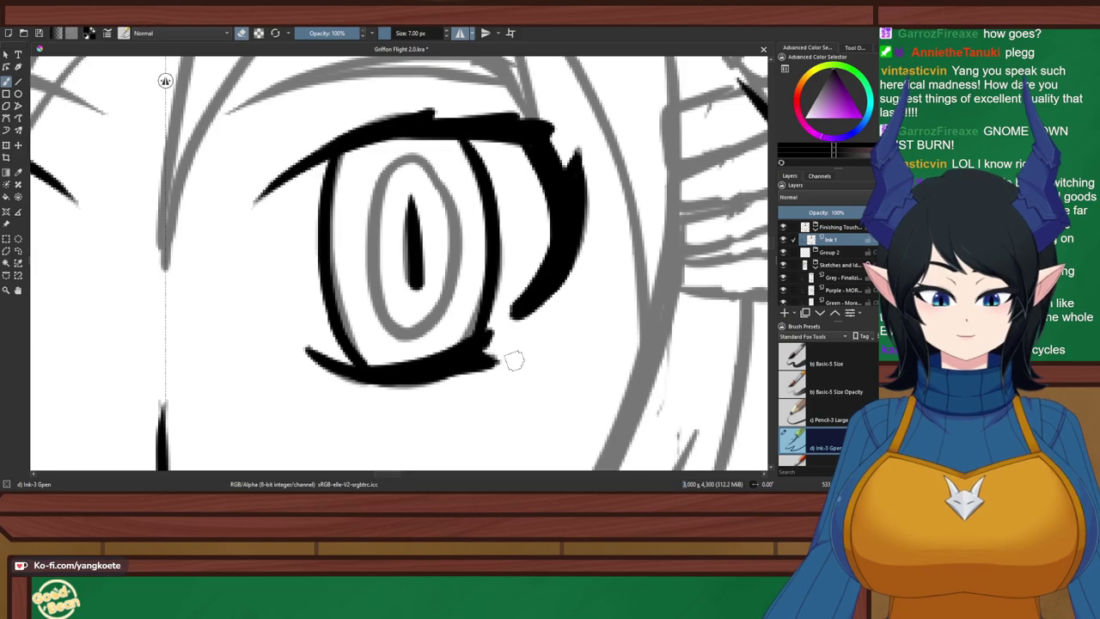
key(e)
Ink the inner oval around the slit pupil, retrying its right side and bottom
mouse_move(378, 213)
mouse_down()
mouse_move(392, 178)
mouse_move(433, 176)
mouse_move(464, 255)
mouse_up()
key(ctrl+z)
drag(418, 164, 455, 283)
key(ctrl+z)
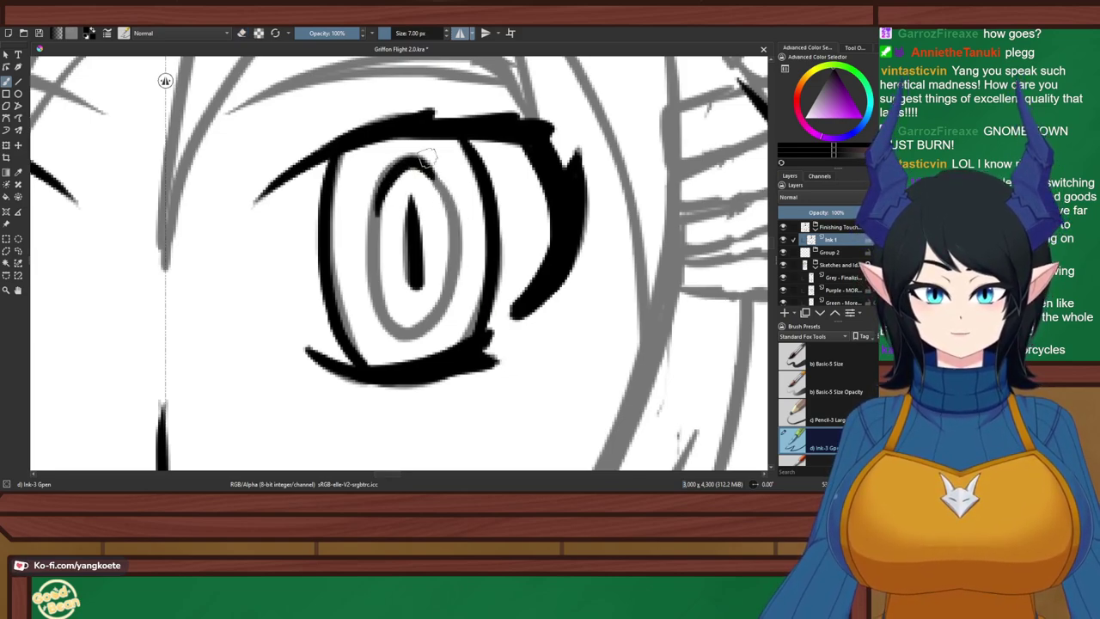
drag(430, 171, 454, 309)
key(ctrl+z)
drag(421, 156, 434, 320)
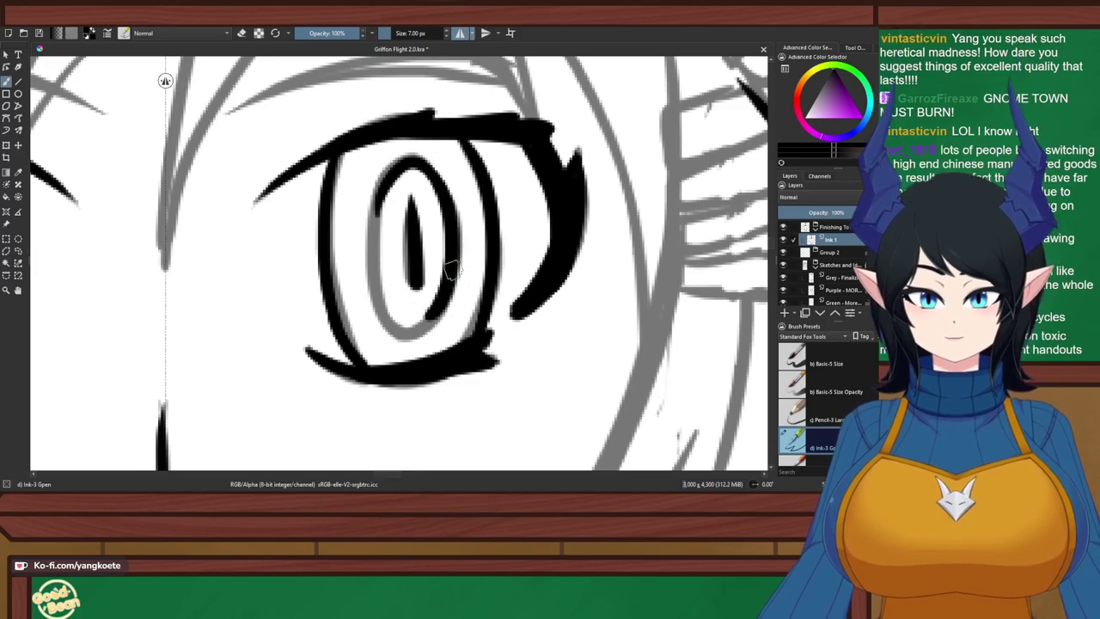
mouse_move(400, 168)
mouse_down()
mouse_move(413, 306)
mouse_move(432, 319)
mouse_move(443, 290)
mouse_up()
key(ctrl+z)
mouse_move(378, 302)
mouse_down()
mouse_move(433, 318)
mouse_move(433, 286)
mouse_move(431, 322)
mouse_move(442, 301)
mouse_up()
key(ctrl+z)
key(ctrl+z)
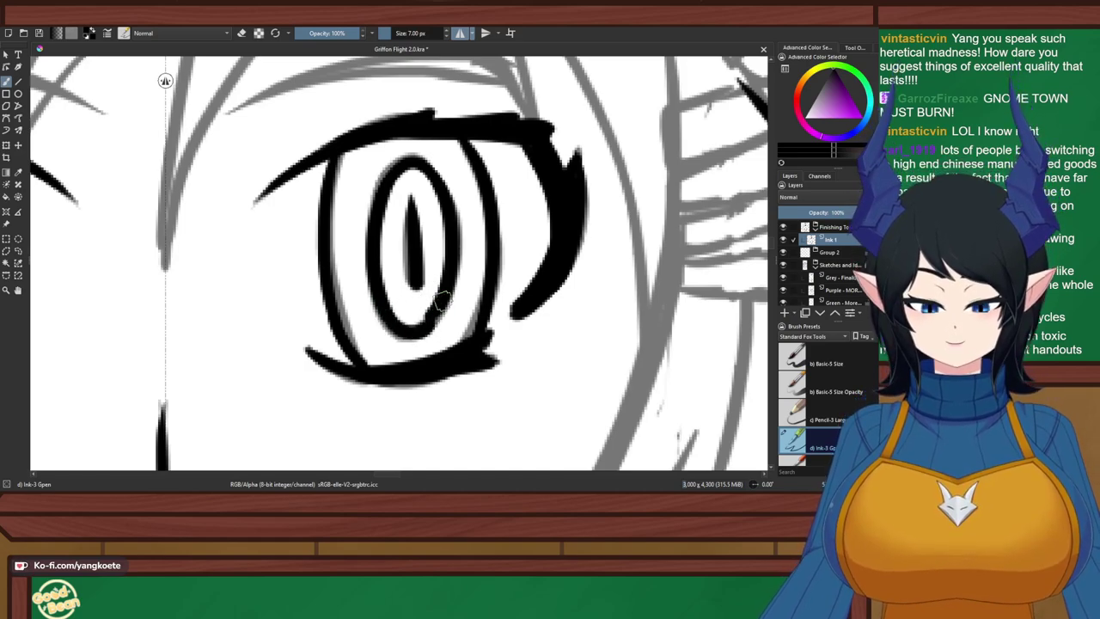
Erase to thin the oval's right and bottom edges, then zoom out to the whole face
key(e)
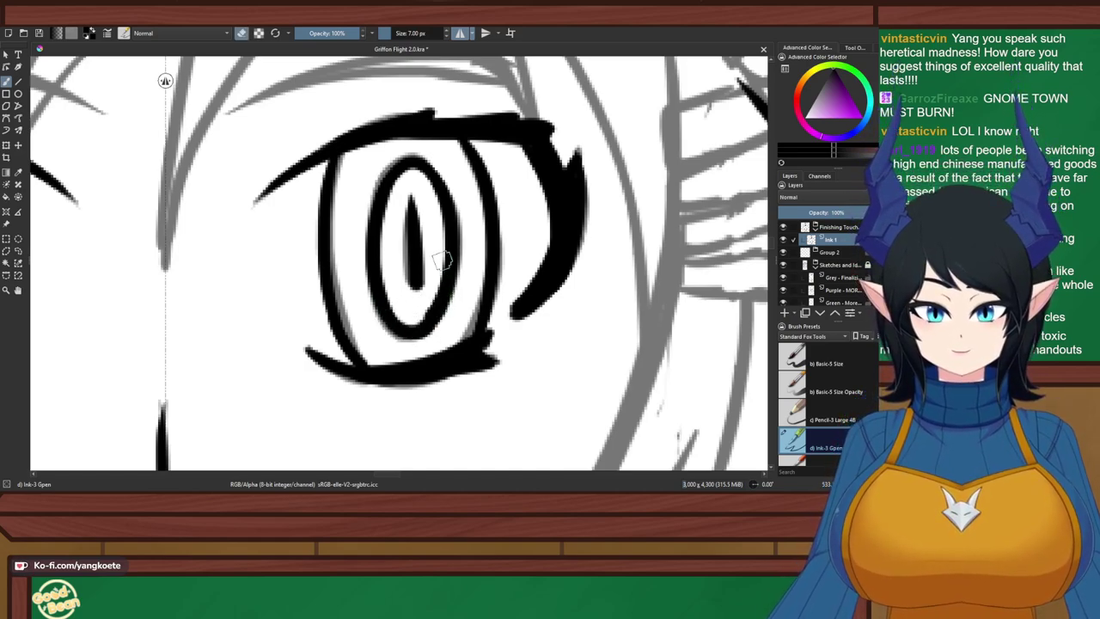
drag(442, 261, 411, 316)
key(e)
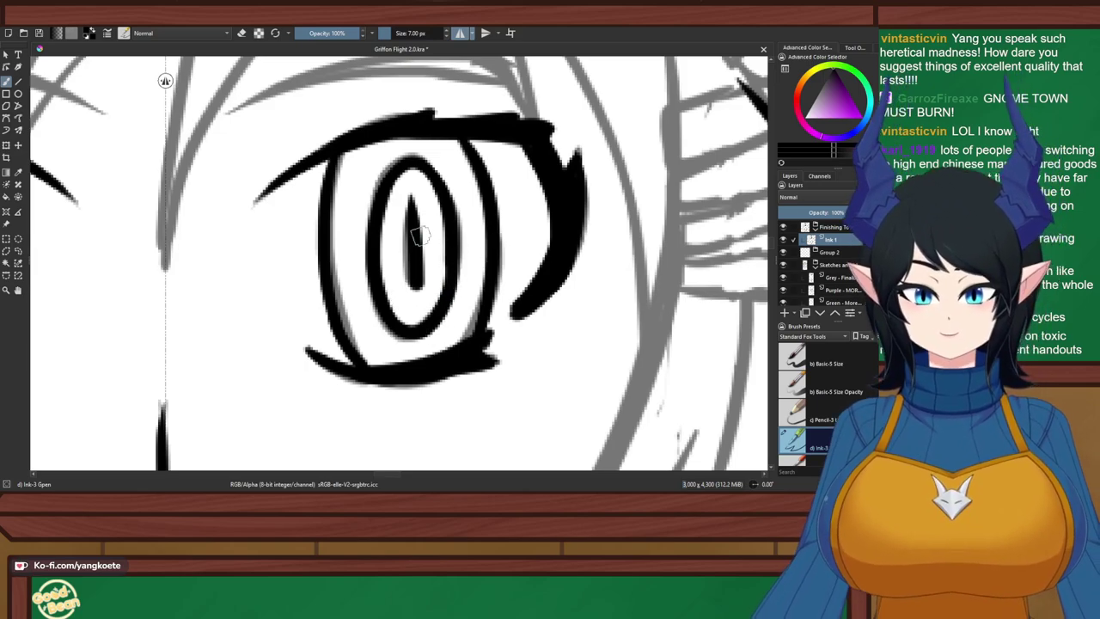
scroll(420, 238, down, 3)
drag(419, 239, 447, 240)
scroll(351, 80, down, 4)
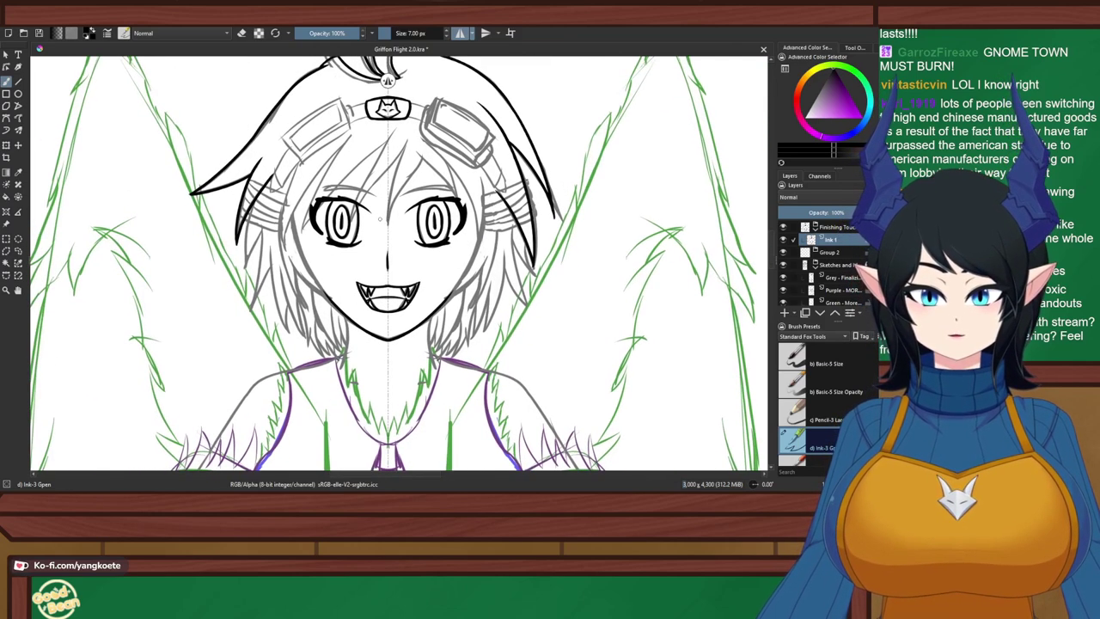
scroll(388, 80, up, 7)
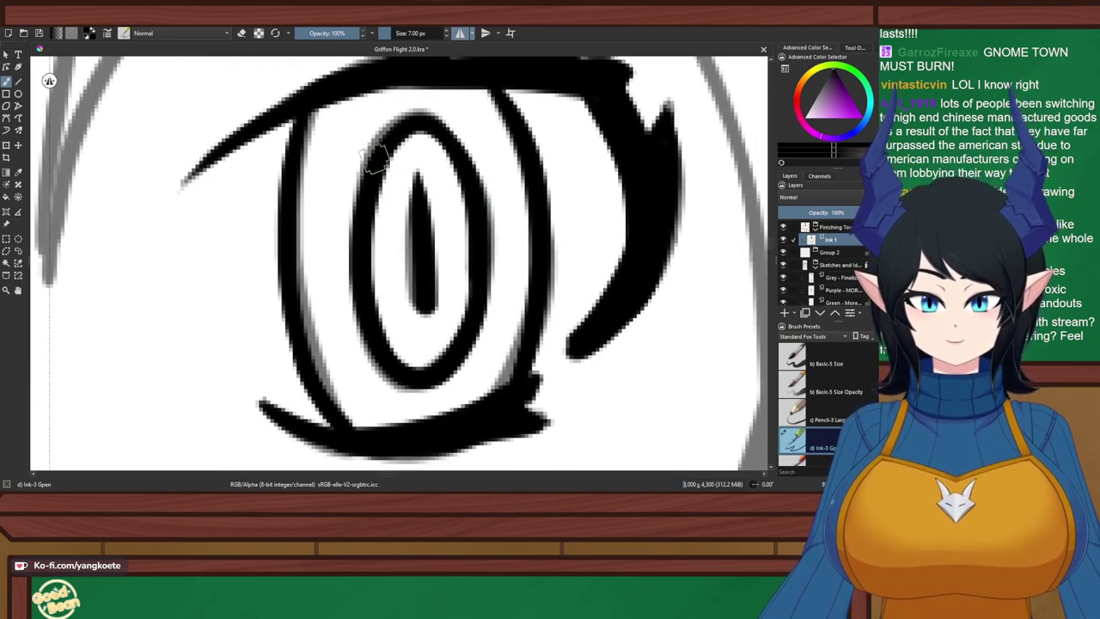
scroll(381, 167, down, 3)
scroll(602, 213, down, 2)
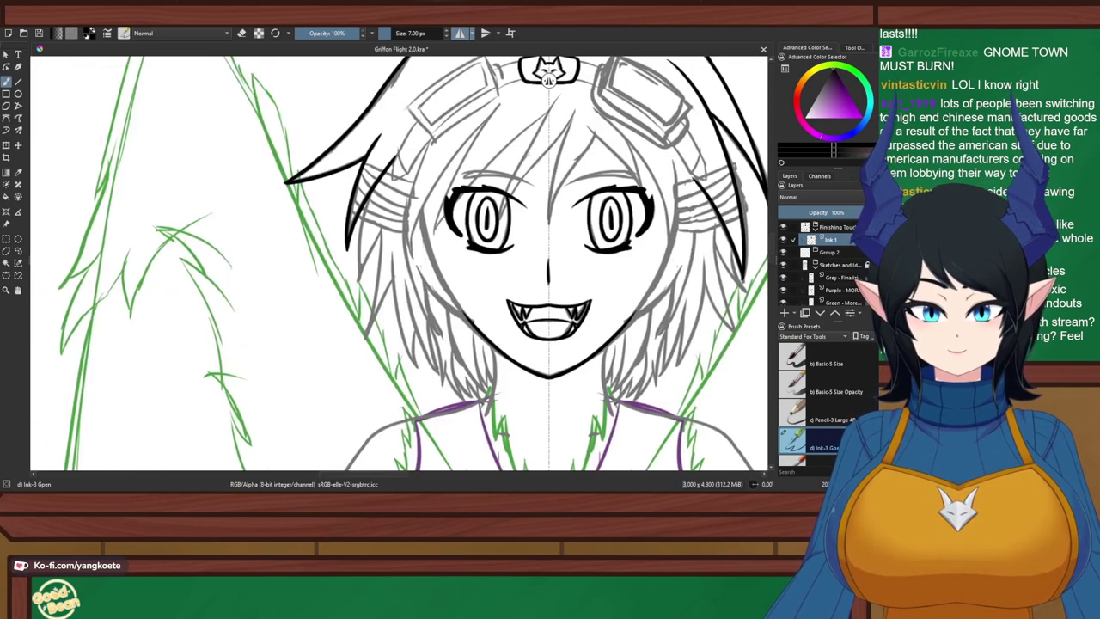
drag(602, 213, 480, 184)
key(minus)
key(minus)
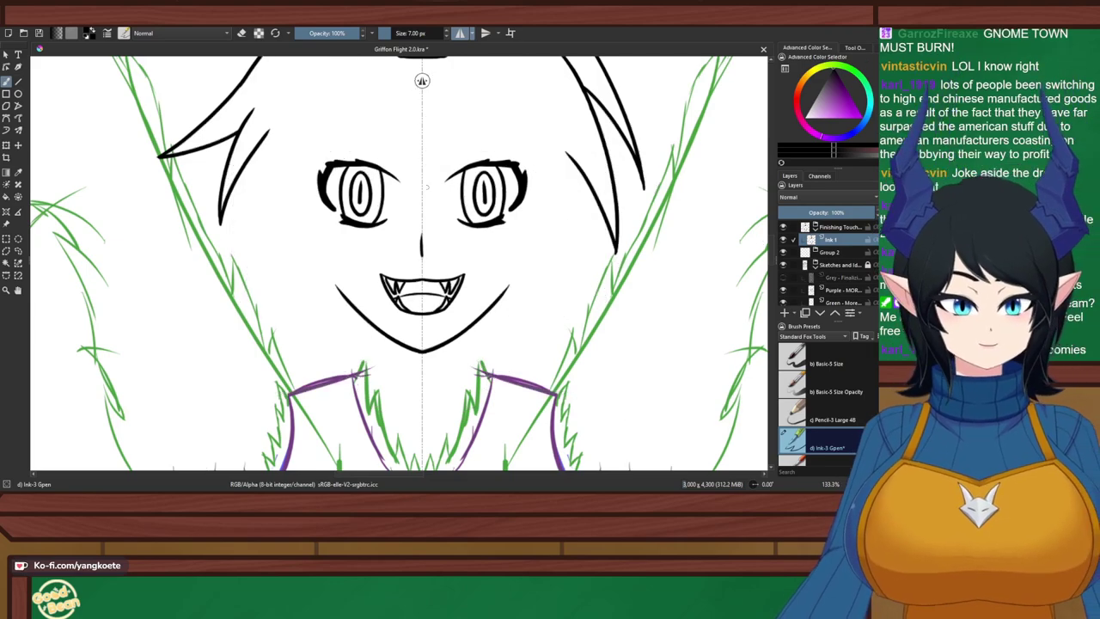
drag(426, 189, 414, 215)
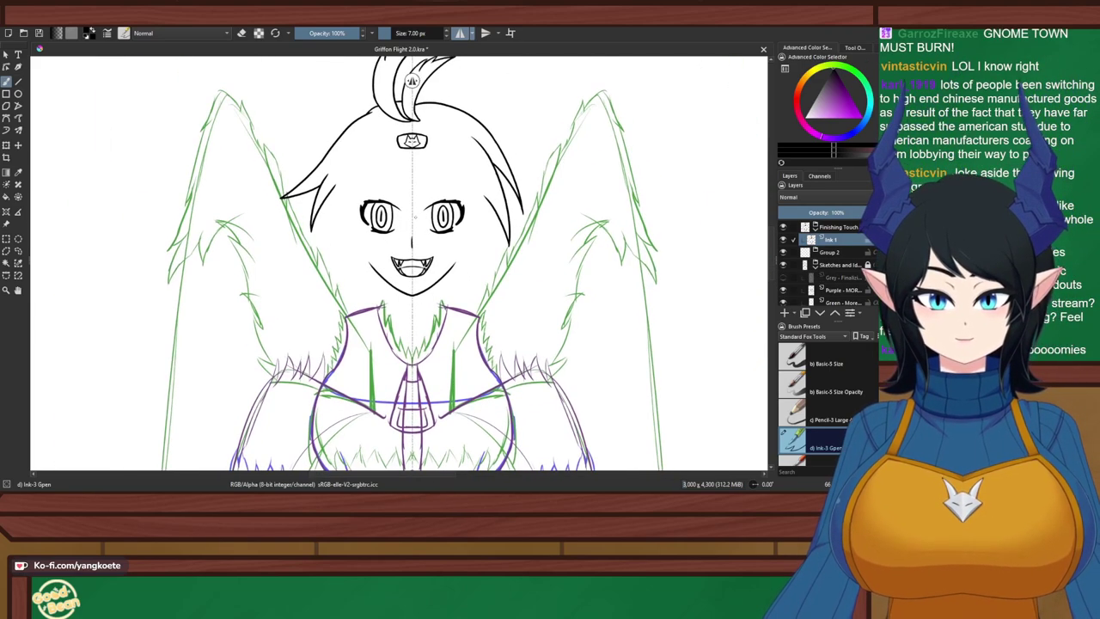
key(plus)
key(plus)
key(plus)
key(plus)
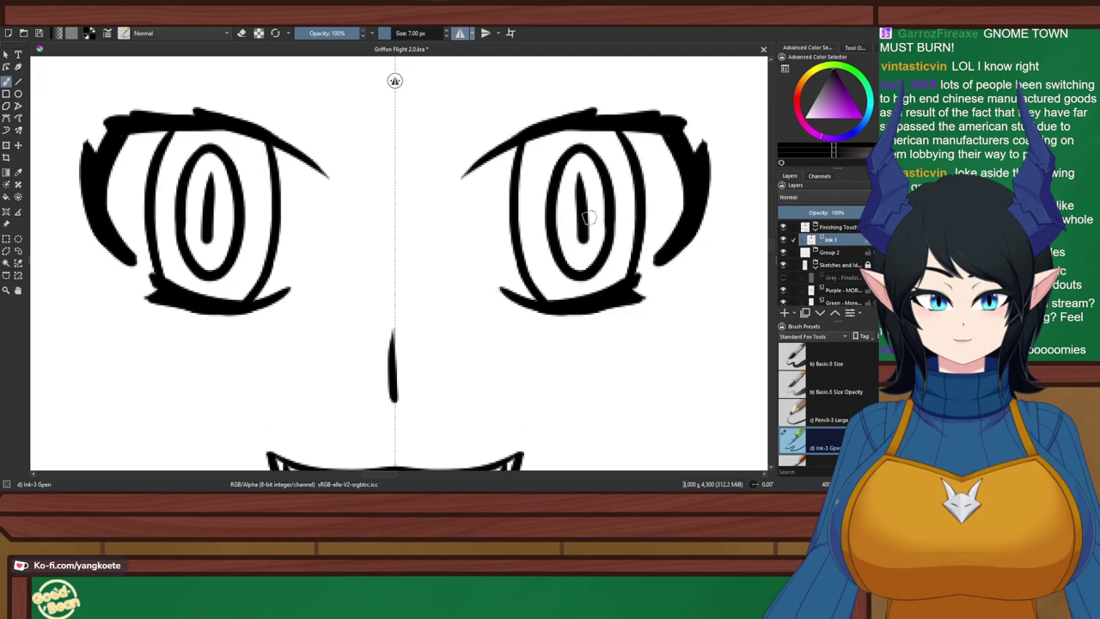
key(plus)
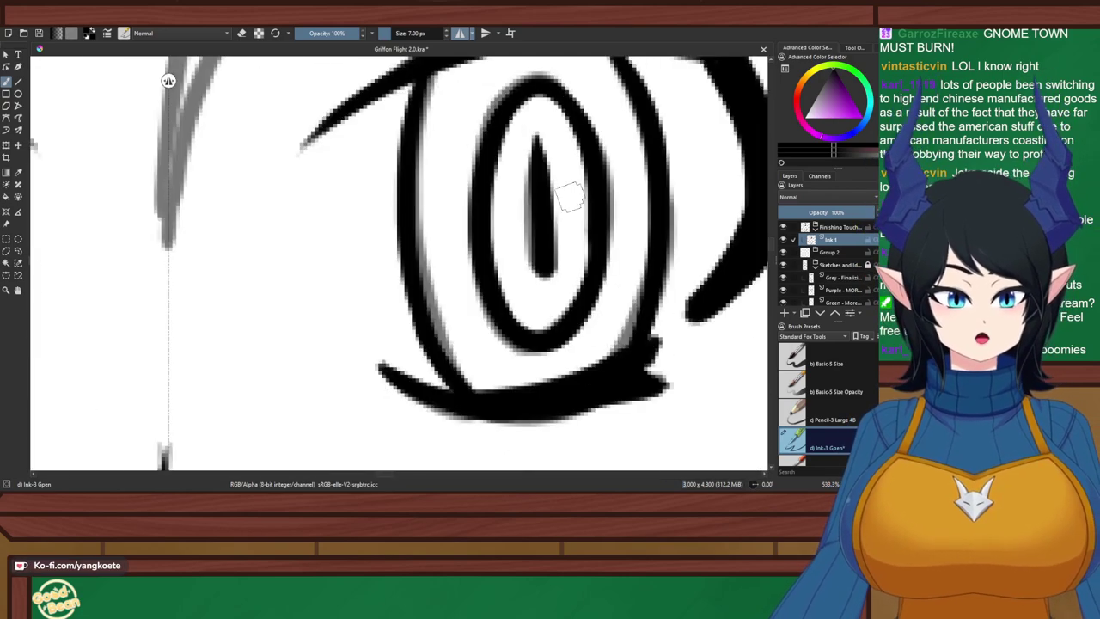
Erase the top of the old right-eye pupil
drag(571, 197, 528, 207)
key(e)
mouse_move(509, 158)
mouse_down()
mouse_move(503, 219)
mouse_move(482, 191)
mouse_move(508, 285)
mouse_up()
key(e)
Ink a new slim vertical black pupil stroke, undoing and redrawing several attempts
drag(483, 144, 486, 300)
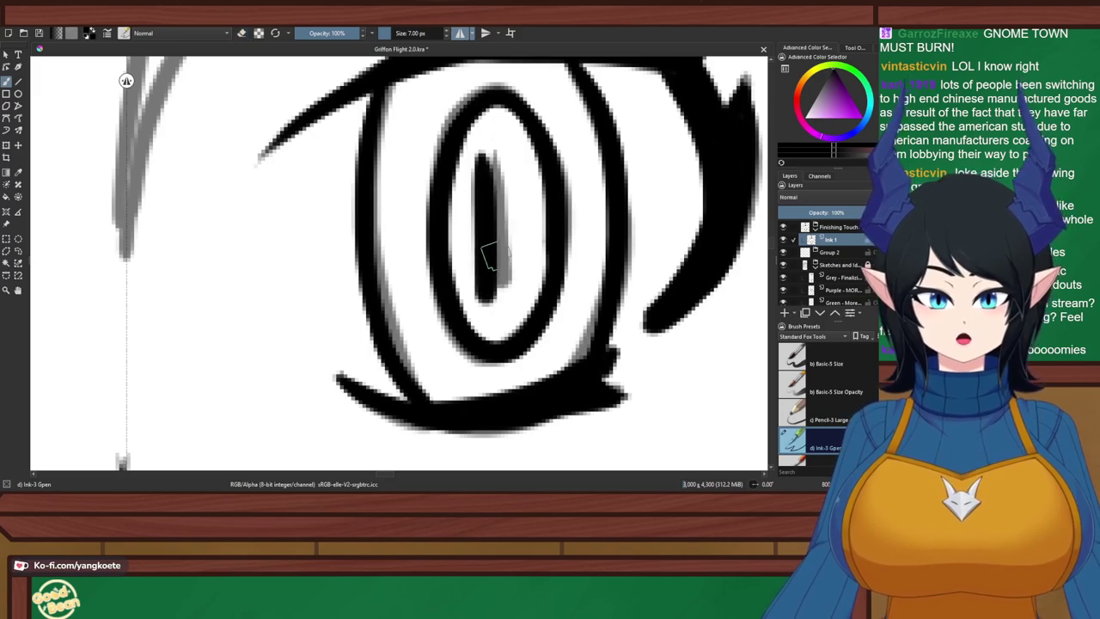
key(ctrl+z)
drag(490, 146, 498, 299)
key(ctrl+z)
drag(487, 145, 494, 299)
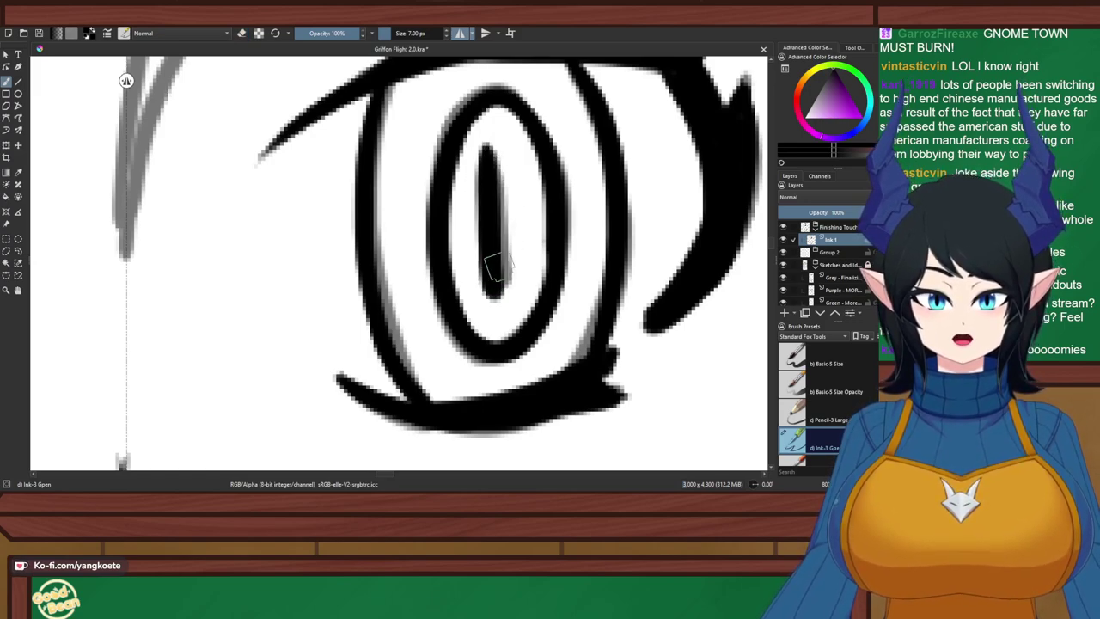
key(ctrl+z)
drag(491, 155, 496, 297)
key(ctrl+z)
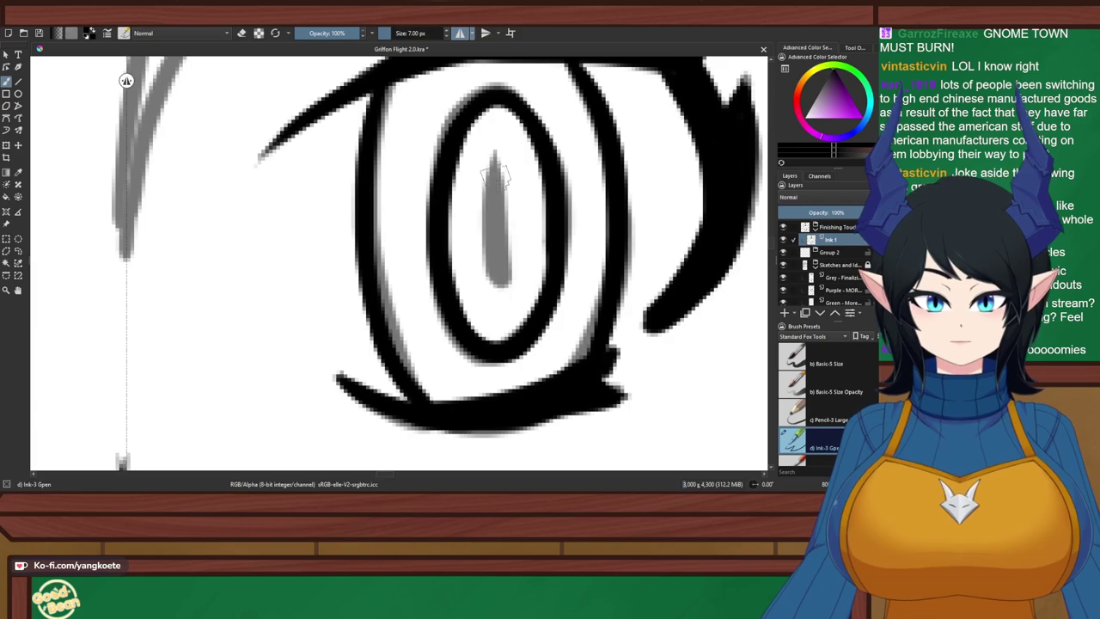
drag(489, 148, 500, 307)
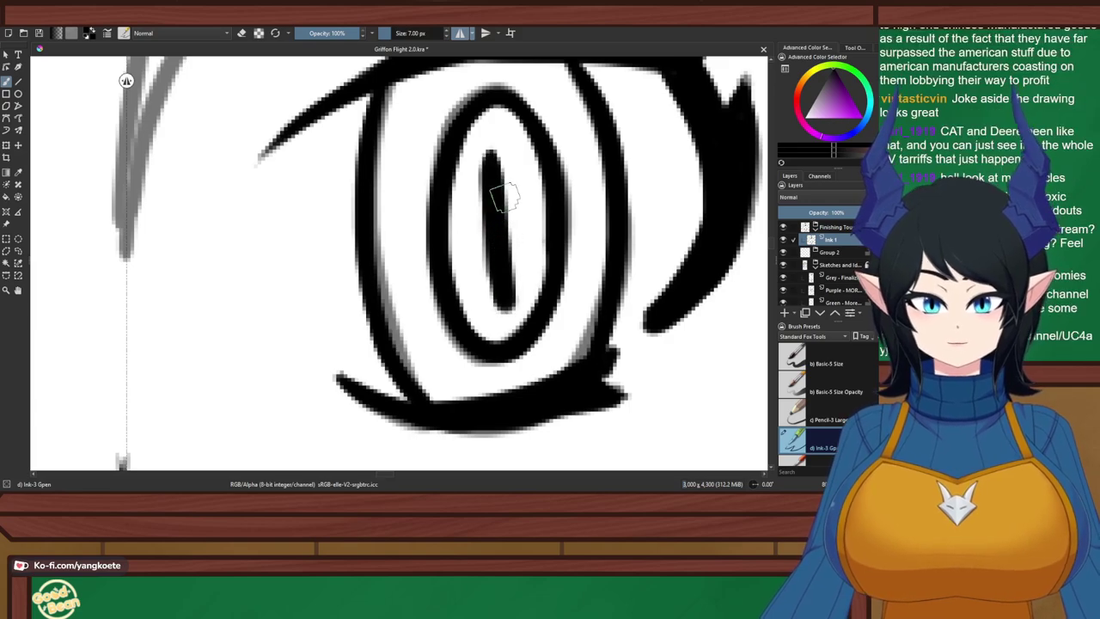
scroll(519, 164, down, 5)
scroll(519, 163, up, 5)
Keep retrying the pupil stroke until a clean black slit sits over the grey sketch
key(ctrl+z)
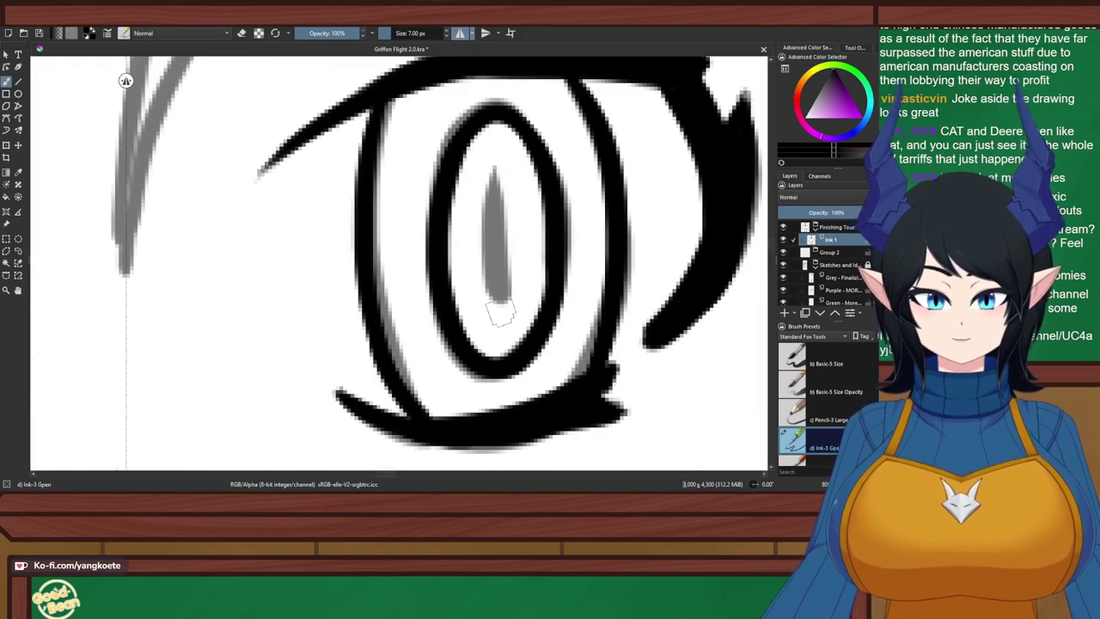
drag(491, 168, 495, 316)
key(ctrl+z)
drag(493, 170, 497, 317)
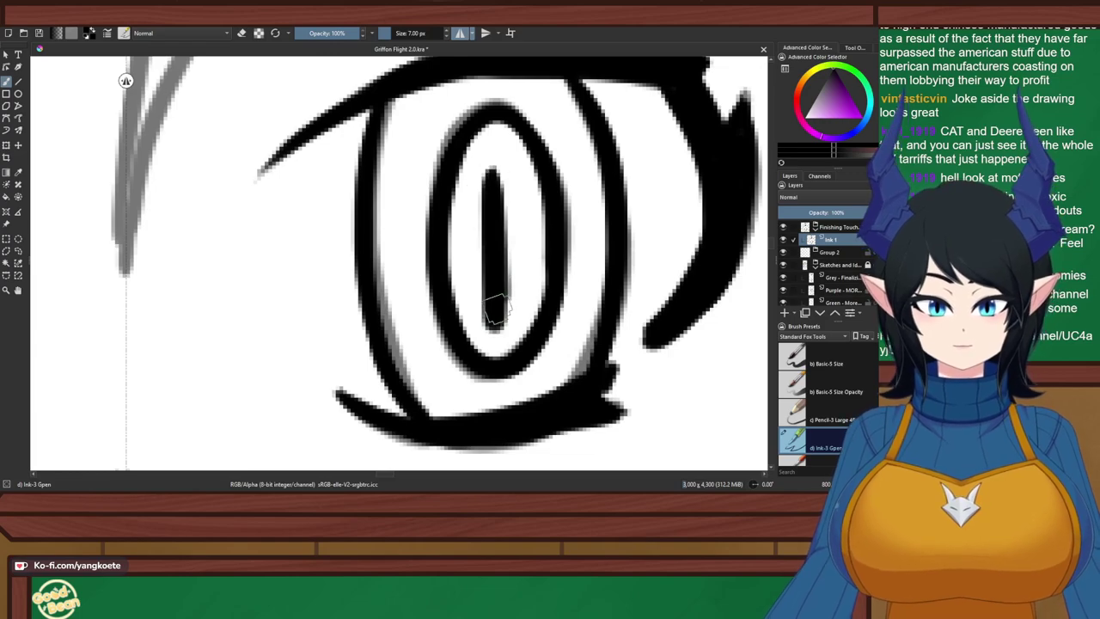
scroll(512, 257, down, 5)
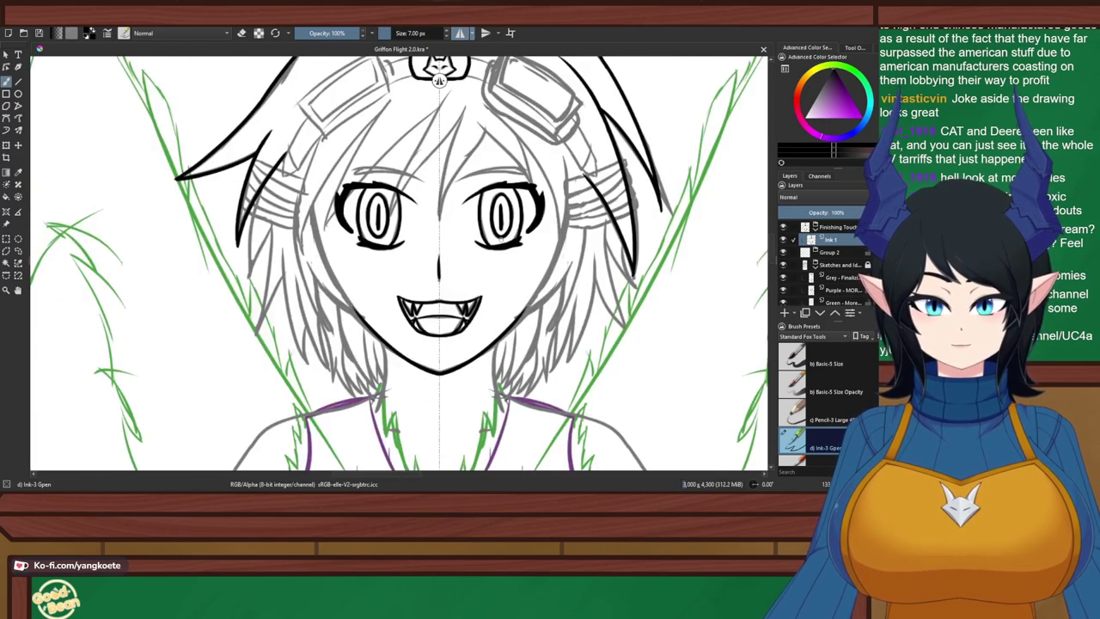
scroll(503, 239, up, 3)
scroll(503, 238, up, 4)
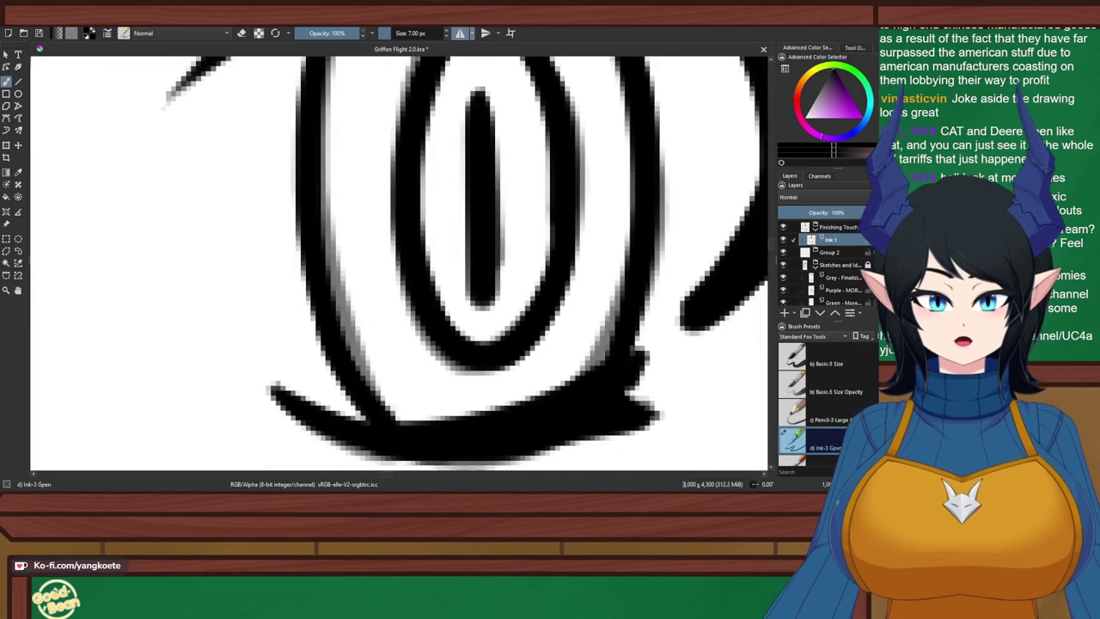
key(ctrl+z)
drag(473, 113, 475, 303)
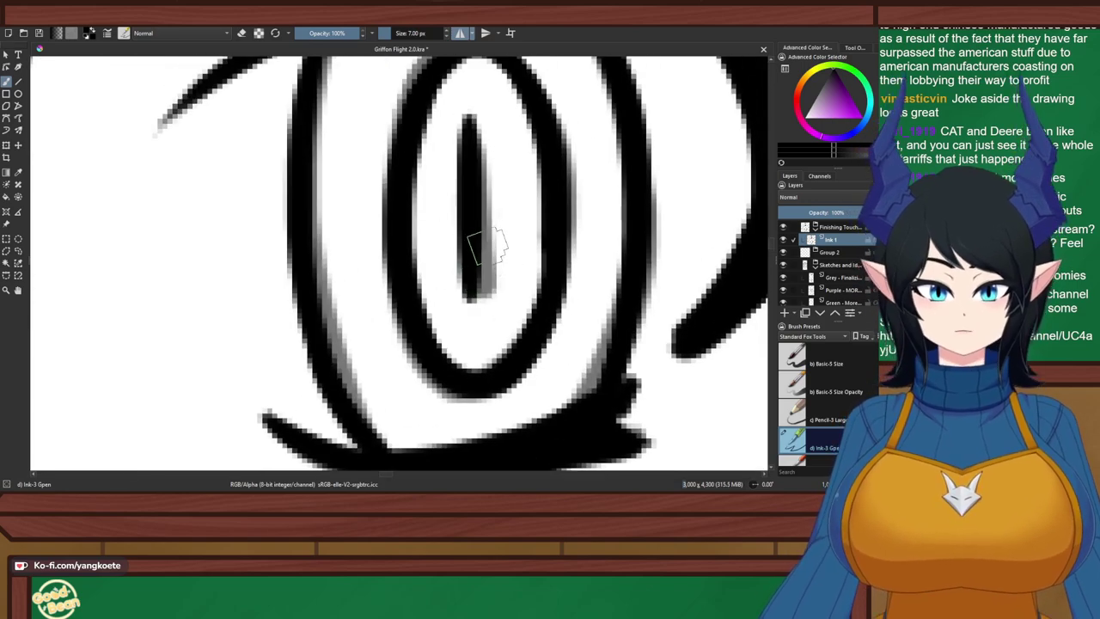
key(ctrl+z)
drag(472, 107, 476, 309)
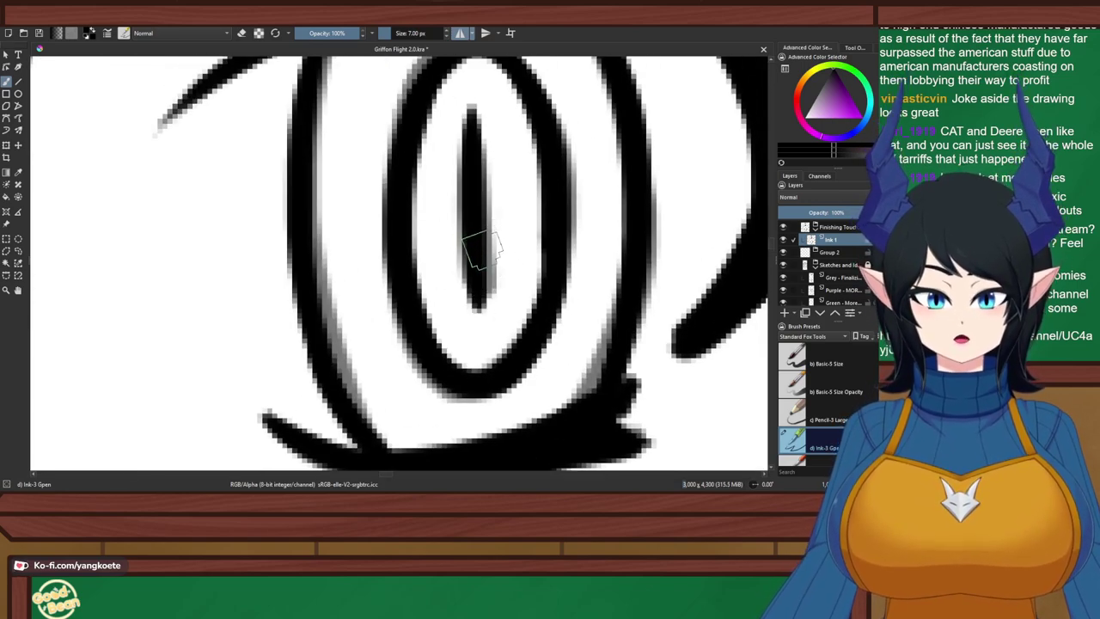
scroll(510, 194, down, 5)
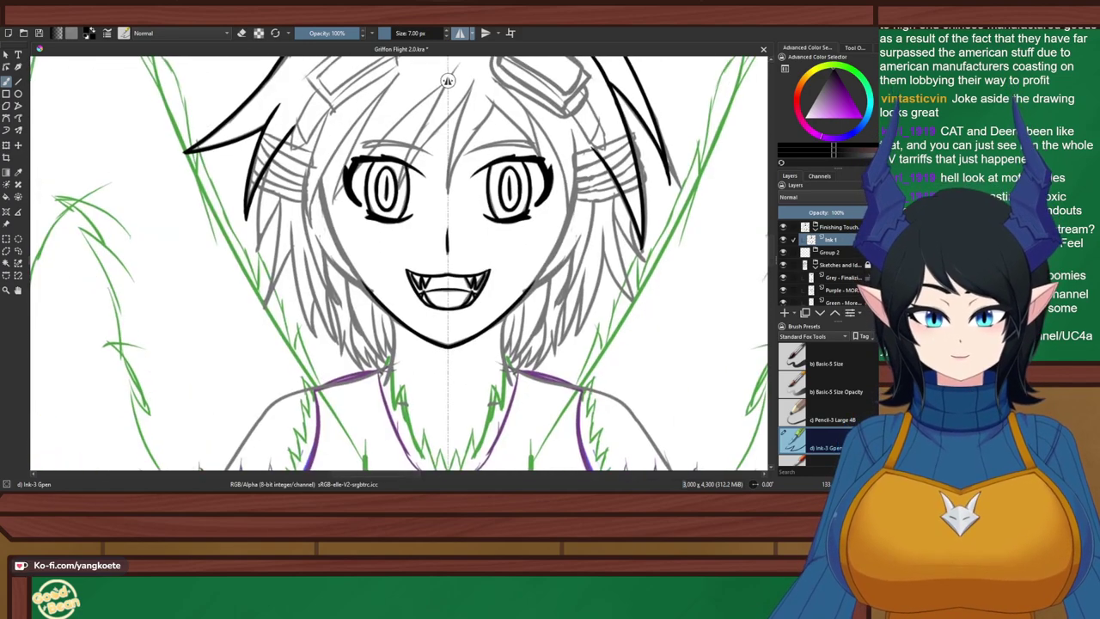
scroll(551, 281, up, 2)
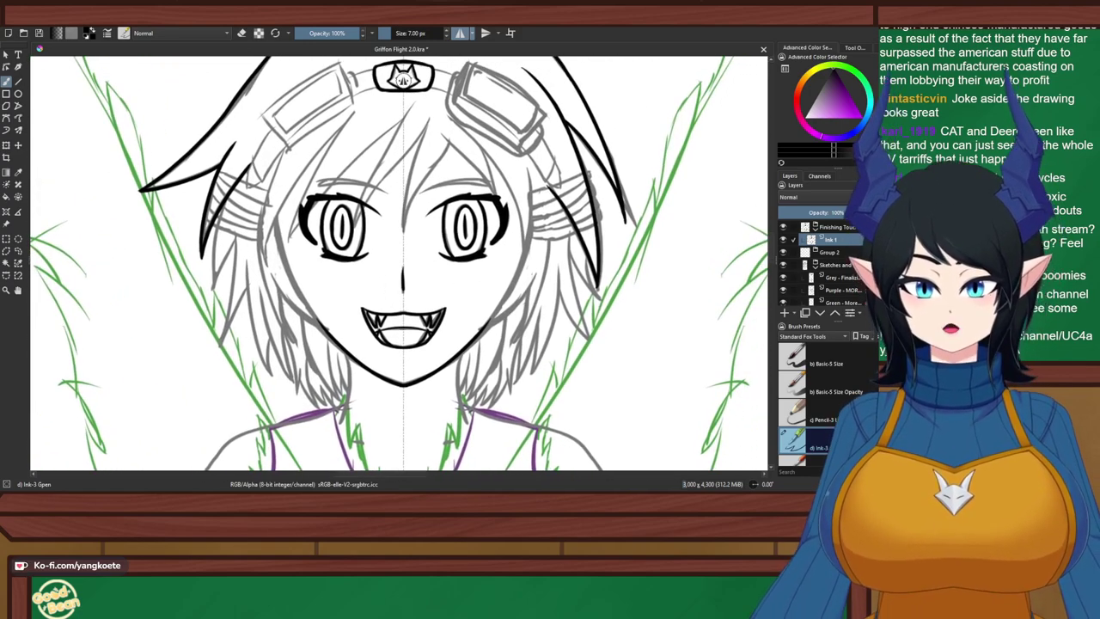
Turn off horizontal mirroring and briefly hide, then reshow, the Grey sketch layer
click(460, 33)
click(782, 277)
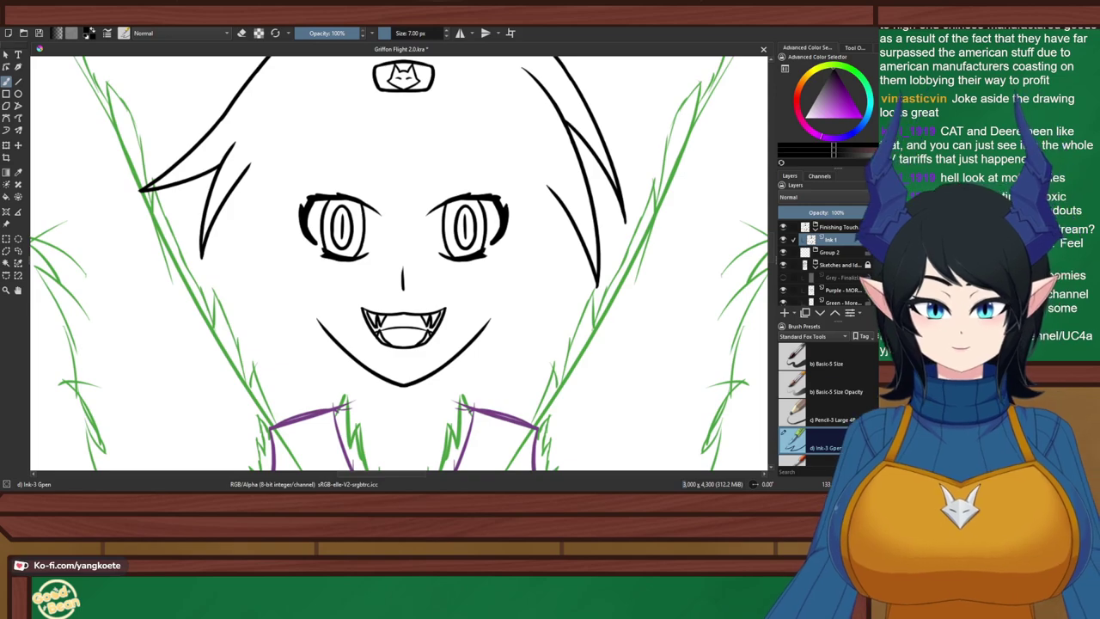
click(782, 277)
Save Griffon Flight 2.0.kra and turn horizontal mirroring back on
drag(421, 147, 447, 188)
key(ctrl+s)
scroll(447, 189, up, 2)
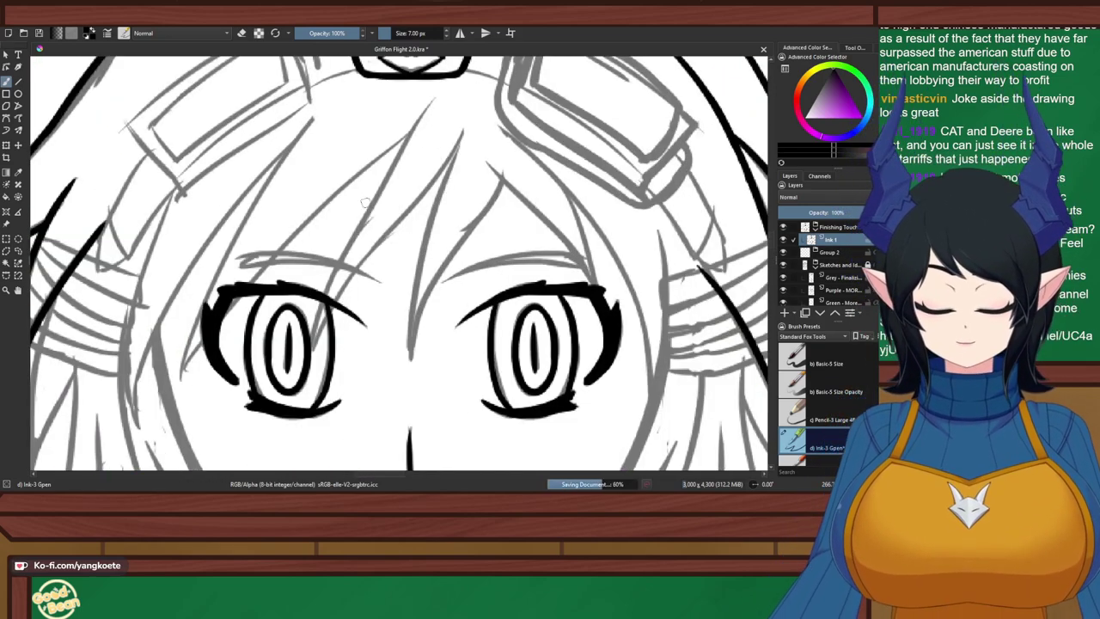
click(460, 33)
scroll(461, 291, up, 2)
Ink the mirrored eyebrow arches above the eyes, retrying strokes and extending the outer ends
scroll(461, 291, up, 2)
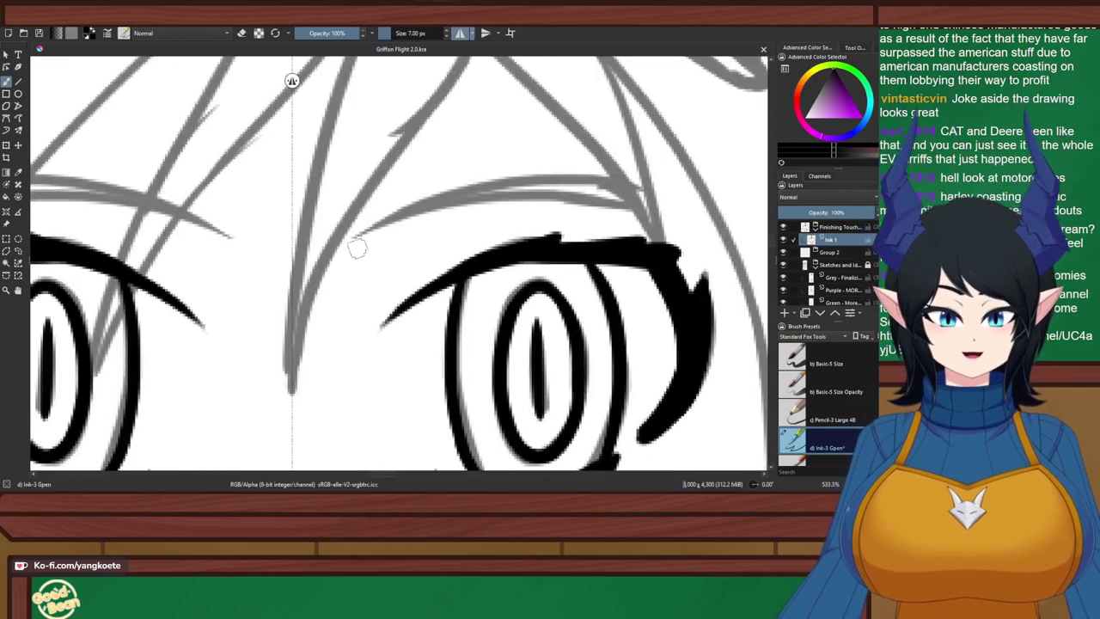
drag(356, 246, 605, 168)
key(ctrl+z)
drag(354, 243, 605, 170)
key(ctrl+z)
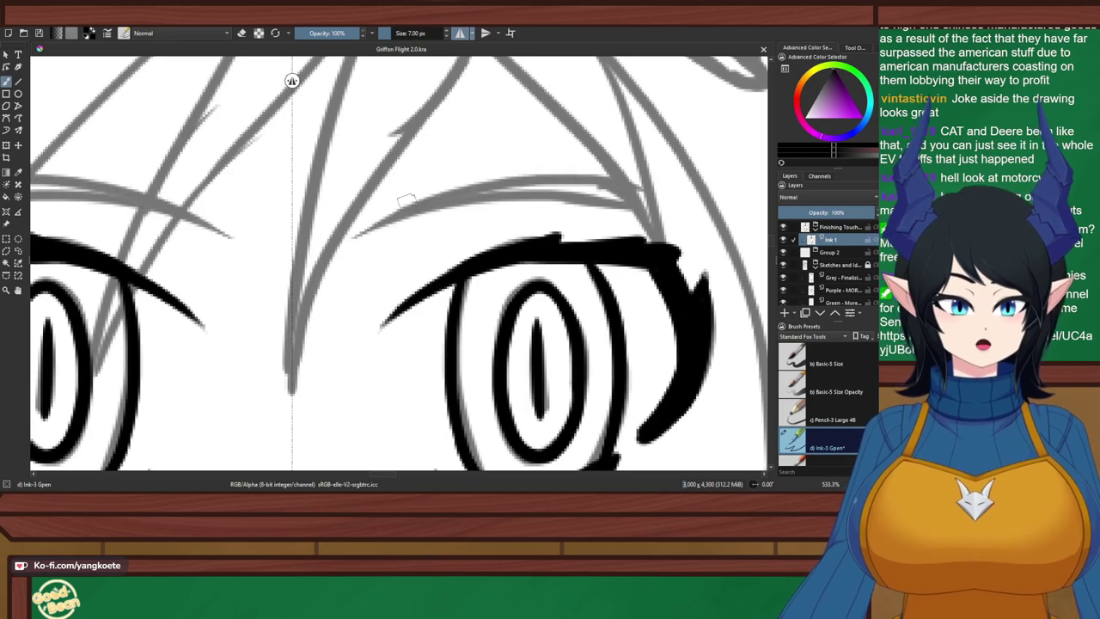
mouse_move(354, 238)
mouse_down()
mouse_move(581, 177)
mouse_move(639, 182)
mouse_up()
key(ctrl+z)
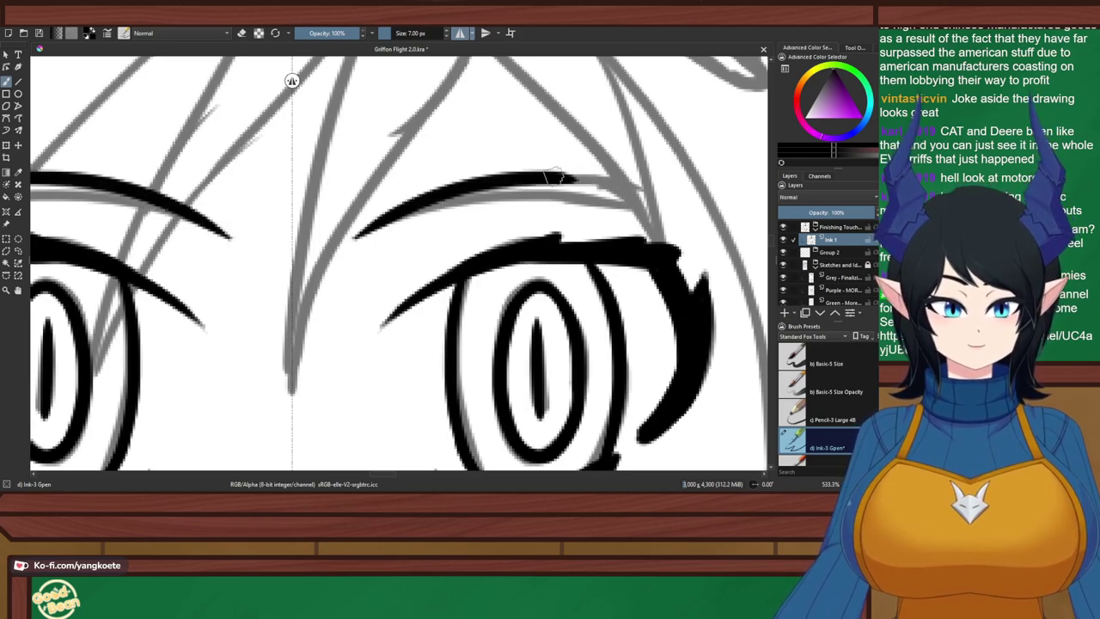
drag(555, 178, 644, 199)
key(ctrl+z)
mouse_move(534, 179)
mouse_down()
mouse_move(630, 182)
mouse_move(614, 180)
mouse_move(640, 189)
mouse_move(619, 187)
mouse_move(639, 205)
mouse_up()
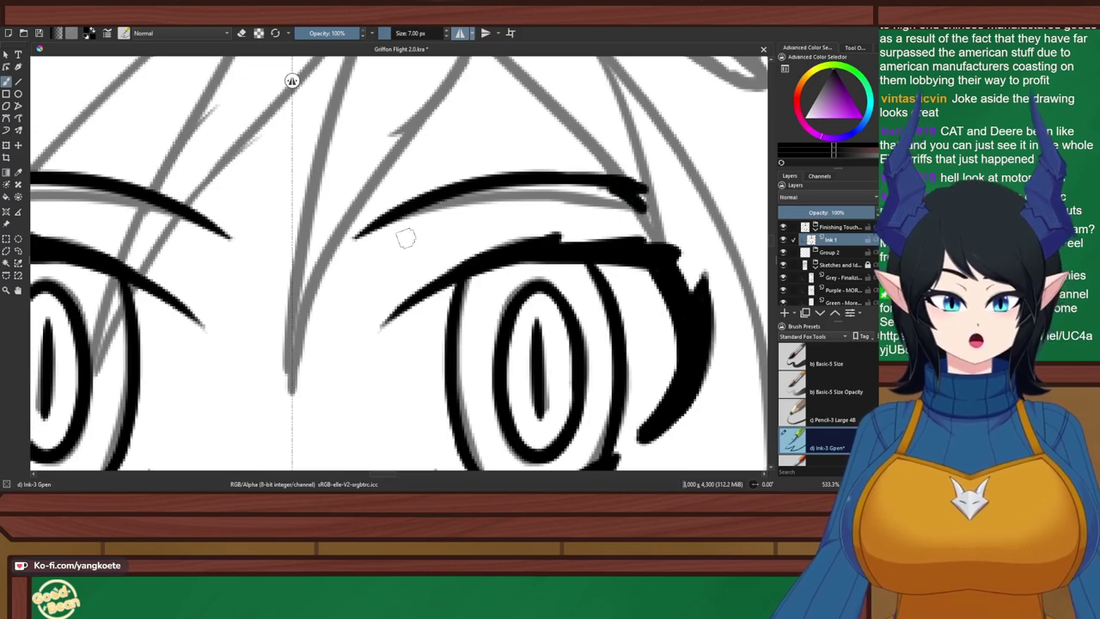
Draw the brows' lower edges, fill them solid black and thicken their inner ends
mouse_move(392, 226)
mouse_down()
mouse_move(663, 203)
mouse_move(562, 200)
mouse_move(639, 206)
mouse_up()
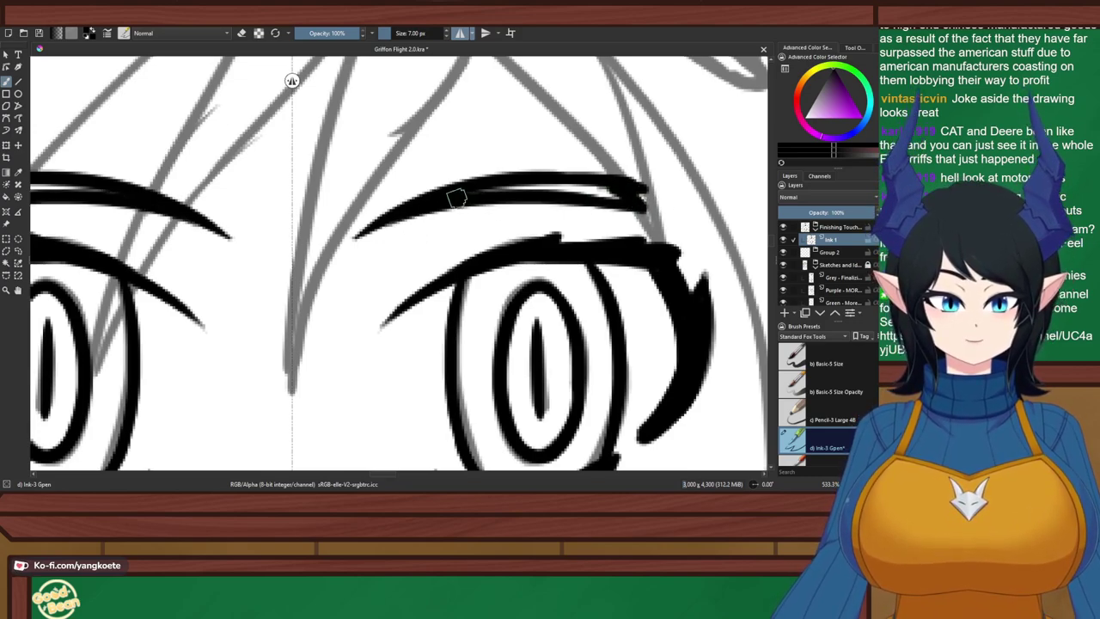
mouse_move(455, 199)
mouse_down()
mouse_move(610, 184)
mouse_move(588, 180)
mouse_move(477, 195)
mouse_move(618, 196)
mouse_move(591, 184)
mouse_up()
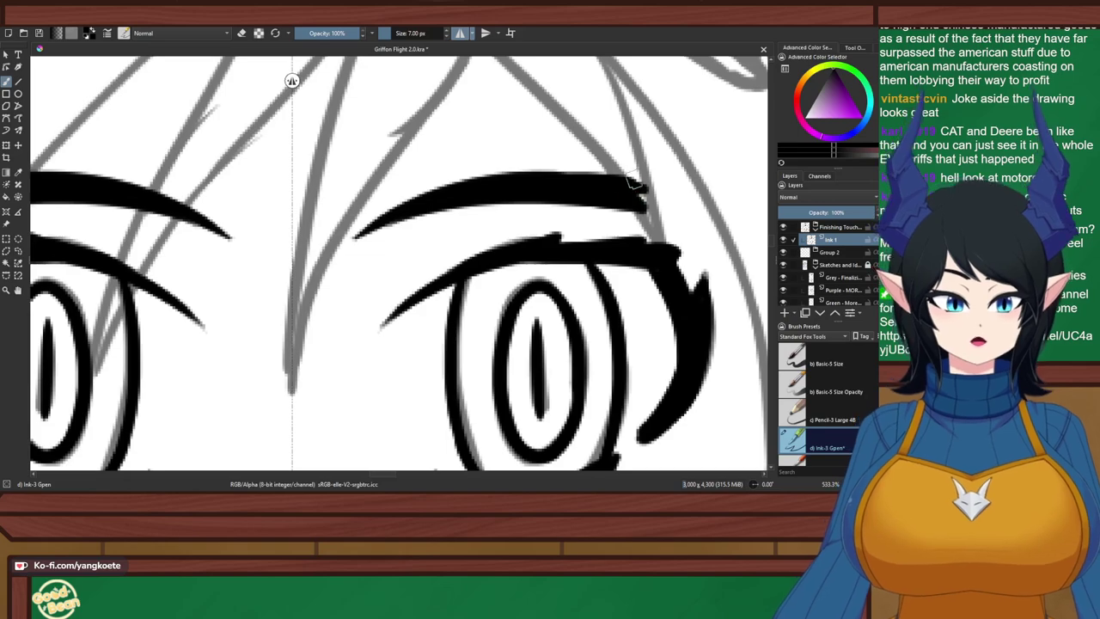
mouse_move(438, 184)
mouse_down()
mouse_move(538, 154)
mouse_move(552, 167)
mouse_move(587, 167)
mouse_up()
key(ctrl+z)
drag(472, 179, 428, 198)
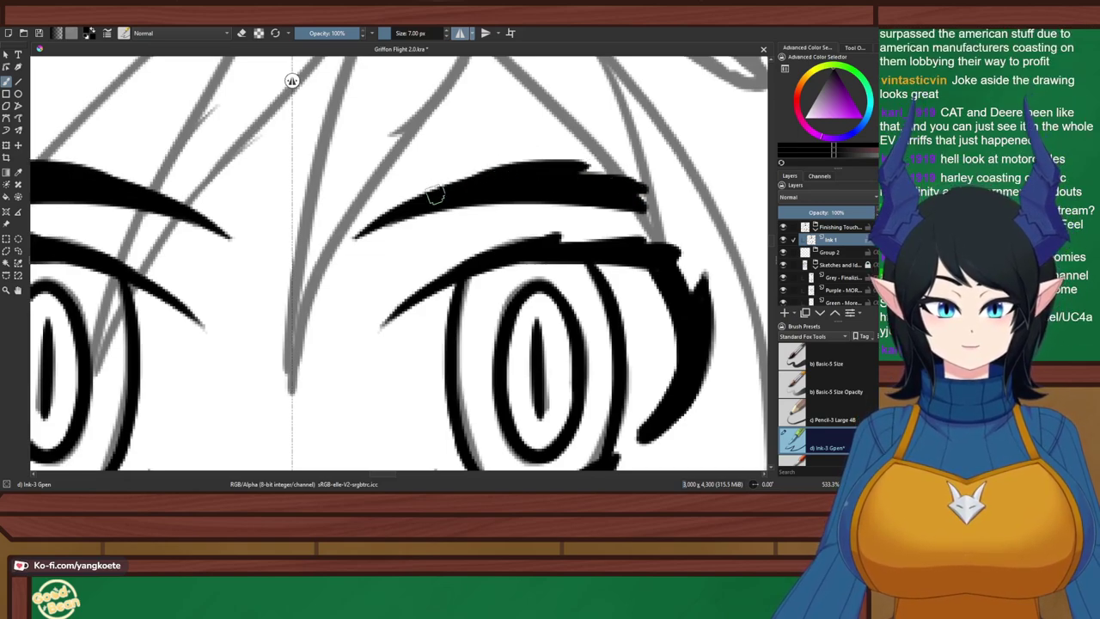
drag(503, 170, 379, 216)
key(ctrl+z)
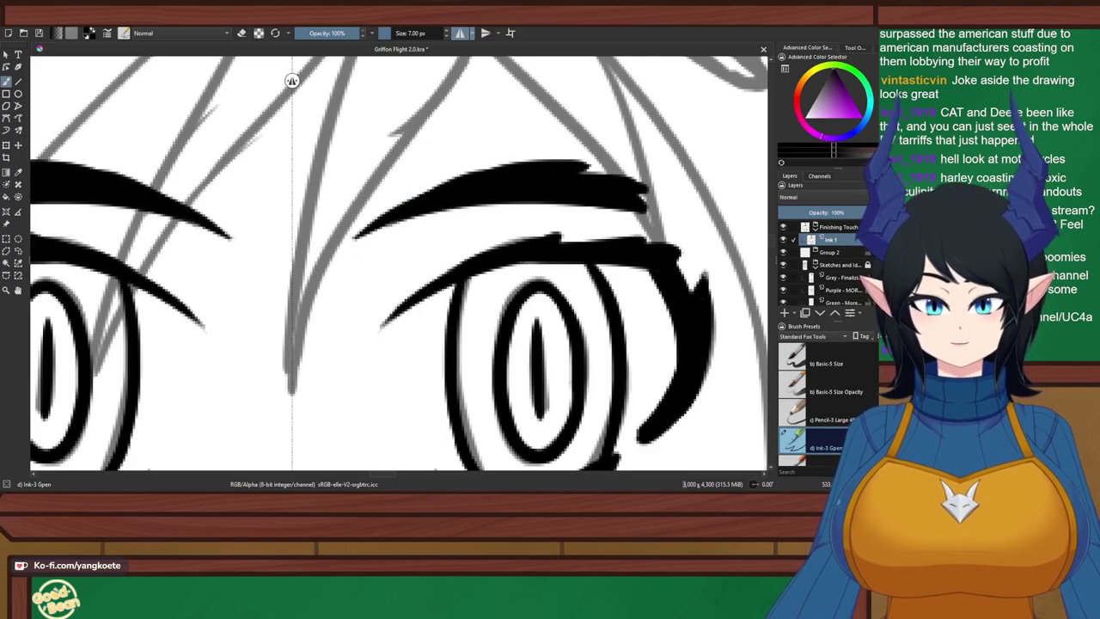
key(ctrl+z)
drag(486, 175, 359, 235)
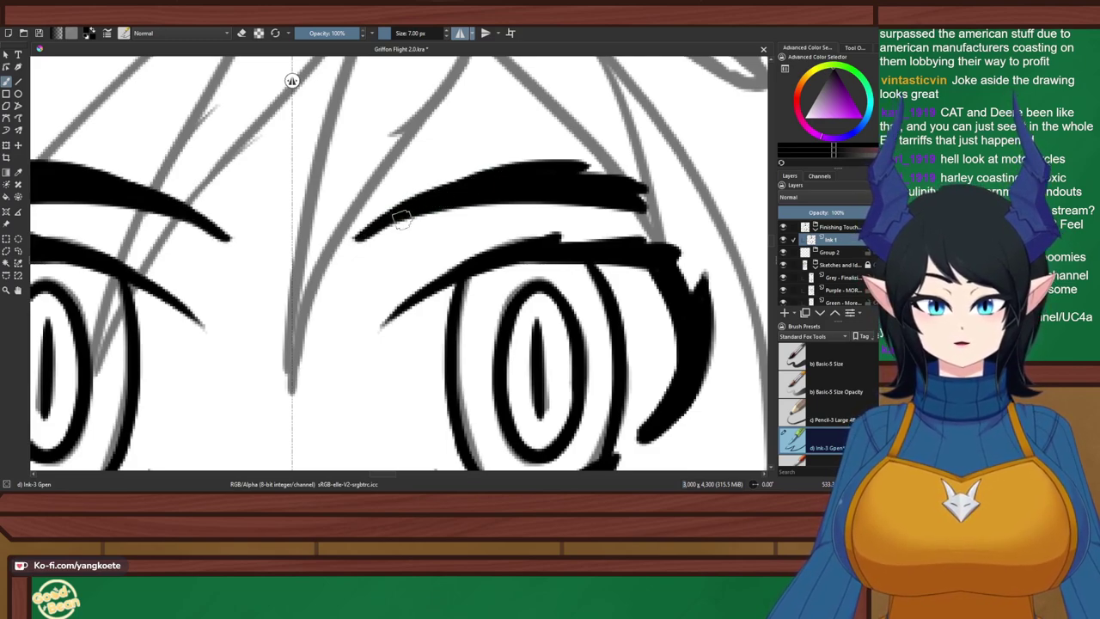
key(ctrl+z)
Thicken the upper eyelid lines and their outer tails on both mirrored eyes
scroll(439, 181, down, 4)
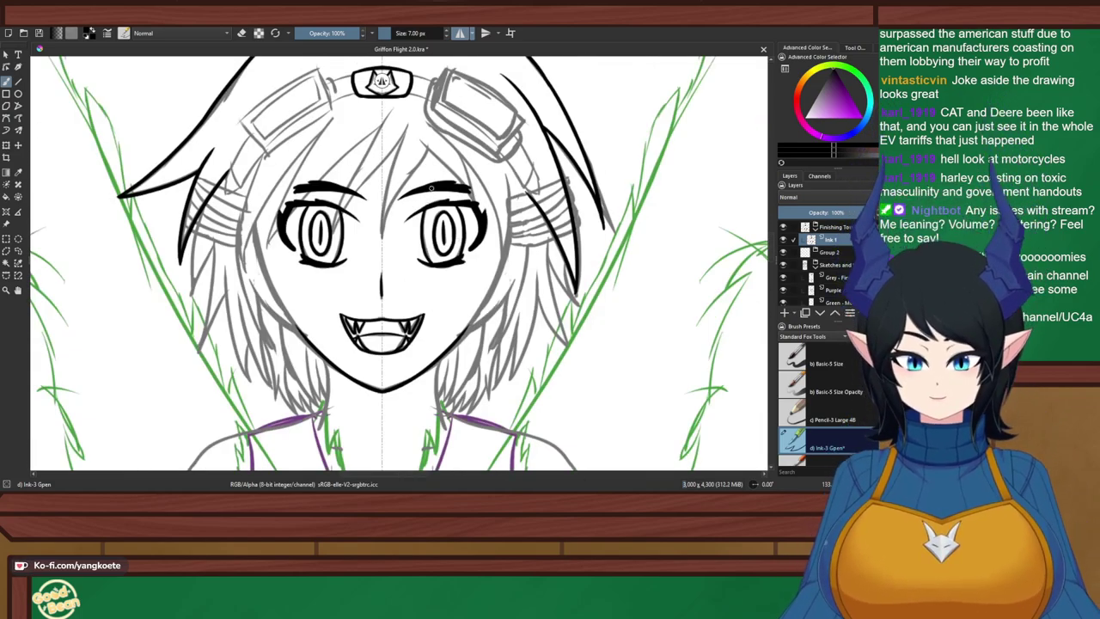
scroll(431, 187, up, 3)
scroll(429, 181, down, 5)
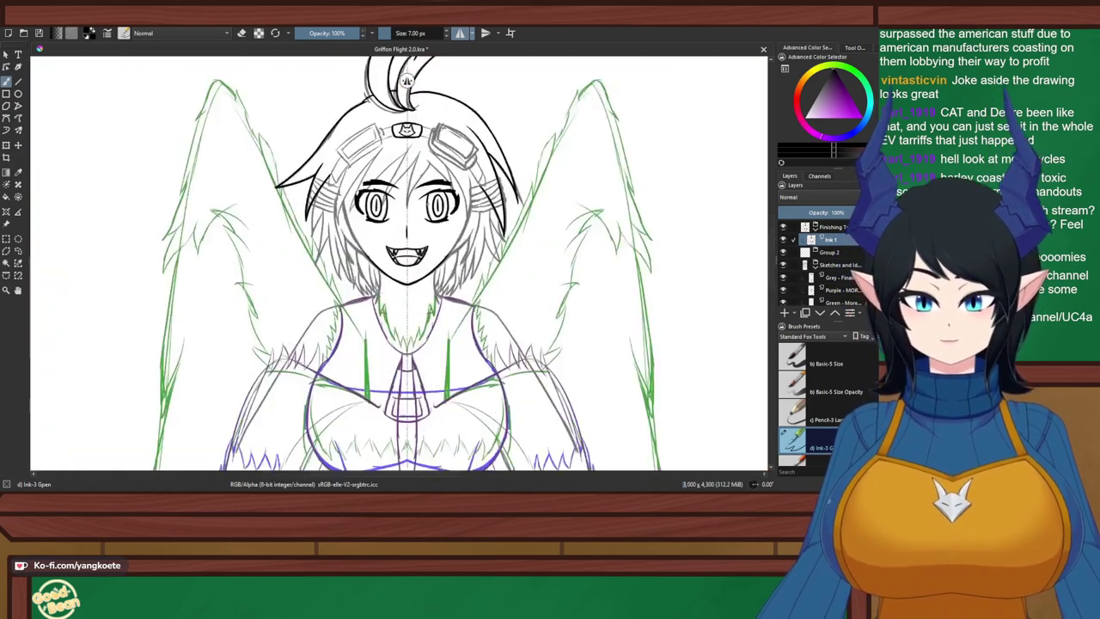
scroll(399, 206, up, 4)
scroll(398, 208, up, 2)
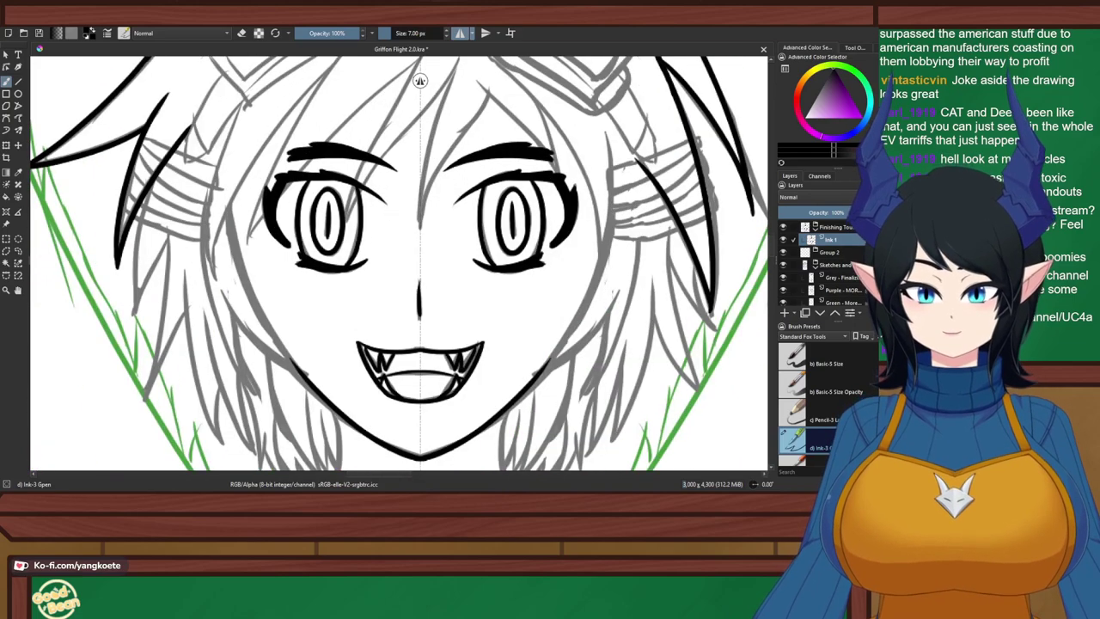
scroll(301, 181, up, 3)
drag(323, 176, 455, 196)
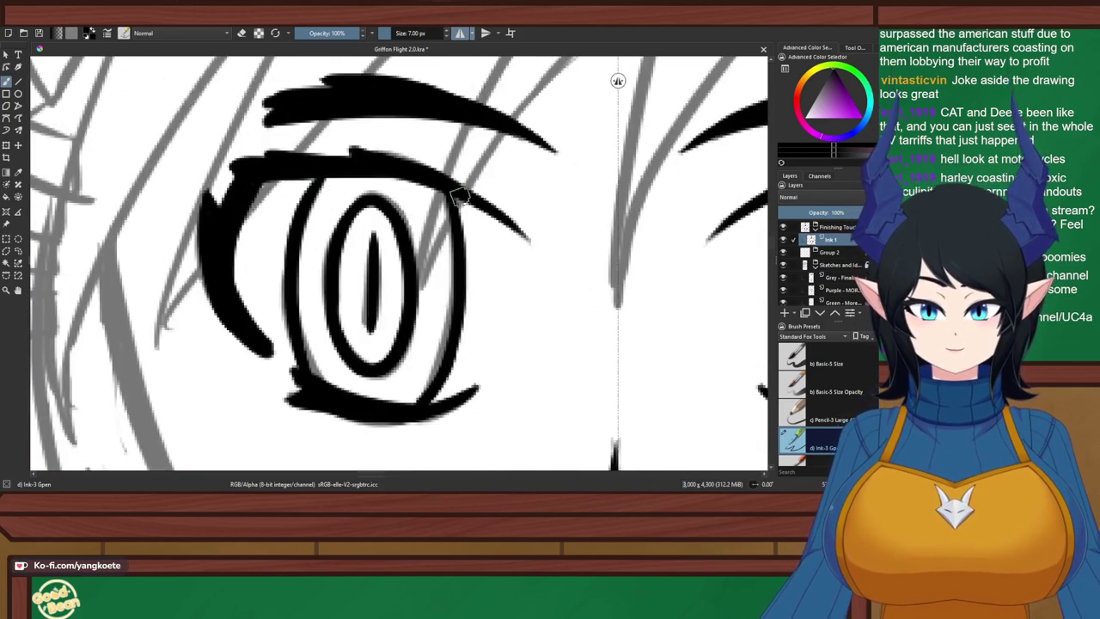
mouse_move(345, 176)
mouse_down()
mouse_move(467, 199)
mouse_move(521, 225)
mouse_up()
key(ctrl+z)
drag(437, 188, 522, 234)
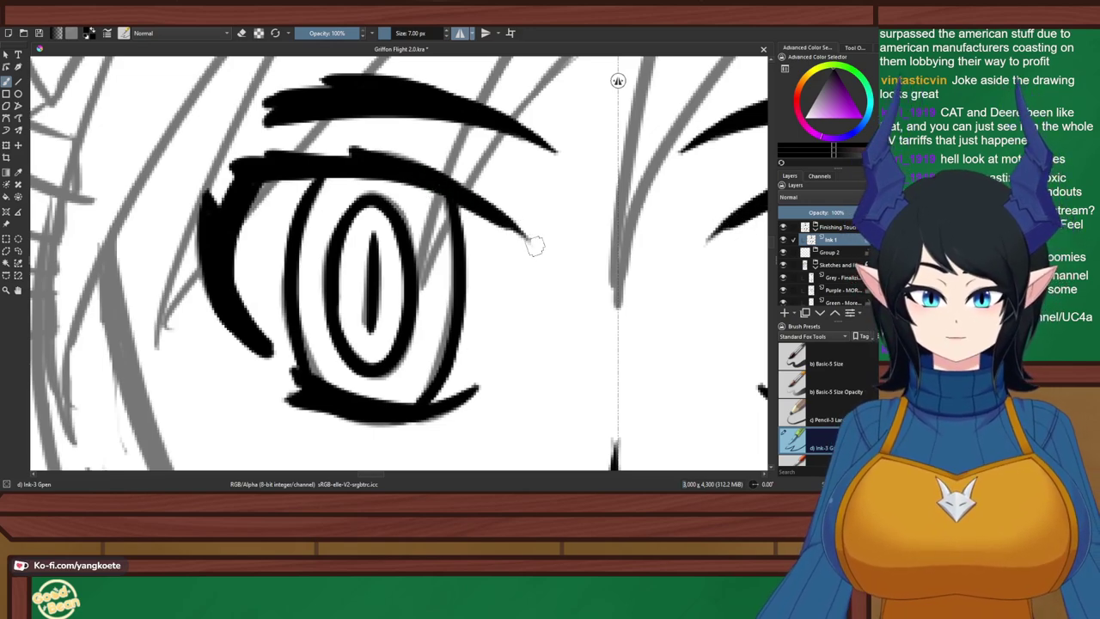
key(ctrl+z)
drag(450, 194, 526, 240)
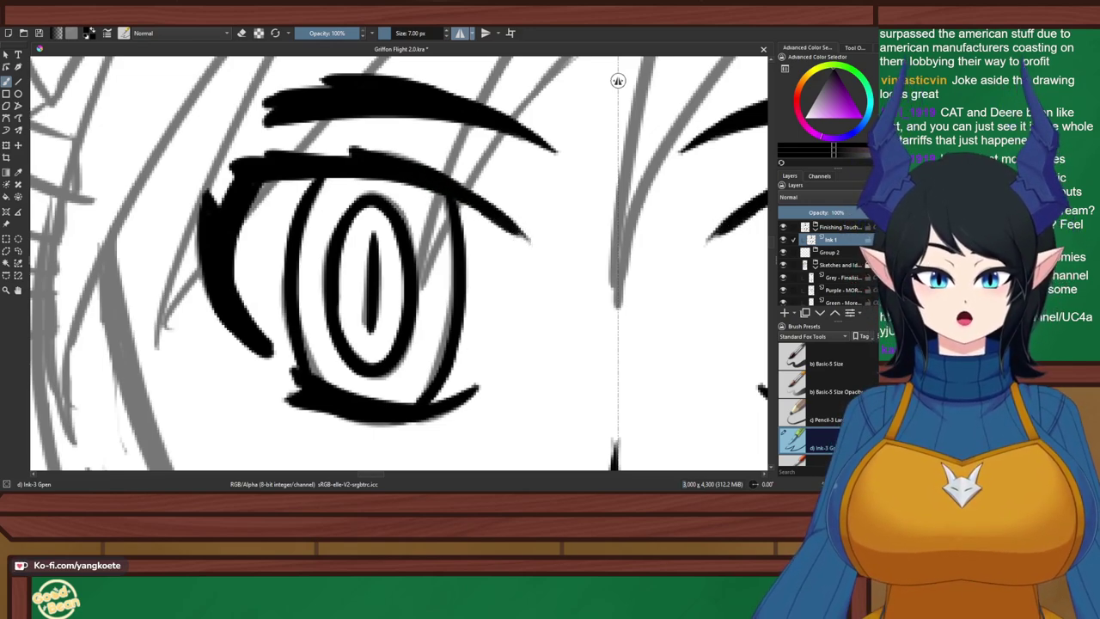
Save the drawing, zoom out, and switch off horizontal mirroring
key(ctrl+s)
key(minus)
key(minus)
key(minus)
key(minus)
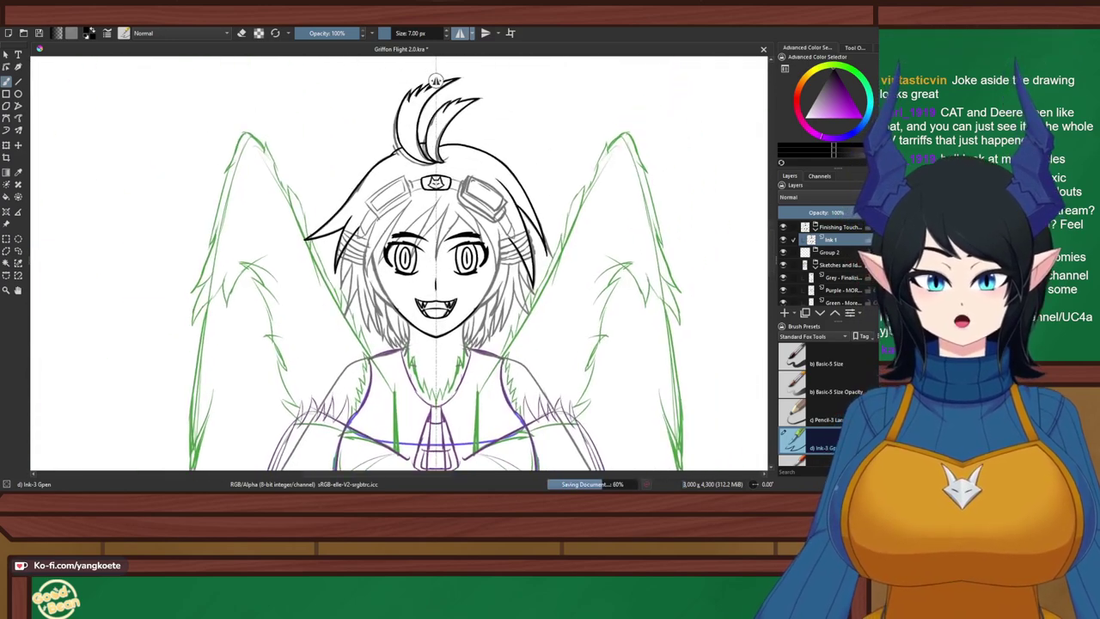
click(460, 33)
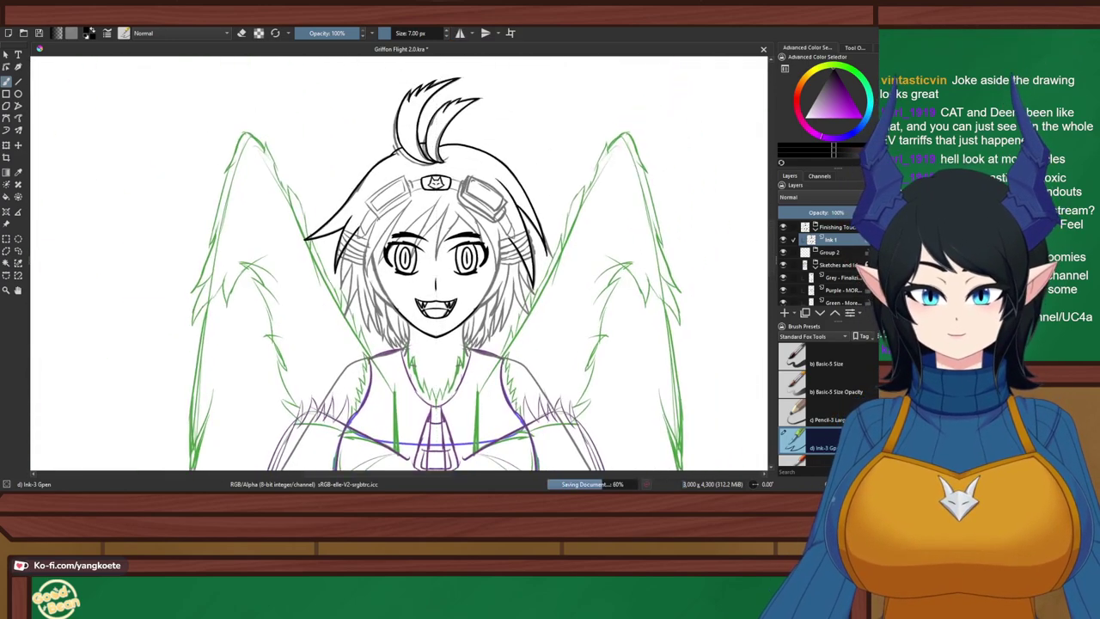
scroll(476, 220, up, 2)
drag(476, 220, 481, 201)
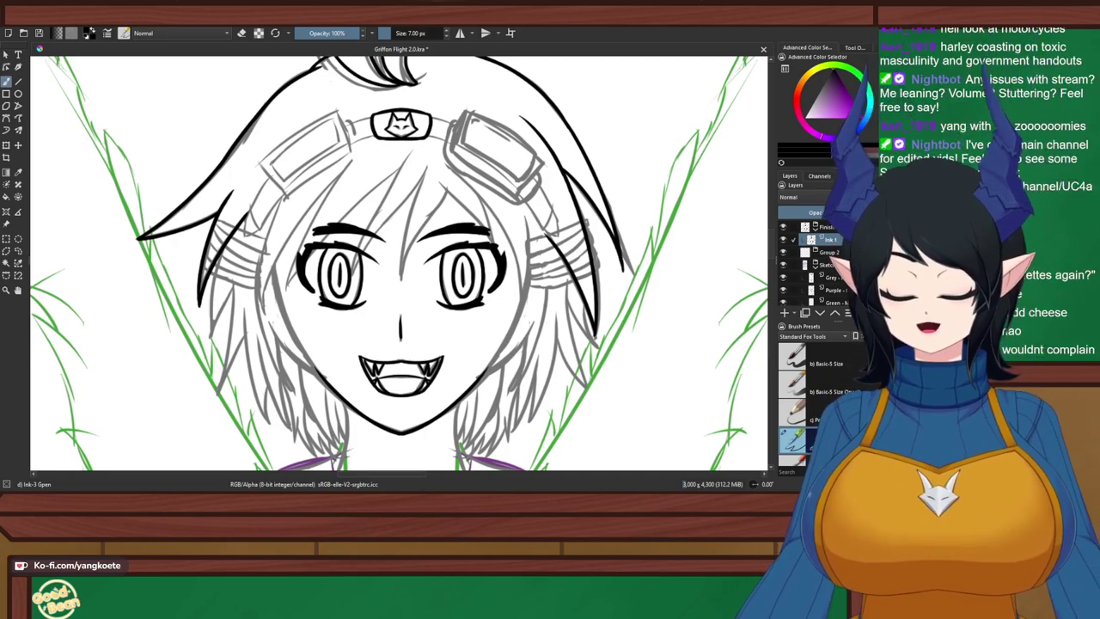
scroll(213, 331, down, 3)
drag(212, 331, 357, 131)
scroll(306, 97, down, 1)
scroll(357, 130, up, 1)
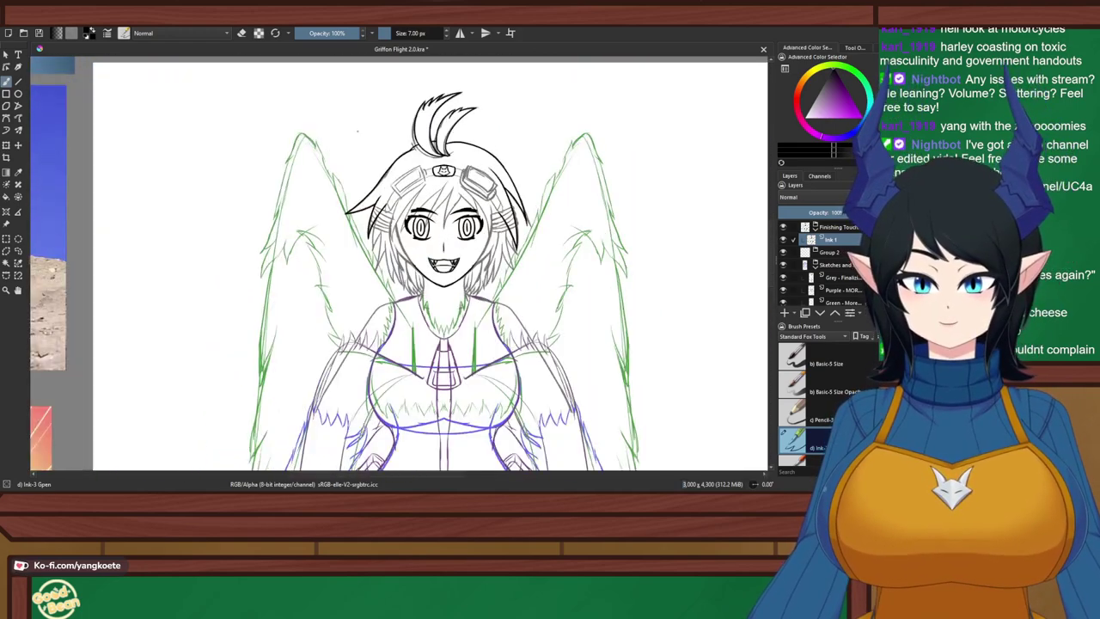
scroll(400, 263, up, 2)
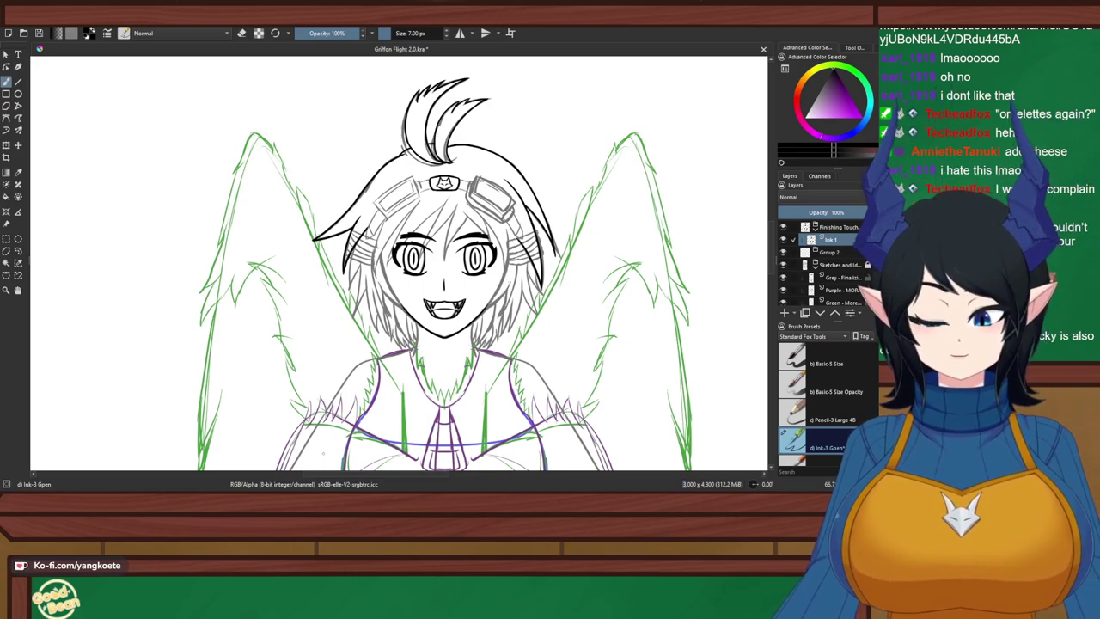
drag(324, 453, 274, 367)
scroll(457, 331, up, 1)
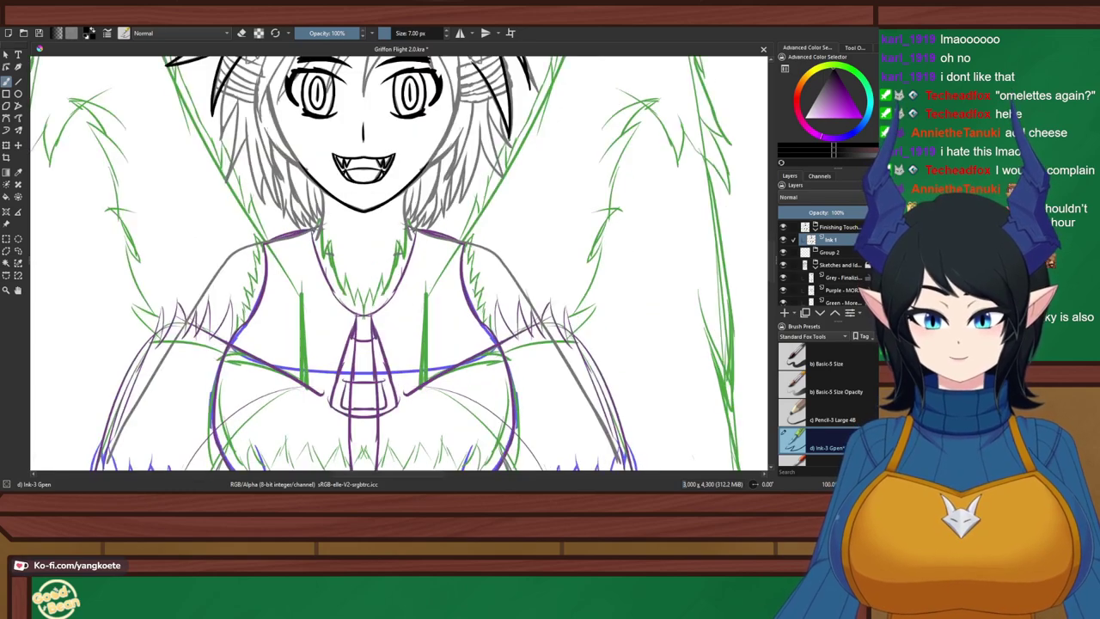
right_click(509, 264)
right_click(509, 264)
scroll(340, 198, down, 3)
drag(340, 198, 385, 187)
scroll(374, 300, up, 1)
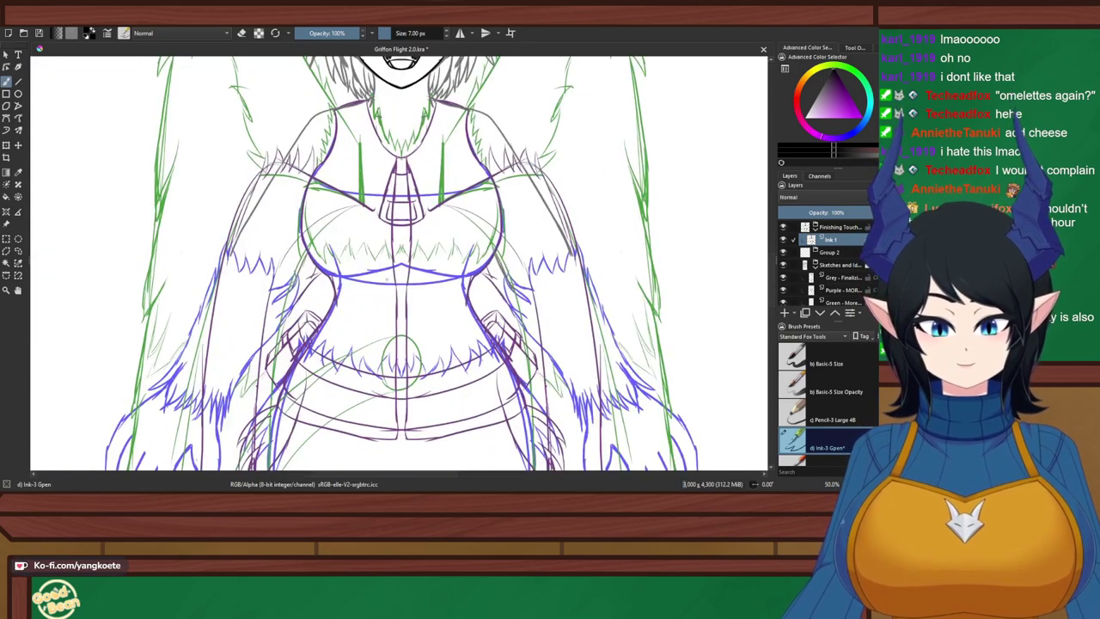
scroll(391, 283, down, 1)
mouse_move(391, 283)
mouse_down()
mouse_move(391, 237)
mouse_move(392, 273)
mouse_up()
drag(404, 402, 386, 128)
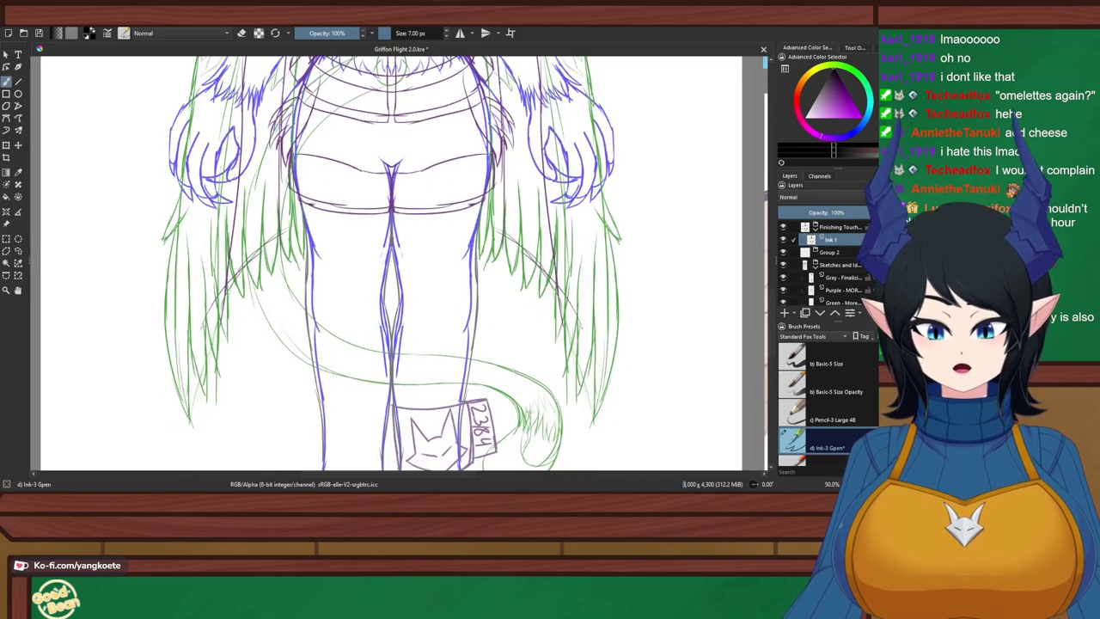
drag(445, 469, 442, 353)
scroll(443, 353, up, 1)
scroll(438, 386, down, 2)
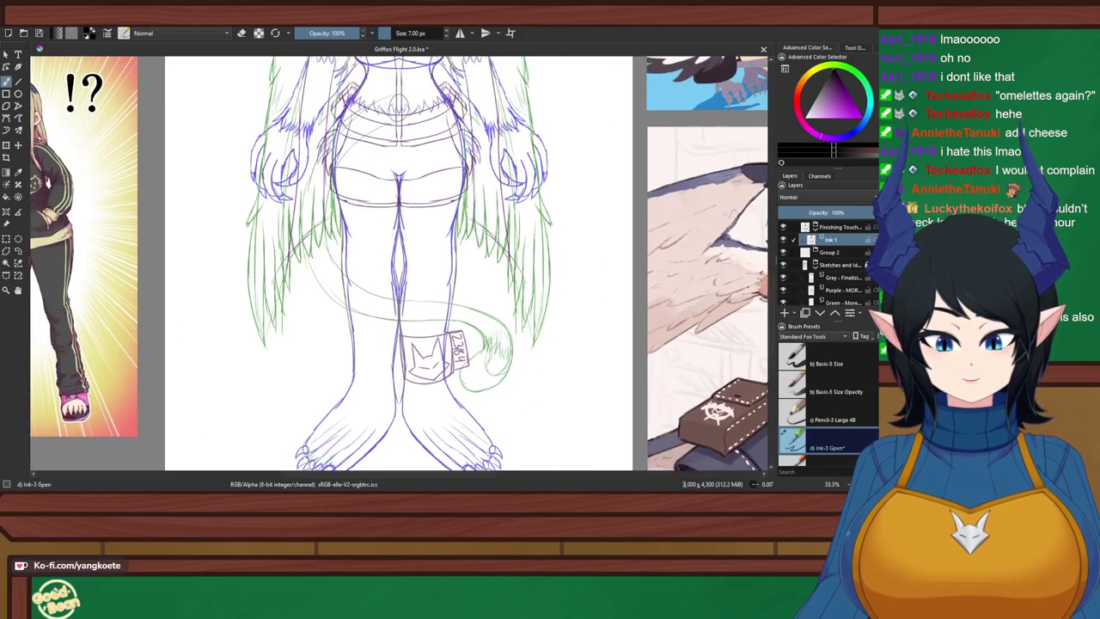
drag(430, 249, 438, 405)
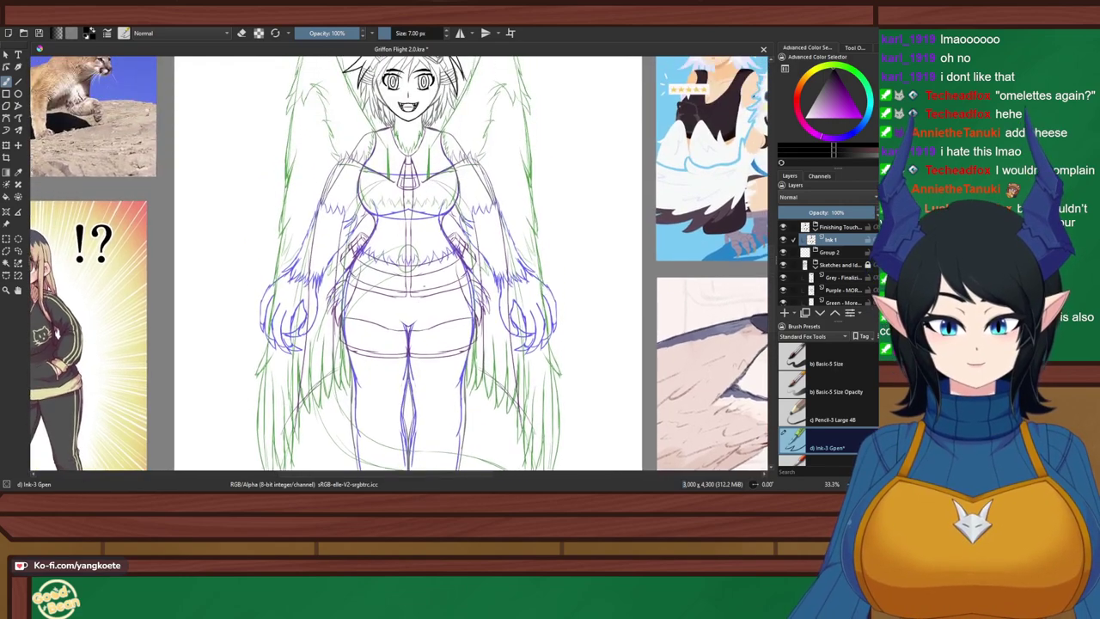
key(plus)
key(plus)
key(plus)
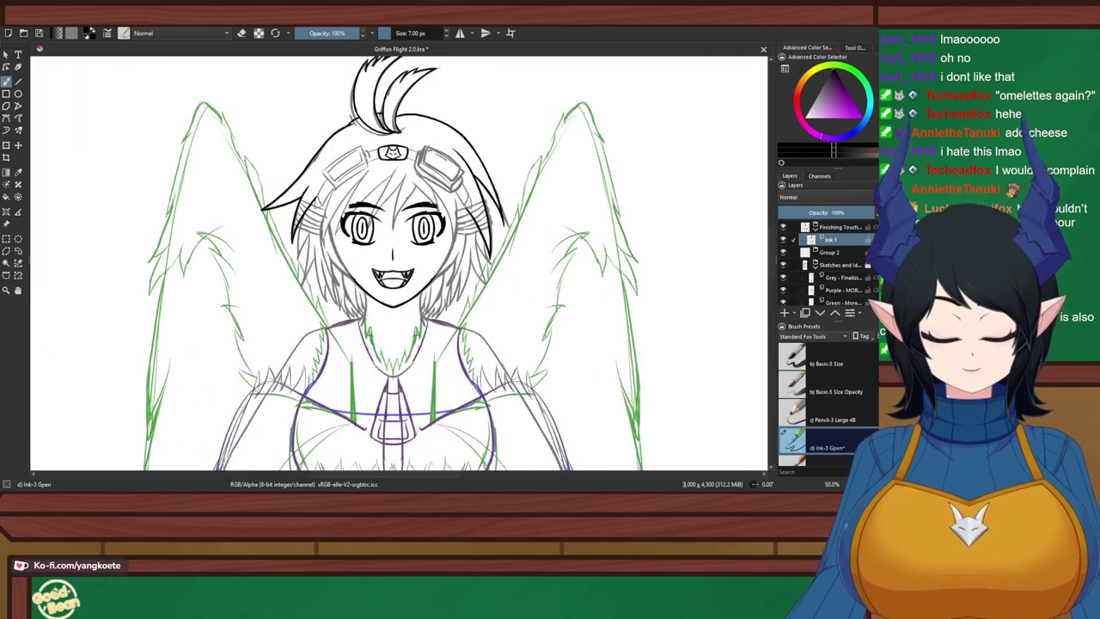
drag(413, 275, 412, 267)
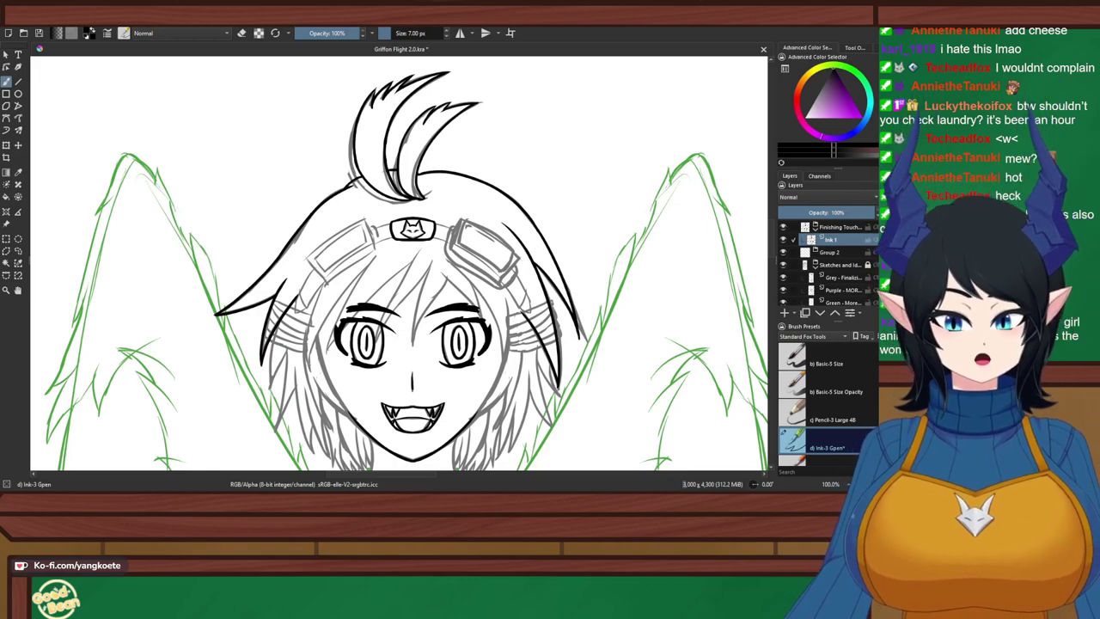
drag(379, 281, 375, 206)
scroll(377, 164, up, 1)
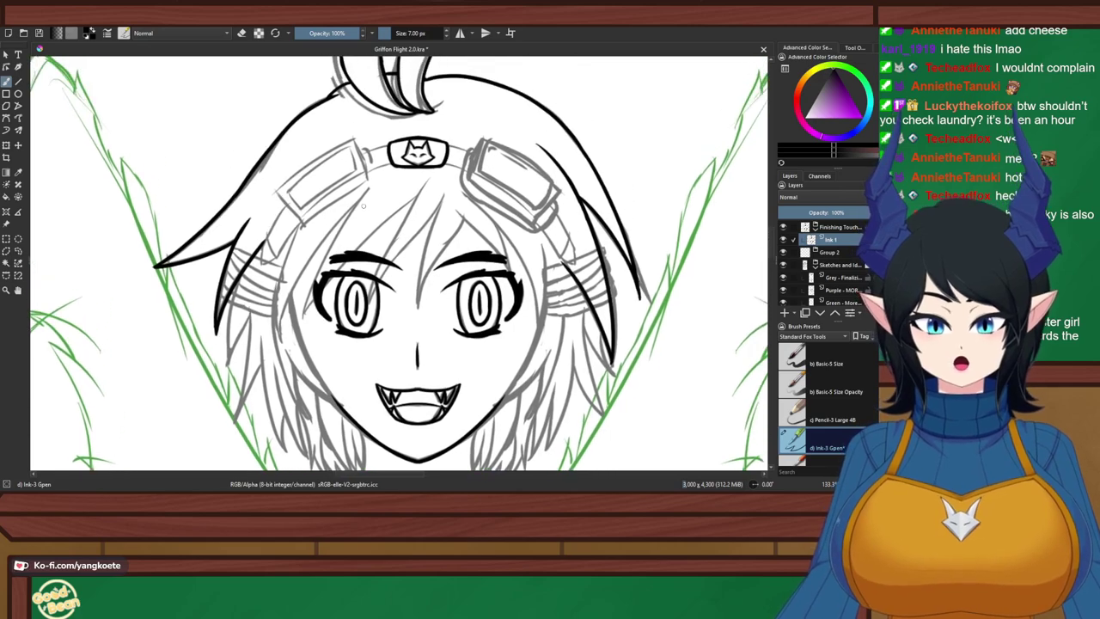
scroll(376, 205, up, 1)
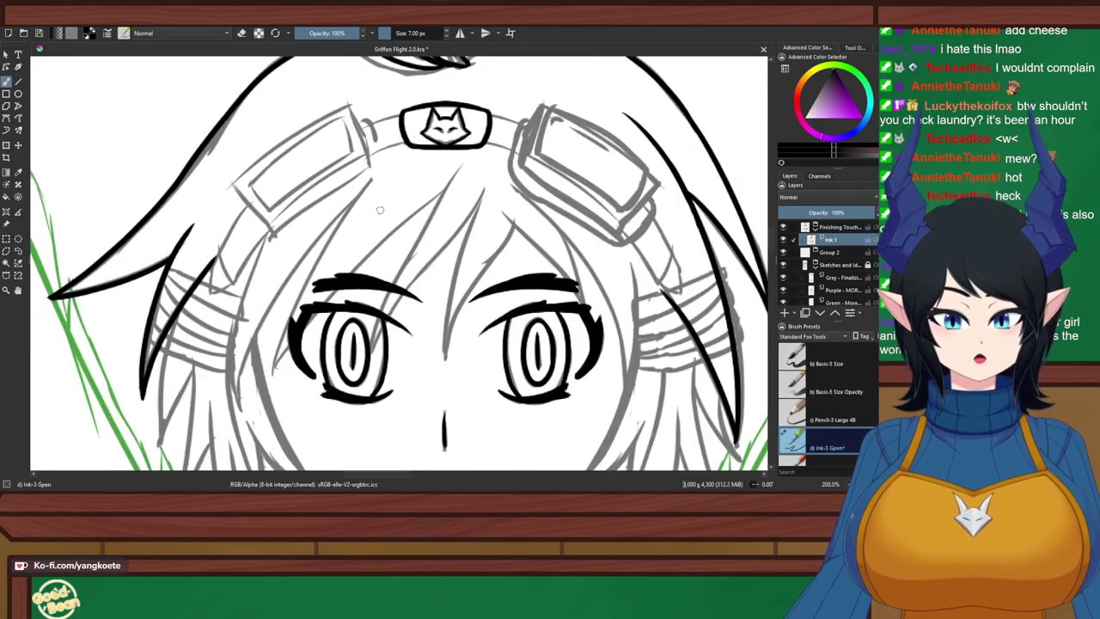
drag(331, 258, 379, 157)
right_click(397, 230)
right_click(397, 231)
mouse_move(281, 200)
mouse_down()
mouse_move(272, 241)
mouse_move(288, 276)
mouse_move(281, 286)
mouse_up()
drag(432, 283, 431, 250)
scroll(430, 250, up, 1)
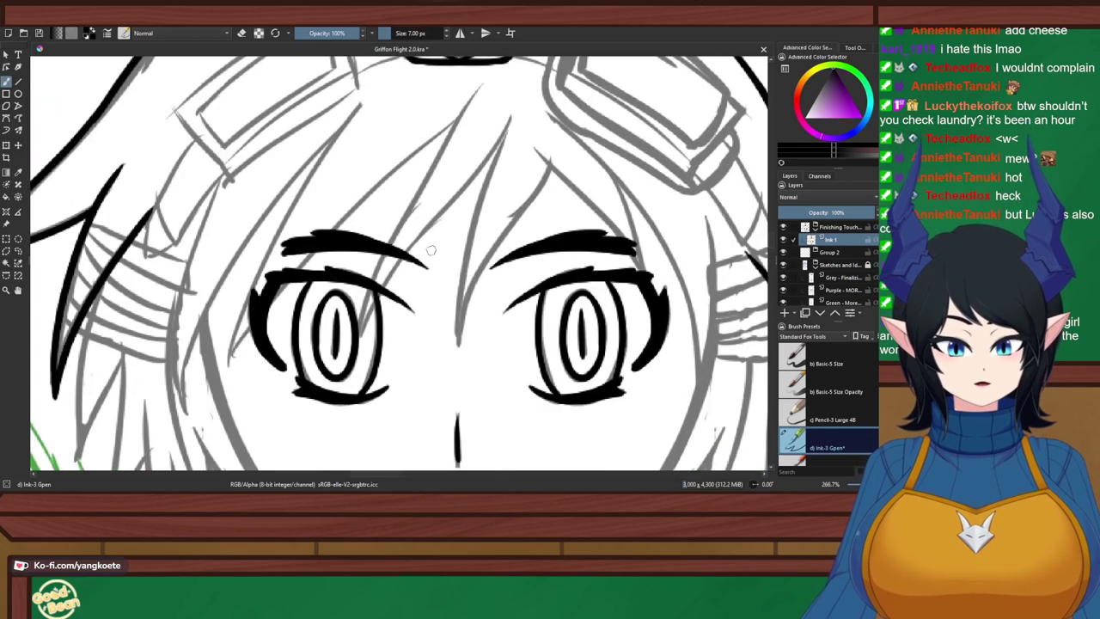
Add a new layer above Ink 1 named Ink 2
key(Insert)
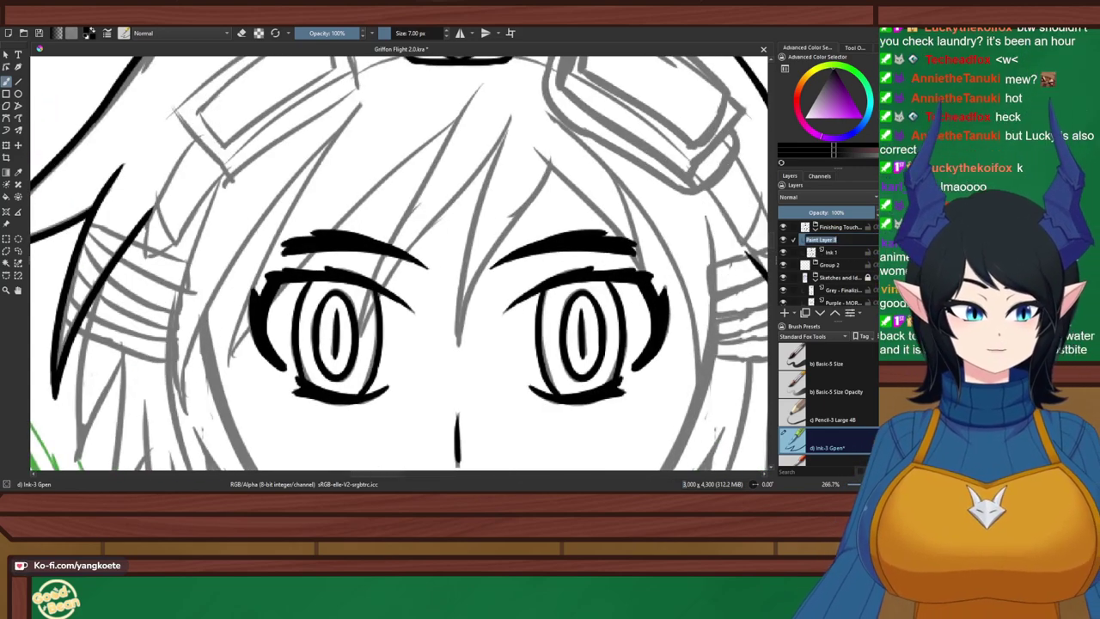
text(O)
text(nk )
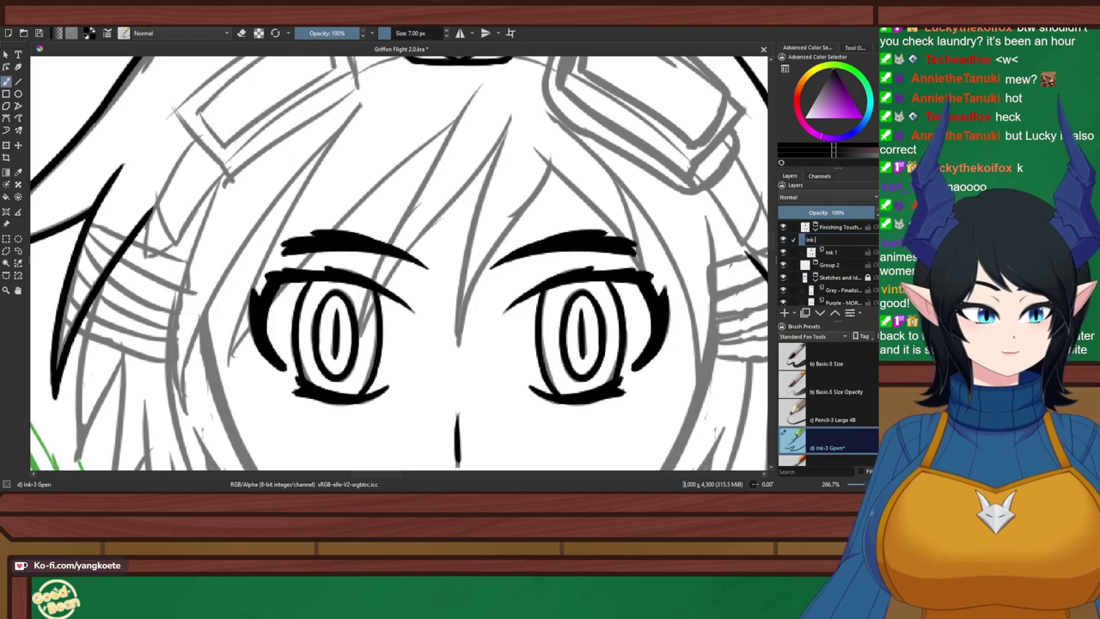
text(2)
key(Return)
drag(520, 222, 516, 241)
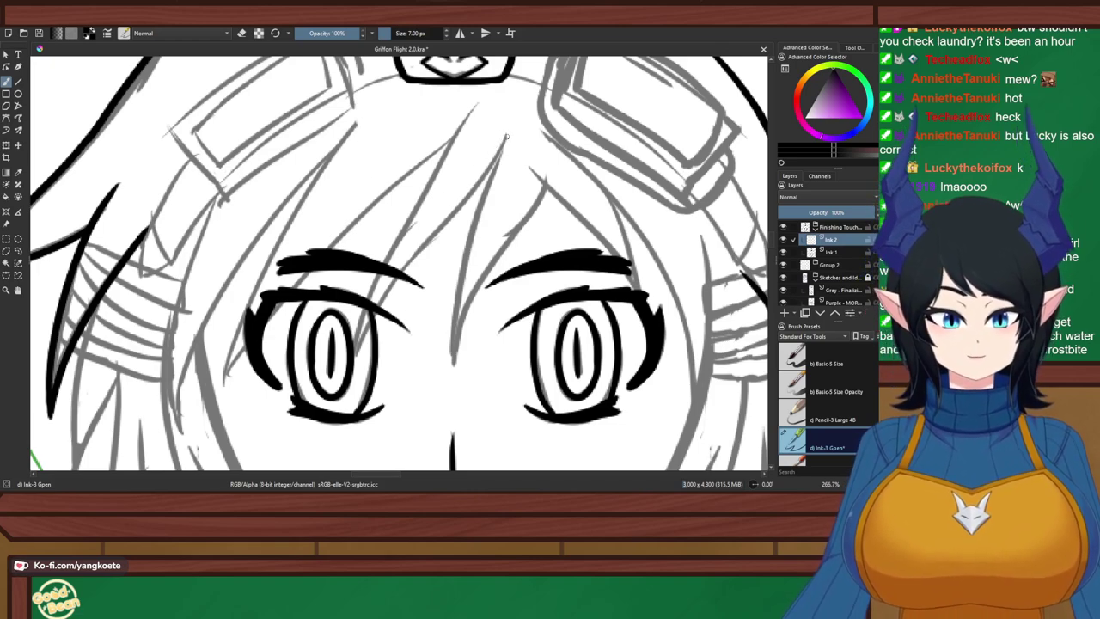
Ink the long bang strand falling between the eyes, retrying until it sits right
drag(505, 136, 452, 346)
key(ctrl+z)
drag(510, 133, 445, 395)
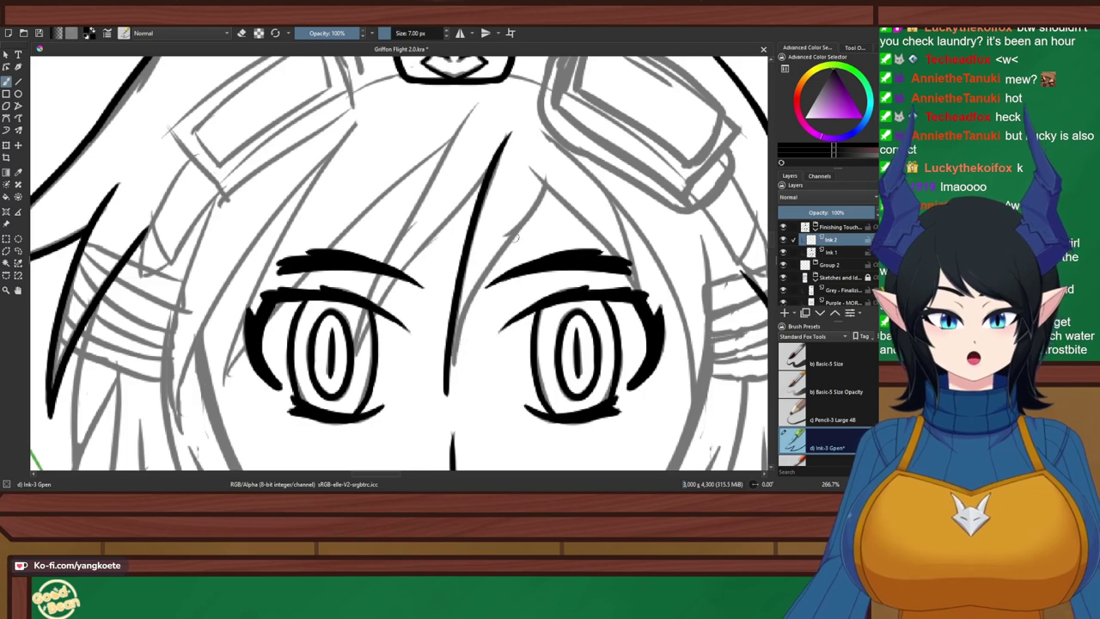
key(ctrl+z)
drag(510, 133, 446, 378)
key(ctrl+z)
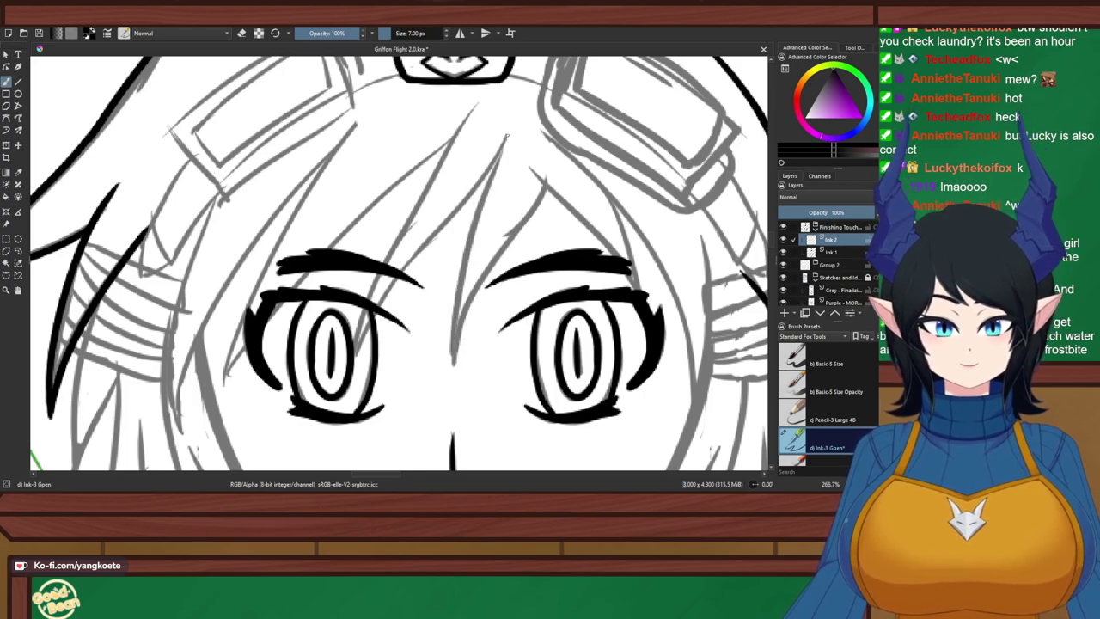
drag(506, 135, 456, 375)
Add a shorter strand to its right and a stroke joining the two strands
drag(543, 179, 484, 282)
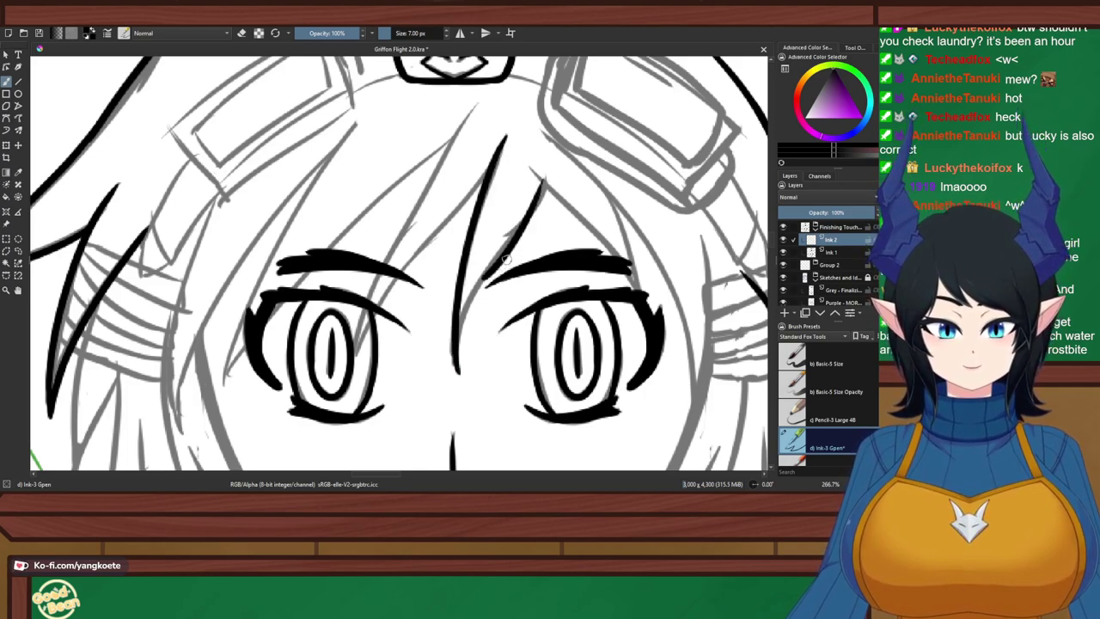
key(ctrl+z)
drag(543, 179, 457, 361)
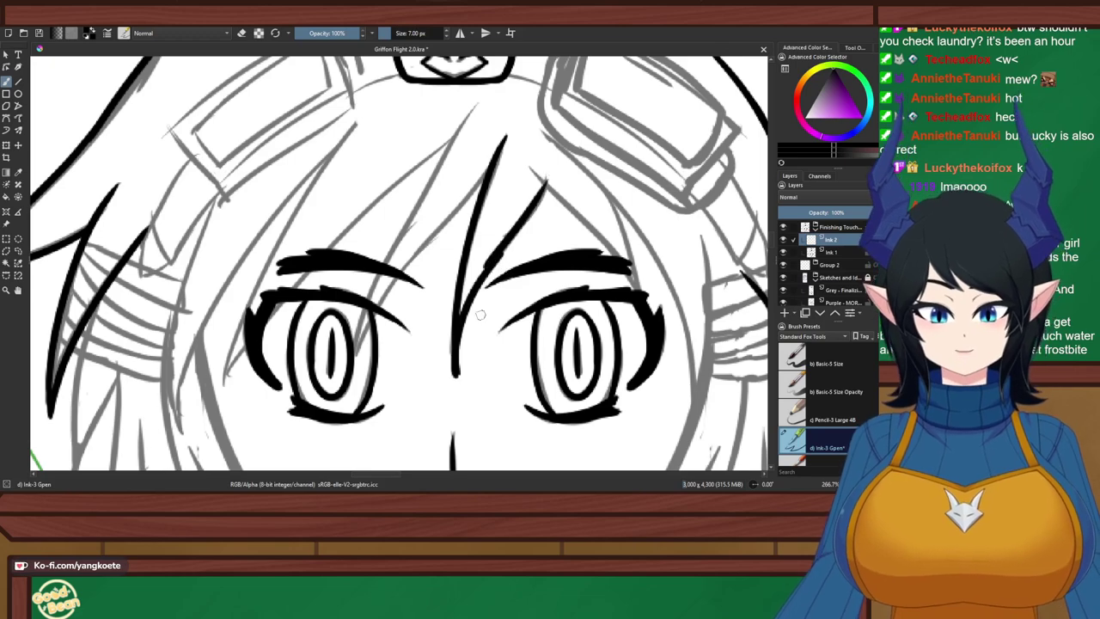
key(ctrl+z)
drag(497, 249, 456, 361)
key(ctrl+z)
mouse_move(507, 237)
mouse_down()
mouse_move(456, 352)
mouse_move(467, 364)
mouse_up()
key(e)
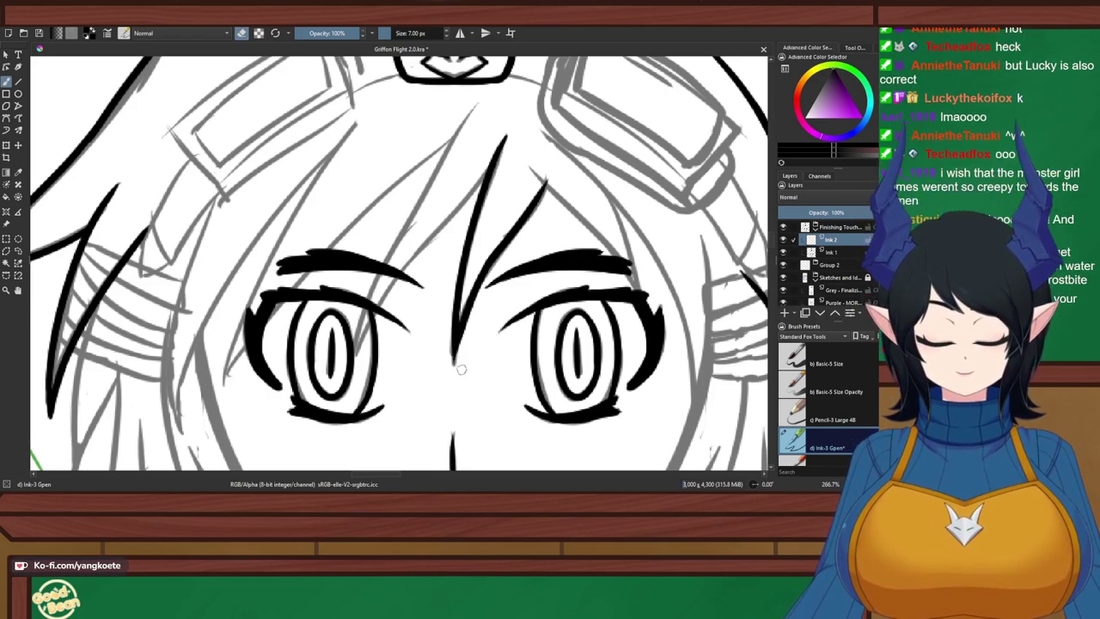
scroll(469, 379, down, 3)
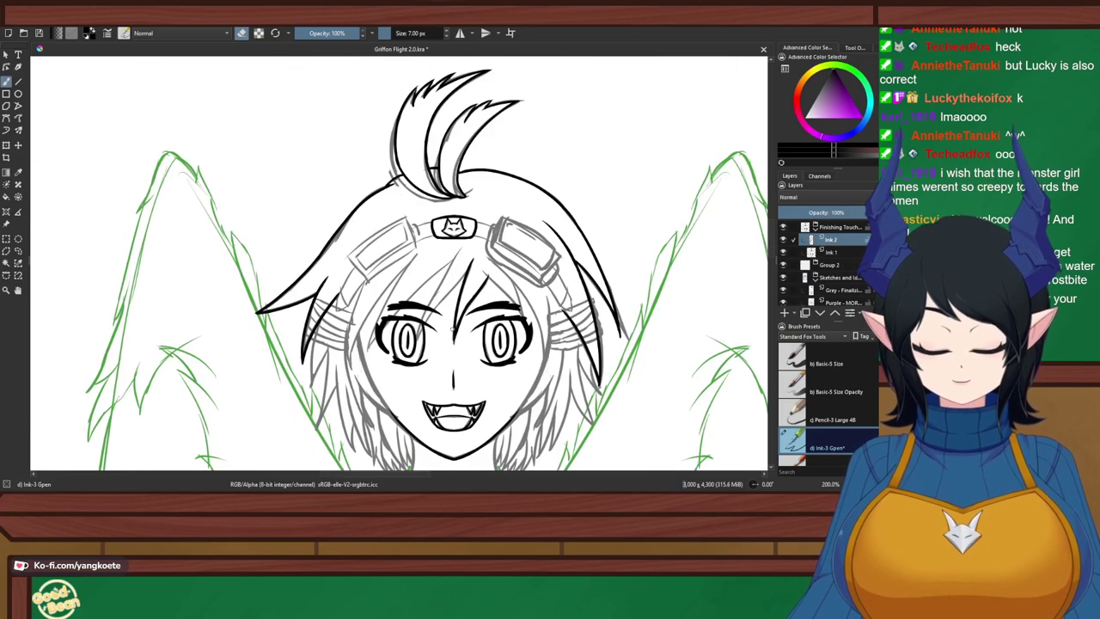
drag(473, 456, 463, 201)
scroll(422, 243, down, 2)
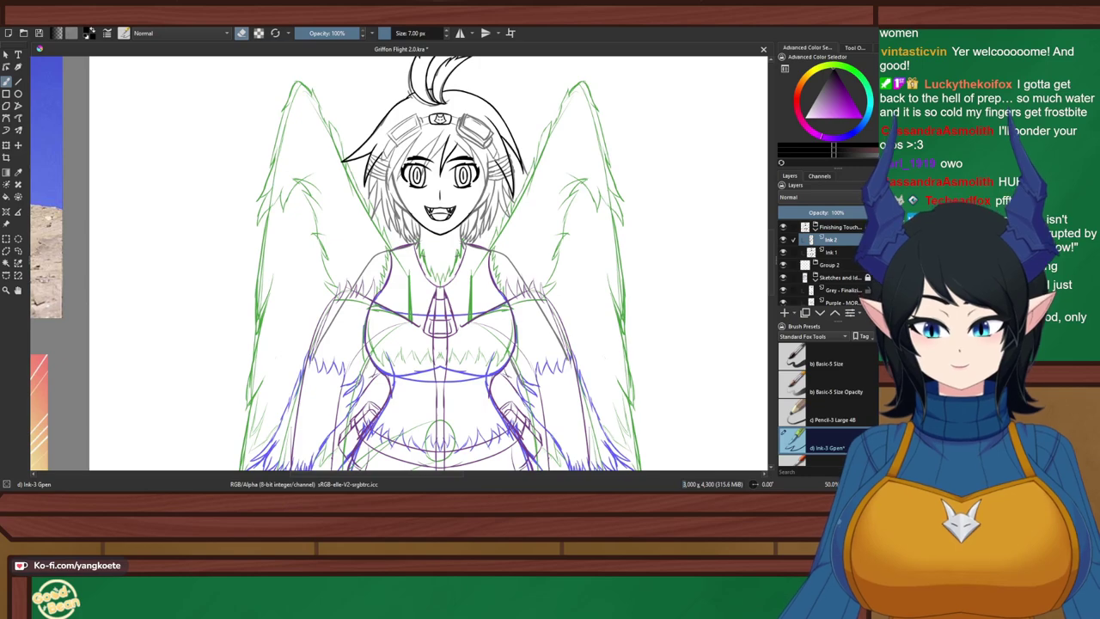
drag(444, 243, 423, 366)
scroll(431, 278, up, 3)
drag(280, 169, 328, 262)
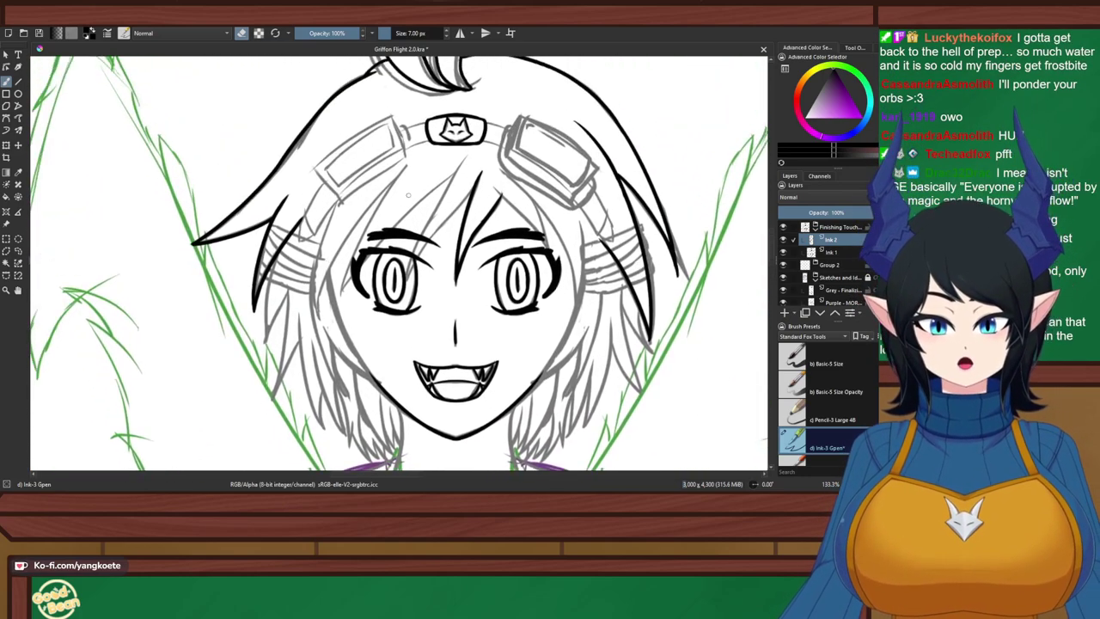
Ink curved bang strands beside and above the right eyebrow
scroll(499, 188, up, 3)
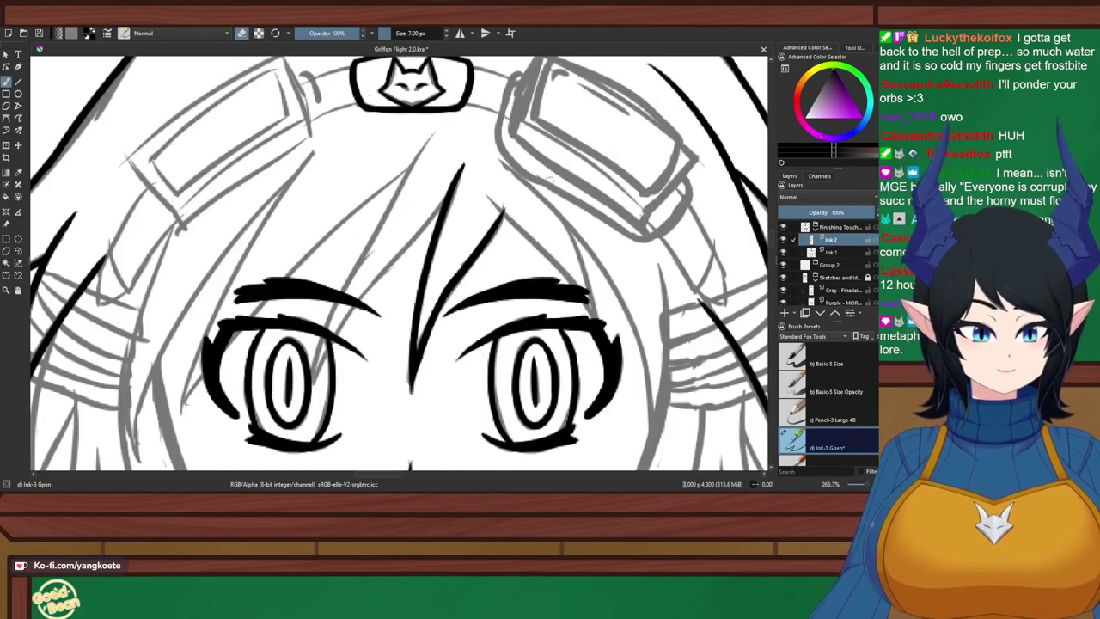
key(e)
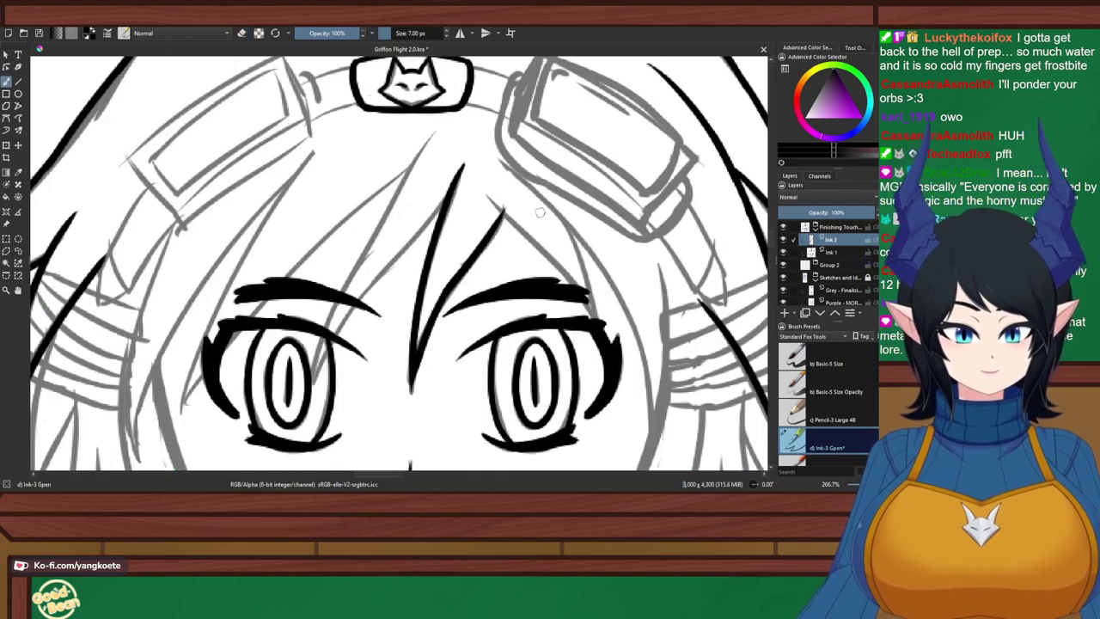
mouse_move(526, 187)
mouse_down()
mouse_move(577, 244)
mouse_move(604, 302)
mouse_up()
key(ctrl+z)
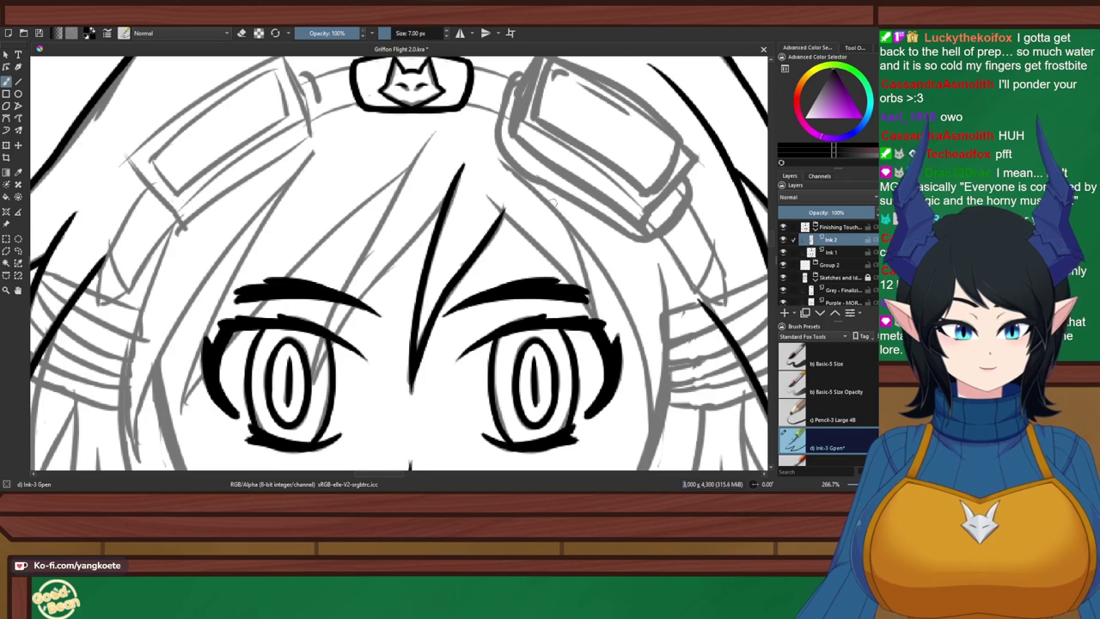
drag(550, 199, 605, 311)
drag(477, 205, 575, 274)
key(ctrl+z)
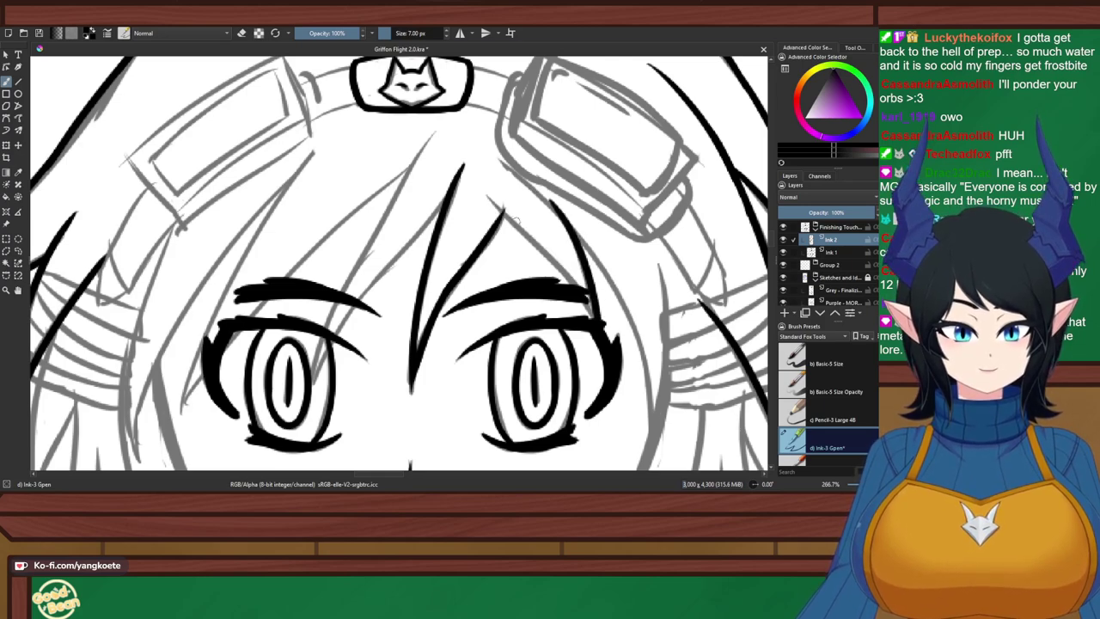
drag(477, 191, 581, 284)
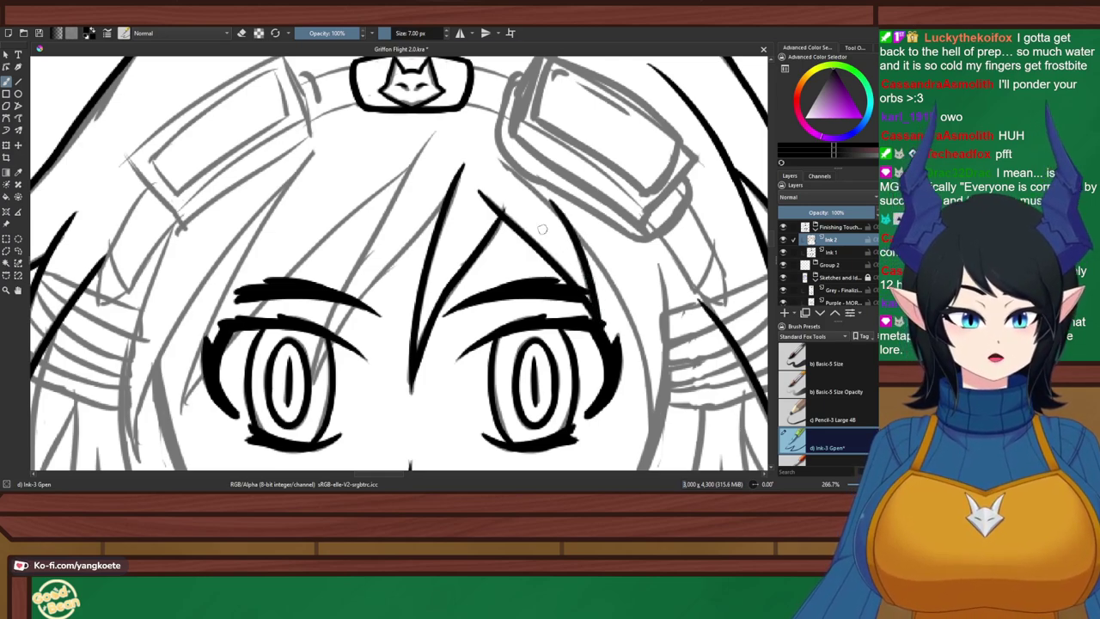
key(e)
key(e)
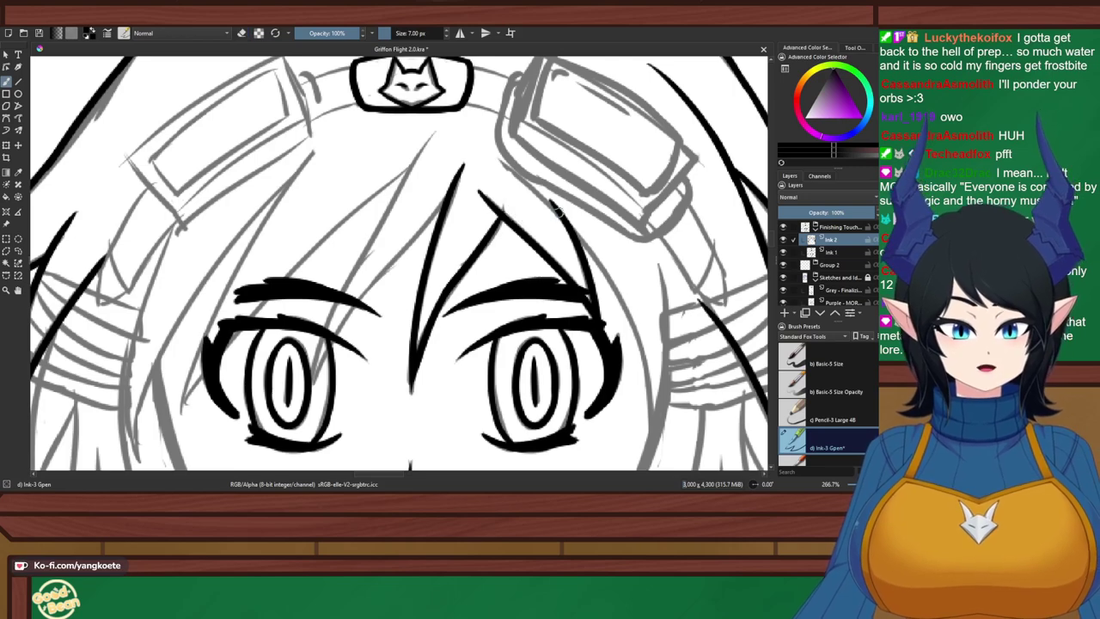
Ink shorter bang strands from the forehead down across the left eye
drag(586, 255, 445, 148)
drag(476, 195, 447, 197)
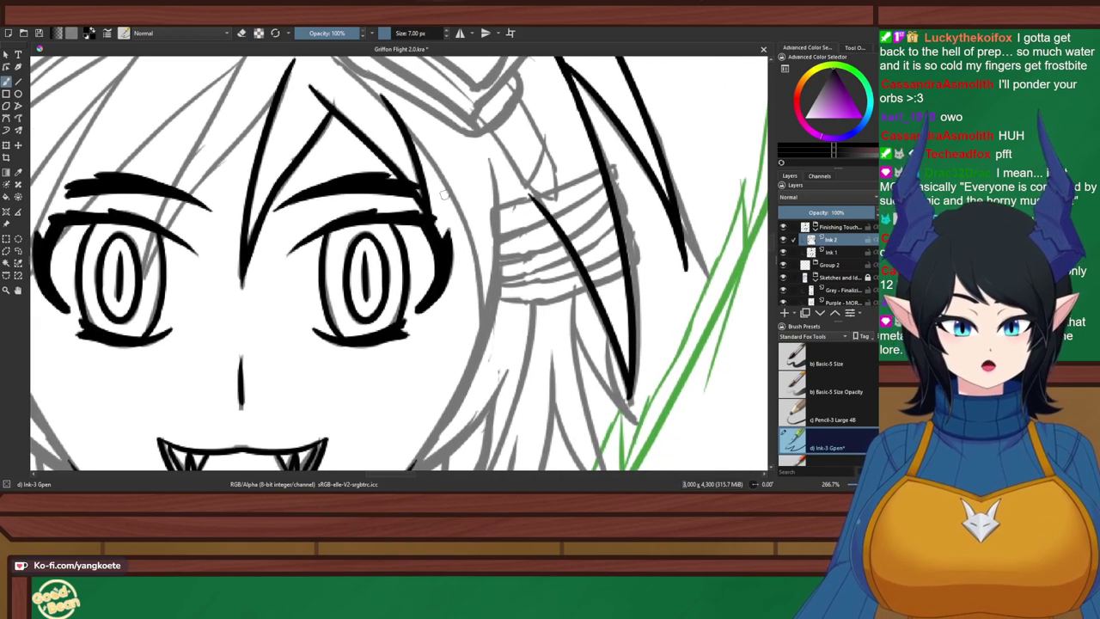
scroll(475, 232, down, 2)
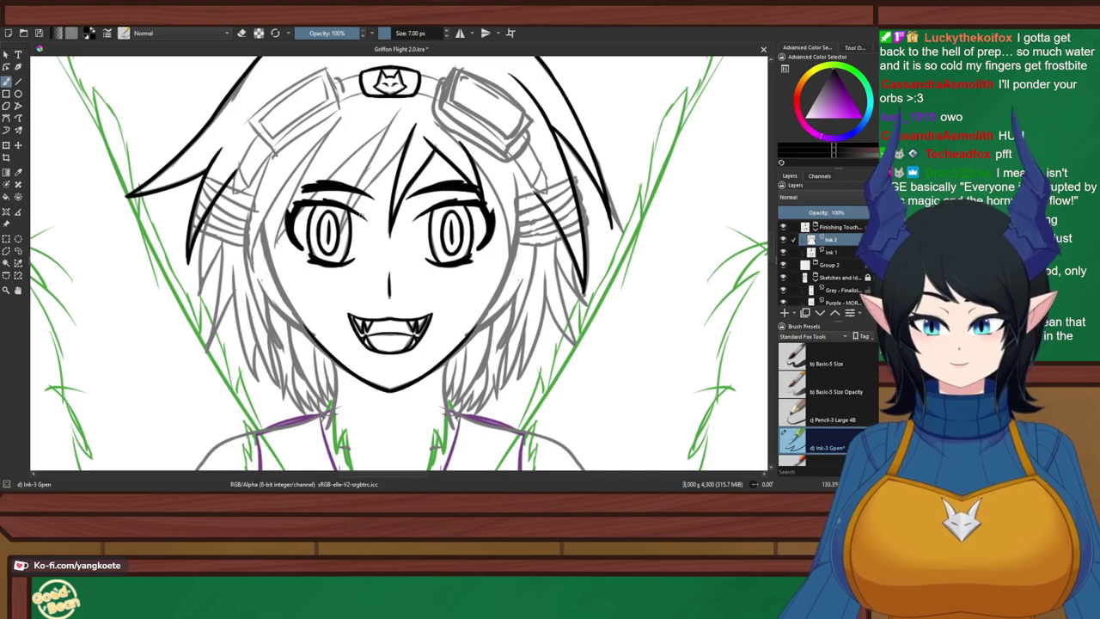
scroll(362, 214, up, 1)
right_click(599, 213)
drag(259, 167, 344, 212)
scroll(343, 212, up, 1)
drag(473, 207, 426, 215)
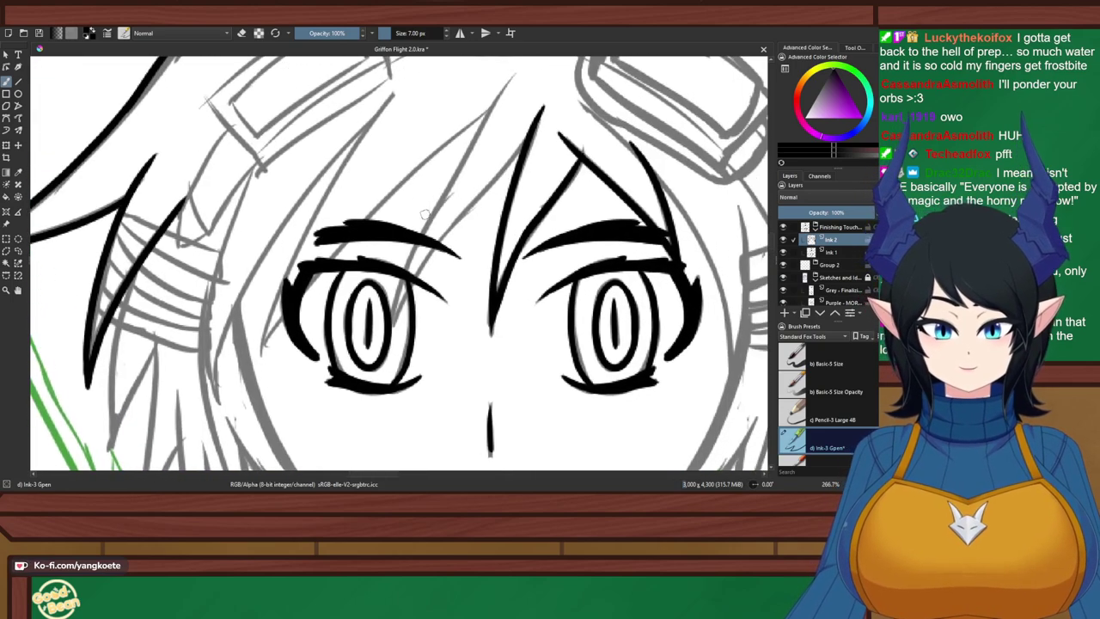
drag(514, 79, 391, 329)
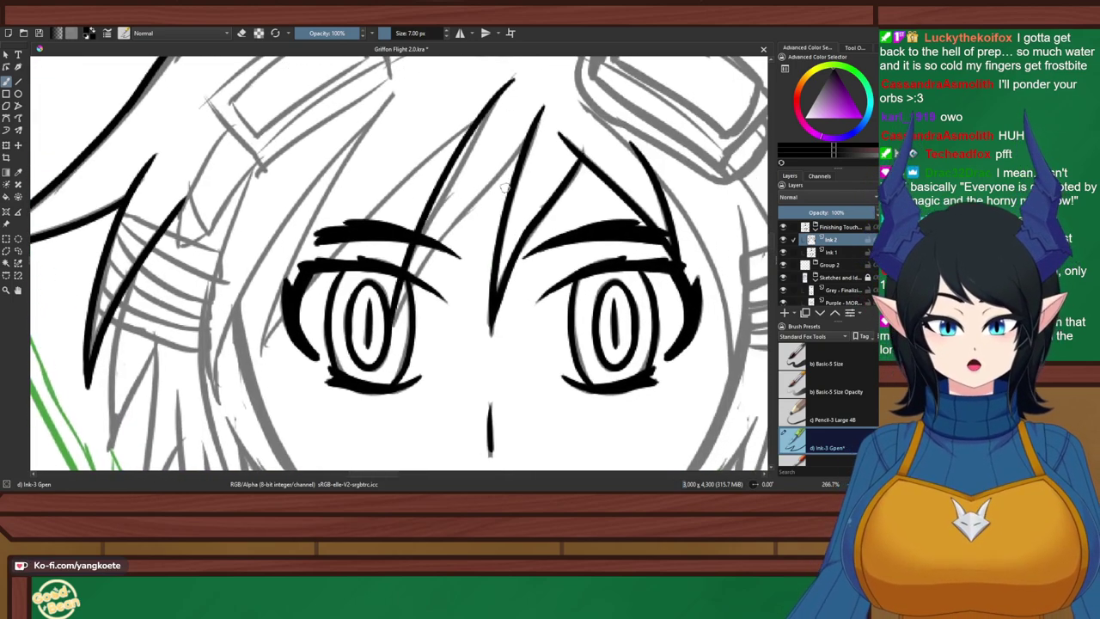
drag(525, 142, 404, 266)
key(ctrl+z)
drag(521, 155, 392, 325)
key(ctrl+z)
drag(467, 225, 391, 327)
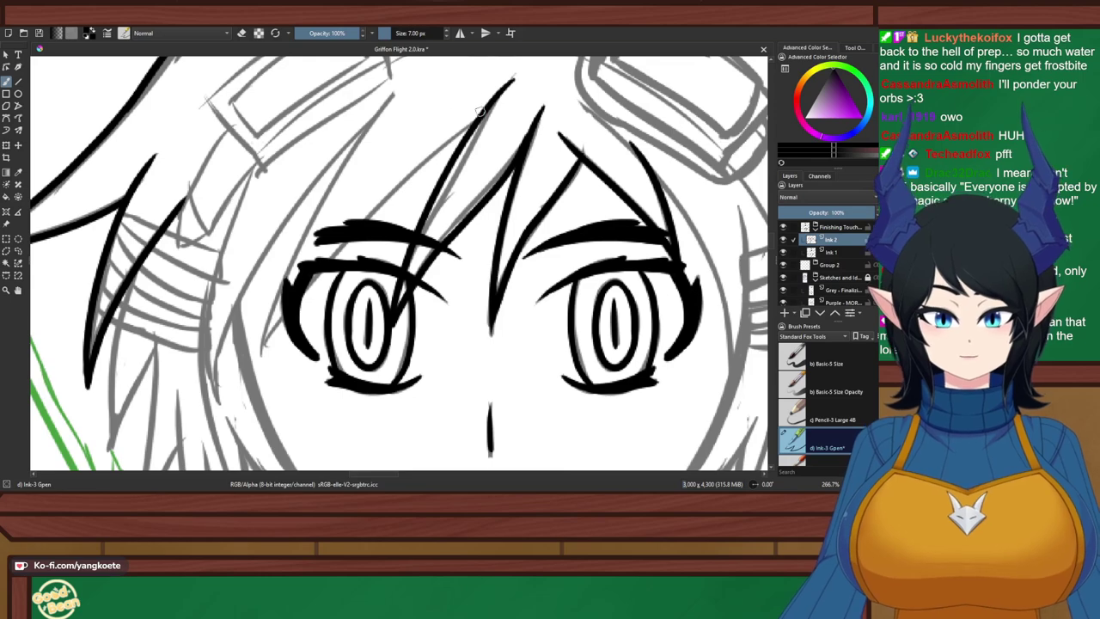
Add two long bangs curving from the forehead down past the left eye
drag(478, 118, 265, 369)
key(ctrl+z)
drag(476, 122, 259, 389)
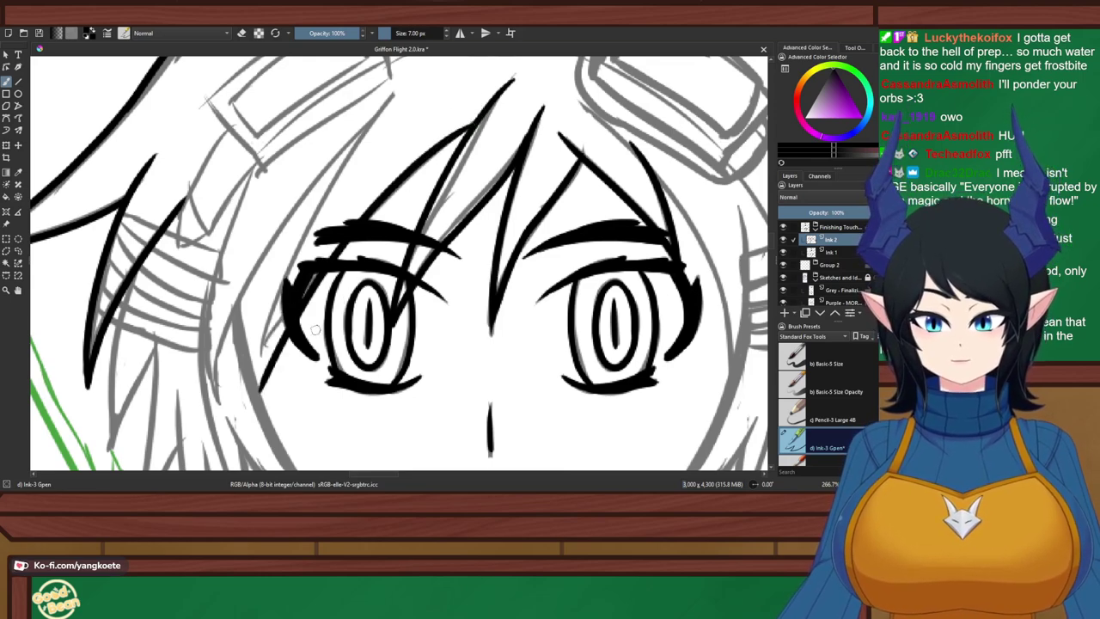
drag(389, 95, 270, 371)
key(ctrl+z)
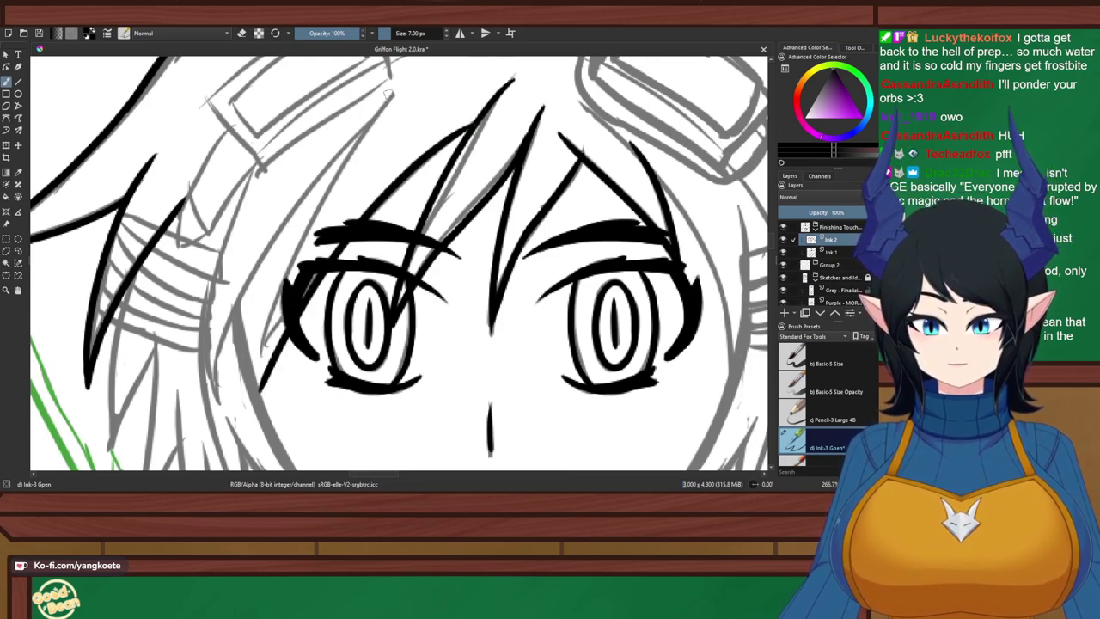
mouse_move(388, 93)
mouse_down()
mouse_move(294, 256)
mouse_move(280, 329)
mouse_move(300, 318)
mouse_move(273, 359)
mouse_move(269, 347)
mouse_move(258, 385)
mouse_move(274, 326)
mouse_move(269, 372)
mouse_move(278, 328)
mouse_move(267, 377)
mouse_up()
Redraw the bang's stroke tail beside the left eye until it fits
key(e)
key(e)
key(ctrl+z)
key(ctrl+z)
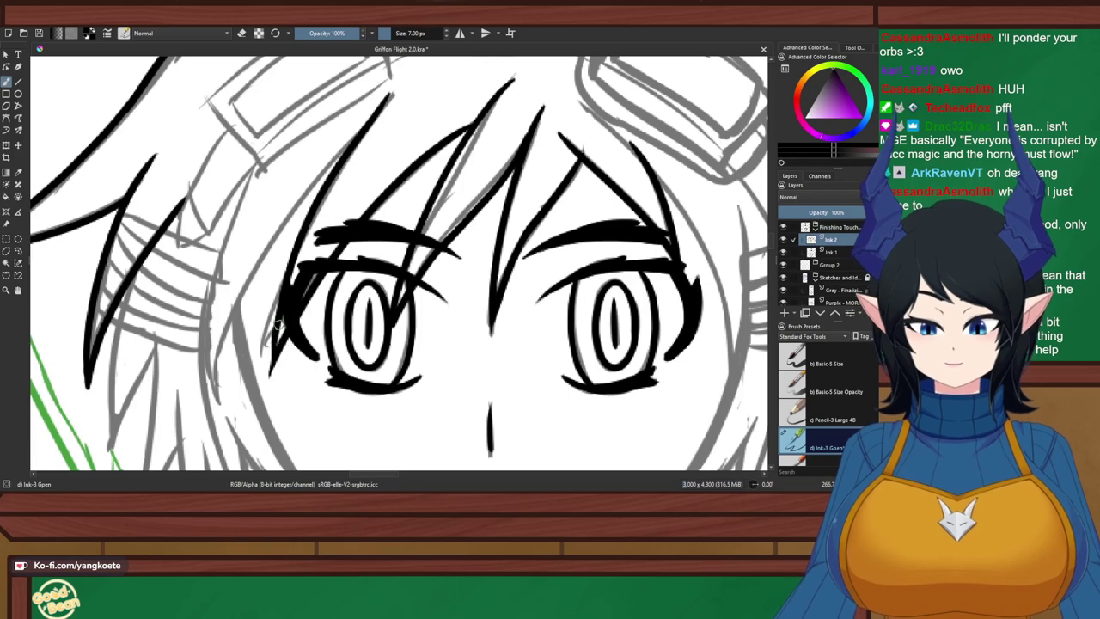
mouse_move(280, 325)
mouse_down()
mouse_move(264, 391)
mouse_move(269, 377)
mouse_up()
key(ctrl+z)
key(ctrl+z)
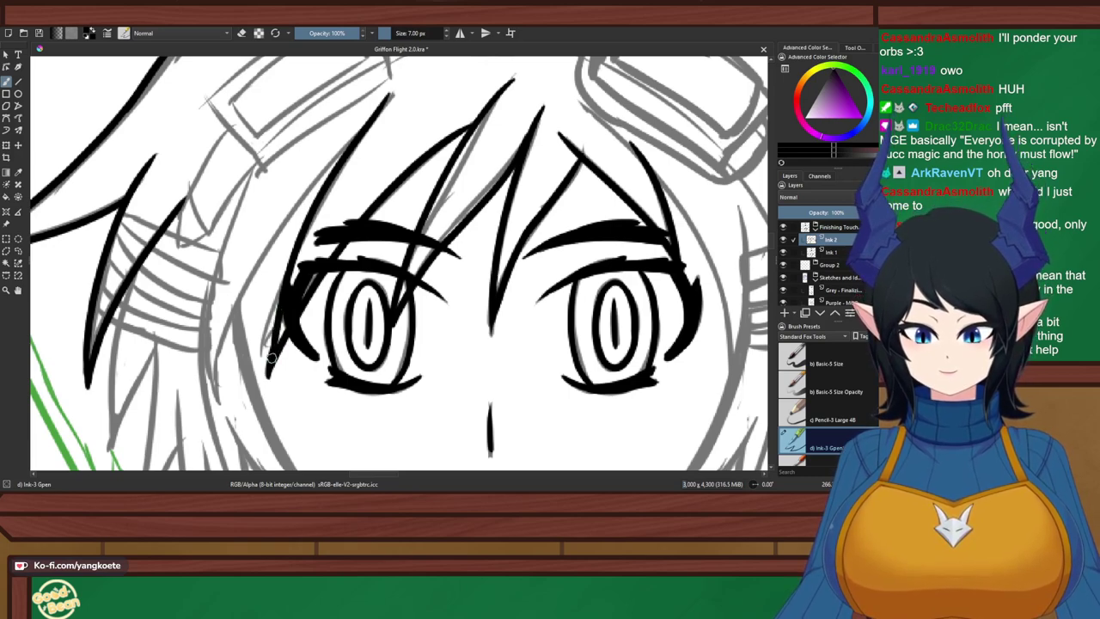
key(ctrl+z)
drag(279, 311, 268, 376)
key(ctrl+z)
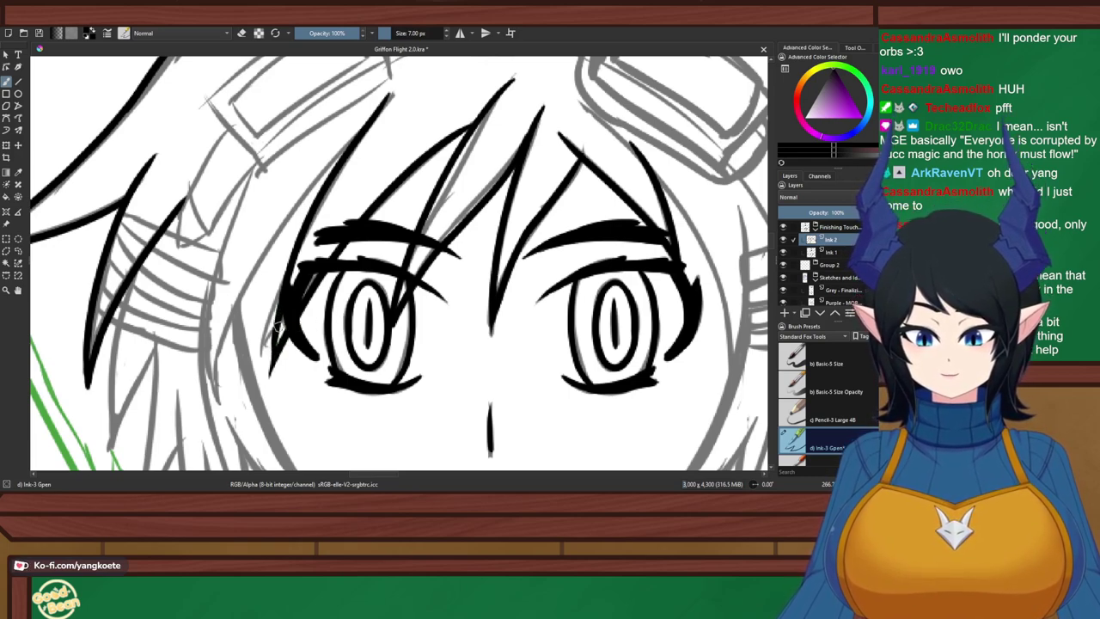
drag(280, 311, 269, 386)
key(ctrl+z)
drag(282, 309, 271, 384)
key(ctrl+z)
key(ctrl+z)
drag(285, 291, 267, 378)
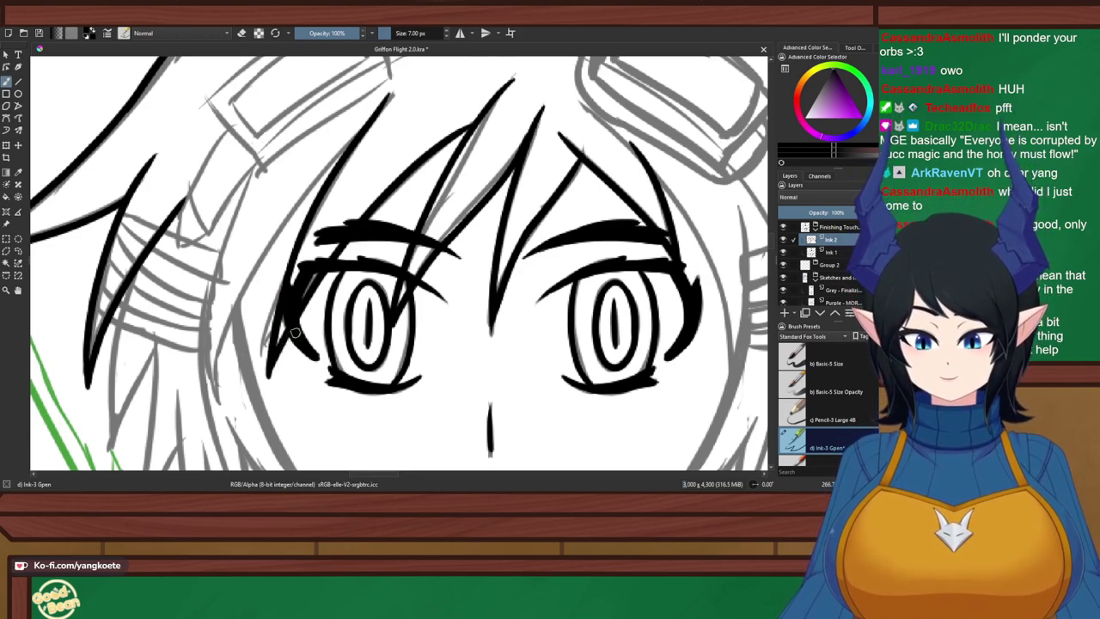
key(ctrl+z)
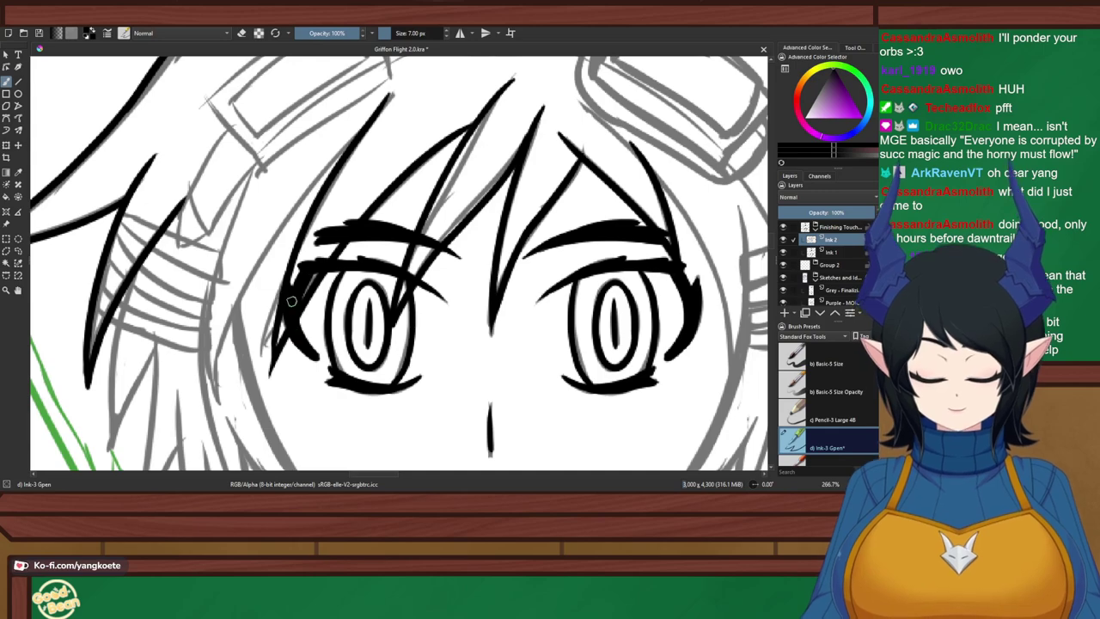
drag(288, 277, 271, 373)
key(ctrl+z)
drag(291, 269, 269, 393)
key(e)
key(e)
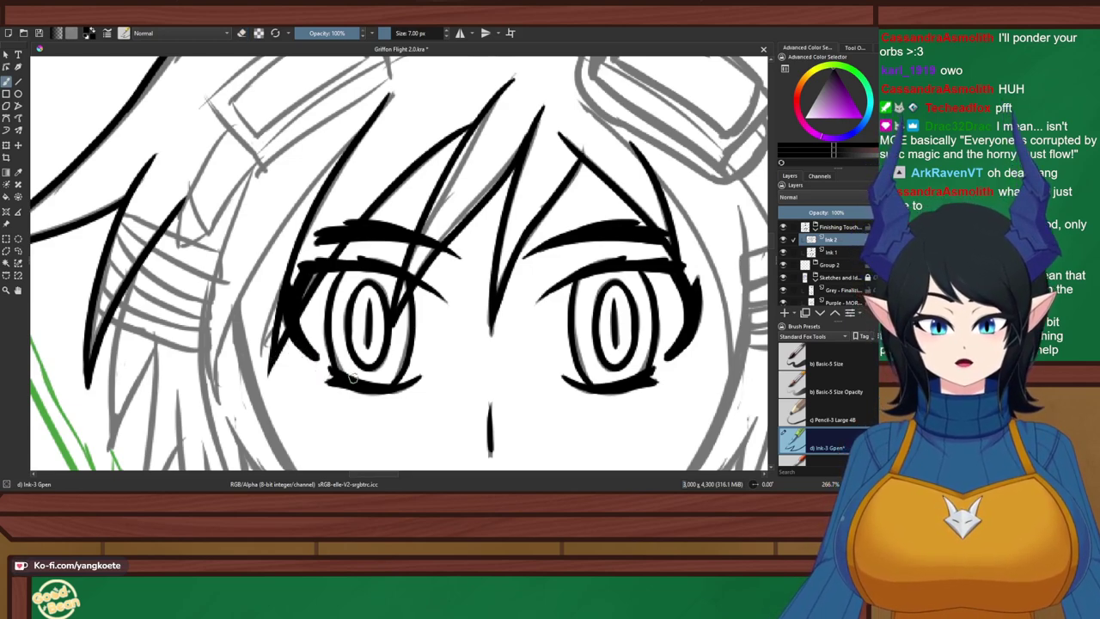
key(e)
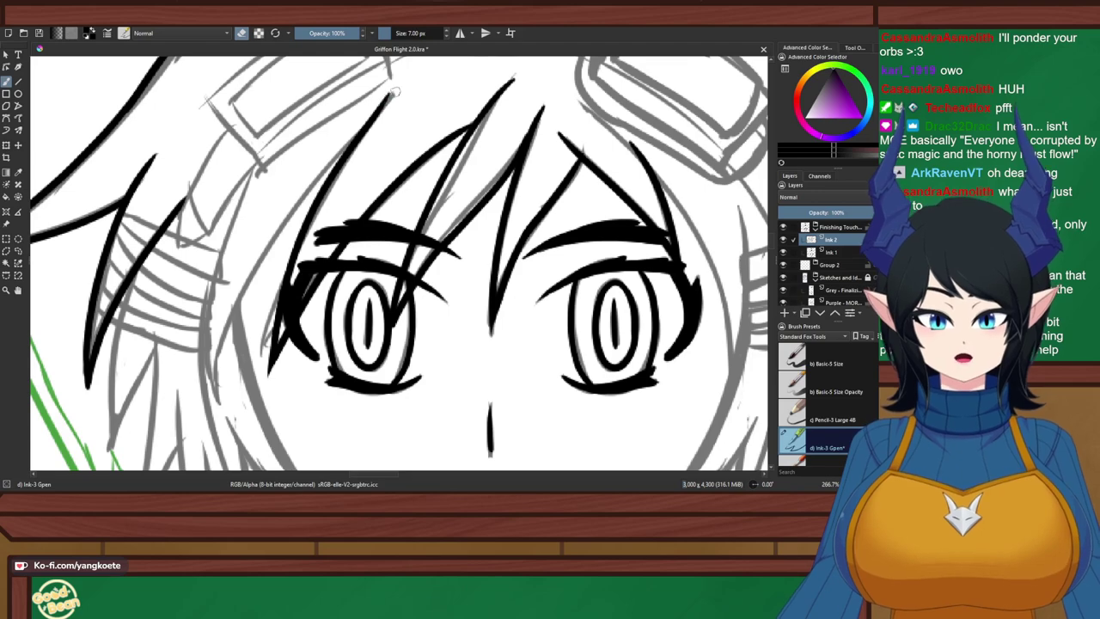
key(e)
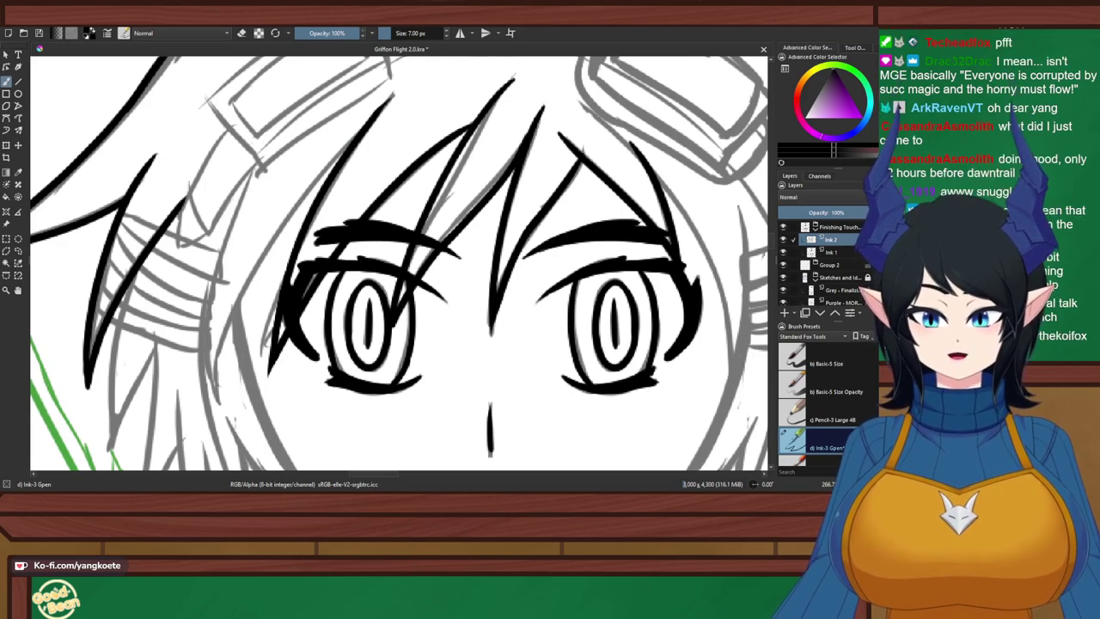
Ink a long hair strand down the left side of the head and extend its tip
mouse_move(256, 171)
mouse_down()
mouse_move(234, 203)
mouse_move(204, 392)
mouse_up()
key(ctrl+z)
drag(248, 190, 213, 416)
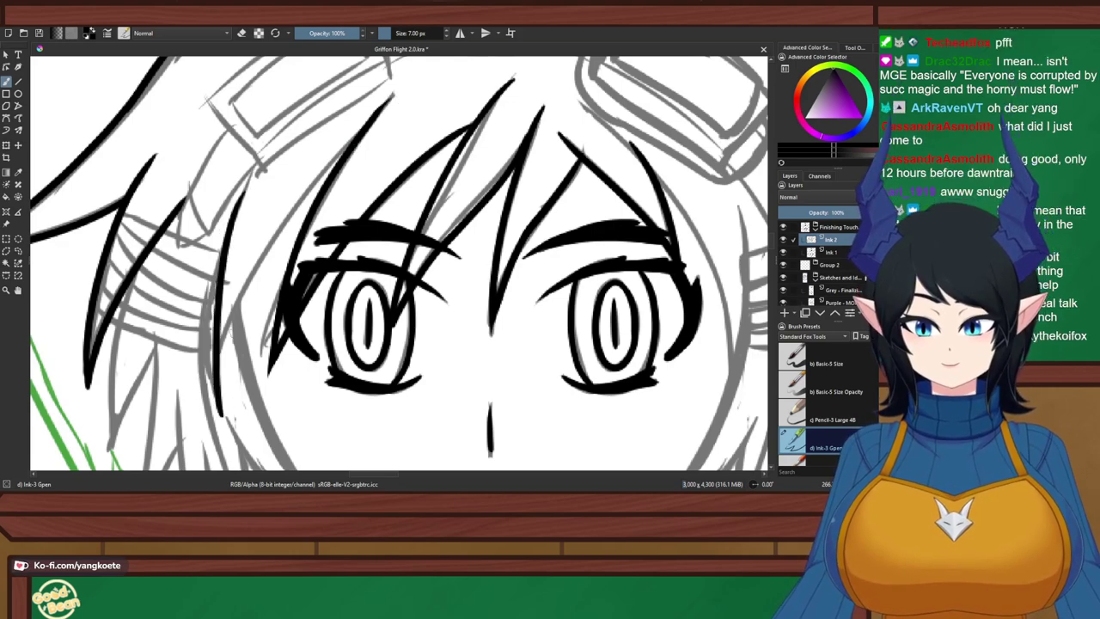
key(ctrl+z)
drag(243, 198, 215, 407)
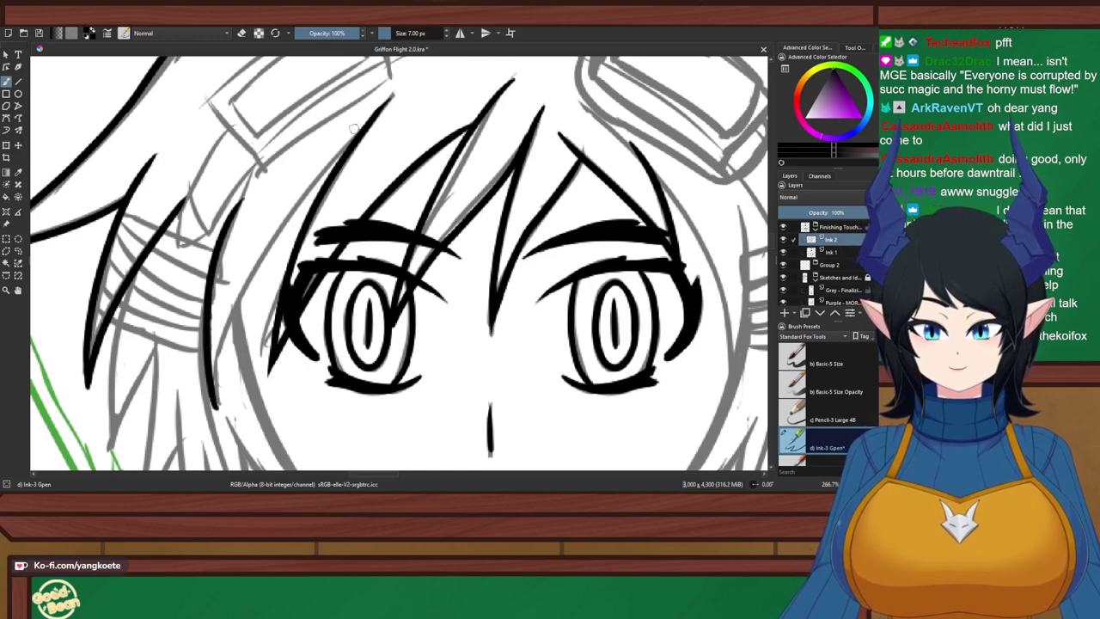
mouse_move(364, 127)
mouse_down()
mouse_move(239, 376)
mouse_move(250, 265)
mouse_move(222, 395)
mouse_up()
key(ctrl+z)
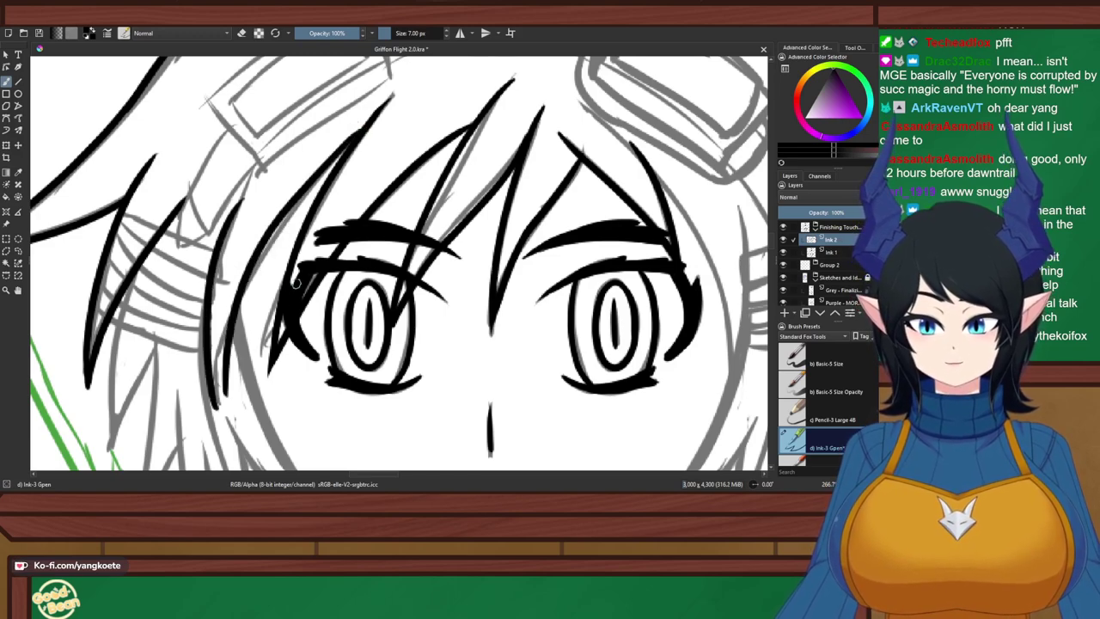
key(ctrl+z)
drag(361, 129, 220, 385)
key(ctrl+z)
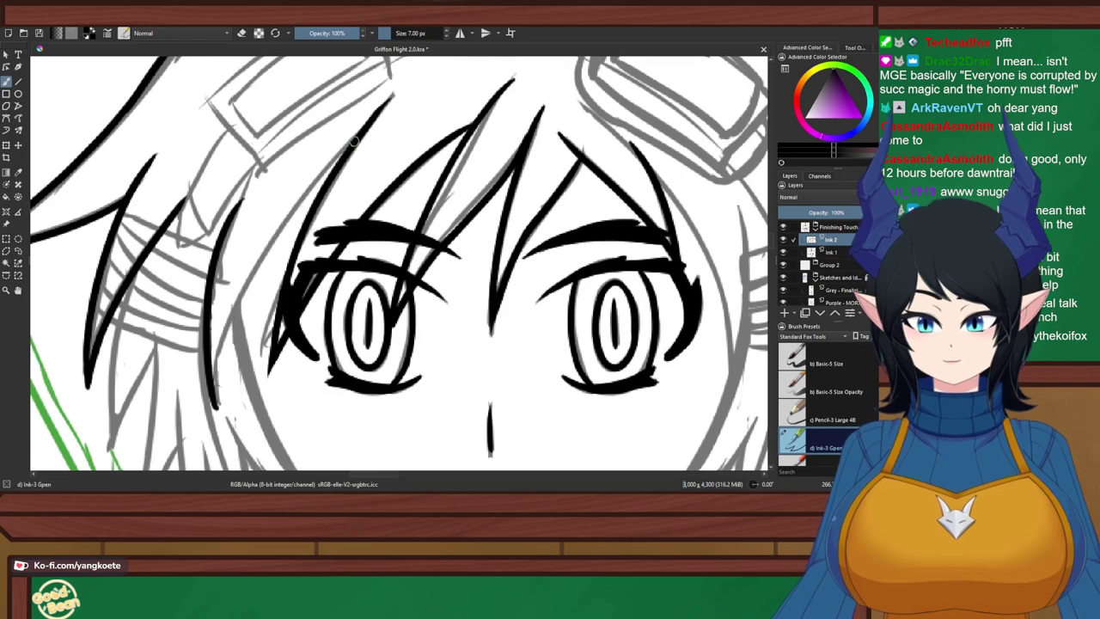
drag(354, 134, 213, 397)
key(ctrl+z)
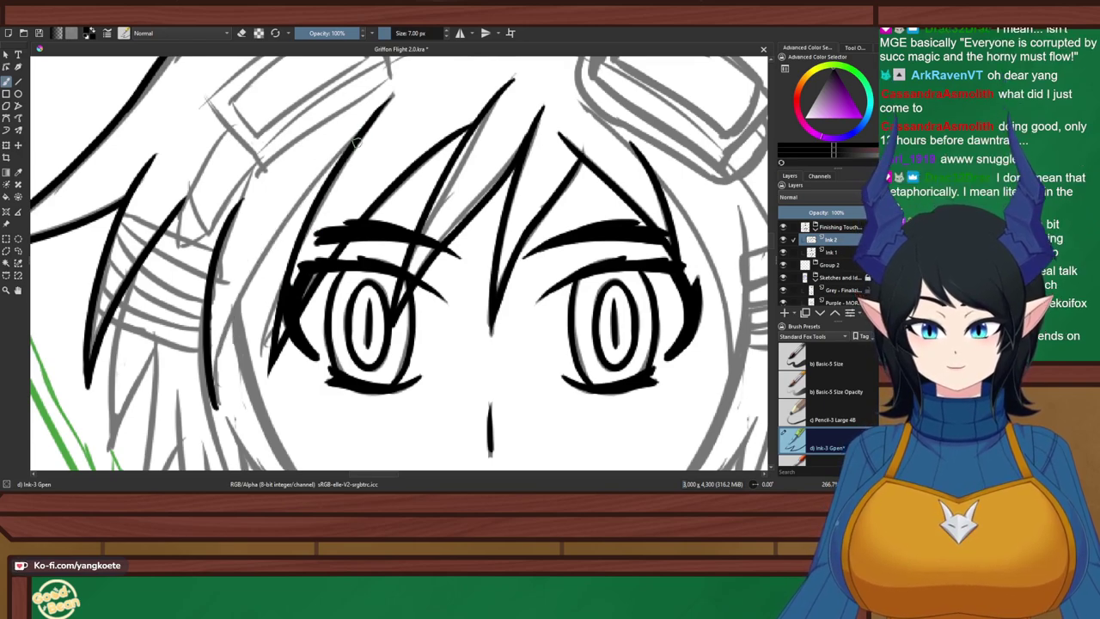
drag(356, 136, 215, 416)
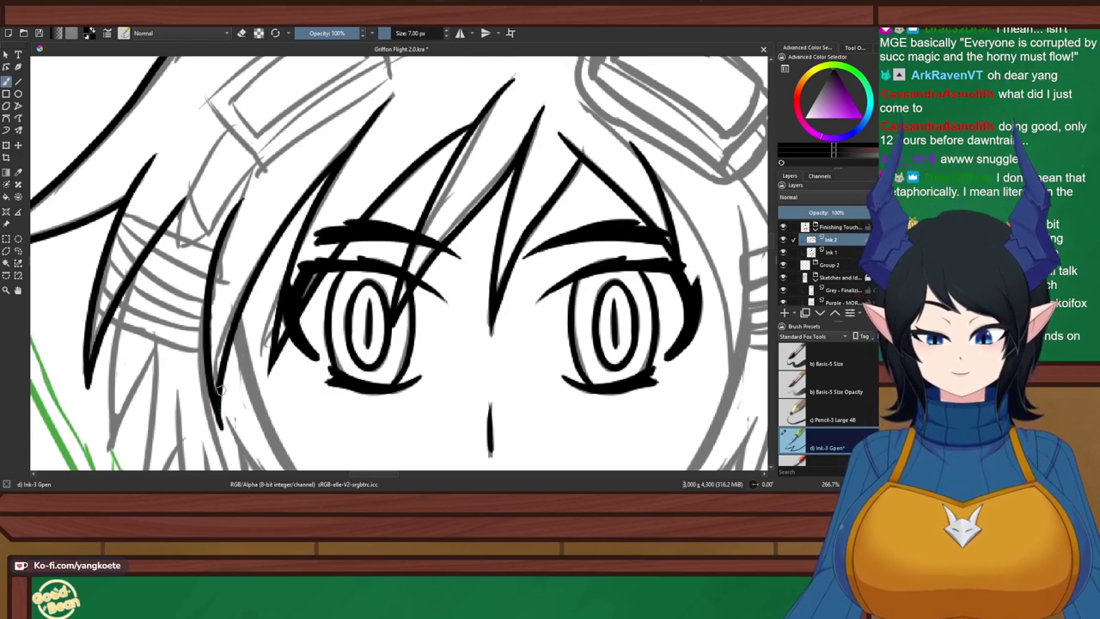
drag(216, 395, 220, 429)
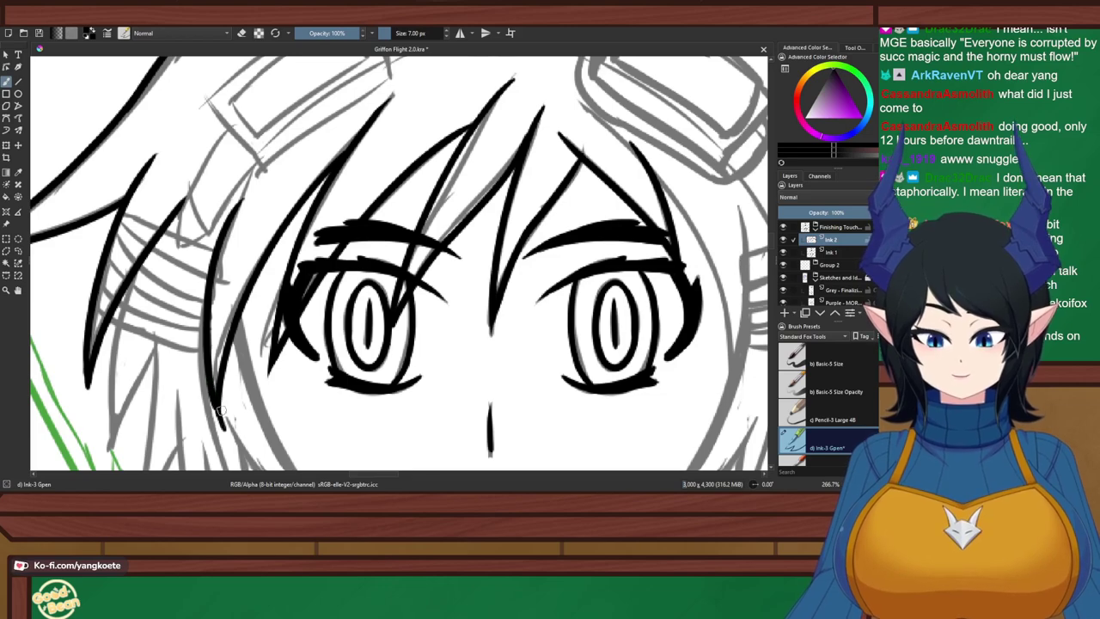
key(ctrl+z)
drag(211, 380, 222, 421)
Save the drawing with Ctrl+S and recentre the view on the whole face
key(ctrl+s)
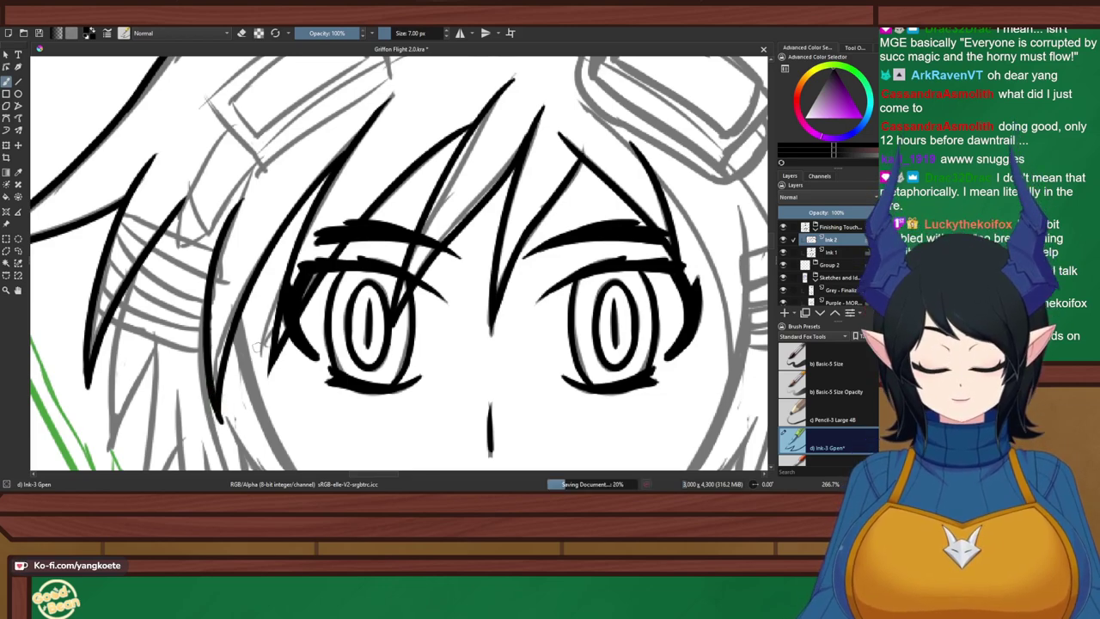
scroll(258, 347, down, 1)
drag(258, 347, 254, 264)
drag(231, 318, 186, 352)
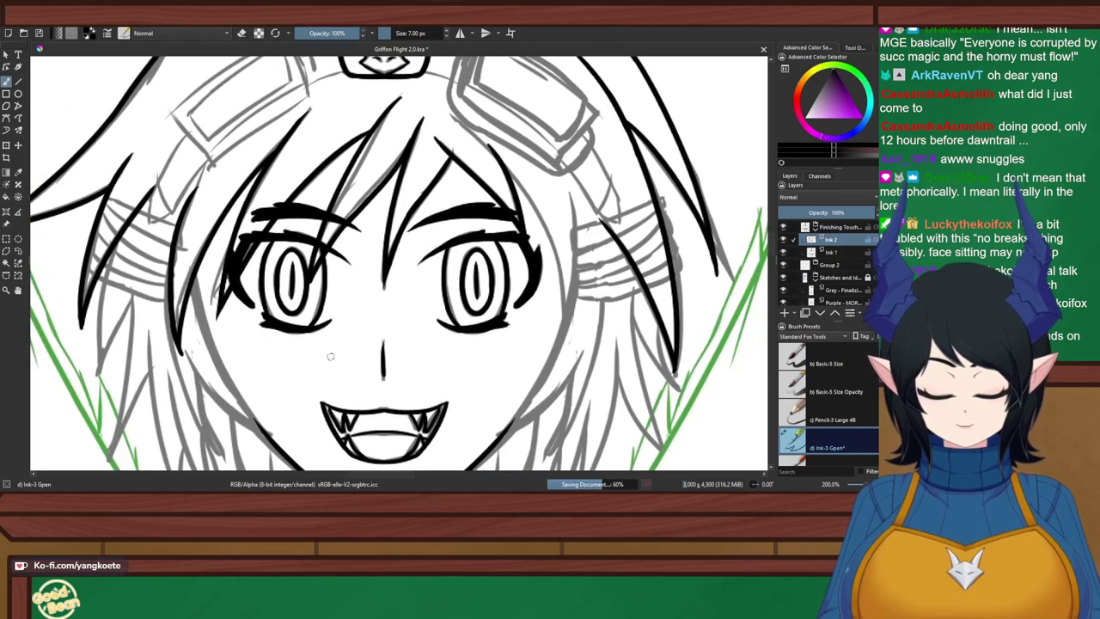
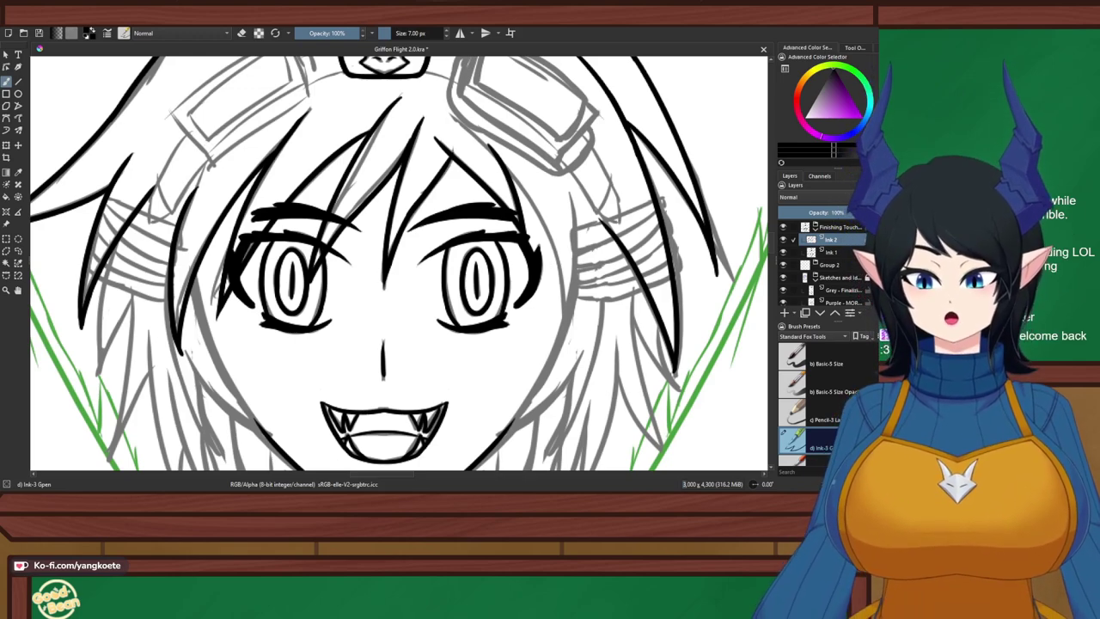
Save the inked griffon girl sketch with Ctrl+S
key(ctrl+s)
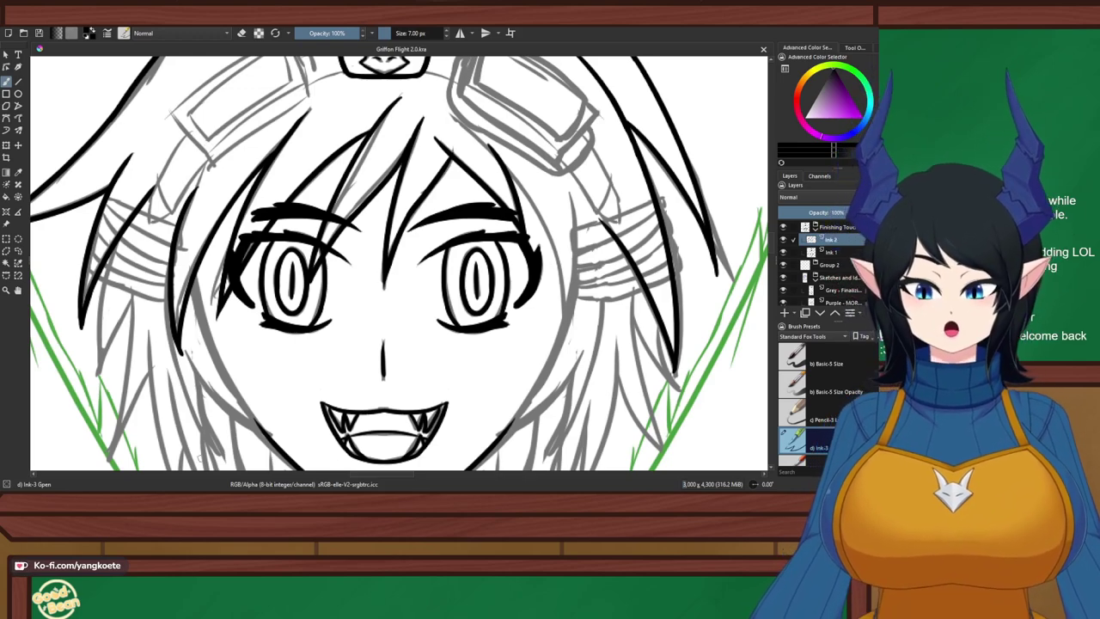
key(minus)
key(minus)
key(minus)
scroll(281, 298, up, 2)
Show and dismiss the pop-up palette, then toggle horizontal mirror painting on and off
right_click(503, 271)
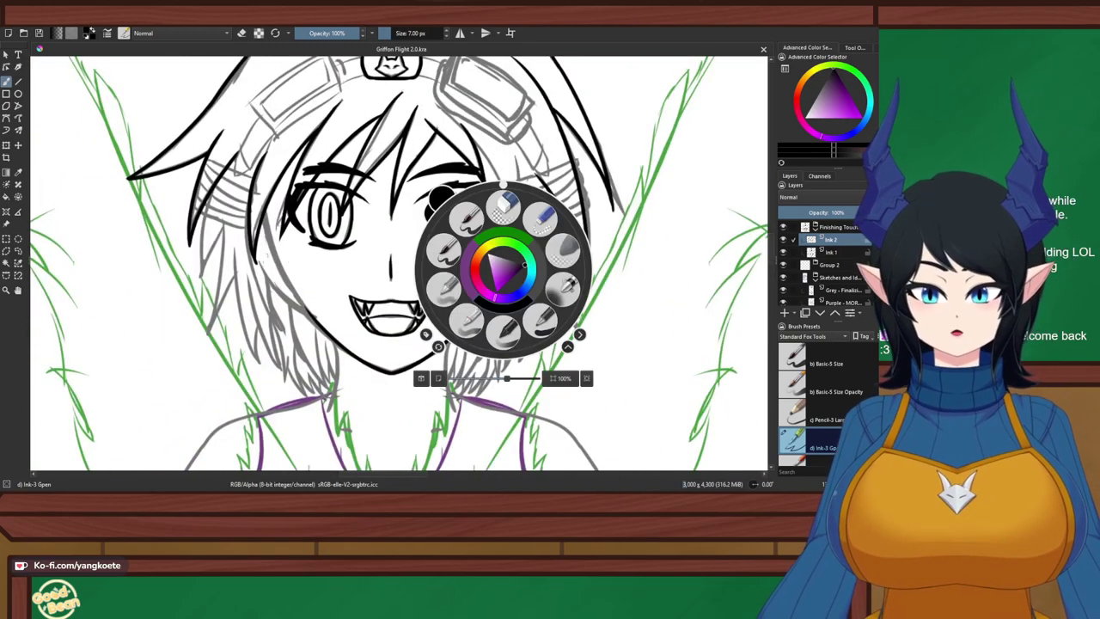
right_click(503, 271)
scroll(281, 299, up, 2)
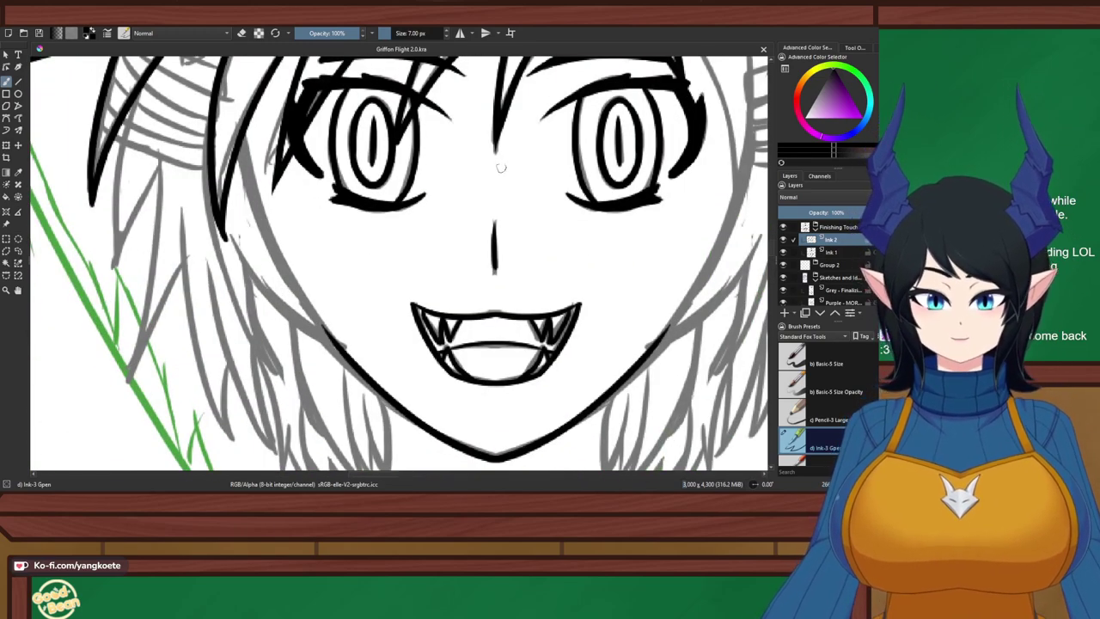
click(460, 32)
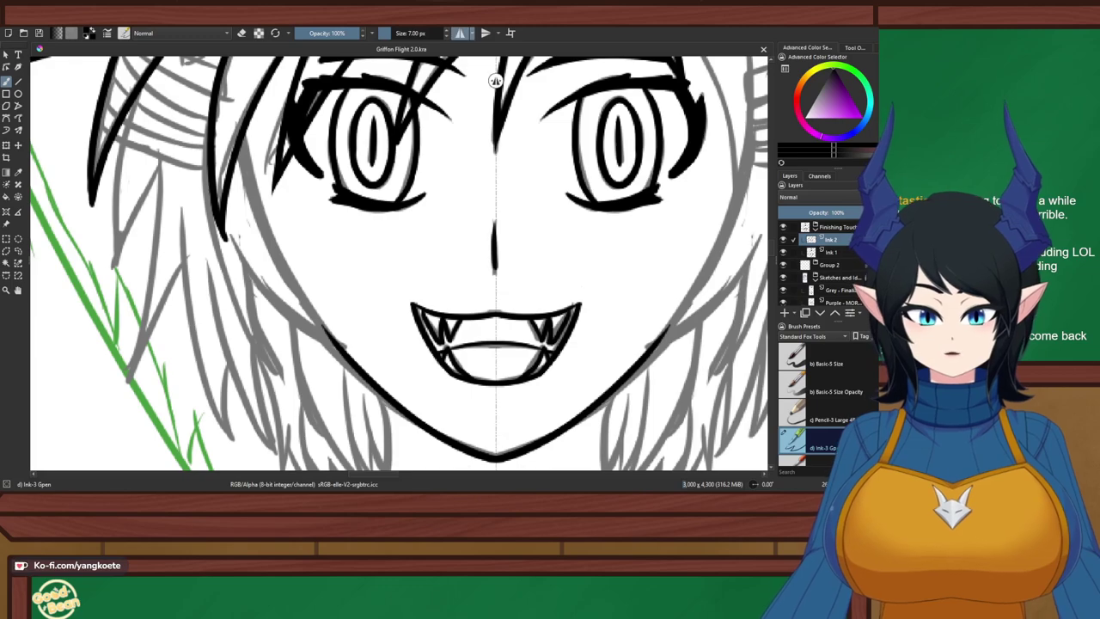
click(460, 33)
scroll(368, 357, down, 2)
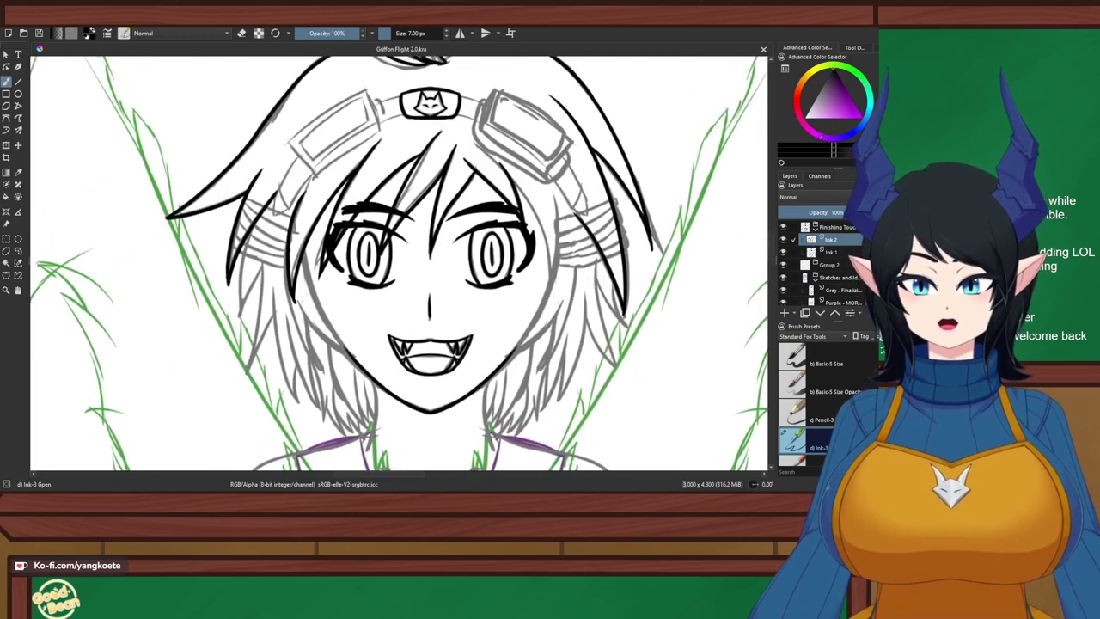
scroll(395, 258, up, 2)
Frame the face's right side and ink a long line down the hair strand toward its tip
drag(286, 208, 116, 225)
scroll(117, 225, down, 1)
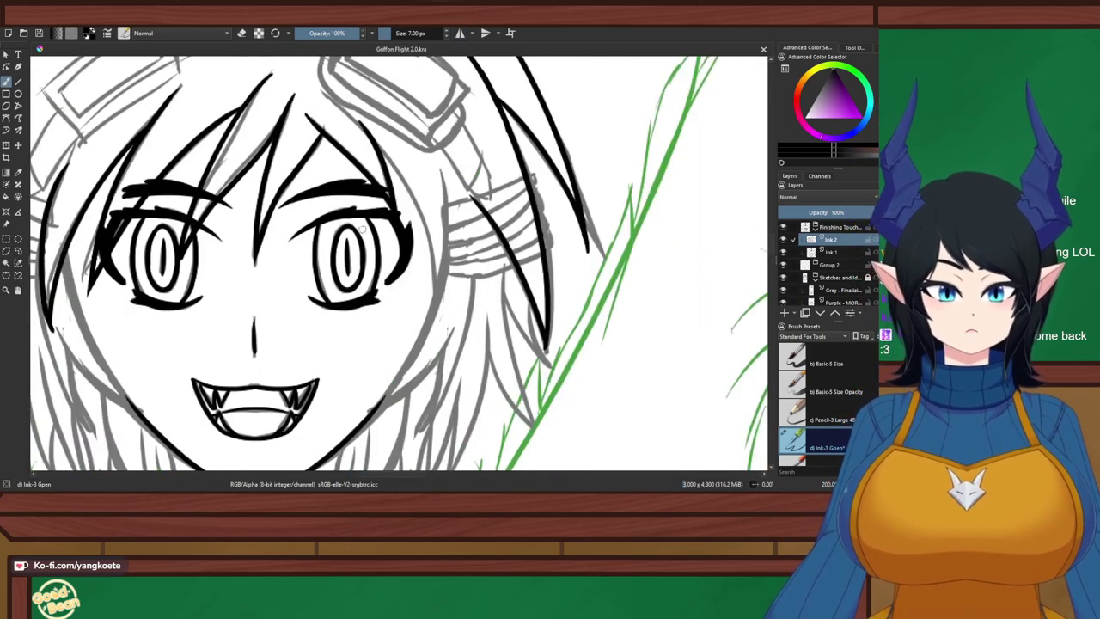
drag(320, 233, 418, 236)
scroll(621, 194, up, 1)
key(minus)
key(plus)
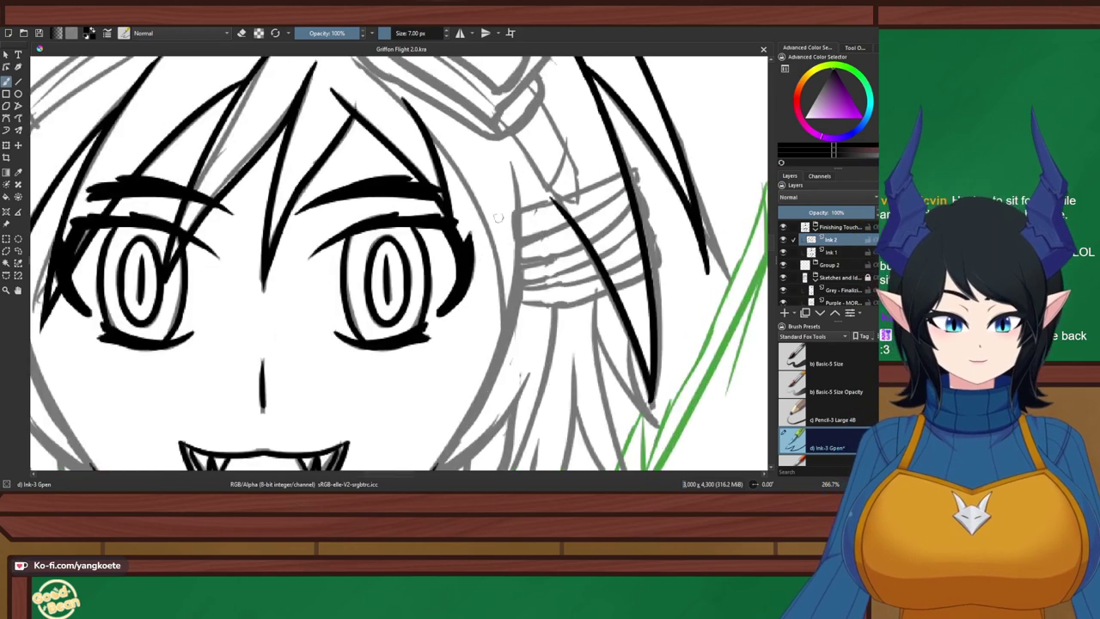
drag(509, 160, 505, 321)
key(ctrl+z)
drag(512, 162, 506, 364)
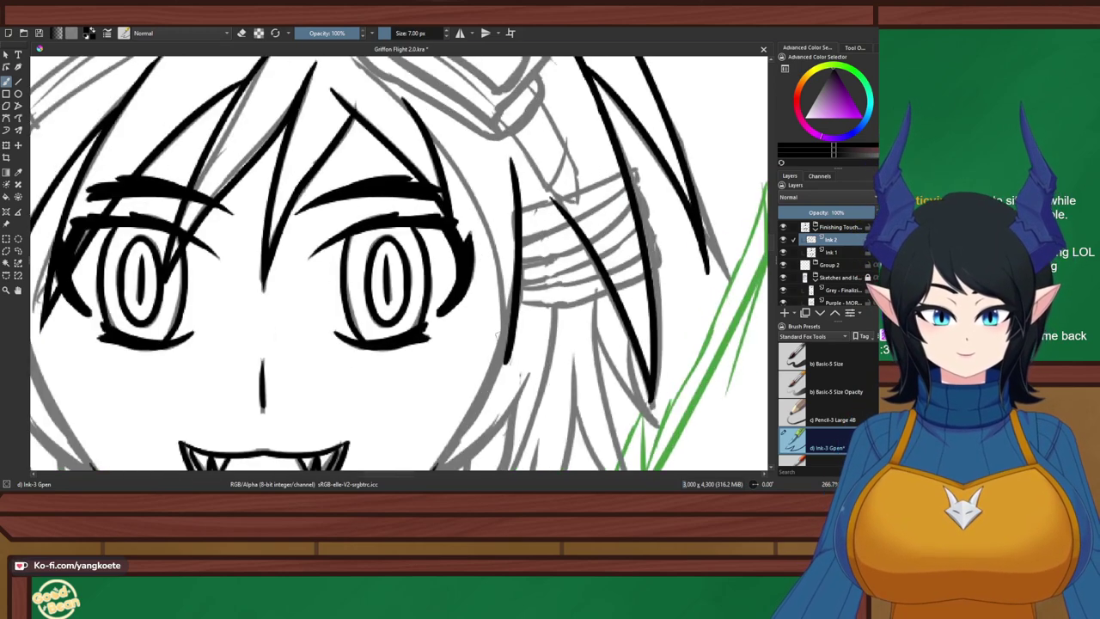
key(ctrl+z)
drag(513, 159, 500, 352)
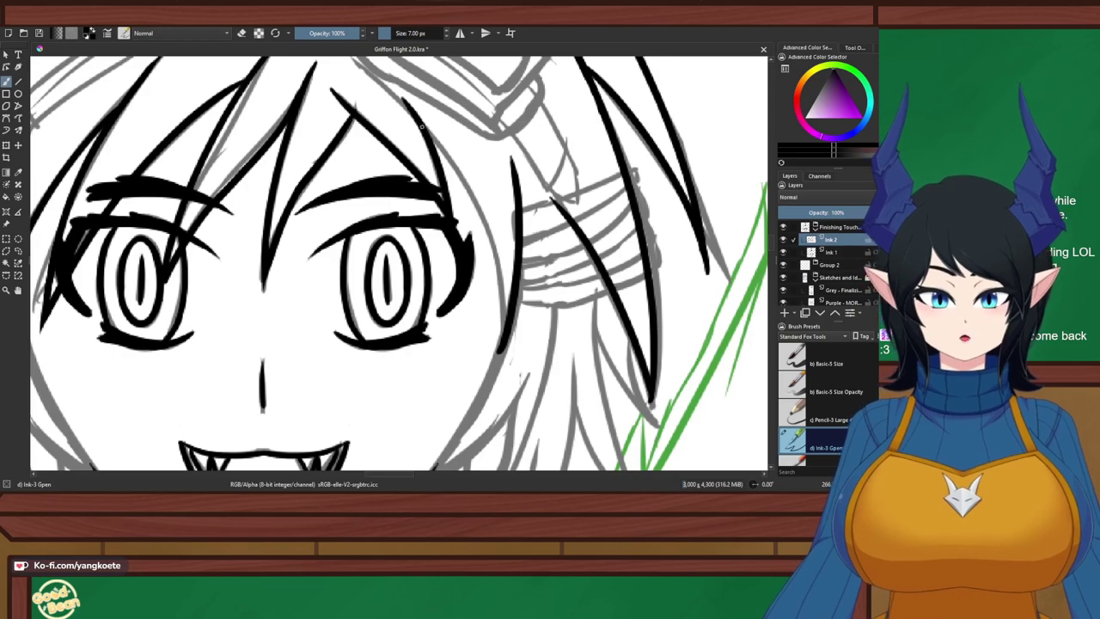
mouse_move(424, 126)
mouse_down()
mouse_move(504, 290)
mouse_move(507, 350)
mouse_up()
key(ctrl+z)
drag(492, 255, 497, 353)
key(ctrl+z)
drag(497, 255, 500, 350)
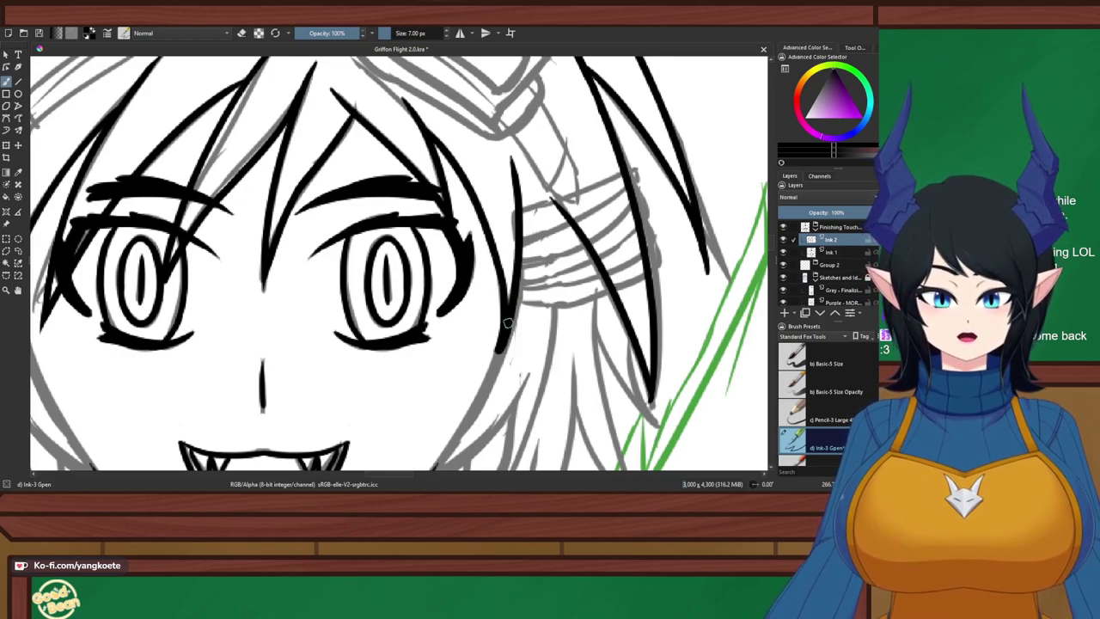
key(ctrl+z)
key(ctrl+z)
key(ctrl+z)
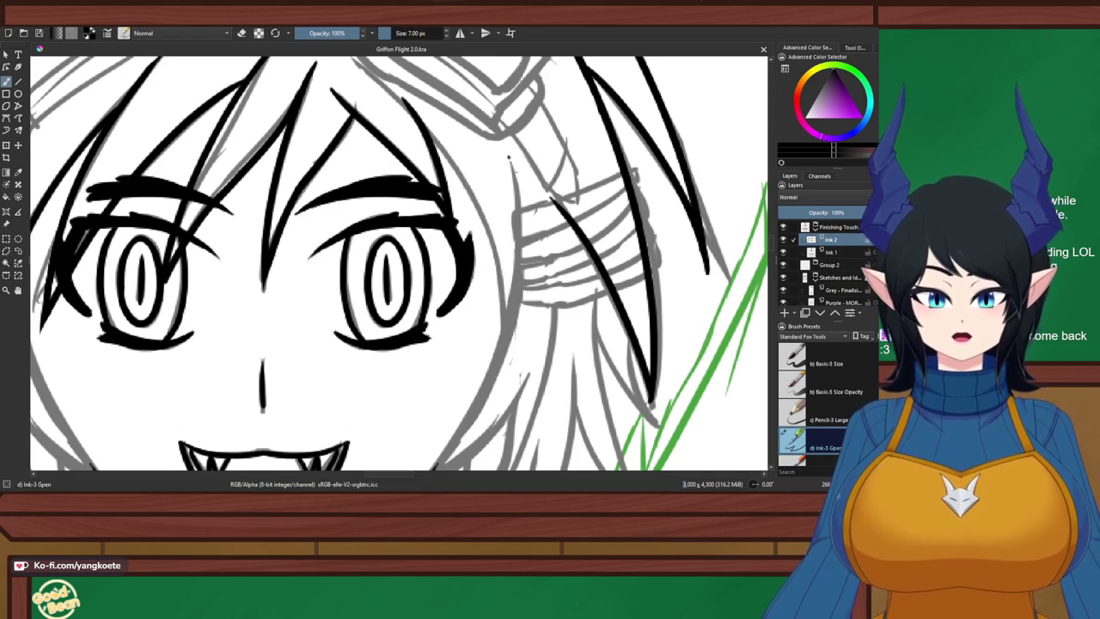
Redraw the curved strand stroke and its lower part, retrying a cleaner hair tip
drag(513, 158, 479, 360)
drag(428, 120, 488, 289)
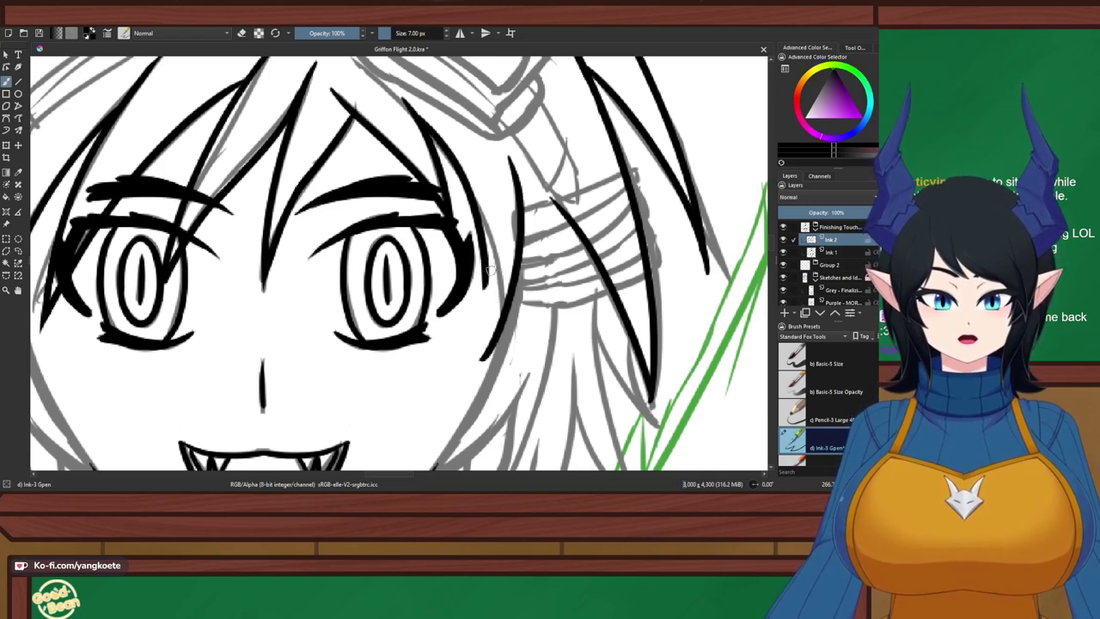
drag(488, 239, 475, 370)
key(ctrl+z)
key(ctrl+z)
mouse_move(424, 124)
mouse_down()
mouse_move(489, 273)
mouse_move(482, 370)
mouse_up()
key(ctrl+z)
drag(485, 235, 470, 360)
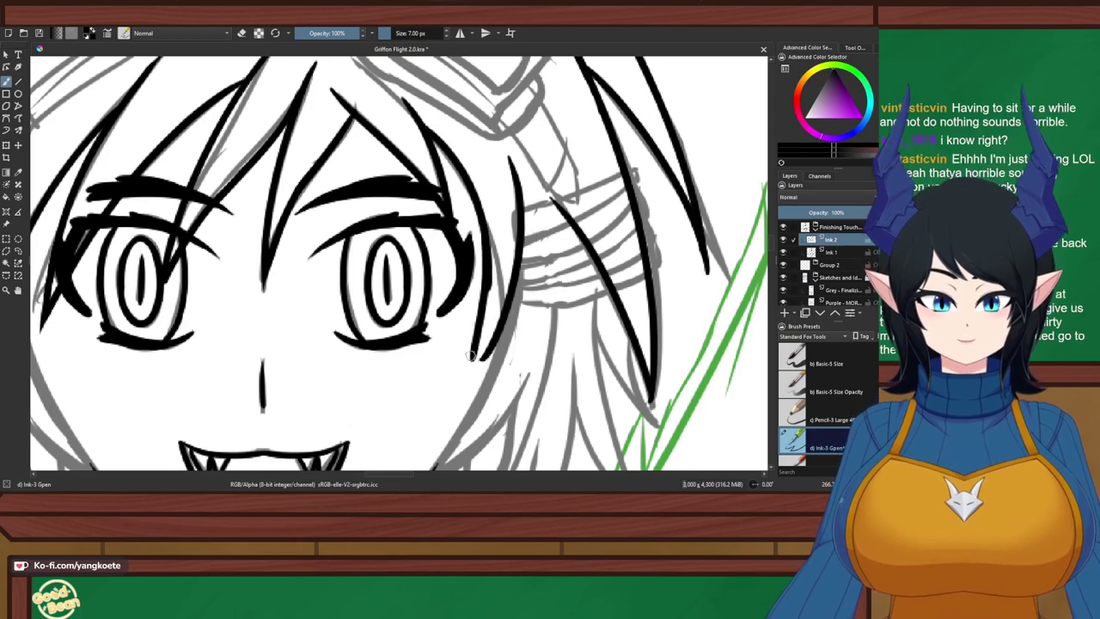
key(ctrl+z)
drag(489, 254, 471, 368)
drag(515, 289, 483, 357)
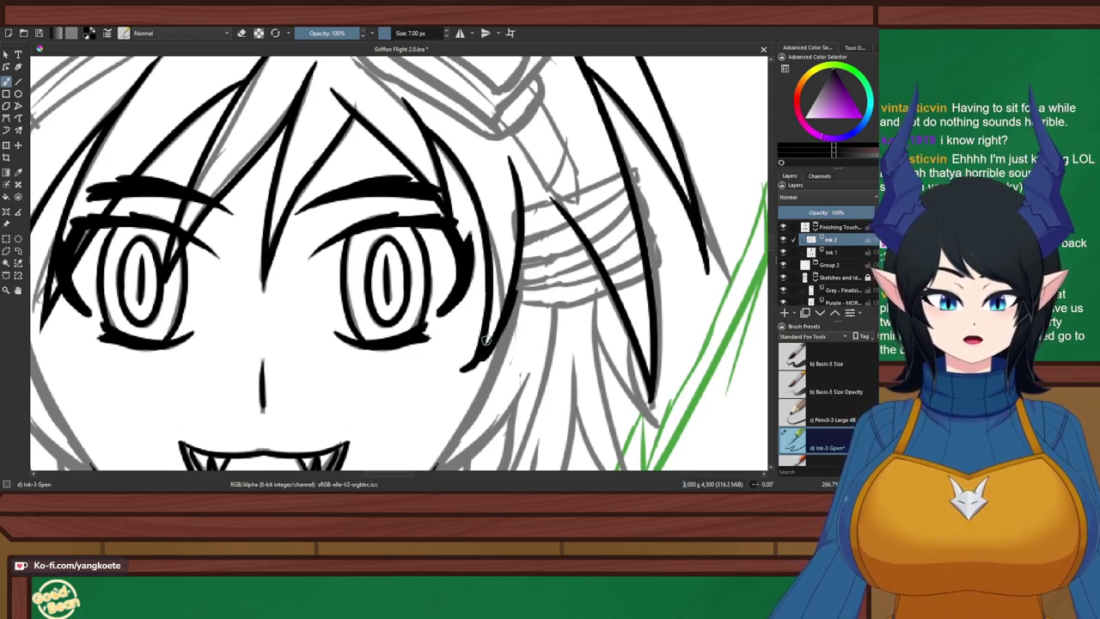
key(ctrl+z)
drag(514, 297, 469, 367)
key(ctrl+z)
mouse_move(513, 300)
mouse_down()
mouse_move(481, 353)
mouse_move(499, 333)
mouse_move(468, 369)
mouse_up()
key(ctrl+z)
Ink a long line down beside the hair plus a diagonal stroke above it
scroll(497, 216, down, 5)
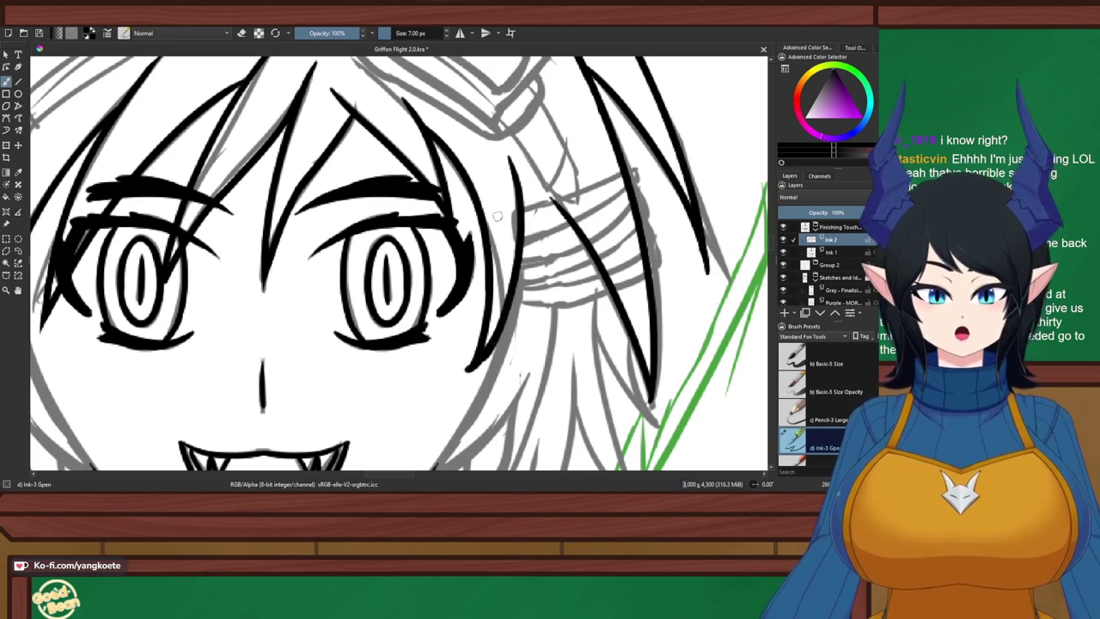
scroll(488, 200, up, 2)
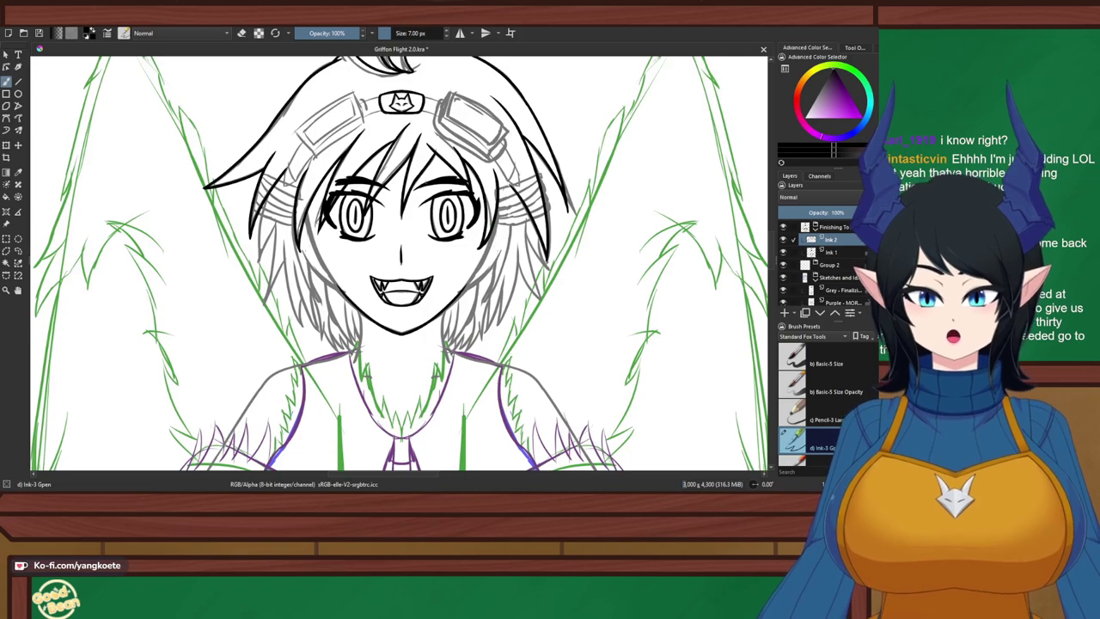
scroll(488, 201, up, 5)
key(ctrl+z)
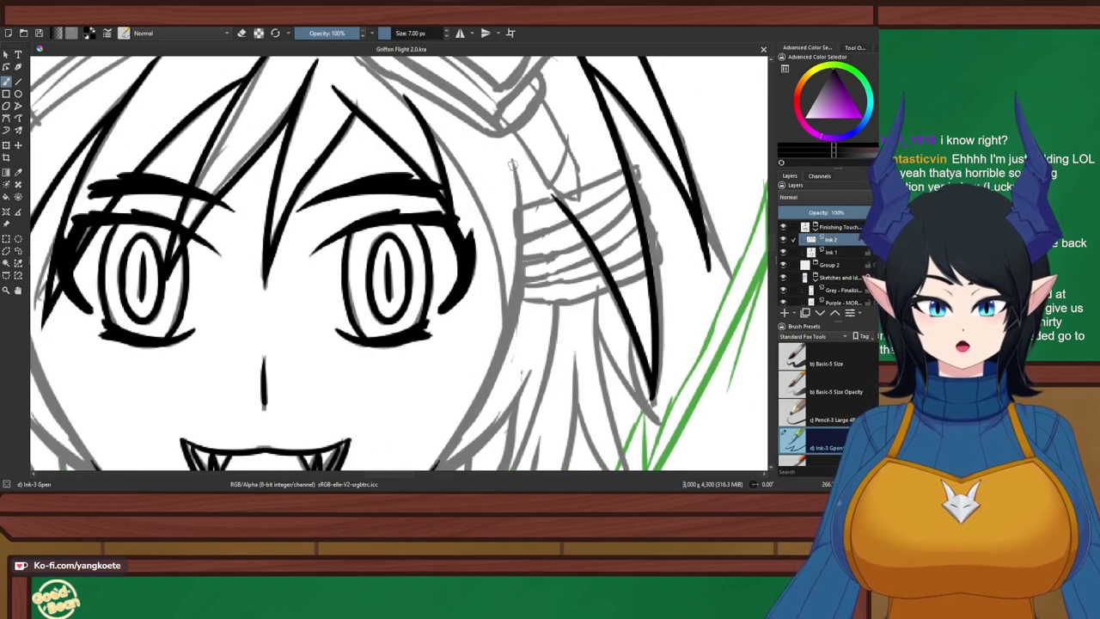
drag(509, 148, 559, 346)
key(ctrl+z)
drag(509, 146, 543, 336)
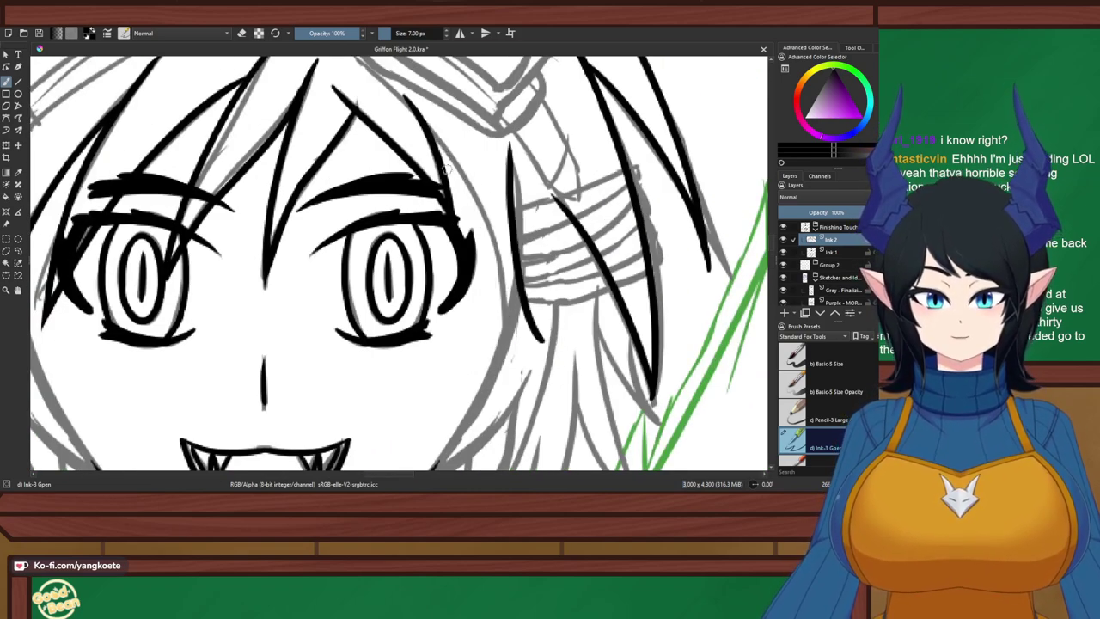
drag(447, 172, 520, 311)
key(ctrl+z)
mouse_move(432, 130)
mouse_down()
mouse_move(451, 202)
mouse_move(534, 311)
mouse_up()
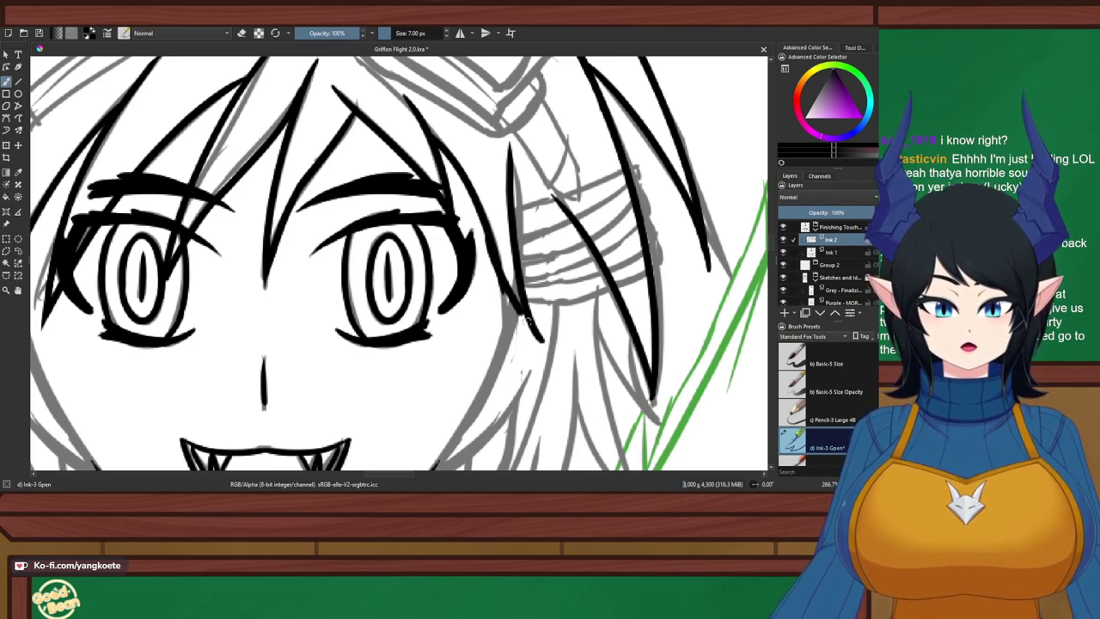
Erase the stray strokes along the strand's edge
key(e)
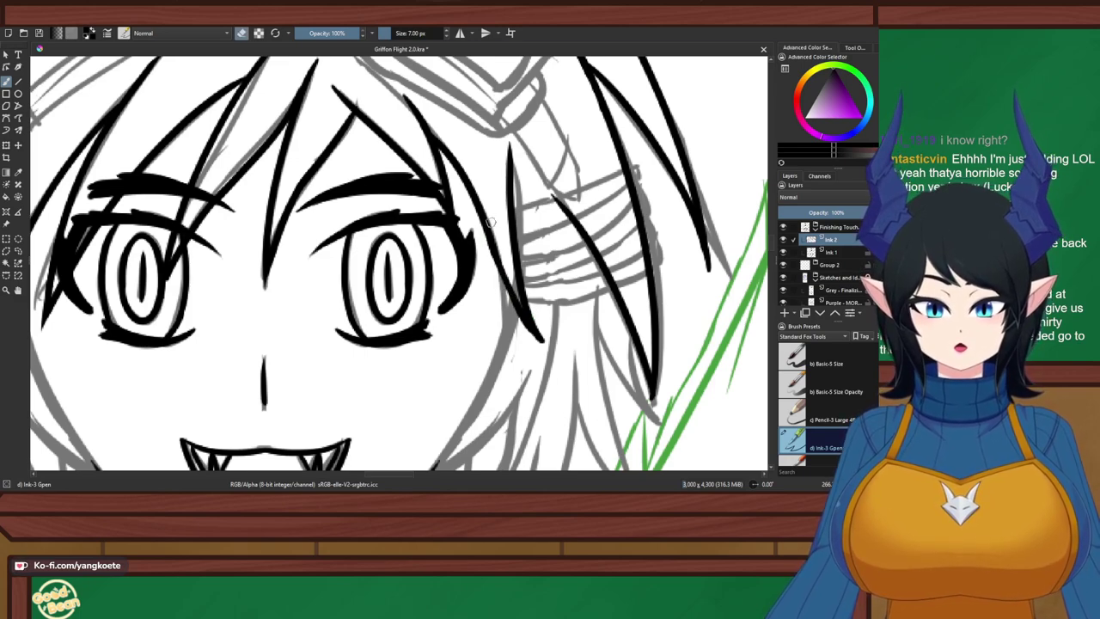
key(e)
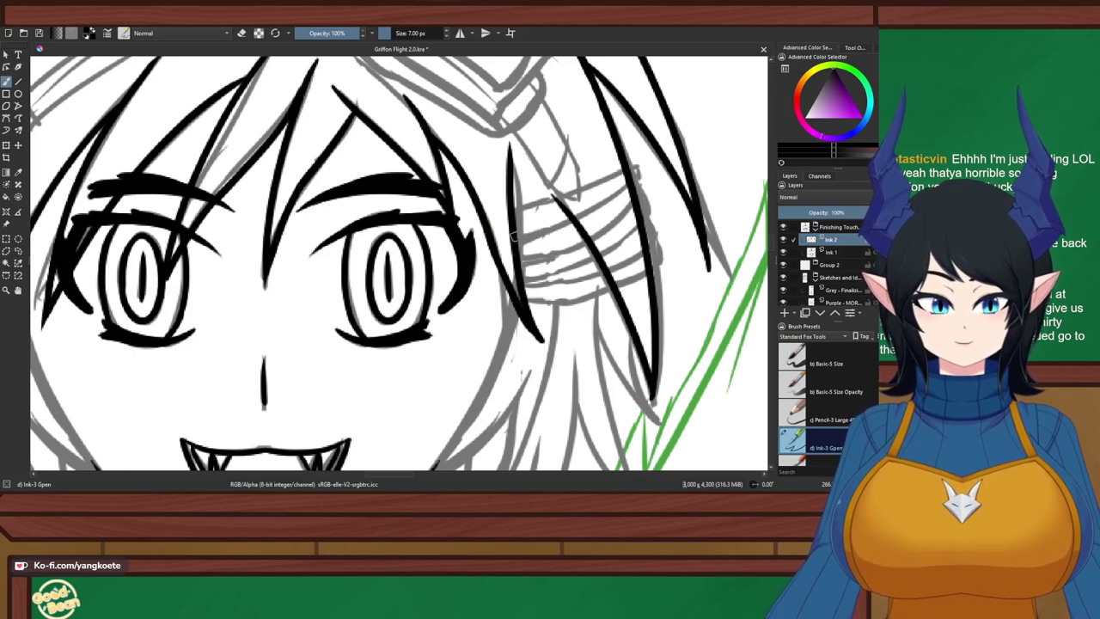
scroll(513, 235, down, 4)
scroll(516, 234, up, 4)
key(e)
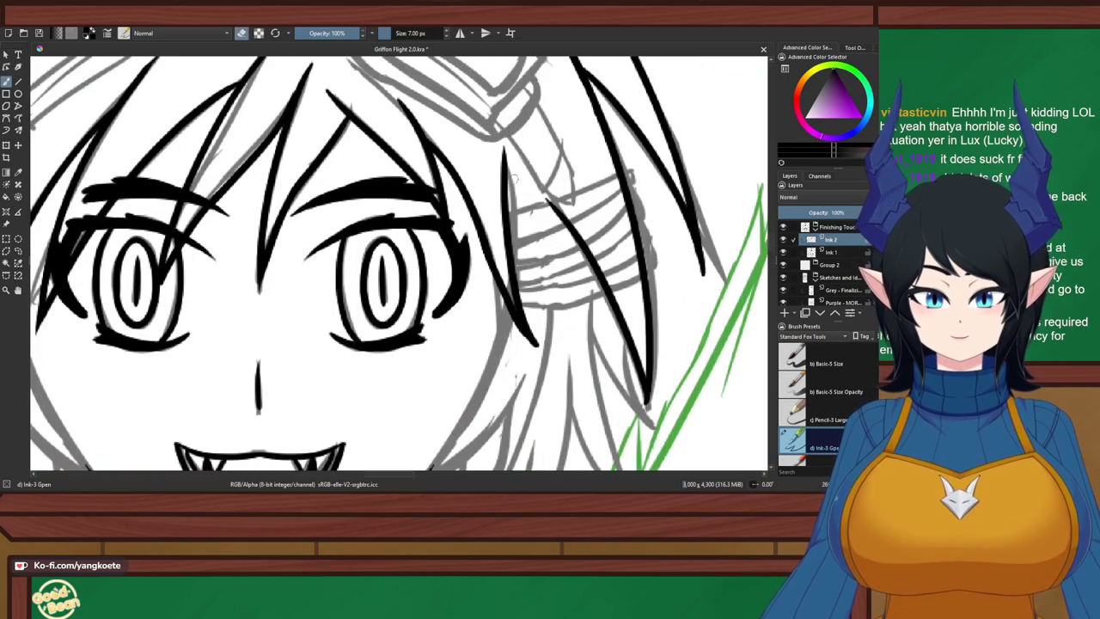
drag(504, 145, 510, 287)
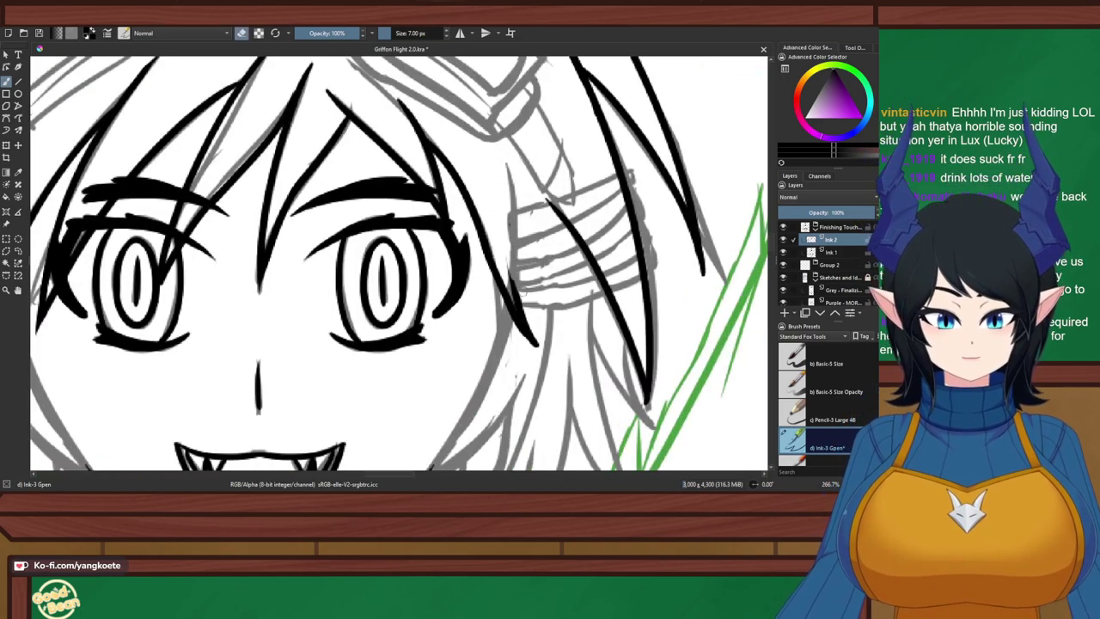
Redraw the ink line running down the hair strand
key(e)
drag(506, 156, 520, 273)
key(ctrl+z)
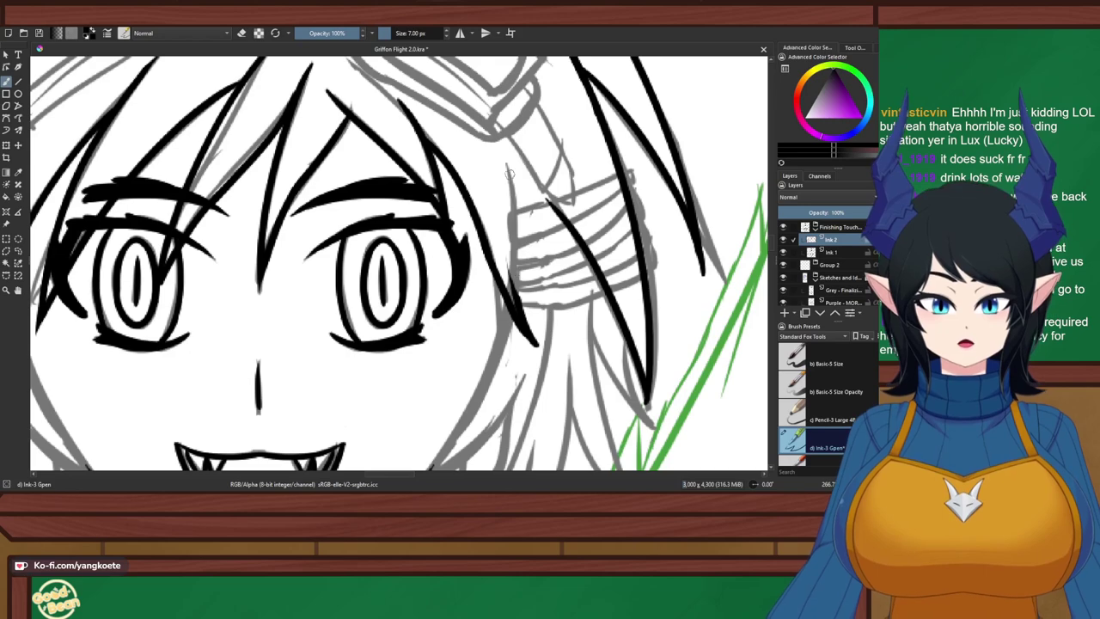
drag(508, 153, 519, 275)
key(ctrl+z)
mouse_move(506, 149)
mouse_down()
mouse_move(512, 267)
mouse_move(532, 328)
mouse_up()
key(ctrl+z)
Ink the strand's lower line, retrying until it fits
drag(513, 256, 539, 344)
key(ctrl+z)
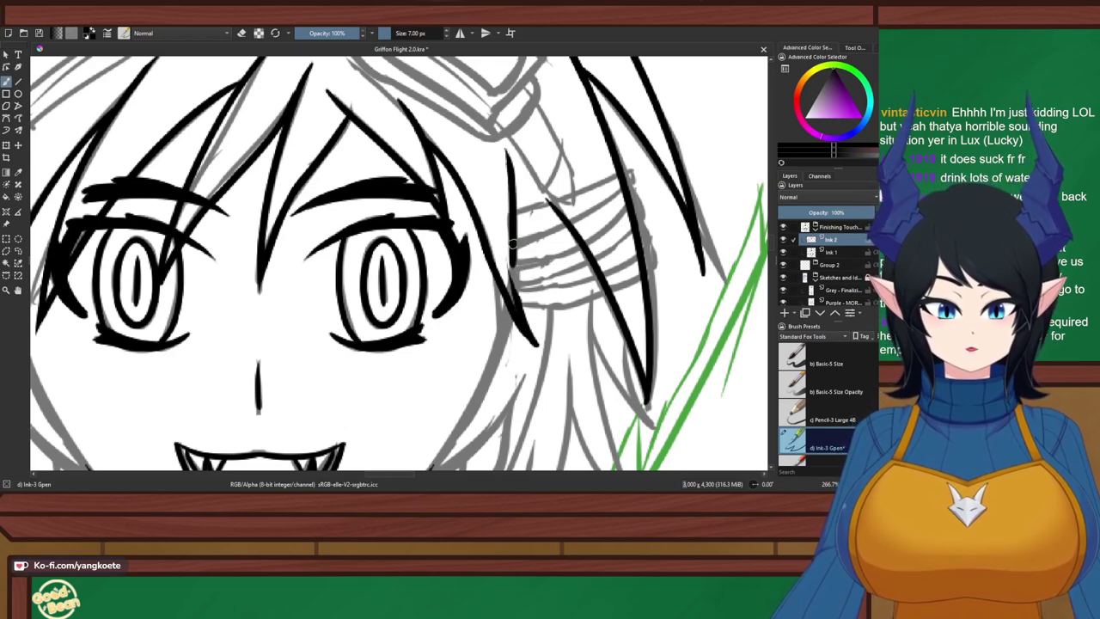
drag(510, 262, 542, 338)
key(ctrl+z)
drag(506, 234, 540, 345)
key(ctrl+z)
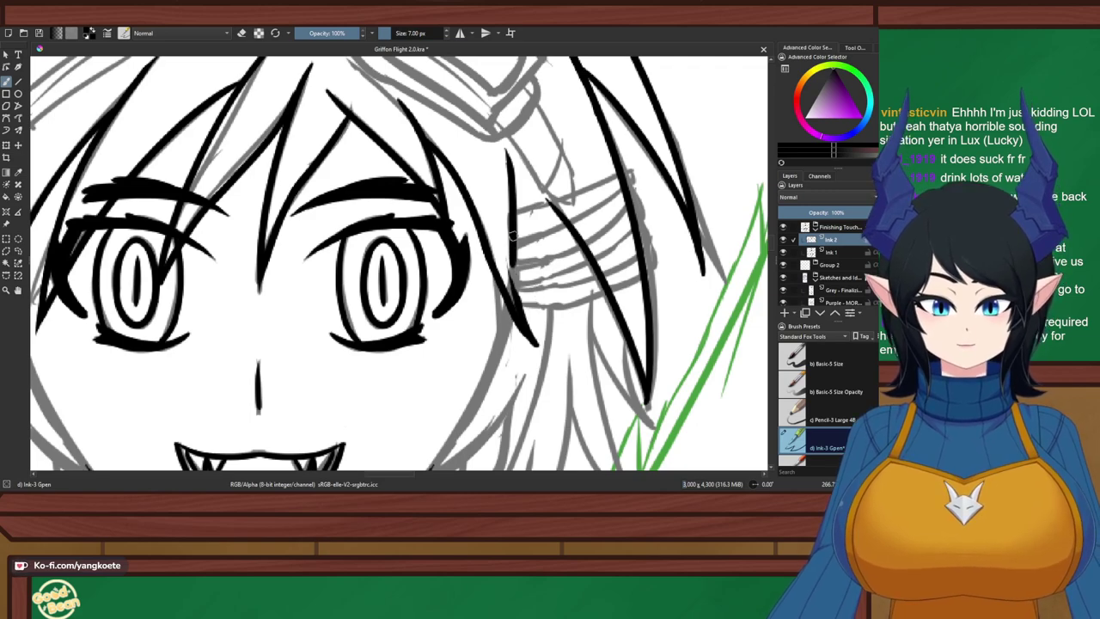
drag(507, 215, 545, 342)
key(ctrl+z)
drag(513, 246, 541, 354)
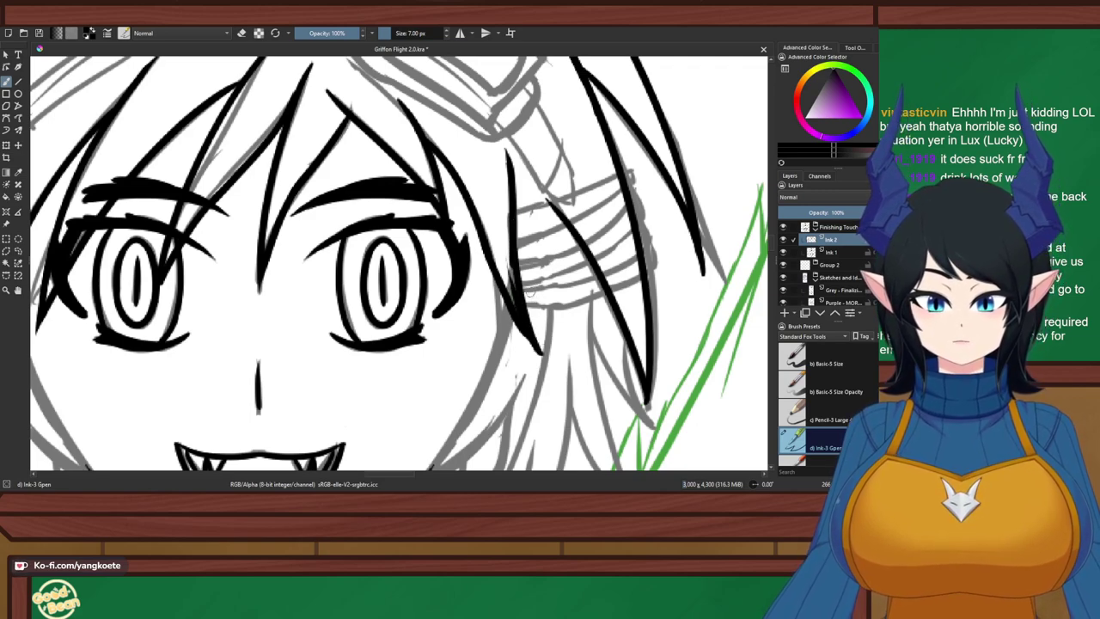
Erase ink near the strand's bottom, then redraw and thicken its lower edge
key(e)
drag(513, 265, 535, 350)
key(e)
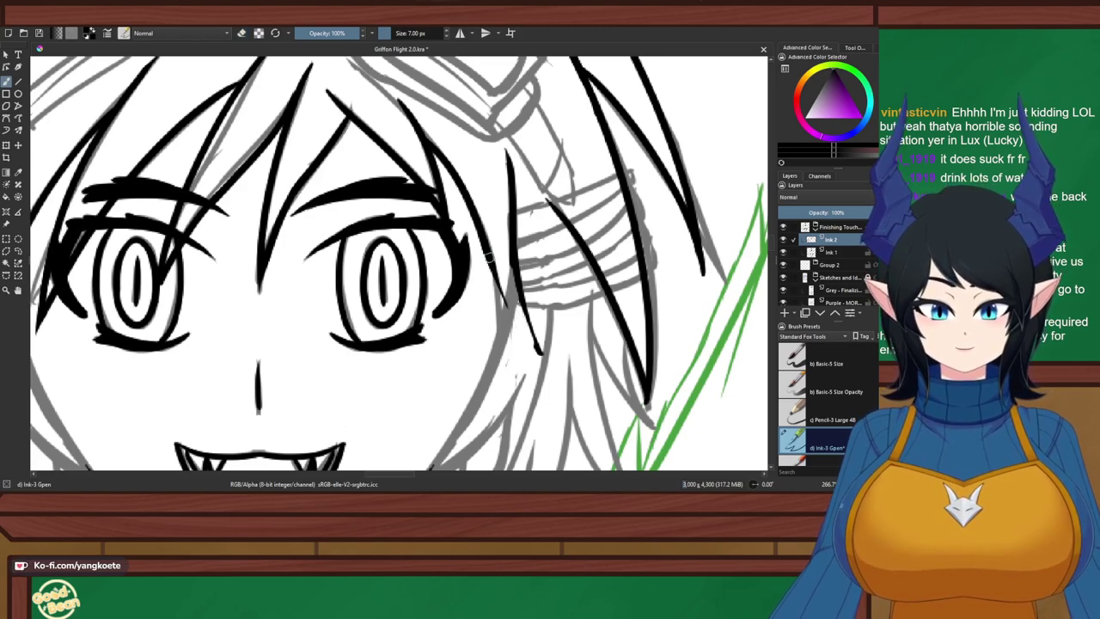
drag(490, 256, 540, 356)
key(ctrl+z)
drag(488, 261, 537, 351)
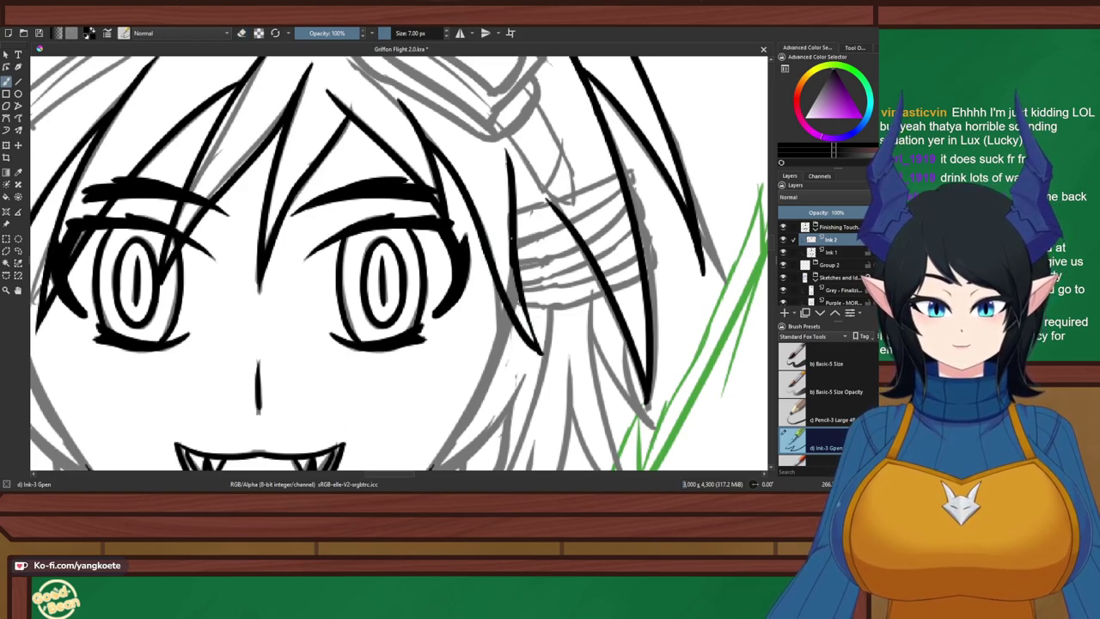
drag(511, 240, 541, 353)
Redraw the hair strand line and its neighbour's lower segment beside the face
scroll(514, 248, down, 4)
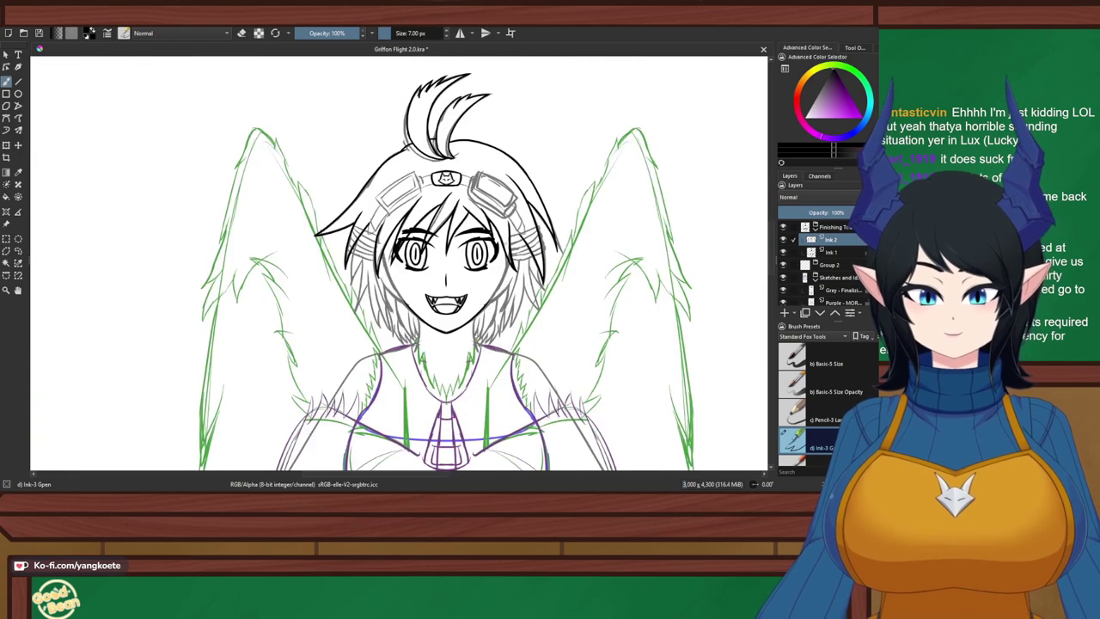
scroll(526, 264, up, 4)
drag(529, 266, 568, 362)
key(ctrl+z)
key(ctrl+z)
drag(453, 270, 494, 356)
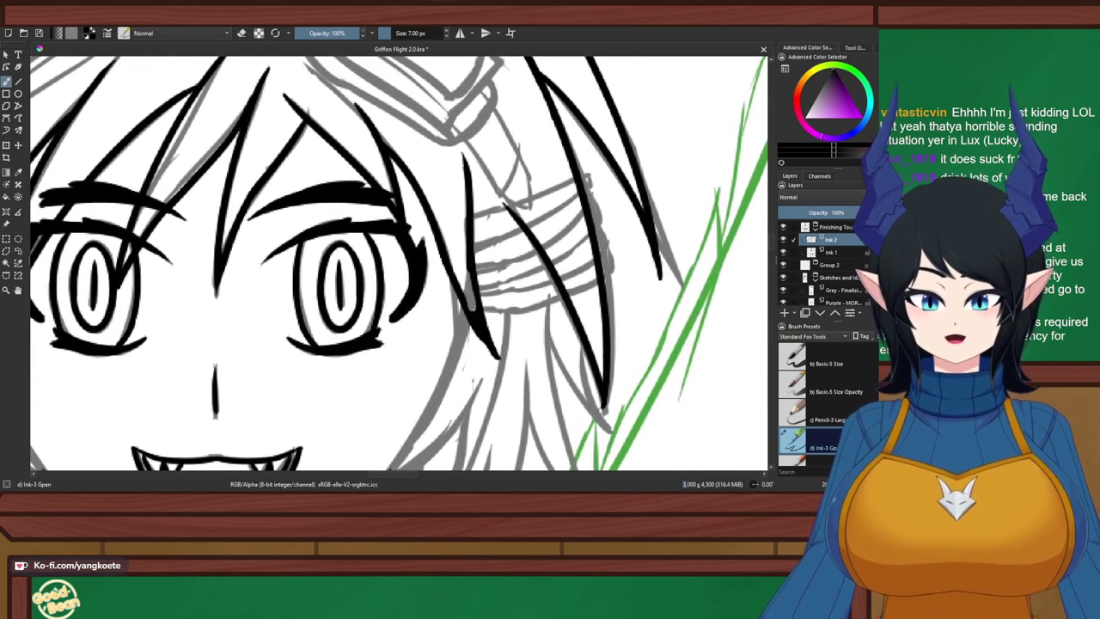
key(ctrl+z)
key(ctrl+z)
drag(462, 153, 493, 348)
drag(445, 265, 484, 342)
key(ctrl+z)
key(ctrl+z)
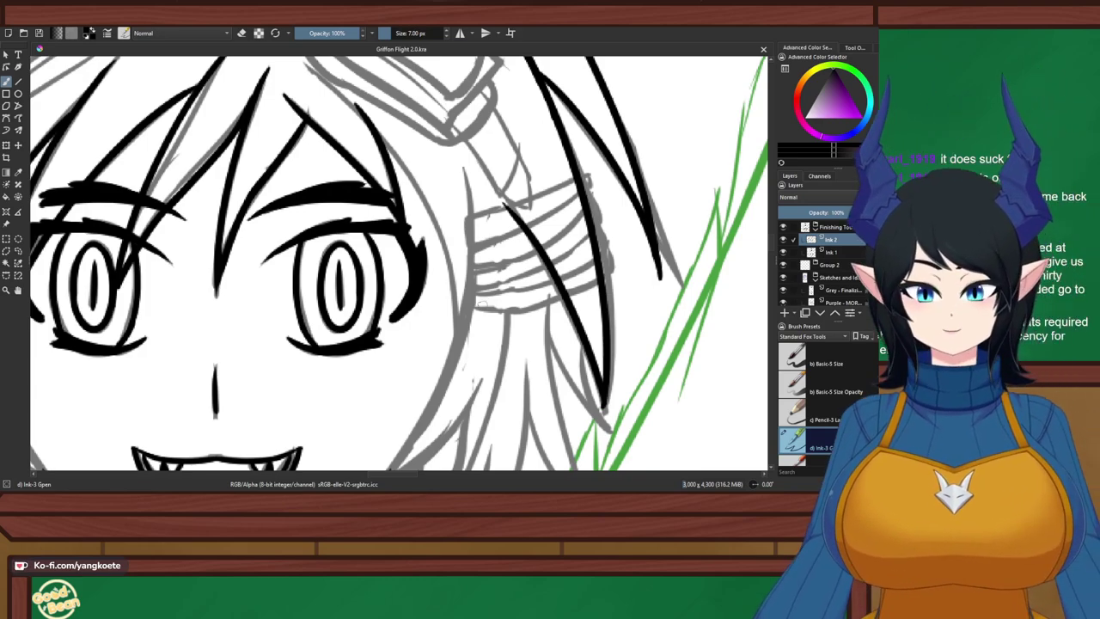
Ink a long hair line running down past the eye
scroll(483, 302, up, 2)
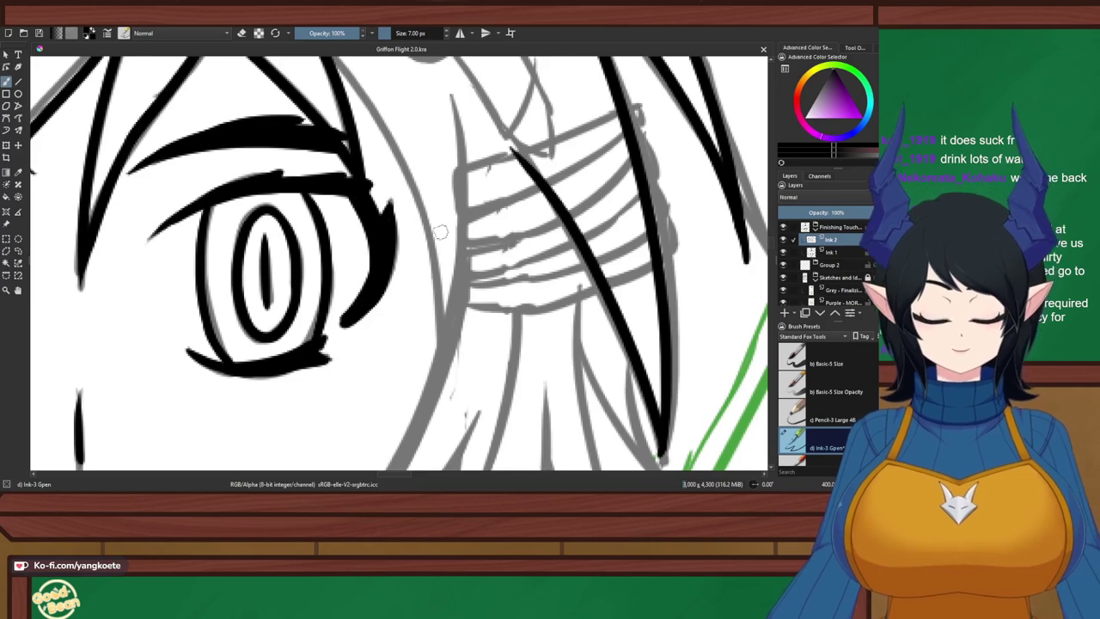
drag(445, 100, 406, 373)
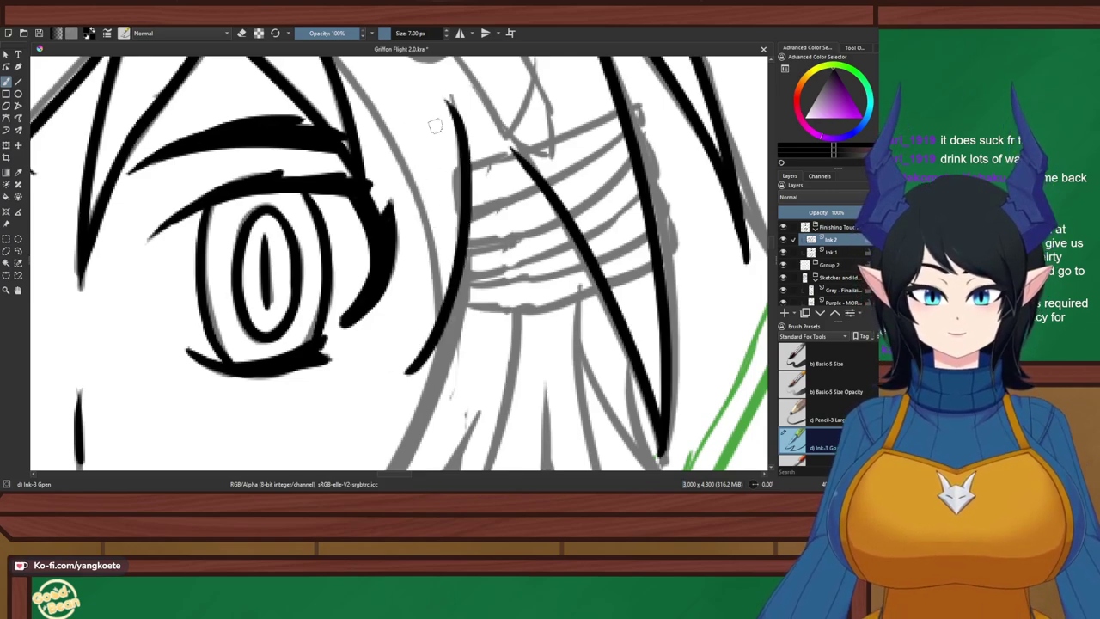
key(ctrl+z)
mouse_move(451, 88)
mouse_down()
mouse_move(462, 128)
mouse_move(377, 382)
mouse_up()
key(ctrl+z)
drag(445, 83, 417, 393)
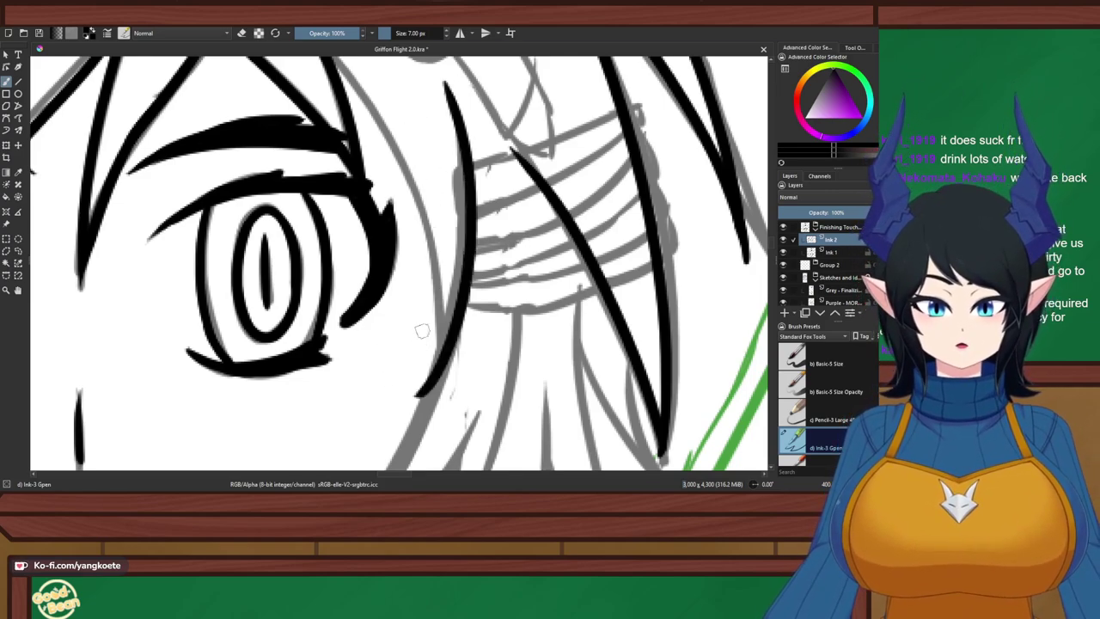
drag(344, 61, 421, 325)
key(ctrl+z)
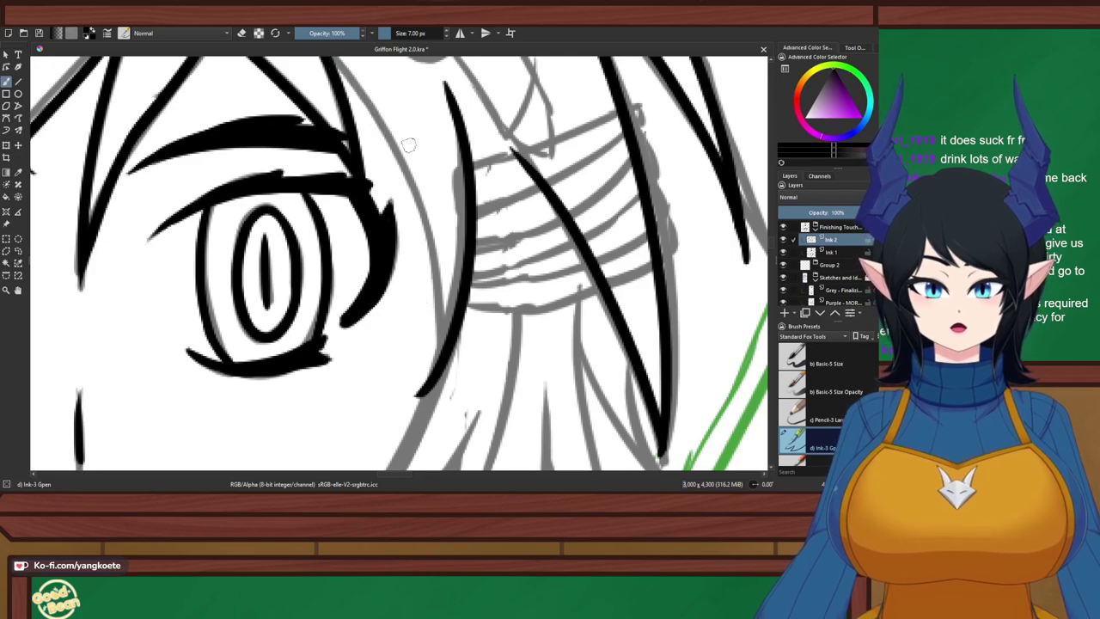
Ink a hair strand from the brow downward and thicken its lower end
scroll(297, 158, down, 1)
drag(287, 157, 315, 191)
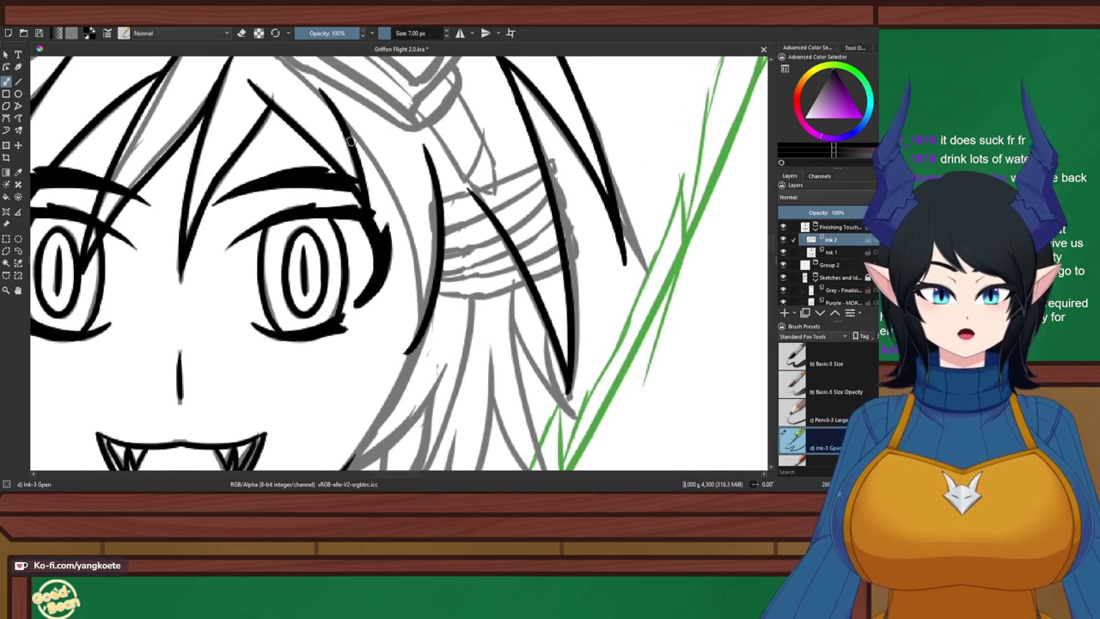
mouse_move(346, 122)
mouse_down()
mouse_move(401, 215)
mouse_move(422, 279)
mouse_up()
mouse_move(411, 234)
mouse_down()
mouse_move(429, 316)
mouse_move(404, 228)
mouse_move(419, 349)
mouse_up()
Retry the curving hair-edge stroke down beside the cheek several times
key(ctrl+z)
key(ctrl+z)
drag(406, 236, 399, 354)
key(ctrl+z)
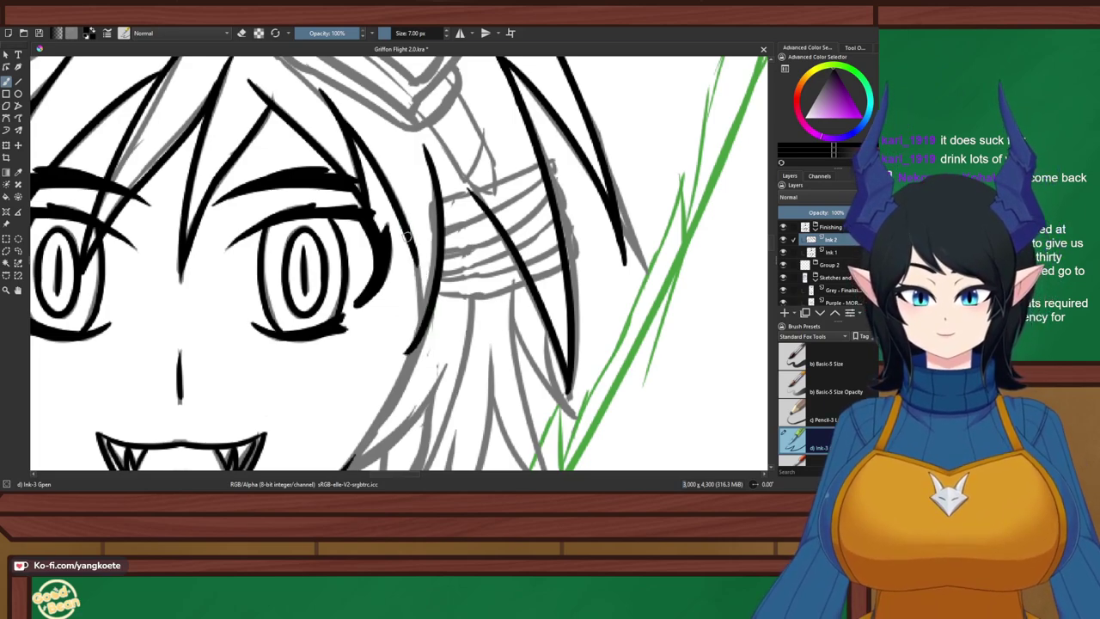
drag(417, 242, 404, 356)
key(ctrl+z)
drag(409, 233, 408, 348)
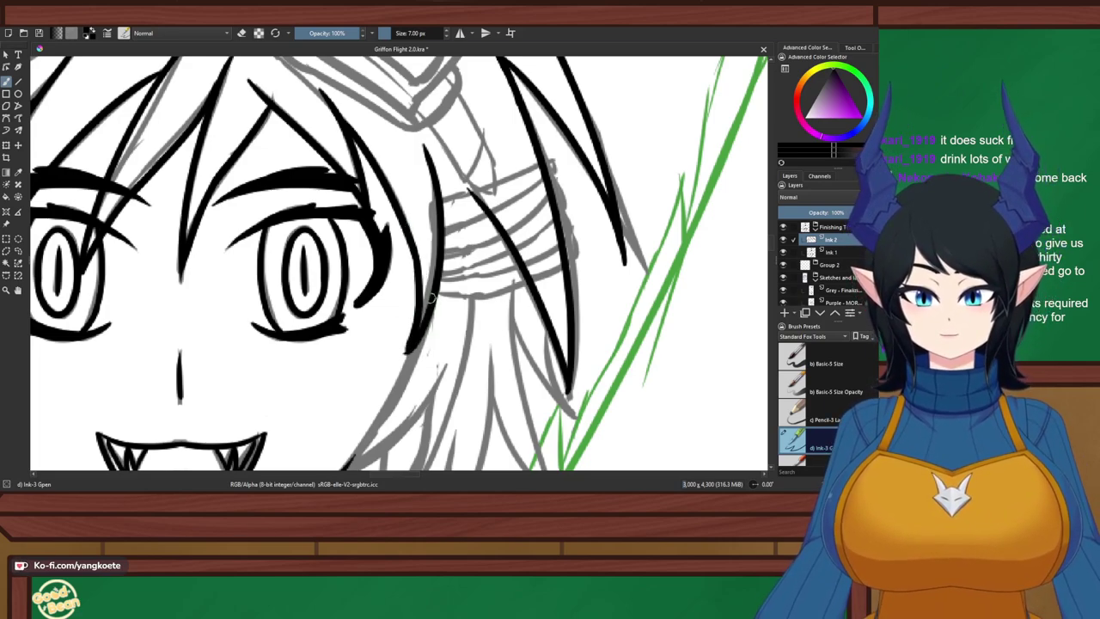
key(ctrl+z)
drag(411, 229, 407, 345)
key(ctrl+z)
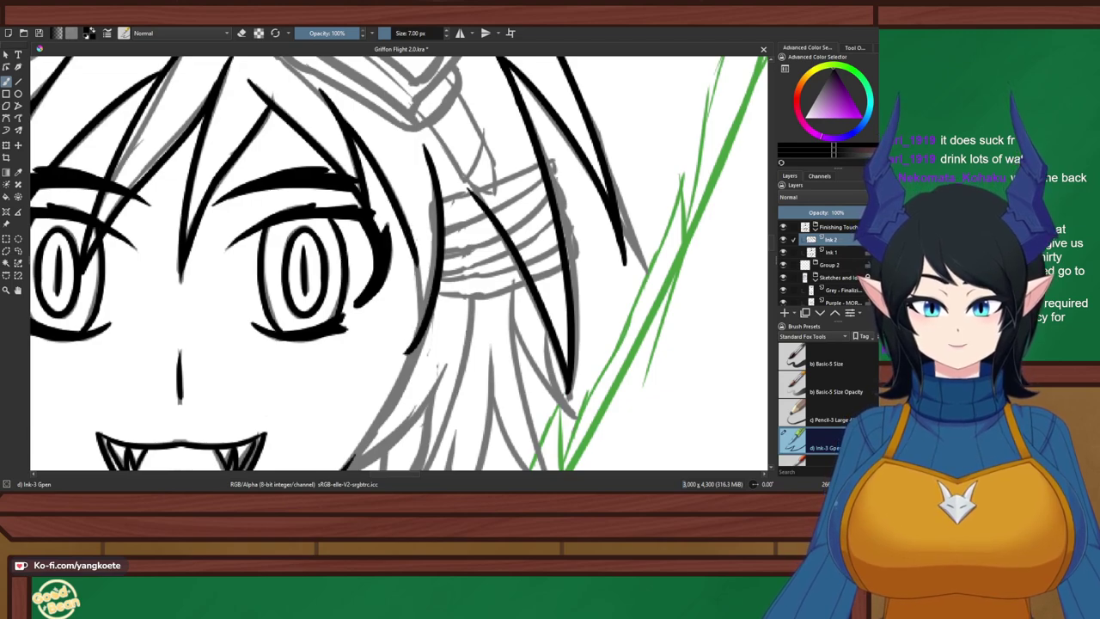
key(ctrl+z)
mouse_move(412, 235)
mouse_down()
mouse_move(422, 350)
mouse_move(416, 325)
mouse_move(384, 380)
mouse_up()
key(ctrl+z)
Erase the lower tail of the last hair stroke and reframe the whole head
key(e)
drag(419, 344, 383, 386)
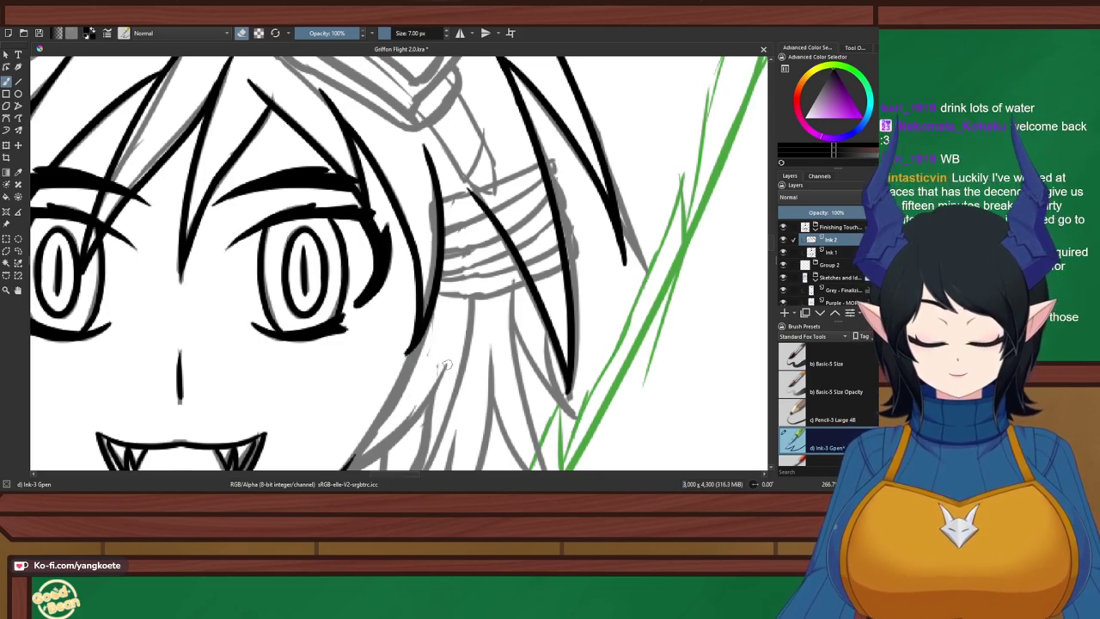
key(e)
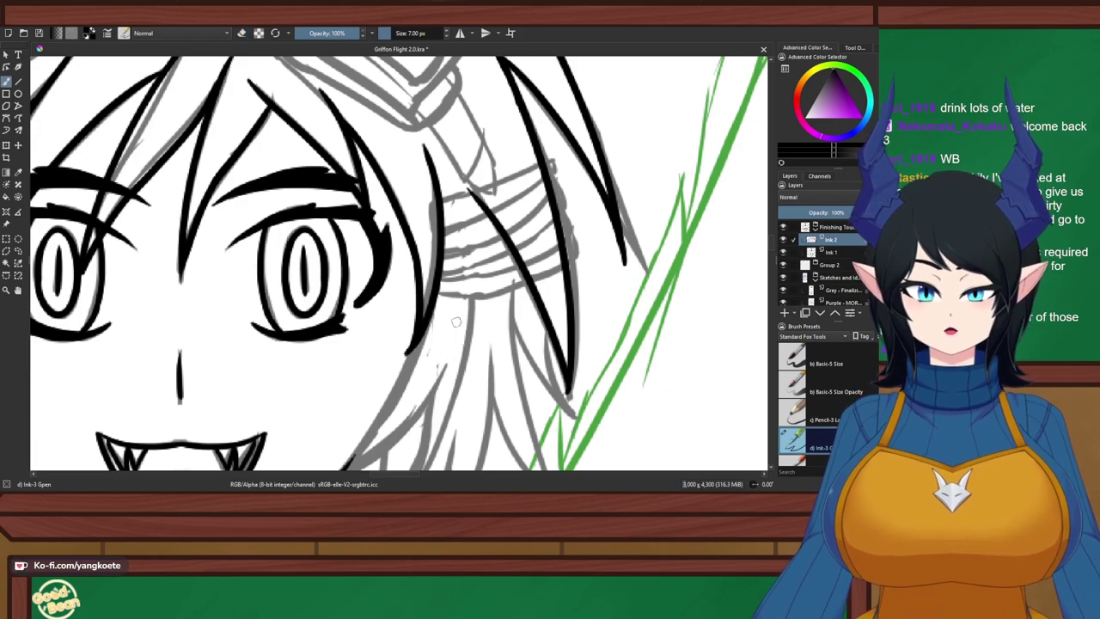
scroll(472, 228, down, 3)
scroll(482, 232, up, 1)
drag(481, 249, 588, 190)
Turn on horizontal mirroring and ink the left jaw line down to the chin, mirrored on the right
click(459, 32)
scroll(302, 221, up, 2)
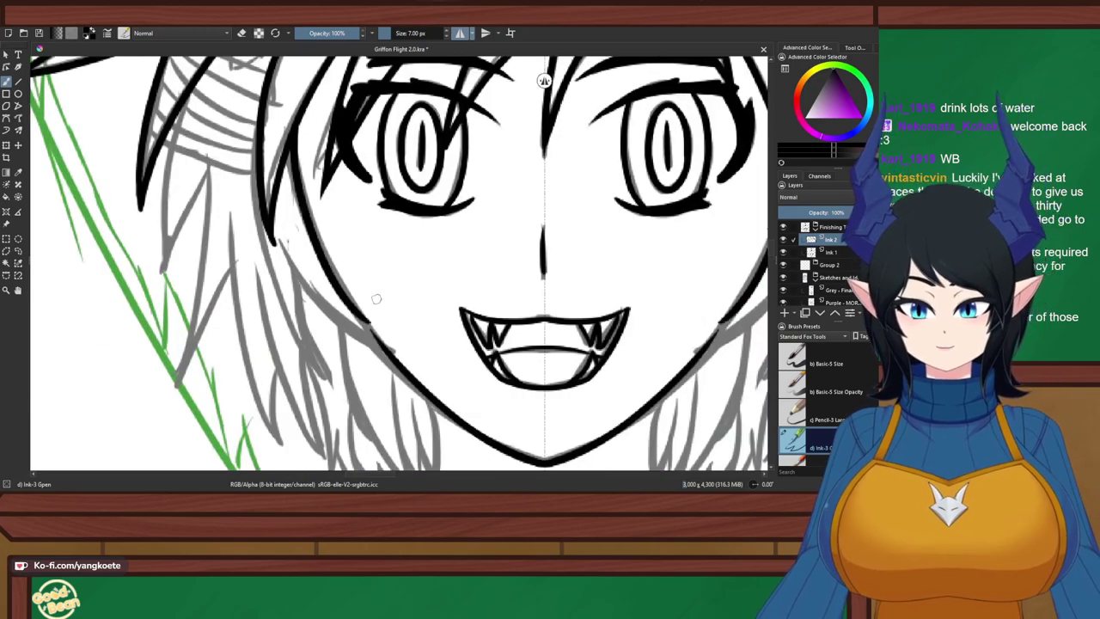
mouse_move(307, 112)
mouse_down()
mouse_move(300, 173)
mouse_move(400, 347)
mouse_up()
mouse_move(277, 247)
mouse_down()
mouse_move(342, 316)
mouse_move(400, 349)
mouse_up()
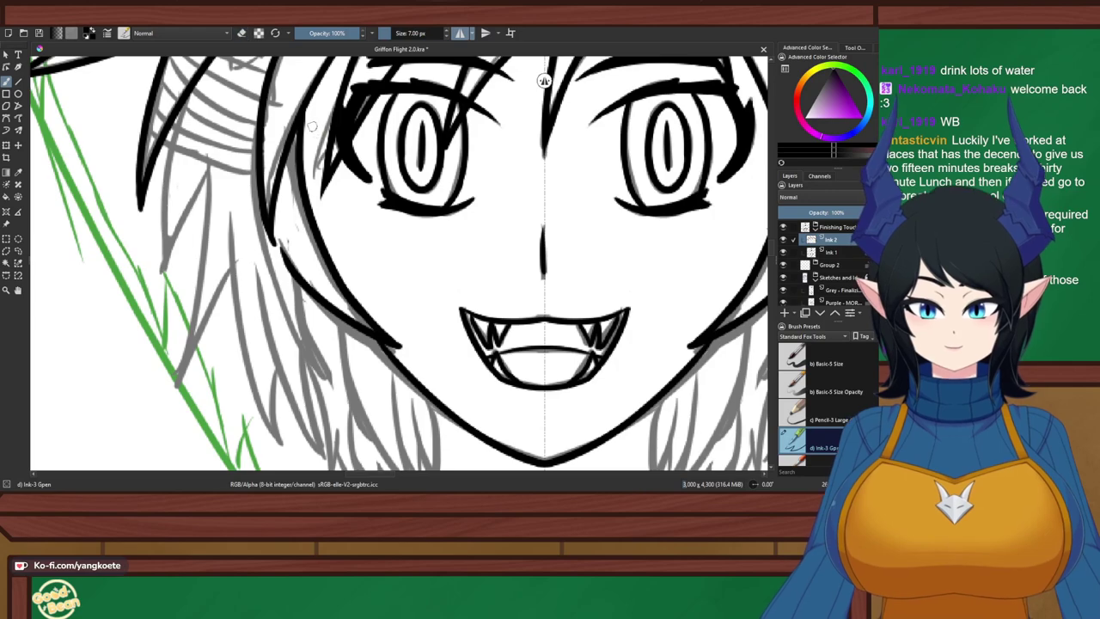
scroll(322, 175, down, 2)
drag(586, 257, 577, 345)
right_click(578, 308)
right_click(578, 309)
scroll(242, 337, up, 1)
drag(441, 355, 193, 277)
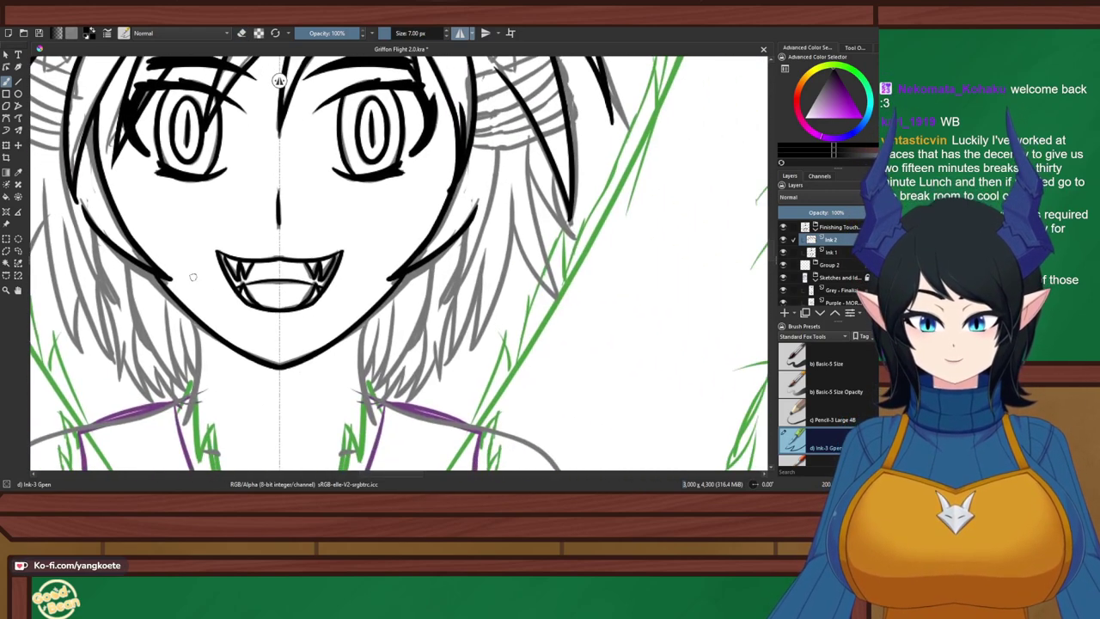
scroll(564, 143, up, 1)
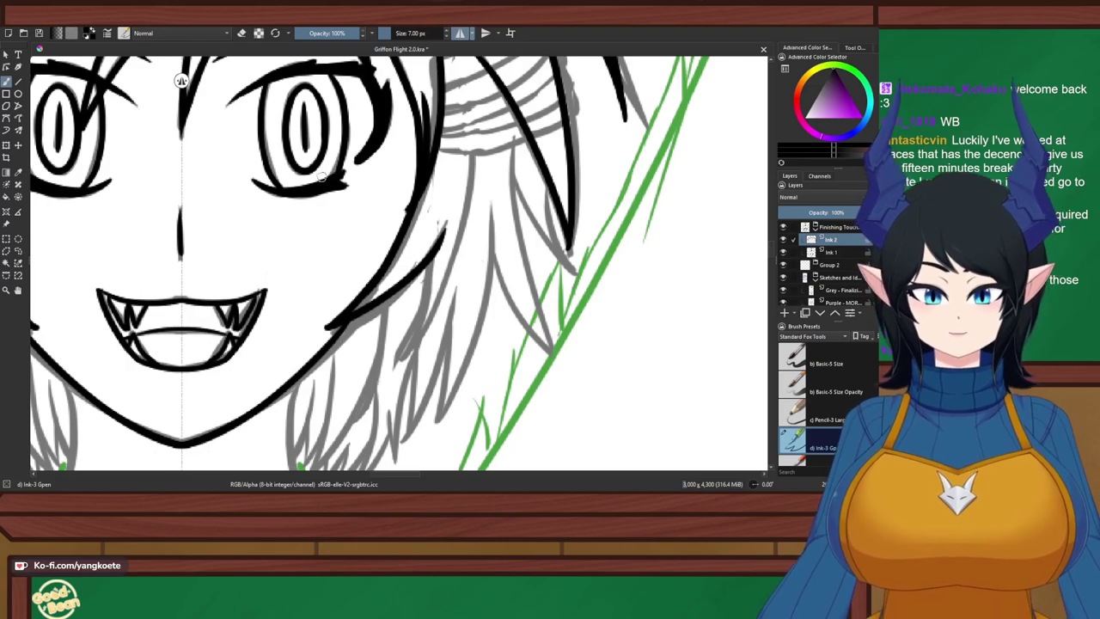
scroll(321, 177, down, 2)
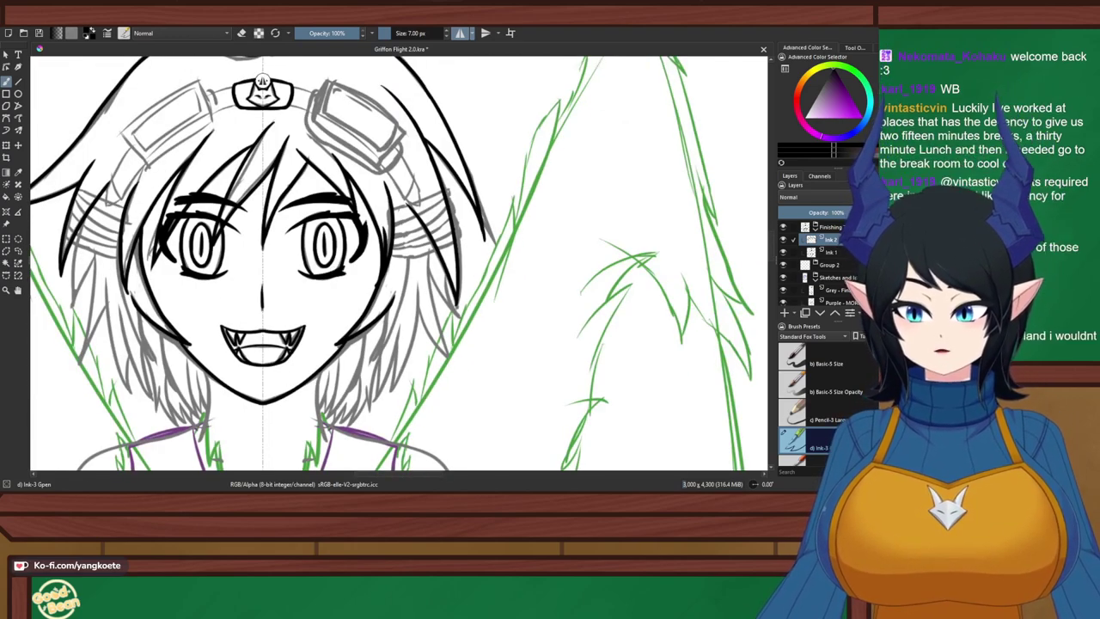
mouse_move(455, 331)
mouse_down()
mouse_move(589, 295)
mouse_move(587, 318)
mouse_up()
right_click(588, 295)
right_click(588, 296)
Ink the hair-tip stroke and the strand beside it, redrawing each after undoing
click(460, 34)
scroll(464, 208, down, 1)
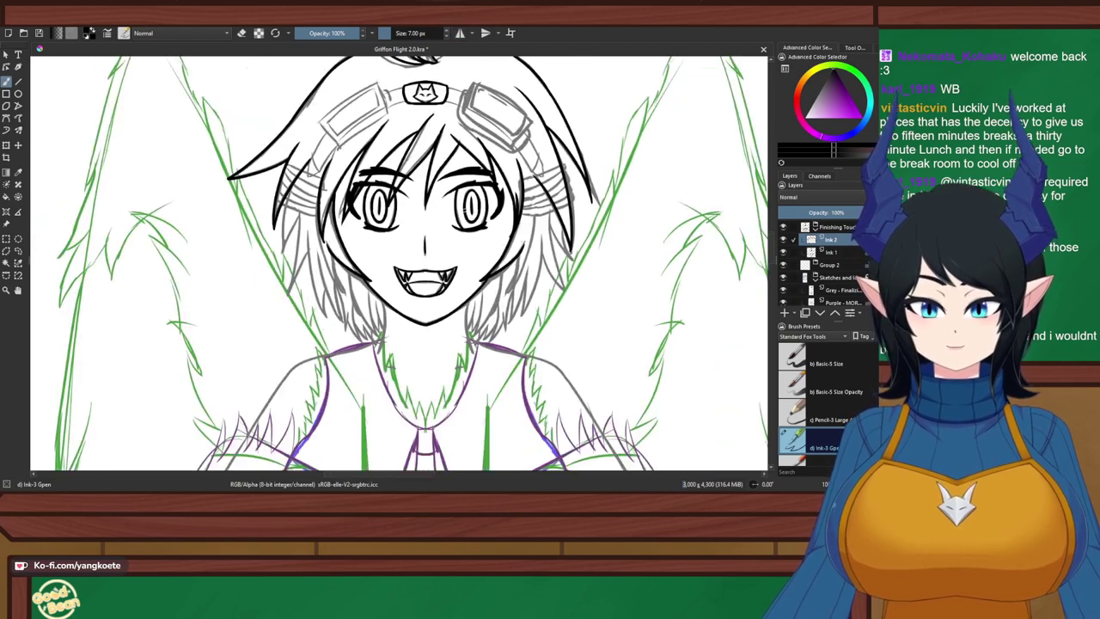
drag(371, 228, 377, 268)
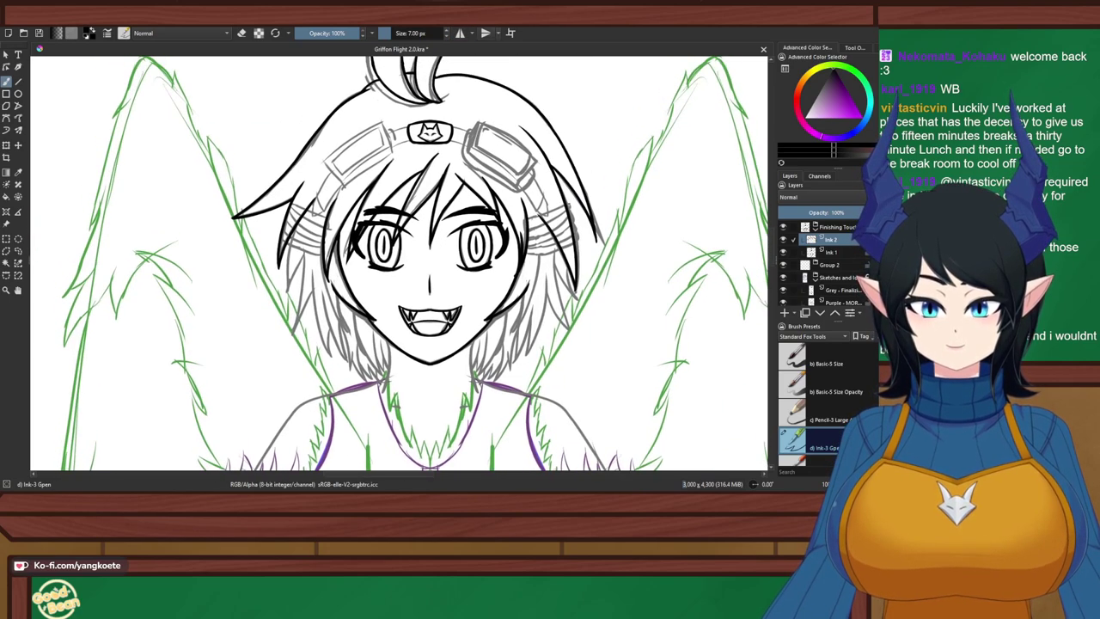
click(460, 33)
scroll(498, 275, up, 3)
drag(505, 257, 512, 213)
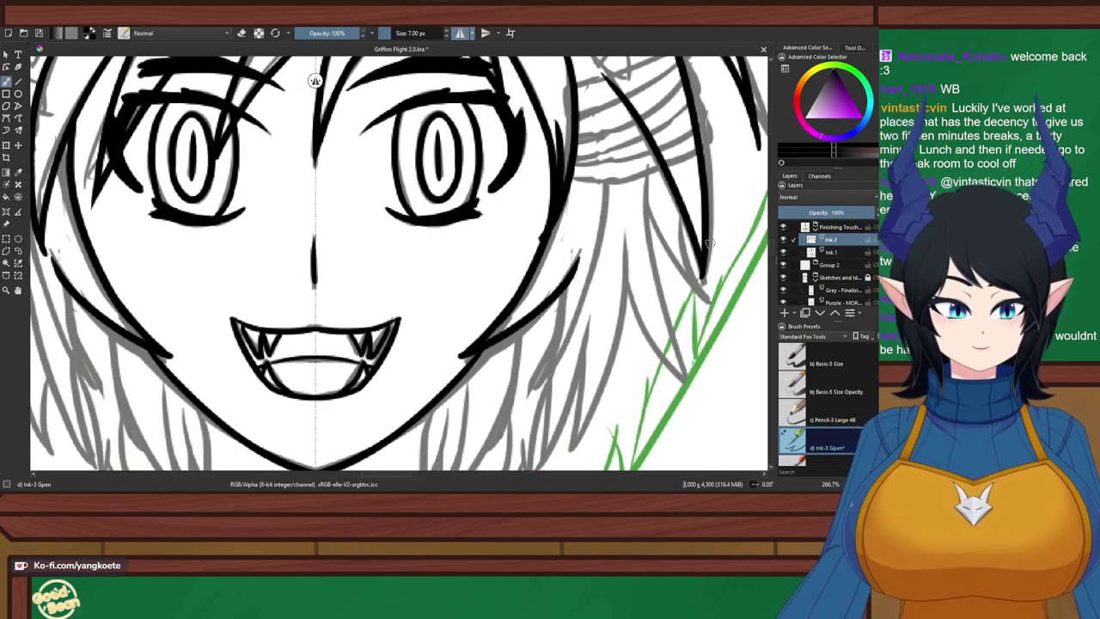
mouse_move(682, 213)
mouse_down()
mouse_move(687, 284)
mouse_move(706, 320)
mouse_up()
key(ctrl+z)
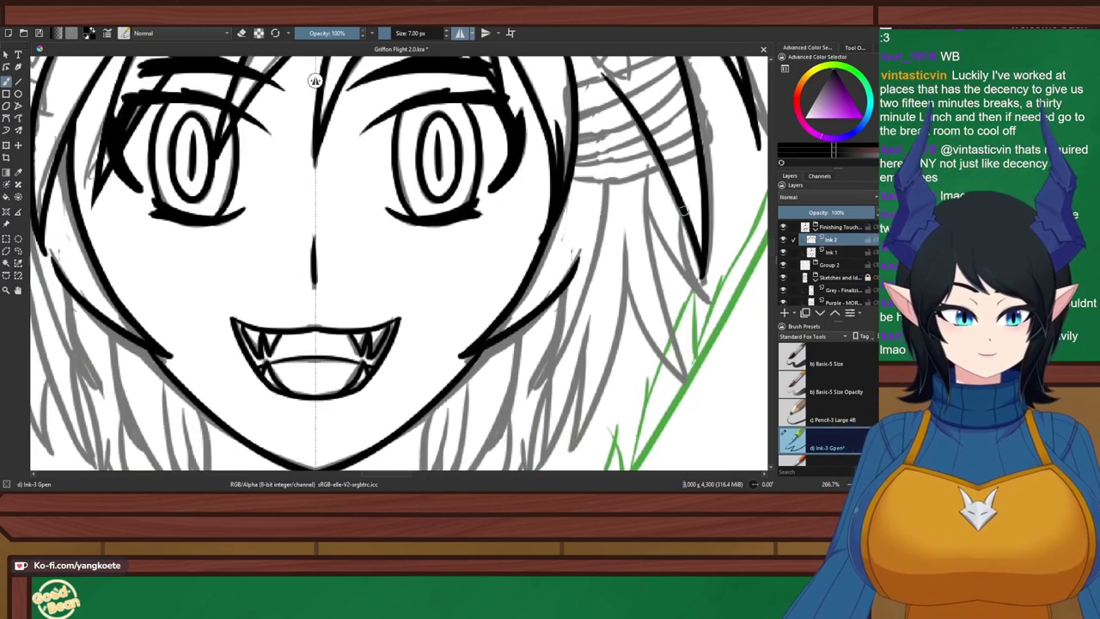
drag(684, 211, 707, 314)
drag(648, 199, 704, 320)
key(ctrl+z)
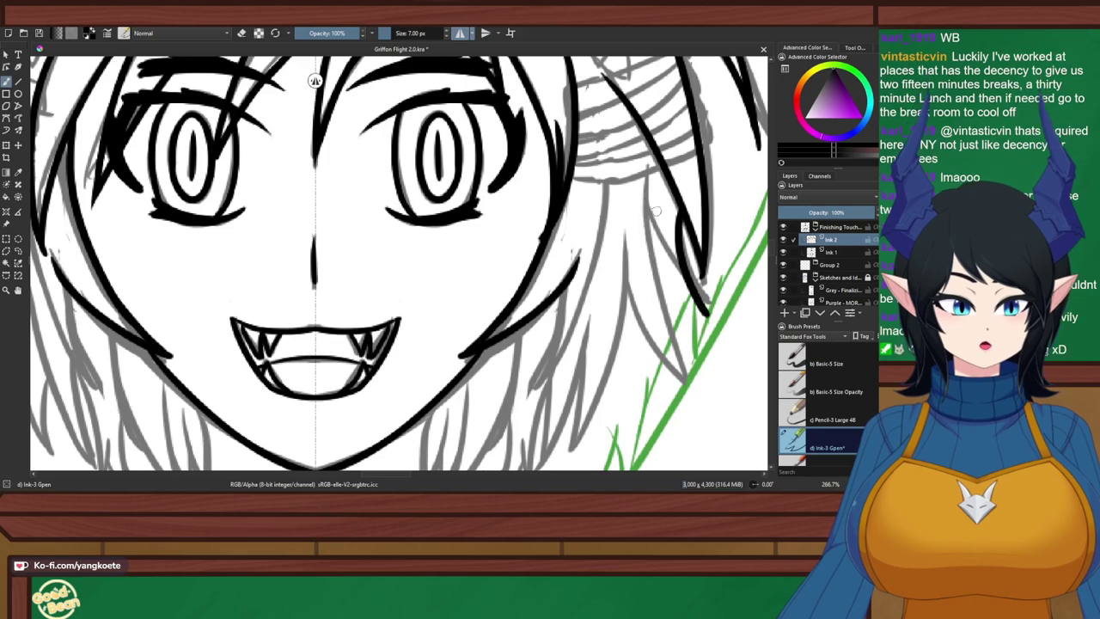
drag(649, 196, 706, 314)
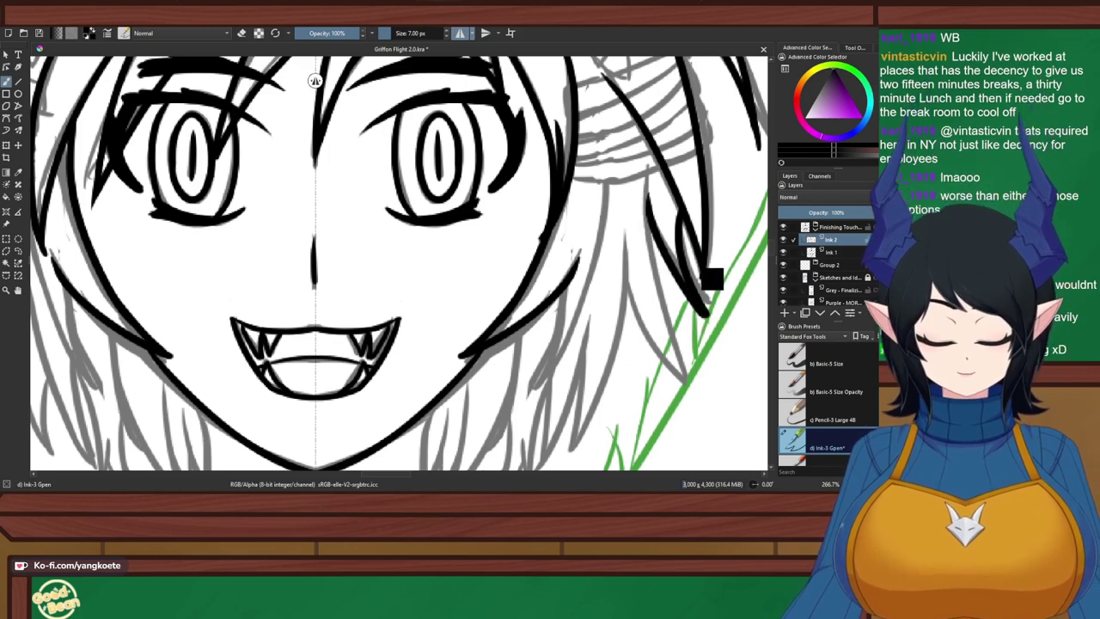
key(ctrl+z)
Flip the canvas view with M and ink a hair strand down the left of the face
scroll(473, 246, down, 1)
drag(327, 284, 525, 254)
right_click(525, 254)
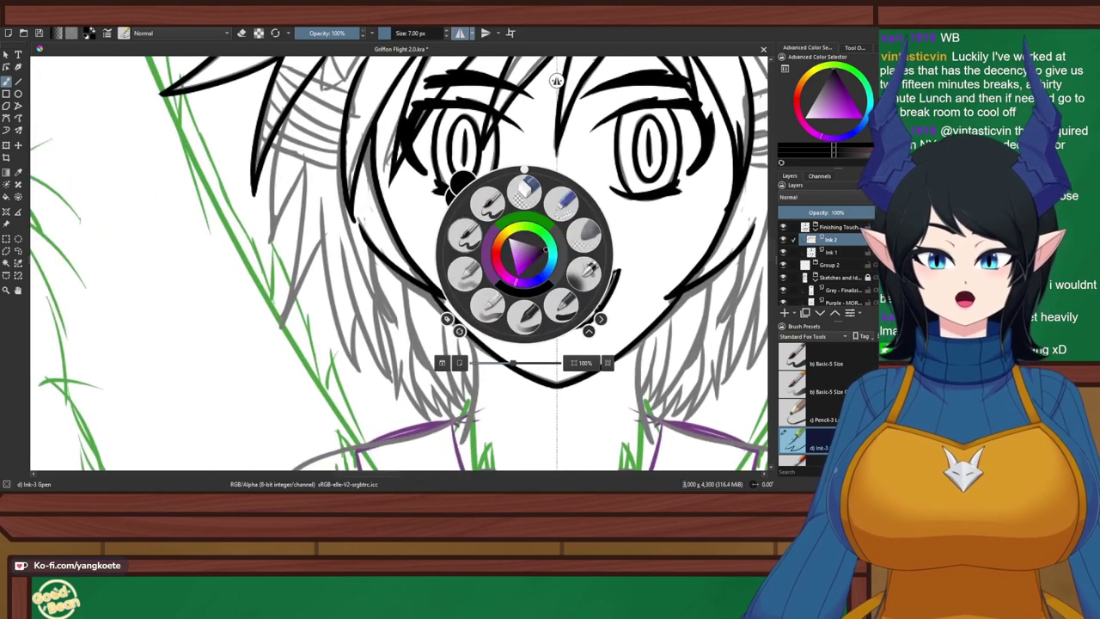
right_click(525, 254)
key(m)
drag(224, 235, 484, 231)
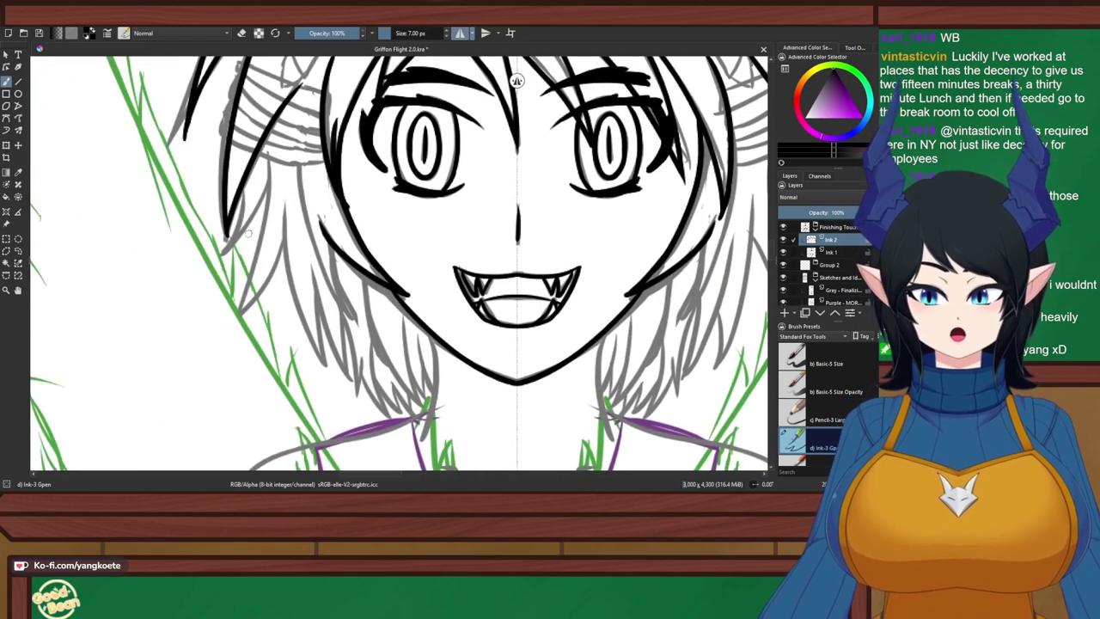
scroll(255, 232, up, 1)
mouse_move(342, 201)
mouse_down()
mouse_move(366, 327)
mouse_move(389, 352)
mouse_up()
key(ctrl+z)
key(ctrl+z)
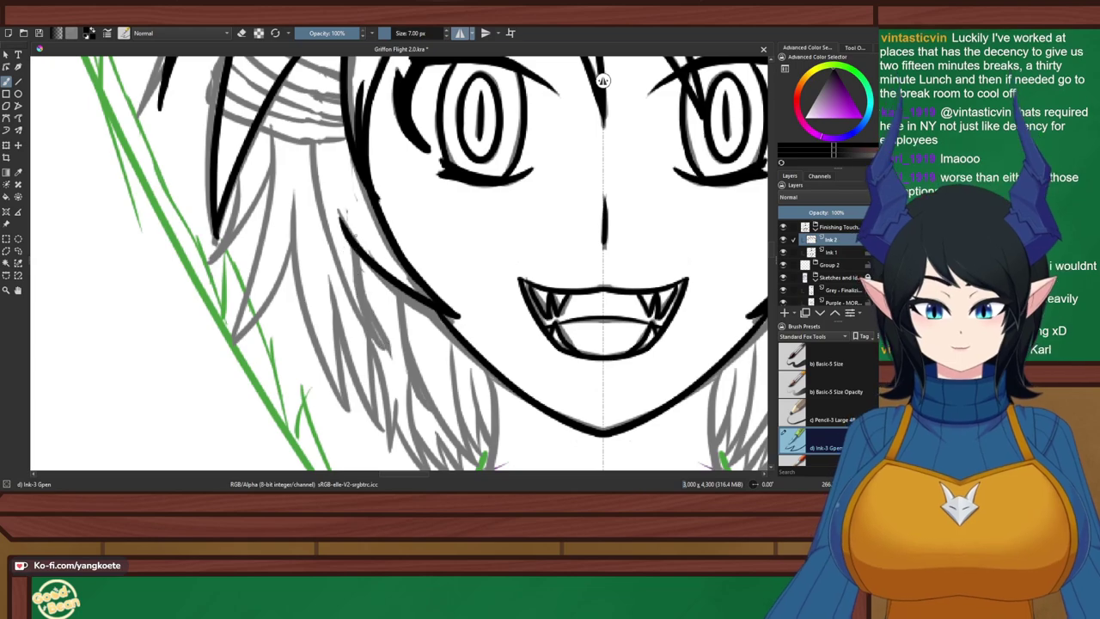
drag(354, 243, 391, 351)
key(ctrl+z)
drag(348, 239, 391, 354)
key(ctrl+z)
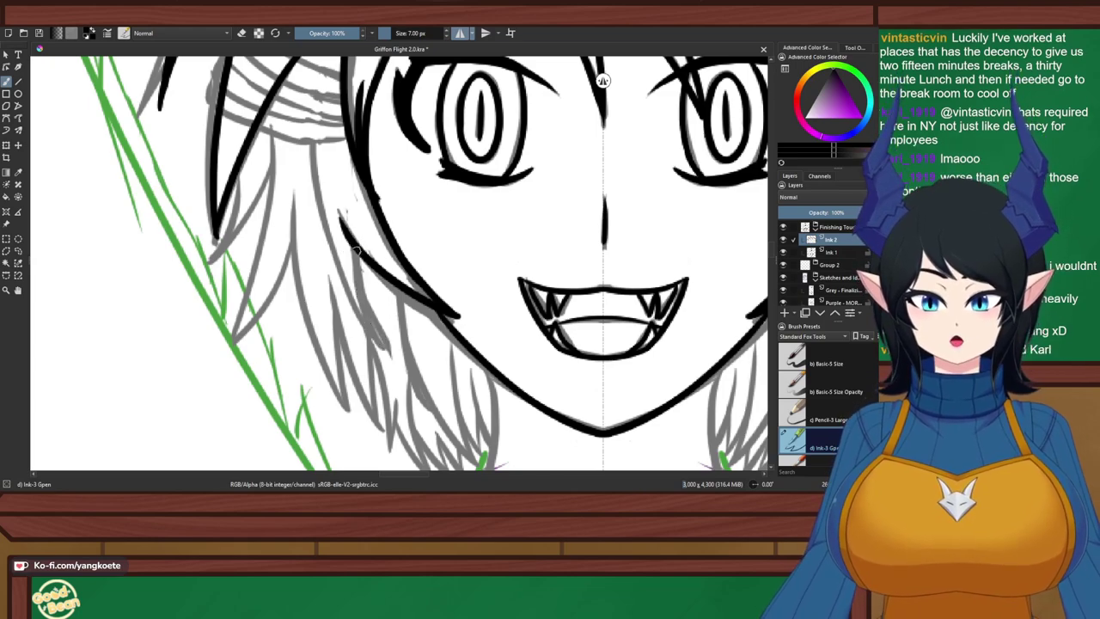
drag(353, 248, 385, 352)
key(ctrl+z)
drag(350, 238, 385, 351)
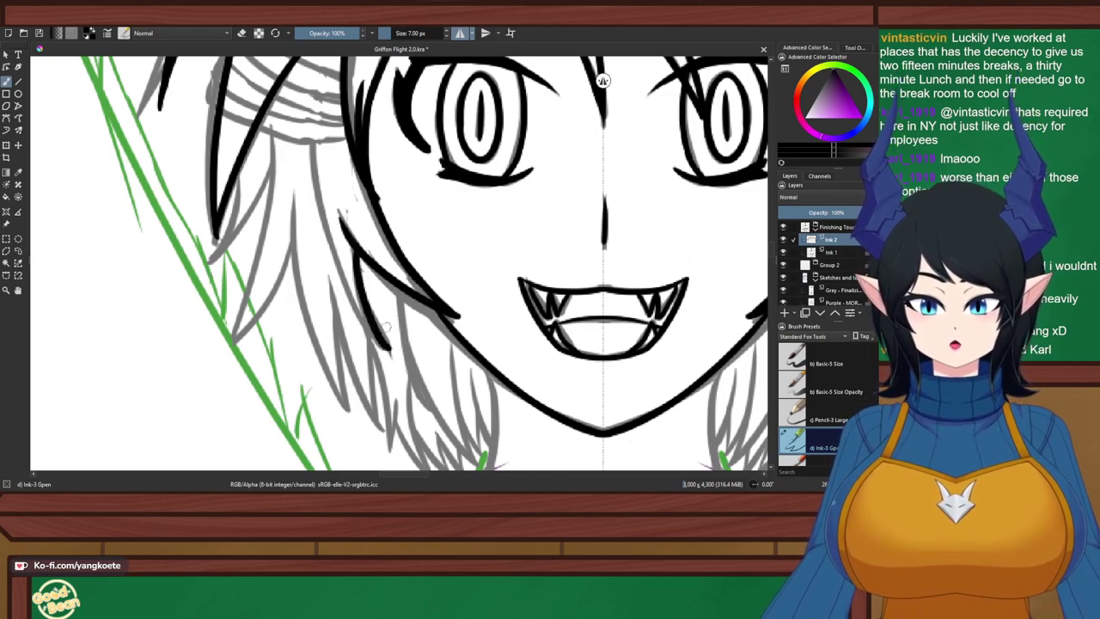
Add hair strands beside and below the first strand, including the tuft's left strand
drag(325, 239, 391, 352)
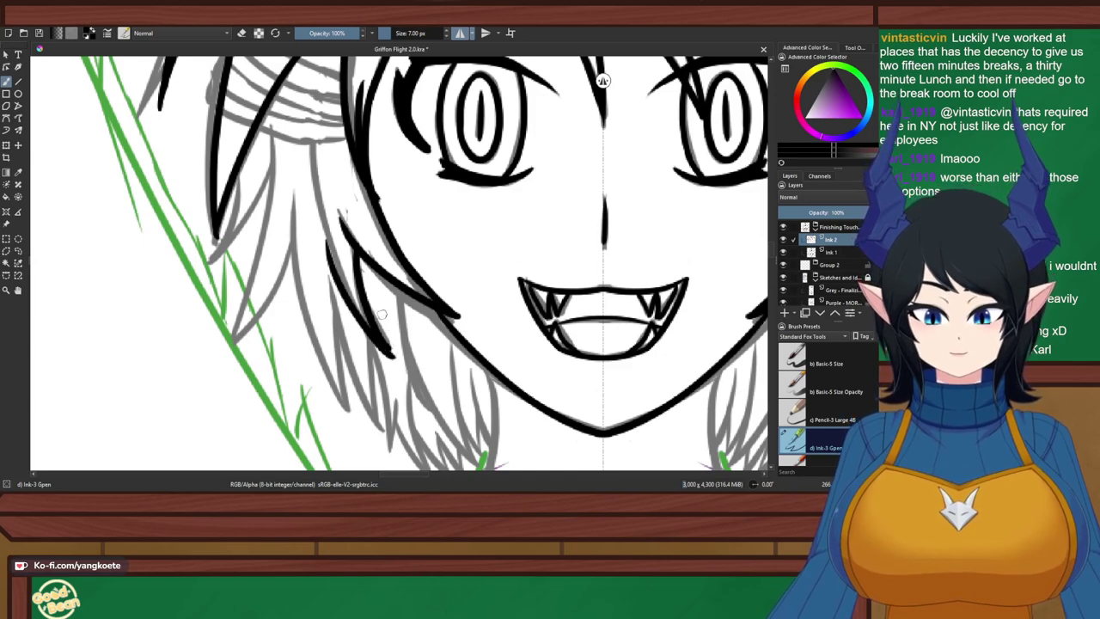
key(ctrl+z)
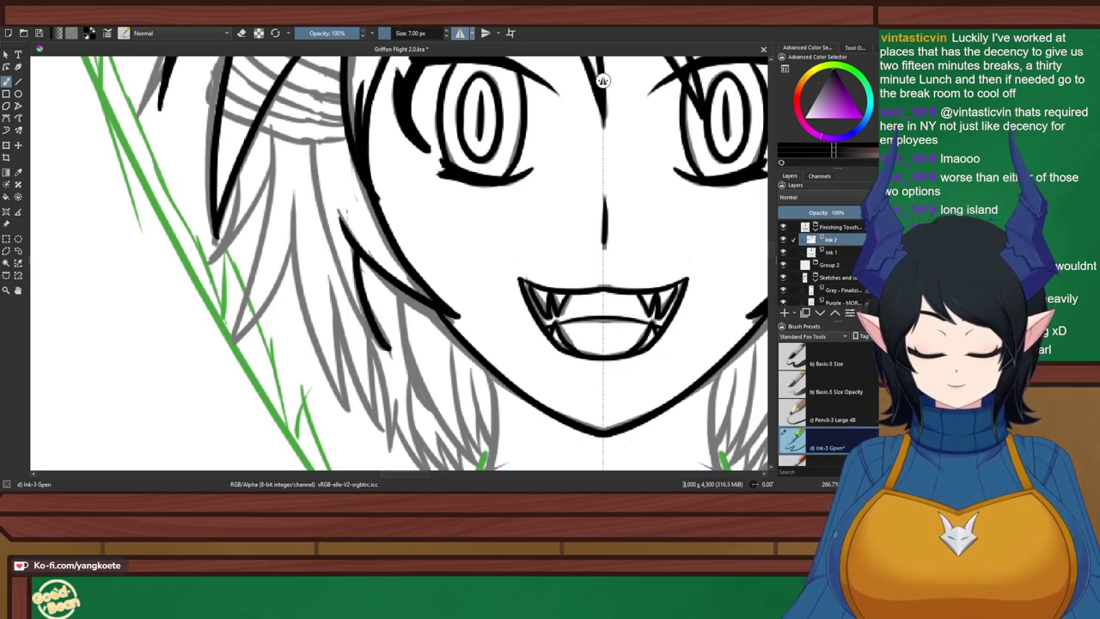
key(ctrl+z)
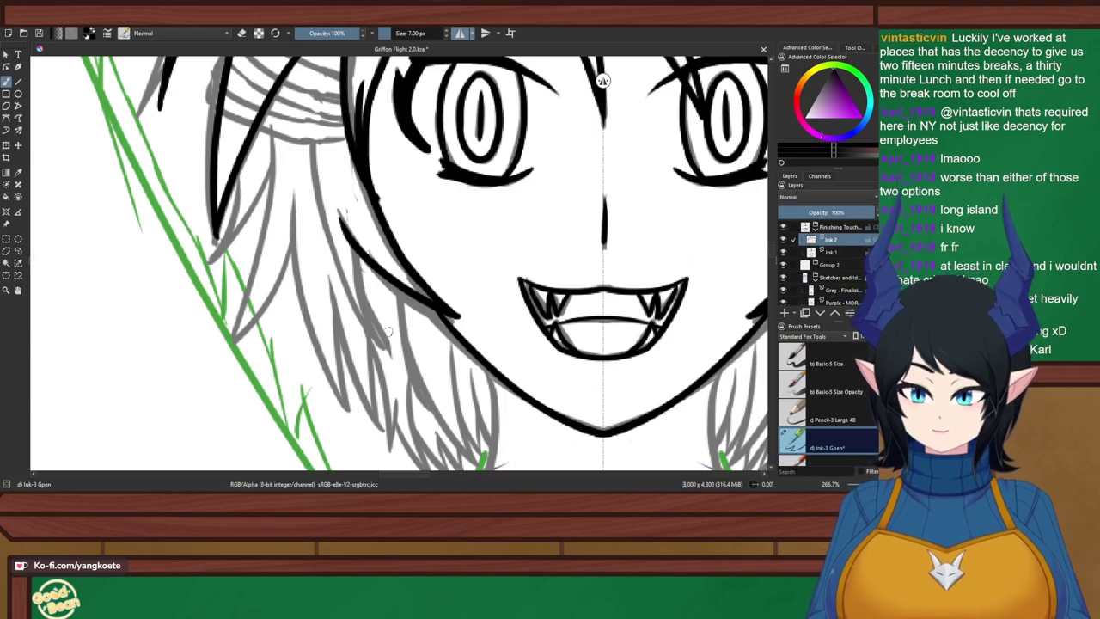
drag(370, 264, 390, 349)
key(ctrl+z)
drag(369, 266, 392, 350)
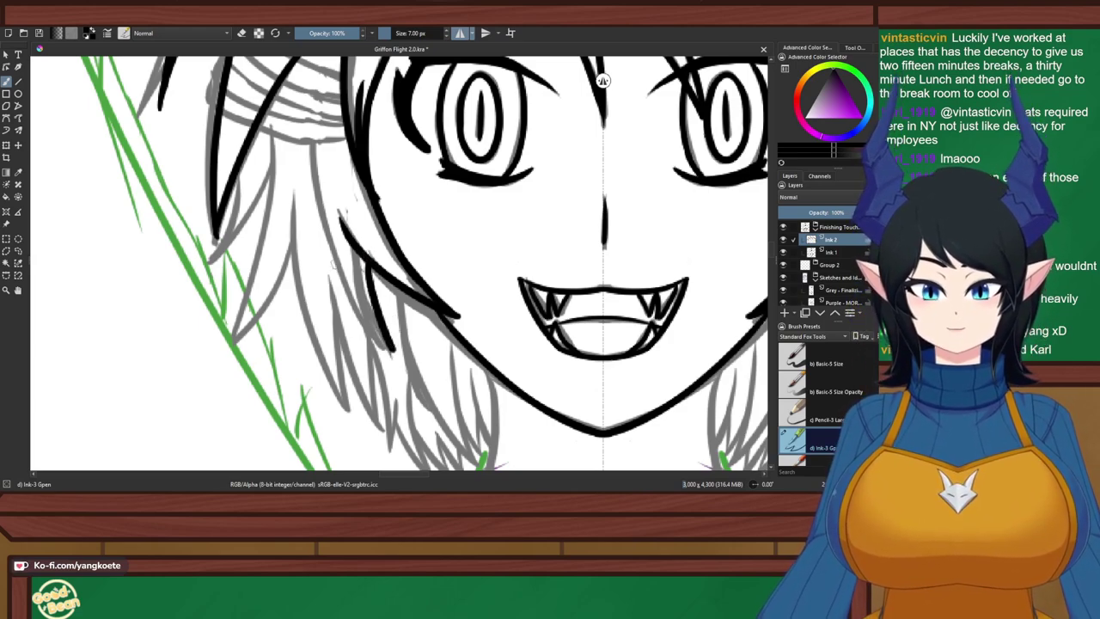
drag(333, 259, 401, 366)
key(ctrl+z)
key(ctrl+z)
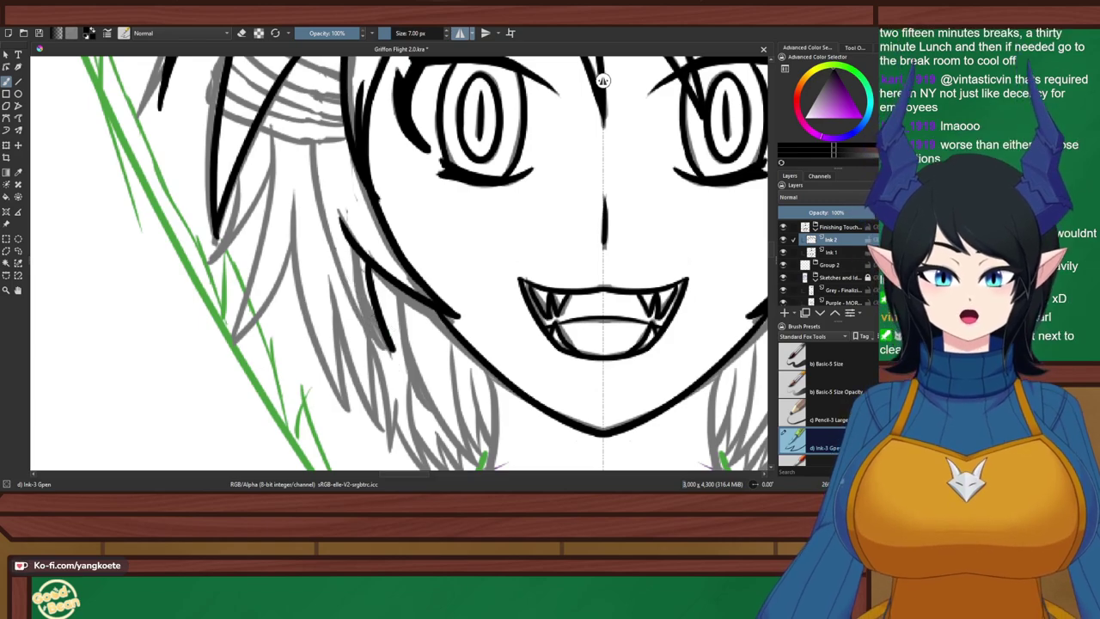
mouse_move(336, 251)
mouse_down()
mouse_move(395, 351)
mouse_move(378, 418)
mouse_up()
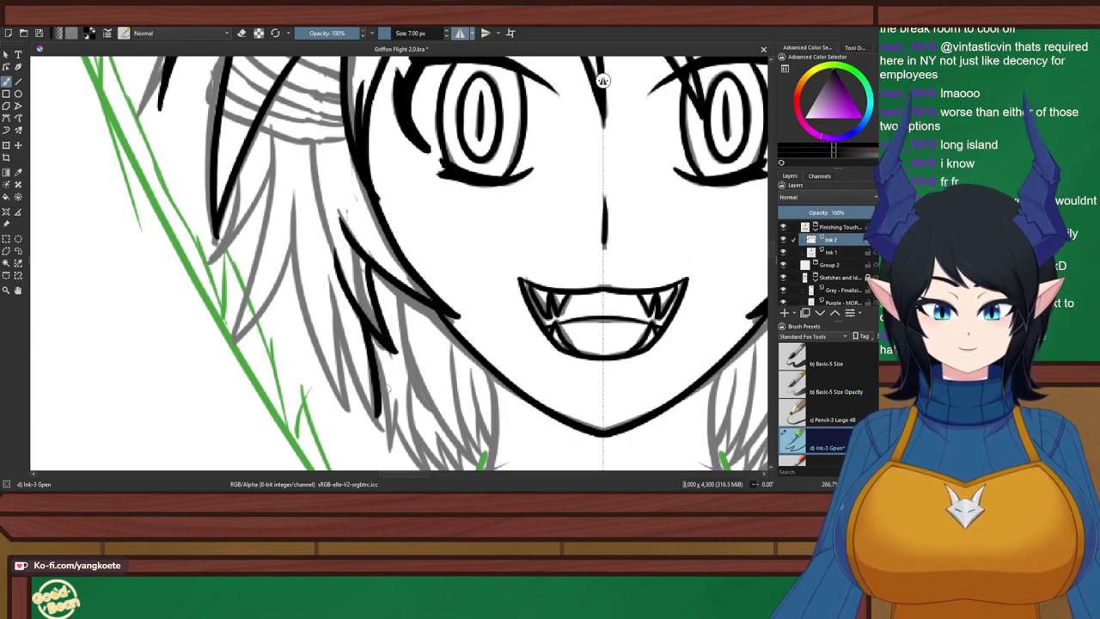
Ink another strand down the hair and try extending its tip
drag(326, 278, 381, 419)
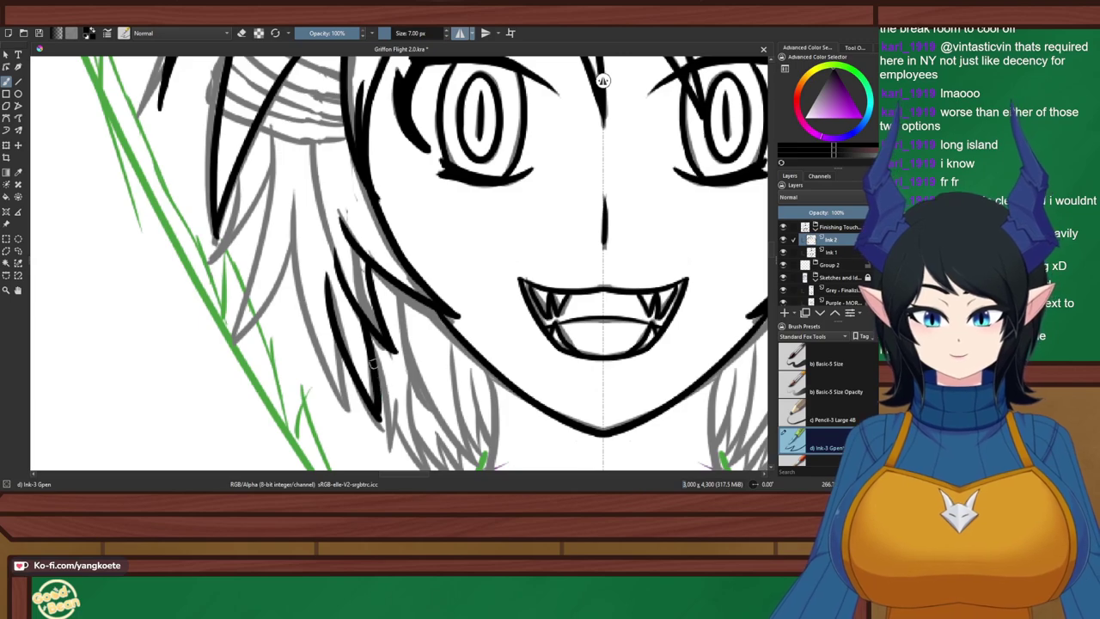
key(ctrl+z)
drag(326, 273, 380, 403)
key(ctrl+z)
drag(327, 276, 384, 428)
key(ctrl+z)
drag(355, 376, 381, 432)
key(ctrl+z)
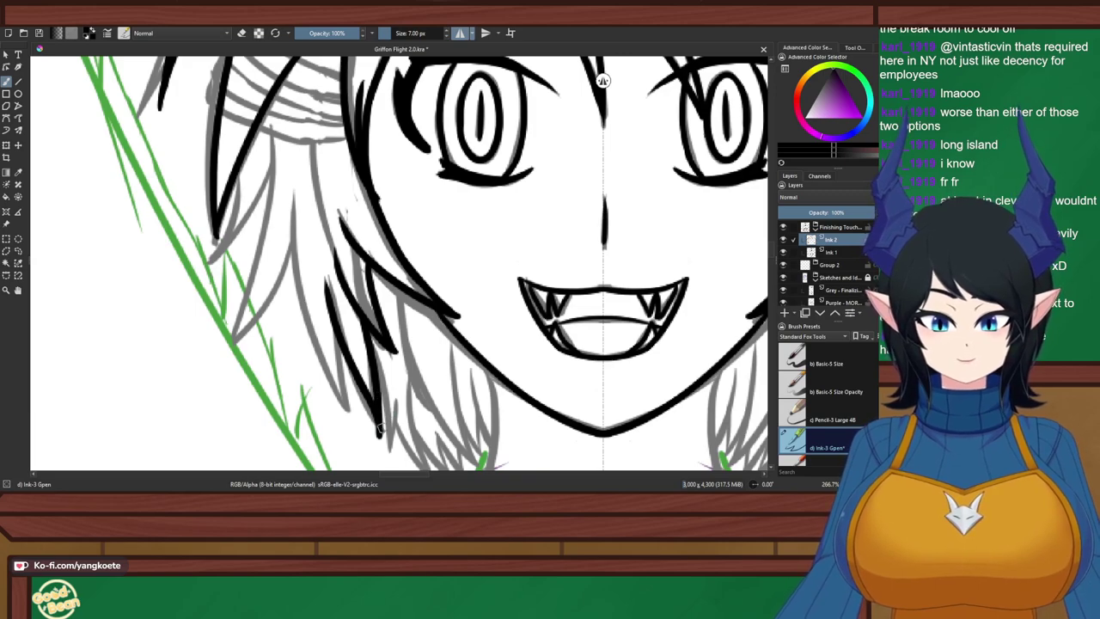
Ink a long hair strand with a short strand near its lower tip
drag(297, 193, 346, 366)
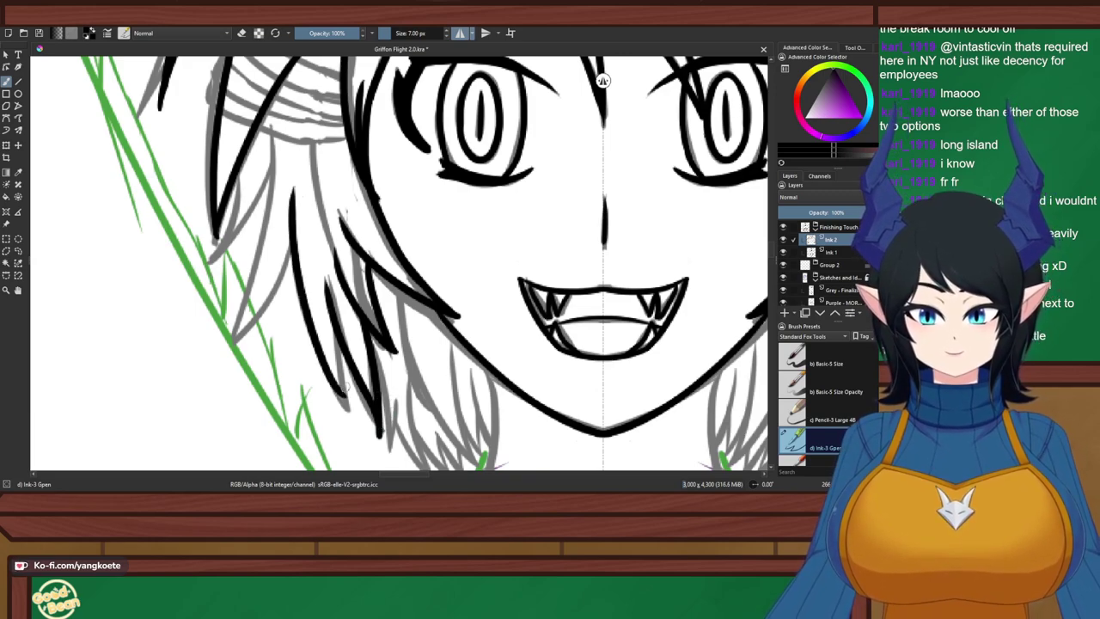
key(ctrl+z)
drag(288, 194, 341, 415)
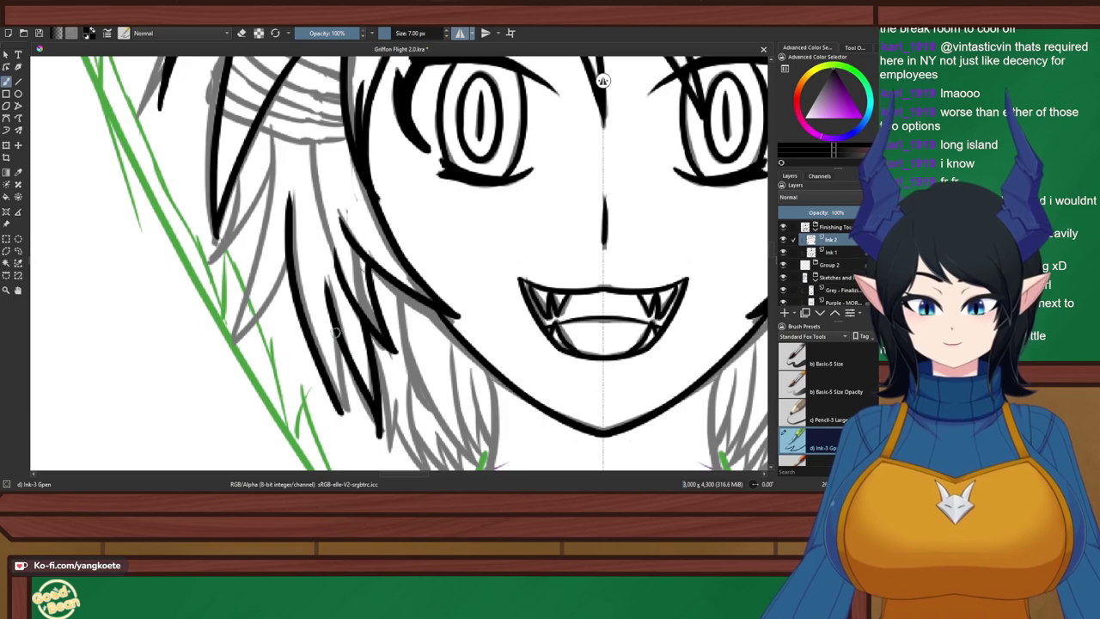
drag(336, 332, 361, 433)
key(ctrl+z)
drag(334, 325, 354, 414)
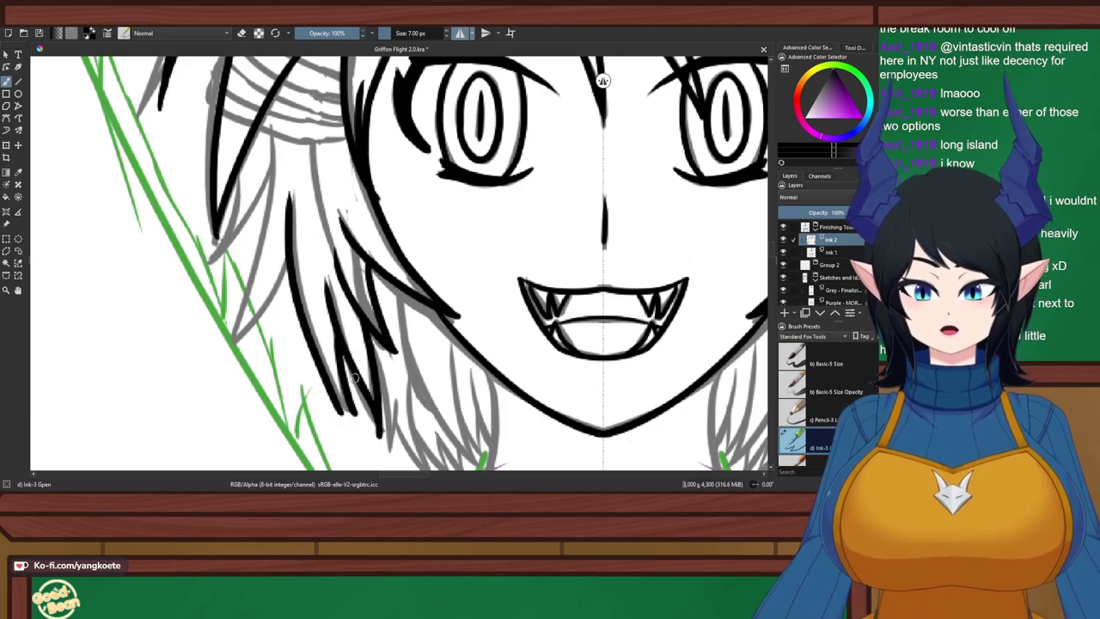
drag(324, 365, 366, 434)
key(ctrl+z)
key(ctrl+z)
key(ctrl+z)
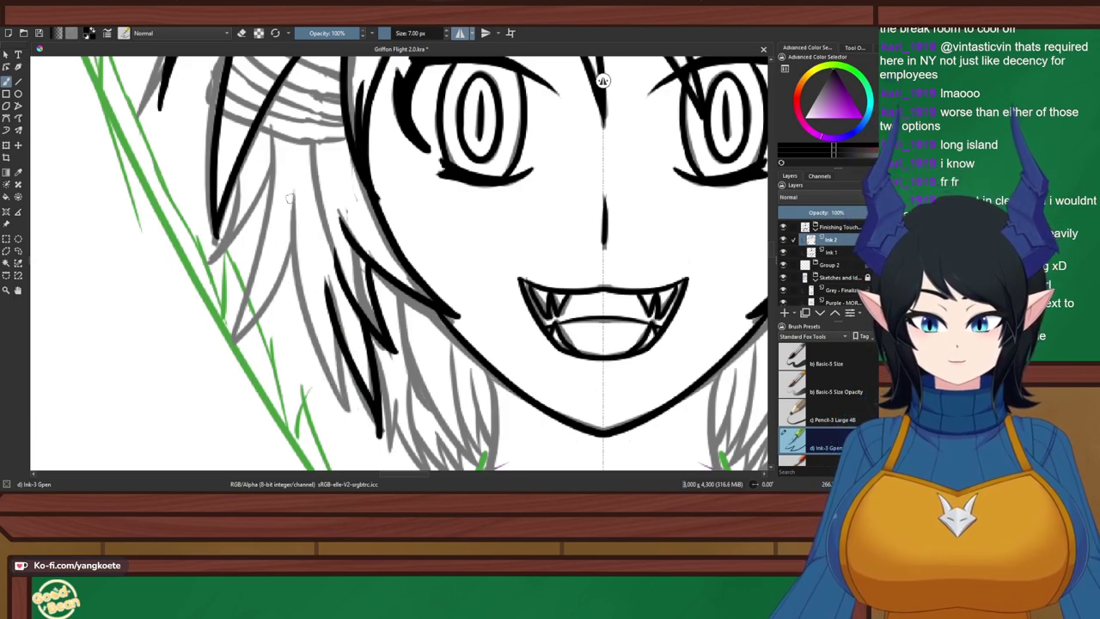
drag(289, 199, 362, 416)
key(ctrl+z)
drag(287, 189, 347, 411)
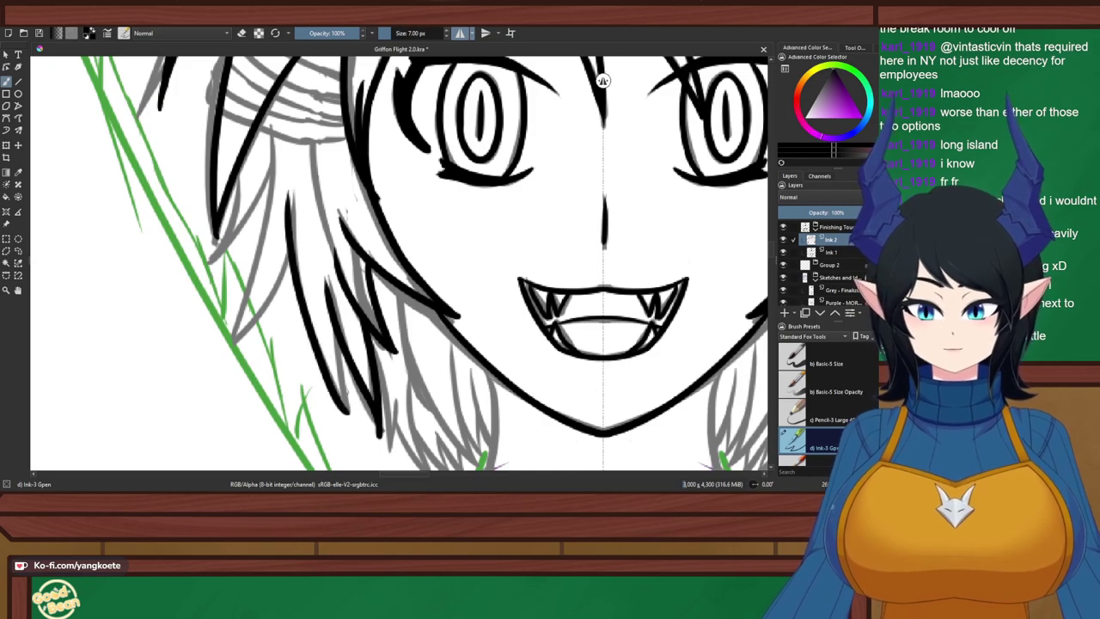
drag(337, 326, 361, 421)
key(ctrl+z)
drag(336, 332, 351, 416)
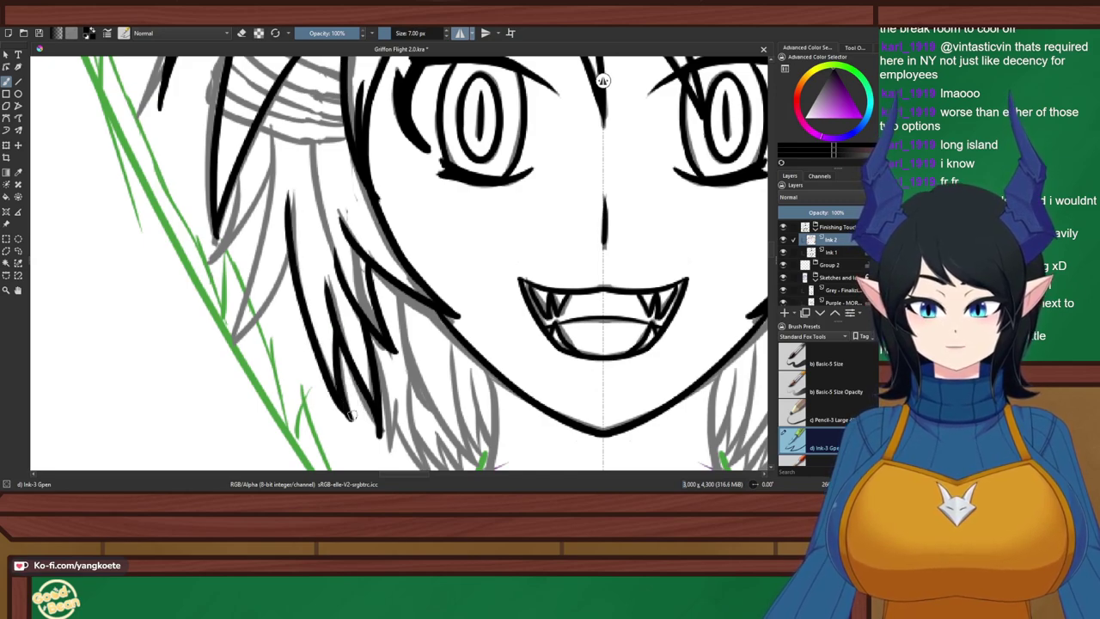
Flip the view back and ink the outer strands of the hair tuft
key(m)
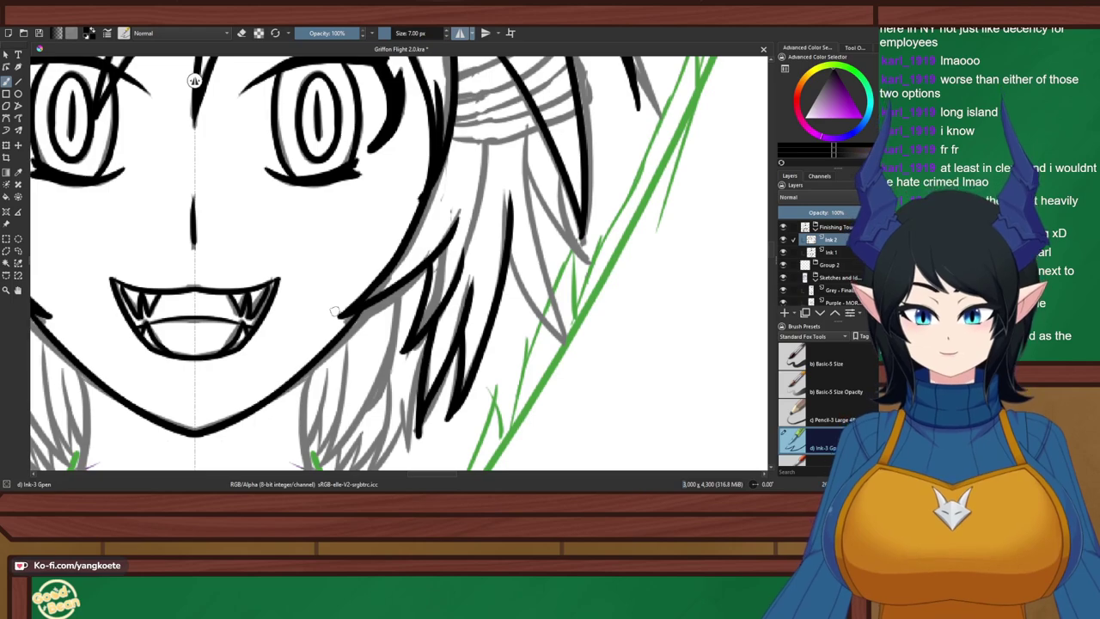
drag(534, 165, 579, 348)
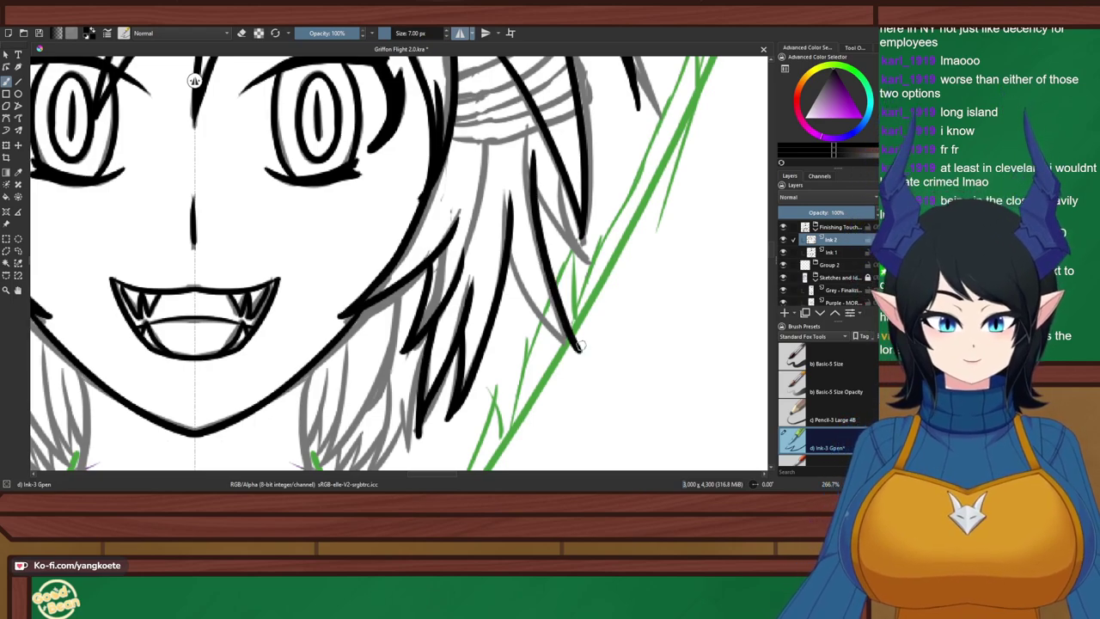
key(ctrl+z)
drag(539, 182, 578, 354)
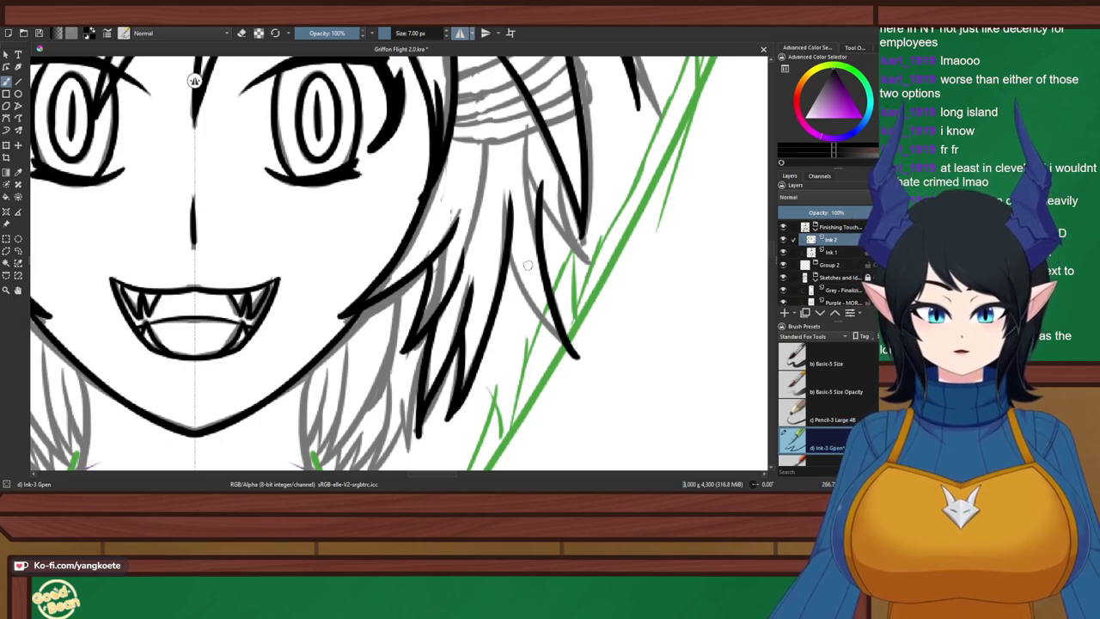
drag(507, 270, 576, 356)
key(ctrl+z)
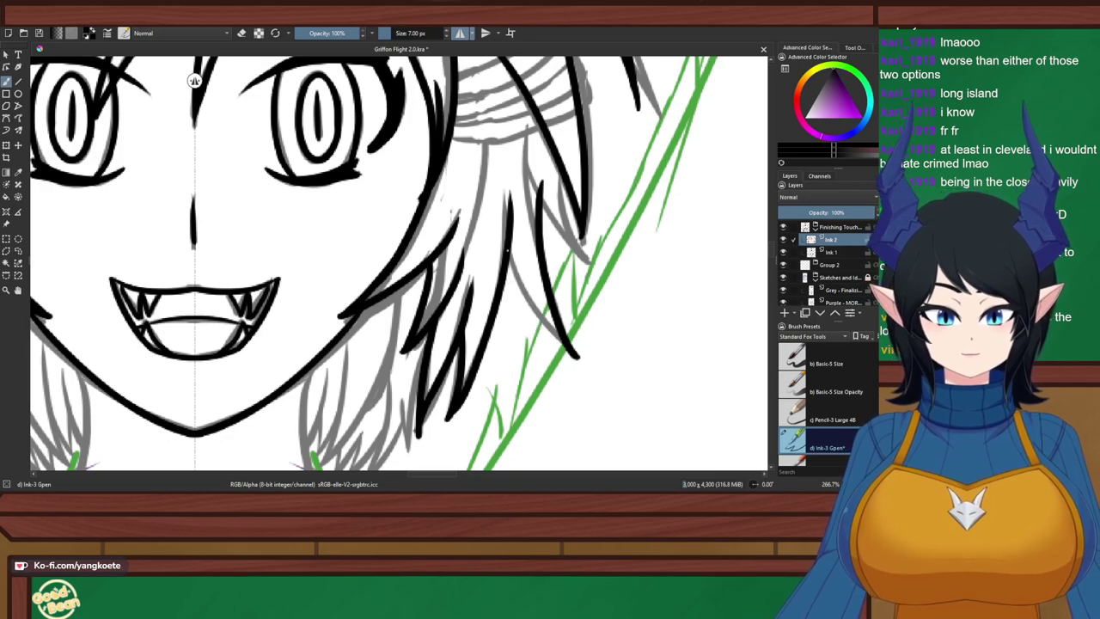
drag(508, 263, 576, 355)
drag(543, 203, 589, 288)
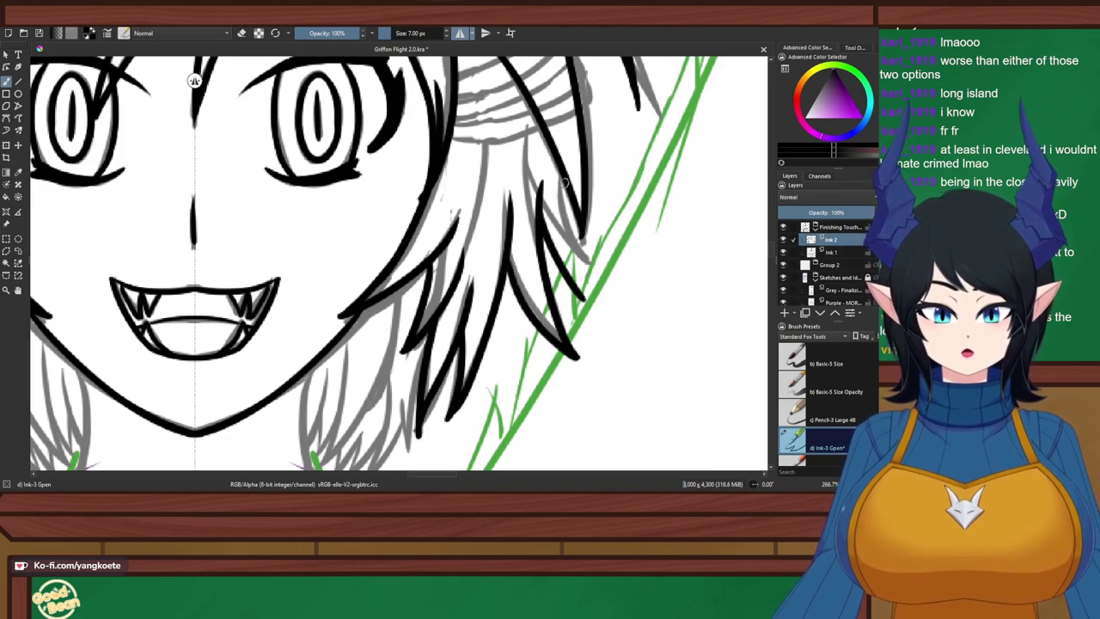
Ink one more strand running down the hair tuft, retrying until it fits
drag(563, 184, 583, 306)
key(ctrl+z)
drag(561, 175, 582, 306)
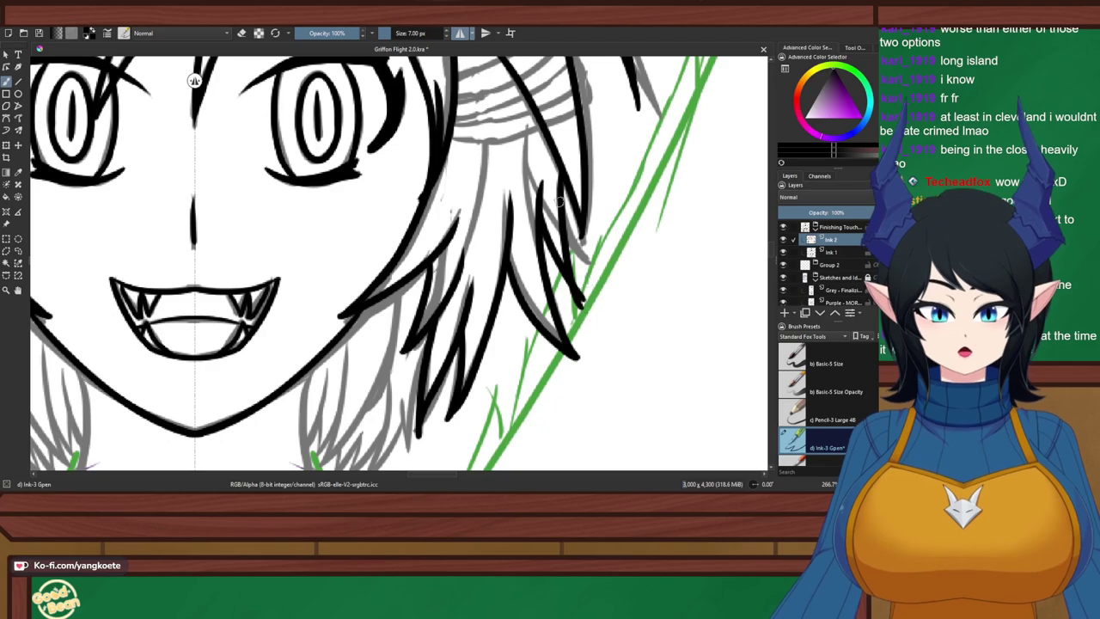
key(ctrl+z)
drag(560, 176, 595, 300)
key(ctrl+z)
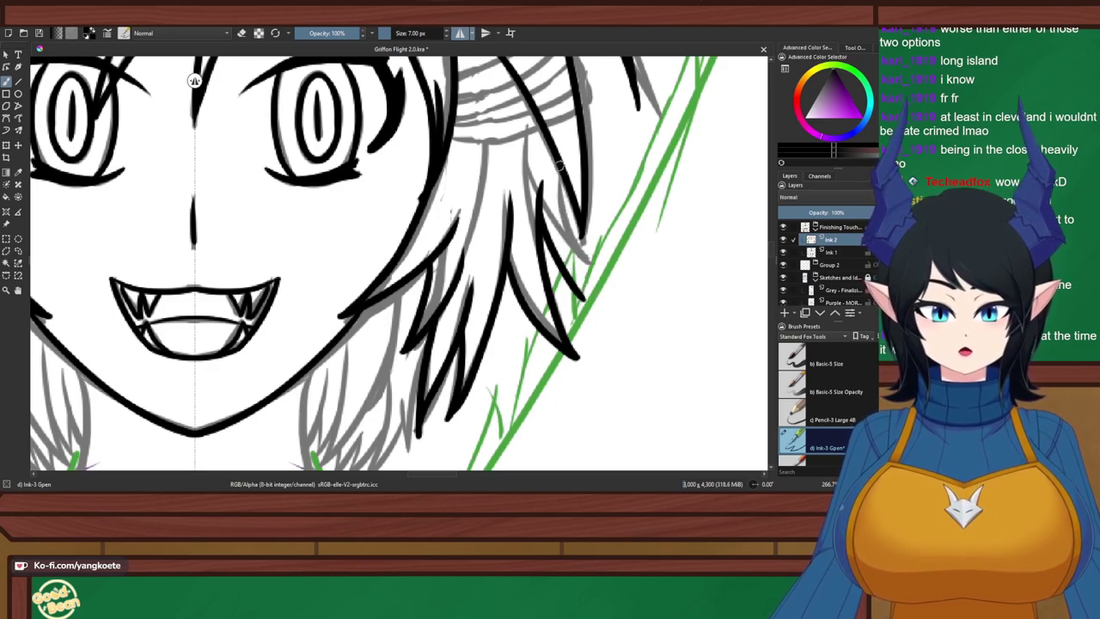
drag(559, 165, 583, 273)
key(ctrl+z)
drag(558, 165, 584, 307)
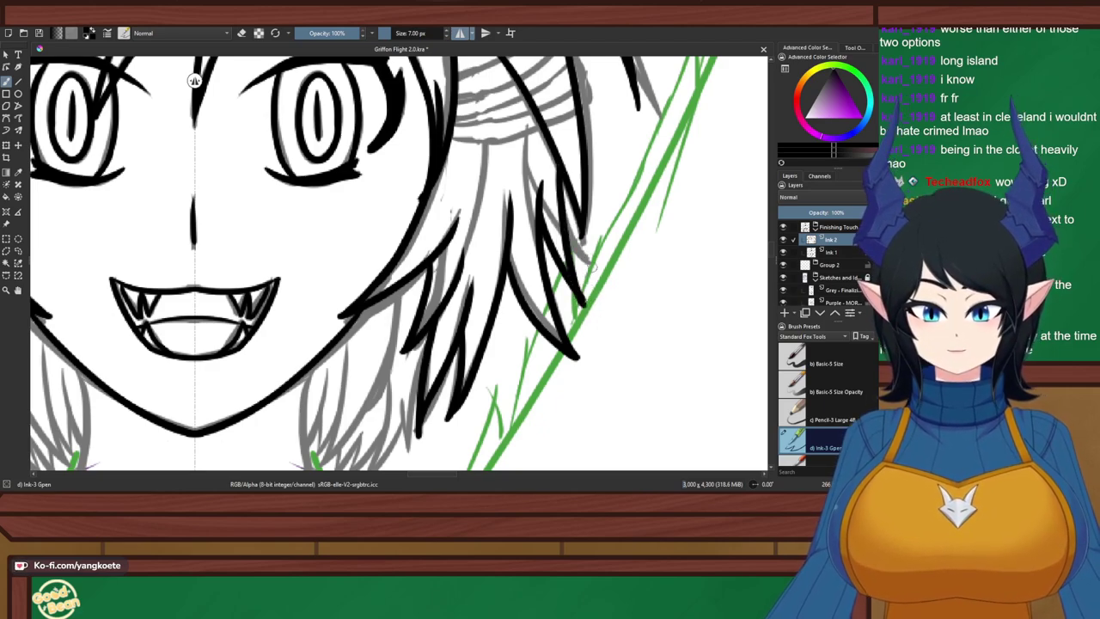
scroll(581, 223, down, 3)
Briefly hide the grey sketch to check the ink, then zoom to the left hair
drag(655, 210, 646, 253)
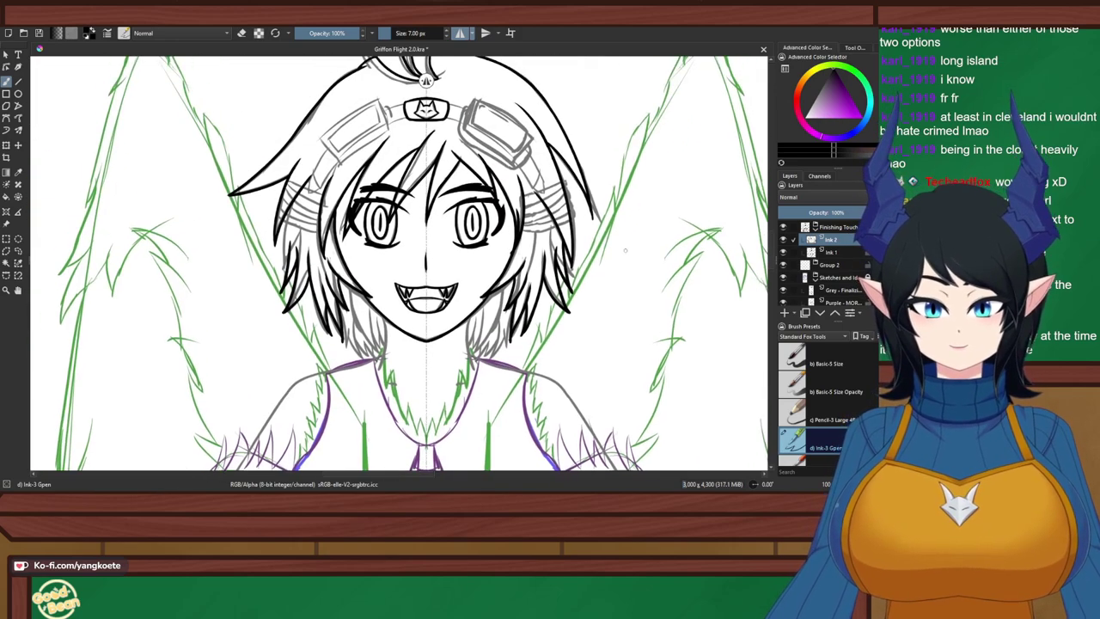
right_click(646, 253)
right_click(646, 253)
drag(754, 261, 757, 285)
scroll(783, 255, down, 1)
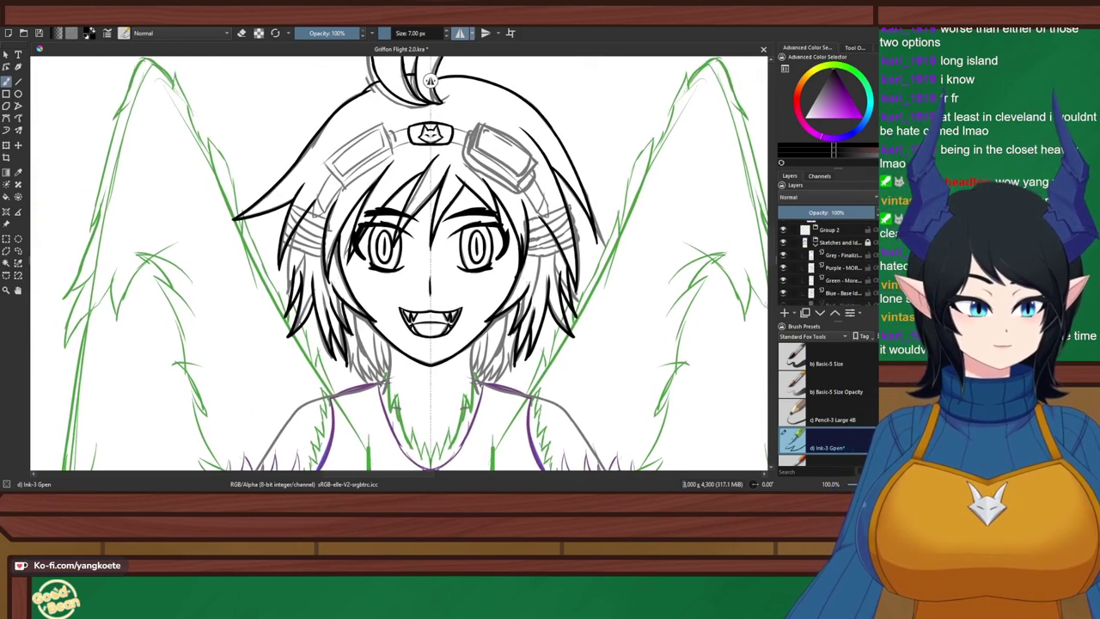
click(783, 255)
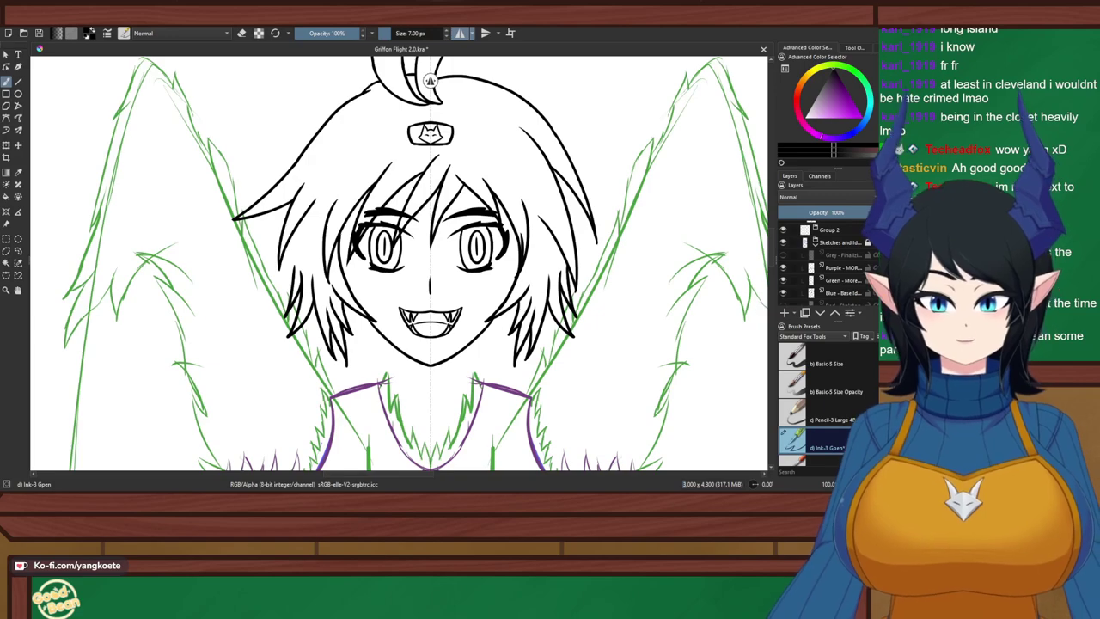
click(782, 255)
scroll(359, 316, up, 2)
drag(329, 311, 413, 340)
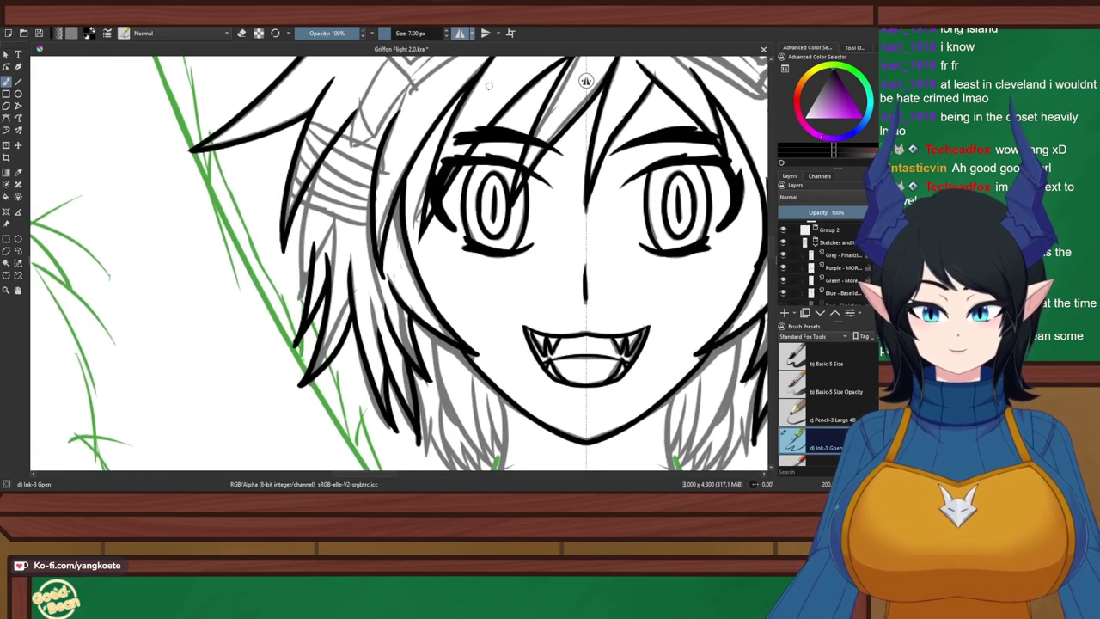
scroll(311, 218, up, 2)
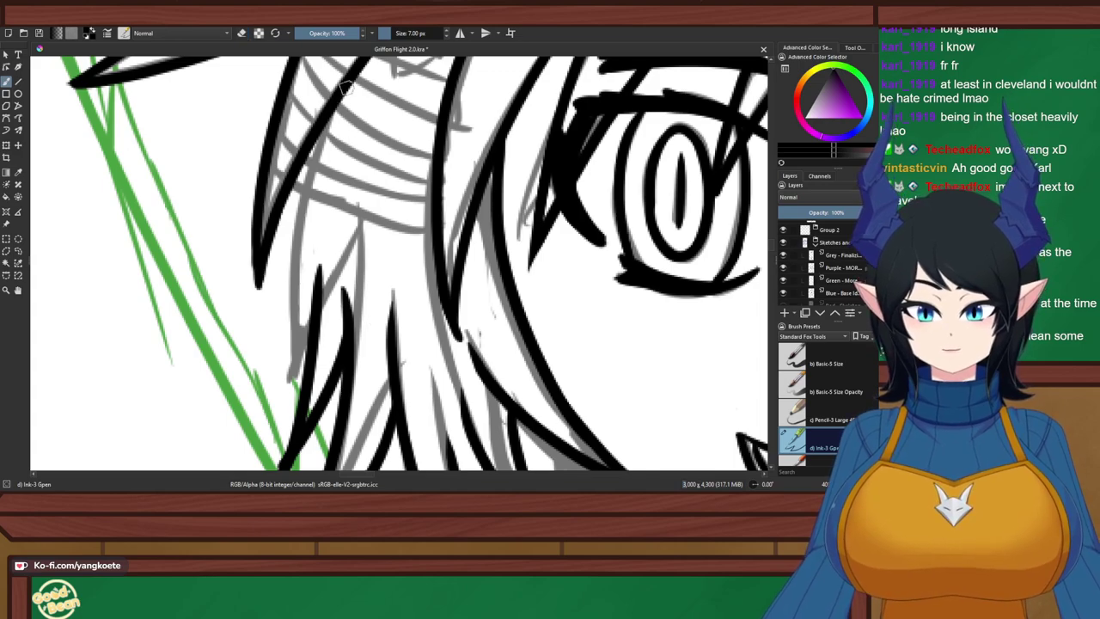
Ink a long strand down the left hair and finish its tip
drag(348, 84, 276, 368)
drag(365, 216, 283, 345)
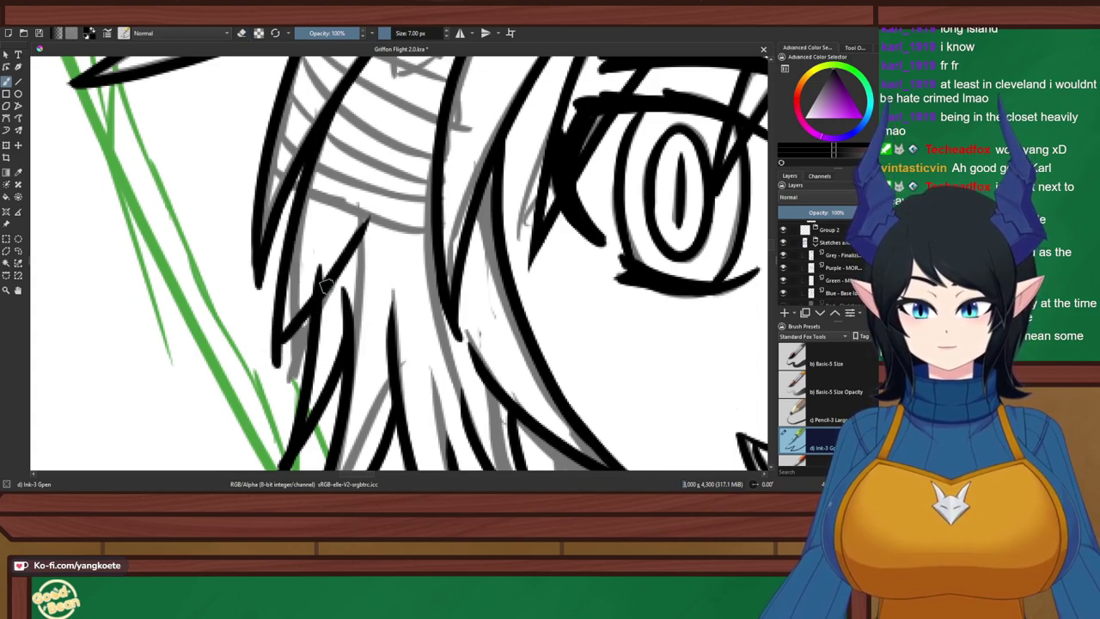
key(ctrl+z)
drag(365, 213, 277, 369)
key(ctrl+z)
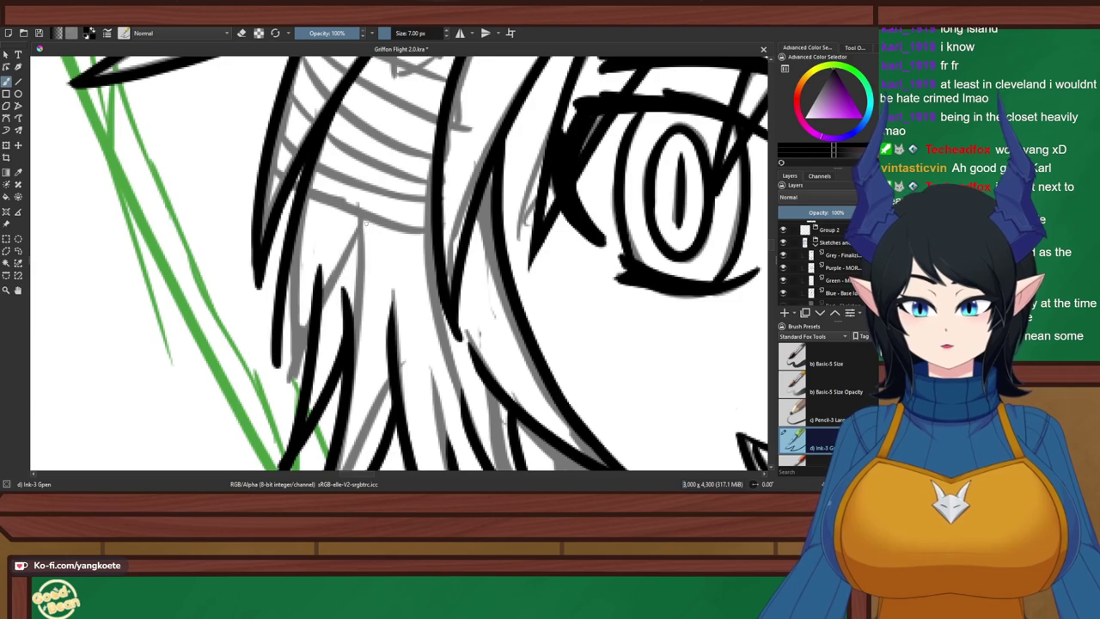
drag(368, 221, 280, 378)
key(ctrl+z)
drag(366, 217, 275, 391)
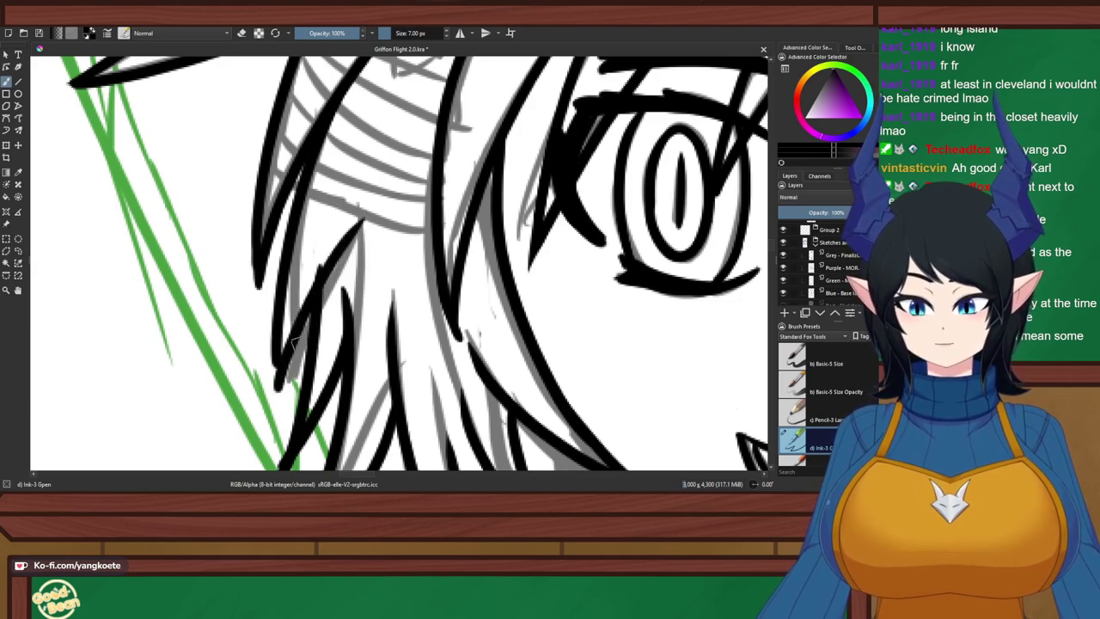
drag(280, 313, 281, 397)
key(ctrl+z)
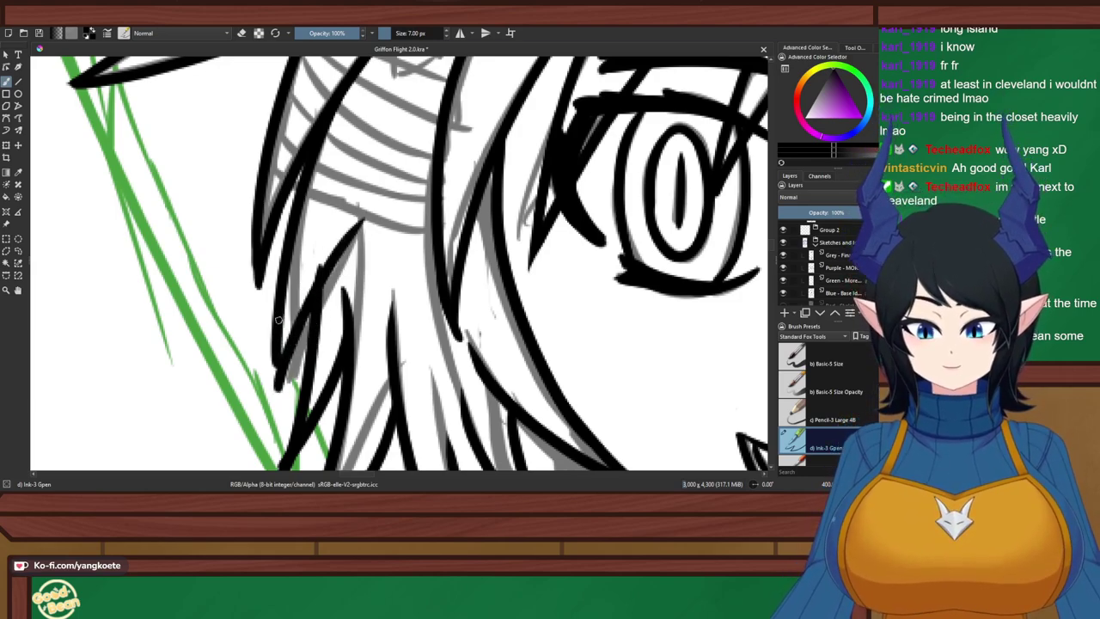
drag(279, 321, 279, 393)
Trim the hair line with the eraser, redraw the short stroke, and zoom out to the head
key(e)
mouse_move(328, 260)
mouse_down()
mouse_move(305, 275)
mouse_move(330, 254)
mouse_move(318, 272)
mouse_move(329, 233)
mouse_move(316, 287)
mouse_up()
key(e)
key(ctrl+z)
drag(336, 248, 308, 301)
key(ctrl+z)
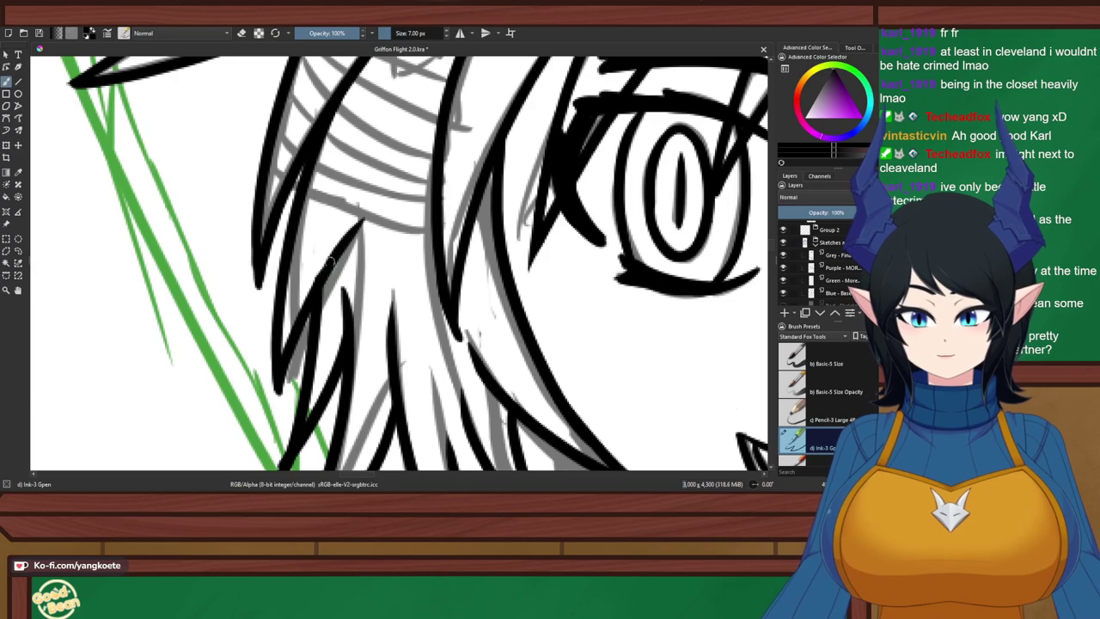
drag(339, 244, 319, 276)
scroll(458, 247, down, 4)
drag(458, 246, 342, 276)
Save the drawing with Ctrl+S
key(ctrl+s)
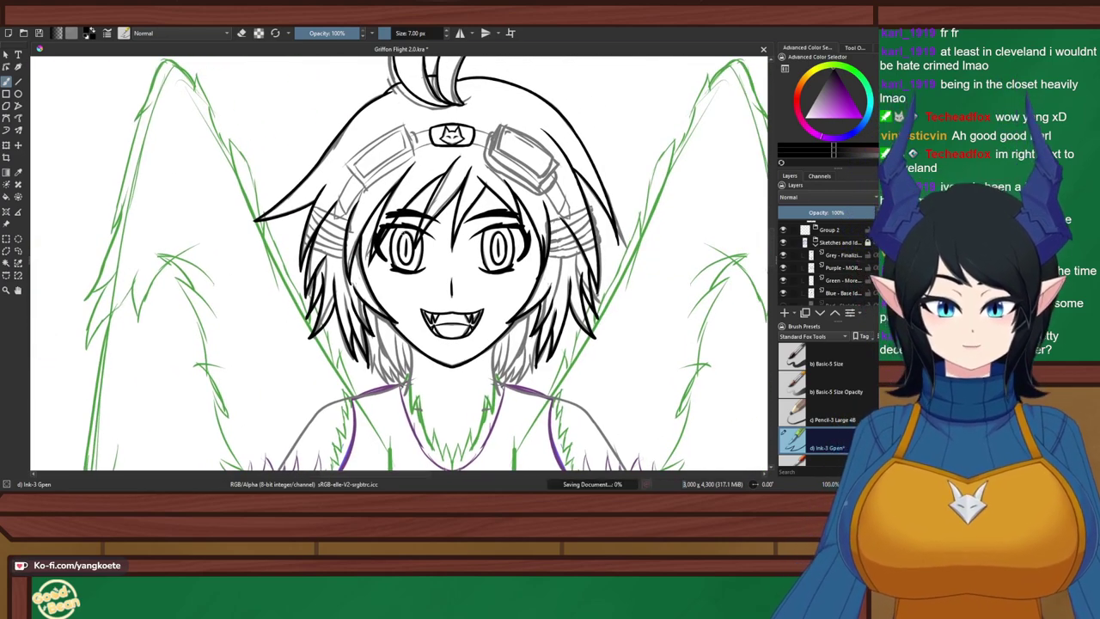
scroll(388, 195, up, 2)
drag(411, 330, 373, 318)
right_click(611, 288)
drag(433, 259, 430, 273)
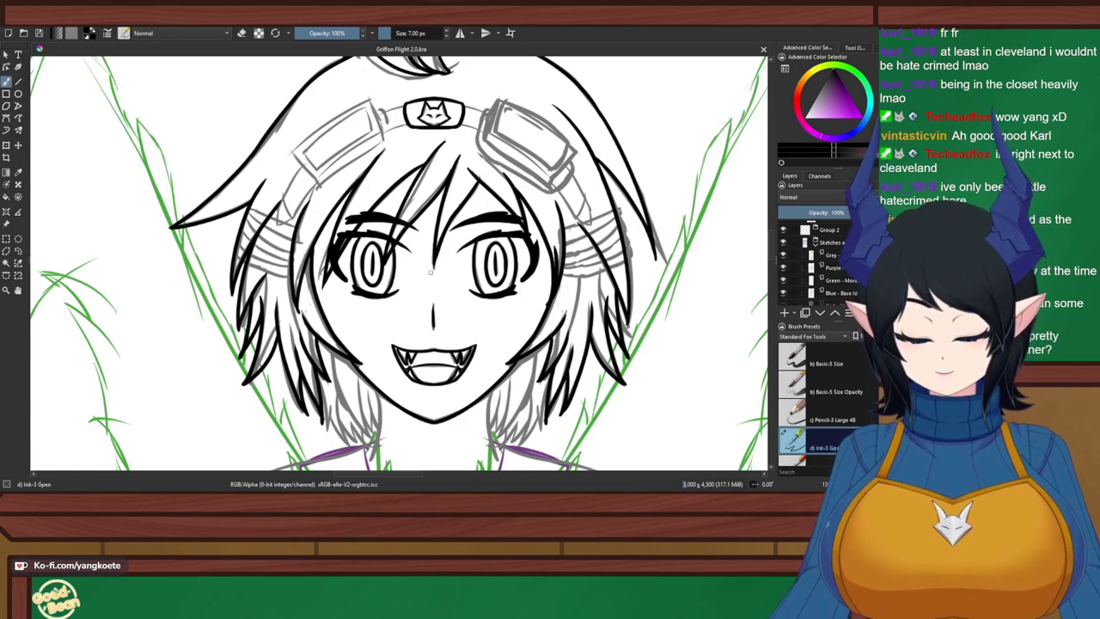
Bring the neck and chest into view and switch horizontal mirror drawing back on
drag(427, 304, 460, 274)
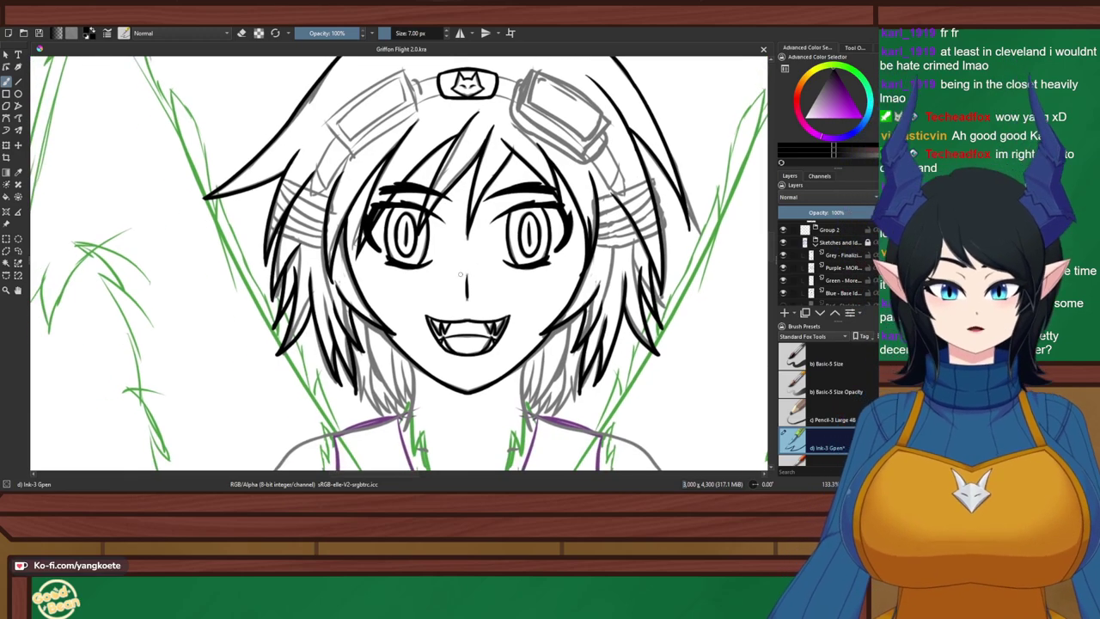
drag(375, 224, 443, 251)
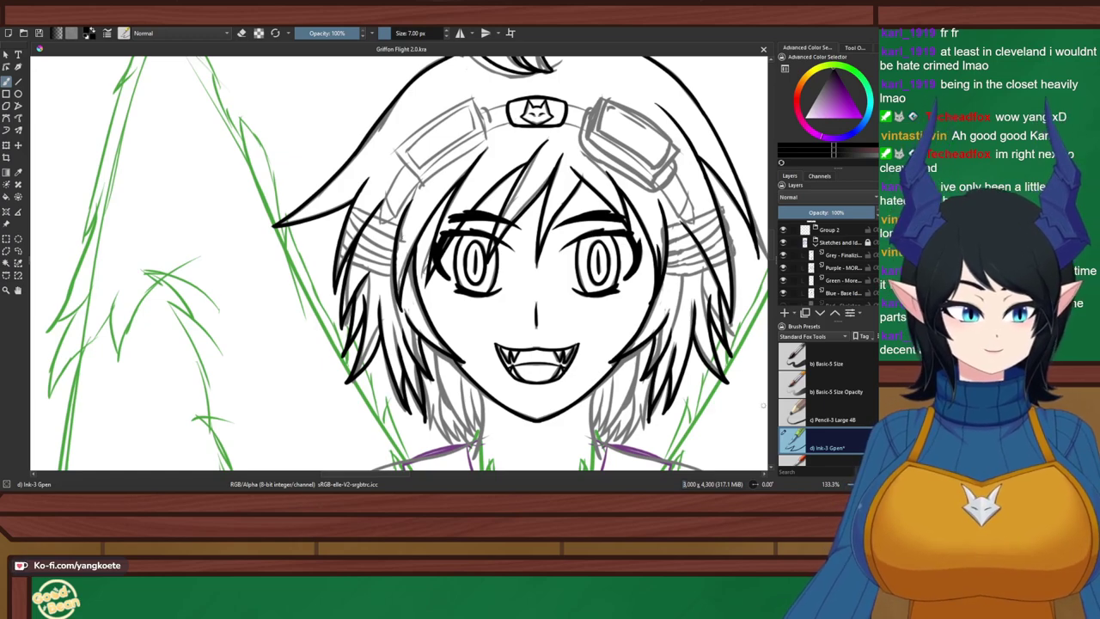
drag(562, 414, 457, 320)
scroll(458, 320, up, 1)
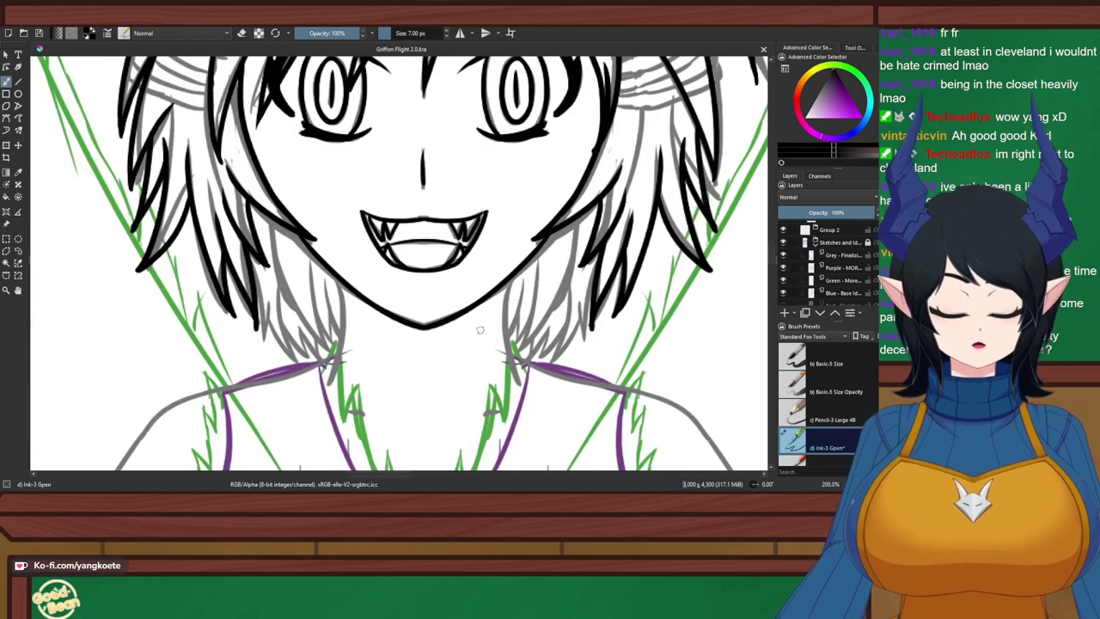
drag(519, 263, 558, 161)
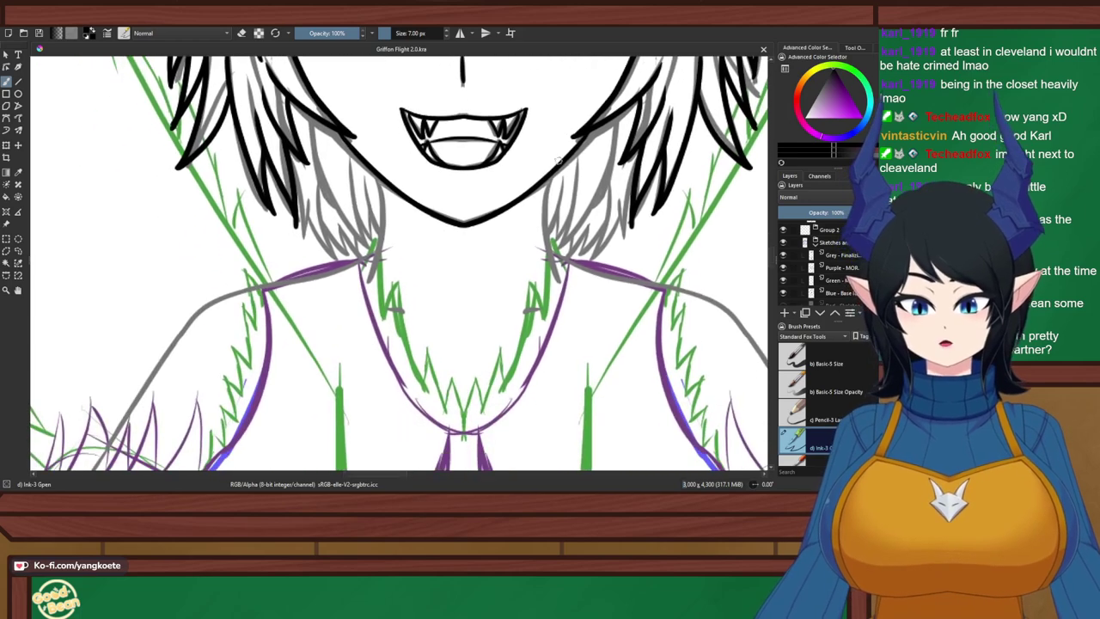
click(460, 33)
scroll(476, 320, up, 1)
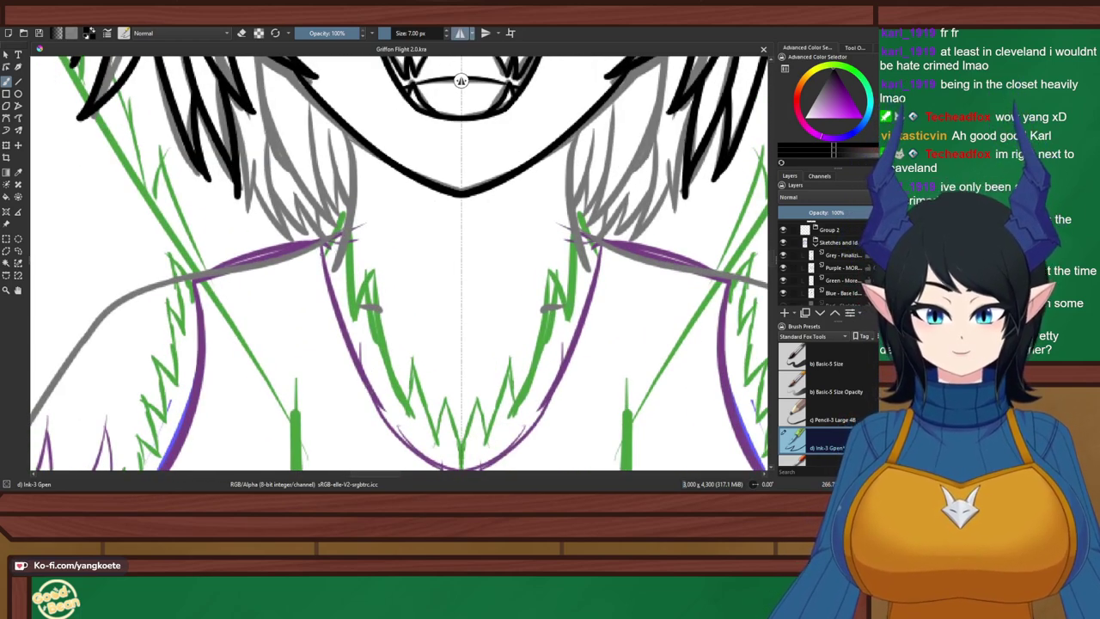
Try out mirrored neck strokes below the jaw, redrawing them at different lengths
mouse_move(323, 253)
mouse_down()
mouse_move(345, 205)
mouse_move(349, 309)
mouse_up()
key(ctrl+z)
drag(342, 190, 359, 308)
key(ctrl+z)
drag(342, 198, 355, 315)
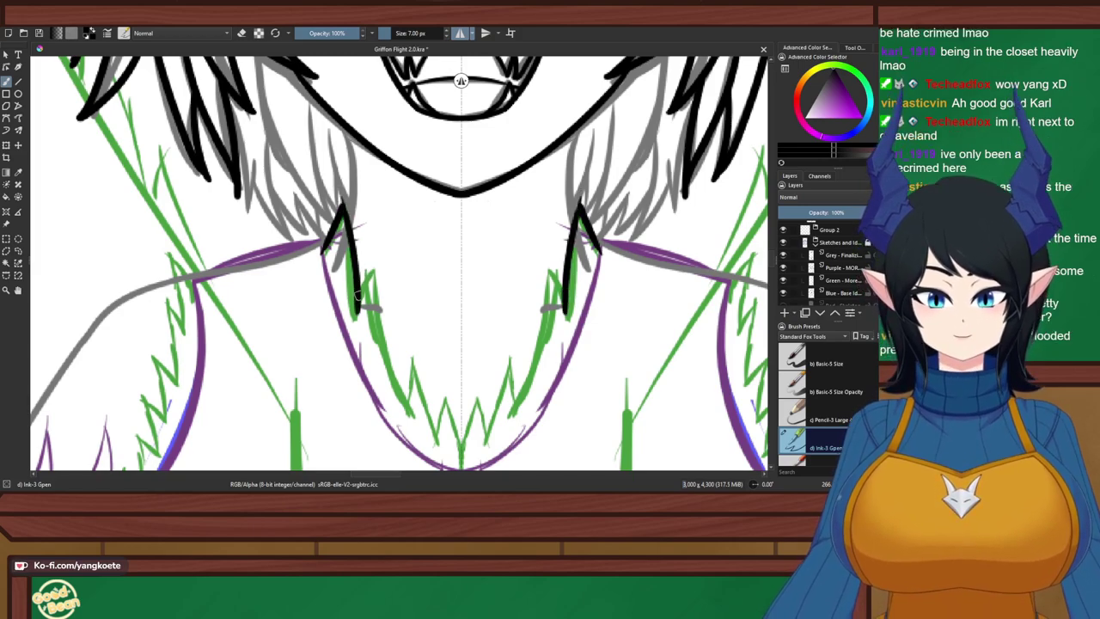
key(ctrl+z)
drag(345, 210, 335, 318)
key(ctrl+z)
drag(342, 194, 355, 321)
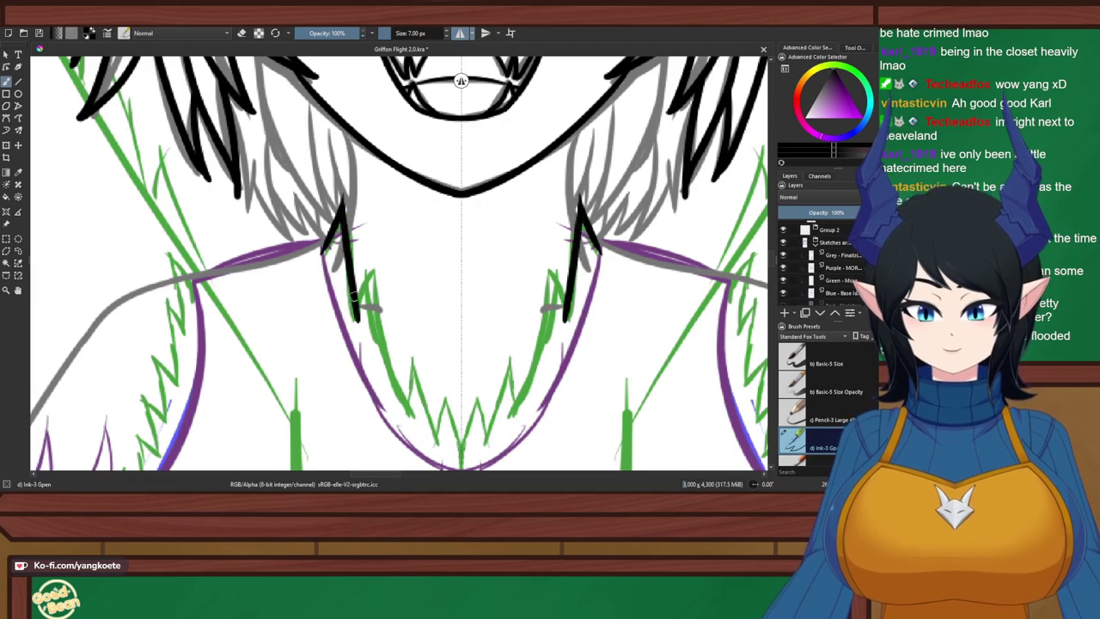
key(e)
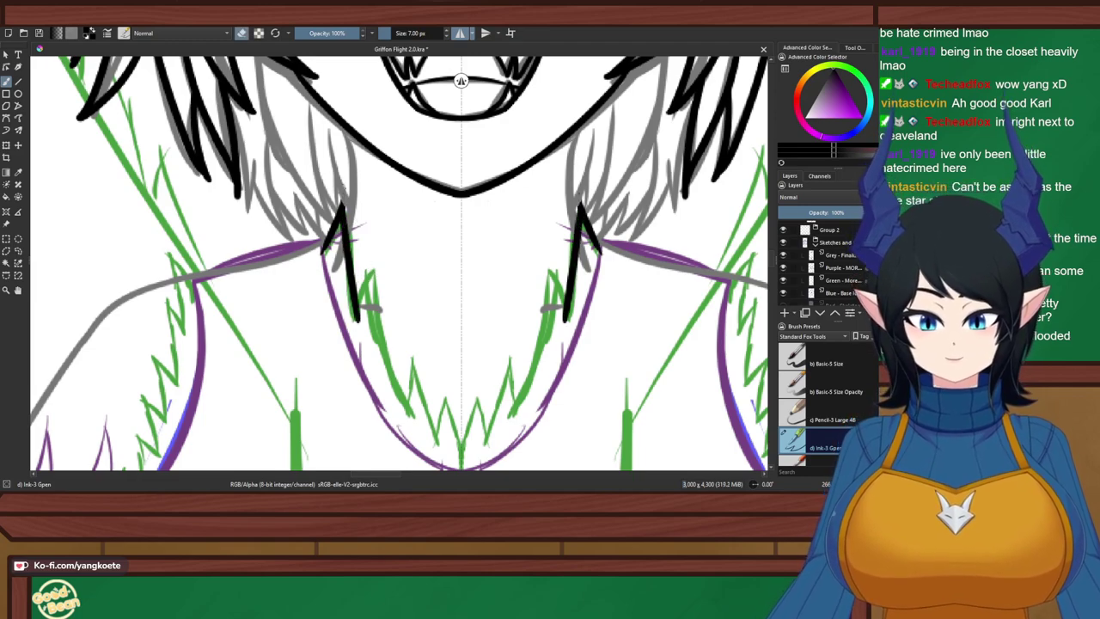
key(e)
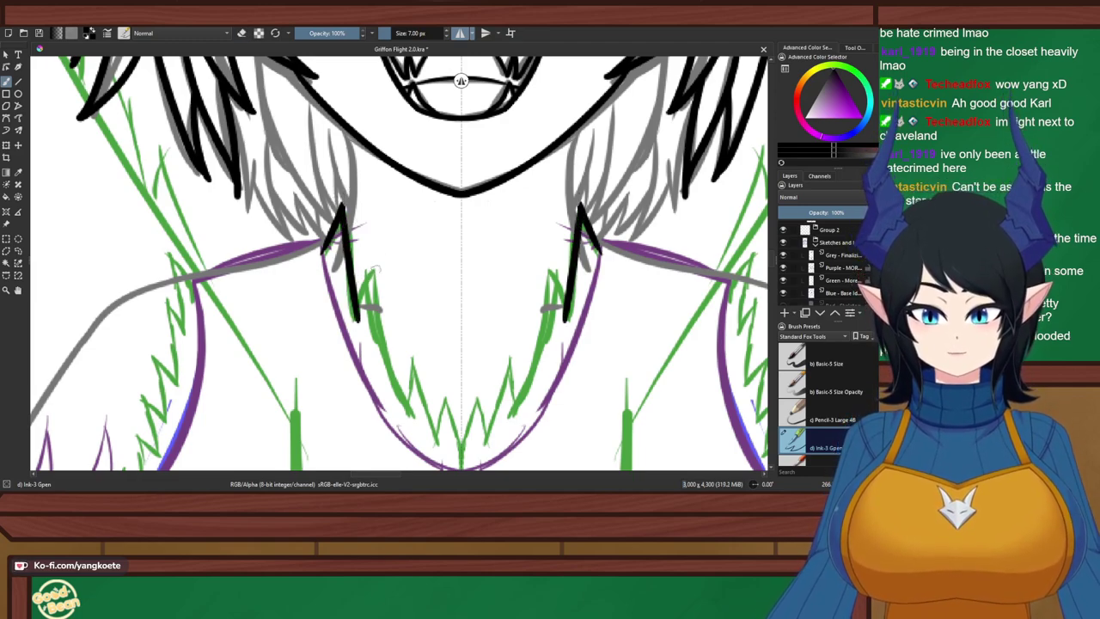
key(ctrl+z)
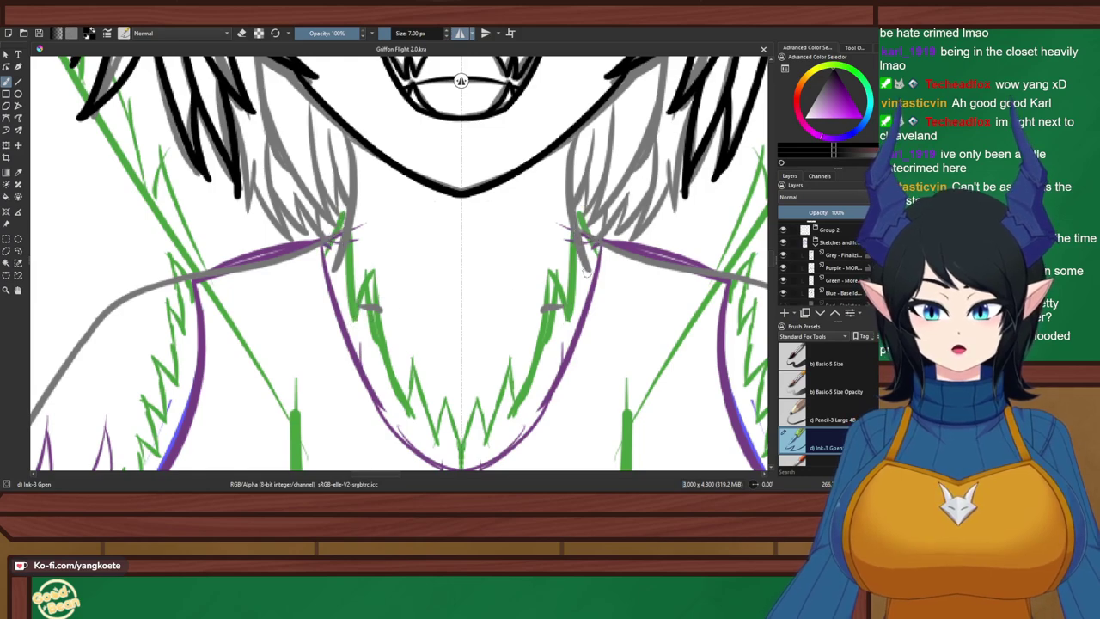
Ink both mirrored sides of the neck from the jaw line down toward the chest
mouse_move(342, 194)
mouse_down()
mouse_move(322, 247)
mouse_move(345, 221)
mouse_move(351, 275)
mouse_up()
mouse_move(345, 215)
mouse_down()
mouse_move(348, 164)
mouse_move(358, 202)
mouse_up()
key(ctrl+z)
key(ctrl+z)
drag(344, 130, 349, 216)
key(ctrl+z)
drag(336, 121, 350, 222)
key(ctrl+z)
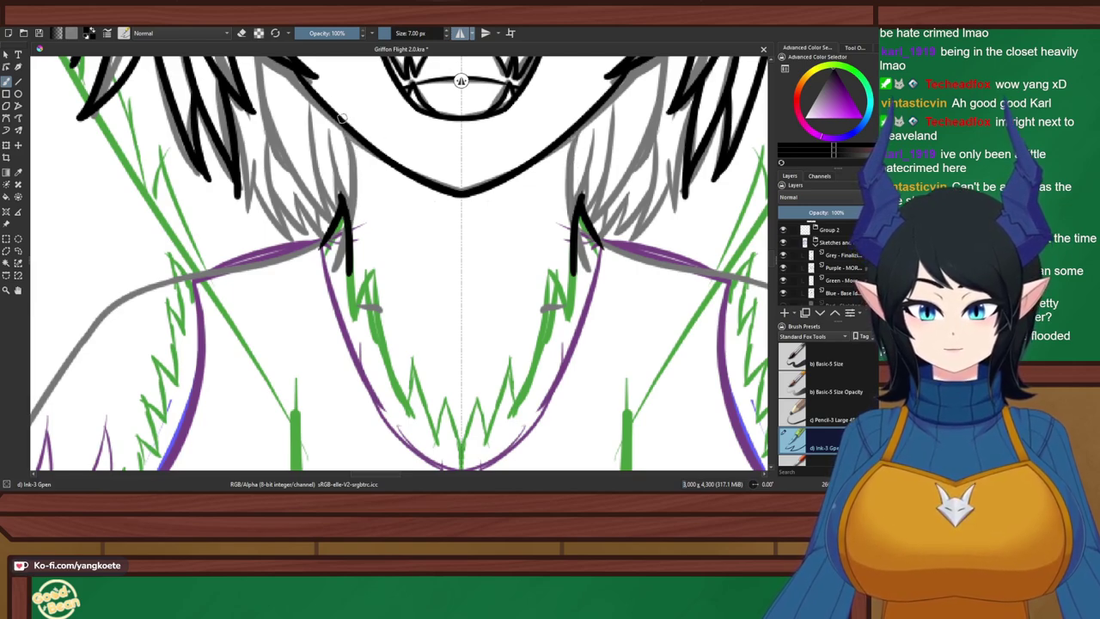
drag(341, 122, 352, 221)
key(ctrl+z)
drag(346, 131, 368, 340)
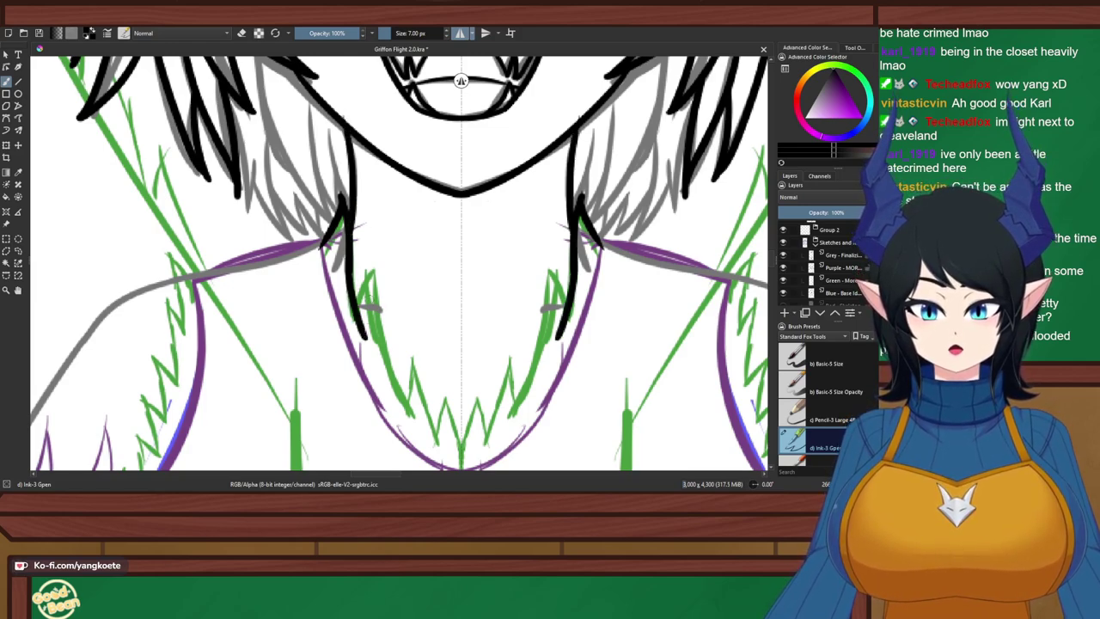
key(ctrl+z)
drag(351, 224, 369, 340)
key(ctrl+z)
drag(348, 215, 369, 347)
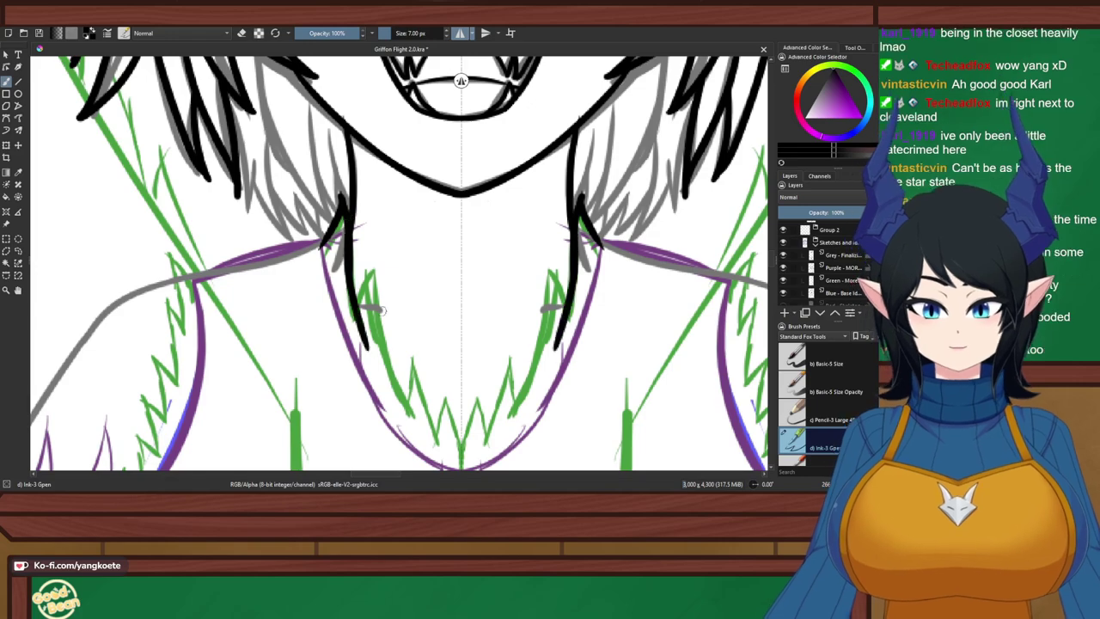
Add zigzag fur spikes running down to the ruff's point on the chest
drag(375, 260, 361, 306)
drag(371, 254, 404, 382)
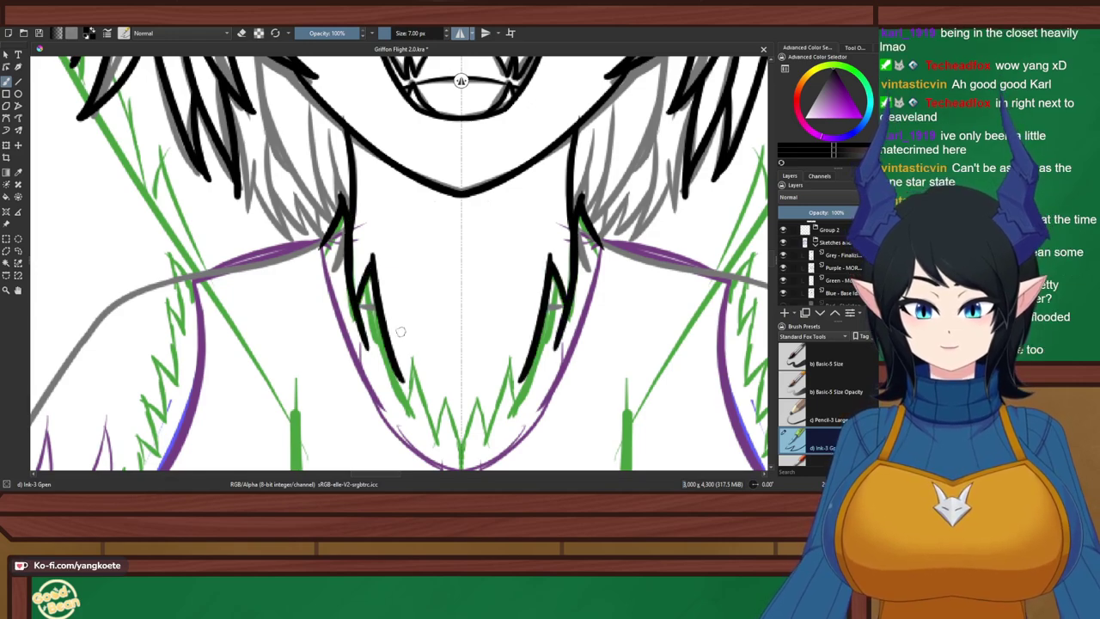
key(ctrl+z)
mouse_move(370, 263)
mouse_down()
mouse_move(403, 392)
mouse_move(411, 331)
mouse_move(403, 419)
mouse_up()
key(ctrl+z)
drag(409, 343, 434, 422)
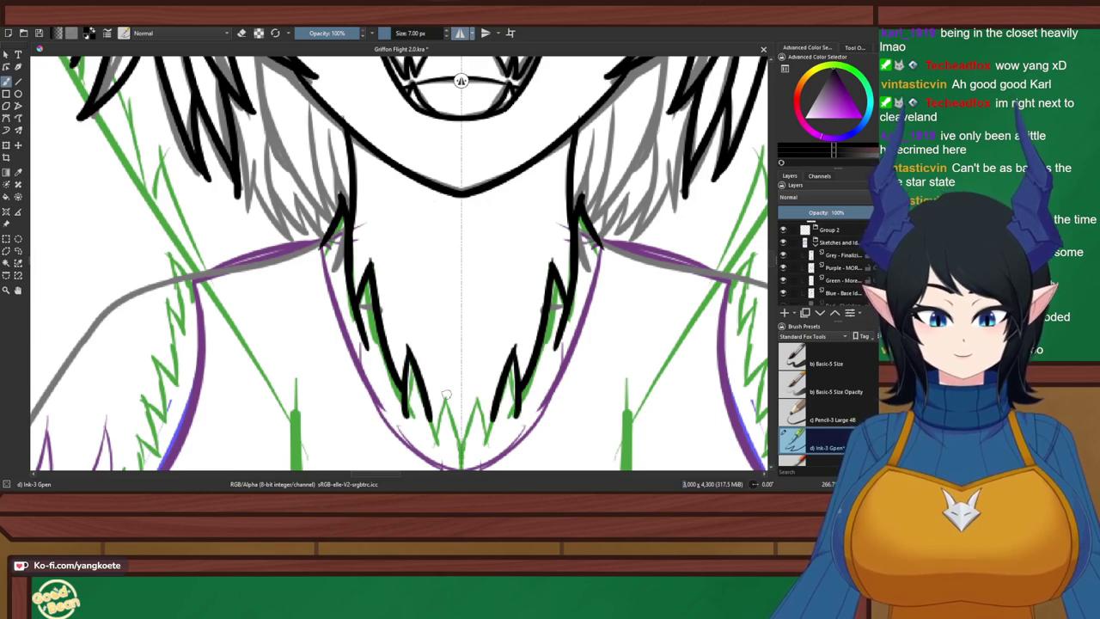
key(ctrl+z)
drag(408, 342, 430, 411)
key(ctrl+z)
drag(410, 342, 434, 425)
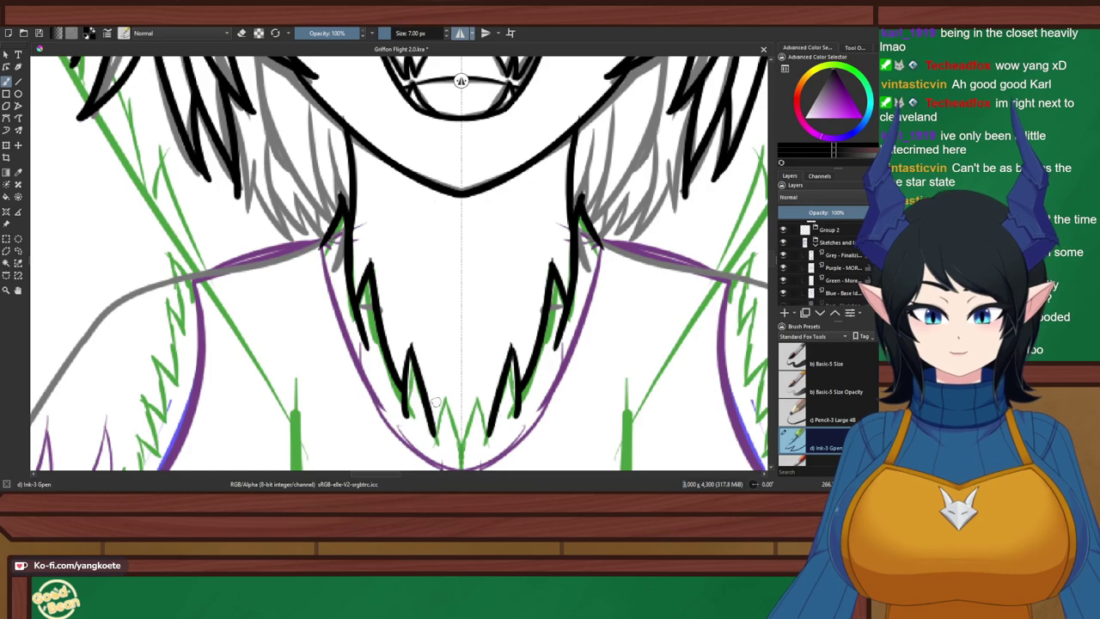
key(ctrl+z)
drag(411, 347, 433, 426)
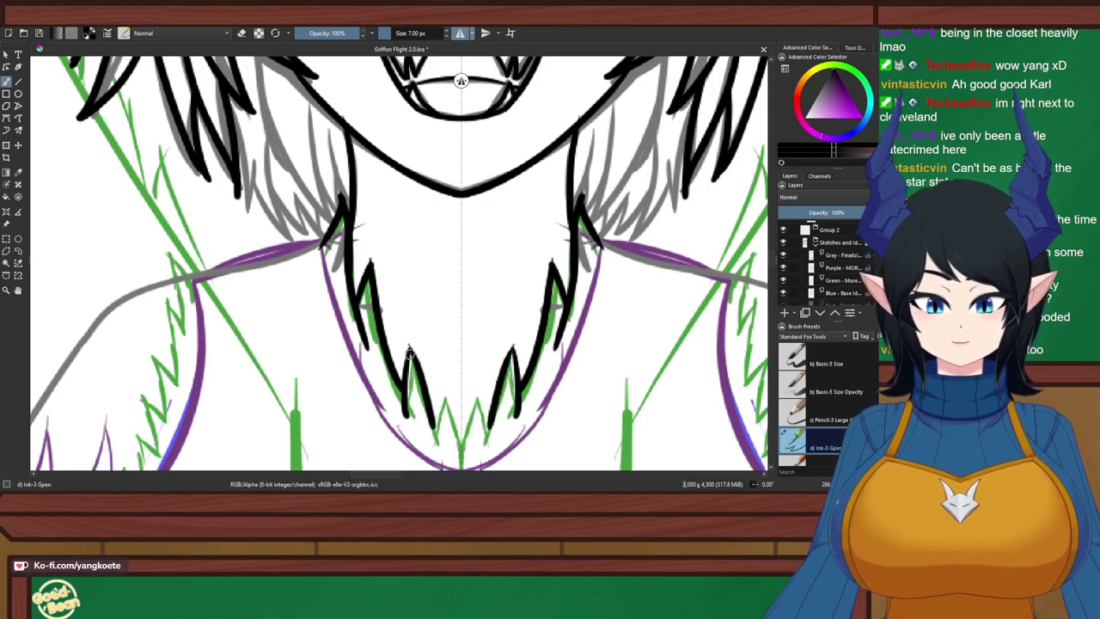
mouse_move(409, 349)
mouse_down()
mouse_move(412, 338)
mouse_move(406, 354)
mouse_up()
key(ctrl+z)
key(e)
key(ctrl+z)
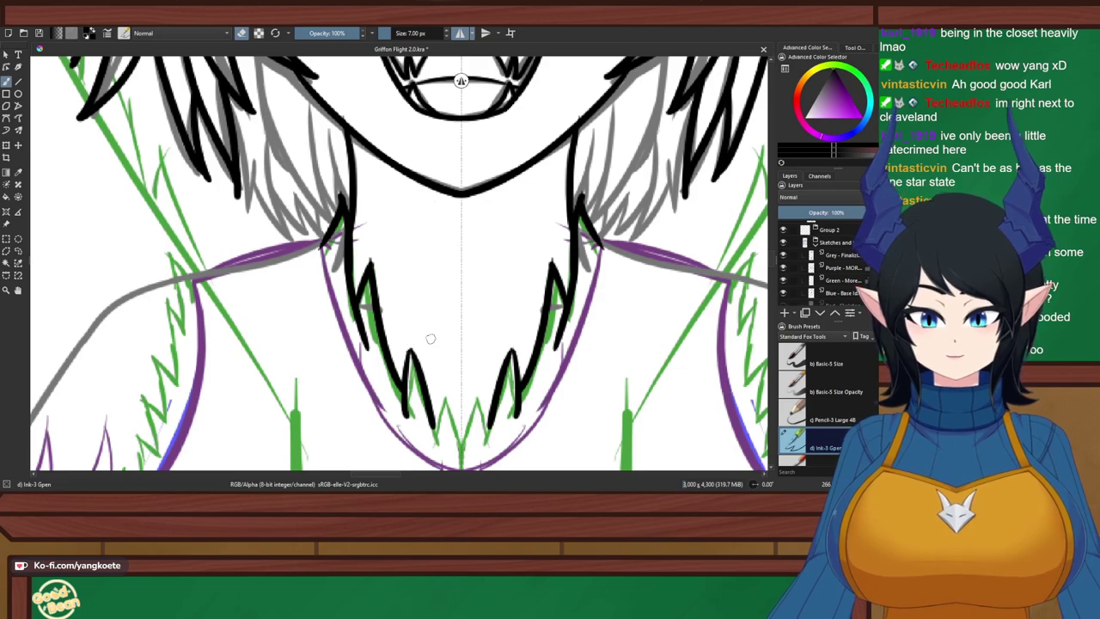
key(e)
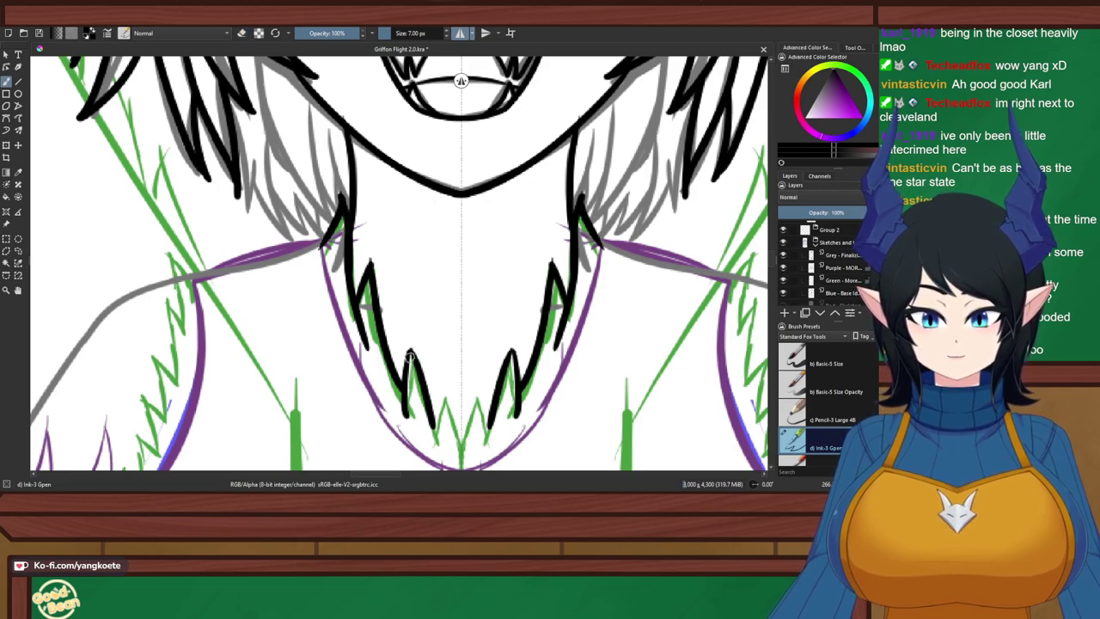
drag(409, 352, 410, 343)
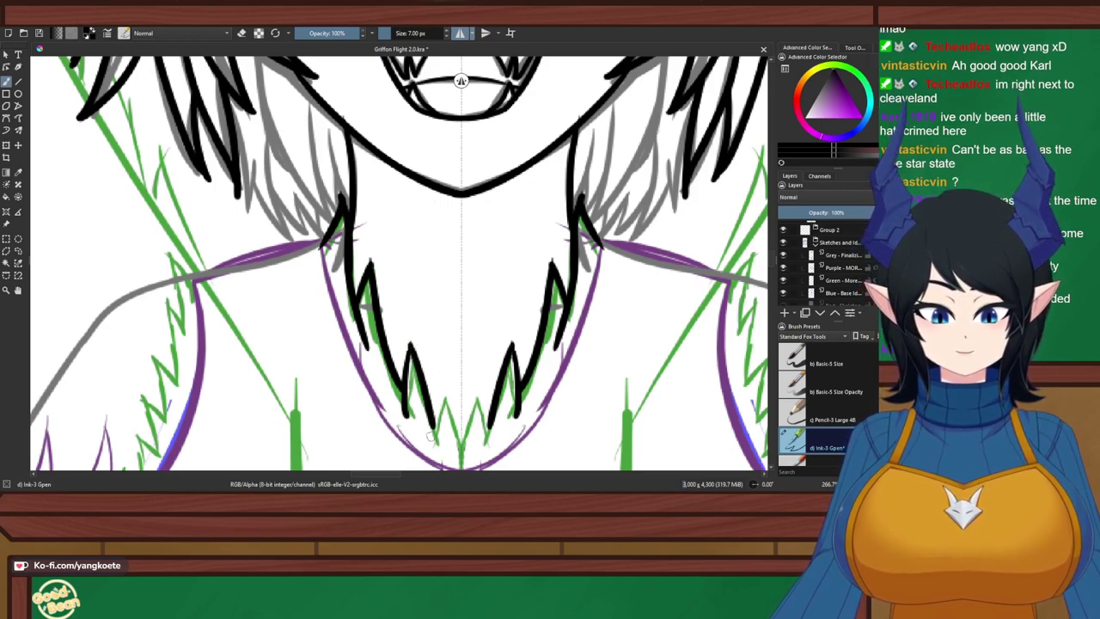
Ink the zigzag at the centre of the fur point
mouse_move(430, 434)
mouse_down()
mouse_move(440, 378)
mouse_move(454, 426)
mouse_move(460, 376)
mouse_up()
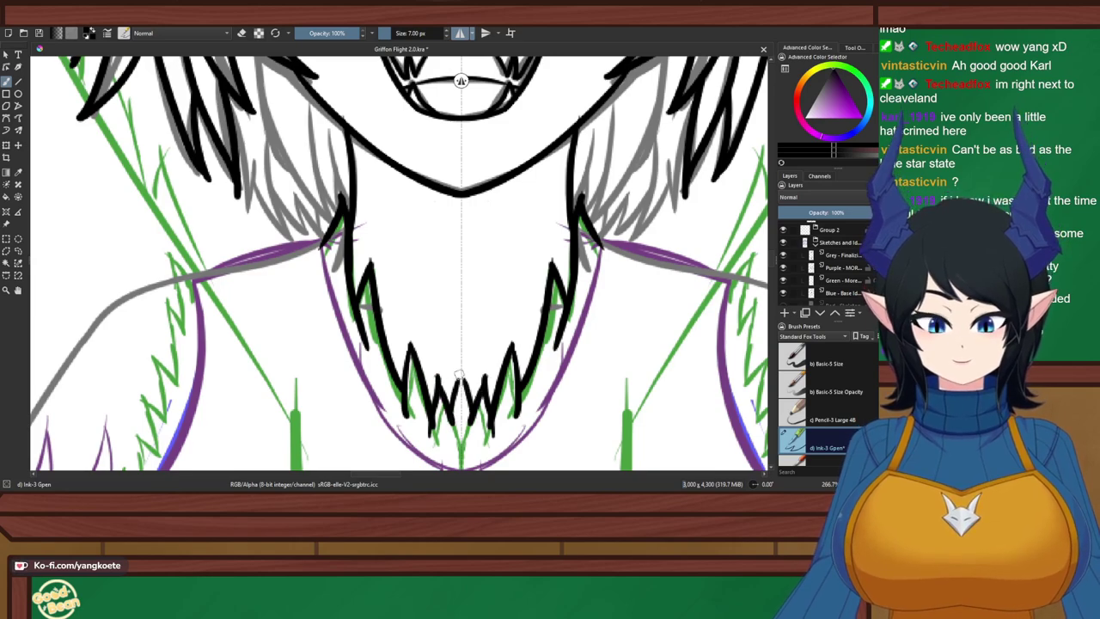
key(ctrl+z)
key(ctrl+z)
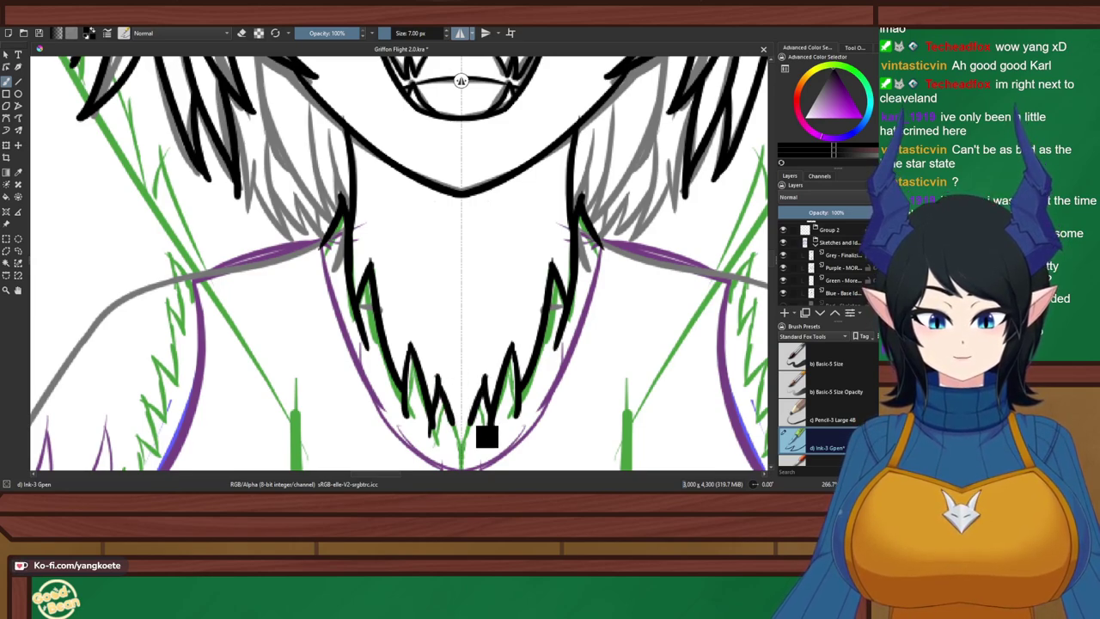
drag(443, 385, 462, 438)
key(ctrl+z)
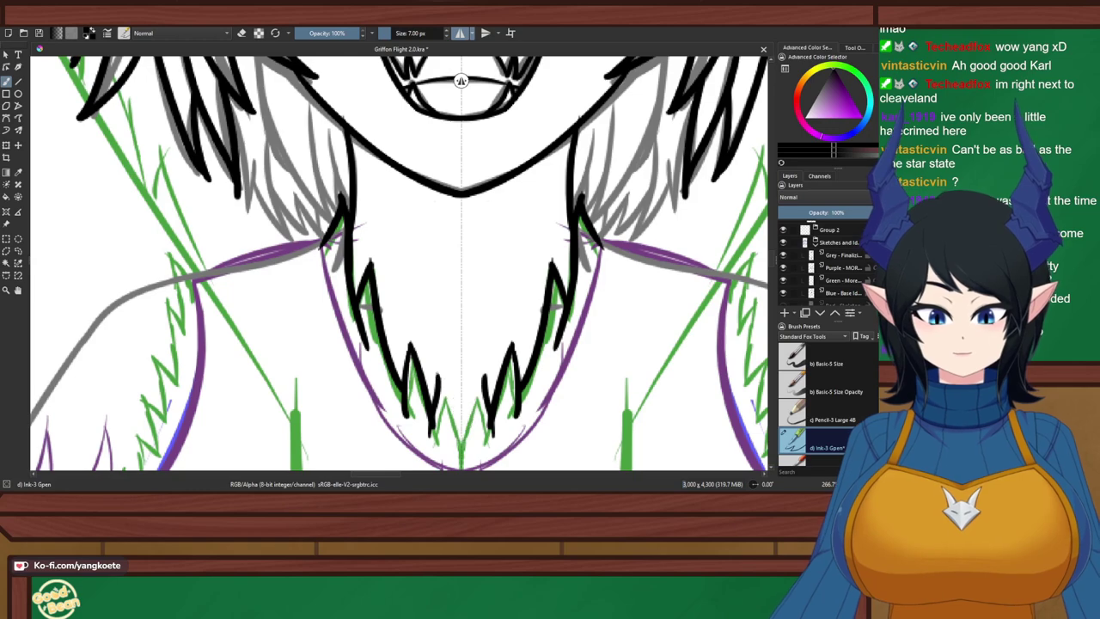
drag(442, 381, 464, 434)
Zoom in on the hair beside the jaw and save the drawing
scroll(479, 404, down, 2)
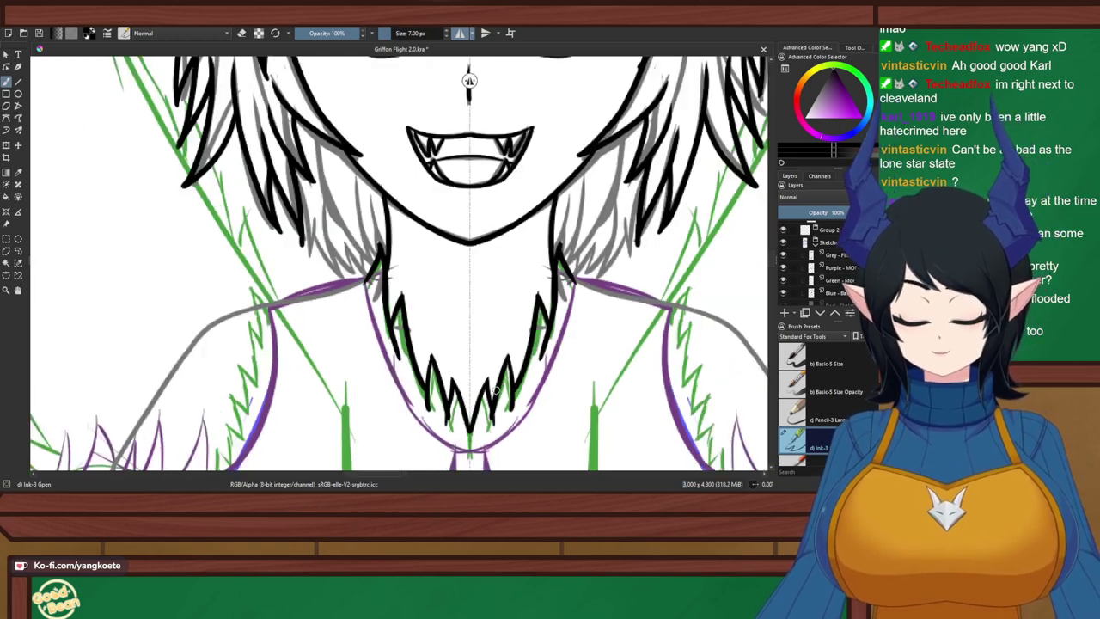
drag(480, 391, 461, 307)
drag(387, 196, 419, 277)
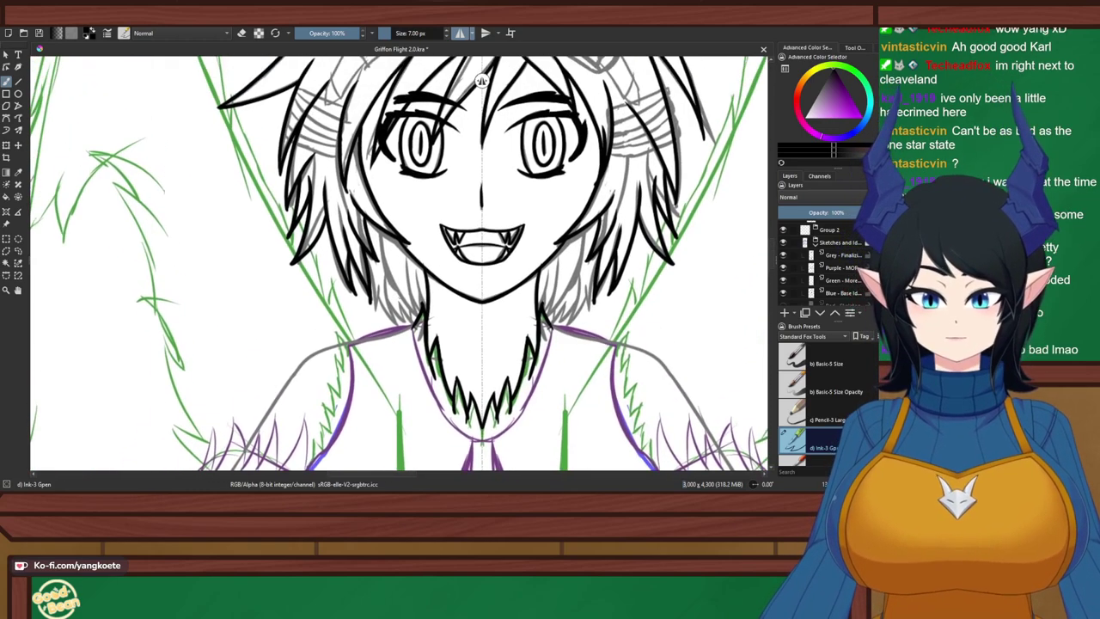
scroll(418, 279, up, 3)
key(ctrl+s)
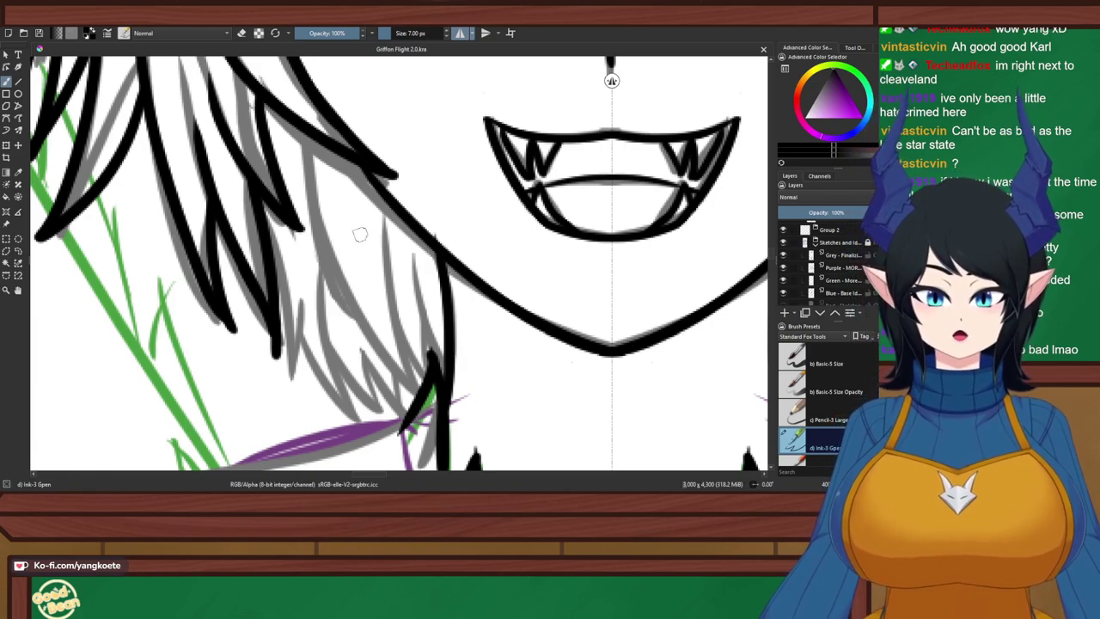
Ink two hair strands beside the jaw, thickening the lower part of the first
drag(312, 209, 423, 391)
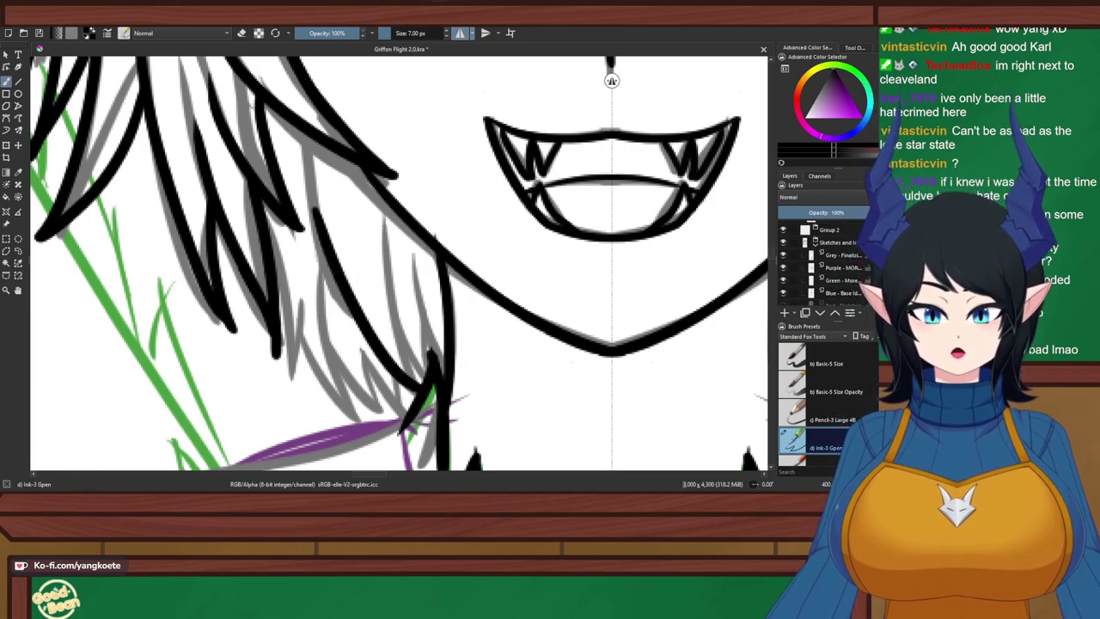
drag(379, 225, 430, 399)
key(ctrl+z)
drag(376, 224, 423, 378)
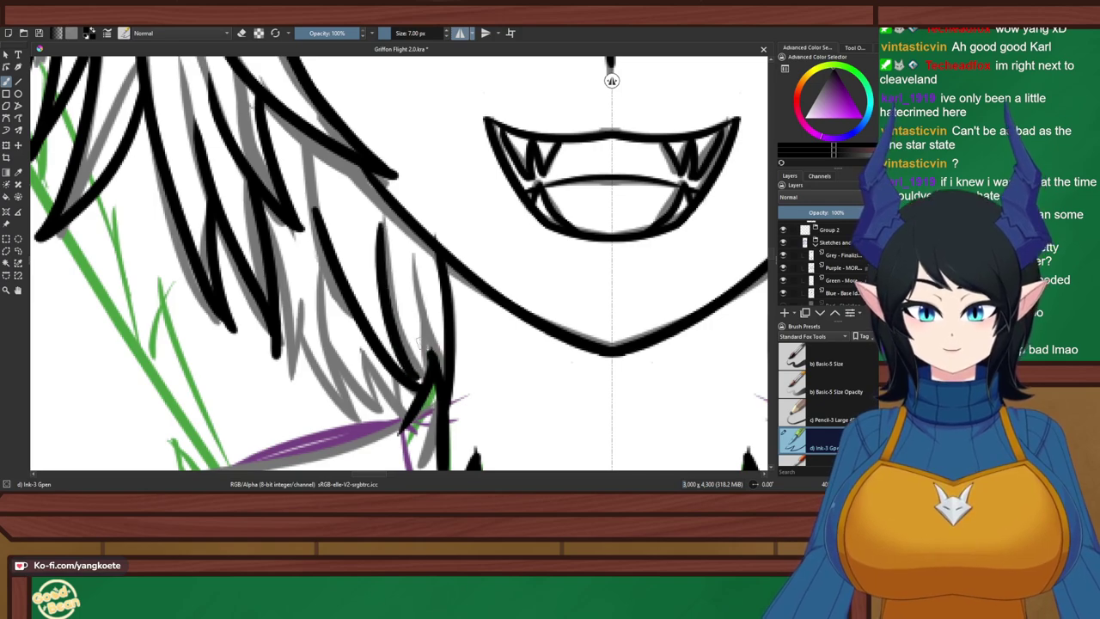
key(ctrl+z)
drag(381, 257, 426, 380)
key(ctrl+z)
drag(383, 259, 430, 380)
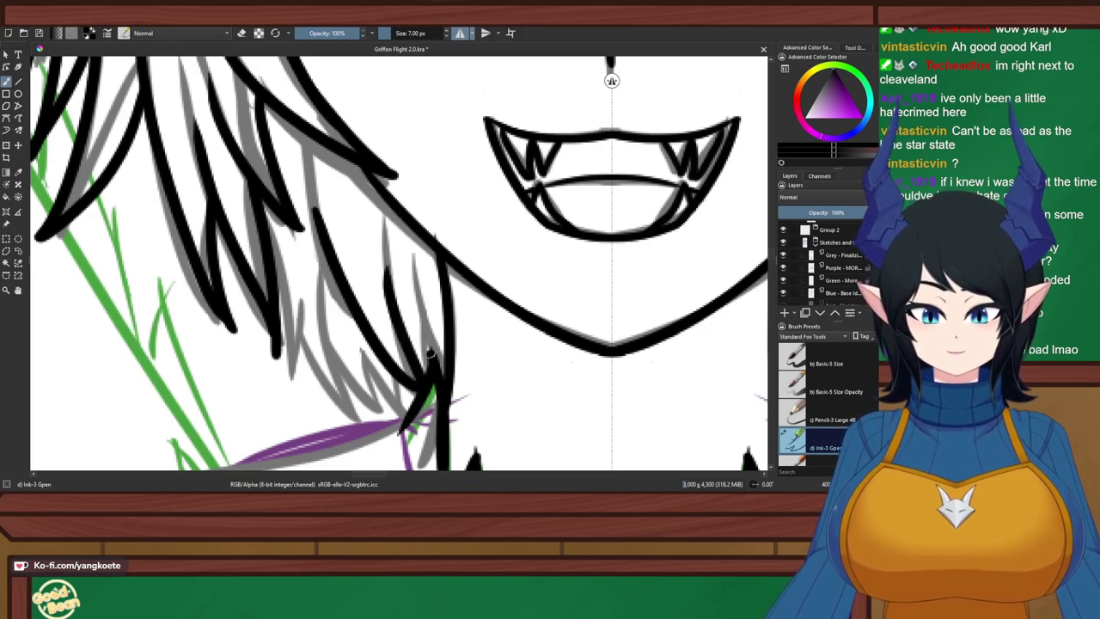
key(ctrl+z)
drag(382, 258, 426, 382)
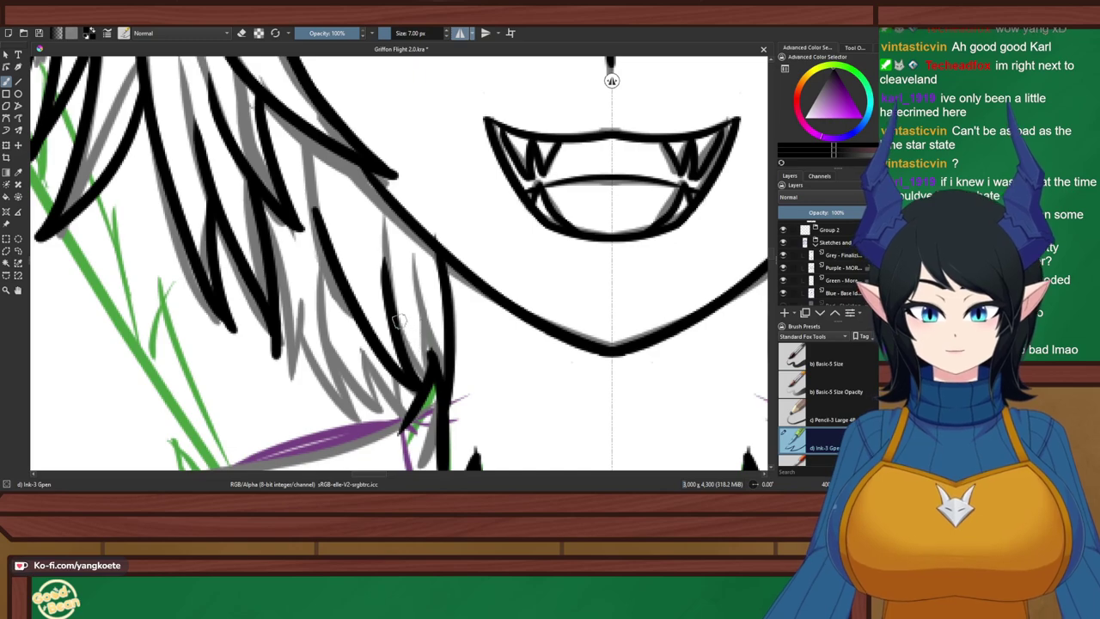
drag(398, 321, 430, 352)
drag(411, 256, 444, 373)
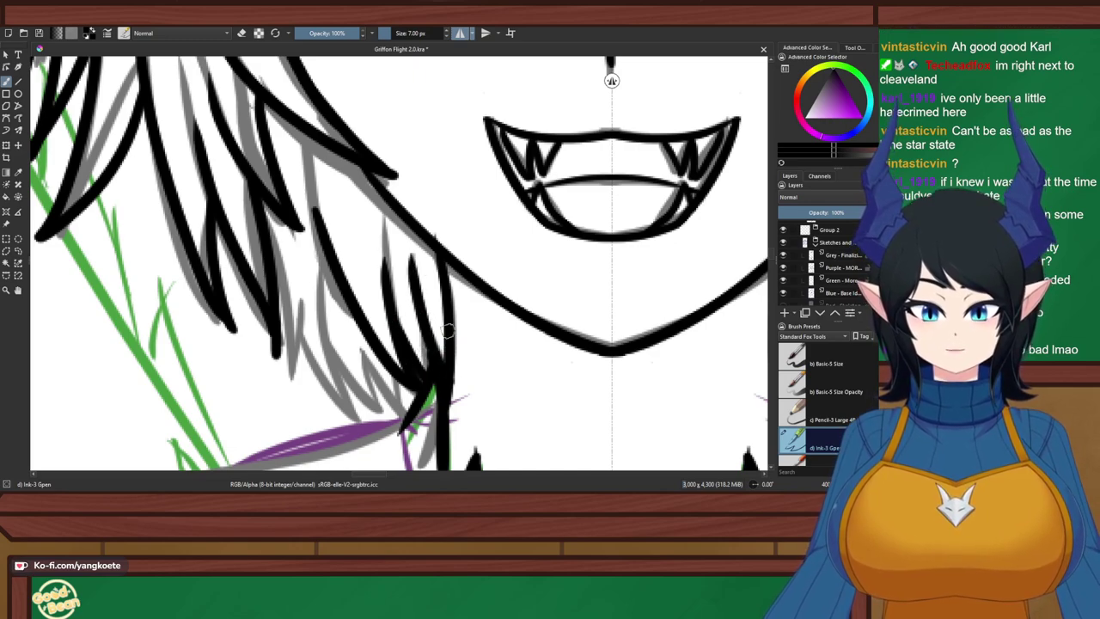
key(ctrl+z)
drag(411, 251, 438, 371)
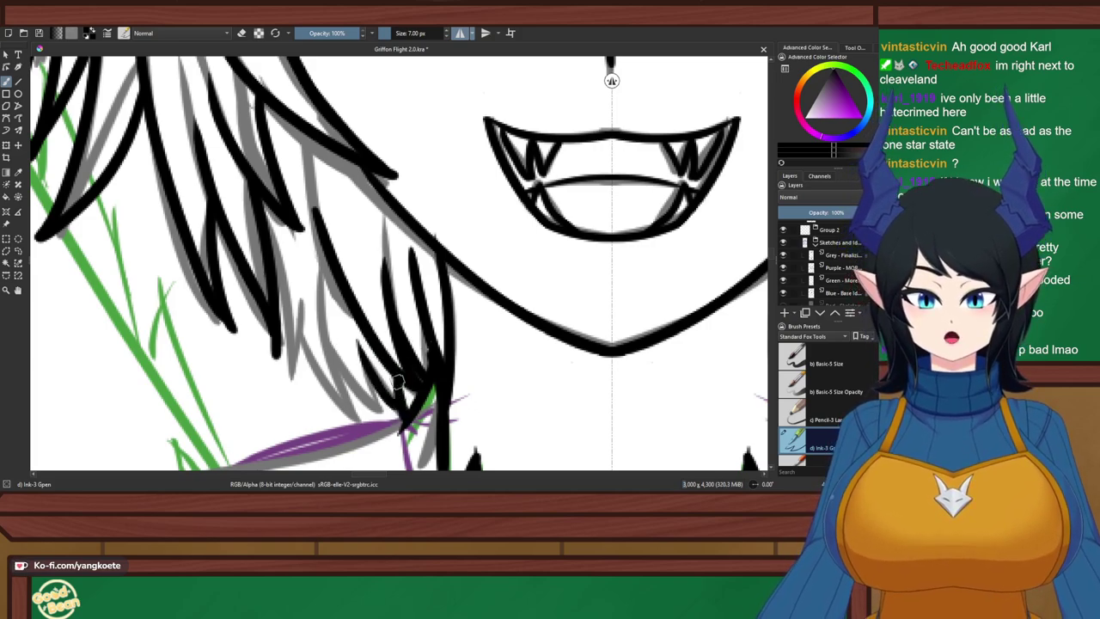
Ink several feathery strokes over the grey sketch running down toward the neck
drag(355, 340, 404, 419)
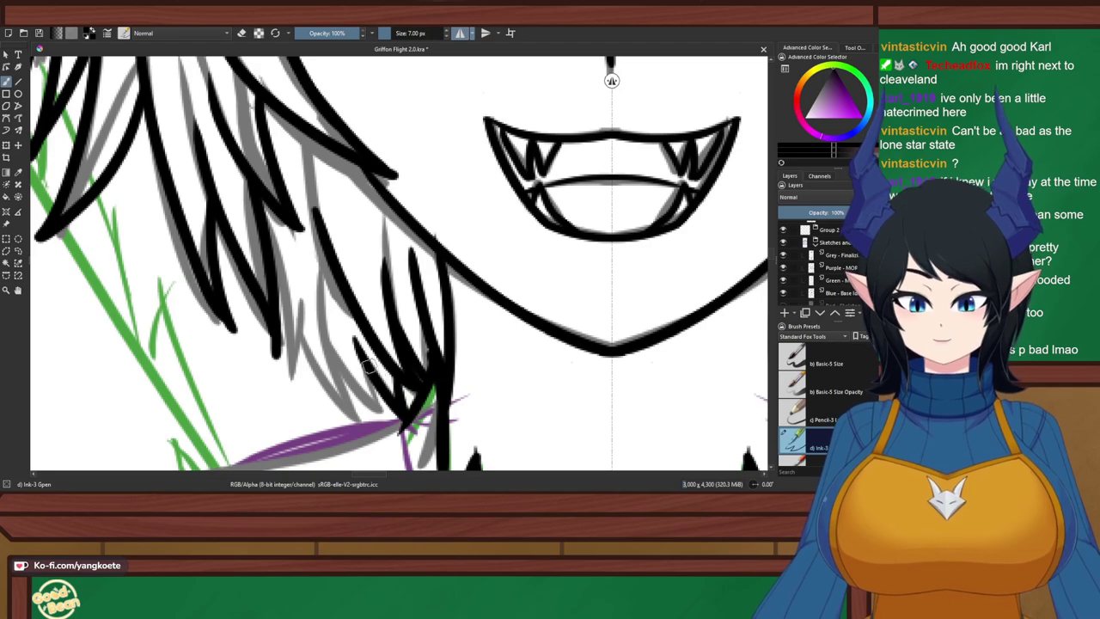
drag(364, 361, 379, 410)
drag(314, 273, 361, 428)
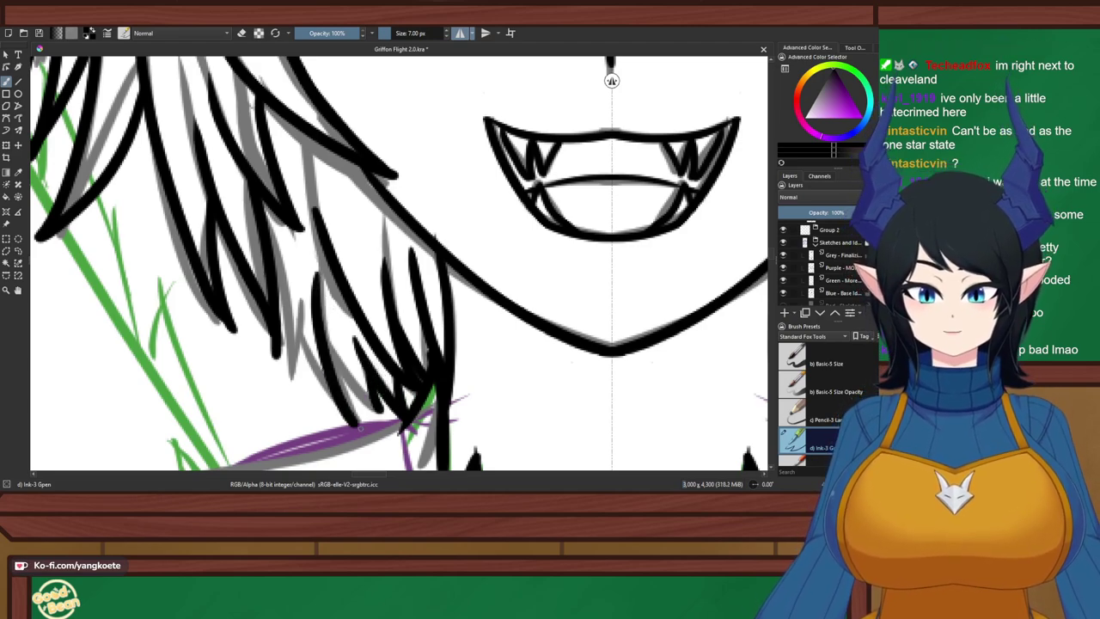
key(ctrl+z)
drag(314, 288, 364, 415)
key(ctrl+z)
drag(319, 289, 354, 409)
drag(325, 320, 376, 401)
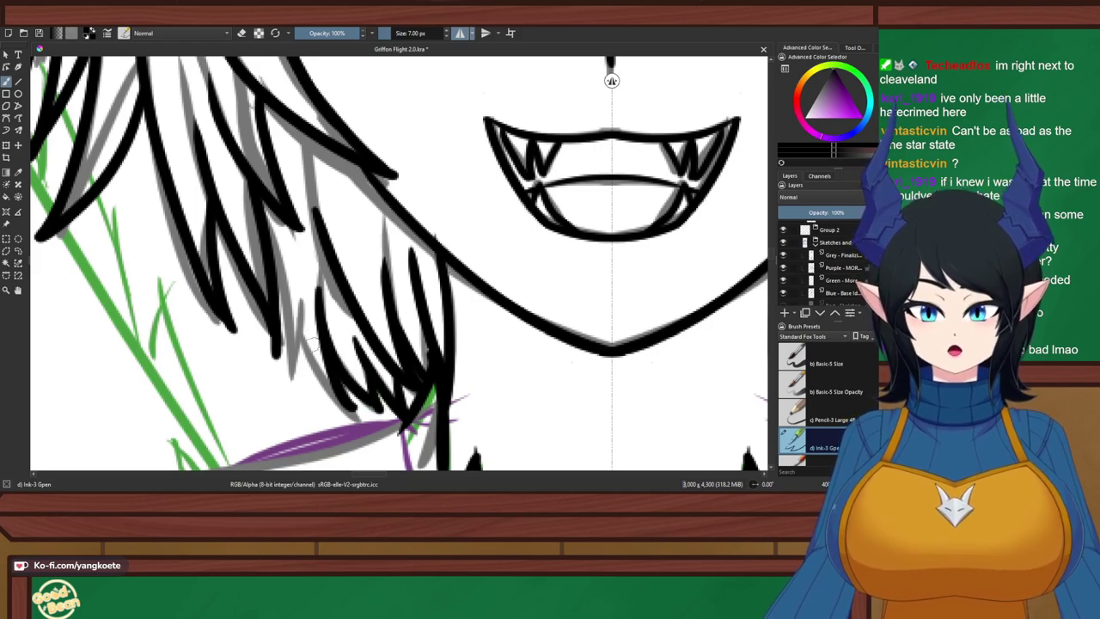
drag(300, 331, 361, 417)
drag(300, 285, 295, 376)
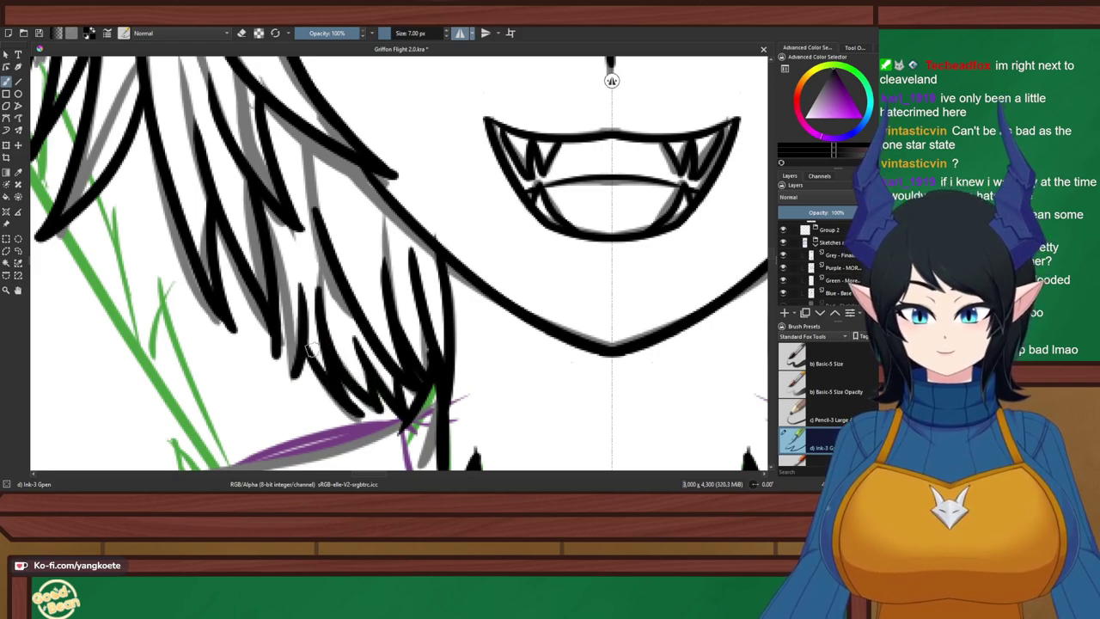
drag(272, 252, 296, 374)
key(ctrl+z)
drag(277, 280, 295, 375)
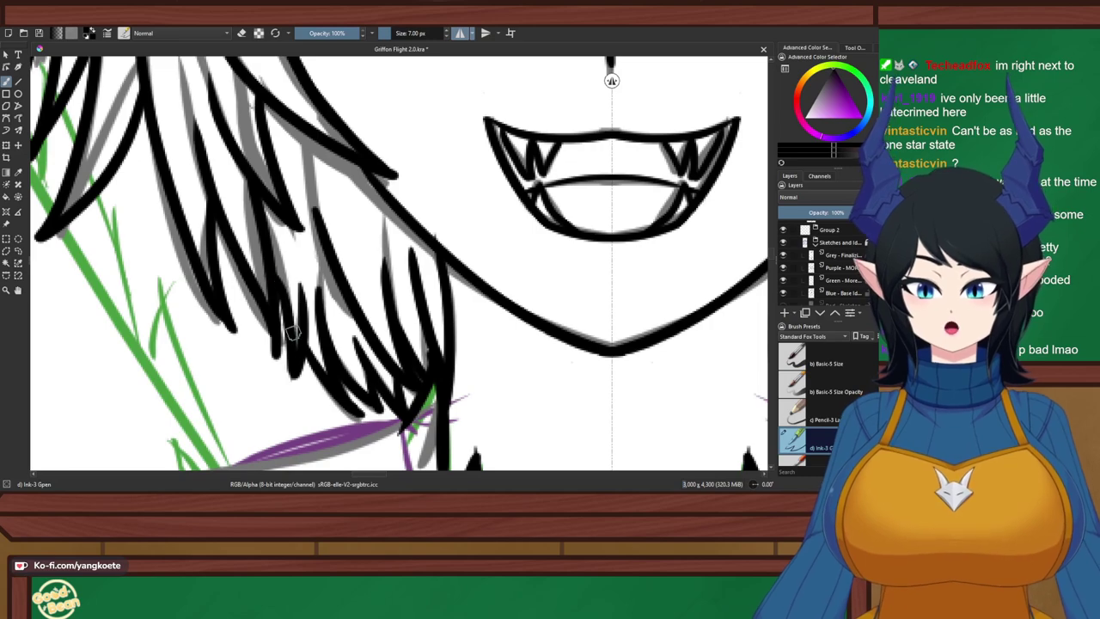
Erase and trim the unwanted black ink at the hair tip on the left
scroll(331, 268, down, 5)
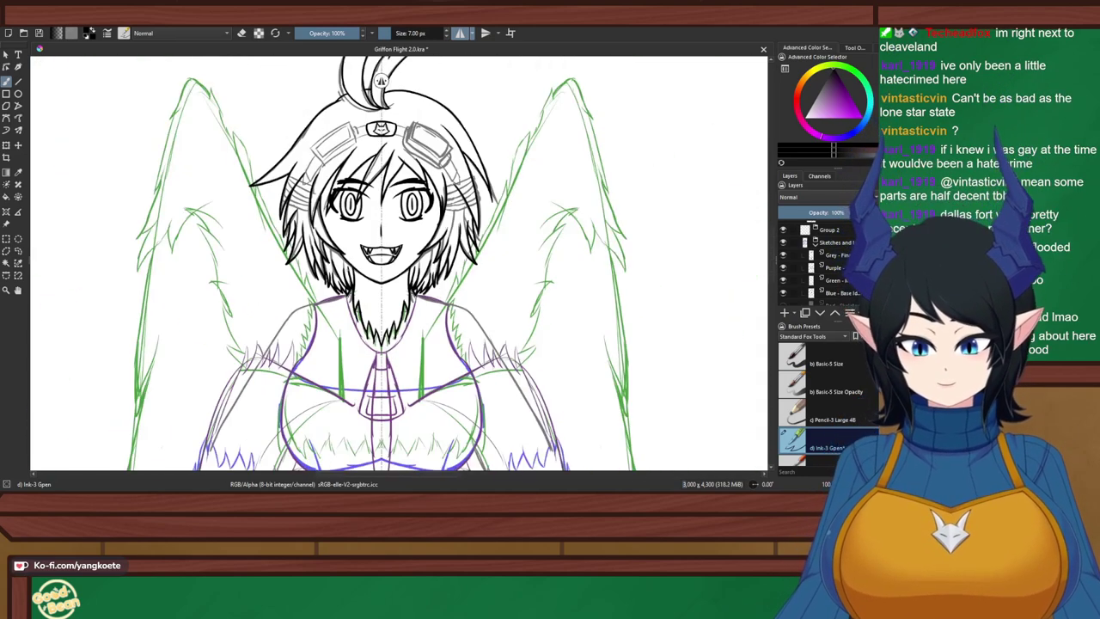
scroll(392, 241, up, 2)
scroll(262, 268, up, 5)
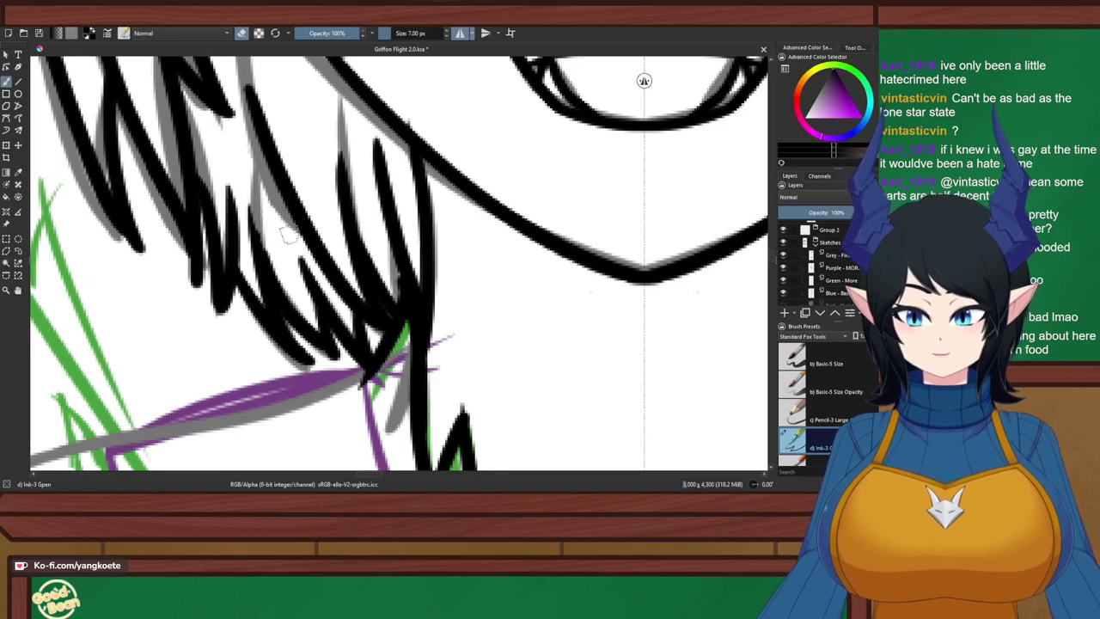
drag(228, 184, 246, 297)
key(e)
drag(221, 209, 265, 330)
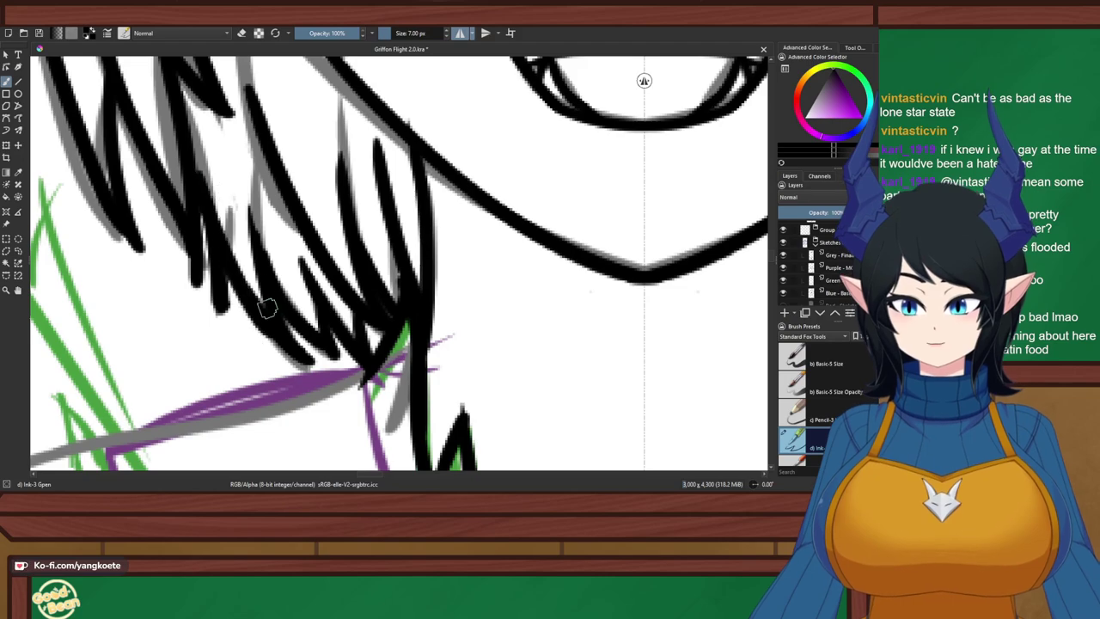
key(ctrl+z)
key(e)
mouse_move(216, 180)
mouse_down()
mouse_move(232, 293)
mouse_move(210, 196)
mouse_up()
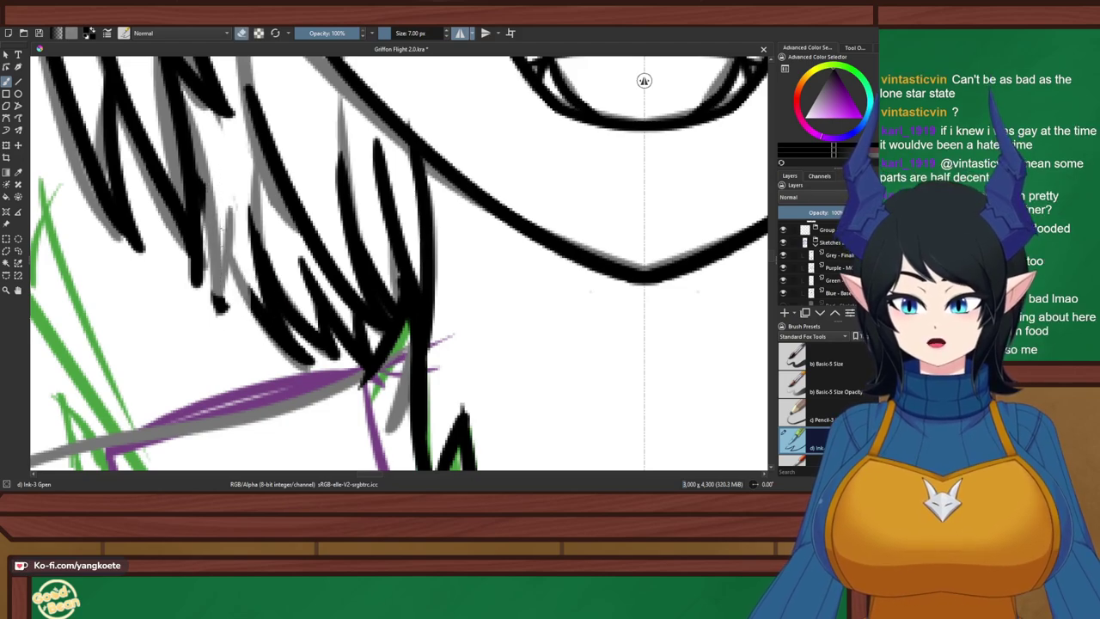
drag(228, 295, 219, 317)
mouse_move(220, 203)
mouse_down()
mouse_move(194, 178)
mouse_move(259, 308)
mouse_up()
key(e)
key(ctrl+z)
Ink long hair strands running down-left from the chin
drag(185, 154, 279, 332)
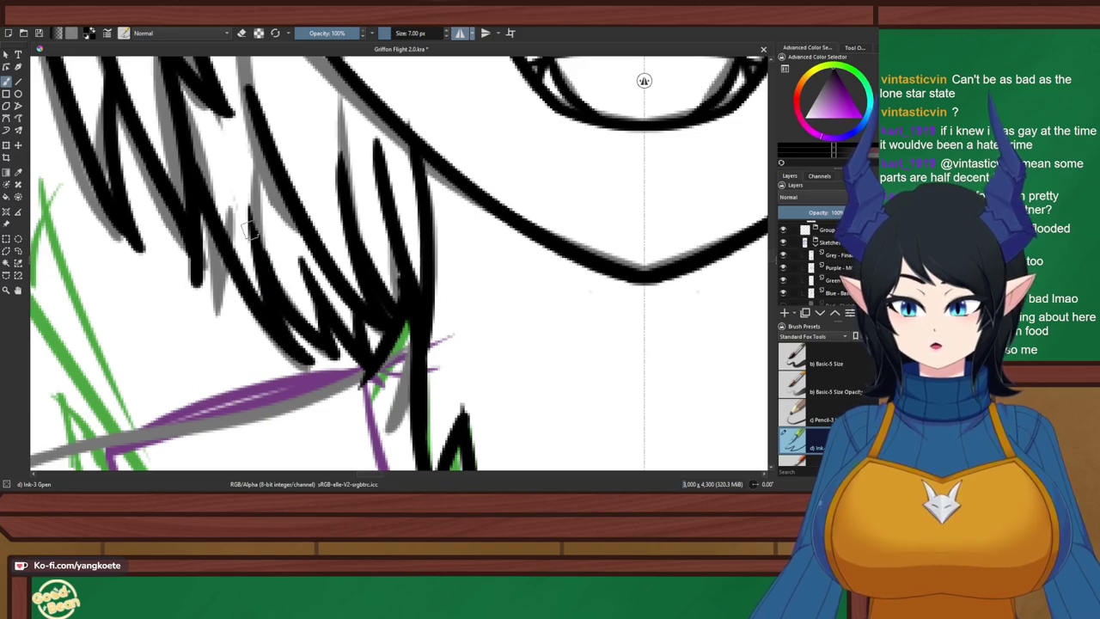
mouse_move(127, 185)
mouse_down()
mouse_move(188, 371)
mouse_move(216, 261)
mouse_move(186, 387)
mouse_up()
key(ctrl+z)
key(ctrl+z)
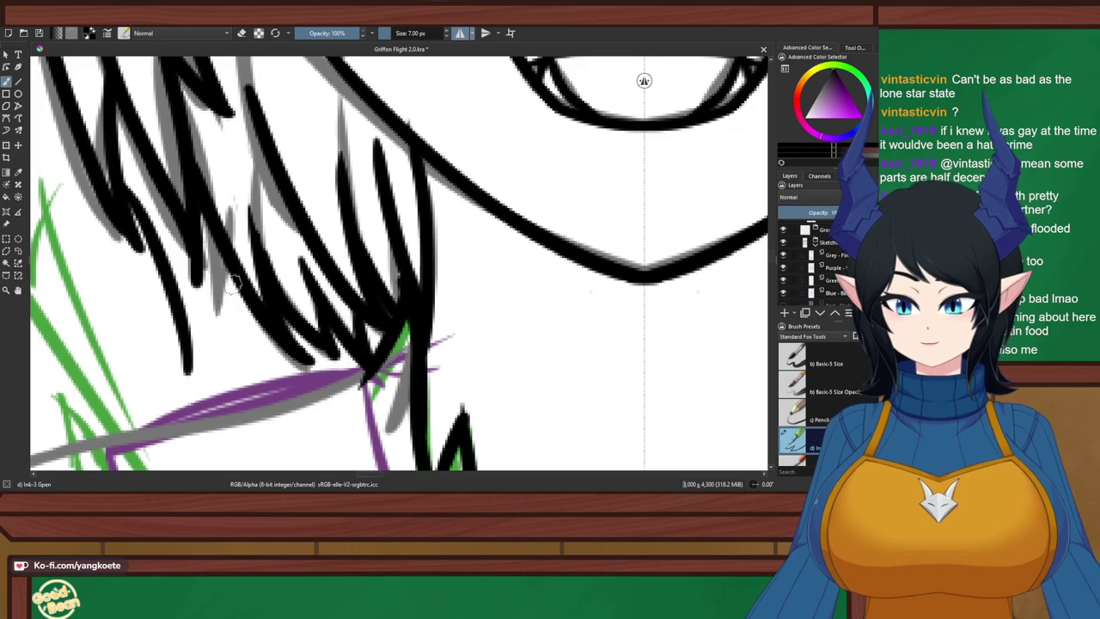
drag(235, 277, 165, 388)
key(ctrl+z)
drag(225, 234, 182, 389)
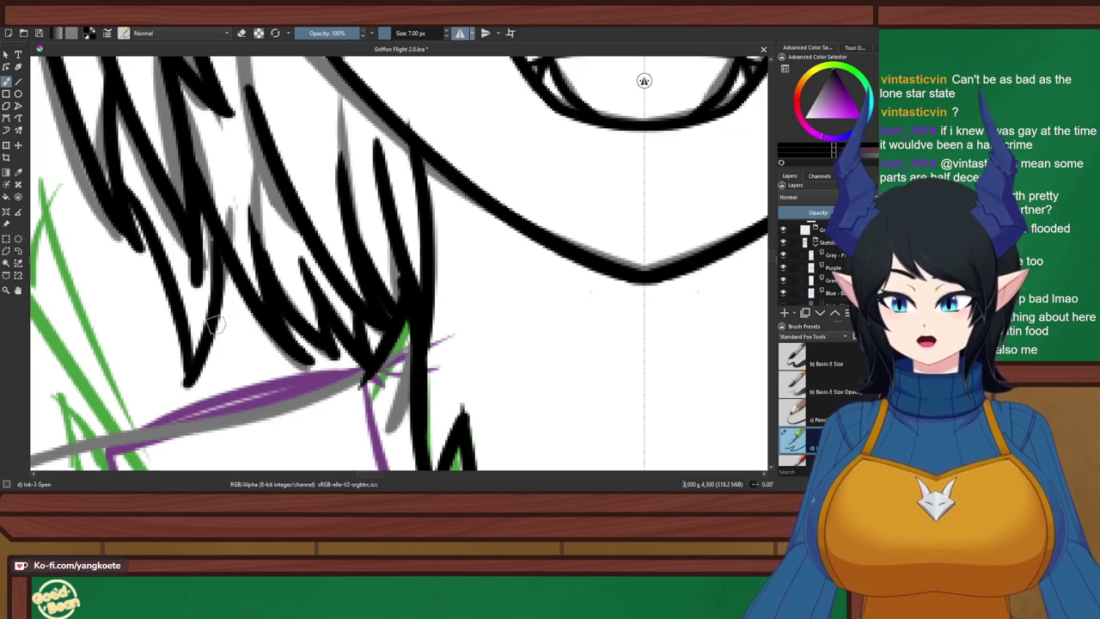
Ink a long hair strand down past the chin, with a short return stroke beside it
scroll(237, 220, down, 6)
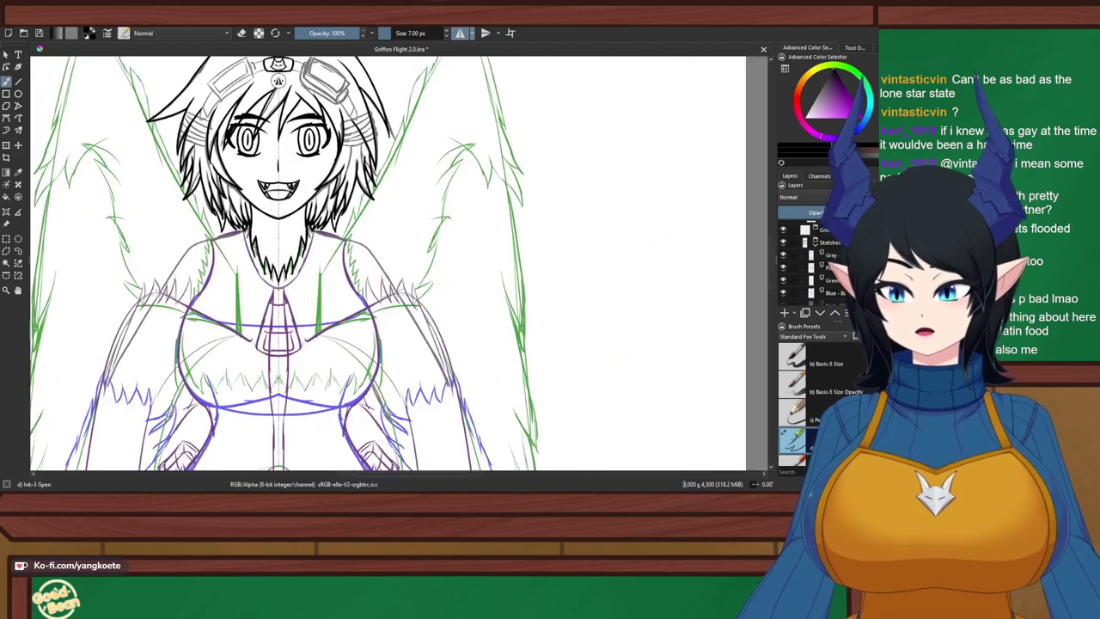
drag(237, 220, 296, 266)
right_click(504, 296)
scroll(346, 80, up, 5)
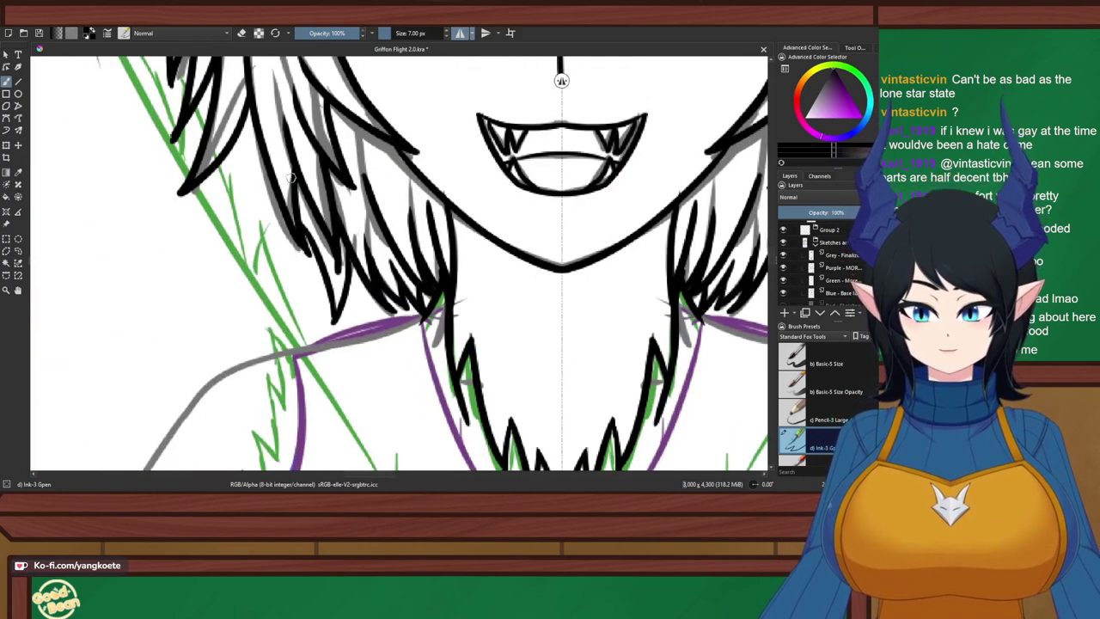
drag(265, 142, 298, 333)
drag(318, 236, 299, 319)
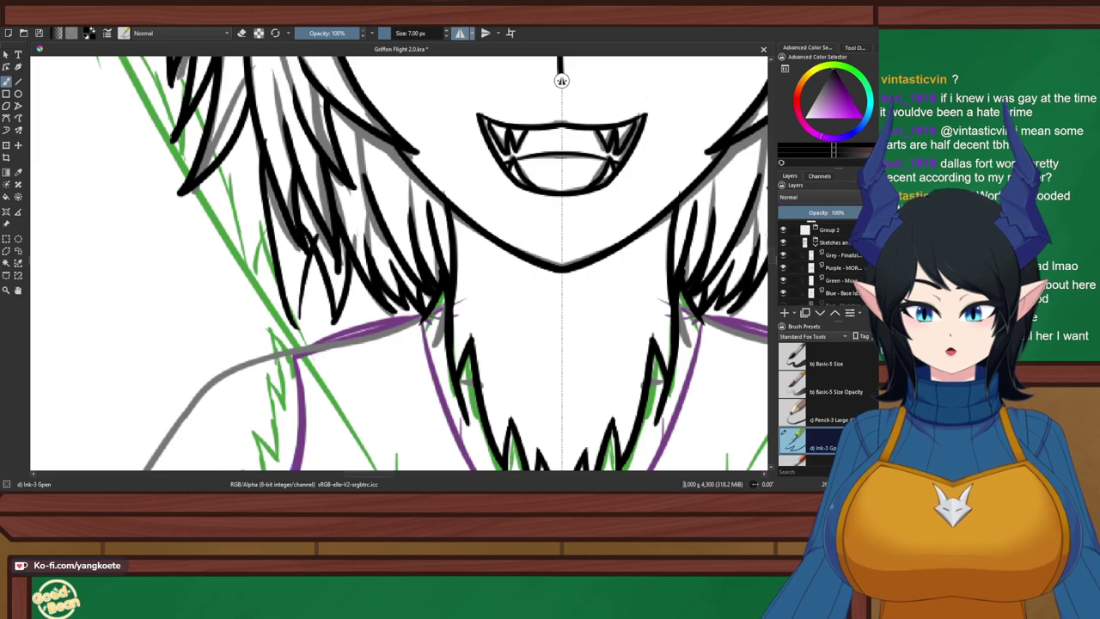
key(ctrl+z)
drag(317, 267, 298, 335)
scroll(442, 239, down, 4)
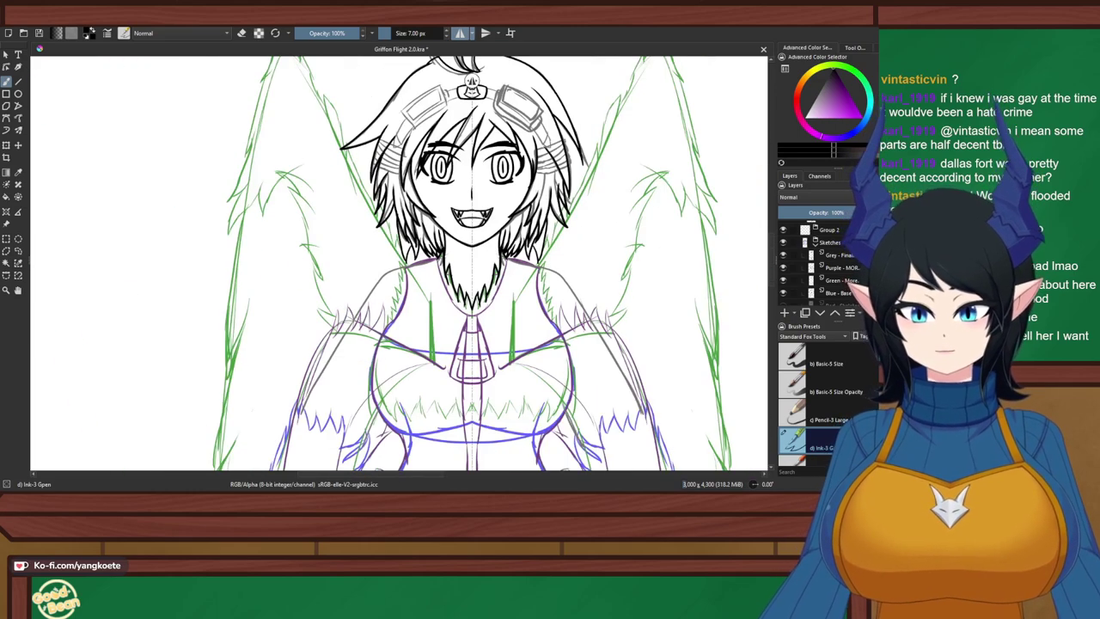
scroll(446, 80, up, 5)
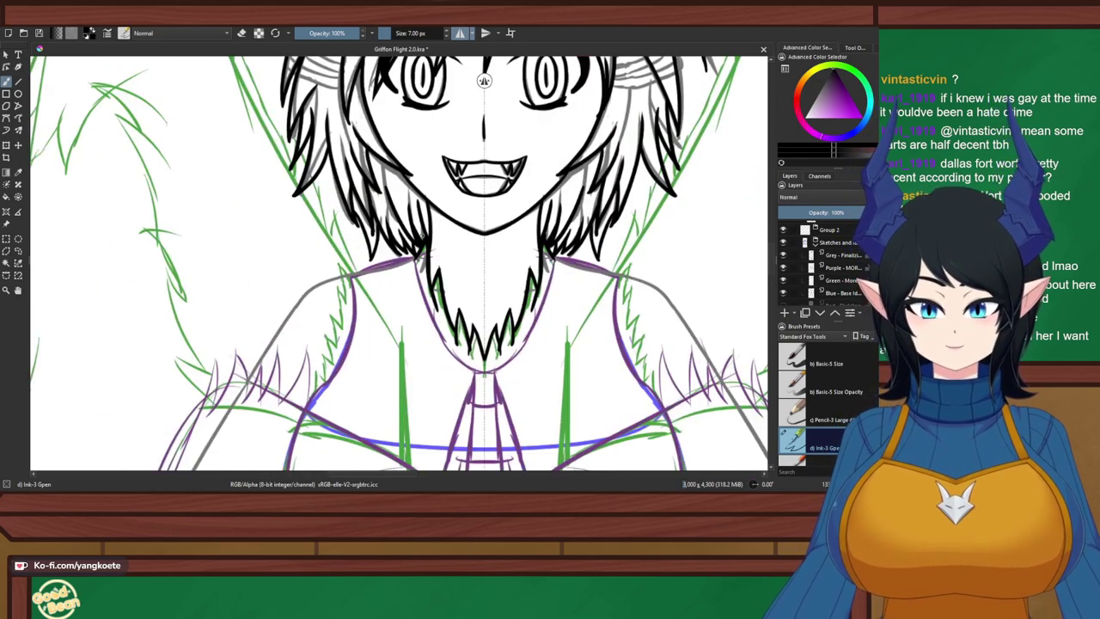
Save the document and bring the neck and left shoulder into view
key(ctrl+s)
right_click(461, 379)
right_click(462, 379)
drag(303, 414, 447, 244)
scroll(448, 244, up, 1)
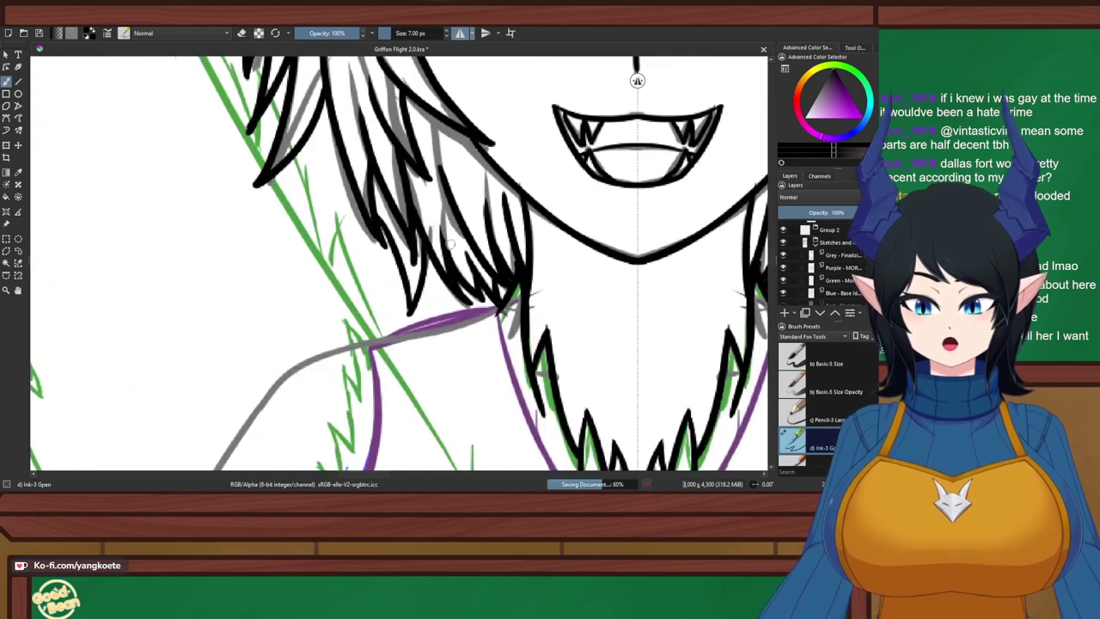
Ink a hair strand down the left side and touch up its tip
mouse_move(320, 112)
mouse_down()
mouse_move(371, 323)
mouse_move(387, 249)
mouse_move(366, 323)
mouse_move(390, 266)
mouse_up()
key(ctrl+z)
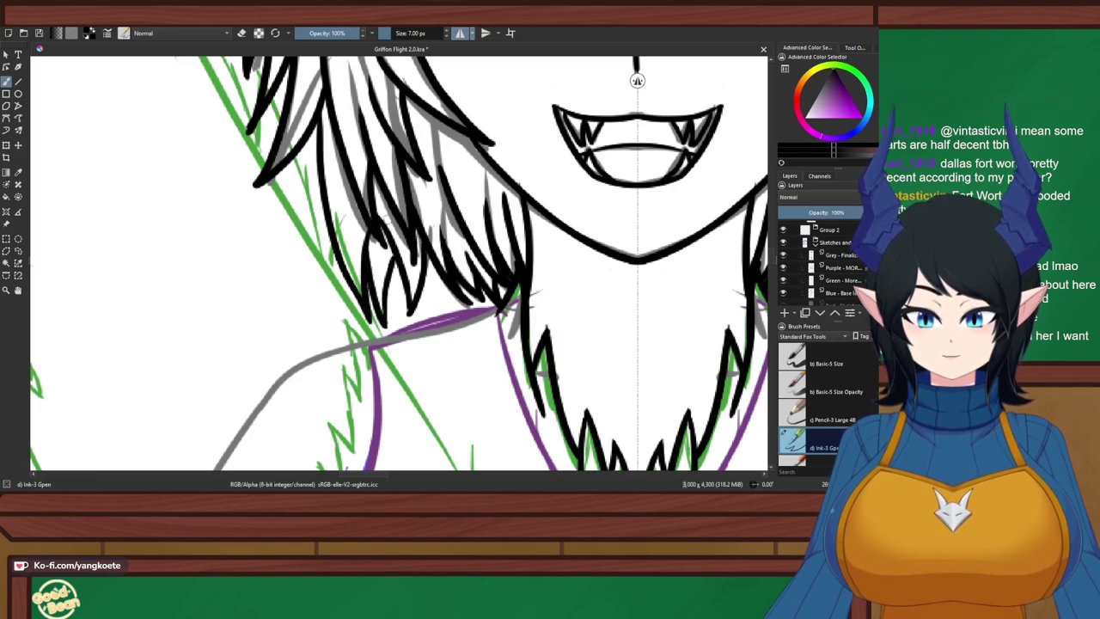
key(e)
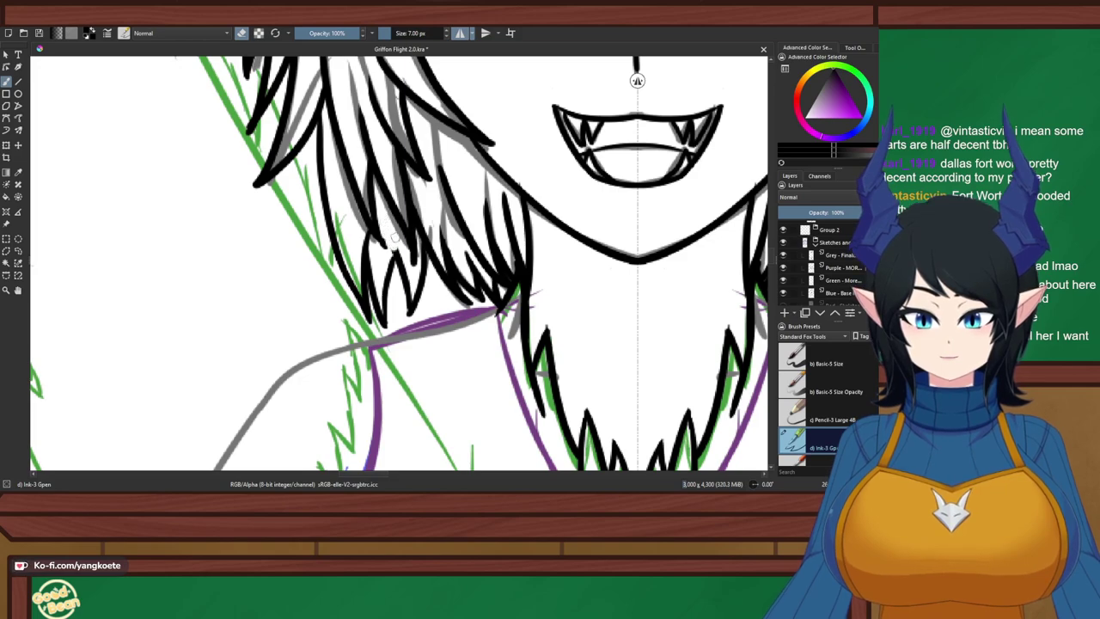
key(e)
drag(390, 229, 405, 280)
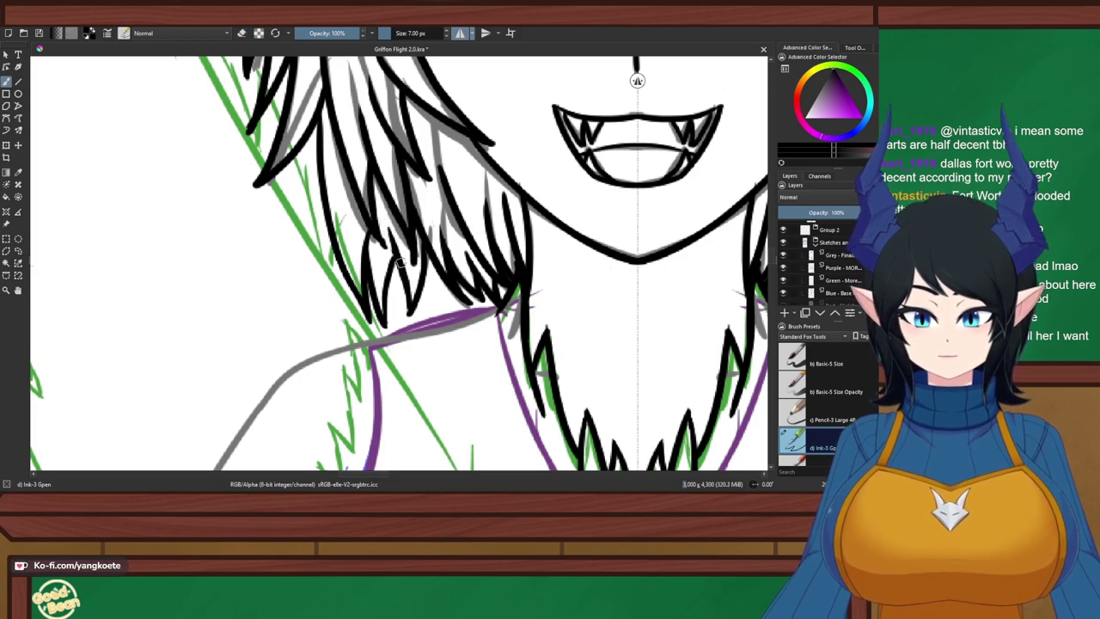
key(e)
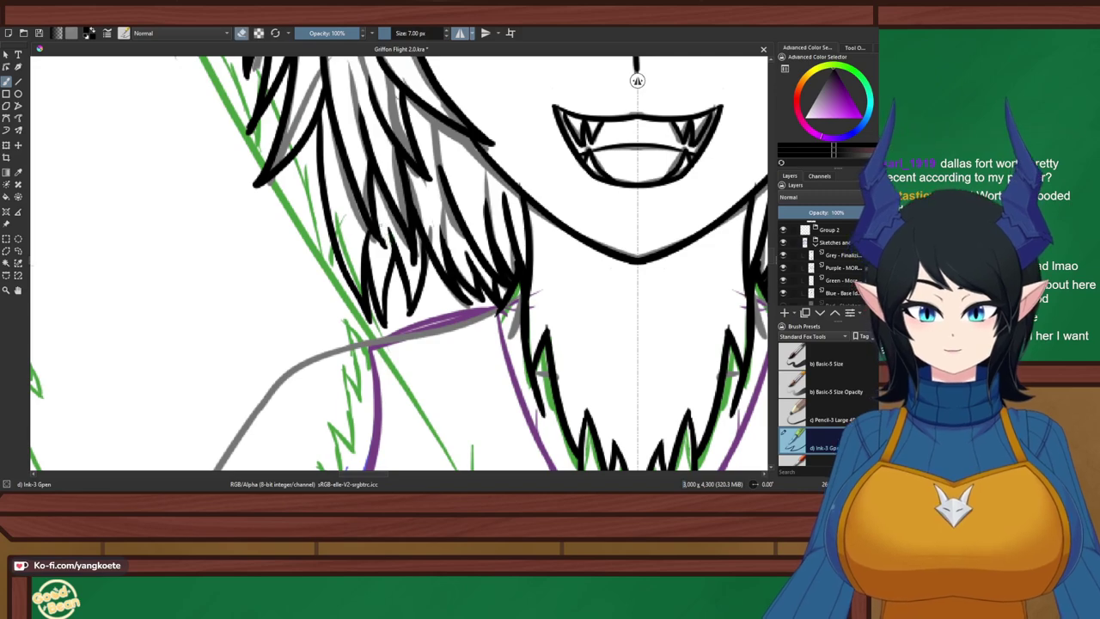
key(e)
drag(374, 204, 382, 244)
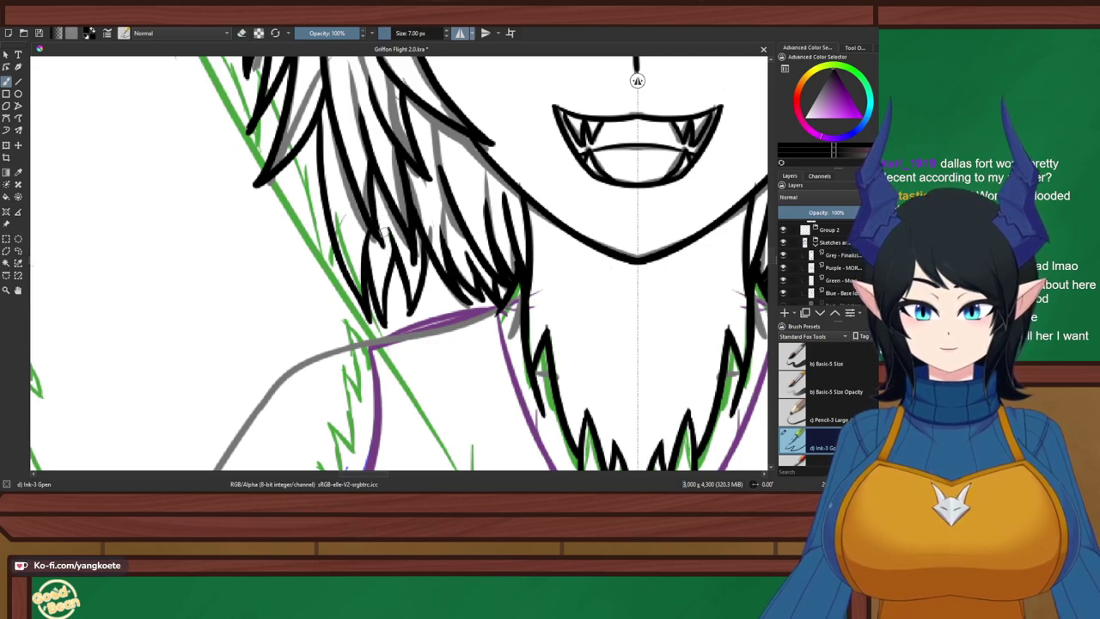
key(e)
key(e)
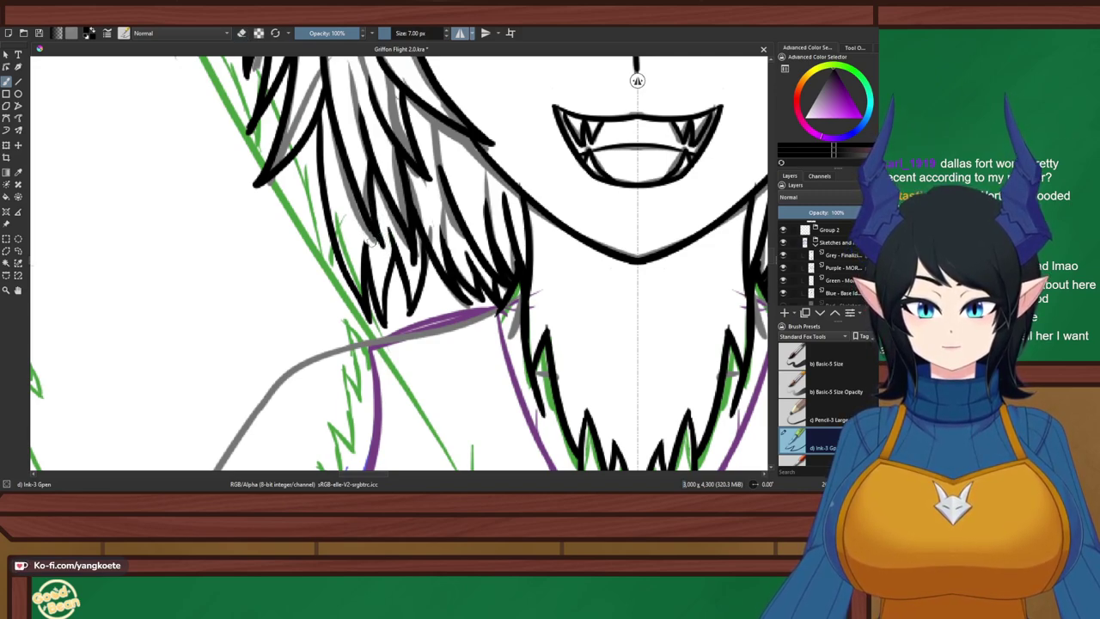
key(ctrl+z)
drag(364, 231, 374, 282)
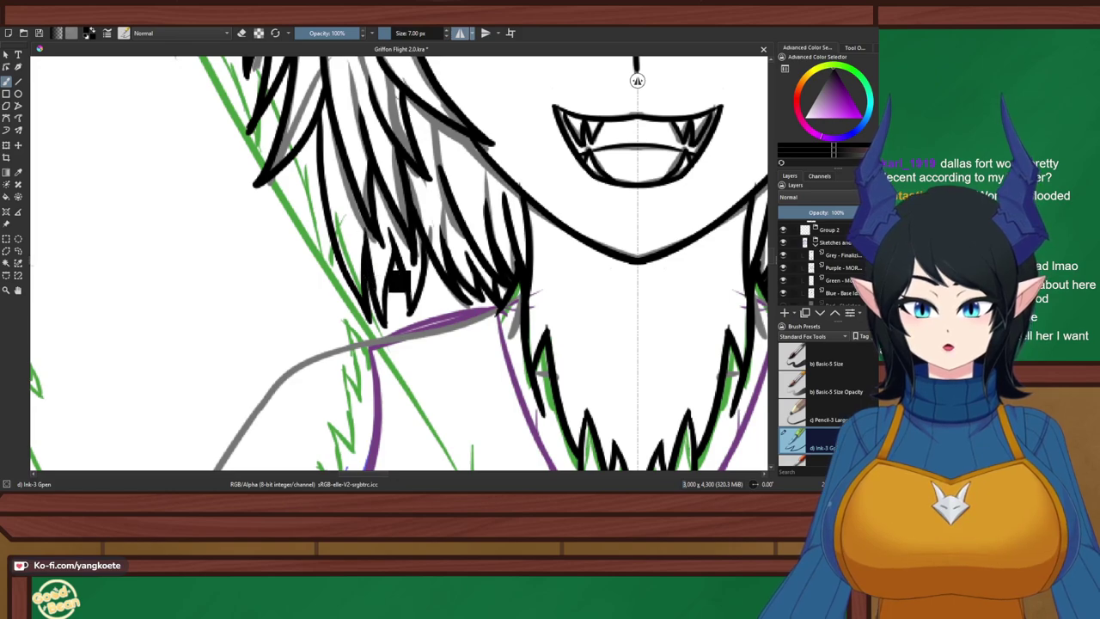
key(ctrl+z)
key(e)
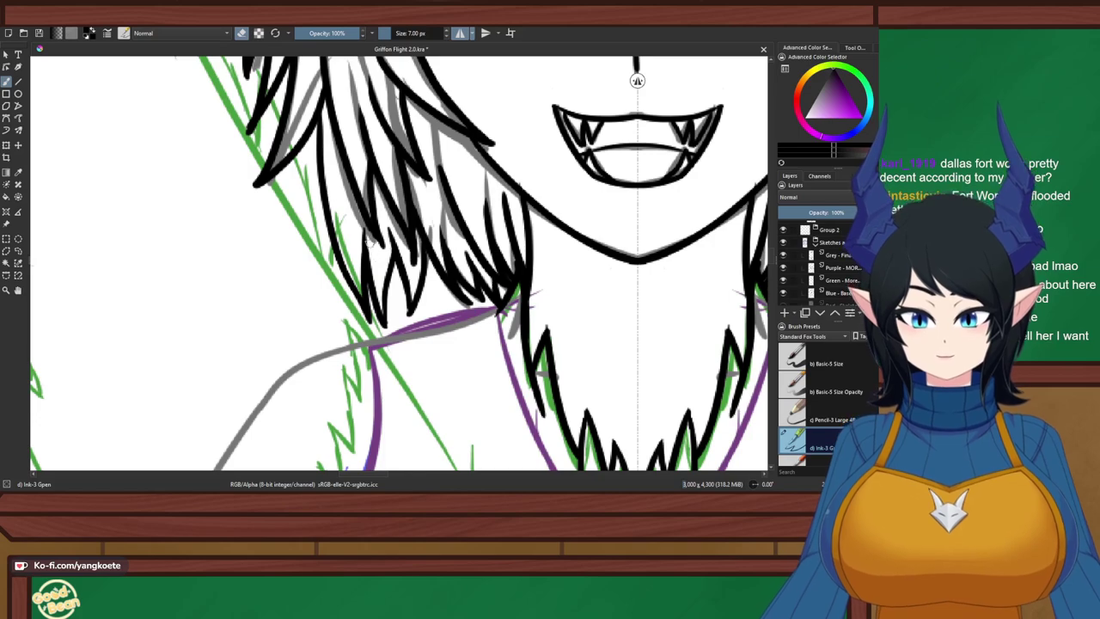
key(e)
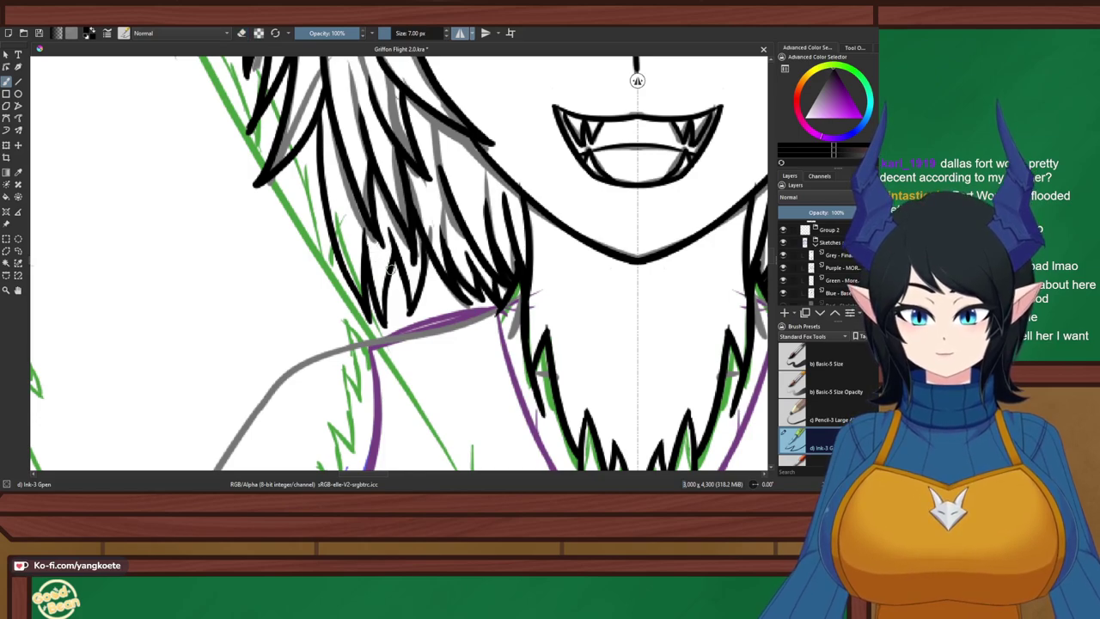
Zoom out, save again, and hide the grey sketch layer to check the ink alone
scroll(390, 268, down, 4)
mouse_move(673, 290)
mouse_down()
mouse_move(657, 326)
mouse_move(660, 297)
mouse_up()
right_click(656, 326)
key(ctrl+s)
click(783, 255)
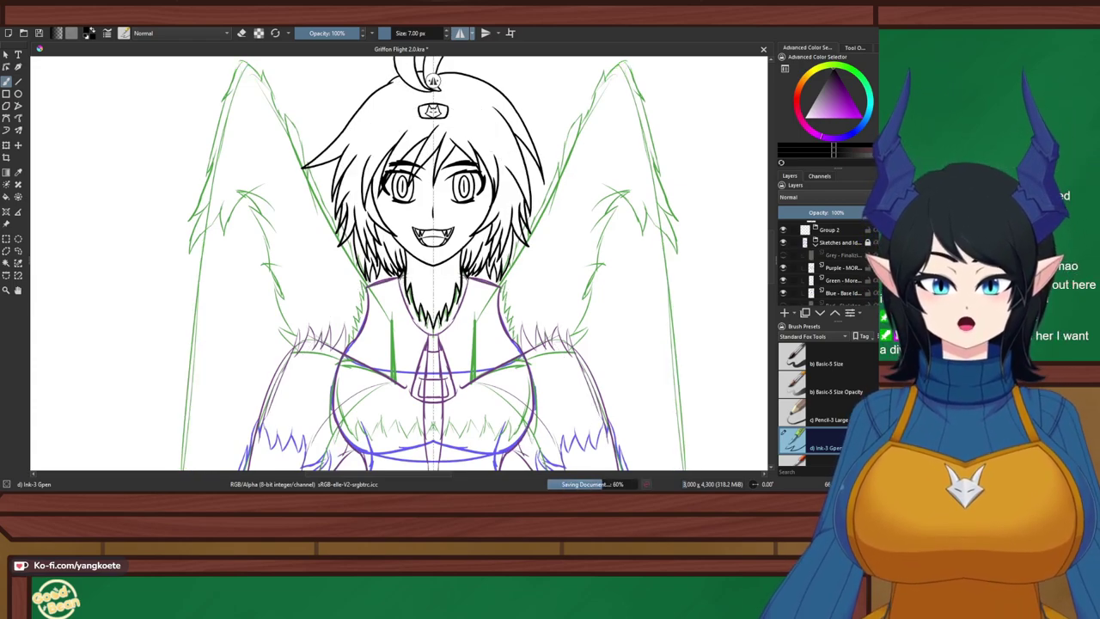
Show the Grey sketch layer again, then zoom, mirror and pan along the headband
click(782, 255)
scroll(469, 249, up, 4)
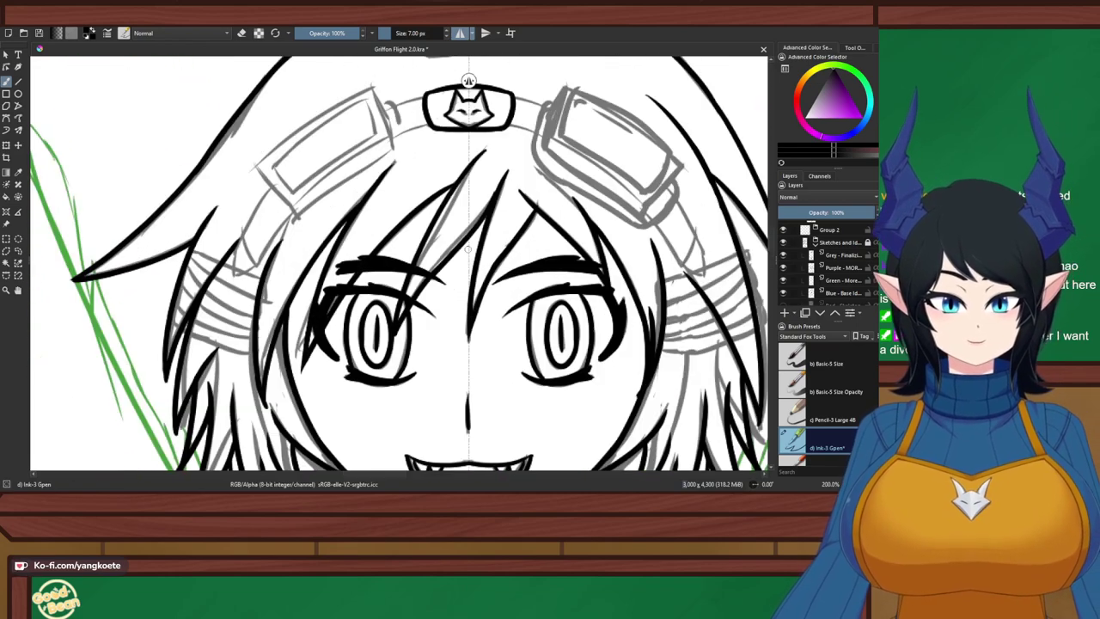
drag(468, 250, 443, 277)
key(m)
drag(365, 202, 490, 211)
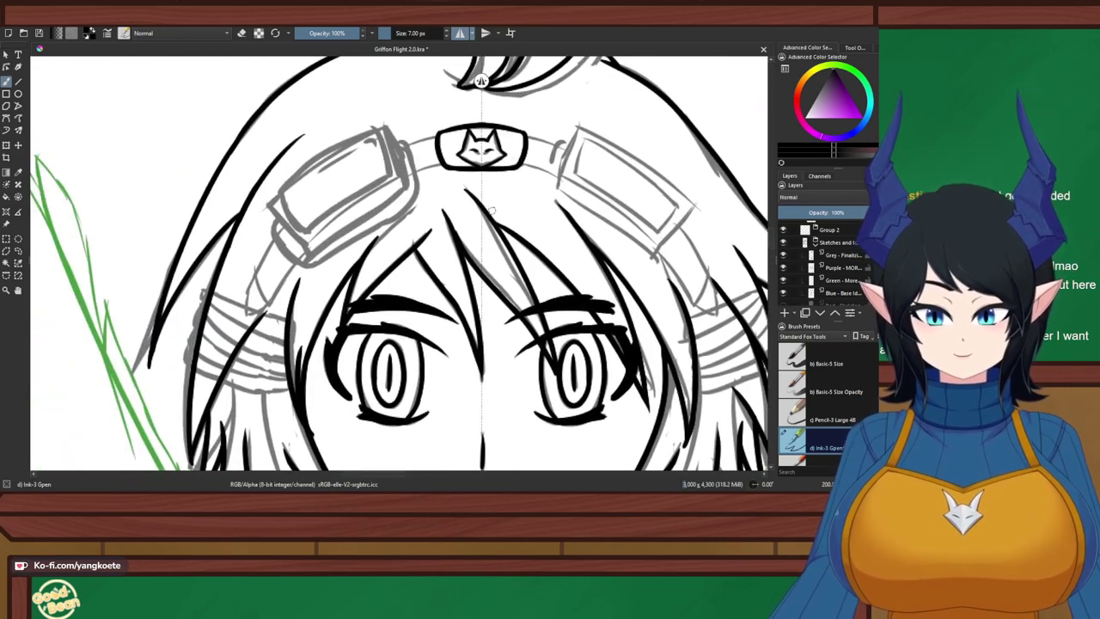
scroll(484, 180, up, 1)
key(m)
drag(182, 160, 206, 193)
scroll(206, 193, up, 1)
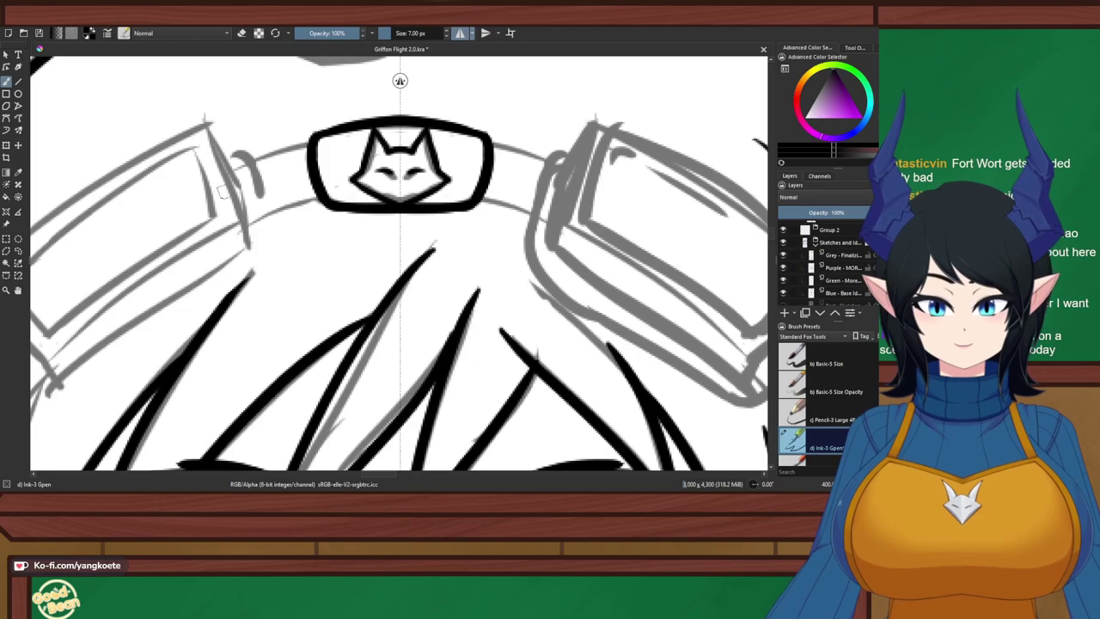
drag(366, 221, 245, 218)
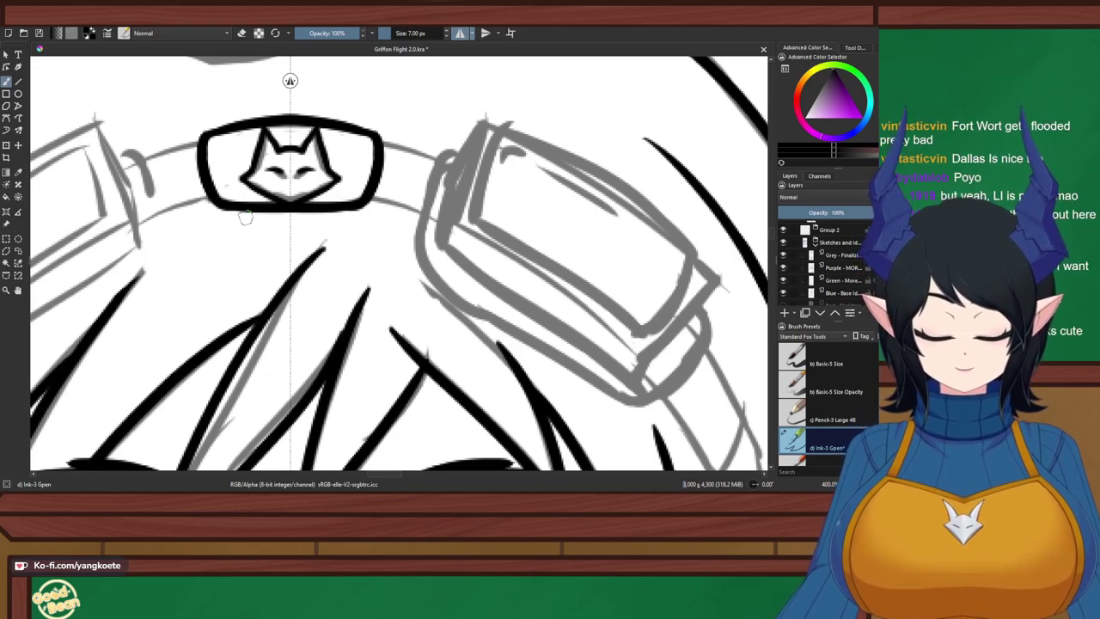
Glance down toward the neck and chest, then zoom back in on the face and eyes
scroll(246, 218, down, 6)
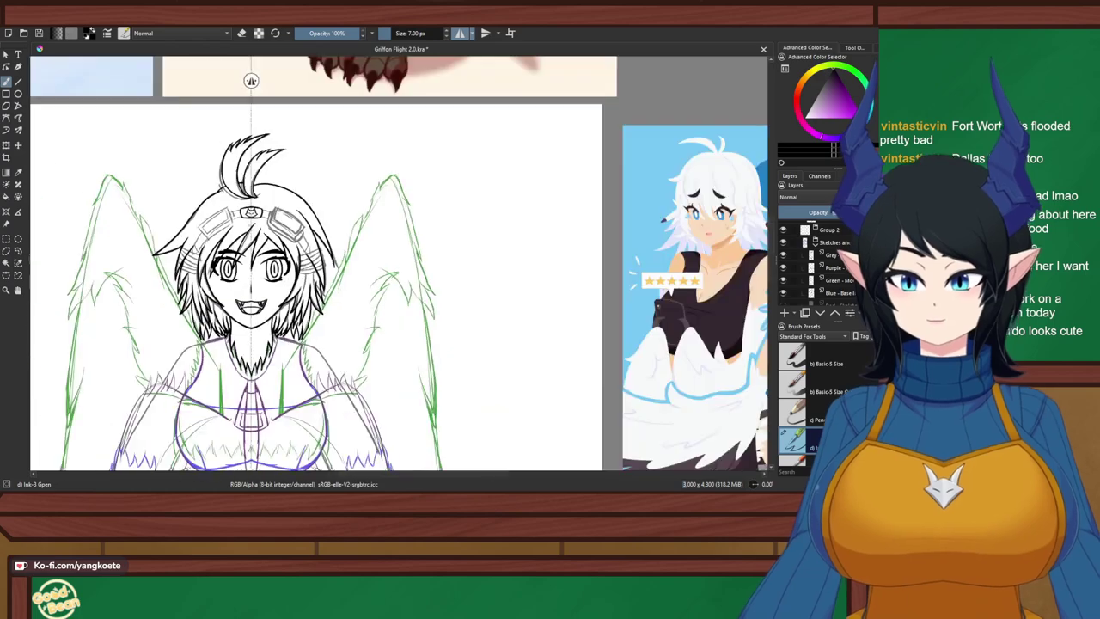
drag(225, 335, 414, 193)
scroll(408, 199, up, 2)
drag(420, 91, 403, 191)
scroll(425, 80, up, 2)
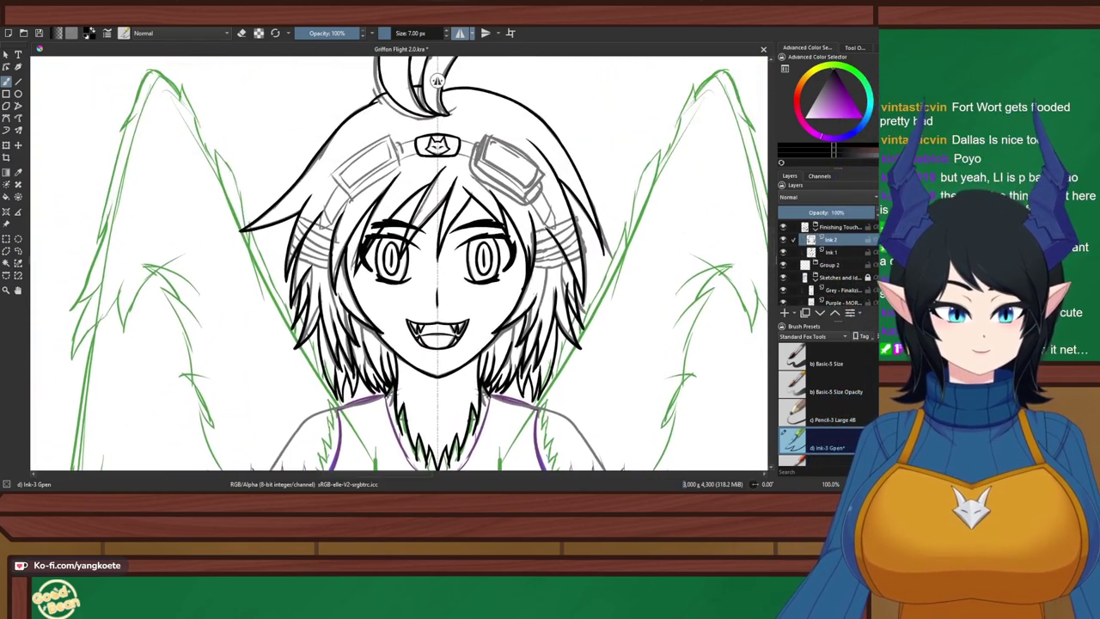
scroll(396, 80, up, 1)
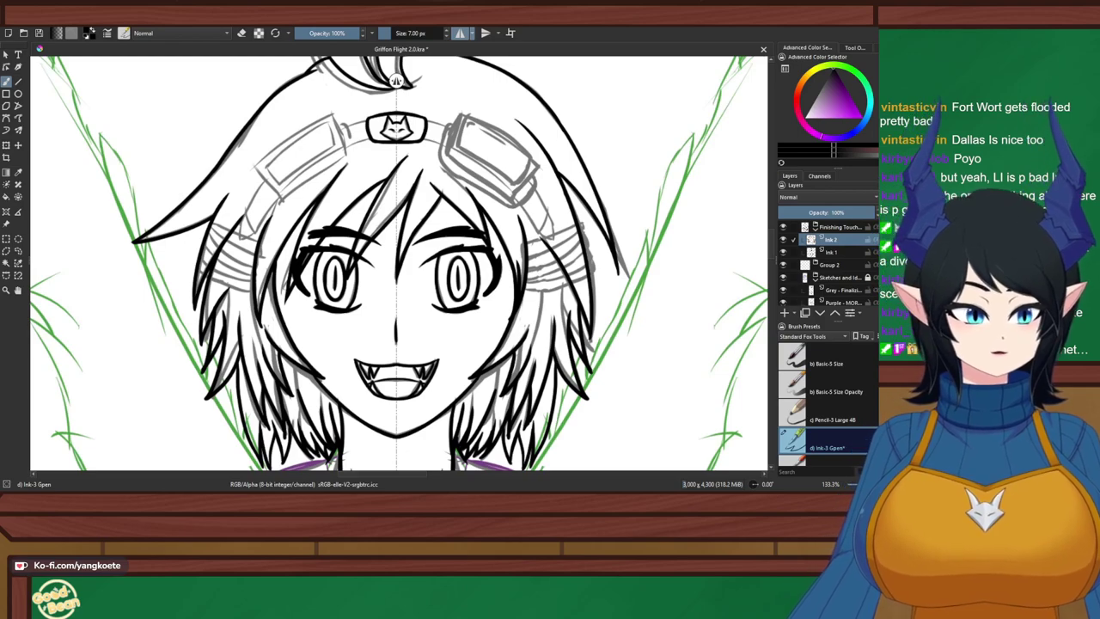
scroll(396, 80, up, 4)
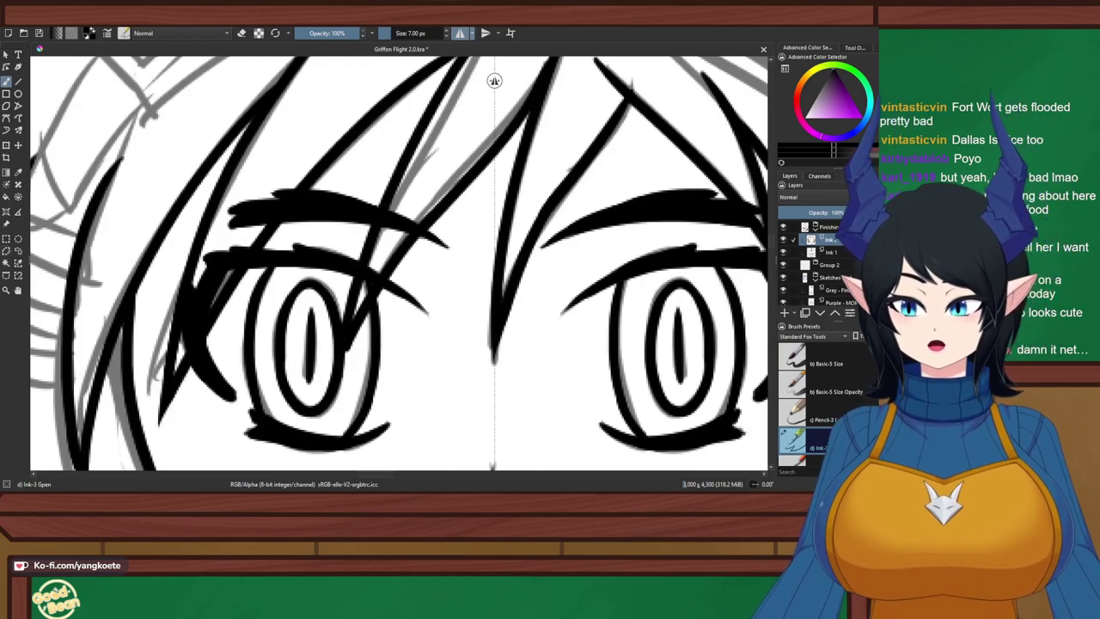
Erase the stray eyebrow ink on Ink 1 using a polygonal selection
click(6, 251)
scroll(321, 195, up, 2)
click(307, 156)
click(201, 279)
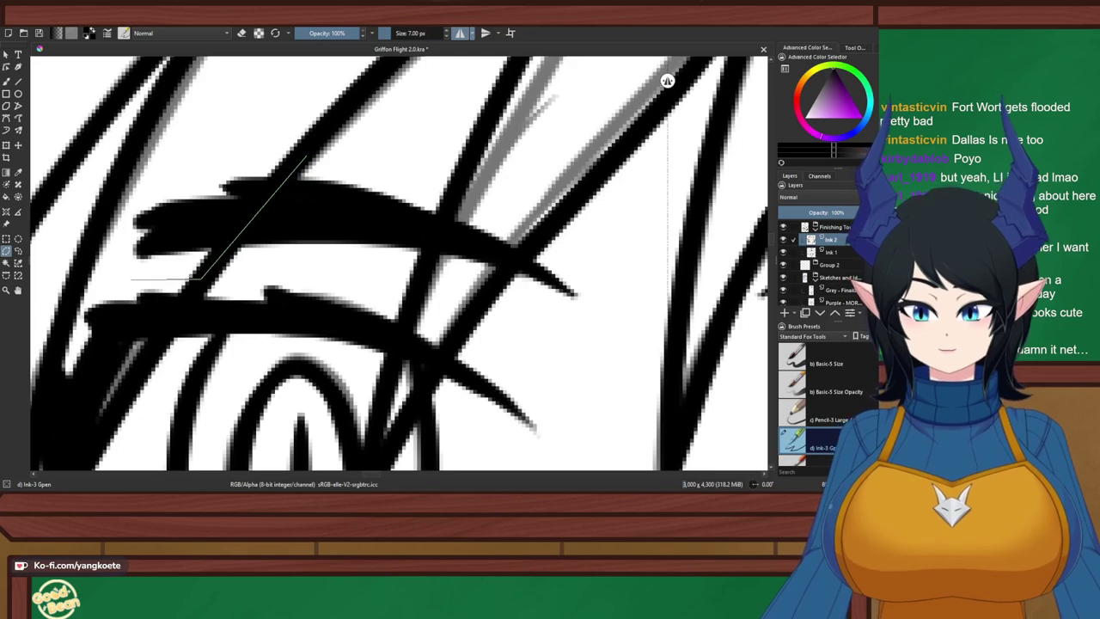
double_click(232, 126)
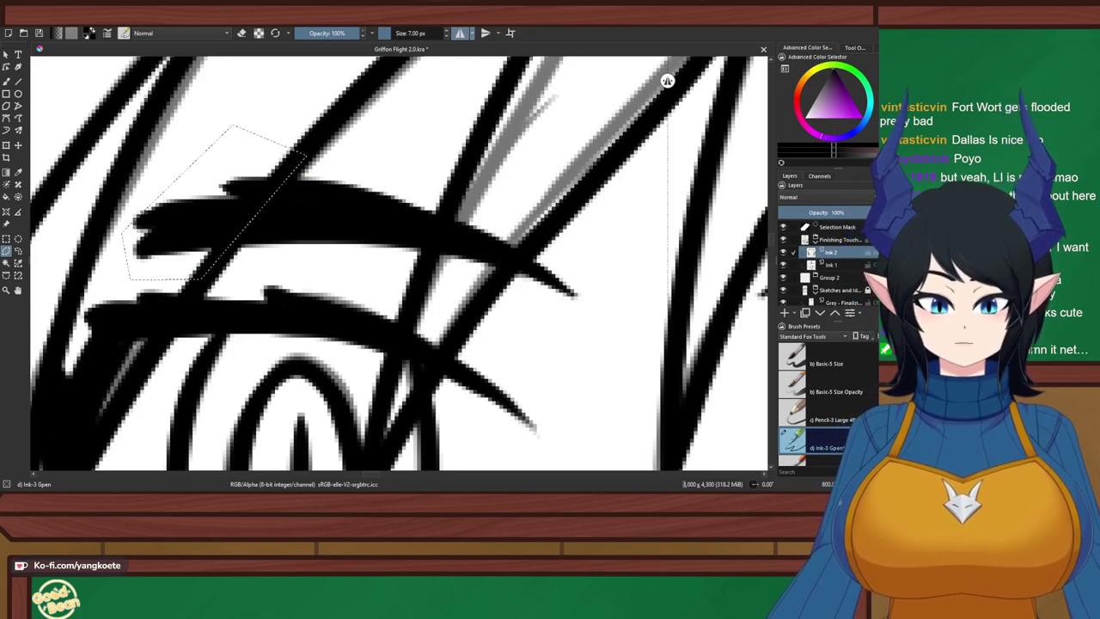
key(Delete)
Clear the eyebrow and lash ink where the hair strand crosses the eye
scroll(667, 81, down, 4)
scroll(677, 81, up, 2)
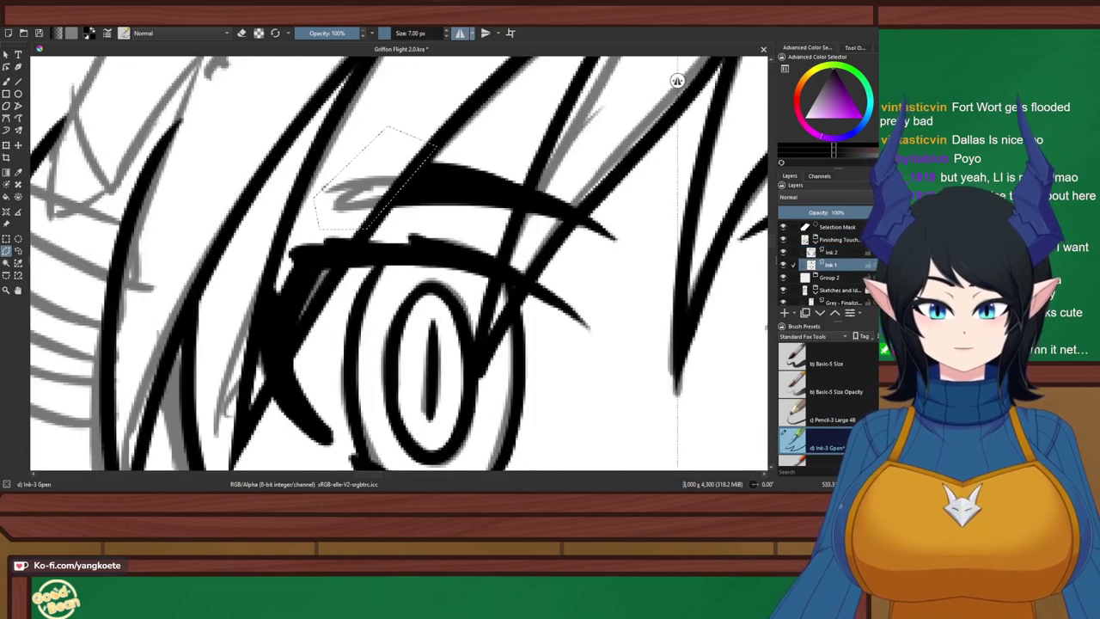
click(239, 436)
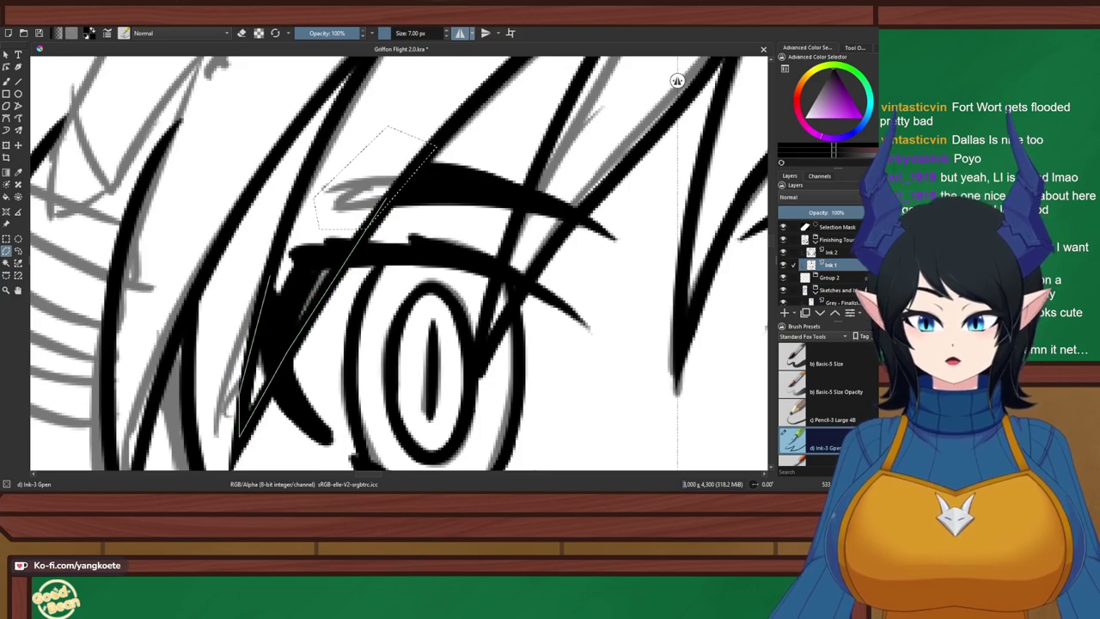
scroll(533, 81, down, 4)
scroll(427, 81, up, 3)
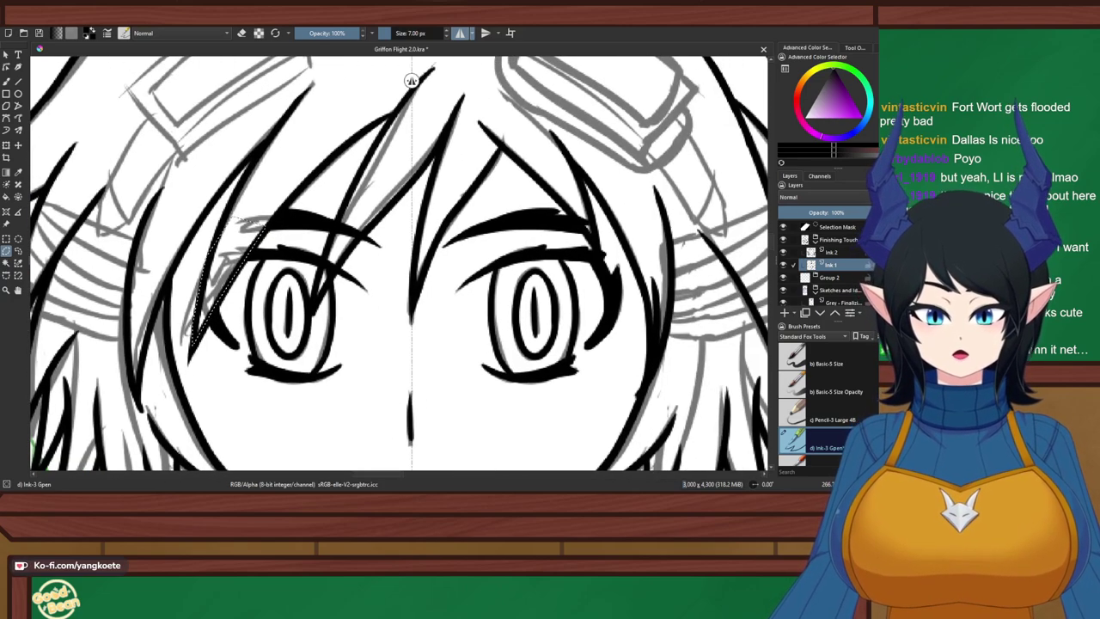
click(316, 175)
click(251, 319)
click(238, 369)
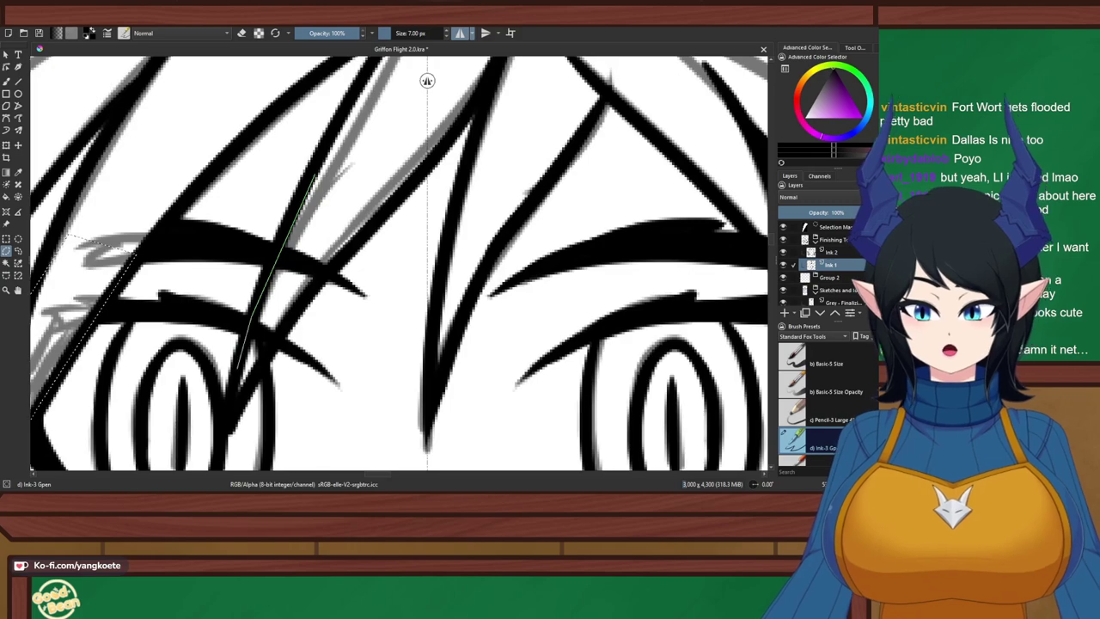
click(249, 384)
click(306, 293)
double_click(386, 224)
key(Delete)
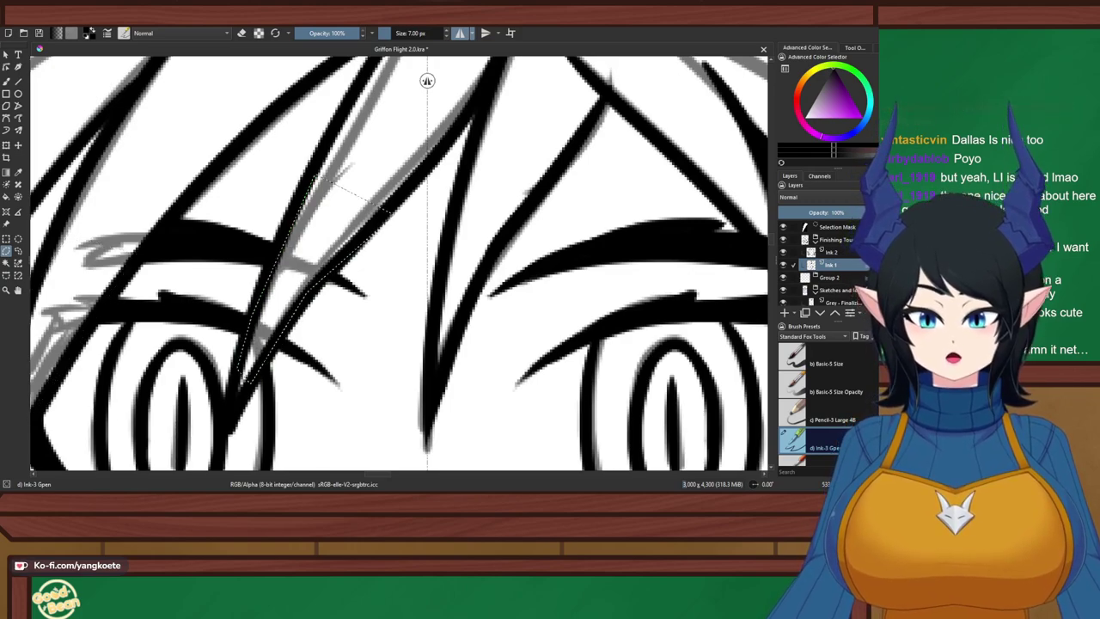
Select the area right of the eye and try deleting it on Ink 2, then undo
scroll(275, 210, down, 3)
scroll(212, 207, up, 3)
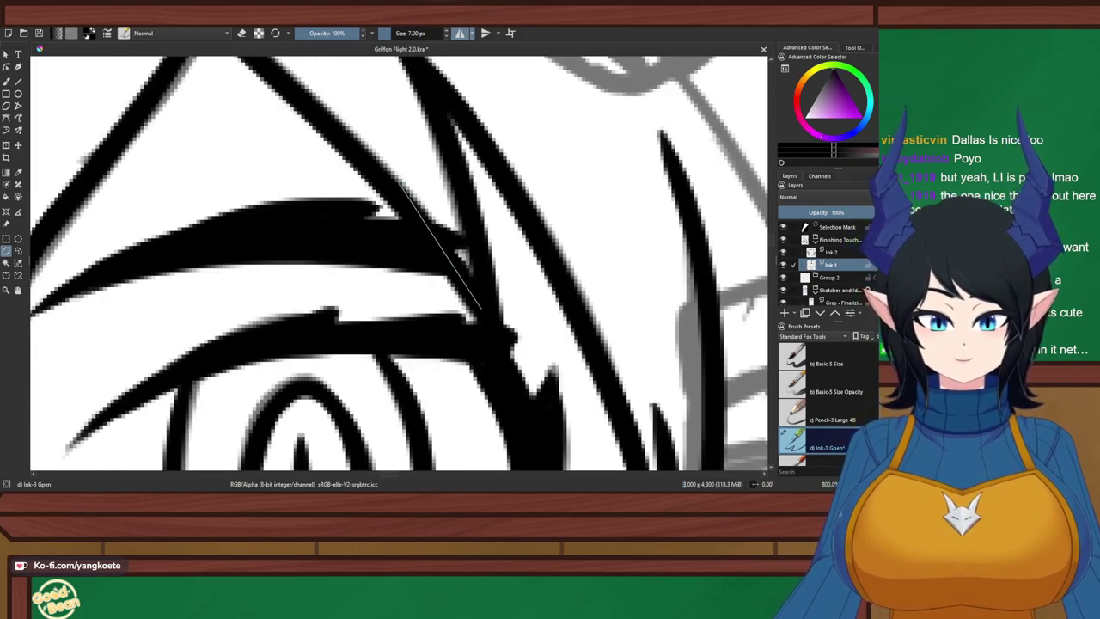
scroll(471, 206, down, 3)
scroll(295, 81, down, 8)
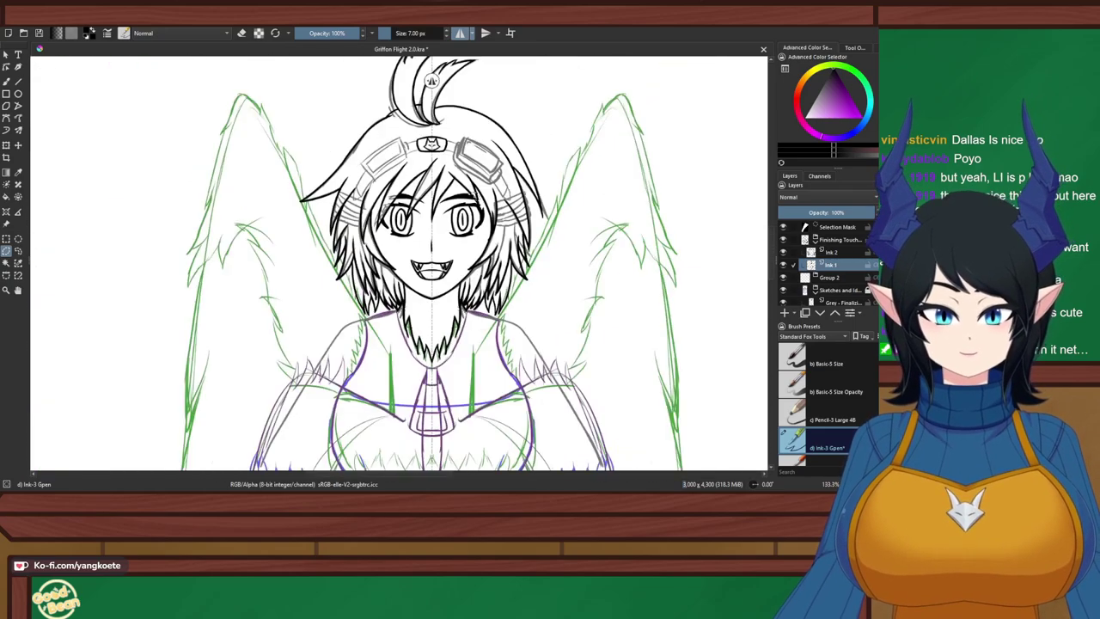
scroll(295, 81, up, 6)
scroll(312, 78, down, 6)
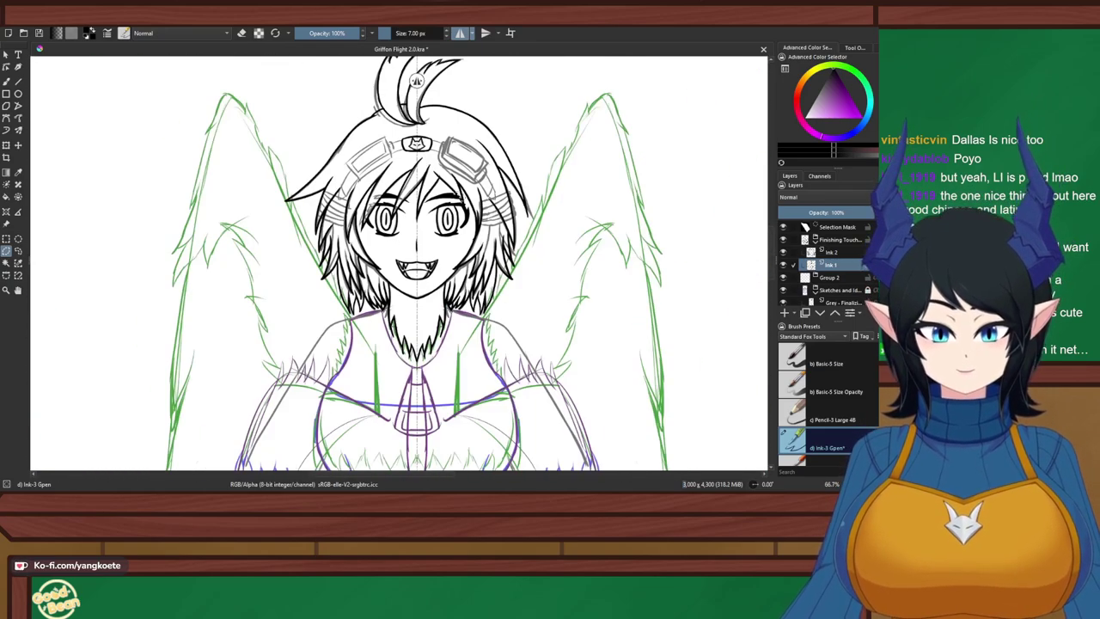
scroll(289, 81, up, 4)
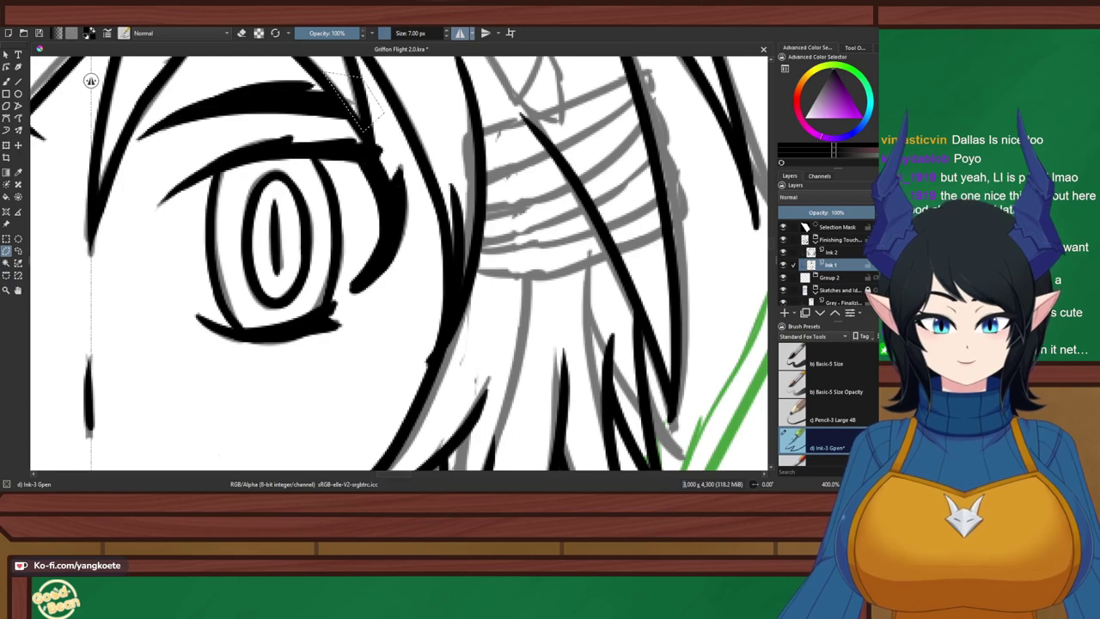
click(439, 167)
click(446, 325)
drag(551, 310, 531, 169)
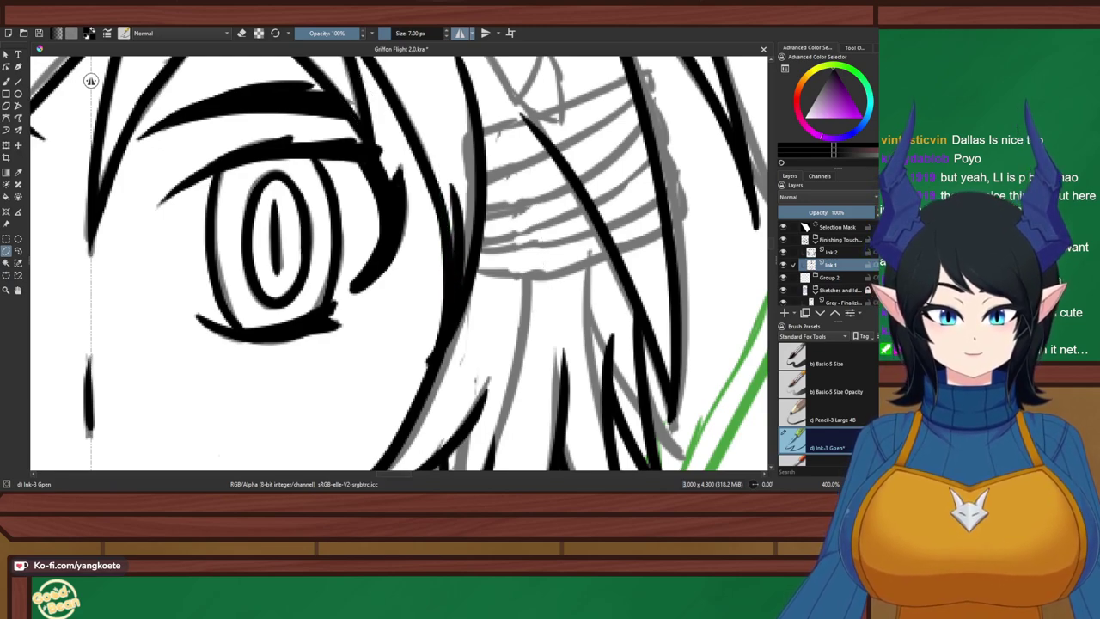
click(831, 251)
key(Delete)
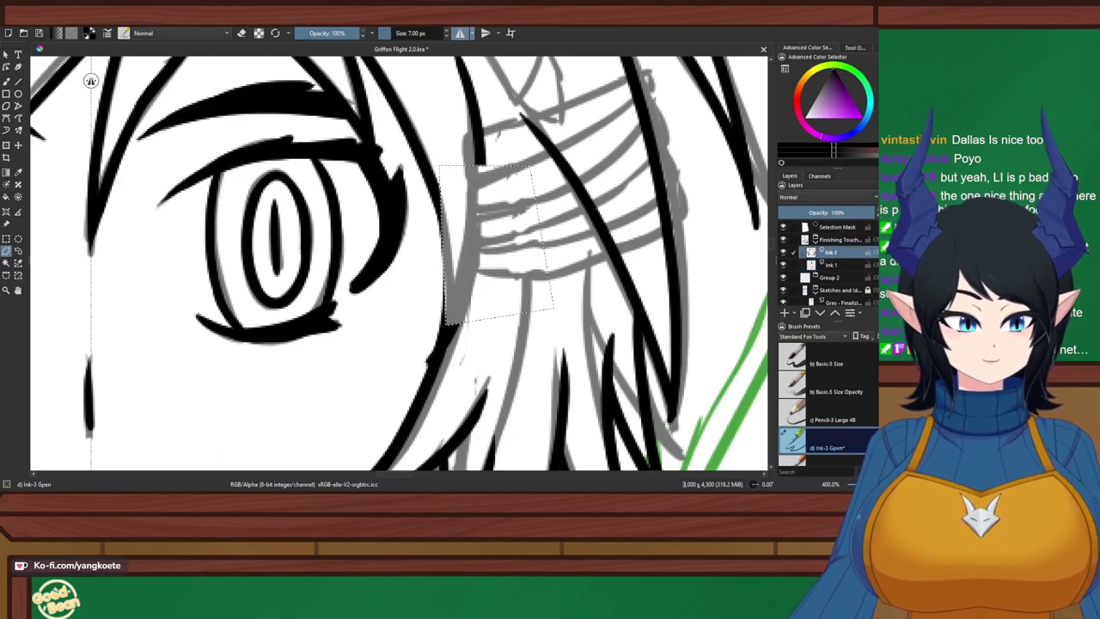
key(ctrl+z)
Outline a new polygonal selection down the eye's right side on Ink 2
scroll(459, 234, up, 2)
click(441, 136)
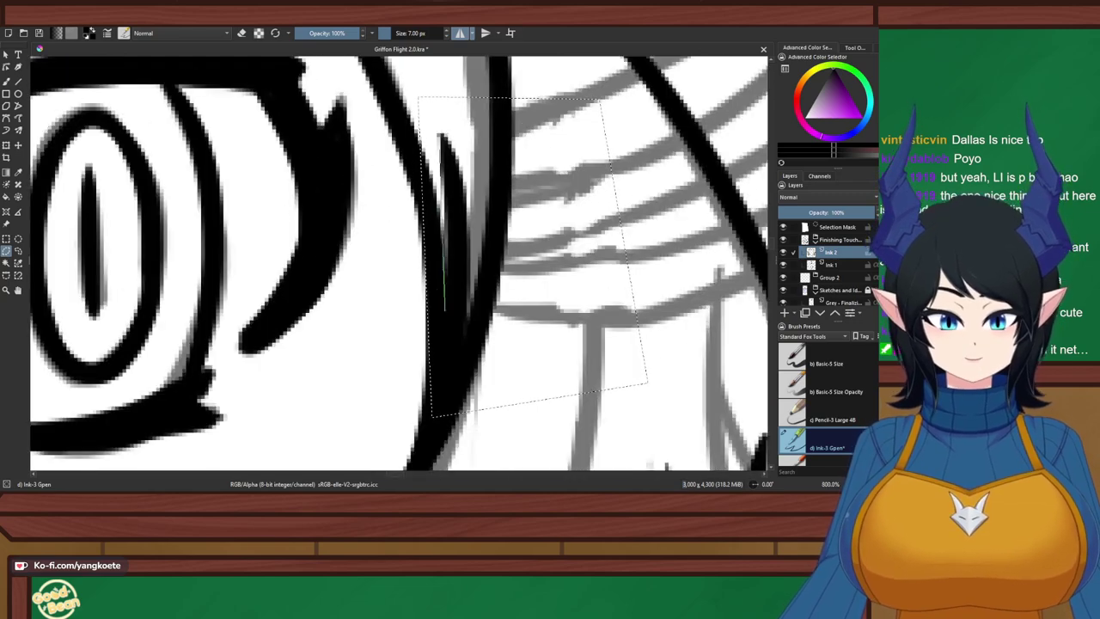
click(447, 314)
mouse_move(450, 387)
mouse_down()
mouse_move(469, 297)
mouse_move(469, 172)
mouse_move(440, 138)
mouse_up()
Clear the current selection and return to the inking brush
scroll(440, 138, down, 8)
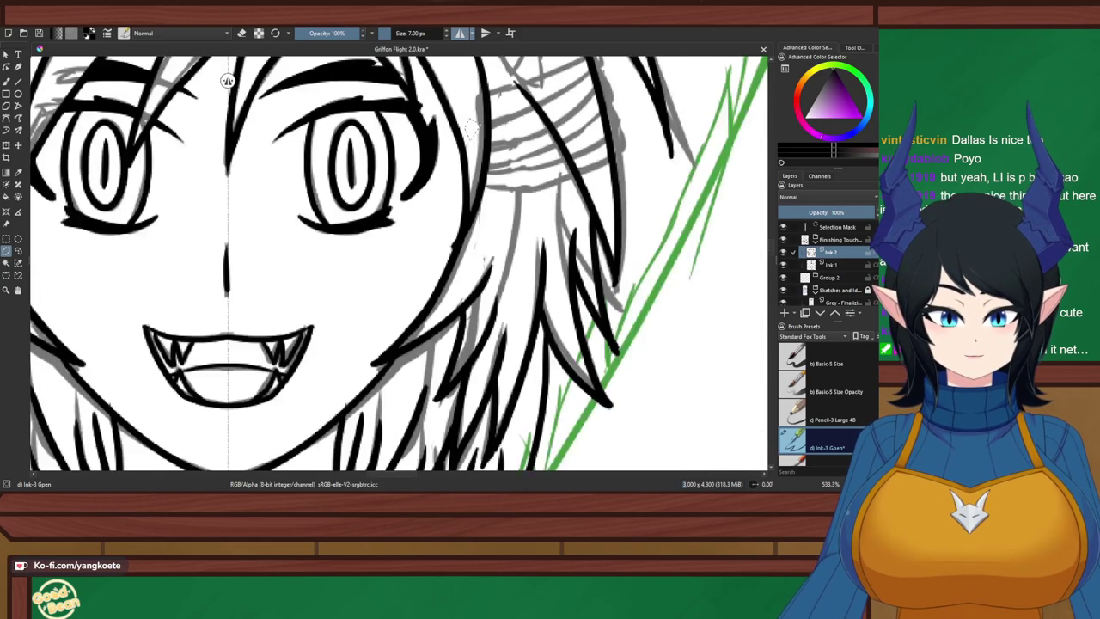
scroll(413, 86, up, 3)
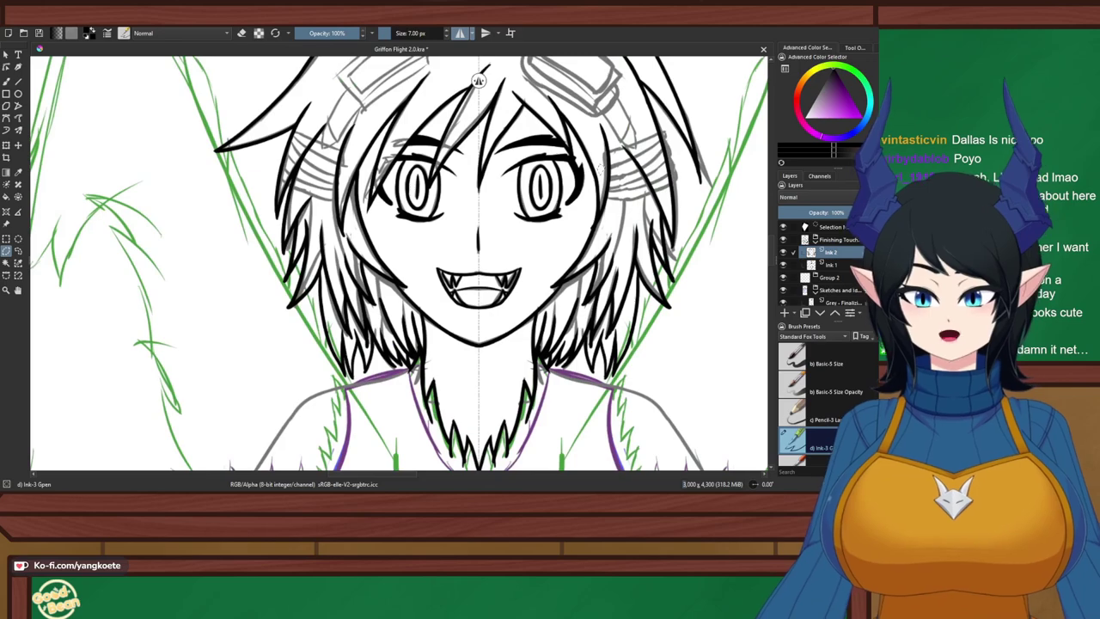
drag(601, 170, 584, 182)
click(6, 239)
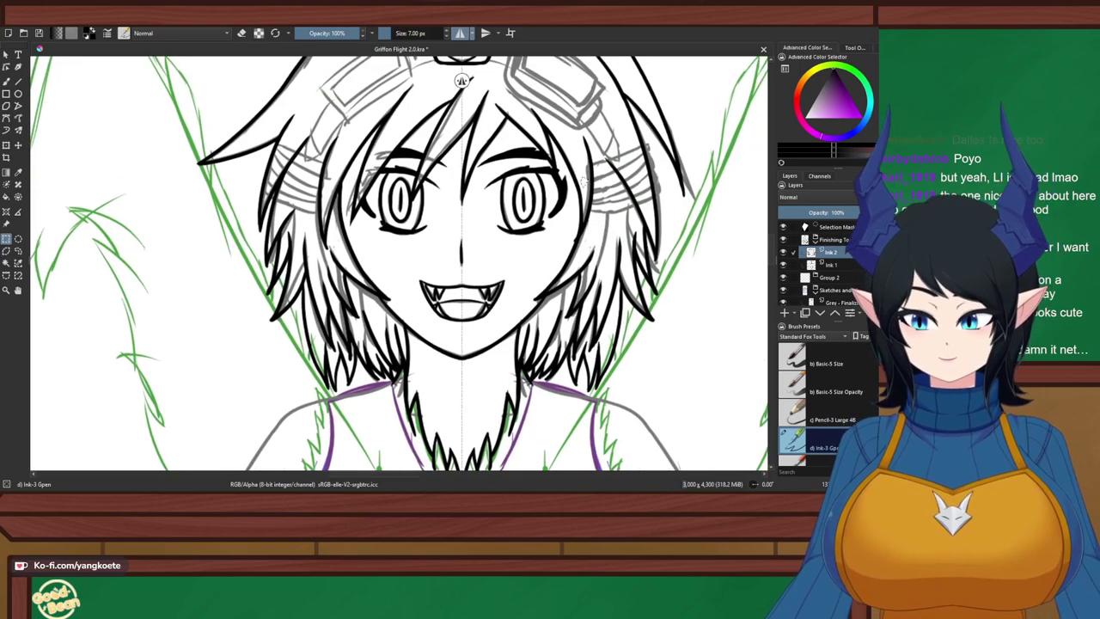
key(ctrl+shift+a)
scroll(582, 233, up, 3)
scroll(218, 80, up, 2)
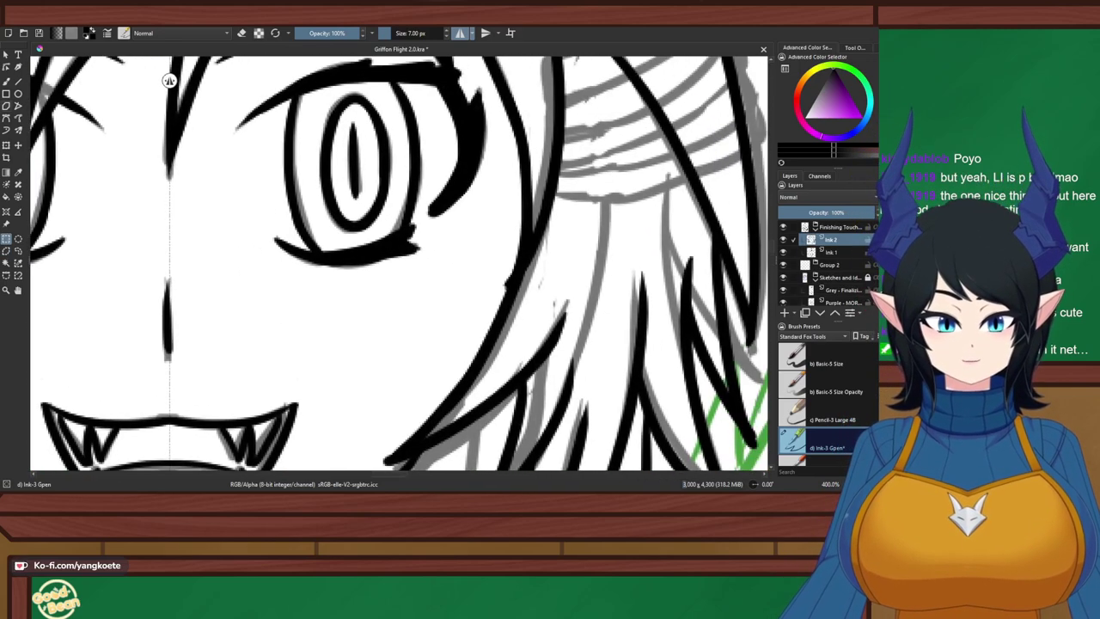
key(b)
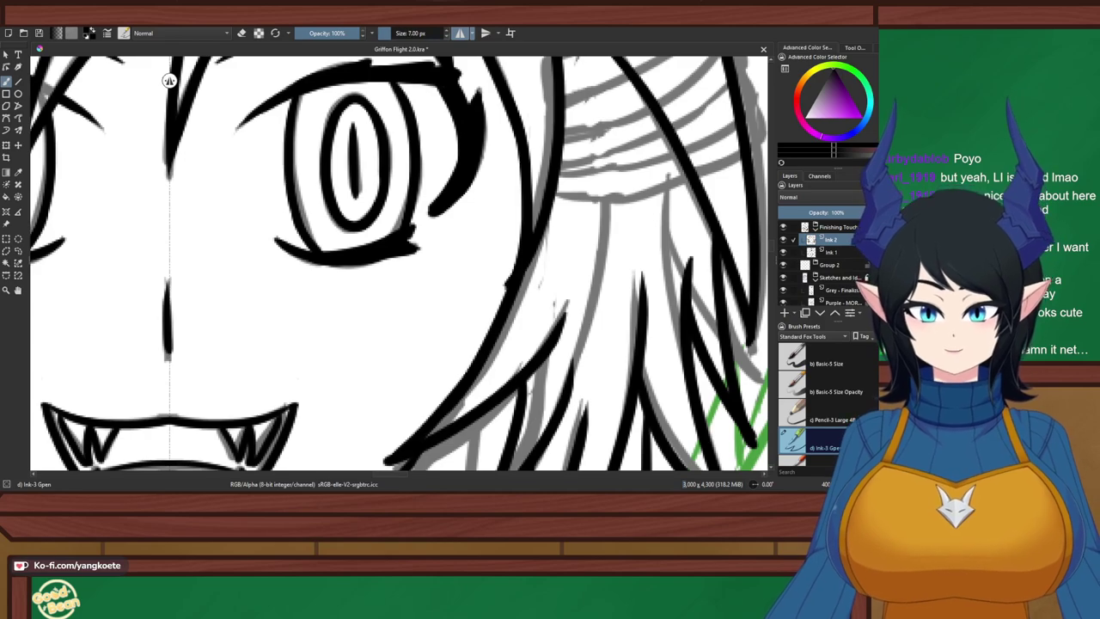
Turn off mirrored drawing and redraw a tapered stroke on the right face outline
click(460, 34)
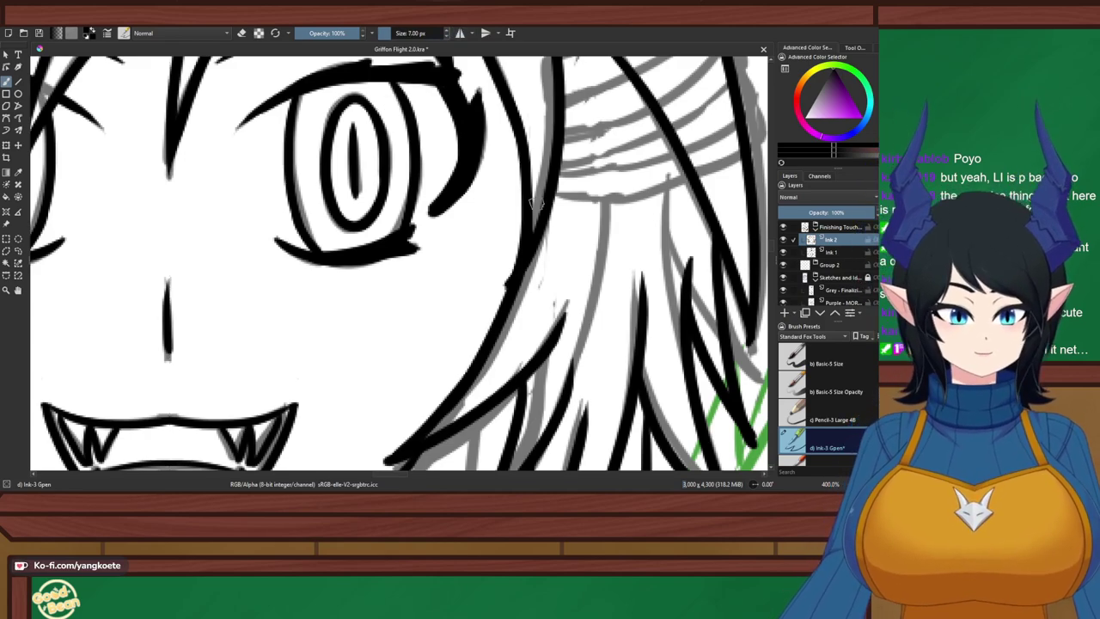
mouse_move(523, 201)
mouse_down()
mouse_move(521, 265)
mouse_move(529, 251)
mouse_move(491, 298)
mouse_up()
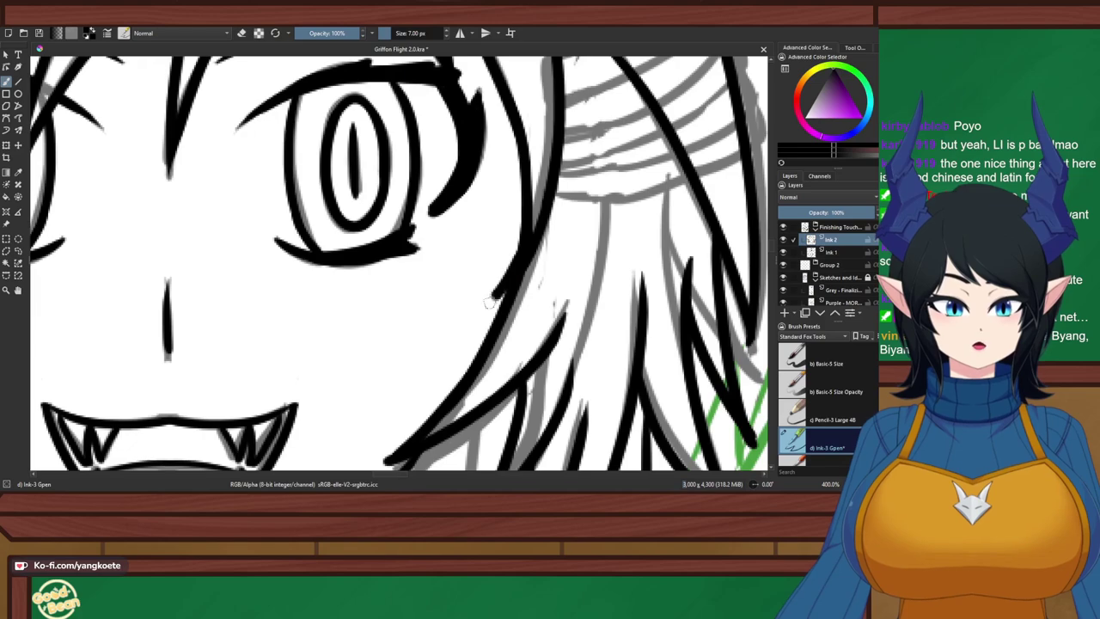
key(ctrl+z)
drag(525, 220, 489, 293)
Thin the face outline's right edge in eraser mode, undoing attempts, then return to inking
key(e)
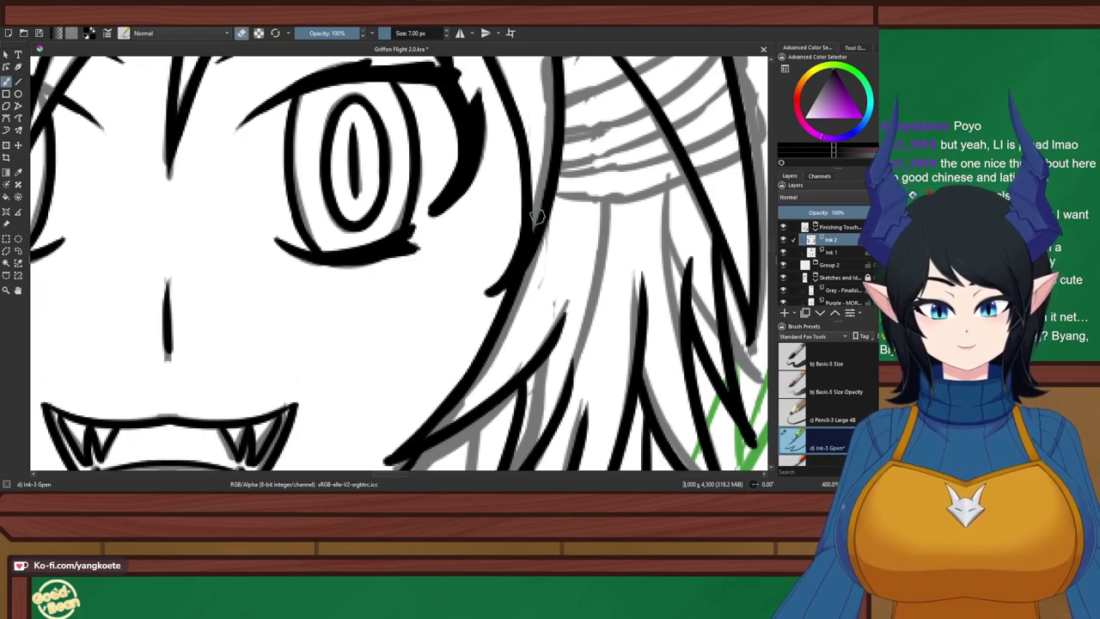
drag(530, 216, 529, 237)
key(ctrl+z)
drag(531, 145, 522, 245)
key(ctrl+z)
key(ctrl+z)
drag(531, 204, 522, 256)
key(ctrl+z)
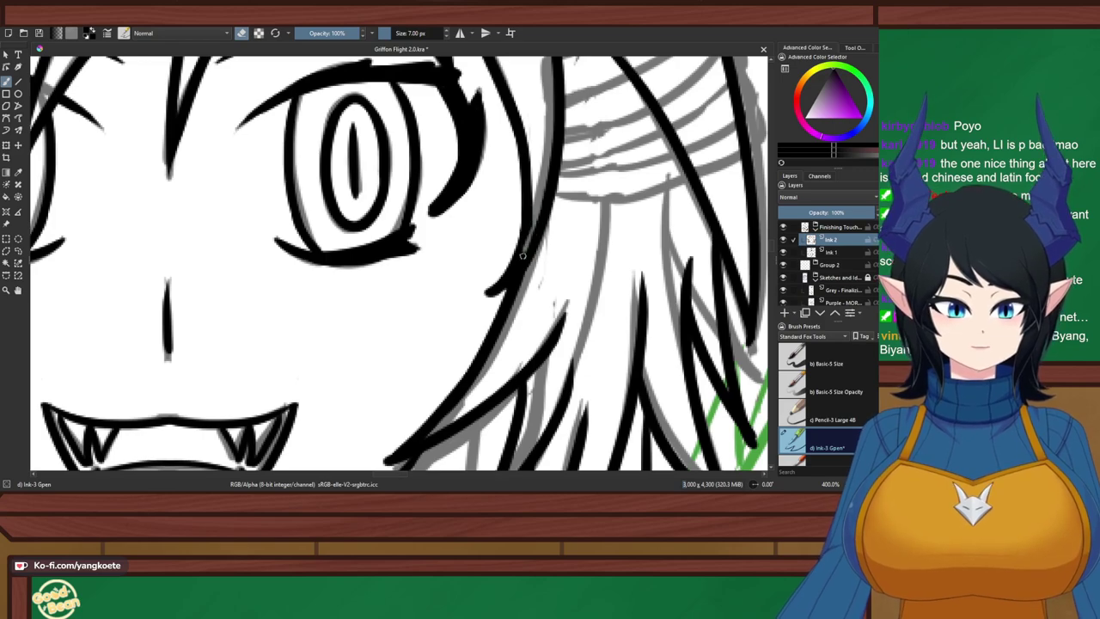
drag(533, 209, 522, 247)
key(ctrl+z)
key(e)
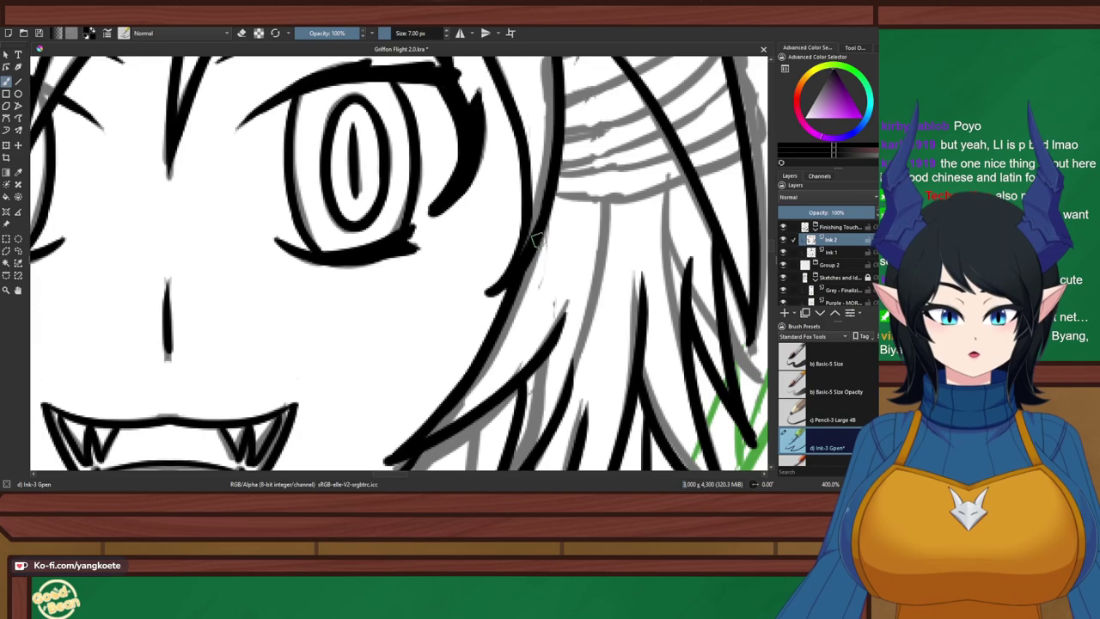
Zoom out to the whole face and save the drawing with Ctrl+S
key(1)
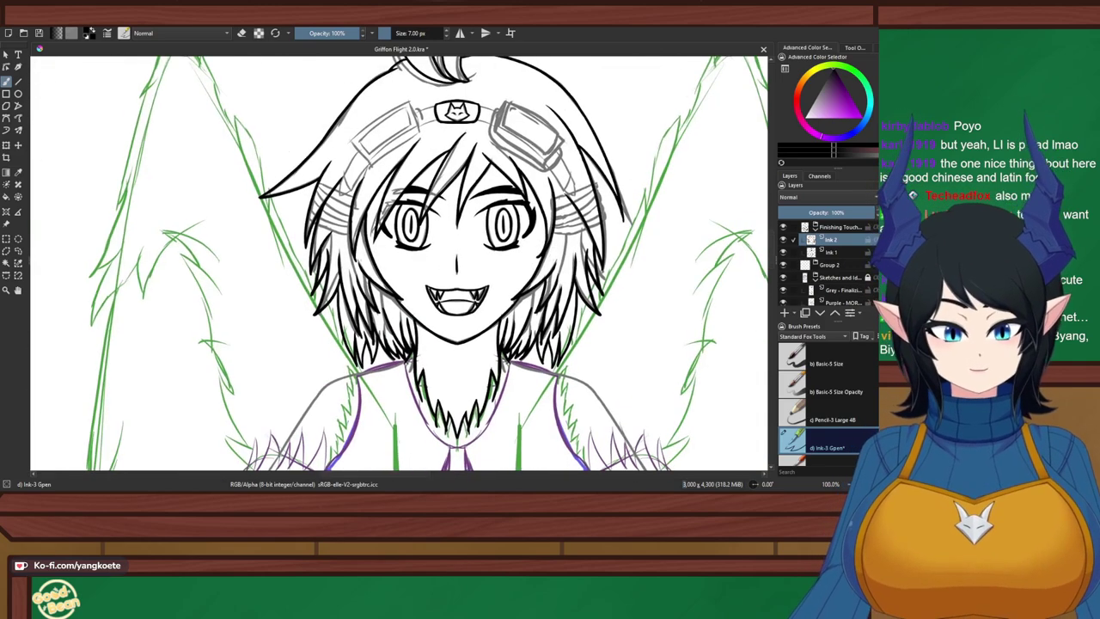
key(ctrl+s)
drag(513, 271, 548, 255)
Open and dismiss the quick brush palette while Griffon Flight 2.0.kra finishes saving
right_click(620, 200)
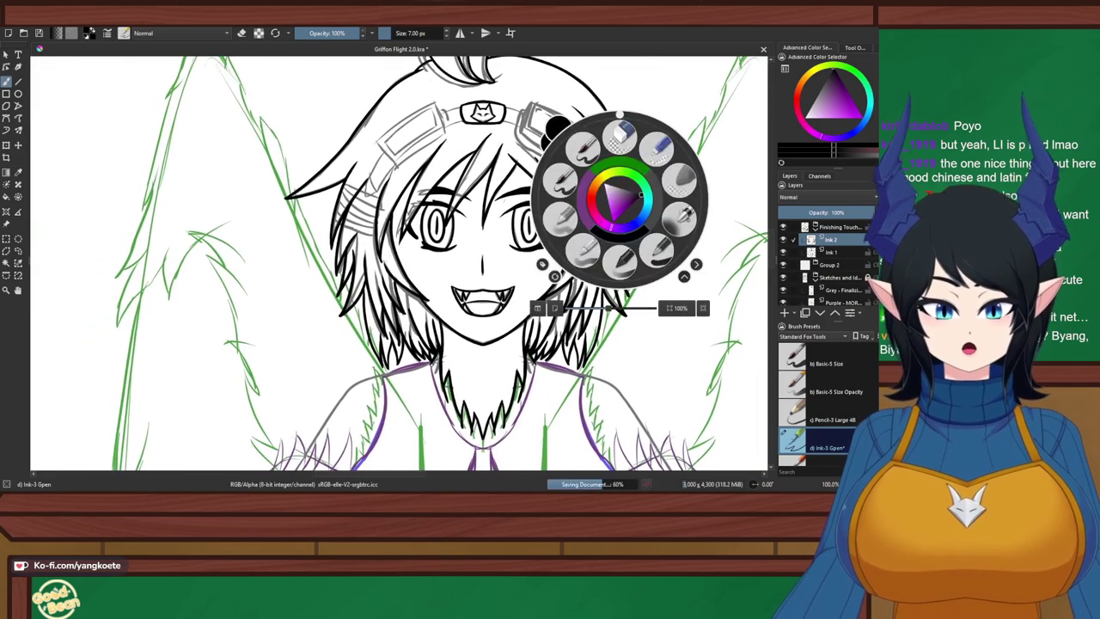
click(479, 217)
scroll(477, 216, up, 1)
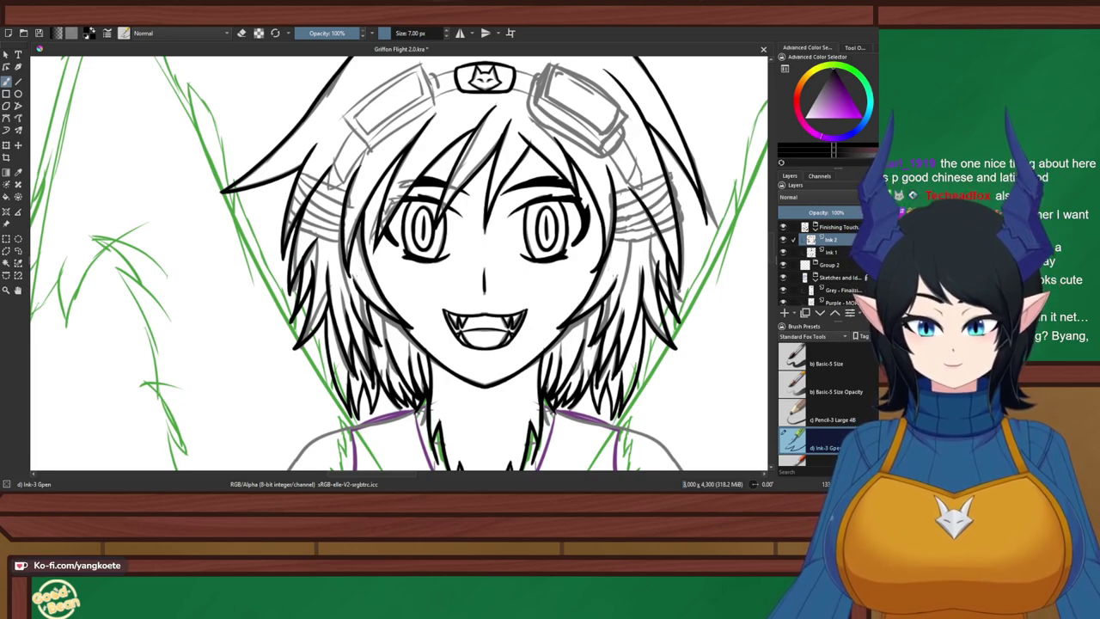
Save again, zoom out, and compare lines by switching between and toggling Ink 1 and Ink 2
key(ctrl+s)
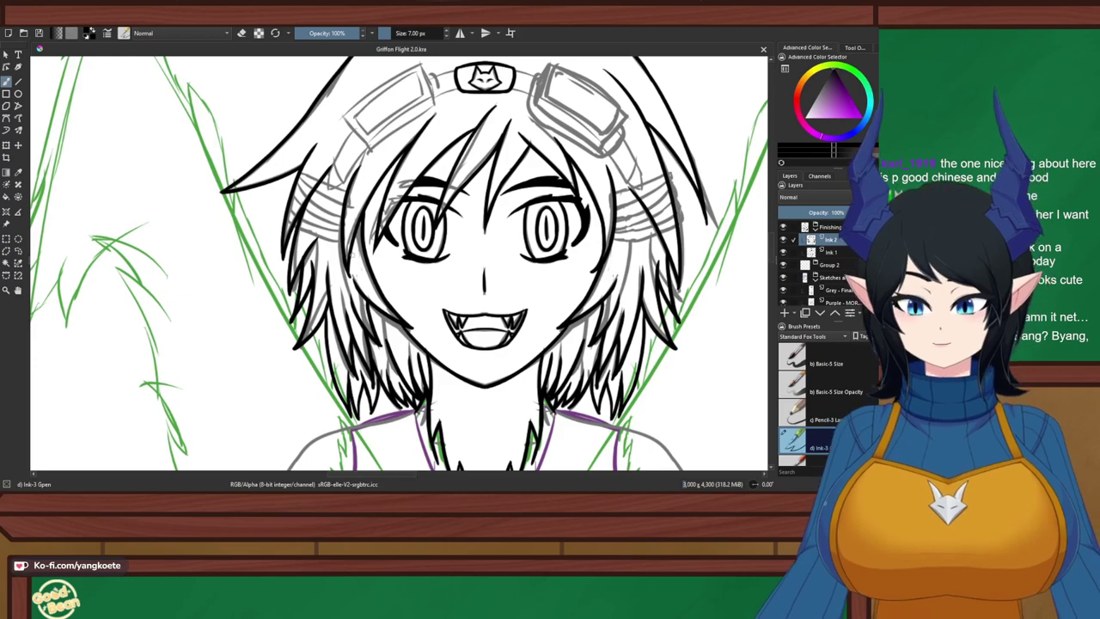
key(ctrl+minus)
drag(678, 298, 647, 305)
right_click(647, 306)
click(365, 207)
scroll(365, 207, up, 2)
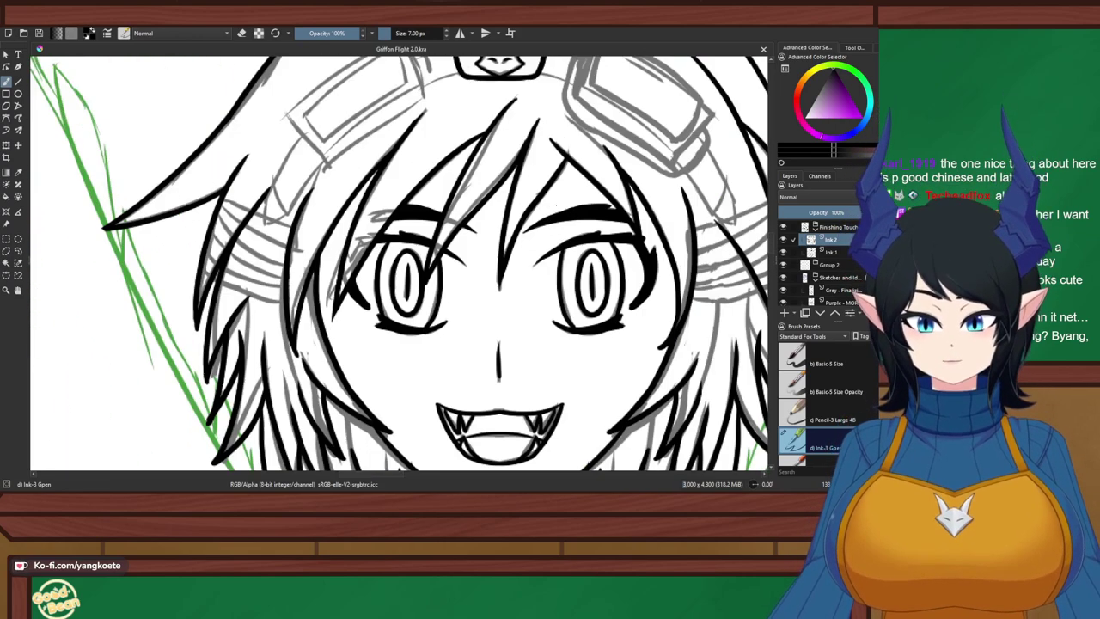
key(Page_Down)
key(Page_Up)
key(Page_Down)
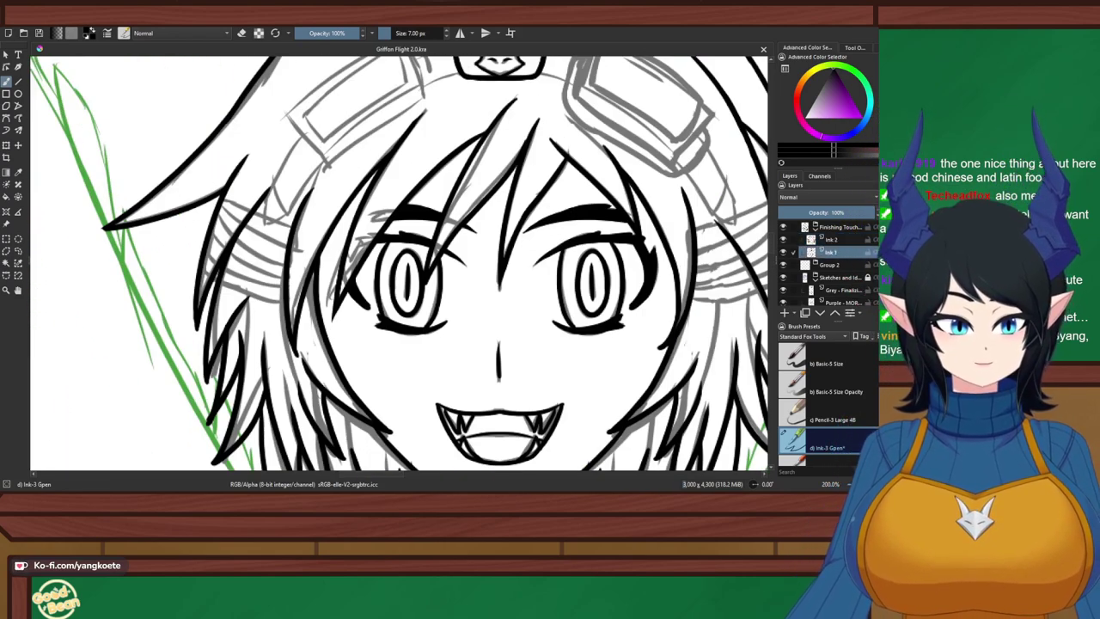
scroll(400, 262, down, 3)
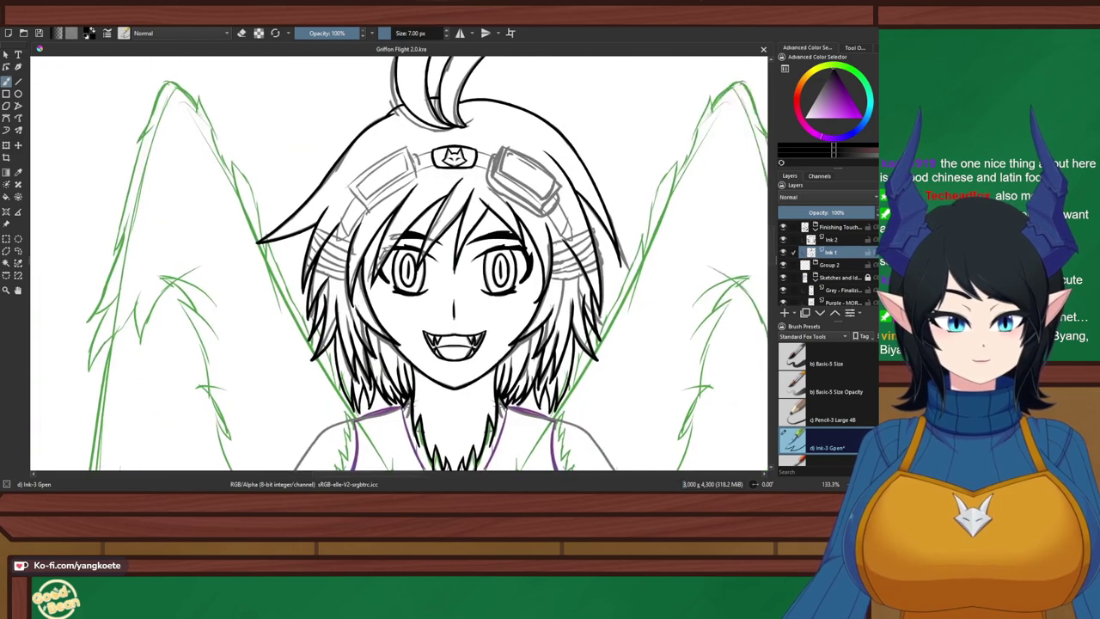
click(782, 252)
click(782, 252)
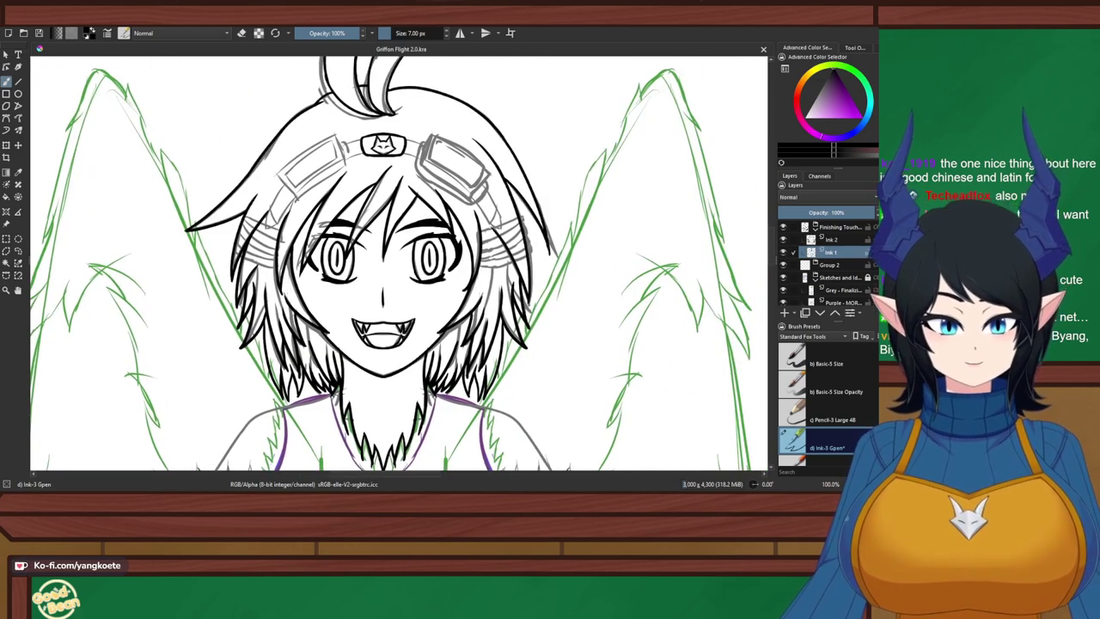
Insert a new paint layer named 'Ink 3' above Ink 2
key(Insert)
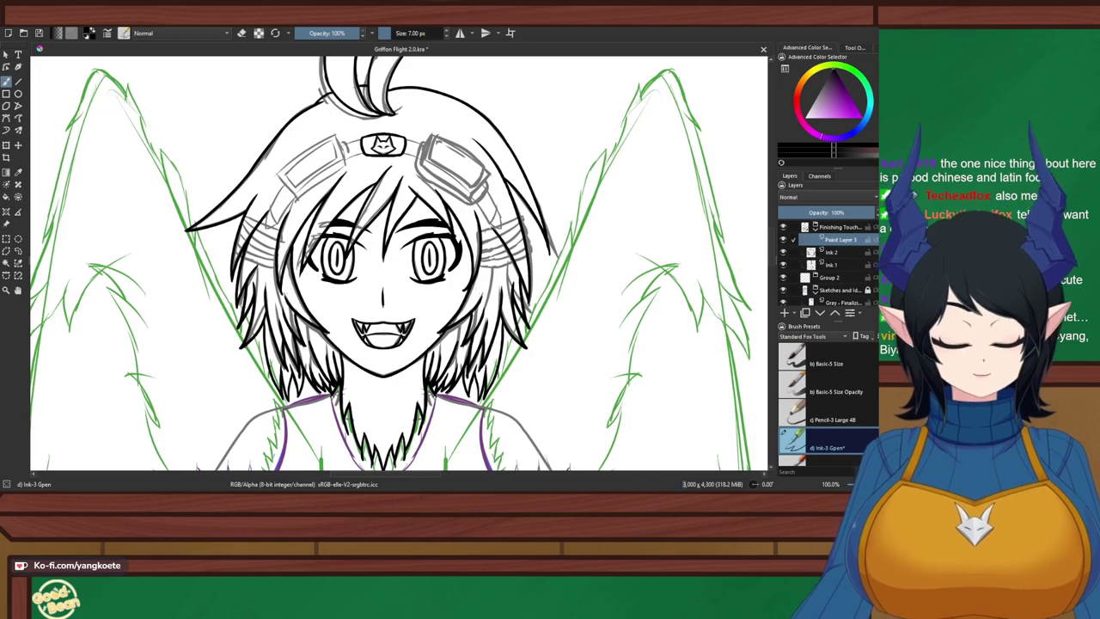
text(Ink 3)
key(Return)
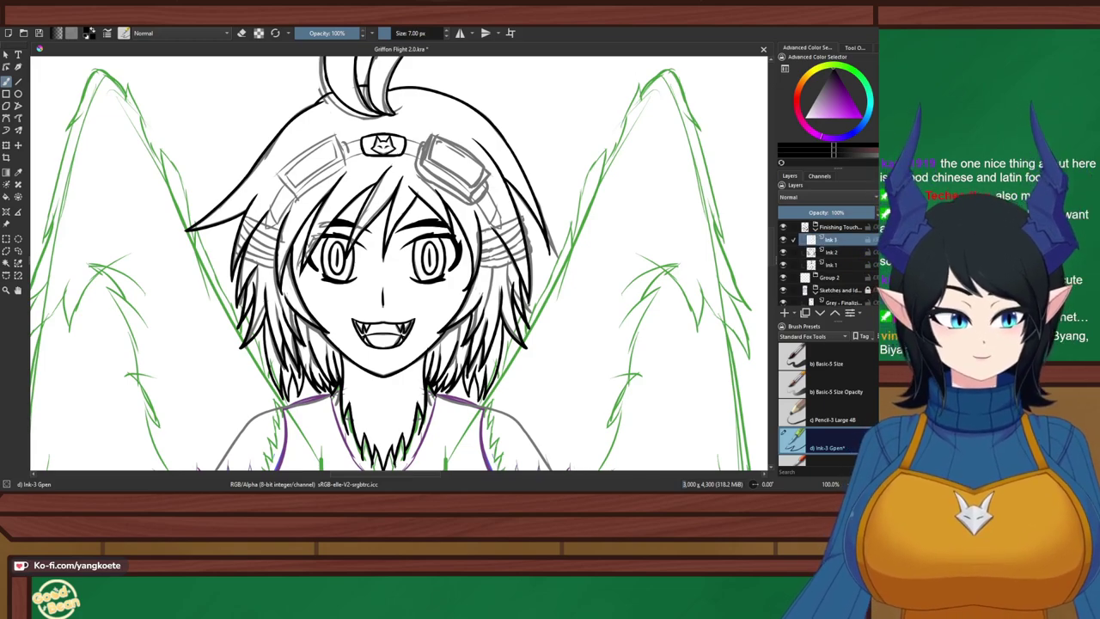
scroll(424, 177, up, 3)
Enable horizontal mirror drawing and frame the goggles upright at close zoom
drag(442, 183, 439, 145)
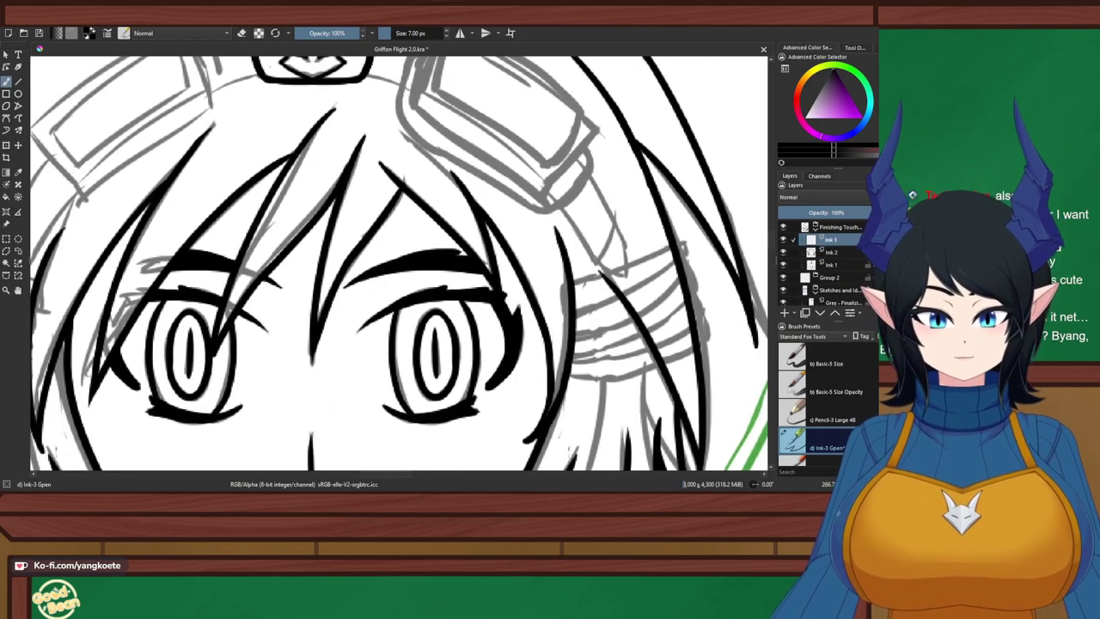
click(459, 32)
scroll(589, 245, up, 1)
drag(589, 245, 484, 173)
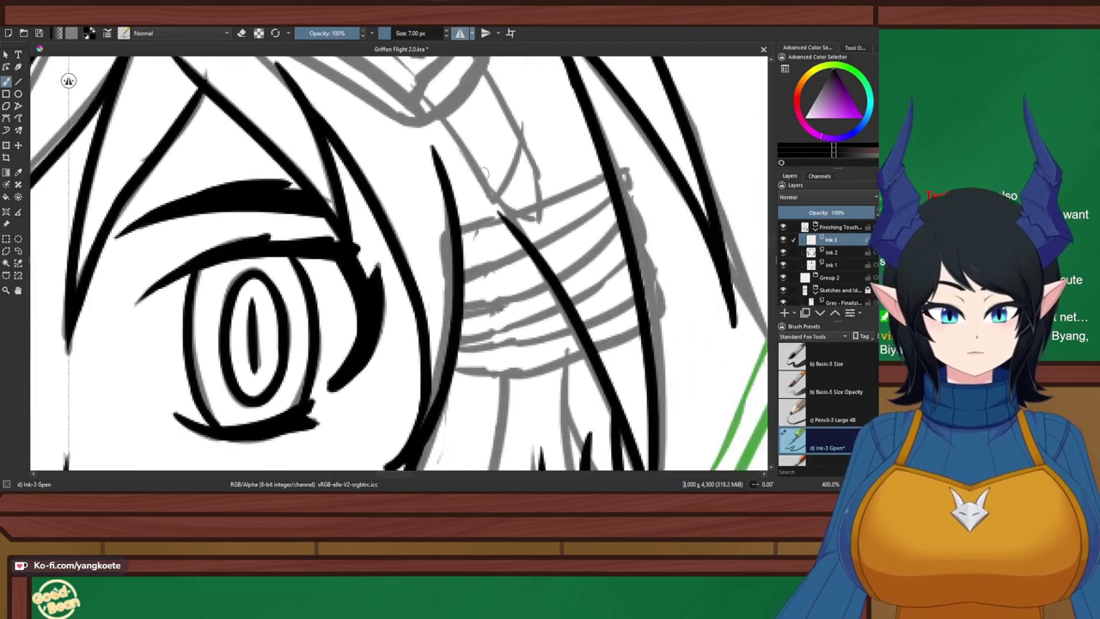
scroll(470, 253, down, 1)
drag(389, 230, 349, 294)
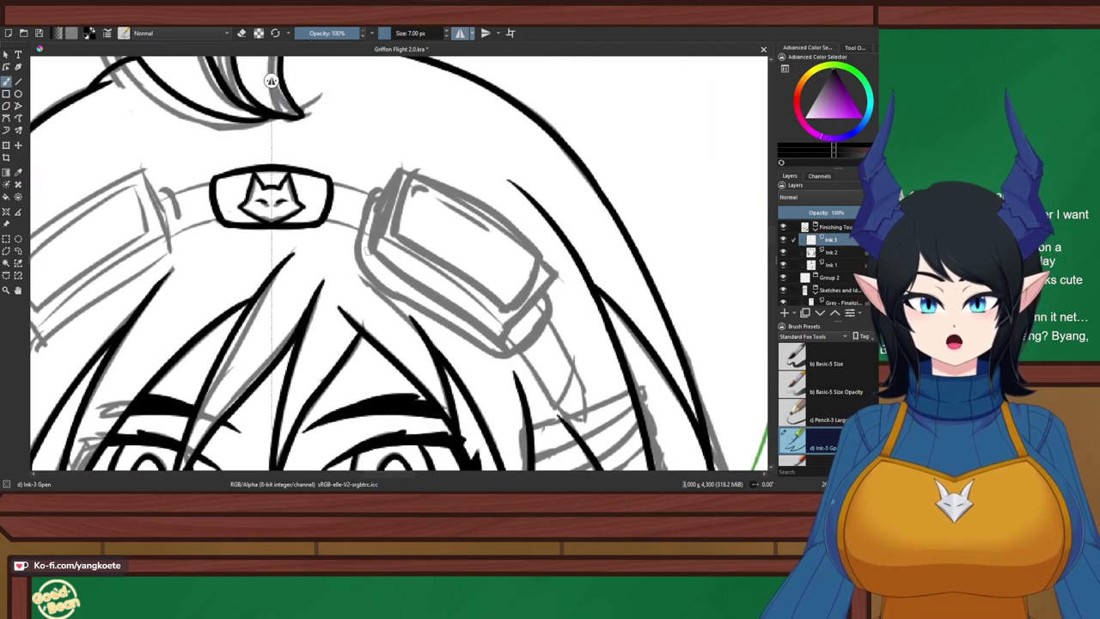
key(ctrl+plus)
key(6)
key(6)
key(6)
key(6)
key(6)
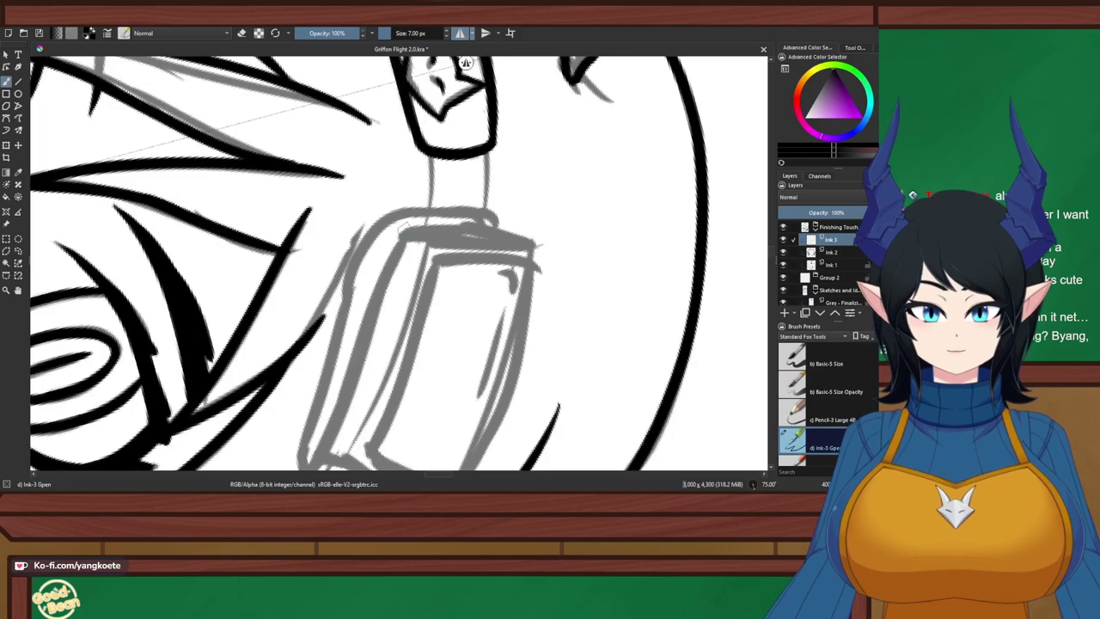
key(5)
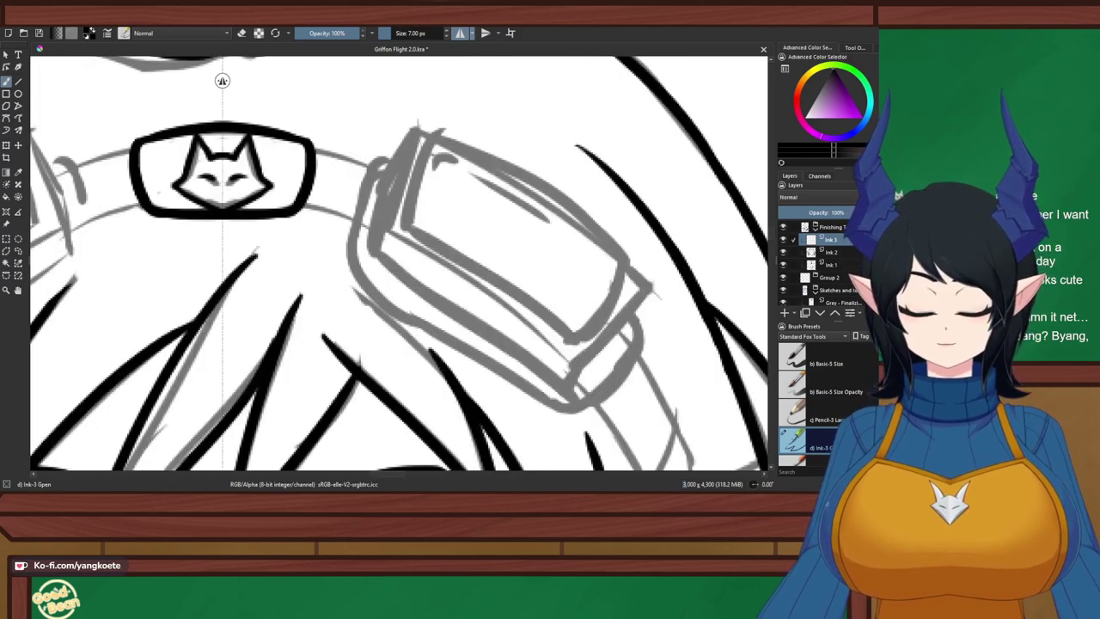
scroll(432, 181, up, 3)
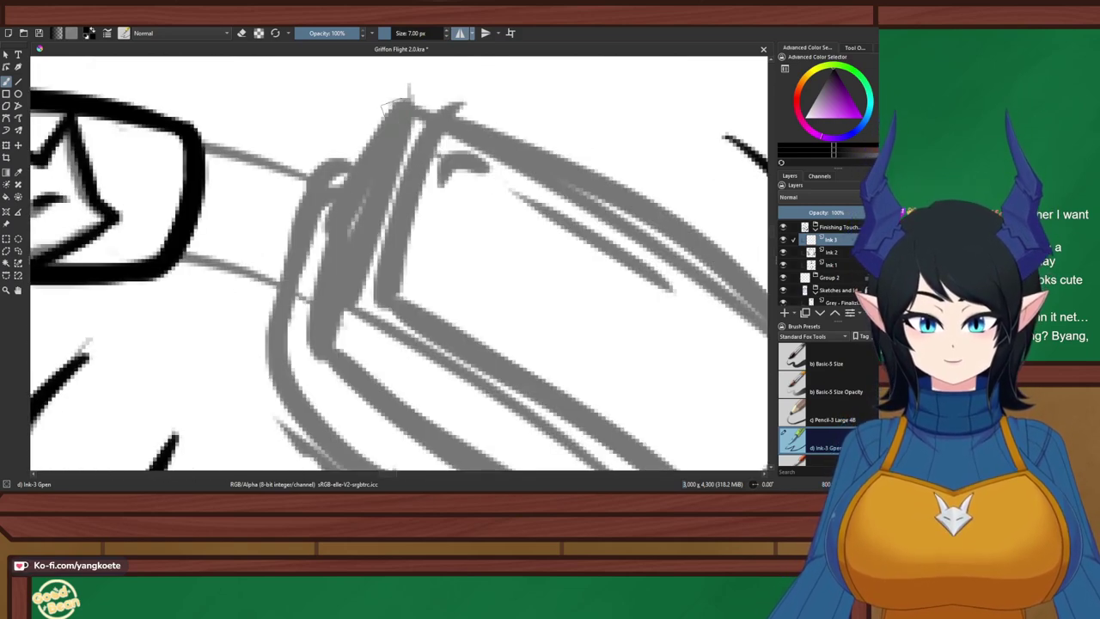
Ink both edges and the bottom of the goggle strap, redoing bad strokes
drag(398, 105, 344, 211)
key(ctrl+z)
mouse_move(398, 104)
mouse_down()
mouse_move(341, 227)
mouse_move(328, 353)
mouse_up()
key(ctrl+z)
mouse_move(344, 215)
mouse_down()
mouse_move(329, 348)
mouse_move(414, 415)
mouse_up()
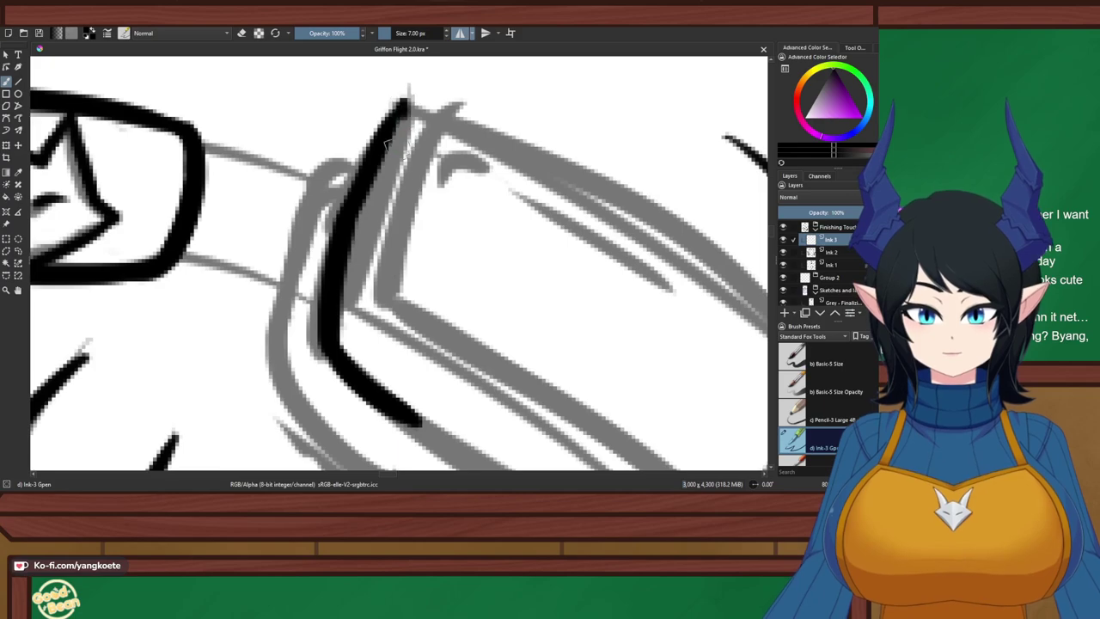
drag(402, 104, 378, 320)
key(ctrl+z)
drag(402, 104, 381, 313)
key(ctrl+z)
mouse_move(344, 344)
mouse_down()
mouse_move(370, 317)
mouse_move(341, 351)
mouse_up()
Try several strokes for the goggle's left edge, undoing each unsatisfactory one
mouse_move(404, 115)
mouse_down()
mouse_move(437, 113)
mouse_move(545, 161)
mouse_move(369, 143)
mouse_move(343, 172)
mouse_move(366, 187)
mouse_up()
scroll(604, 152, down, 3)
scroll(395, 151, up, 2)
scroll(399, 142, down, 1)
key(ctrl+z)
key(ctrl+z)
scroll(331, 163, up, 2)
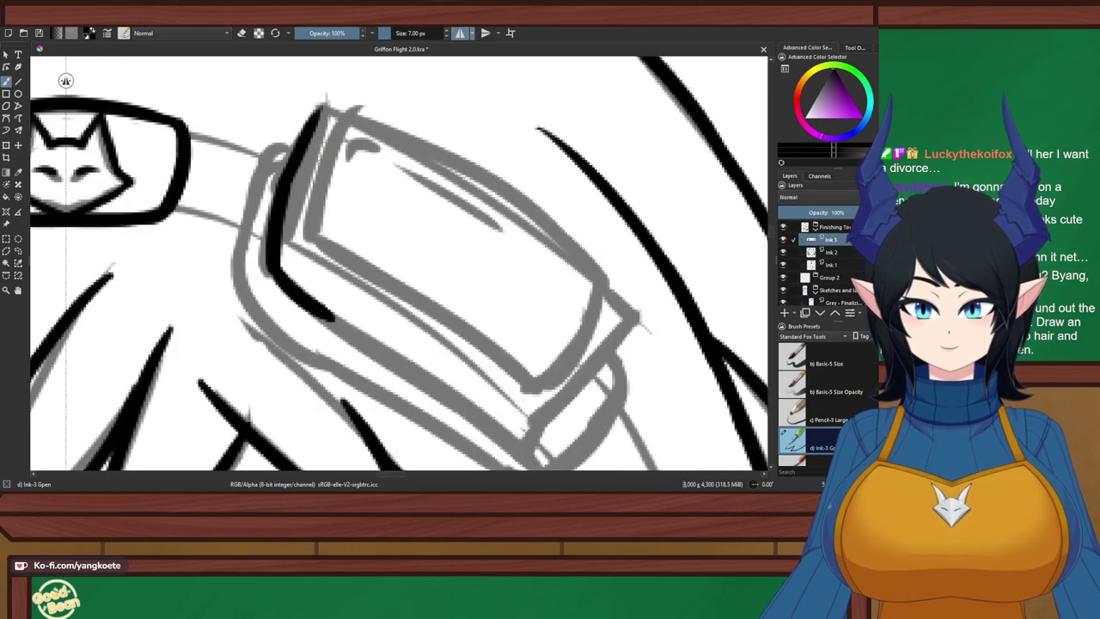
mouse_move(277, 262)
mouse_down()
mouse_move(323, 212)
mouse_move(284, 256)
mouse_move(319, 192)
mouse_up()
key(ctrl+z)
key(ctrl+z)
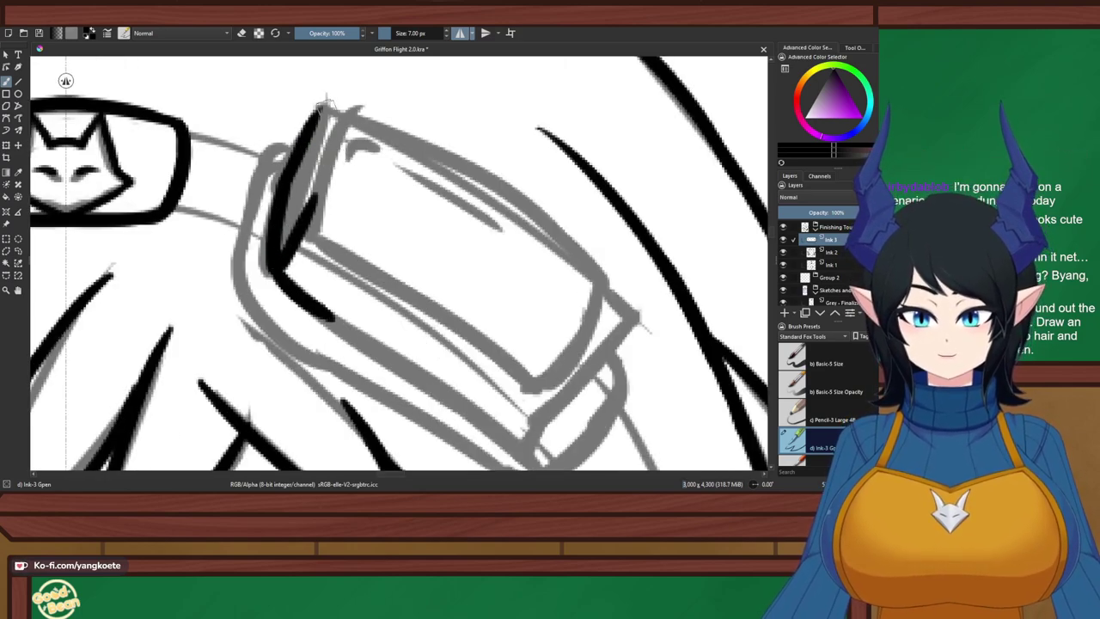
mouse_move(326, 98)
mouse_down()
mouse_move(318, 220)
mouse_move(323, 108)
mouse_move(314, 204)
mouse_up()
key(ctrl+z)
key(ctrl+z)
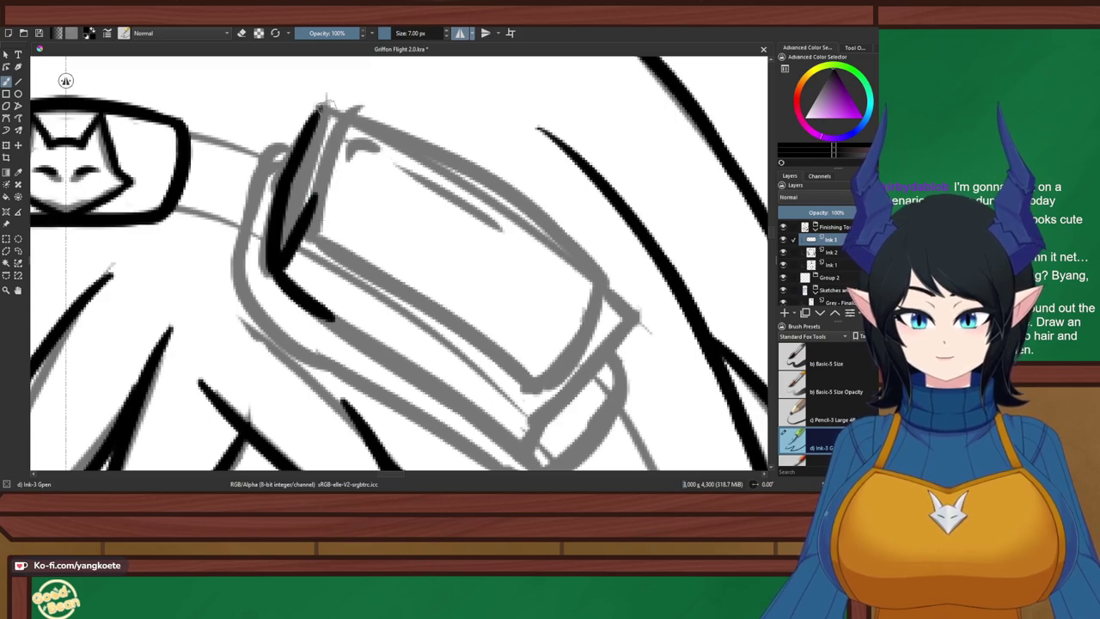
drag(326, 101, 314, 171)
key(ctrl+z)
mouse_move(319, 105)
mouse_down()
mouse_move(315, 204)
mouse_move(543, 297)
mouse_up()
key(ctrl+z)
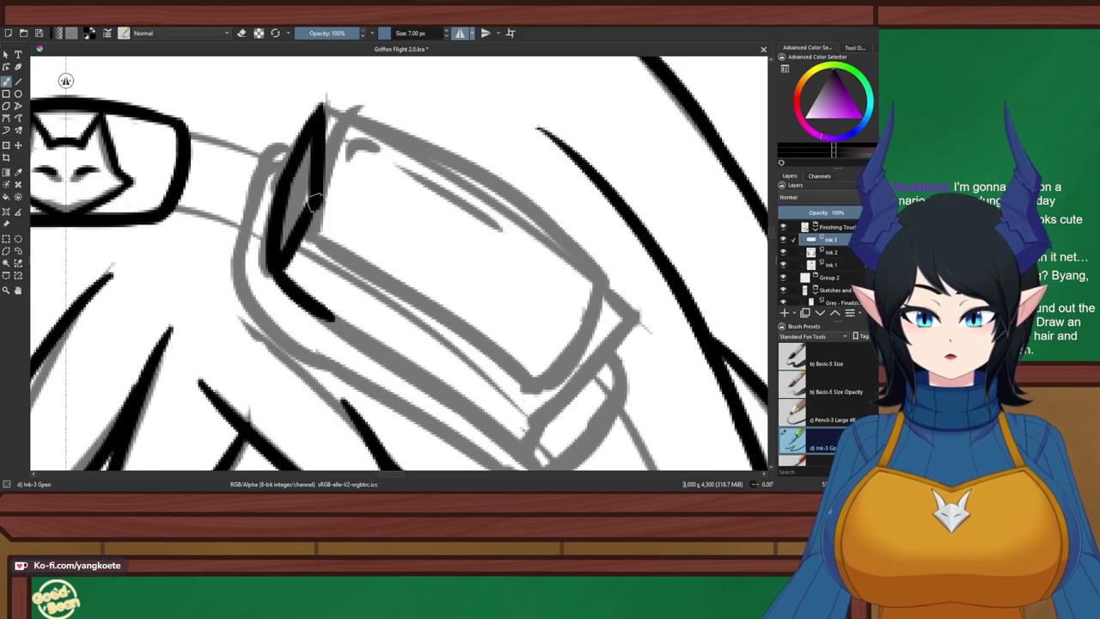
Ink a long line along the goggle's top, reworking its lower-right end
mouse_move(315, 204)
mouse_down()
mouse_move(527, 339)
mouse_move(576, 383)
mouse_up()
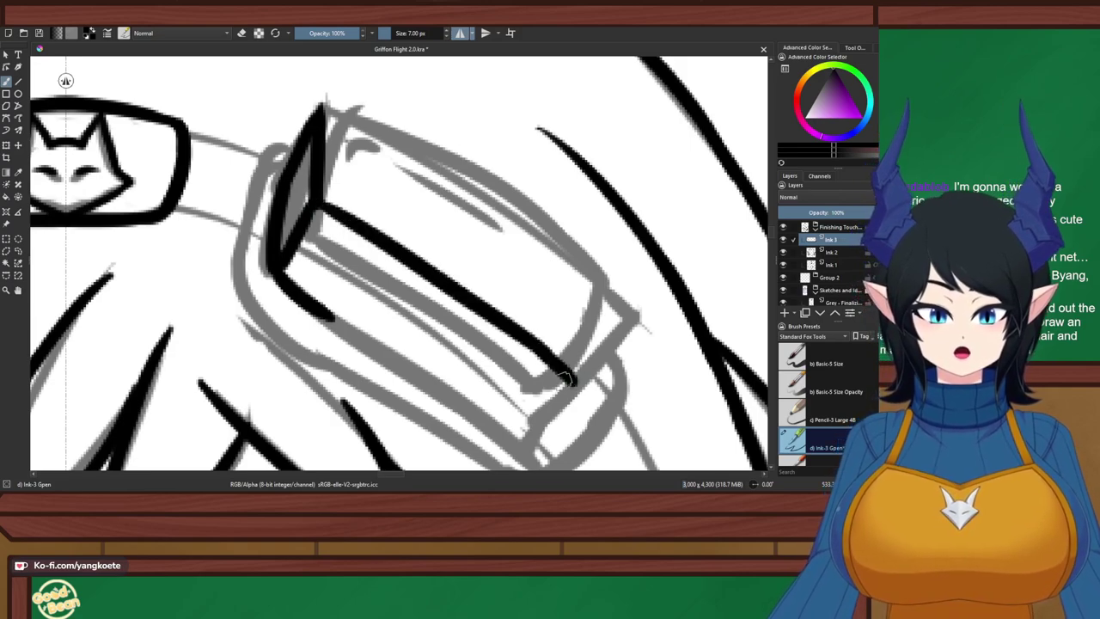
key(ctrl+z)
drag(525, 336, 576, 378)
key(ctrl+z)
drag(526, 339, 570, 380)
key(ctrl+z)
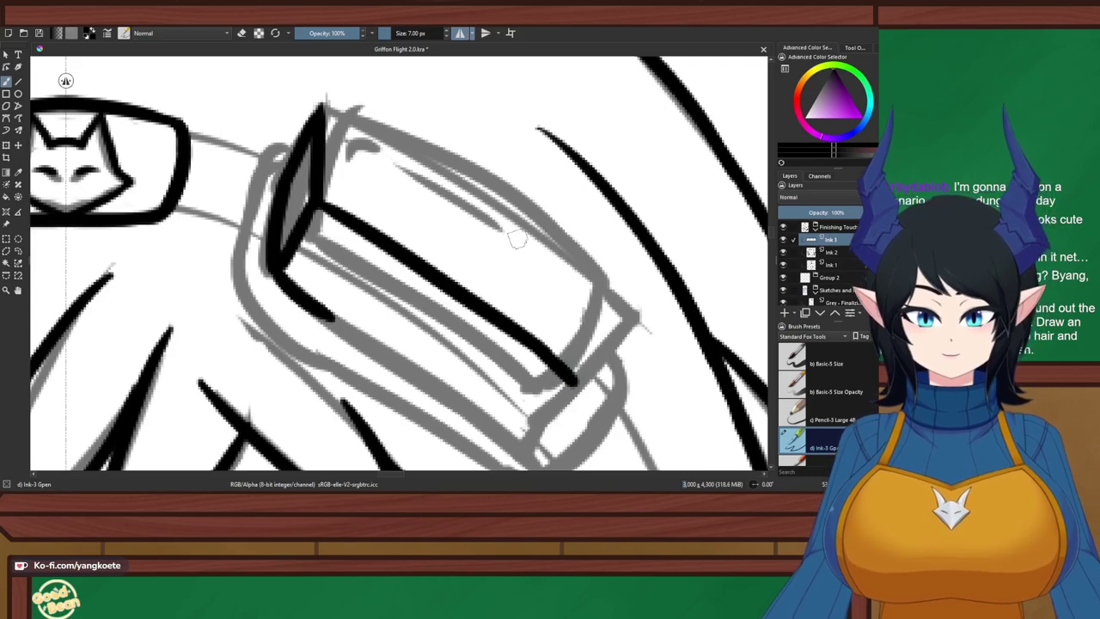
scroll(509, 218, down, 3)
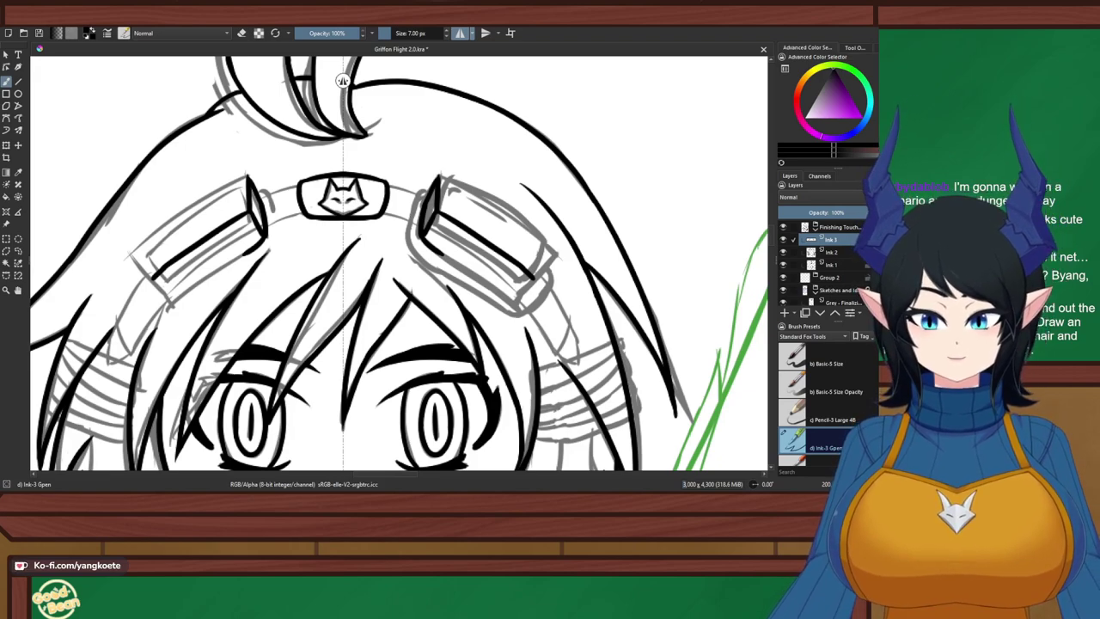
On a tilted view, ink the right goggle lens's right edge down to its bottom
scroll(524, 159, up, 2)
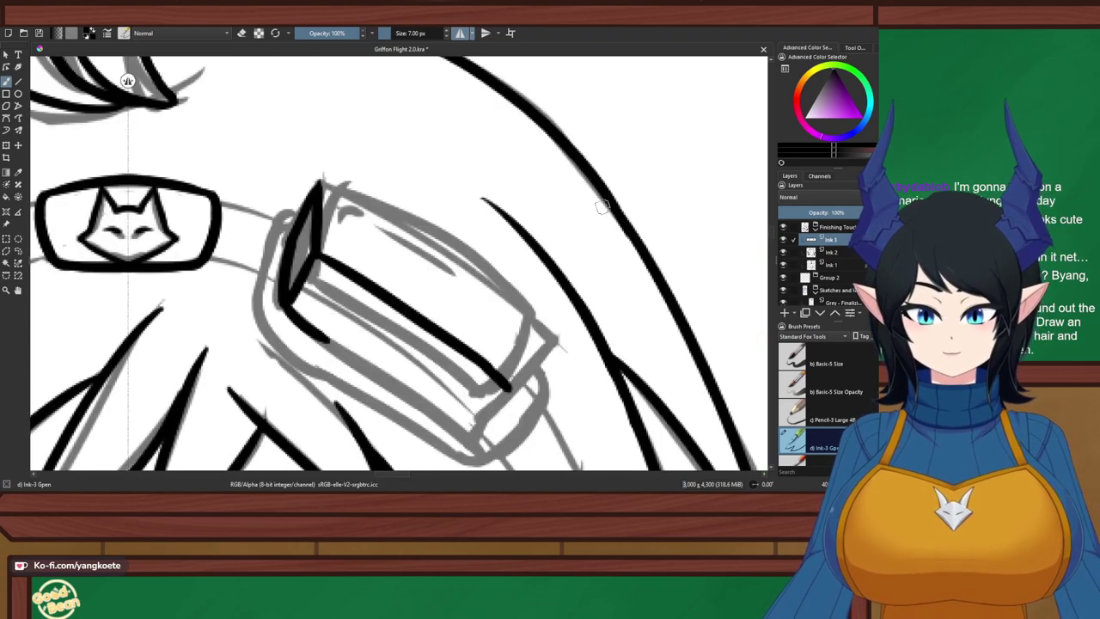
drag(597, 196, 554, 401)
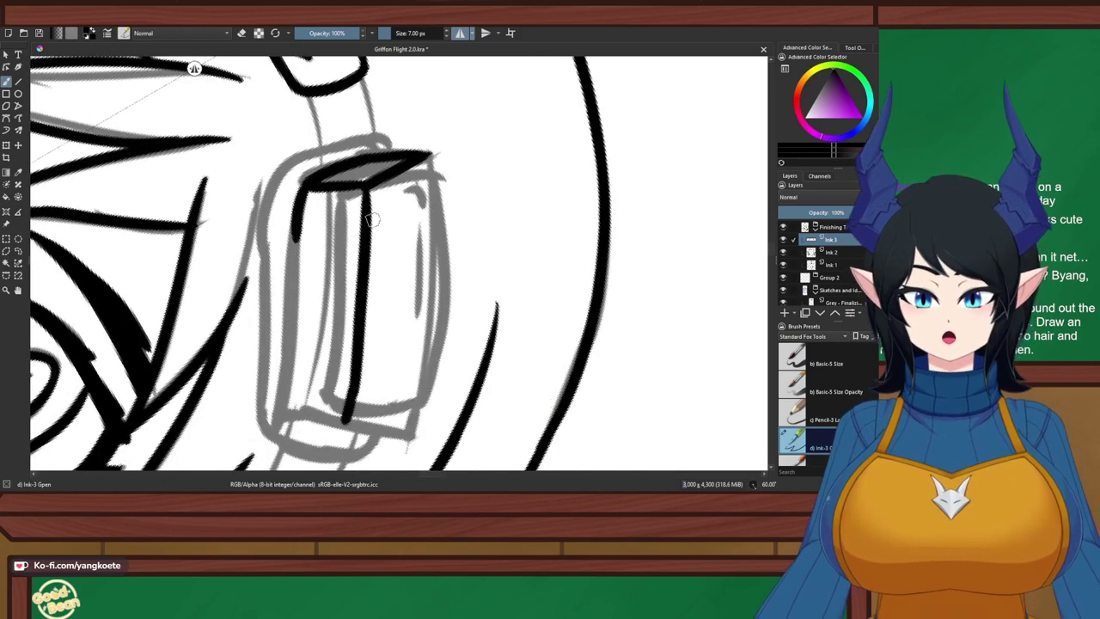
drag(371, 219, 427, 162)
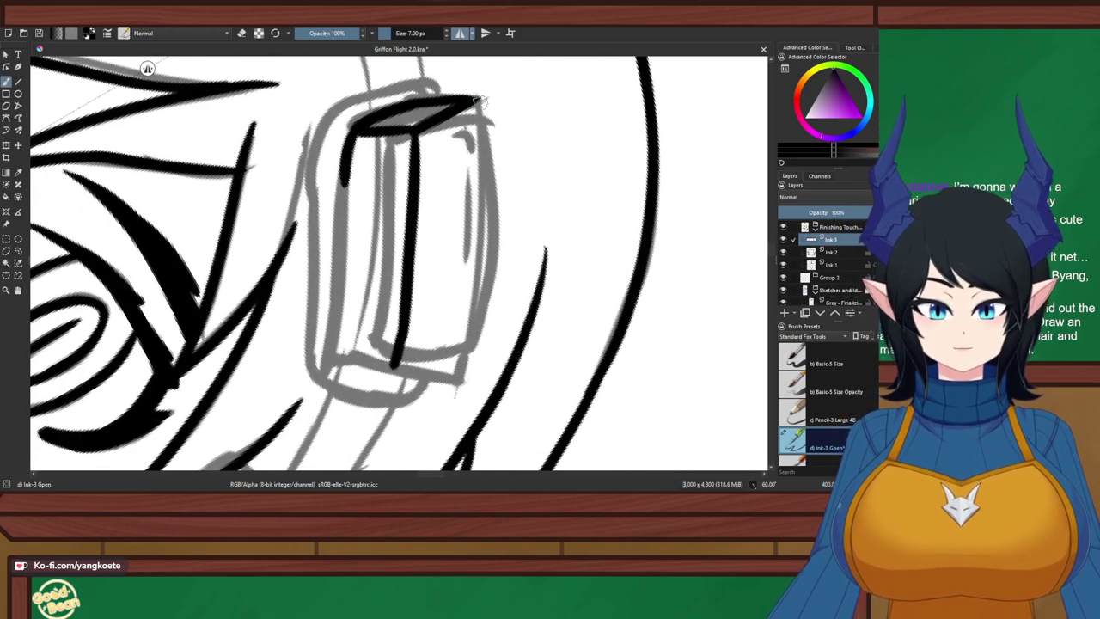
drag(479, 96, 479, 266)
key(ctrl+z)
drag(477, 96, 507, 305)
key(ctrl+z)
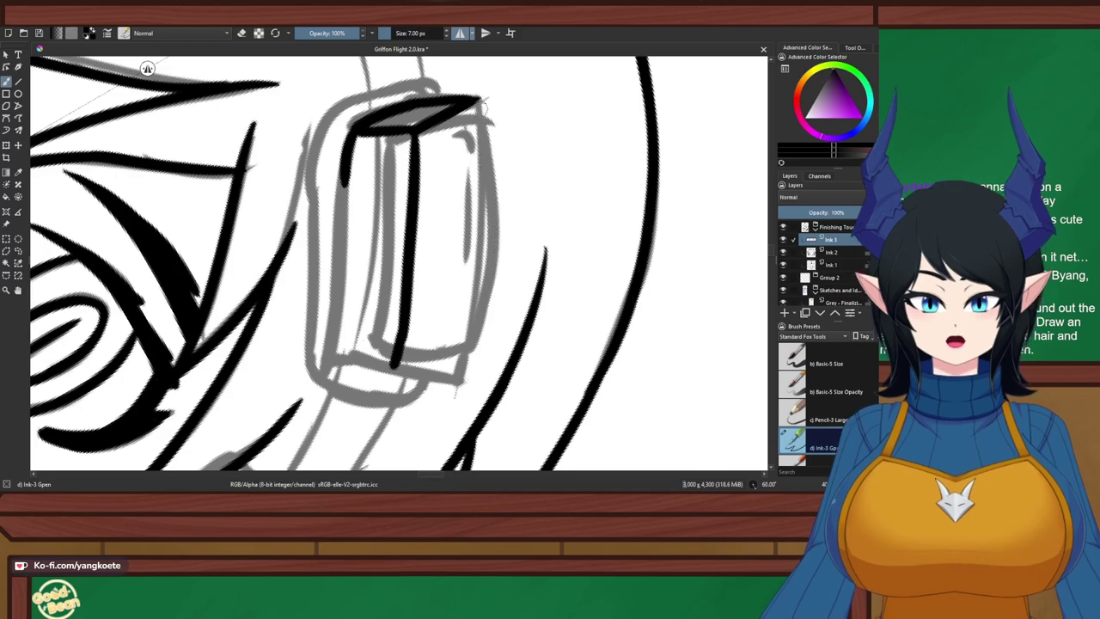
drag(483, 103, 495, 331)
key(ctrl+z)
drag(479, 95, 475, 318)
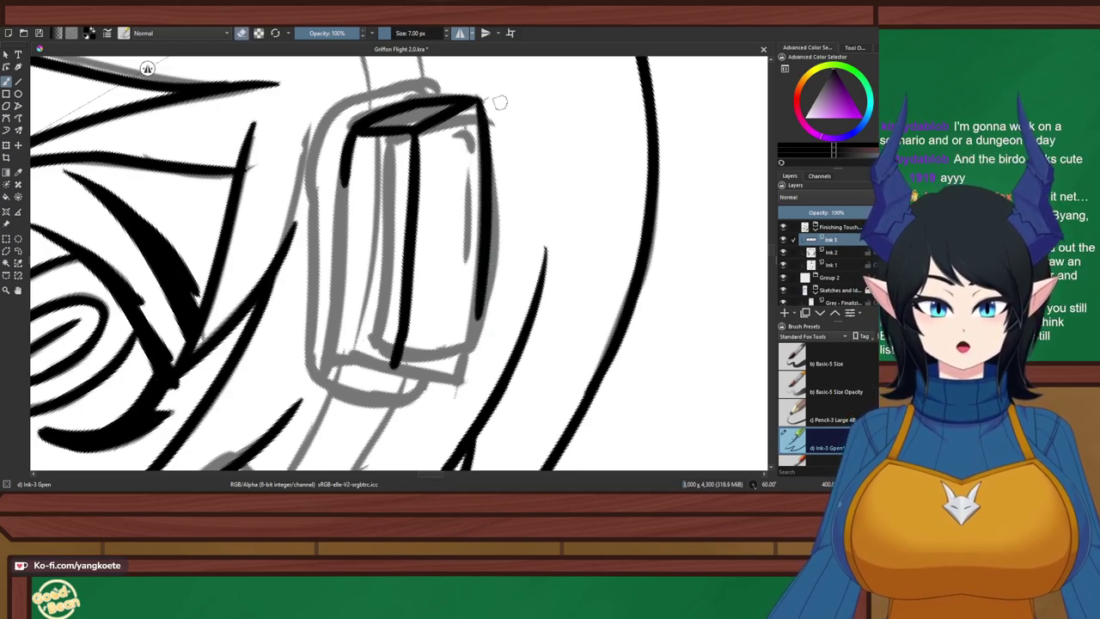
drag(481, 301, 468, 369)
key(ctrl+z)
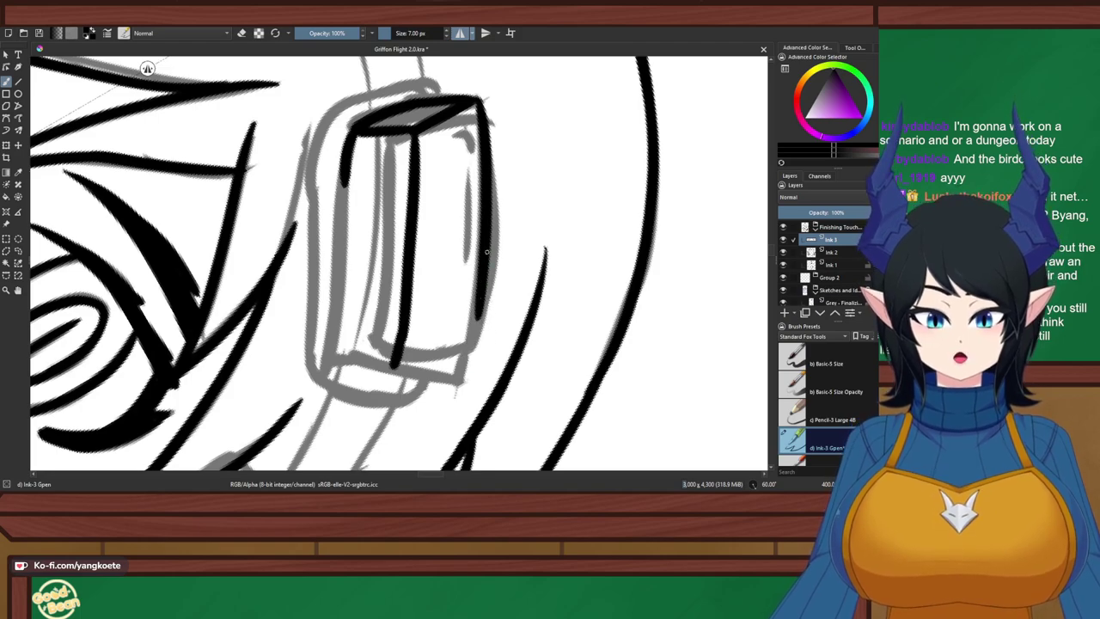
drag(483, 278, 464, 375)
Extend the middle line's lower end, then trim its left edge smooth with the eraser
drag(408, 288, 392, 388)
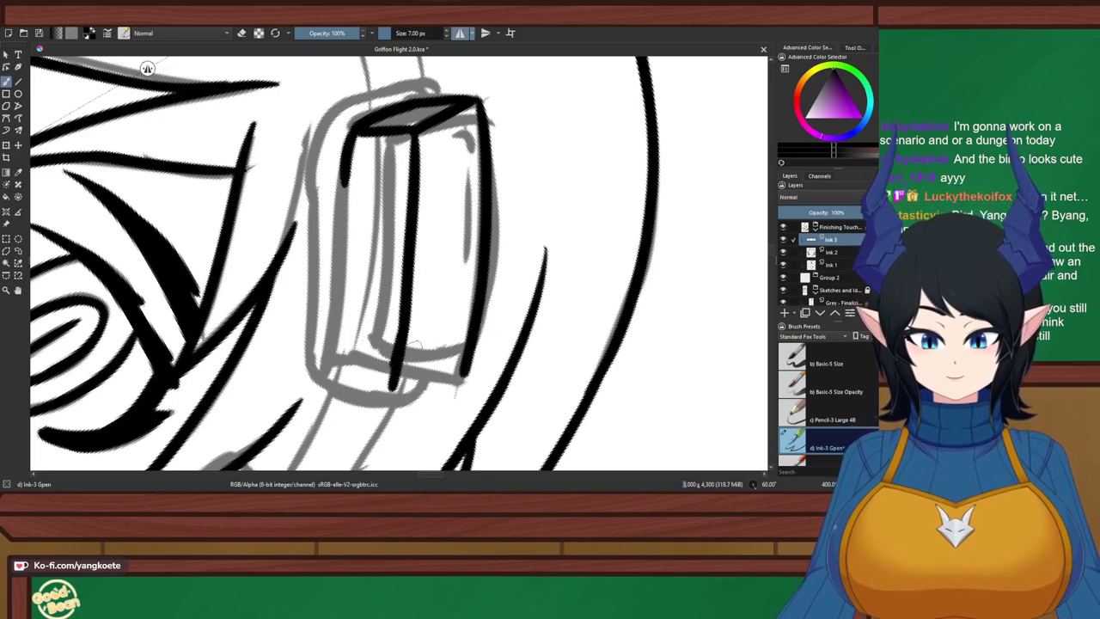
key(ctrl+z)
drag(409, 301, 384, 389)
key(e)
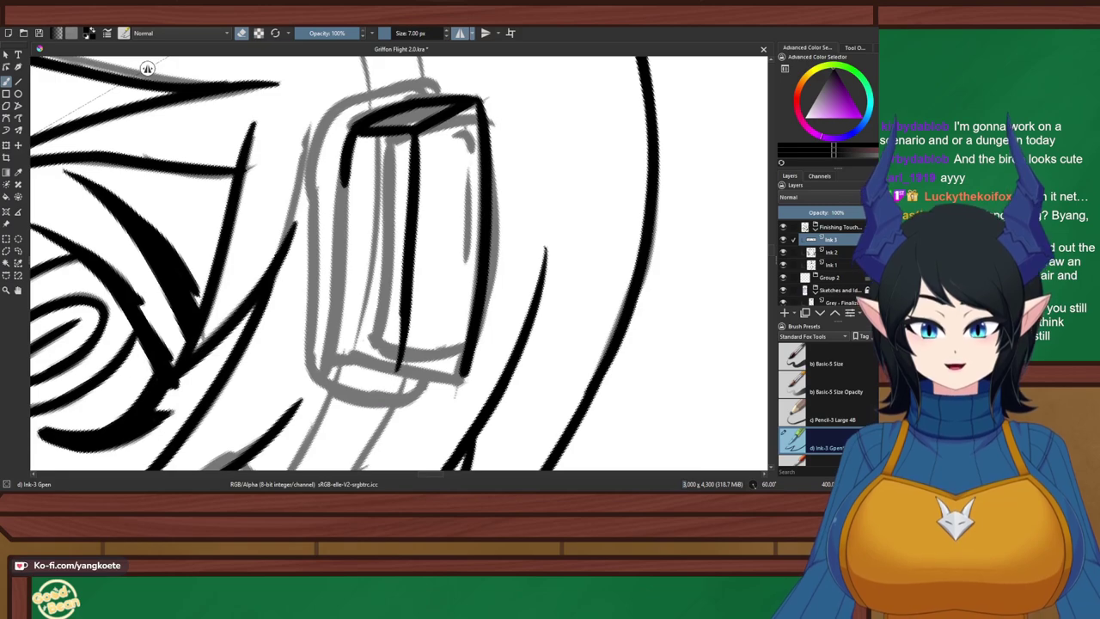
key(ctrl+z)
drag(396, 315, 379, 371)
key(ctrl+z)
drag(398, 311, 382, 390)
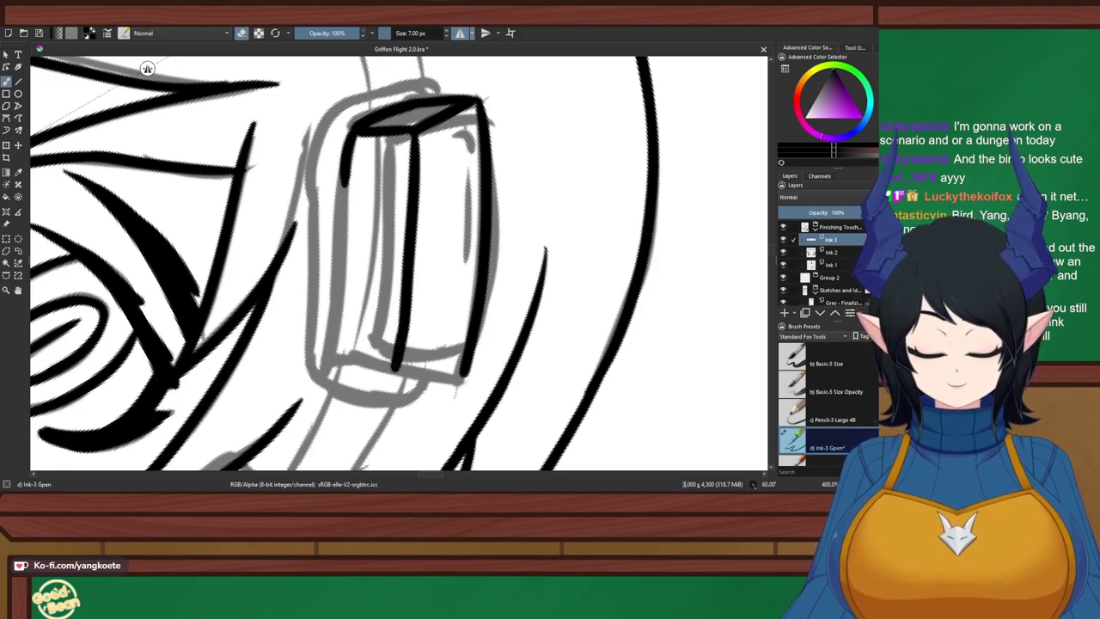
Ink a stroke rightward along the goggle lens's bottom edge
scroll(430, 418, up, 2)
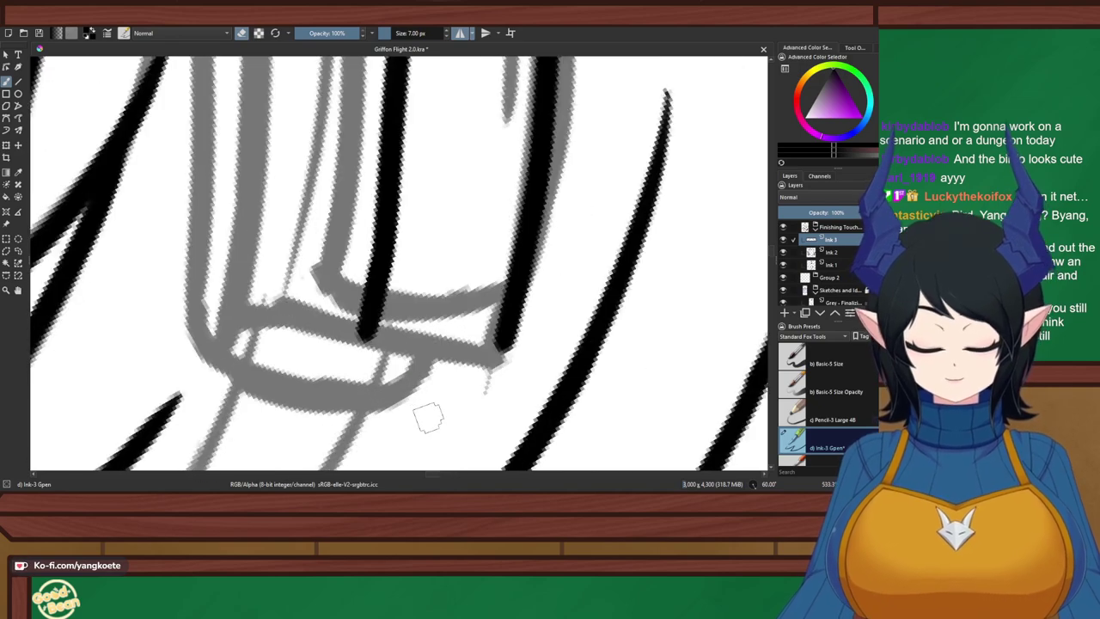
key(e)
mouse_move(371, 318)
mouse_down()
mouse_move(404, 334)
mouse_move(503, 334)
mouse_up()
With the view upright and zoomed in, ink a thin diagonal shine line across the lens corner
key(2)
key(5)
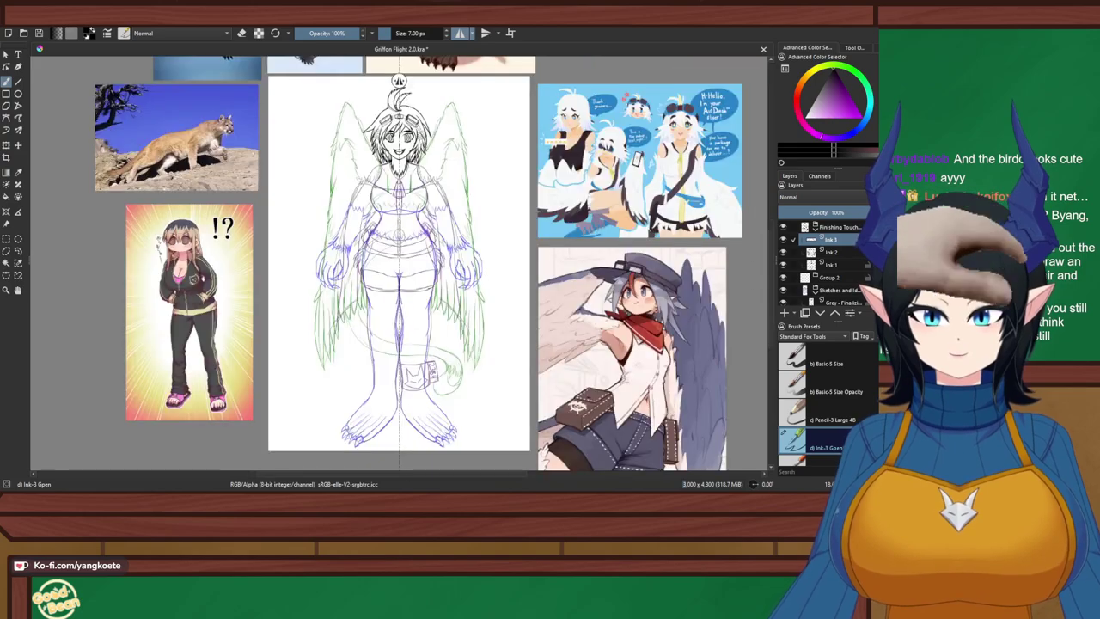
scroll(398, 80, up, 8)
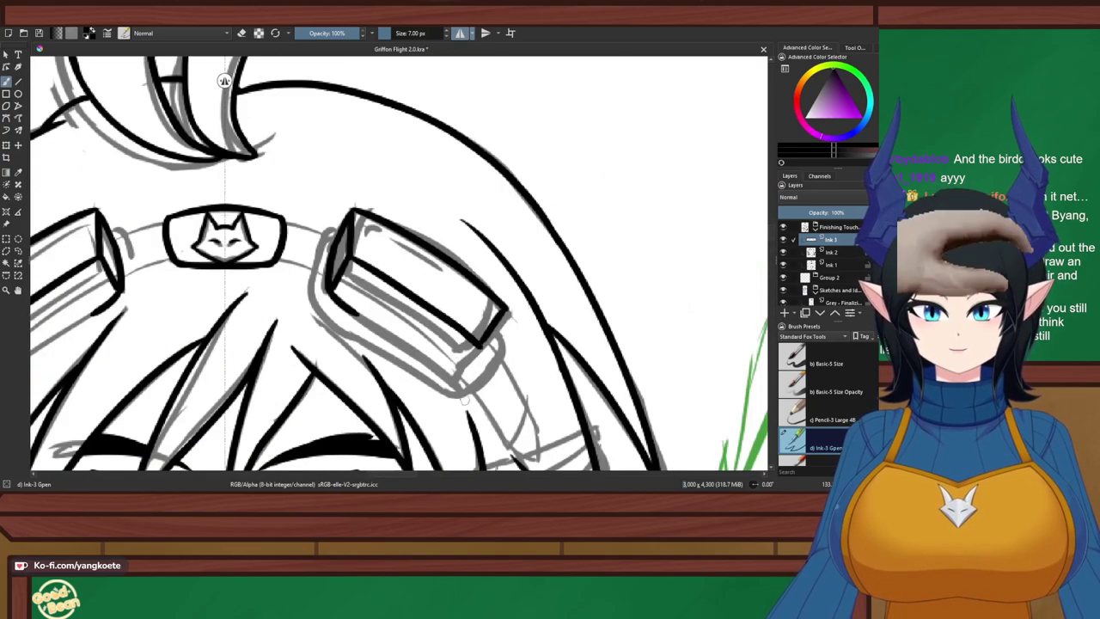
scroll(630, 323, up, 2)
key(e)
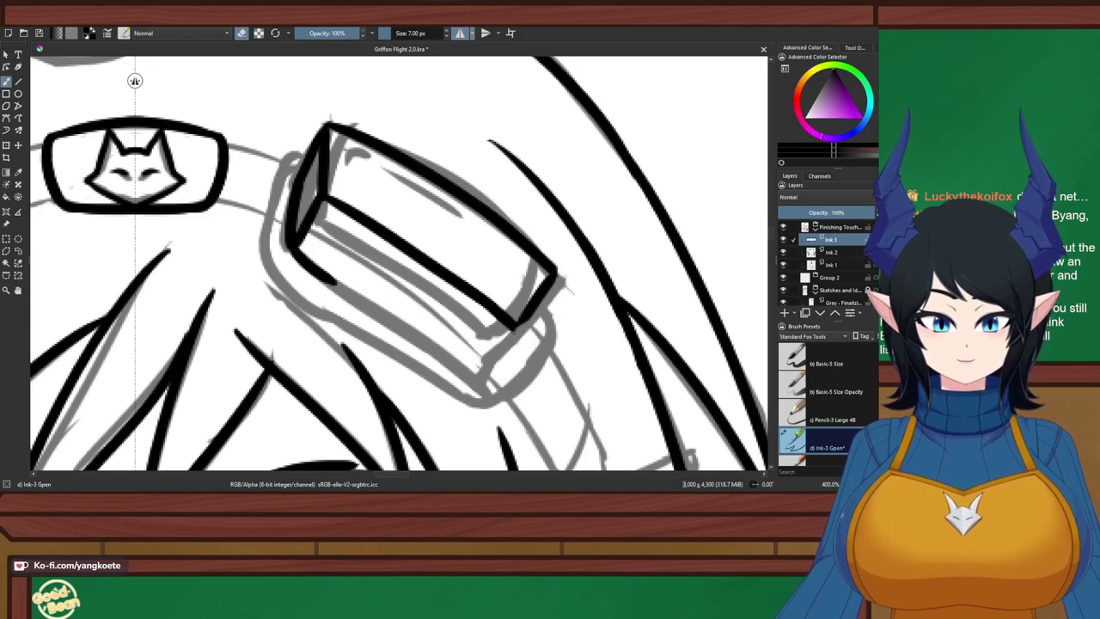
key(e)
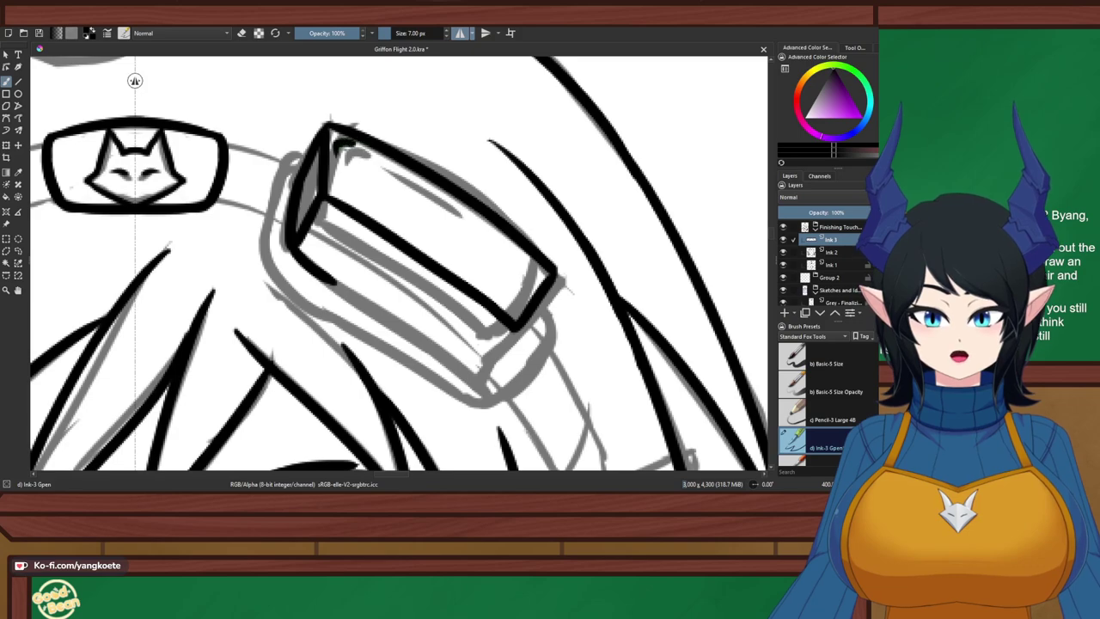
mouse_move(343, 151)
mouse_down()
mouse_move(370, 156)
mouse_move(460, 221)
mouse_up()
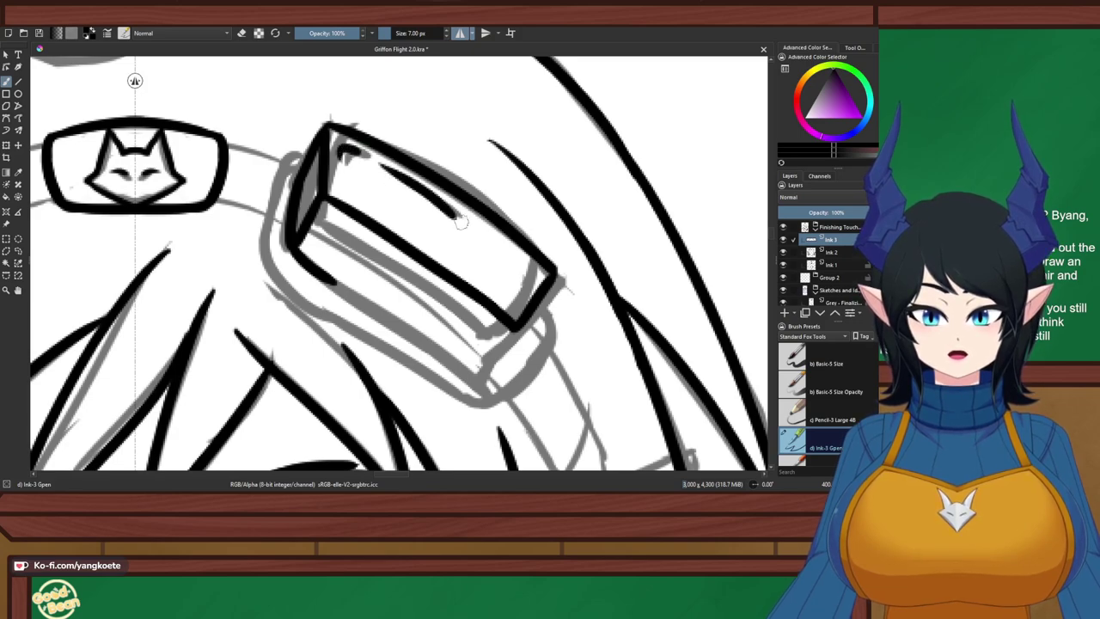
key(ctrl+z)
drag(377, 165, 465, 220)
key(ctrl+z)
drag(382, 168, 467, 219)
Ink a short thin line running down-left from the lens's lower corner
drag(311, 262, 473, 383)
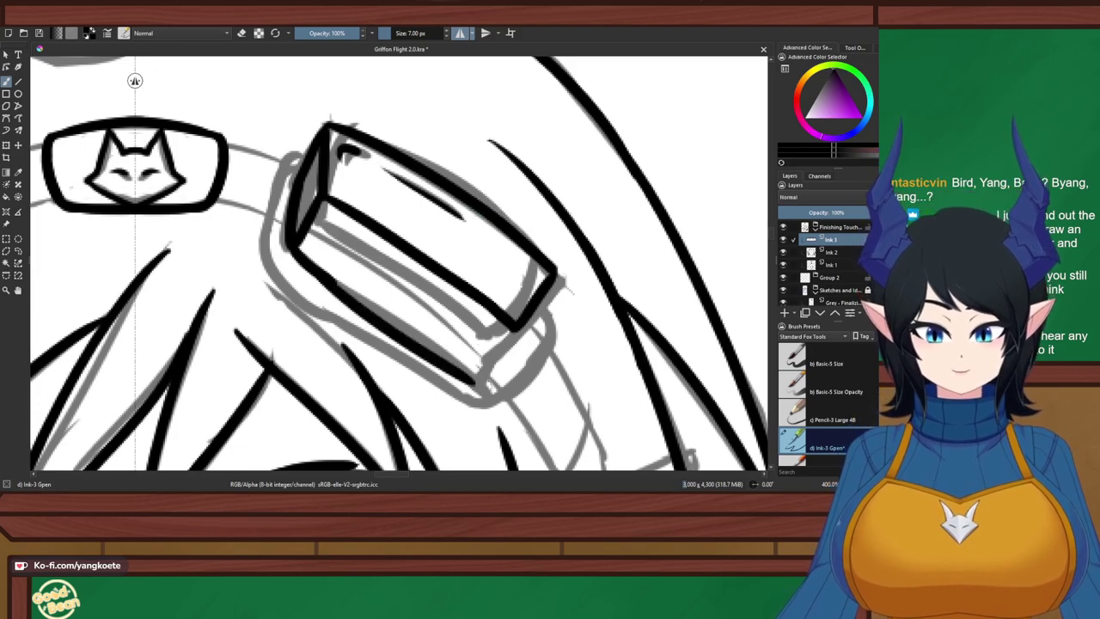
key(ctrl+z)
drag(309, 263, 473, 378)
key(ctrl+z)
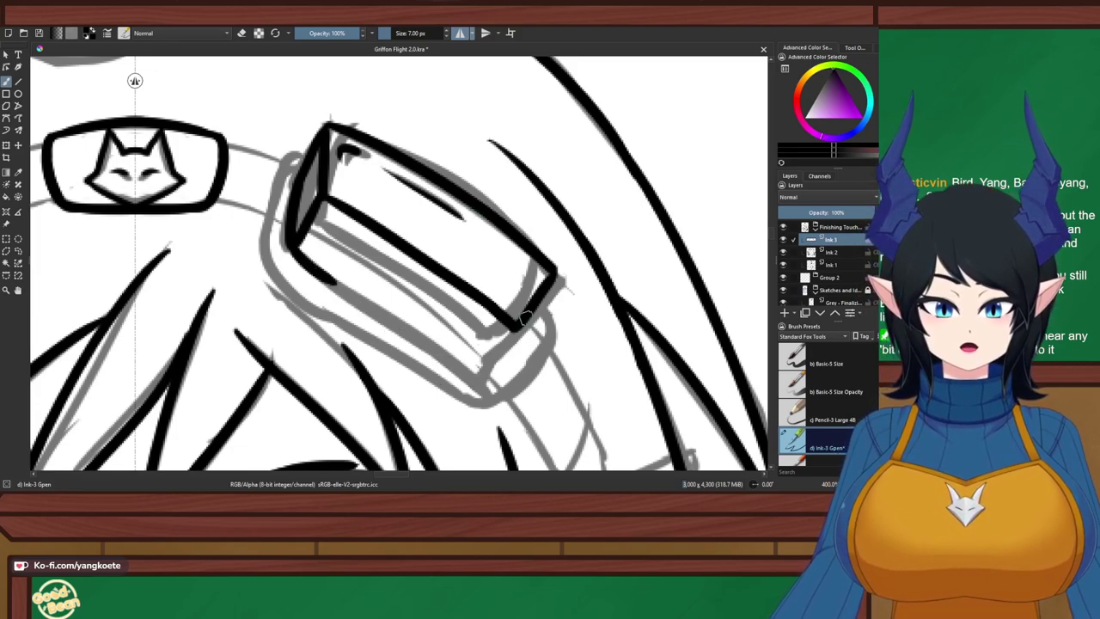
drag(523, 321, 485, 370)
key(ctrl+z)
drag(518, 328, 479, 370)
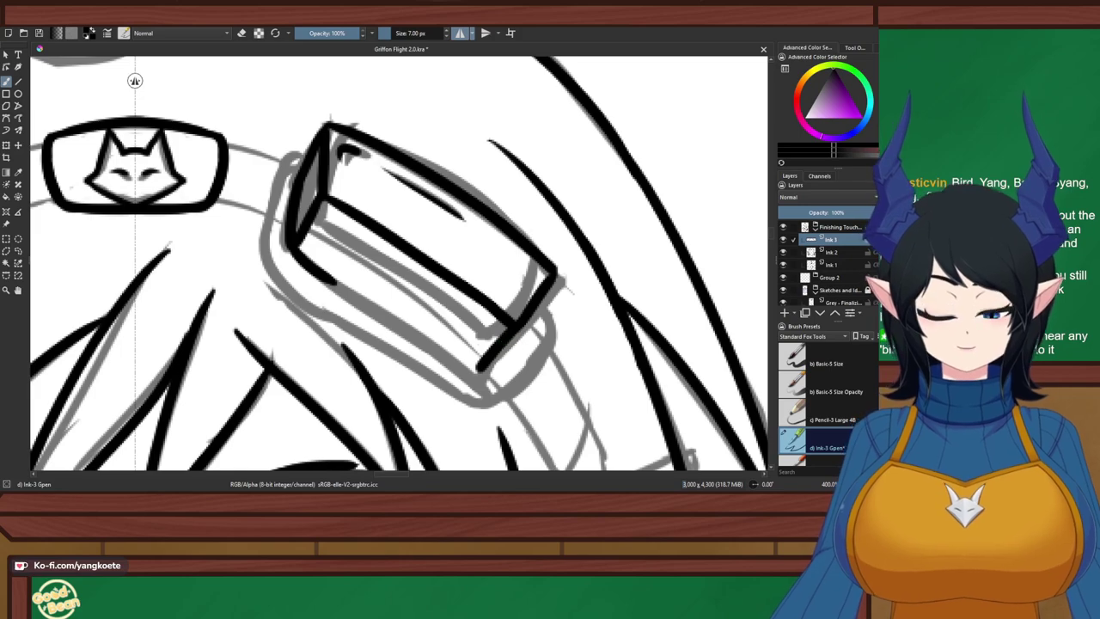
key(ctrl+z)
drag(519, 328, 481, 368)
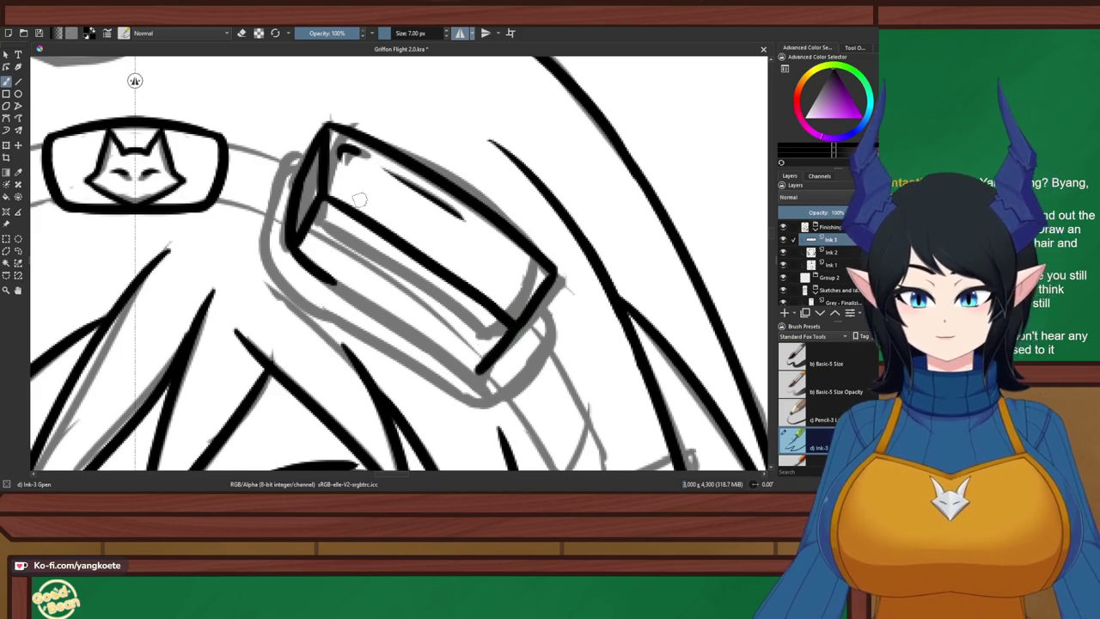
On a rotated view, ink the lens's left edge down to the bottom line
scroll(455, 285, up, 2)
drag(458, 280, 456, 268)
drag(266, 172, 384, 121)
scroll(349, 143, down, 2)
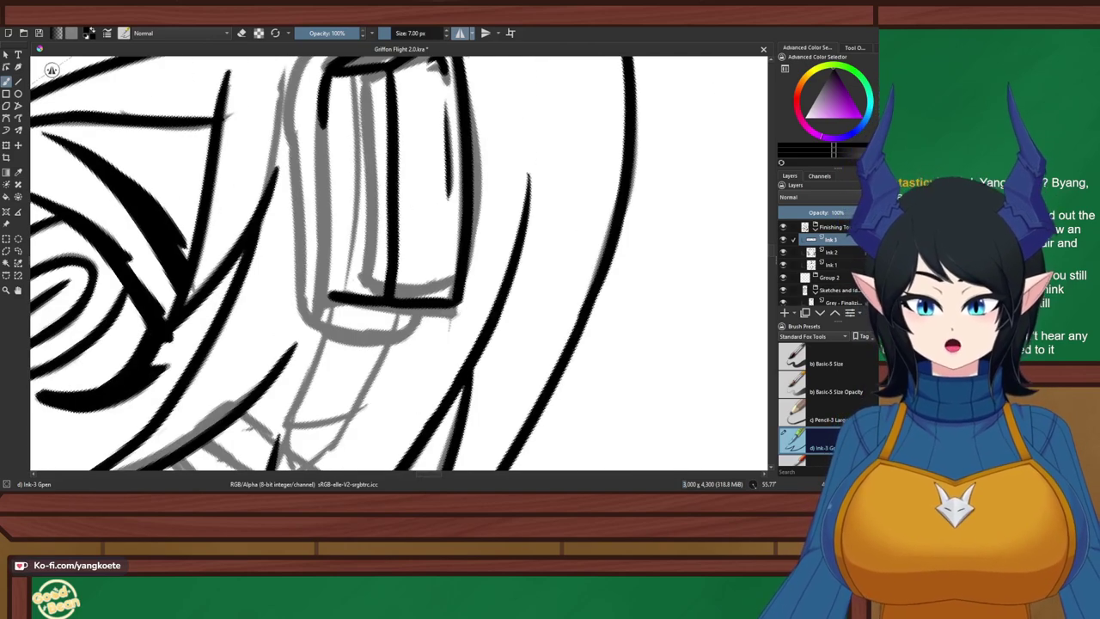
drag(327, 84, 326, 256)
key(ctrl+z)
drag(330, 71, 332, 294)
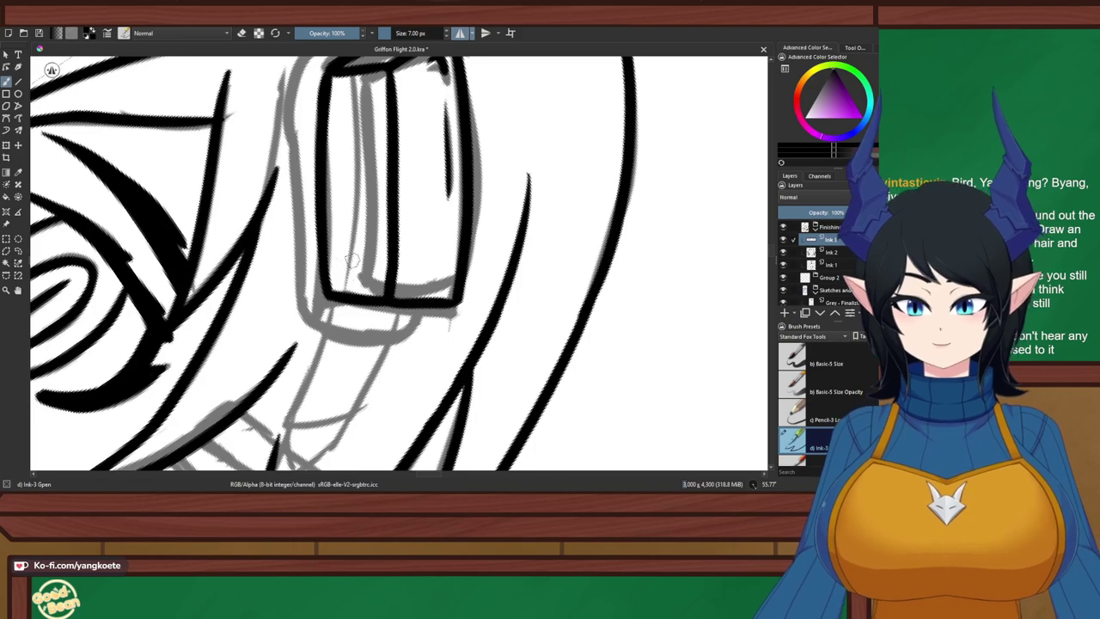
Erase stray ink at the lens's top-left, then reset rotation and reframe the goggle
key(e)
drag(325, 75, 336, 61)
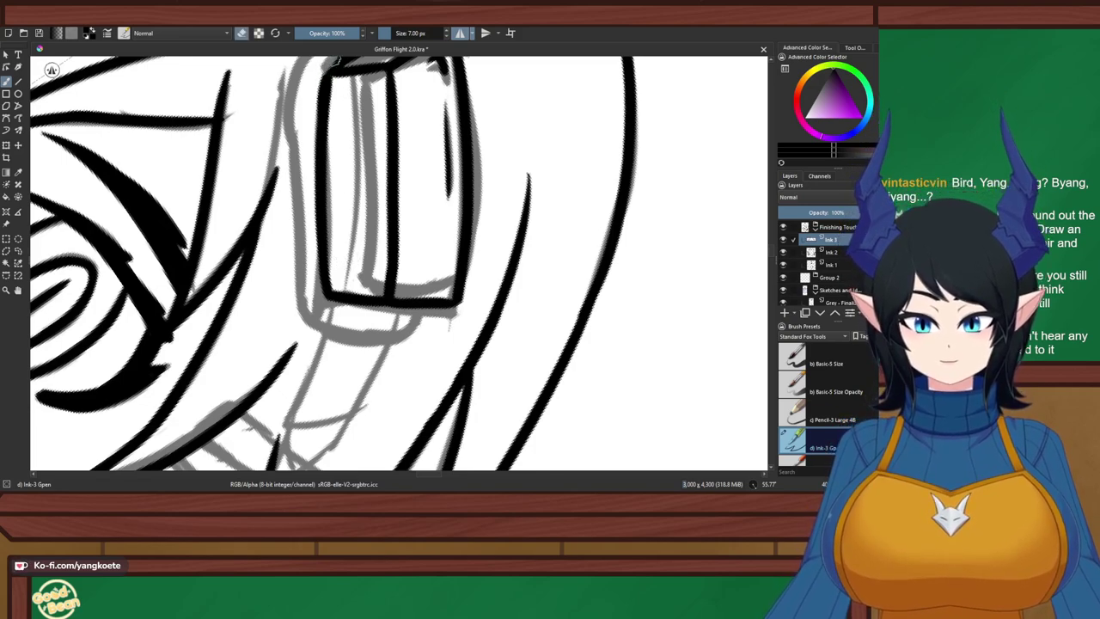
key(e)
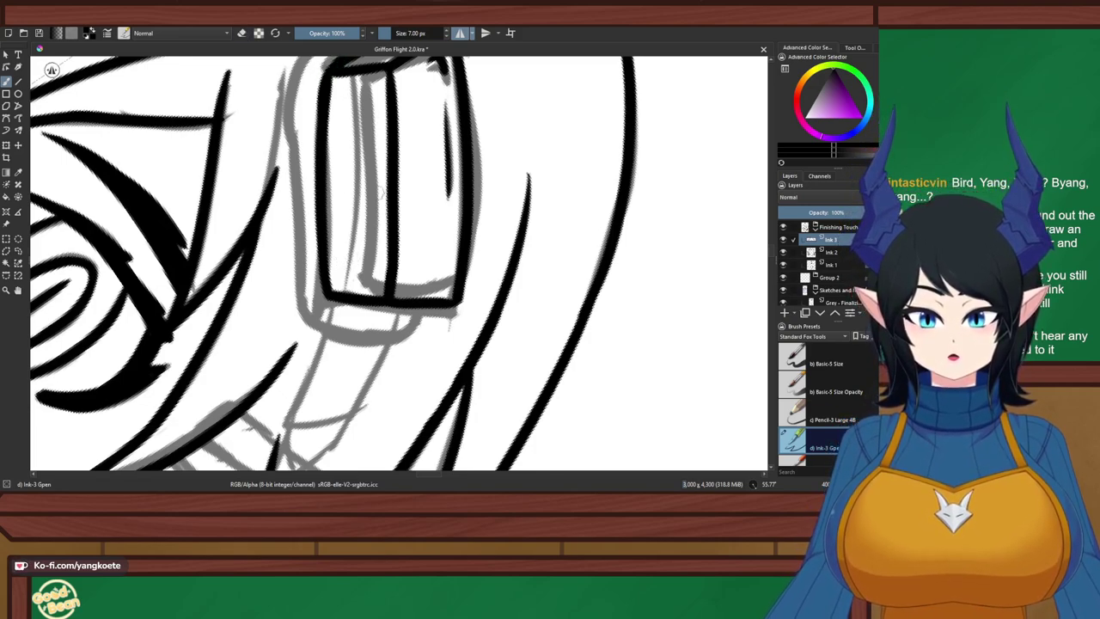
key(4)
key(5)
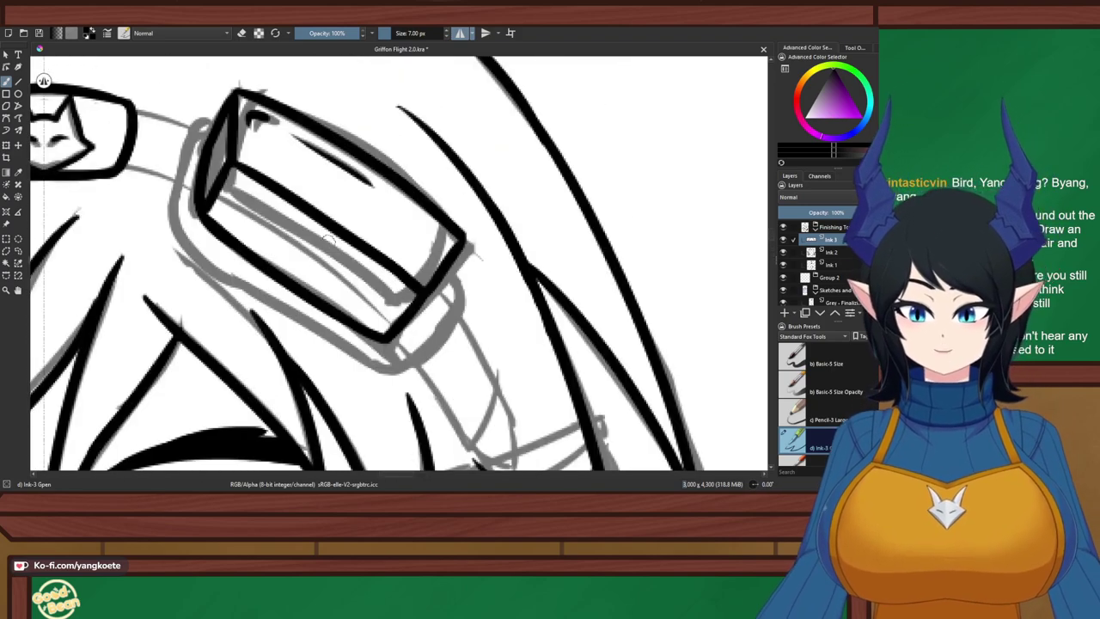
drag(370, 226, 426, 230)
scroll(471, 275, up, 1)
drag(478, 289, 494, 298)
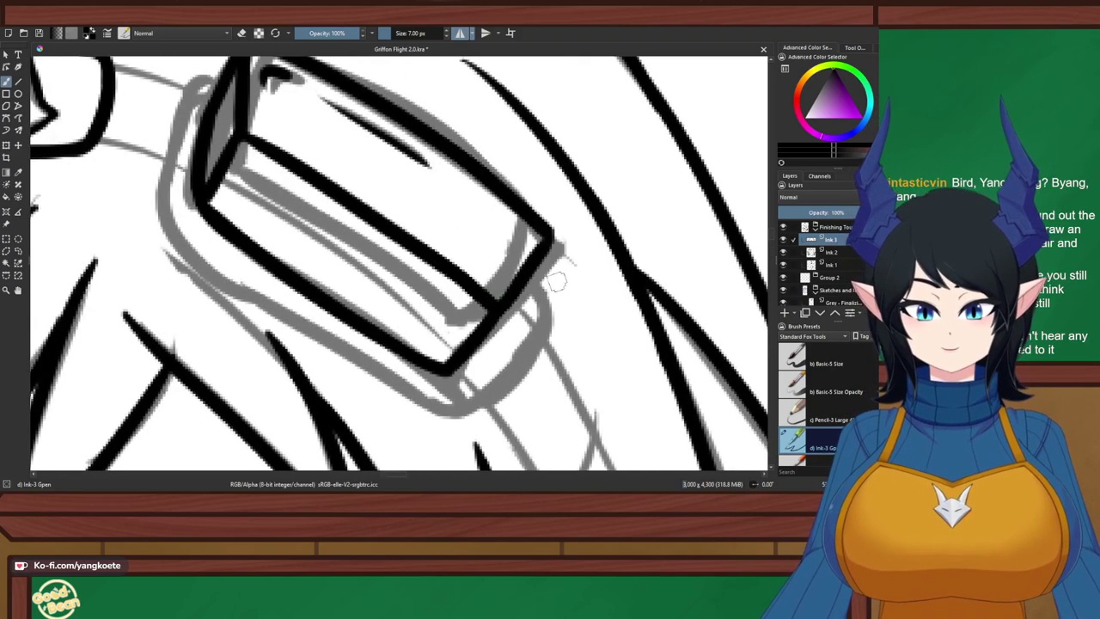
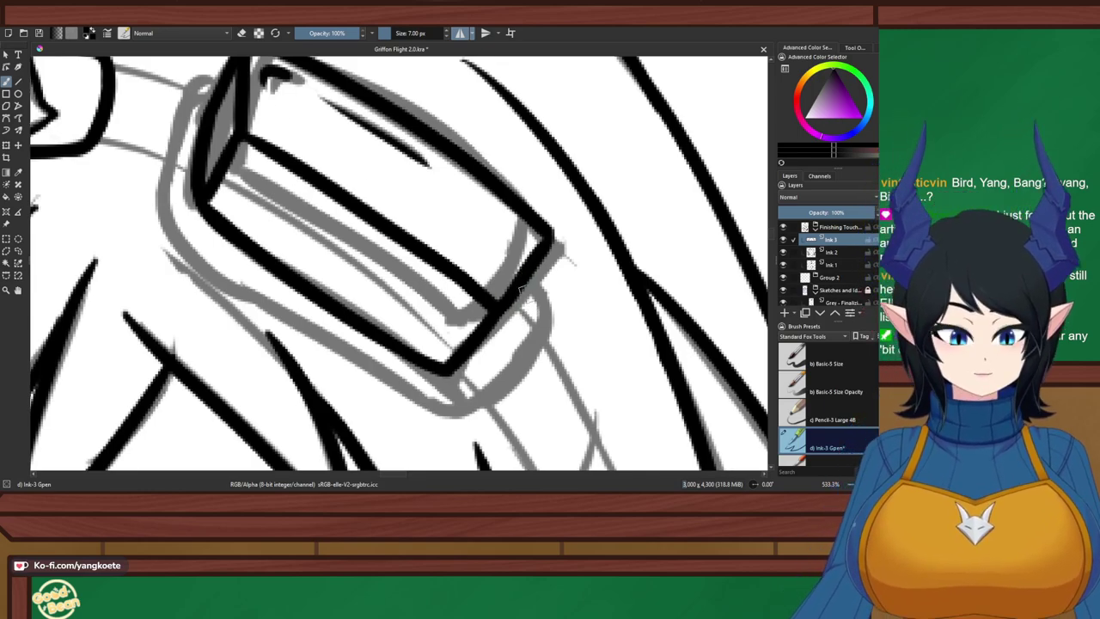
Extend the goggle outline down its right side and around the lower-right curve
mouse_move(525, 281)
mouse_down()
mouse_move(538, 307)
mouse_move(506, 368)
mouse_up()
drag(533, 332, 468, 404)
key(ctrl+z)
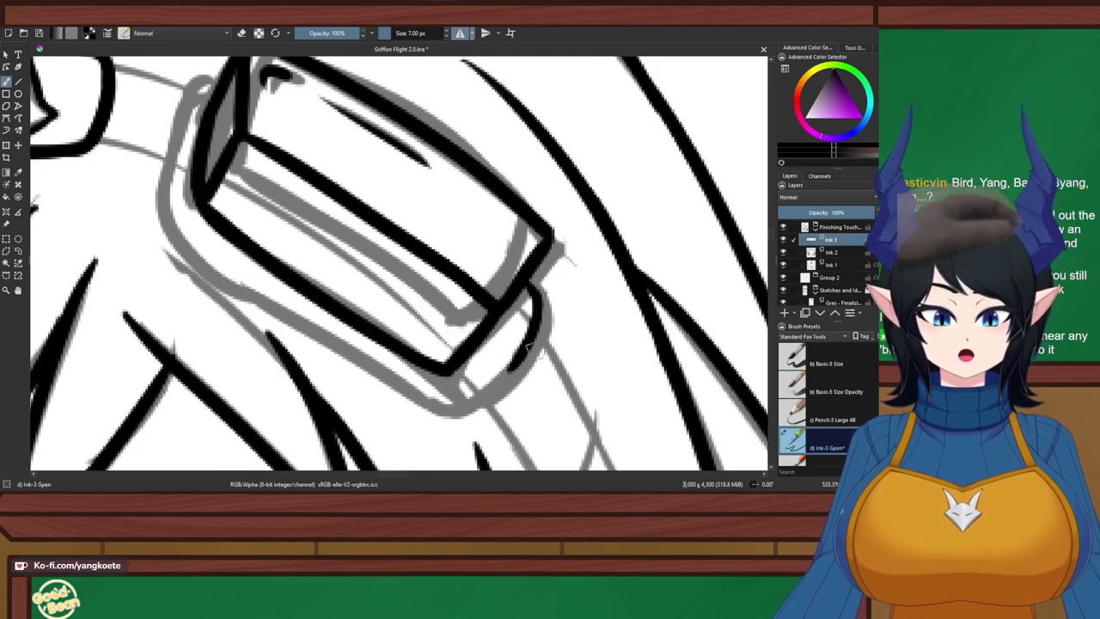
drag(532, 341, 486, 397)
drag(511, 363, 445, 417)
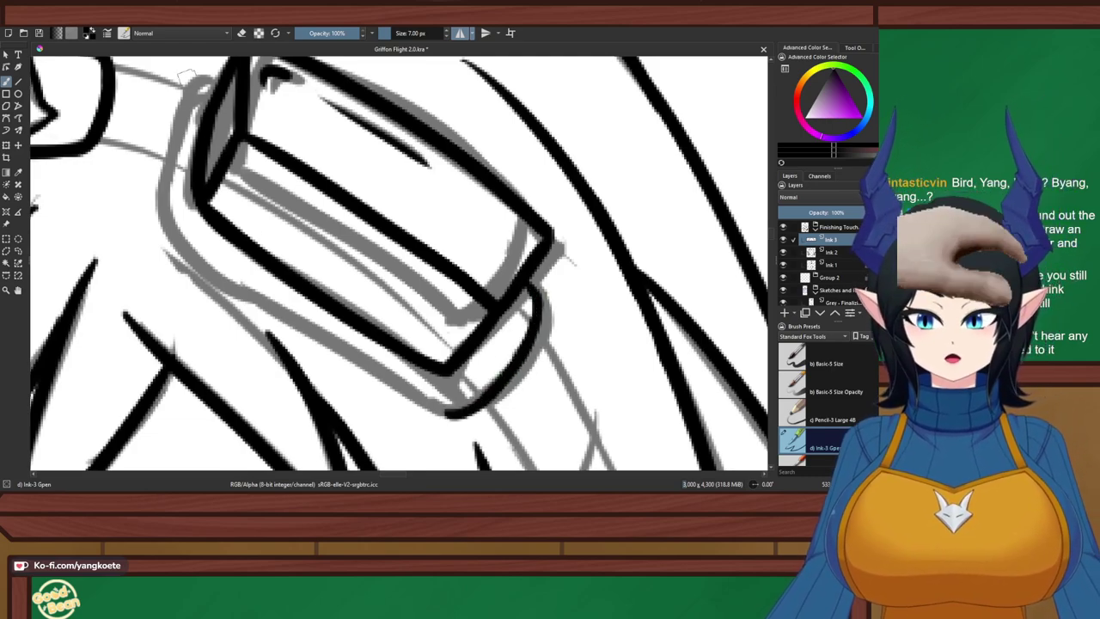
Ink the strap loop's left outline, undoing the shaky attempts
mouse_move(215, 89)
mouse_down()
mouse_move(164, 133)
mouse_move(178, 129)
mouse_move(155, 231)
mouse_up()
key(ctrl+z)
mouse_move(177, 112)
mouse_down()
mouse_move(158, 150)
mouse_move(151, 213)
mouse_move(162, 148)
mouse_move(157, 220)
mouse_move(242, 309)
mouse_up()
key(ctrl+z)
key(ctrl+z)
Ink the strap's lower-left curve along the goggle's lower edge
mouse_move(158, 194)
mouse_down()
mouse_move(249, 287)
mouse_move(378, 368)
mouse_up()
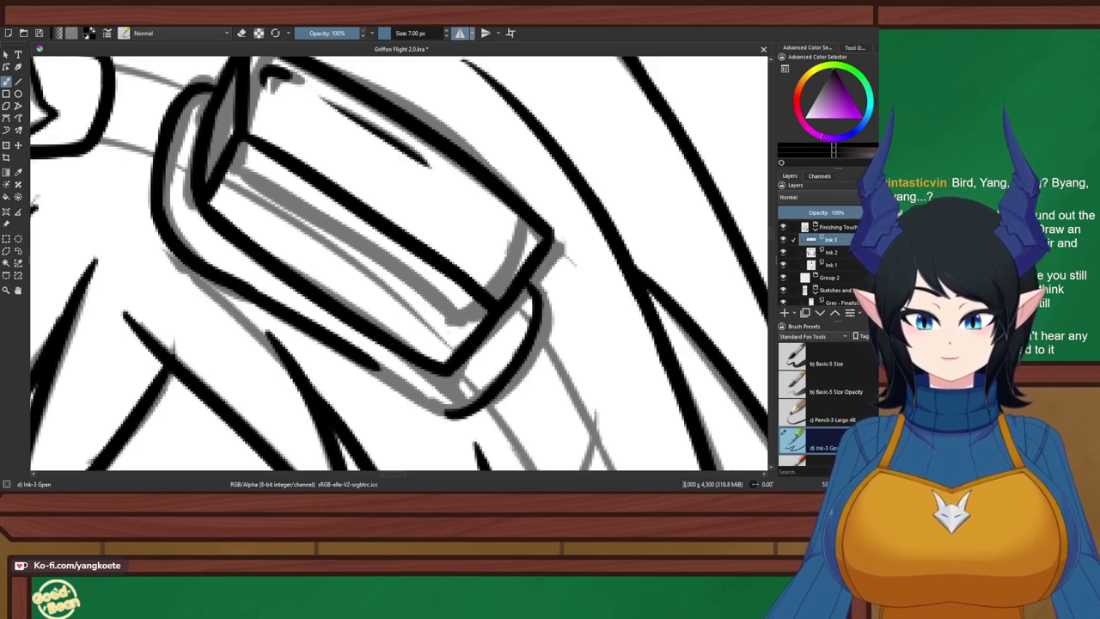
key(ctrl+z)
drag(234, 282, 409, 380)
key(ctrl+z)
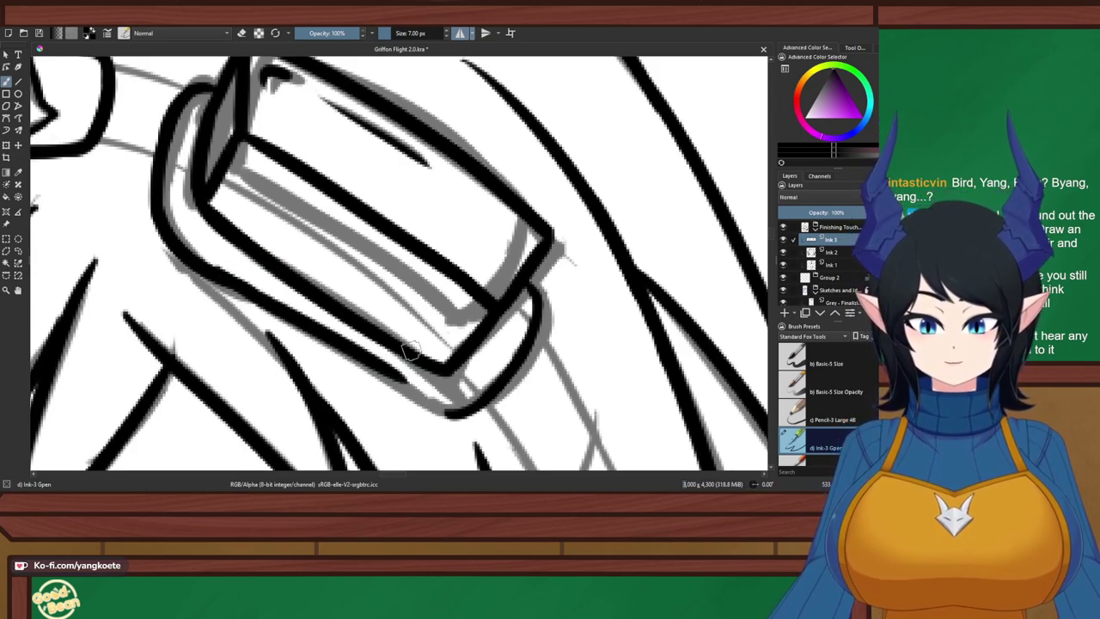
key(ctrl+z)
drag(238, 292, 397, 391)
key(ctrl+z)
drag(203, 272, 404, 395)
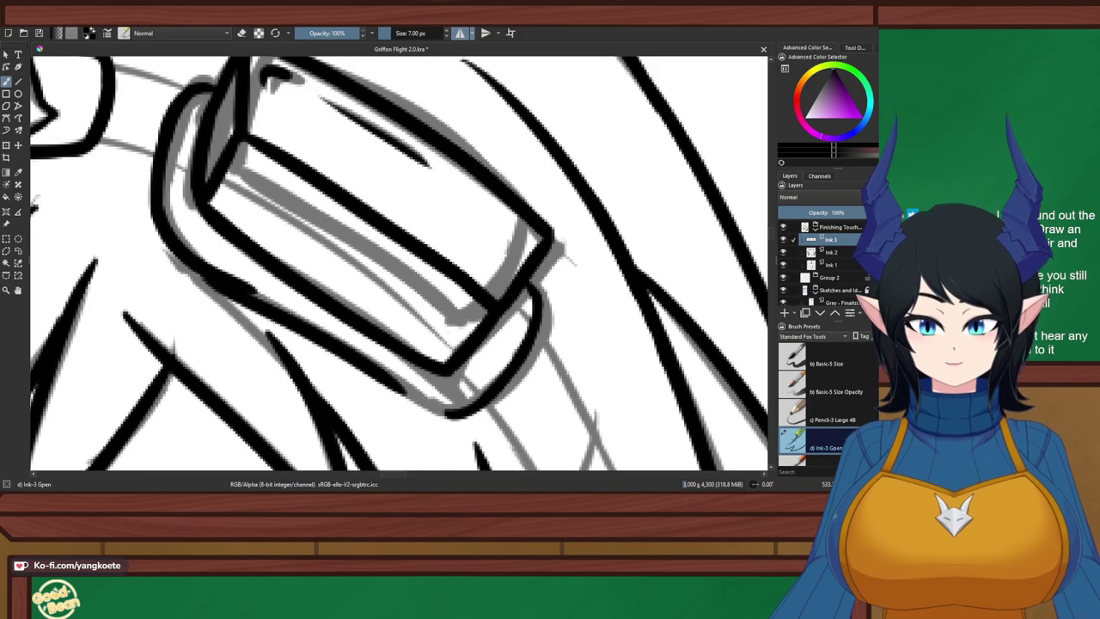
Rework the lower-edge stroke where it joins the goggle's lower curve
key(ctrl+z)
drag(220, 274, 457, 415)
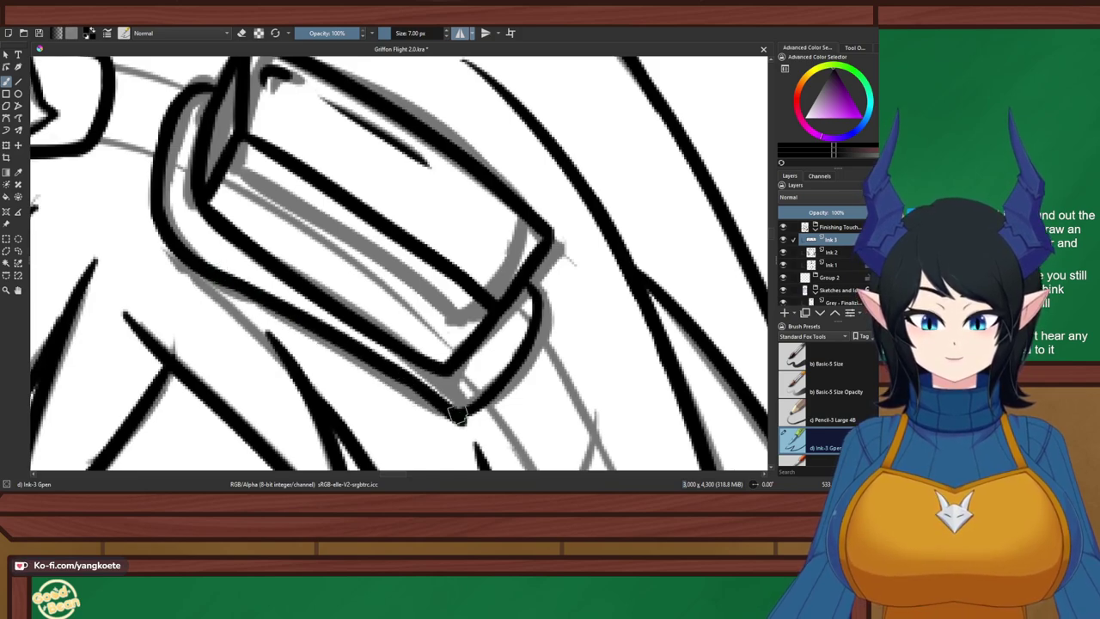
key(ctrl+z)
drag(388, 368, 440, 404)
key(ctrl+z)
drag(394, 372, 457, 414)
key(ctrl+z)
key(ctrl+z)
Erase the goggle box's old black ink, including its lower-right edge lines
scroll(442, 307, down, 4)
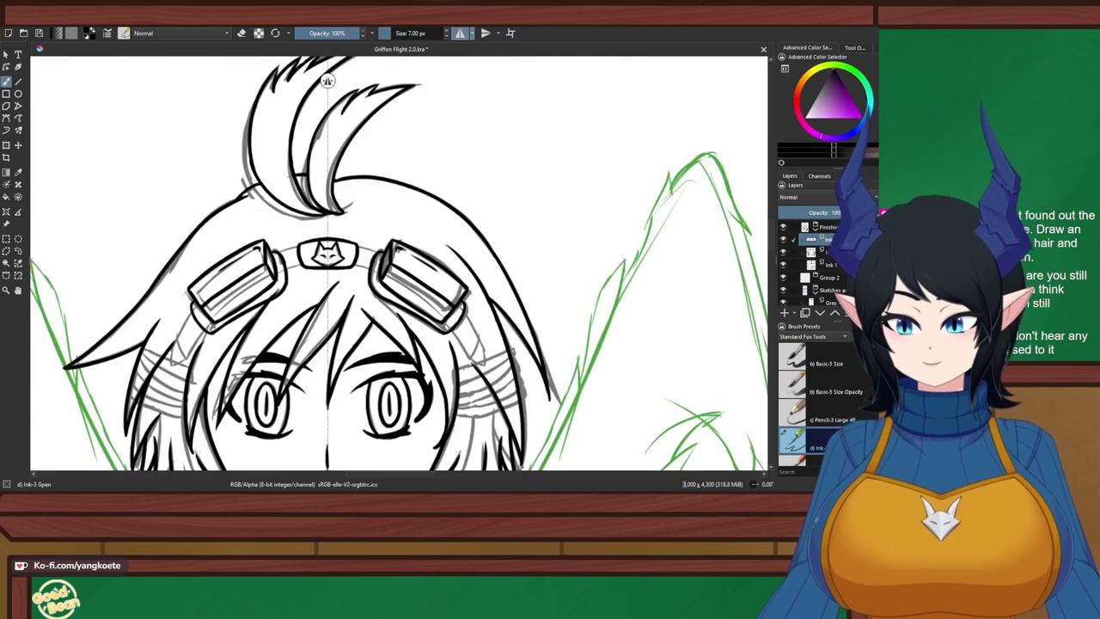
drag(358, 307, 377, 227)
drag(516, 241, 731, 340)
scroll(427, 148, down, 3)
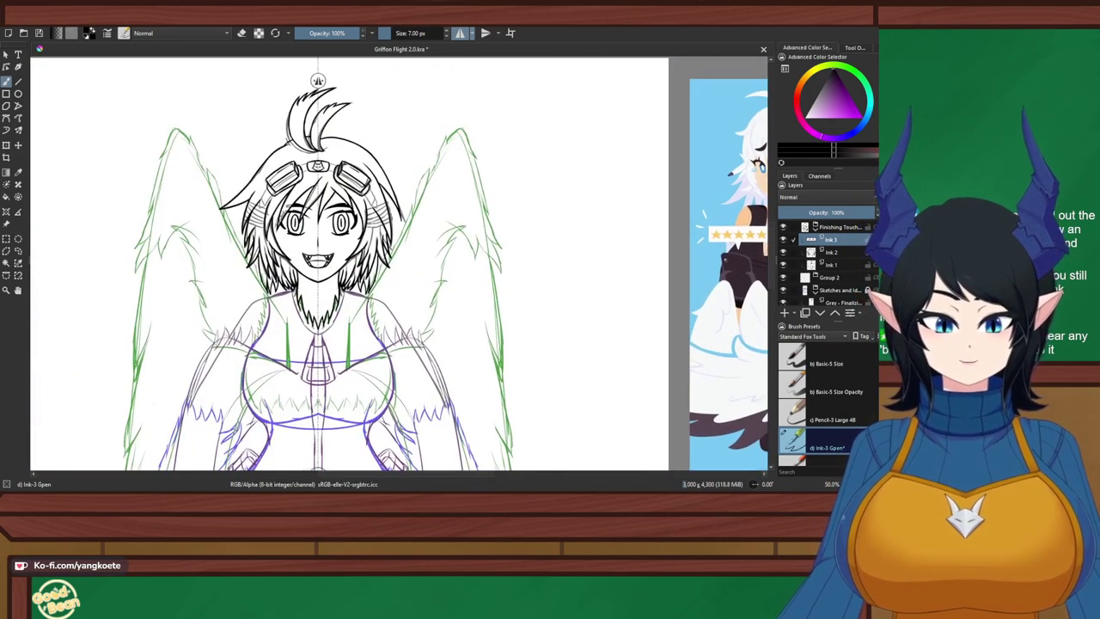
scroll(374, 172, up, 4)
drag(373, 172, 471, 210)
scroll(348, 148, up, 2)
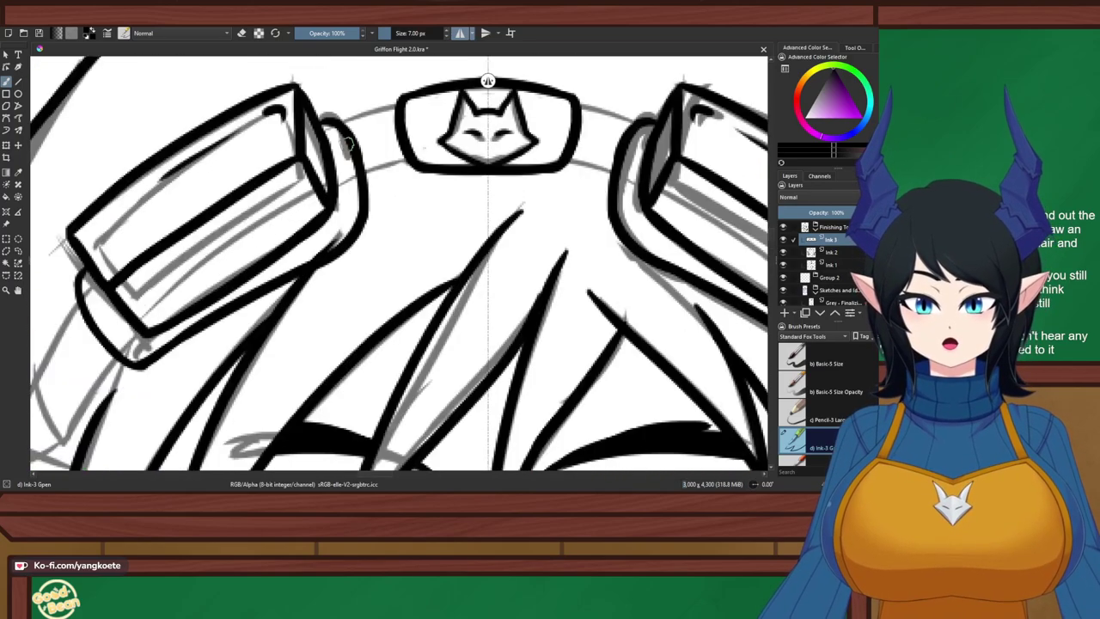
drag(339, 149, 319, 155)
scroll(320, 156, down, 2)
scroll(461, 151, up, 4)
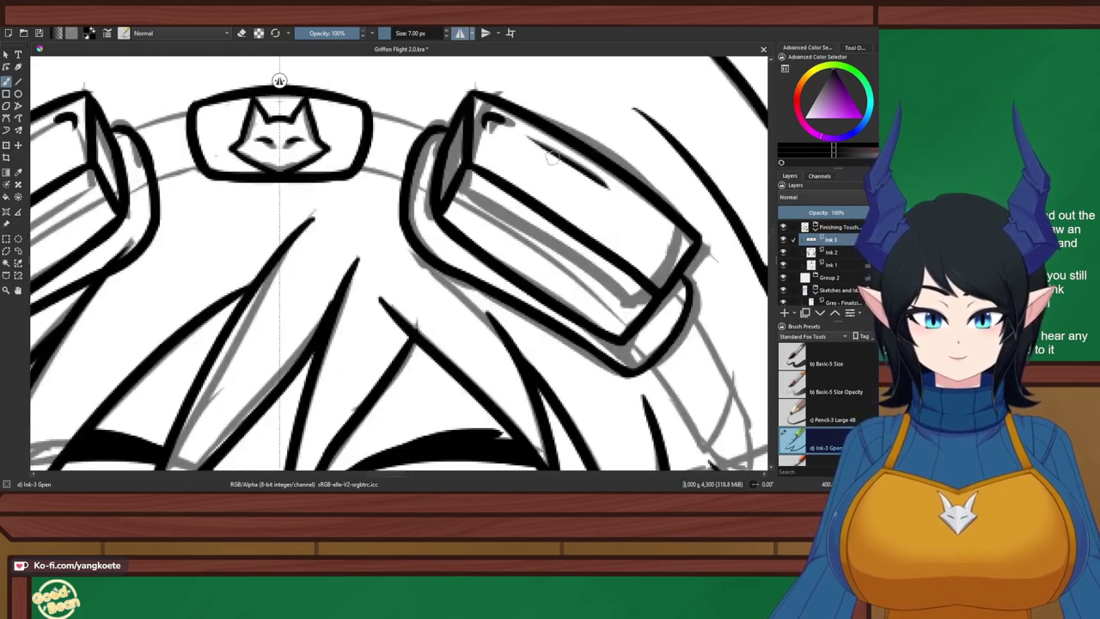
drag(444, 157, 361, 155)
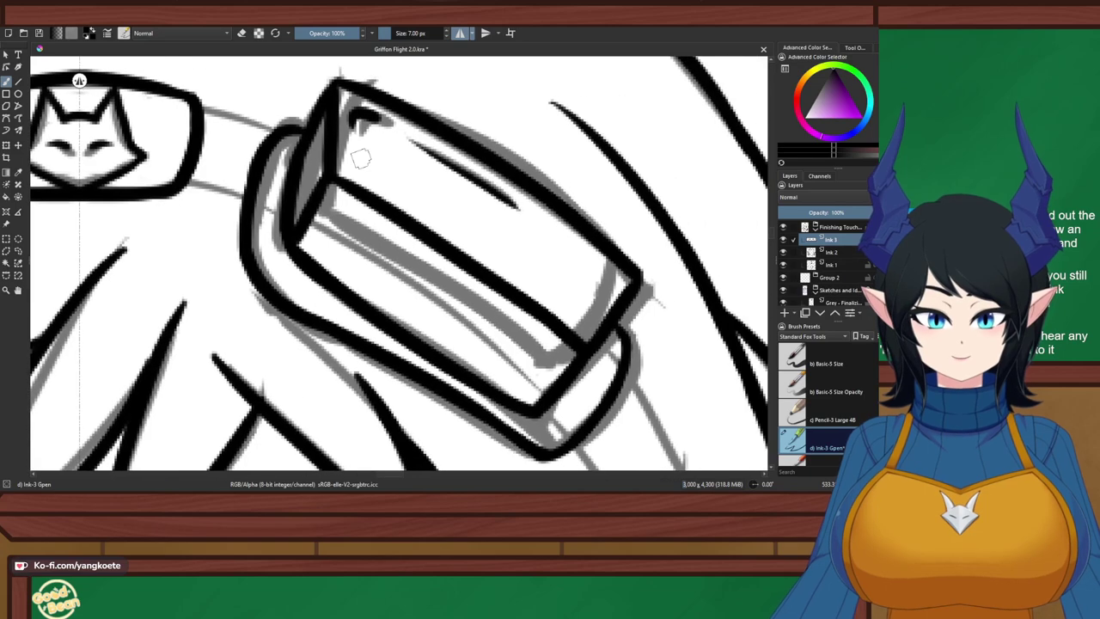
mouse_move(322, 67)
mouse_down()
mouse_move(353, 120)
mouse_move(361, 180)
mouse_move(384, 82)
mouse_move(451, 131)
mouse_move(478, 121)
mouse_move(516, 193)
mouse_move(610, 258)
mouse_move(585, 203)
mouse_up()
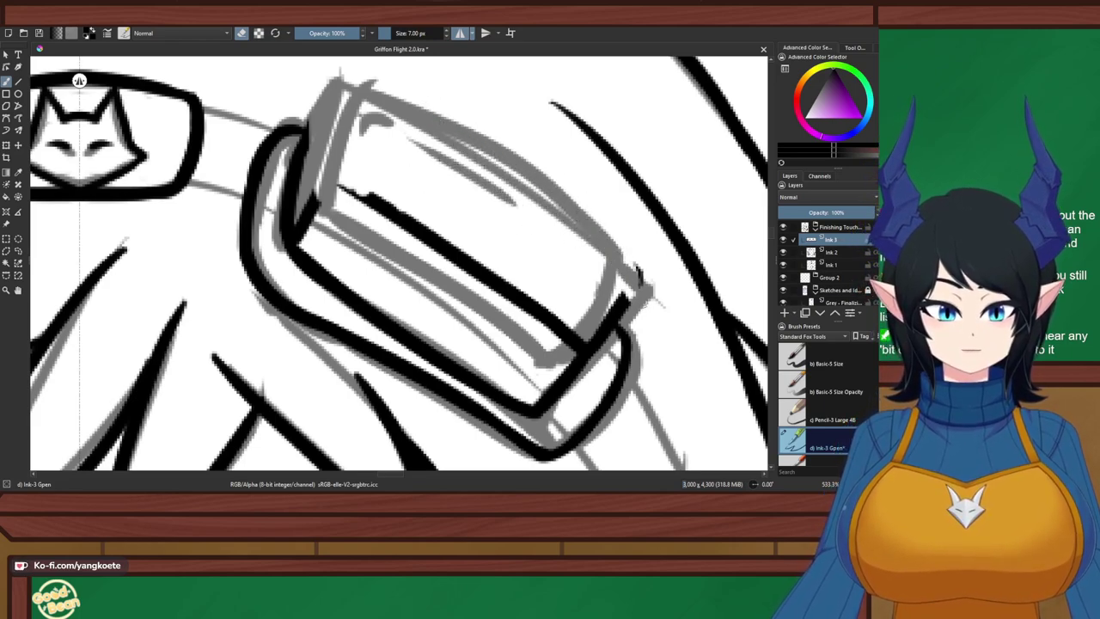
mouse_move(636, 251)
mouse_down()
mouse_move(645, 276)
mouse_move(584, 355)
mouse_move(555, 320)
mouse_up()
mouse_move(344, 182)
mouse_down()
mouse_move(555, 321)
mouse_move(554, 335)
mouse_up()
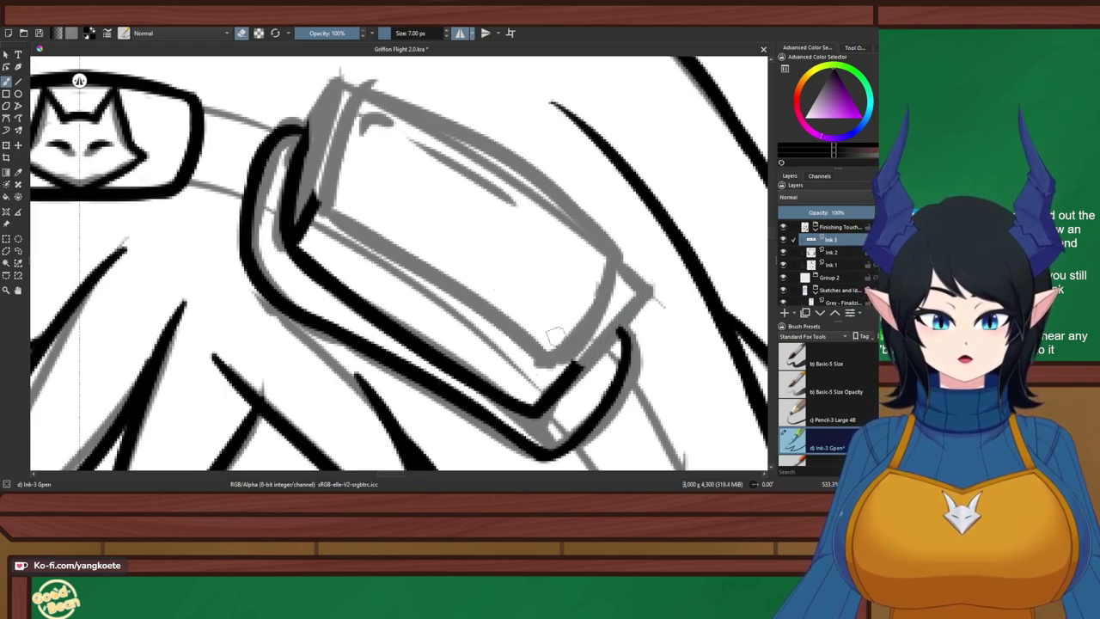
Ink the goggle box's top corner and left edge
key(e)
drag(300, 137, 325, 104)
key(ctrl+z)
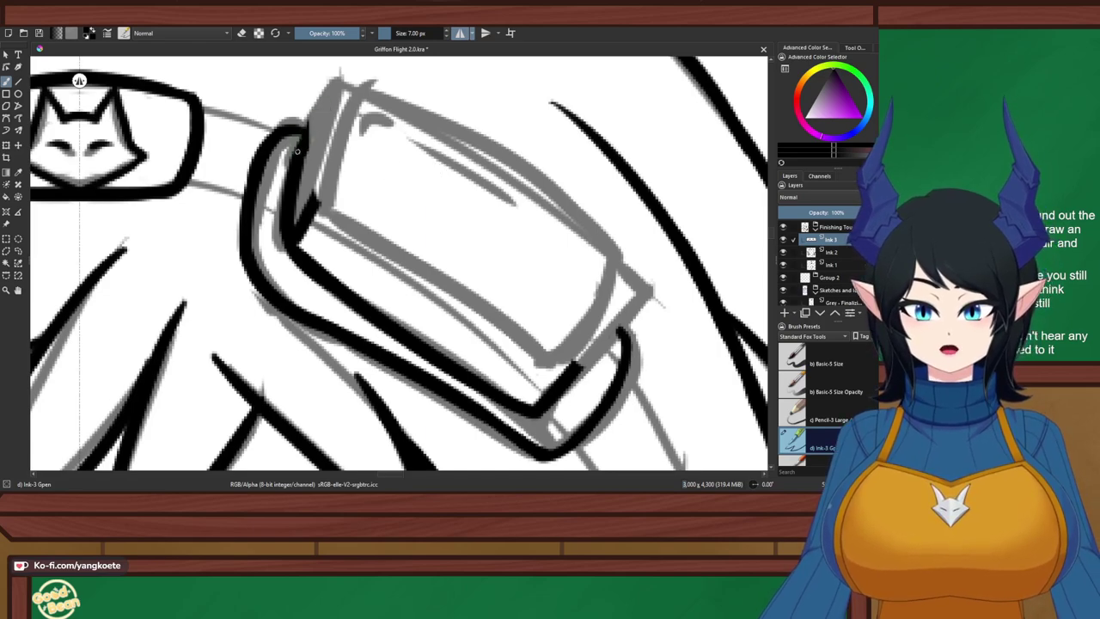
mouse_move(299, 145)
mouse_down()
mouse_move(322, 114)
mouse_move(320, 223)
mouse_up()
key(ctrl+z)
drag(324, 110, 311, 201)
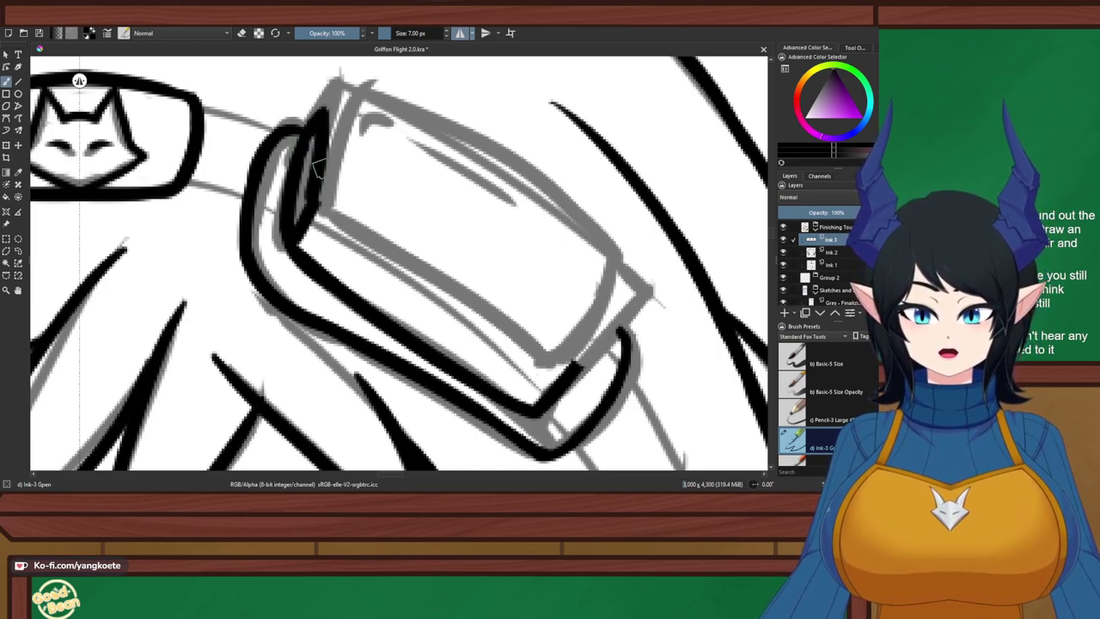
key(ctrl+z)
drag(325, 109, 315, 205)
Retry extending the left edge and inking the box's lower edge
key(ctrl+z)
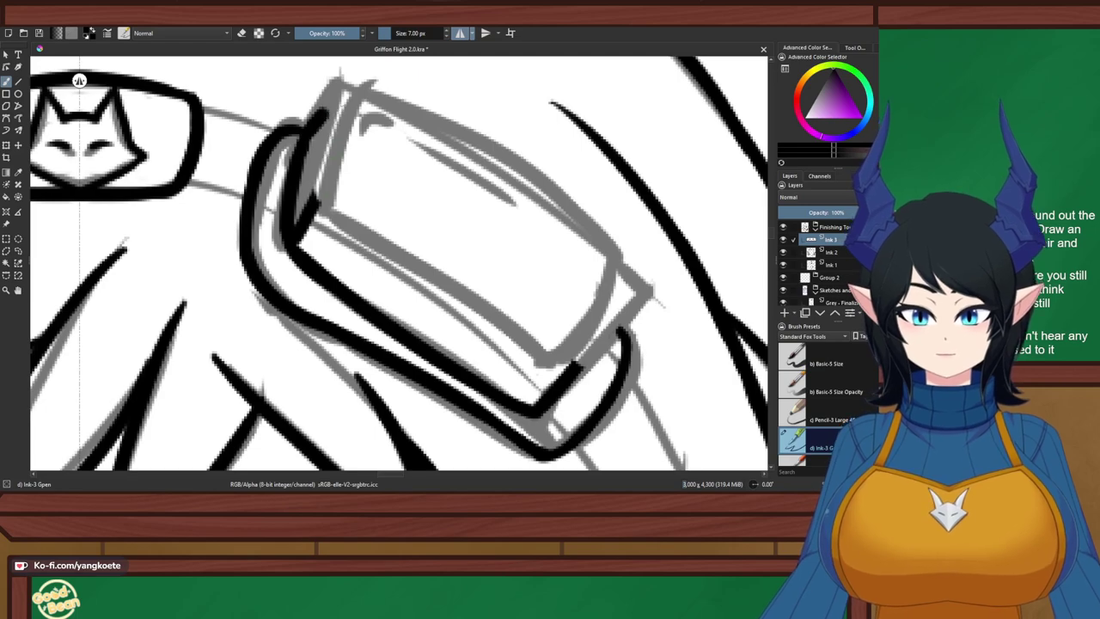
drag(338, 109, 327, 209)
key(ctrl+z)
mouse_move(321, 155)
mouse_down()
mouse_move(333, 219)
mouse_move(470, 282)
mouse_up()
key(ctrl+z)
drag(316, 197, 485, 295)
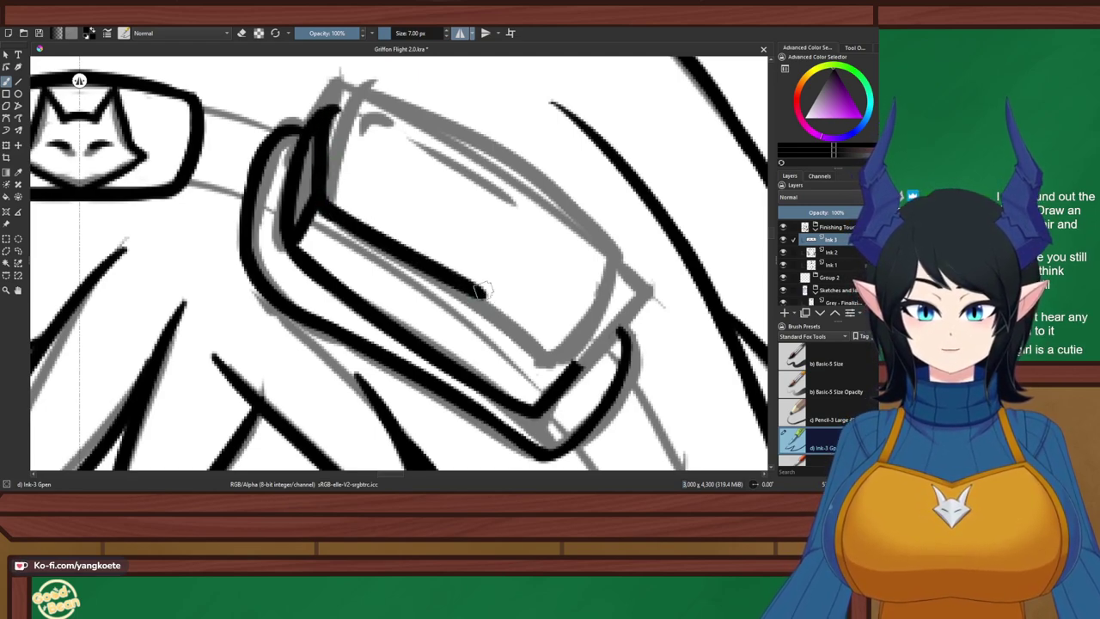
key(ctrl+z)
mouse_move(381, 180)
mouse_down()
mouse_move(458, 206)
mouse_move(445, 151)
mouse_up()
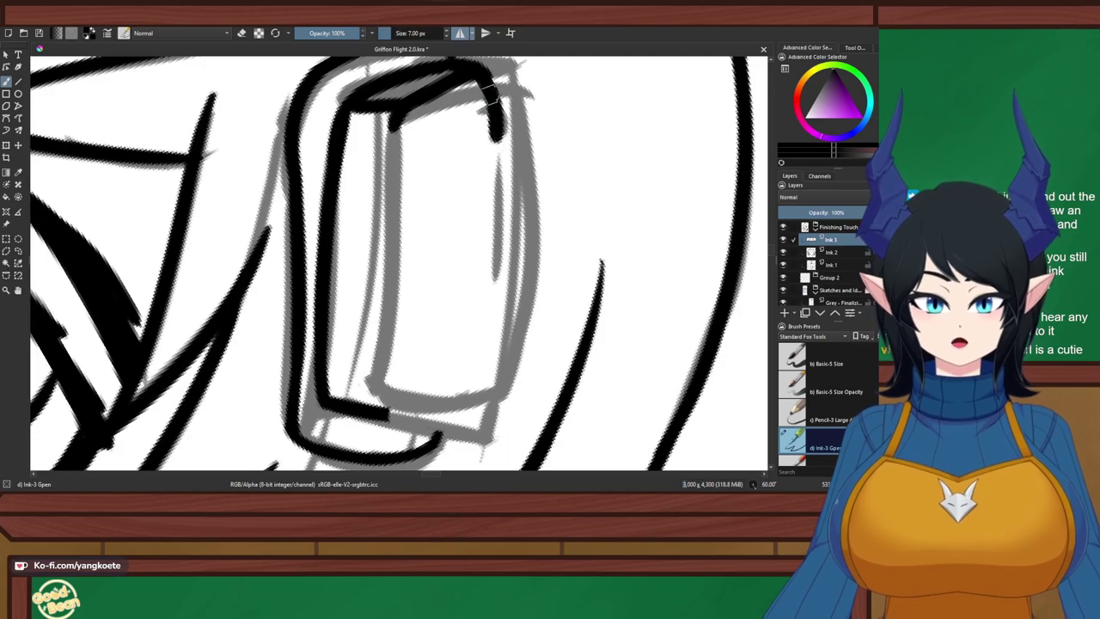
Ink the goggle box's right edge down toward the bottom, retrying the lower part
mouse_move(481, 71)
mouse_down()
mouse_move(503, 129)
mouse_move(509, 273)
mouse_up()
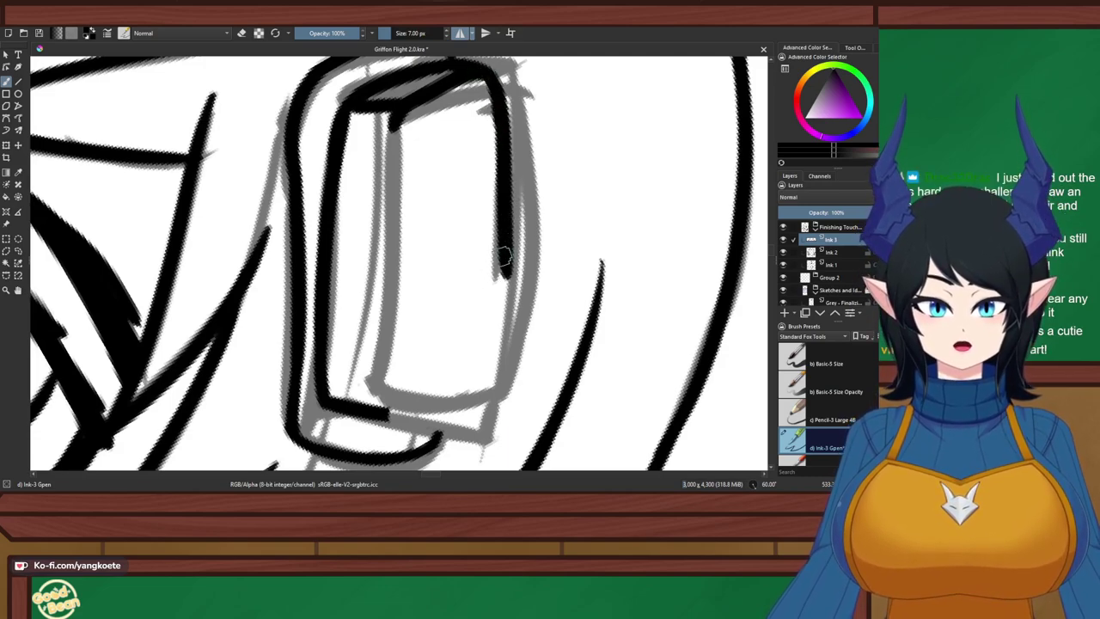
drag(505, 229, 500, 380)
key(ctrl+z)
drag(509, 231, 500, 383)
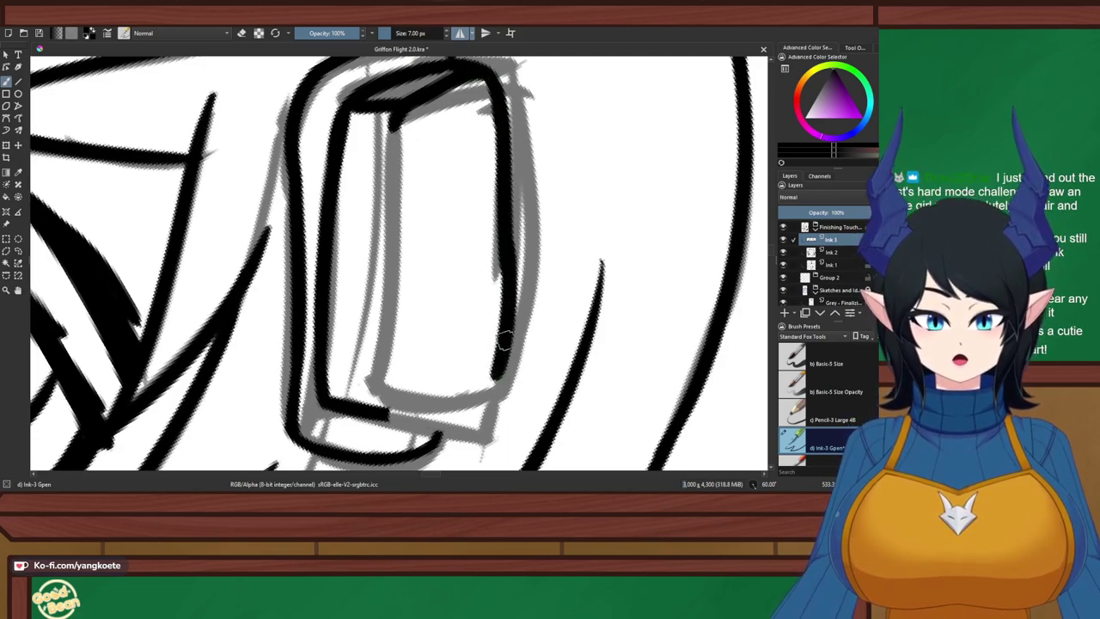
key(ctrl+z)
mouse_move(507, 241)
mouse_down()
mouse_move(493, 383)
mouse_move(441, 395)
mouse_up()
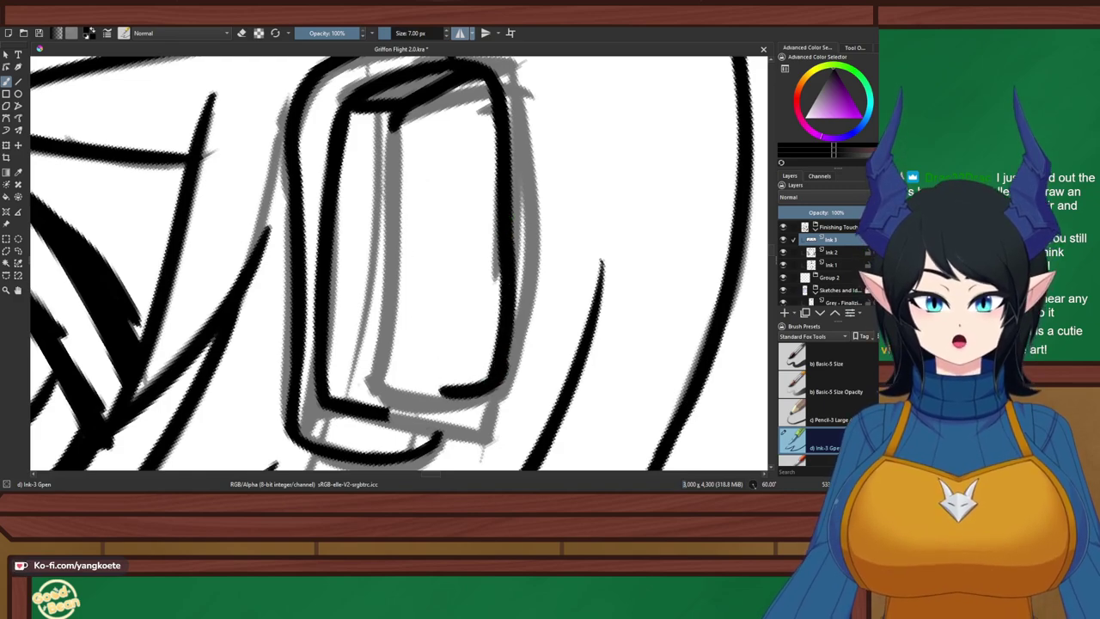
key(ctrl+z)
Ink the goggle's inner left edge and extend it toward the bottom
drag(390, 120, 378, 302)
key(ctrl+z)
drag(391, 112, 383, 315)
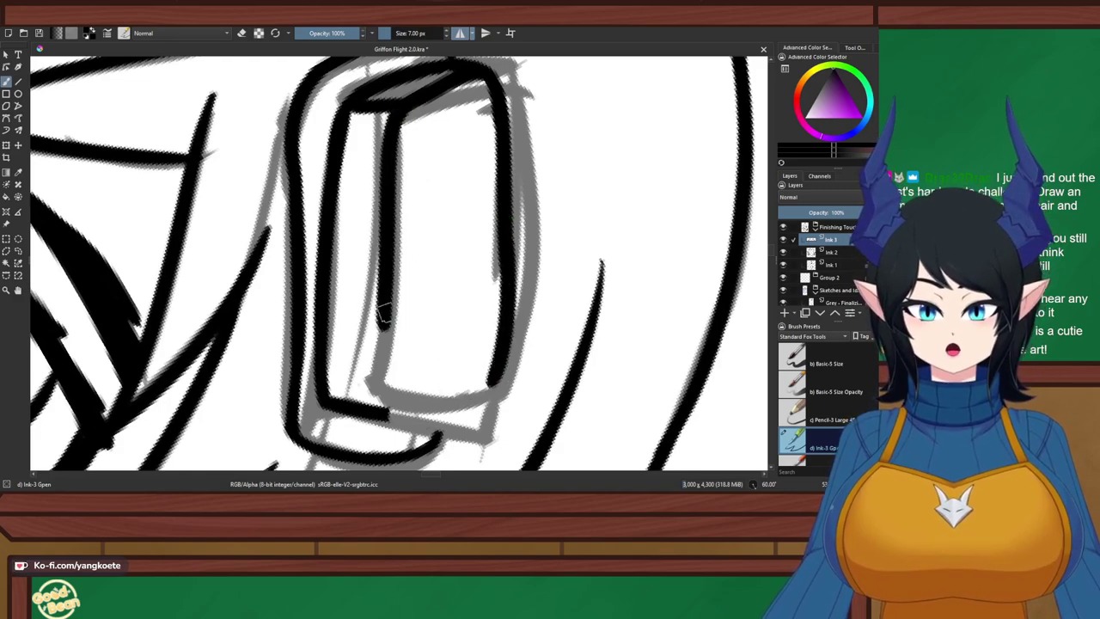
drag(387, 271, 378, 395)
key(ctrl+z)
mouse_move(382, 290)
mouse_down()
mouse_move(397, 404)
mouse_move(485, 411)
mouse_up()
key(ctrl+z)
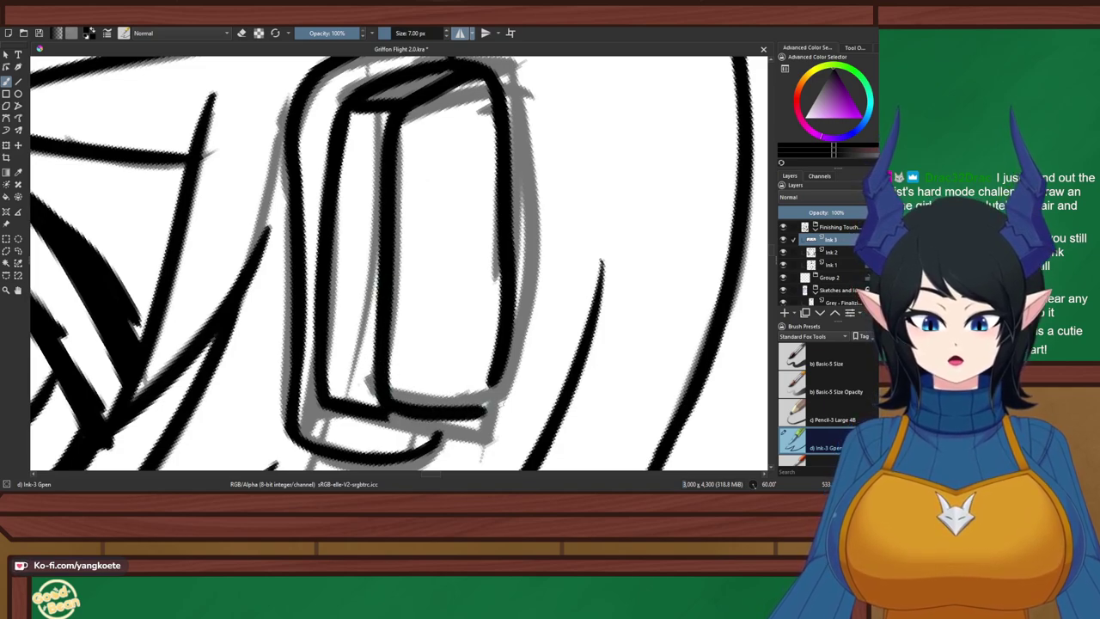
key(ctrl+z)
Ink the box's bottom edge and a smooth lower-right corner curve
drag(385, 397, 494, 399)
drag(507, 331, 484, 384)
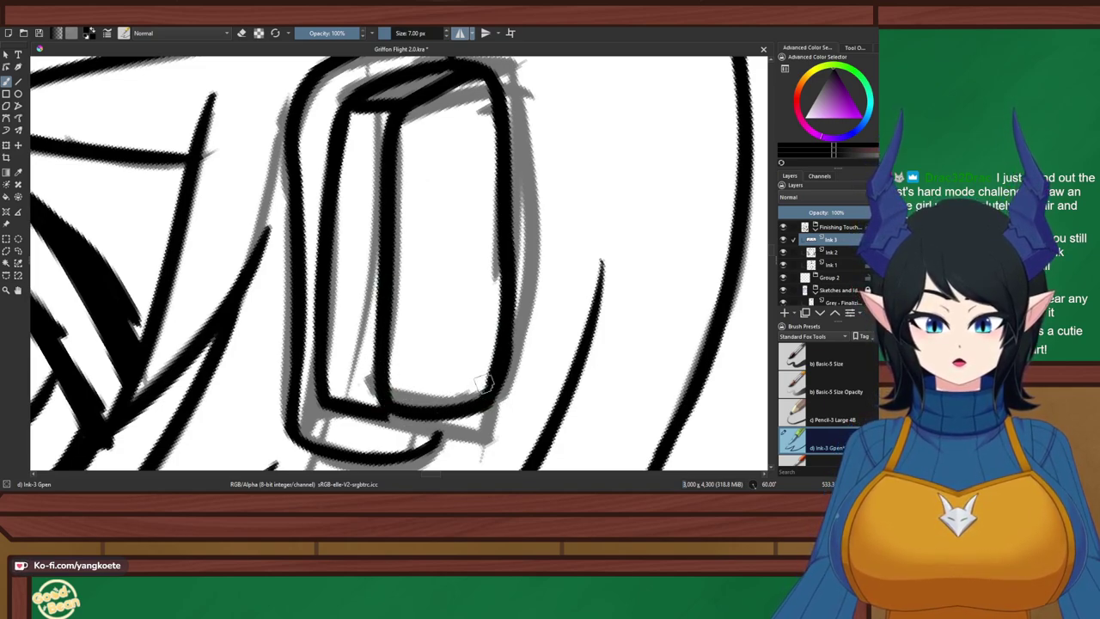
key(ctrl+z)
drag(509, 321, 477, 402)
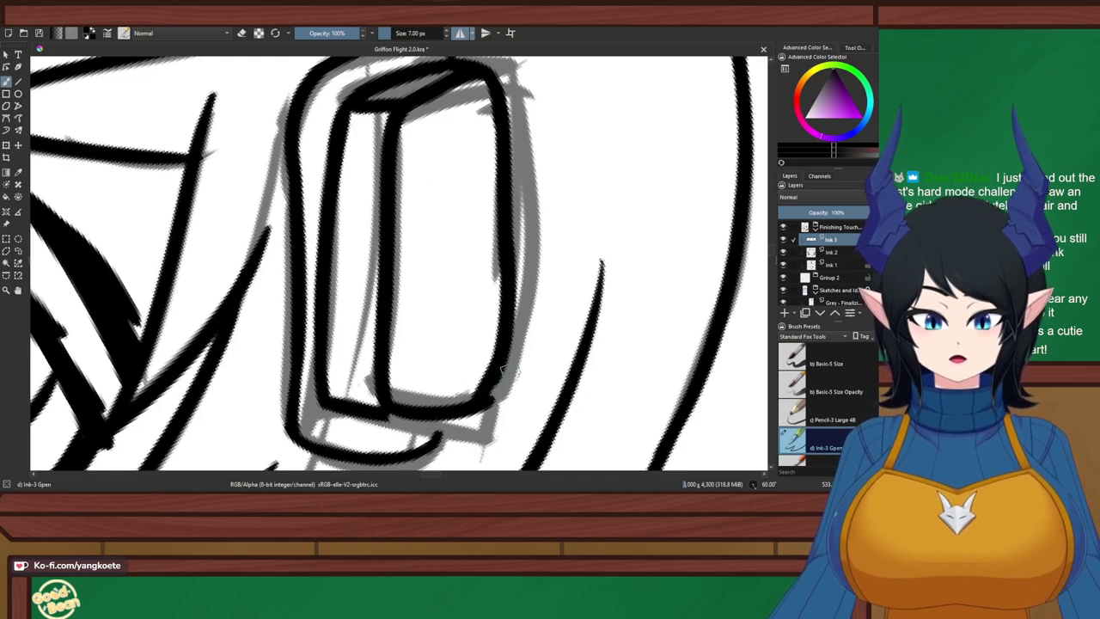
key(ctrl+z)
drag(507, 330, 482, 399)
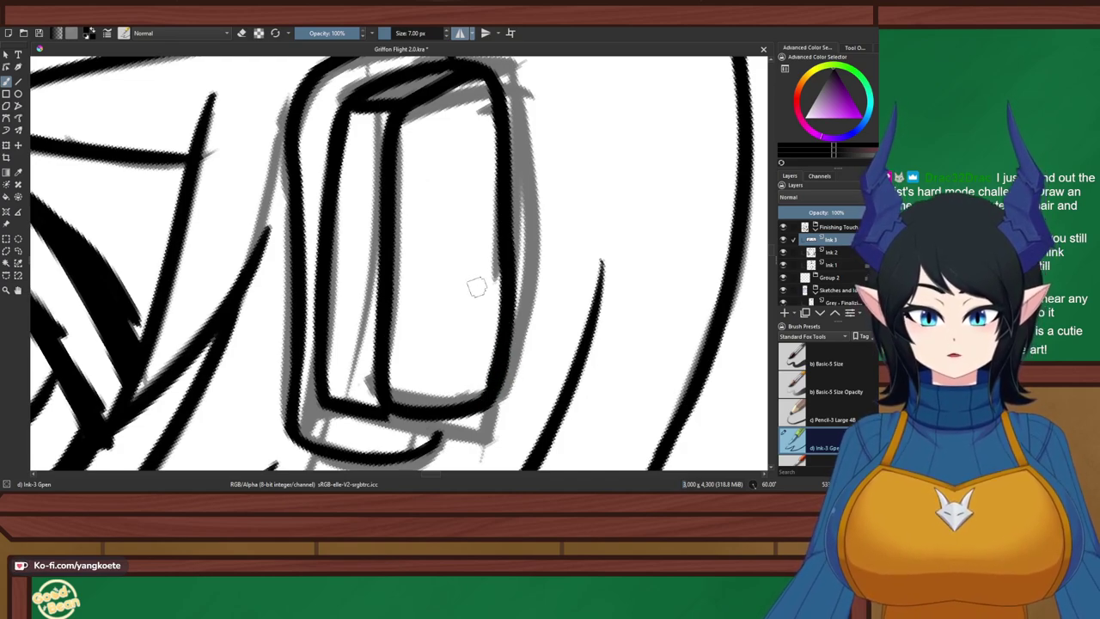
Erase the grey sketch along the right edge, re-ink it, and trim the lower-right corner
key(e)
drag(511, 242, 512, 383)
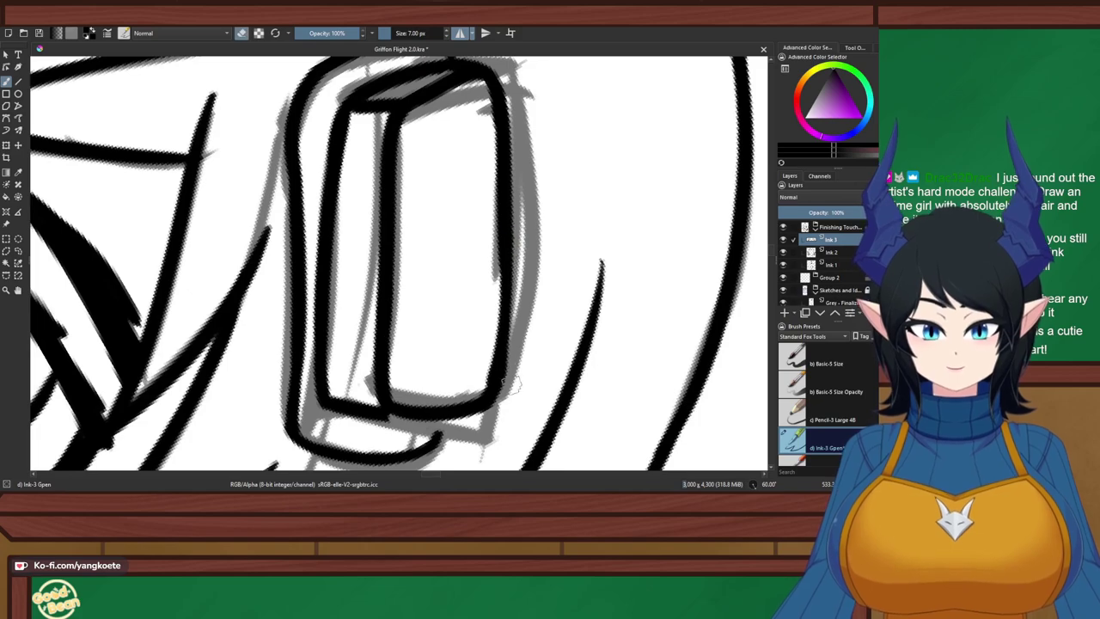
key(e)
drag(503, 238, 500, 346)
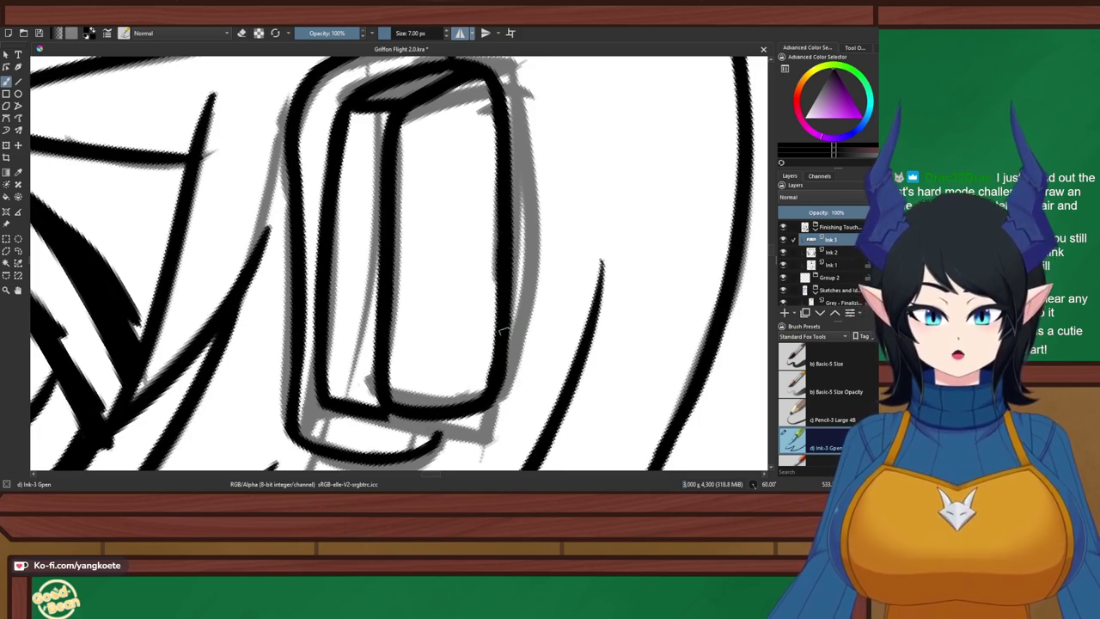
key(e)
key(e)
key(e)
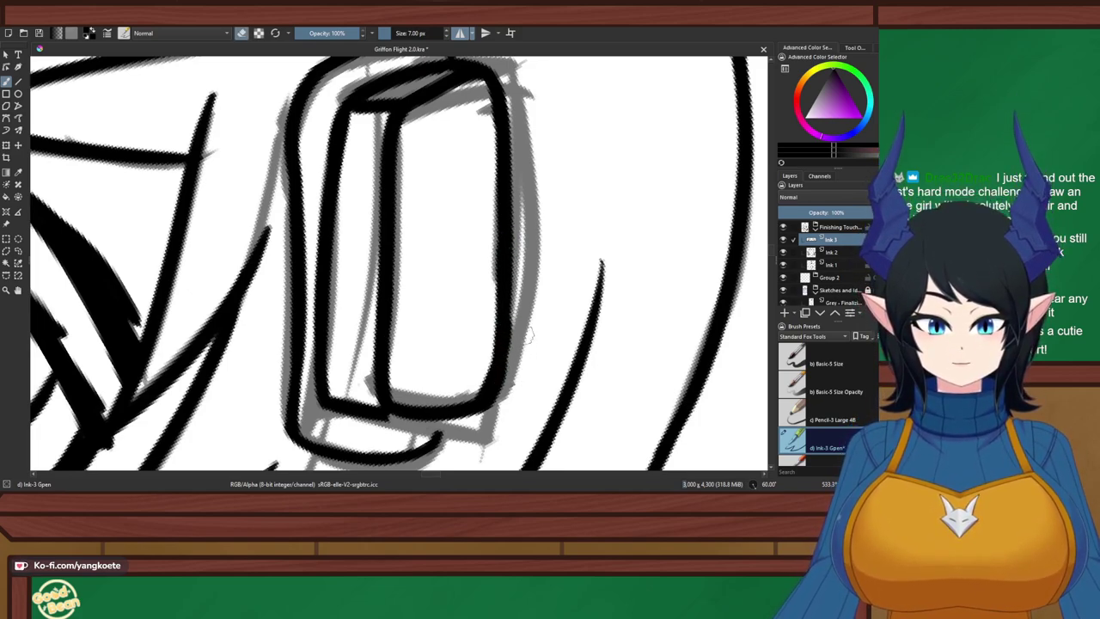
drag(516, 367, 480, 422)
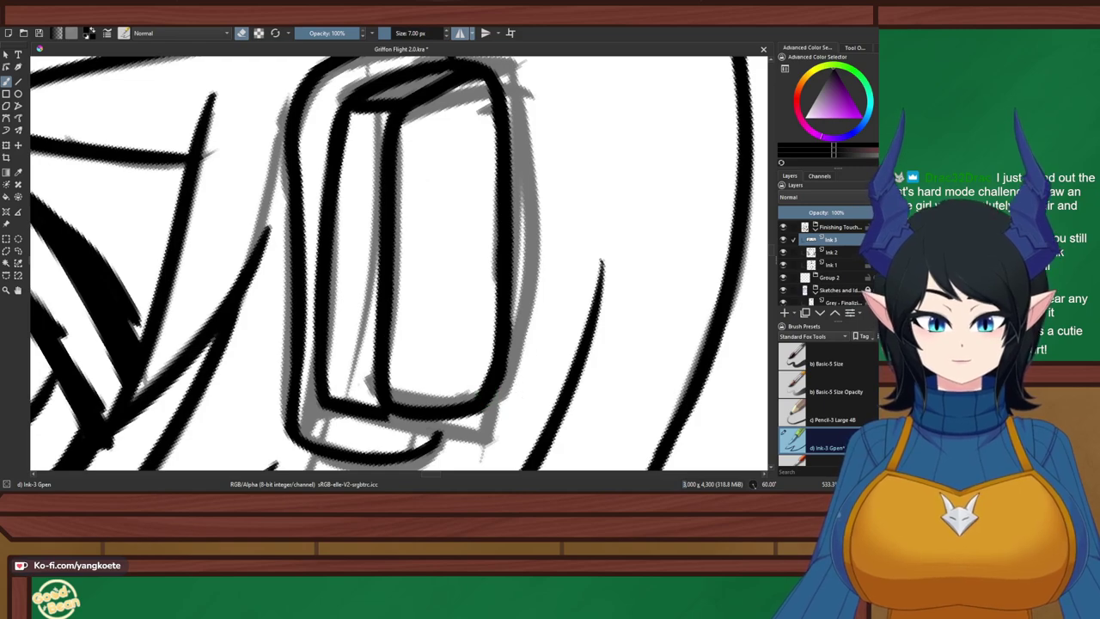
drag(514, 345, 514, 395)
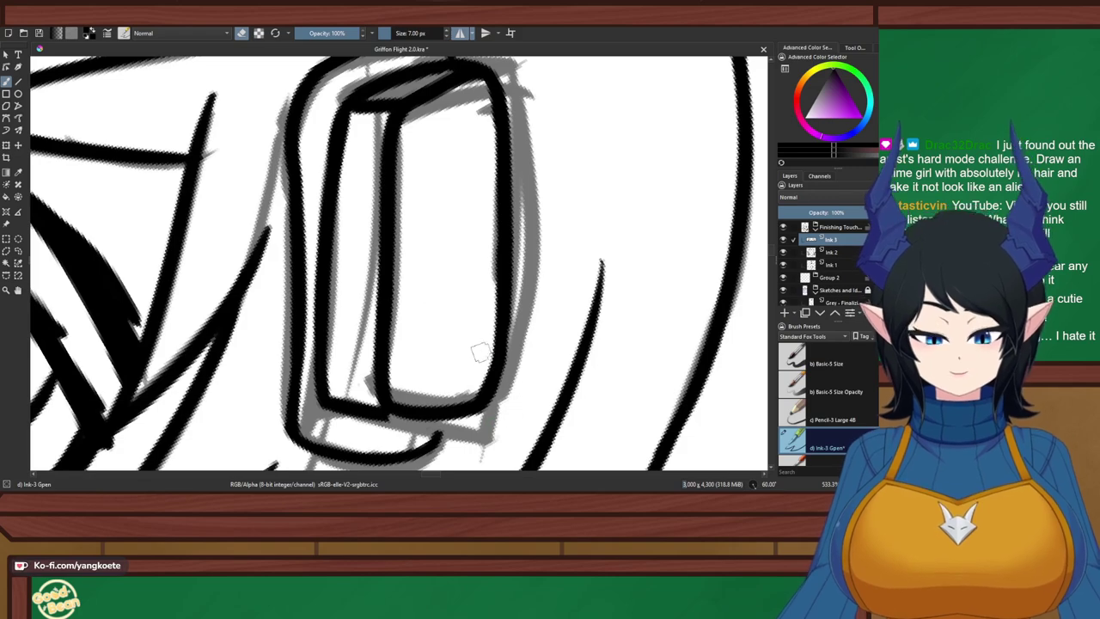
key(e)
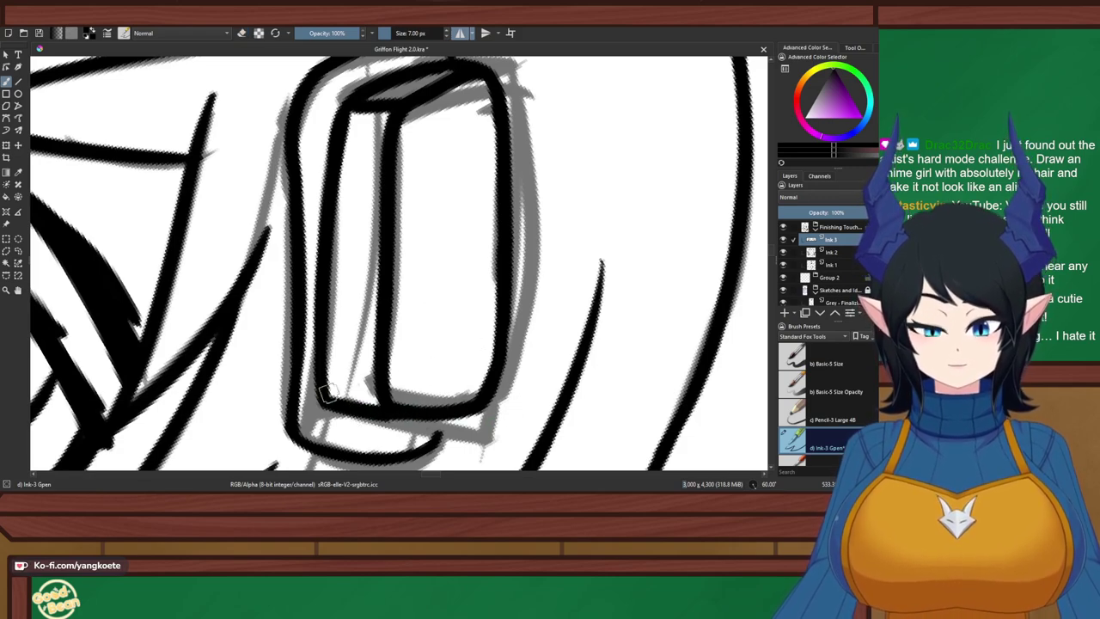
Erase stray sketch marks below the lens bottom and along its left side
key(e)
drag(347, 418, 407, 436)
key(e)
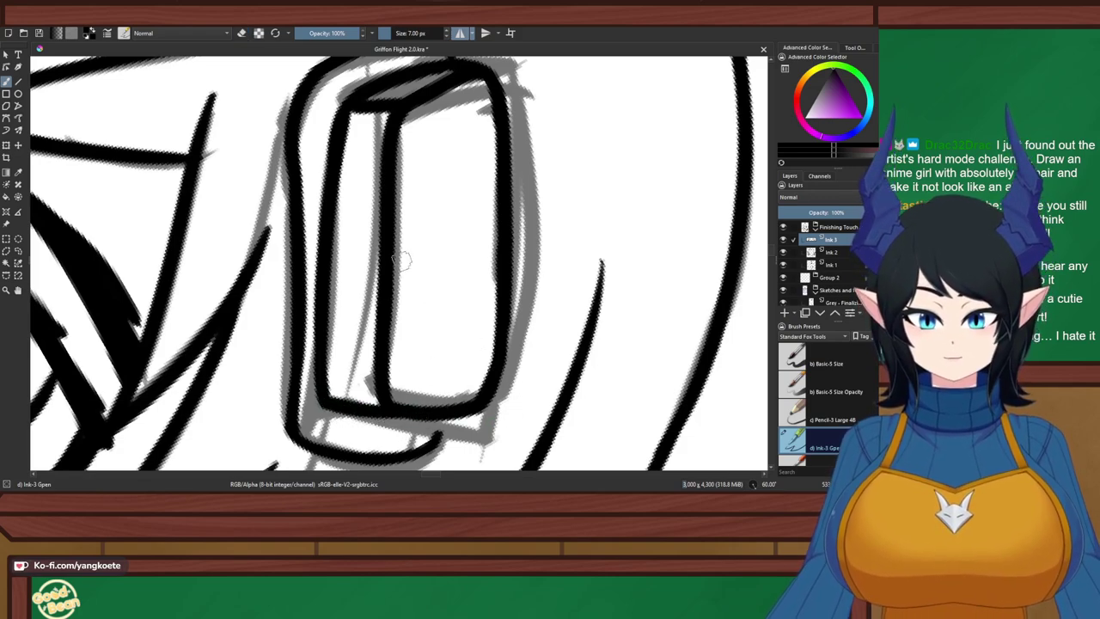
key(e)
mouse_move(340, 100)
mouse_down()
mouse_move(321, 196)
mouse_move(322, 152)
mouse_move(332, 409)
mouse_up()
Ink a new line down the lens's left side
key(e)
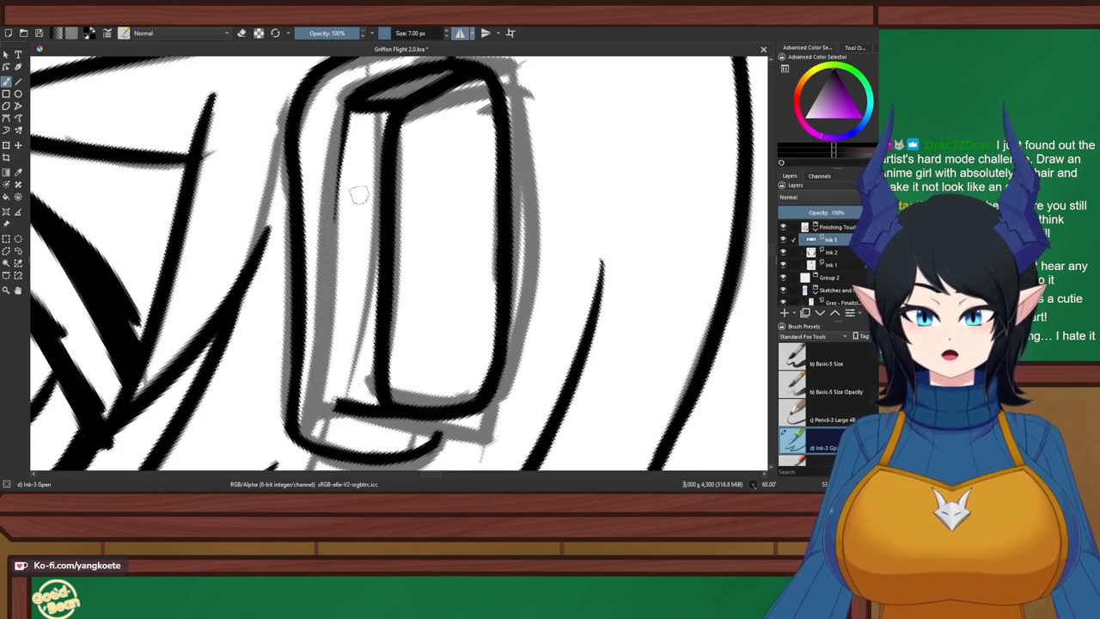
mouse_move(356, 99)
mouse_down()
mouse_move(316, 254)
mouse_move(318, 318)
mouse_up()
key(ctrl+z)
mouse_move(354, 105)
mouse_down()
mouse_move(338, 351)
mouse_move(347, 309)
mouse_move(331, 302)
mouse_move(342, 408)
mouse_move(348, 353)
mouse_move(331, 404)
mouse_move(362, 417)
mouse_up()
key(e)
key(ctrl+z)
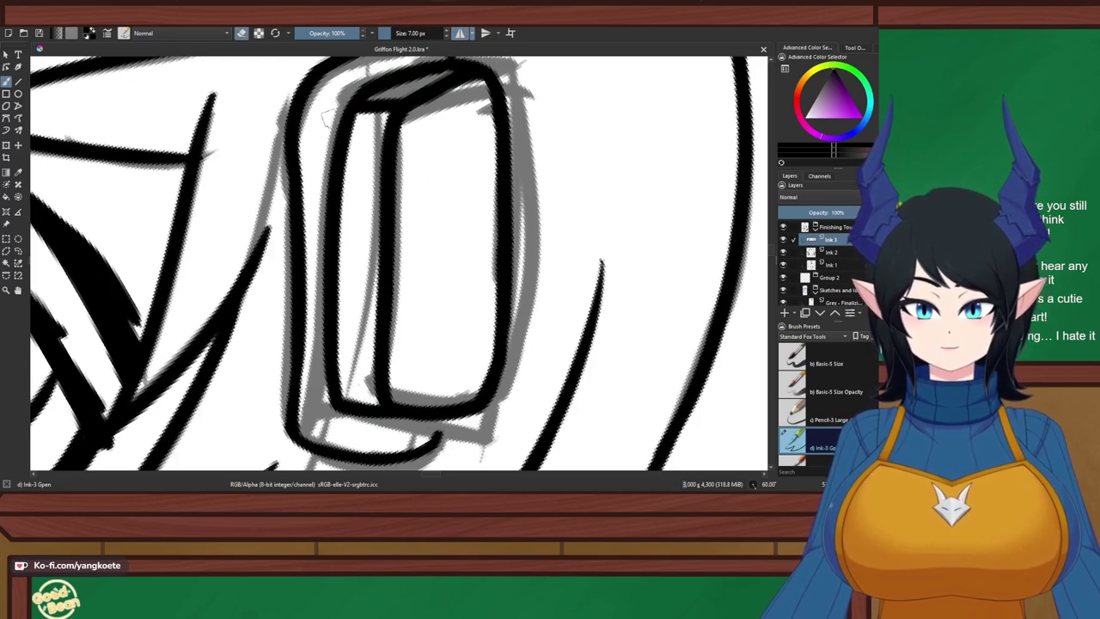
Add a thin inner line inside the lens's right side, then level the view
key(e)
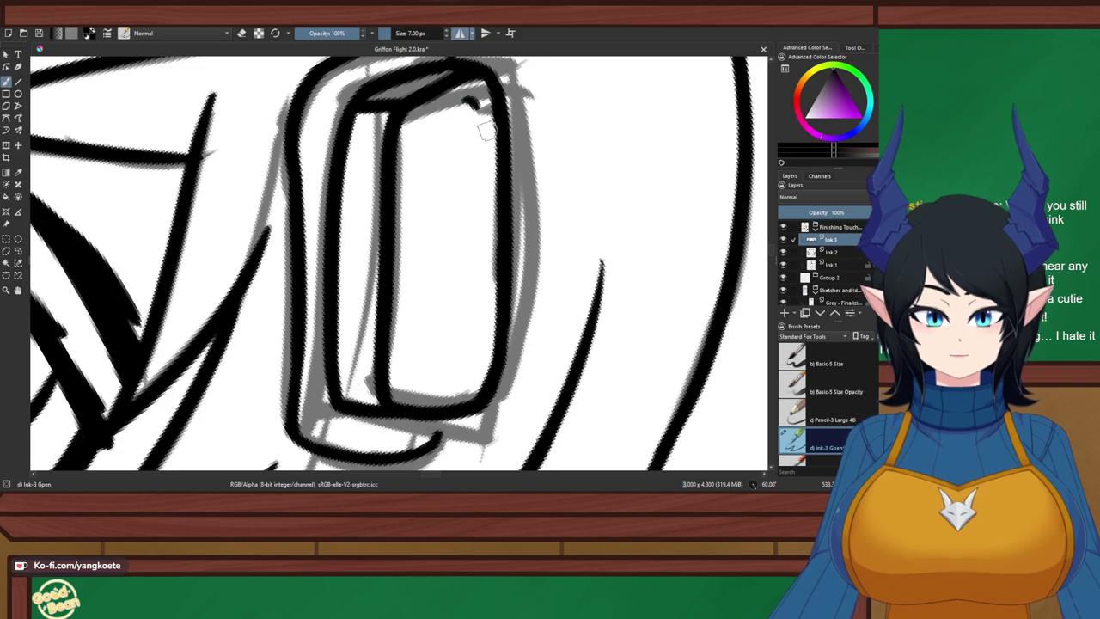
mouse_move(469, 101)
mouse_down()
mouse_move(476, 125)
mouse_move(480, 205)
mouse_up()
key(ctrl+z)
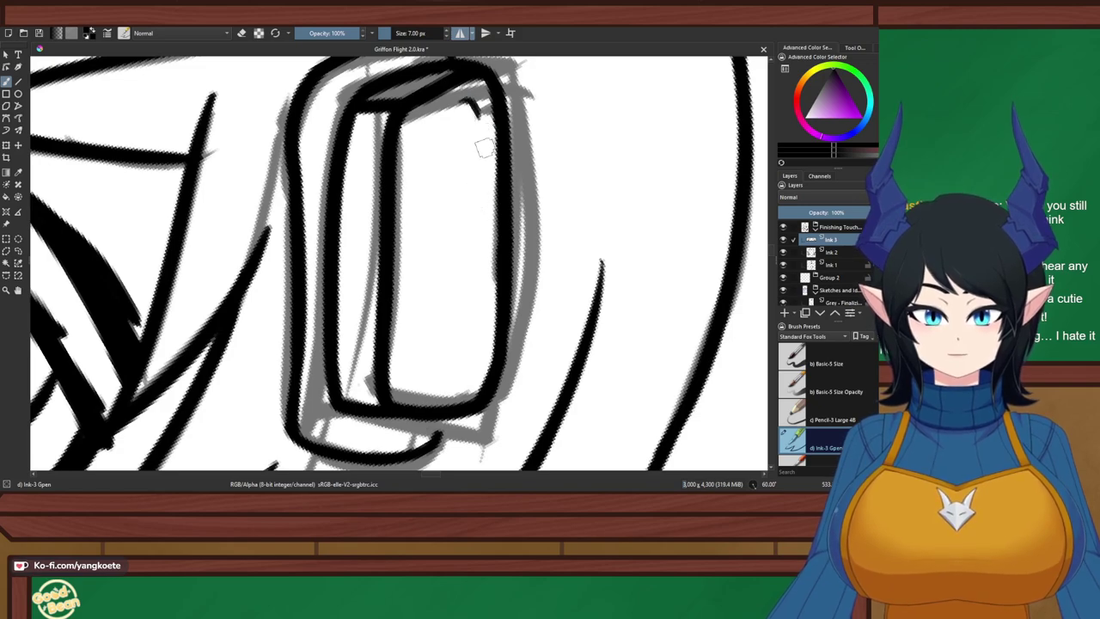
drag(482, 142, 483, 220)
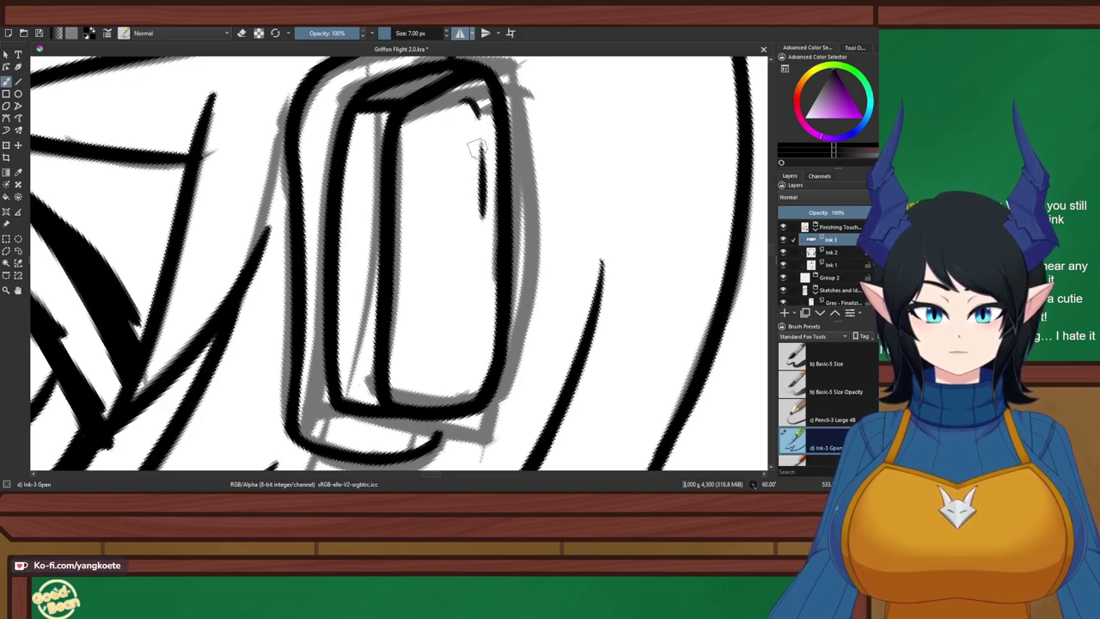
key(5)
drag(625, 230, 607, 204)
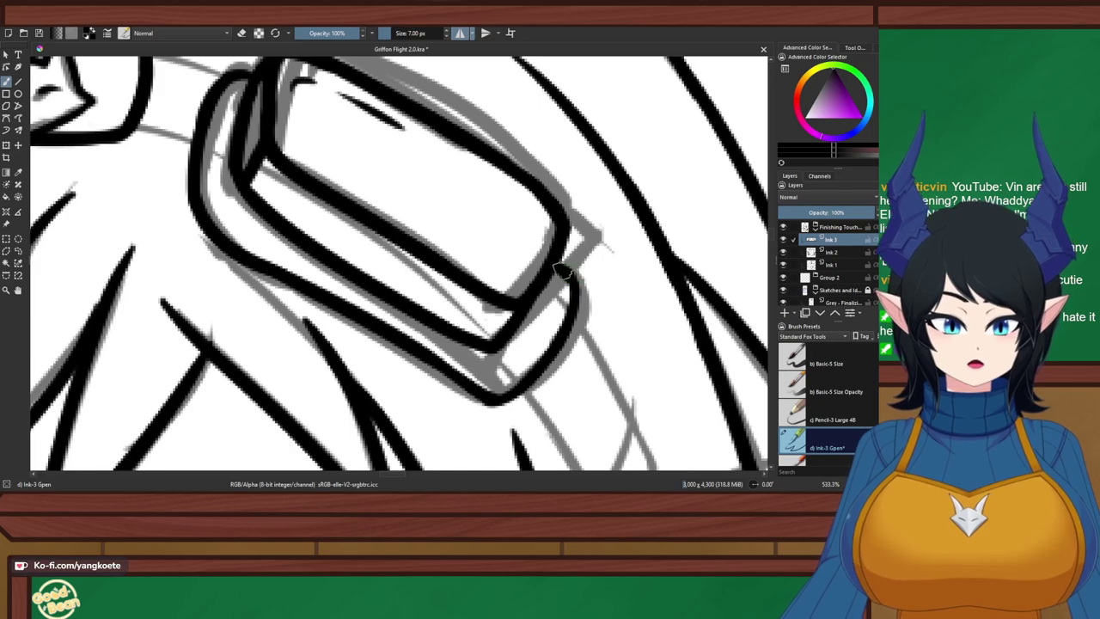
Try erasing the ink joining the two outlines, then undo it
key(e)
key(e)
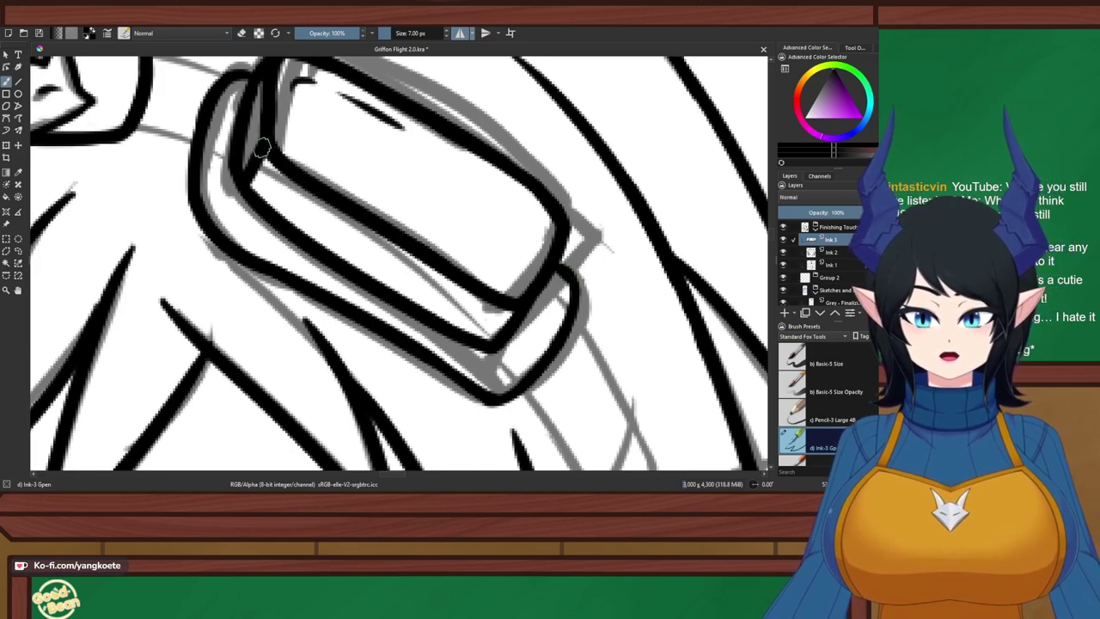
key(e)
mouse_move(262, 141)
mouse_down()
mouse_move(259, 179)
mouse_move(263, 148)
mouse_move(247, 153)
mouse_move(247, 172)
mouse_up()
key(ctrl+z)
key(e)
key(ctrl+z)
key(ctrl+z)
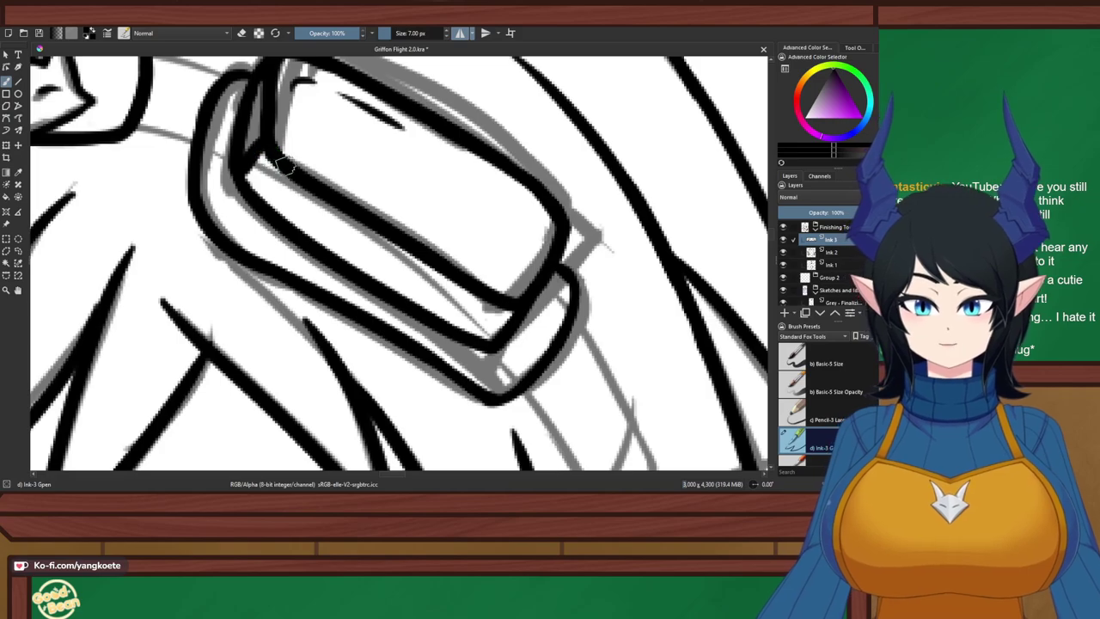
scroll(339, 159, down, 6)
scroll(321, 156, up, 10)
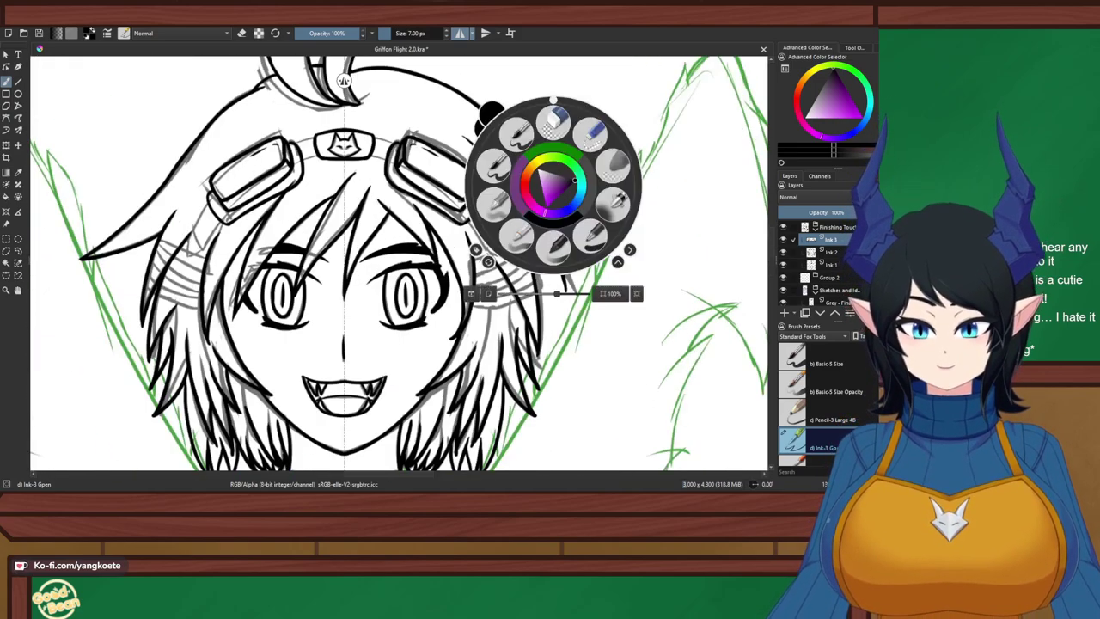
scroll(398, 159, up, 3)
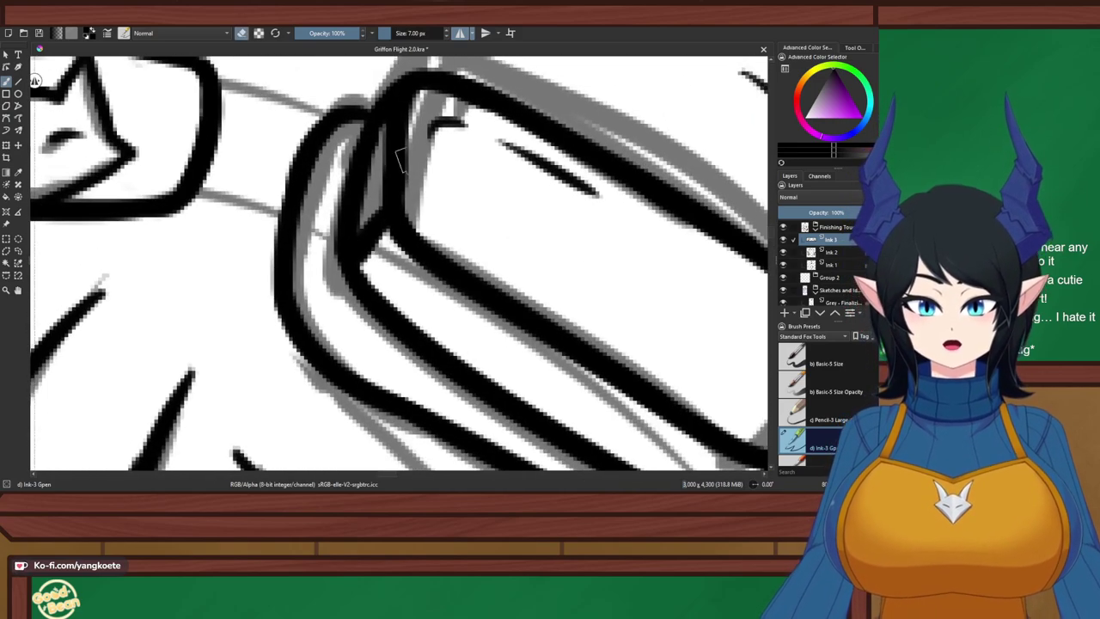
Erase and redraw the goggle's left edge line down toward the corner
mouse_move(415, 91)
mouse_down()
mouse_move(388, 172)
mouse_move(384, 163)
mouse_move(394, 217)
mouse_move(408, 84)
mouse_move(388, 196)
mouse_up()
key(e)
key(ctrl+z)
drag(414, 82, 397, 198)
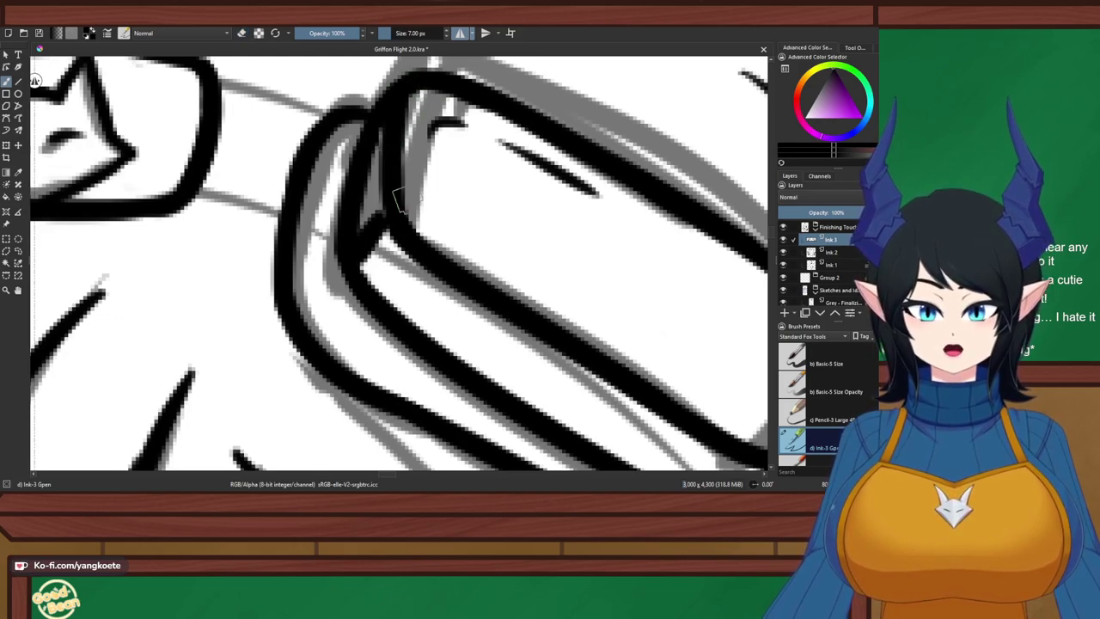
key(ctrl+z)
drag(414, 83, 393, 214)
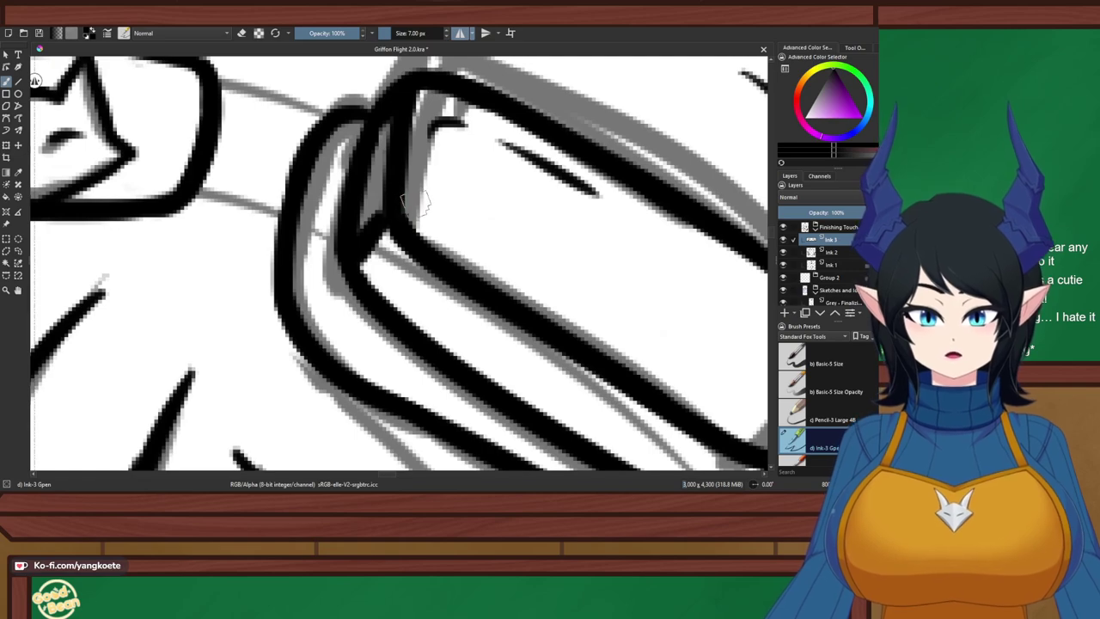
key(ctrl+z)
mouse_move(416, 83)
mouse_down()
mouse_move(395, 138)
mouse_move(400, 216)
mouse_move(392, 184)
mouse_move(398, 220)
mouse_move(398, 204)
mouse_move(409, 207)
mouse_move(432, 231)
mouse_up()
key(ctrl+z)
Ink a smoother lower-left goggle corner to close the inner frame
key(e)
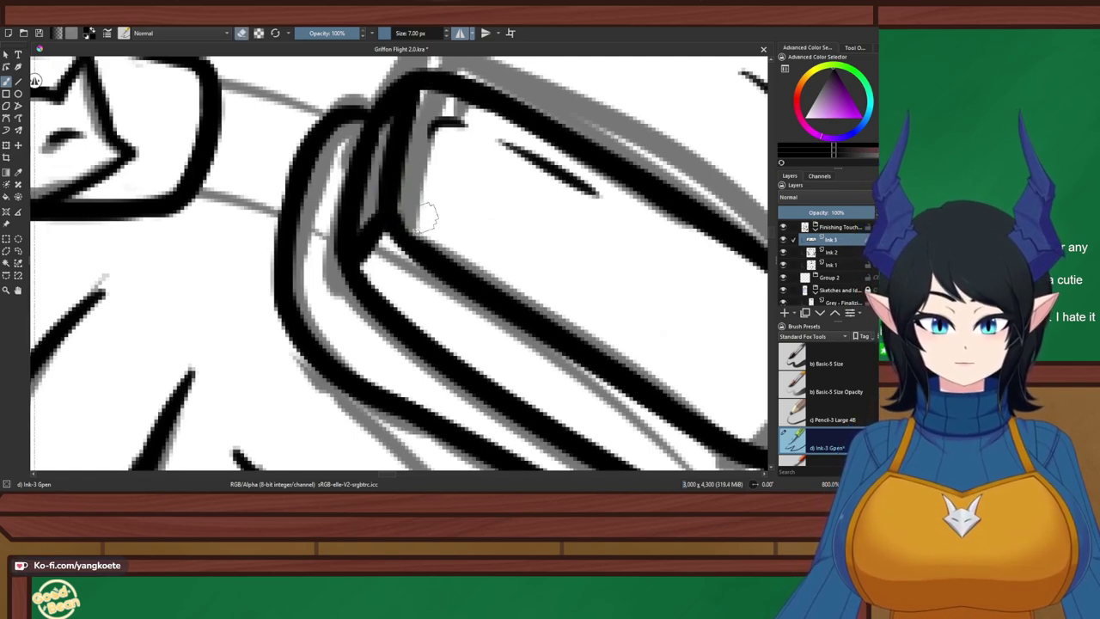
key(e)
key(ctrl+z)
drag(404, 189, 442, 259)
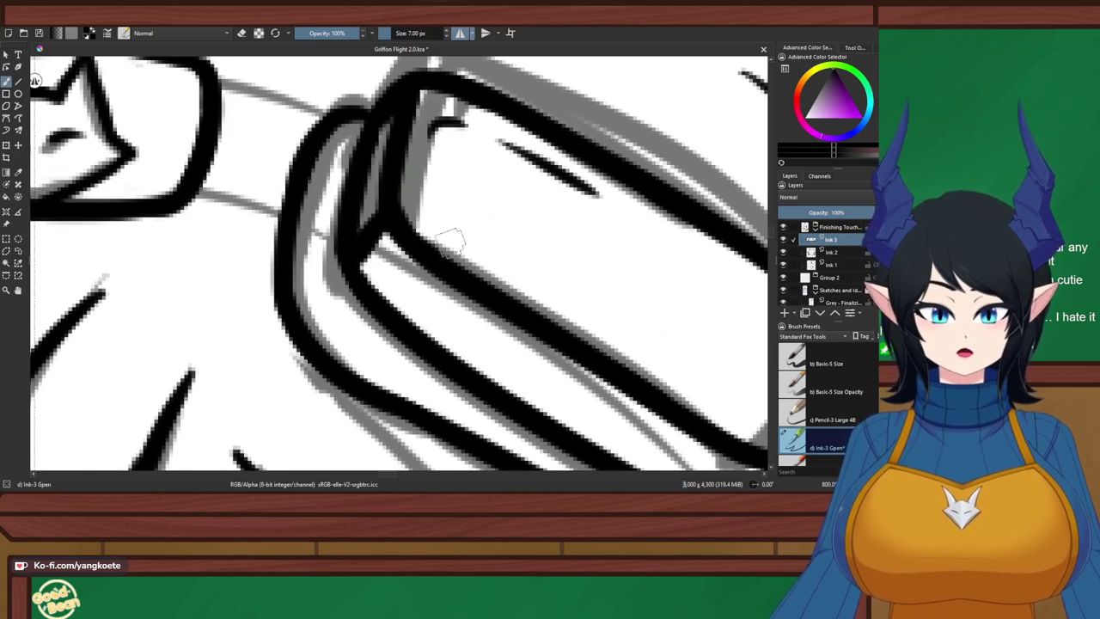
scroll(453, 230, down, 5)
Ink the mirrored upper and lower strap lines beside the central goggle emblem
right_click(559, 217)
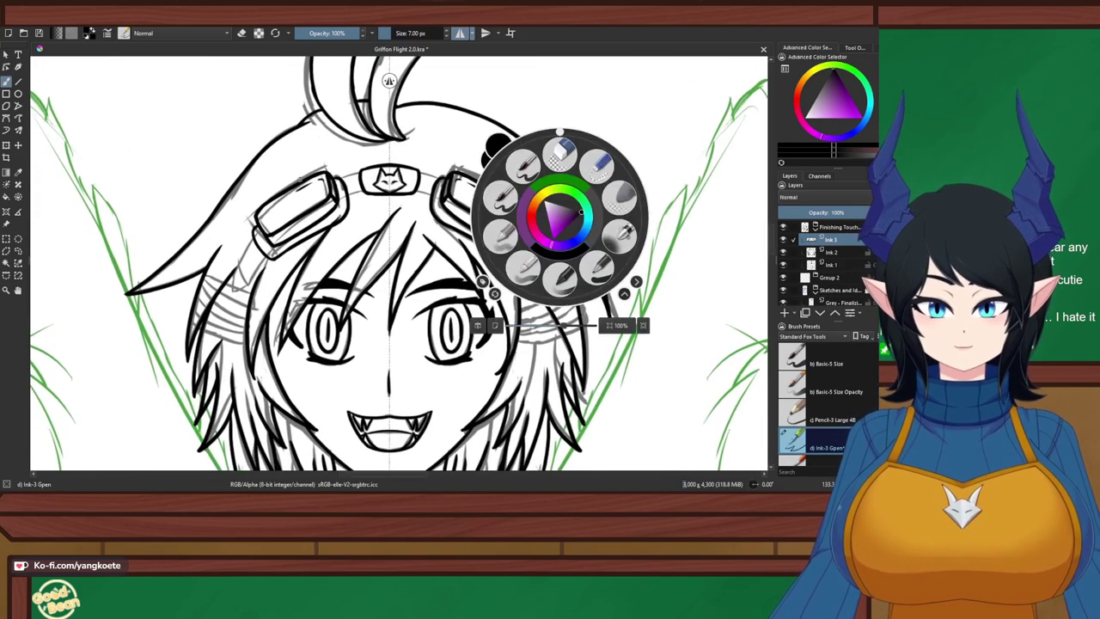
right_click(559, 216)
drag(358, 229, 378, 152)
scroll(379, 152, up, 1)
scroll(485, 157, up, 1)
mouse_move(500, 78)
mouse_down()
mouse_move(486, 157)
mouse_move(523, 165)
mouse_up()
scroll(484, 157, up, 2)
key(ctrl+z)
drag(455, 140, 520, 163)
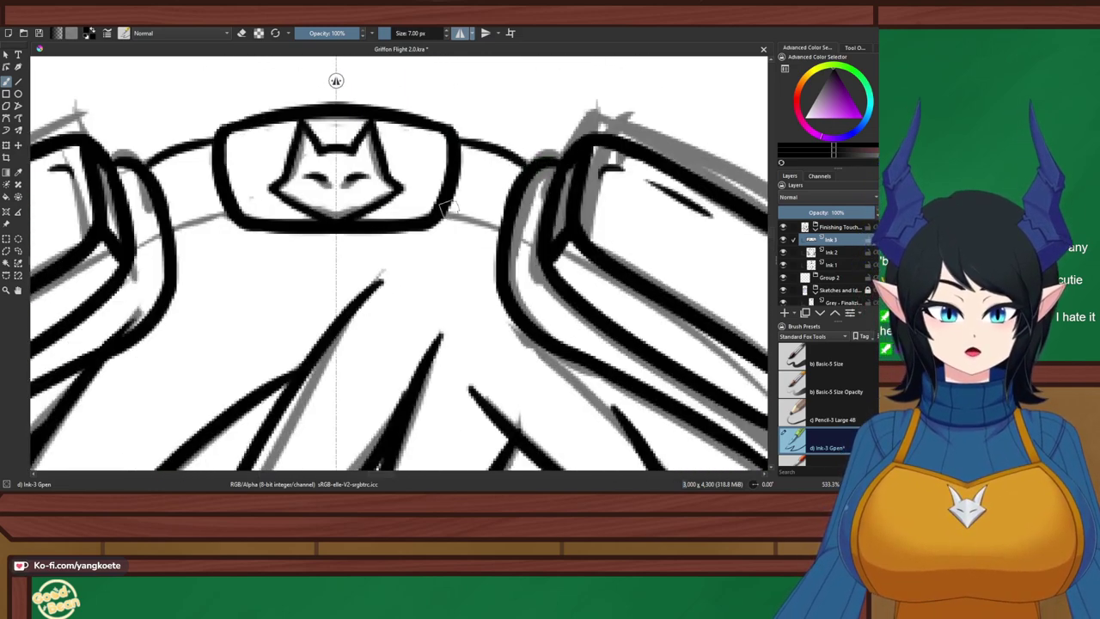
drag(445, 215, 504, 231)
key(ctrl+z)
drag(443, 215, 506, 234)
key(ctrl+z)
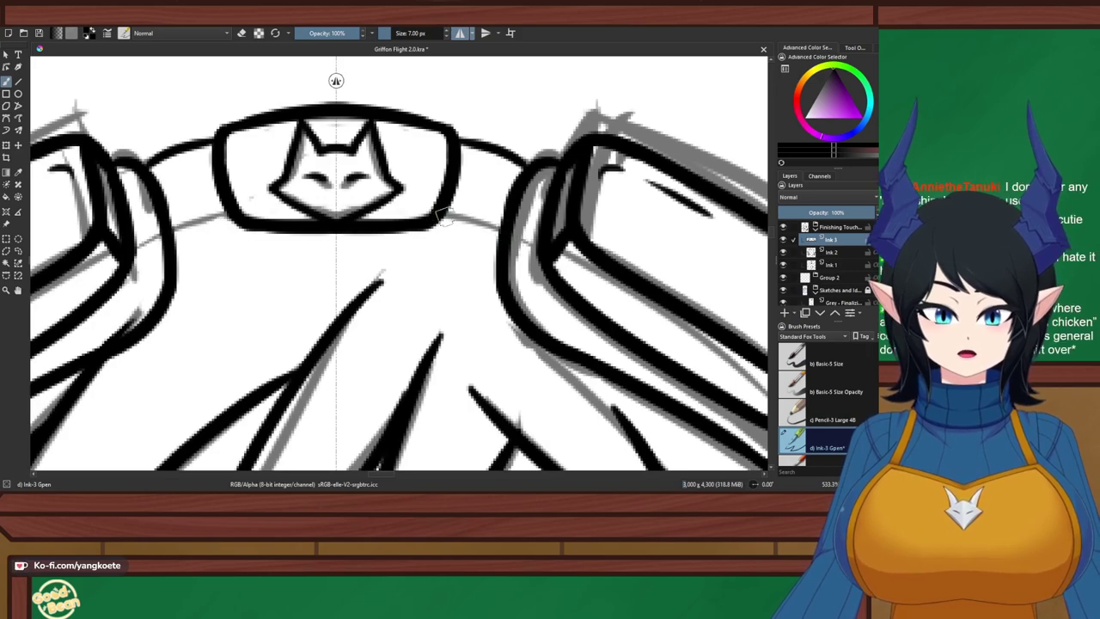
drag(442, 214, 507, 237)
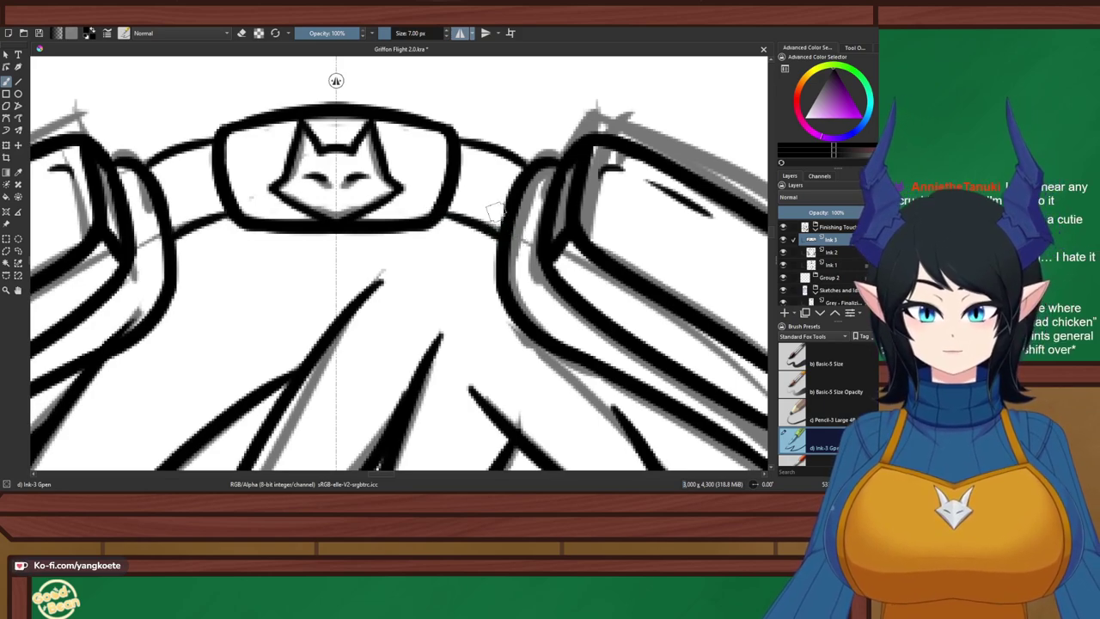
On the Ink 1 layer, rectangle-select the goggle emblem
scroll(476, 147, down, 3)
right_click(634, 253)
drag(669, 268, 671, 344)
right_click(614, 240)
scroll(550, 228, up, 1)
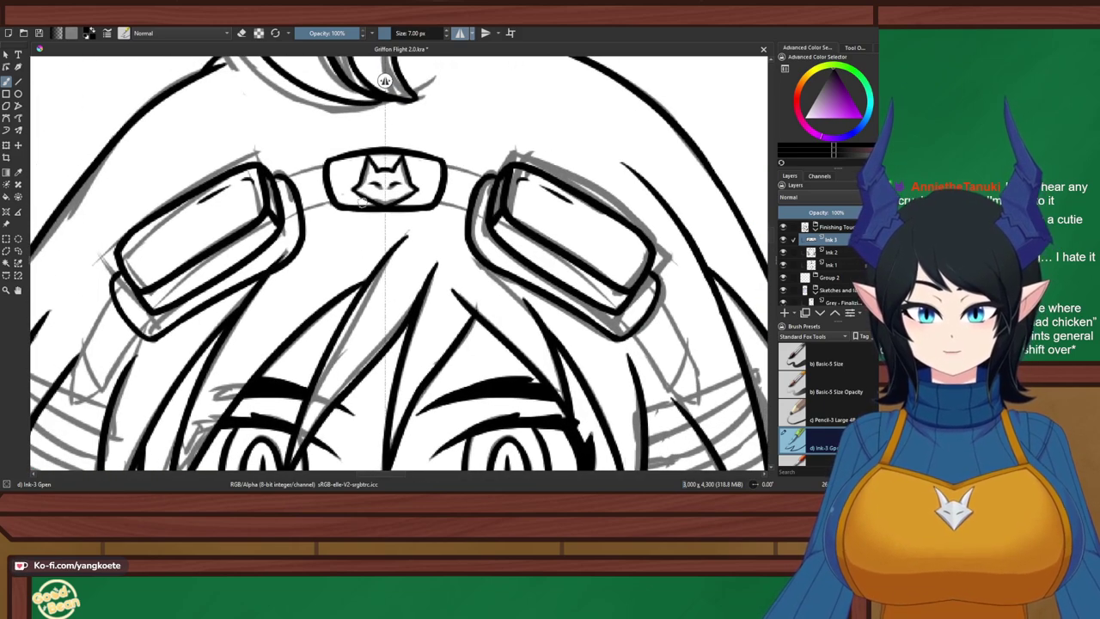
scroll(341, 185, up, 2)
click(831, 265)
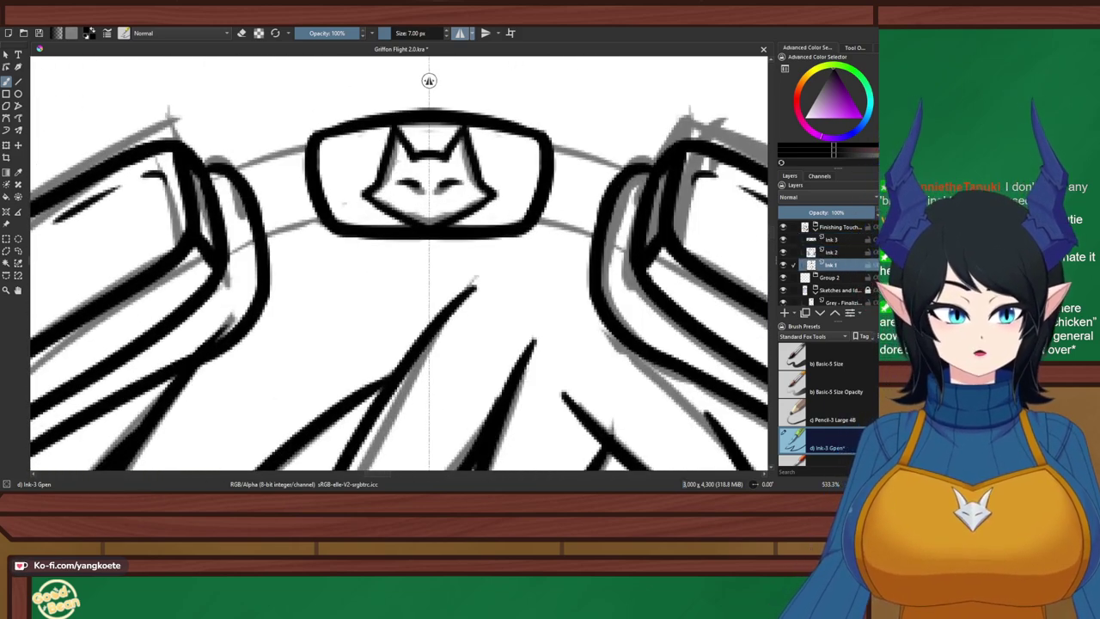
key(ctrl+r)
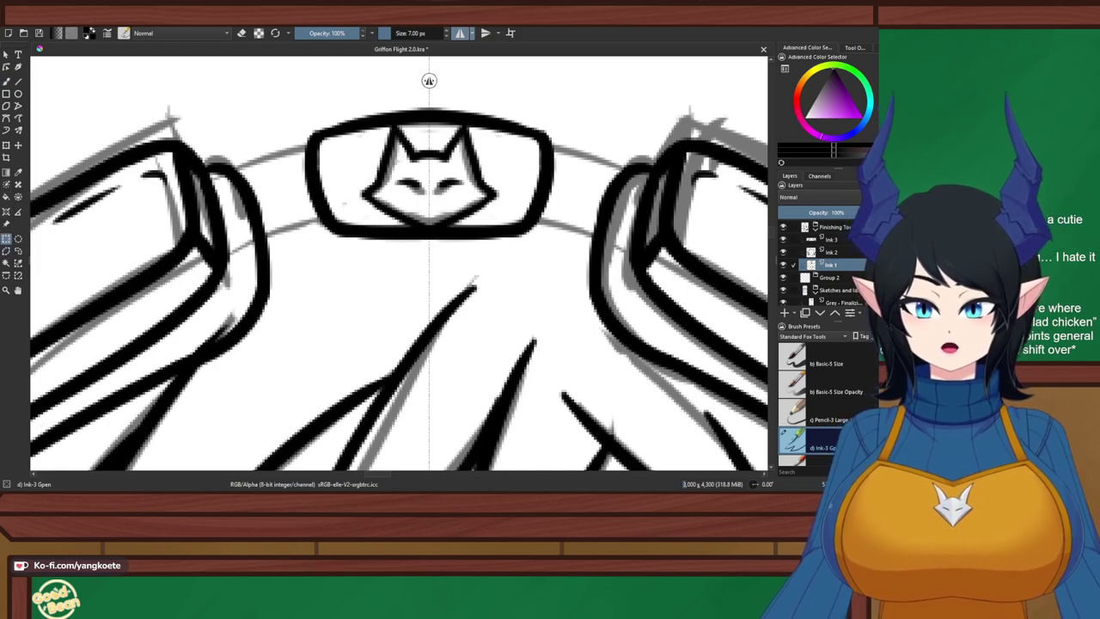
drag(295, 80, 570, 262)
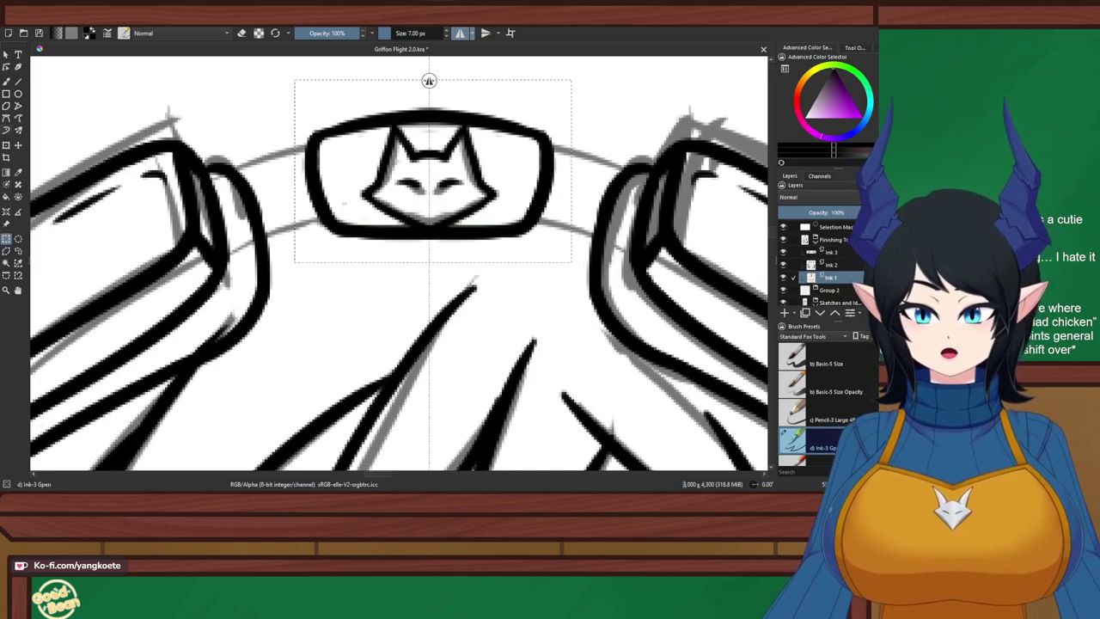
Nudge the selected emblem down three steps, then clear the selection
key(ctrl+t)
key(t)
key(Down)
key(Down)
key(Down)
key(Down)
key(Down)
key(Down)
key(Down)
key(Down)
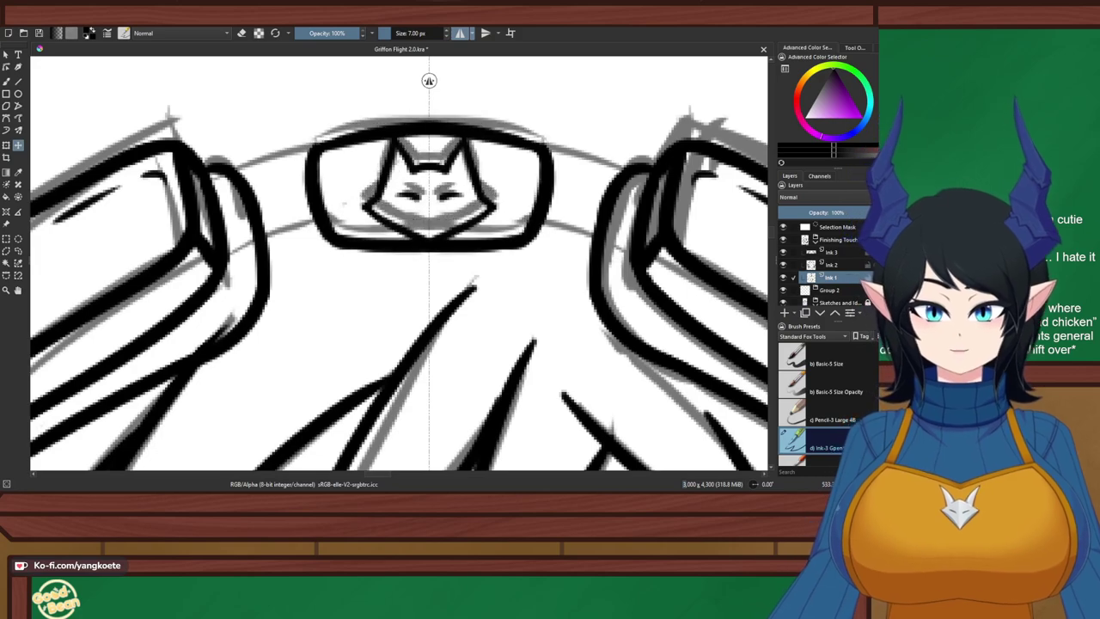
key(Down)
key(Down)
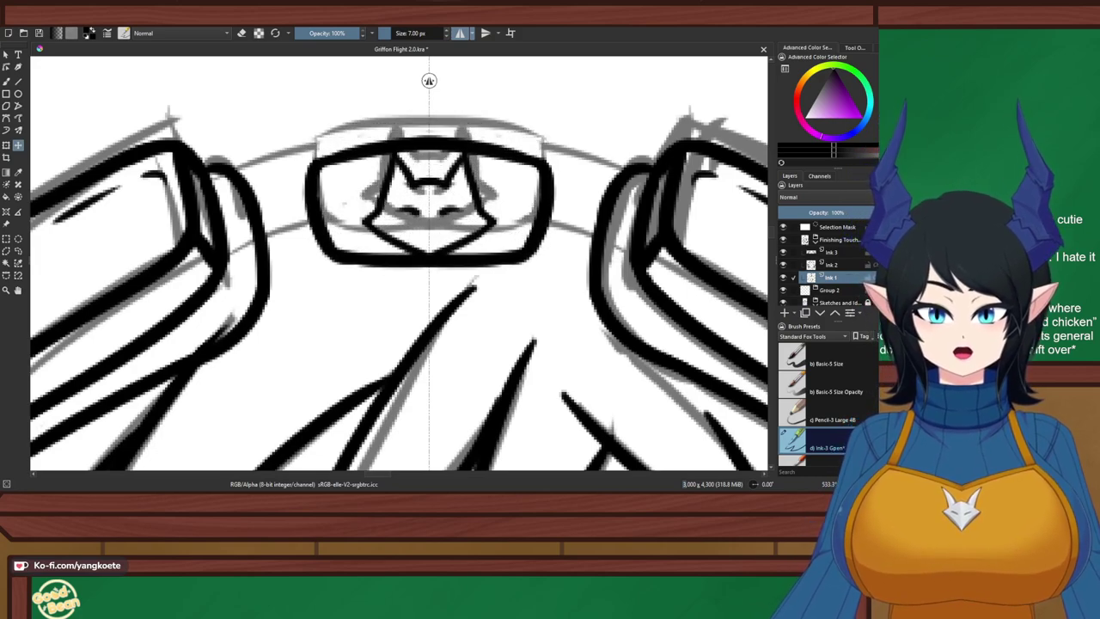
key(Down)
click(6, 239)
click(403, 160)
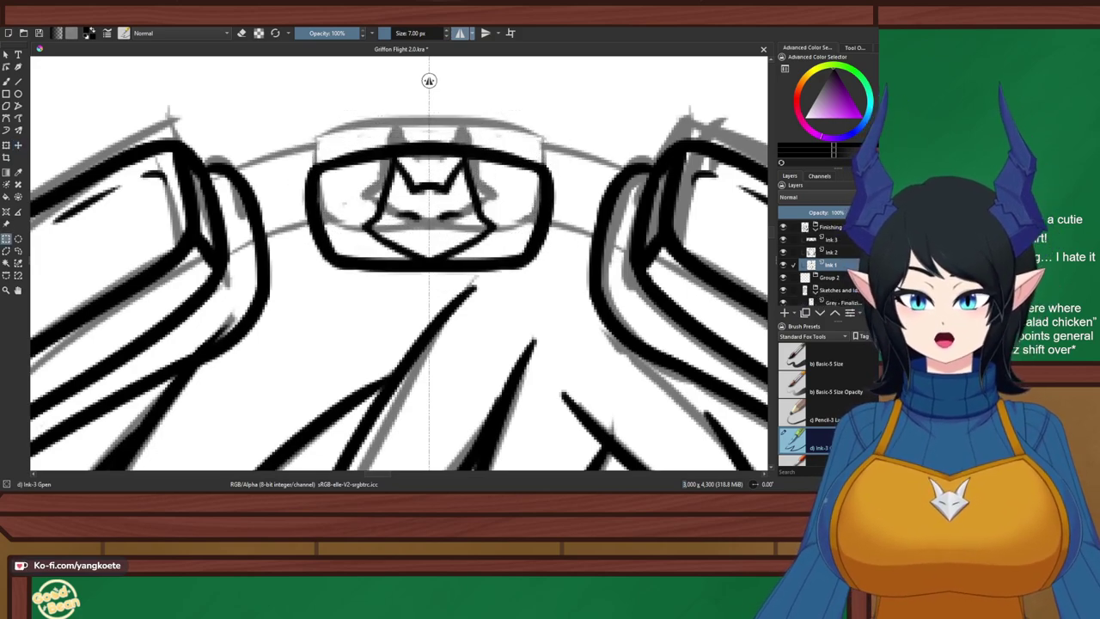
scroll(403, 160, up, 1)
Ink the mirrored strap lines off the goggle's right edge, redrawing them several times
click(6, 80)
drag(442, 194, 392, 155)
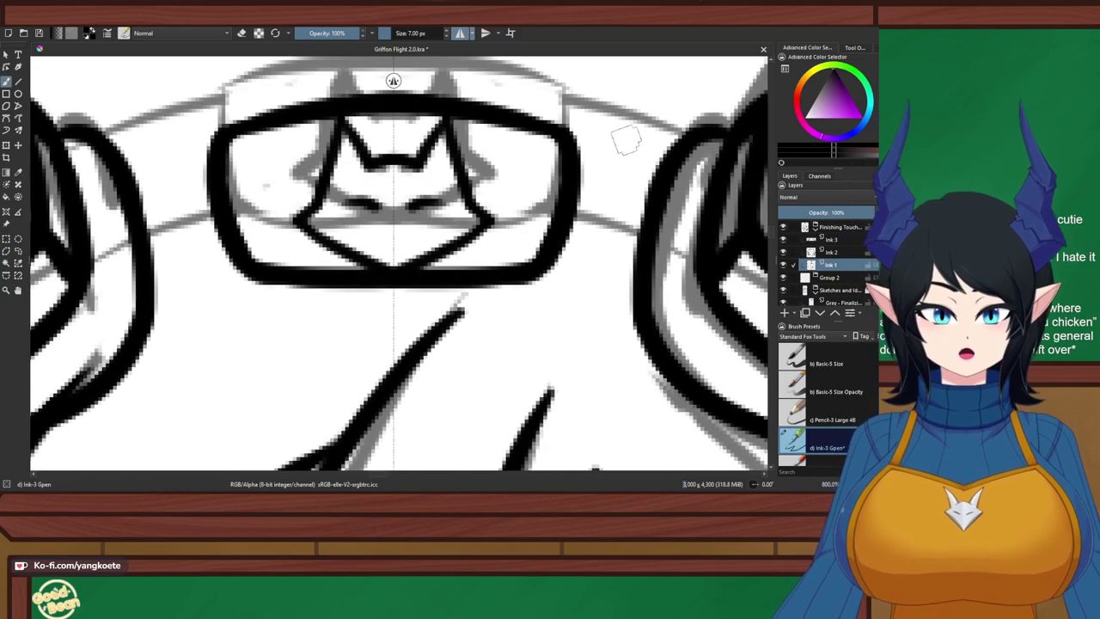
drag(574, 168, 653, 180)
drag(569, 242, 637, 259)
key(ctrl+z)
drag(555, 261, 638, 289)
key(ctrl+z)
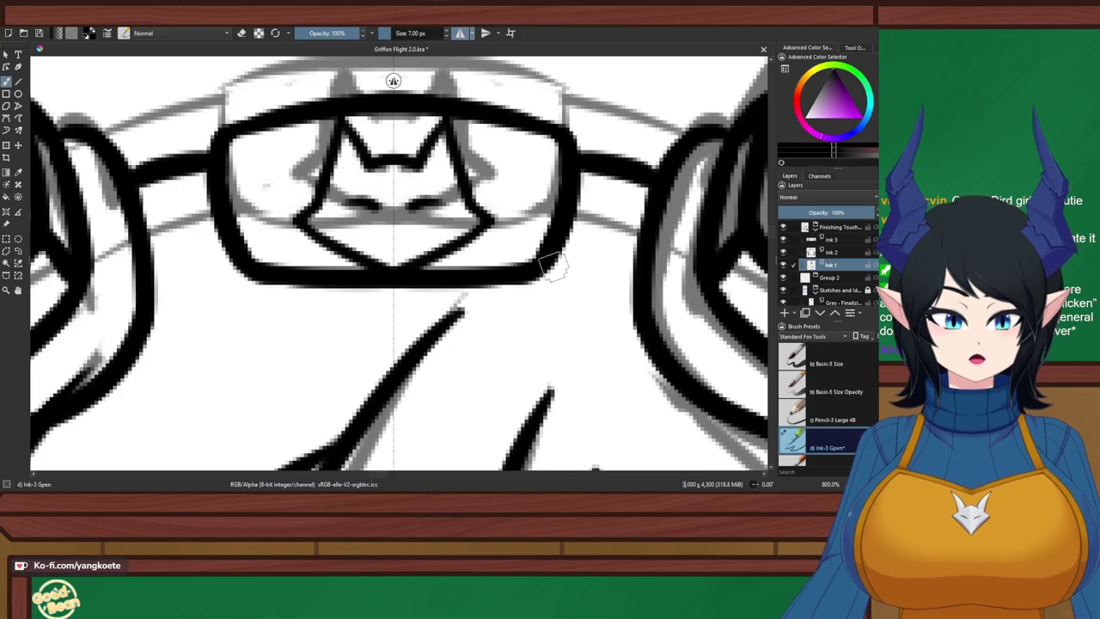
drag(552, 263, 643, 292)
key(ctrl+z)
drag(533, 265, 649, 340)
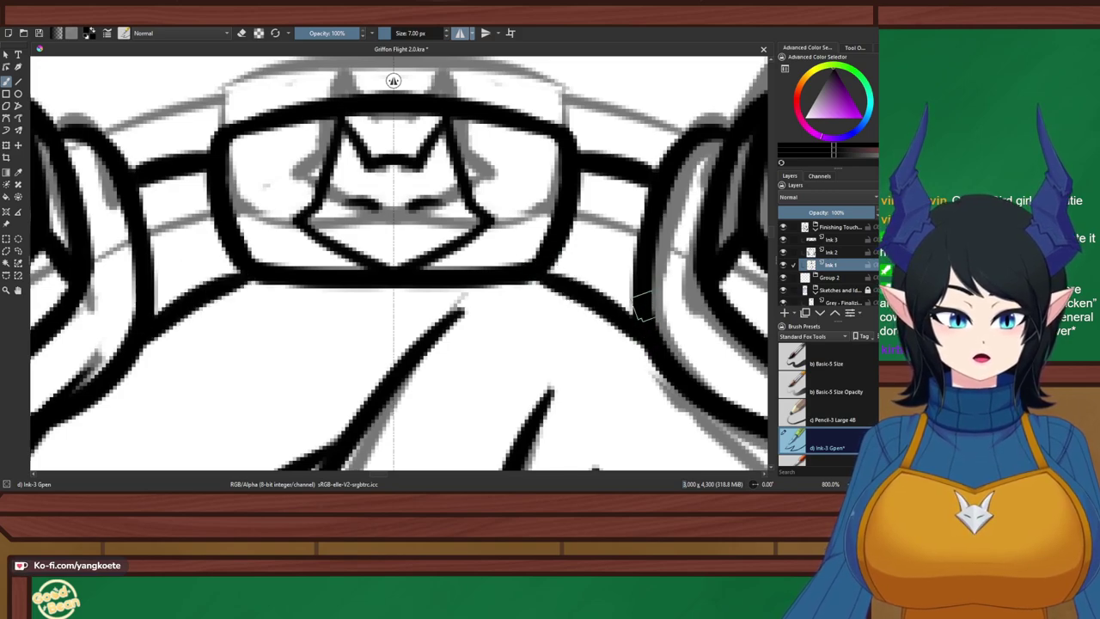
key(ctrl+z)
drag(571, 135, 690, 146)
key(ctrl+z)
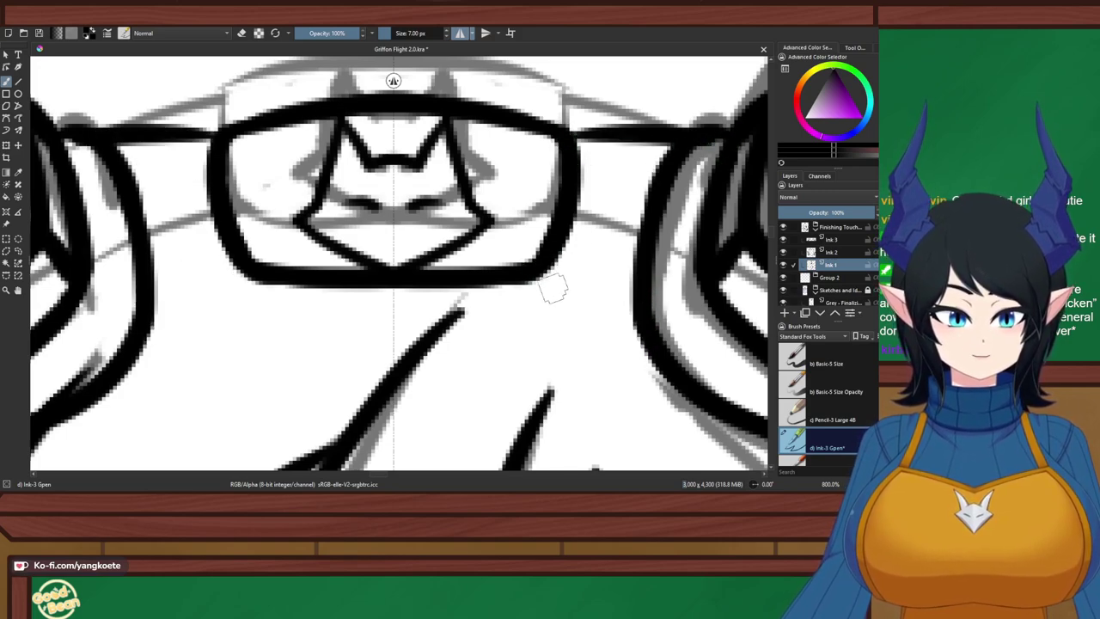
drag(543, 275, 644, 339)
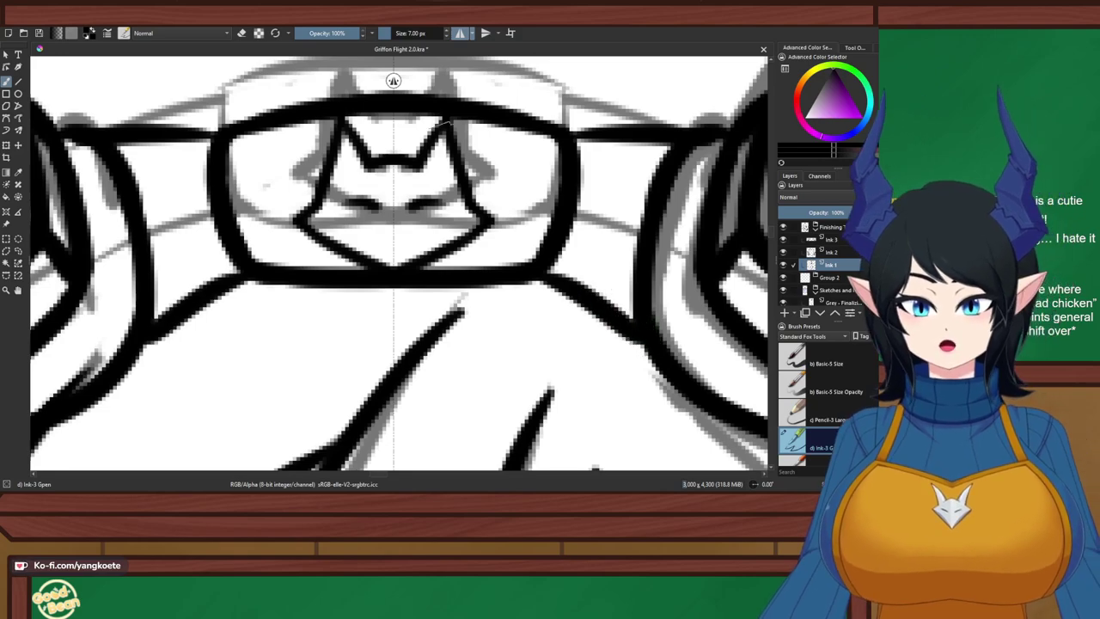
Redo the mirrored strap strokes beside the goggles, running toward the right lens
scroll(468, 229, down, 6)
drag(460, 209, 409, 163)
scroll(409, 163, up, 5)
key(ctrl+z)
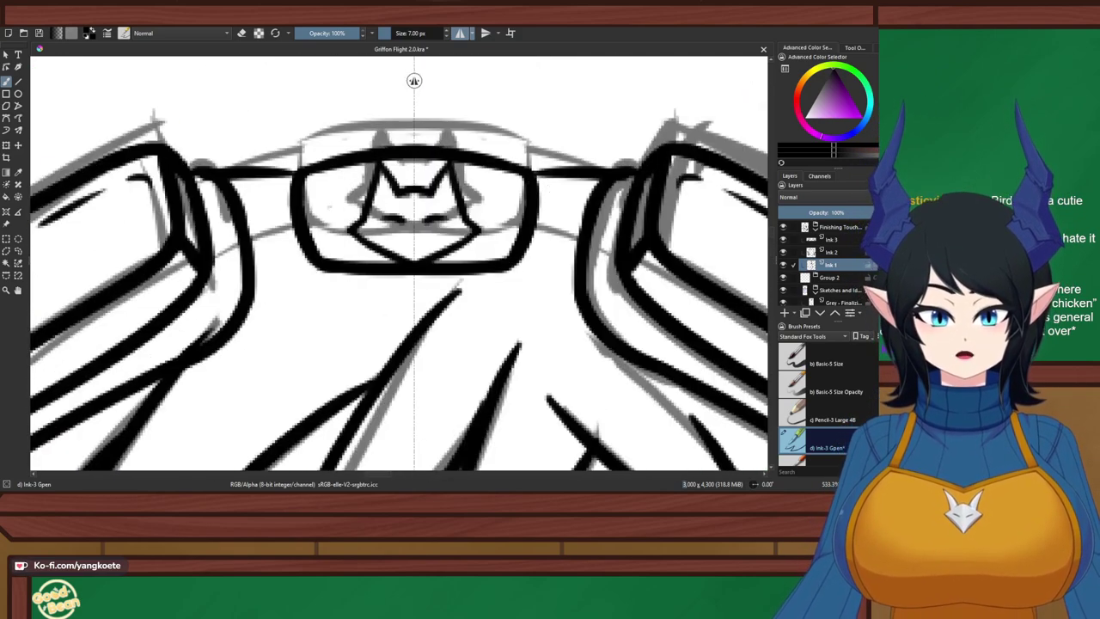
key(ctrl+z)
drag(529, 186, 606, 208)
key(ctrl+z)
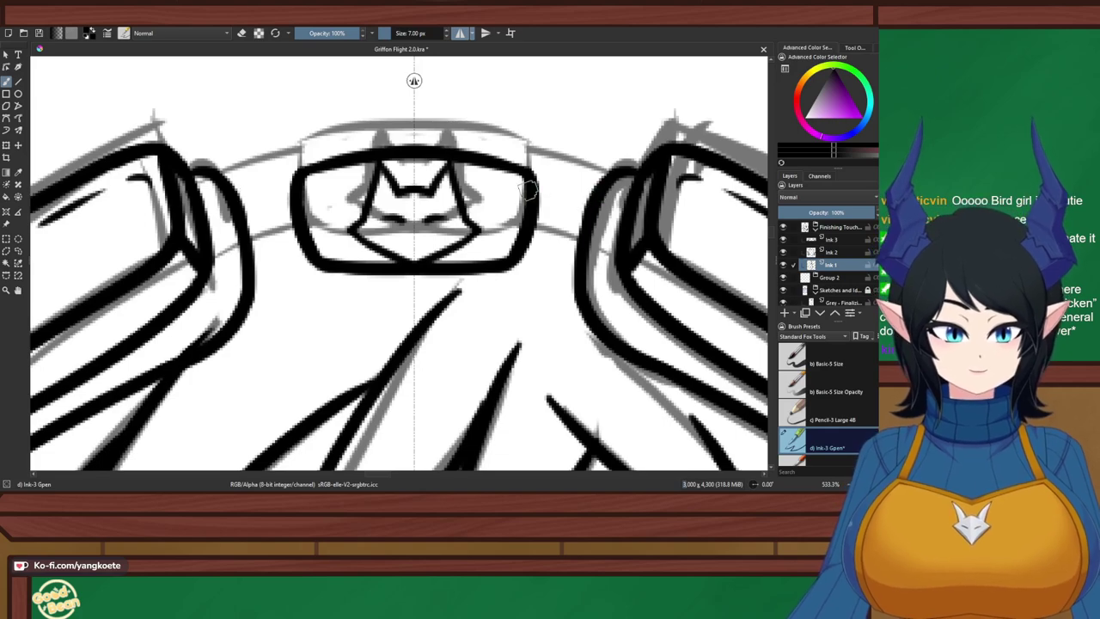
drag(533, 191, 598, 222)
drag(521, 257, 582, 280)
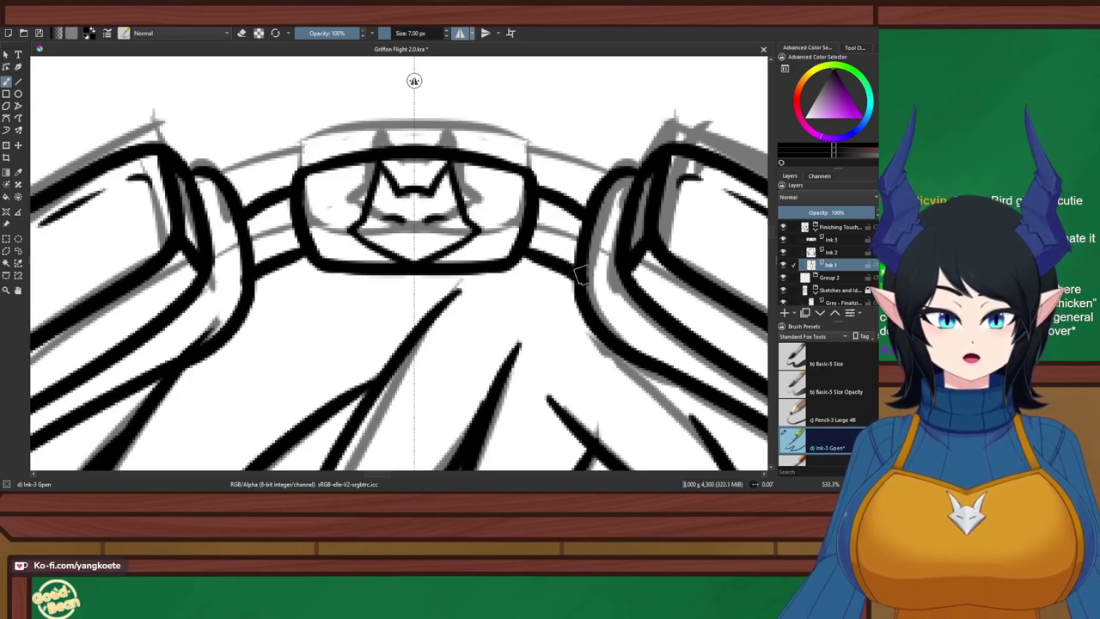
Save the drawing
key(ctrl+s)
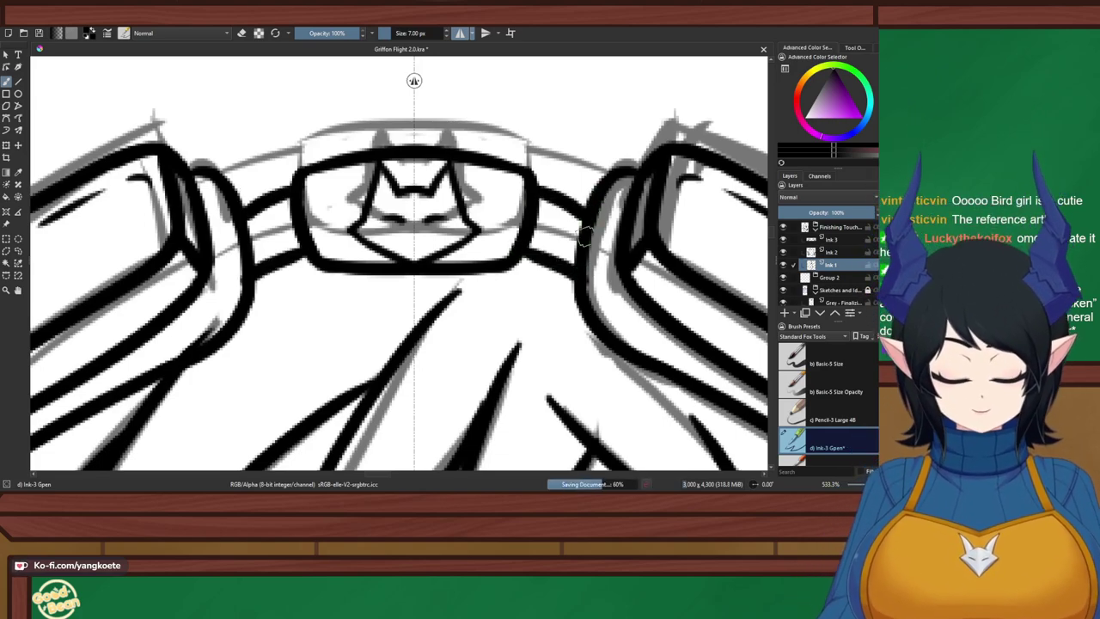
scroll(583, 236, down, 5)
scroll(421, 194, up, 3)
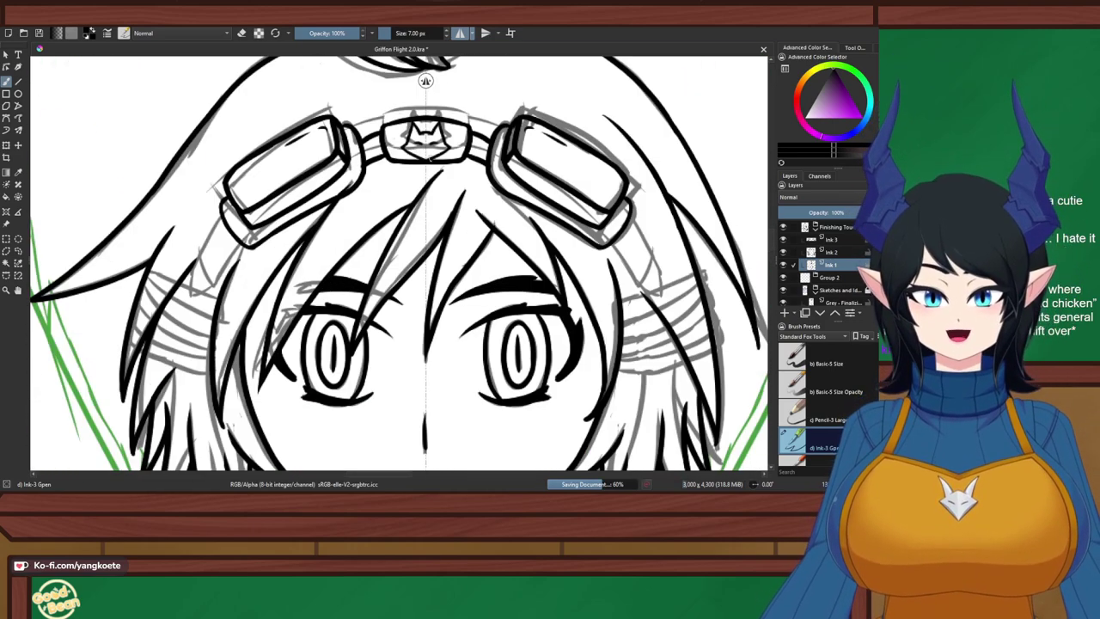
Ink the short strap piece down from the goggle's lower-right edge beside the hair
scroll(421, 192, up, 2)
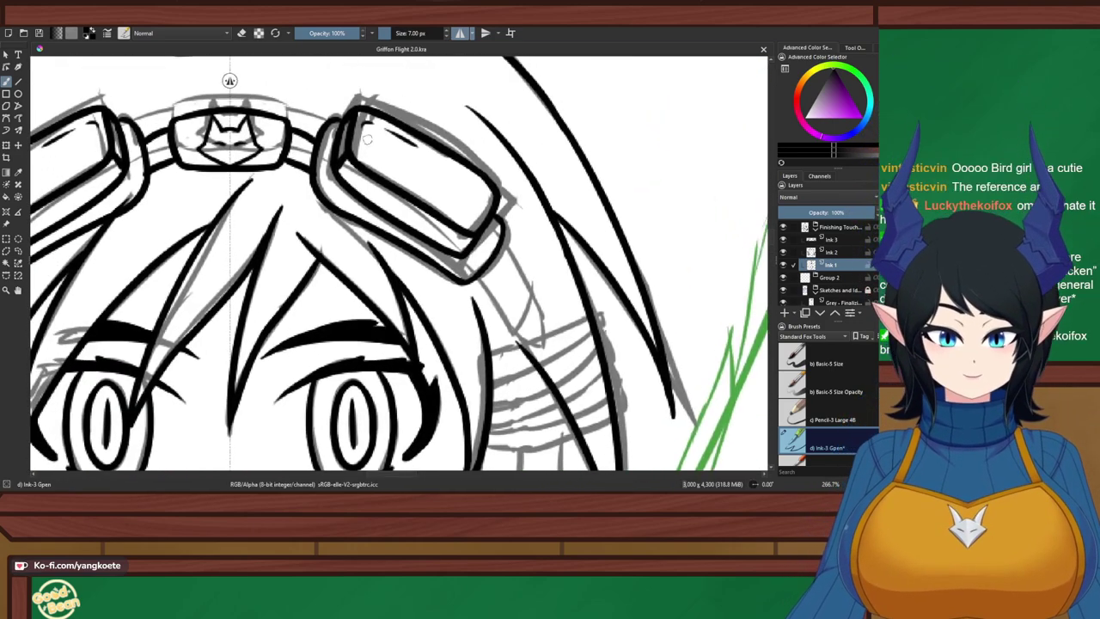
drag(502, 248, 545, 305)
key(ctrl+z)
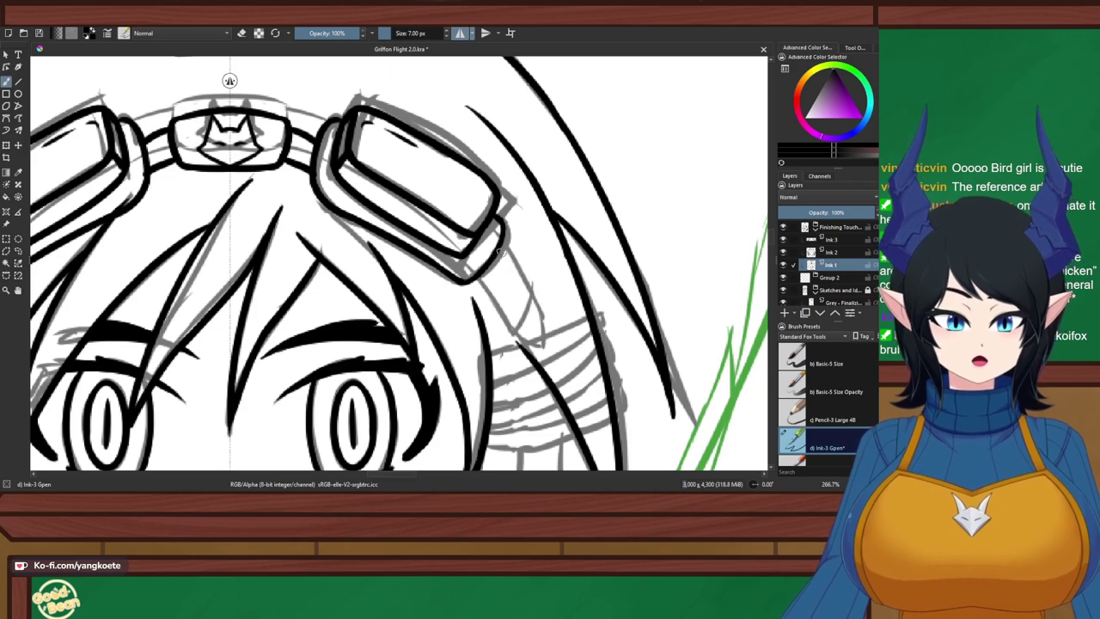
drag(502, 248, 545, 321)
key(ctrl+z)
drag(502, 246, 545, 328)
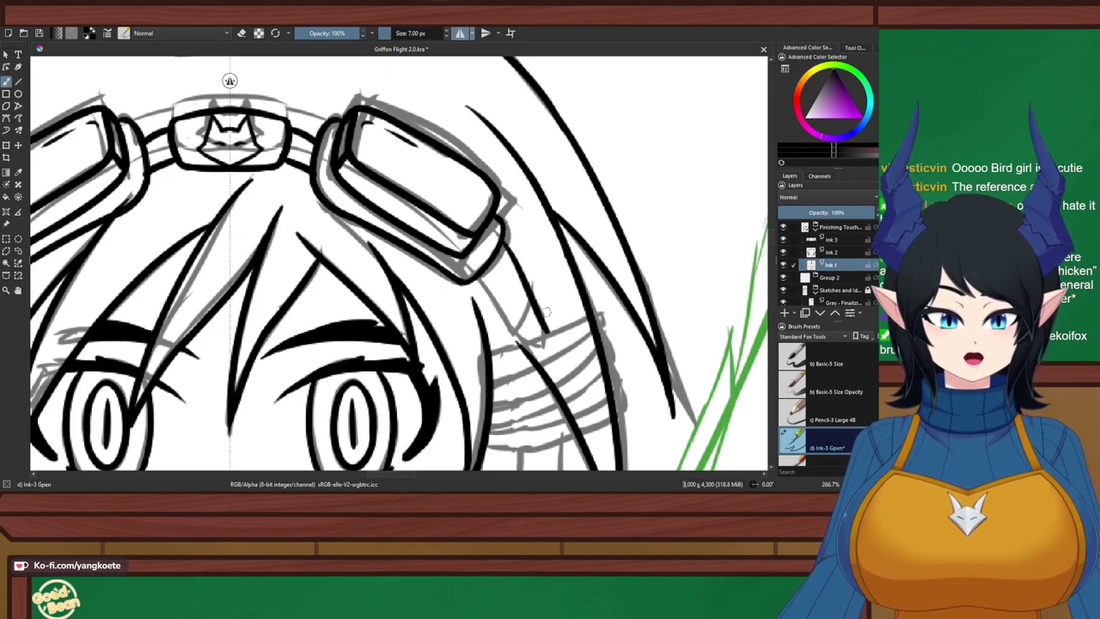
key(ctrl+z)
drag(501, 237, 546, 329)
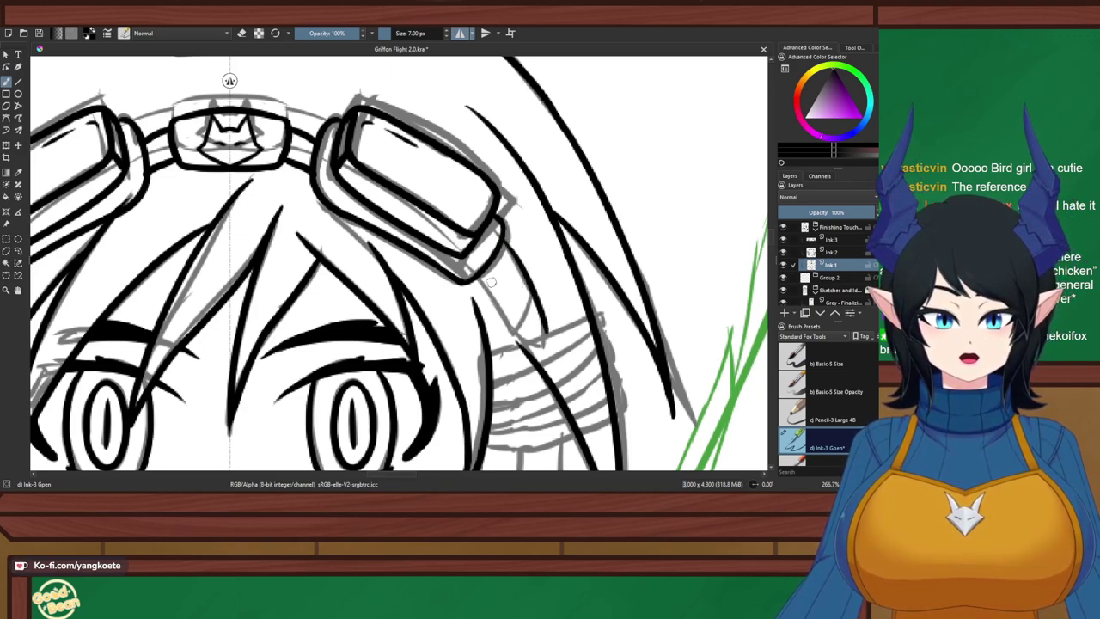
drag(473, 274, 535, 338)
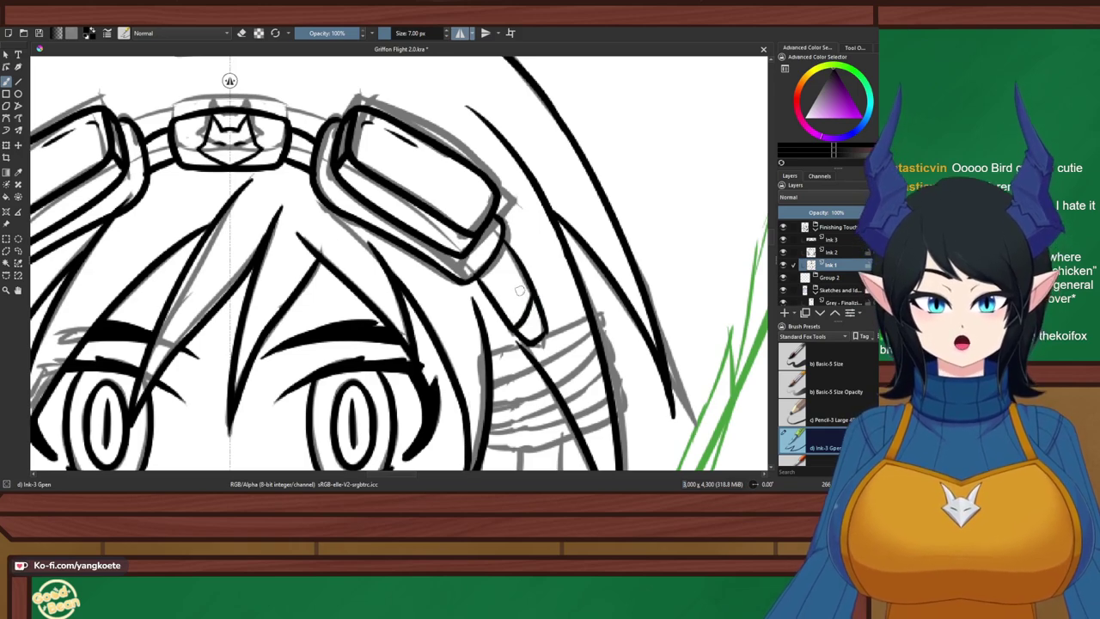
Switch the brush back to drawing mode and save Griffon Flight 2.0.kra
scroll(520, 291, up, 3)
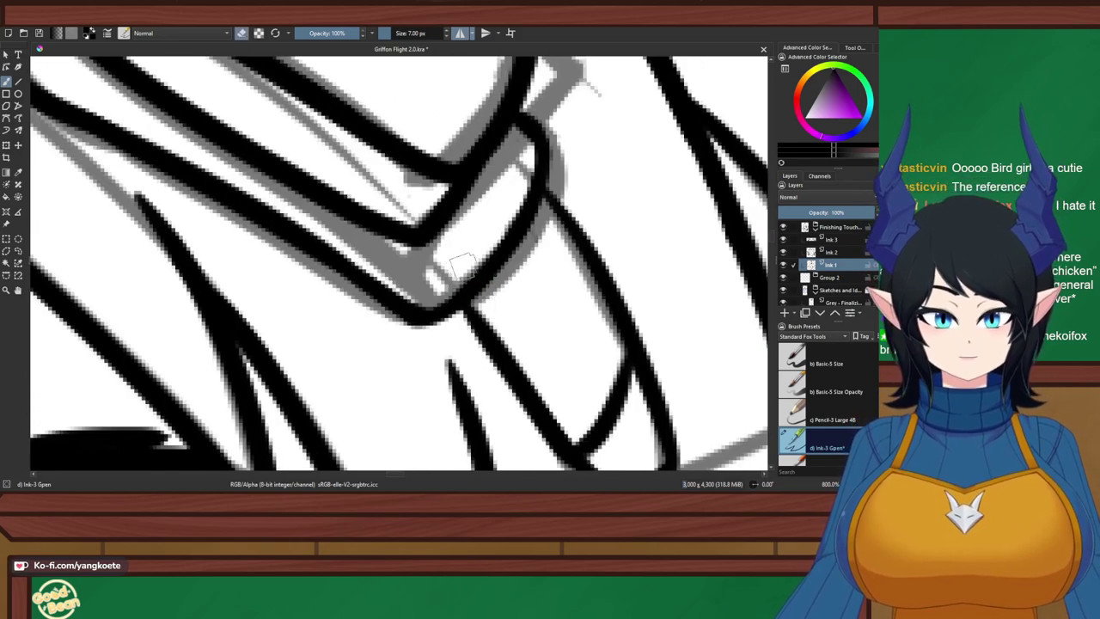
key(e)
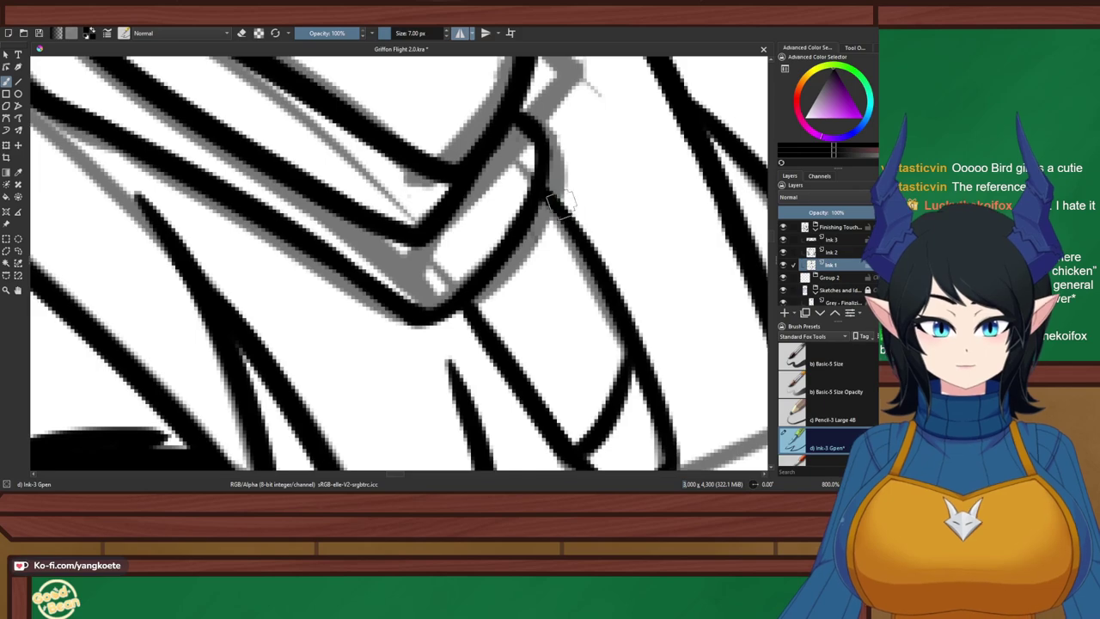
key(ctrl+s)
scroll(588, 208, down, 5)
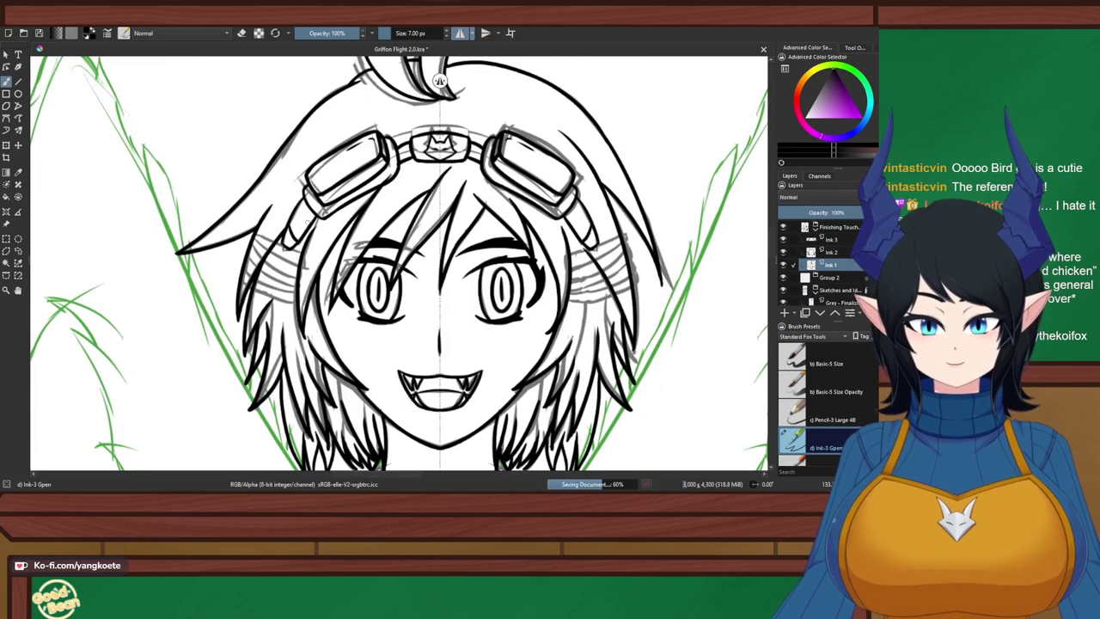
Ink the hair band lines across the hatching beside the eye
scroll(493, 273, up, 6)
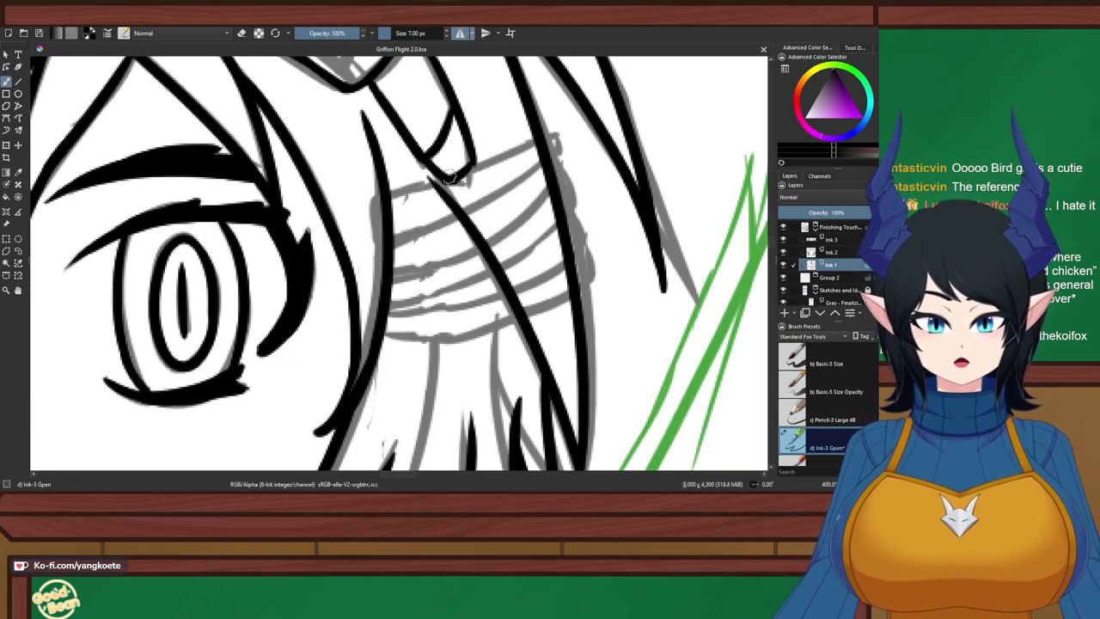
drag(537, 137, 391, 190)
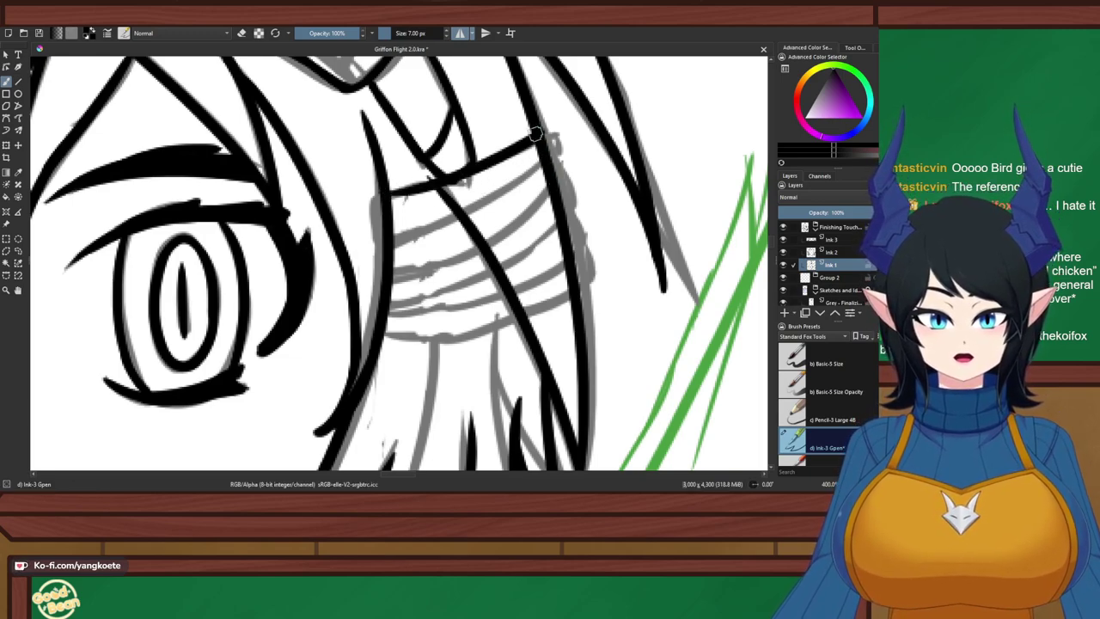
drag(534, 136, 560, 136)
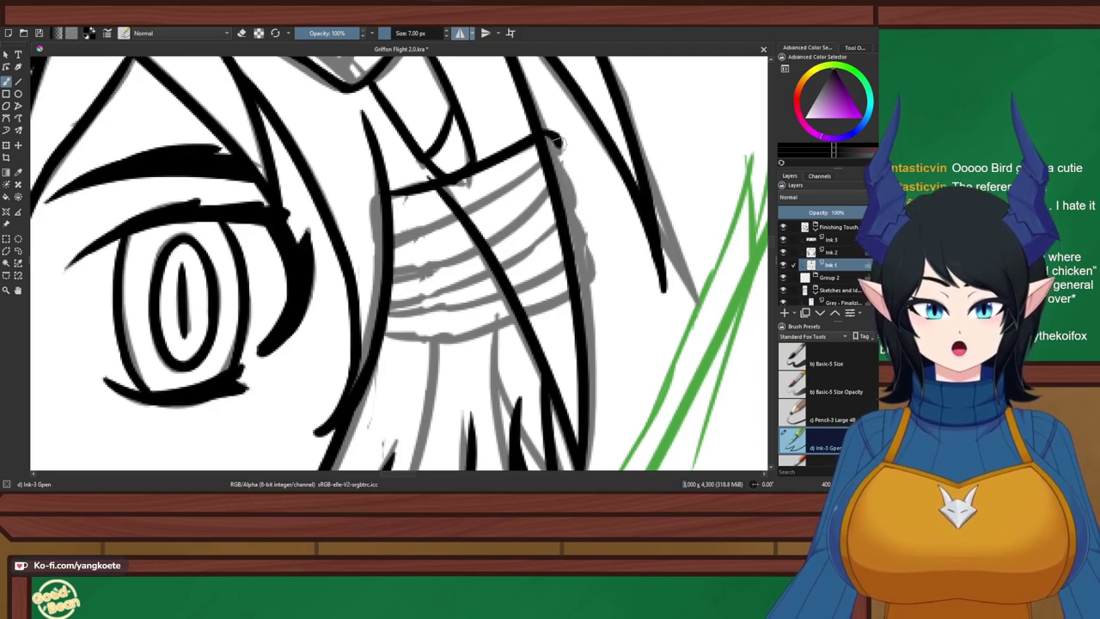
drag(552, 157, 547, 161)
mouse_move(542, 165)
mouse_down()
mouse_move(378, 233)
mouse_move(460, 214)
mouse_up()
key(ctrl+z)
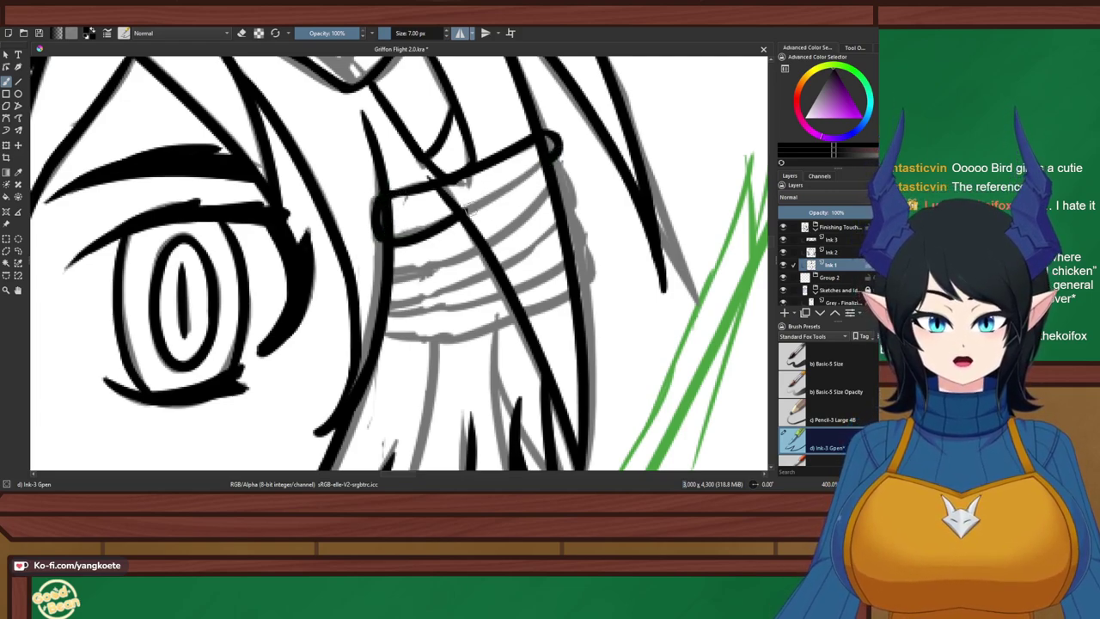
key(ctrl+z)
drag(384, 237, 498, 186)
key(ctrl+z)
drag(388, 232, 545, 152)
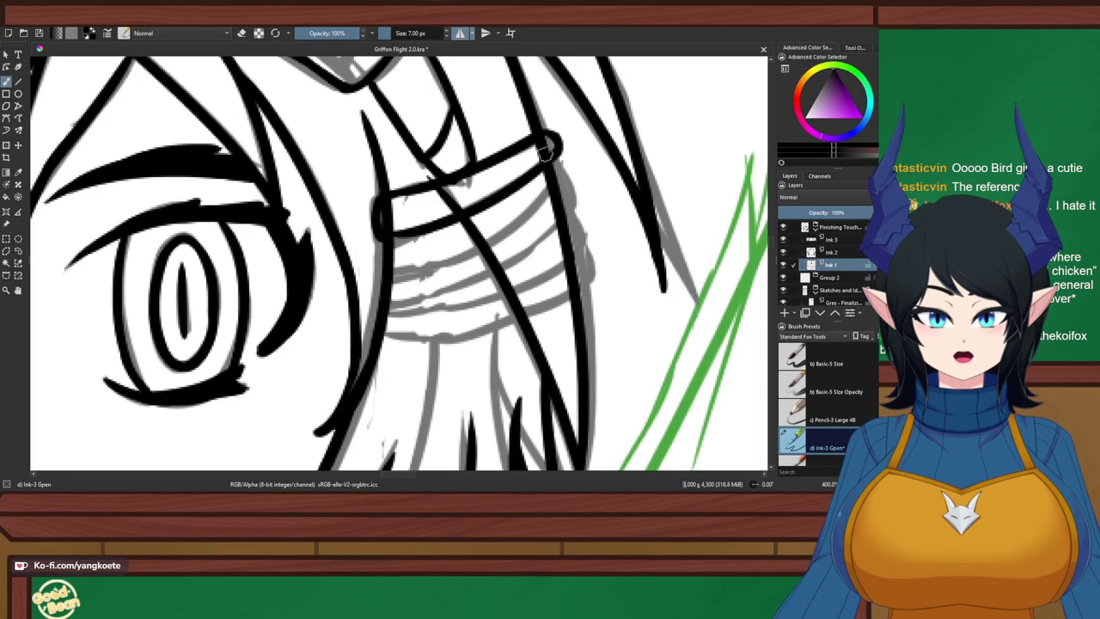
mouse_move(424, 233)
mouse_down()
mouse_move(385, 241)
mouse_move(378, 284)
mouse_move(548, 201)
mouse_up()
key(ctrl+z)
Try several curved strokes for the band's right edge, undoing each one
mouse_move(558, 158)
mouse_down()
mouse_move(565, 184)
mouse_move(529, 228)
mouse_move(446, 270)
mouse_up()
key(ctrl+z)
mouse_move(564, 181)
mouse_down()
mouse_move(392, 273)
mouse_move(544, 212)
mouse_move(539, 226)
mouse_up()
key(ctrl+z)
key(ctrl+z)
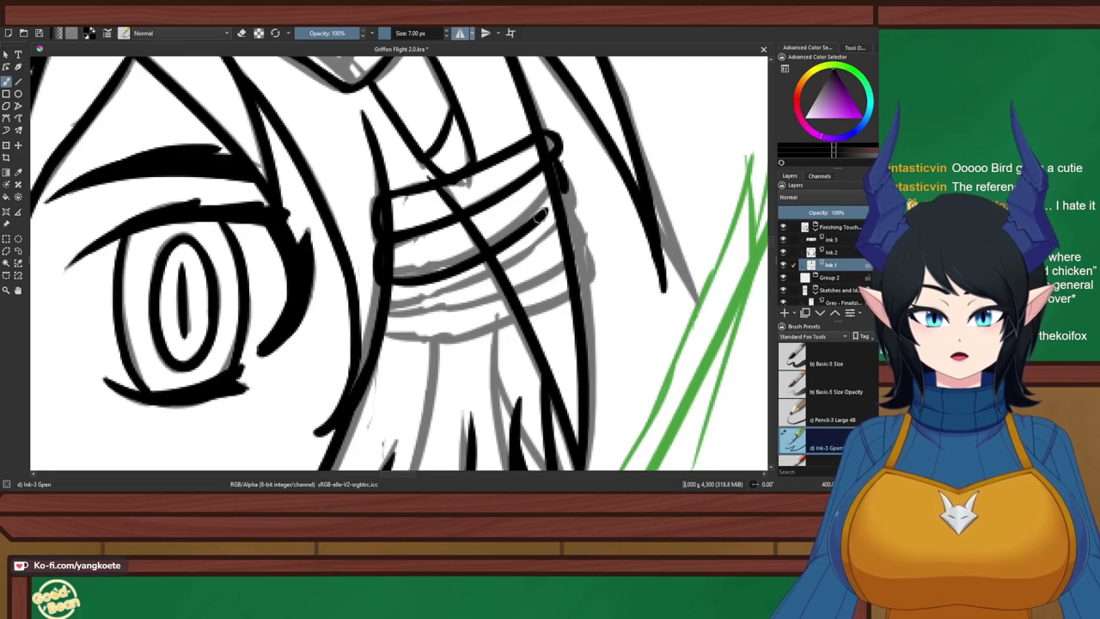
mouse_move(558, 164)
mouse_down()
mouse_move(543, 210)
mouse_move(565, 188)
mouse_move(541, 222)
mouse_up()
key(ctrl+z)
key(ctrl+z)
mouse_move(565, 182)
mouse_down()
mouse_move(536, 224)
mouse_move(541, 215)
mouse_up()
key(ctrl+z)
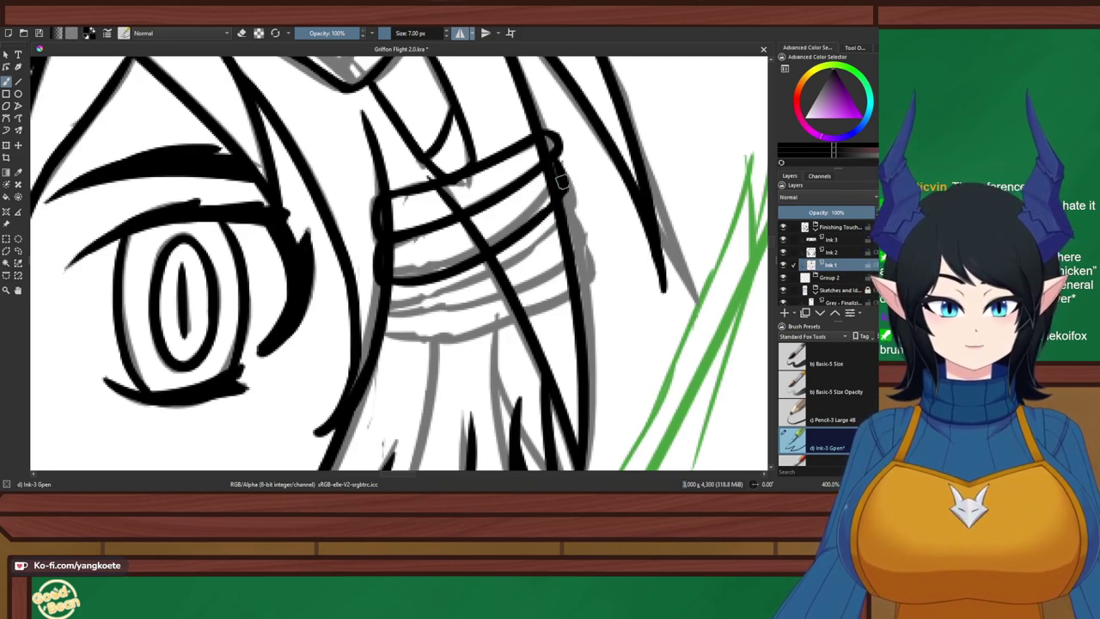
Move over to the hair clip and ink the line along the hair wrap
scroll(564, 182, down, 3)
scroll(565, 182, down, 2)
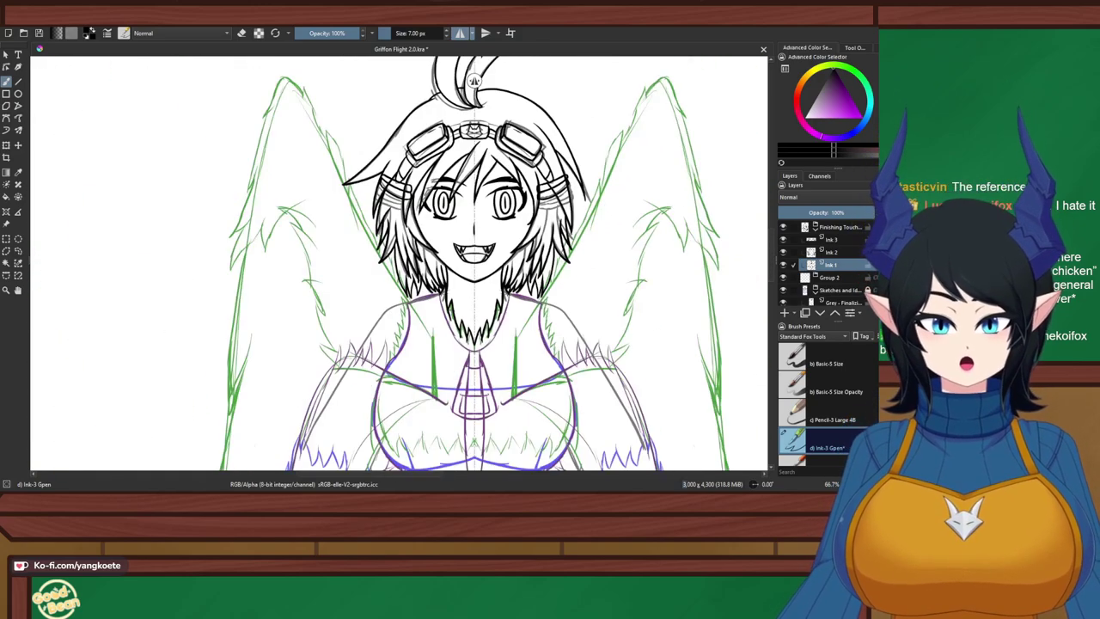
scroll(525, 179, up, 5)
scroll(525, 179, down, 3)
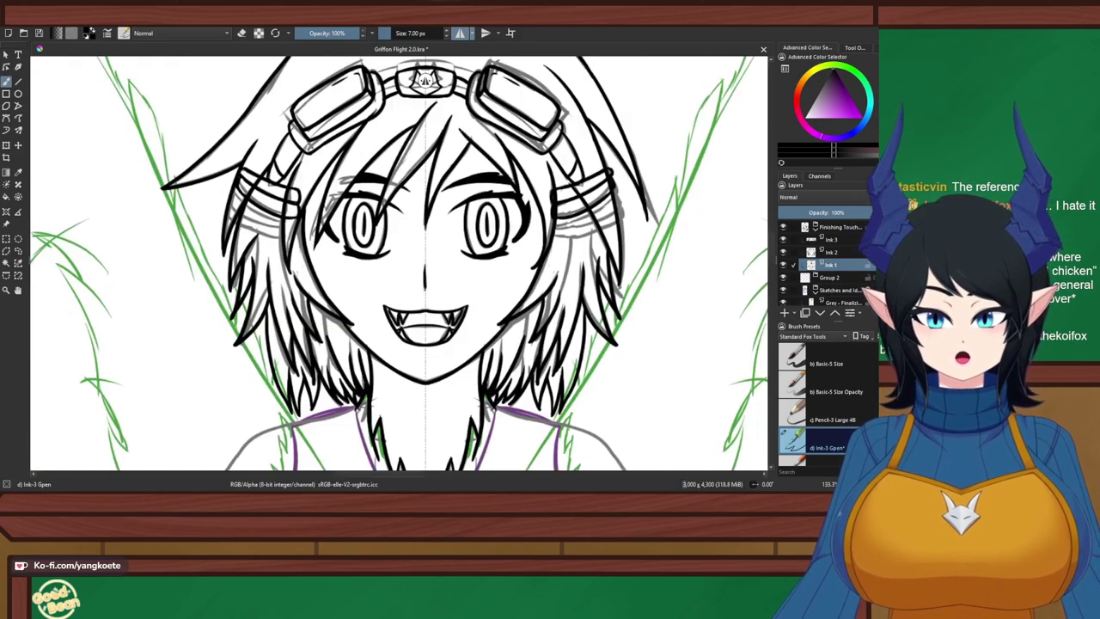
scroll(296, 211, up, 1)
drag(375, 210, 300, 210)
drag(522, 207, 360, 206)
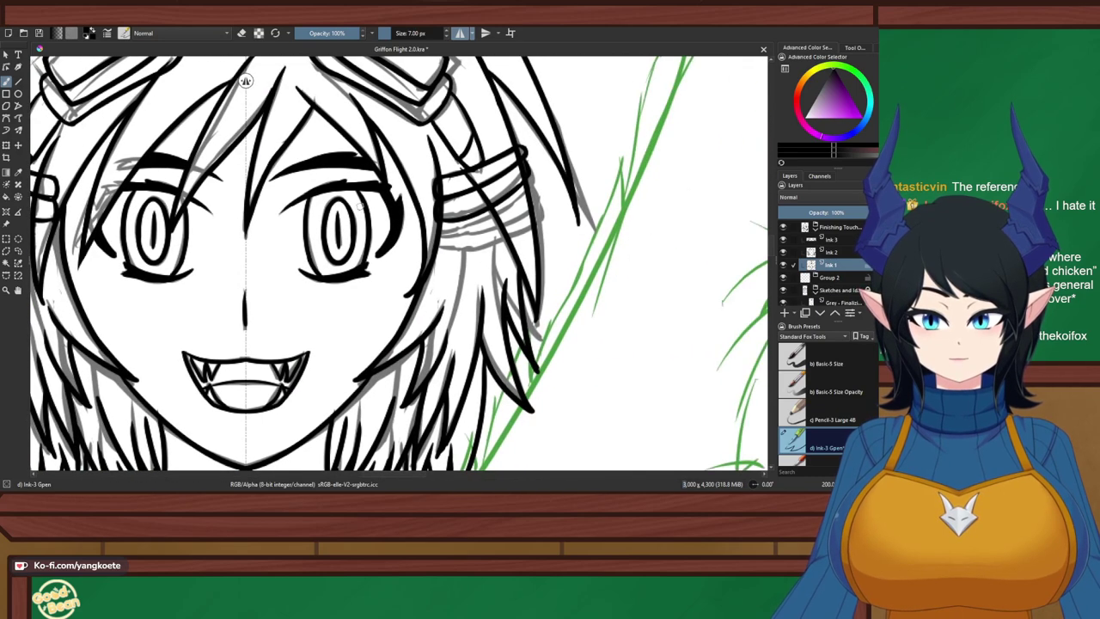
scroll(359, 204, up, 2)
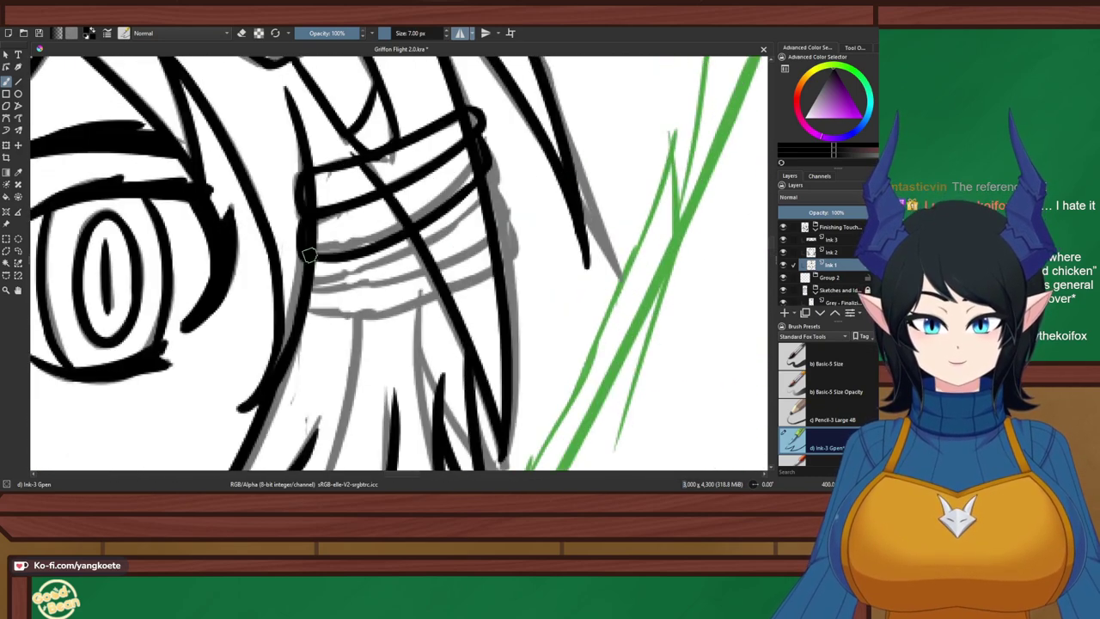
mouse_move(312, 289)
mouse_down()
mouse_move(365, 298)
mouse_move(407, 270)
mouse_up()
key(ctrl+z)
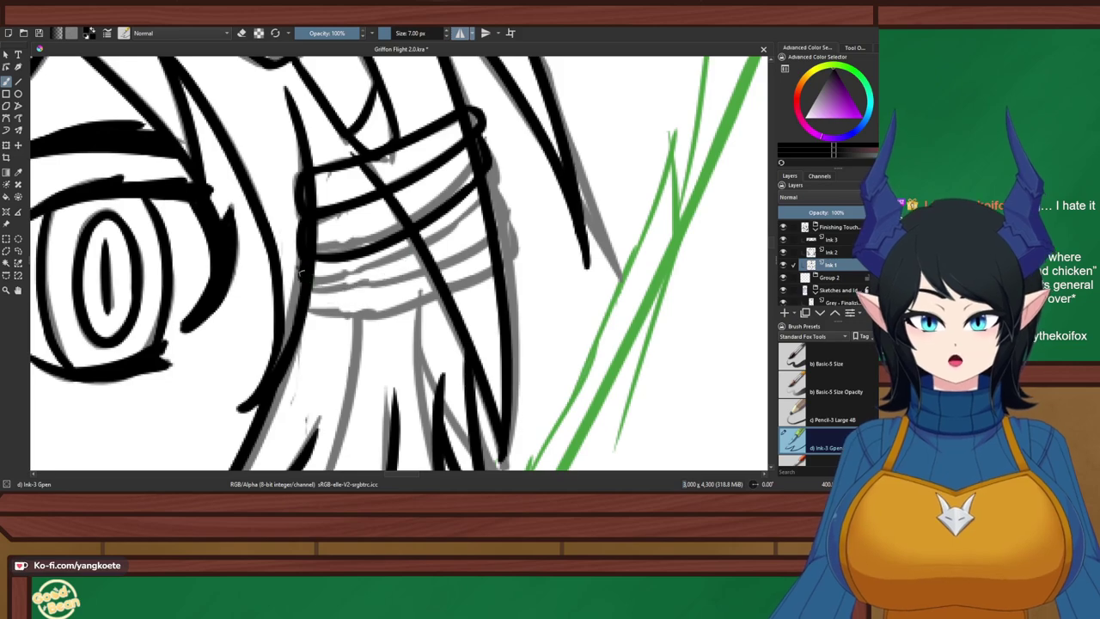
drag(308, 278, 465, 249)
Ink a stroke joining the hair clip's right edge to the lower wrap line
mouse_move(495, 182)
mouse_down()
mouse_move(504, 210)
mouse_move(464, 250)
mouse_up()
key(ctrl+z)
drag(501, 208, 464, 250)
key(ctrl+z)
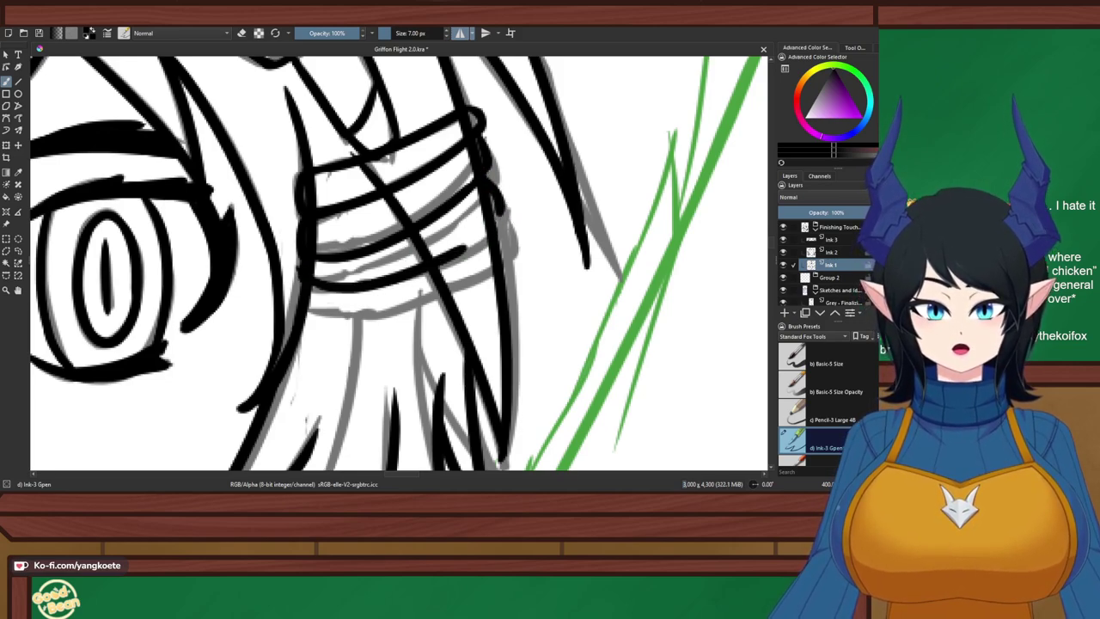
drag(500, 209, 445, 258)
Erase a bit of the clip edge, then ink and extend the bottom hair band line
key(e)
drag(505, 182, 511, 215)
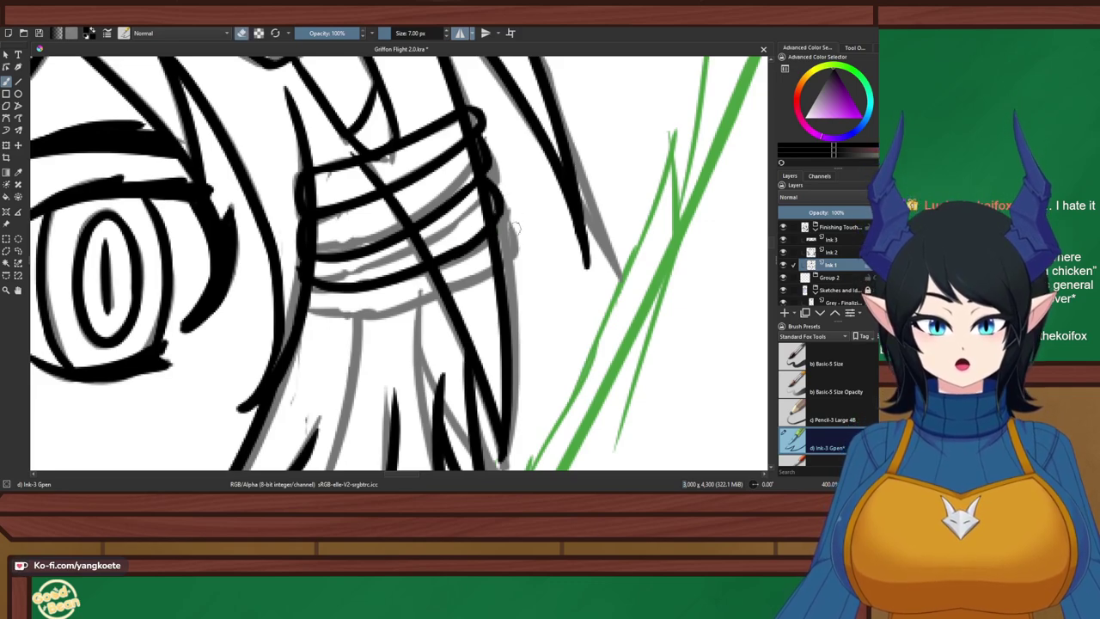
key(e)
key(e)
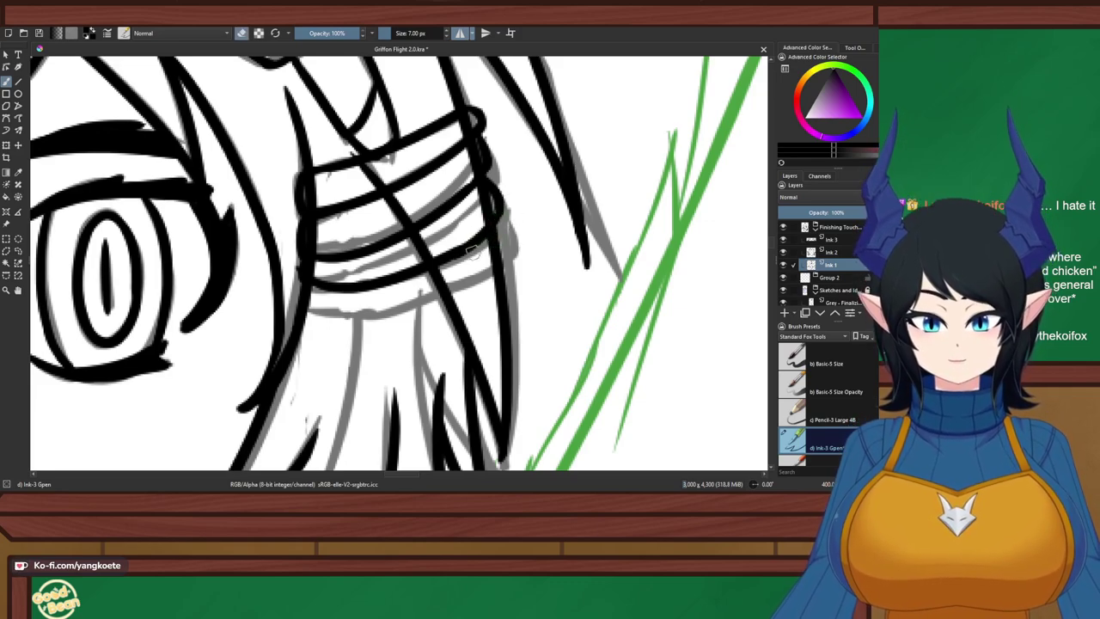
key(e)
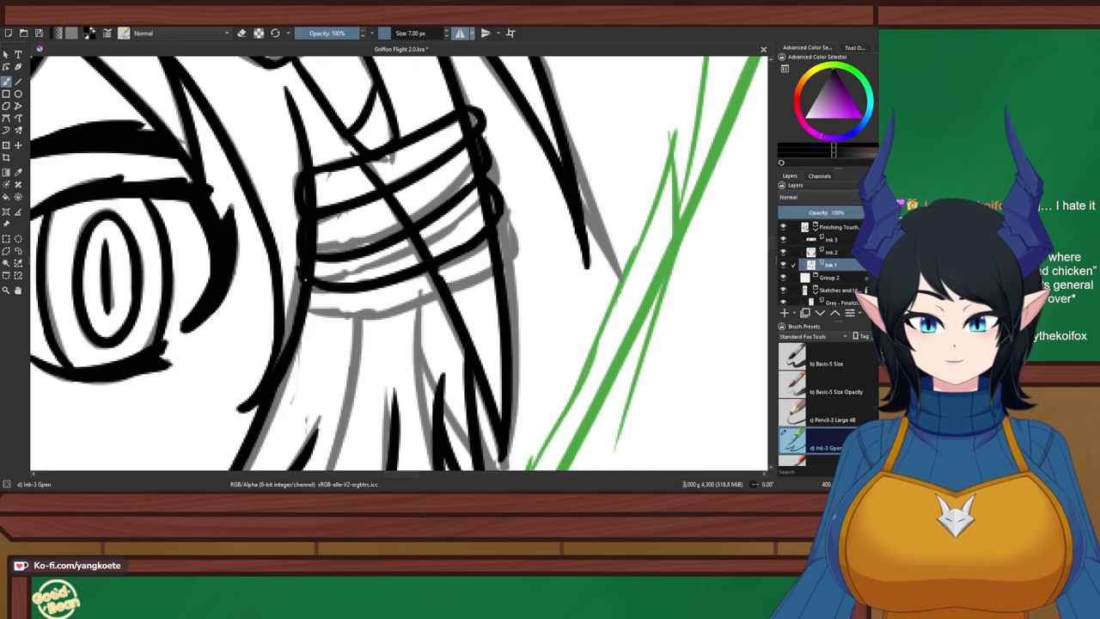
mouse_move(310, 320)
mouse_down()
mouse_move(440, 286)
mouse_move(514, 247)
mouse_up()
drag(496, 226, 509, 258)
key(ctrl+z)
key(ctrl+z)
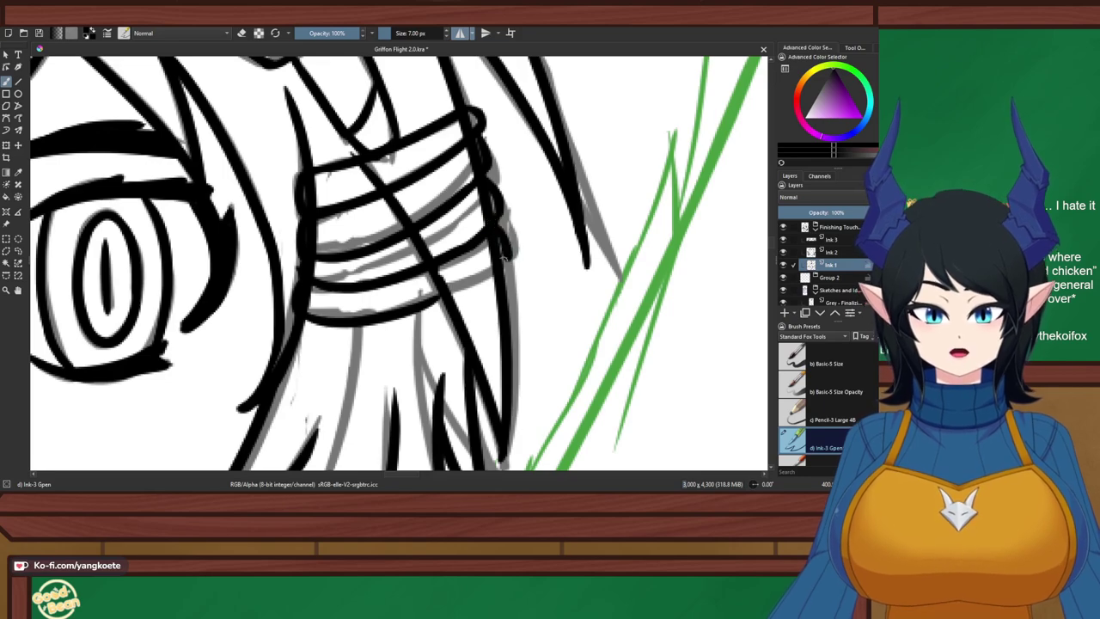
drag(420, 308, 495, 270)
key(ctrl+z)
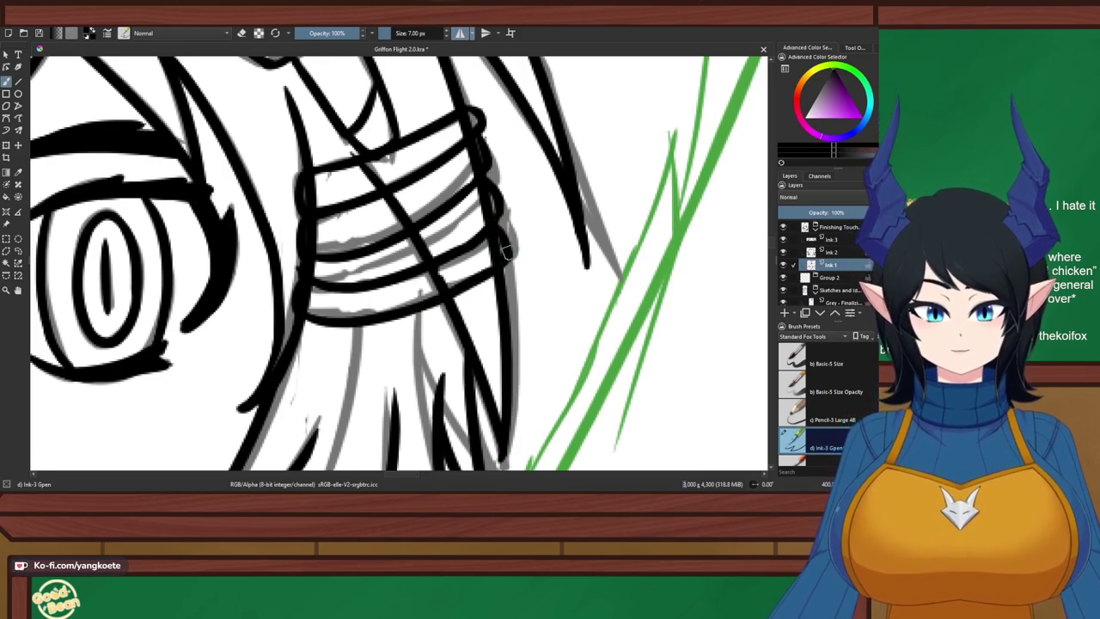
Return to the Ink 1 layer and undo the inked wrap lines back to the grey sketch
key(e)
key(Page_Up)
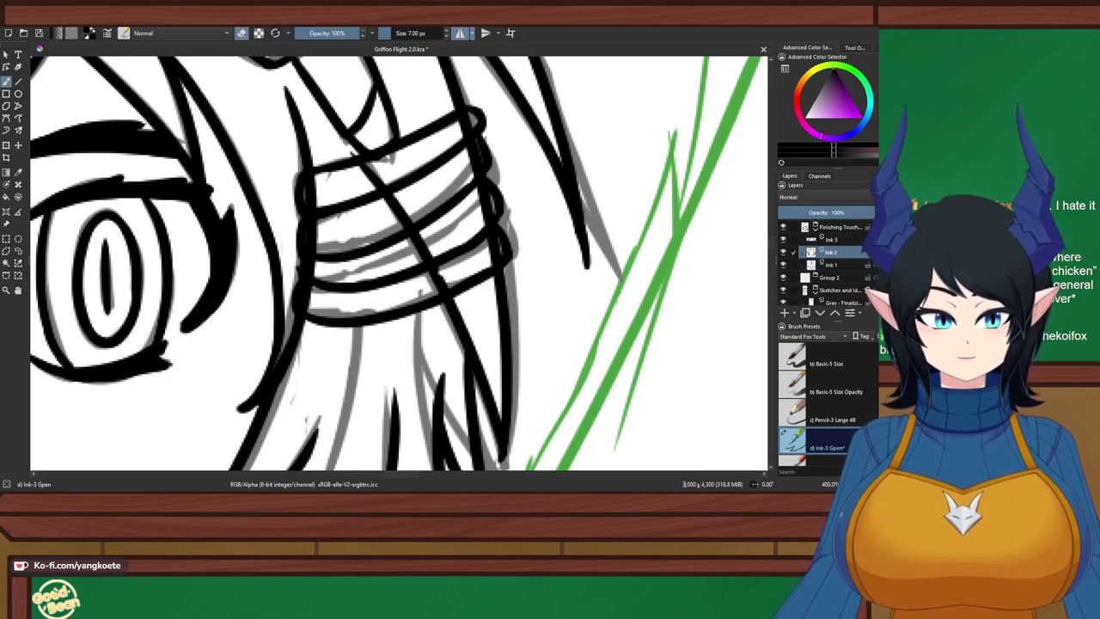
key(Page_Up)
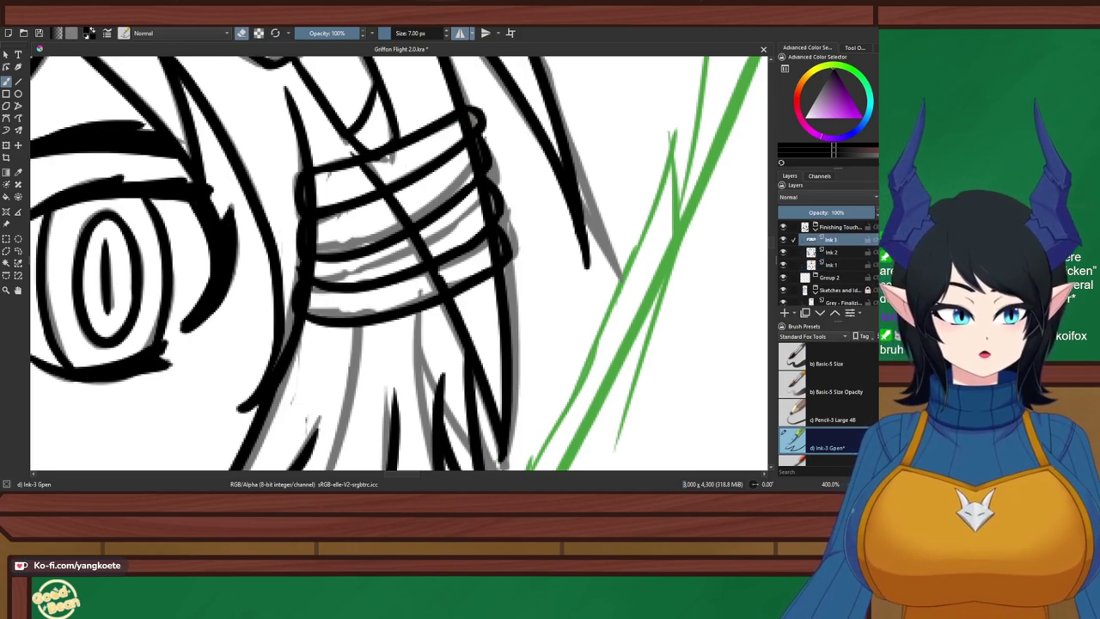
key(Page_Down)
key(Page_Down)
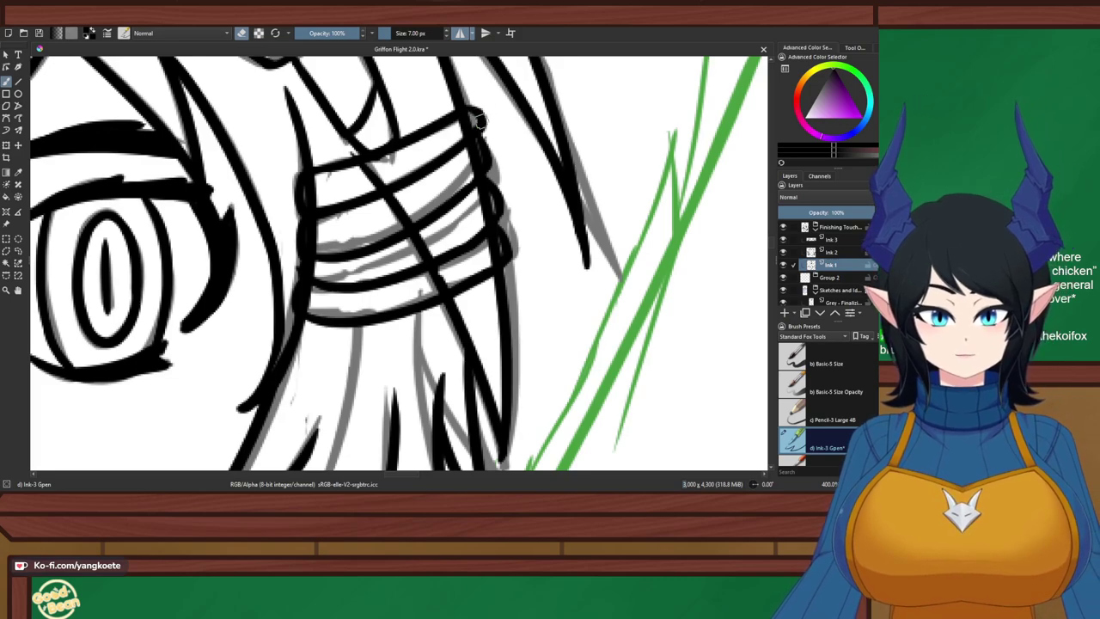
drag(464, 127, 505, 237)
key(ctrl+z)
key(ctrl+z)
key(ctrl+z)
key(ctrl+z)
key(ctrl+z)
key(ctrl+z)
key(ctrl+z)
key(ctrl+z)
key(ctrl+z)
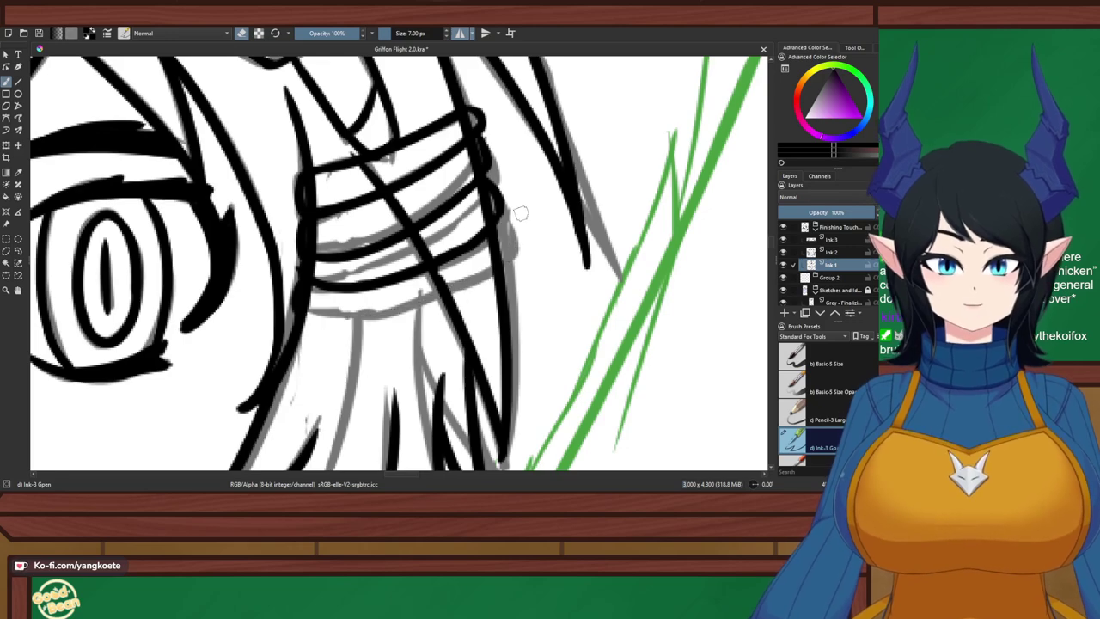
key(ctrl+z)
key(ctrl+z)
key(ctrl+z)
key(ctrl+z)
key(ctrl+z)
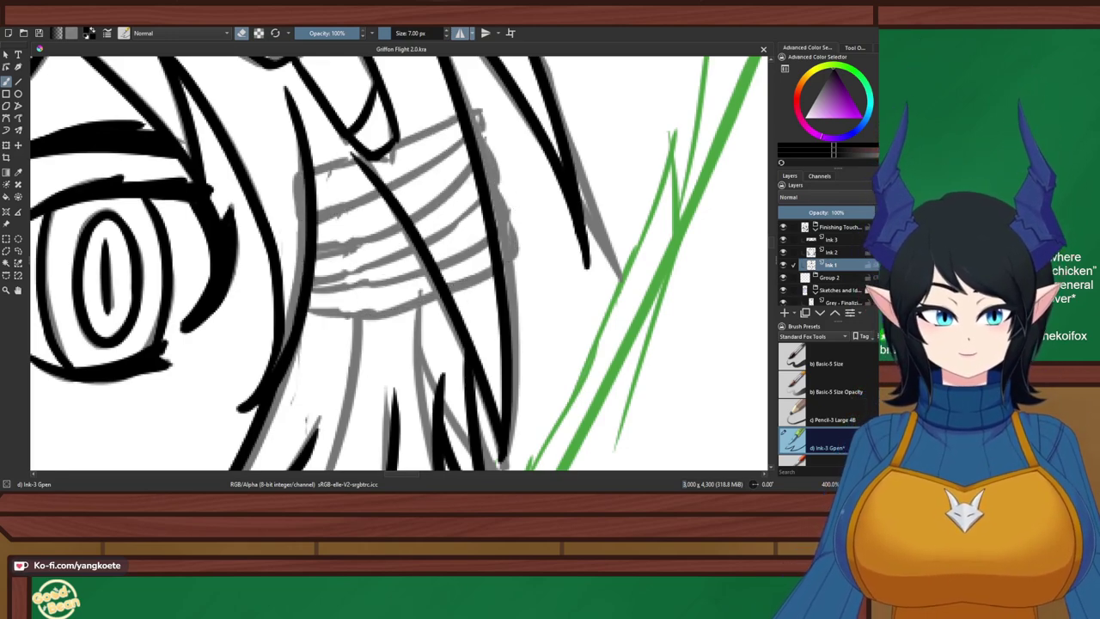
On the Ink 3 layer, ink the top edge of the hair wrap
click(830, 240)
key(e)
key(e)
key(e)
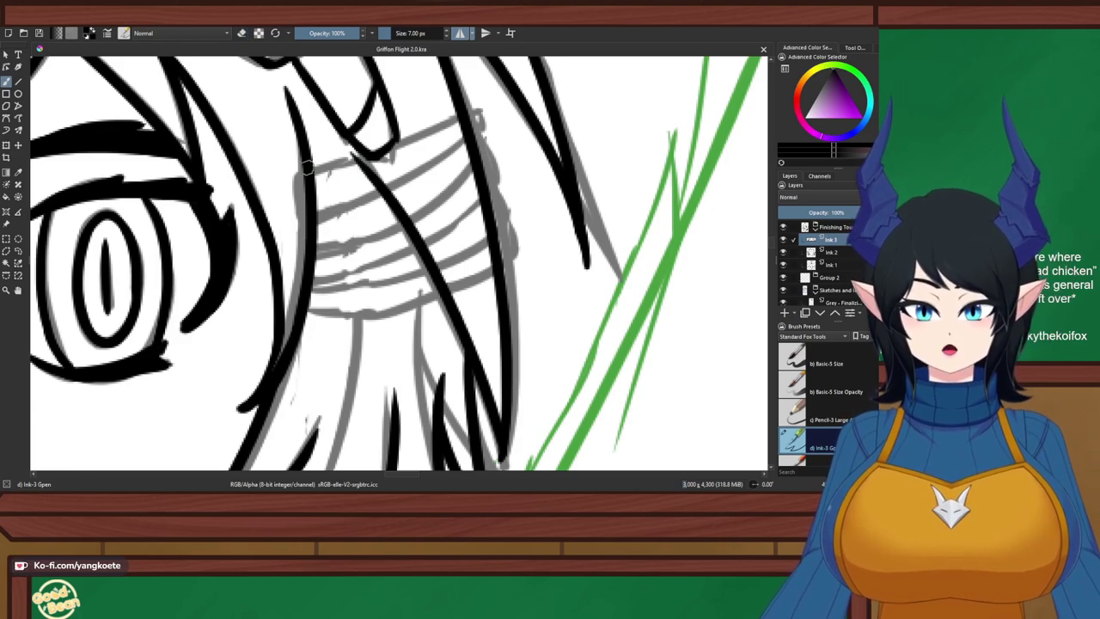
drag(311, 172, 447, 131)
key(ctrl+z)
drag(305, 171, 451, 127)
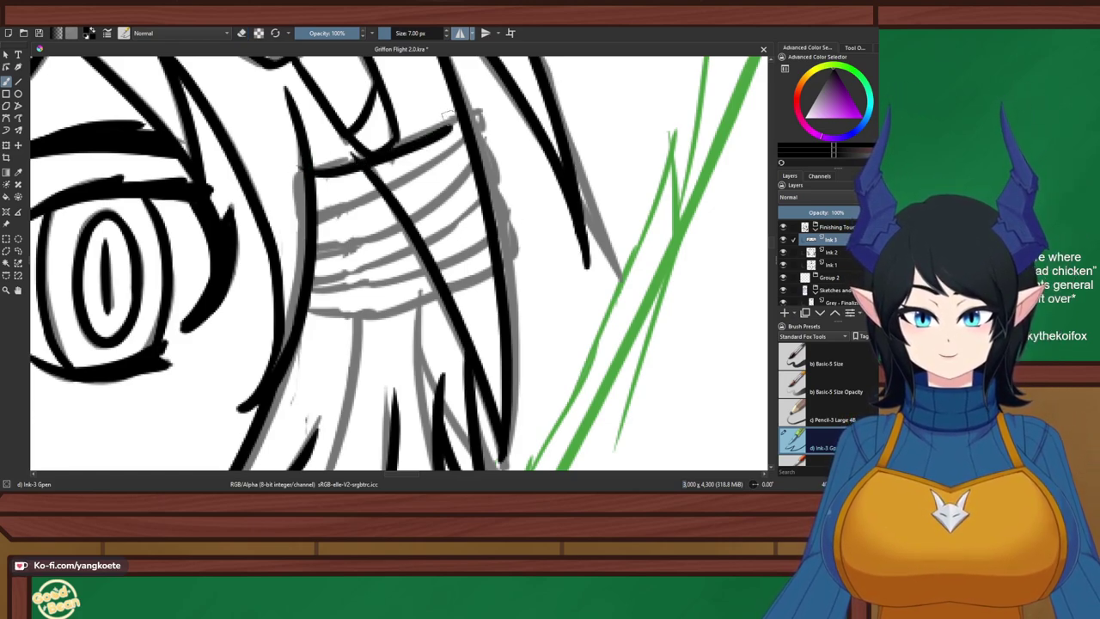
key(ctrl+z)
drag(315, 172, 450, 126)
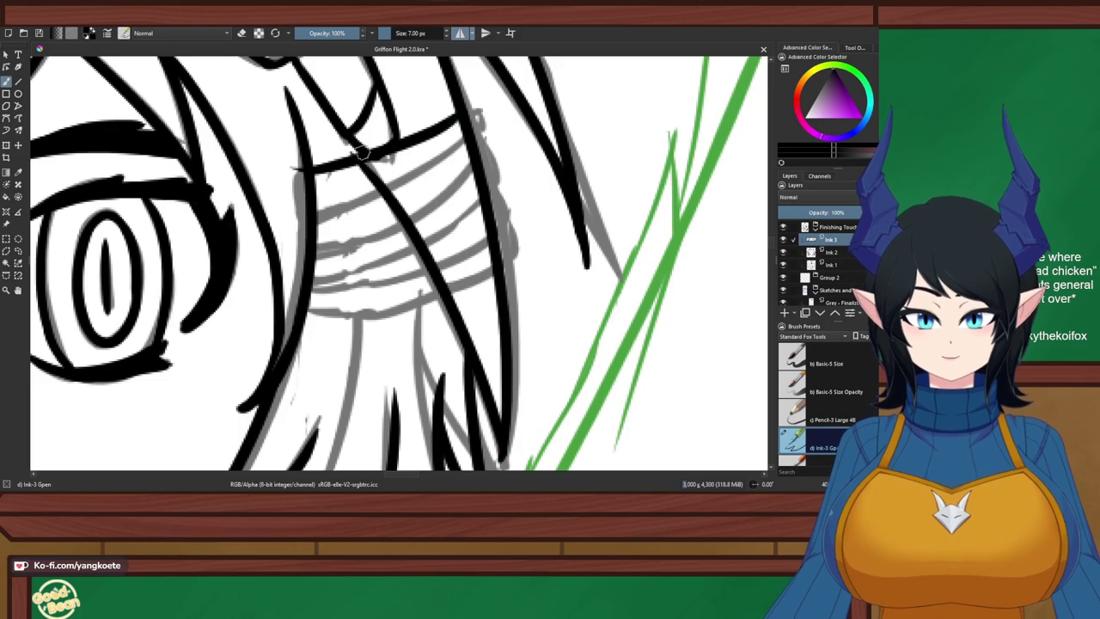
Erase the hair strand crossing the wrap on Ink 1, then return to Ink 3
key(e)
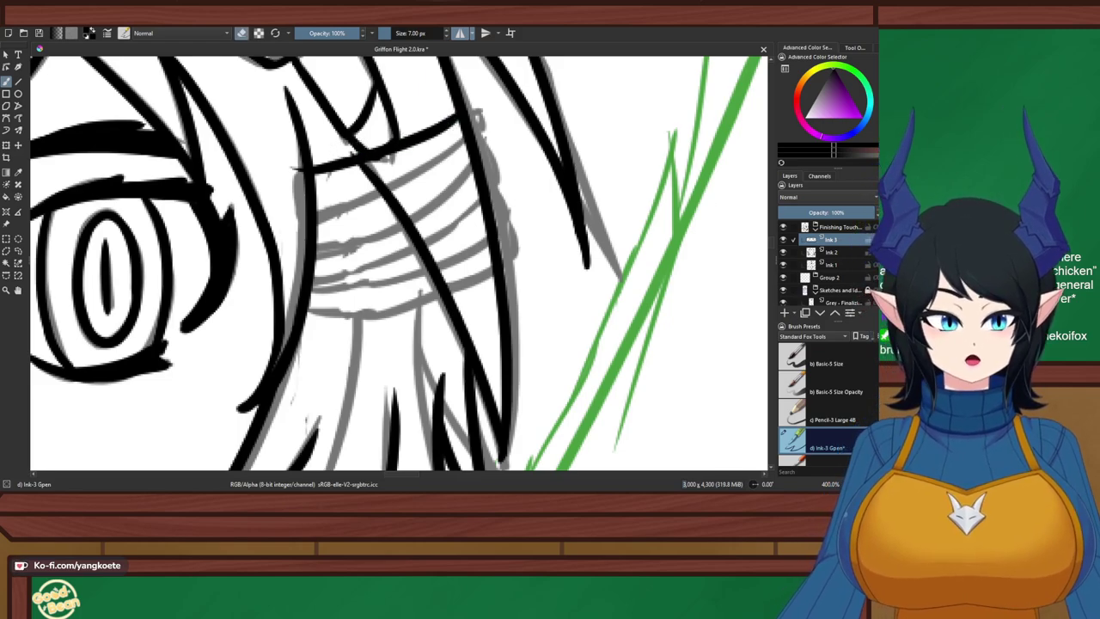
key(Page_Down)
key(Page_Down)
mouse_move(352, 160)
mouse_down()
mouse_move(404, 220)
mouse_move(402, 203)
mouse_move(438, 277)
mouse_up()
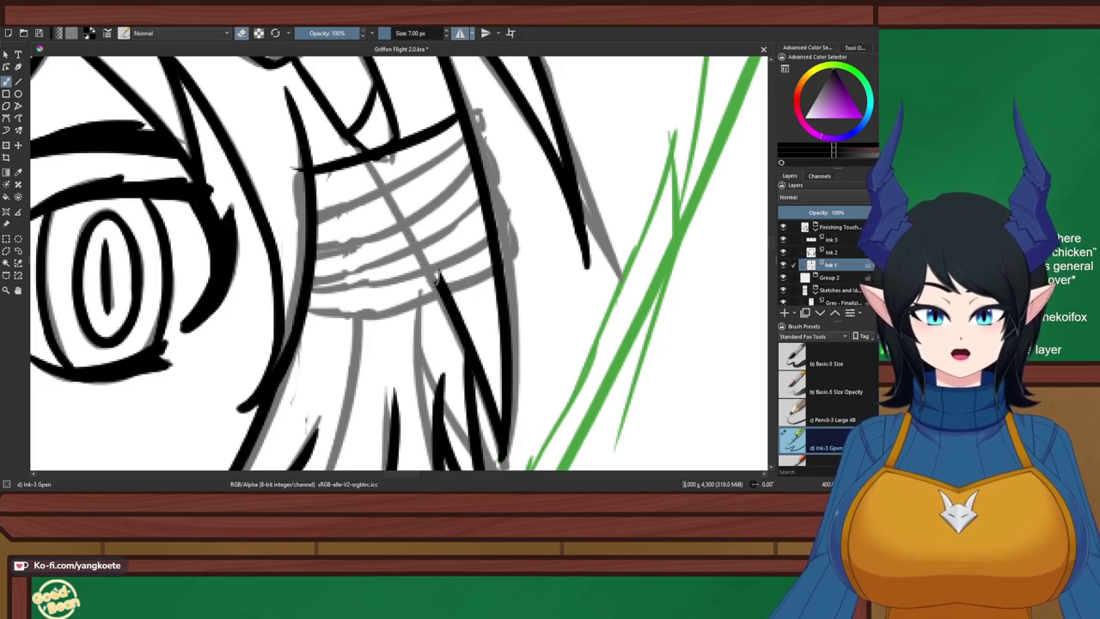
key(e)
click(831, 240)
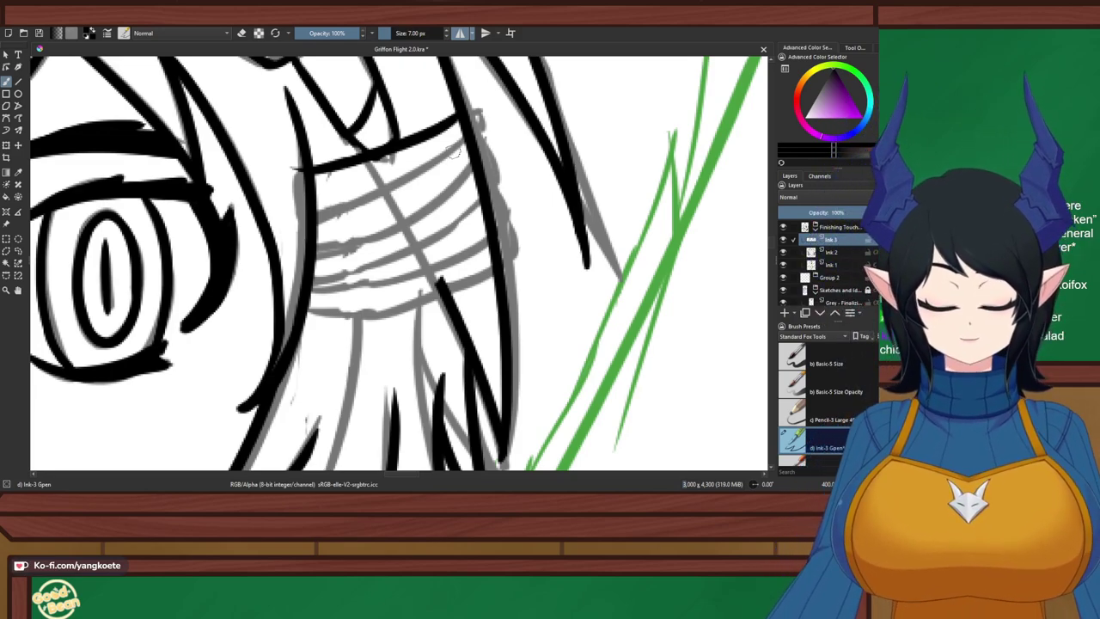
Zoom in on the hair wrap and try inking the curved hook at the strap's end
mouse_move(395, 154)
mouse_down()
mouse_move(412, 201)
mouse_move(509, 208)
mouse_up()
scroll(423, 232, down, 4)
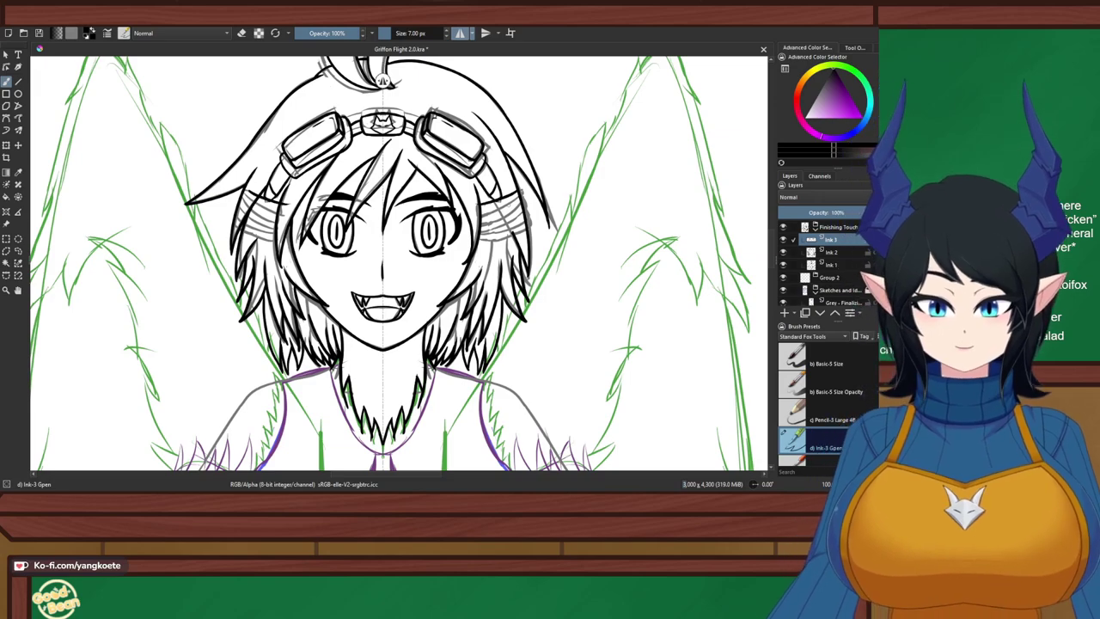
scroll(337, 209, up, 3)
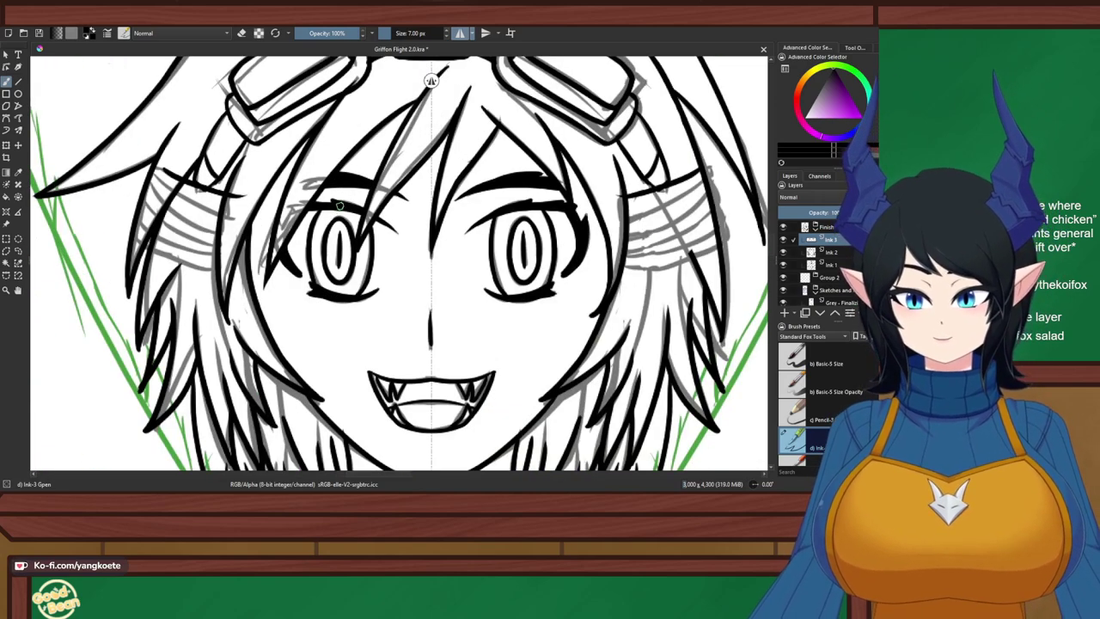
scroll(565, 202, up, 4)
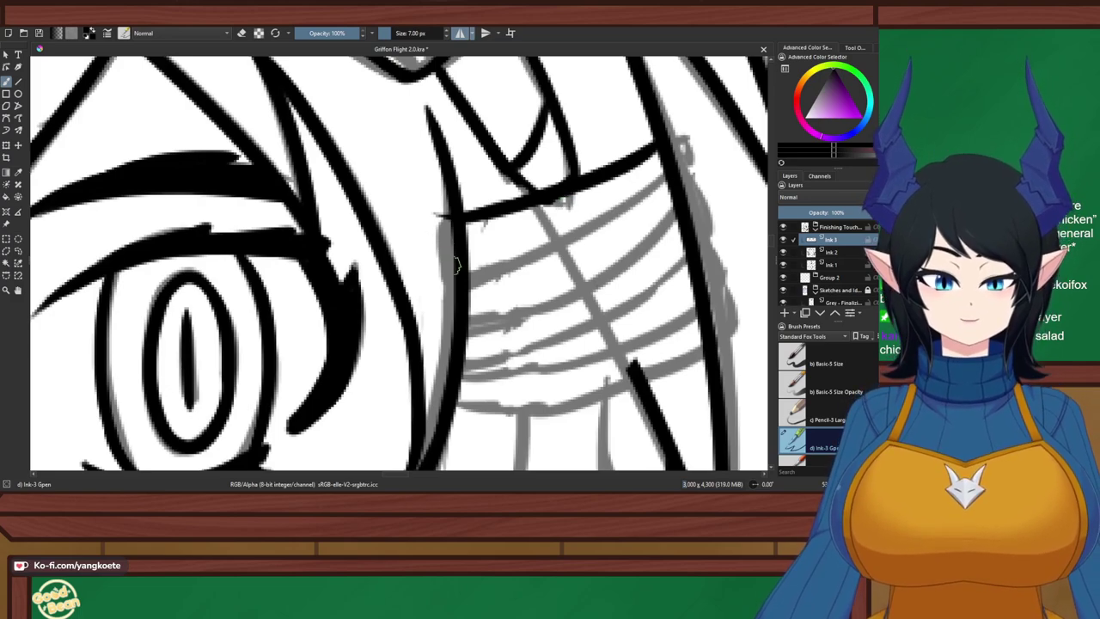
mouse_move(663, 142)
mouse_down()
mouse_move(688, 164)
mouse_move(658, 148)
mouse_move(674, 139)
mouse_move(694, 174)
mouse_move(605, 232)
mouse_move(664, 210)
mouse_move(621, 234)
mouse_move(479, 263)
mouse_up()
key(ctrl+z)
Ink the strap line running down-left from the hook, then thin its upper edge with the eraser
key(ctrl+z)
drag(640, 223, 445, 277)
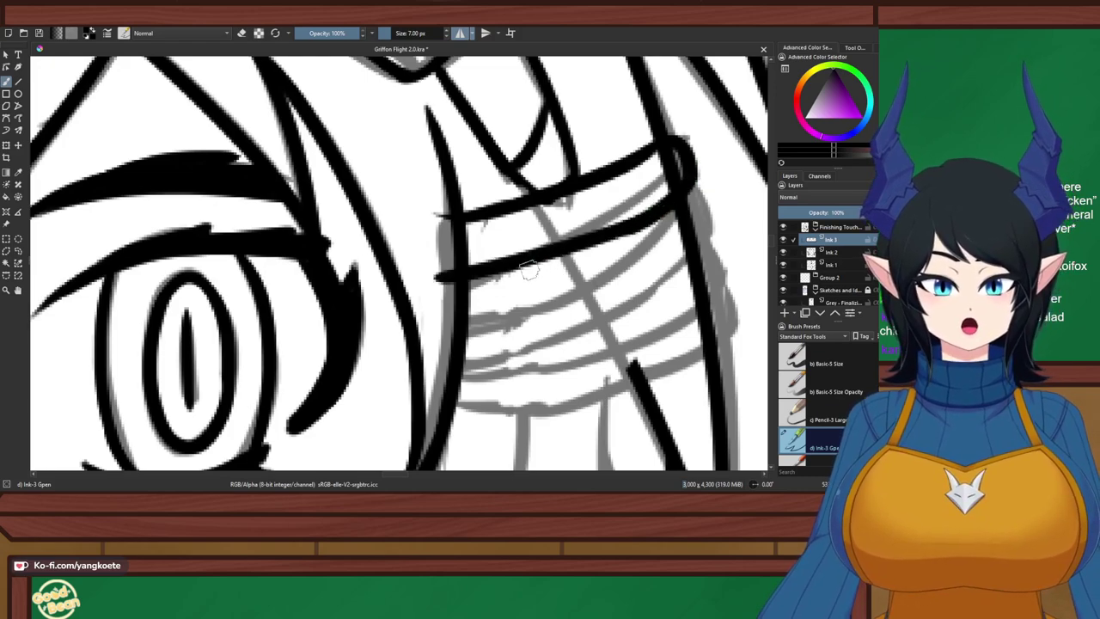
key(ctrl+z)
drag(632, 227, 463, 283)
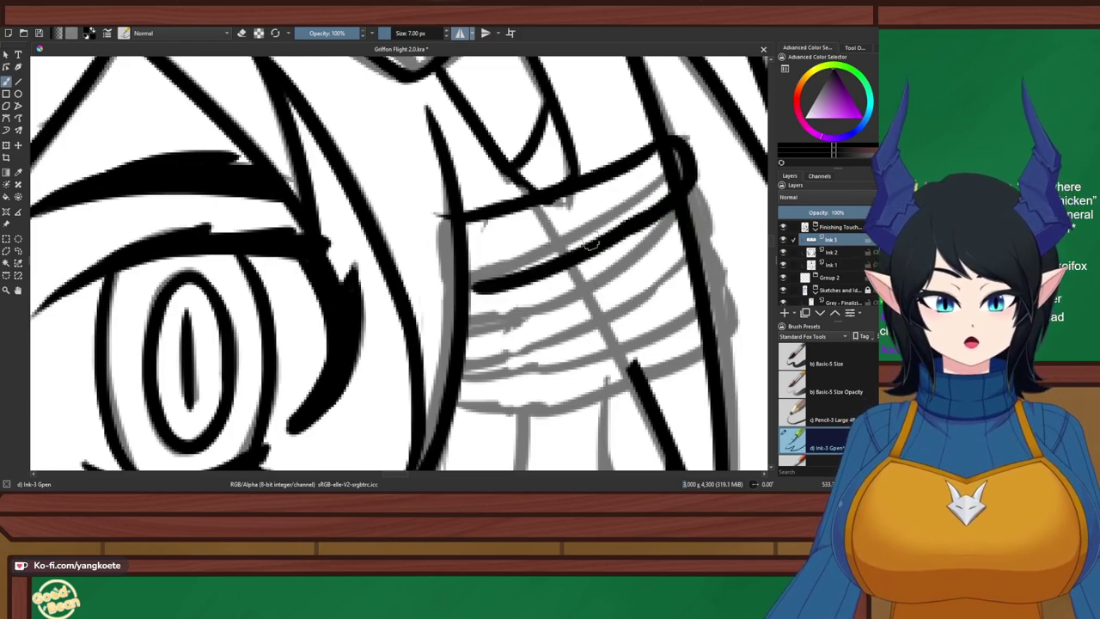
key(ctrl+z)
drag(655, 215, 459, 279)
key(e)
mouse_move(646, 207)
mouse_down()
mouse_move(607, 230)
mouse_move(685, 192)
mouse_move(710, 234)
mouse_move(505, 331)
mouse_up()
key(e)
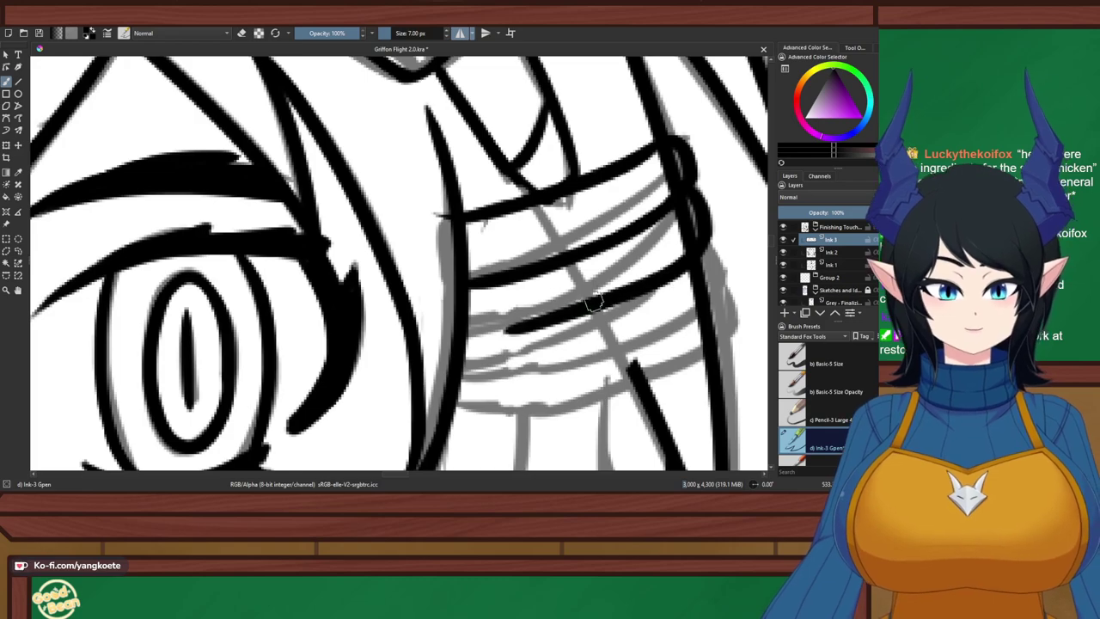
Ink the third strap line leftwards across the hair wrap
drag(589, 304, 452, 341)
key(ctrl+z)
drag(557, 318, 457, 341)
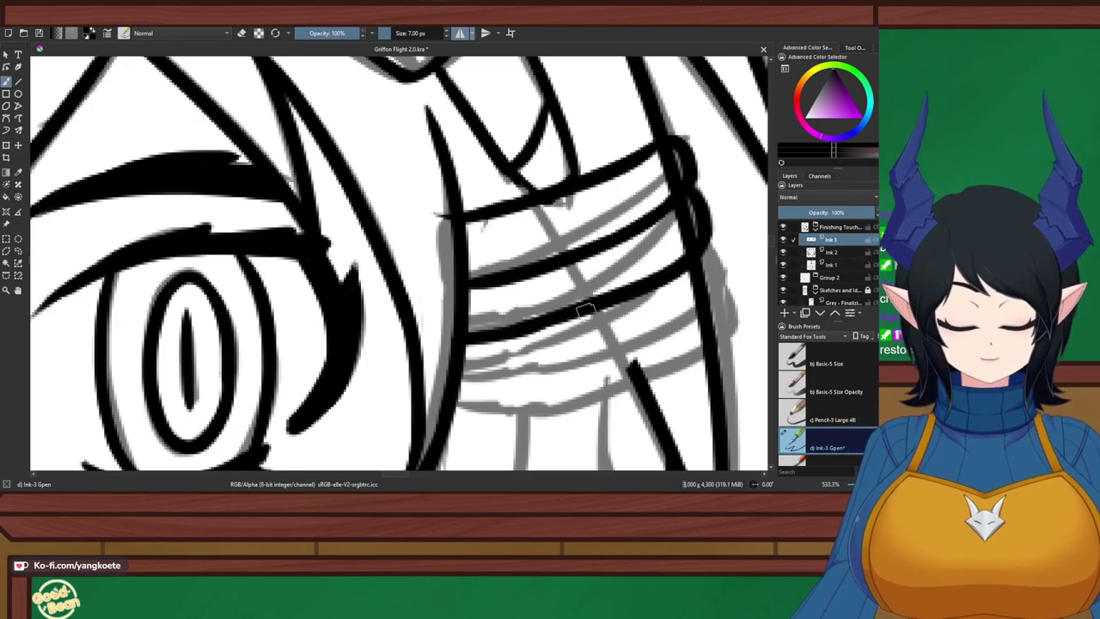
Redo the strap's side bump and lower stroke, redrawing it slightly higher
scroll(270, 183, down, 2)
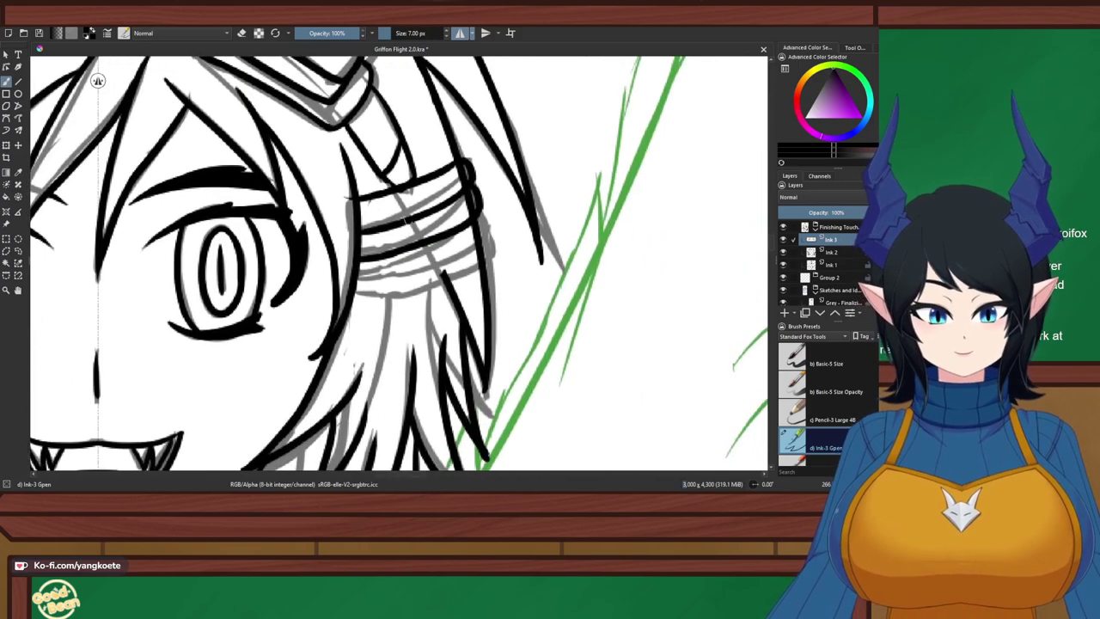
scroll(429, 222, up, 1)
key(ctrl+z)
key(ctrl+z)
key(e)
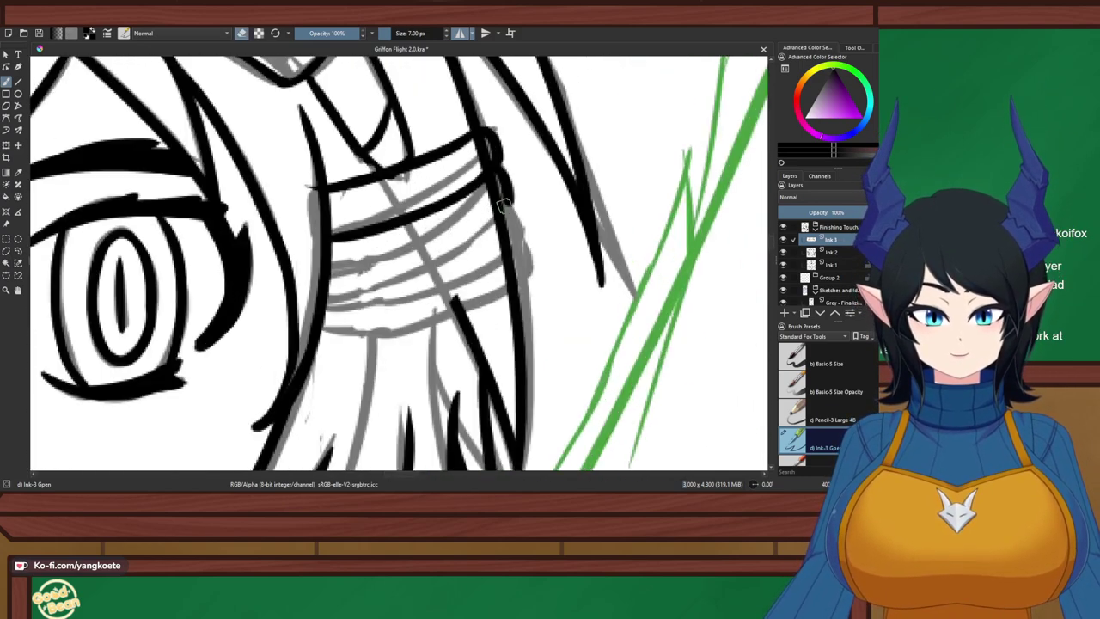
key(e)
drag(509, 183, 430, 262)
Keep redrawing the lower strap line until it sits lower down on the wrap
key(ctrl+z)
drag(508, 203, 404, 256)
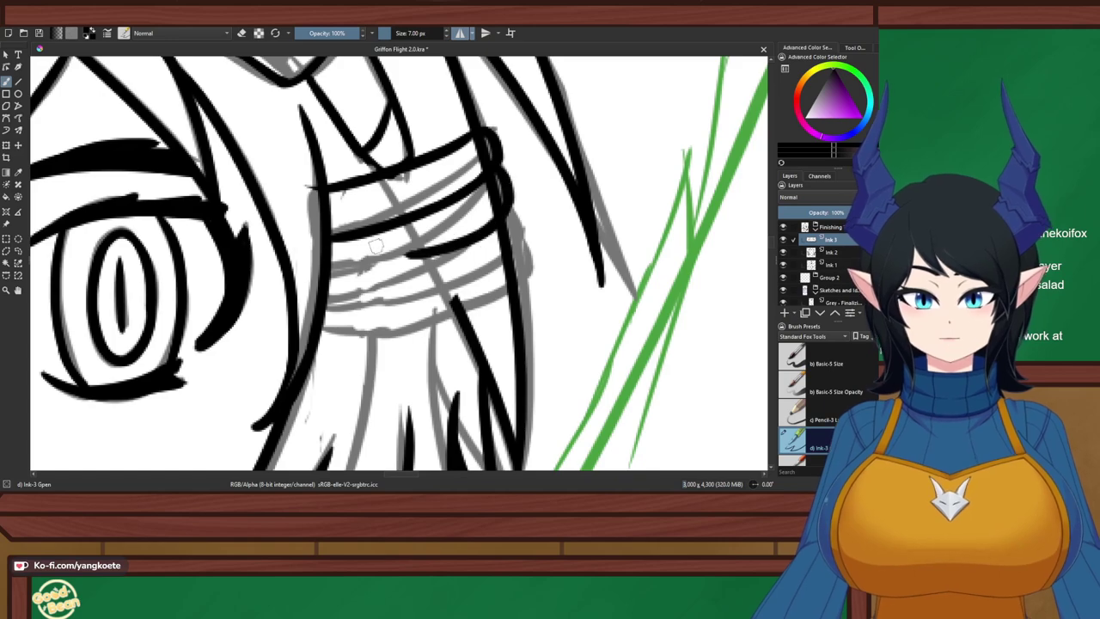
key(ctrl+z)
mouse_move(508, 204)
mouse_down()
mouse_move(382, 268)
mouse_move(345, 272)
mouse_up()
key(ctrl+z)
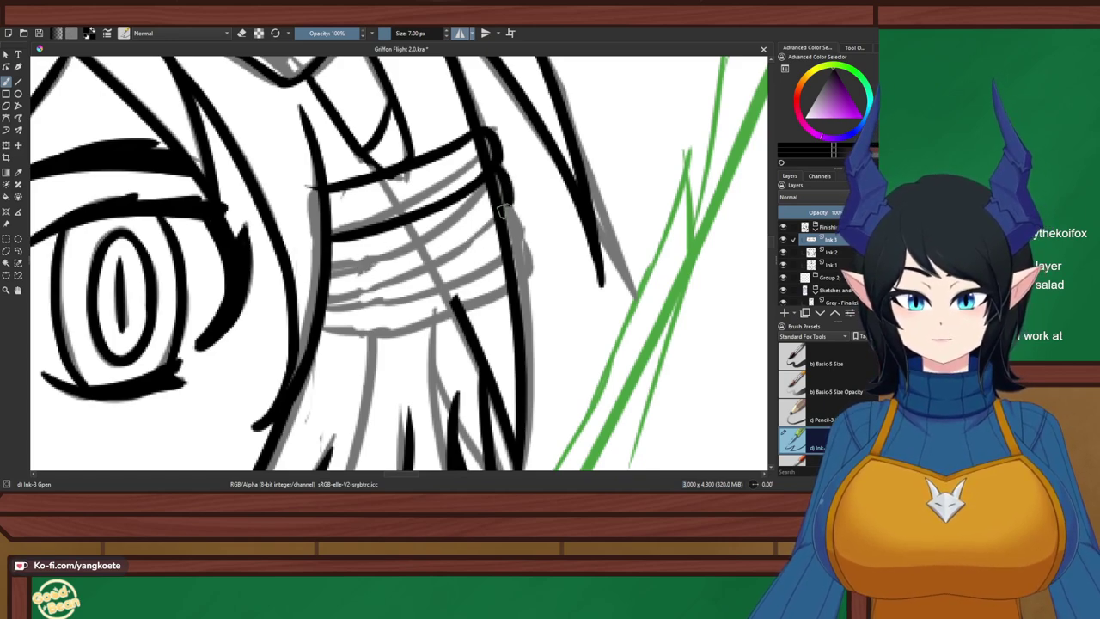
drag(512, 191, 378, 275)
key(ctrl+z)
mouse_move(506, 206)
mouse_down()
mouse_move(335, 278)
mouse_move(376, 277)
mouse_move(399, 264)
mouse_move(331, 272)
mouse_move(383, 267)
mouse_move(320, 285)
mouse_up()
Extend the third strap line leftwards so it ends near the left hair strand
key(ctrl+z)
key(ctrl+z)
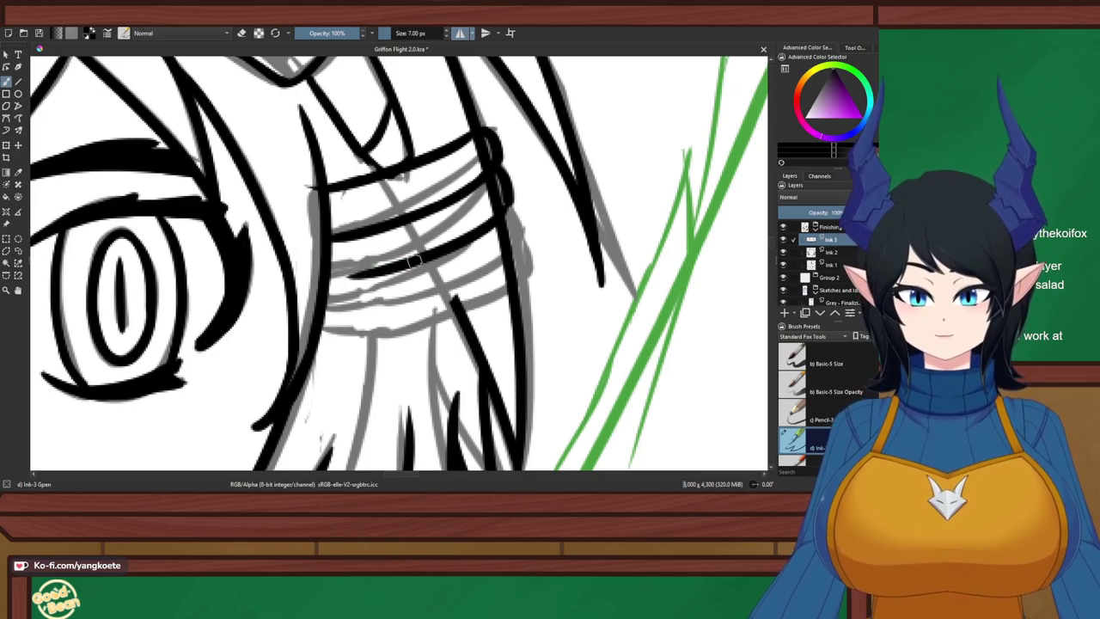
drag(410, 261, 315, 287)
key(ctrl+z)
drag(431, 254, 320, 285)
key(ctrl+z)
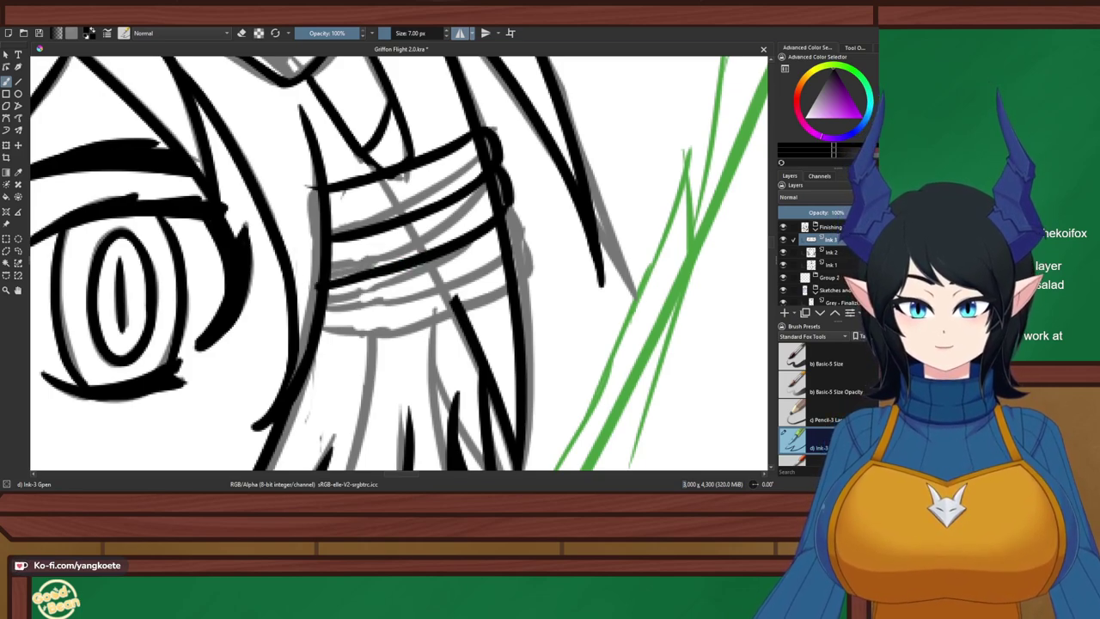
key(ctrl+z)
drag(416, 259, 308, 280)
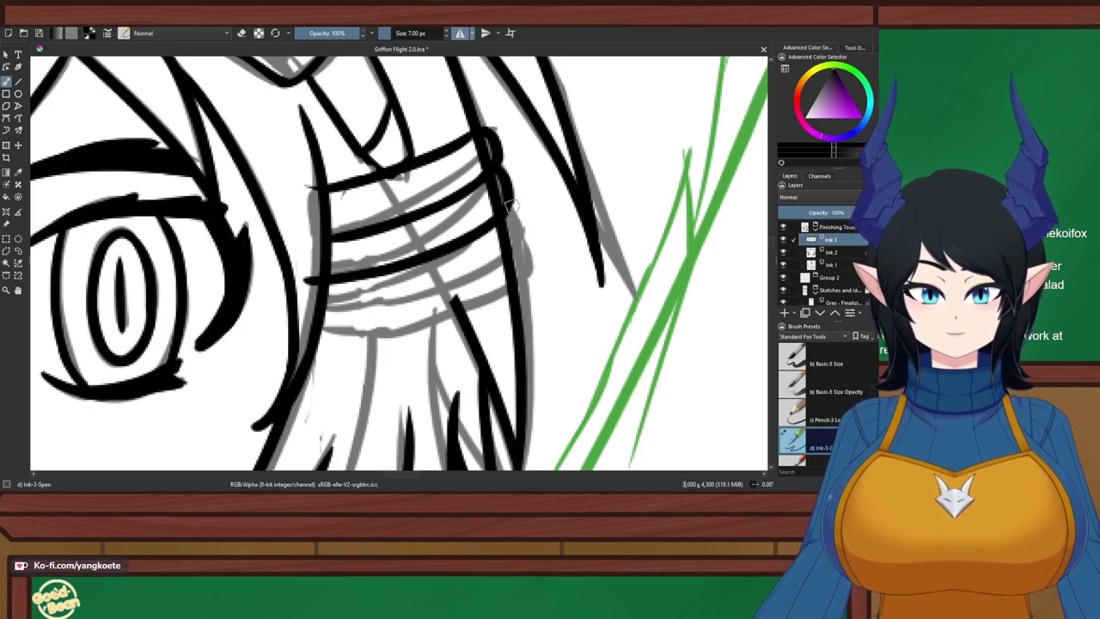
Ink a fourth strap line to the left strand and thicken its thin left tail
mouse_move(505, 259)
mouse_down()
mouse_move(433, 299)
mouse_move(321, 327)
mouse_up()
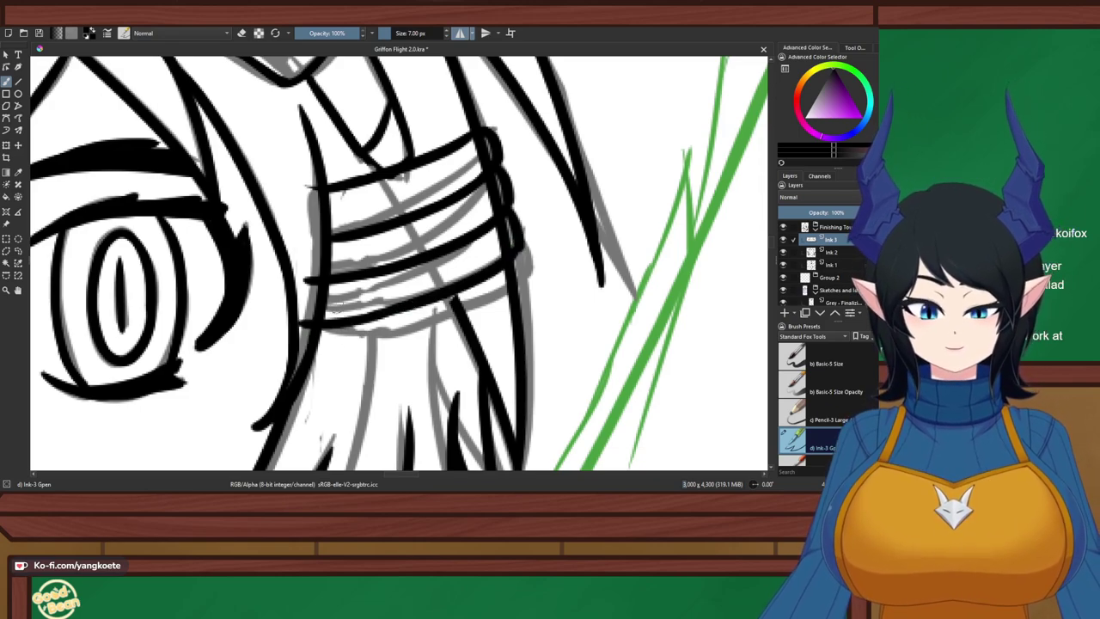
key(ctrl+z)
key(ctrl+z)
drag(521, 239, 370, 315)
key(ctrl+z)
mouse_move(507, 210)
mouse_down()
mouse_move(518, 233)
mouse_move(328, 307)
mouse_up()
drag(408, 298, 331, 306)
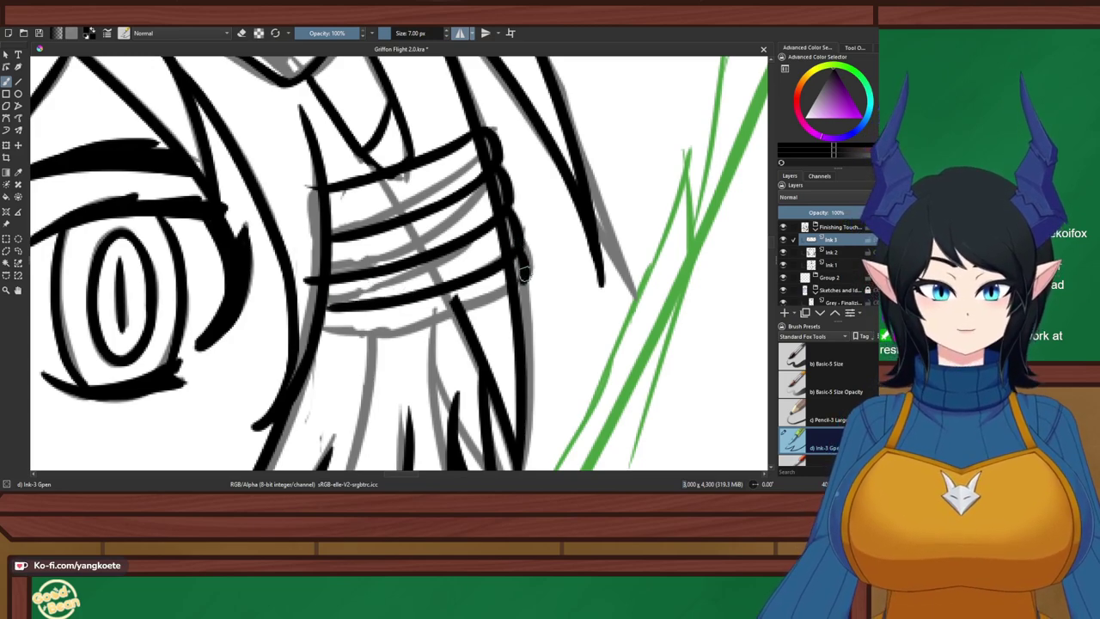
mouse_move(527, 289)
mouse_down()
mouse_move(355, 321)
mouse_move(526, 280)
mouse_move(334, 330)
mouse_move(516, 295)
mouse_move(313, 342)
mouse_move(521, 293)
mouse_up()
key(ctrl+z)
key(ctrl+z)
key(ctrl+z)
key(ctrl+z)
key(ctrl+z)
On the Ink 1 layer, erase the stray ink inside the strap's upper-right corner
key(e)
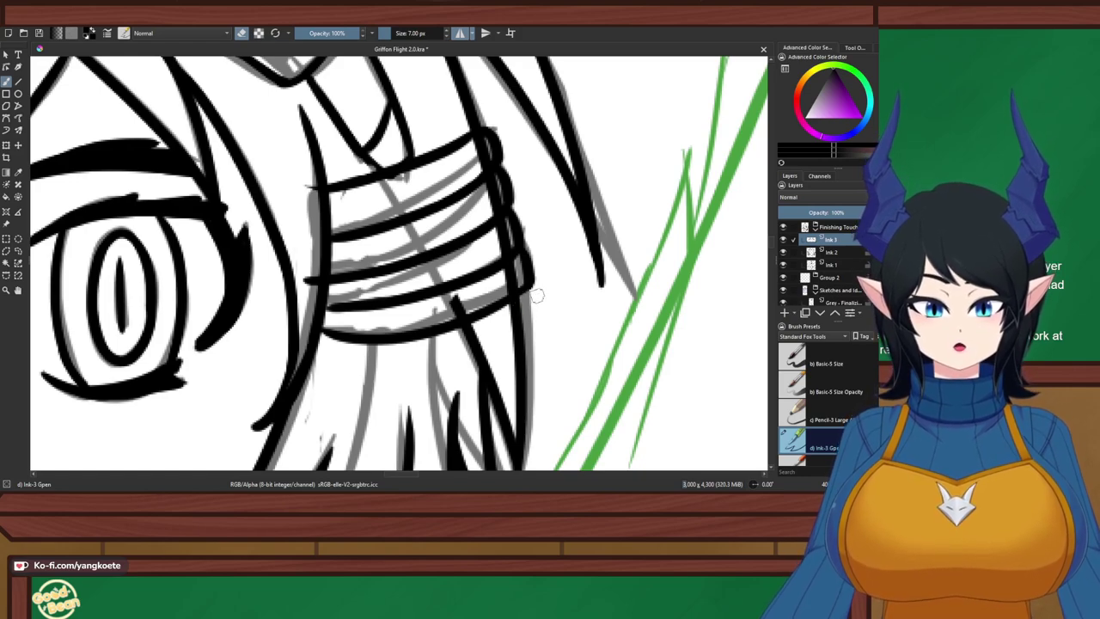
click(829, 252)
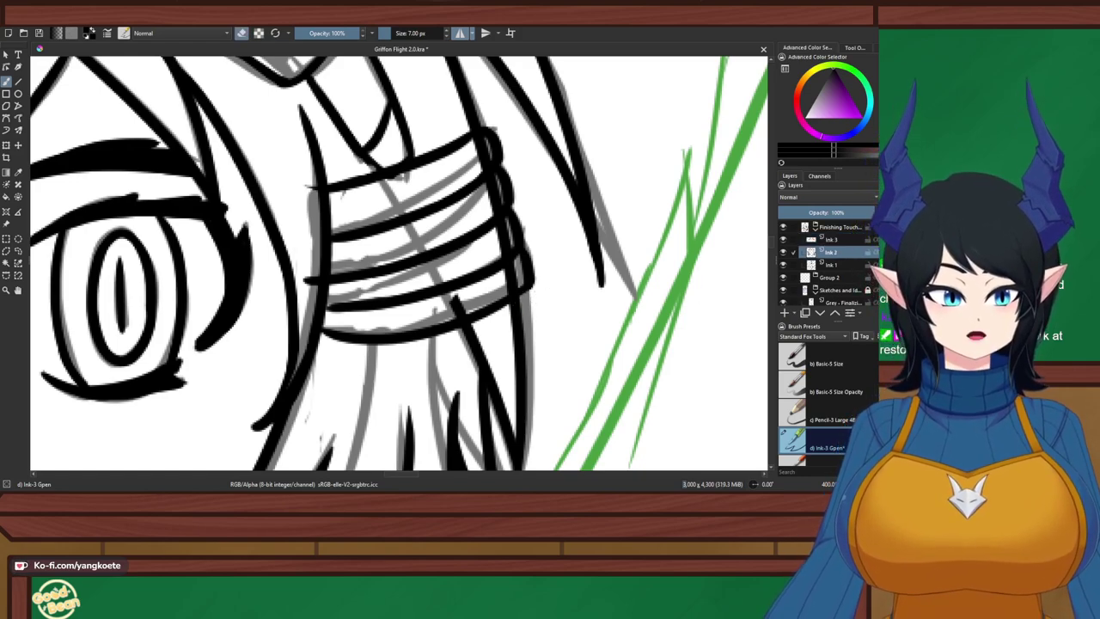
click(831, 265)
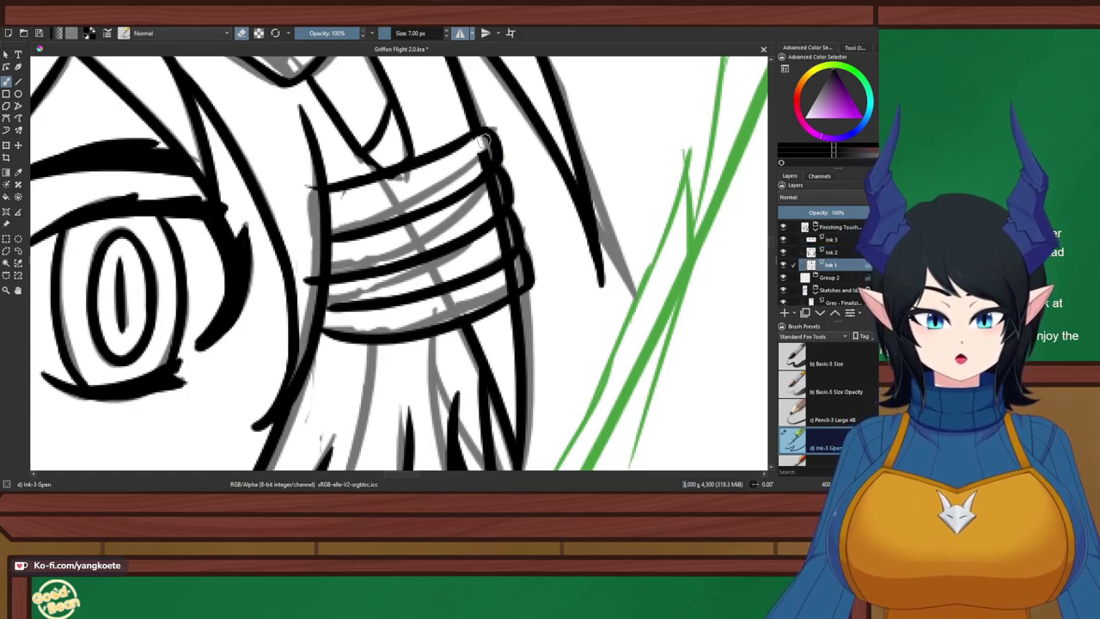
drag(479, 146, 489, 159)
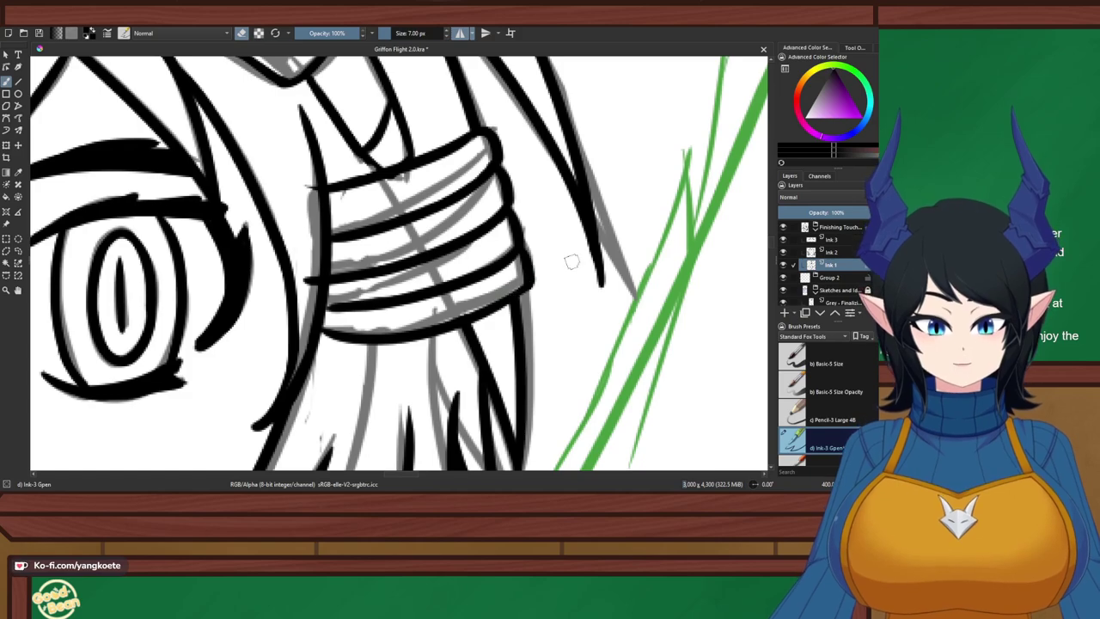
scroll(400, 216, down, 5)
drag(400, 217, 456, 218)
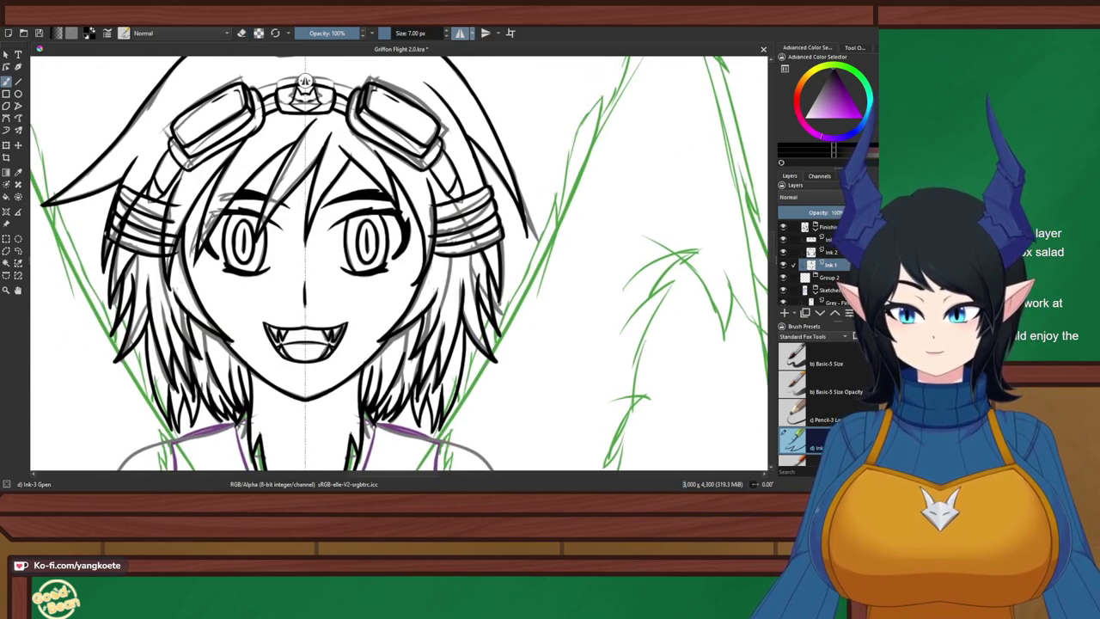
scroll(482, 222, up, 5)
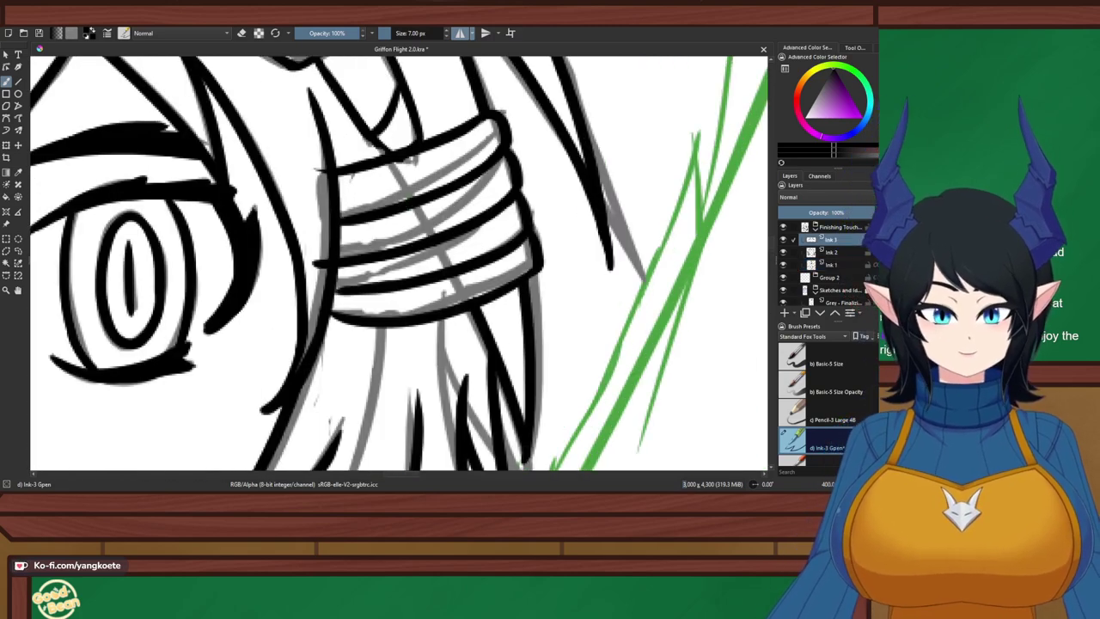
key(e)
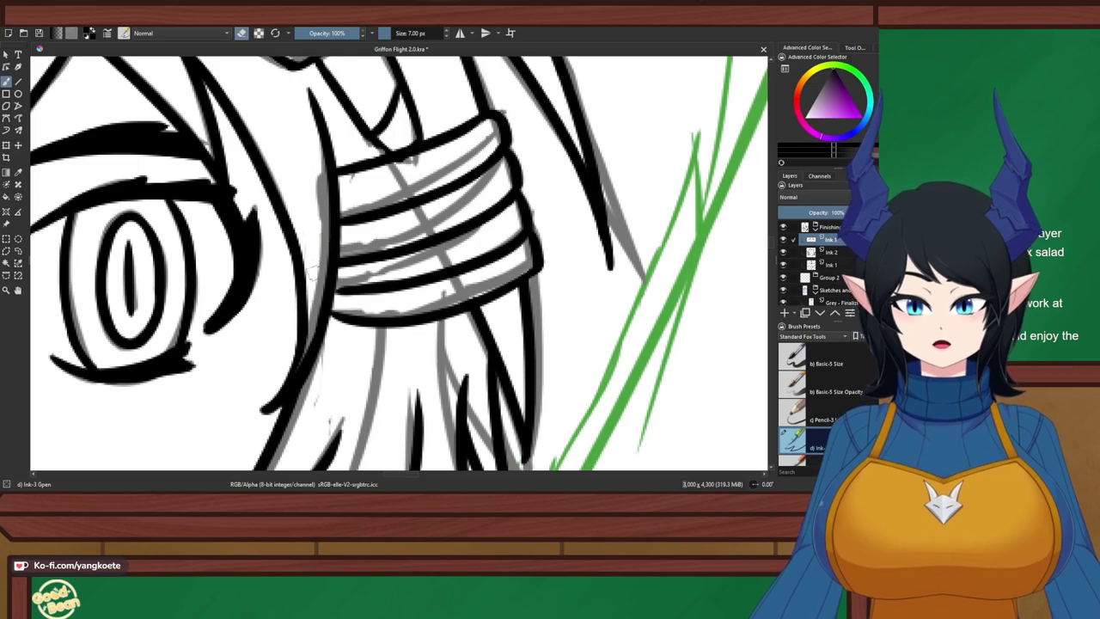
key(e)
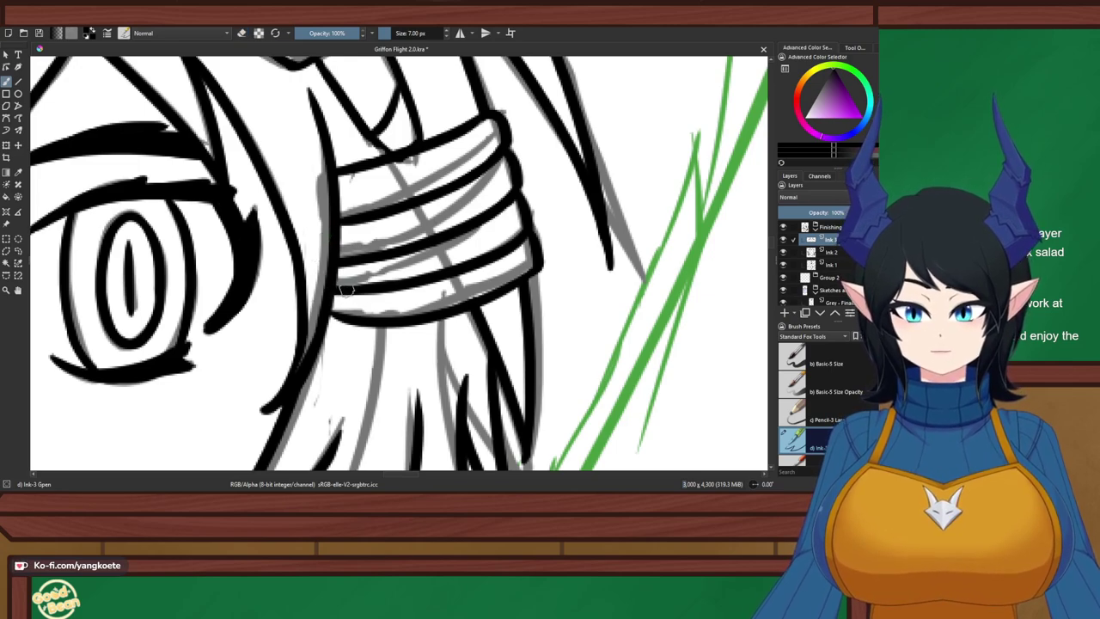
scroll(370, 284, down, 4)
scroll(356, 308, up, 3)
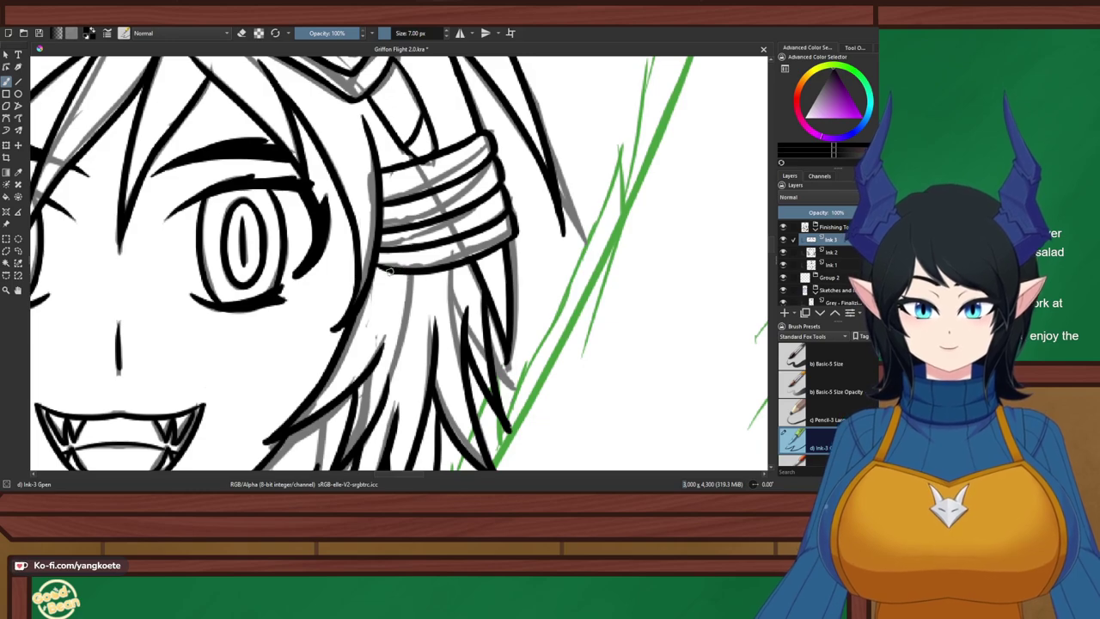
key(e)
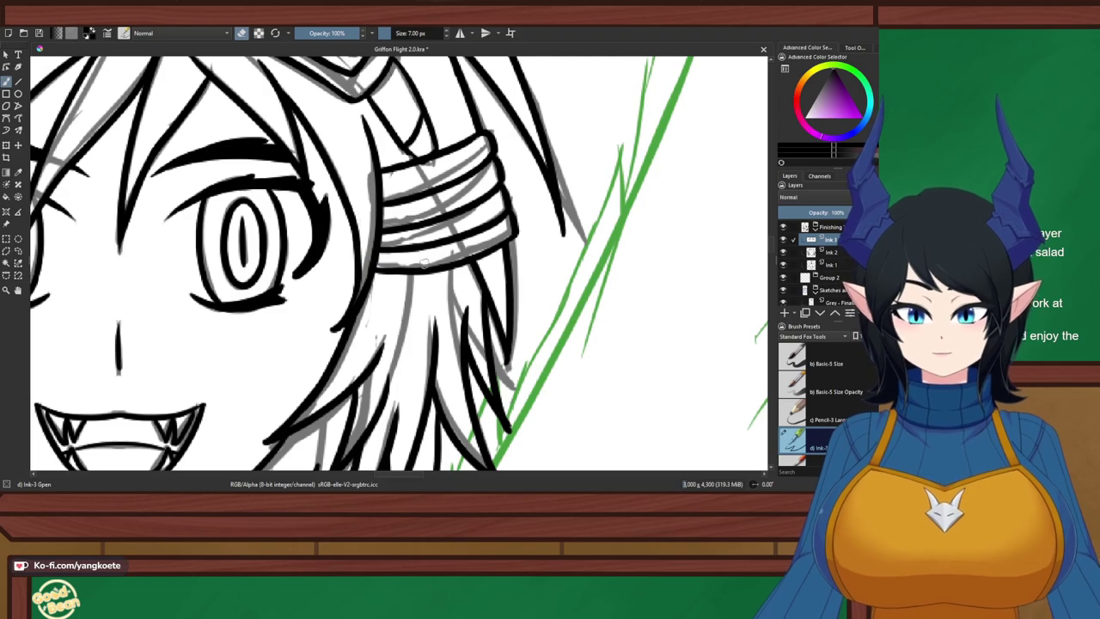
Rotate the canvas toward the band lines and erase the grey strip beside the black line
key(e)
key(6)
key(6)
key(6)
key(6)
key(6)
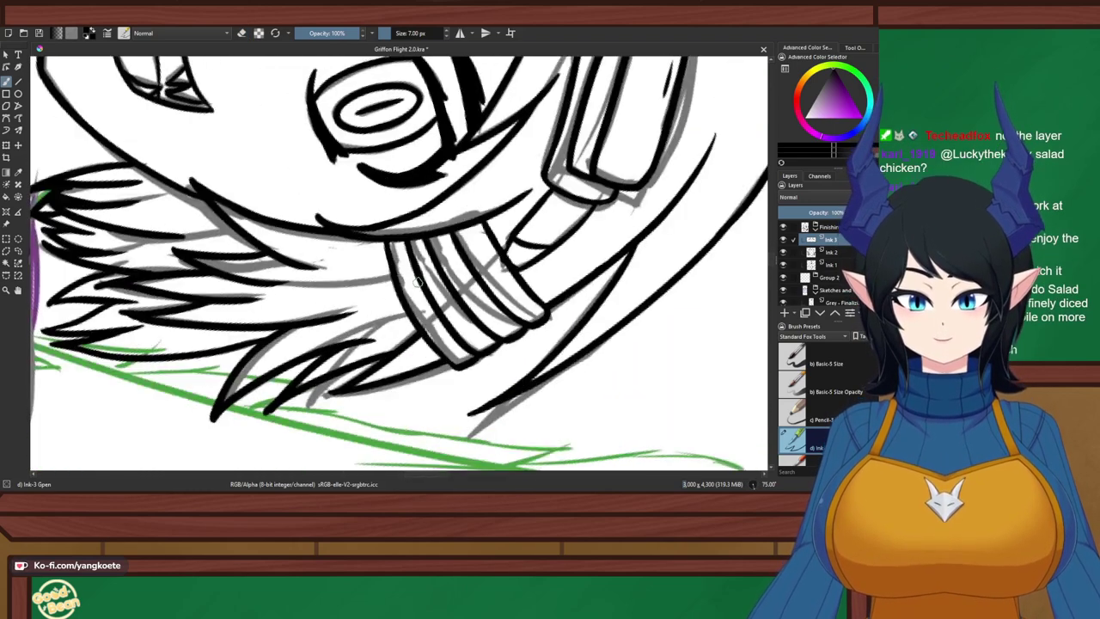
scroll(418, 282, up, 4)
key(6)
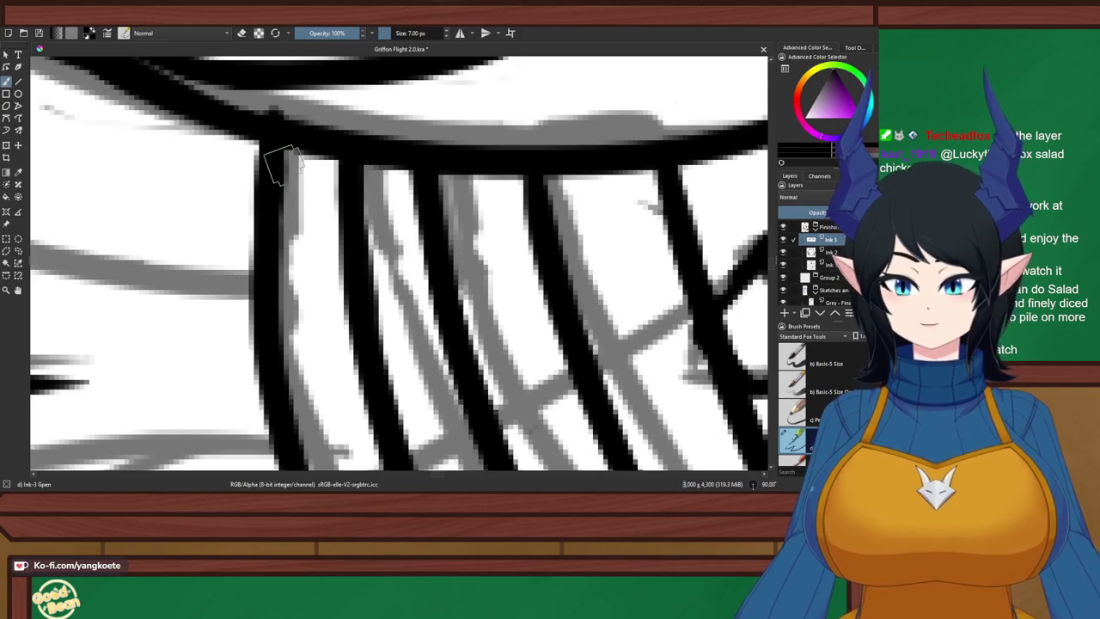
key(e)
drag(297, 137, 296, 257)
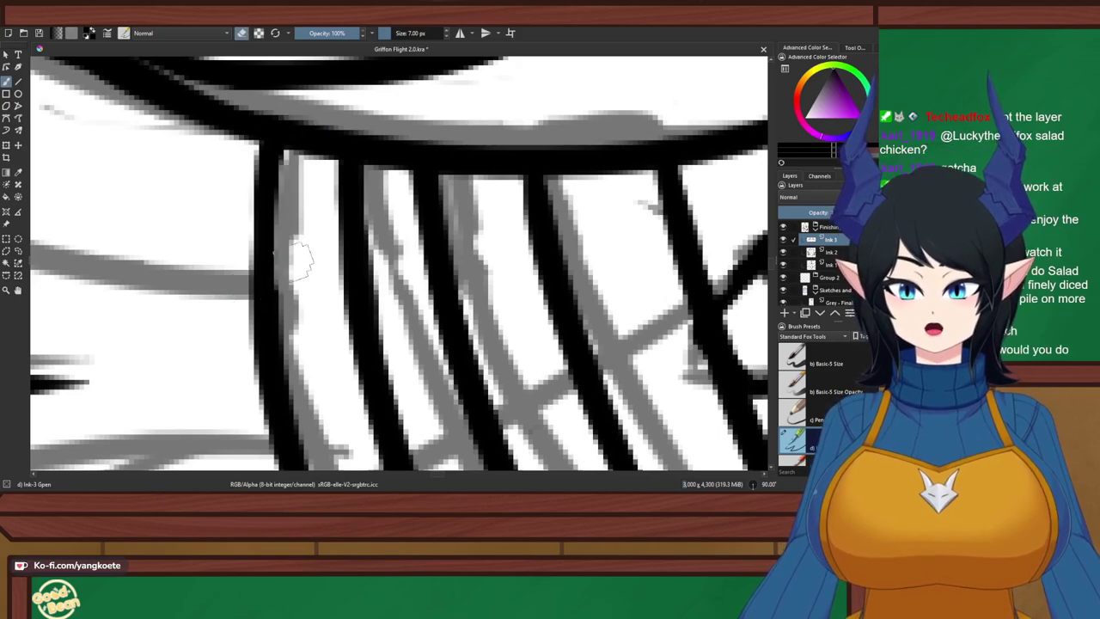
key(ctrl+z)
mouse_move(296, 154)
mouse_down()
mouse_move(298, 272)
mouse_move(290, 216)
mouse_move(297, 260)
mouse_up()
key(ctrl+z)
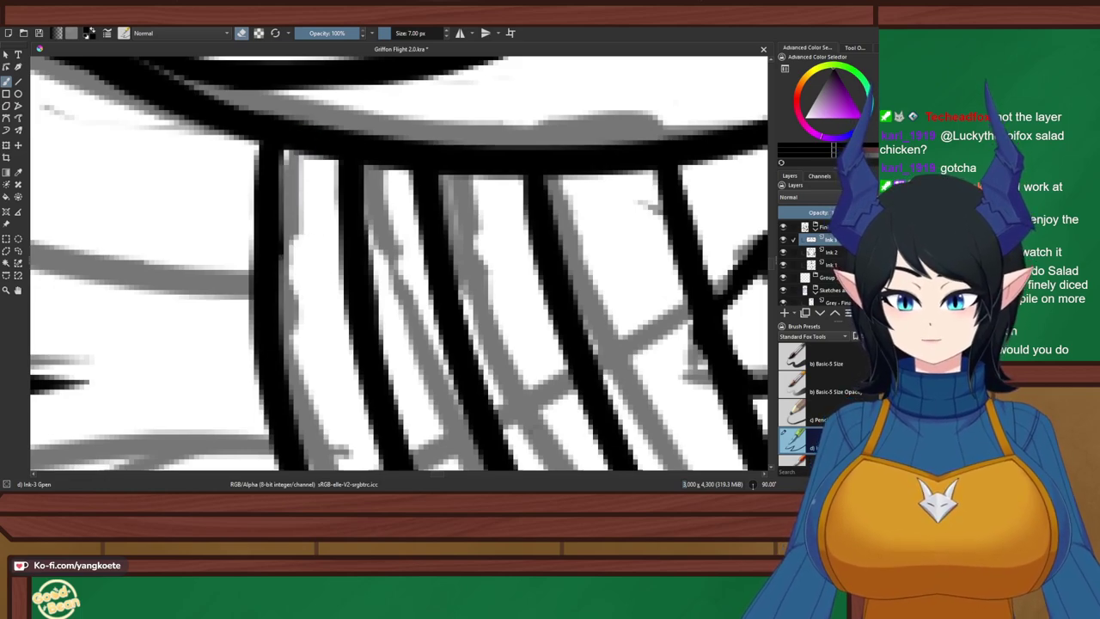
key(e)
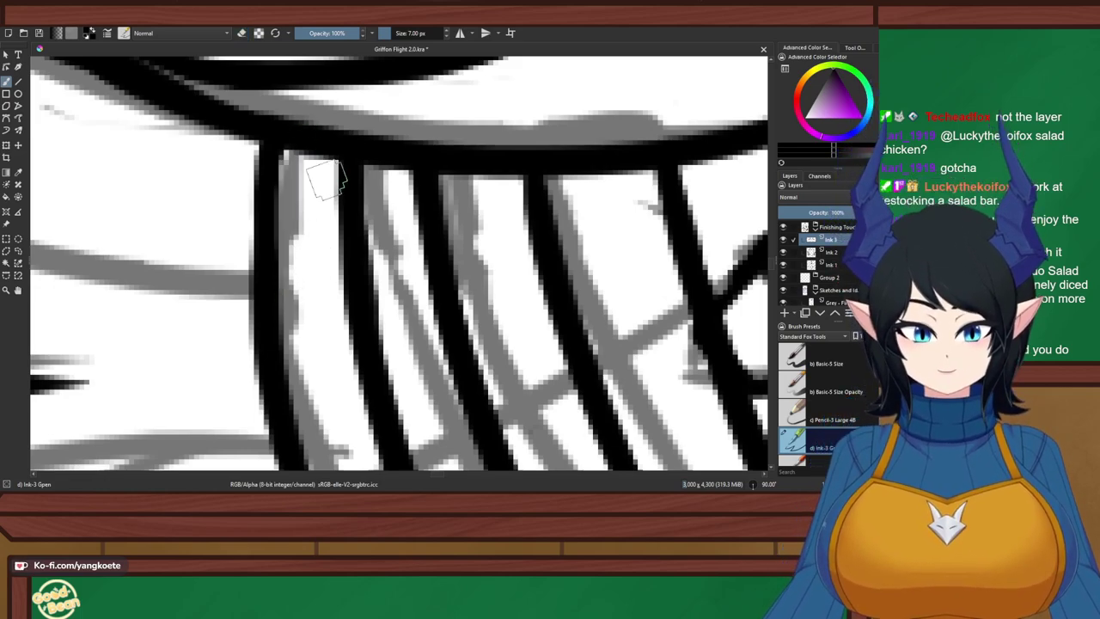
Reset the canvas rotation, trial-erase the overshooting band line ends, then restore them with undo
key(5)
scroll(316, 334, down, 5)
drag(173, 149, 564, 213)
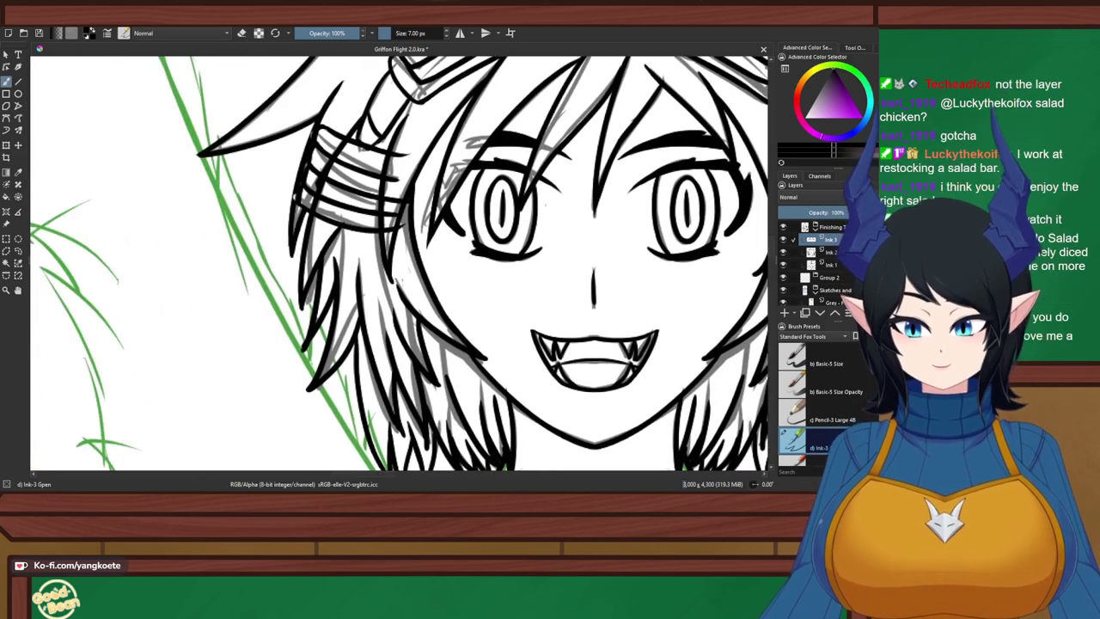
scroll(419, 172, up, 5)
key(e)
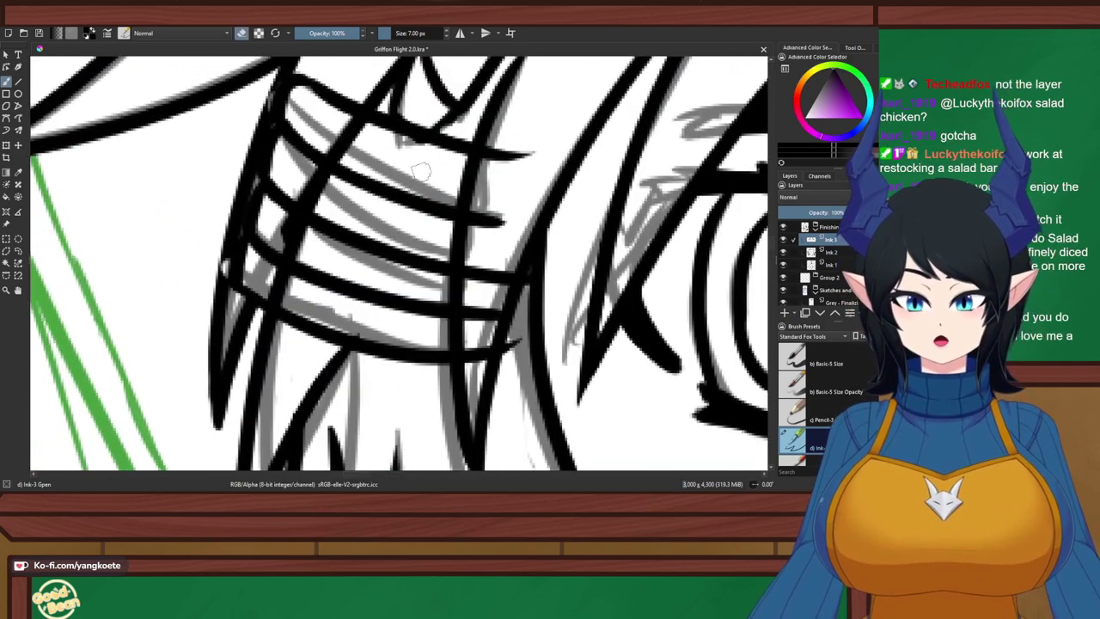
mouse_move(488, 129)
mouse_down()
mouse_move(469, 240)
mouse_move(513, 155)
mouse_move(500, 225)
mouse_move(537, 158)
mouse_move(485, 334)
mouse_move(470, 334)
mouse_move(473, 282)
mouse_move(491, 348)
mouse_move(507, 322)
mouse_move(507, 369)
mouse_up()
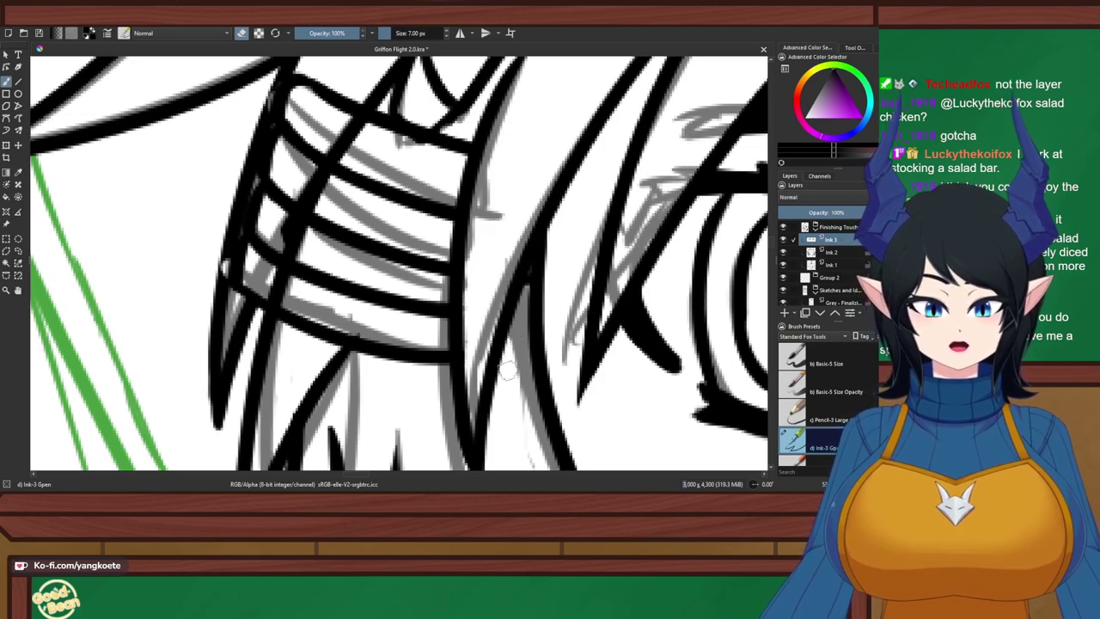
scroll(314, 169, down, 5)
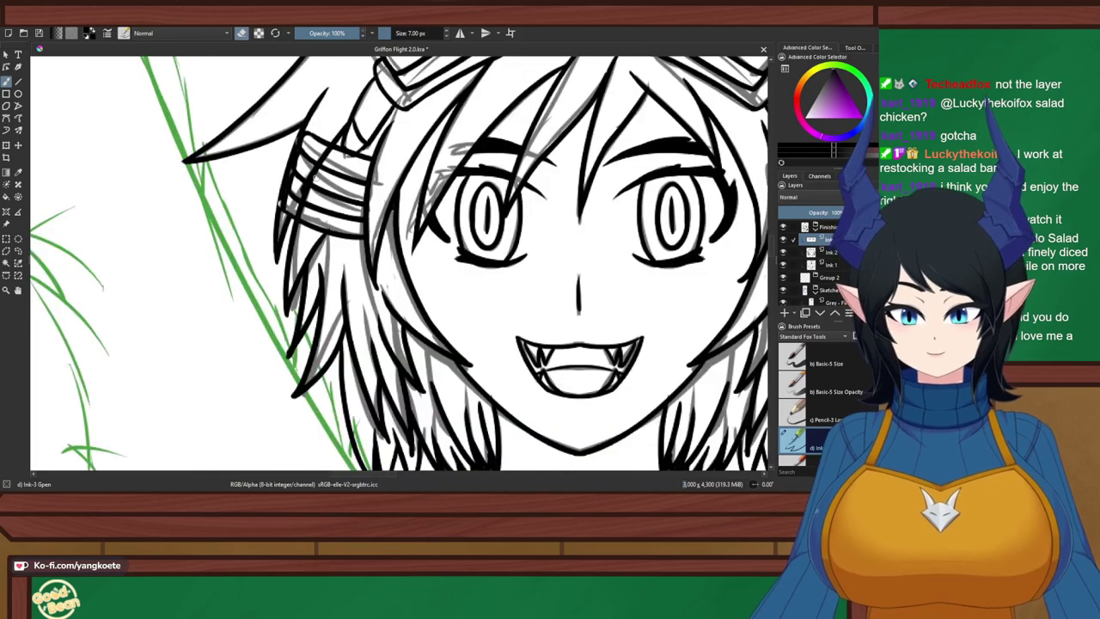
scroll(327, 181, up, 5)
drag(334, 187, 338, 197)
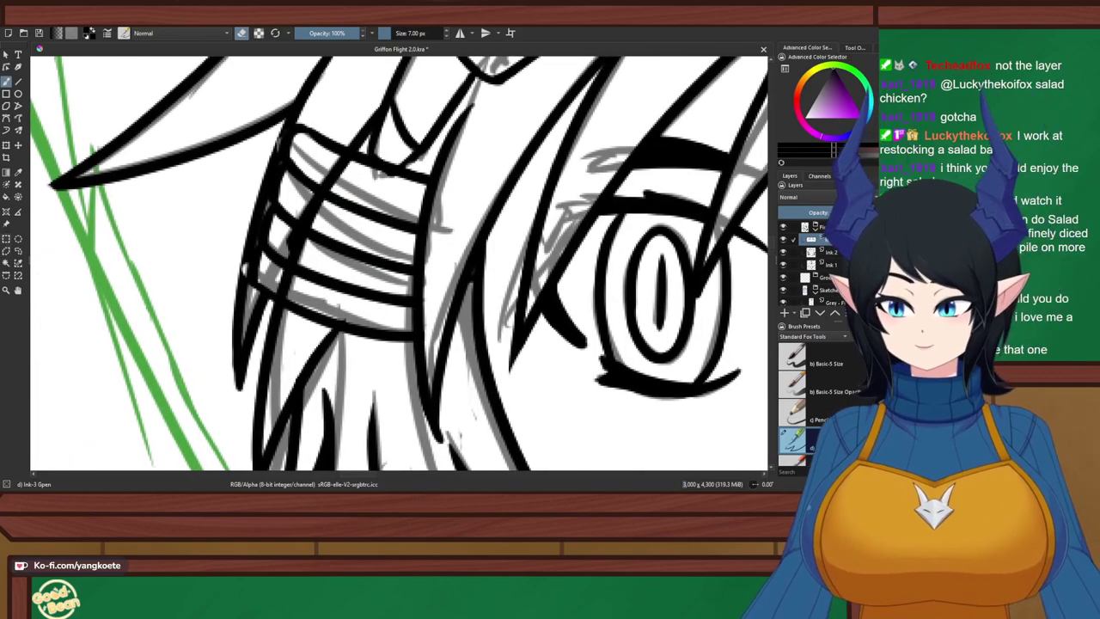
key(ctrl+z)
key(ctrl+r)
Select the wrapped band lines, nudge them slightly left and up, then deselect
drag(535, 408, 510, 387)
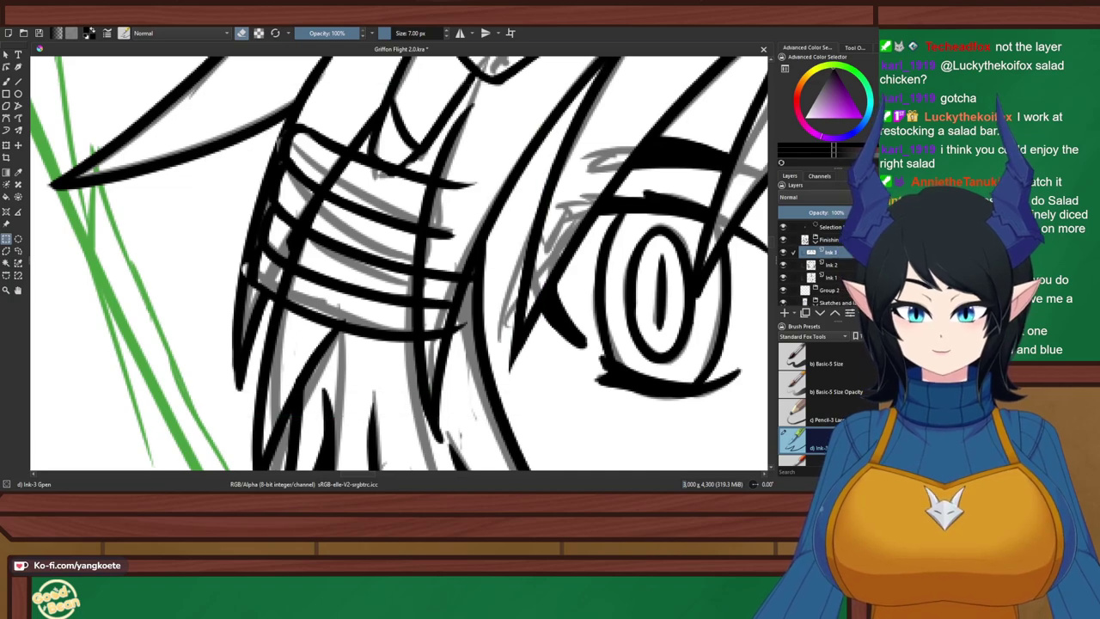
key(t)
drag(358, 237, 343, 232)
key(Return)
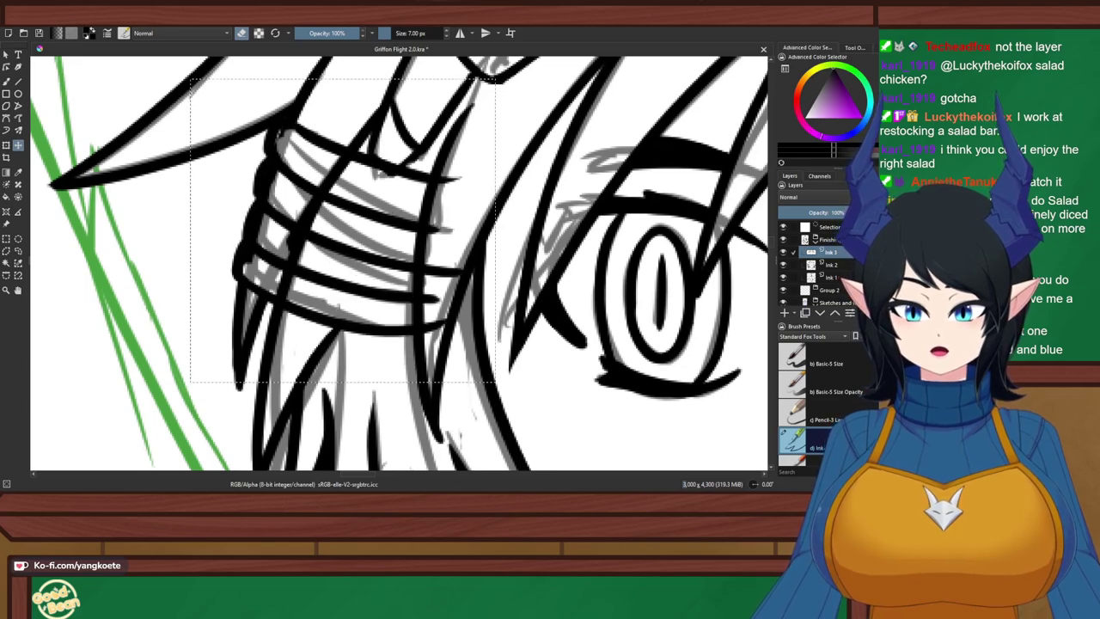
key(ctrl+r)
key(ctrl+shift+a)
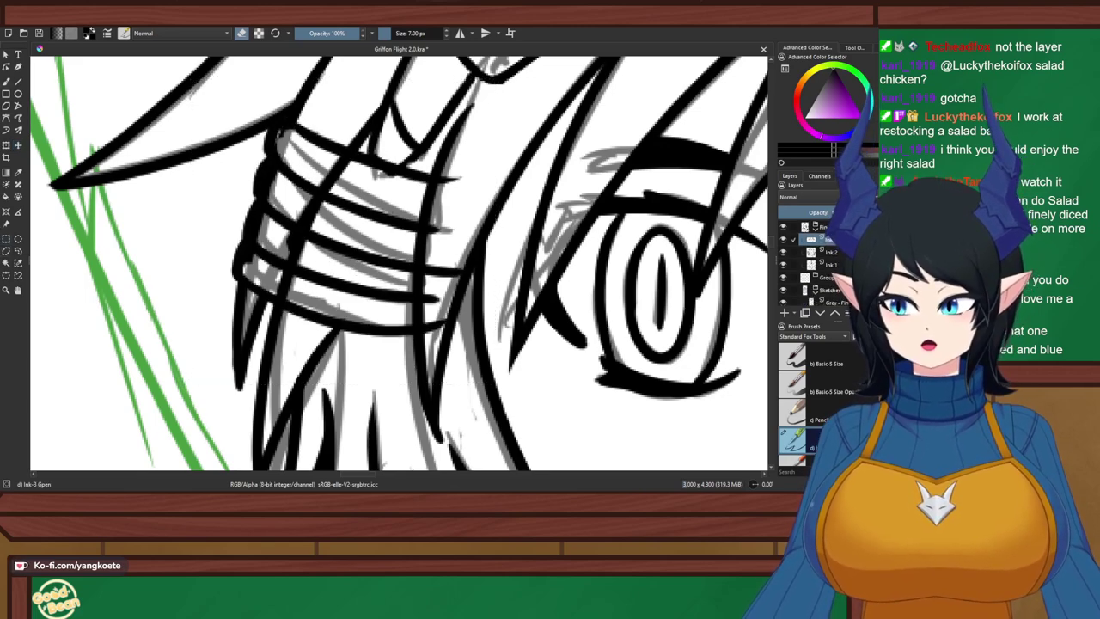
Erase the band line ends overshooting the strap's edges
key(b)
scroll(320, 178, up, 2)
key(e)
drag(563, 168, 604, 181)
mouse_move(541, 372)
mouse_down()
mouse_move(552, 277)
mouse_move(564, 393)
mouse_move(577, 381)
mouse_up()
scroll(608, 203, down, 2)
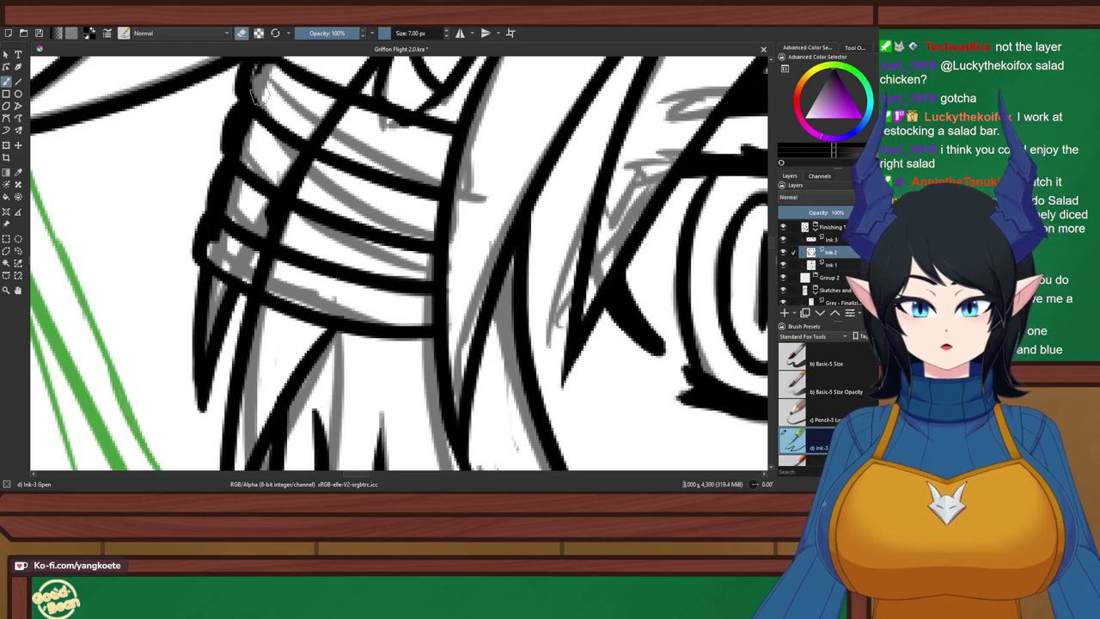
On the Ink 1 layer, erase part of a black line and touch up across the strap lines
click(831, 264)
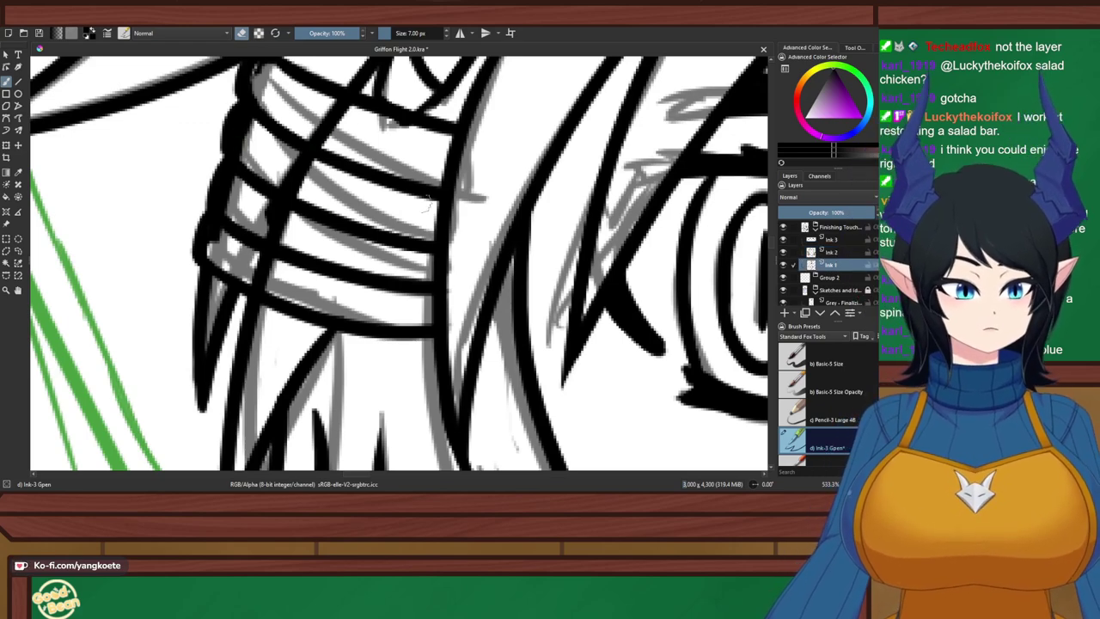
drag(323, 131, 313, 139)
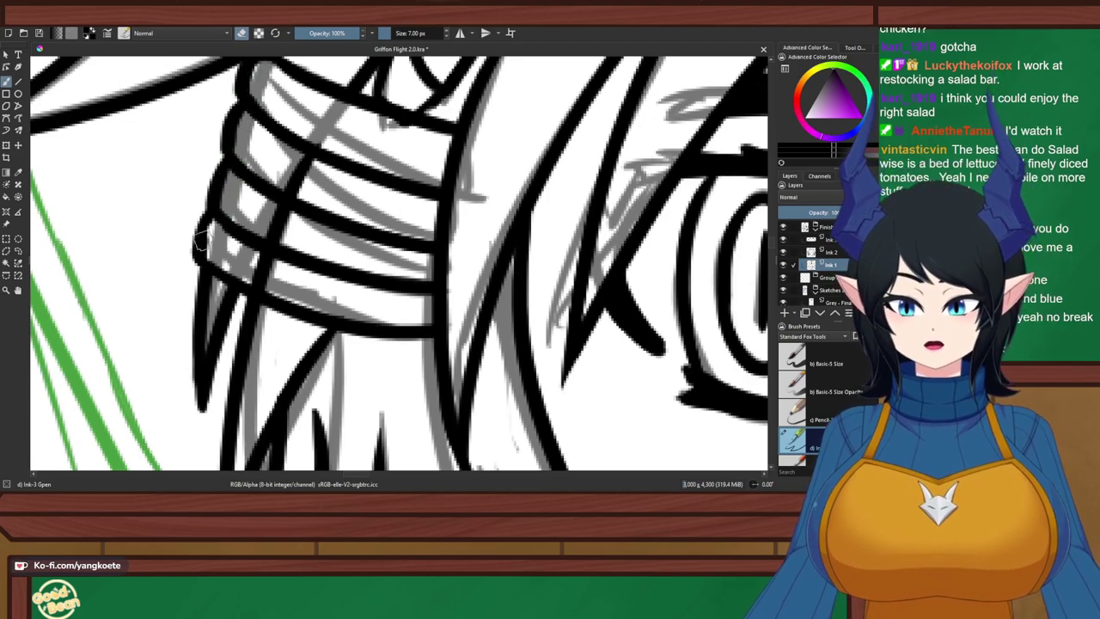
drag(201, 241, 234, 366)
drag(764, 327, 731, 273)
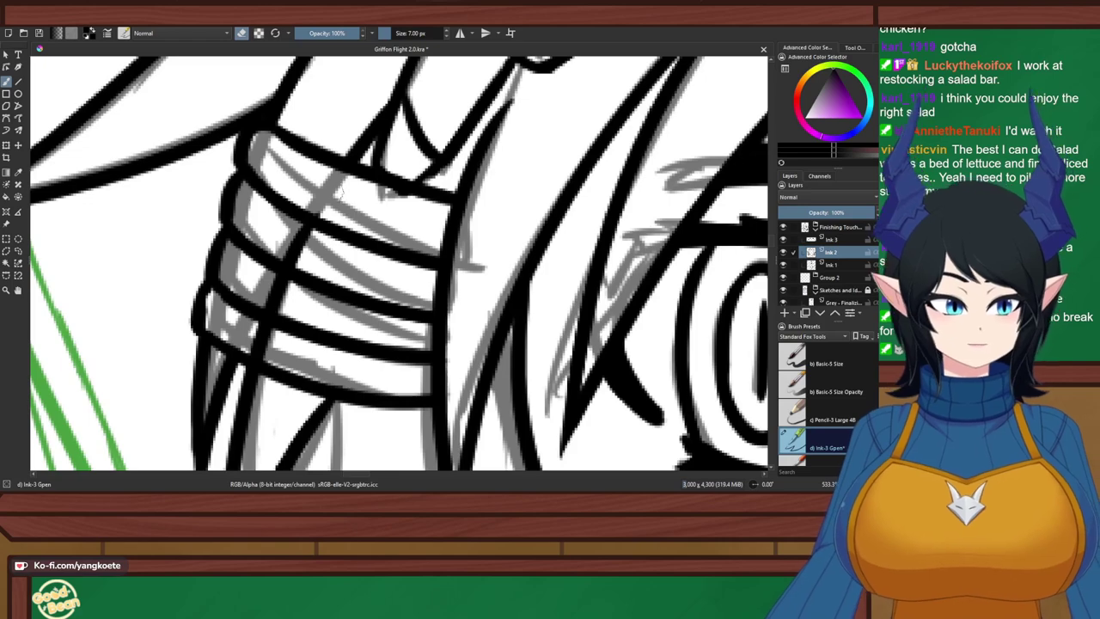
mouse_move(305, 228)
mouse_down()
mouse_move(250, 316)
mouse_move(259, 325)
mouse_move(253, 348)
mouse_move(277, 345)
mouse_move(258, 362)
mouse_up()
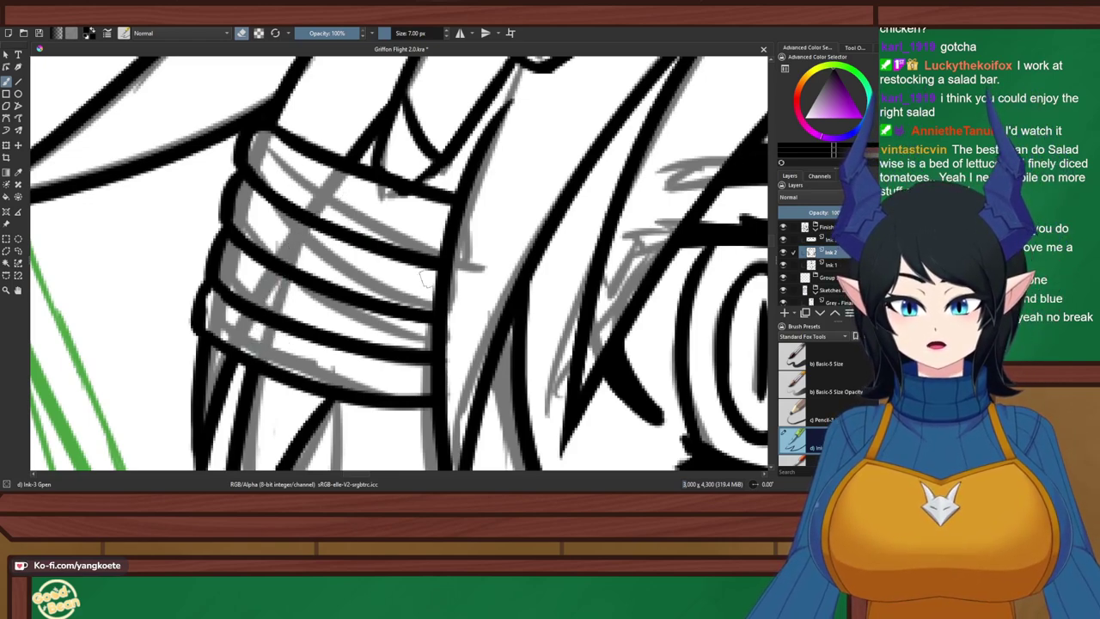
scroll(424, 275, down, 5)
scroll(392, 259, up, 6)
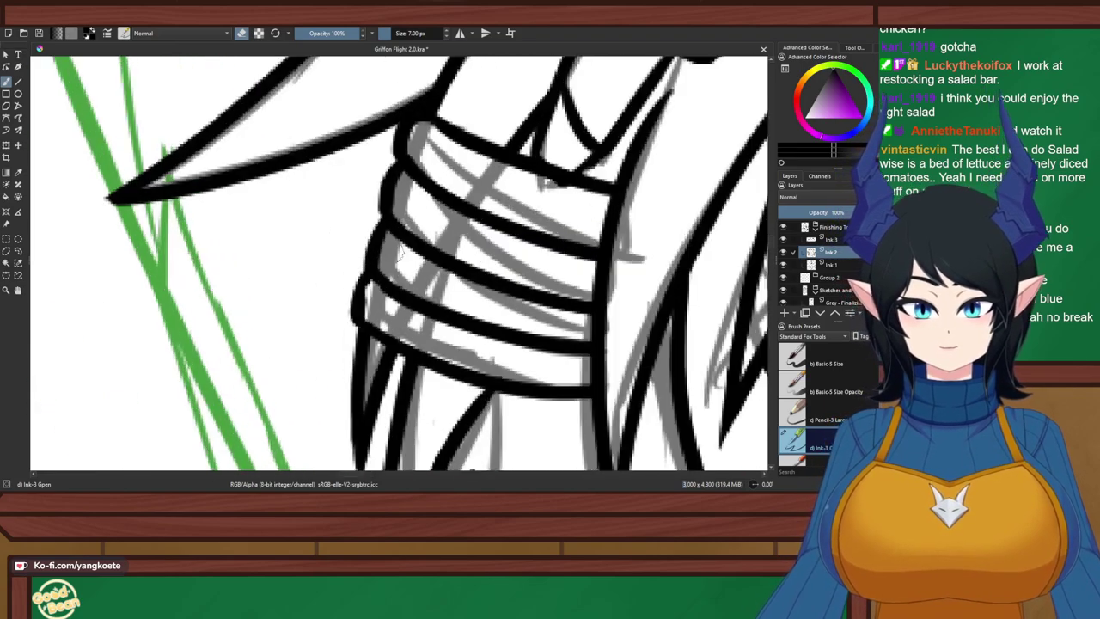
scroll(407, 266, down, 5)
drag(407, 266, 261, 149)
scroll(421, 198, down, 2)
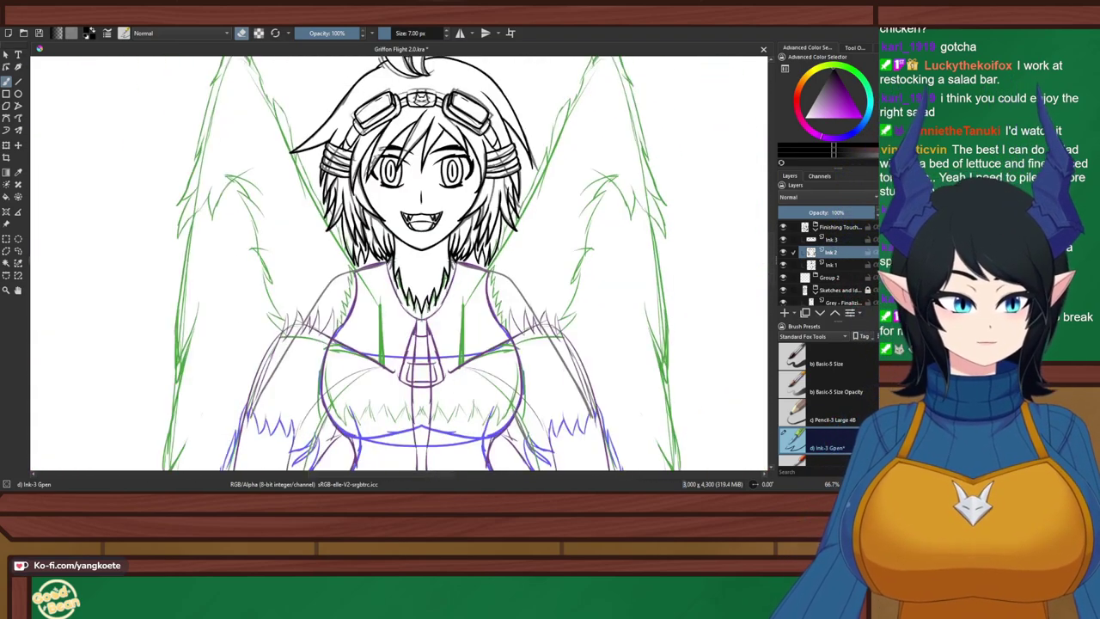
Hide the Grey sketch layer and zoom around the face to check the black linework
click(783, 302)
drag(571, 228, 568, 278)
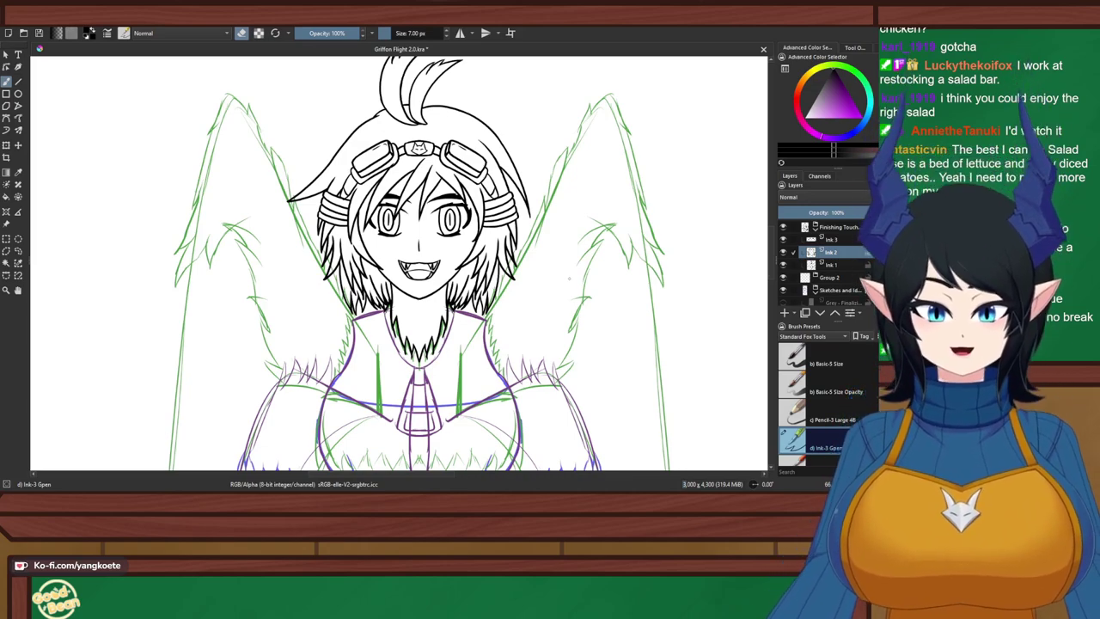
scroll(267, 220, up, 5)
scroll(267, 220, down, 2)
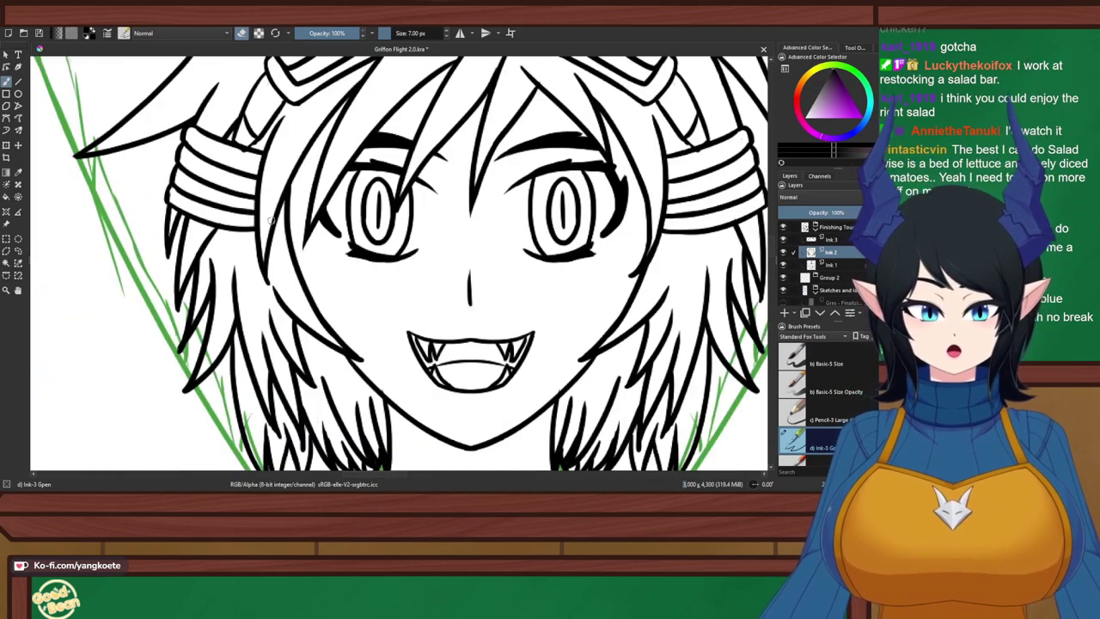
scroll(271, 221, up, 4)
scroll(356, 309, down, 2)
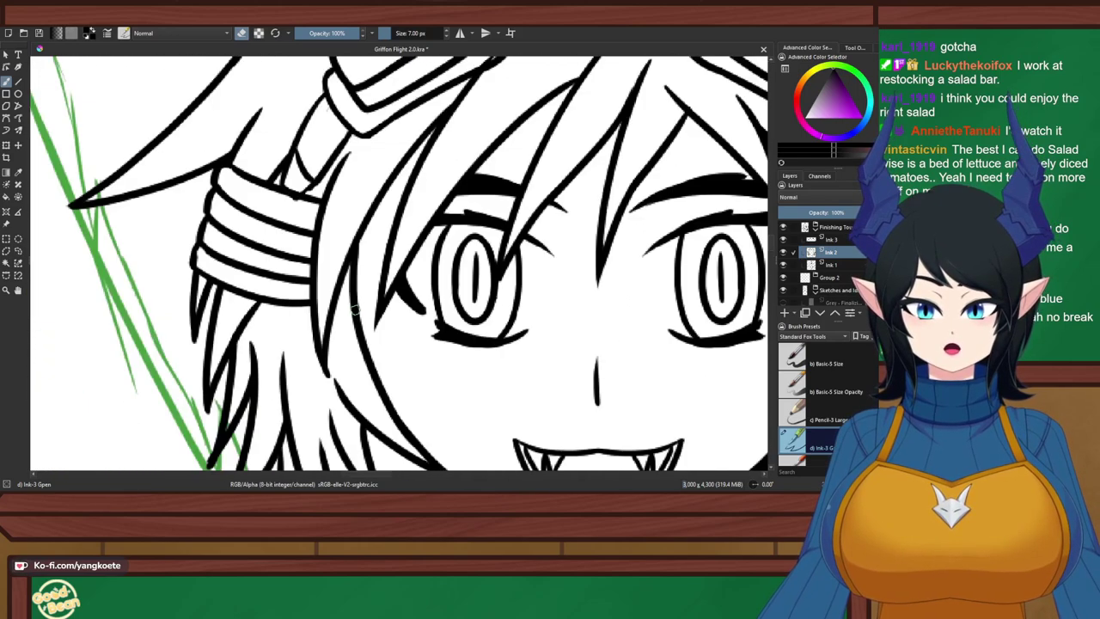
scroll(297, 302, down, 3)
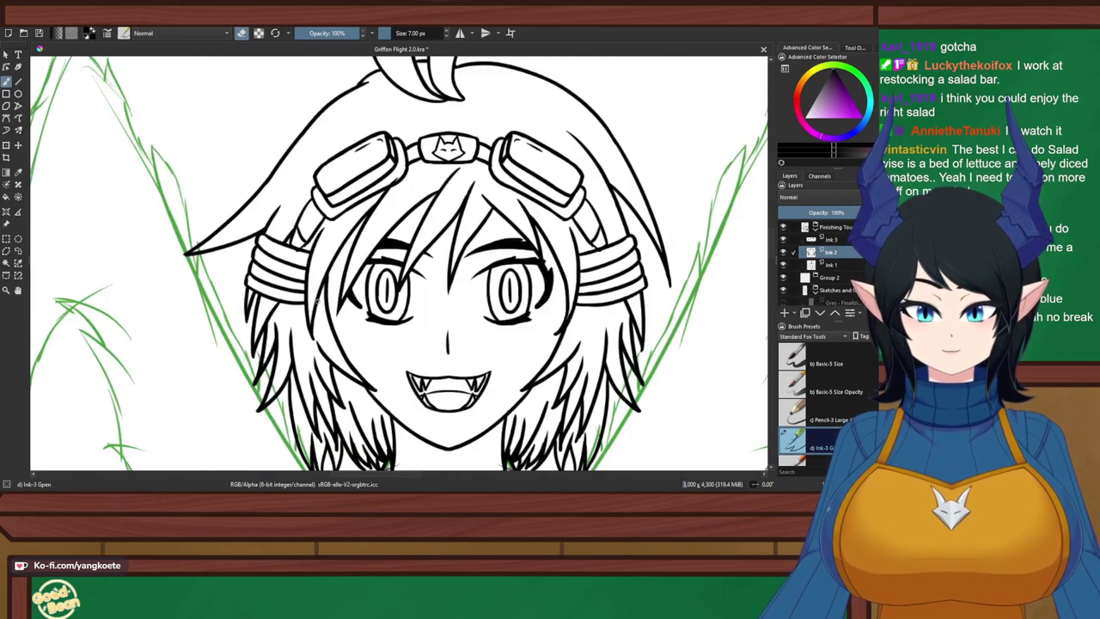
scroll(318, 299, up, 4)
scroll(320, 302, down, 4)
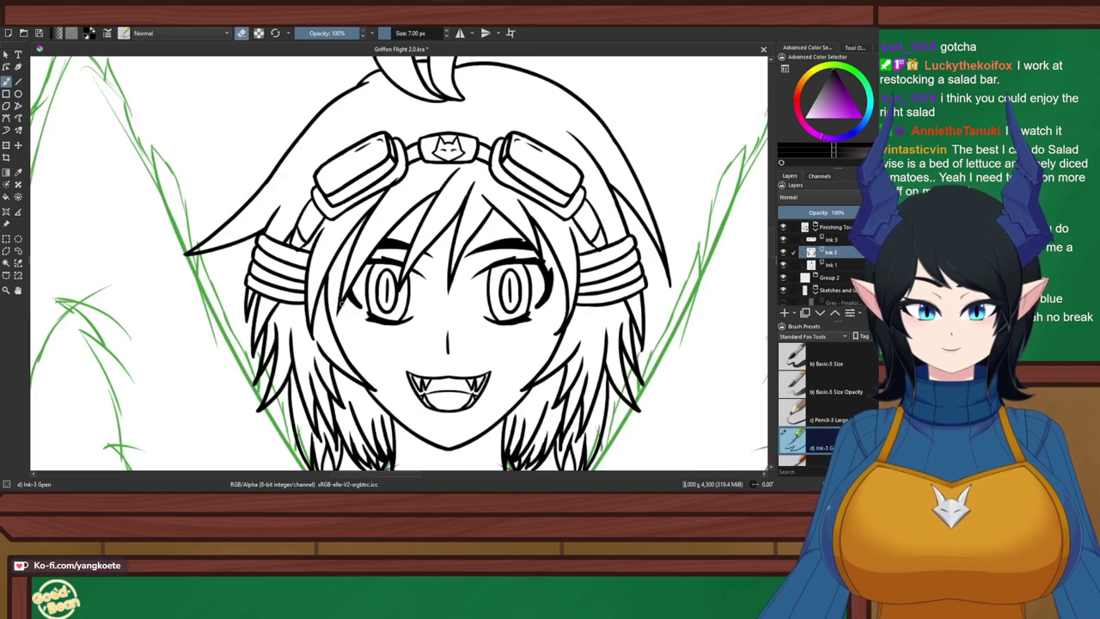
drag(342, 302, 364, 291)
scroll(335, 310, up, 6)
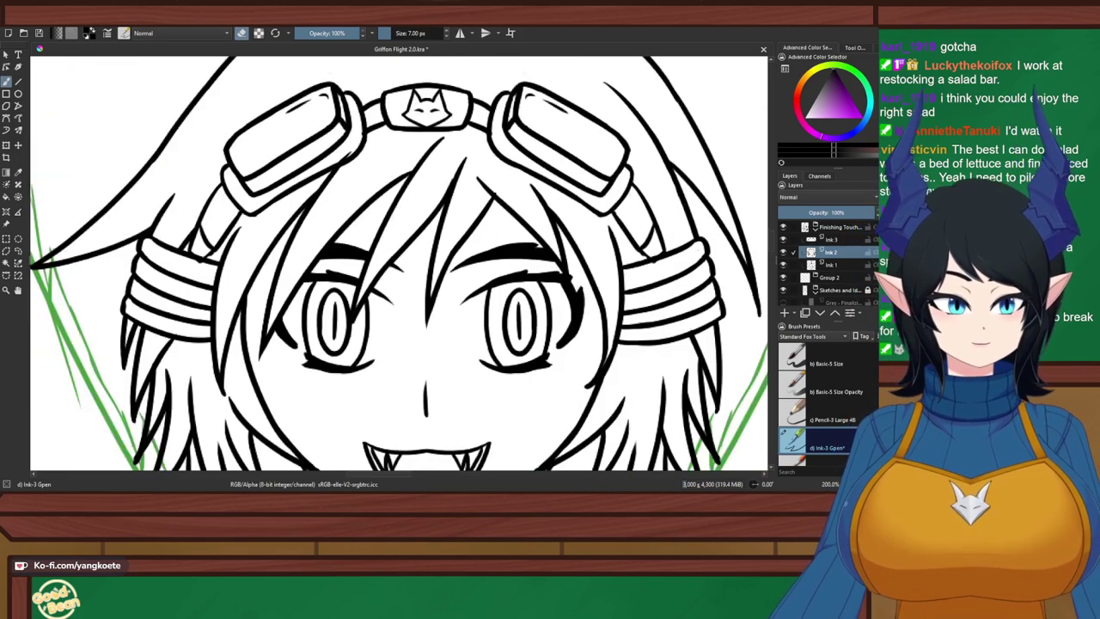
Undo a trial stroke joining the hair strands, then erase on Ink 2 to widen the white gaps
key(6)
key(6)
key(6)
key(6)
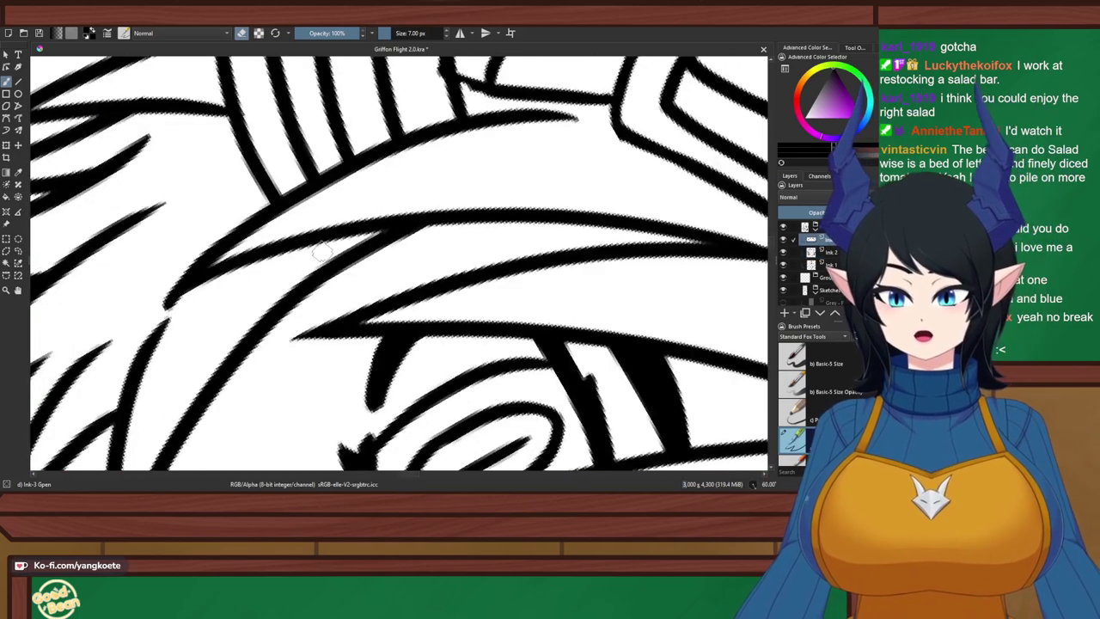
key(e)
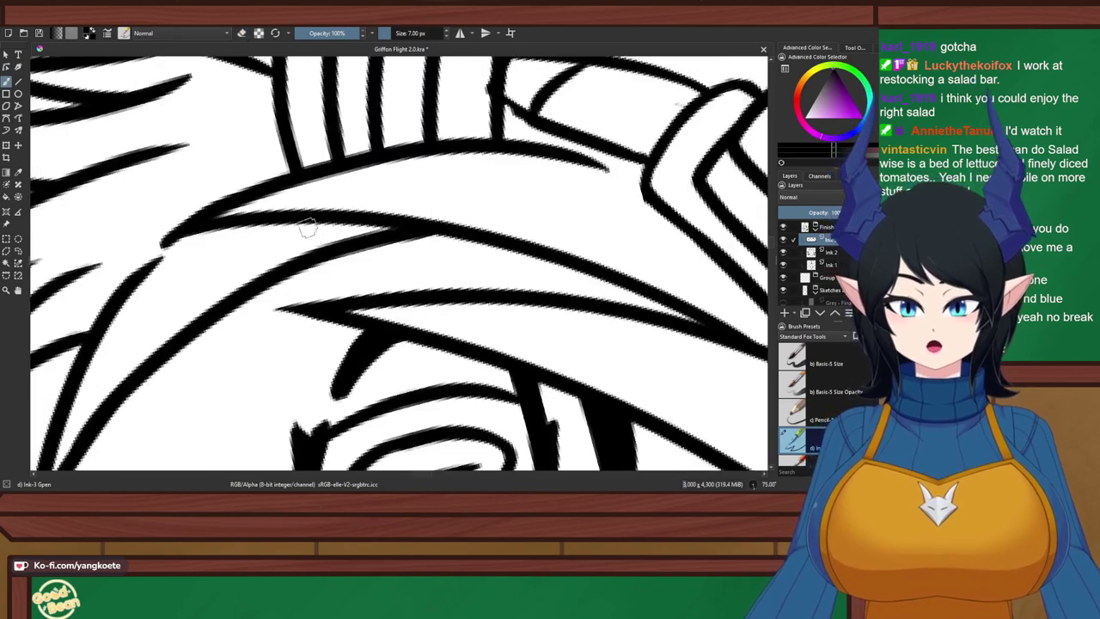
mouse_move(311, 223)
mouse_down()
mouse_move(336, 255)
mouse_move(374, 236)
mouse_move(339, 255)
mouse_move(360, 249)
mouse_move(321, 246)
mouse_move(347, 249)
mouse_move(389, 222)
mouse_move(390, 237)
mouse_move(379, 232)
mouse_move(392, 242)
mouse_move(439, 228)
mouse_move(391, 238)
mouse_move(431, 228)
mouse_up()
key(ctrl+z)
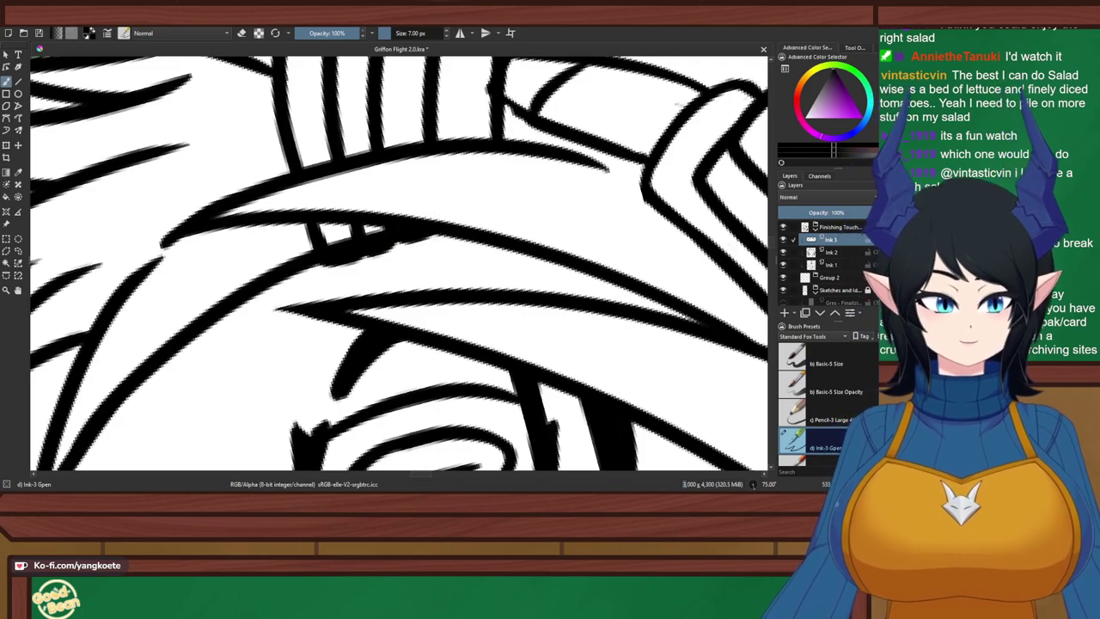
key(Page_Down)
key(e)
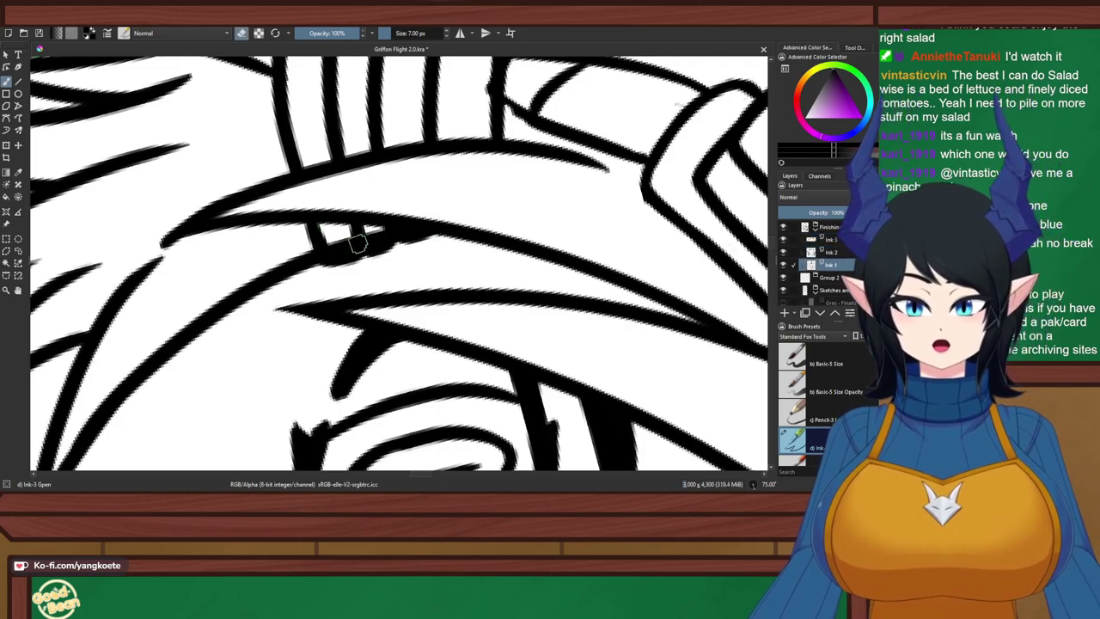
key(Page_Up)
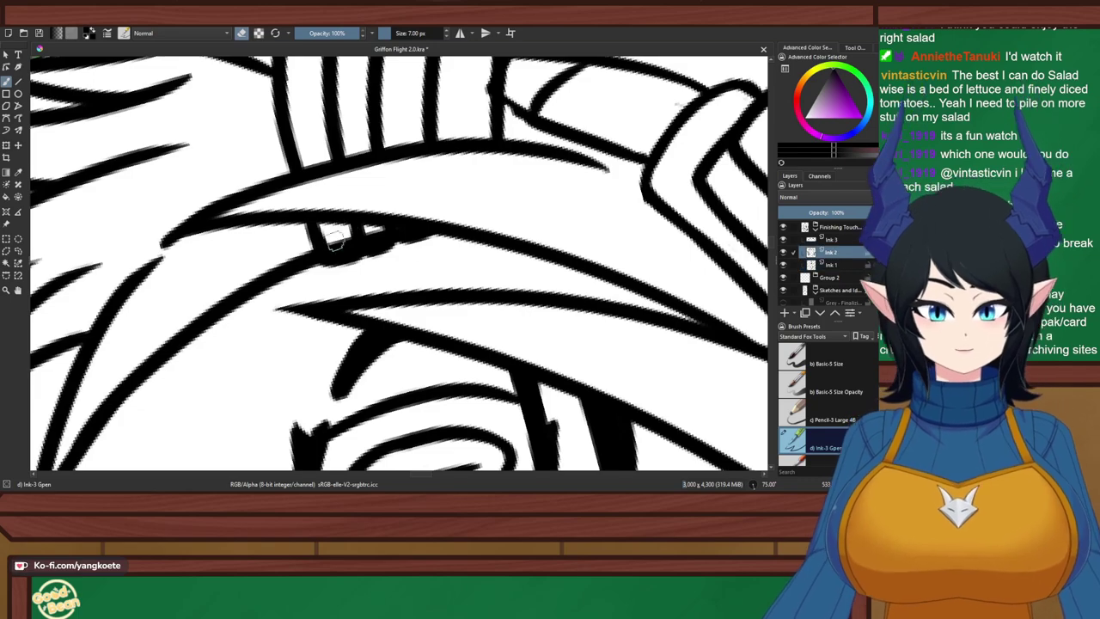
mouse_move(387, 236)
mouse_down()
mouse_move(377, 244)
mouse_move(413, 238)
mouse_up()
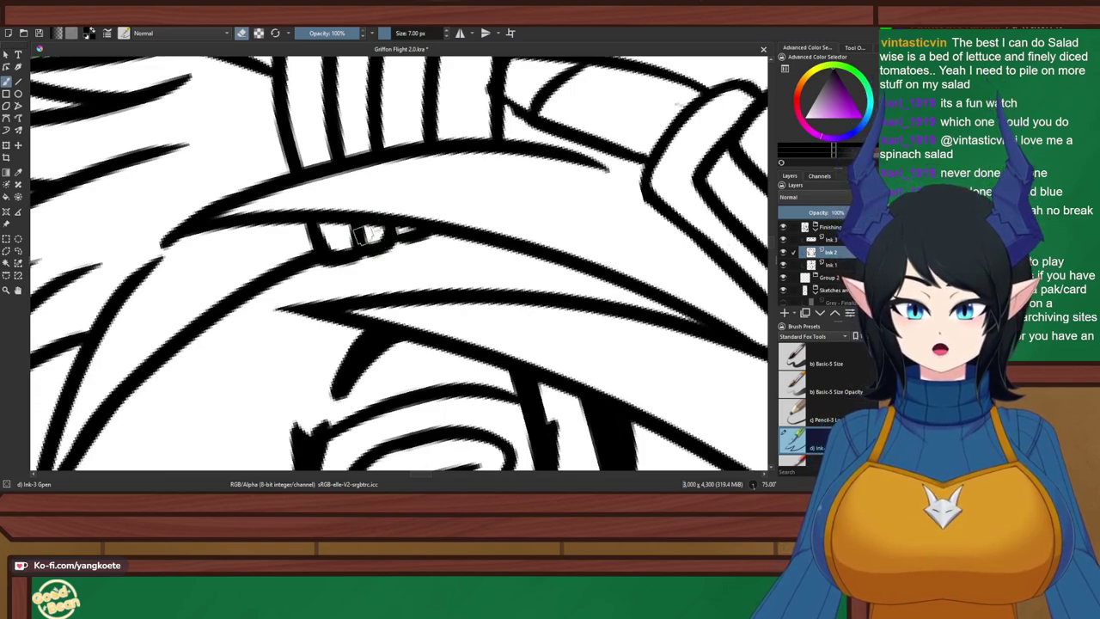
With the canvas upright, reshape the small ink shape: fill its right side and erase its bumps and bars
key(5)
key(e)
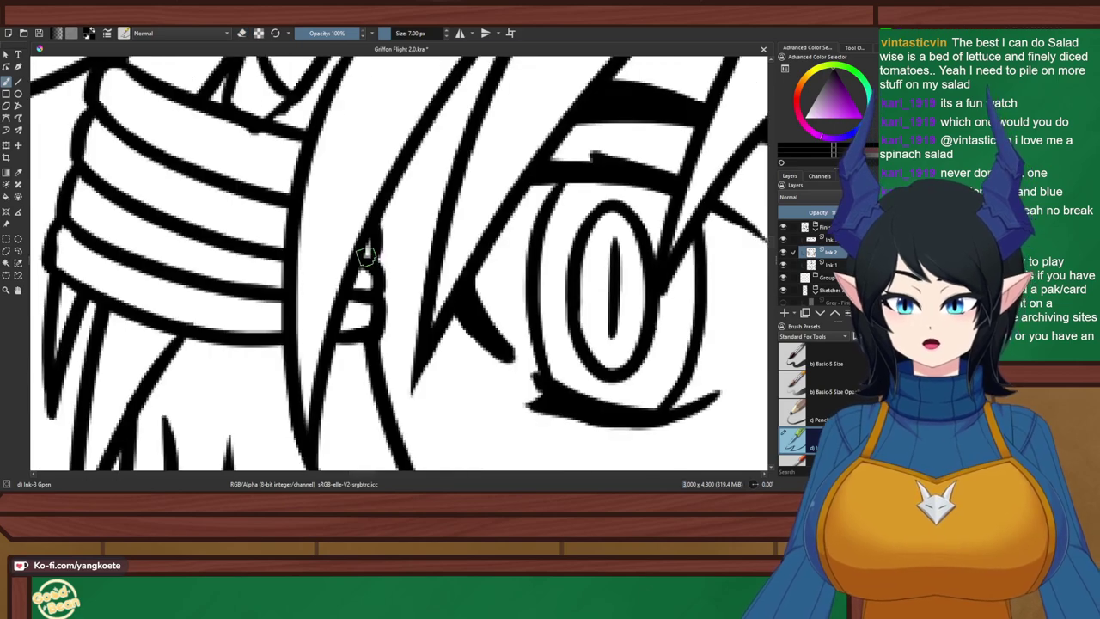
scroll(368, 251, down, 3)
scroll(386, 243, up, 3)
scroll(427, 244, up, 2)
drag(425, 155, 439, 257)
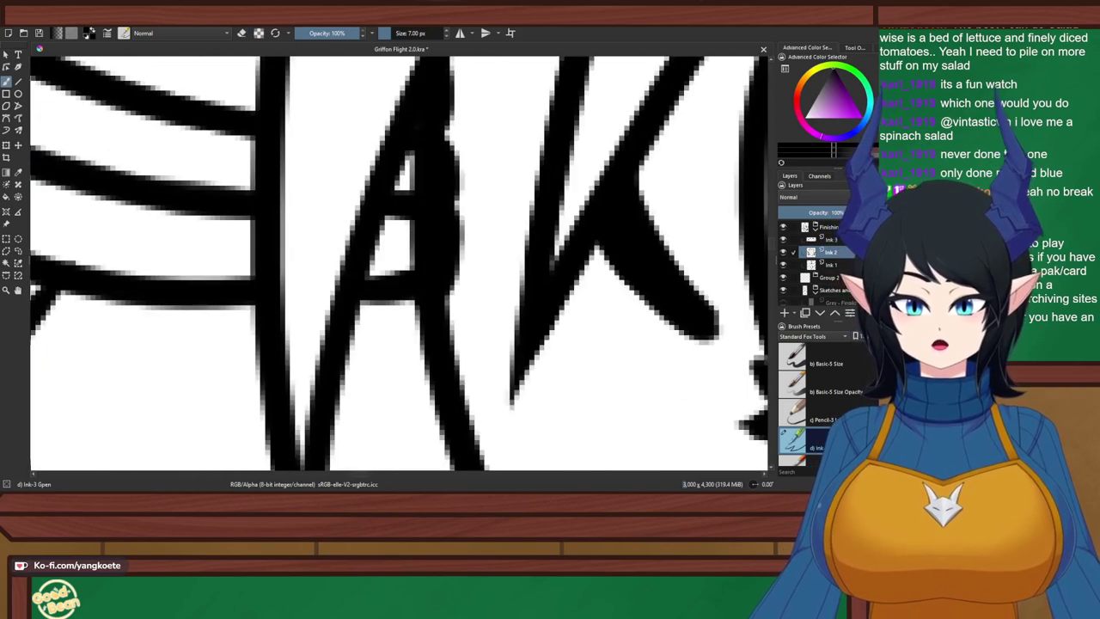
key(e)
drag(462, 81, 464, 245)
drag(462, 193, 480, 254)
drag(402, 196, 396, 220)
drag(469, 226, 469, 274)
drag(403, 254, 388, 294)
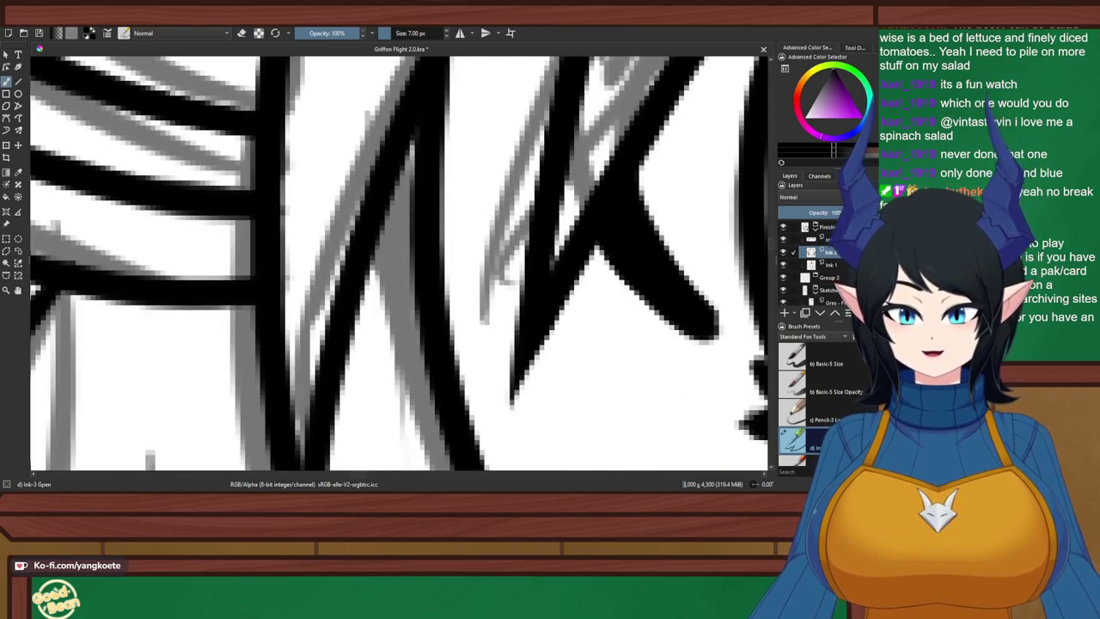
On Ink 3 with the canvas rotated 90°, ink the wedge and undo the stray vertical trial strokes
key(6)
key(6)
key(6)
key(4)
key(4)
key(4)
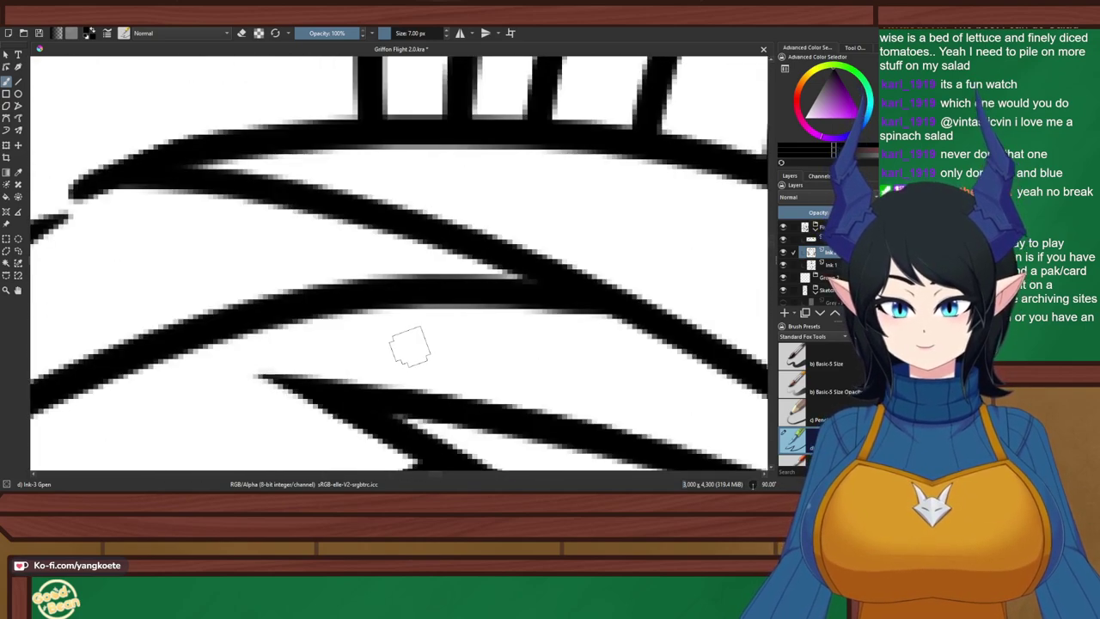
key(e)
key(e)
click(830, 240)
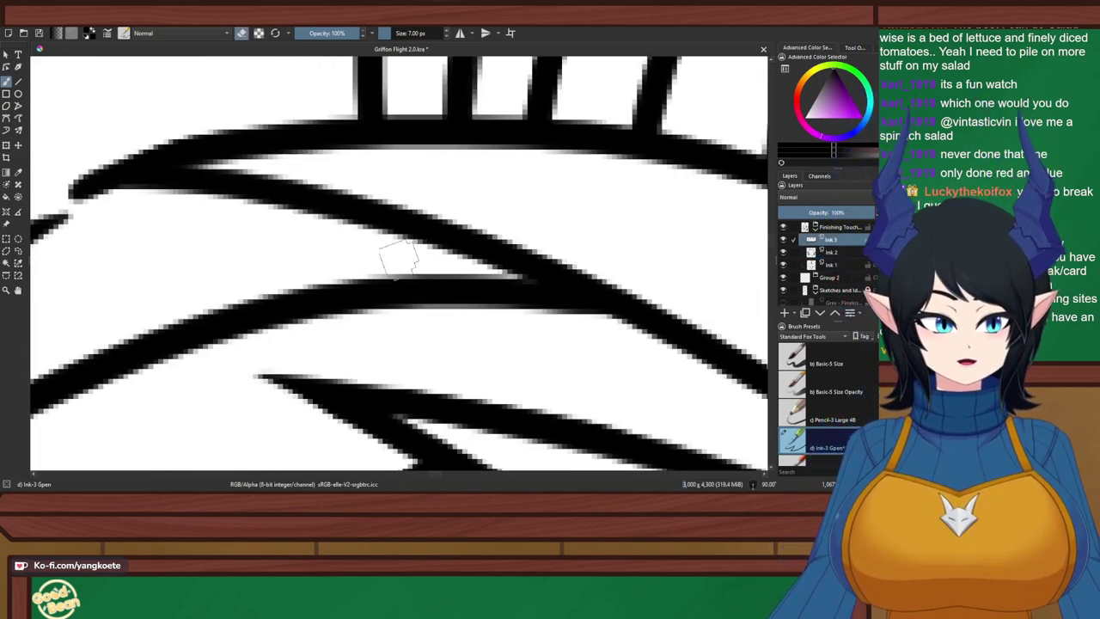
drag(399, 257, 319, 277)
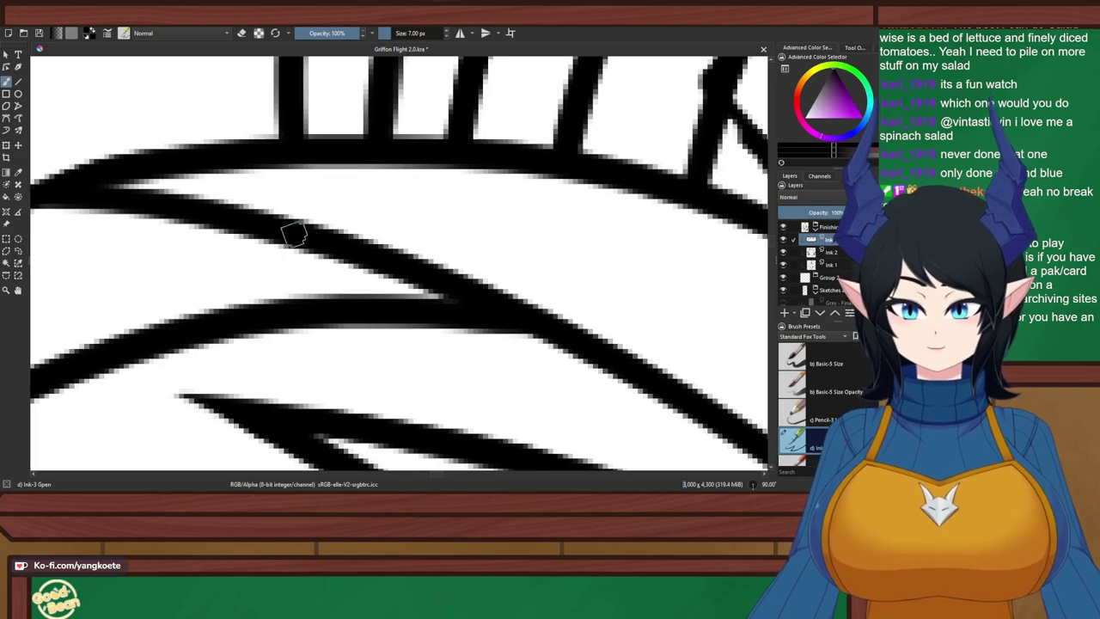
mouse_move(292, 240)
mouse_down()
mouse_move(326, 300)
mouse_move(315, 305)
mouse_move(308, 290)
mouse_move(340, 322)
mouse_move(384, 268)
mouse_move(372, 261)
mouse_move(375, 297)
mouse_move(386, 271)
mouse_move(383, 298)
mouse_move(409, 271)
mouse_move(379, 261)
mouse_move(391, 306)
mouse_move(413, 274)
mouse_move(431, 312)
mouse_move(391, 301)
mouse_move(484, 307)
mouse_up()
key(ctrl+z)
key(ctrl+z)
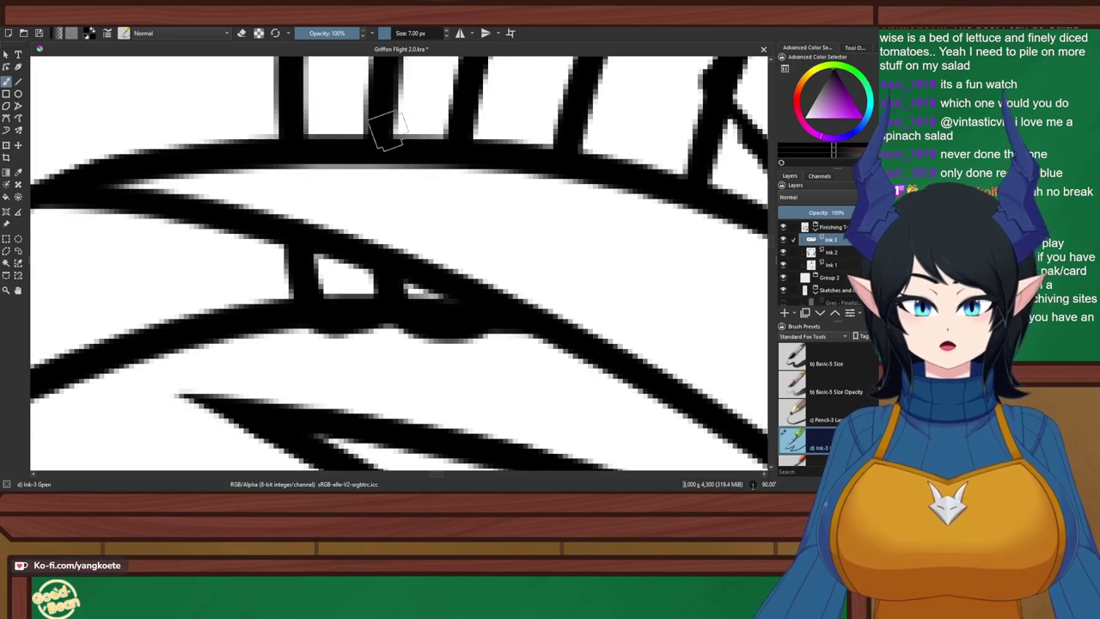
drag(376, 78, 378, 249)
key(ctrl+z)
mouse_move(475, 101)
mouse_down()
mouse_move(463, 191)
mouse_move(471, 270)
mouse_up()
key(ctrl+z)
drag(284, 103, 306, 295)
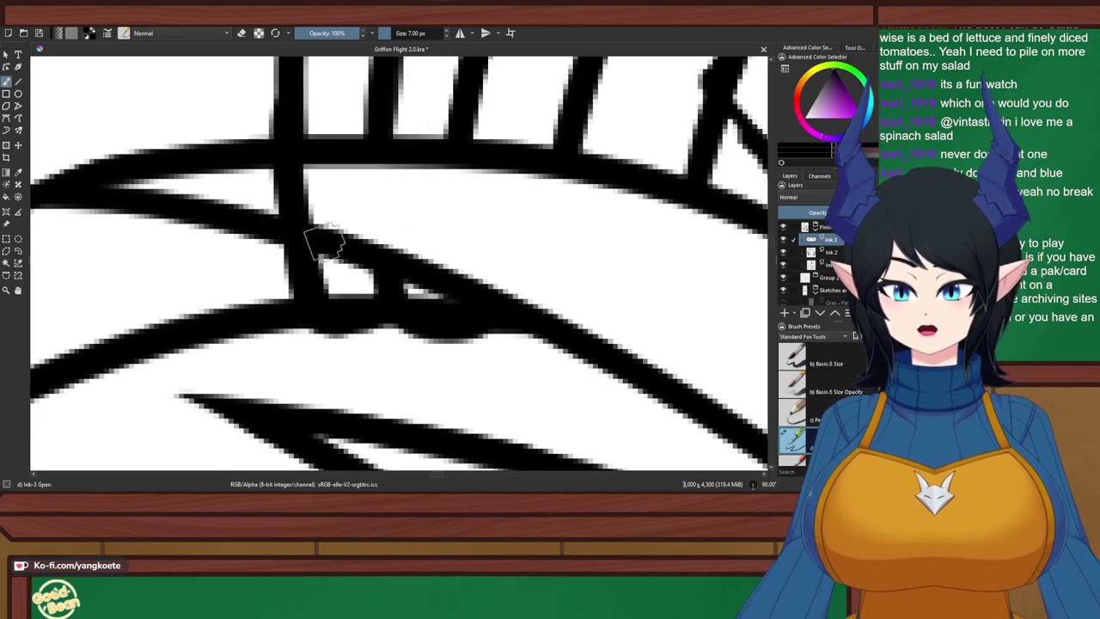
key(ctrl+z)
On Ink 2, erase to enlarge the wedge's two small white gaps and trim their edges
click(830, 252)
key(e)
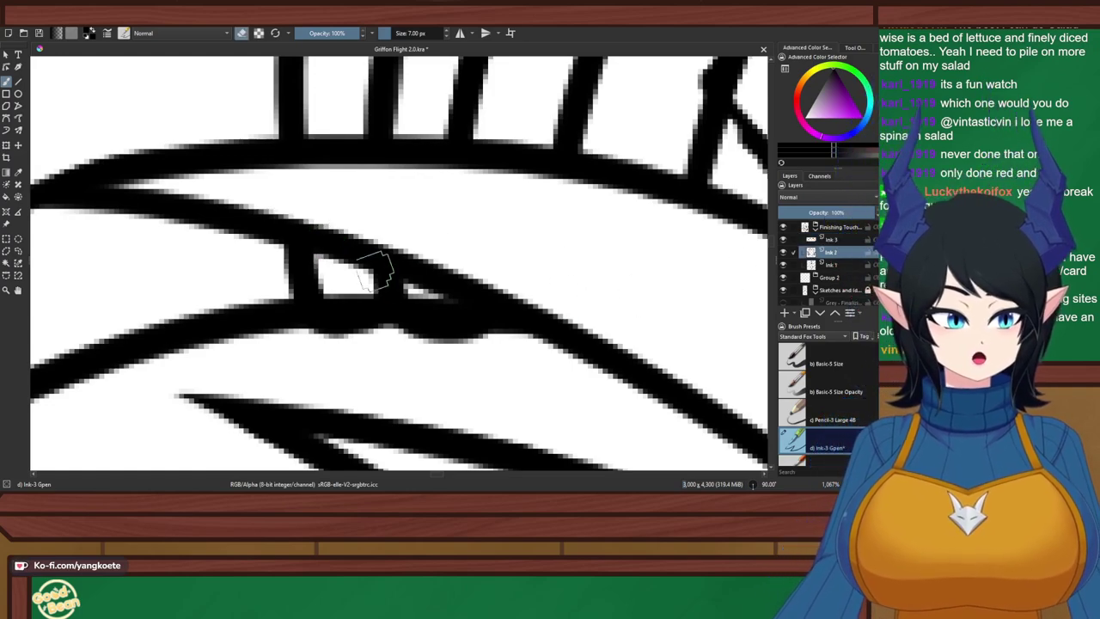
mouse_move(328, 288)
mouse_down()
mouse_move(363, 306)
mouse_move(511, 334)
mouse_up()
key(ctrl+z)
key(ctrl+z)
key(ctrl+z)
key(ctrl+z)
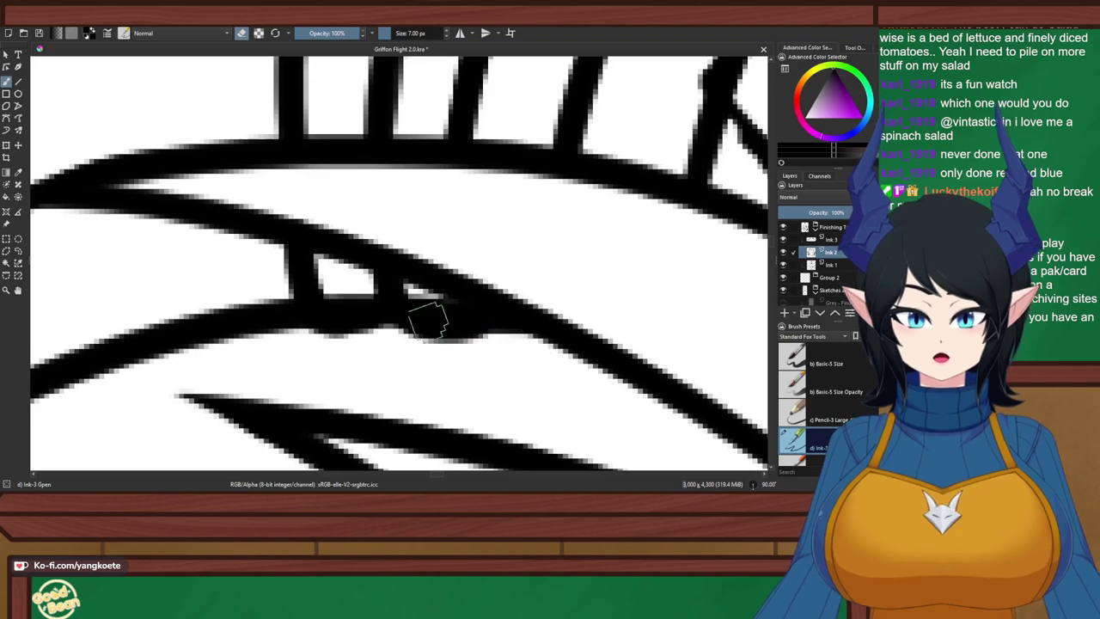
key(ctrl+shift+z)
key(ctrl+shift+z)
mouse_move(433, 302)
mouse_down()
mouse_move(470, 333)
mouse_move(414, 295)
mouse_up()
drag(323, 279, 314, 271)
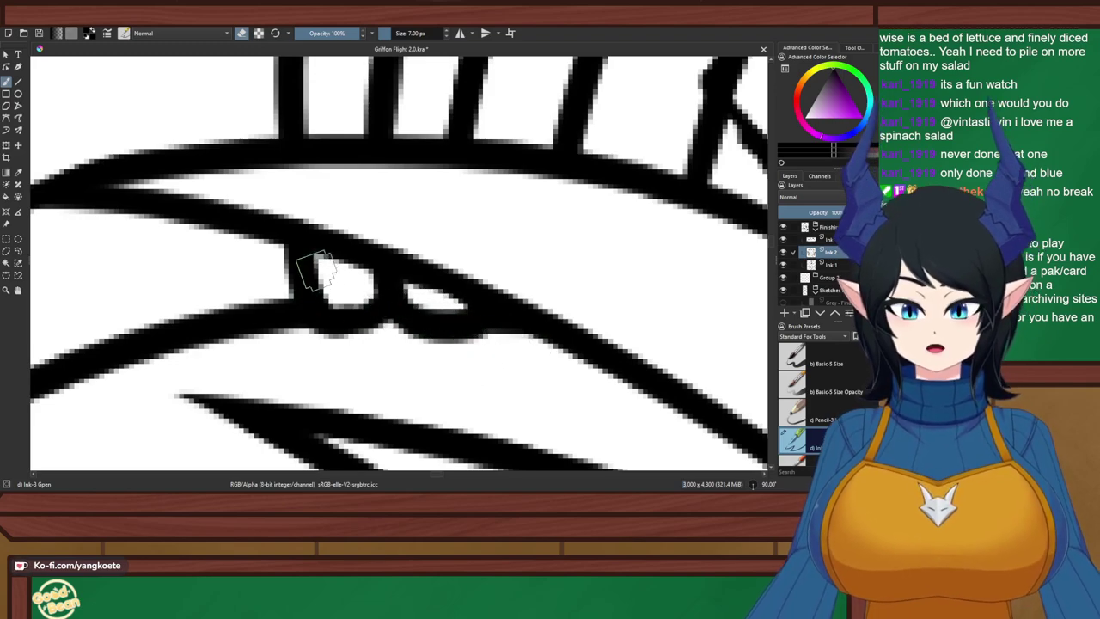
Reset the canvas rotation to upright and save the drawing
key(5)
scroll(327, 223, down, 4)
scroll(326, 223, down, 3)
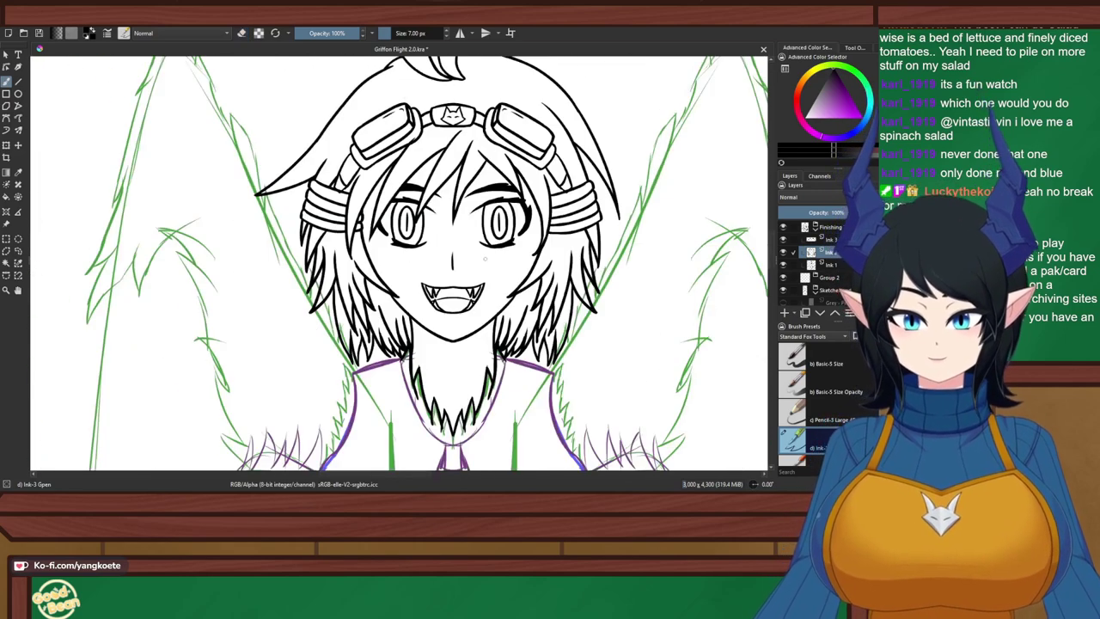
scroll(400, 257, down, 3)
key(ctrl+s)
scroll(399, 258, up, 2)
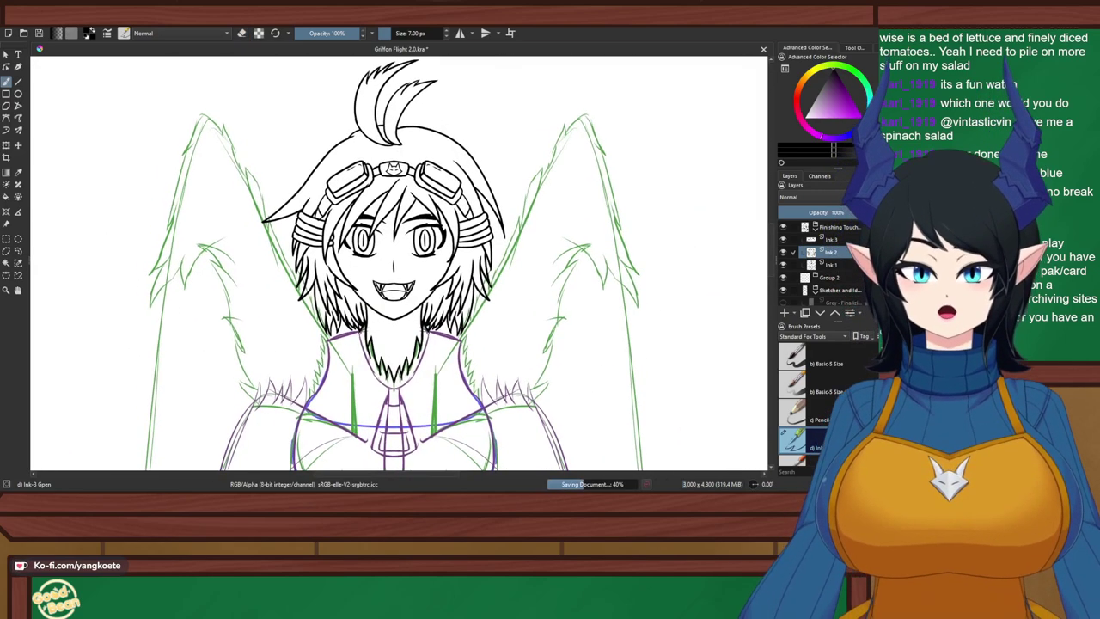
Hide the green and purple sketch lines in Group 2 and center the face and neck fur
ctrl+click(829, 277)
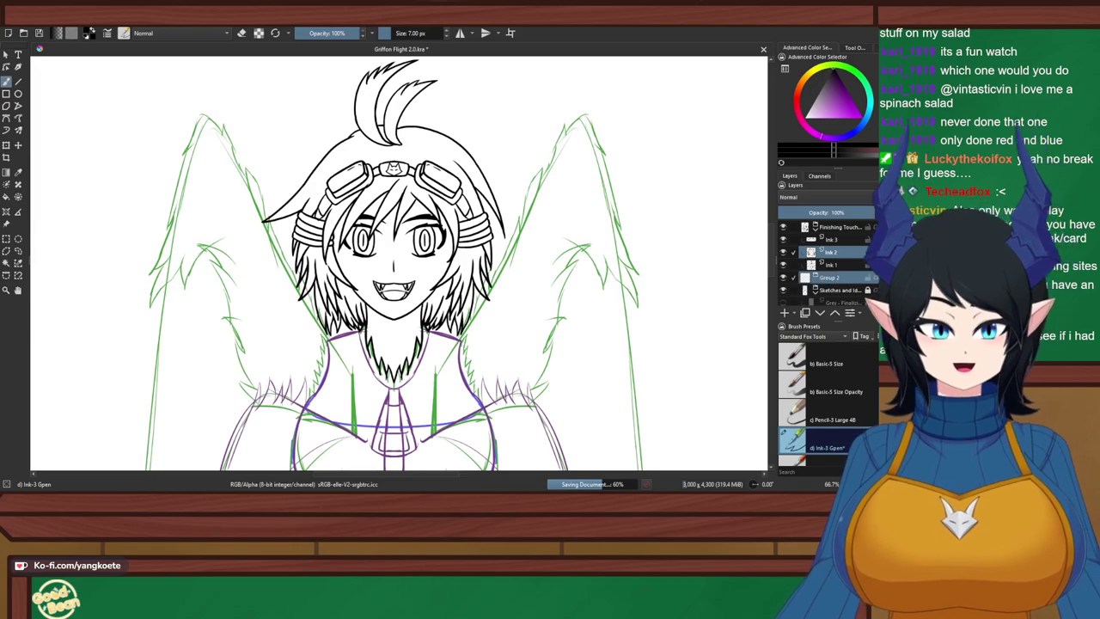
click(782, 290)
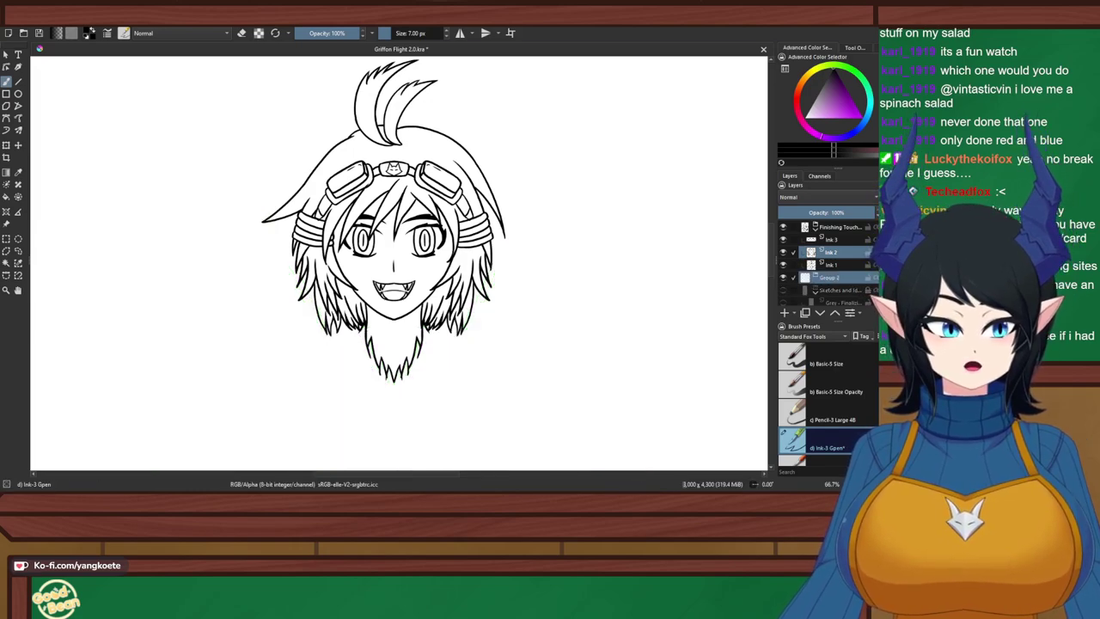
drag(399, 257, 414, 284)
click(783, 291)
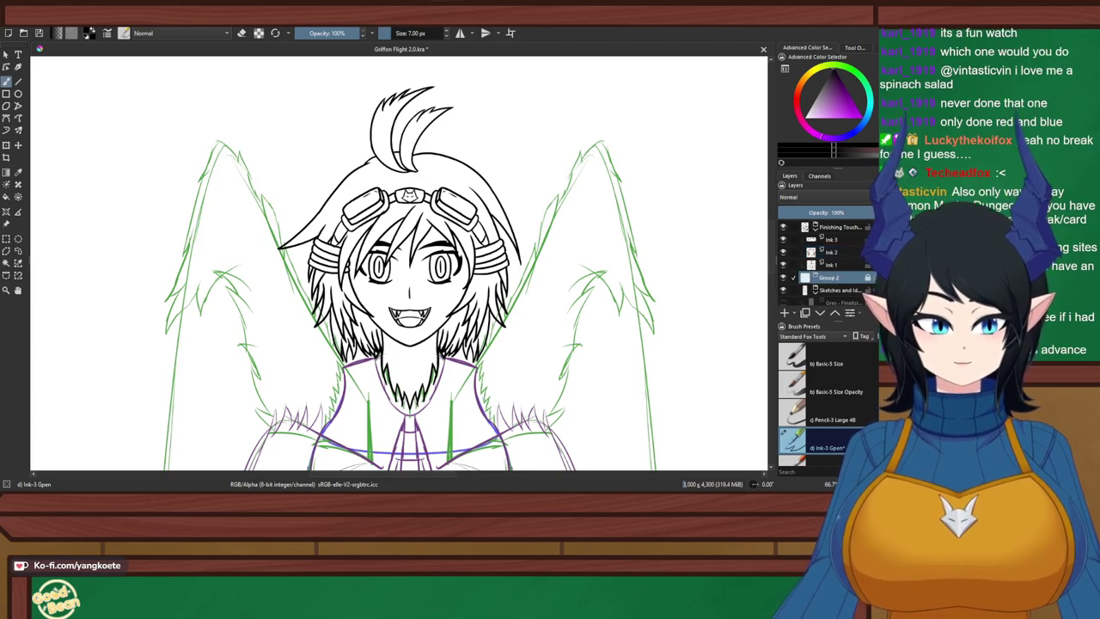
click(782, 290)
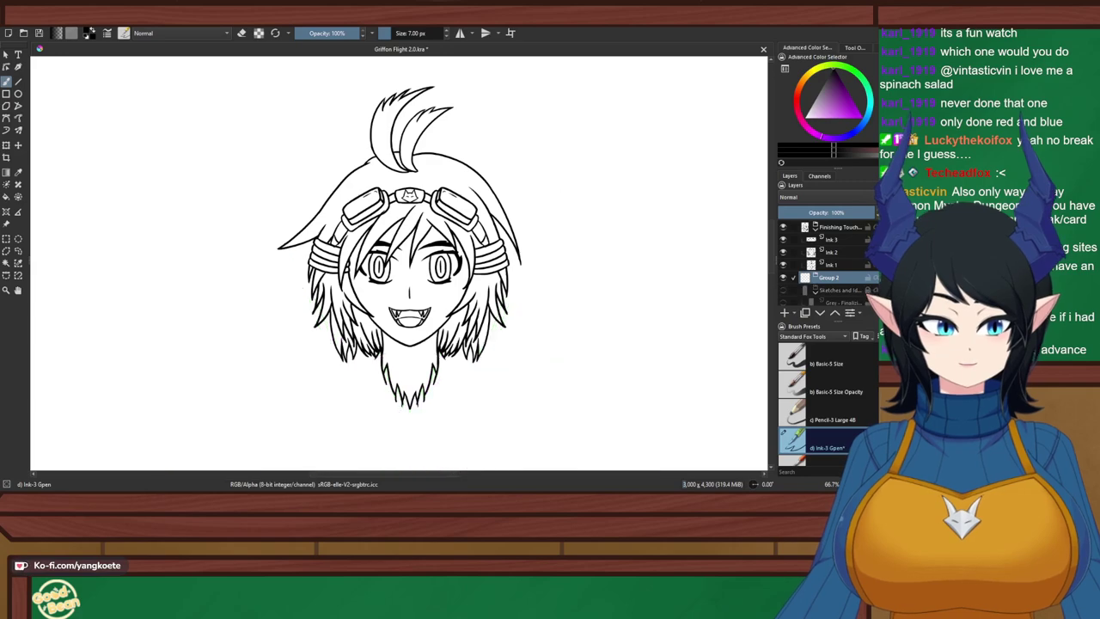
mouse_move(501, 309)
mouse_down()
mouse_move(470, 262)
mouse_move(497, 292)
mouse_up()
scroll(470, 262, down, 2)
scroll(473, 249, up, 2)
scroll(432, 227, up, 1)
mouse_move(493, 341)
mouse_down()
mouse_move(489, 271)
mouse_move(494, 282)
mouse_up()
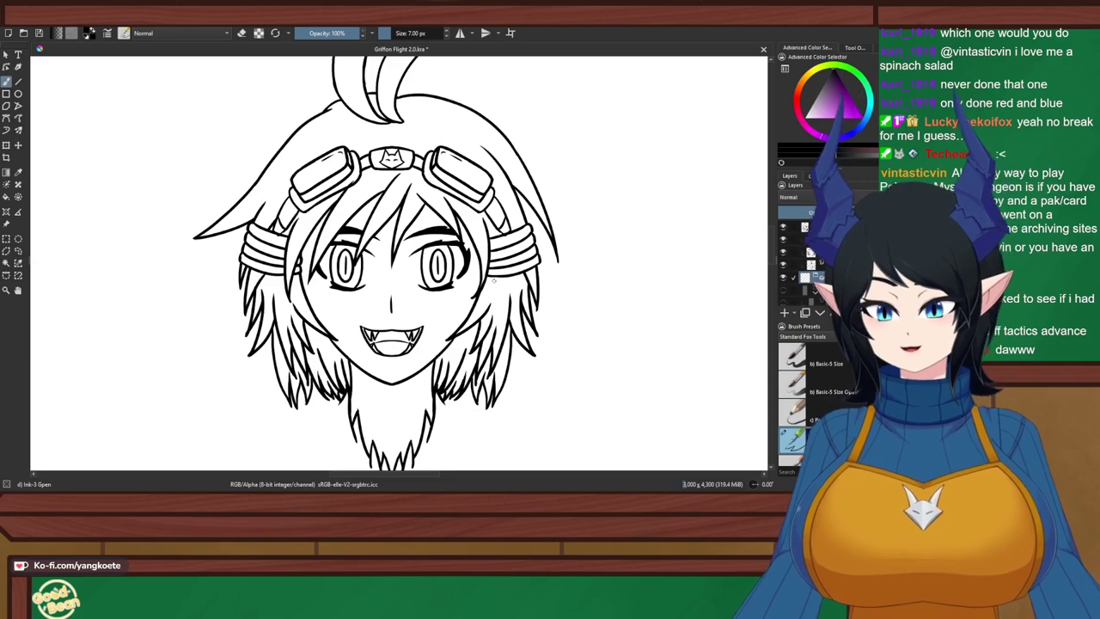
mouse_move(494, 282)
mouse_down()
mouse_move(503, 241)
mouse_move(521, 325)
mouse_move(511, 346)
mouse_move(482, 232)
mouse_up()
scroll(325, 224, up, 1)
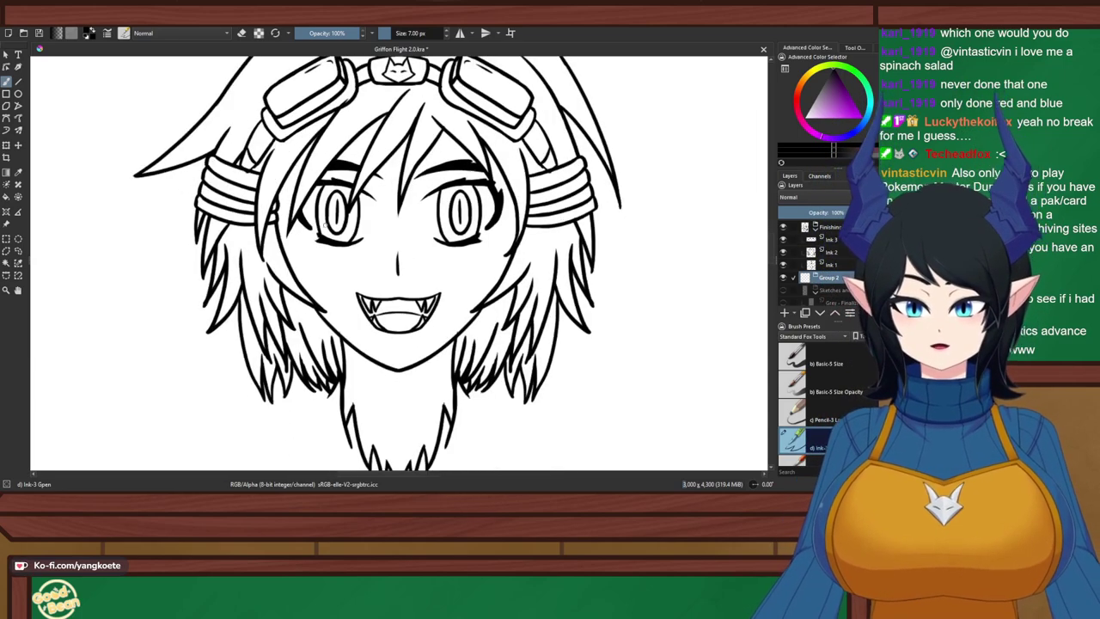
drag(352, 178, 359, 231)
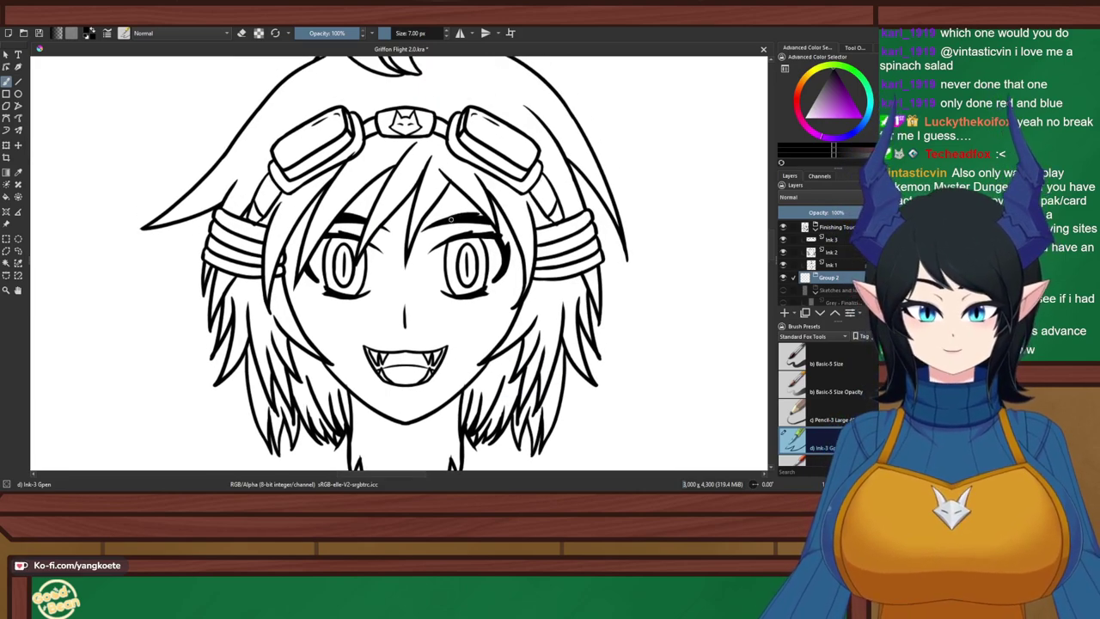
scroll(350, 136, up, 4)
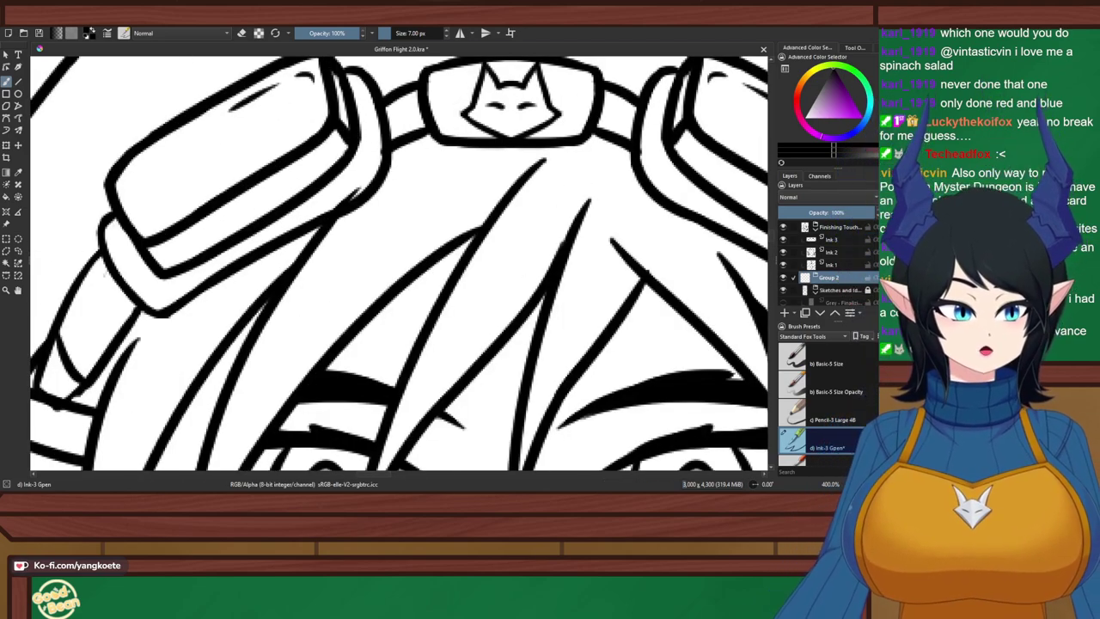
On Ink 2, erase the goggle strap's overshooting line tip and separate the ink branch from the line above
key(e)
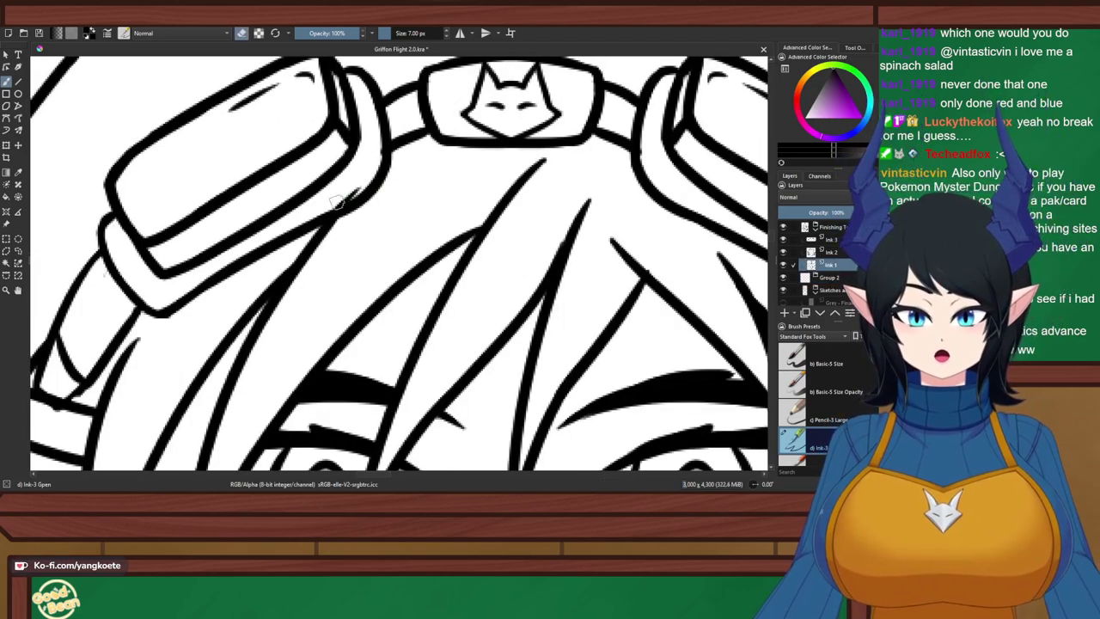
click(831, 252)
scroll(289, 138, up, 2)
mouse_move(441, 241)
mouse_down()
mouse_move(393, 256)
mouse_move(359, 288)
mouse_up()
scroll(418, 263, down, 5)
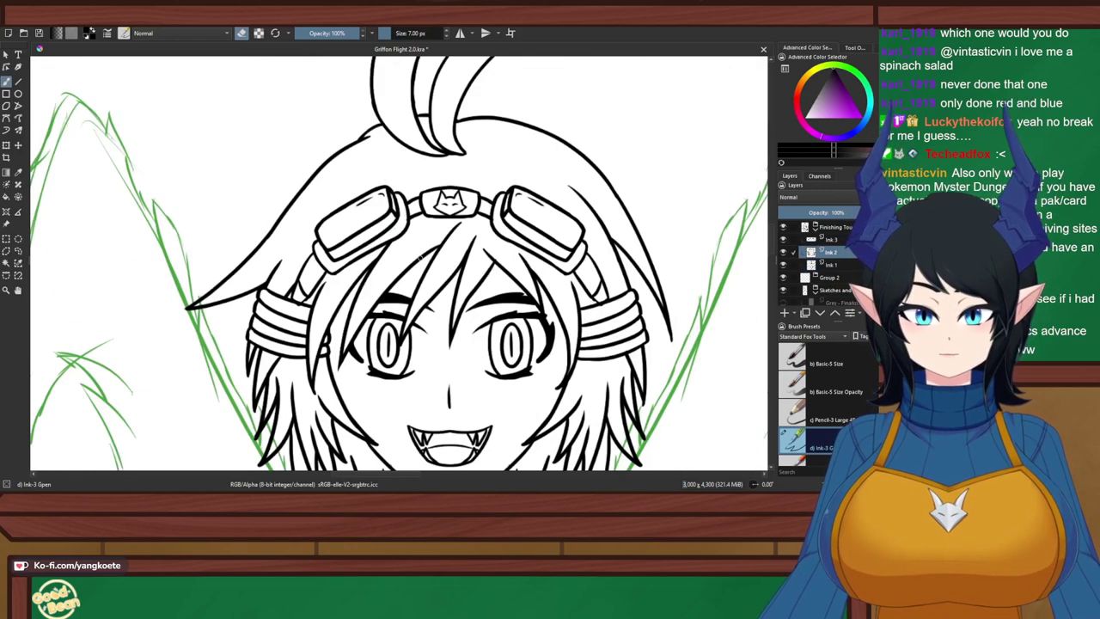
scroll(387, 211, up, 2)
right_click(411, 187)
scroll(412, 185, up, 5)
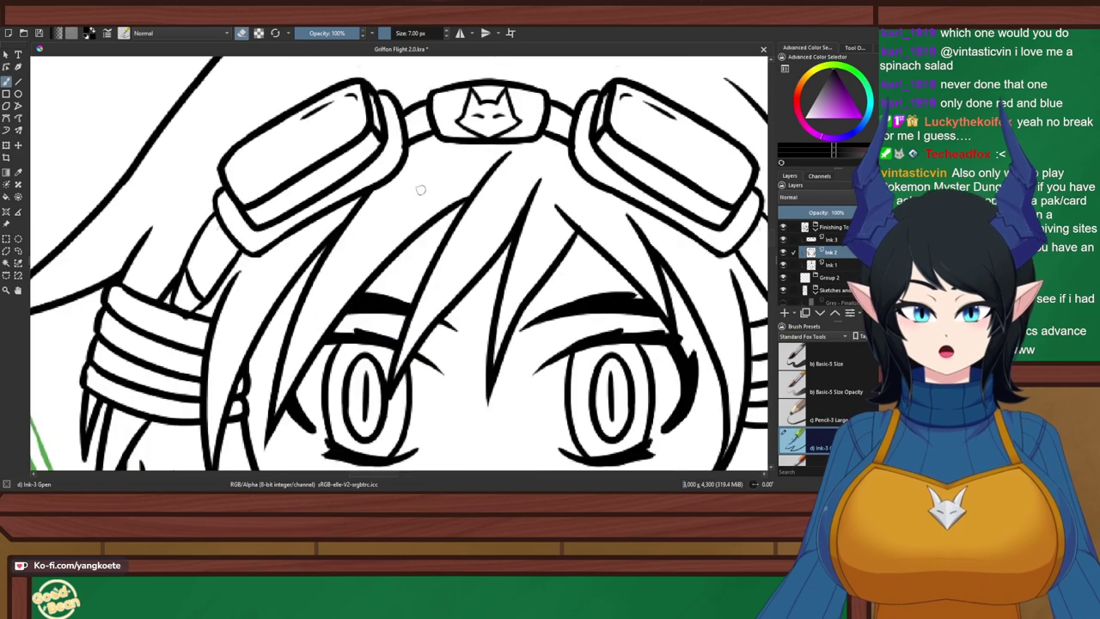
mouse_move(260, 166)
mouse_down()
mouse_move(225, 181)
mouse_move(184, 259)
mouse_up()
scroll(246, 160, up, 1)
key(ctrl+z)
drag(217, 205, 167, 262)
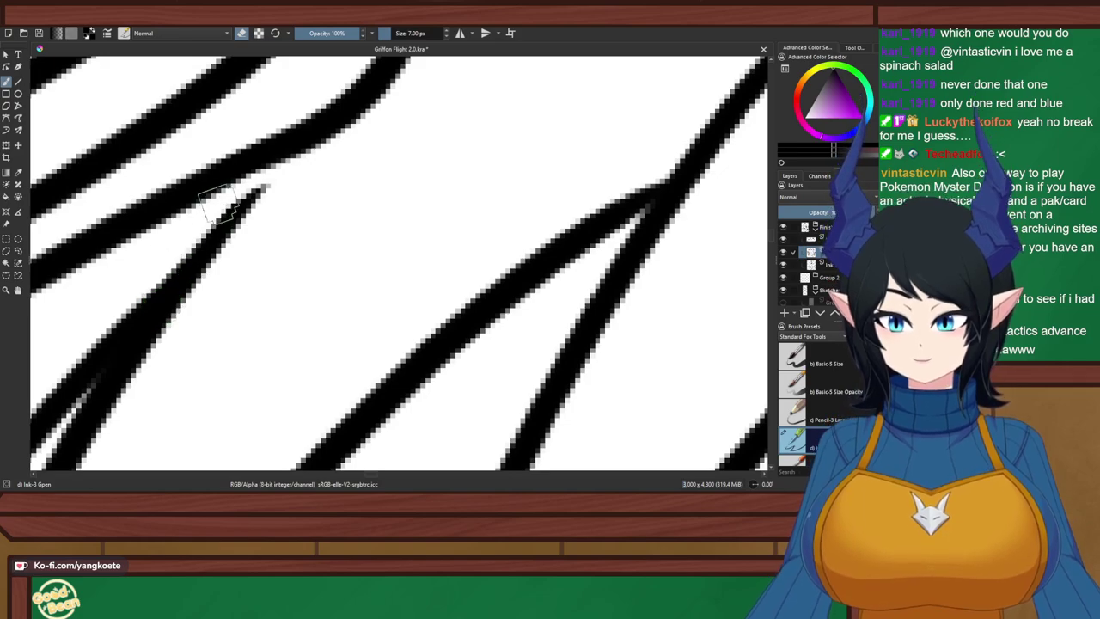
scroll(232, 185, down, 6)
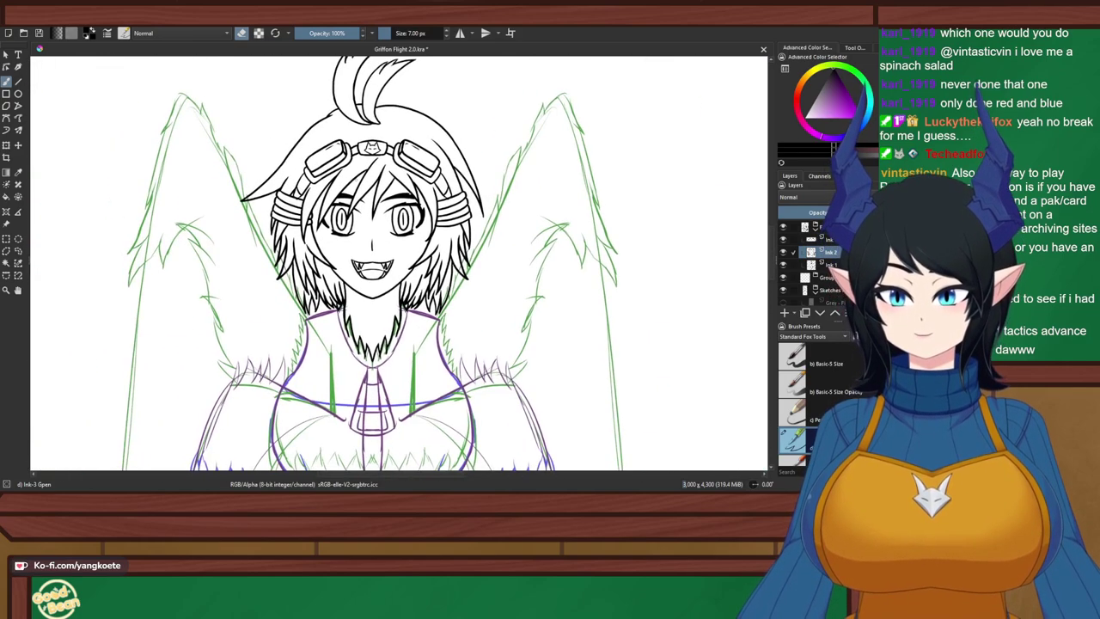
Switch back to inking, save, frame the whole character, and merge Ink 3 down into Ink 2
key(e)
key(ctrl+s)
scroll(348, 189, down, 1)
scroll(337, 204, up, 1)
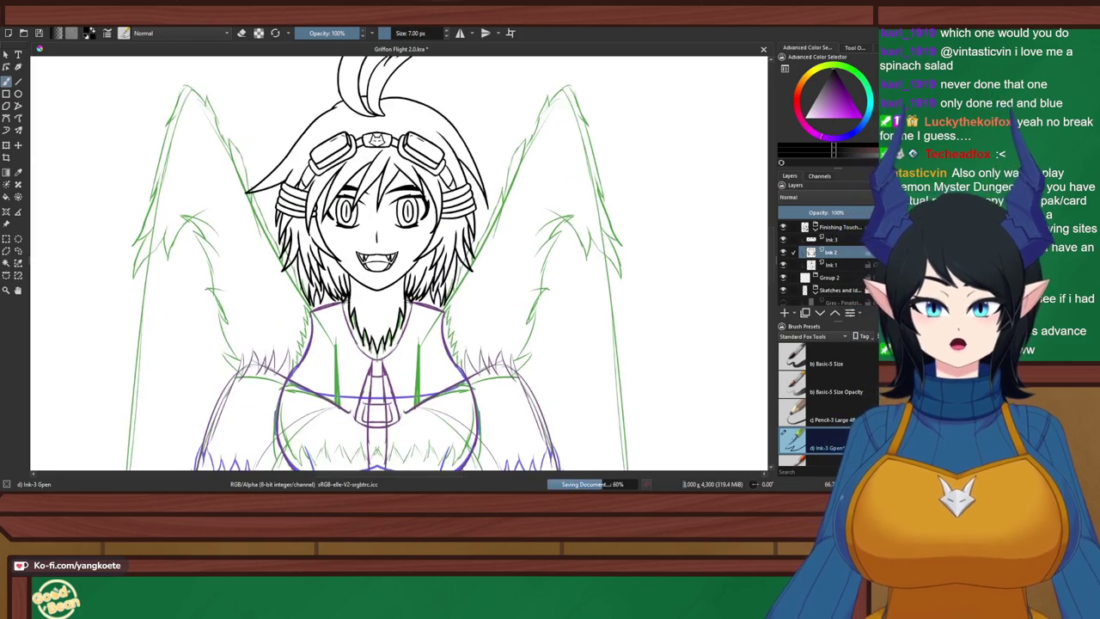
drag(227, 172, 280, 161)
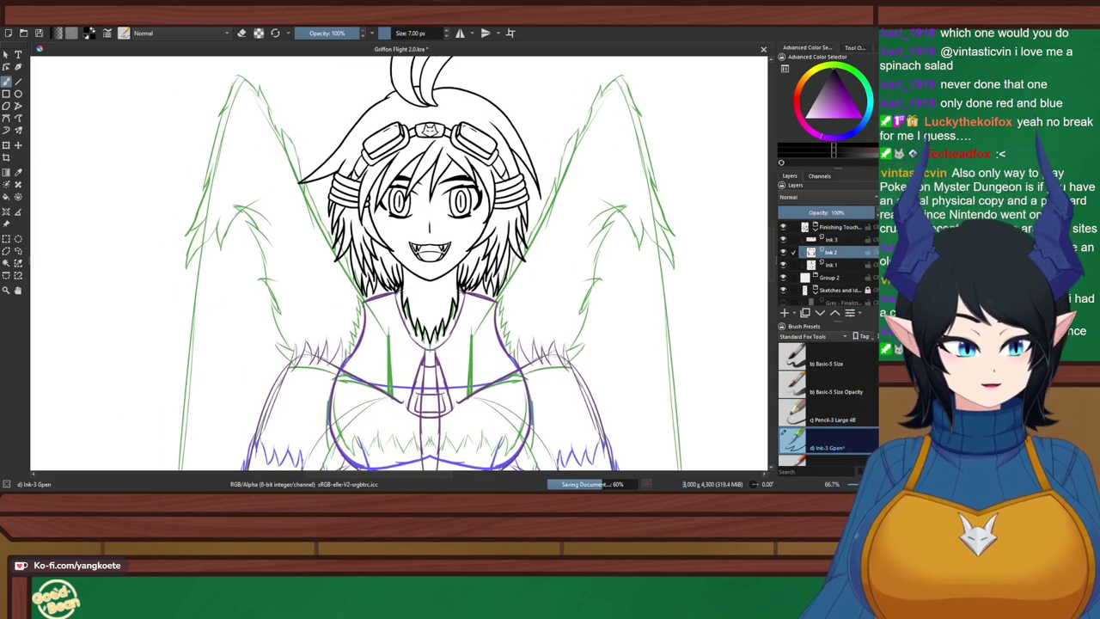
key(ctrl+e)
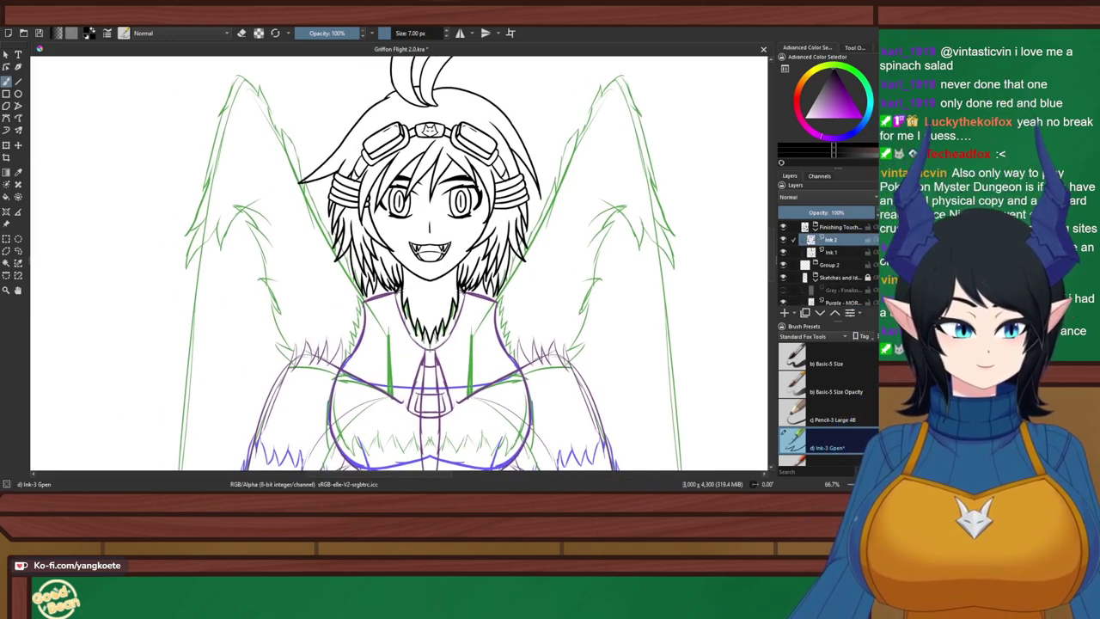
Merge Ink 2 down into Ink 1 and compare the linework with the Grey - Finalizing layer toggled
key(ctrl+e)
scroll(444, 248, down, 2)
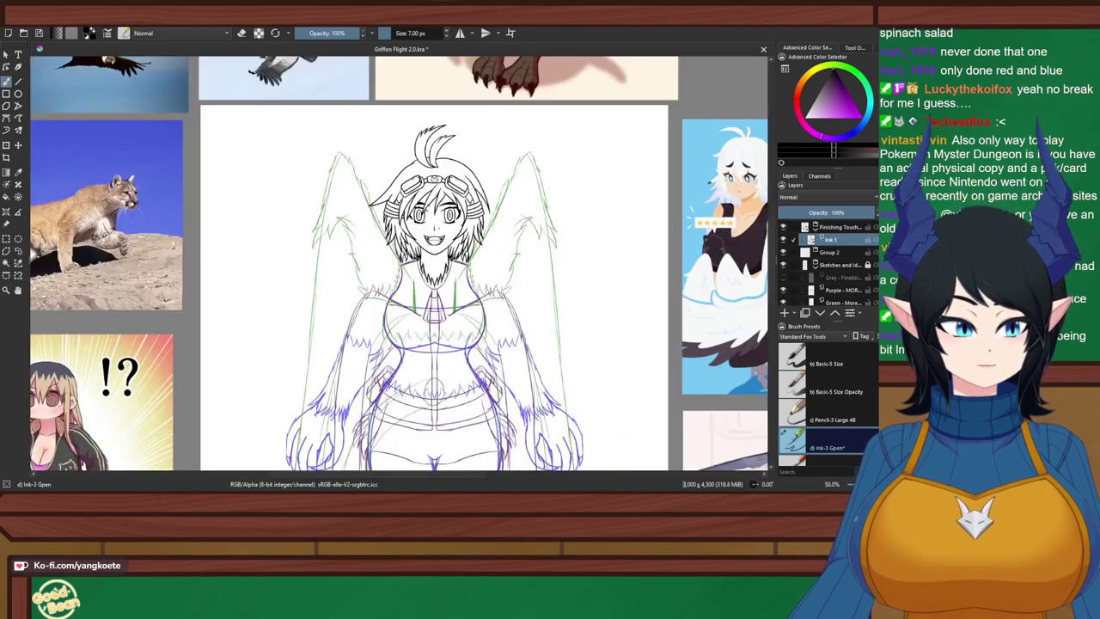
drag(444, 248, 424, 170)
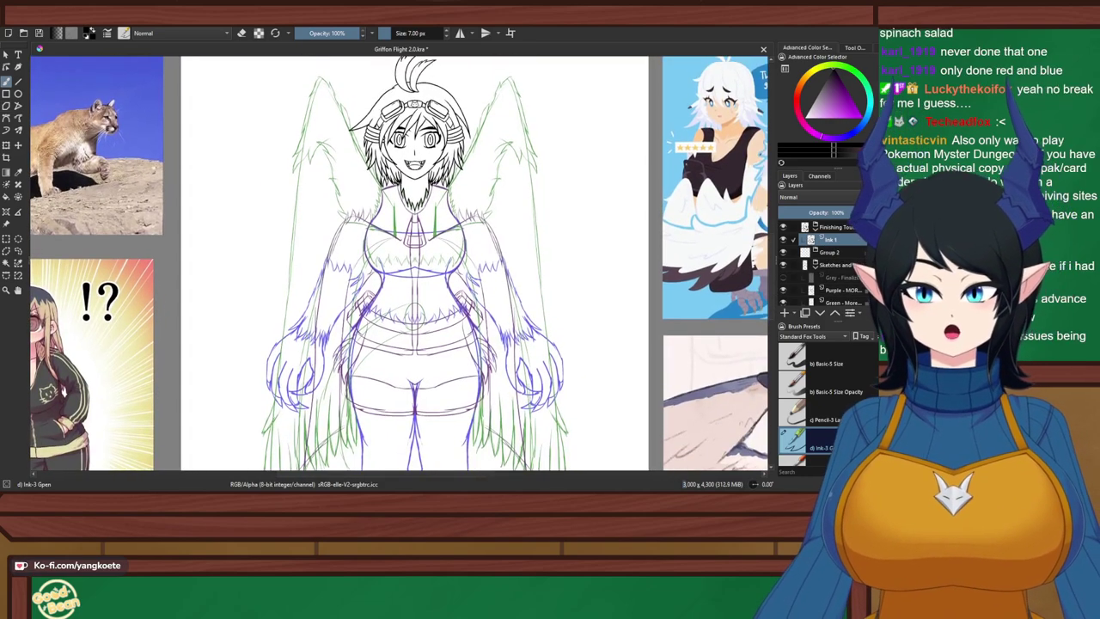
click(782, 277)
click(783, 277)
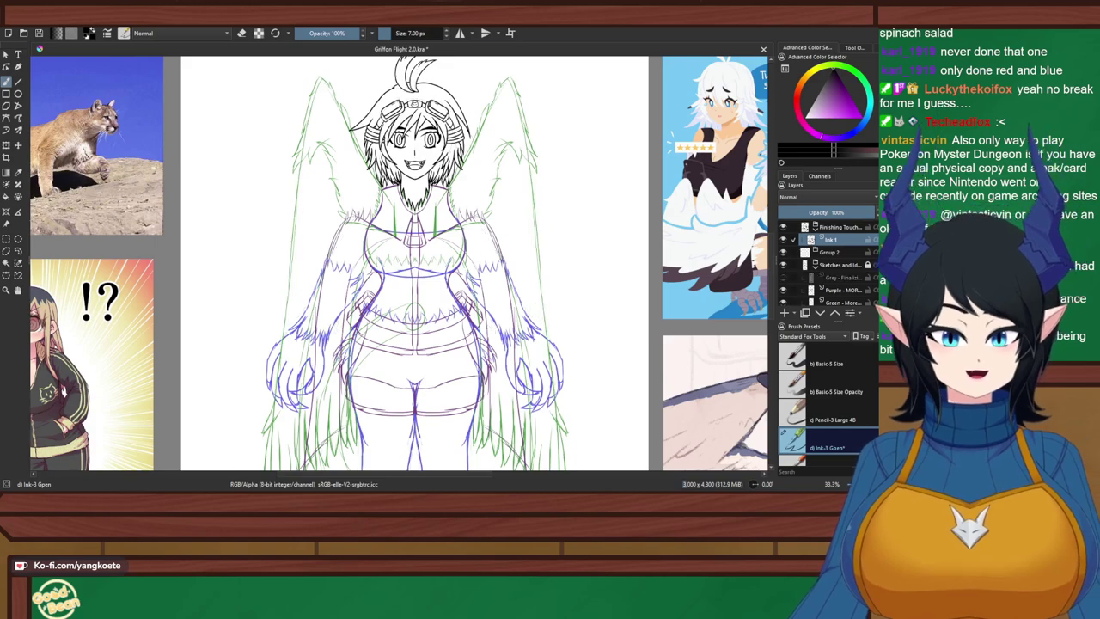
click(783, 277)
drag(424, 224, 425, 225)
drag(529, 204, 550, 232)
scroll(550, 233, up, 2)
scroll(507, 257, up, 1)
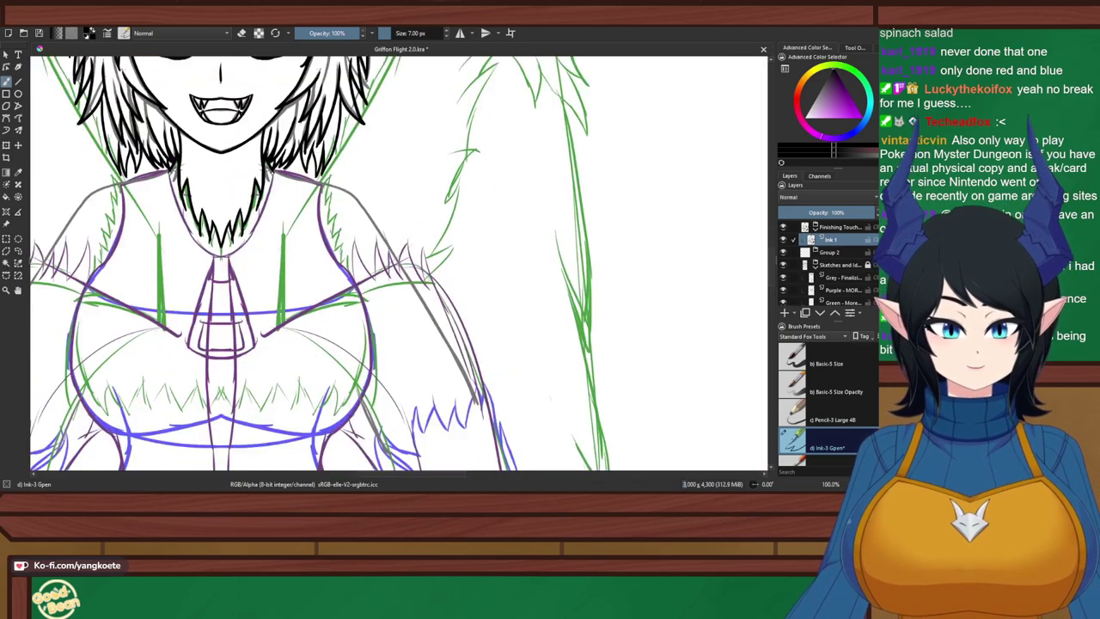
drag(413, 240, 422, 247)
scroll(378, 241, down, 1)
scroll(783, 278, down, 2)
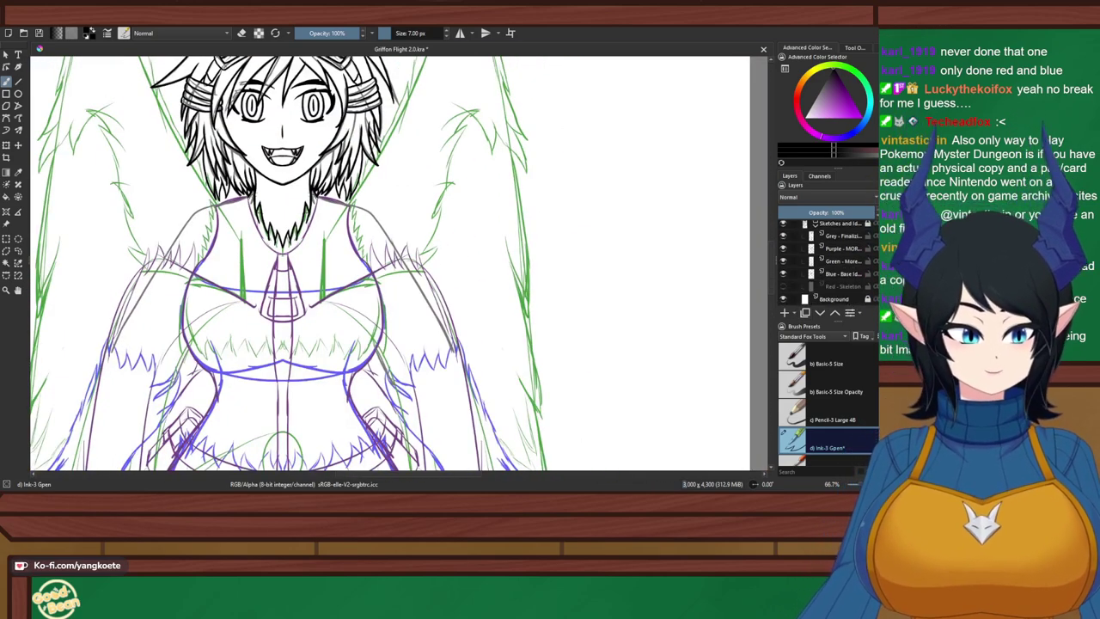
Check the full figure against the Red - Skeleton layer, then hide it and zoom onto the torso
click(783, 286)
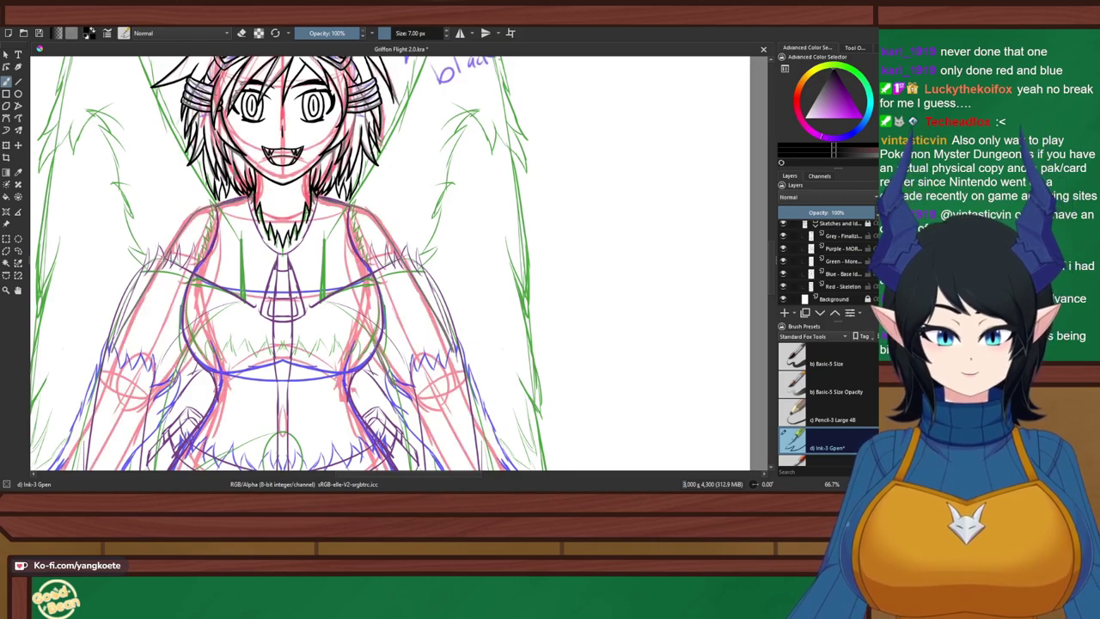
click(783, 286)
scroll(567, 189, down, 4)
drag(537, 290, 482, 196)
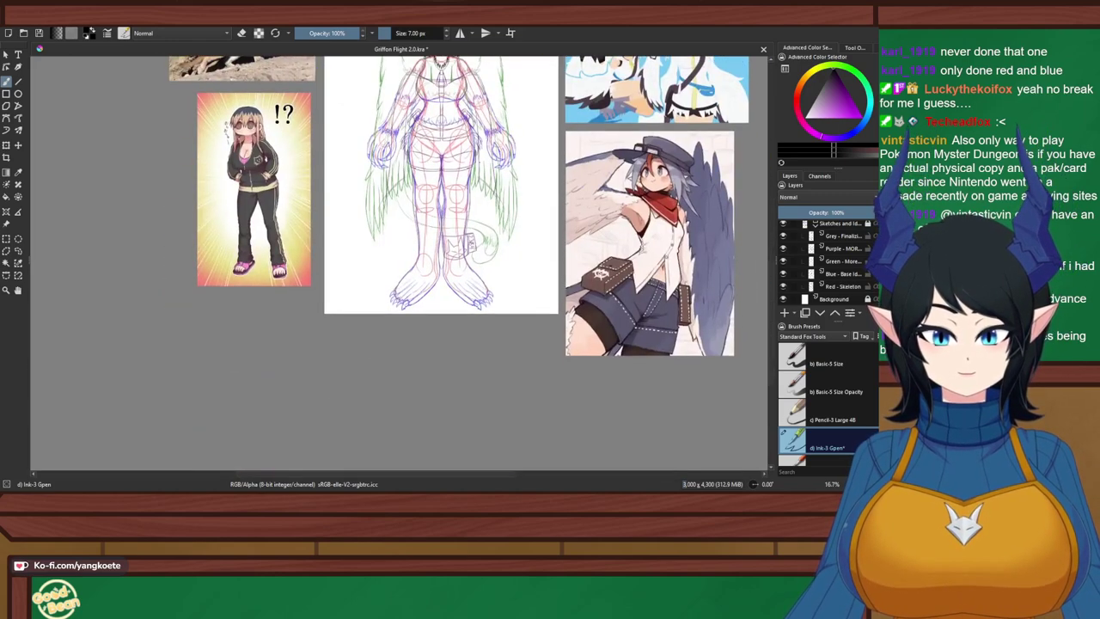
scroll(475, 196, up, 3)
key(minus)
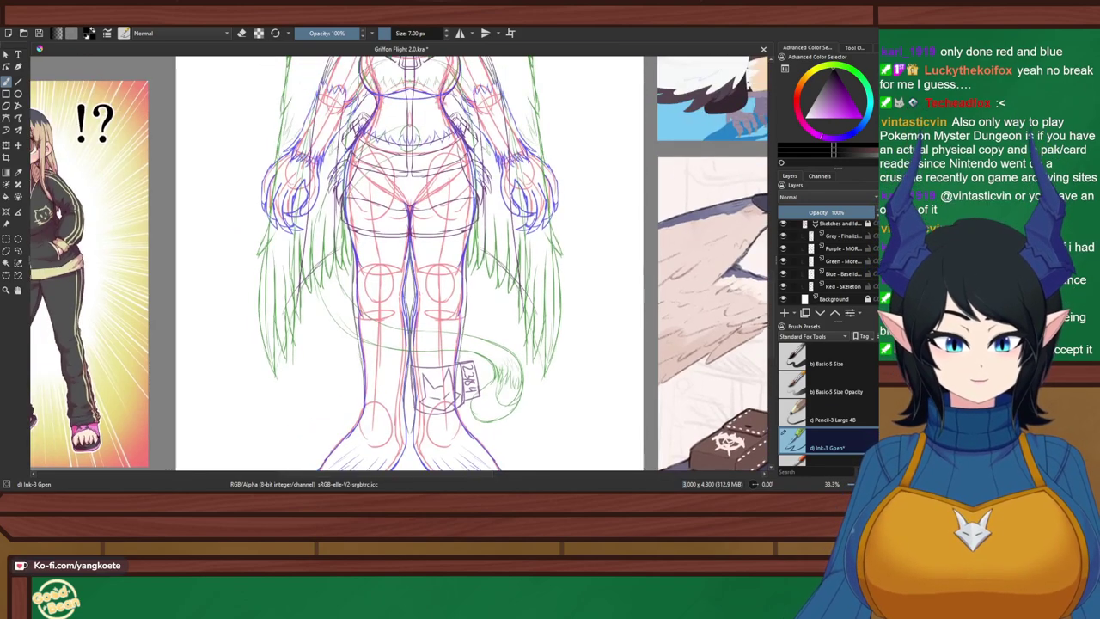
drag(411, 257, 410, 454)
scroll(425, 197, up, 4)
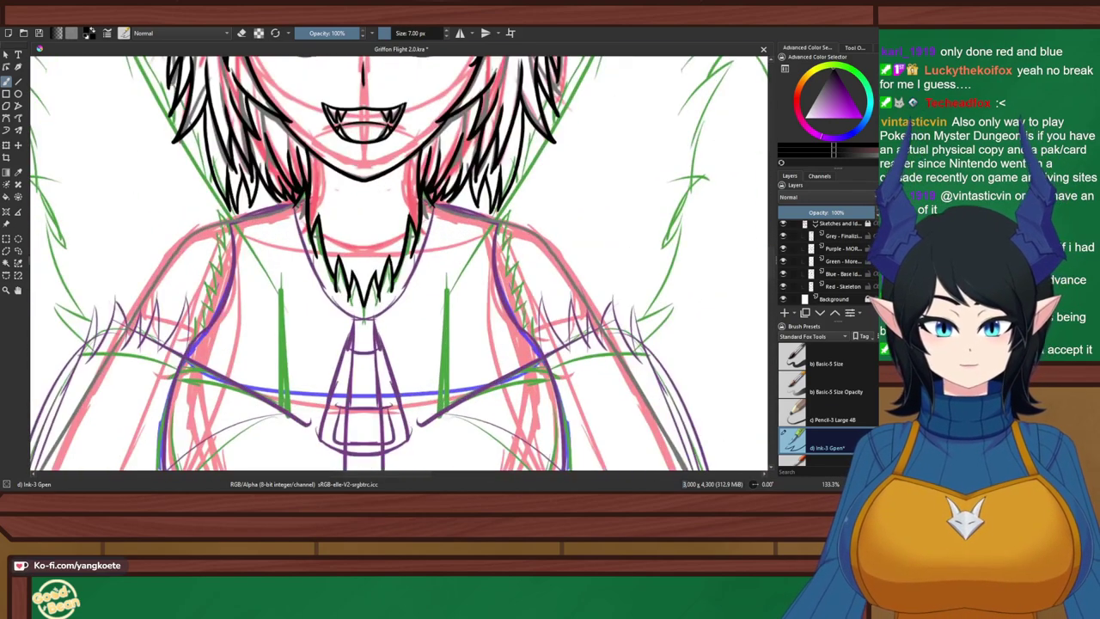
click(783, 286)
scroll(331, 202, down, 3)
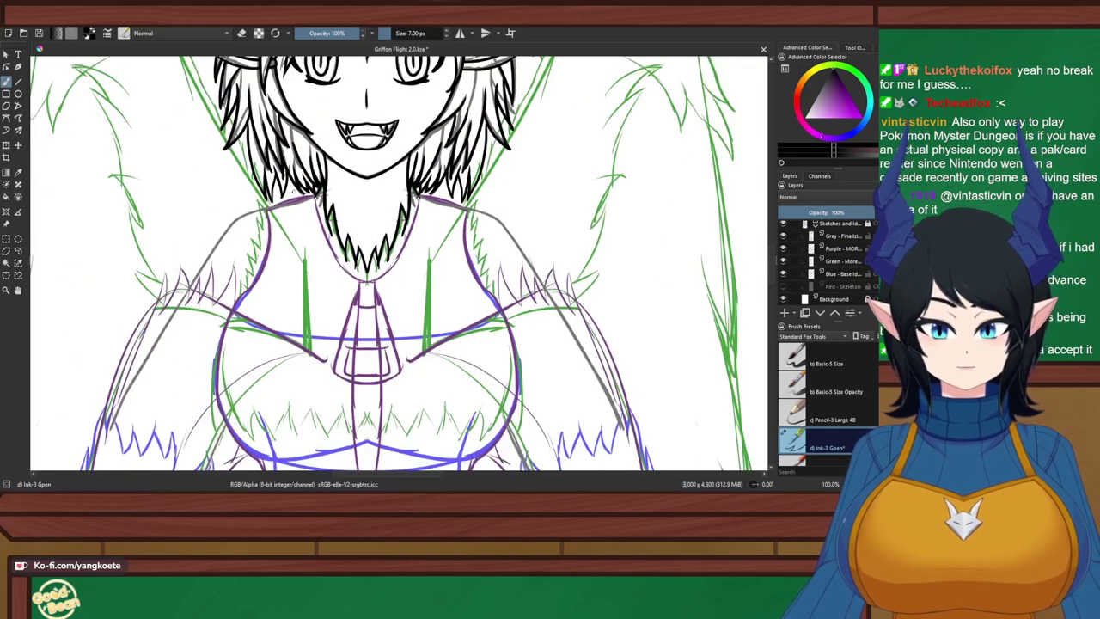
scroll(335, 207, up, 1)
scroll(335, 206, down, 1)
key(plus)
key(plus)
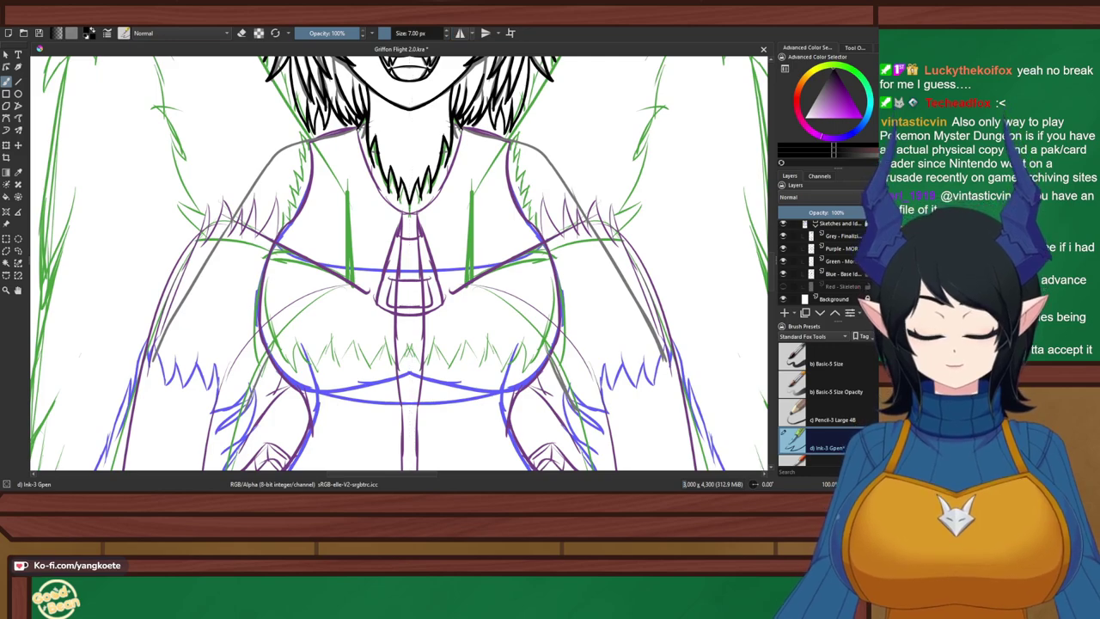
Save the drawing and turn on horizontal mirror symmetry
key(ctrl+s)
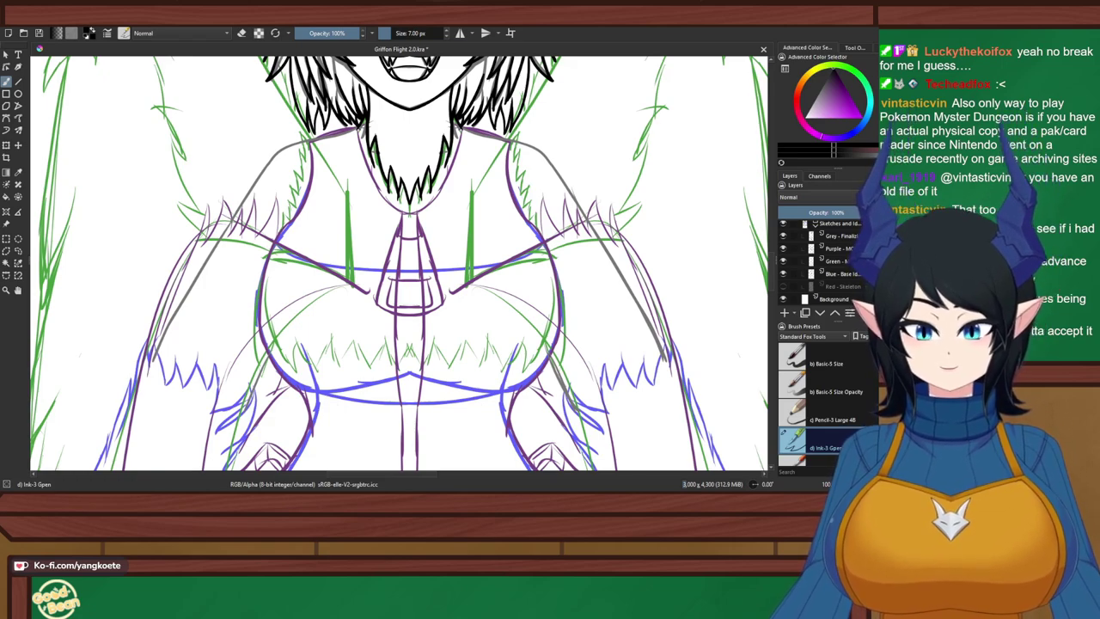
key(ctrl+s)
scroll(355, 159, up, 1)
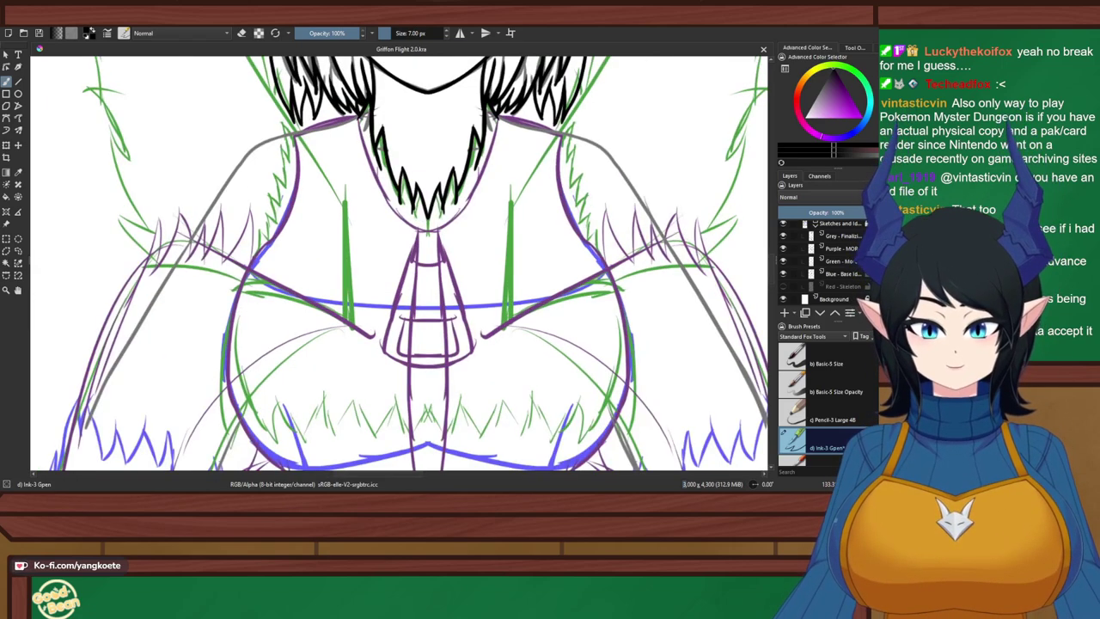
click(460, 33)
scroll(446, 304, up, 2)
scroll(356, 270, down, 6)
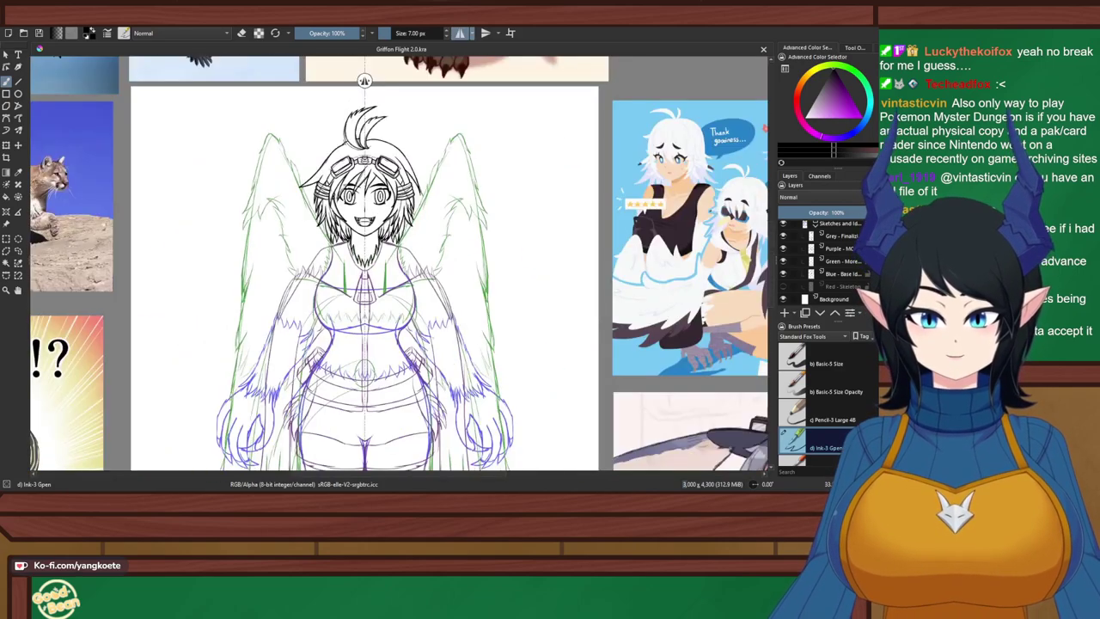
drag(578, 456, 299, 195)
right_click(528, 270)
right_click(528, 270)
drag(528, 270, 446, 469)
drag(266, 257, 603, 325)
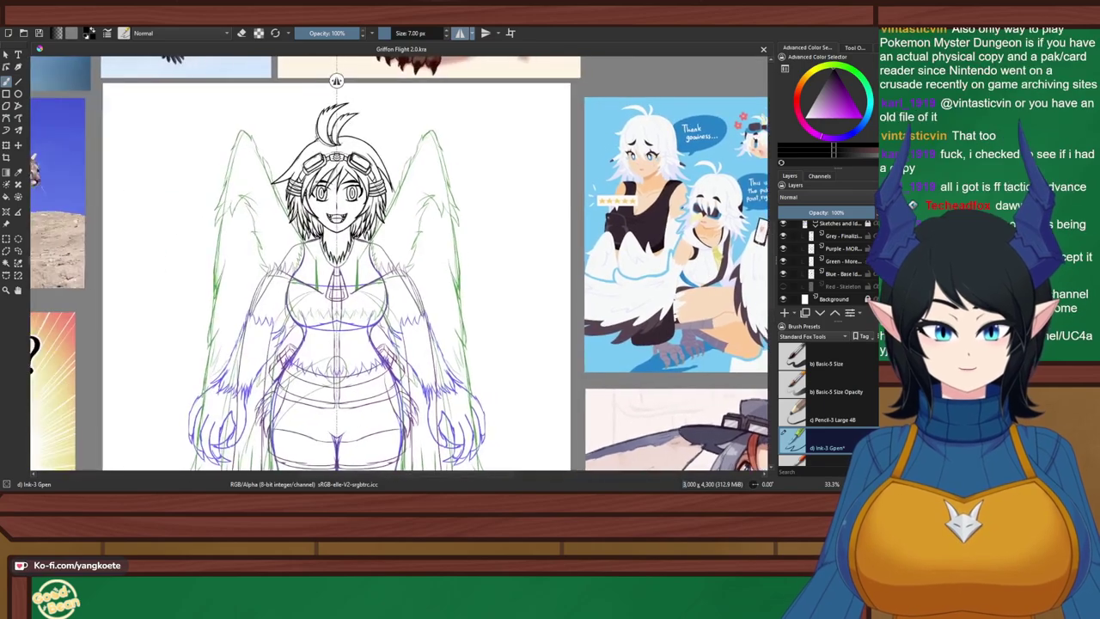
scroll(332, 321, up, 3)
drag(280, 176, 366, 301)
scroll(375, 242, down, 1)
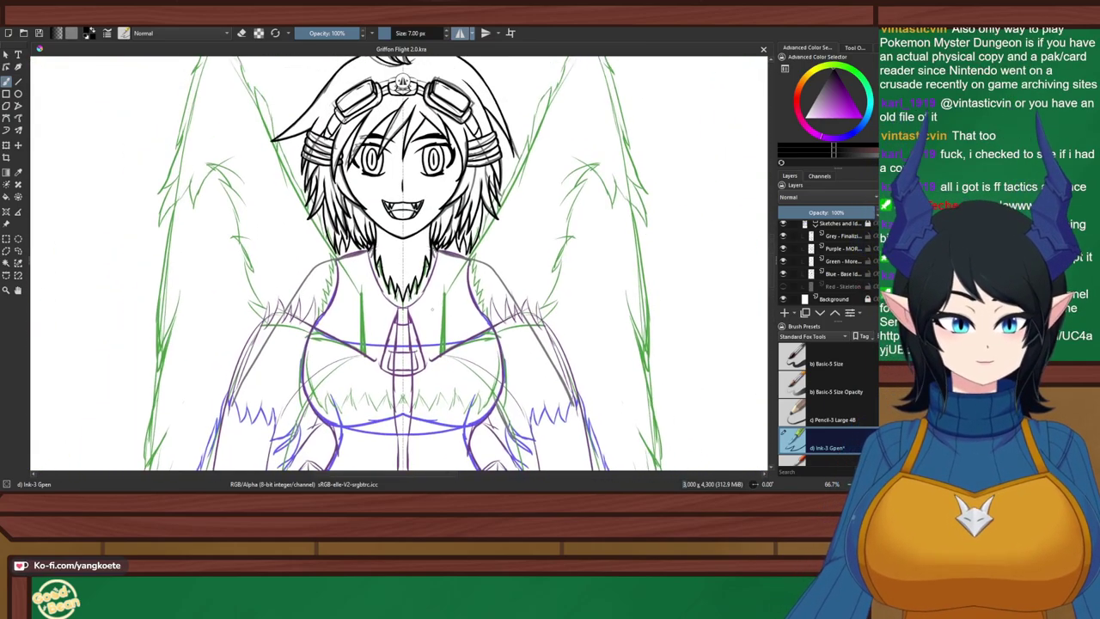
scroll(431, 306, up, 4)
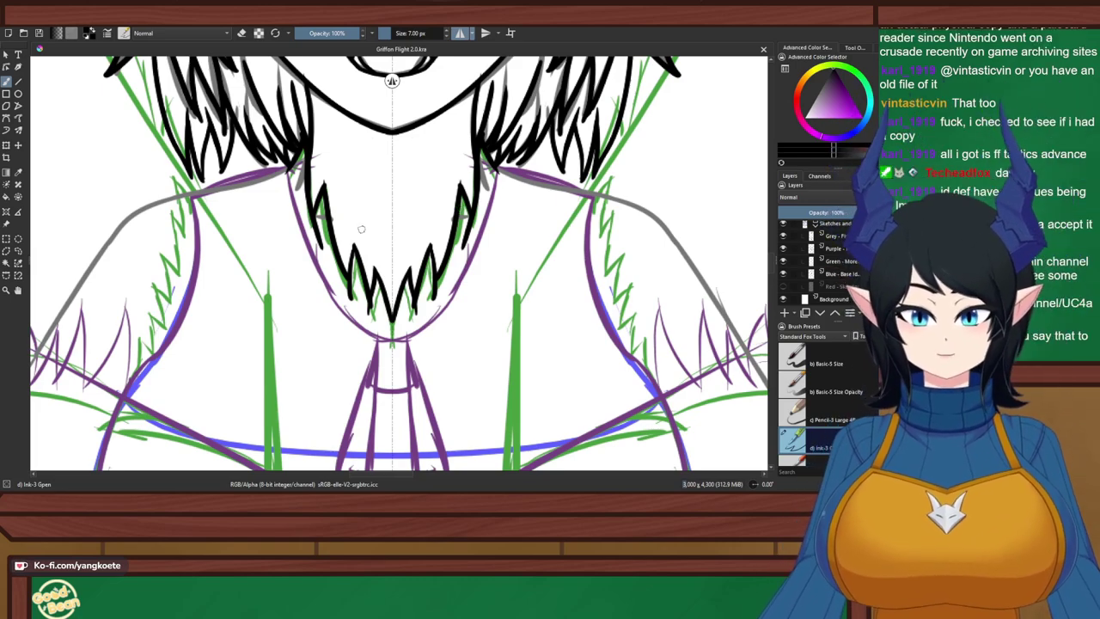
scroll(359, 234, down, 4)
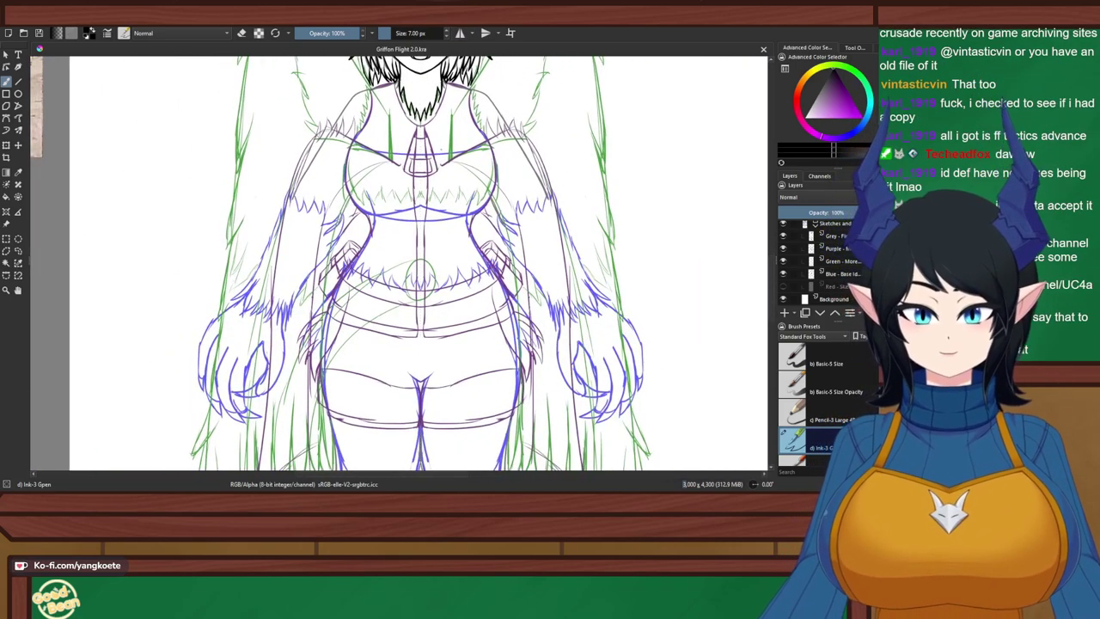
scroll(420, 80, up, 3)
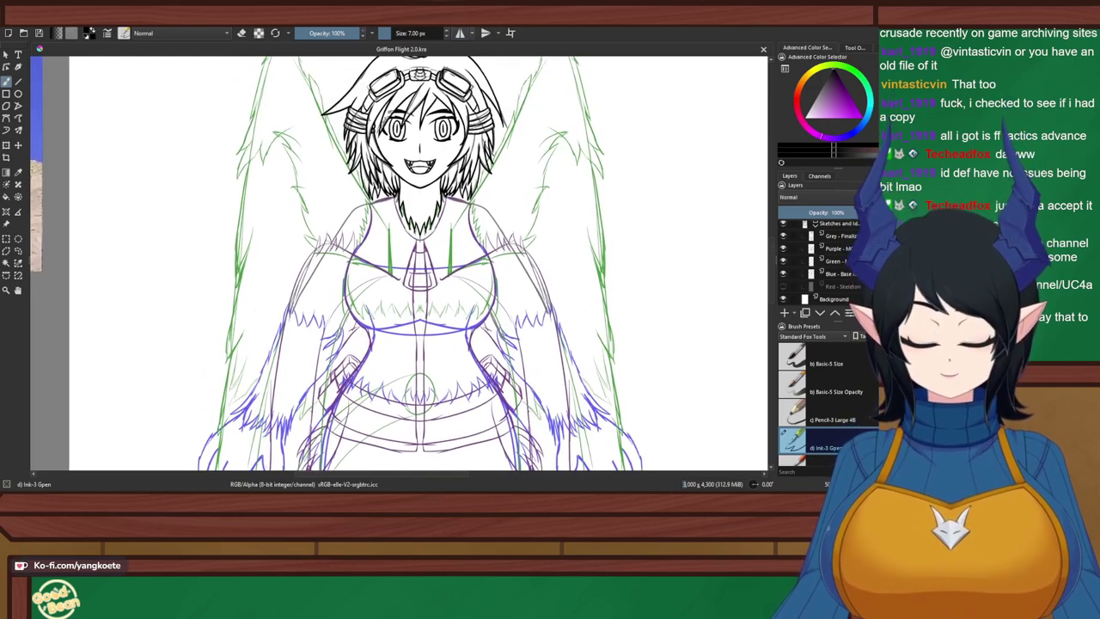
drag(411, 378, 373, 182)
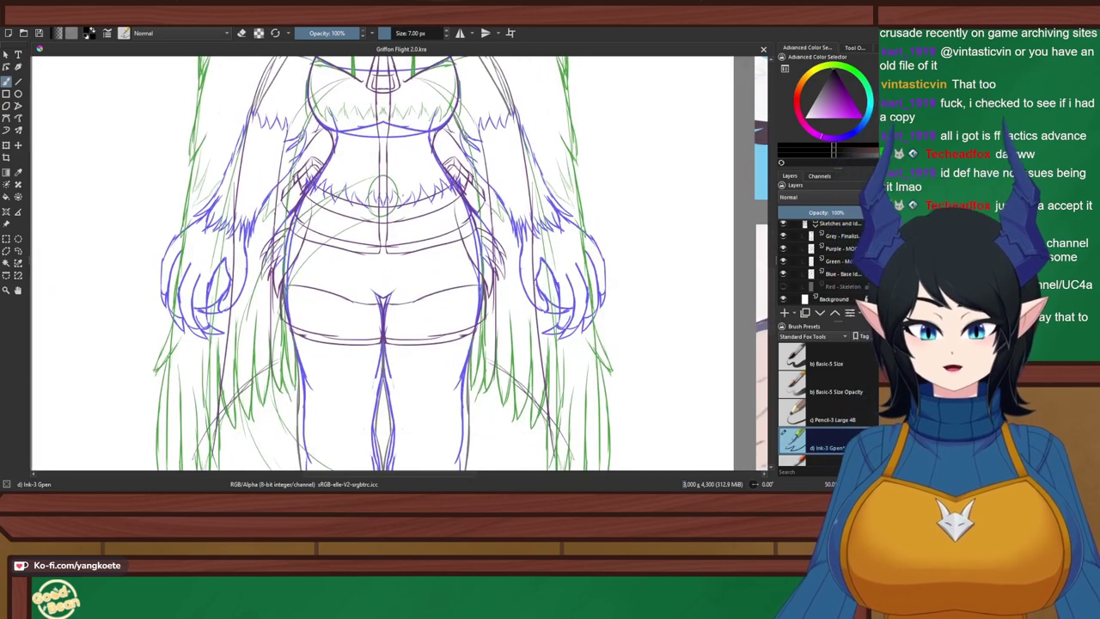
scroll(382, 258, up, 2)
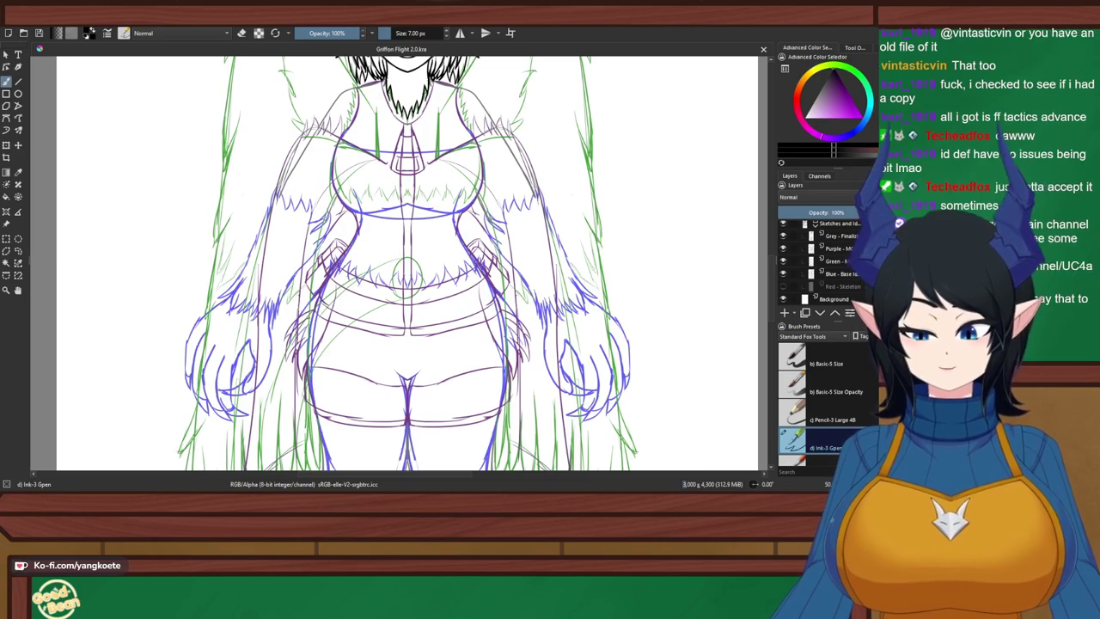
click(259, 223)
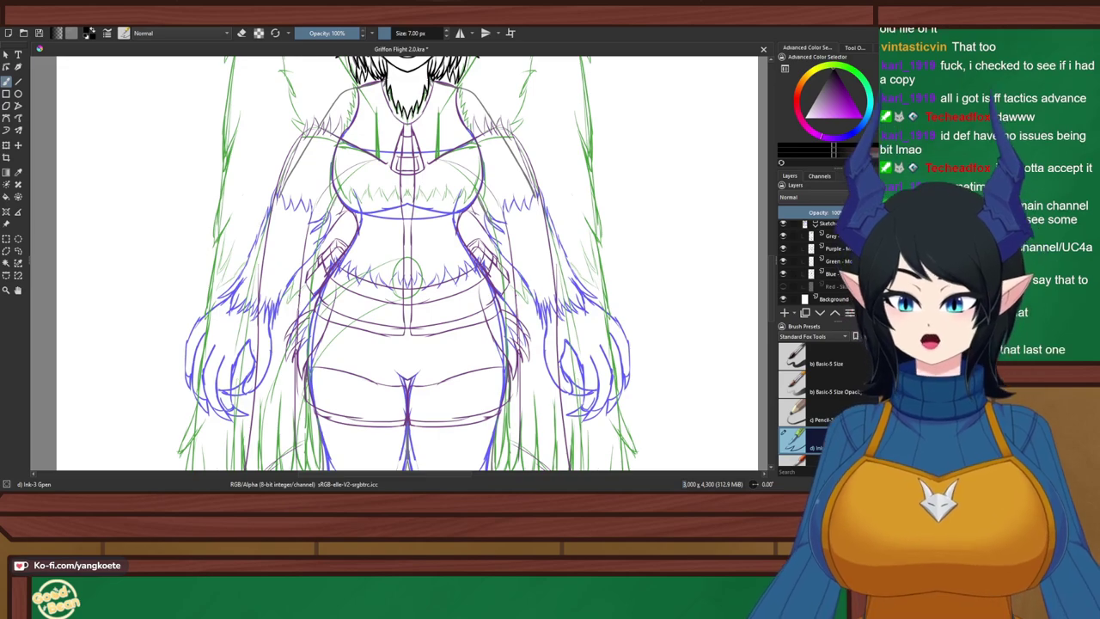
drag(408, 232, 412, 301)
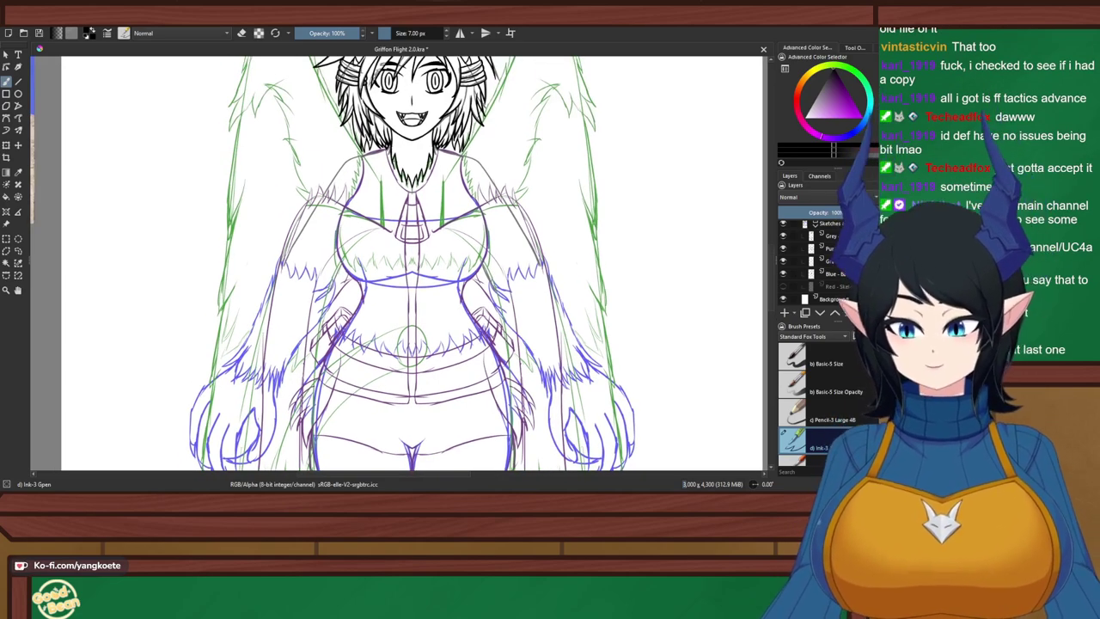
drag(383, 269, 366, 303)
right_click(511, 277)
drag(247, 285, 496, 164)
drag(481, 94, 506, 459)
drag(481, 214, 449, 365)
scroll(534, 196, up, 1)
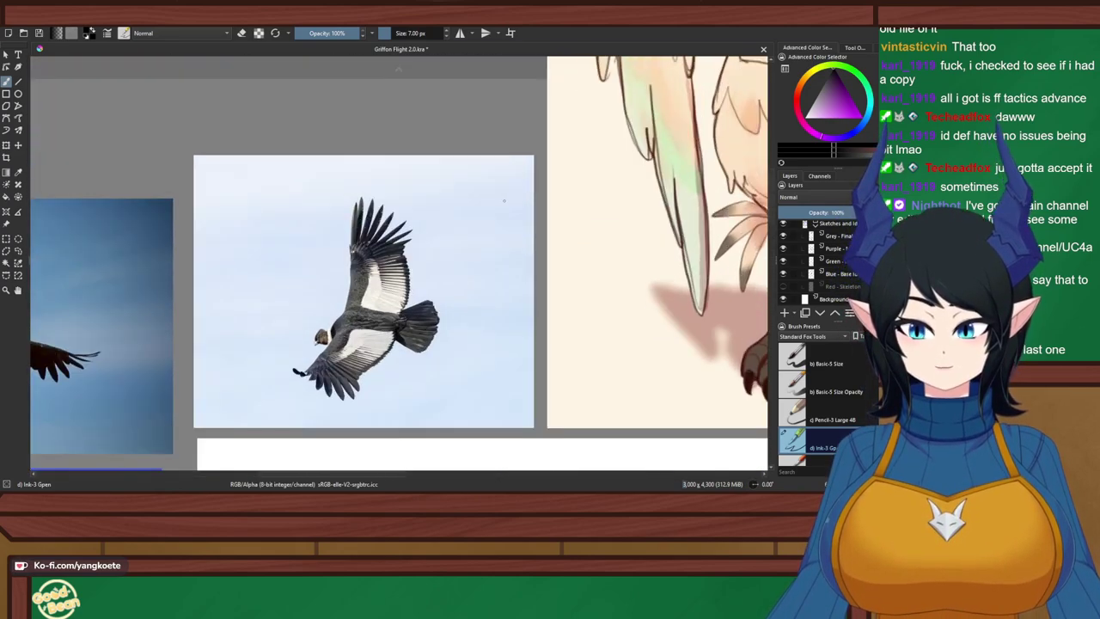
drag(534, 196, 718, 131)
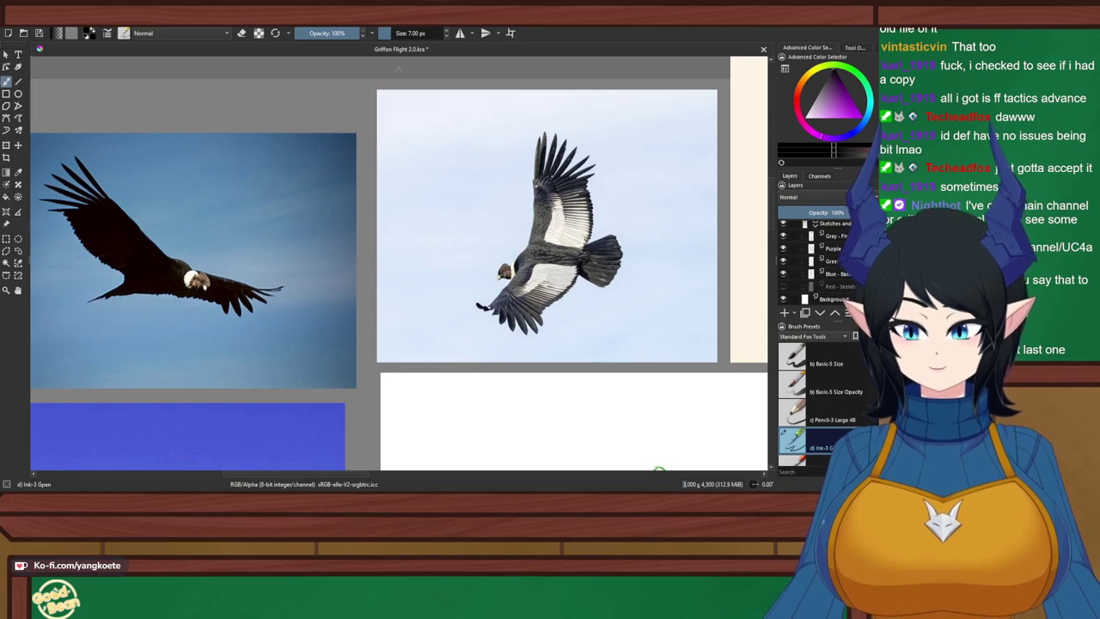
scroll(653, 275, up, 2)
scroll(653, 275, up, 1)
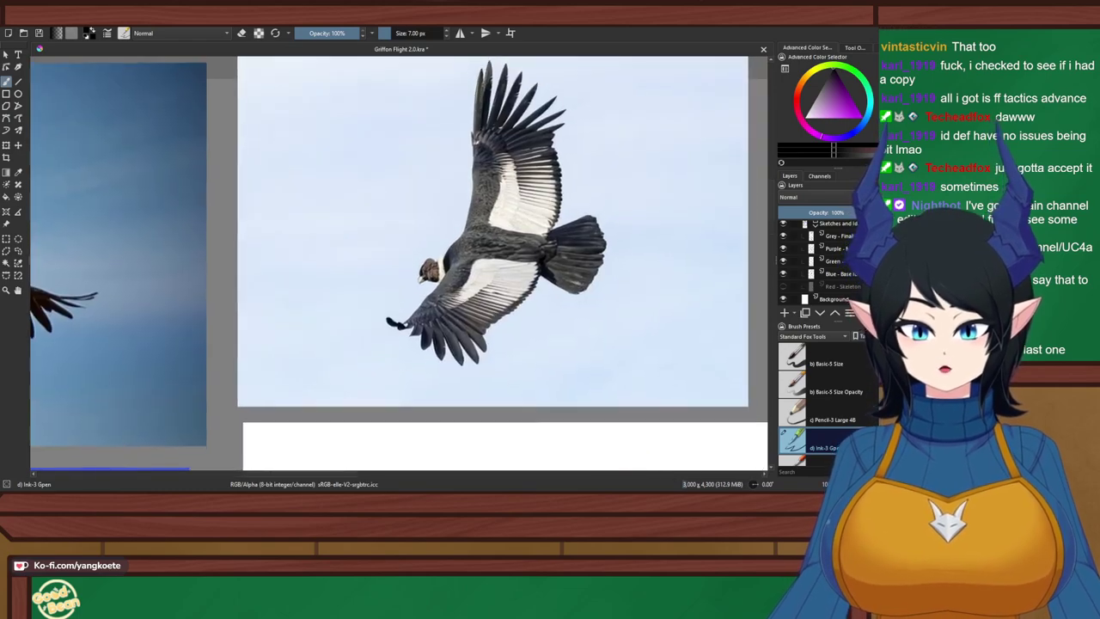
scroll(518, 214, down, 1)
mouse_move(601, 447)
mouse_down()
mouse_move(533, 403)
mouse_move(351, 73)
mouse_up()
drag(550, 413, 385, 95)
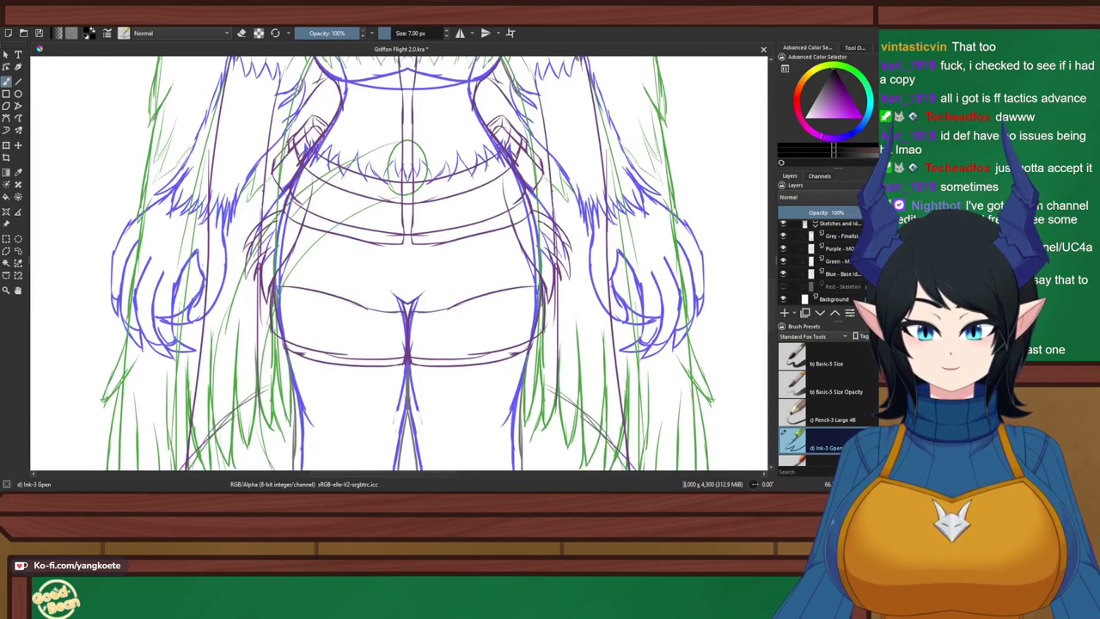
scroll(230, 120, up, 1)
scroll(378, 191, down, 1)
drag(377, 191, 343, 111)
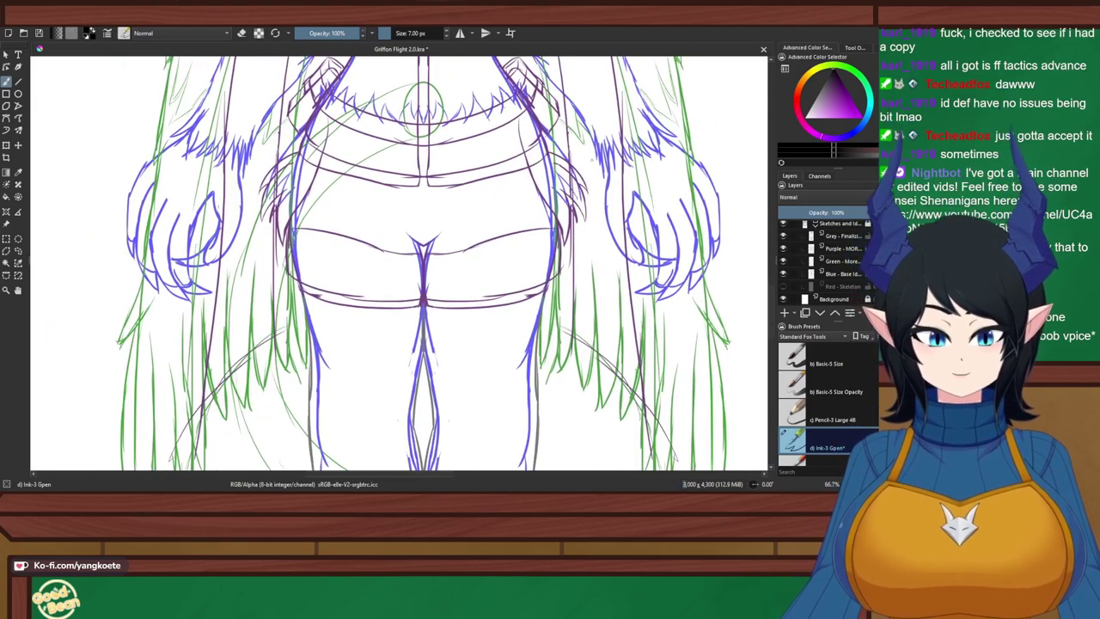
drag(591, 159, 448, 177)
scroll(507, 258, down, 3)
drag(507, 258, 359, 410)
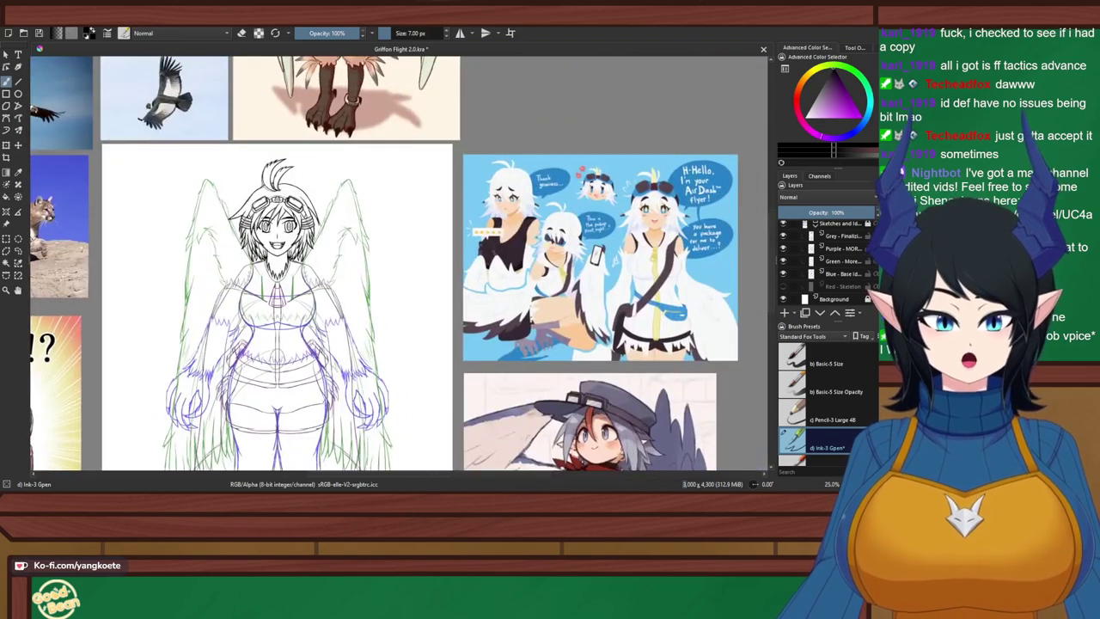
drag(258, 215, 397, 323)
scroll(103, 239, up, 1)
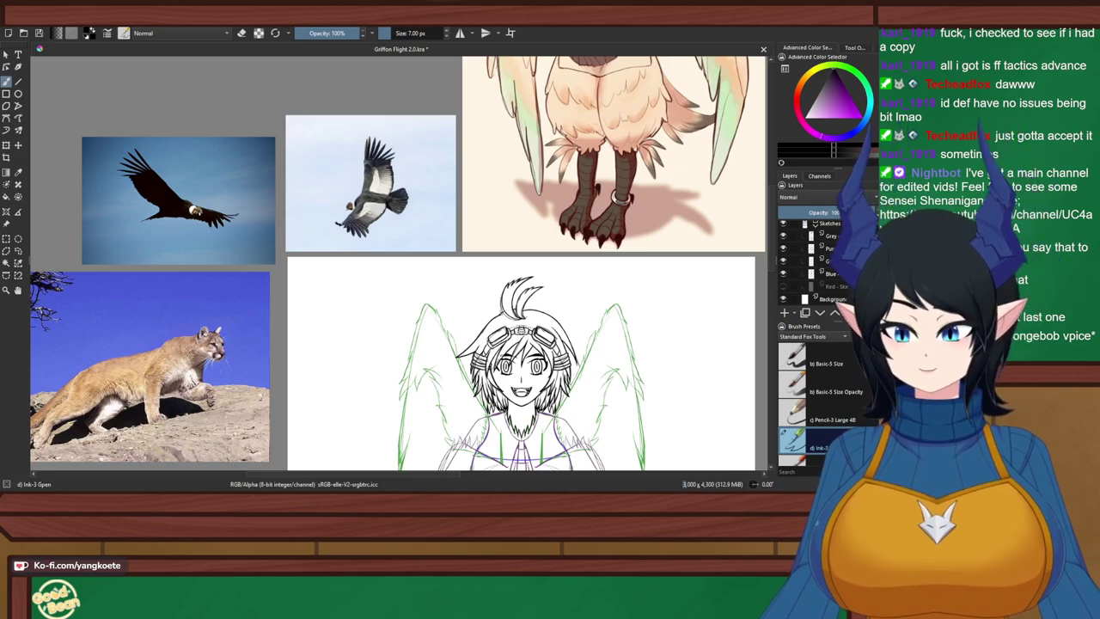
drag(531, 412, 419, 215)
scroll(419, 215, up, 2)
Turn on horizontal mirror symmetry and undo a trial mirrored stroke down the neck
right_click(592, 269)
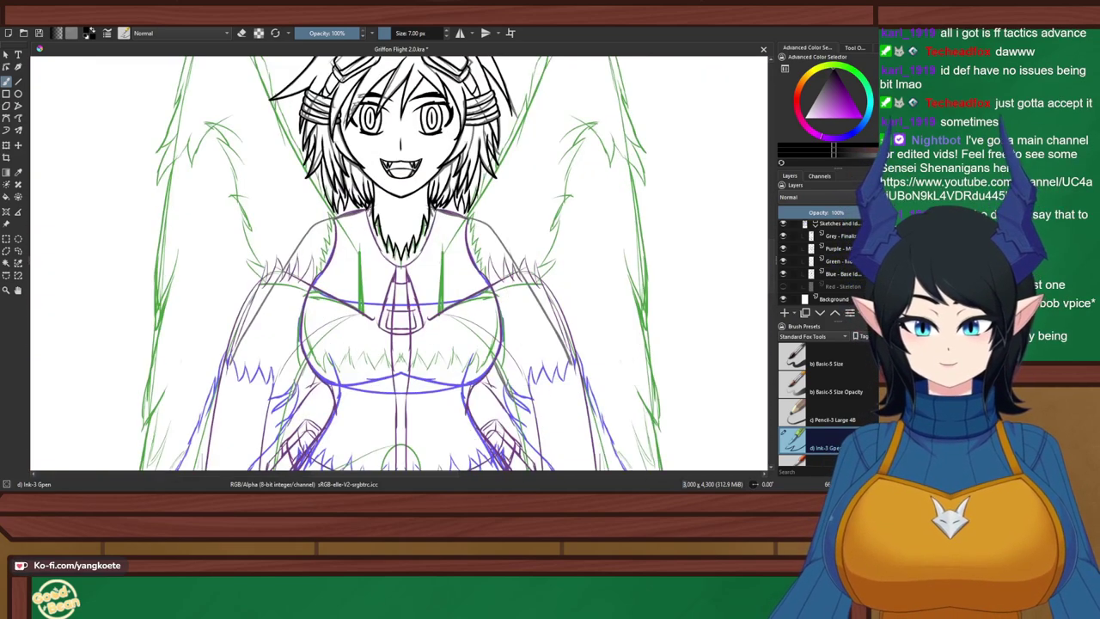
scroll(371, 248, up, 3)
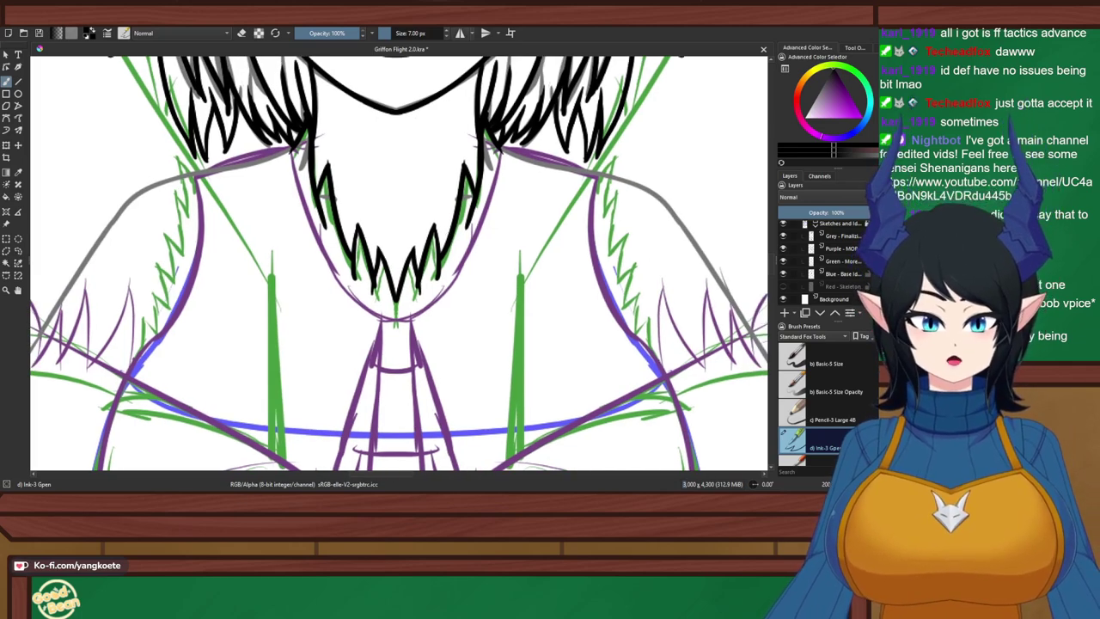
click(460, 33)
drag(498, 148, 476, 241)
key(ctrl+z)
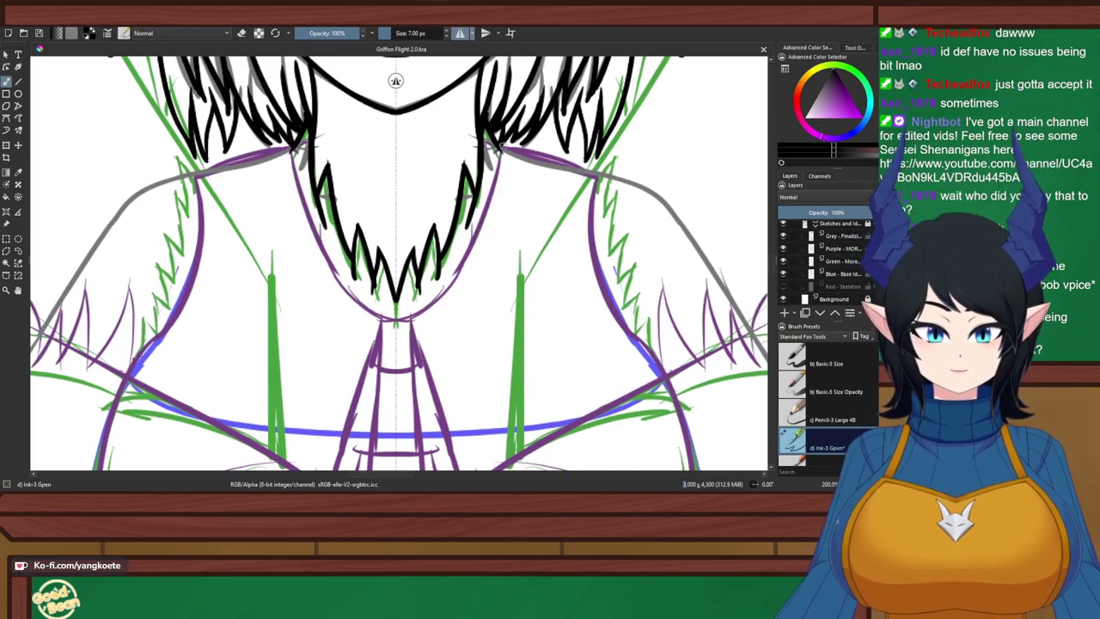
Add a new paint layer above Ink 1 named 'Ink 2' and save the document
scroll(827, 262, up, 3)
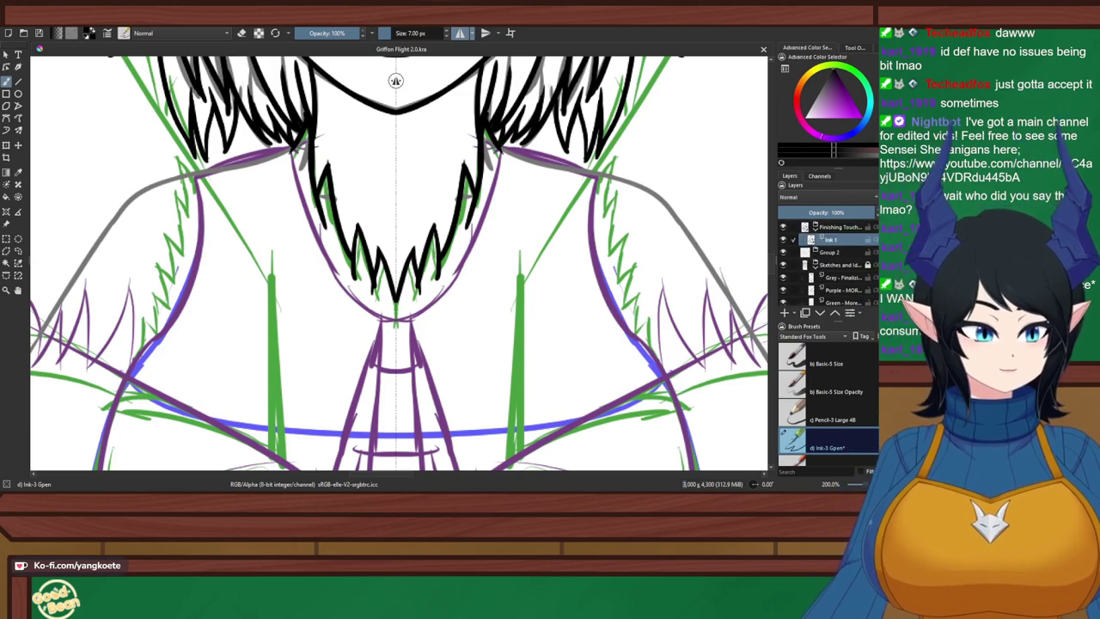
click(784, 313)
key(F2)
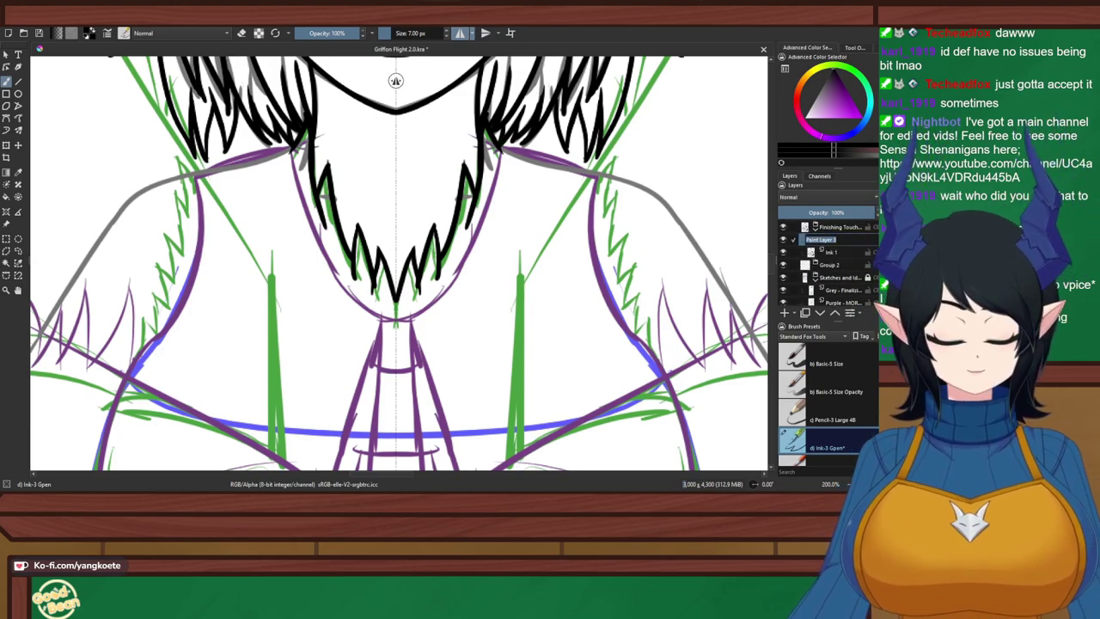
text(Ink 2)
key(Return)
drag(302, 207, 302, 214)
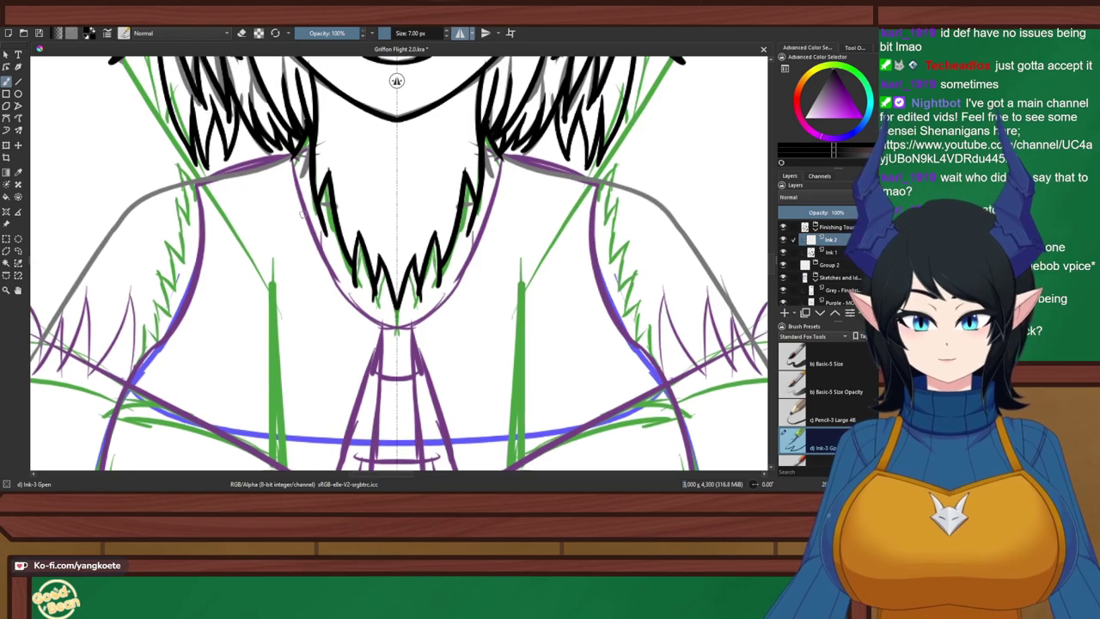
key(ctrl+s)
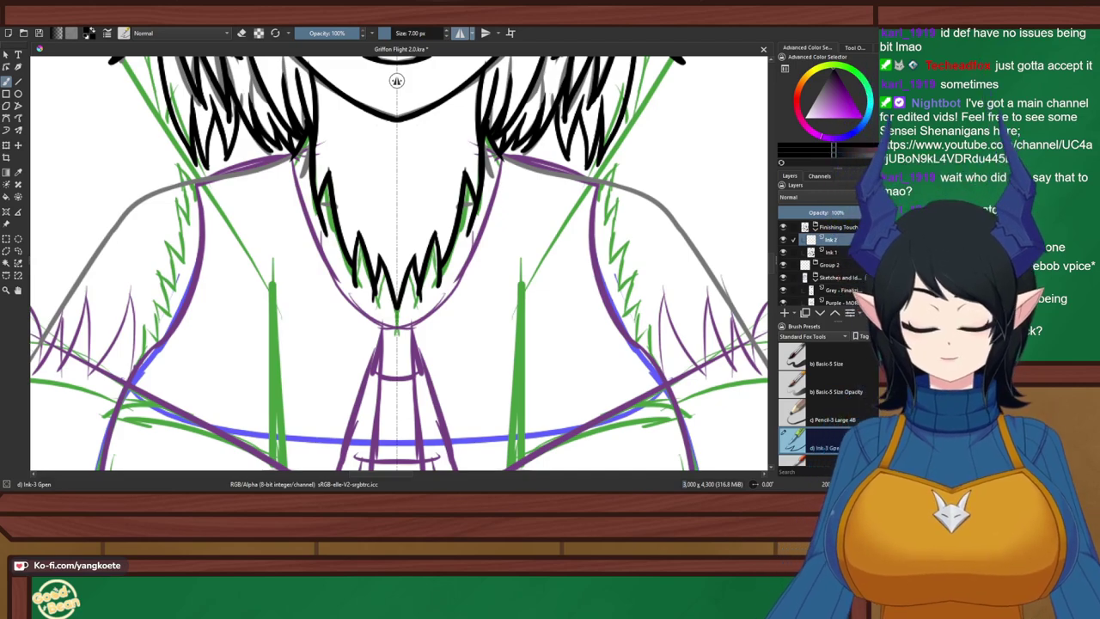
key(ctrl+s)
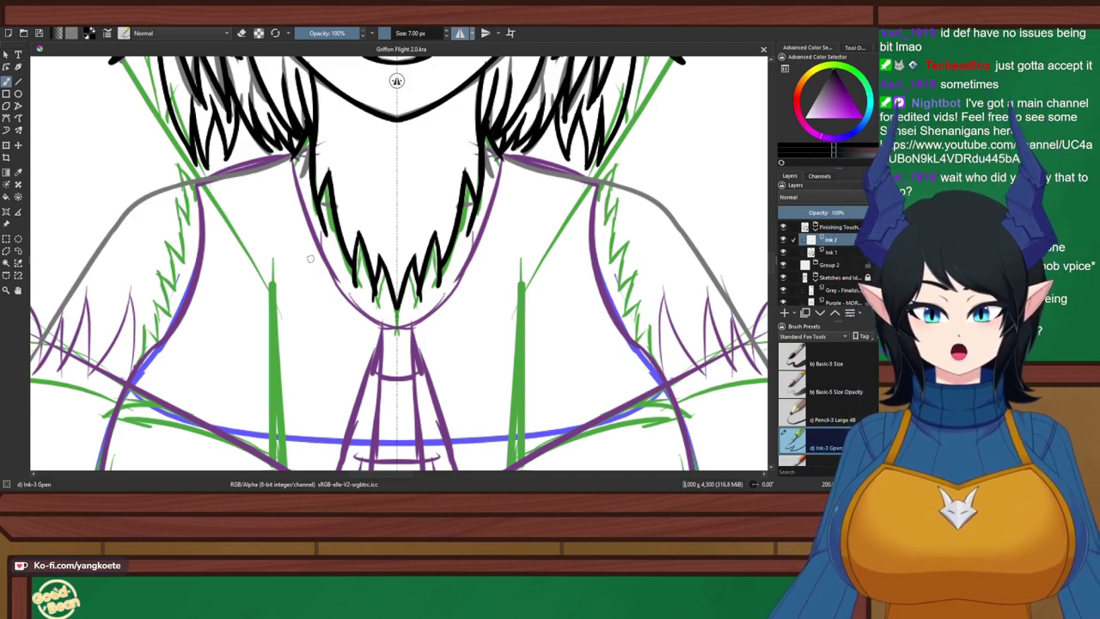
Zoom onto the neck and ink the mirrored collar ring below the chin, closing it at the top
key(plus)
key(plus)
drag(554, 223, 447, 270)
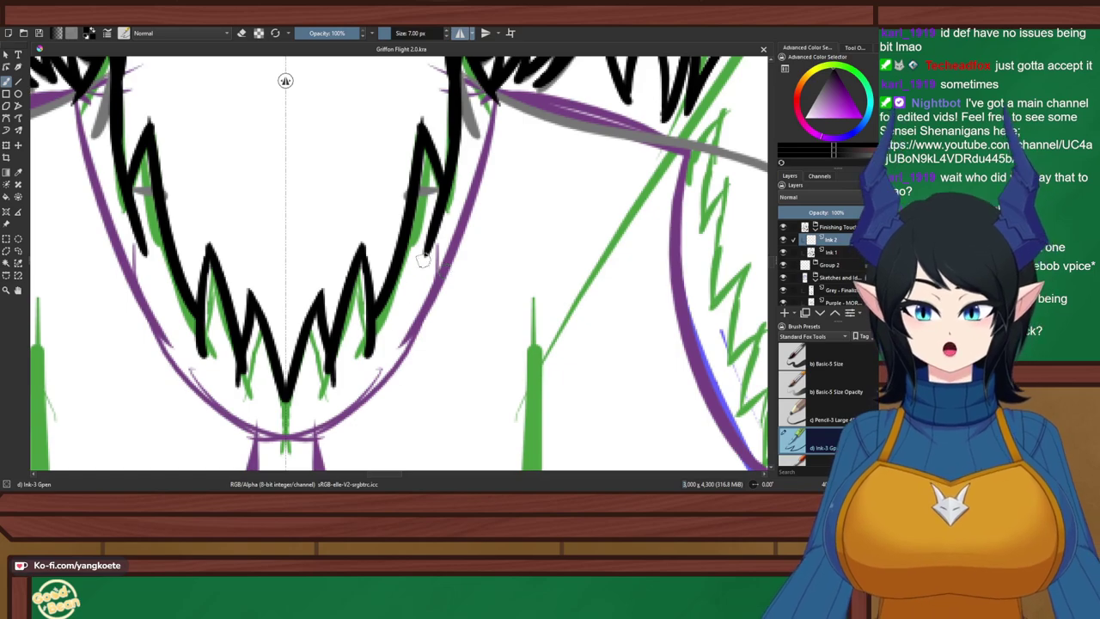
scroll(422, 260, down, 3)
scroll(296, 205, up, 3)
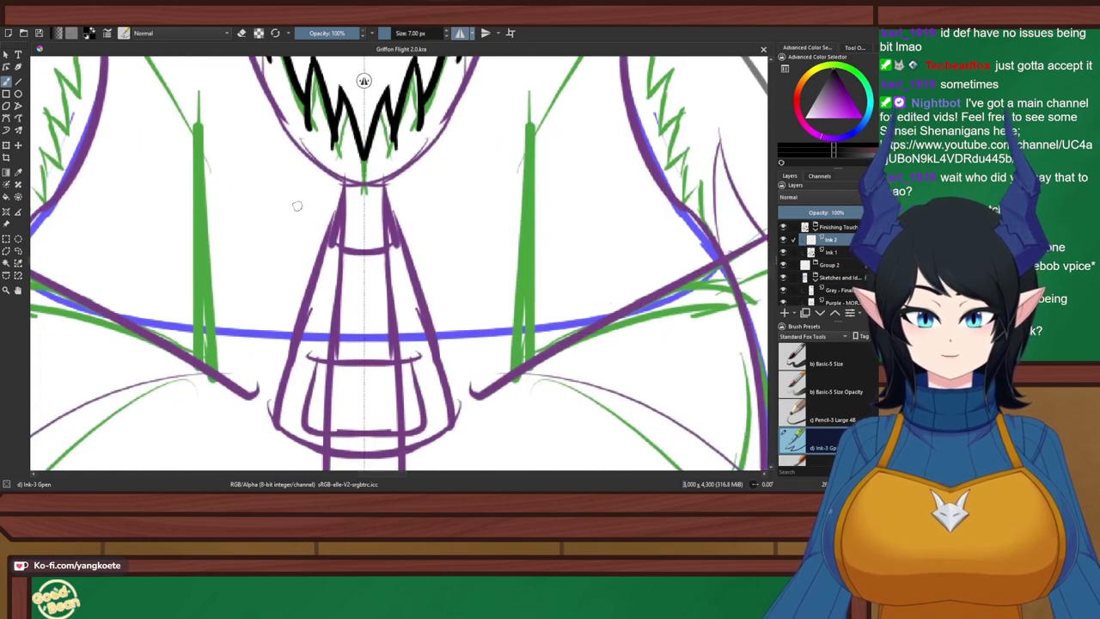
scroll(296, 205, up, 1)
mouse_move(364, 162)
mouse_down()
mouse_move(334, 232)
mouse_move(369, 270)
mouse_move(364, 256)
mouse_move(403, 279)
mouse_up()
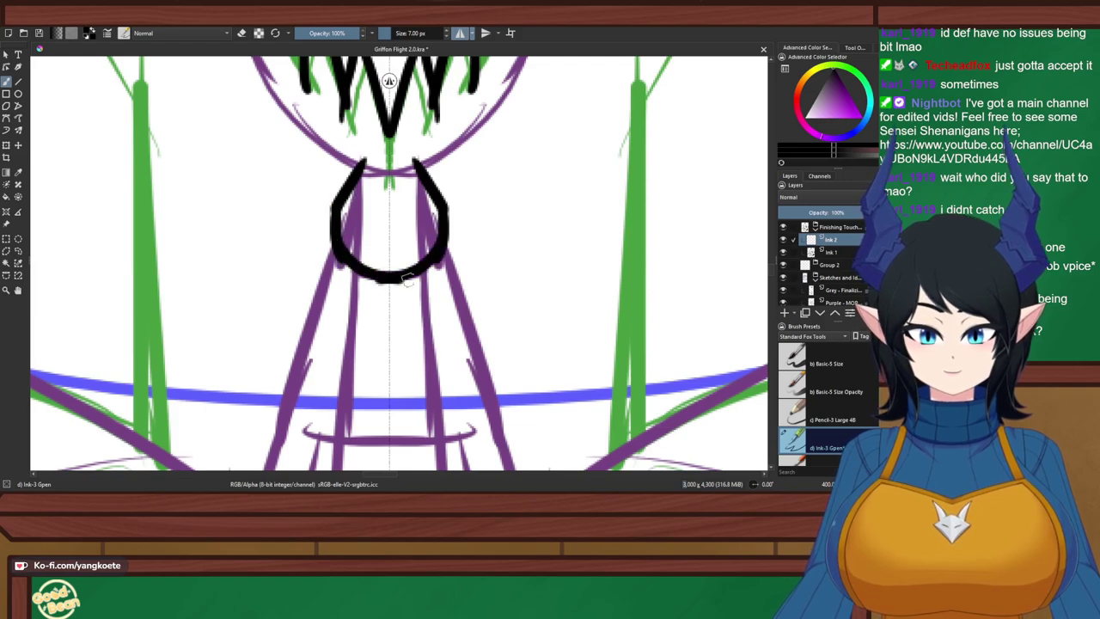
key(ctrl+z)
key(ctrl+z)
key(ctrl+z)
mouse_move(364, 160)
mouse_down()
mouse_move(336, 213)
mouse_move(342, 252)
mouse_move(389, 277)
mouse_up()
key(ctrl+z)
key(ctrl+z)
key(ctrl+z)
mouse_move(365, 159)
mouse_down()
mouse_move(334, 215)
mouse_move(350, 255)
mouse_move(389, 275)
mouse_up()
drag(361, 173, 391, 166)
Put the brush back in paint mode and zoom in on the griffon's neck and chest
key(e)
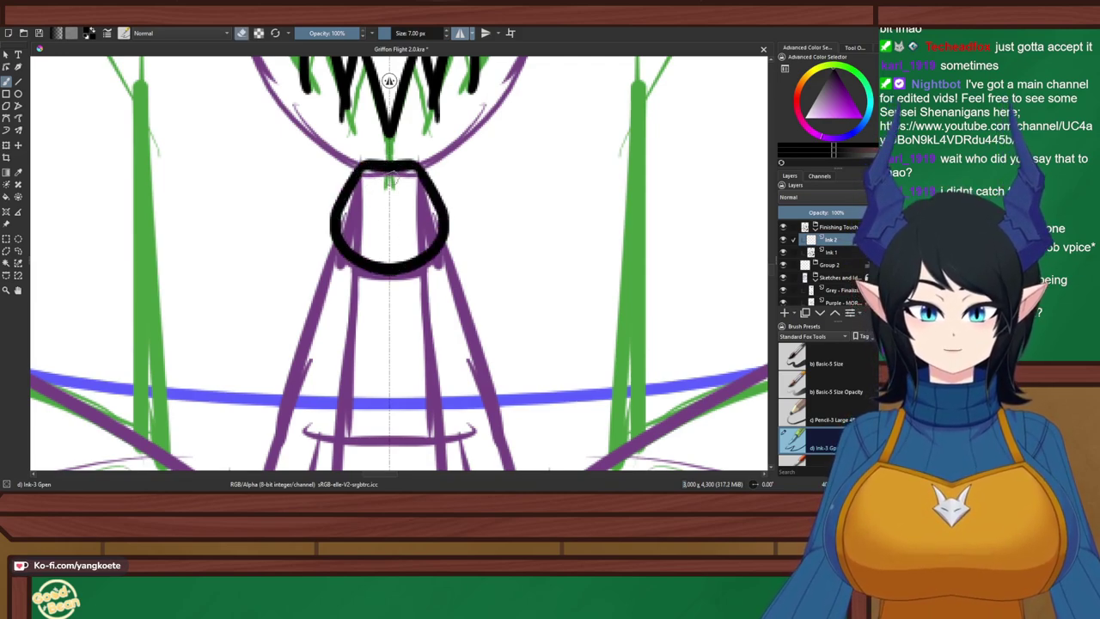
key(e)
scroll(440, 167, down, 2)
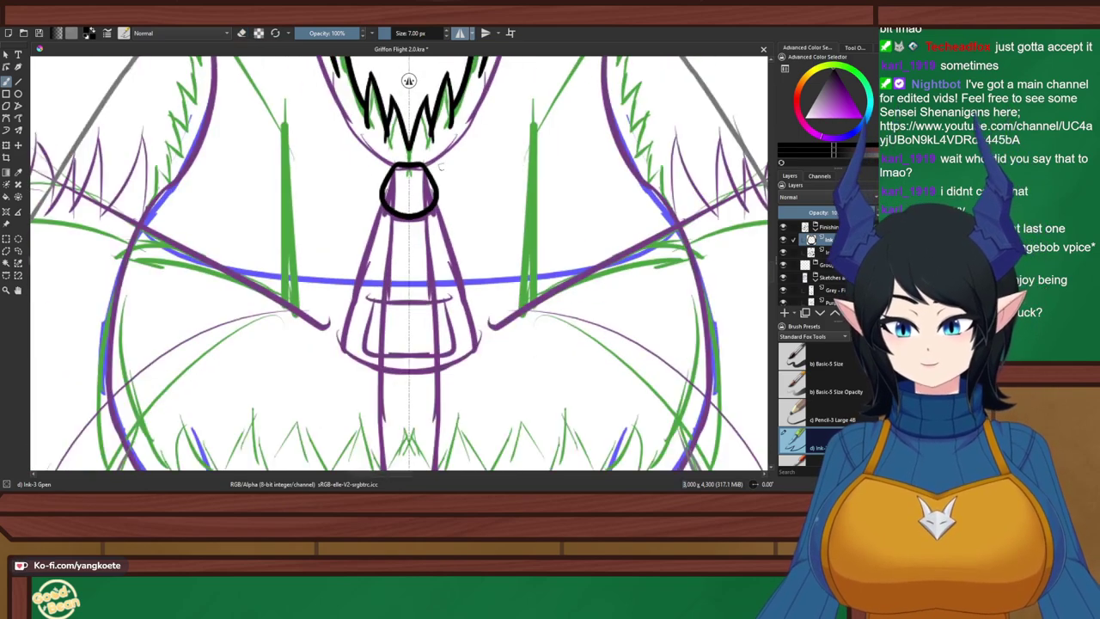
right_click(520, 207)
drag(412, 296, 378, 217)
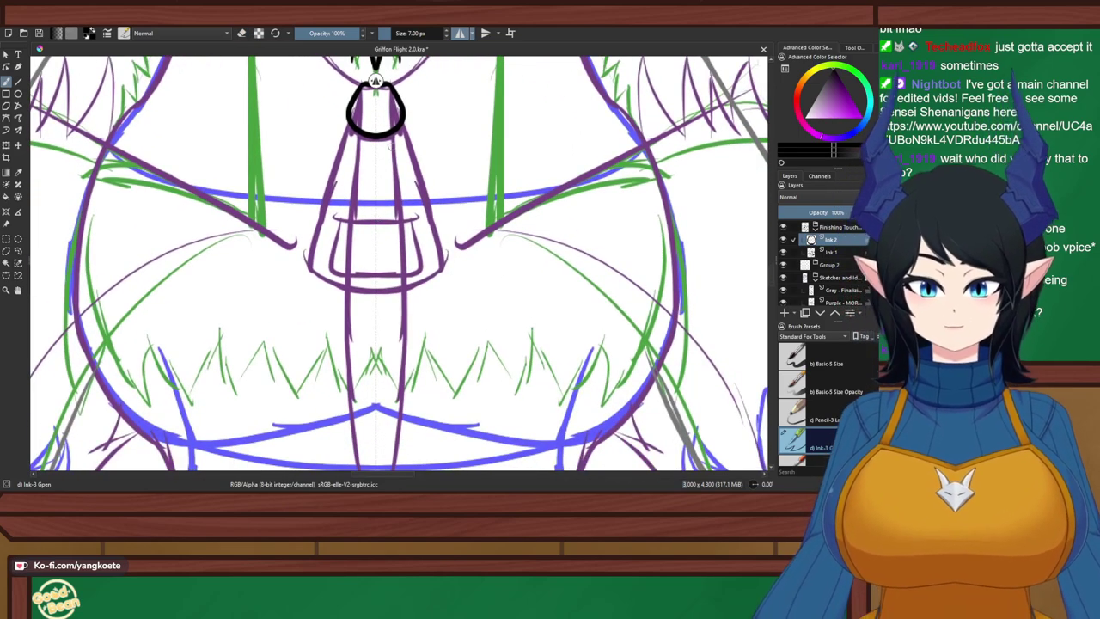
scroll(389, 147, down, 2)
drag(389, 146, 412, 195)
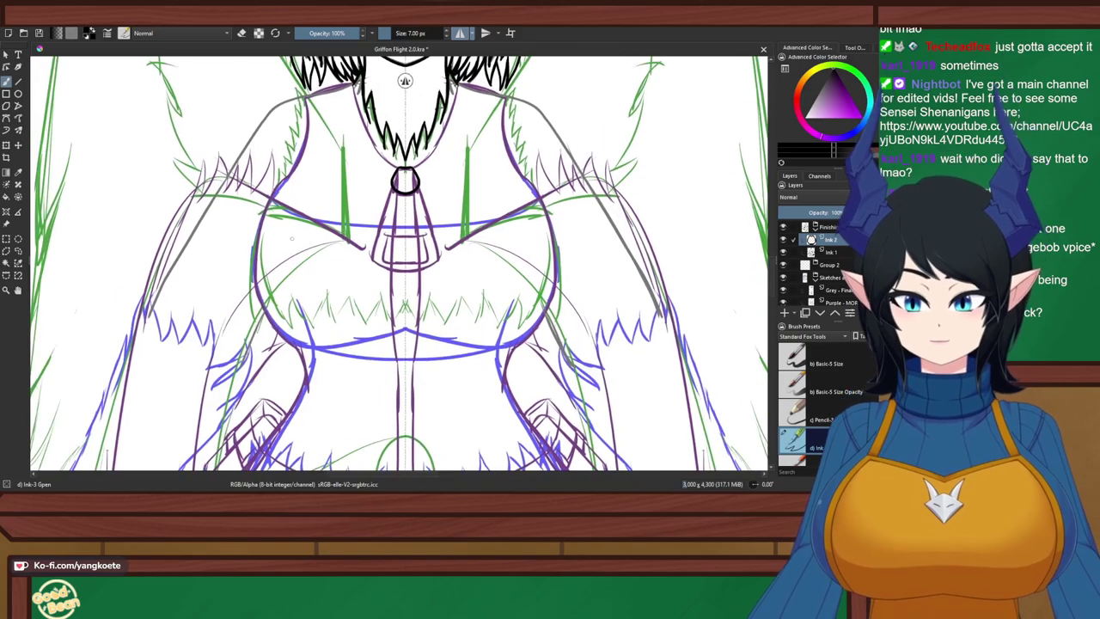
drag(405, 79, 433, 80)
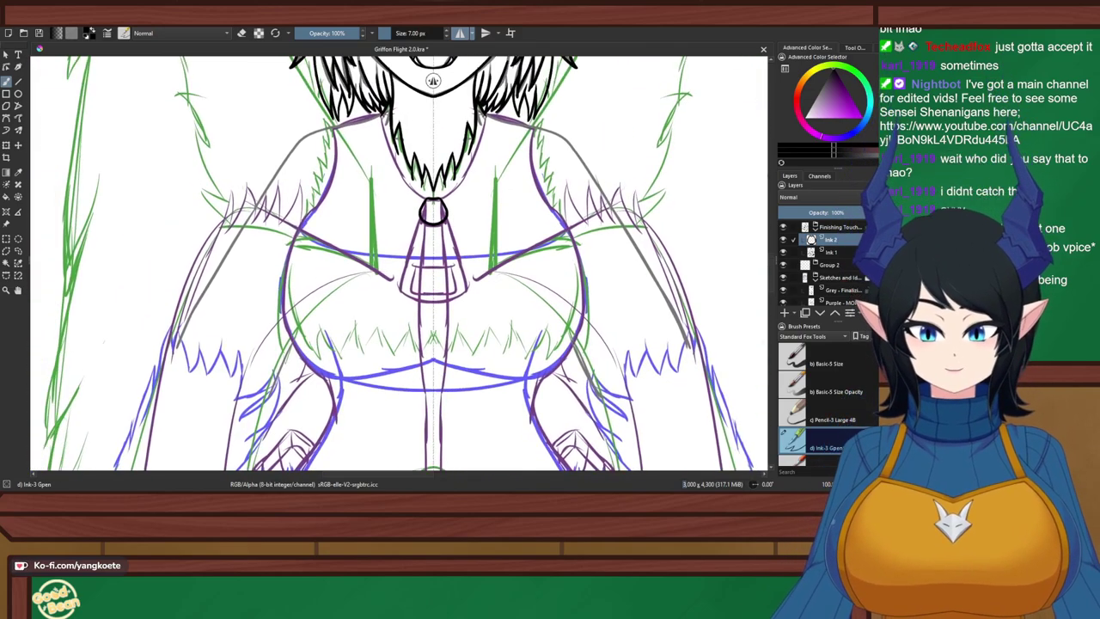
drag(383, 295, 354, 246)
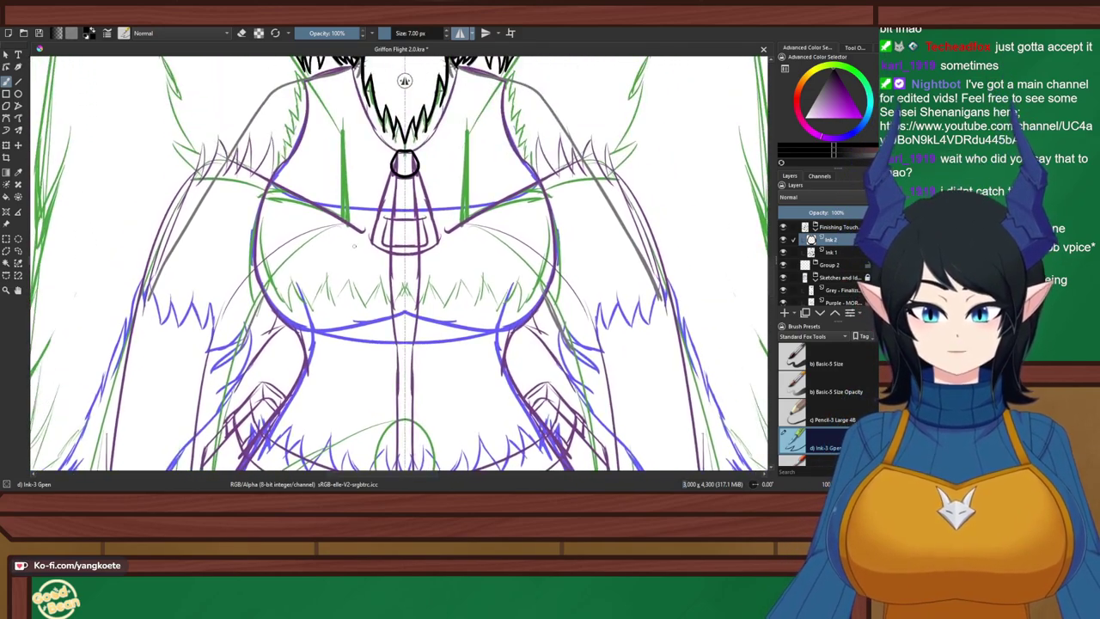
scroll(353, 245, up, 2)
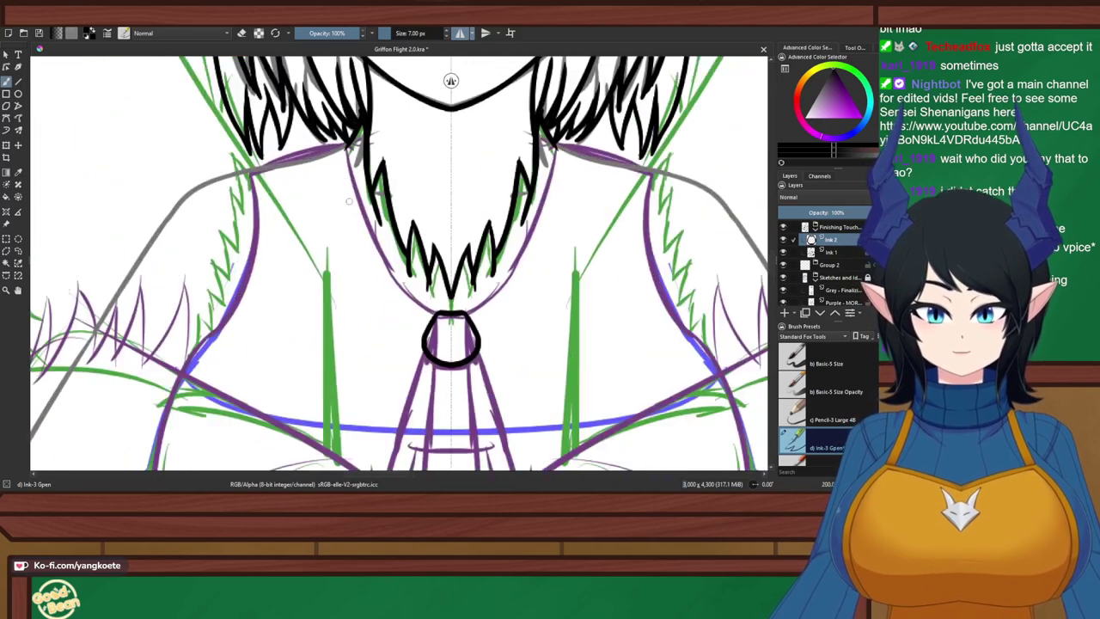
scroll(537, 258, up, 1)
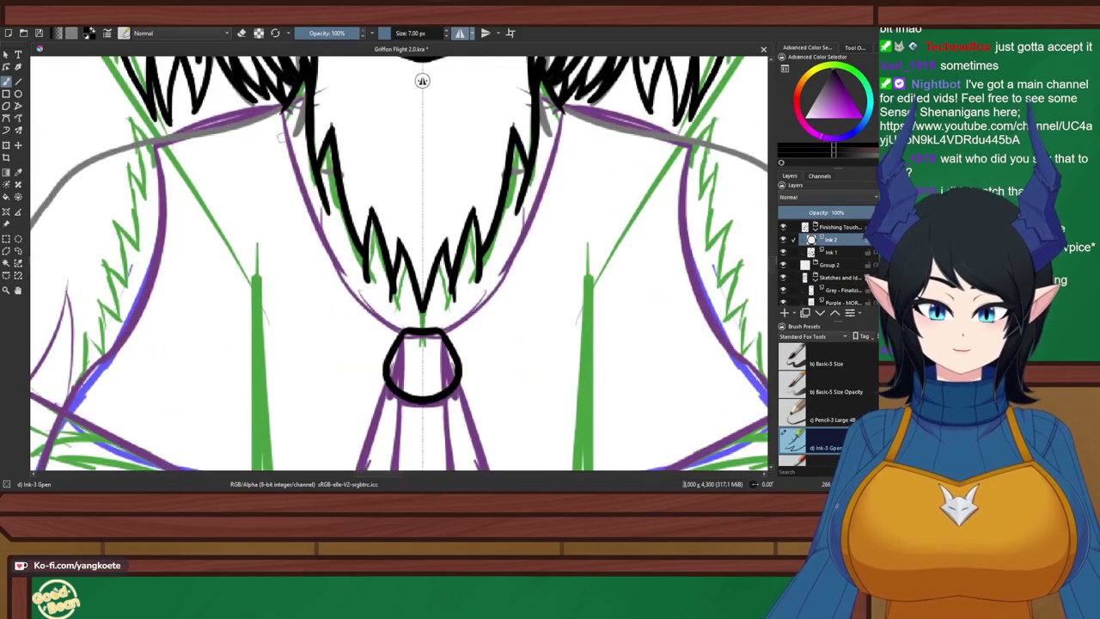
Ink the mirrored black neck outlines from the chin ruff down to the collar ring
drag(282, 106, 362, 276)
key(ctrl+z)
drag(280, 102, 354, 299)
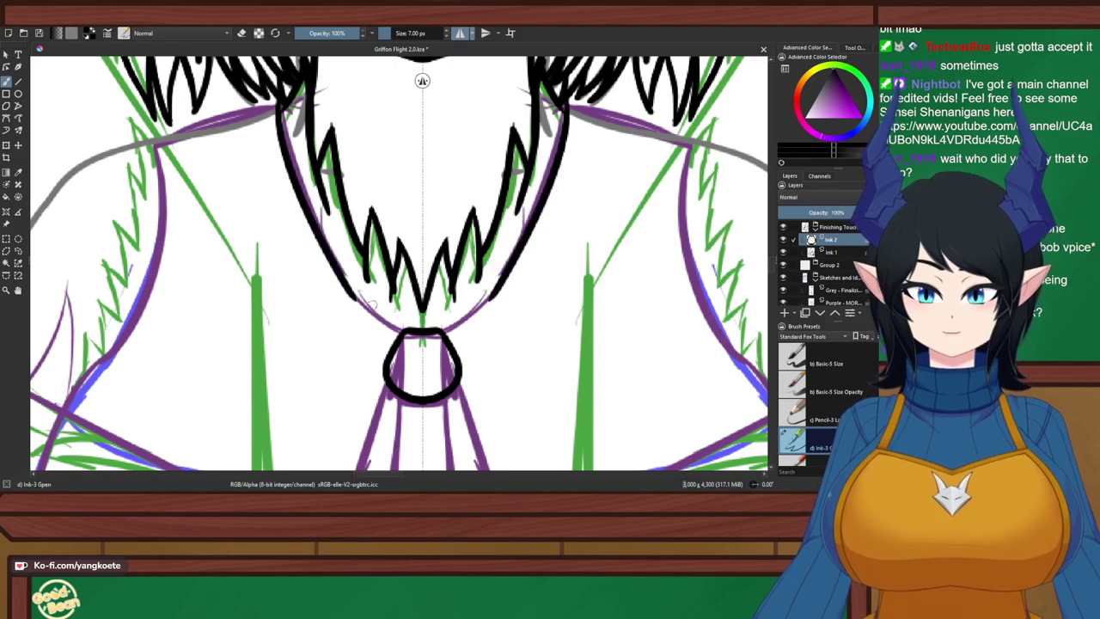
key(ctrl+z)
mouse_move(277, 98)
mouse_down()
mouse_move(350, 294)
mouse_move(377, 311)
mouse_up()
key(ctrl+z)
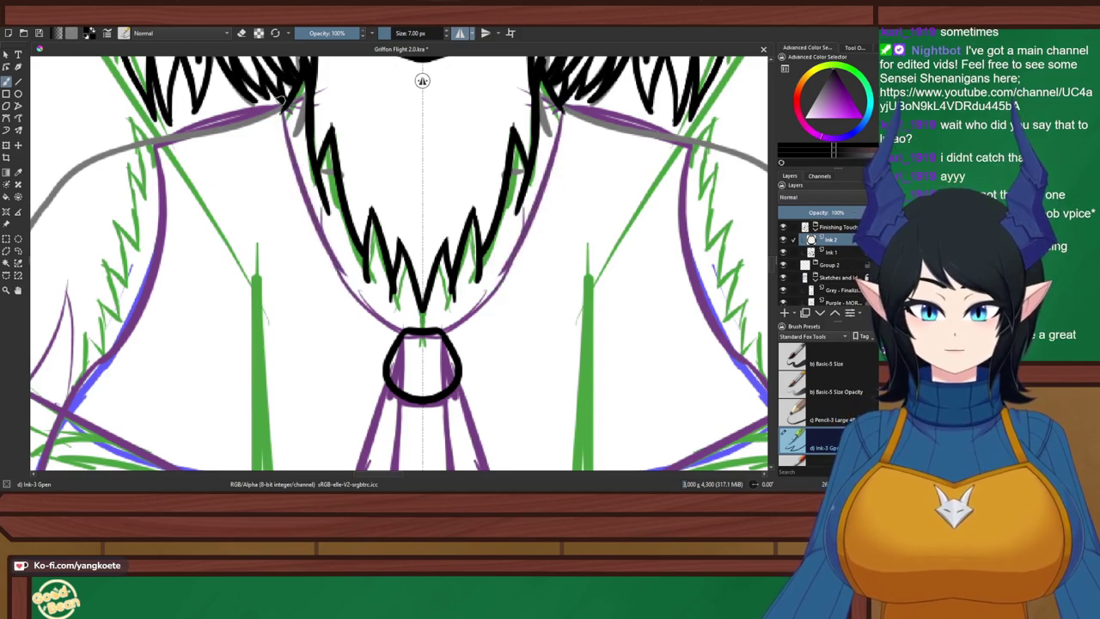
mouse_move(277, 96)
mouse_down()
mouse_move(294, 184)
mouse_move(379, 294)
mouse_up()
key(ctrl+z)
drag(282, 97, 382, 296)
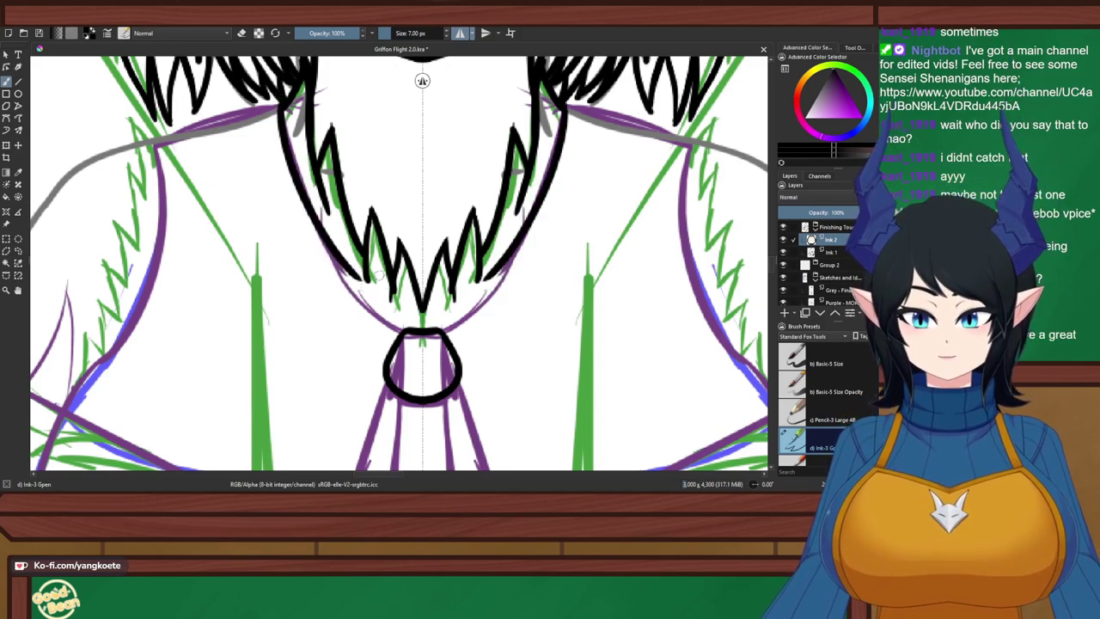
key(ctrl+z)
drag(284, 103, 385, 311)
key(ctrl+z)
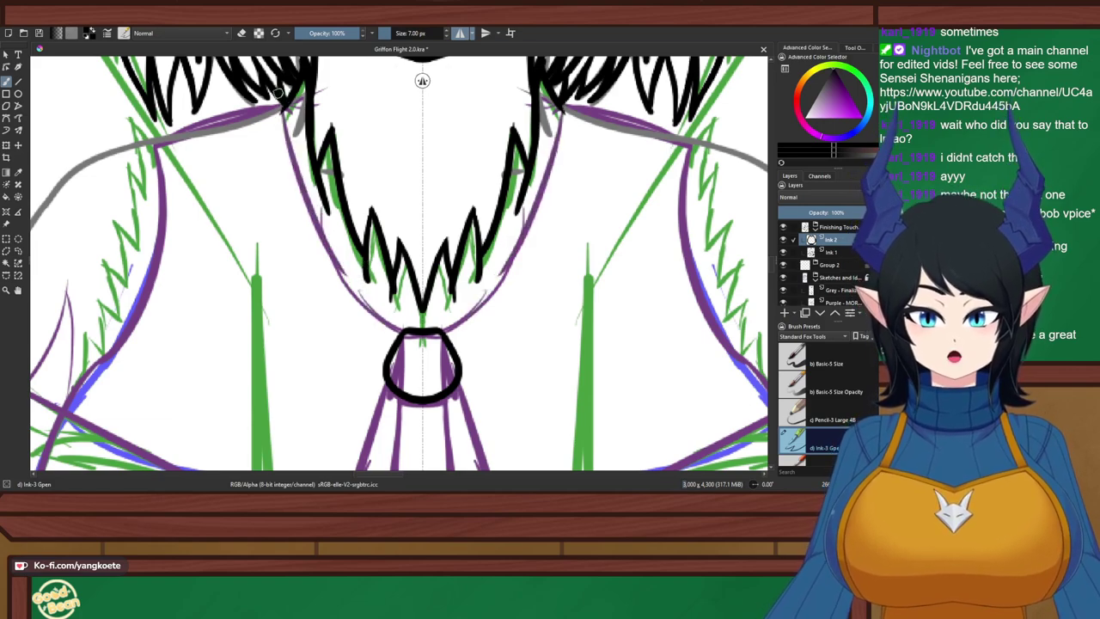
mouse_move(278, 93)
mouse_down()
mouse_move(311, 204)
mouse_move(398, 299)
mouse_up()
key(ctrl+z)
mouse_move(280, 95)
mouse_down()
mouse_move(316, 228)
mouse_move(395, 309)
mouse_up()
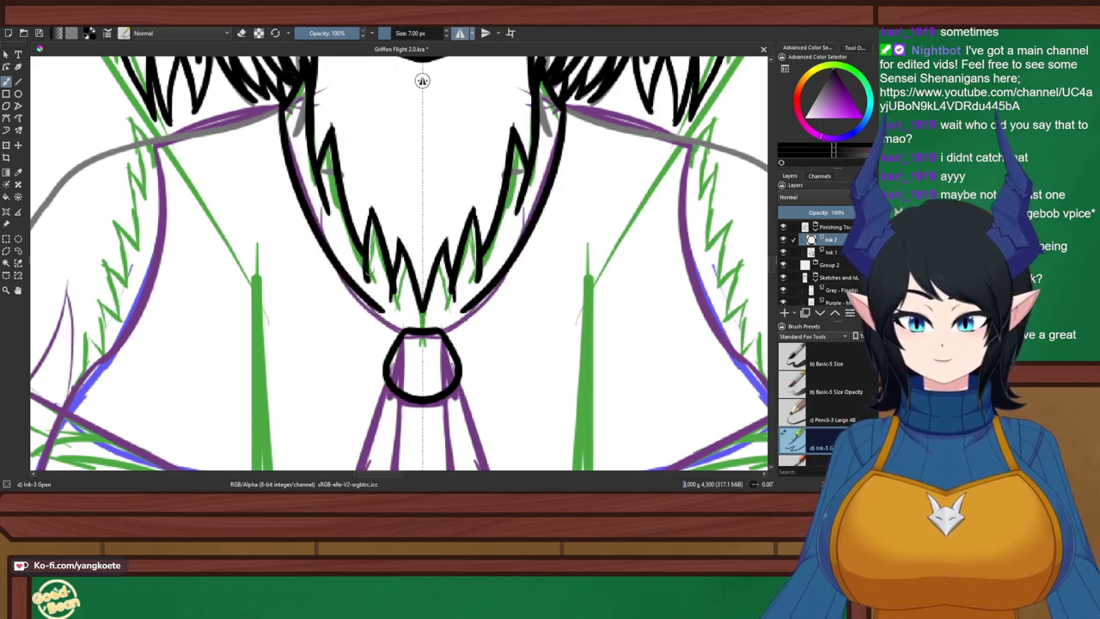
key(ctrl+z)
mouse_move(281, 101)
mouse_down()
mouse_move(289, 165)
mouse_move(404, 328)
mouse_up()
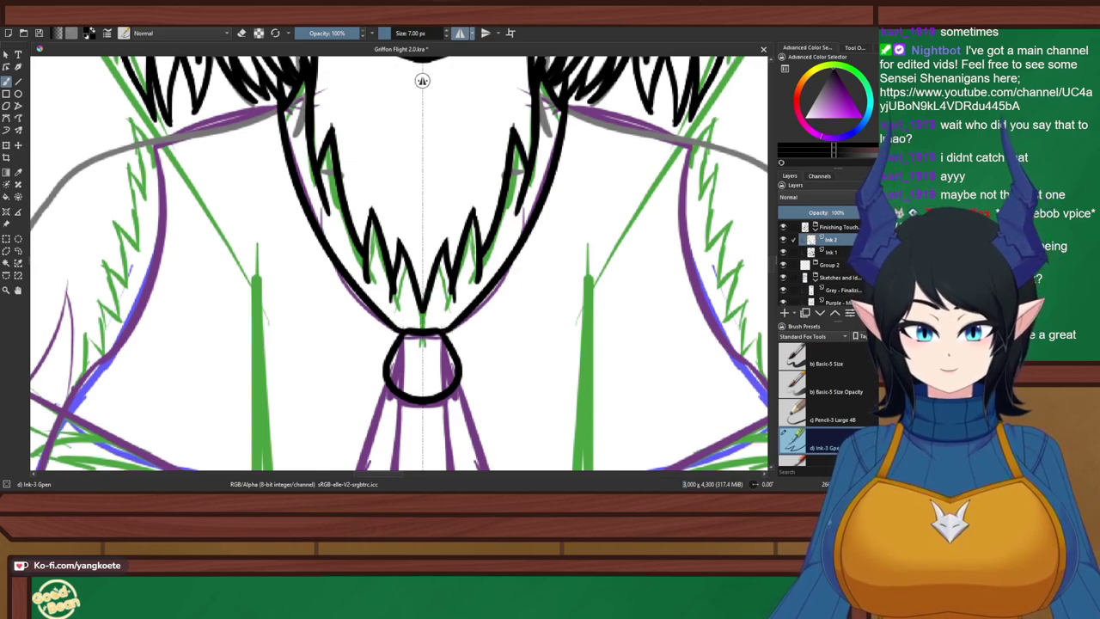
Check the left neck fur area and save the document
drag(454, 254, 537, 278)
scroll(248, 183, up, 1)
drag(247, 183, 245, 205)
key(ctrl+s)
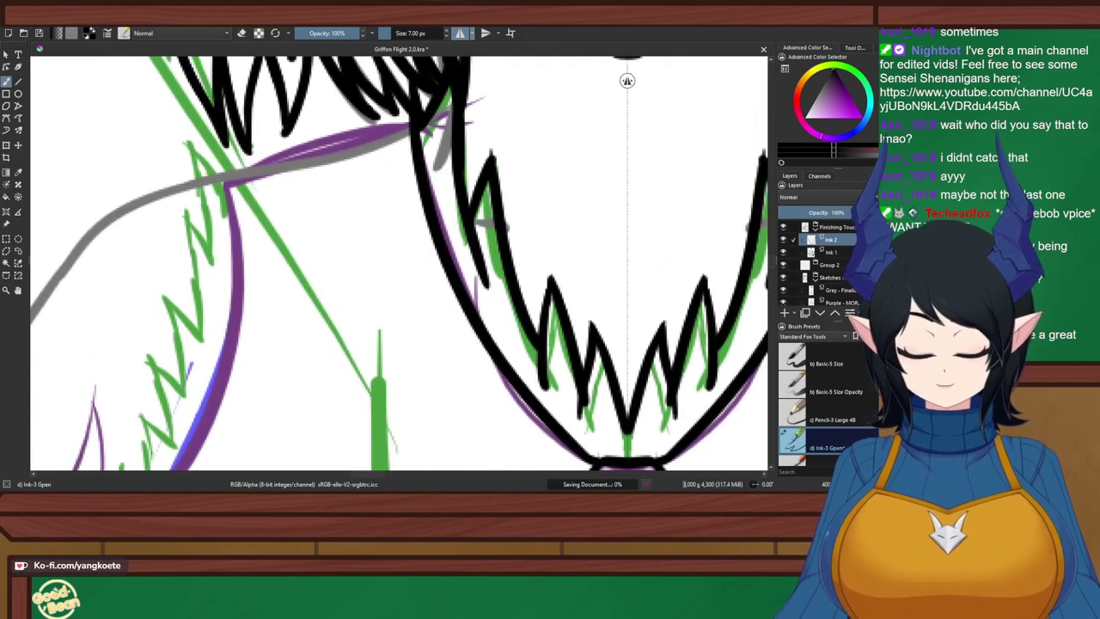
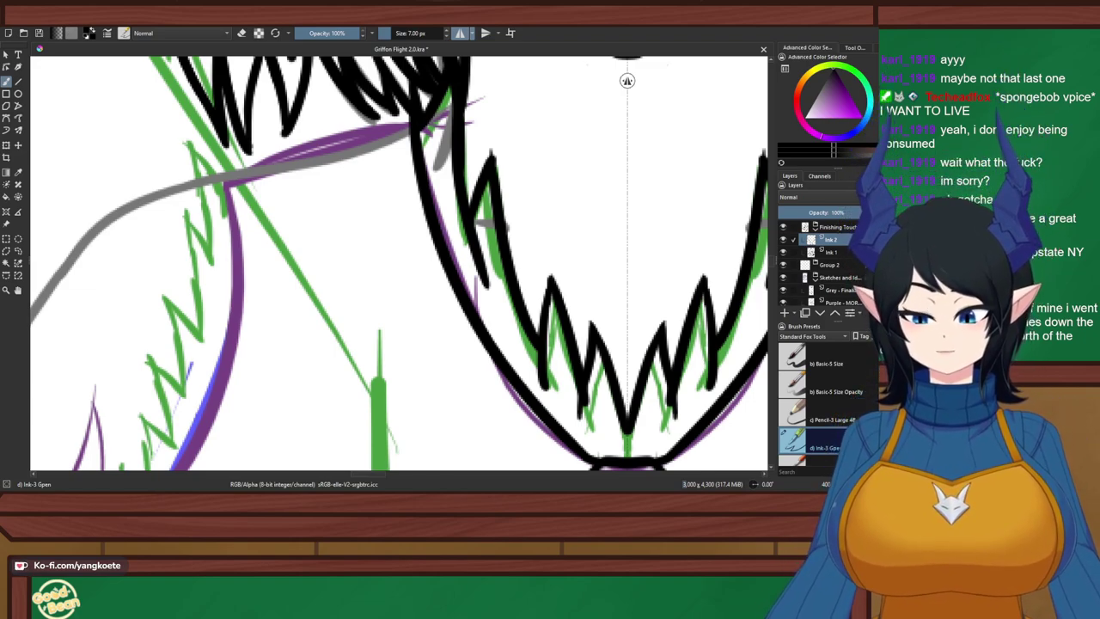
Save the drawing and zoom to 400% on the purple strap buckle sketch below the collar
key(ctrl+s)
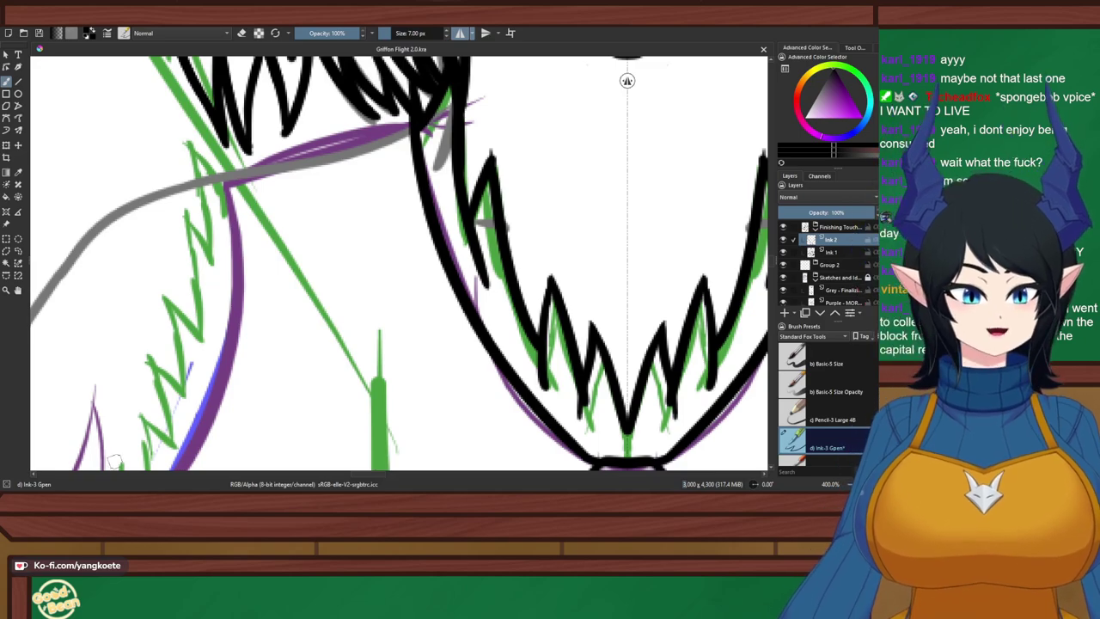
drag(537, 307, 371, 189)
scroll(371, 190, down, 3)
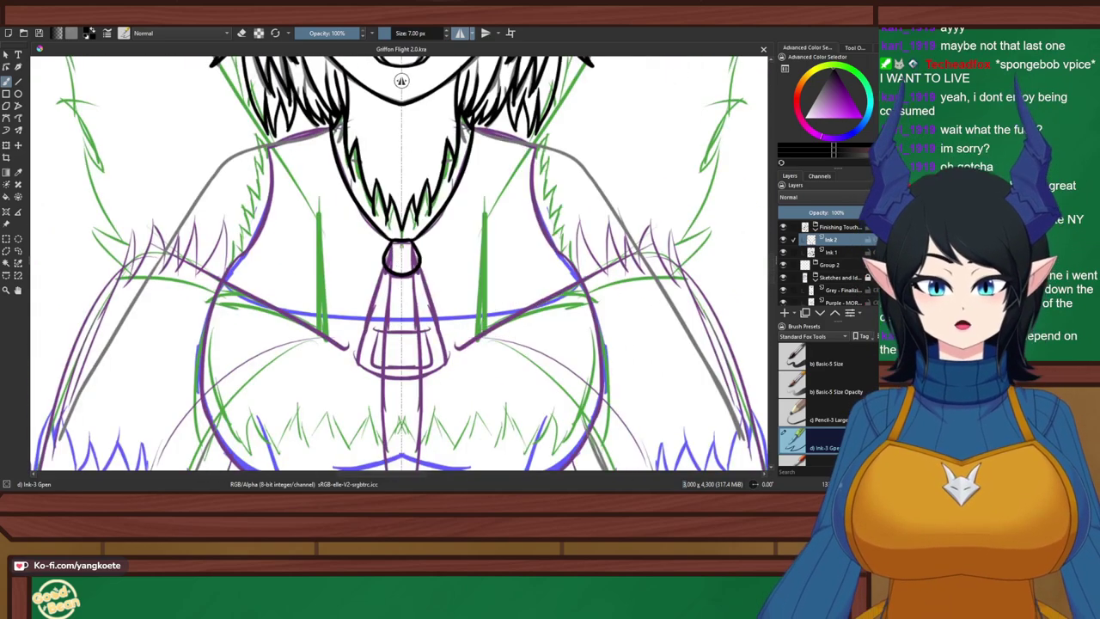
key(plus)
key(plus)
key(plus)
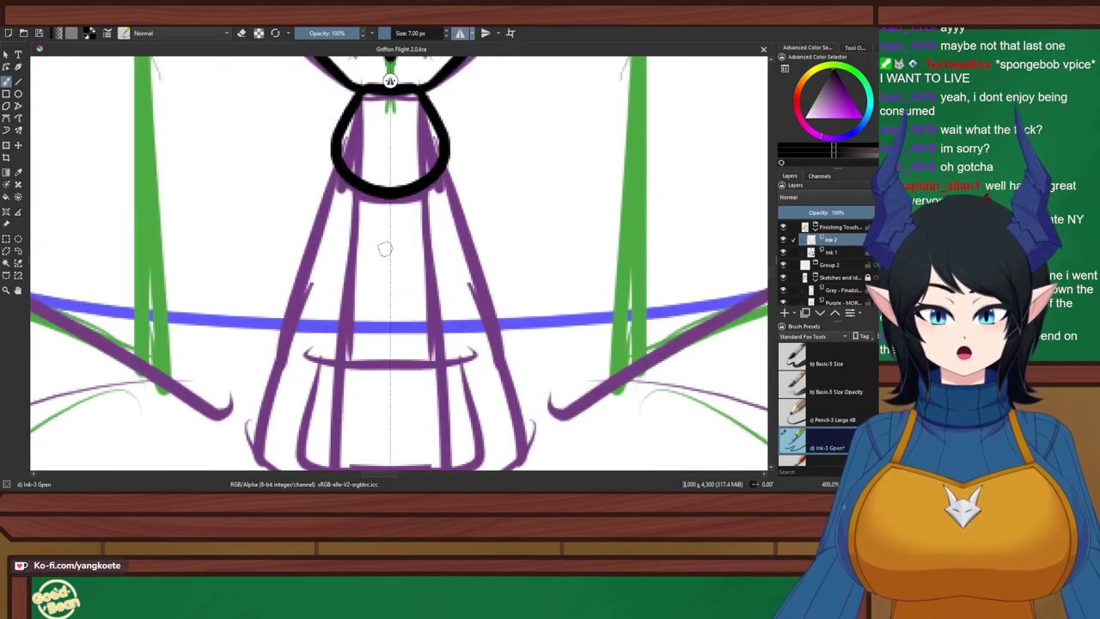
key(minus)
key(minus)
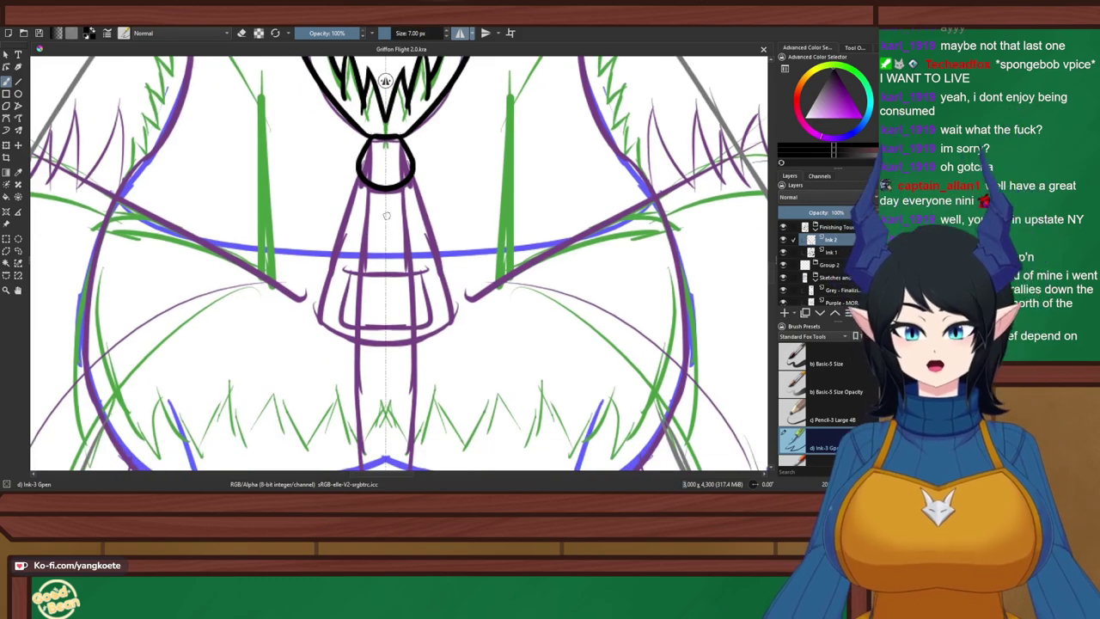
key(plus)
key(plus)
key(plus)
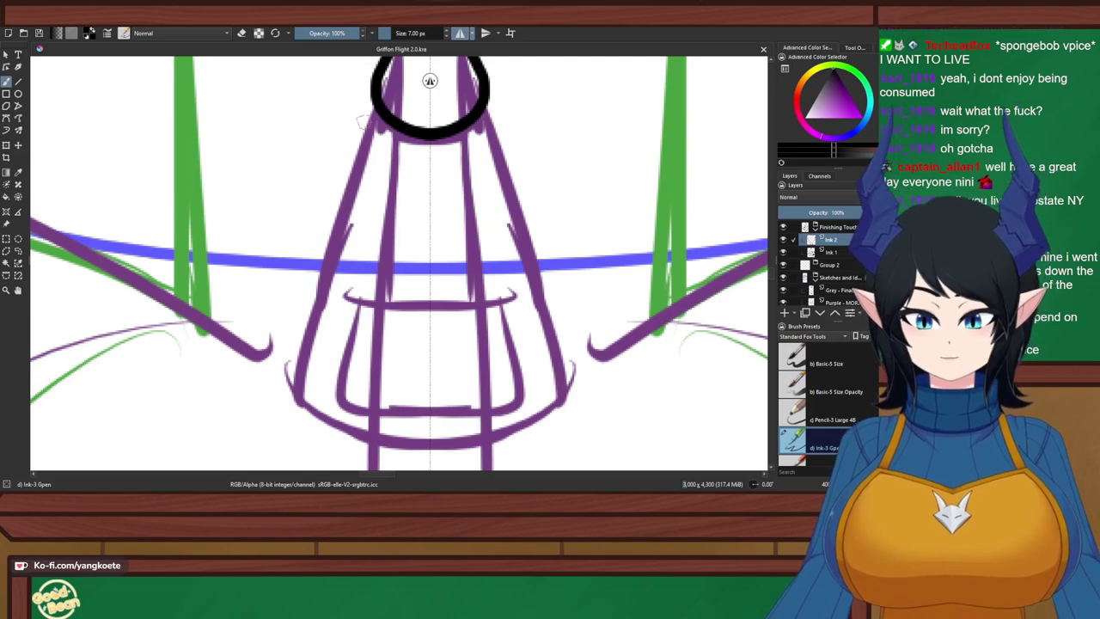
Ink the buckle's mirrored tapered outer outline and close its bottom edge
drag(378, 116, 297, 331)
key(ctrl+z)
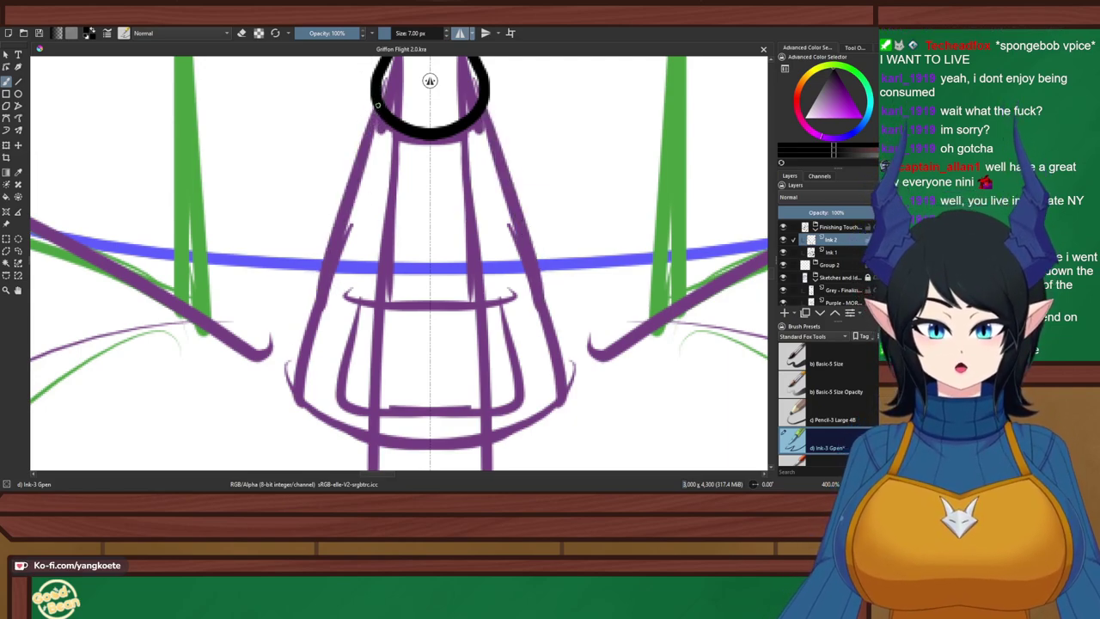
drag(378, 116, 318, 359)
key(ctrl+z)
mouse_move(380, 120)
mouse_down()
mouse_move(294, 388)
mouse_move(388, 441)
mouse_move(431, 444)
mouse_up()
key(ctrl+z)
mouse_move(347, 429)
mouse_down()
mouse_move(418, 431)
mouse_move(466, 433)
mouse_up()
key(ctrl+z)
drag(376, 439, 487, 438)
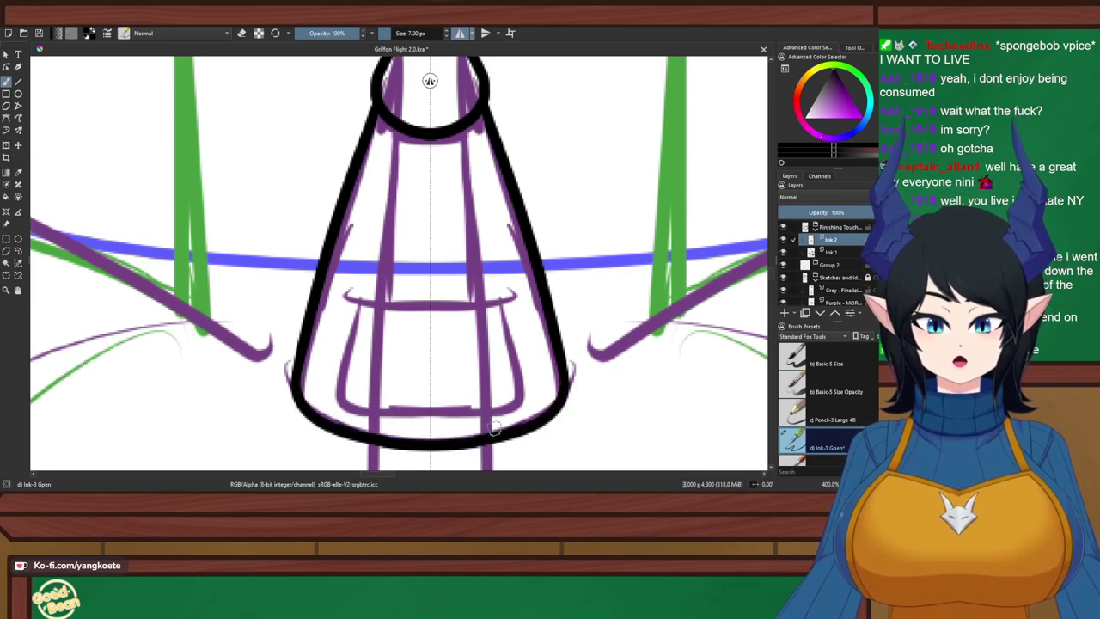
key(ctrl+z)
drag(351, 436, 482, 440)
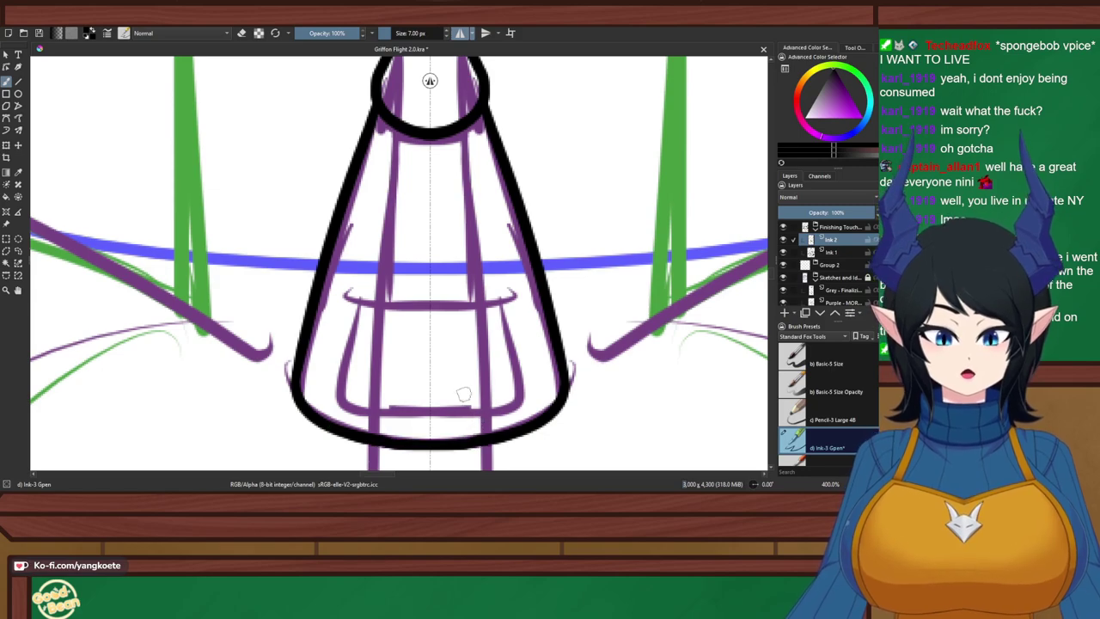
Ink the inner rounded frame, then erase to thin its top line and lower corners
mouse_move(347, 296)
mouse_down()
mouse_move(338, 387)
mouse_move(448, 415)
mouse_up()
key(ctrl+z)
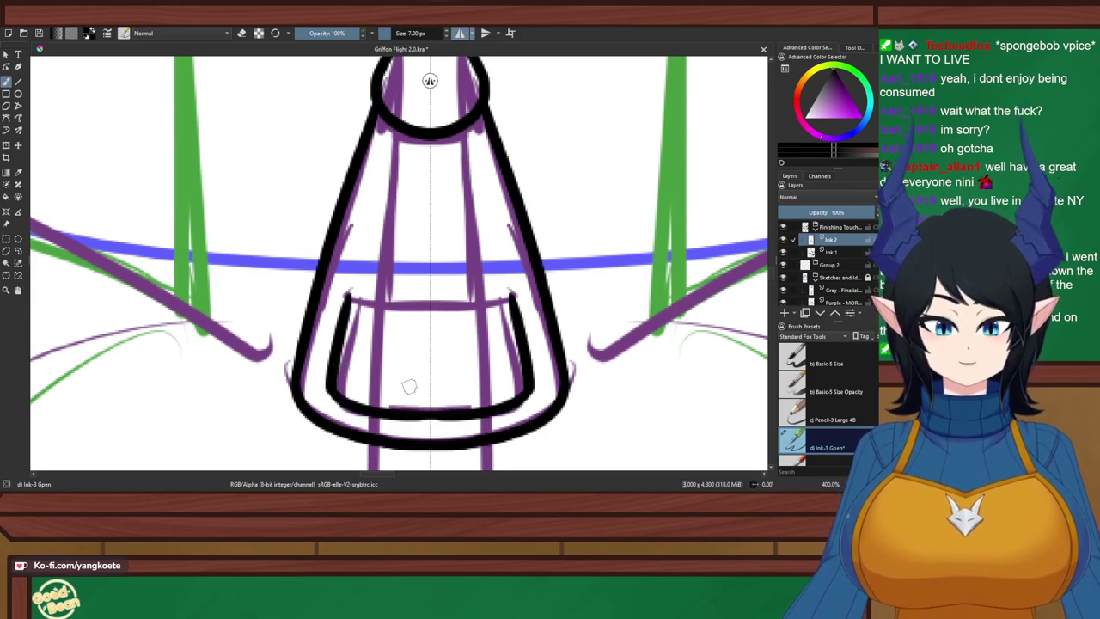
drag(348, 296, 430, 306)
key(e)
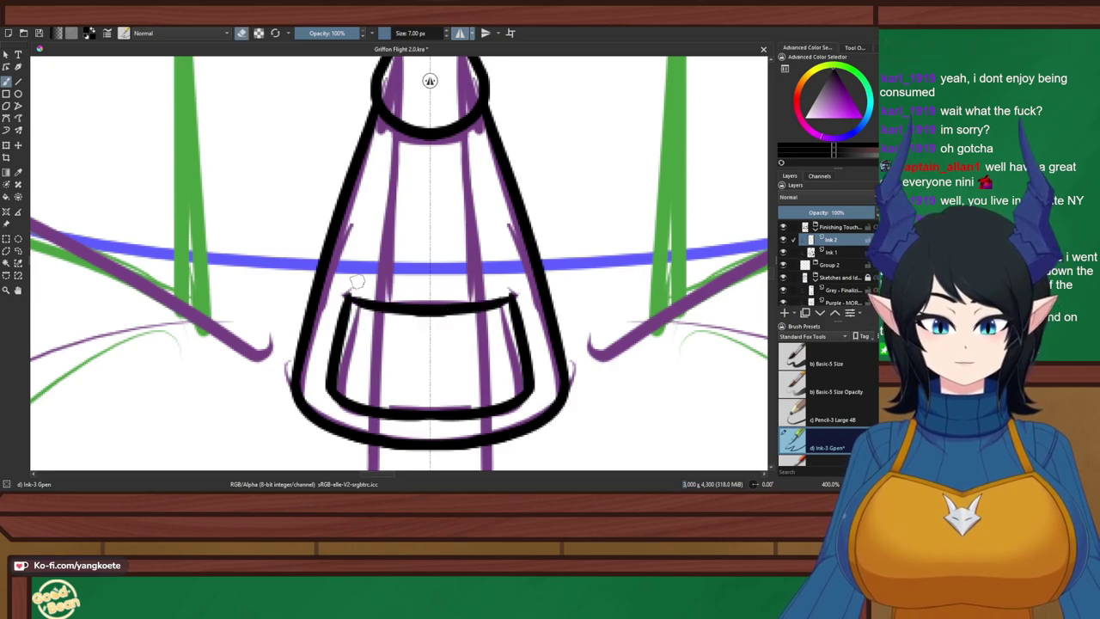
key(e)
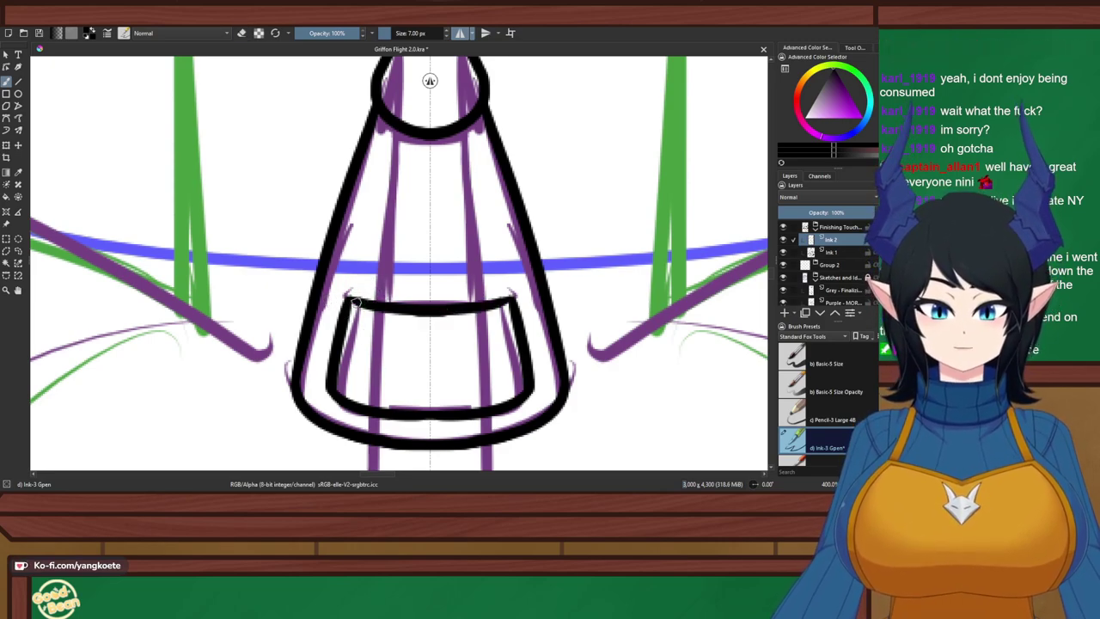
key(e)
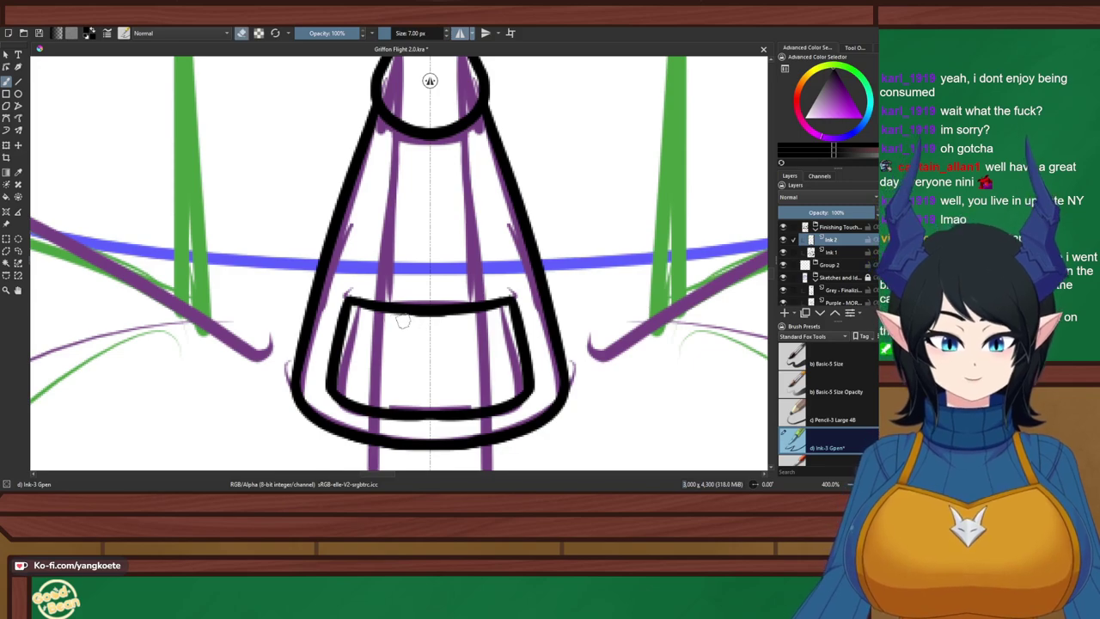
drag(404, 319, 459, 318)
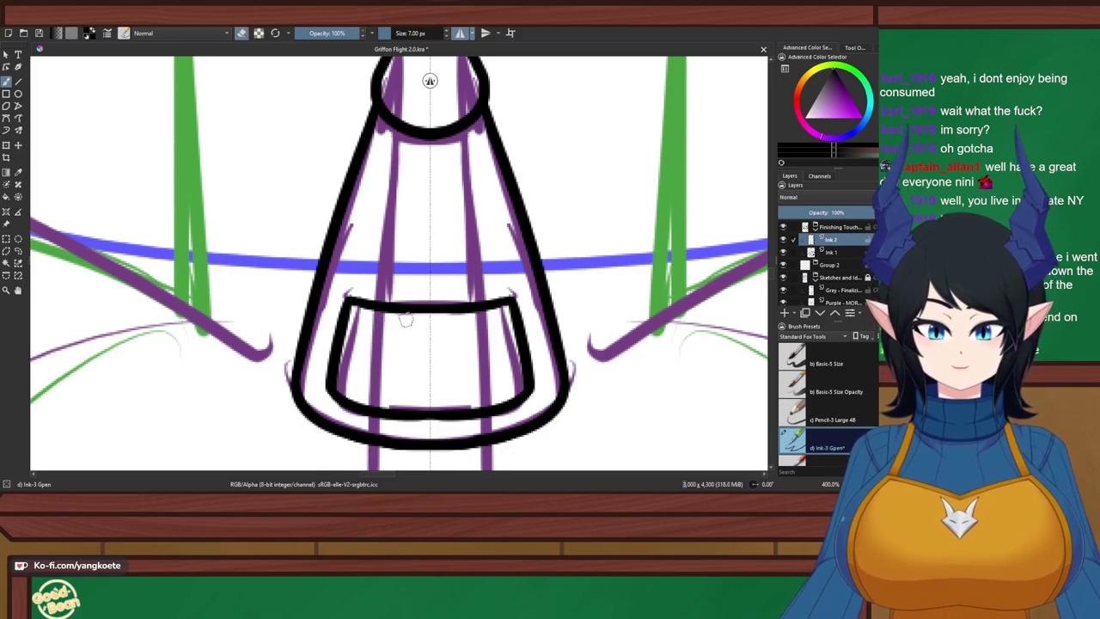
key(e)
key(e)
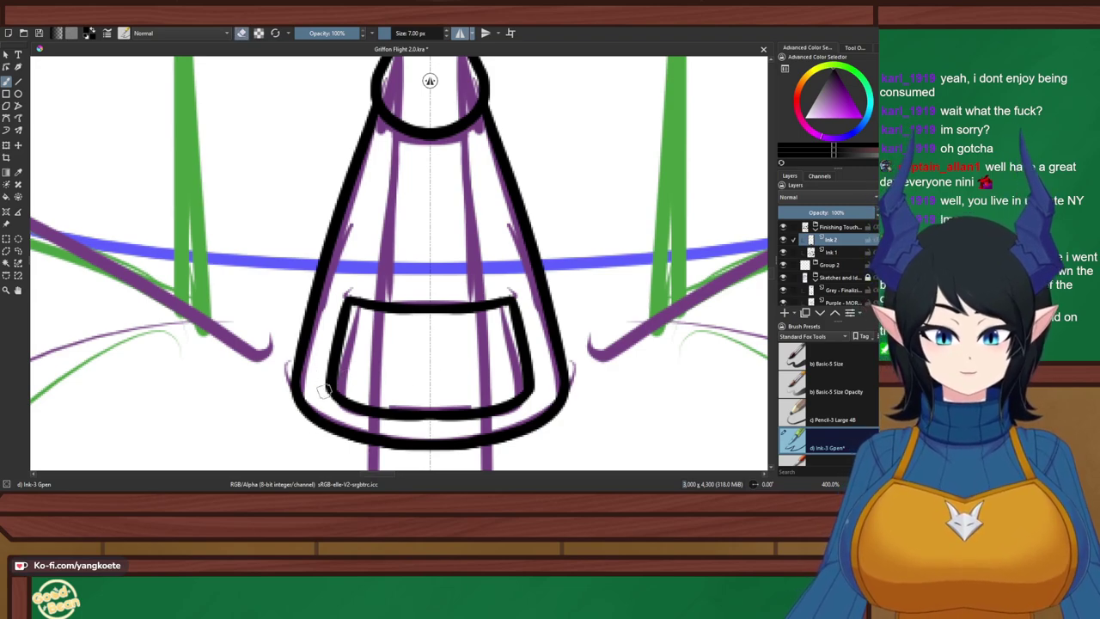
key(e)
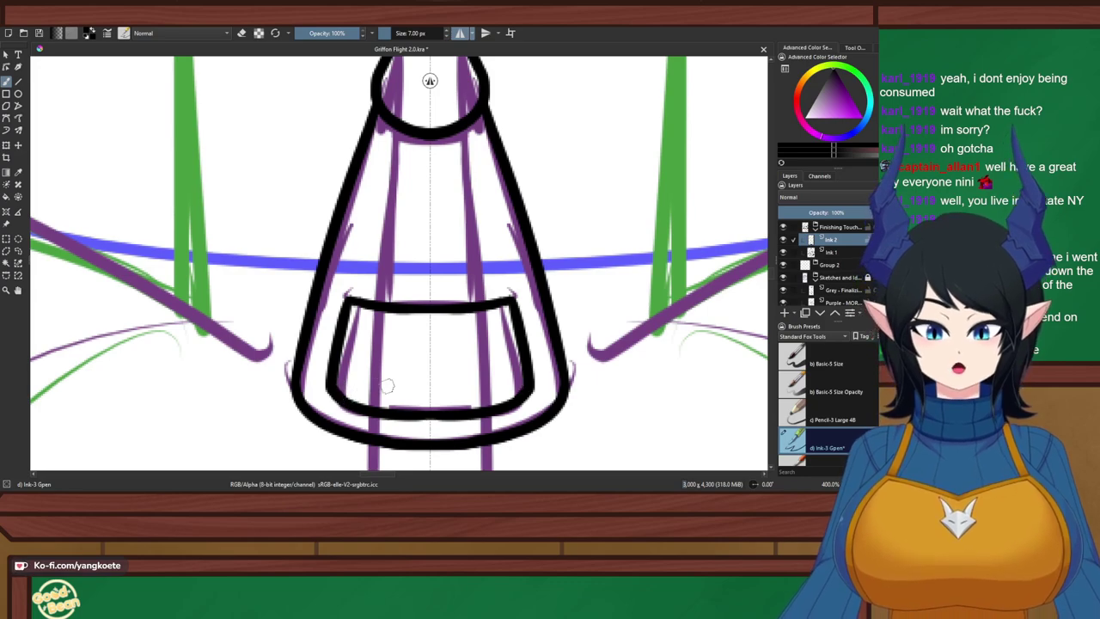
key(e)
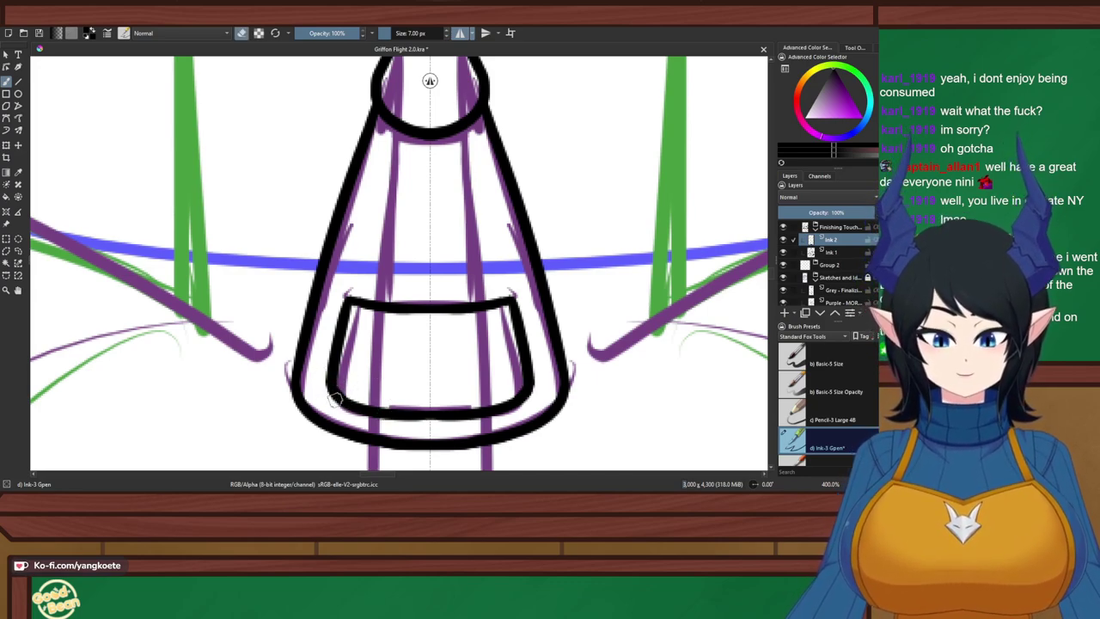
mouse_move(321, 387)
mouse_down()
mouse_move(368, 418)
mouse_move(344, 406)
mouse_move(448, 414)
mouse_move(341, 390)
mouse_up()
key(e)
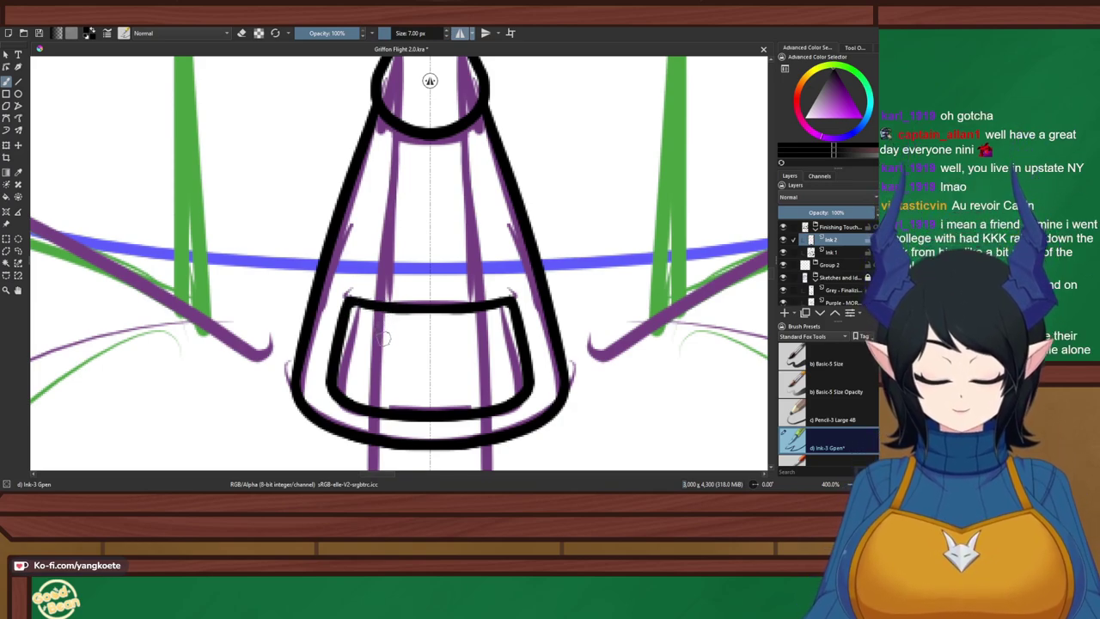
Zoom out and centre the collar in view
scroll(390, 332, down, 2)
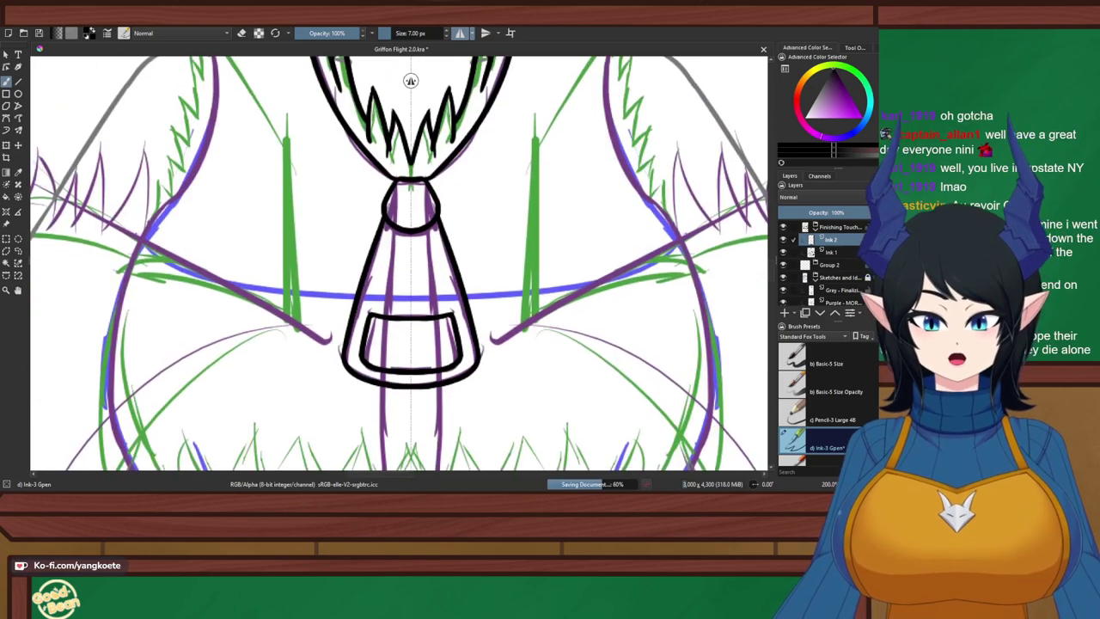
right_click(660, 335)
scroll(350, 258, down, 3)
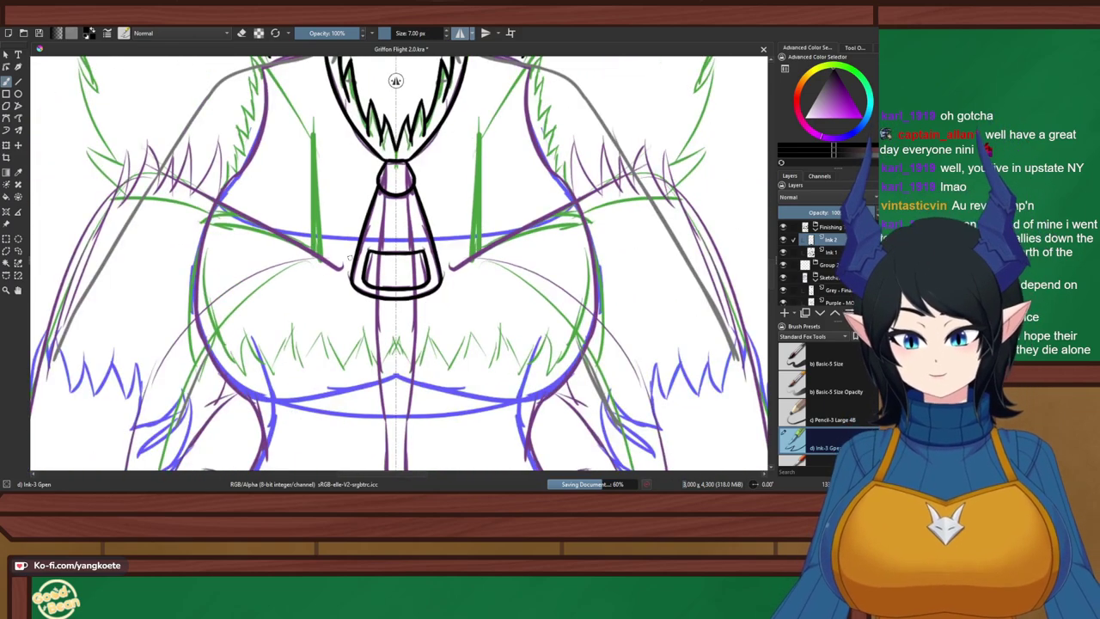
drag(395, 275, 418, 281)
drag(381, 156, 393, 250)
scroll(392, 254, down, 2)
scroll(369, 258, up, 2)
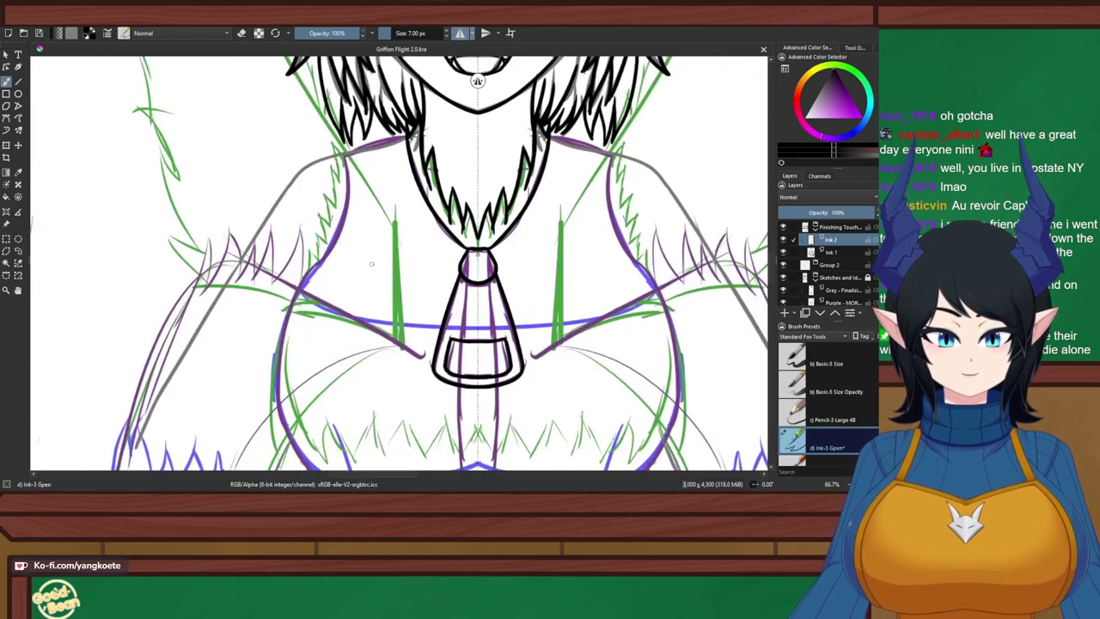
scroll(376, 243, up, 3)
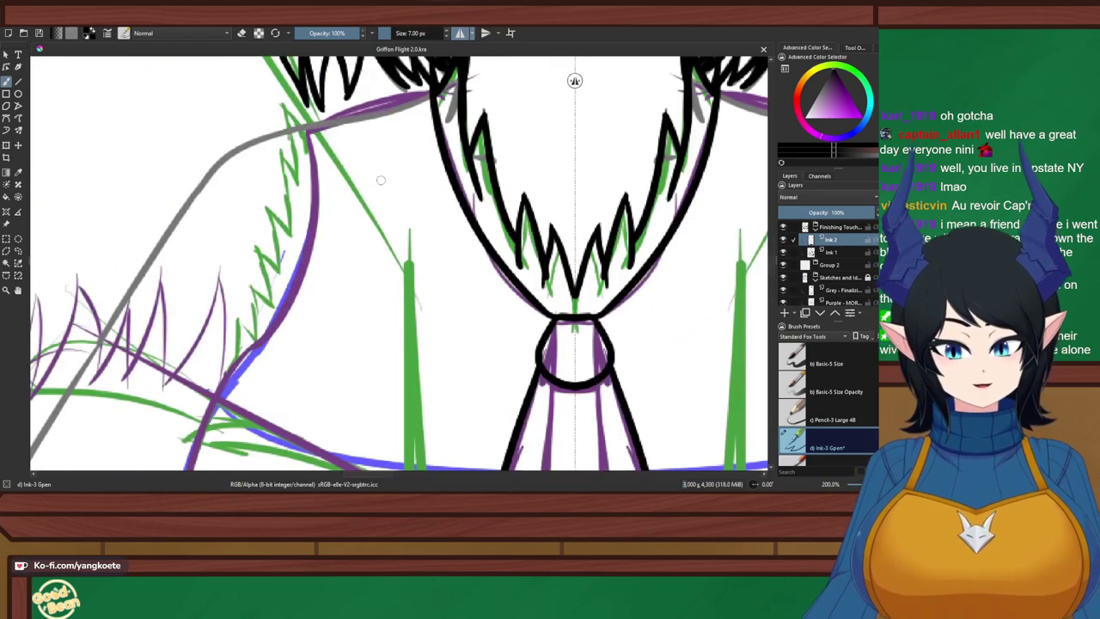
drag(375, 209, 228, 209)
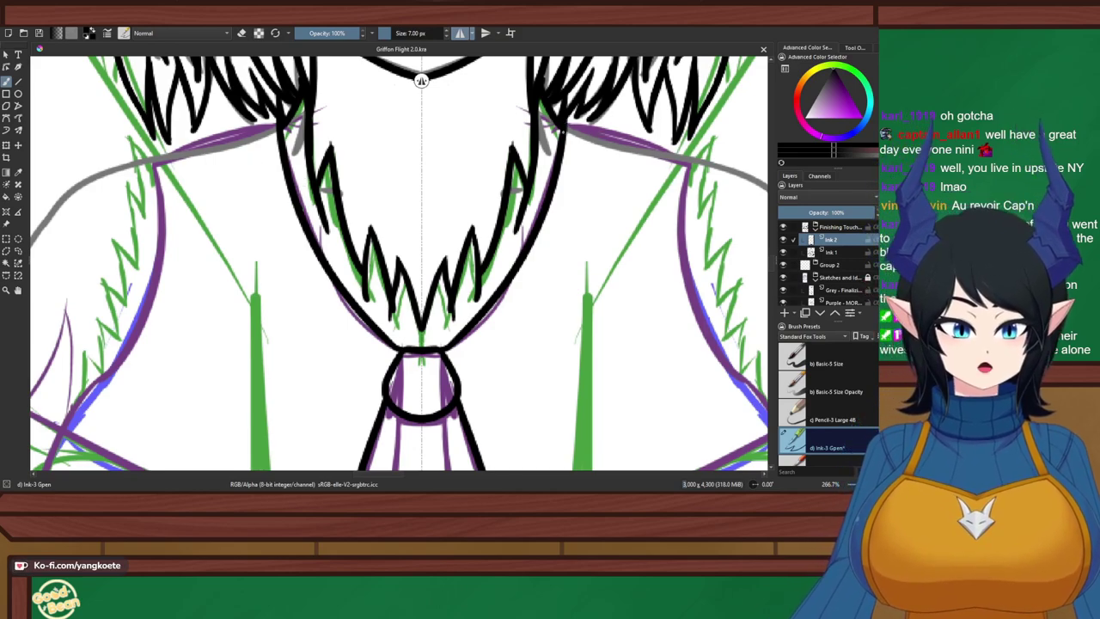
Test and undo mirrored shoulder strokes by the collar, then view the coloured reference art
drag(565, 126, 661, 151)
key(ctrl+z)
drag(565, 124, 652, 147)
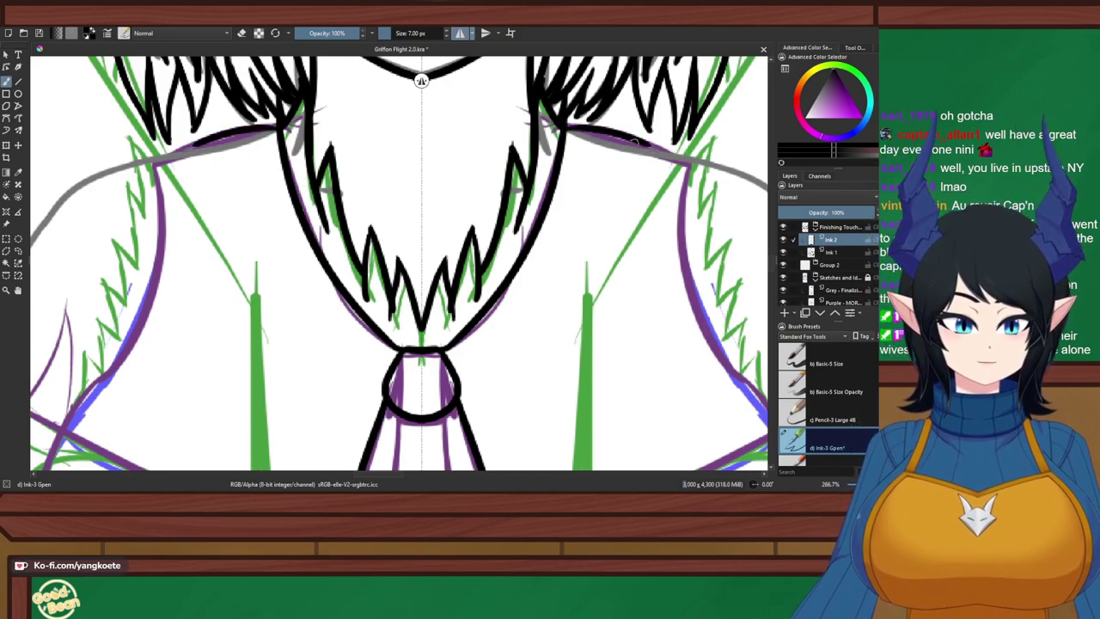
key(ctrl+z)
mouse_move(561, 126)
mouse_down()
mouse_move(697, 161)
mouse_move(689, 241)
mouse_up()
key(ctrl+z)
key(ctrl+z)
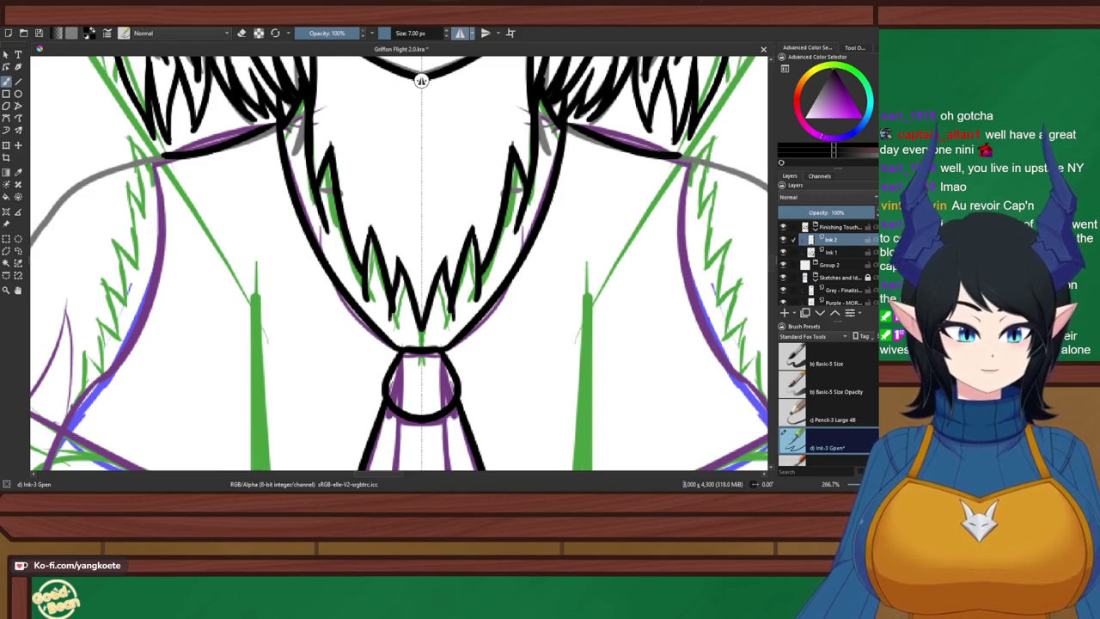
key(ctrl+z)
drag(567, 127, 672, 166)
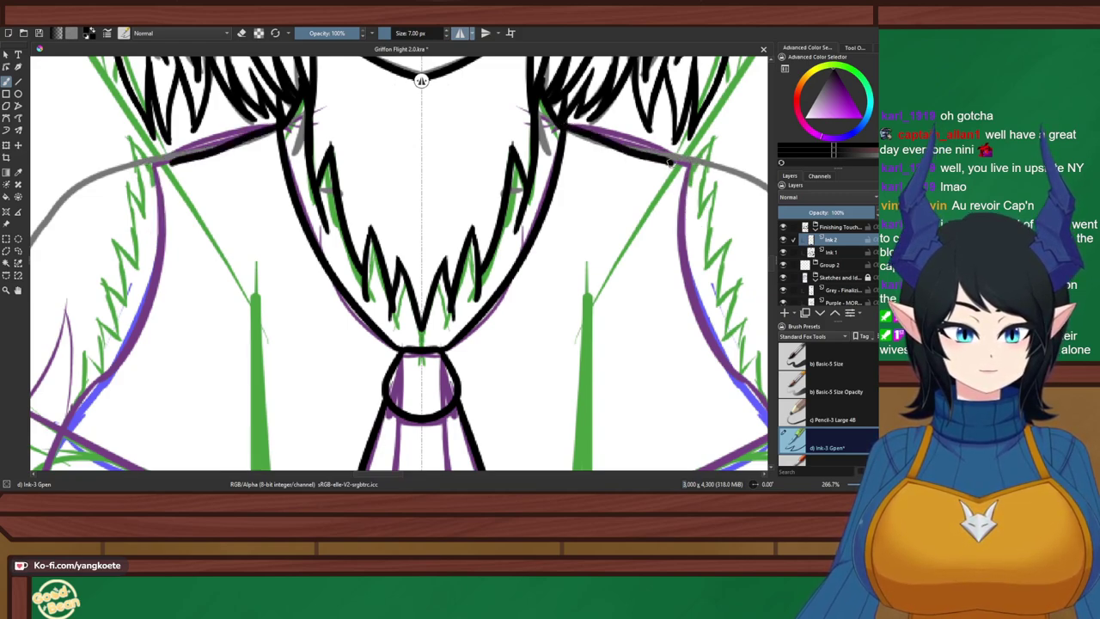
key(ctrl+z)
mouse_move(567, 128)
mouse_down()
mouse_move(604, 152)
mouse_move(698, 163)
mouse_up()
key(ctrl+z)
key(ctrl+shift+z)
key(ctrl+z)
key(ctrl+z)
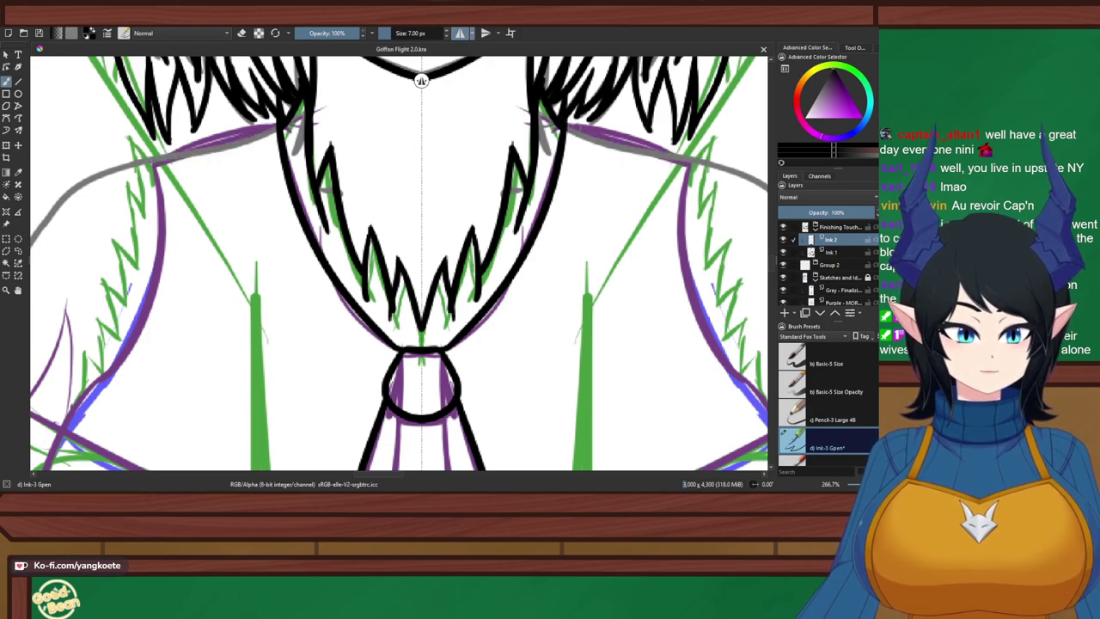
mouse_move(563, 113)
mouse_down()
mouse_move(678, 152)
mouse_move(666, 151)
mouse_move(686, 162)
mouse_move(687, 252)
mouse_up()
key(ctrl+z)
key(ctrl+z)
key(ctrl+z)
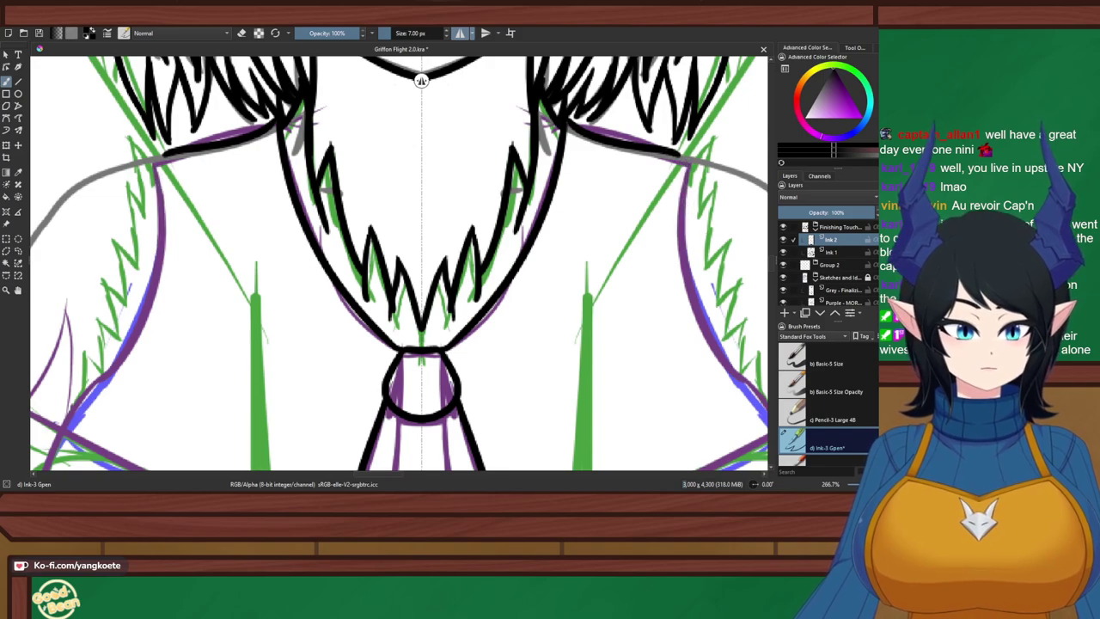
scroll(77, 226, down, 4)
mouse_move(697, 247)
mouse_down()
mouse_move(385, 235)
mouse_move(350, 301)
mouse_move(108, 350)
mouse_up()
Pan across the reference art to show the grey-haired character reference
scroll(107, 351, down, 1)
right_click(355, 345)
drag(355, 344, 438, 291)
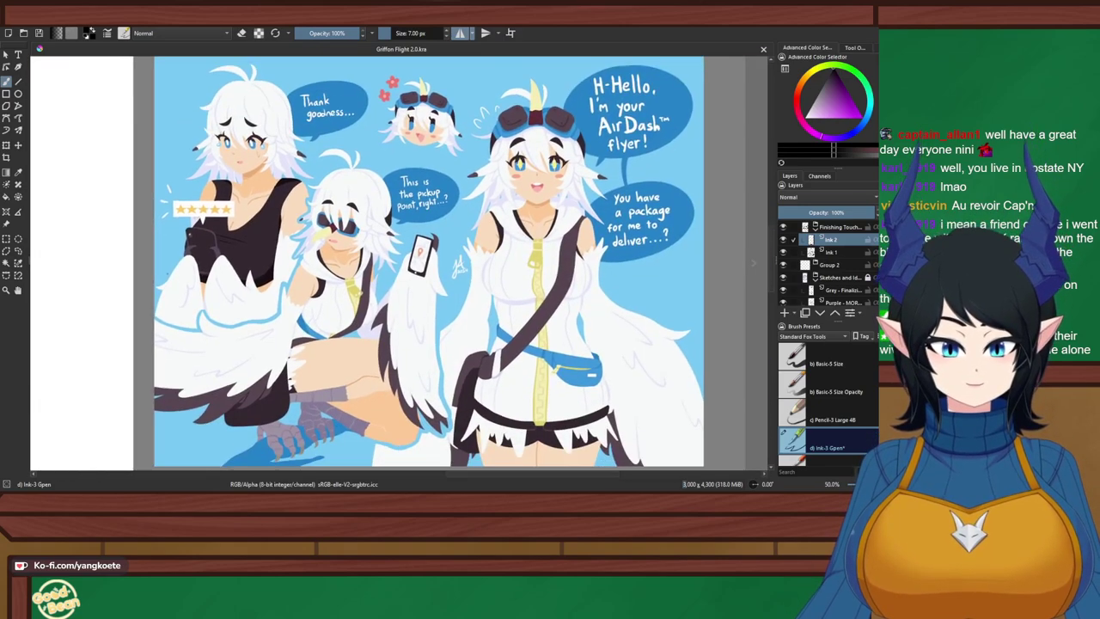
scroll(400, 262, down, 2)
scroll(399, 262, left, 2)
drag(378, 447, 359, 98)
drag(399, 301, 632, 363)
scroll(393, 174, down, 2)
ctrl+scroll(444, 260, up, 6)
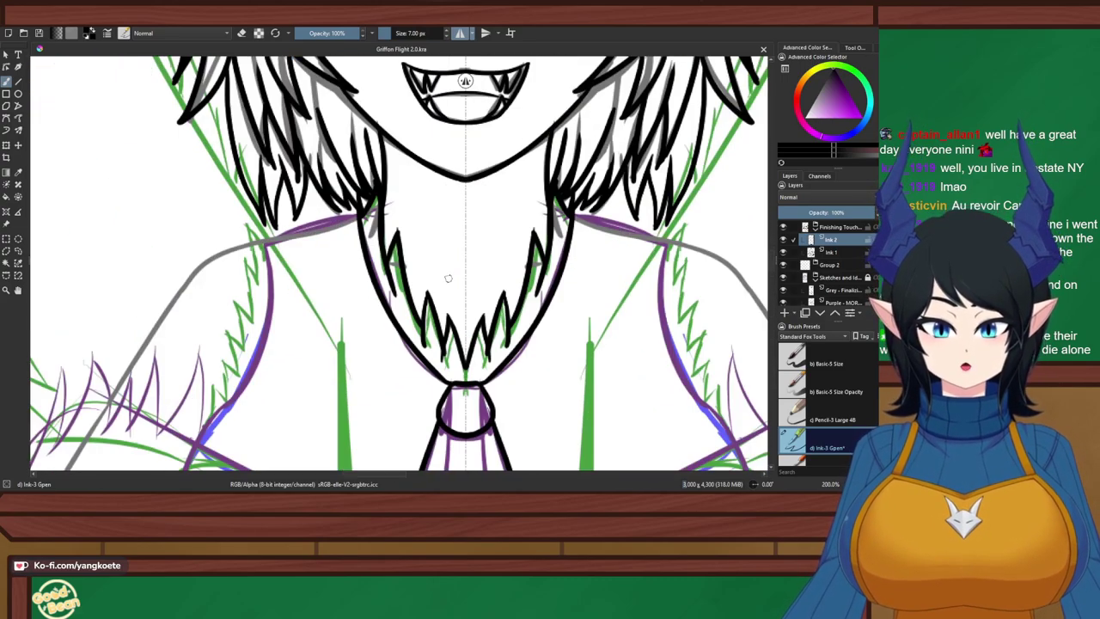
Ink and undo a short mirrored mark under the beard, zoom out, and save the document
drag(411, 274, 430, 283)
key(ctrl+z)
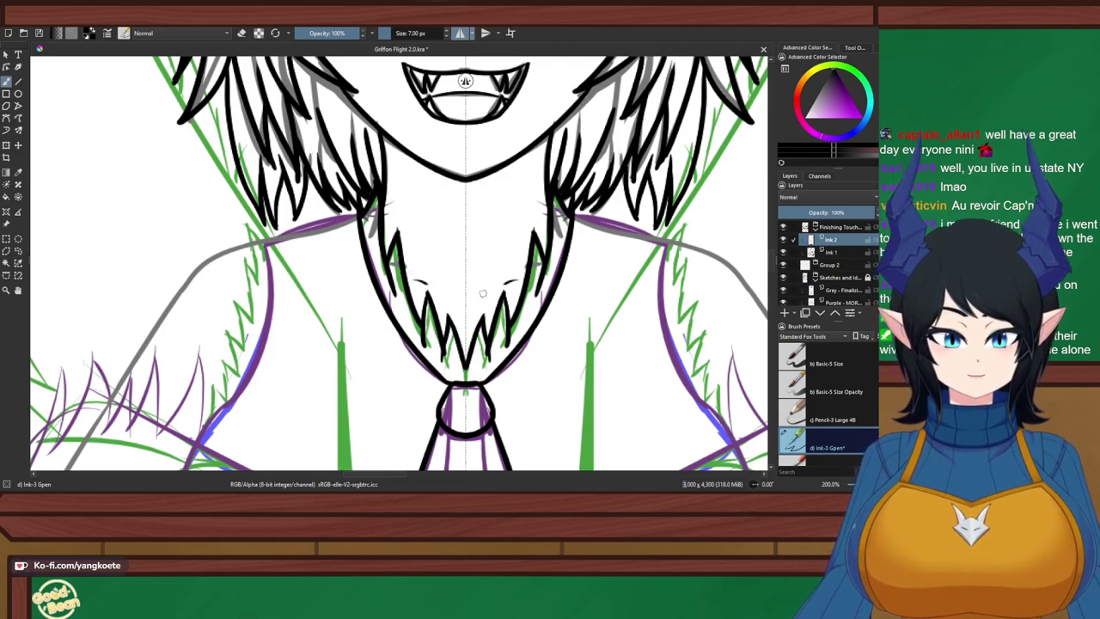
scroll(624, 251, down, 2)
right_click(661, 230)
drag(724, 311, 636, 195)
right_click(661, 231)
key(ctrl+s)
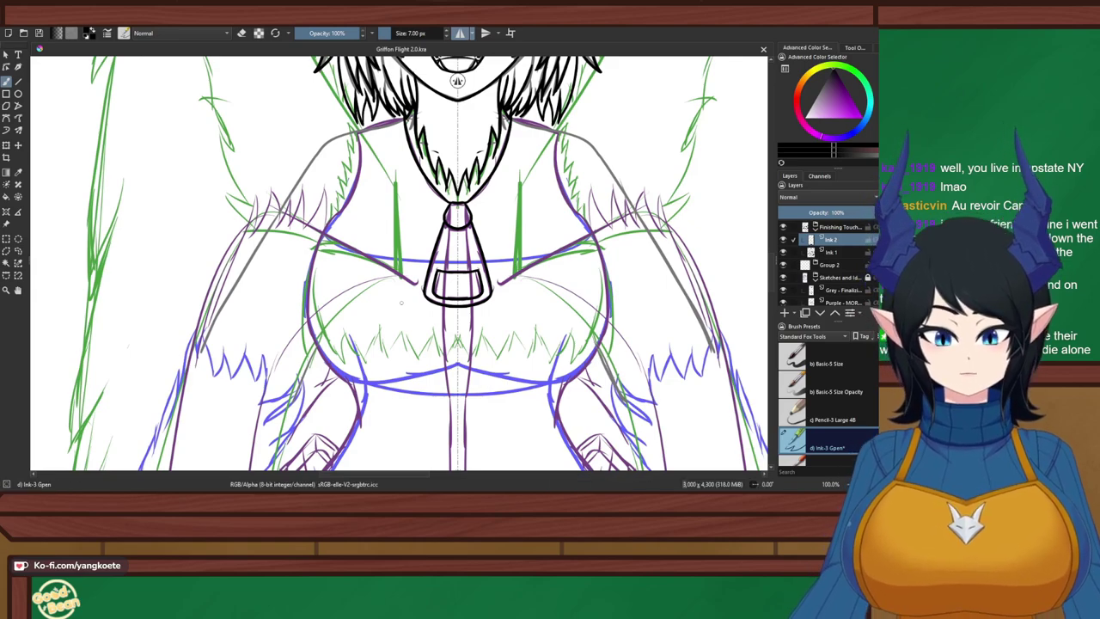
Pan down from the waist to bring the legs and the 2384 tag into view
scroll(401, 302, down, 1)
drag(402, 302, 352, 185)
scroll(472, 317, up, 1)
right_click(472, 317)
right_click(472, 318)
drag(472, 317, 550, 277)
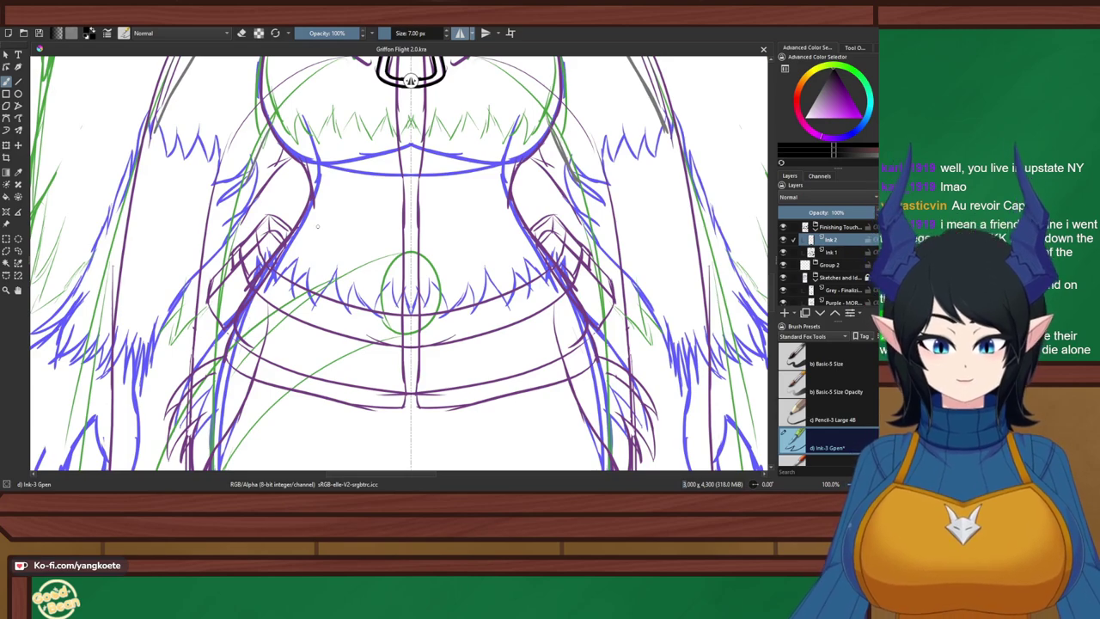
scroll(317, 226, down, 3)
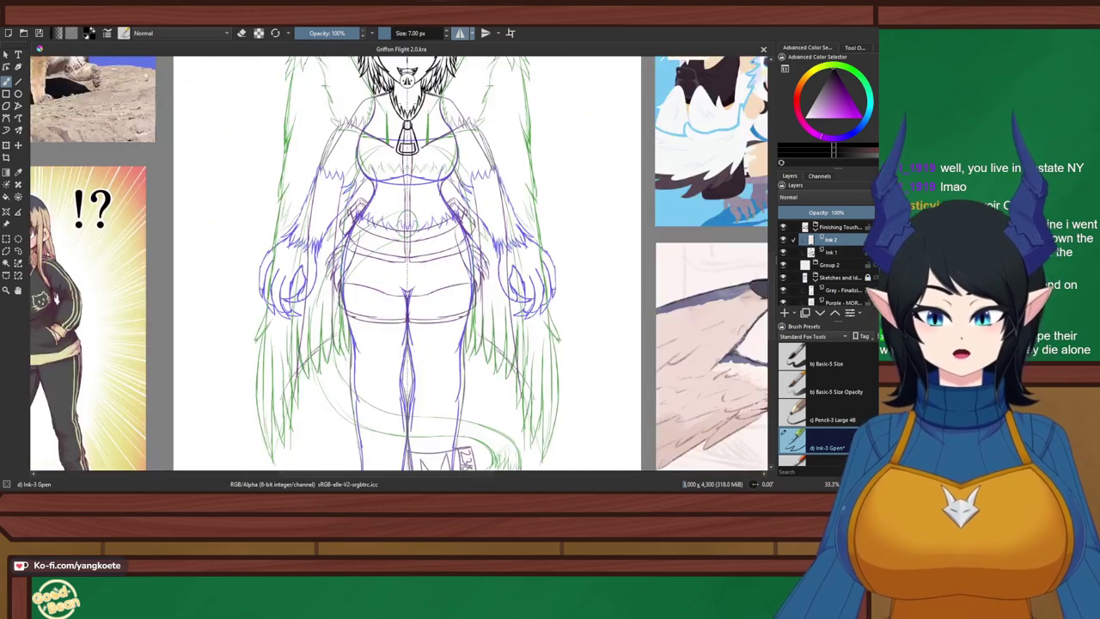
drag(430, 418, 426, 322)
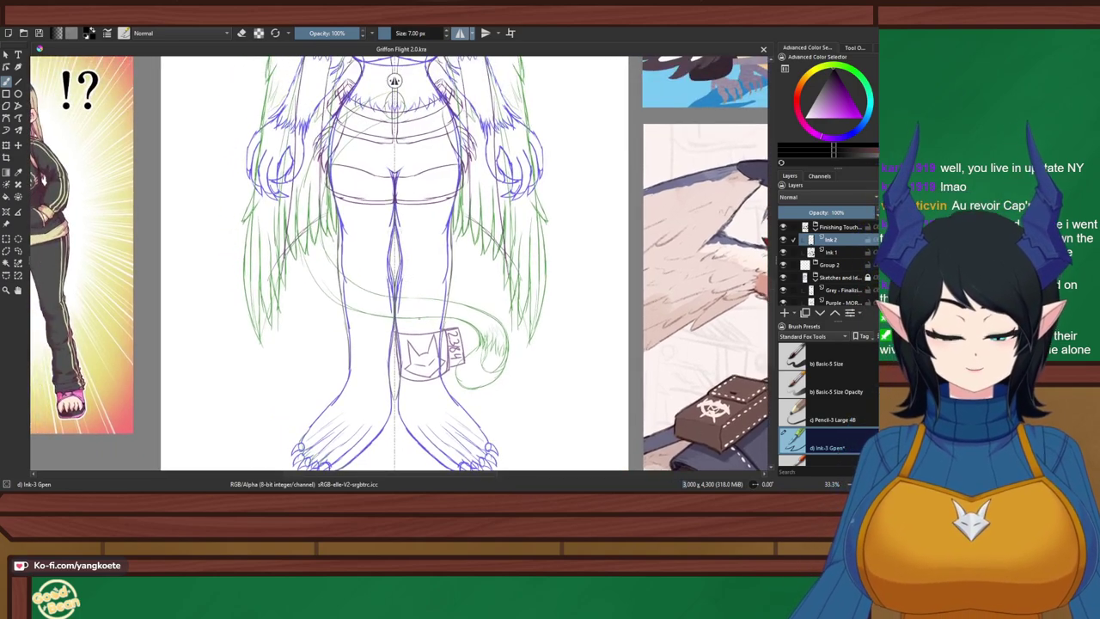
drag(404, 344, 426, 286)
scroll(826, 265, down, 1)
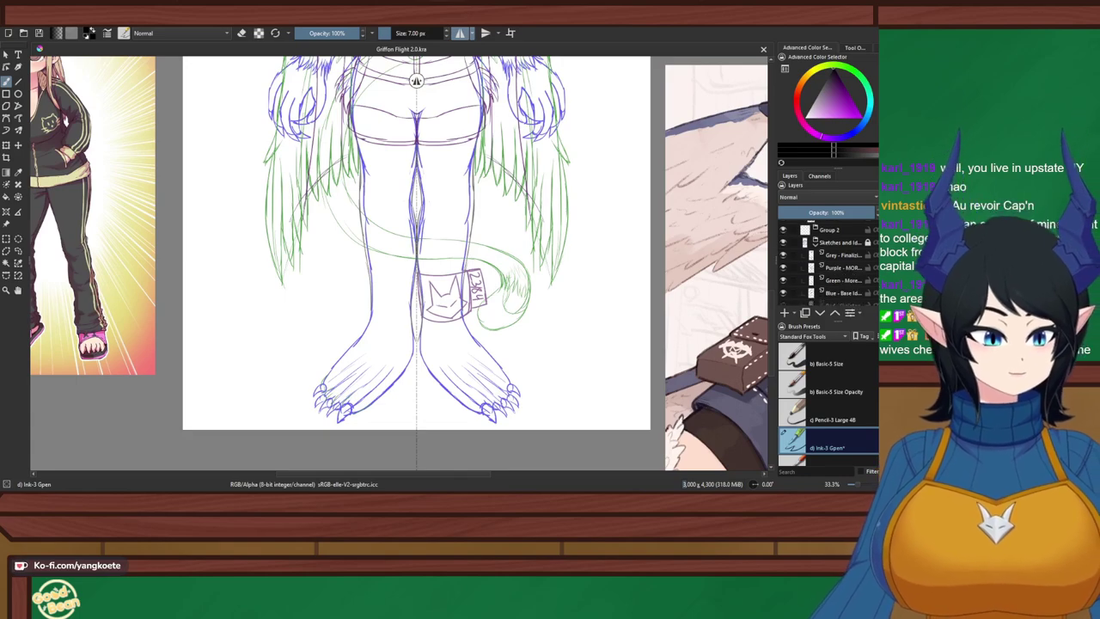
Select the 2384 tag on the Purple layer, cut it, paste it and merge it into Grey
click(842, 268)
key(ctrl+r)
scroll(419, 283, up, 2)
drag(394, 239, 591, 377)
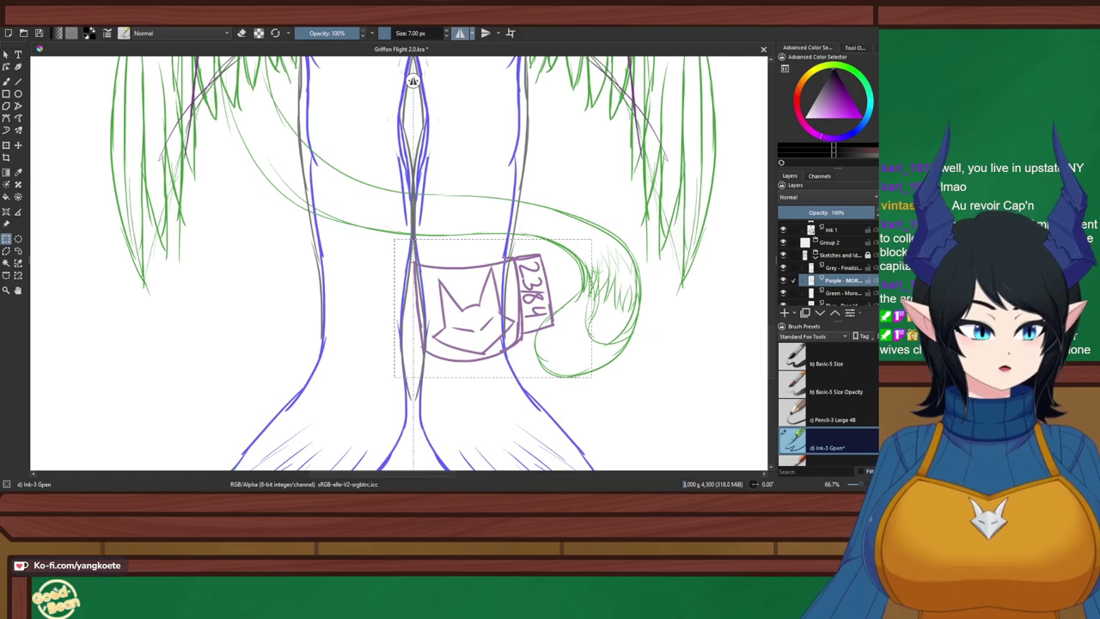
ctrl+click(842, 268)
key(Page_Down)
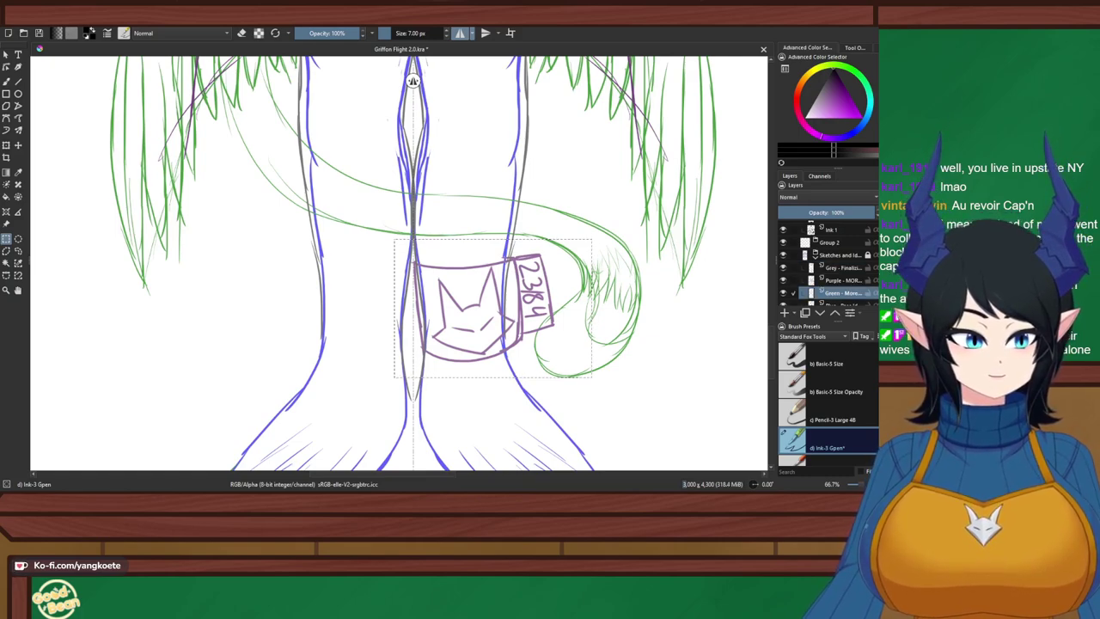
key(Page_Up)
key(Delete)
key(ctrl+v)
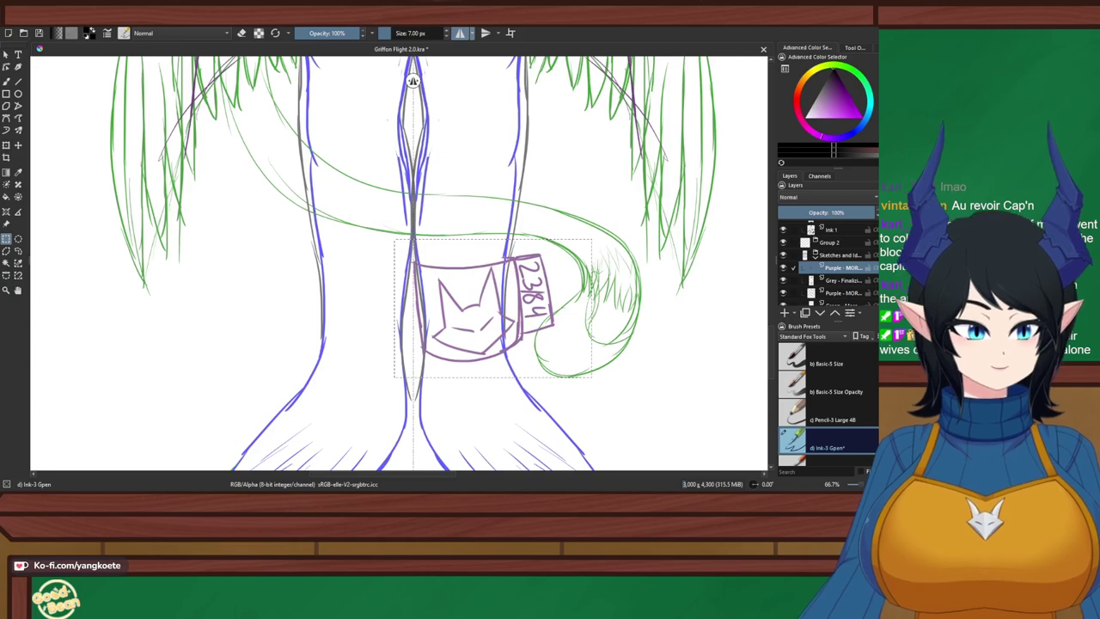
key(ctrl+e)
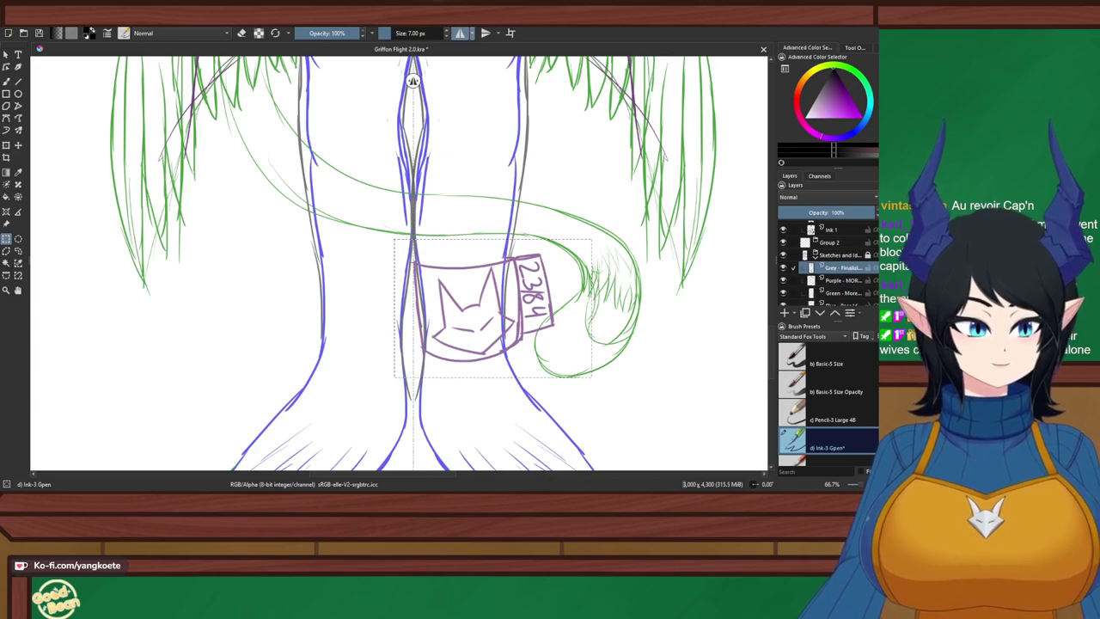
Toggle the Grey layer to verify the move, return to Ink 2, deselect and save
click(783, 267)
click(783, 267)
click(783, 267)
click(782, 267)
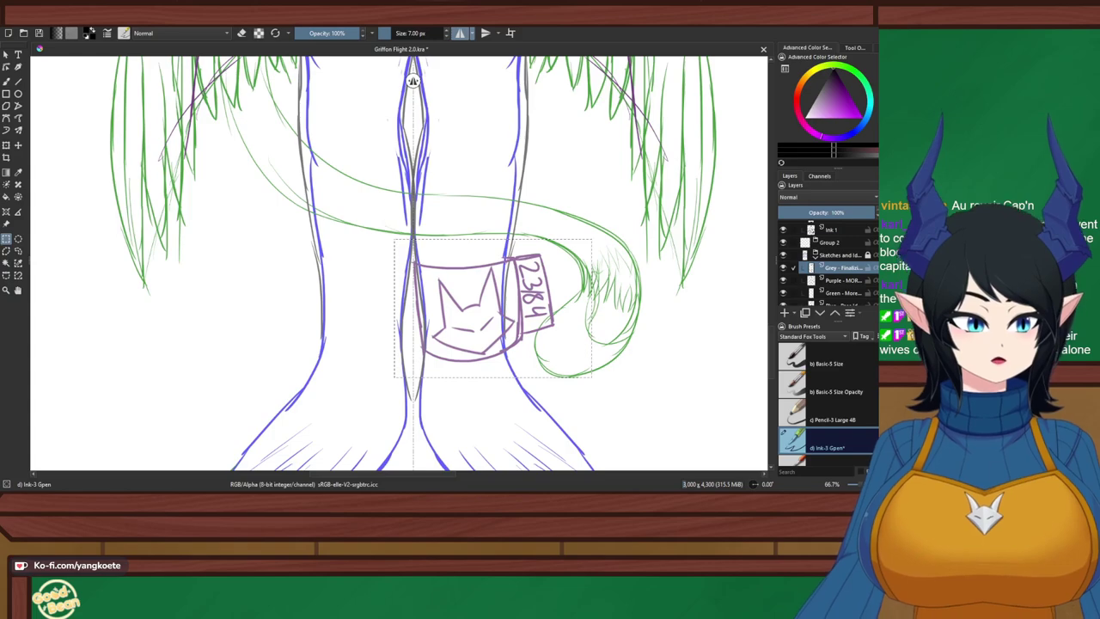
drag(829, 242, 829, 278)
click(831, 252)
scroll(490, 307, up, 1)
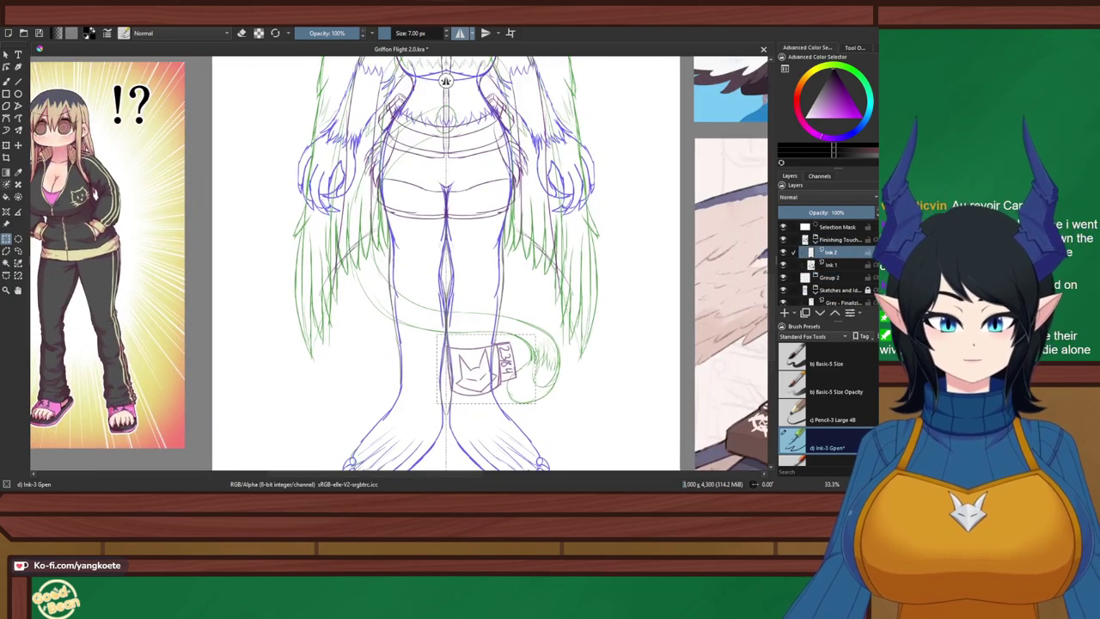
key(ctrl+shift+a)
drag(421, 95, 399, 247)
key(ctrl+s)
Switch back to the ink brush and recentre the view on the figure's chest
scroll(400, 205, up, 3)
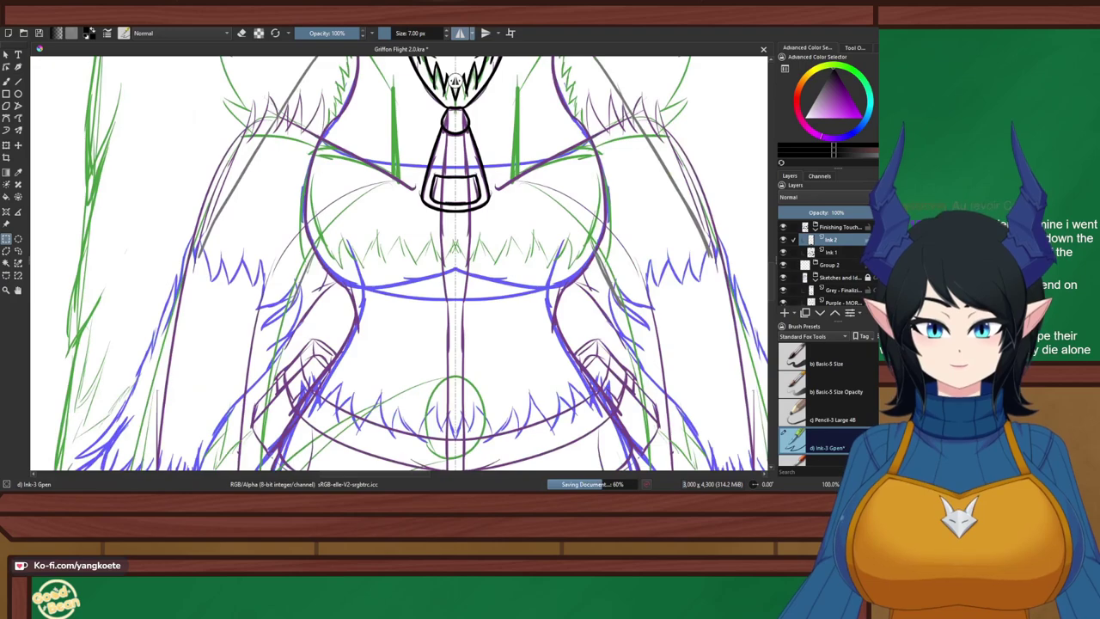
scroll(455, 80, down, 2)
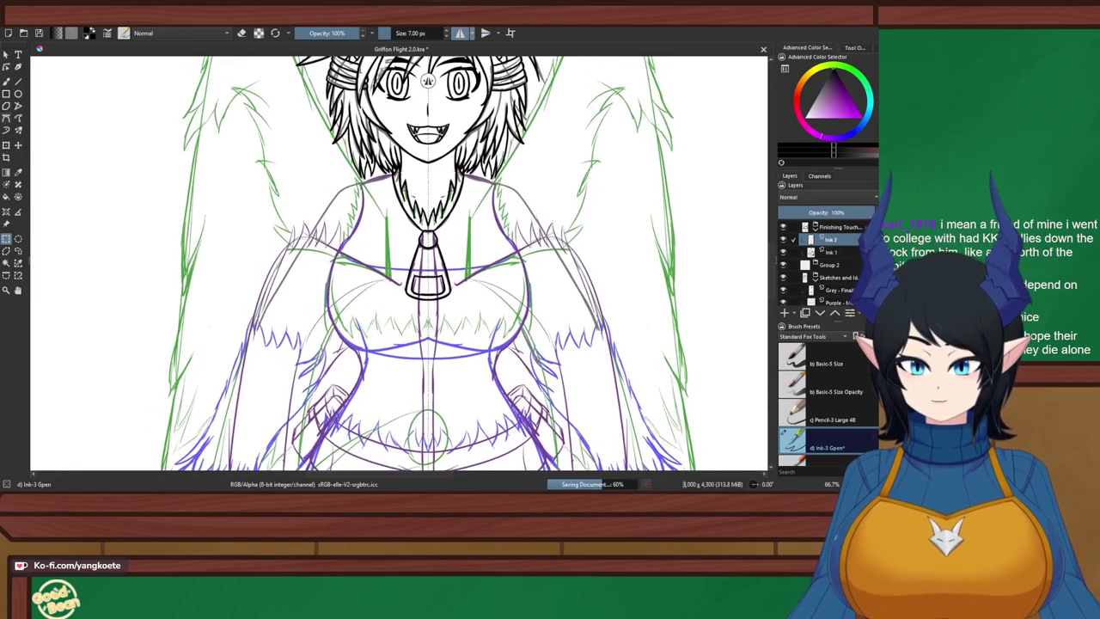
key(b)
scroll(408, 199, up, 2)
scroll(408, 200, down, 1)
right_click(621, 300)
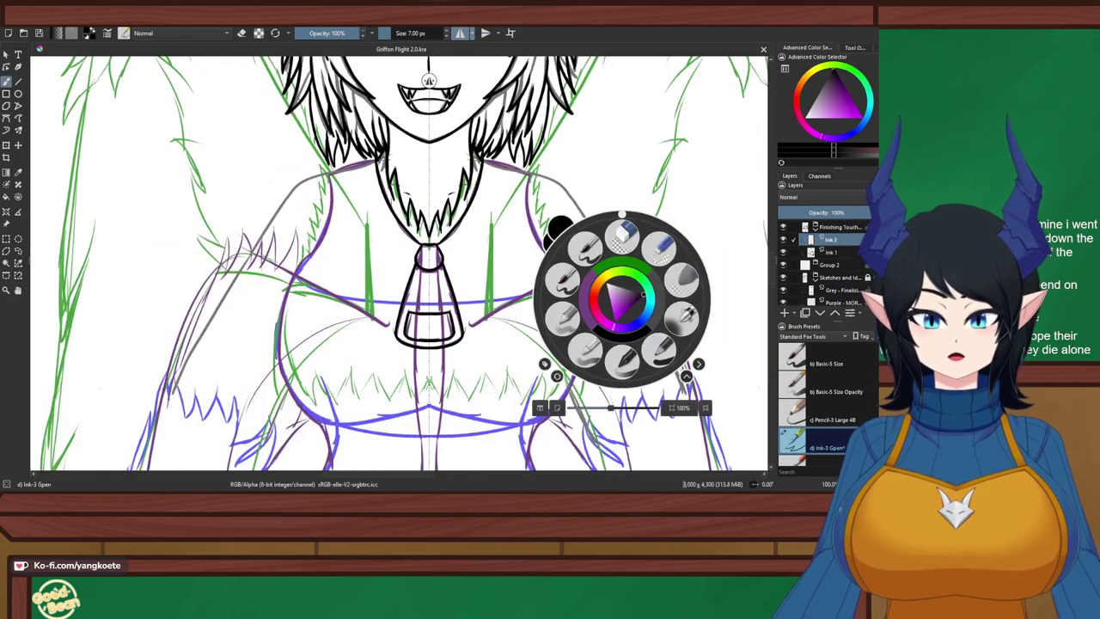
right_click(621, 300)
drag(621, 300, 619, 297)
scroll(424, 80, down, 4)
scroll(408, 79, up, 2)
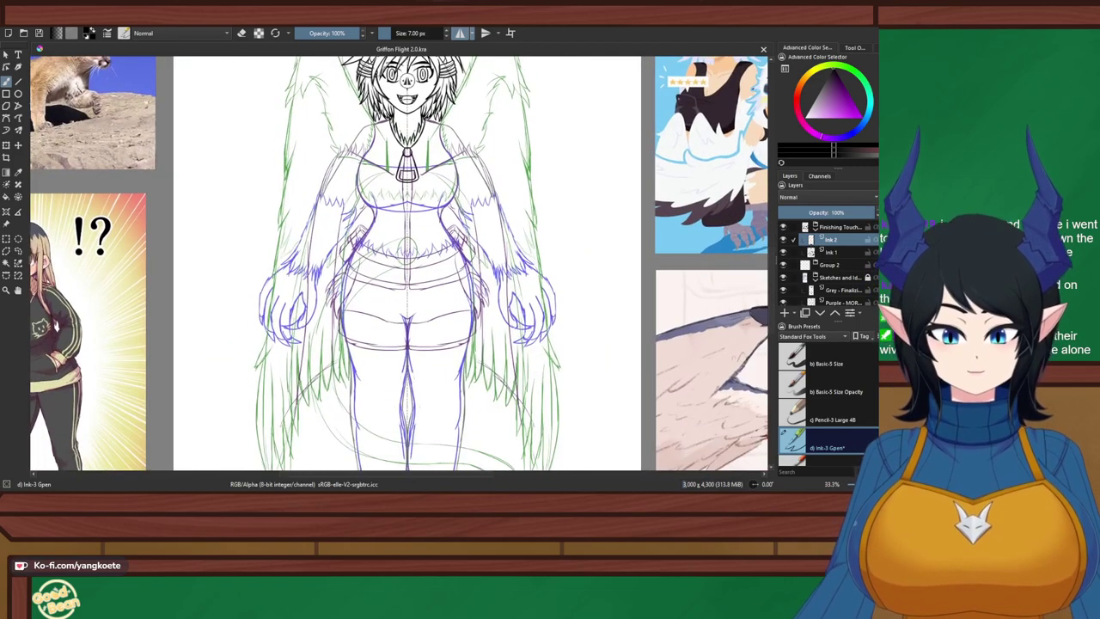
drag(427, 241, 437, 249)
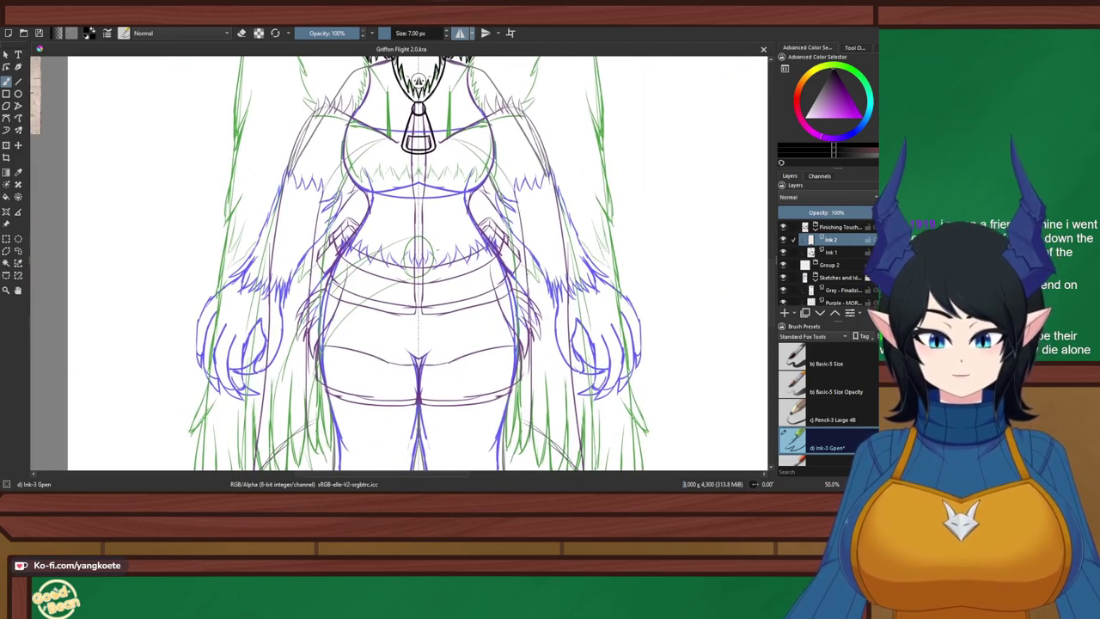
scroll(462, 229, up, 4)
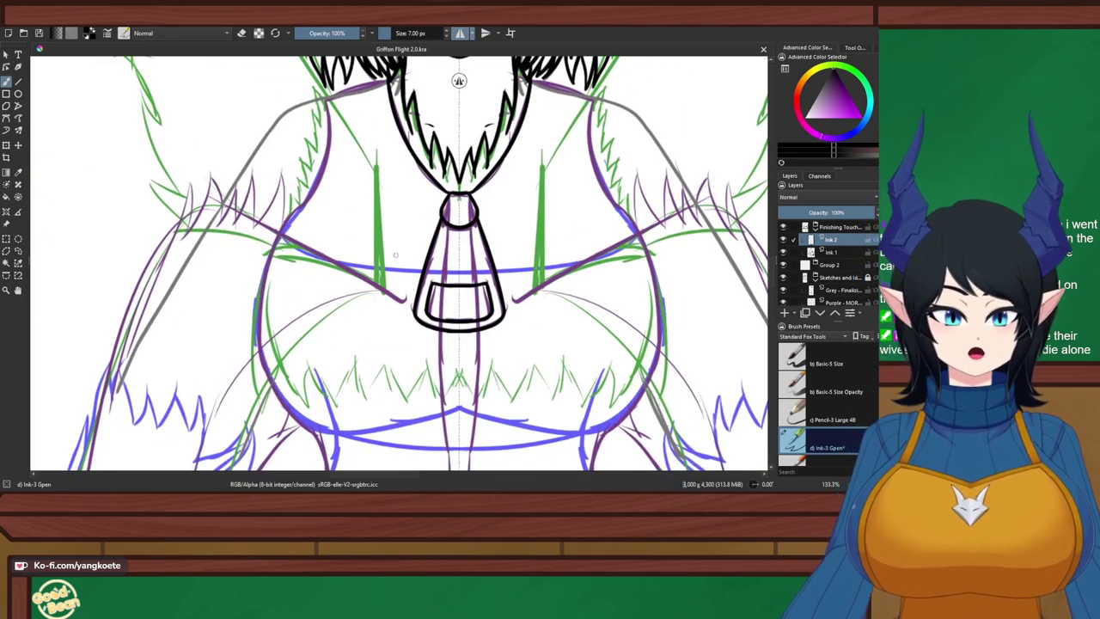
scroll(396, 254, up, 3)
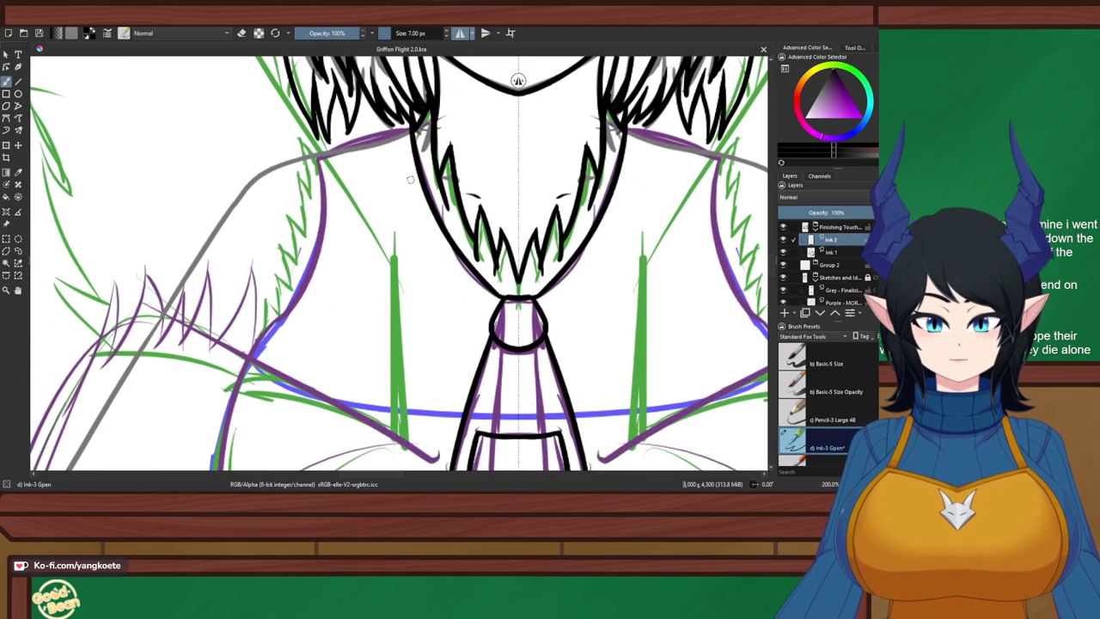
Ink the mirrored left chest line, redoing it with Ctrl+Z until it reaches further down
mouse_move(323, 151)
mouse_down()
mouse_move(280, 302)
mouse_move(233, 368)
mouse_up()
key(ctrl+z)
drag(292, 292, 228, 411)
key(ctrl+z)
drag(295, 297, 220, 455)
key(ctrl+z)
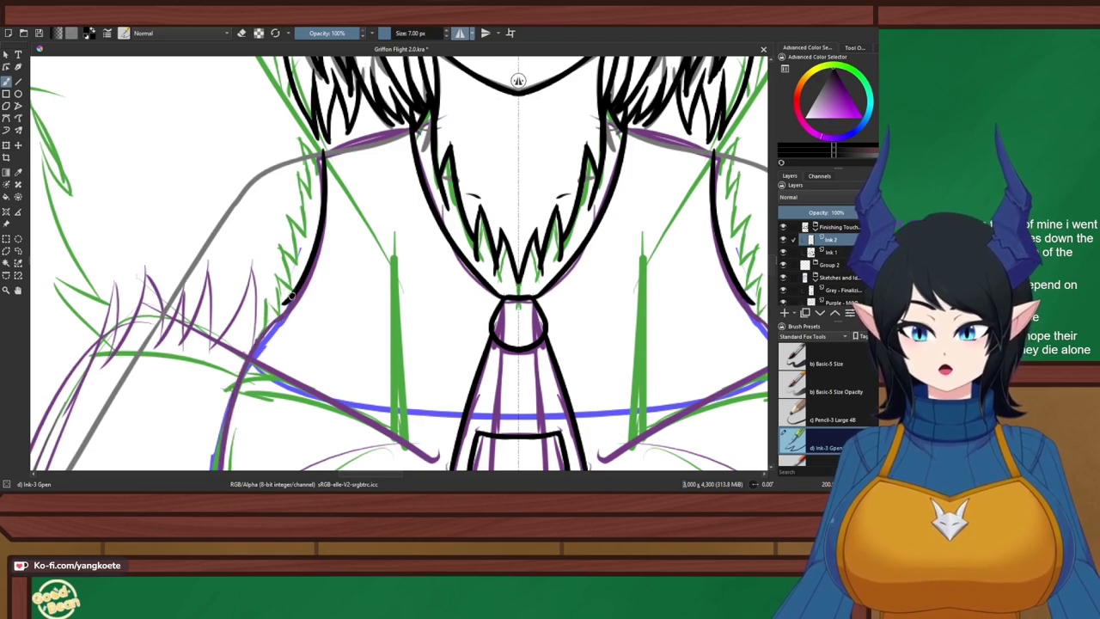
mouse_move(296, 291)
mouse_down()
mouse_move(243, 363)
mouse_move(211, 471)
mouse_up()
scroll(337, 146, down, 8)
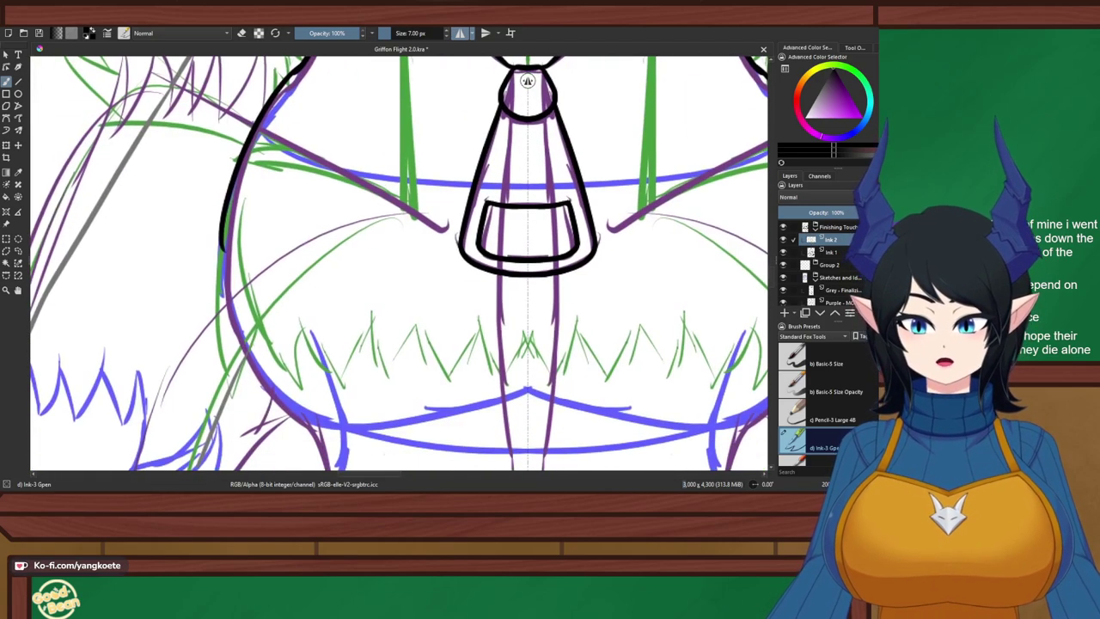
scroll(337, 196, up, 1)
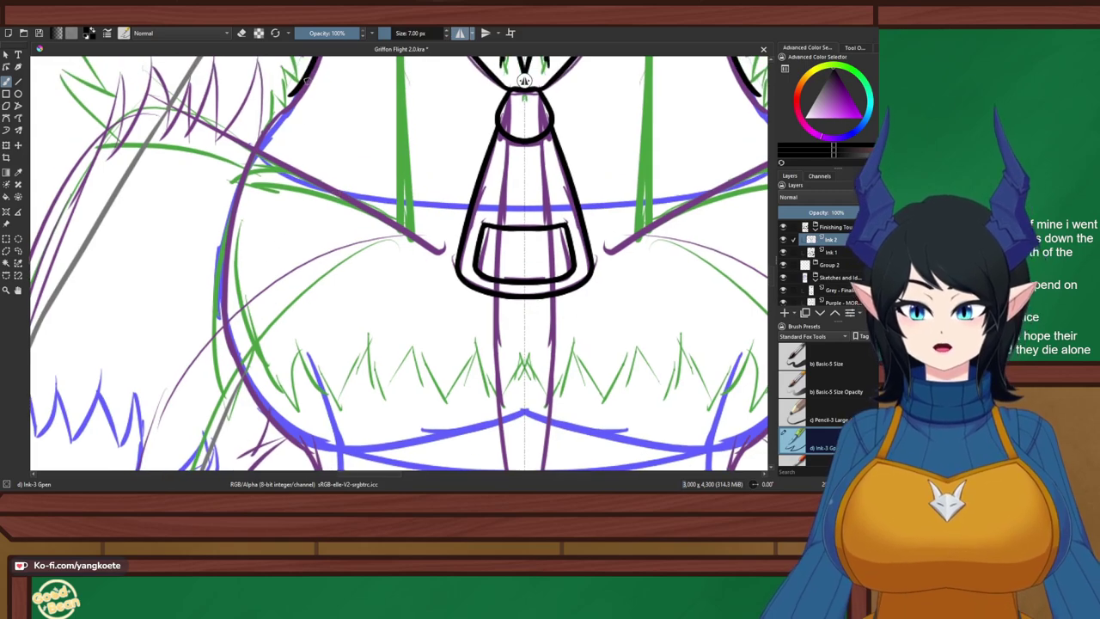
Try long and short mirrored strokes down the left side contour, undoing each attempt
drag(307, 80, 212, 342)
key(ctrl+z)
drag(303, 92, 249, 368)
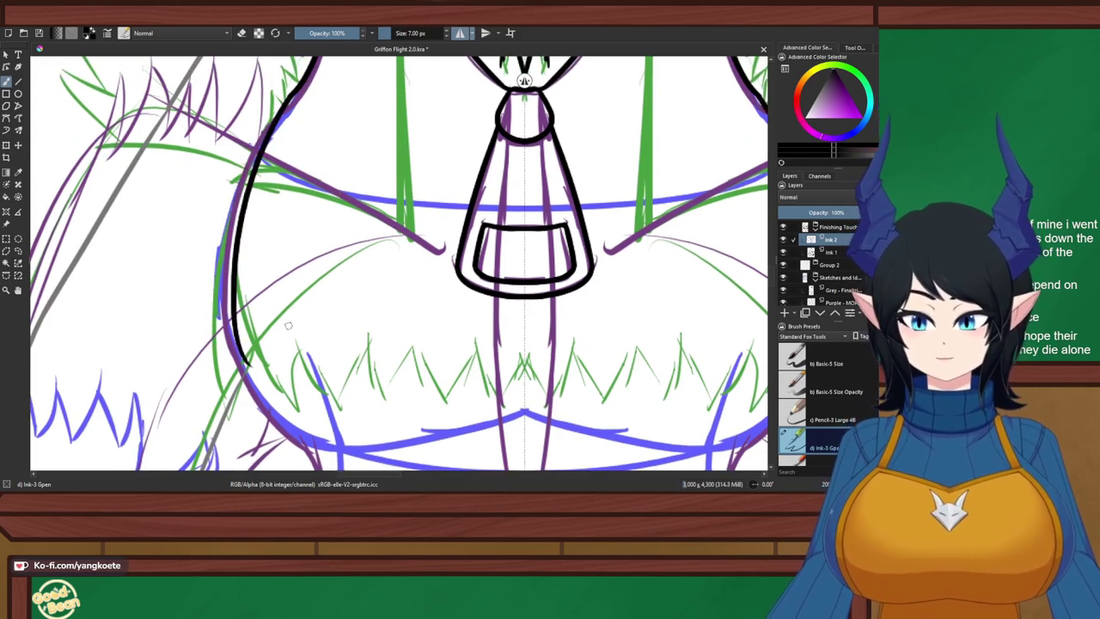
key(ctrl+z)
drag(302, 93, 251, 368)
key(ctrl+z)
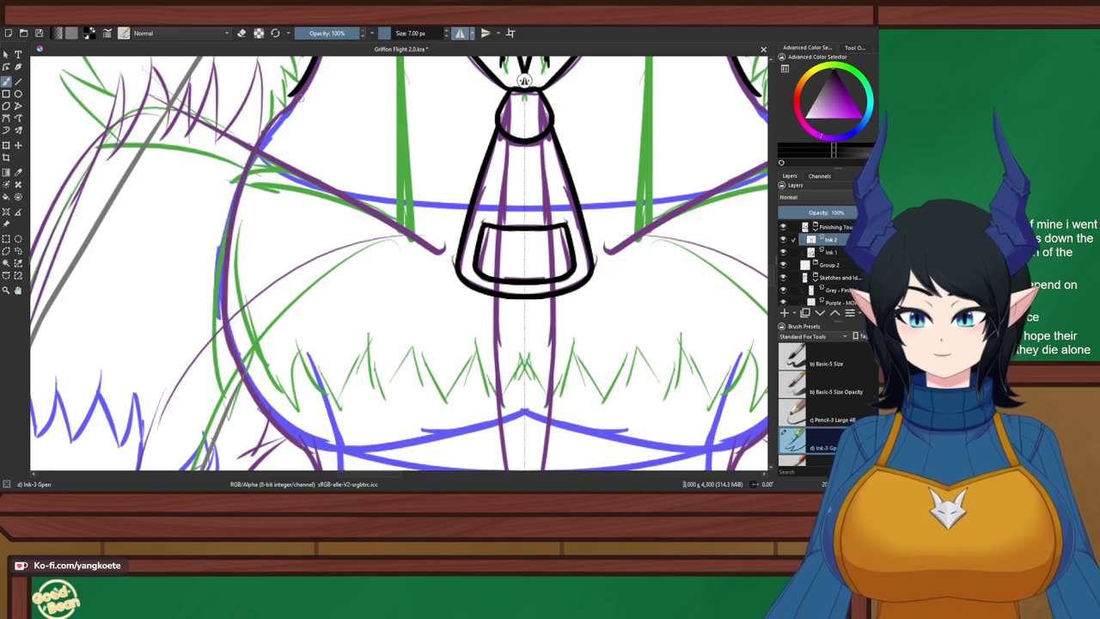
mouse_move(302, 99)
mouse_down()
mouse_move(221, 339)
mouse_move(251, 409)
mouse_up()
key(ctrl+z)
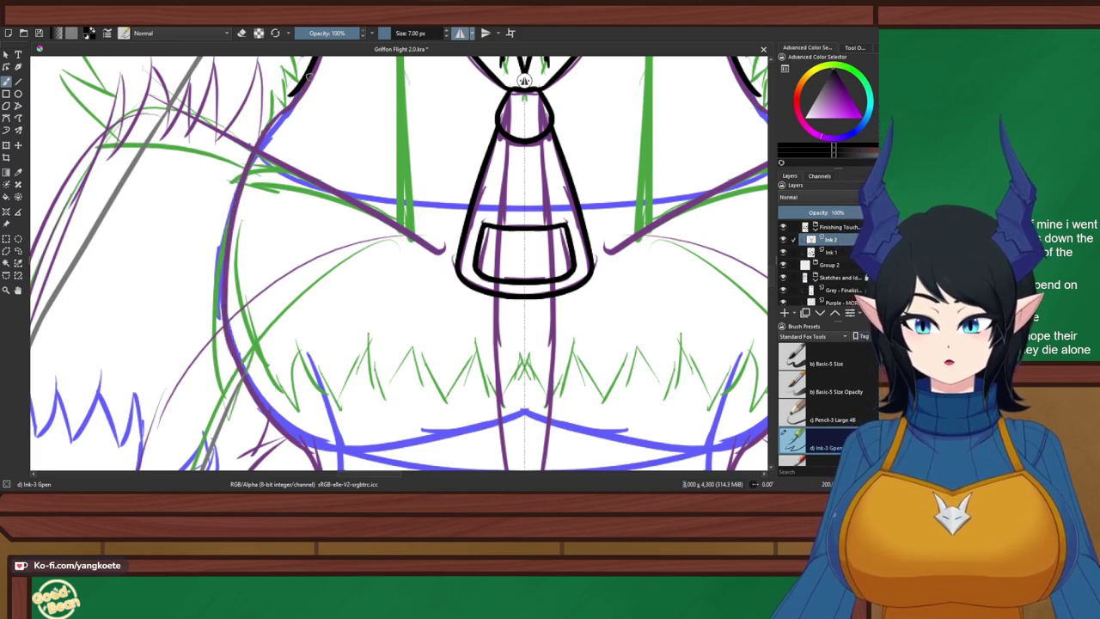
drag(305, 81, 227, 198)
key(ctrl+z)
drag(311, 66, 220, 216)
key(ctrl+z)
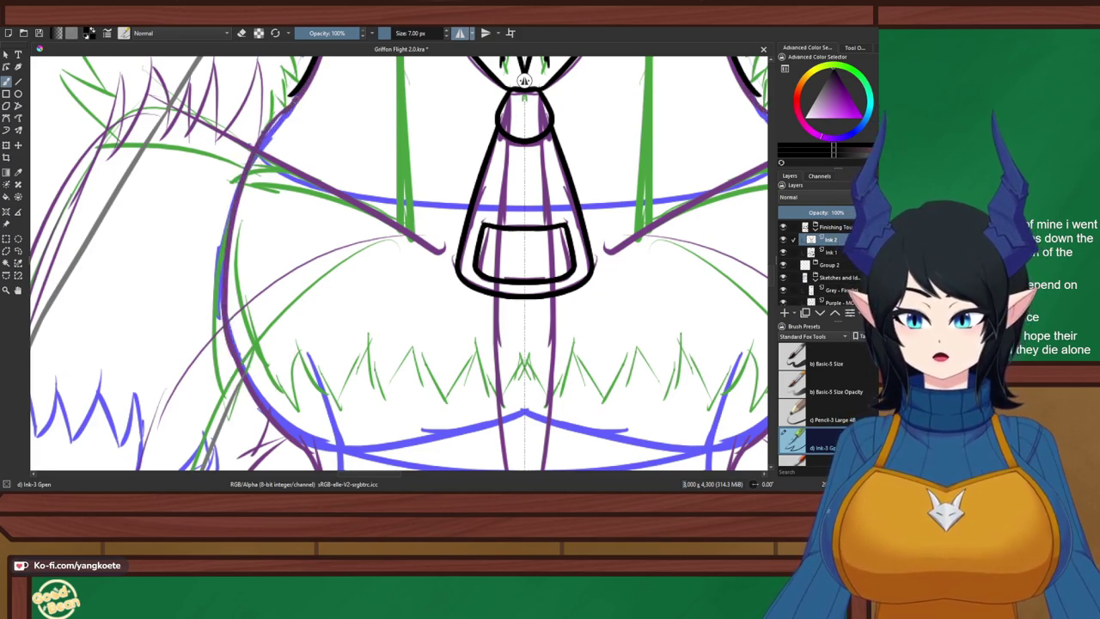
drag(303, 84, 244, 170)
key(ctrl+z)
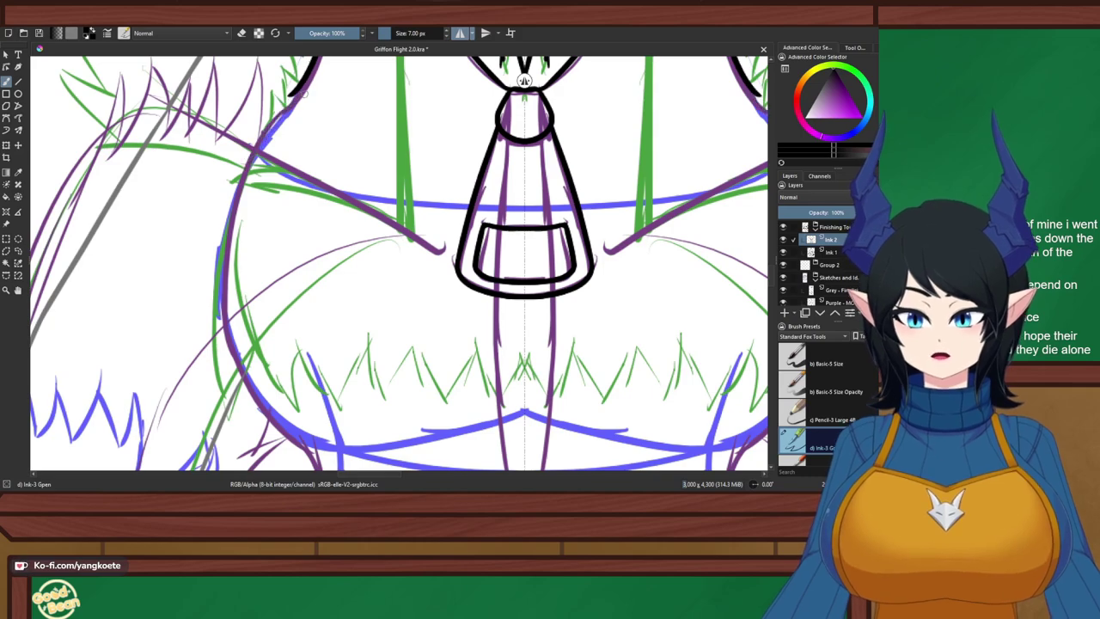
Ink the black left shoulder contour, mirrored on the right, retrying until it fits
mouse_move(315, 108)
mouse_down()
mouse_move(336, 215)
mouse_move(329, 175)
mouse_move(274, 264)
mouse_up()
key(e)
key(e)
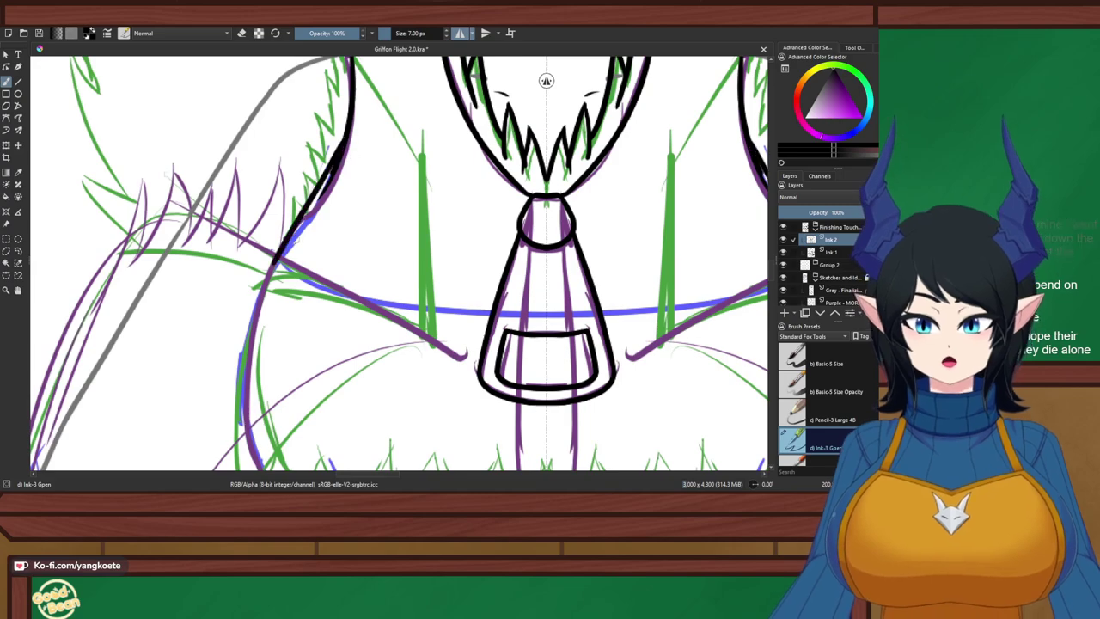
key(ctrl+z)
drag(342, 142, 275, 273)
key(ctrl+z)
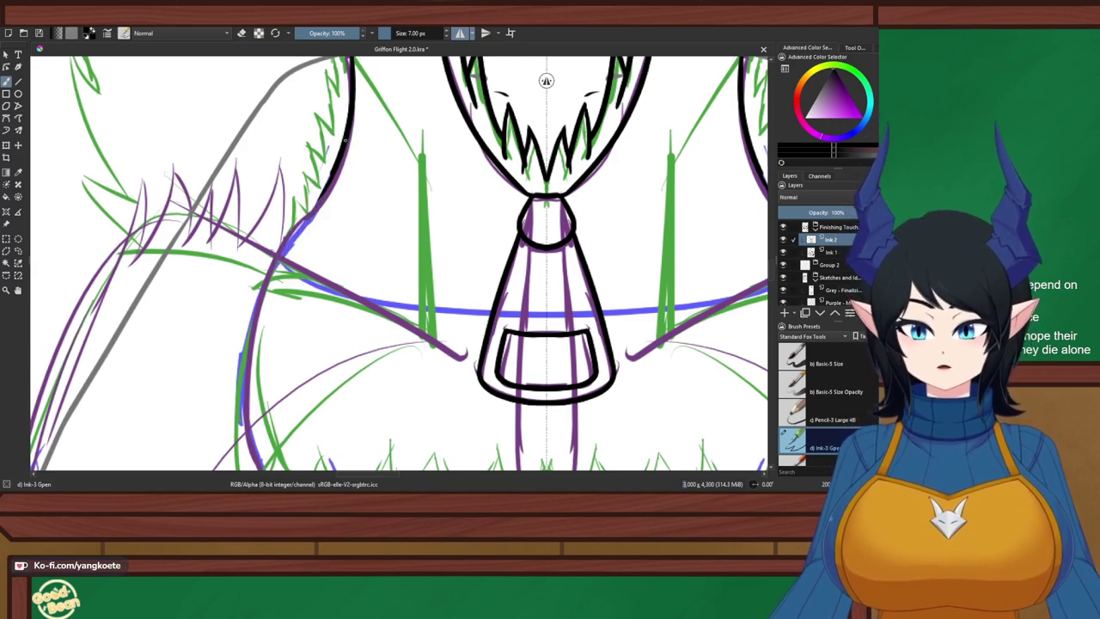
drag(340, 155, 262, 280)
key(ctrl+z)
drag(342, 143, 262, 277)
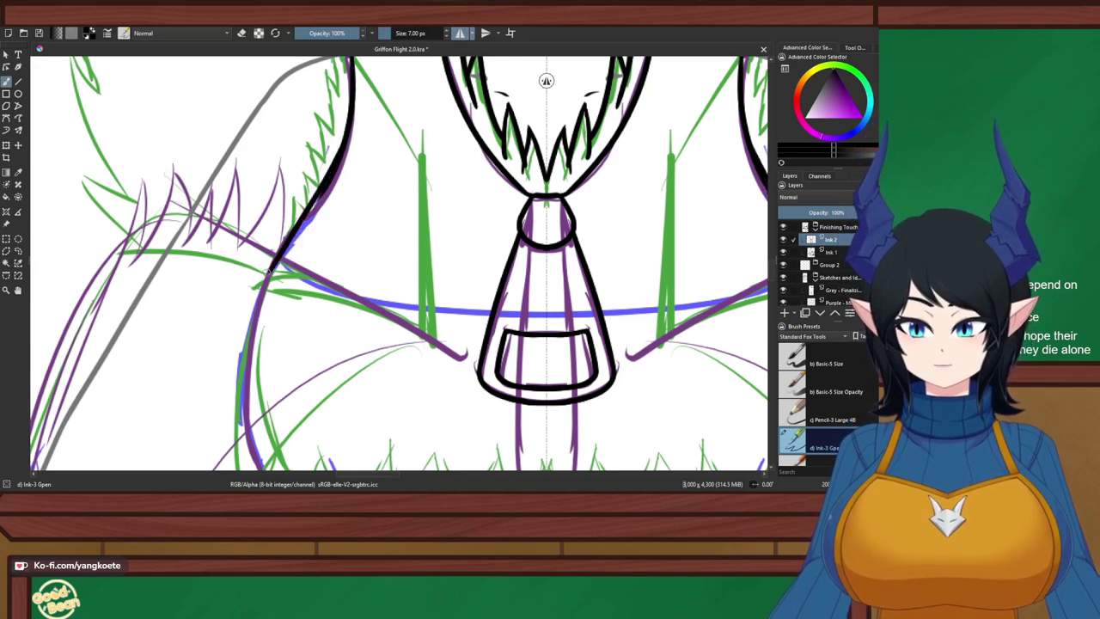
key(ctrl+z)
drag(344, 139, 258, 288)
key(ctrl+z)
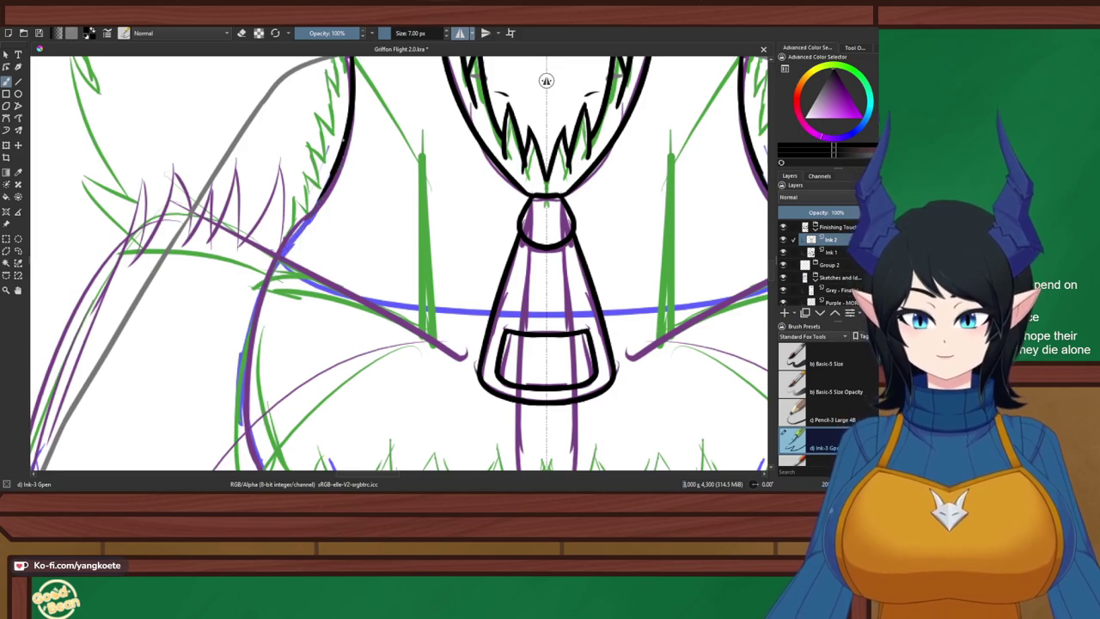
drag(344, 142, 271, 274)
key(ctrl+z)
drag(344, 140, 280, 251)
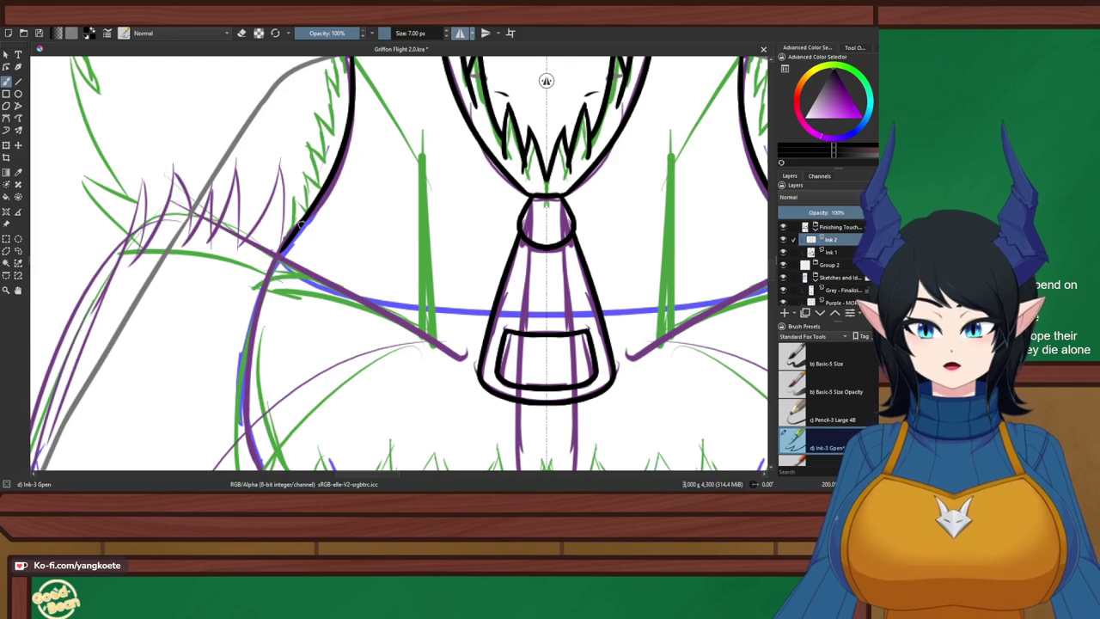
Attempt a long mirrored line down the left body contour, then remove it
mouse_move(301, 222)
mouse_down()
mouse_move(247, 329)
mouse_move(237, 461)
mouse_up()
key(ctrl+z)
drag(300, 222, 233, 445)
key(ctrl+z)
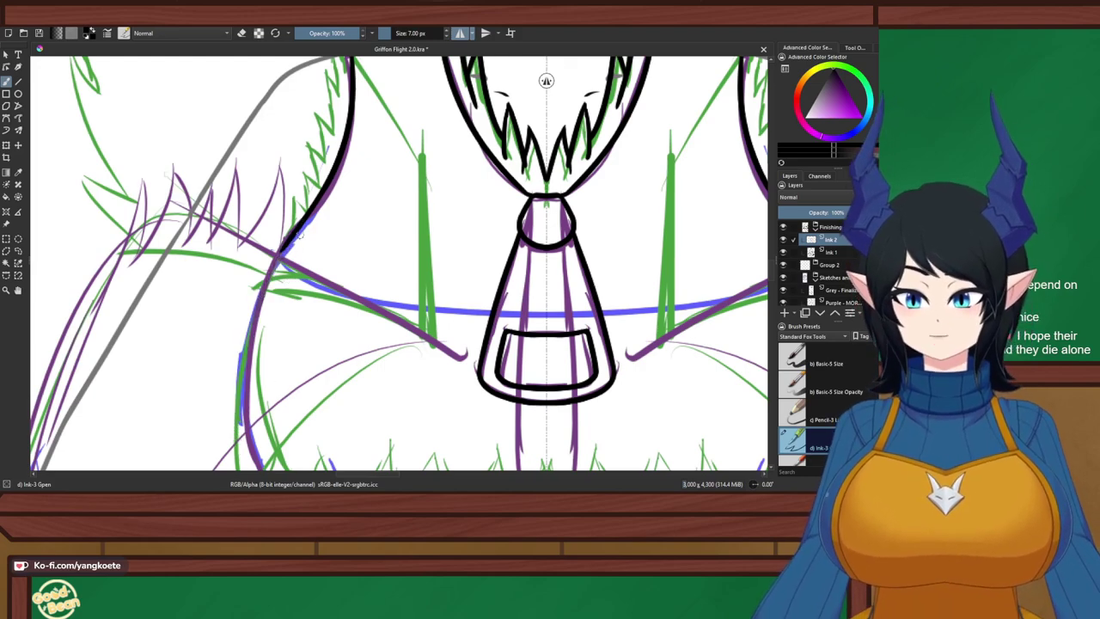
mouse_move(300, 222)
mouse_down()
mouse_move(236, 398)
mouse_move(237, 442)
mouse_up()
key(ctrl+z)
drag(300, 222, 250, 419)
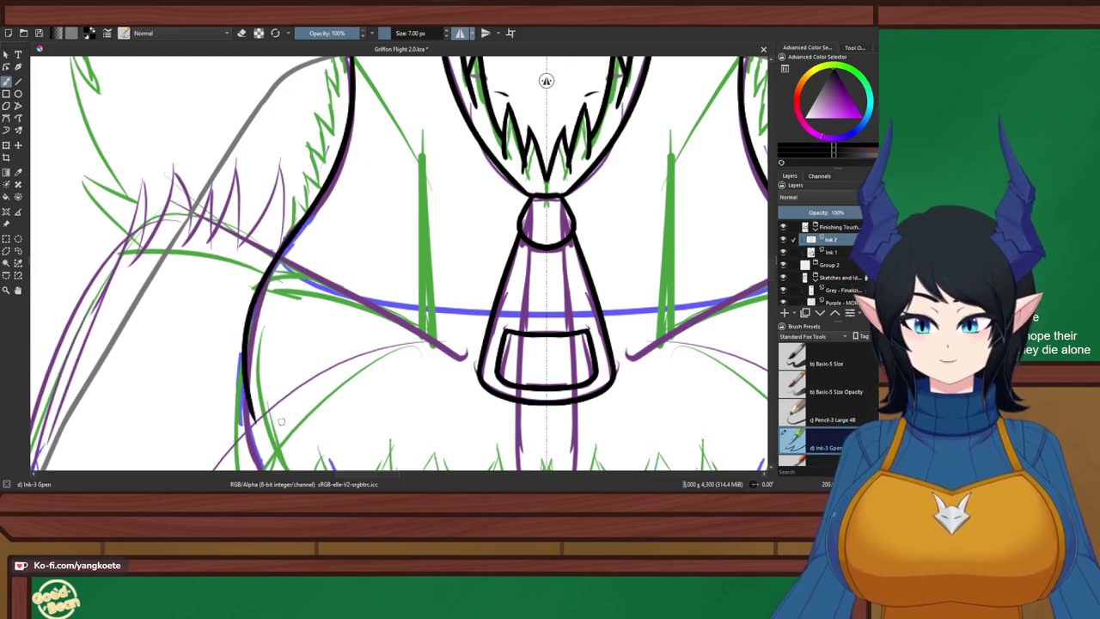
key(ctrl+z)
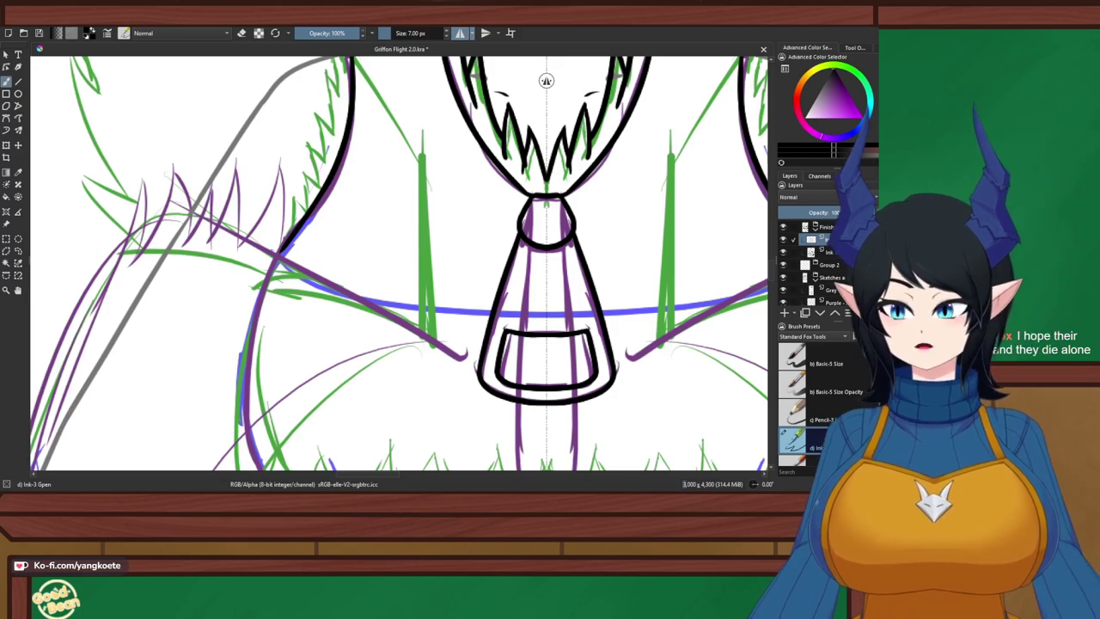
Centre the view on the torso's left curve and ink the final black stroke down it
drag(383, 295, 359, 134)
drag(338, 173, 398, 241)
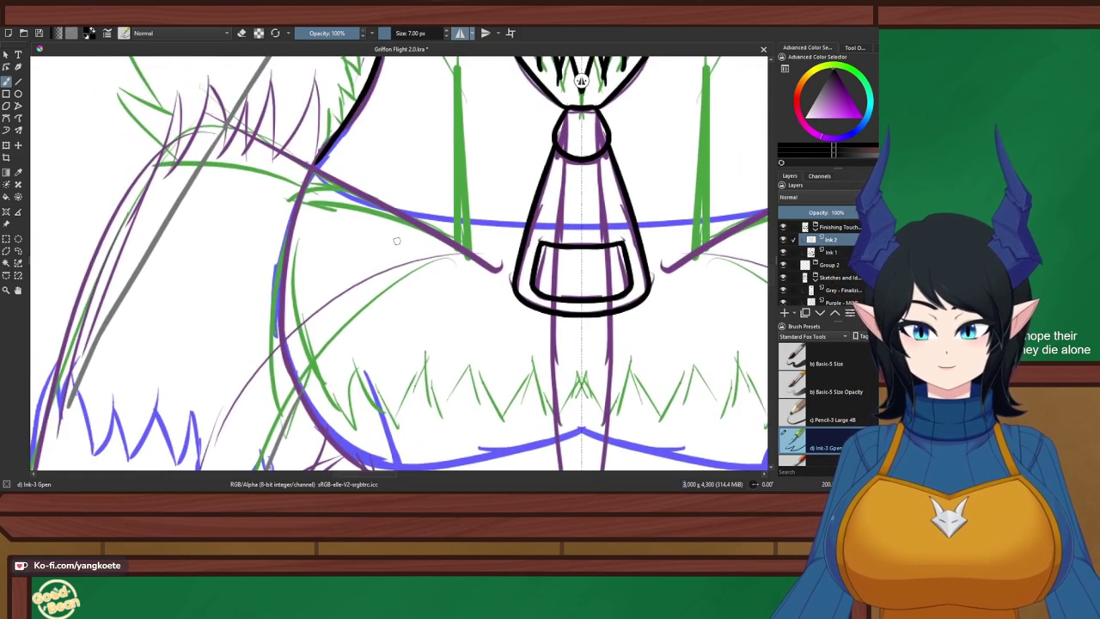
scroll(292, 179, up, 1)
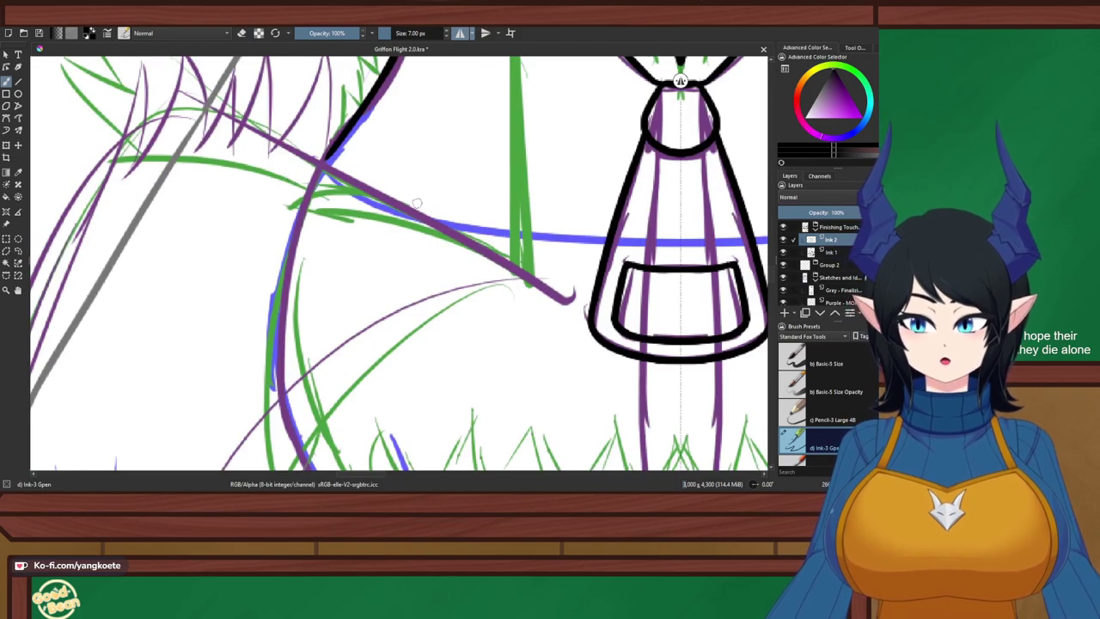
mouse_move(365, 109)
mouse_down()
mouse_move(269, 291)
mouse_move(267, 315)
mouse_move(289, 244)
mouse_move(270, 376)
mouse_up()
key(ctrl+z)
key(ctrl+z)
drag(355, 131, 277, 431)
key(ctrl+z)
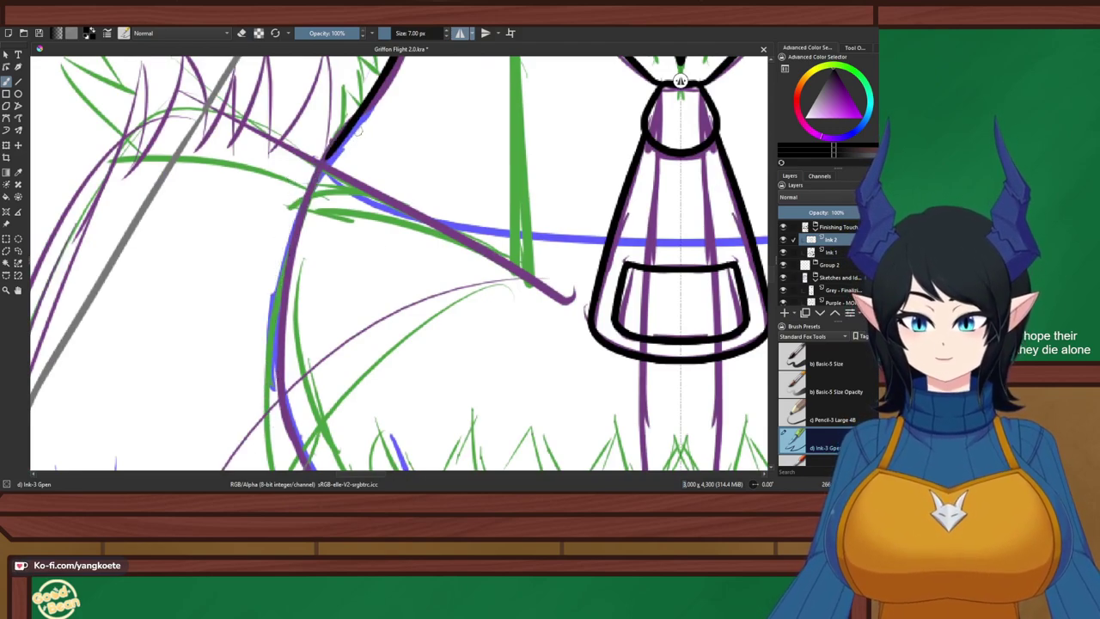
drag(358, 131, 277, 434)
key(ctrl+z)
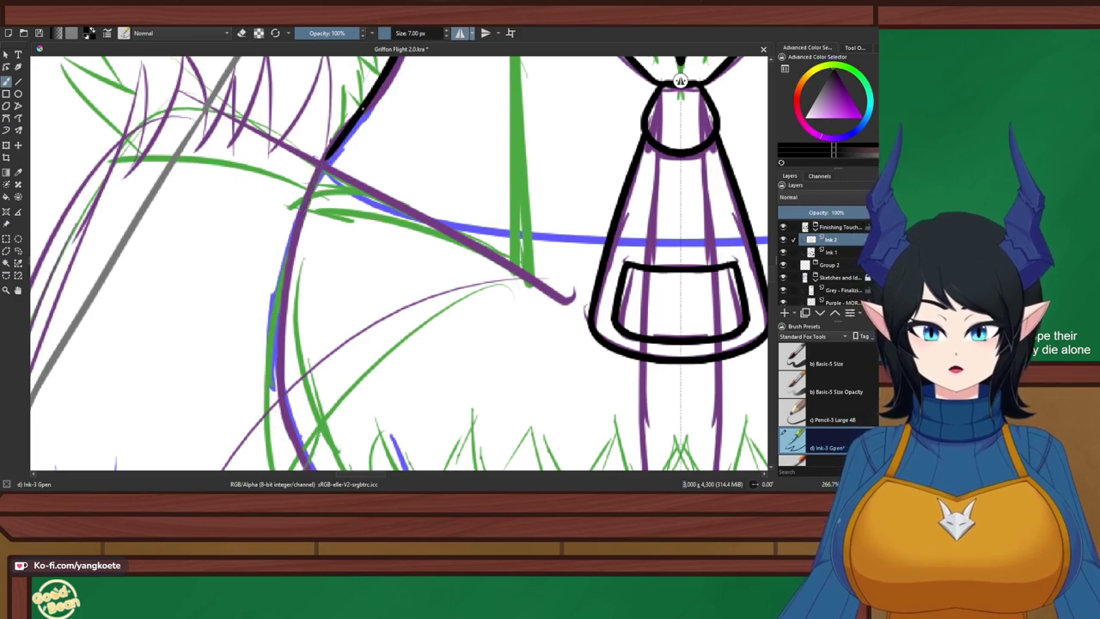
mouse_move(357, 116)
mouse_down()
mouse_move(264, 381)
mouse_move(267, 407)
mouse_up()
key(ctrl+z)
drag(351, 118, 273, 428)
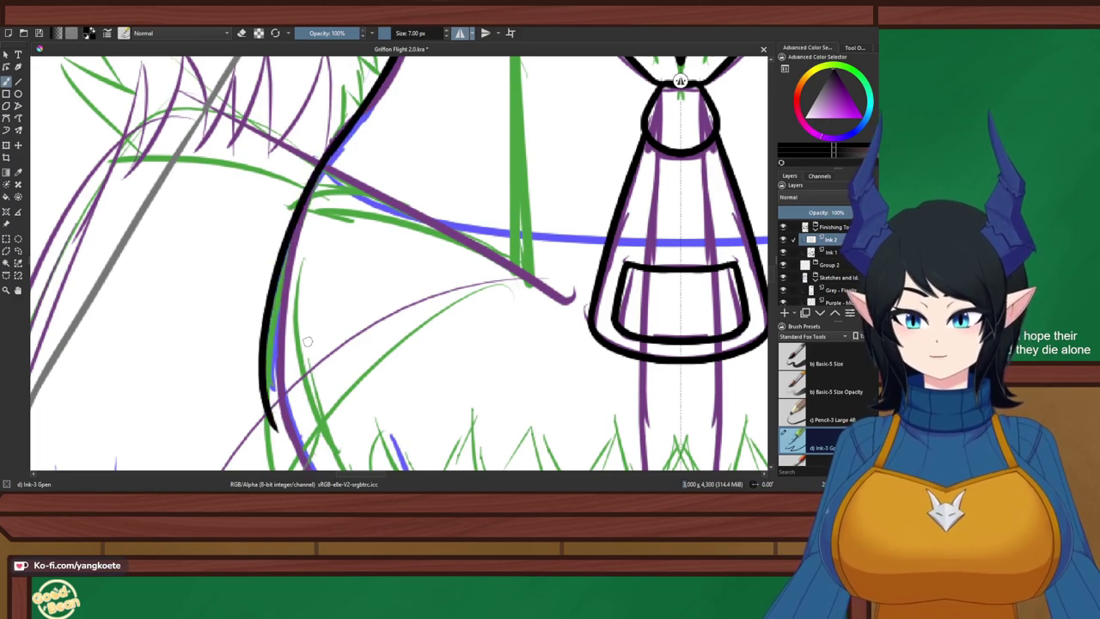
Tilt the canvas to a drawing angle and try extending the black line down the curve
scroll(307, 330, down, 2)
scroll(447, 273, up, 1)
scroll(397, 296, down, 2)
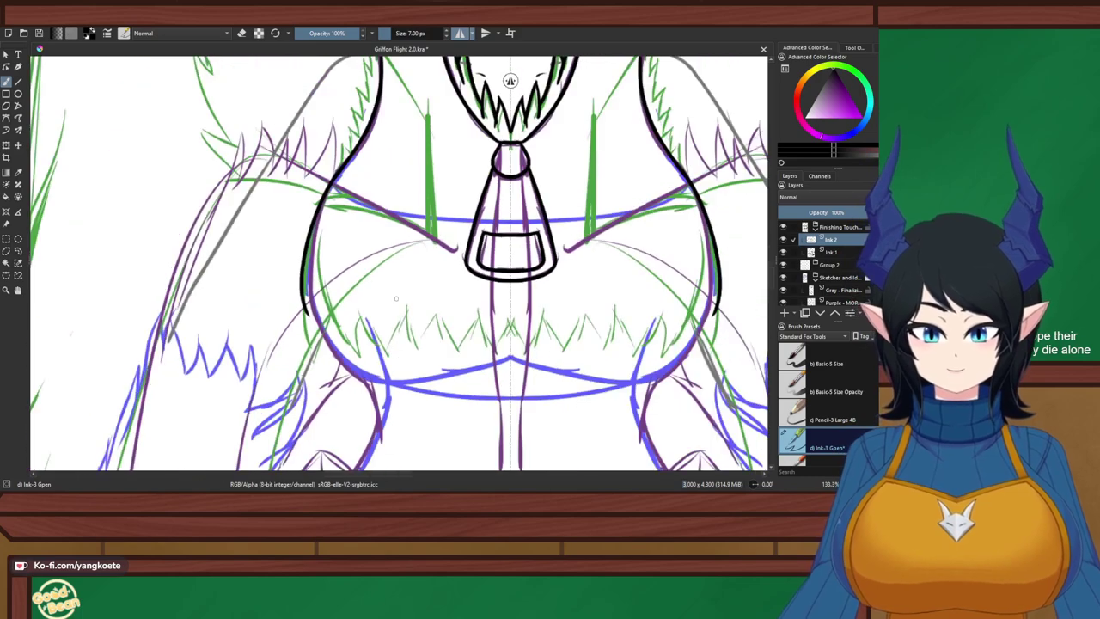
drag(396, 295, 442, 209)
scroll(366, 306, up, 2)
scroll(387, 195, down, 1)
scroll(365, 190, up, 2)
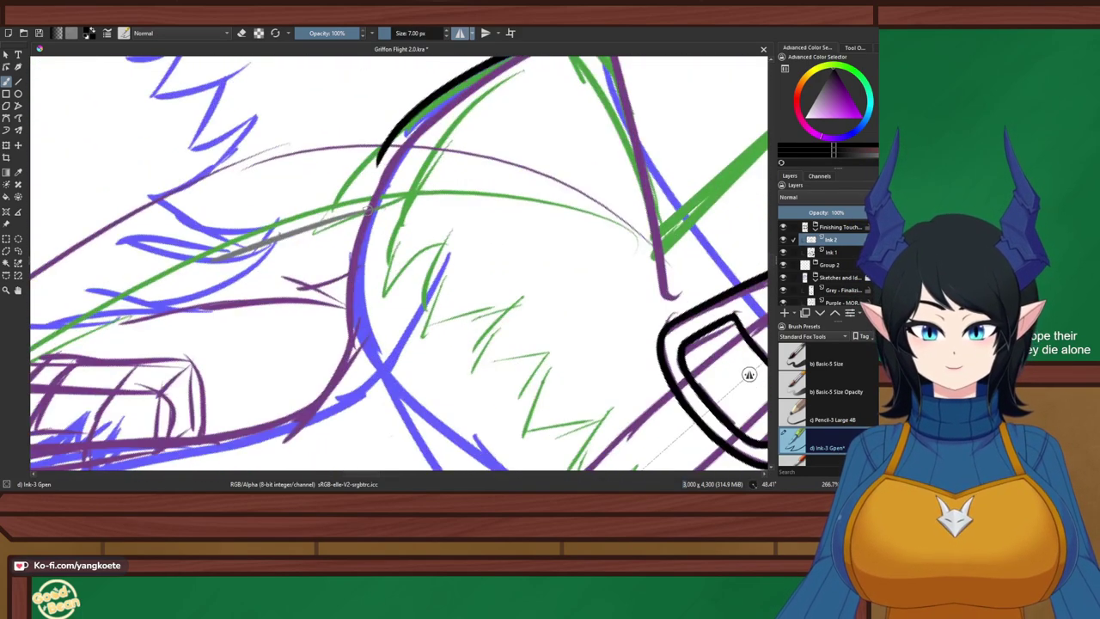
mouse_move(401, 120)
mouse_down()
mouse_move(359, 184)
mouse_move(359, 384)
mouse_up()
key(ctrl+z)
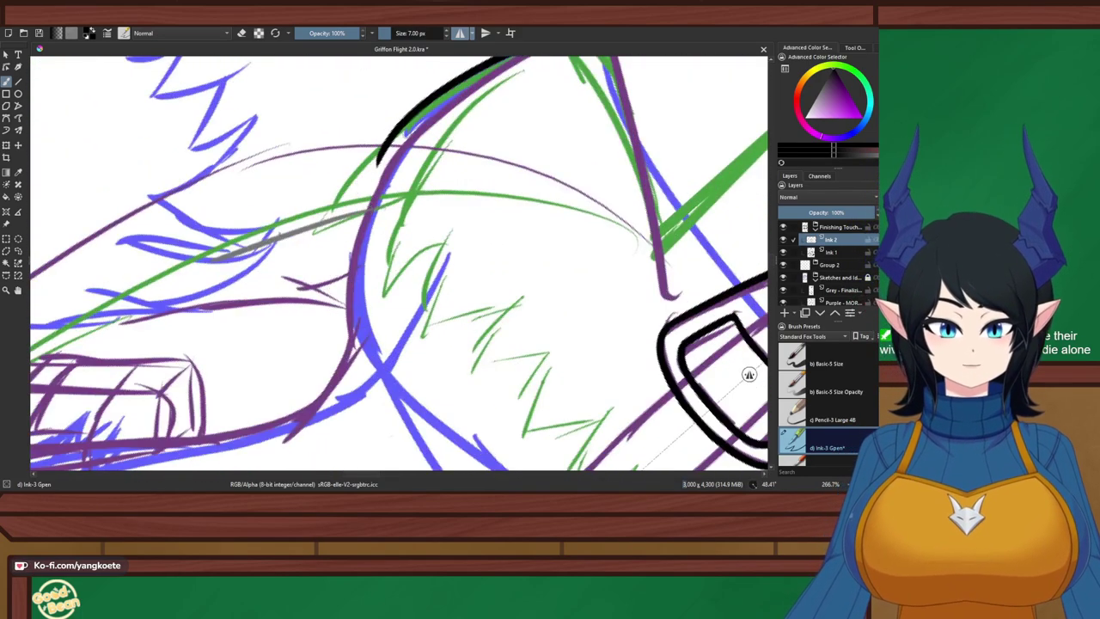
mouse_move(411, 116)
mouse_down()
mouse_move(349, 297)
mouse_move(354, 352)
mouse_up()
key(ctrl+z)
Ink a stroke along the left edge of the blue circle, bulging outward
drag(400, 114, 384, 395)
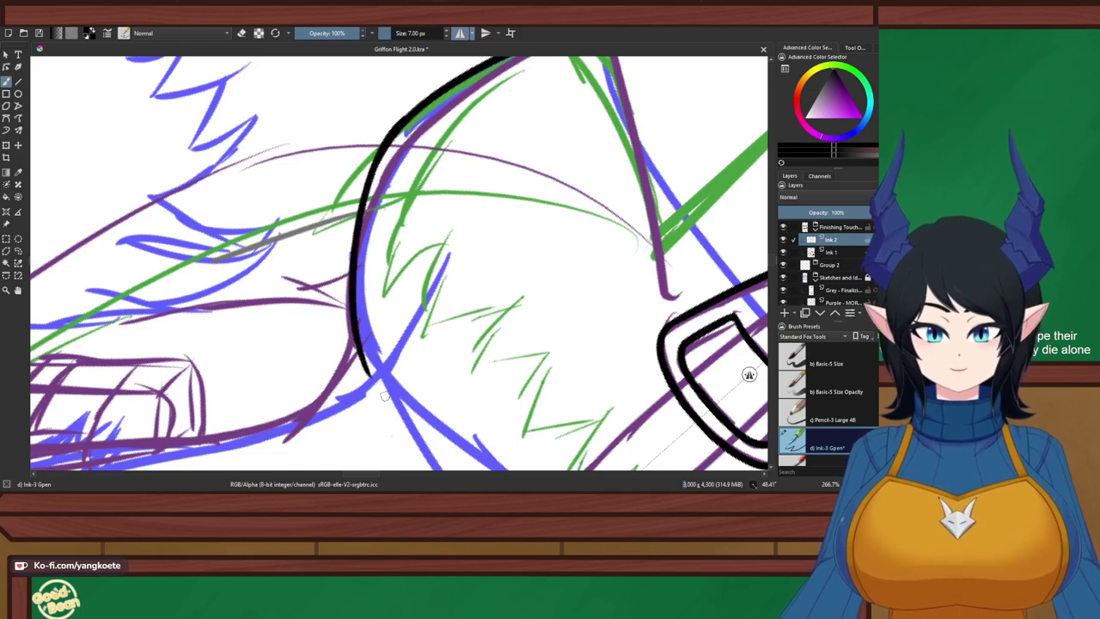
key(ctrl+z)
drag(403, 125, 368, 376)
key(ctrl+z)
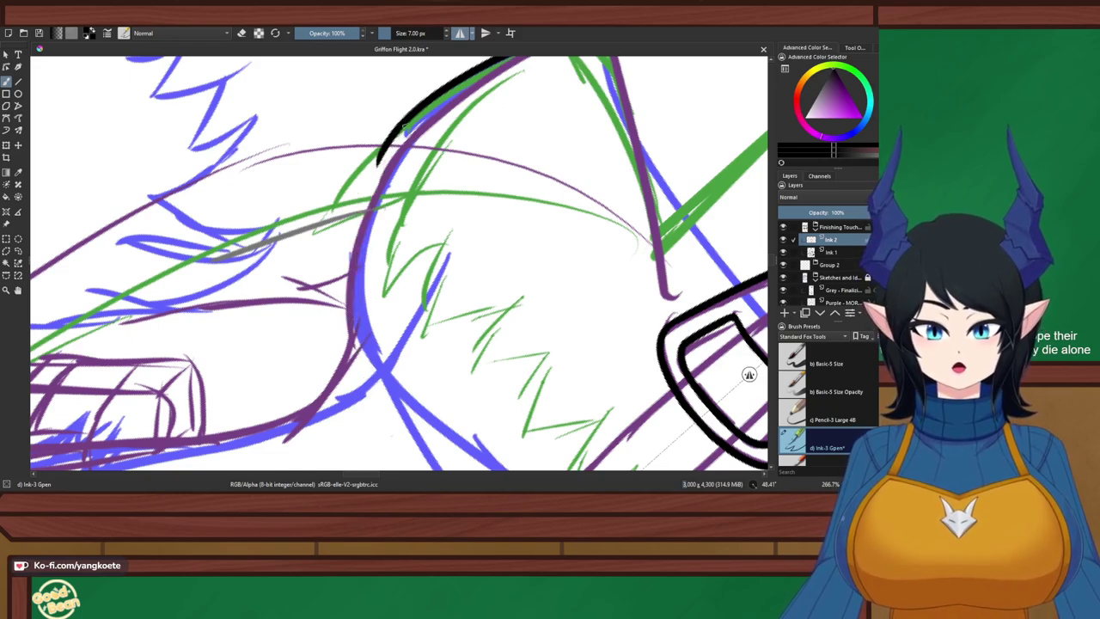
drag(414, 114, 364, 361)
key(ctrl+z)
drag(400, 122, 361, 363)
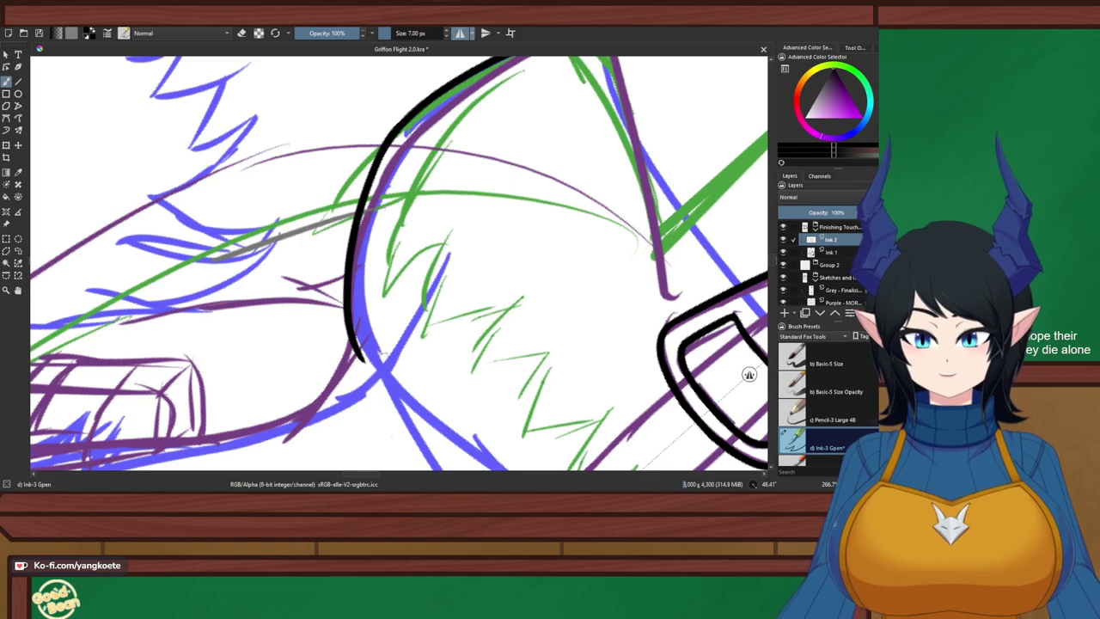
Reset the canvas upright with 5, move toward the lower chest, and undo the last stroke
key(5)
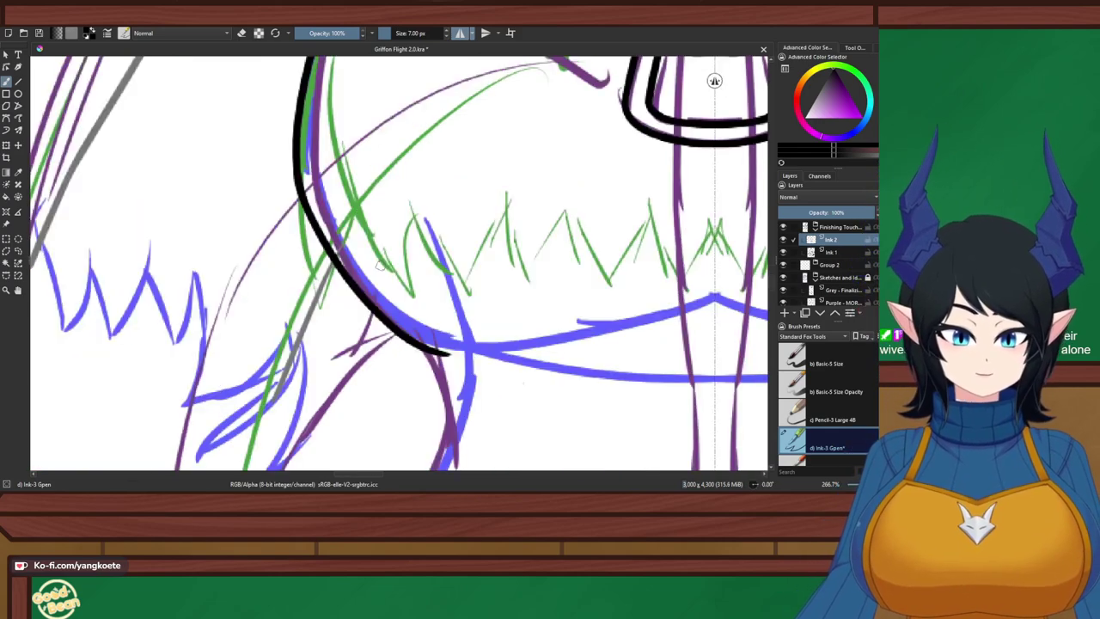
scroll(388, 234, down, 2)
mouse_move(389, 229)
mouse_down()
mouse_move(360, 244)
mouse_move(329, 187)
mouse_up()
key(ctrl+z)
scroll(354, 253, up, 2)
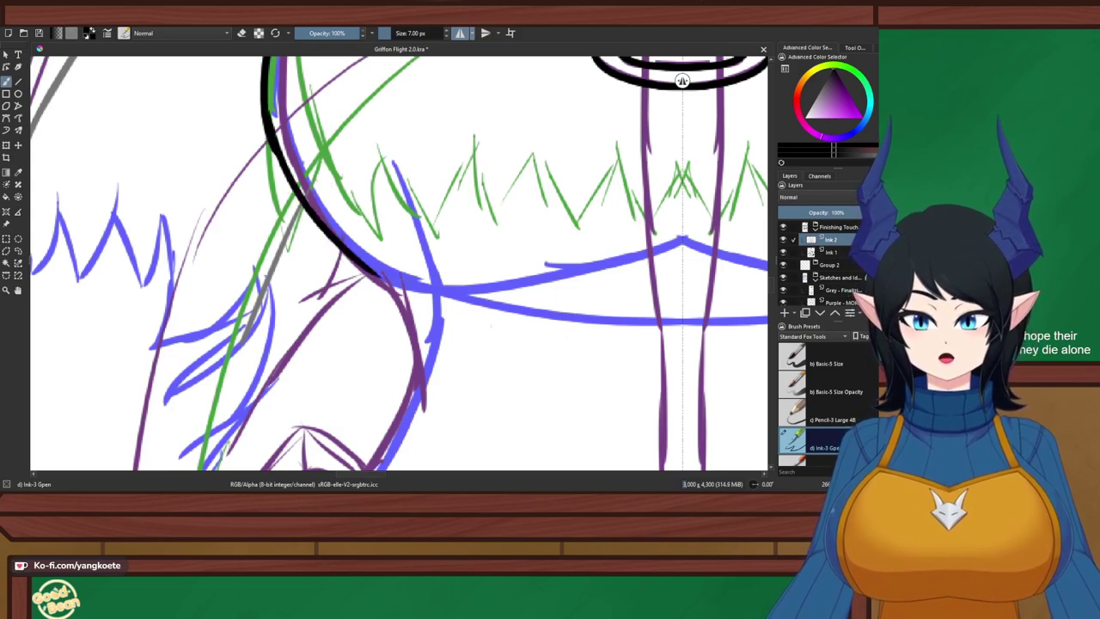
Ink the lower chest line along the blue curve from the upper black line
drag(265, 107, 394, 291)
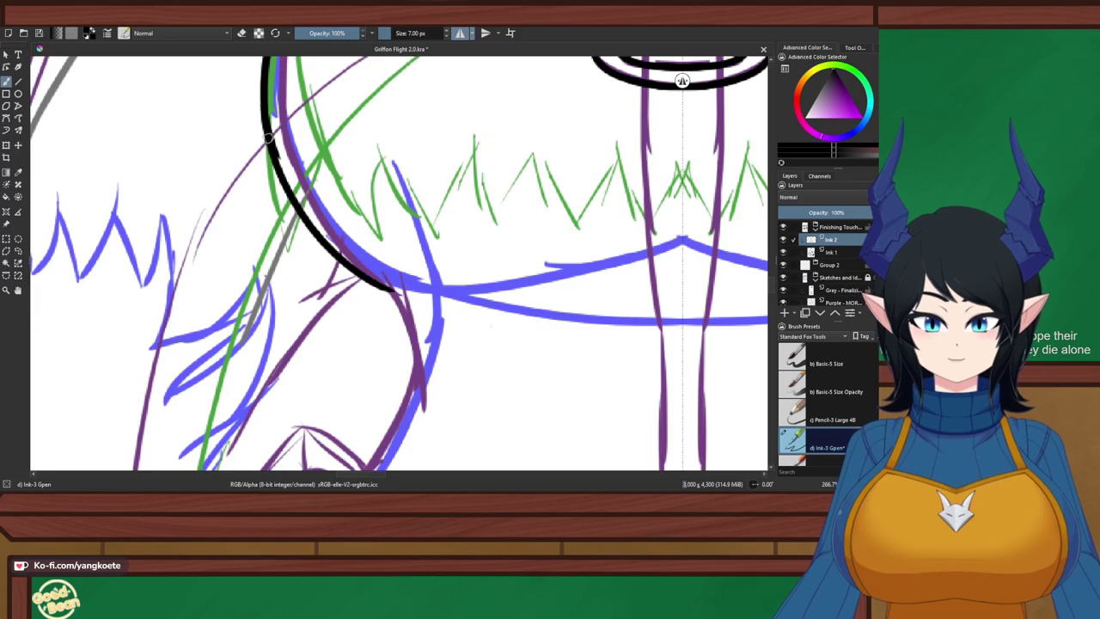
key(ctrl+z)
mouse_move(270, 122)
mouse_down()
mouse_move(343, 257)
mouse_move(376, 289)
mouse_up()
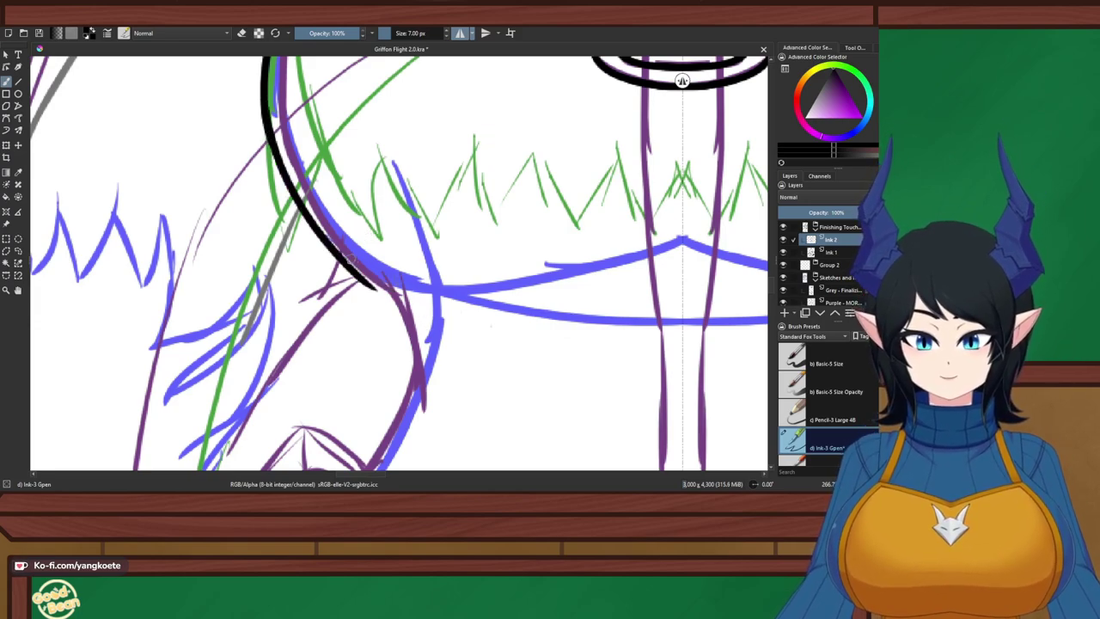
key(ctrl+z)
mouse_move(263, 105)
mouse_down()
mouse_move(298, 193)
mouse_move(404, 308)
mouse_up()
key(ctrl+z)
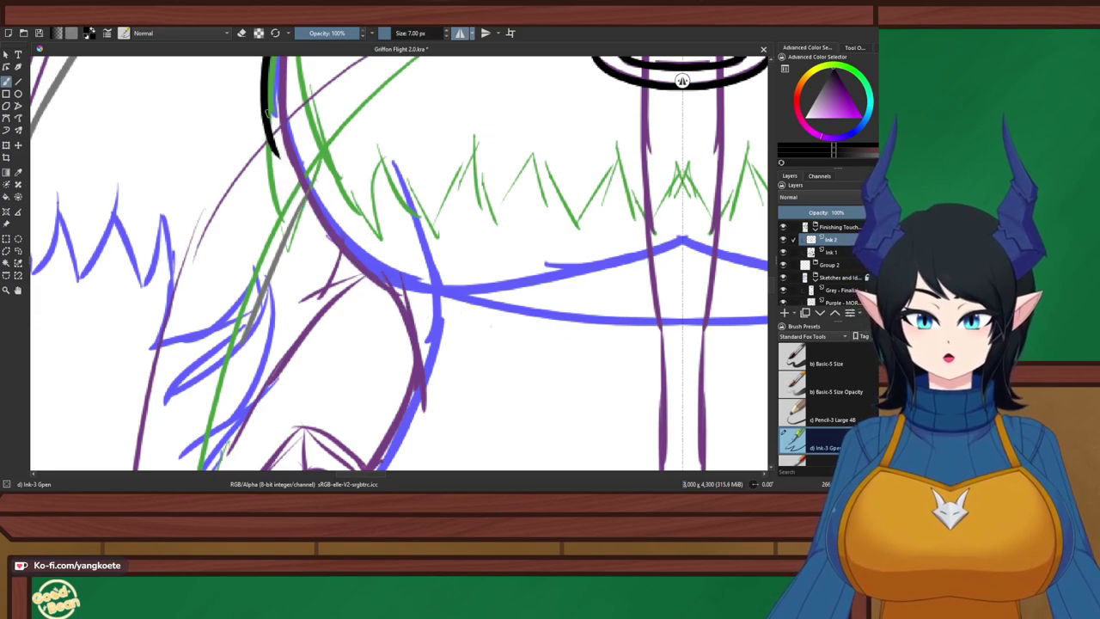
drag(264, 106, 403, 307)
key(ctrl+z)
mouse_move(264, 106)
mouse_down()
mouse_move(422, 323)
mouse_move(521, 352)
mouse_up()
key(ctrl+z)
Extend the end of the lower chest curve toward the centre
key(ctrl+z)
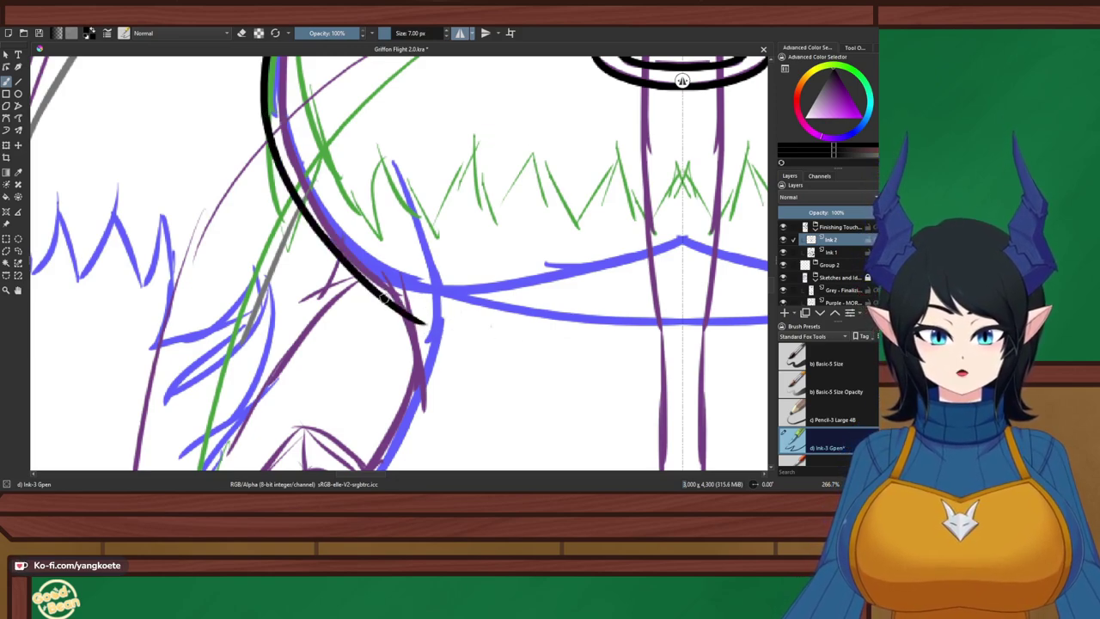
drag(374, 294, 560, 349)
key(ctrl+z)
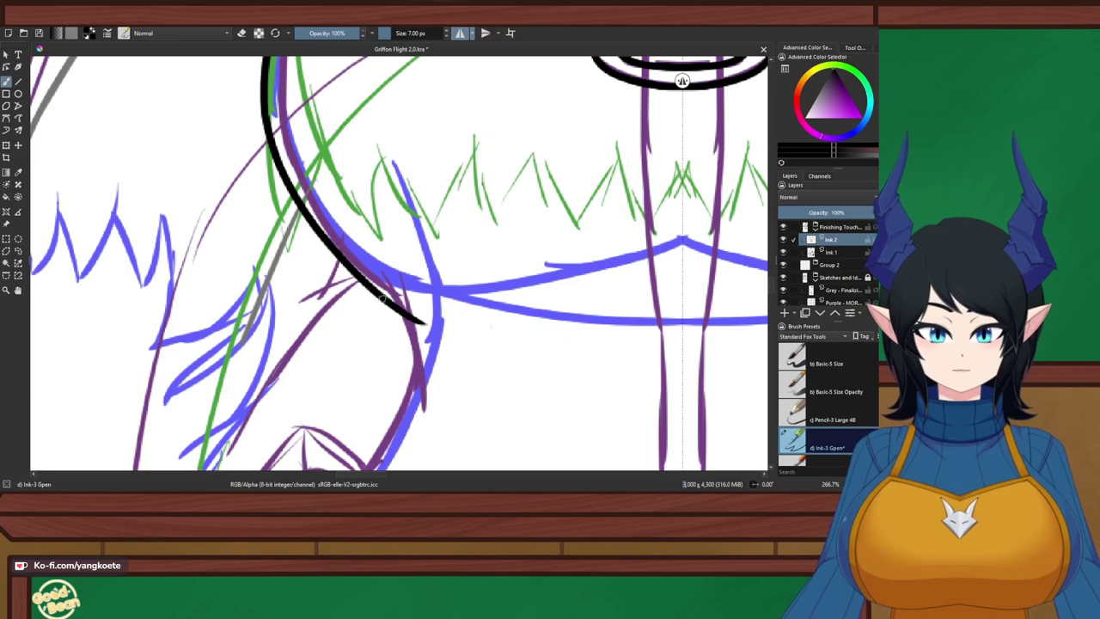
drag(385, 301, 566, 351)
key(ctrl+z)
drag(380, 297, 558, 363)
key(ctrl+z)
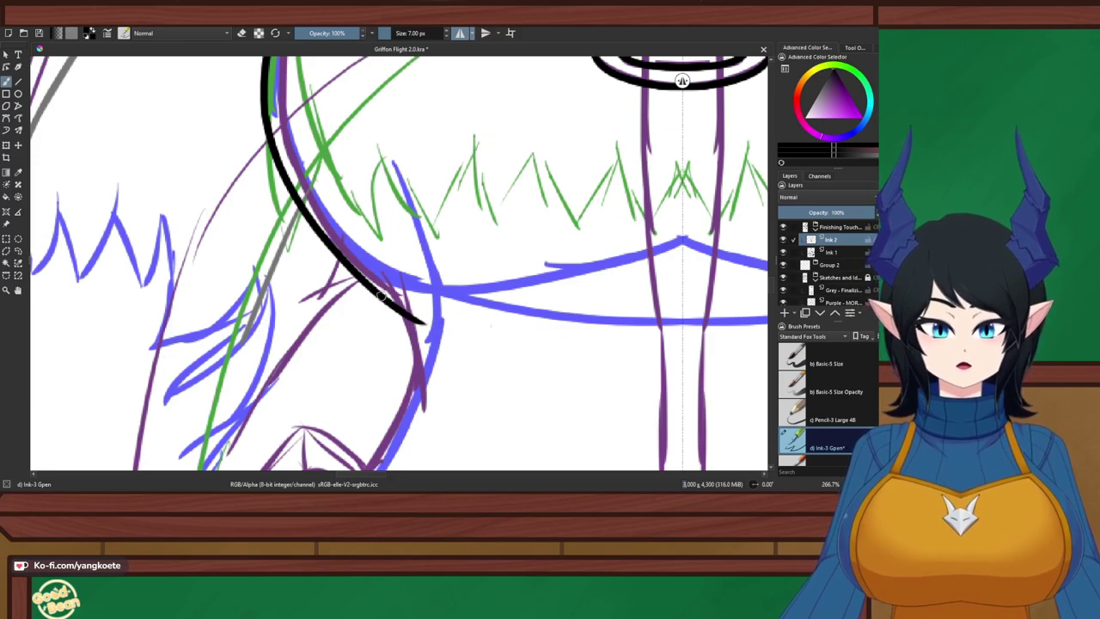
drag(382, 296, 556, 356)
Check the reference artwork, then rotate the canvas sideways onto the chest centre line
scroll(501, 322, down, 4)
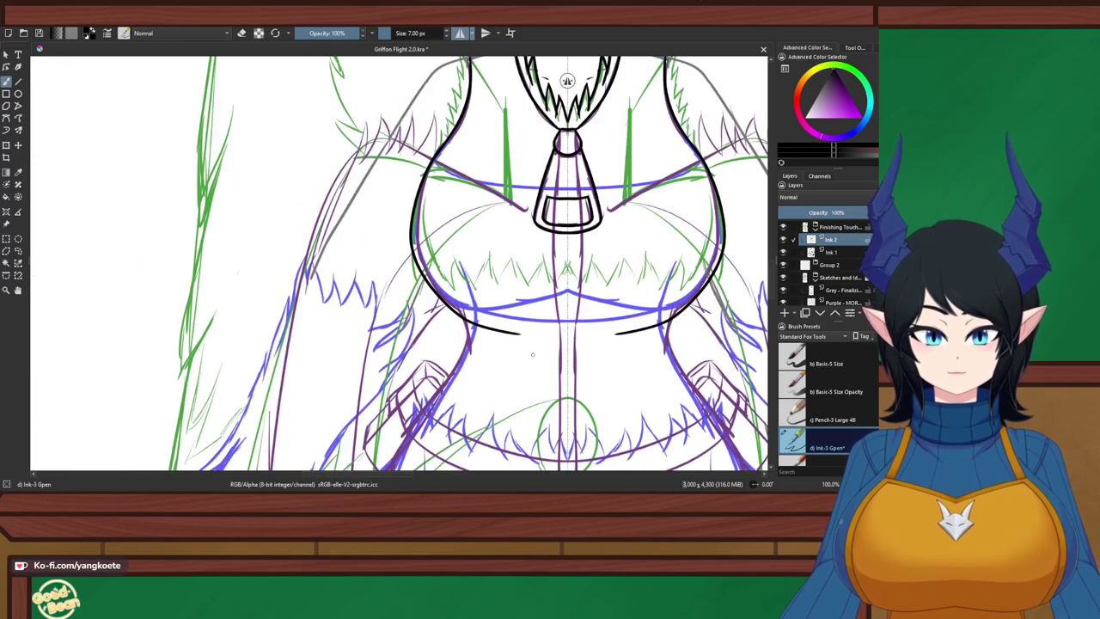
drag(645, 301, 207, 264)
mouse_move(678, 163)
mouse_down()
mouse_move(291, 408)
mouse_move(221, 387)
mouse_move(669, 280)
mouse_up()
scroll(408, 345, up, 3)
mouse_move(179, 368)
mouse_down()
mouse_move(408, 346)
mouse_move(540, 306)
mouse_up()
drag(539, 305, 356, 404)
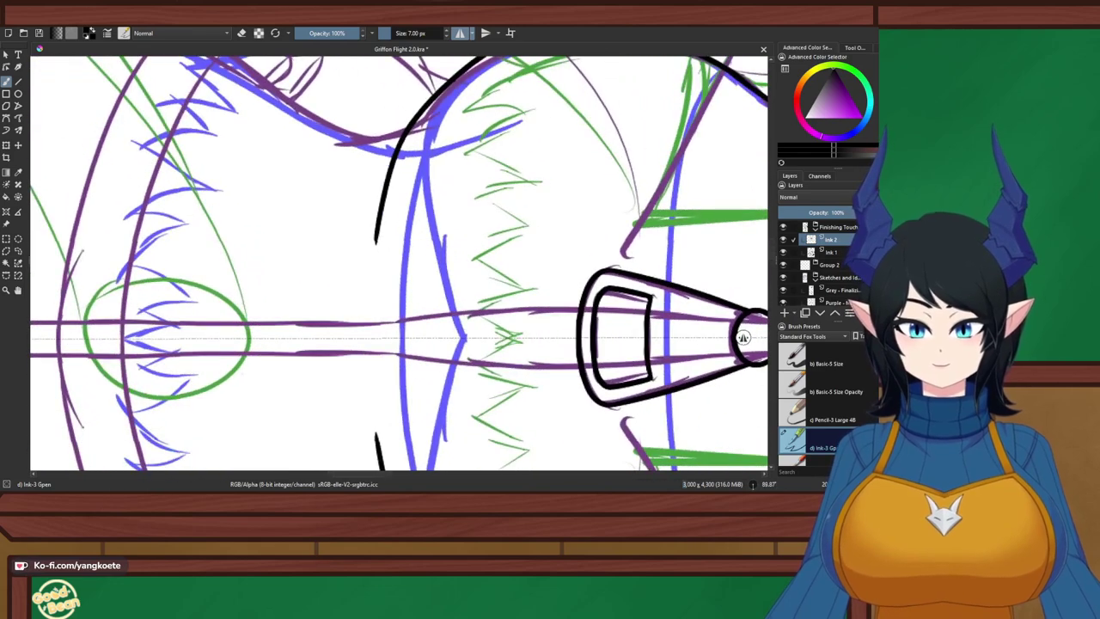
scroll(344, 273, up, 2)
drag(366, 292, 321, 209)
scroll(321, 209, down, 1)
drag(355, 266, 351, 225)
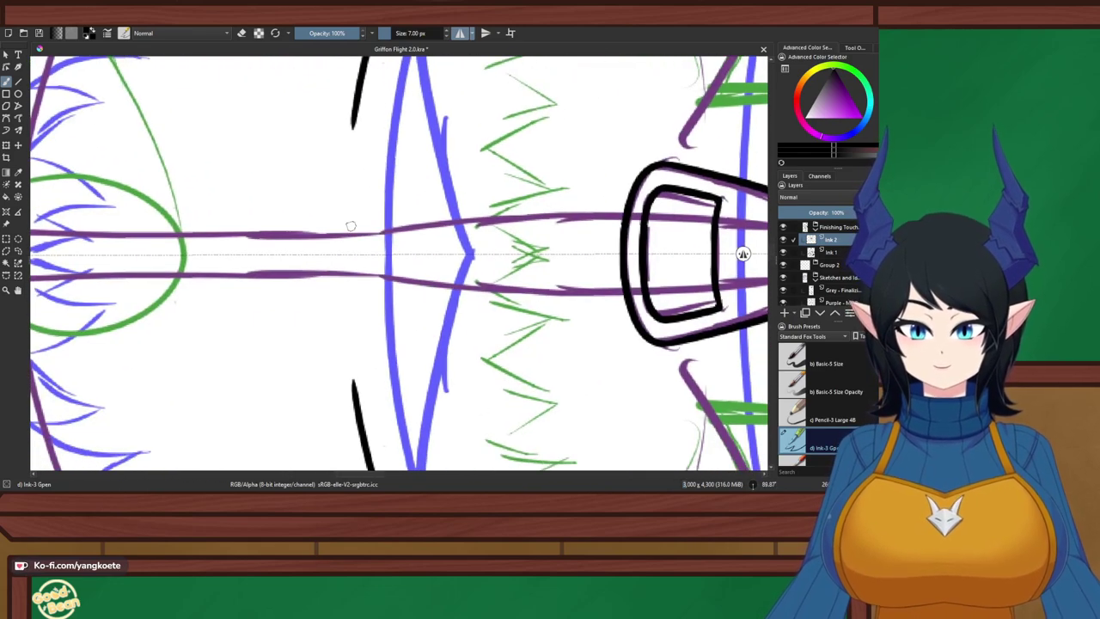
Join the mirrored lines across the centre, then reset rotation and zoom out to face and chest
drag(358, 87, 364, 194)
key(ctrl+z)
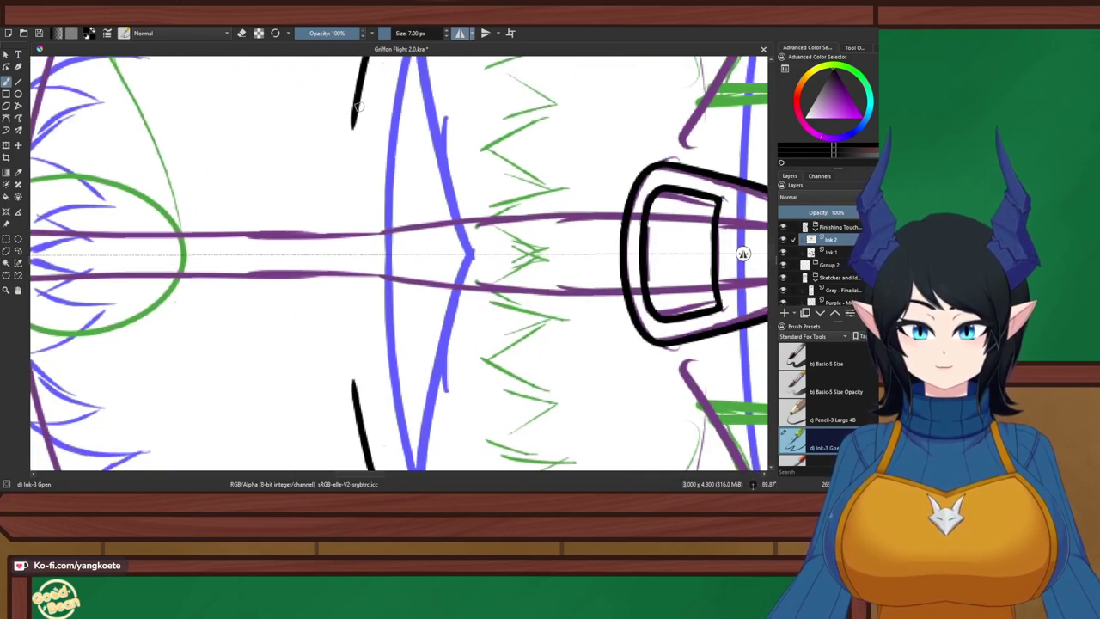
drag(360, 105, 364, 240)
key(ctrl+z)
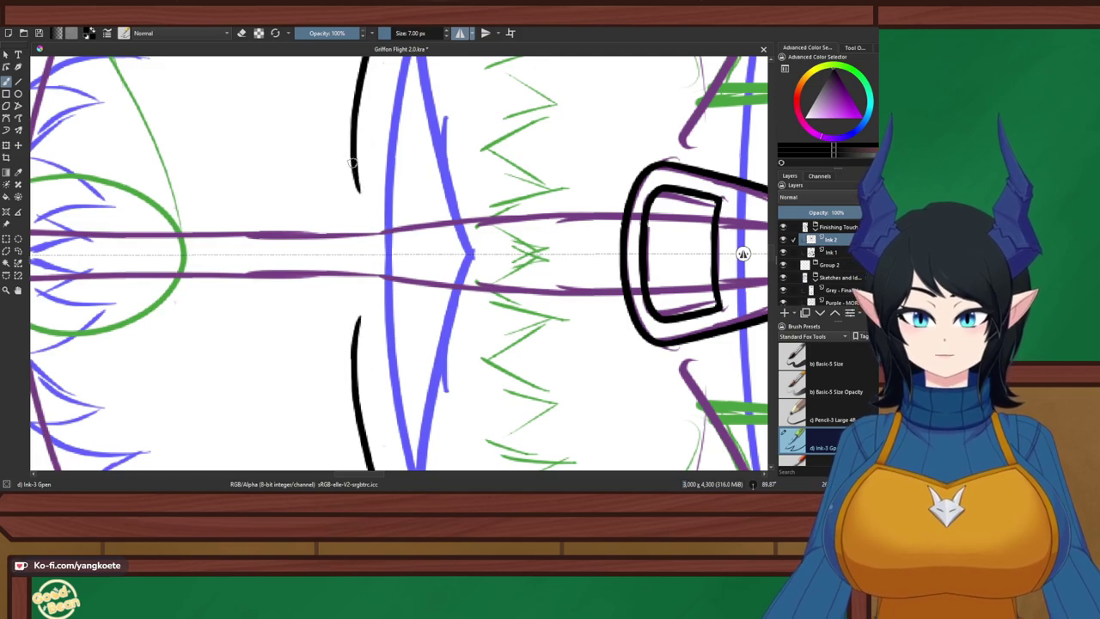
drag(357, 180, 361, 260)
key(ctrl+z)
drag(359, 202, 369, 249)
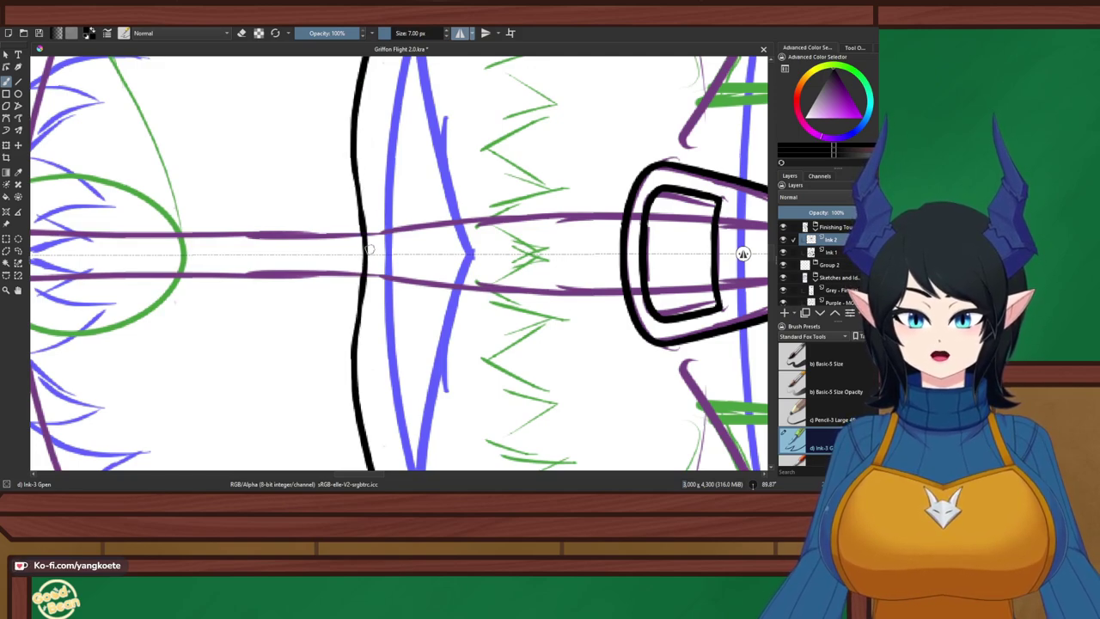
key(5)
scroll(383, 204, down, 4)
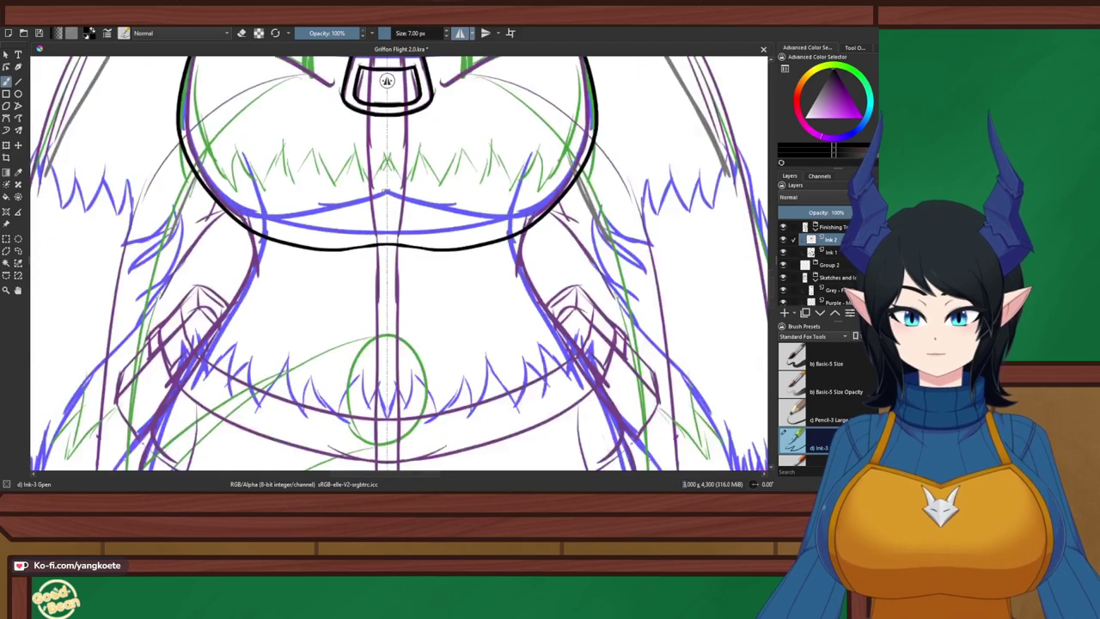
drag(384, 206, 398, 340)
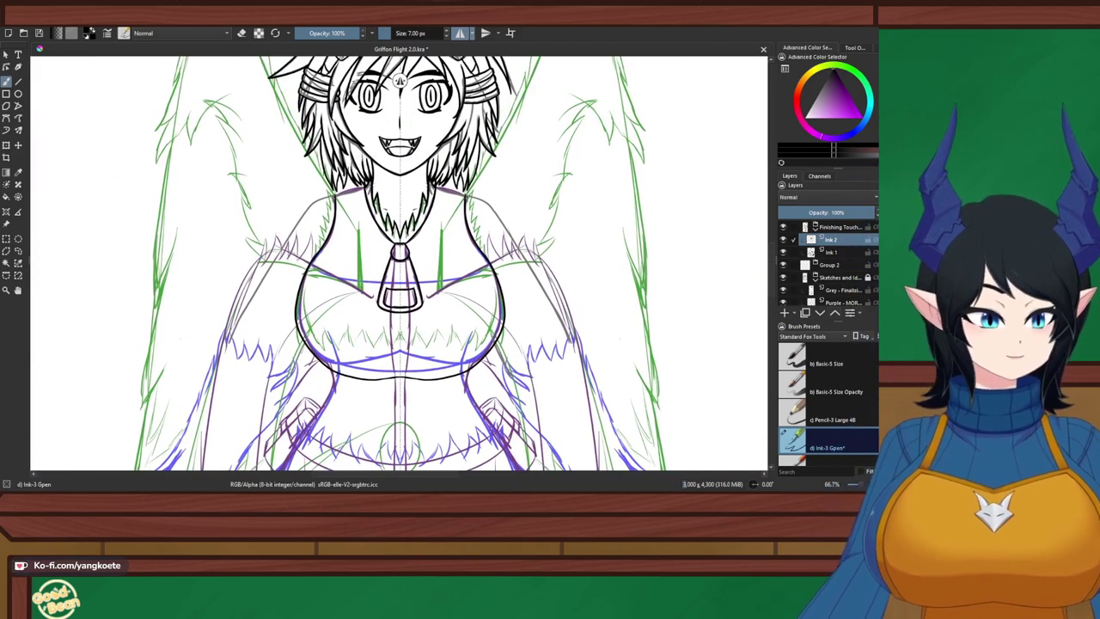
Hide and reshow the coloured sketch to check the ink, then zoom in on the left chest
click(783, 277)
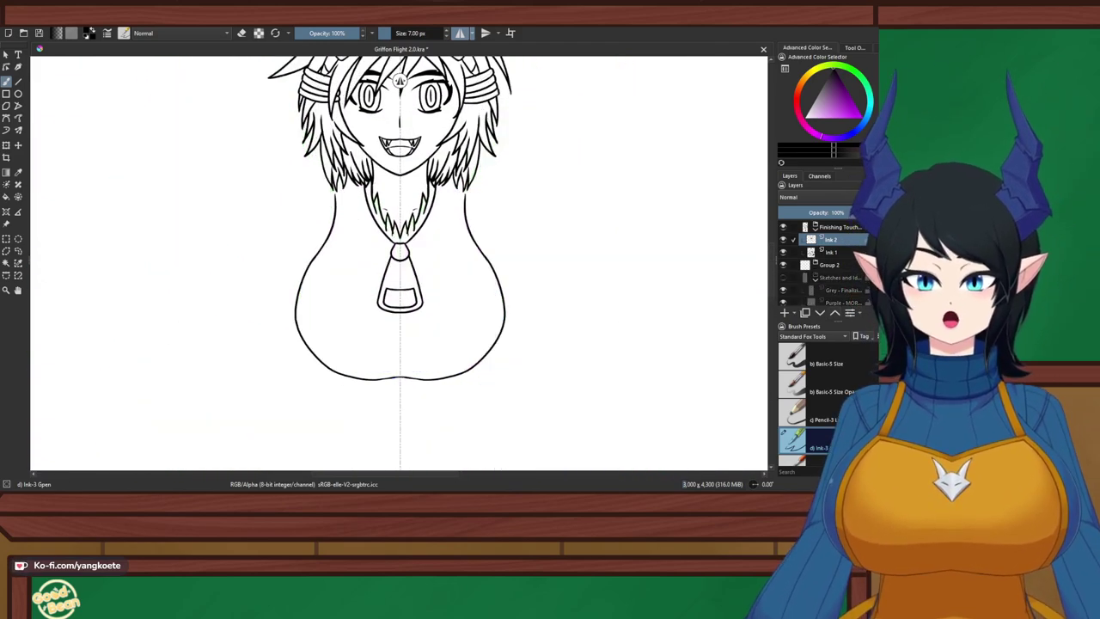
key(h)
scroll(687, 77, up, 5)
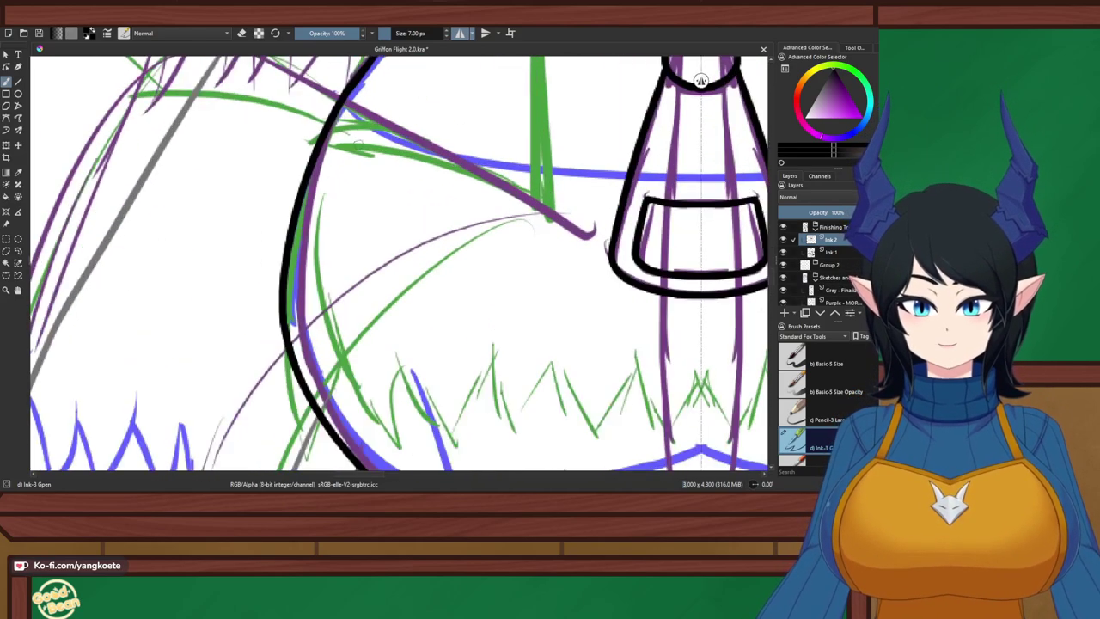
scroll(358, 144, up, 1)
drag(408, 61, 365, 212)
Erase the right and left edges of the black chest outline to thin it
key(e)
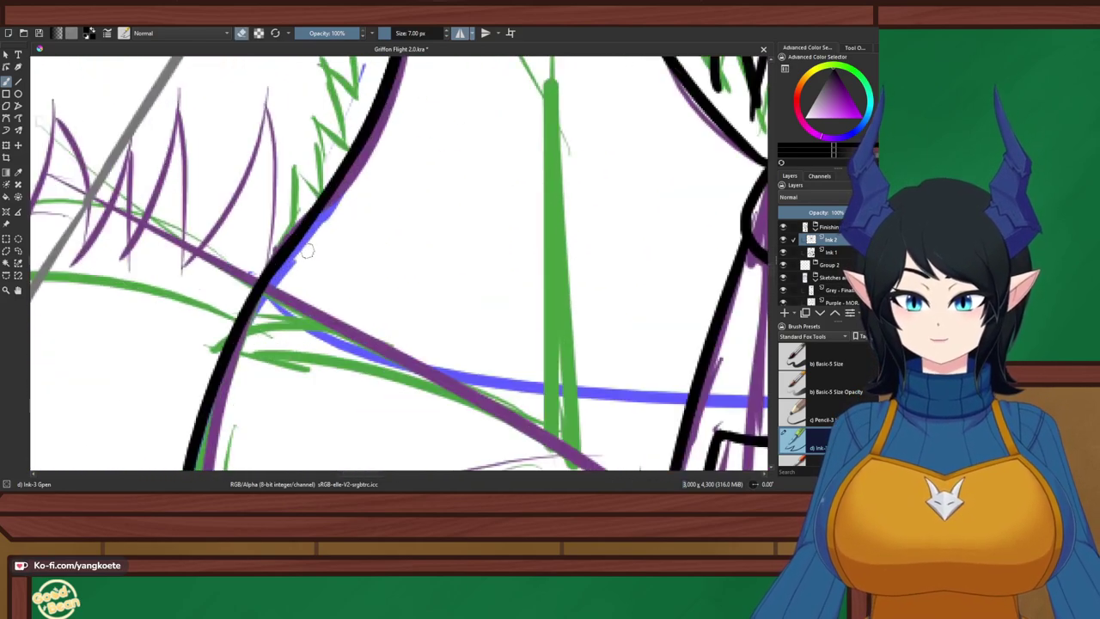
drag(296, 257, 271, 292)
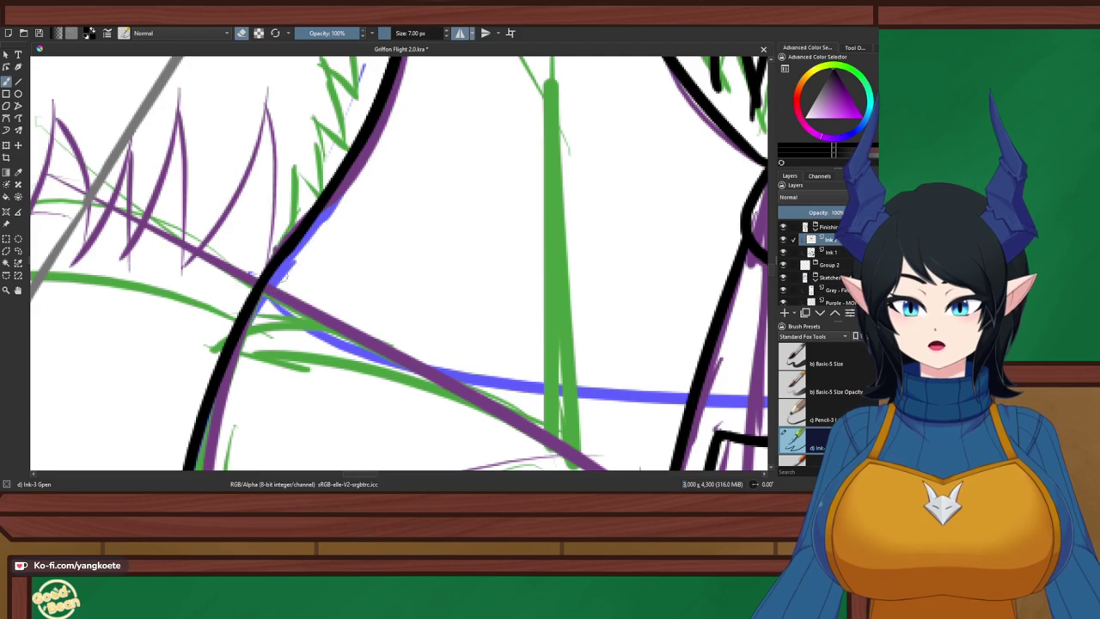
drag(311, 240, 294, 260)
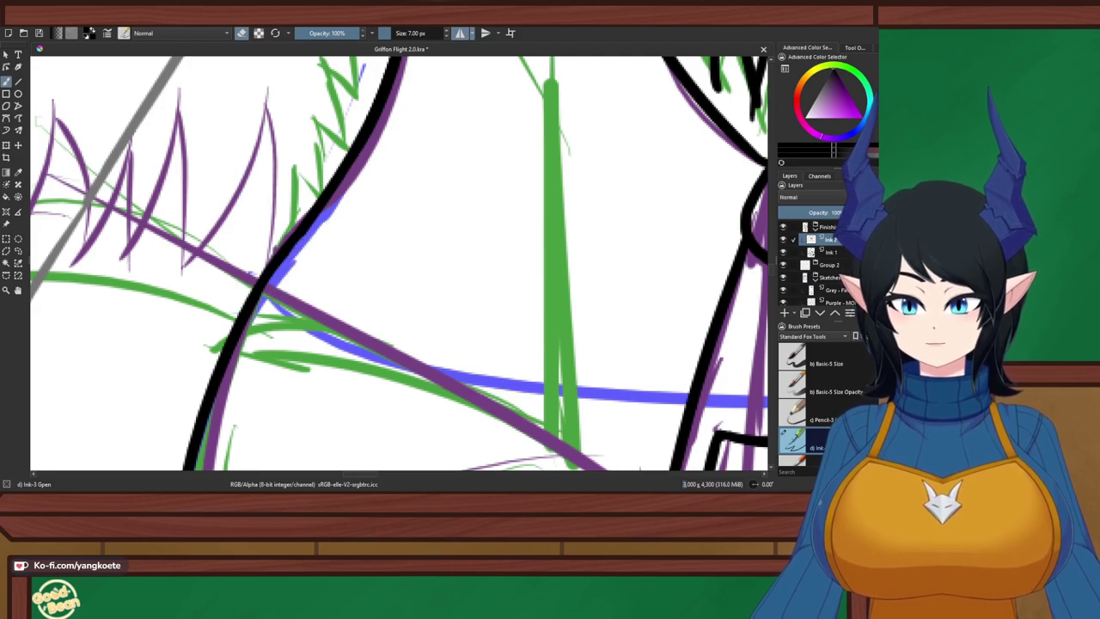
key(e)
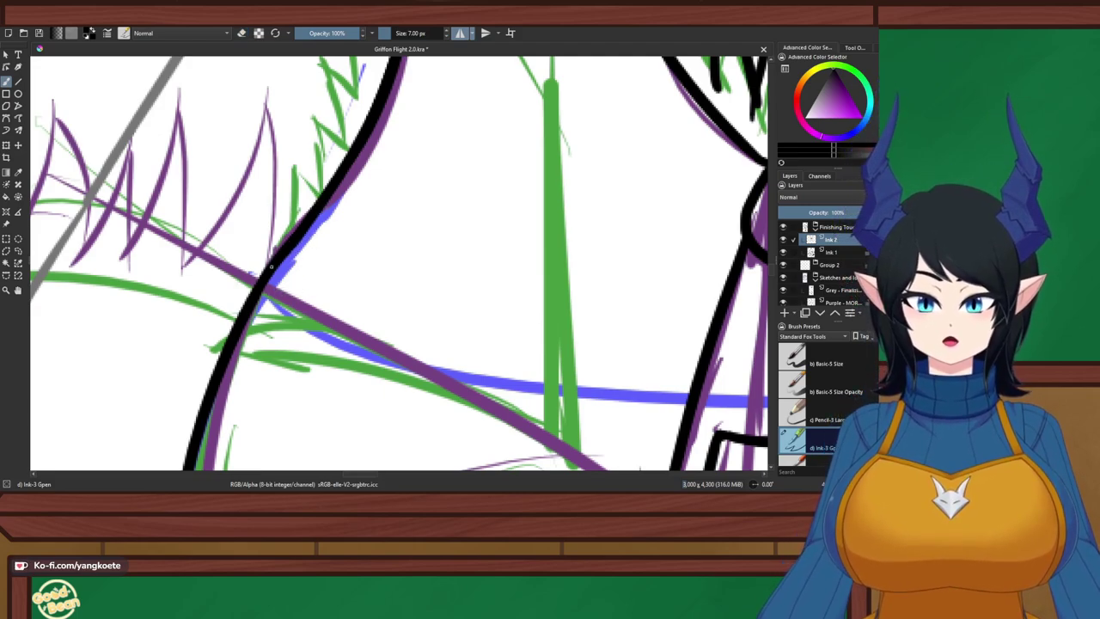
key(e)
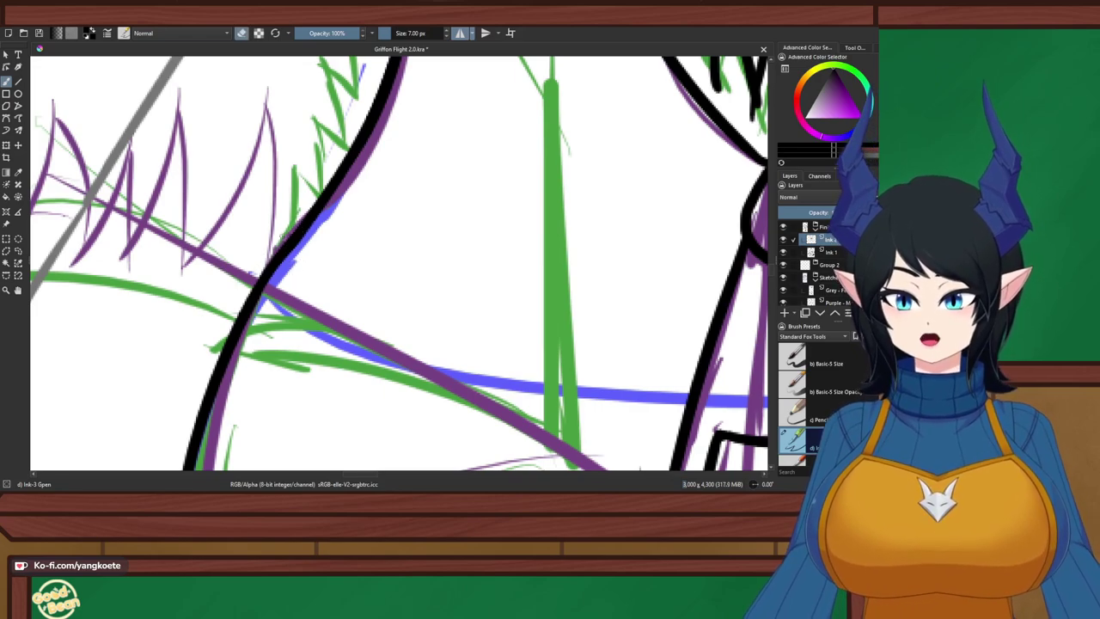
drag(255, 274, 304, 218)
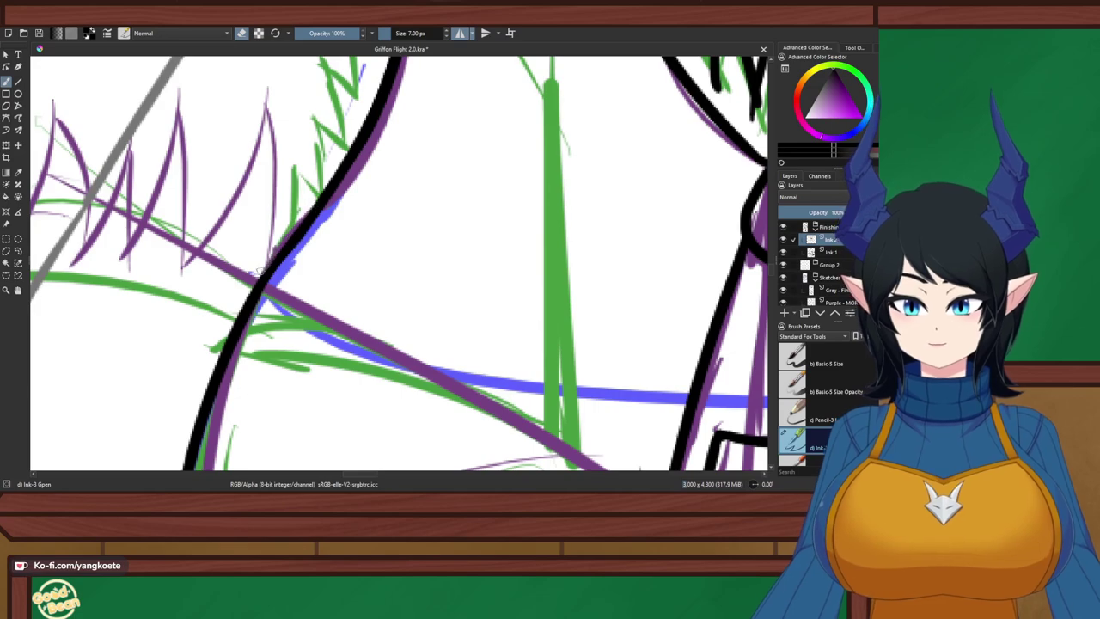
scroll(323, 301, down, 3)
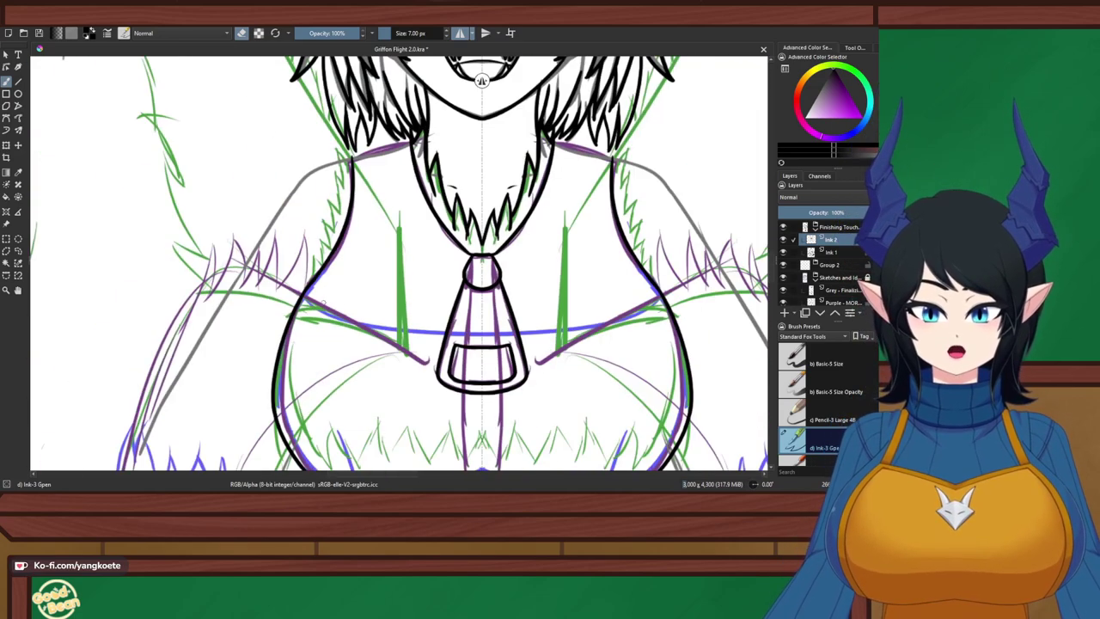
drag(331, 421, 290, 249)
scroll(295, 268, up, 2)
scroll(296, 249, down, 1)
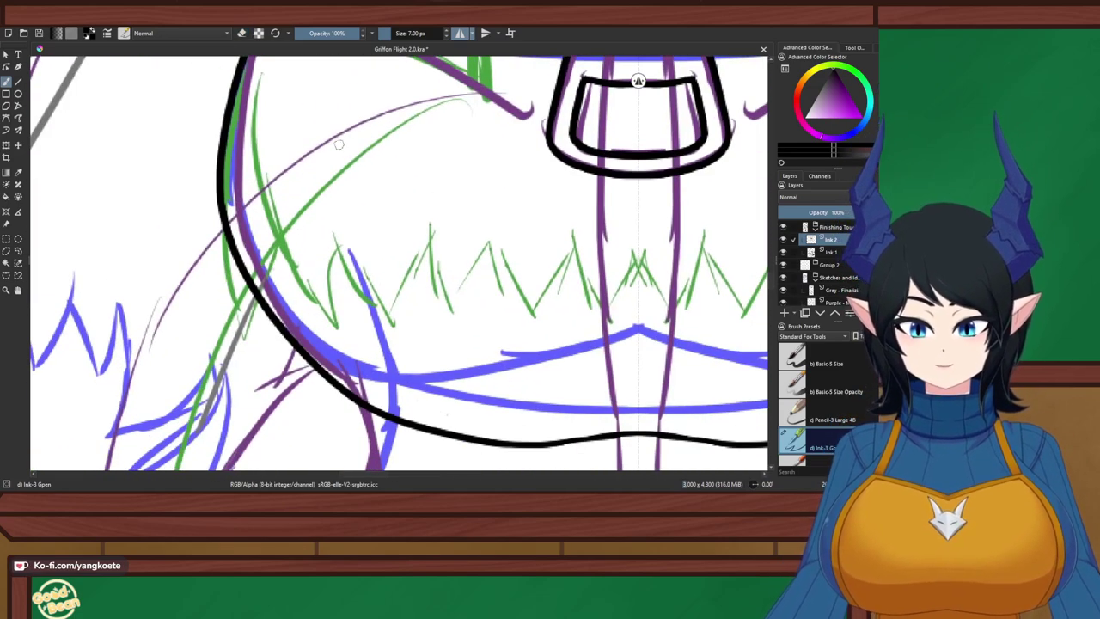
drag(225, 132, 220, 223)
key(ctrl+z)
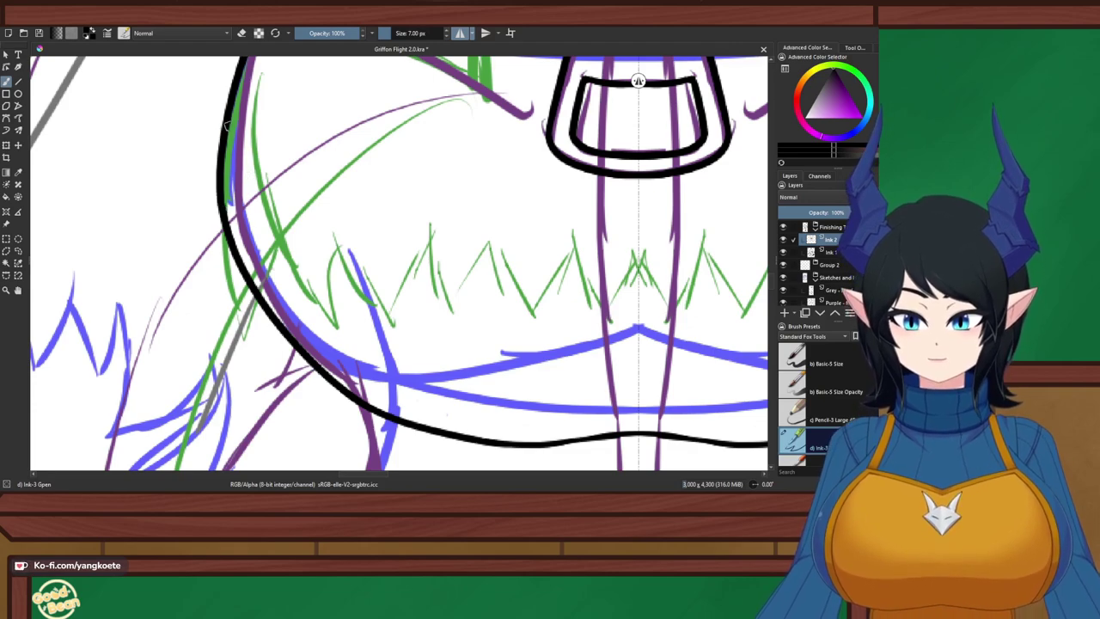
drag(227, 125, 234, 227)
key(ctrl+z)
drag(227, 136, 233, 222)
key(ctrl+z)
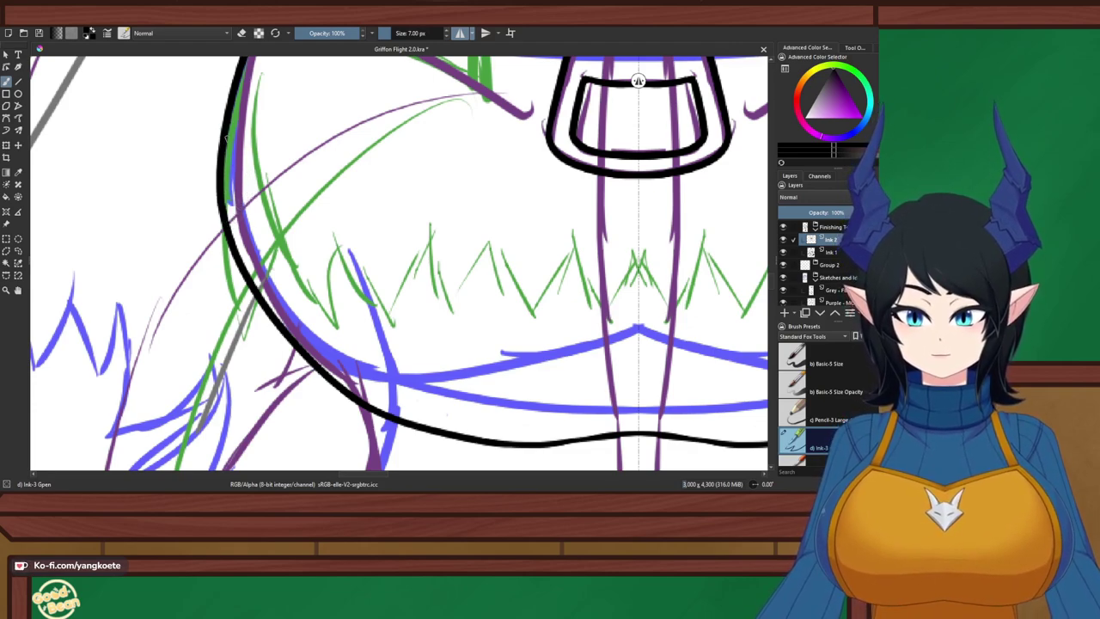
drag(225, 135, 233, 233)
key(ctrl+z)
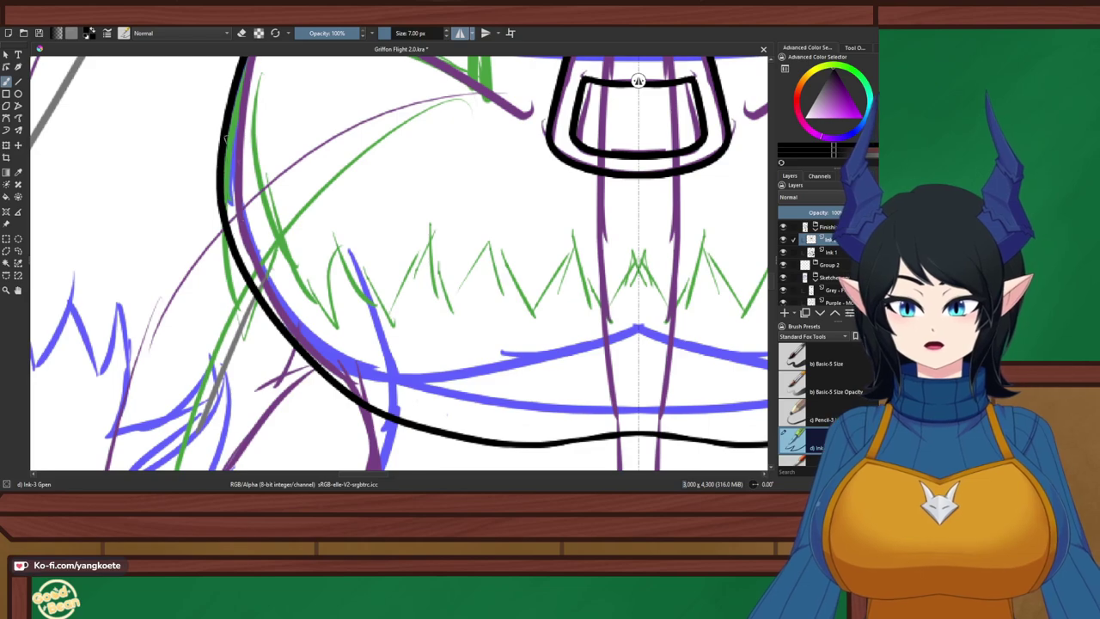
drag(226, 129, 231, 224)
key(ctrl+z)
drag(225, 135, 230, 215)
key(ctrl+z)
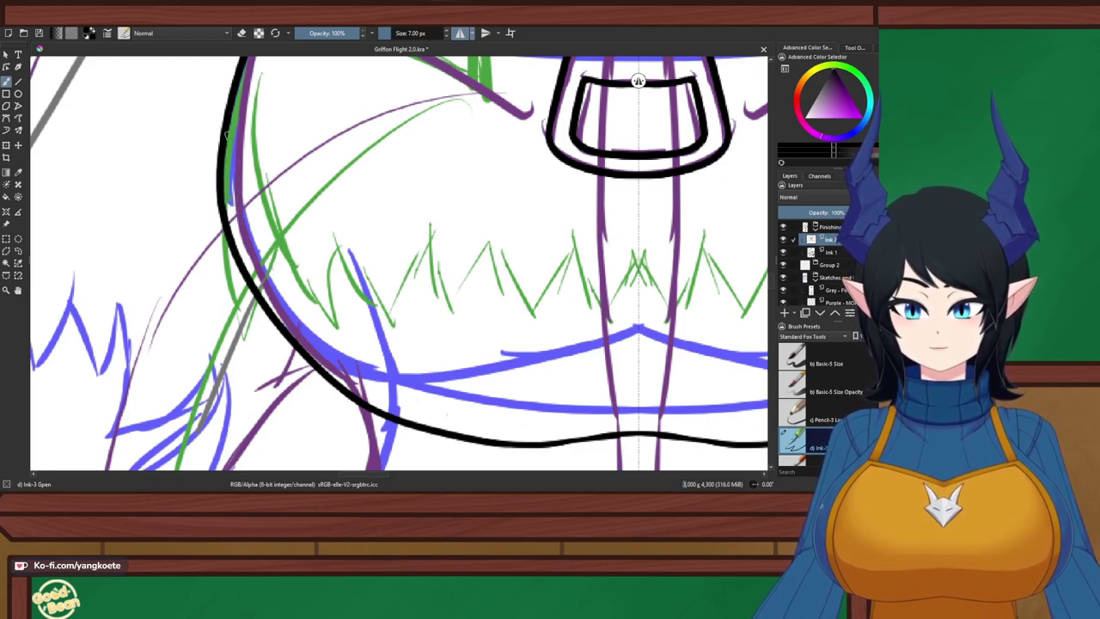
drag(227, 127, 226, 216)
key(ctrl+z)
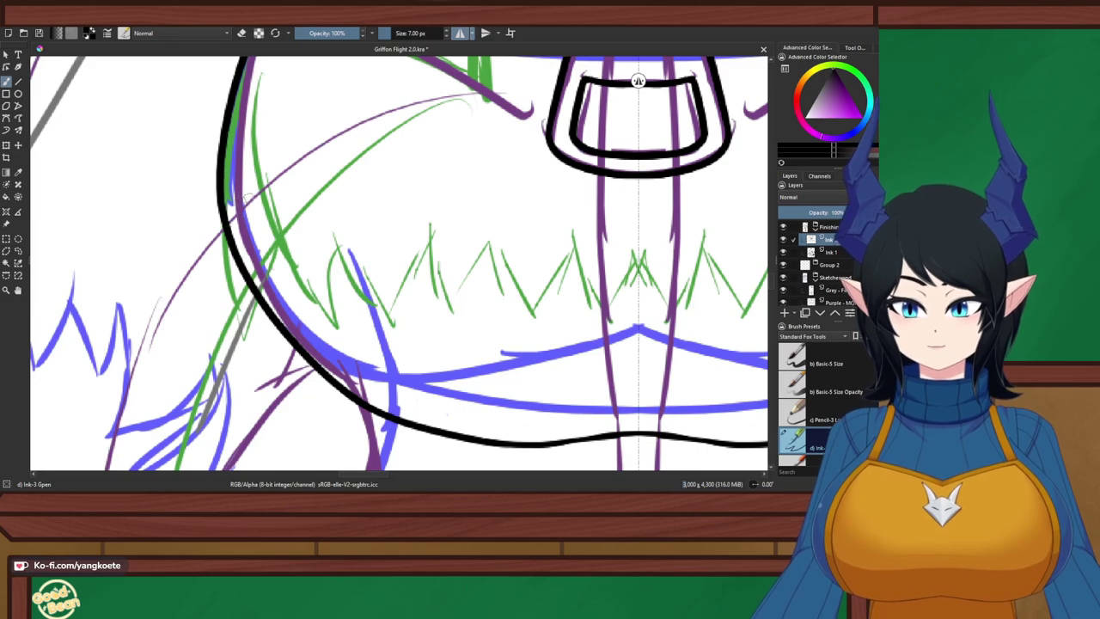
scroll(254, 187, down, 2)
scroll(390, 177, up, 4)
mouse_move(406, 322)
mouse_down()
mouse_move(388, 180)
mouse_move(403, 175)
mouse_up()
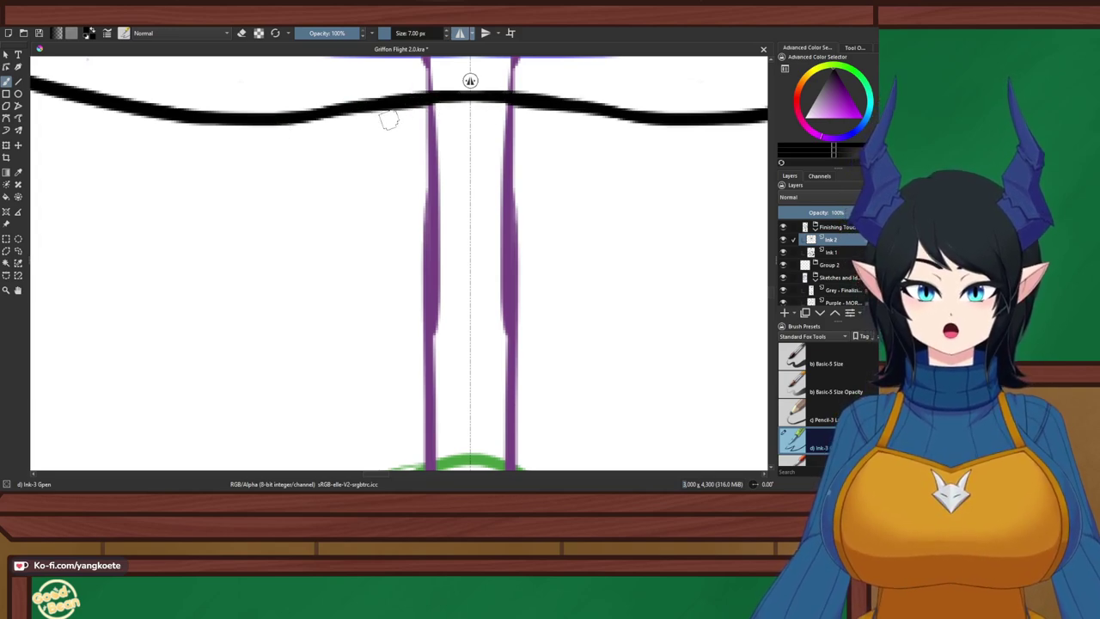
key(e)
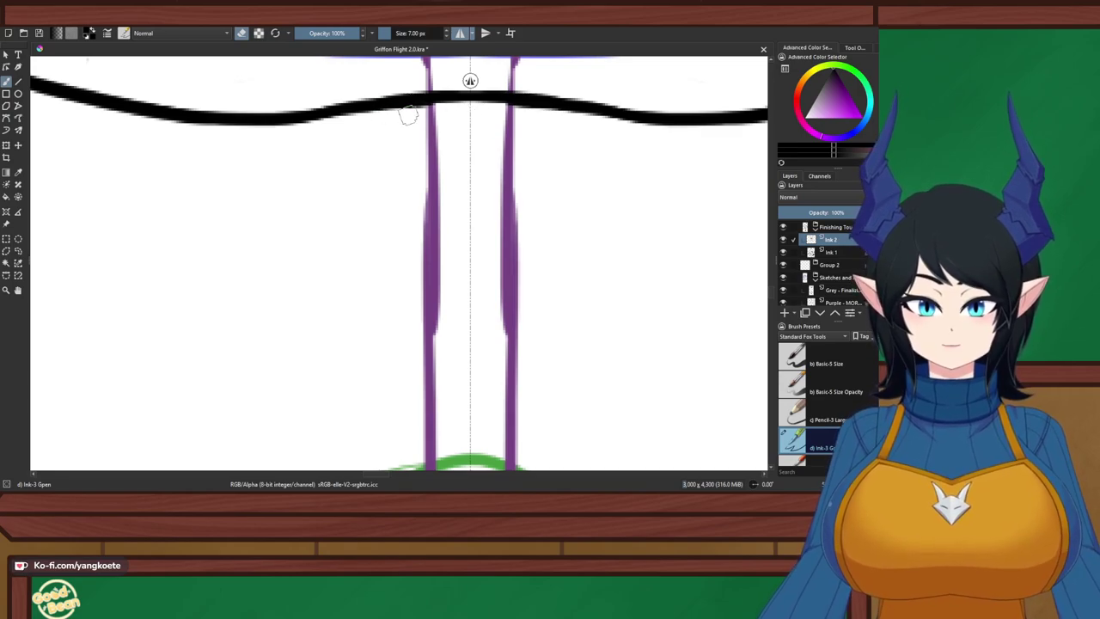
key(e)
Ink the mirrored waist line down-left from beneath the chest, redrawing it until it fits
scroll(368, 167, down, 4)
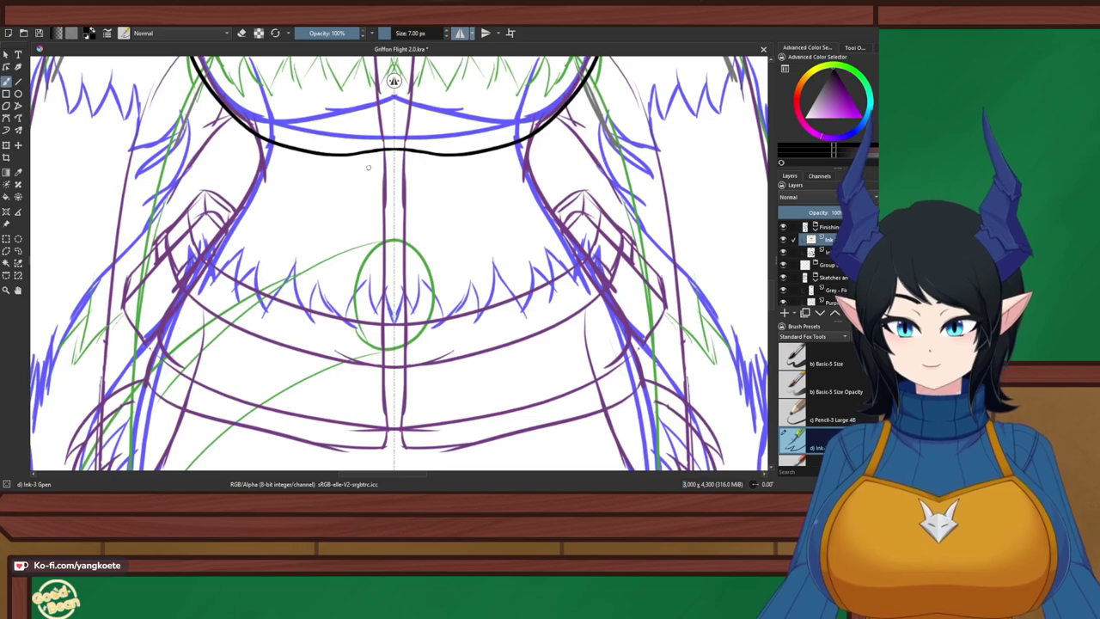
drag(455, 213, 493, 206)
drag(395, 211, 432, 233)
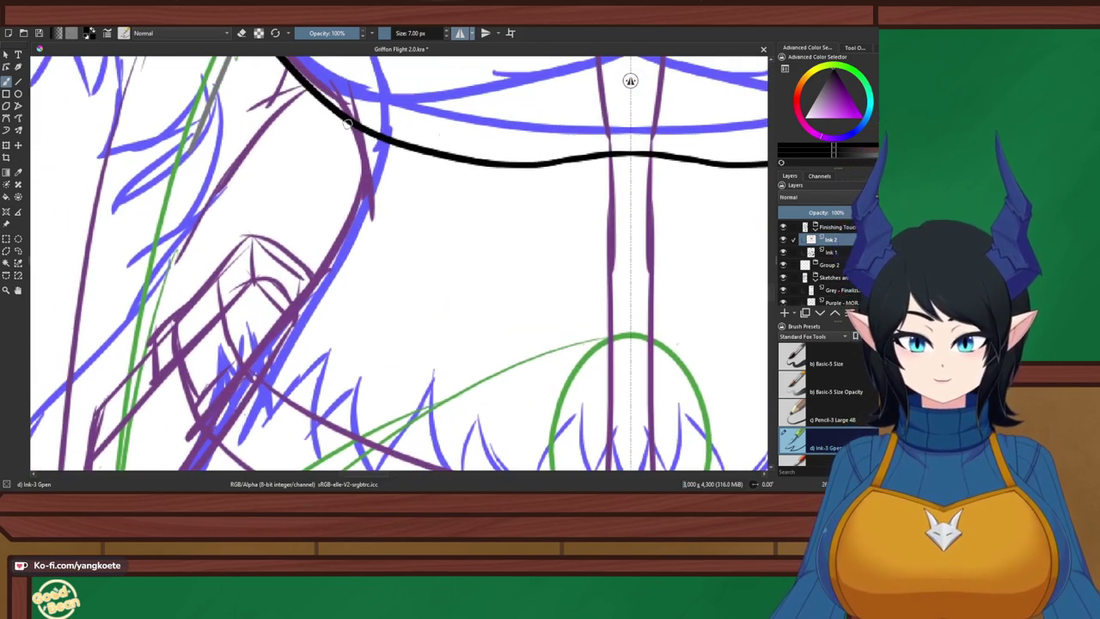
mouse_move(347, 124)
mouse_down()
mouse_move(370, 199)
mouse_move(325, 273)
mouse_up()
key(ctrl+z)
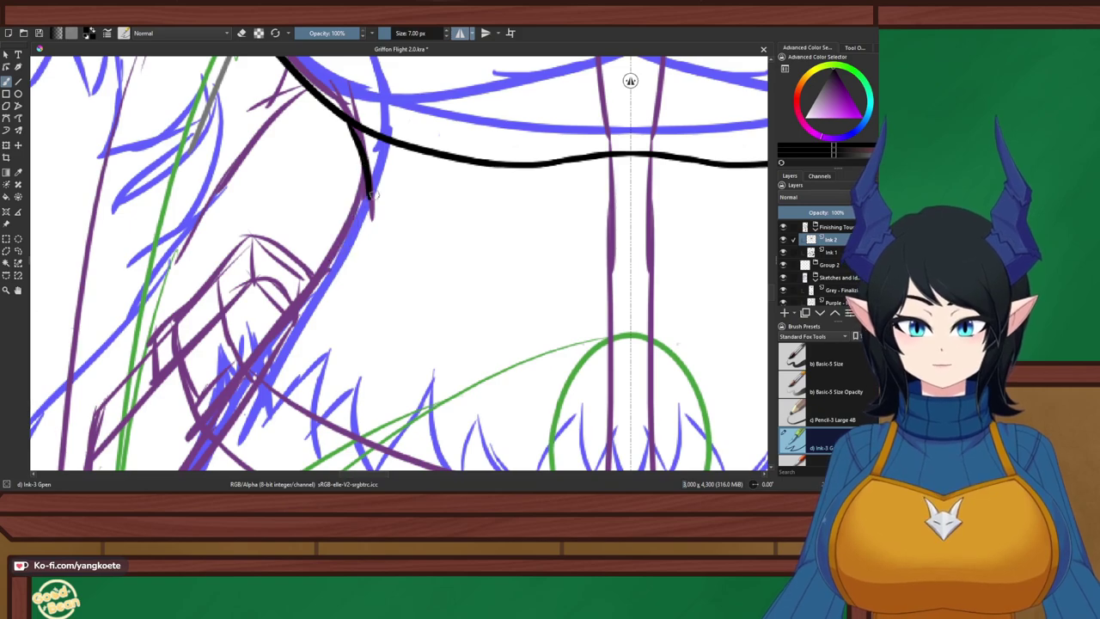
drag(368, 176, 279, 311)
key(ctrl+z)
drag(368, 181, 273, 338)
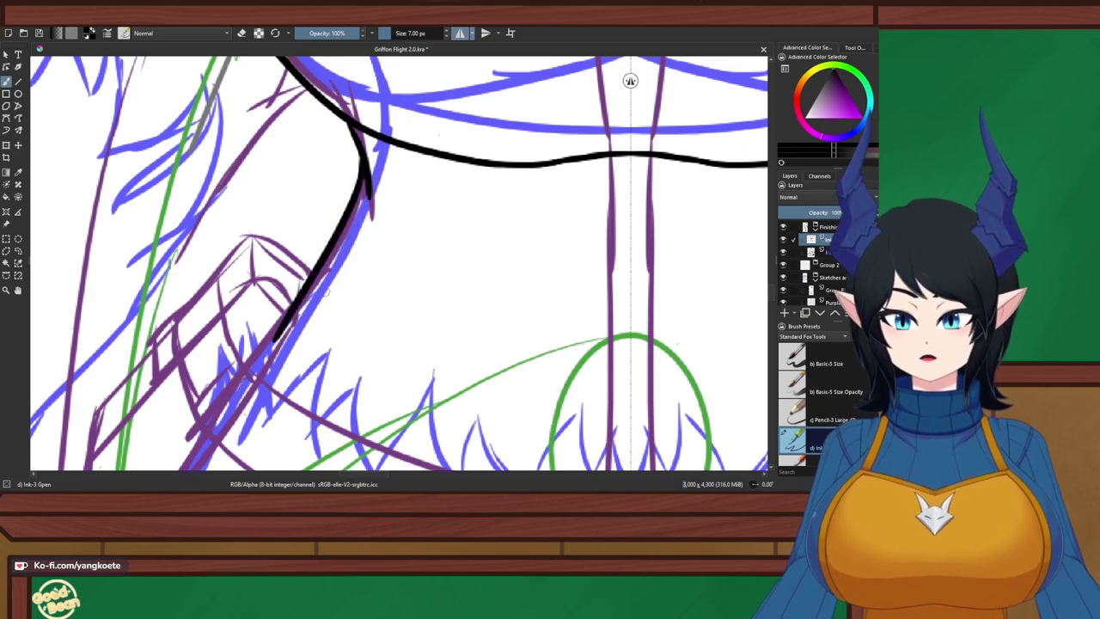
key(ctrl+z)
drag(368, 176, 262, 350)
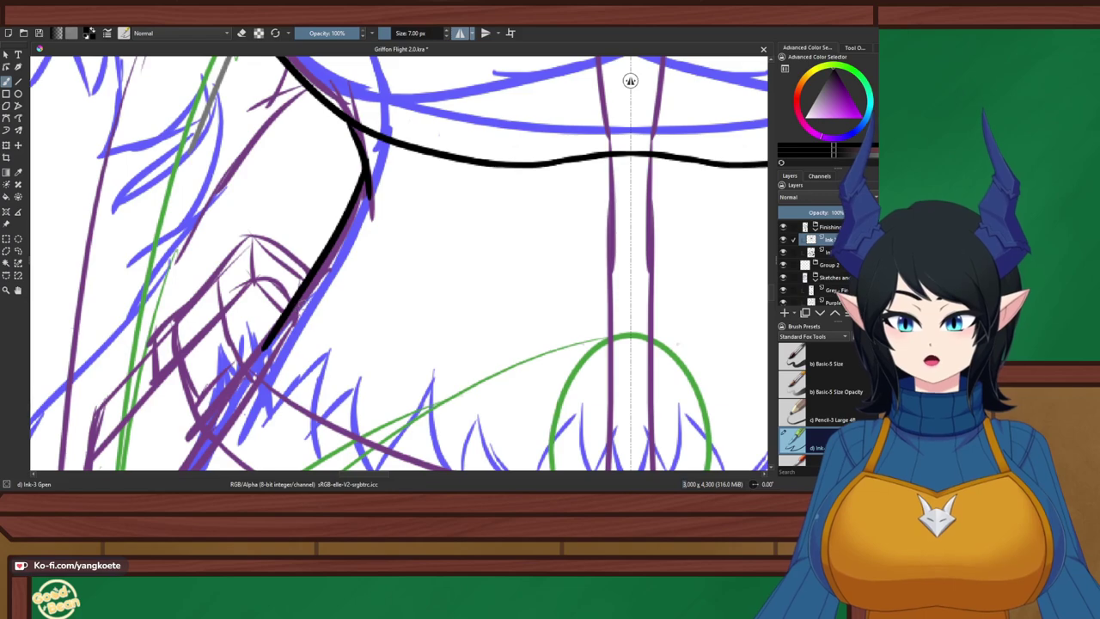
key(ctrl+z)
drag(368, 170, 237, 376)
key(ctrl+z)
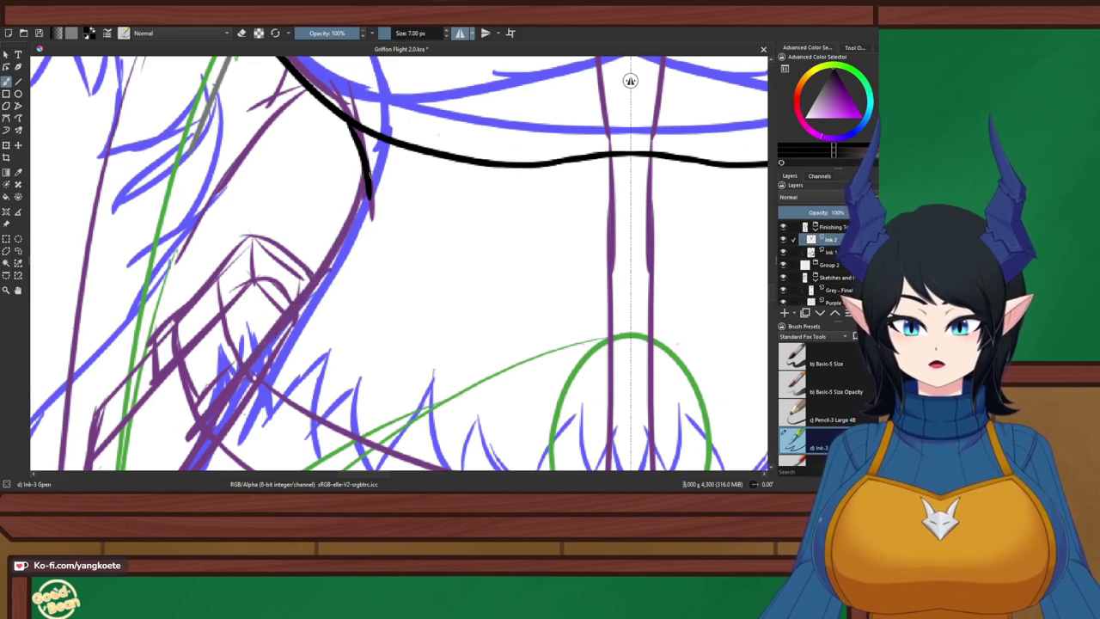
mouse_move(368, 162)
mouse_down()
mouse_move(308, 290)
mouse_move(266, 344)
mouse_up()
Extend the waist line further down-left toward the hip
key(ctrl+z)
drag(305, 296, 232, 378)
key(ctrl+z)
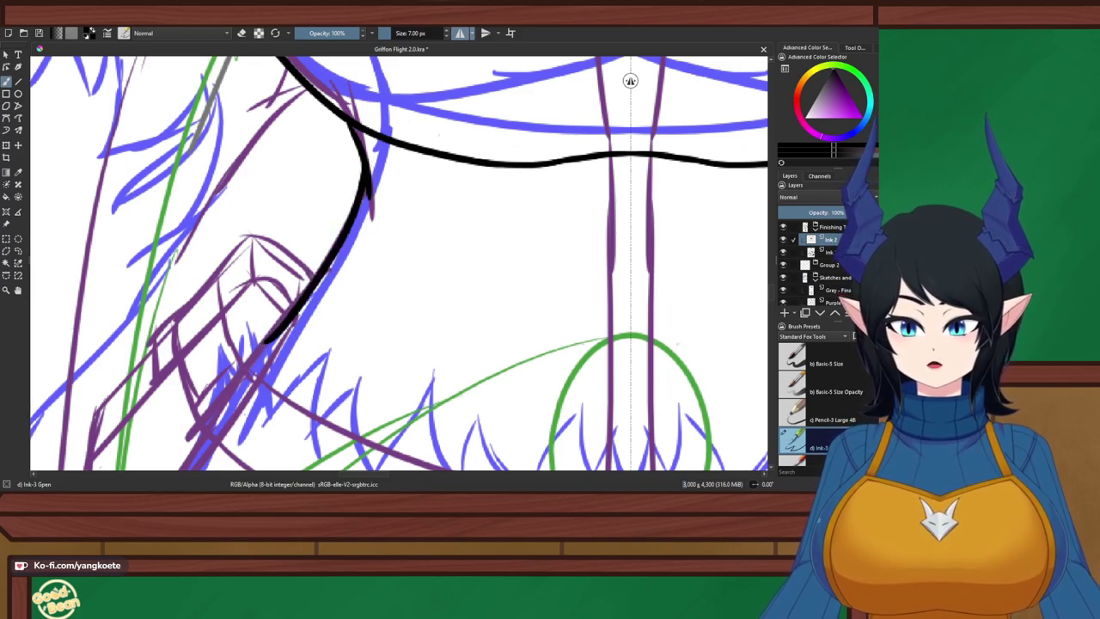
drag(303, 303, 239, 369)
key(e)
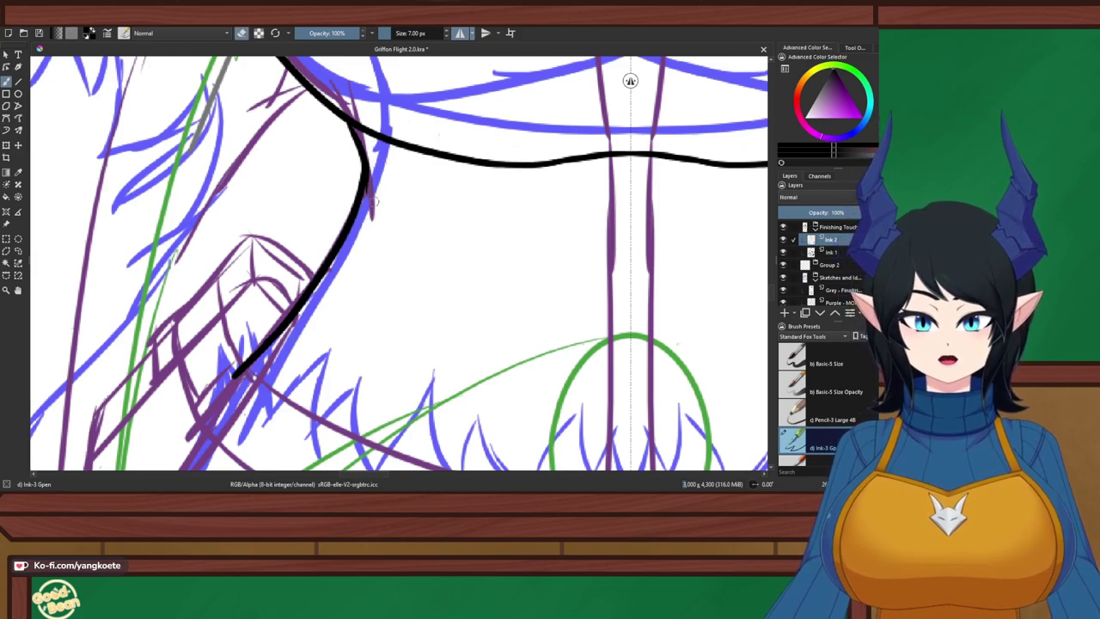
Zoom out and pan over the whole torso to review the waist inking
key(e)
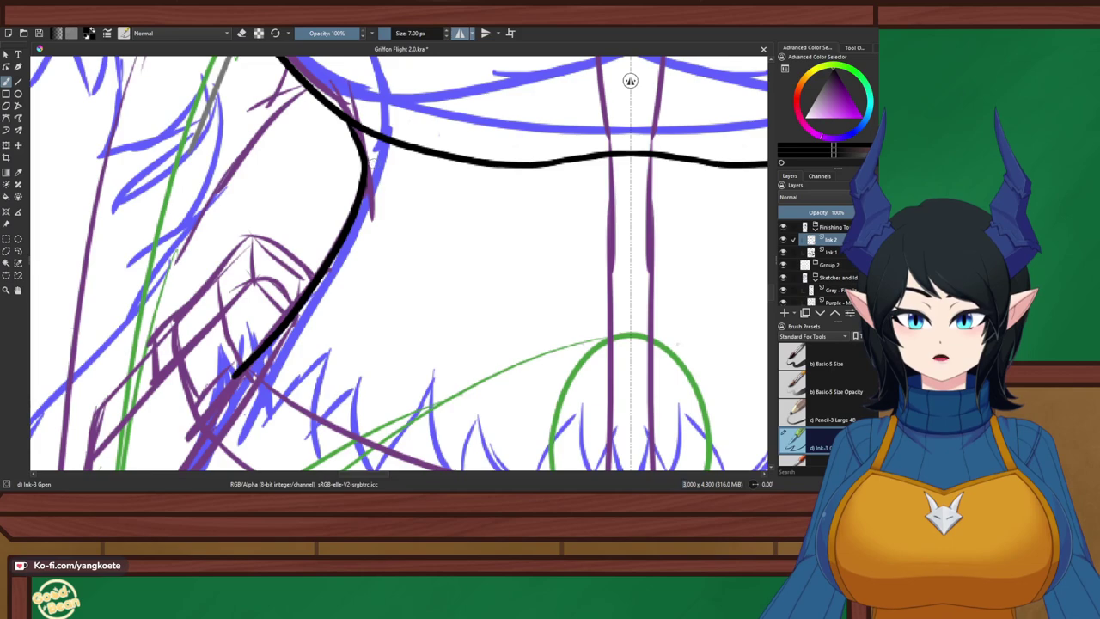
key(e)
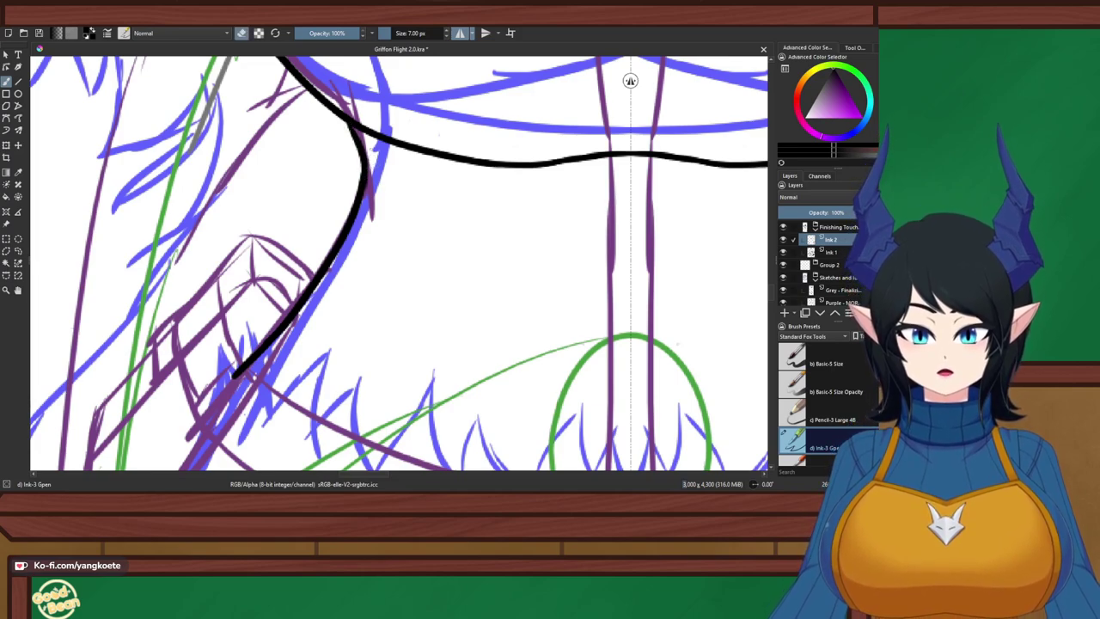
key(e)
scroll(367, 165, down, 3)
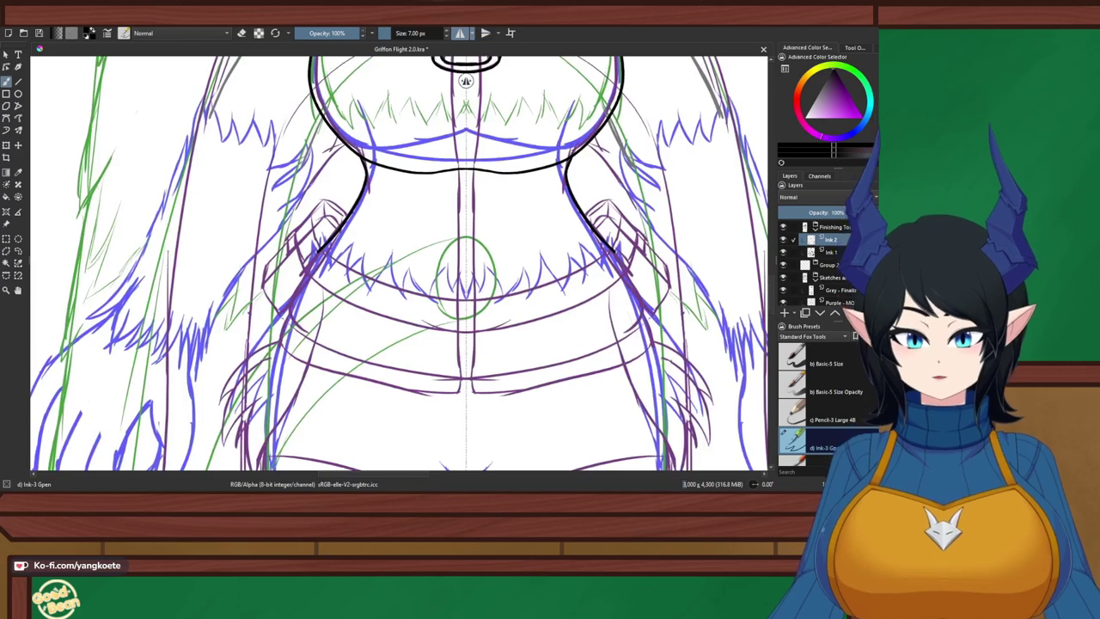
drag(543, 201, 531, 242)
right_click(531, 242)
right_click(531, 242)
scroll(401, 188, down, 1)
drag(436, 189, 419, 247)
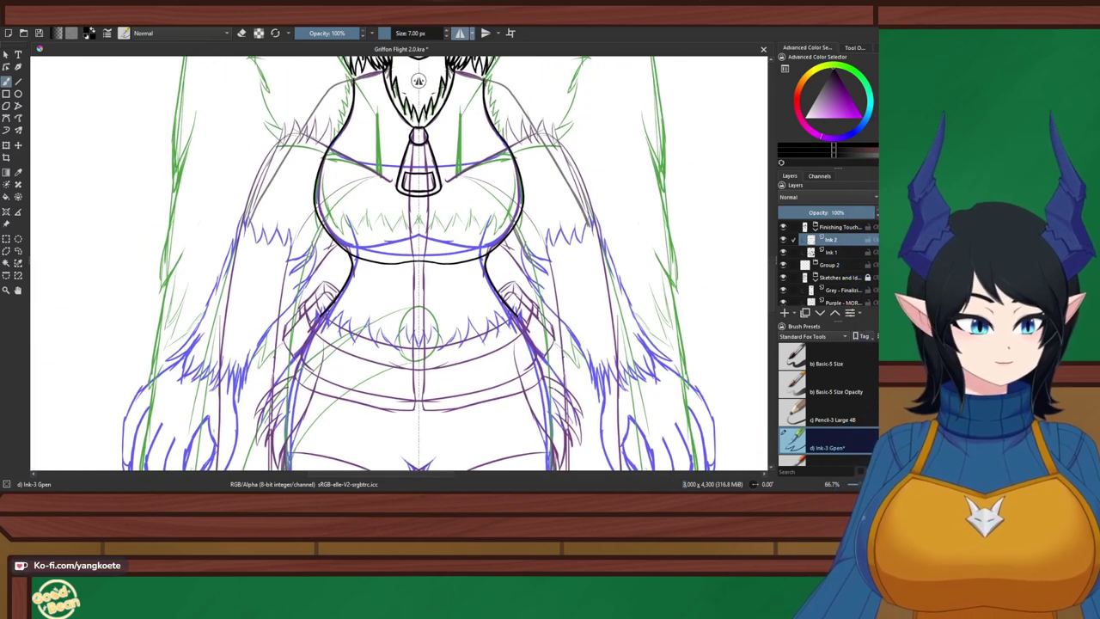
Lower the Group 2 layer opacity to 80%
click(840, 278)
click(830, 265)
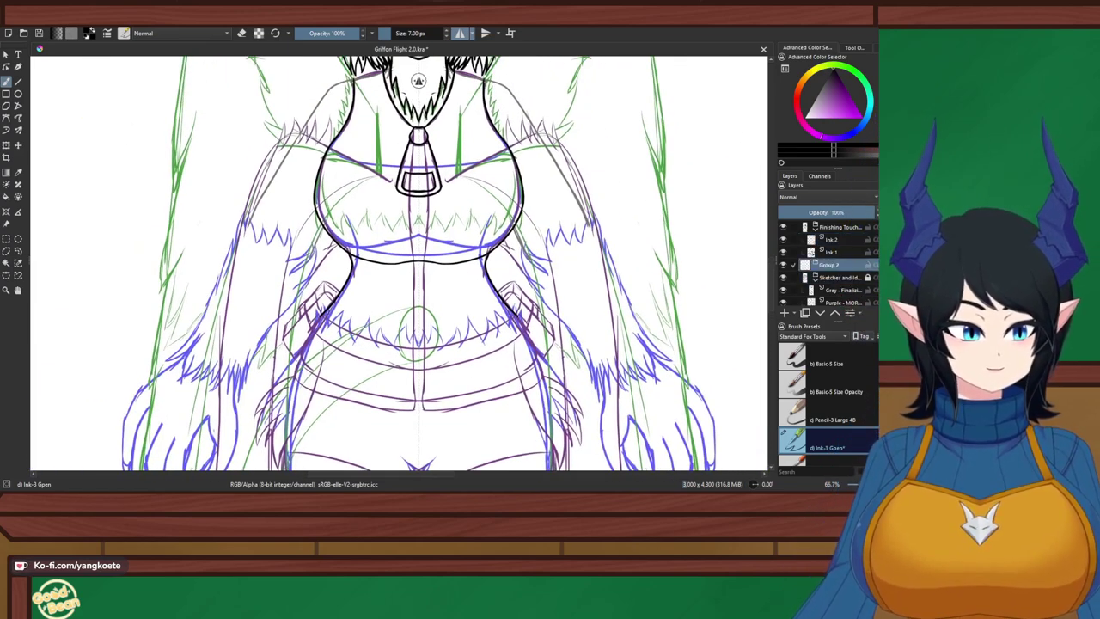
key(Page_Down)
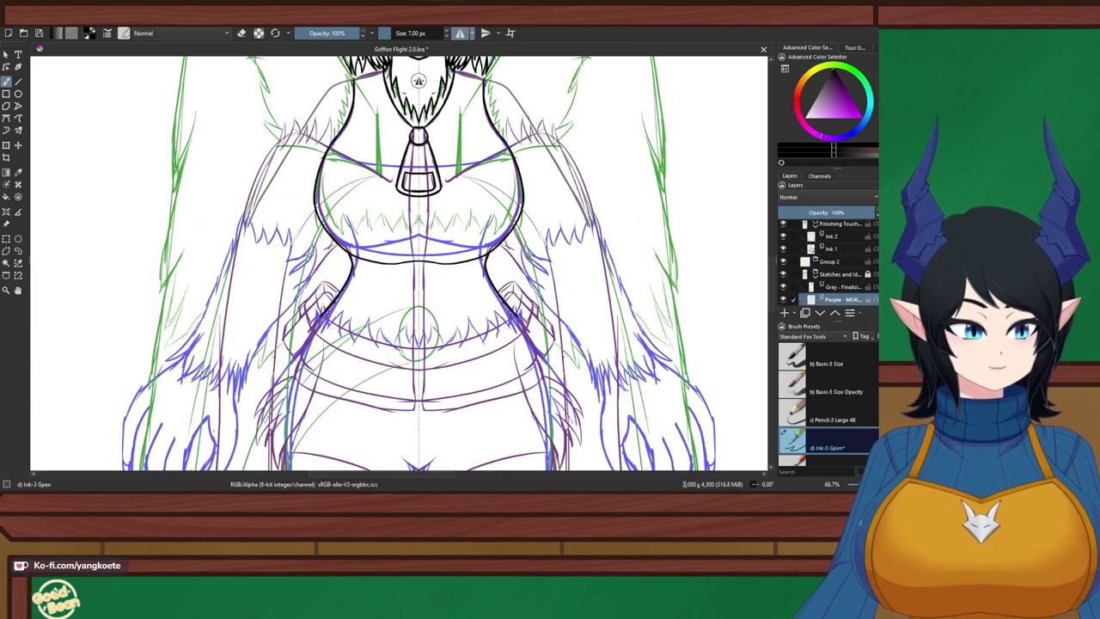
key(Page_Up)
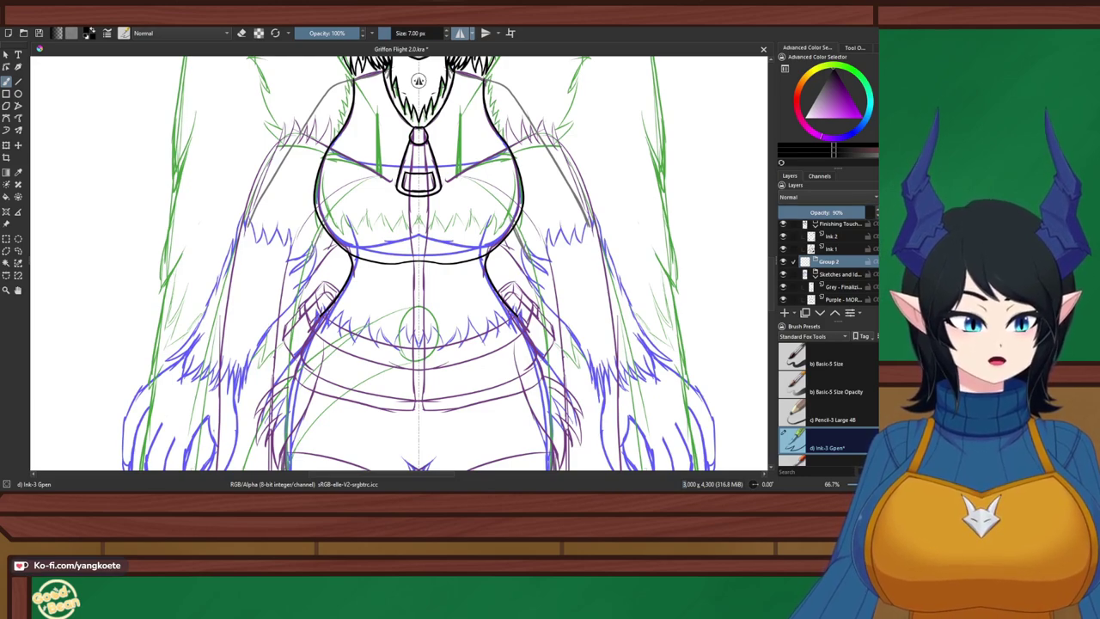
key(i)
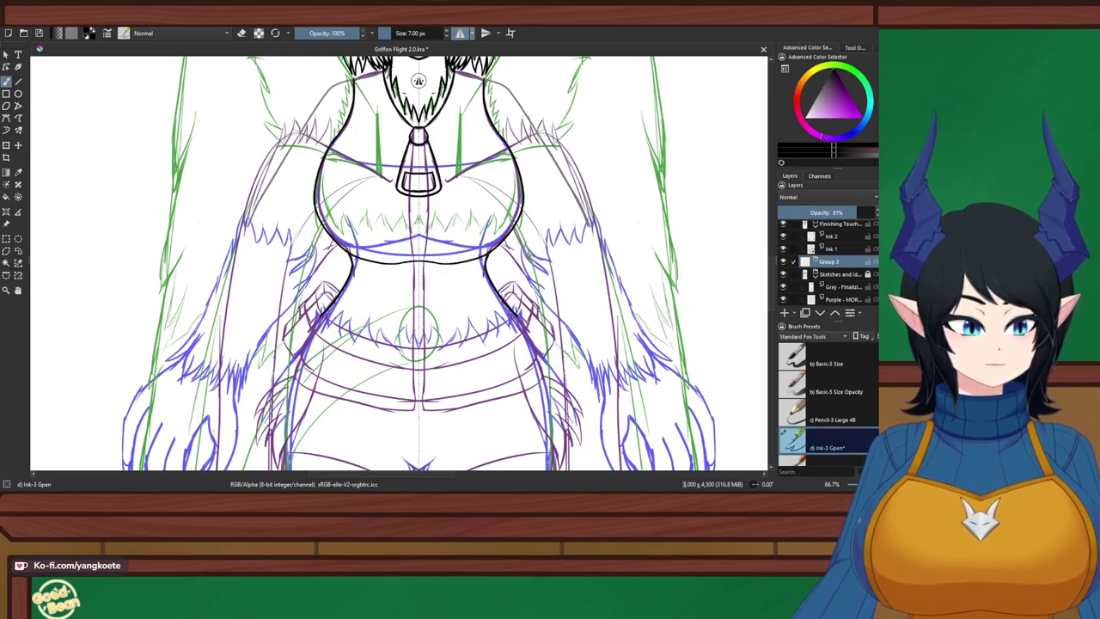
key(i)
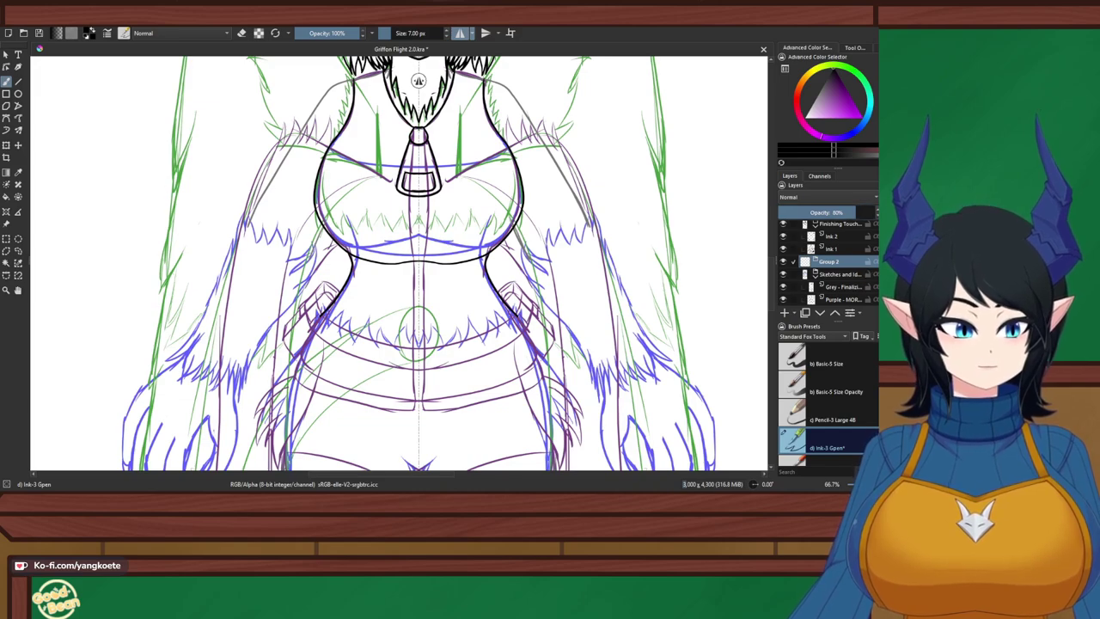
Drop the green sketch layer opacity to 55%
key(Page_Down)
key(Page_Down)
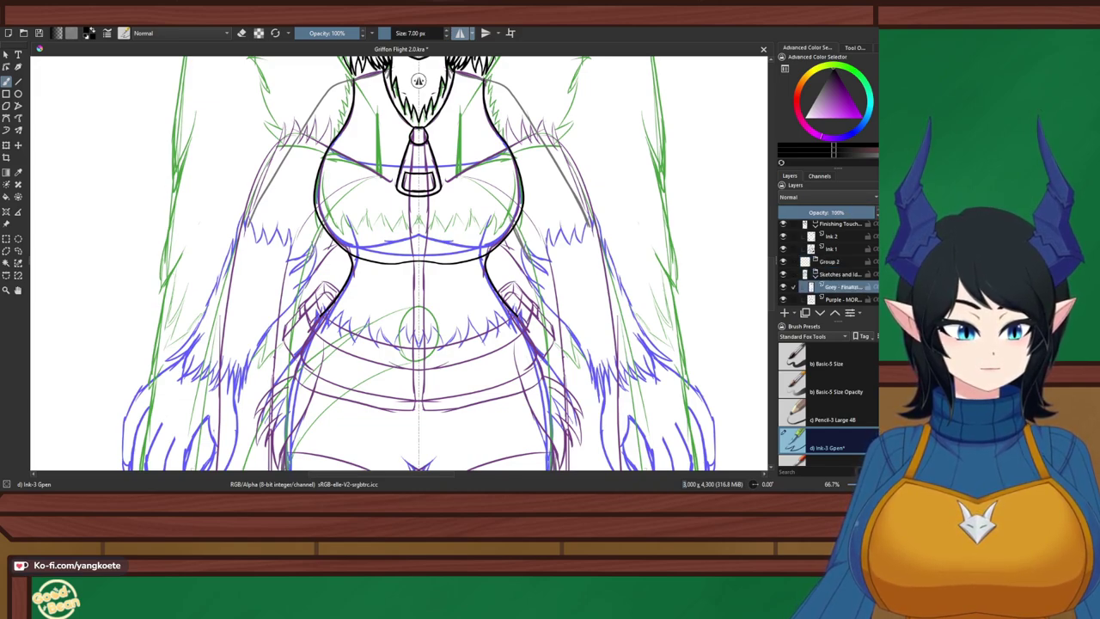
key(Page_Down)
key(Page_Down)
key(Page_Down)
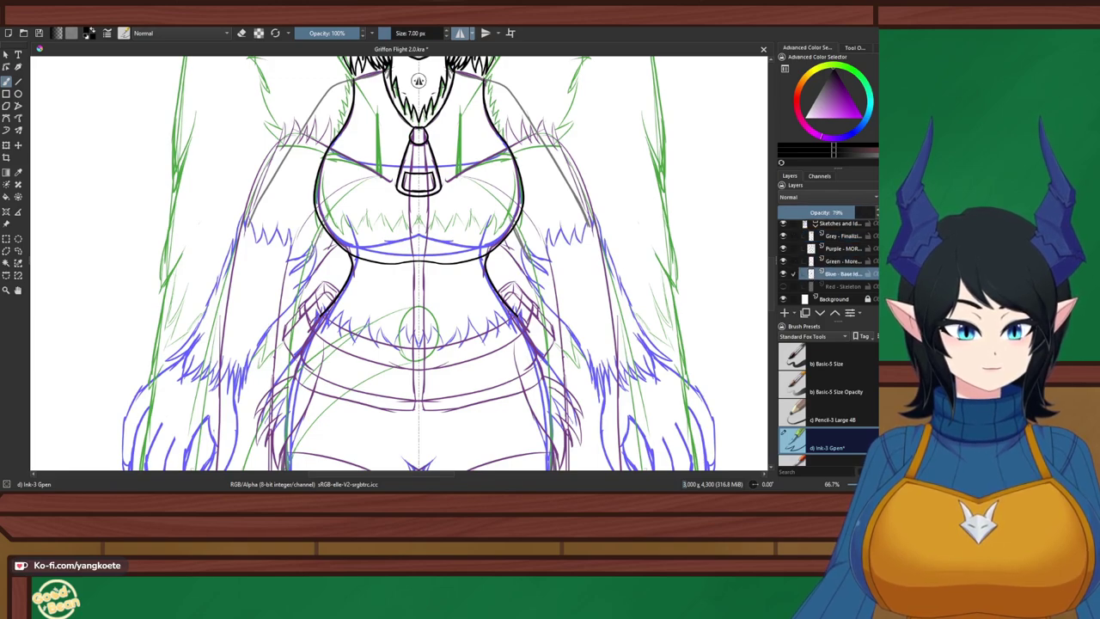
key(Page_Up)
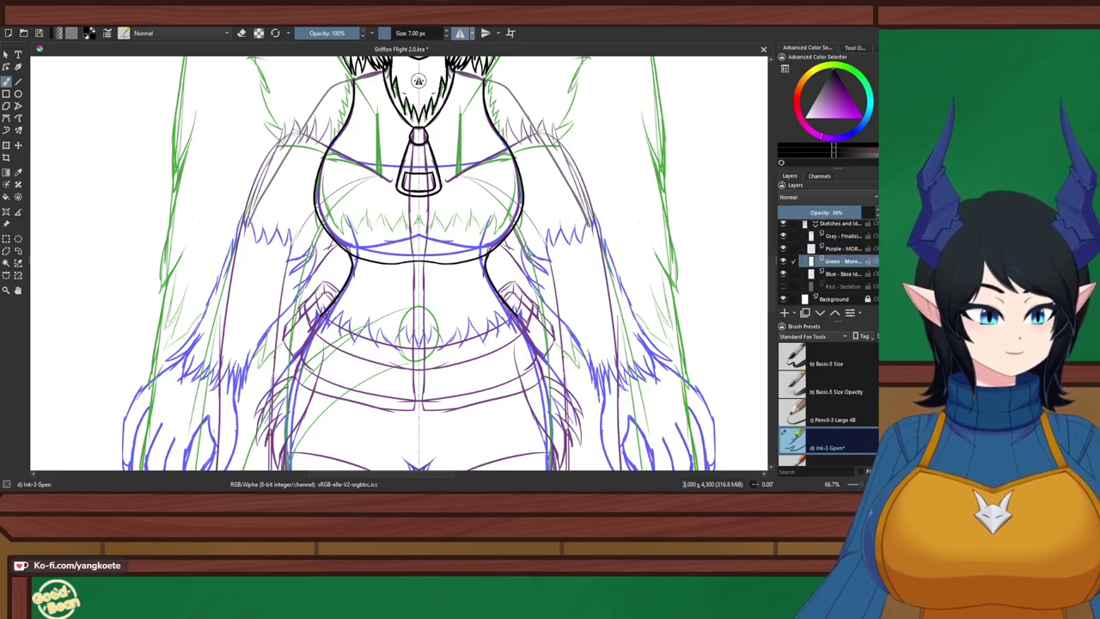
click(831, 212)
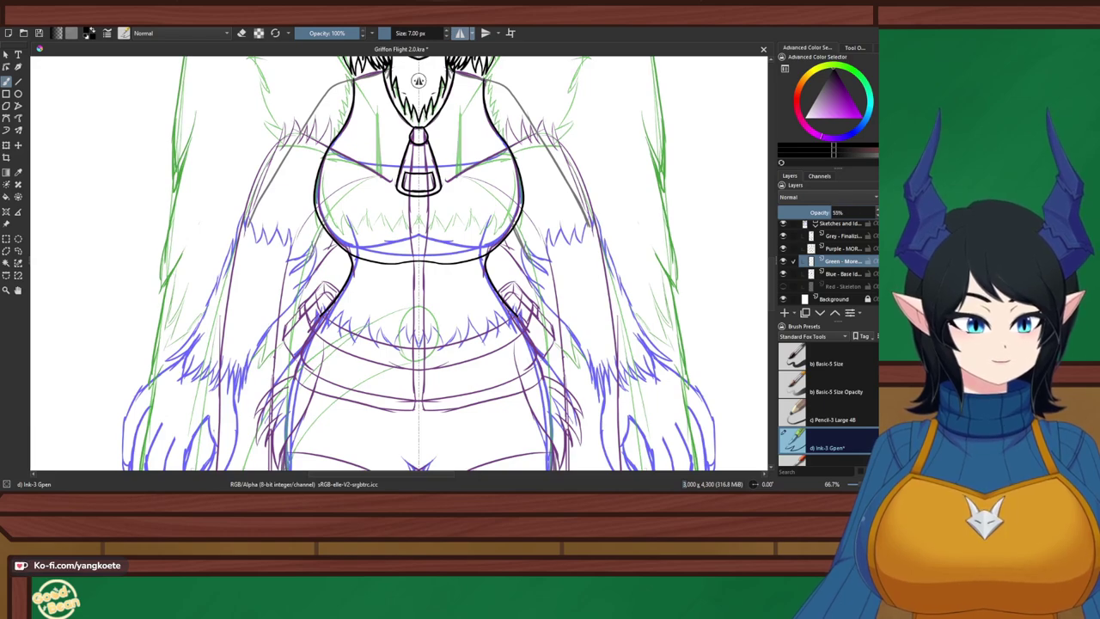
Select the Ink 2 layer to continue inking and save the drawing
key(Page_Up)
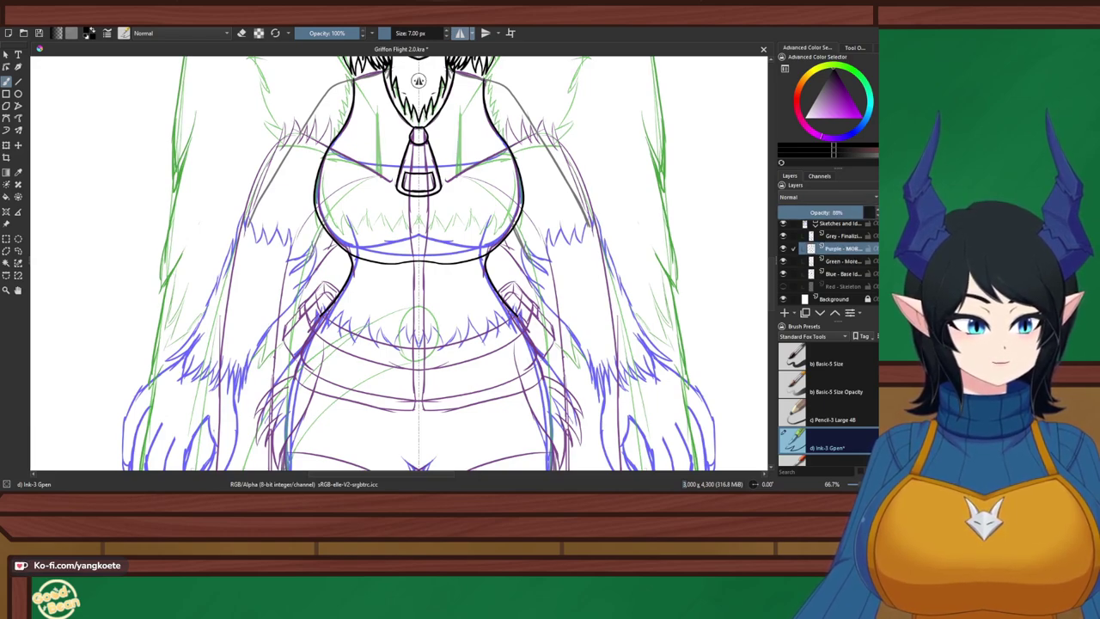
scroll(831, 258, up, 3)
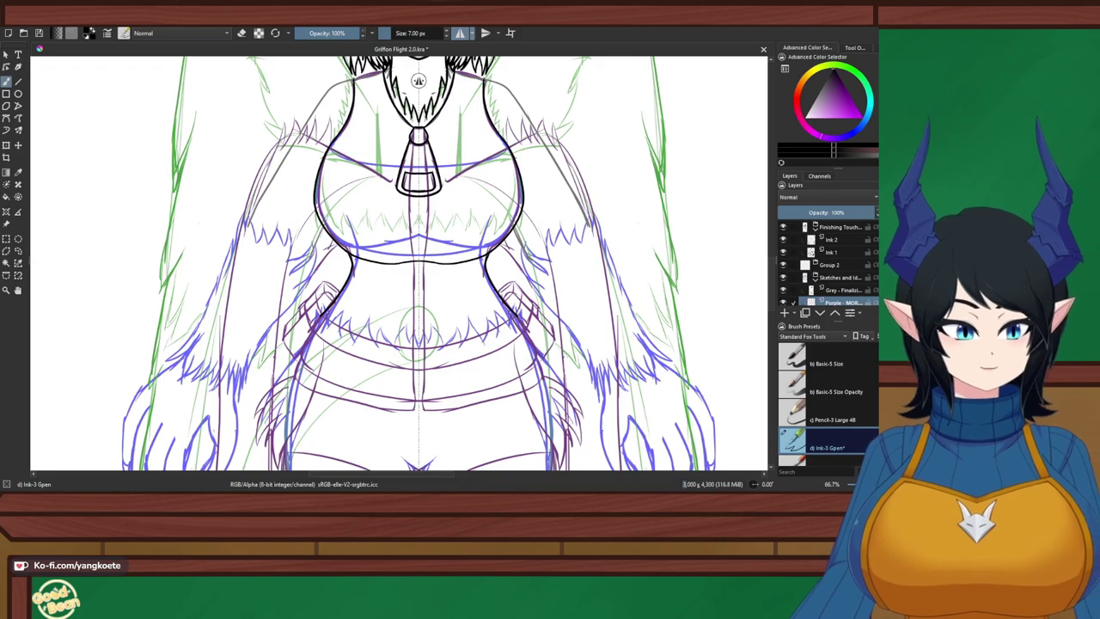
click(831, 240)
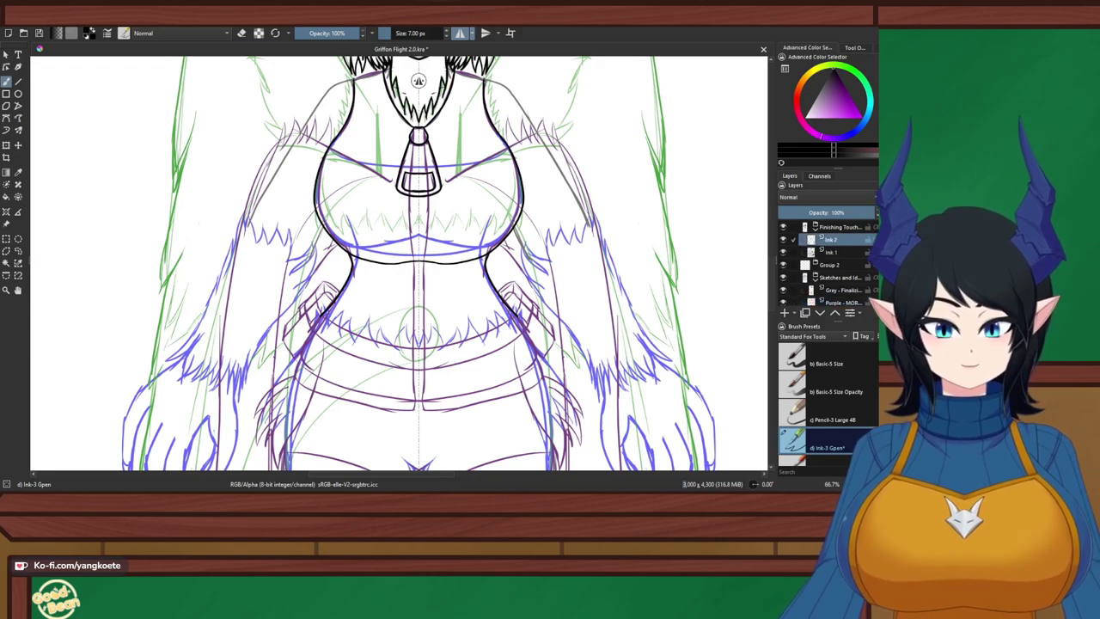
scroll(418, 80, up, 3)
key(ctrl+s)
scroll(435, 80, up, 4)
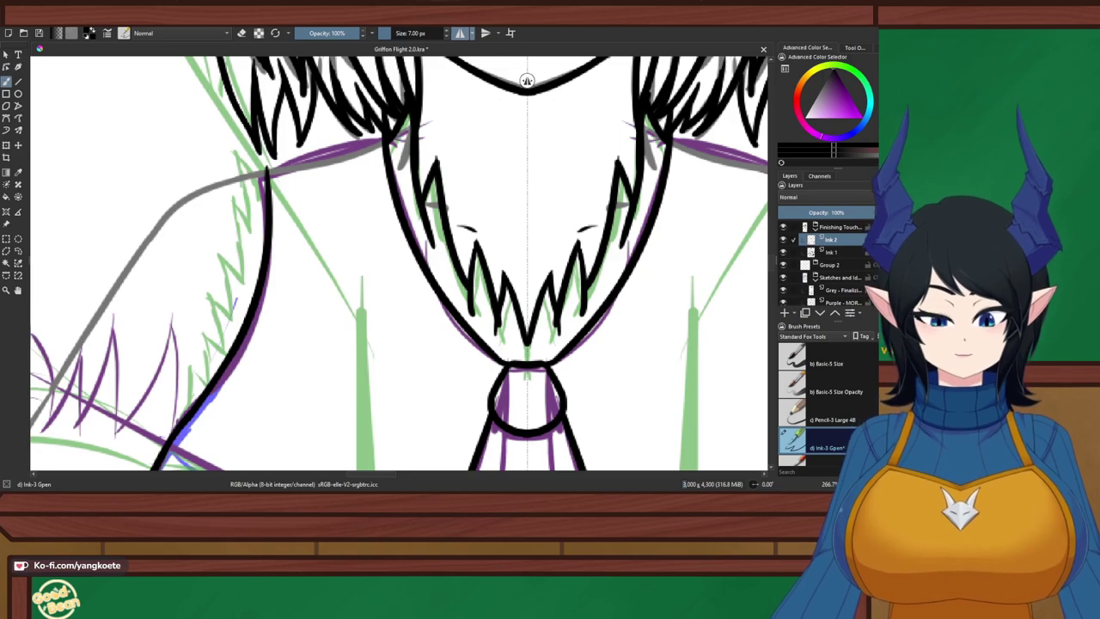
Save the drawing and zoom in on the shoulder near the neck
key(ctrl+s)
drag(374, 314, 420, 302)
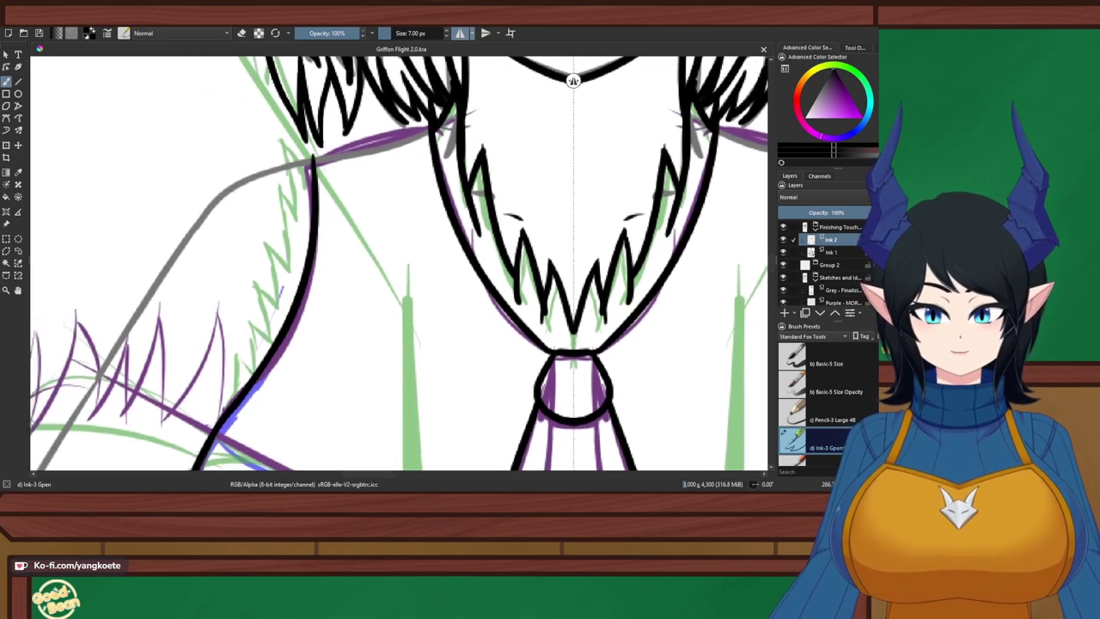
scroll(376, 176, up, 2)
drag(375, 176, 395, 209)
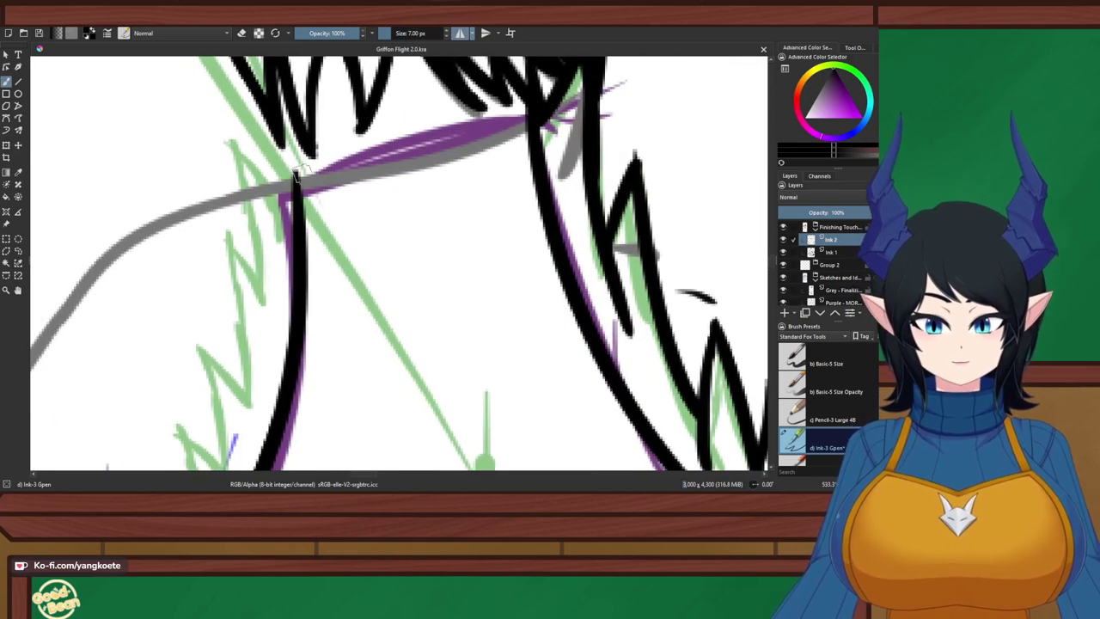
Ink the shoulder edge along the purple line from the arm outline to the neck fur
drag(297, 175, 468, 126)
key(ctrl+z)
drag(297, 173, 537, 106)
key(ctrl+z)
key(ctrl+z)
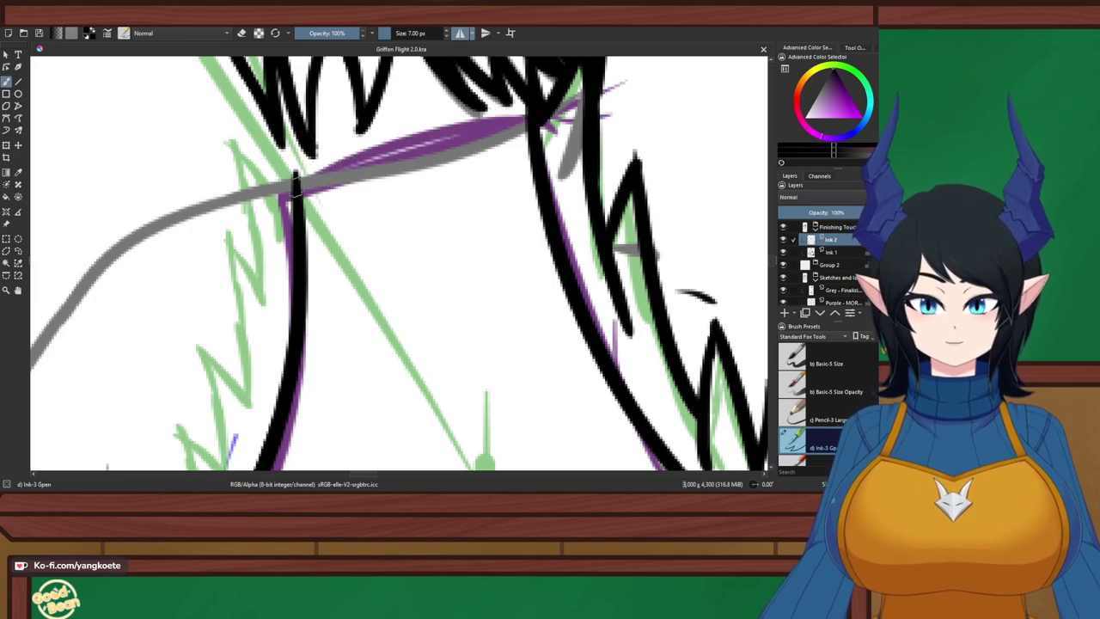
drag(295, 179, 497, 110)
key(ctrl+z)
drag(296, 174, 522, 107)
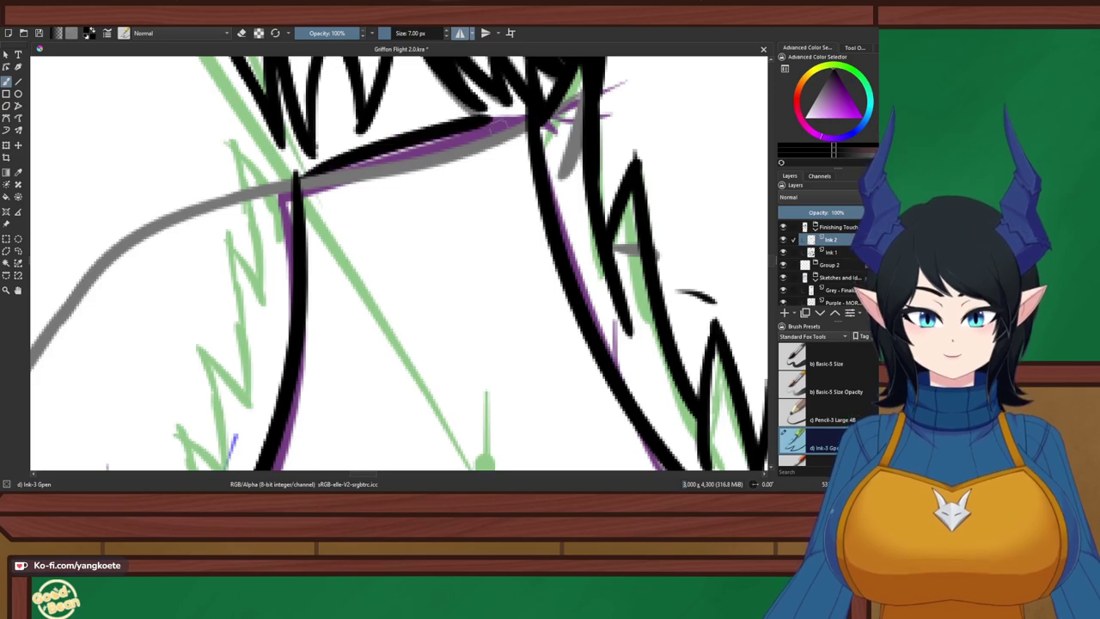
mouse_move(465, 126)
mouse_down()
mouse_move(538, 113)
mouse_move(530, 120)
mouse_up()
key(ctrl+z)
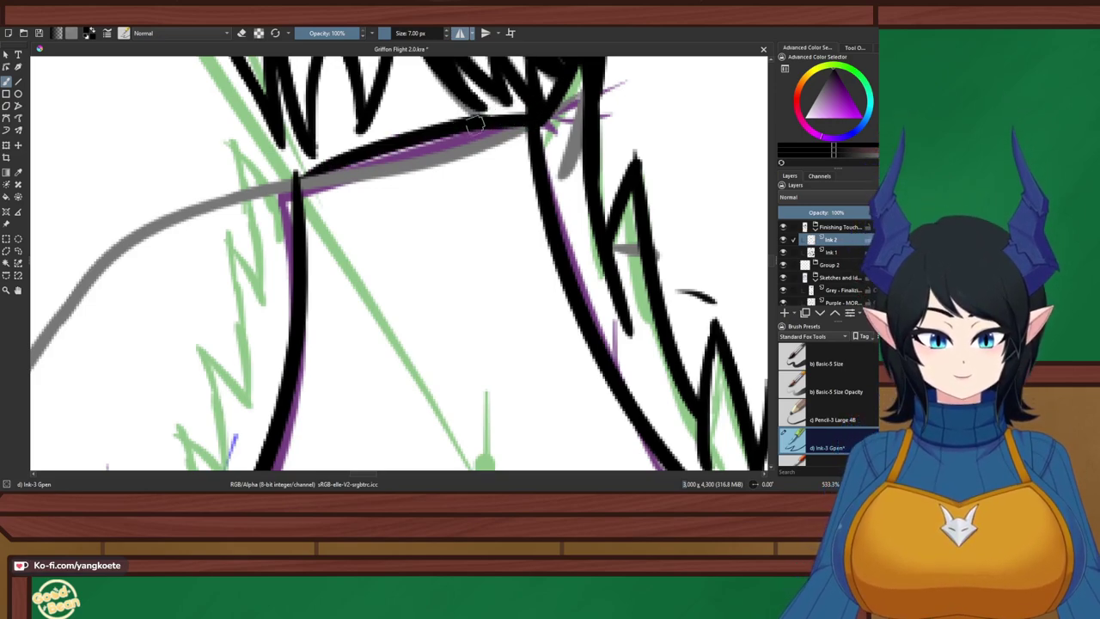
Erase the pointed tip at the shoulder corner and re-ink the corner junction
key(e)
mouse_move(290, 172)
mouse_down()
mouse_move(332, 160)
mouse_move(289, 177)
mouse_move(298, 187)
mouse_up()
key(e)
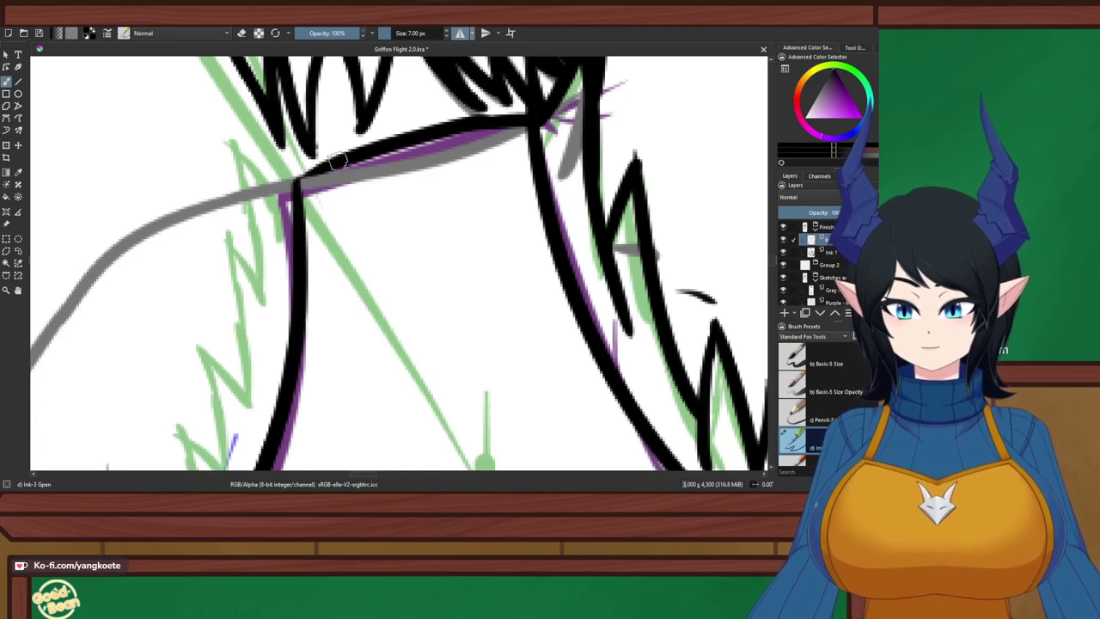
key(ctrl+z)
drag(340, 161, 326, 165)
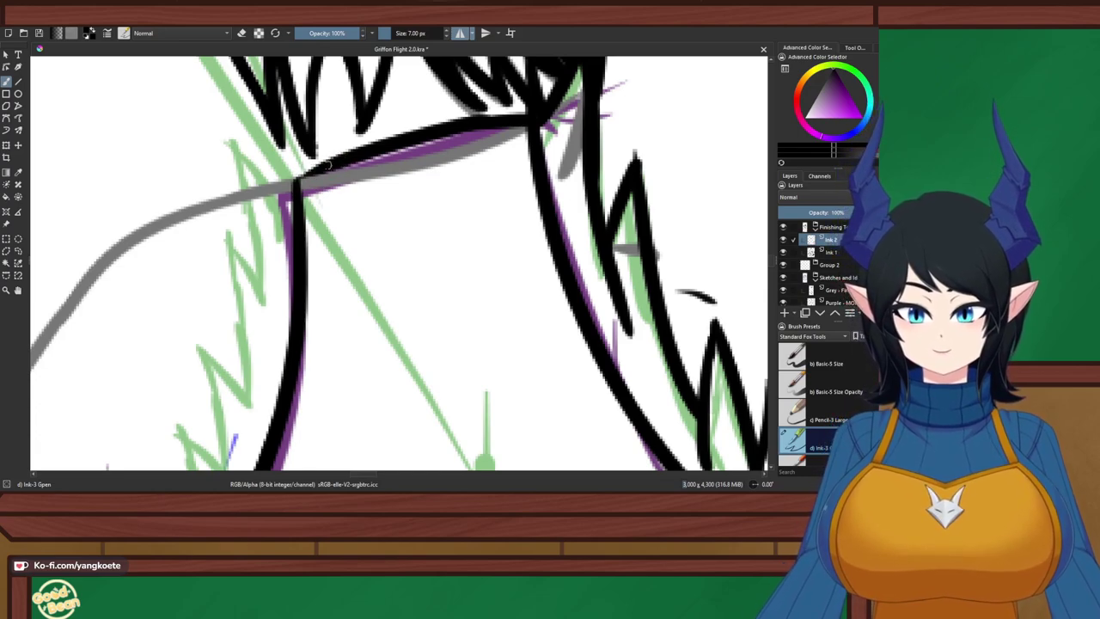
scroll(338, 145, down, 6)
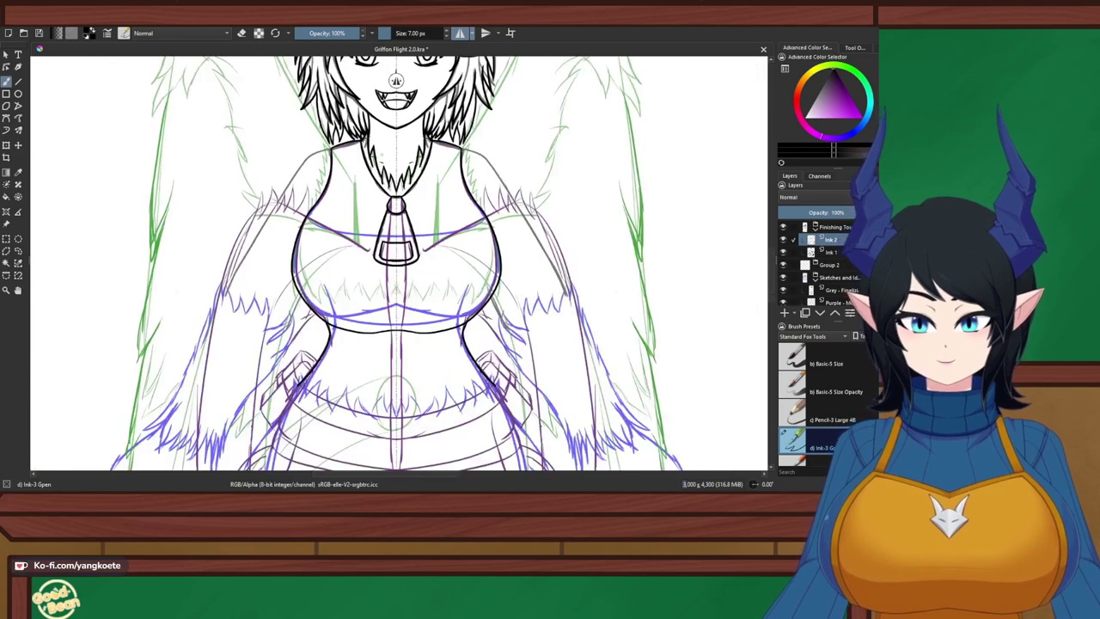
Check the character reference art, then return to the torso sketch
drag(732, 232, 426, 230)
scroll(426, 230, down, 2)
drag(562, 178, 358, 267)
scroll(358, 264, up, 2)
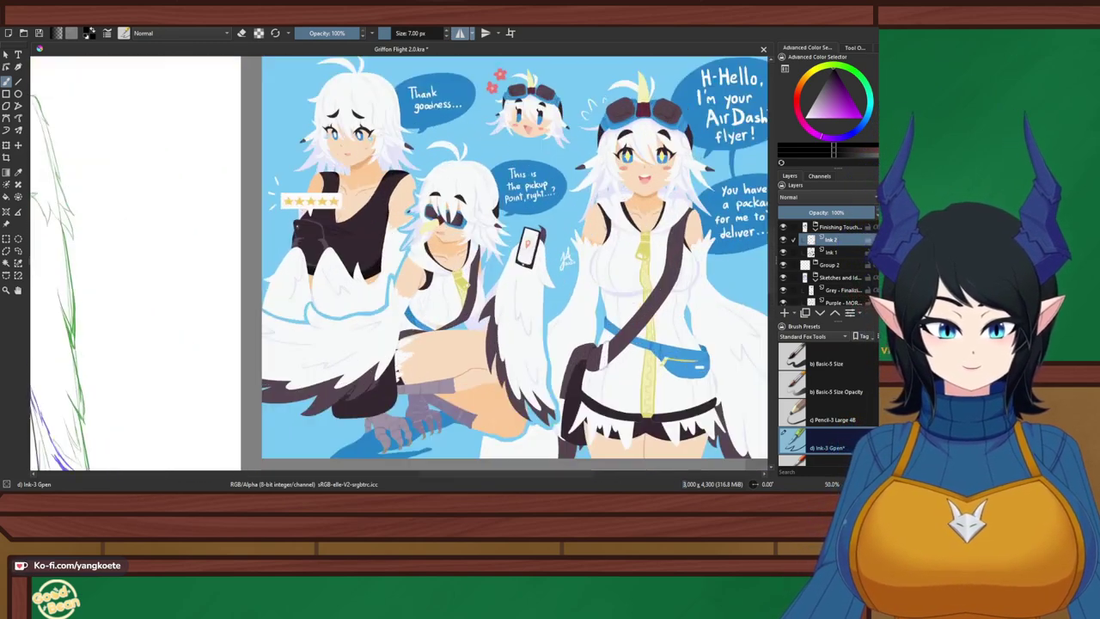
drag(131, 308, 504, 230)
drag(221, 298, 505, 223)
right_click(505, 222)
right_click(504, 222)
scroll(399, 344, up, 1)
Zoom to the shoulder and add a new paint layer, Ink 3, above Ink 2
drag(400, 344, 480, 299)
scroll(504, 199, down, 1)
scroll(428, 118, up, 2)
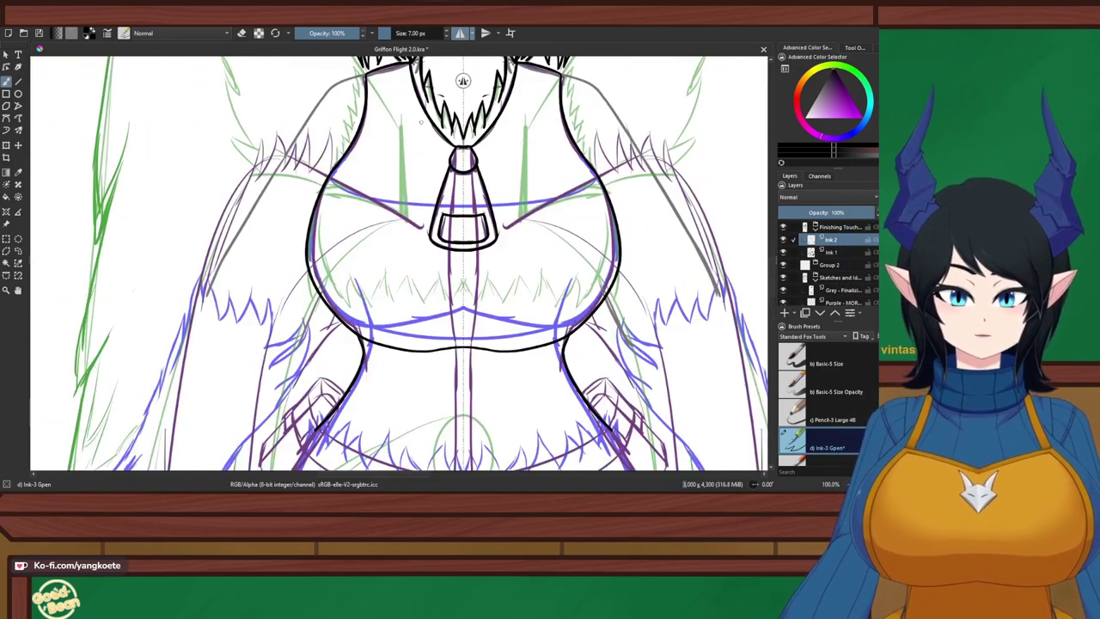
scroll(306, 118, up, 2)
scroll(305, 117, down, 1)
drag(305, 118, 298, 212)
scroll(319, 99, up, 2)
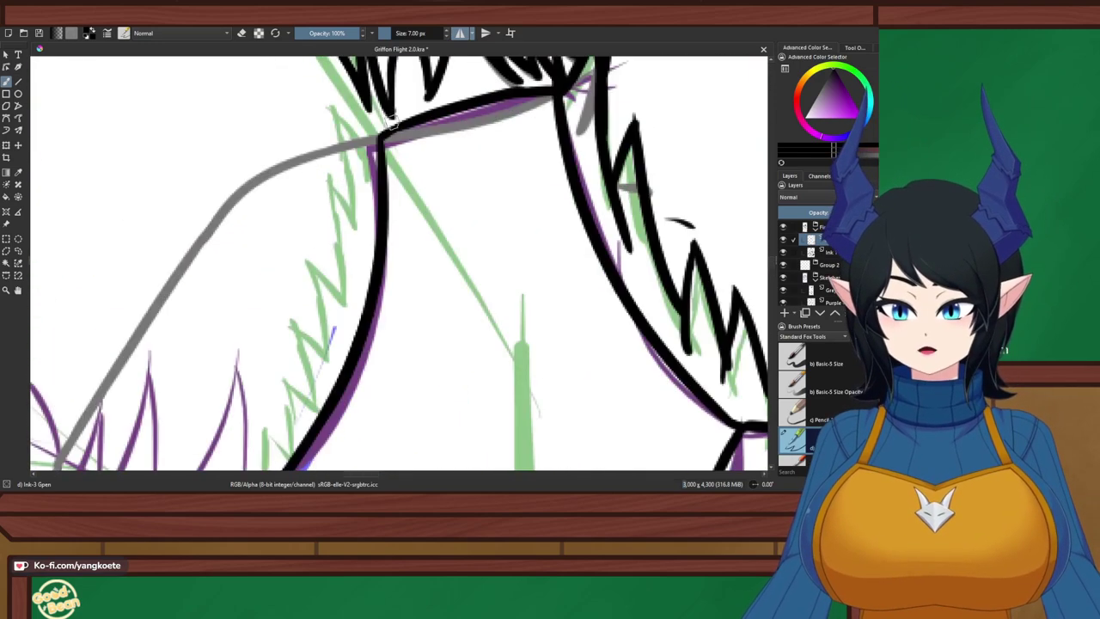
key(Insert)
Ink a short stroke at the shoulder corner and a fur spike down from its tip
key(F2)
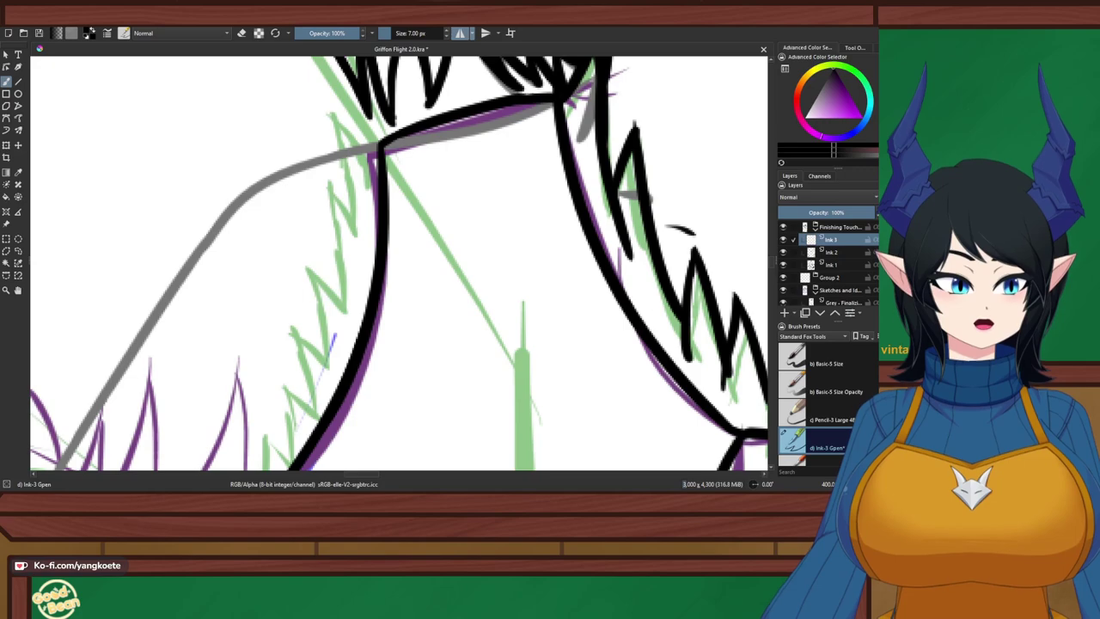
drag(699, 193, 698, 249)
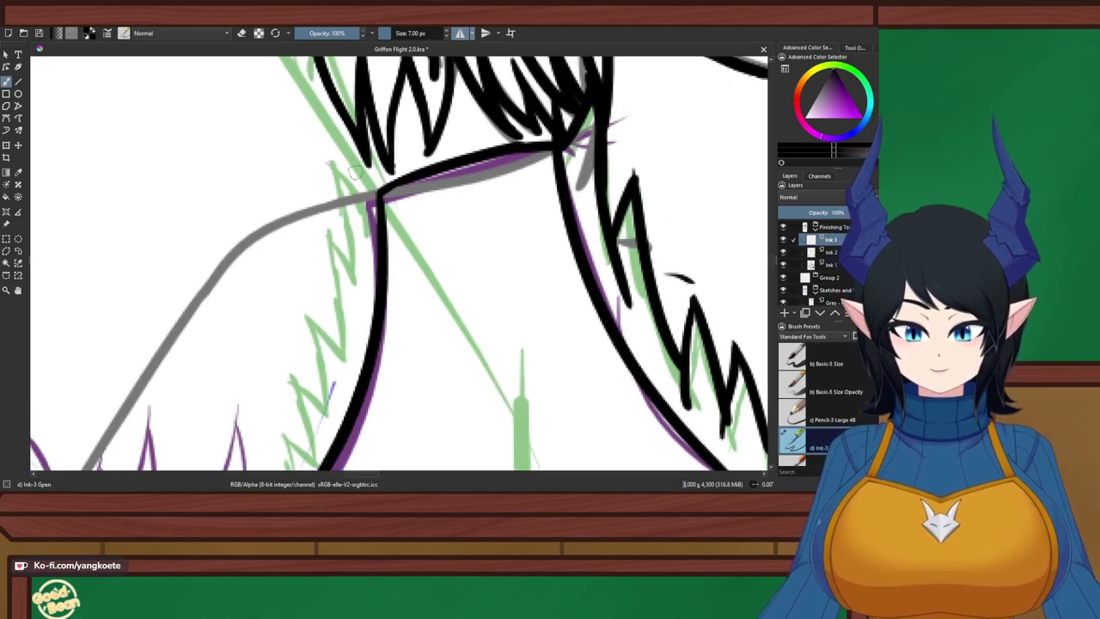
drag(321, 155, 379, 192)
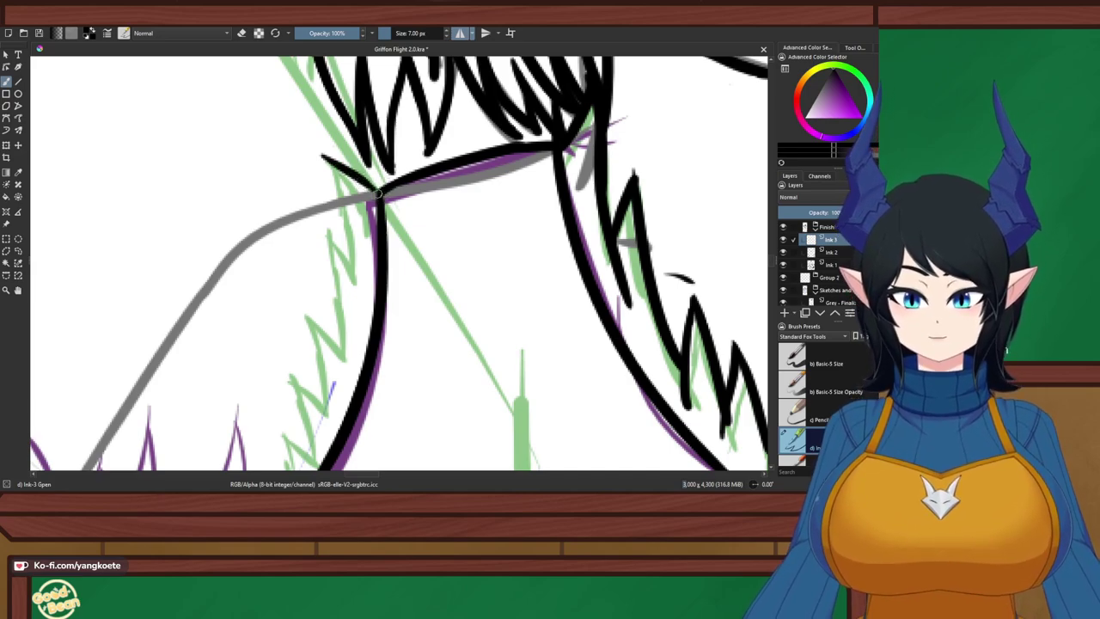
drag(322, 156, 346, 212)
key(ctrl+z)
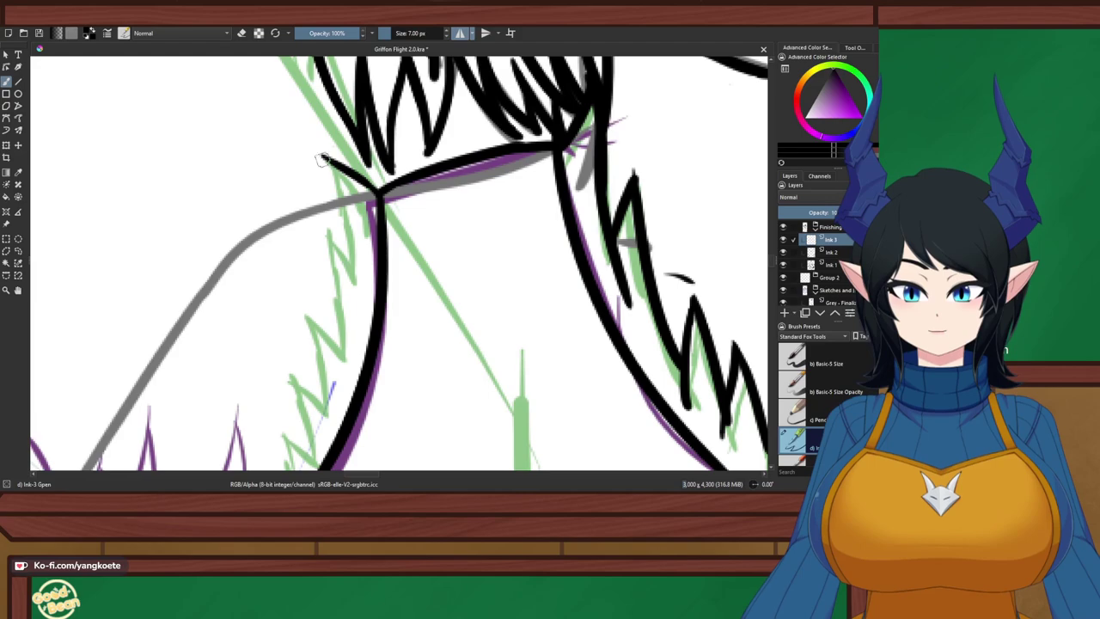
drag(321, 155, 350, 226)
key(e)
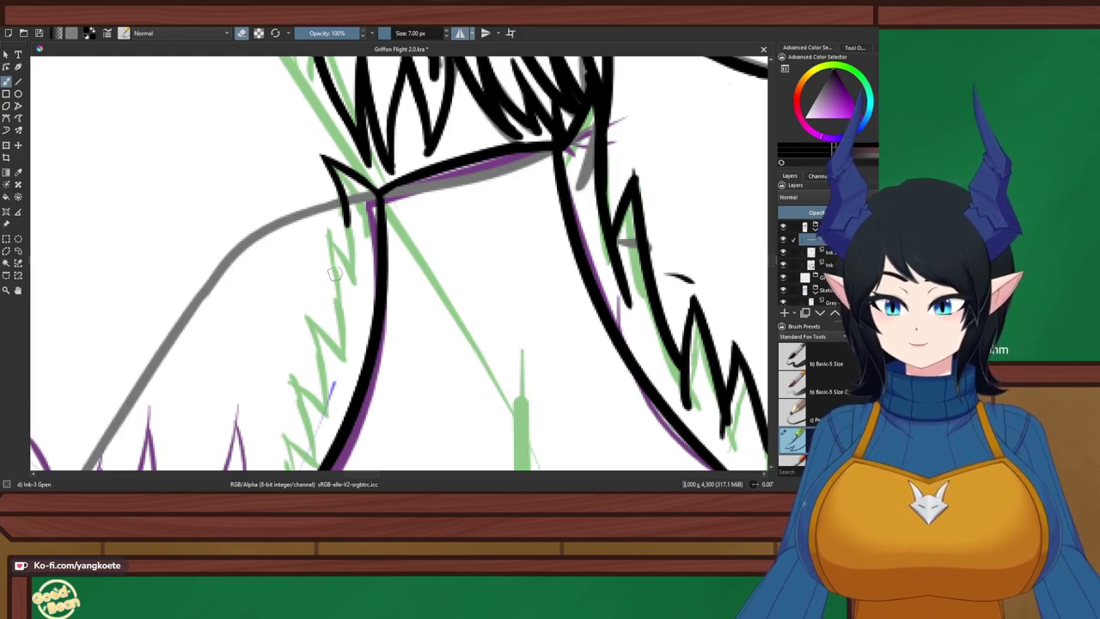
key(e)
key(e)
key(e)
Ink black fur spikes extending down the left neck fur
drag(346, 203, 353, 281)
key(ctrl+z)
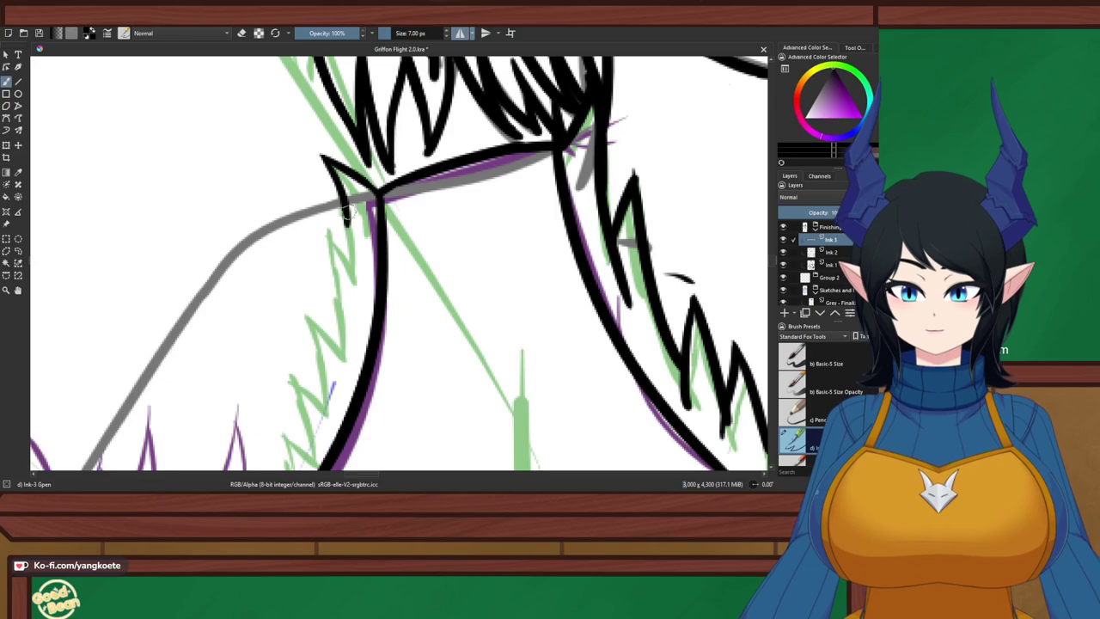
drag(346, 211, 354, 267)
mouse_move(325, 230)
mouse_down()
mouse_move(365, 268)
mouse_move(341, 260)
mouse_move(357, 295)
mouse_up()
key(ctrl+z)
Redraw the long zigzag fur stroke down the neck toward the shoulder
drag(322, 221, 340, 356)
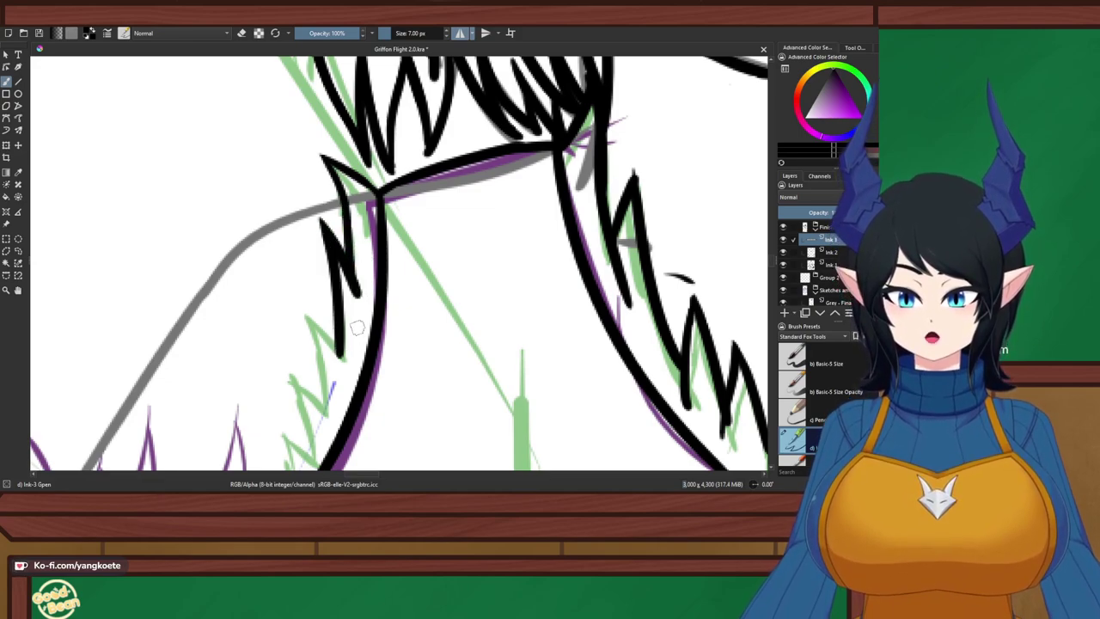
key(ctrl+z)
key(ctrl+z)
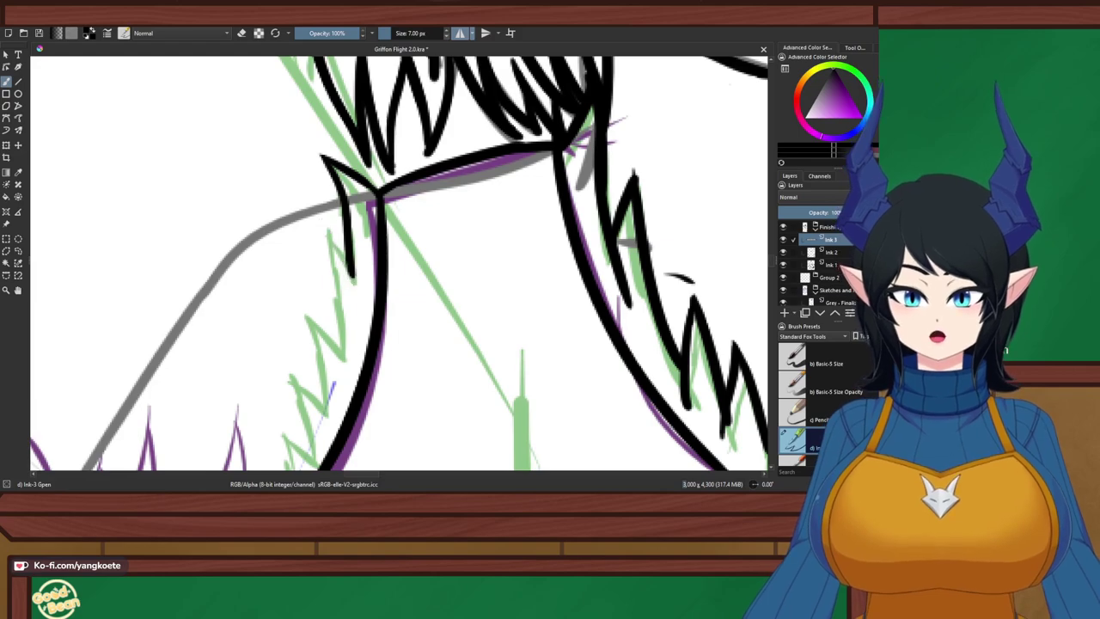
drag(323, 220, 364, 292)
key(ctrl+z)
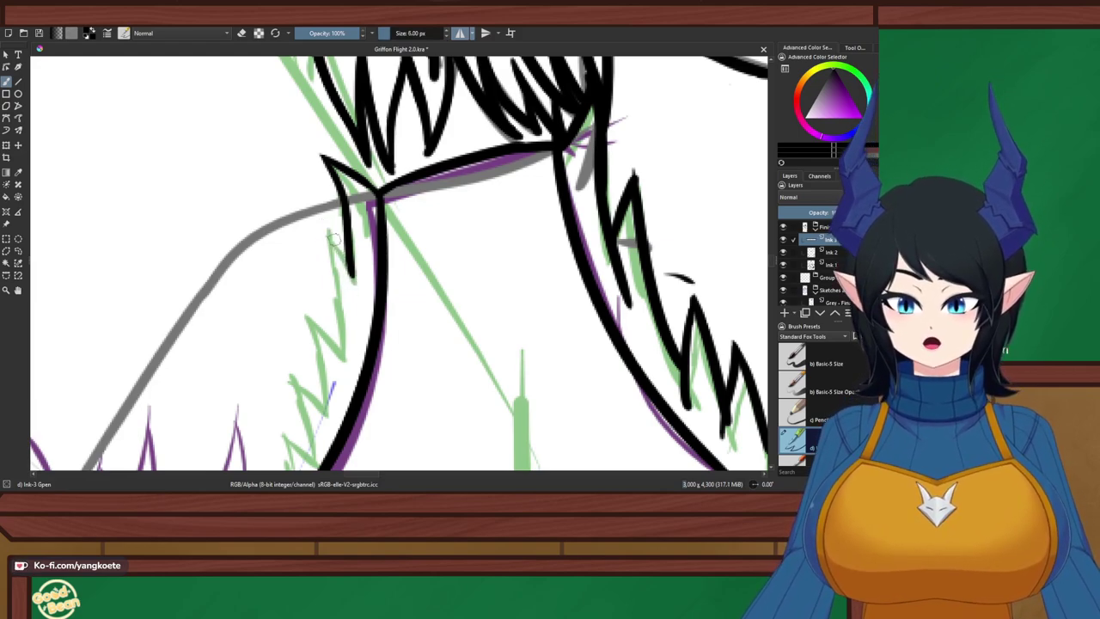
drag(325, 221, 361, 286)
key(ctrl+z)
drag(326, 225, 344, 360)
key(ctrl+z)
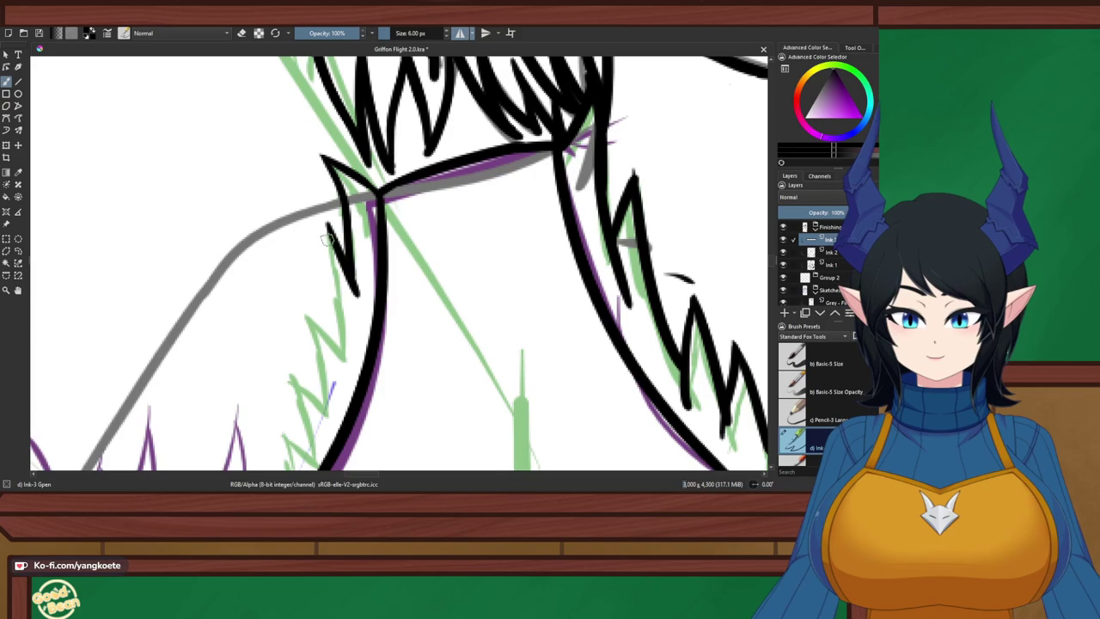
drag(325, 226, 345, 355)
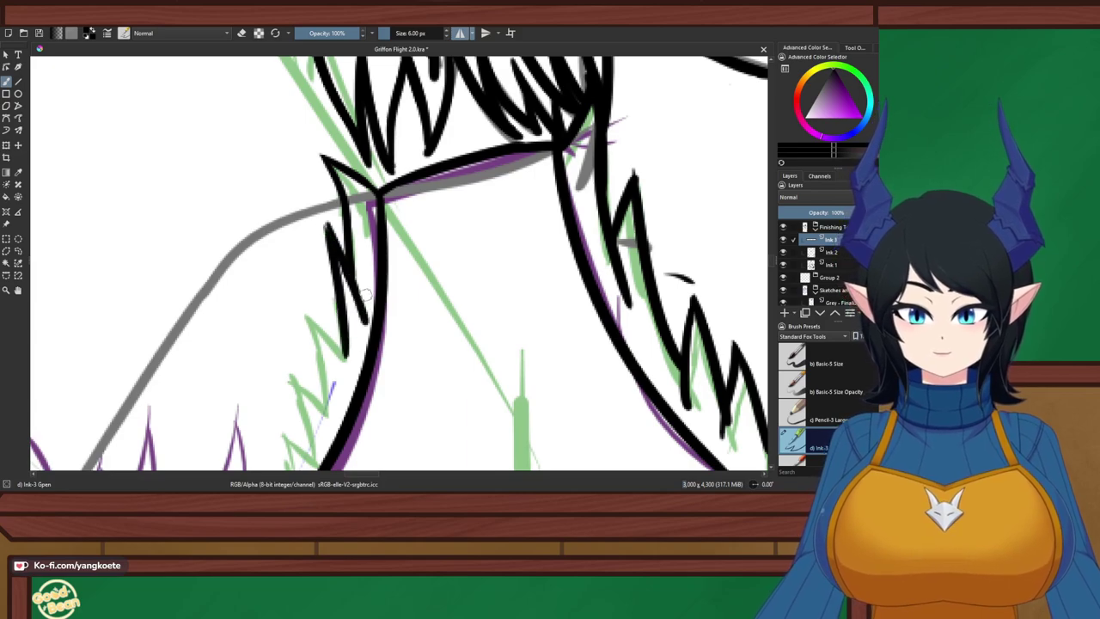
Ink a short zigzag fur tuft on the lower neck beside the existing one
mouse_move(384, 346)
mouse_down()
mouse_move(504, 139)
mouse_move(499, 187)
mouse_up()
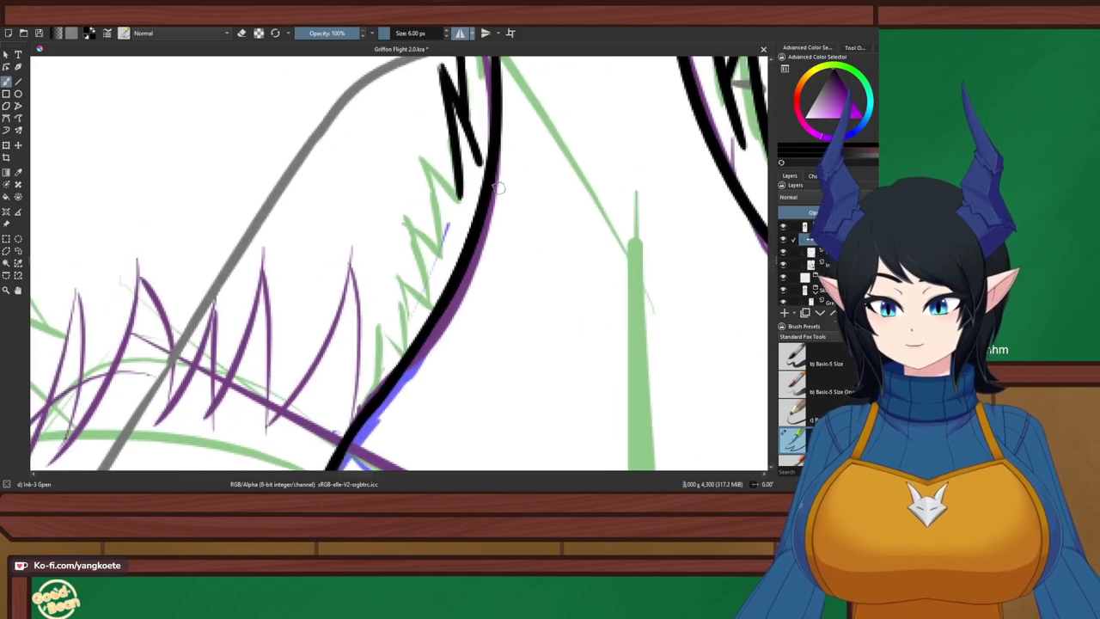
drag(424, 157, 460, 210)
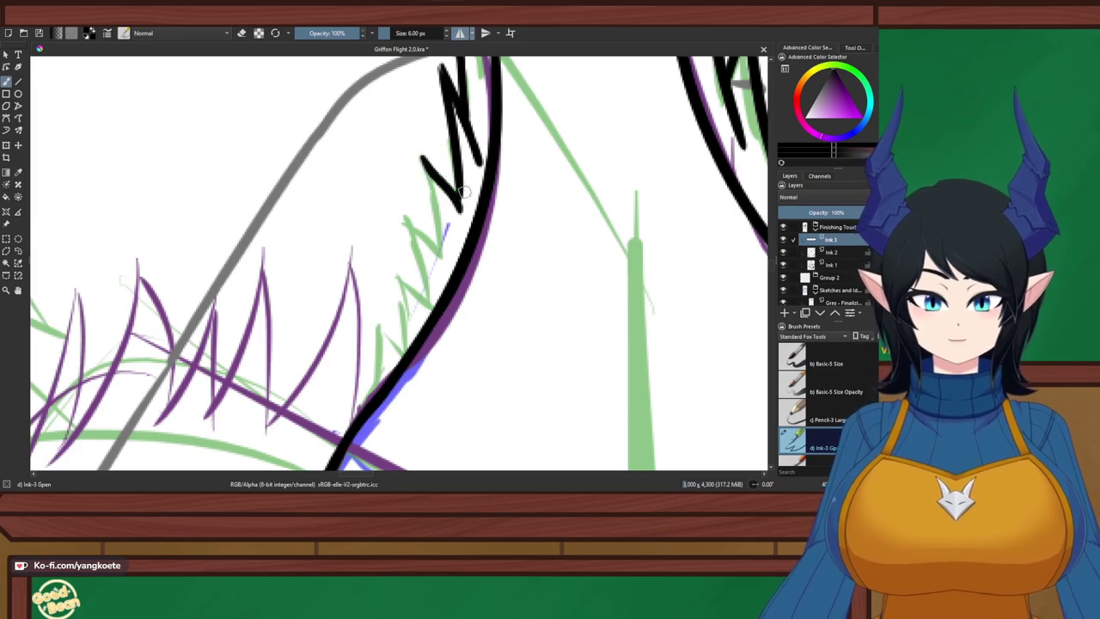
key(ctrl+z)
mouse_move(430, 144)
mouse_down()
mouse_move(466, 215)
mouse_move(469, 200)
mouse_move(447, 182)
mouse_move(454, 233)
mouse_move(463, 208)
mouse_move(408, 223)
mouse_move(449, 251)
mouse_up()
key(ctrl+z)
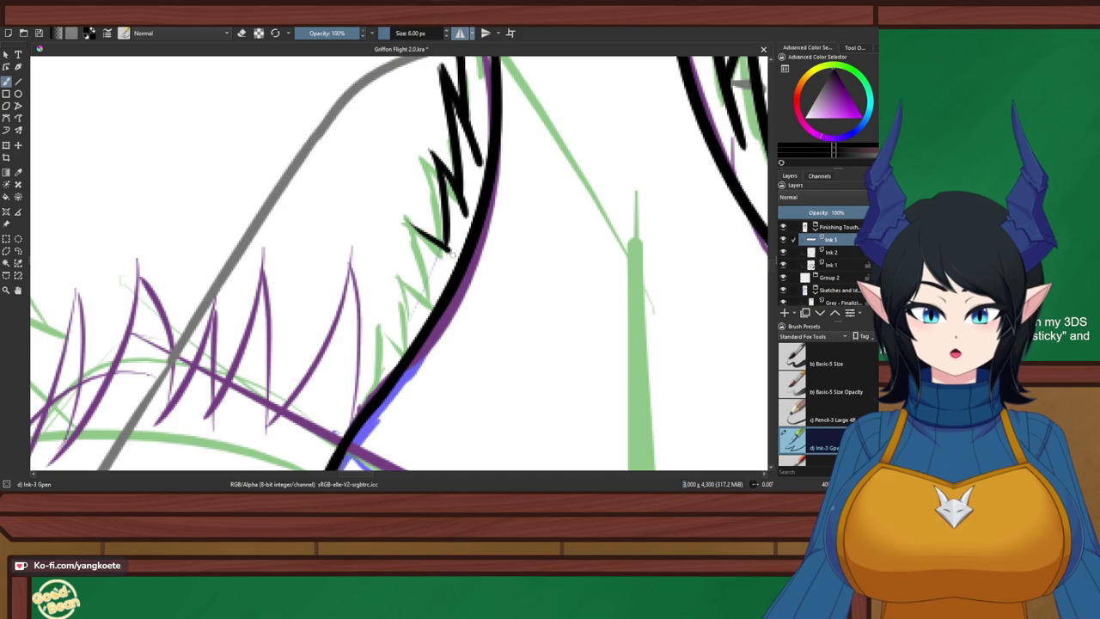
key(ctrl+z)
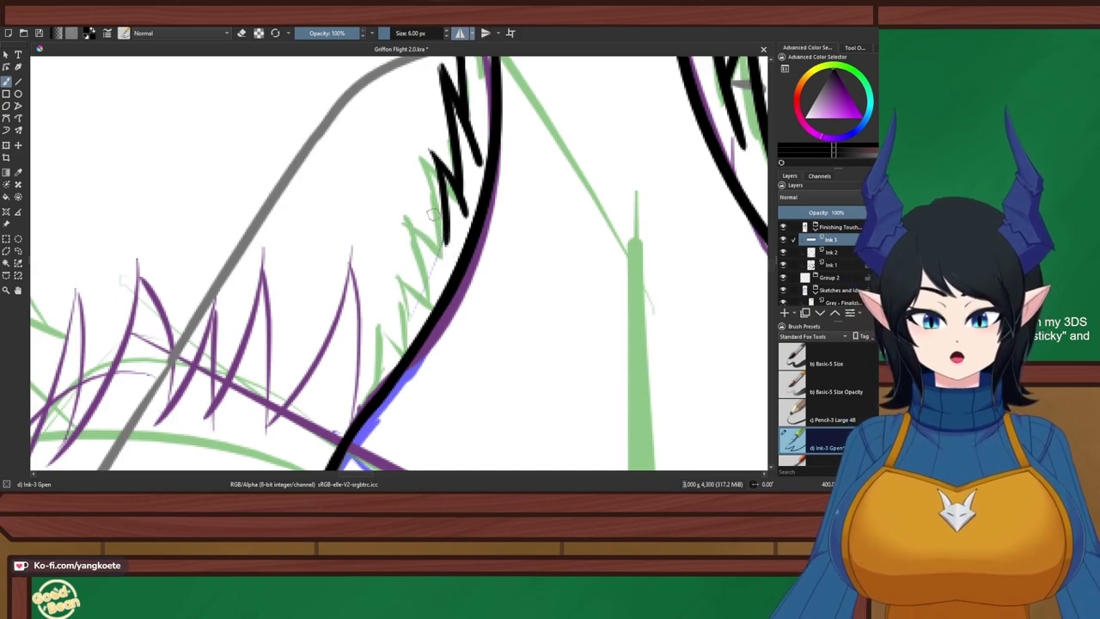
drag(425, 206, 452, 249)
mouse_move(426, 207)
mouse_down()
mouse_move(442, 268)
mouse_move(447, 259)
mouse_move(439, 269)
mouse_move(410, 238)
mouse_move(441, 280)
mouse_up()
key(ctrl+z)
key(ctrl+z)
Add more fur spikes down the neck, with the leftmost zigzag reaching lower
mouse_move(411, 238)
mouse_down()
mouse_move(427, 297)
mouse_move(435, 280)
mouse_move(418, 297)
mouse_move(395, 279)
mouse_move(422, 314)
mouse_up()
drag(384, 278, 405, 342)
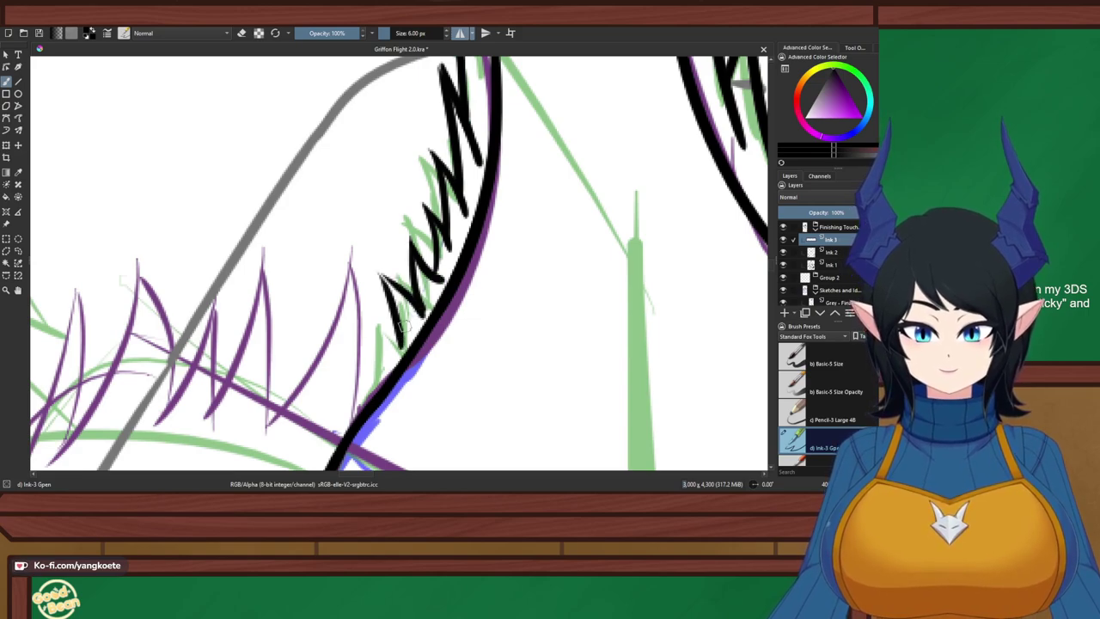
key(ctrl+z)
drag(381, 270, 402, 335)
key(ctrl+z)
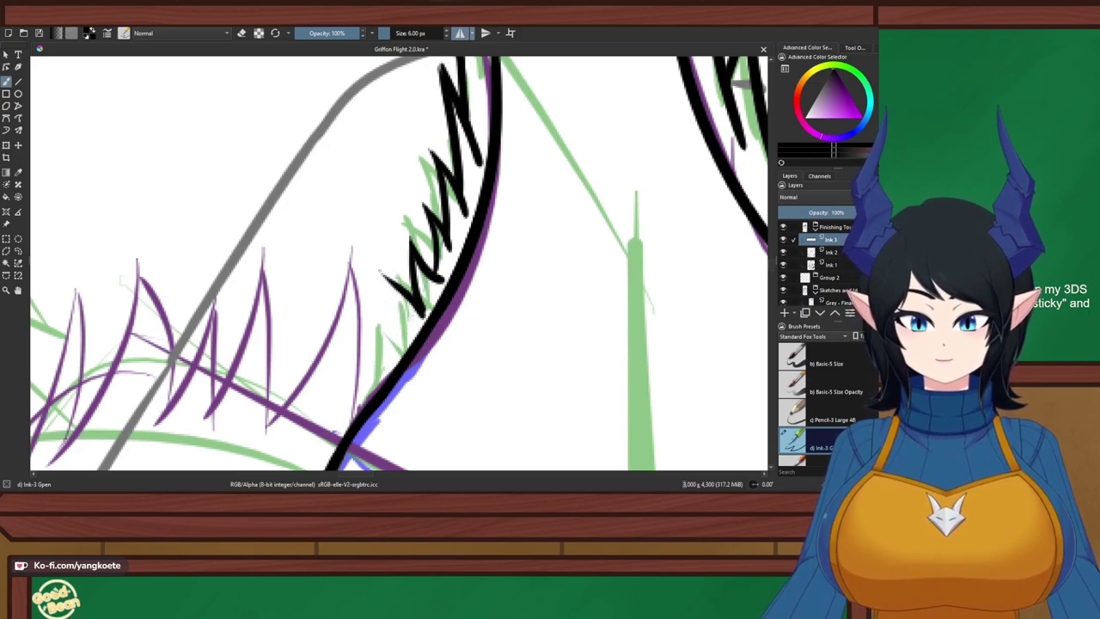
drag(380, 272, 396, 342)
key(ctrl+z)
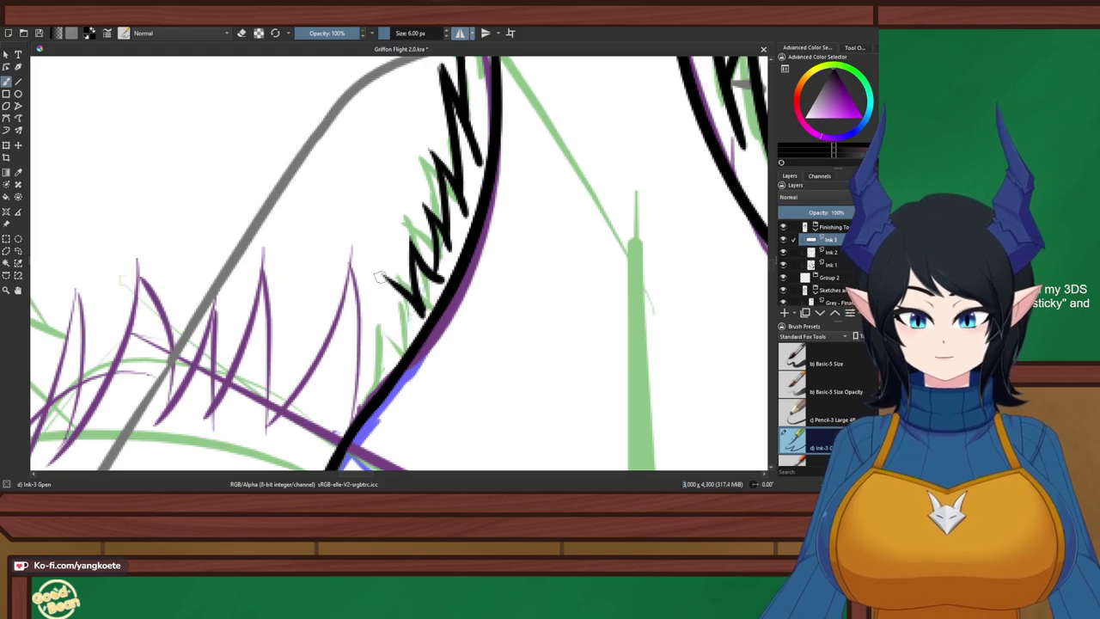
drag(382, 274, 401, 341)
key(ctrl+z)
mouse_move(381, 269)
mouse_down()
mouse_move(398, 346)
mouse_move(413, 343)
mouse_up()
Ink short downward and diagonal strokes at the zigzag's left end
key(e)
key(e)
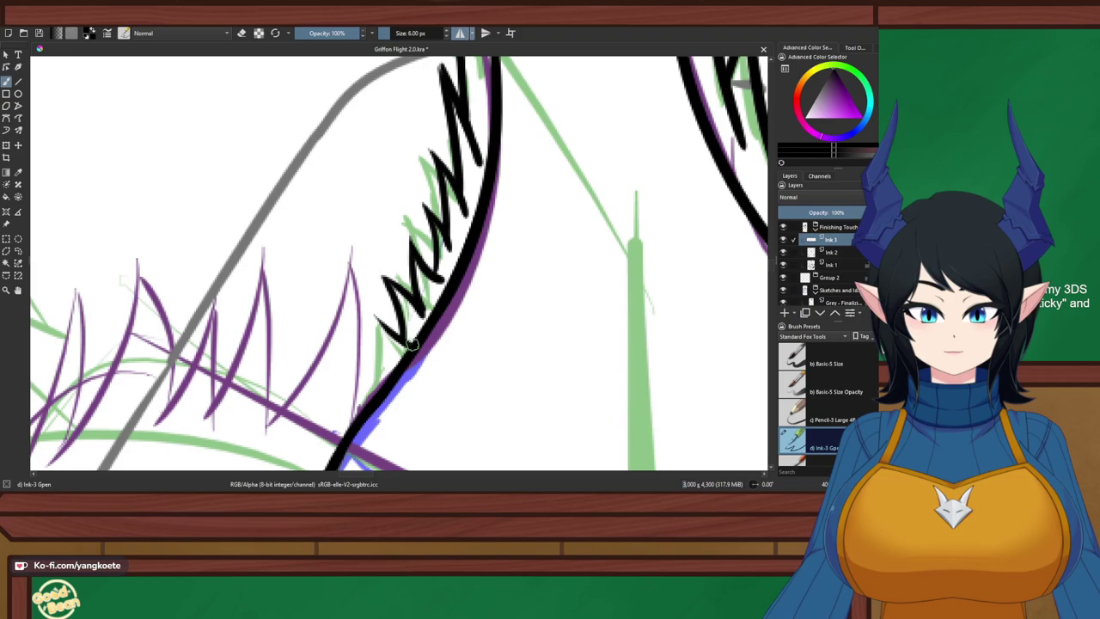
drag(377, 312, 374, 382)
key(ctrl+z)
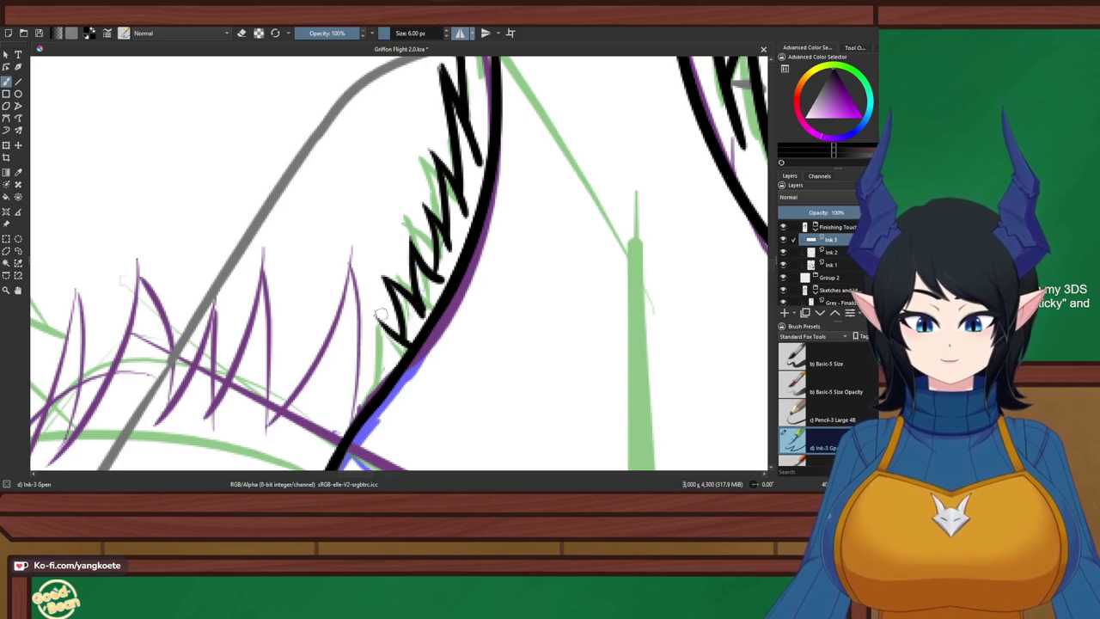
drag(378, 312, 375, 375)
key(ctrl+z)
drag(377, 314, 379, 376)
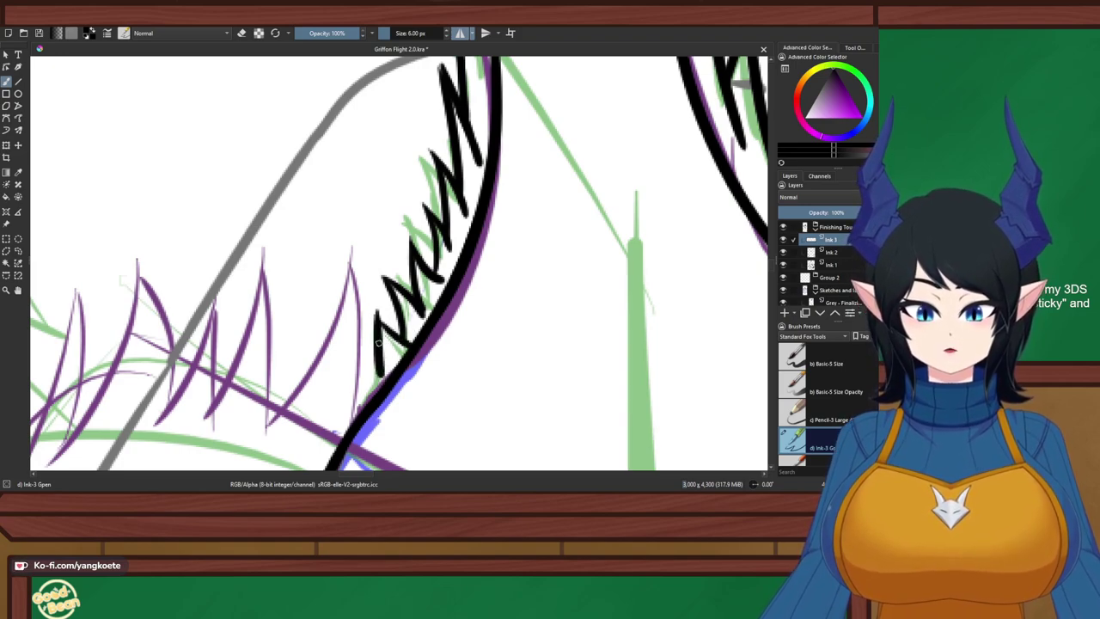
key(ctrl+z)
drag(376, 333, 380, 381)
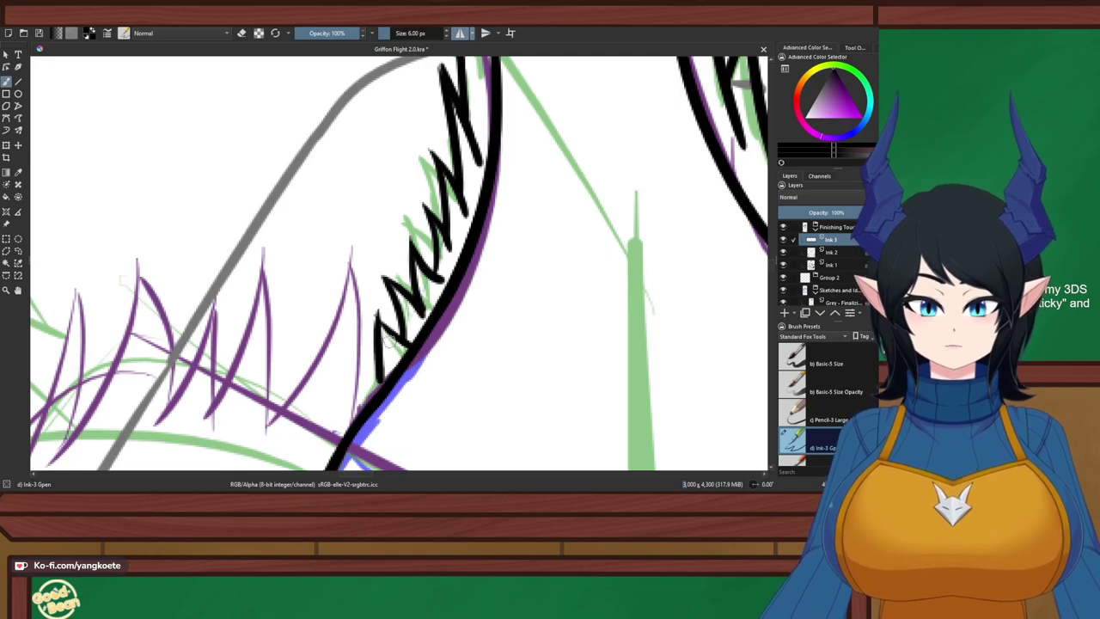
key(ctrl+z)
key(ctrl+z)
drag(378, 312, 401, 354)
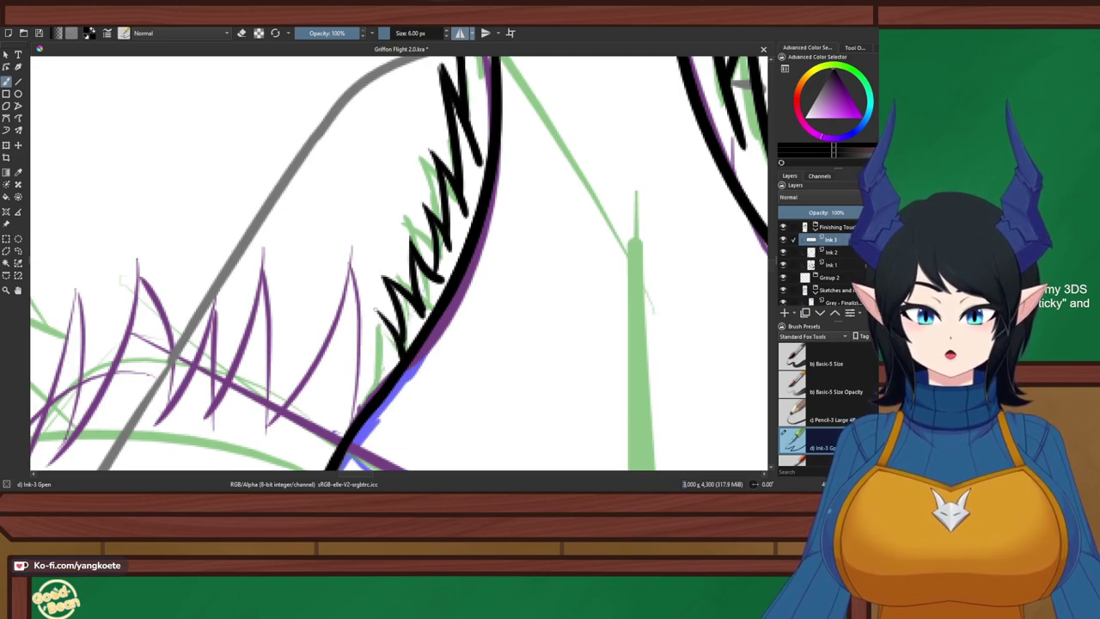
drag(376, 311, 380, 384)
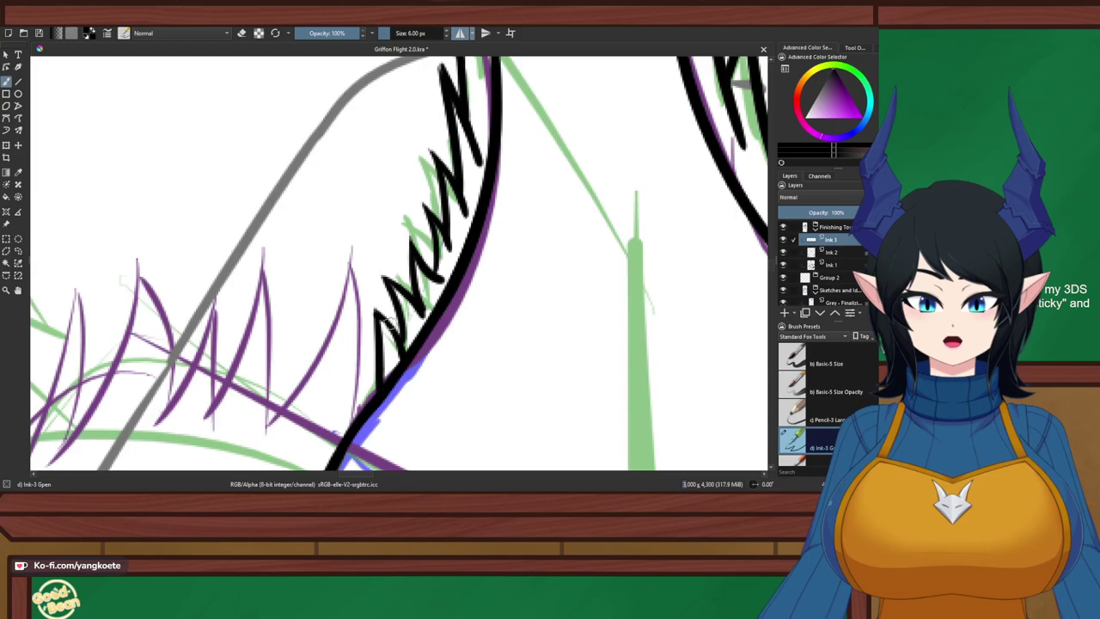
drag(386, 322, 402, 358)
key(ctrl+z)
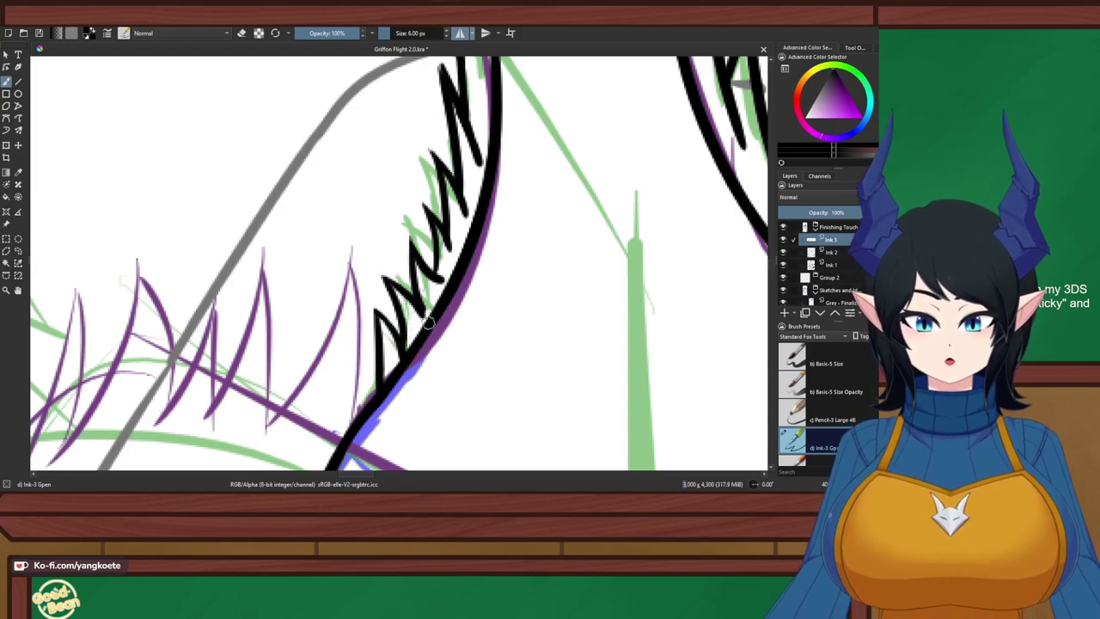
Ink a small fur tuft to the left of the neck fur
scroll(434, 245, down, 4)
drag(434, 245, 304, 249)
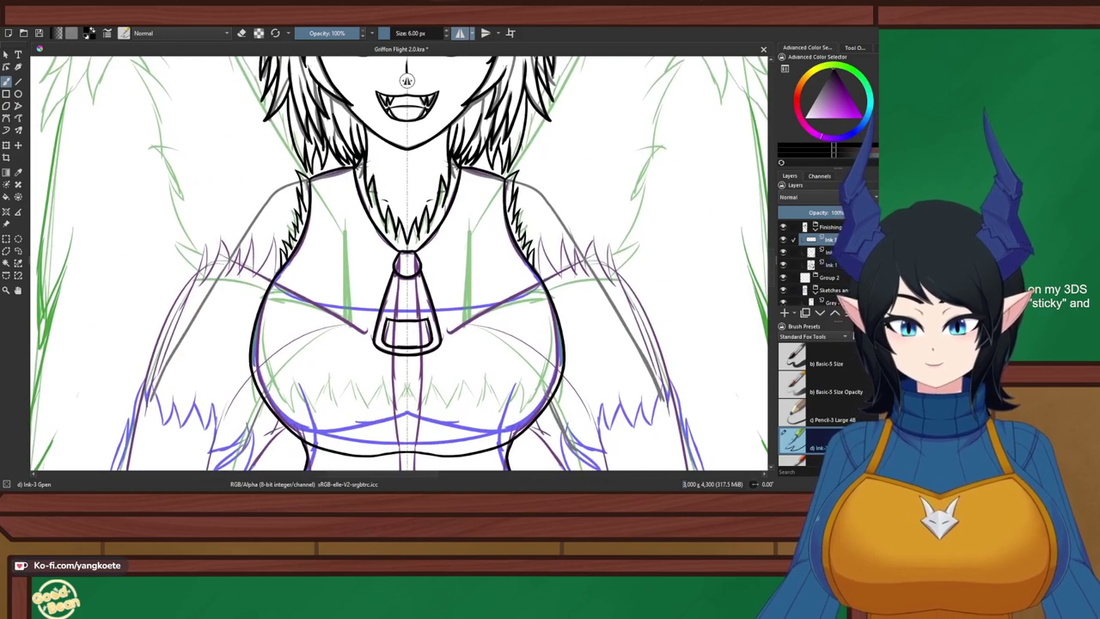
scroll(376, 278, up, 8)
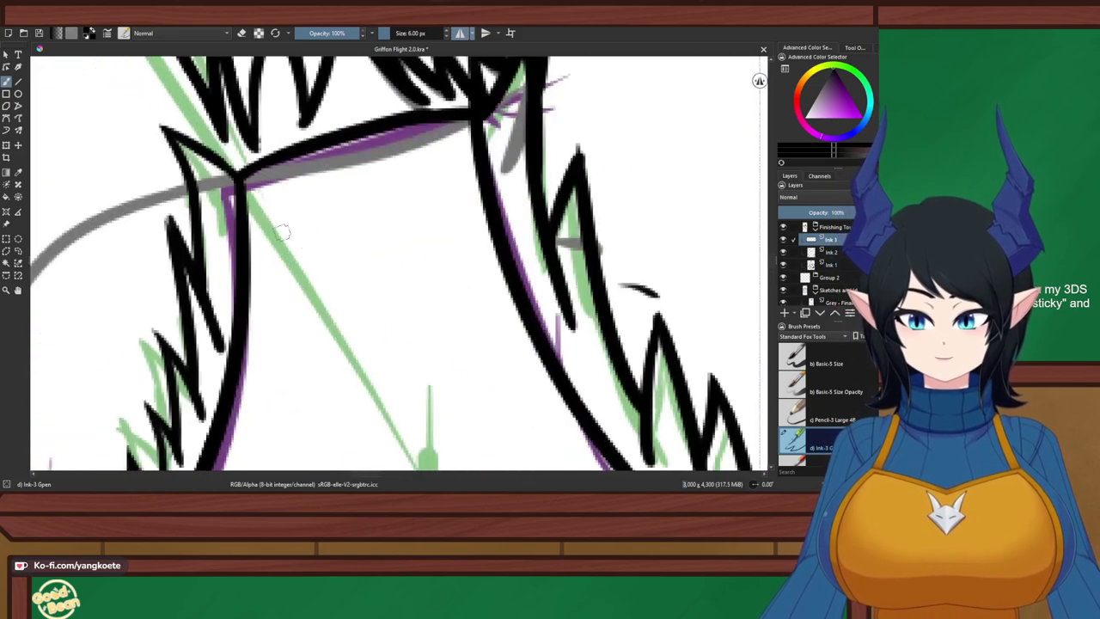
key(e)
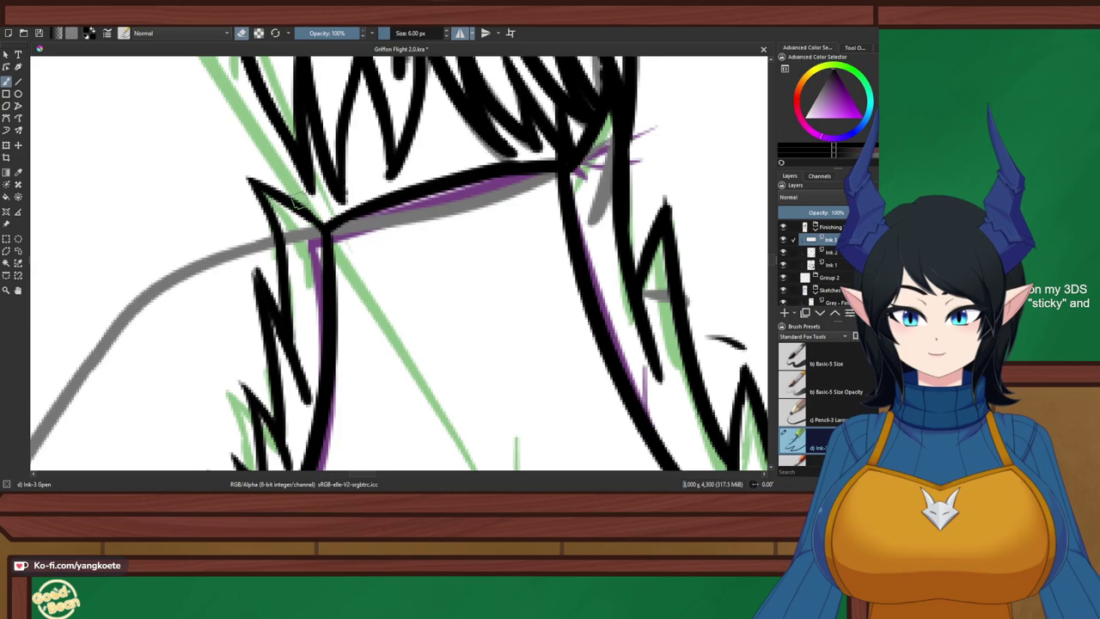
key(e)
mouse_move(238, 209)
mouse_down()
mouse_move(271, 238)
mouse_move(272, 220)
mouse_move(237, 209)
mouse_move(280, 240)
mouse_up()
scroll(288, 226, down, 3)
scroll(288, 227, up, 1)
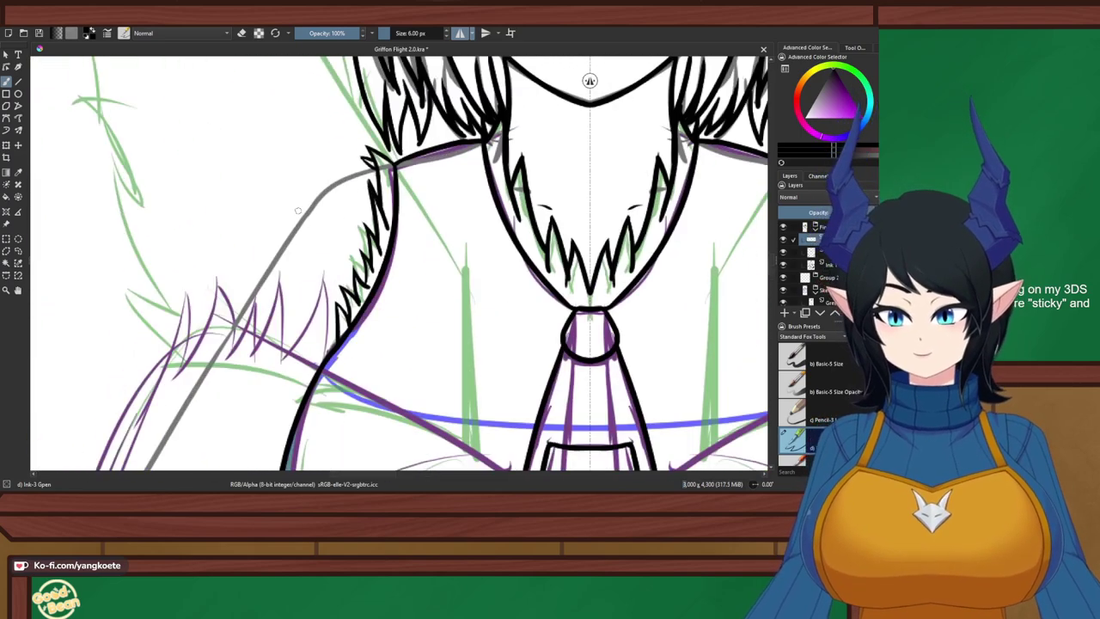
scroll(292, 228, down, 2)
Ink the right shoulder line along the grey sketch guide
scroll(514, 221, up, 3)
drag(571, 221, 359, 171)
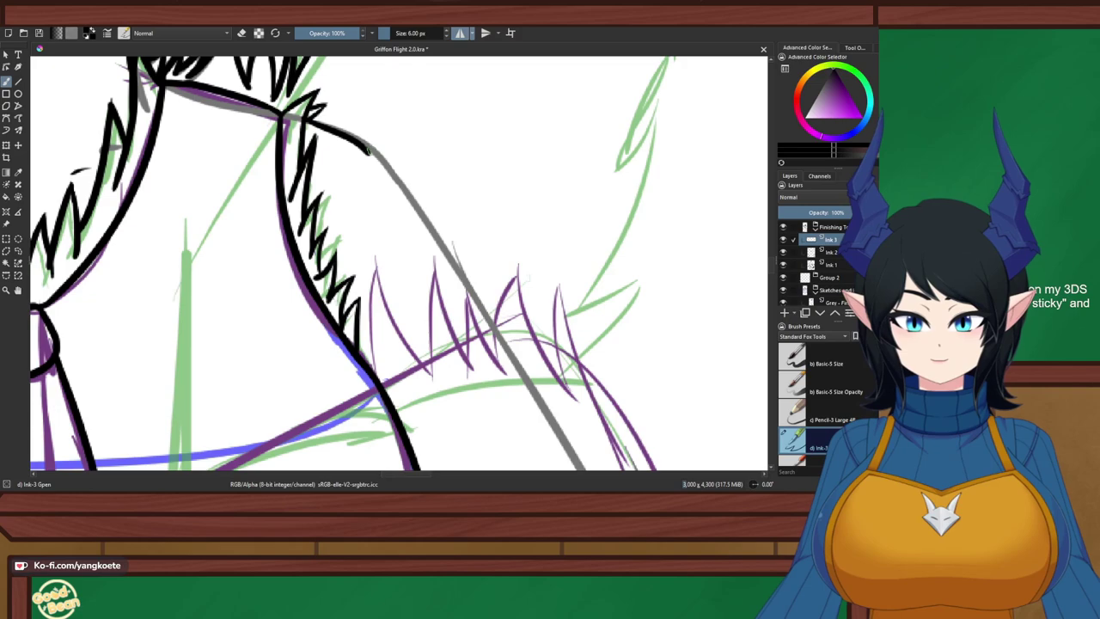
mouse_move(302, 117)
mouse_down()
mouse_move(389, 160)
mouse_move(373, 146)
mouse_up()
key(ctrl+z)
key(ctrl+z)
mouse_move(305, 119)
mouse_down()
mouse_move(388, 167)
mouse_move(338, 130)
mouse_move(378, 147)
mouse_move(424, 209)
mouse_up()
key(ctrl+z)
key(ctrl+z)
drag(354, 136, 428, 233)
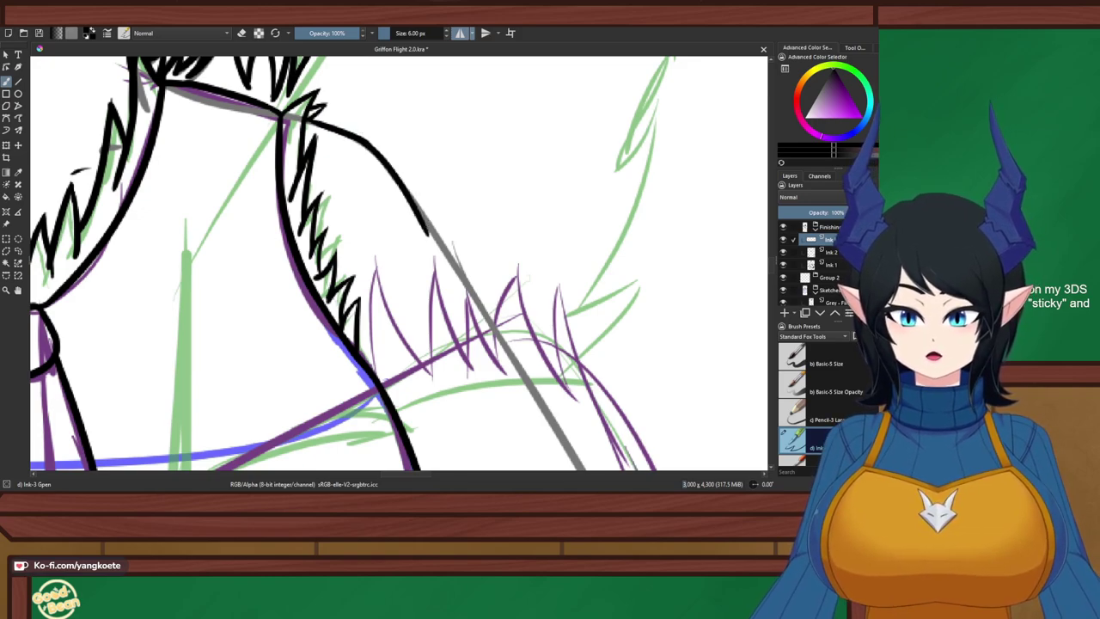
Retry the black line running down the grey guide toward the arm
key(ctrl+z)
drag(364, 140, 449, 241)
key(ctrl+z)
drag(350, 133, 449, 239)
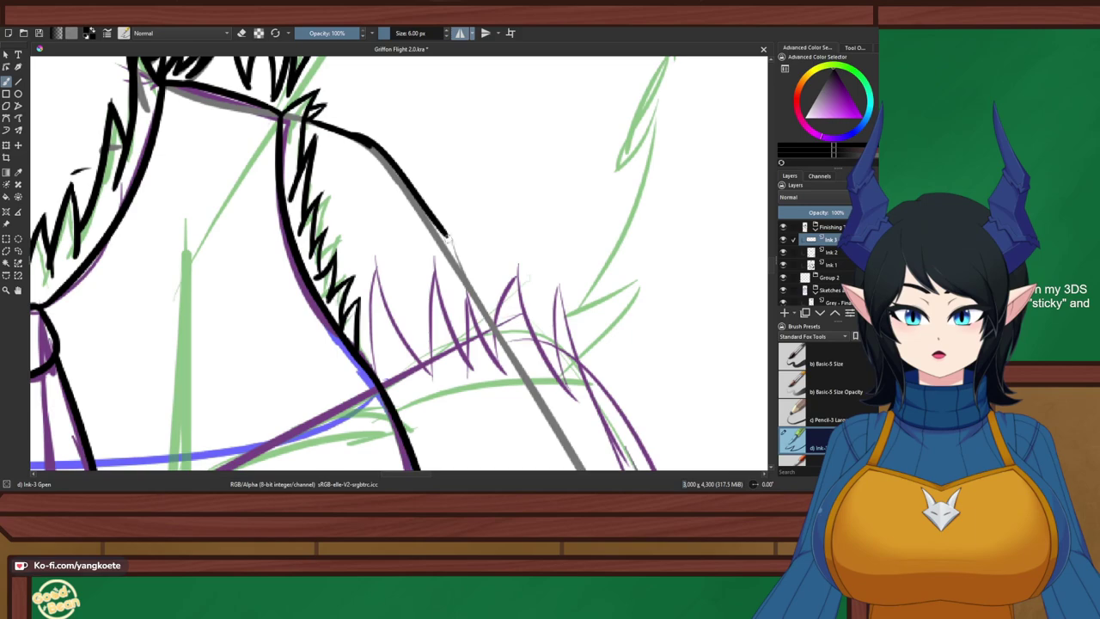
key(ctrl+z)
drag(352, 135, 442, 263)
key(ctrl+z)
mouse_move(352, 134)
mouse_down()
mouse_move(428, 228)
mouse_move(449, 236)
mouse_move(410, 205)
mouse_move(482, 313)
mouse_up()
key(ctrl+z)
key(ctrl+z)
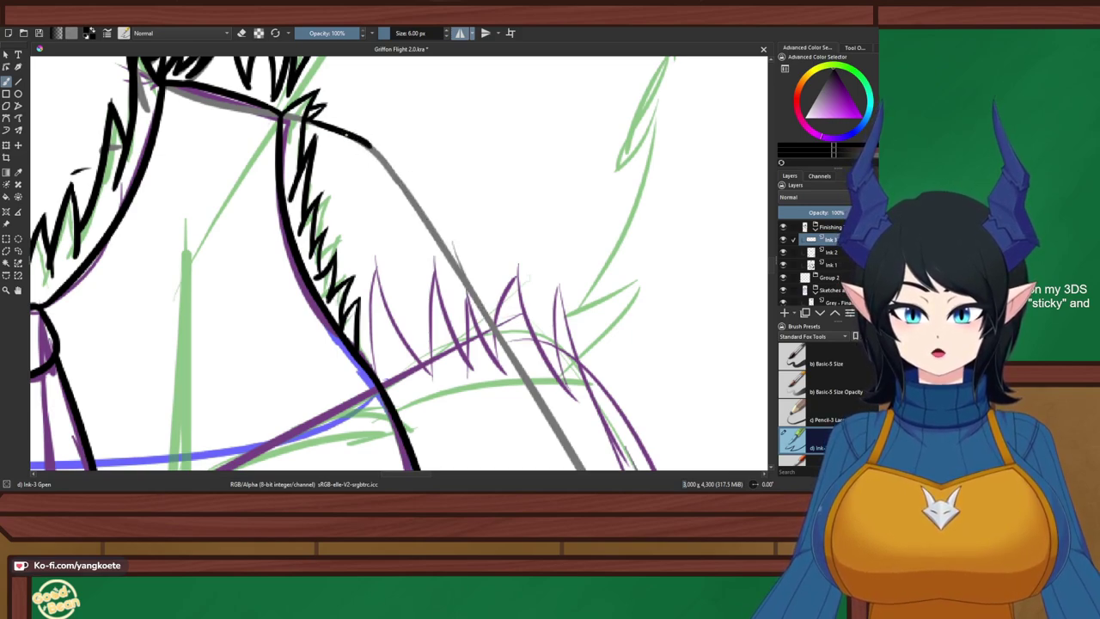
drag(347, 135, 435, 254)
key(ctrl+z)
Check the reference pictures, then extend the black line down the guide to the arm's fur tufts
scroll(373, 136, down, 3)
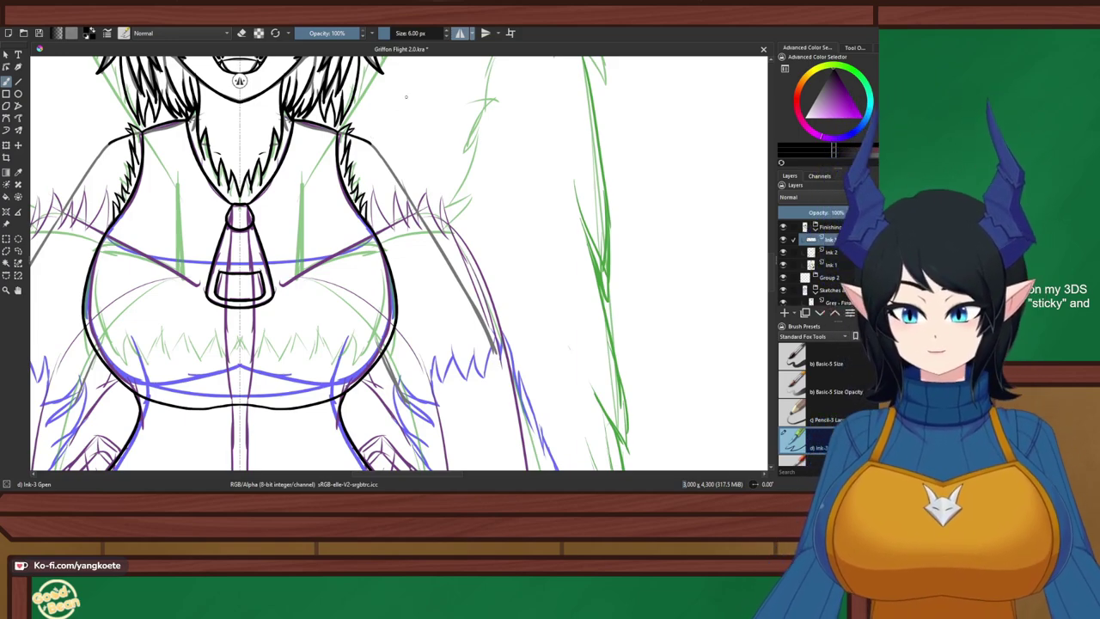
scroll(406, 97, down, 3)
drag(407, 98, 57, 205)
scroll(400, 258, down, 3)
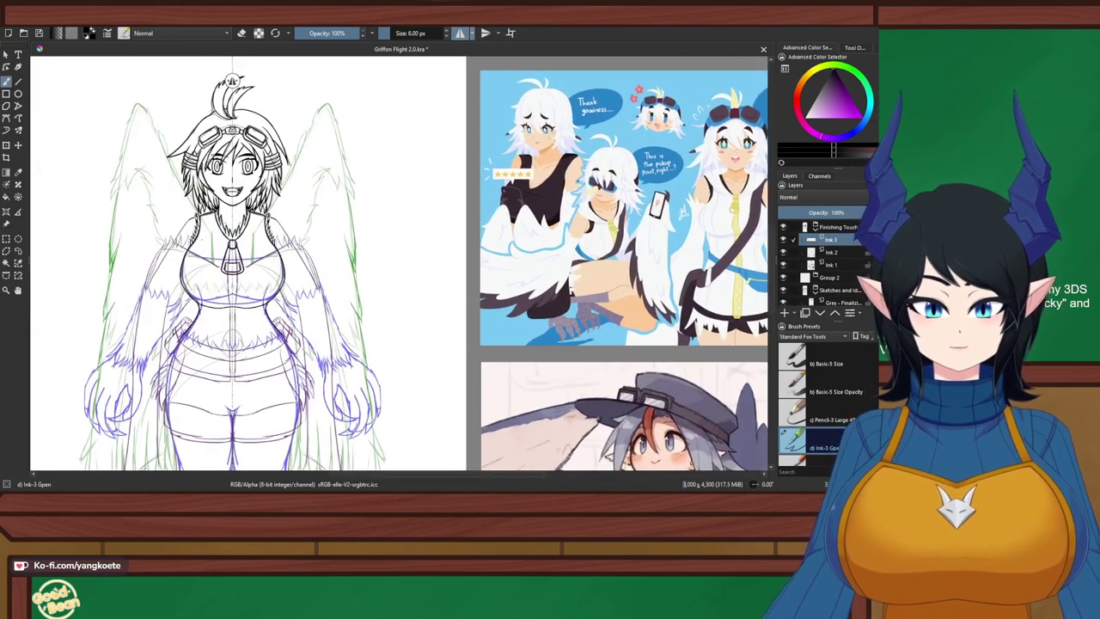
scroll(445, 133, up, 6)
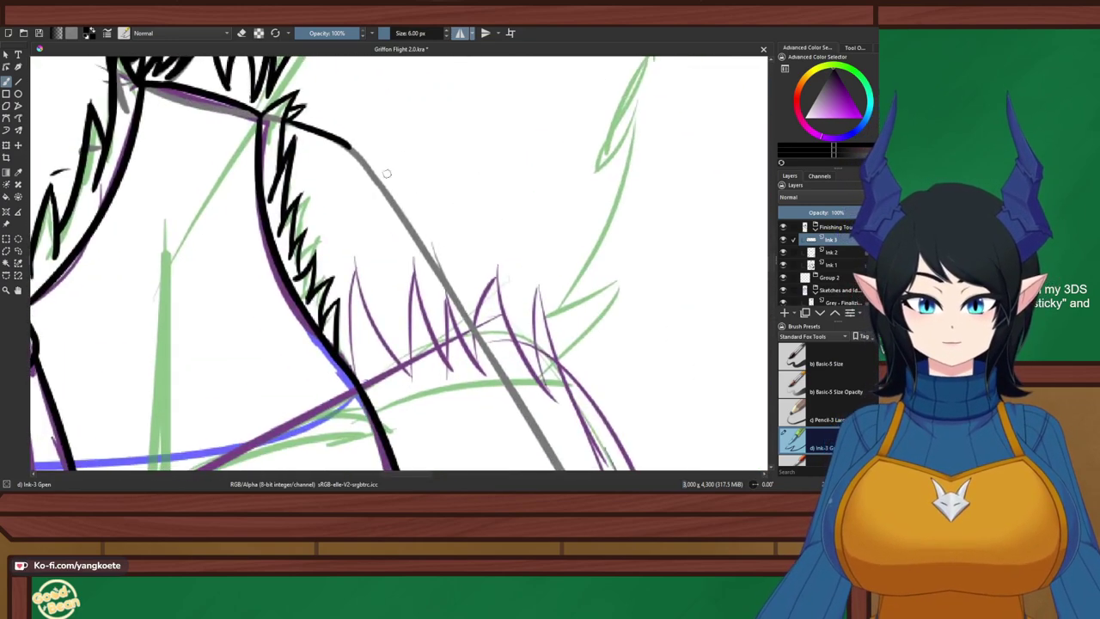
mouse_move(342, 144)
mouse_down()
mouse_move(388, 191)
mouse_move(469, 331)
mouse_up()
key(ctrl+z)
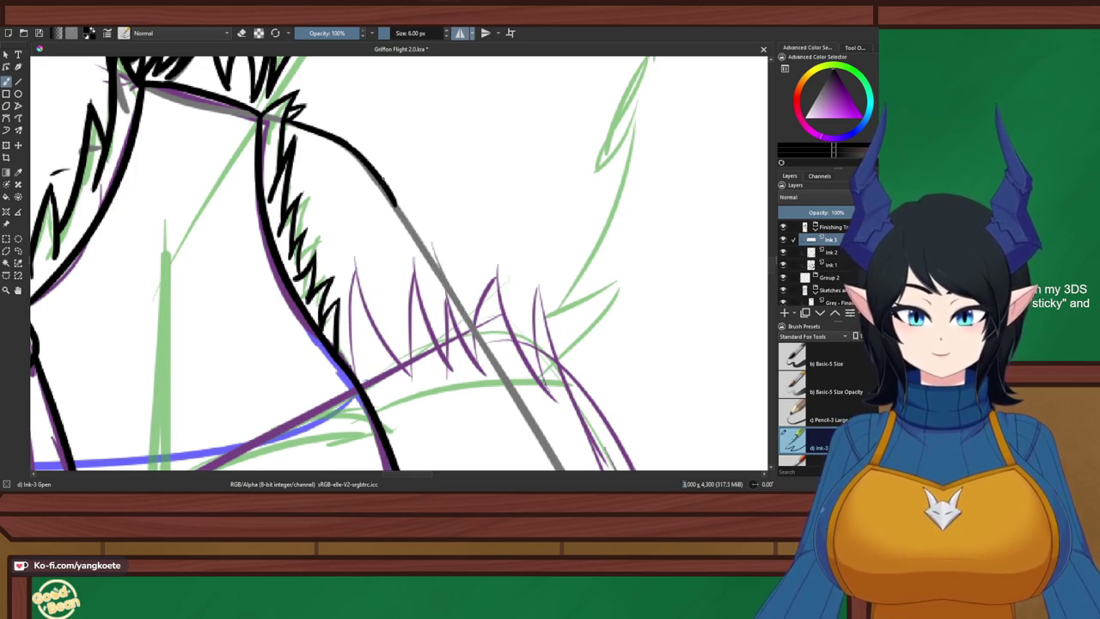
drag(385, 183, 482, 333)
key(ctrl+z)
key(ctrl+z)
mouse_move(384, 182)
mouse_down()
mouse_move(490, 344)
mouse_move(462, 301)
mouse_move(484, 336)
mouse_up()
key(ctrl+z)
drag(383, 182, 481, 344)
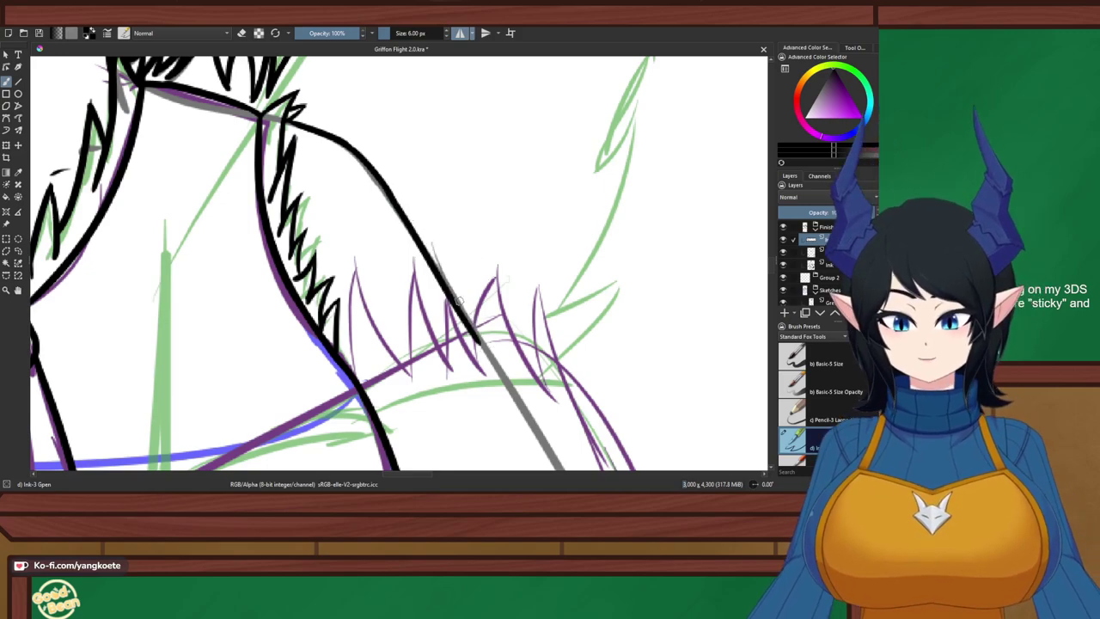
scroll(468, 295, down, 2)
drag(478, 288, 331, 73)
Zoom to the torso and draw mirrored waist curves below the chest outline, then zoom out
drag(353, 265, 422, 207)
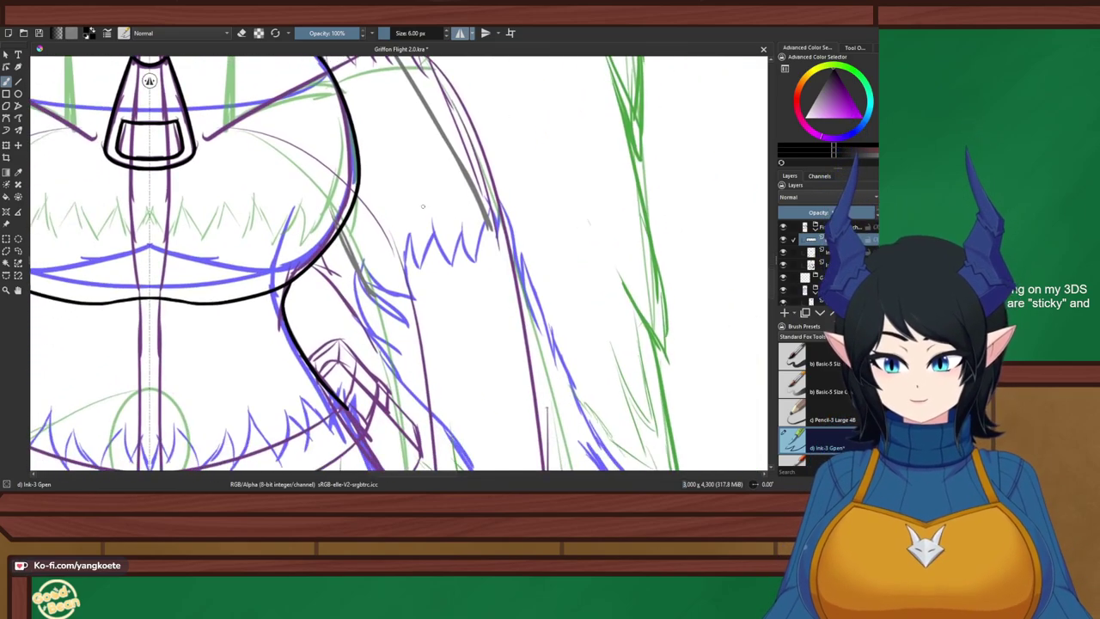
scroll(384, 345, down, 4)
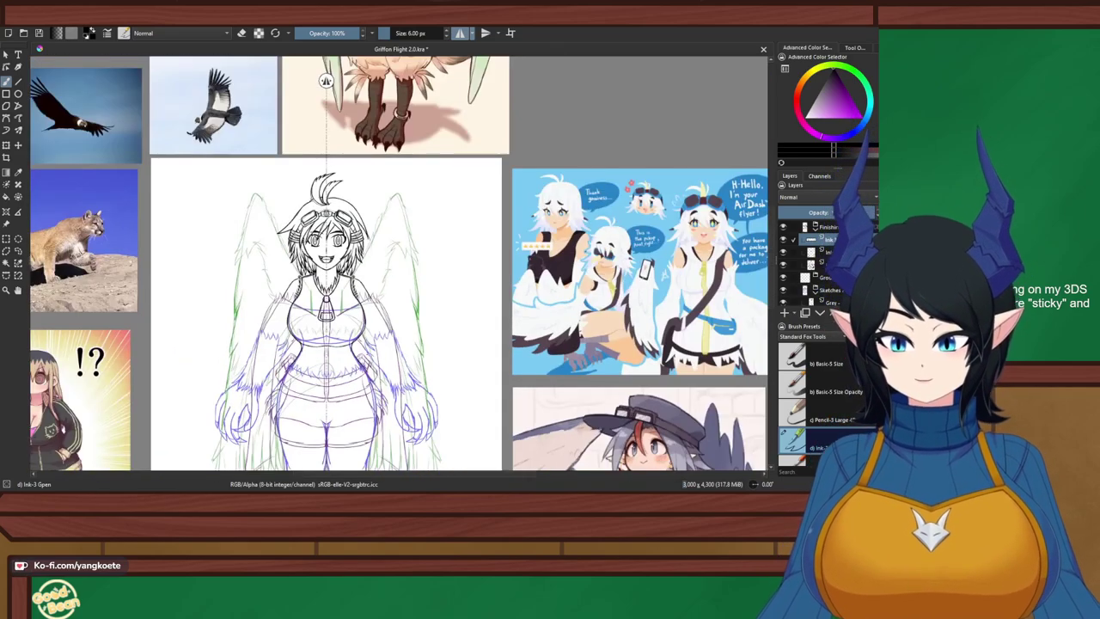
drag(360, 373, 442, 265)
scroll(438, 270, up, 2)
scroll(351, 188, up, 3)
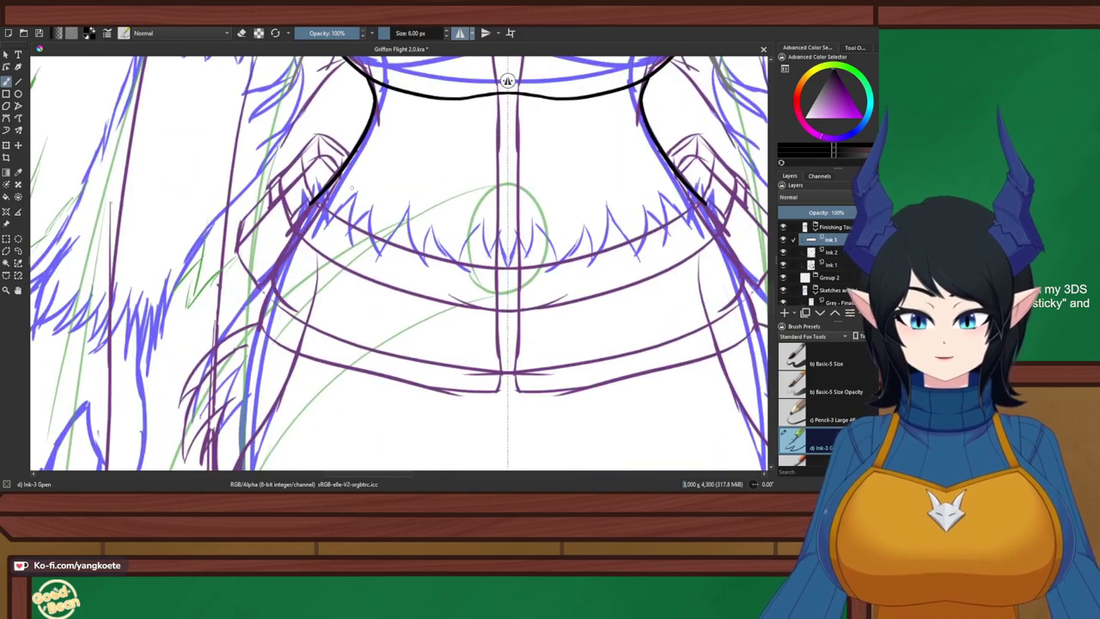
scroll(343, 196, up, 1)
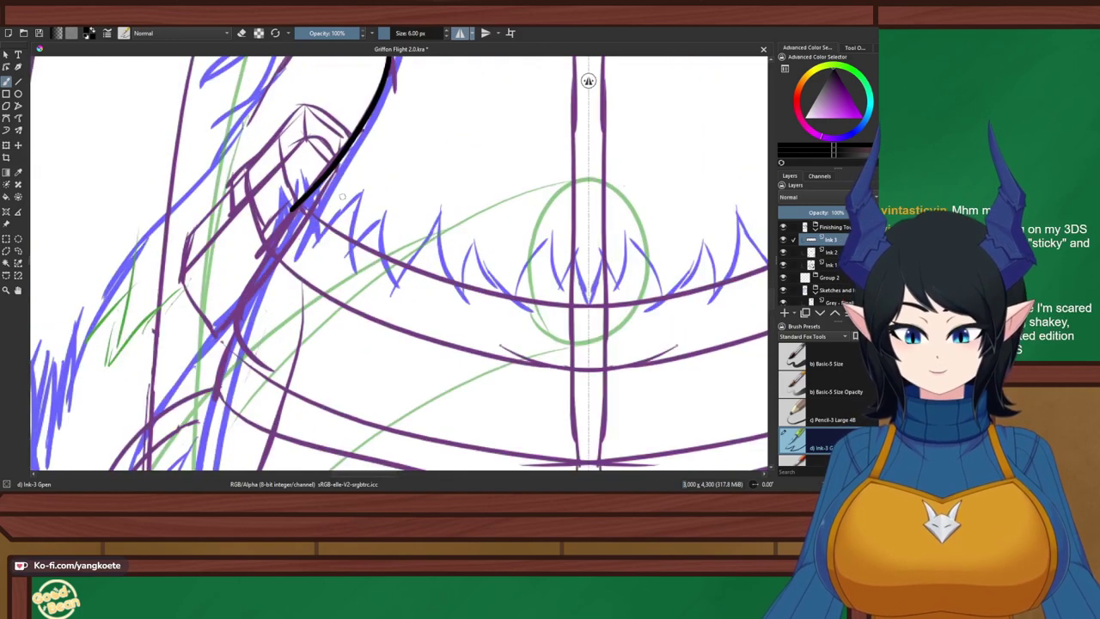
scroll(344, 196, up, 1)
scroll(327, 252, down, 1)
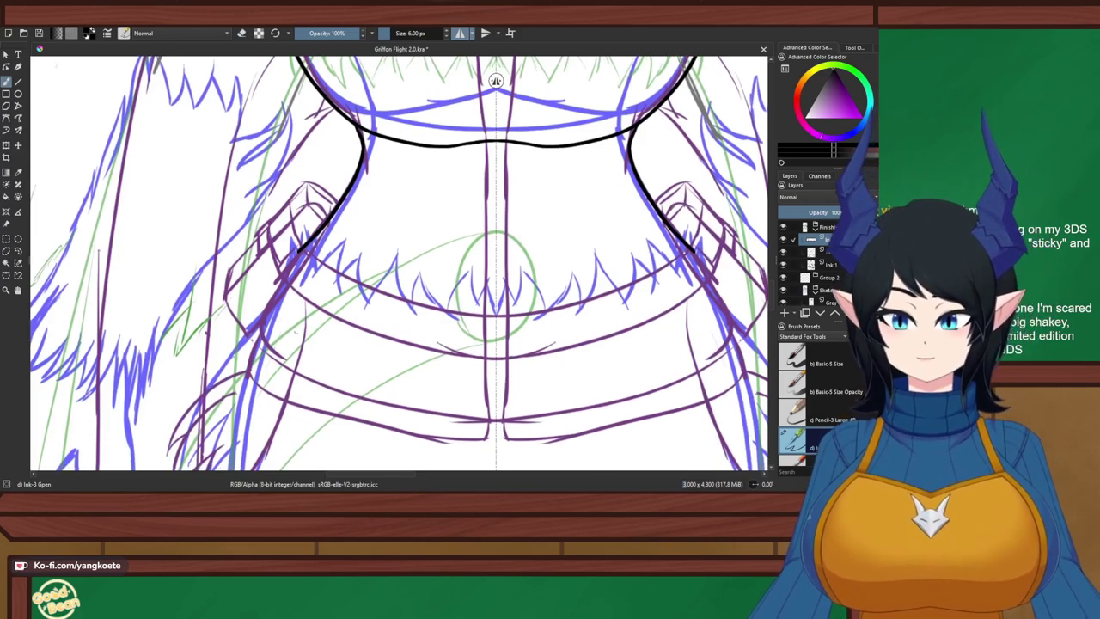
mouse_move(294, 260)
mouse_down()
mouse_move(264, 333)
mouse_move(266, 372)
mouse_move(274, 290)
mouse_move(258, 365)
mouse_up()
key(ctrl+z)
key(ctrl+z)
key(minus)
drag(413, 189, 352, 359)
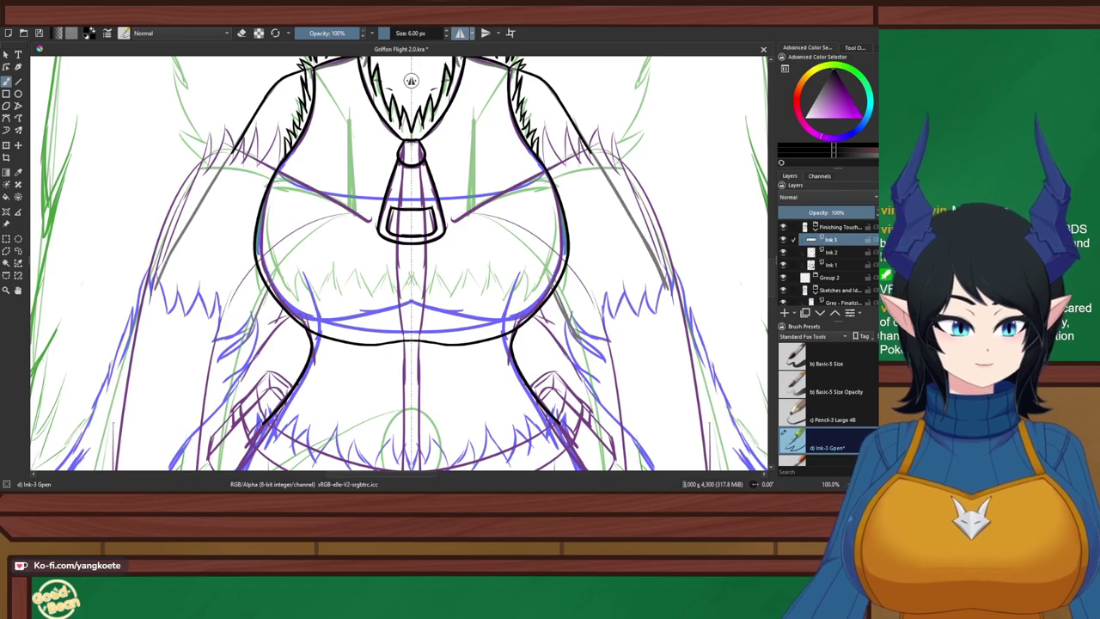
scroll(411, 80, up, 2)
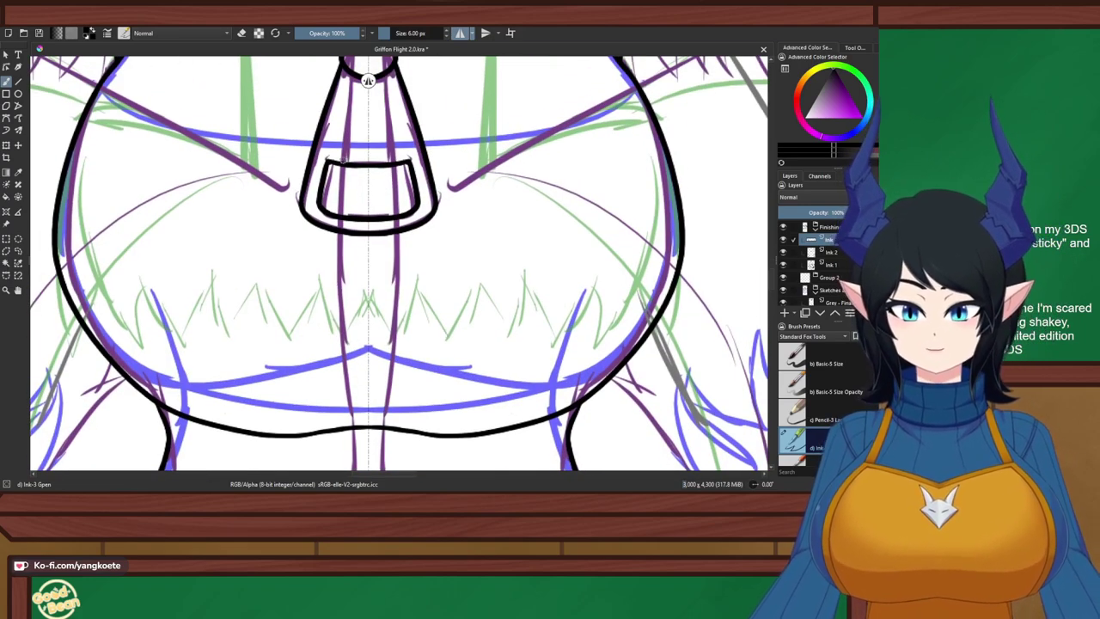
Ink the mirrored strap lines below the pendant down to the bottom outline, retrying until they look right
drag(339, 232, 346, 301)
key(ctrl+z)
drag(338, 232, 347, 318)
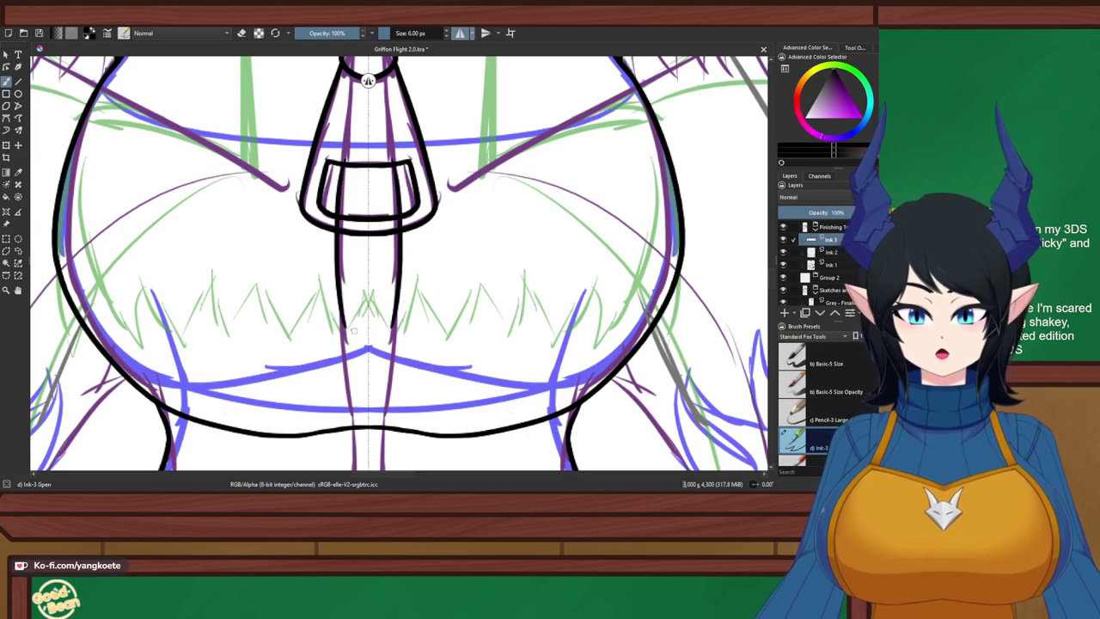
key(ctrl+z)
drag(341, 166, 338, 368)
drag(336, 312, 353, 424)
key(ctrl+z)
drag(336, 335, 346, 419)
drag(344, 366, 352, 425)
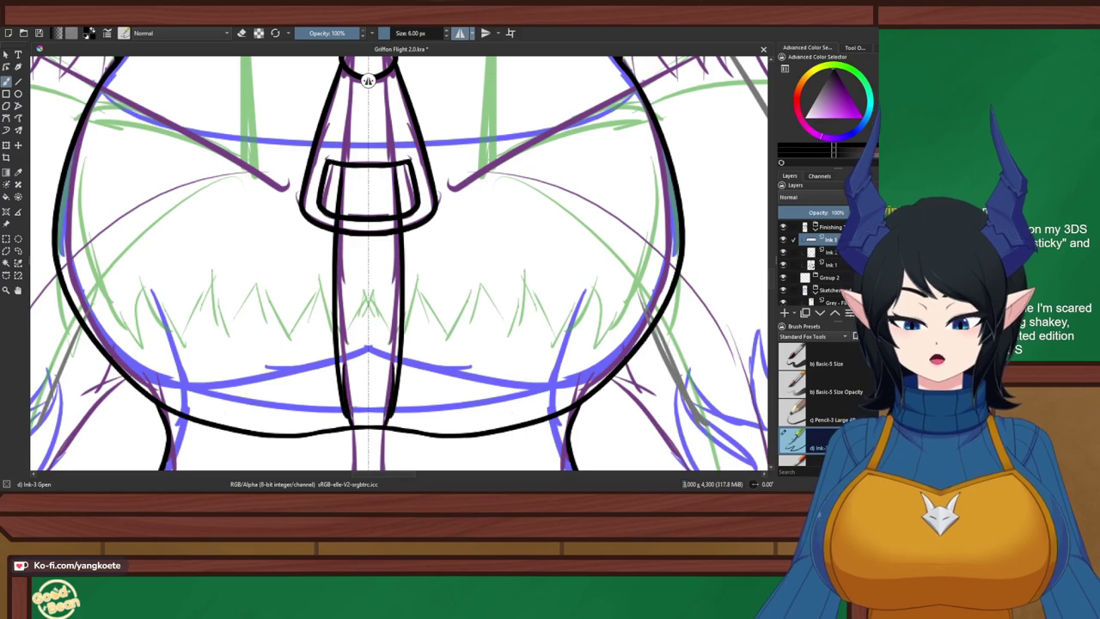
key(ctrl+z)
drag(338, 383, 347, 425)
key(ctrl+z)
key(ctrl+z)
drag(335, 321, 344, 415)
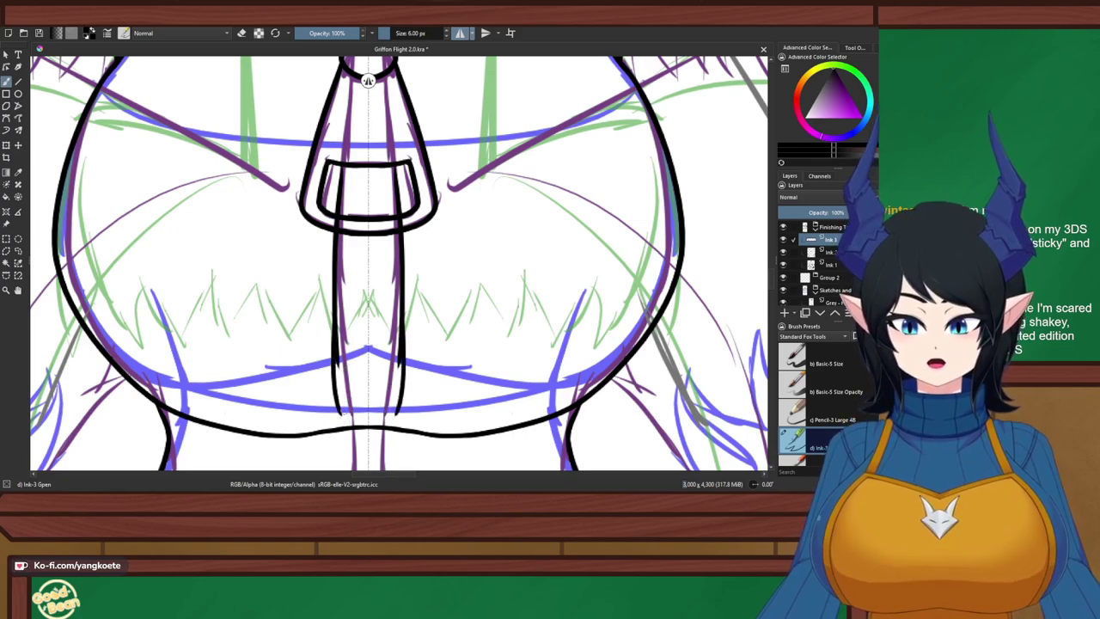
key(ctrl+z)
drag(336, 340, 347, 420)
key(ctrl+z)
drag(336, 331, 347, 424)
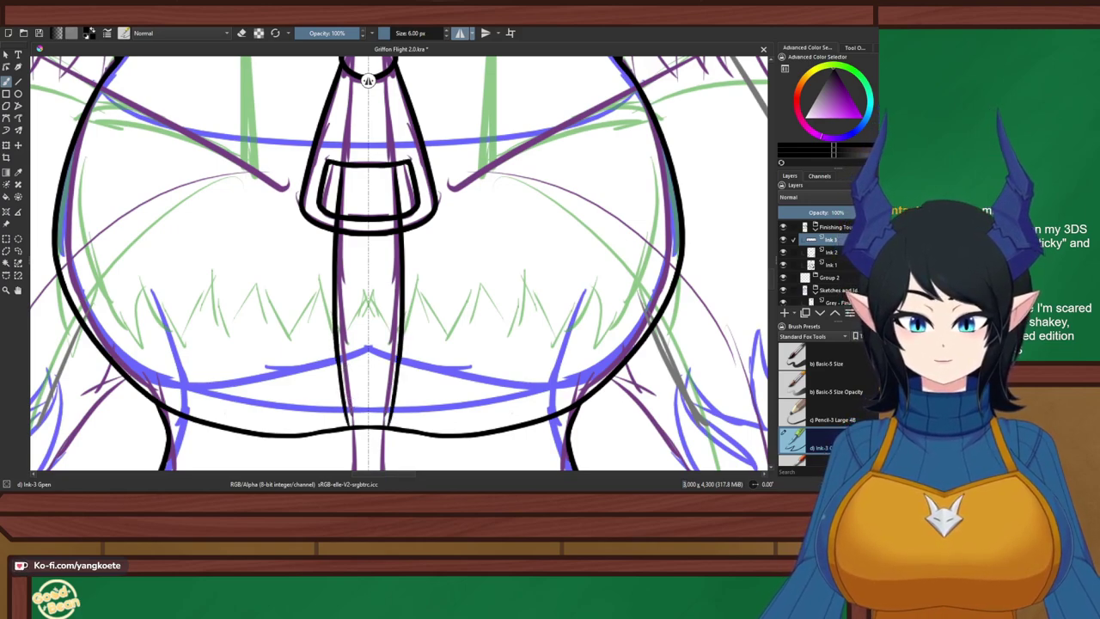
key(ctrl+z)
drag(331, 314, 344, 425)
key(ctrl+z)
drag(335, 332, 346, 424)
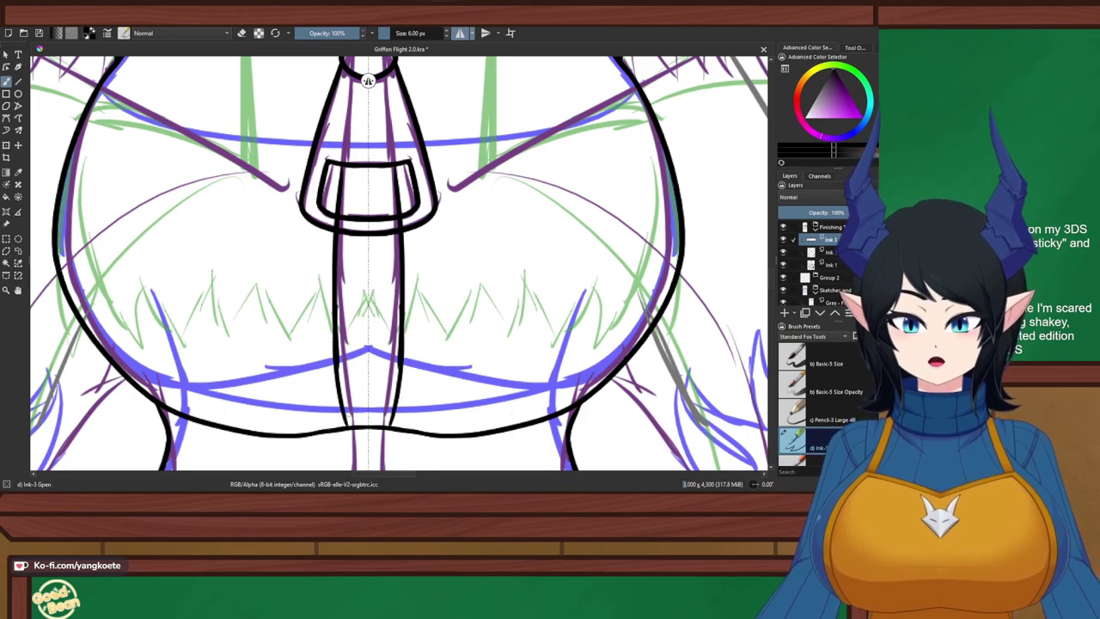
key(ctrl+z)
drag(334, 317, 346, 425)
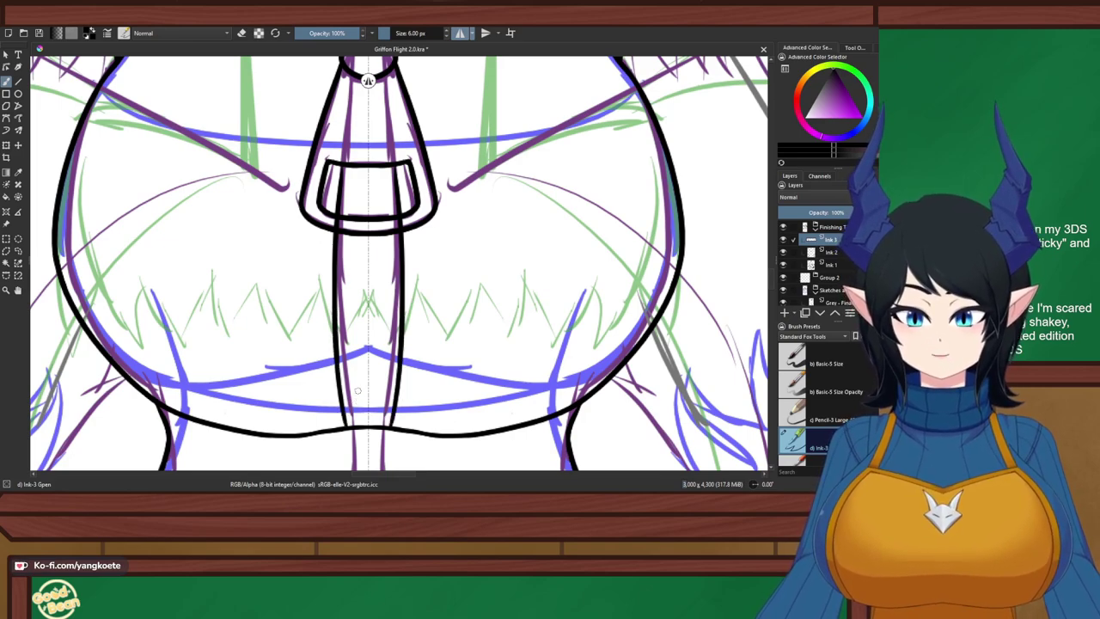
Erase the stray bits of strap near the lower band and between the bands
scroll(357, 250, up, 3)
drag(366, 175, 374, 311)
key(e)
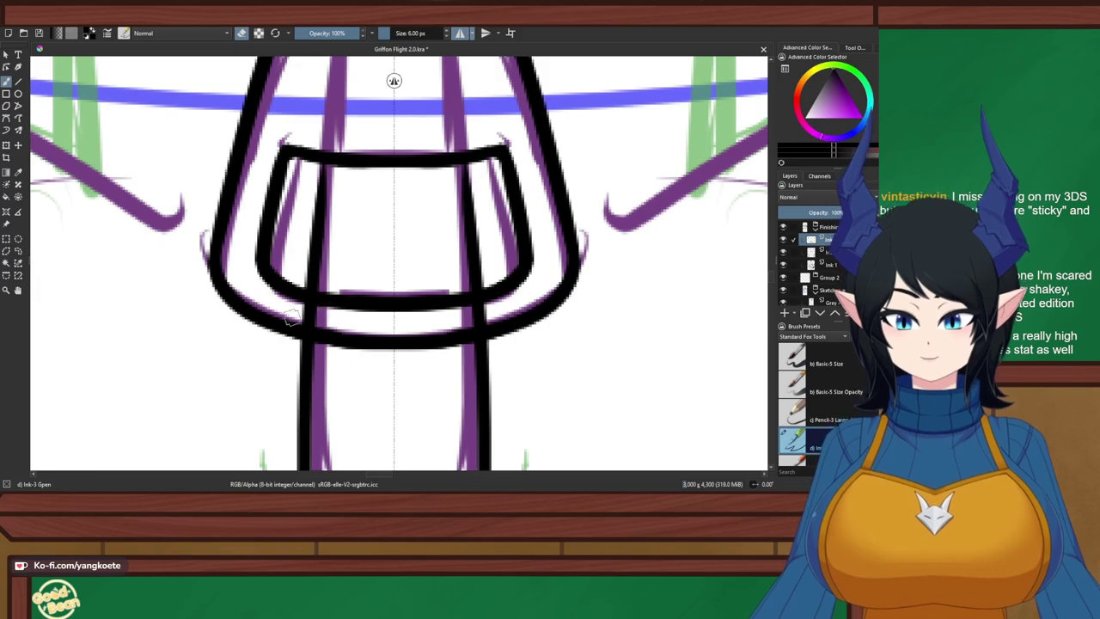
drag(292, 318, 329, 318)
drag(337, 199, 335, 238)
scroll(334, 238, up, 2)
key(e)
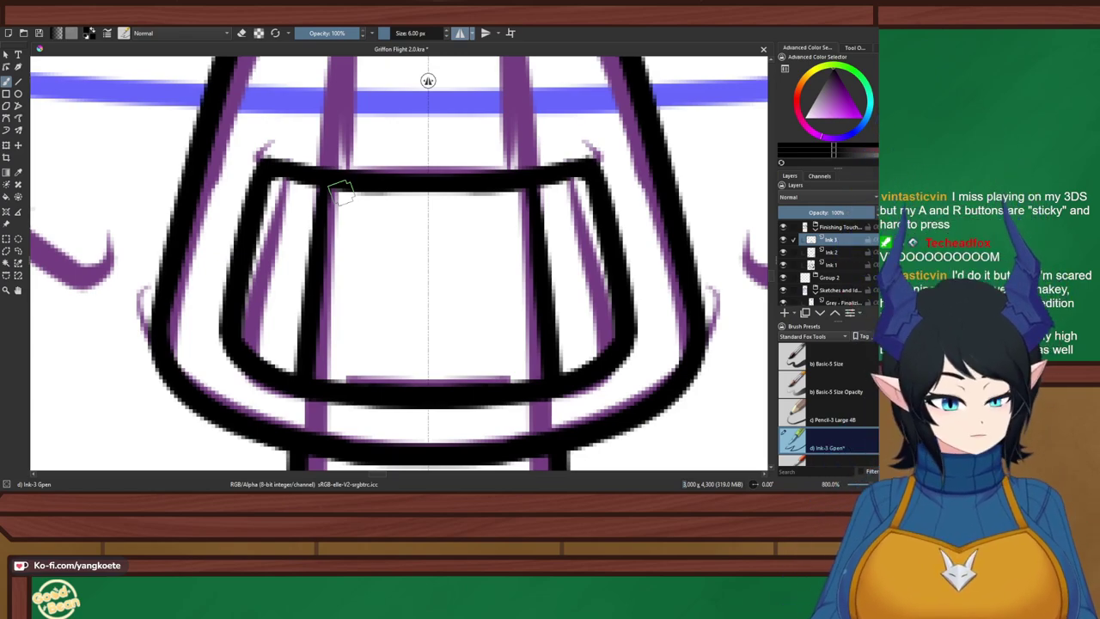
Save the drawing
scroll(353, 238, down, 2)
scroll(378, 327, down, 4)
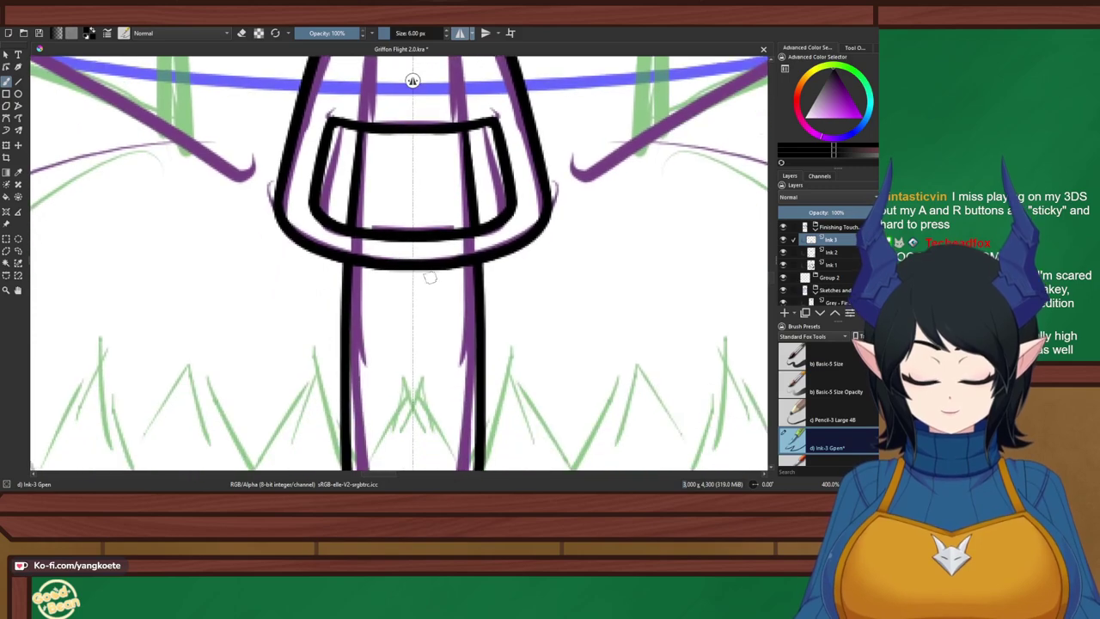
scroll(419, 375, down, 5)
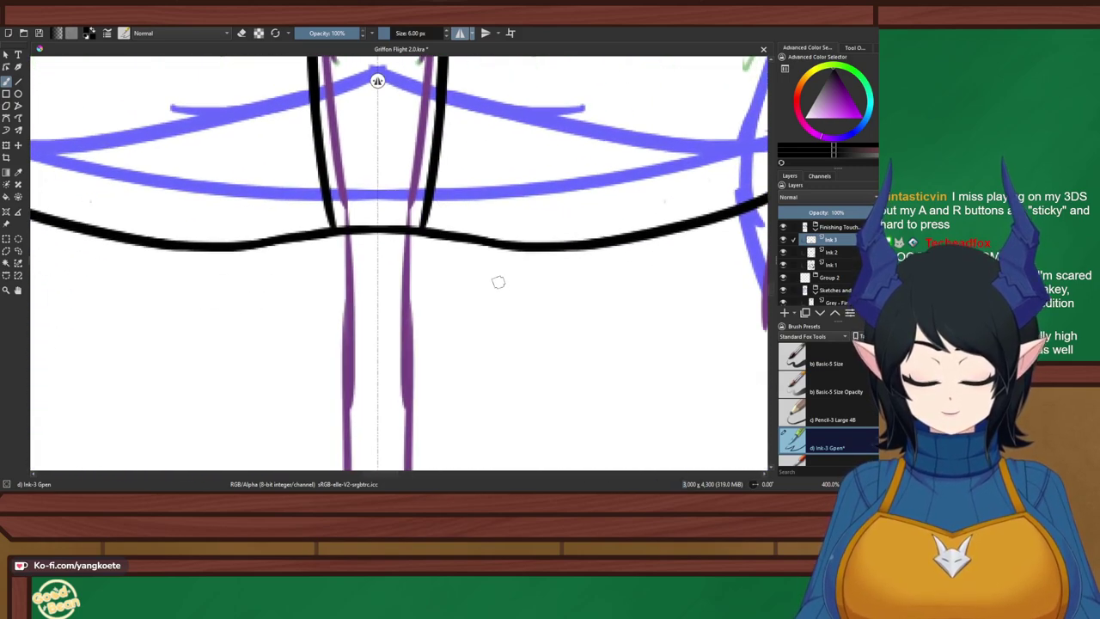
scroll(458, 204, down, 1)
scroll(458, 252, down, 1)
key(ctrl+s)
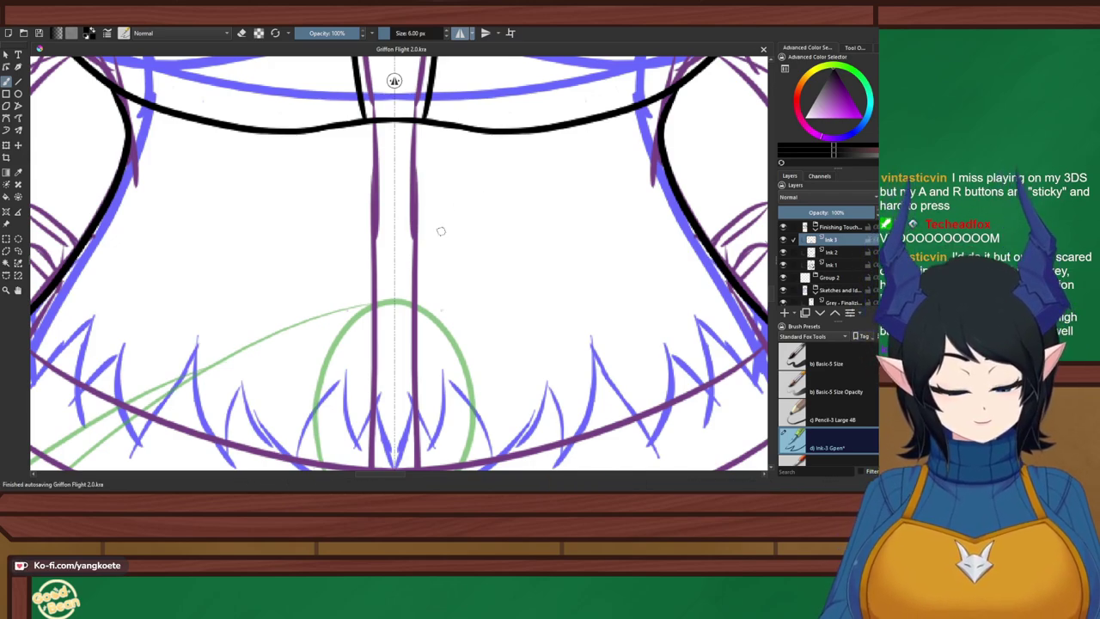
Ink mirrored strap lines down the vertical guides below the chest
scroll(434, 246, down, 1)
drag(435, 247, 421, 208)
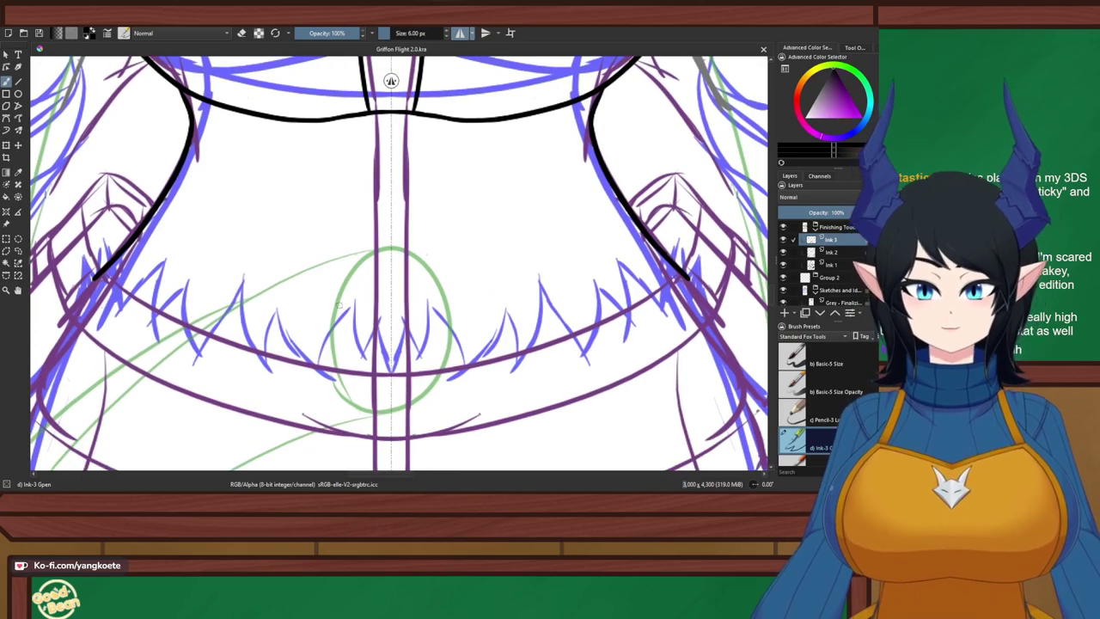
drag(376, 112, 375, 192)
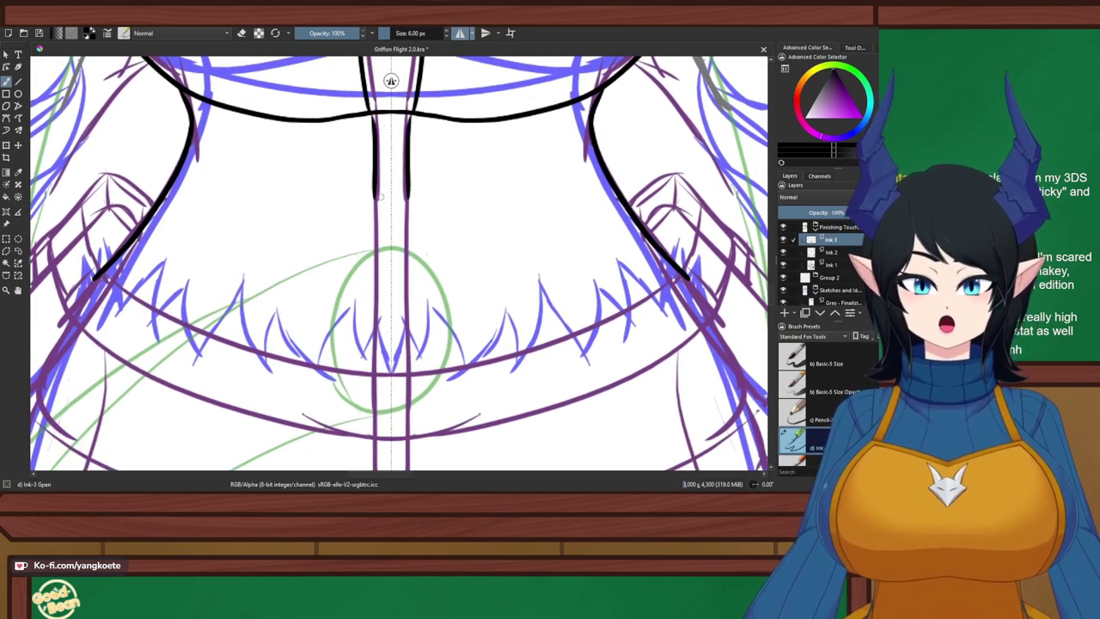
key(ctrl+z)
key(ctrl+shift+z)
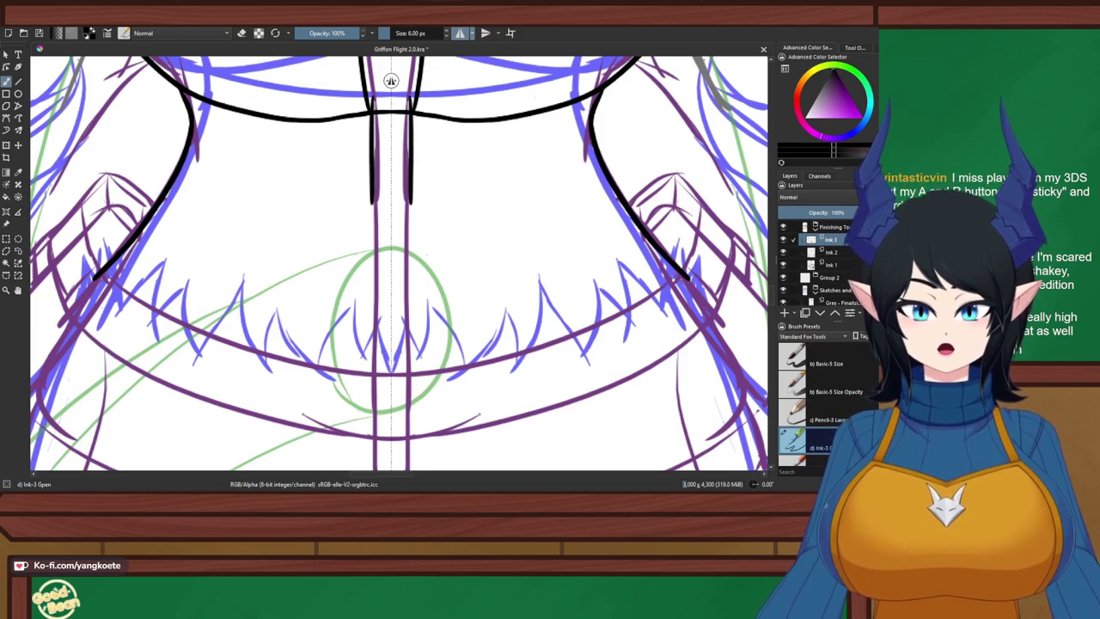
key(ctrl+z)
drag(376, 114, 376, 202)
drag(377, 146, 374, 303)
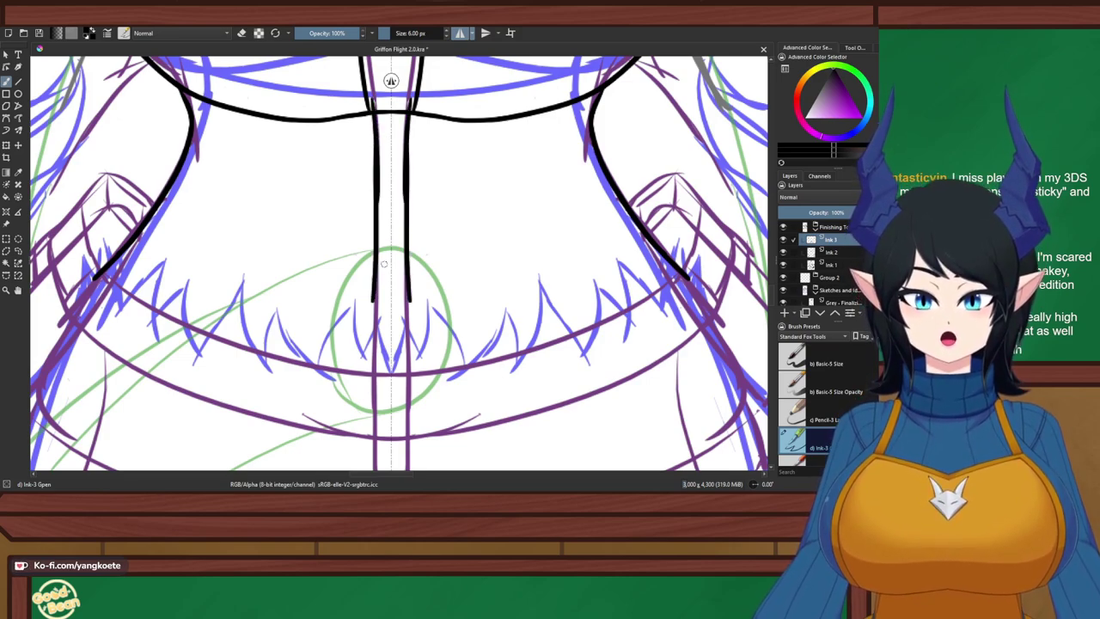
key(ctrl+z)
key(ctrl+z)
drag(375, 114, 371, 275)
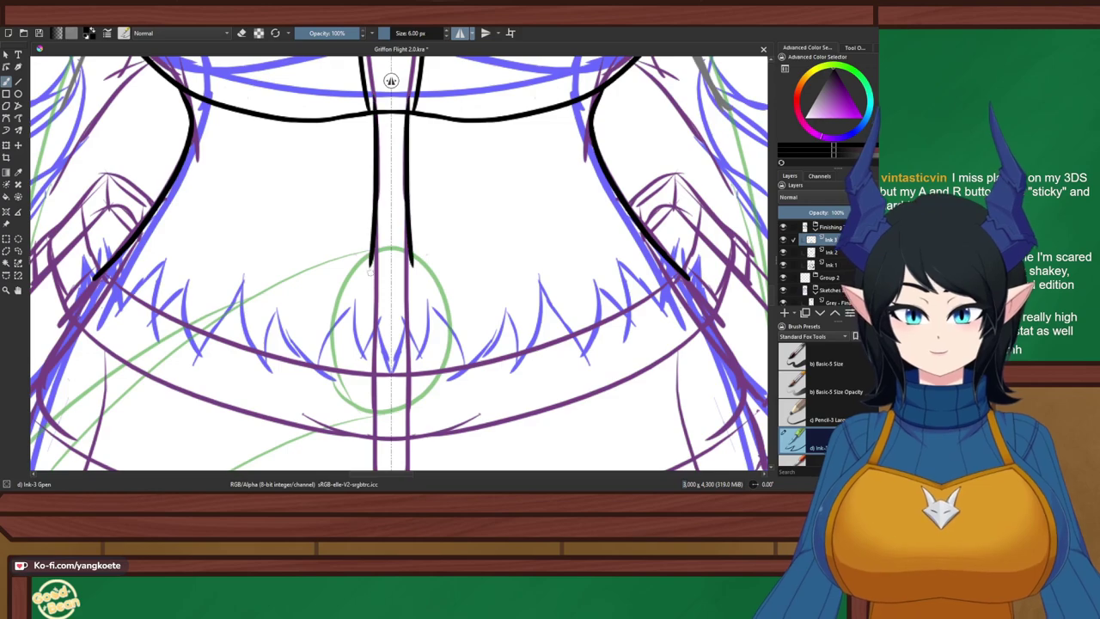
key(ctrl+z)
drag(375, 114, 375, 342)
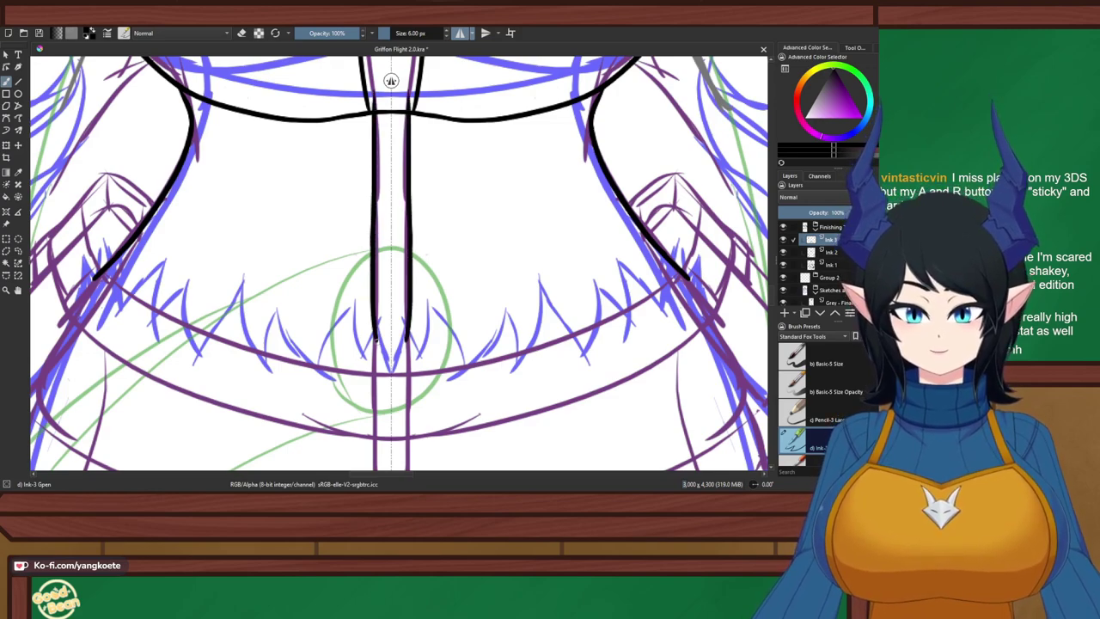
Thin the outer edges of the strap lines, then redraw both strap lines toward the buckle
key(e)
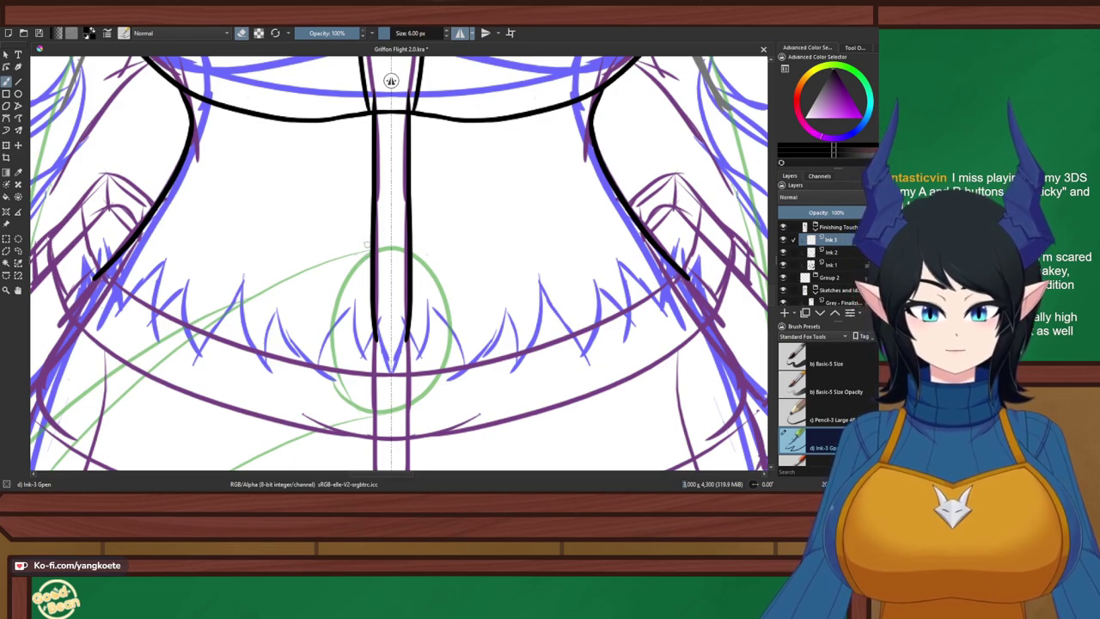
key(e)
key(ctrl+z)
key(e)
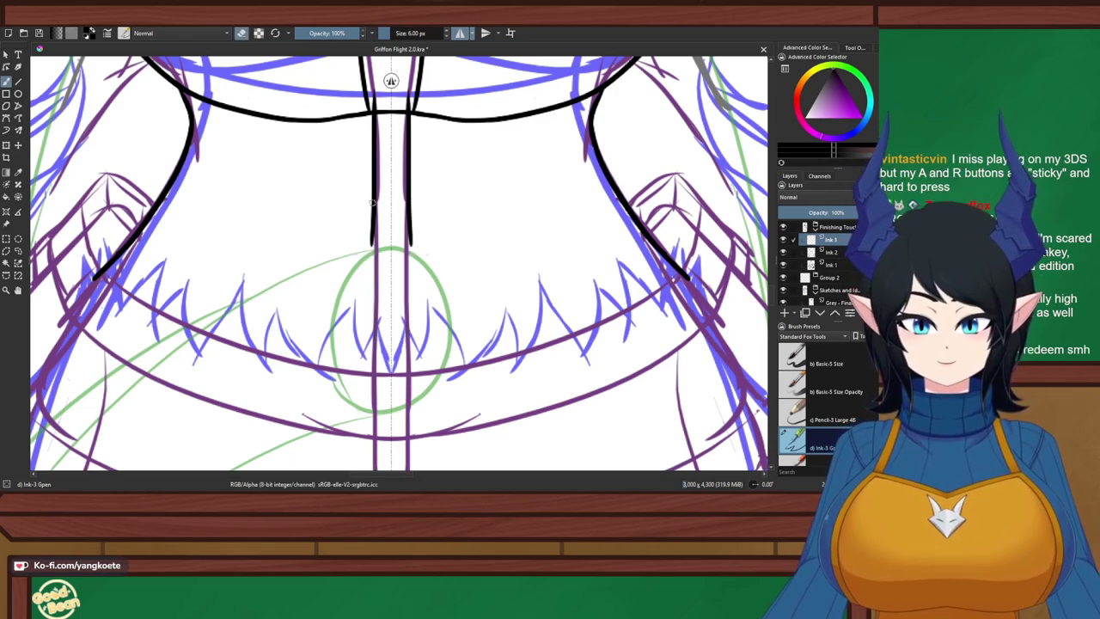
drag(370, 217, 370, 244)
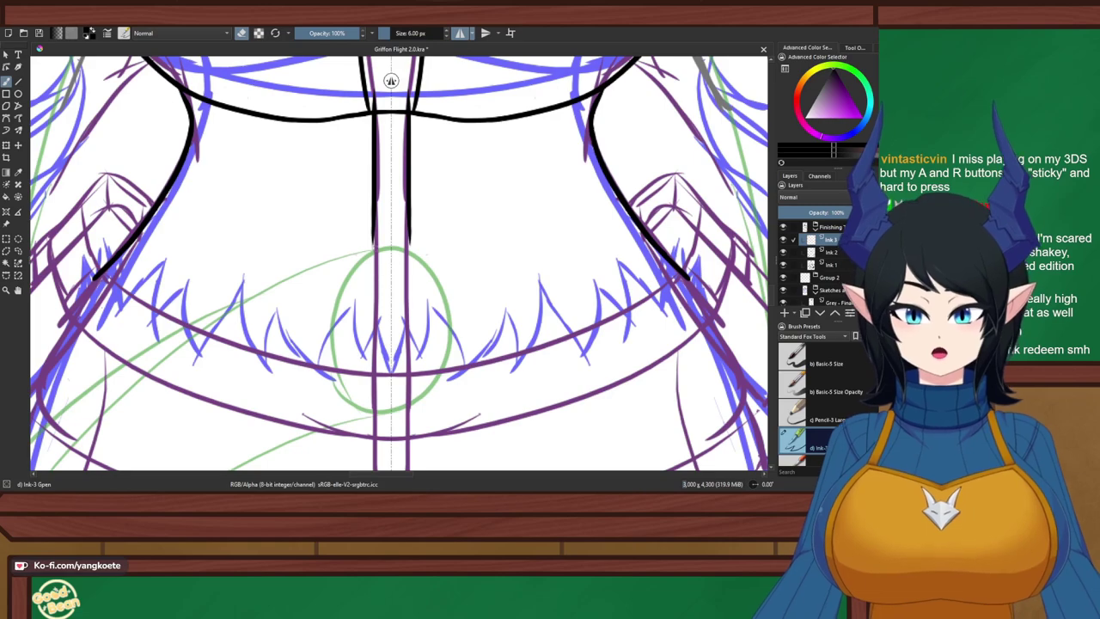
key(e)
drag(372, 196, 373, 336)
key(ctrl+z)
drag(373, 215, 373, 336)
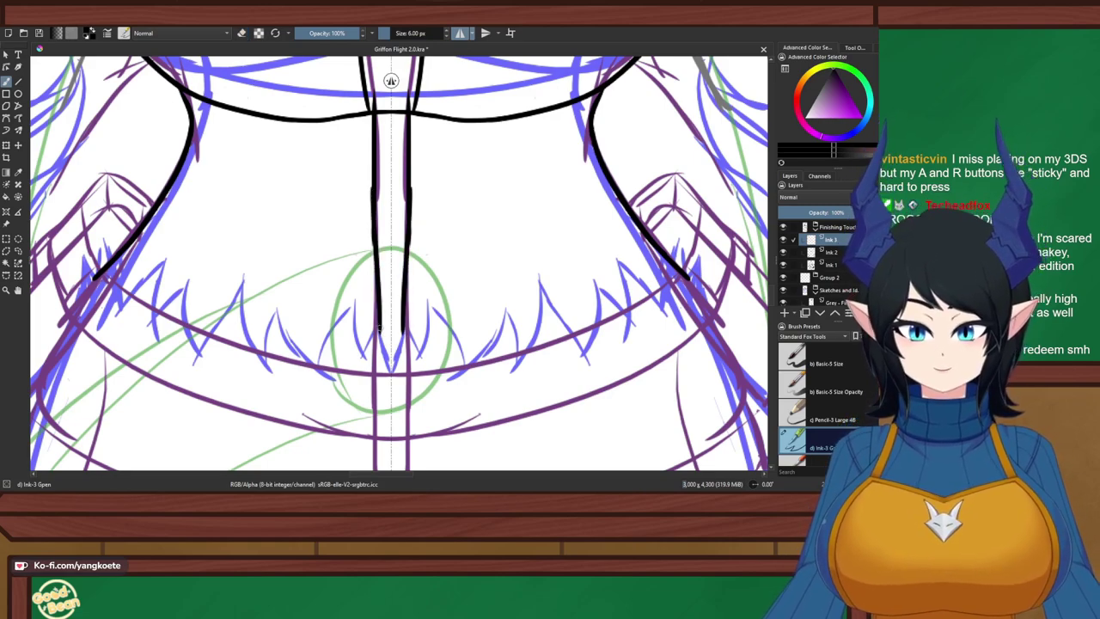
key(ctrl+z)
drag(374, 196, 375, 340)
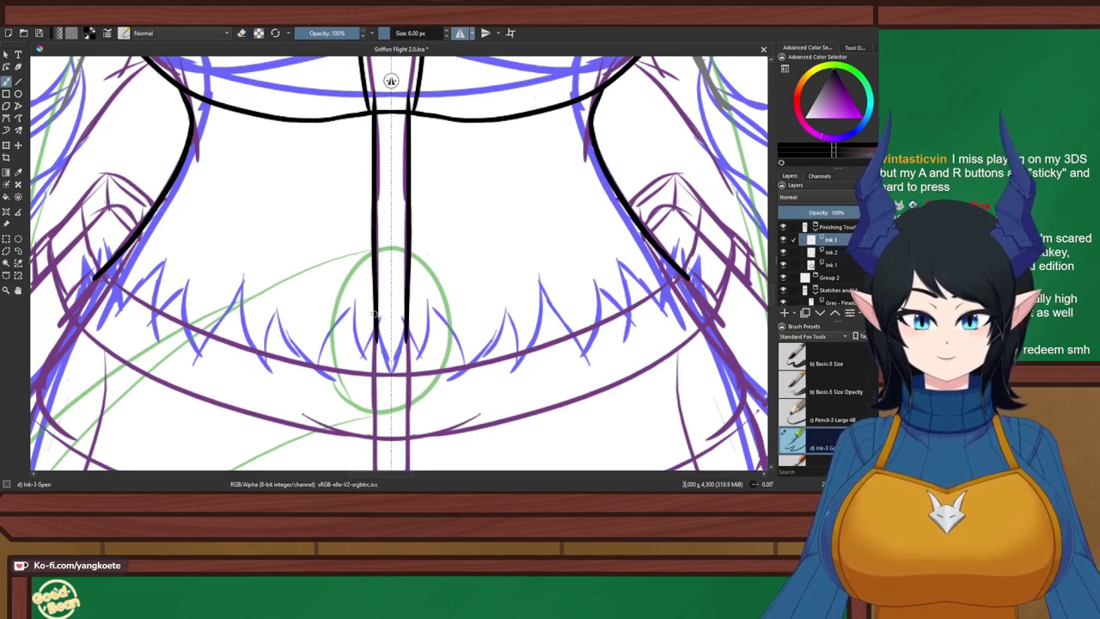
Redraw both mirrored strap lines down to the top of the buckle, retrying several times
scroll(414, 322, up, 2)
drag(413, 326, 417, 342)
key(ctrl+z)
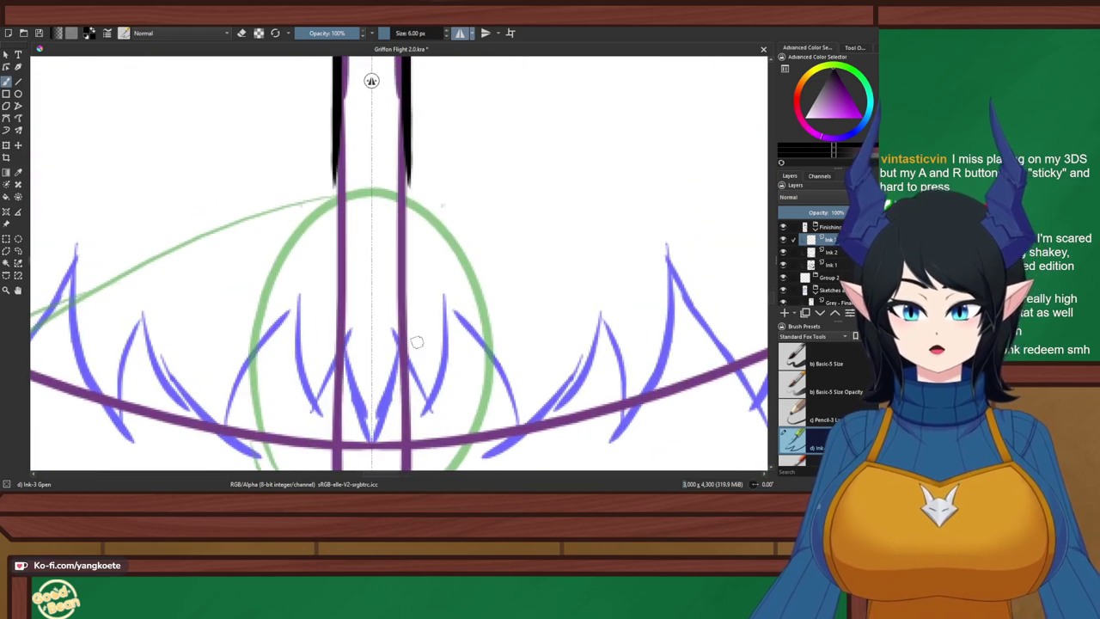
drag(338, 85, 336, 303)
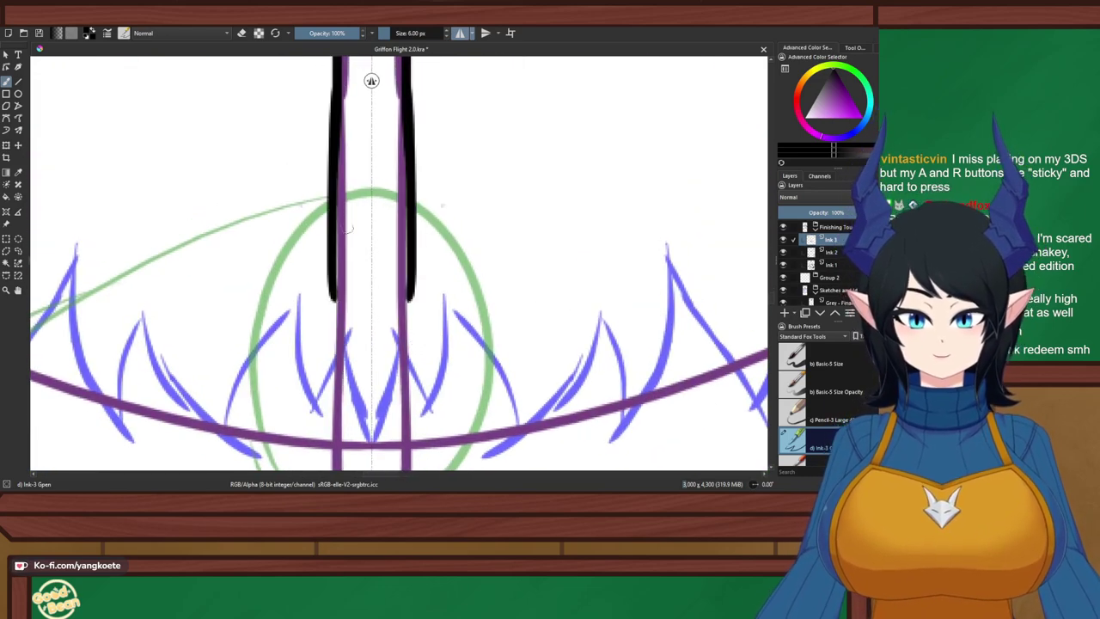
key(ctrl+z)
drag(335, 85, 336, 326)
key(ctrl+z)
drag(335, 85, 336, 335)
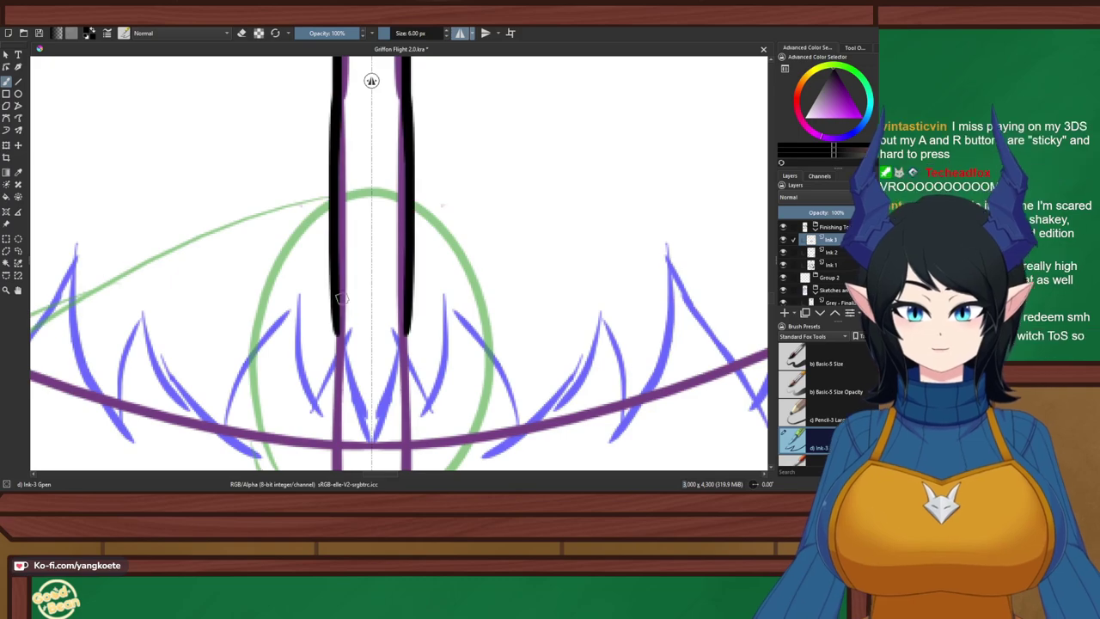
key(ctrl+z)
drag(336, 89, 336, 331)
key(ctrl+z)
drag(336, 84, 336, 327)
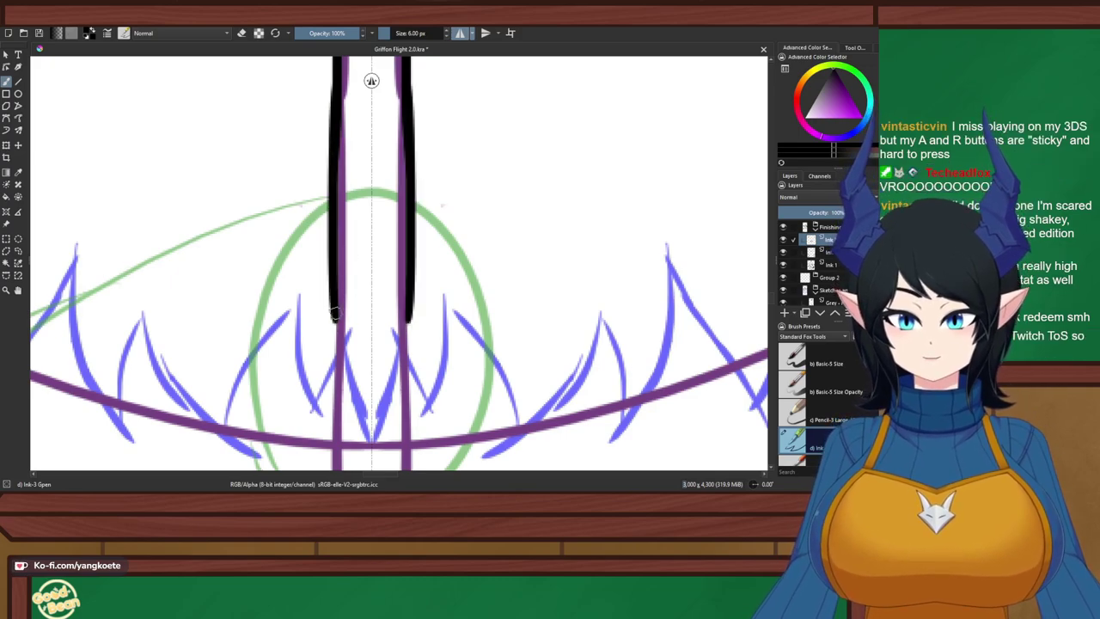
key(ctrl+z)
drag(338, 91, 337, 328)
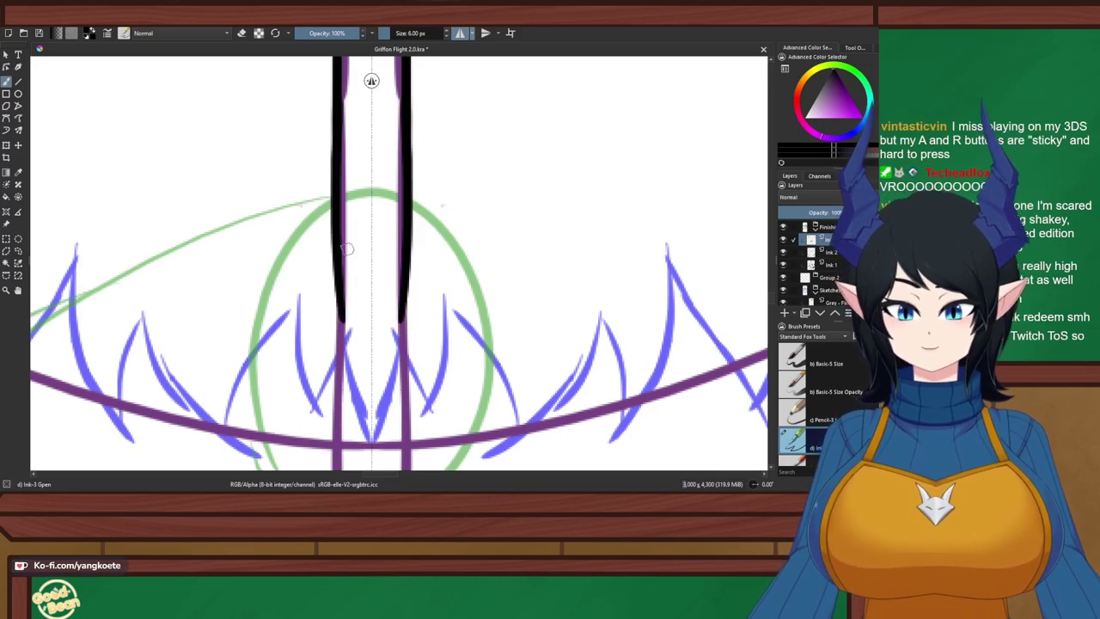
Erase the lower edges of the strap strokes so they taper toward the buckle
key(e)
drag(347, 258, 351, 359)
key(e)
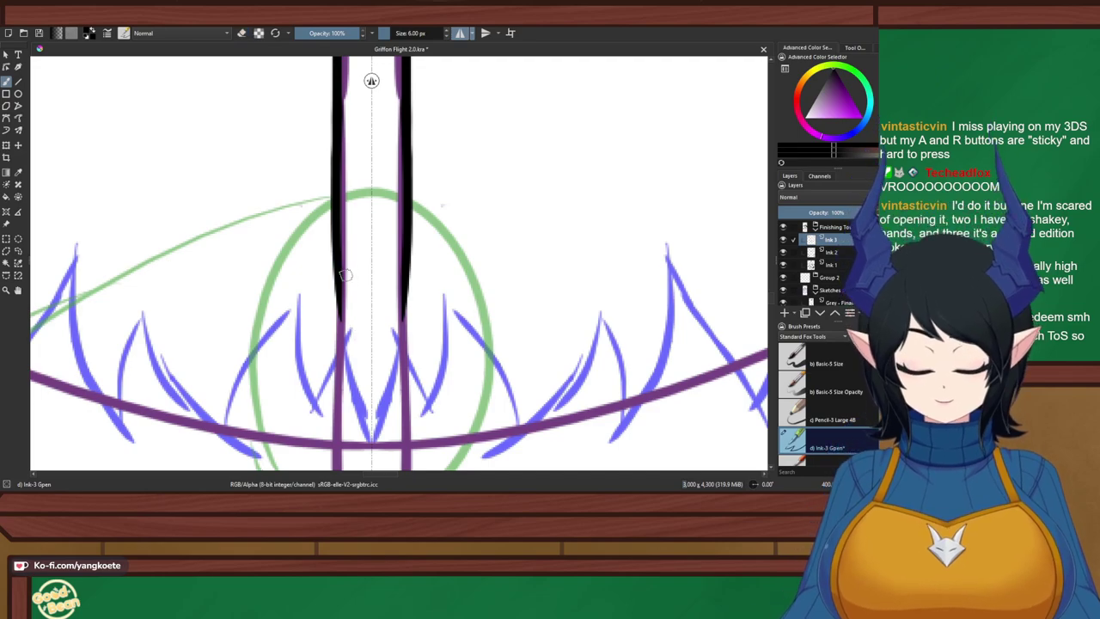
scroll(298, 260, down, 1)
drag(300, 262, 343, 116)
drag(356, 168, 369, 291)
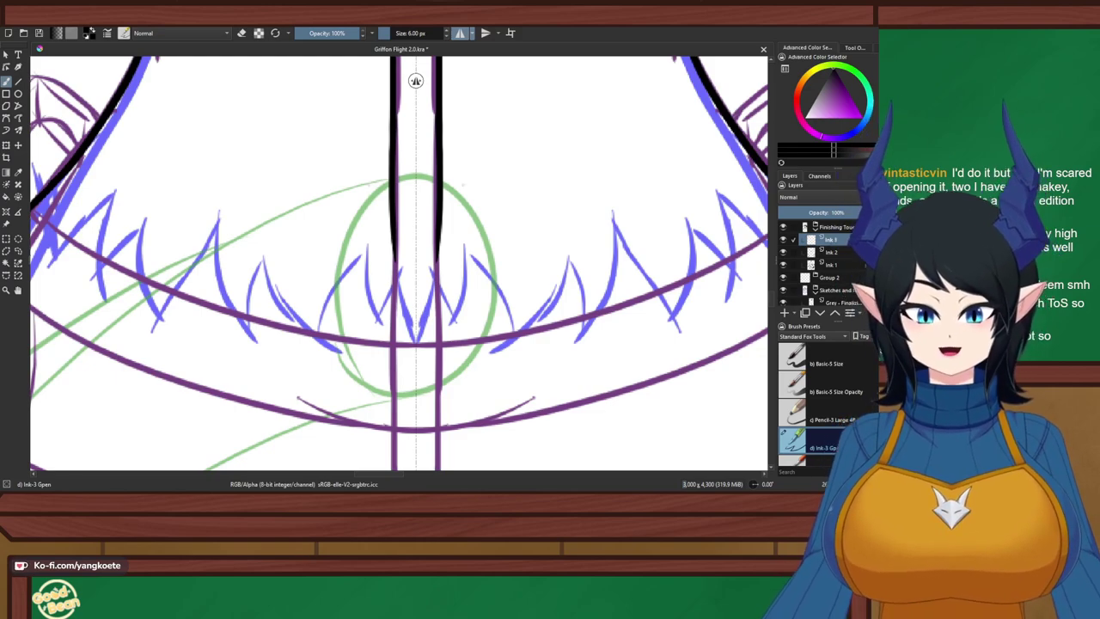
Try several tapering strap extensions down the buckle, undoing each attempt
drag(317, 245, 304, 207)
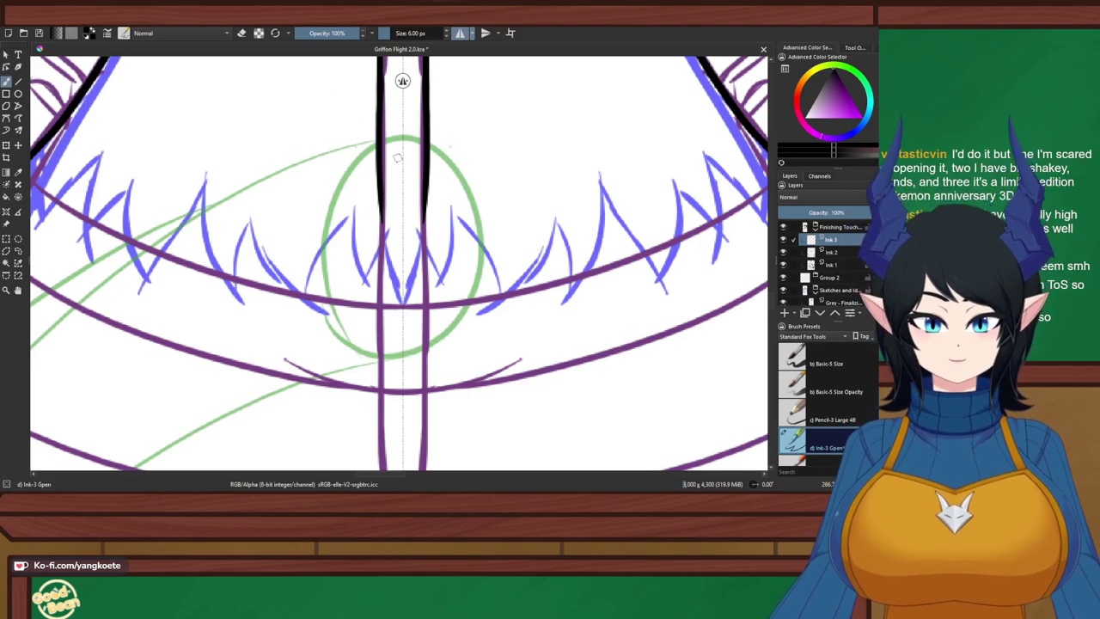
drag(382, 113, 390, 320)
key(ctrl+z)
drag(380, 112, 377, 327)
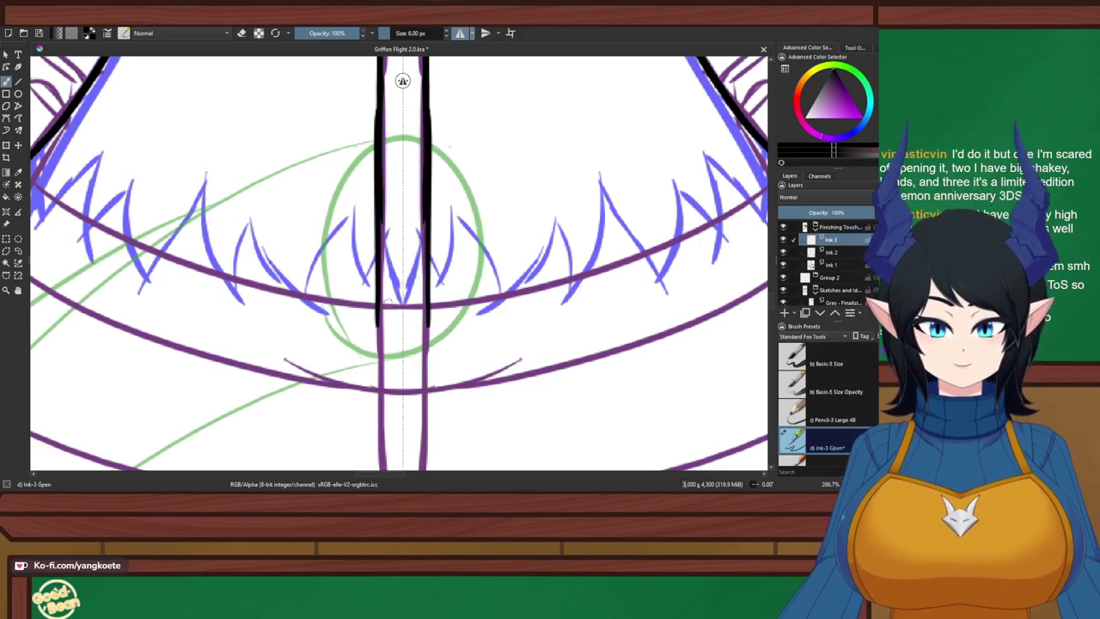
key(ctrl+z)
drag(382, 122, 387, 328)
key(ctrl+z)
drag(381, 109, 389, 340)
key(ctrl+z)
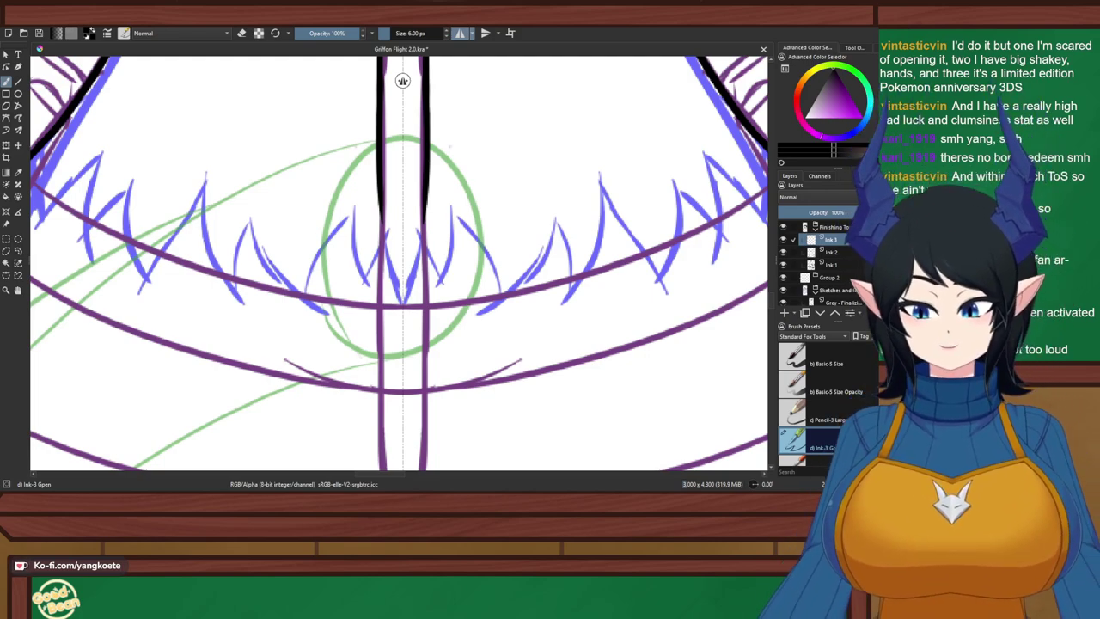
Ink both mirrored strap lines straight through the green buckle oval to the curve beneath
drag(358, 278, 332, 208)
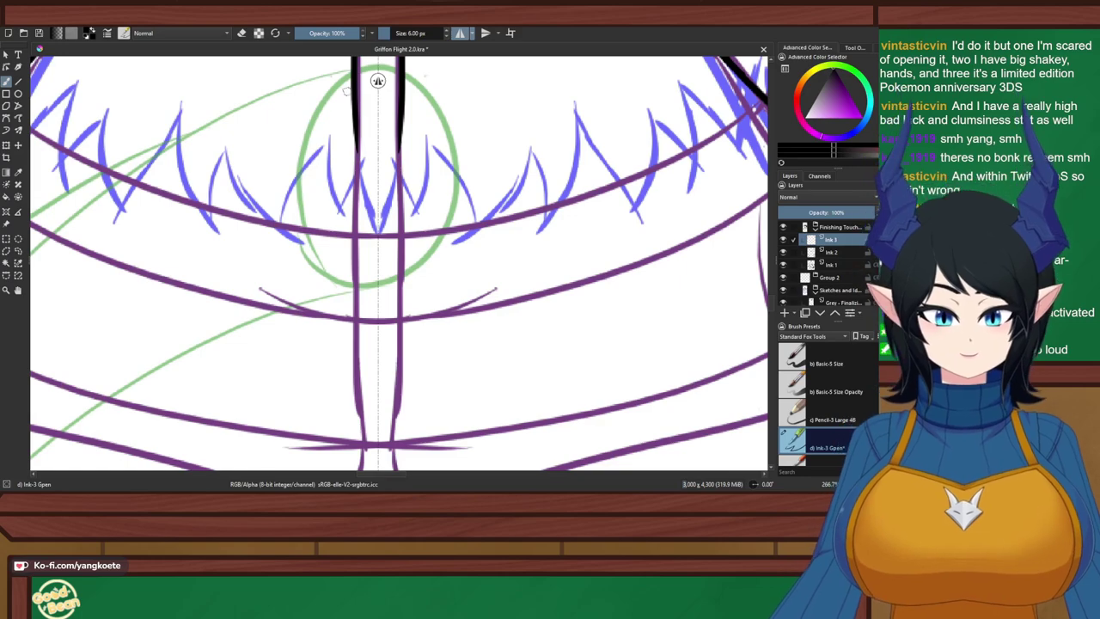
drag(351, 75, 354, 290)
key(ctrl+z)
drag(355, 111, 360, 290)
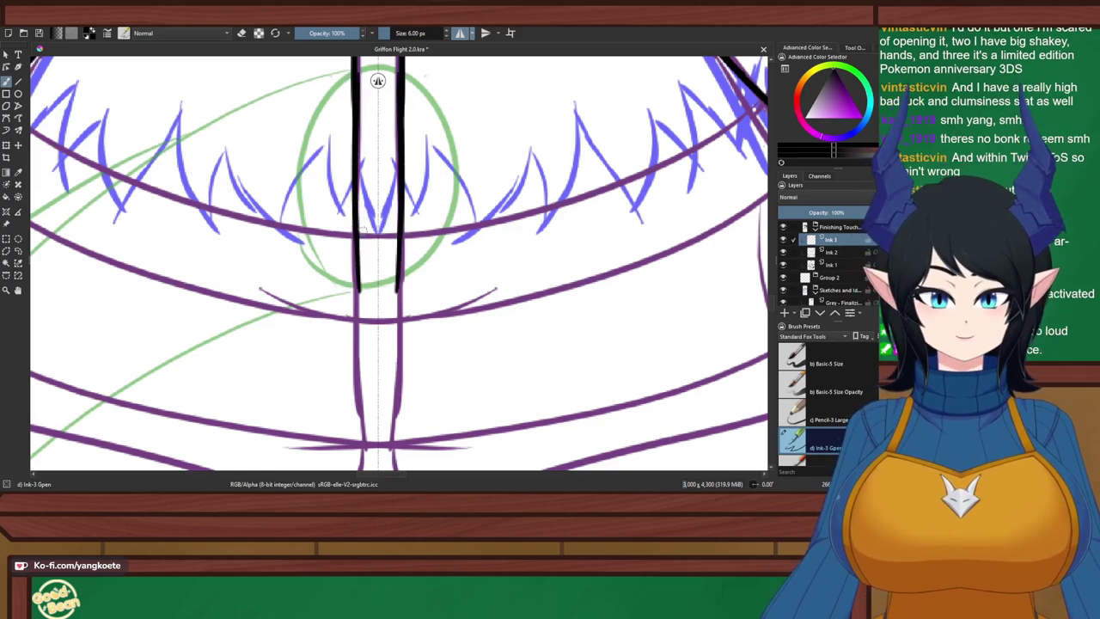
key(ctrl+z)
drag(350, 65, 350, 311)
key(ctrl+z)
drag(358, 65, 357, 310)
key(ctrl+z)
drag(352, 83, 367, 304)
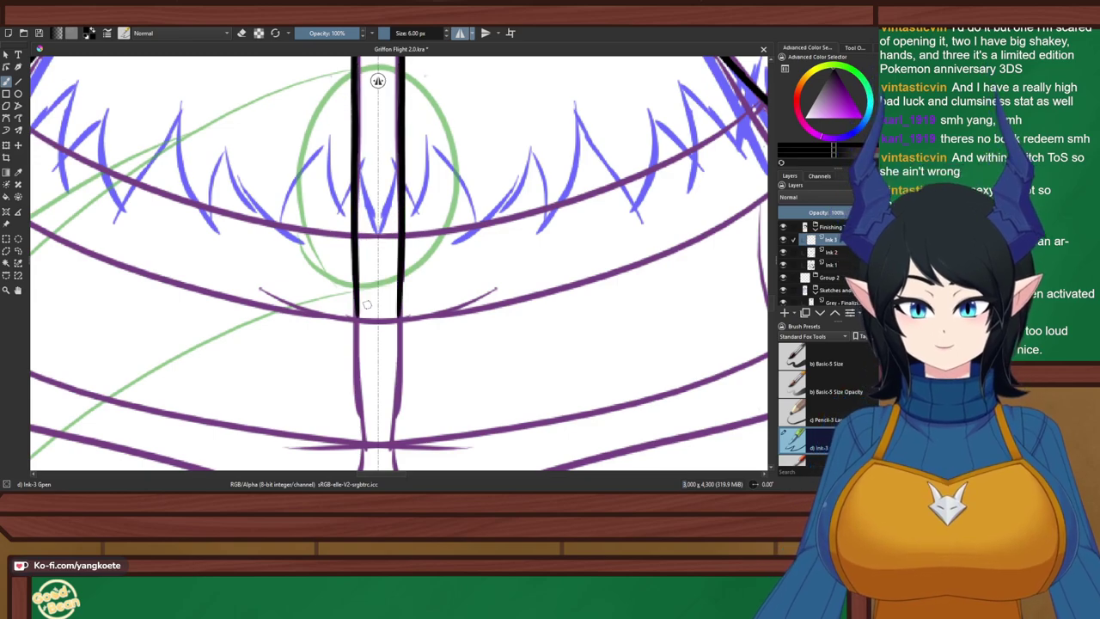
Extend the strap lines toward the lower band, then erase their lower ends
scroll(378, 250, down, 3)
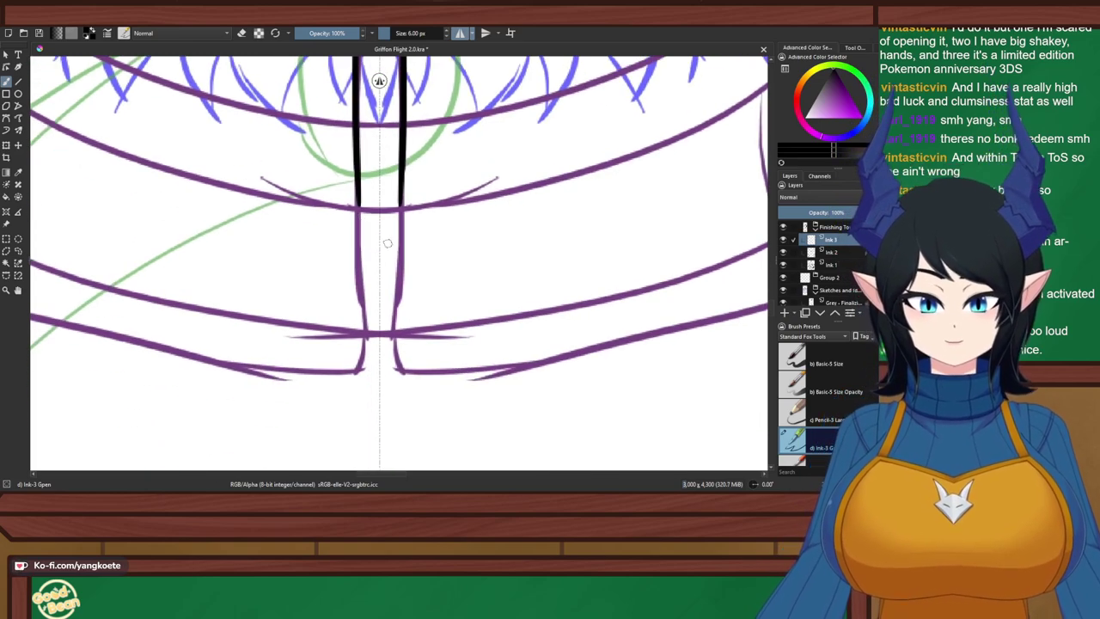
drag(355, 120, 366, 311)
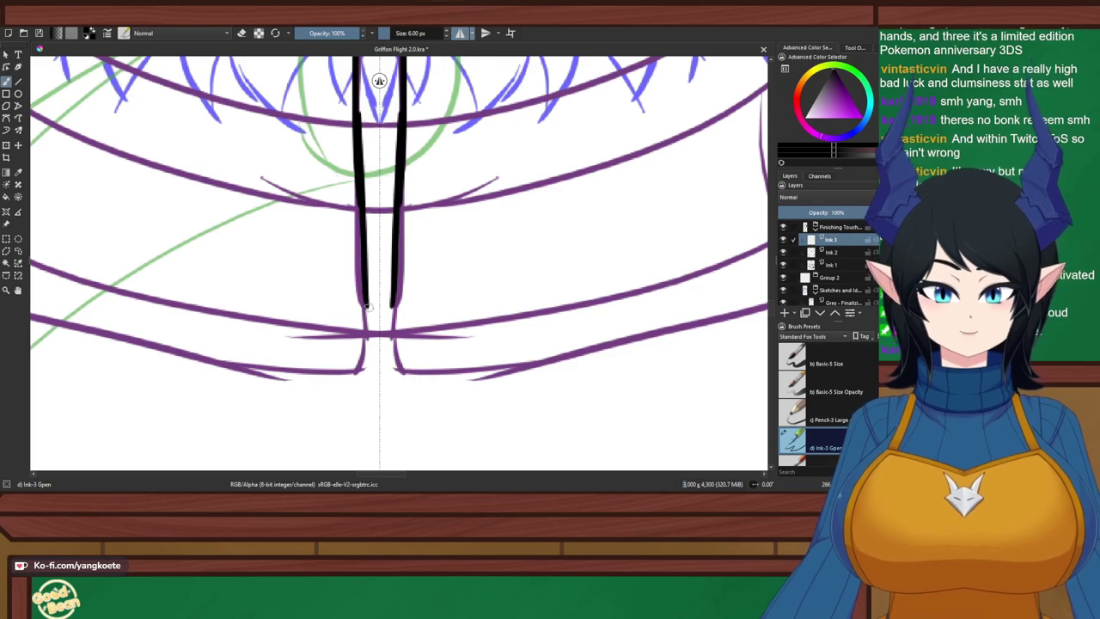
key(ctrl+z)
drag(355, 109, 361, 323)
key(ctrl+z)
drag(358, 115, 368, 318)
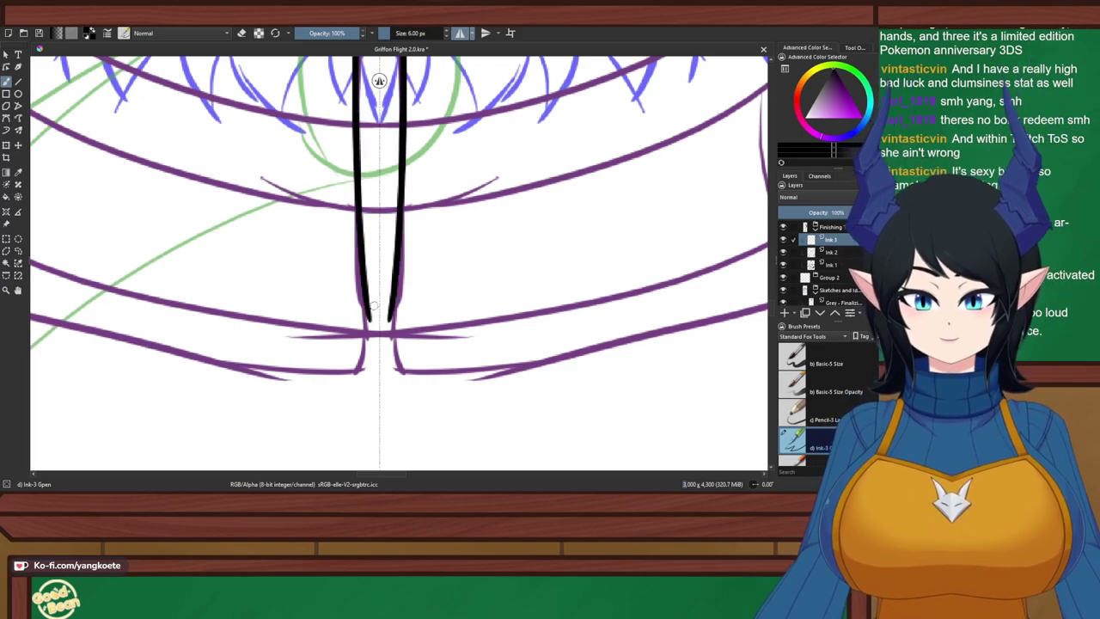
key(ctrl+z)
drag(360, 129, 369, 319)
key(ctrl+z)
drag(361, 115, 362, 325)
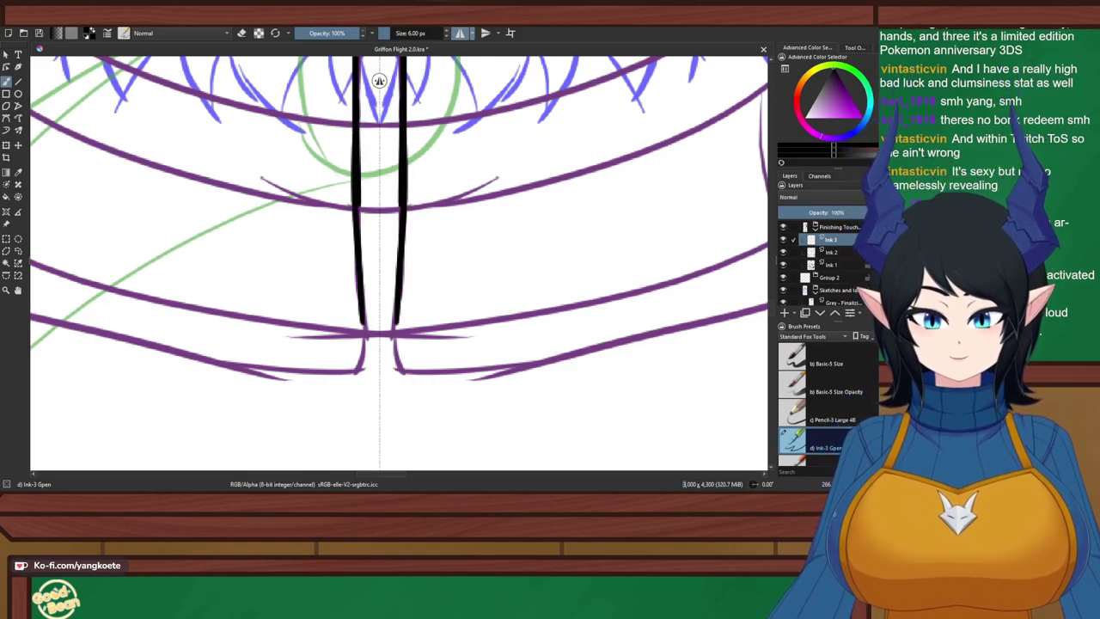
key(e)
key(ctrl+z)
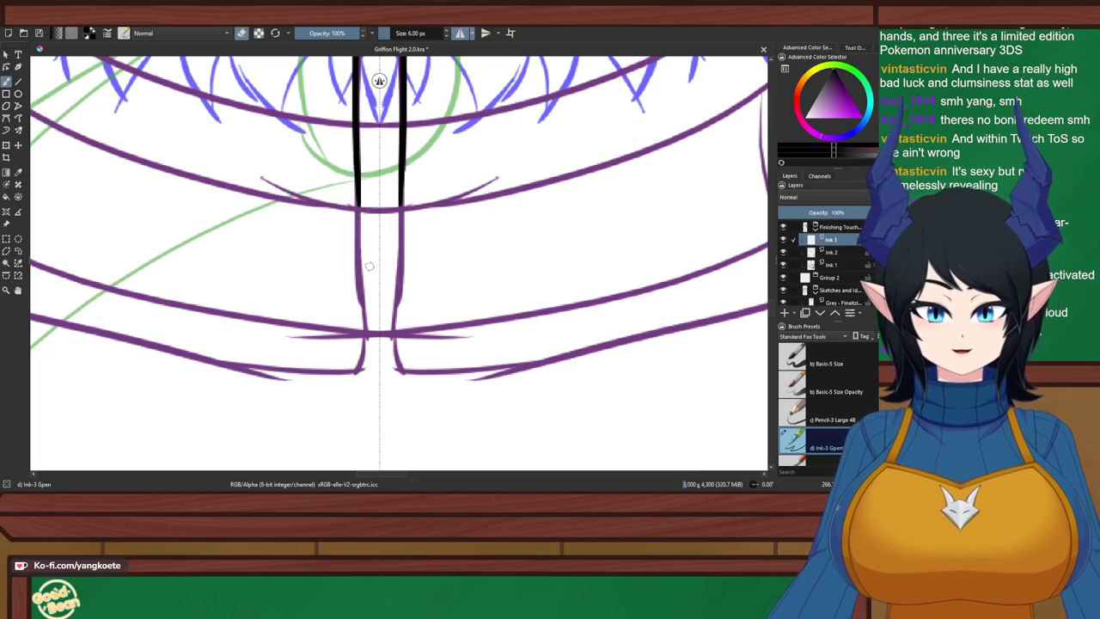
drag(364, 163, 366, 207)
key(e)
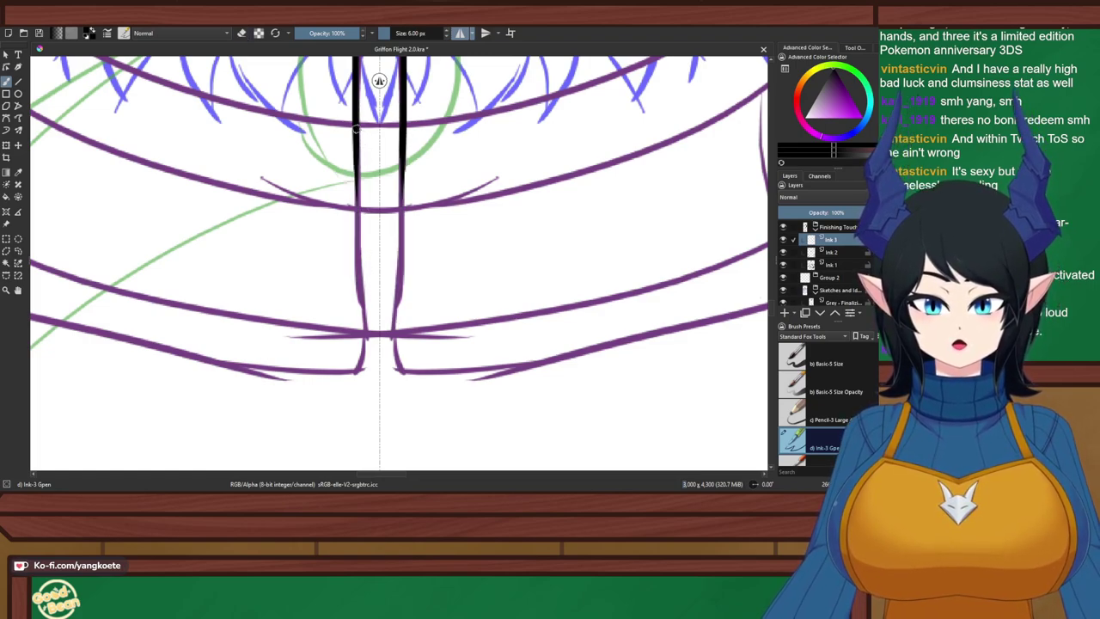
Redraw the strap ends down to the lower purple line, retrying the final strokes
mouse_move(357, 128)
mouse_down()
mouse_move(368, 317)
mouse_move(359, 366)
mouse_up()
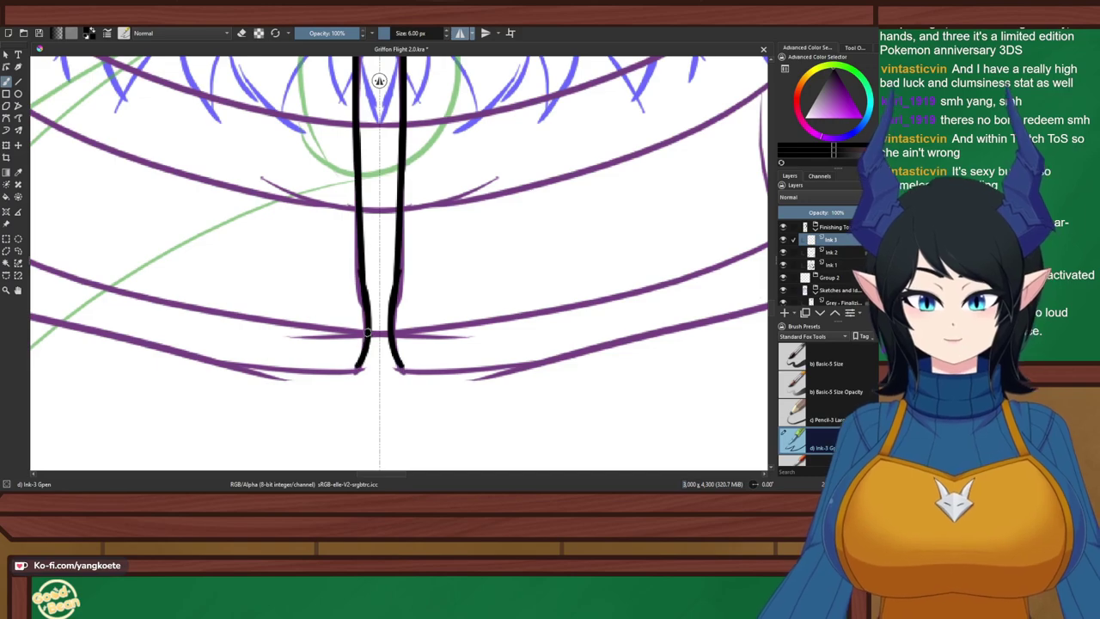
key(ctrl+z)
key(ctrl+z)
drag(363, 287, 363, 342)
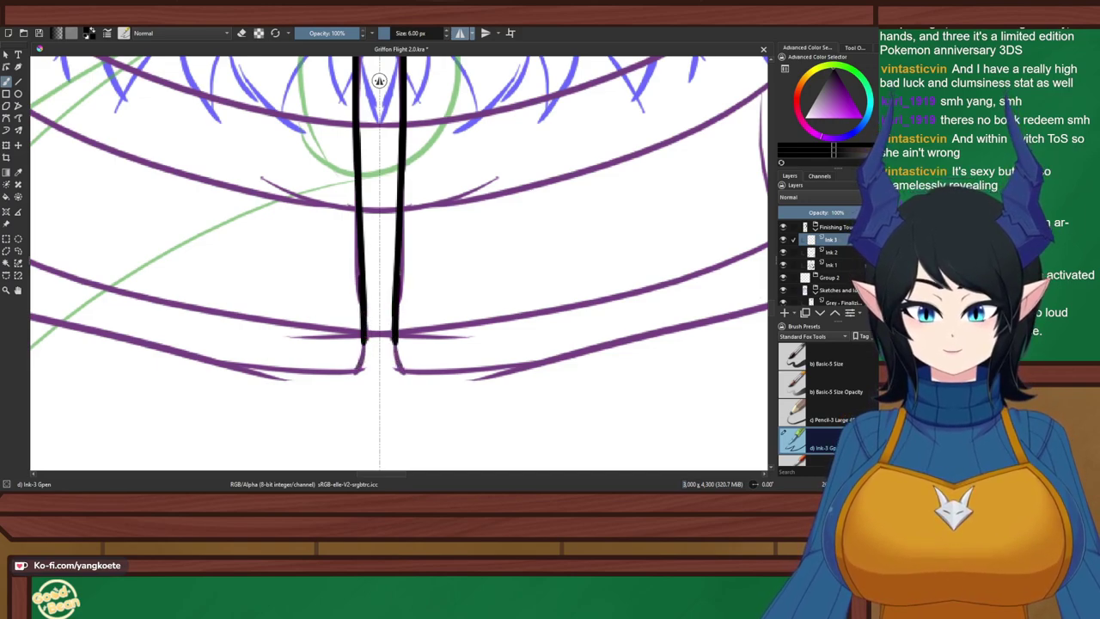
key(ctrl+z)
drag(361, 275, 367, 341)
key(ctrl+z)
drag(361, 277, 367, 339)
key(ctrl+z)
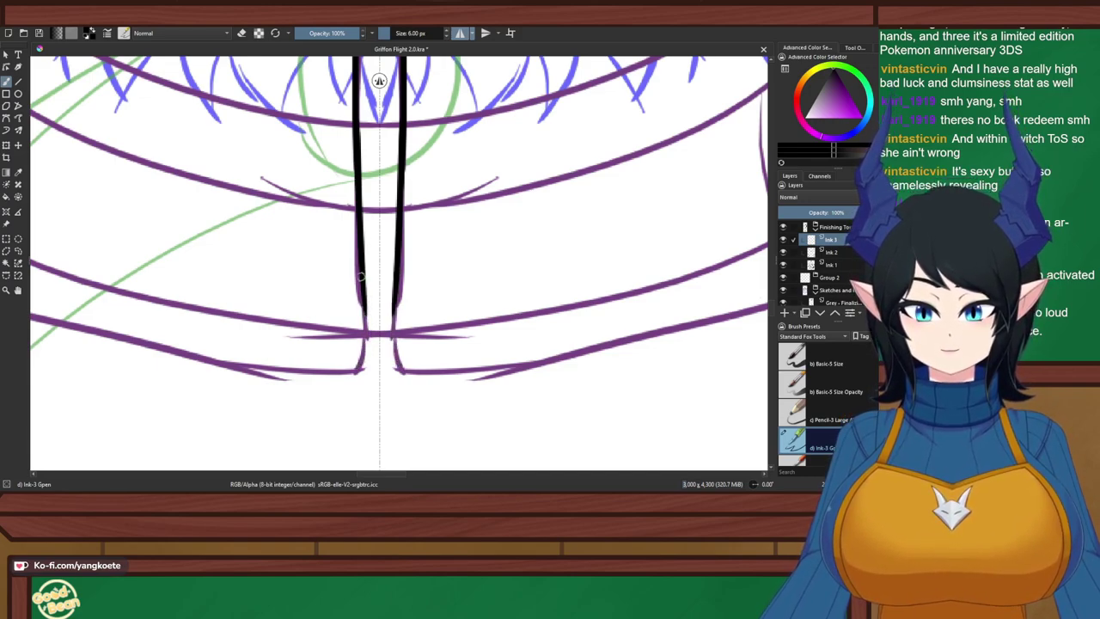
drag(360, 275, 363, 334)
key(ctrl+z)
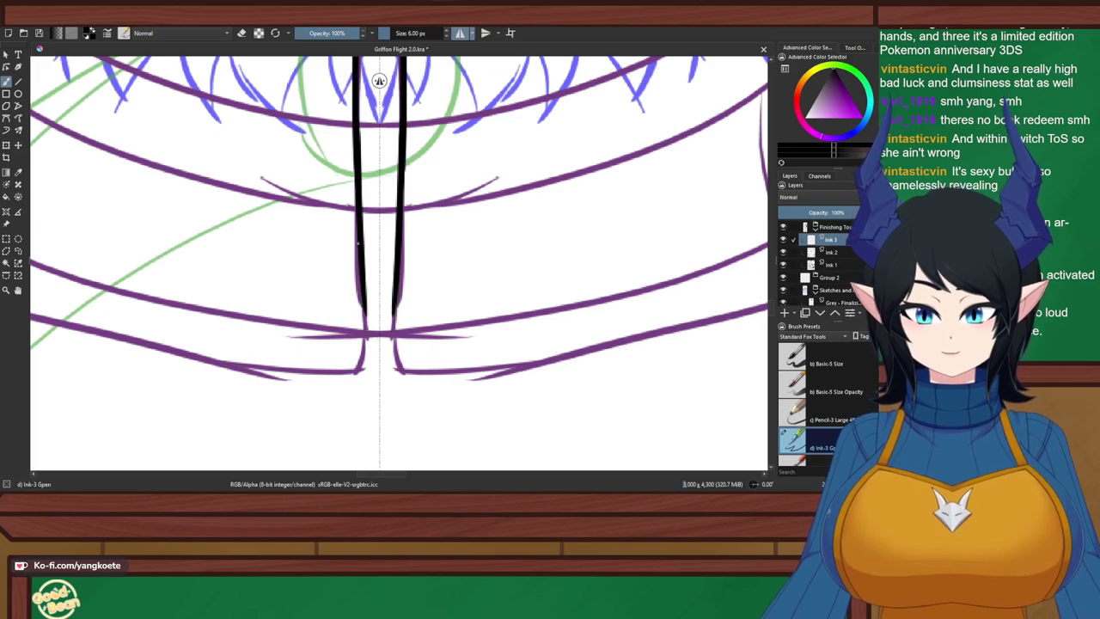
drag(360, 245, 364, 340)
key(ctrl+z)
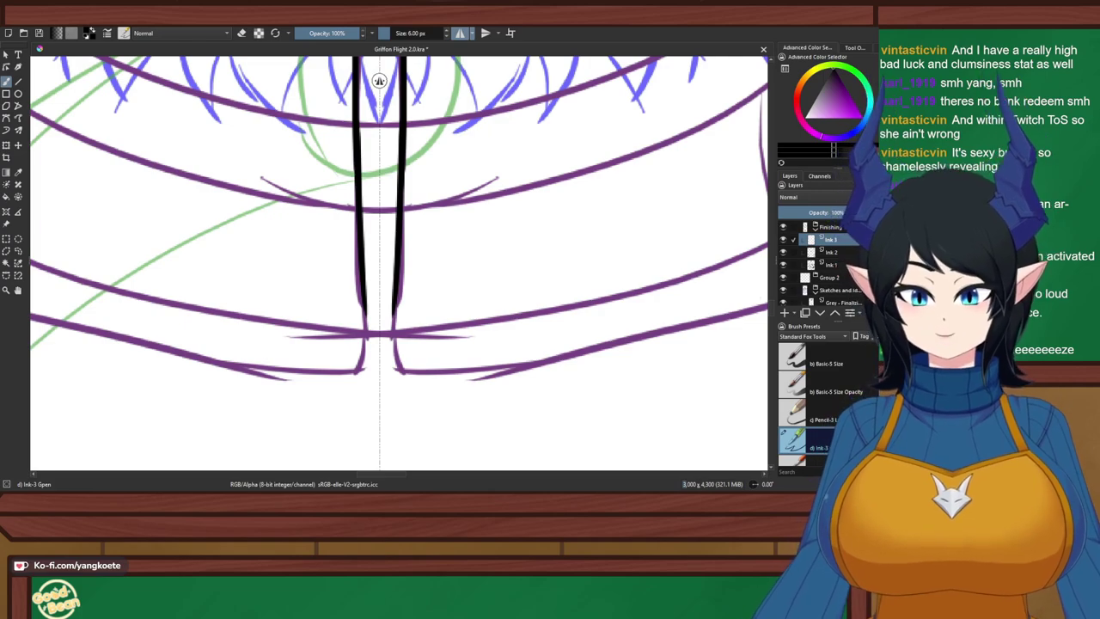
Ink the strap-end stroke where the vertical strap lines meet the lower band
scroll(321, 430, up, 2)
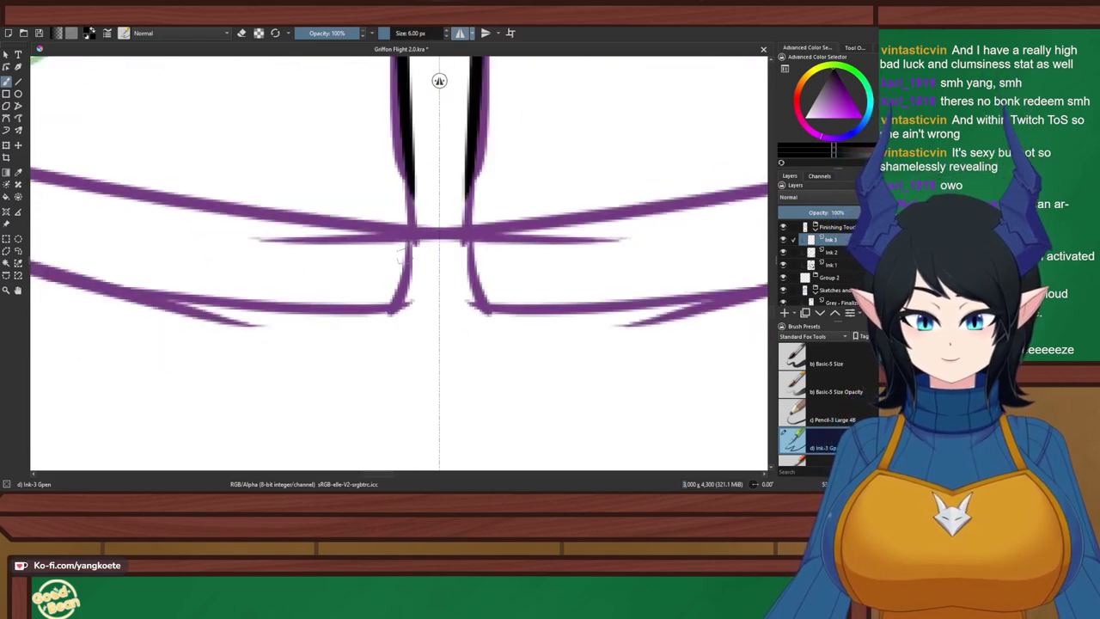
scroll(401, 258, down, 1)
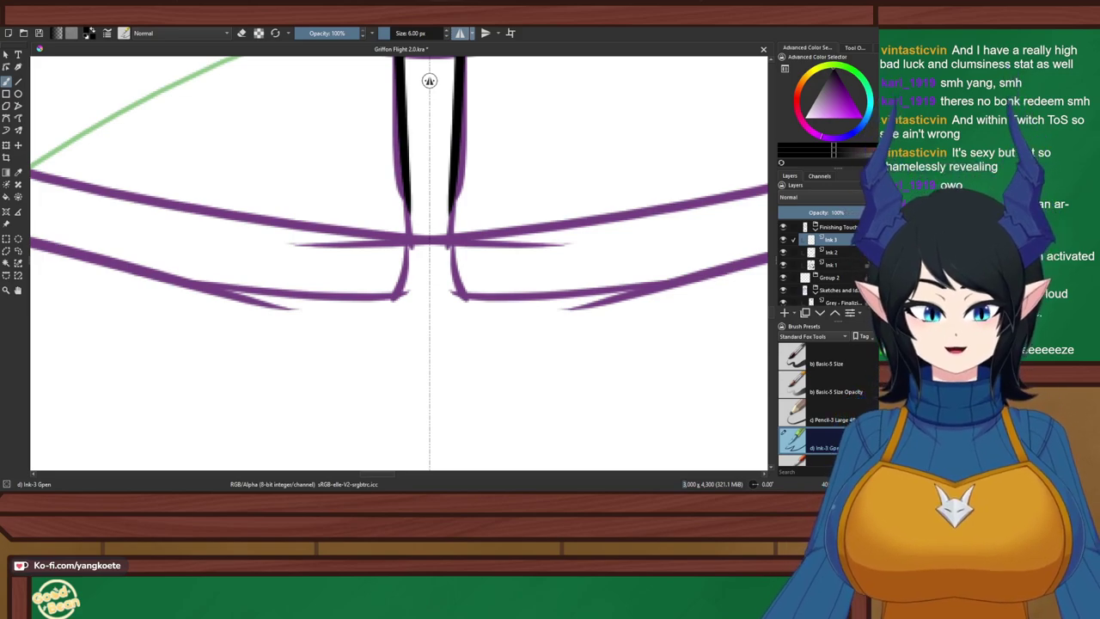
scroll(419, 280, up, 1)
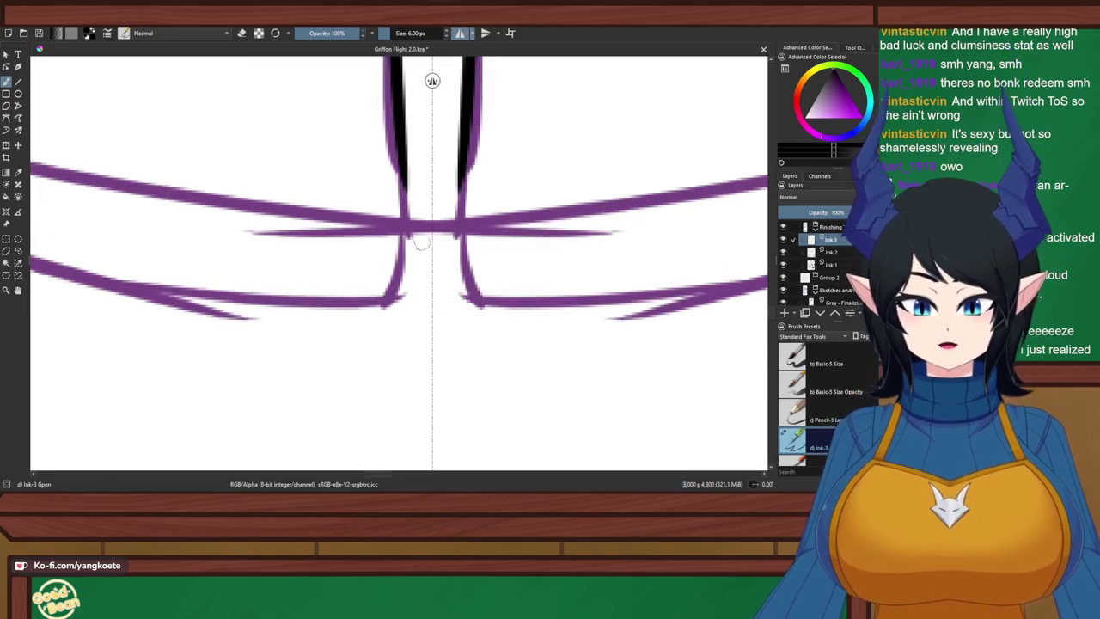
drag(397, 126, 407, 221)
key(ctrl+z)
drag(402, 125, 409, 240)
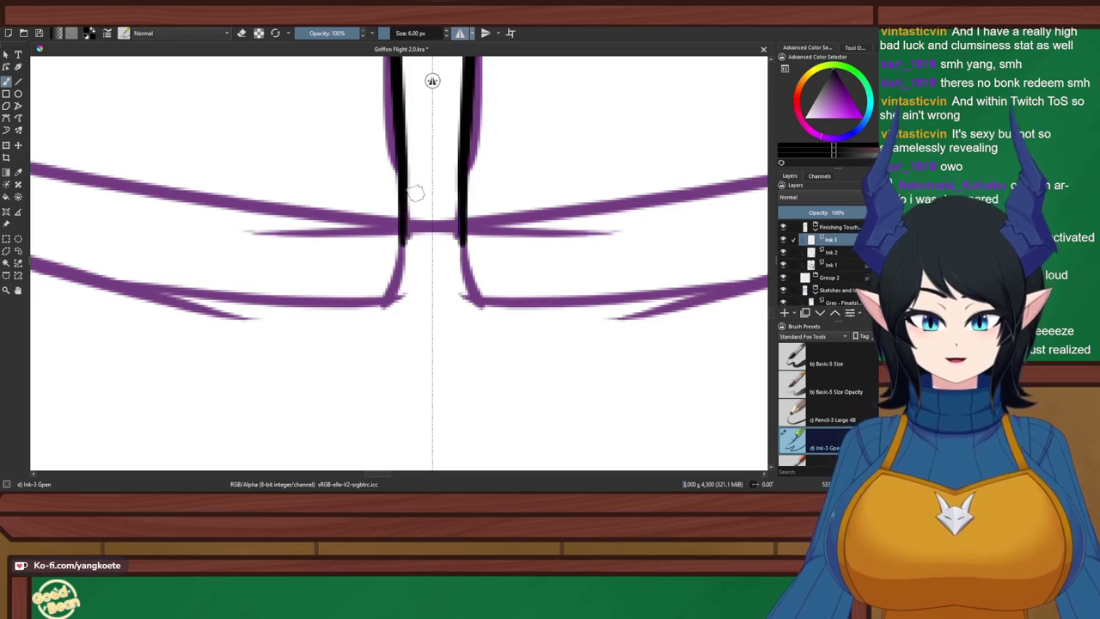
Try mirrored curved ends below the two vertical strap lines, then undo them
scroll(408, 221, up, 1)
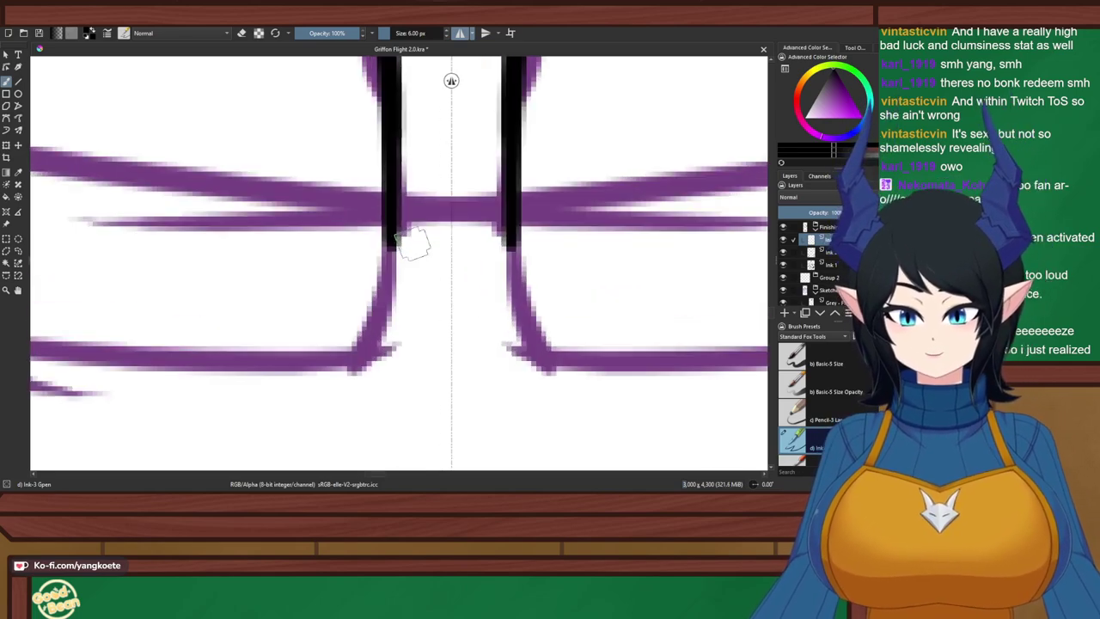
drag(391, 217, 346, 347)
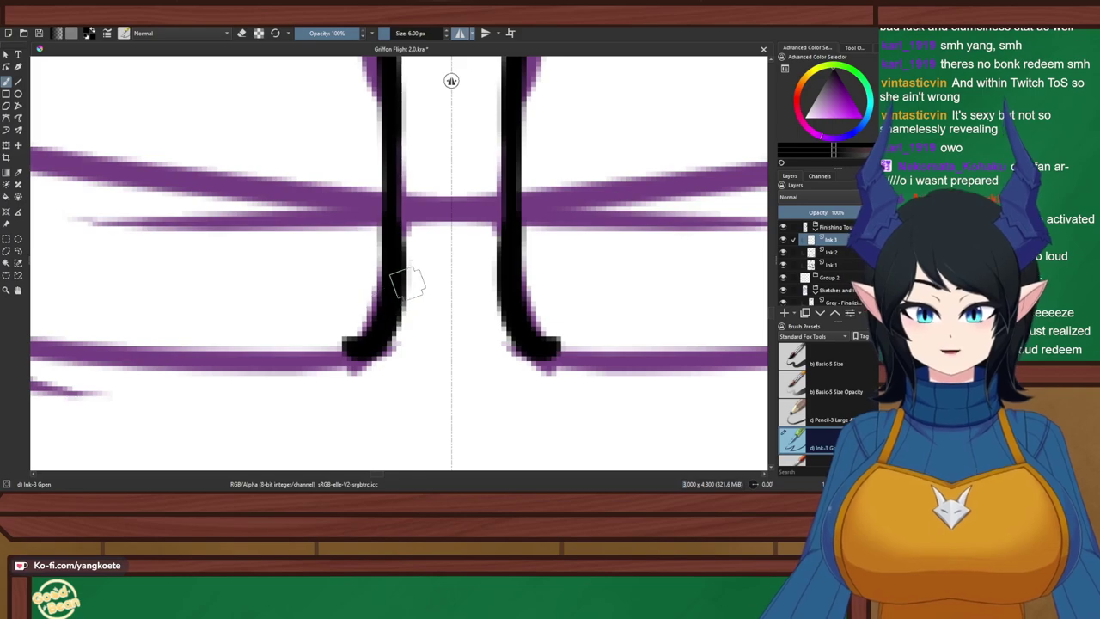
key(ctrl+z)
drag(389, 225, 353, 367)
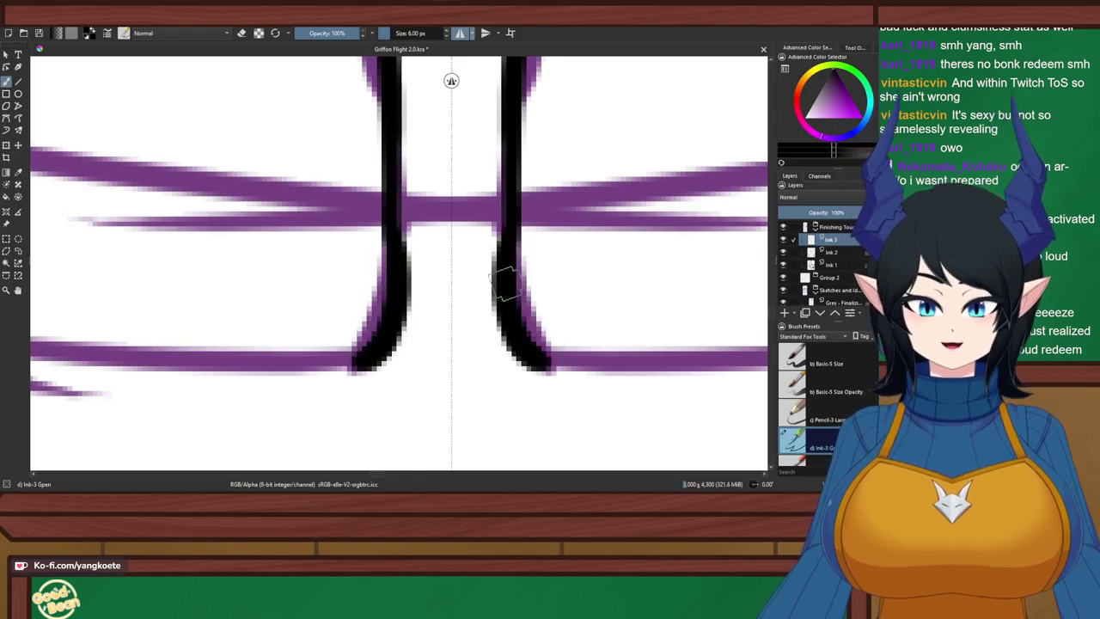
key(ctrl+z)
Rotate the canvas clockwise to view the upper sketch, then reset it upright
key(6)
key(6)
key(6)
key(6)
key(6)
key(6)
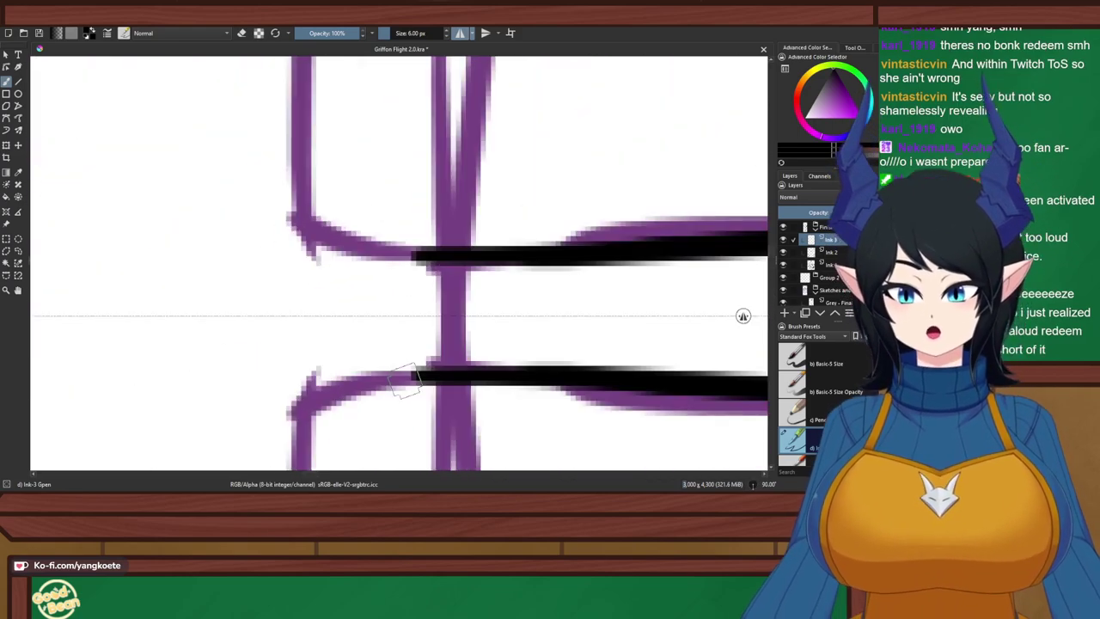
scroll(378, 357, down, 3)
drag(447, 94, 403, 314)
scroll(403, 315, down, 2)
drag(421, 171, 400, 300)
scroll(437, 148, up, 2)
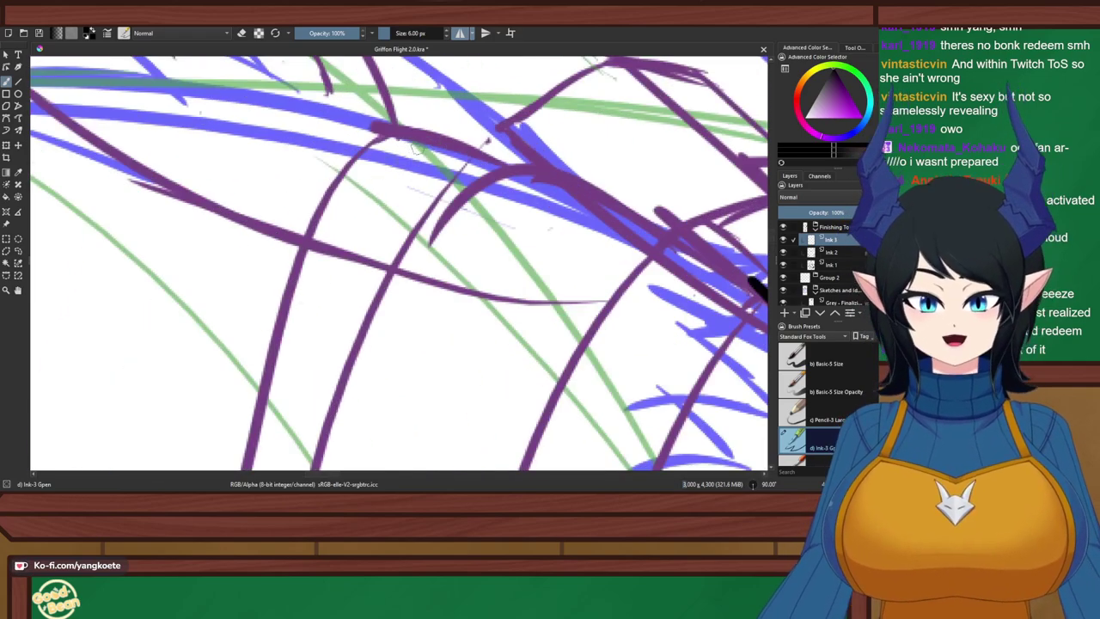
key(5)
Pan over the mirrored drawing and turn the canvas sideways toward the goggle strap
scroll(418, 143, down, 3)
drag(419, 143, 369, 265)
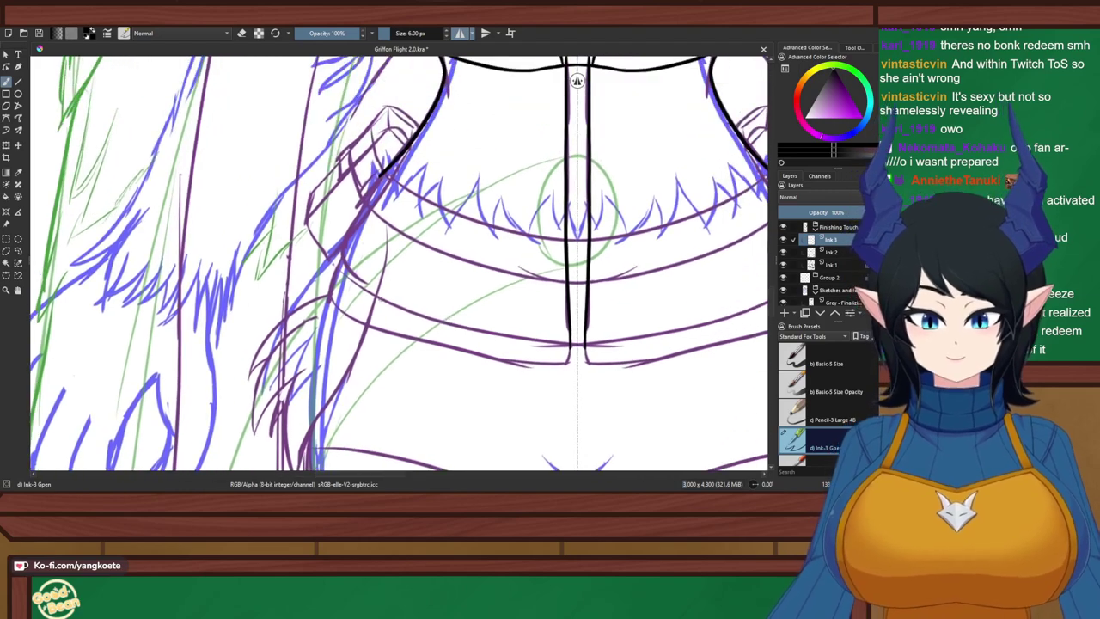
scroll(455, 244, up, 1)
mouse_move(602, 249)
mouse_down()
mouse_move(518, 258)
mouse_move(492, 220)
mouse_up()
scroll(518, 258, up, 1)
drag(487, 299, 545, 343)
drag(375, 290, 396, 310)
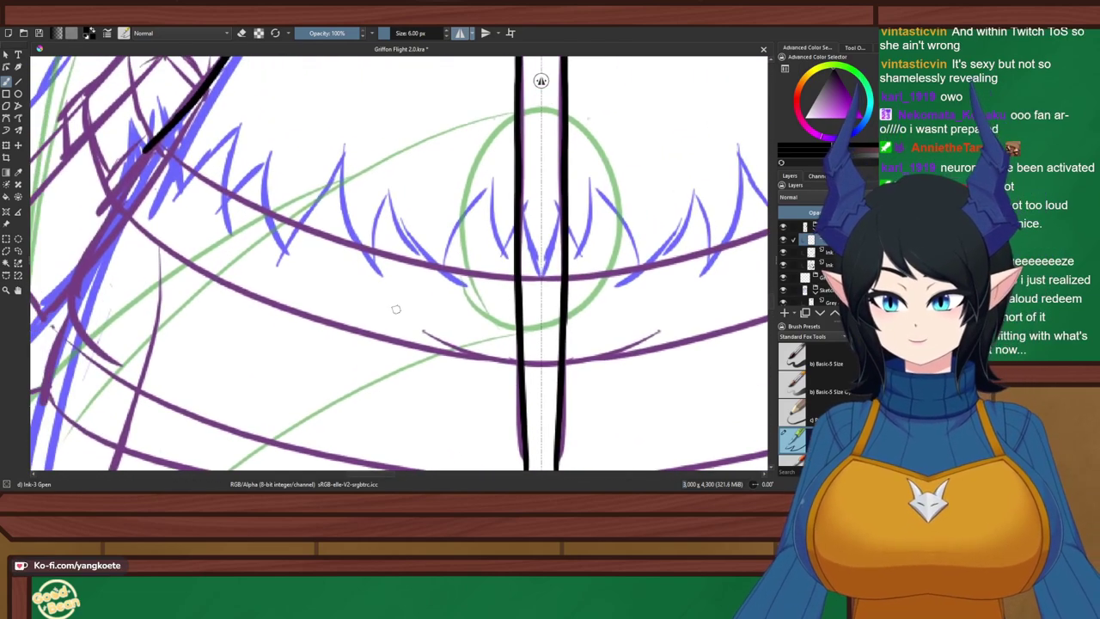
key(6)
key(6)
key(6)
key(6)
key(6)
key(6)
key(6)
key(4)
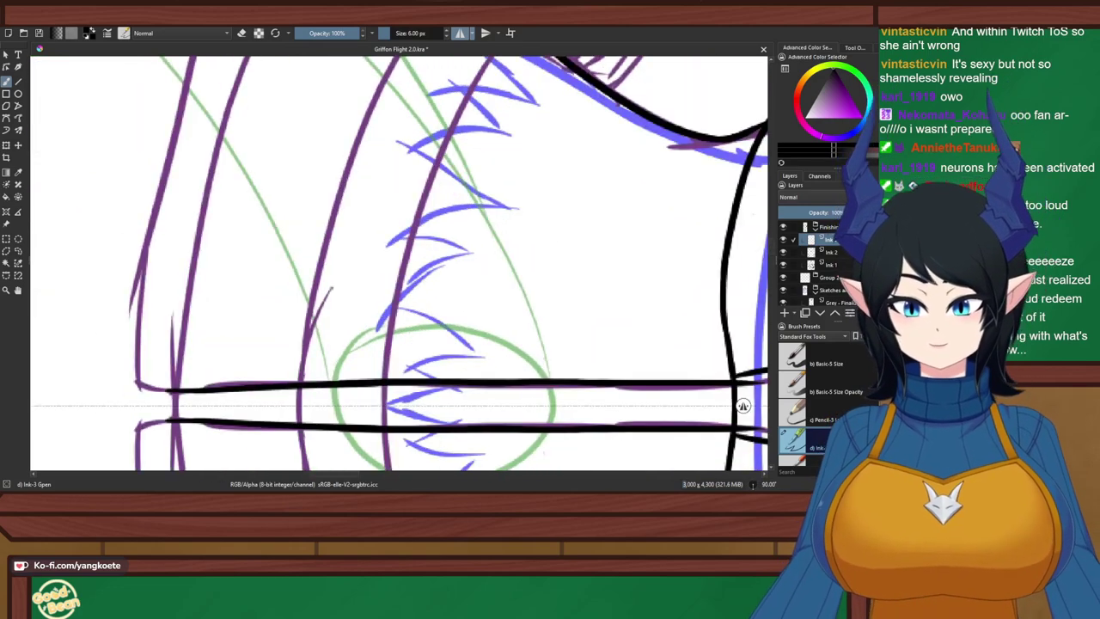
scroll(404, 280, down, 2)
scroll(395, 267, up, 1)
drag(470, 255, 467, 269)
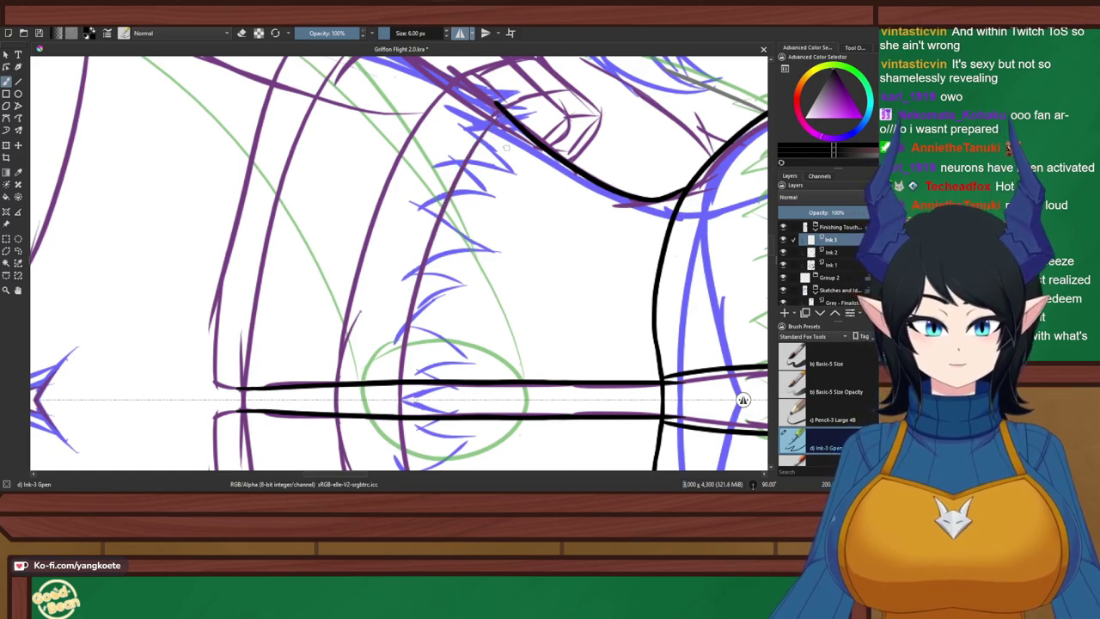
On the Ink 2 layer, ink a black curve down the purple sketch line
click(832, 252)
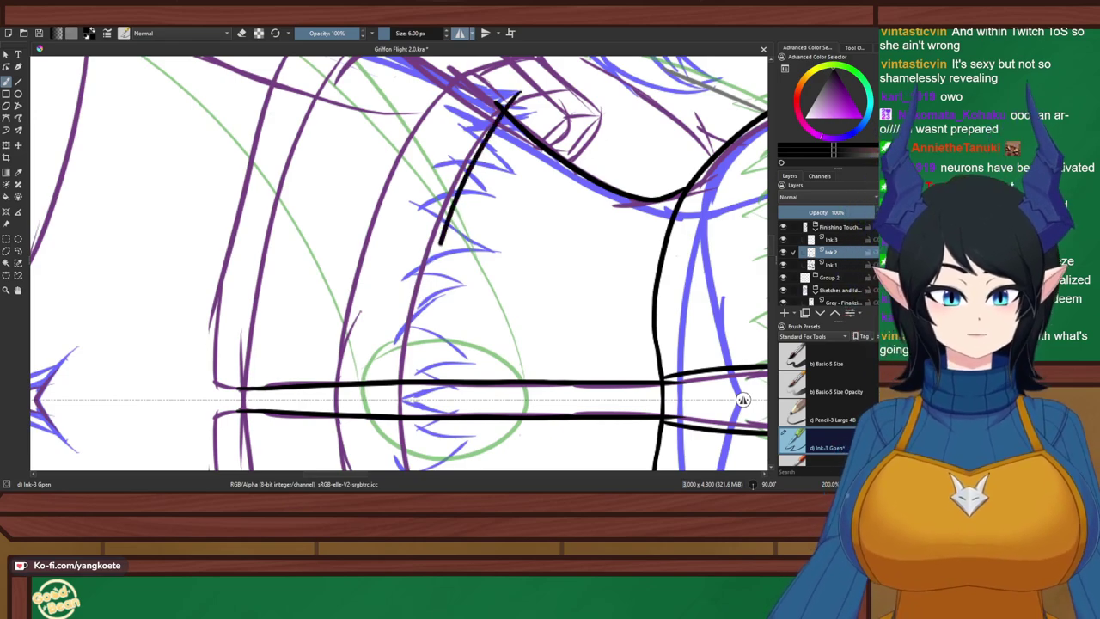
mouse_move(517, 98)
mouse_down()
mouse_move(422, 277)
mouse_move(415, 369)
mouse_up()
key(ctrl+z)
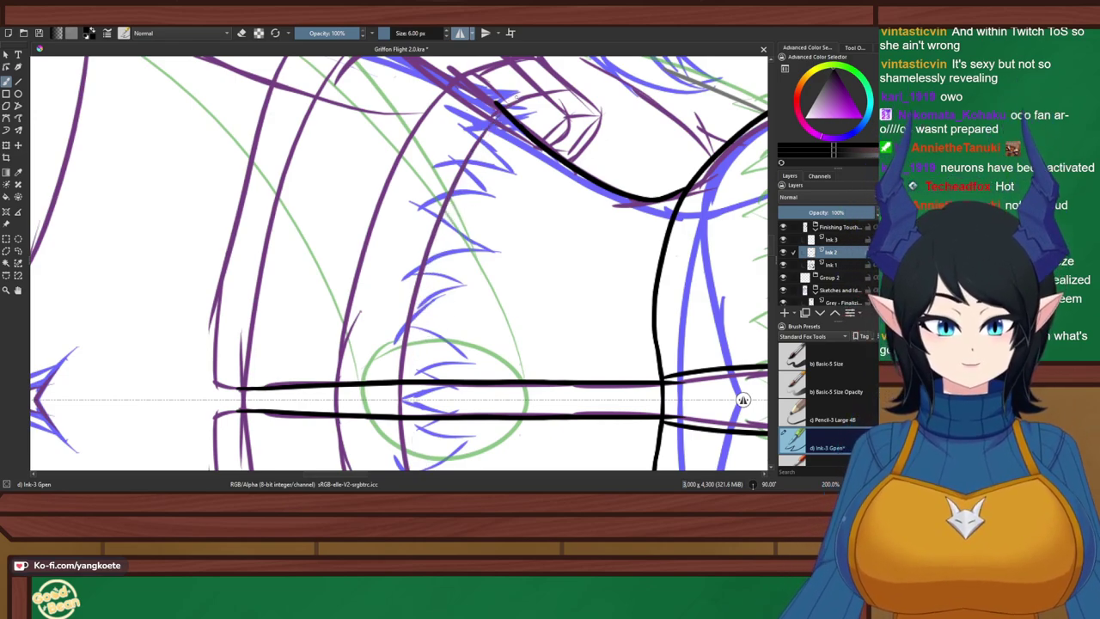
drag(516, 97, 412, 361)
key(ctrl+z)
drag(512, 98, 401, 470)
key(ctrl+z)
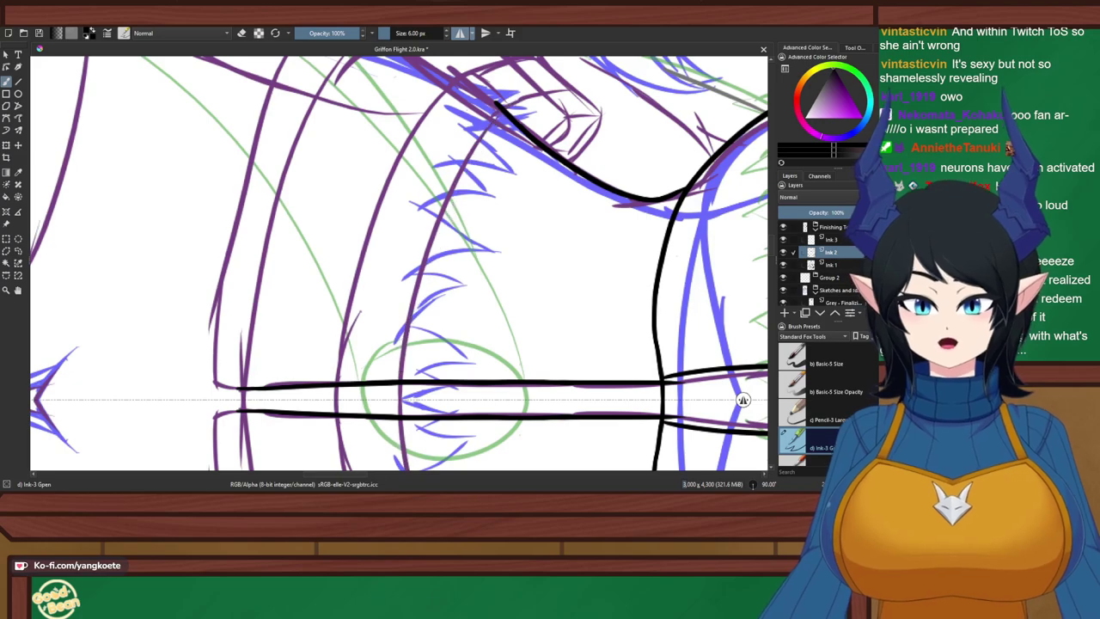
key(ctrl+shift+z)
key(ctrl+z)
mouse_move(510, 97)
mouse_down()
mouse_move(406, 342)
mouse_move(411, 471)
mouse_up()
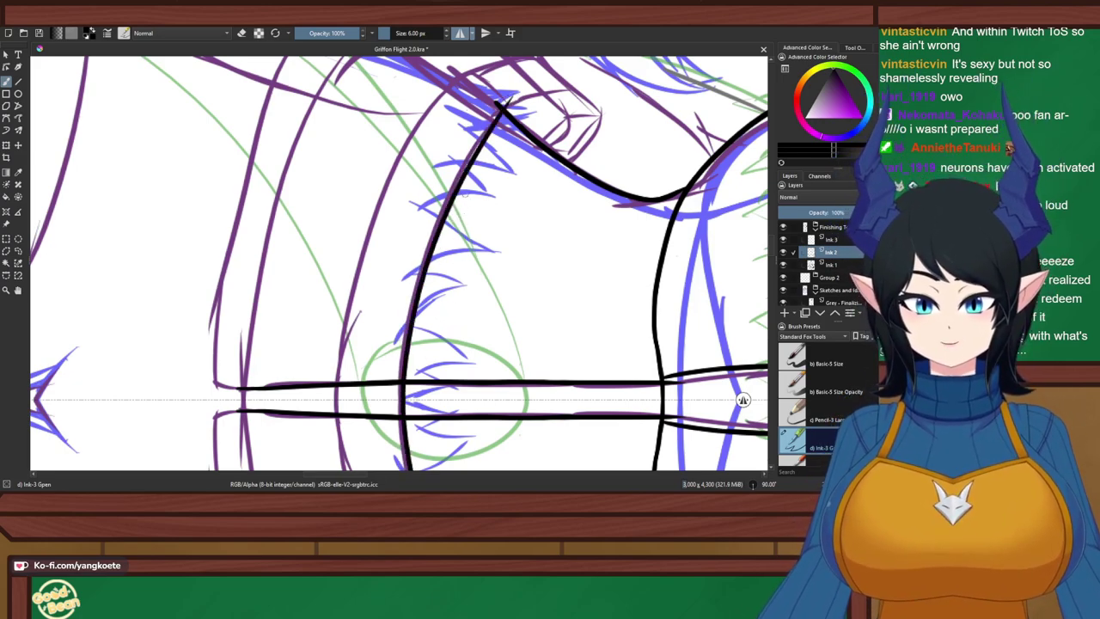
Repeatedly try a long full-height outline to the left of the first curve
drag(473, 72, 336, 471)
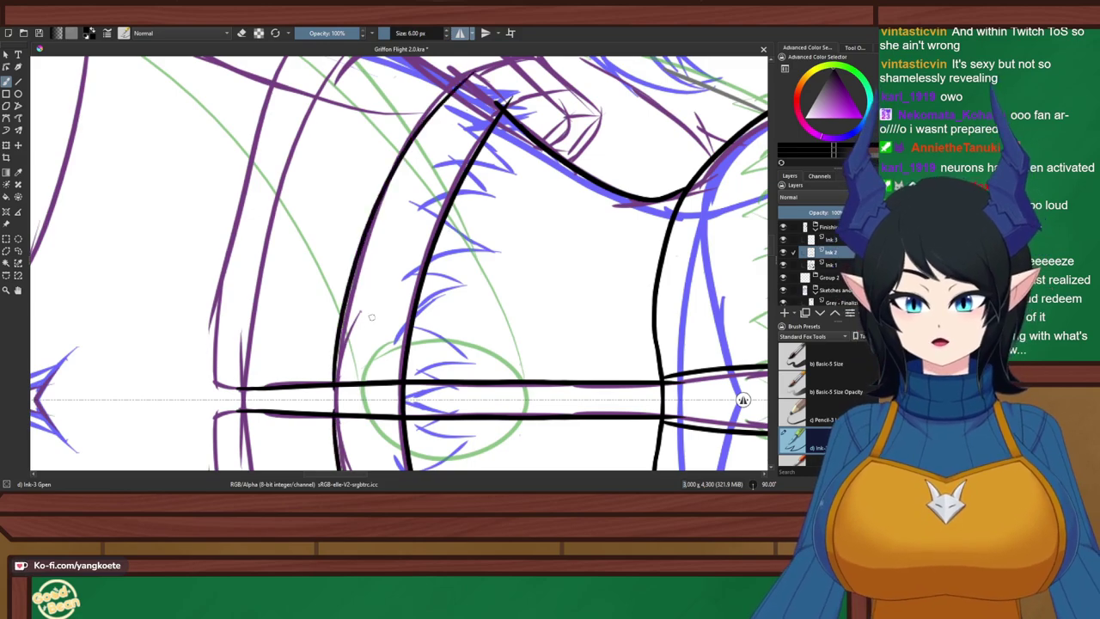
key(ctrl+z)
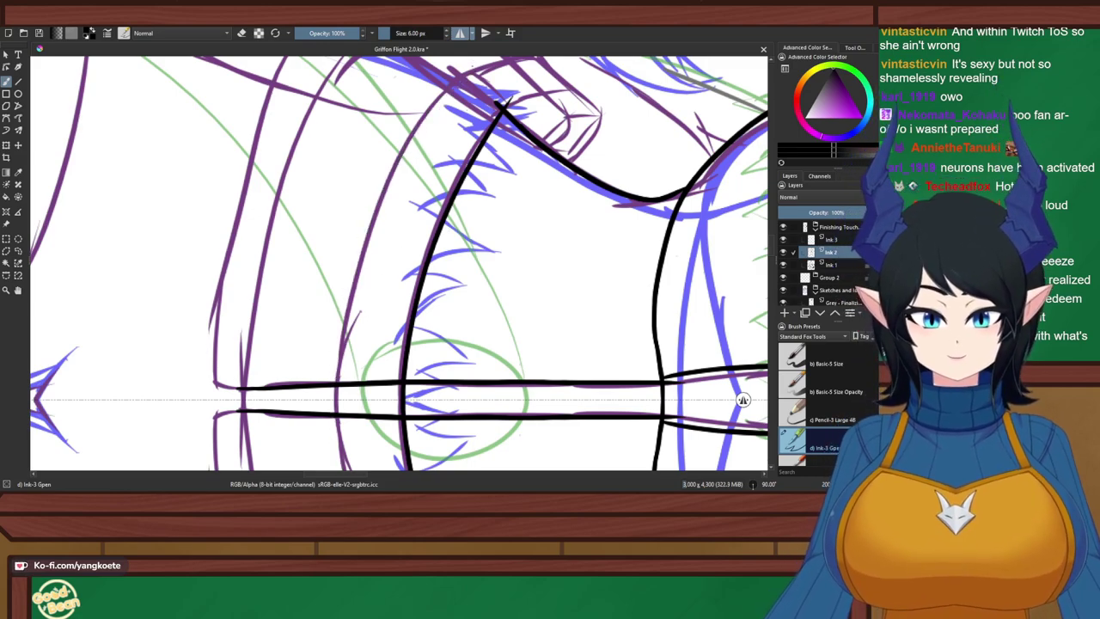
drag(473, 67, 327, 471)
key(ctrl+z)
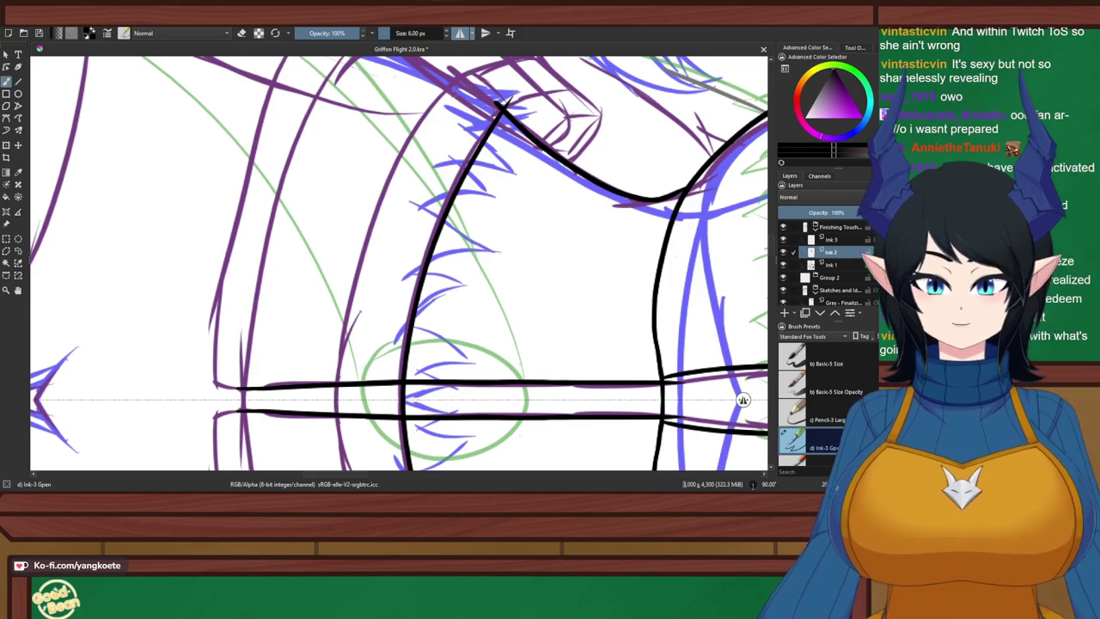
drag(470, 67, 336, 471)
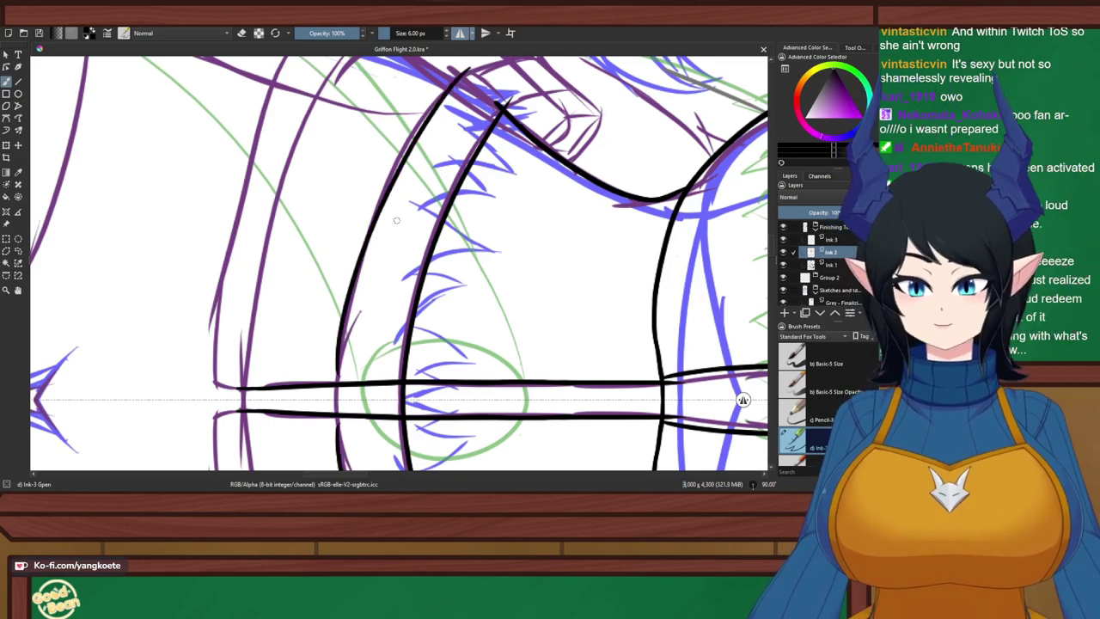
key(ctrl+z)
drag(464, 69, 328, 471)
key(ctrl+z)
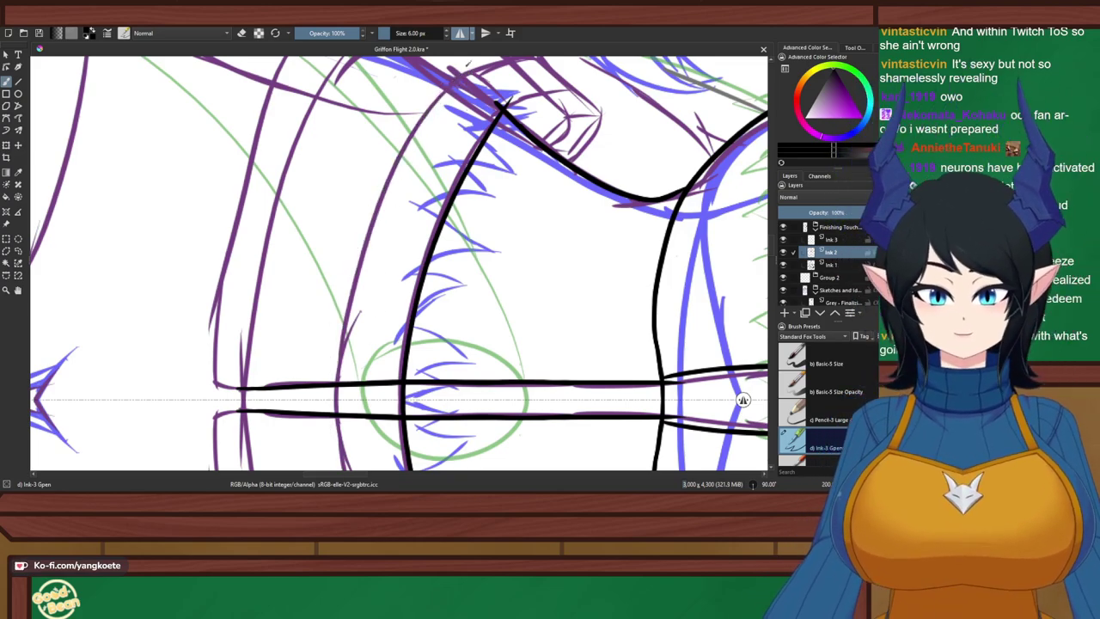
drag(468, 67, 337, 470)
key(ctrl+z)
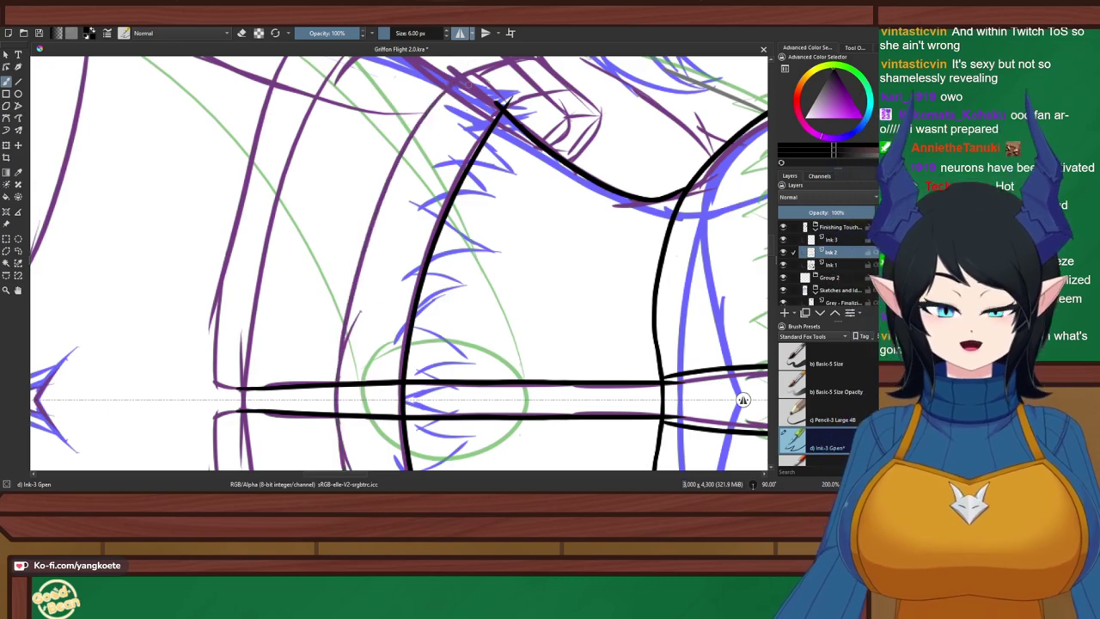
drag(477, 59, 337, 469)
key(ctrl+z)
drag(477, 62, 342, 471)
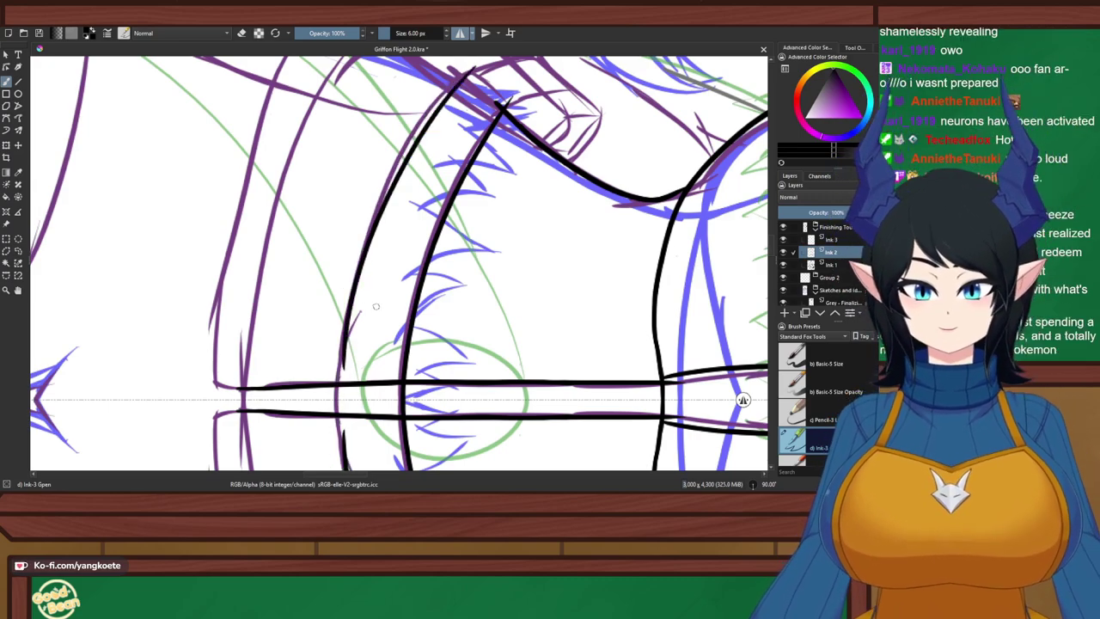
key(ctrl+z)
mouse_move(474, 57)
mouse_down()
mouse_move(394, 182)
mouse_move(335, 471)
mouse_up()
key(ctrl+z)
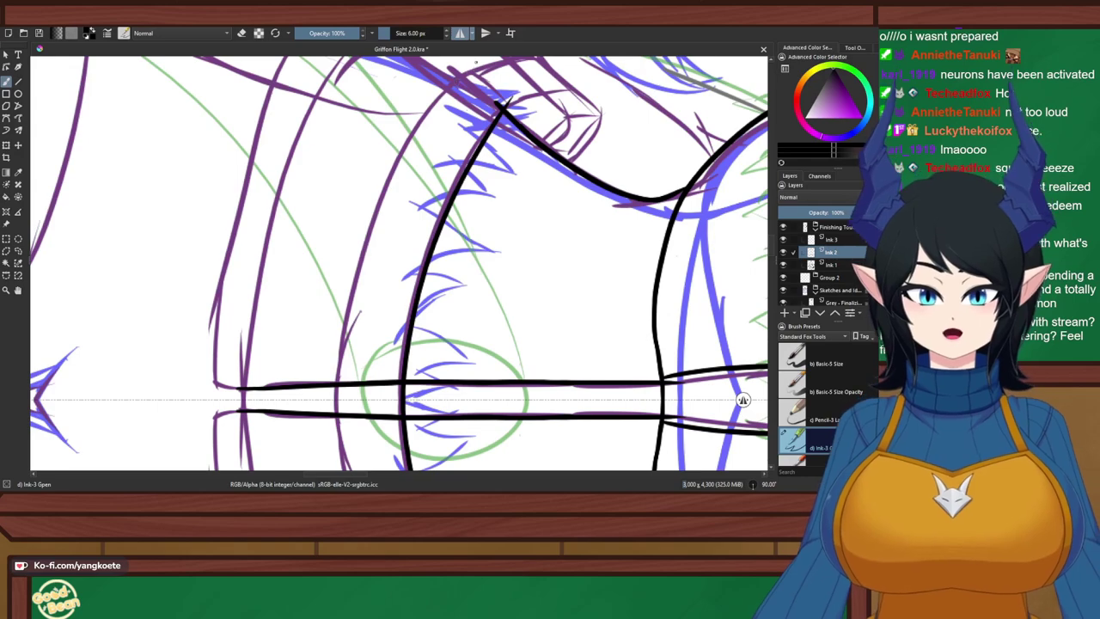
drag(477, 61, 340, 471)
key(ctrl+z)
drag(479, 62, 340, 471)
key(ctrl+z)
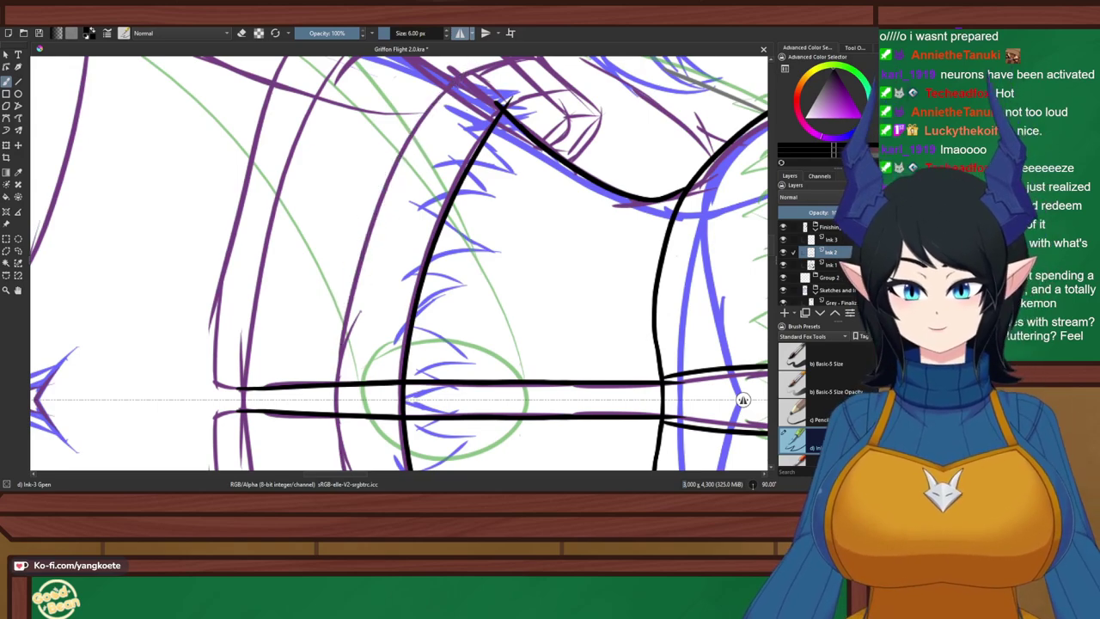
drag(476, 62, 340, 470)
key(ctrl+z)
drag(471, 63, 338, 471)
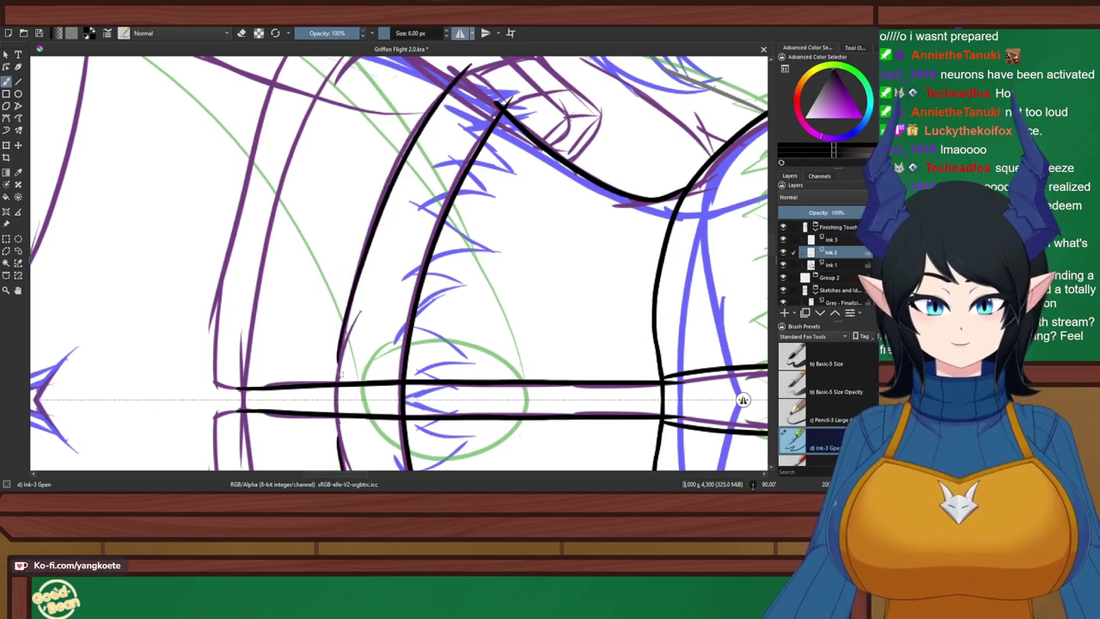
Redraw the left outline shorter so it ends at the goggle strap
mouse_move(385, 330)
mouse_down()
mouse_move(414, 257)
mouse_move(387, 374)
mouse_up()
key(ctrl+z)
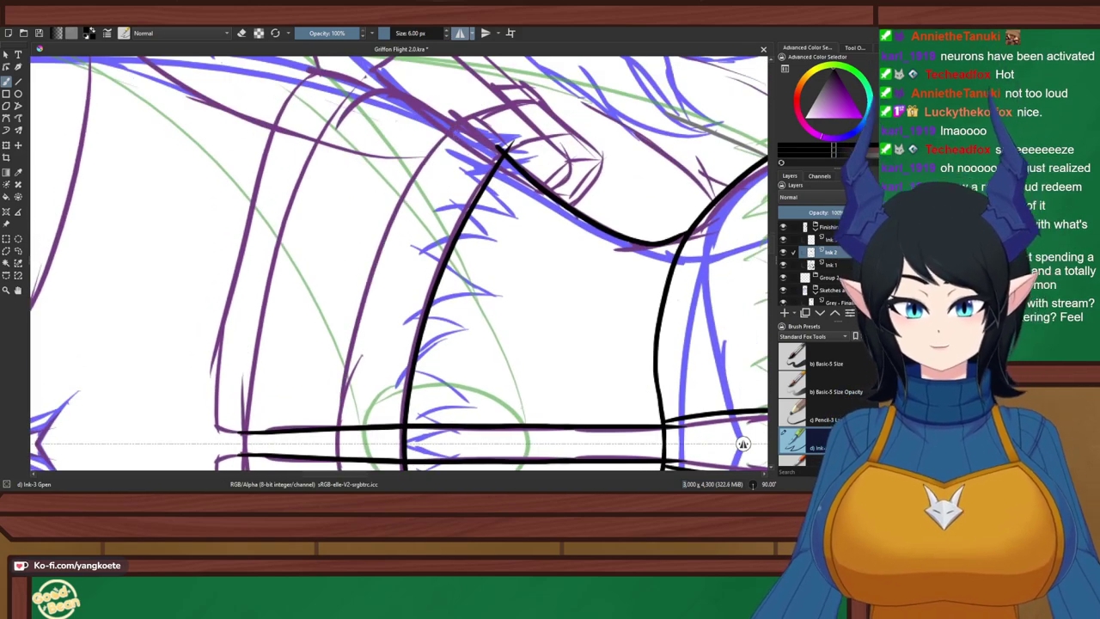
drag(473, 108, 368, 326)
key(ctrl+z)
drag(474, 103, 351, 362)
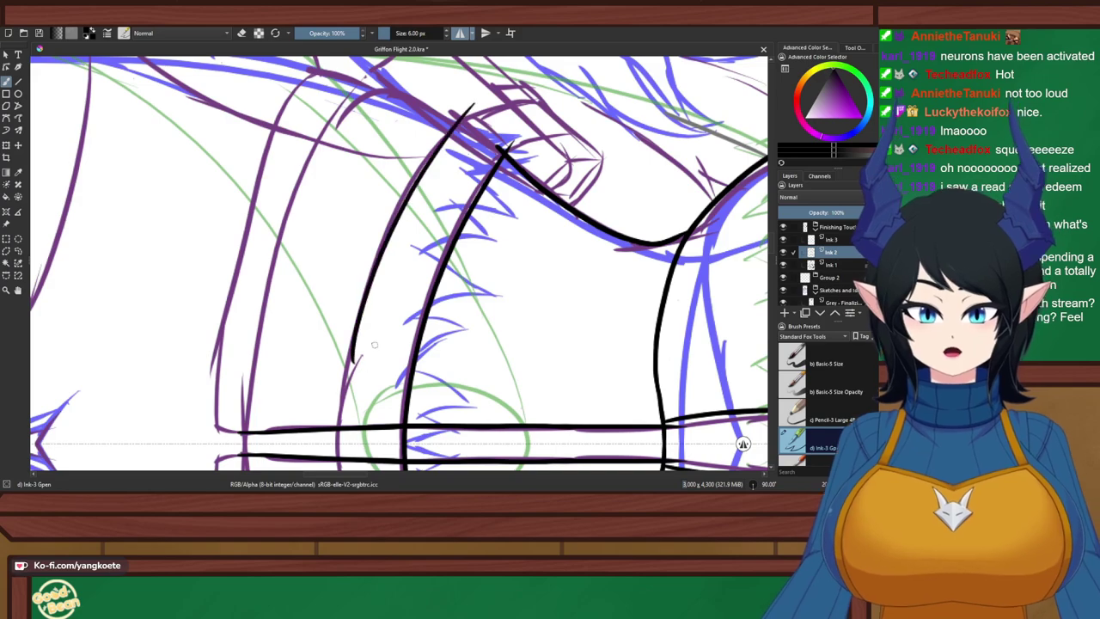
key(ctrl+z)
drag(476, 103, 350, 339)
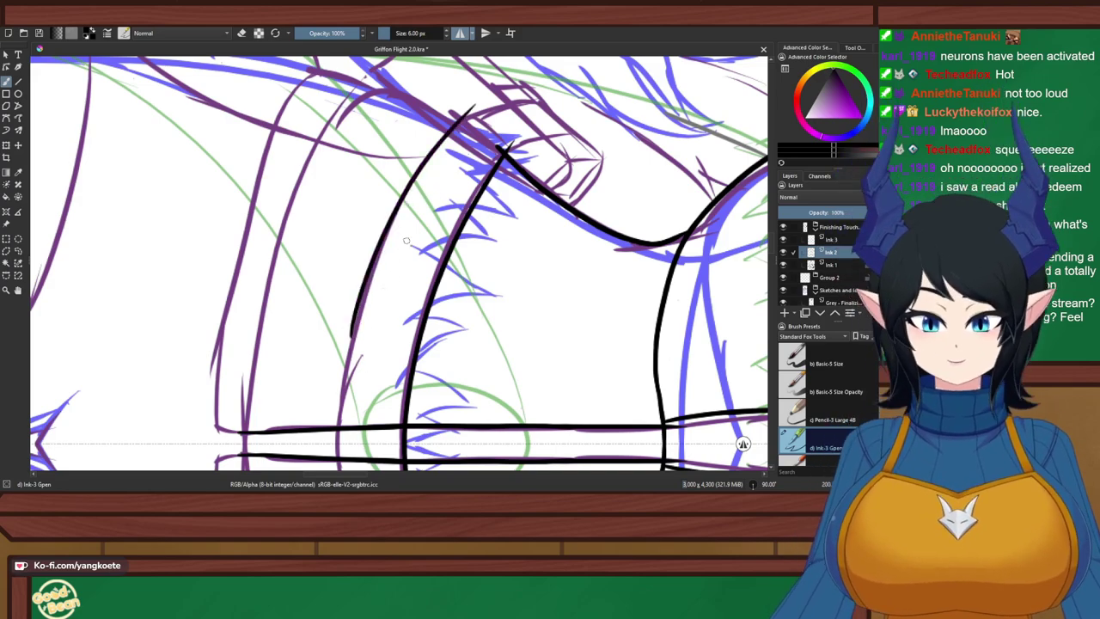
key(ctrl+z)
drag(474, 103, 349, 361)
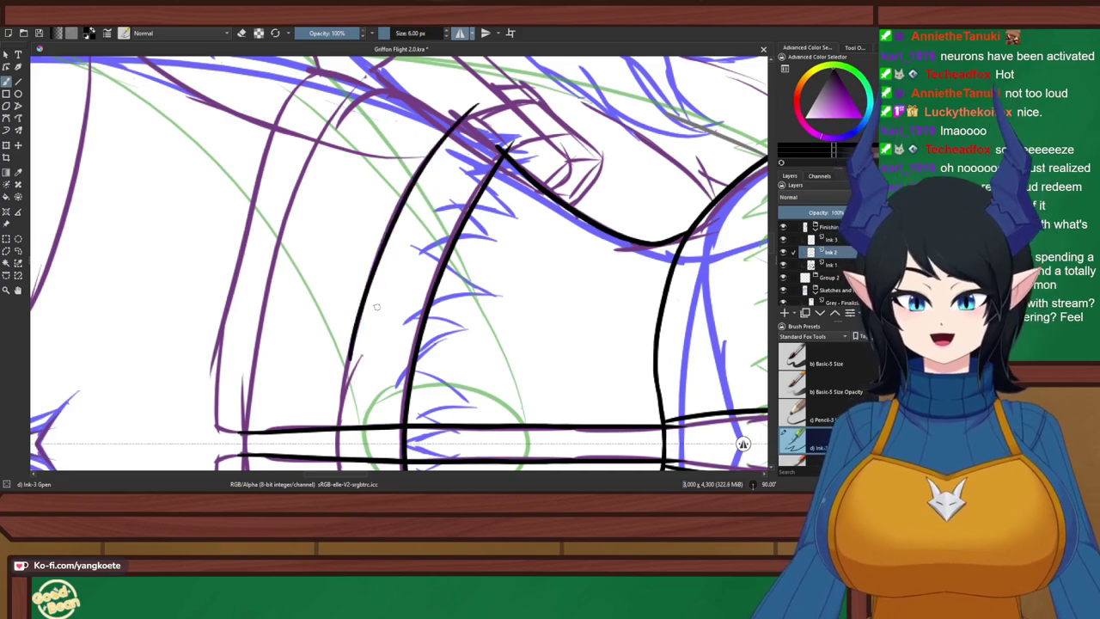
drag(396, 281, 408, 168)
Ink the full-length mirrored vertical strap lines over the purple sketch lines
scroll(399, 248, up, 2)
drag(399, 215, 470, 115)
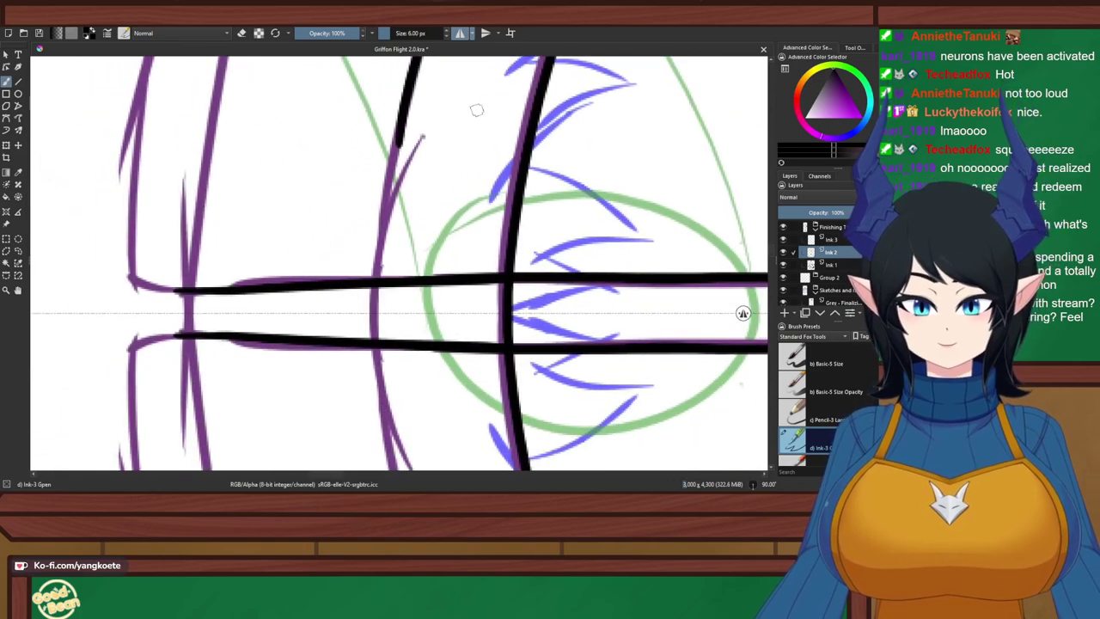
drag(412, 78, 379, 297)
key(ctrl+z)
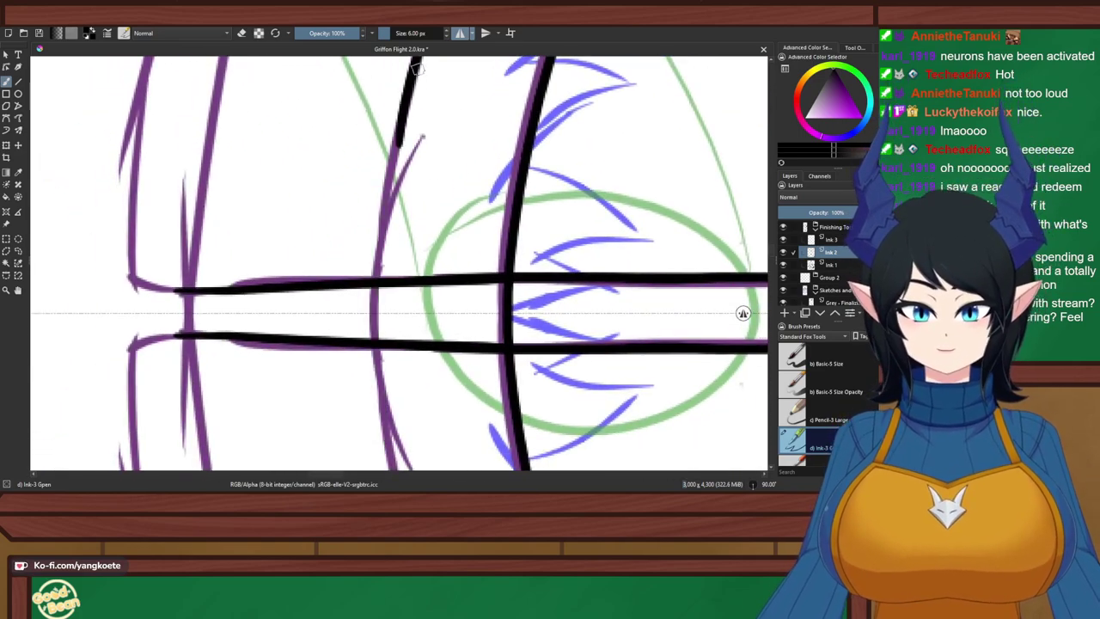
drag(417, 69, 381, 308)
key(ctrl+z)
drag(418, 62, 392, 470)
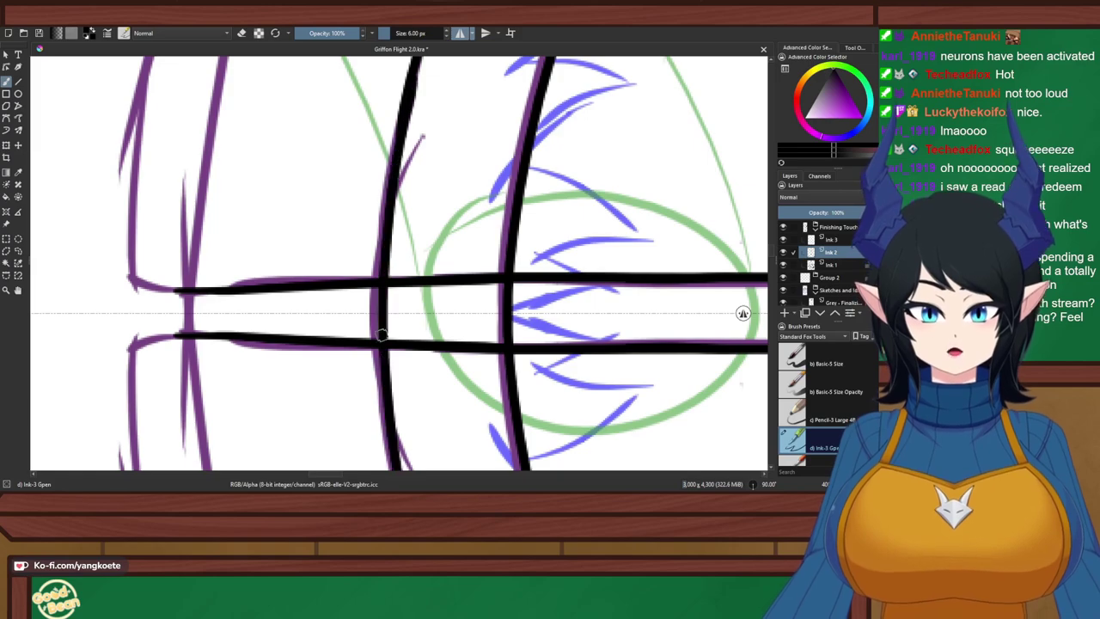
key(ctrl+z)
drag(418, 62, 392, 471)
drag(388, 184, 392, 471)
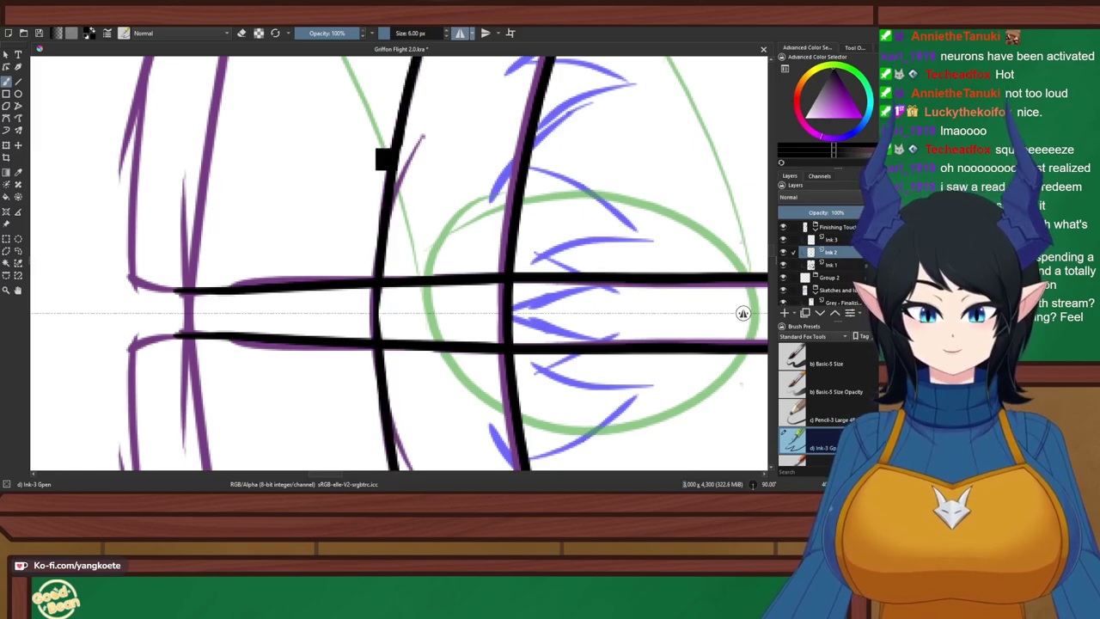
key(ctrl+z)
mouse_move(417, 62)
mouse_down()
mouse_move(404, 108)
mouse_move(392, 471)
mouse_up()
key(ctrl+z)
drag(417, 61, 392, 471)
key(ctrl+z)
drag(418, 67, 392, 471)
key(ctrl+z)
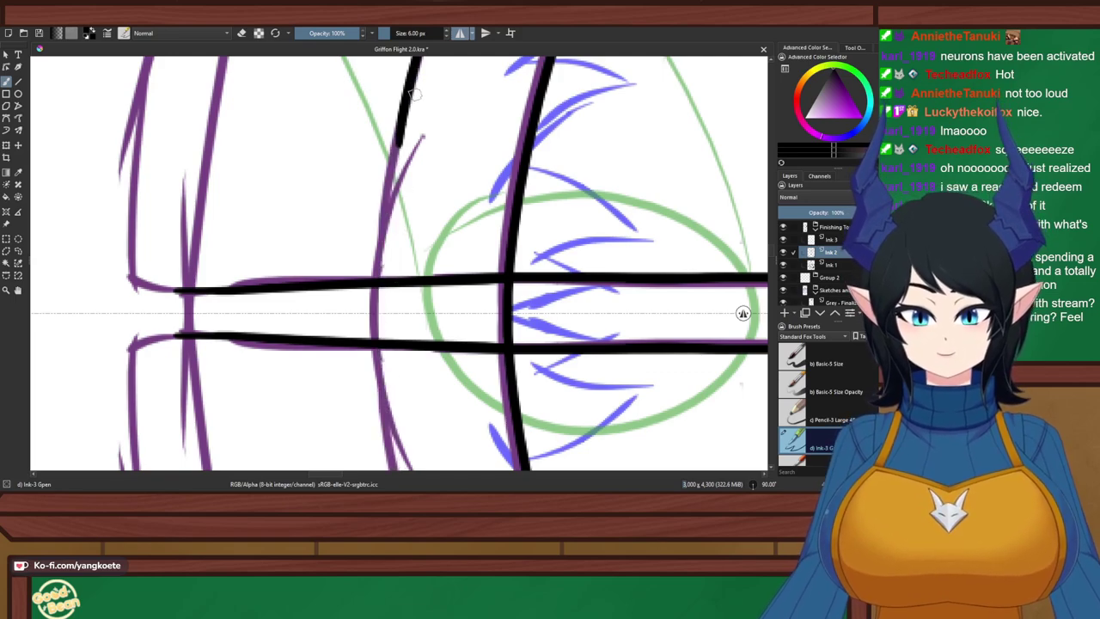
mouse_move(417, 67)
mouse_down()
mouse_move(397, 129)
mouse_move(392, 471)
mouse_up()
key(ctrl+z)
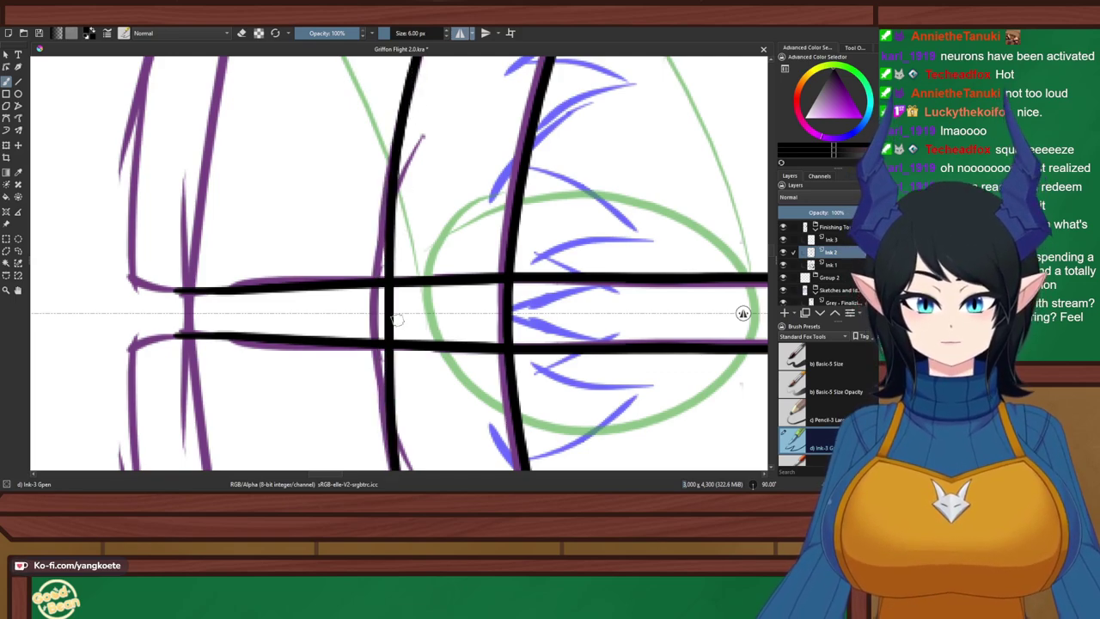
key(ctrl+z)
drag(418, 66, 392, 471)
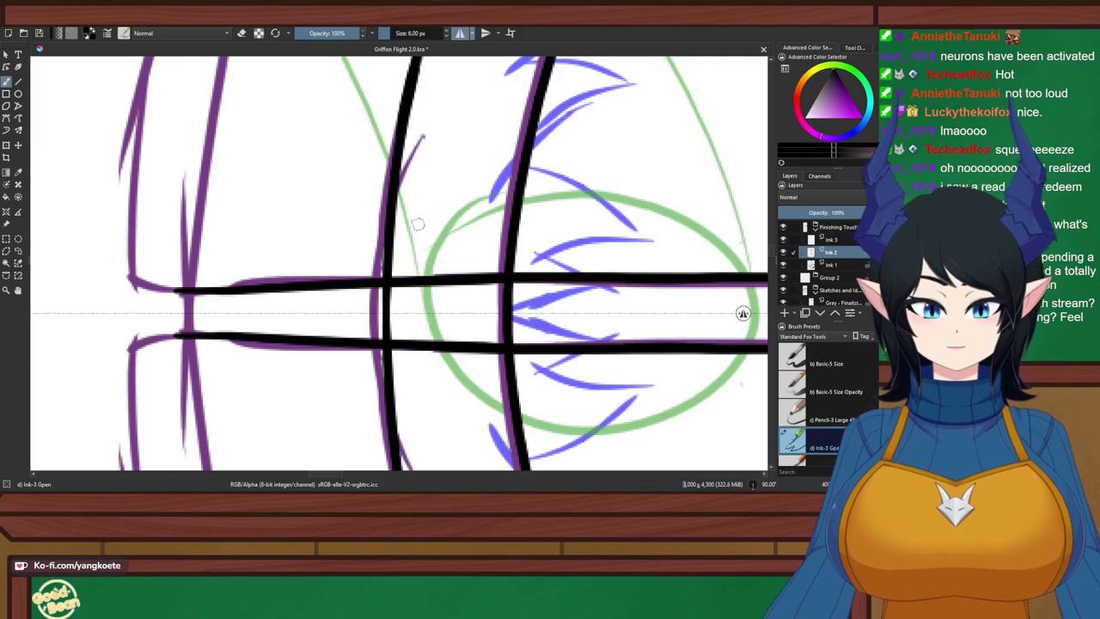
Return the canvas upright and try a curved line left of the strap crossing, then undo it
key(5)
scroll(460, 276, up, 2)
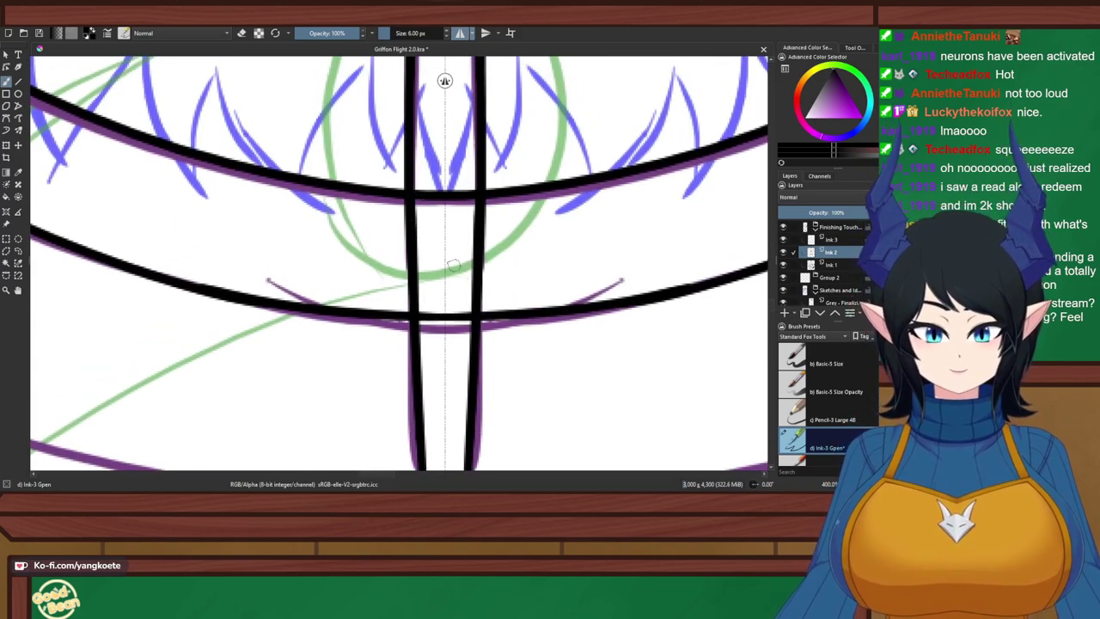
scroll(452, 255, down, 2)
drag(110, 120, 179, 183)
scroll(193, 187, up, 4)
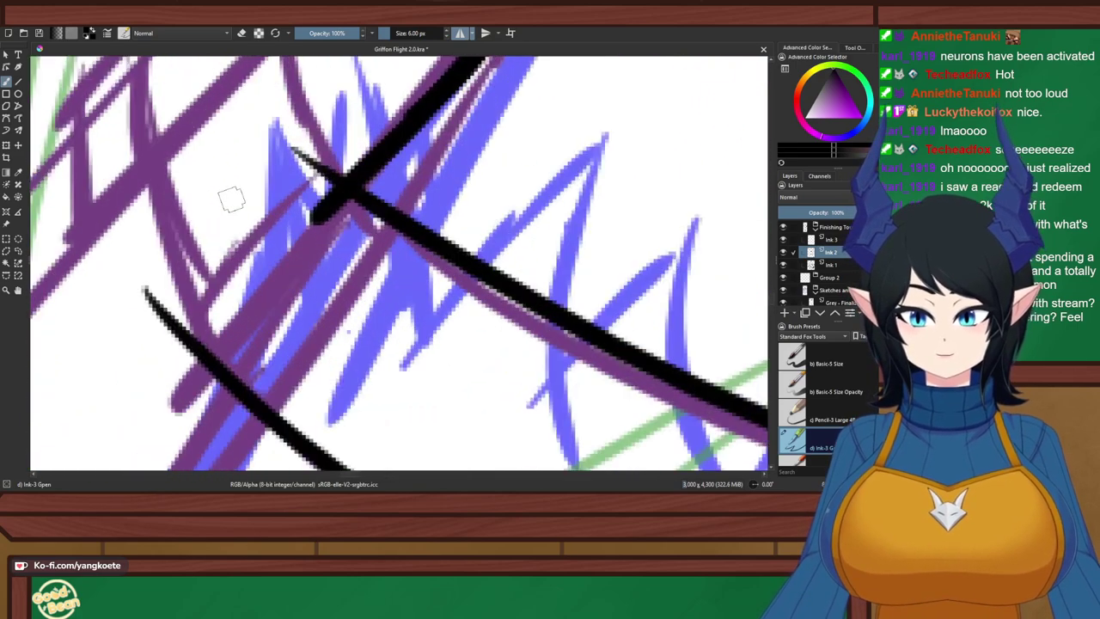
mouse_move(315, 155)
mouse_down()
mouse_move(312, 143)
mouse_move(277, 183)
mouse_move(209, 333)
mouse_up()
key(ctrl+z)
key(ctrl+z)
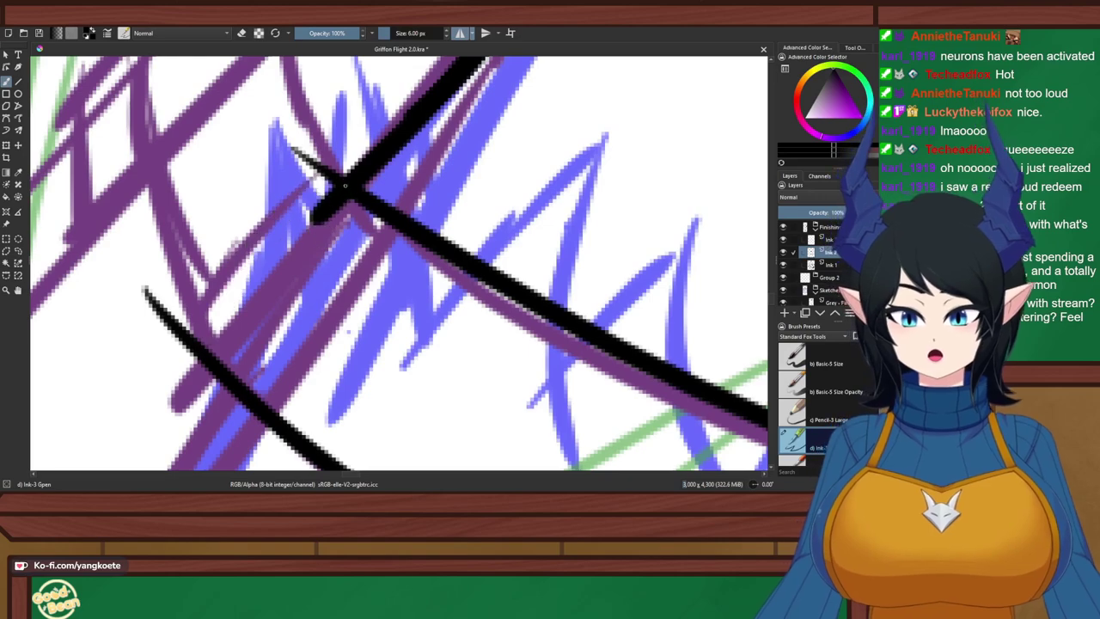
drag(339, 184, 214, 344)
key(ctrl+z)
drag(340, 191, 213, 373)
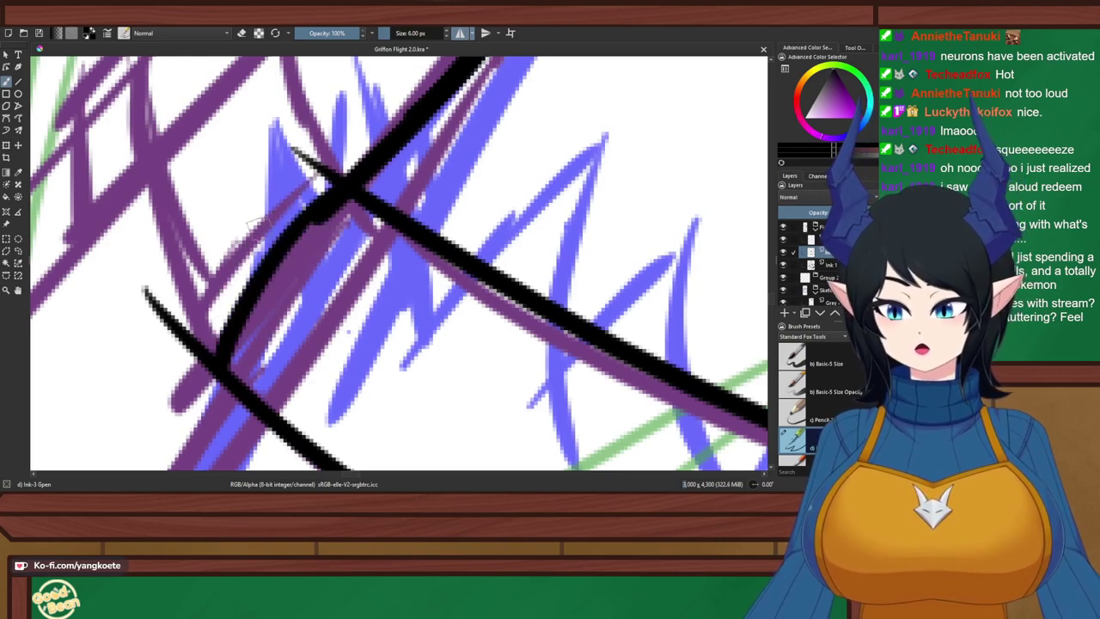
key(ctrl+z)
mouse_move(340, 179)
mouse_down()
mouse_move(202, 303)
mouse_move(192, 336)
mouse_up()
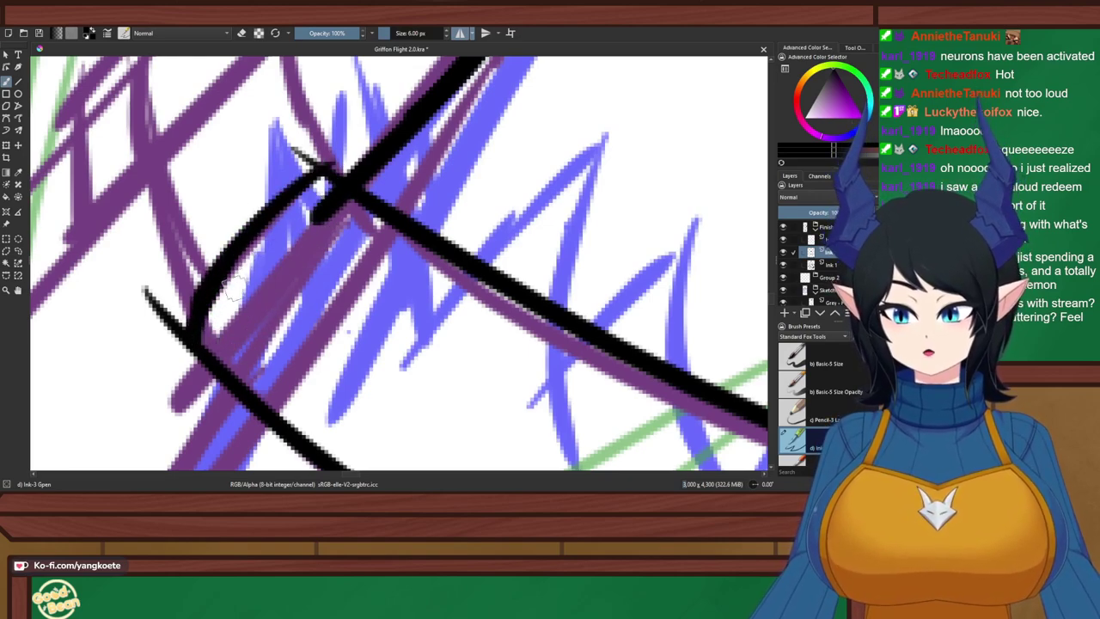
scroll(285, 261, down, 3)
drag(284, 261, 310, 270)
scroll(287, 276, up, 3)
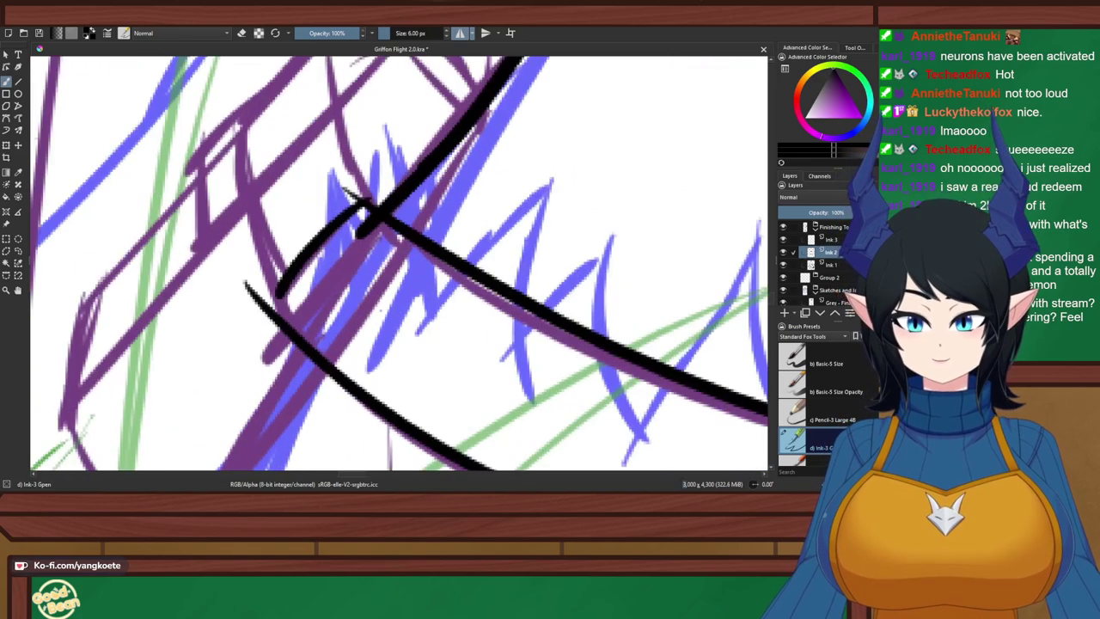
key(ctrl+z)
On the Ink 3 layer, erase the strap bars between the two band lines
scroll(344, 292, down, 4)
scroll(344, 291, down, 2)
scroll(523, 329, up, 2)
scroll(526, 328, up, 1)
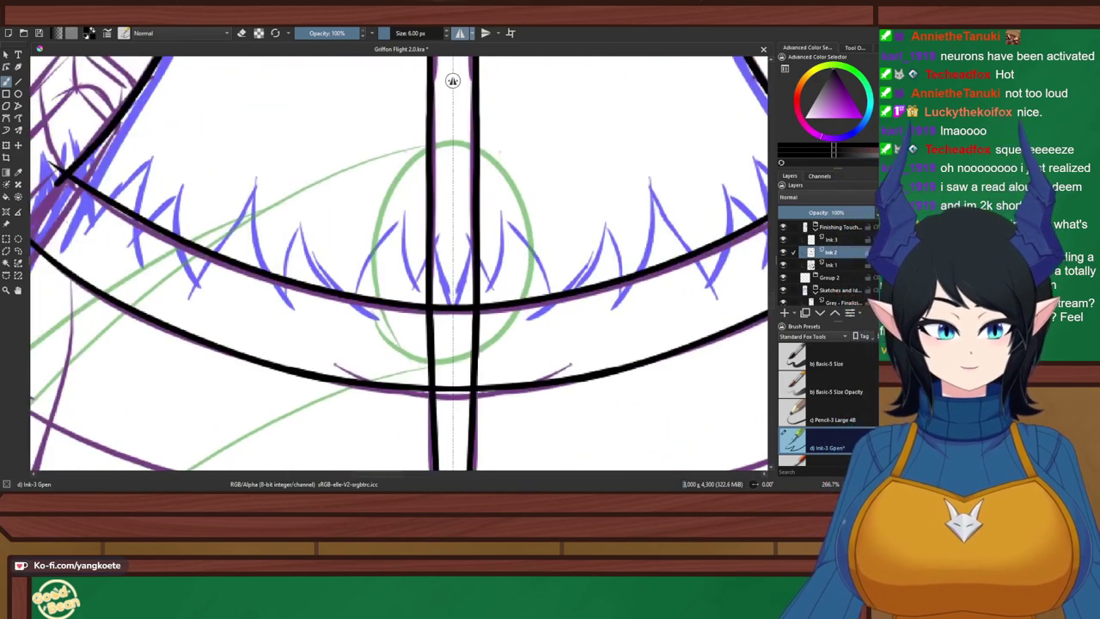
key(Page_Up)
scroll(528, 323, up, 2)
drag(221, 340, 176, 245)
key(e)
mouse_move(256, 220)
mouse_down()
mouse_move(385, 206)
mouse_move(393, 242)
mouse_move(397, 228)
mouse_move(258, 249)
mouse_move(288, 297)
mouse_move(233, 318)
mouse_move(335, 330)
mouse_up()
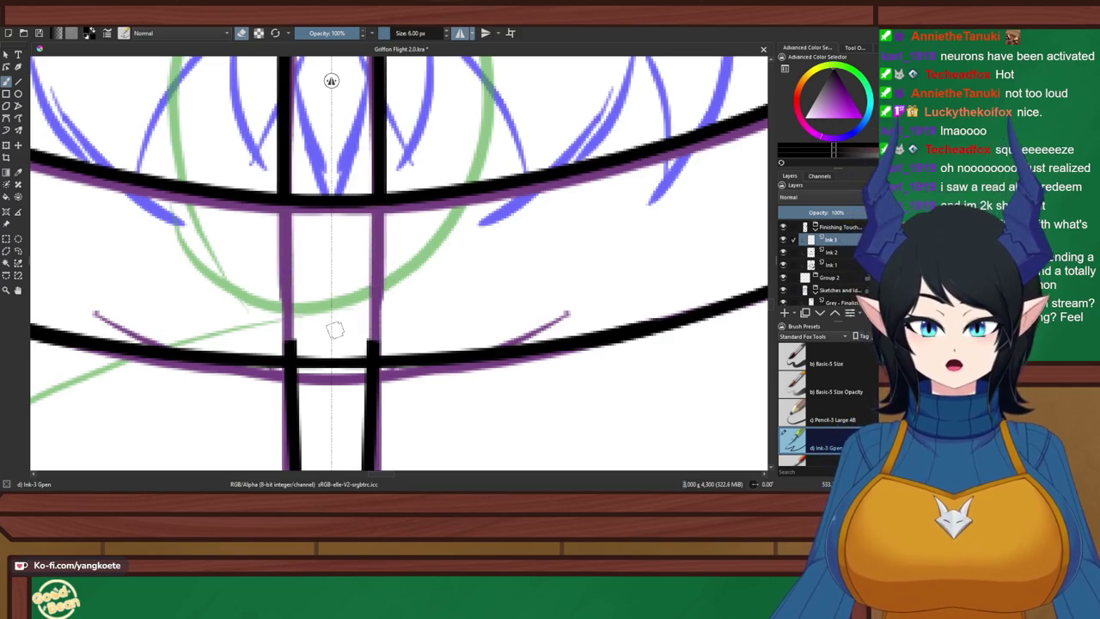
Erase the leftover strap stubs above the lower band, then return the brush to painting
scroll(300, 366, up, 1)
mouse_move(266, 335)
mouse_down()
mouse_move(388, 334)
mouse_move(355, 344)
mouse_move(455, 245)
mouse_up()
scroll(363, 330, down, 3)
scroll(364, 330, down, 3)
key(e)
scroll(301, 220, up, 2)
scroll(276, 231, up, 1)
Zoom in on the strap crossing and select the Ink 1 layer
drag(307, 230, 379, 255)
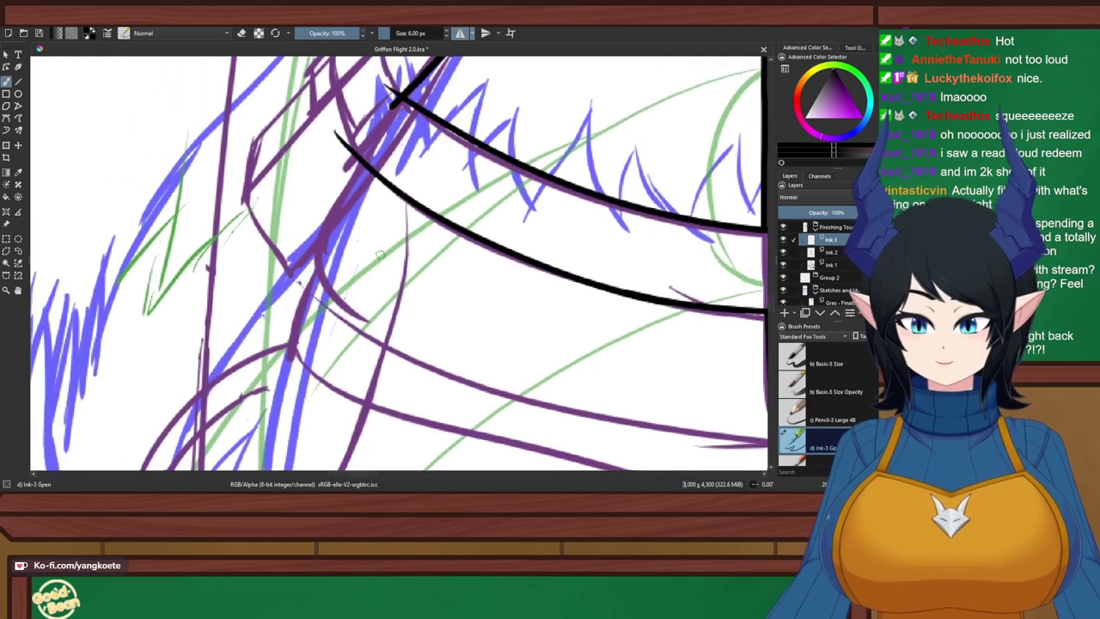
key(minus)
key(plus)
key(plus)
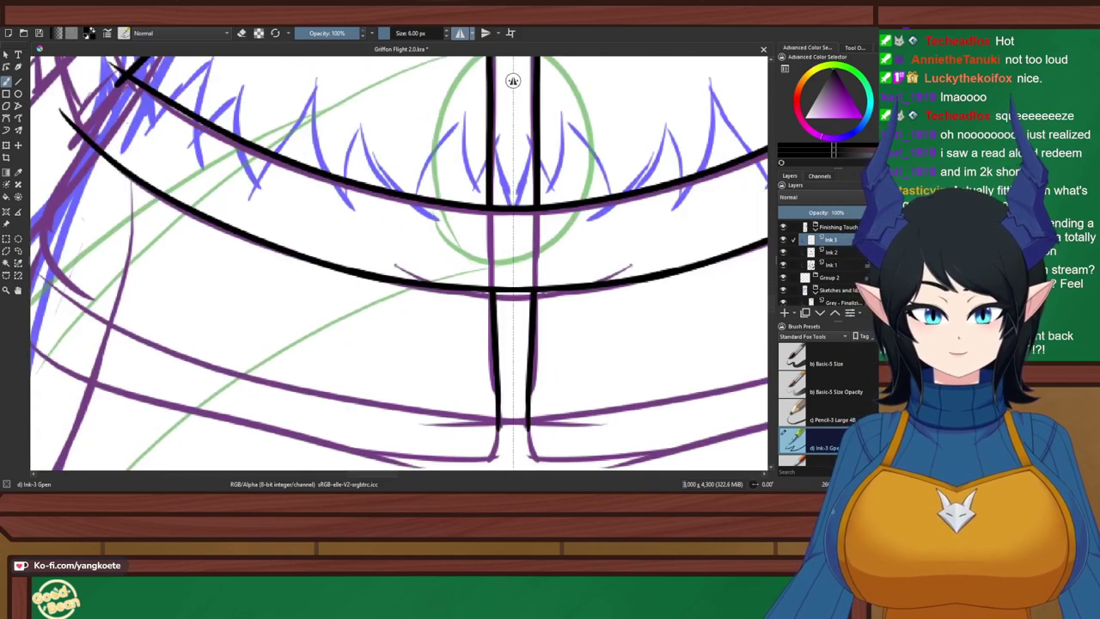
key(plus)
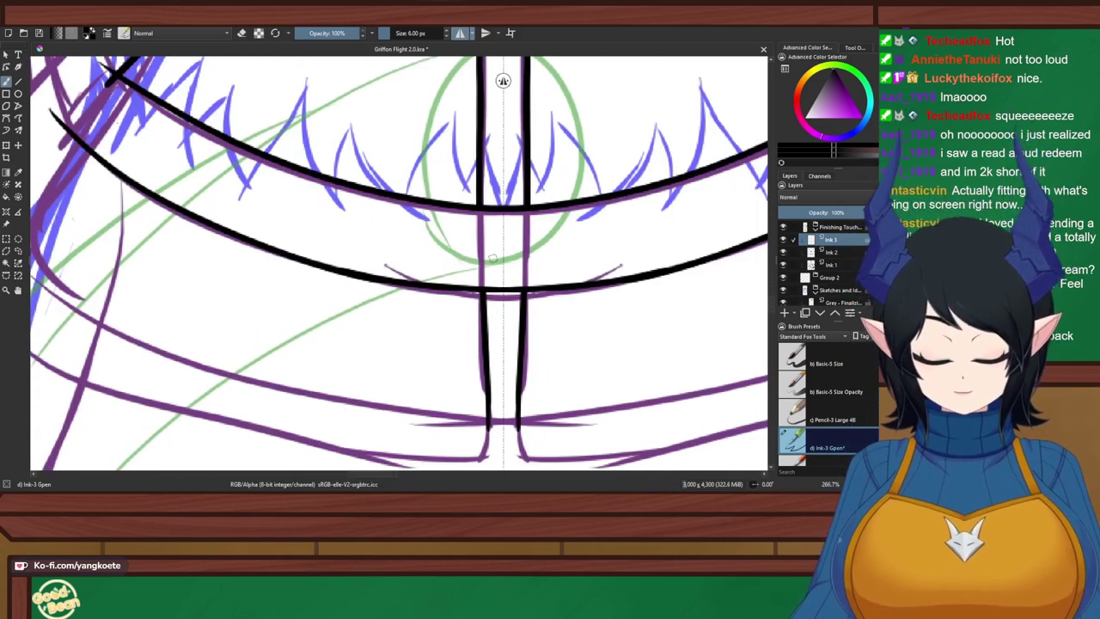
key(plus)
key(plus)
key(plus)
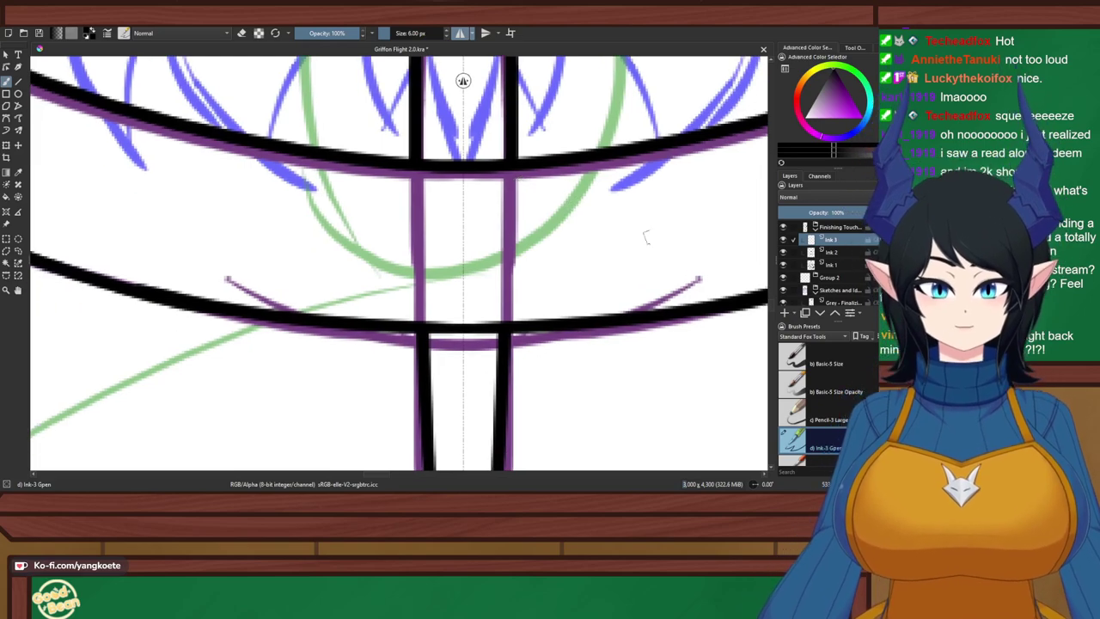
key(Page_Down)
key(Page_Down)
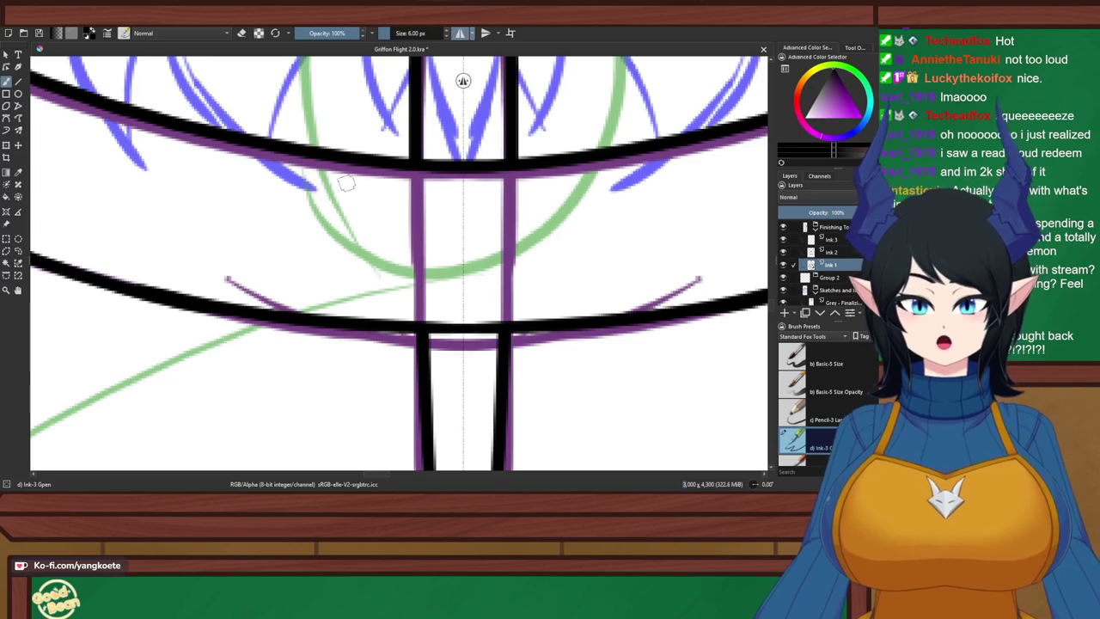
Ink the buckle's mirrored vertical sides and its curved lower bar
mouse_move(353, 135)
mouse_down()
mouse_move(342, 351)
mouse_move(498, 368)
mouse_up()
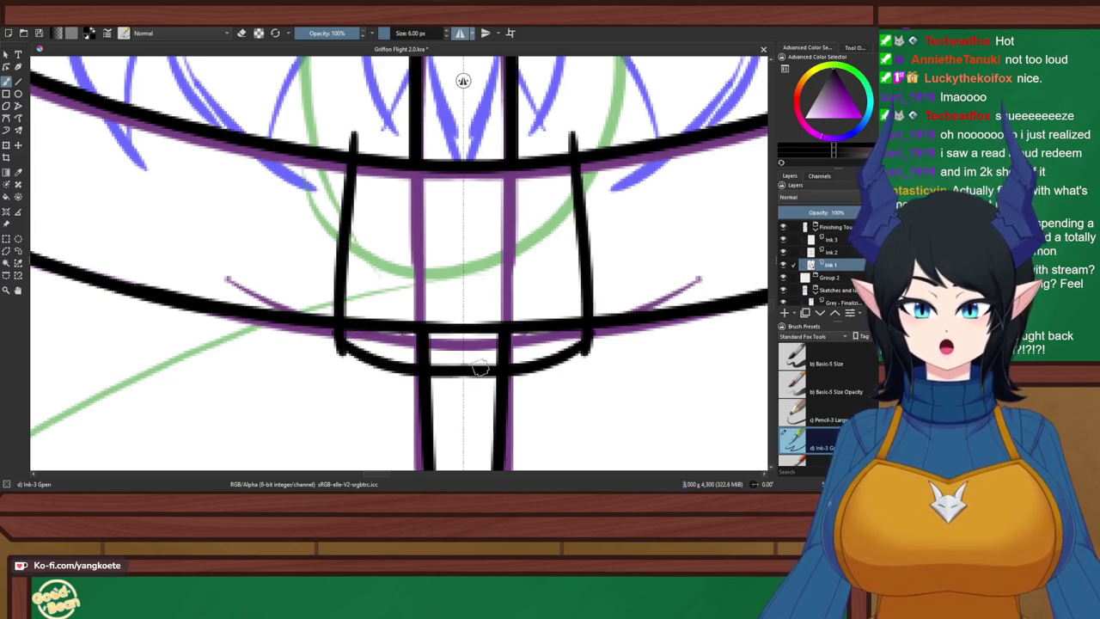
key(ctrl+z)
drag(335, 347, 489, 352)
key(ctrl+z)
drag(335, 348, 507, 348)
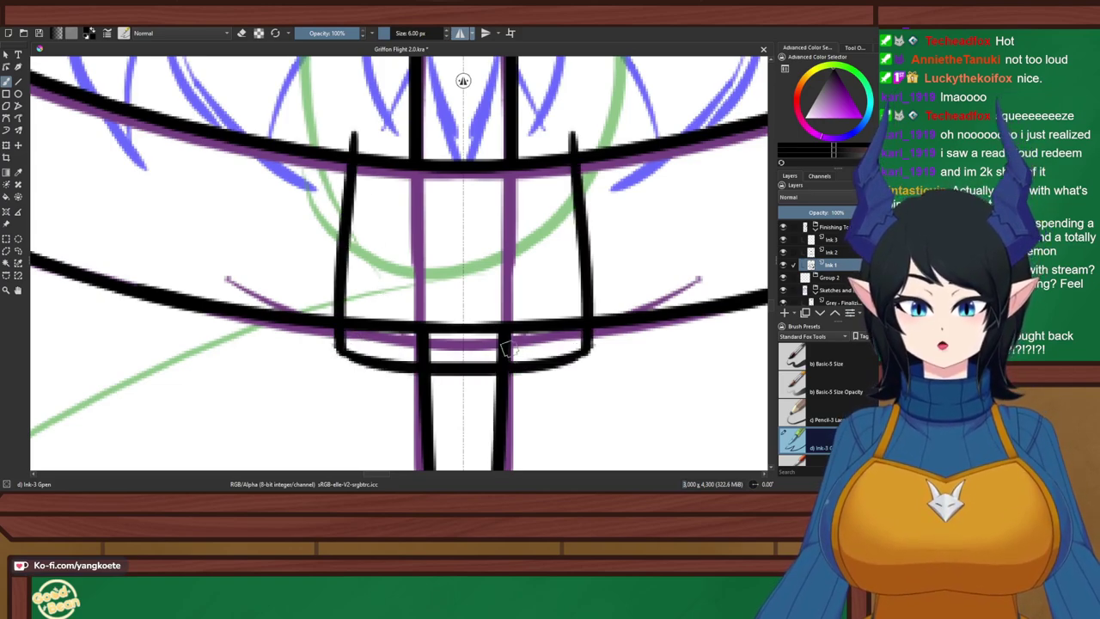
Ink the buckle's top bar joining the two sides
drag(352, 134, 503, 138)
key(ctrl+z)
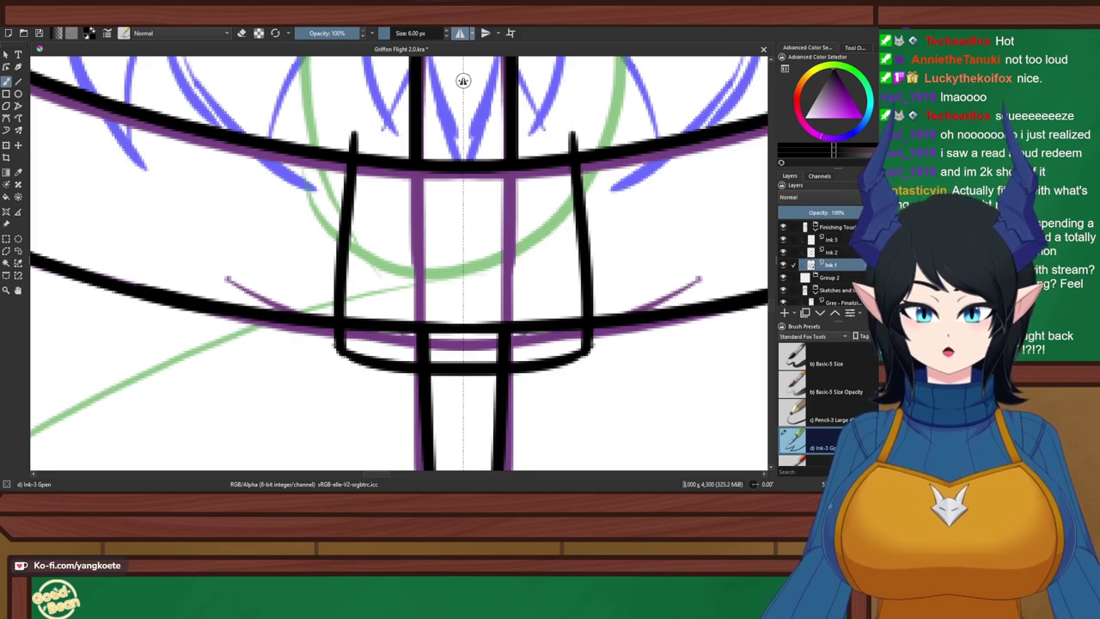
drag(352, 133, 497, 138)
drag(376, 133, 356, 135)
key(ctrl+z)
key(e)
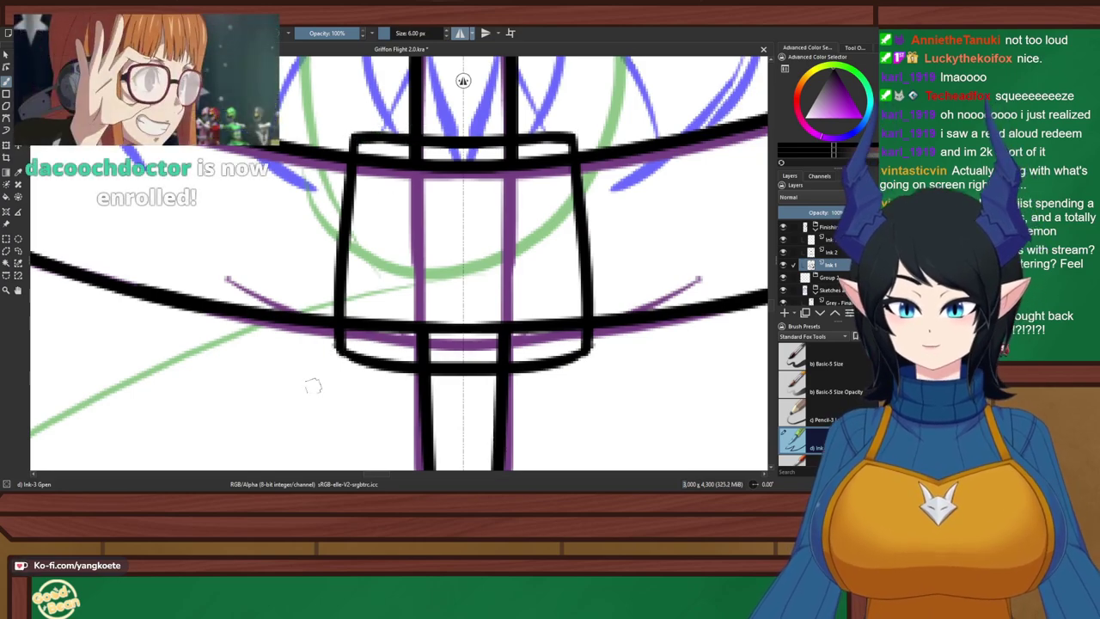
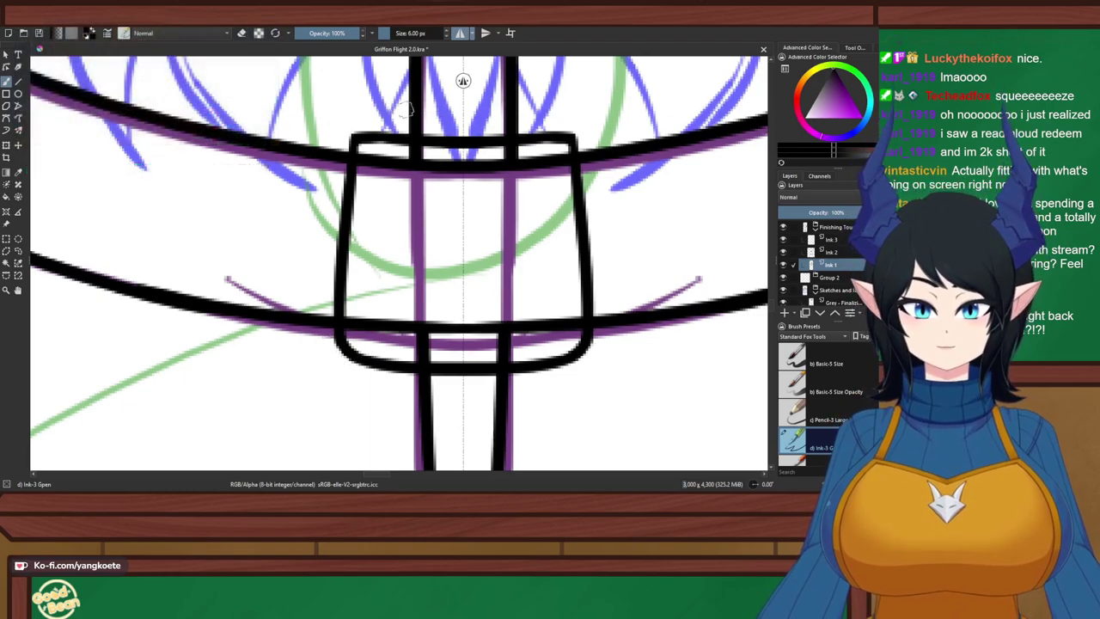
Draw the outer buckle frame's top bar and mirrored sides, retrying the side strokes
drag(405, 109, 508, 109)
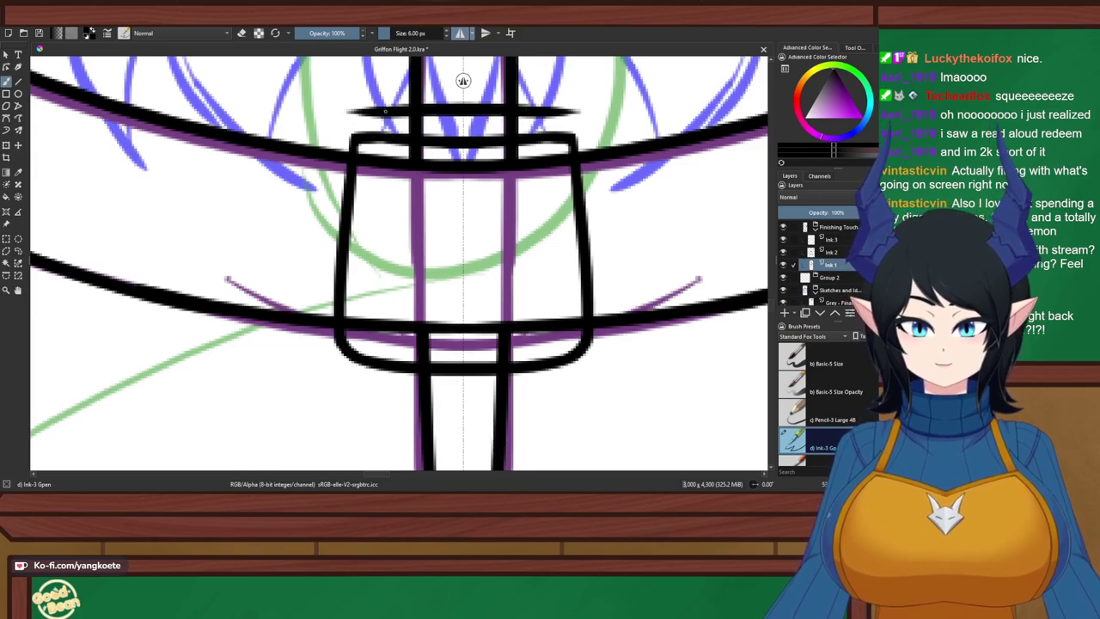
mouse_move(386, 111)
mouse_down()
mouse_move(346, 119)
mouse_move(322, 158)
mouse_move(307, 246)
mouse_up()
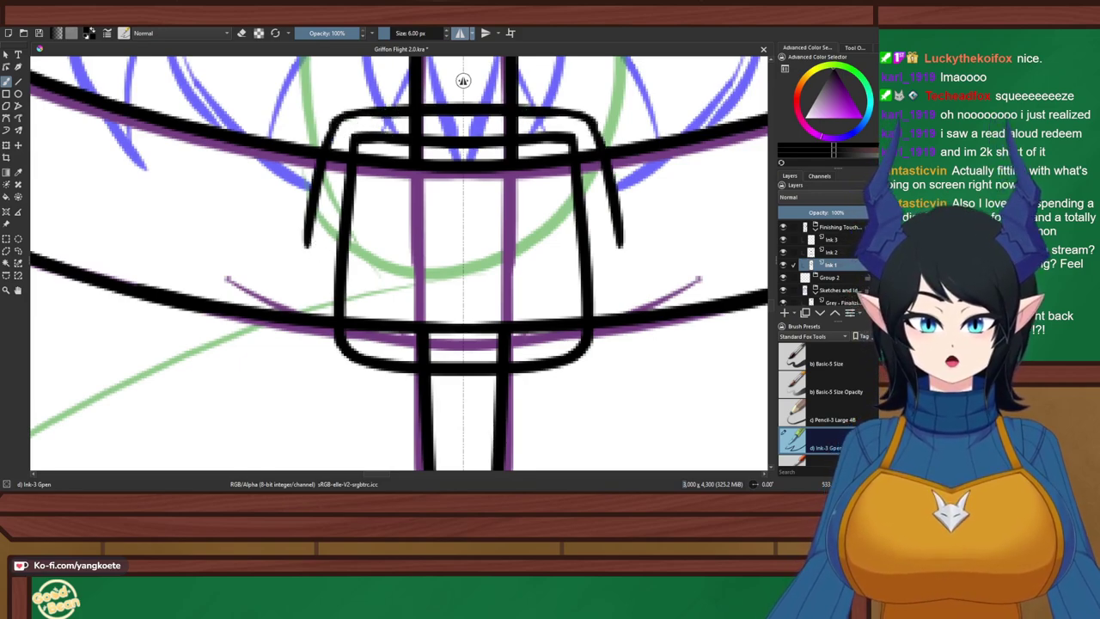
key(ctrl+z)
drag(330, 136, 320, 270)
drag(320, 196, 317, 315)
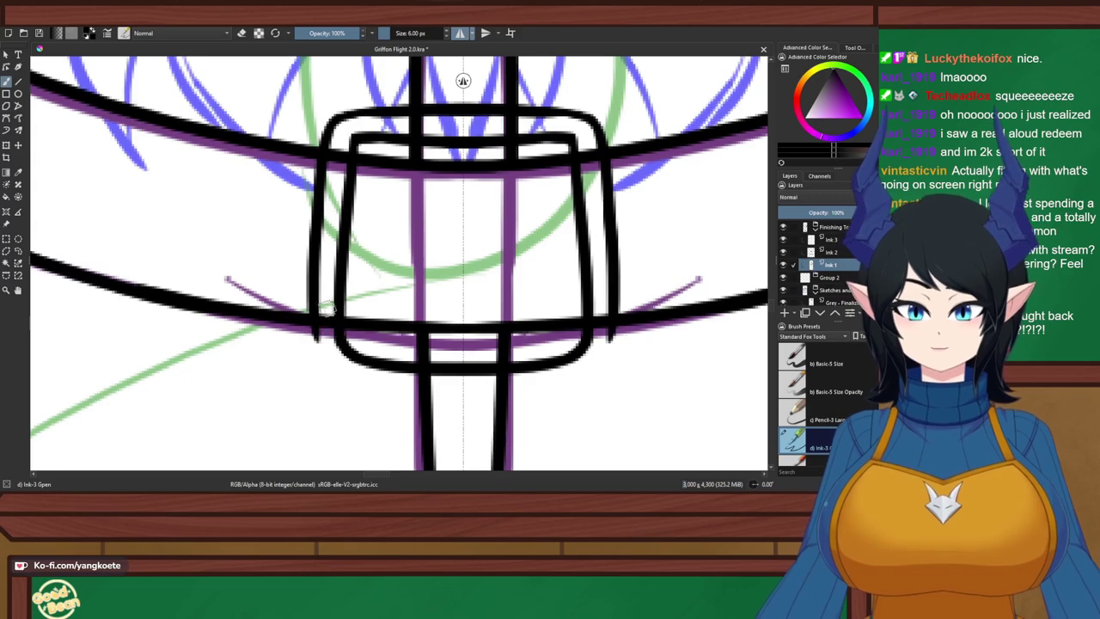
key(ctrl+z)
drag(320, 177, 317, 315)
key(ctrl+z)
drag(320, 174, 311, 382)
key(ctrl+z)
Curve the frame's sides inward and join its bottom edge across the centre
drag(308, 333, 325, 383)
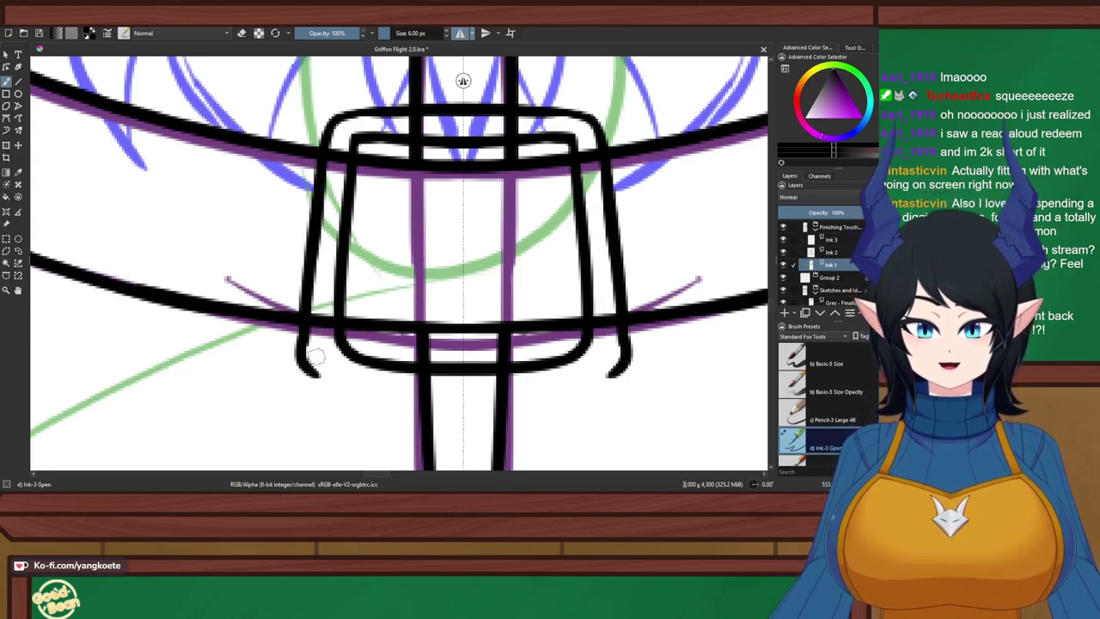
key(ctrl+z)
mouse_move(305, 334)
mouse_down()
mouse_move(322, 374)
mouse_move(420, 415)
mouse_up()
key(ctrl+z)
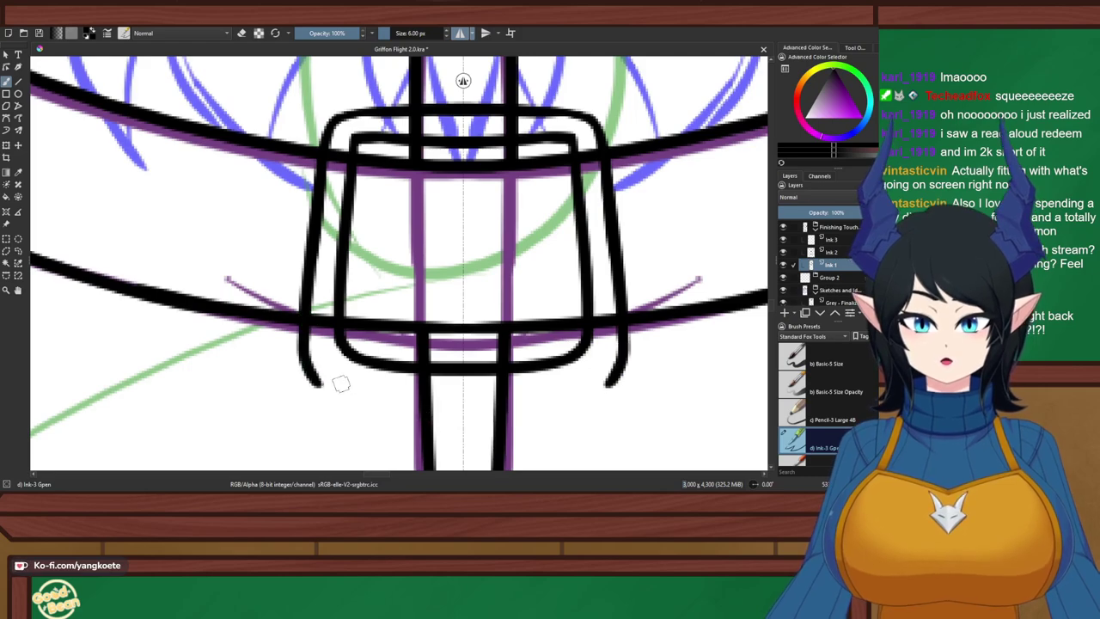
mouse_move(307, 356)
mouse_down()
mouse_move(382, 391)
mouse_move(445, 389)
mouse_up()
key(ctrl+z)
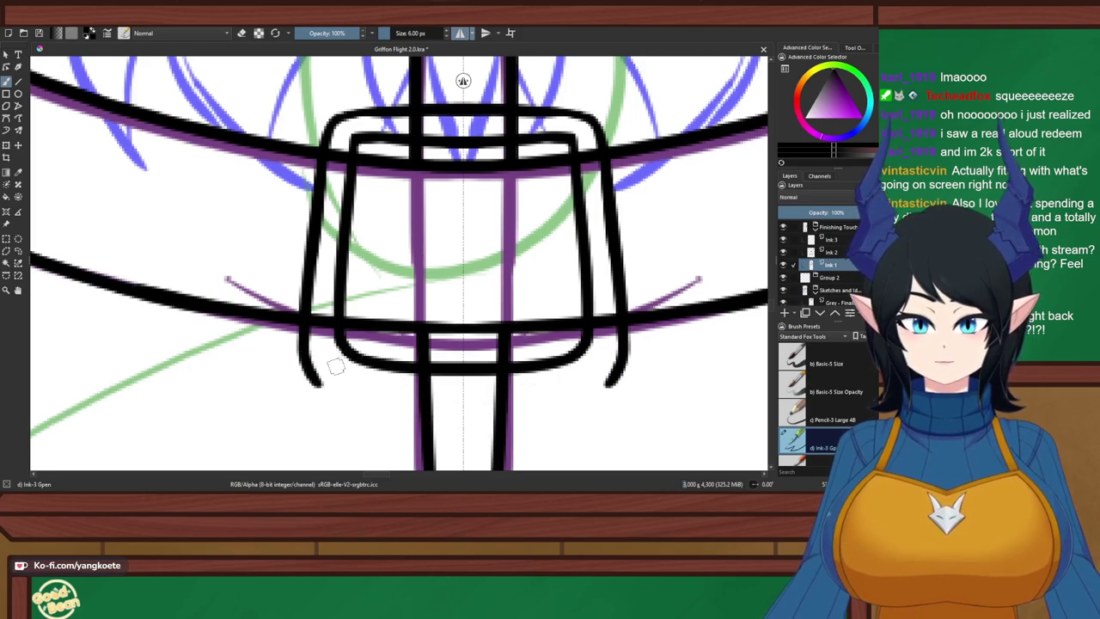
drag(309, 355, 450, 395)
drag(366, 384, 491, 394)
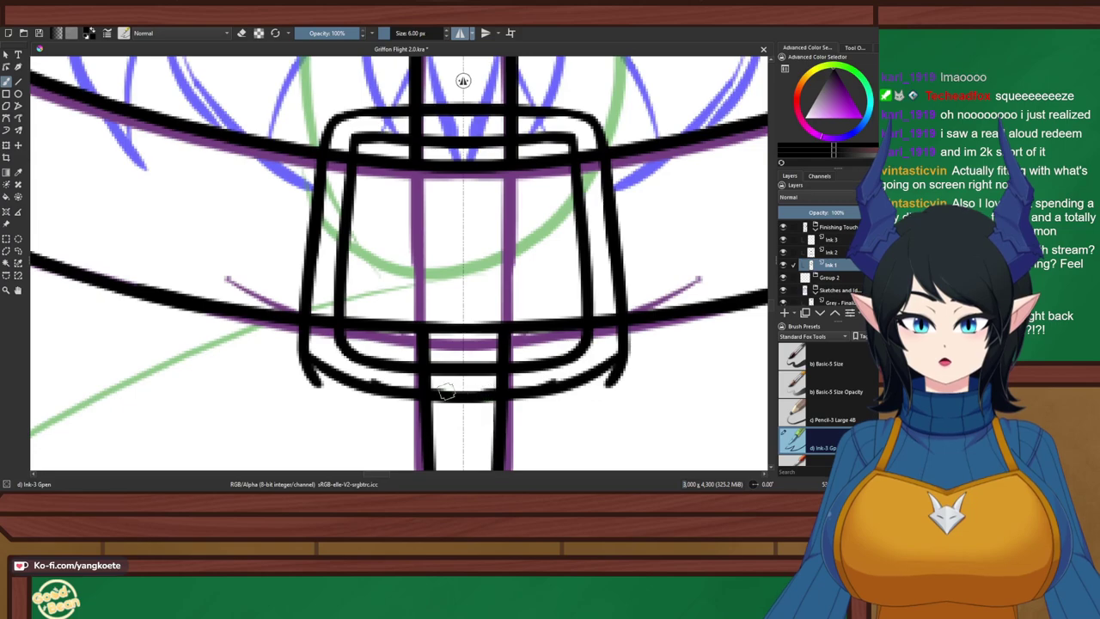
key(ctrl+z)
drag(371, 386, 484, 393)
Erase the stray tails at the frame's lower corners and redraw them smoothly
key(e)
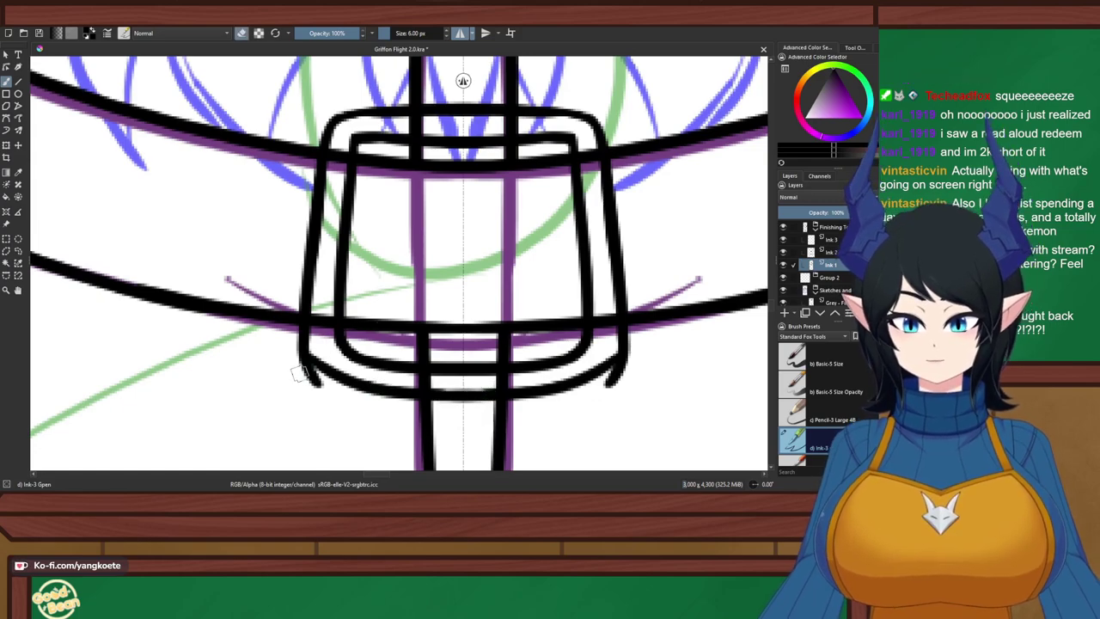
mouse_move(296, 369)
mouse_down()
mouse_move(307, 381)
mouse_move(296, 360)
mouse_move(323, 369)
mouse_up()
key(ctrl+z)
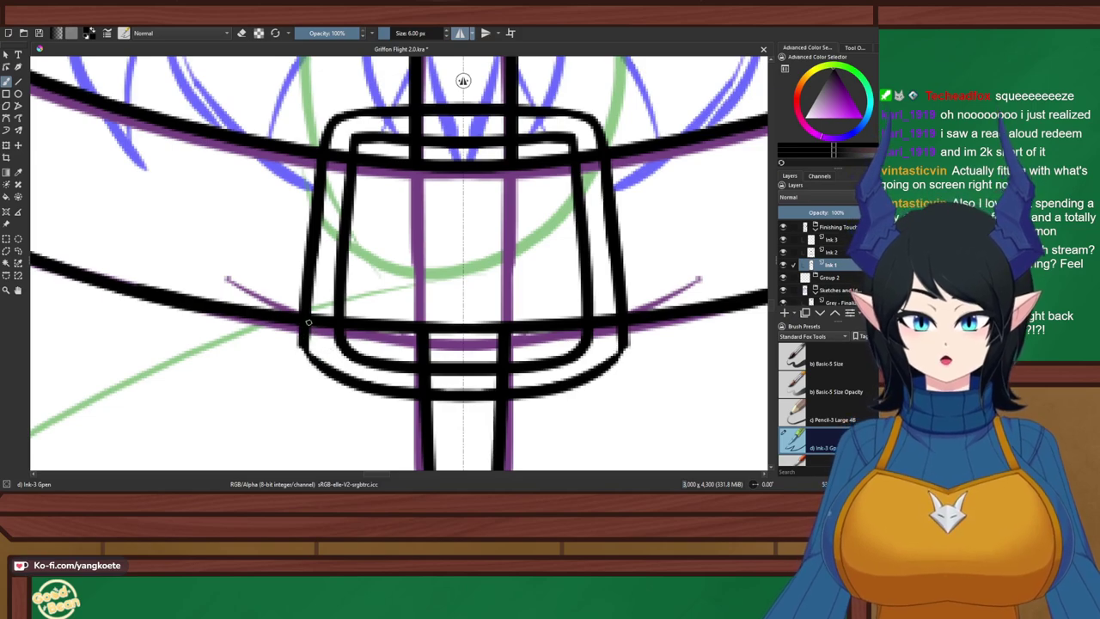
drag(311, 331, 341, 374)
Erase the belt line crossing between the buckle's left inner and outer frame strokes
scroll(427, 292, down, 7)
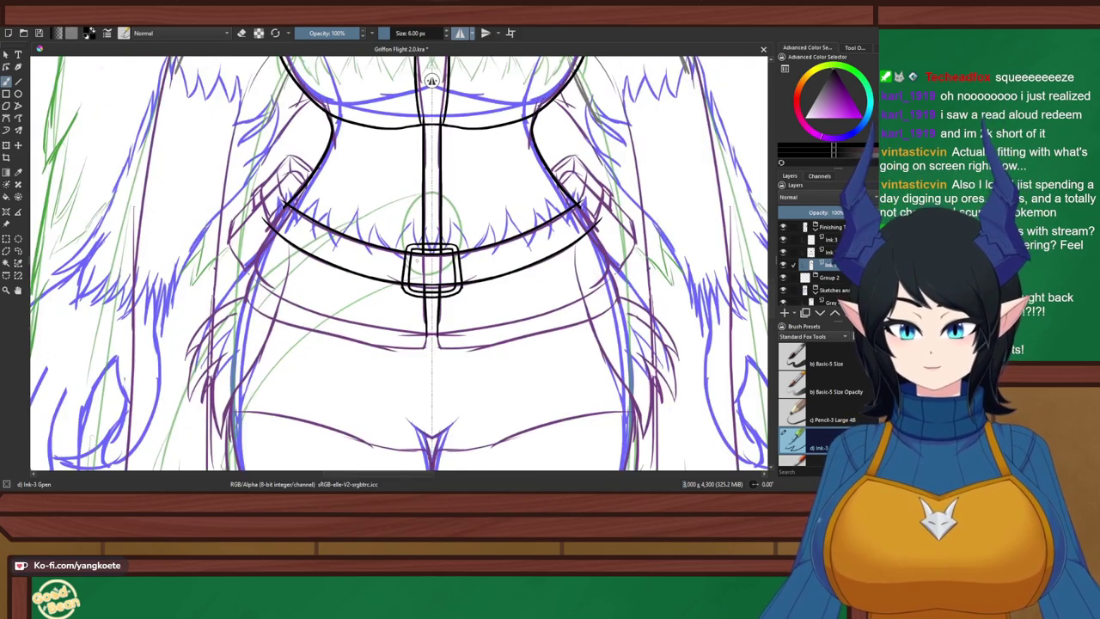
scroll(413, 277, up, 6)
scroll(335, 257, up, 3)
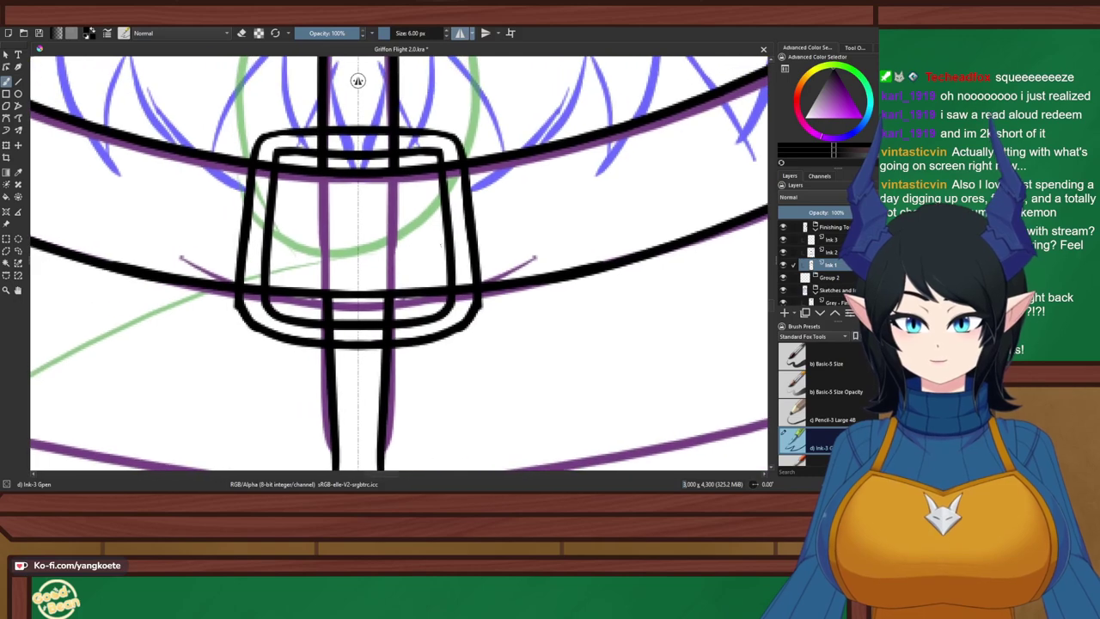
drag(216, 176, 310, 195)
key(e)
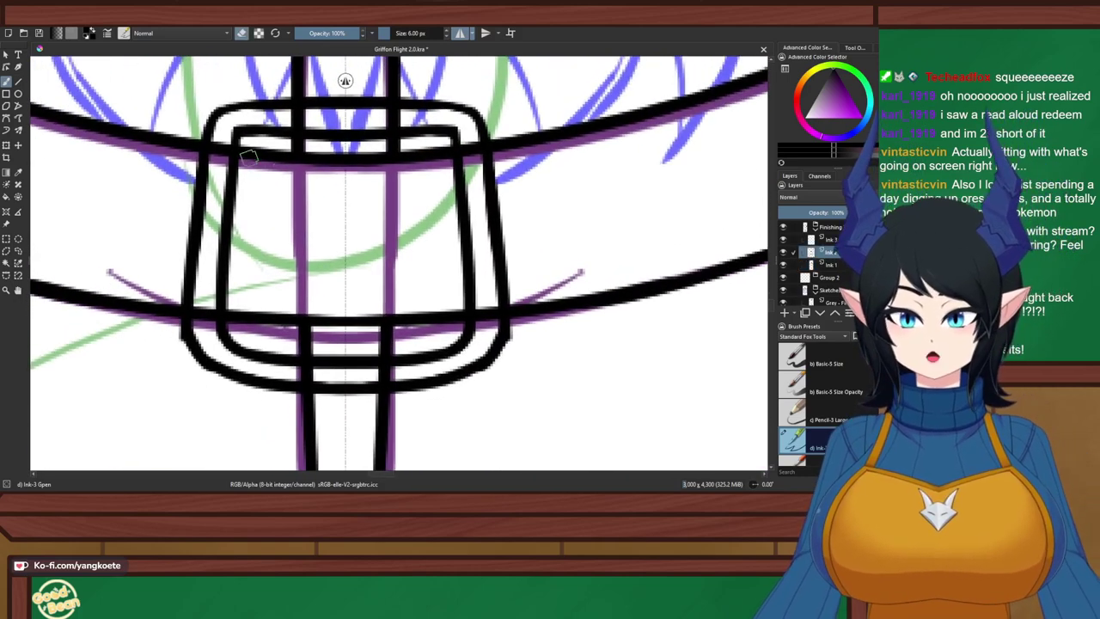
scroll(319, 203, down, 2)
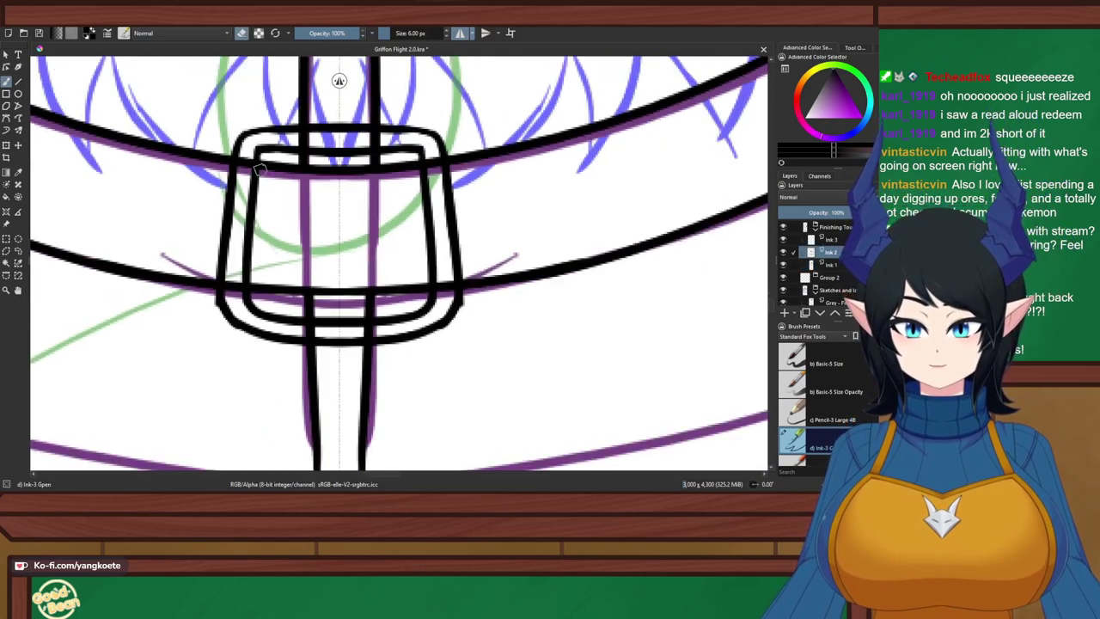
scroll(260, 170, up, 3)
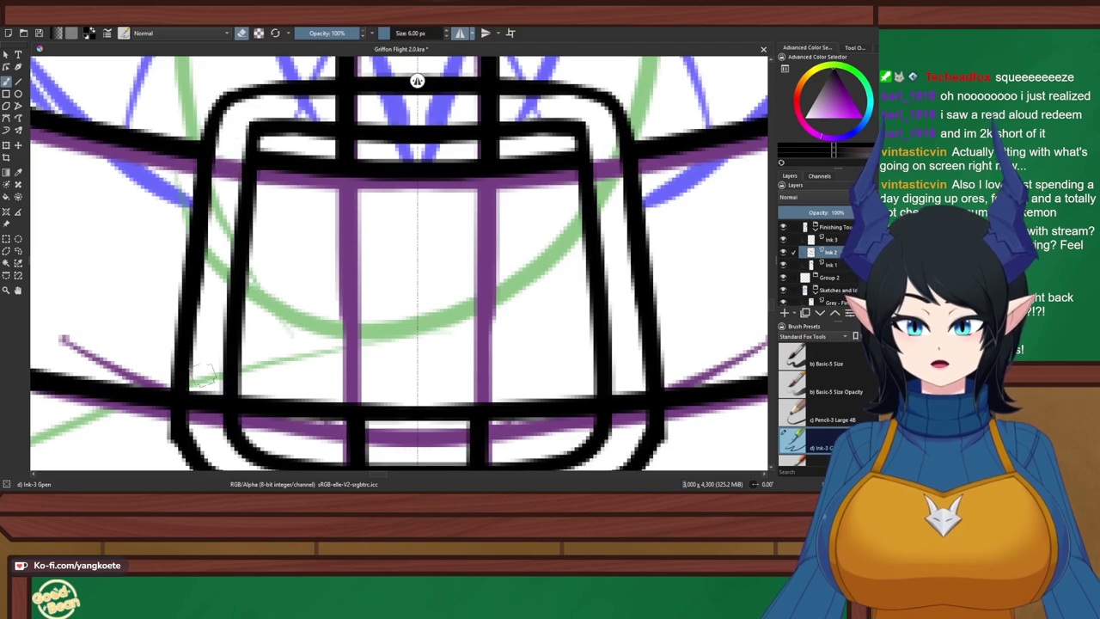
drag(192, 419, 239, 299)
scroll(239, 301, up, 1)
mouse_move(247, 261)
mouse_down()
mouse_move(236, 309)
mouse_move(253, 255)
mouse_move(277, 286)
mouse_up()
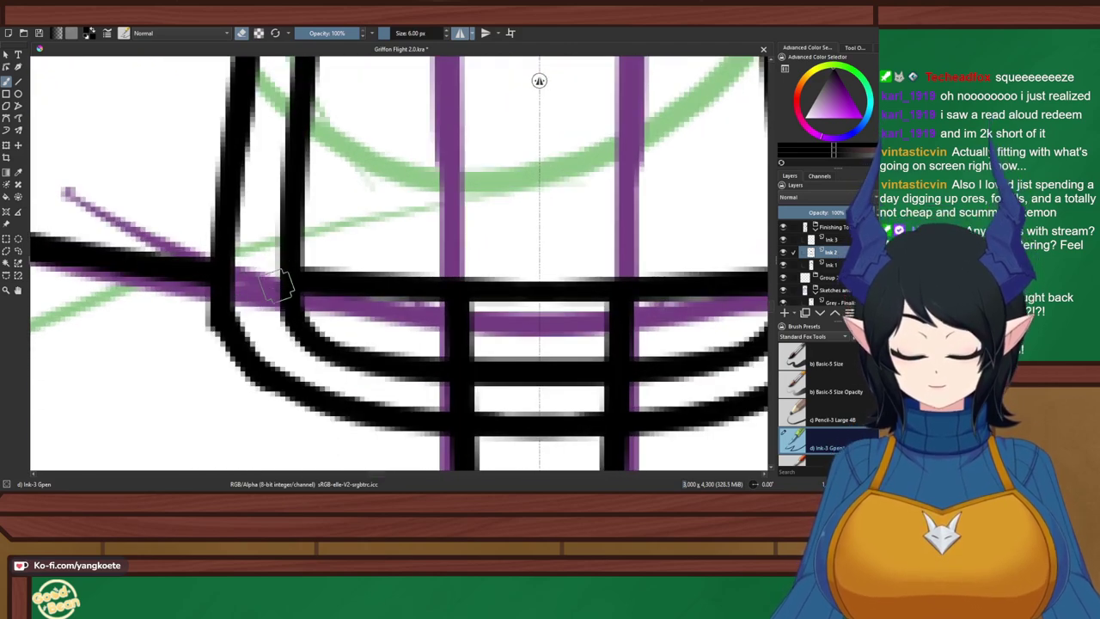
scroll(282, 267, down, 3)
On the Ink 3 layer, erase the vertical bits between bars and ink between the middle panels
drag(281, 107, 266, 182)
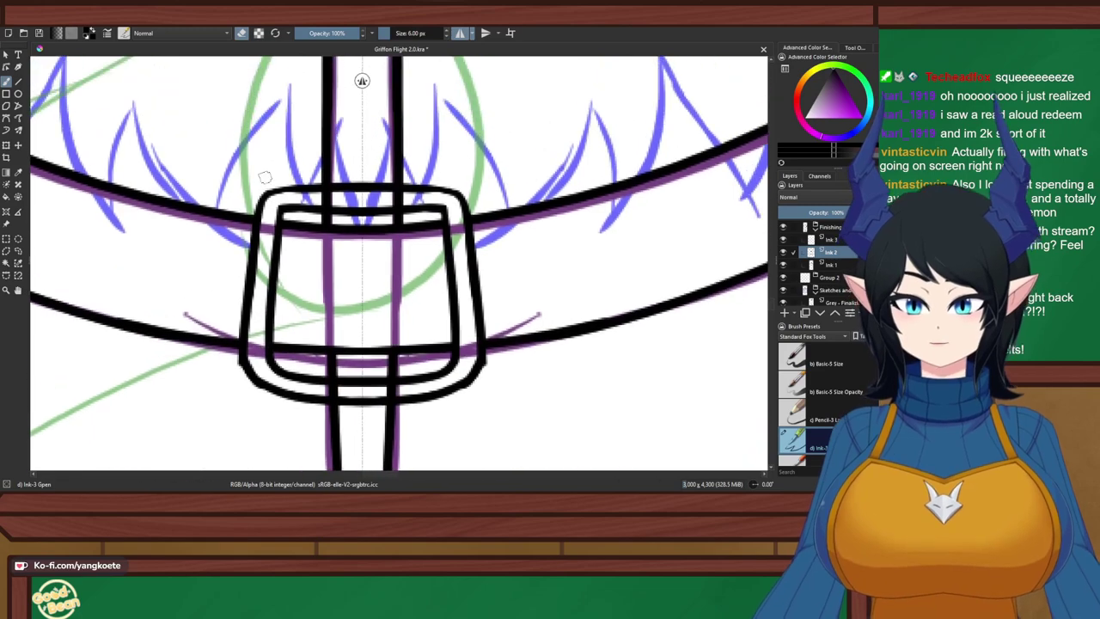
scroll(268, 188, up, 2)
click(831, 239)
scroll(457, 209, up, 1)
drag(361, 215, 359, 227)
scroll(352, 228, down, 2)
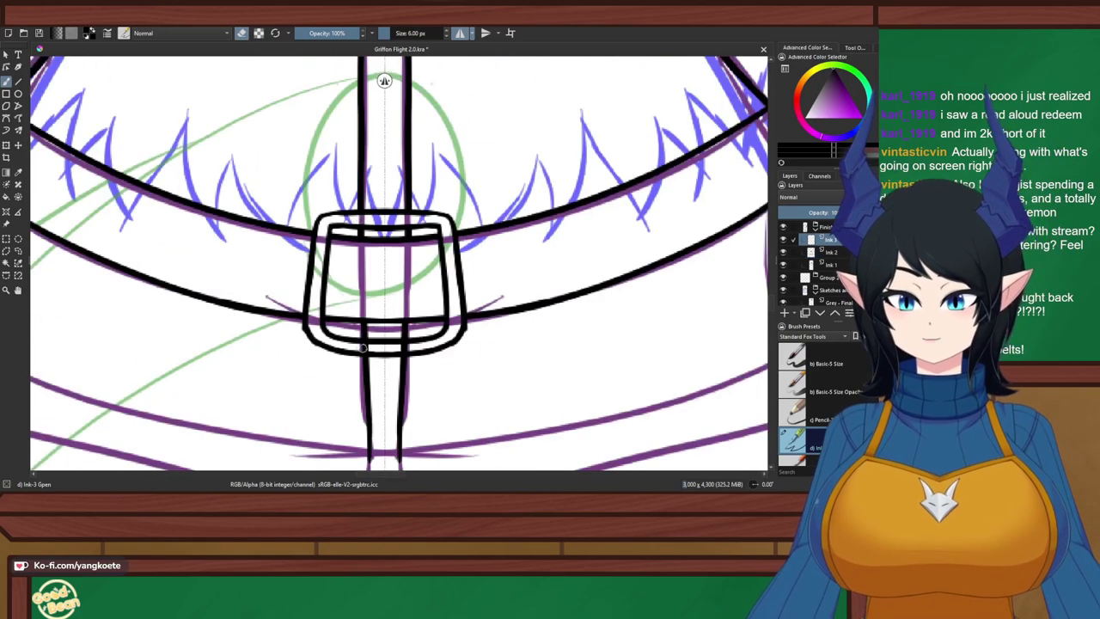
scroll(365, 348, up, 4)
drag(366, 348, 383, 301)
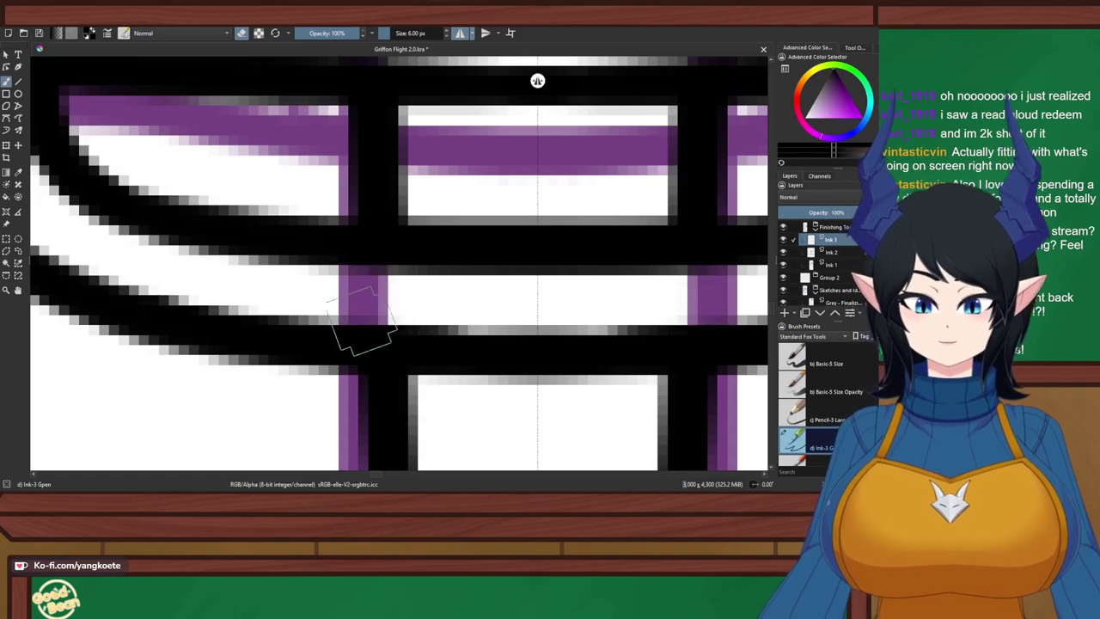
scroll(610, 322, down, 3)
scroll(602, 324, up, 4)
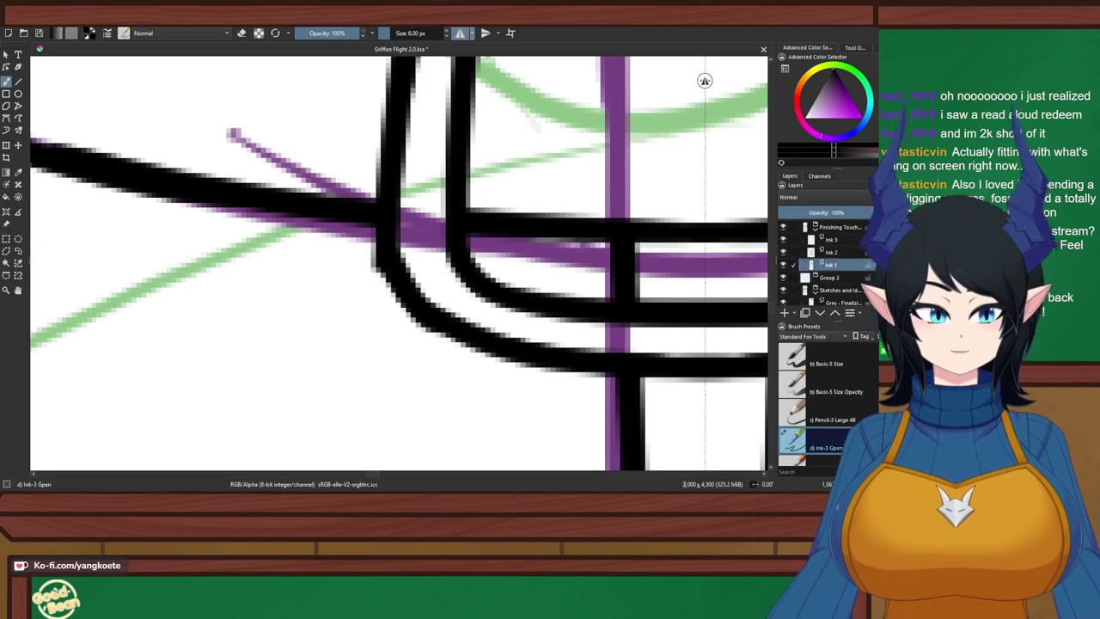
Redraw the buckle frame's thick outer curve more smoothly
scroll(501, 279, up, 2)
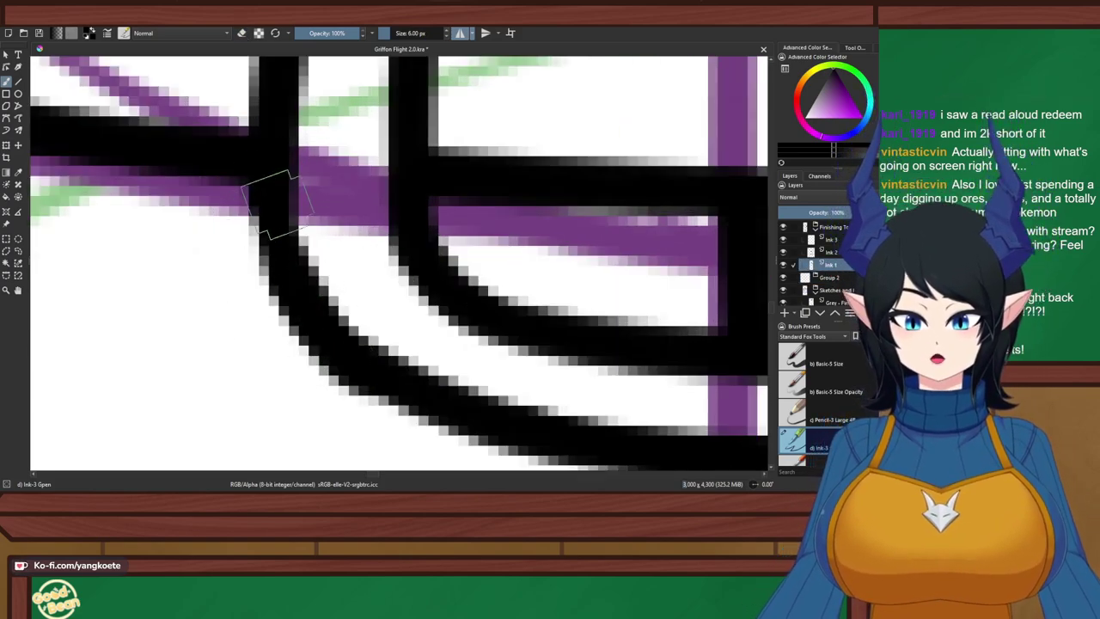
scroll(369, 352, down, 5)
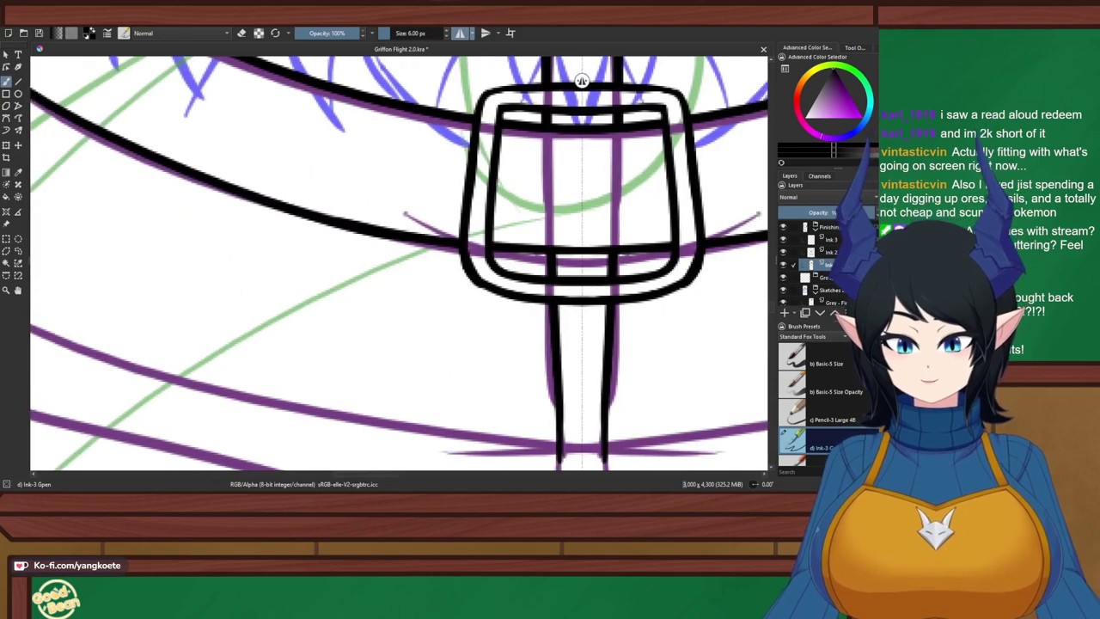
scroll(484, 271, up, 5)
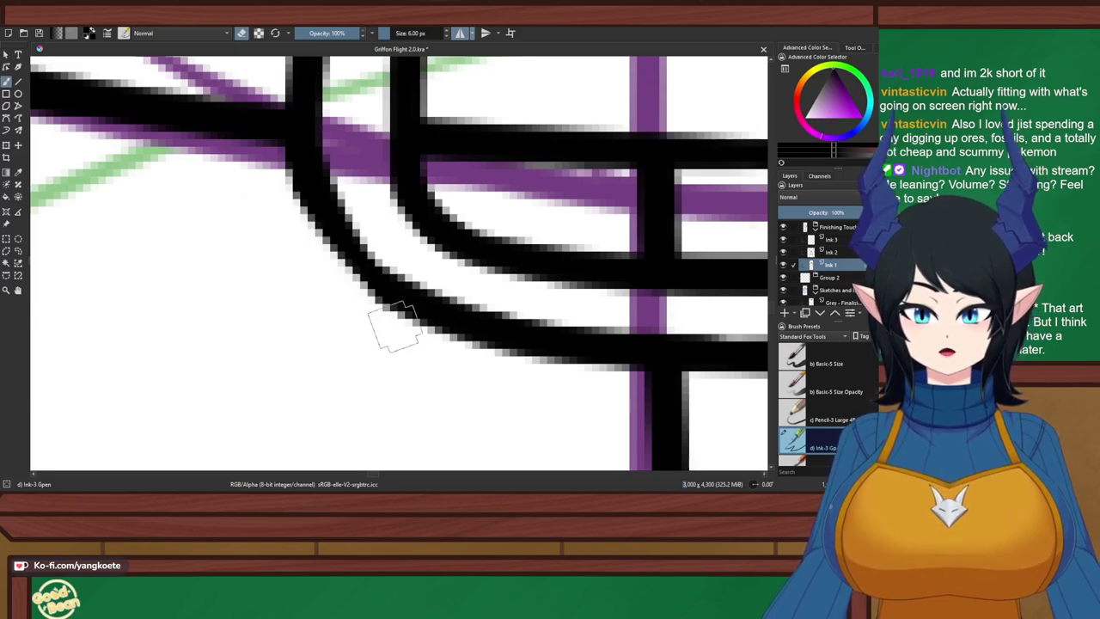
key(e)
mouse_move(304, 176)
mouse_down()
mouse_move(409, 310)
mouse_move(373, 258)
mouse_up()
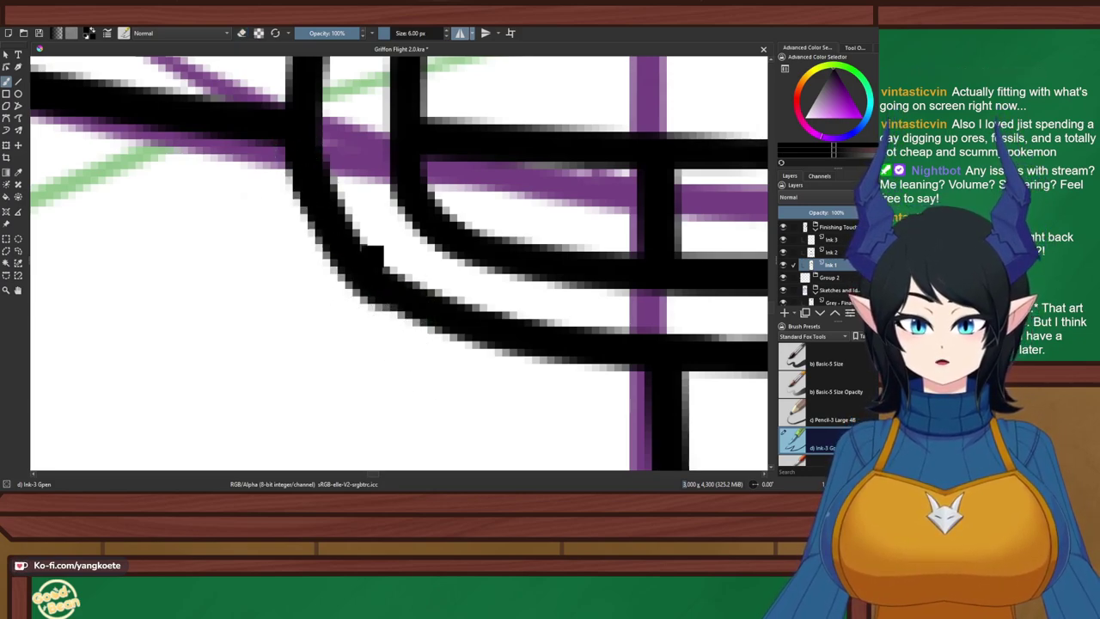
key(ctrl+z)
key(ctrl+z)
drag(313, 175, 424, 317)
key(ctrl+z)
mouse_move(310, 150)
mouse_down()
mouse_move(378, 277)
mouse_move(443, 320)
mouse_up()
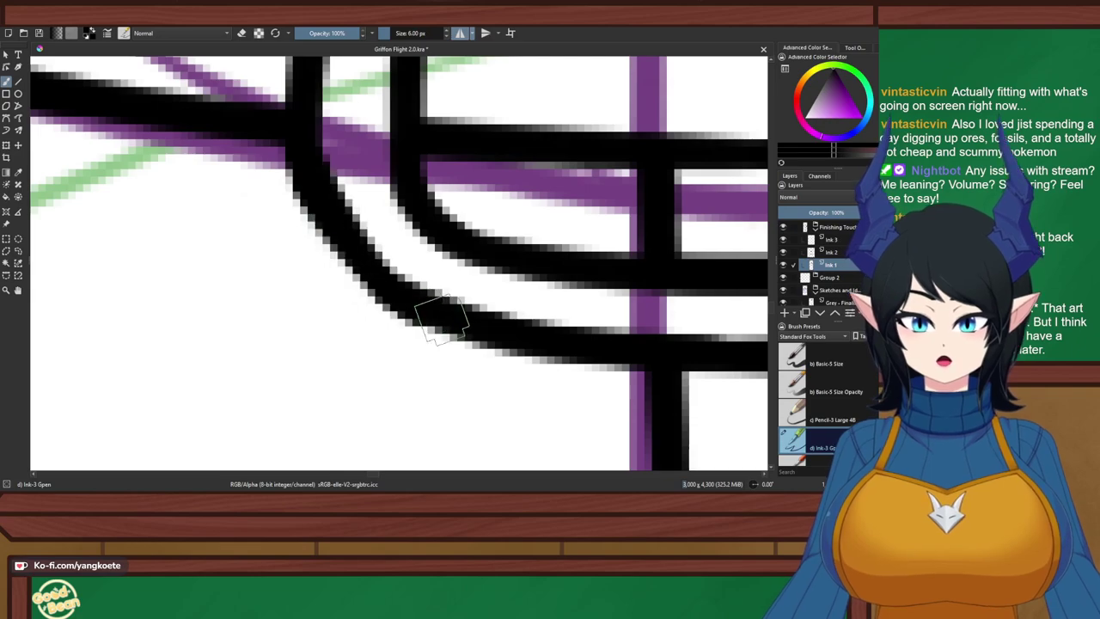
scroll(397, 289, down, 3)
drag(440, 256, 418, 287)
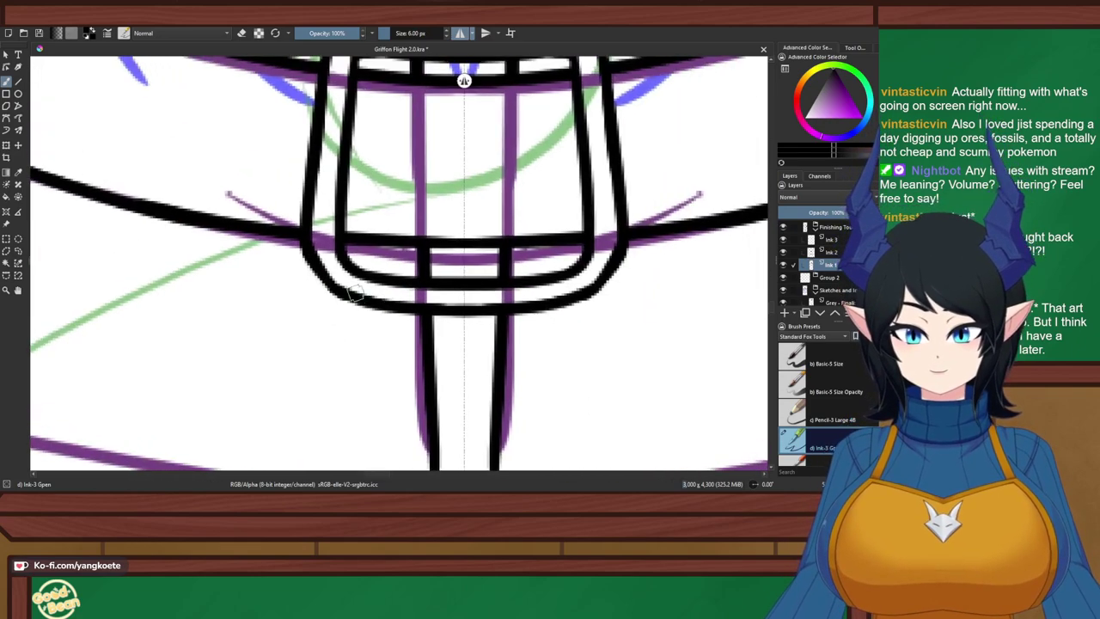
scroll(356, 293, up, 3)
Thicken the edge of the outer curve along its length and save the document
mouse_move(197, 110)
mouse_down()
mouse_move(221, 177)
mouse_move(287, 253)
mouse_up()
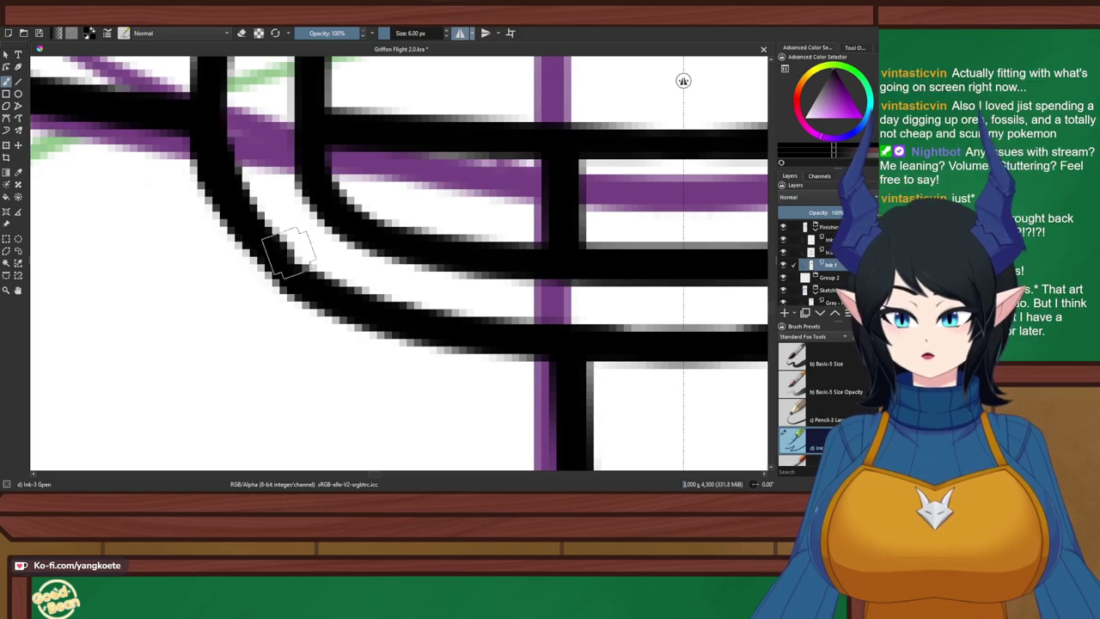
key(ctrl+z)
drag(211, 99, 283, 258)
drag(233, 227, 345, 306)
key(ctrl+z)
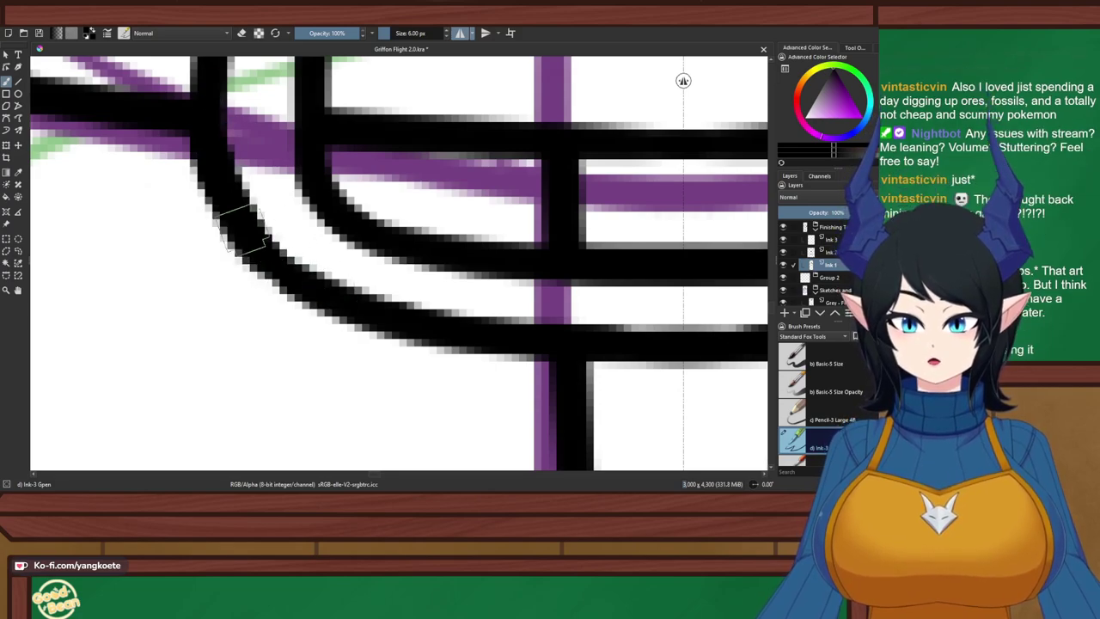
drag(245, 232, 346, 304)
key(ctrl+z)
drag(244, 239, 375, 316)
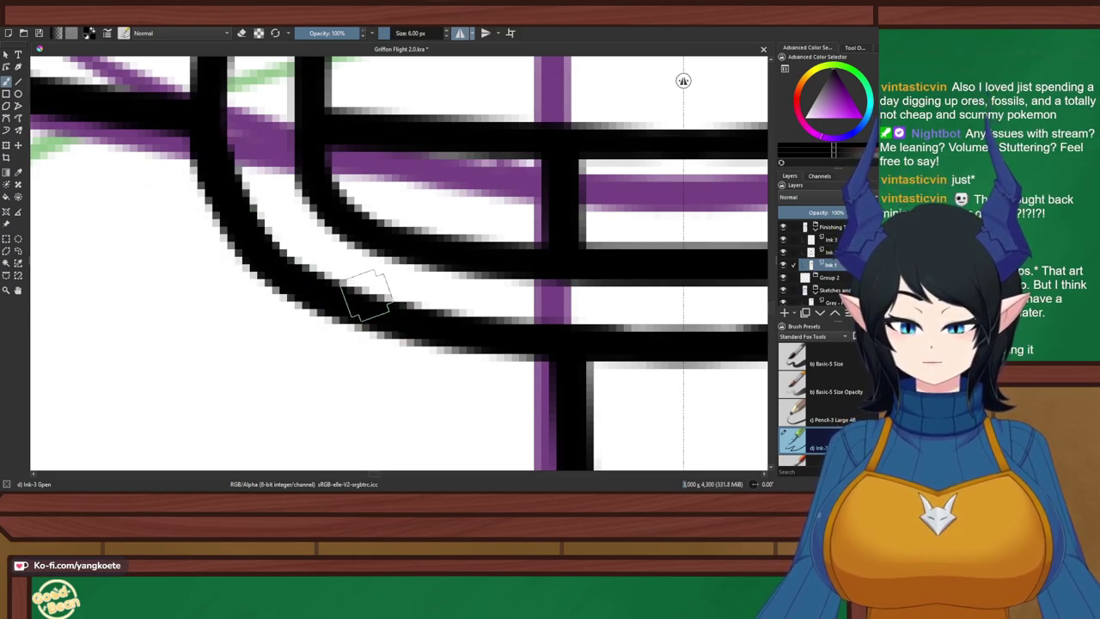
key(ctrl+s)
Erase the outer curve's inner edge thinner, then re-ink along it
scroll(397, 329, down, 5)
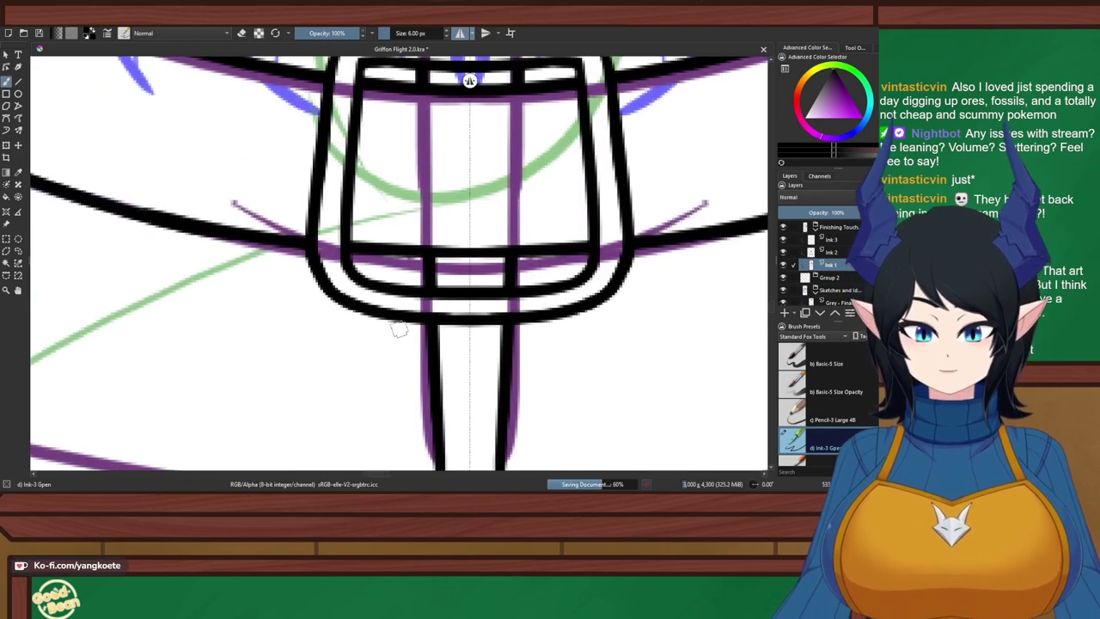
scroll(492, 295, up, 6)
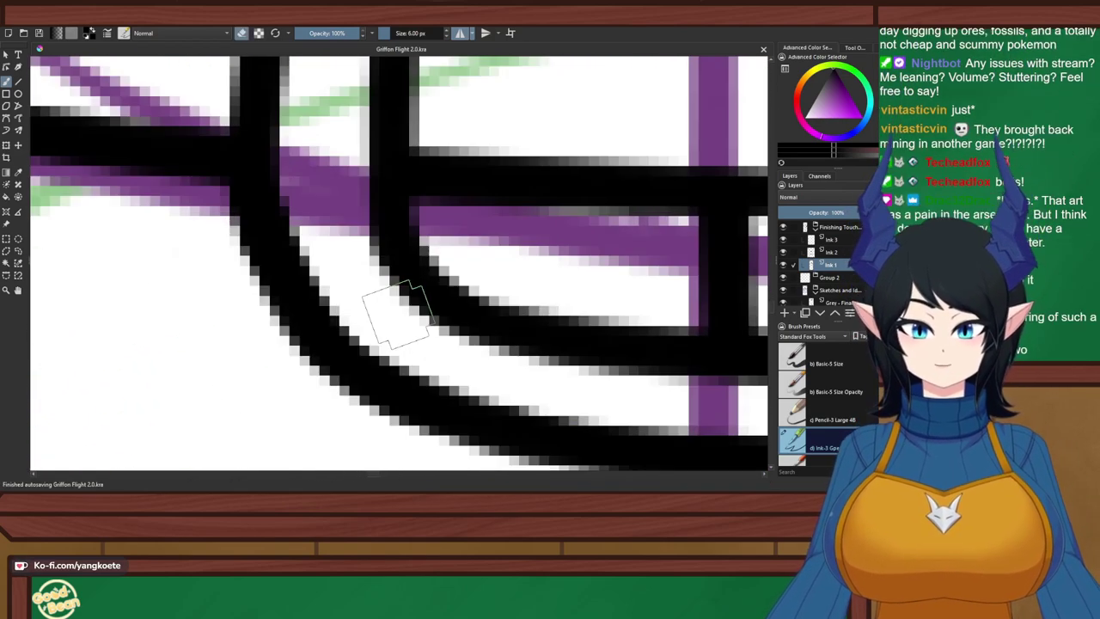
drag(298, 182, 362, 320)
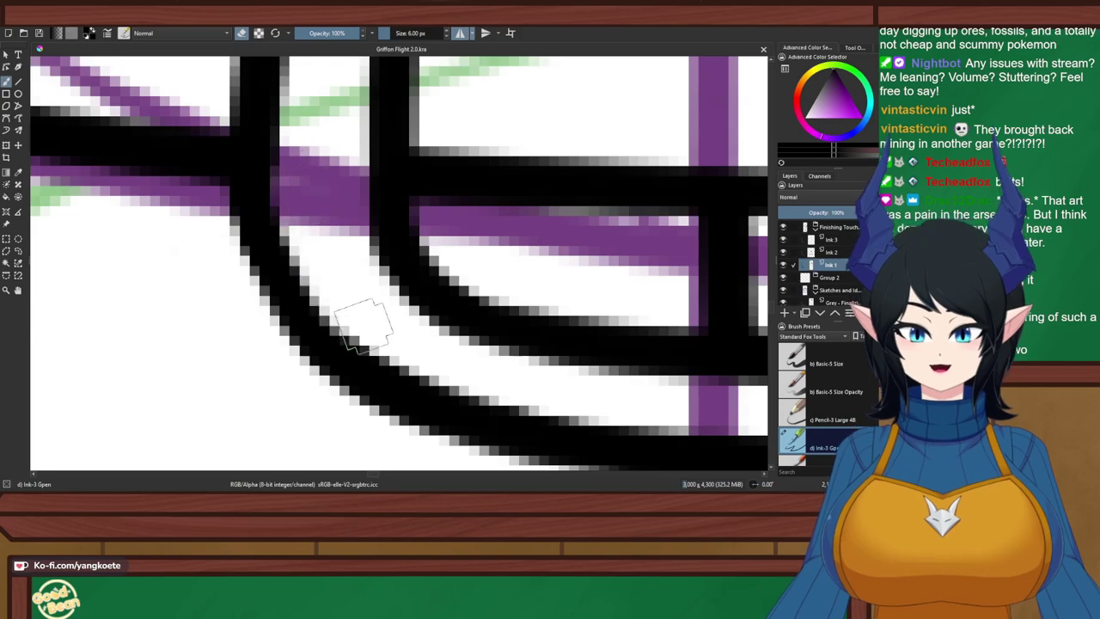
key(e)
drag(273, 144, 325, 349)
key(ctrl+z)
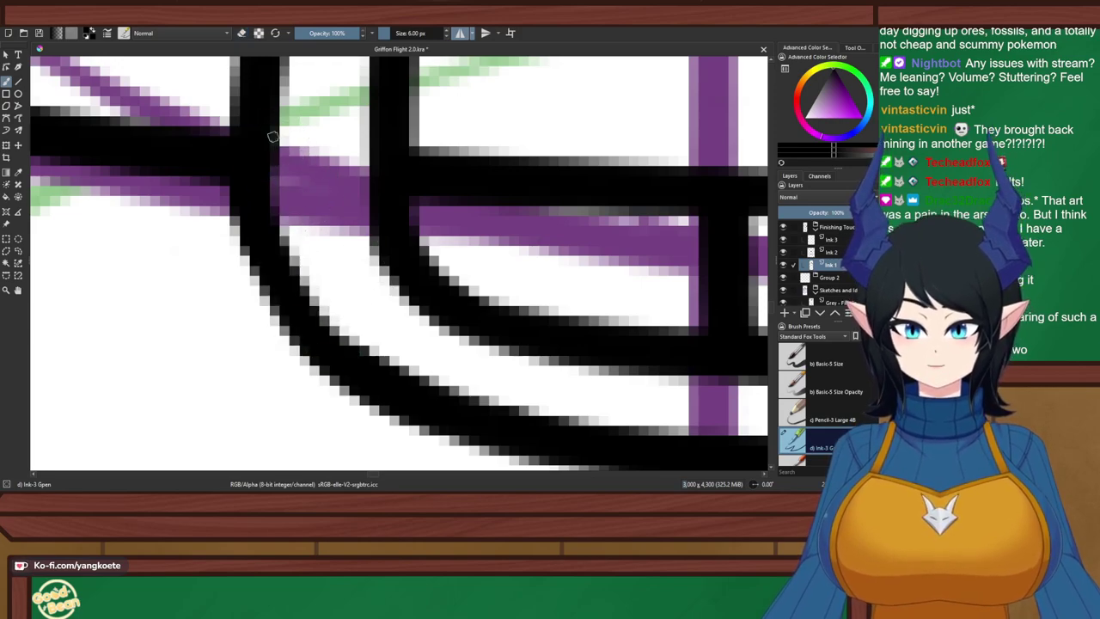
drag(277, 166, 337, 347)
key(ctrl+z)
mouse_move(268, 144)
mouse_down()
mouse_move(263, 191)
mouse_move(358, 361)
mouse_up()
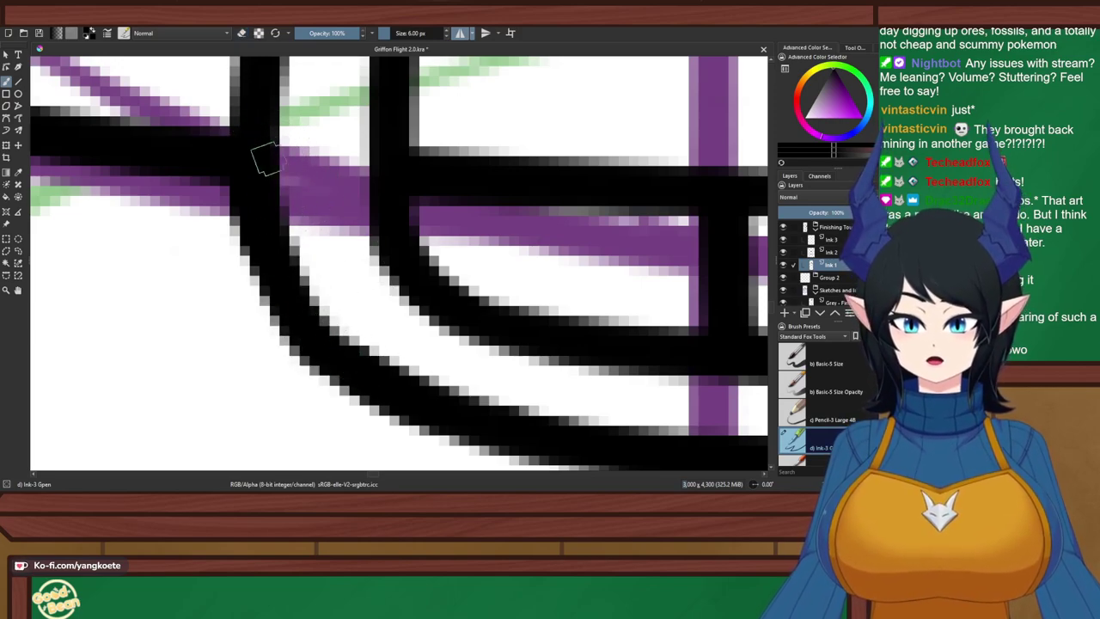
drag(266, 162, 379, 375)
Settle on a light darkening stroke along the outer curve's inner edge
key(ctrl+z)
drag(273, 168, 359, 352)
key(ctrl+z)
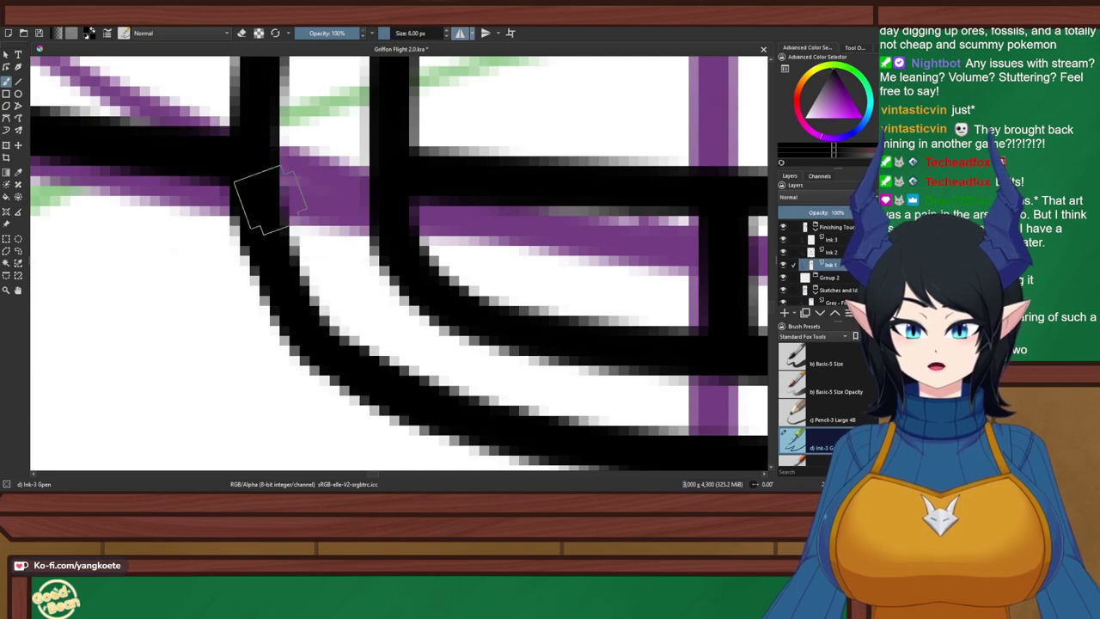
mouse_move(268, 202)
mouse_down()
mouse_move(366, 357)
mouse_move(272, 224)
mouse_move(374, 357)
mouse_up()
key(ctrl+z)
key(ctrl+z)
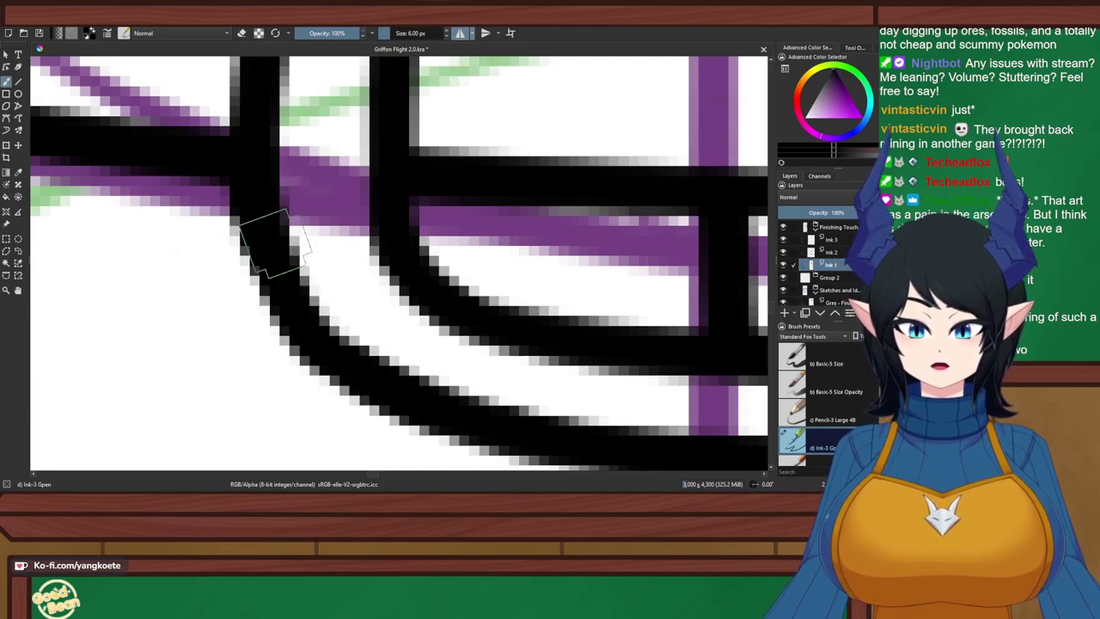
mouse_move(267, 243)
mouse_down()
mouse_move(305, 312)
mouse_move(378, 371)
mouse_up()
scroll(599, 272, down, 6)
drag(599, 273, 259, 305)
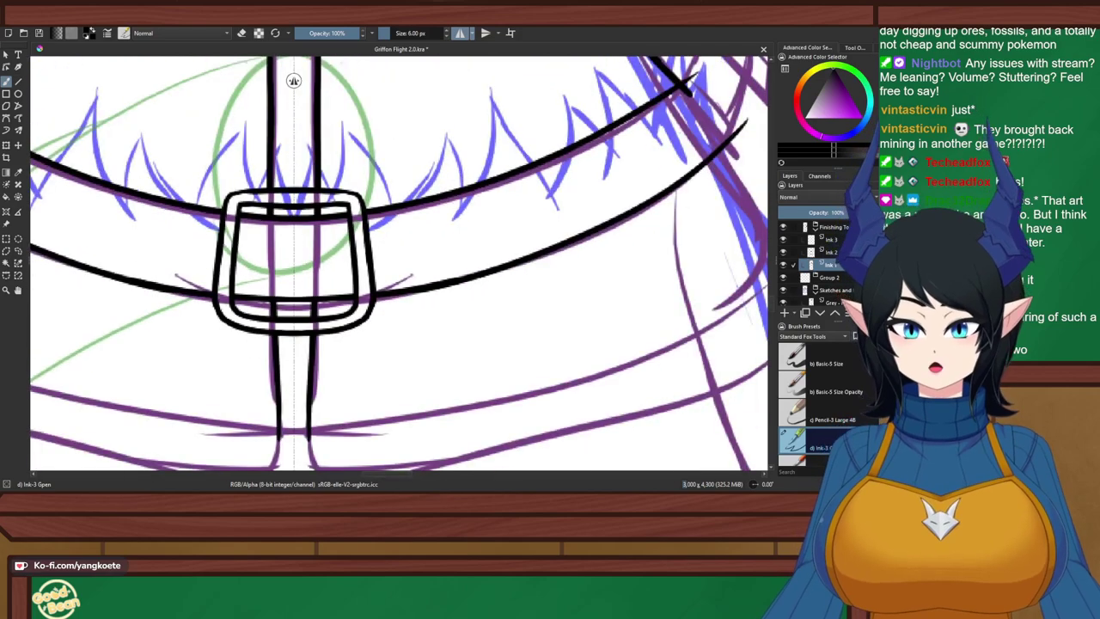
scroll(432, 253, up, 2)
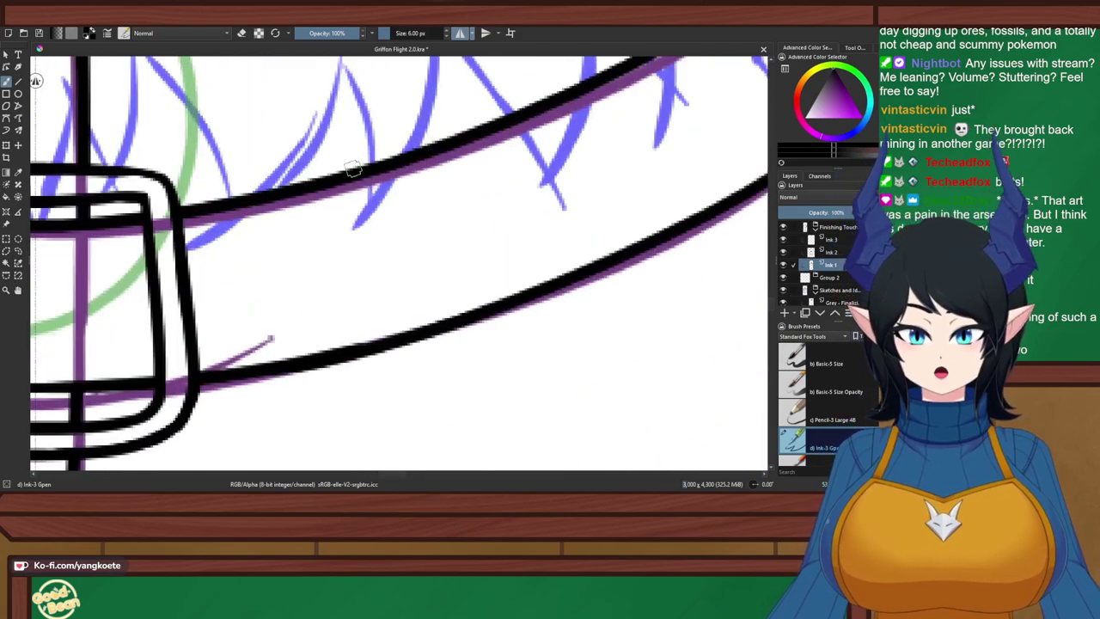
Ink the belt loop's top arc and its right side down to the belt
mouse_move(350, 168)
mouse_down()
mouse_move(428, 146)
mouse_move(475, 233)
mouse_move(450, 182)
mouse_move(470, 208)
mouse_move(491, 324)
mouse_move(478, 266)
mouse_move(456, 342)
mouse_up()
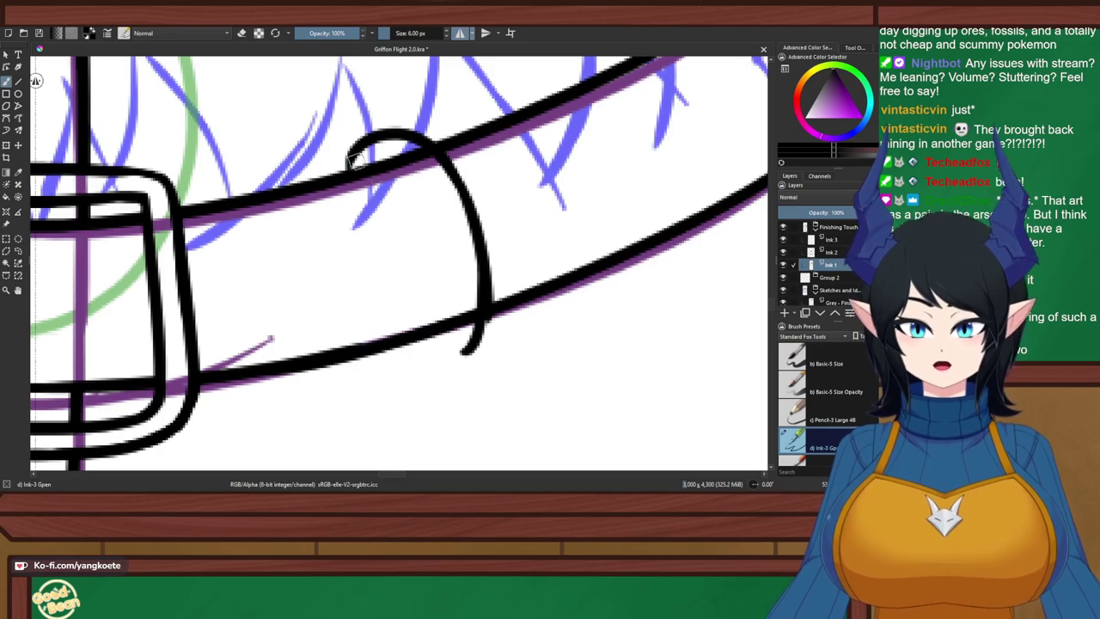
key(ctrl+z)
mouse_move(458, 179)
mouse_down()
mouse_move(519, 330)
mouse_move(519, 394)
mouse_move(469, 425)
mouse_up()
key(ctrl+z)
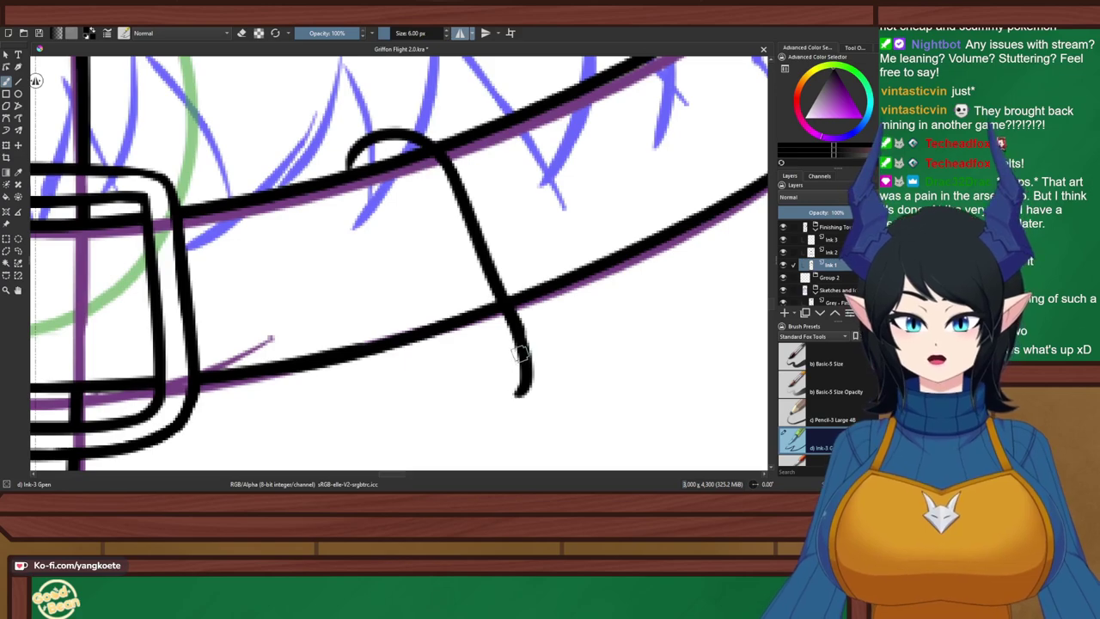
drag(522, 357, 466, 418)
key(ctrl+z)
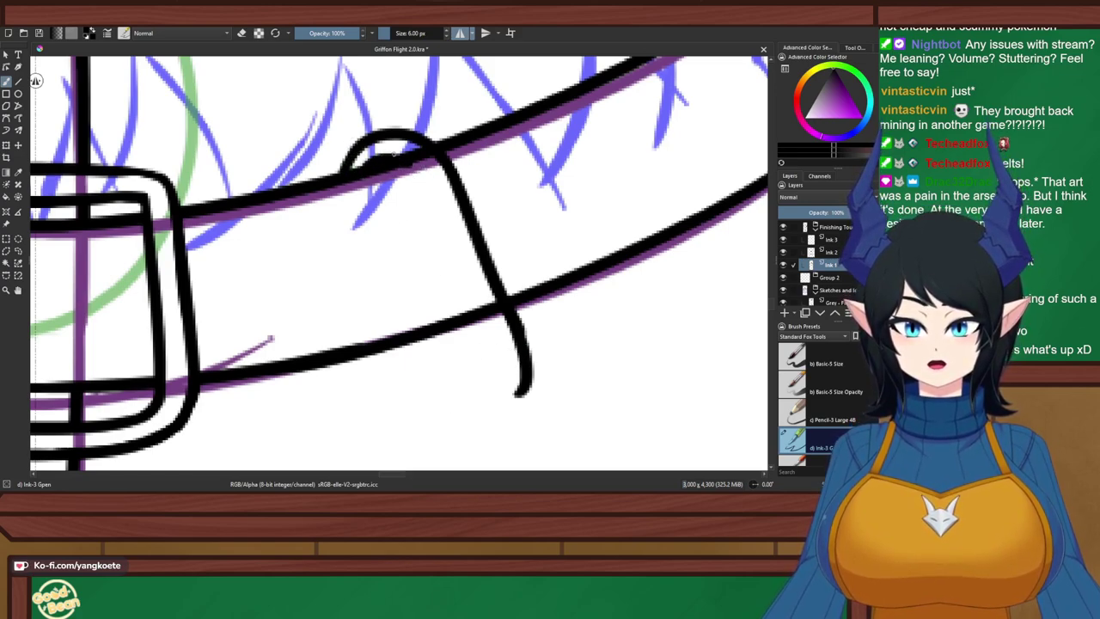
Add the loop's second parallel line beside the first, ending in a hooked lower end
drag(395, 154, 485, 292)
key(ctrl+z)
drag(390, 154, 493, 313)
key(ctrl+z)
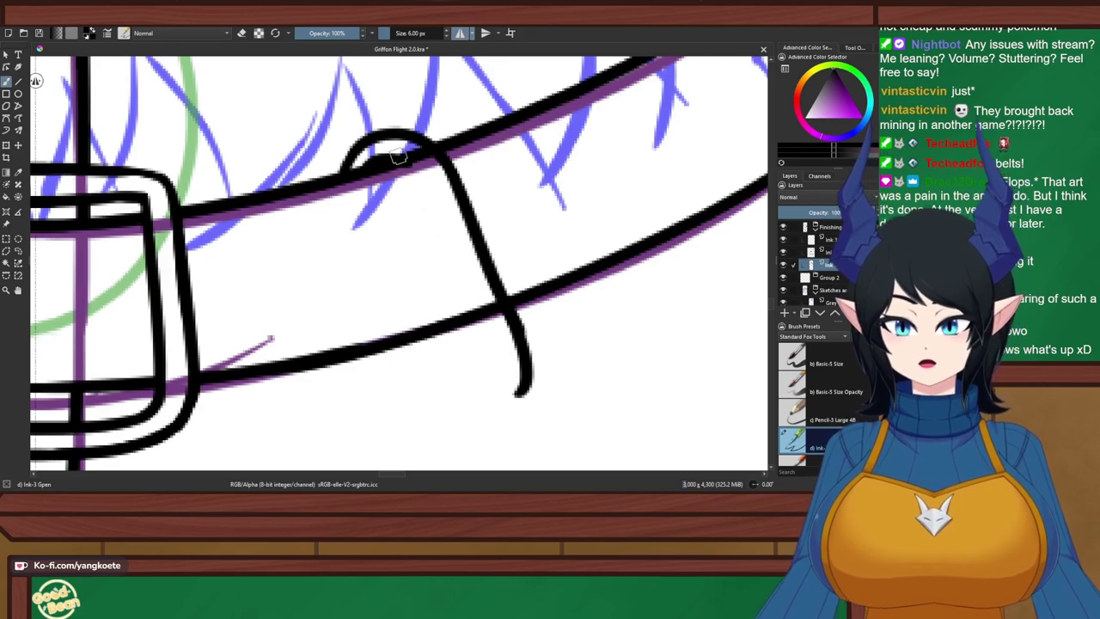
mouse_move(398, 156)
mouse_down()
mouse_move(500, 337)
mouse_move(492, 309)
mouse_move(495, 413)
mouse_up()
key(ctrl+z)
drag(497, 333, 513, 397)
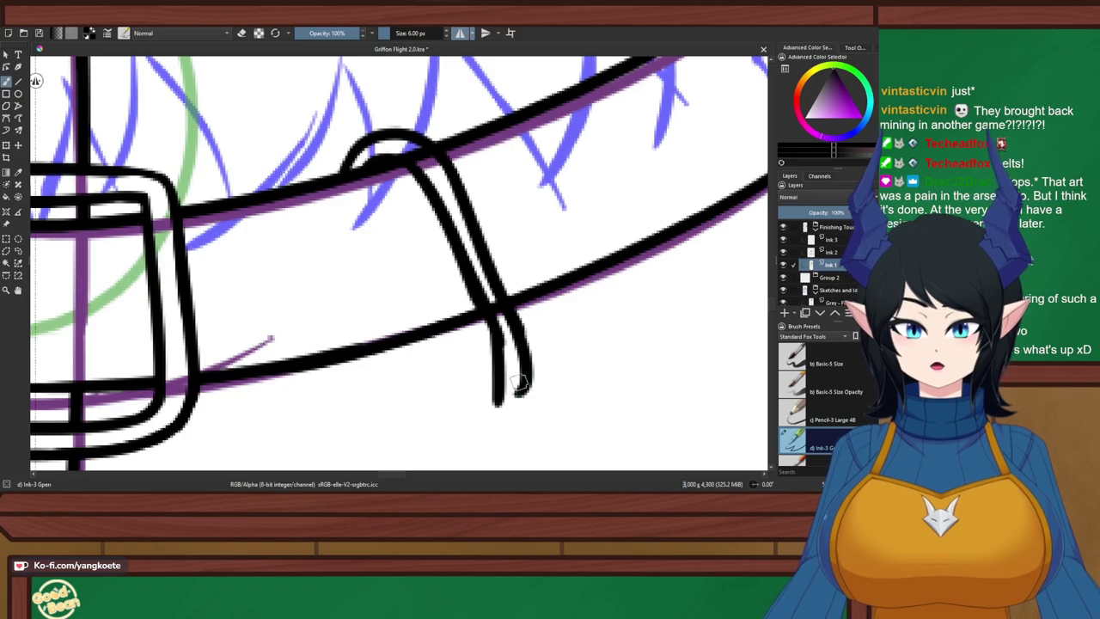
key(ctrl+z)
drag(521, 357, 485, 435)
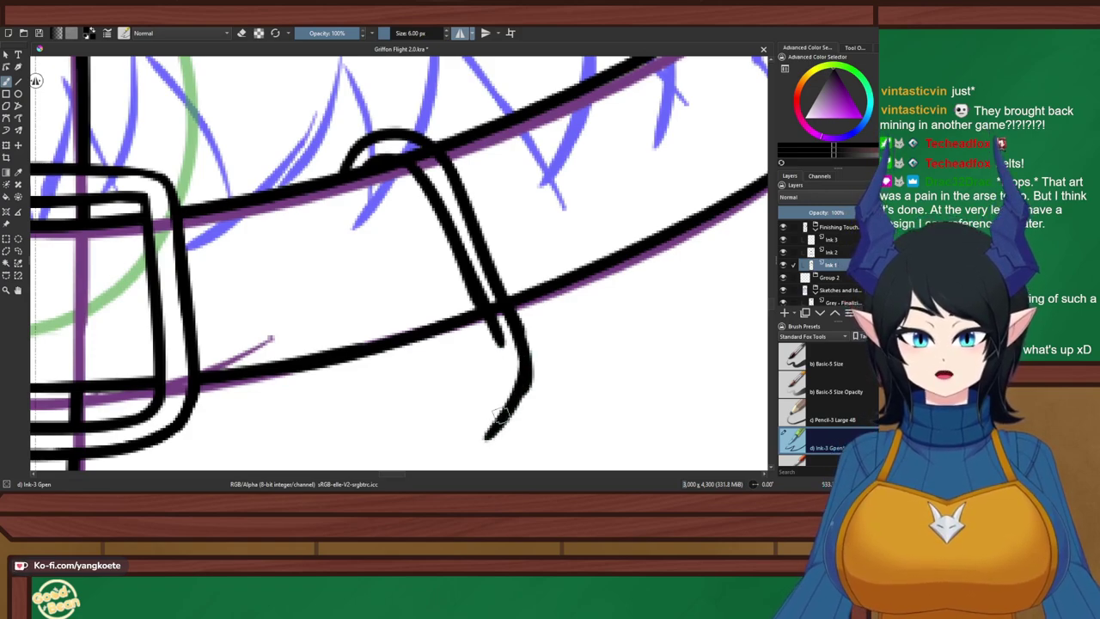
key(ctrl+z)
drag(520, 378, 489, 422)
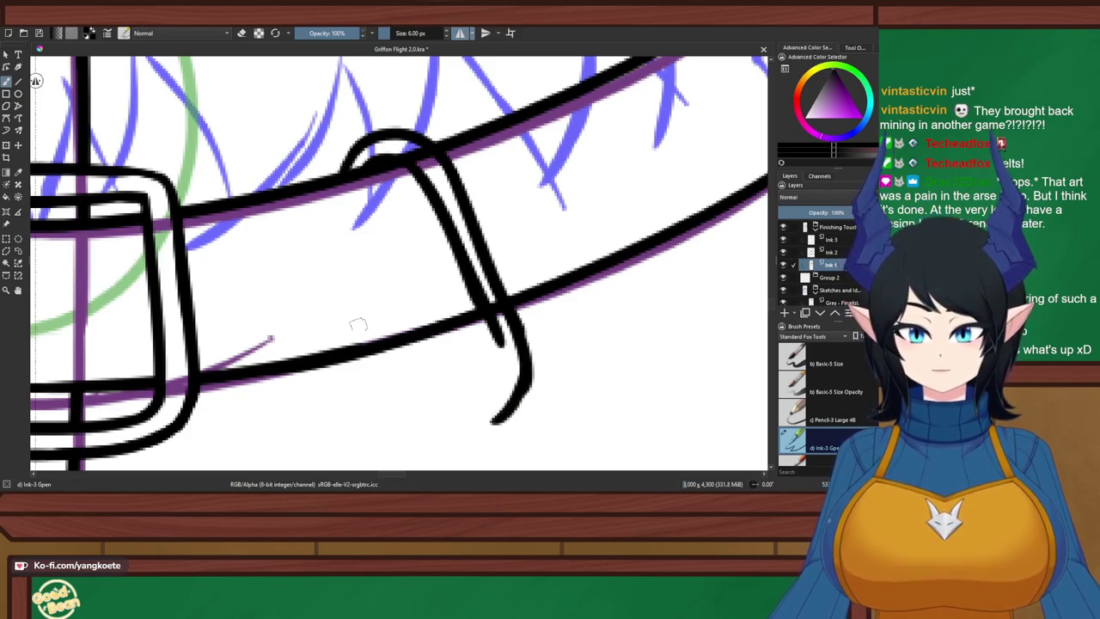
Draw the loop's left side below the belt and close its bottom
drag(384, 352, 443, 426)
key(ctrl+z)
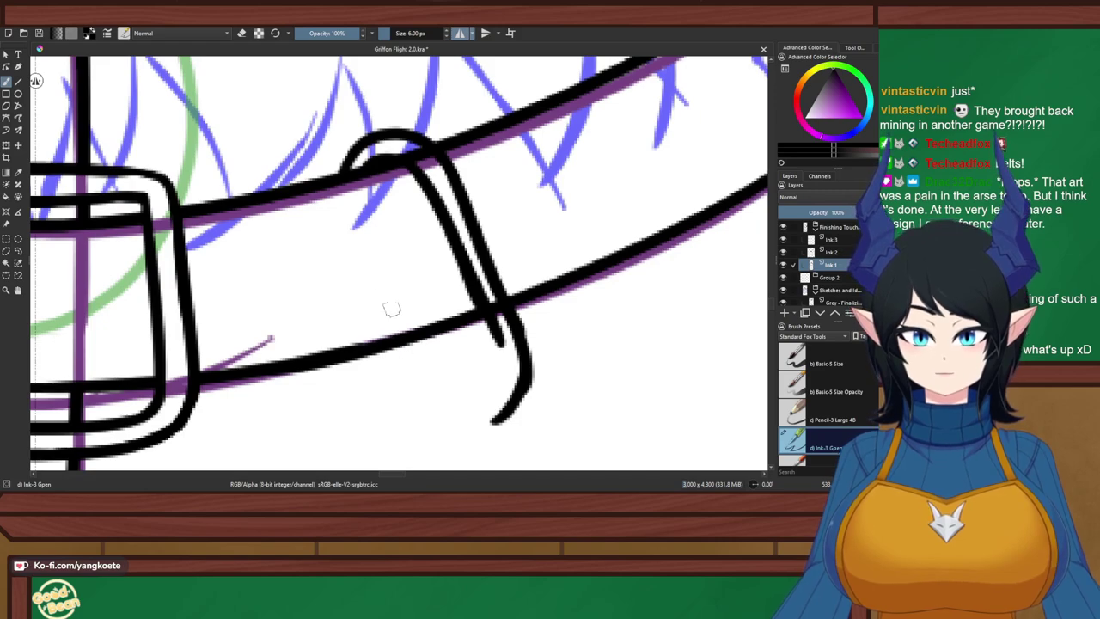
mouse_move(384, 340)
mouse_down()
mouse_move(465, 421)
mouse_move(507, 398)
mouse_up()
key(ctrl+z)
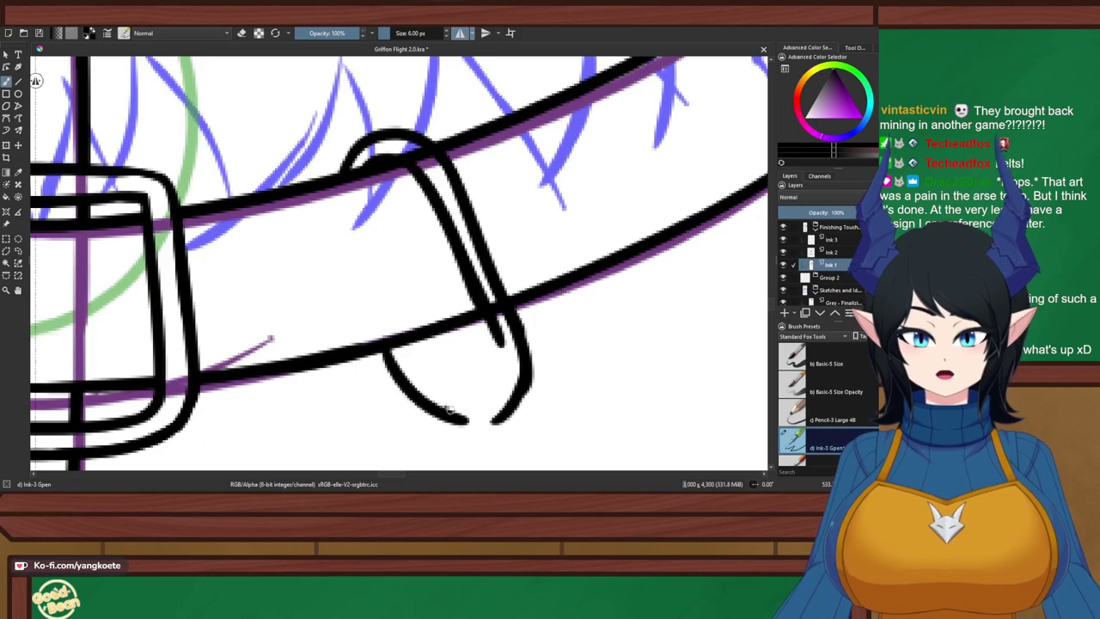
drag(466, 423, 500, 424)
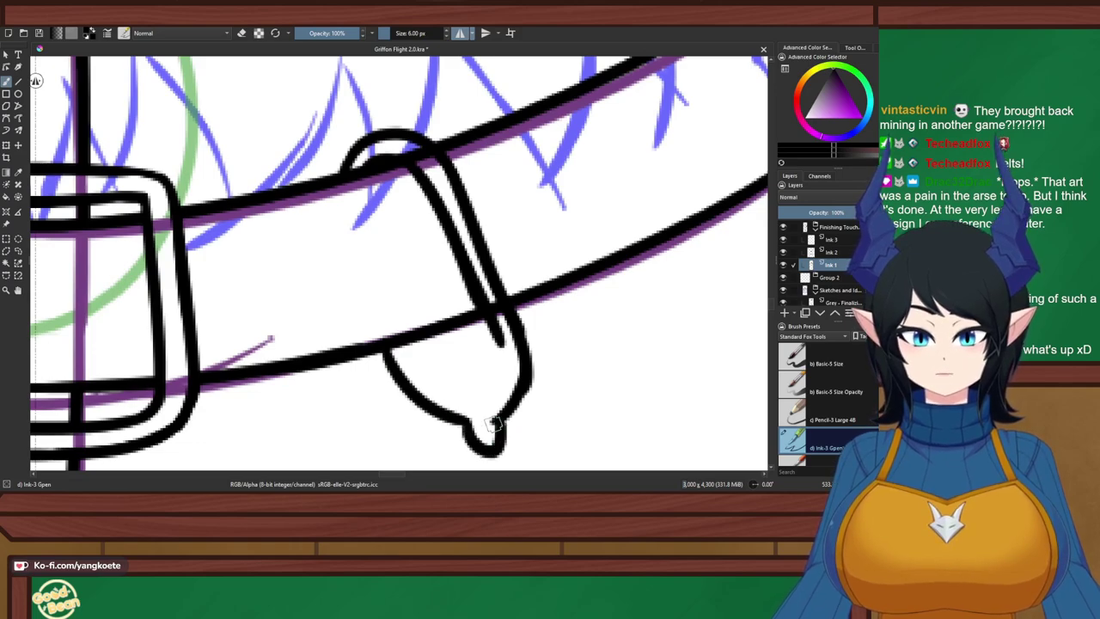
key(ctrl+z)
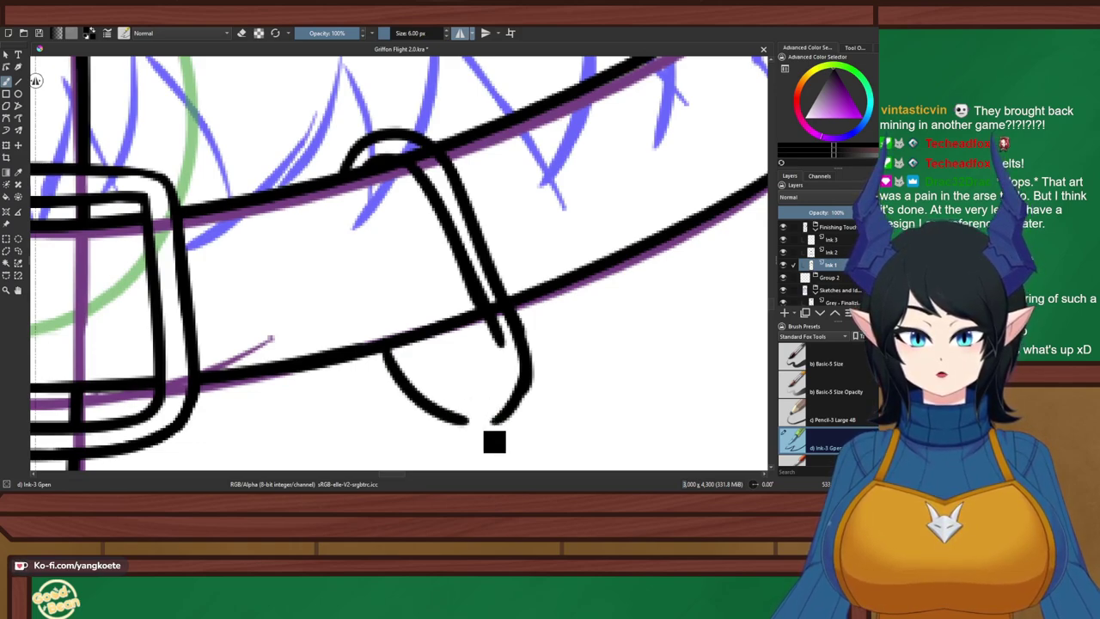
Add the inner line along the loop's bottom and its inner right side
key(e)
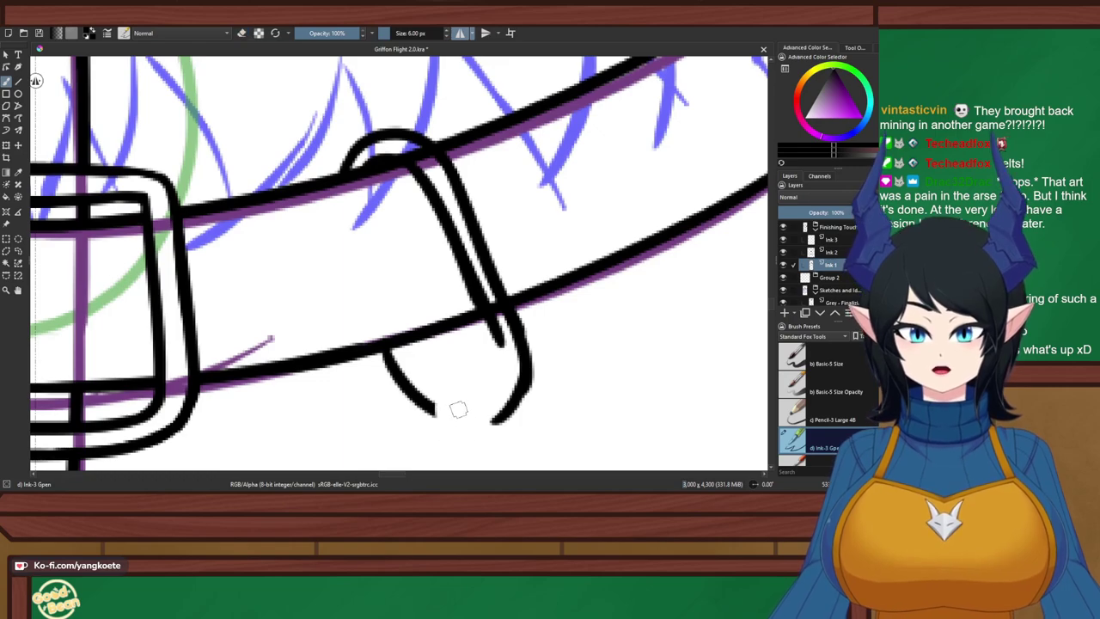
drag(404, 339, 453, 404)
key(ctrl+z)
drag(400, 342, 465, 399)
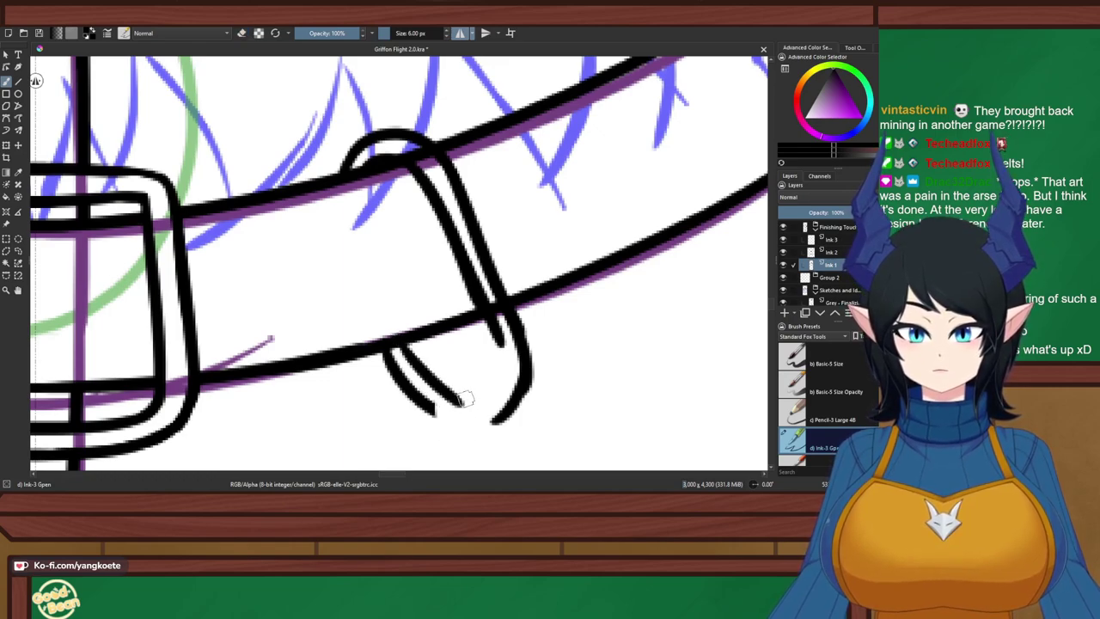
drag(492, 319, 493, 392)
key(ctrl+z)
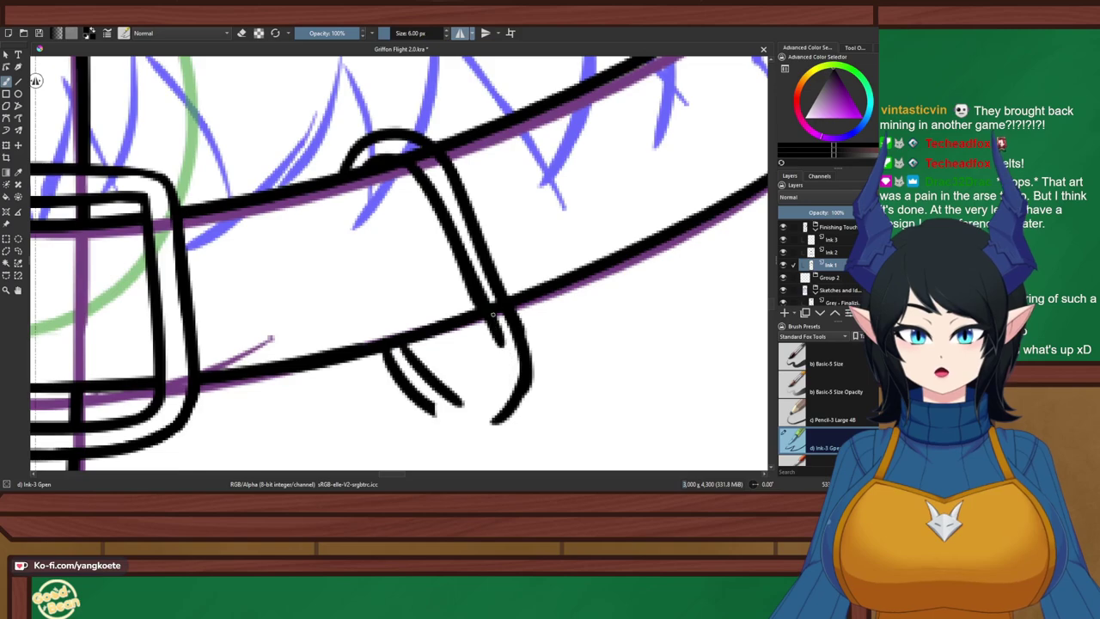
drag(493, 316, 487, 410)
key(ctrl+z)
key(ctrl+z)
mouse_move(488, 318)
mouse_down()
mouse_move(500, 397)
mouse_move(477, 400)
mouse_move(471, 389)
mouse_up()
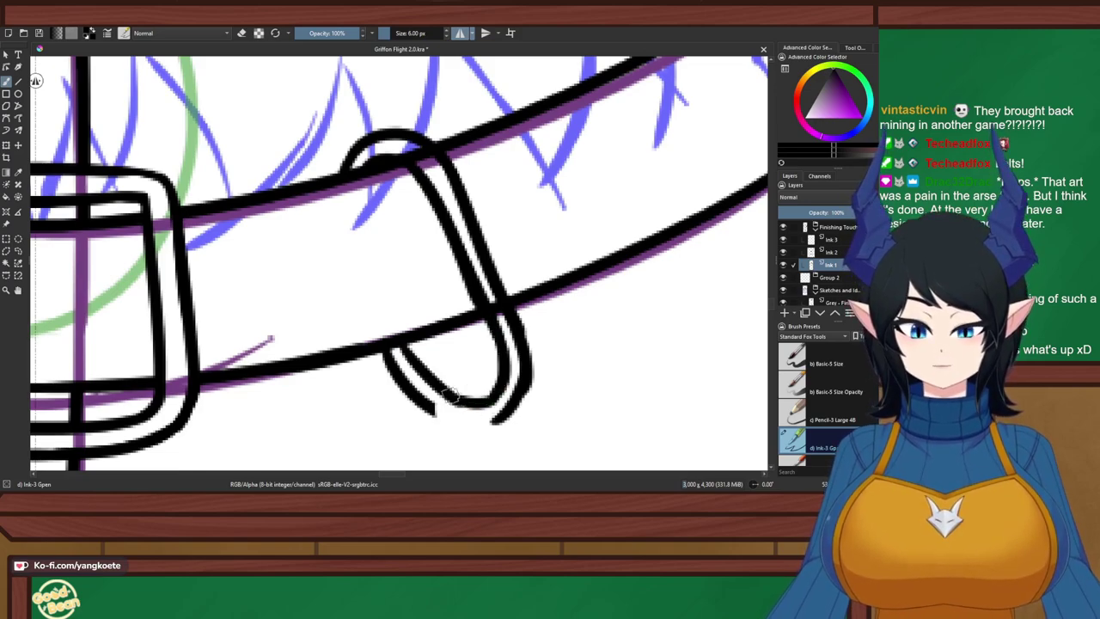
key(ctrl+z)
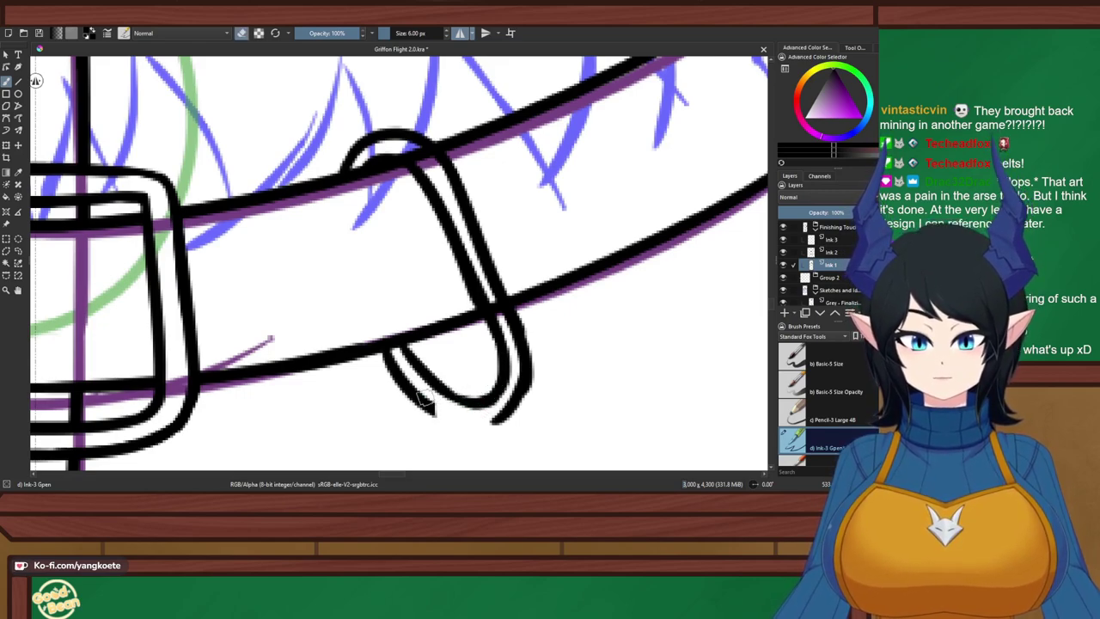
Try thinning the loop's left outer line and extending the inner bottom line, undoing both
drag(411, 383, 487, 432)
key(ctrl+z)
key(e)
mouse_move(414, 391)
mouse_down()
mouse_move(486, 430)
mouse_move(512, 416)
mouse_up()
key(ctrl+z)
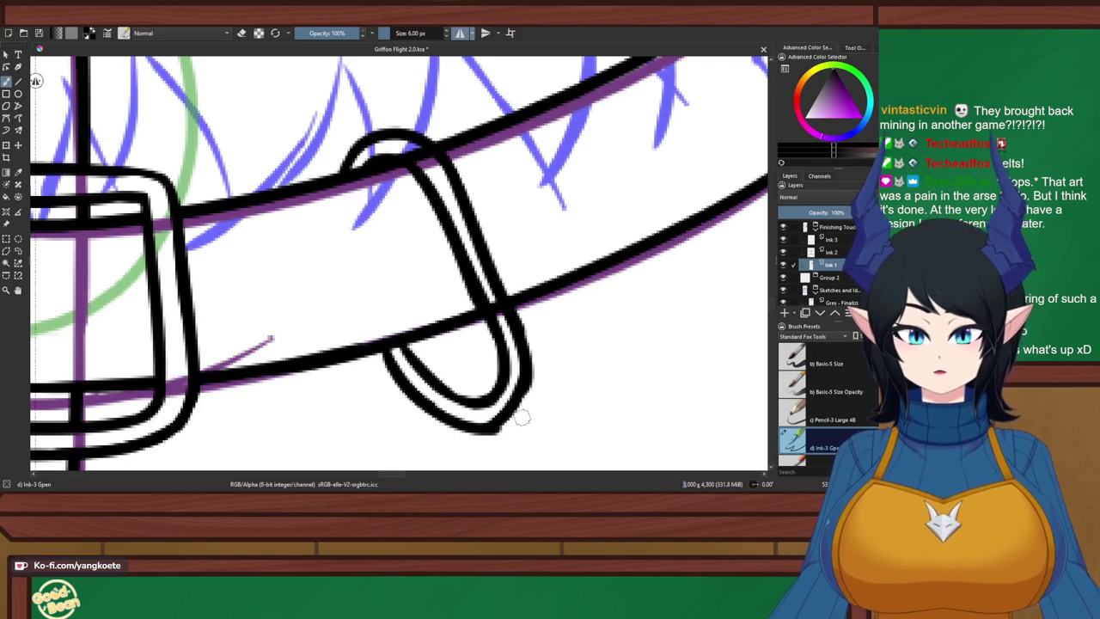
key(e)
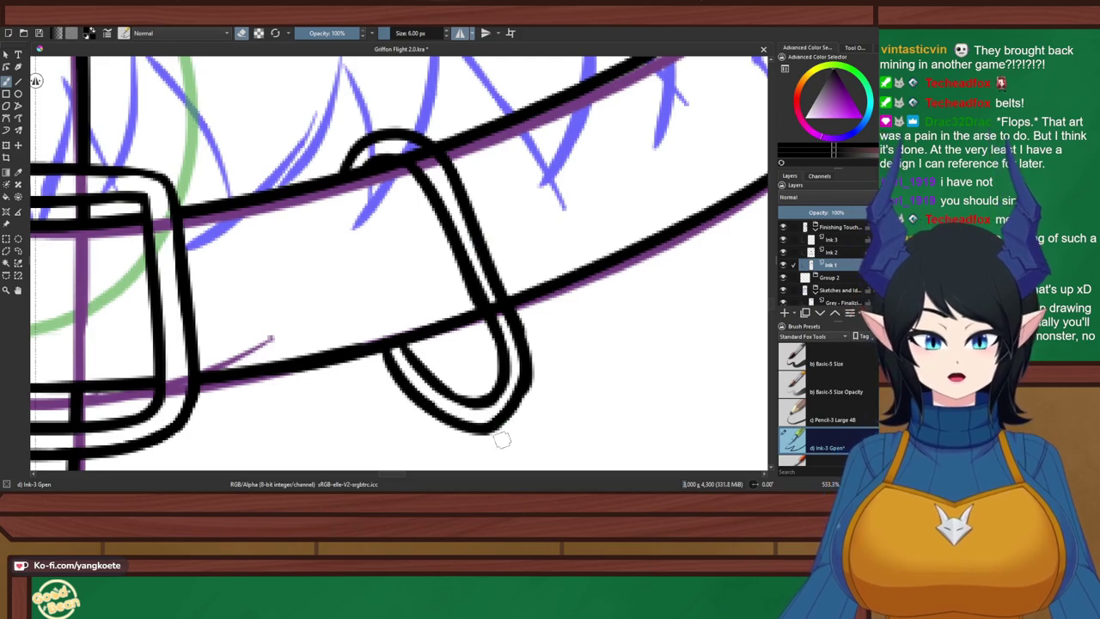
Tilt the view 15° clockwise and thicken the loop's inner lower-left and right-hand lines
scroll(534, 391, down, 5)
drag(533, 346, 496, 243)
scroll(494, 244, up, 2)
key(e)
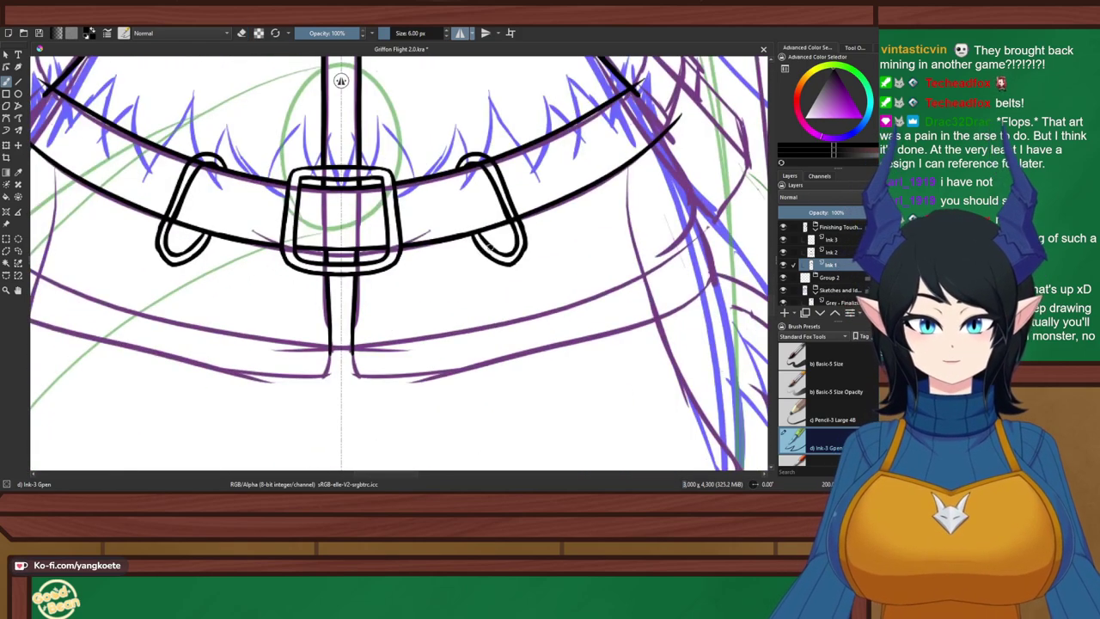
scroll(500, 236, up, 1)
key(6)
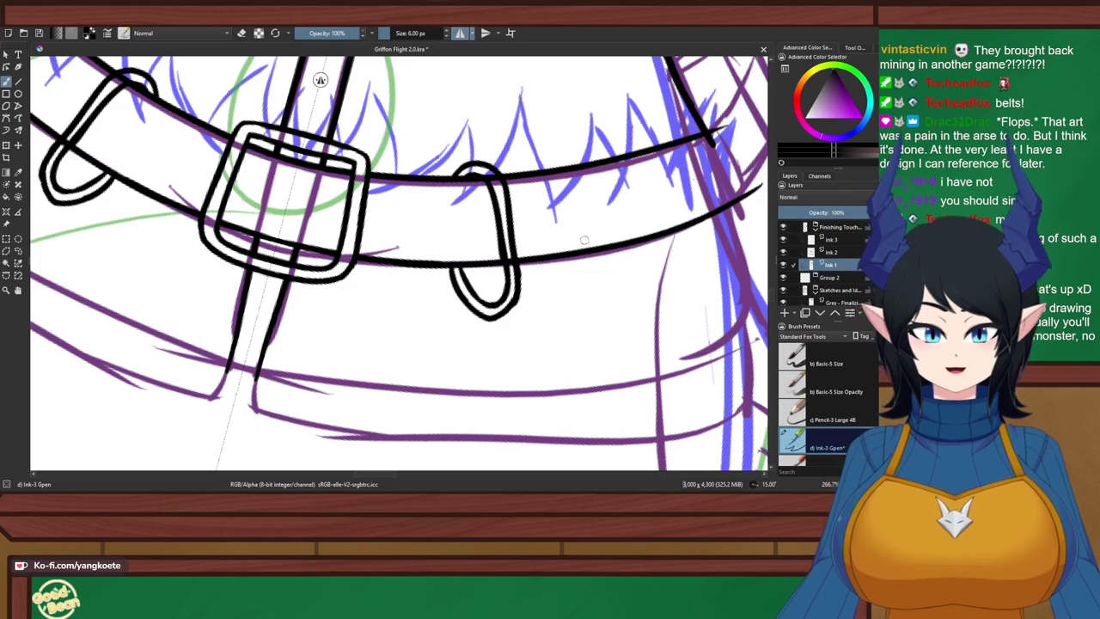
scroll(584, 240, up, 4)
key(e)
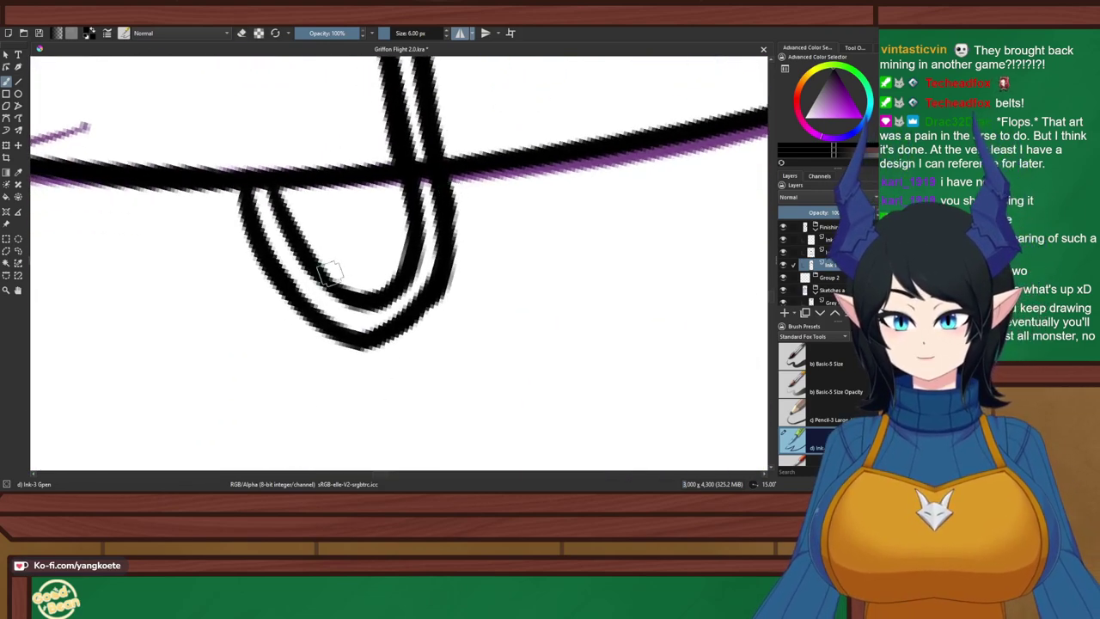
drag(309, 265, 358, 302)
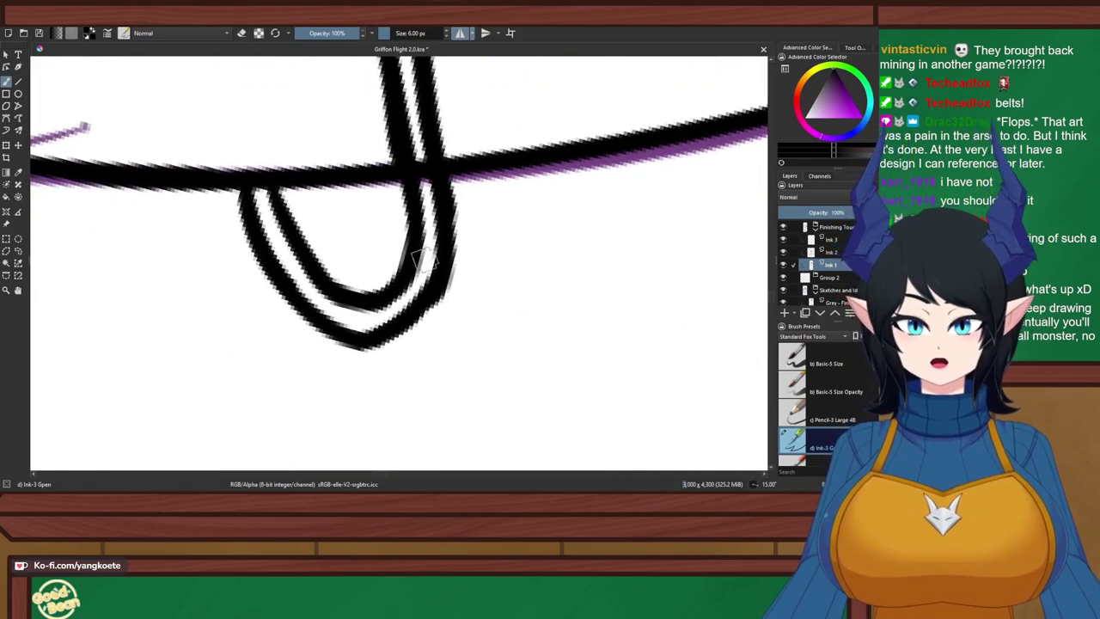
drag(413, 224, 443, 228)
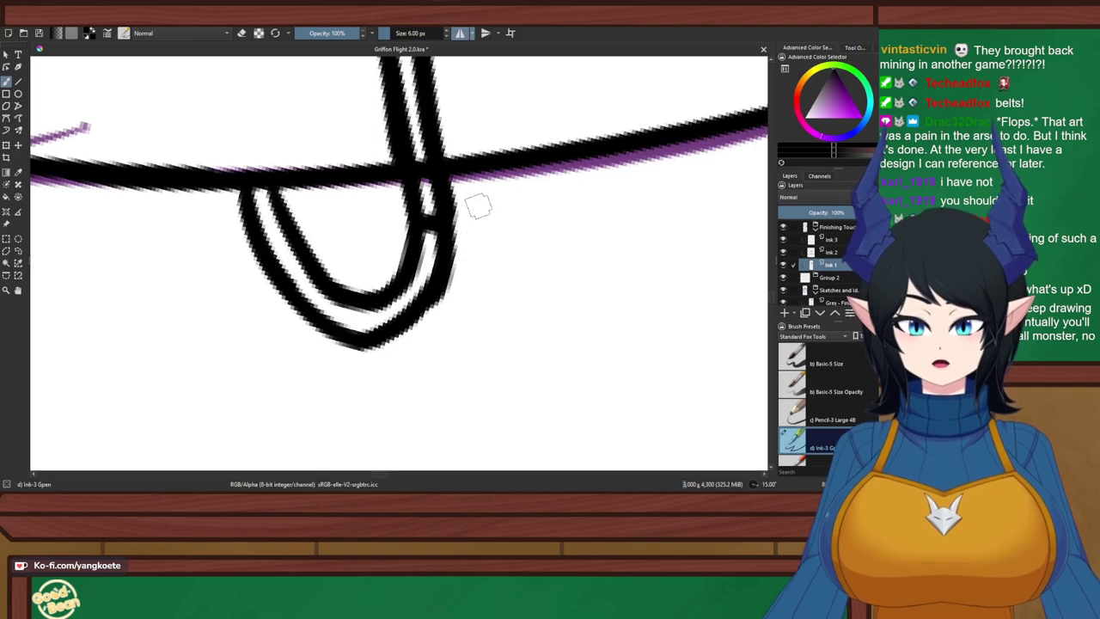
Try short strokes inside the loop's arch and across the strap lines, undoing both
scroll(478, 206, down, 4)
scroll(433, 116, up, 4)
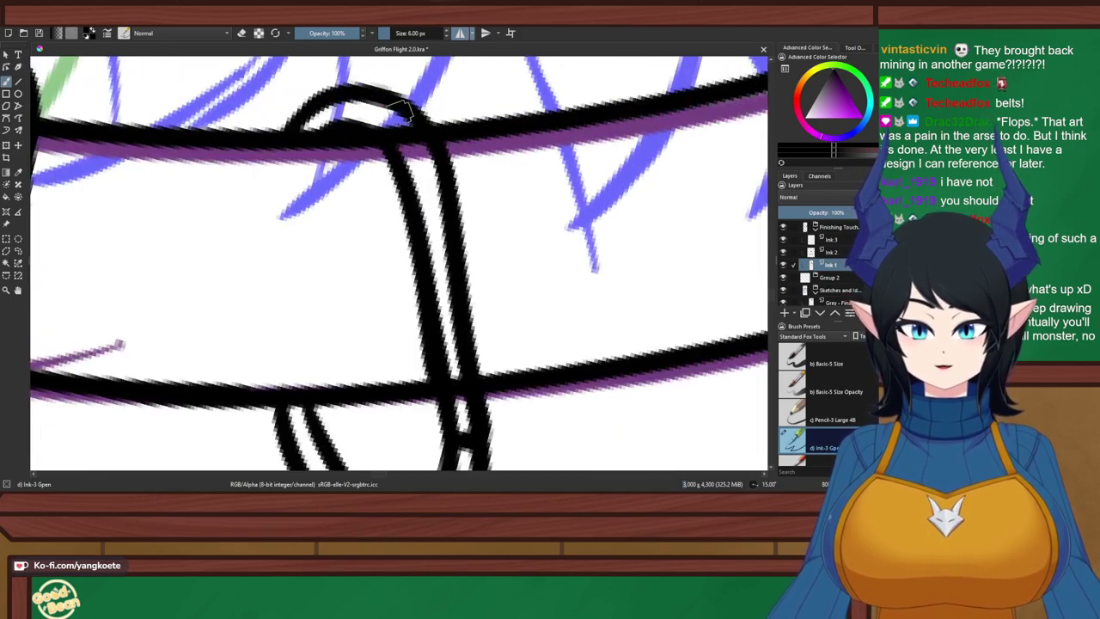
drag(371, 123, 383, 101)
key(ctrl+z)
mouse_move(411, 173)
mouse_down()
mouse_move(452, 172)
mouse_move(445, 163)
mouse_move(442, 181)
mouse_up()
key(ctrl+z)
key(ctrl+z)
Erase and redraw the loop's inner left side and inner bottom line
scroll(461, 220, down, 2)
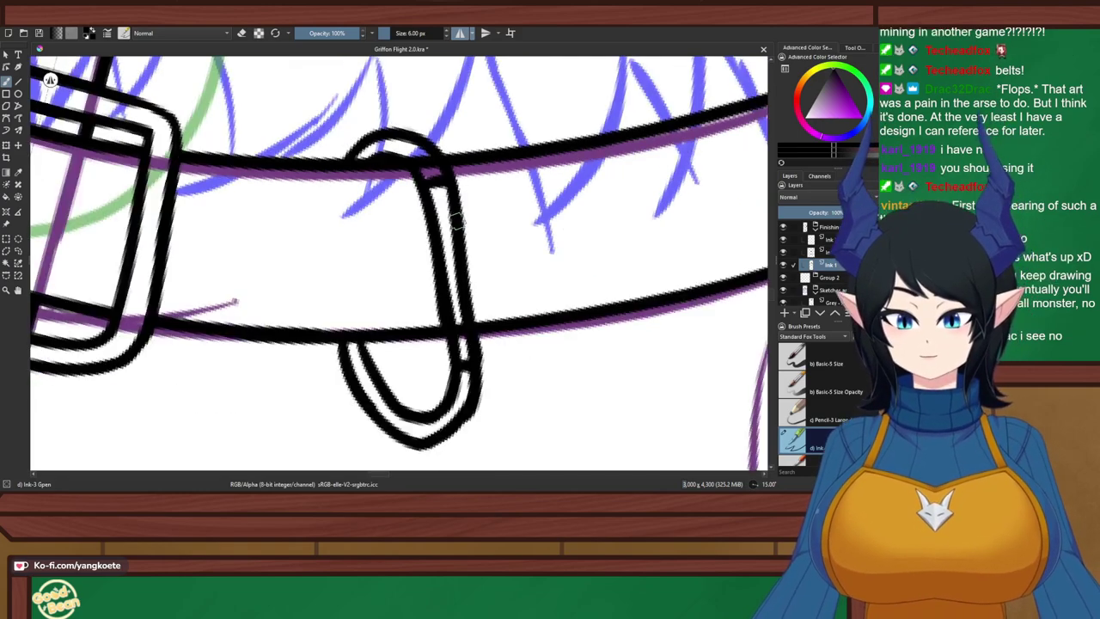
scroll(427, 419, up, 1)
scroll(453, 238, up, 1)
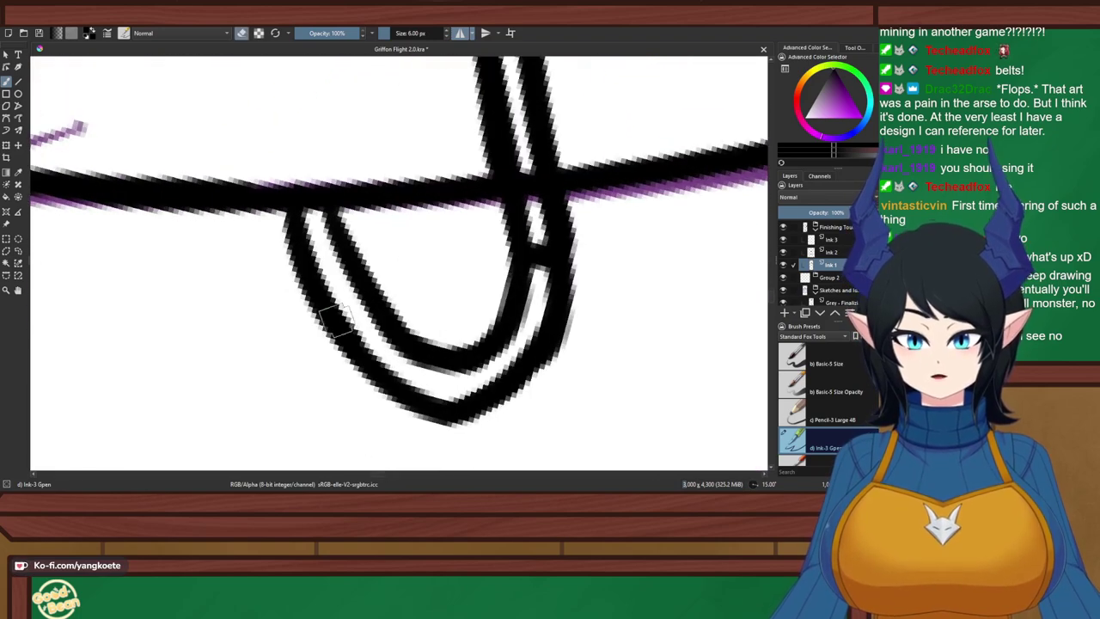
mouse_move(335, 225)
mouse_down()
mouse_move(346, 254)
mouse_move(353, 238)
mouse_move(405, 343)
mouse_up()
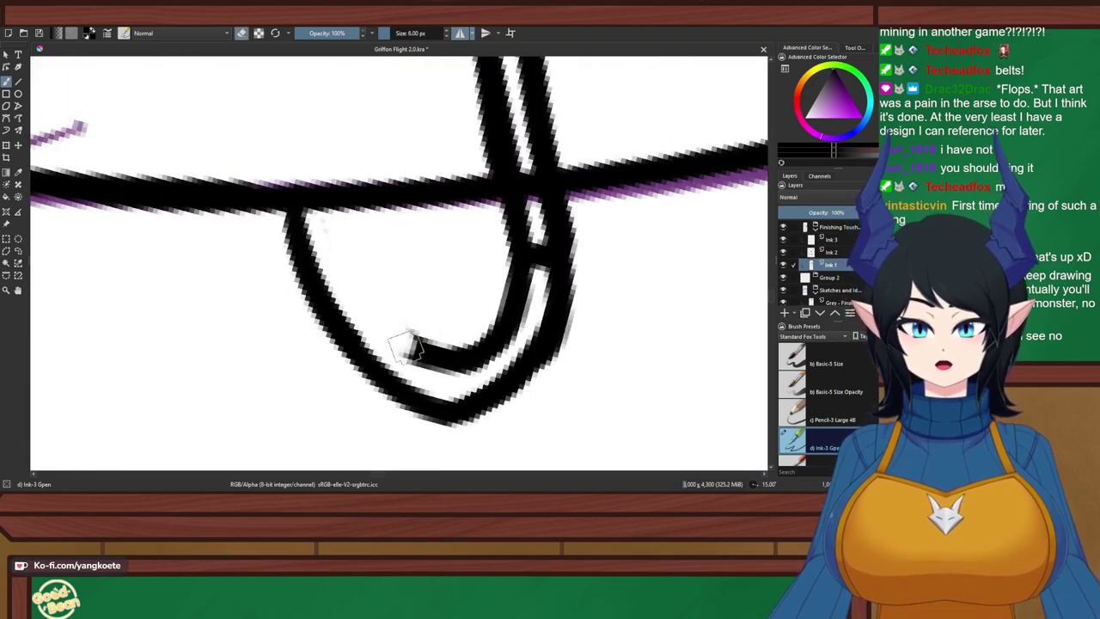
key(e)
drag(325, 196, 397, 331)
drag(370, 286, 434, 348)
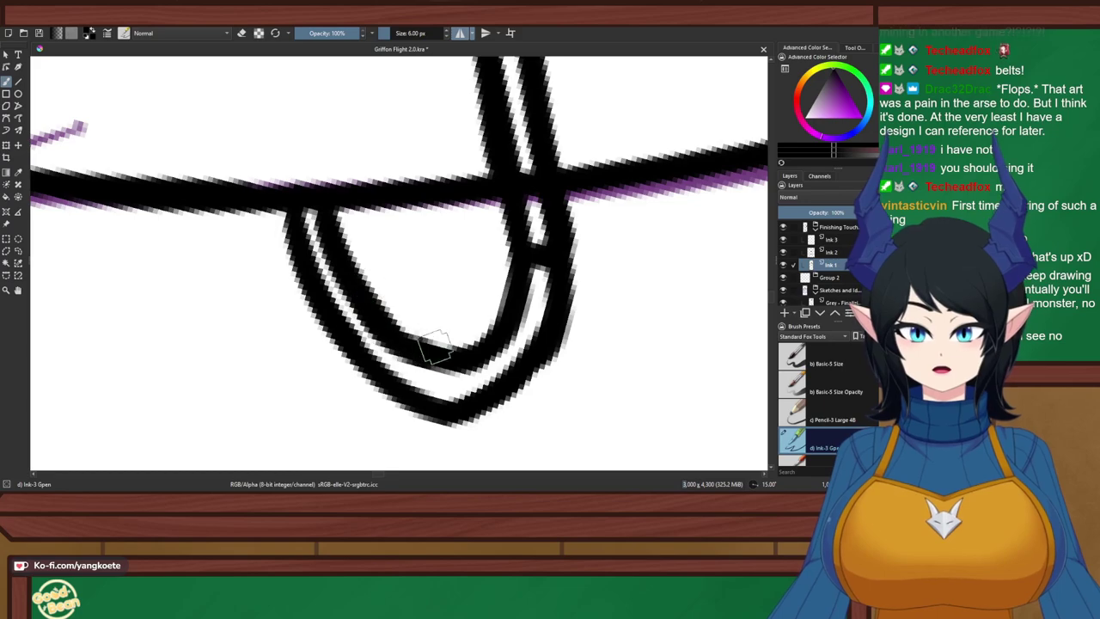
key(e)
key(e)
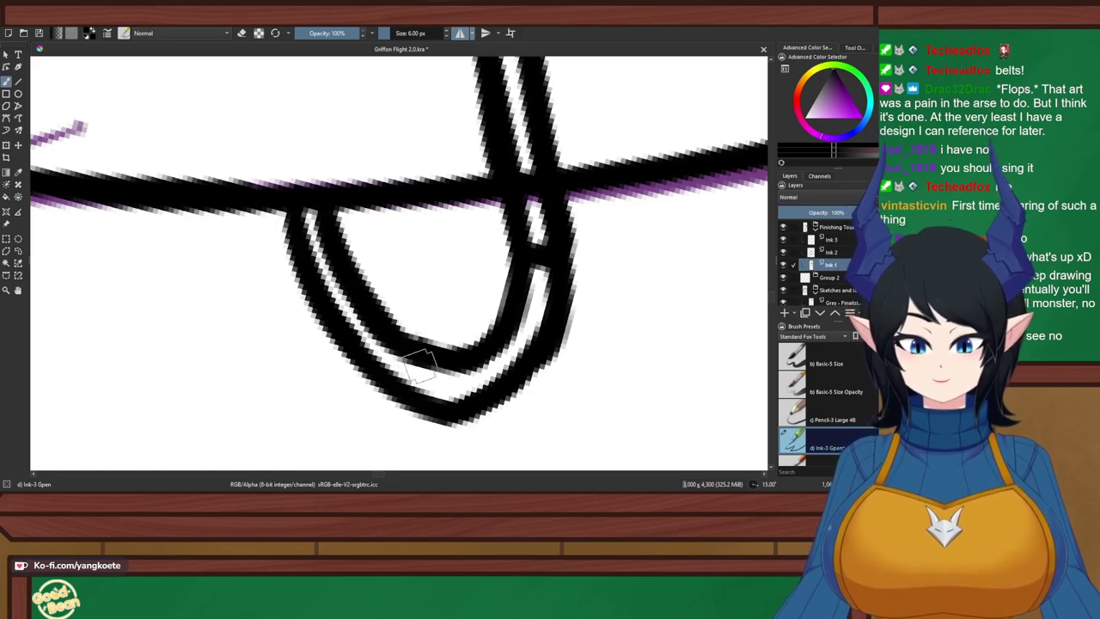
key(e)
key(e)
drag(393, 326, 477, 357)
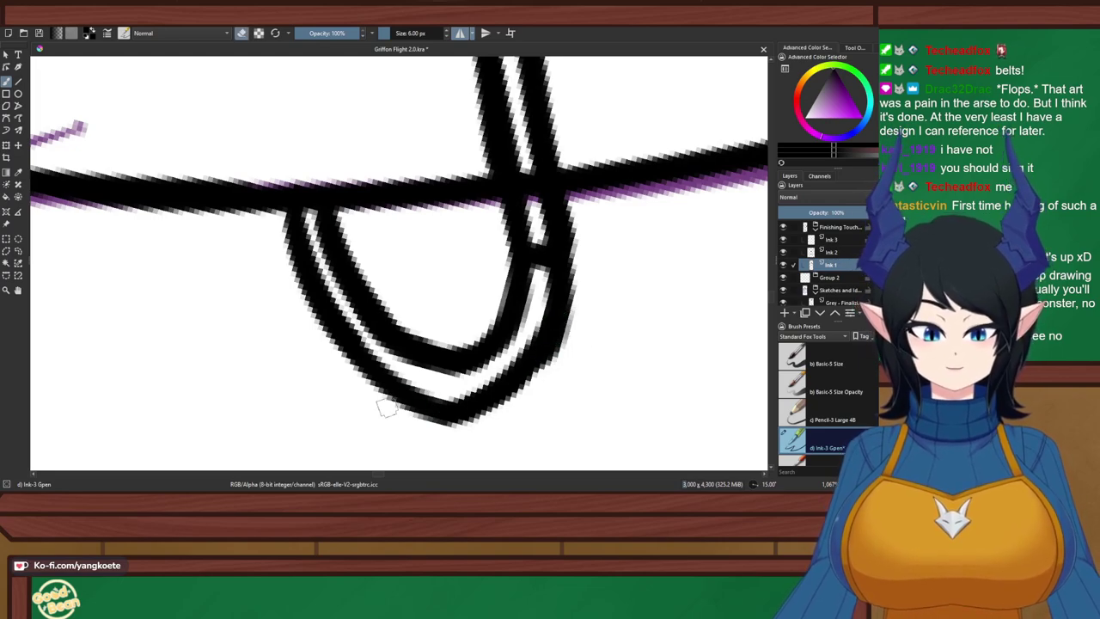
mouse_move(401, 383)
mouse_down()
mouse_move(517, 383)
mouse_move(413, 424)
mouse_move(533, 340)
mouse_up()
Try thicker strokes along the loop's bottom edge, undoing each attempt
key(e)
key(e)
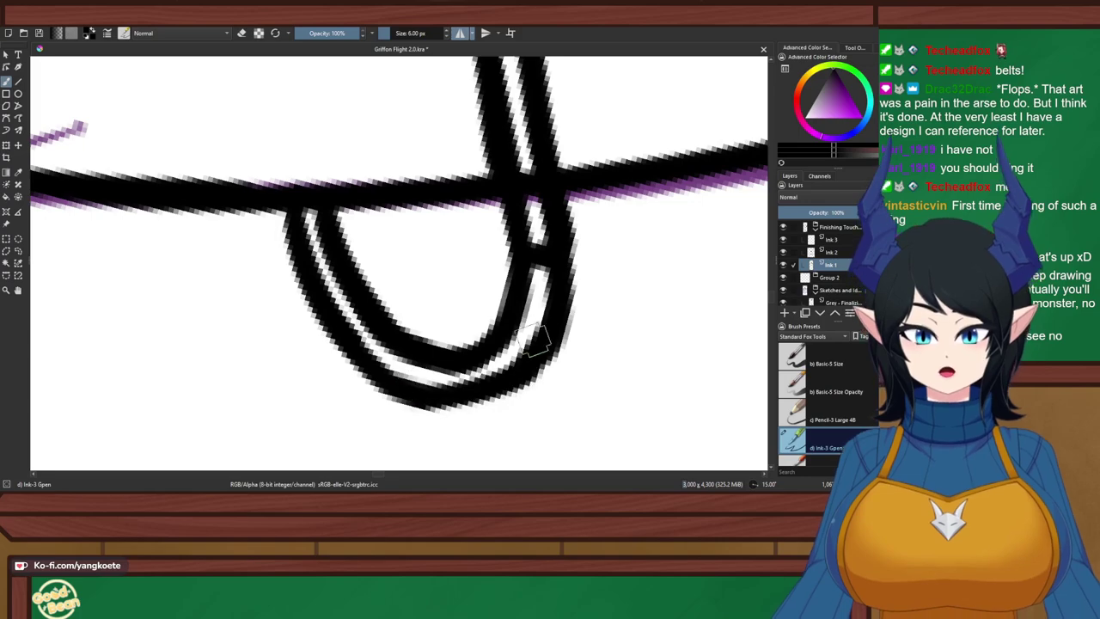
key(ctrl+z)
drag(421, 388, 552, 318)
key(ctrl+z)
mouse_move(546, 357)
mouse_down()
mouse_move(425, 394)
mouse_move(526, 376)
mouse_up()
key(ctrl+z)
key(ctrl+z)
mouse_move(546, 339)
mouse_down()
mouse_move(411, 393)
mouse_move(557, 354)
mouse_move(468, 396)
mouse_up()
key(ctrl+z)
Trim and redraw the loop's outer right edge and lower outer curve
key(e)
mouse_move(585, 257)
mouse_down()
mouse_move(568, 370)
mouse_move(544, 403)
mouse_up()
key(e)
drag(559, 231, 536, 354)
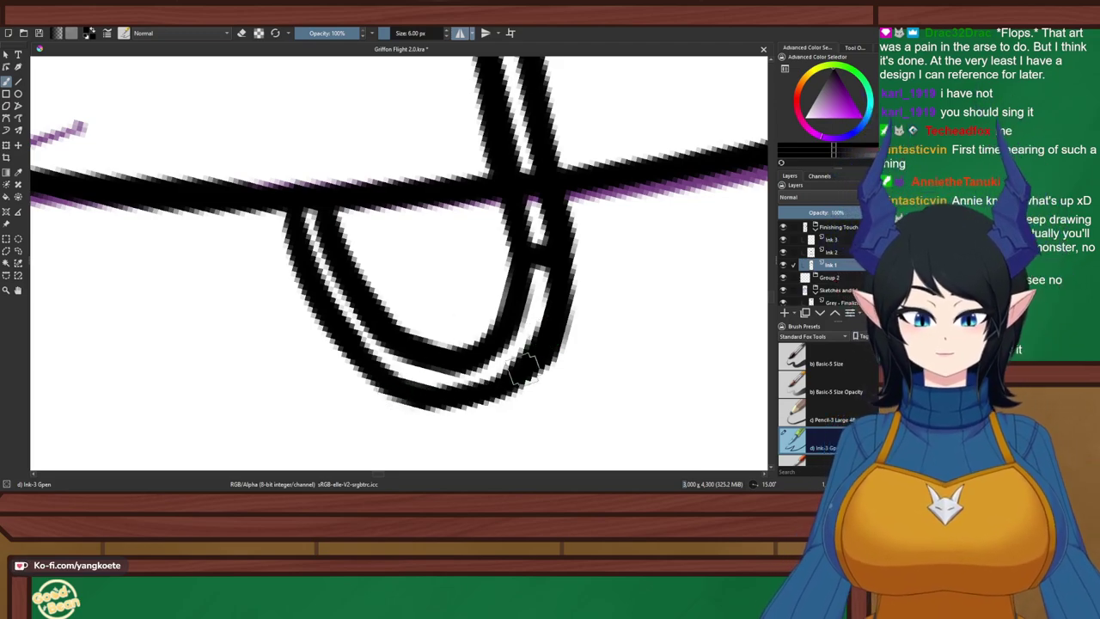
drag(440, 402, 535, 363)
key(ctrl+z)
drag(444, 401, 536, 373)
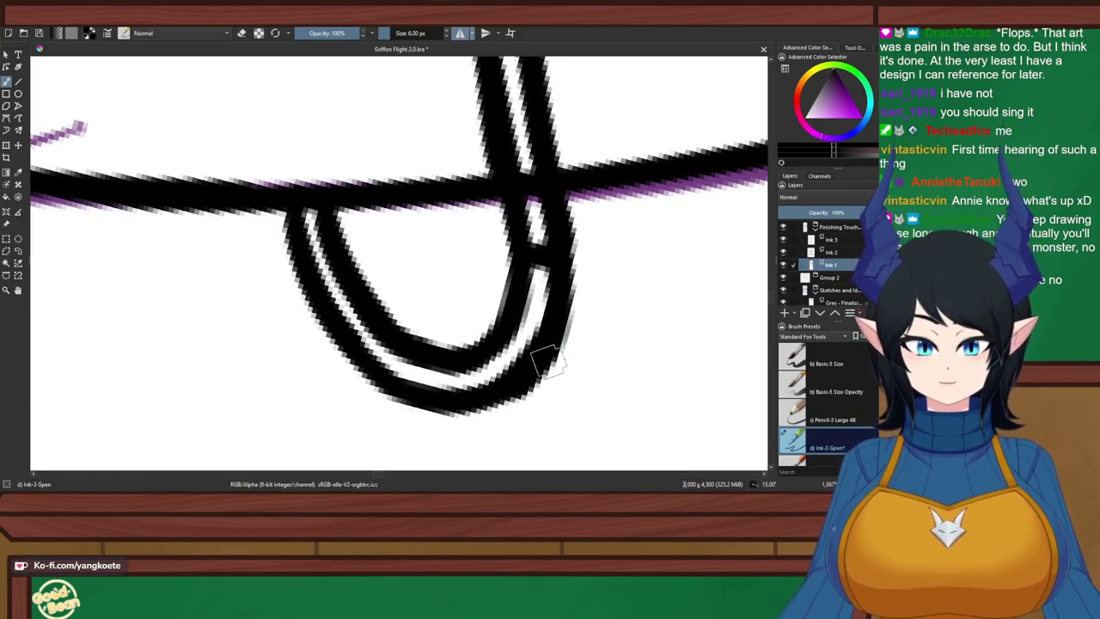
Erase along the lower curve to widen the white gap between the two lines
key(e)
mouse_move(541, 329)
mouse_down()
mouse_move(518, 359)
mouse_move(481, 371)
mouse_up()
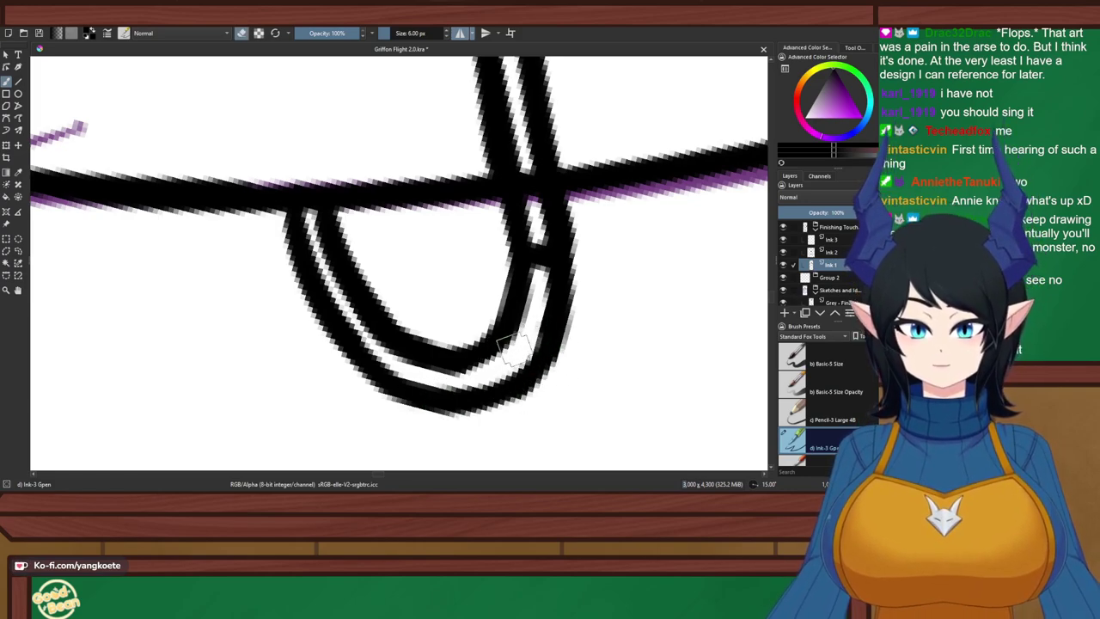
drag(371, 340, 471, 370)
key(ctrl+z)
drag(386, 362, 477, 379)
key(e)
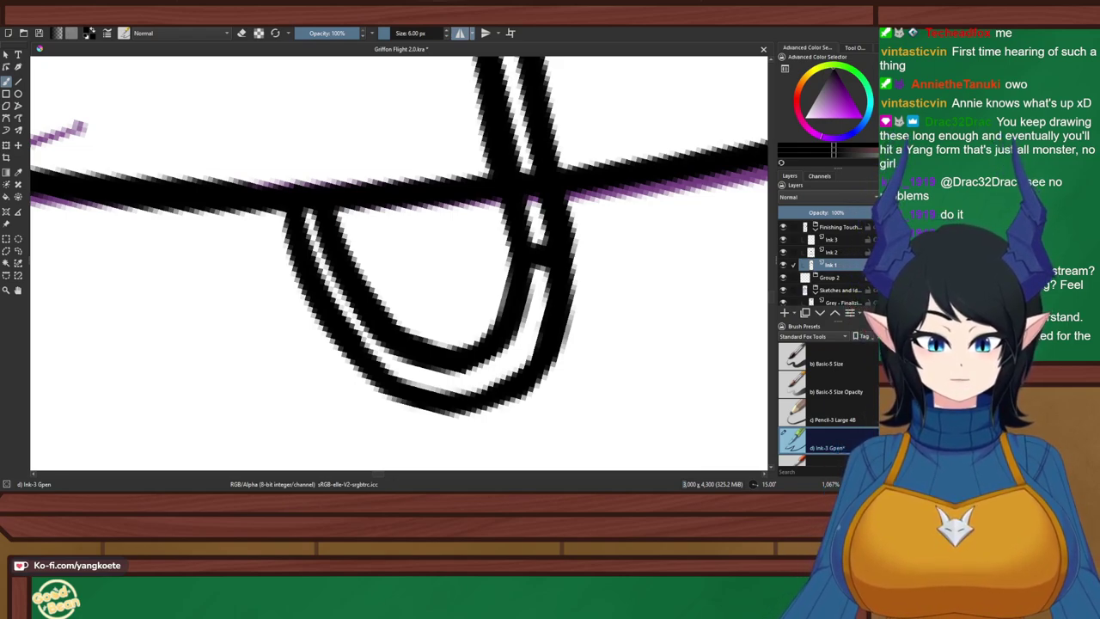
Reset the canvas rotation to 0° and erase the right loop's stray right line
scroll(334, 344, down, 3)
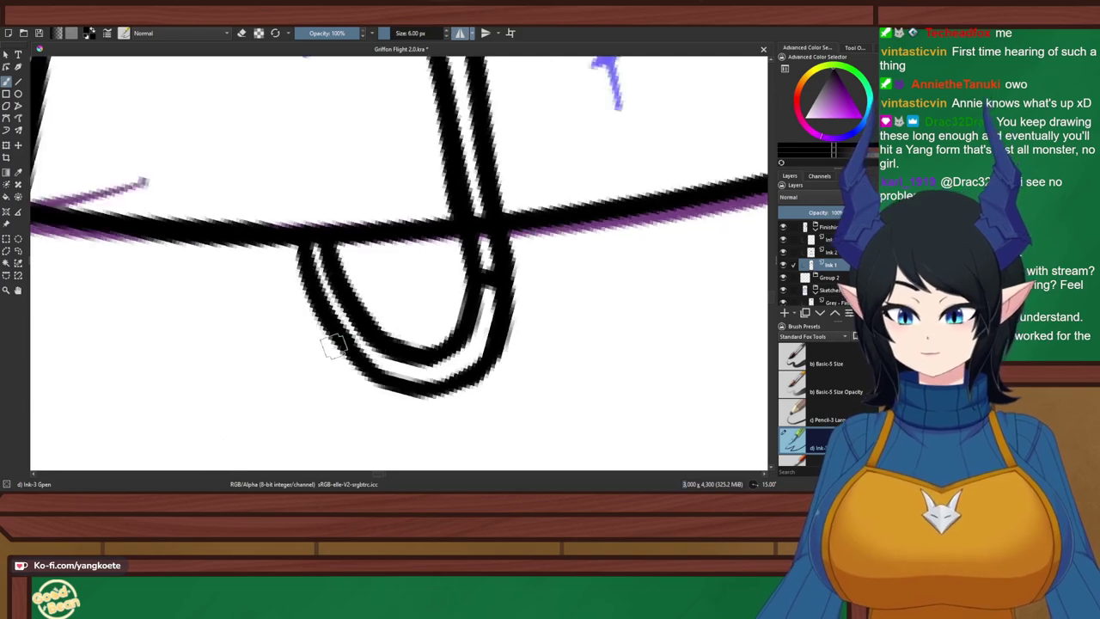
drag(350, 339, 415, 350)
key(4)
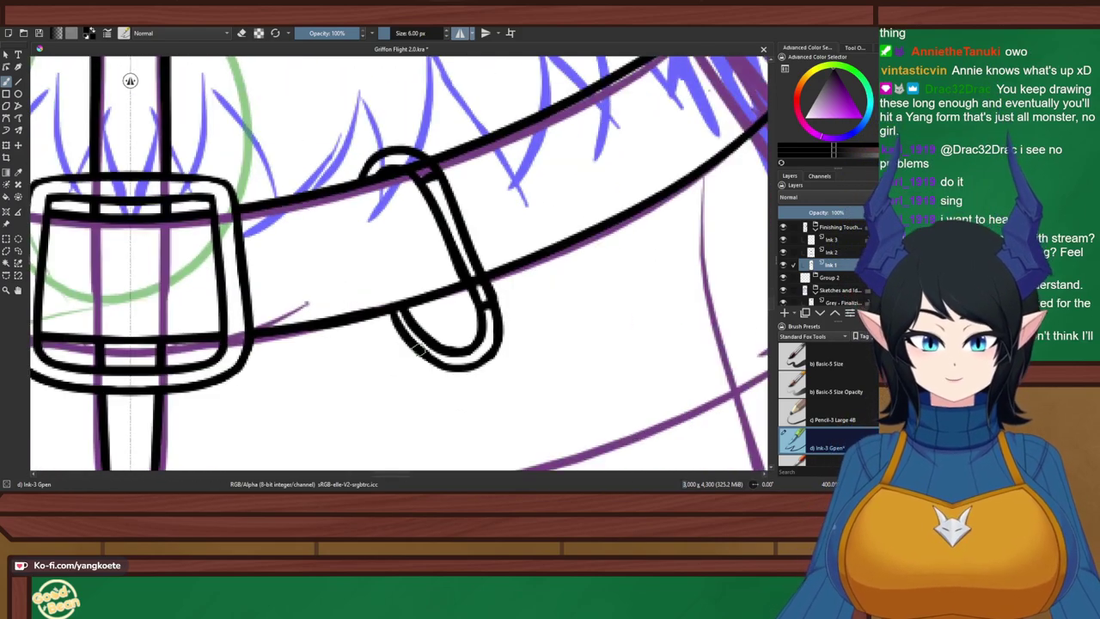
scroll(571, 289, down, 3)
scroll(558, 311, up, 4)
drag(579, 251, 574, 307)
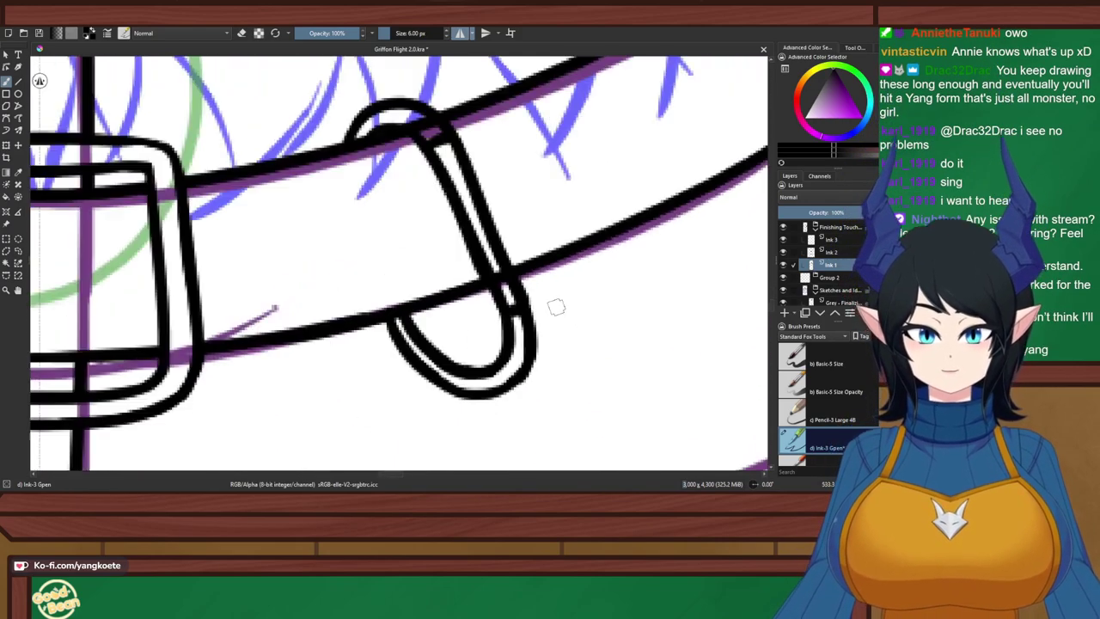
scroll(539, 269, up, 1)
key(e)
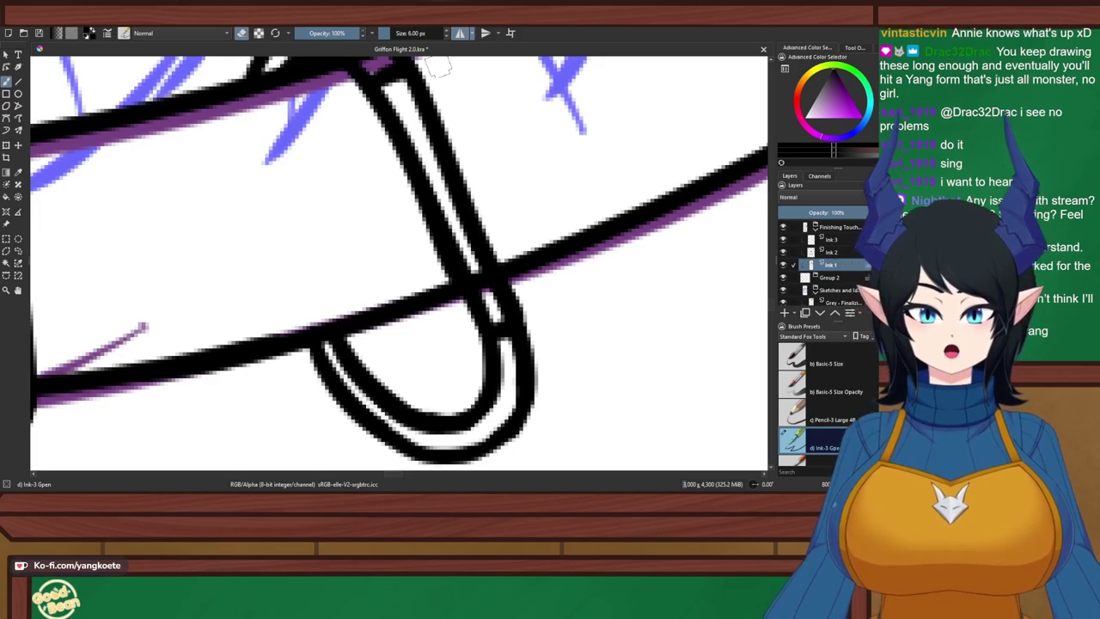
mouse_move(433, 67)
mouse_down()
mouse_move(408, 99)
mouse_move(430, 86)
mouse_move(436, 159)
mouse_move(444, 125)
mouse_move(505, 300)
mouse_move(504, 284)
mouse_move(516, 313)
mouse_up()
Redraw the right loop's right edge and run the band edge through the loop
key(e)
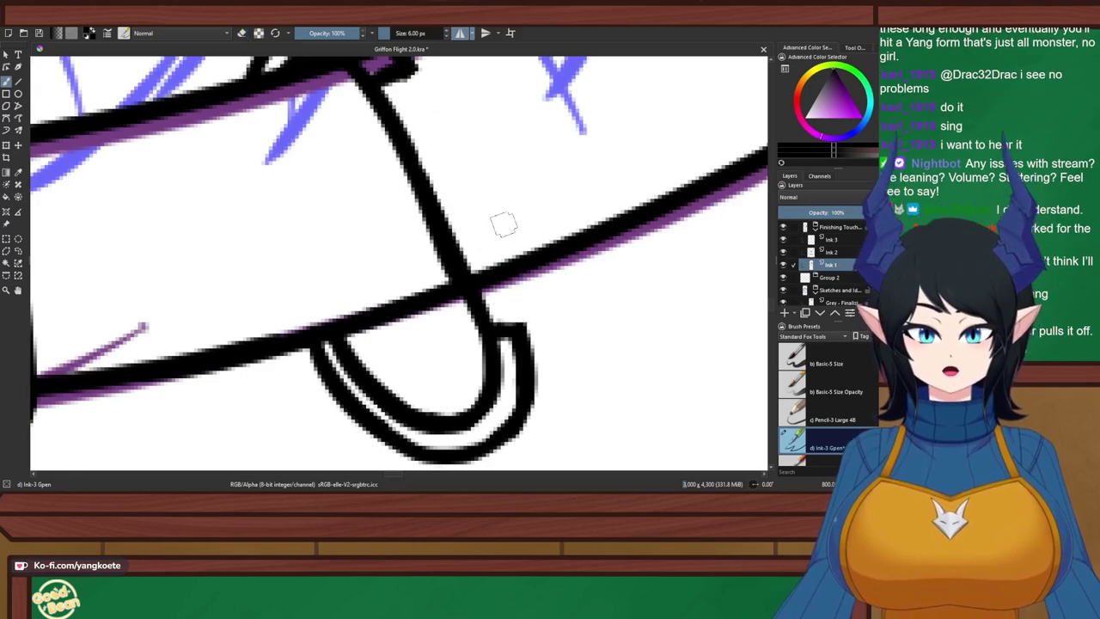
drag(415, 69, 501, 271)
drag(484, 214, 517, 336)
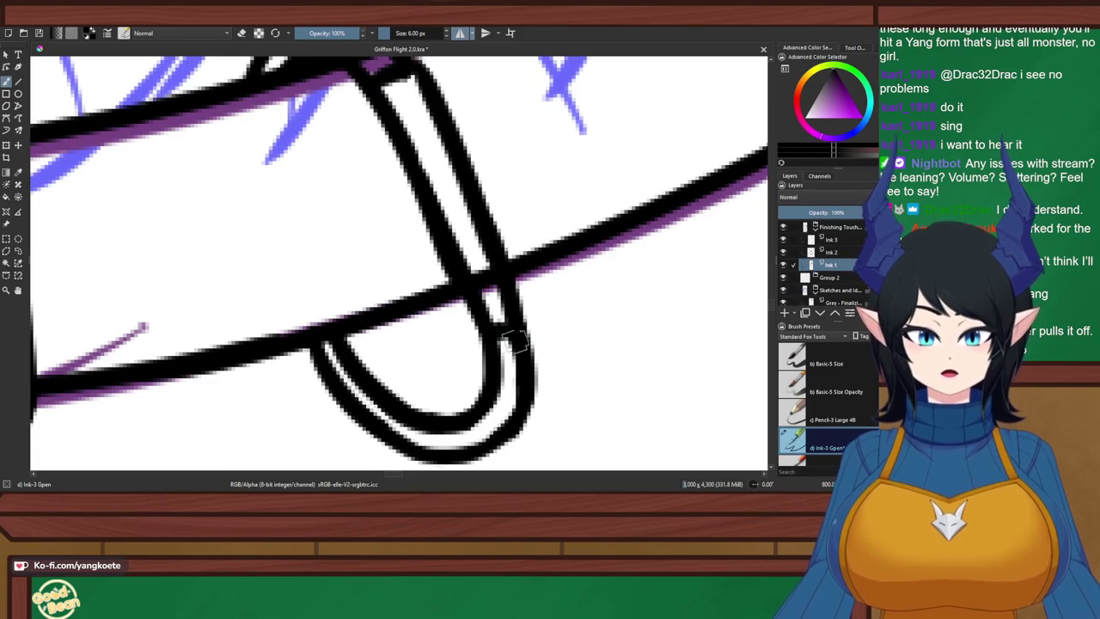
key(ctrl+z)
drag(485, 222, 527, 340)
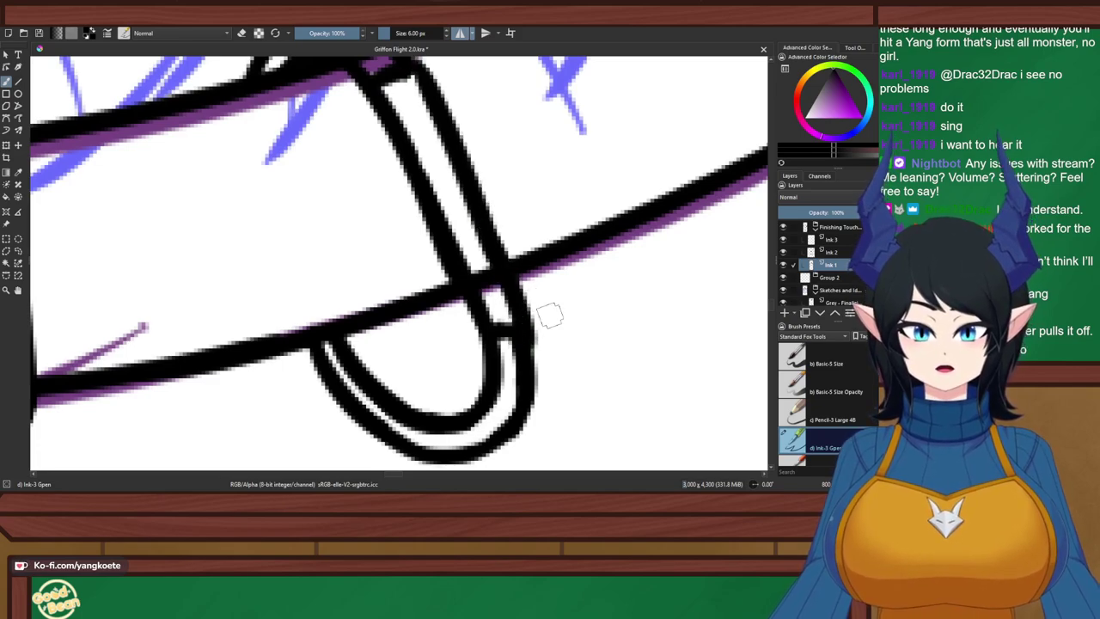
scroll(484, 263, down, 4)
scroll(464, 252, down, 1)
Hide the coloured Sketches layer group
scroll(506, 256, down, 1)
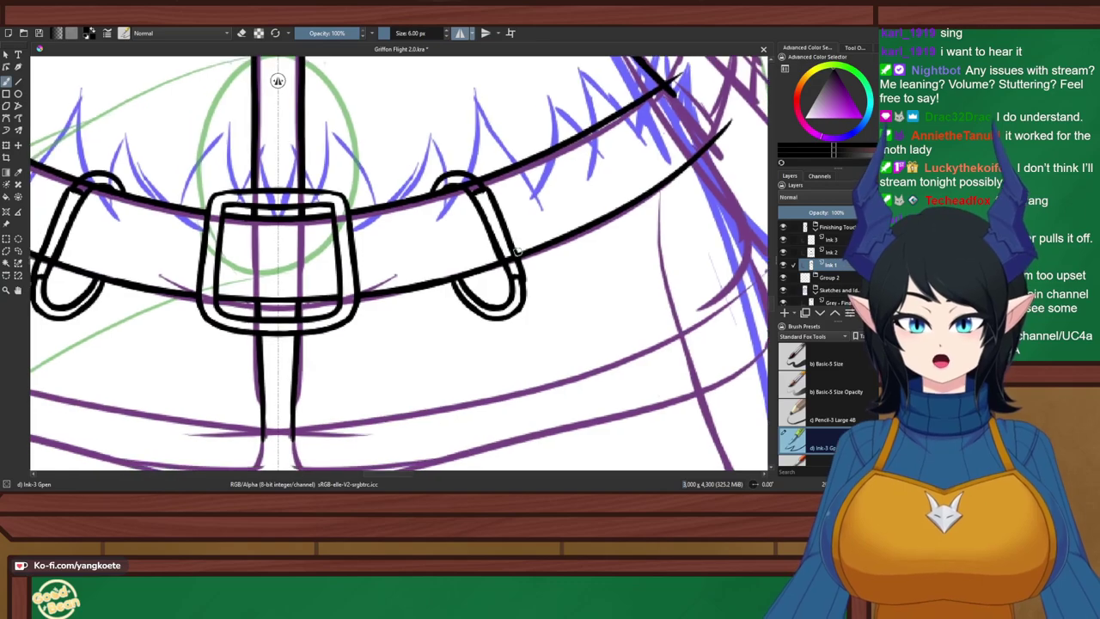
scroll(567, 276, down, 1)
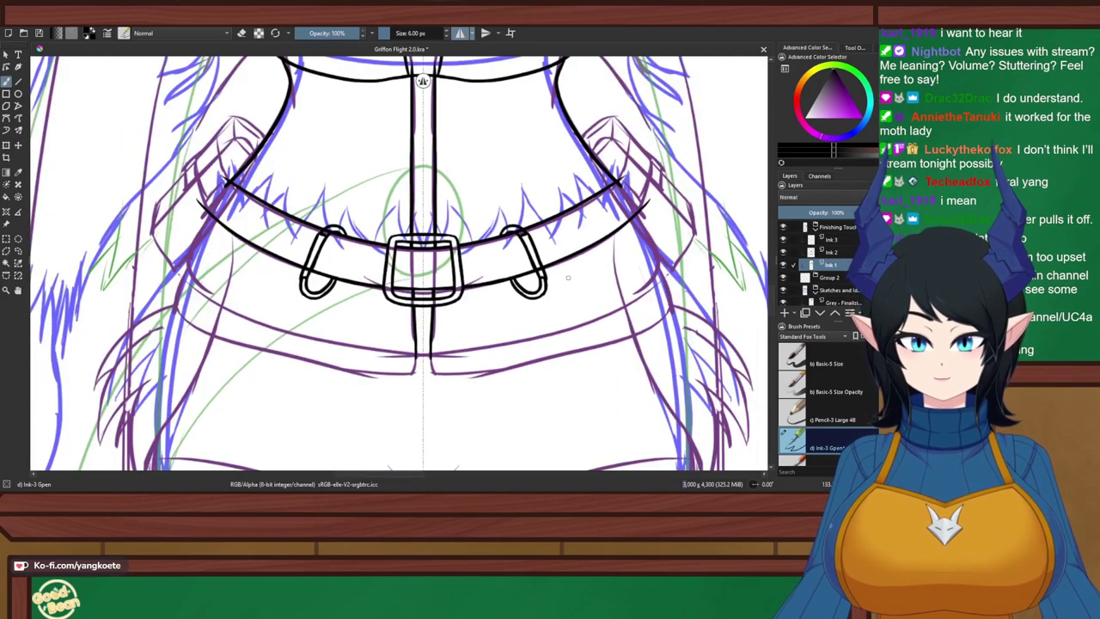
scroll(567, 277, down, 2)
scroll(567, 277, up, 3)
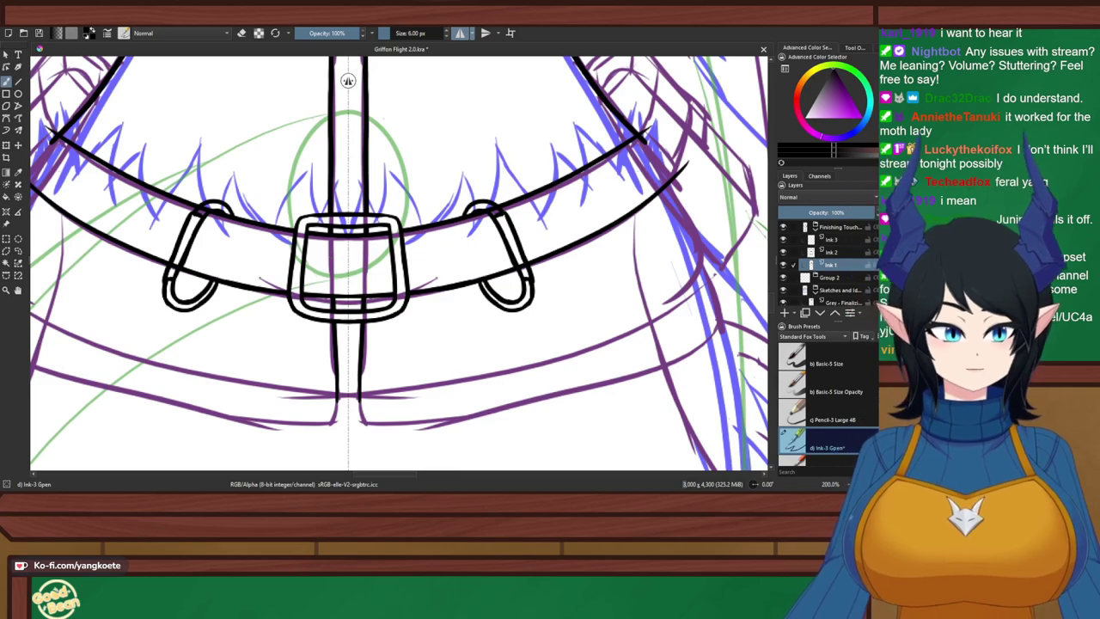
scroll(829, 265, down, 3)
click(782, 224)
scroll(454, 258, up, 1)
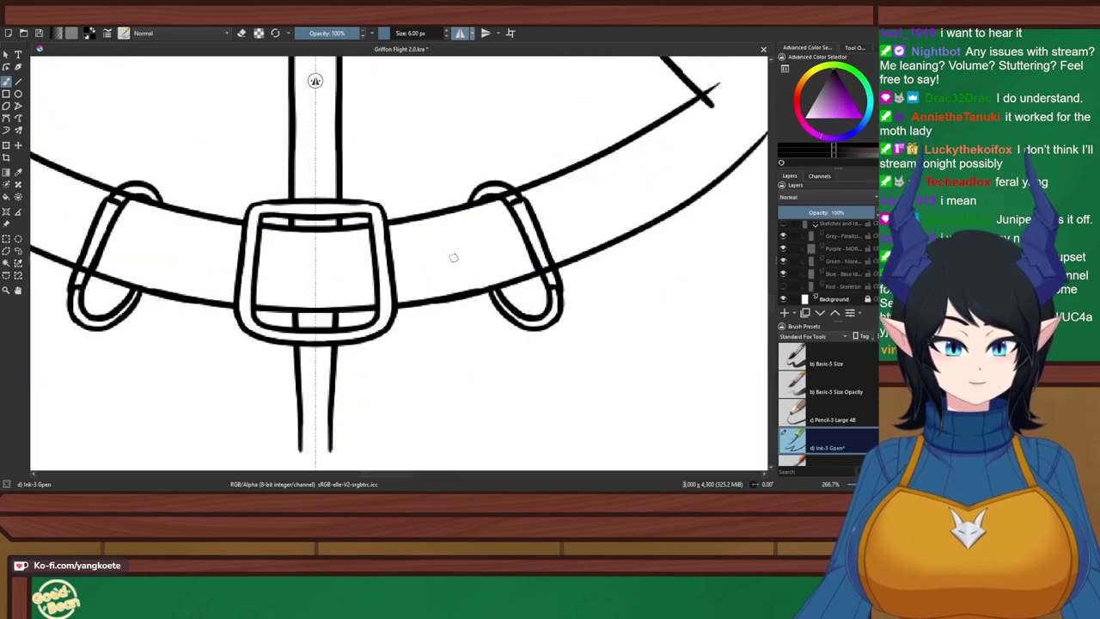
scroll(454, 259, down, 4)
scroll(448, 266, up, 3)
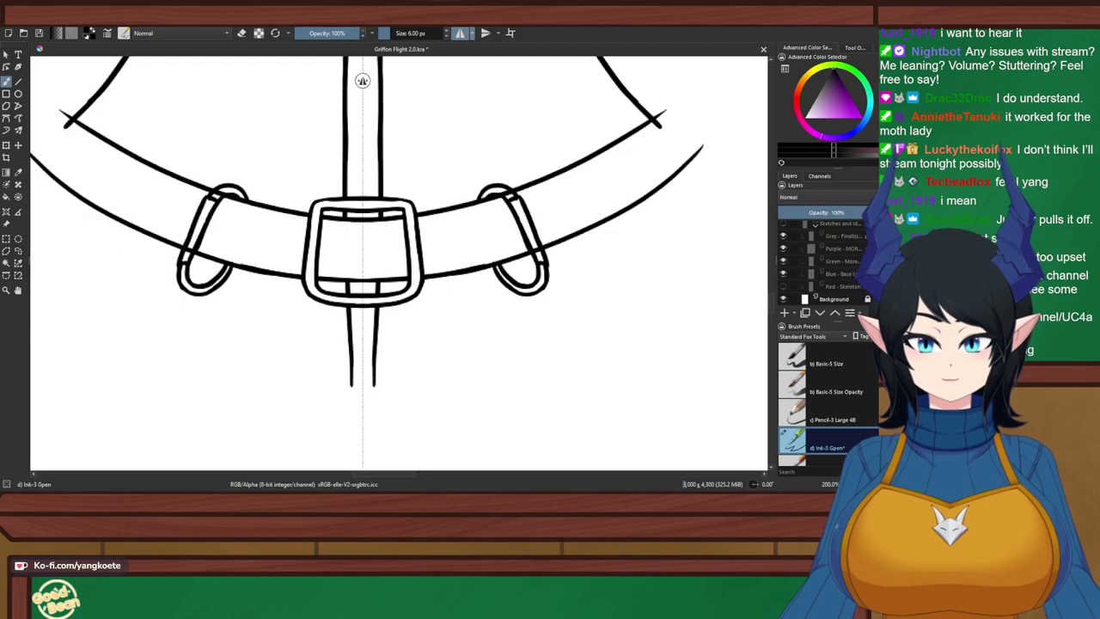
Cut away the right and left belt loops with rectangular selections, then deselect
key(ctrl+r)
drag(150, 147, 563, 355)
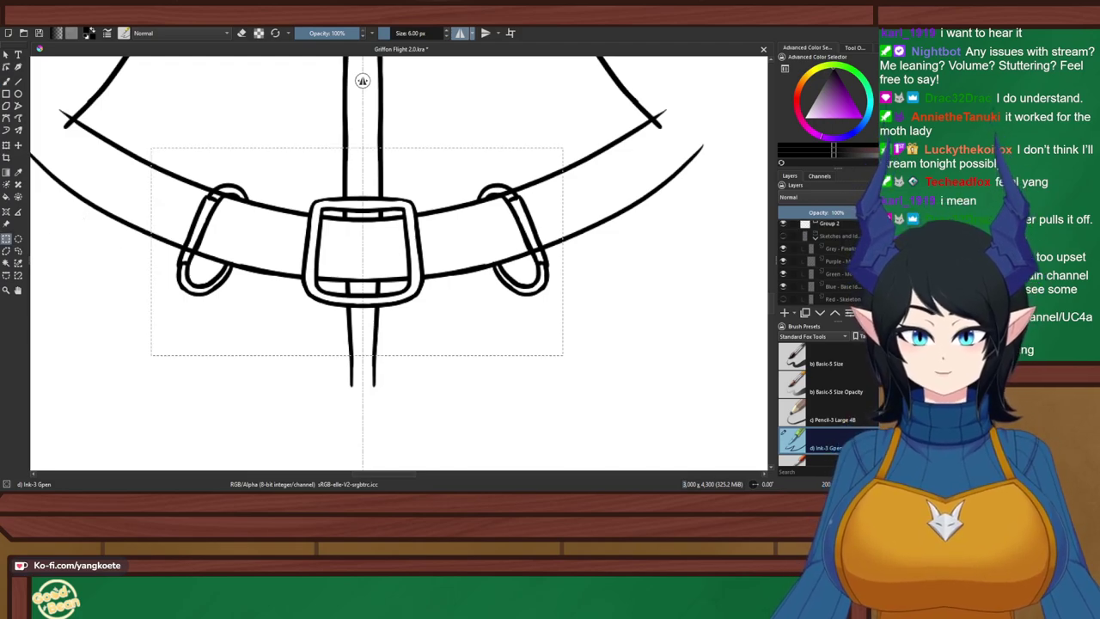
key(Delete)
key(ctrl+z)
drag(575, 124, 471, 382)
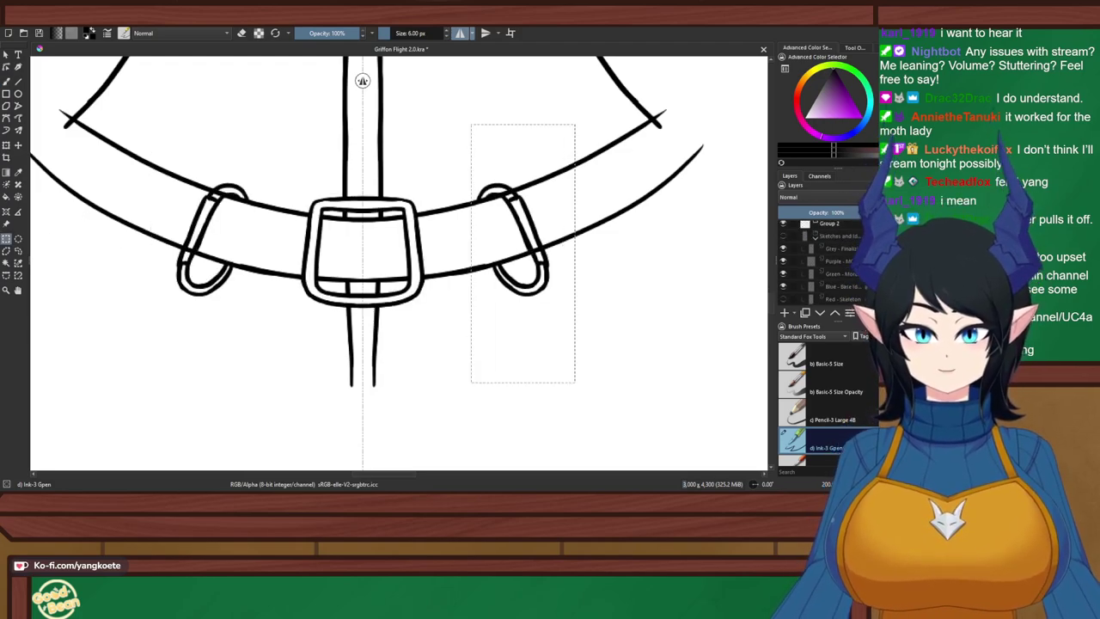
key(ctrl+shift+a)
drag(130, 148, 274, 363)
key(Delete)
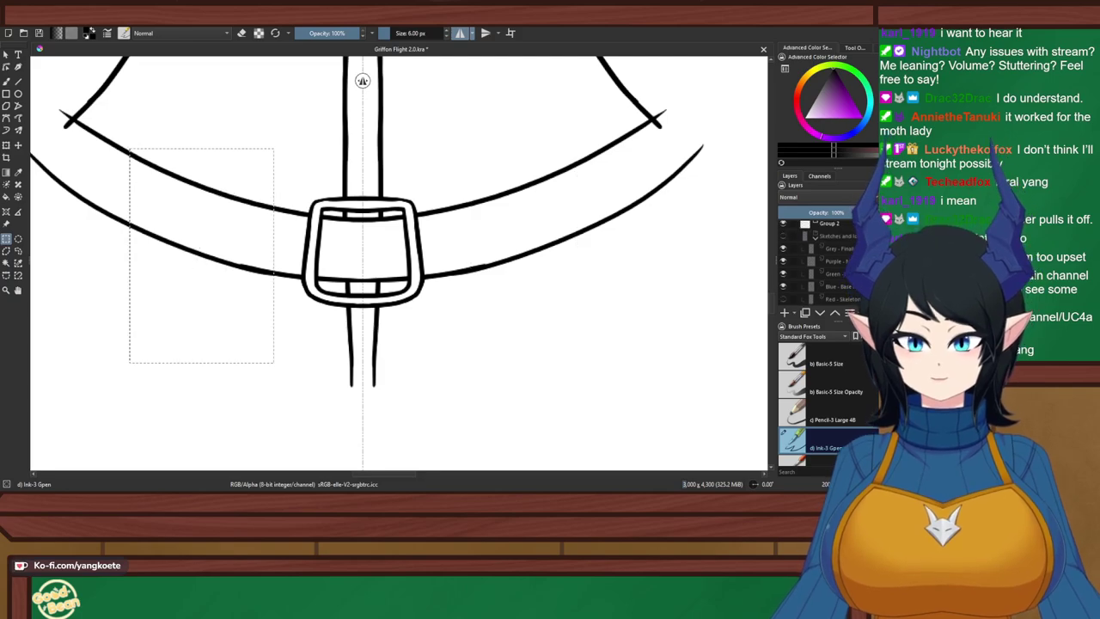
click(6, 225)
click(6, 239)
key(ctrl+shift+a)
scroll(538, 198, up, 2)
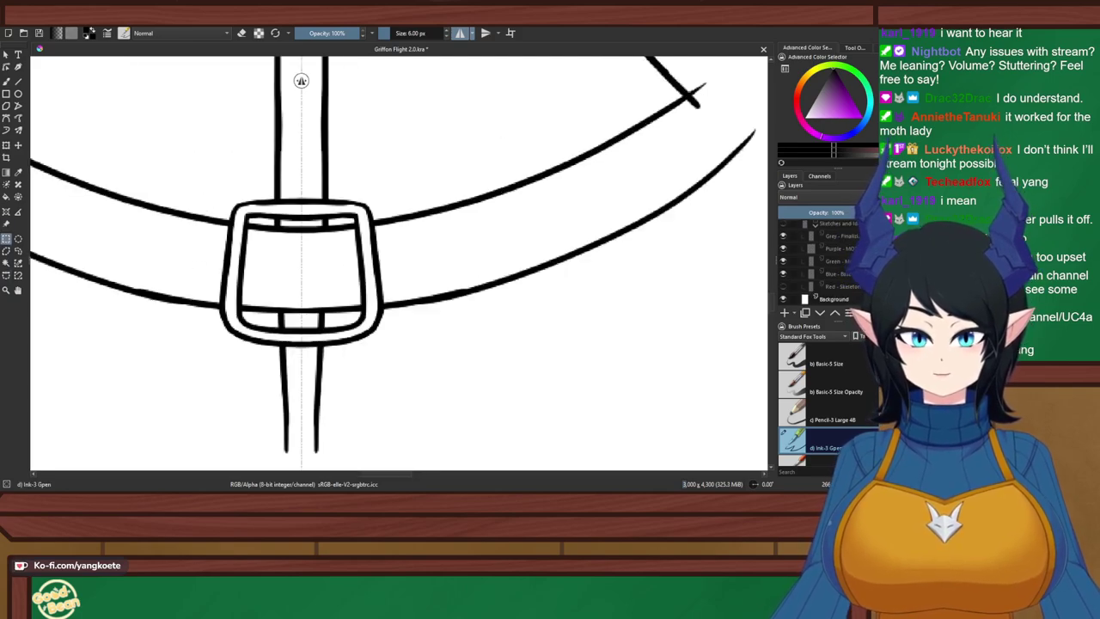
Draw the strap arc rising from the belt and its right side below the belt
drag(515, 240, 395, 267)
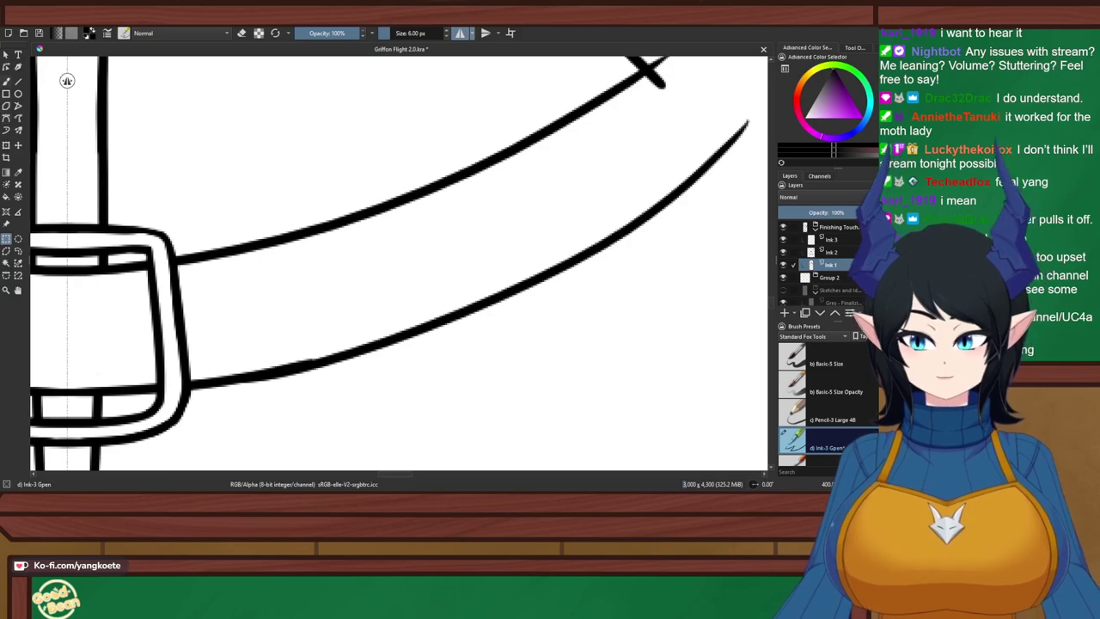
key(b)
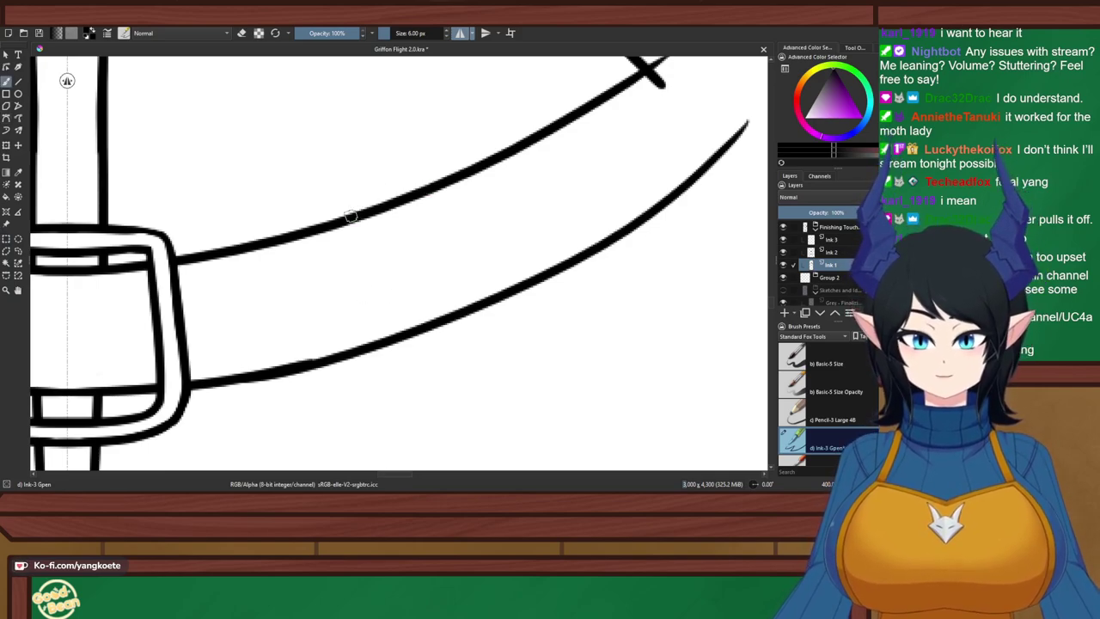
mouse_move(347, 217)
mouse_down()
mouse_move(409, 165)
mouse_move(445, 171)
mouse_move(509, 331)
mouse_up()
key(ctrl+z)
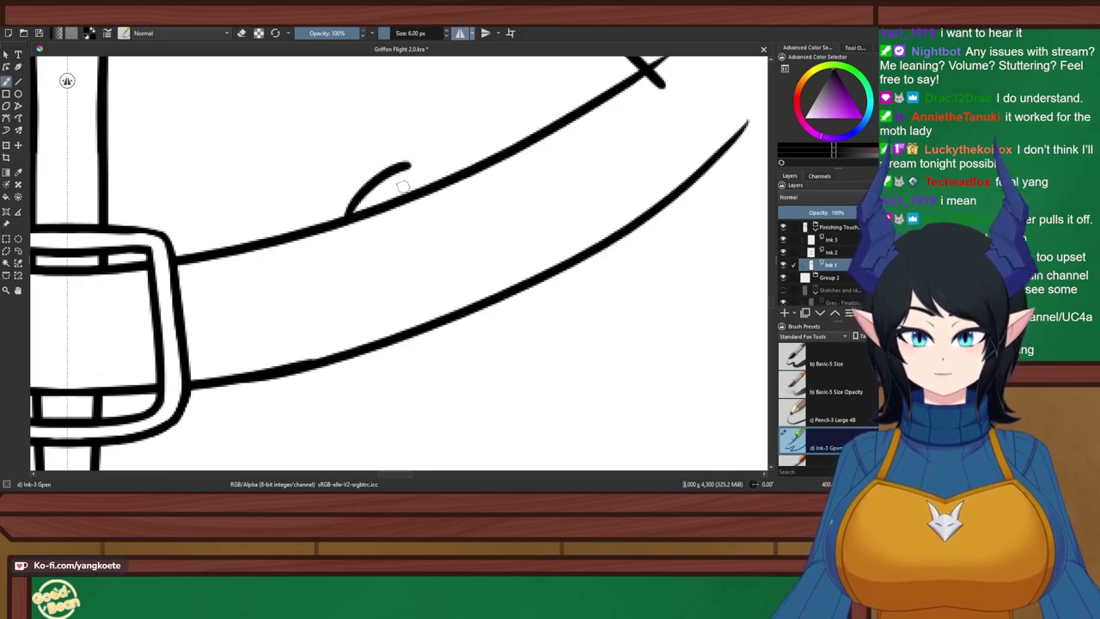
drag(409, 164, 488, 249)
drag(469, 198, 504, 378)
key(ctrl+z)
mouse_move(479, 220)
mouse_down()
mouse_move(496, 261)
mouse_move(512, 394)
mouse_up()
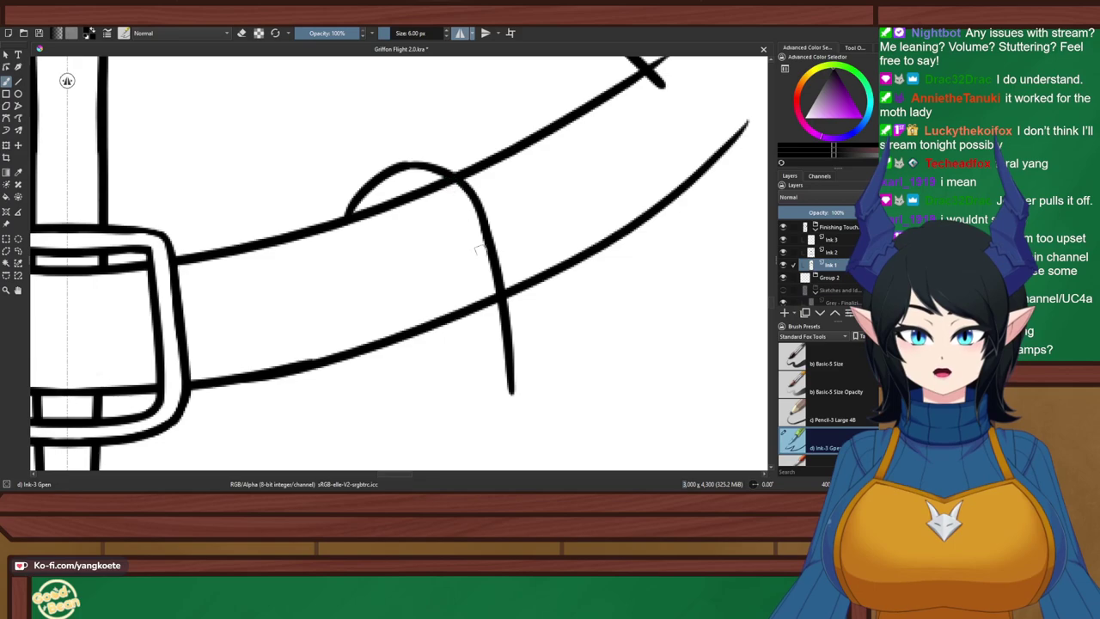
drag(503, 296, 525, 429)
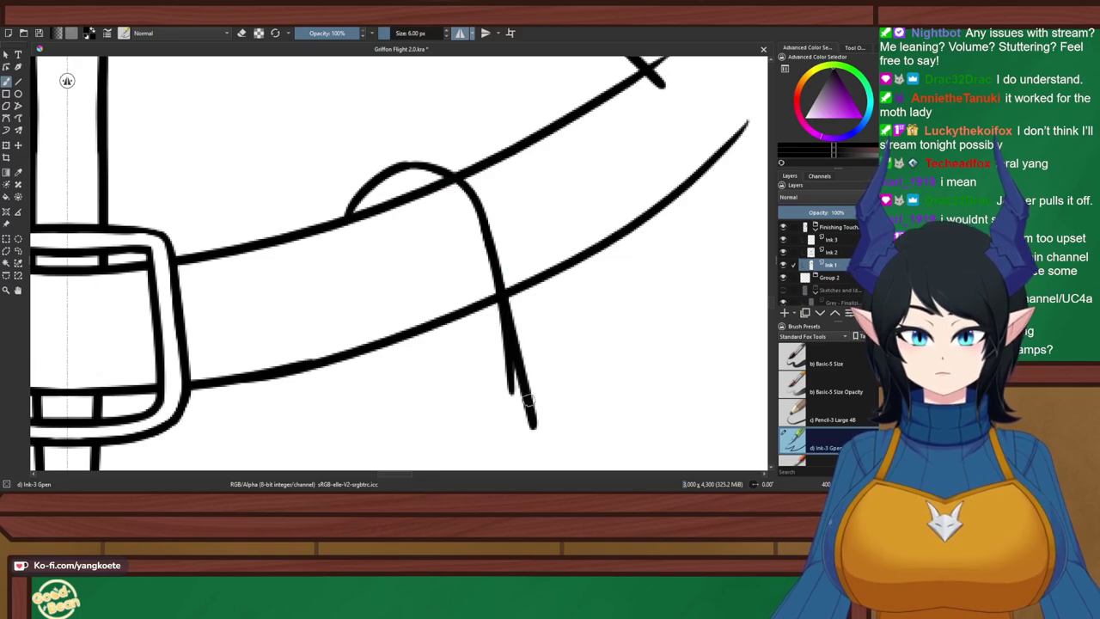
key(ctrl+z)
mouse_move(503, 296)
mouse_down()
mouse_move(522, 443)
mouse_move(511, 320)
mouse_move(510, 444)
mouse_up()
key(ctrl+z)
key(ctrl+z)
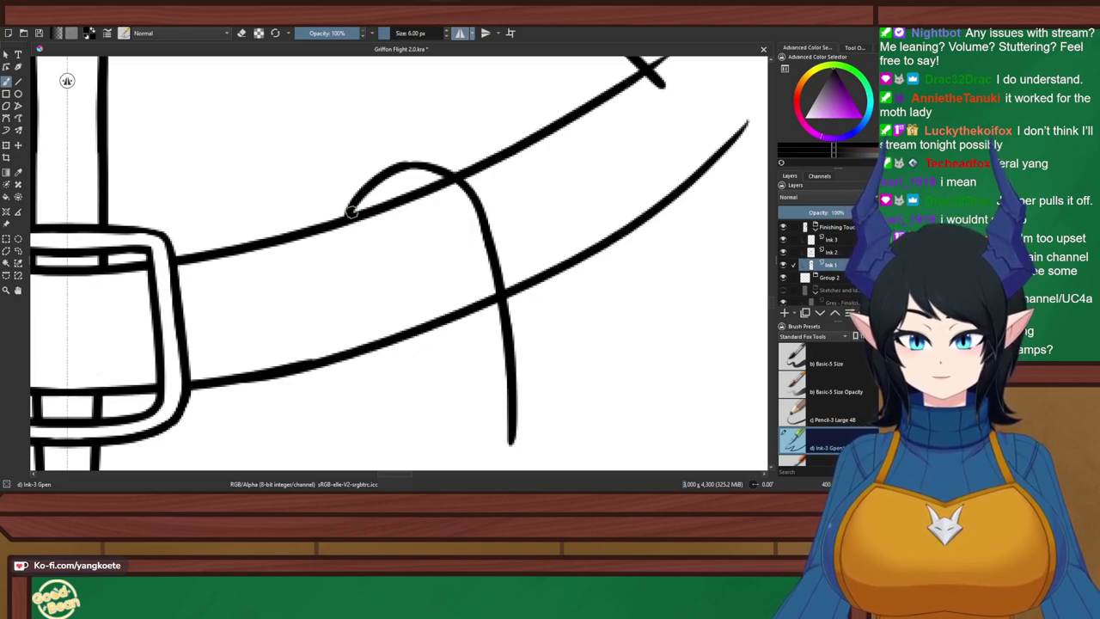
Draw the strap's left edge down from the belt and the inner line over the loop top
drag(346, 217, 356, 386)
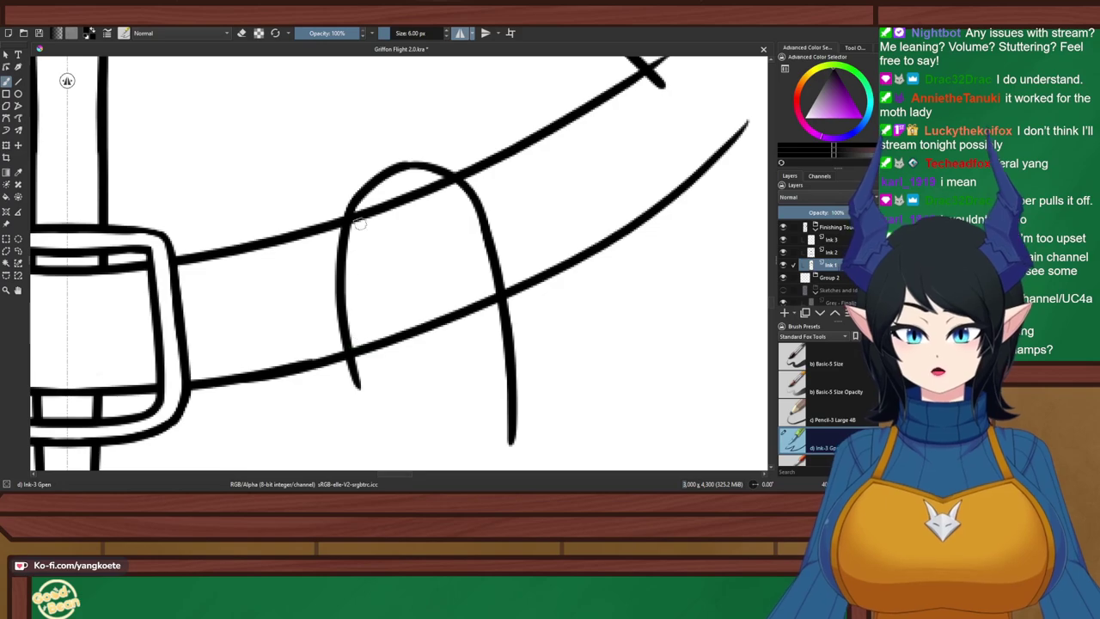
key(ctrl+z)
mouse_move(346, 220)
mouse_down()
mouse_move(340, 263)
mouse_move(373, 411)
mouse_up()
drag(355, 339, 403, 471)
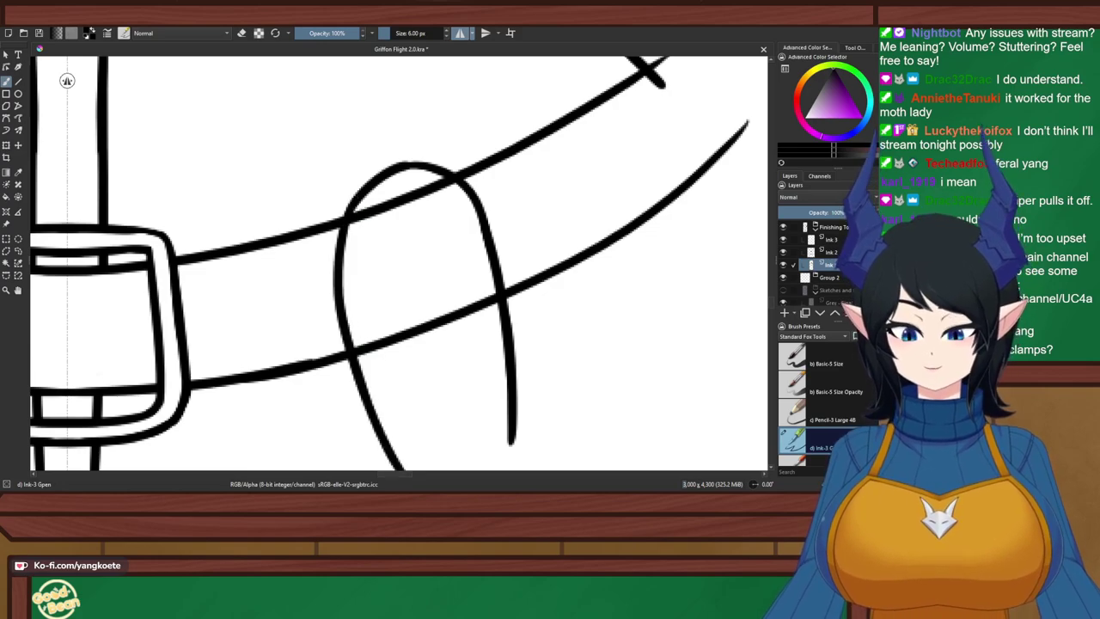
drag(457, 388, 375, 347)
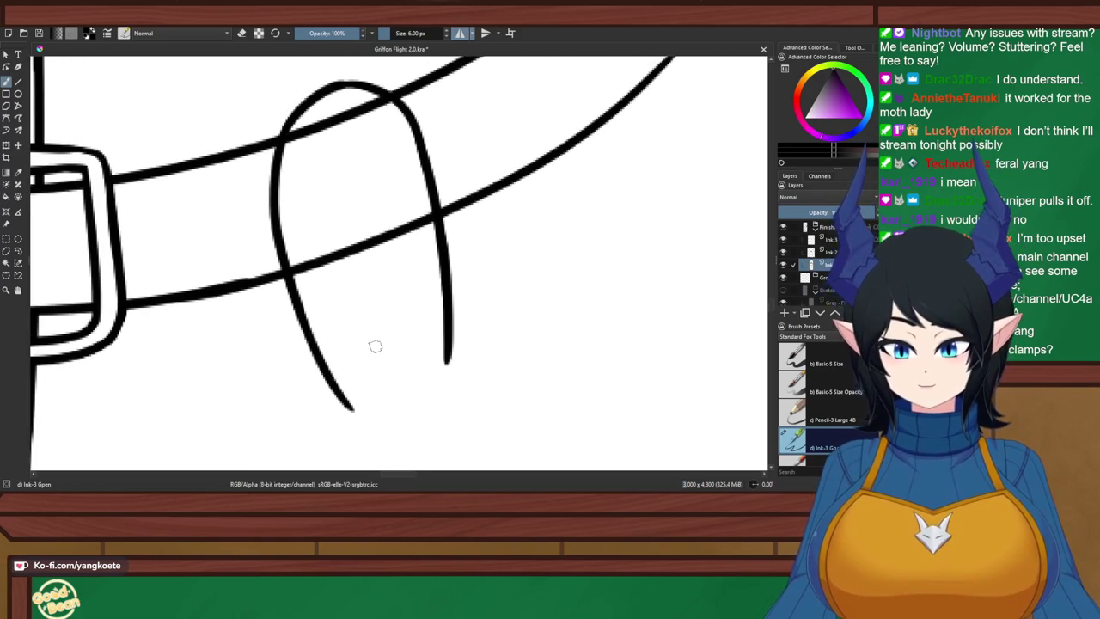
mouse_move(309, 127)
mouse_down()
mouse_move(397, 160)
mouse_move(404, 249)
mouse_up()
key(ctrl+z)
drag(378, 120, 411, 298)
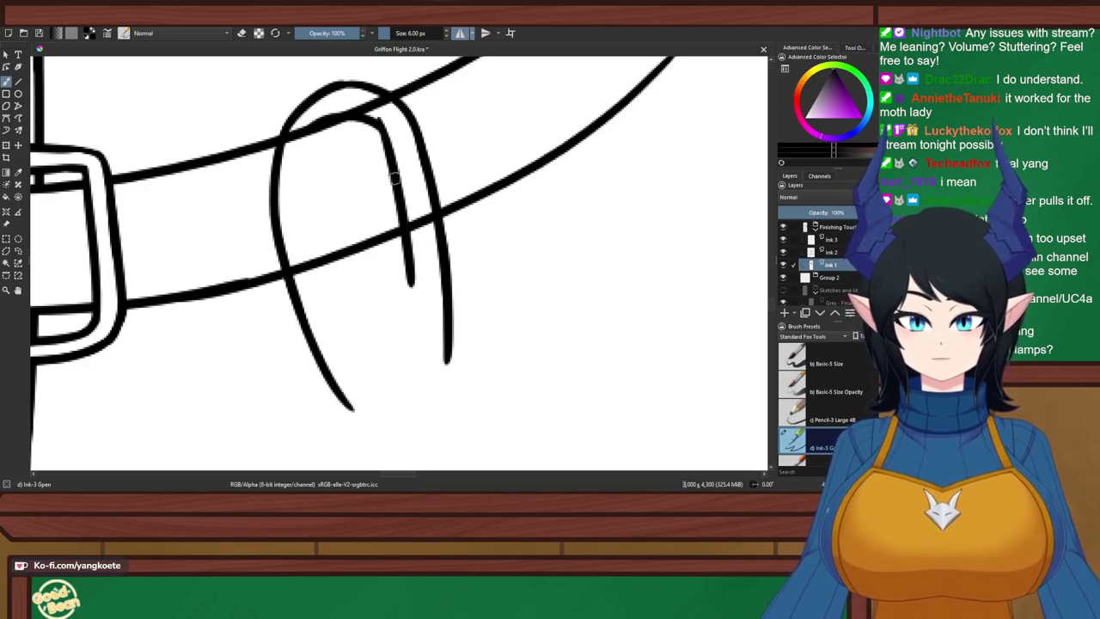
Extend the inner strap line downward and add a short line at the loop's top
key(e)
key(e)
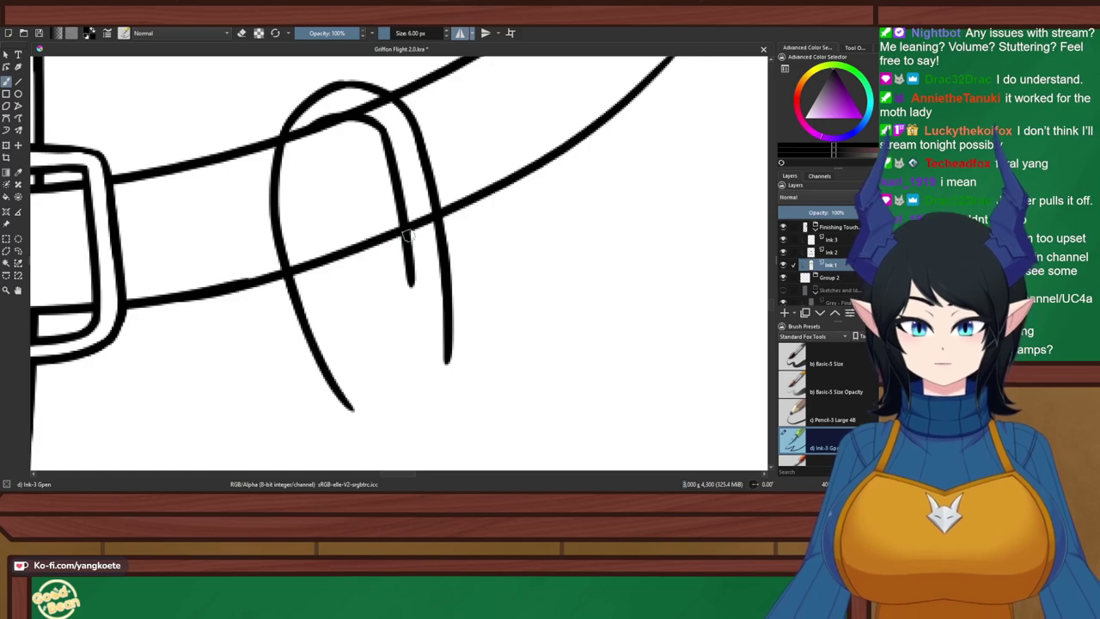
drag(404, 230, 420, 394)
key(ctrl+z)
drag(401, 230, 411, 370)
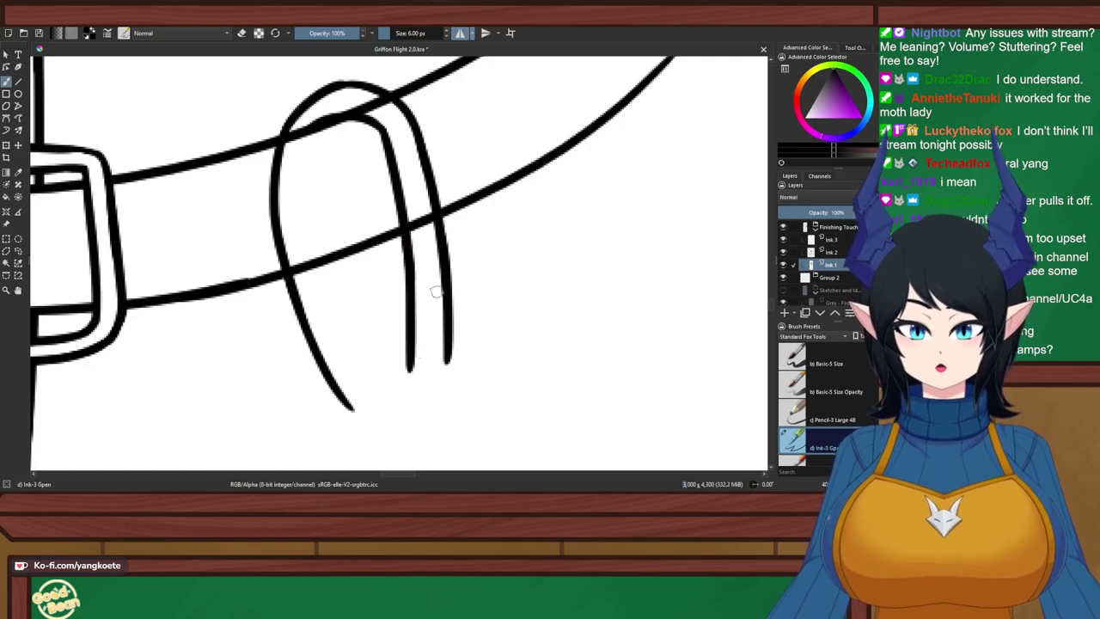
drag(381, 130, 410, 115)
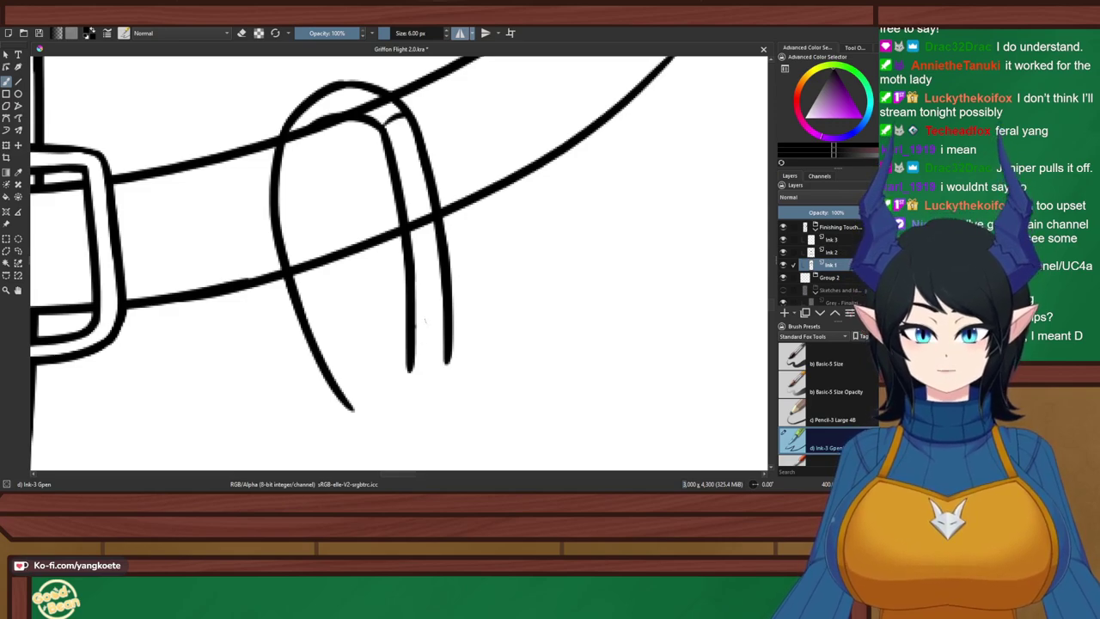
drag(416, 325, 445, 318)
key(ctrl+z)
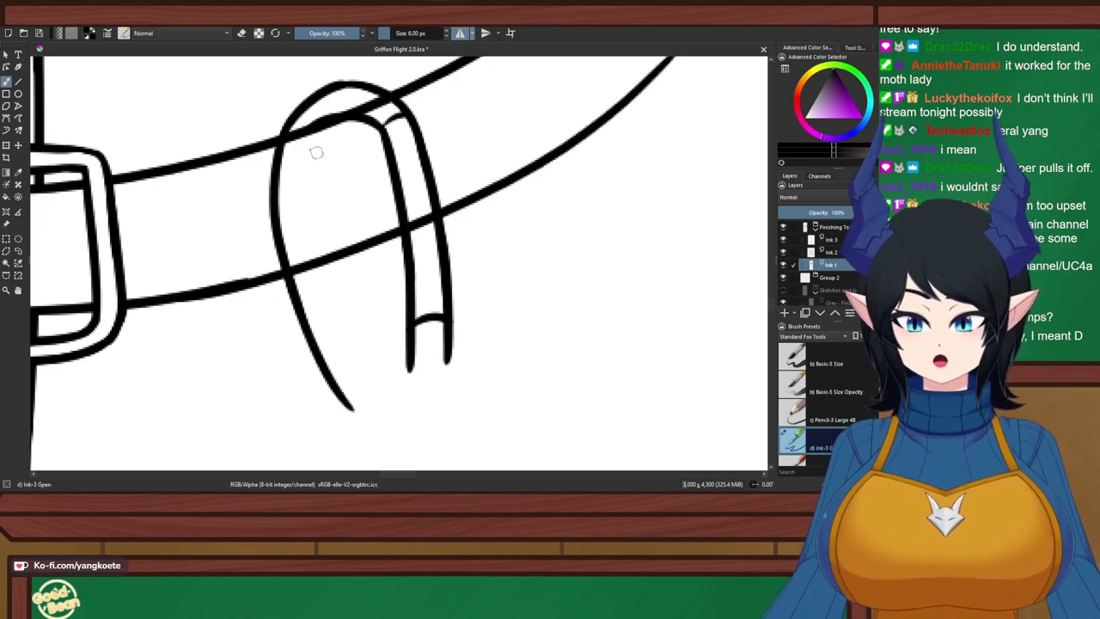
Draw the inner left loop line and join the lines in a pointed bottom tip
drag(323, 262, 353, 352)
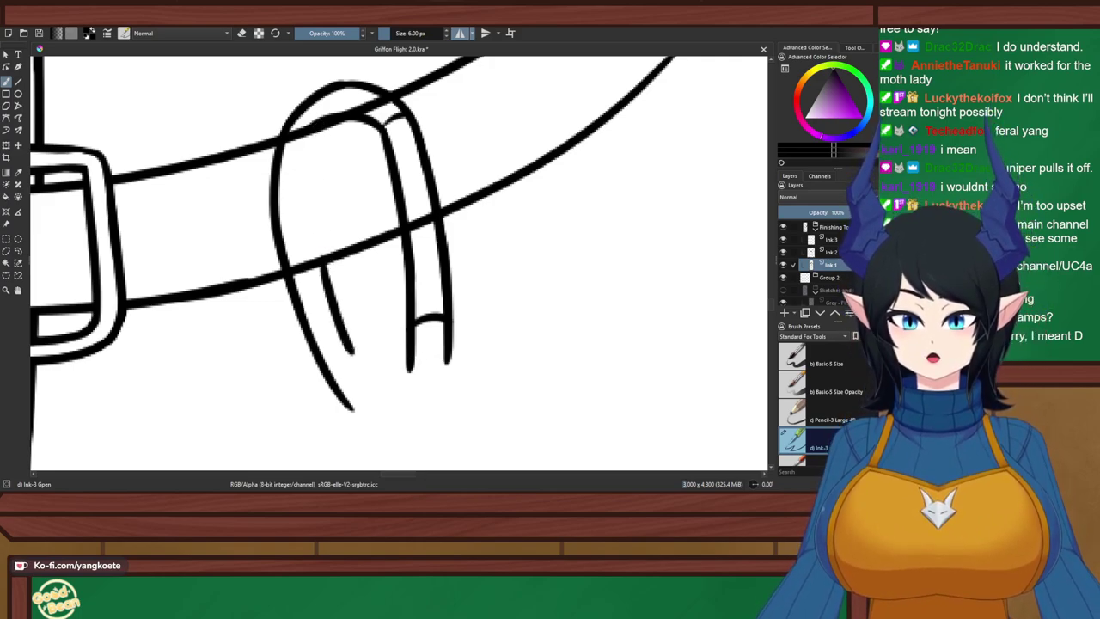
key(ctrl+z)
drag(318, 265, 387, 410)
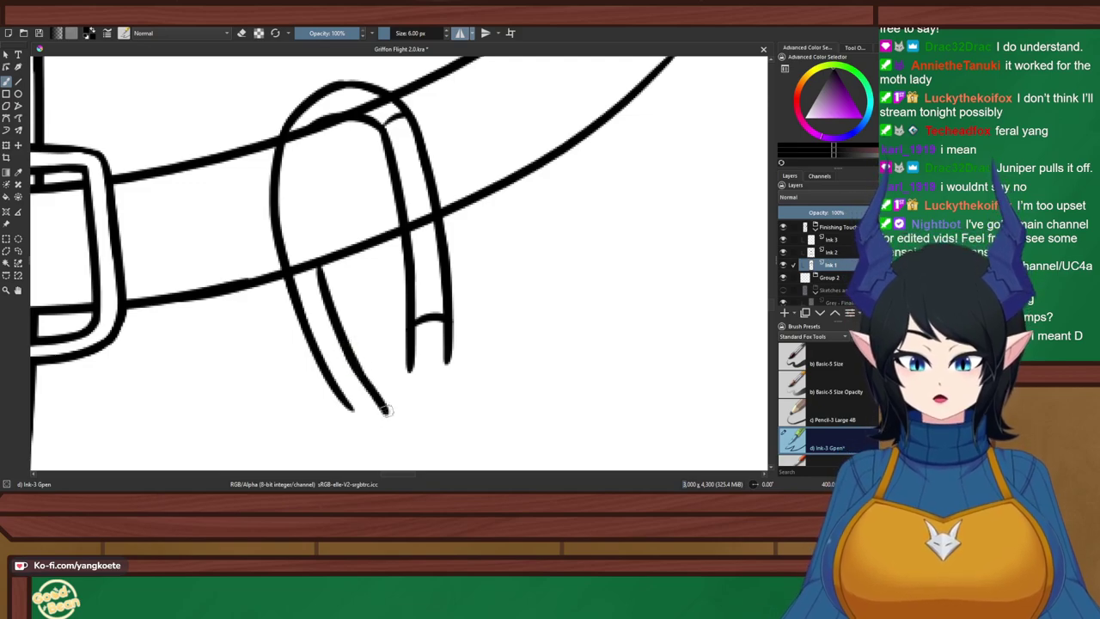
mouse_move(409, 330)
mouse_down()
mouse_move(383, 421)
mouse_move(400, 431)
mouse_up()
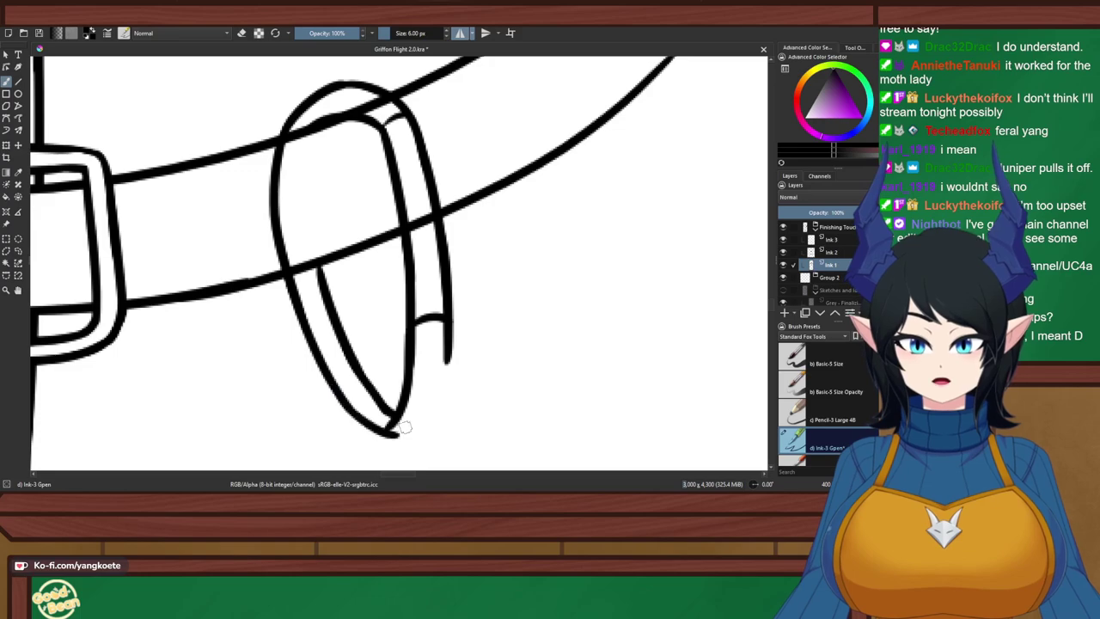
mouse_move(447, 321)
mouse_down()
mouse_move(430, 434)
mouse_move(397, 427)
mouse_move(414, 418)
mouse_move(378, 416)
mouse_move(391, 426)
mouse_move(415, 417)
mouse_move(404, 420)
mouse_move(410, 393)
mouse_move(394, 425)
mouse_up()
key(ctrl+z)
key(ctrl+z)
key(e)
key(e)
key(e)
key(ctrl+z)
key(e)
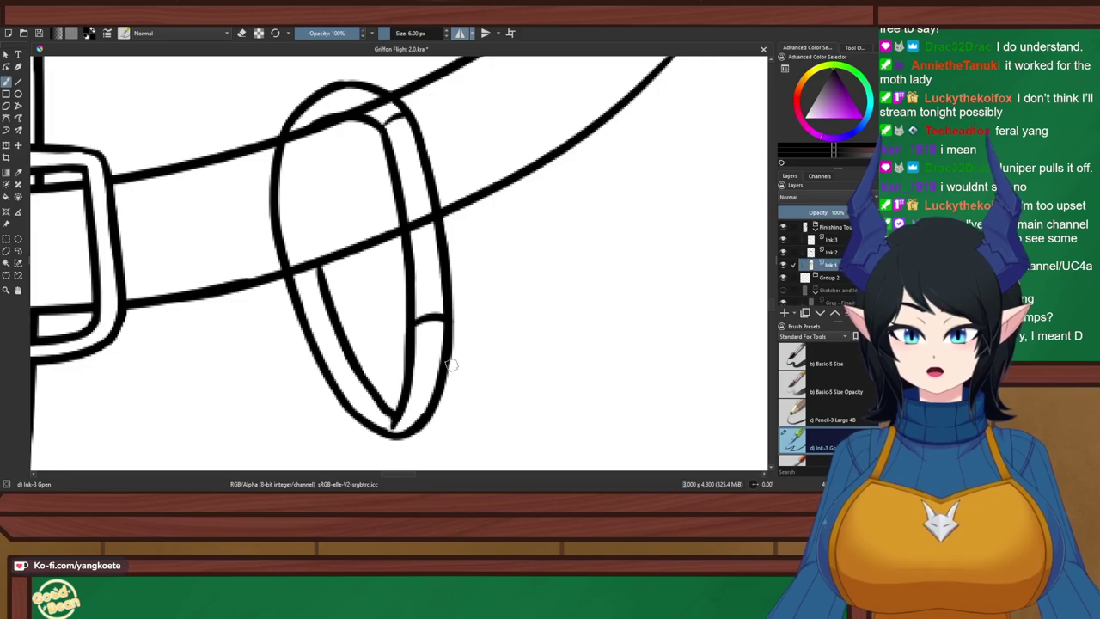
Undo the strap loops on both sides of the belt and save the drawing
scroll(531, 354, down, 7)
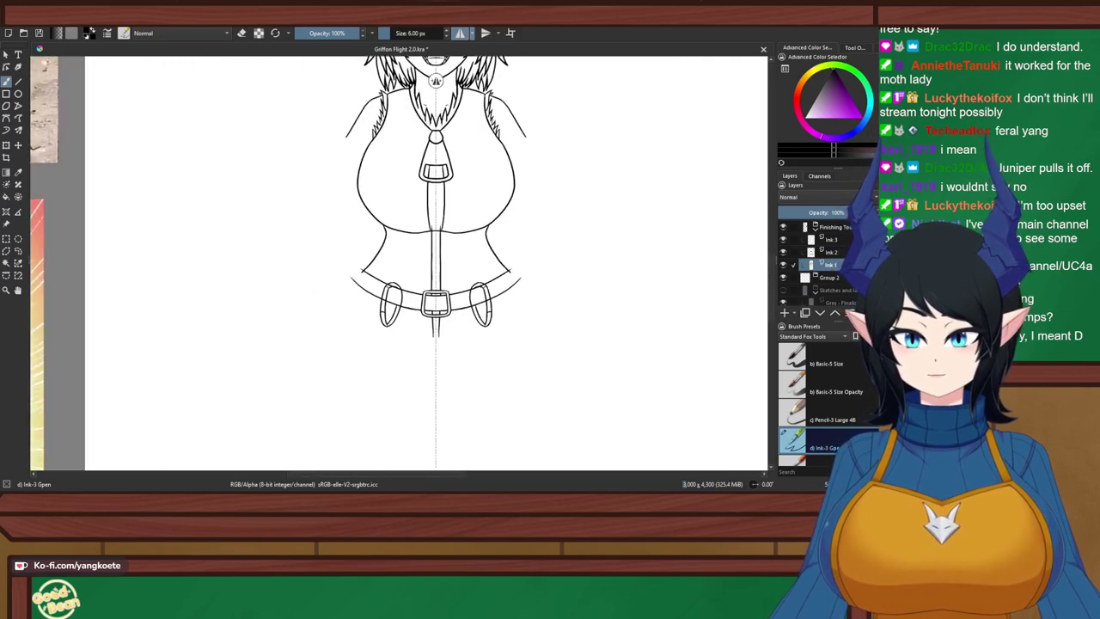
scroll(455, 297, up, 5)
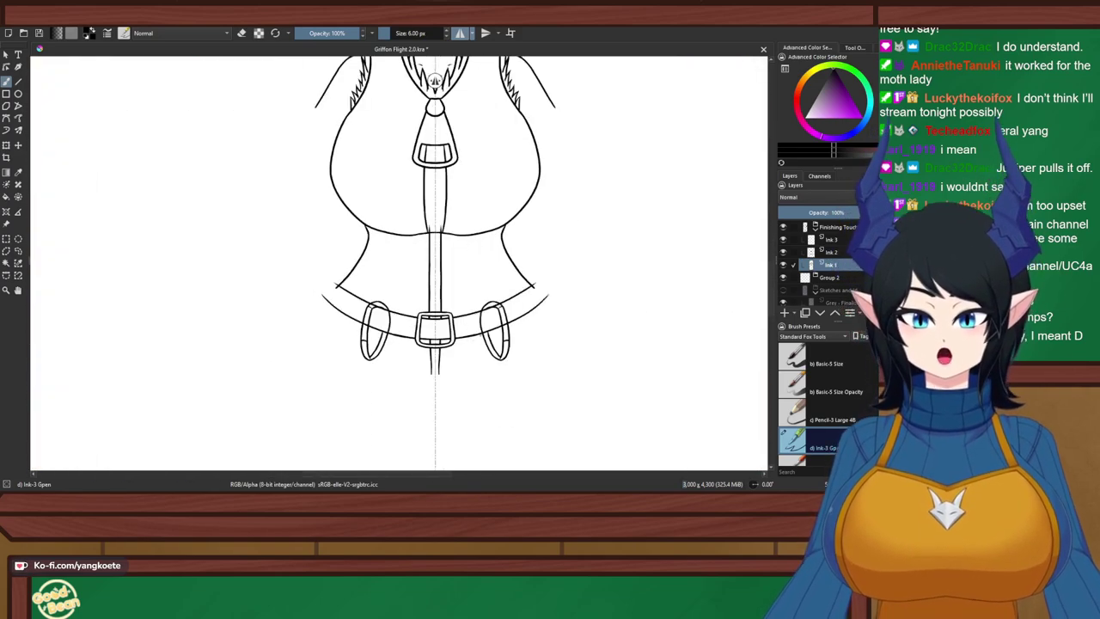
scroll(455, 298, up, 2)
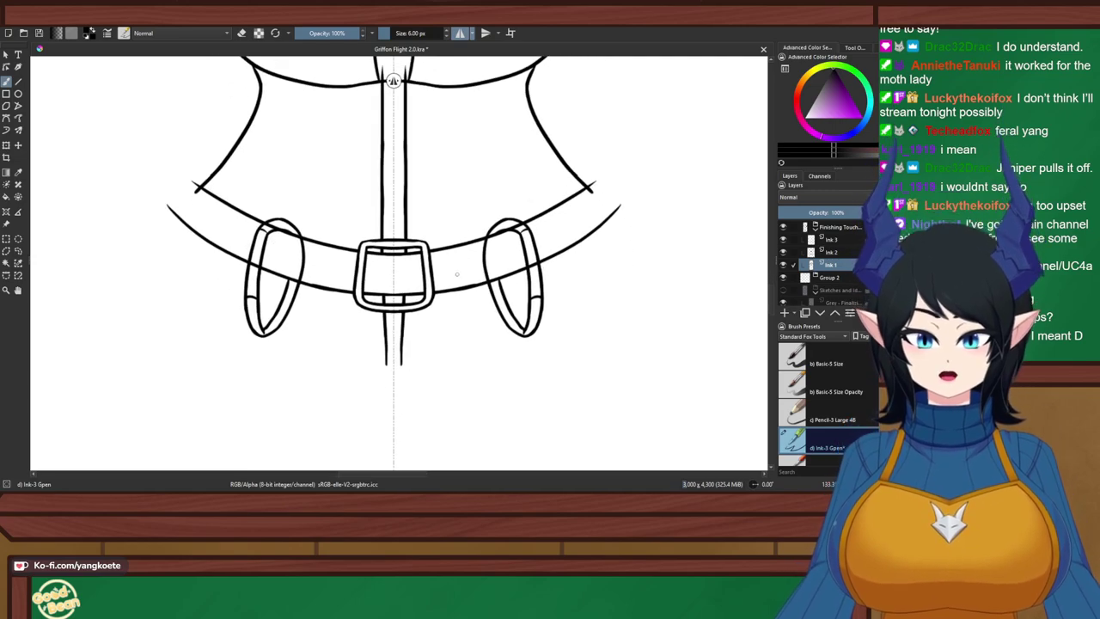
key(ctrl+z)
key(ctrl+z)
key(ctrl+z)
key(ctrl+z)
key(ctrl+z)
key(ctrl+z)
key(ctrl+z)
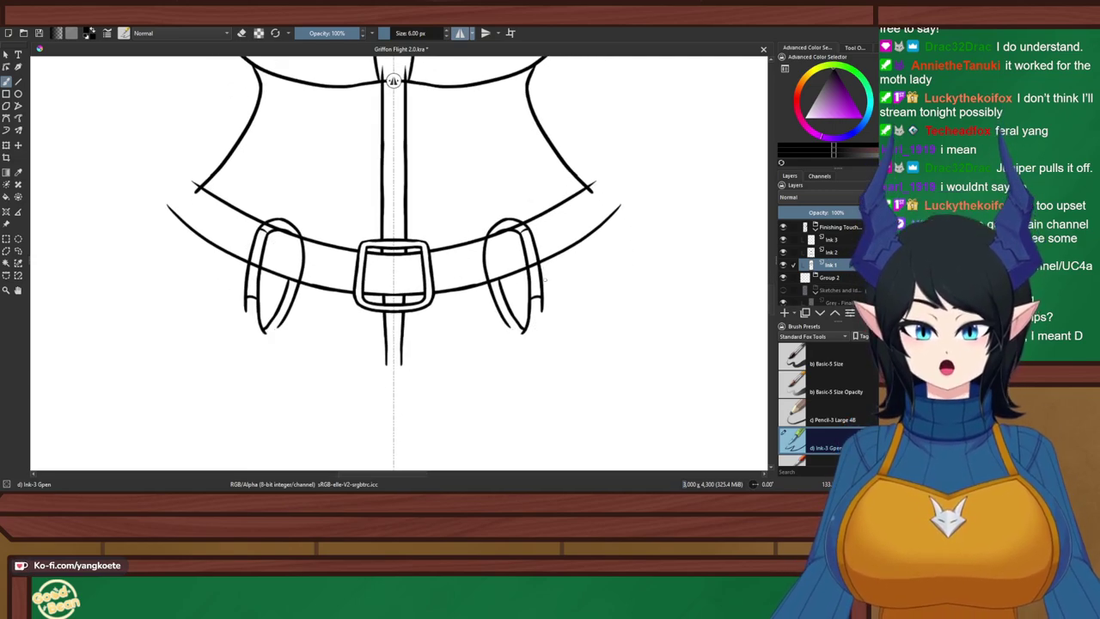
key(ctrl+z)
key(ctrl+z)
key(ctrl+z)
key(ctrl+z)
key(ctrl+z)
key(ctrl+z)
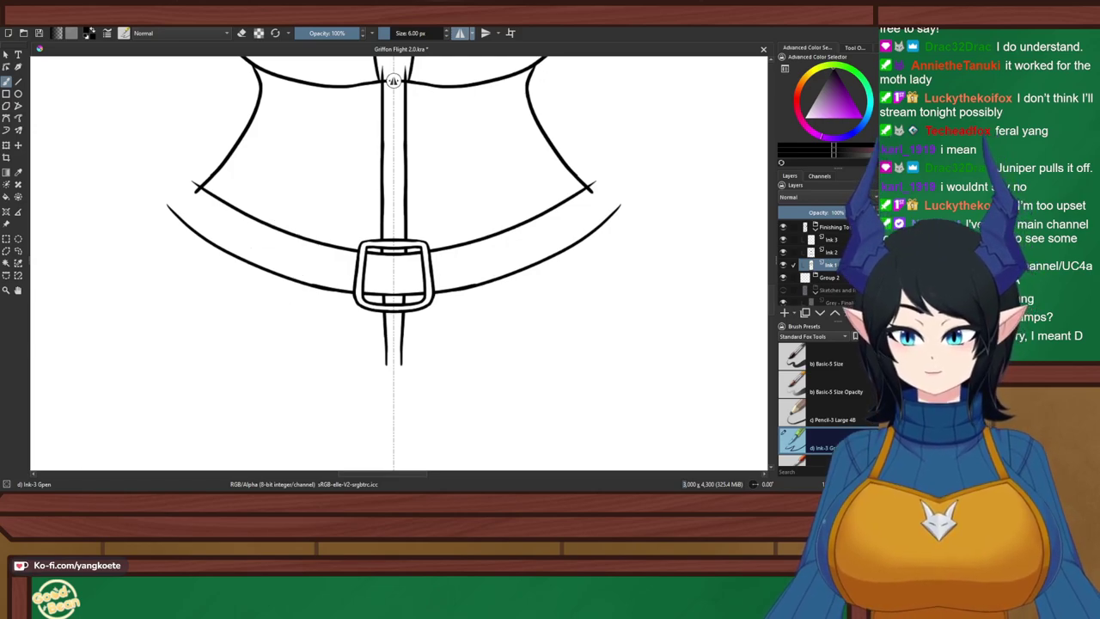
key(ctrl+s)
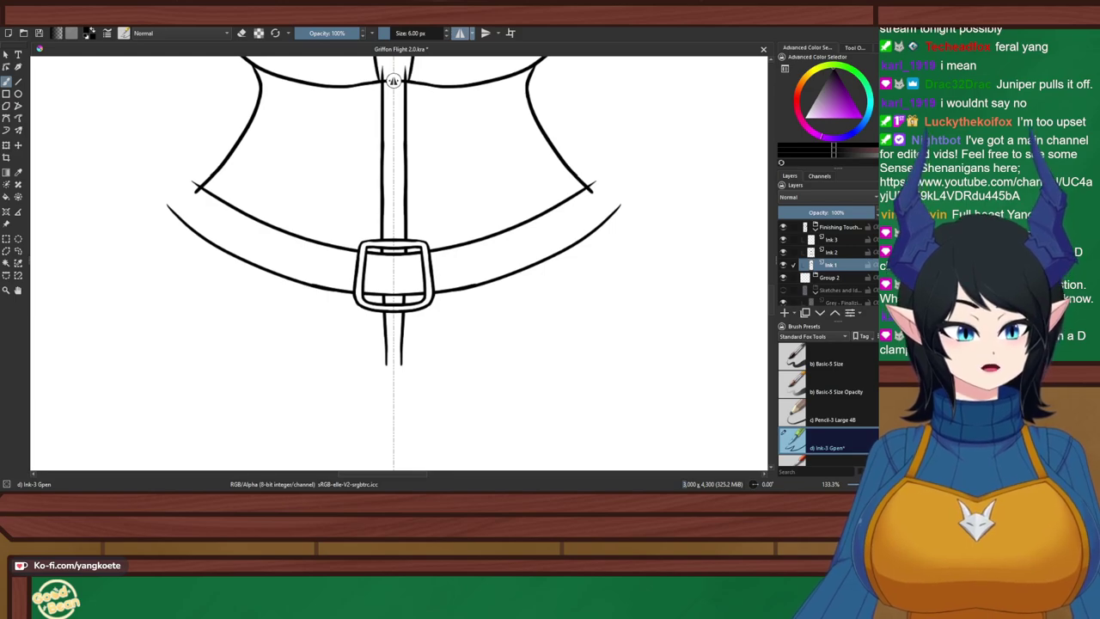
Drag the pink rope-belt reference photo over beside the figure's waist
scroll(392, 81, down, 4)
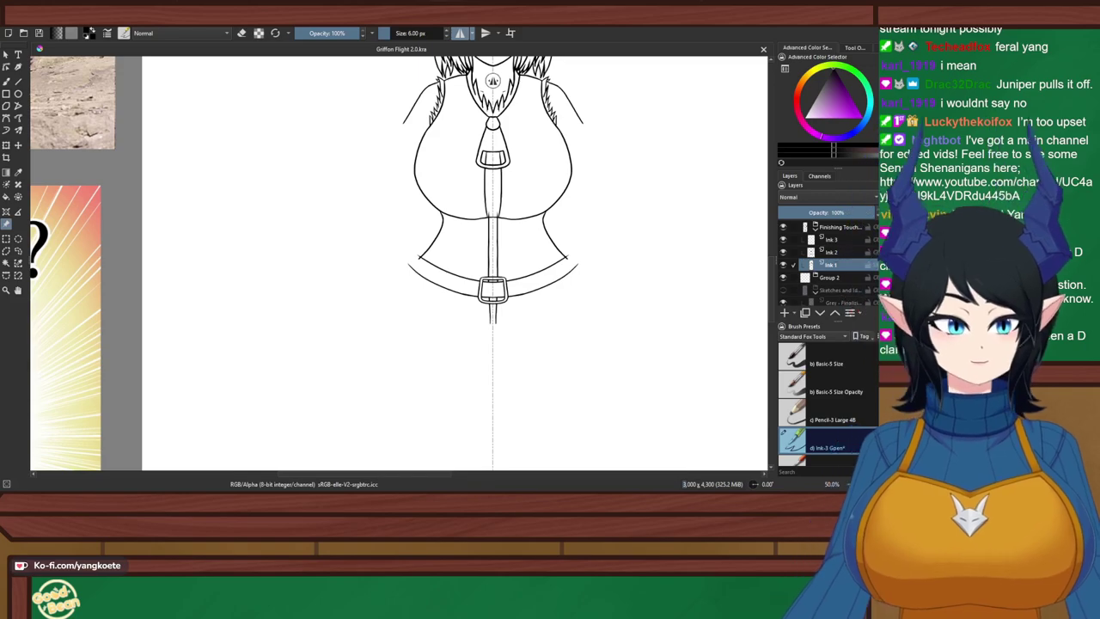
click(855, 48)
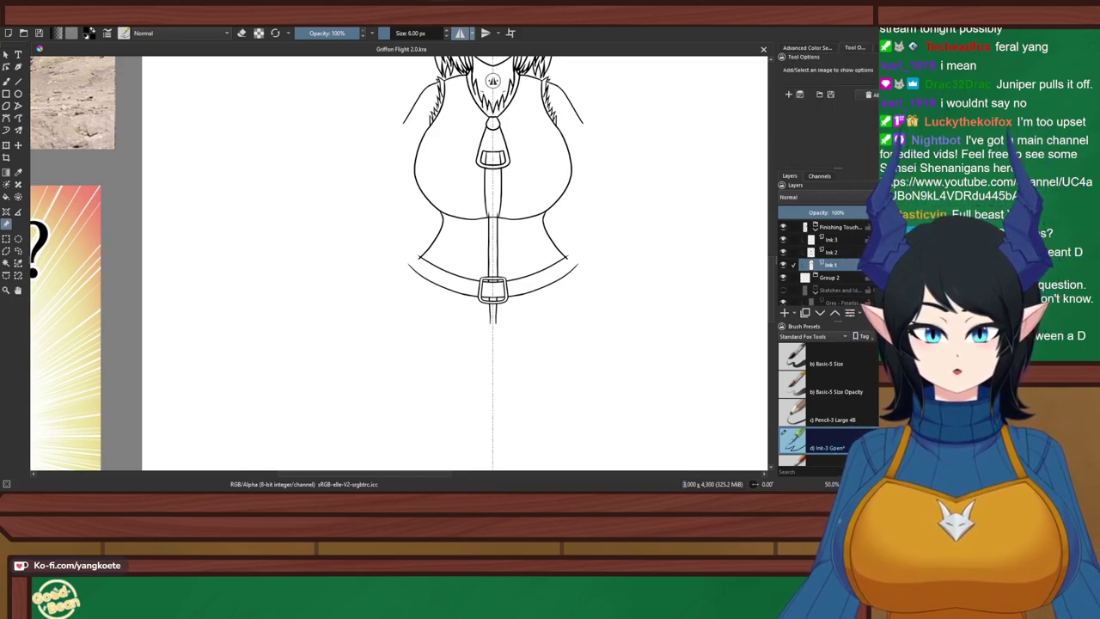
scroll(816, 404, down, 1)
scroll(354, 244, down, 5)
scroll(343, 240, up, 2)
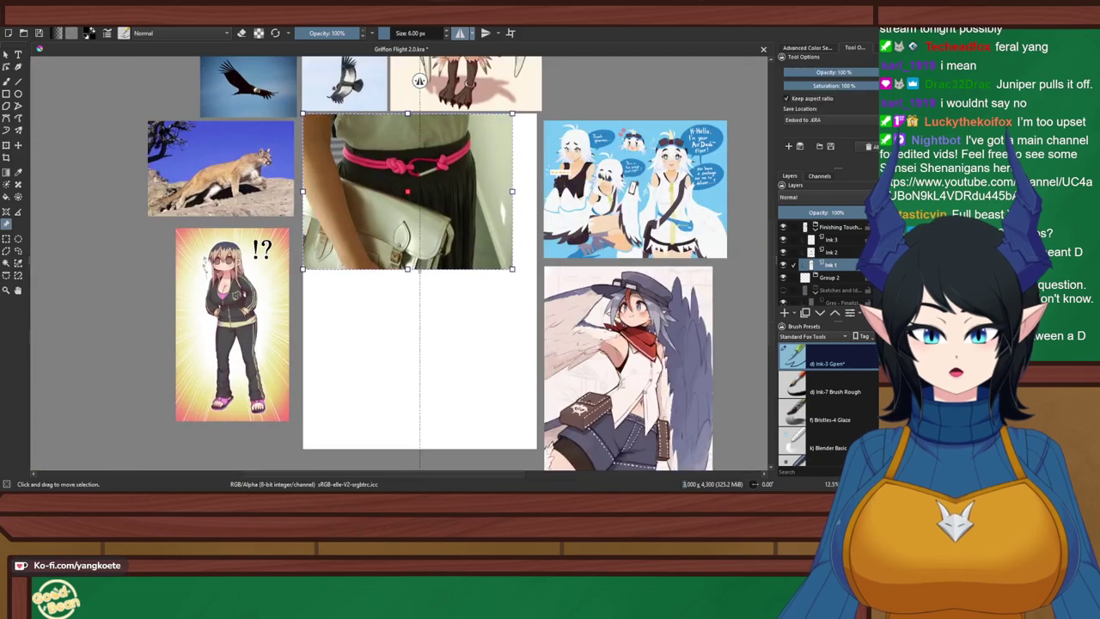
drag(344, 240, 87, 301)
drag(91, 299, 465, 252)
scroll(666, 230, up, 3)
scroll(666, 230, up, 1)
drag(666, 231, 702, 391)
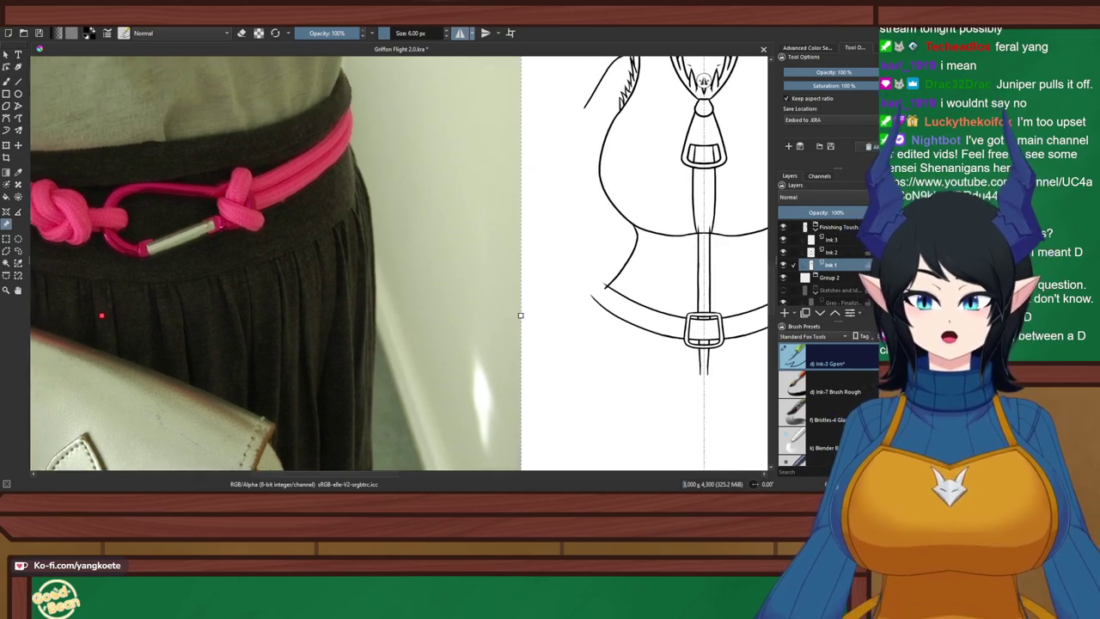
scroll(409, 196, down, 1)
drag(178, 285, 250, 303)
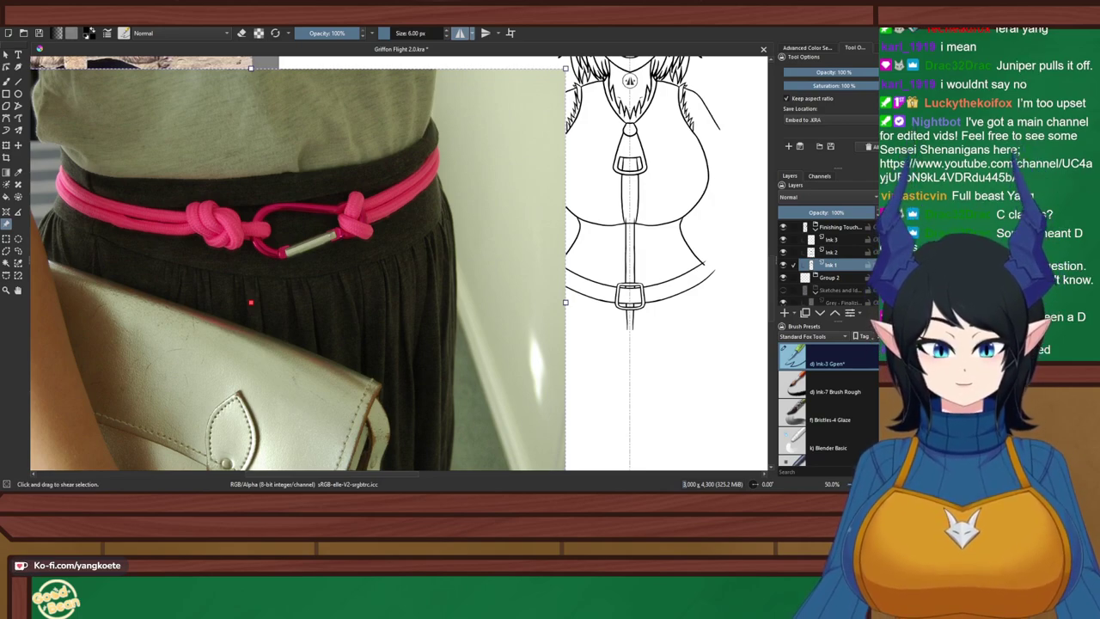
Shrink the belt photo in two passes, set it close to the figure, and deselect it
drag(566, 303, 466, 302)
drag(387, 301, 504, 274)
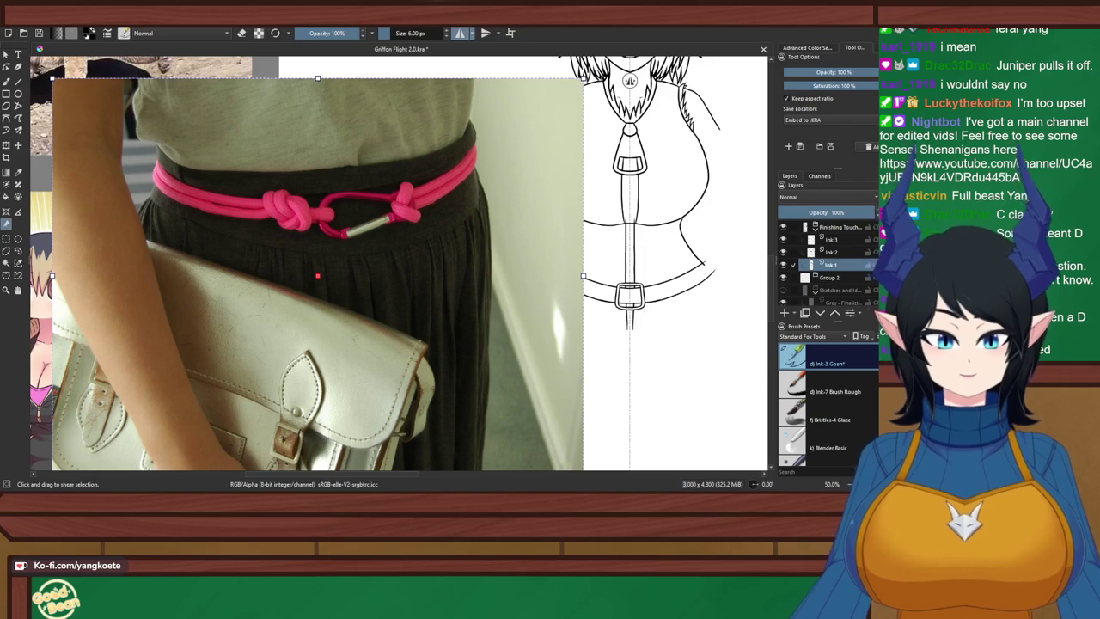
drag(584, 276, 515, 276)
click(588, 277)
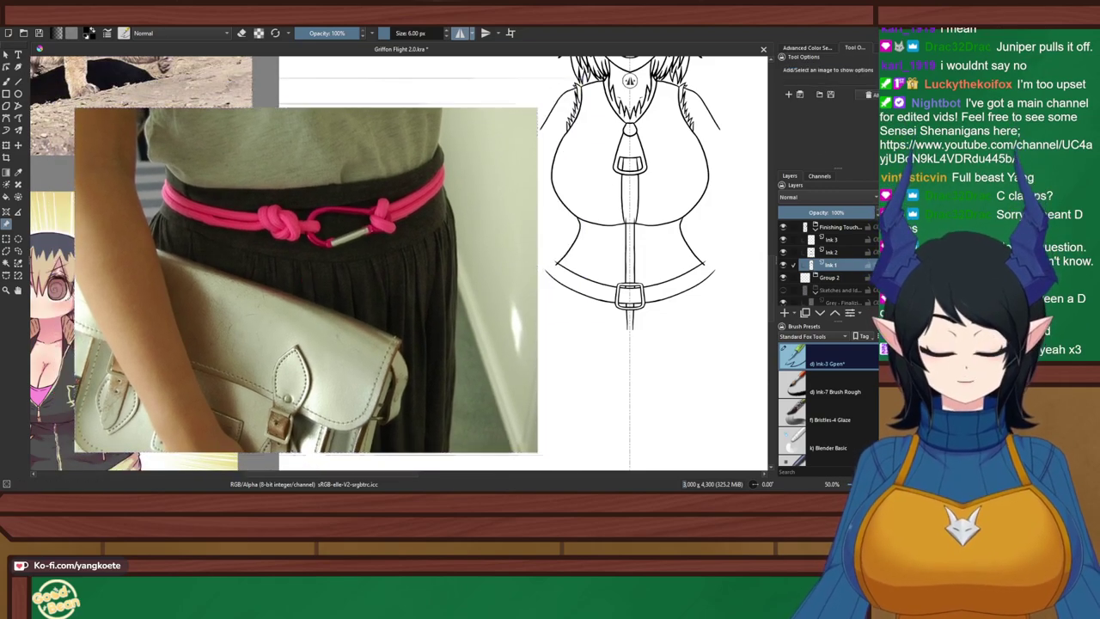
scroll(587, 276, up, 1)
scroll(588, 277, down, 1)
scroll(588, 277, up, 1)
drag(587, 276, 635, 271)
Restore the colour picker and step the active layer down from Ink 3 to Ink 1
click(807, 49)
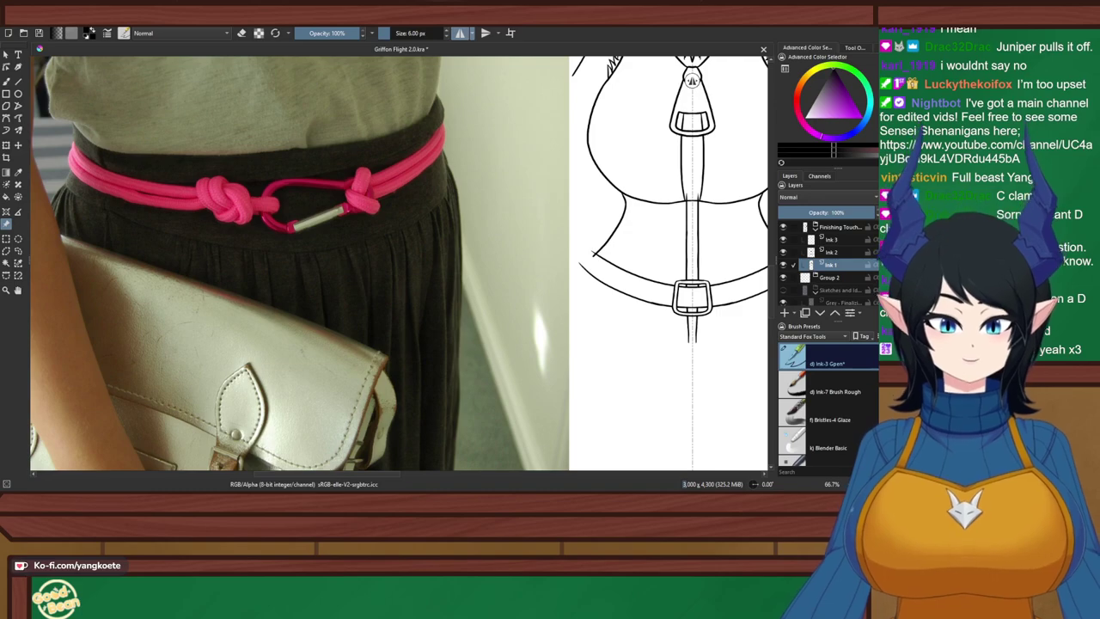
drag(532, 301, 455, 347)
scroll(500, 326, down, 1)
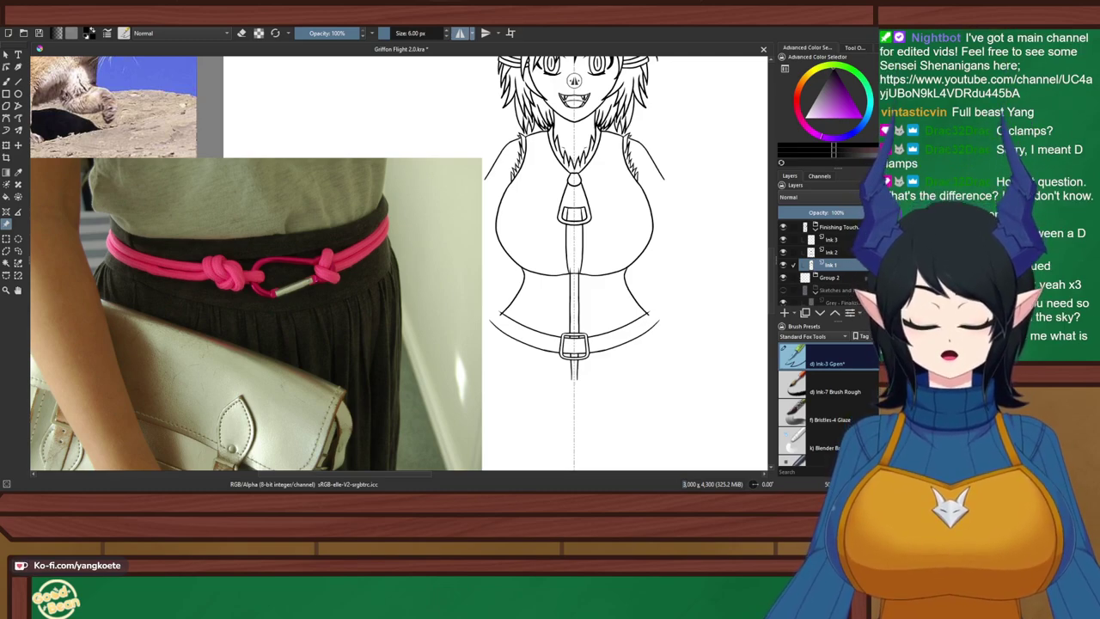
scroll(378, 207, down, 1)
scroll(378, 180, up, 2)
scroll(380, 185, down, 1)
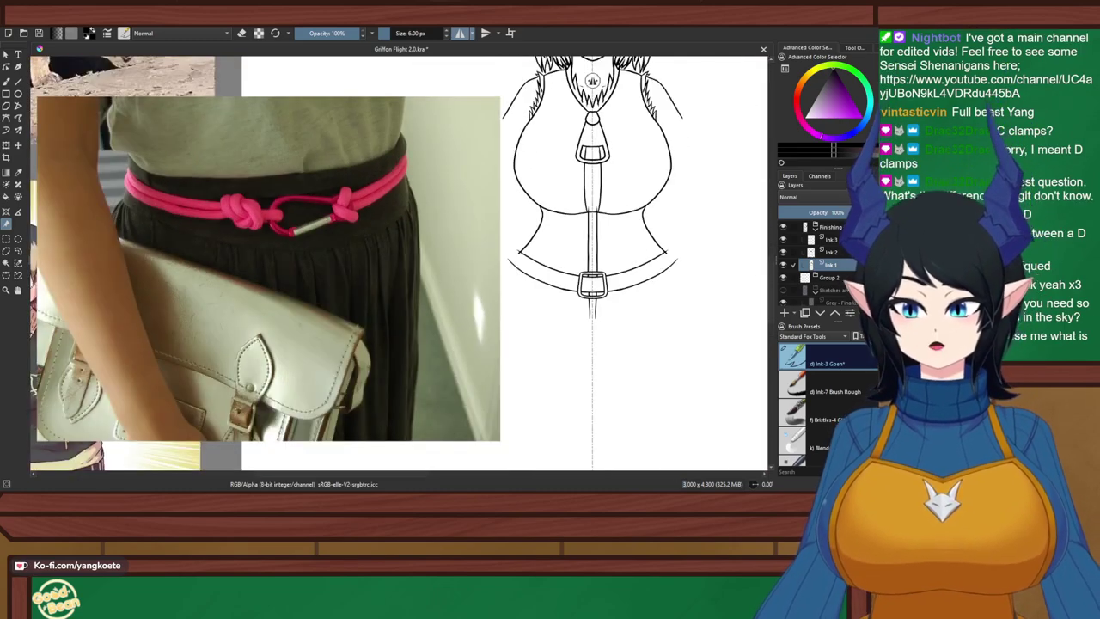
key(ctrl+t)
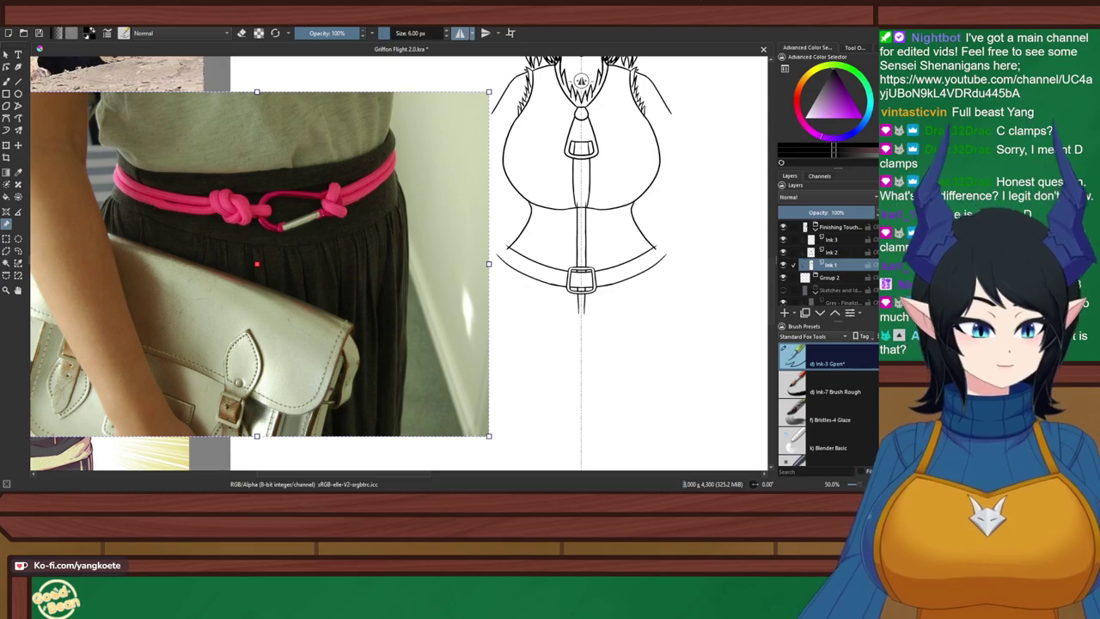
click(832, 240)
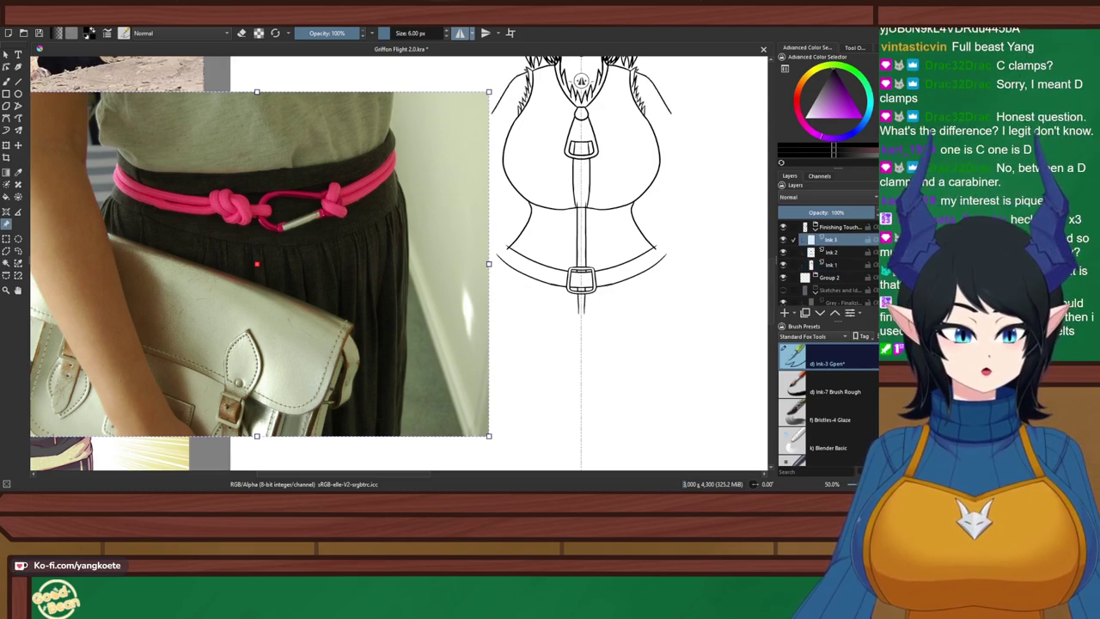
key(Page_Down)
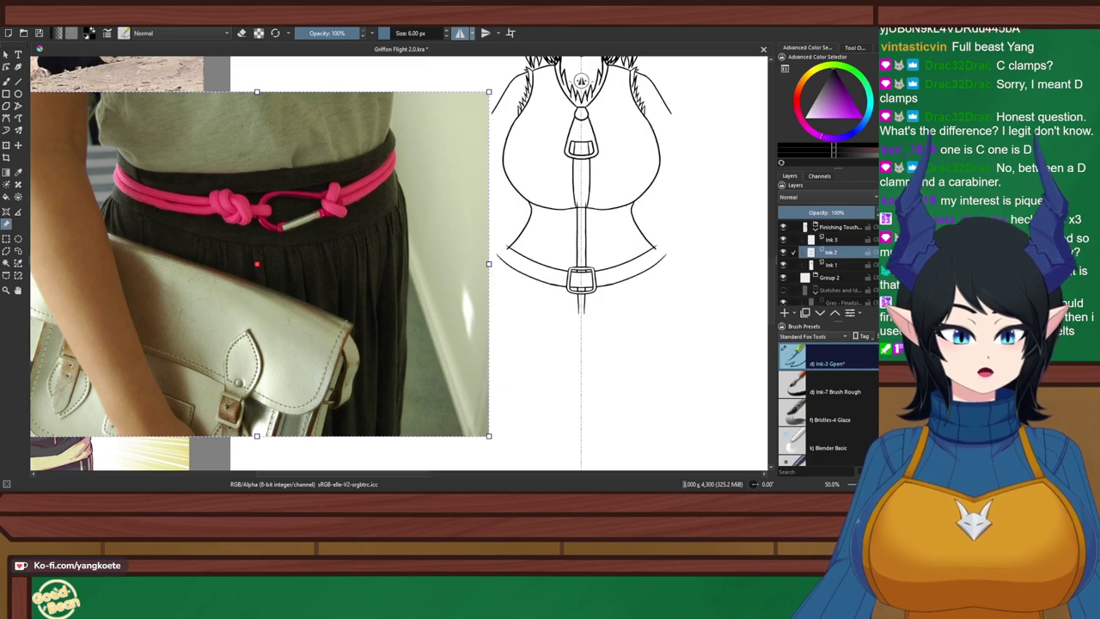
key(Page_Down)
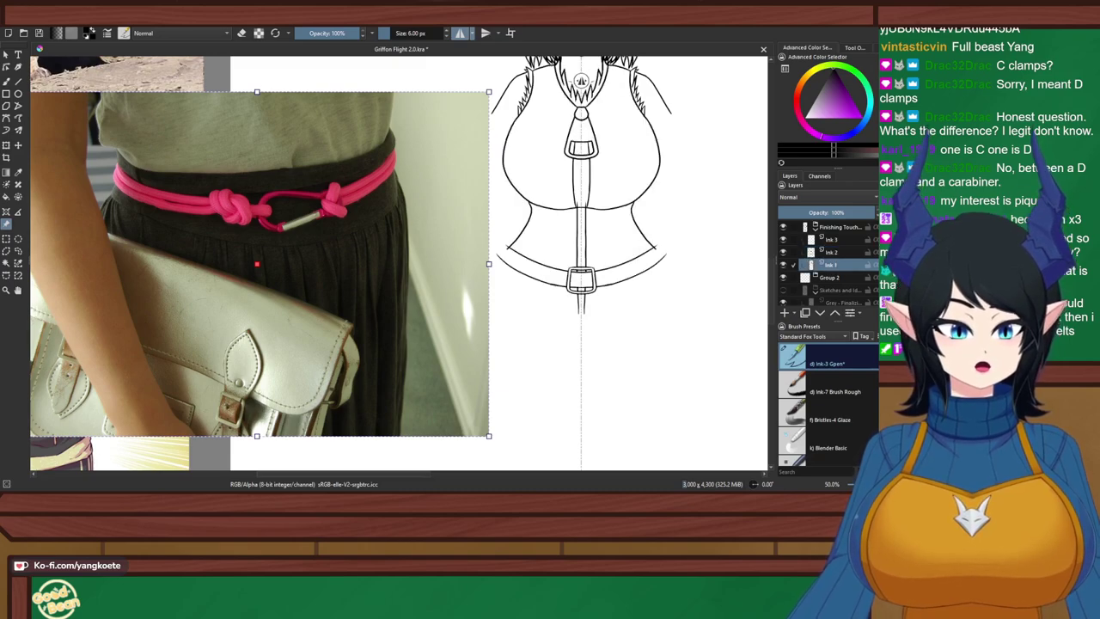
scroll(605, 277, up, 3)
Box-select the belt buckle, delete it, and clear the selection
drag(605, 277, 581, 269)
click(6, 239)
drag(419, 216, 597, 354)
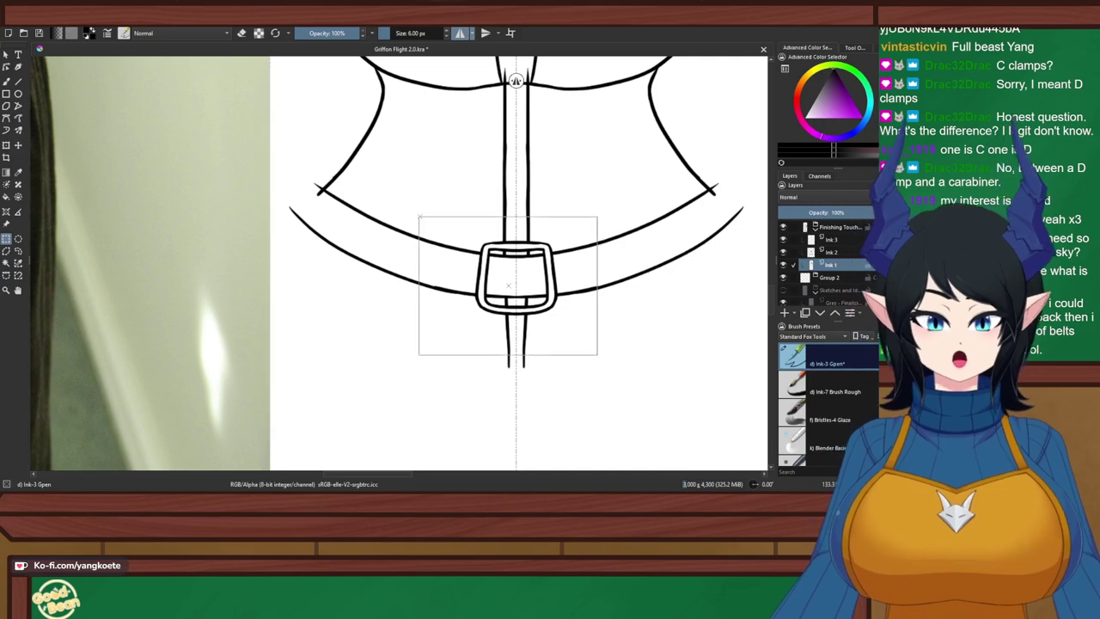
key(Delete)
key(ctrl+shift+a)
Show the coloured Sketches group beneath the ink around the waist
scroll(508, 285, down, 1)
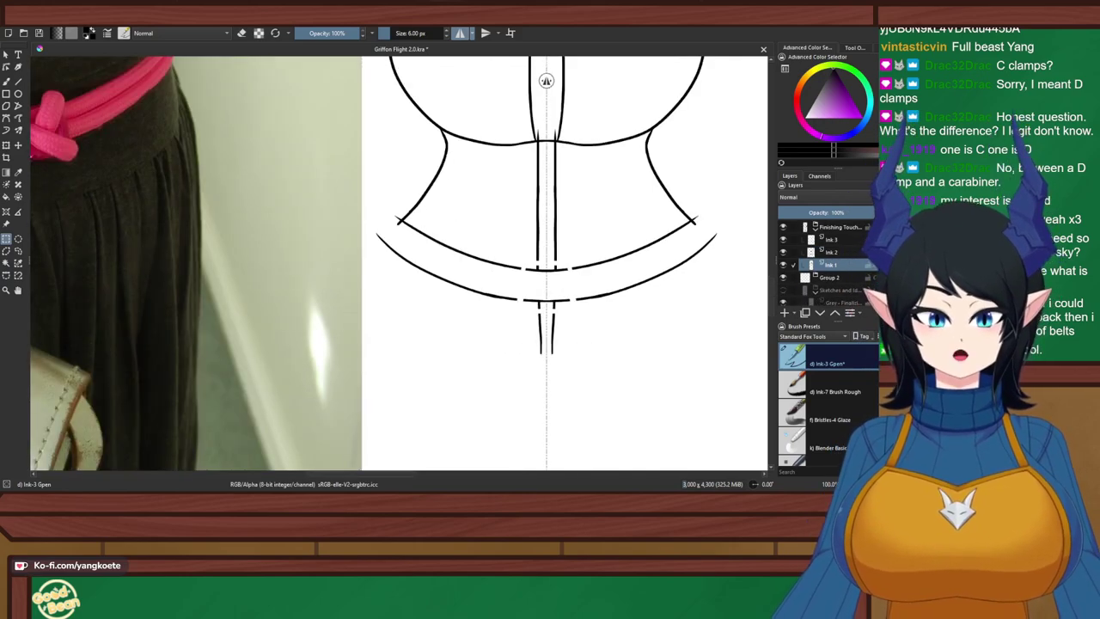
scroll(545, 80, down, 2)
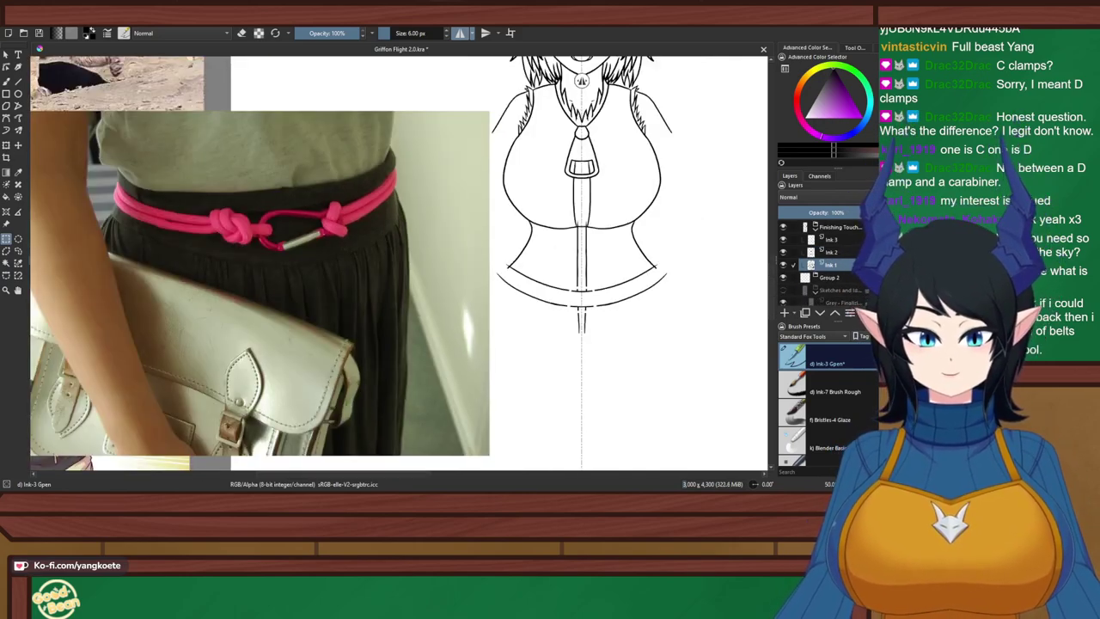
drag(694, 298, 652, 286)
scroll(652, 286, up, 1)
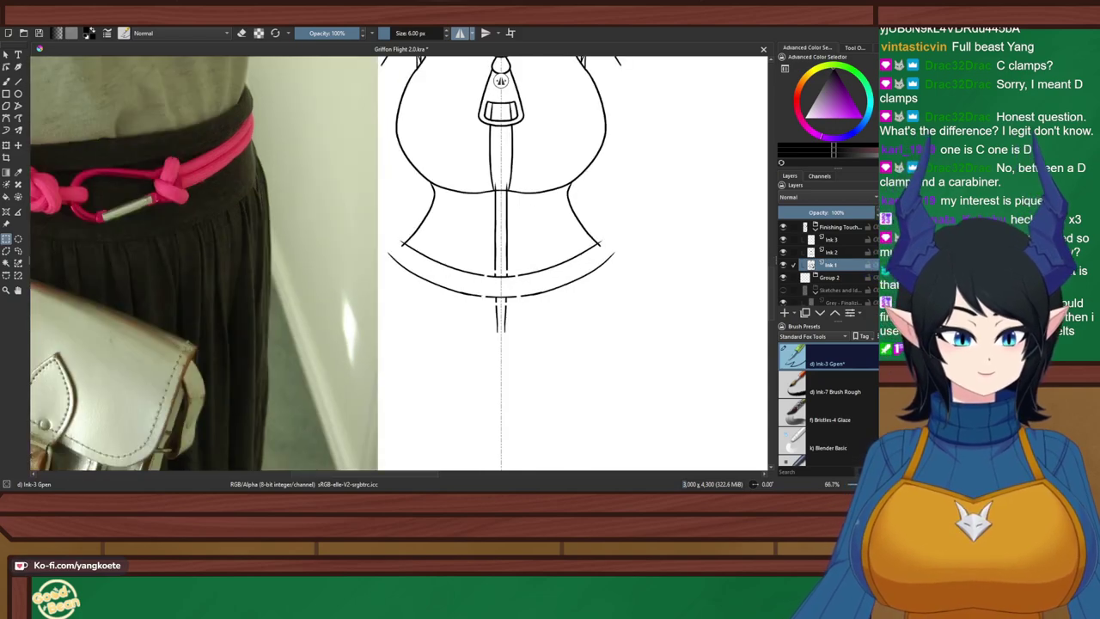
click(783, 290)
scroll(500, 80, up, 1)
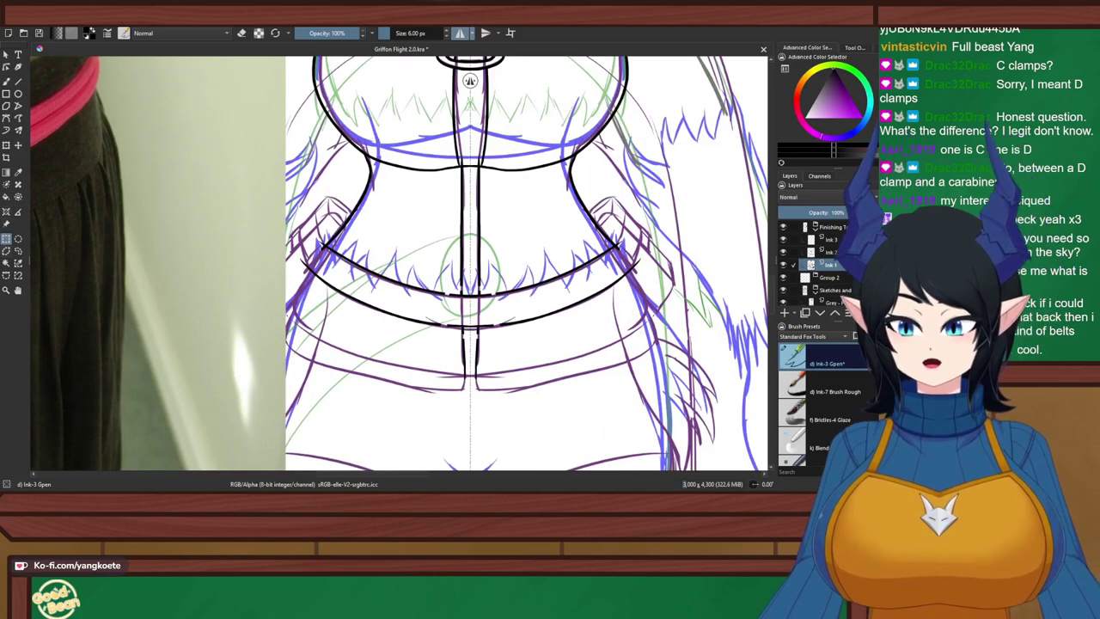
Rectangle-select the waist band and delete its lines on Ink 3 and Ink 2, then deselect
click(327, 233)
click(434, 261)
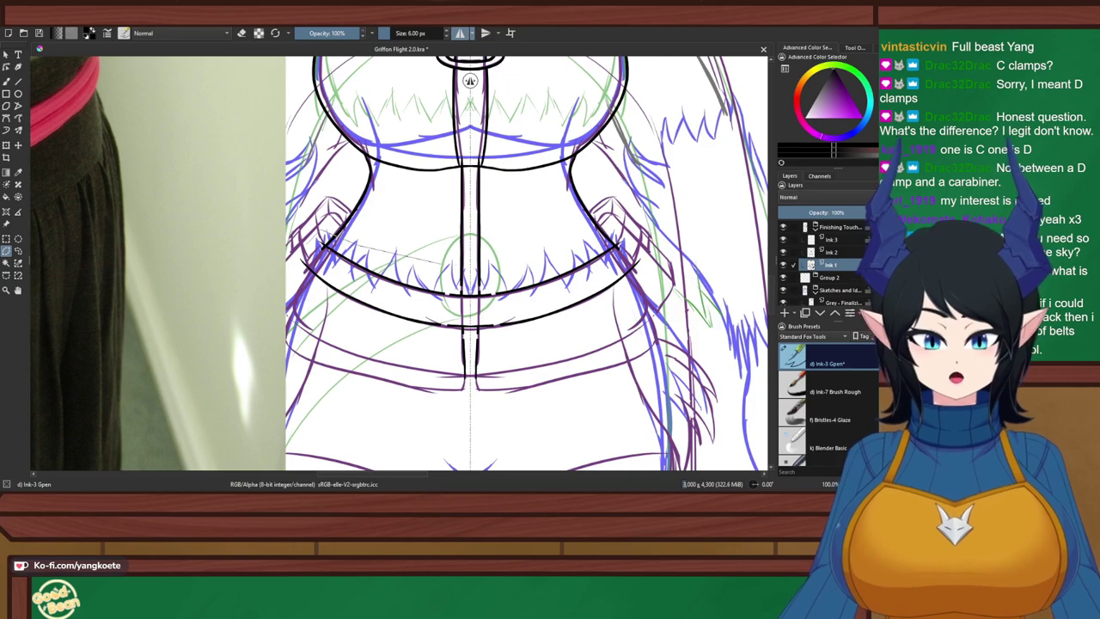
click(531, 261)
click(596, 228)
click(639, 229)
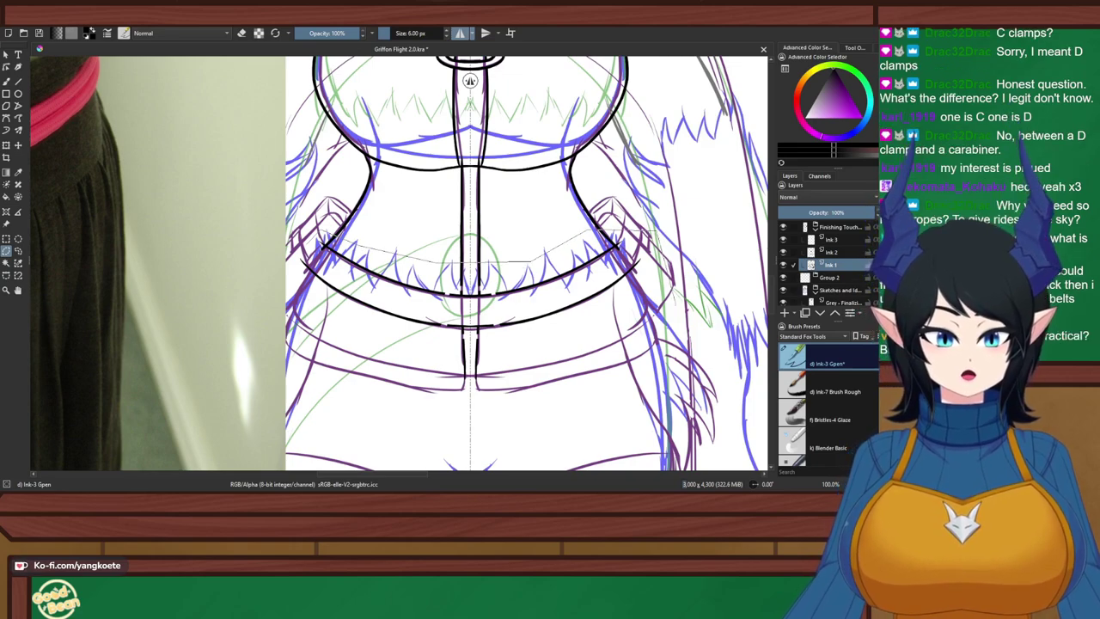
click(6, 239)
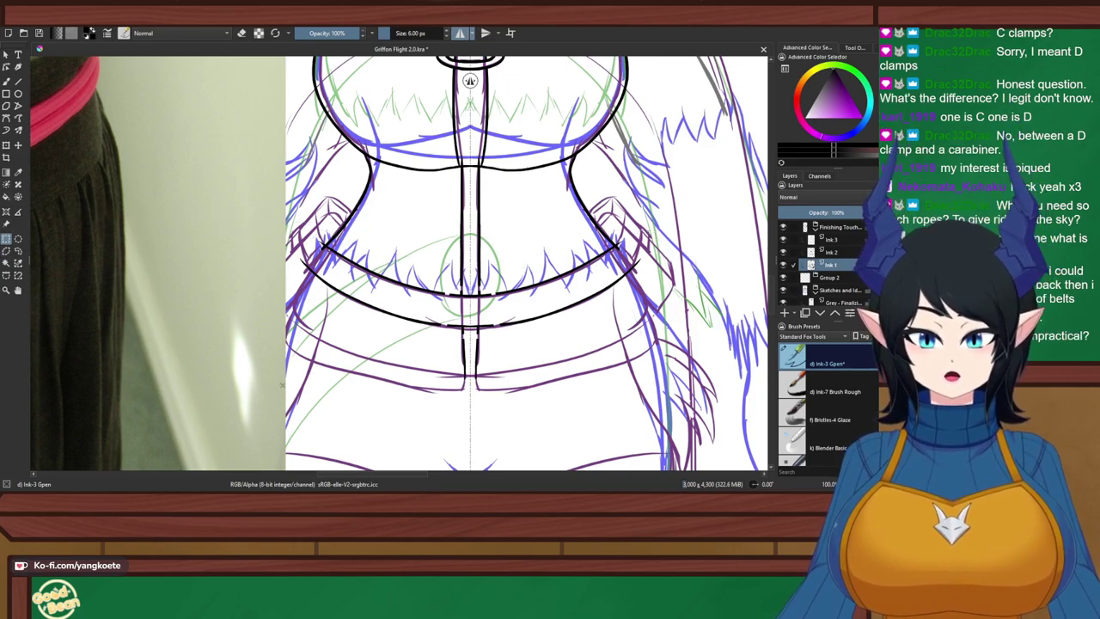
drag(283, 386, 651, 241)
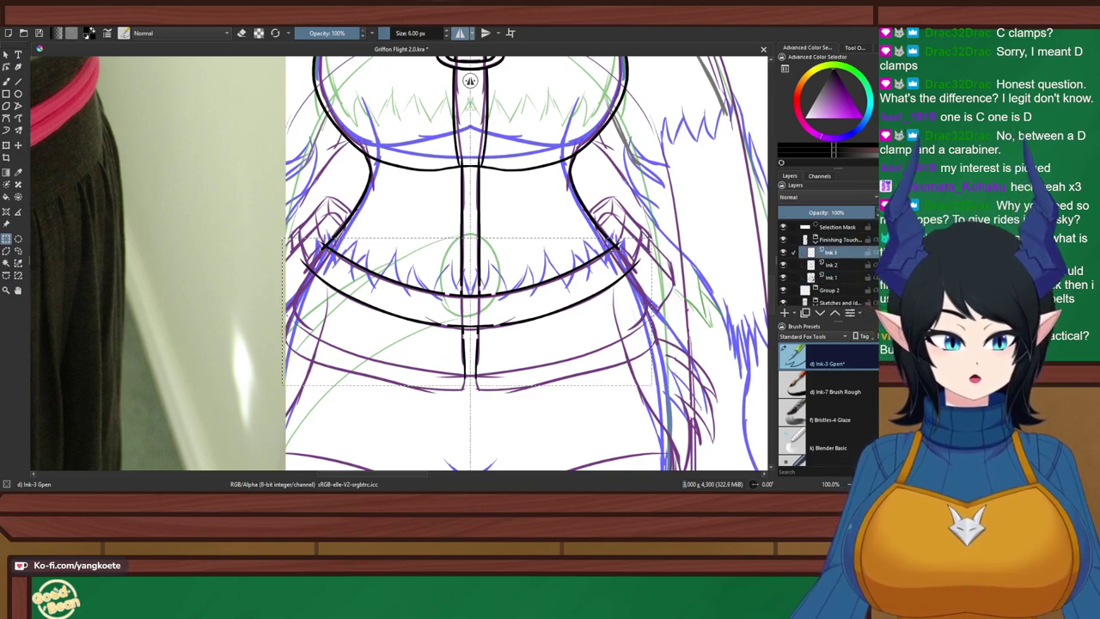
key(Delete)
key(Page_Down)
key(Delete)
key(ctrl+shift+a)
Save the drawing with Ctrl+S and zoom out to the whole torso
scroll(483, 258, down, 1)
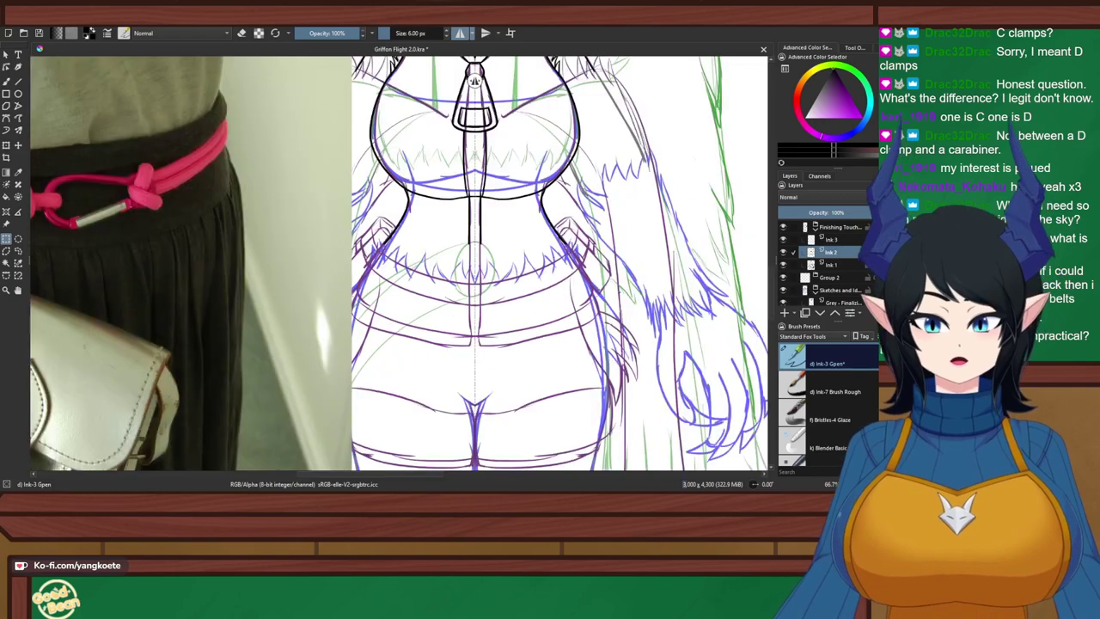
key(ctrl+s)
key(minus)
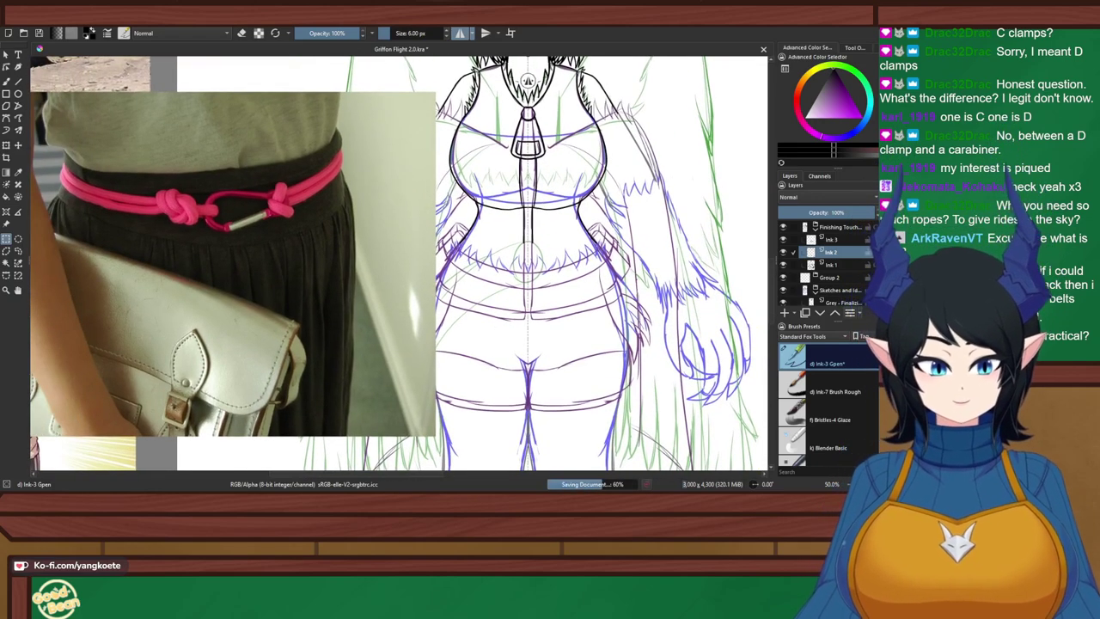
Scale the rope-belt reference photo down by its handle and move it toward the figure
click(841, 301)
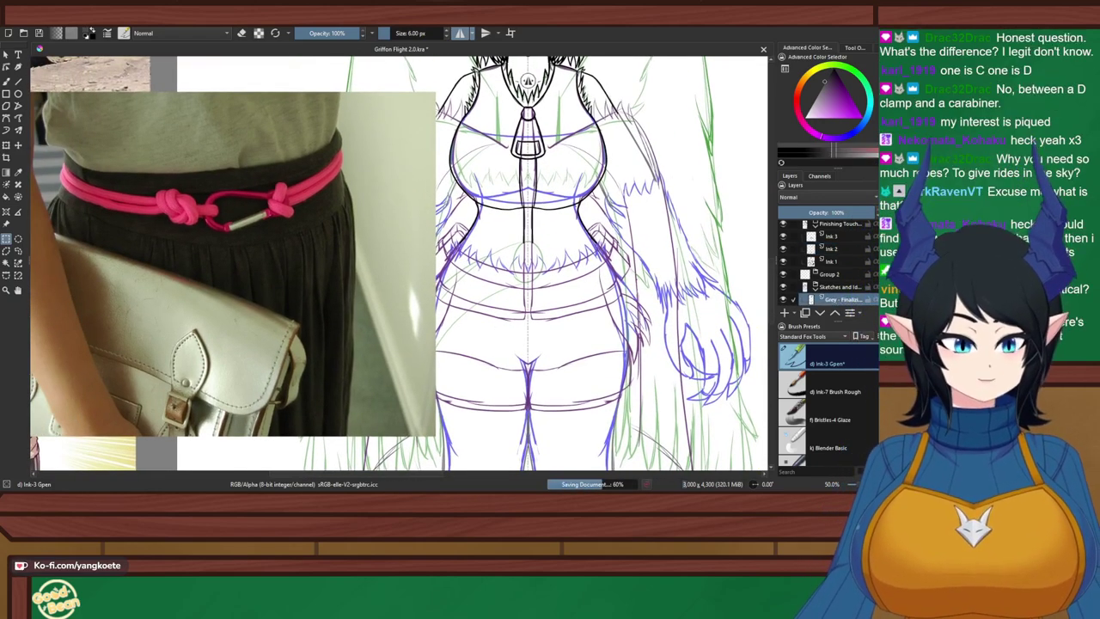
drag(528, 283, 543, 252)
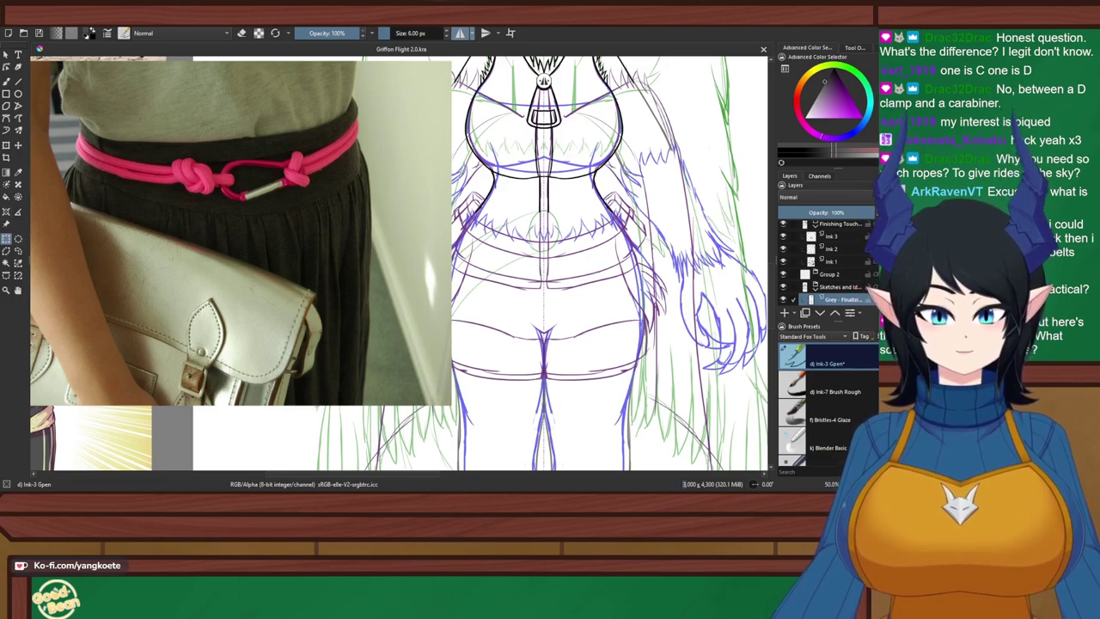
click(6, 223)
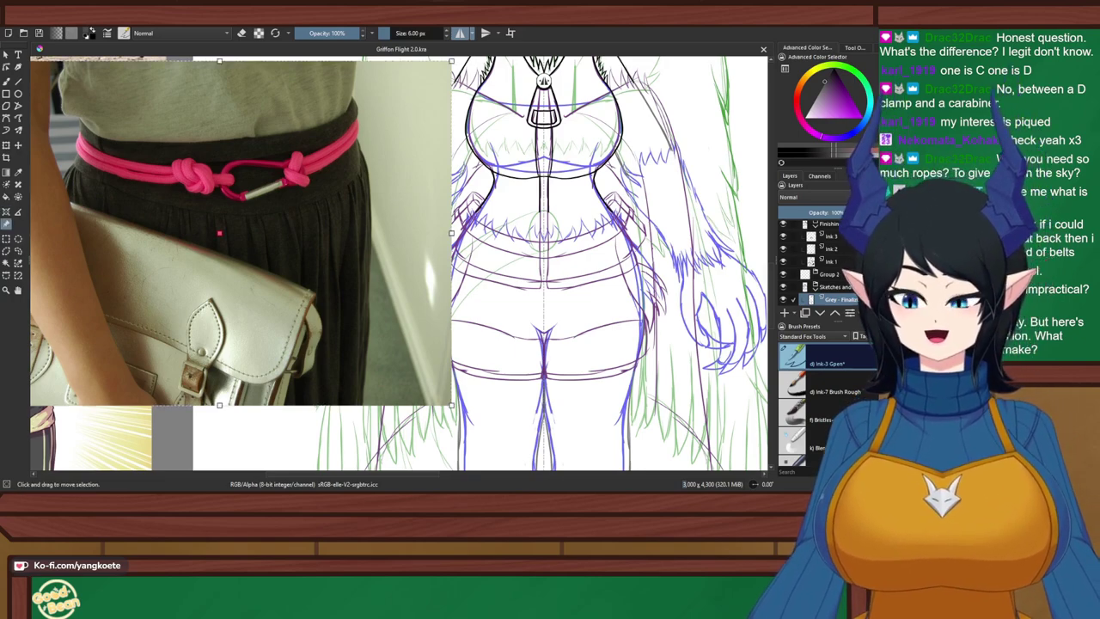
scroll(350, 280, down, 1)
drag(417, 249, 324, 250)
drag(267, 249, 352, 296)
scroll(461, 244, up, 2)
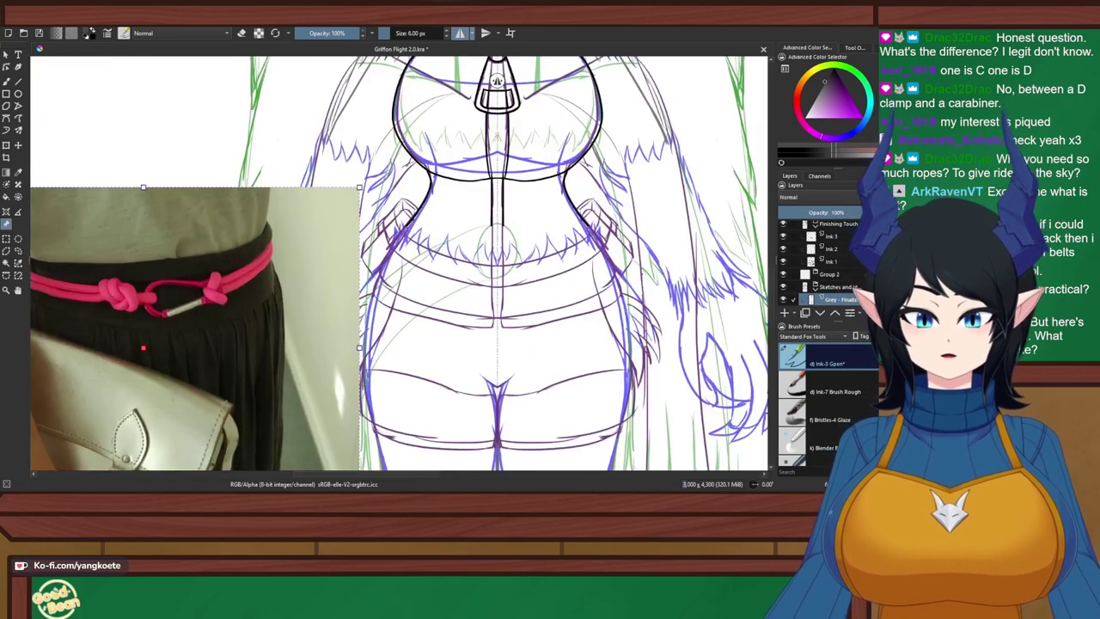
Rotate the canvas 90°, turn off mirroring, and set the belt photo against the waist
key(6)
key(6)
key(6)
key(6)
key(6)
key(6)
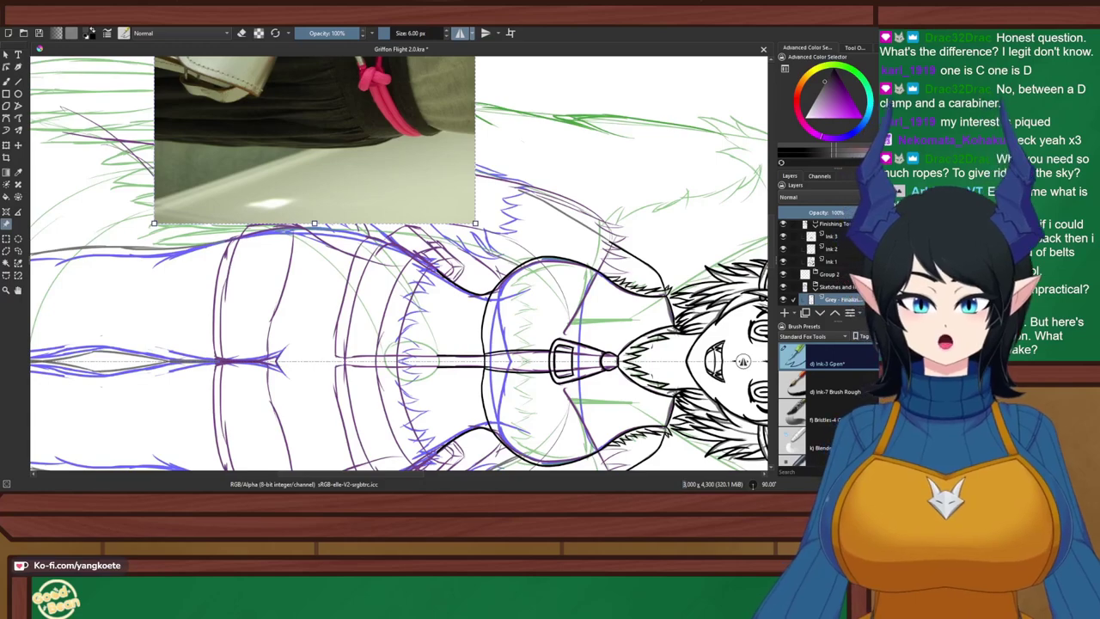
drag(335, 129, 268, 358)
click(460, 33)
scroll(404, 264, up, 1)
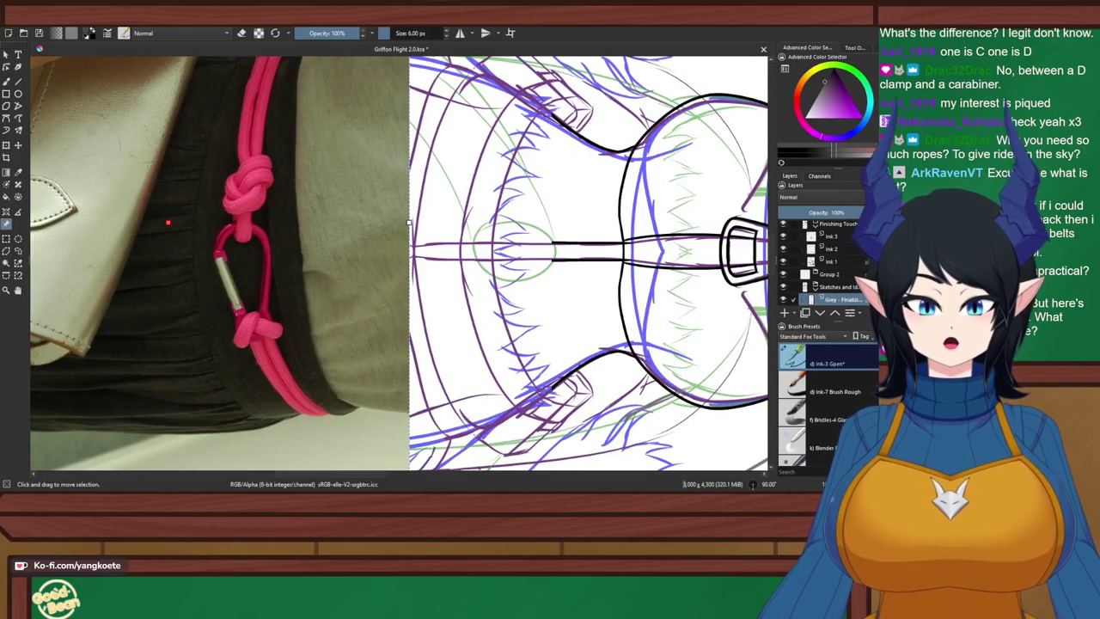
drag(327, 267, 361, 266)
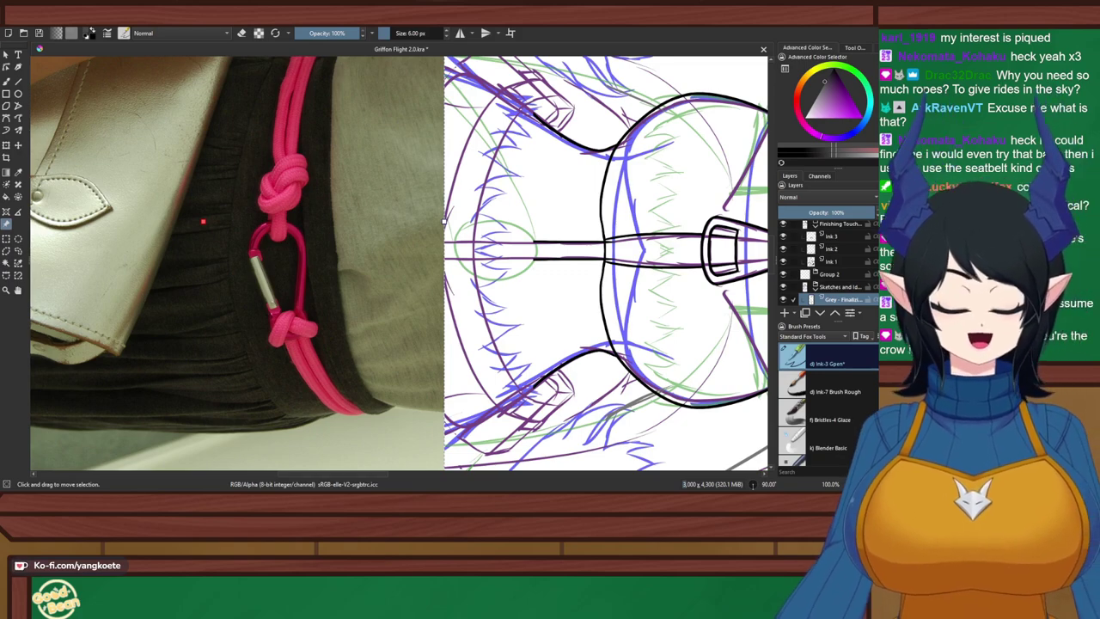
Rotate the view back to 0° and frame the whole reference board
key(5)
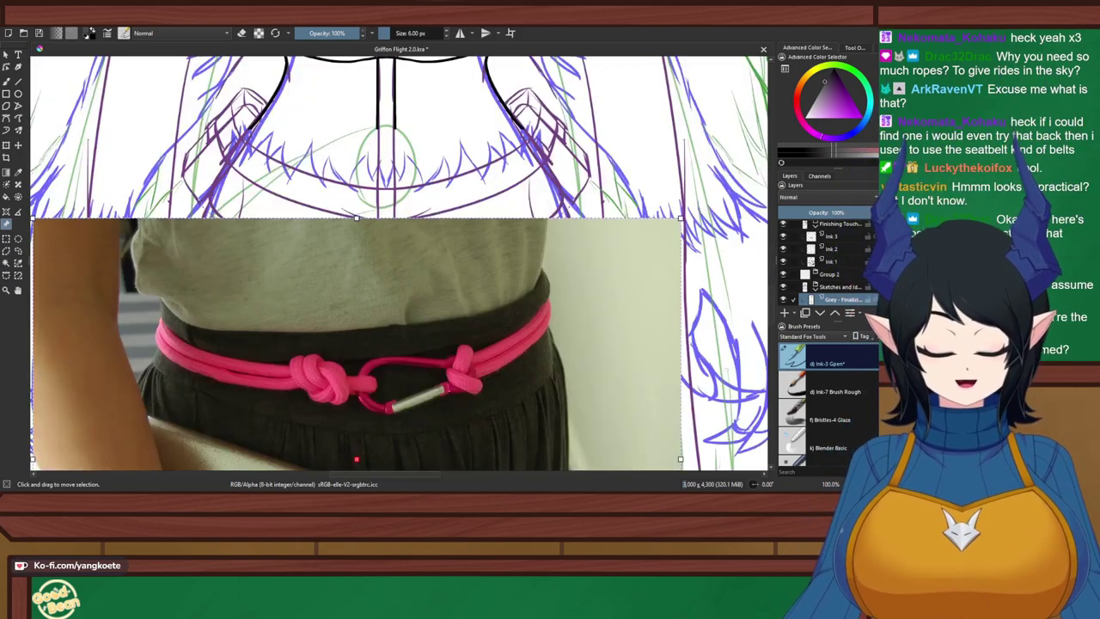
scroll(519, 233, down, 4)
drag(520, 233, 478, 337)
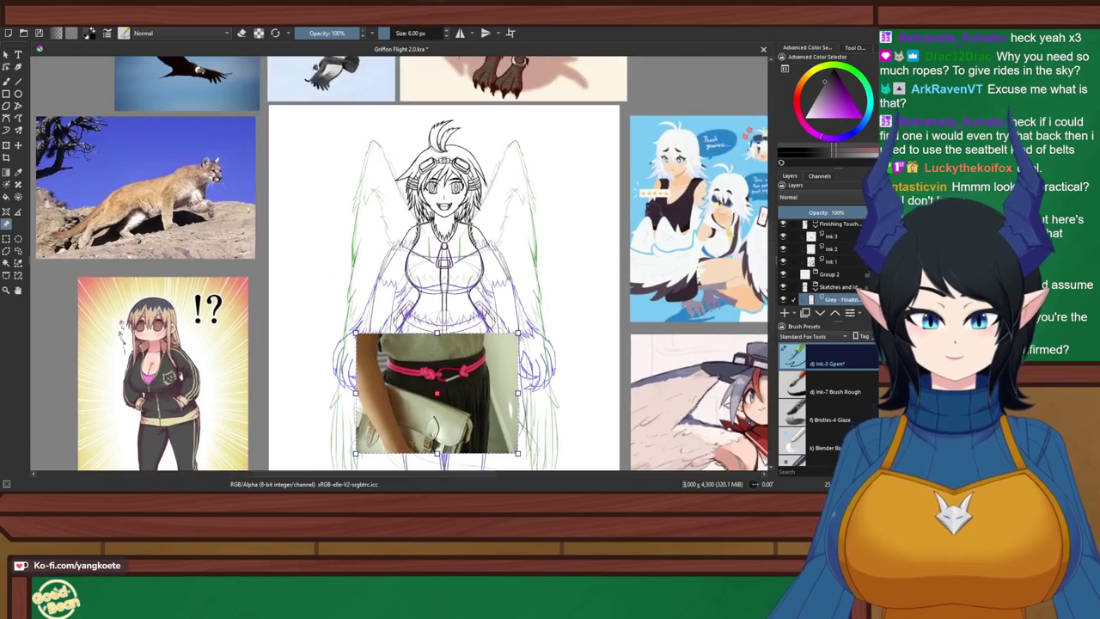
click(883, 48)
Paste the cyclist tow-belt photo as a reference image and deselect it
click(855, 48)
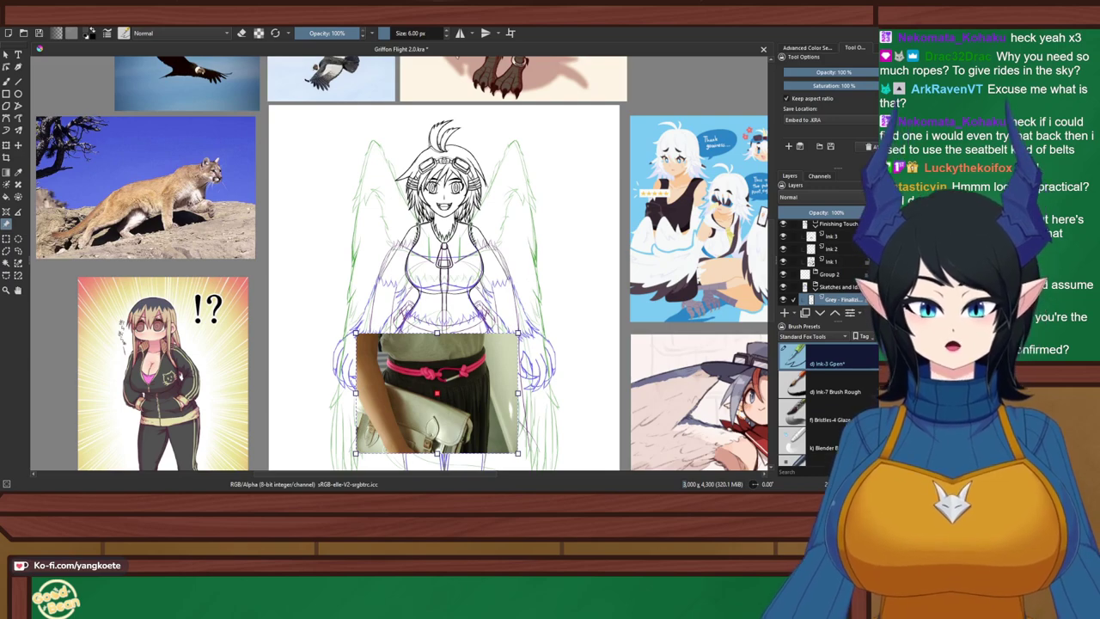
click(799, 146)
scroll(408, 172, up, 2)
drag(447, 223, 446, 260)
scroll(408, 258, up, 1)
click(746, 275)
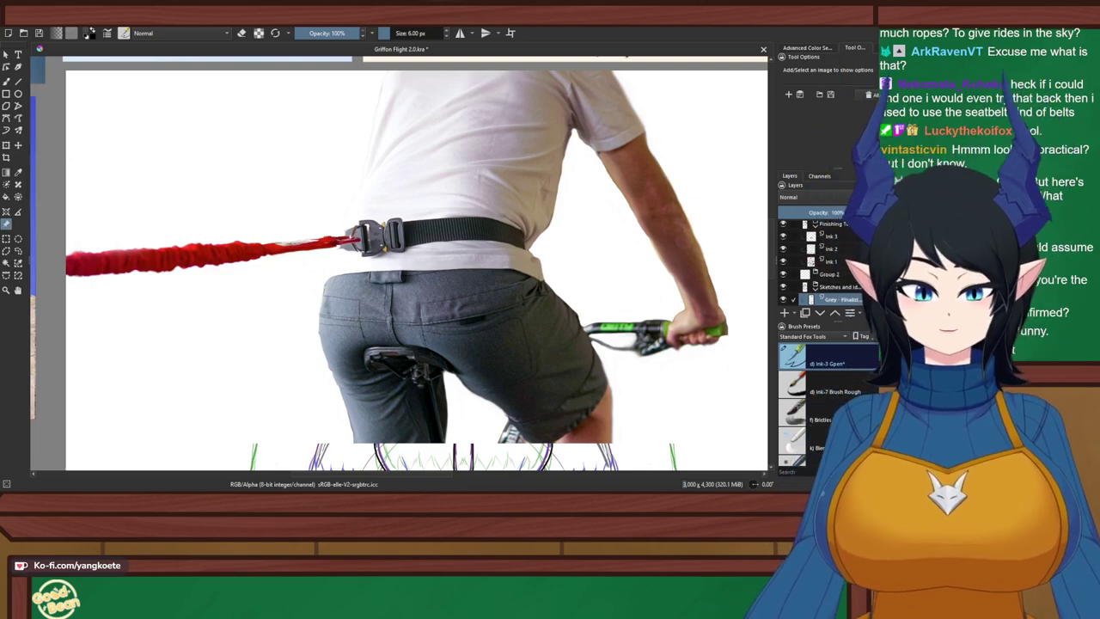
Select the cyclist tow-belt photo and delete it
click(412, 267)
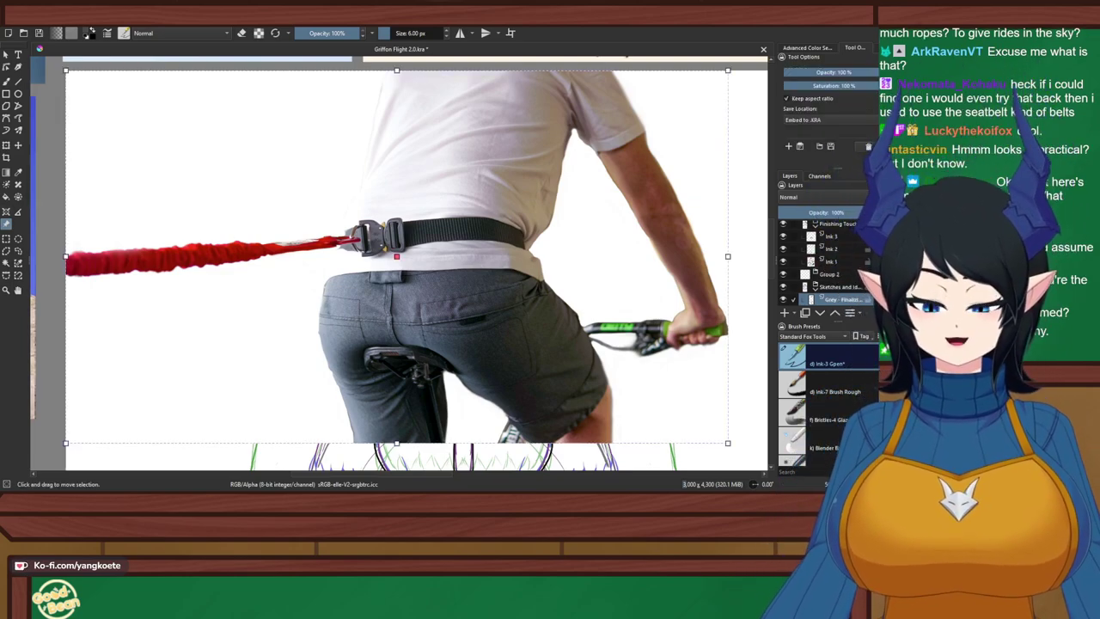
key(Delete)
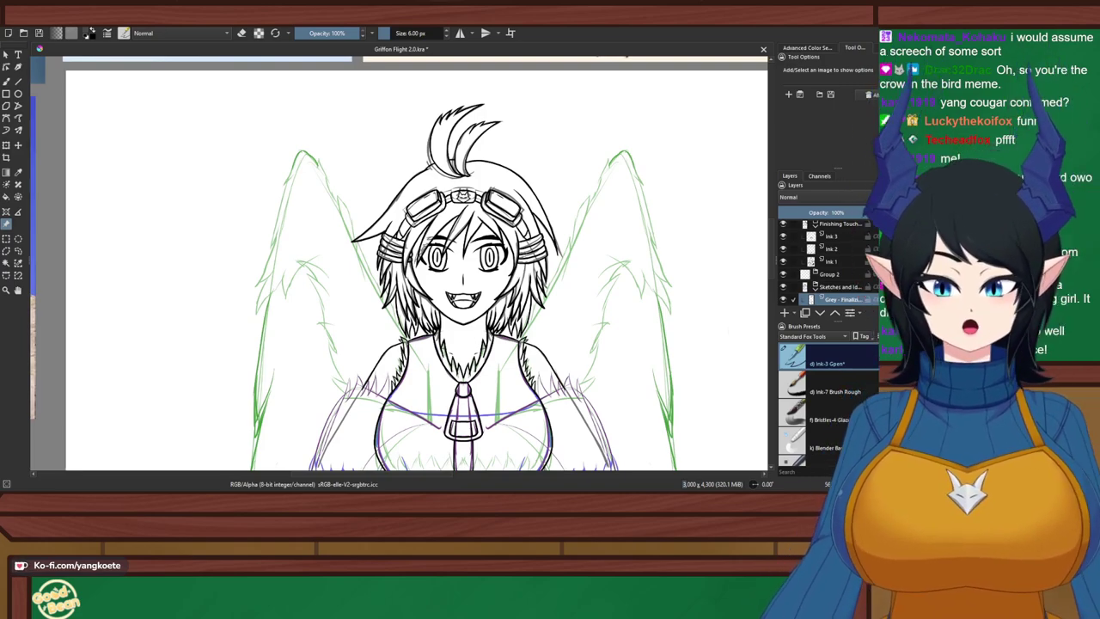
Paste the harness-with-retractable-lanyard photo as a reference and center the view on it
scroll(350, 230, down, 1)
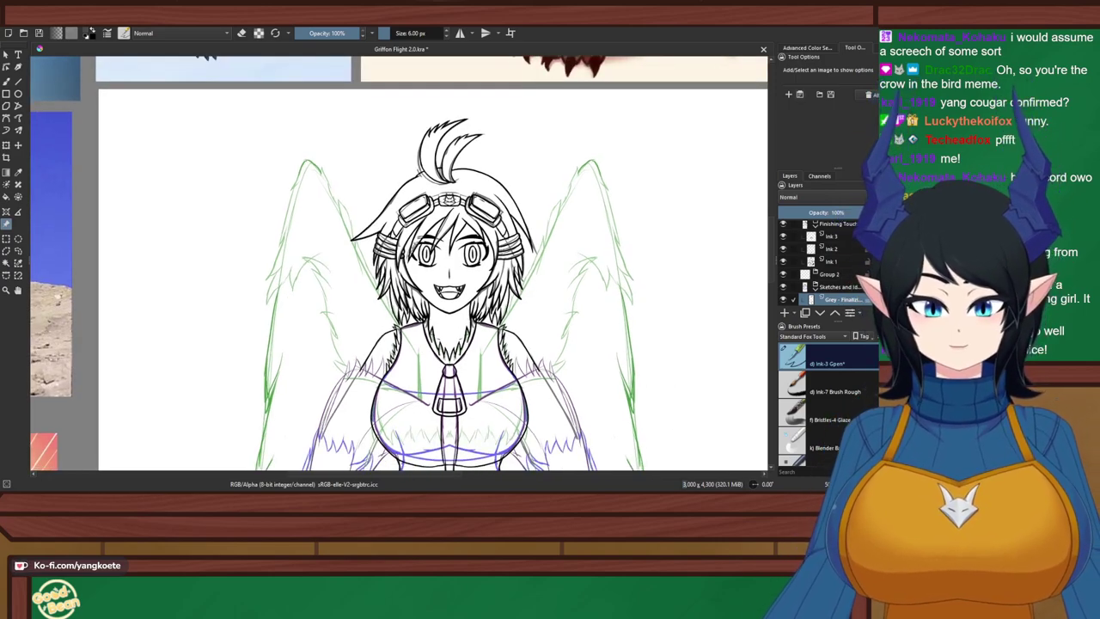
key(ctrl+v)
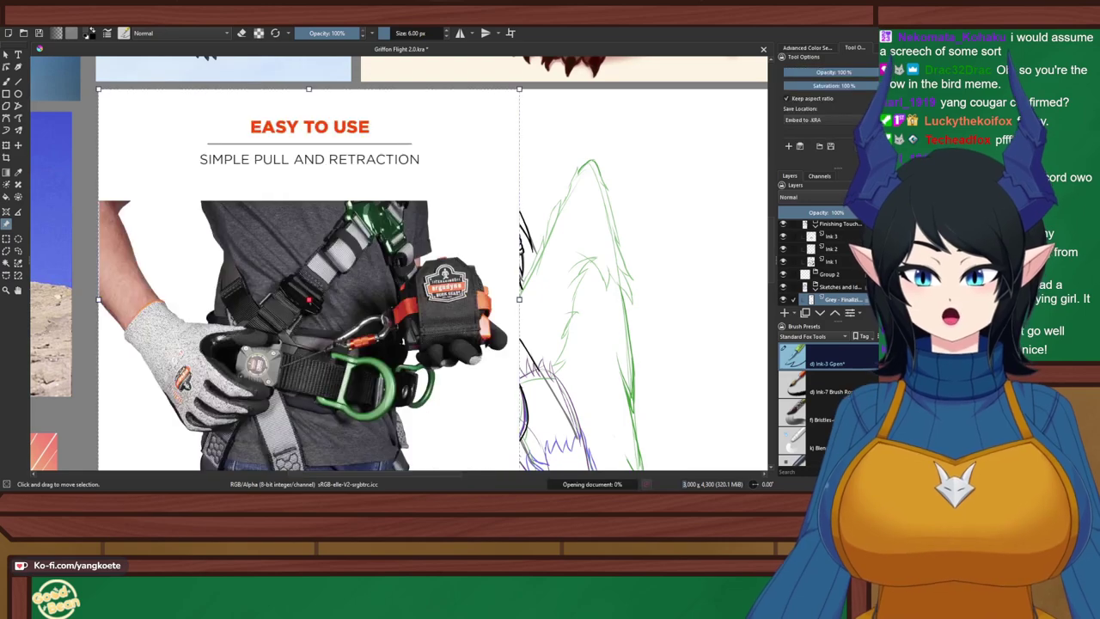
drag(378, 284, 470, 206)
scroll(434, 327, up, 3)
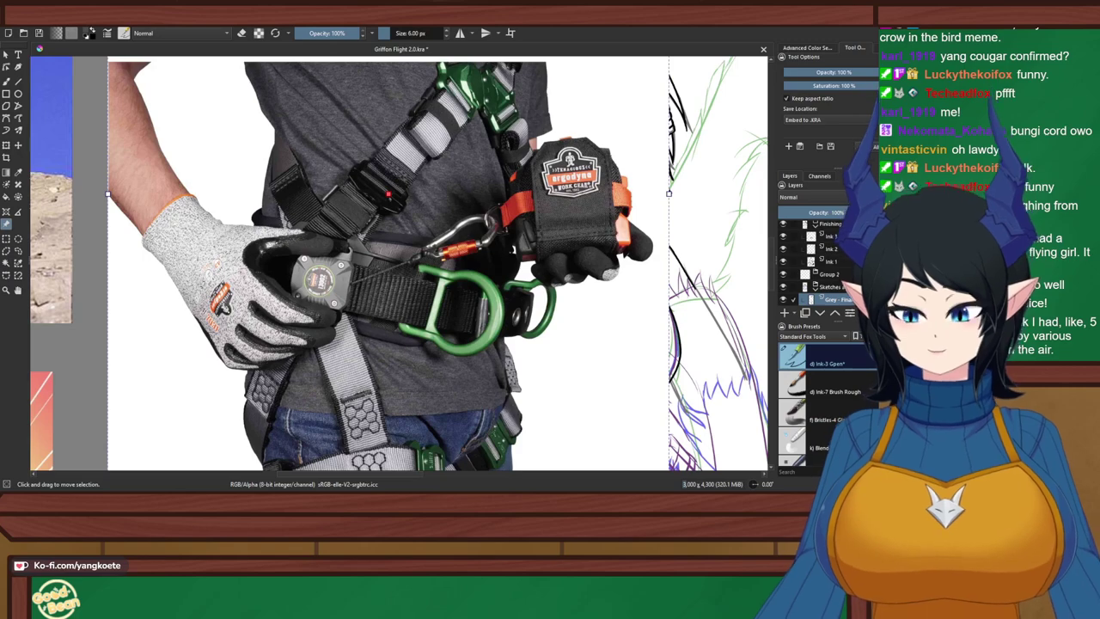
drag(512, 250, 527, 250)
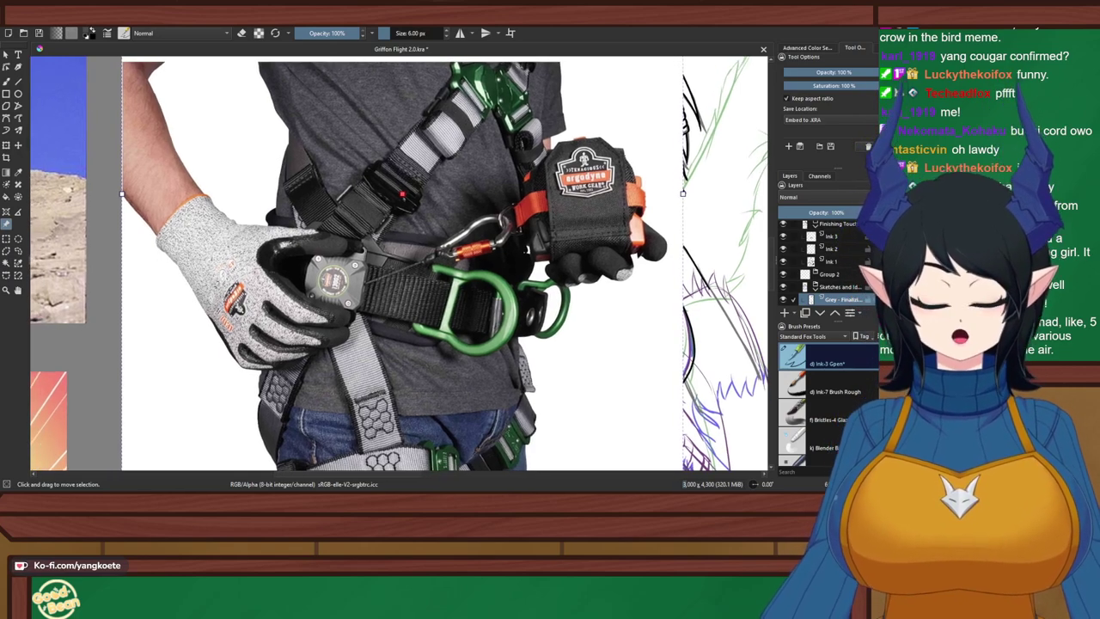
scroll(252, 286, down, 2)
scroll(252, 287, up, 1)
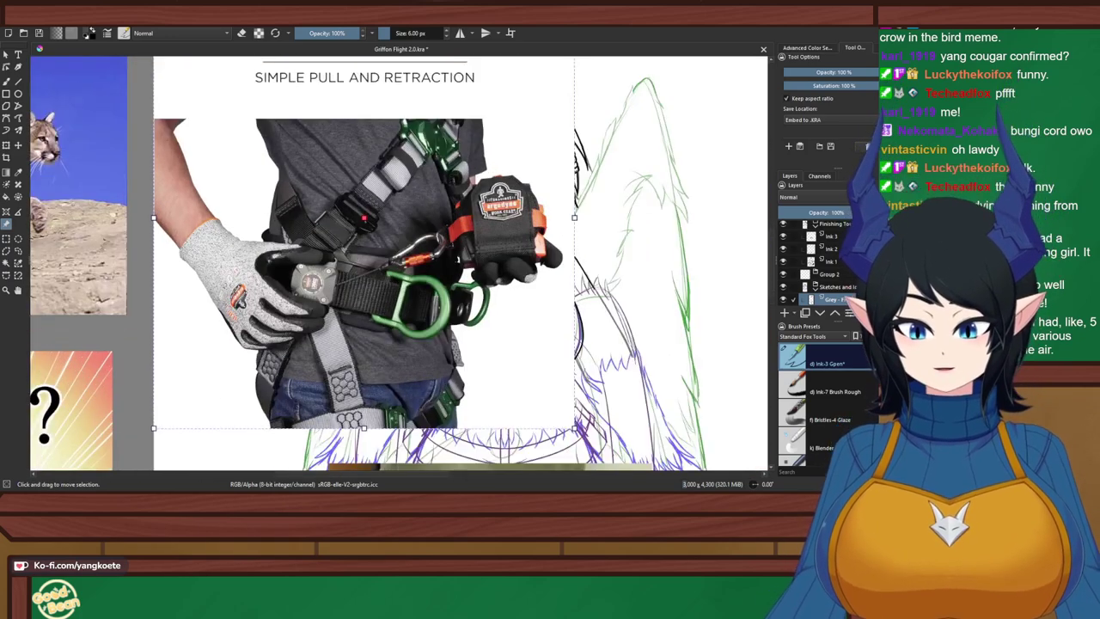
drag(252, 286, 262, 295)
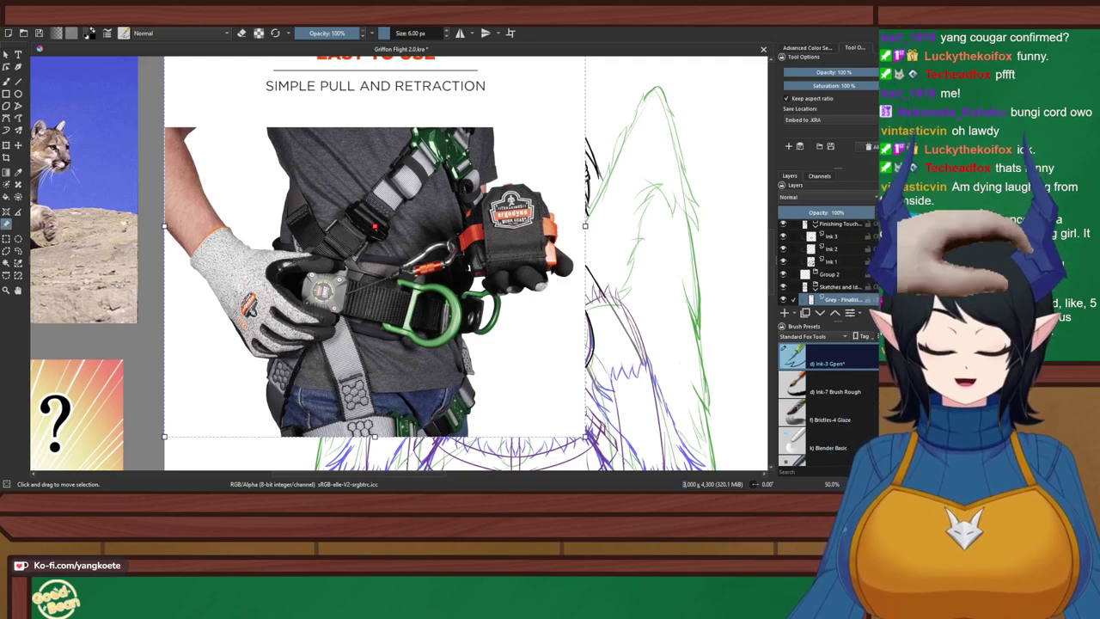
Place the harness photo under the cougar photo and lay the bag-and-belt photo onto it
scroll(469, 330, down, 4)
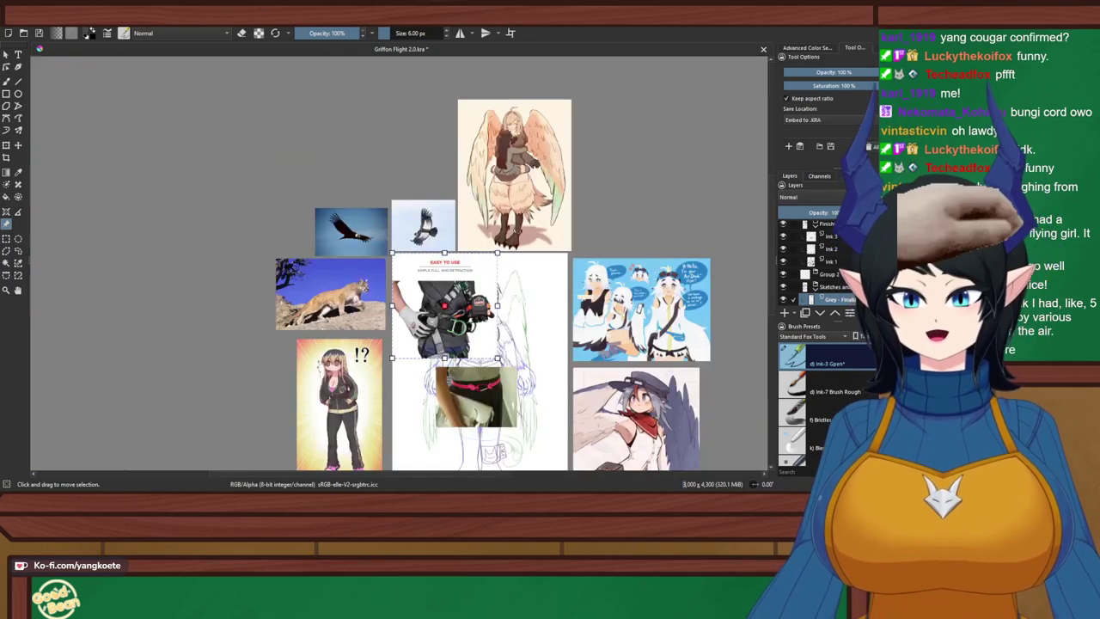
drag(469, 330, 211, 361)
drag(298, 352, 225, 119)
click(207, 279)
drag(212, 361, 293, 331)
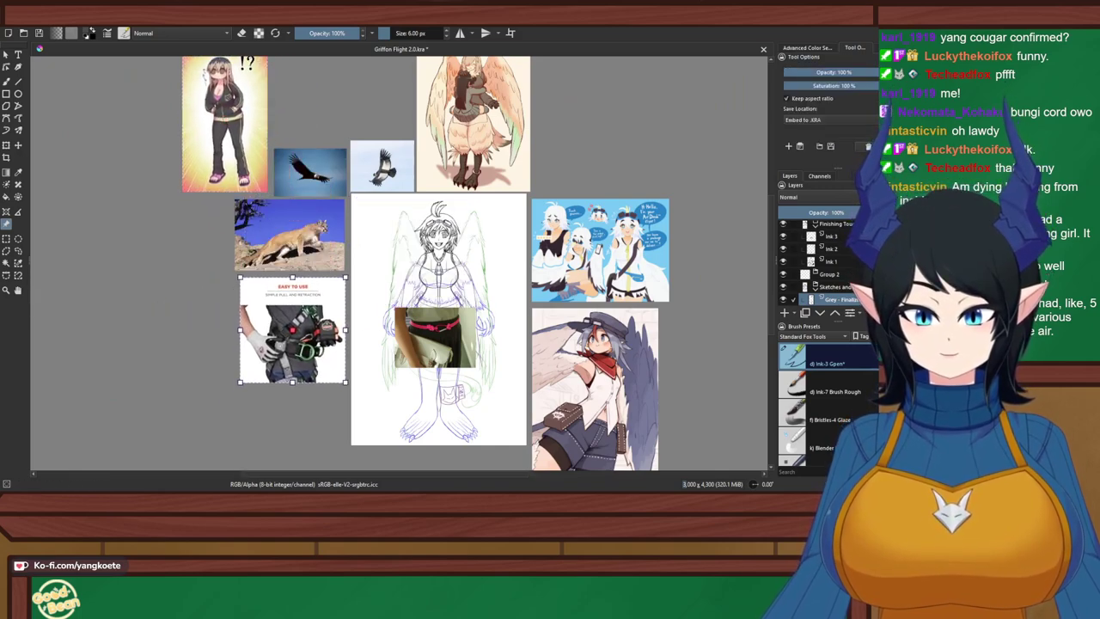
click(384, 353)
scroll(385, 355, up, 2)
drag(485, 319, 525, 164)
scroll(386, 198, up, 1)
click(587, 283)
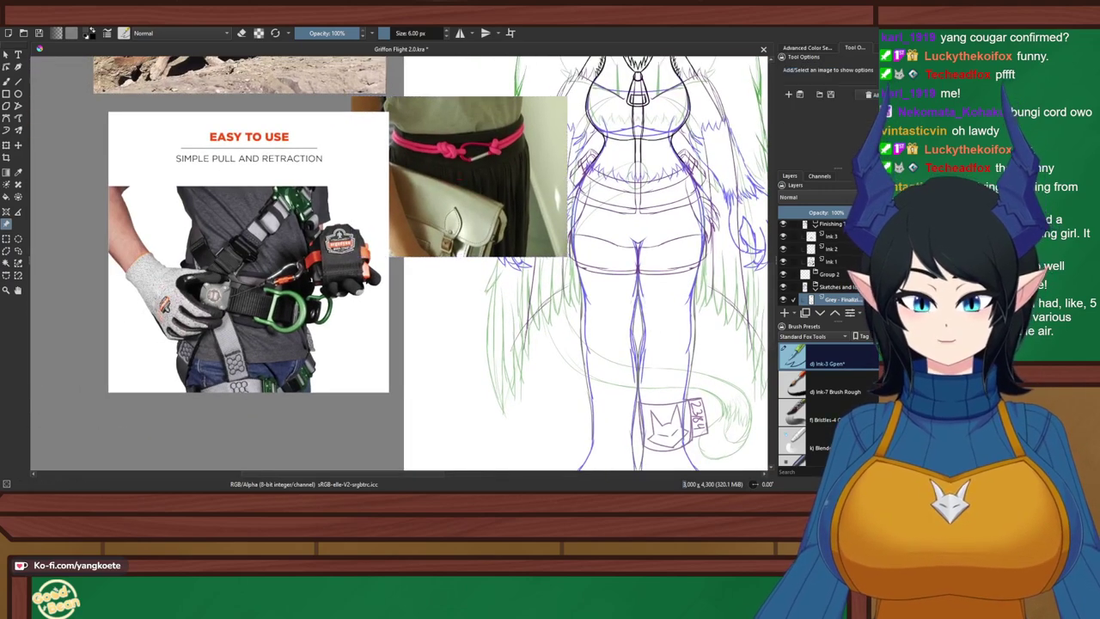
Frame the figure's hips close up beside the pink rope-belt reference photo
drag(588, 283, 563, 301)
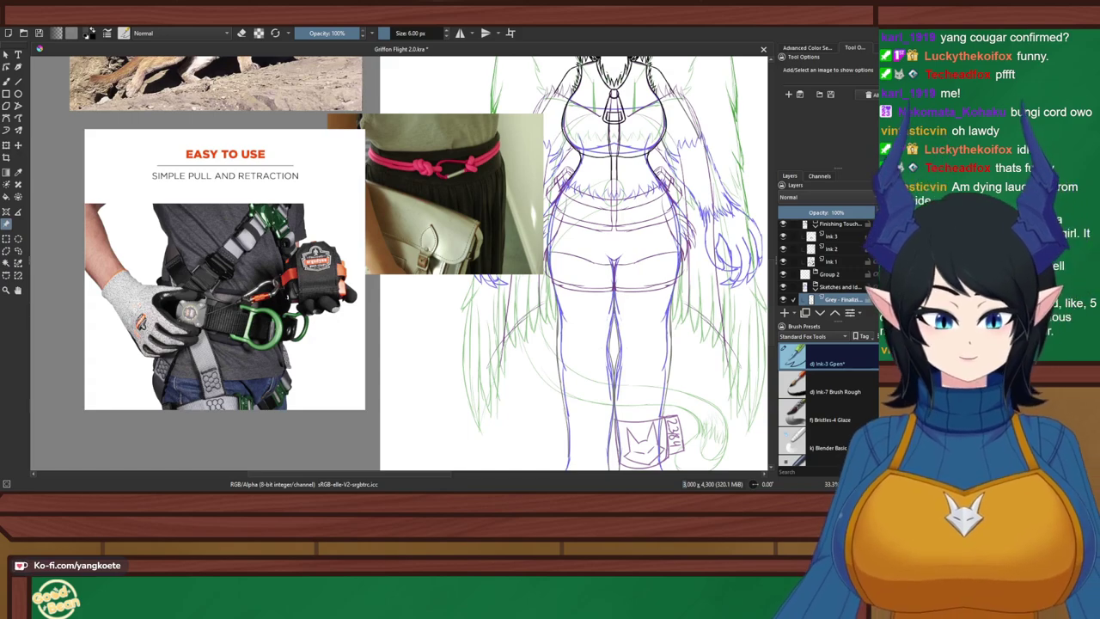
drag(516, 266, 527, 272)
scroll(452, 336, up, 1)
drag(451, 336, 533, 336)
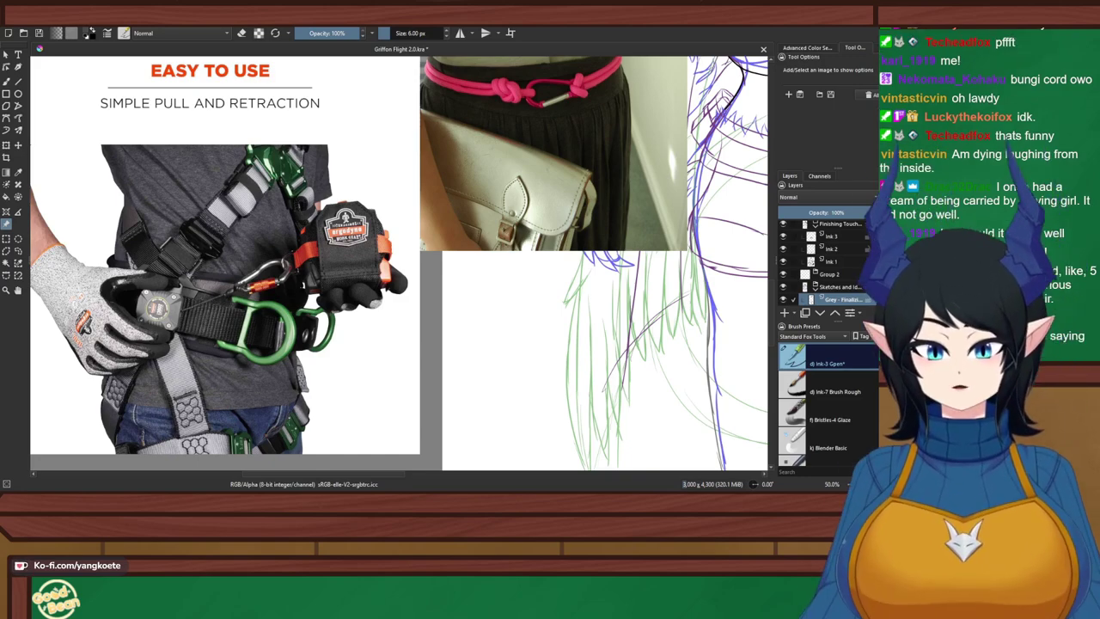
drag(417, 318, 327, 306)
scroll(328, 306, down, 1)
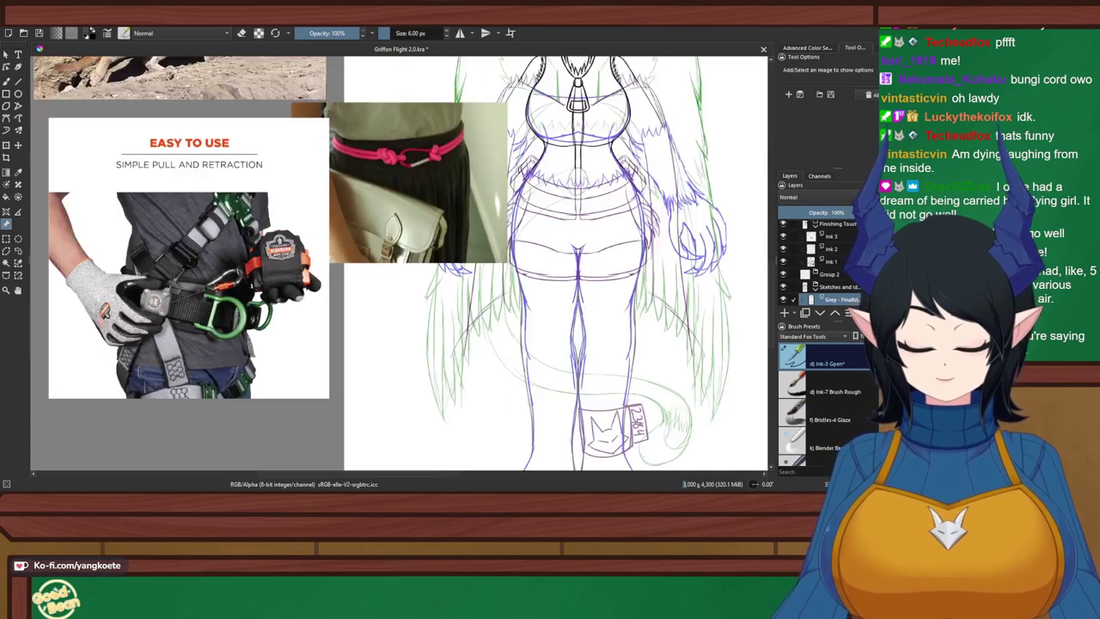
drag(481, 258, 408, 279)
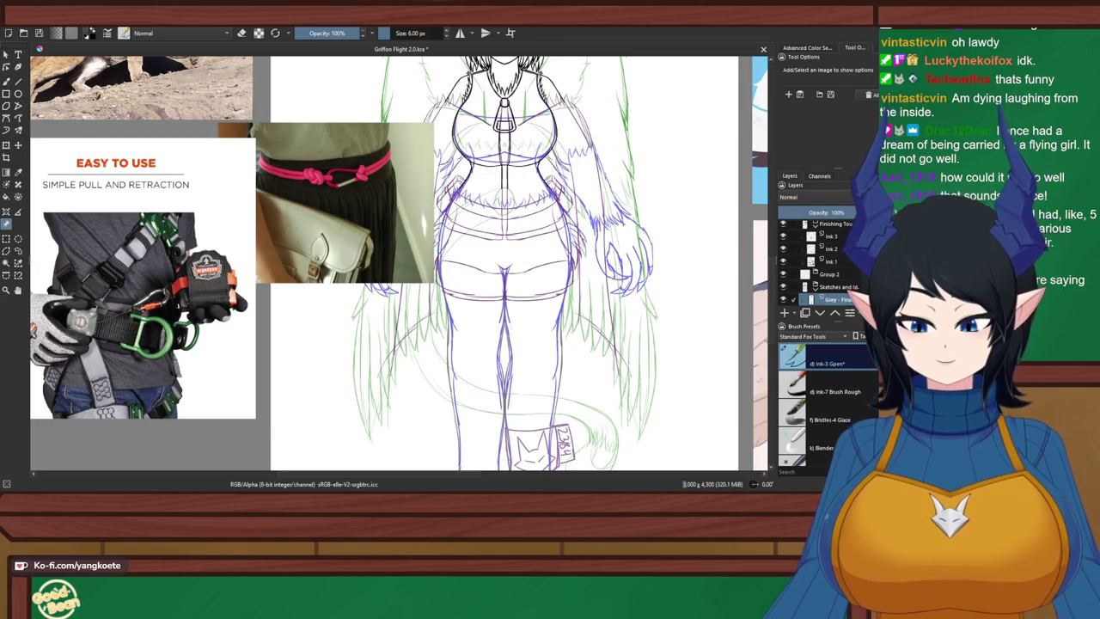
mouse_move(502, 189)
mouse_down()
mouse_move(488, 267)
mouse_move(510, 191)
mouse_up()
scroll(498, 189, up, 2)
scroll(481, 344, down, 1)
drag(481, 344, 505, 198)
scroll(467, 315, down, 1)
drag(466, 315, 647, 190)
scroll(646, 191, up, 1)
scroll(722, 103, up, 5)
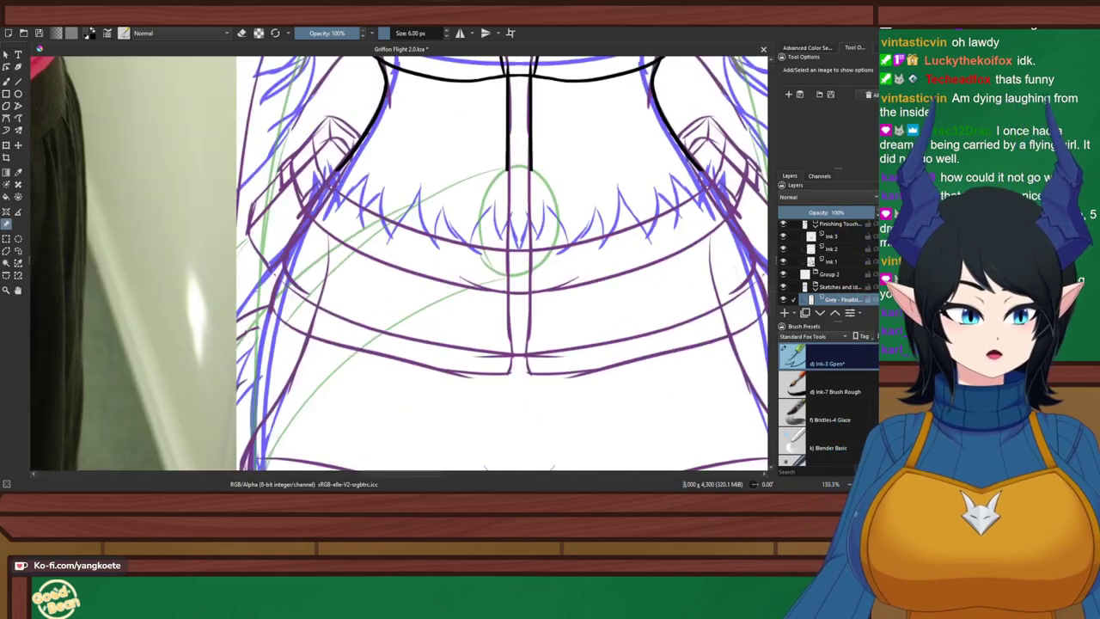
Rotate the canvas 90° and move the rope-belt reference photo beside the waist
click(806, 48)
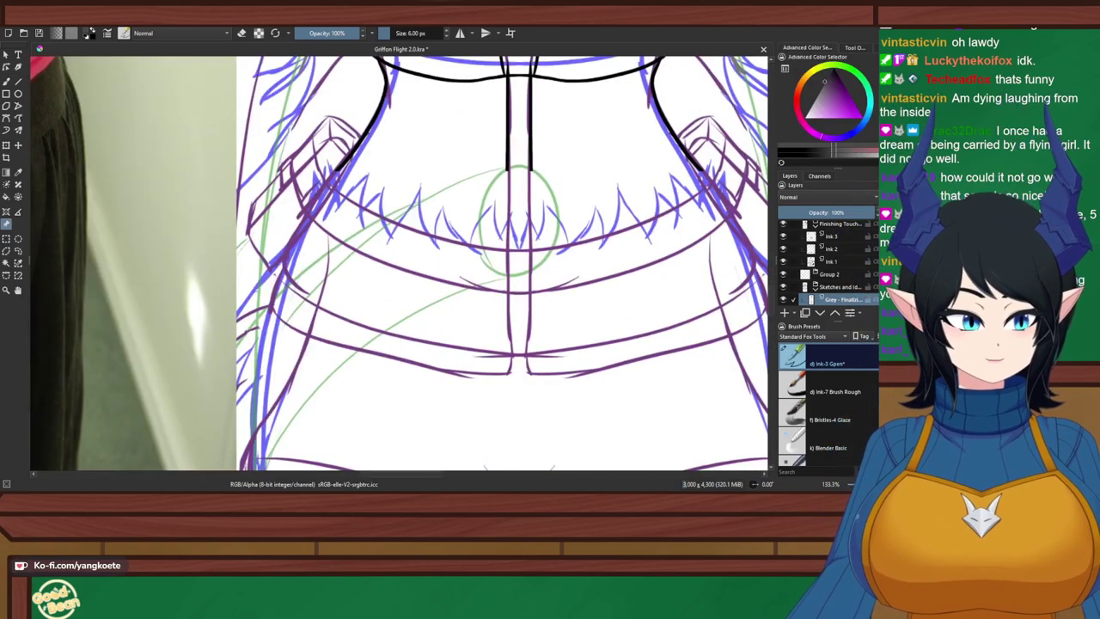
scroll(569, 149, down, 1)
drag(531, 202, 656, 277)
key(6)
key(6)
key(6)
key(6)
key(6)
key(6)
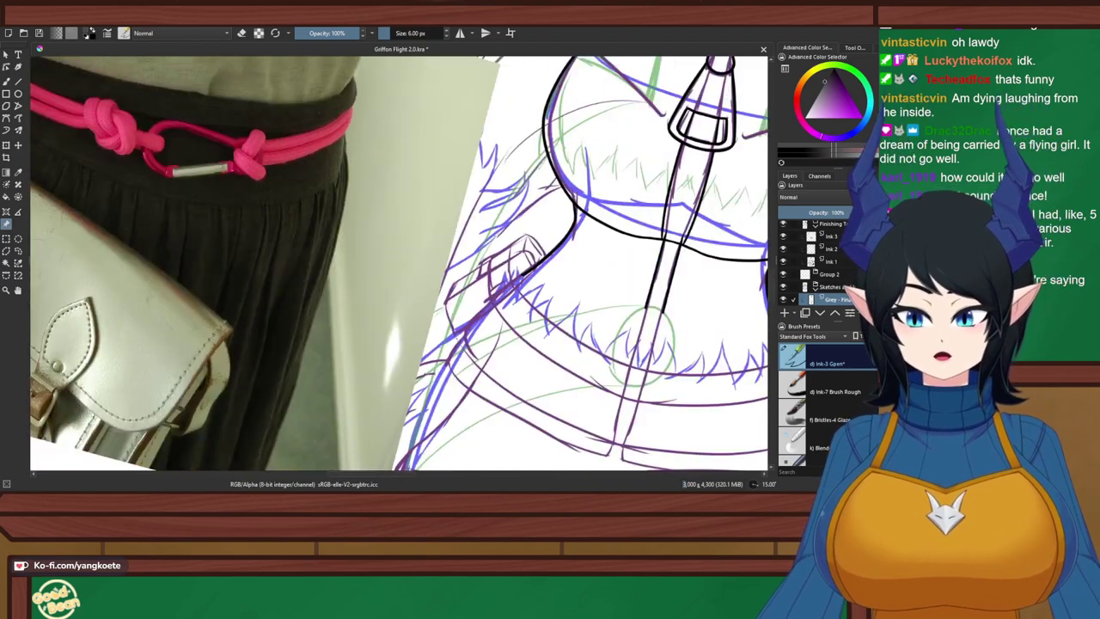
key(minus)
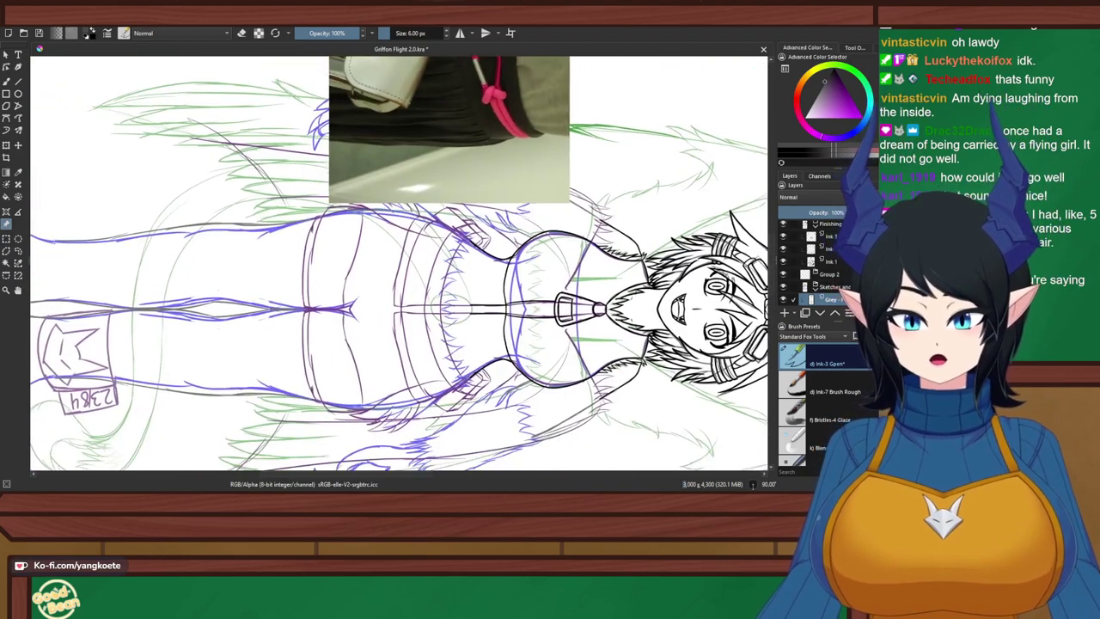
drag(449, 129, 290, 398)
scroll(381, 361, up, 3)
drag(382, 361, 340, 361)
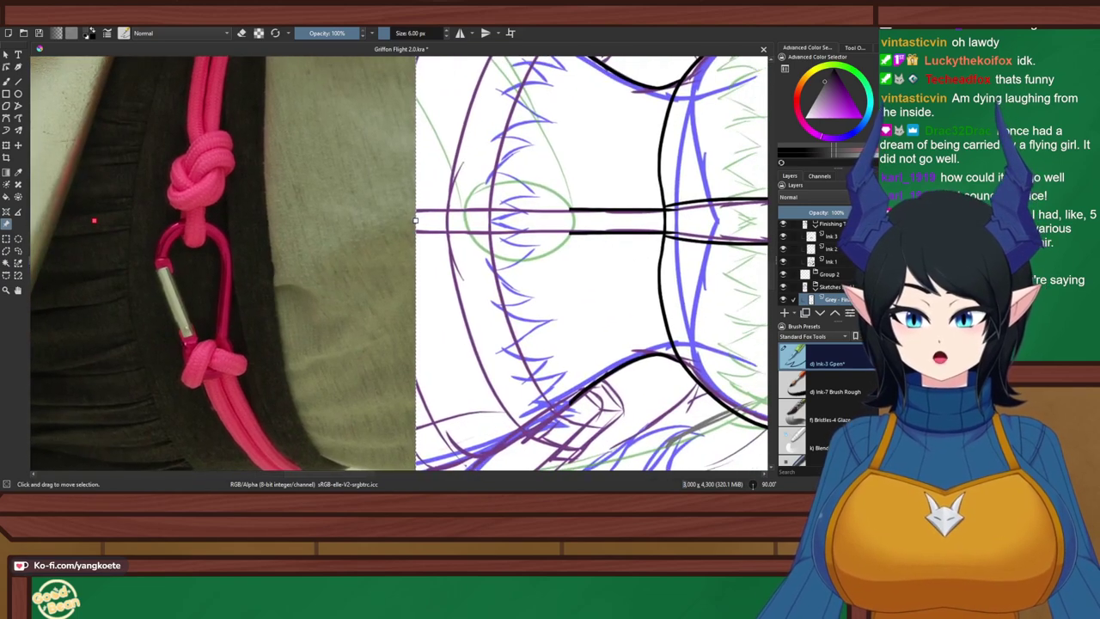
With the Ink-3 Gpen brush, sketch the carabiner's top arc and left side, redoing strokes
key(b)
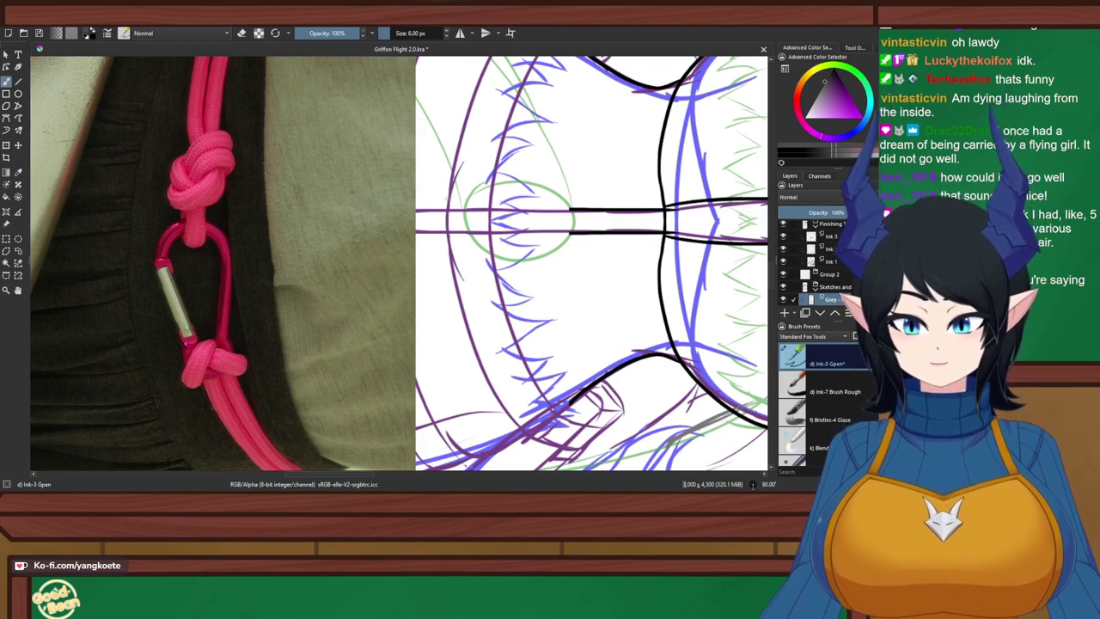
mouse_move(437, 197)
mouse_down()
mouse_move(486, 180)
mouse_move(484, 160)
mouse_move(507, 183)
mouse_up()
key(ctrl+z)
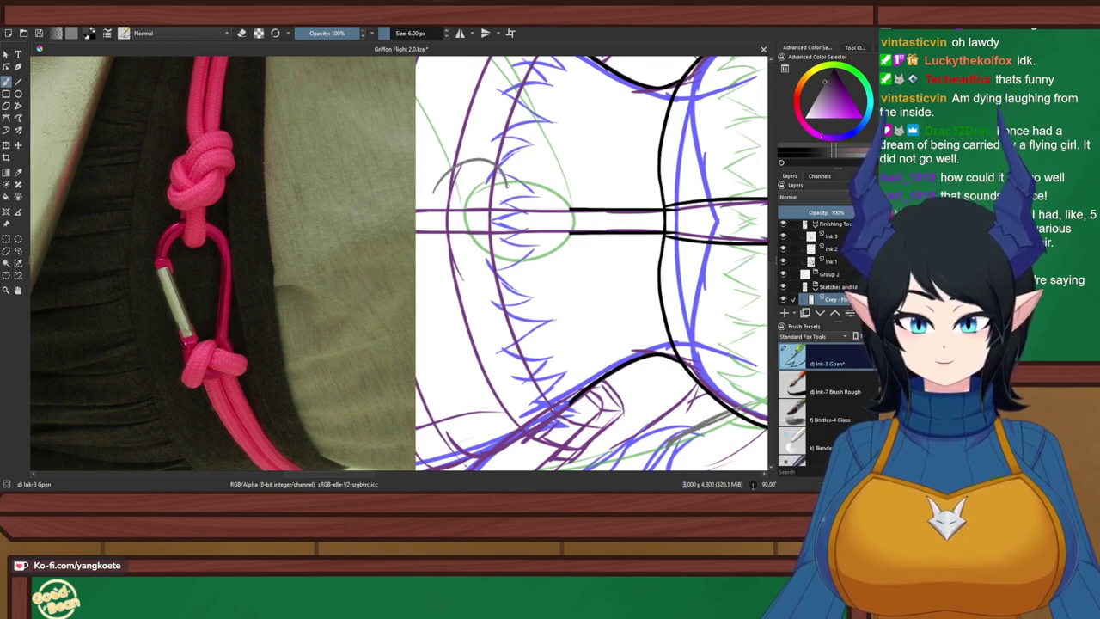
key(ctrl+z)
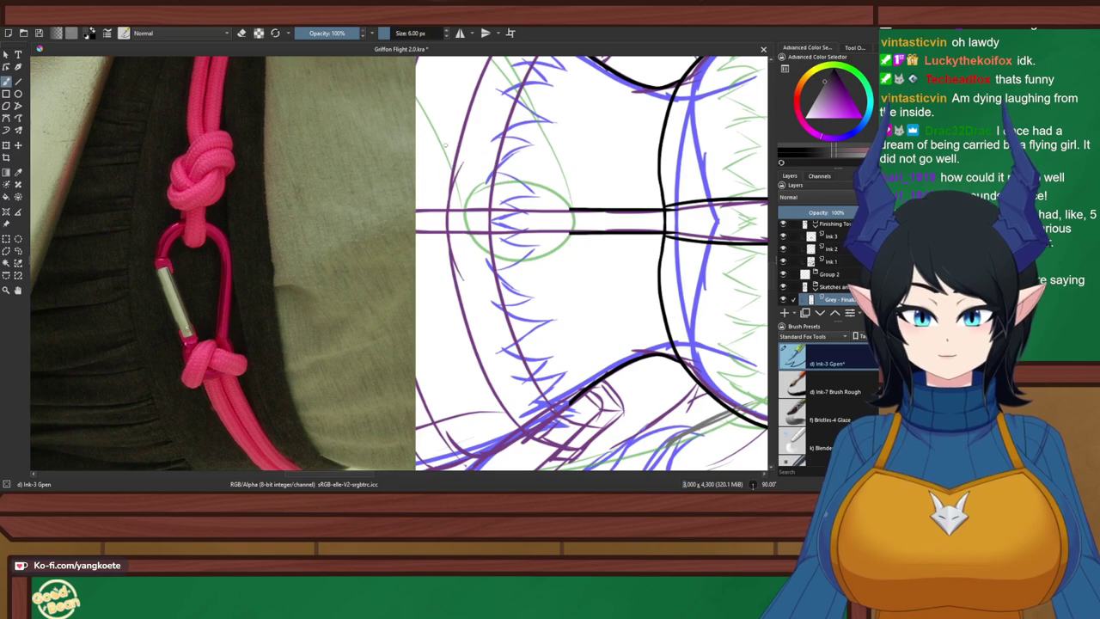
drag(434, 161, 507, 159)
key(ctrl+z)
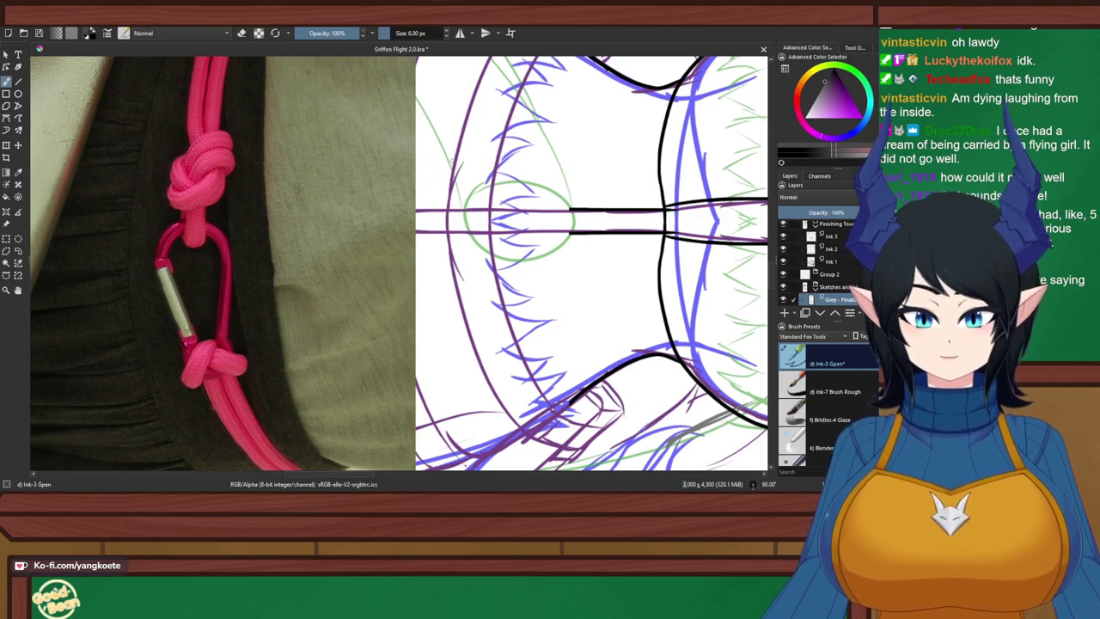
drag(445, 175, 512, 145)
key(ctrl+z)
mouse_move(443, 161)
mouse_down()
mouse_move(493, 143)
mouse_move(508, 170)
mouse_move(498, 206)
mouse_up()
key(ctrl+z)
mouse_move(508, 160)
mouse_down()
mouse_move(508, 199)
mouse_move(488, 244)
mouse_move(496, 261)
mouse_move(464, 274)
mouse_move(458, 264)
mouse_up()
key(ctrl+z)
key(ctrl+z)
key(ctrl+z)
key(ctrl+z)
key(ctrl+z)
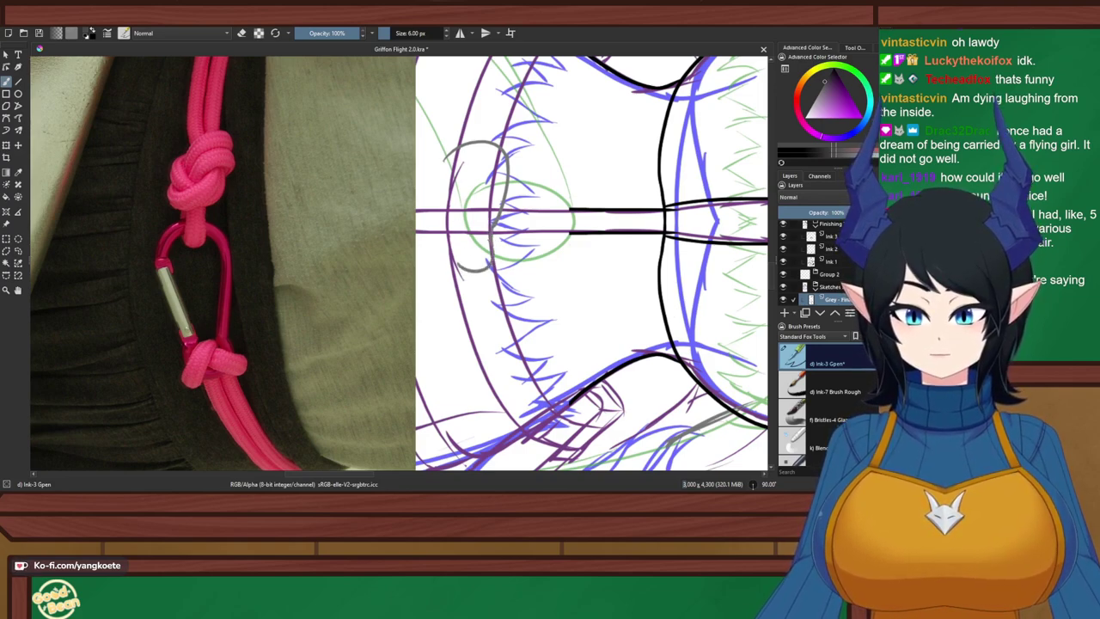
drag(452, 153, 444, 207)
key(ctrl+z)
mouse_move(454, 149)
mouse_down()
mouse_move(441, 180)
mouse_move(452, 229)
mouse_up()
key(ctrl+z)
key(ctrl+z)
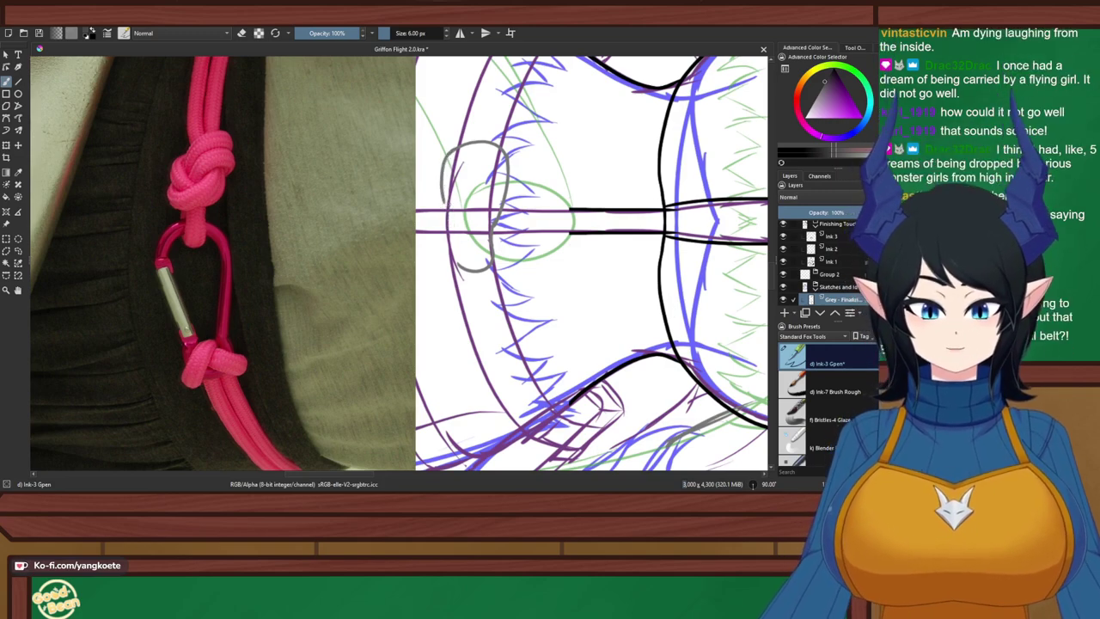
key(ctrl+z)
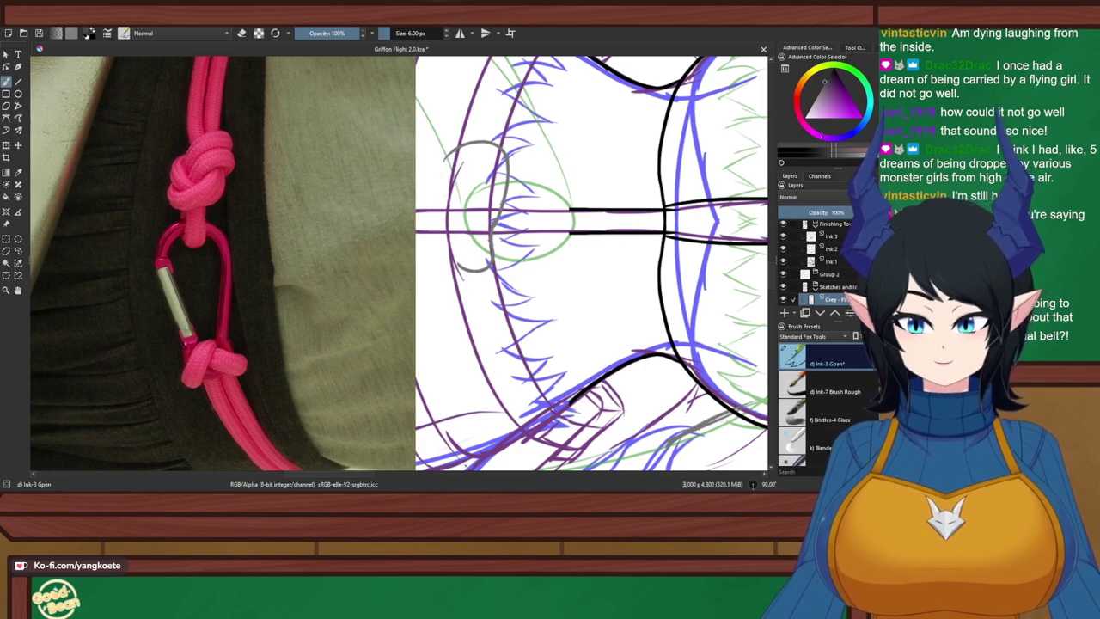
mouse_move(453, 152)
mouse_down()
mouse_move(439, 192)
mouse_move(451, 244)
mouse_up()
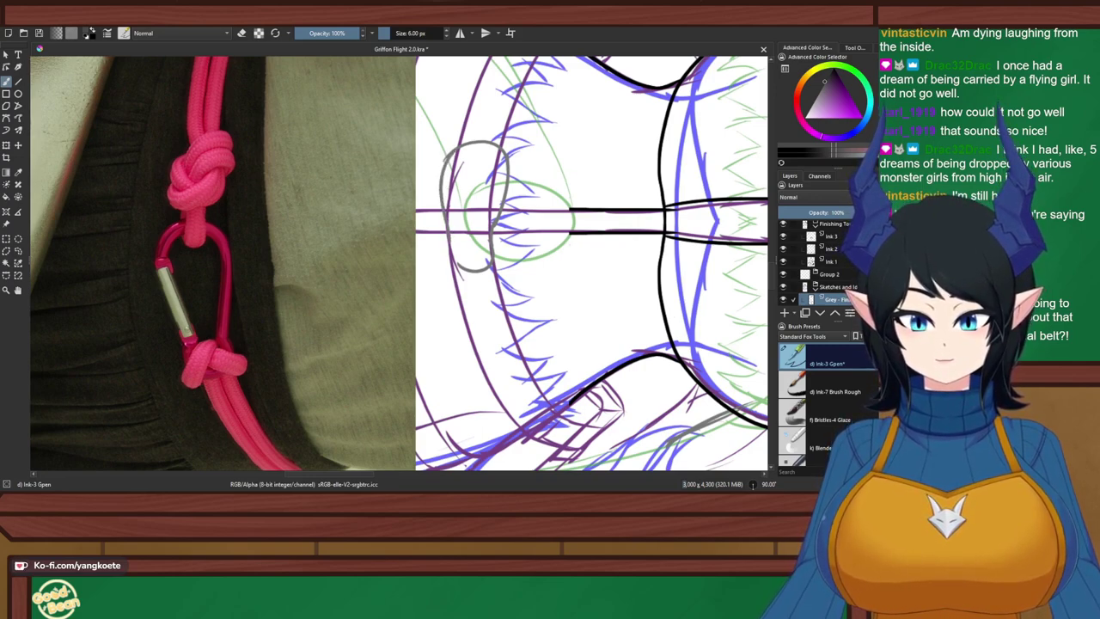
Draw the carabiner's lower-left side and inner curve, undoing and retrying strokes
mouse_move(448, 216)
mouse_down()
mouse_move(463, 268)
mouse_move(456, 233)
mouse_move(465, 268)
mouse_up()
key(ctrl+z)
key(ctrl+z)
key(ctrl+z)
mouse_move(452, 189)
mouse_down()
mouse_move(461, 247)
mouse_move(480, 256)
mouse_move(471, 263)
mouse_up()
key(ctrl+z)
key(ctrl+z)
key(ctrl+z)
key(ctrl+z)
mouse_move(452, 179)
mouse_down()
mouse_move(490, 153)
mouse_move(448, 203)
mouse_up()
key(ctrl+z)
key(ctrl+z)
key(ctrl+z)
mouse_move(475, 155)
mouse_down()
mouse_move(462, 193)
mouse_move(454, 184)
mouse_move(474, 153)
mouse_move(498, 191)
mouse_up()
key(ctrl+z)
key(ctrl+z)
key(ctrl+z)
key(ctrl+z)
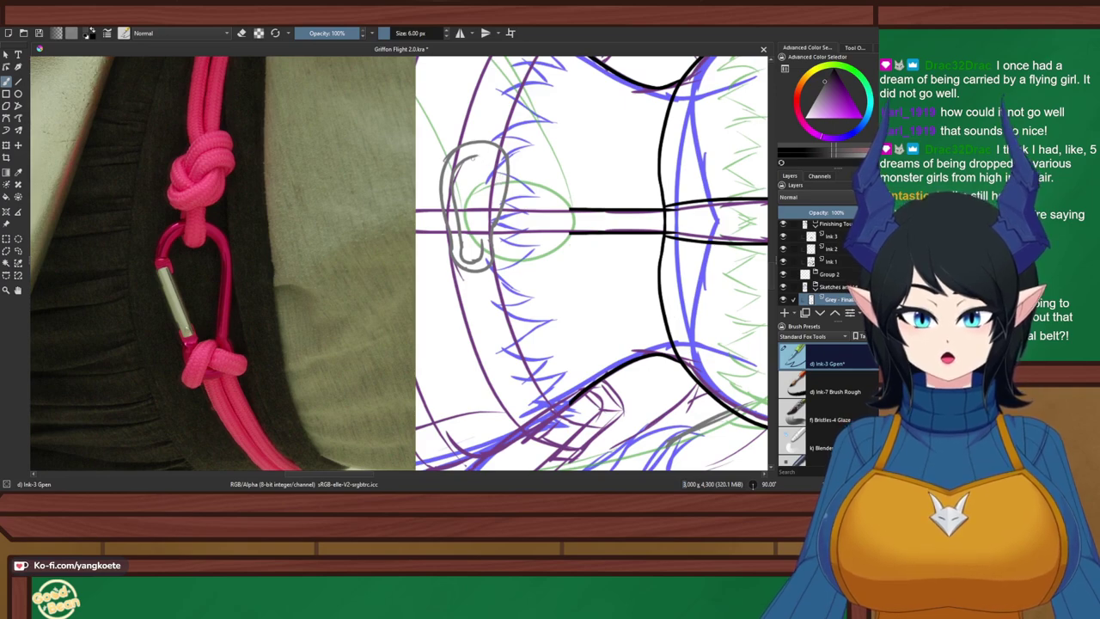
mouse_move(477, 155)
mouse_down()
mouse_move(496, 185)
mouse_move(479, 233)
mouse_up()
key(ctrl+z)
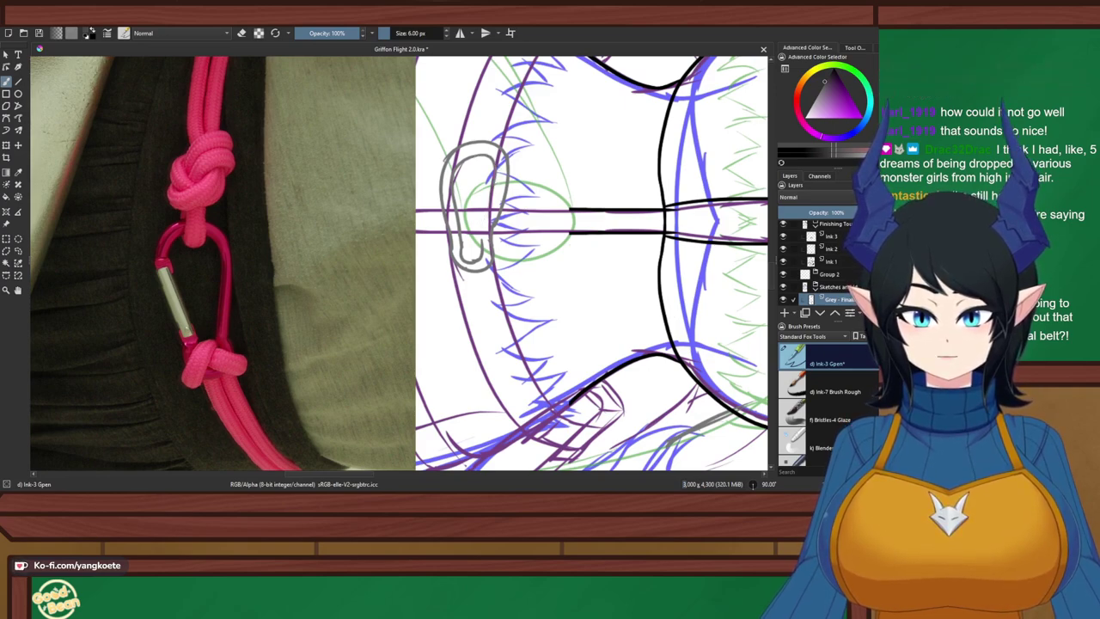
drag(494, 173, 479, 245)
key(ctrl+z)
drag(491, 180, 479, 246)
key(ctrl+z)
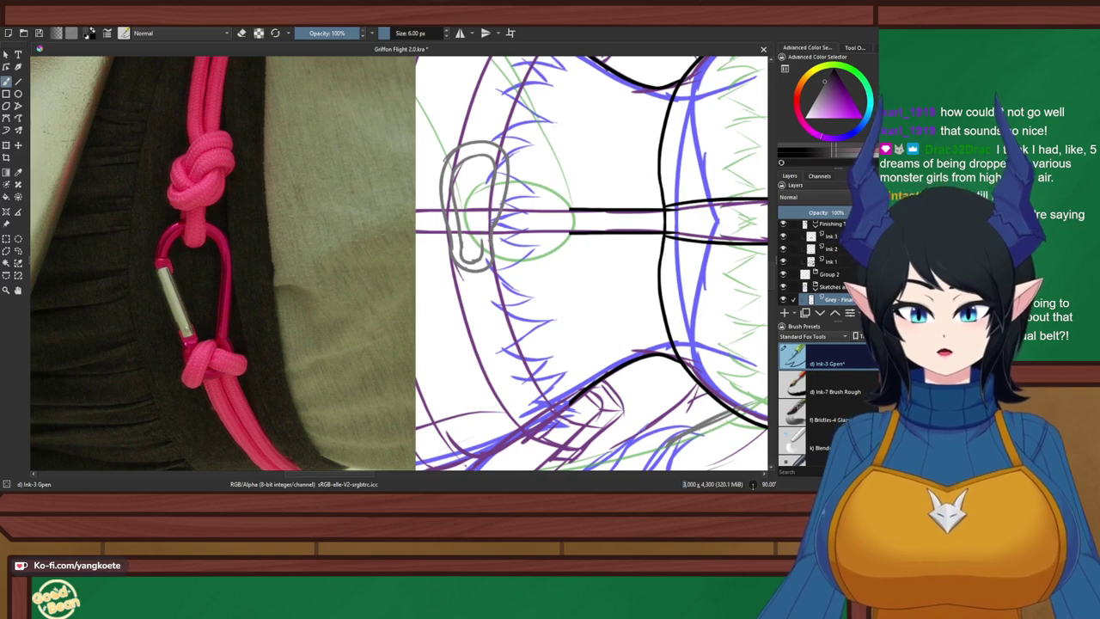
drag(492, 180, 481, 246)
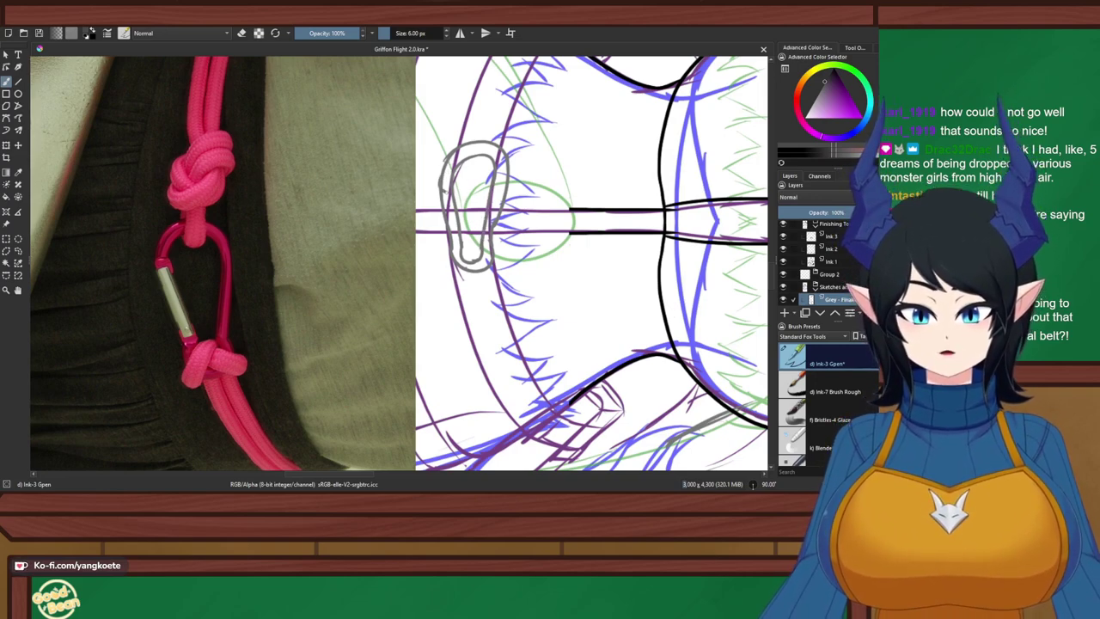
key(ctrl+z)
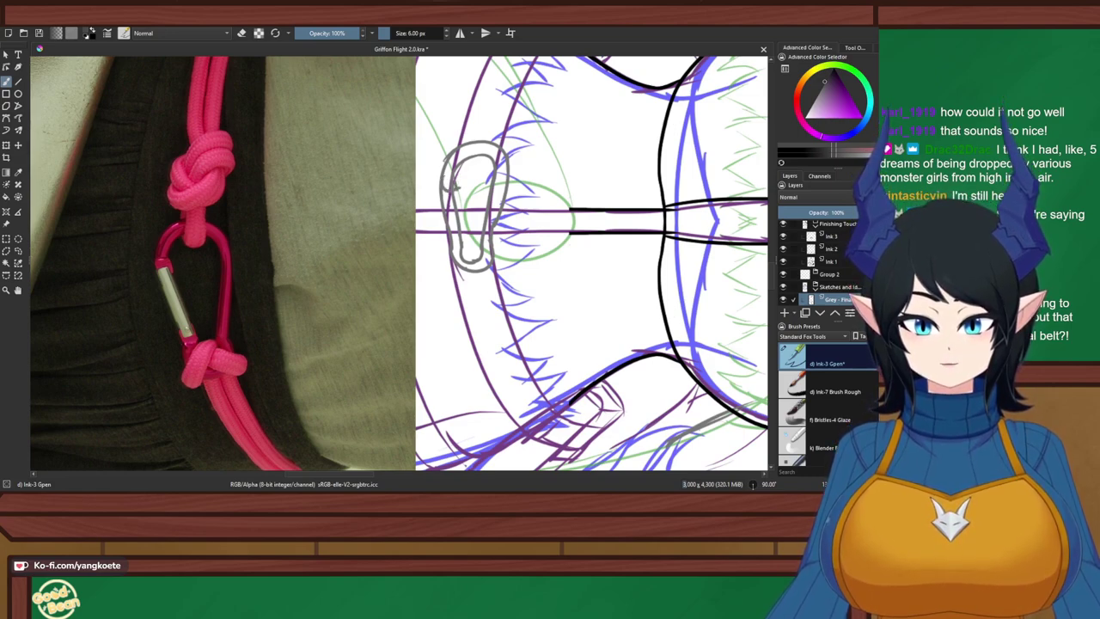
drag(454, 191, 458, 232)
key(ctrl+z)
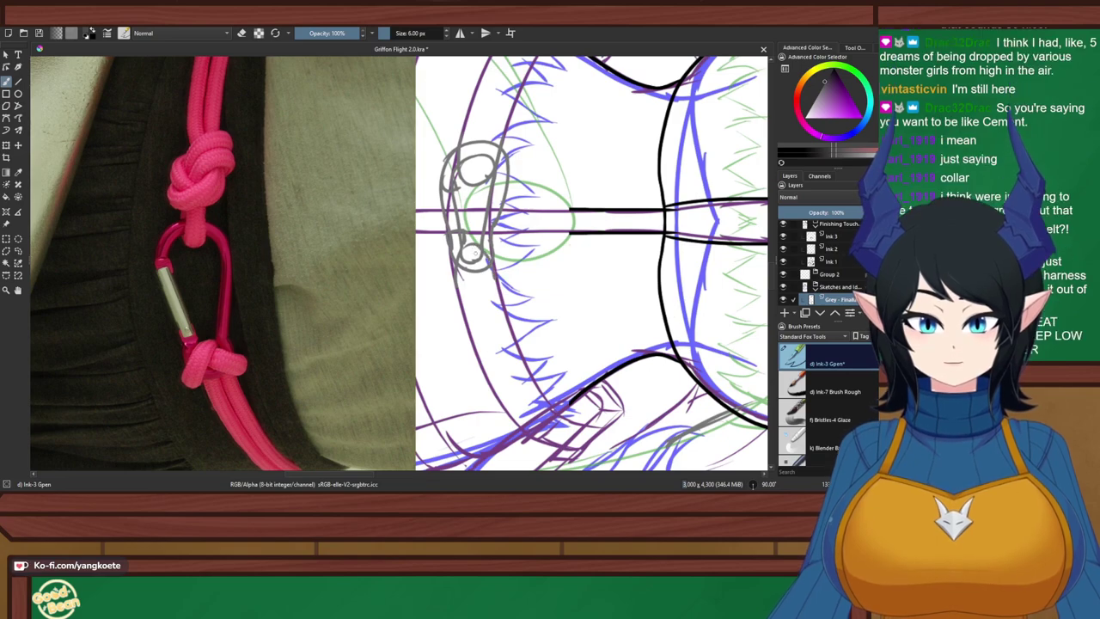
Reset the canvas rotation, toggle the purple sketch layer off and on, and zoom to the buckle
key(5)
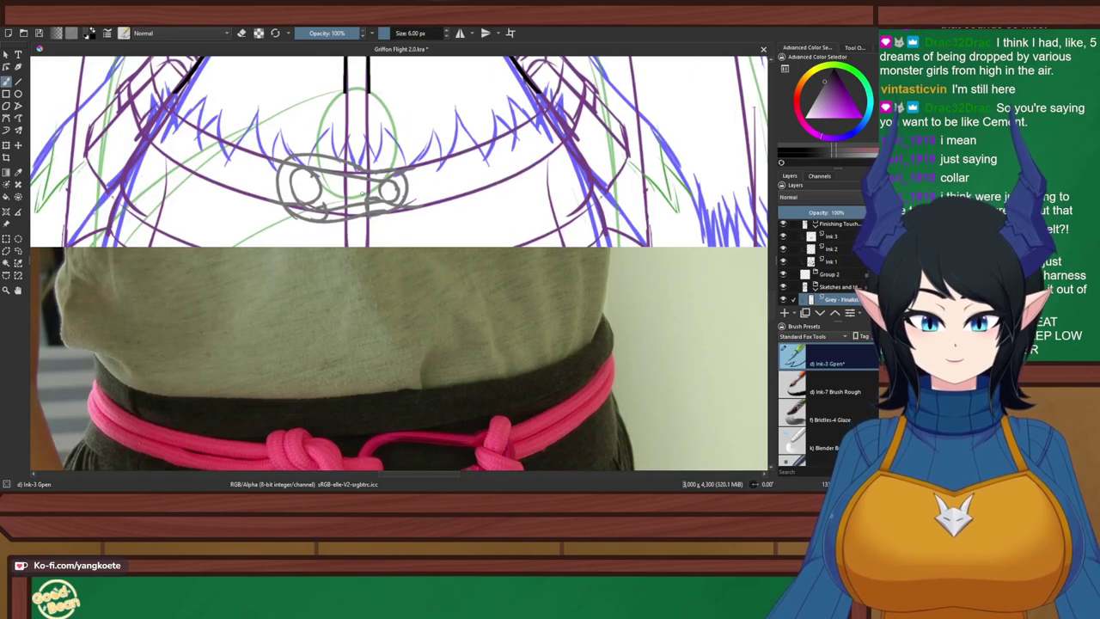
key(minus)
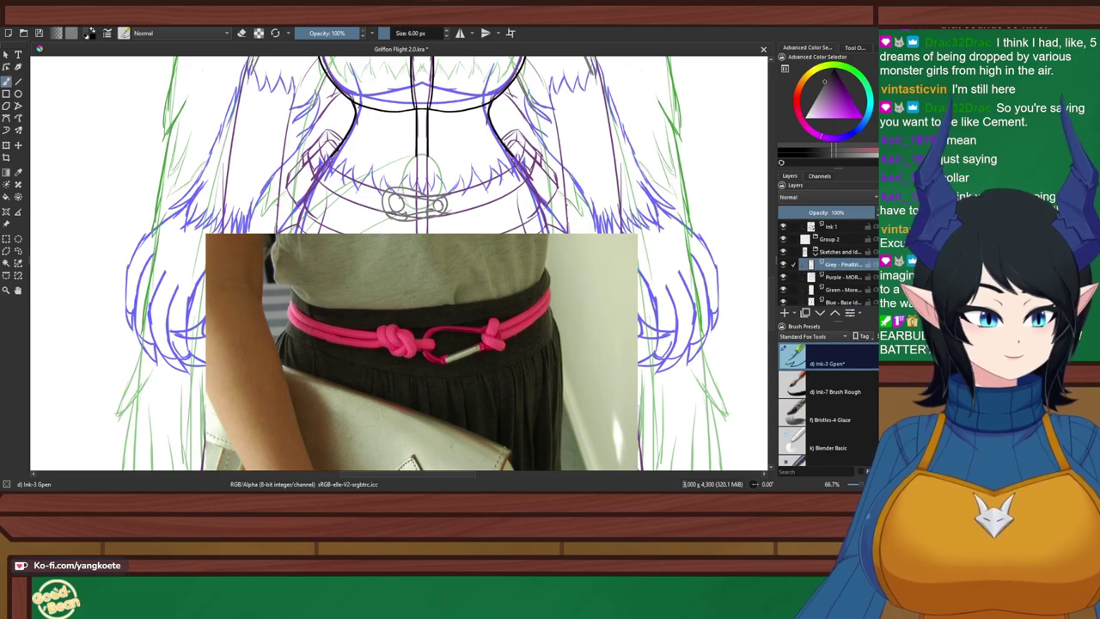
click(783, 277)
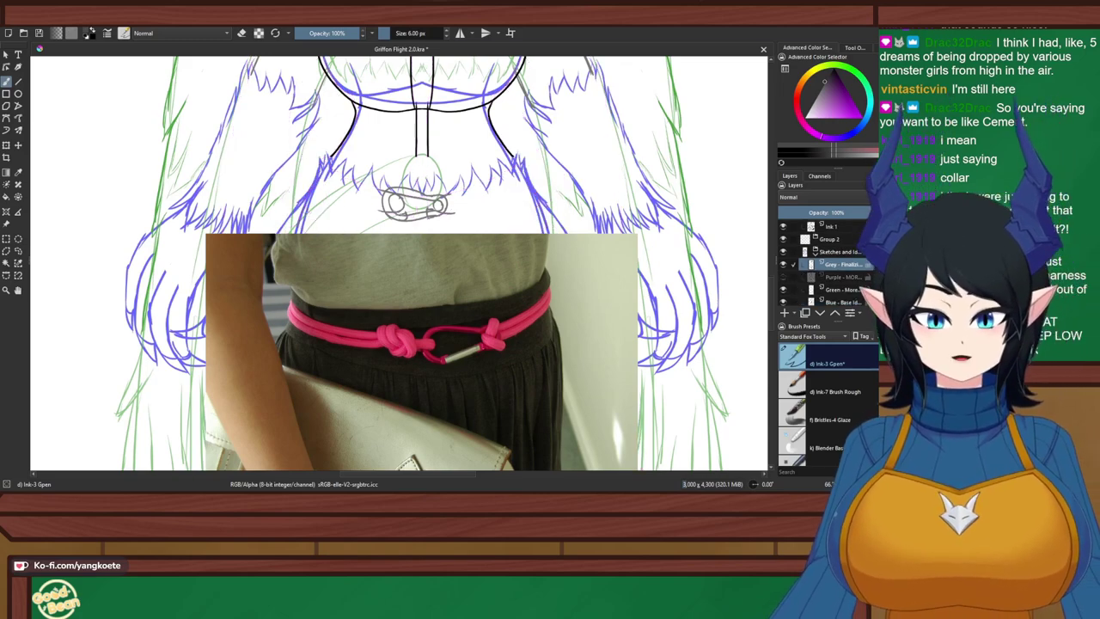
click(782, 277)
drag(399, 193, 407, 161)
scroll(407, 160, up, 3)
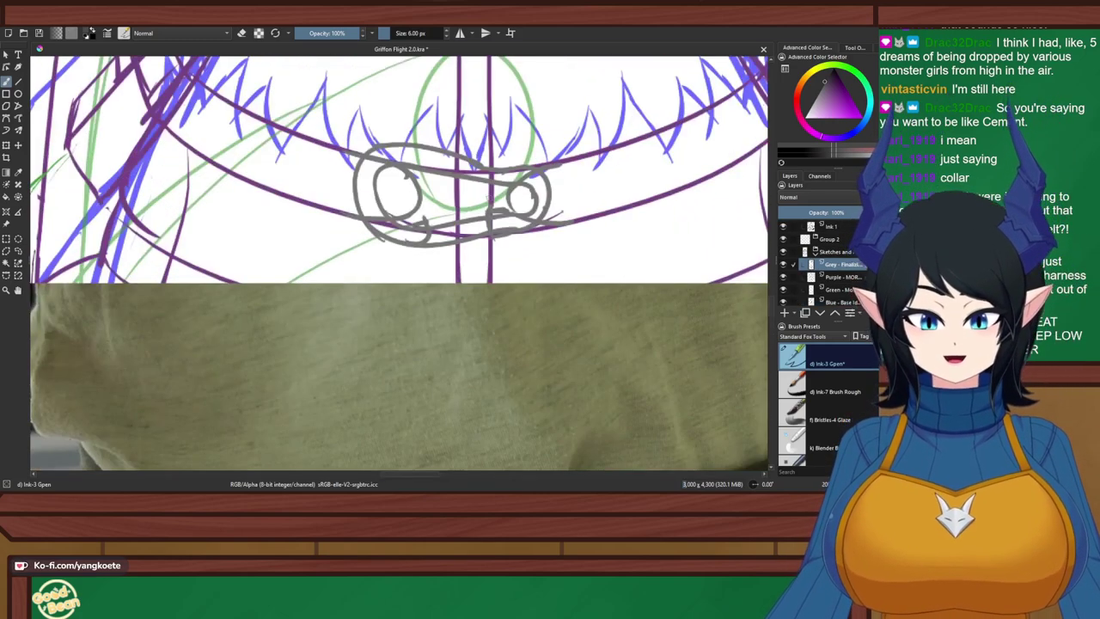
drag(494, 195, 428, 212)
Select the buckle sketch, test moving it and undo, then deselect and zoom out
click(6, 239)
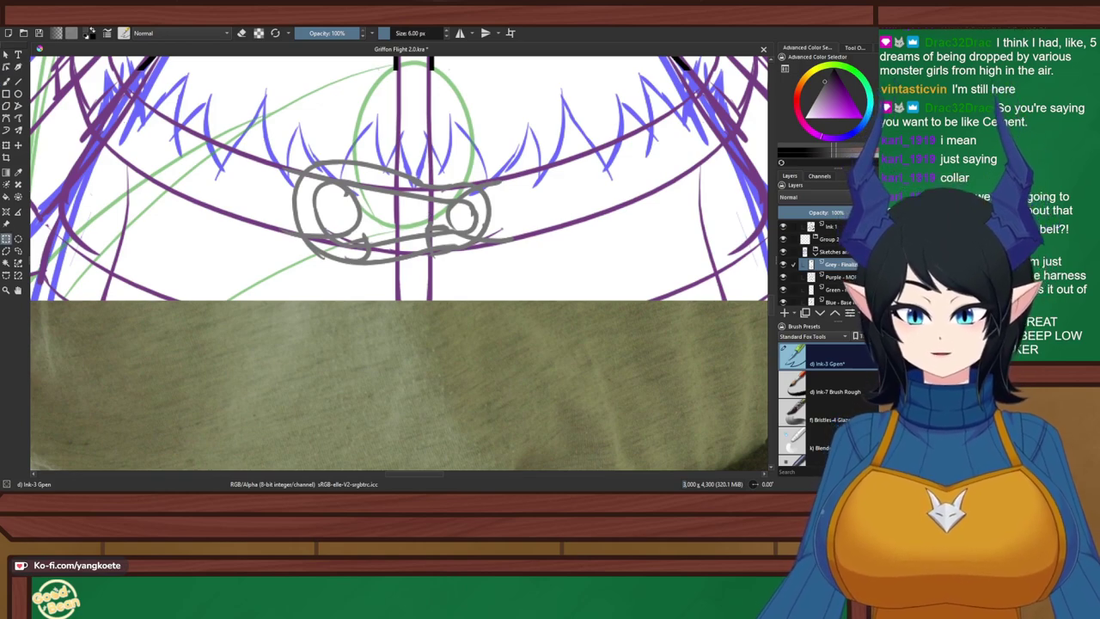
drag(269, 127, 512, 284)
key(ctrl+t)
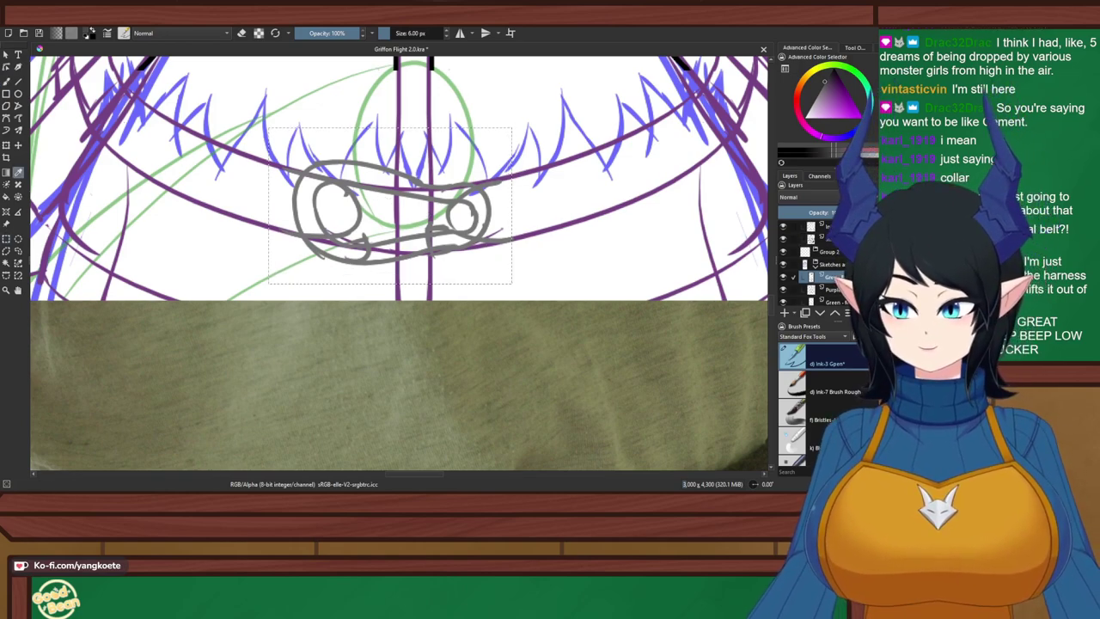
key(t)
mouse_move(391, 210)
mouse_down()
mouse_move(410, 212)
mouse_move(398, 215)
mouse_up()
key(ctrl+z)
scroll(368, 209, down, 2)
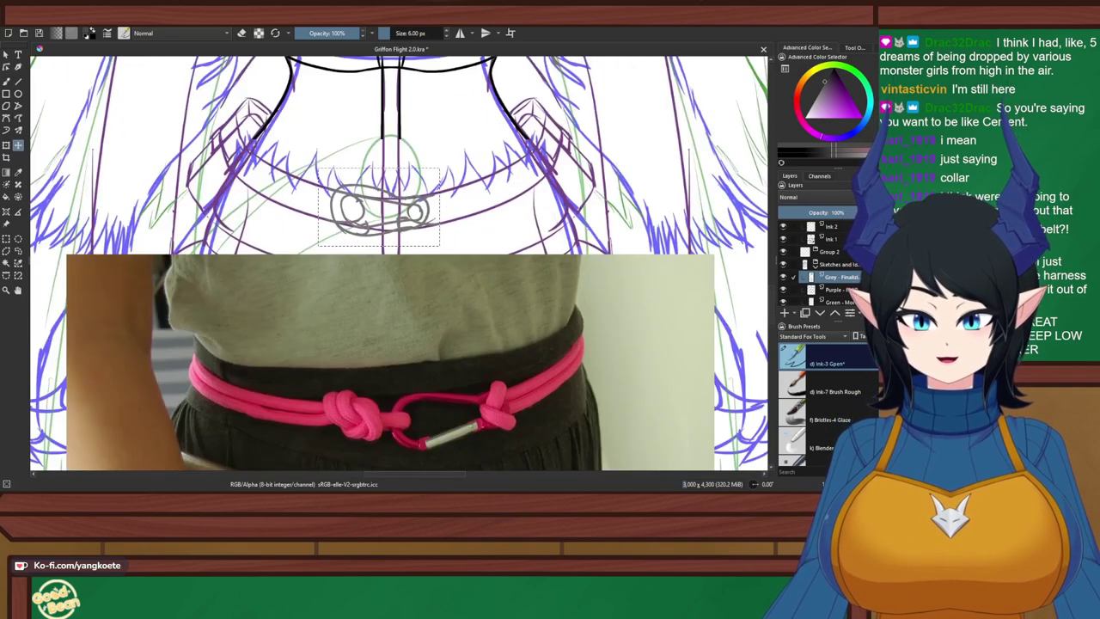
click(18, 239)
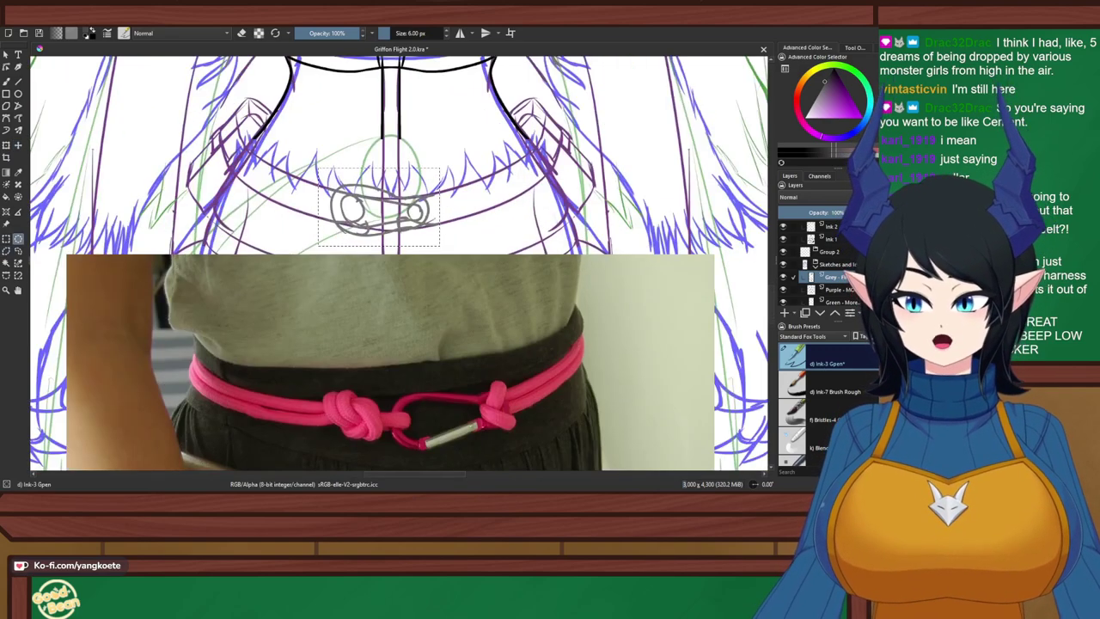
click(323, 177)
scroll(322, 177, down, 3)
key(minus)
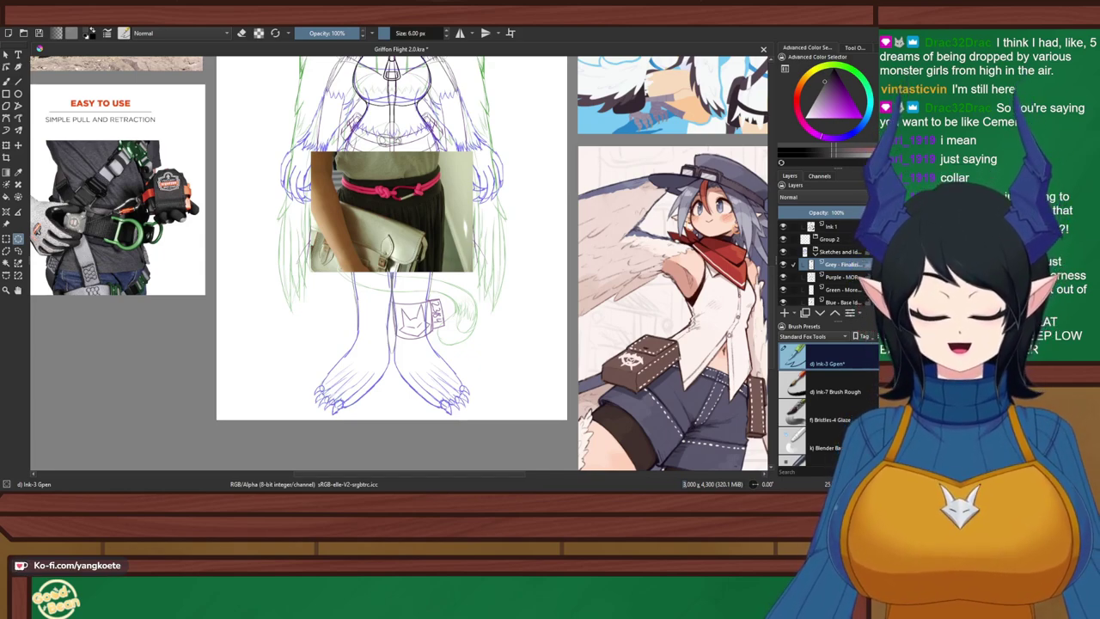
scroll(386, 172, up, 5)
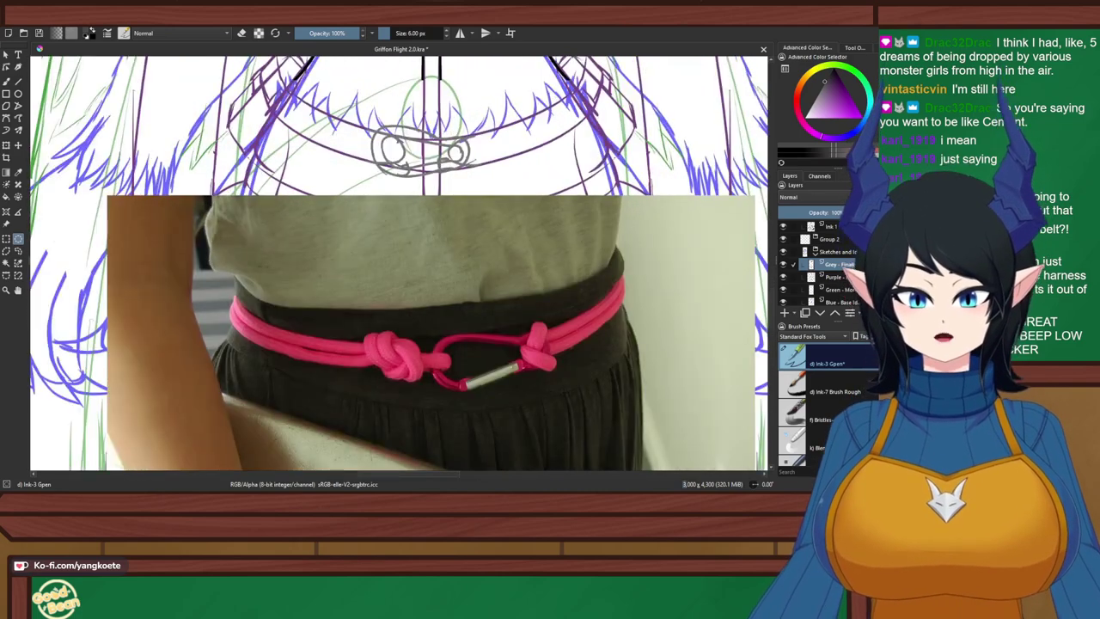
Turn on horizontal mirroring and draw mirrored belt lines rising from the buckle along the waist
scroll(582, 69, up, 3)
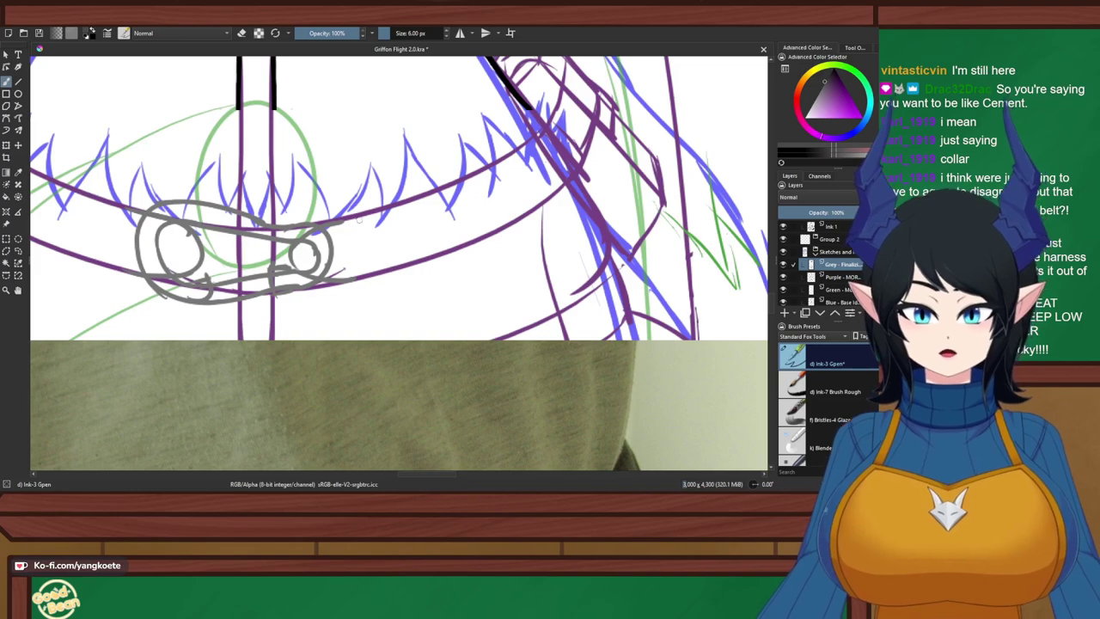
drag(306, 255, 419, 223)
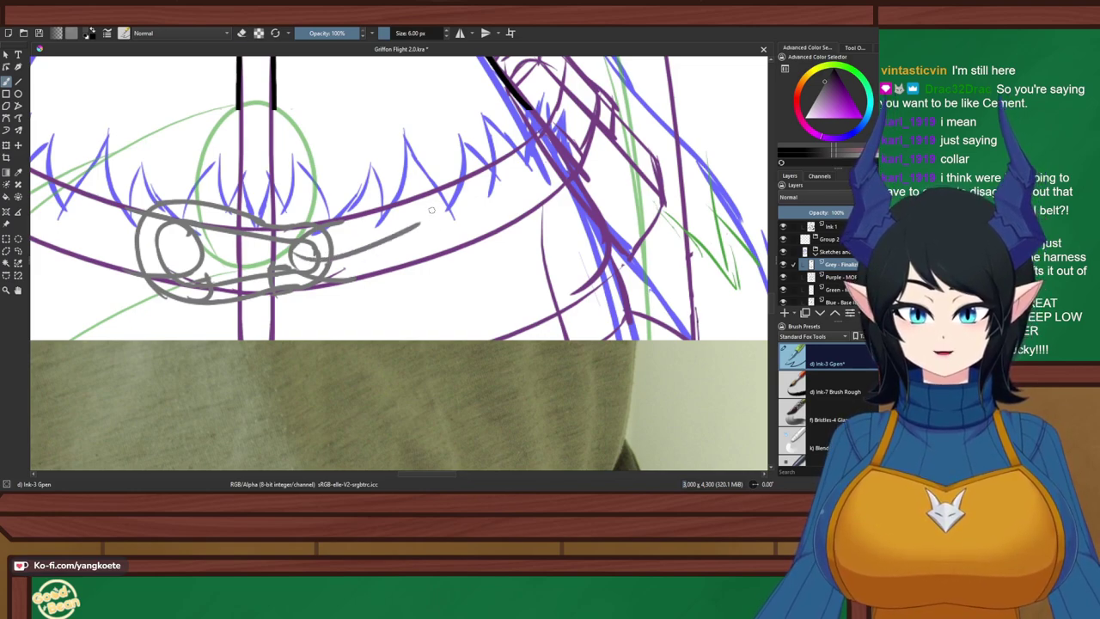
key(ctrl+z)
click(459, 32)
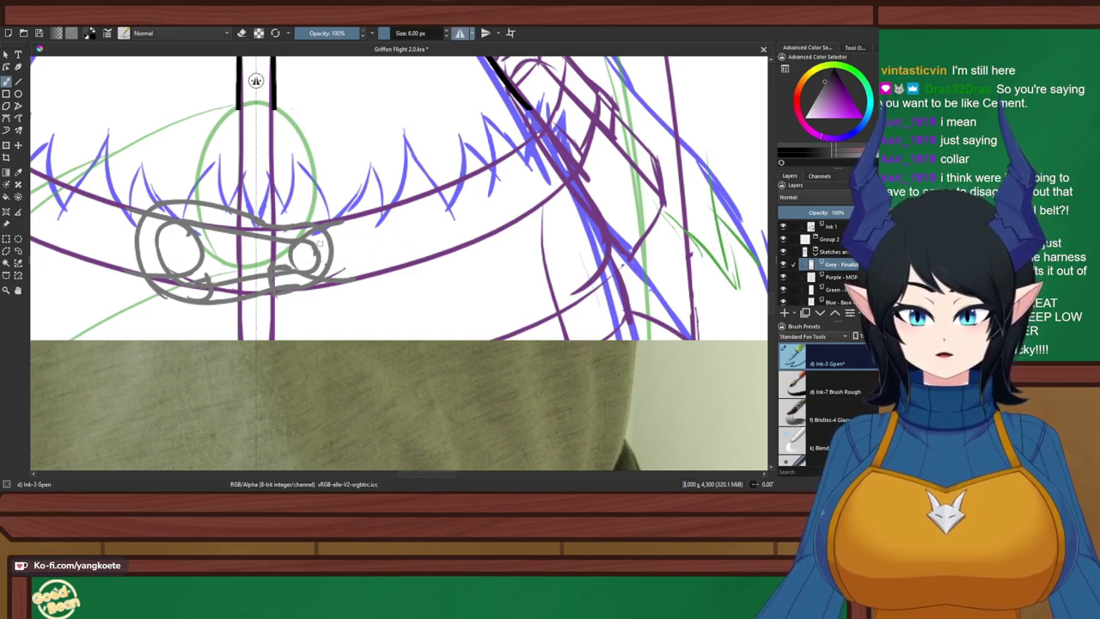
drag(335, 247, 438, 203)
key(ctrl+z)
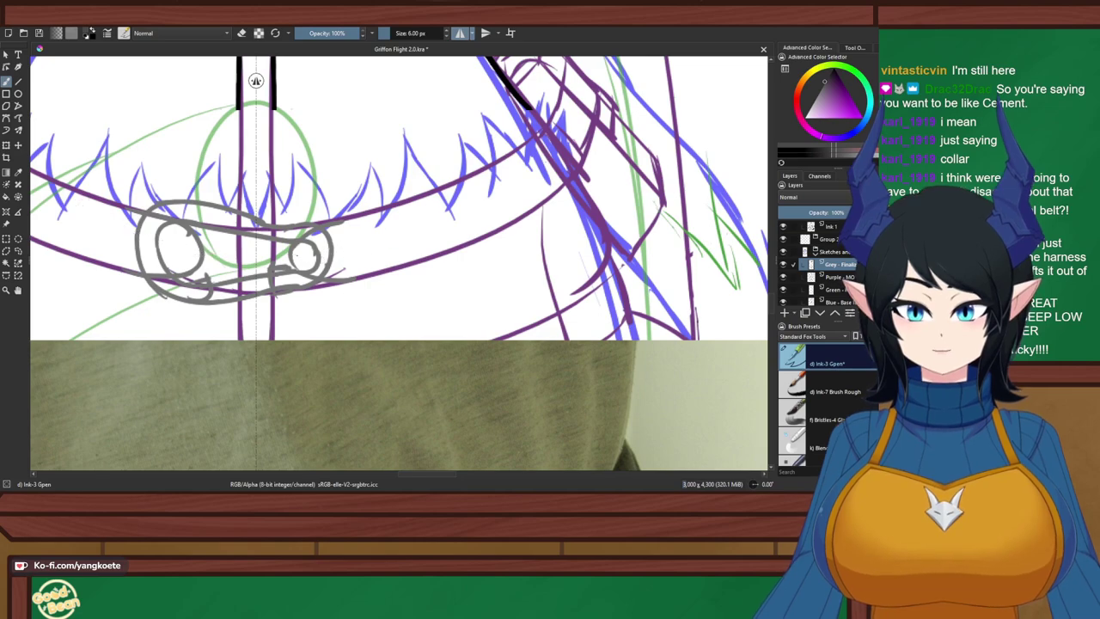
drag(305, 254, 432, 205)
drag(330, 223, 461, 167)
key(ctrl+z)
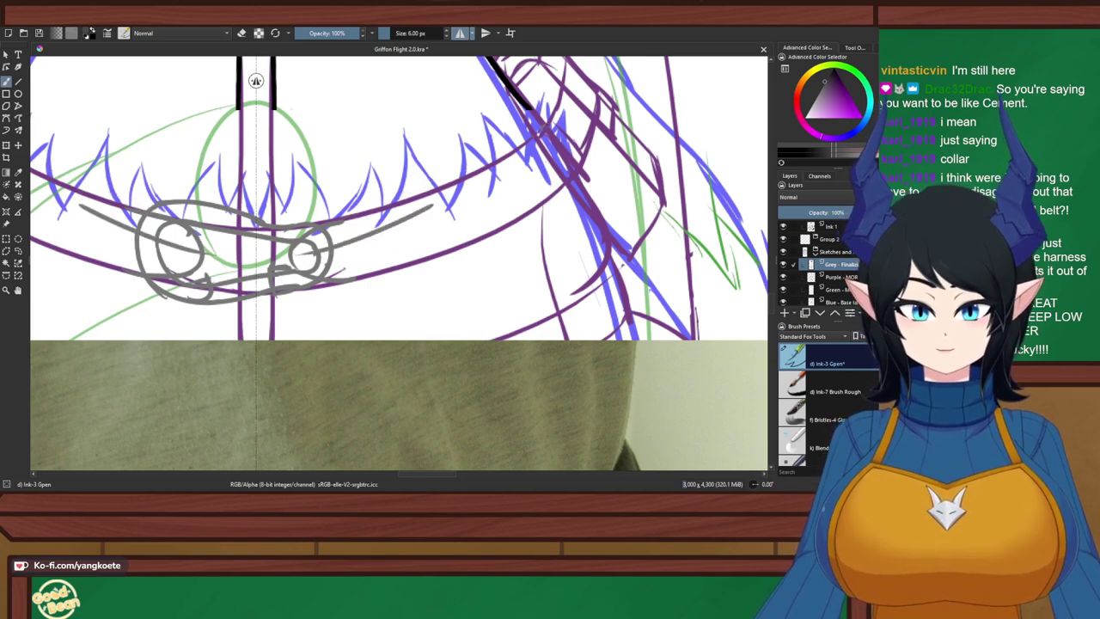
drag(359, 229, 537, 134)
key(ctrl+z)
drag(323, 221, 553, 126)
key(ctrl+z)
key(ctrl+z)
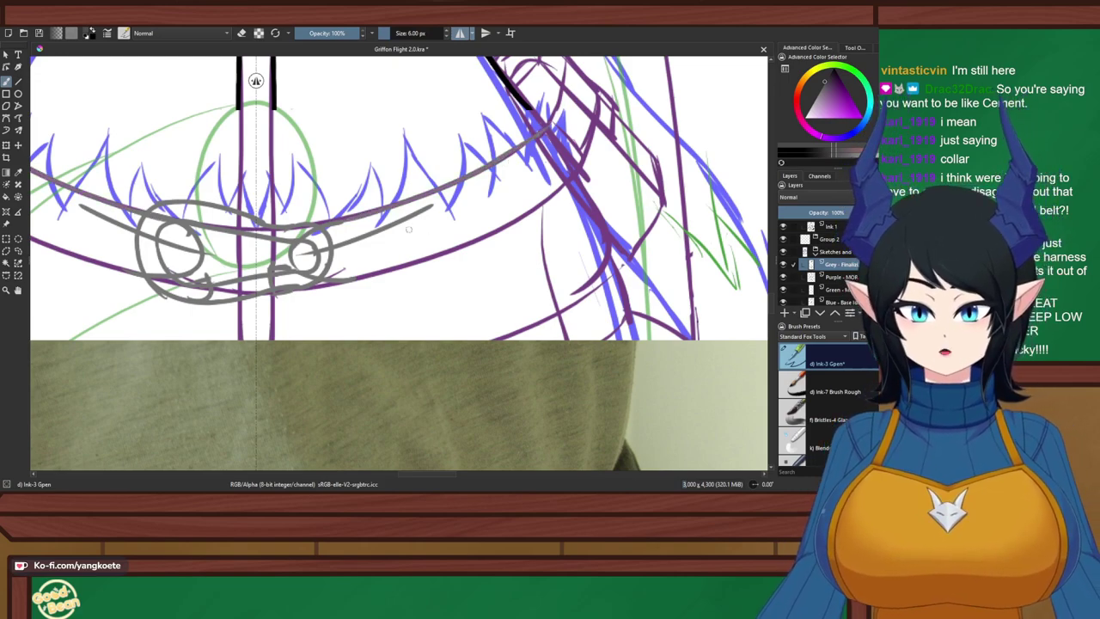
Add the belt's lower edges, end caps and the thickened part near the knot
mouse_move(333, 248)
mouse_down()
mouse_move(508, 175)
mouse_move(544, 148)
mouse_up()
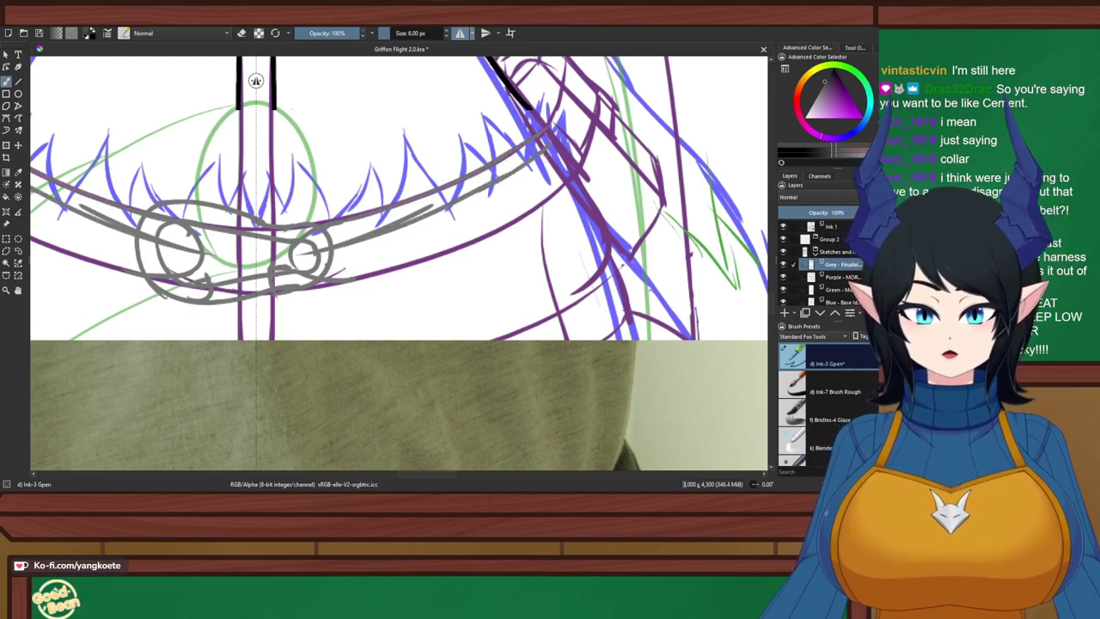
key(ctrl+z)
mouse_move(493, 182)
mouse_down()
mouse_move(548, 144)
mouse_move(558, 152)
mouse_up()
key(ctrl+z)
key(ctrl+z)
drag(452, 209, 557, 147)
drag(397, 230, 447, 210)
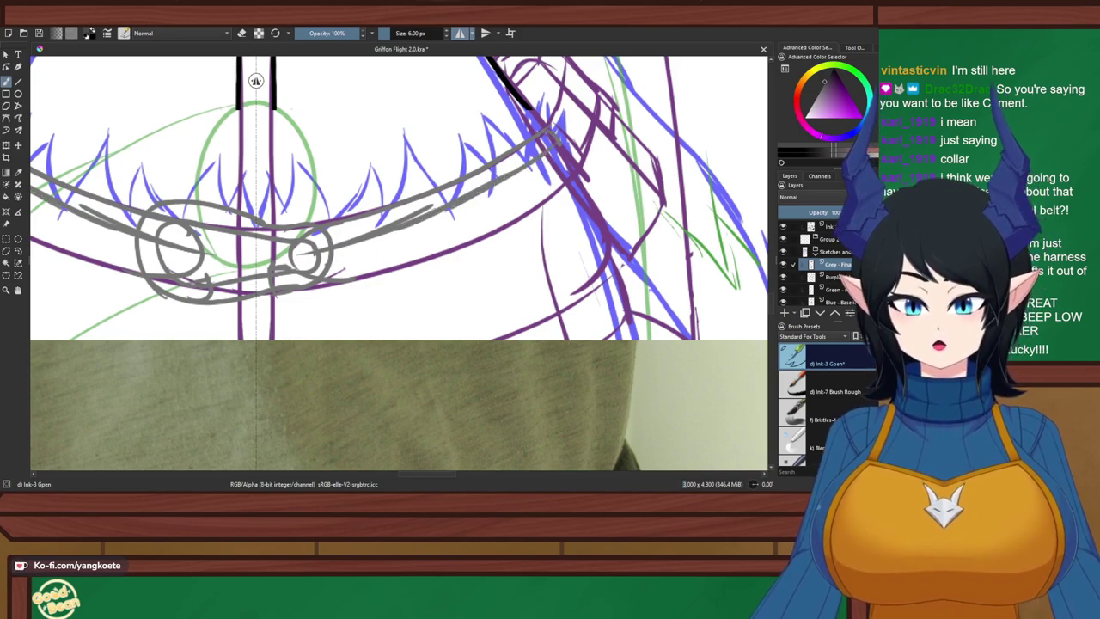
mouse_move(315, 254)
mouse_down()
mouse_move(307, 272)
mouse_move(507, 215)
mouse_up()
key(ctrl+z)
drag(327, 275, 524, 203)
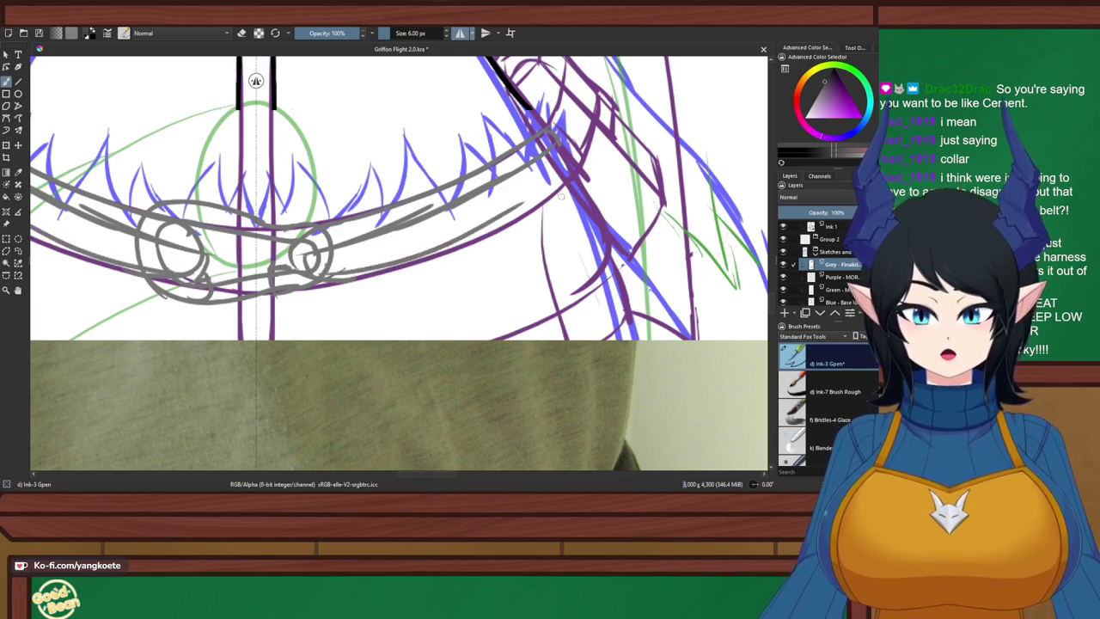
mouse_move(560, 144)
mouse_down()
mouse_move(578, 173)
mouse_move(499, 222)
mouse_up()
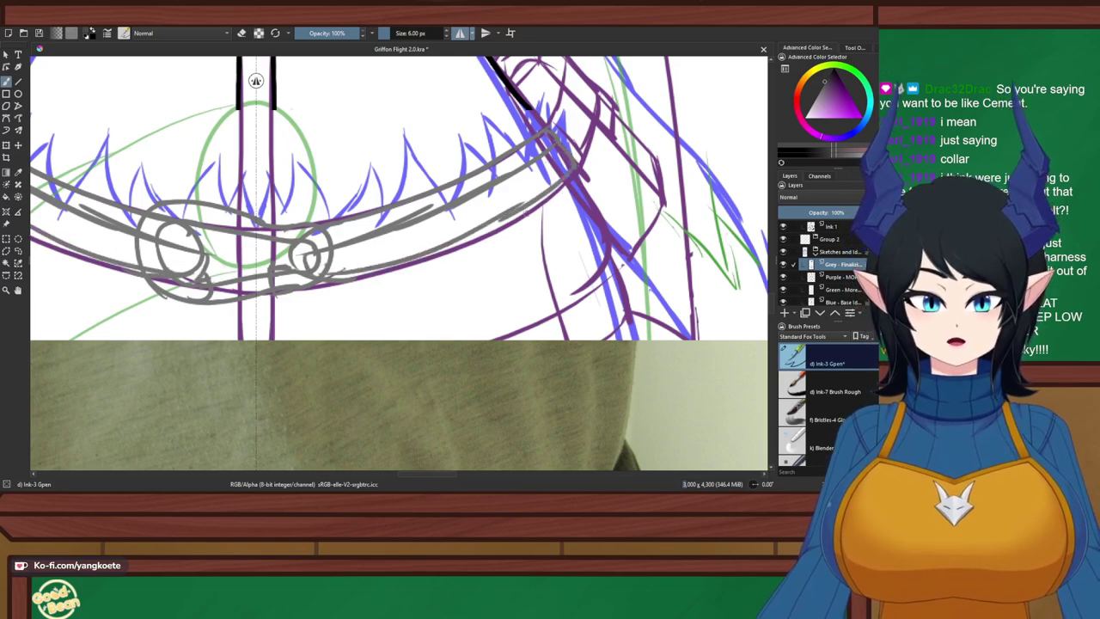
key(ctrl+z)
drag(565, 173, 499, 215)
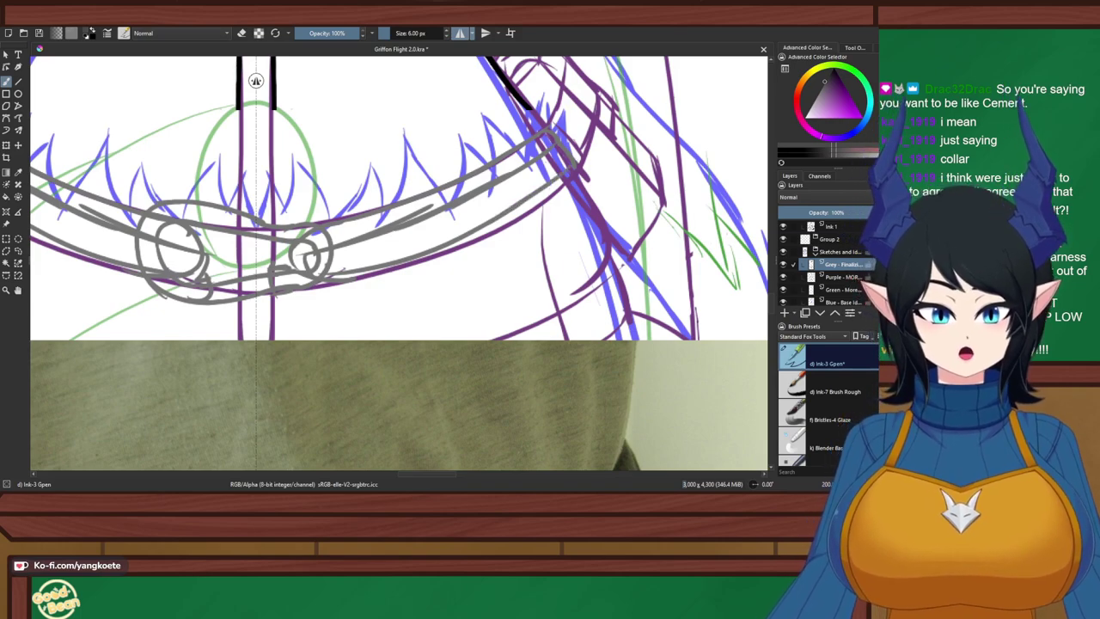
Erase the stray grey stroke beside the belt
key(e)
mouse_move(386, 225)
mouse_down()
mouse_move(409, 215)
mouse_move(344, 244)
mouse_move(436, 215)
mouse_up()
key(e)
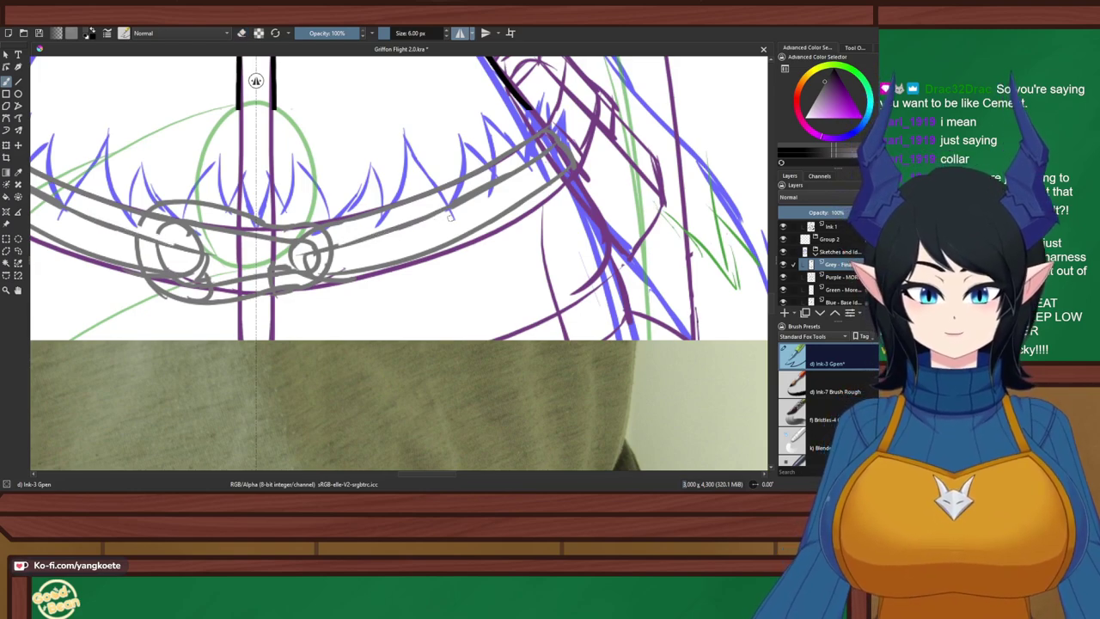
Turn off mirroring and move the pink belt photo to the lower left beside the other references
scroll(271, 223, down, 3)
drag(271, 224, 399, 223)
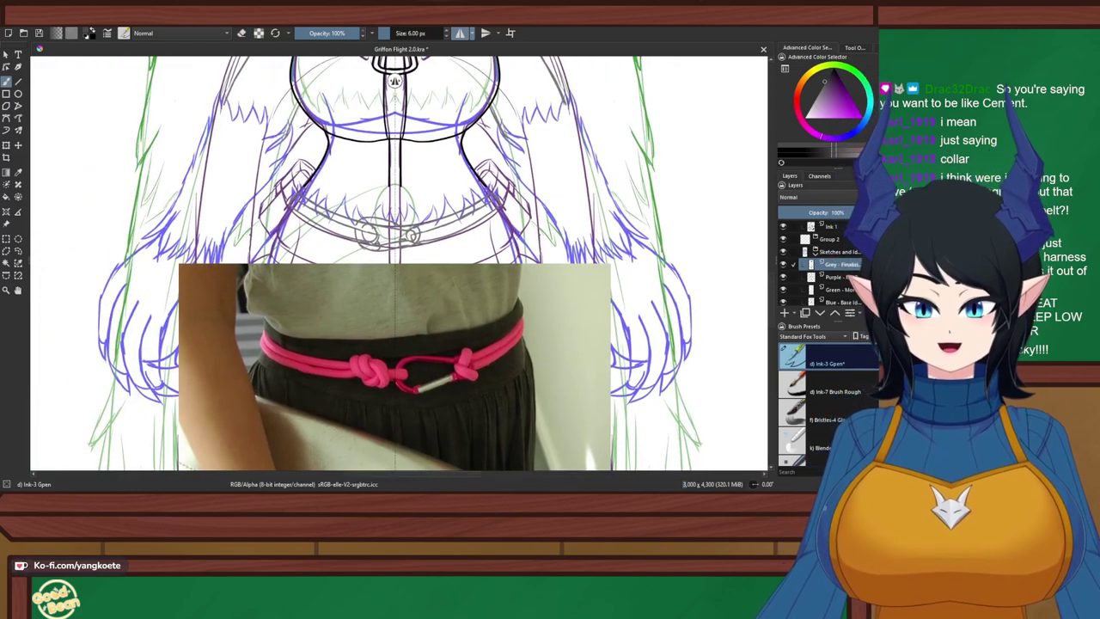
key(minus)
key(minus)
key(minus)
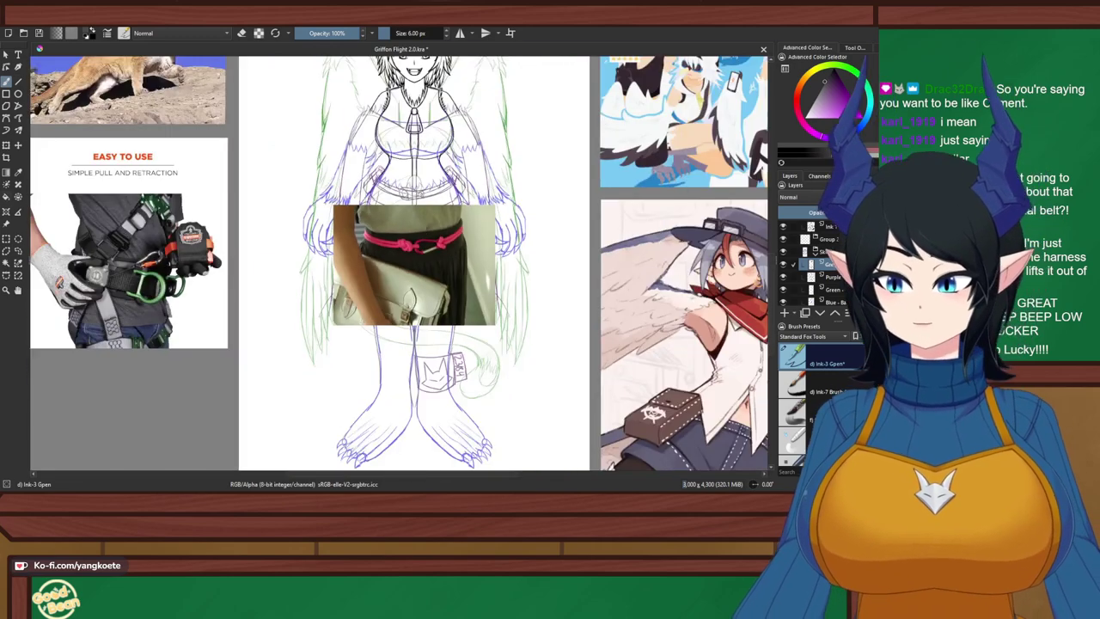
click(6, 223)
scroll(301, 240, down, 1)
drag(376, 256, 194, 363)
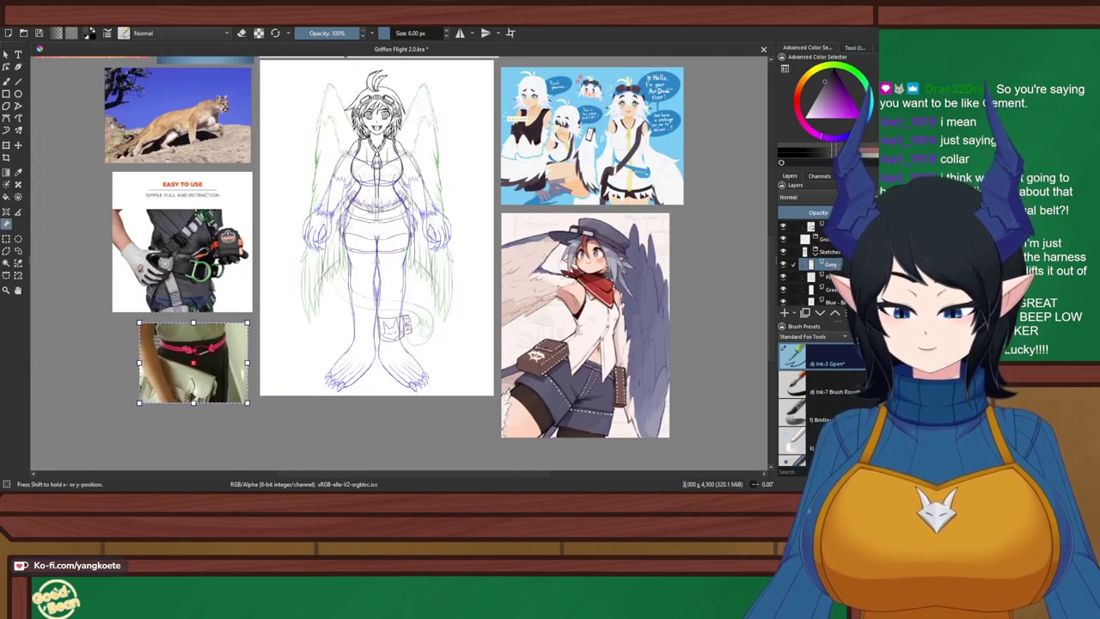
click(193, 434)
drag(192, 202, 402, 91)
scroll(467, 145, up, 3)
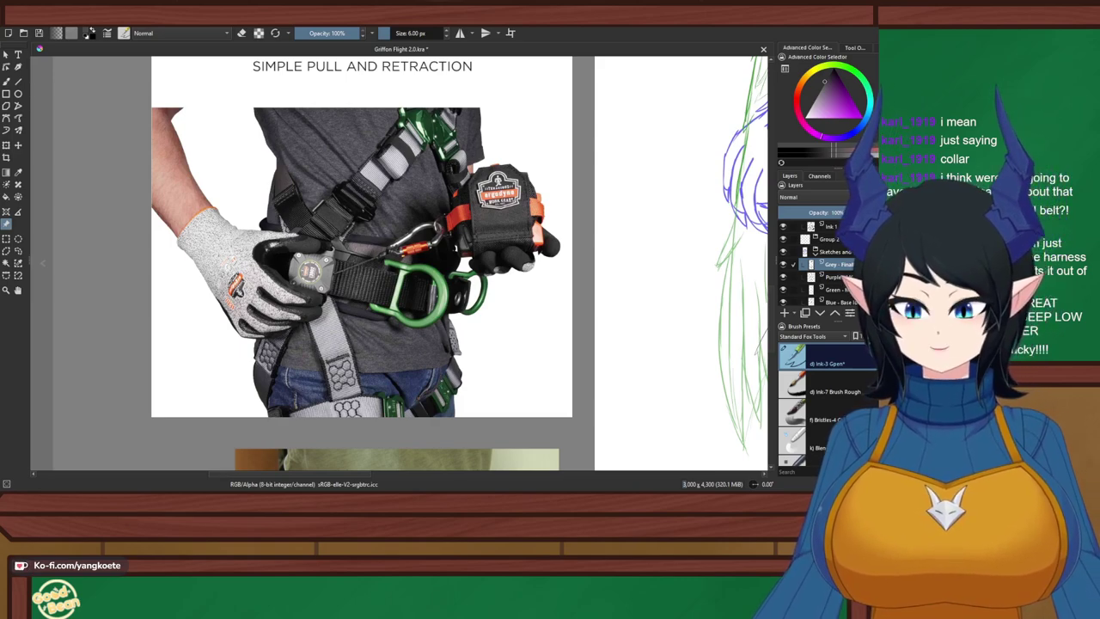
mouse_move(670, 172)
mouse_down()
mouse_move(208, 244)
mouse_move(110, 405)
mouse_up()
With mirroring on, draw the mirrored inner and outer harness strap lines at the waist
scroll(404, 224, up, 1)
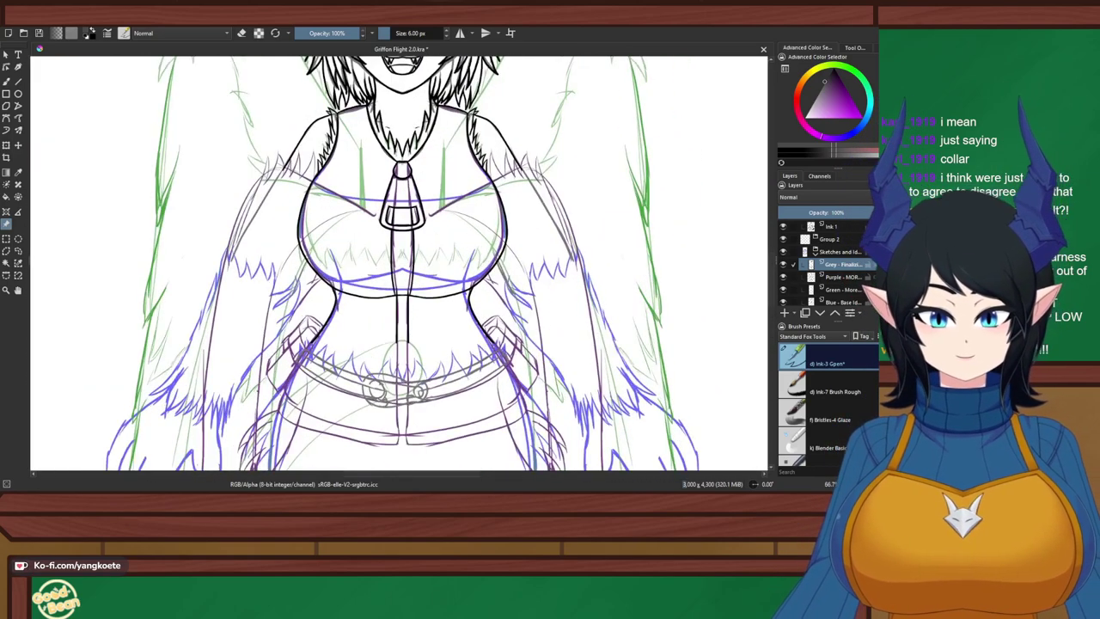
drag(404, 224, 402, 265)
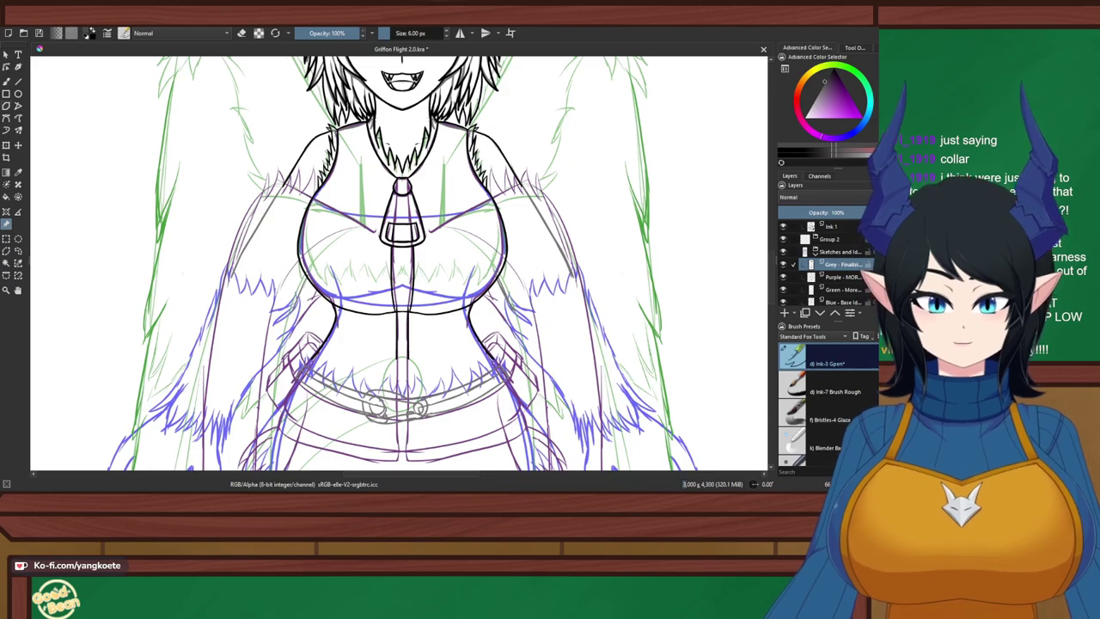
key(b)
scroll(402, 263, up, 3)
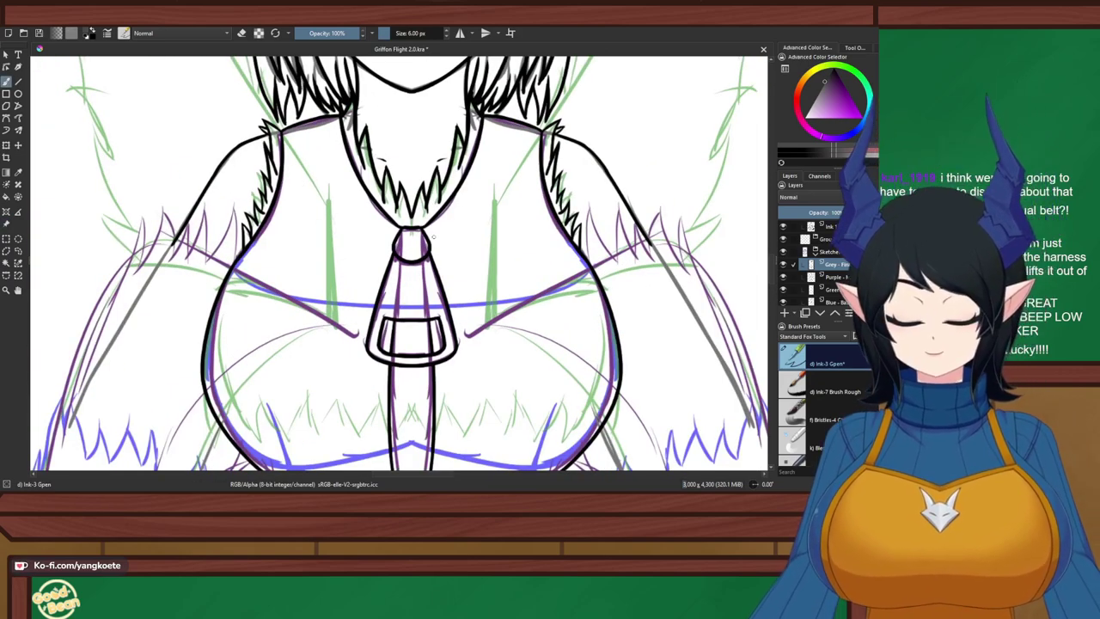
scroll(434, 236, down, 3)
scroll(396, 263, up, 3)
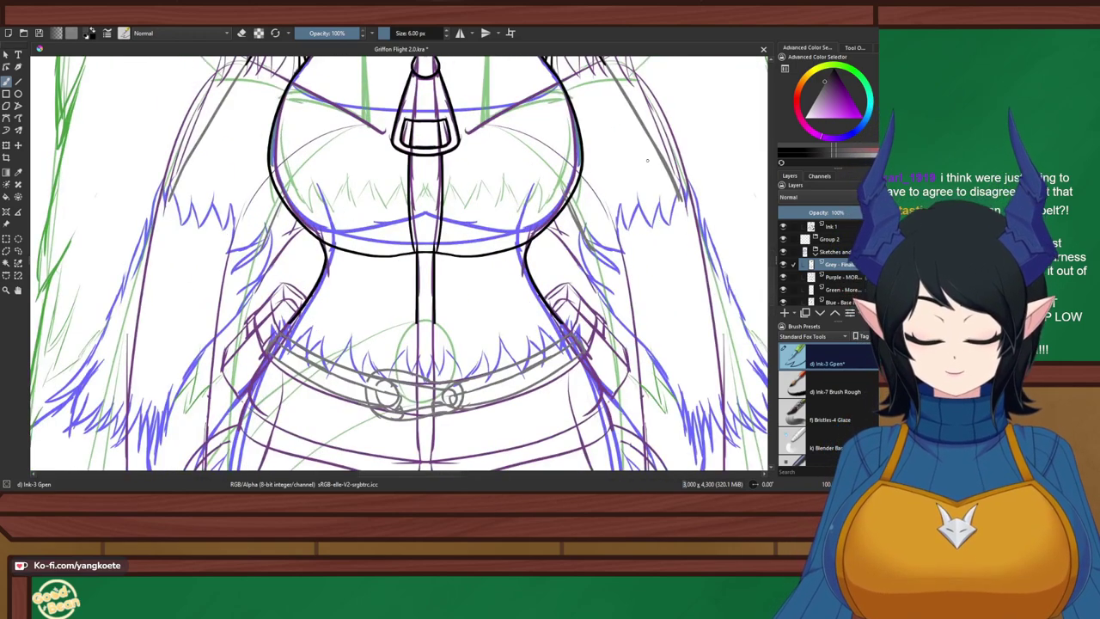
click(460, 33)
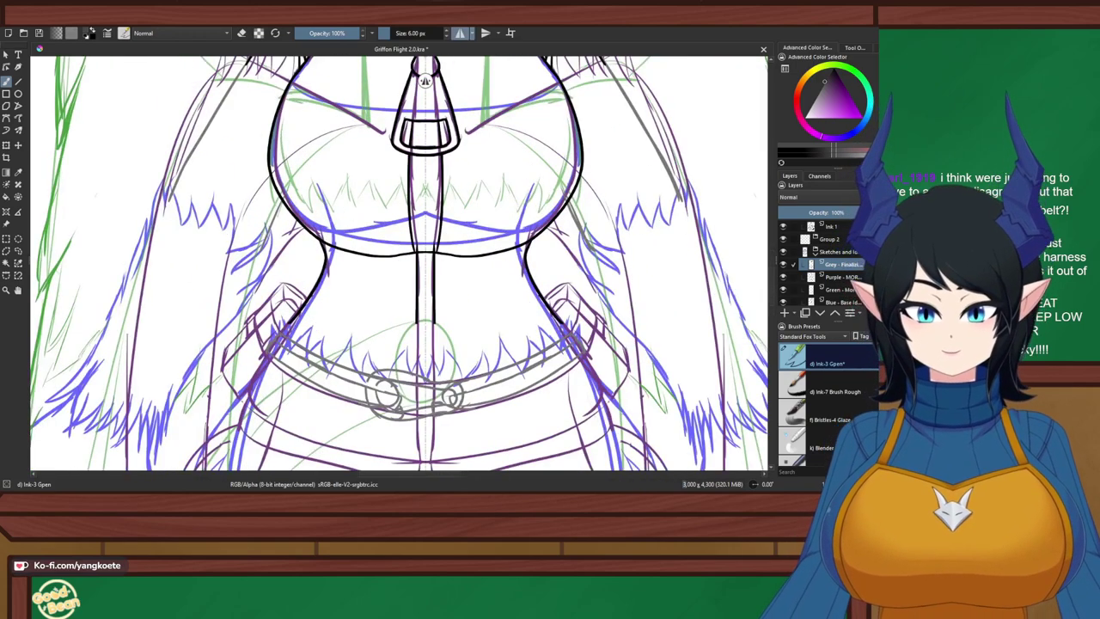
drag(352, 253, 339, 362)
key(ctrl+z)
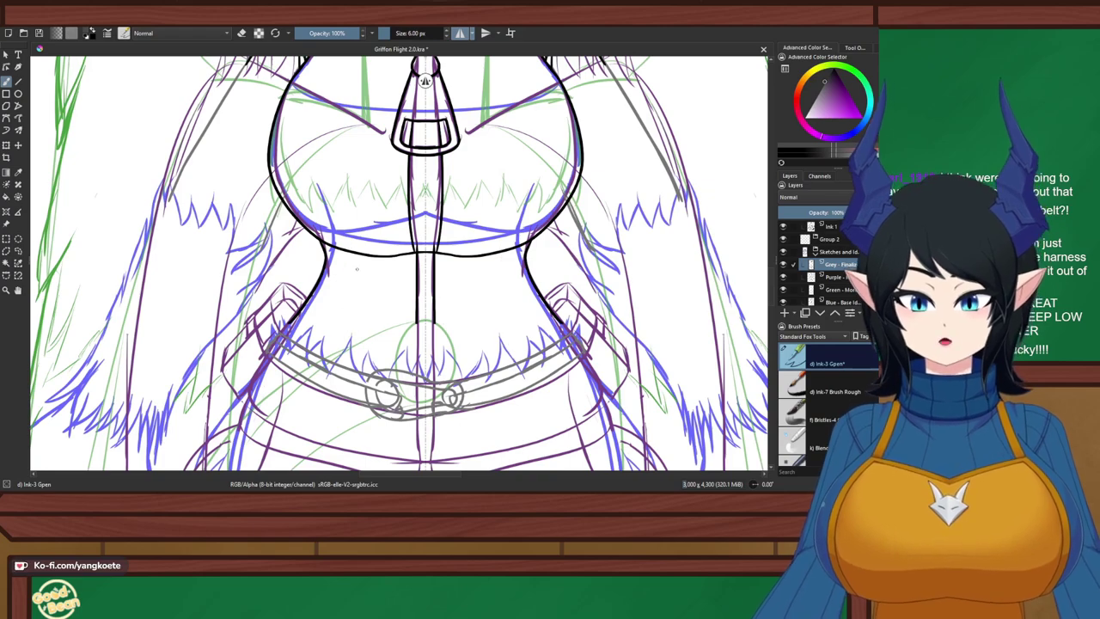
drag(353, 253, 325, 354)
key(ctrl+z)
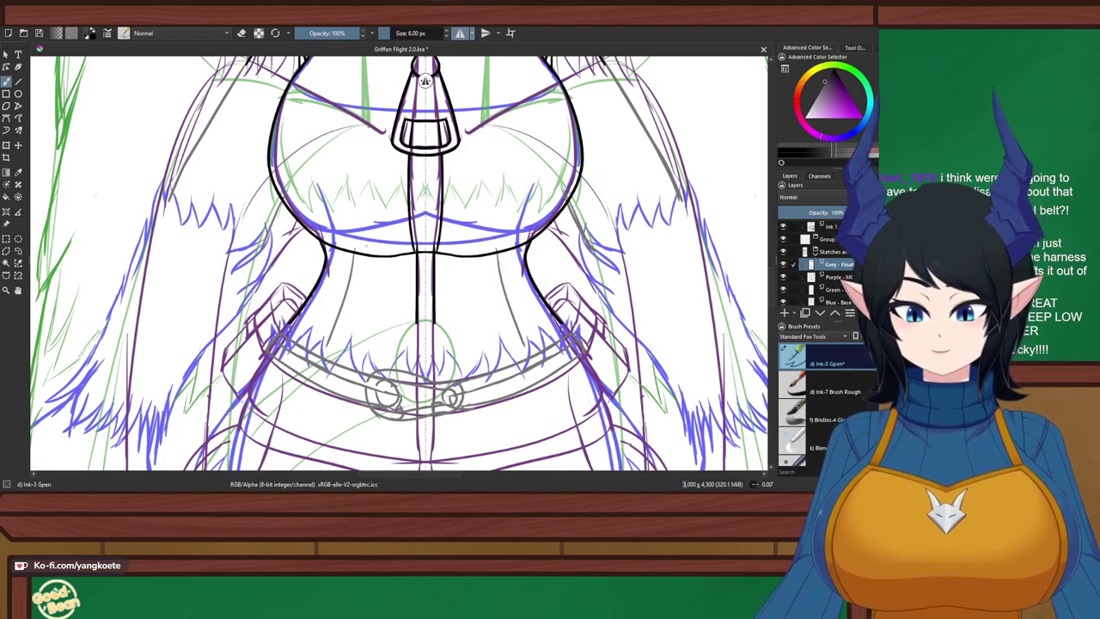
drag(371, 251, 347, 337)
key(ctrl+z)
drag(371, 256, 346, 364)
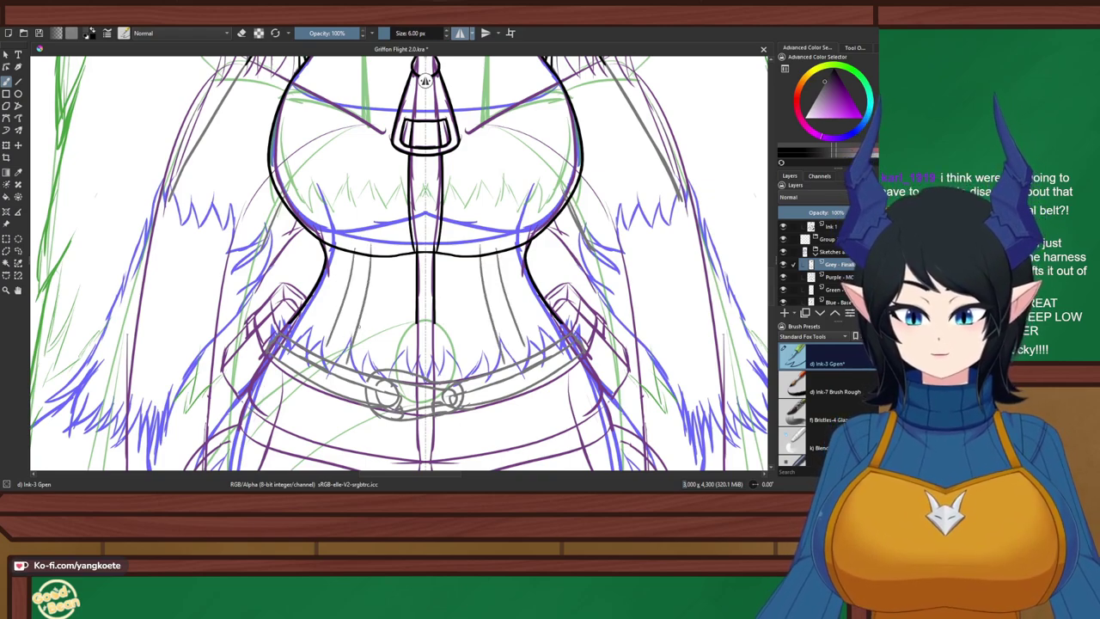
mouse_move(359, 326)
mouse_down()
mouse_move(348, 366)
mouse_move(324, 356)
mouse_up()
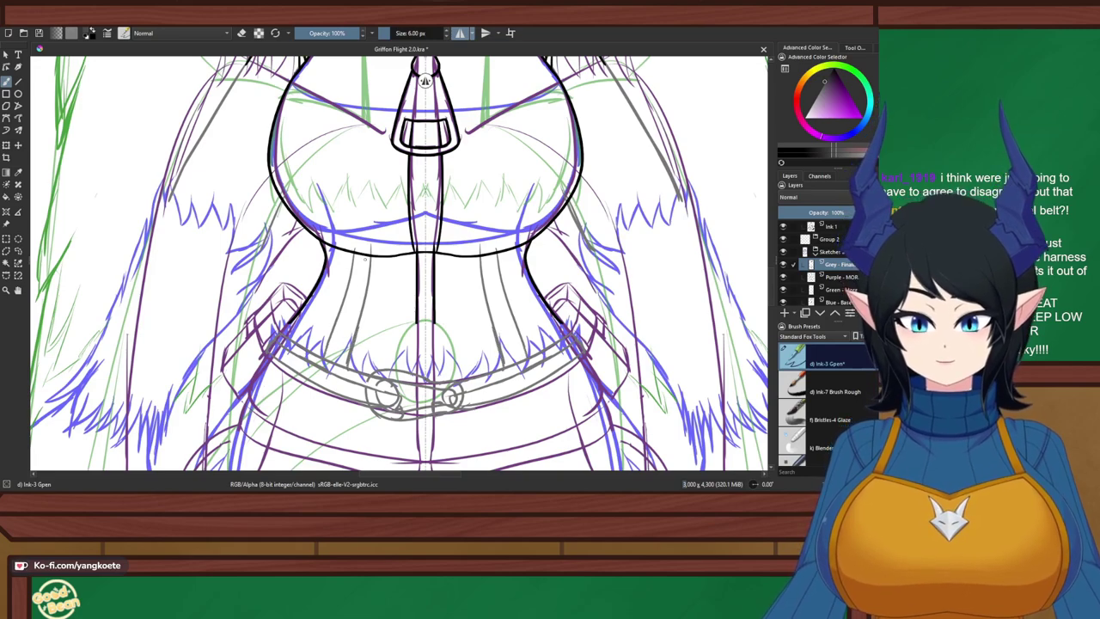
Sketch the mirrored harness straps running down the chest toward the waist, retrying strokes
drag(375, 235, 334, 372)
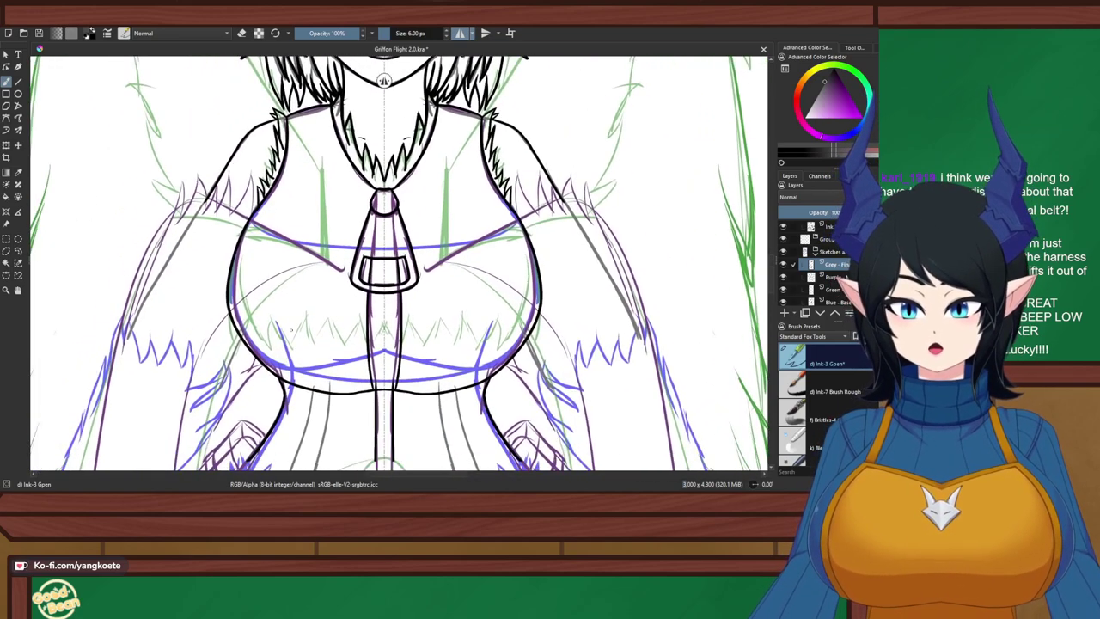
drag(305, 116, 282, 193)
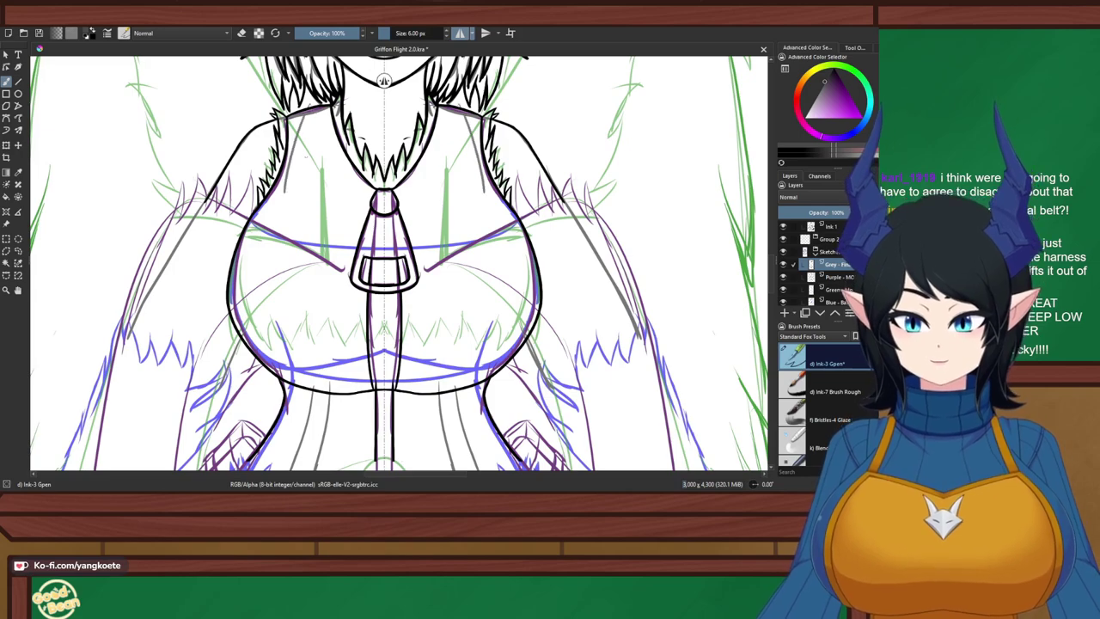
key(ctrl+z)
drag(312, 115, 278, 224)
mouse_move(328, 110)
mouse_down()
mouse_move(295, 225)
mouse_move(321, 320)
mouse_up()
key(ctrl+z)
drag(296, 225, 325, 353)
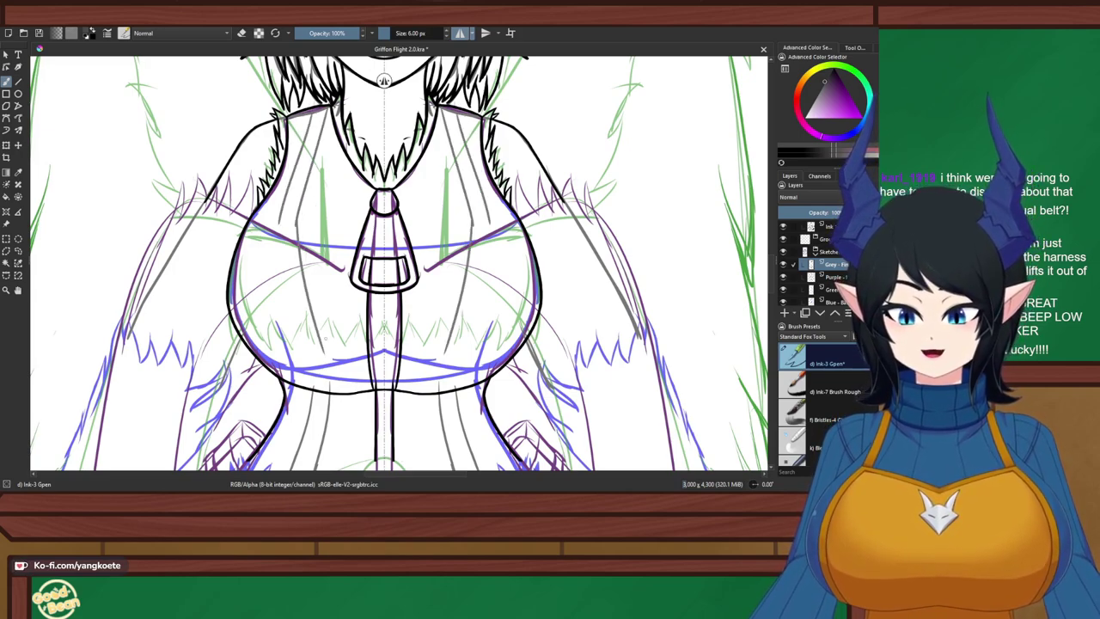
key(ctrl+z)
drag(297, 225, 333, 408)
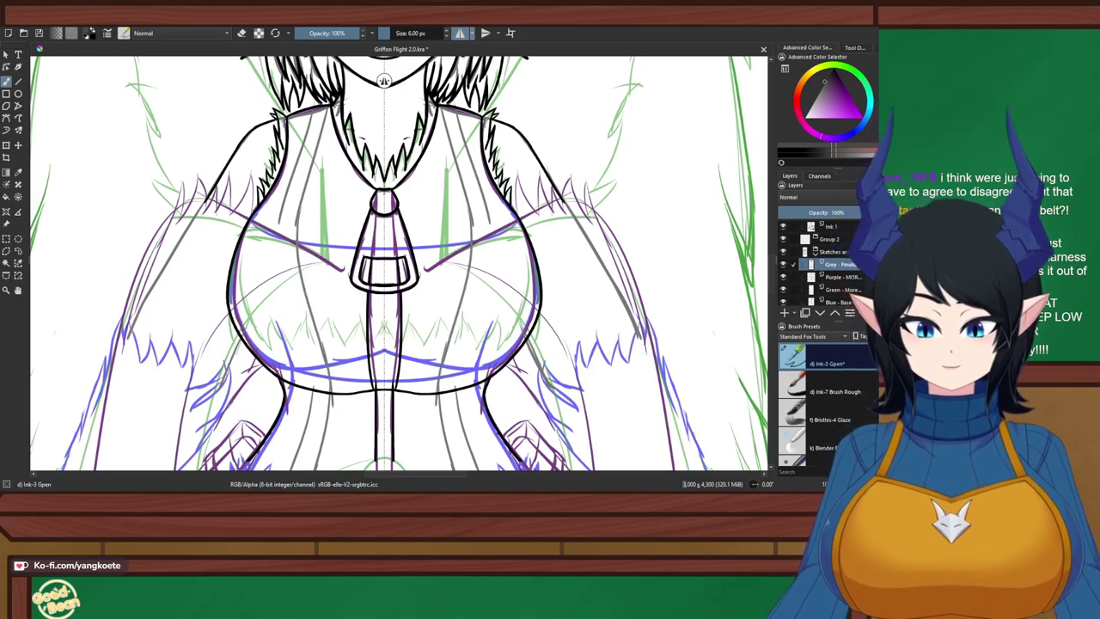
key(ctrl+z)
drag(280, 241, 301, 359)
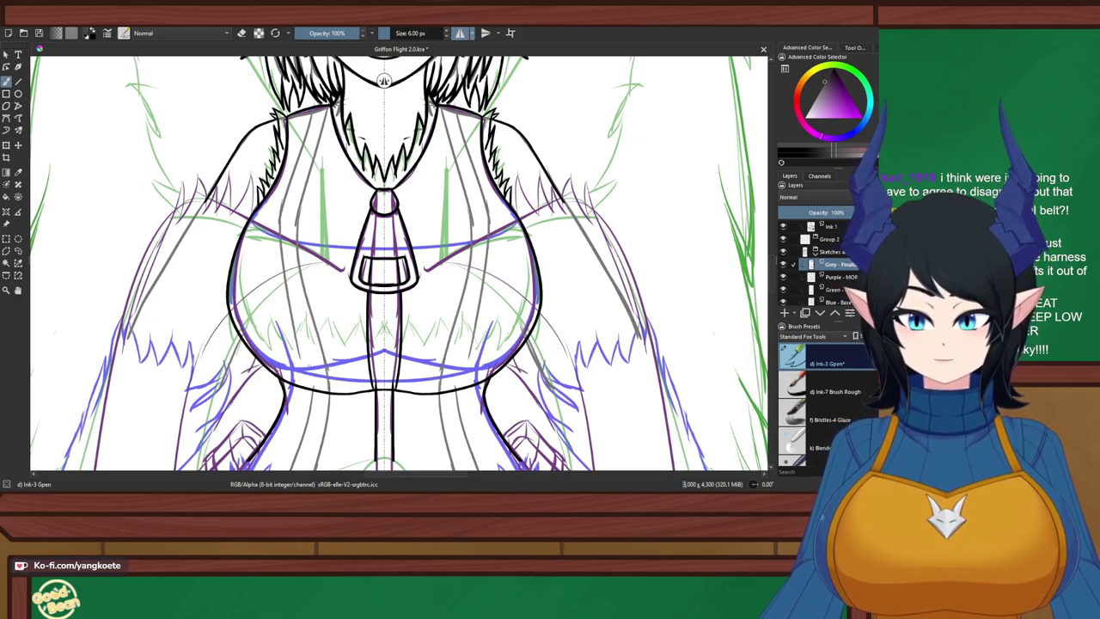
key(ctrl+z)
key(ctrl+z)
mouse_move(281, 213)
mouse_down()
mouse_move(310, 360)
mouse_move(280, 248)
mouse_move(293, 335)
mouse_up()
key(ctrl+z)
mouse_move(280, 231)
mouse_down()
mouse_move(311, 368)
mouse_move(301, 368)
mouse_up()
key(ctrl+z)
key(ctrl+z)
key(ctrl+z)
key(ctrl+z)
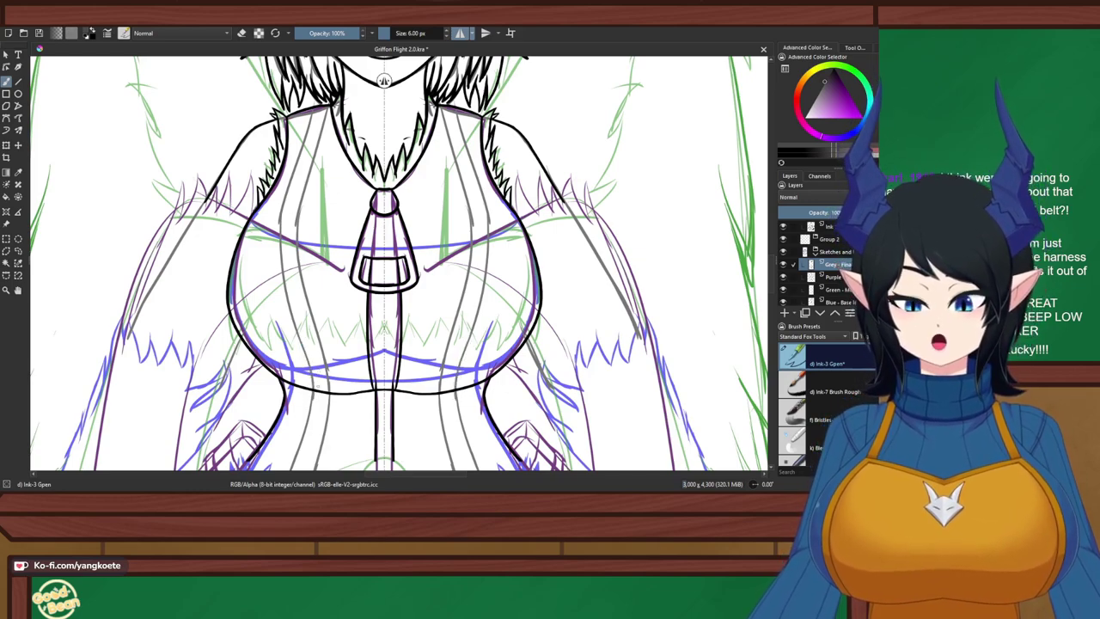
scroll(384, 344, down, 1)
drag(384, 378, 384, 257)
Erase the tops of the mirrored grey waist lines
scroll(369, 262, up, 4)
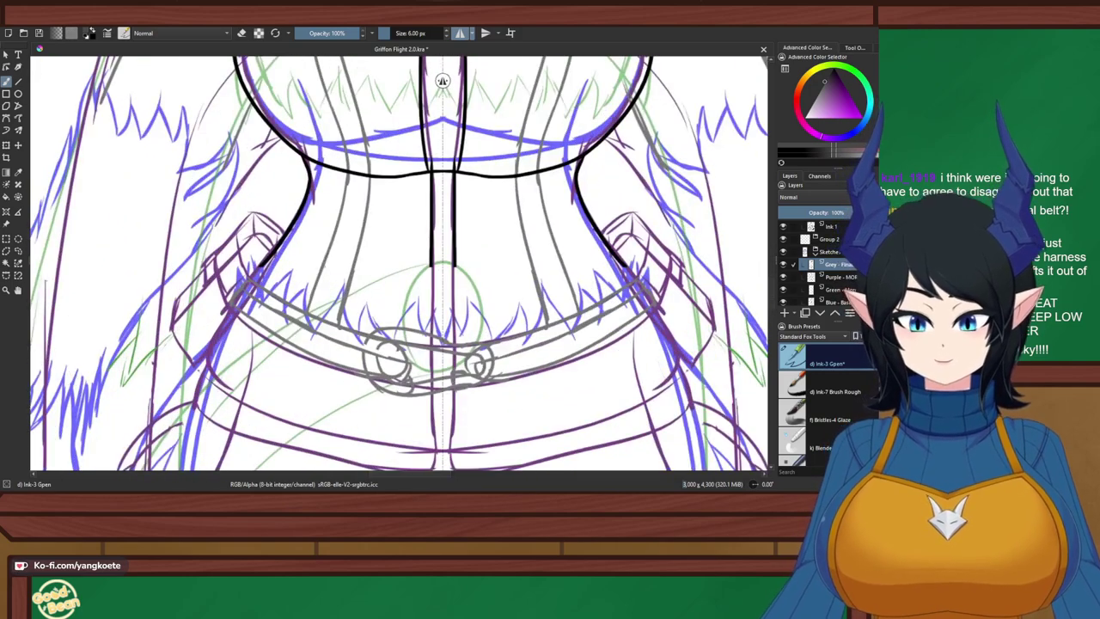
key(e)
mouse_move(288, 143)
mouse_down()
mouse_move(378, 147)
mouse_move(357, 120)
mouse_move(301, 109)
mouse_move(370, 112)
mouse_move(344, 108)
mouse_move(370, 127)
mouse_move(309, 112)
mouse_move(377, 106)
mouse_move(334, 291)
mouse_up()
key(e)
Redraw the mirrored grey waist line down from the black outline and trim its excess
drag(328, 101, 307, 178)
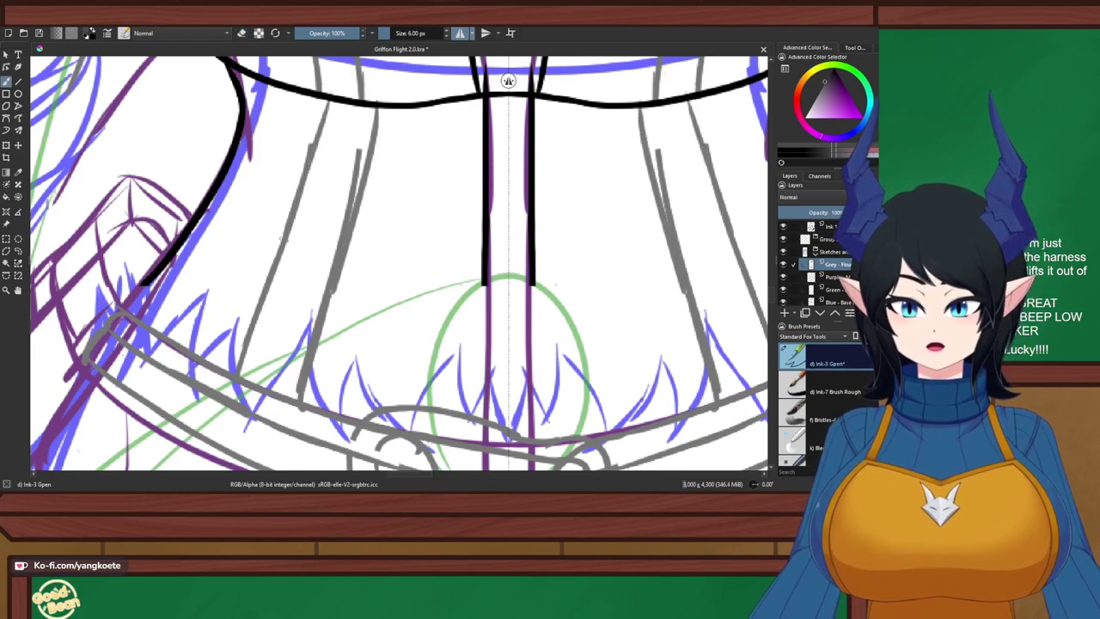
key(ctrl+z)
drag(333, 99, 279, 262)
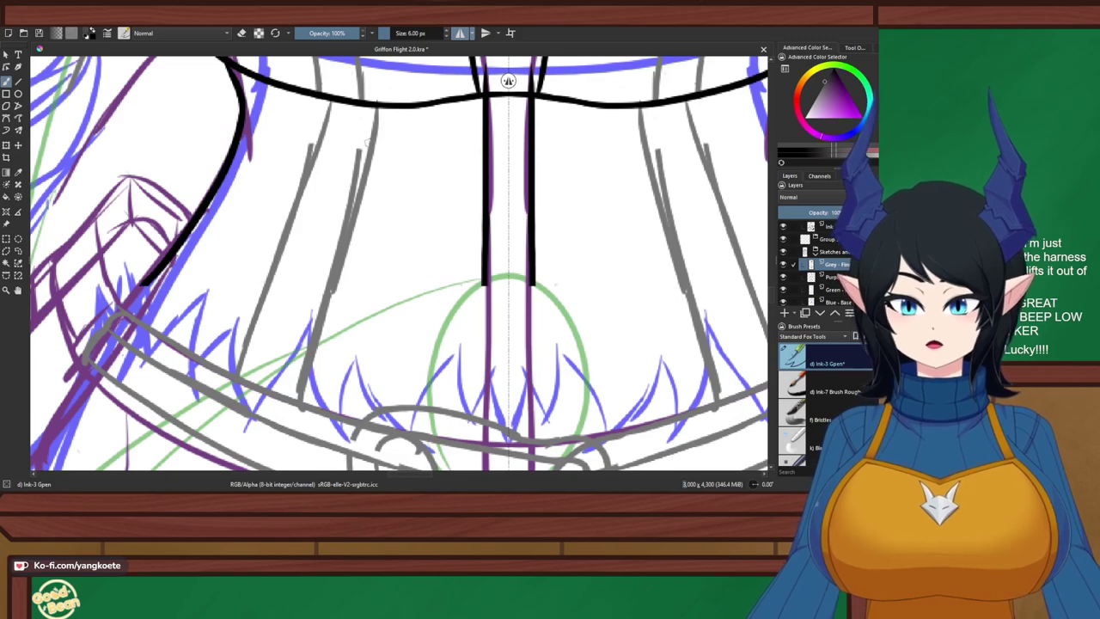
key(e)
mouse_move(362, 144)
mouse_down()
mouse_move(327, 237)
mouse_move(325, 248)
mouse_move(345, 201)
mouse_move(316, 390)
mouse_up()
key(e)
Redraw shorter, thinner grey strokes and extend the waist lines toward the belt
key(ctrl+z)
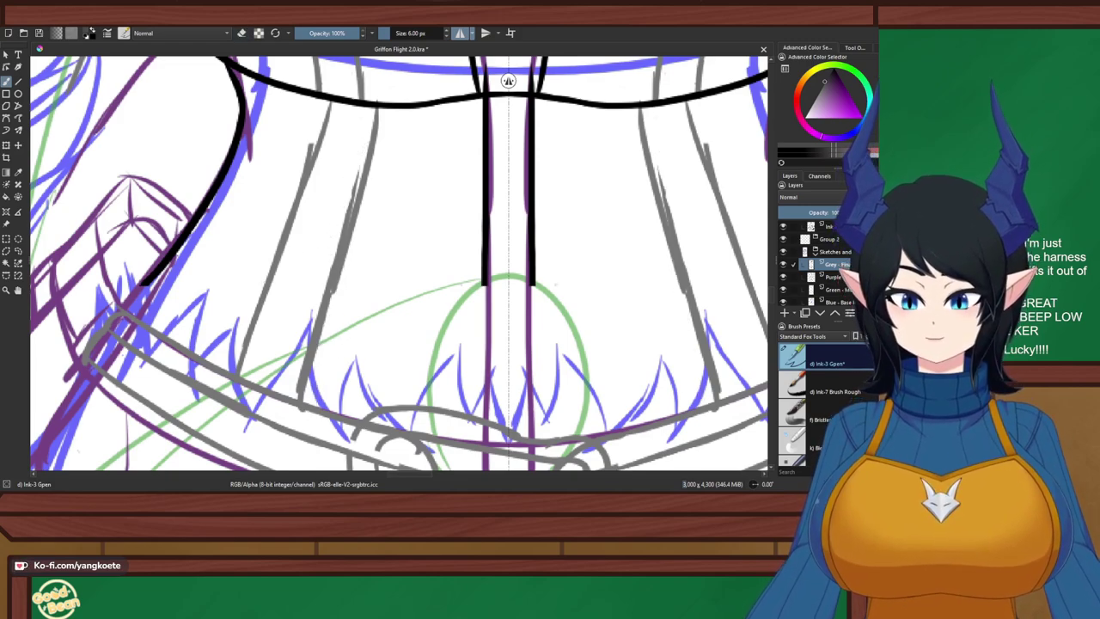
mouse_move(329, 273)
mouse_down()
mouse_move(311, 335)
mouse_move(320, 336)
mouse_up()
key(ctrl+z)
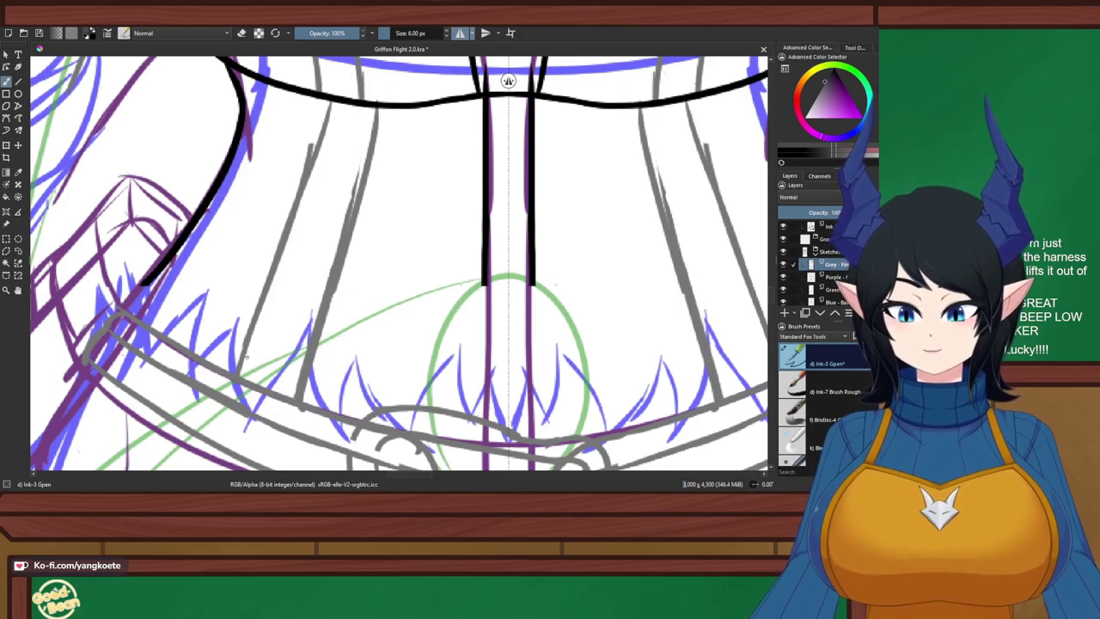
drag(246, 356, 235, 401)
mouse_move(301, 404)
mouse_down()
mouse_move(283, 436)
mouse_move(293, 429)
mouse_up()
key(ctrl+z)
key(ctrl+z)
Bring the upper torso into view and try a mirrored grey stroke at the chest centre
scroll(350, 352, down, 3)
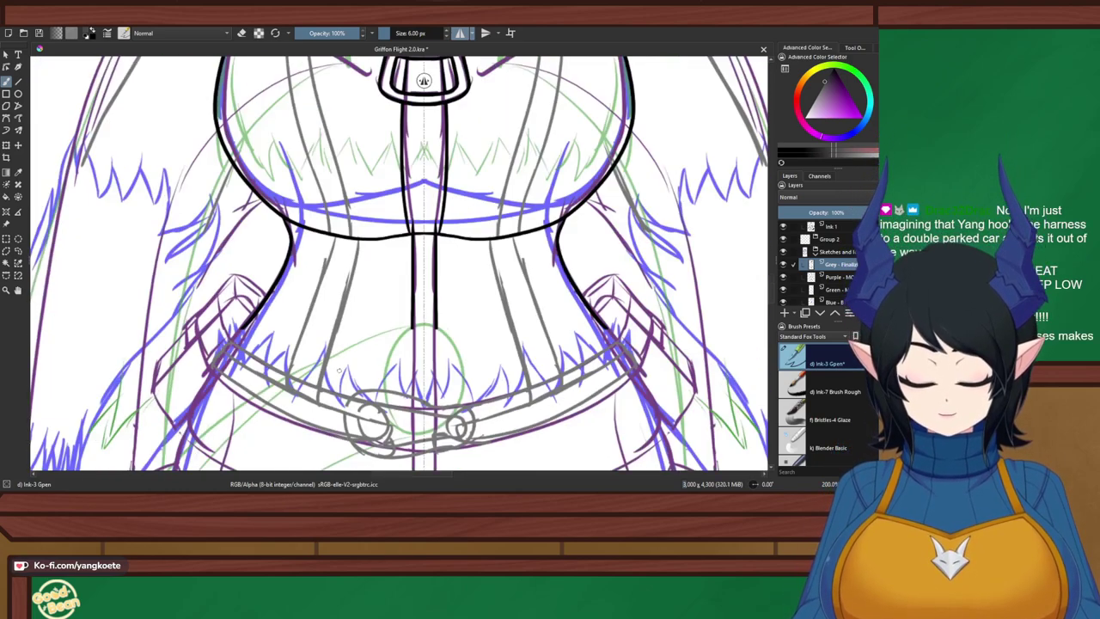
mouse_move(406, 102)
mouse_down()
mouse_move(386, 181)
mouse_move(397, 234)
mouse_up()
scroll(398, 235, up, 1)
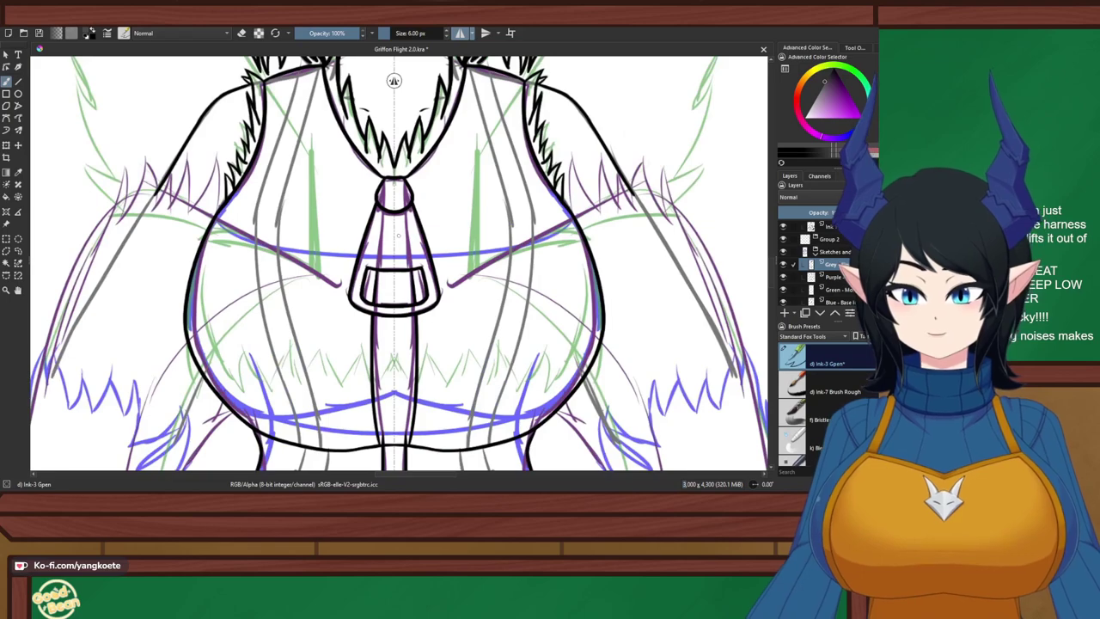
mouse_move(279, 212)
mouse_down()
mouse_move(348, 224)
mouse_move(336, 306)
mouse_move(288, 295)
mouse_move(288, 307)
mouse_move(361, 351)
mouse_move(361, 403)
mouse_up()
key(ctrl+z)
key(ctrl+z)
key(ctrl+z)
key(ctrl+z)
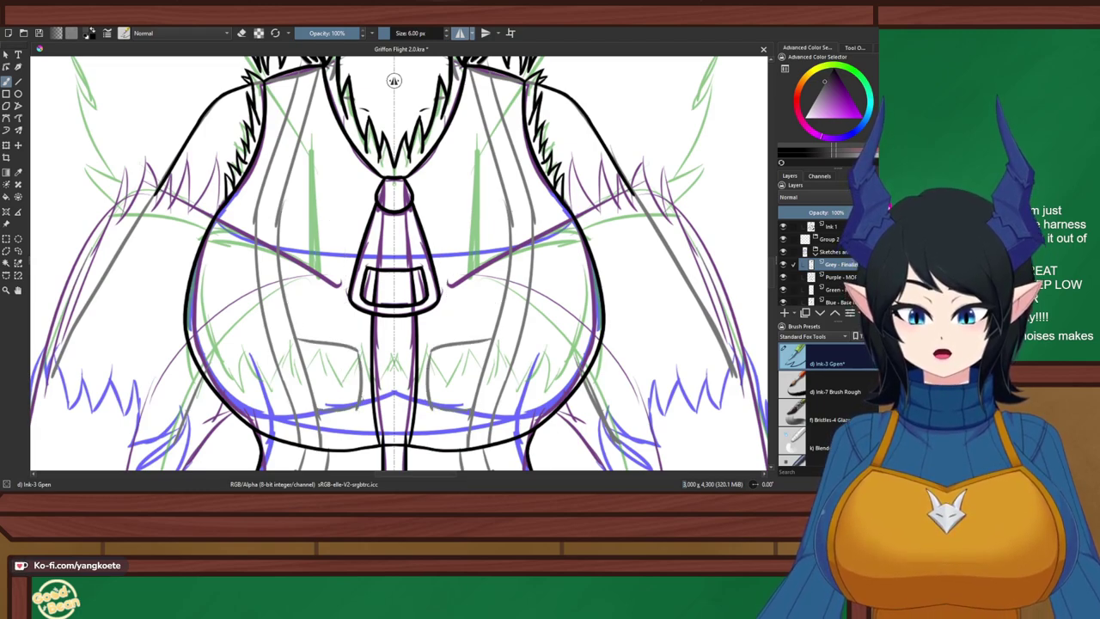
Draw the rounded grey centre piece with a curved bottom and an inner curve, redoing strokes
drag(358, 351, 394, 337)
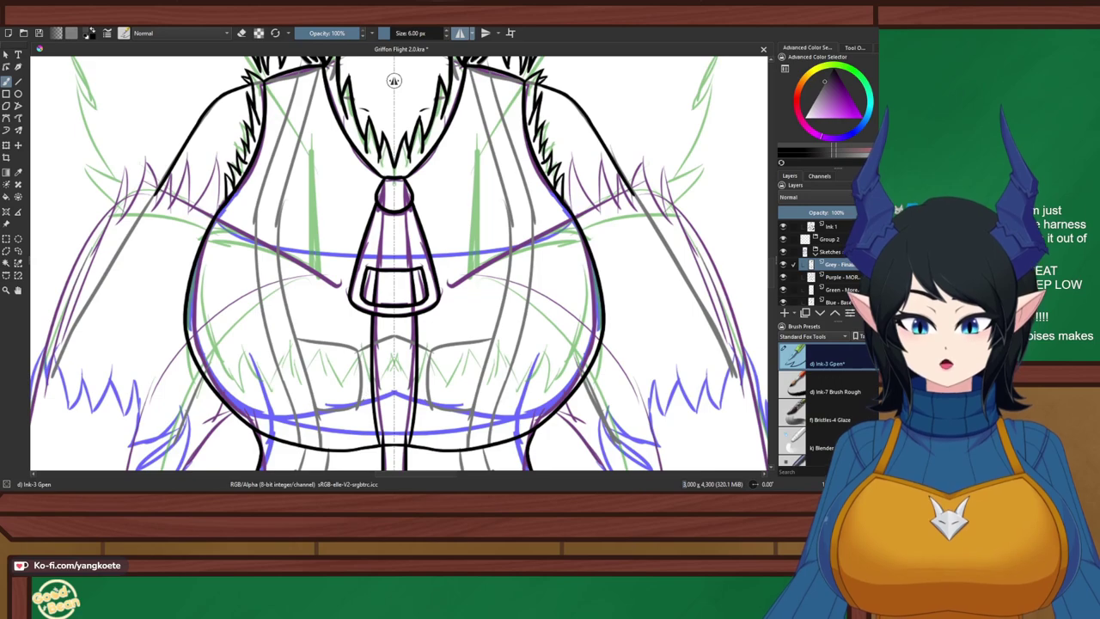
drag(359, 407, 395, 427)
key(ctrl+z)
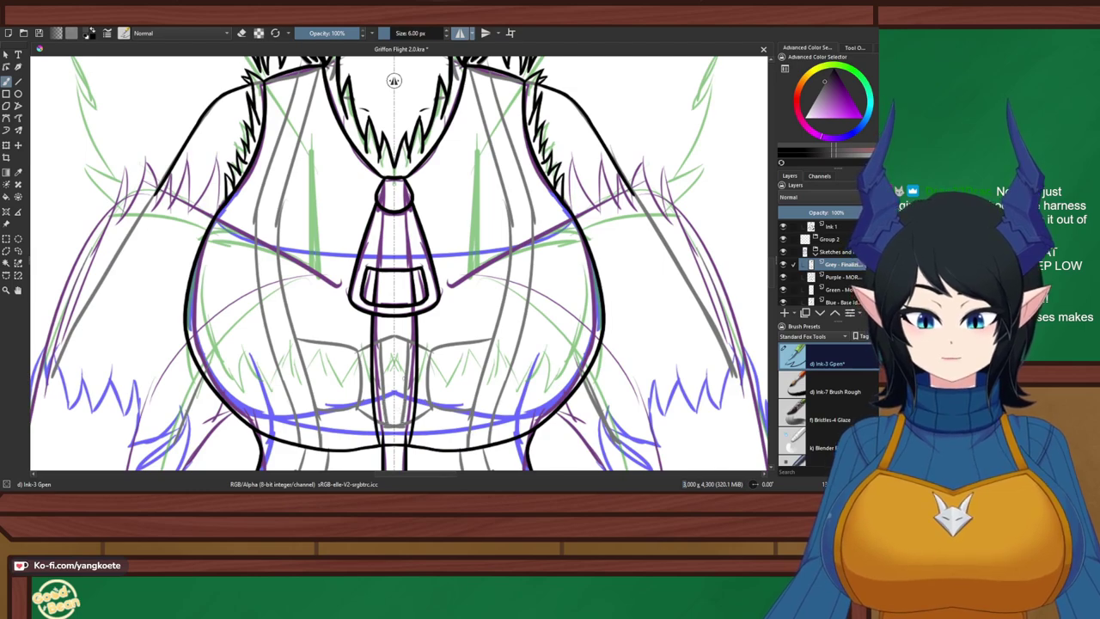
key(ctrl+z)
key(ctrl+z)
key(ctrl+z)
mouse_move(359, 352)
mouse_down()
mouse_move(367, 340)
mouse_move(397, 344)
mouse_move(395, 334)
mouse_up()
key(ctrl+z)
key(ctrl+z)
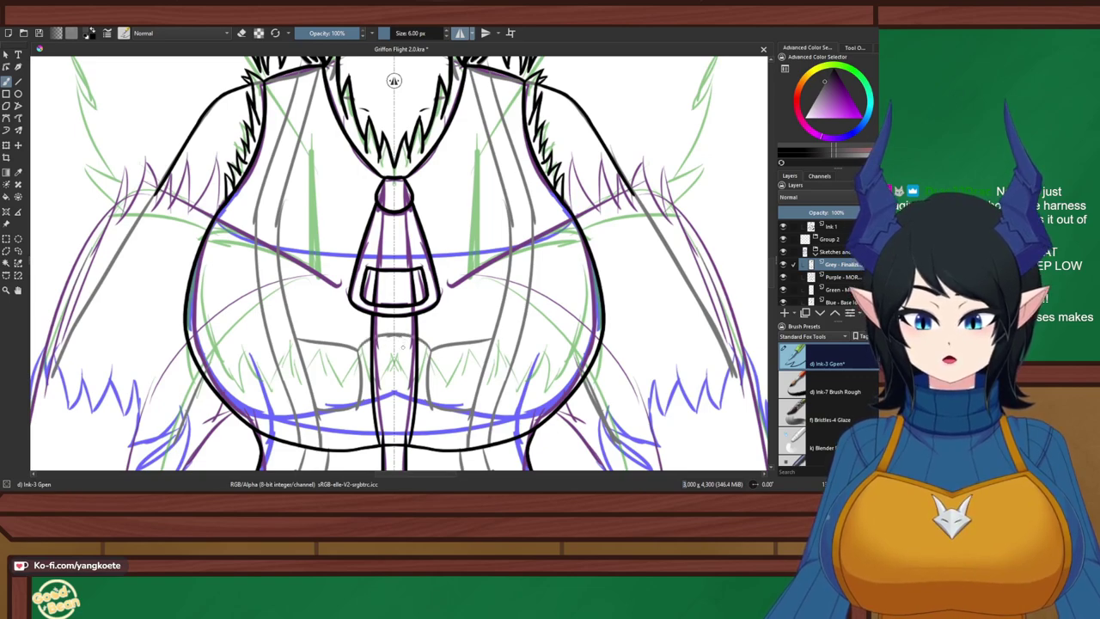
drag(360, 407, 395, 428)
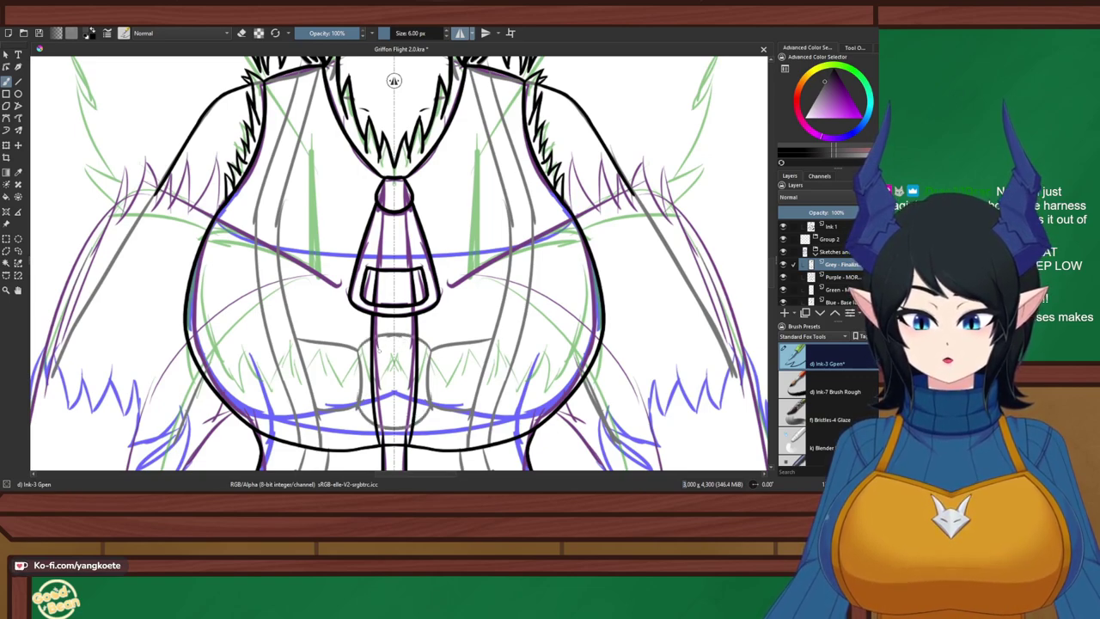
drag(380, 350, 395, 404)
key(ctrl+z)
drag(377, 353, 394, 409)
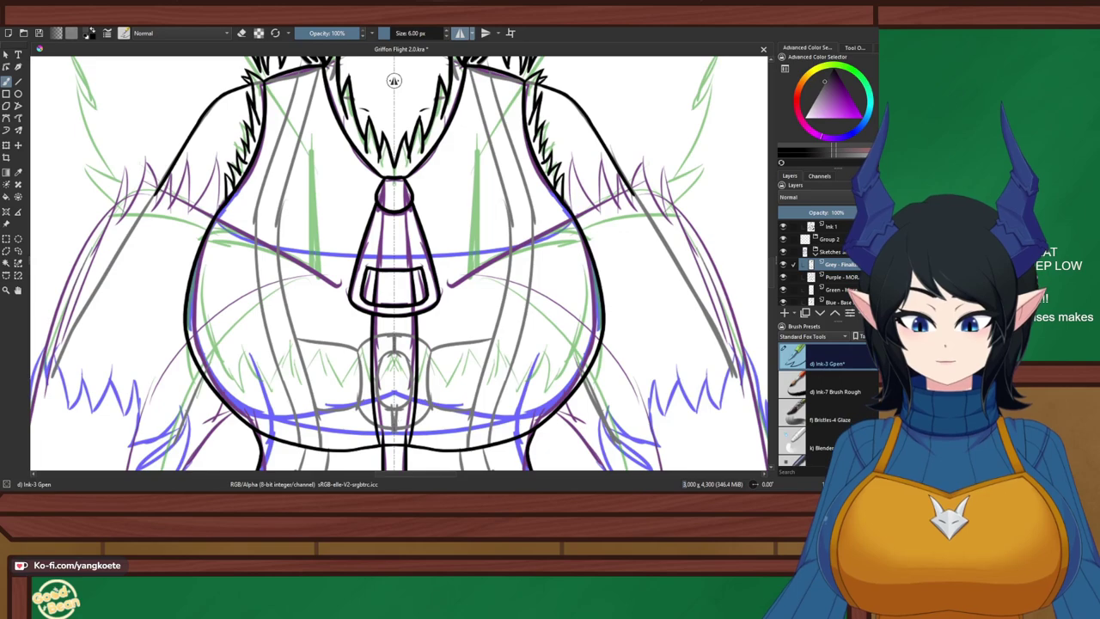
Zoom out to show the whole figure and check its proportions
scroll(494, 332, down, 2)
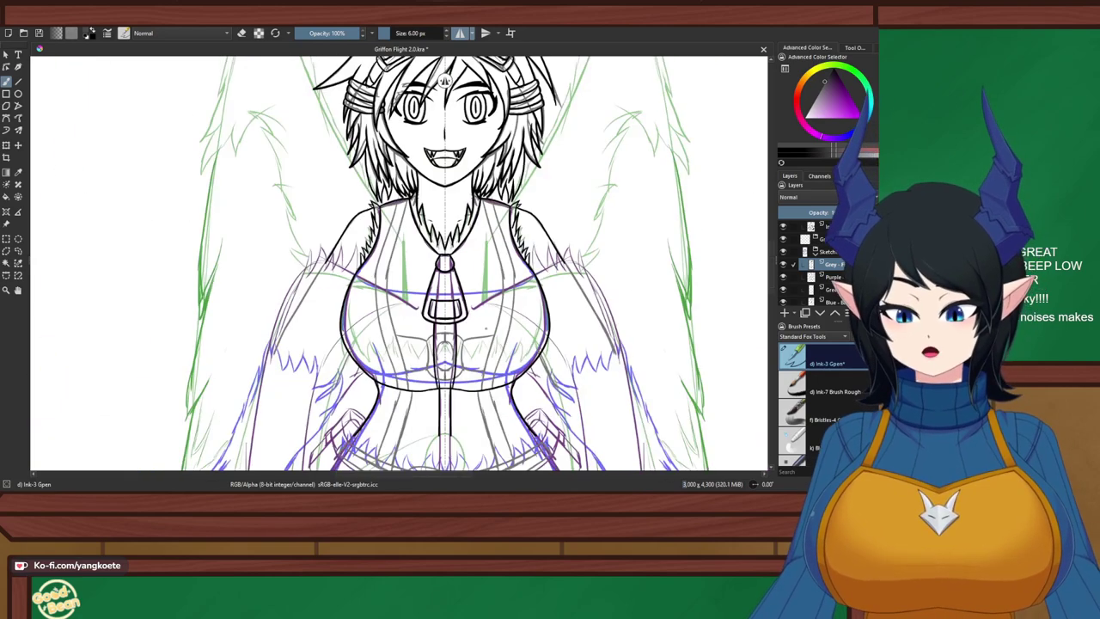
drag(494, 333, 460, 199)
scroll(498, 247, down, 1)
drag(498, 247, 487, 261)
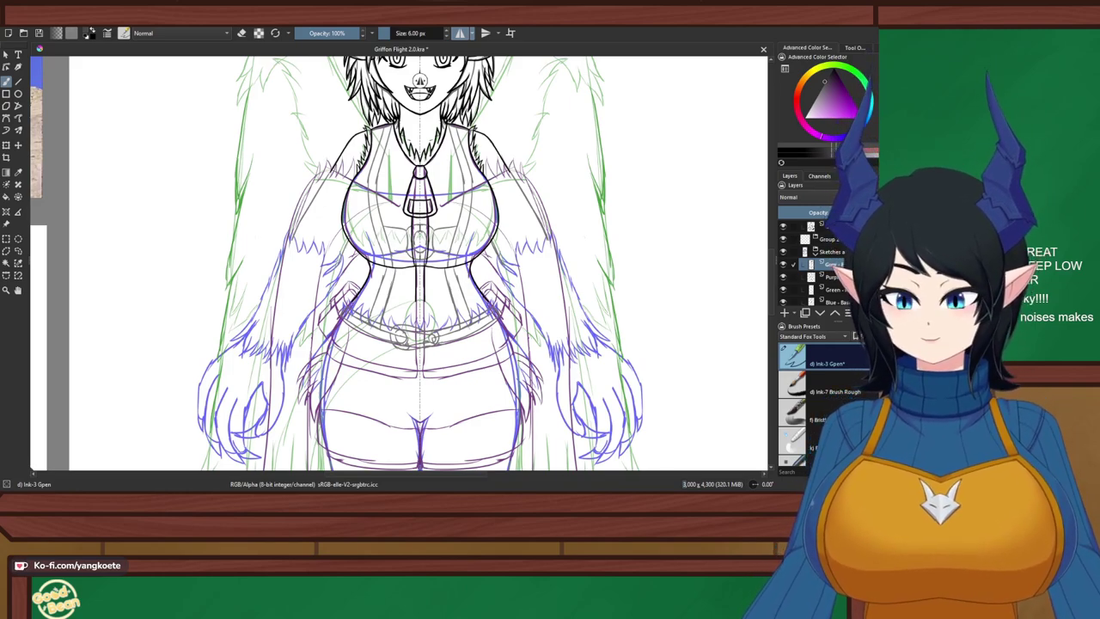
scroll(463, 263, down, 1)
drag(486, 262, 455, 264)
scroll(464, 263, up, 1)
scroll(455, 257, up, 1)
scroll(371, 247, up, 2)
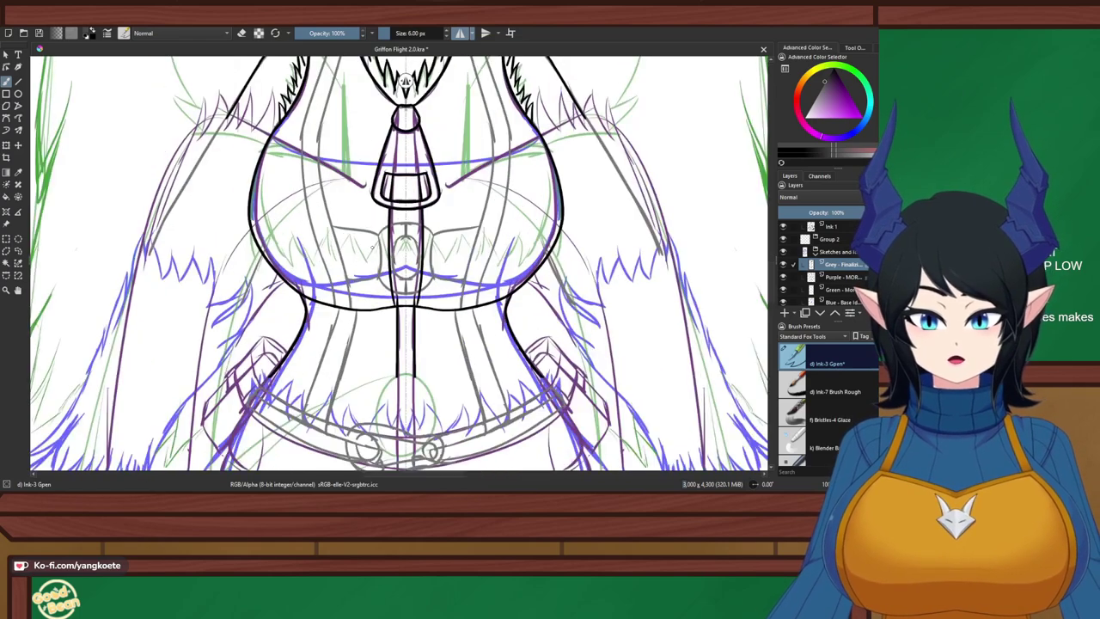
scroll(374, 249, down, 4)
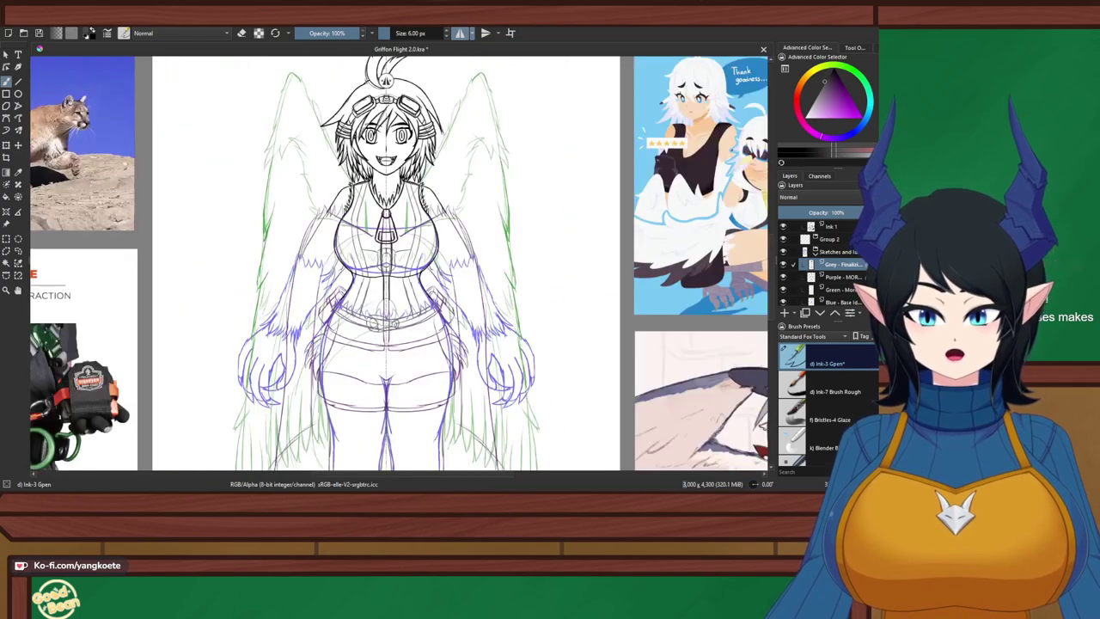
Hide the Purple, Green and Blue sketch layers
drag(373, 249, 380, 240)
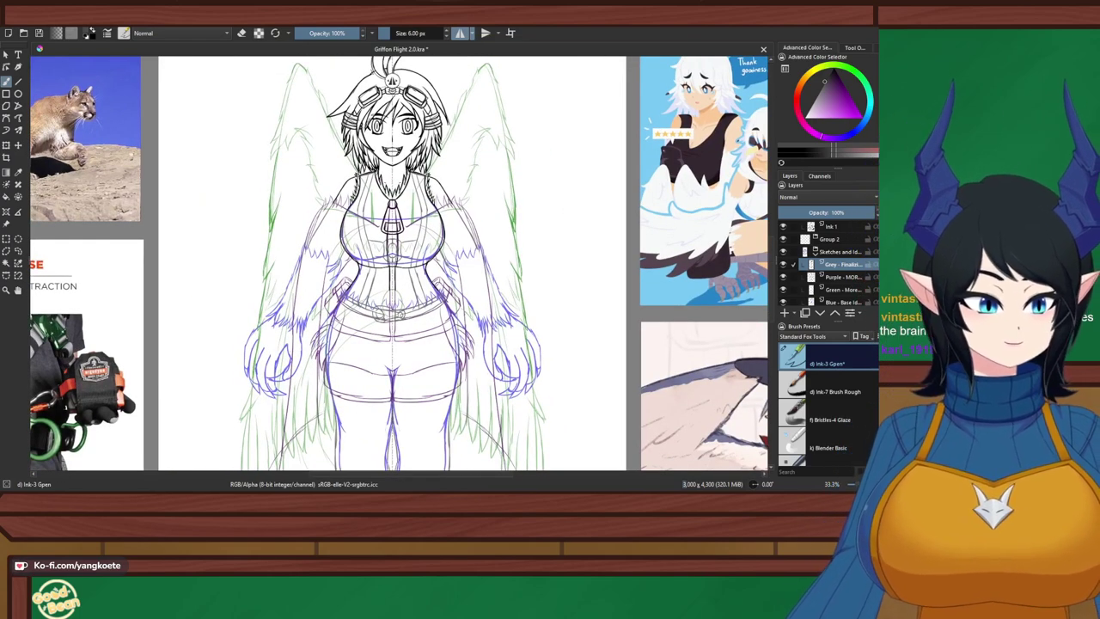
click(783, 276)
click(782, 289)
click(783, 301)
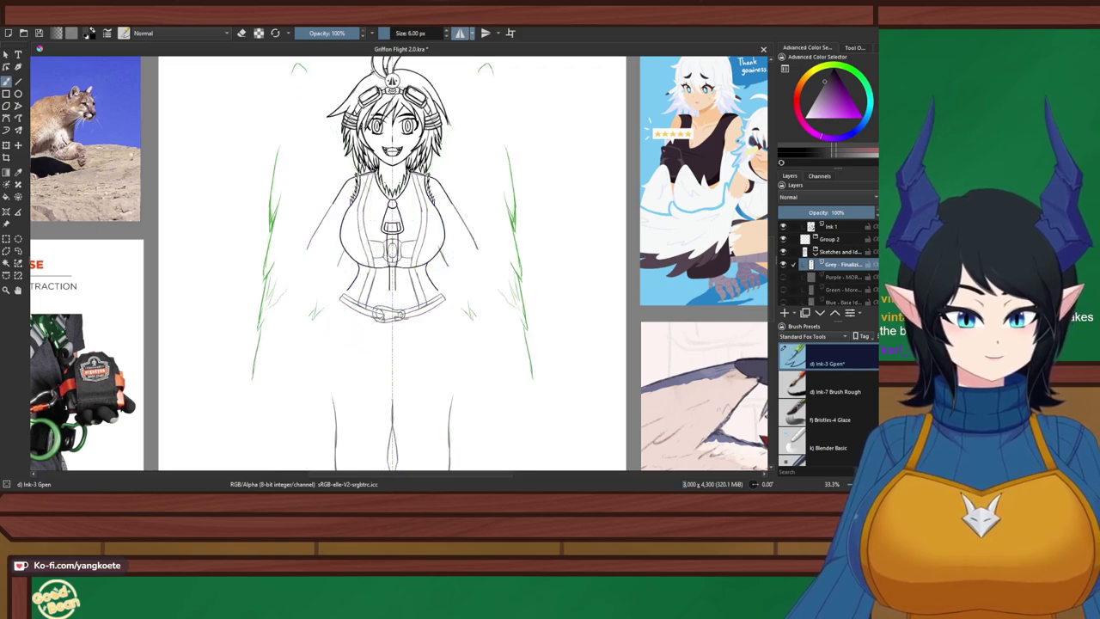
scroll(393, 258, up, 3)
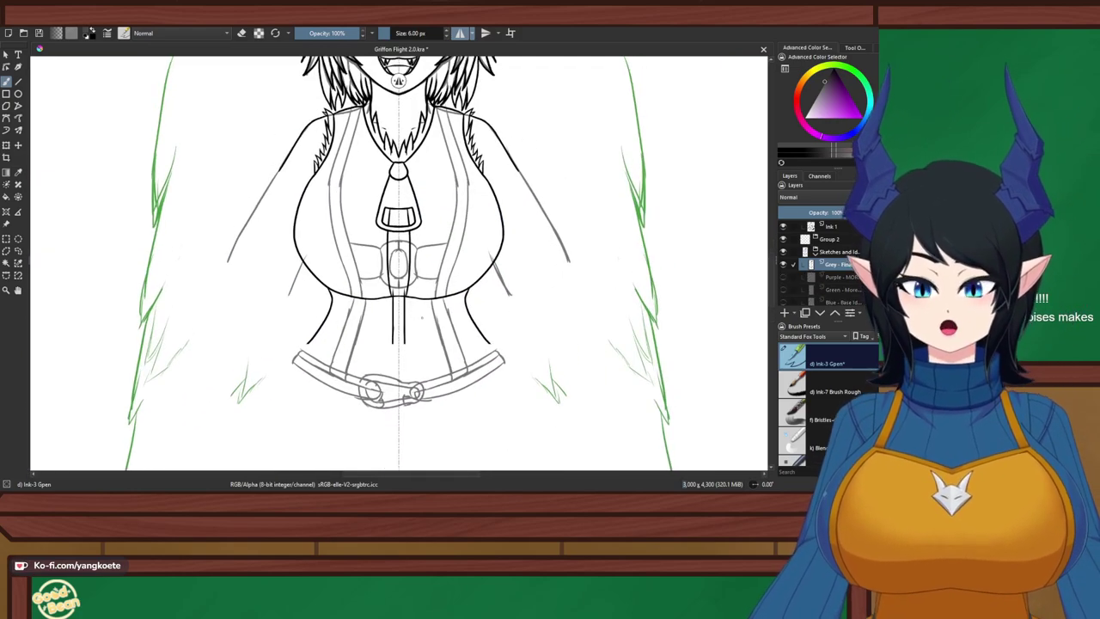
scroll(422, 316, down, 1)
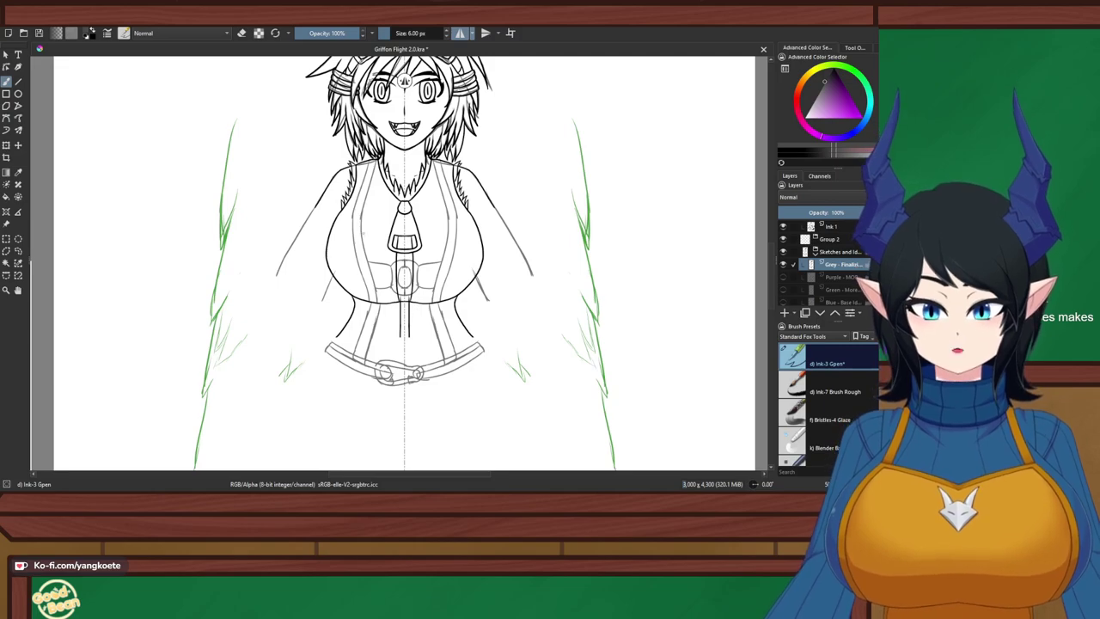
scroll(361, 228, up, 1)
scroll(417, 80, up, 1)
scroll(408, 80, down, 2)
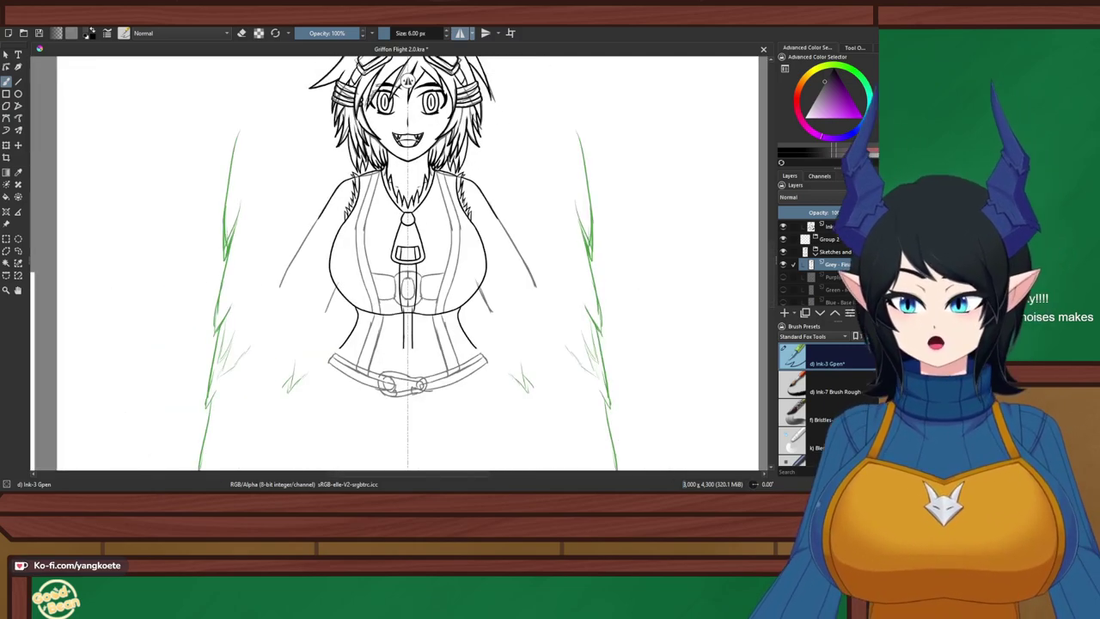
Start a polygonal selection around the torso's left side down to the belt
click(6, 251)
scroll(521, 174, up, 1)
click(463, 153)
click(270, 146)
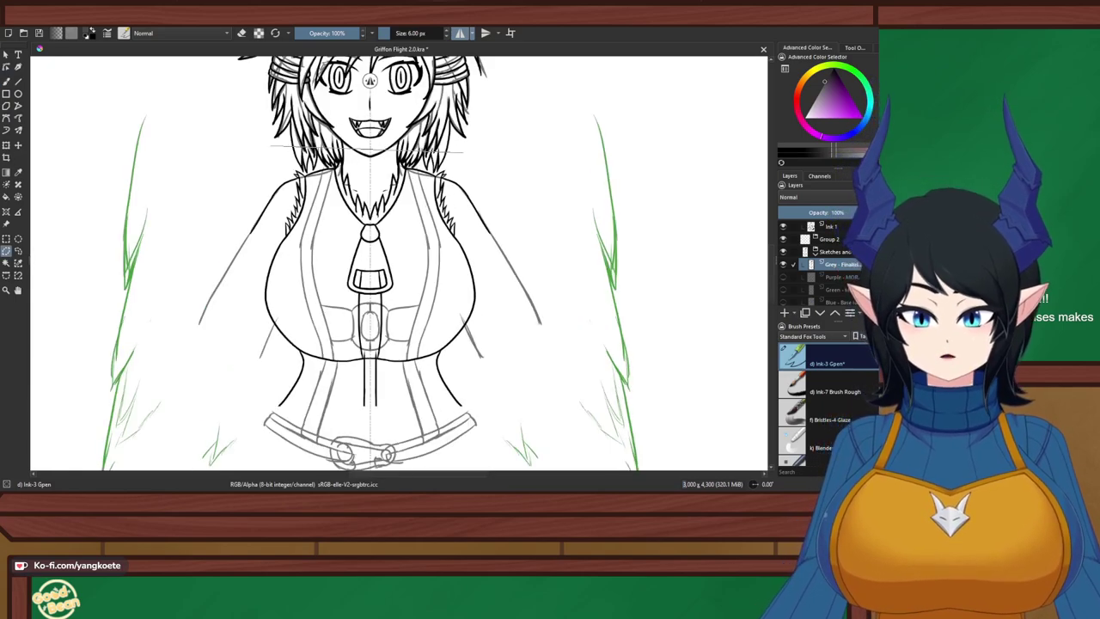
click(247, 257)
click(275, 360)
scroll(289, 433, up, 2)
drag(289, 434, 264, 355)
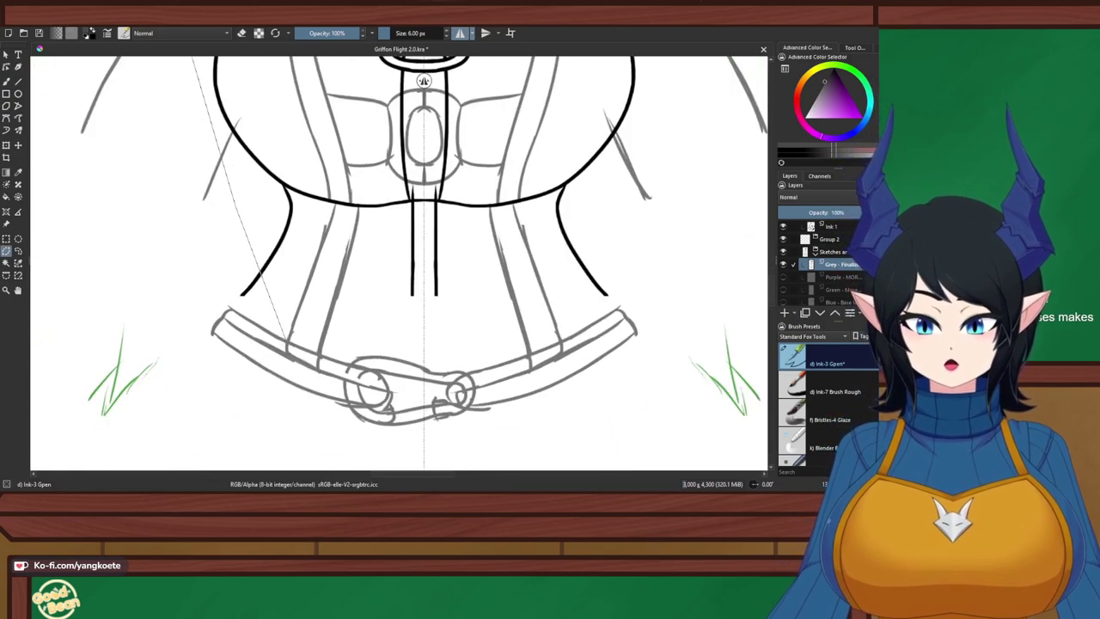
Extend the selection across the belt and up the right side, closing it at the shoulder
drag(342, 353, 488, 353)
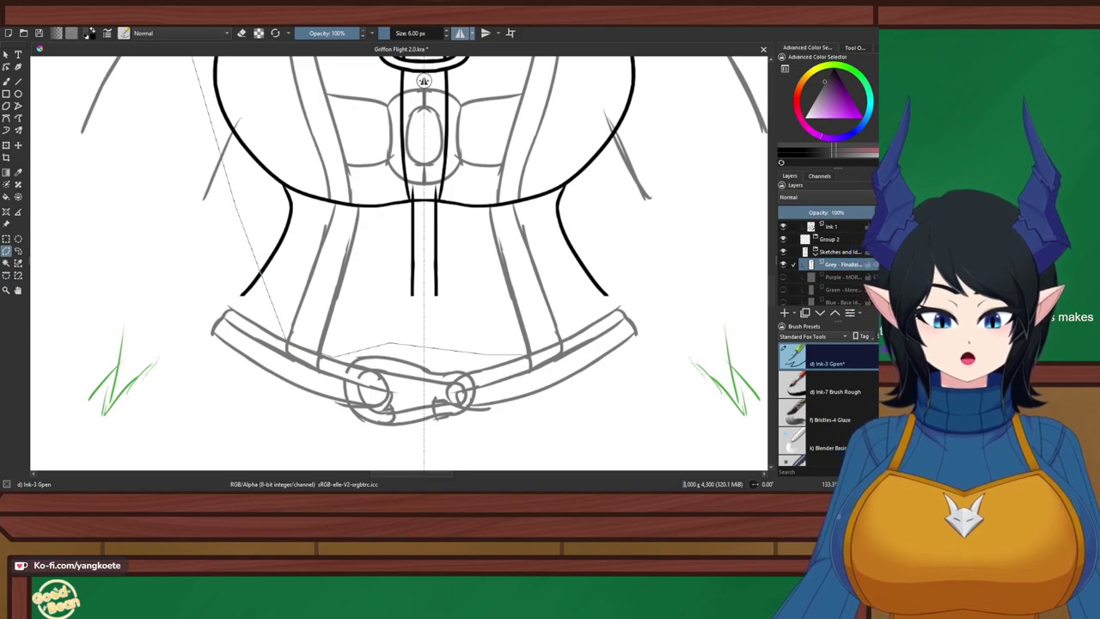
click(648, 249)
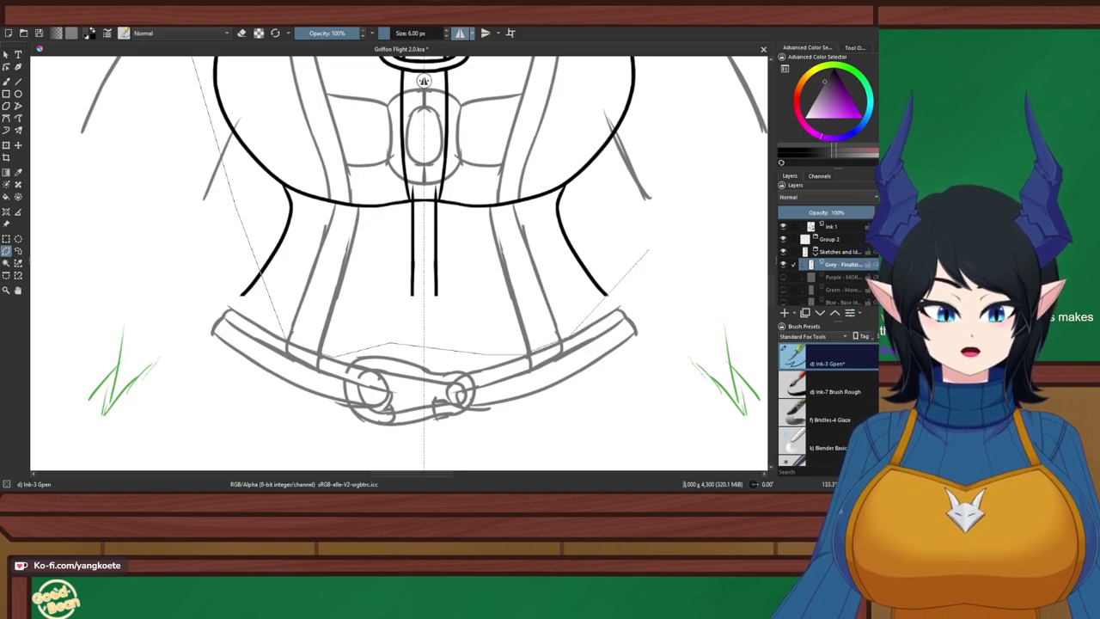
drag(648, 249, 552, 327)
scroll(506, 311, down, 1)
scroll(470, 283, down, 1)
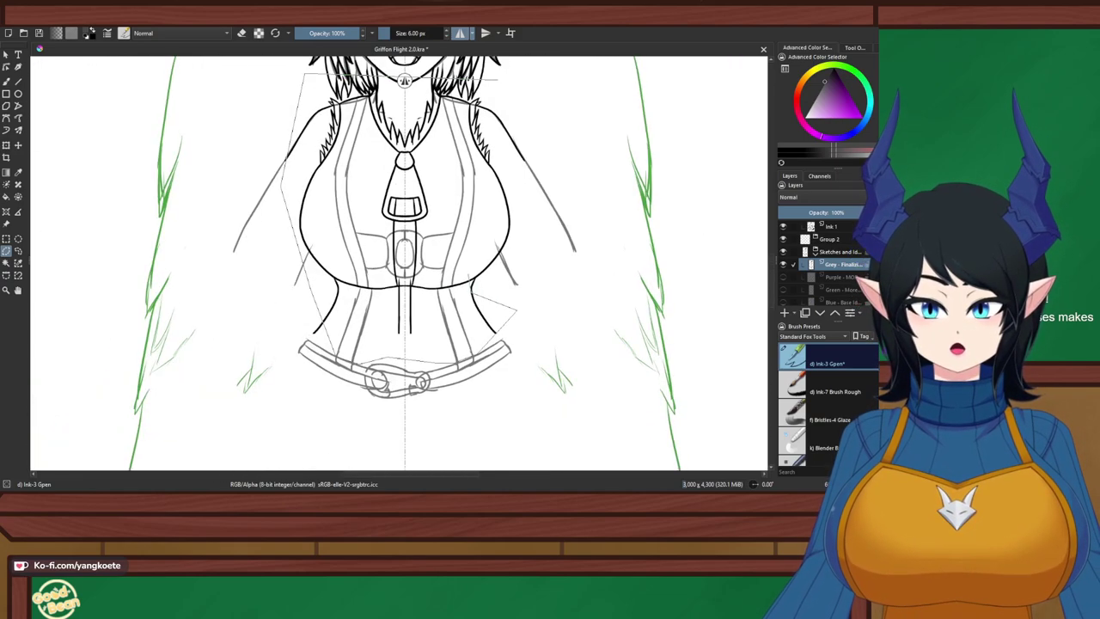
click(488, 225)
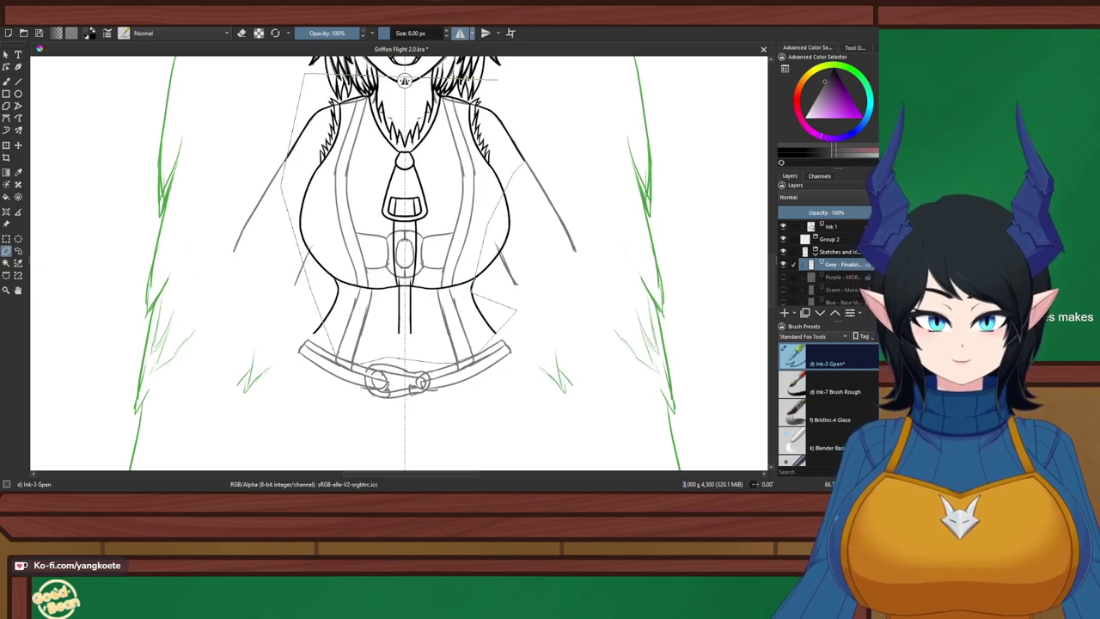
click(524, 161)
double_click(517, 104)
Delete the grey sketch lines inside the selection, then deselect
key(Delete)
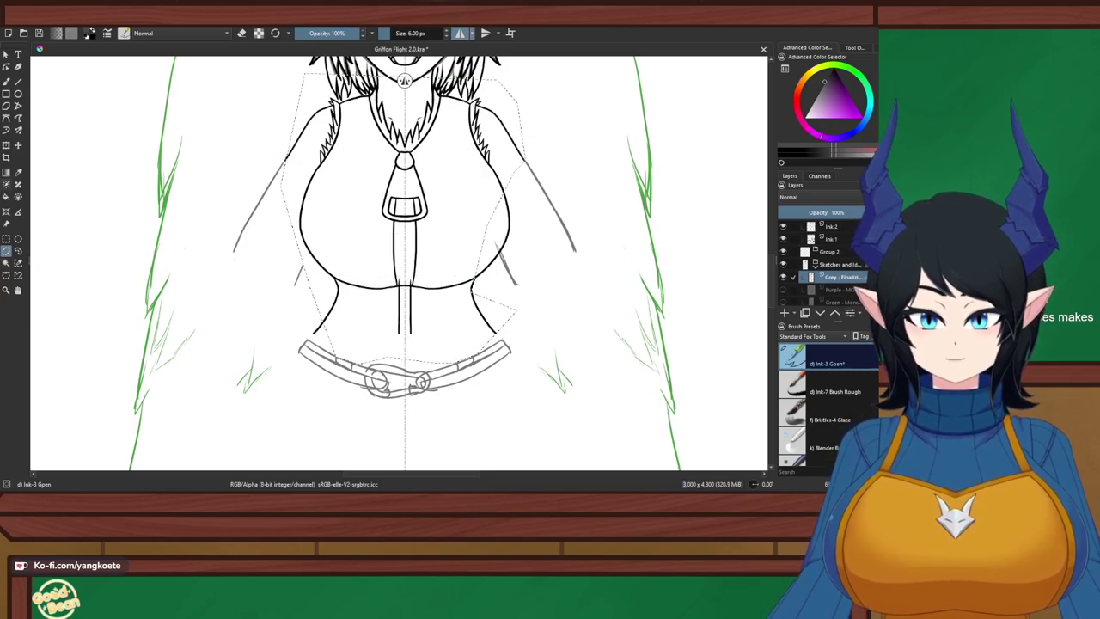
click(6, 238)
key(ctrl+shift+a)
scroll(355, 173, up, 2)
drag(355, 174, 294, 161)
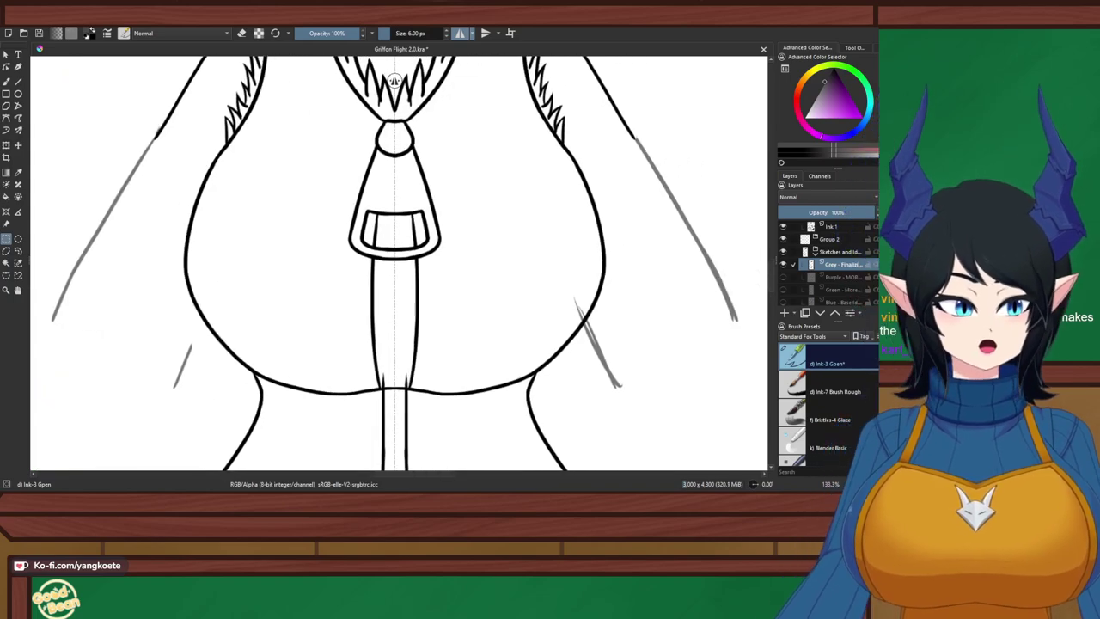
Make Ink 1 active with the brush and toggle the ink layers to compare lines
scroll(831, 264, up, 1)
click(831, 265)
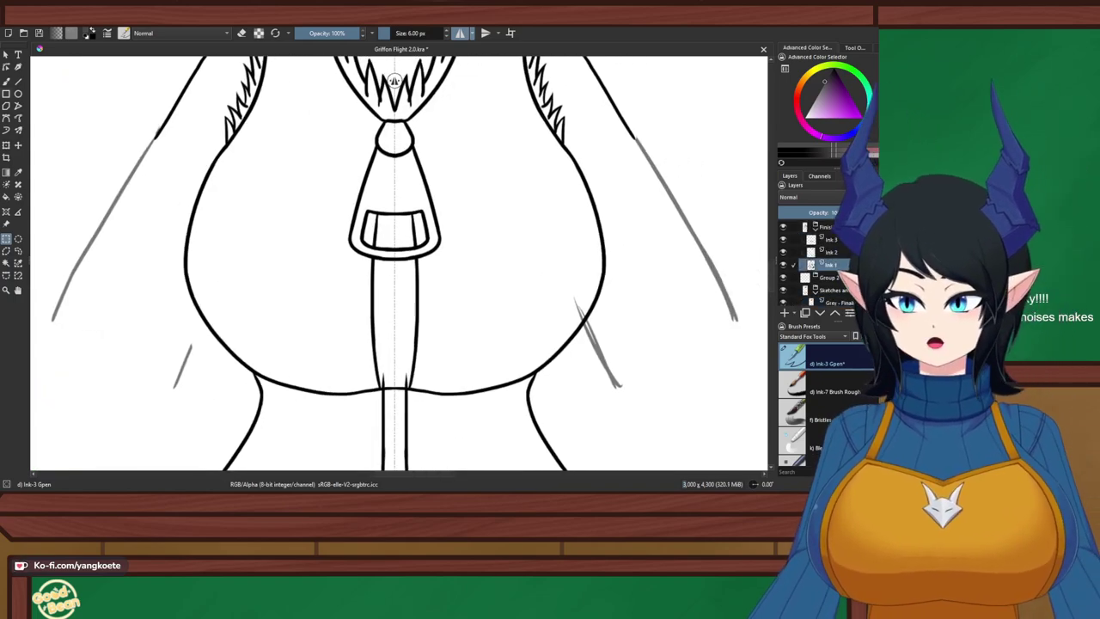
key(b)
drag(362, 189, 362, 196)
click(783, 240)
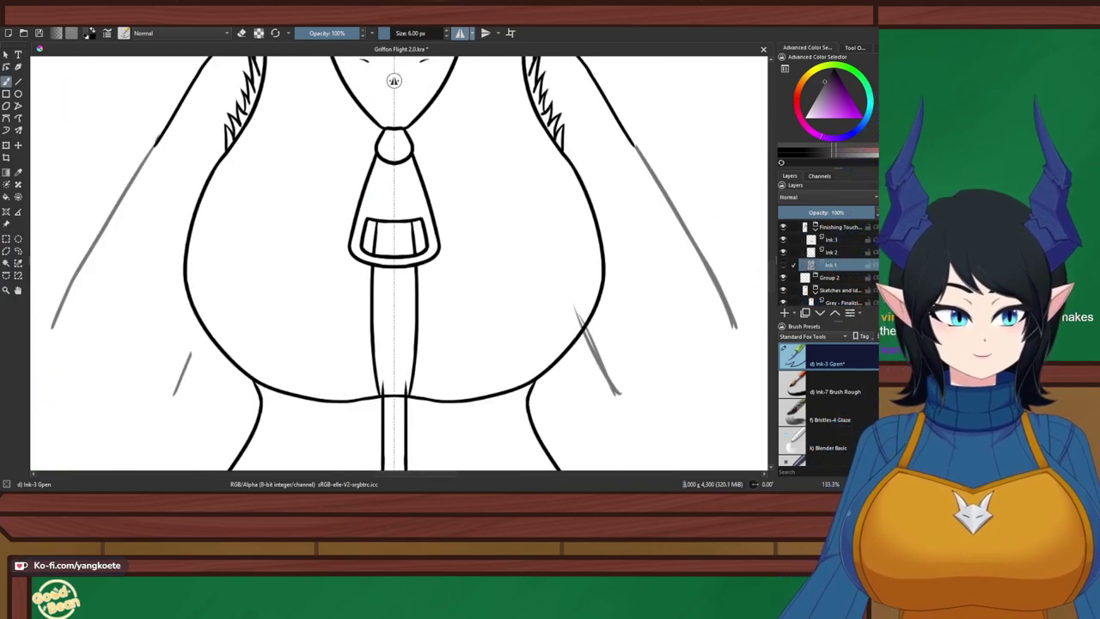
click(783, 240)
click(783, 252)
click(783, 251)
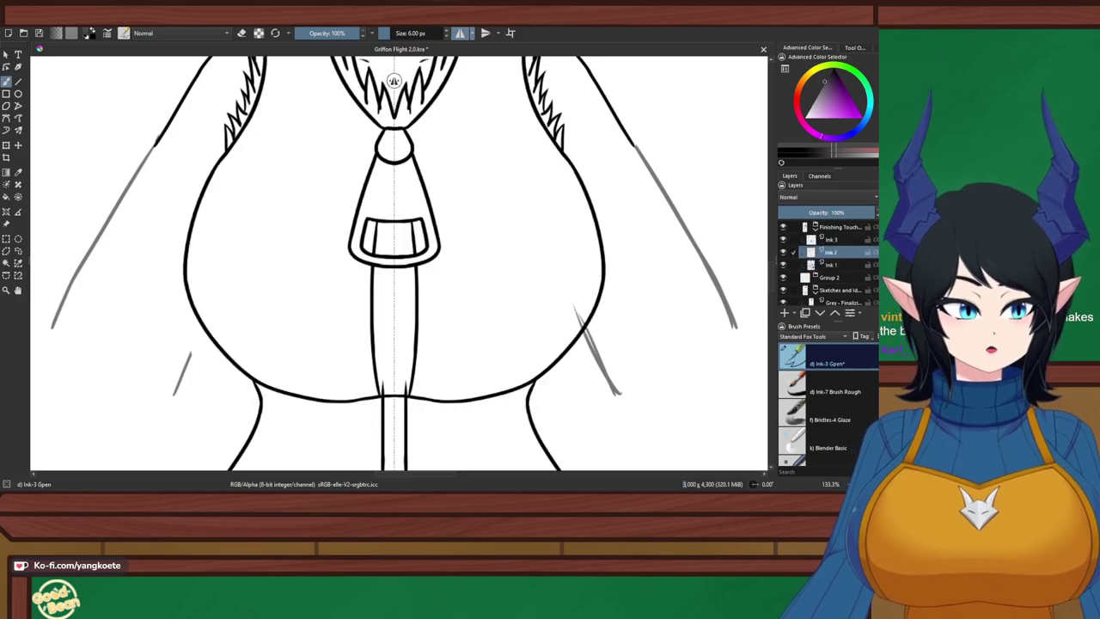
Set black ink and try a stroke along the side body outlines, then undo it
key(d)
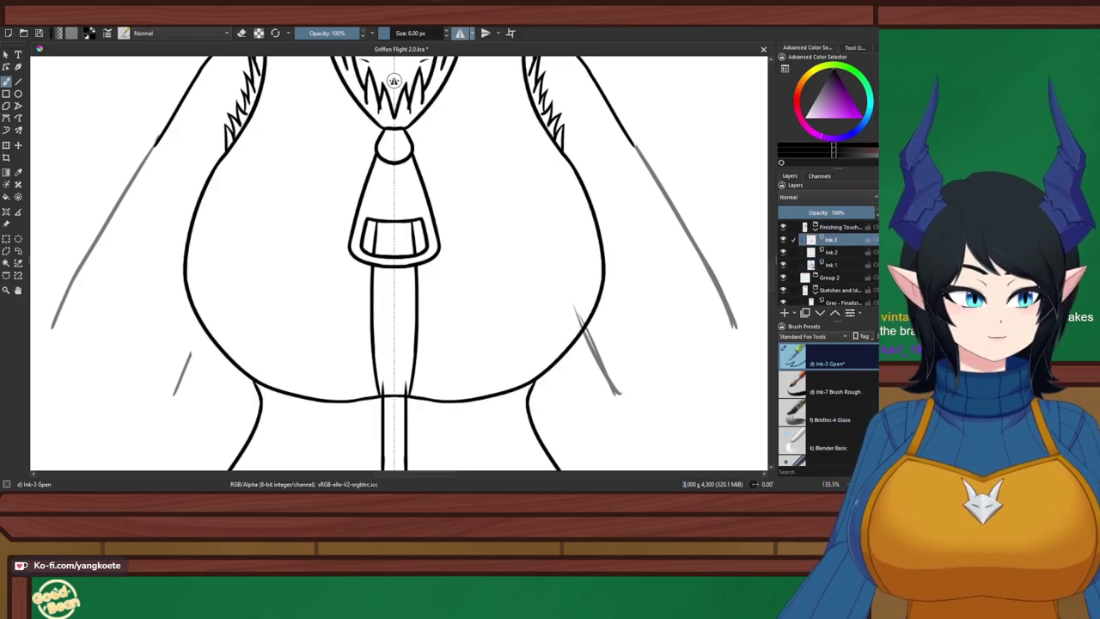
drag(404, 188, 438, 213)
key(e)
key(e)
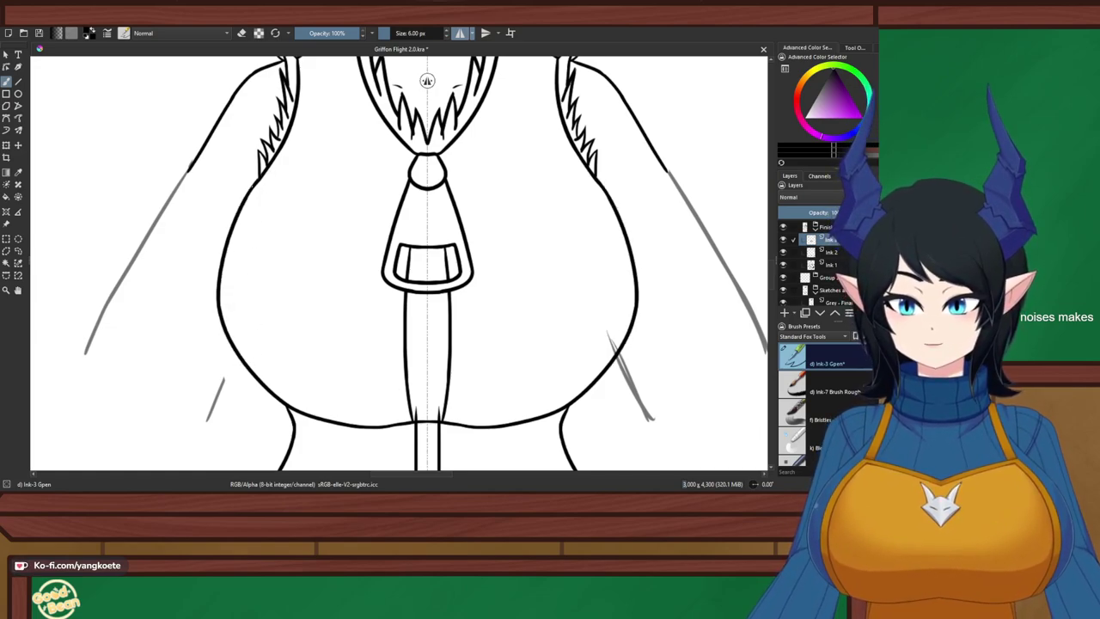
mouse_move(251, 188)
mouse_down()
mouse_move(242, 359)
mouse_move(292, 413)
mouse_up()
key(ctrl+z)
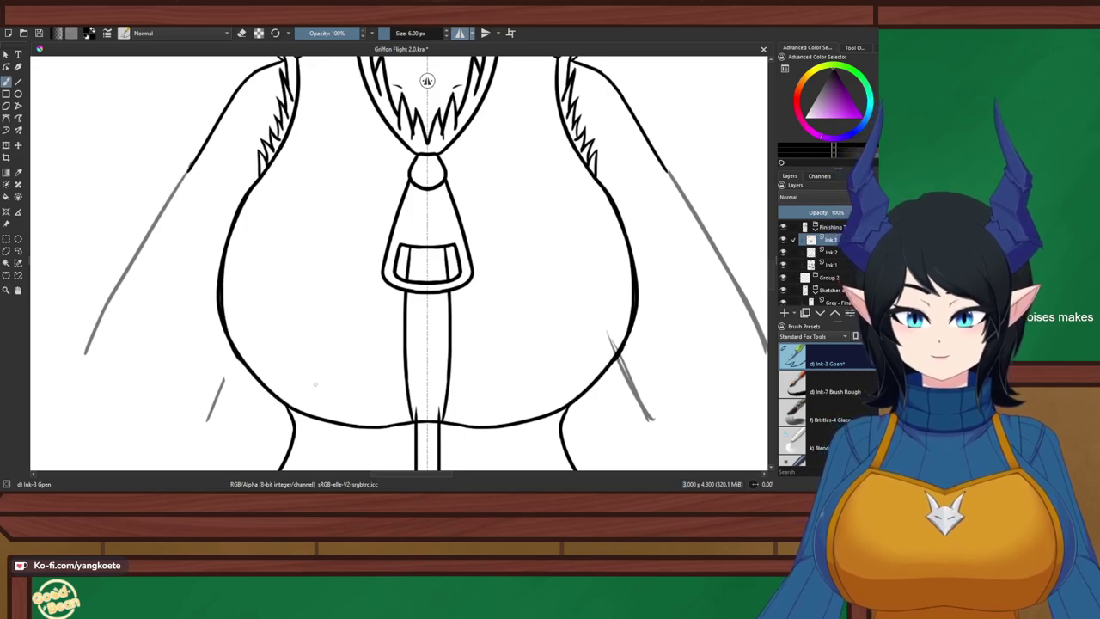
key(ctrl+z)
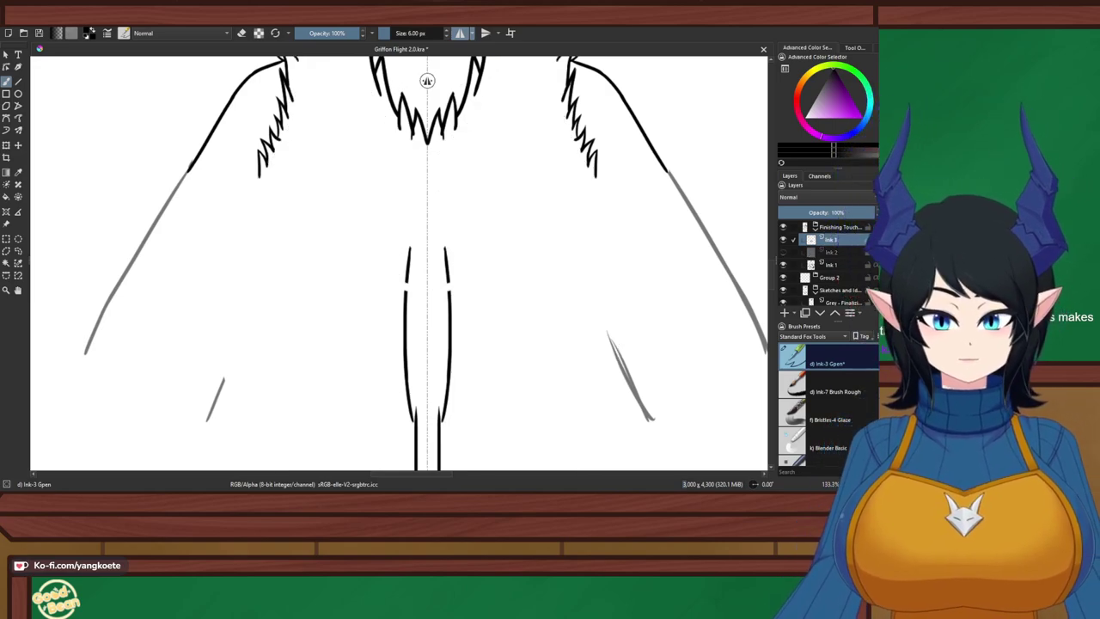
On Ink 2, select a rectangle at the left and erase the side body curves
click(831, 252)
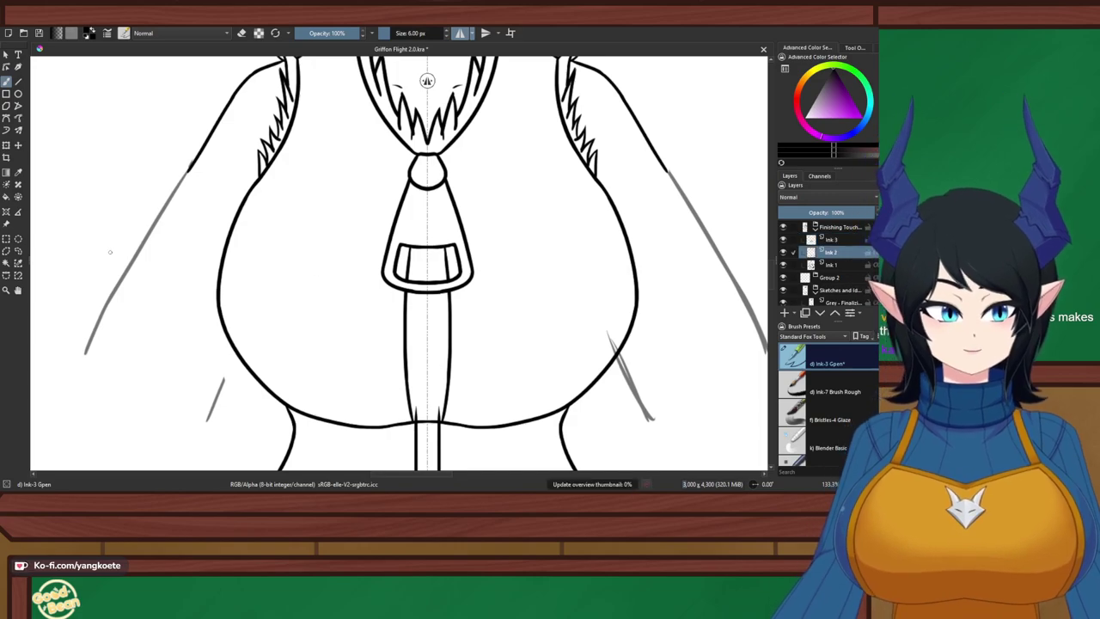
drag(77, 241, 61, 226)
click(6, 251)
click(6, 239)
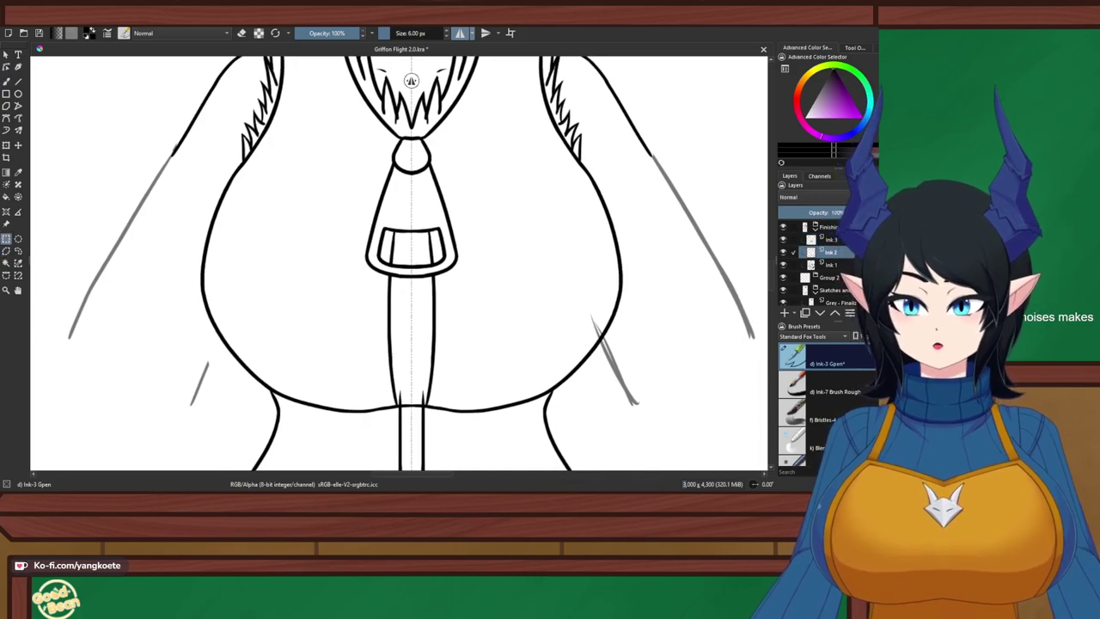
drag(189, 165, 263, 277)
key(b)
key(e)
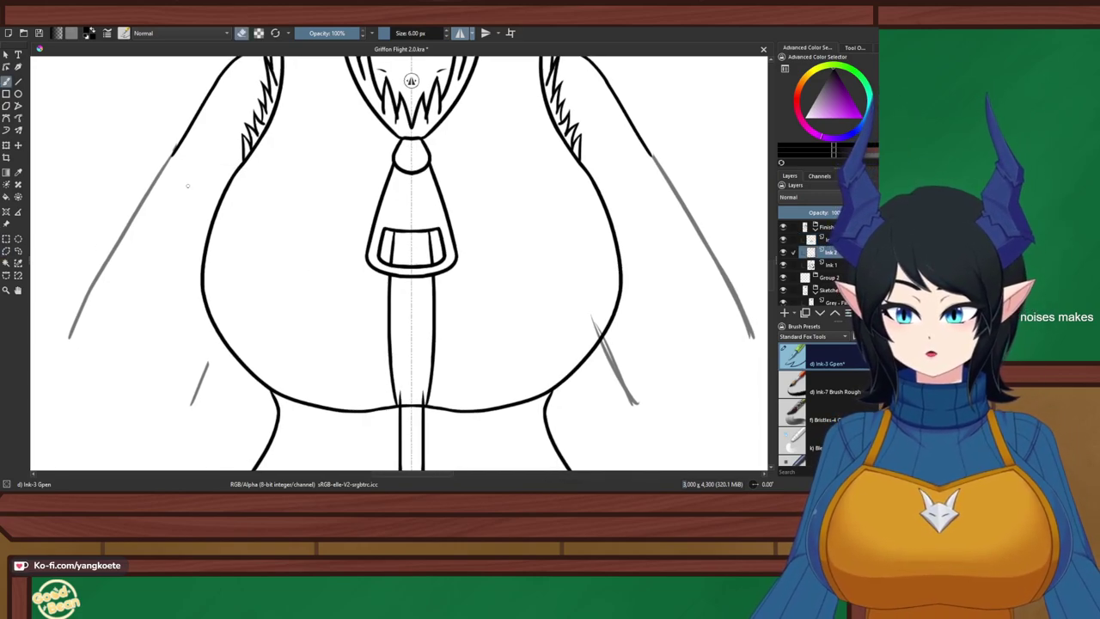
mouse_move(232, 160)
mouse_down()
mouse_move(203, 249)
mouse_move(216, 202)
mouse_move(204, 311)
mouse_up()
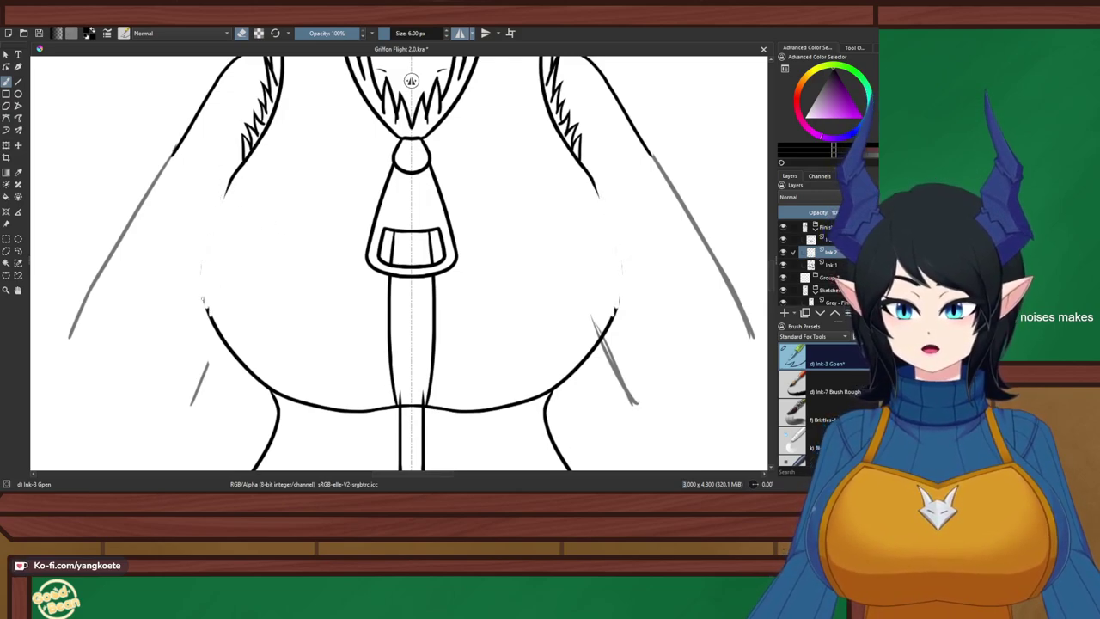
Trial-redraw the side curve and erase the lower body curve, undoing both attempts
key(e)
drag(232, 175, 217, 329)
key(ctrl+z)
key(ctrl+z)
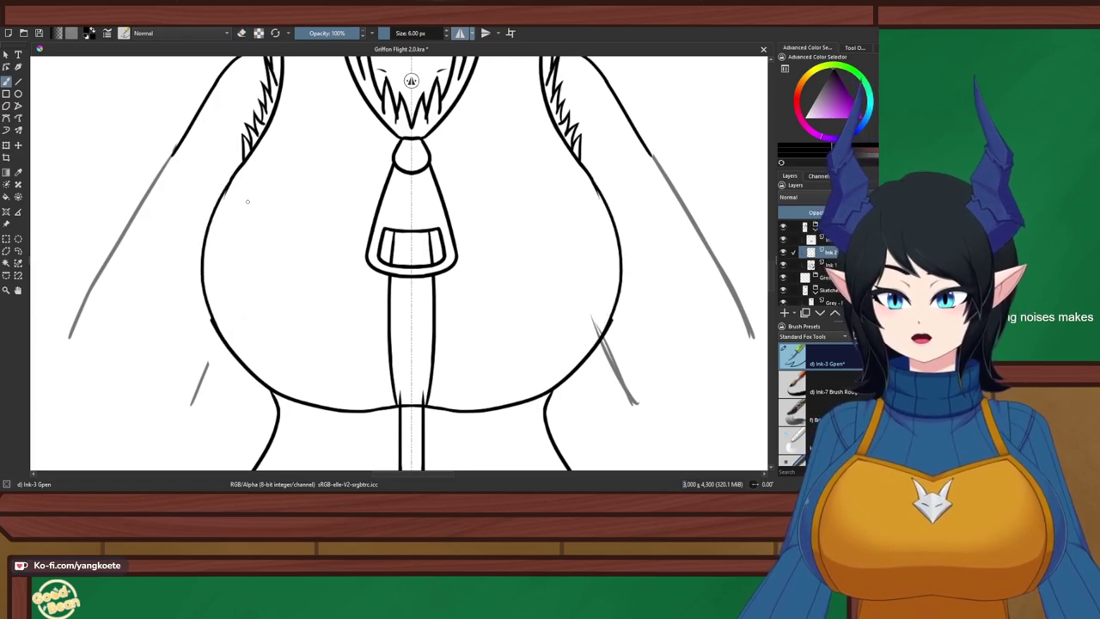
key(e)
mouse_move(212, 319)
mouse_down()
mouse_move(237, 364)
mouse_move(211, 322)
mouse_move(234, 338)
mouse_move(384, 294)
mouse_up()
key(ctrl+z)
key(e)
key(ctrl+z)
key(ctrl+z)
Zoom in and retrace the thin chest curve on Ink 2 until the stroke is smooth
scroll(223, 370, up, 3)
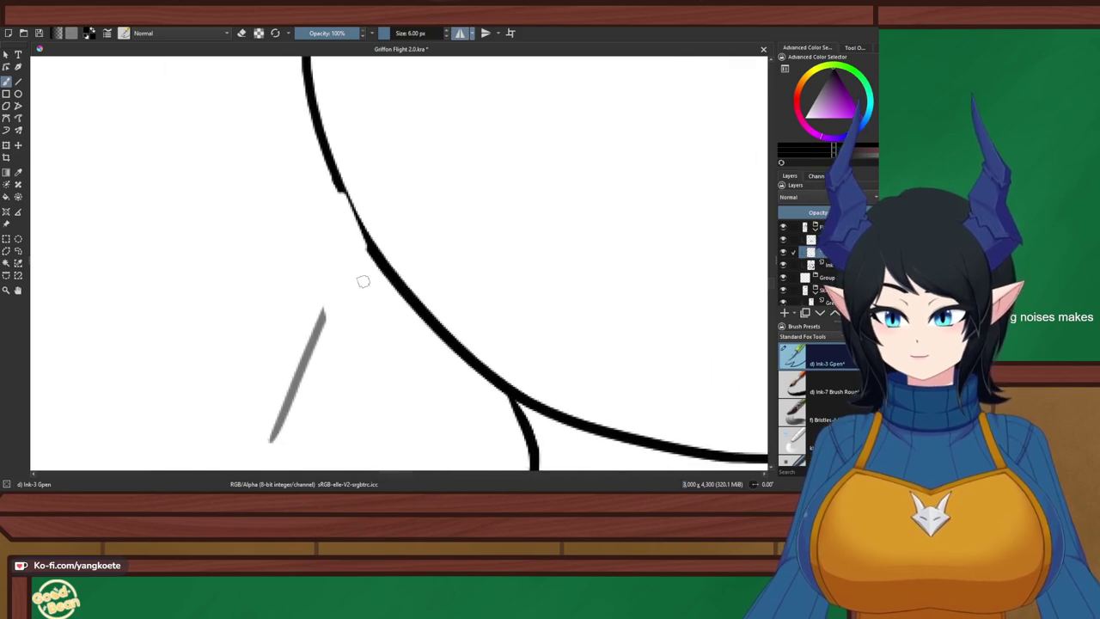
drag(331, 165, 402, 271)
key(ctrl+z)
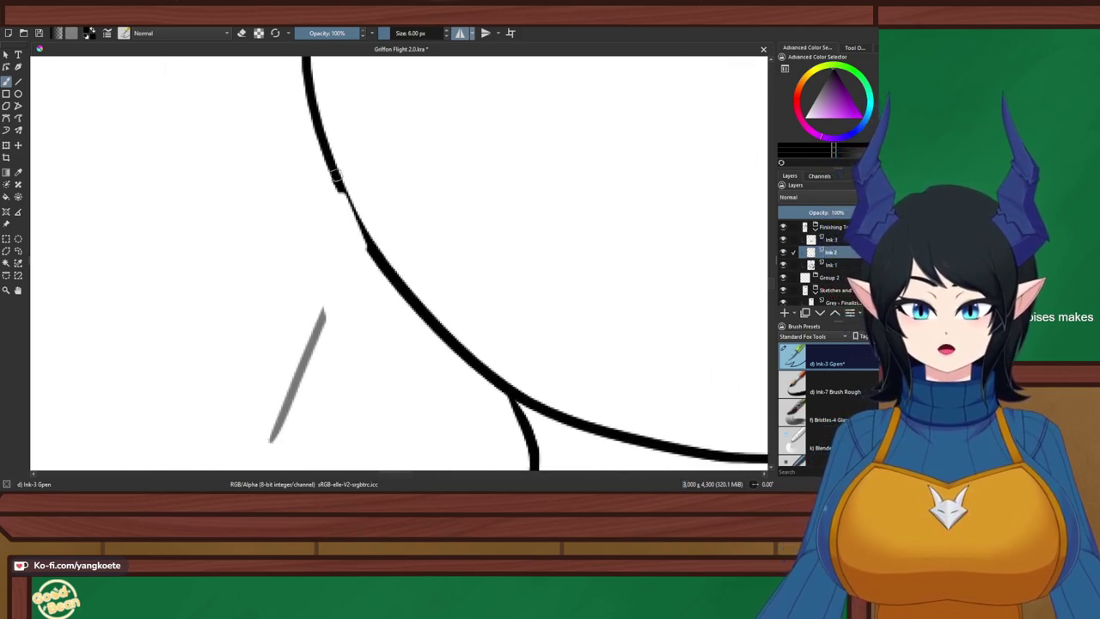
drag(333, 170, 411, 302)
key(ctrl+z)
drag(329, 161, 419, 299)
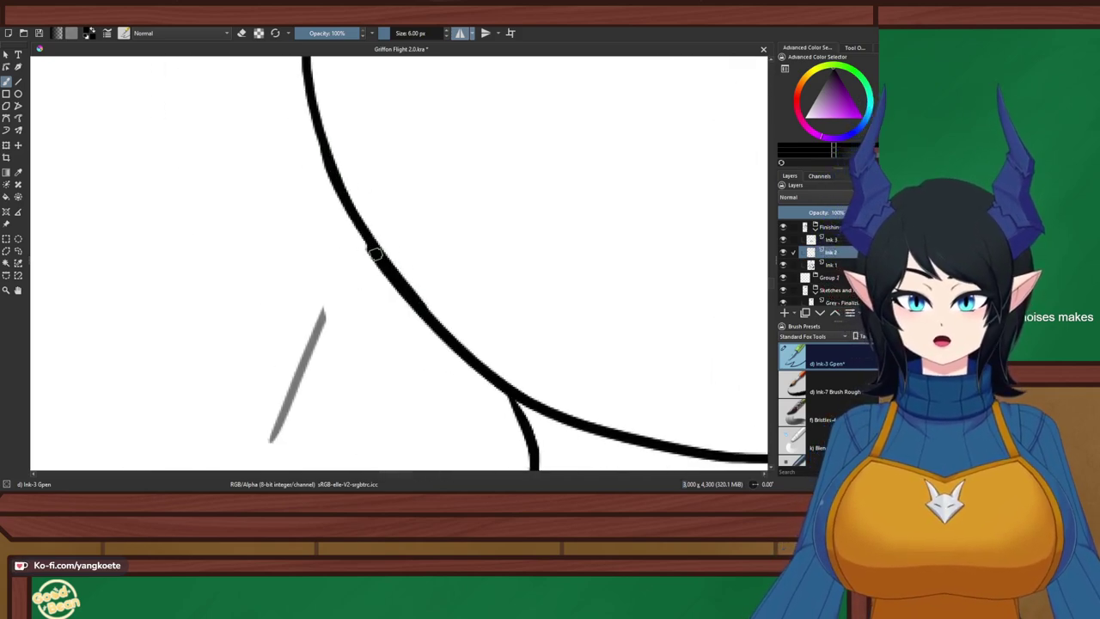
key(ctrl+z)
mouse_move(329, 164)
mouse_down()
mouse_move(392, 274)
mouse_move(423, 301)
mouse_up()
key(ctrl+z)
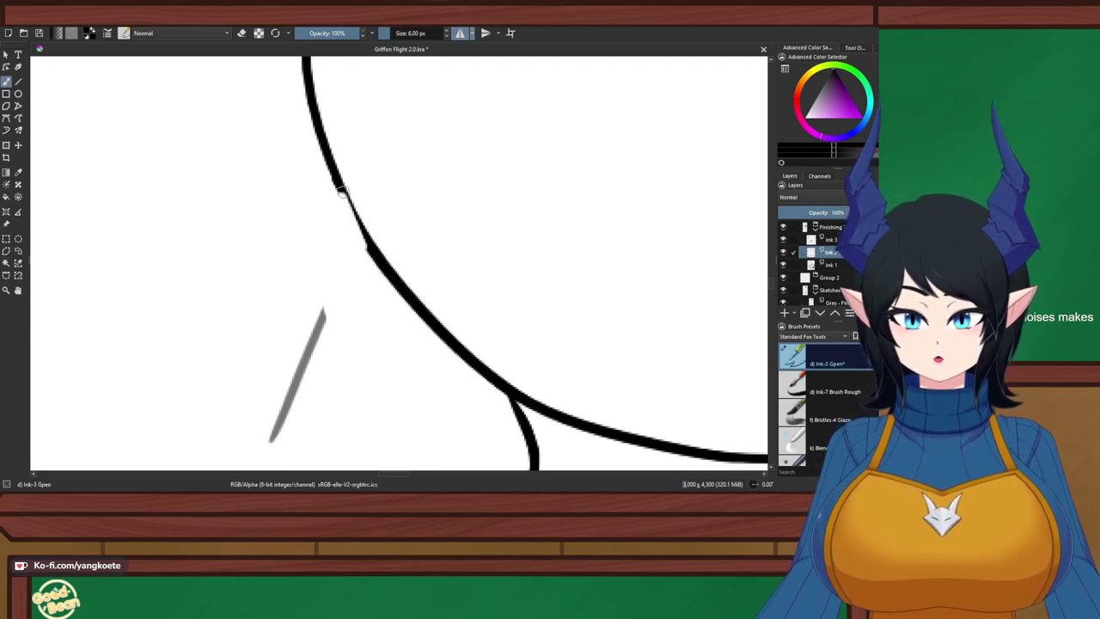
drag(327, 163, 445, 326)
key(ctrl+z)
mouse_move(321, 152)
mouse_down()
mouse_move(408, 287)
mouse_move(456, 323)
mouse_up()
key(ctrl+z)
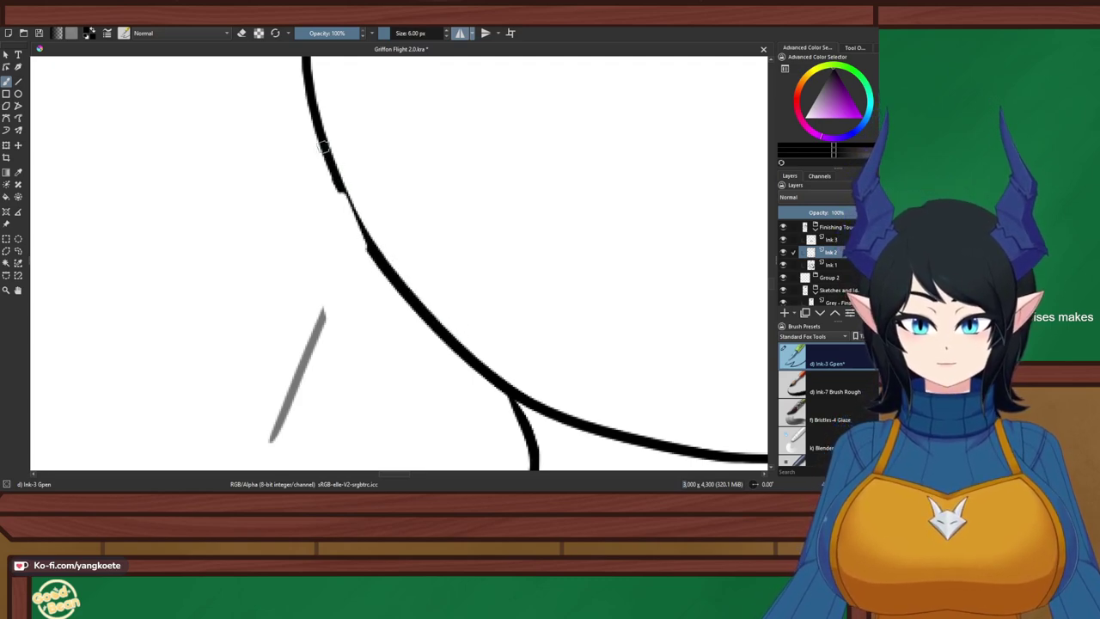
drag(322, 147, 438, 318)
key(ctrl+z)
drag(329, 150, 441, 319)
key(ctrl+z)
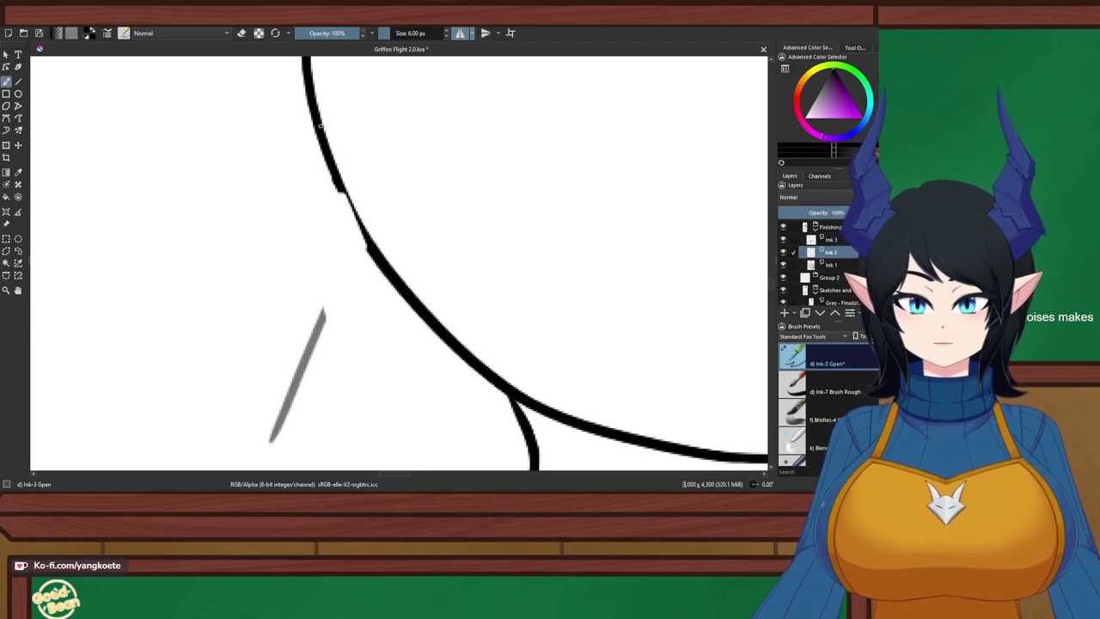
drag(327, 142, 431, 310)
Erase the curve's lower-left edge smooth, then clean stray marks off the next junction's right edge
key(e)
drag(356, 238, 427, 333)
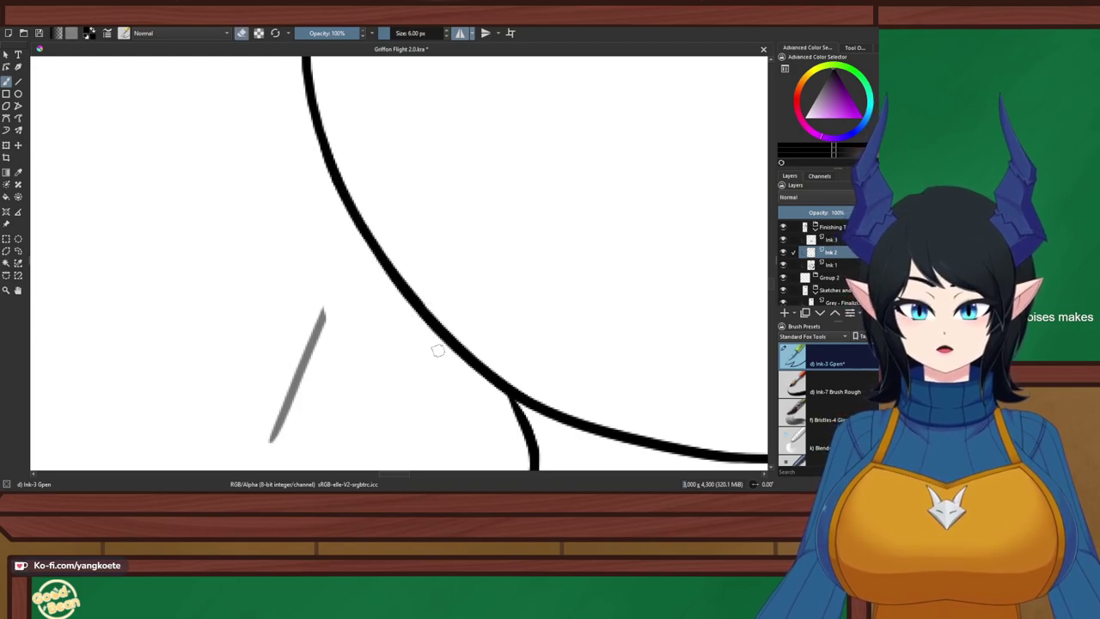
scroll(463, 294, down, 4)
drag(428, 153, 347, 297)
scroll(345, 293, up, 4)
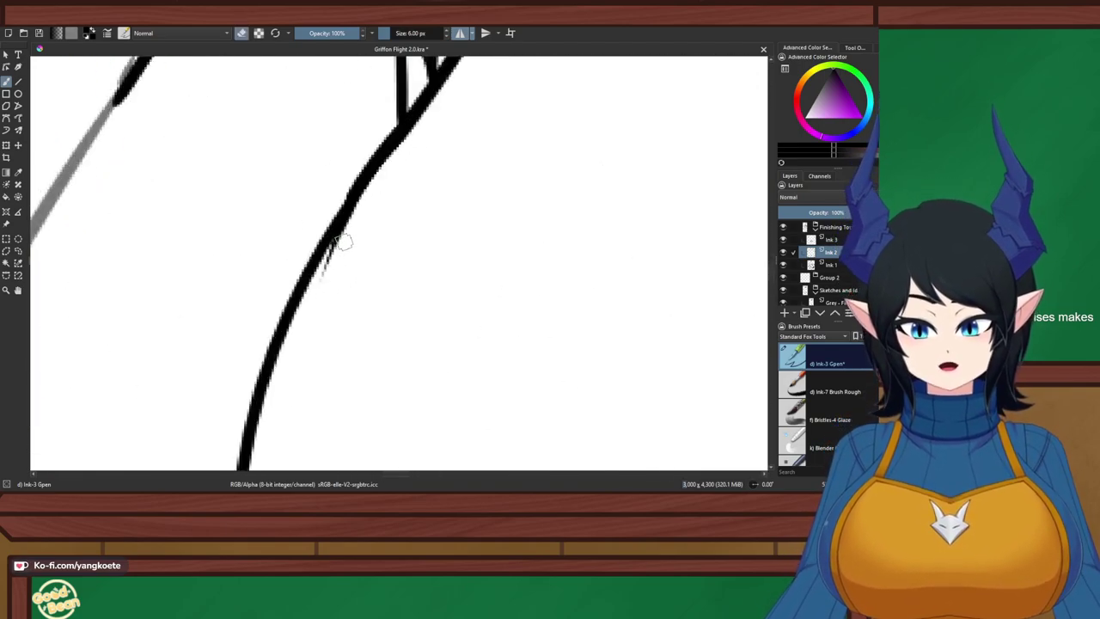
drag(358, 204, 316, 293)
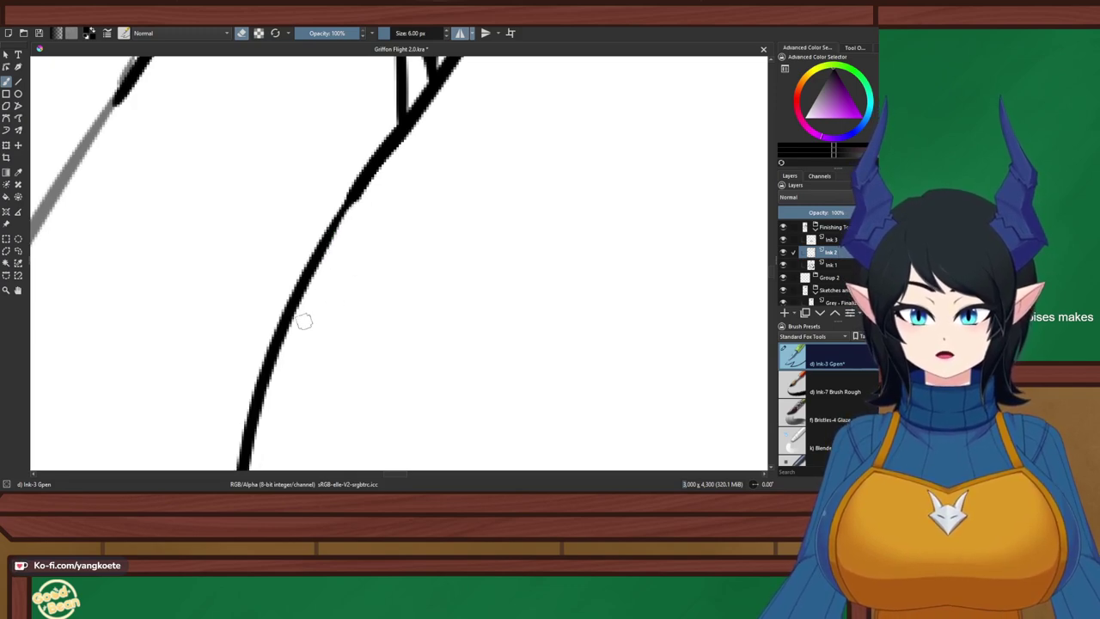
key(ctrl+z)
drag(360, 207, 305, 327)
Refine that curve with alternating ink and eraser strokes, slightly thickening its right edge
key(e)
drag(377, 151, 313, 259)
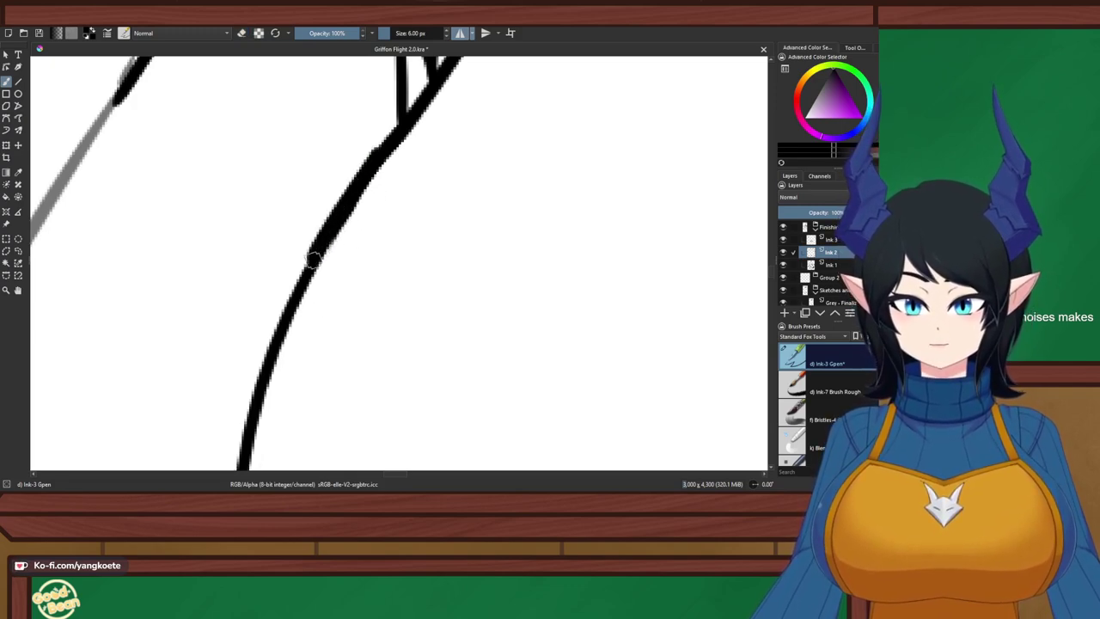
key(ctrl+z)
drag(400, 133, 319, 253)
key(ctrl+z)
drag(391, 156, 296, 301)
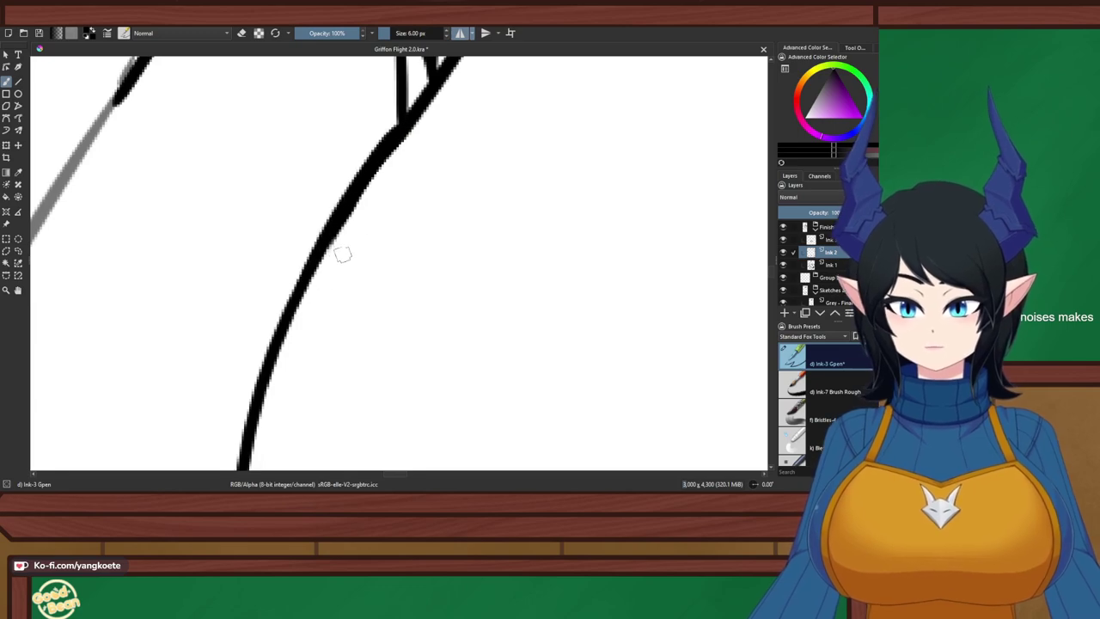
key(e)
drag(390, 170, 318, 292)
key(ctrl+z)
mouse_move(410, 140)
mouse_down()
mouse_move(380, 178)
mouse_move(304, 317)
mouse_up()
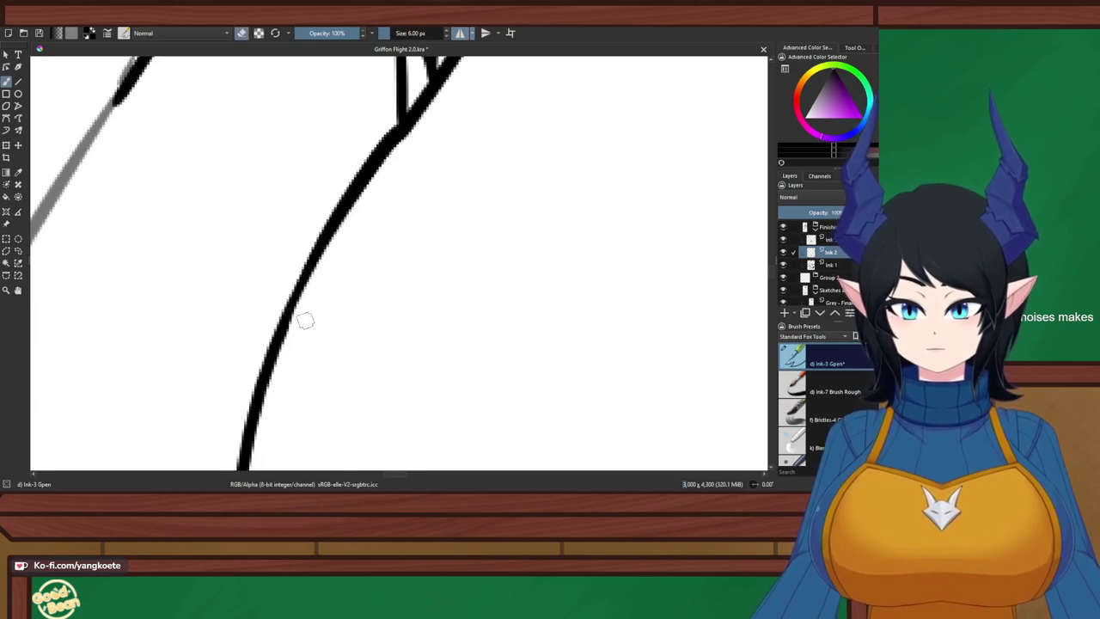
key(e)
drag(335, 231, 297, 315)
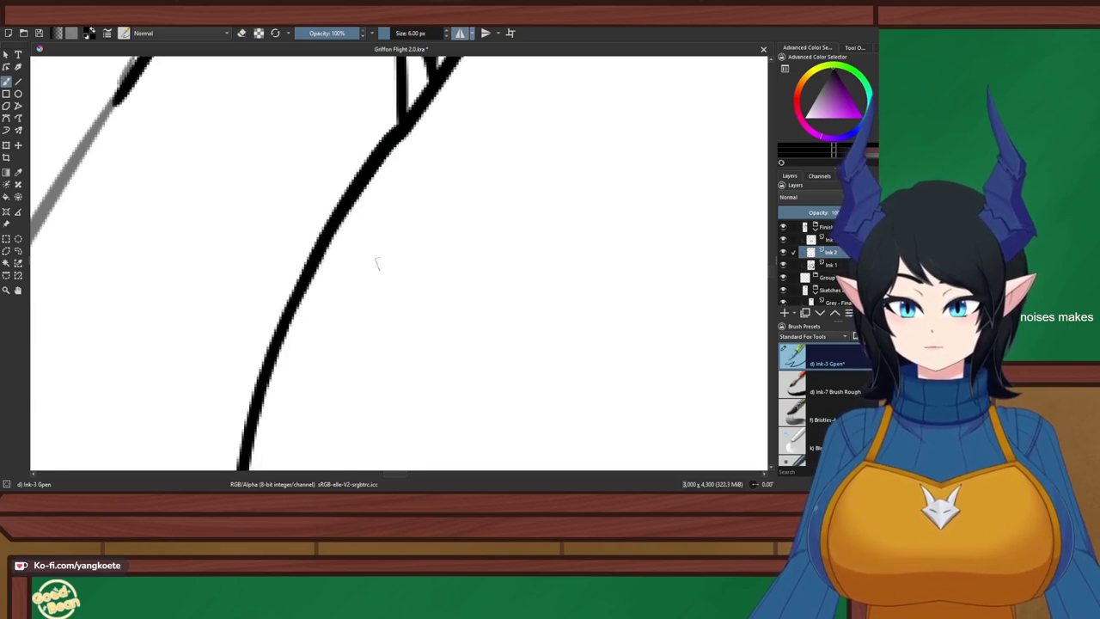
Centre the chest and belt, then on Ink 3 test-erase the spikes above the belt line
scroll(477, 168, down, 2)
scroll(477, 166, down, 3)
drag(477, 167, 391, 201)
drag(460, 263, 376, 184)
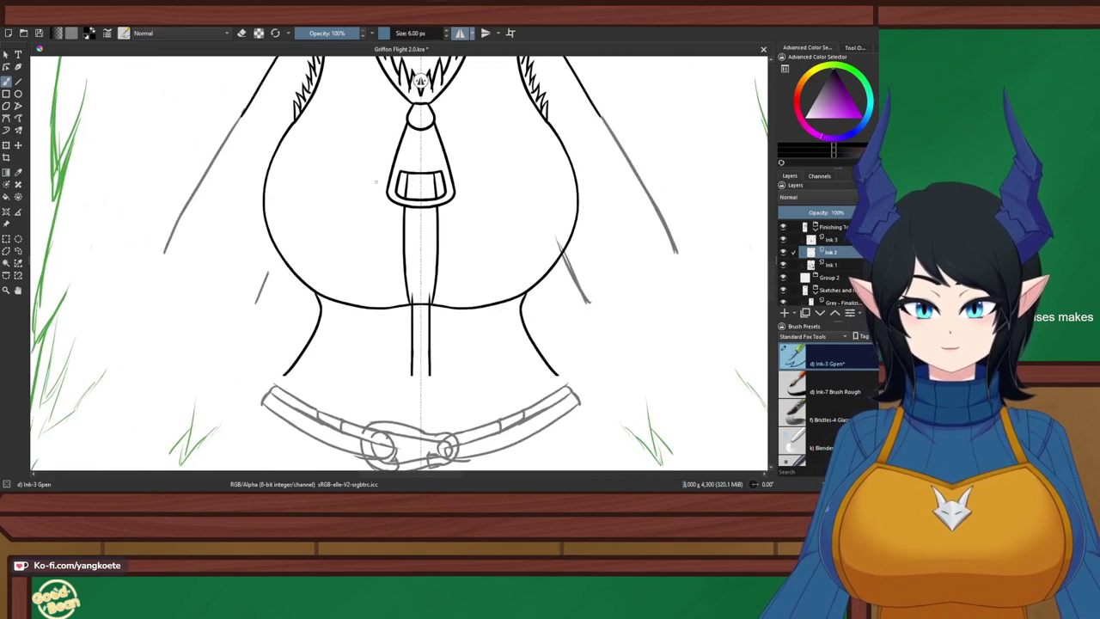
scroll(376, 184, down, 1)
scroll(405, 79, up, 2)
scroll(402, 82, up, 8)
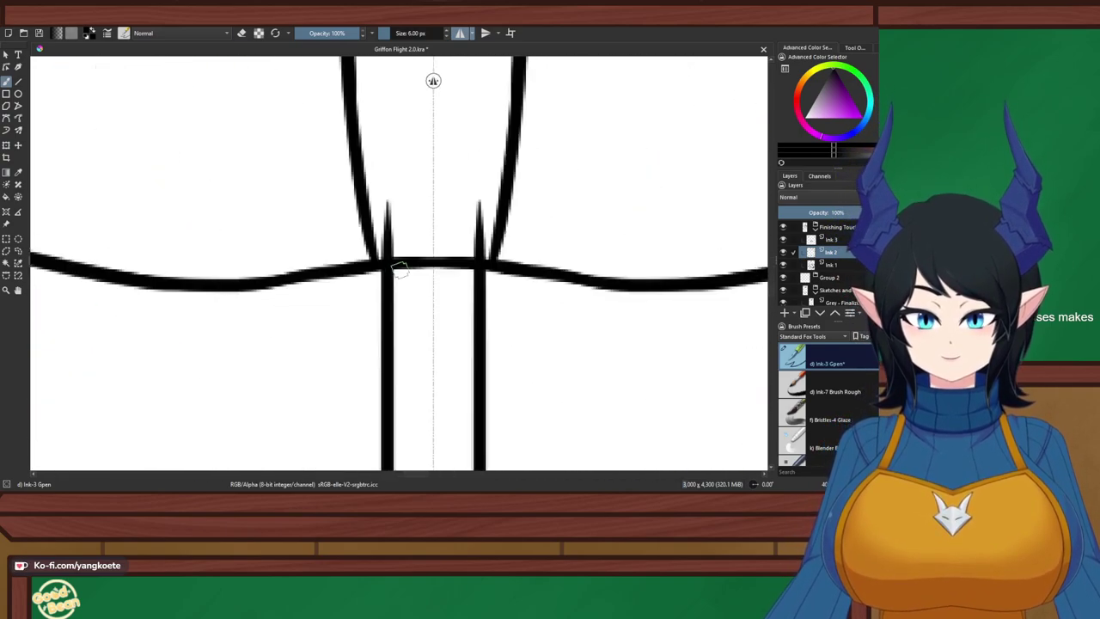
scroll(395, 236, up, 1)
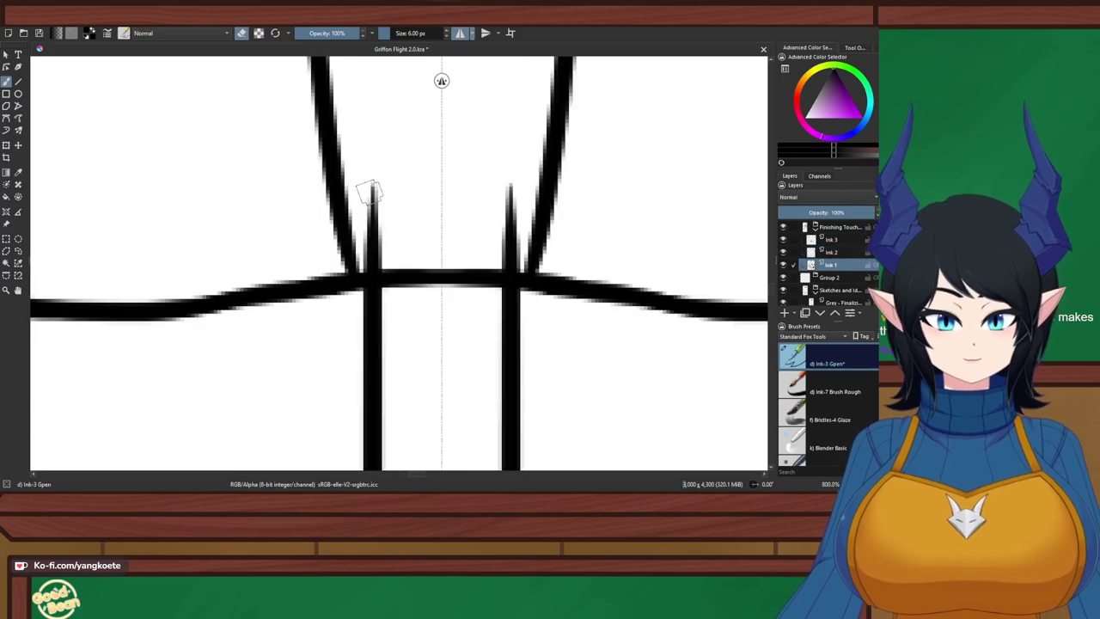
click(831, 240)
mouse_move(378, 188)
mouse_down()
mouse_move(371, 258)
mouse_move(396, 268)
mouse_move(379, 266)
mouse_move(388, 184)
mouse_move(365, 264)
mouse_up()
key(ctrl+z)
Extend the two torso lines down to meet the belt line
scroll(398, 253, down, 5)
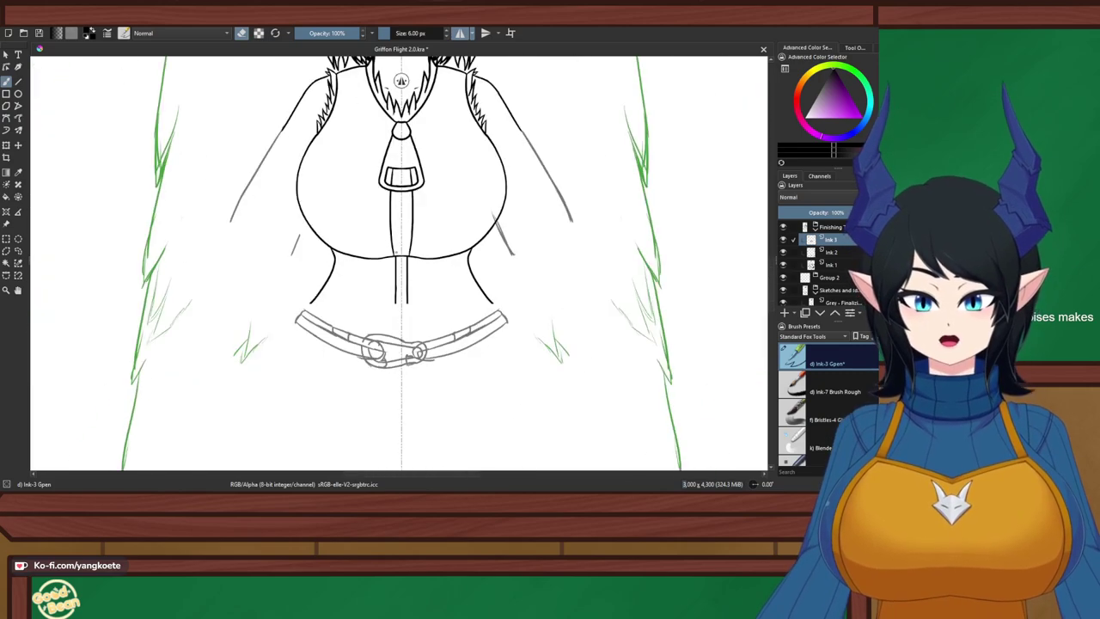
scroll(404, 252, up, 6)
drag(333, 190, 347, 251)
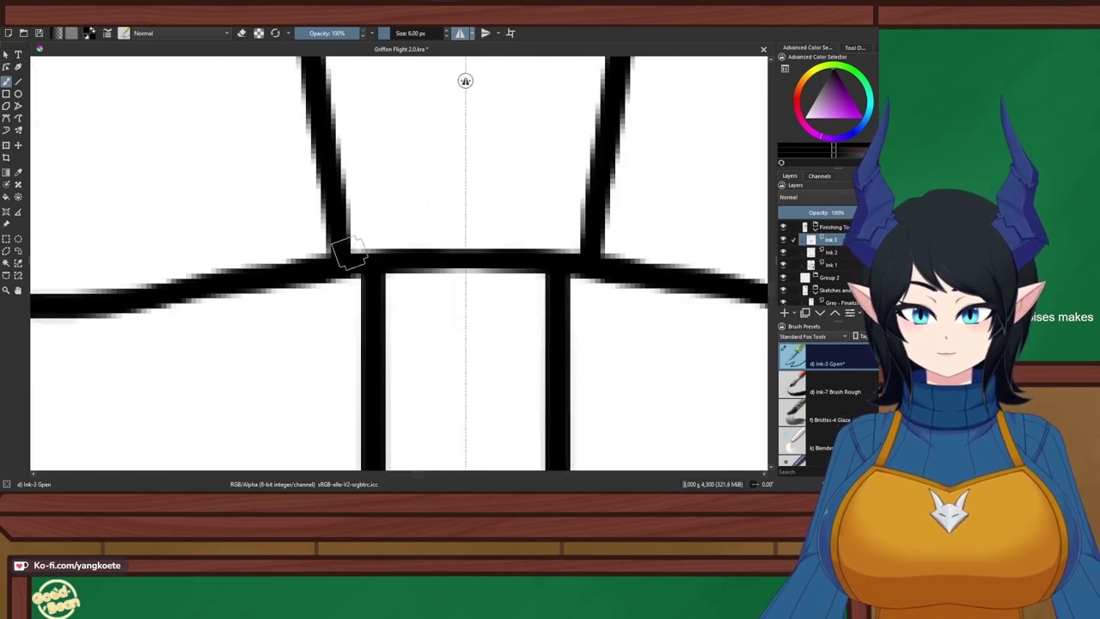
scroll(480, 179, down, 4)
scroll(475, 177, down, 5)
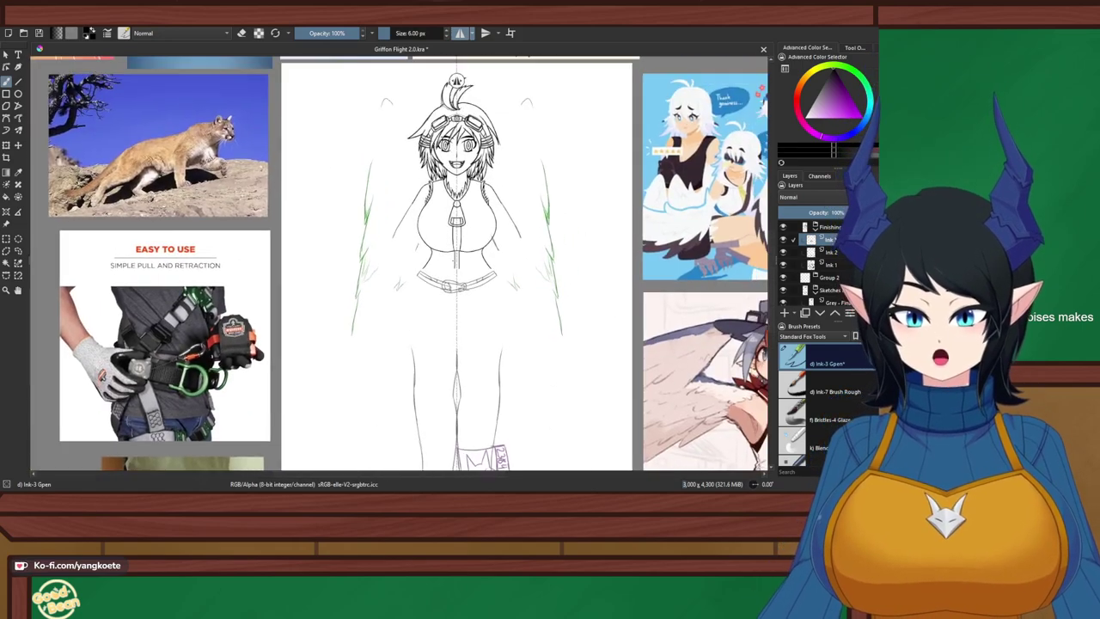
Turn the Purple, Green and Blue sketch layers back on and save the file with Ctrl+S
scroll(434, 258, up, 2)
scroll(825, 267, down, 2)
click(783, 248)
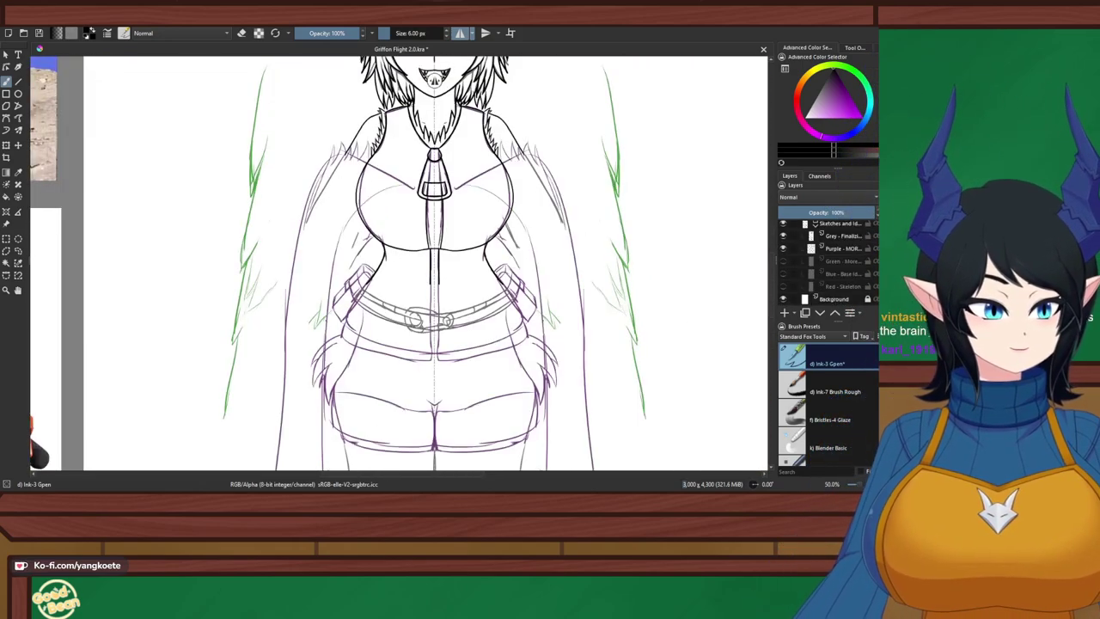
click(783, 261)
click(782, 273)
scroll(496, 288, down, 2)
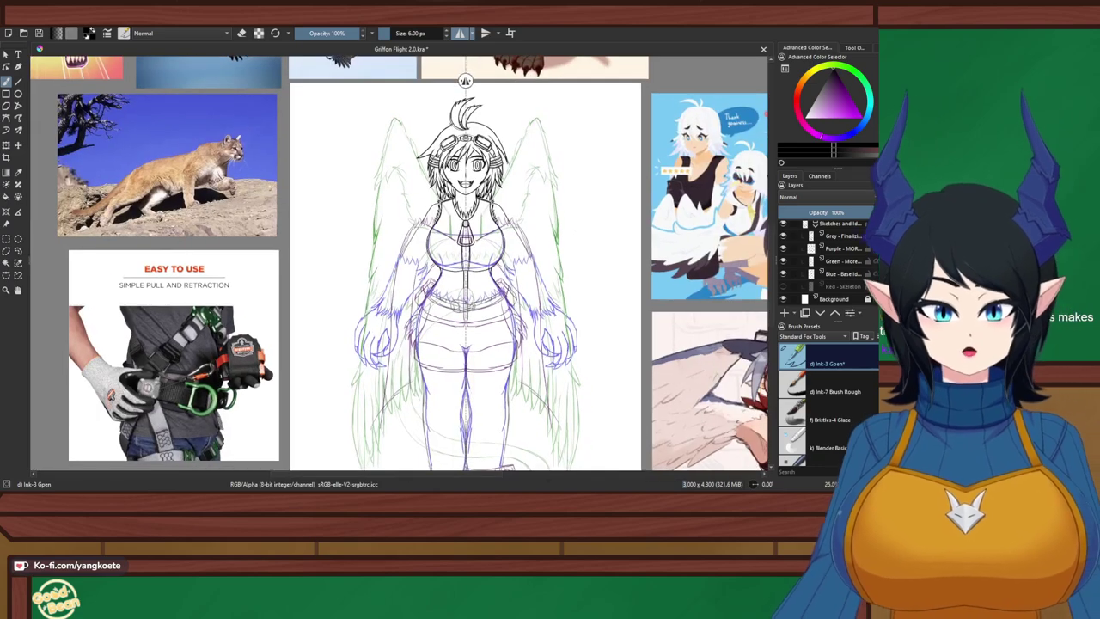
key(ctrl+s)
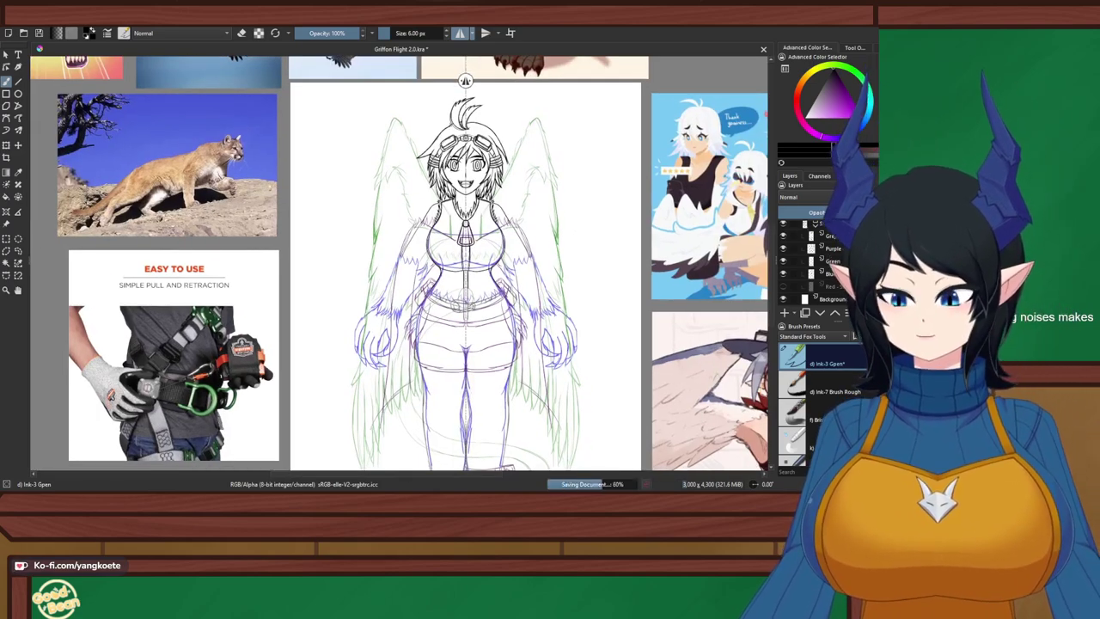
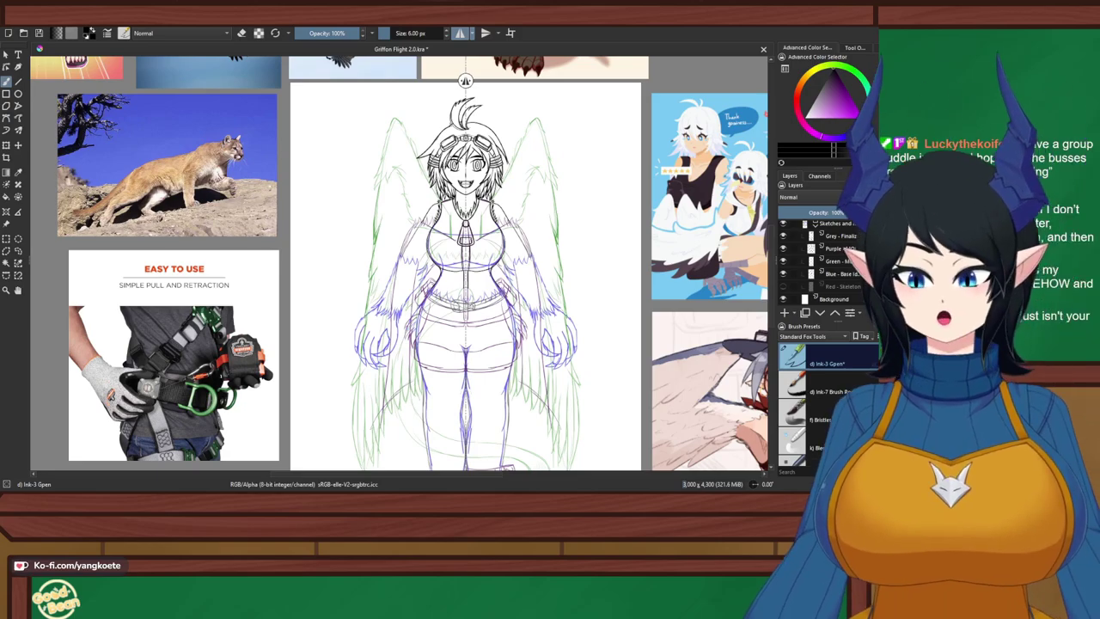
Save the drawing and zoom in on the torso where the ink lines cross
key(ctrl+s)
scroll(510, 279, up, 3)
drag(511, 279, 583, 297)
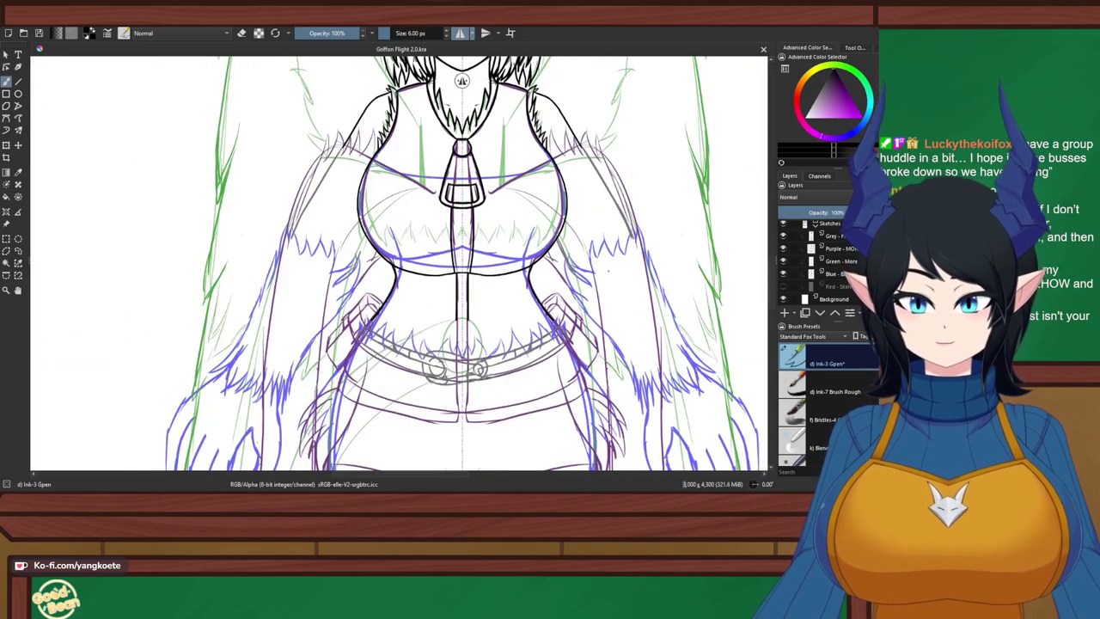
scroll(483, 196, up, 3)
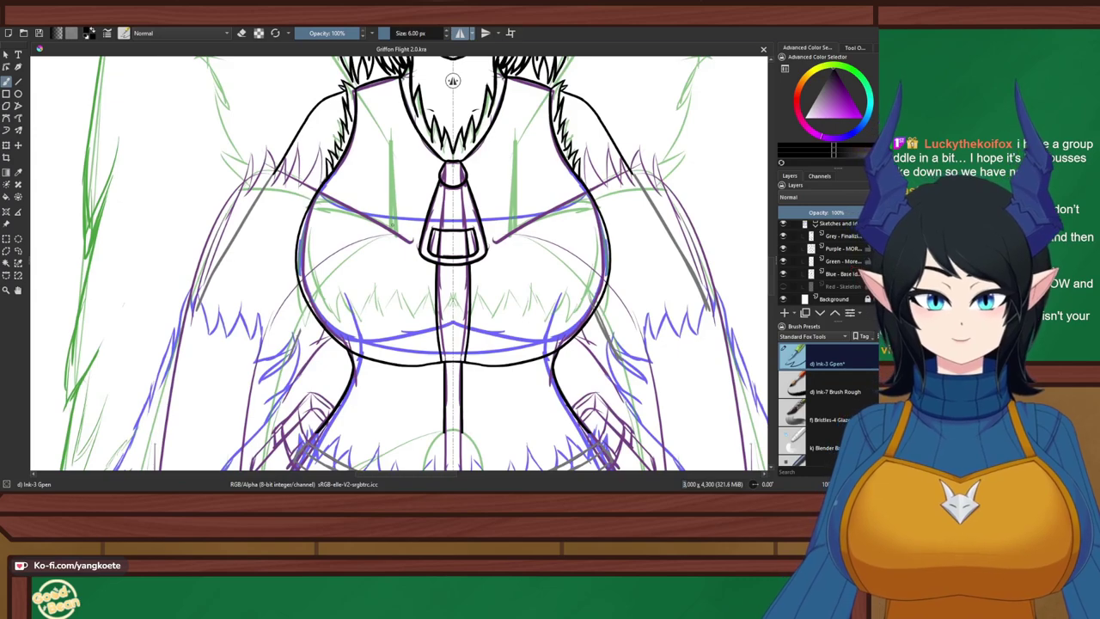
scroll(453, 80, down, 5)
scroll(460, 80, up, 6)
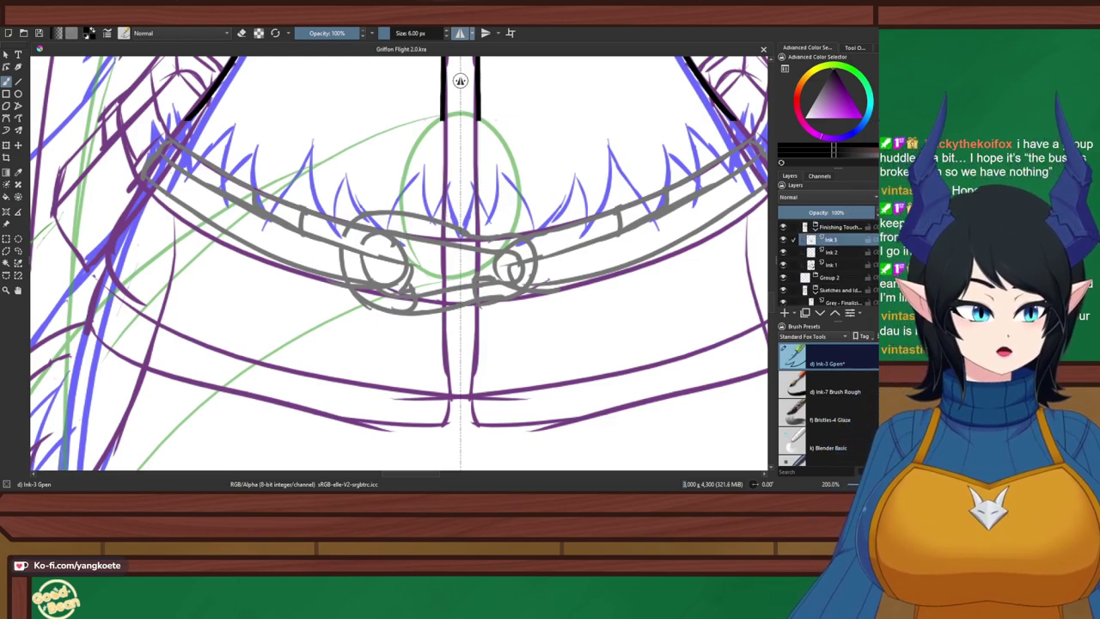
scroll(459, 80, down, 4)
scroll(433, 80, up, 3)
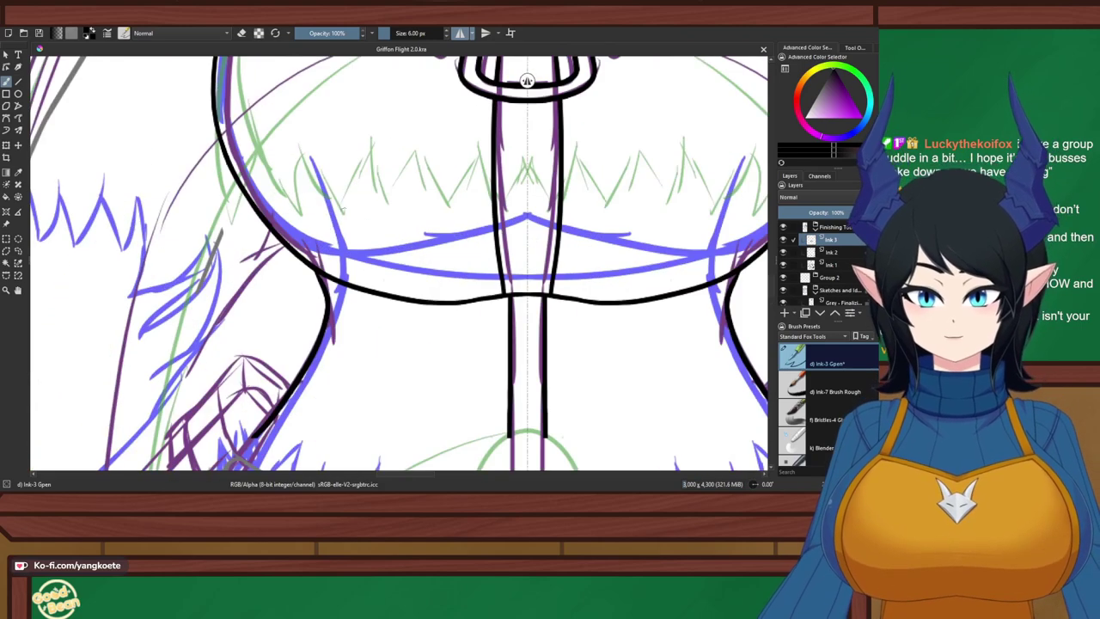
scroll(318, 231, up, 5)
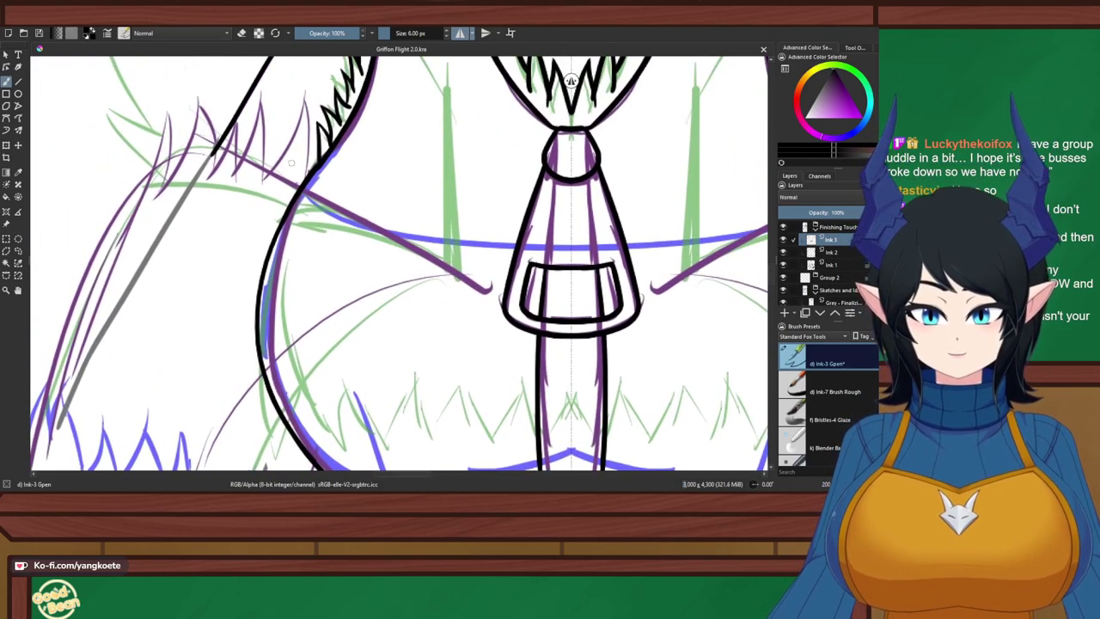
On Ink 3, erase the left edge of the black line where it crosses the purple strap
key(e)
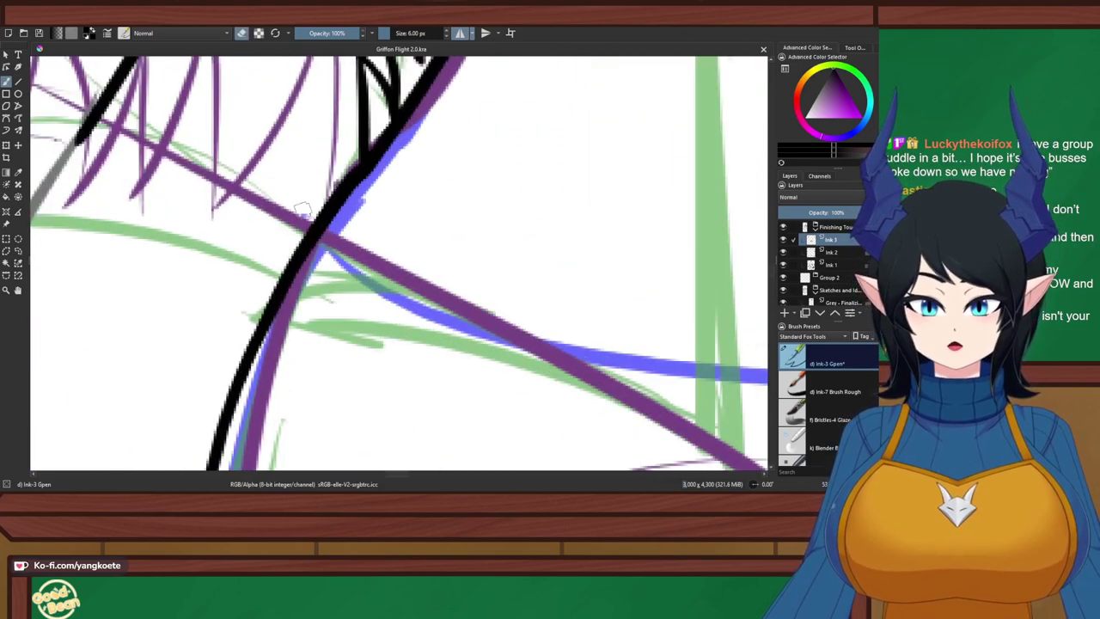
click(346, 173)
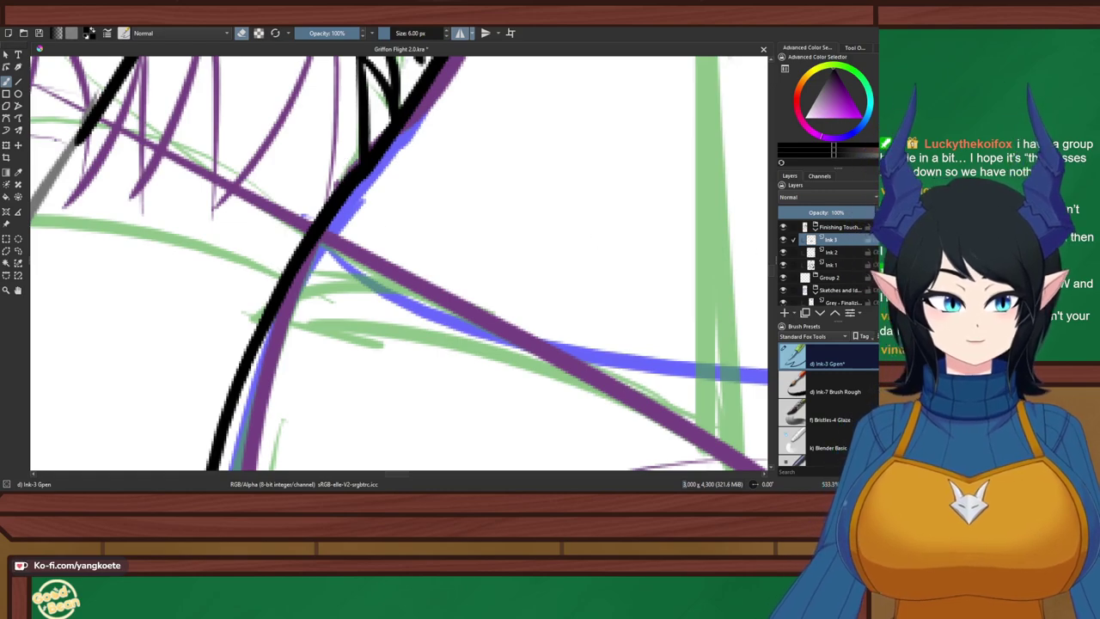
drag(351, 170, 256, 307)
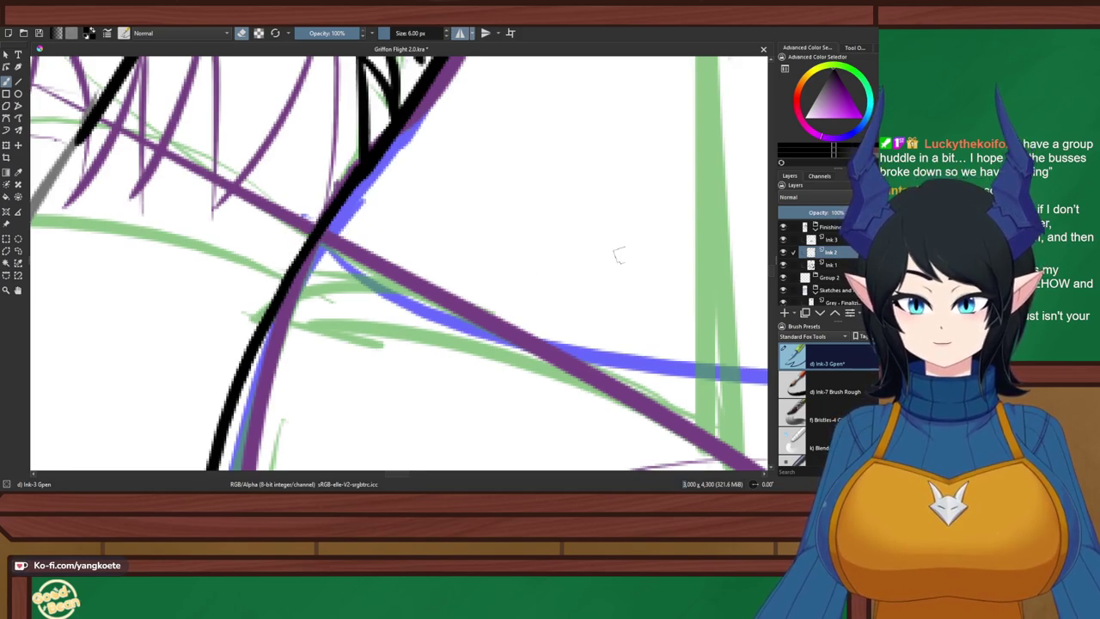
Redraw the black outline stroke on Ink 3, retrying until one clean stroke follows the line
key(e)
drag(371, 163, 254, 350)
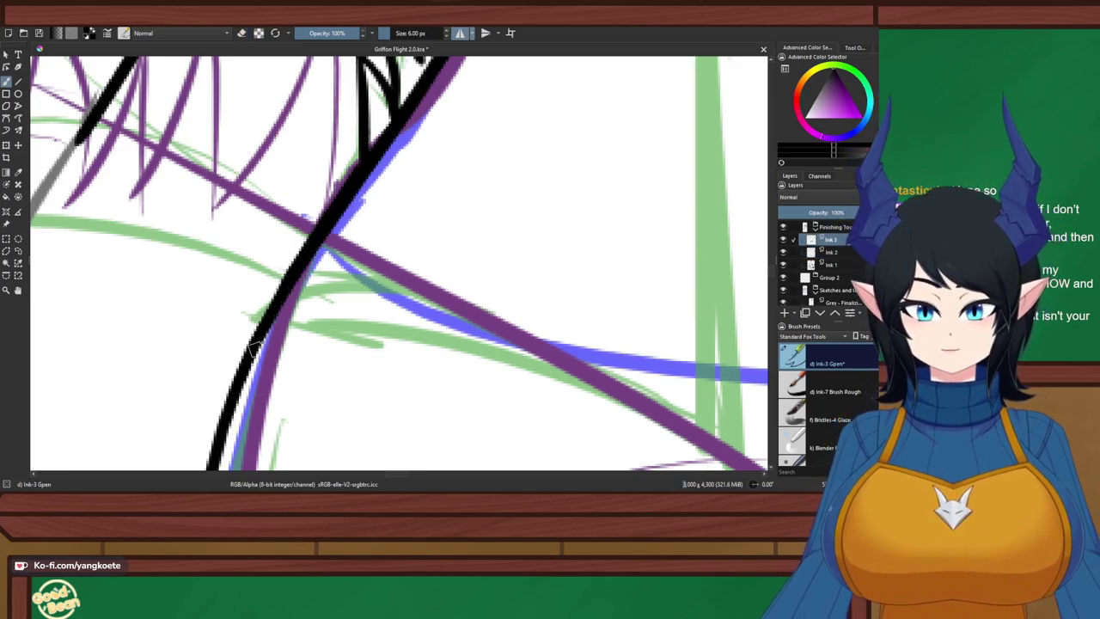
key(ctrl+z)
drag(367, 164, 222, 369)
key(ctrl+z)
drag(367, 165, 235, 385)
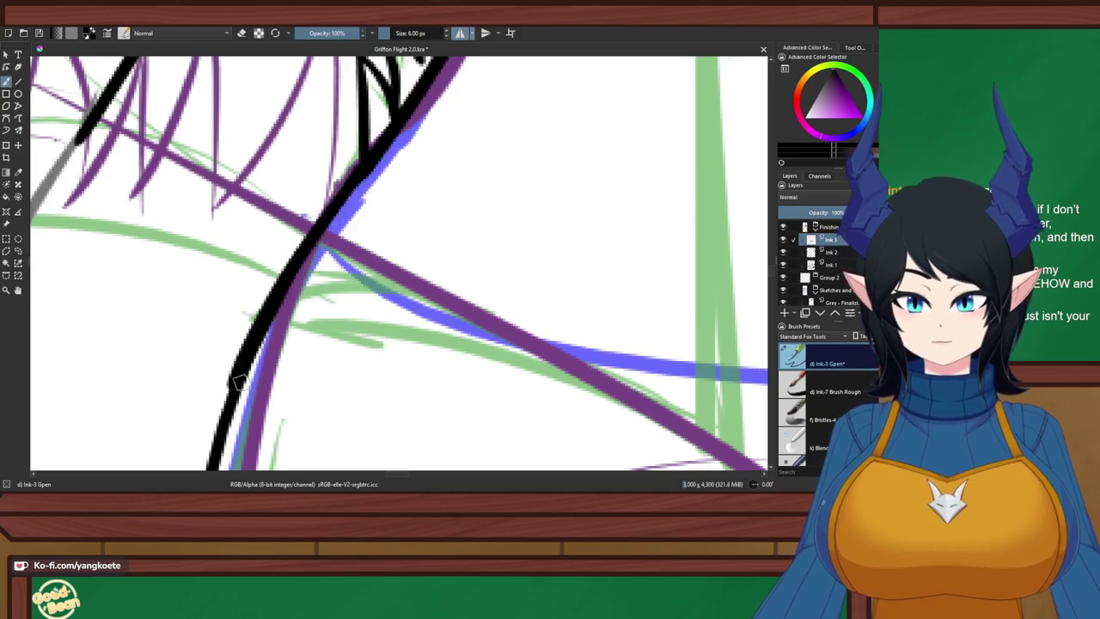
key(ctrl+z)
drag(369, 170, 241, 361)
key(ctrl+z)
drag(352, 180, 264, 334)
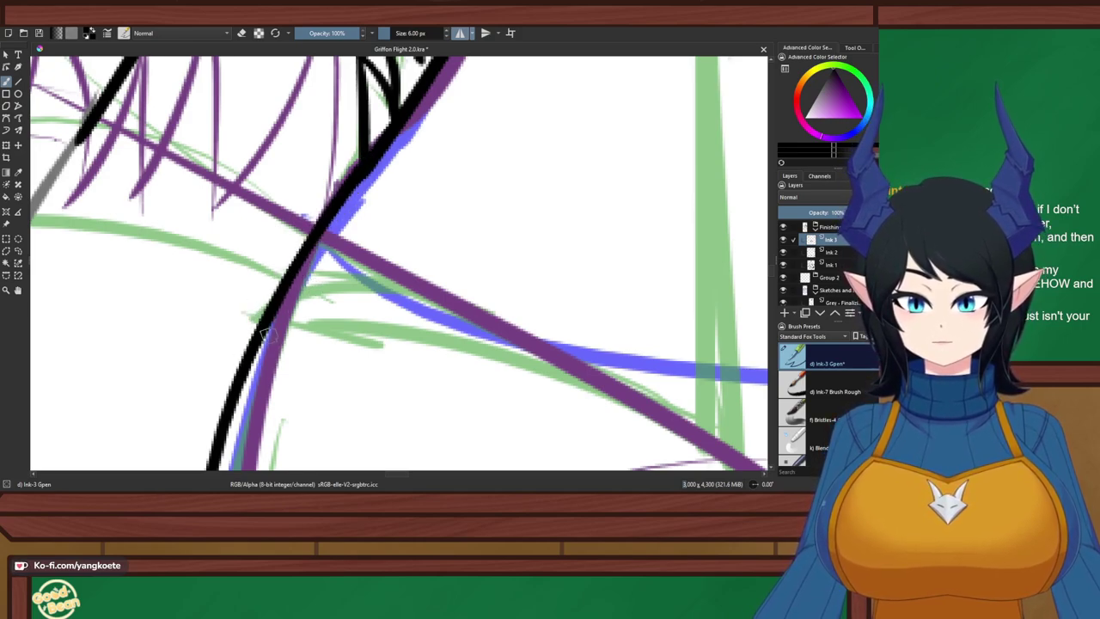
key(e)
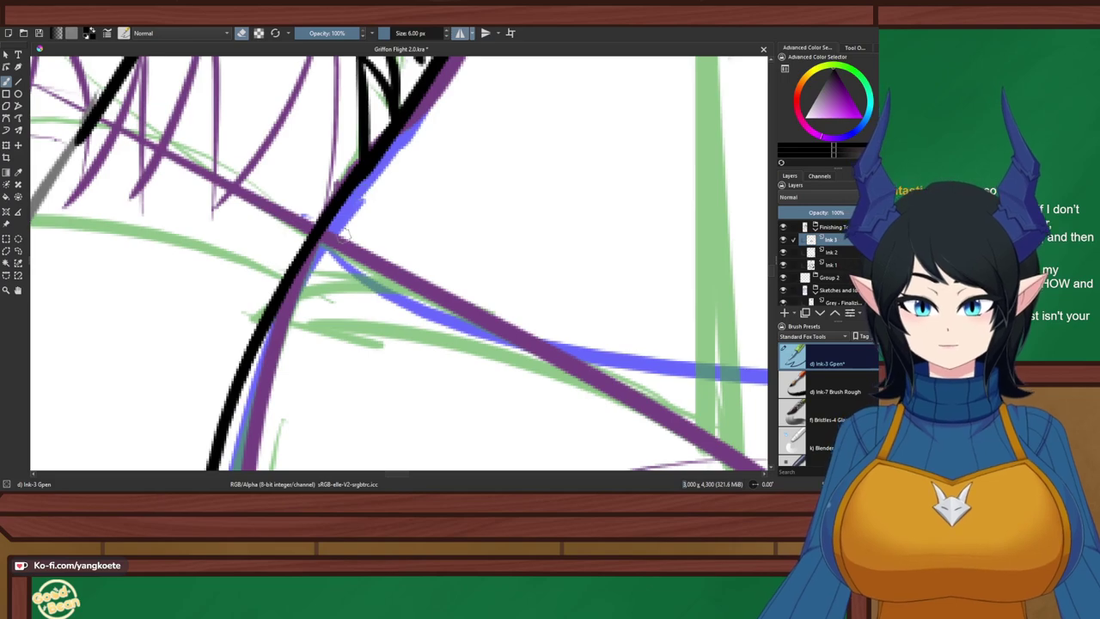
key(e)
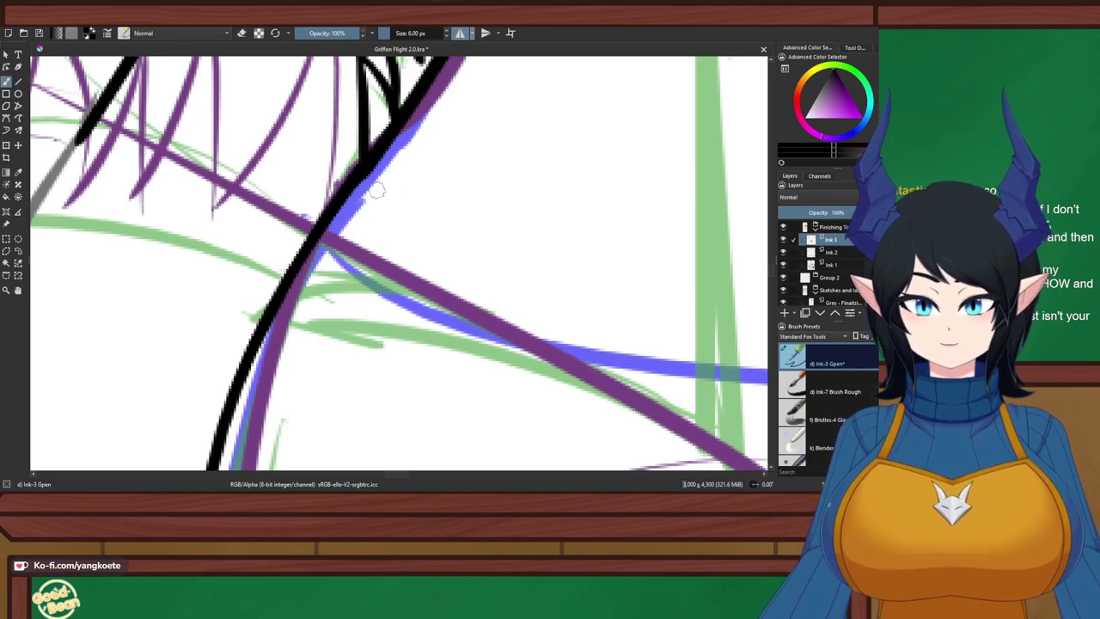
scroll(372, 190, down, 4)
scroll(432, 172, up, 4)
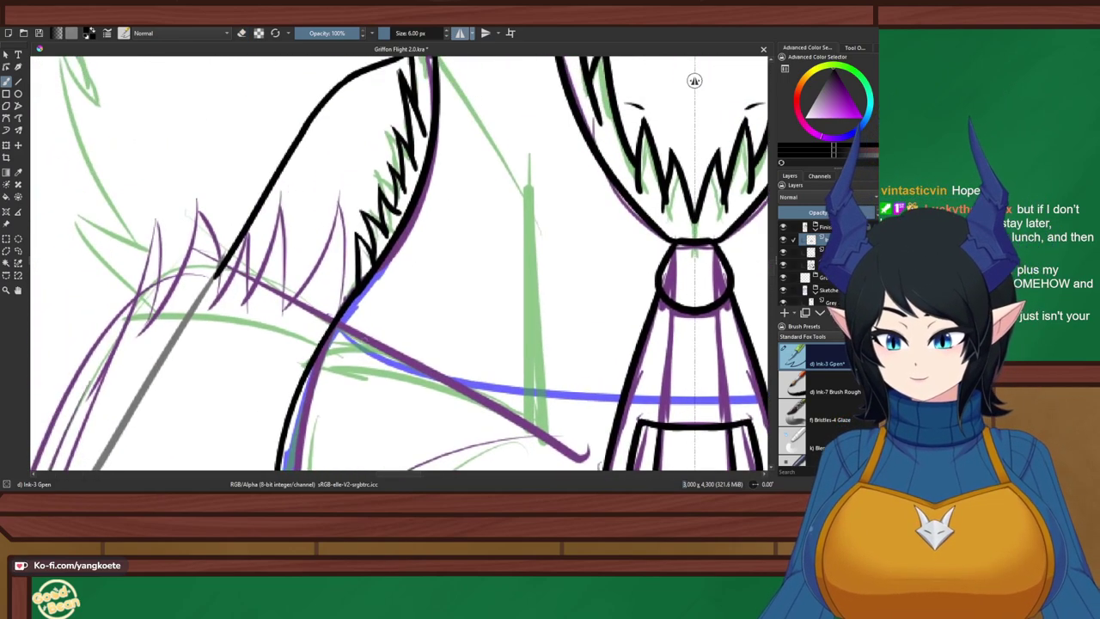
On Ink 2, erase along the right edge of the black line
click(831, 252)
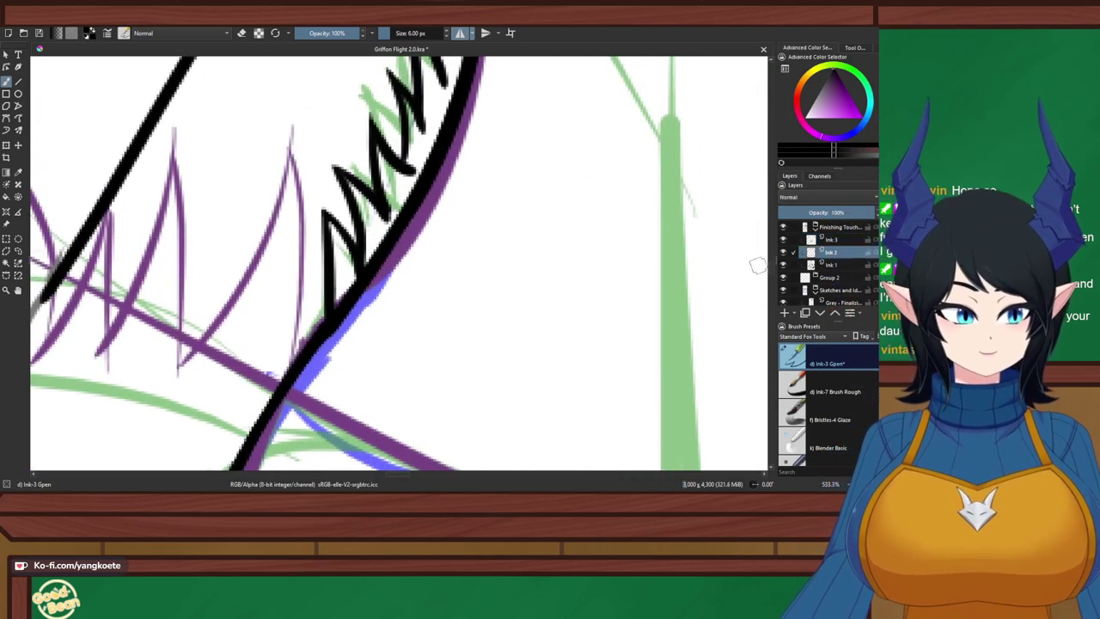
key(e)
drag(358, 308, 328, 350)
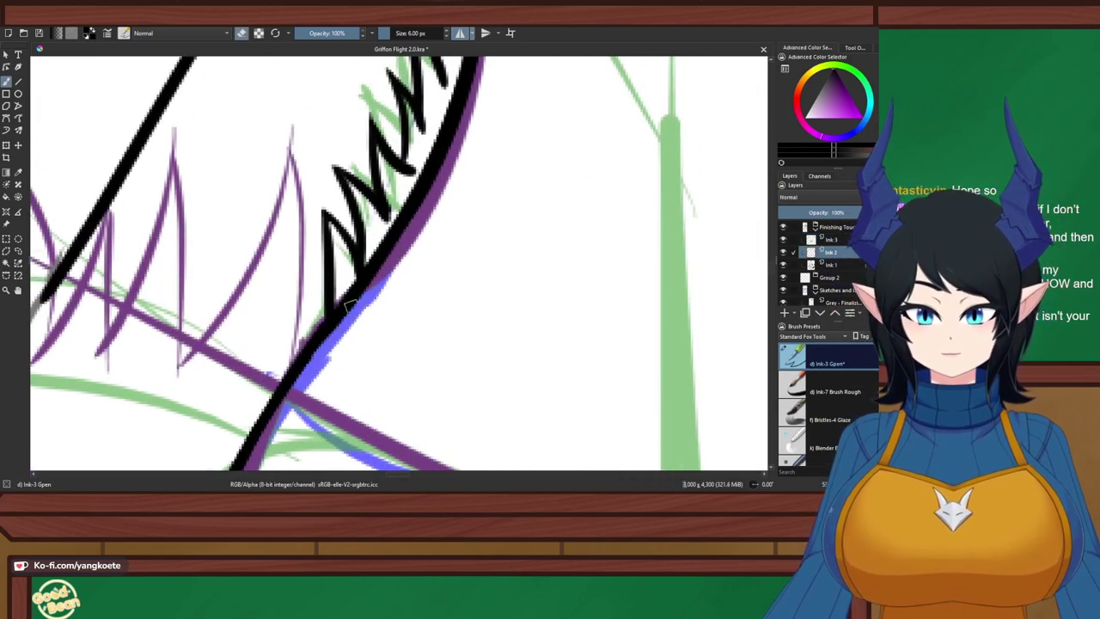
drag(351, 306, 324, 349)
drag(372, 280, 344, 318)
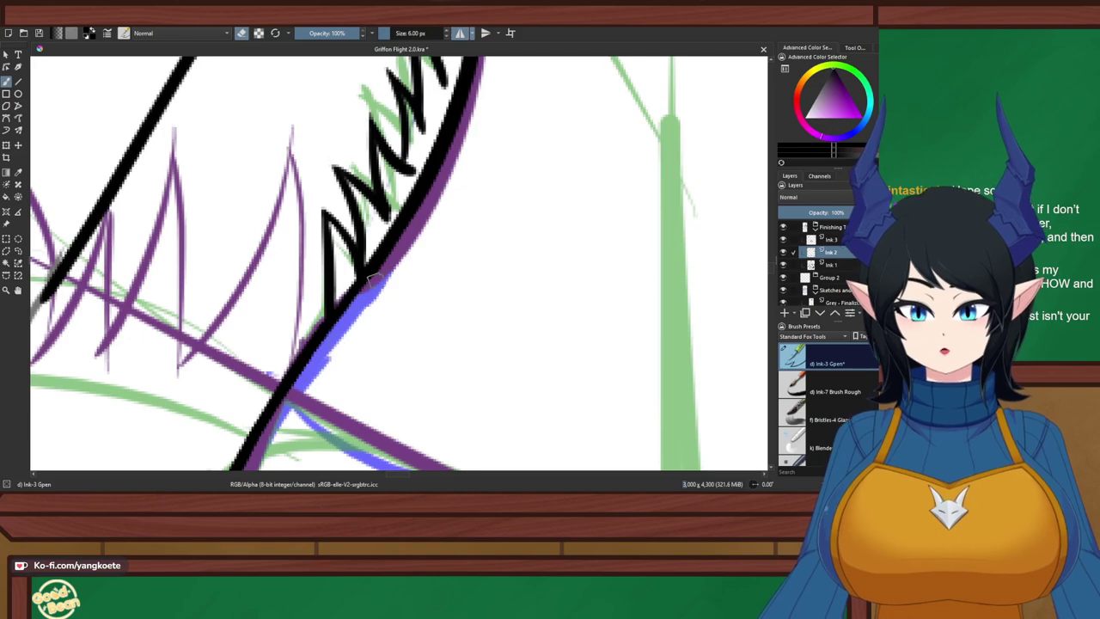
key(e)
Repaint the black line down over the blue sketch, then trim its left edge
drag(372, 277, 298, 364)
key(e)
drag(315, 328, 263, 393)
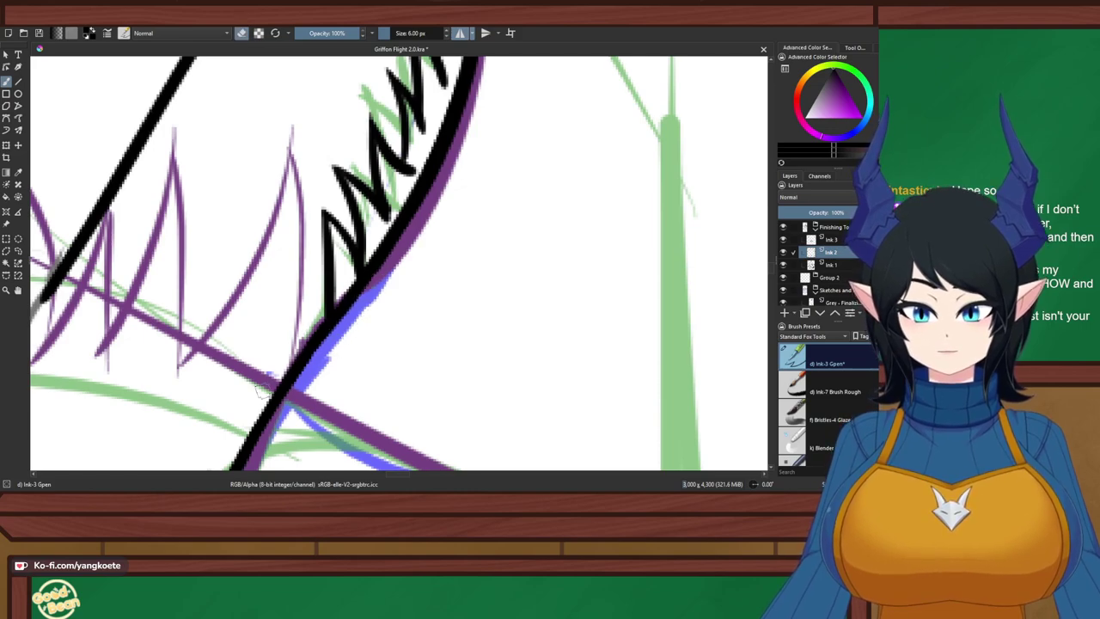
drag(327, 320, 310, 346)
key(e)
scroll(388, 229, down, 5)
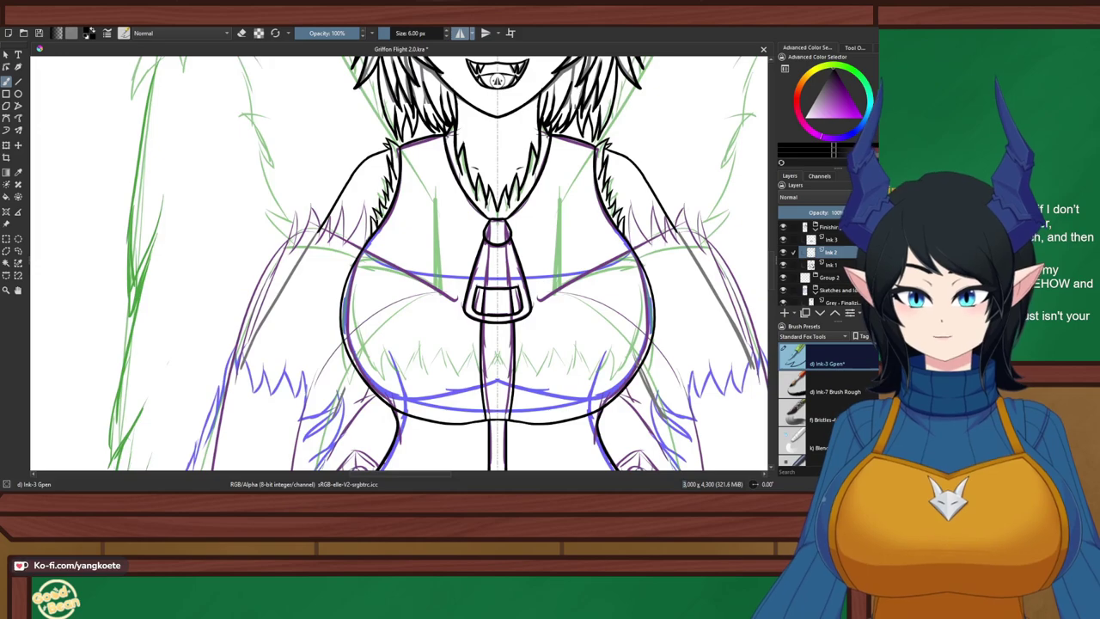
mouse_move(581, 430)
mouse_down()
mouse_move(468, 343)
mouse_move(497, 147)
mouse_up()
key(ctrl+s)
right_click(468, 343)
right_click(467, 343)
scroll(315, 233, up, 2)
mouse_move(316, 227)
mouse_down()
mouse_move(439, 183)
mouse_move(455, 245)
mouse_move(484, 224)
mouse_move(467, 188)
mouse_up()
scroll(400, 220, up, 1)
scroll(401, 220, down, 1)
right_click(466, 188)
right_click(467, 188)
drag(634, 80, 615, 80)
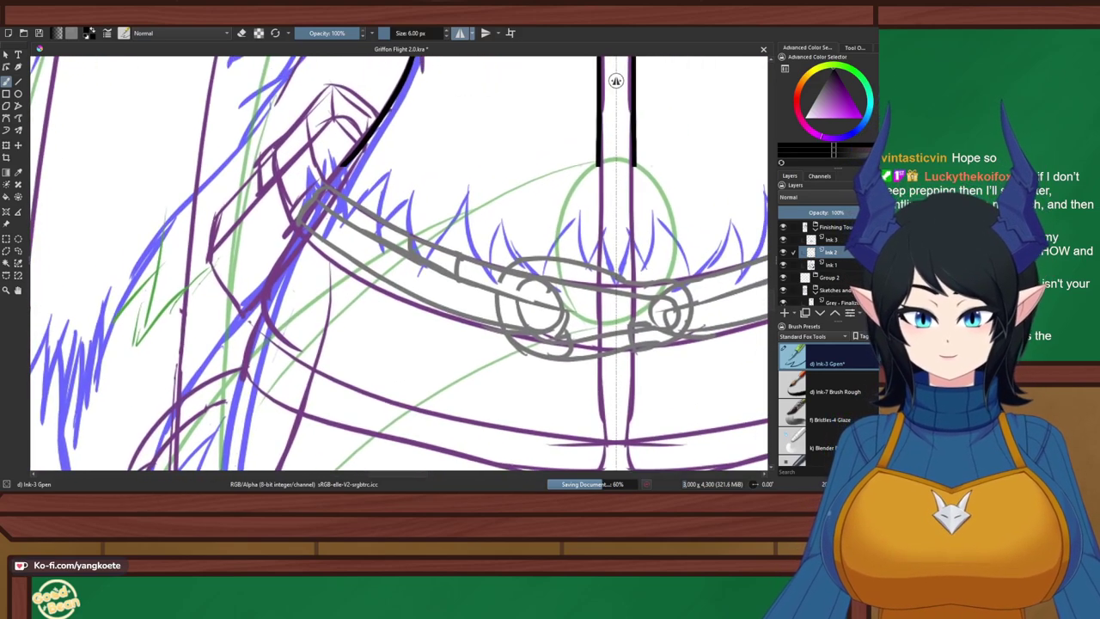
drag(504, 279, 388, 195)
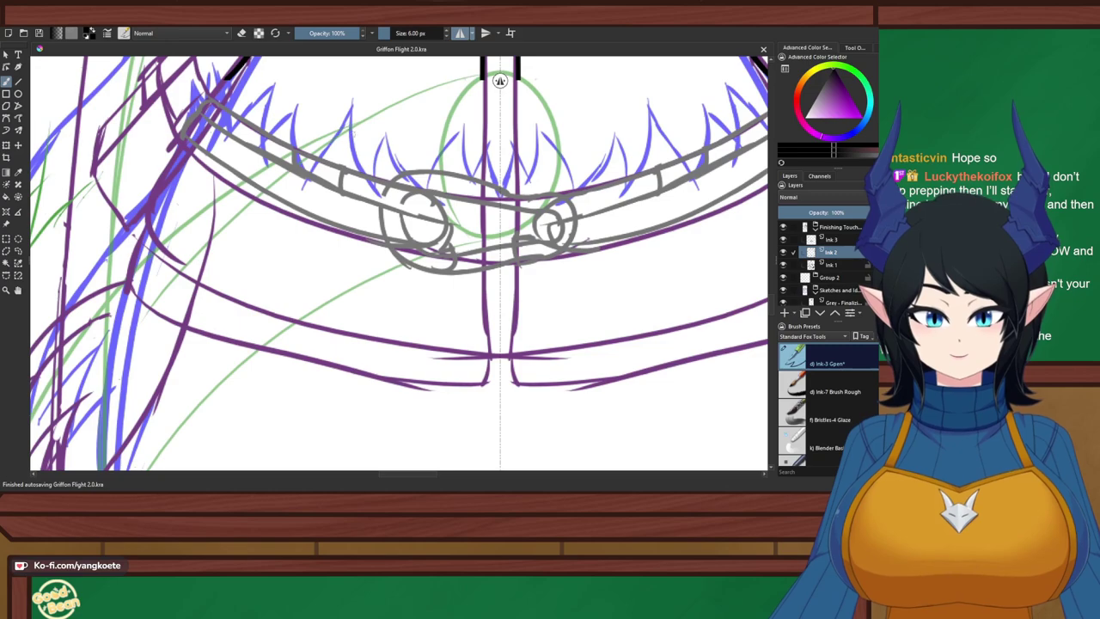
scroll(389, 195, down, 4)
scroll(347, 197, up, 2)
scroll(402, 263, up, 2)
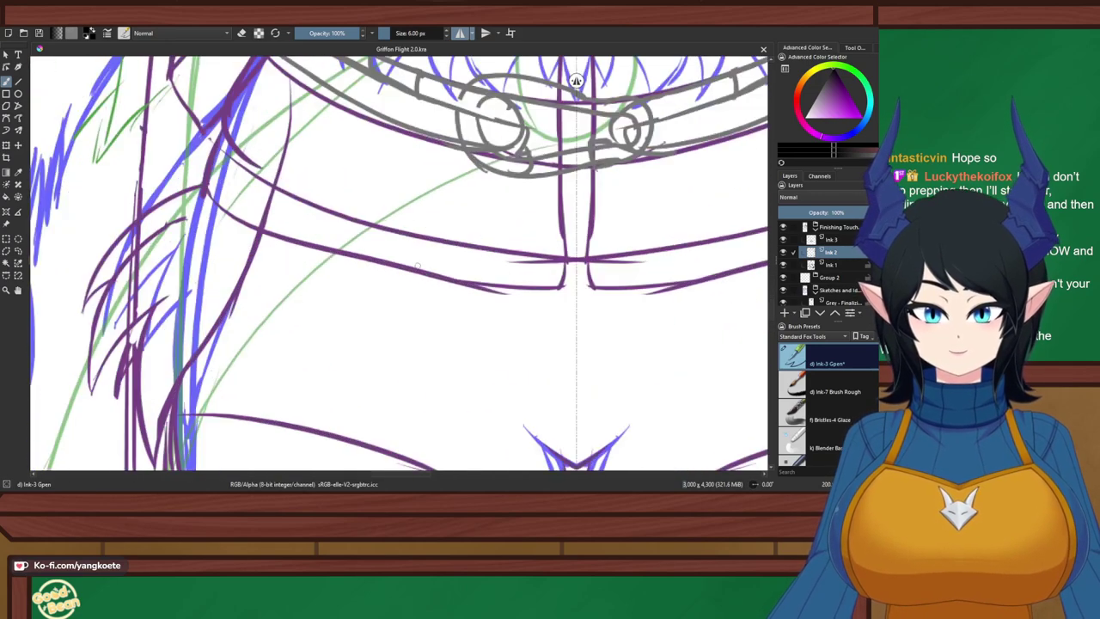
drag(304, 128, 308, 209)
drag(215, 216, 233, 231)
drag(601, 81, 649, 81)
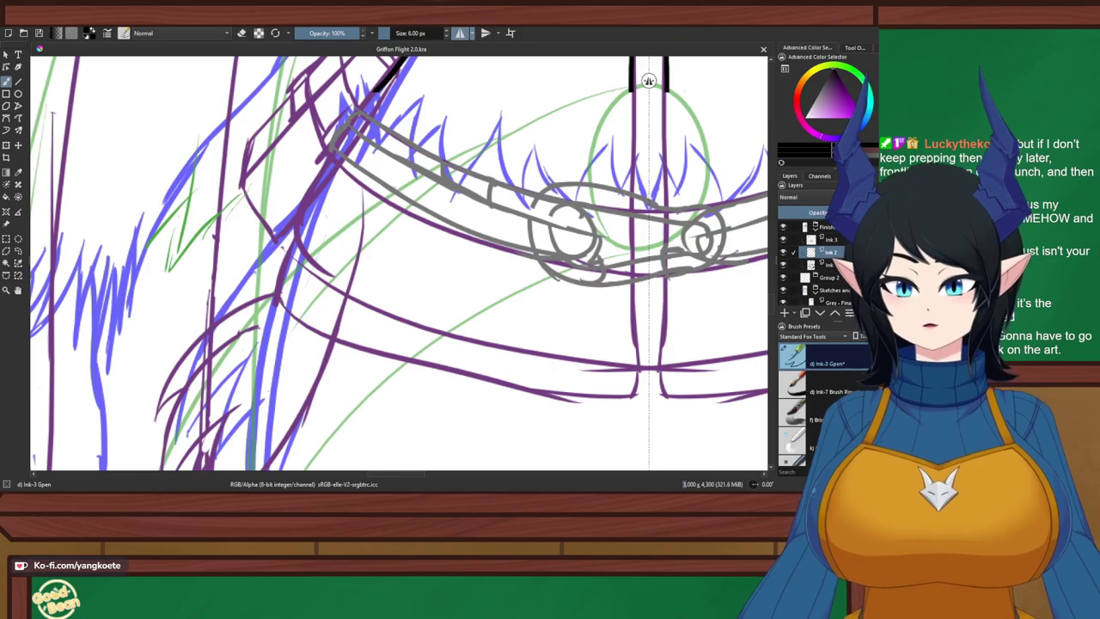
scroll(378, 203, down, 2)
drag(611, 324, 540, 255)
scroll(540, 255, up, 1)
right_click(526, 255)
click(324, 244)
drag(324, 245, 341, 319)
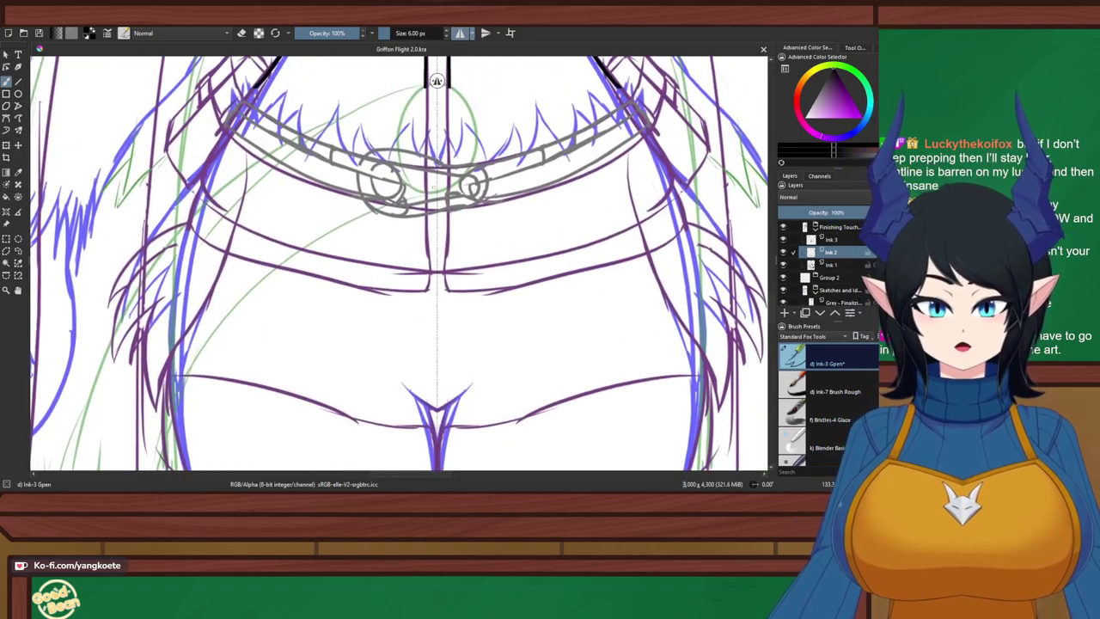
drag(424, 144, 411, 226)
scroll(416, 198, up, 2)
scroll(441, 218, down, 1)
click(831, 239)
click(783, 240)
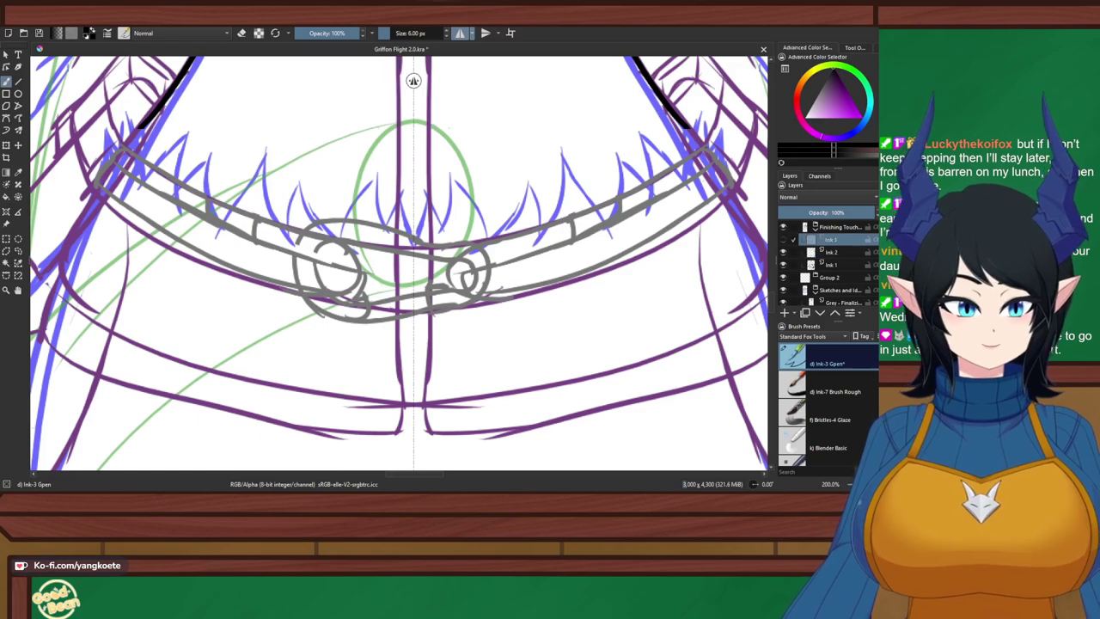
Delete the old Ink 3 and Ink 2 layers, add a fresh layer named 'Ink 3', and save
click(783, 240)
key(shift+Delete)
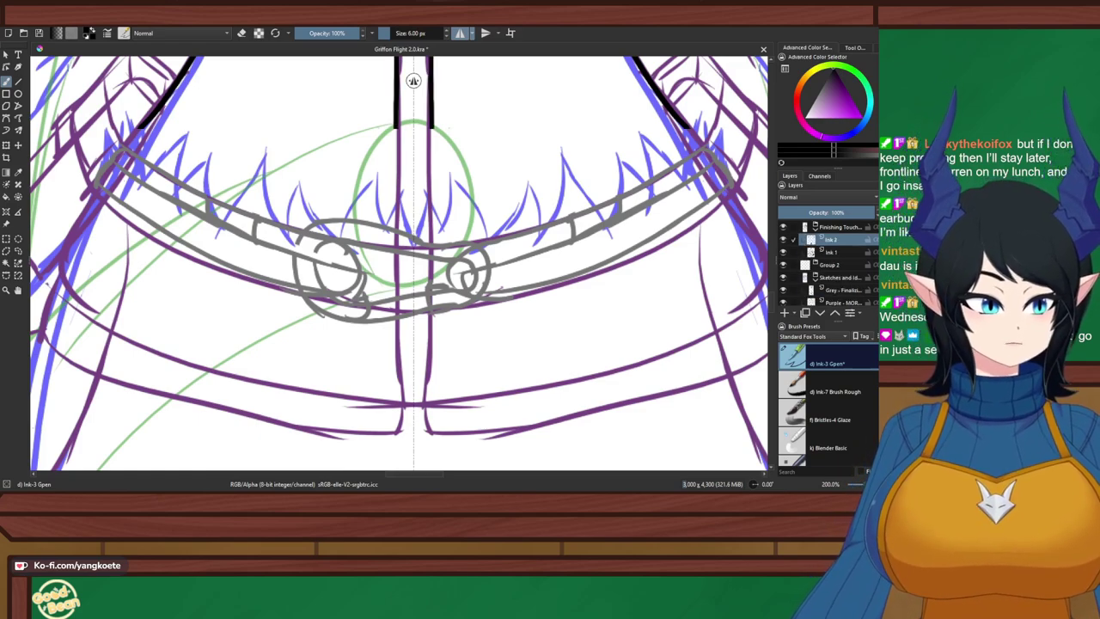
key(shift+Delete)
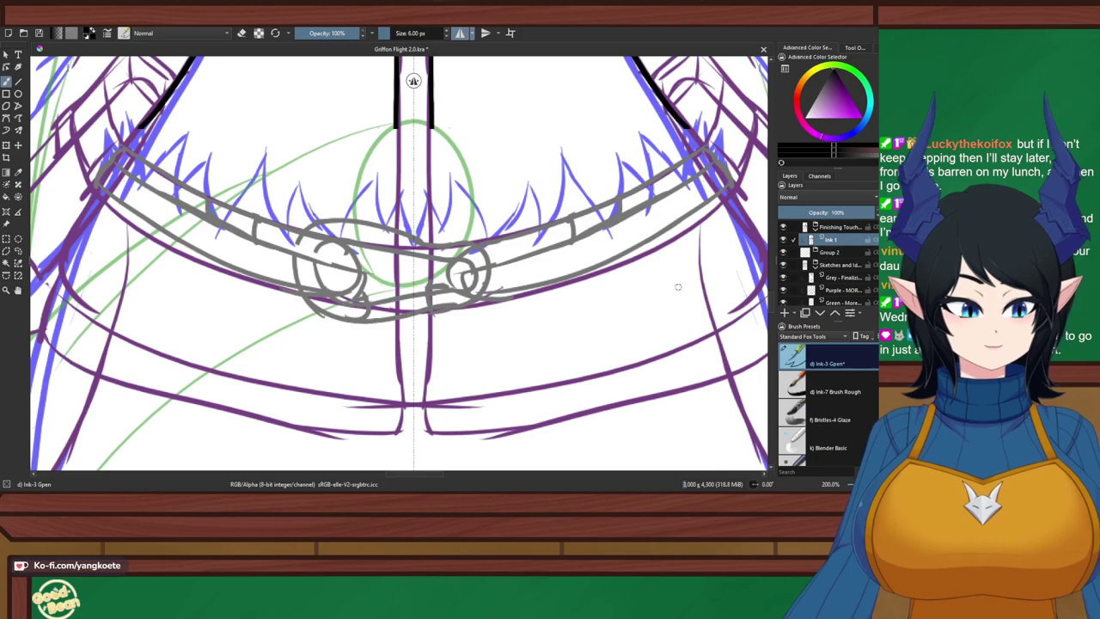
key(Insert)
key(F2)
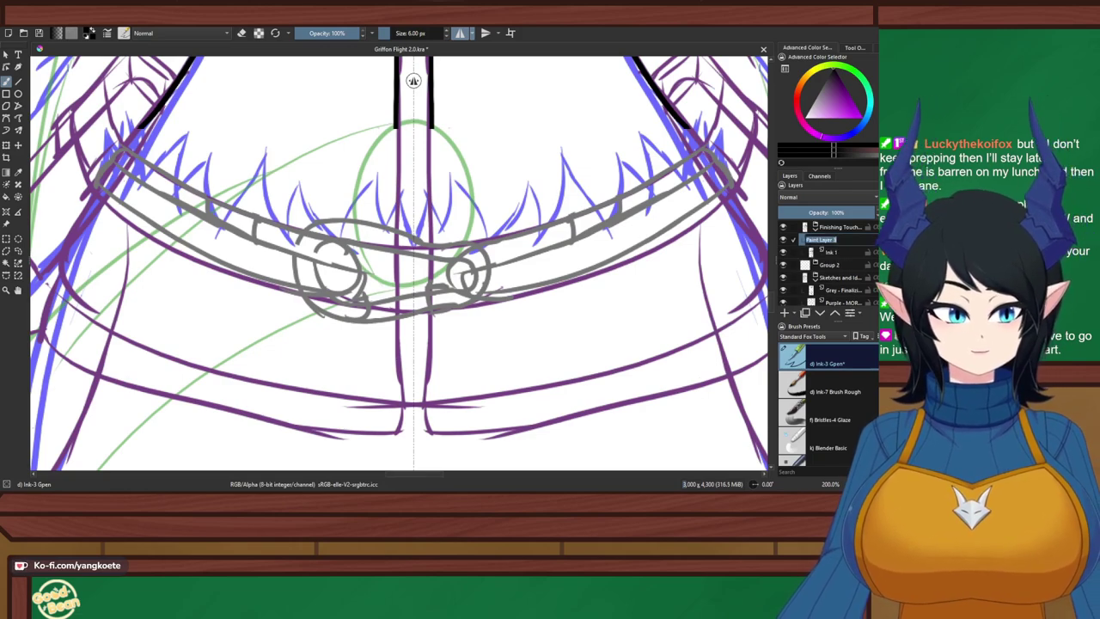
text(Ink 3)
key(Return)
scroll(465, 164, down, 3)
key(ctrl+s)
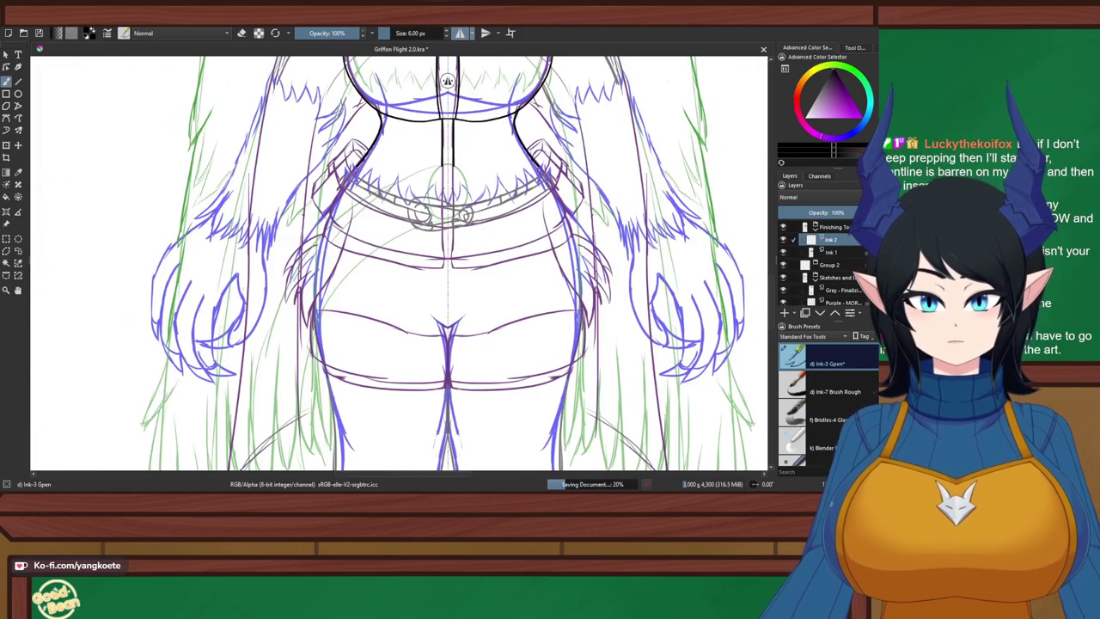
Frame the waist and choose the Ink-3 Gpen from the quick-access palette
drag(616, 134, 608, 386)
right_click(616, 249)
right_click(616, 249)
scroll(439, 80, down, 5)
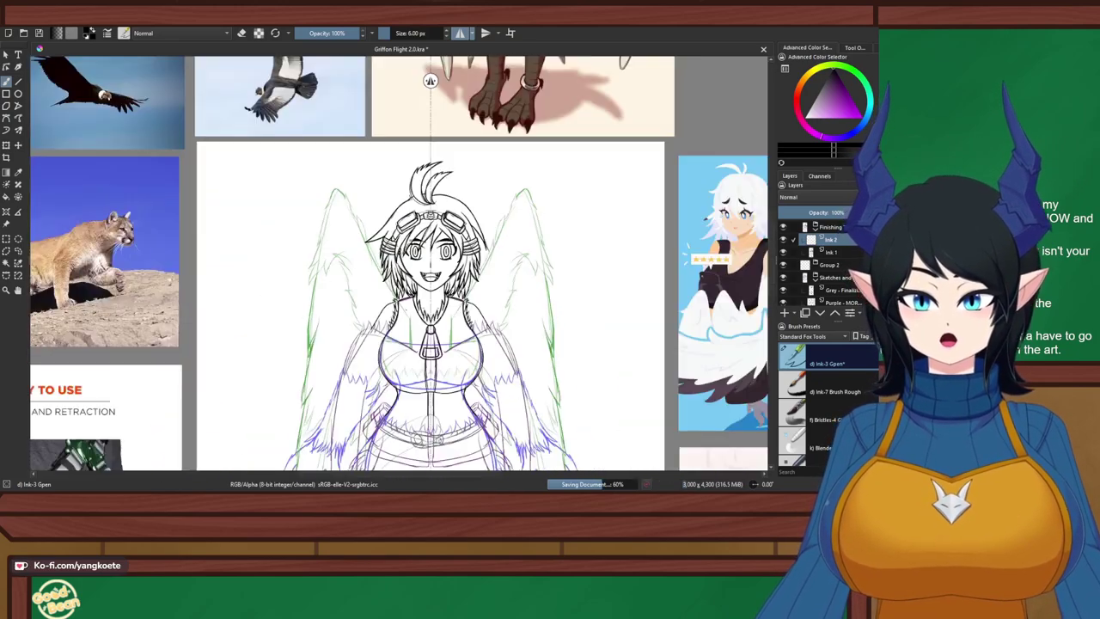
drag(460, 389, 425, 301)
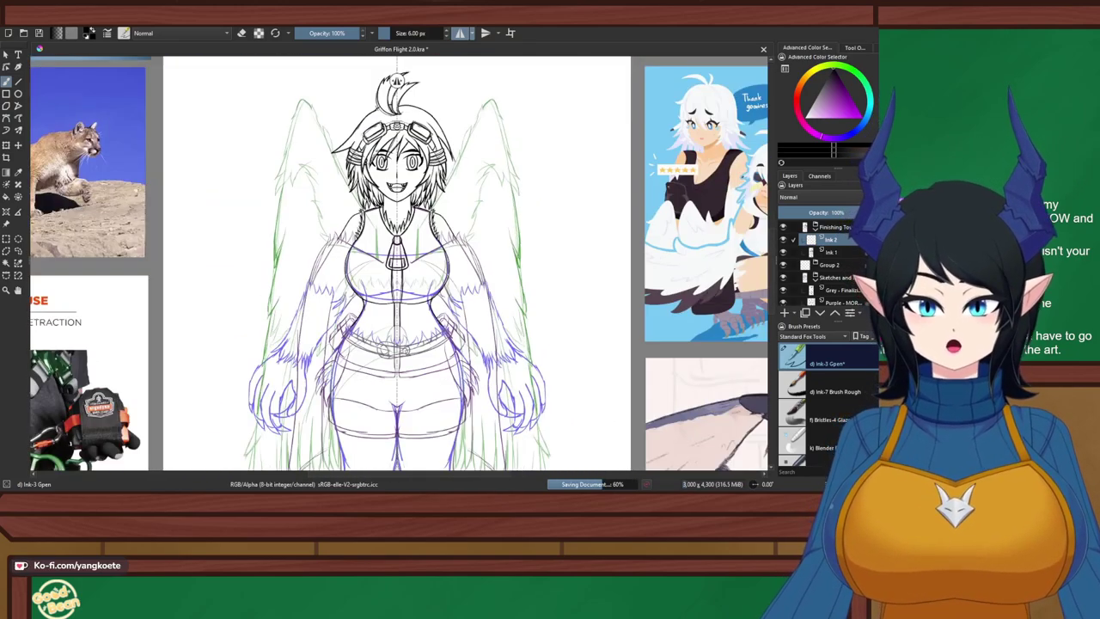
scroll(425, 301, up, 2)
right_click(511, 318)
right_click(511, 318)
drag(510, 319, 534, 209)
scroll(412, 267, up, 1)
scroll(396, 81, up, 4)
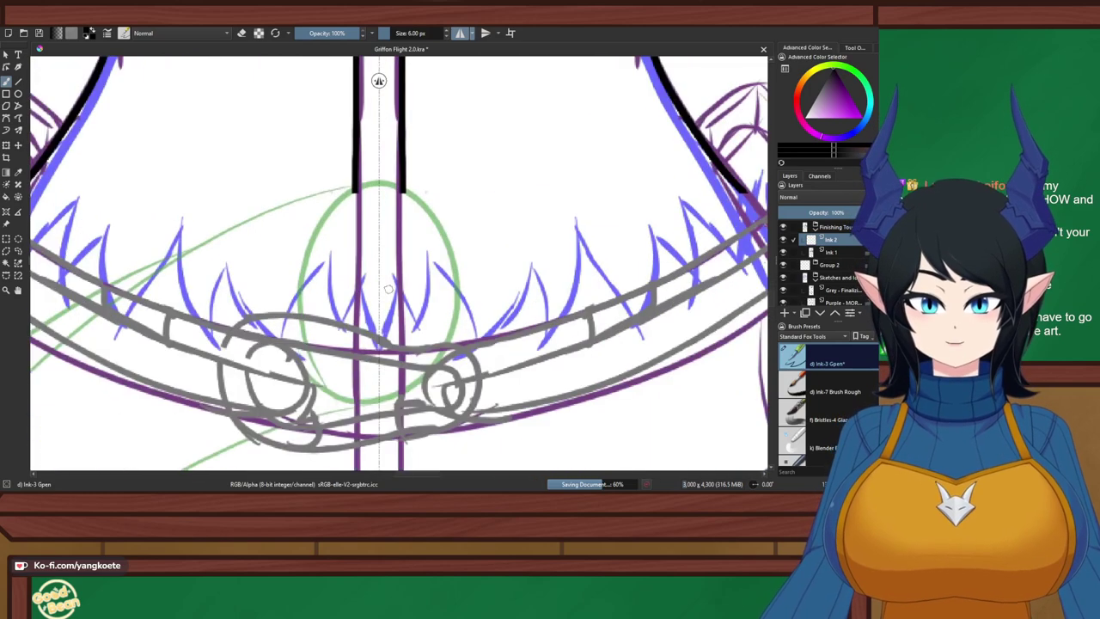
scroll(400, 81, down, 3)
scroll(405, 80, up, 3)
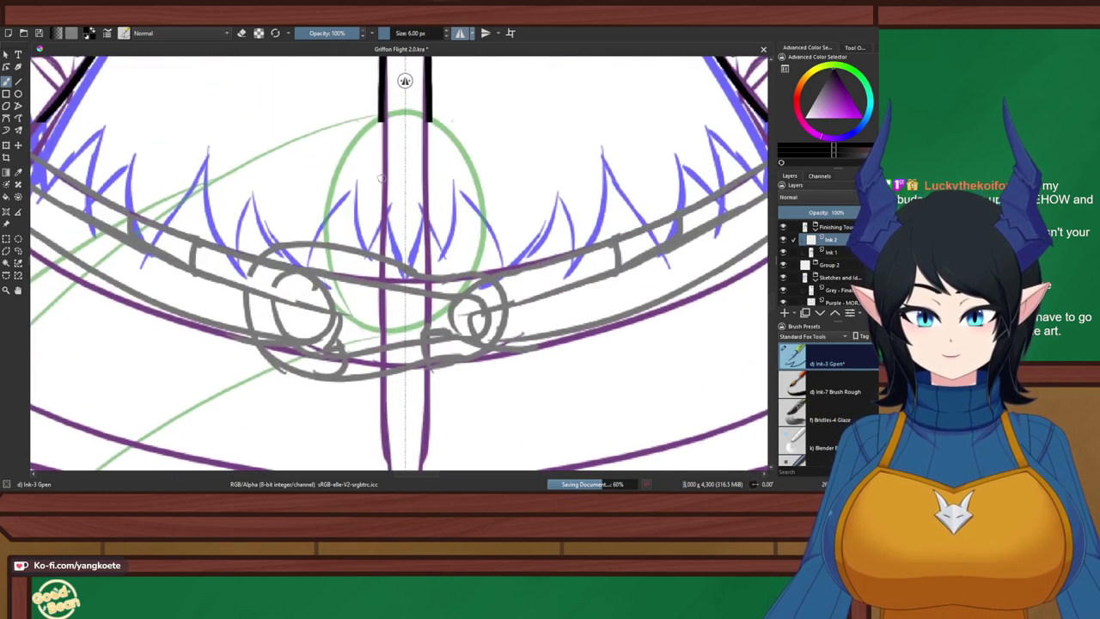
Ink the mirrored vertical centre lines down the waist
drag(381, 86, 380, 276)
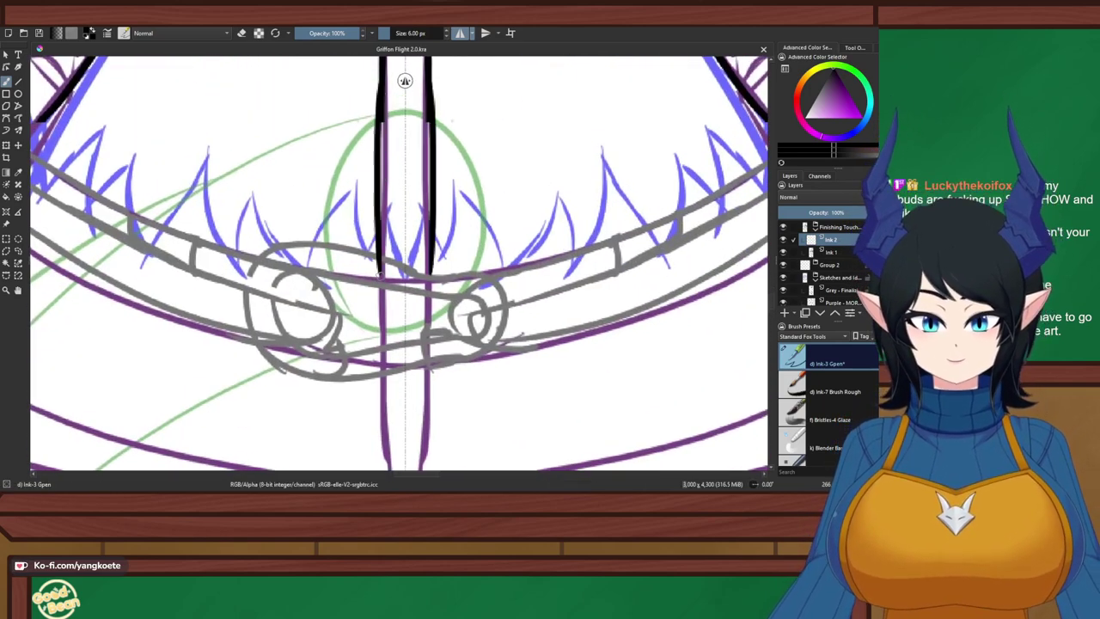
key(ctrl+z)
drag(383, 89, 391, 277)
key(ctrl+z)
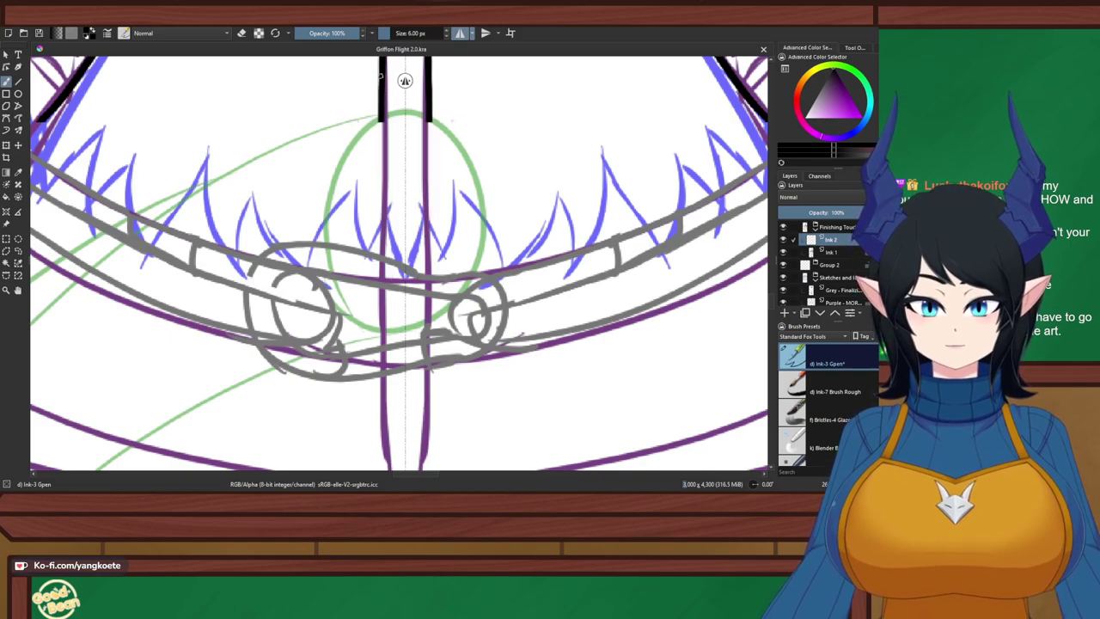
key(ctrl+shift+z)
On Ink 1, erase the outer edges of the vertical lines, then darken them
key(e)
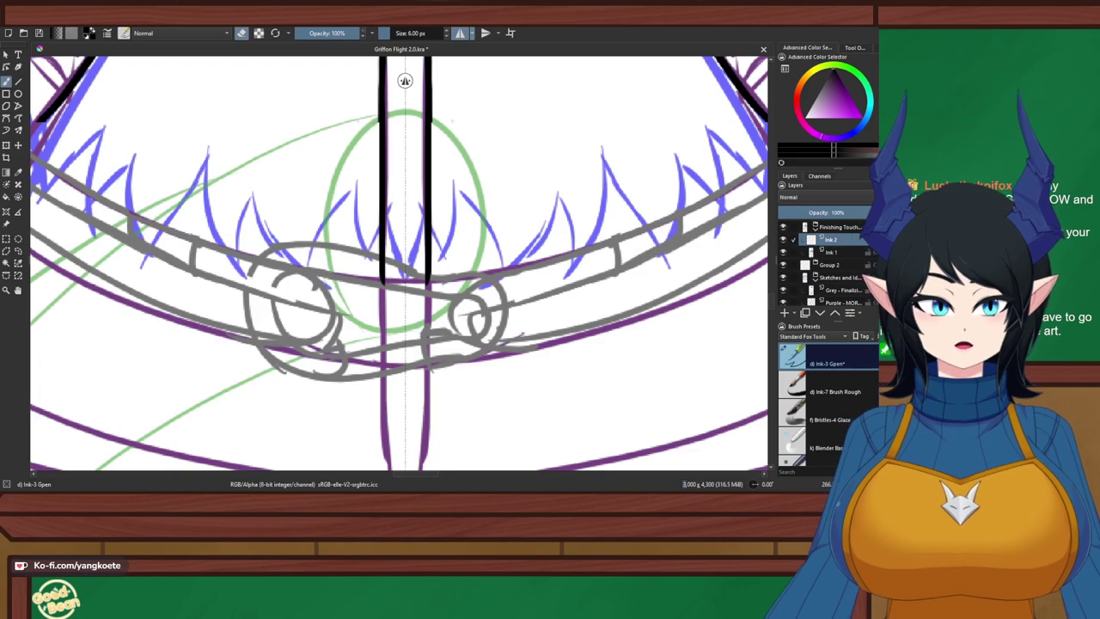
key(Page_Down)
drag(379, 68, 378, 130)
key(e)
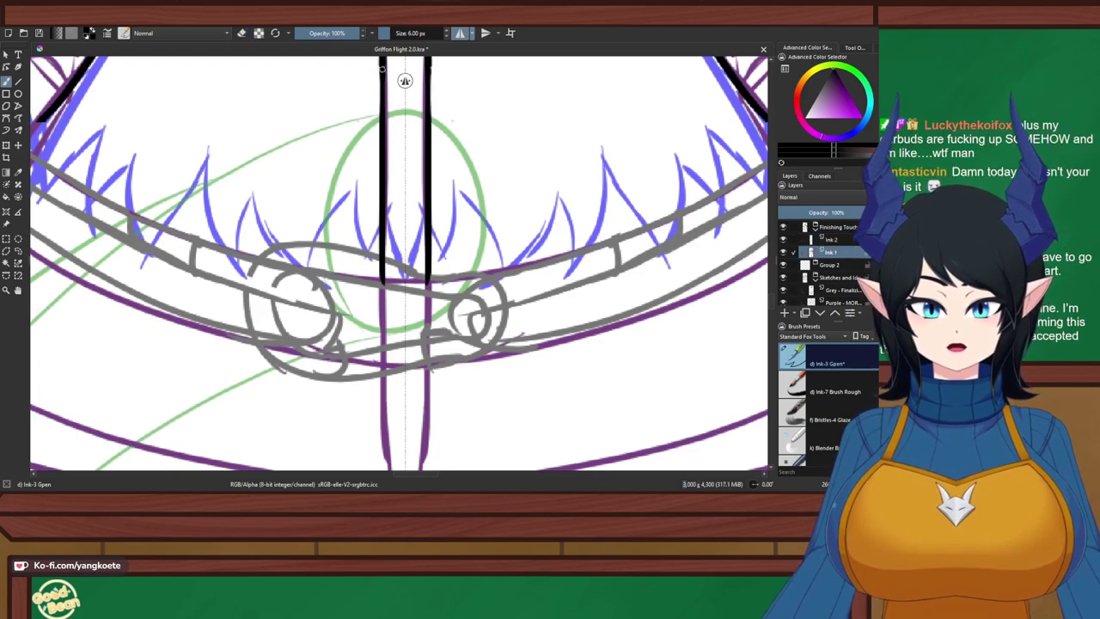
drag(389, 67, 387, 149)
key(ctrl+z)
drag(384, 78, 386, 138)
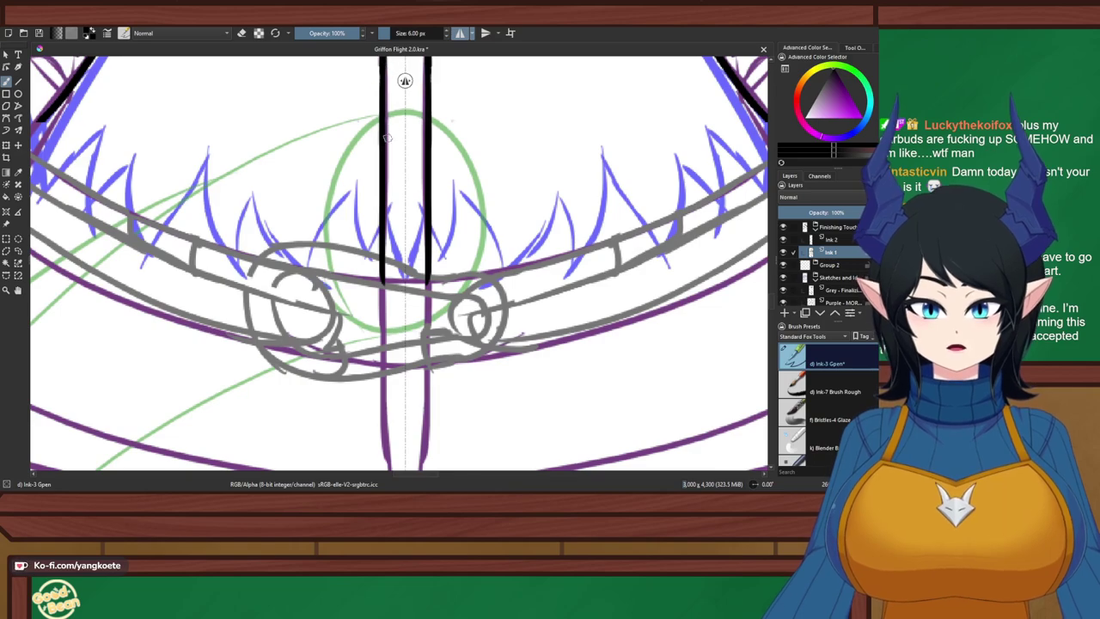
Back on Ink 2, try extending the mirrored centre lines lower, undoing each attempt
click(831, 240)
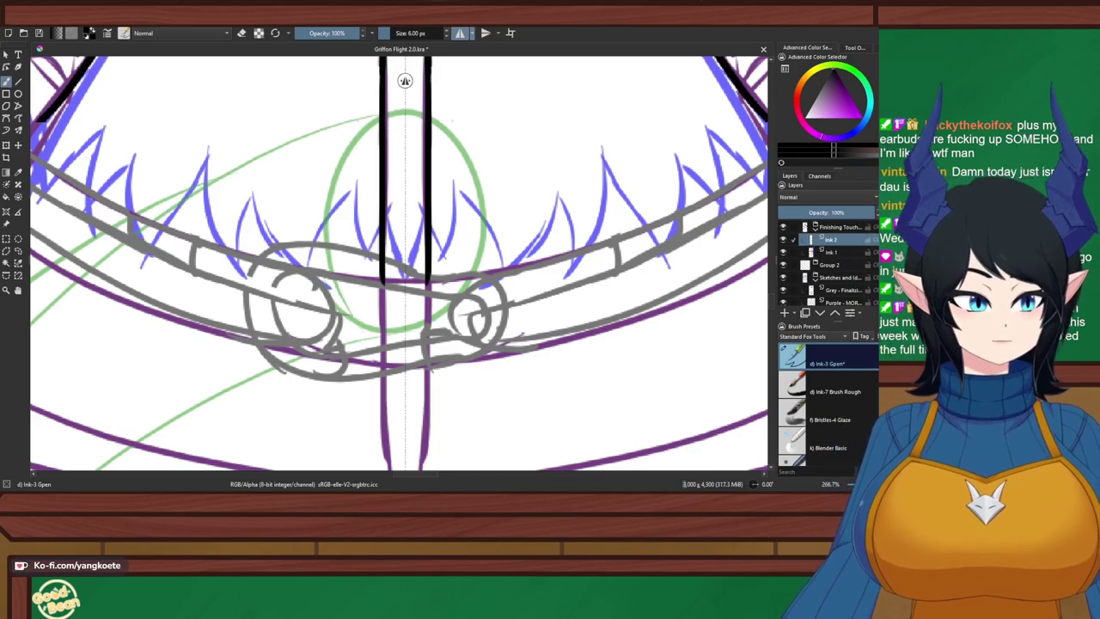
drag(342, 233, 377, 104)
drag(439, 81, 419, 81)
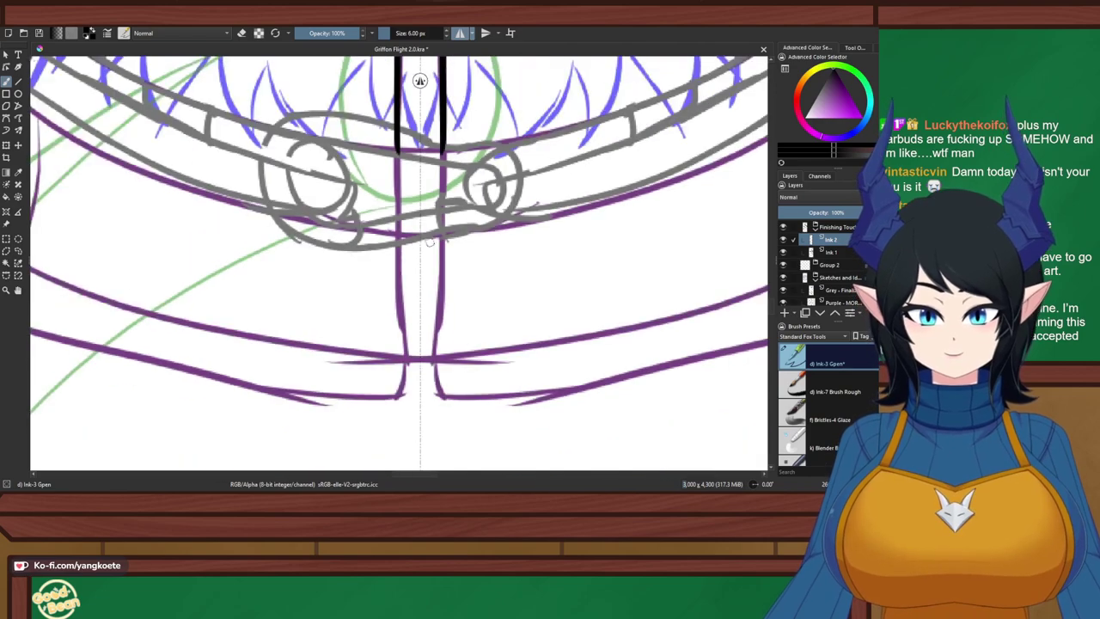
drag(397, 117, 398, 284)
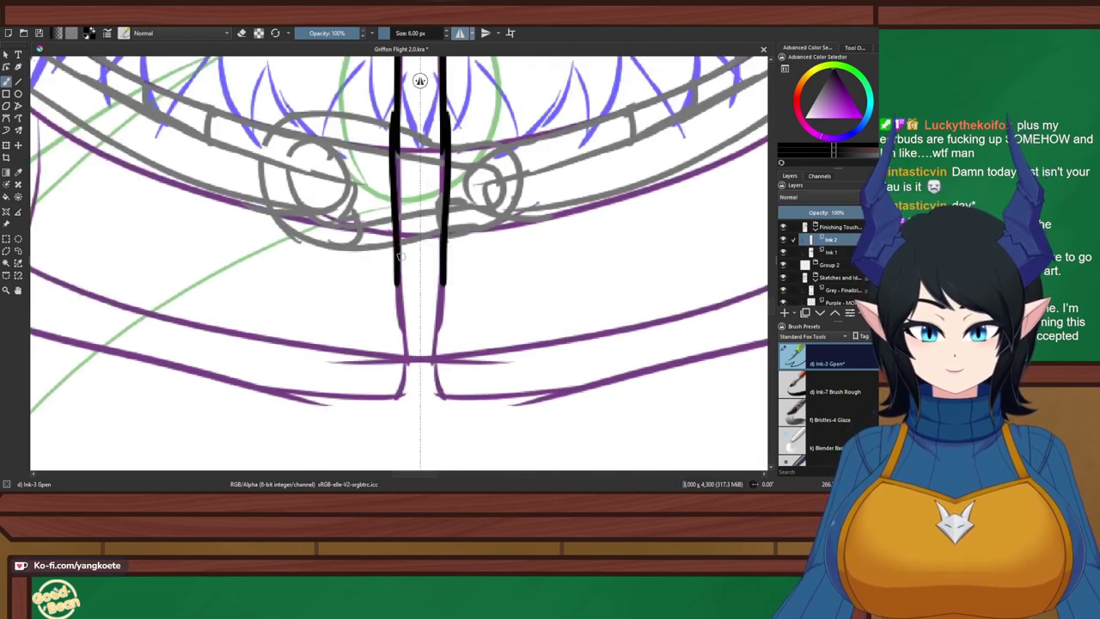
key(ctrl+z)
drag(402, 107, 407, 263)
key(ctrl+z)
drag(398, 155, 399, 311)
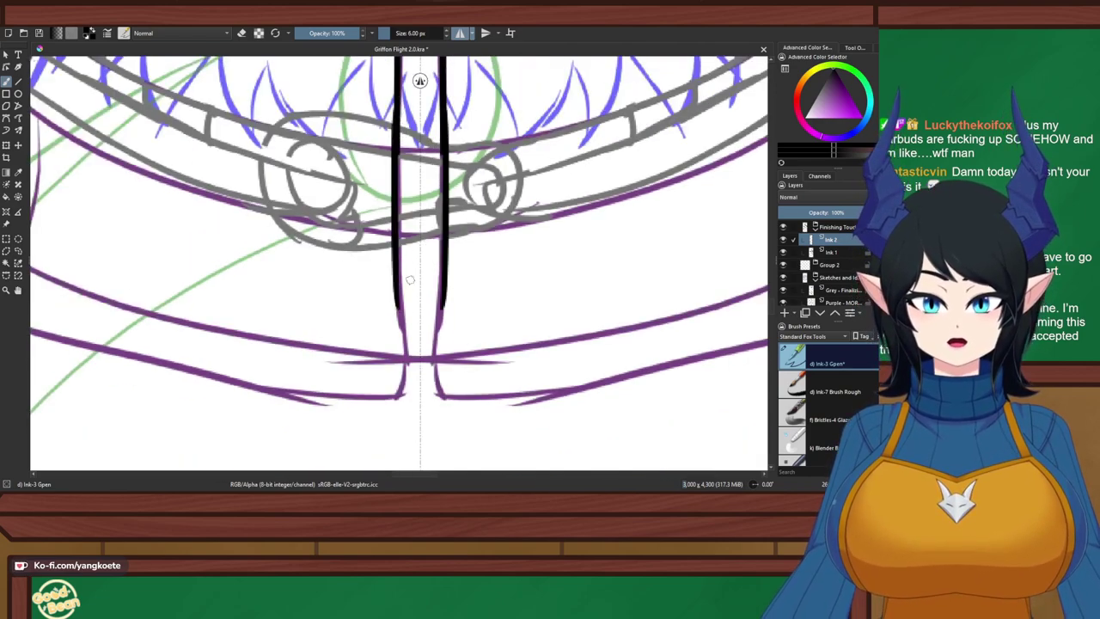
key(ctrl+z)
mouse_move(398, 98)
mouse_down()
mouse_move(399, 305)
mouse_move(401, 249)
mouse_move(406, 367)
mouse_up()
key(ctrl+z)
drag(399, 249, 400, 397)
key(ctrl+z)
mouse_move(403, 345)
mouse_down()
mouse_move(435, 349)
mouse_move(384, 399)
mouse_move(414, 393)
mouse_move(418, 366)
mouse_move(339, 348)
mouse_move(295, 282)
mouse_up()
key(ctrl+z)
key(ctrl+z)
key(ctrl+z)
Ink a long black contour down the torso's left side to the belt line
scroll(431, 296, down, 2)
drag(432, 297, 415, 376)
scroll(403, 227, up, 1)
drag(405, 228, 423, 225)
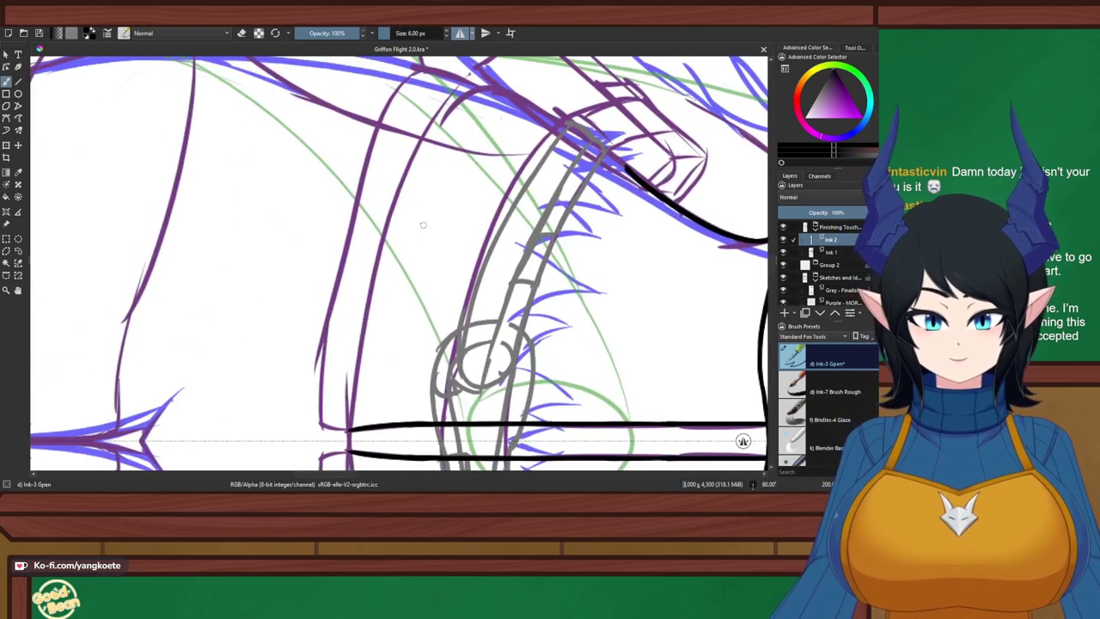
drag(477, 77, 401, 189)
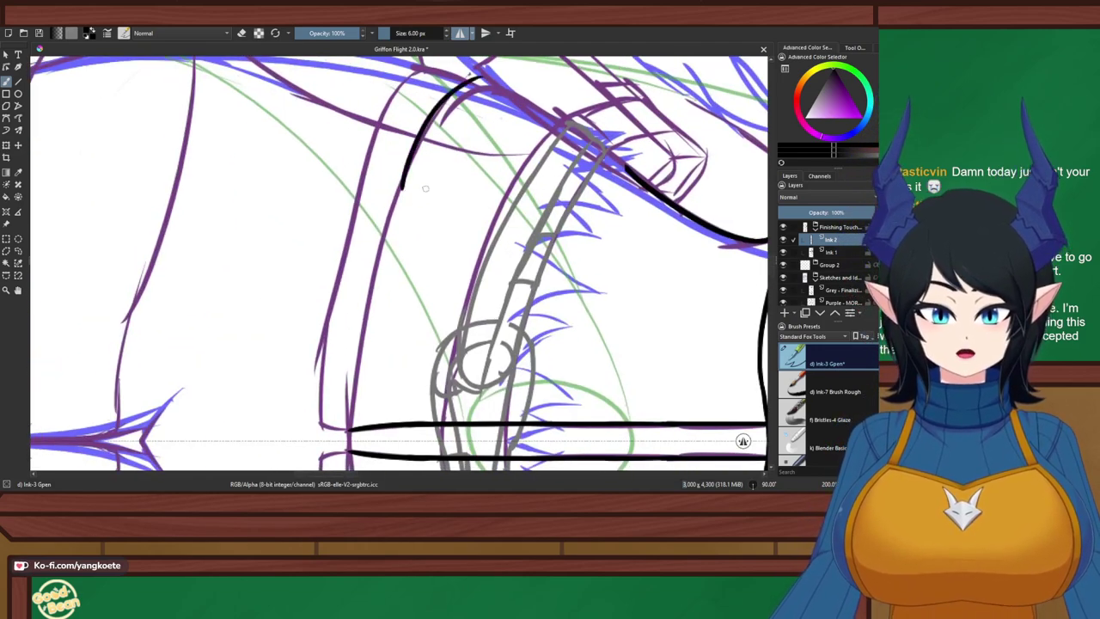
key(ctrl+z)
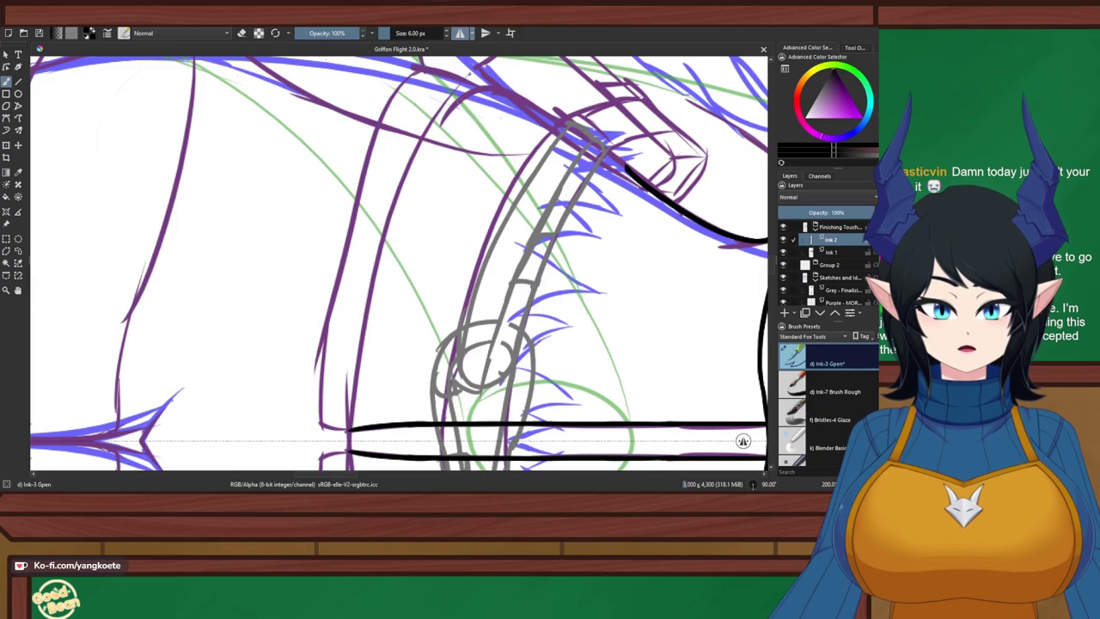
drag(471, 76, 386, 258)
key(ctrl+z)
drag(450, 91, 356, 347)
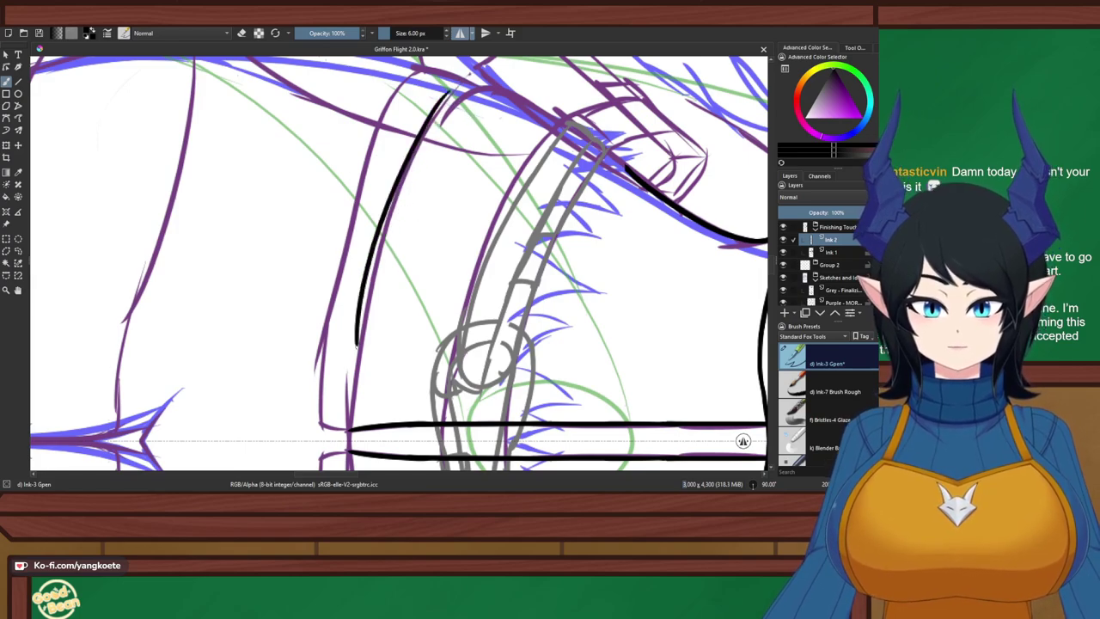
key(ctrl+z)
mouse_move(468, 86)
mouse_down()
mouse_move(373, 351)
mouse_move(370, 406)
mouse_up()
key(ctrl+z)
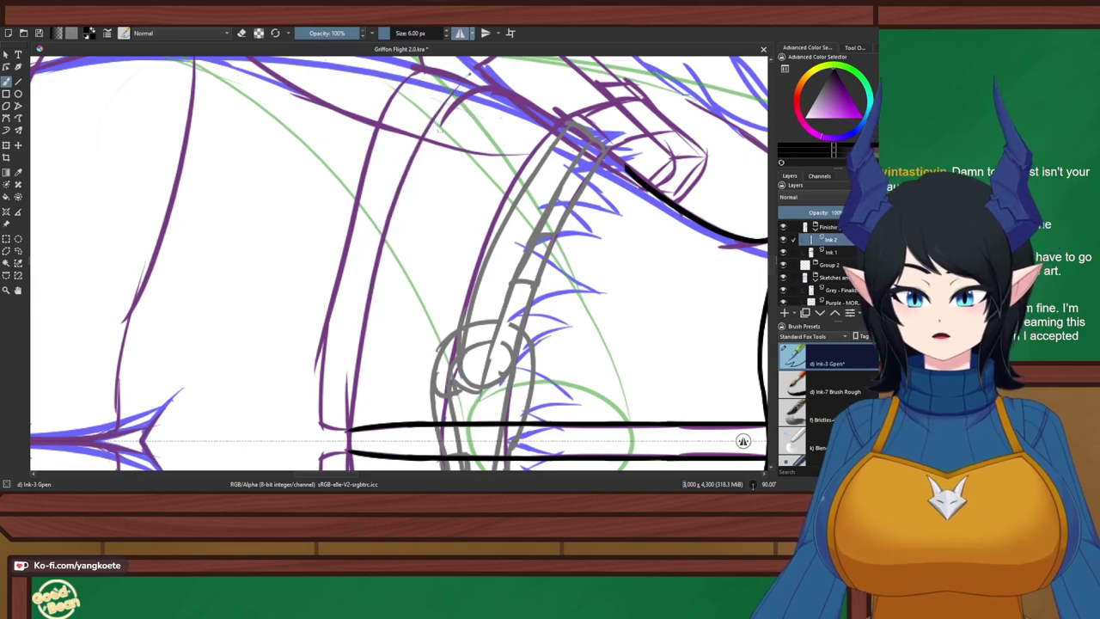
drag(453, 89, 344, 417)
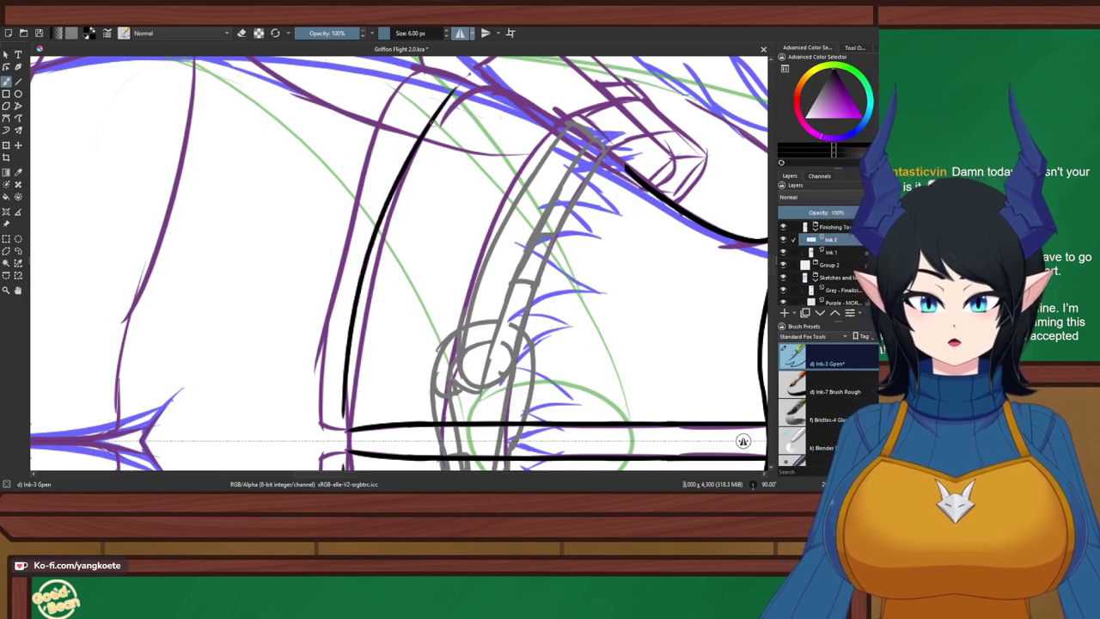
key(ctrl+z)
drag(464, 88, 346, 424)
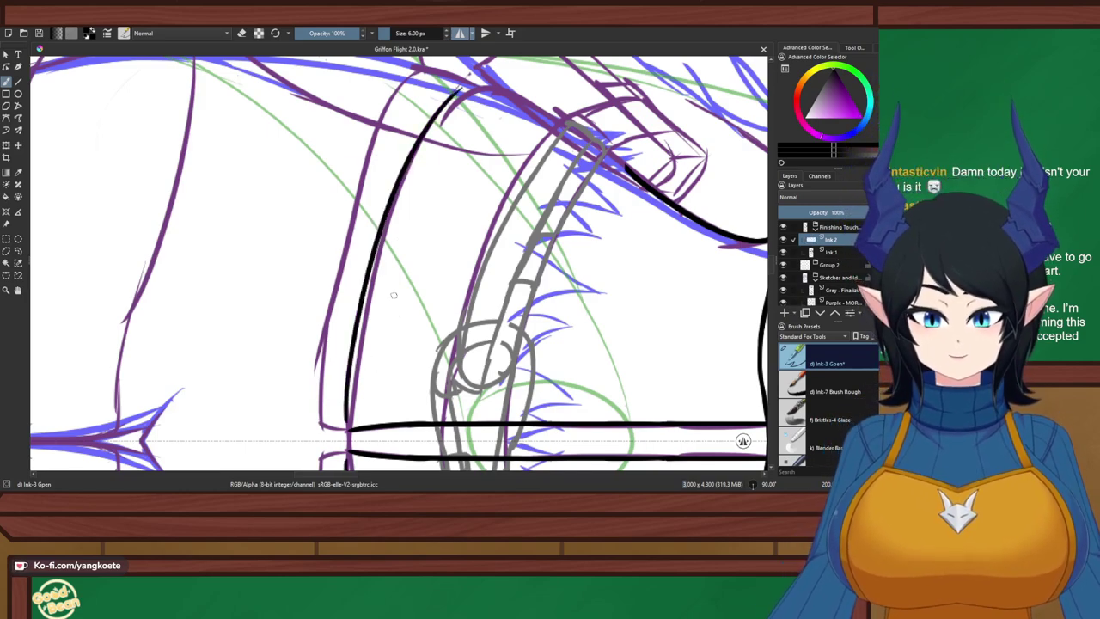
Reset the view rotation and ink a curved corner where the centre line meets the waistline
key(5)
scroll(504, 295, up, 5)
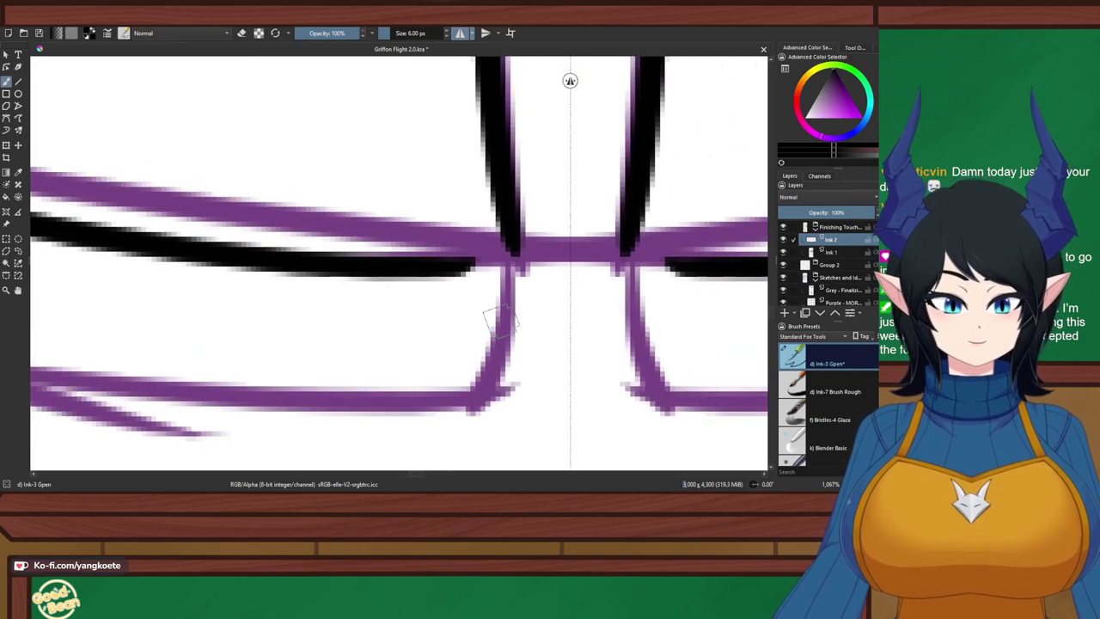
drag(501, 196, 447, 272)
key(ctrl+z)
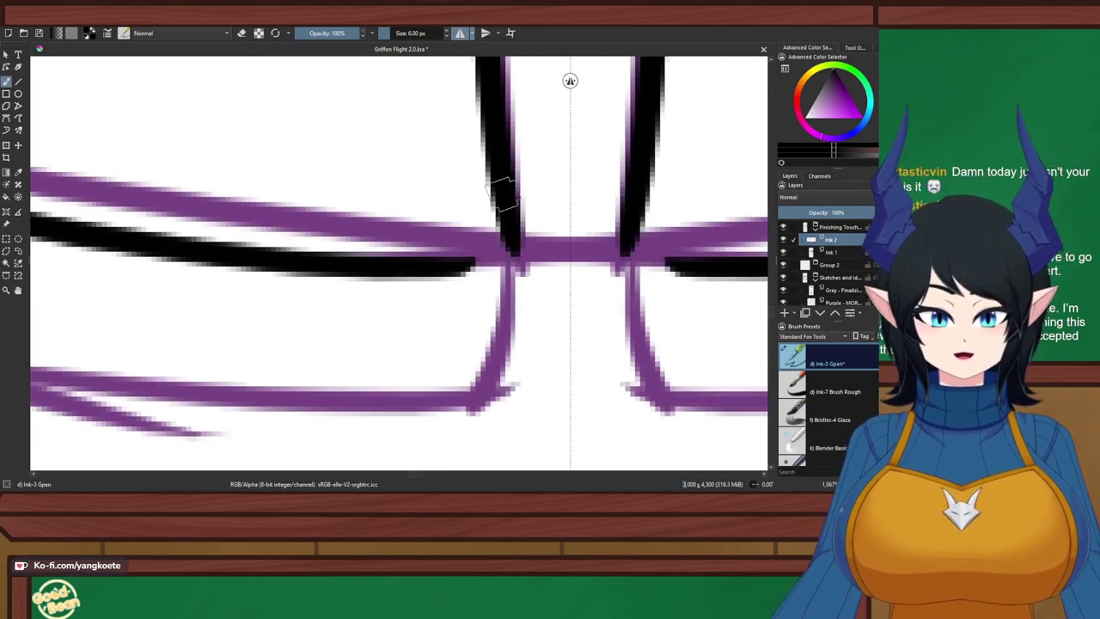
drag(506, 202, 450, 270)
key(ctrl+z)
drag(502, 189, 498, 249)
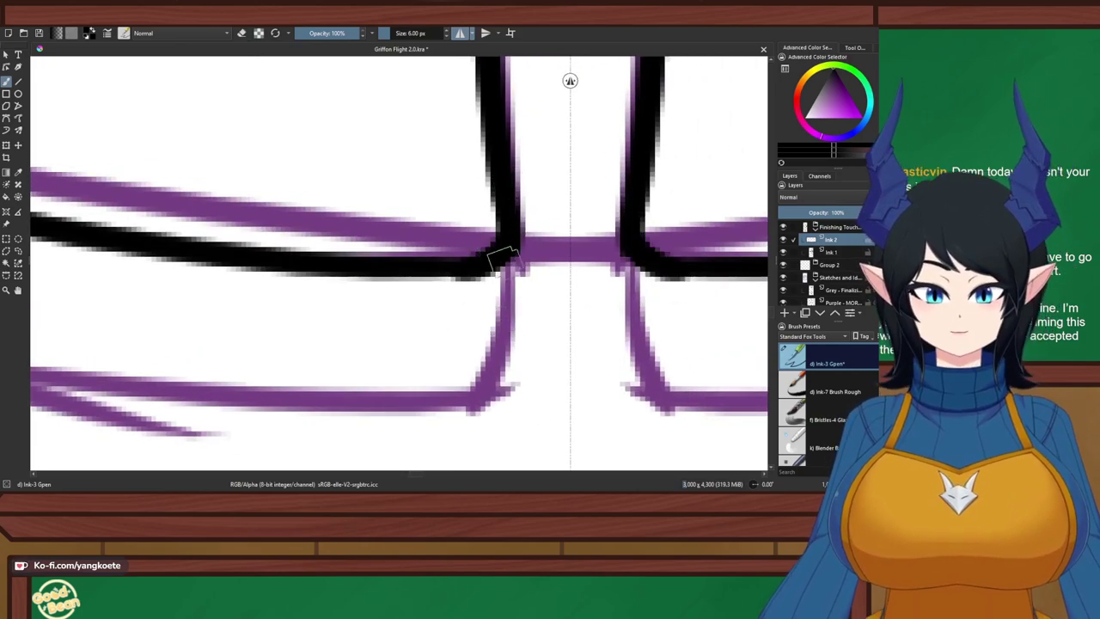
key(ctrl+z)
drag(508, 206, 525, 274)
Erase the inner edges at the junction and ink the left line down into it
key(e)
drag(521, 187, 523, 264)
key(ctrl+z)
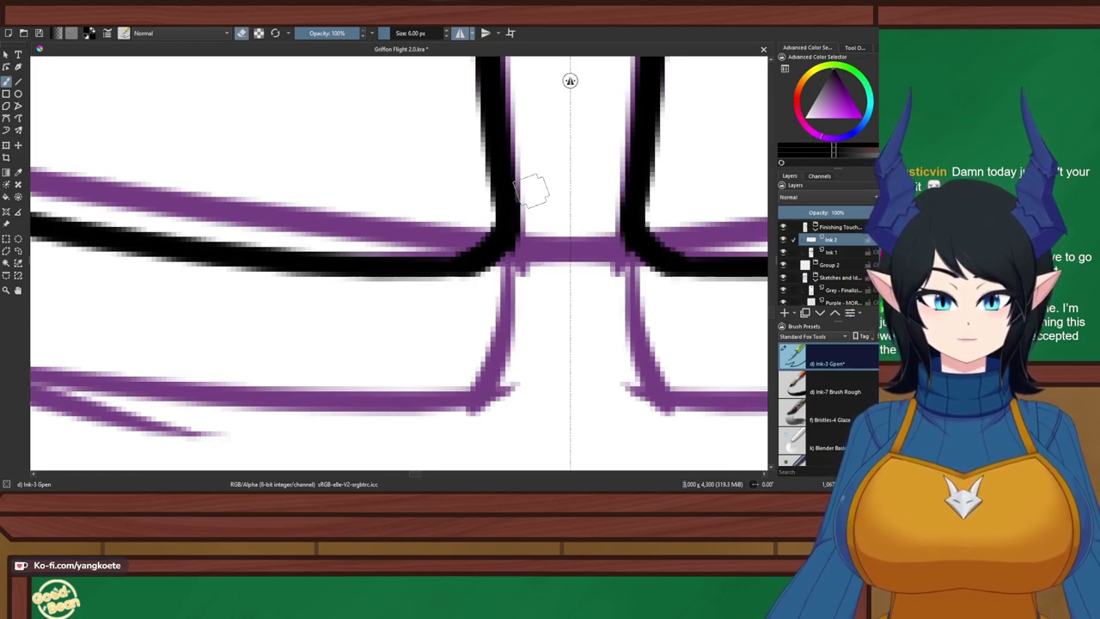
drag(532, 222, 520, 254)
key(e)
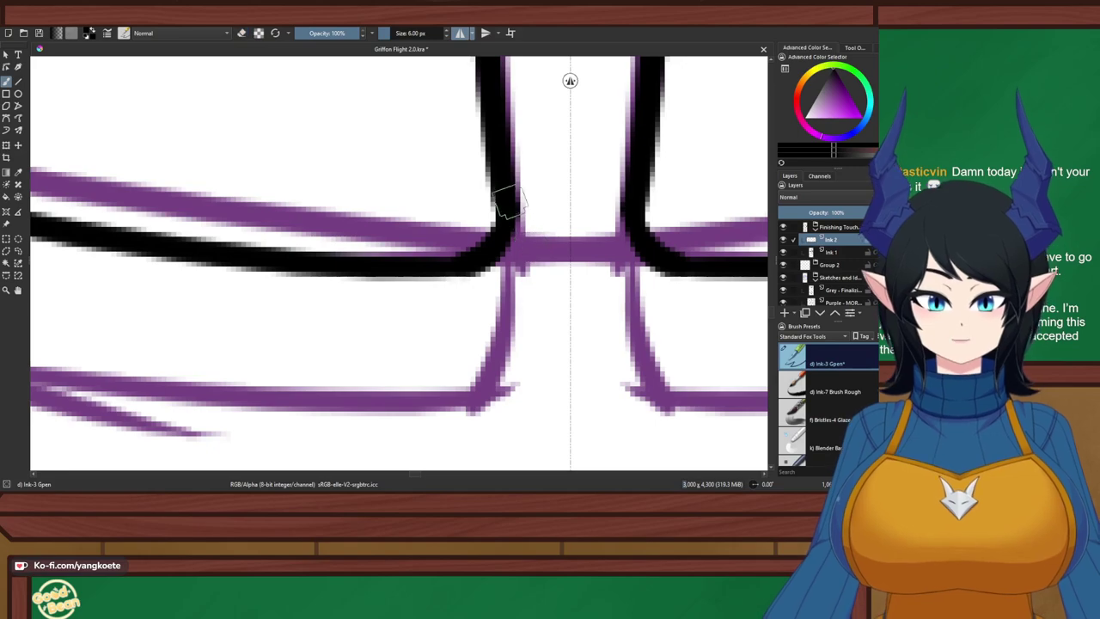
drag(502, 197, 488, 258)
key(e)
drag(539, 197, 535, 264)
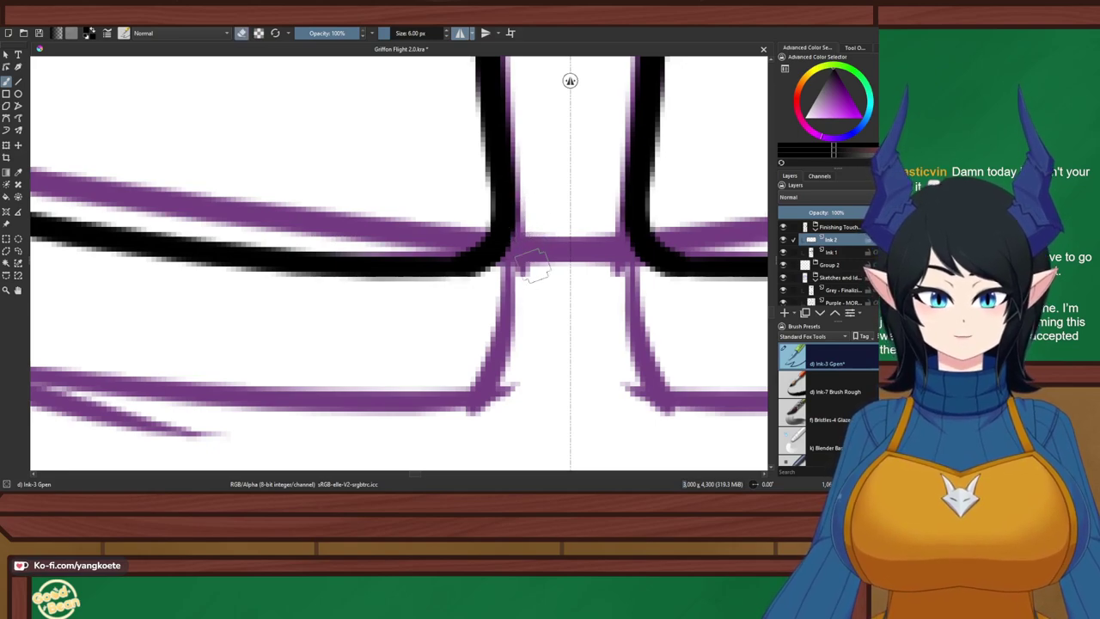
key(e)
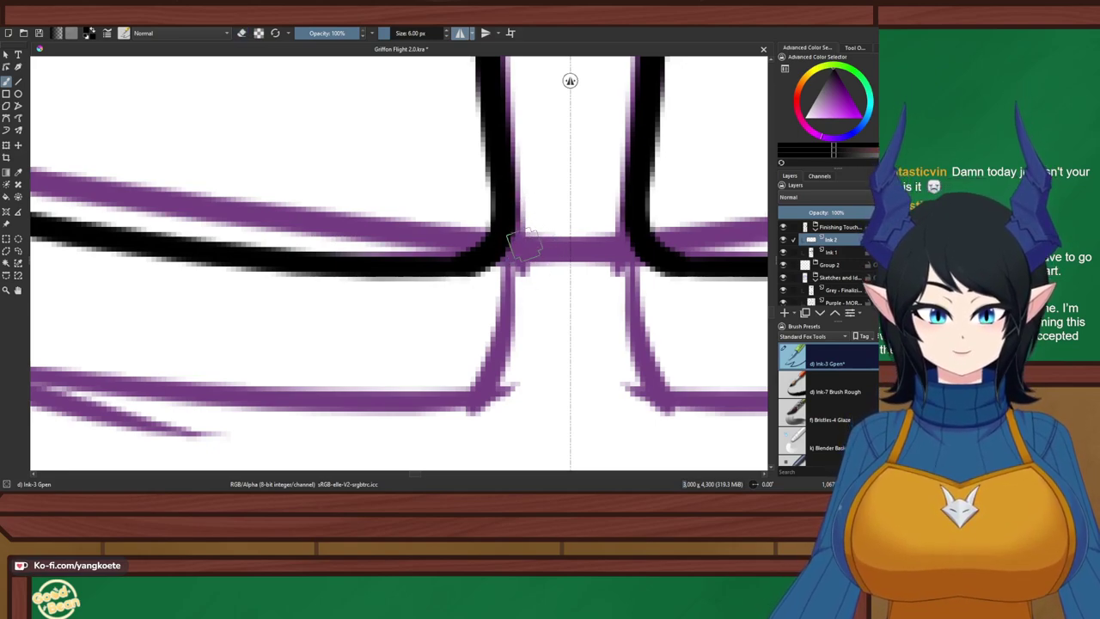
Fill in the inner corner of the other black line and smooth it with a light pass
scroll(505, 246, down, 4)
drag(506, 245, 433, 322)
right_click(558, 311)
scroll(420, 344, up, 10)
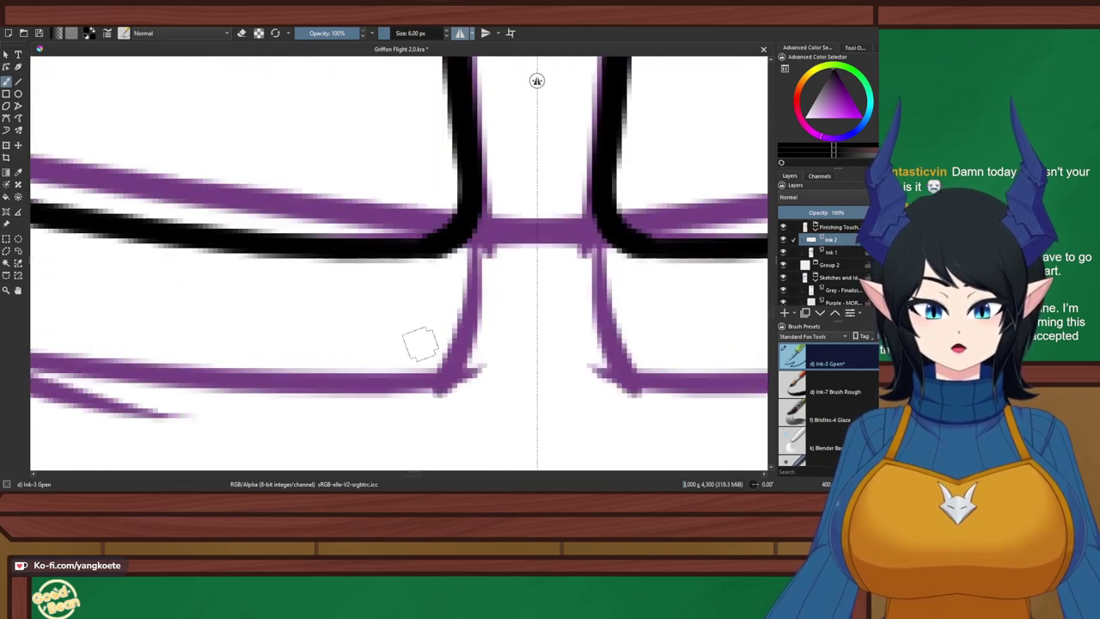
drag(443, 195, 404, 256)
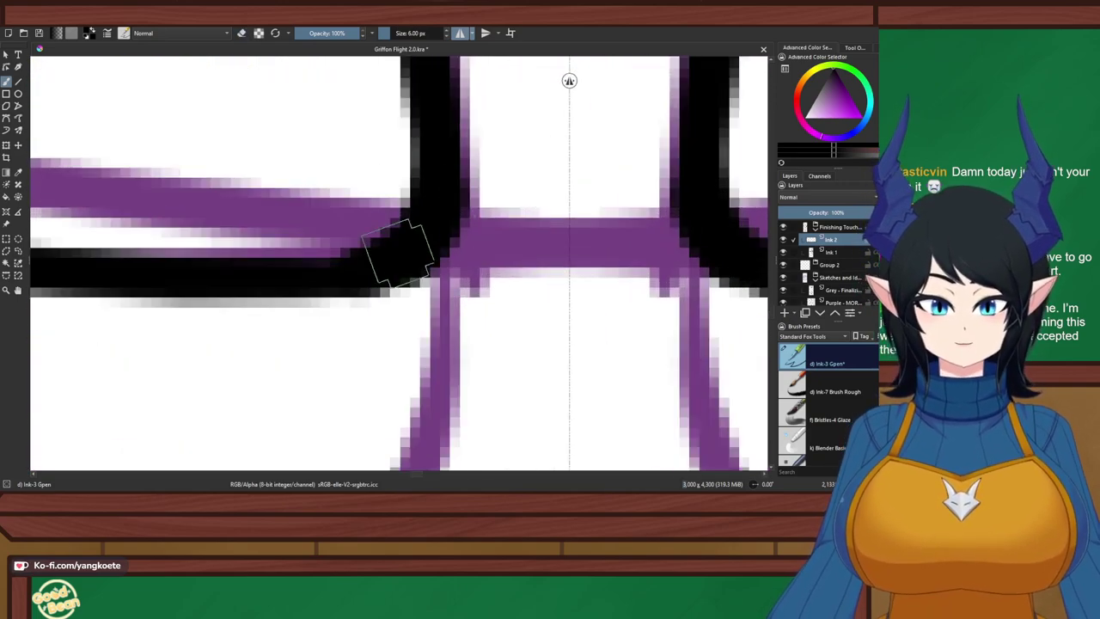
key(ctrl+z)
drag(441, 199, 382, 280)
key(ctrl+z)
mouse_move(444, 202)
mouse_down()
mouse_move(392, 266)
mouse_move(342, 292)
mouse_move(307, 285)
mouse_up()
key(ctrl+z)
key(ctrl+z)
drag(442, 182, 307, 287)
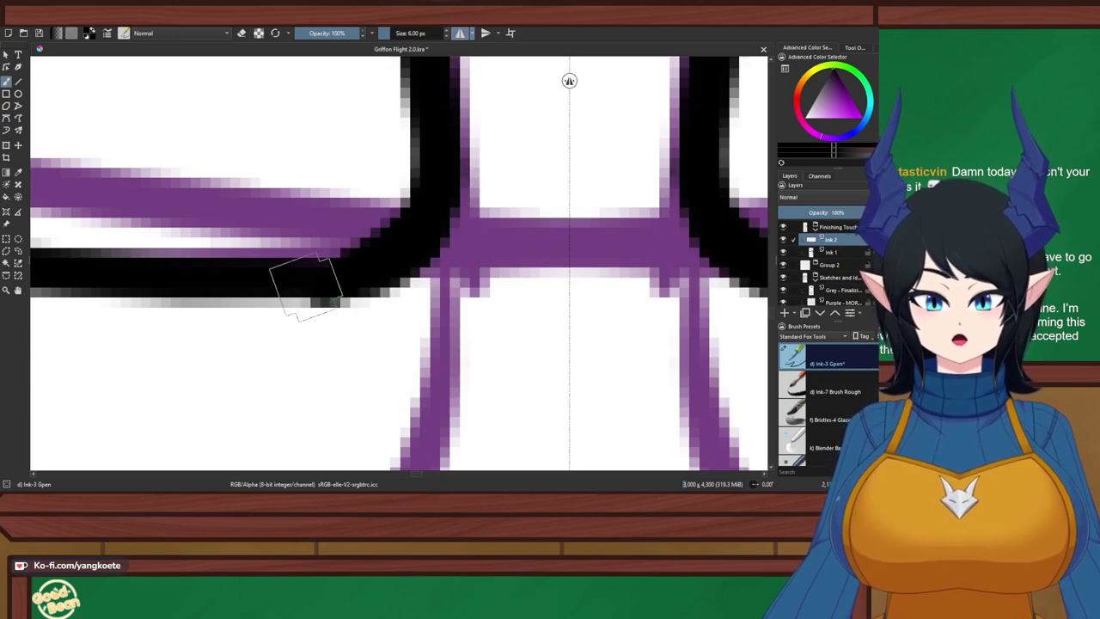
key(ctrl+z)
mouse_move(429, 203)
mouse_down()
mouse_move(367, 262)
mouse_move(306, 274)
mouse_up()
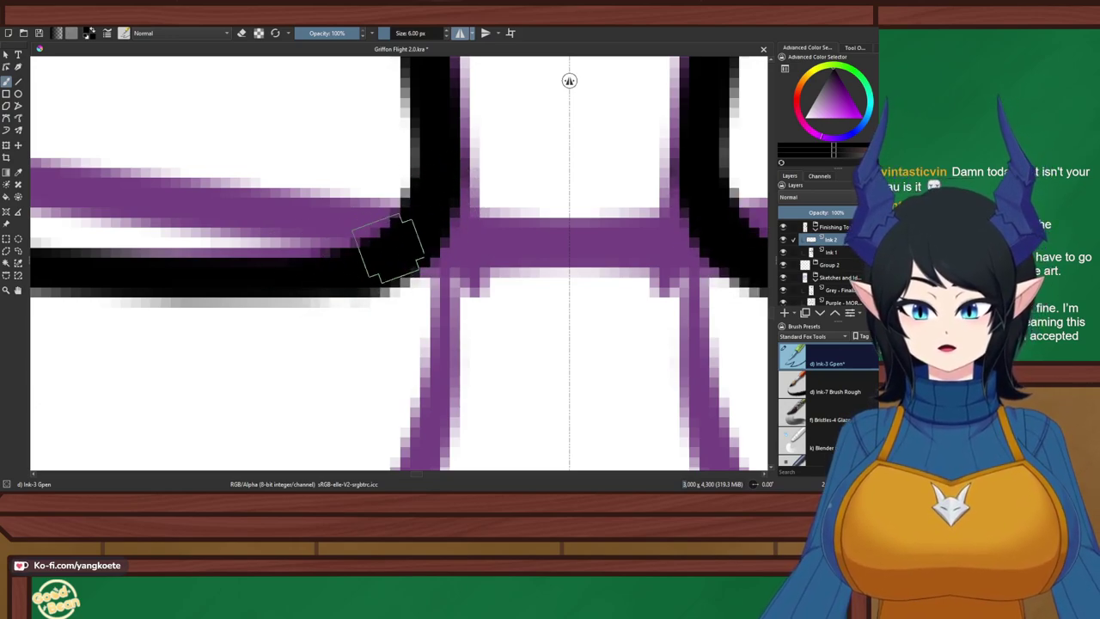
scroll(478, 224, down, 5)
Finish the rounded corner stroke of the waist centre line and review it across the waist
drag(479, 224, 489, 272)
scroll(503, 286, down, 2)
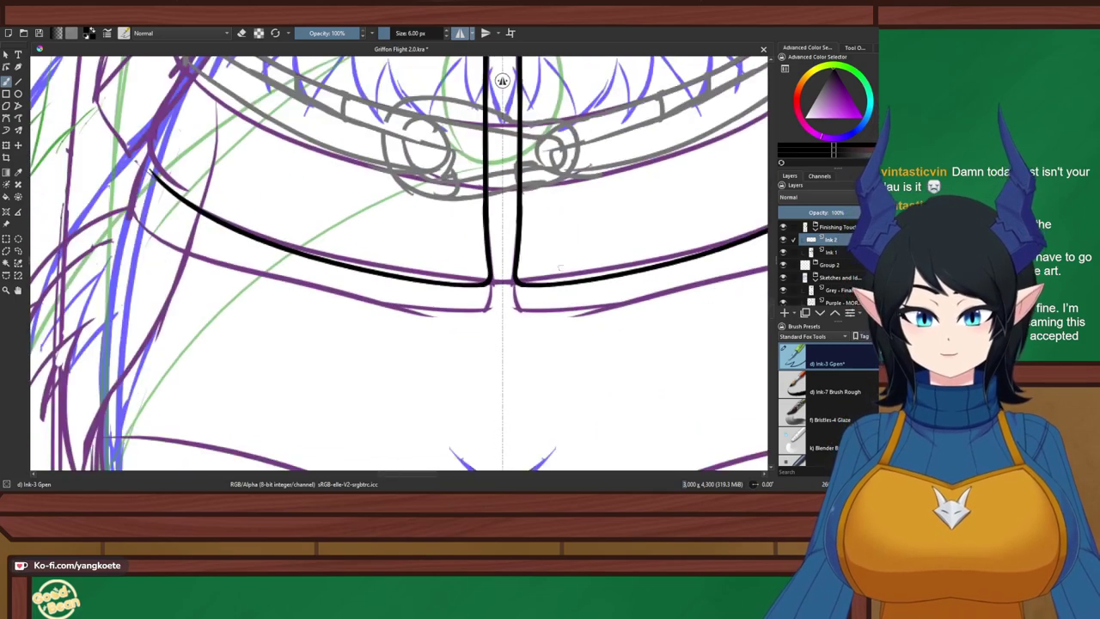
drag(340, 250, 428, 320)
scroll(245, 247, up, 2)
mouse_move(245, 246)
mouse_down()
mouse_move(352, 256)
mouse_move(356, 343)
mouse_up()
scroll(348, 257, up, 1)
scroll(365, 318, down, 3)
drag(672, 297, 417, 258)
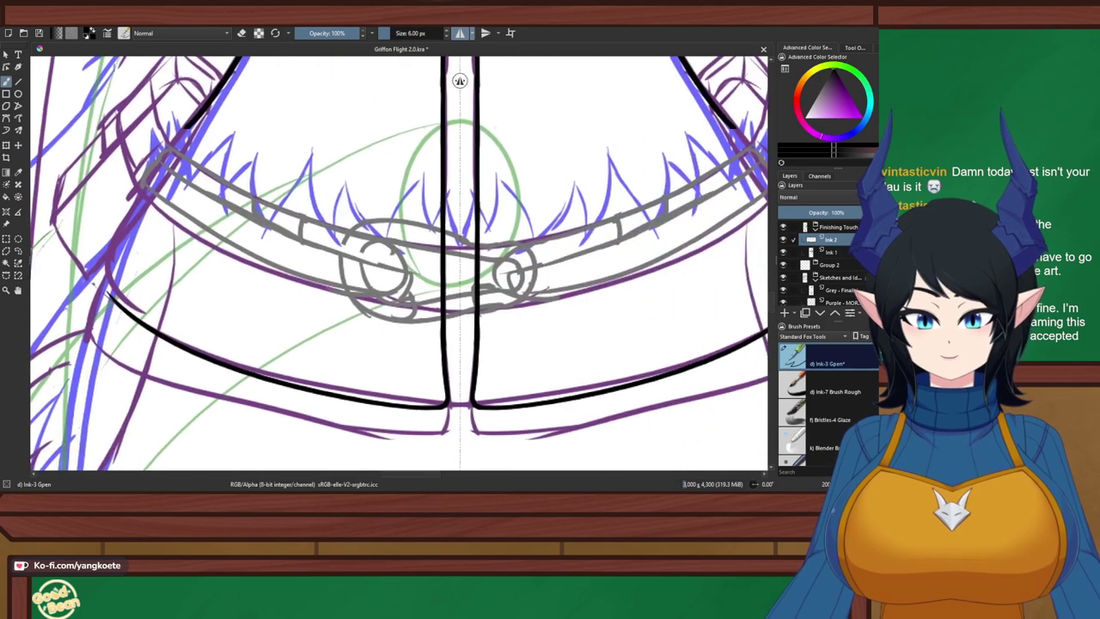
scroll(417, 257, up, 2)
scroll(404, 263, down, 1)
Add a new paint layer named 'Ink 3' above Ink 2 and turn off horizontal mirroring
key(Insert)
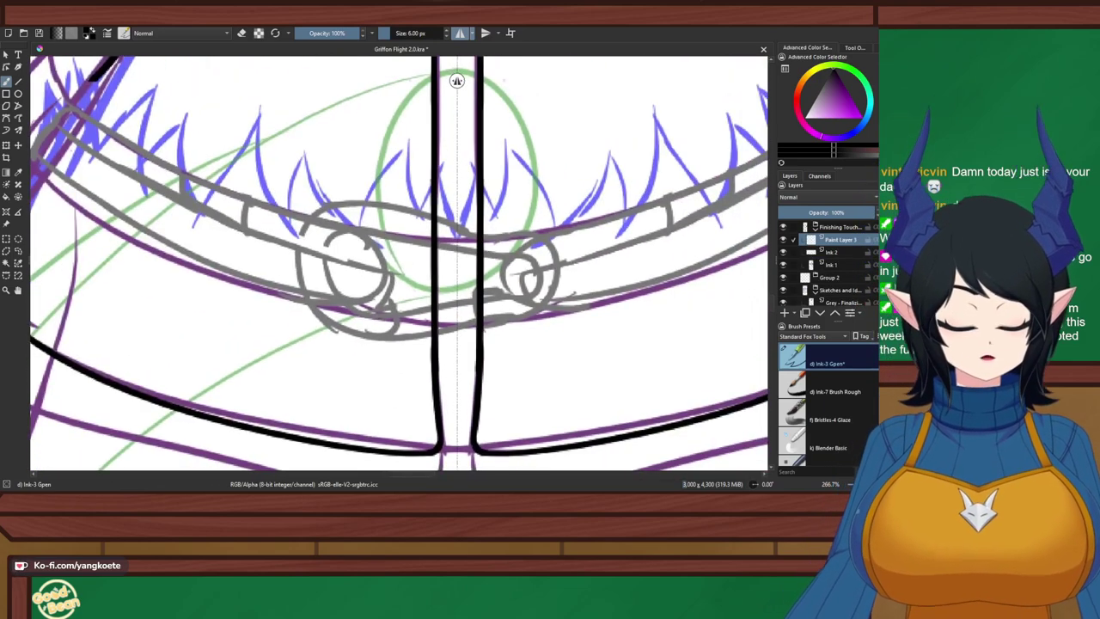
text(Ink )
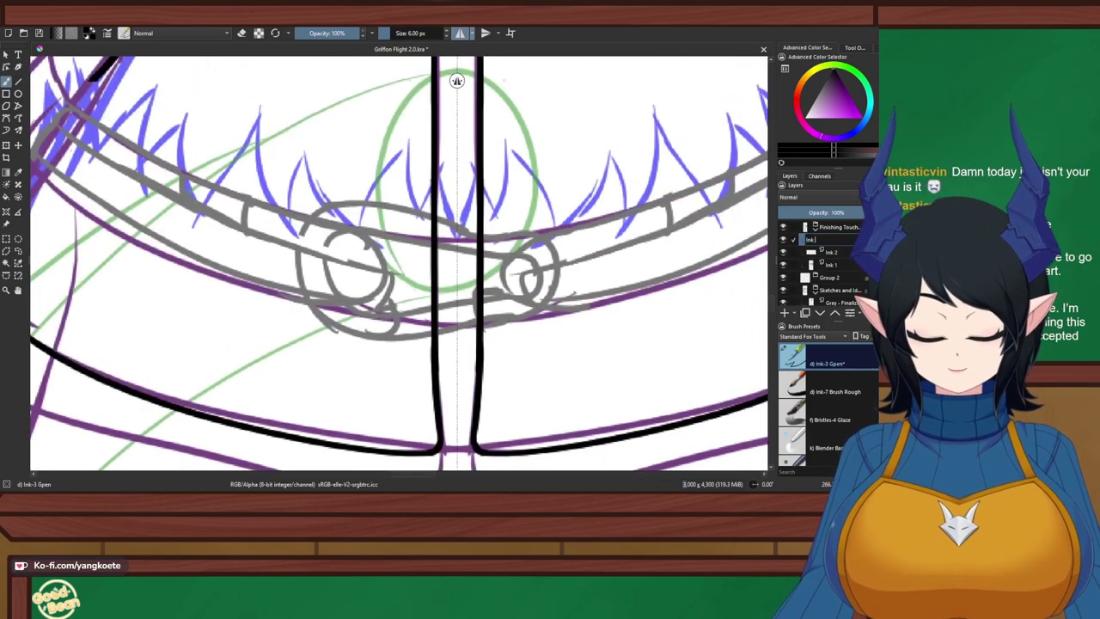
text(3)
key(Return)
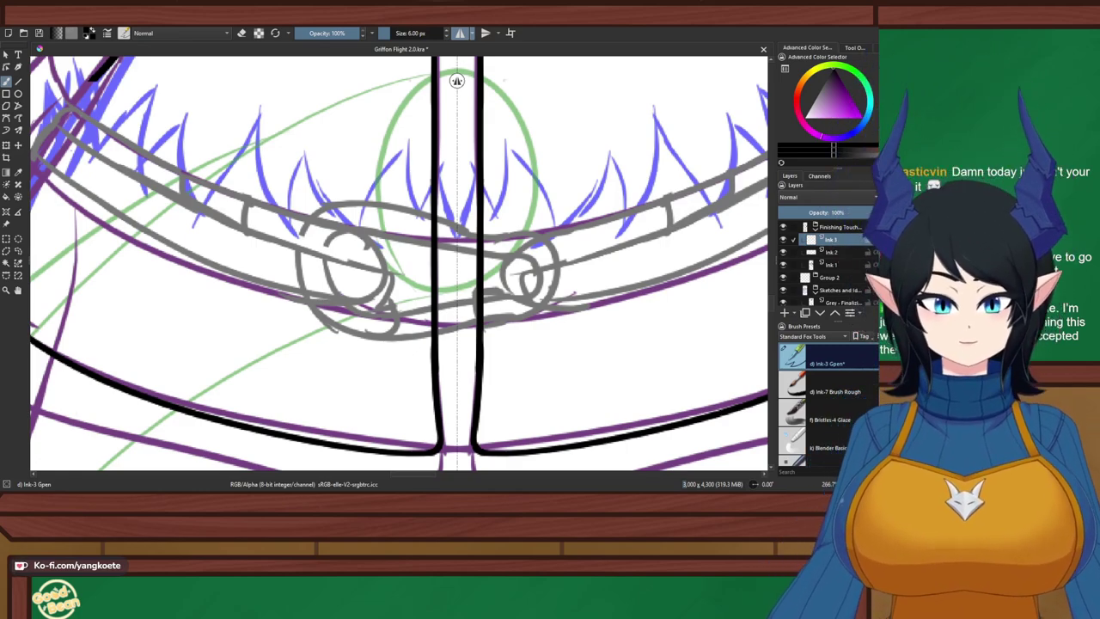
click(460, 33)
scroll(548, 282, up, 2)
Rotate the canvas a quarter turn and try inking the arc over the buckle circle's top
drag(543, 275, 386, 411)
scroll(386, 411, down, 1)
scroll(401, 314, down, 1)
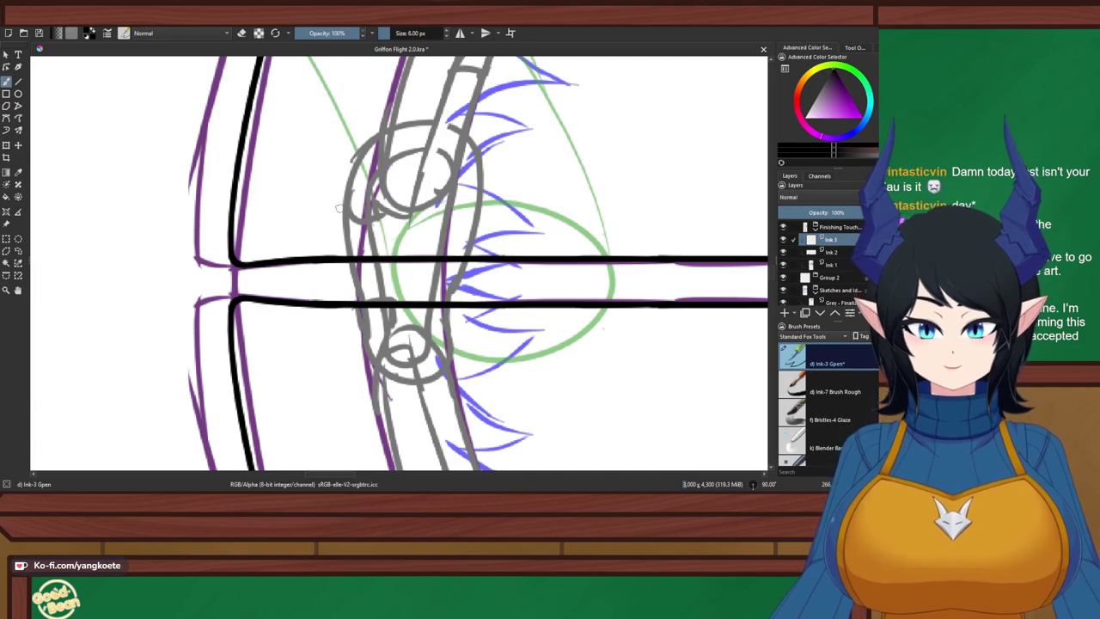
mouse_move(338, 207)
mouse_down()
mouse_move(379, 219)
mouse_move(394, 159)
mouse_move(371, 212)
mouse_up()
key(ctrl+z)
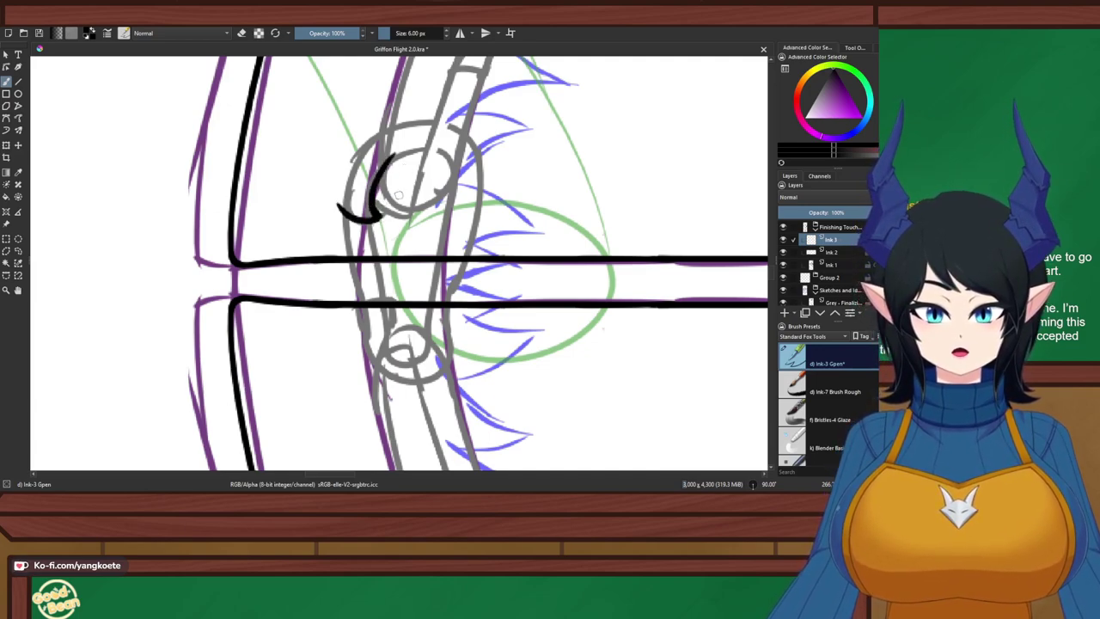
drag(393, 156, 462, 158)
drag(397, 153, 451, 166)
key(ctrl+z)
key(ctrl+z)
key(ctrl+z)
drag(385, 169, 451, 163)
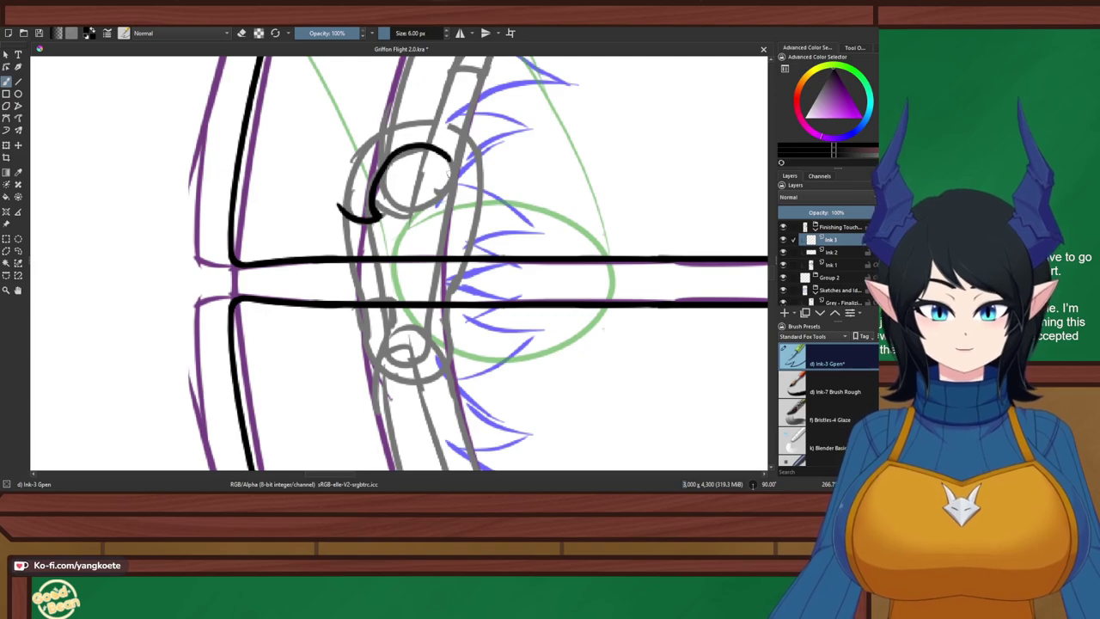
key(ctrl+z)
drag(383, 168, 451, 170)
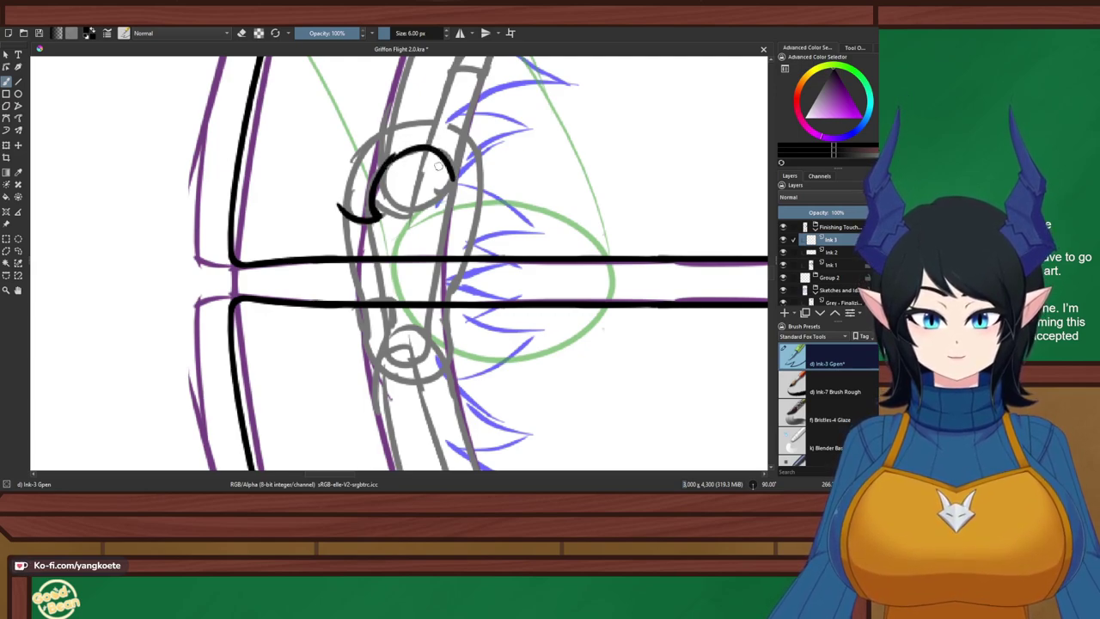
key(ctrl+z)
mouse_move(383, 165)
mouse_down()
mouse_move(444, 169)
mouse_move(418, 145)
mouse_move(453, 165)
mouse_move(457, 220)
mouse_up()
key(ctrl+z)
Ink the buckle loop's right leg from the circle down past the strap
key(ctrl+z)
drag(441, 144, 441, 220)
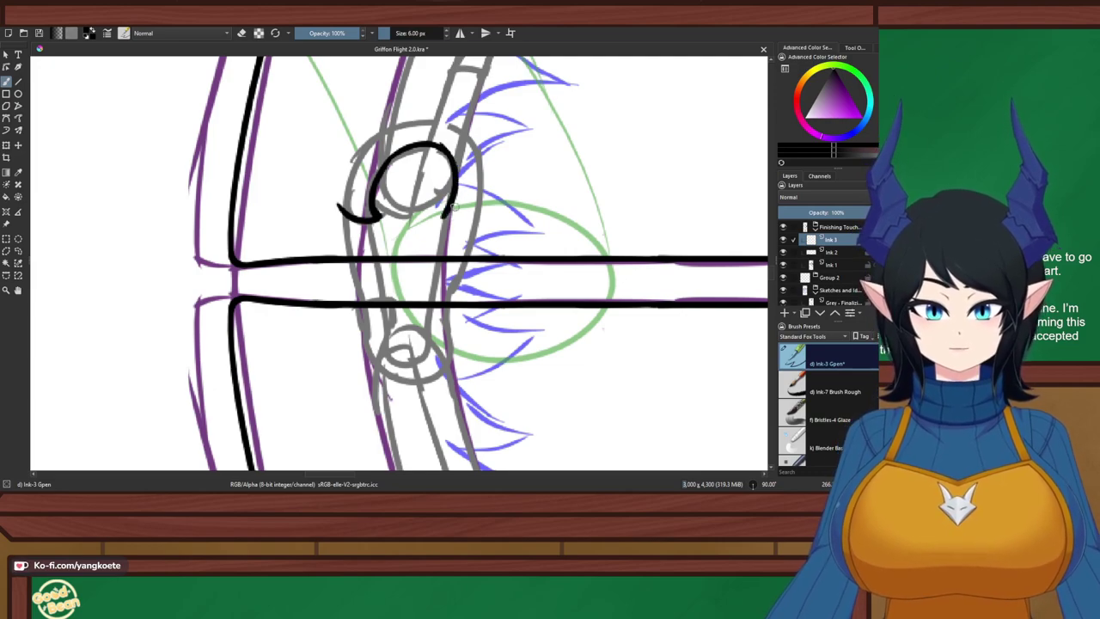
key(ctrl+z)
drag(430, 142, 439, 215)
key(ctrl+z)
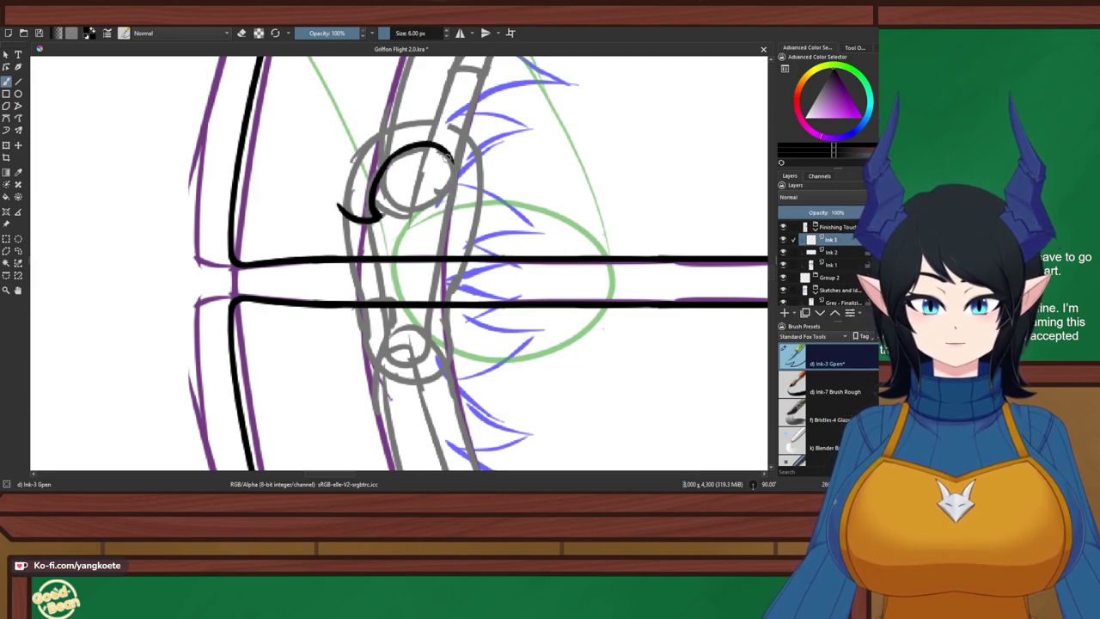
mouse_move(436, 148)
mouse_down()
mouse_move(454, 162)
mouse_move(456, 190)
mouse_up()
key(ctrl+z)
mouse_move(432, 147)
mouse_down()
mouse_move(454, 191)
mouse_move(446, 255)
mouse_up()
key(ctrl+z)
drag(455, 185, 430, 337)
key(ctrl+z)
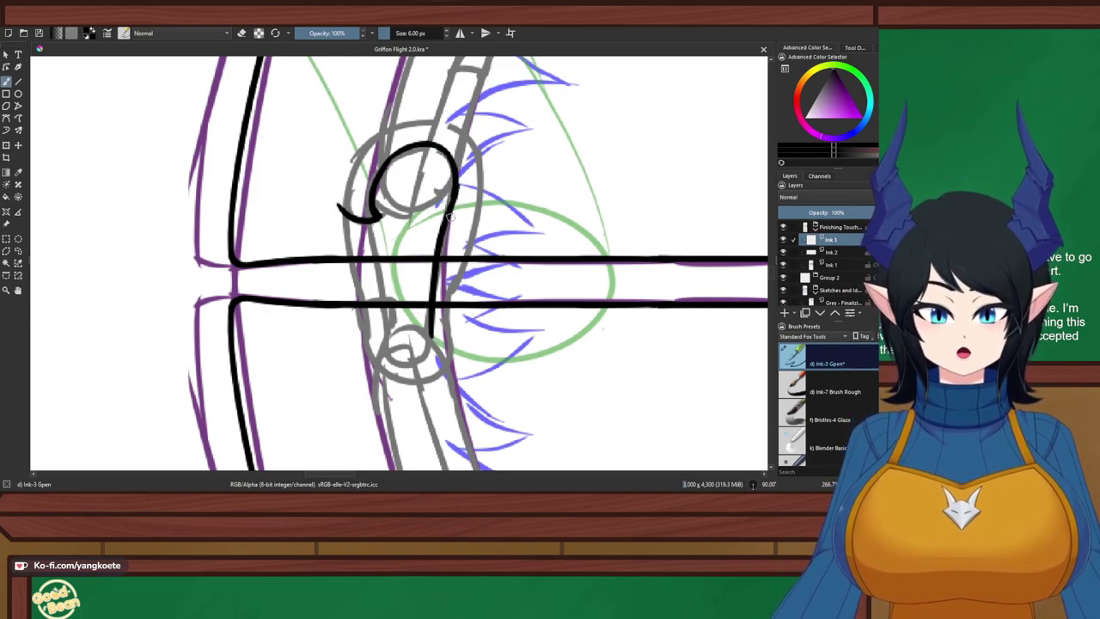
key(ctrl+z)
drag(454, 193, 430, 319)
key(ctrl+z)
drag(456, 181, 430, 333)
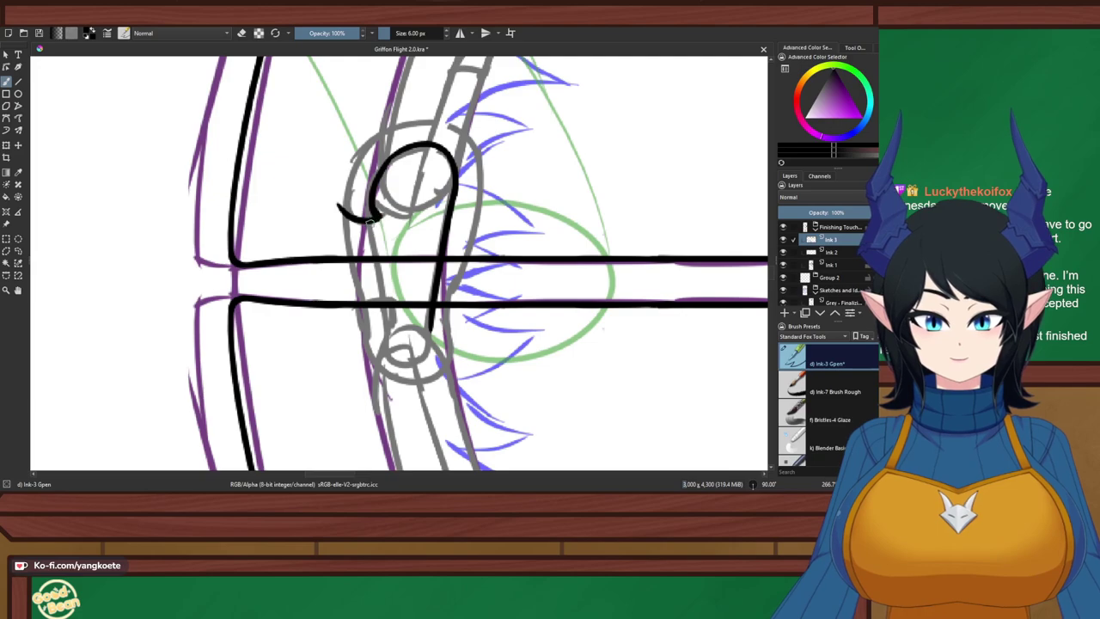
Ink the loop's left leg with a hooked tip and its inner edge
drag(369, 220, 390, 325)
key(ctrl+z)
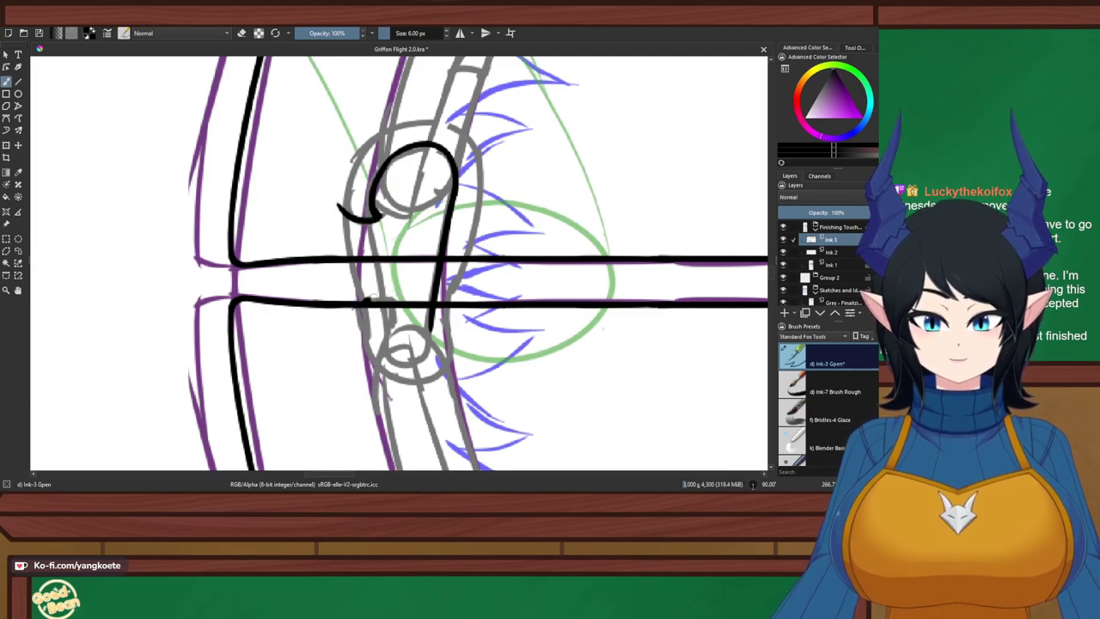
mouse_move(354, 306)
mouse_down()
mouse_move(397, 306)
mouse_move(393, 329)
mouse_move(399, 311)
mouse_up()
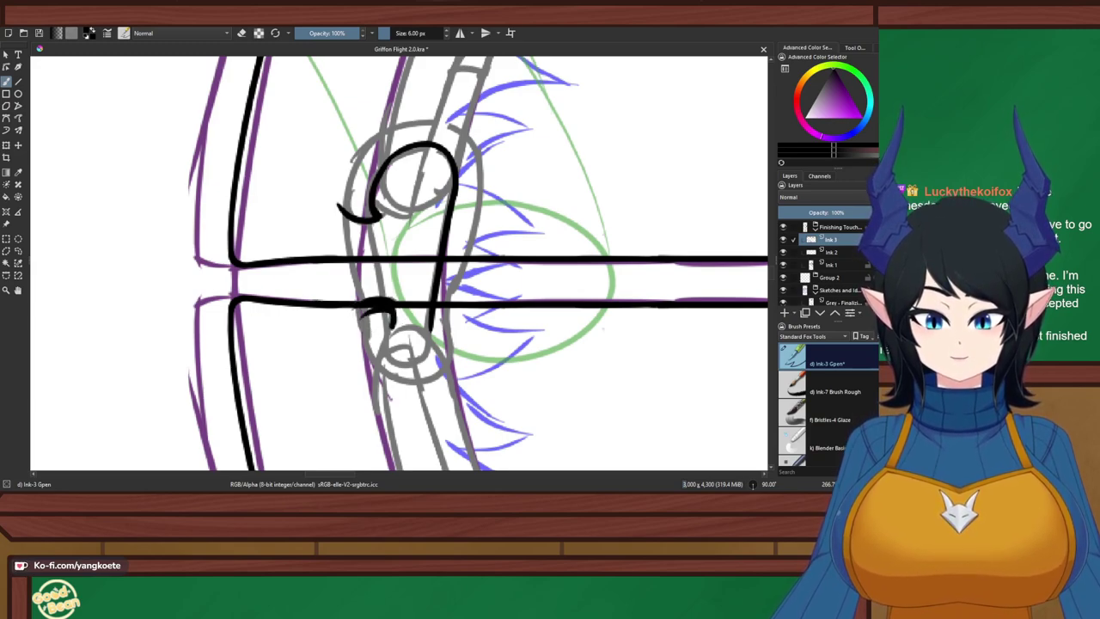
key(ctrl+z)
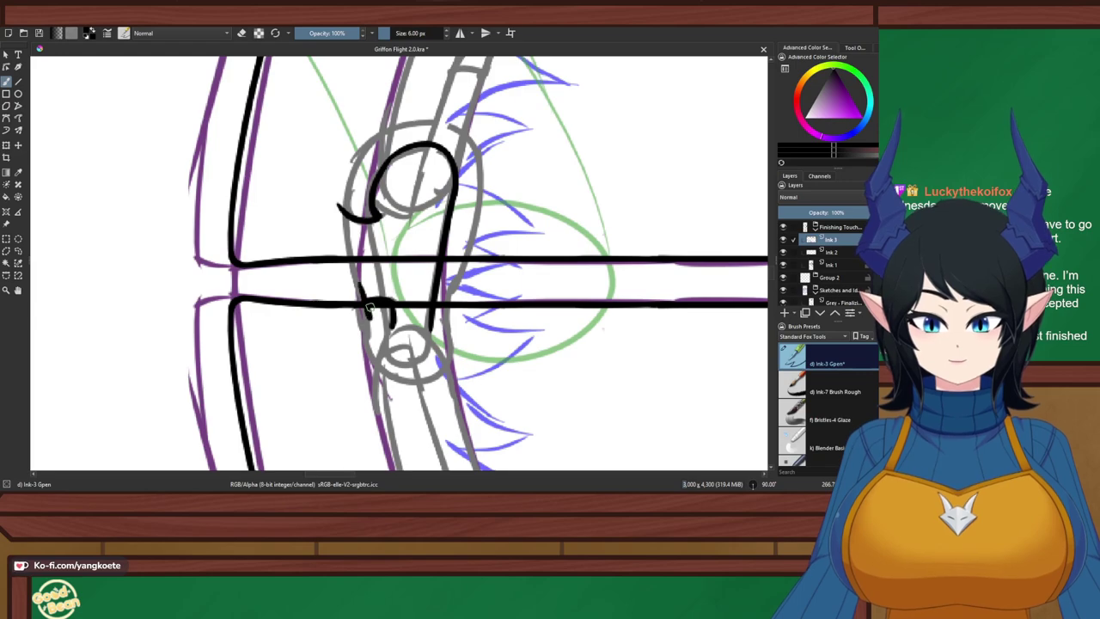
drag(344, 210, 367, 296)
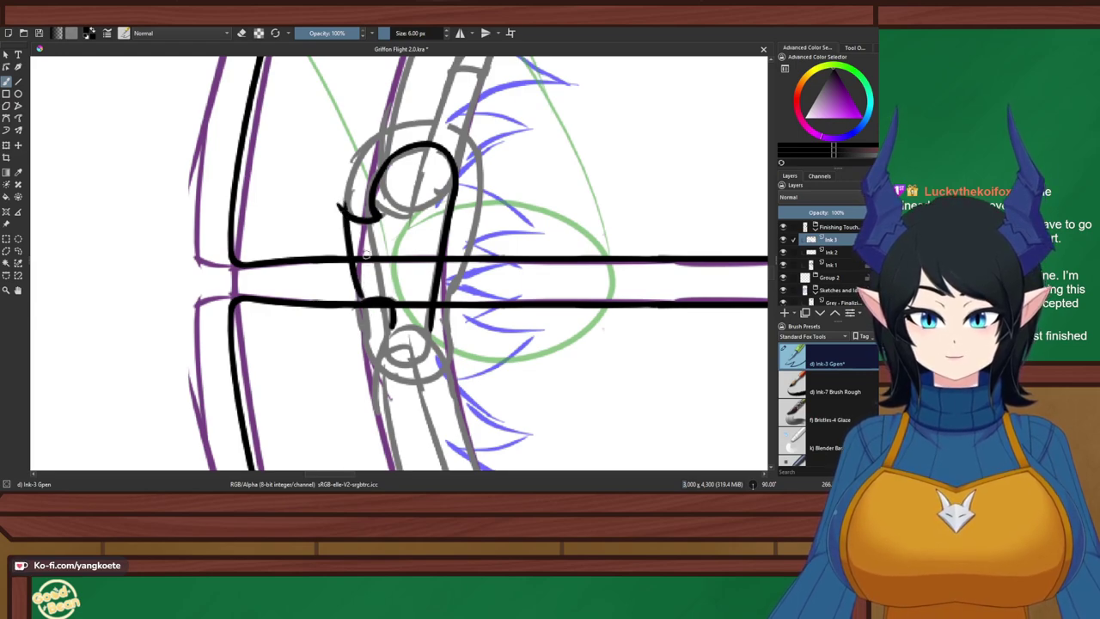
key(ctrl+z)
drag(345, 211, 366, 294)
key(ctrl+z)
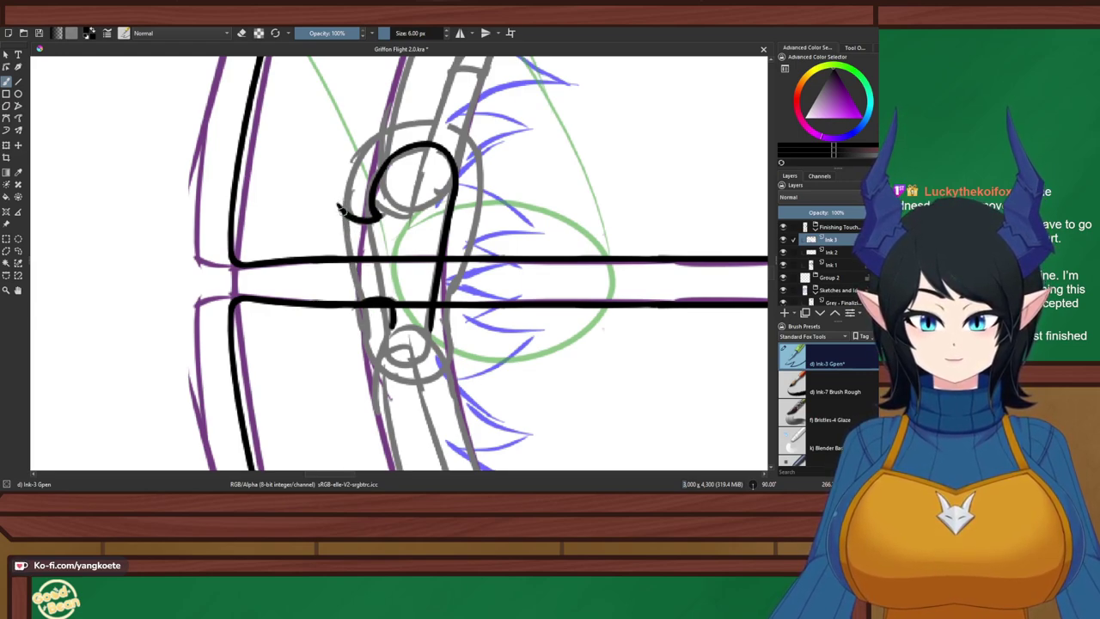
drag(345, 213, 378, 322)
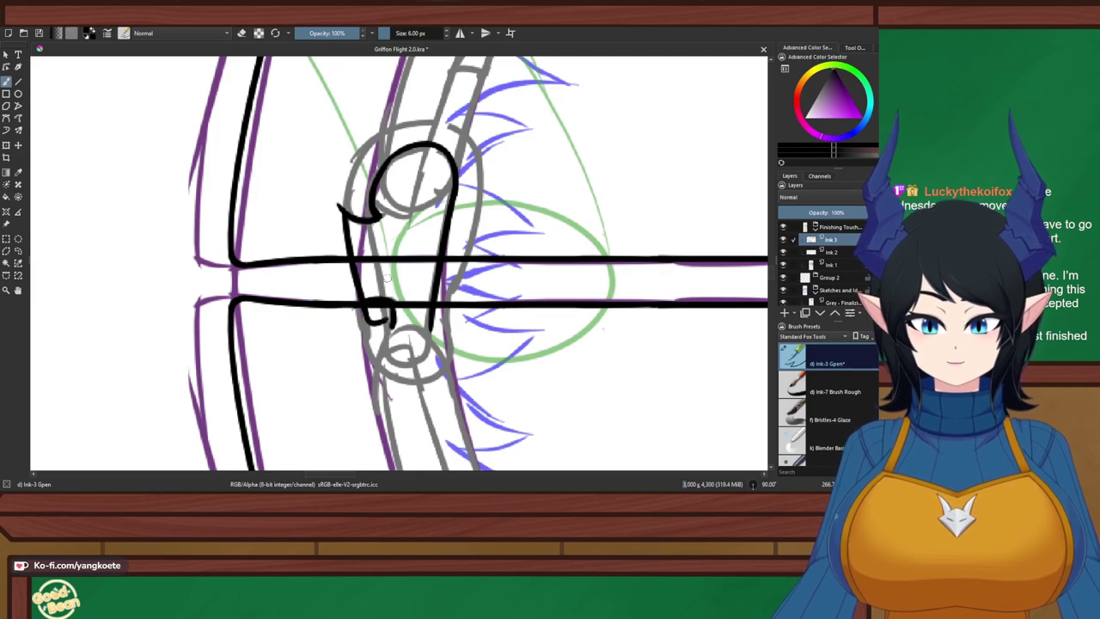
drag(375, 220, 388, 322)
key(ctrl+z)
key(ctrl+z)
key(ctrl+z)
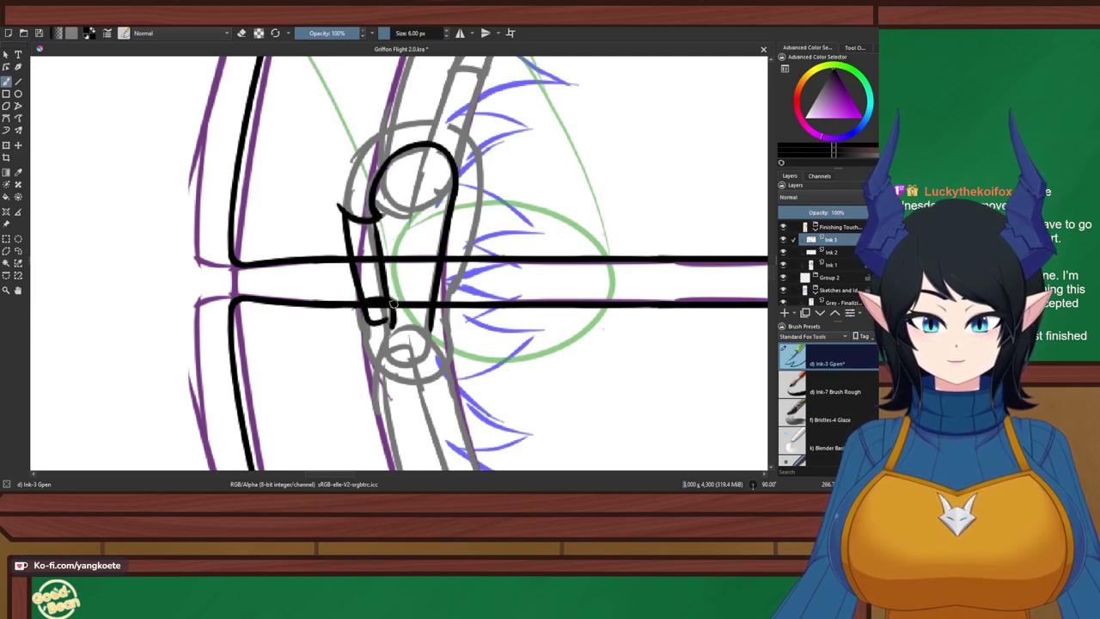
mouse_move(383, 283)
mouse_down()
mouse_move(393, 326)
mouse_move(375, 330)
mouse_move(383, 320)
mouse_up()
key(ctrl+z)
key(ctrl+z)
key(ctrl+z)
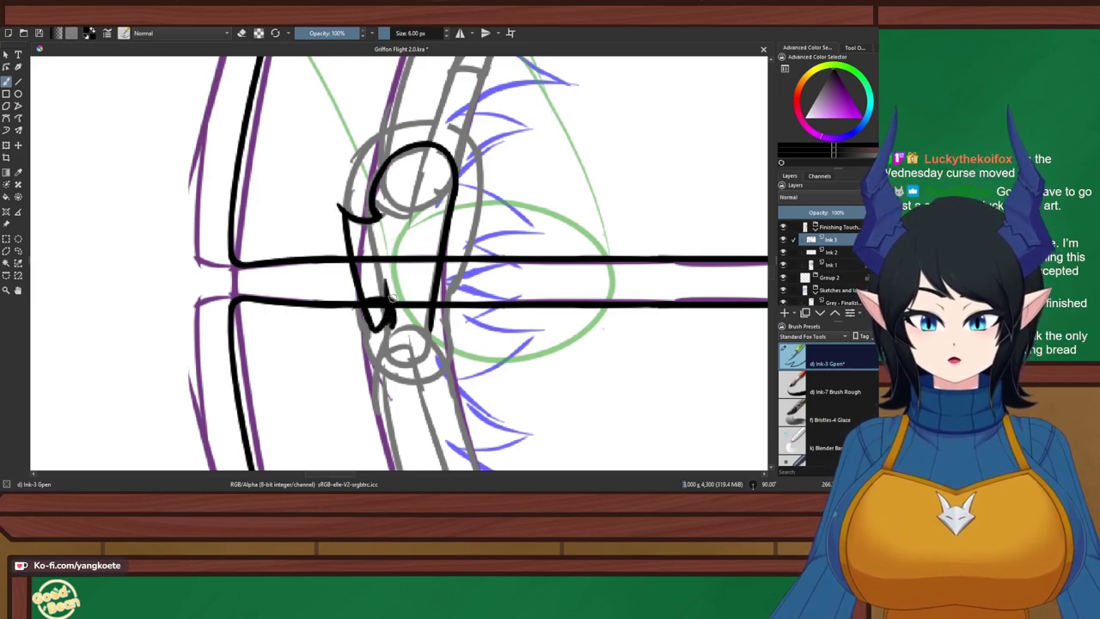
drag(376, 220, 388, 298)
key(ctrl+z)
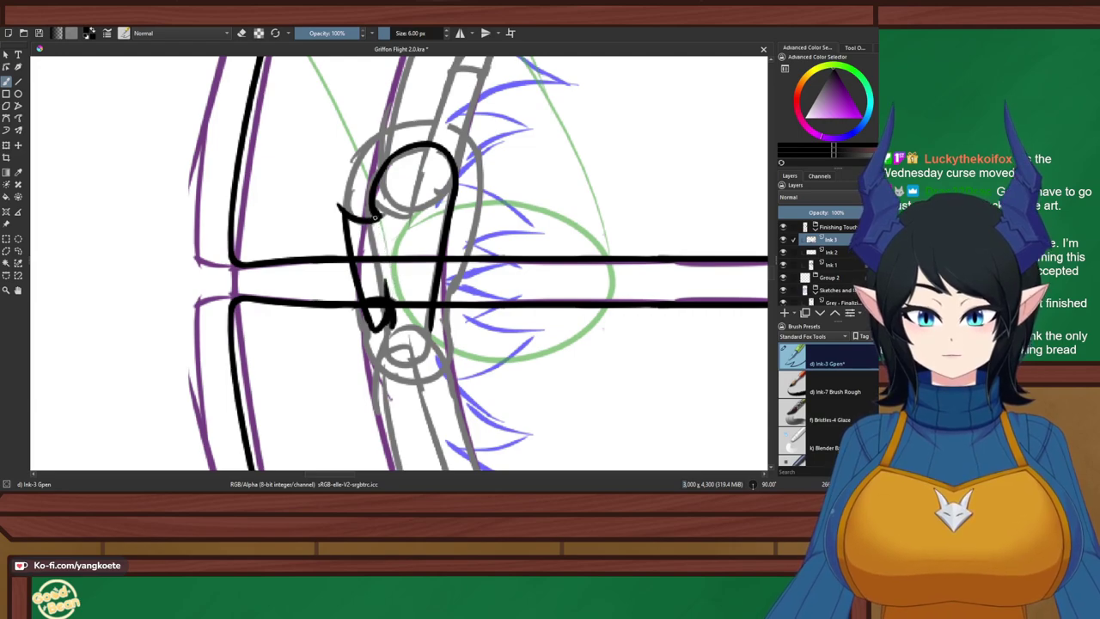
drag(376, 218, 387, 303)
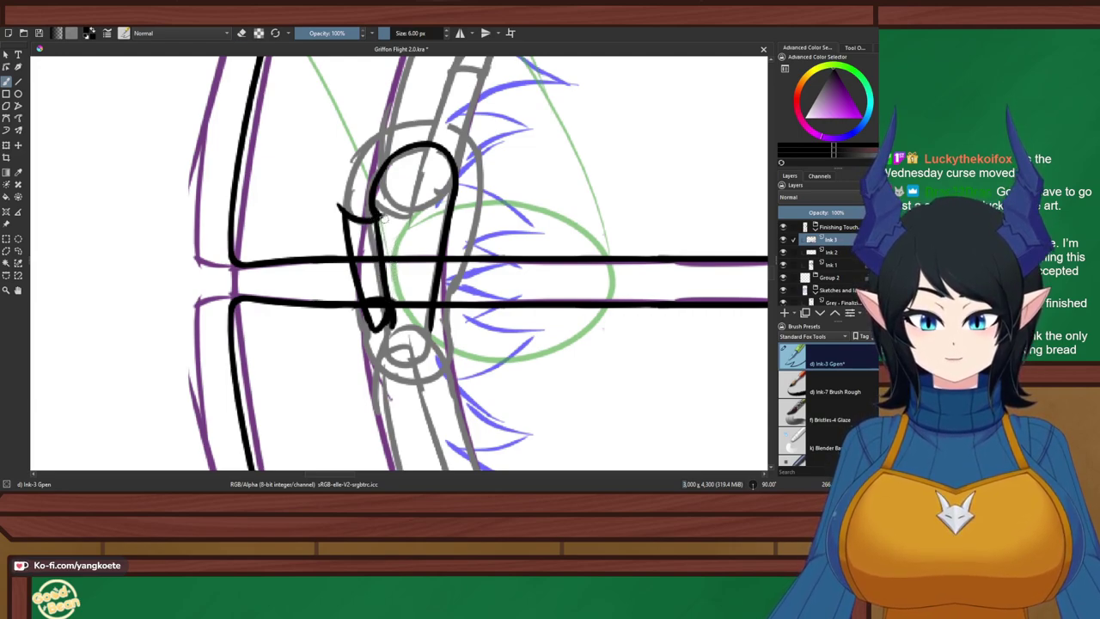
Add the loop's outer right line, keeping it after comparing with undo and redo
key(e)
key(e)
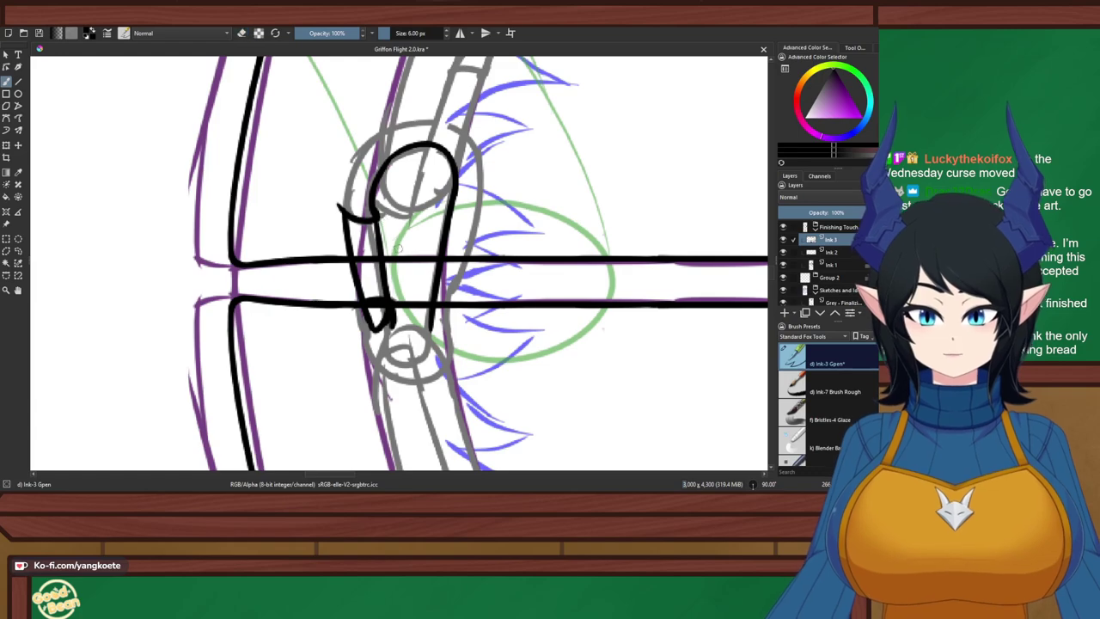
mouse_move(369, 146)
mouse_down()
mouse_move(474, 135)
mouse_move(480, 225)
mouse_up()
key(ctrl+z)
drag(472, 137, 481, 225)
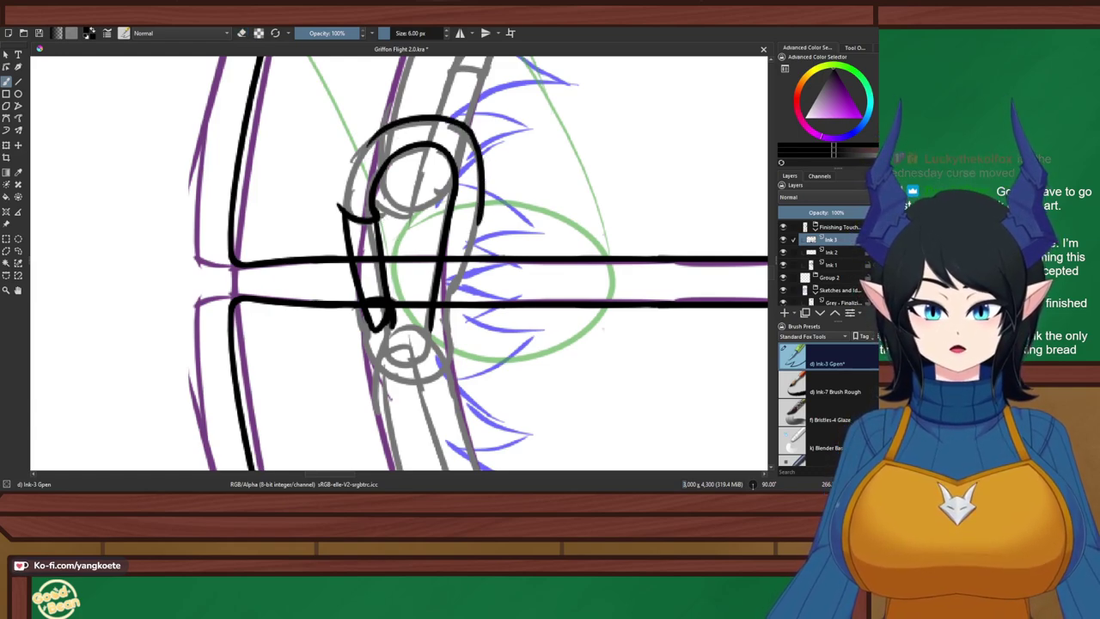
key(ctrl+z)
mouse_move(473, 131)
mouse_down()
mouse_move(481, 209)
mouse_move(448, 303)
mouse_up()
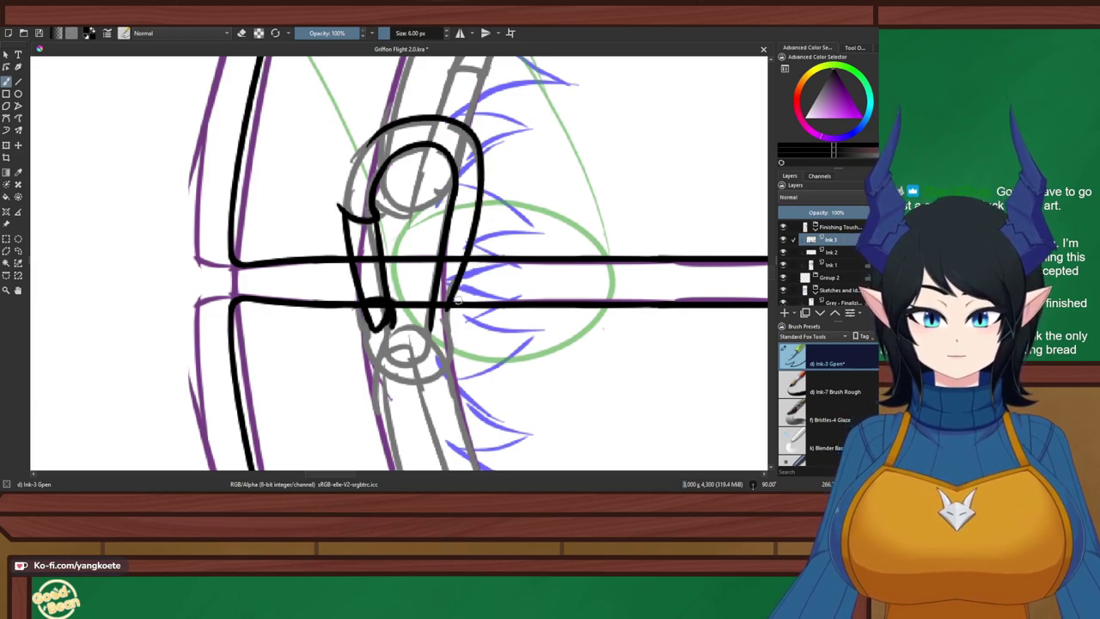
key(ctrl+z)
key(ctrl+shift+z)
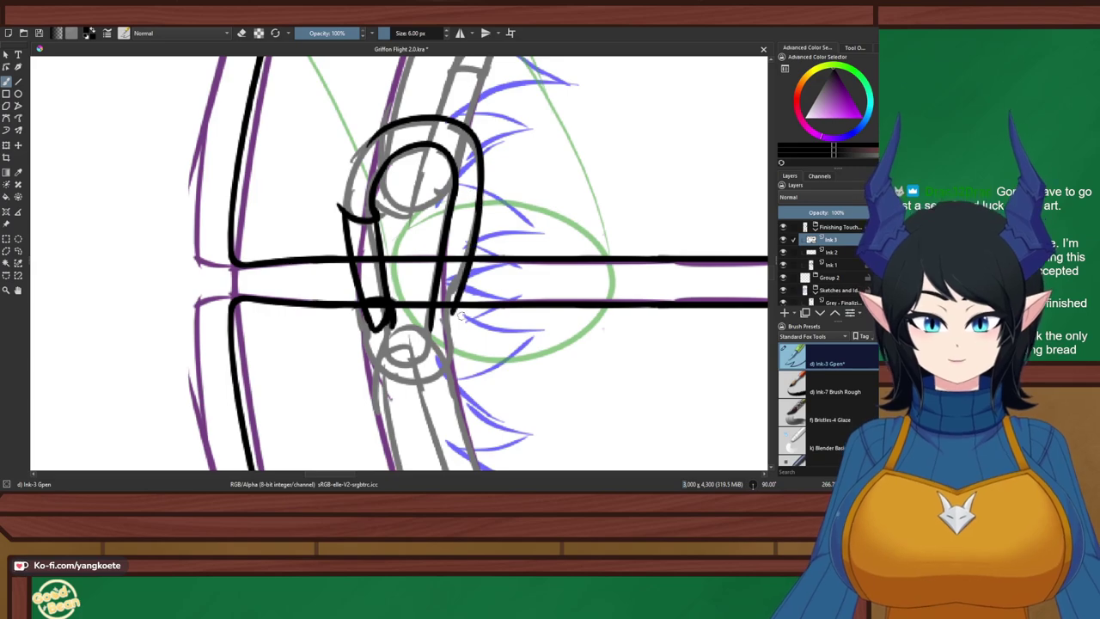
key(ctrl+z)
key(ctrl+shift+z)
key(ctrl+z)
key(ctrl+shift+z)
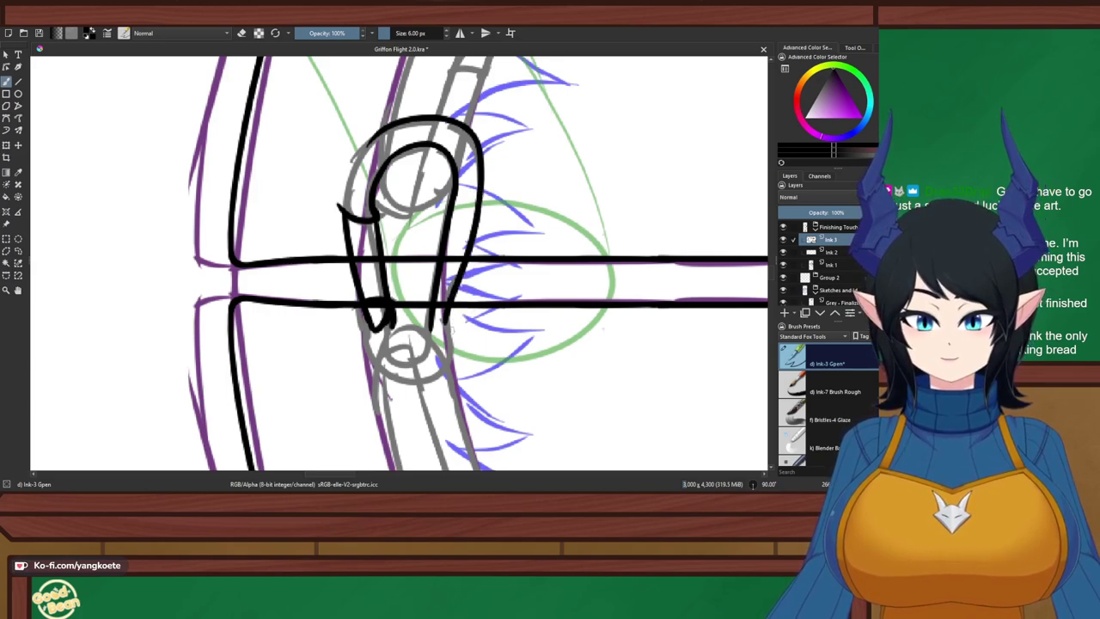
key(ctrl+z)
key(ctrl+shift+z)
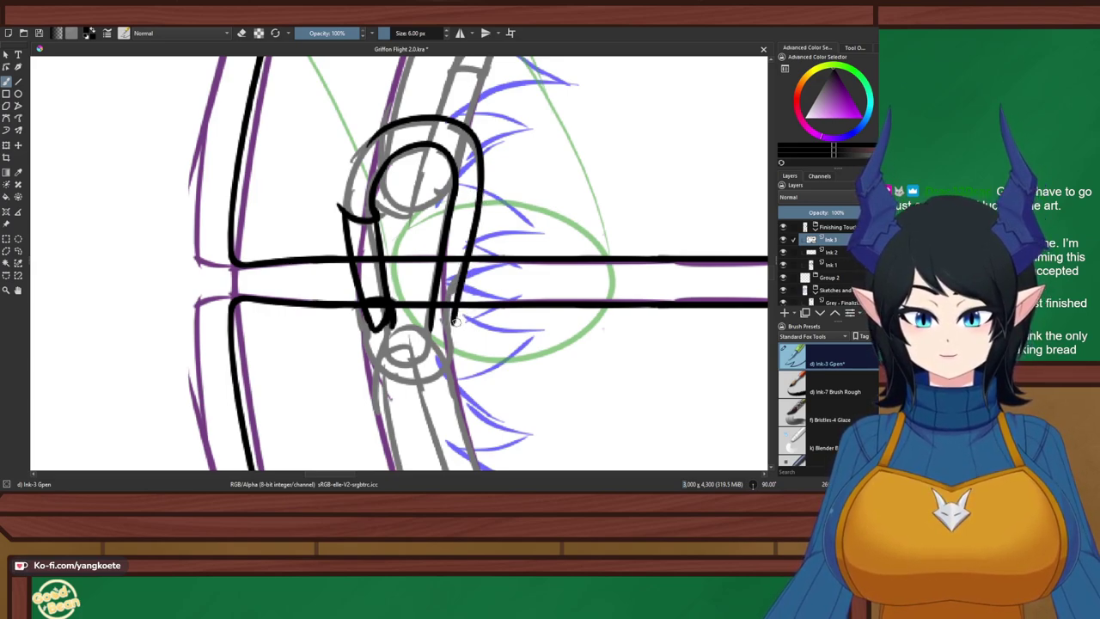
Try extensions at the loop's lower ends, then erase a stray bit at the lower right
drag(456, 312, 458, 350)
key(ctrl+z)
drag(455, 313, 456, 341)
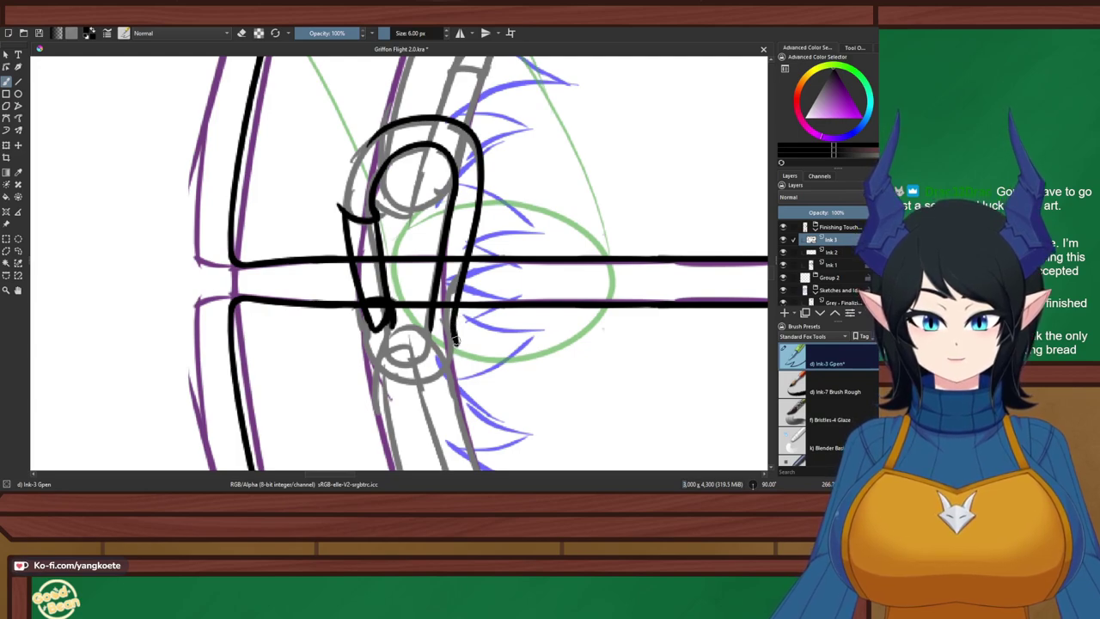
key(ctrl+shift+z)
key(ctrl+z)
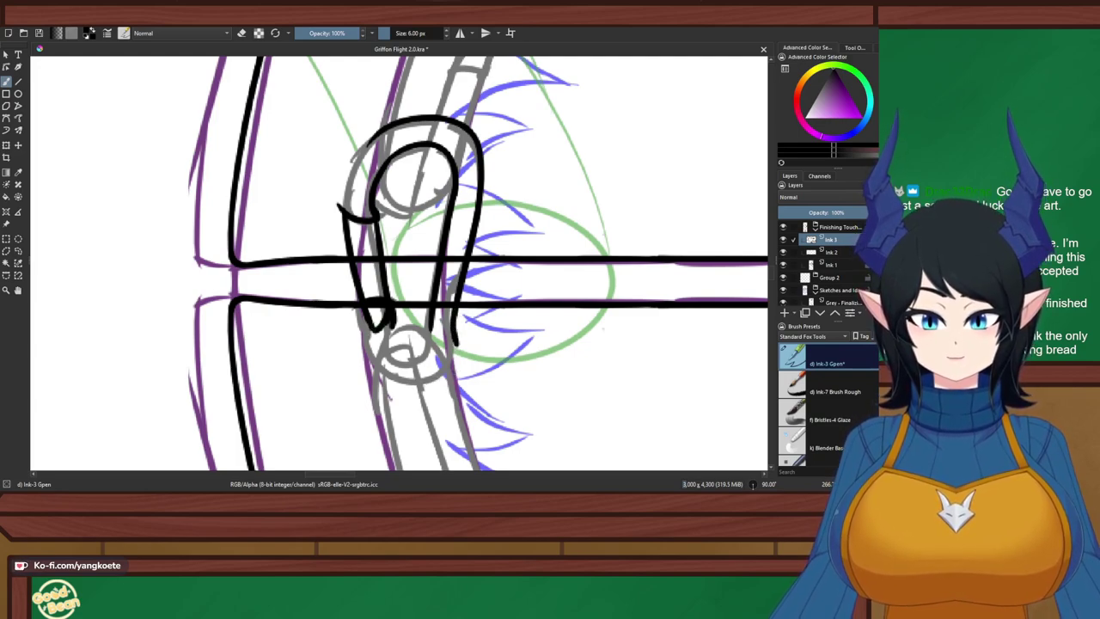
drag(361, 301, 373, 354)
key(ctrl+z)
key(ctrl+z)
key(ctrl+z)
drag(395, 312, 385, 346)
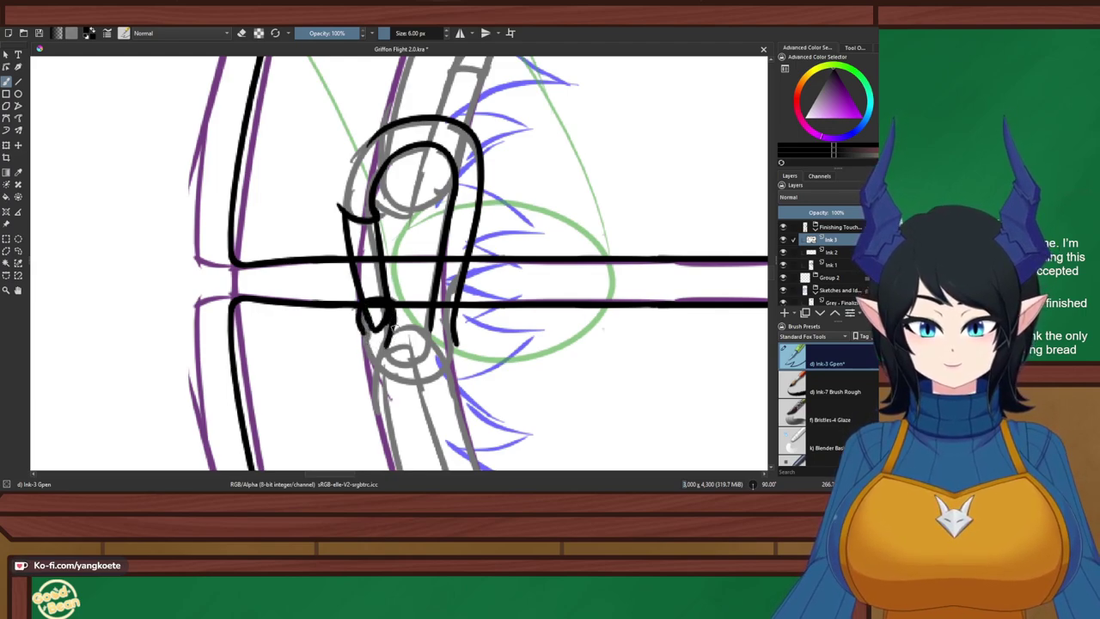
key(ctrl+z)
mouse_move(393, 302)
mouse_down()
mouse_move(427, 367)
mouse_move(392, 333)
mouse_move(421, 364)
mouse_move(423, 344)
mouse_move(390, 339)
mouse_move(390, 328)
mouse_move(392, 357)
mouse_move(429, 346)
mouse_move(390, 331)
mouse_move(427, 364)
mouse_up()
key(ctrl+z)
key(ctrl+z)
key(ctrl+z)
key(ctrl+z)
key(e)
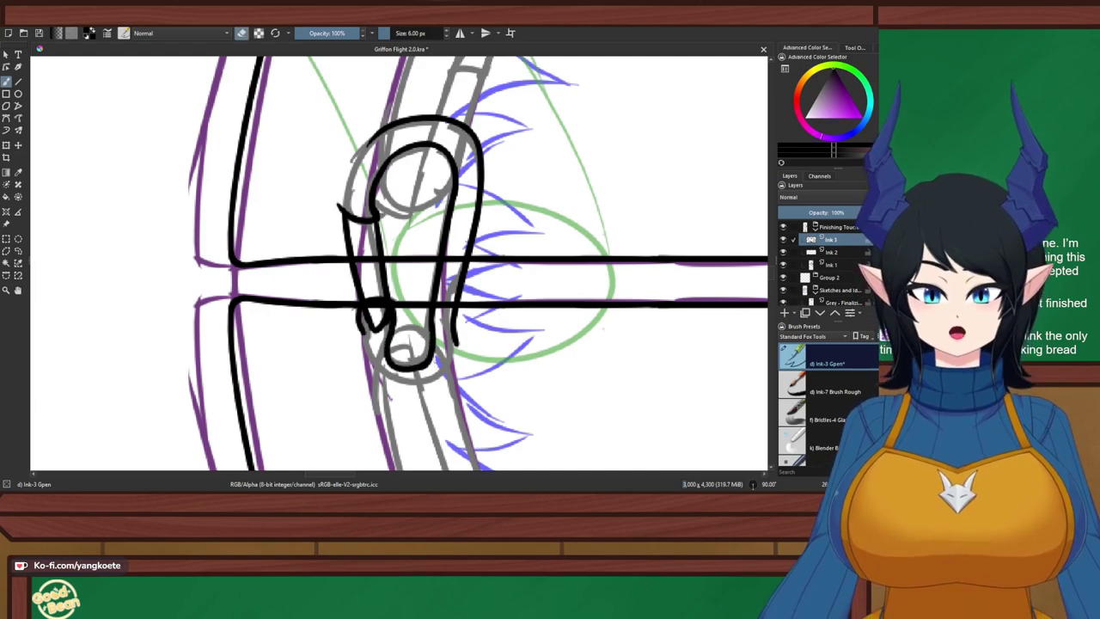
click(429, 368)
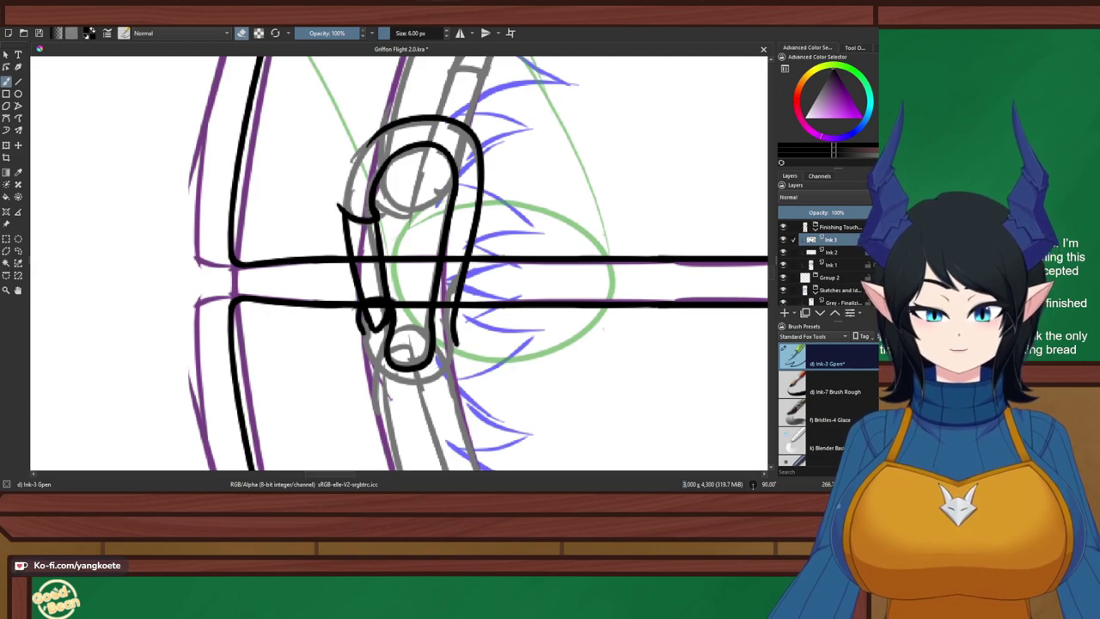
scroll(485, 386, up, 3)
Redraw the carabiner loop's left side and ink the curve beneath it
key(e)
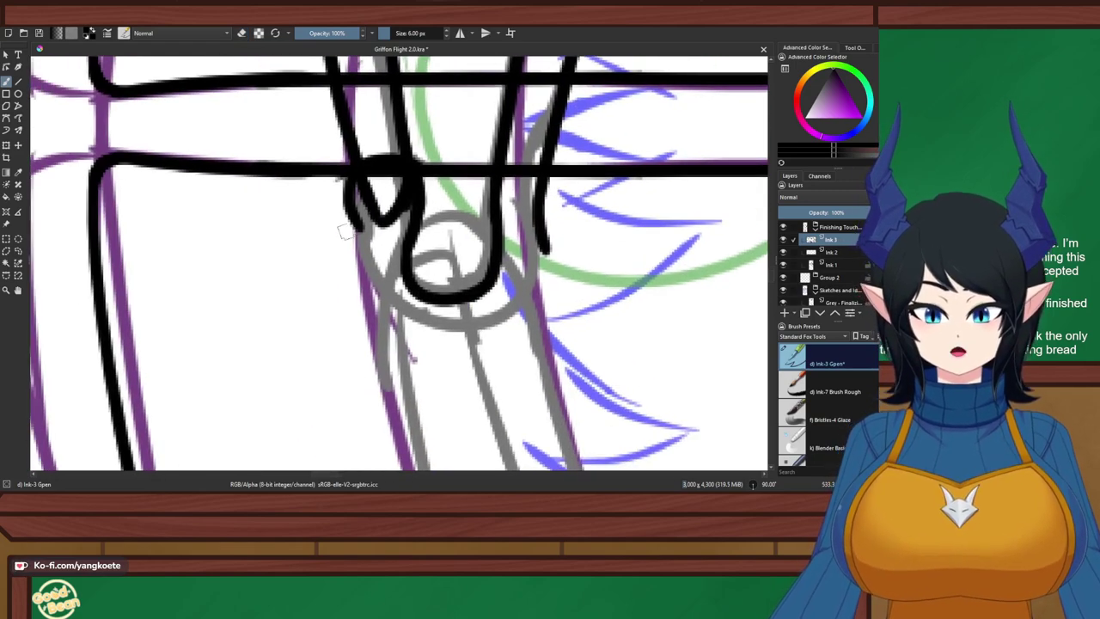
drag(359, 215, 378, 309)
key(ctrl+z)
drag(350, 211, 371, 306)
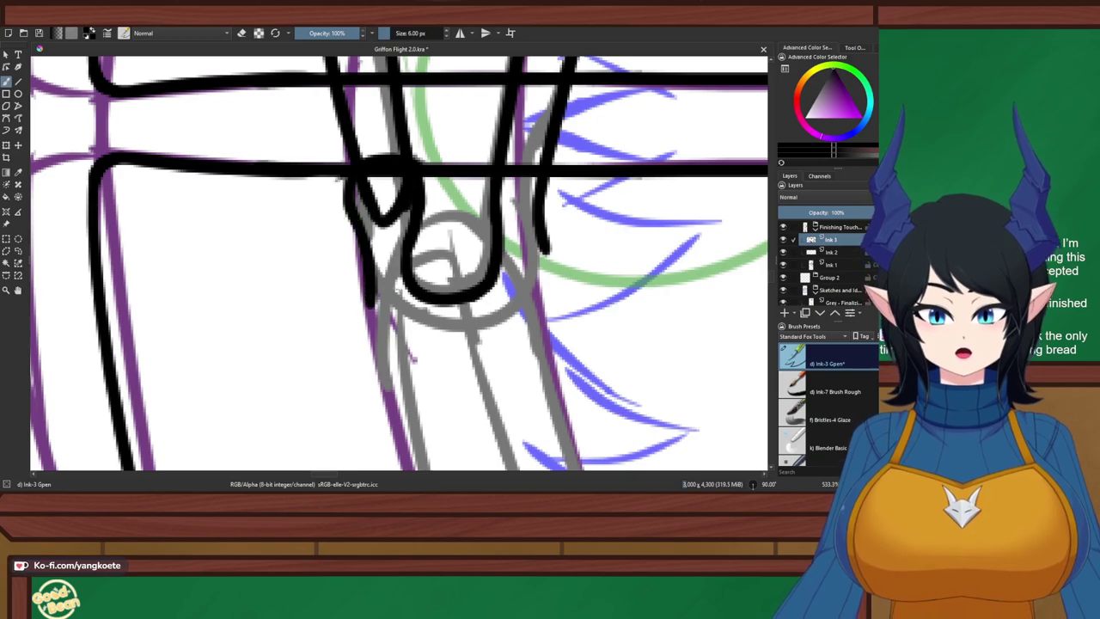
drag(376, 254, 460, 370)
key(ctrl+z)
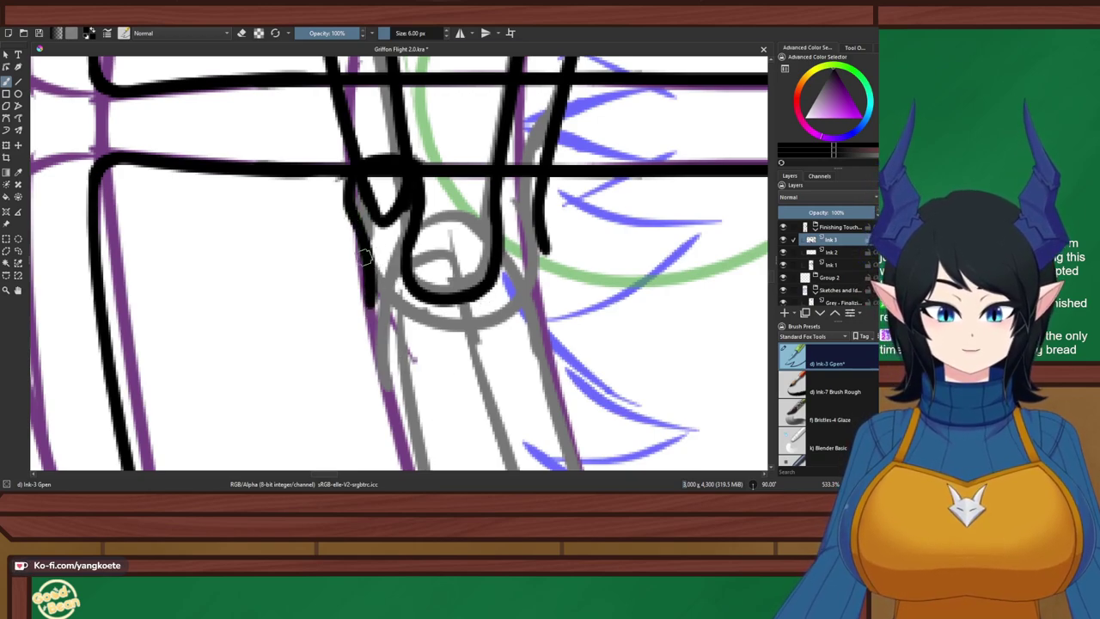
drag(369, 285, 471, 332)
key(ctrl+z)
drag(372, 297, 494, 338)
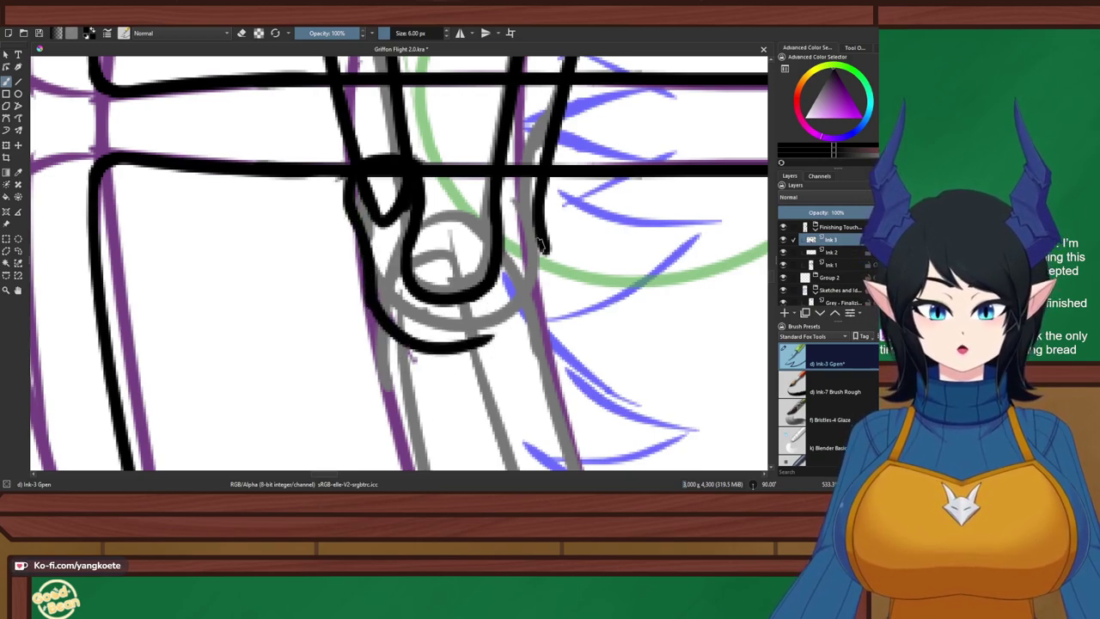
Ink the loop's right side curving under it and redraw the bottom cleanly
drag(550, 225, 479, 342)
key(ctrl+z)
drag(541, 231, 483, 336)
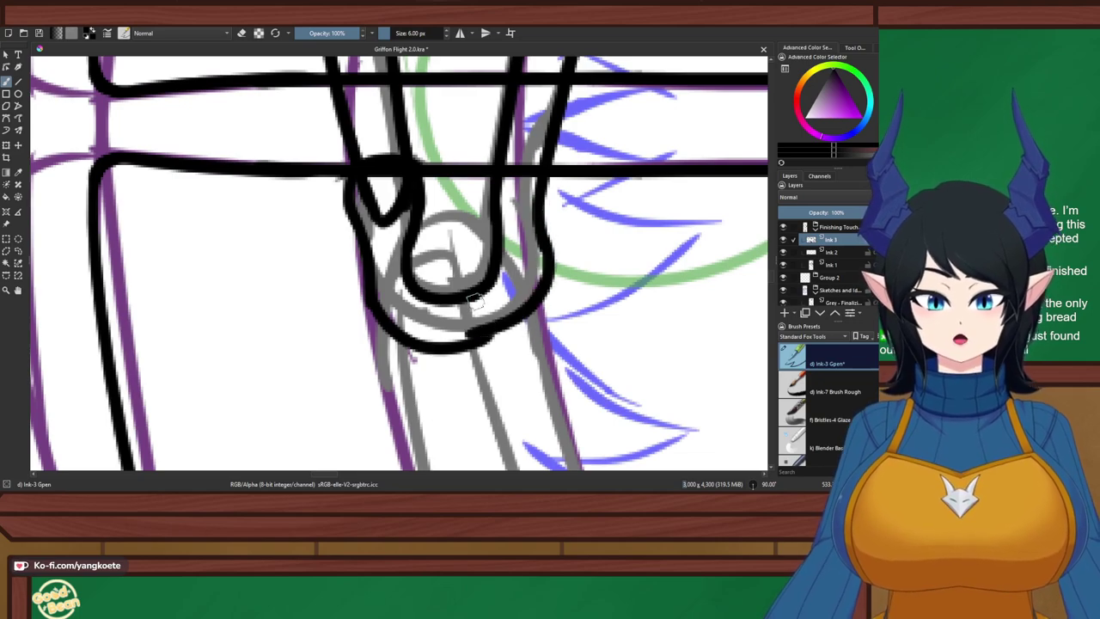
key(ctrl+z)
drag(554, 242, 451, 366)
key(ctrl+z)
drag(548, 236, 449, 351)
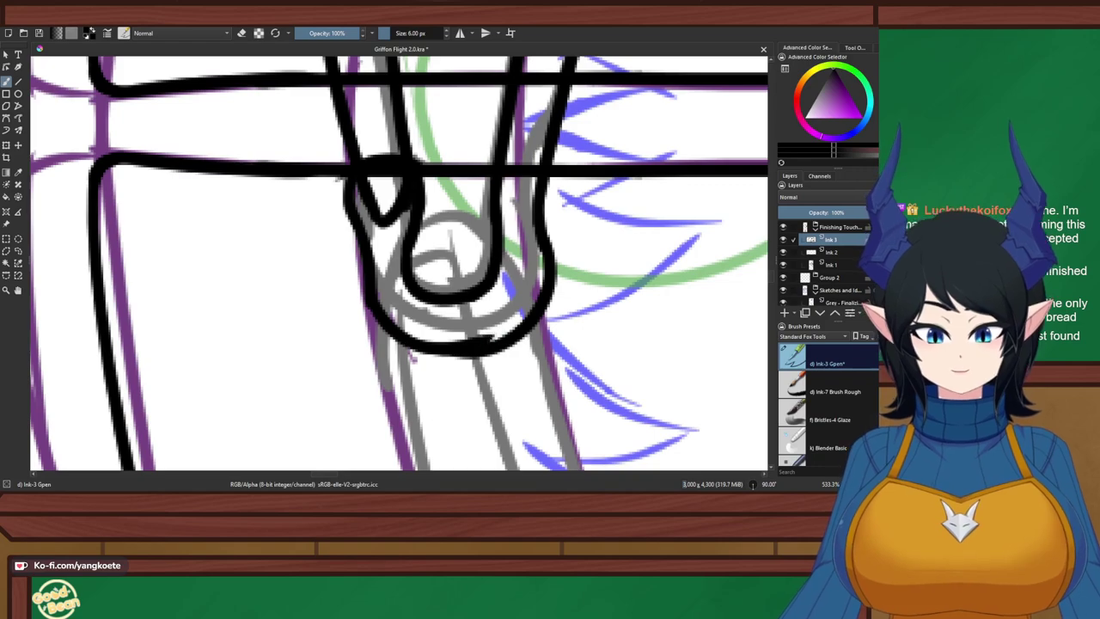
drag(461, 358, 502, 347)
key(ctrl+z)
drag(397, 337, 498, 341)
Erase the rough inner edge of the loop bottom, then return to painting
key(e)
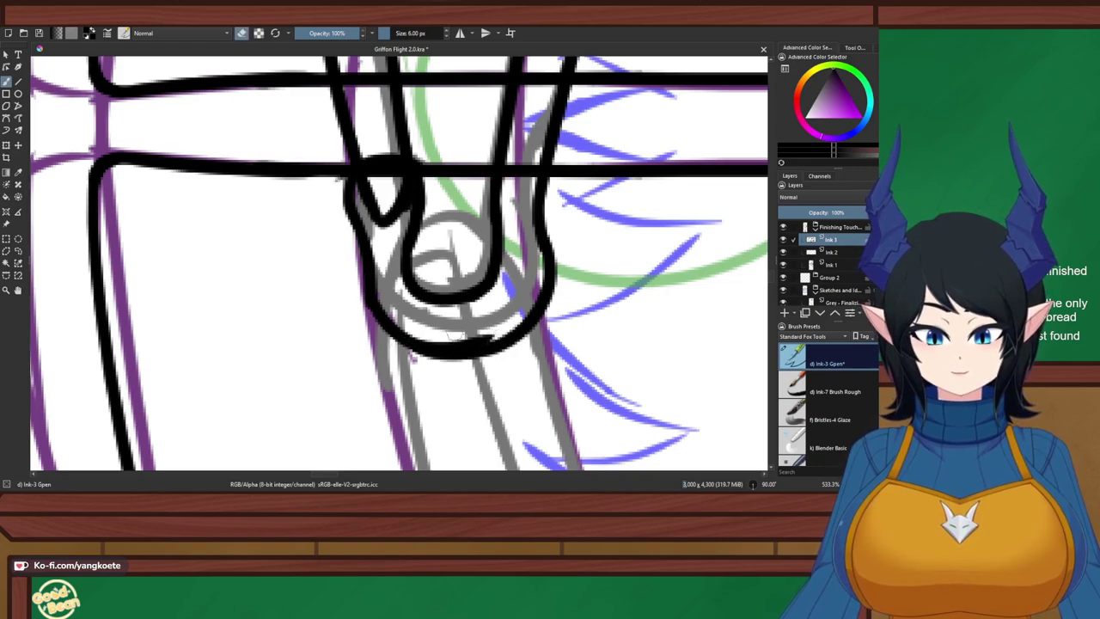
drag(411, 334, 490, 338)
key(e)
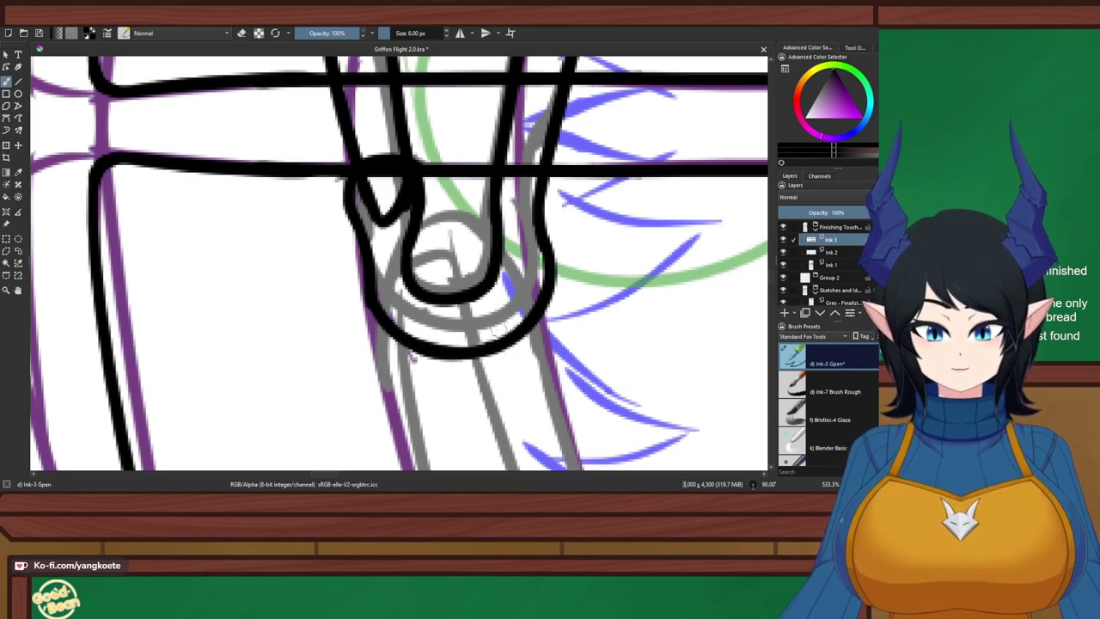
scroll(446, 250, down, 3)
drag(448, 184, 424, 239)
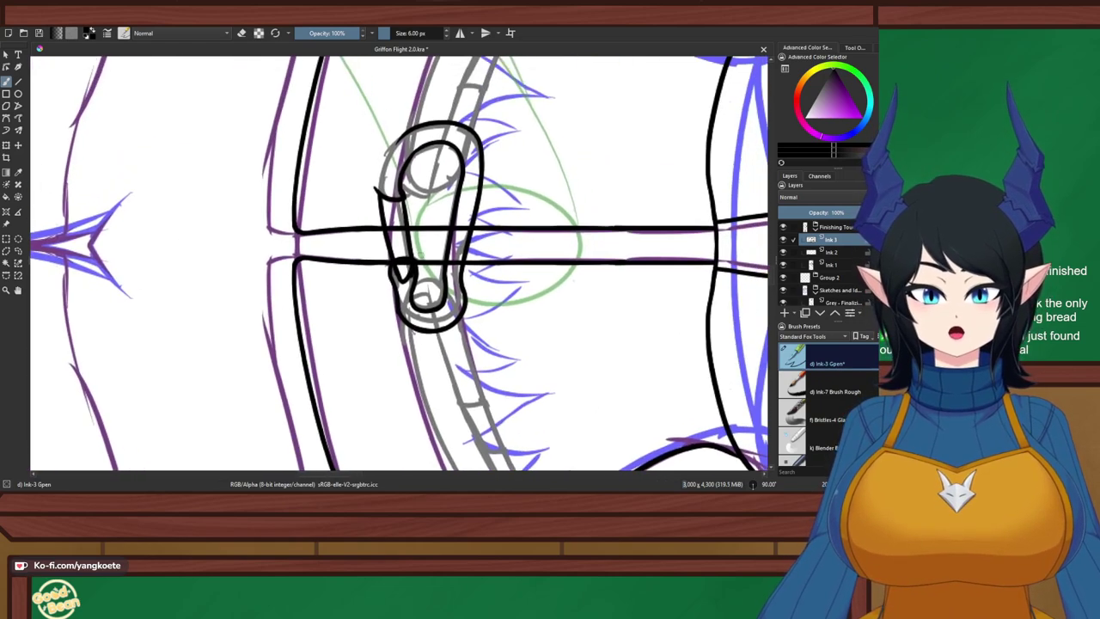
On Ink 2, erase gaps in the upper and lower strap lines behind the clip
scroll(424, 239, up, 2)
click(831, 251)
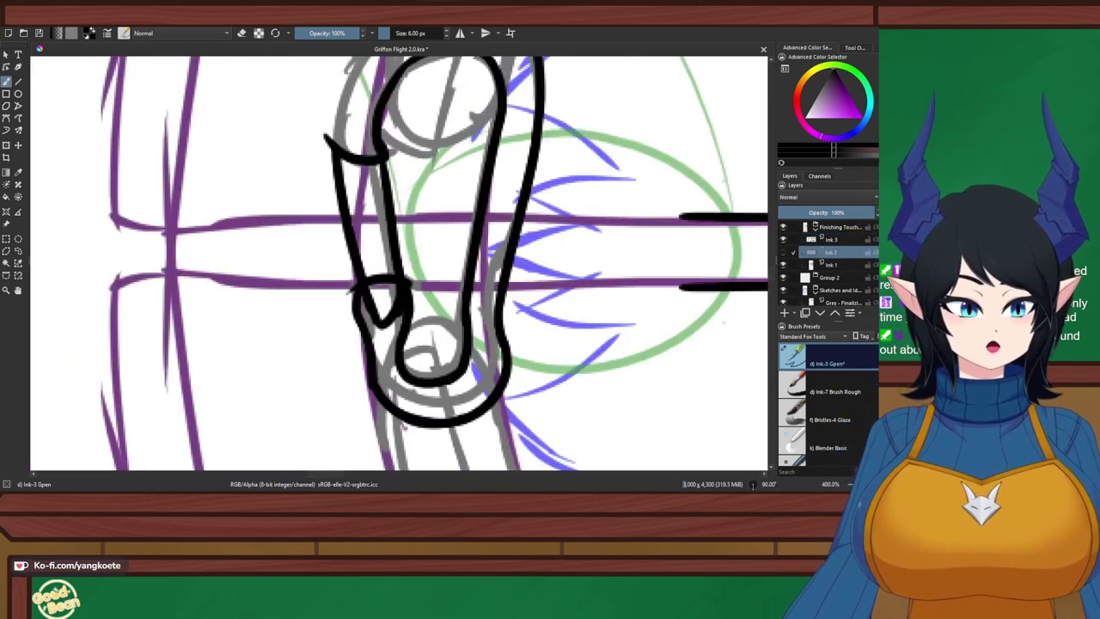
scroll(397, 248, up, 1)
key(e)
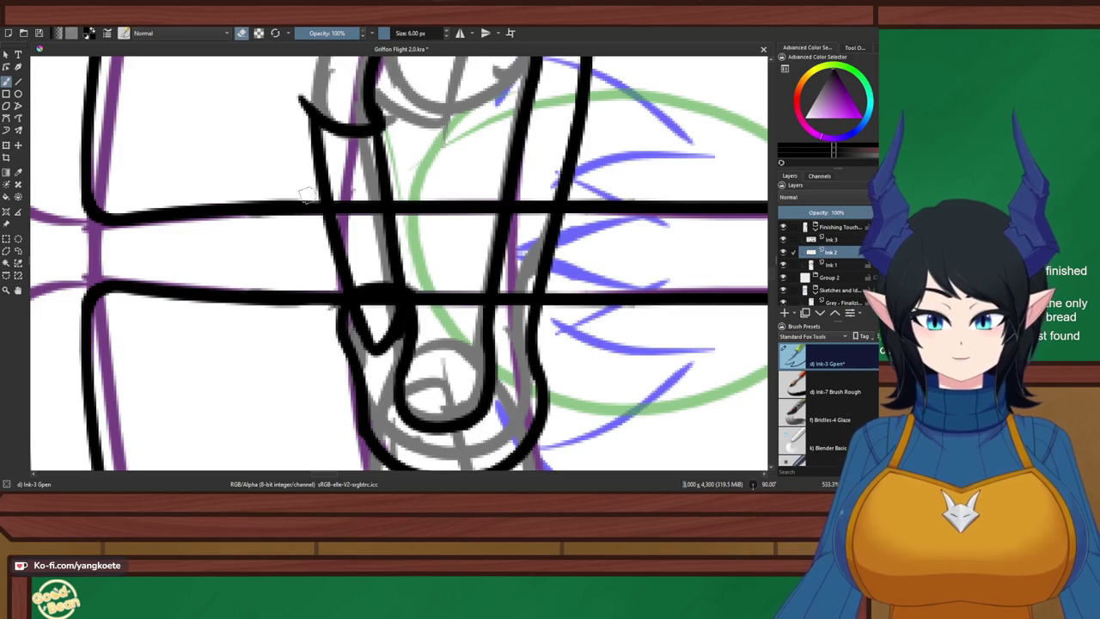
drag(335, 208, 355, 208)
drag(371, 298, 383, 299)
drag(356, 208, 376, 208)
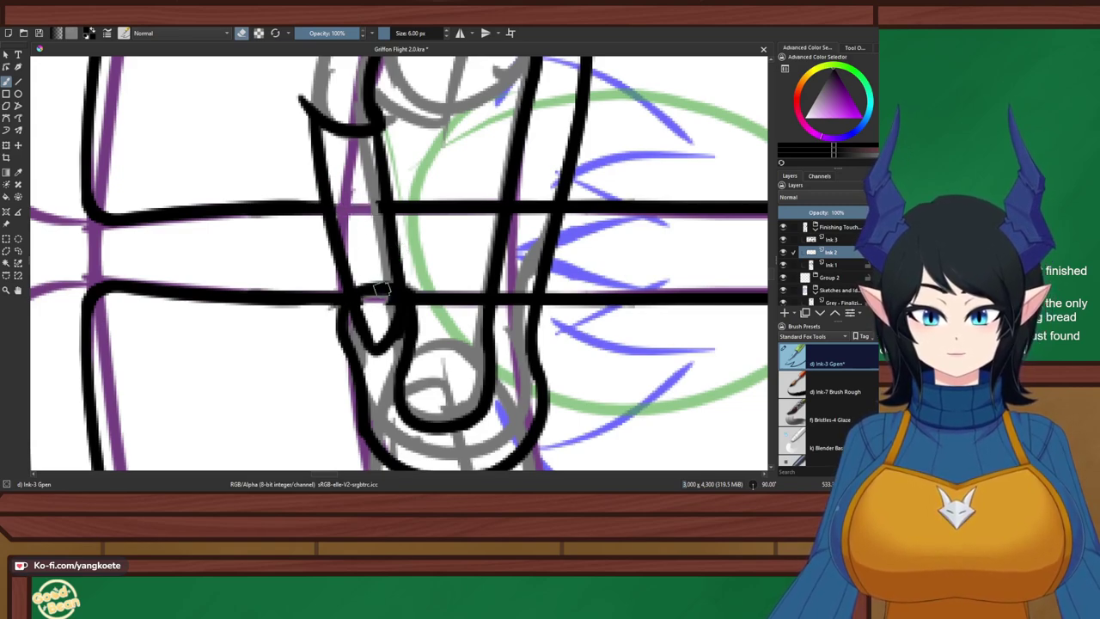
drag(380, 296, 390, 301)
drag(376, 207, 381, 213)
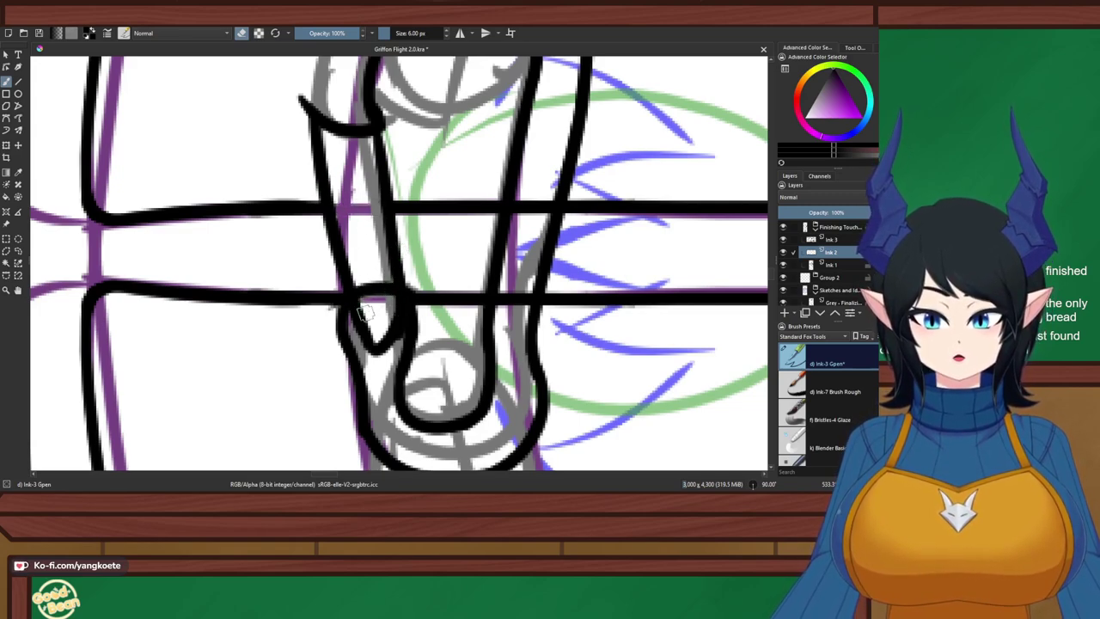
drag(521, 203, 519, 211)
drag(502, 297, 498, 311)
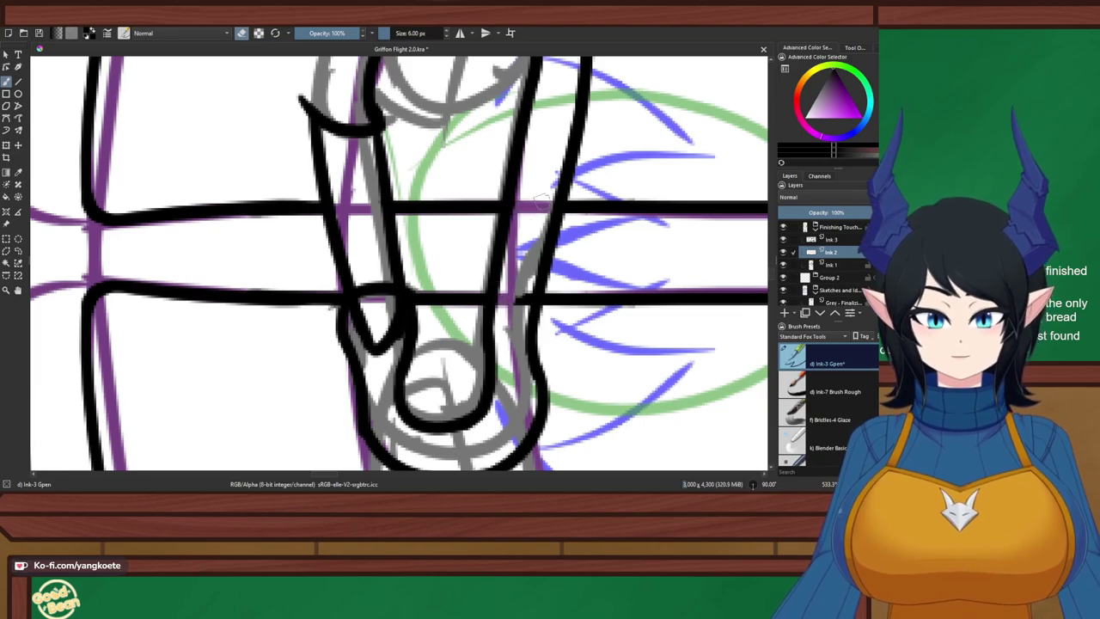
Try a touch-up stroke at the line crossing, undo it, and return to the eraser
key(e)
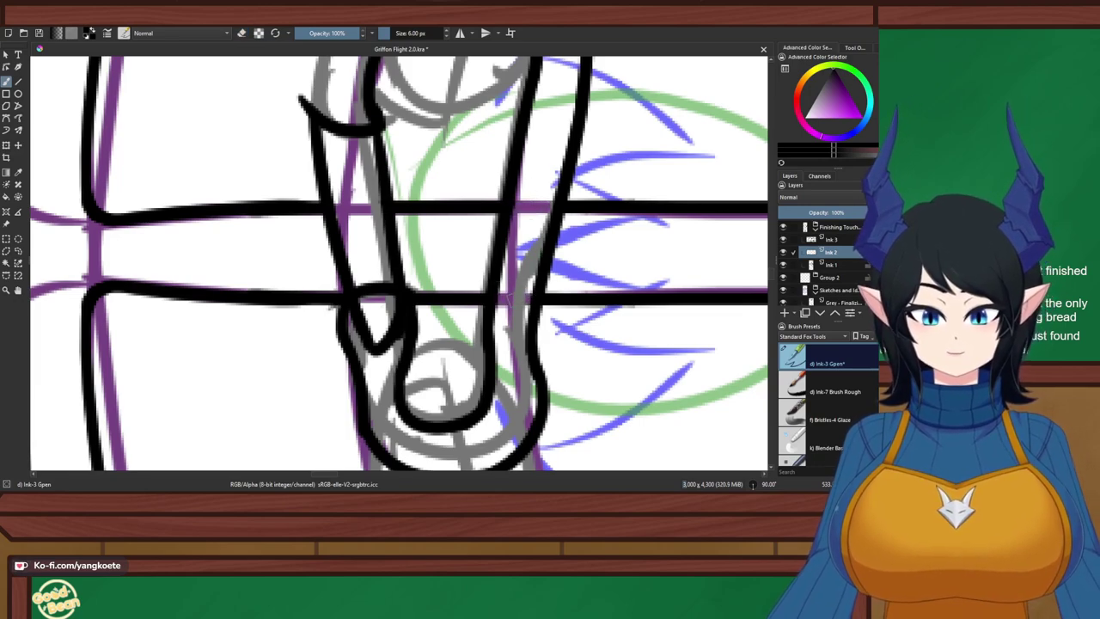
scroll(464, 285, down, 4)
scroll(450, 315, up, 4)
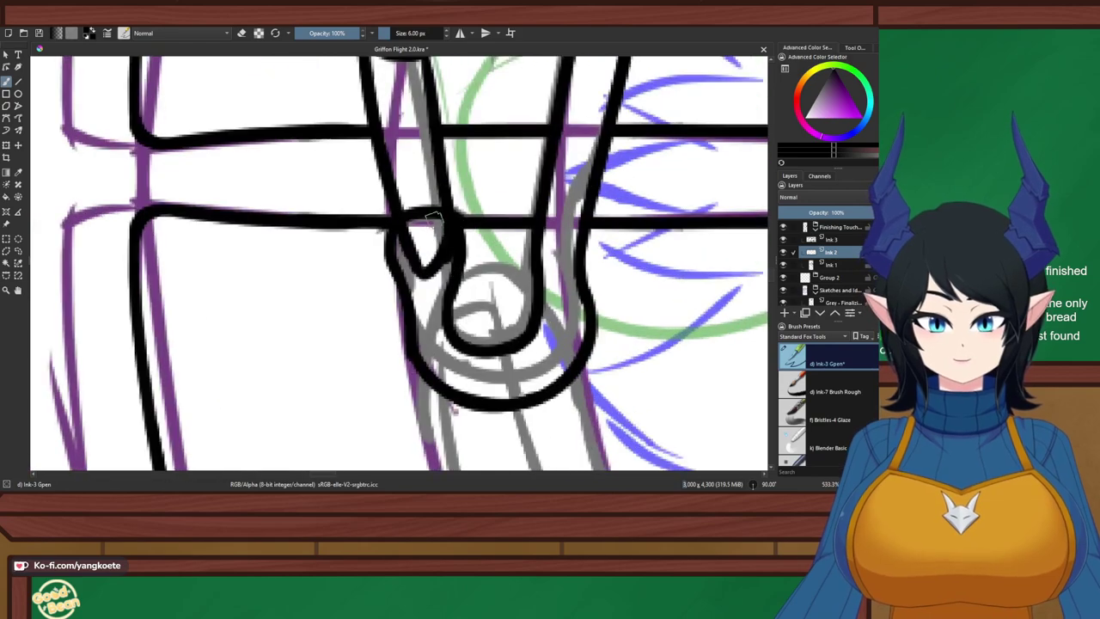
scroll(433, 220, up, 1)
scroll(383, 225, up, 2)
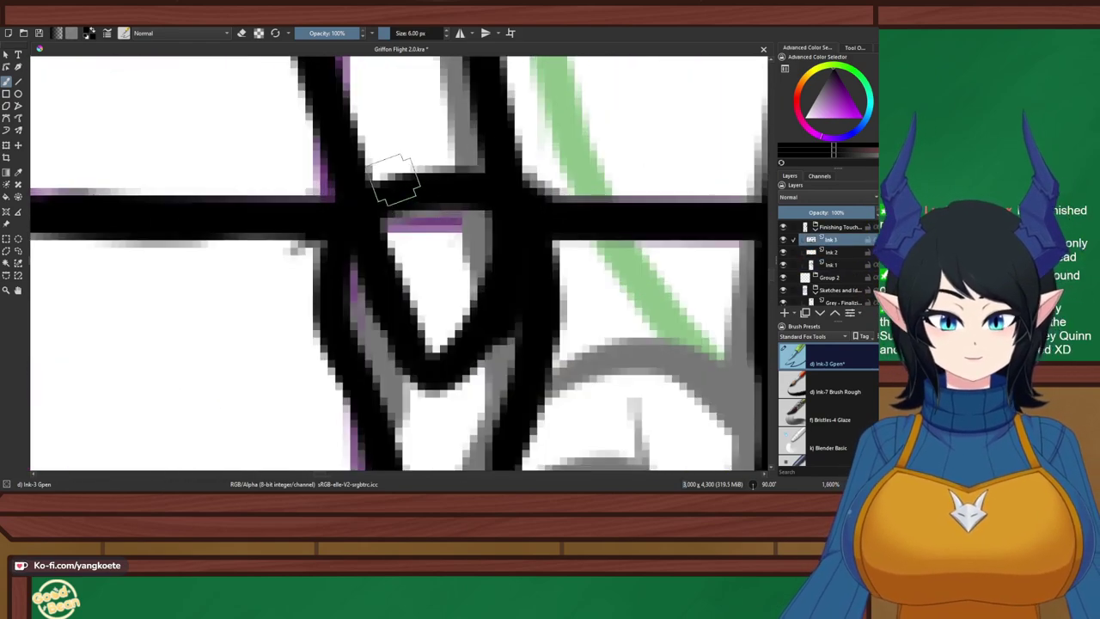
mouse_move(396, 180)
mouse_down()
mouse_move(404, 189)
mouse_move(391, 199)
mouse_move(486, 191)
mouse_move(446, 176)
mouse_up()
key(ctrl+z)
key(e)
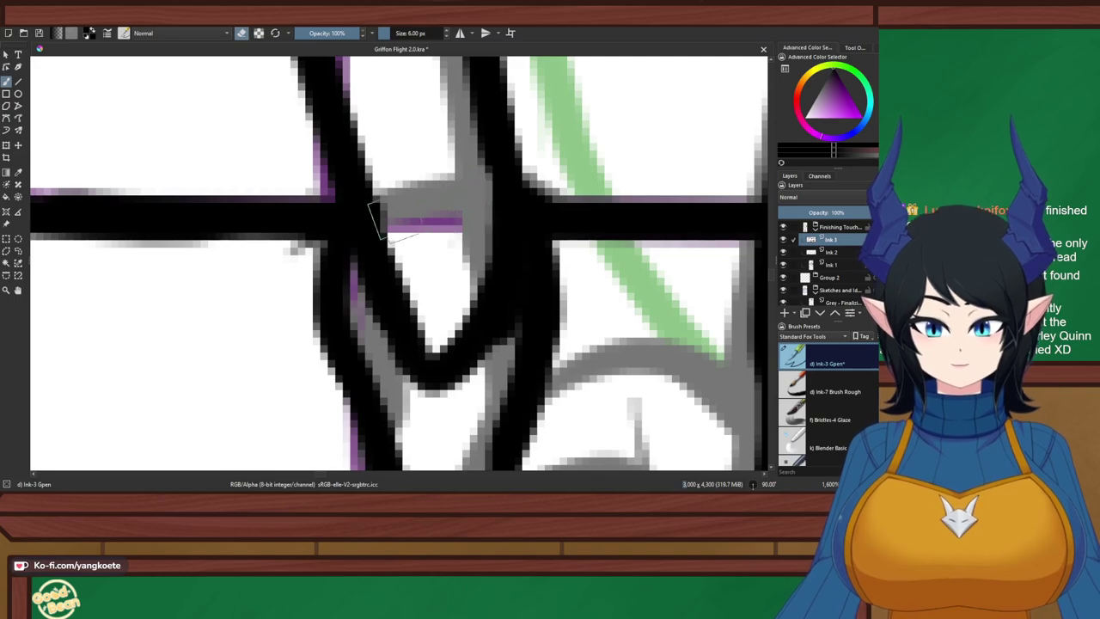
scroll(378, 222, down, 3)
scroll(474, 195, up, 3)
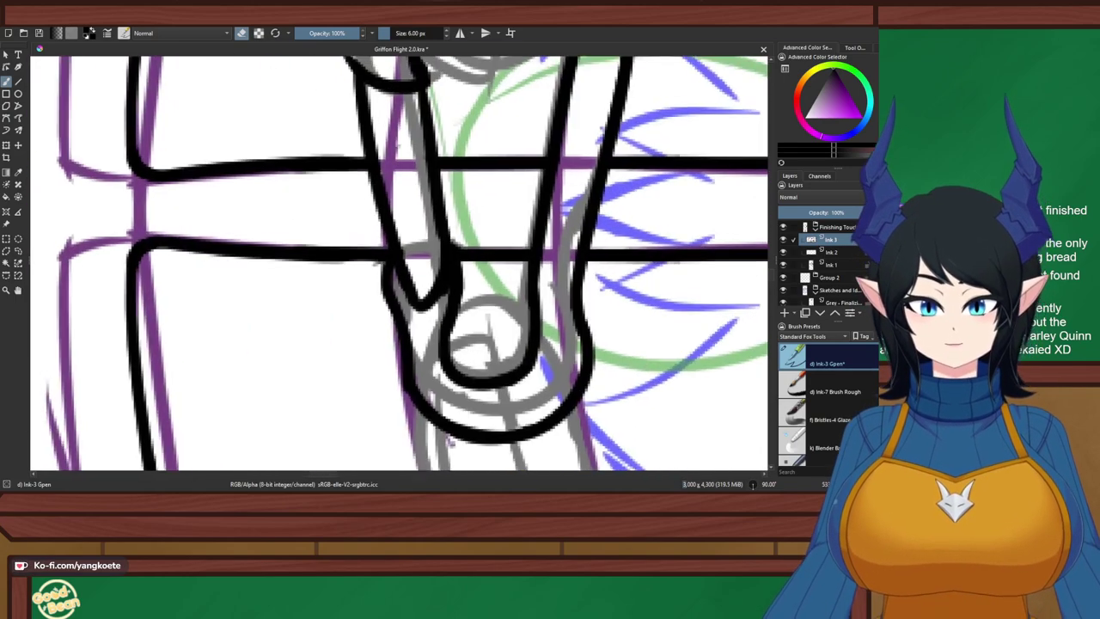
scroll(475, 244, down, 3)
Reset the canvas rotation, return the view to 90°, and save the .kra file
key(5)
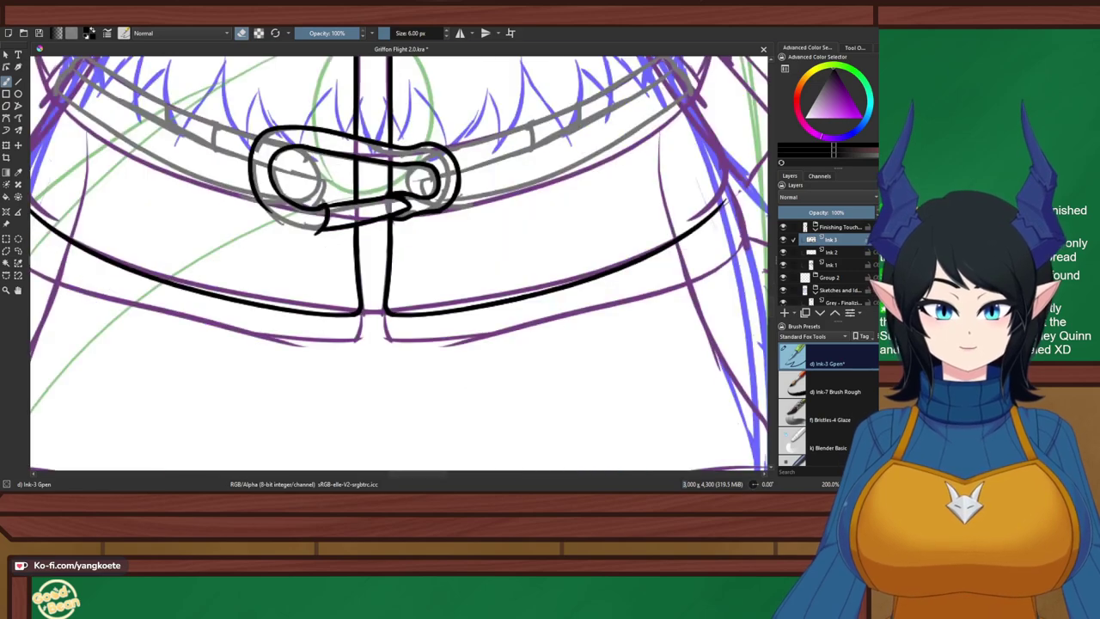
key(6)
key(6)
key(6)
key(6)
key(6)
key(6)
key(6)
key(4)
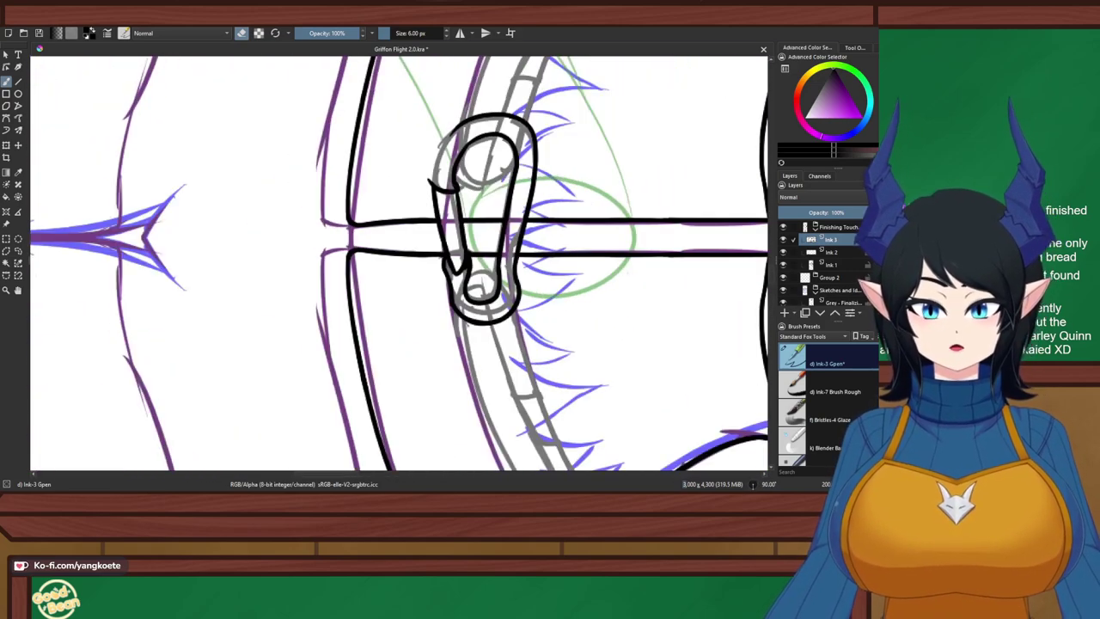
key(ctrl+s)
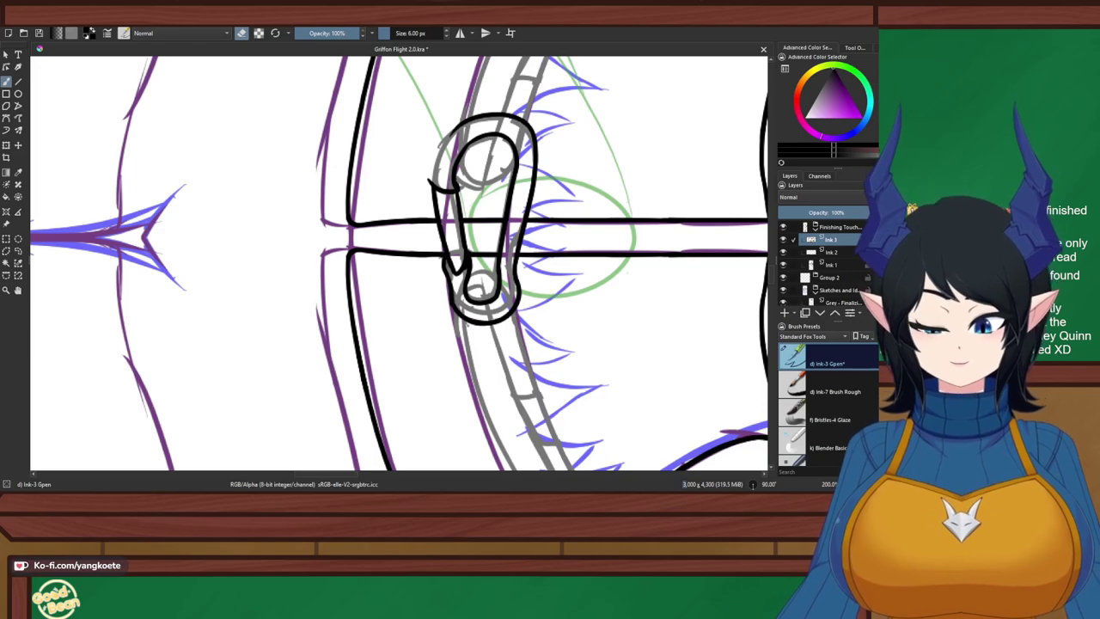
Save, then redraw the carabiner's outer arc so it joins the top curve to the hook
key(ctrl+s)
scroll(421, 153, up, 3)
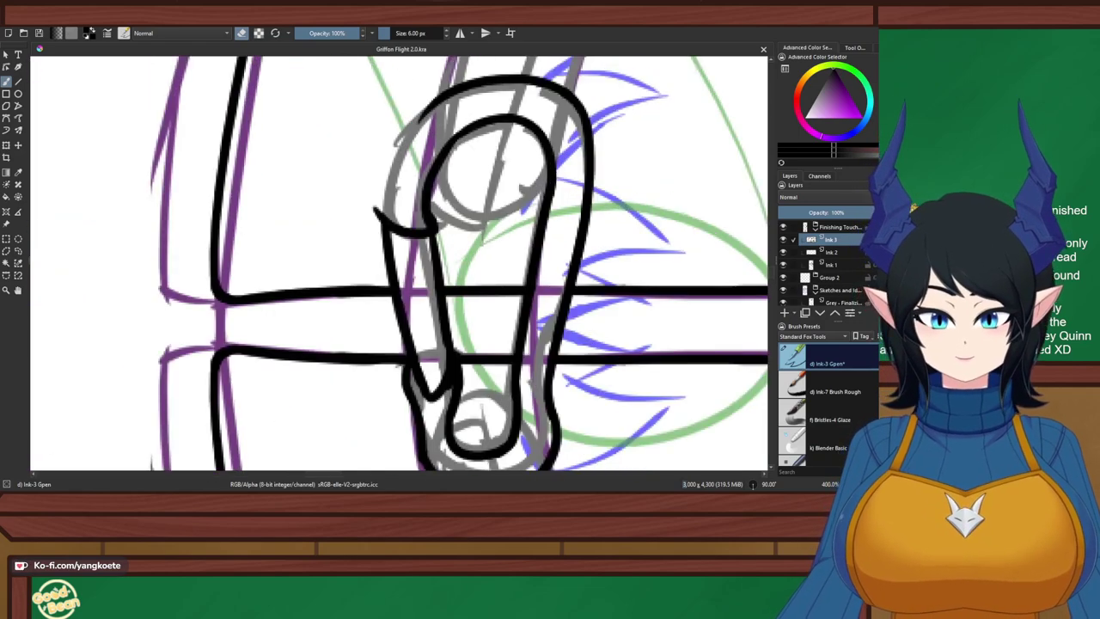
key(e)
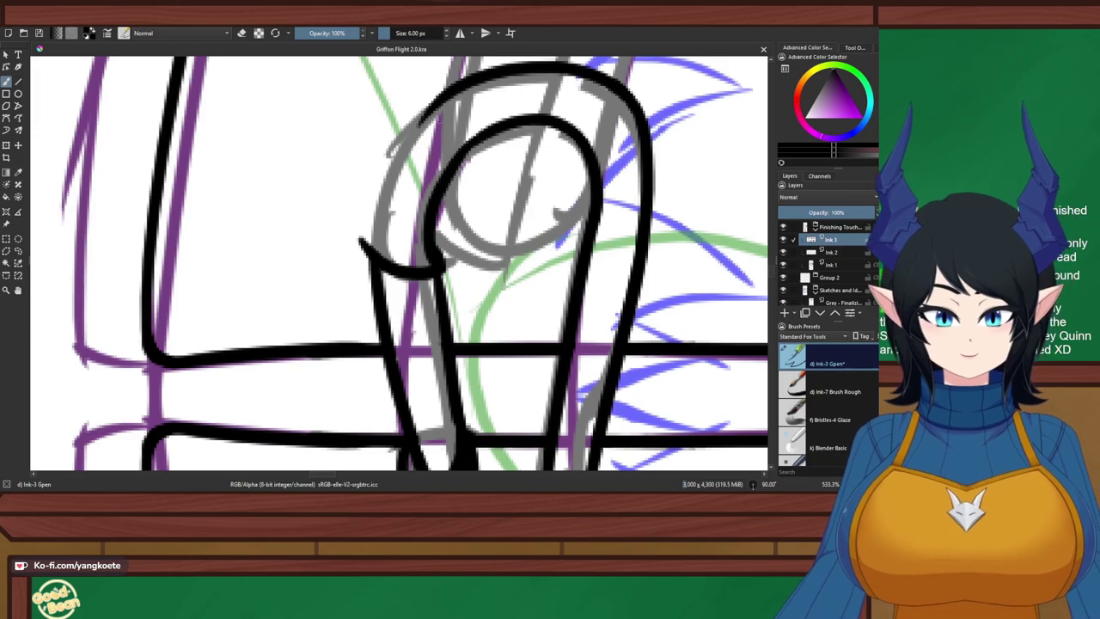
drag(447, 93, 365, 245)
key(ctrl+z)
mouse_move(468, 83)
mouse_down()
mouse_move(365, 247)
mouse_move(370, 290)
mouse_up()
Try short strokes along the hook's left edge on Ink 3, undoing each attempt
key(e)
key(e)
key(e)
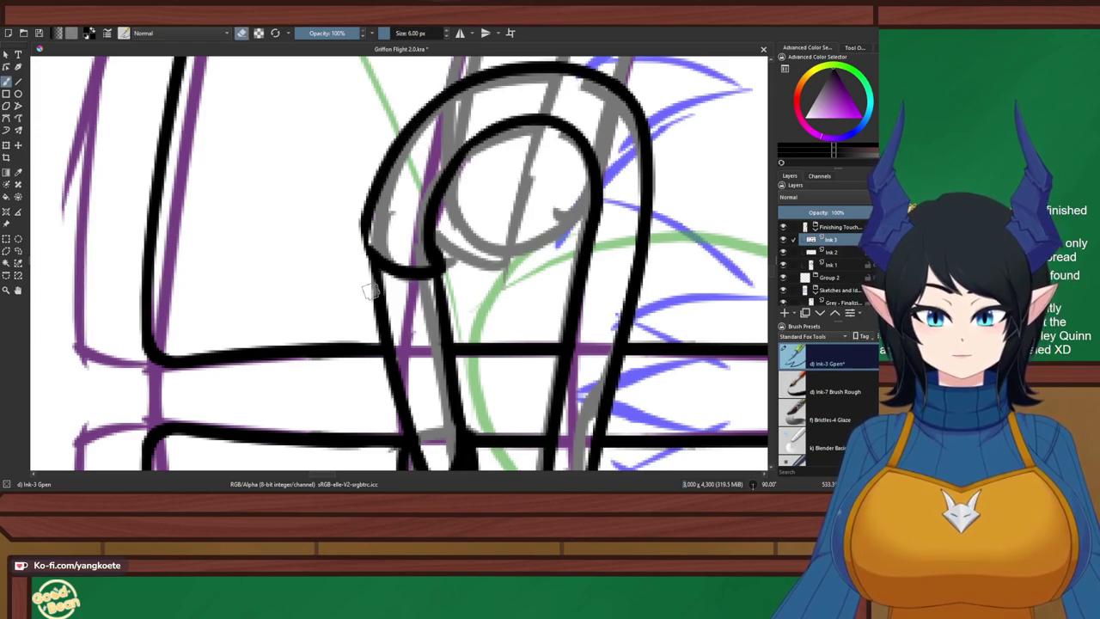
key(ctrl+z)
key(e)
mouse_move(362, 228)
mouse_down()
mouse_move(364, 270)
mouse_move(365, 244)
mouse_move(376, 264)
mouse_up()
key(ctrl+z)
key(e)
key(e)
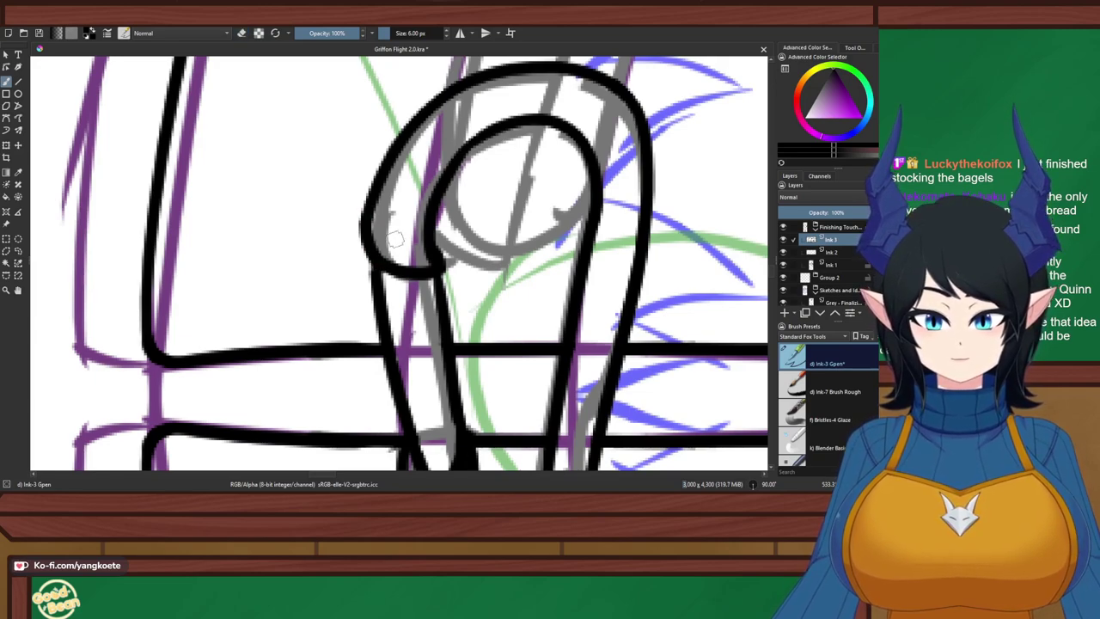
key(ctrl+z)
mouse_move(366, 215)
mouse_down()
mouse_move(371, 262)
mouse_move(397, 245)
mouse_move(361, 260)
mouse_move(400, 243)
mouse_up()
key(ctrl+z)
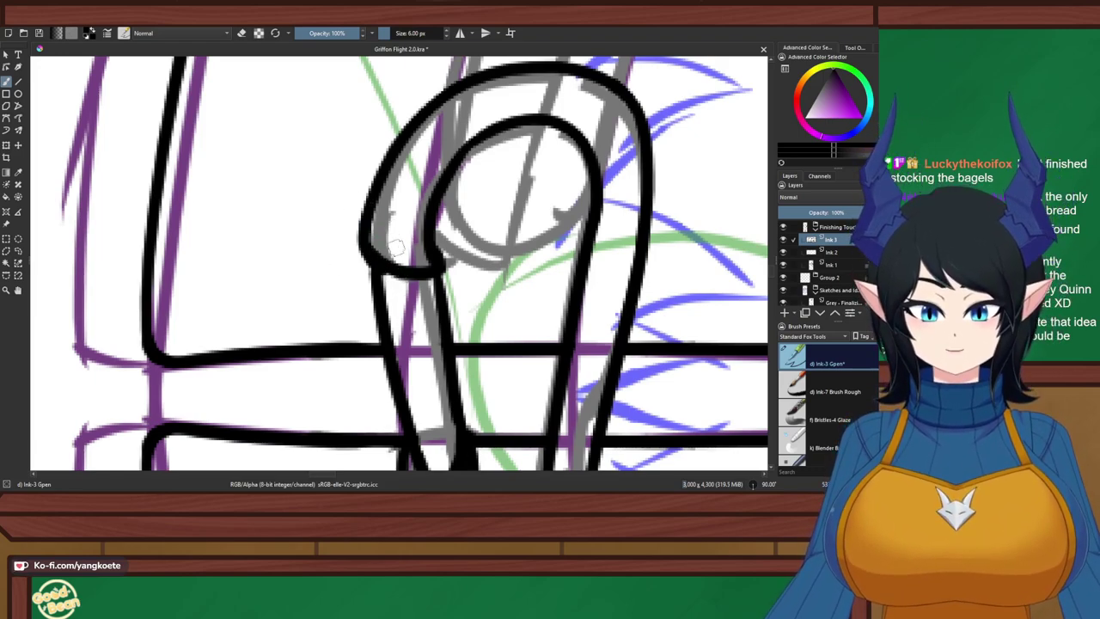
Place a small ink dot inside the hook and save the artwork
click(386, 245)
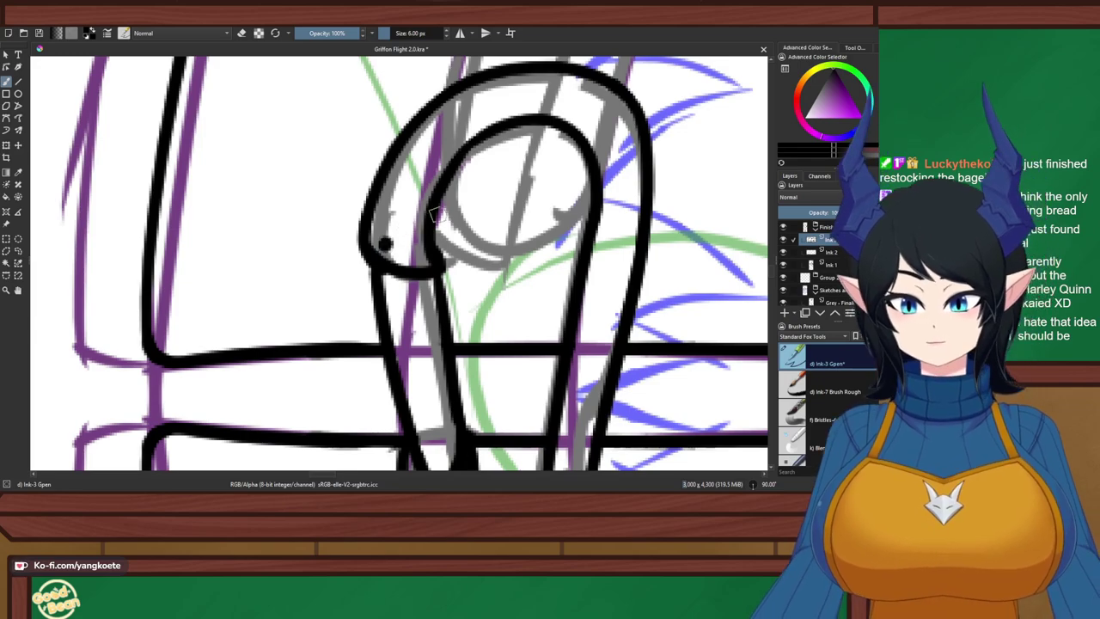
scroll(438, 214, down, 3)
key(ctrl+s)
scroll(464, 275, up, 1)
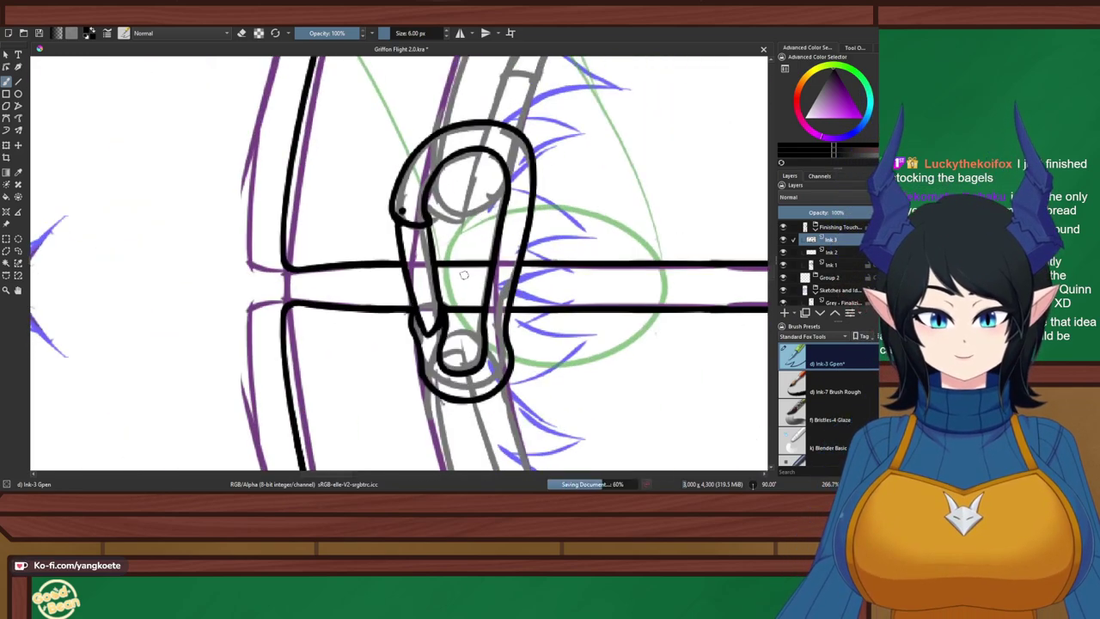
key(5)
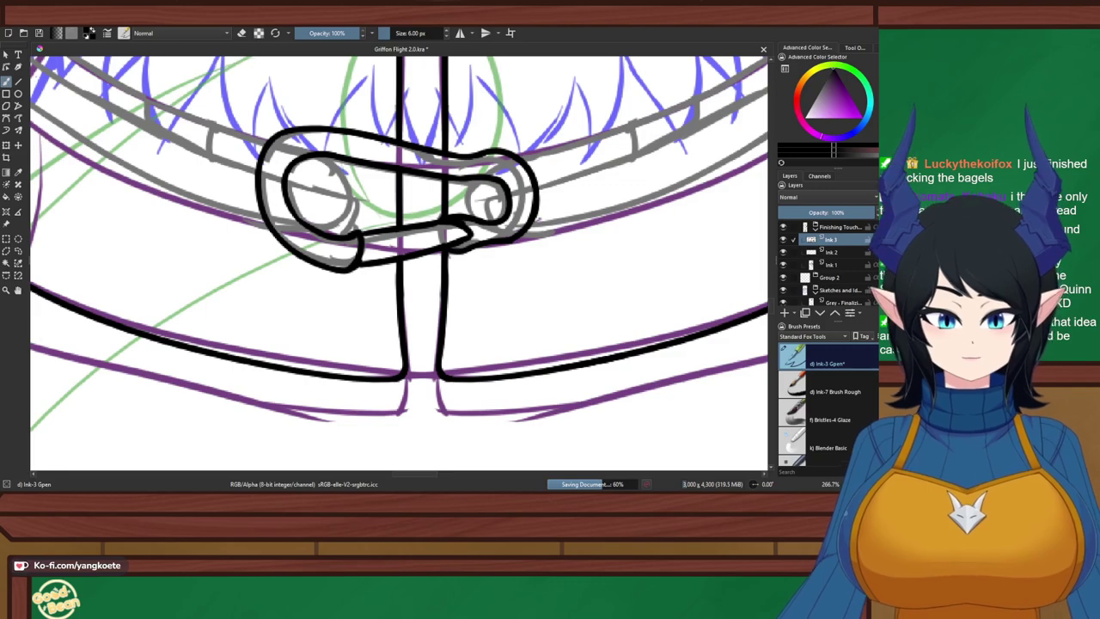
scroll(437, 221, up, 5)
key(e)
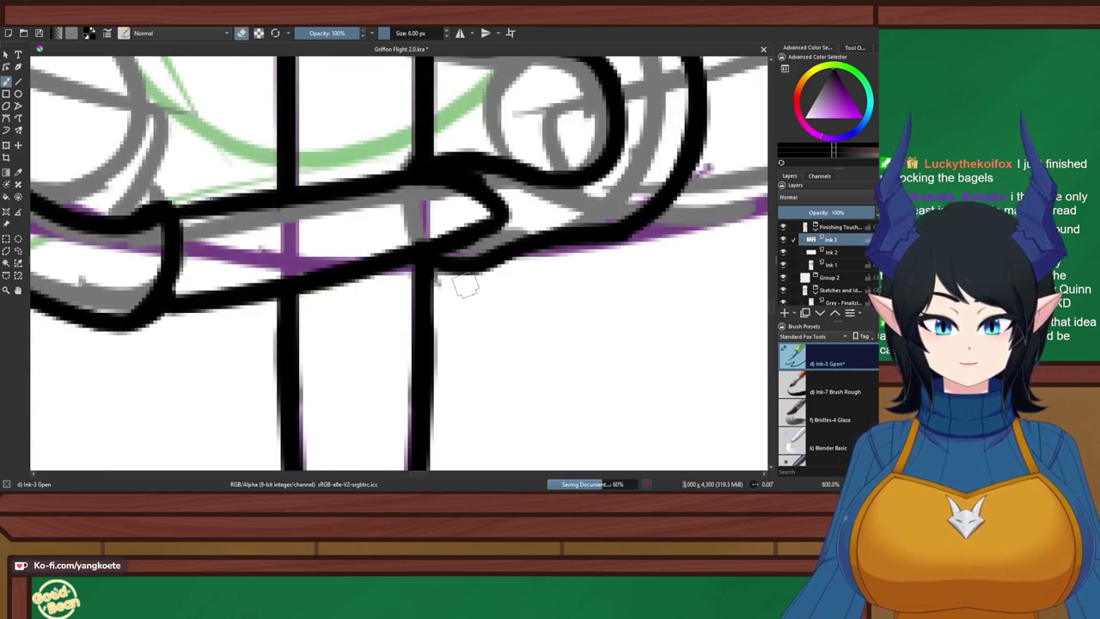
scroll(490, 306, down, 8)
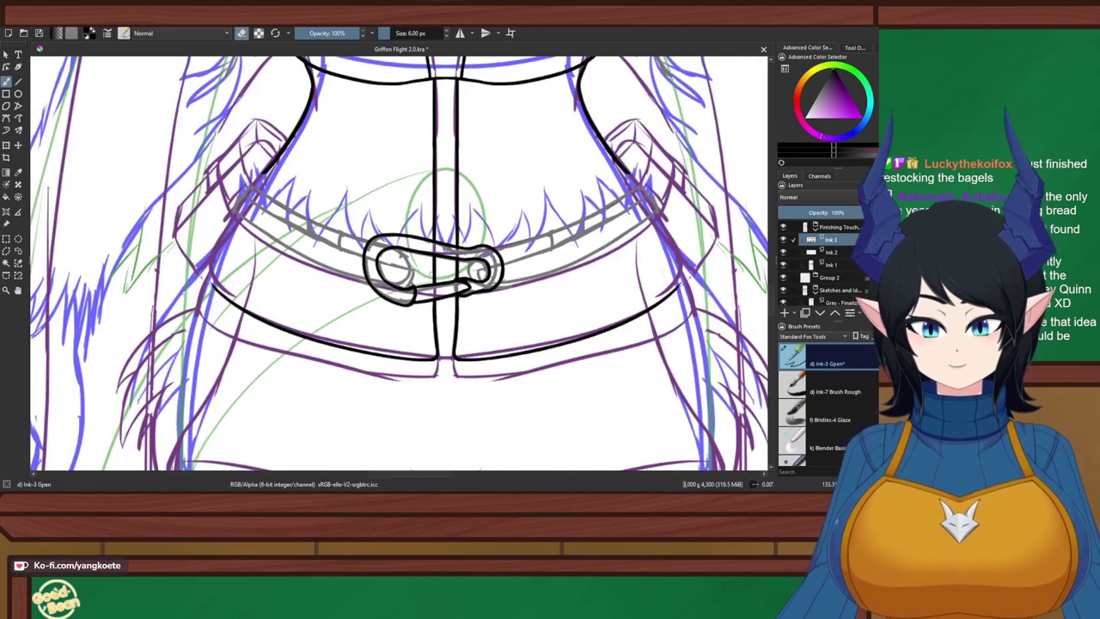
scroll(522, 240, down, 3)
scroll(567, 268, up, 2)
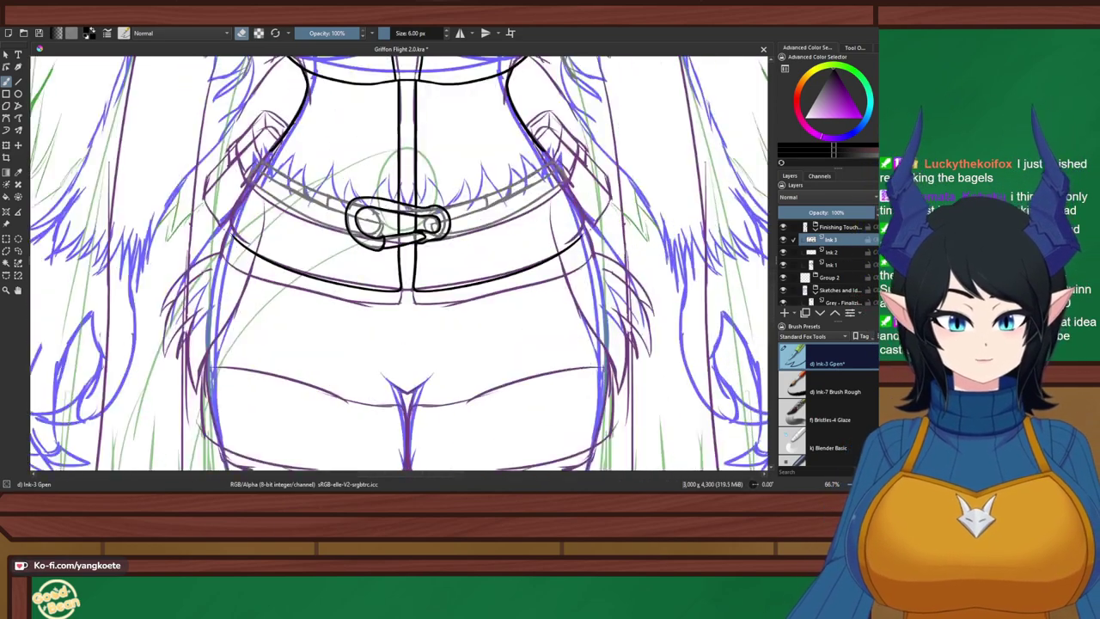
scroll(471, 250, down, 1)
scroll(463, 246, up, 2)
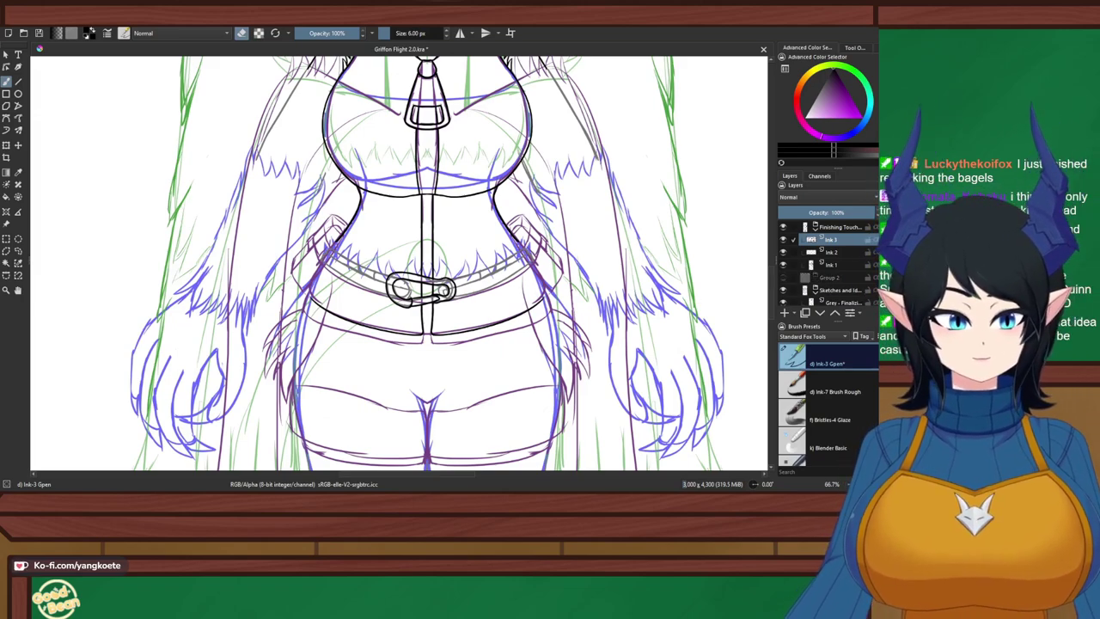
click(782, 277)
click(783, 290)
click(783, 291)
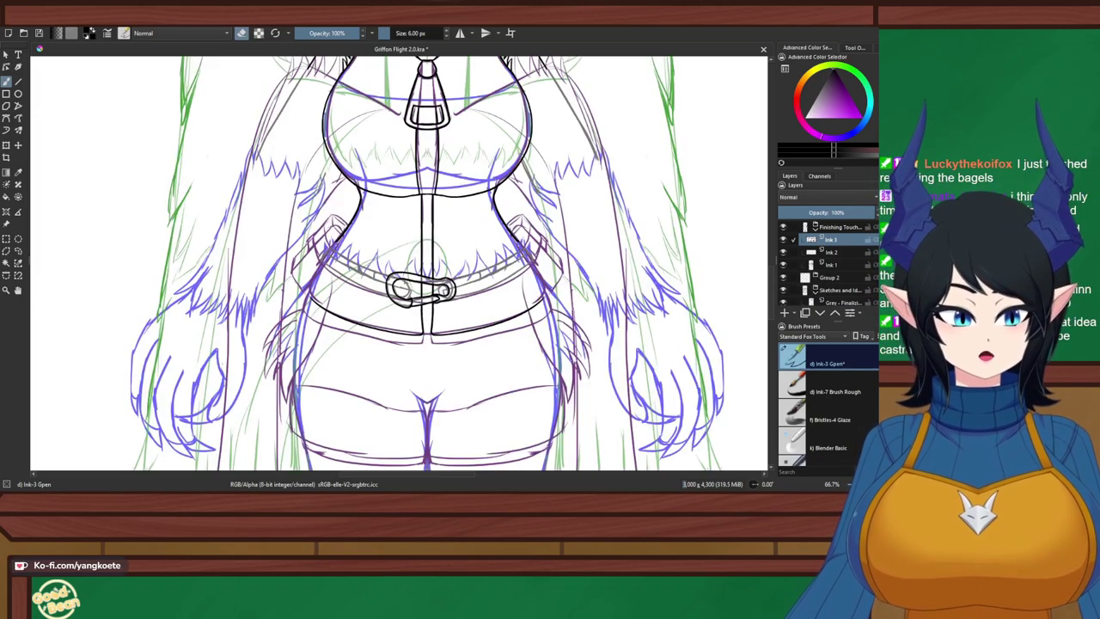
click(830, 277)
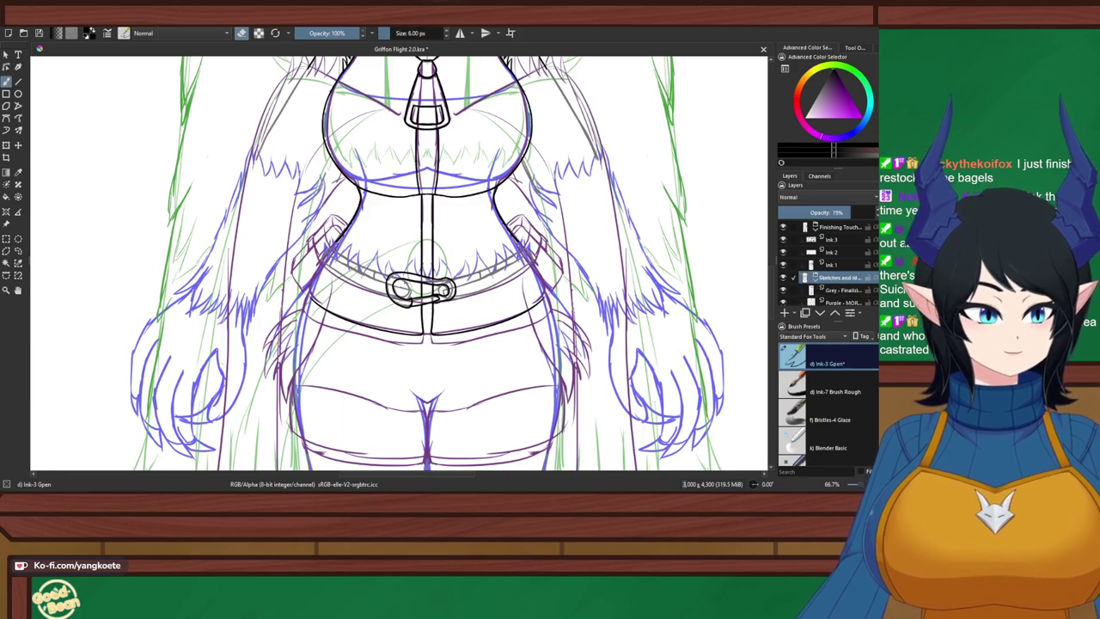
click(782, 277)
click(782, 277)
click(783, 277)
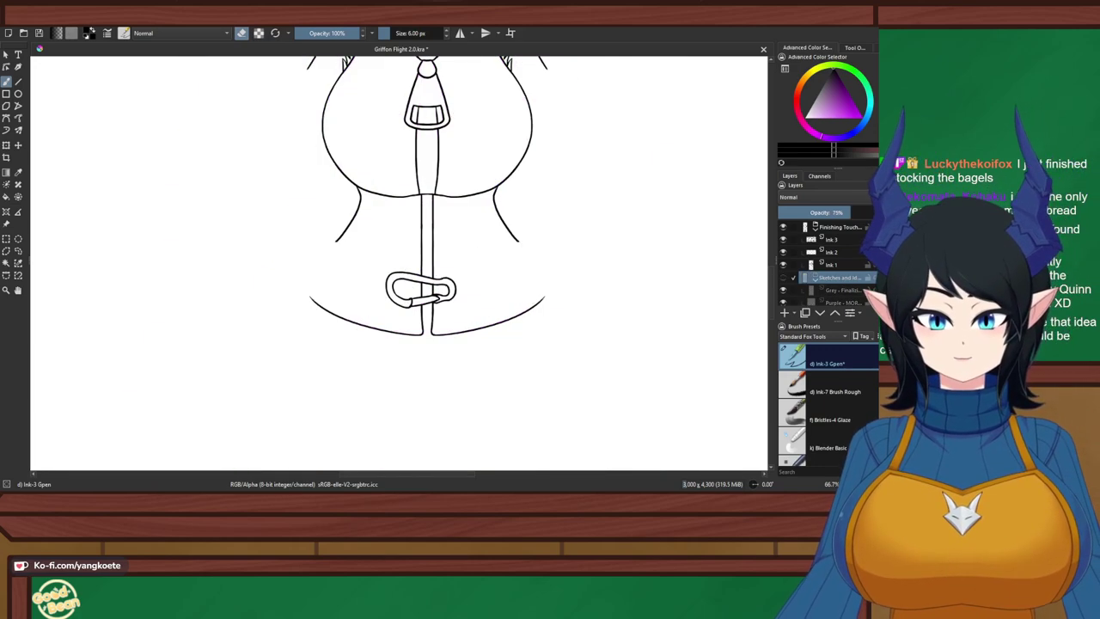
click(783, 278)
scroll(337, 266, up, 4)
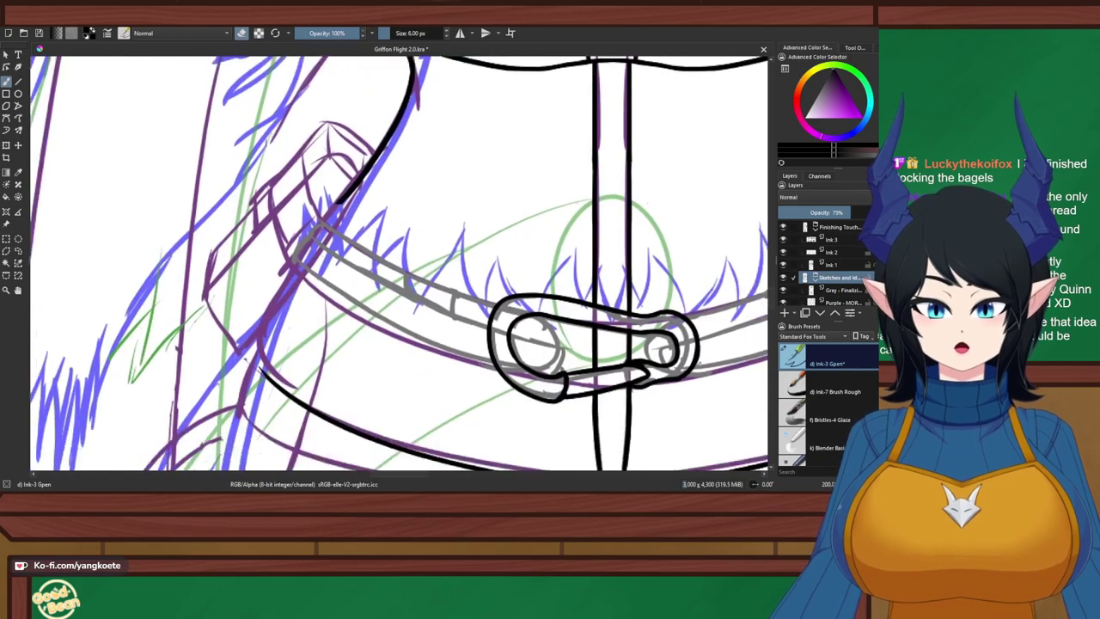
scroll(316, 246, up, 1)
scroll(316, 246, down, 1)
drag(317, 241, 275, 220)
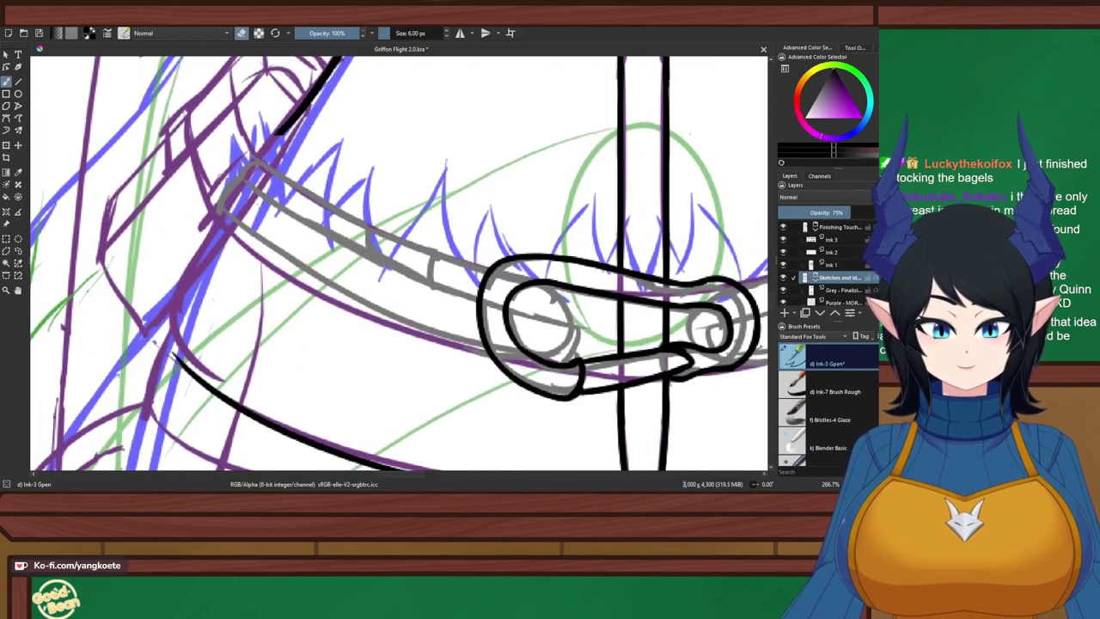
scroll(403, 213, down, 3)
drag(403, 213, 394, 235)
click(831, 240)
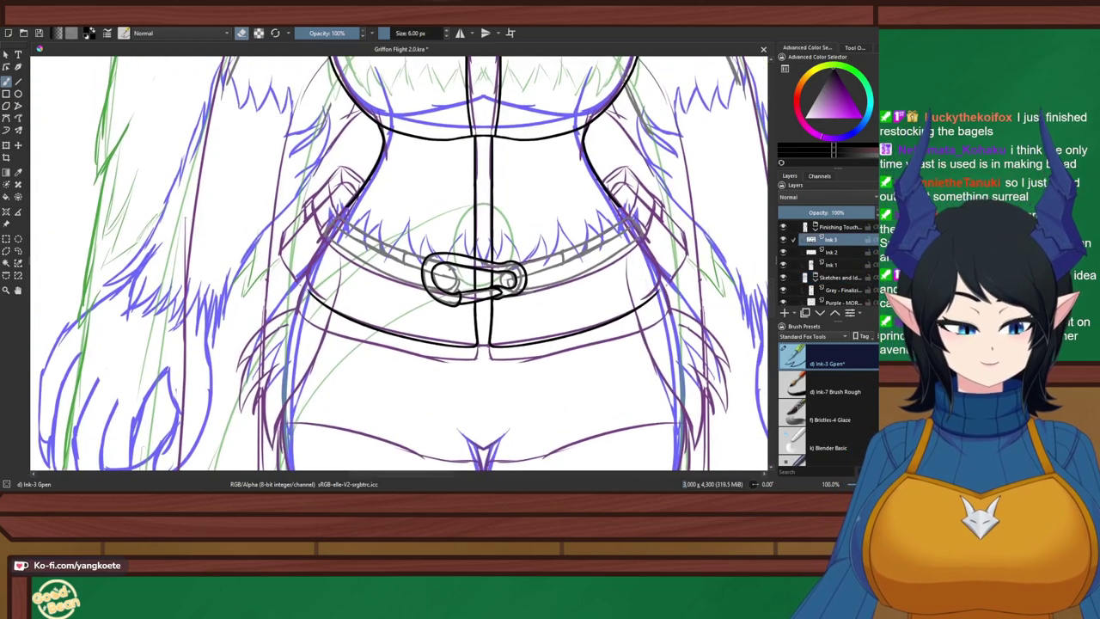
scroll(443, 386, down, 2)
scroll(467, 298, up, 1)
right_click(661, 265)
right_click(661, 264)
drag(661, 265, 659, 289)
scroll(499, 311, up, 1)
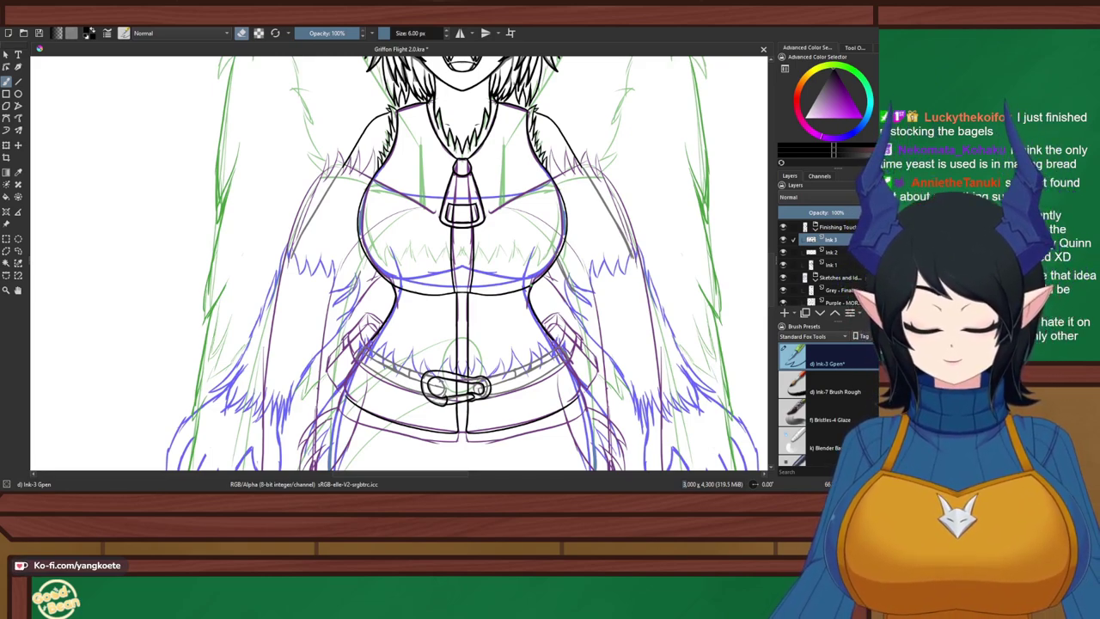
key(6)
key(6)
key(6)
key(6)
key(6)
key(6)
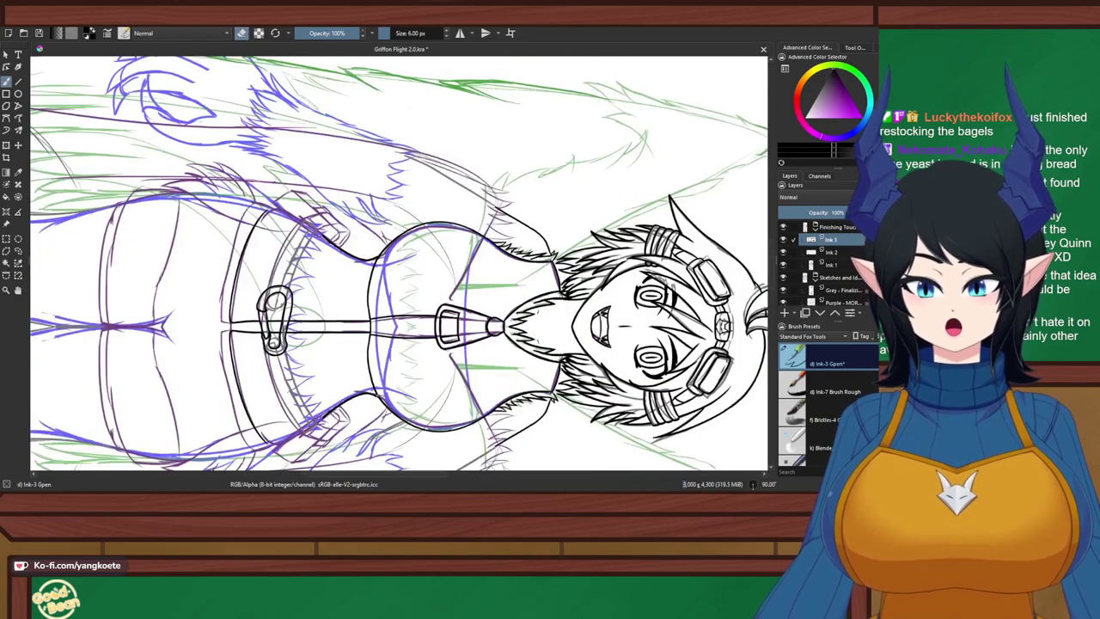
Turn on horizontal mirroring and toggle Ink 3's visibility to check the carabiner lines
scroll(216, 374, up, 3)
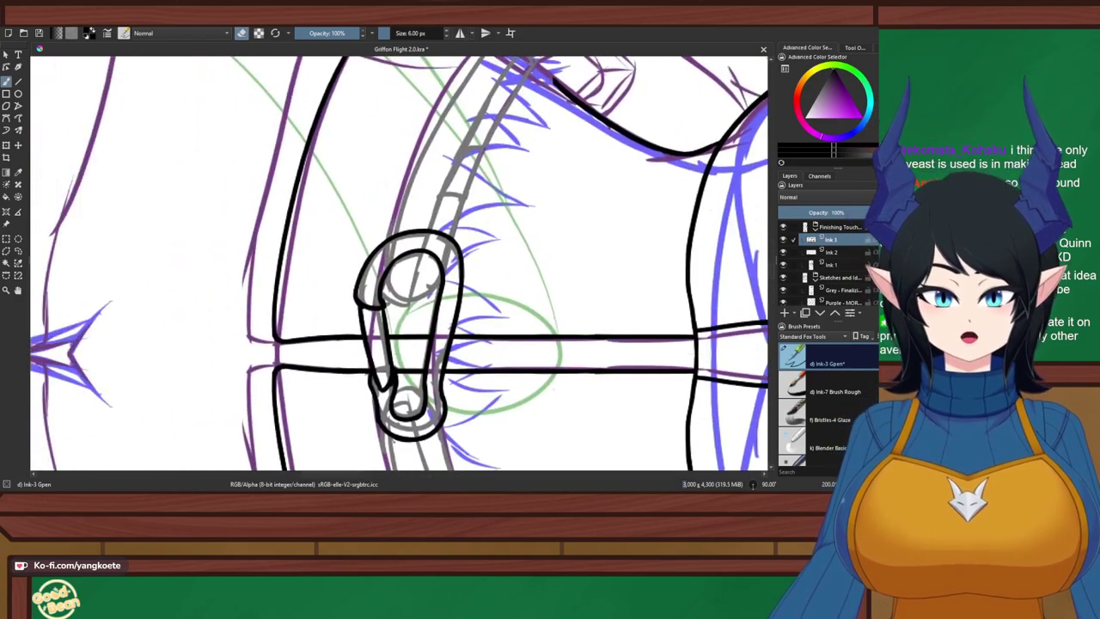
key(m)
scroll(487, 295, up, 2)
click(783, 240)
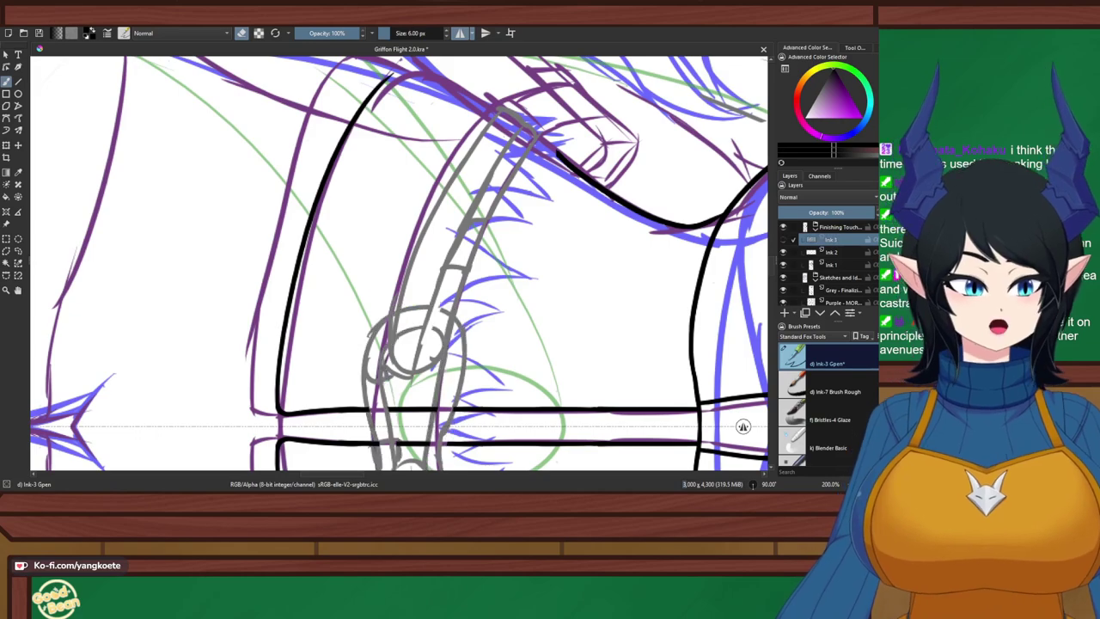
click(783, 240)
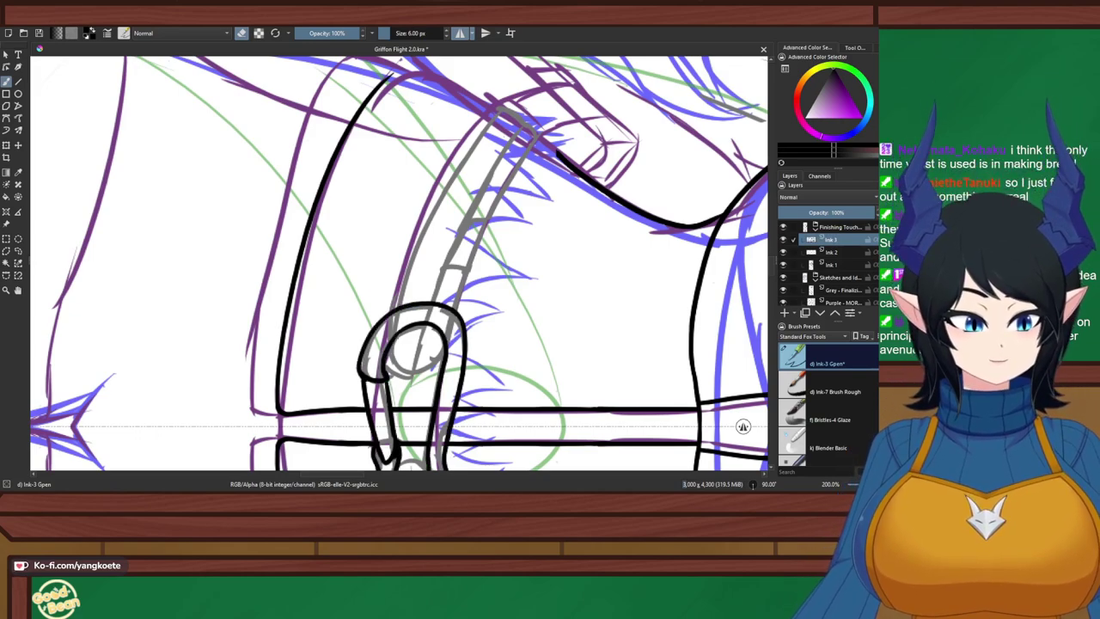
Merge Ink 3 and Ink 2 down into Ink 1, then add a new paint layer named 'Ink 2'
key(shift+Delete)
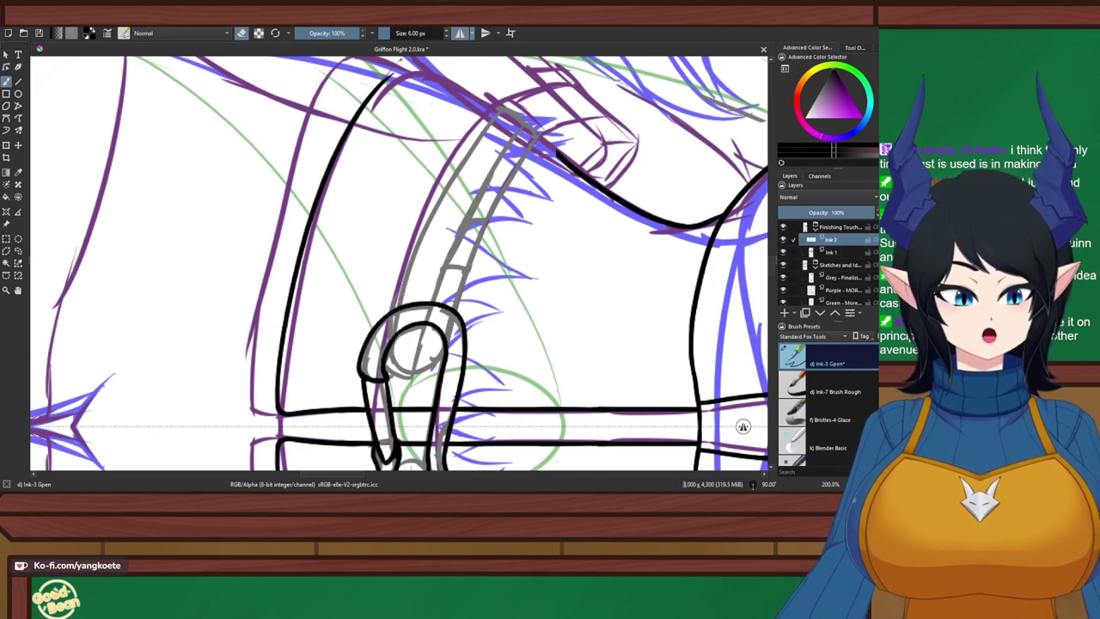
key(shift+Delete)
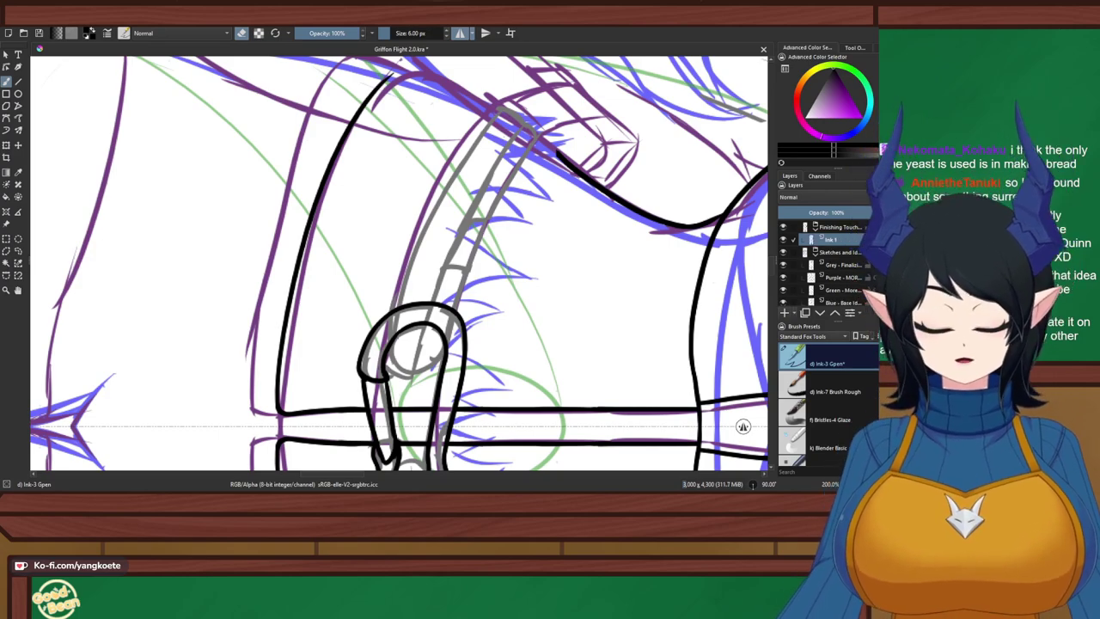
key(Insert)
key(F2)
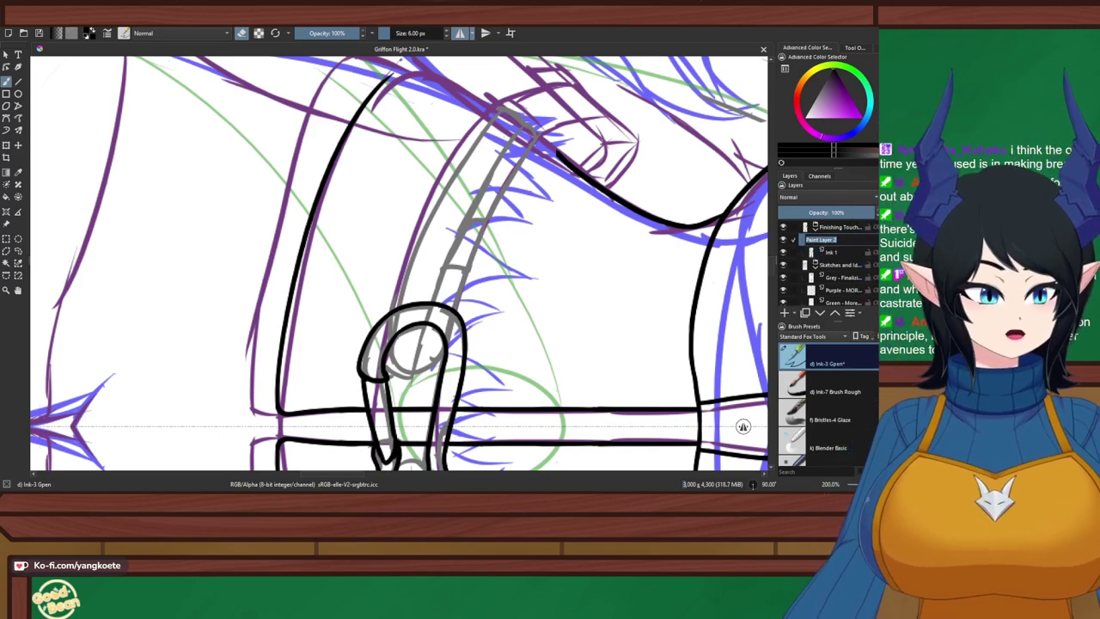
text(Ink 2)
key(Return)
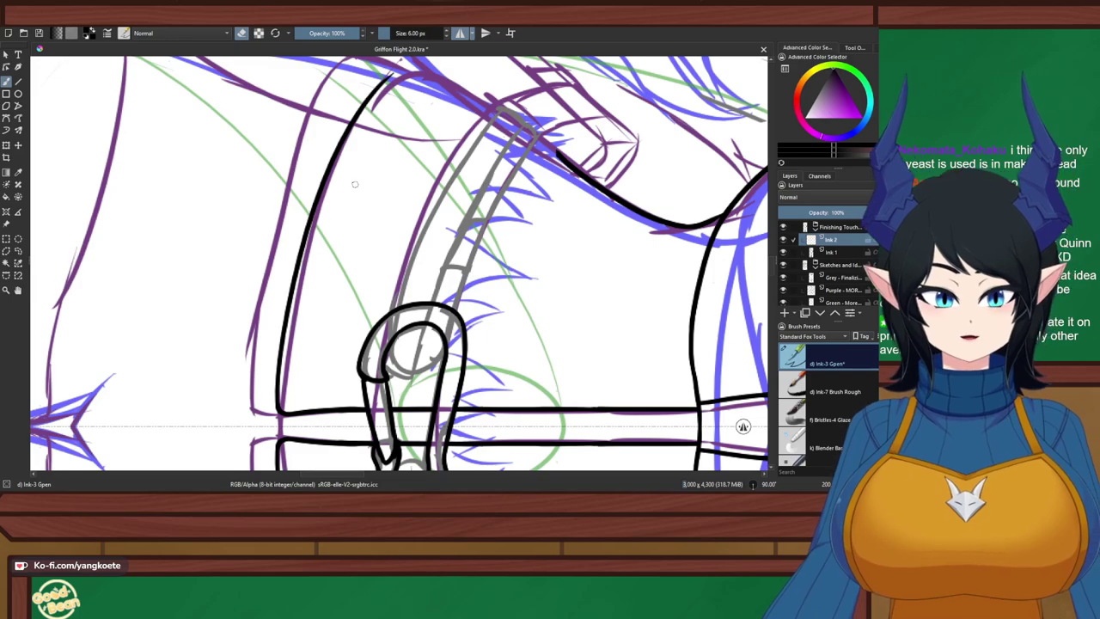
Try inking the grey strap arc toward the hook, undoing each attempt
drag(354, 184, 300, 186)
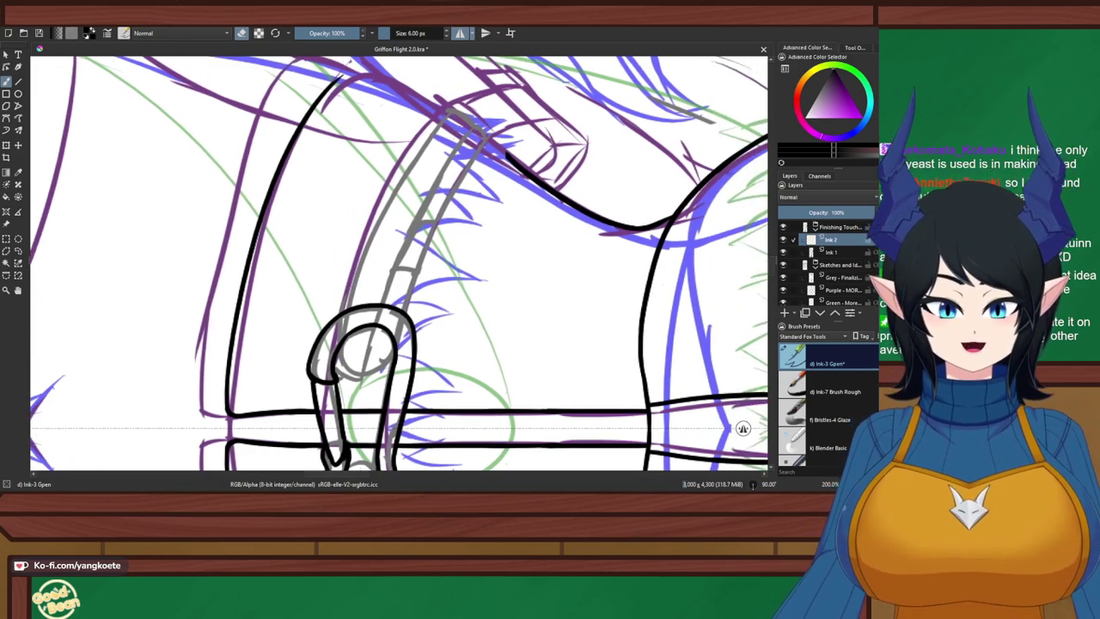
key(e)
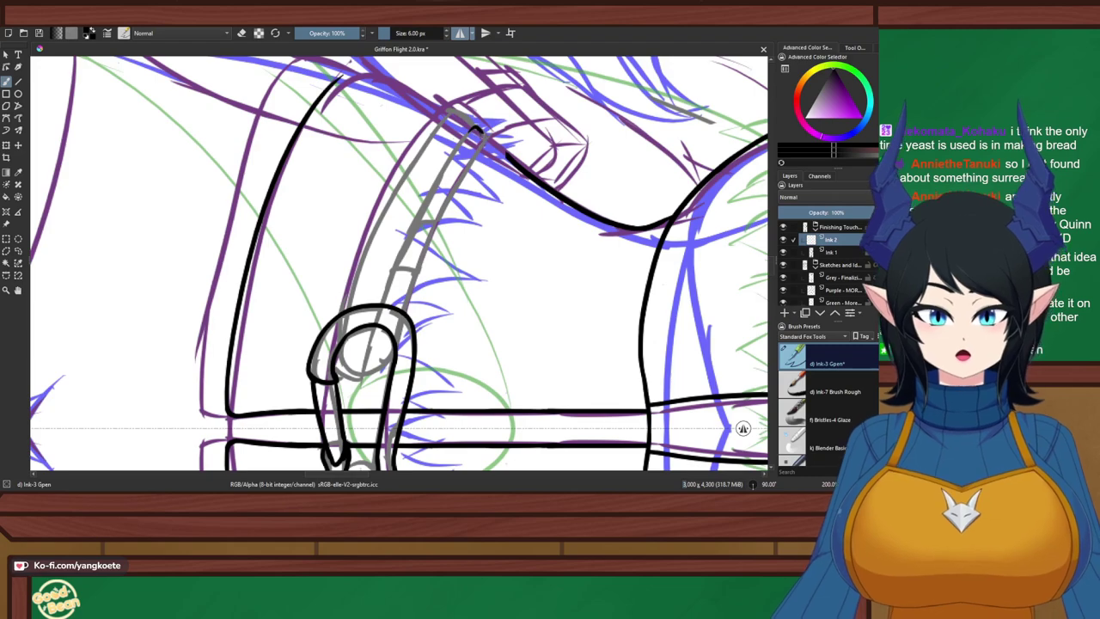
scroll(498, 103, up, 4)
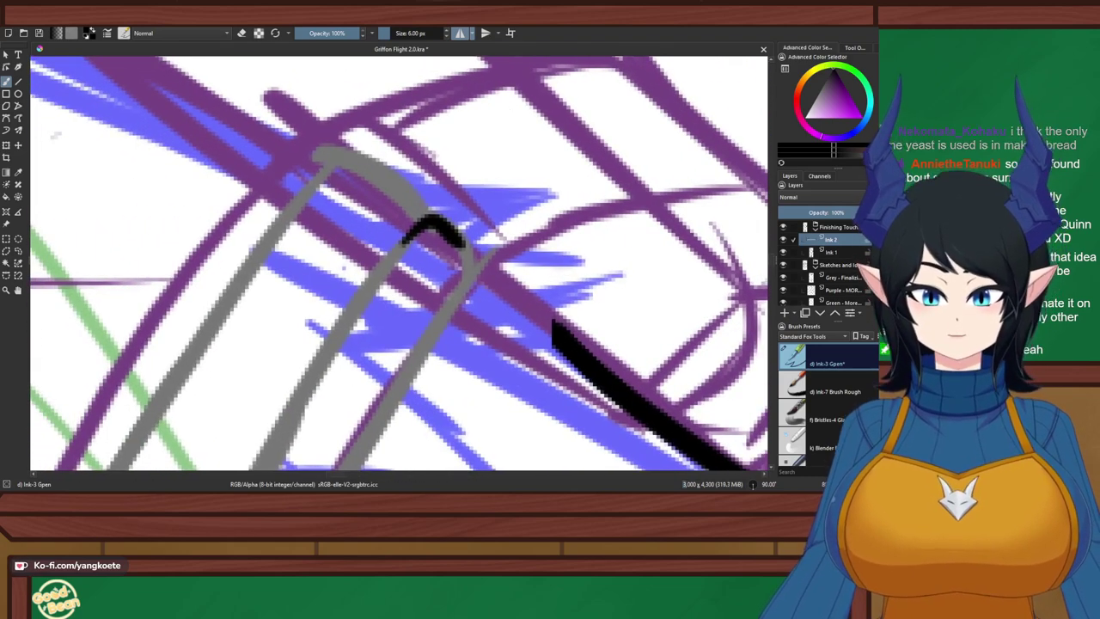
mouse_move(323, 156)
mouse_down()
mouse_move(417, 192)
mouse_move(429, 219)
mouse_up()
key(ctrl+z)
key(ctrl+z)
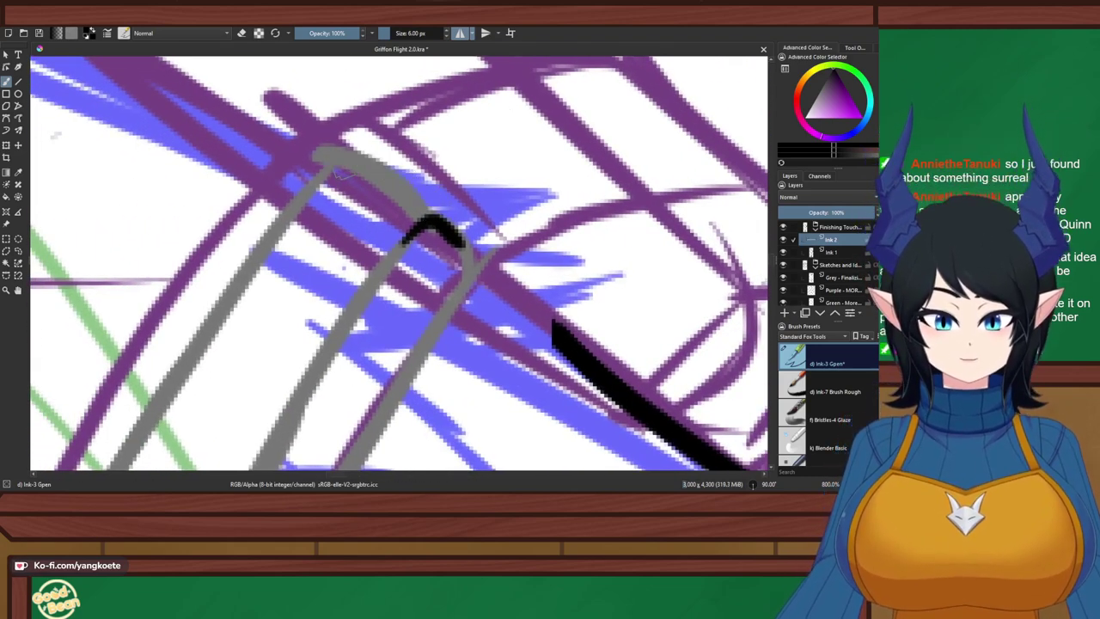
mouse_move(330, 174)
mouse_down()
mouse_move(383, 183)
mouse_move(373, 172)
mouse_move(414, 215)
mouse_up()
key(ctrl+z)
mouse_move(367, 166)
mouse_down()
mouse_move(444, 251)
mouse_move(428, 228)
mouse_move(457, 239)
mouse_move(481, 269)
mouse_move(369, 455)
mouse_up()
key(ctrl+z)
key(ctrl+z)
Ink the strap line running down-left from the hook along the guide, retrying several times
scroll(497, 97, down, 4)
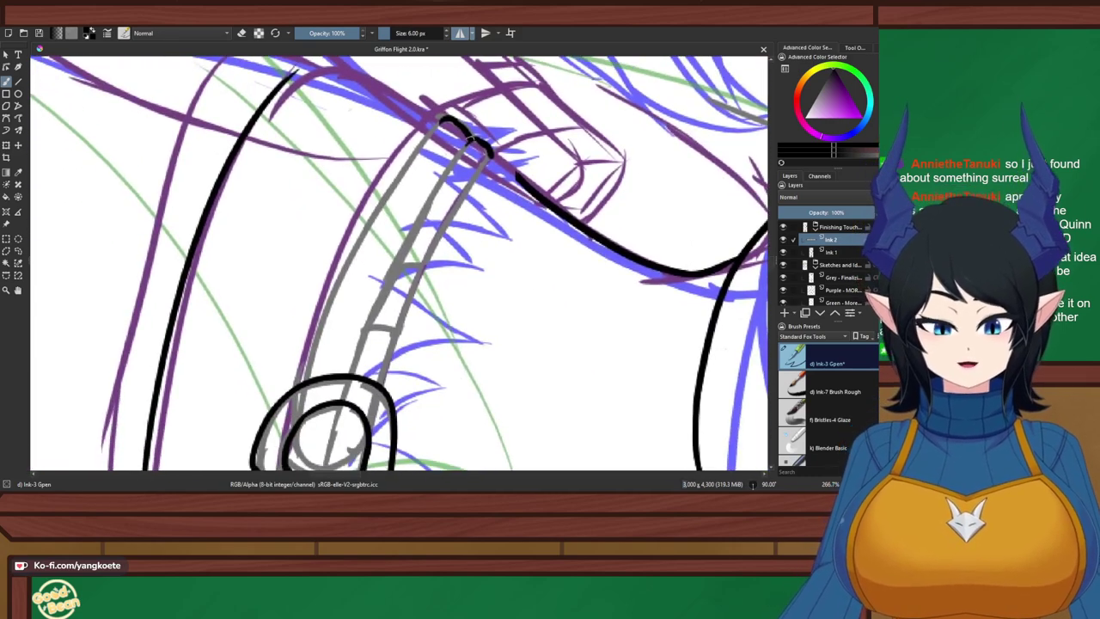
drag(440, 288, 513, 242)
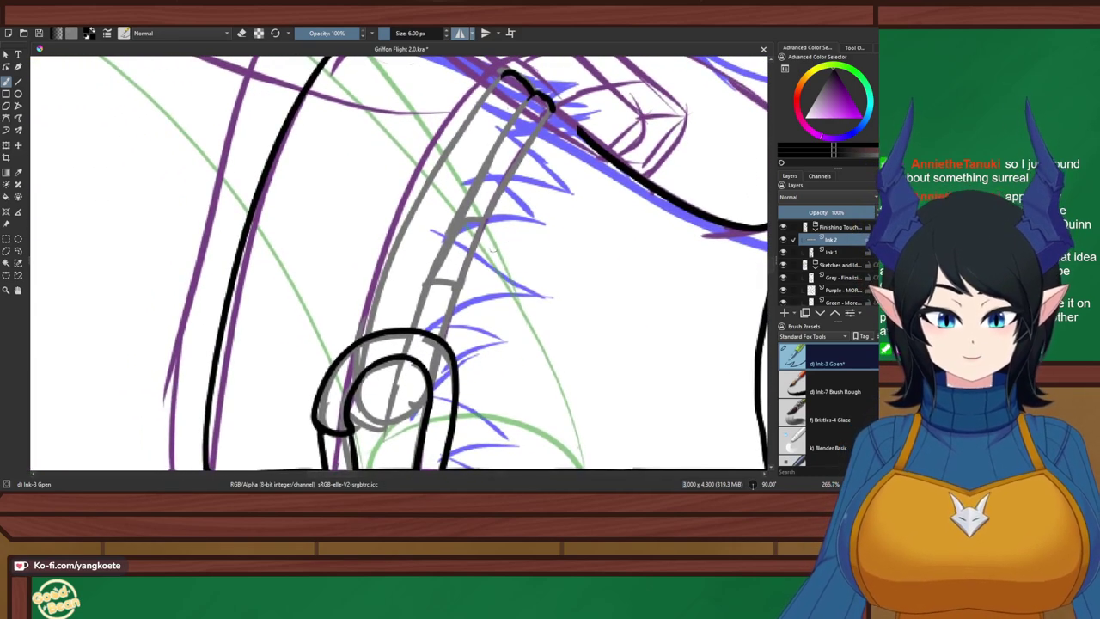
drag(540, 96, 411, 325)
key(ctrl+z)
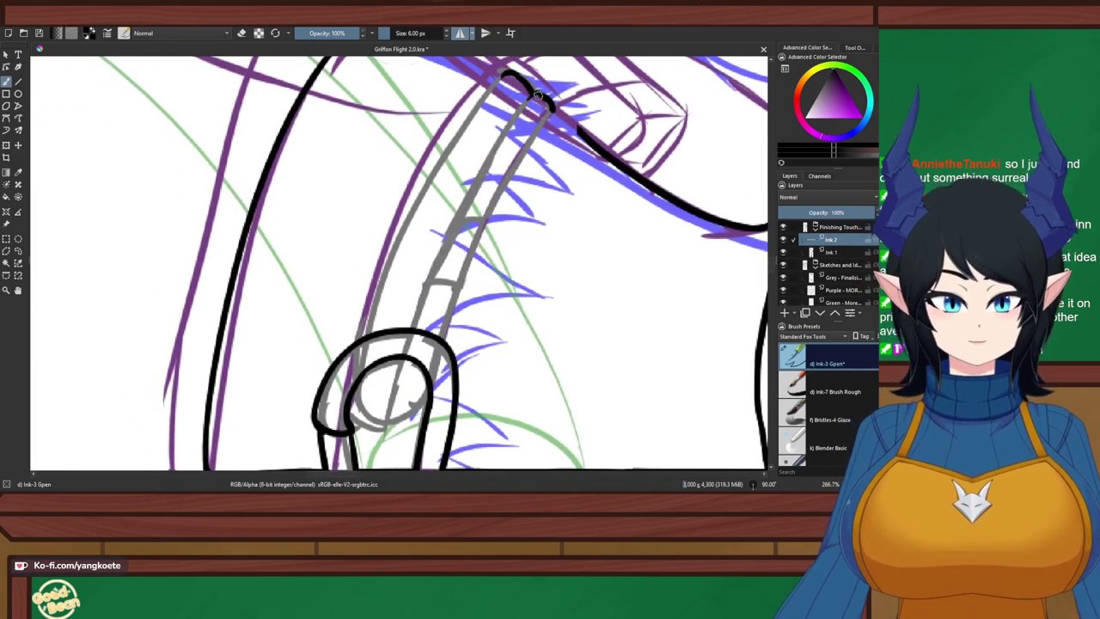
drag(540, 96, 444, 271)
key(ctrl+z)
drag(531, 93, 387, 420)
key(ctrl+z)
Extend the strap line down through the buckle ring with its curve
drag(403, 342, 387, 419)
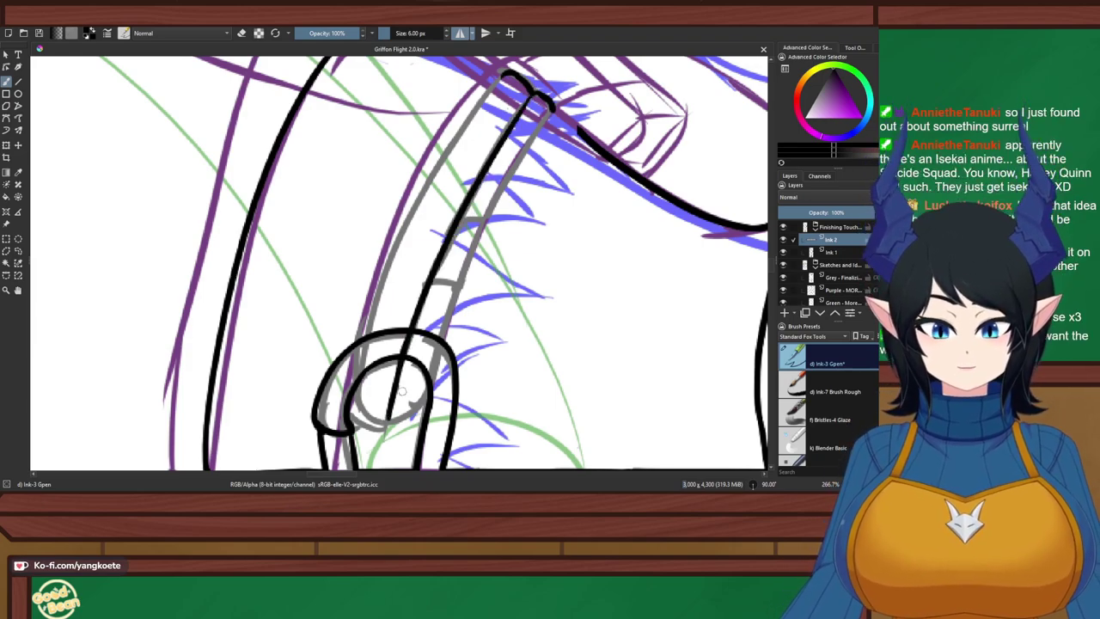
key(ctrl+z)
drag(410, 335, 387, 430)
key(ctrl+z)
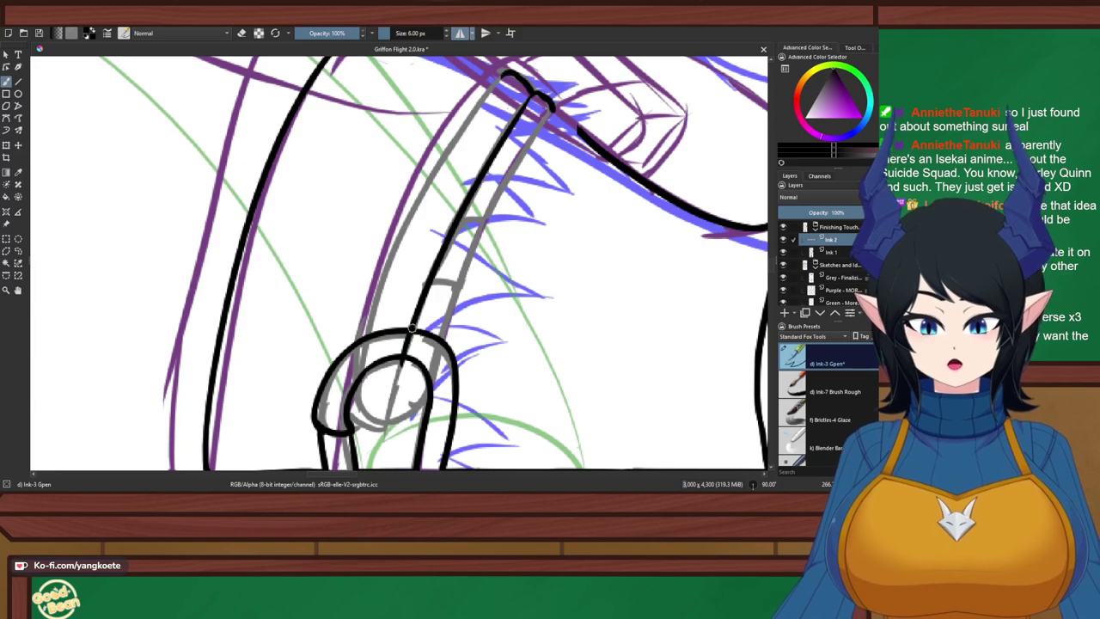
drag(411, 335, 385, 434)
key(ctrl+z)
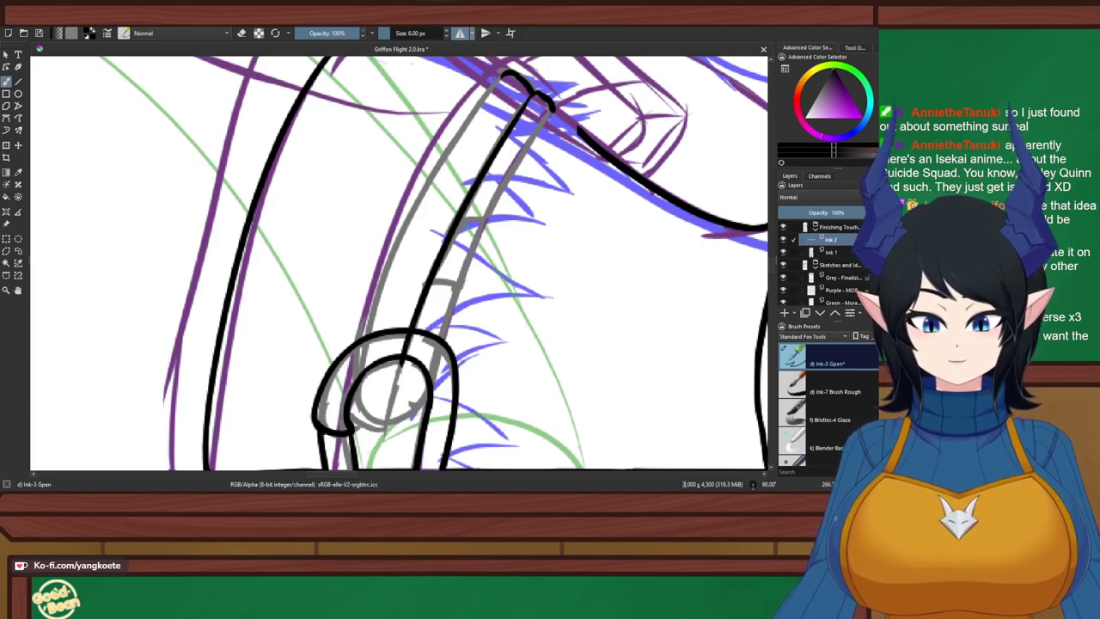
mouse_move(405, 359)
mouse_down()
mouse_move(401, 410)
mouse_move(400, 398)
mouse_move(389, 409)
mouse_move(425, 397)
mouse_up()
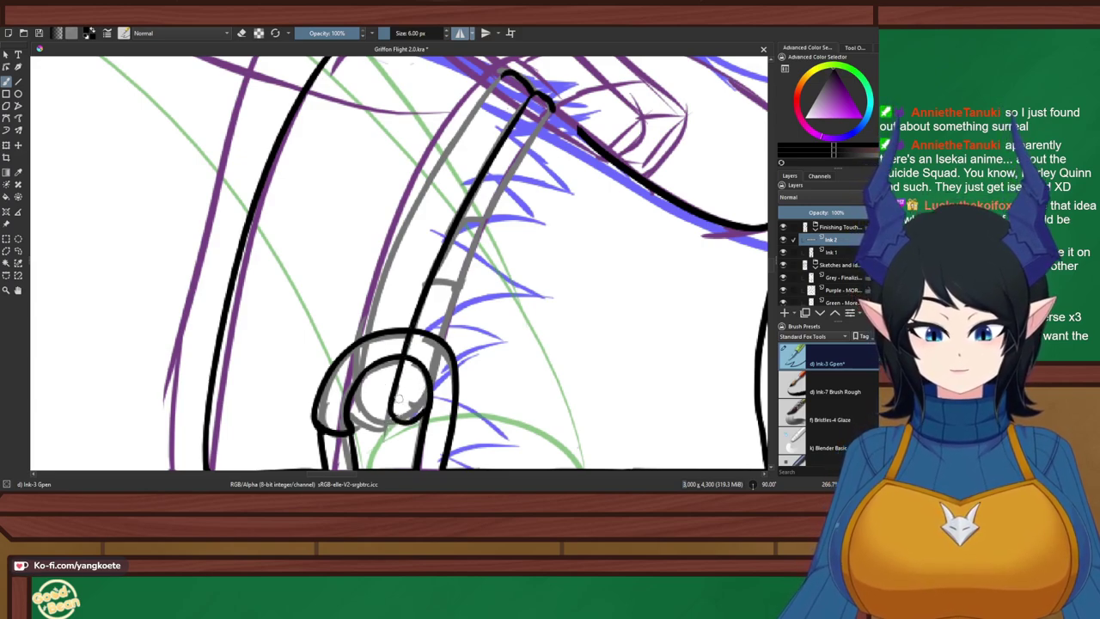
Pan and zoom the view over the buckle ring and the strap above it
key(e)
scroll(441, 447, up, 4)
drag(442, 447, 581, 262)
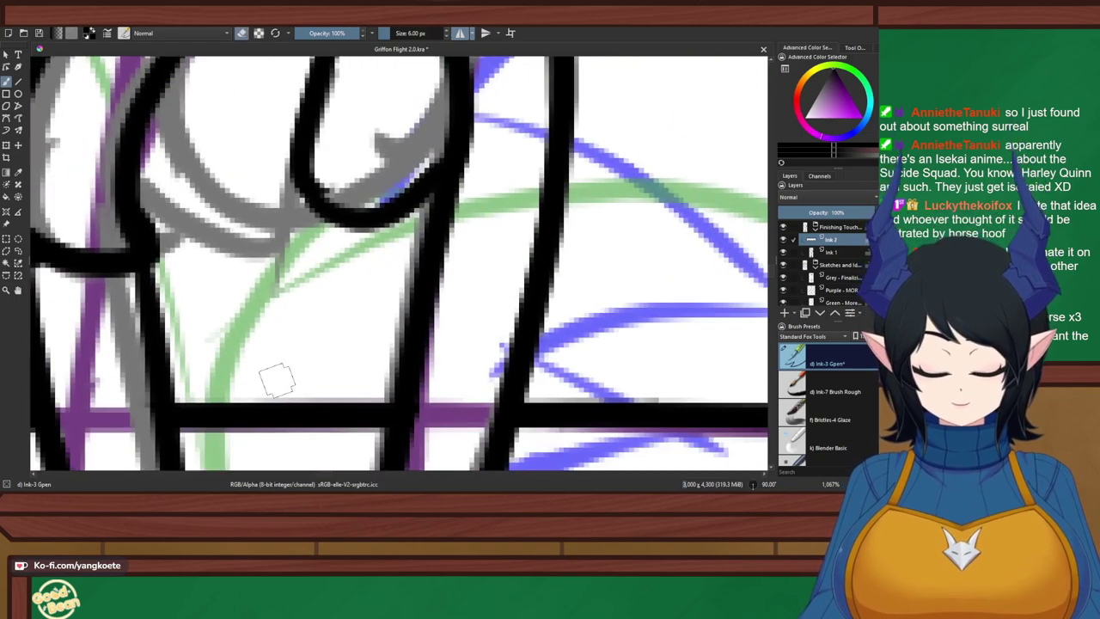
drag(275, 380, 383, 294)
scroll(383, 301, down, 1)
scroll(381, 310, down, 5)
scroll(362, 165, up, 7)
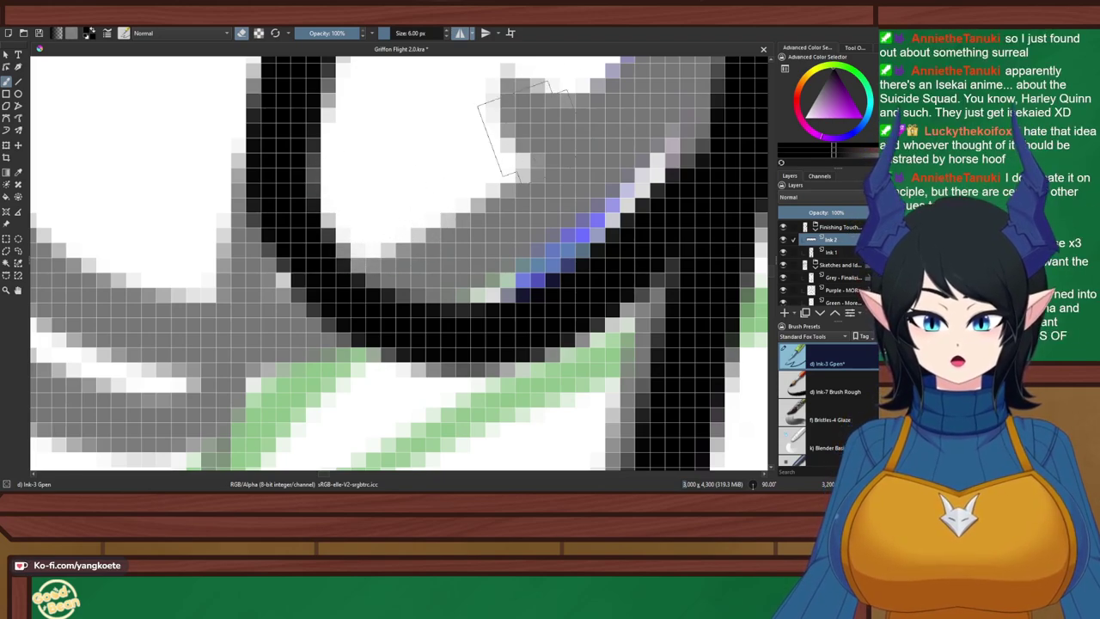
scroll(469, 176, down, 3)
scroll(459, 254, up, 3)
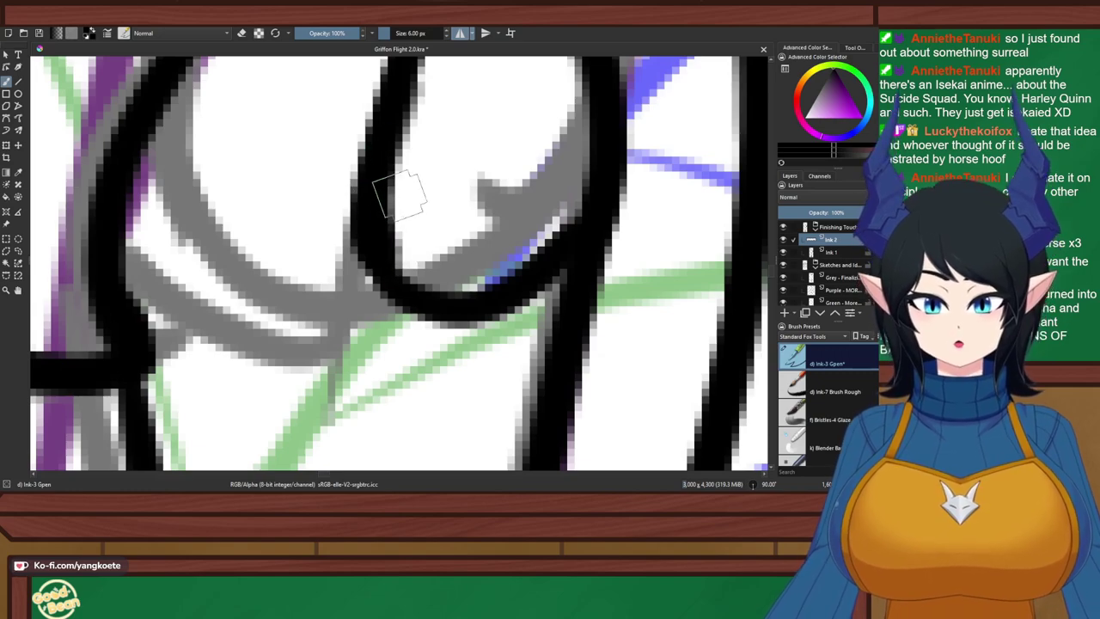
scroll(412, 226, down, 5)
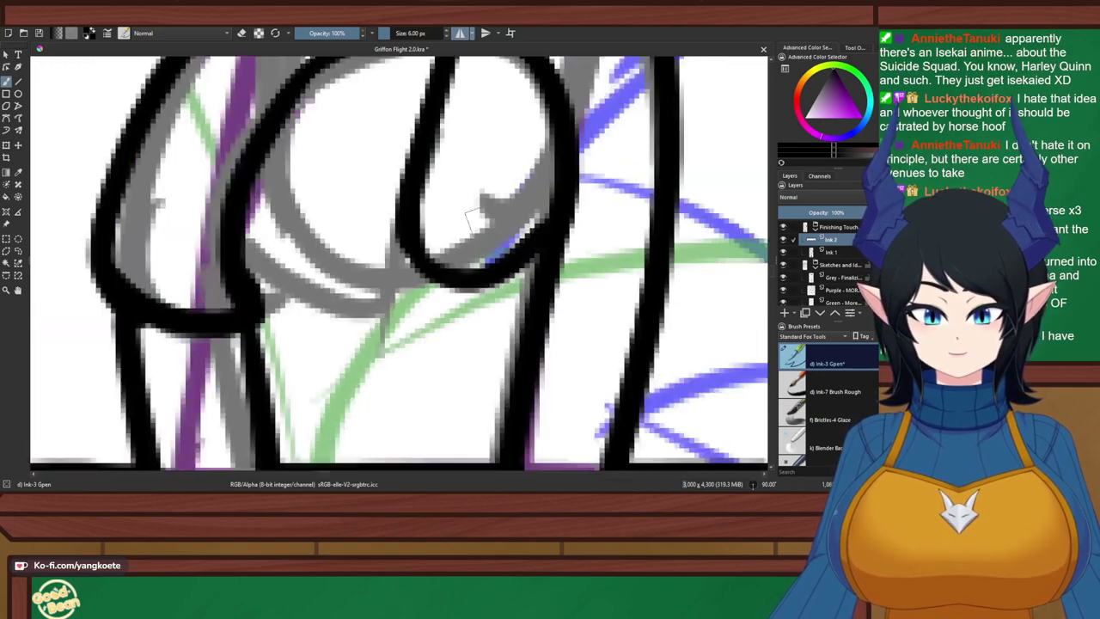
drag(462, 211, 440, 268)
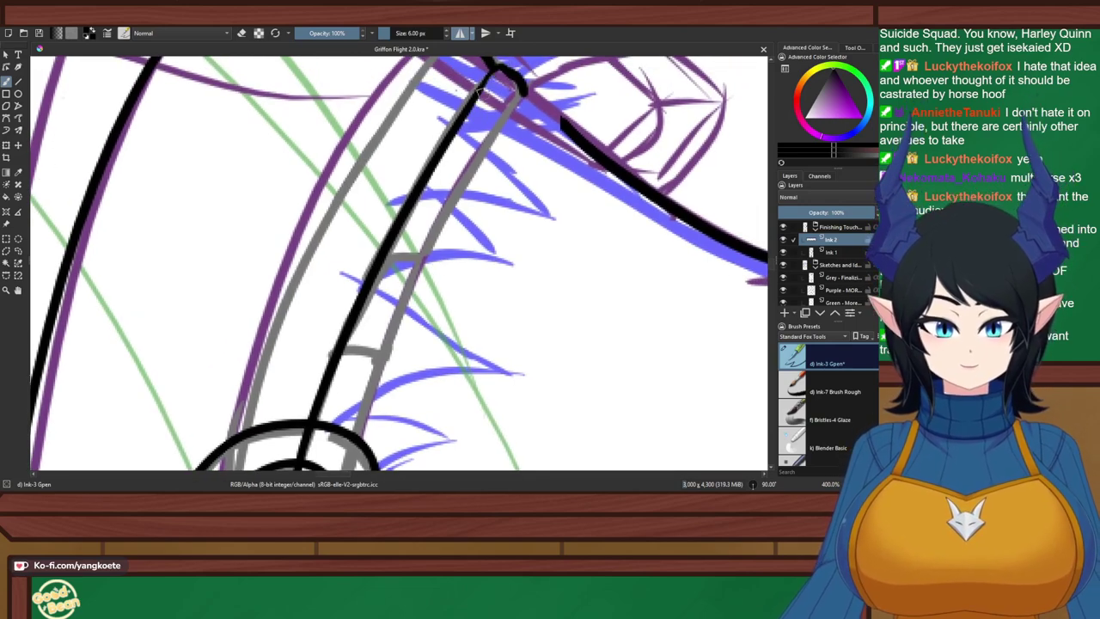
Try drawing the strap's second edge down the right grey guide, undoing each attempt
mouse_move(497, 72)
mouse_down()
mouse_move(488, 62)
mouse_move(369, 418)
mouse_up()
key(ctrl+z)
mouse_move(468, 177)
mouse_down()
mouse_move(350, 410)
mouse_move(340, 459)
mouse_move(446, 212)
mouse_move(350, 441)
mouse_up()
key(ctrl+z)
key(ctrl+z)
mouse_move(470, 172)
mouse_down()
mouse_move(347, 430)
mouse_move(457, 199)
mouse_move(343, 469)
mouse_up()
key(ctrl+z)
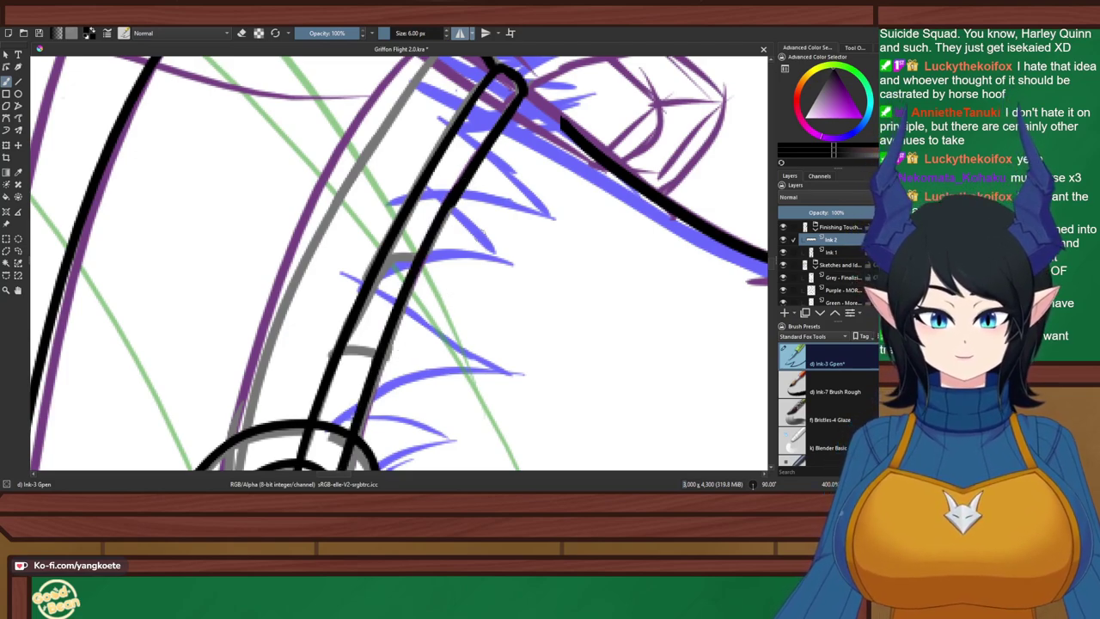
key(e)
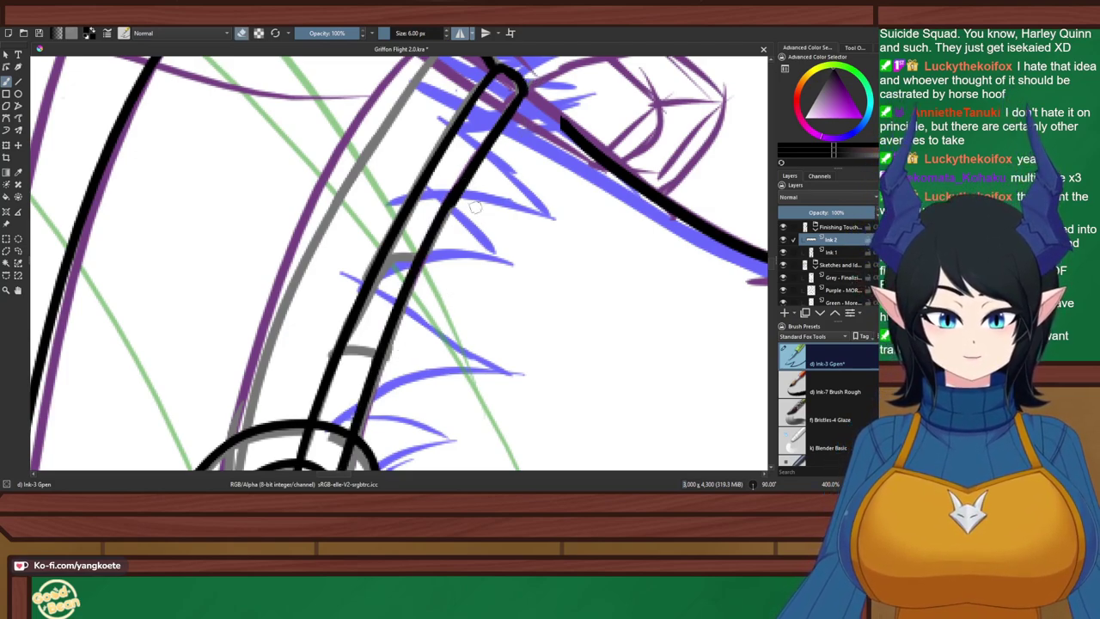
key(ctrl+z)
key(e)
Ink the second strap edge parallel to the first down toward the ring, retrying
drag(477, 165, 352, 438)
key(ctrl+z)
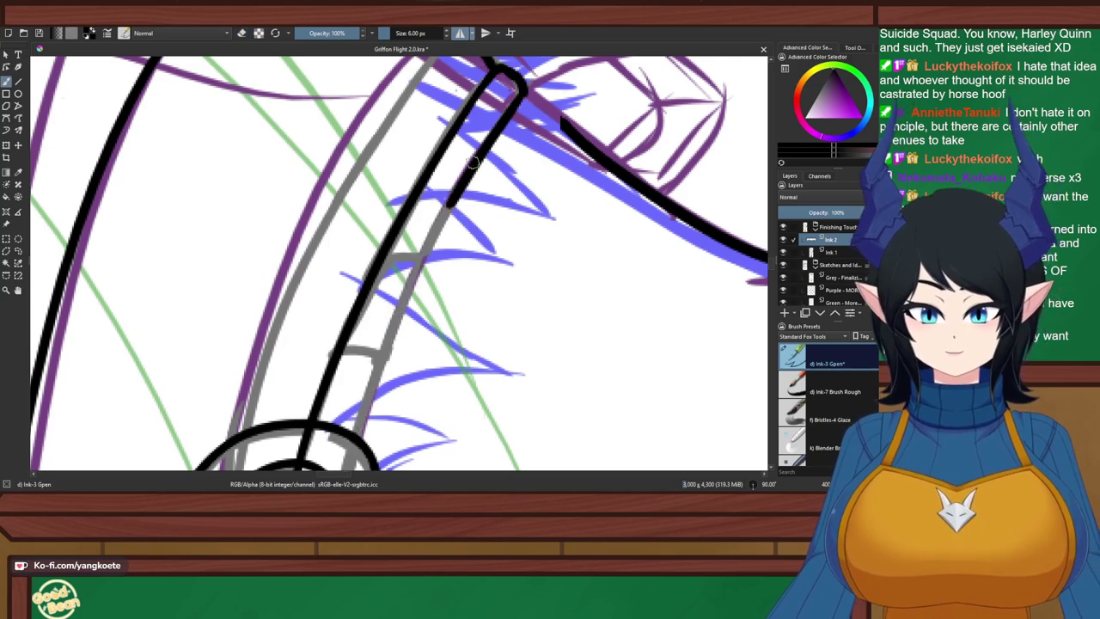
mouse_move(472, 165)
mouse_down()
mouse_move(385, 320)
mouse_move(327, 465)
mouse_up()
key(ctrl+z)
drag(472, 168, 349, 429)
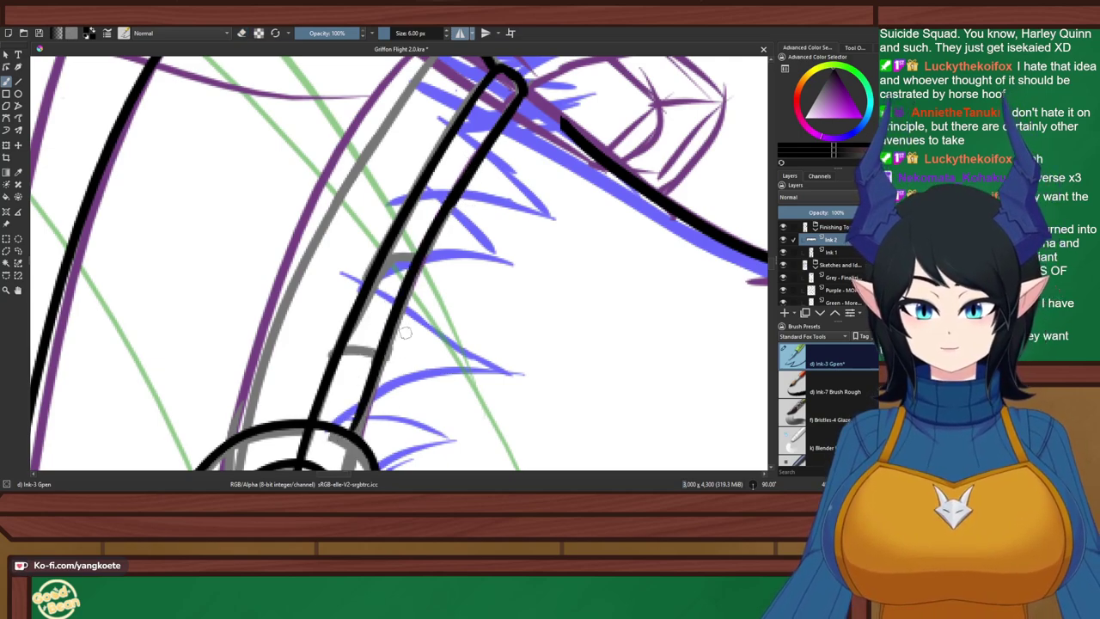
key(ctrl+z)
drag(472, 168, 333, 469)
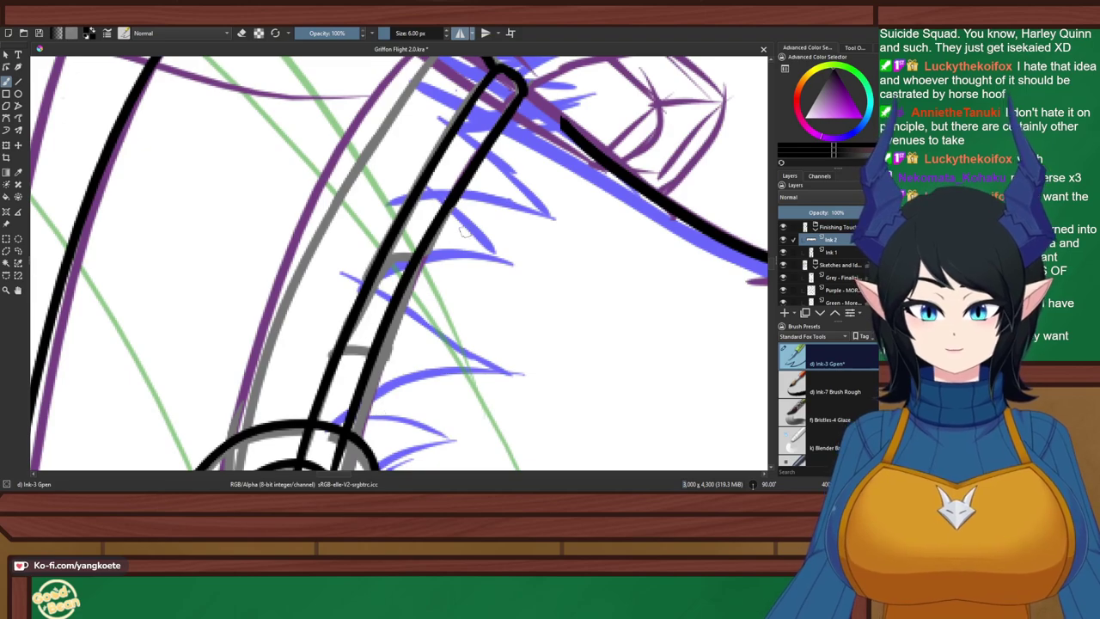
scroll(429, 214, down, 1)
drag(374, 291, 379, 217)
scroll(368, 259, up, 1)
key(ctrl+z)
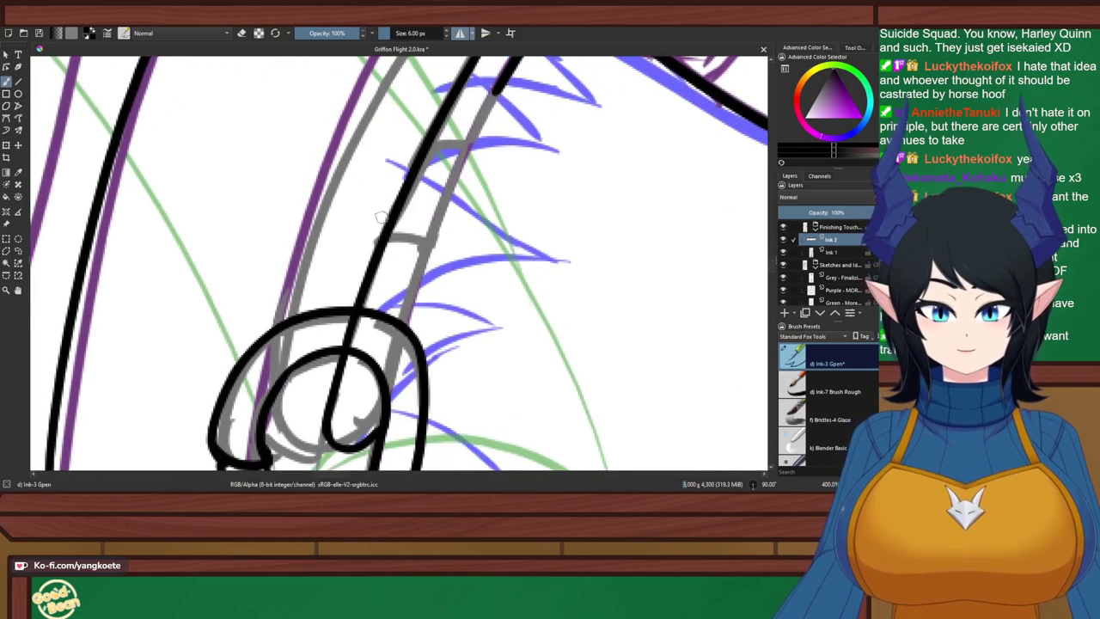
Redraw the second parallel strap edge from its top down into the ring
mouse_move(508, 72)
mouse_down()
mouse_move(459, 176)
mouse_move(396, 326)
mouse_up()
key(ctrl+z)
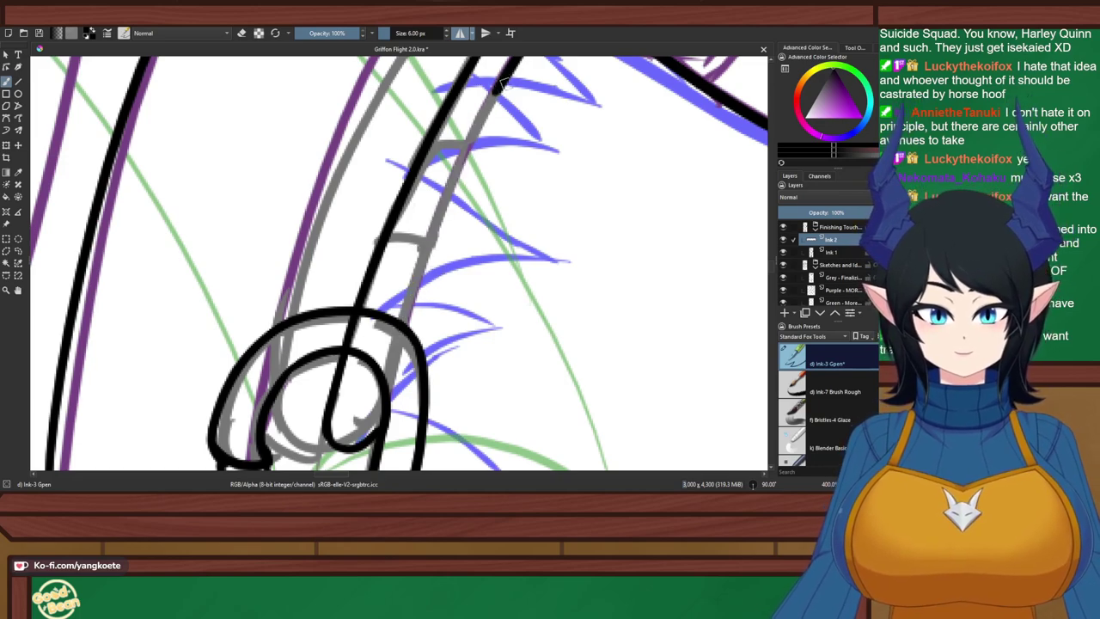
drag(509, 77, 380, 366)
key(ctrl+z)
drag(500, 73, 375, 404)
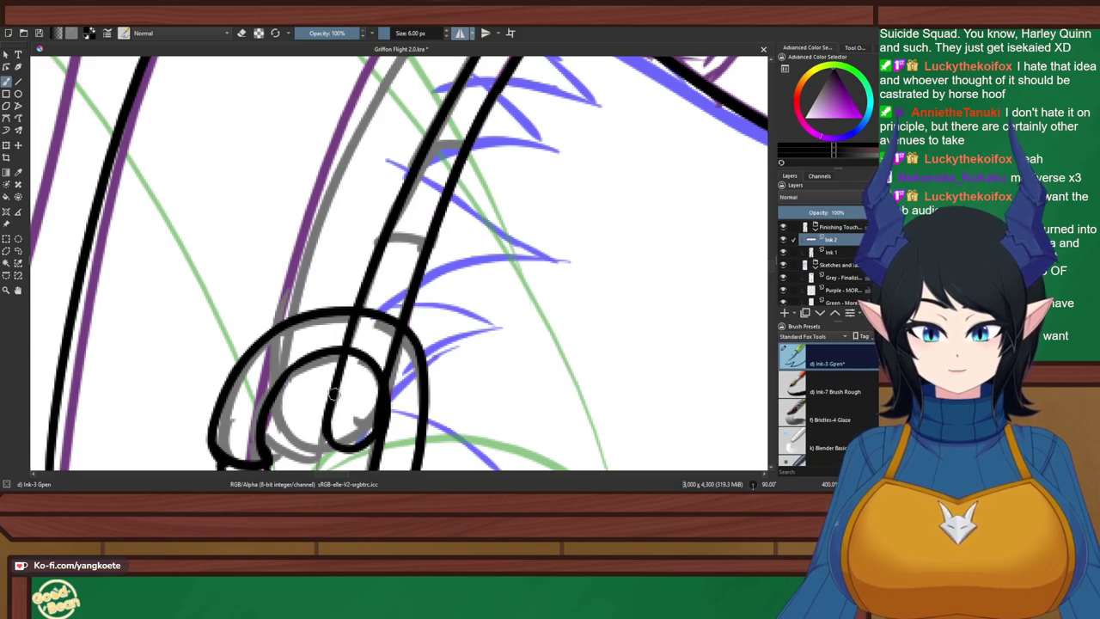
Erase the thin line's end and part of the ring's bottom outline, then test a curved strap end
key(e)
mouse_move(328, 375)
mouse_down()
mouse_move(337, 443)
mouse_move(321, 412)
mouse_move(337, 388)
mouse_up()
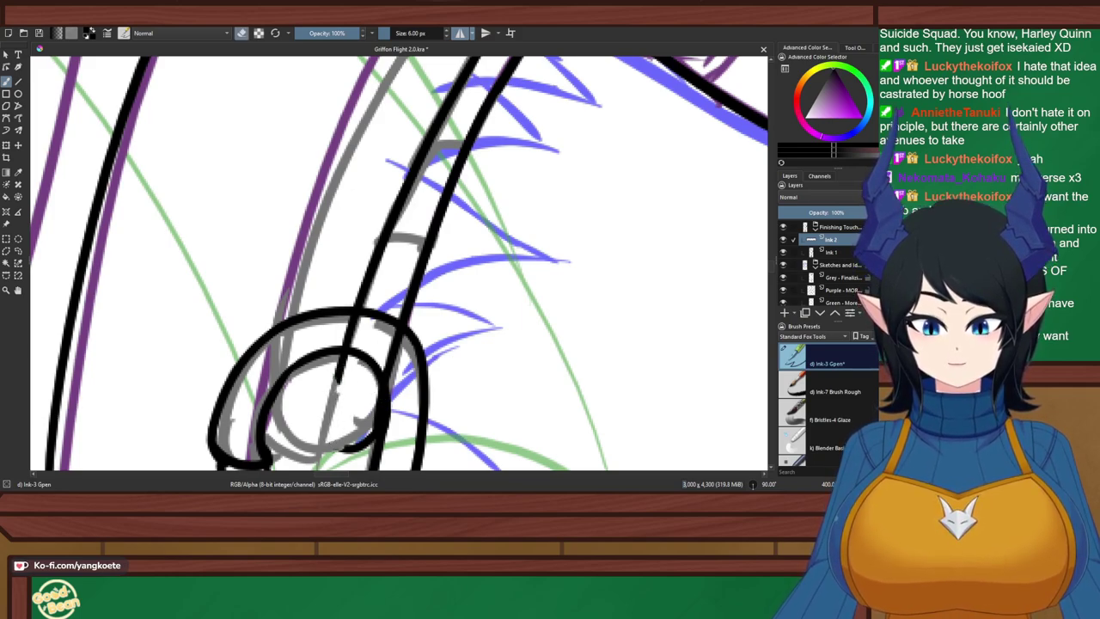
mouse_move(335, 439)
mouse_down()
mouse_move(348, 448)
mouse_move(365, 438)
mouse_up()
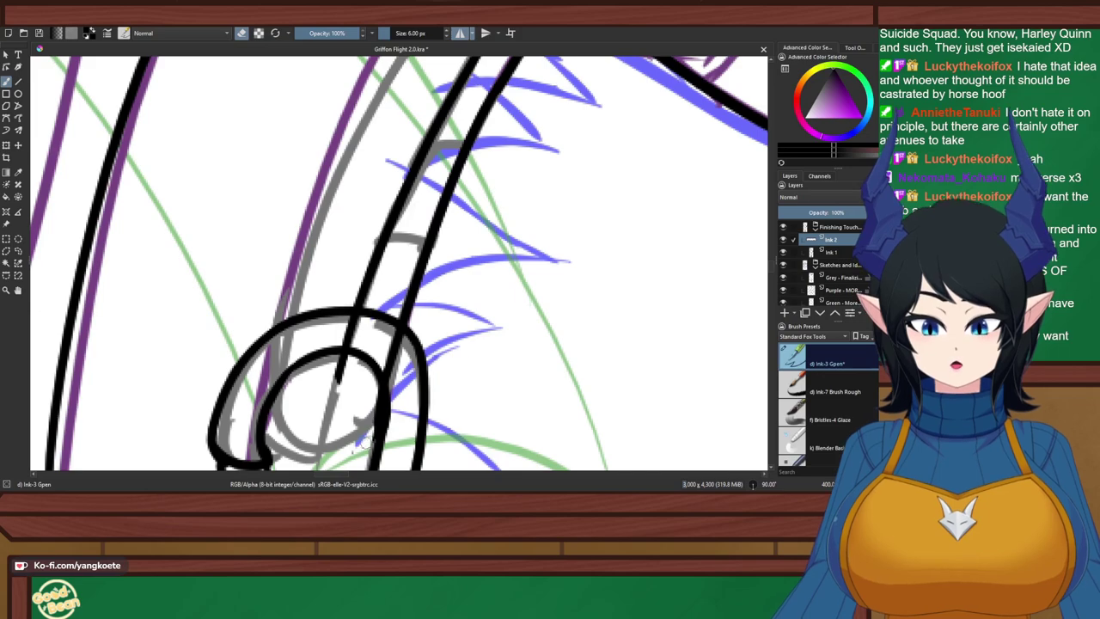
key(e)
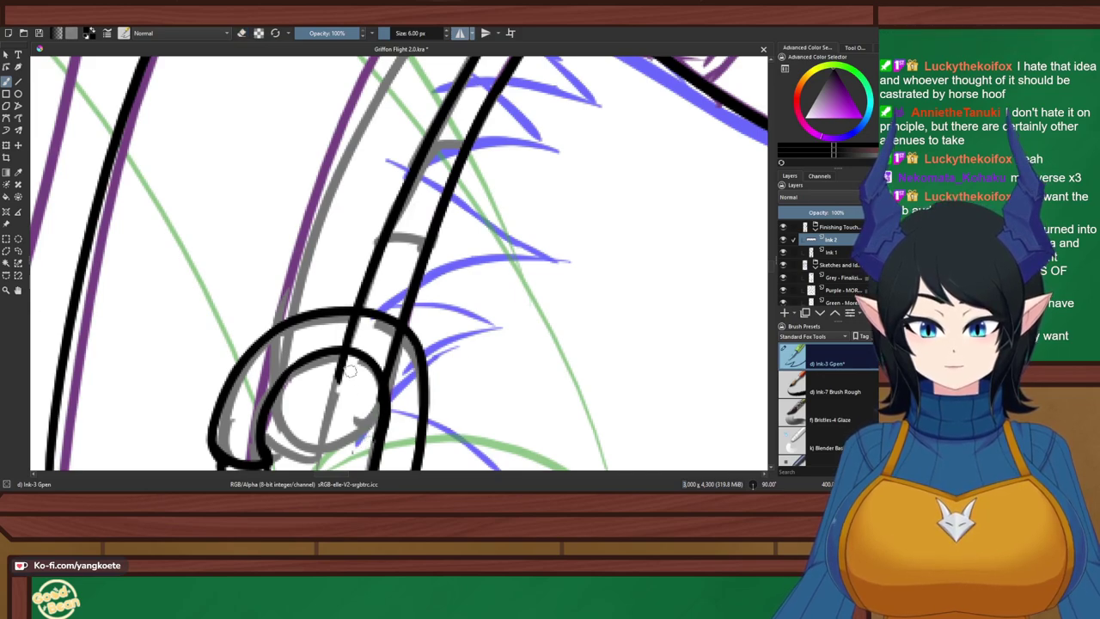
mouse_move(347, 354)
mouse_down()
mouse_move(348, 398)
mouse_move(379, 363)
mouse_move(347, 396)
mouse_move(352, 368)
mouse_move(389, 381)
mouse_move(355, 375)
mouse_move(337, 397)
mouse_up()
key(ctrl+z)
key(ctrl+z)
key(ctrl+z)
key(ctrl+z)
key(ctrl+z)
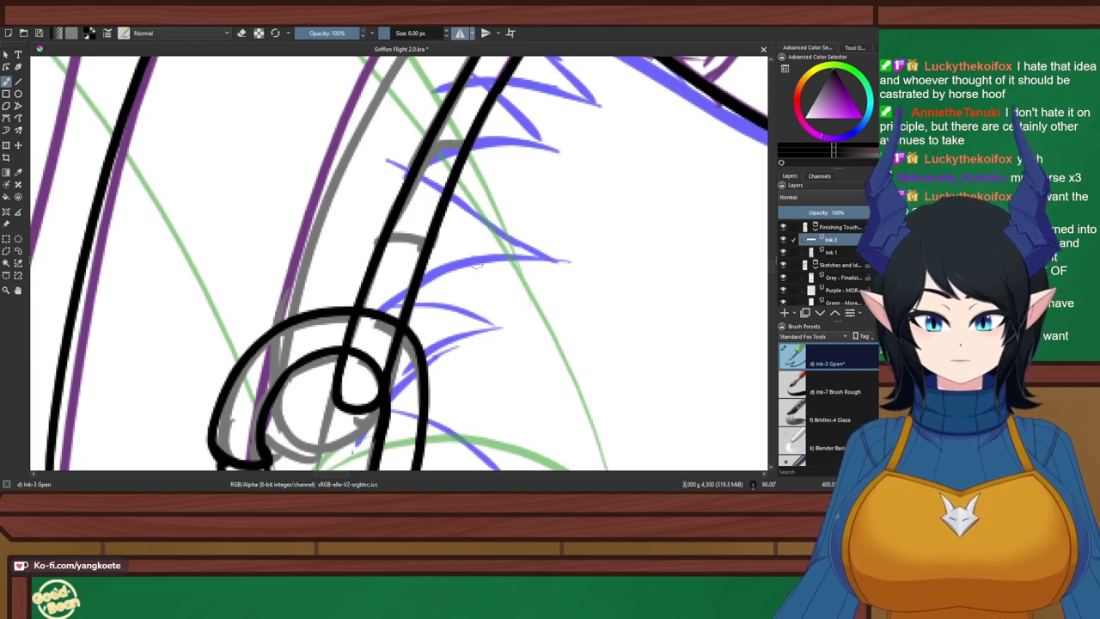
Turn off mirroring and erase the excess ink spur at the lower strap joint
scroll(482, 264, down, 2)
mouse_move(492, 223)
mouse_down()
mouse_move(485, 256)
mouse_move(477, 85)
mouse_up()
scroll(486, 256, down, 1)
scroll(444, 258, up, 3)
scroll(441, 228, up, 1)
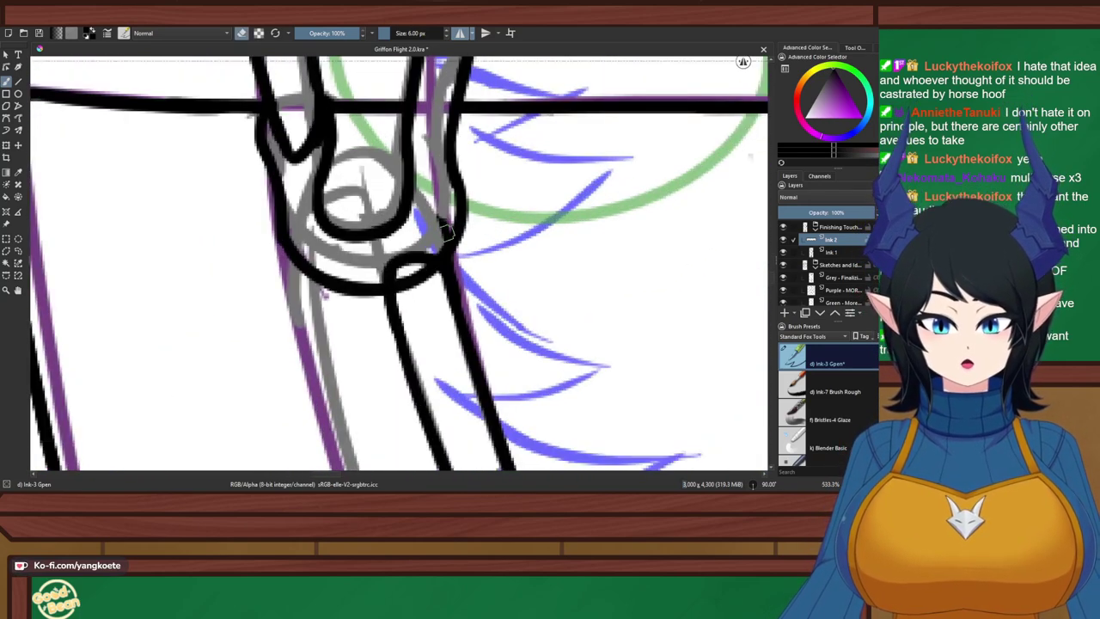
key(m)
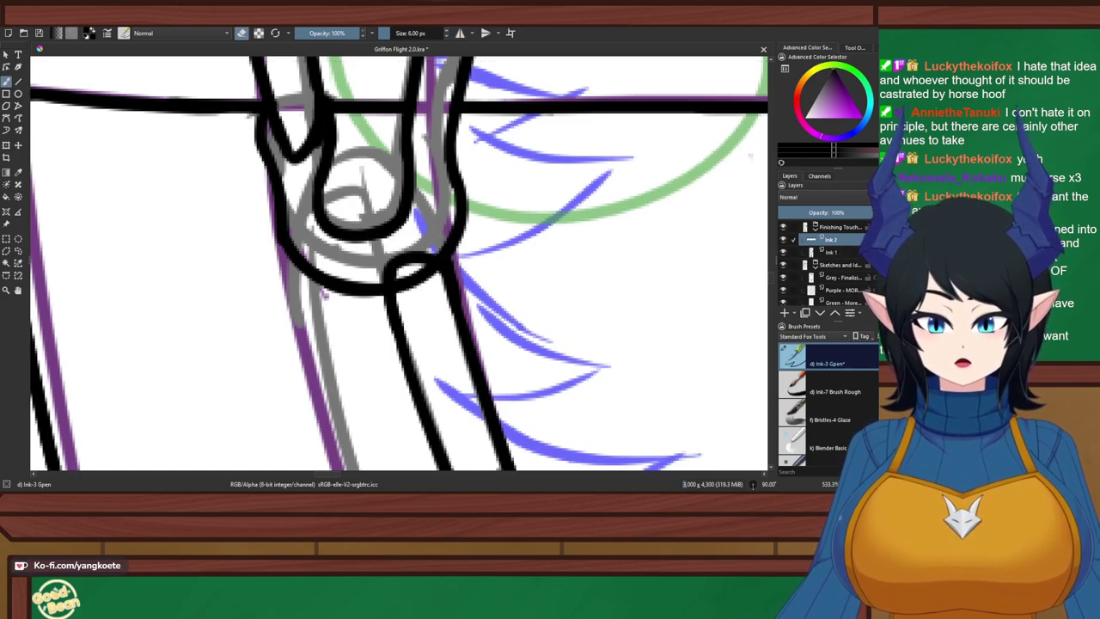
drag(416, 270, 404, 256)
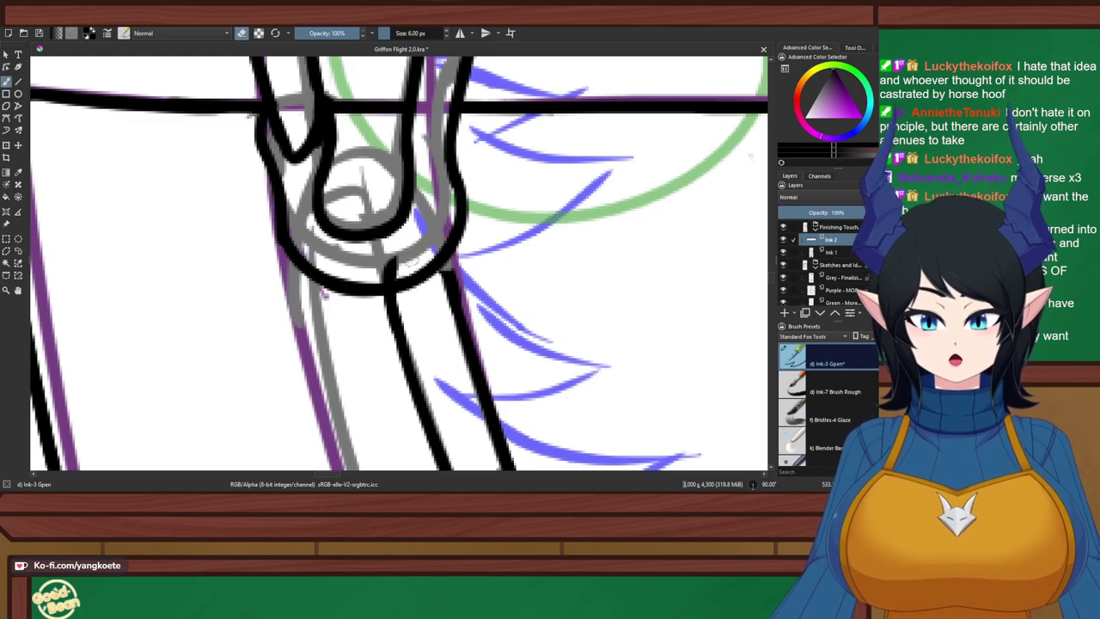
key(e)
Ink the strap end looping through the ring: a vertical line plus a right curve joining it
drag(380, 201, 388, 301)
key(ctrl+z)
drag(378, 196, 380, 288)
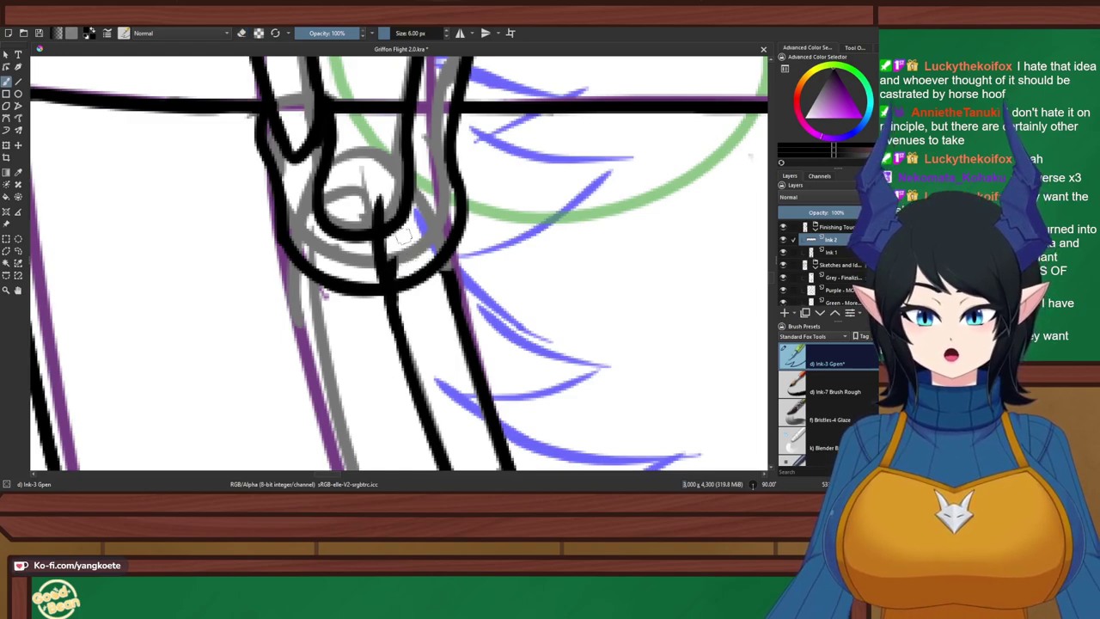
mouse_move(378, 211)
mouse_down()
mouse_move(421, 200)
mouse_move(404, 199)
mouse_move(413, 196)
mouse_move(455, 266)
mouse_up()
key(ctrl+z)
drag(415, 197, 448, 272)
key(ctrl+z)
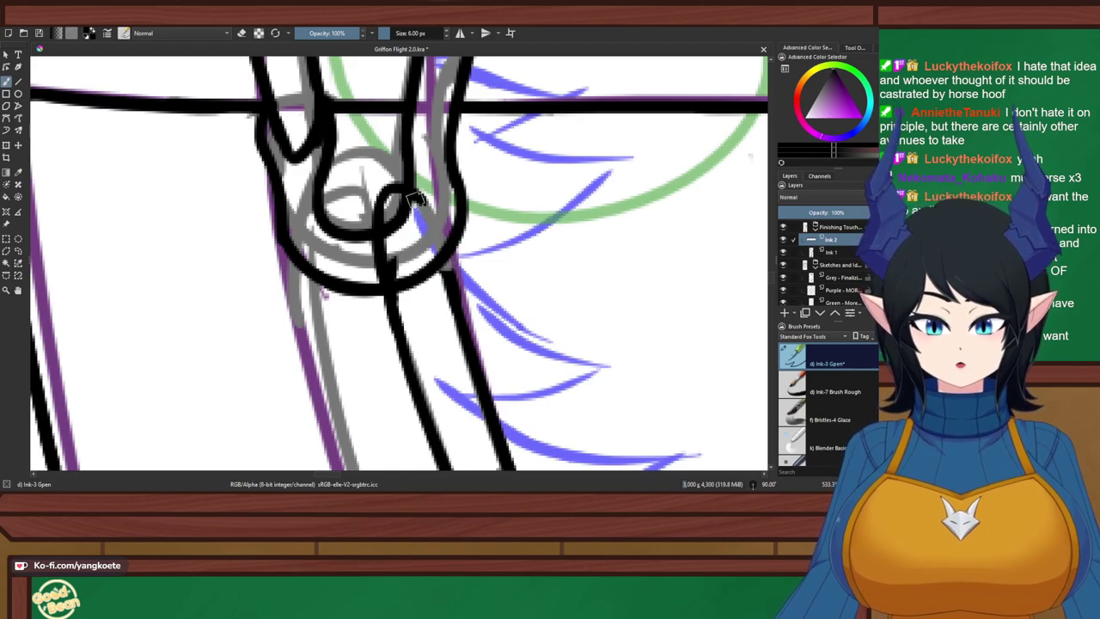
mouse_move(414, 198)
mouse_down()
mouse_move(453, 279)
mouse_move(450, 265)
mouse_move(401, 243)
mouse_move(402, 280)
mouse_up()
key(e)
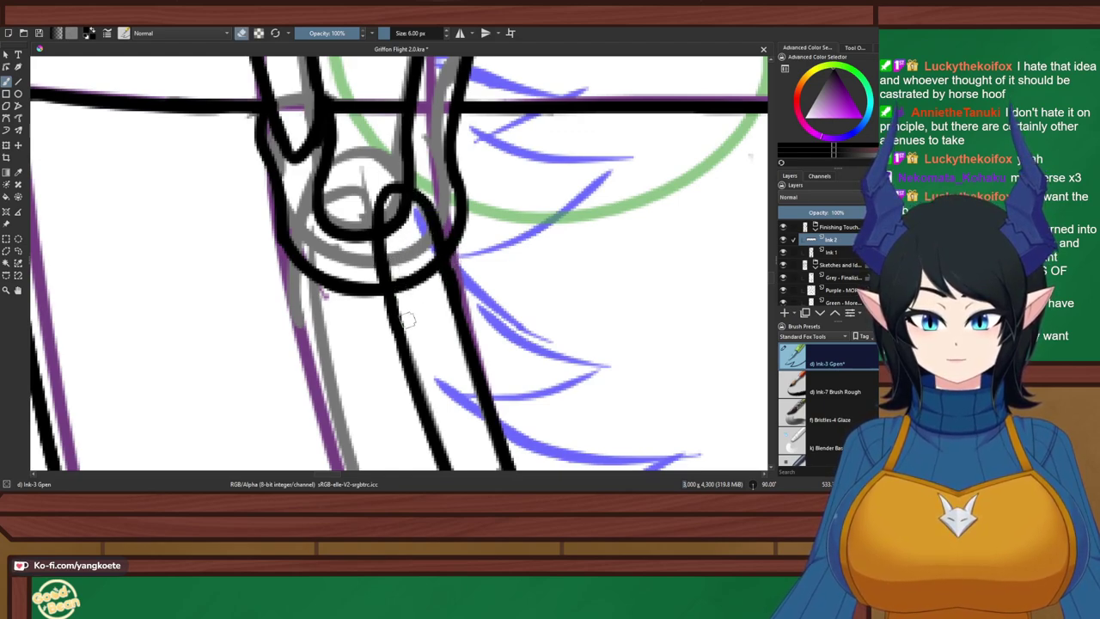
key(e)
scroll(385, 235, down, 2)
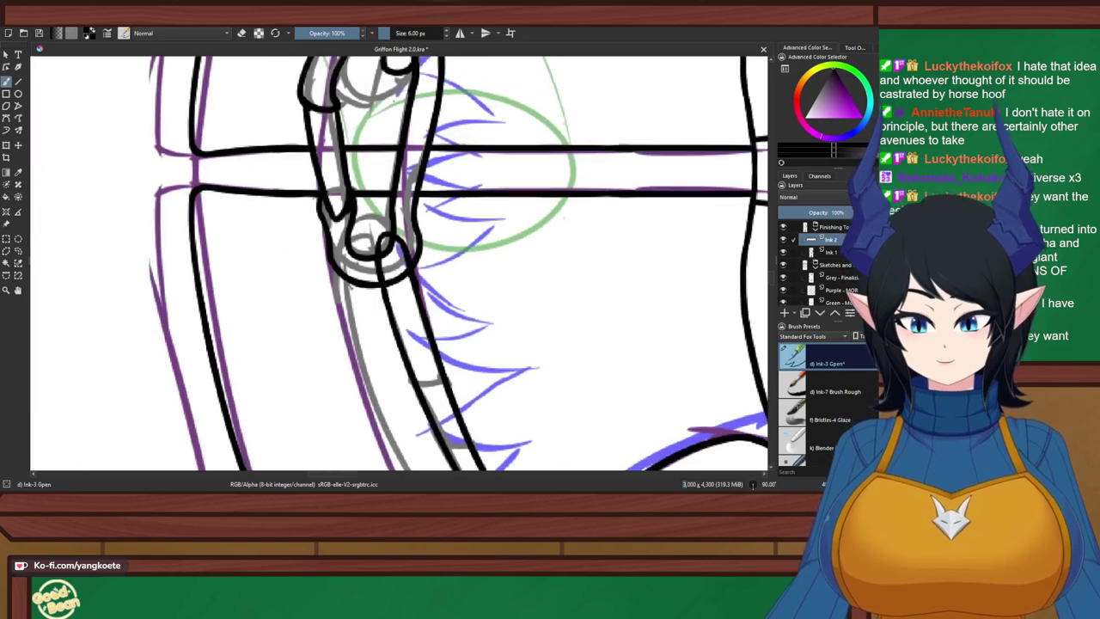
Mirror the view horizontally and rotate it slightly to frame the upper strap
drag(389, 107, 470, 402)
click(460, 32)
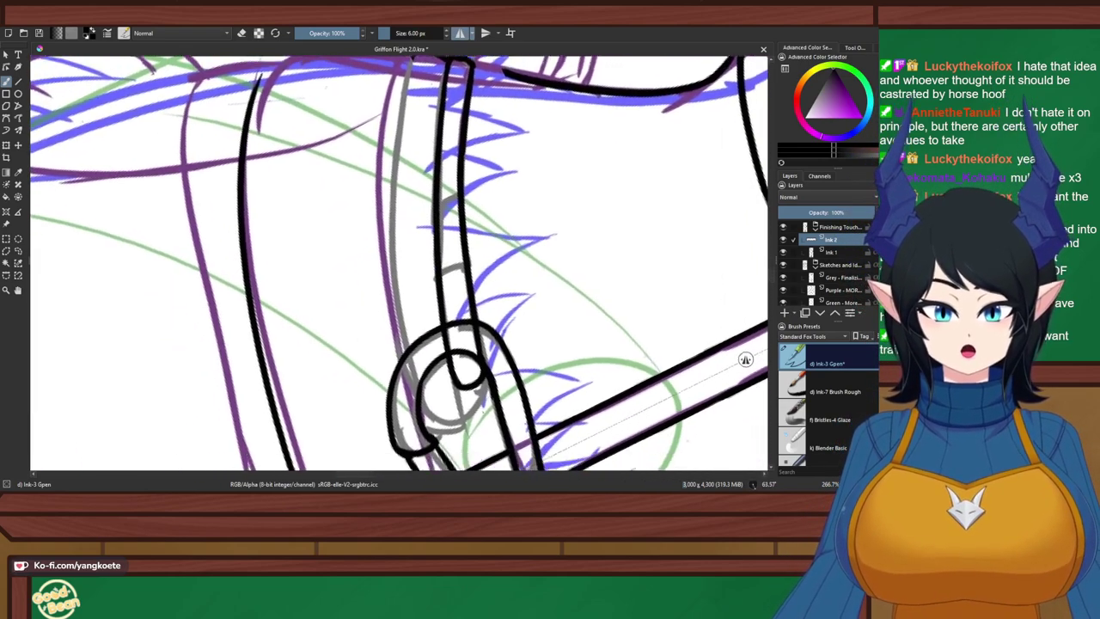
drag(745, 359, 745, 351)
scroll(409, 183, down, 1)
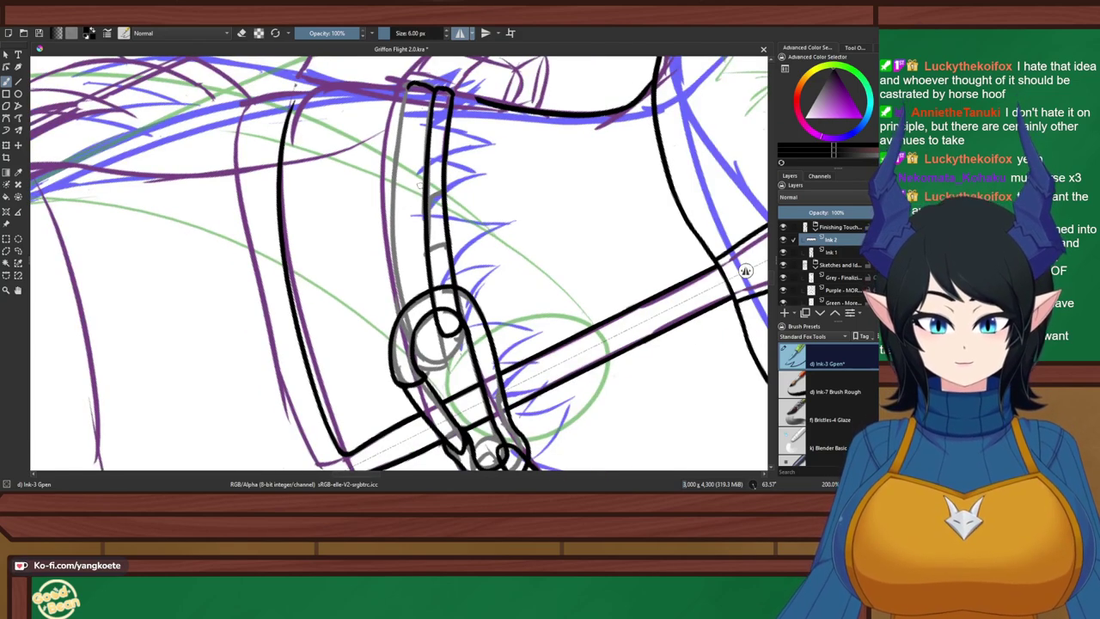
Ink the strap's left edge from its top corner down to the ring, retrying until clean
drag(412, 84, 404, 272)
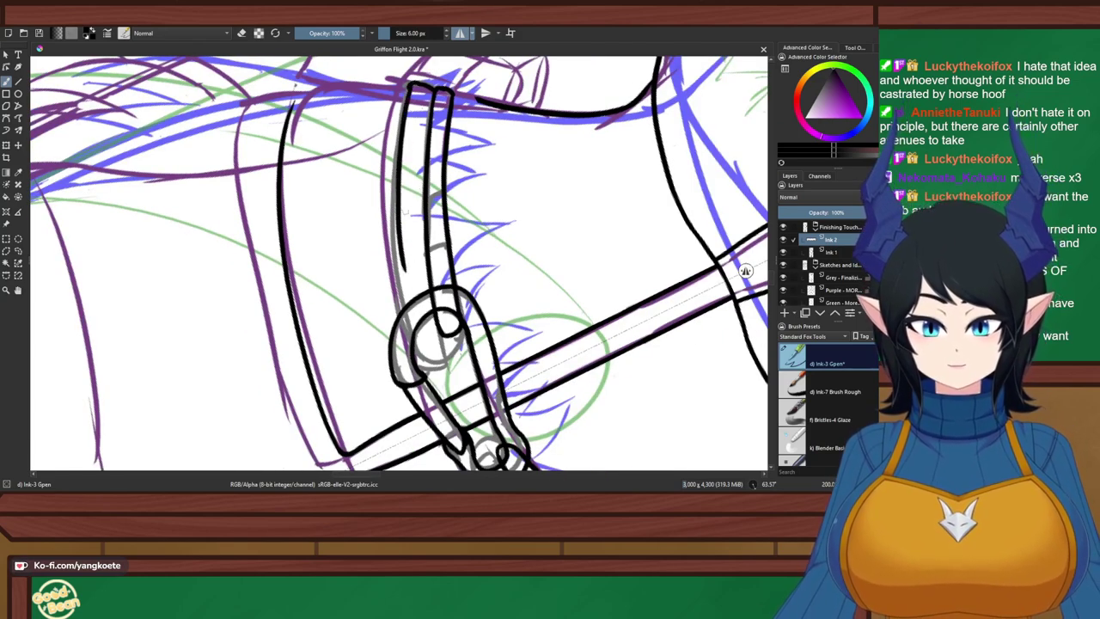
key(ctrl+z)
drag(412, 83, 398, 294)
key(ctrl+z)
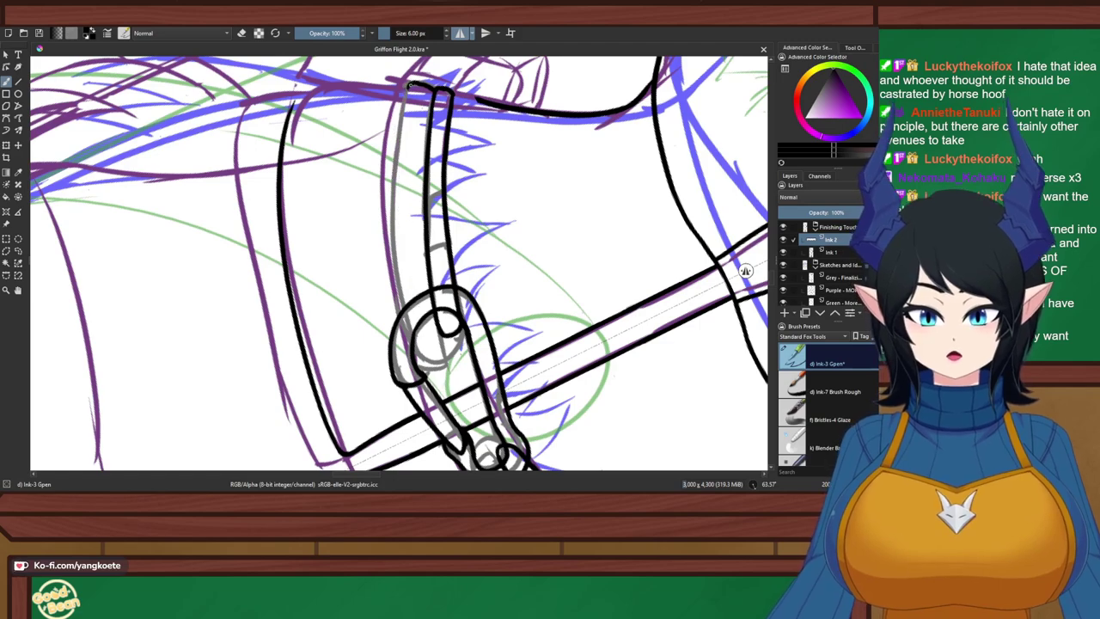
drag(412, 85, 417, 298)
key(ctrl+z)
drag(412, 84, 413, 296)
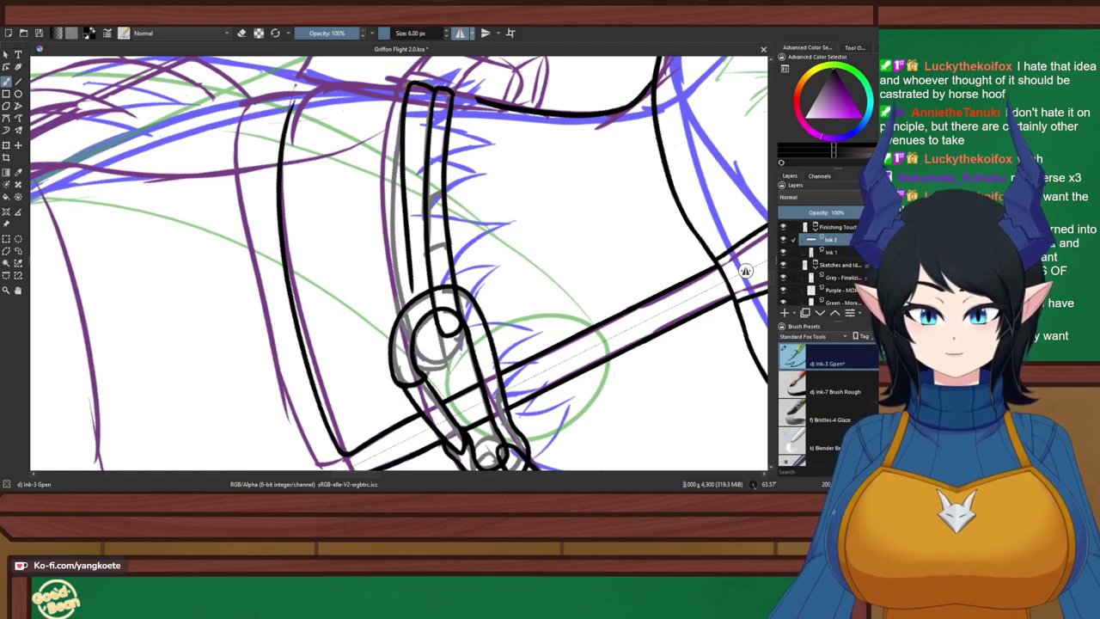
key(ctrl+z)
drag(411, 84, 397, 320)
key(ctrl+z)
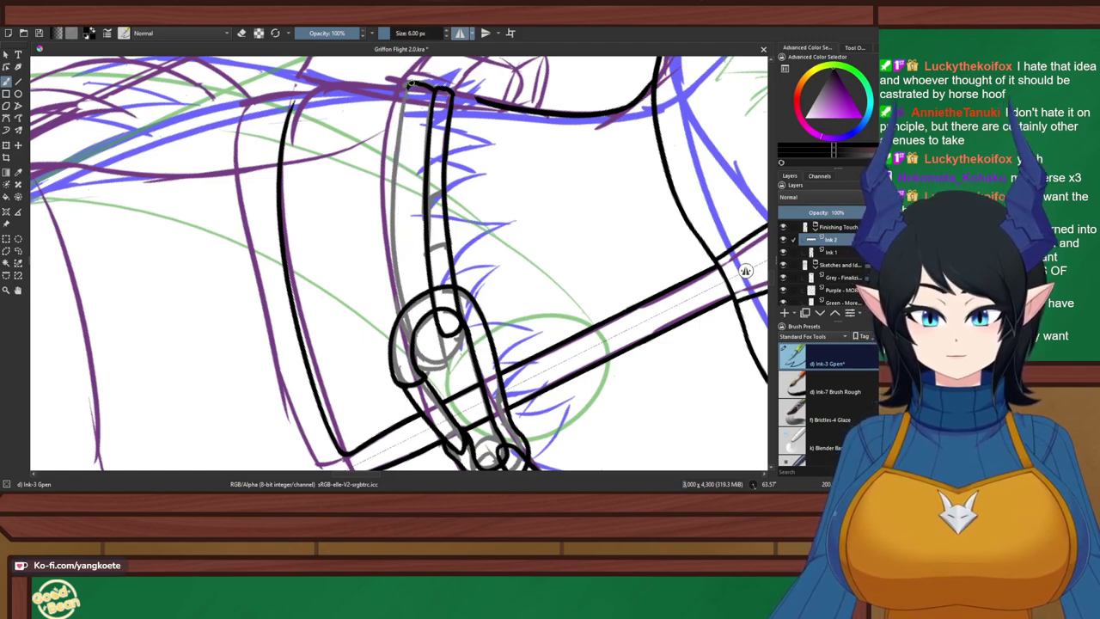
drag(411, 83, 402, 300)
key(ctrl+z)
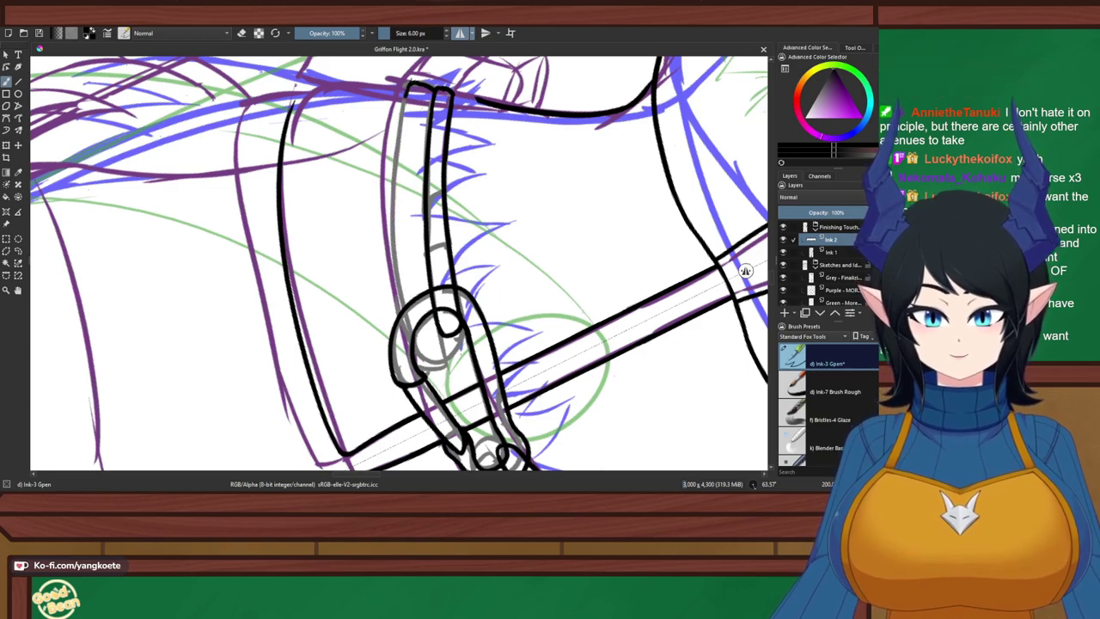
drag(411, 84, 402, 300)
key(ctrl+z)
drag(411, 84, 416, 310)
key(ctrl+z)
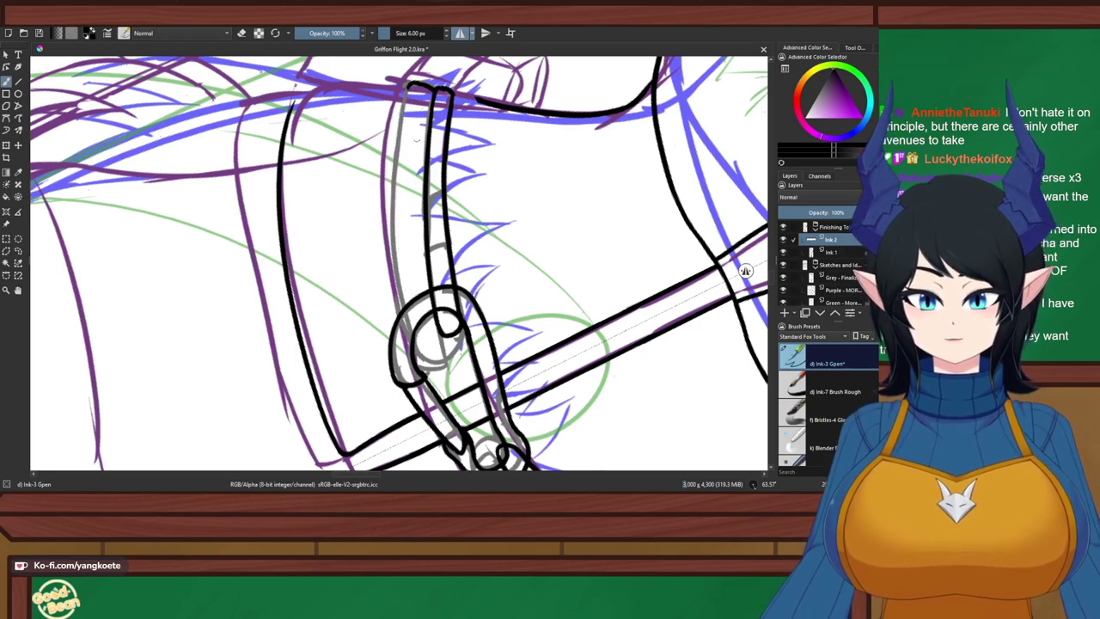
drag(411, 83, 418, 313)
key(ctrl+z)
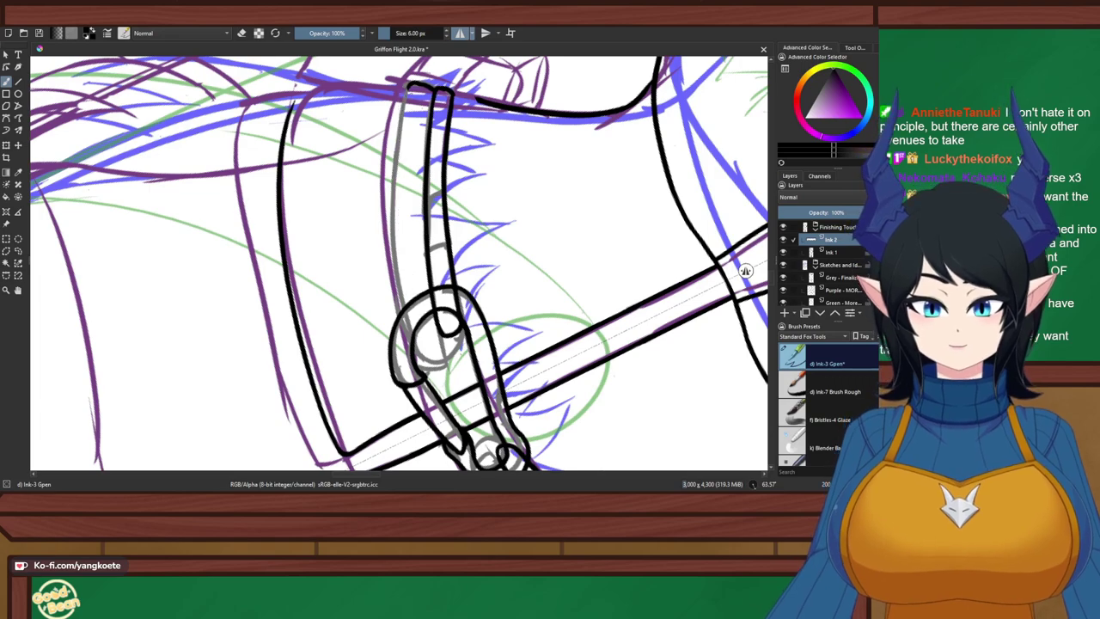
mouse_move(410, 84)
mouse_down()
mouse_move(397, 196)
mouse_move(418, 326)
mouse_up()
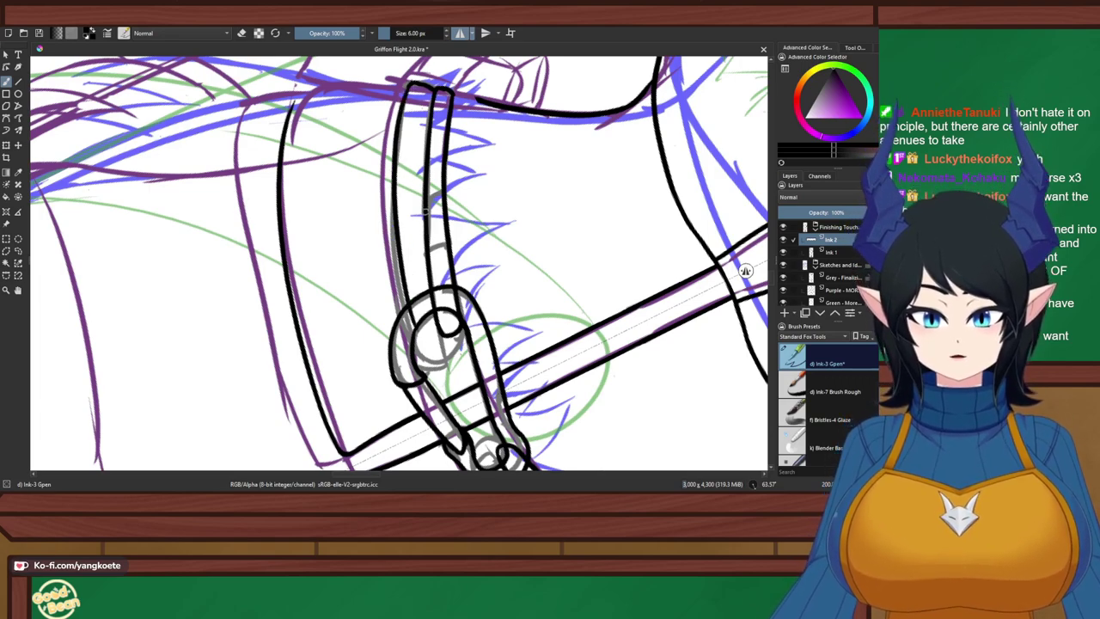
Erase the stray ink at the strap's top corner and reframe the whole upper strap
scroll(430, 119, up, 10)
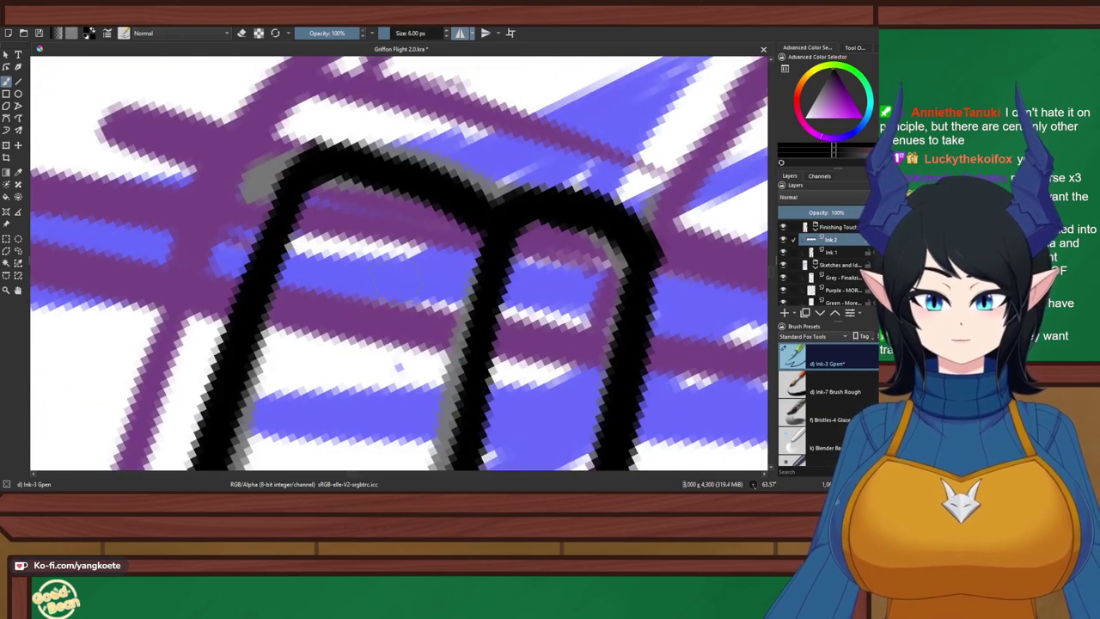
key(e)
mouse_move(288, 142)
mouse_down()
mouse_move(382, 114)
mouse_move(421, 125)
mouse_move(411, 105)
mouse_up()
key(e)
scroll(415, 115, down, 5)
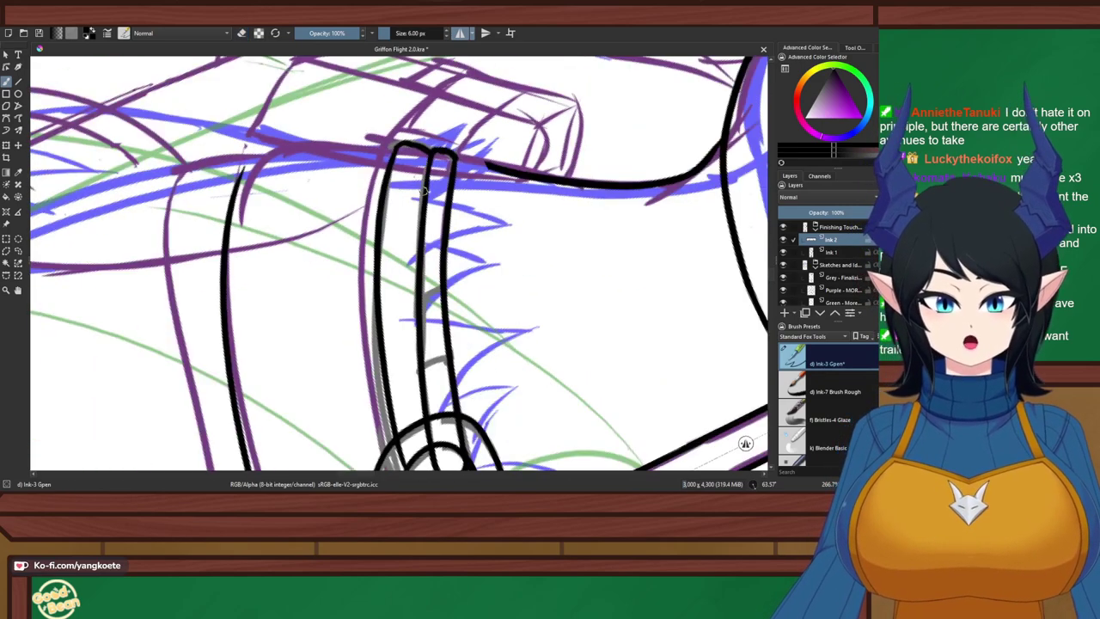
mouse_move(430, 228)
mouse_down()
mouse_move(414, 136)
mouse_move(413, 184)
mouse_up()
scroll(400, 124, down, 1)
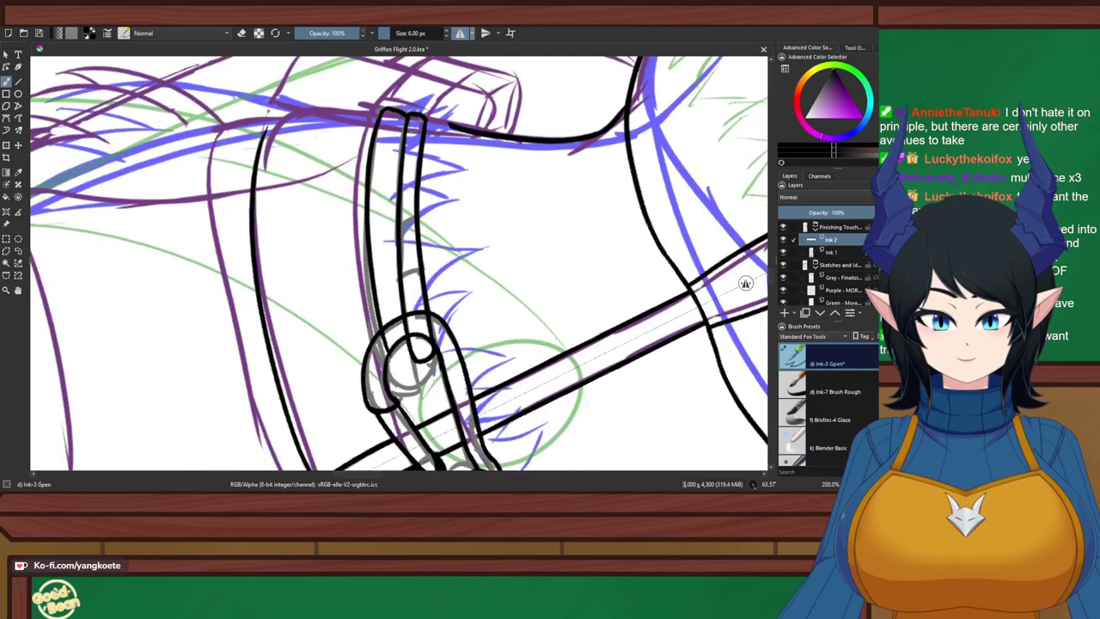
drag(401, 119, 404, 90)
Turn off mirrored drawing, rotate the view, and erase the leg-line top and arch inside the ring
scroll(745, 254, up, 4)
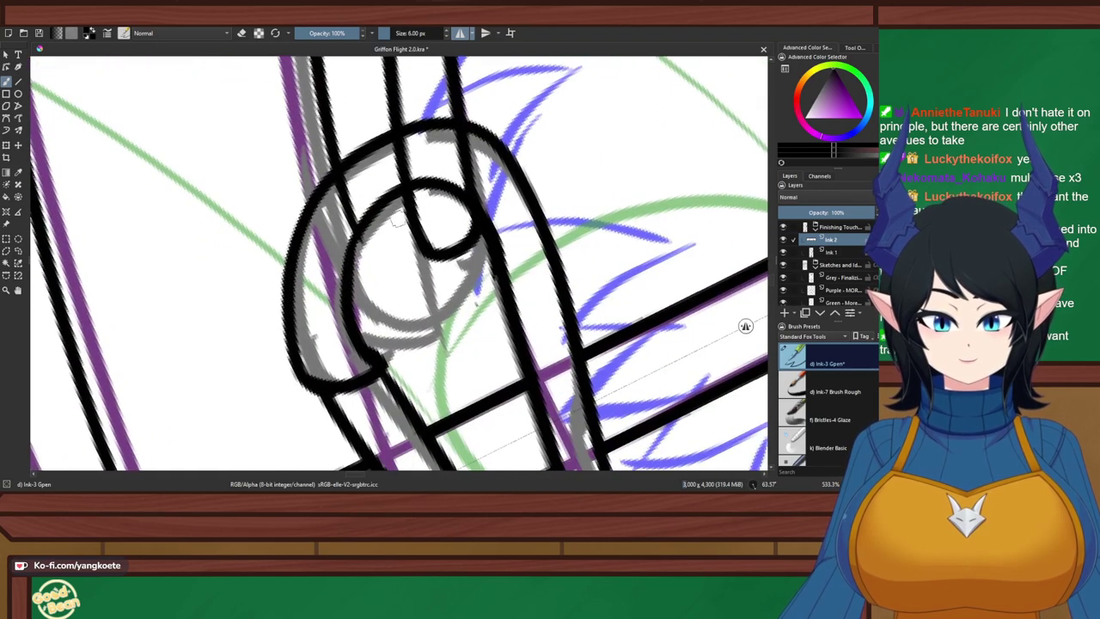
mouse_move(357, 234)
mouse_down()
mouse_move(375, 255)
mouse_move(409, 225)
mouse_move(425, 247)
mouse_up()
key(ctrl+z)
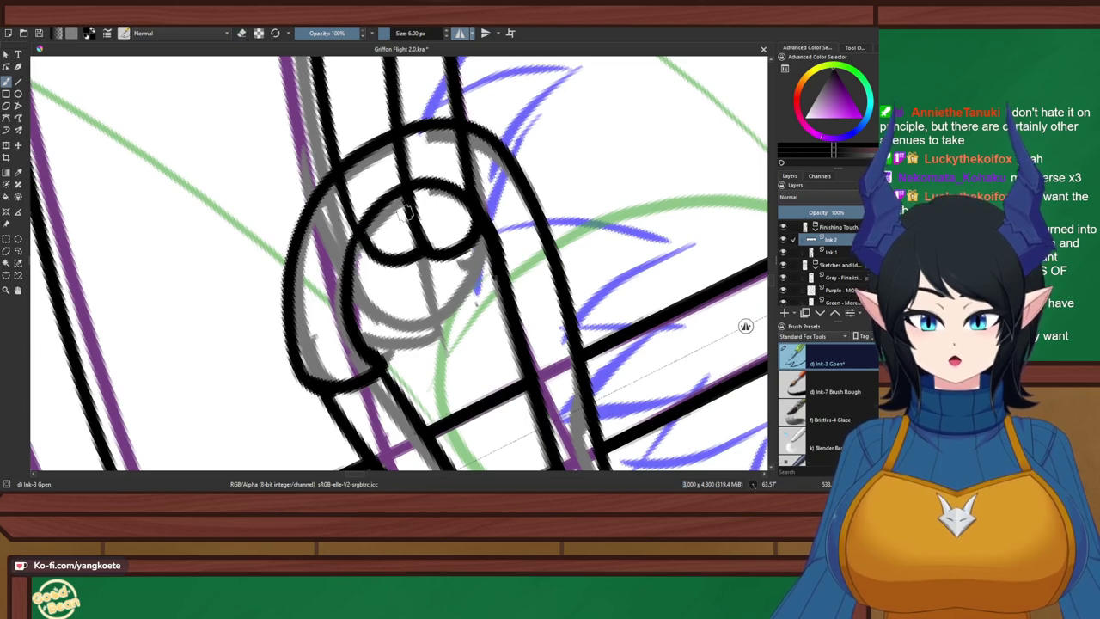
scroll(418, 227, down, 4)
scroll(401, 210, up, 4)
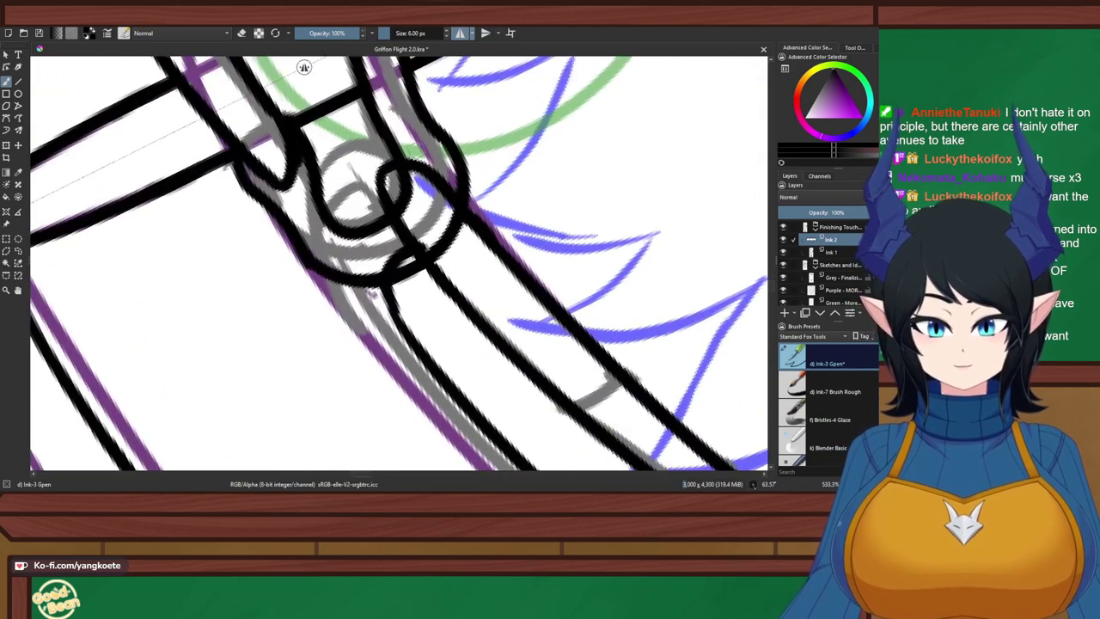
key(m)
scroll(392, 164, up, 1)
key(6)
key(6)
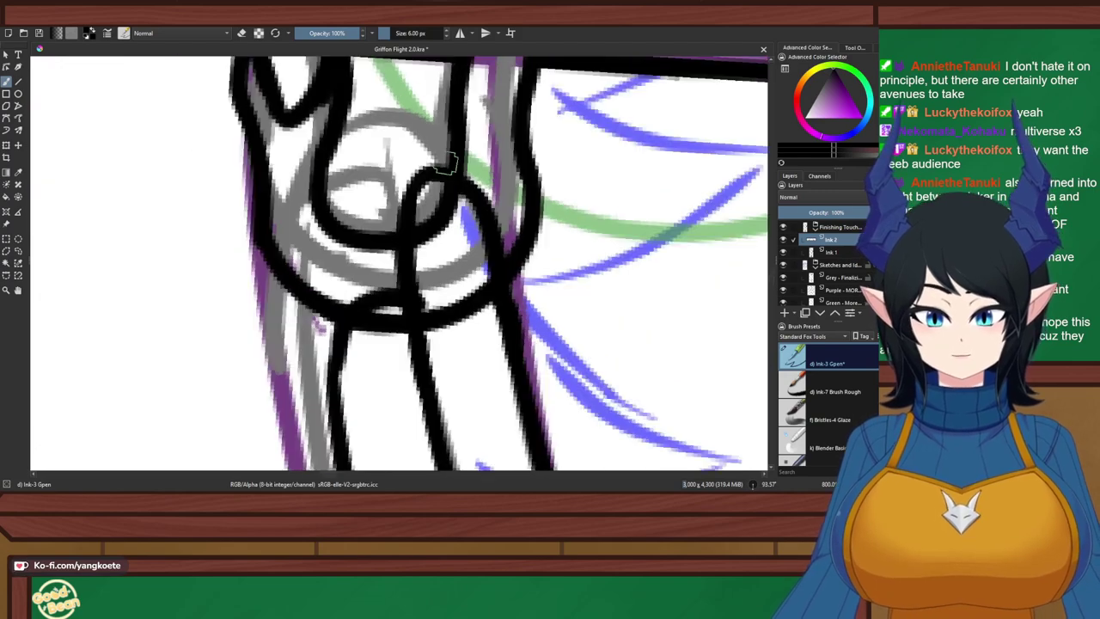
key(e)
drag(331, 312, 352, 358)
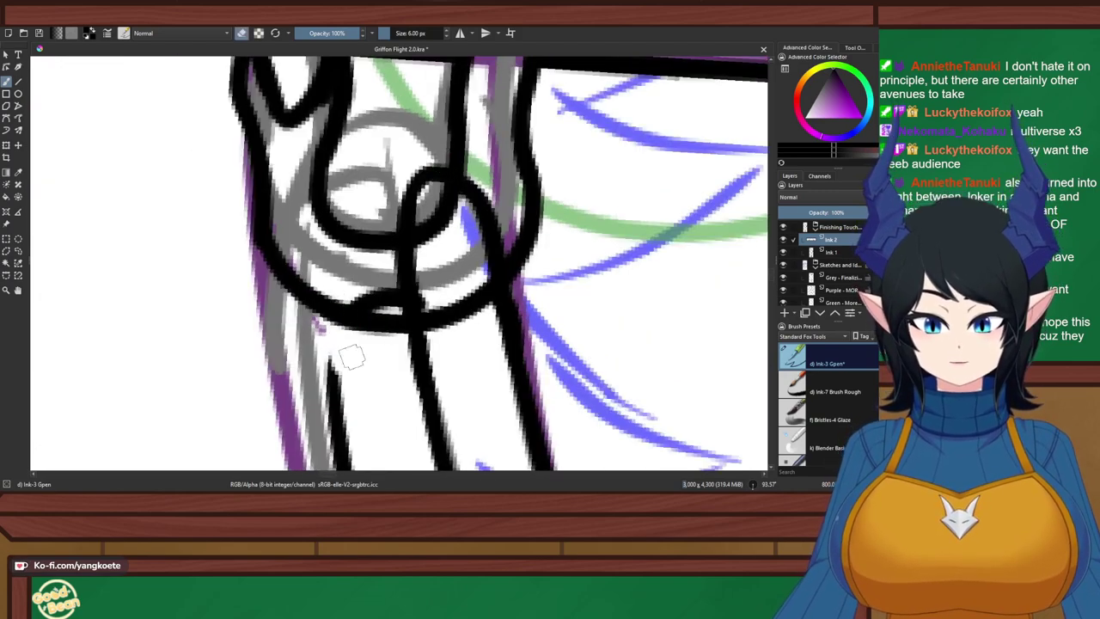
drag(358, 299, 427, 292)
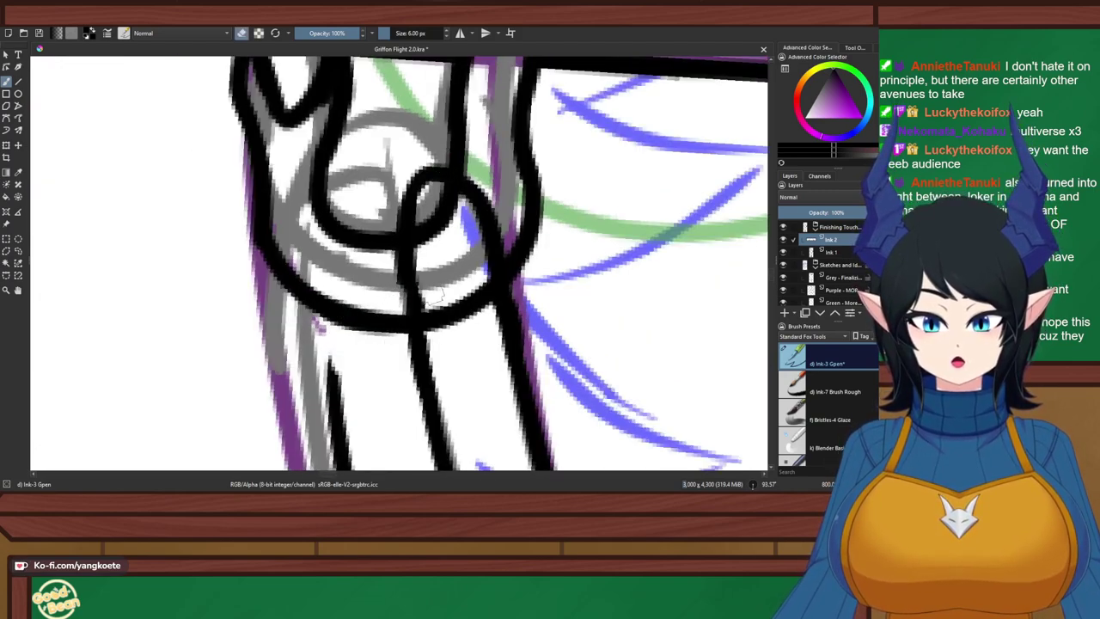
Redraw the strap line below the ring and the left strap line down from the ellipse
drag(406, 253, 416, 319)
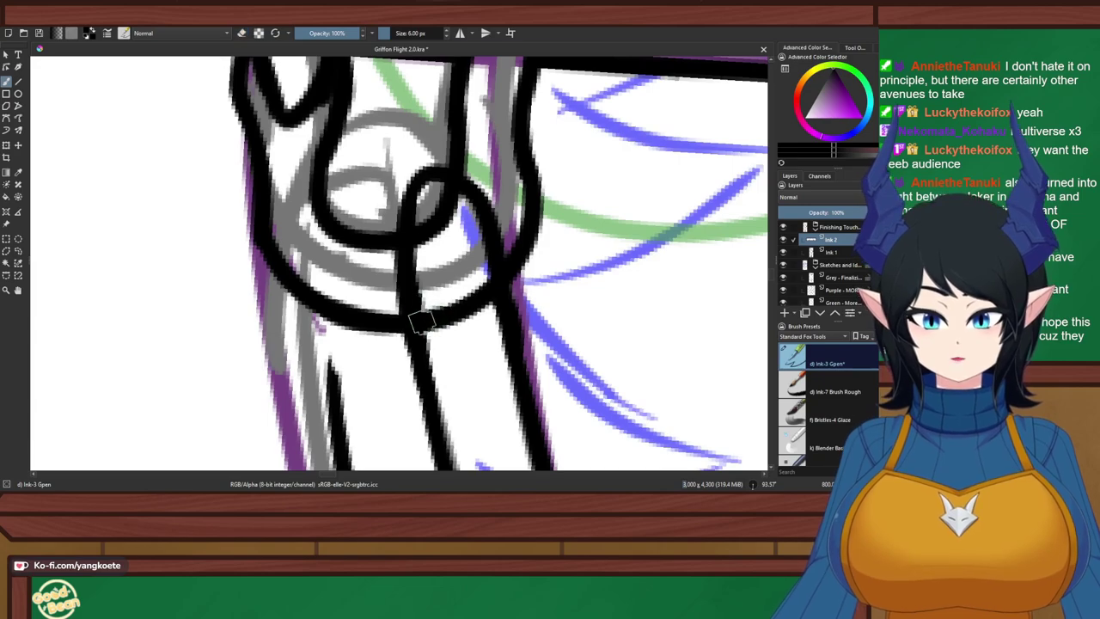
drag(320, 210, 402, 178)
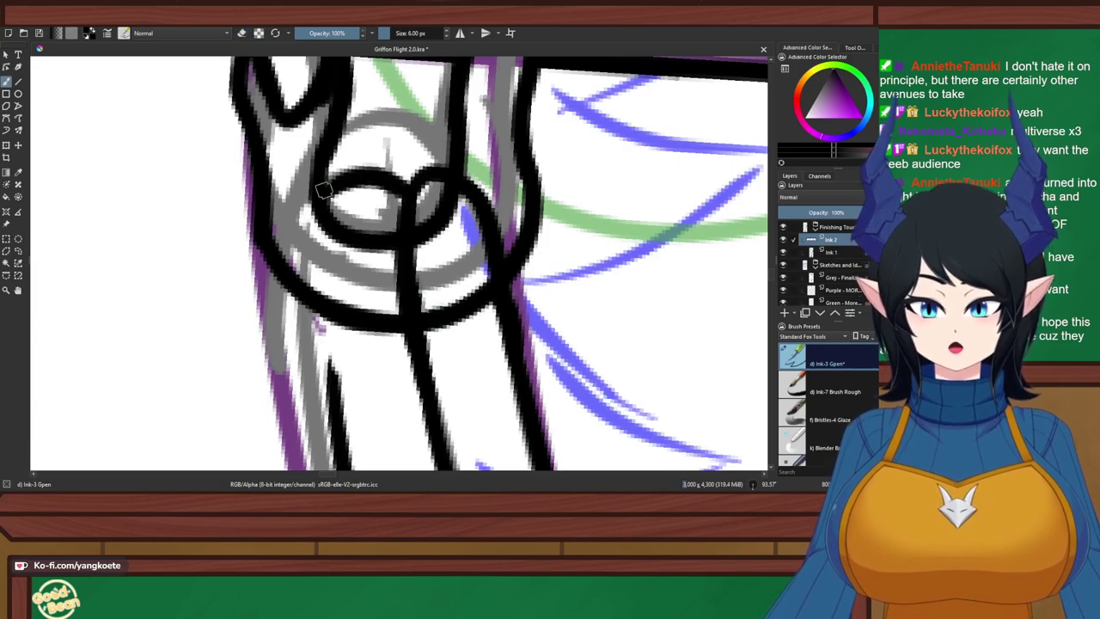
key(ctrl+z)
mouse_move(323, 192)
mouse_down()
mouse_move(298, 294)
mouse_move(311, 299)
mouse_move(334, 415)
mouse_up()
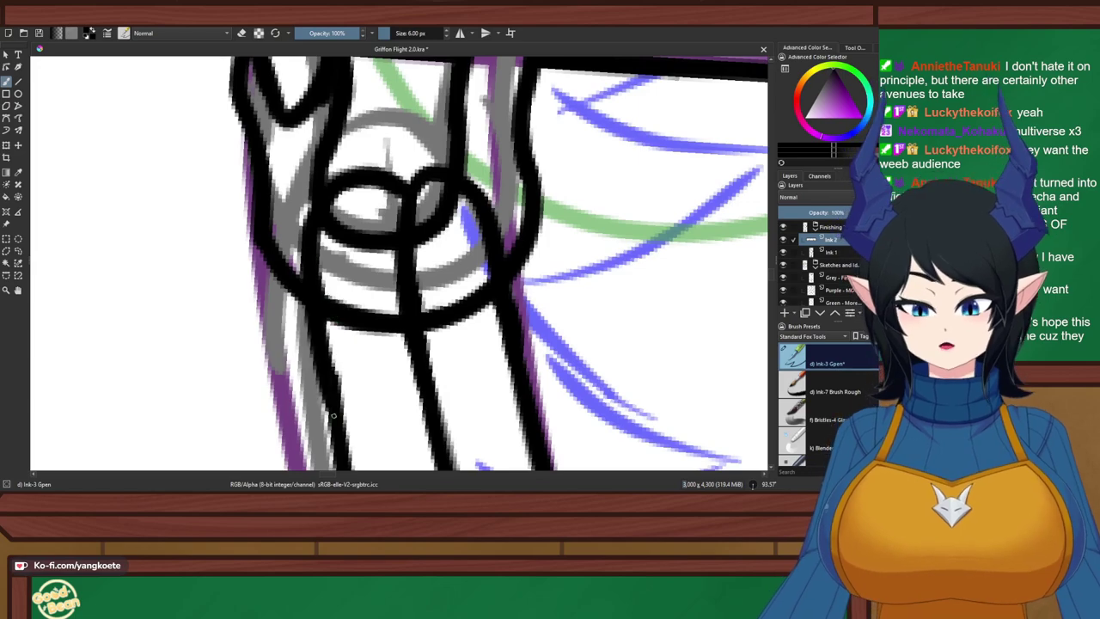
key(ctrl+z)
drag(309, 256, 342, 391)
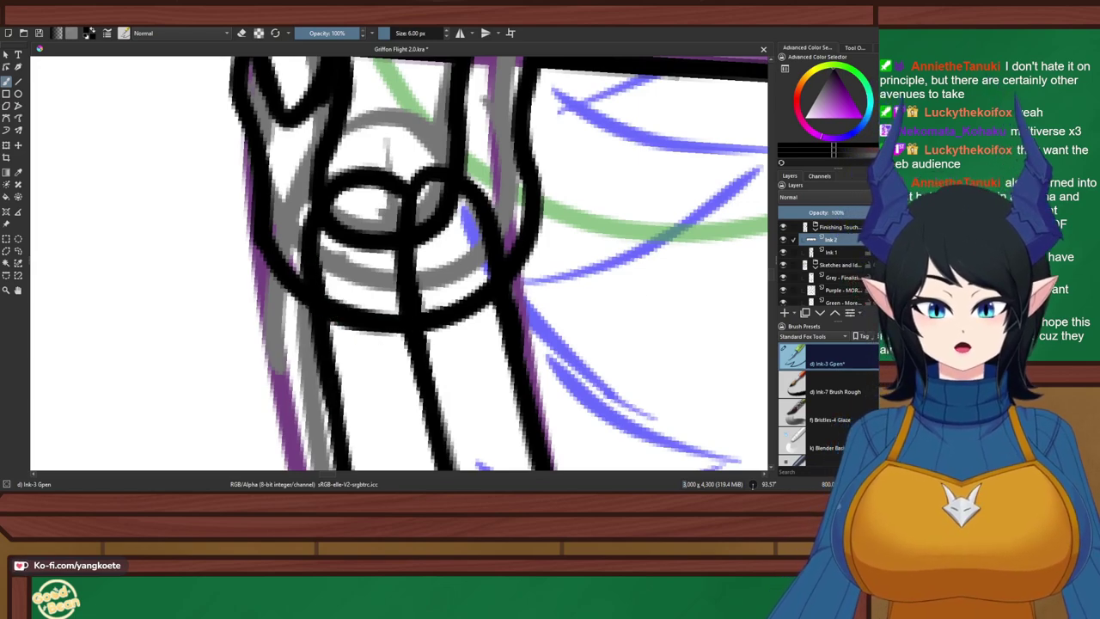
On Ink 1, erase the overlapping curves along the strap and the ring's right arc
key(Page_Down)
key(e)
drag(427, 213, 421, 244)
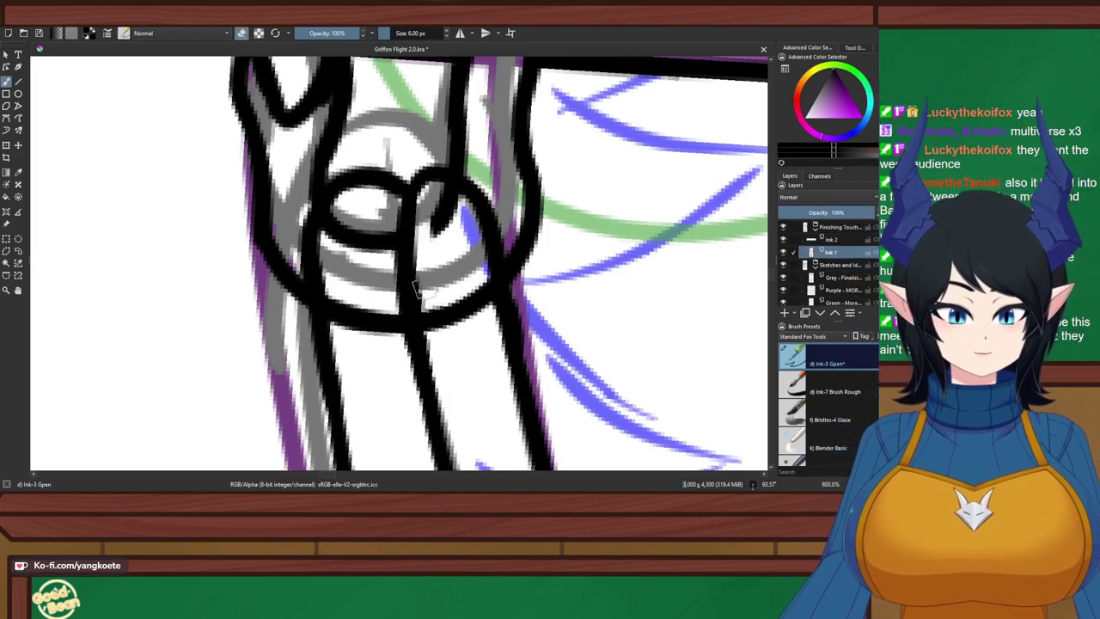
mouse_move(421, 291)
mouse_down()
mouse_move(445, 314)
mouse_move(439, 183)
mouse_move(423, 231)
mouse_move(408, 206)
mouse_move(462, 311)
mouse_move(475, 322)
mouse_move(478, 284)
mouse_move(482, 320)
mouse_move(481, 284)
mouse_move(507, 318)
mouse_up()
key(Page_Up)
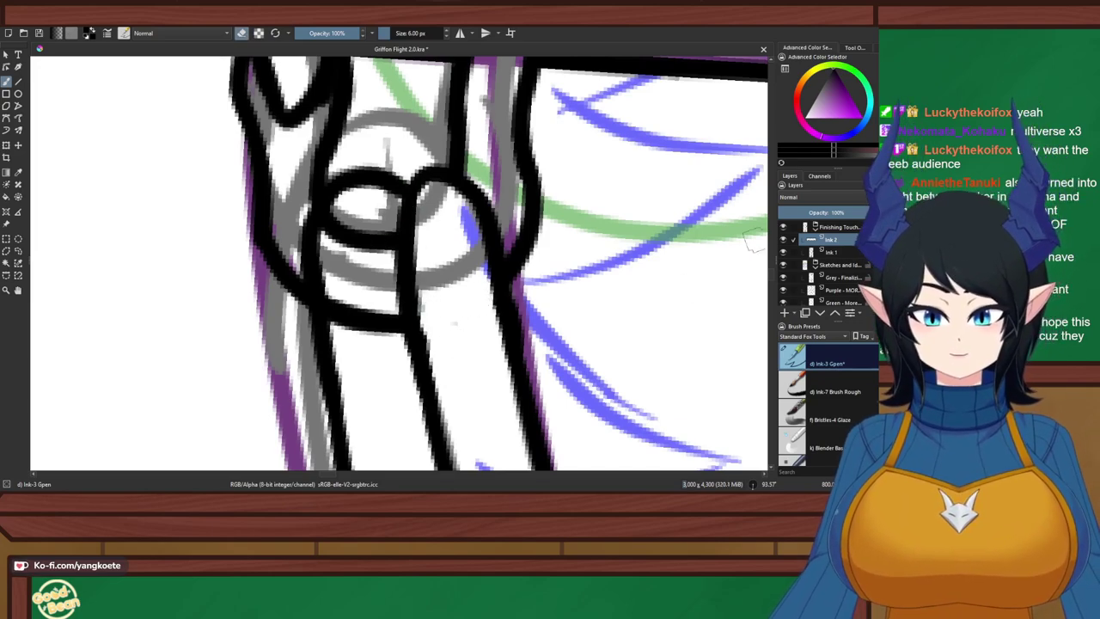
key(Page_Down)
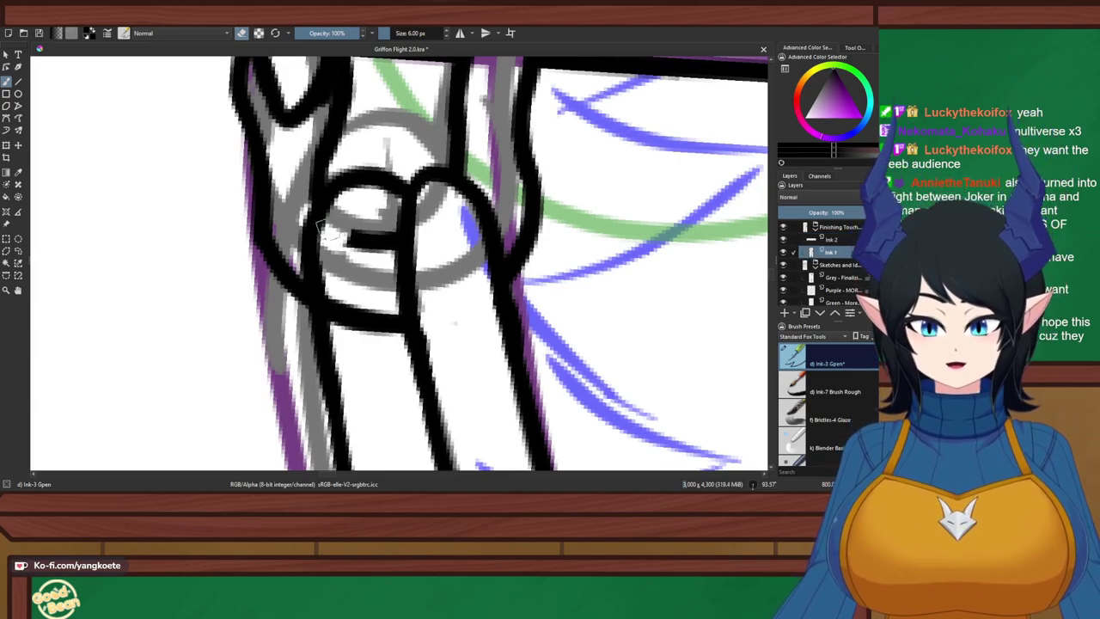
drag(330, 306, 351, 327)
mouse_move(352, 241)
mouse_down()
mouse_move(378, 253)
mouse_move(385, 300)
mouse_move(400, 229)
mouse_move(384, 321)
mouse_move(378, 337)
mouse_move(367, 289)
mouse_move(361, 344)
mouse_up()
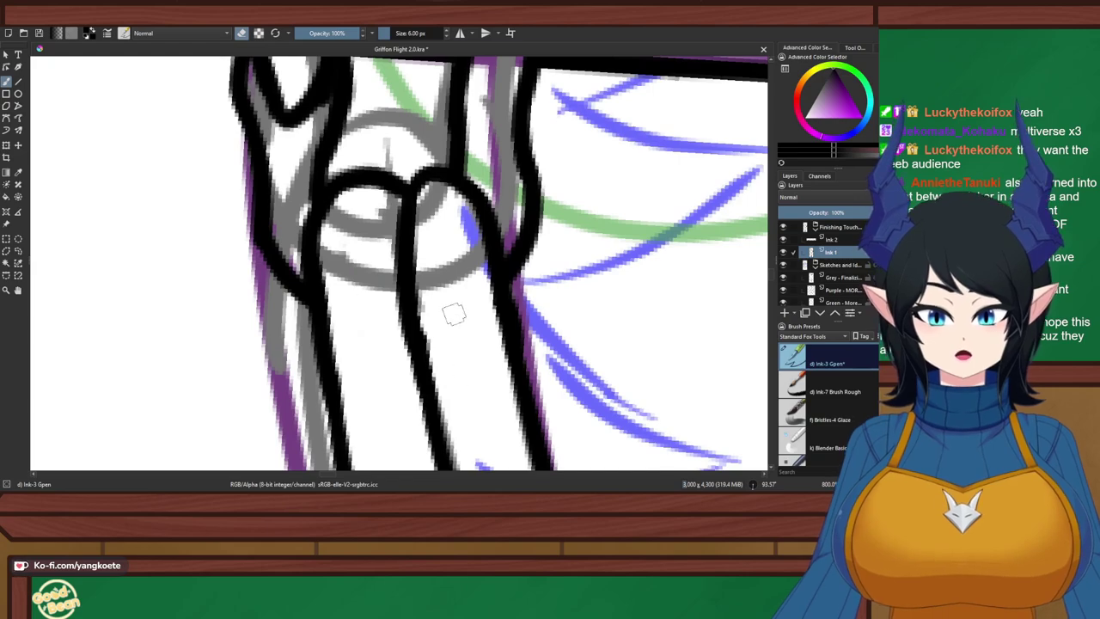
On Ink 2, smooth the right edge of the middle strap line
key(e)
key(Page_Up)
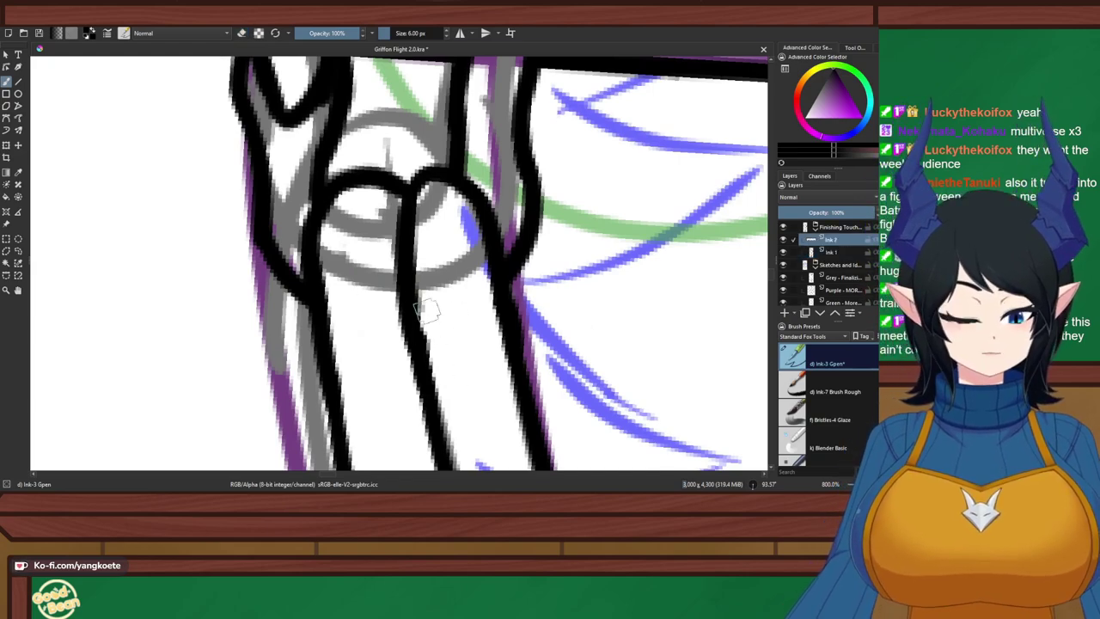
key(ctrl+z)
drag(409, 262, 427, 359)
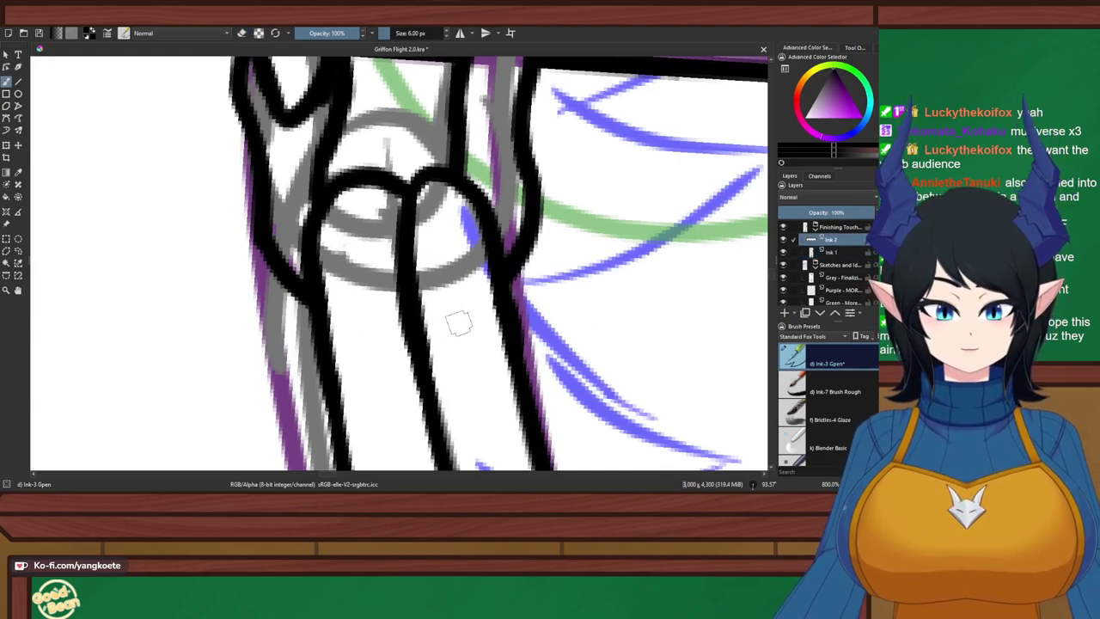
key(e)
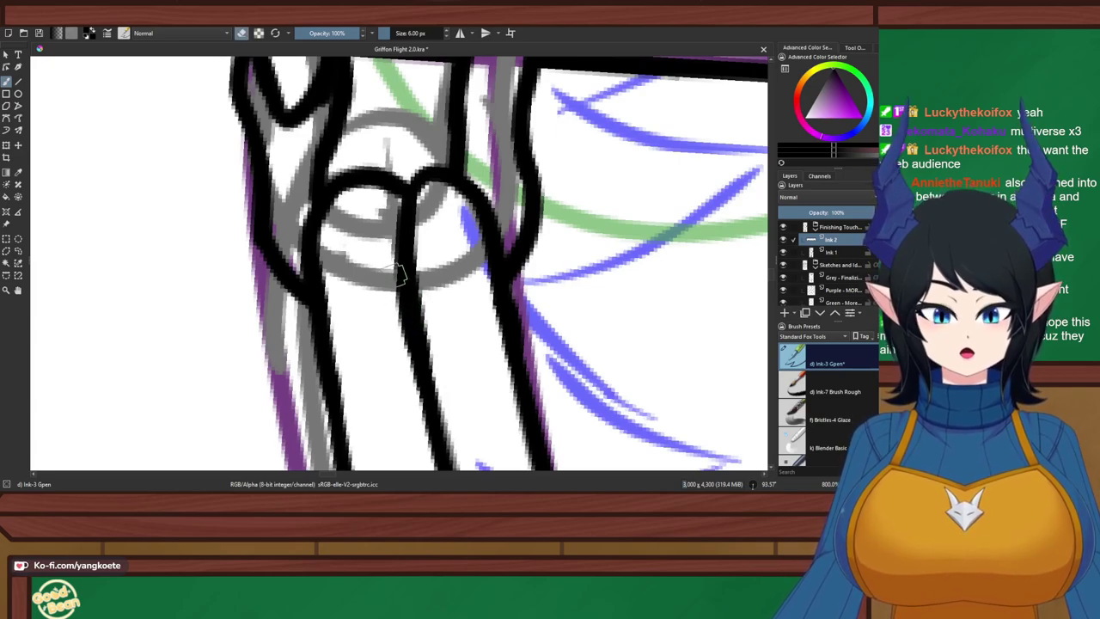
key(ctrl+z)
drag(392, 248, 397, 342)
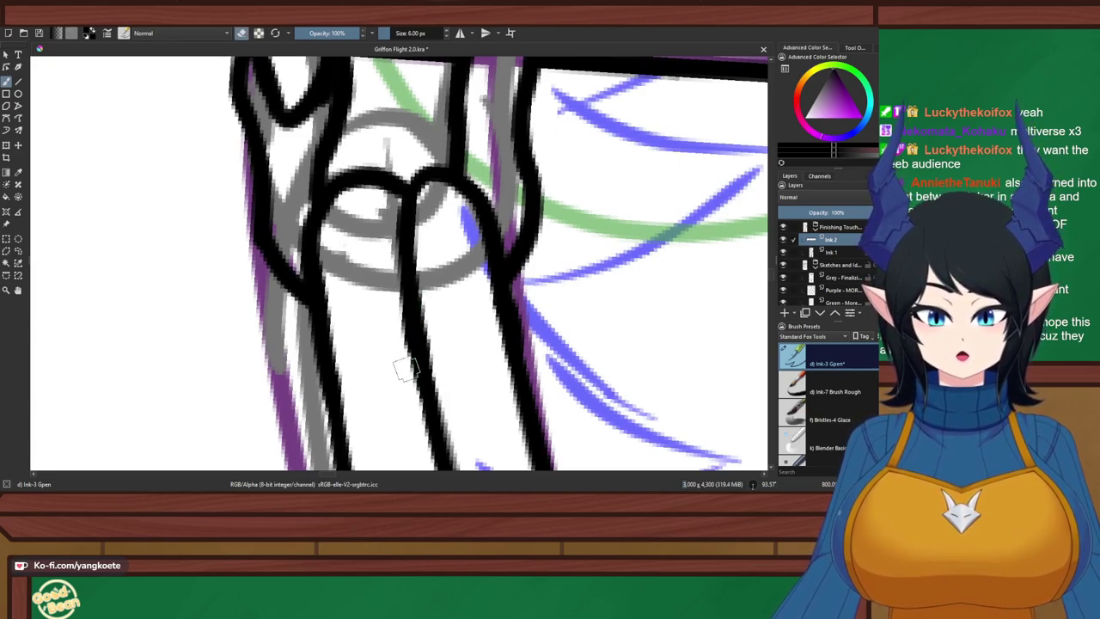
key(ctrl+z)
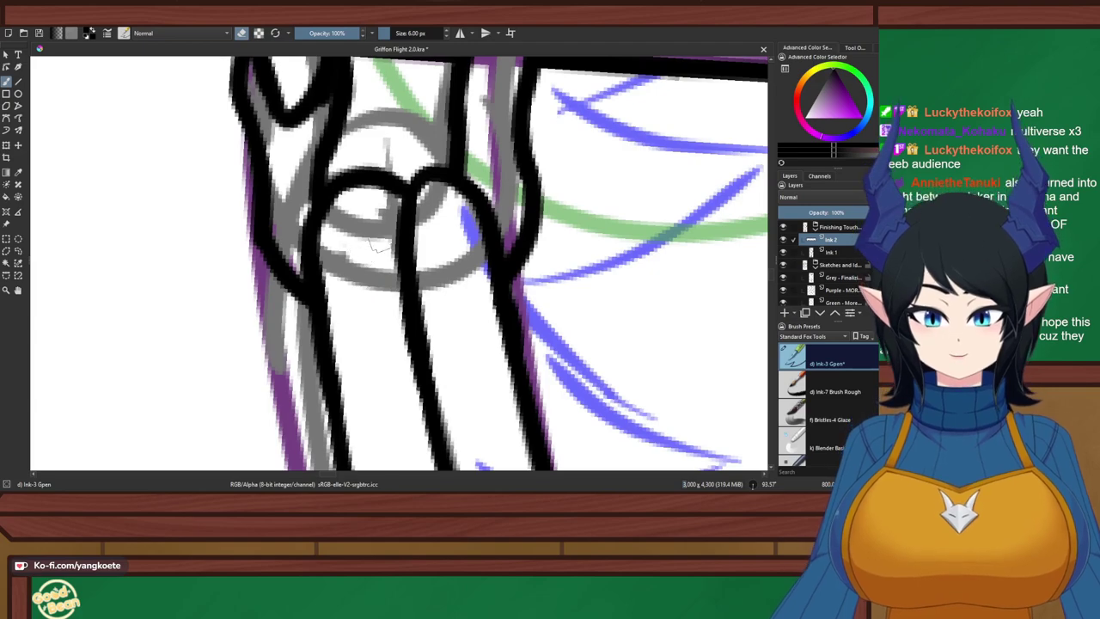
On Ink 1, erase the ring's top arc, inner circle, and centre stroke
key(5)
scroll(426, 210, down, 4)
drag(187, 208, 357, 245)
scroll(356, 245, up, 4)
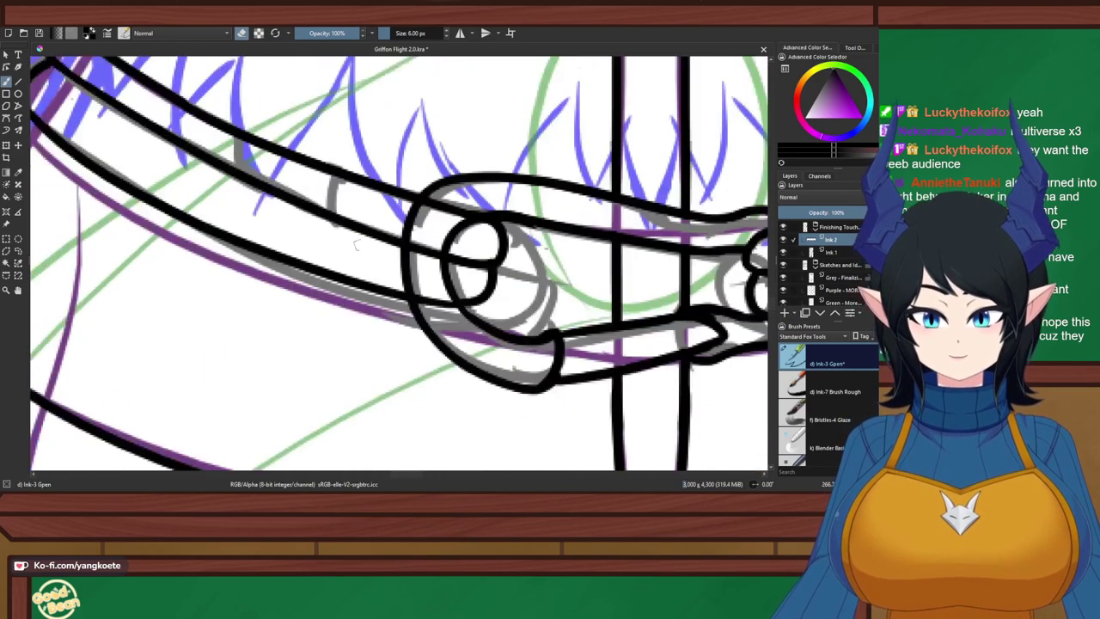
key(e)
key(Page_Down)
key(e)
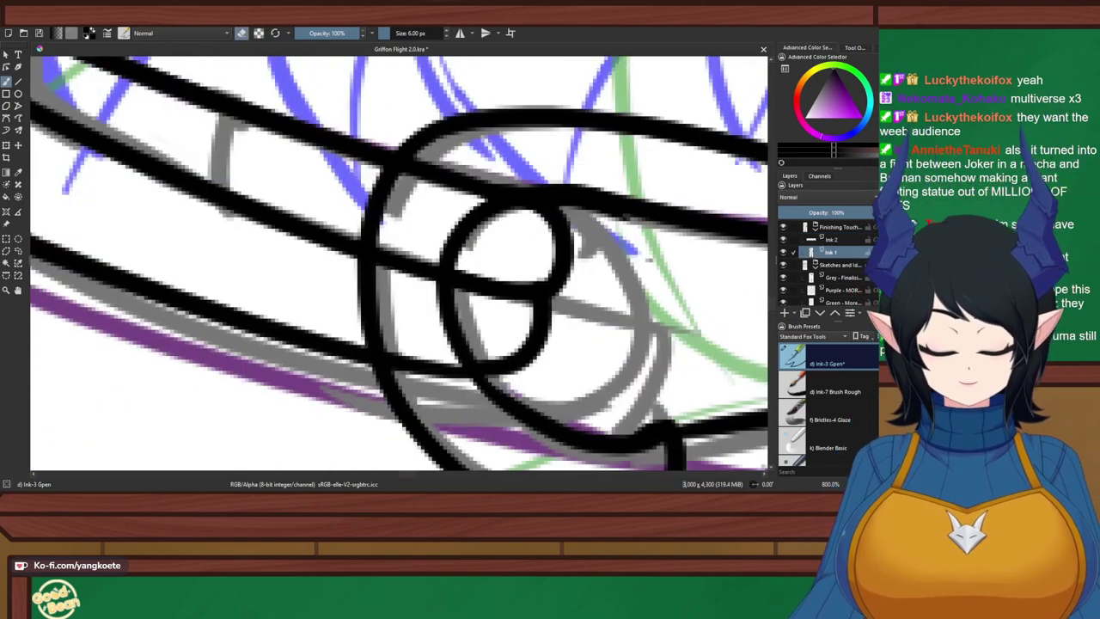
key(6)
key(6)
key(6)
key(6)
key(6)
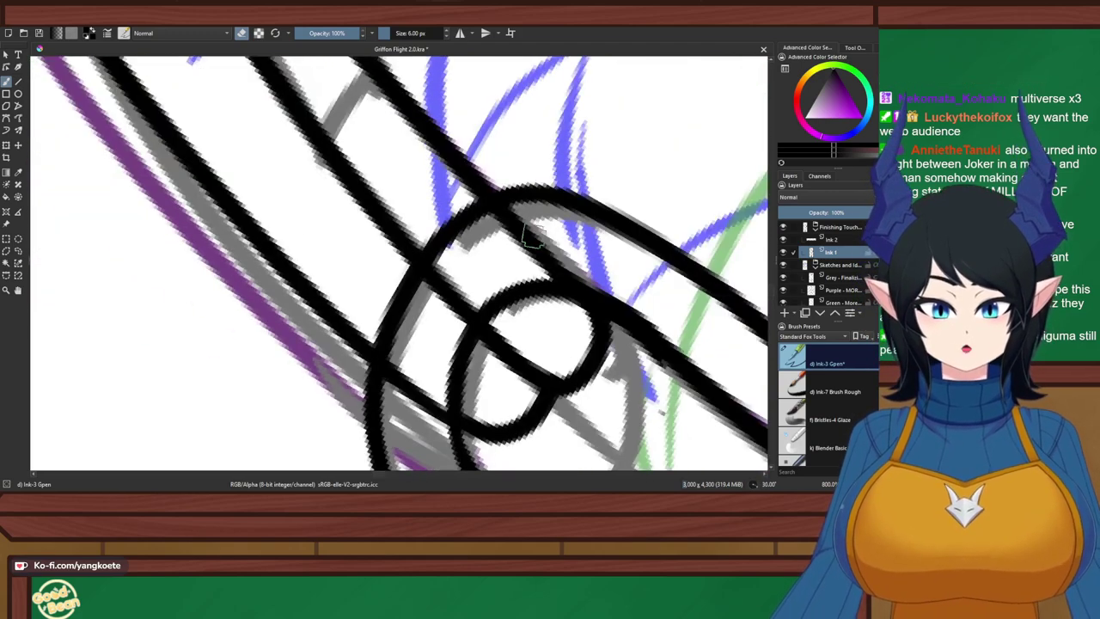
scroll(329, 220, down, 2)
drag(383, 270, 422, 203)
scroll(422, 204, up, 2)
mouse_move(427, 141)
mouse_down()
mouse_move(413, 170)
mouse_move(405, 153)
mouse_move(418, 230)
mouse_move(439, 190)
mouse_move(447, 275)
mouse_move(465, 189)
mouse_move(466, 247)
mouse_move(475, 202)
mouse_move(483, 271)
mouse_up()
mouse_move(365, 202)
mouse_down()
mouse_move(381, 245)
mouse_move(397, 184)
mouse_move(353, 180)
mouse_move(321, 200)
mouse_move(331, 167)
mouse_move(331, 298)
mouse_move(331, 271)
mouse_move(365, 258)
mouse_up()
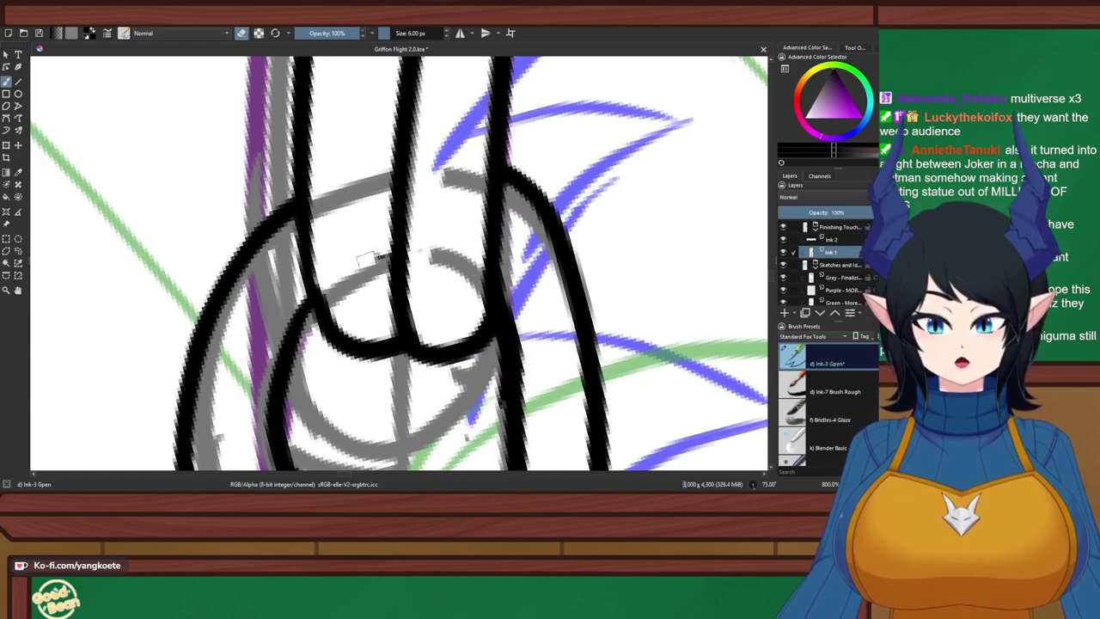
Redraw the left strap line thicker, retrying until it looks right
key(e)
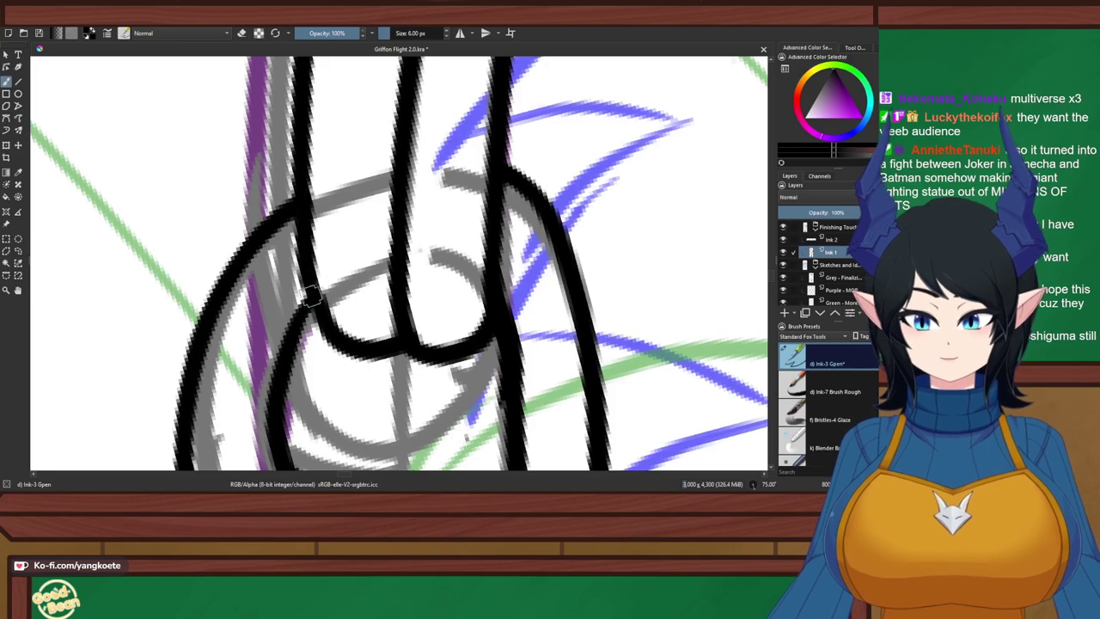
drag(306, 182, 320, 318)
key(ctrl+z)
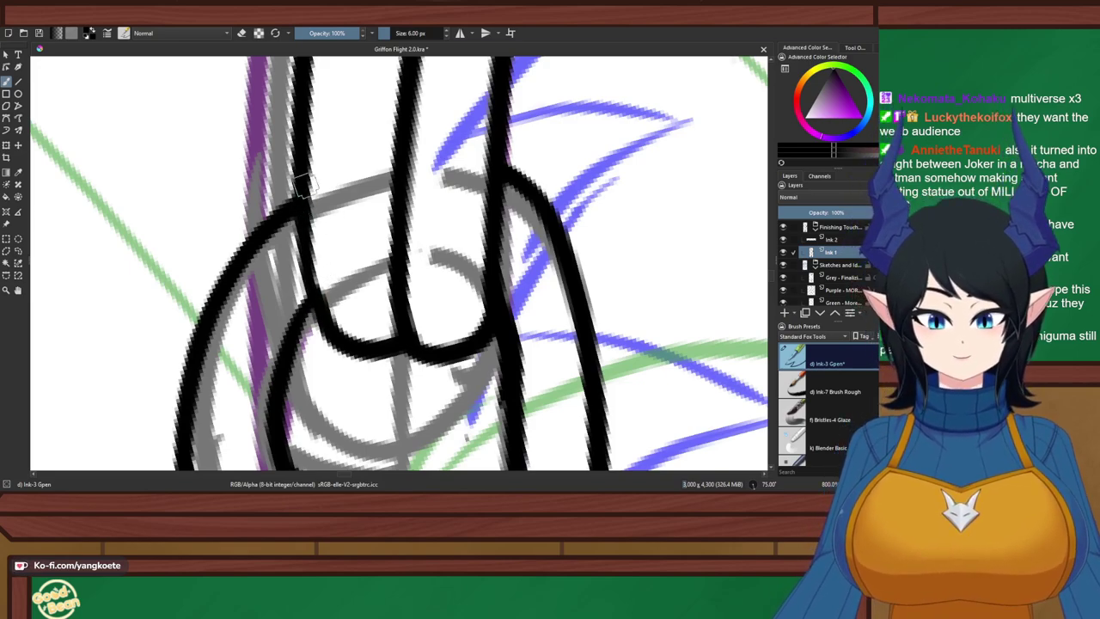
drag(305, 186, 320, 304)
key(ctrl+z)
drag(306, 167, 330, 330)
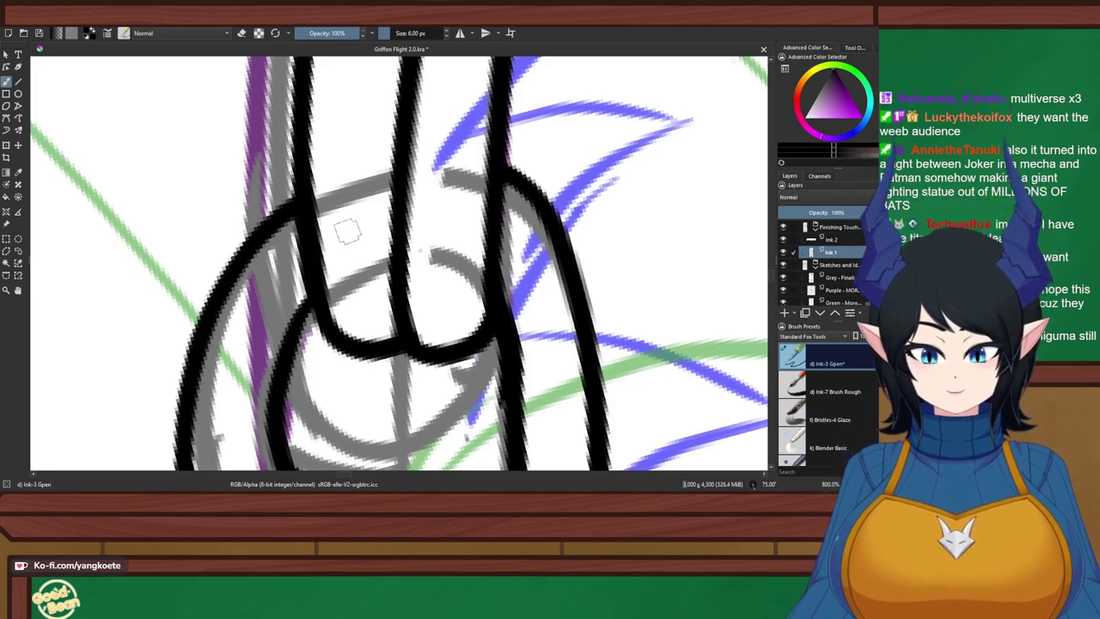
key(e)
key(e)
key(5)
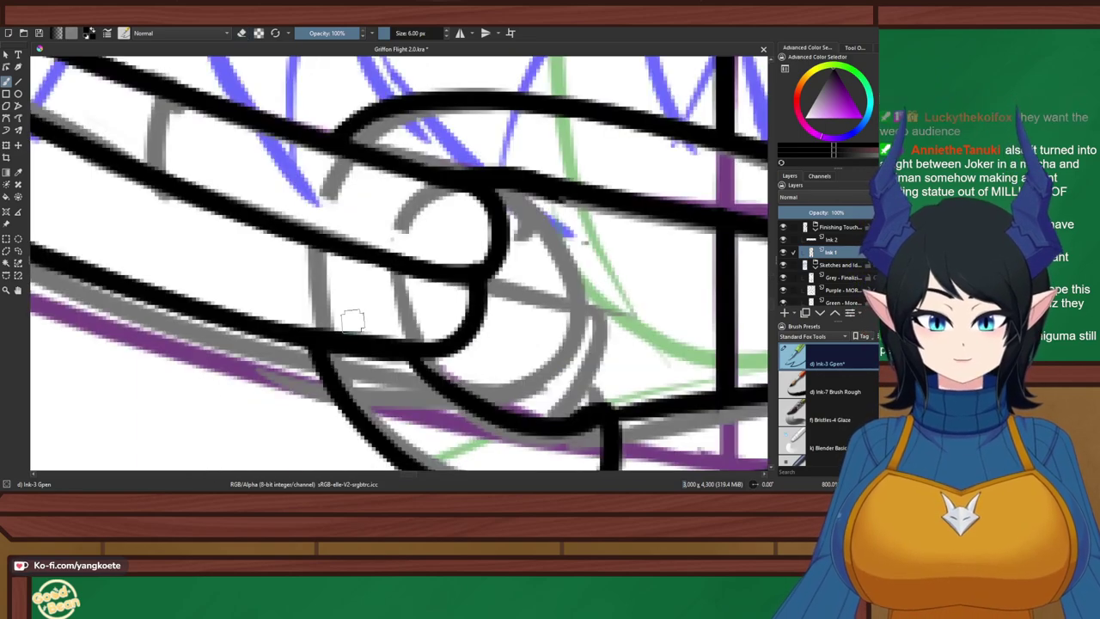
Pan across the belt and zoom out to review the whole character
scroll(305, 206, down, 3)
scroll(305, 206, down, 2)
drag(155, 185, 314, 224)
scroll(313, 224, up, 1)
key(plus)
key(plus)
key(plus)
key(plus)
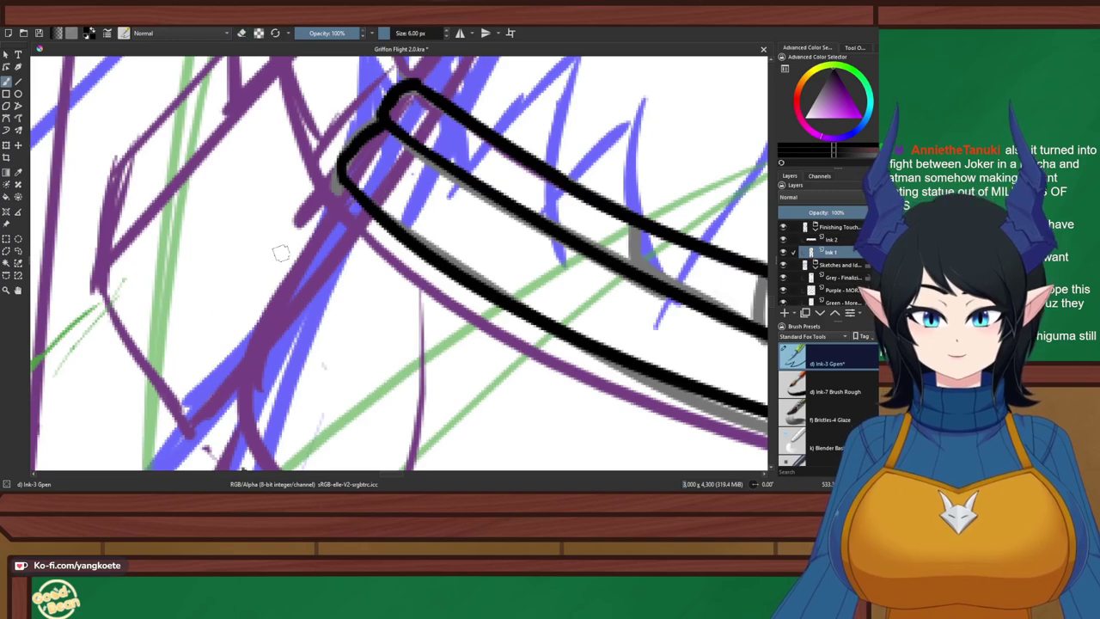
key(minus)
key(minus)
key(minus)
key(minus)
key(minus)
key(minus)
key(minus)
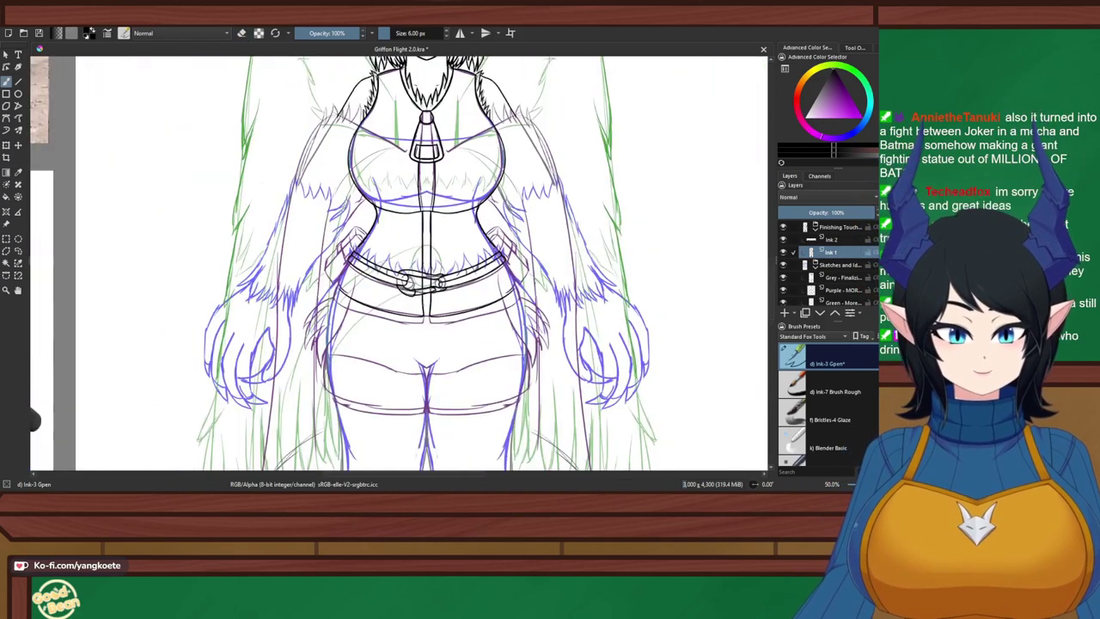
Hide the sketch layers and zoom in close on the belt's left end
click(782, 265)
scroll(422, 292, up, 2)
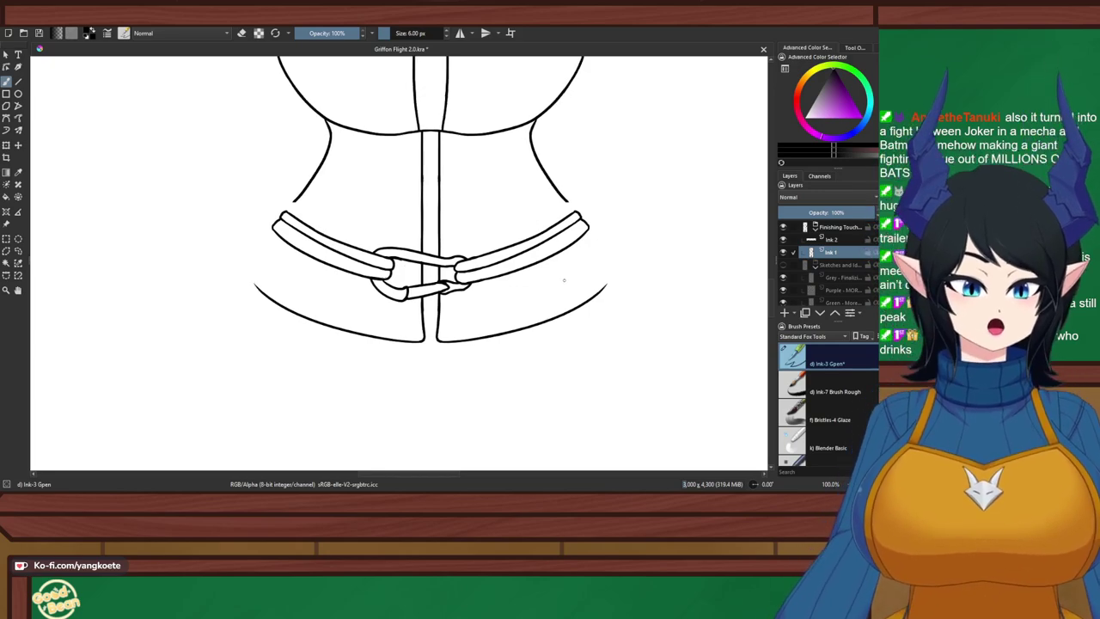
key(minus)
scroll(537, 295, down, 1)
drag(536, 238, 513, 310)
scroll(512, 310, up, 2)
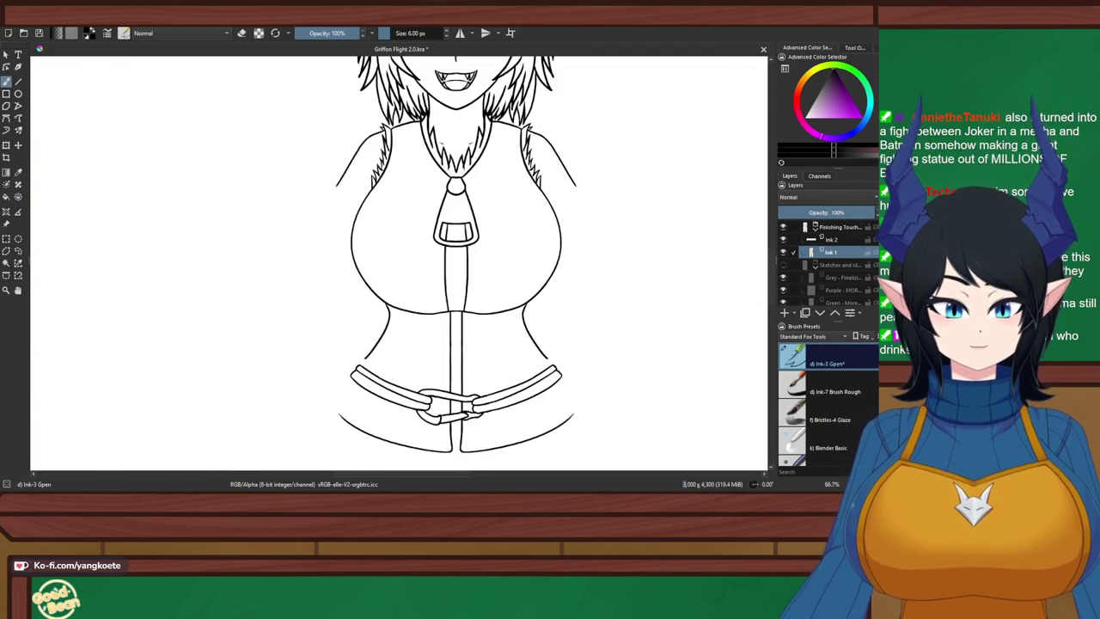
right_click(603, 325)
click(430, 280)
drag(429, 280, 514, 179)
scroll(401, 254, up, 2)
key(plus)
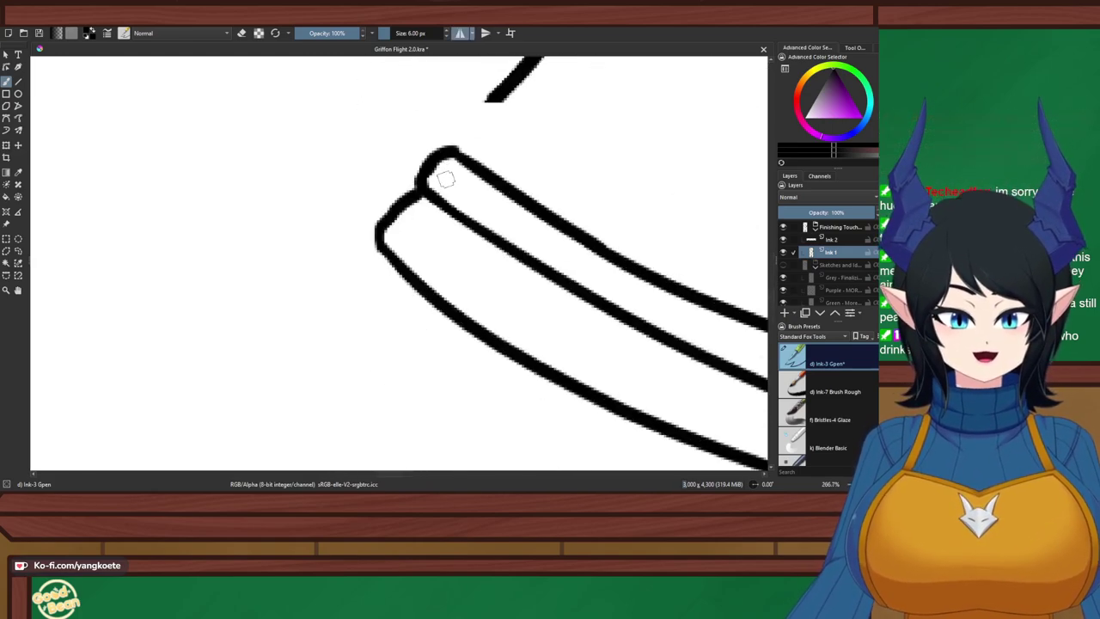
key(minus)
key(minus)
key(minus)
key(minus)
key(plus)
key(plus)
key(plus)
key(plus)
key(plus)
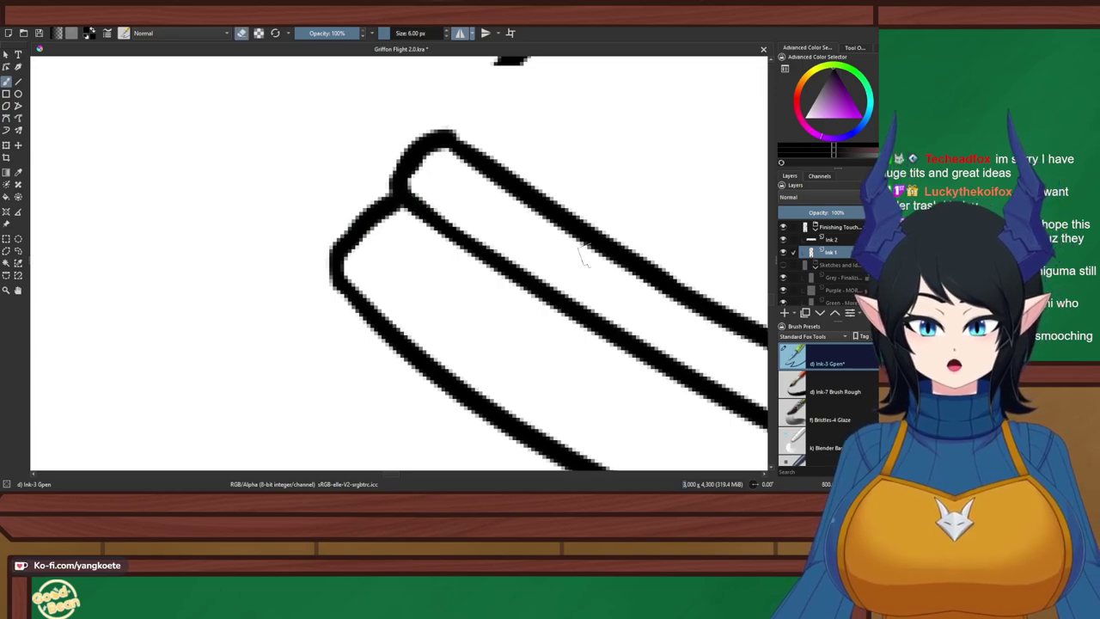
On Ink 2, erase the stray outline and ink a curve closing the strap's rounded end
click(831, 240)
mouse_move(388, 209)
mouse_down()
mouse_move(377, 204)
mouse_move(344, 256)
mouse_move(351, 249)
mouse_up()
key(e)
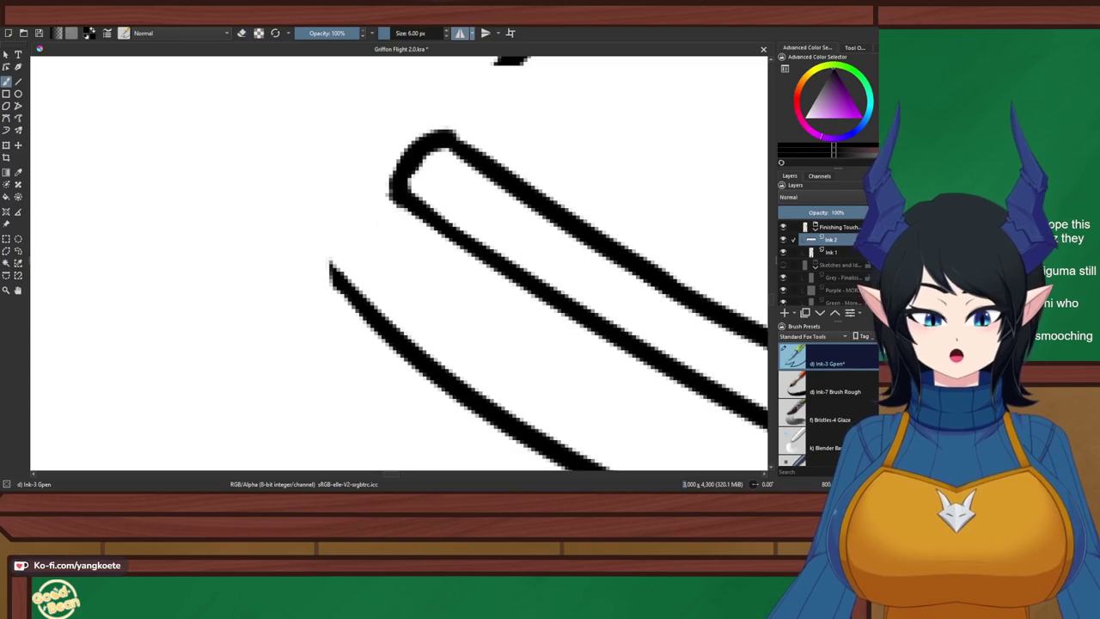
click(782, 264)
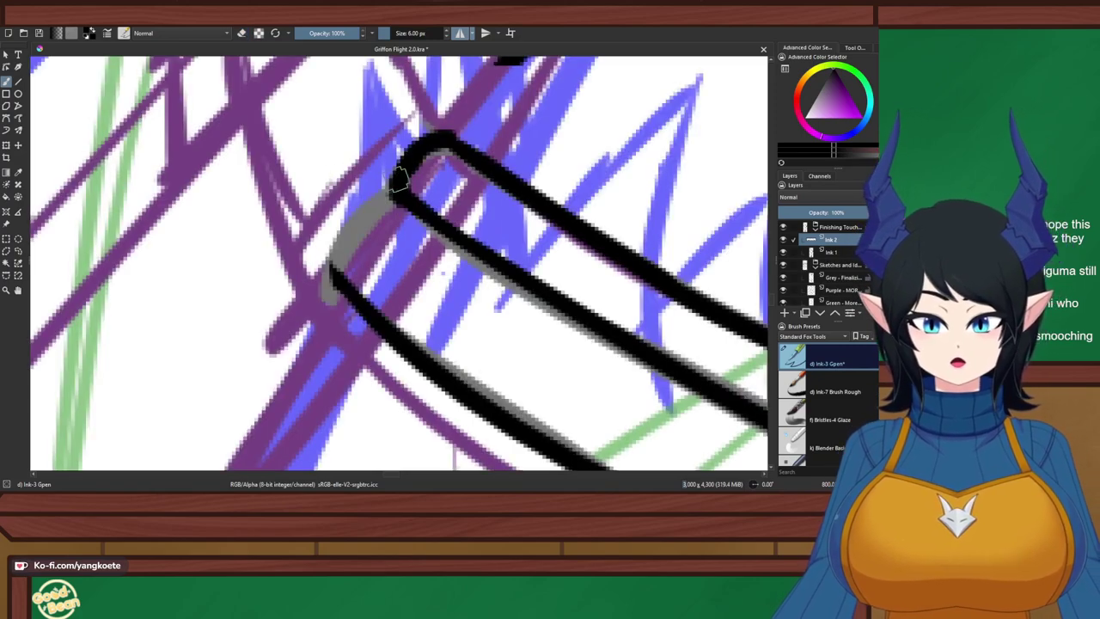
drag(400, 182, 317, 297)
key(ctrl+z)
drag(401, 183, 338, 283)
key(ctrl+z)
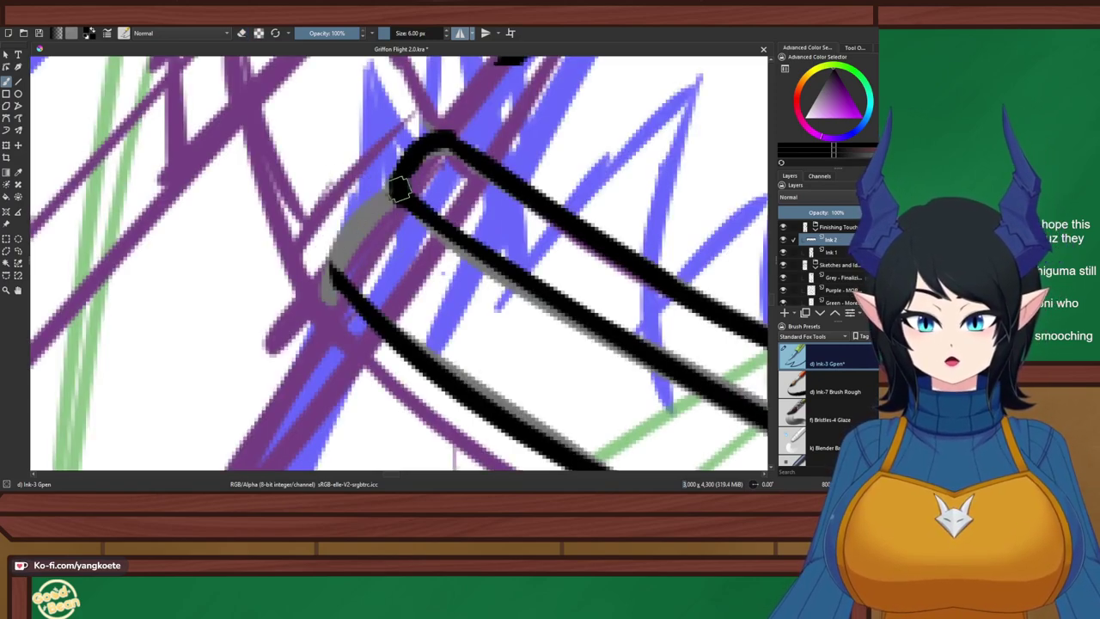
drag(399, 189, 342, 268)
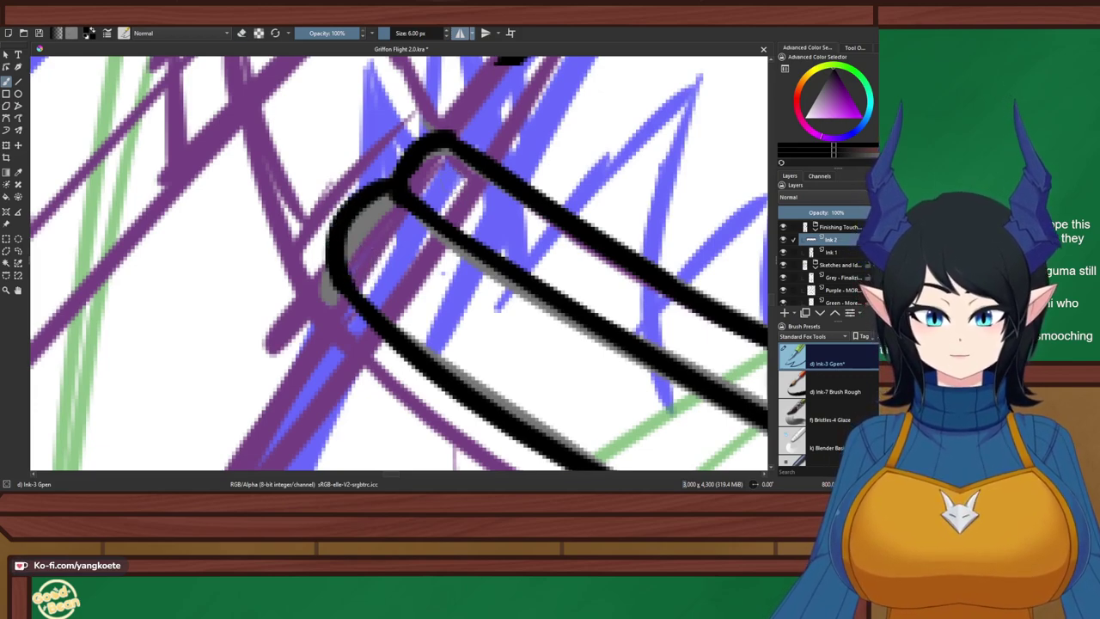
key(e)
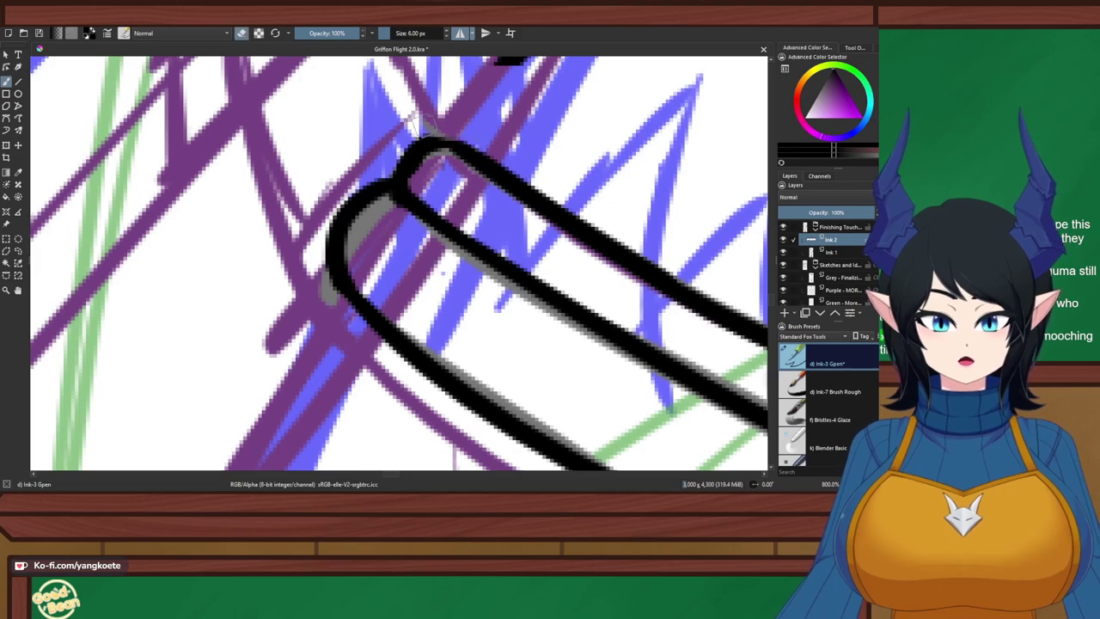
key(e)
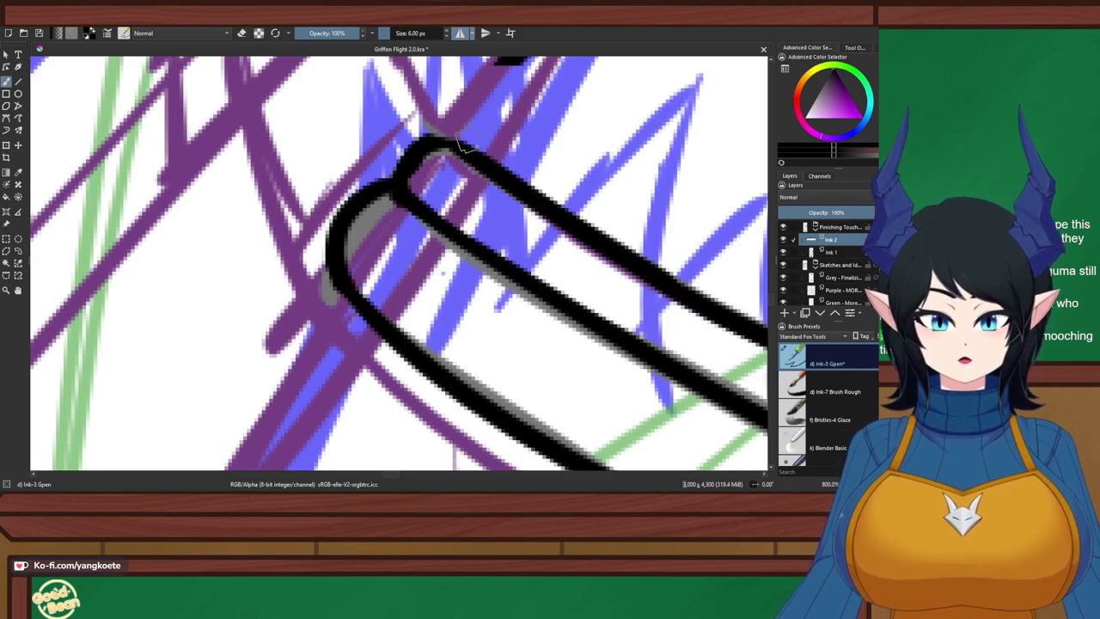
drag(440, 156, 400, 189)
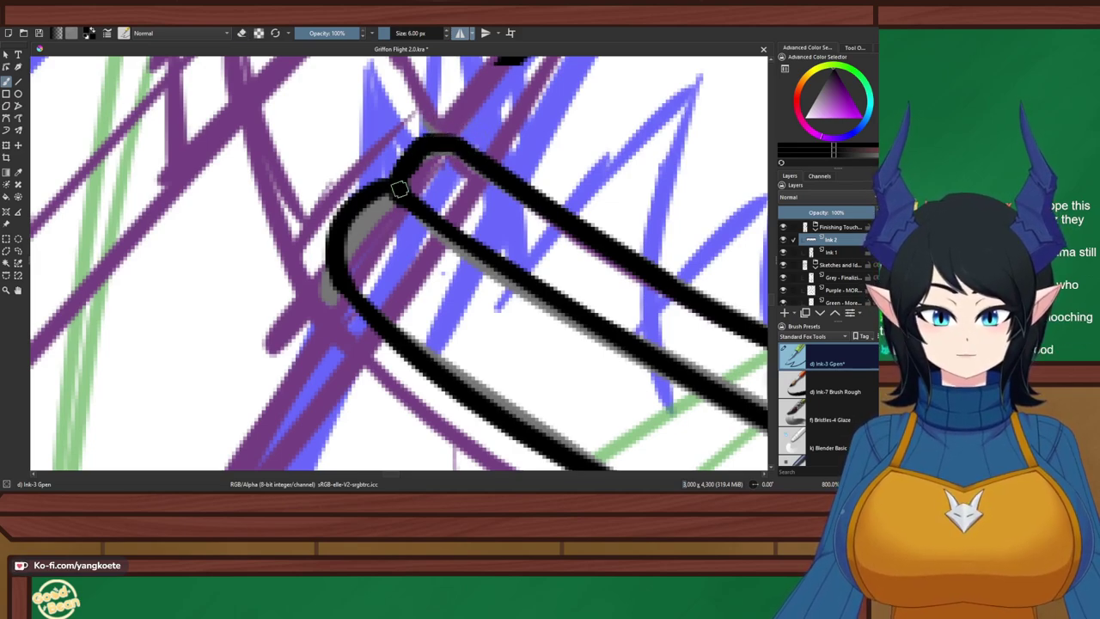
Save the drawing and add a new Ink 3 layer above Ink 2
scroll(361, 195, down, 4)
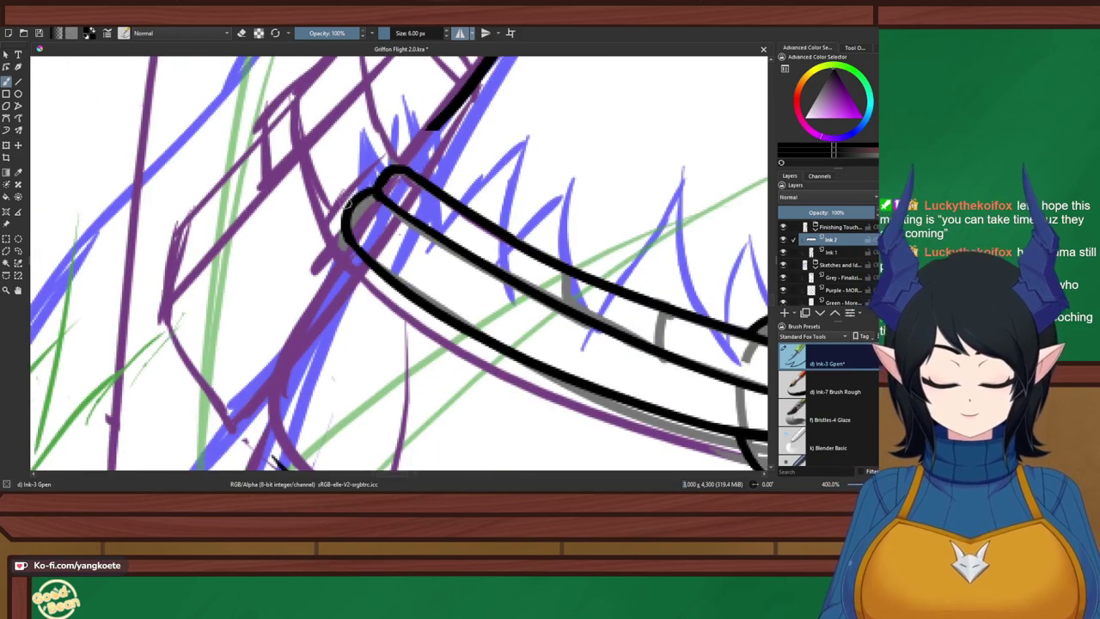
key(ctrl+s)
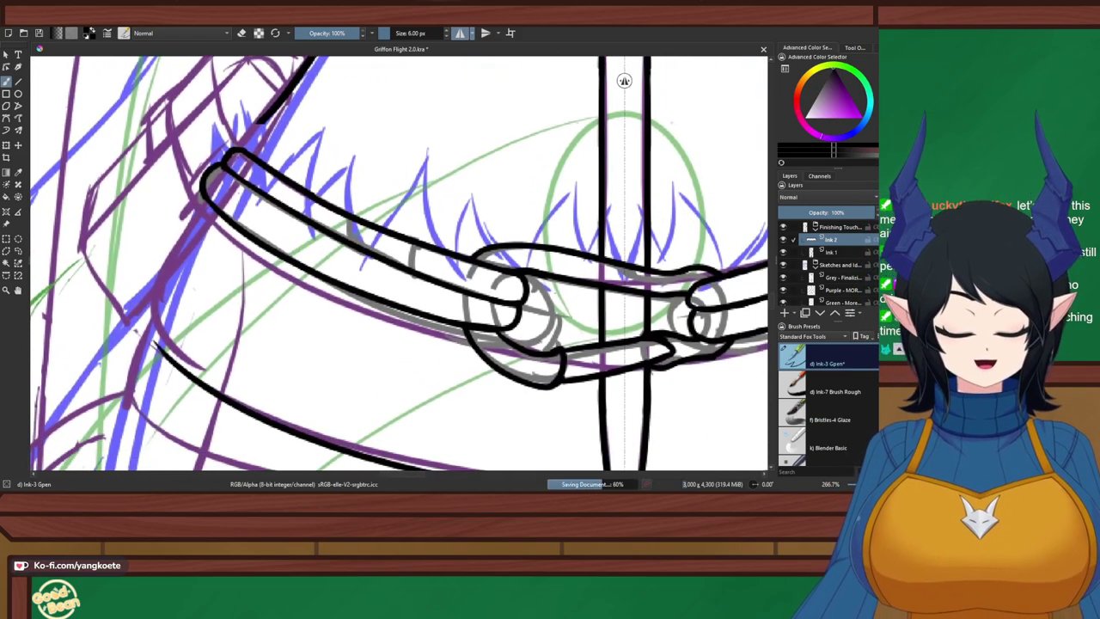
drag(273, 260, 359, 286)
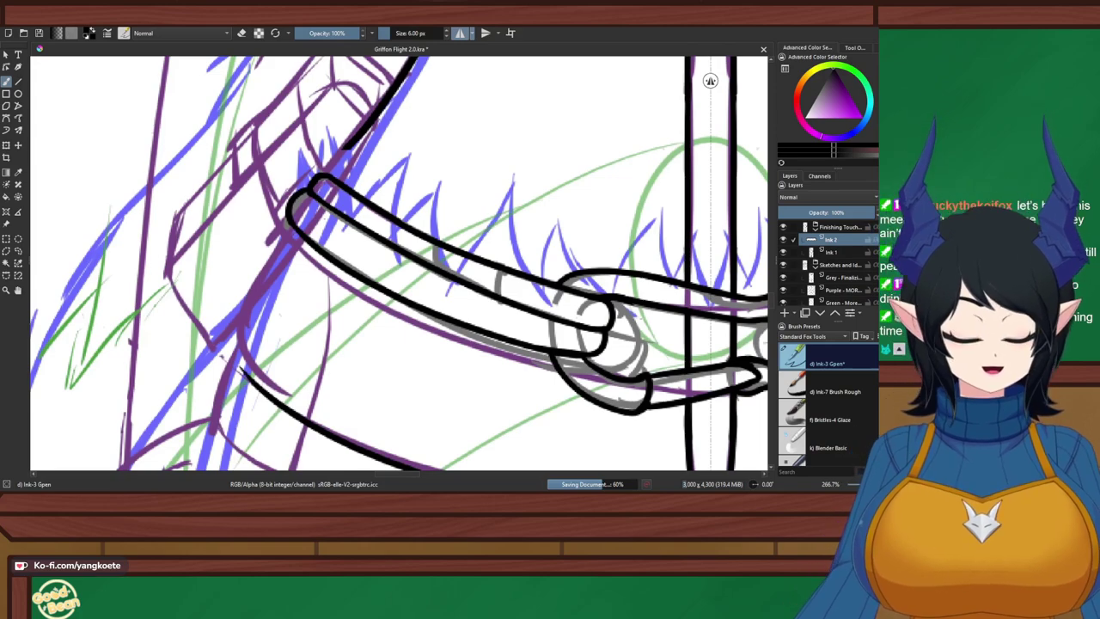
key(Insert)
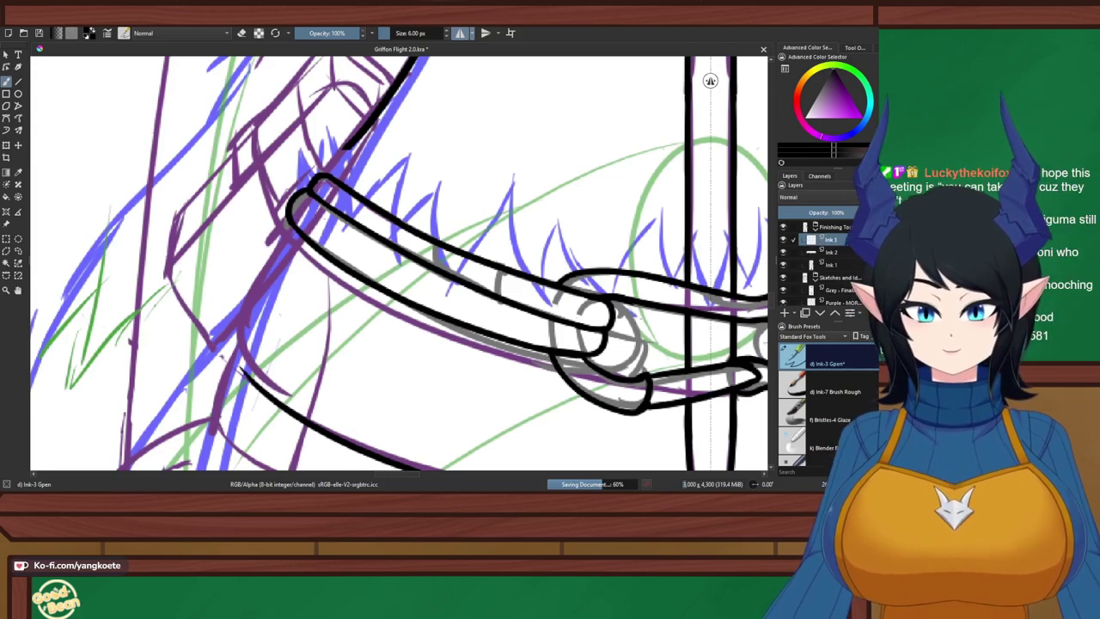
Move to the belt's left end and ink a line along the purple sketch contour
scroll(359, 243, down, 3)
mouse_move(360, 243)
mouse_down()
mouse_move(364, 178)
mouse_move(418, 196)
mouse_up()
scroll(380, 245, up, 3)
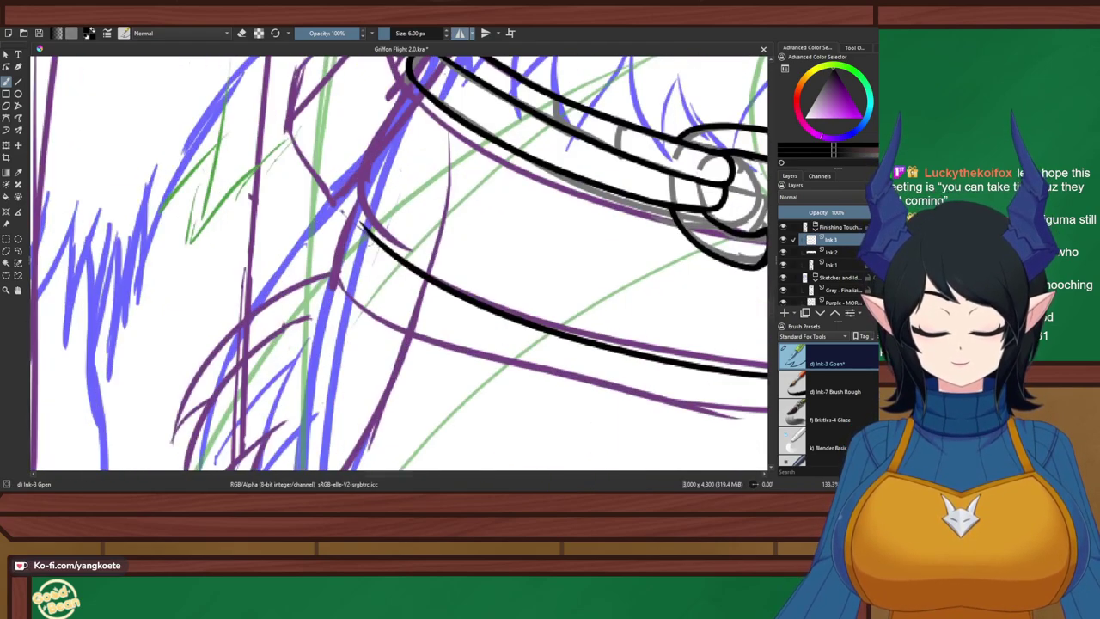
drag(343, 212, 312, 307)
scroll(312, 307, up, 1)
scroll(318, 301, down, 1)
scroll(360, 250, down, 2)
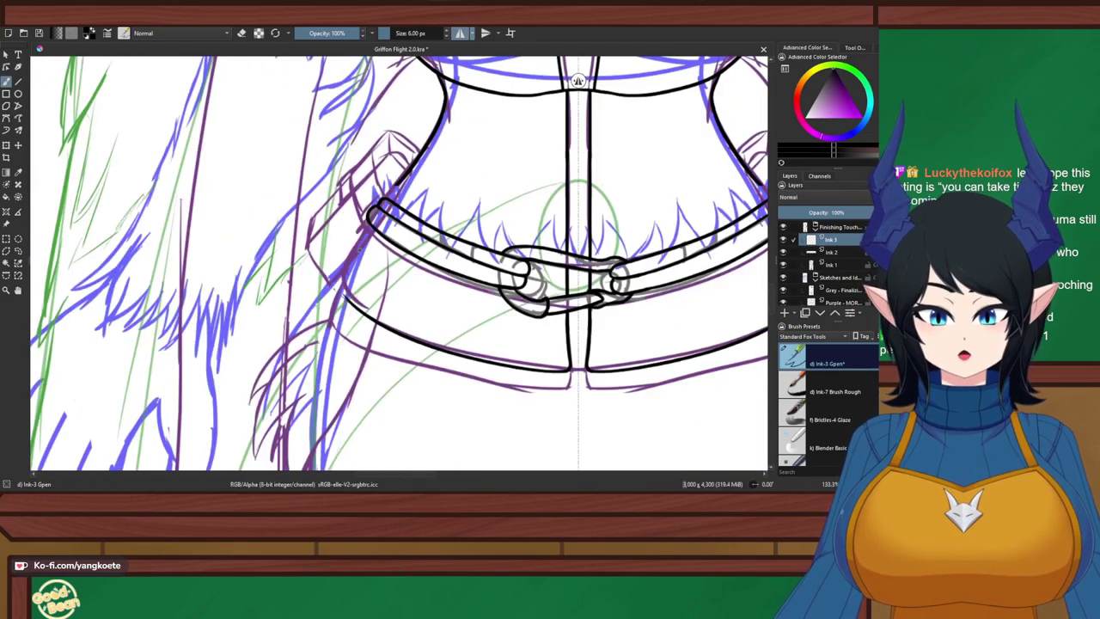
scroll(354, 262, up, 3)
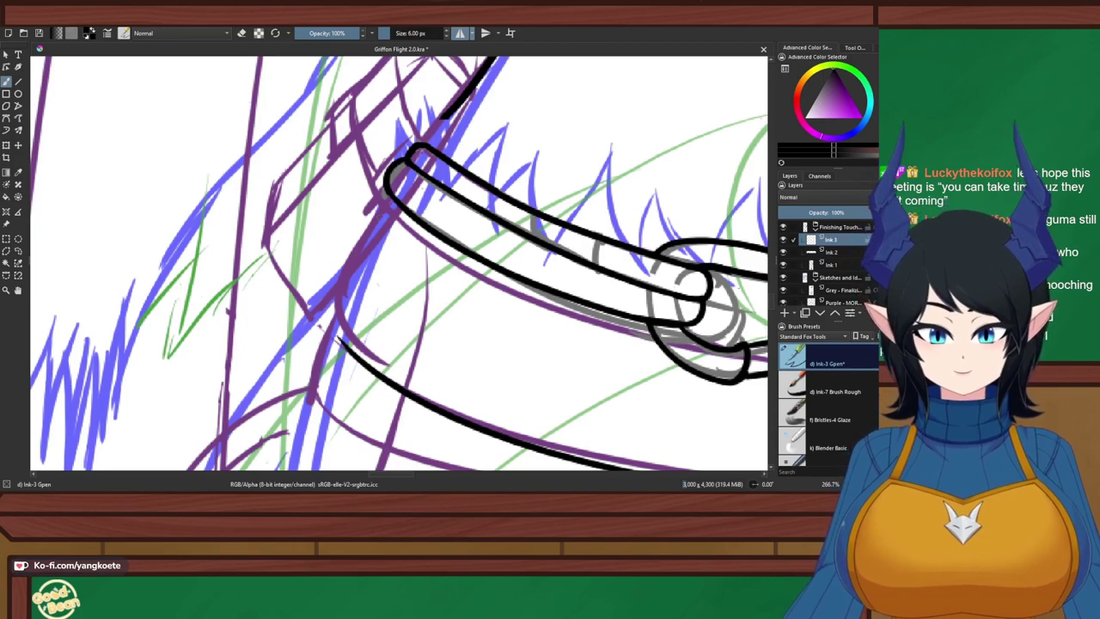
drag(466, 89, 349, 270)
key(ctrl+z)
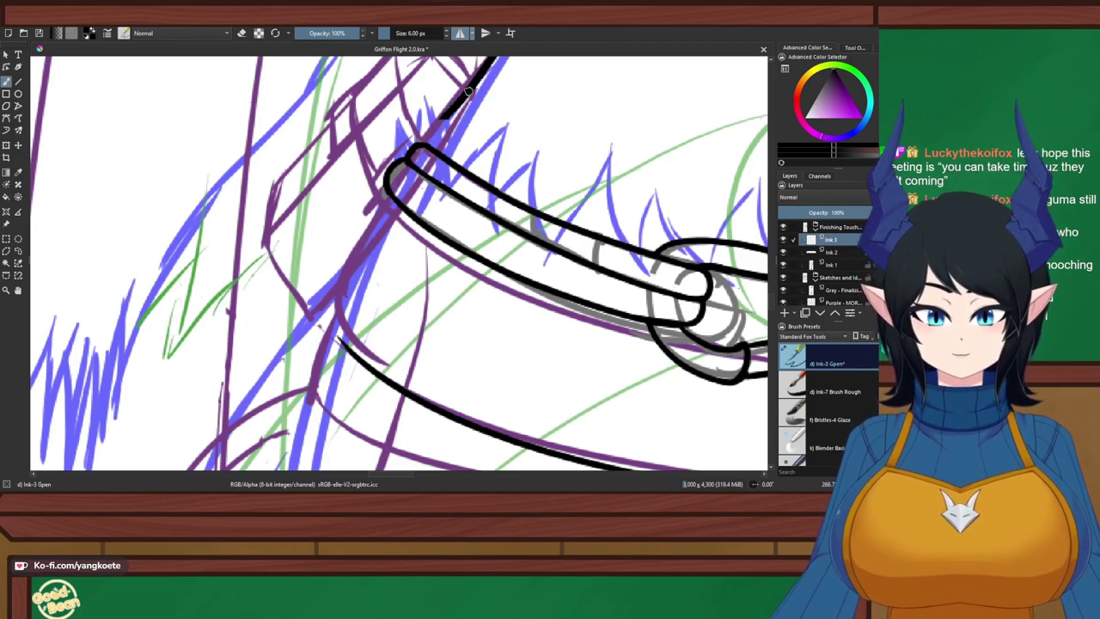
drag(451, 115, 347, 262)
Ink the belt's left edge curving down from the upper line, retrying the stroke several times
drag(369, 226, 340, 333)
key(ctrl+z)
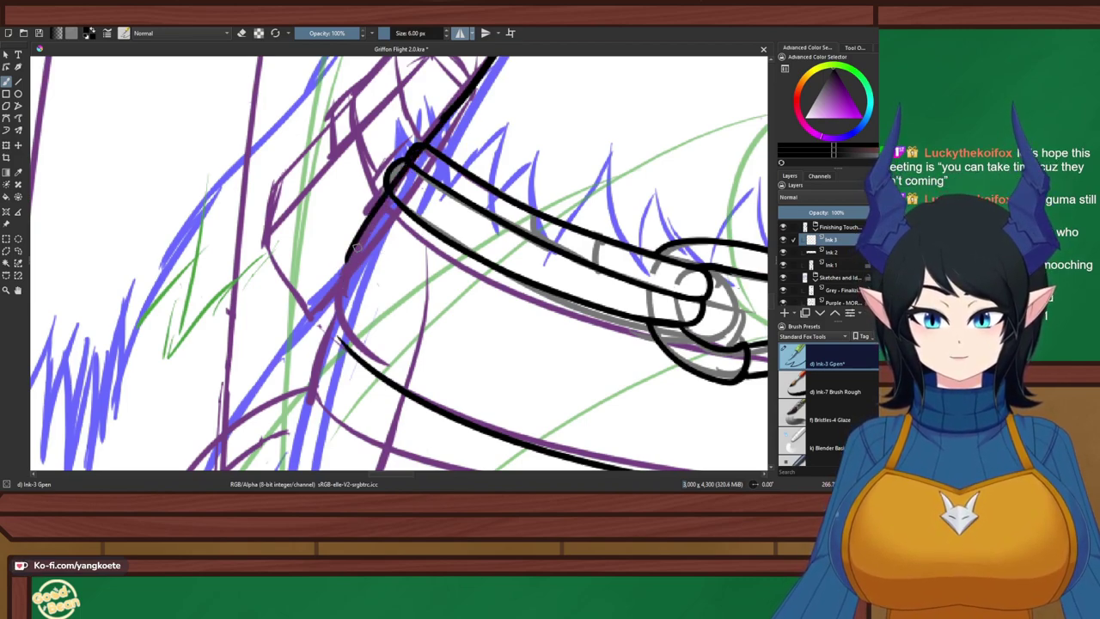
drag(357, 244, 339, 332)
key(ctrl+z)
drag(358, 234, 339, 342)
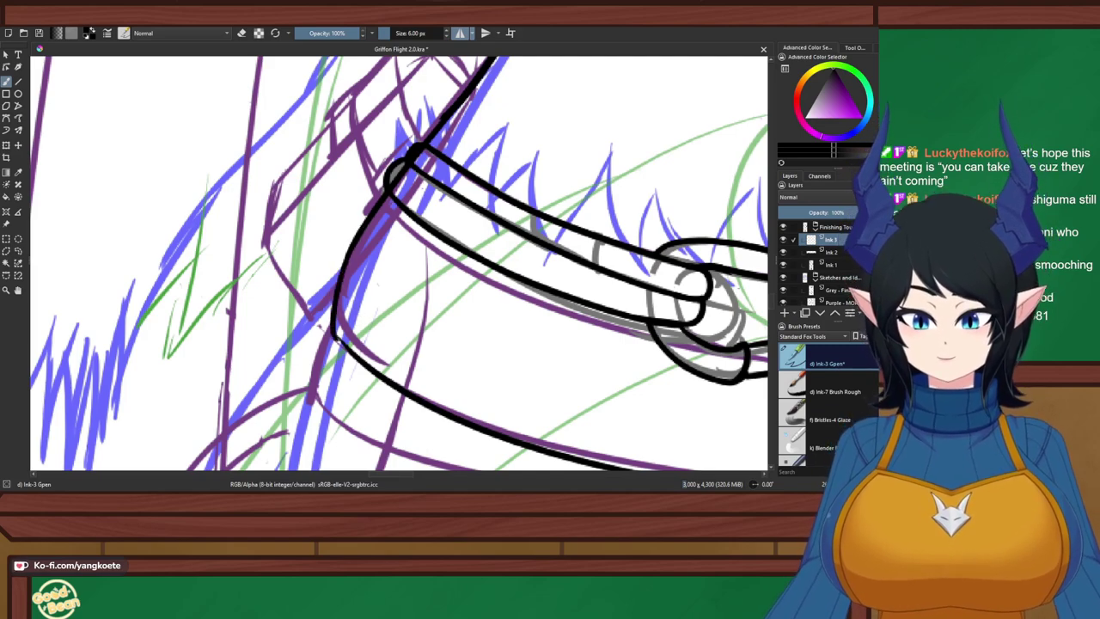
key(ctrl+z)
key(ctrl+z)
mouse_move(364, 232)
mouse_down()
mouse_move(332, 320)
mouse_move(332, 283)
mouse_move(361, 311)
mouse_move(323, 326)
mouse_up()
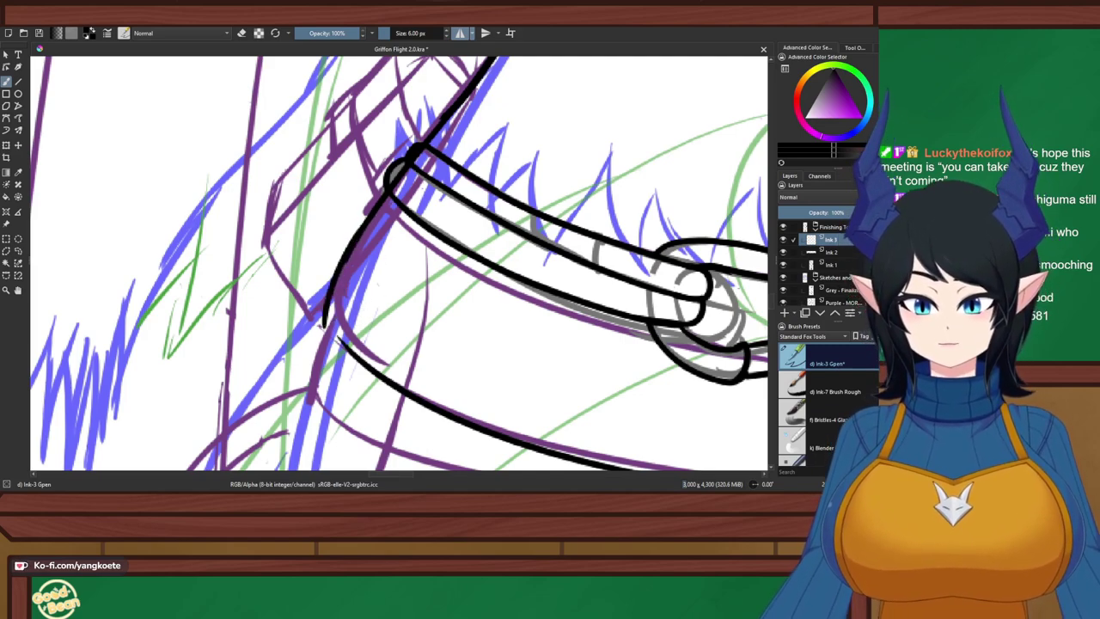
key(ctrl+z)
mouse_move(372, 211)
mouse_down()
mouse_move(323, 317)
mouse_move(349, 353)
mouse_up()
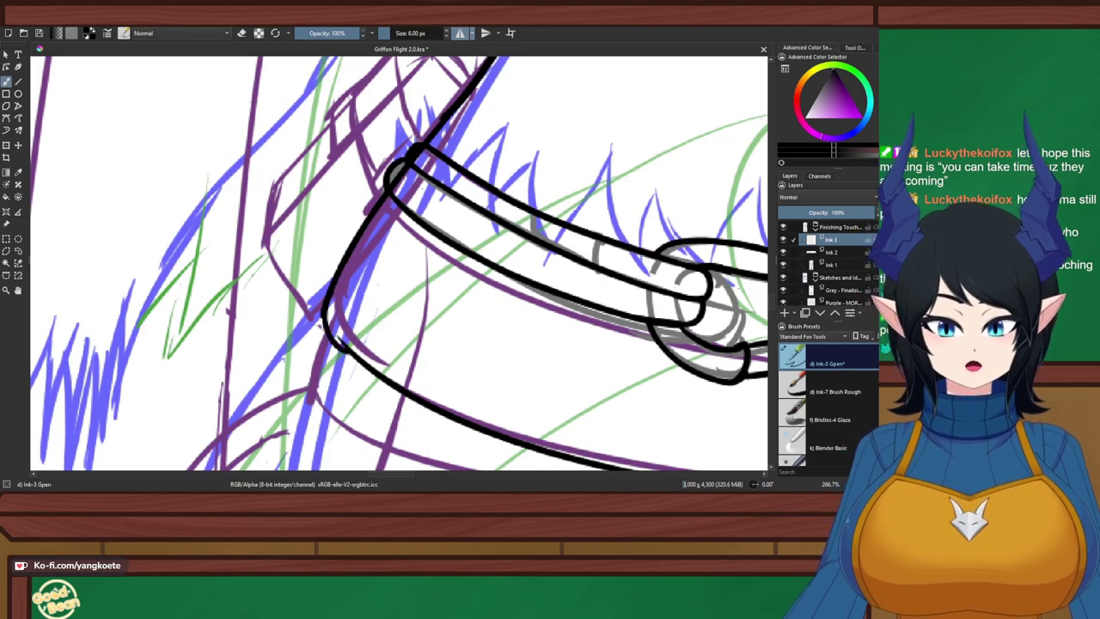
key(ctrl+z)
Extend the left edge down until it meets the lower waist line
drag(332, 283, 350, 353)
key(ctrl+z)
drag(325, 296, 342, 350)
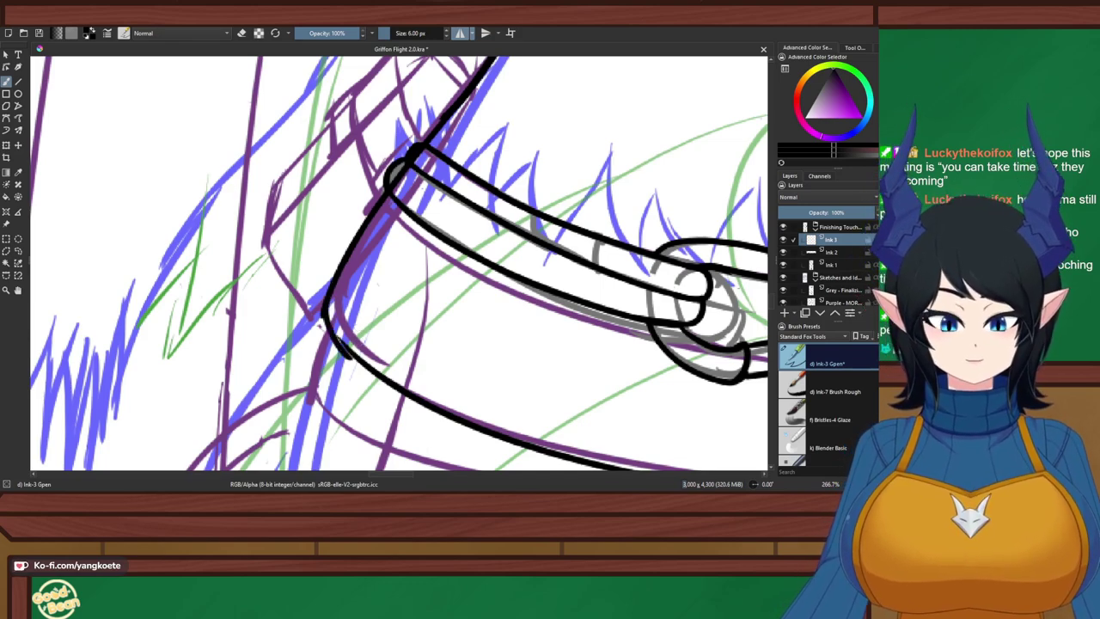
key(ctrl+z)
drag(323, 309, 363, 369)
key(ctrl+z)
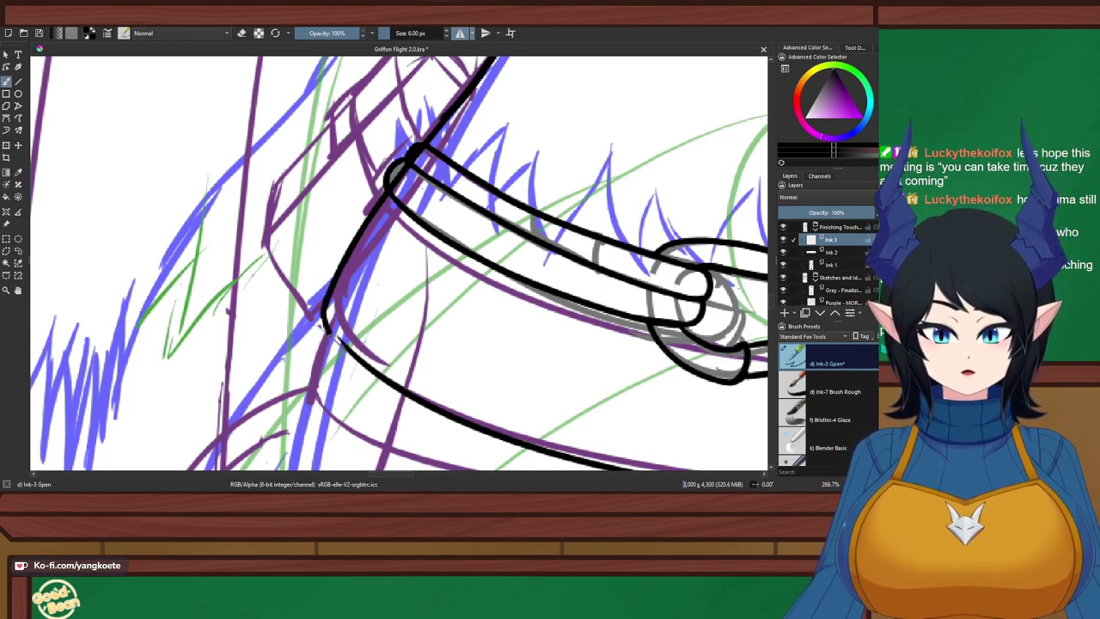
drag(329, 335, 372, 363)
key(ctrl+z)
drag(323, 296, 394, 384)
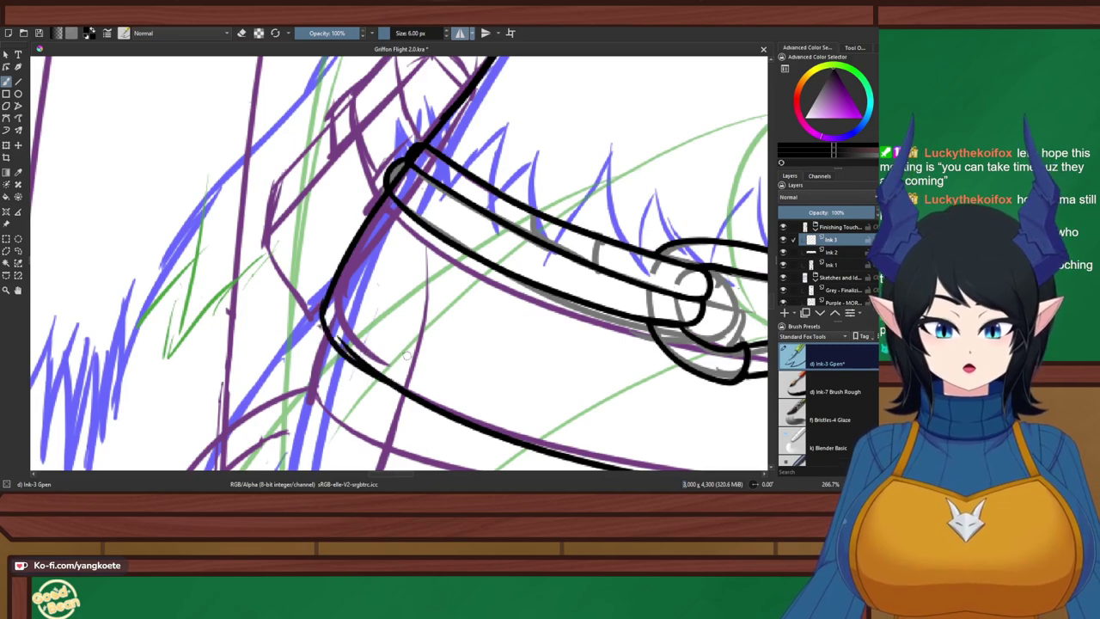
scroll(345, 380, up, 2)
Rotate the canvas and ink the corner joining the top line to the left edge, trying an eraser trim
key(6)
key(6)
key(6)
key(6)
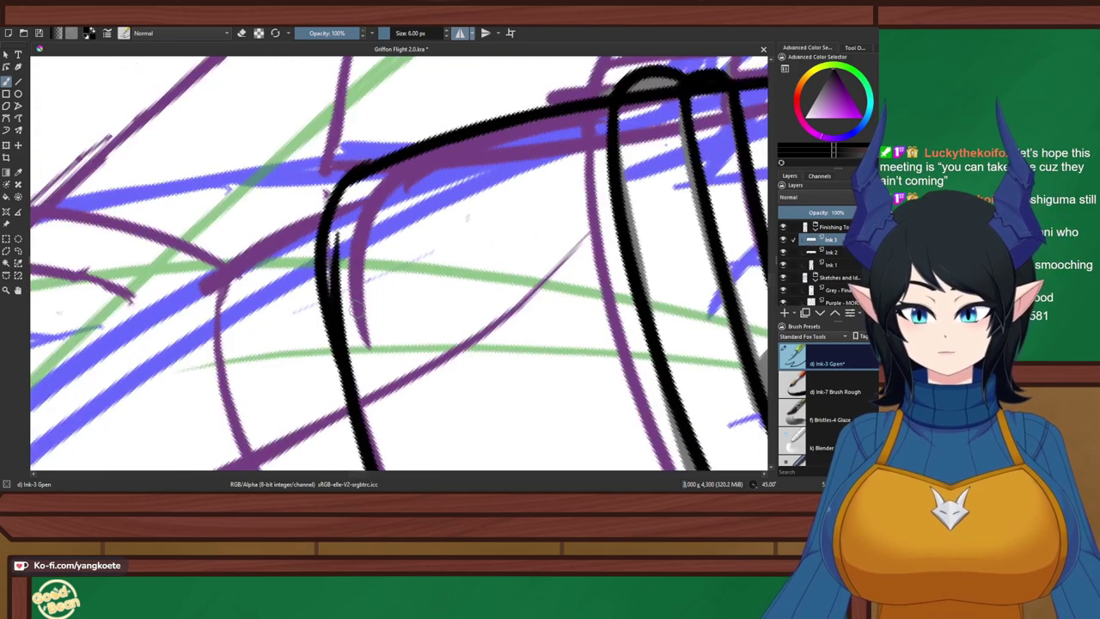
key(ctrl+z)
drag(385, 169, 339, 272)
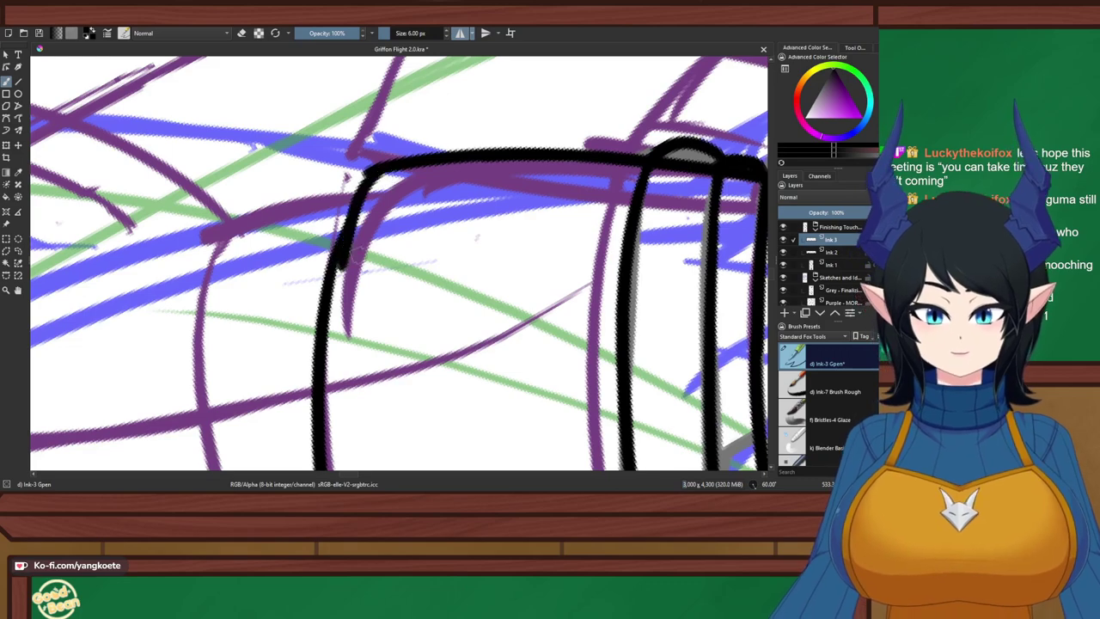
key(ctrl+z)
drag(389, 168, 352, 275)
key(e)
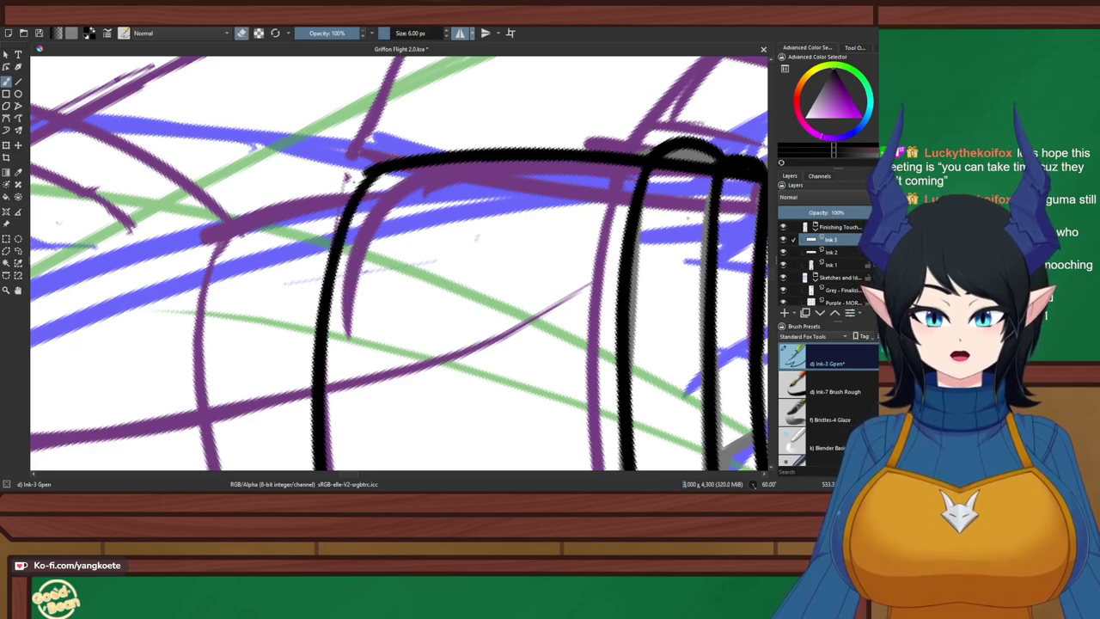
drag(387, 158, 343, 205)
key(ctrl+z)
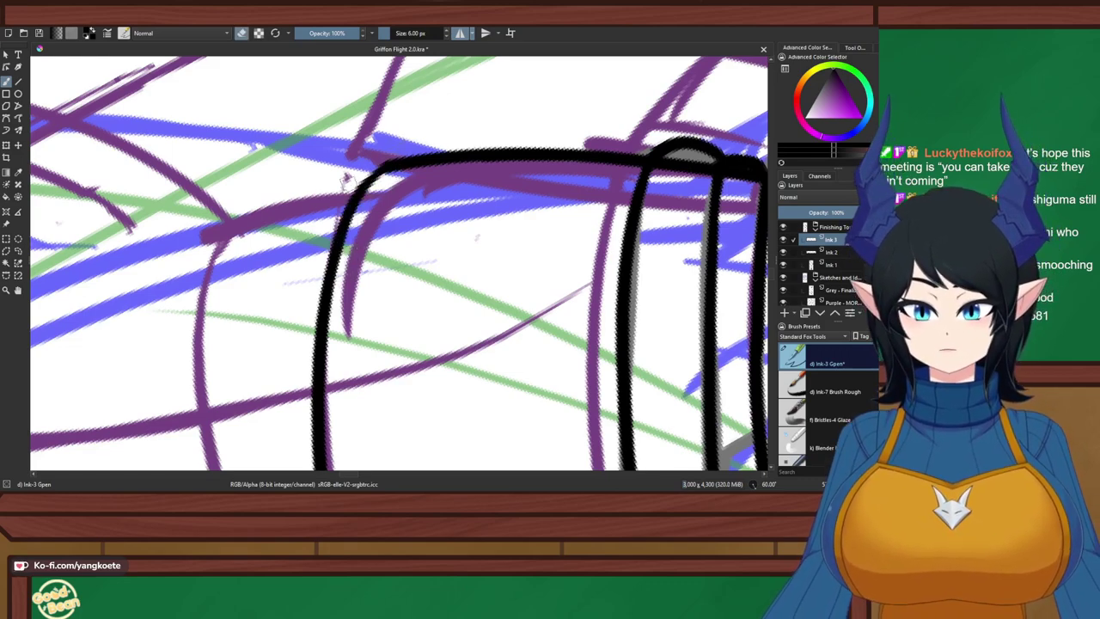
key(e)
drag(415, 160, 342, 205)
key(ctrl+z)
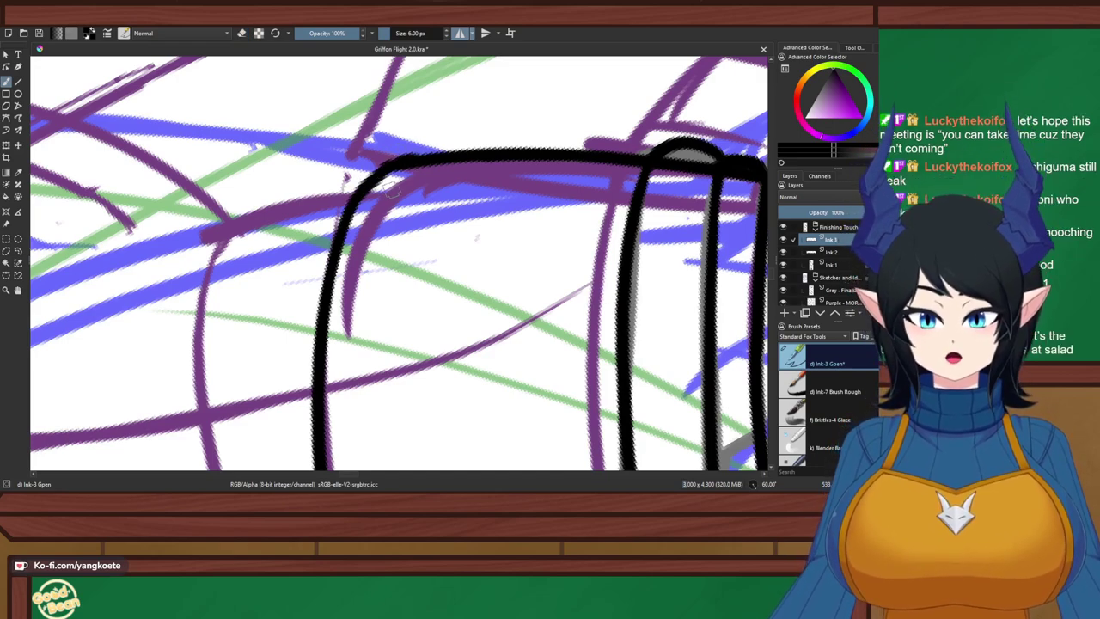
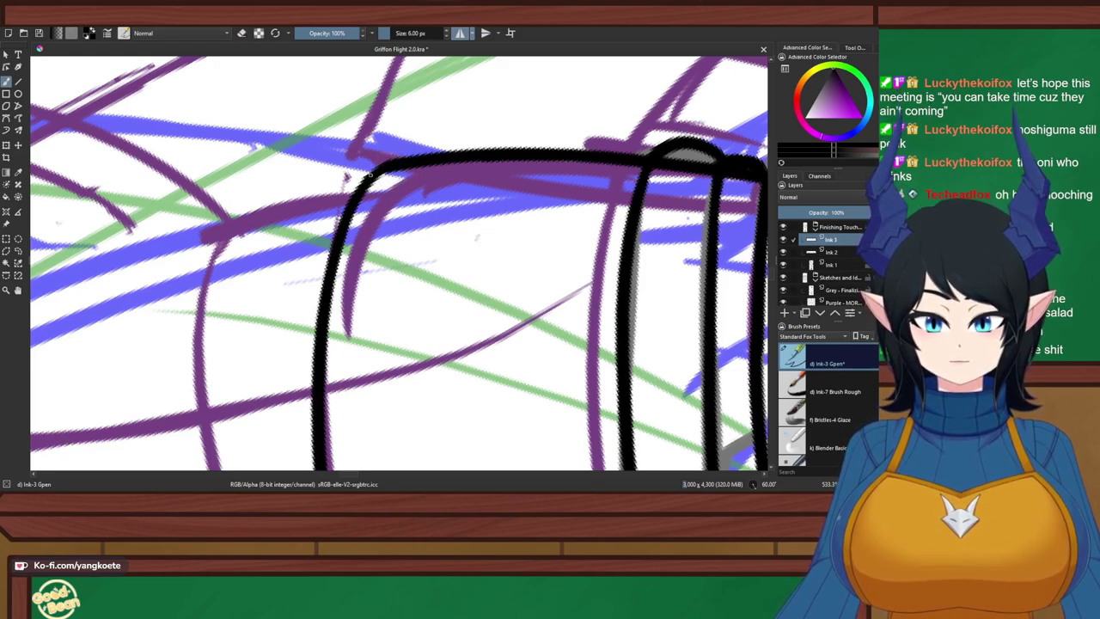
Erase the excess black ink at the harness strap's inner corner
key(5)
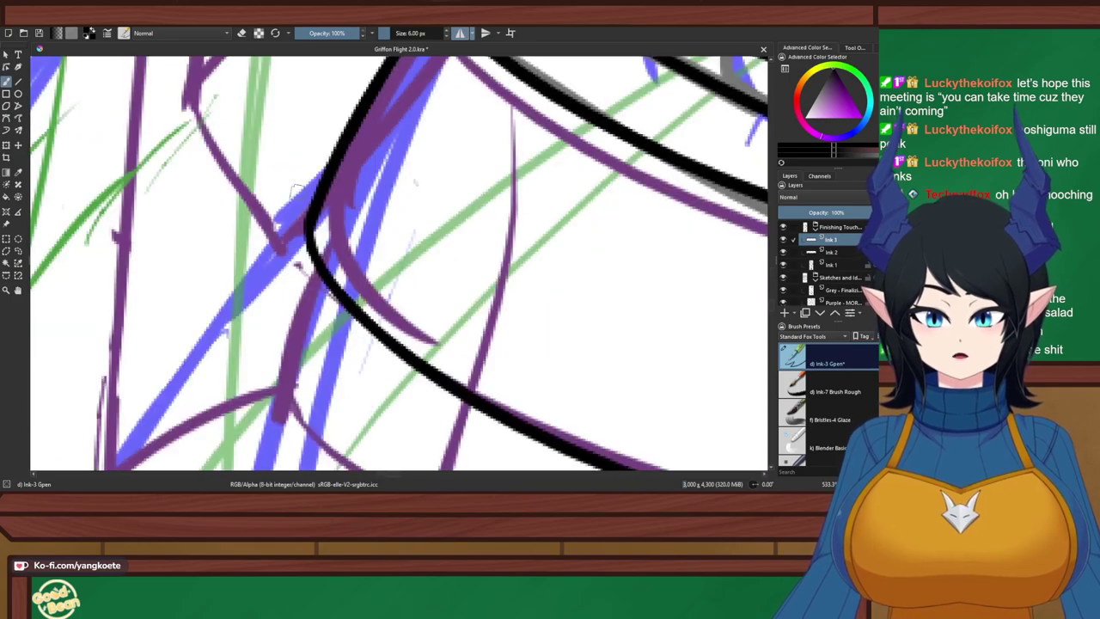
scroll(411, 144, down, 4)
drag(410, 144, 383, 177)
scroll(383, 177, up, 1)
scroll(363, 203, up, 7)
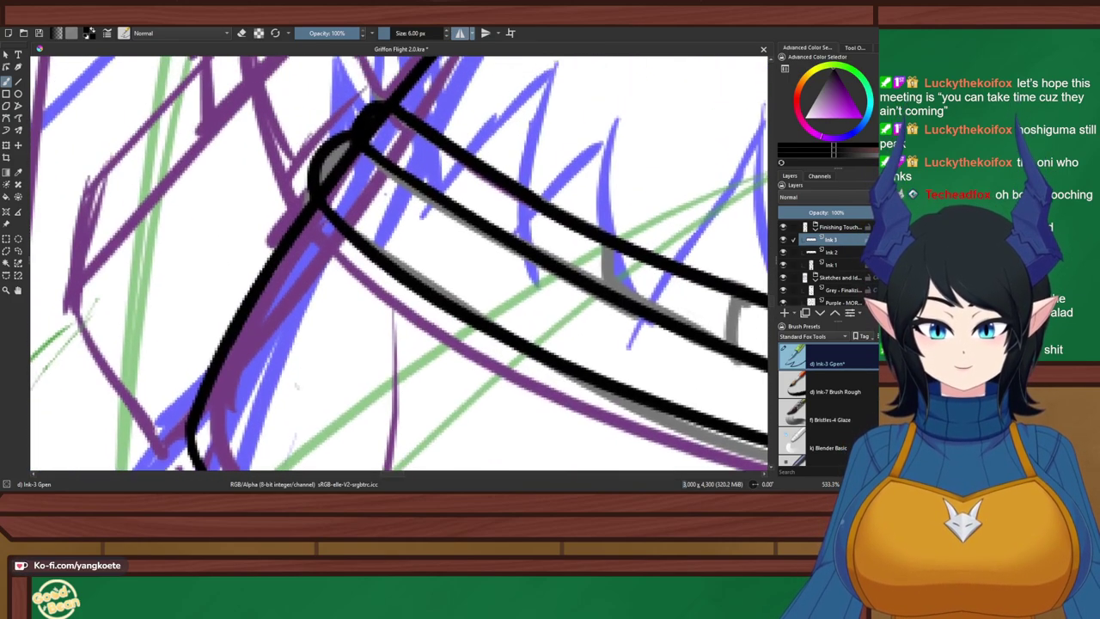
key(e)
drag(375, 179, 400, 148)
mouse_move(361, 212)
mouse_down()
mouse_move(324, 246)
mouse_move(266, 257)
mouse_move(279, 271)
mouse_up()
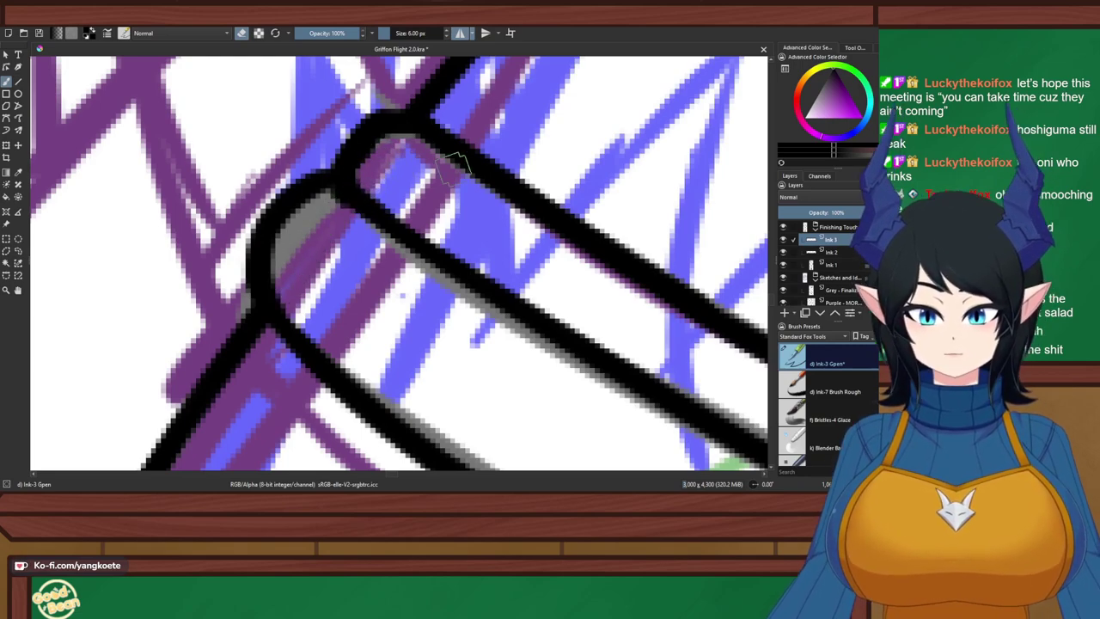
Ink a solid stroke joining the two central belt lines at their base, slightly lower and thicker
scroll(453, 170, down, 7)
drag(461, 163, 296, 170)
scroll(415, 296, up, 6)
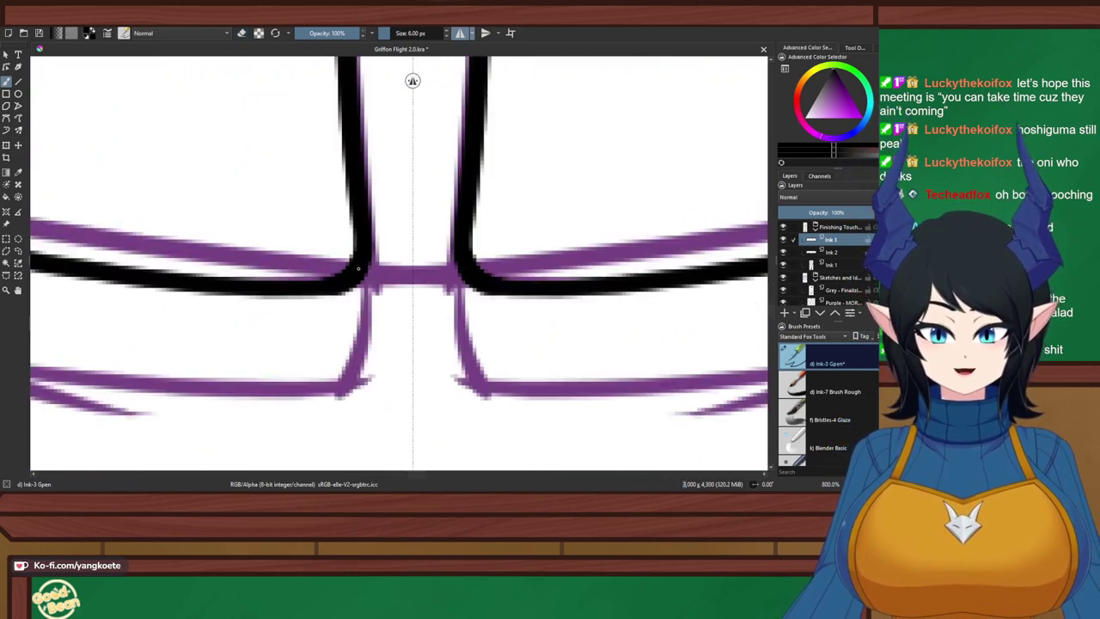
drag(358, 269, 439, 275)
key(ctrl+z)
drag(357, 266, 464, 269)
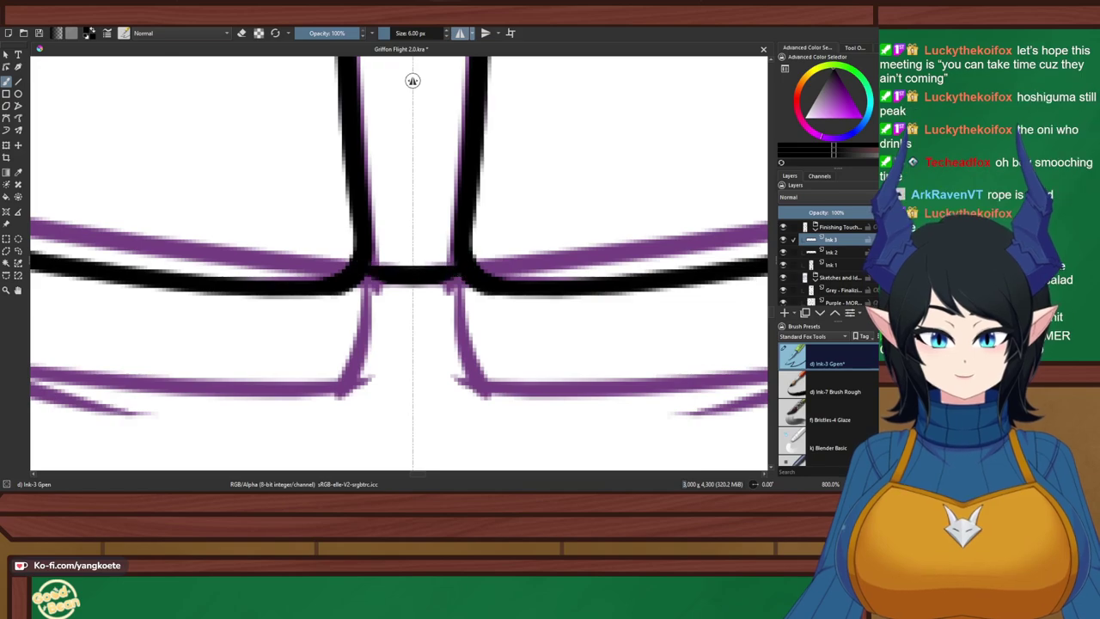
key(ctrl+z)
drag(361, 268, 464, 269)
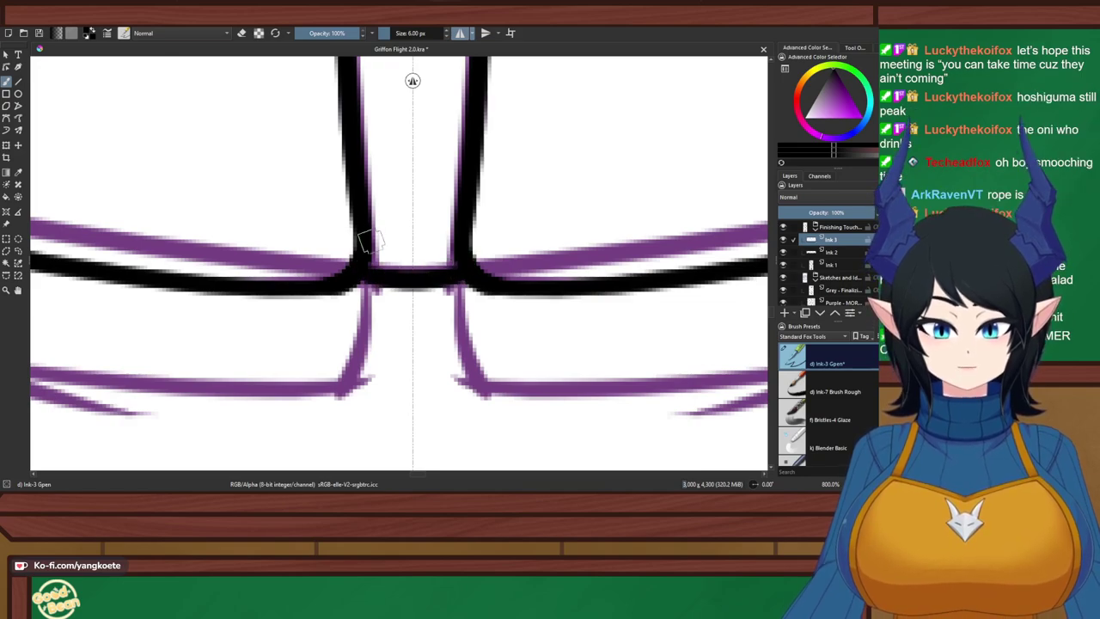
Save Griffon Flight 2.0.kra
scroll(386, 305, down, 5)
drag(422, 288, 488, 331)
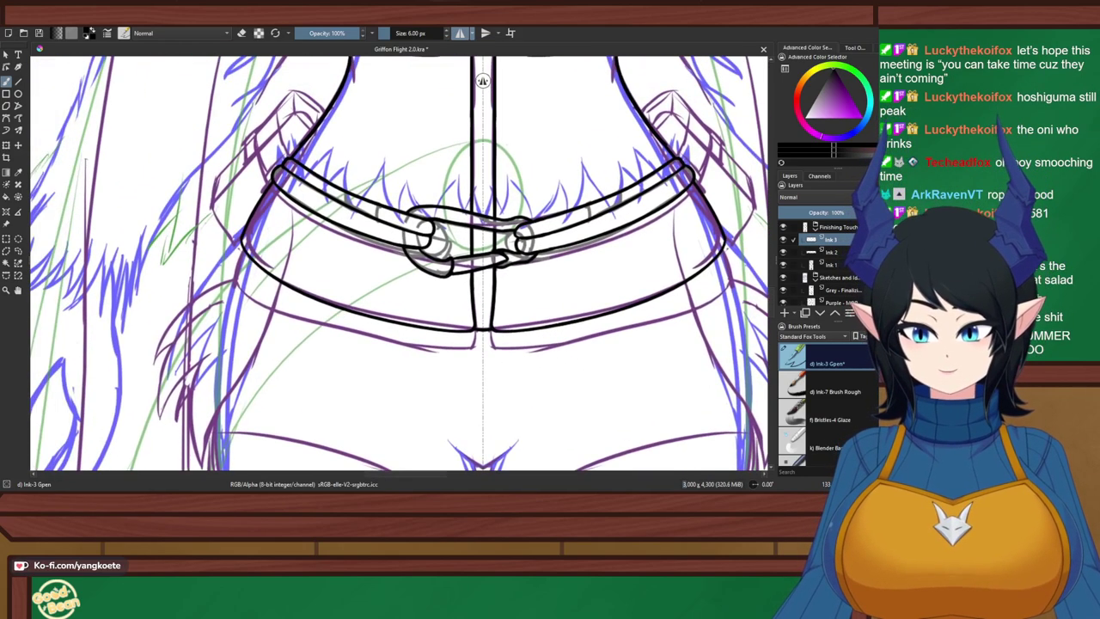
key(ctrl+s)
Re-ink the bending line, thickening the inside of its curve
scroll(252, 240, up, 4)
scroll(531, 219, up, 1)
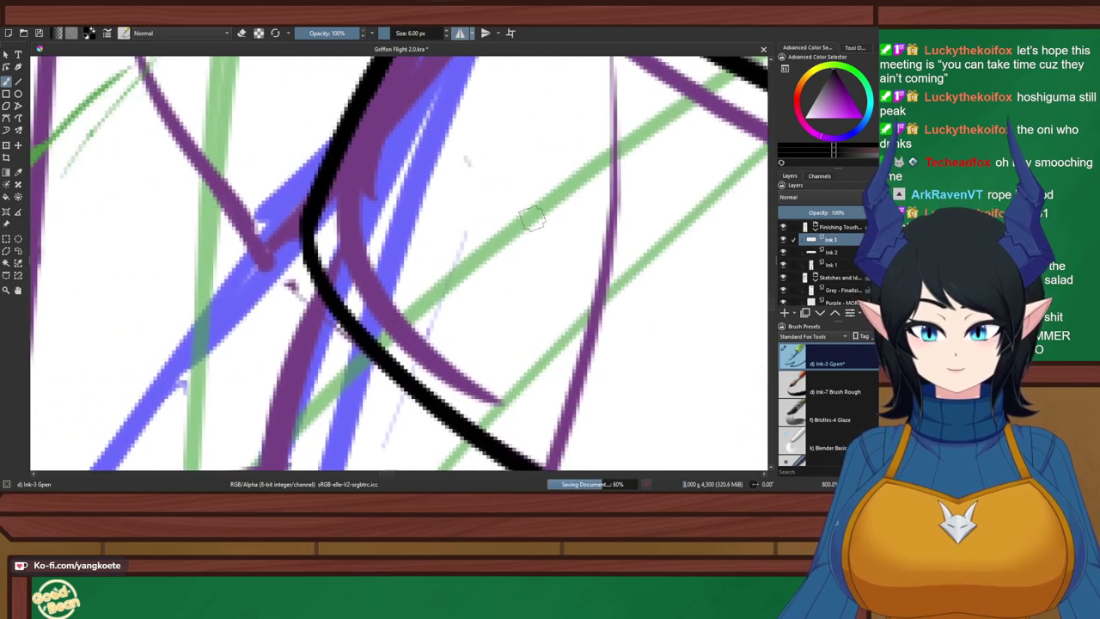
mouse_move(312, 218)
mouse_down()
mouse_move(323, 281)
mouse_move(361, 331)
mouse_up()
drag(329, 277, 376, 328)
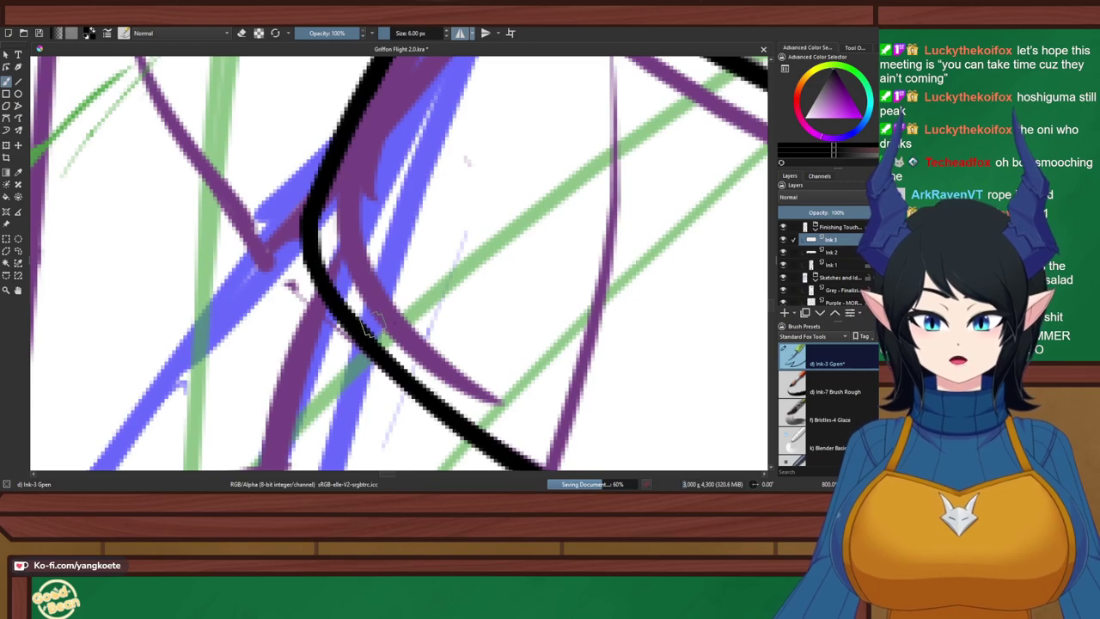
key(ctrl+z)
drag(320, 261, 367, 336)
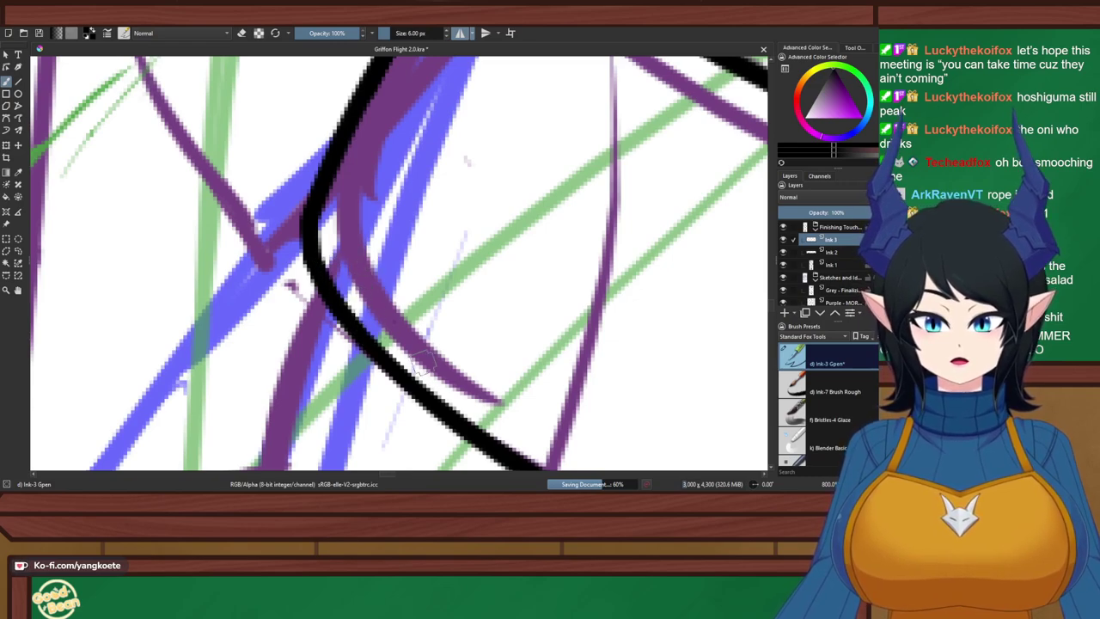
Bring the belt band's upper-left end into view and step down to the lower ink layer
scroll(165, 199, down, 3)
drag(254, 226, 232, 265)
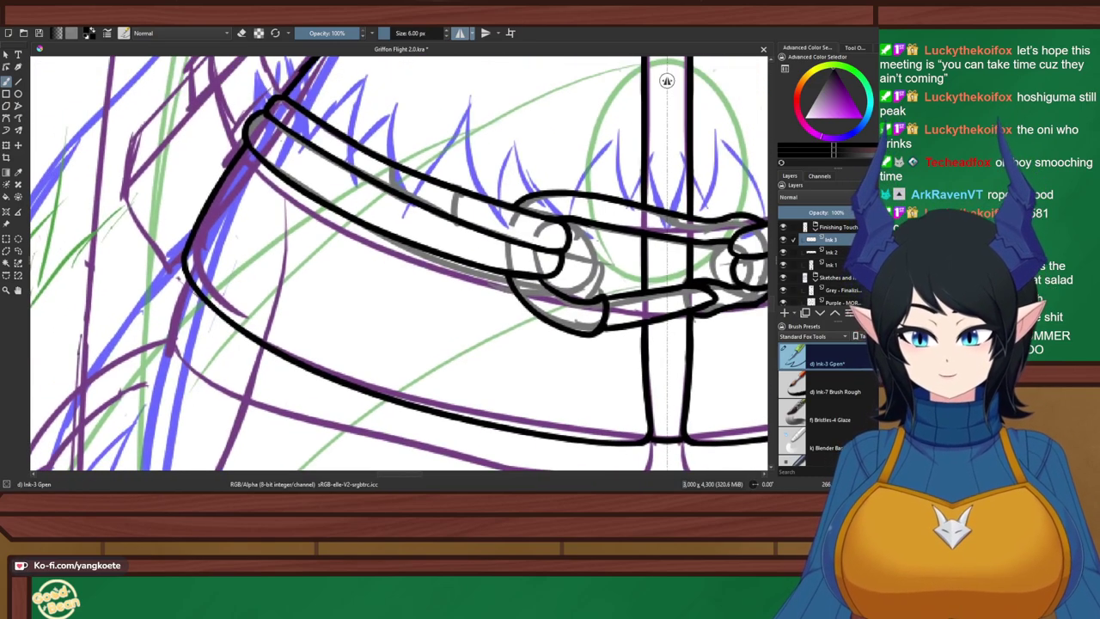
drag(231, 196, 241, 344)
scroll(348, 232, up, 2)
scroll(348, 232, up, 2)
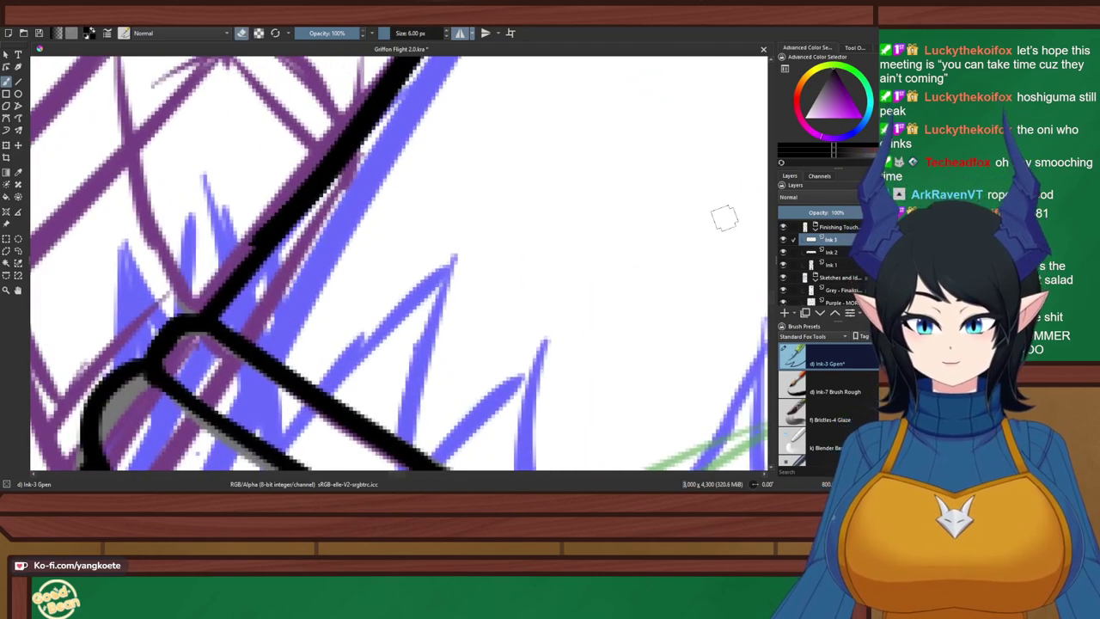
key(Page_Down)
key(Page_Down)
Erase and redraw the diagonal harness strap line on Ink 1 to smooth it
drag(322, 160, 256, 239)
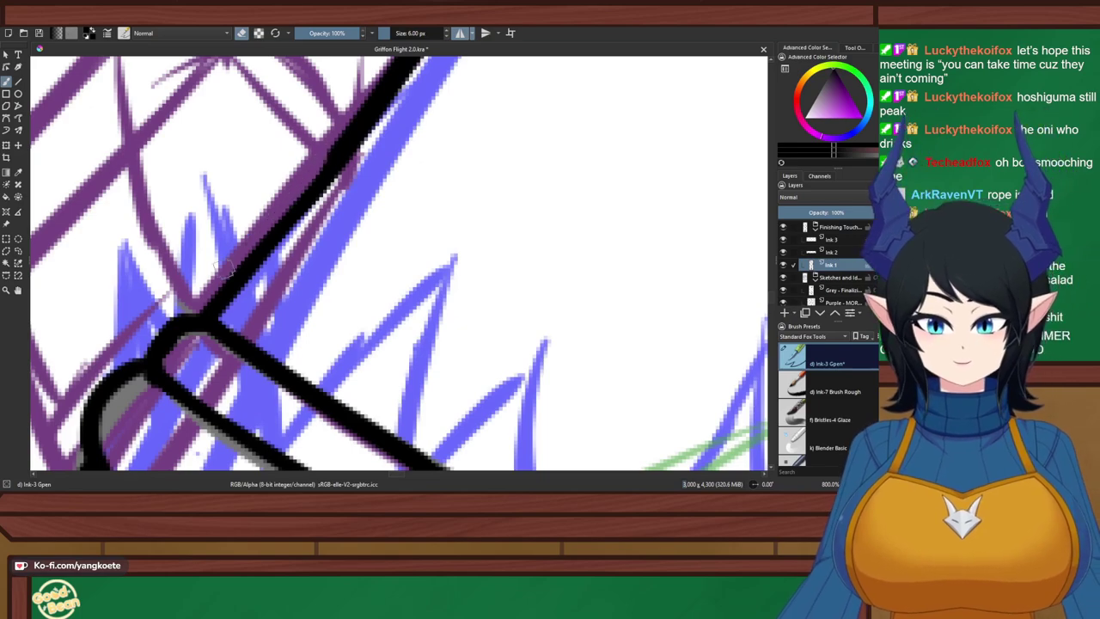
key(ctrl+z)
drag(314, 177, 253, 250)
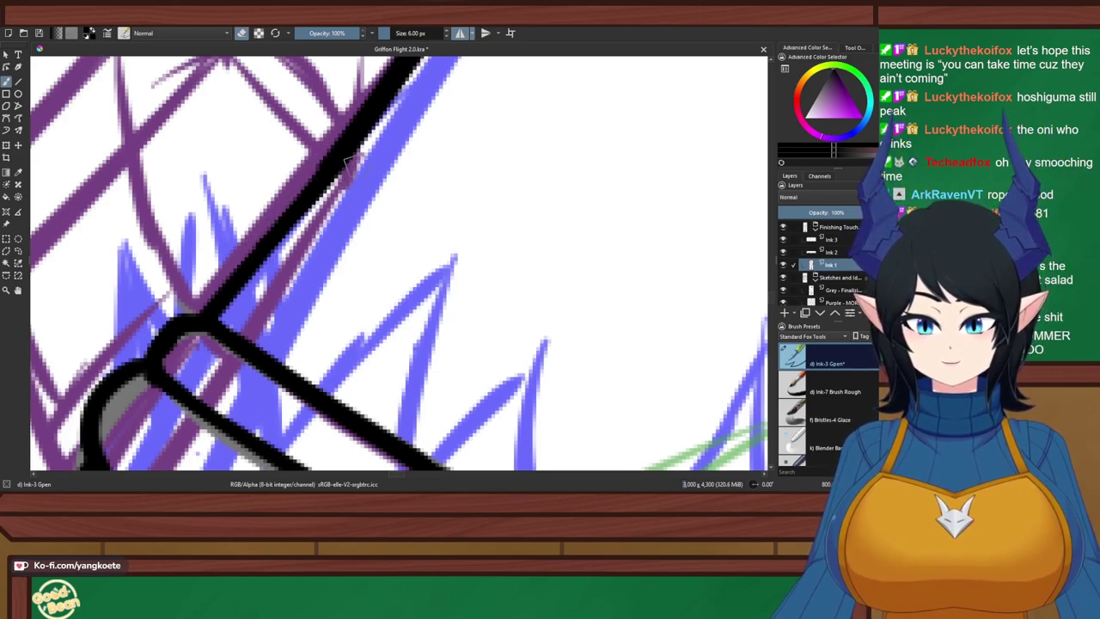
drag(348, 162, 262, 263)
drag(356, 140, 247, 265)
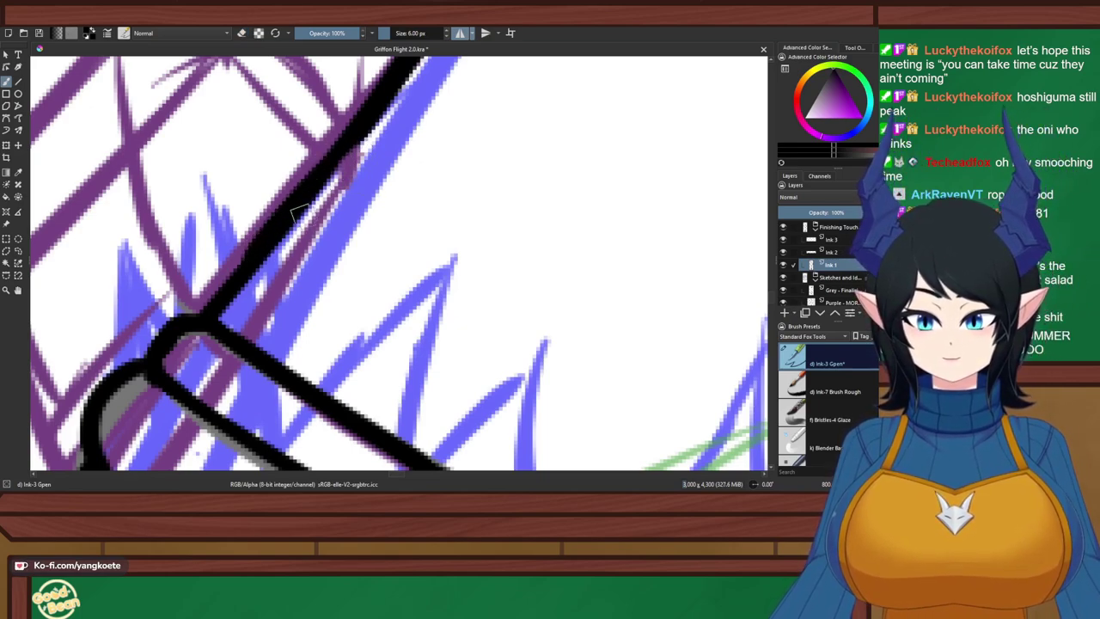
key(ctrl+z)
drag(356, 140, 201, 313)
key(ctrl+z)
key(ctrl+z)
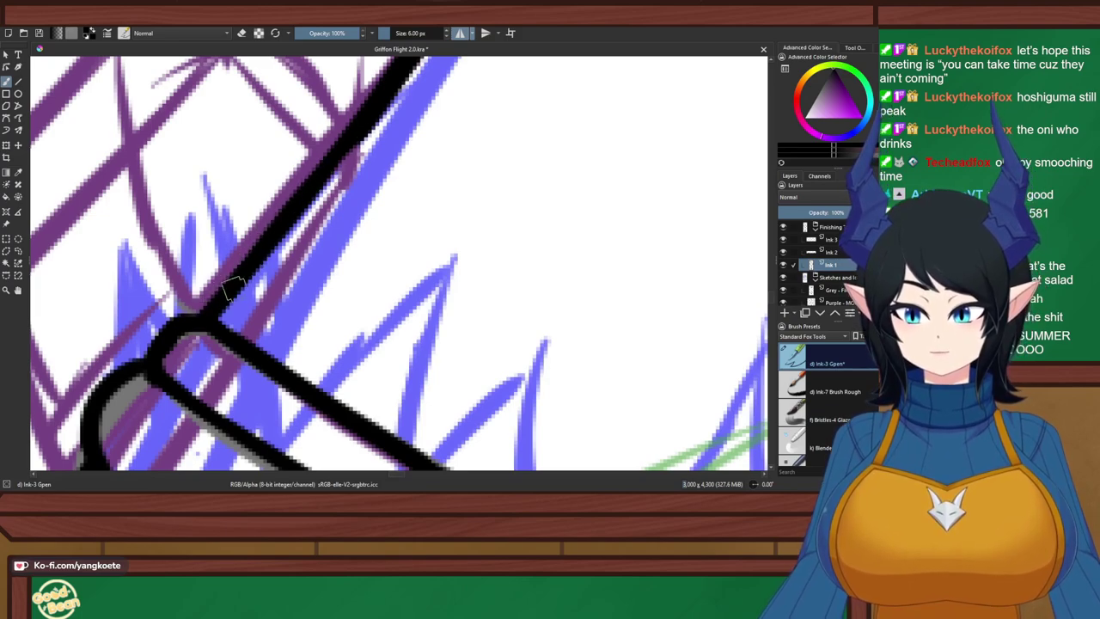
Hide the sketch layers and zoom out to review the clean ink on the whole figure
scroll(459, 168, down, 3)
drag(509, 153, 405, 343)
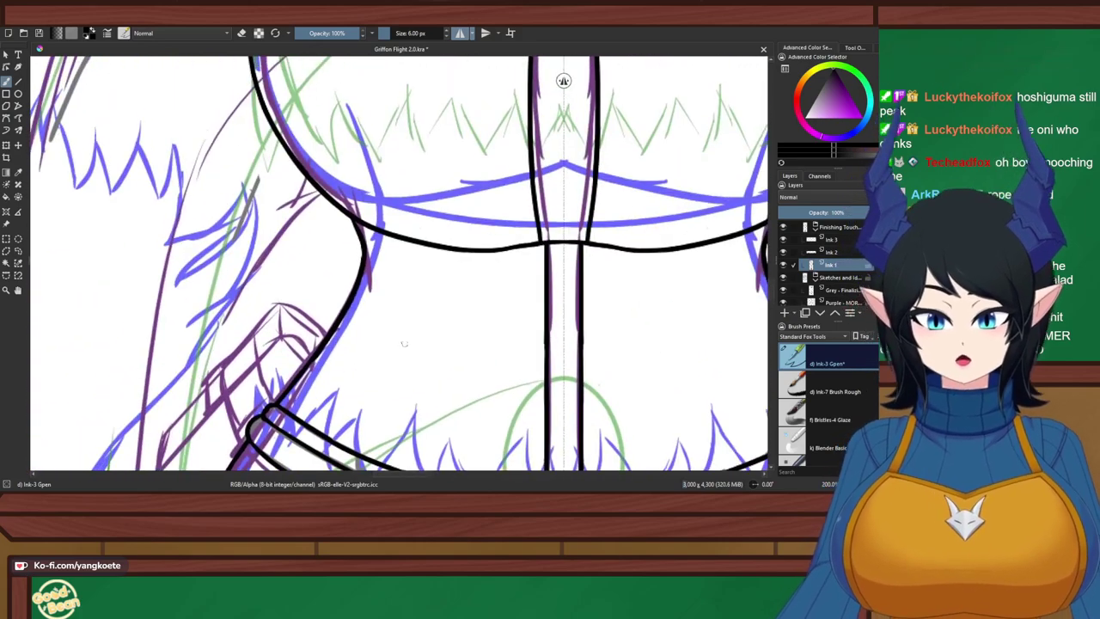
right_click(517, 245)
click(369, 211)
scroll(369, 211, down, 2)
scroll(402, 284, down, 1)
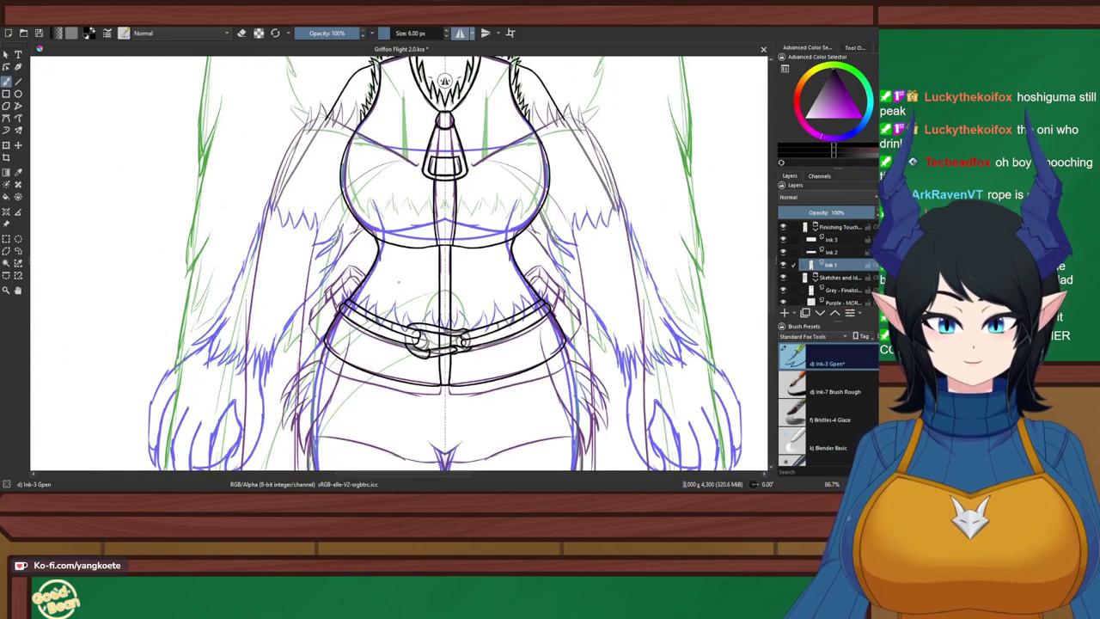
drag(403, 284, 385, 260)
click(783, 278)
key(minus)
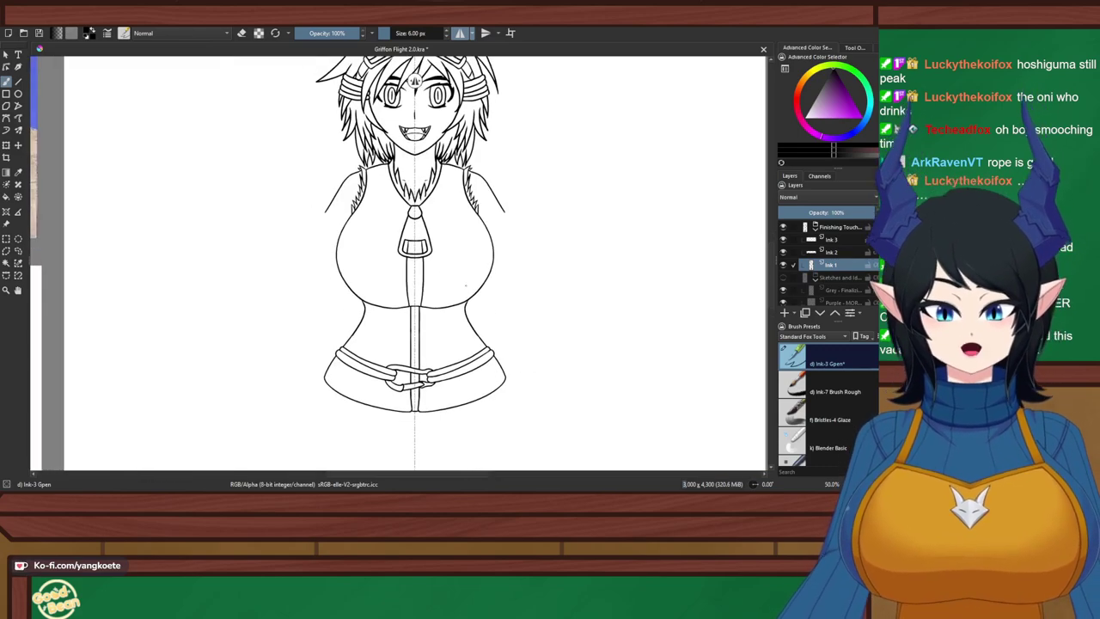
Inspect the zipper pull up close, then show the sketch layers again
drag(466, 285, 468, 277)
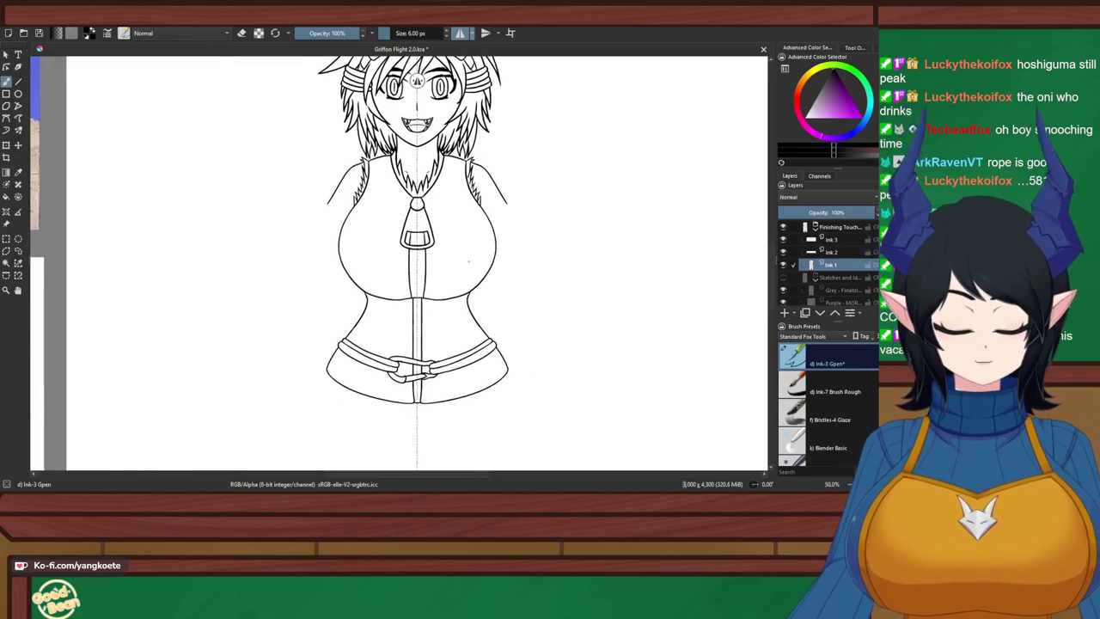
drag(431, 265, 445, 264)
scroll(446, 265, up, 3)
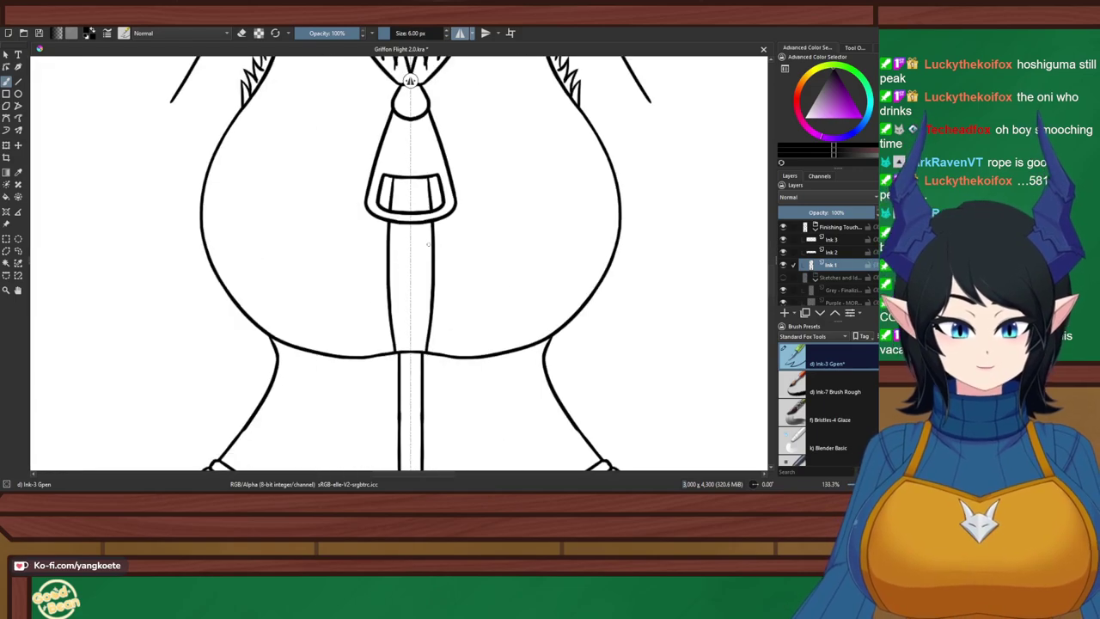
drag(407, 194, 412, 175)
scroll(413, 175, up, 2)
key(plus)
key(plus)
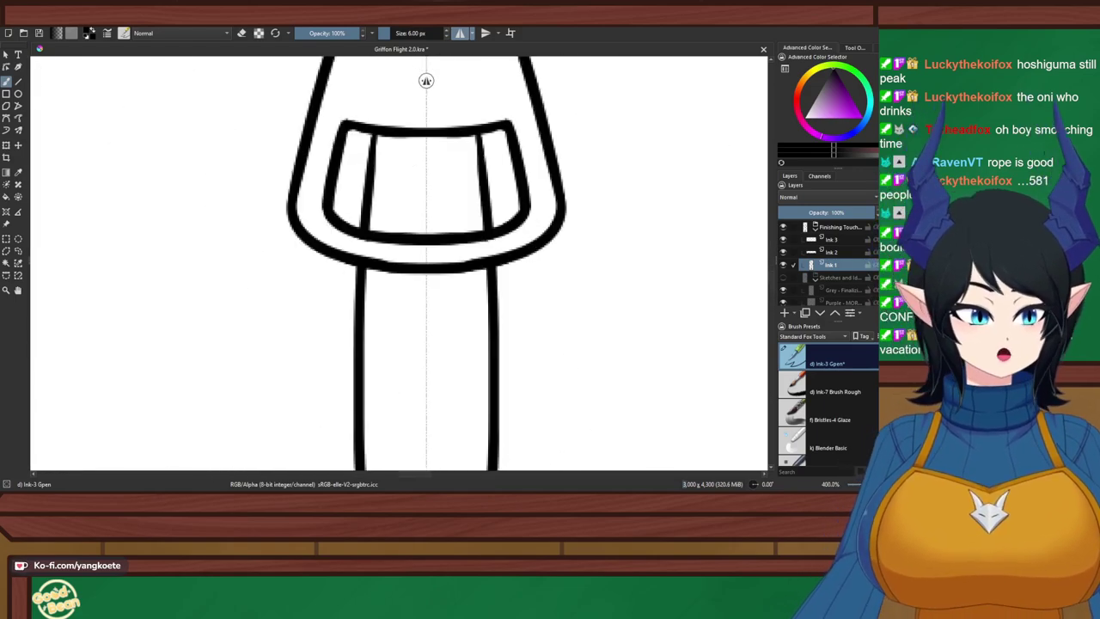
key(minus)
key(minus)
key(minus)
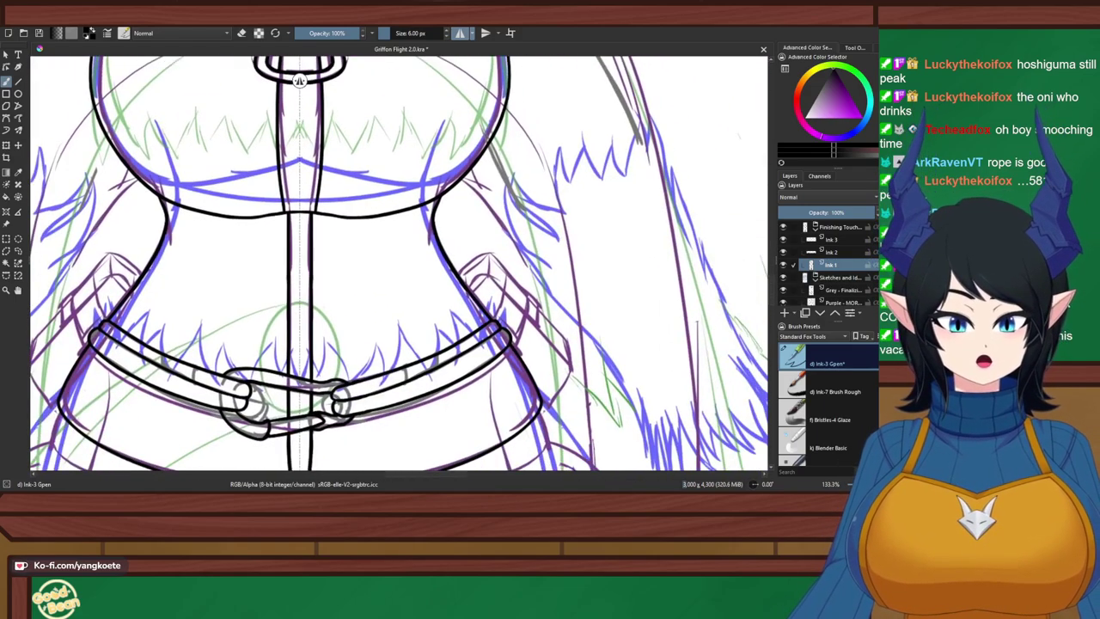
Pan over the belt to the central lines' lower junction
drag(292, 405, 363, 285)
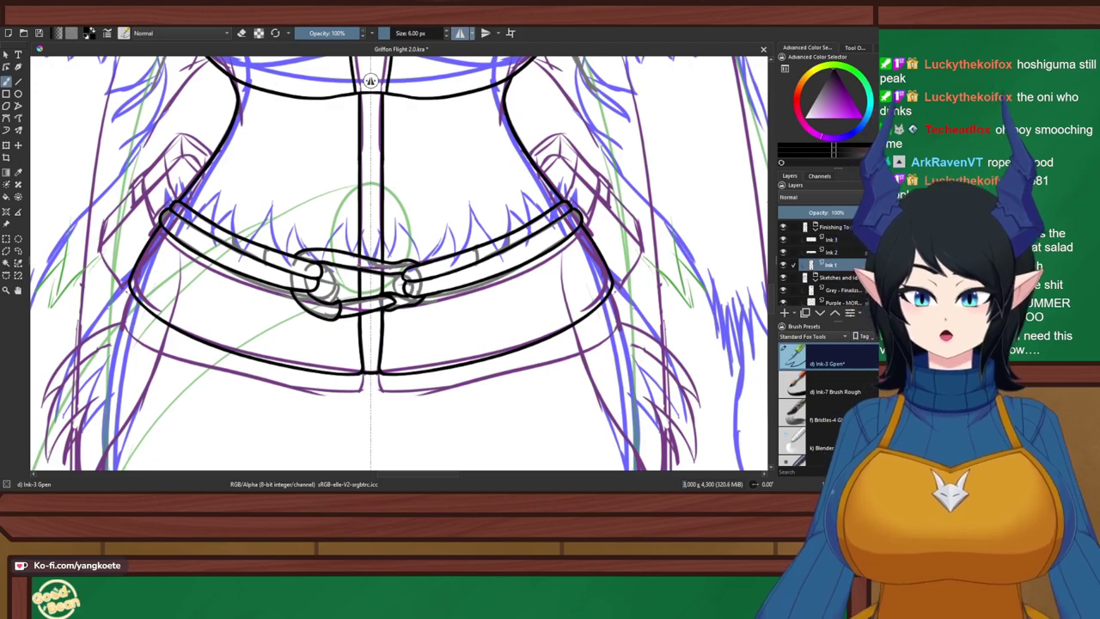
scroll(421, 382, up, 3)
drag(326, 386, 462, 267)
drag(361, 309, 586, 307)
scroll(585, 307, down, 1)
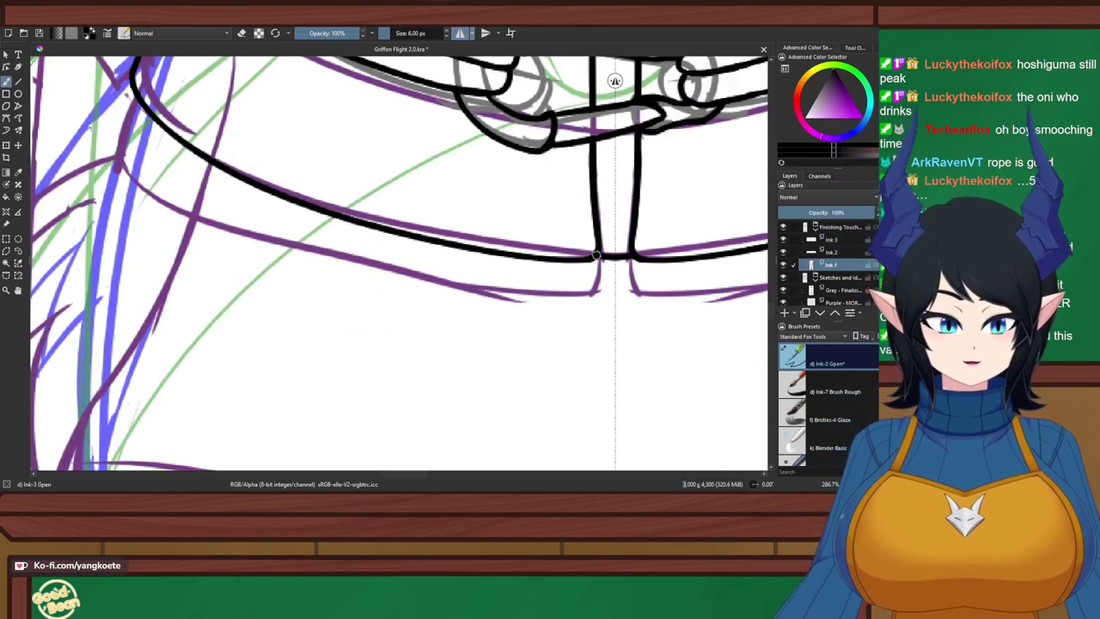
On the Ink 3 layer, draw mirrored leg strokes below the line junction
key(Page_Up)
key(Page_Up)
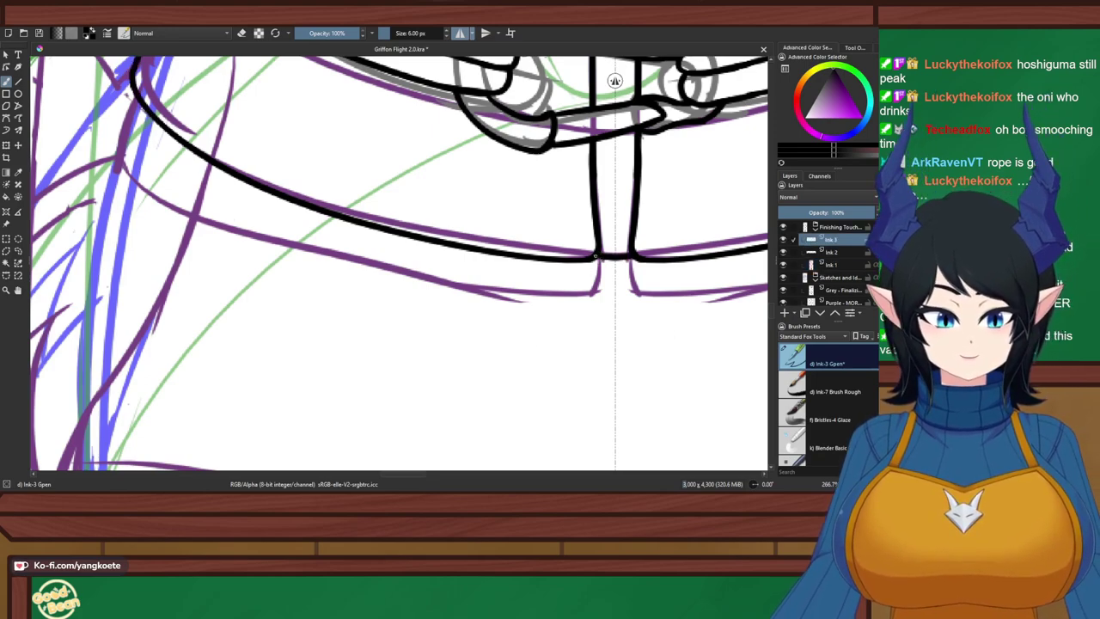
drag(596, 257, 586, 302)
key(ctrl+z)
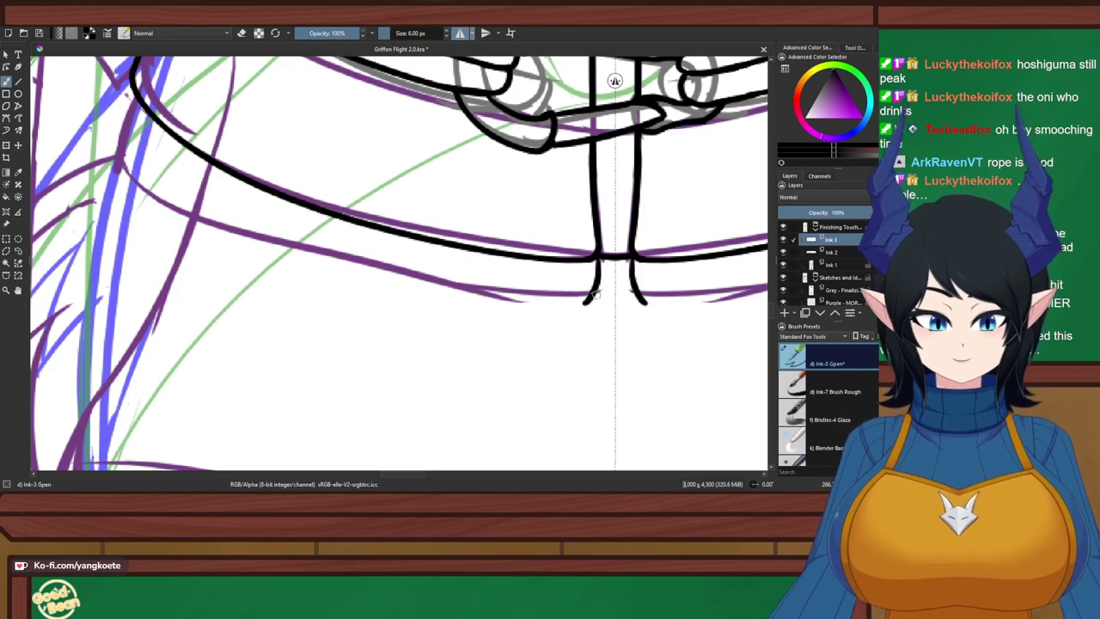
key(ctrl+z)
drag(596, 255, 585, 301)
key(ctrl+z)
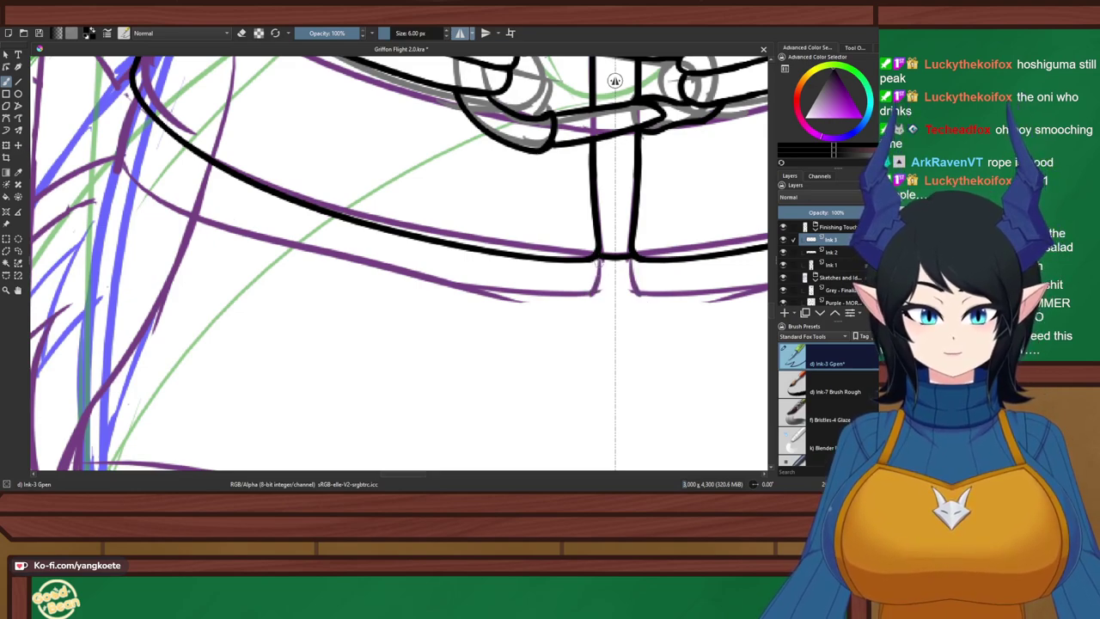
drag(596, 256, 585, 302)
Rotate and pan the view in close on the top of the wing
key(6)
key(6)
key(6)
key(6)
key(6)
key(6)
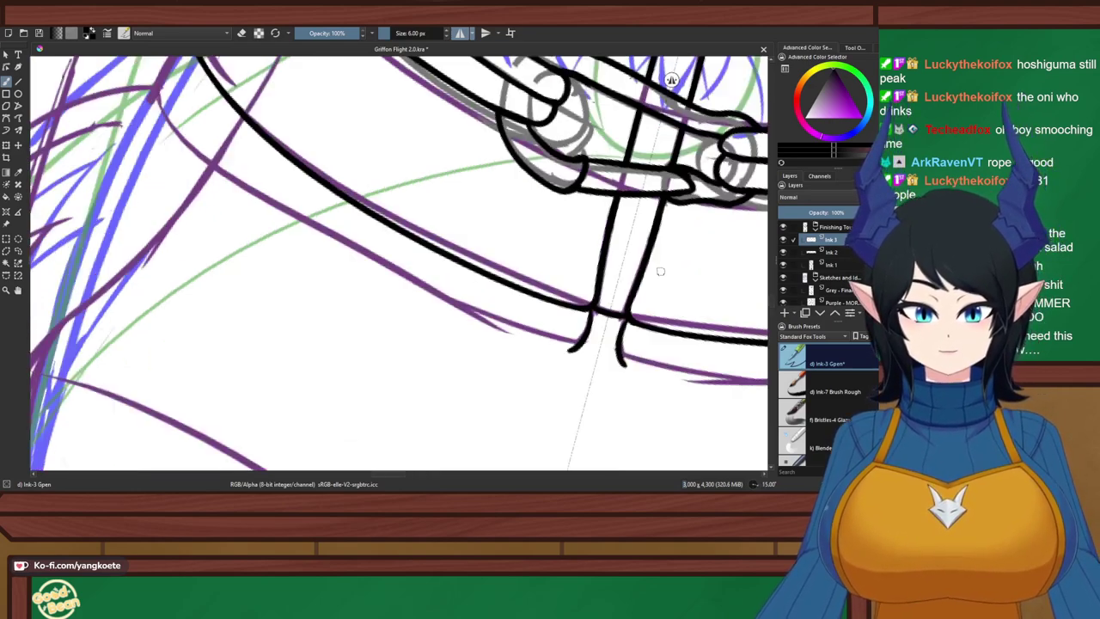
drag(313, 322, 394, 51)
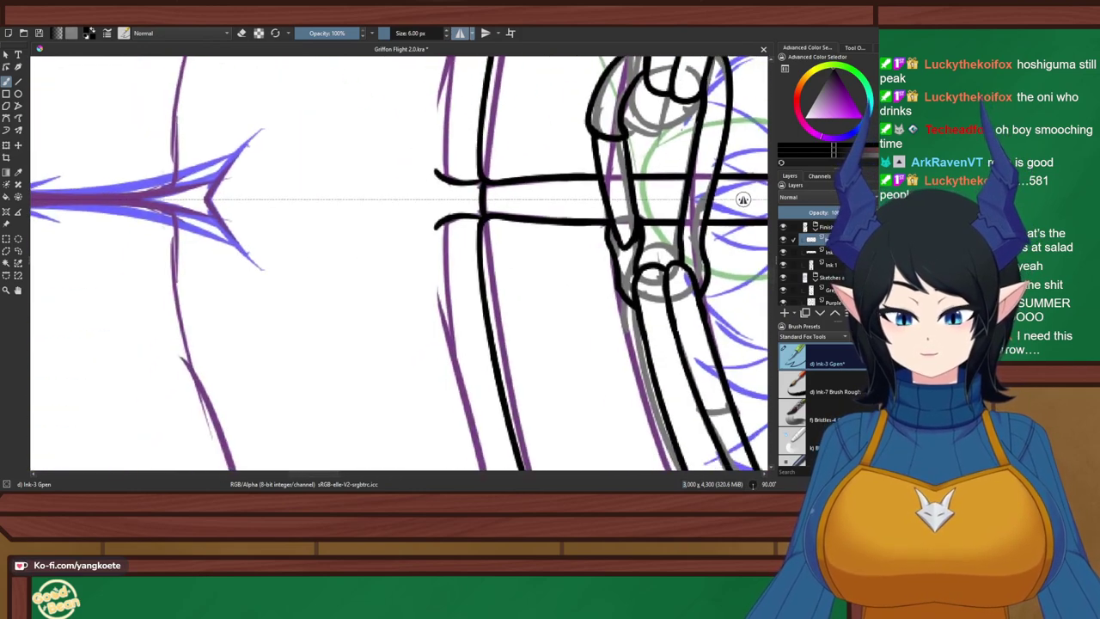
scroll(464, 138, up, 4)
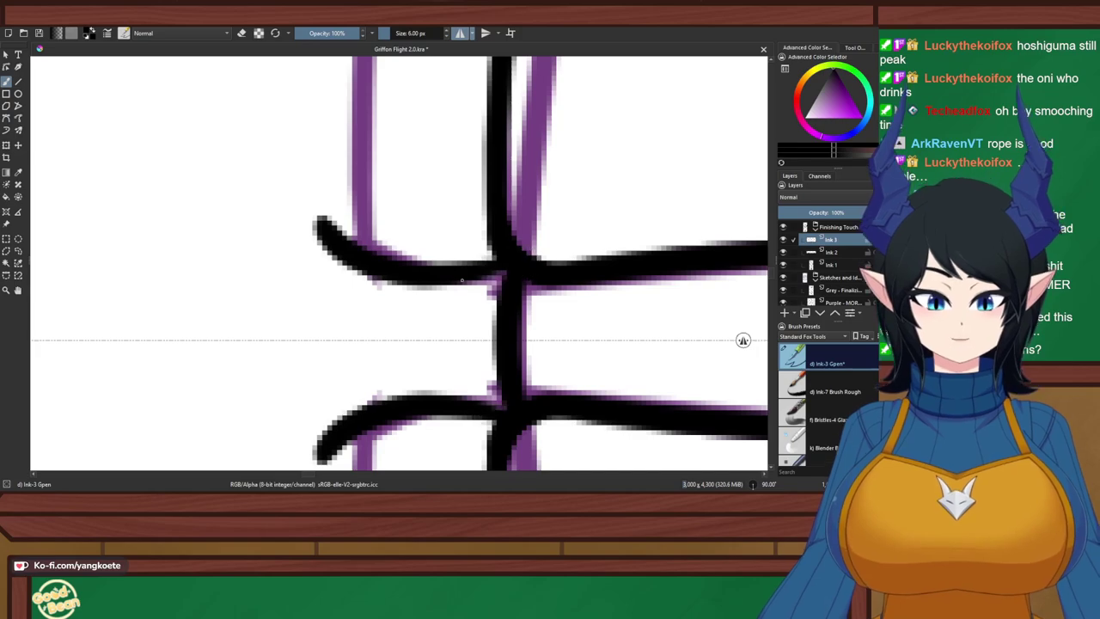
scroll(507, 254, down, 3)
scroll(464, 249, down, 1)
drag(464, 146, 463, 359)
drag(582, 146, 552, 286)
right_click(658, 177)
right_click(657, 177)
scroll(571, 110, up, 2)
drag(575, 108, 532, 120)
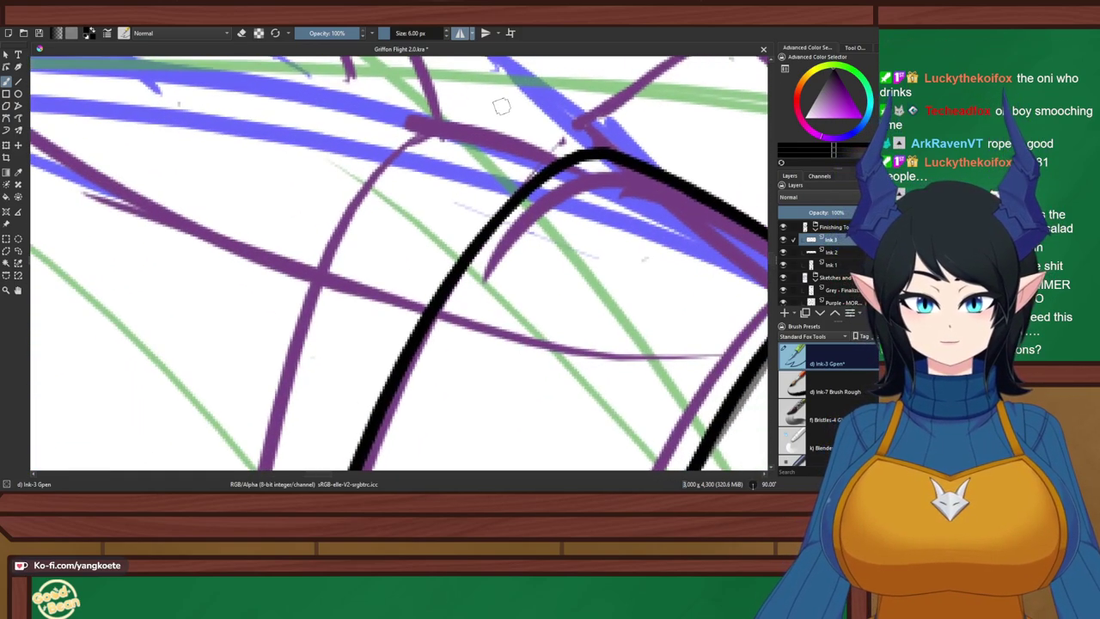
Ink a short curve down from the thick wing outline to the purple sketch line
key(5)
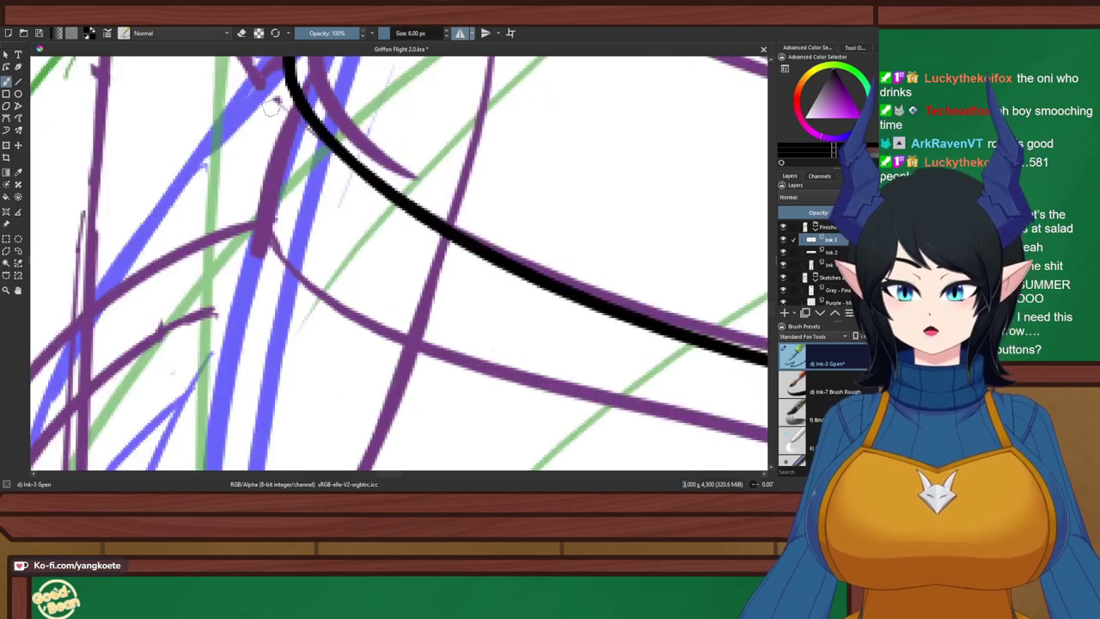
drag(292, 94, 241, 219)
key(ctrl+z)
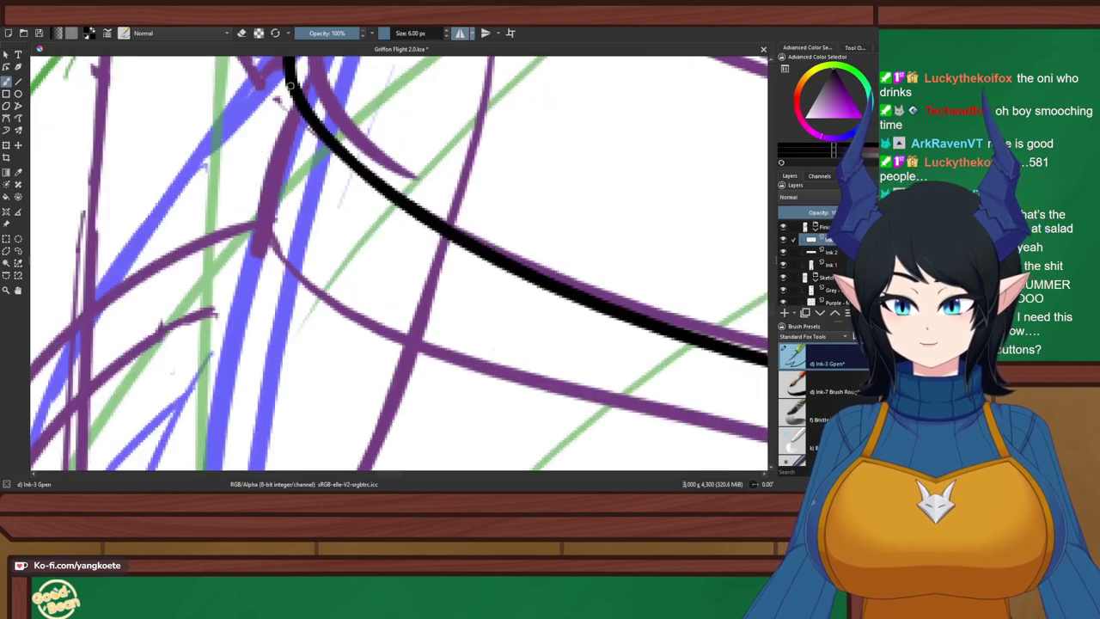
drag(291, 88, 245, 222)
key(ctrl+z)
drag(291, 82, 244, 230)
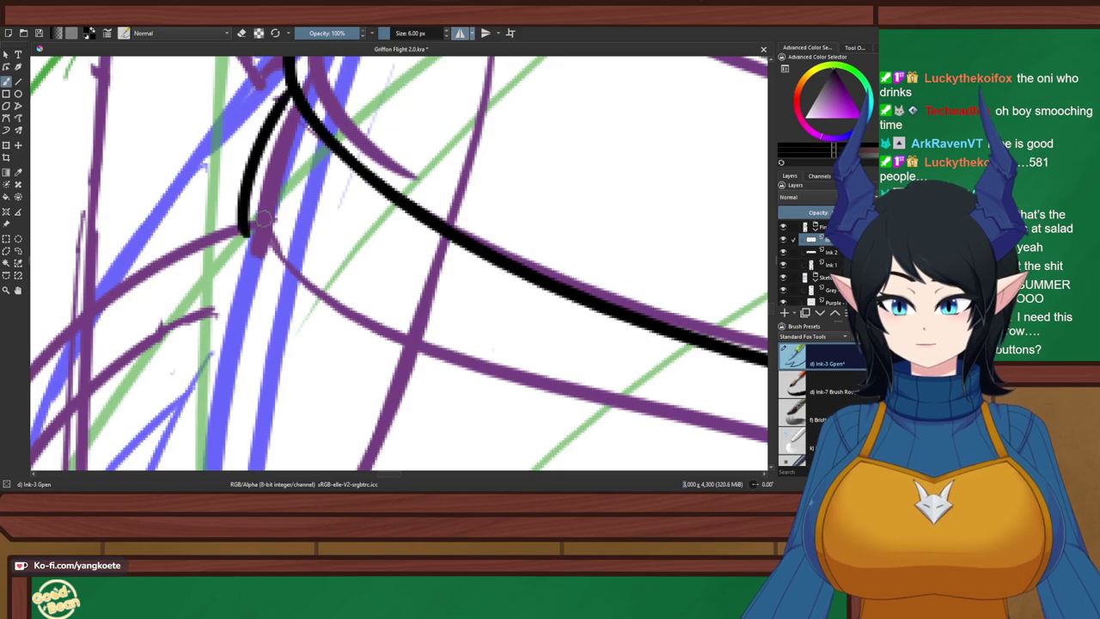
drag(288, 200, 431, 143)
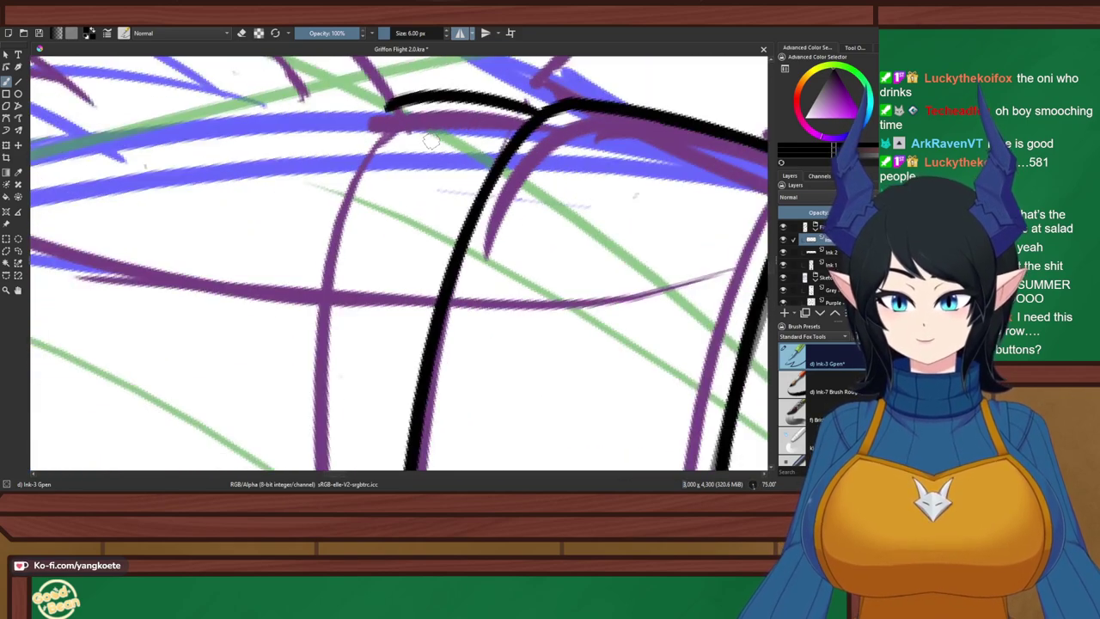
Ink the long outer curve running down left of the strap beside the buckle
drag(212, 208, 422, 170)
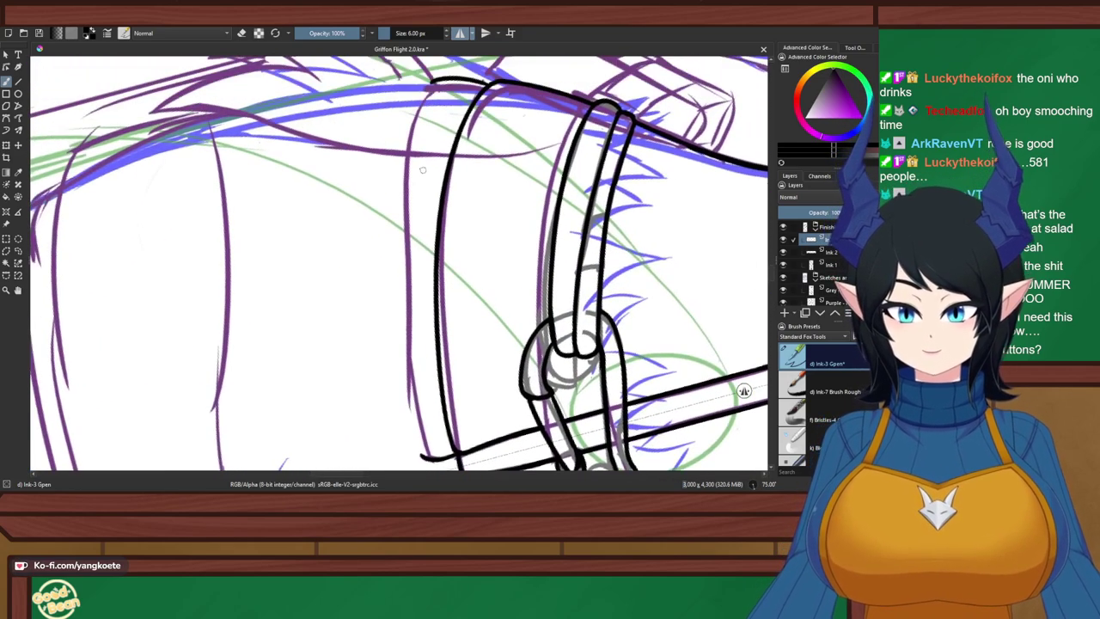
drag(433, 80, 396, 279)
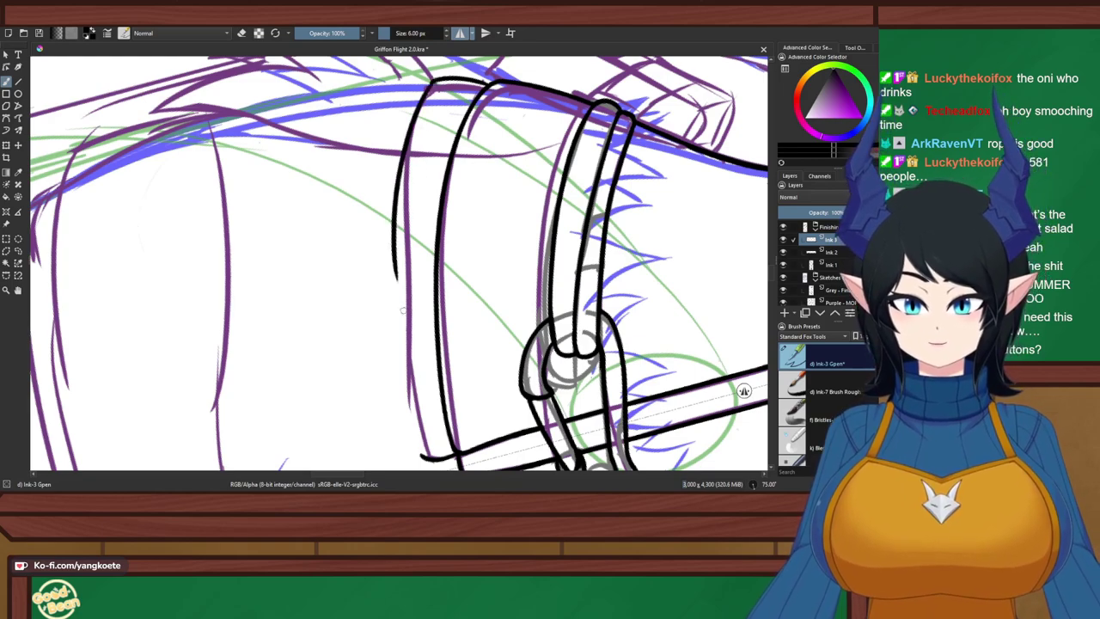
key(ctrl+z)
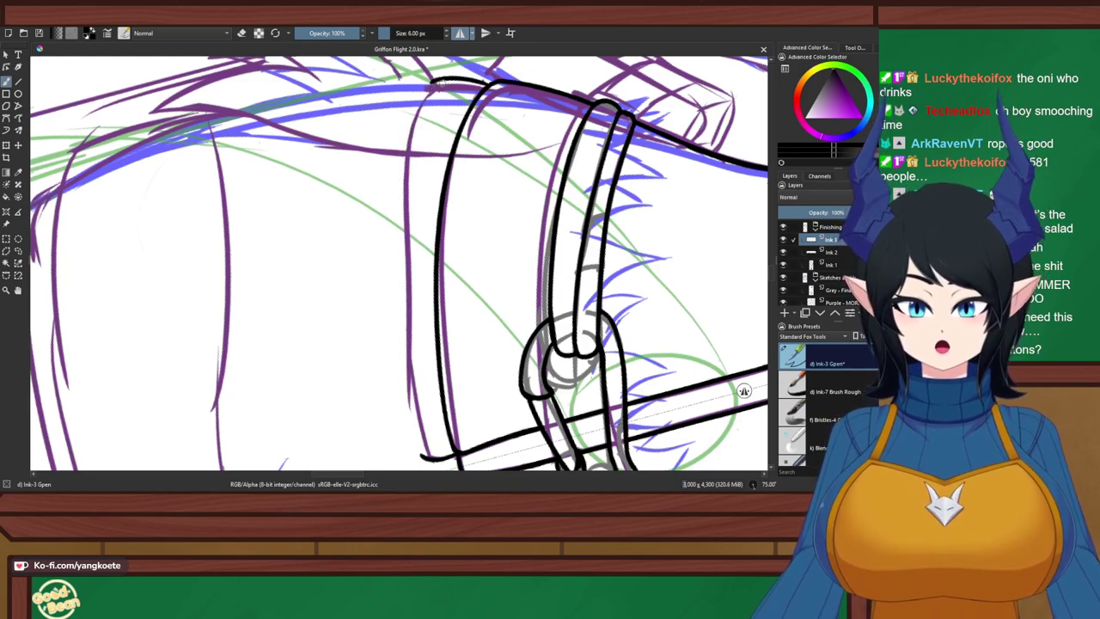
drag(434, 80, 386, 318)
key(ctrl+z)
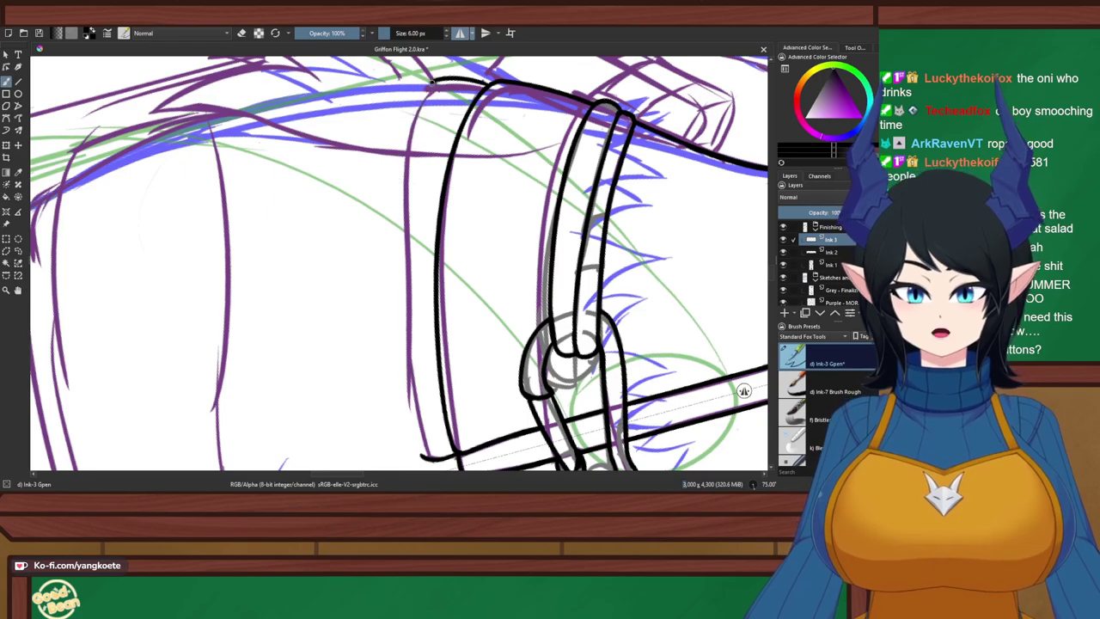
drag(431, 79, 392, 337)
key(ctrl+z)
drag(432, 80, 401, 375)
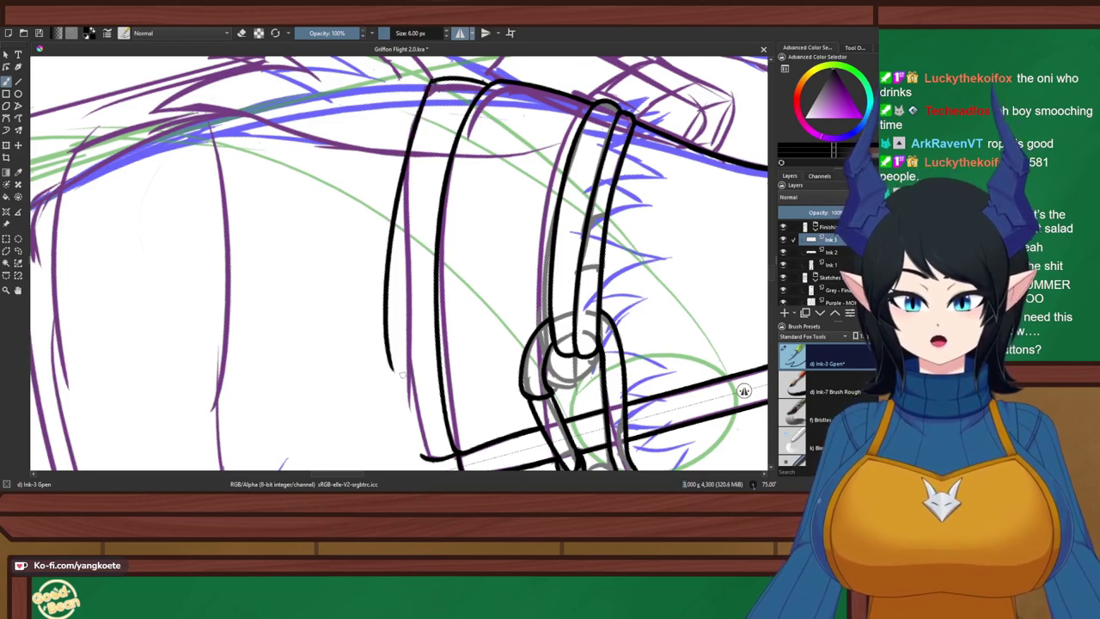
key(ctrl+z)
drag(436, 67, 383, 361)
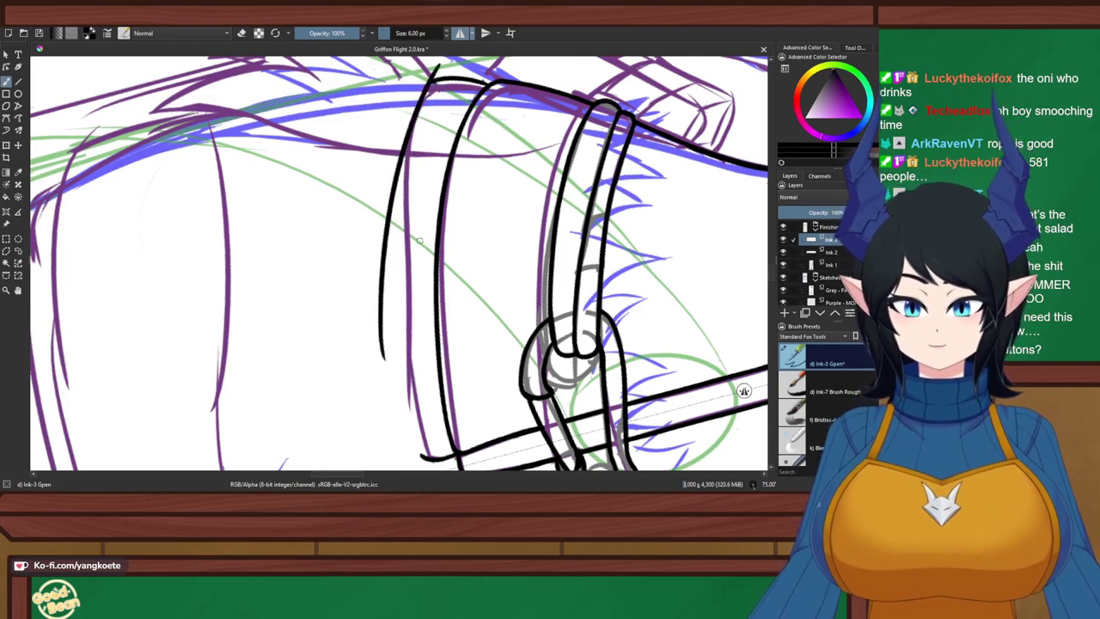
key(ctrl+z)
drag(438, 67, 402, 365)
key(ctrl+z)
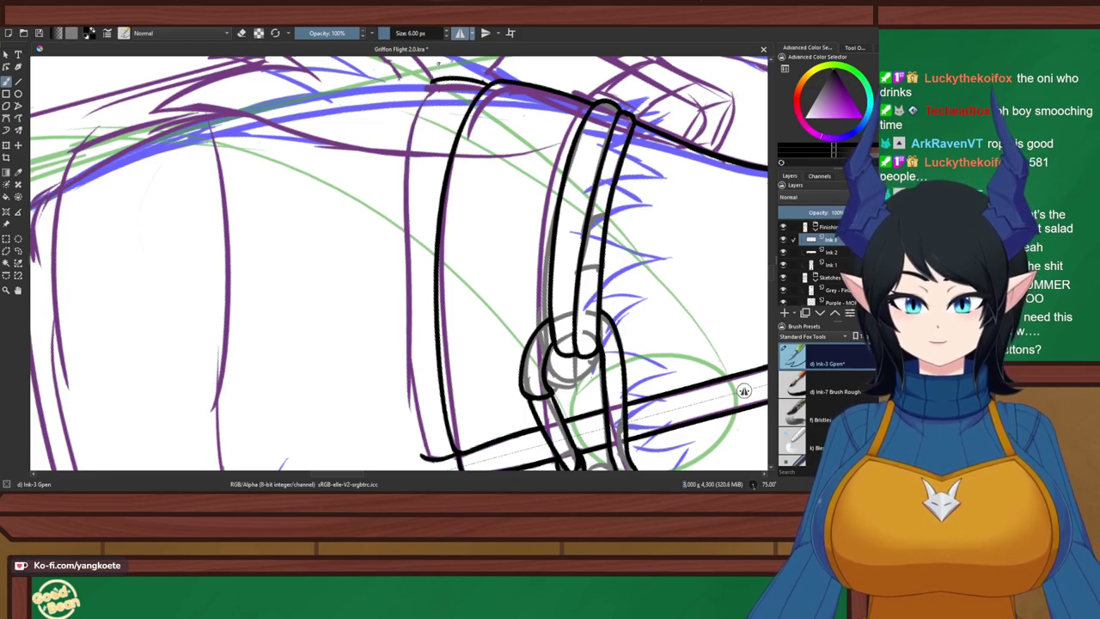
drag(438, 65, 394, 376)
Rework the outline's lower left-edge extension, dropping the final extra stroke
drag(382, 314, 419, 454)
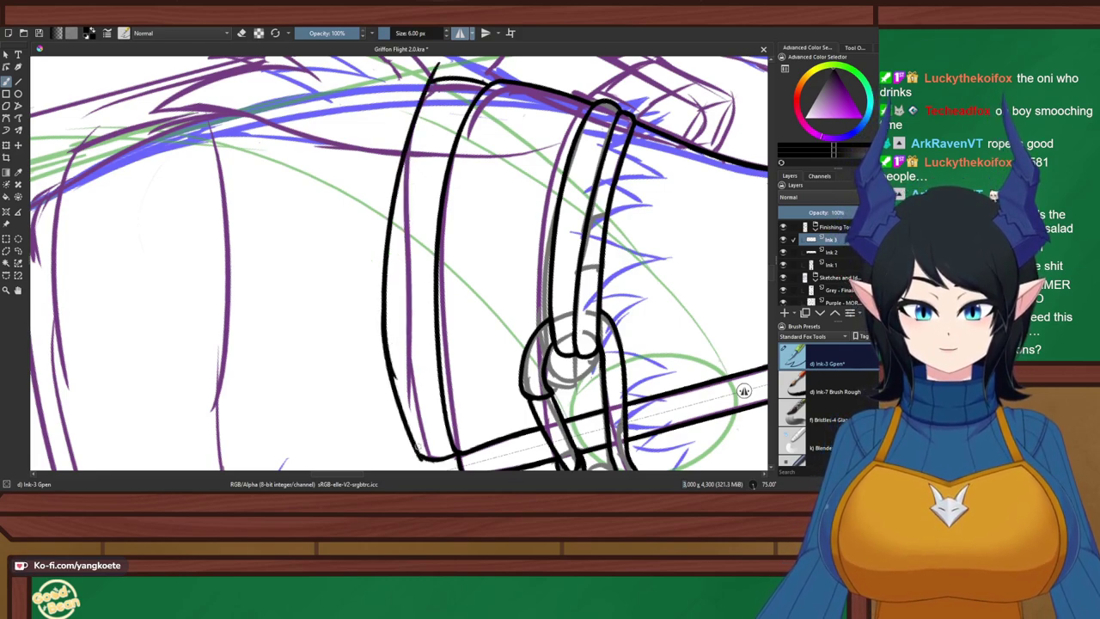
key(ctrl+z)
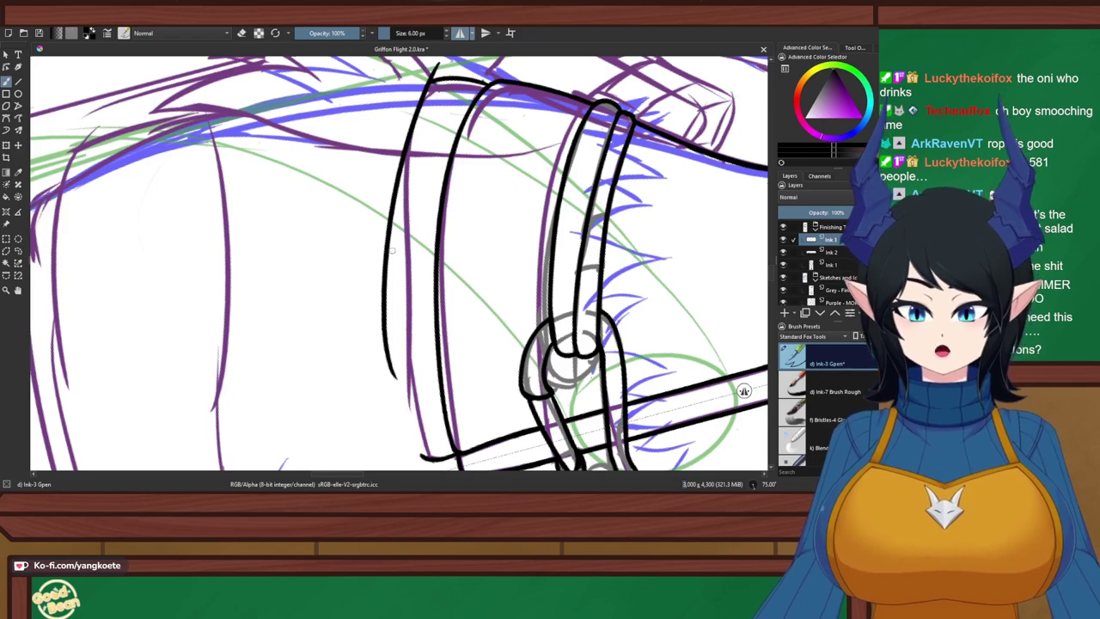
drag(391, 239, 400, 428)
key(ctrl+z)
mouse_move(390, 209)
mouse_down()
mouse_move(378, 338)
mouse_move(389, 432)
mouse_up()
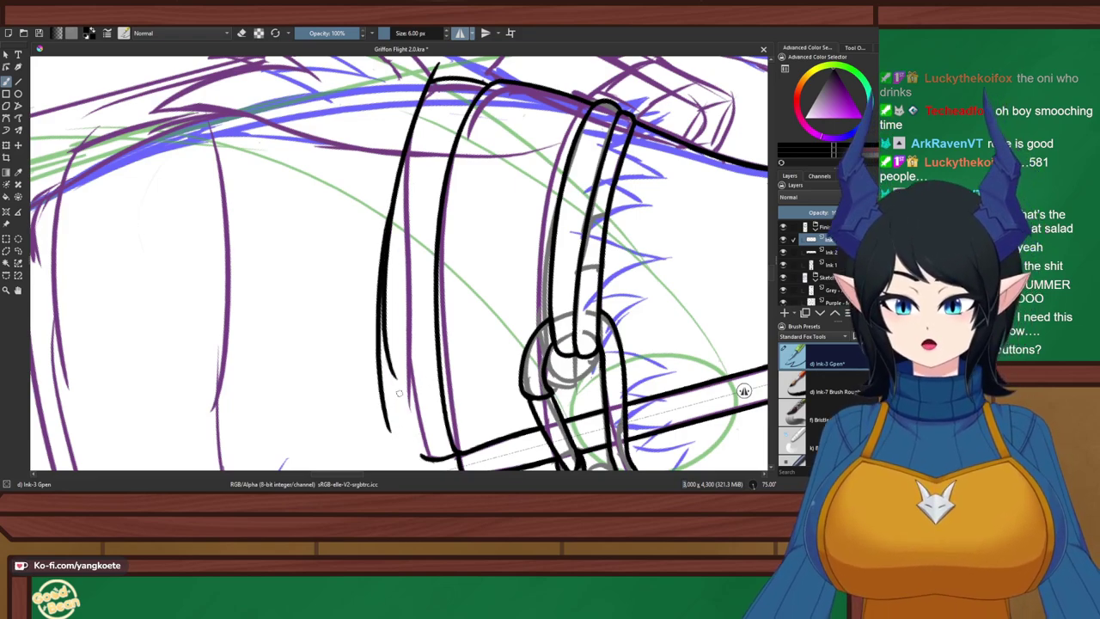
drag(384, 371, 405, 464)
key(ctrl+z)
key(ctrl+z)
drag(392, 209, 390, 411)
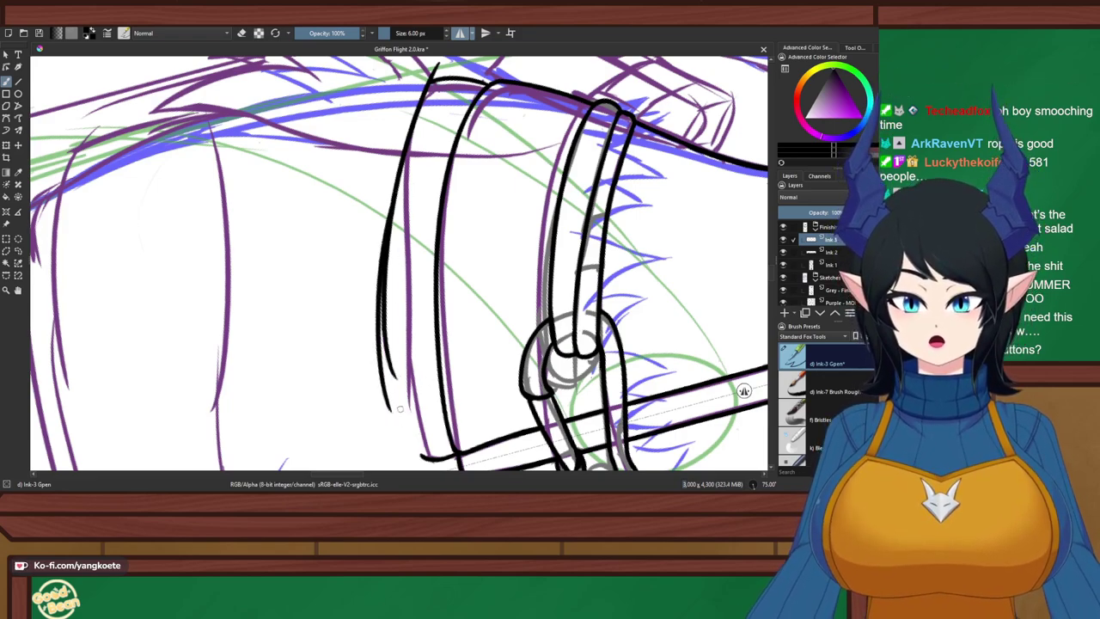
key(ctrl+z)
drag(397, 184, 409, 440)
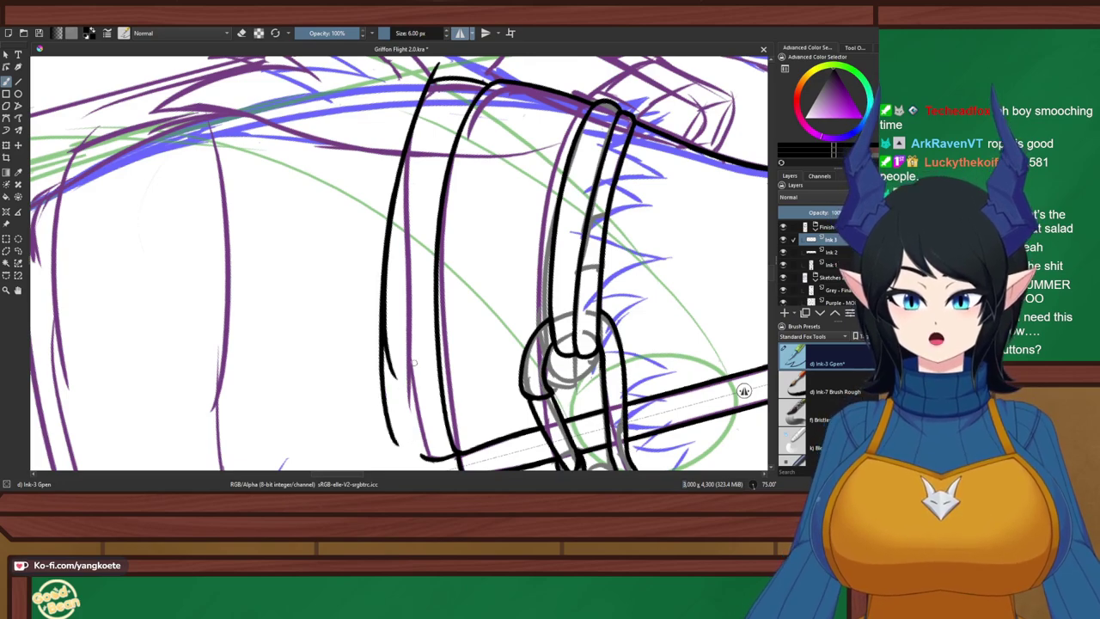
key(5)
key(ctrl+z)
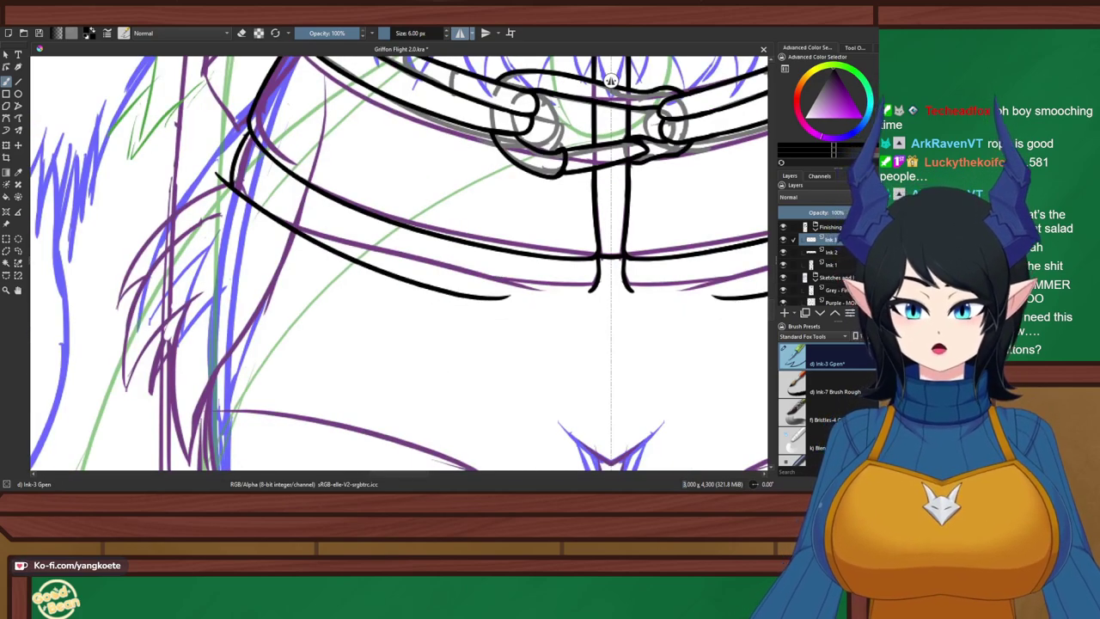
Trim the protruding tip of the belt's left corner, then fill ink into the corner and the bend gap
mouse_move(507, 311)
mouse_down()
mouse_move(386, 285)
mouse_move(425, 318)
mouse_move(494, 331)
mouse_up()
scroll(186, 187, up, 5)
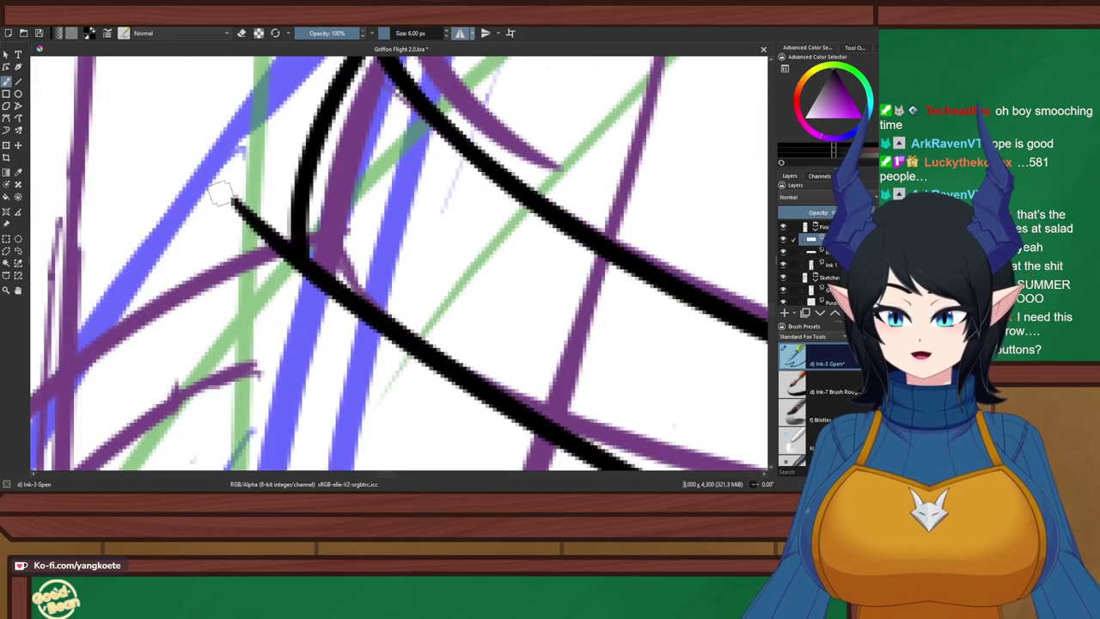
mouse_move(238, 213)
mouse_down()
mouse_move(268, 239)
mouse_move(279, 283)
mouse_up()
mouse_move(272, 224)
mouse_down()
mouse_move(299, 242)
mouse_move(297, 221)
mouse_move(312, 258)
mouse_move(323, 253)
mouse_move(305, 239)
mouse_move(326, 273)
mouse_up()
key(e)
key(e)
drag(283, 225, 322, 323)
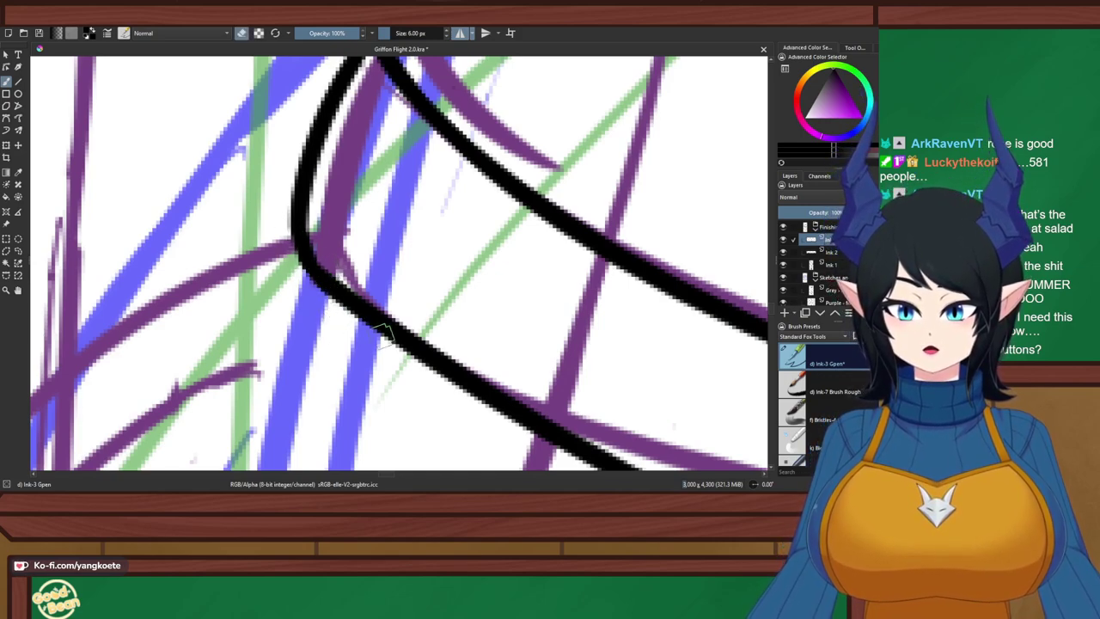
key(e)
drag(331, 288, 359, 302)
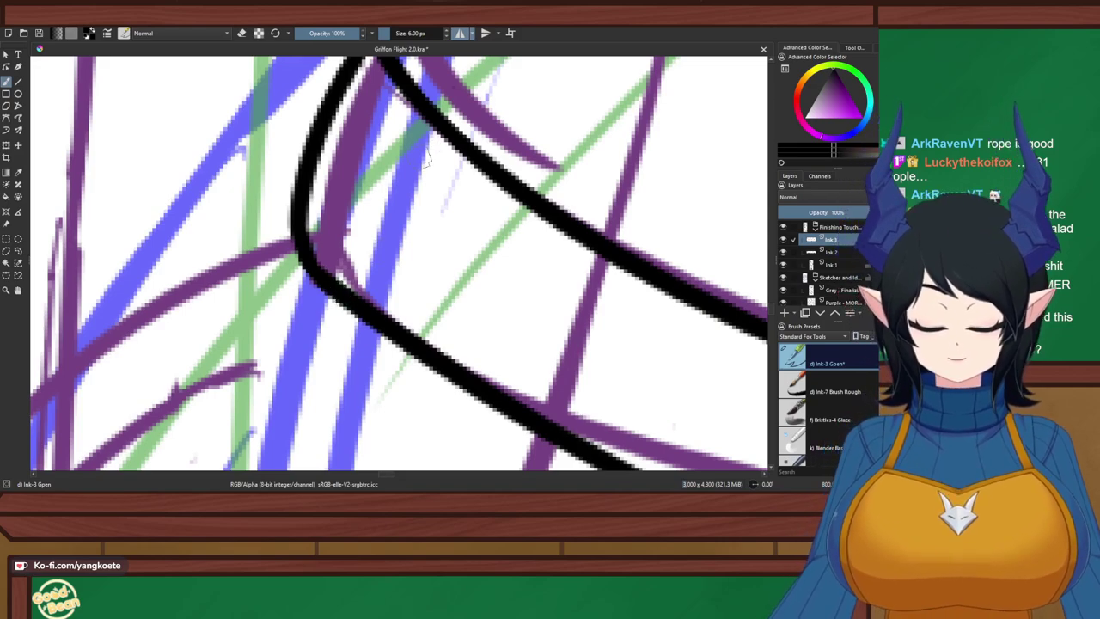
Rotate the view 75 degrees and ink a long curve down the belt's left side
scroll(404, 160, down, 4)
drag(481, 209, 292, 209)
scroll(292, 209, down, 1)
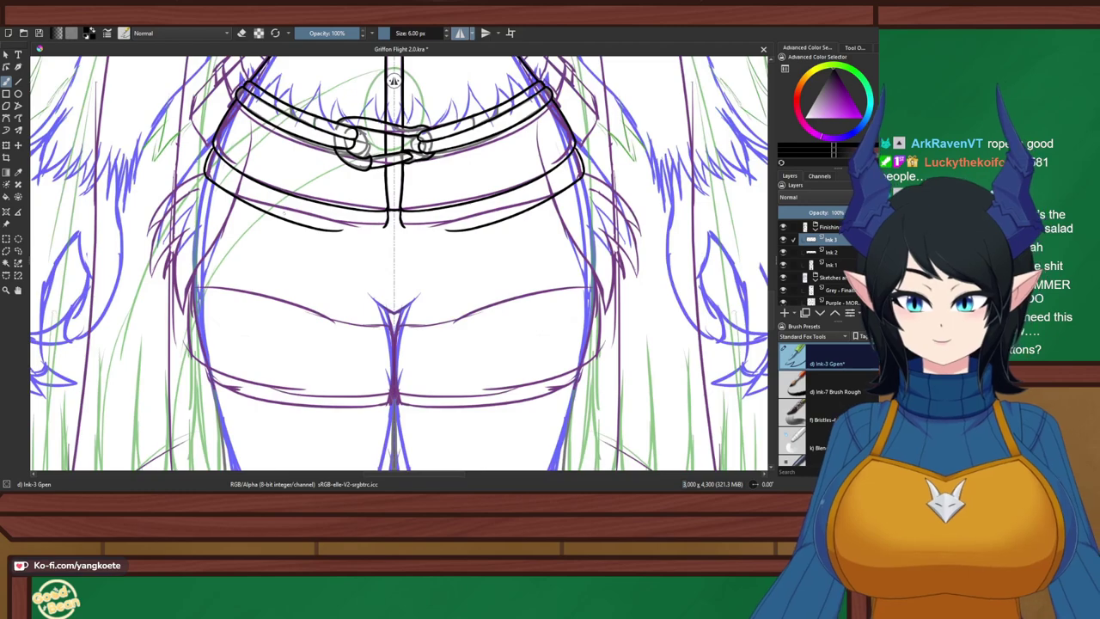
scroll(547, 295, up, 6)
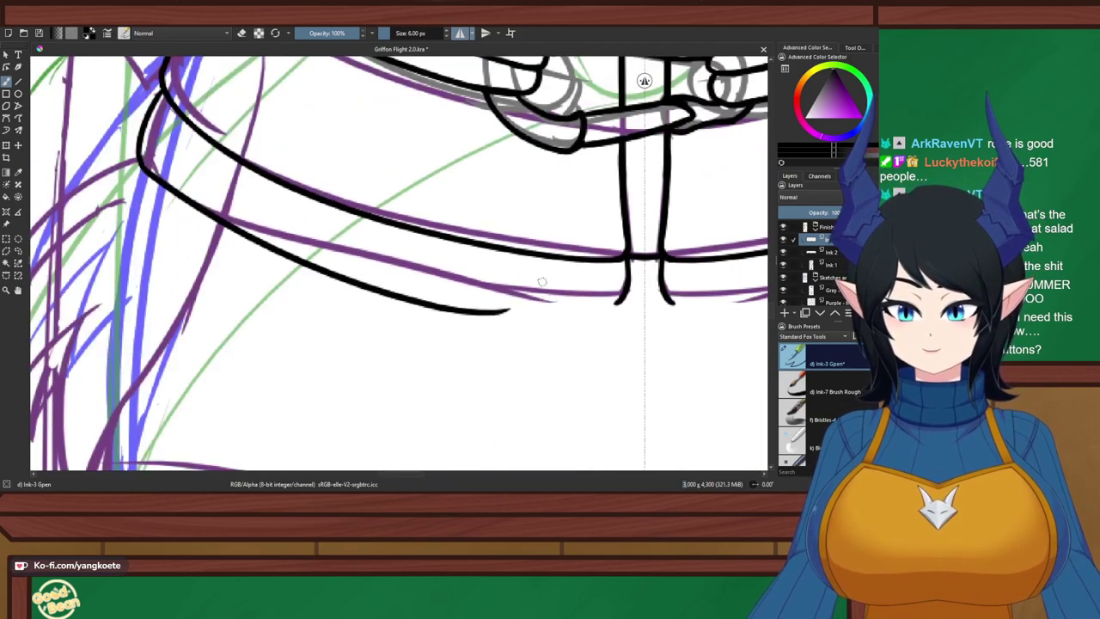
key(6)
key(6)
key(6)
key(6)
key(6)
drag(543, 280, 501, 142)
scroll(412, 290, up, 1)
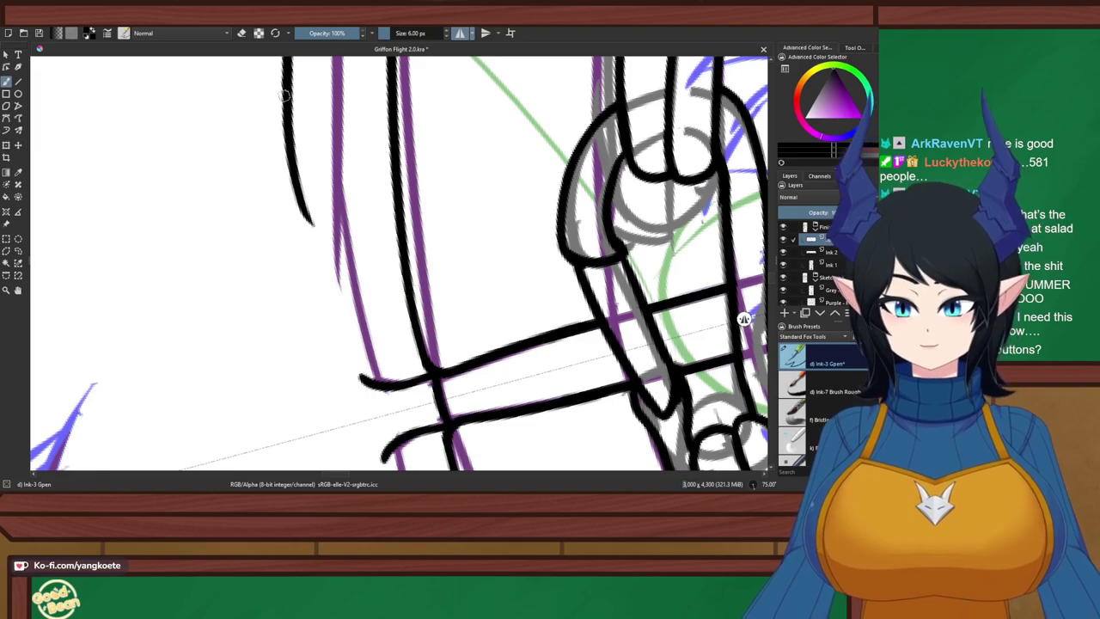
drag(286, 86, 312, 318)
key(ctrl+z)
drag(287, 79, 326, 358)
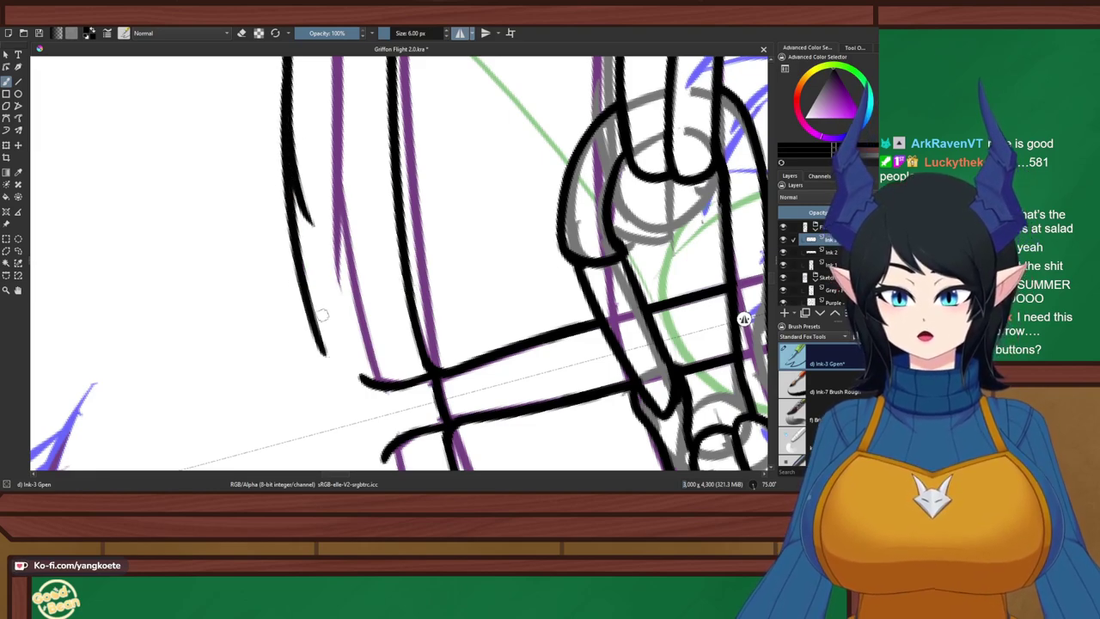
Ink the lower-left curve down to the horizontal strap, retrying the curve and connector through several undos
mouse_move(313, 315)
mouse_down()
mouse_move(361, 378)
mouse_move(383, 378)
mouse_up()
key(ctrl+z)
drag(325, 342, 387, 378)
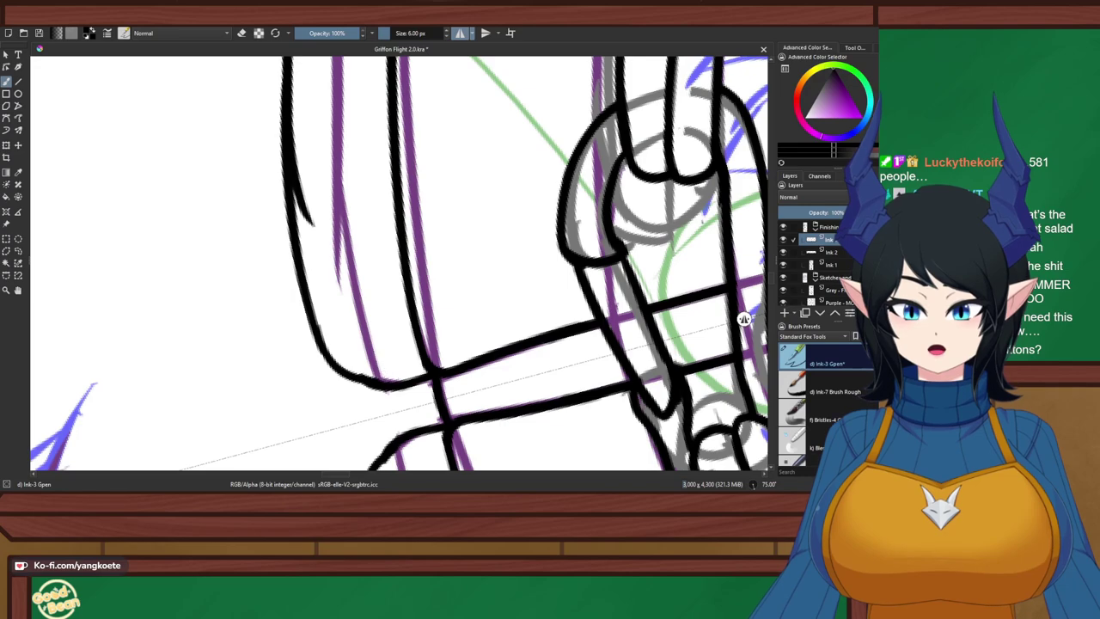
key(ctrl+z)
mouse_move(317, 325)
mouse_down()
mouse_move(329, 362)
mouse_move(372, 380)
mouse_move(320, 344)
mouse_move(383, 383)
mouse_move(316, 337)
mouse_move(346, 395)
mouse_up()
key(ctrl+z)
key(ctrl+z)
key(ctrl+z)
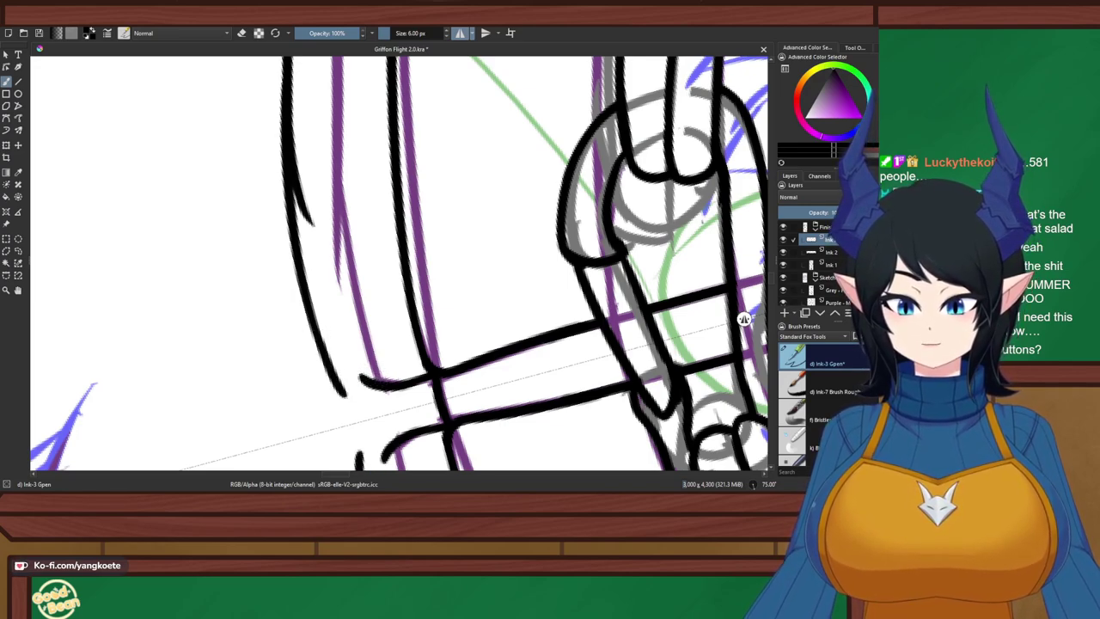
key(ctrl+z)
mouse_move(315, 321)
mouse_down()
mouse_move(338, 377)
mouse_move(332, 370)
mouse_move(402, 387)
mouse_up()
key(ctrl+z)
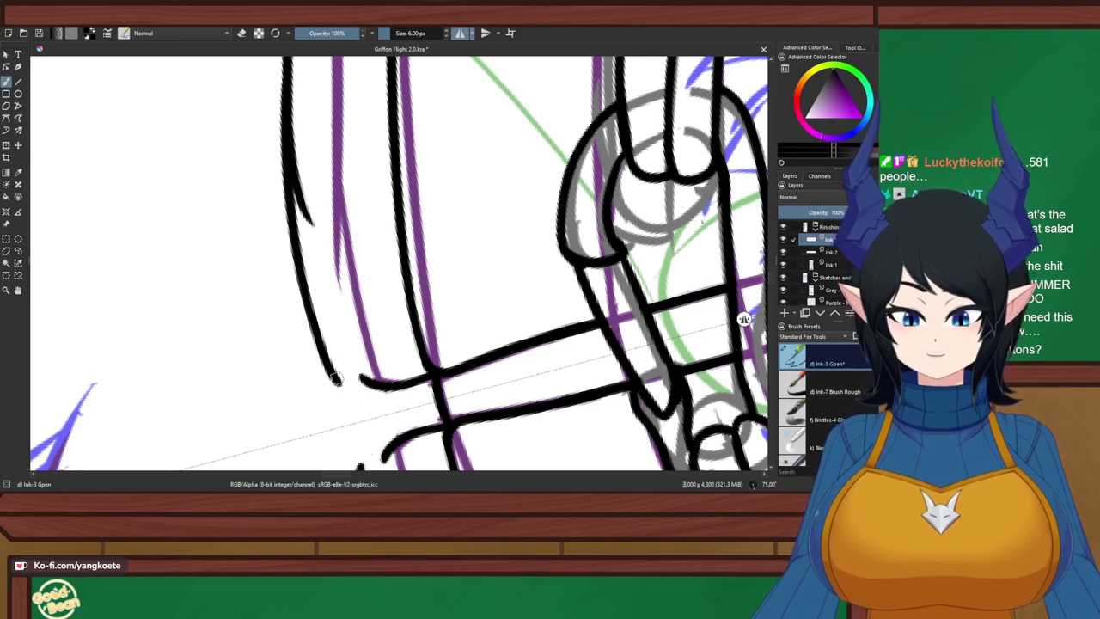
mouse_move(336, 378)
mouse_down()
mouse_move(425, 363)
mouse_move(411, 379)
mouse_move(330, 377)
mouse_move(359, 381)
mouse_move(349, 364)
mouse_move(426, 378)
mouse_up()
key(ctrl+z)
key(e)
key(e)
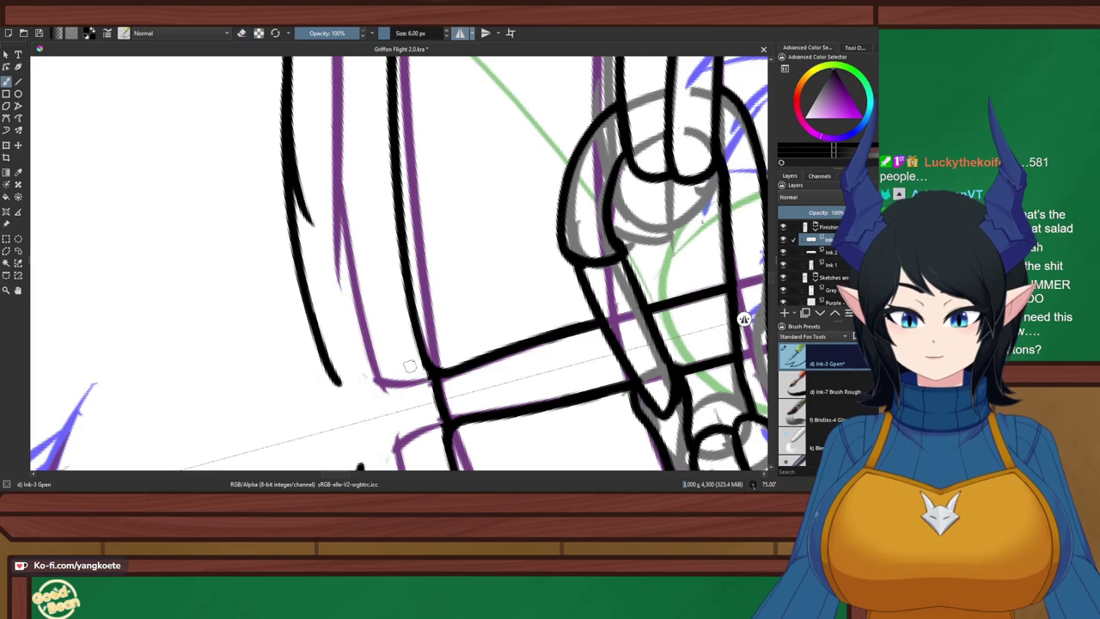
With rotation reset, ink smooth mirrored corner curves joining the bar to the lower tail lines
key(5)
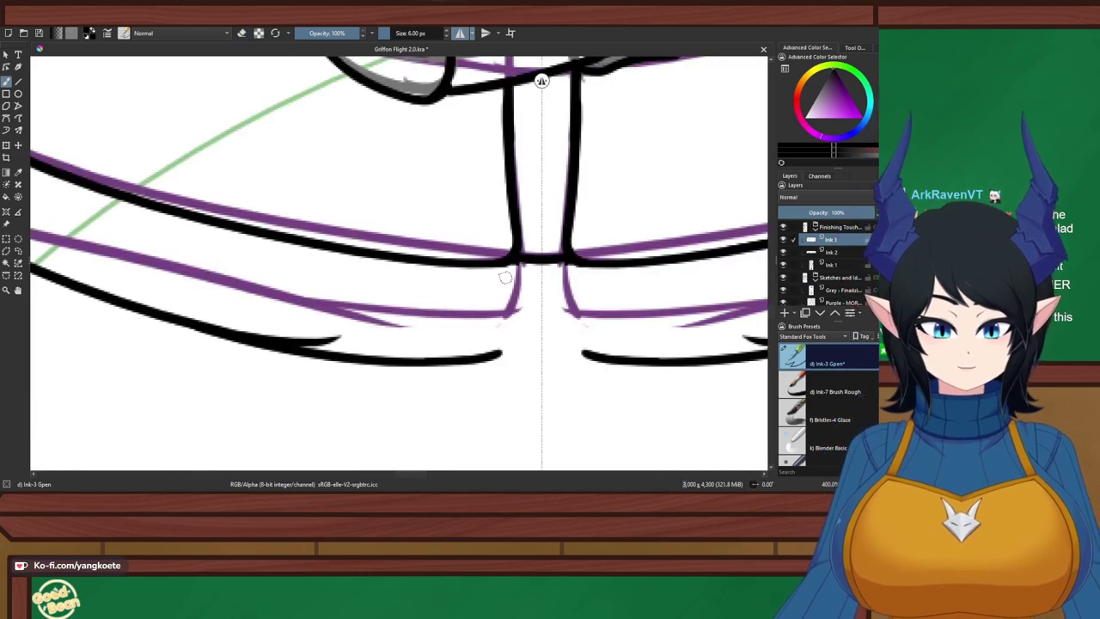
mouse_move(516, 258)
mouse_down()
mouse_move(517, 315)
mouse_move(503, 342)
mouse_up()
drag(518, 301, 484, 357)
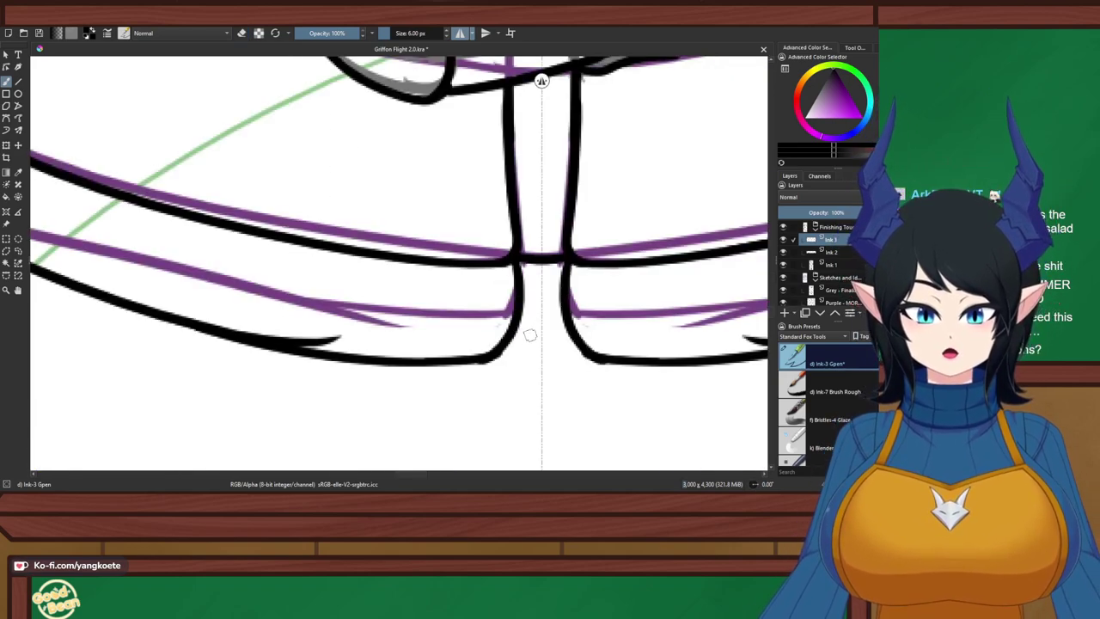
key(ctrl+z)
drag(519, 319, 490, 355)
Erase the stray spur on the lower hem line, retrying after undos and restoring the line's tail
key(e)
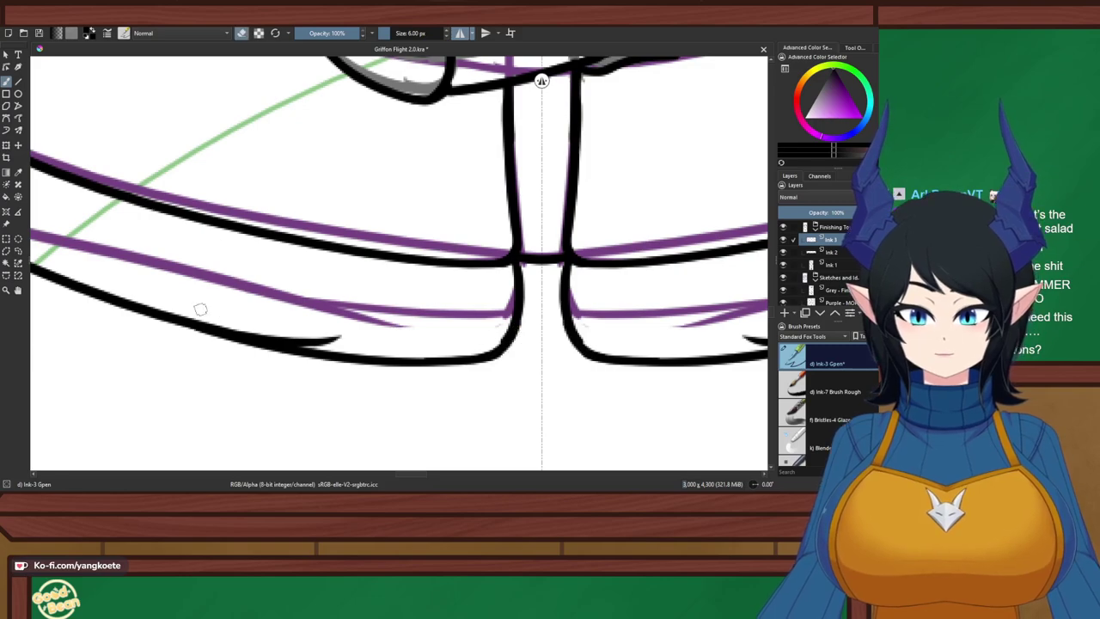
drag(211, 321, 402, 335)
key(ctrl+z)
drag(234, 328, 385, 340)
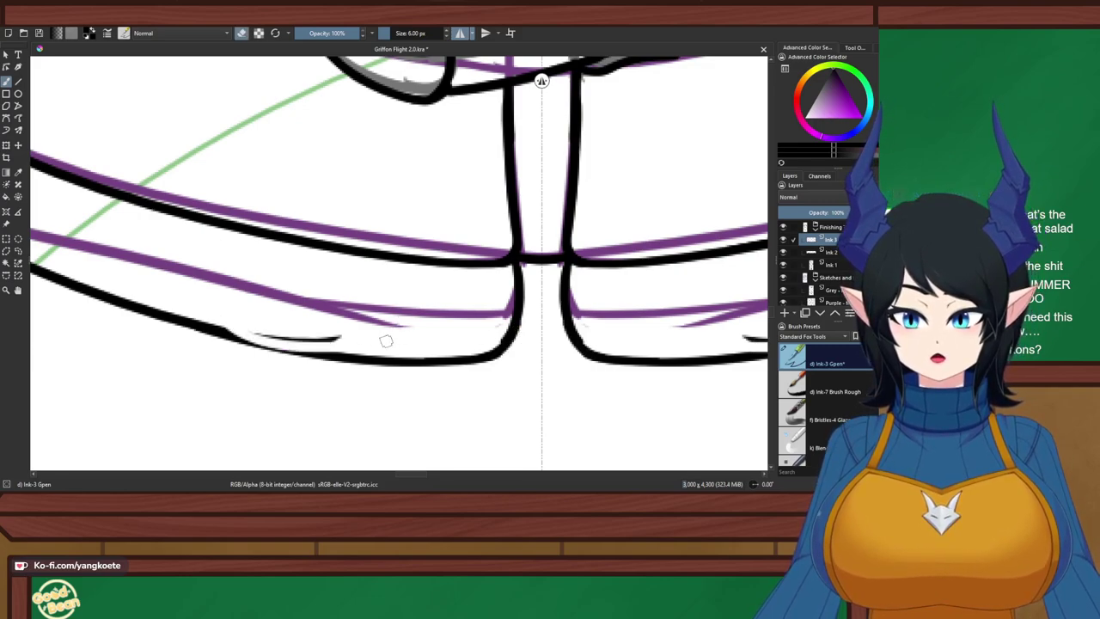
key(ctrl+z)
mouse_move(225, 325)
mouse_down()
mouse_move(387, 340)
mouse_move(380, 345)
mouse_up()
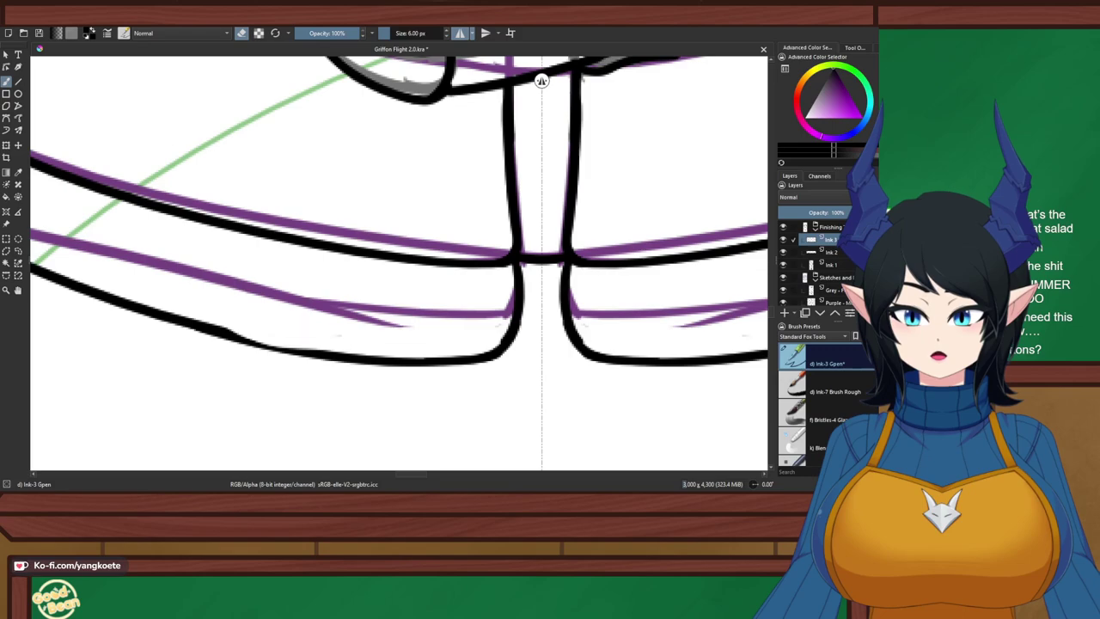
key(ctrl+z)
In a quarter-turned view, erase the thin black tail and thin the line's right edge
key(6)
key(6)
key(6)
key(6)
key(6)
key(6)
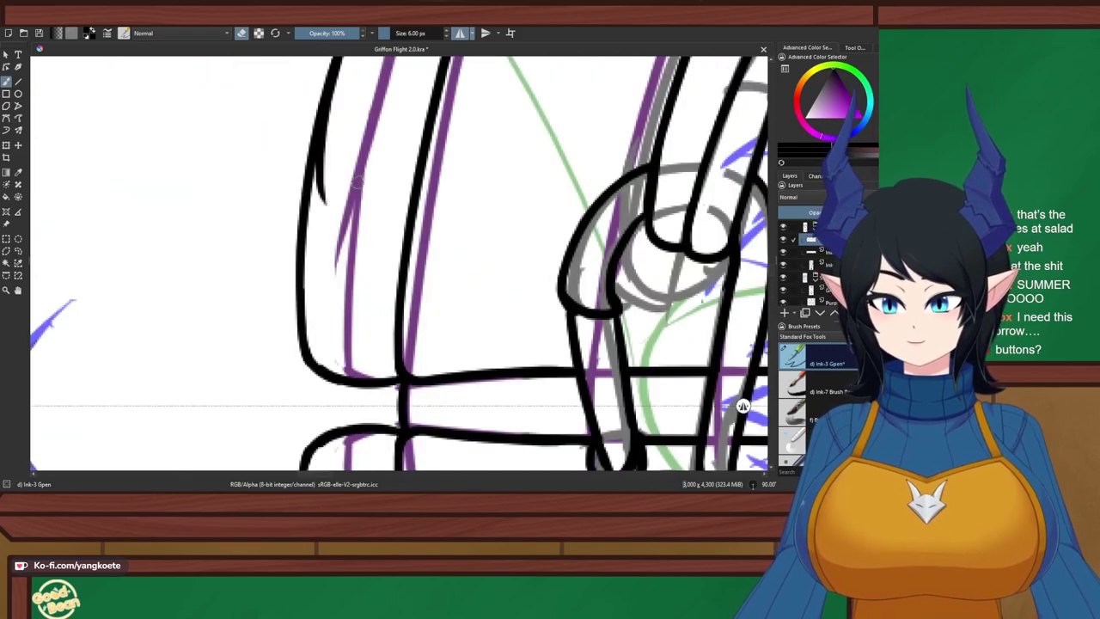
scroll(315, 301, up, 4)
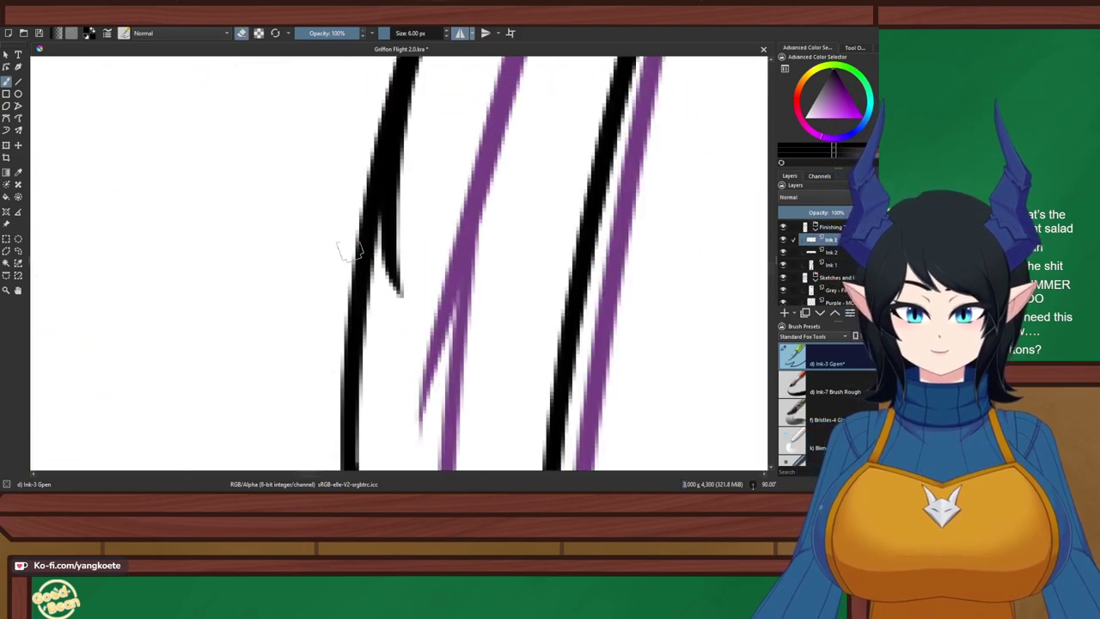
drag(417, 99, 401, 253)
mouse_move(420, 83)
mouse_down()
mouse_move(402, 282)
mouse_move(342, 476)
mouse_up()
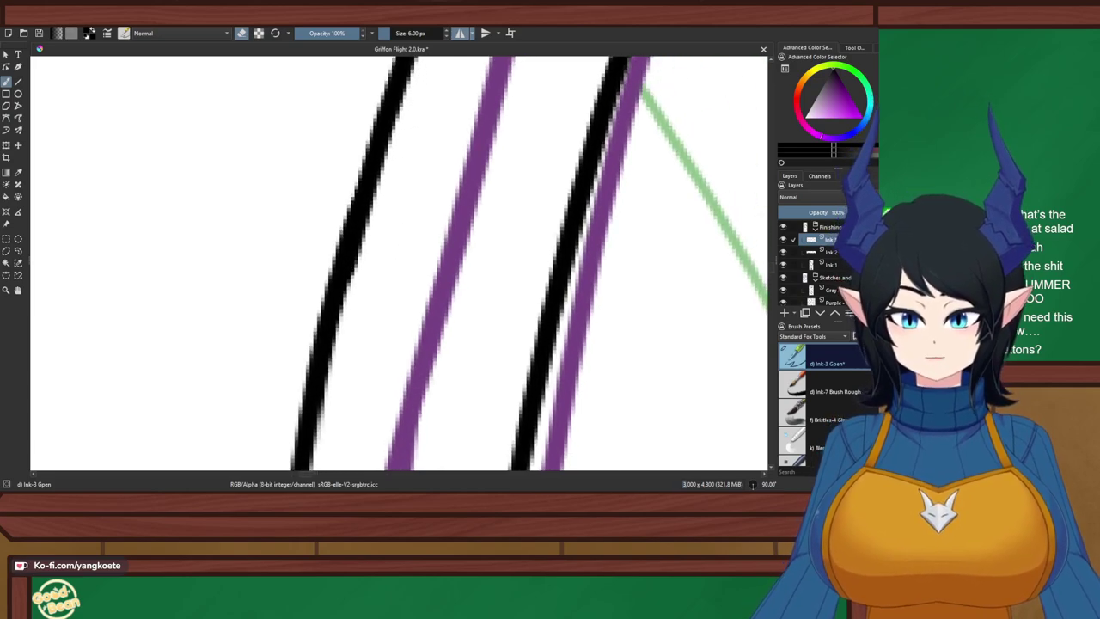
drag(392, 183, 351, 330)
key(e)
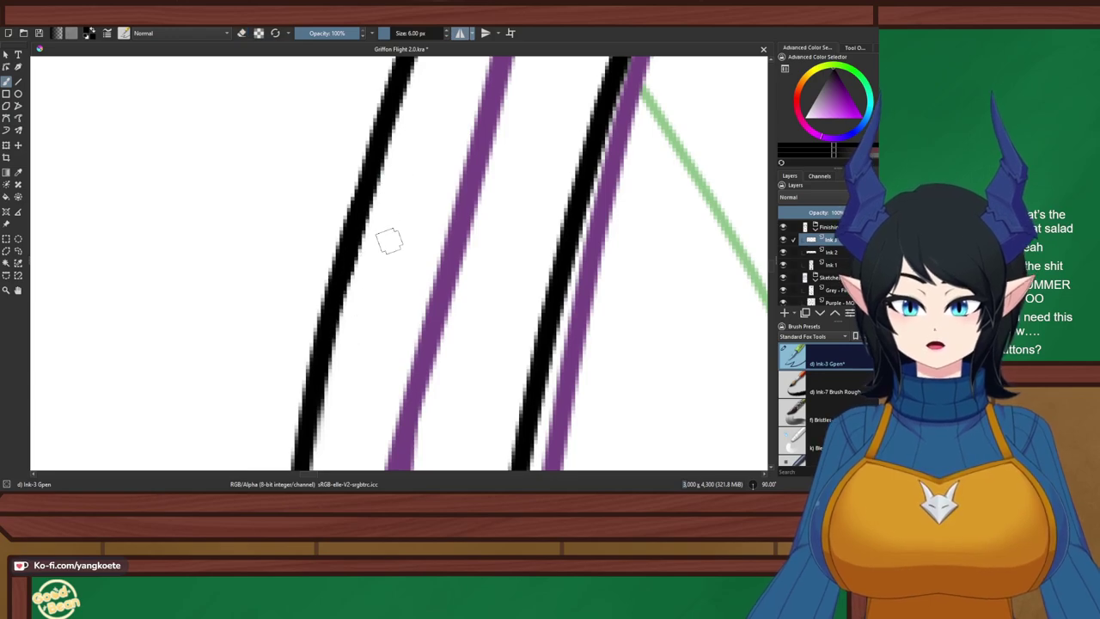
Return the view upright, move it toward the torso and hide the Sketches group
key(5)
scroll(481, 133, down, 5)
drag(493, 126, 360, 342)
scroll(424, 258, down, 1)
scroll(404, 350, down, 1)
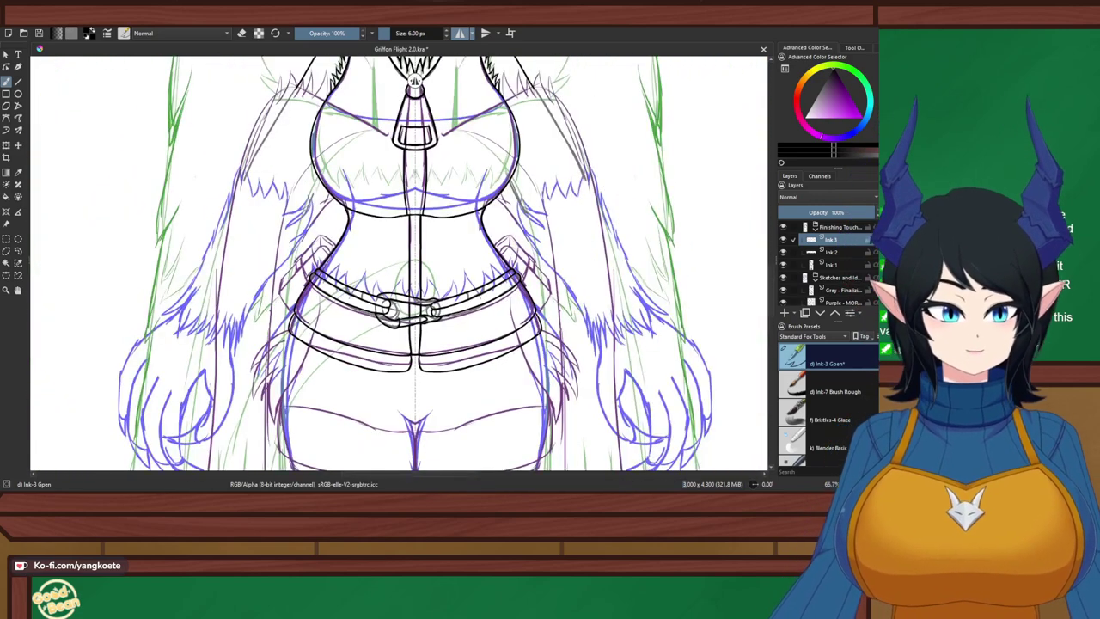
click(783, 277)
Frame the shorts' left hip and make the Sketches group visible again
scroll(442, 241, down, 1)
drag(441, 240, 428, 308)
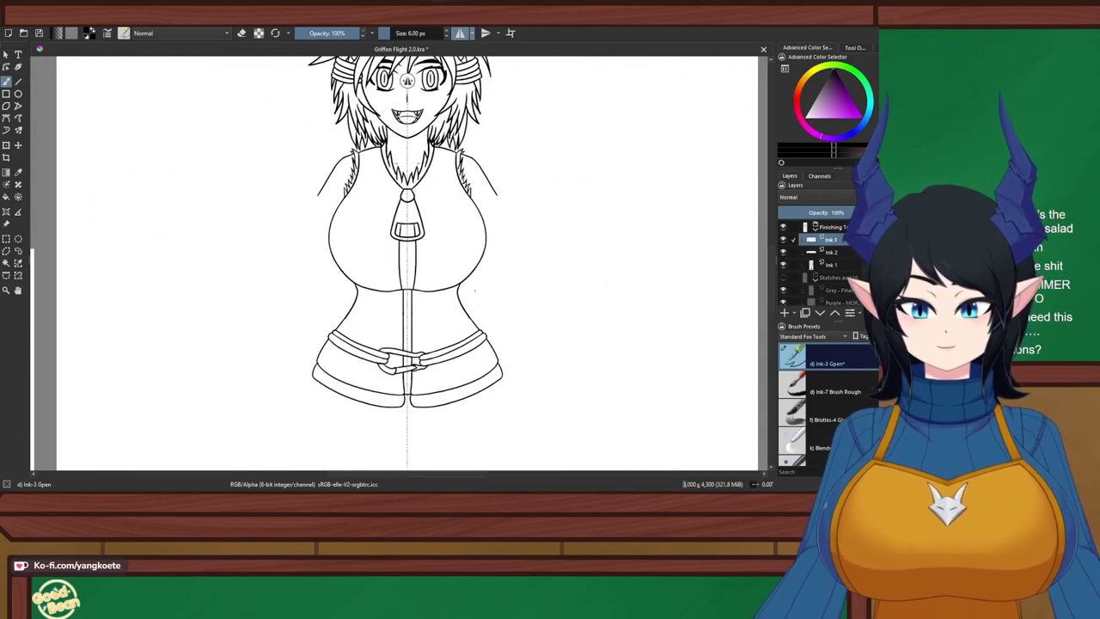
drag(537, 370, 596, 292)
scroll(298, 307, up, 5)
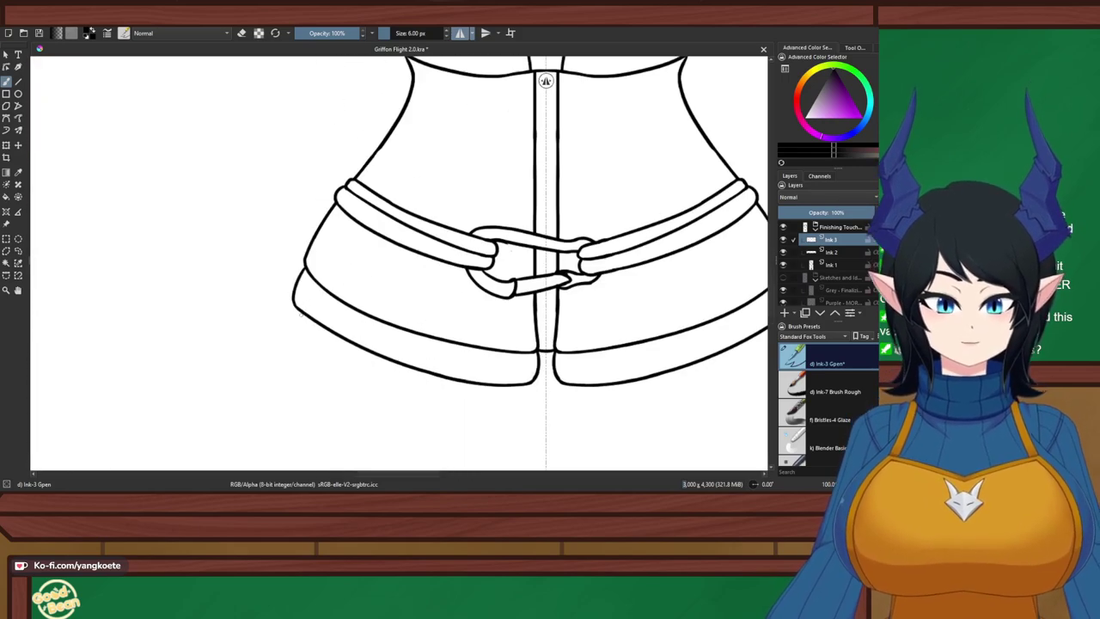
scroll(292, 294, up, 1)
click(783, 277)
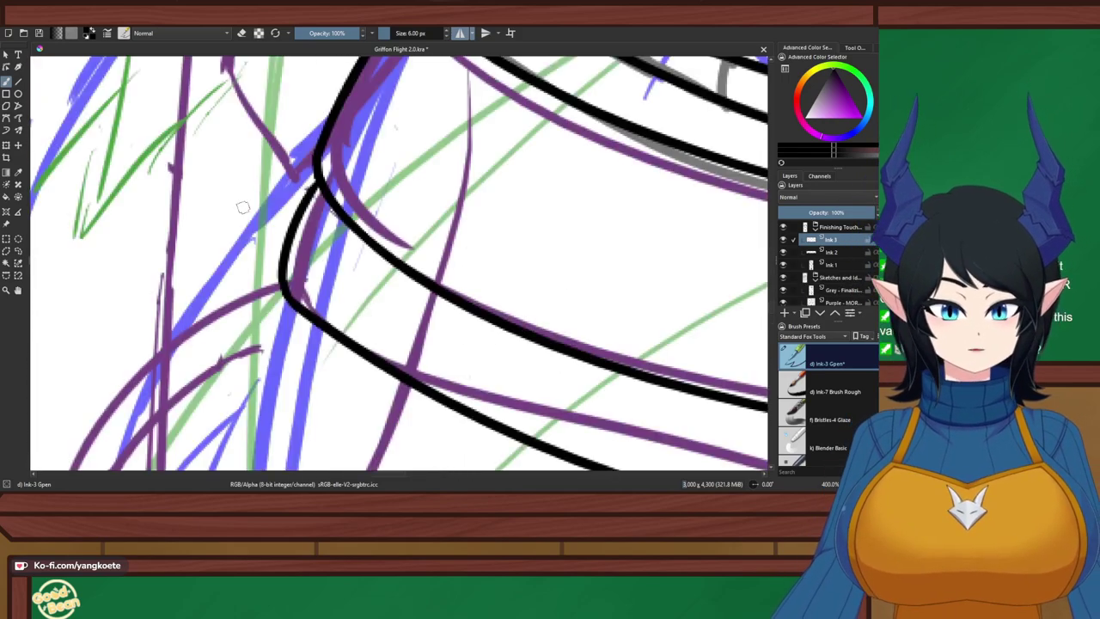
scroll(244, 209, up, 1)
Erase part of the hip corner line and redraw it as a smoother curve
key(e)
mouse_move(330, 182)
mouse_down()
mouse_move(325, 217)
mouse_move(295, 249)
mouse_up()
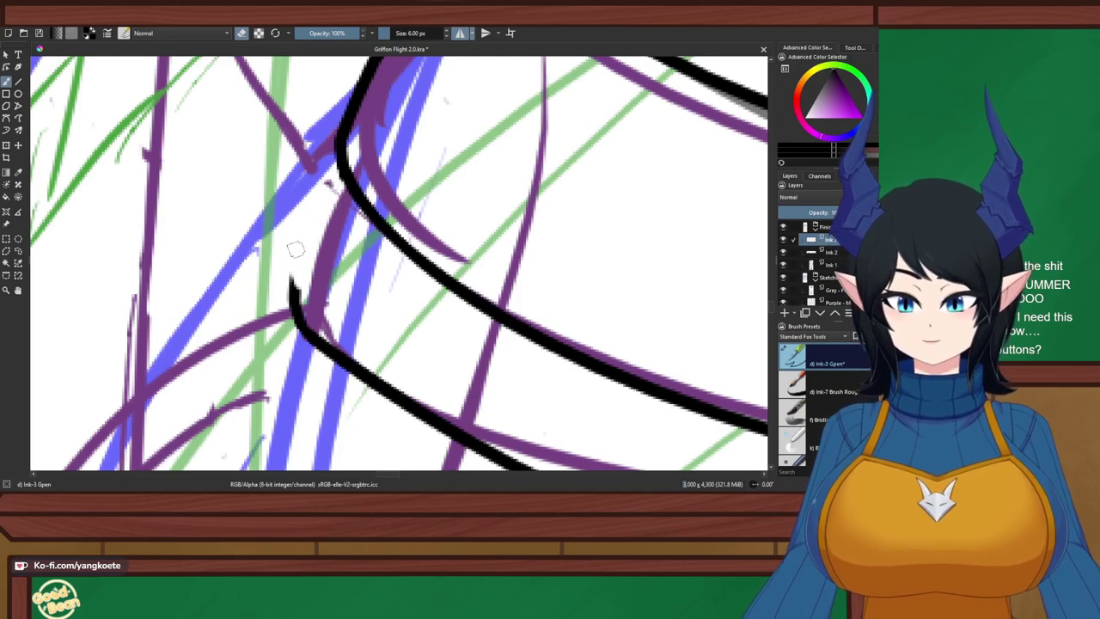
key(e)
drag(342, 138, 285, 301)
key(ctrl+z)
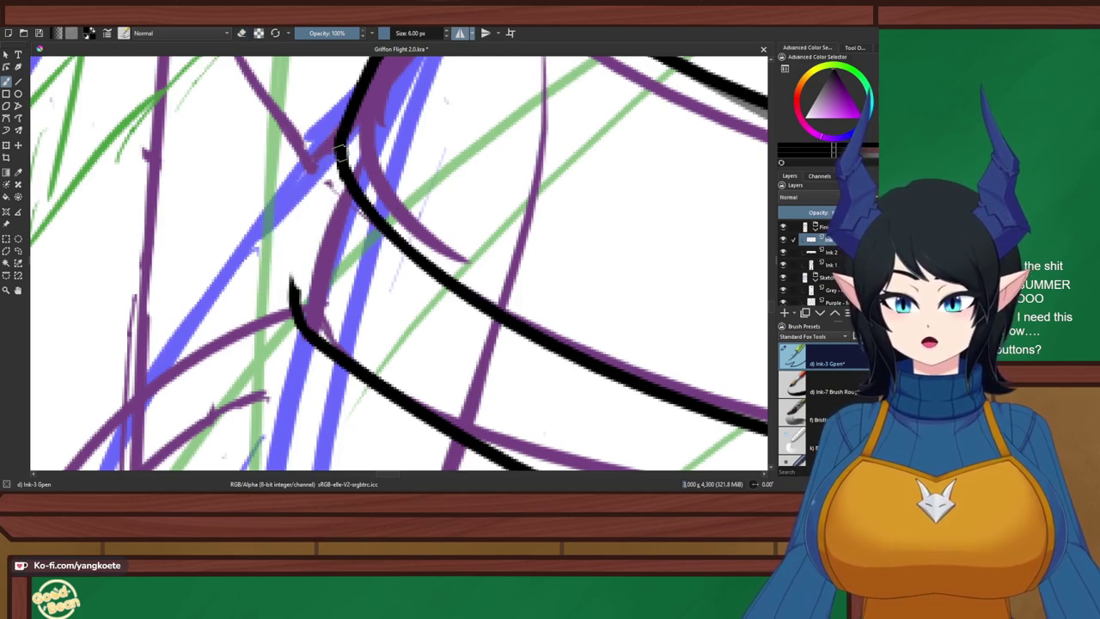
drag(344, 142, 291, 303)
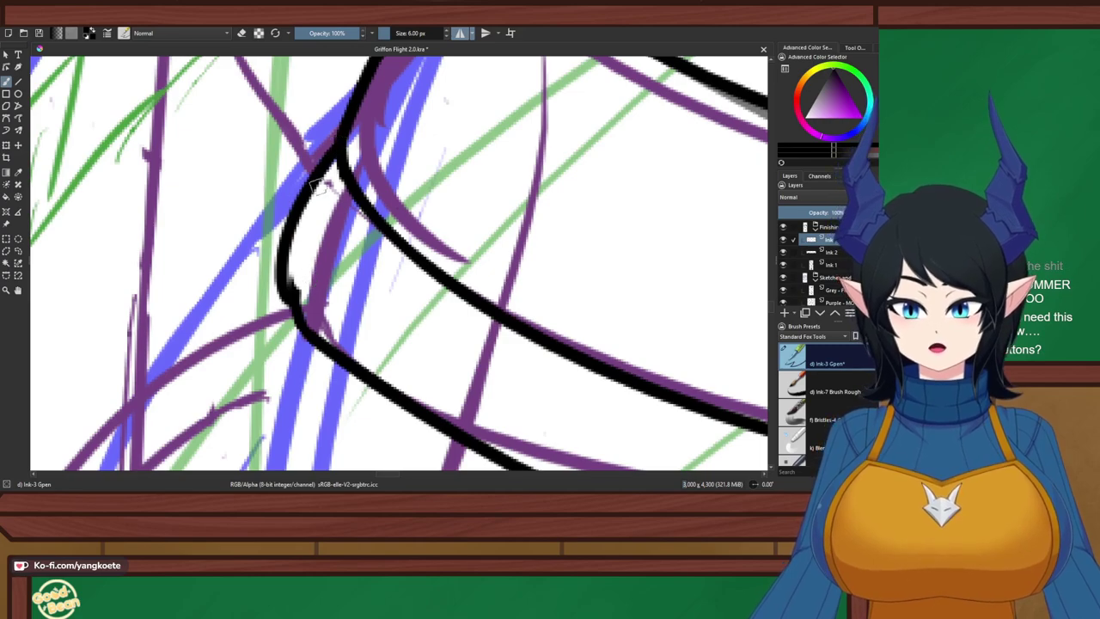
key(e)
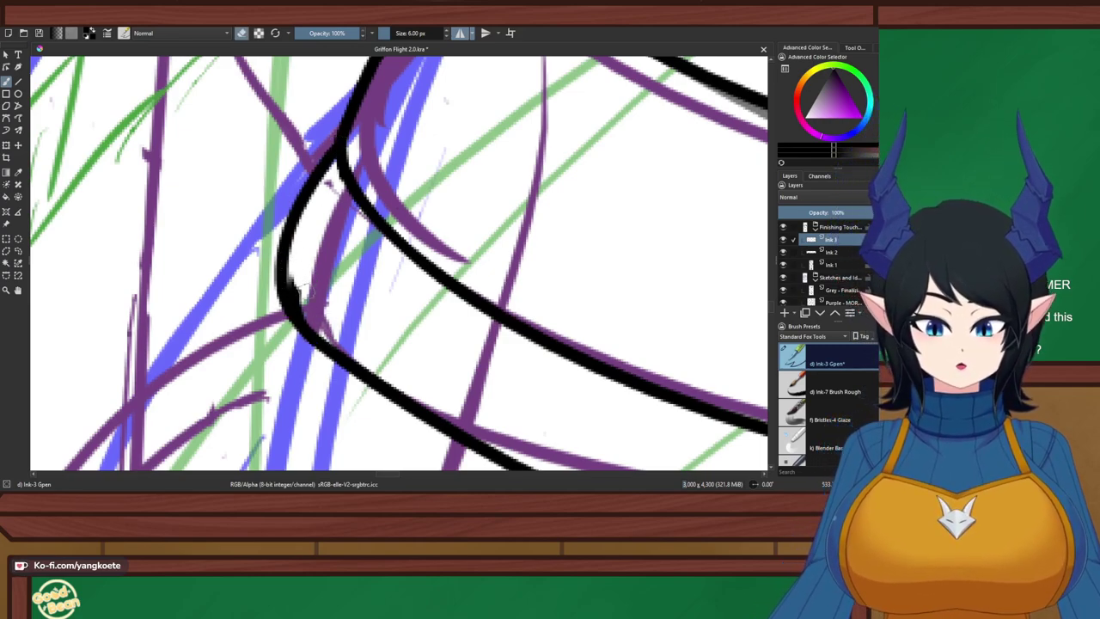
key(e)
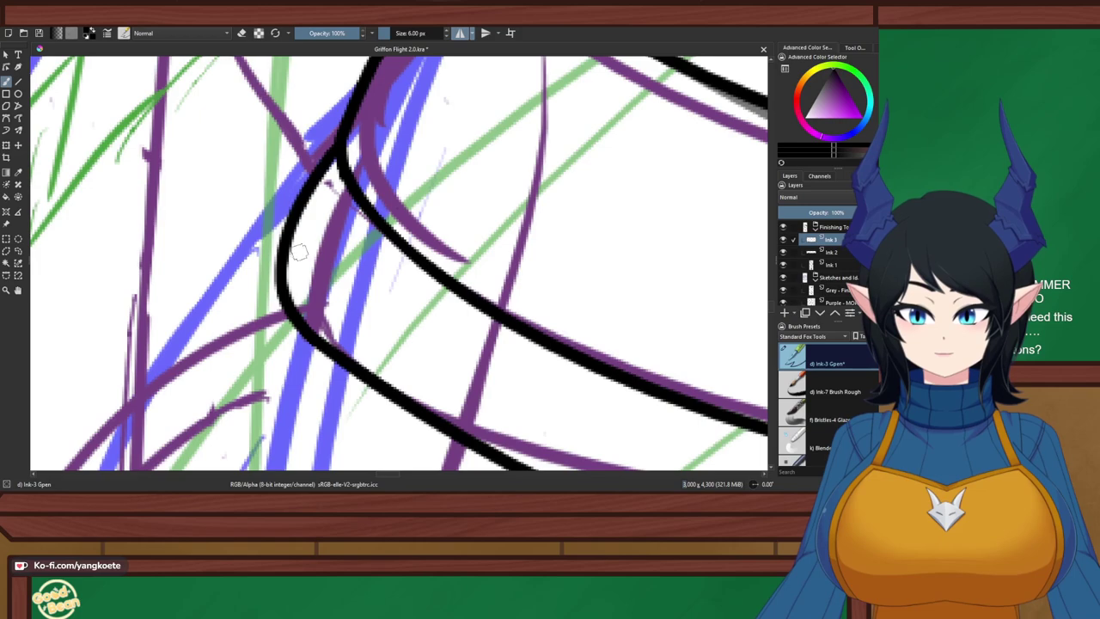
key(e)
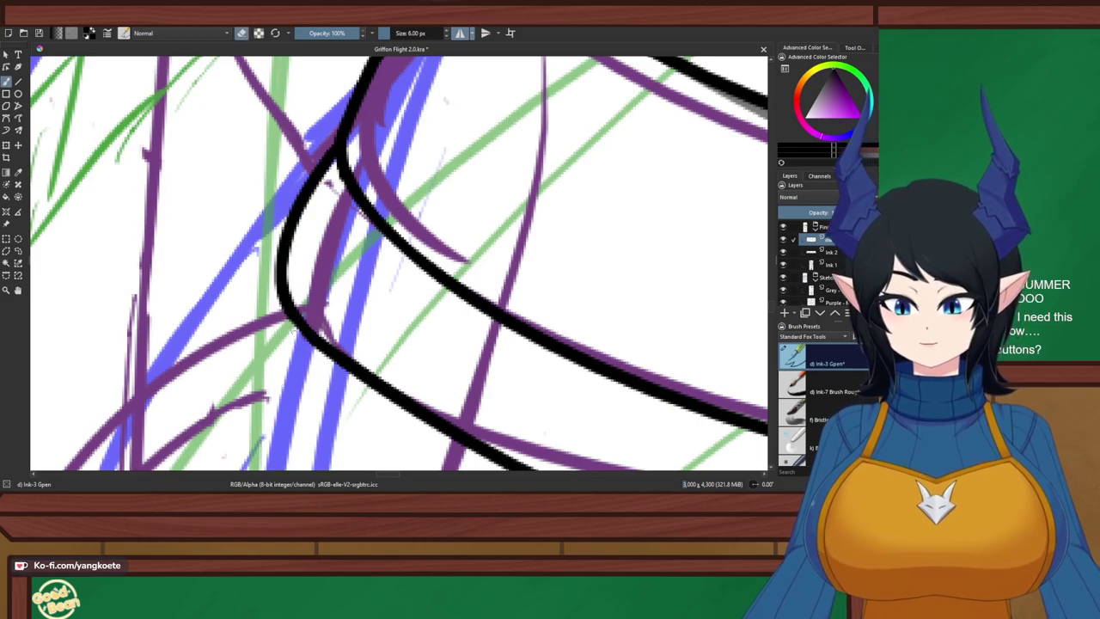
scroll(362, 371, up, 2)
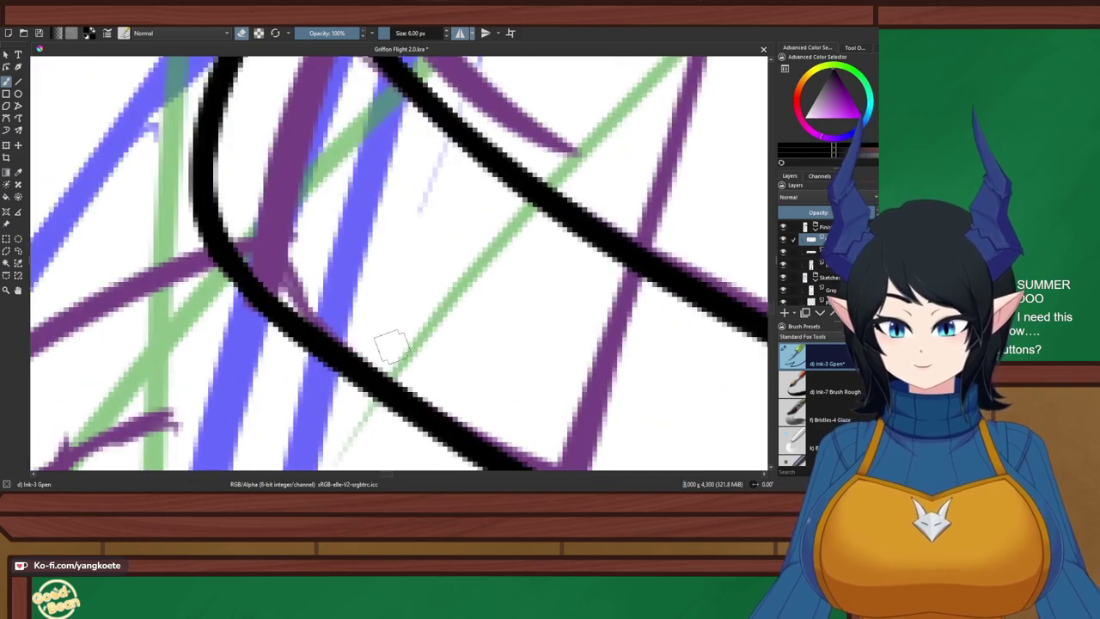
key(e)
Thicken the hip line's bend with a final stroke after several retries, then save with Ctrl+S
drag(221, 241, 314, 325)
key(ctrl+z)
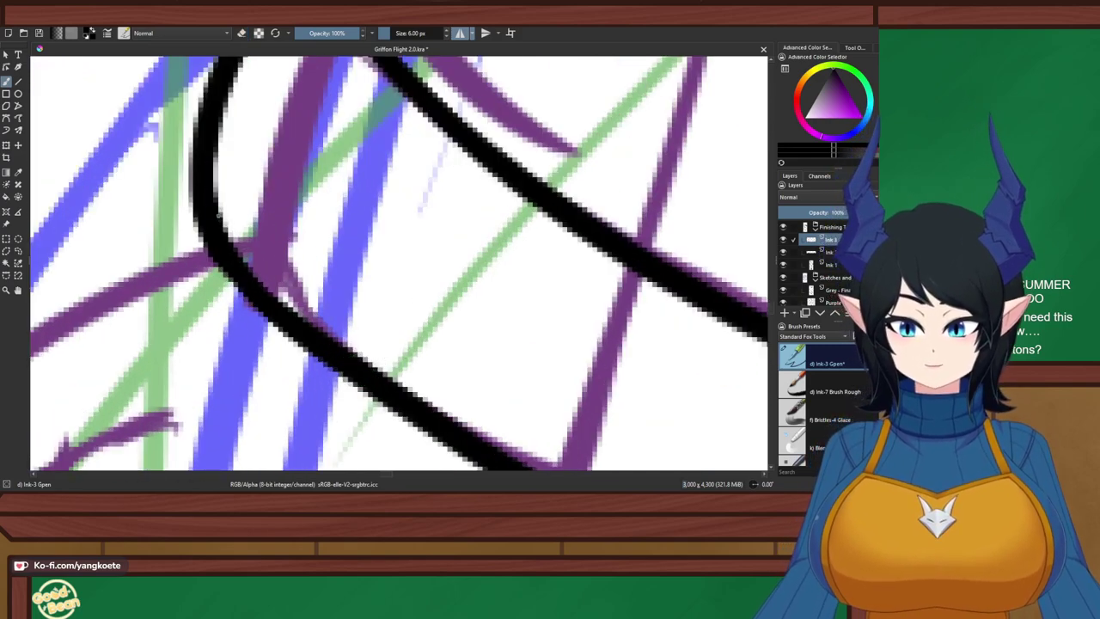
drag(225, 238, 315, 331)
key(ctrl+z)
drag(211, 221, 333, 343)
key(ctrl+z)
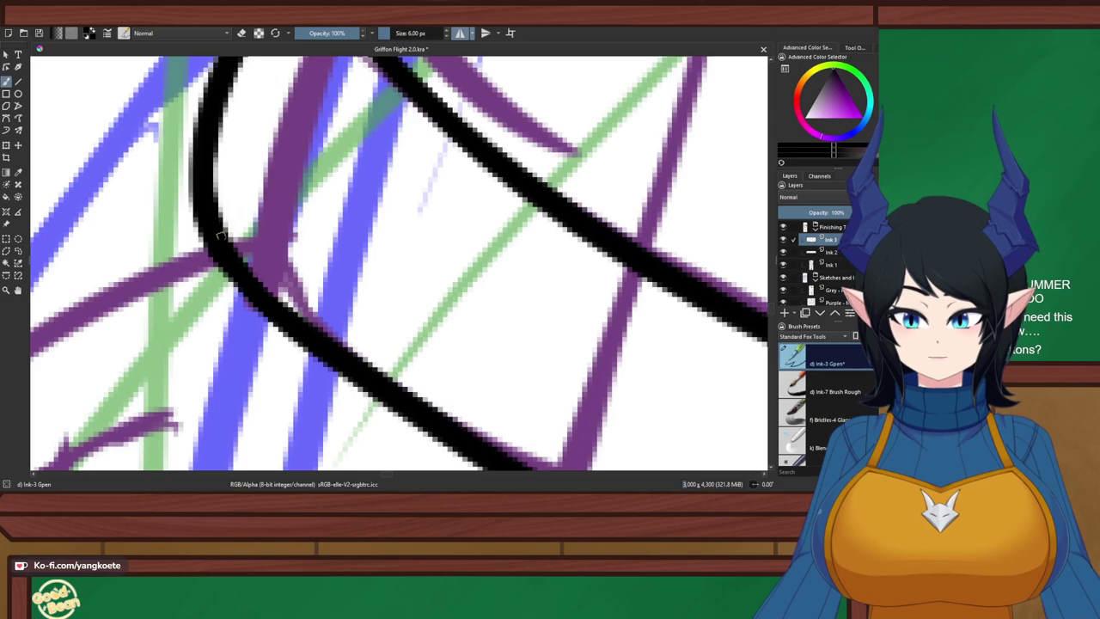
drag(221, 235, 347, 361)
key(ctrl+s)
Bring the upper legs into view and toggle the Blue base sketch layer repeatedly, leaving it visible
scroll(340, 340, down, 5)
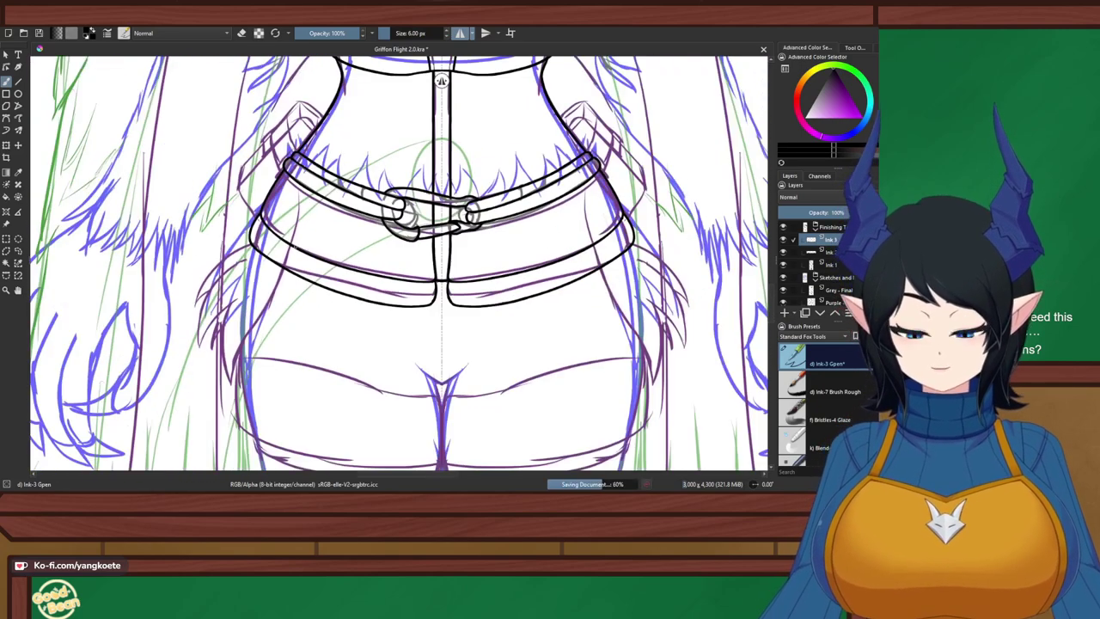
scroll(432, 316, down, 1)
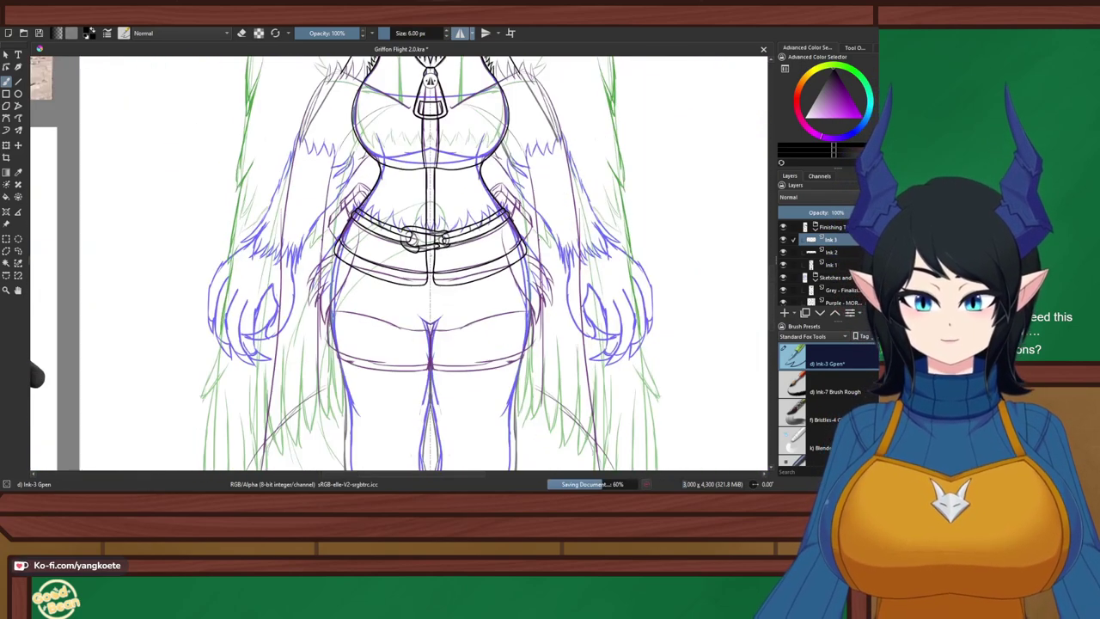
scroll(432, 316, down, 2)
scroll(400, 264, up, 3)
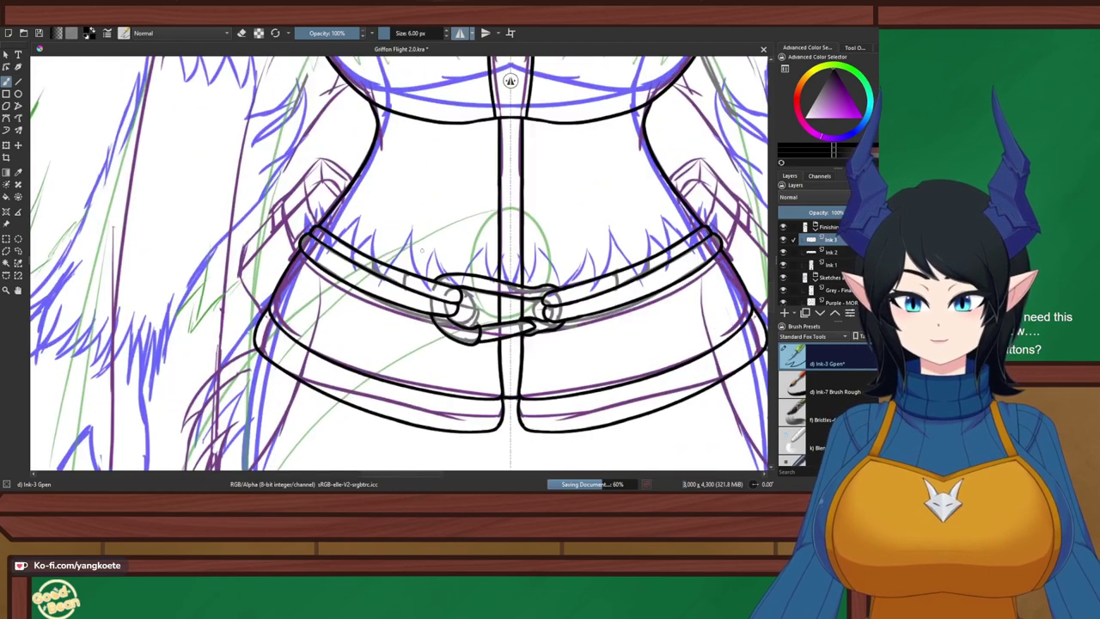
drag(341, 309, 359, 169)
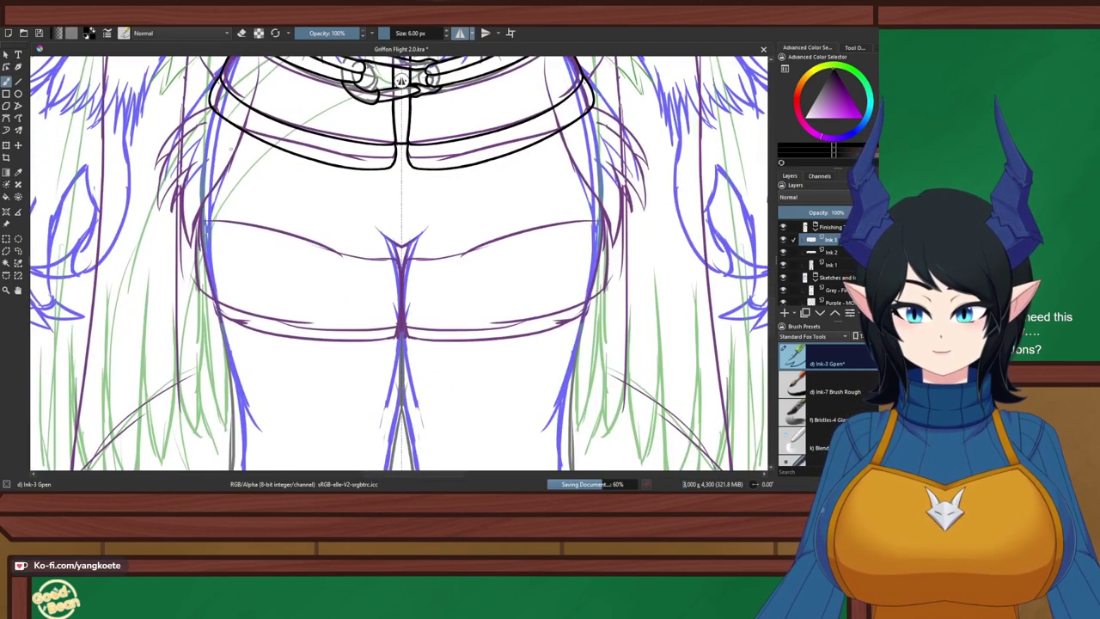
drag(231, 149, 279, 167)
scroll(827, 264, down, 1)
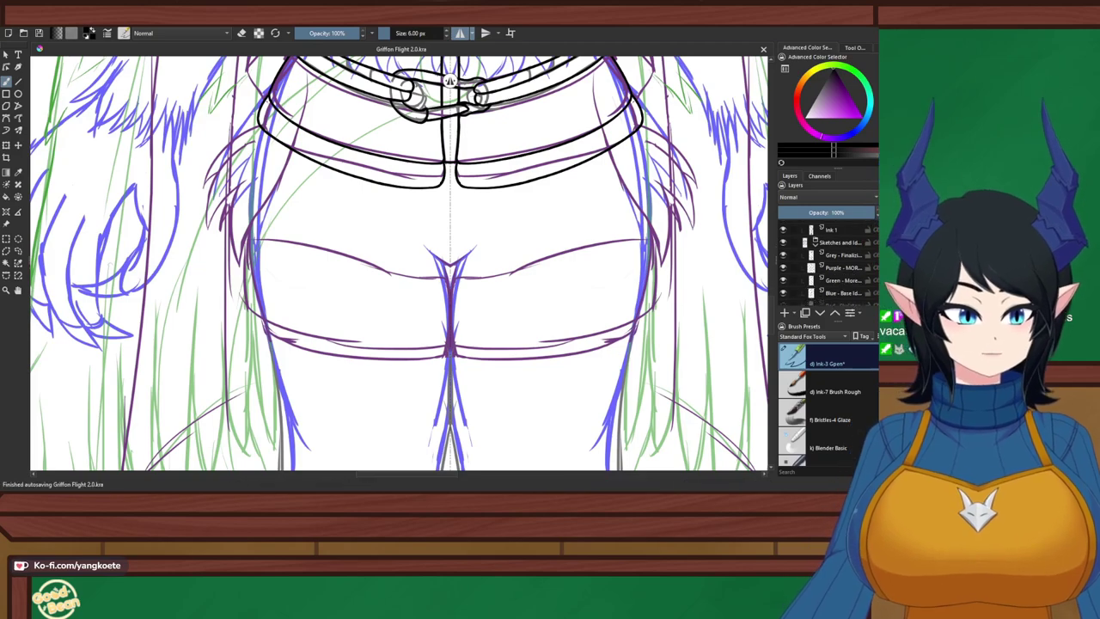
click(783, 293)
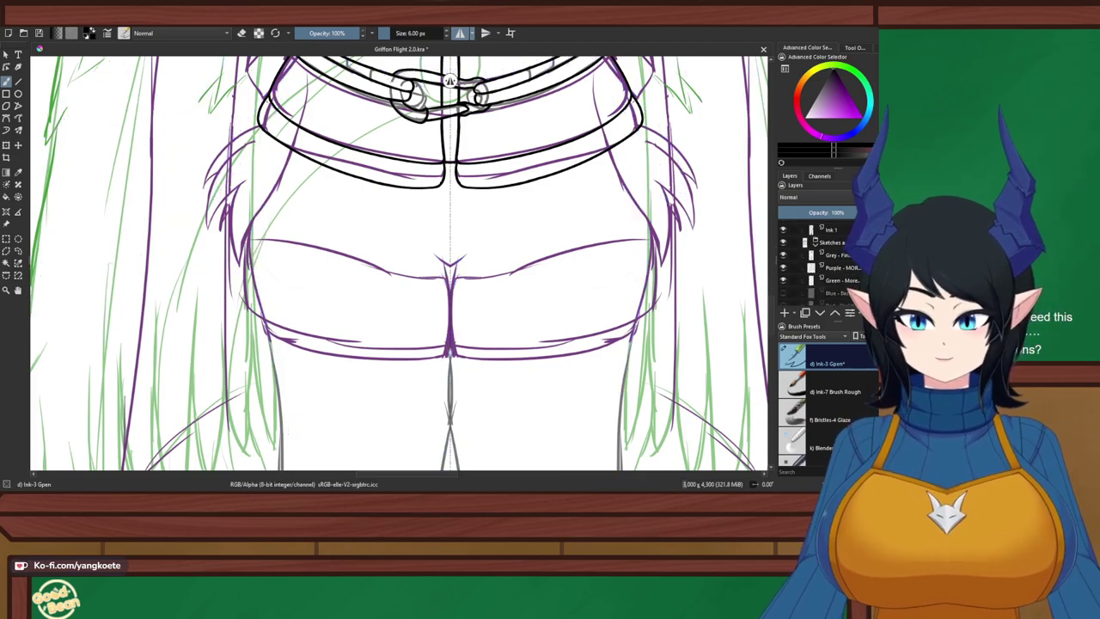
click(782, 292)
click(782, 292)
click(782, 292)
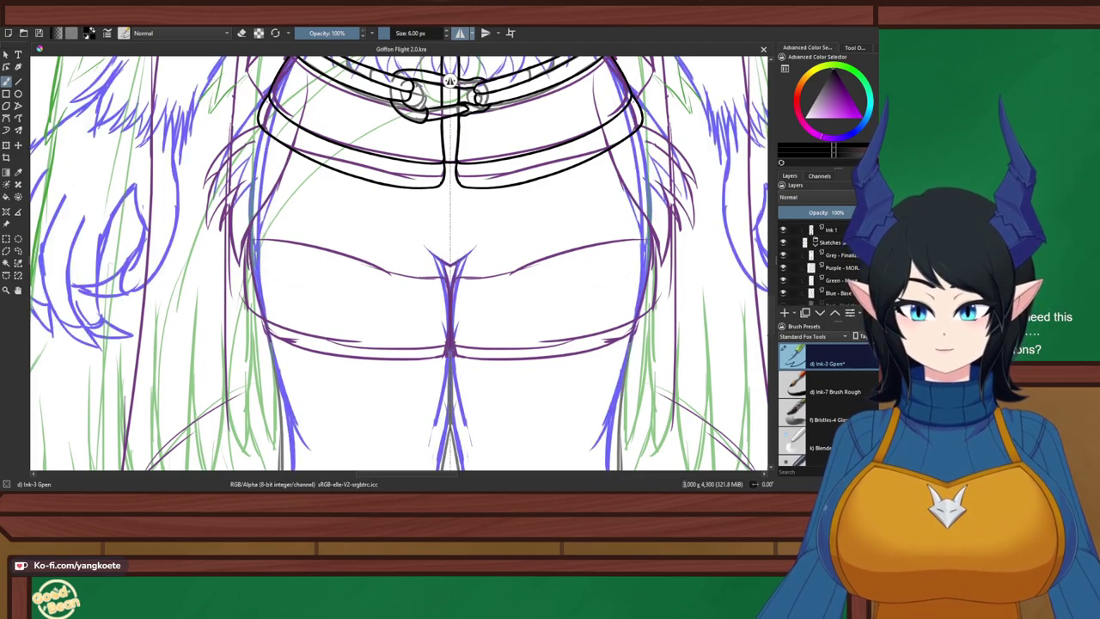
click(782, 292)
click(782, 292)
click(782, 293)
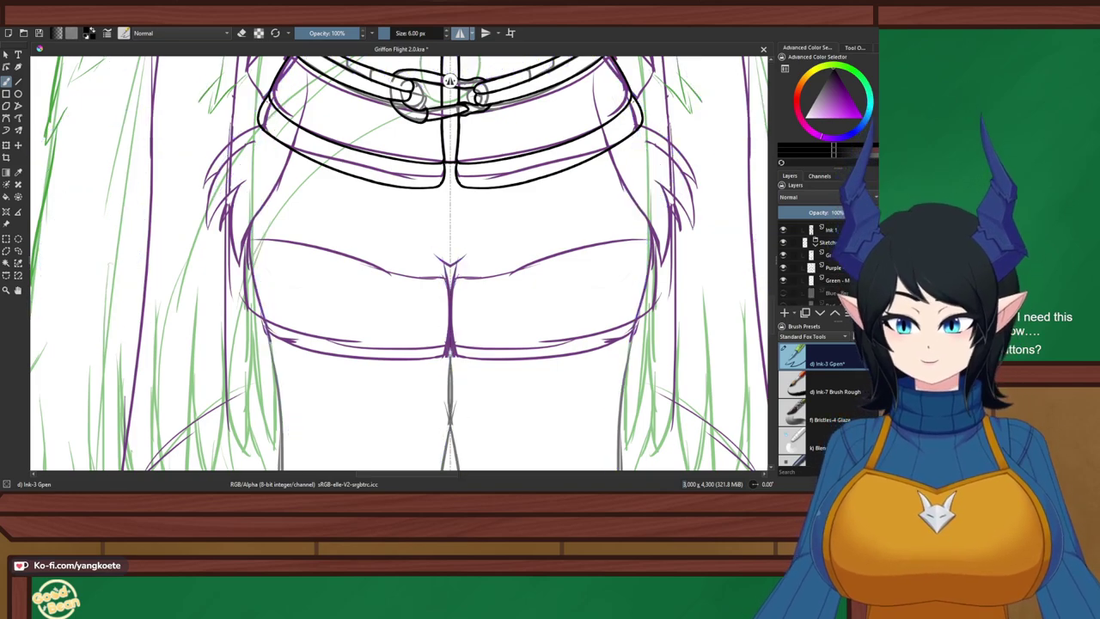
click(782, 292)
click(782, 292)
click(781, 292)
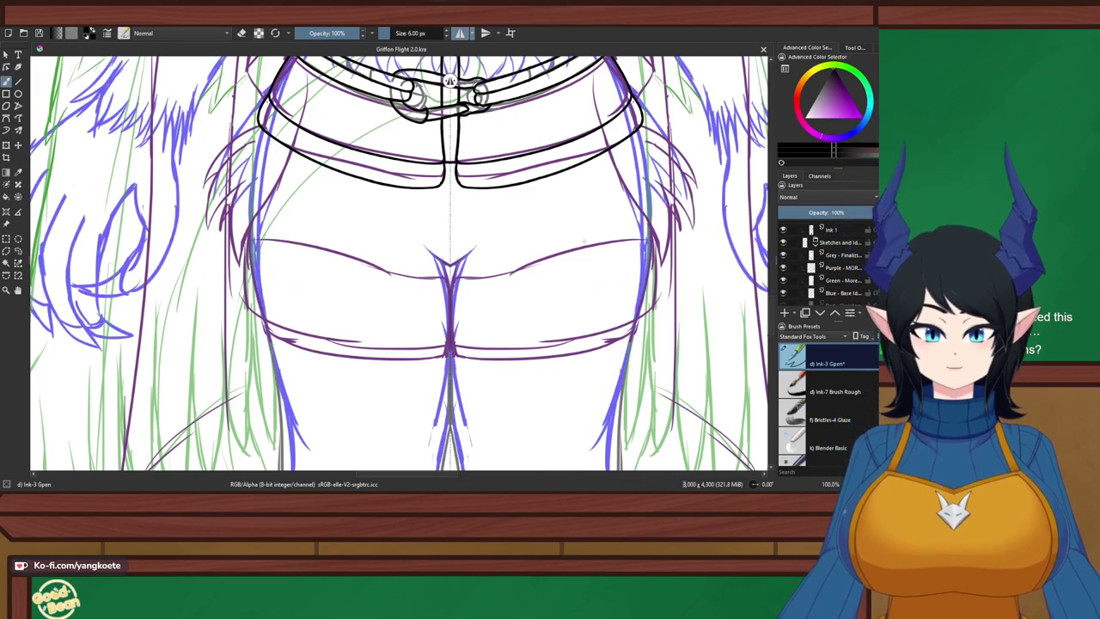
Pan and zoom the view across the belt to its left end
scroll(581, 335, up, 2)
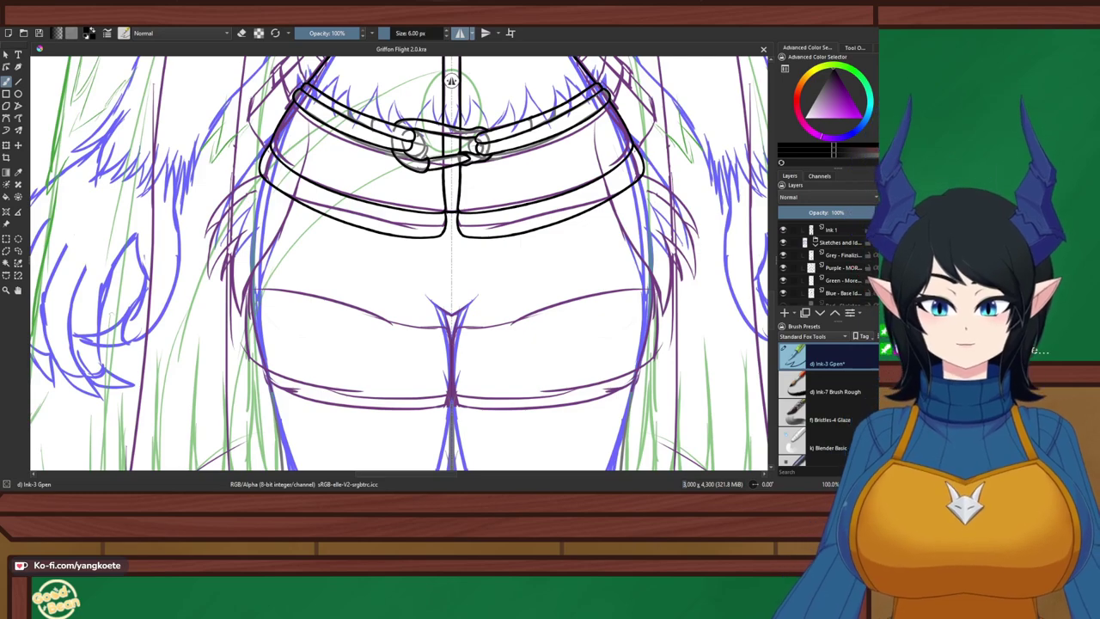
drag(567, 154, 661, 260)
right_click(660, 260)
right_click(660, 260)
scroll(401, 161, up, 3)
scroll(393, 206, down, 4)
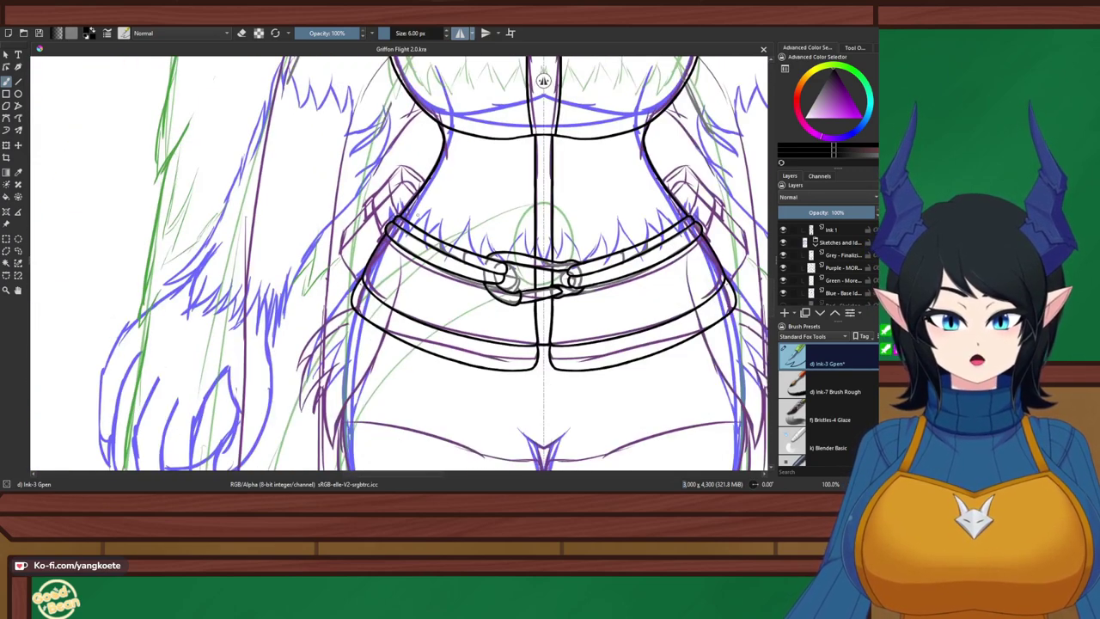
drag(395, 196, 369, 193)
scroll(425, 215, up, 2)
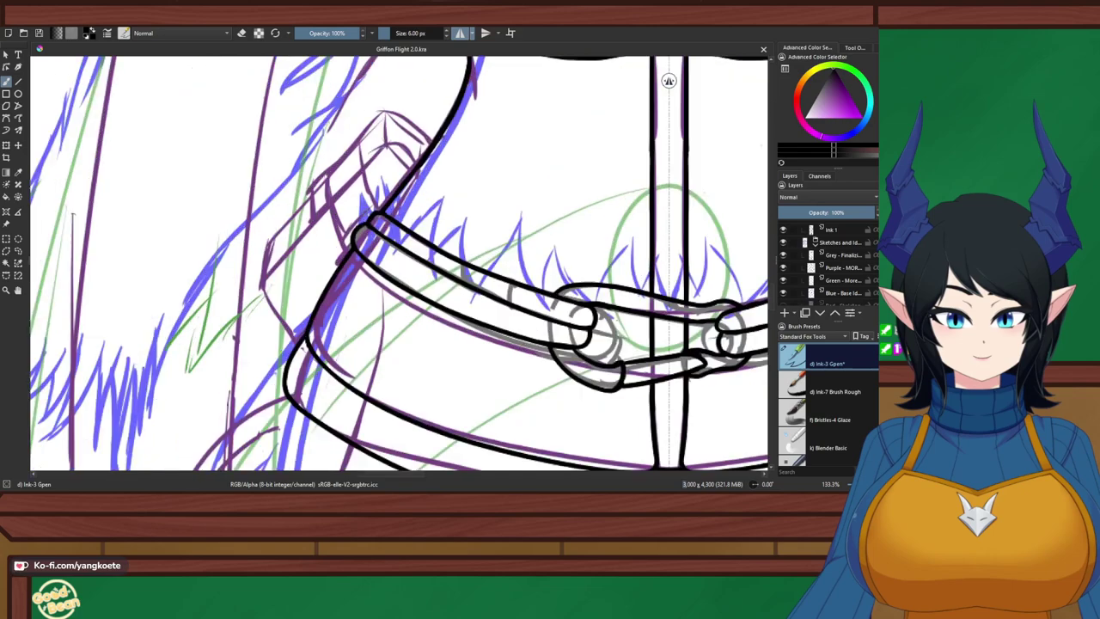
drag(425, 215, 356, 209)
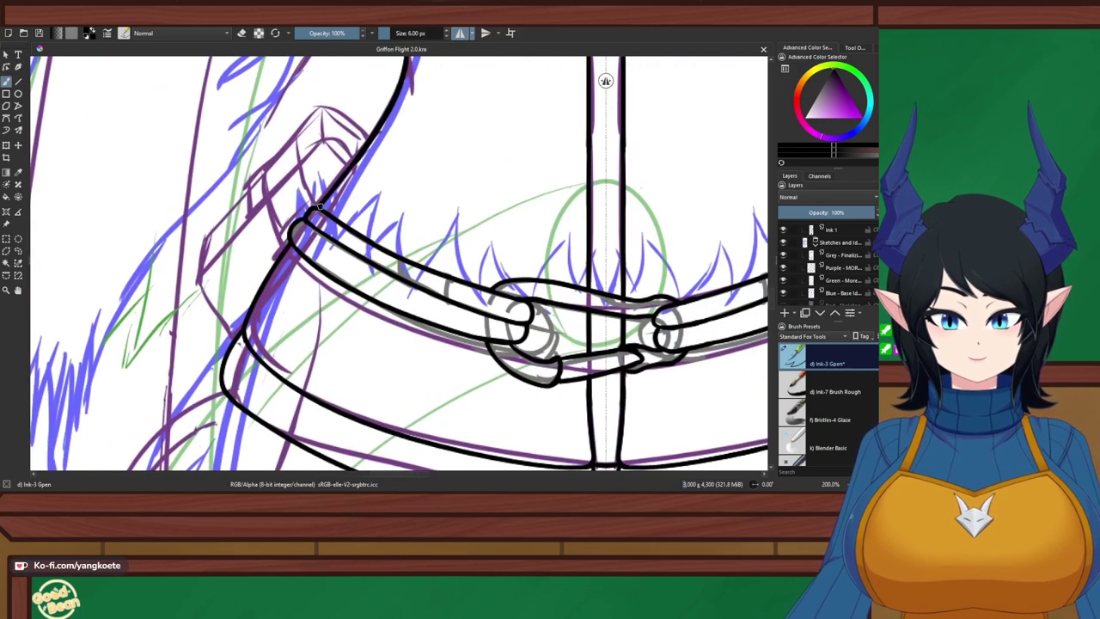
scroll(335, 208, down, 4)
scroll(381, 229, up, 2)
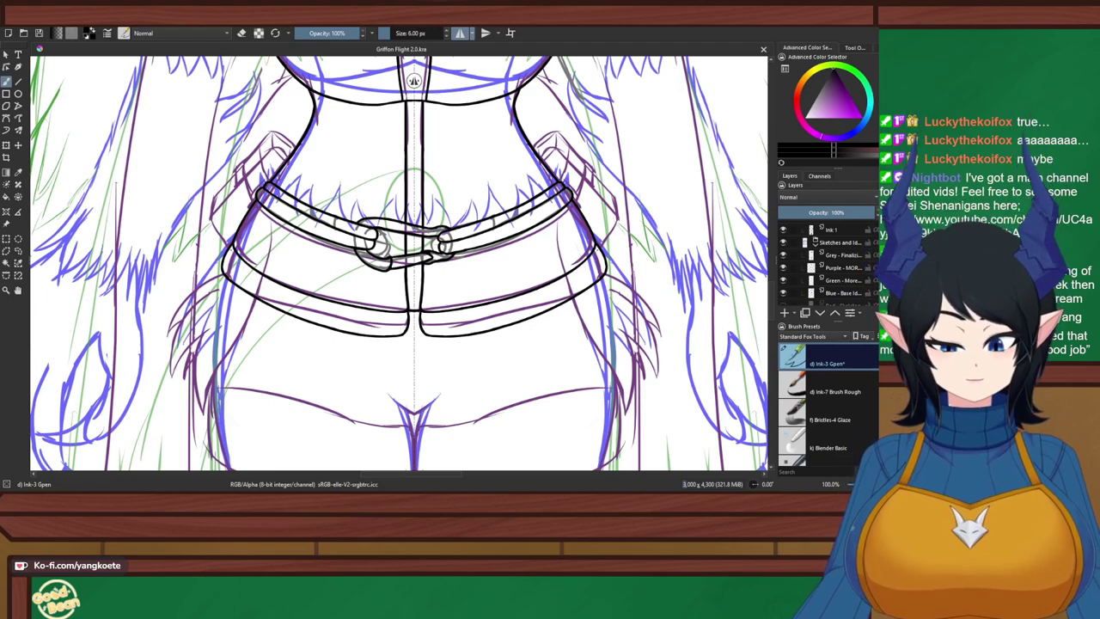
Delete the Ink 3 and Ink 2 layers and add a fresh paint layer named 'Ink 2'
drag(483, 171, 510, 181)
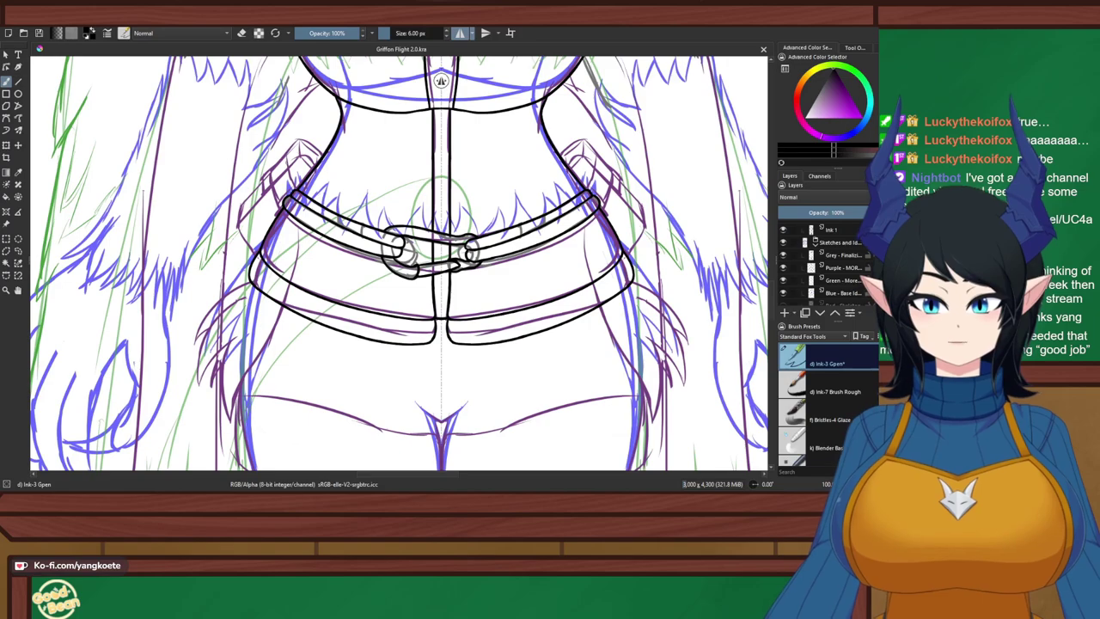
scroll(511, 180, up, 2)
drag(361, 224, 54, 249)
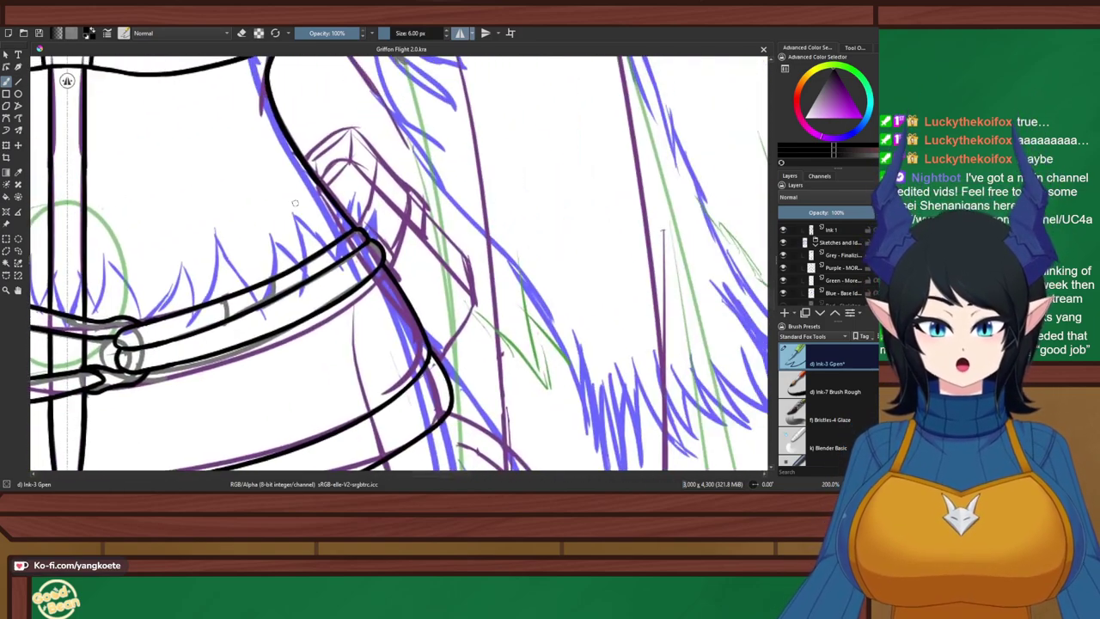
key(6)
key(6)
key(6)
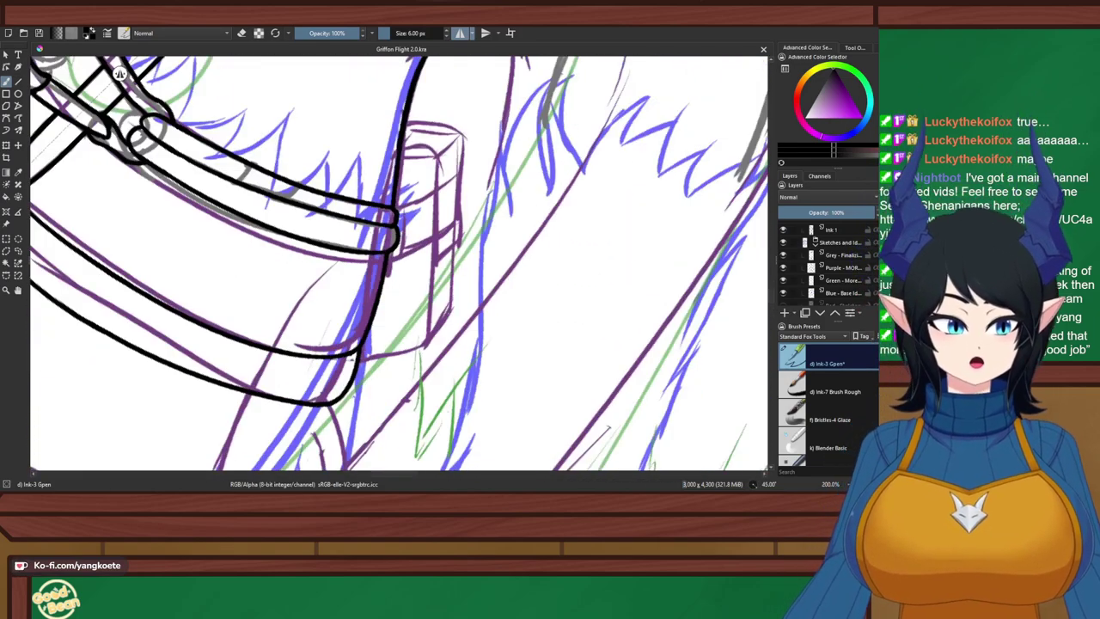
scroll(534, 218, up, 1)
scroll(825, 265, up, 1)
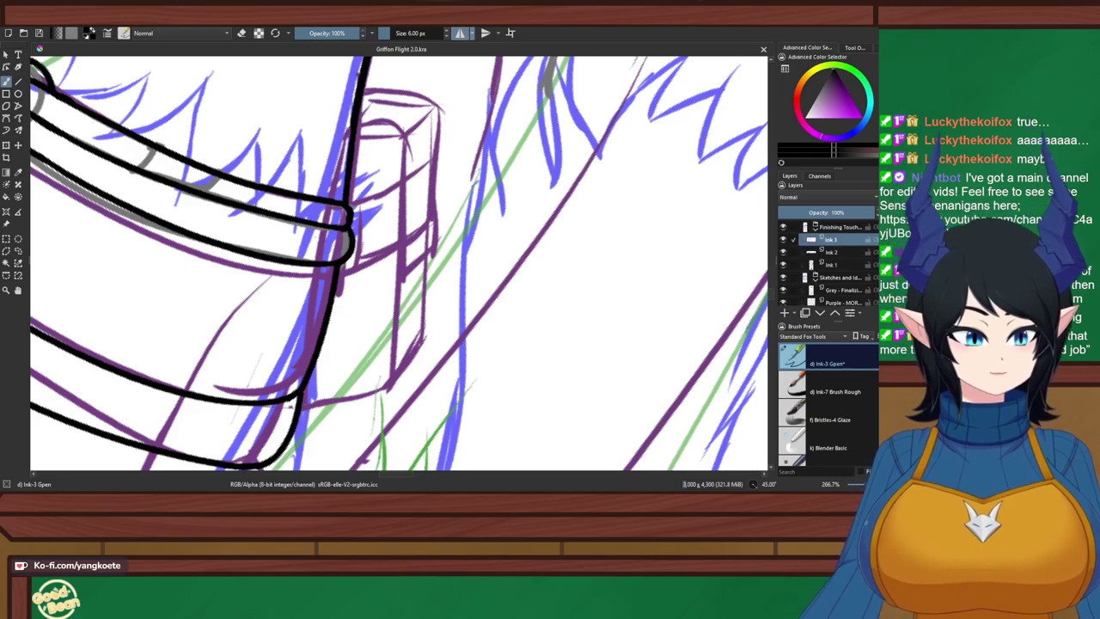
key(shift+Delete)
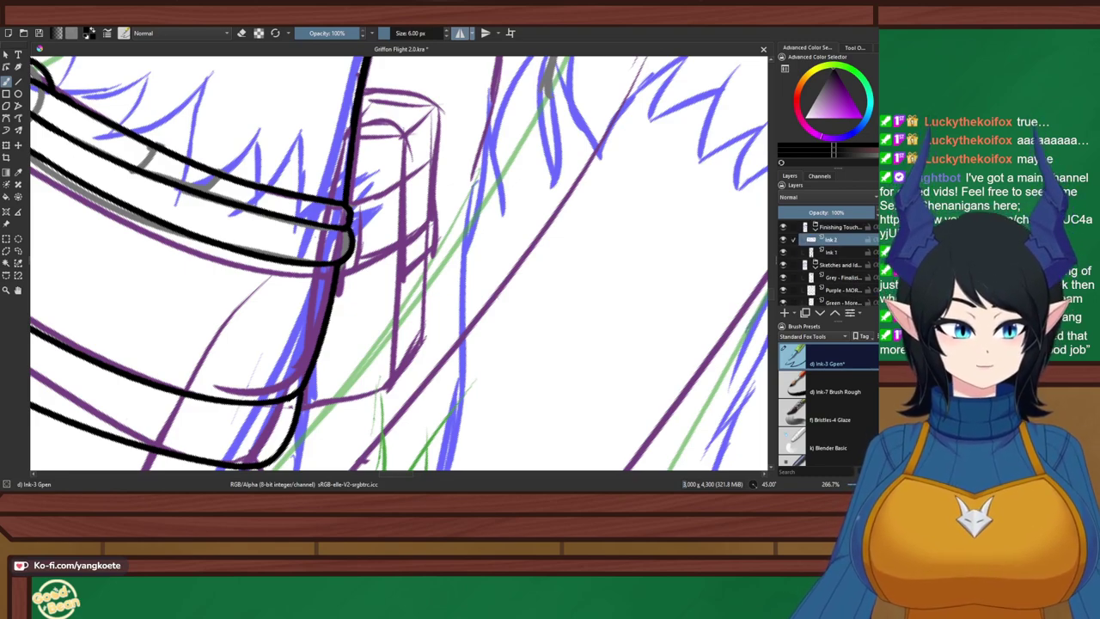
key(shift+Delete)
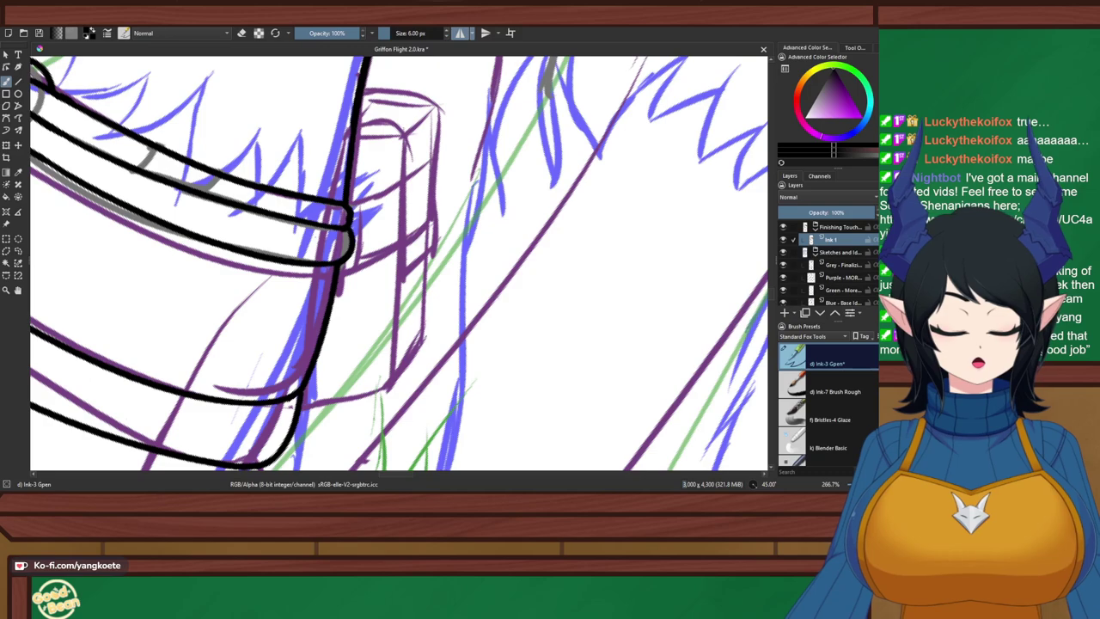
key(Insert)
key(F2)
text(Ink 2)
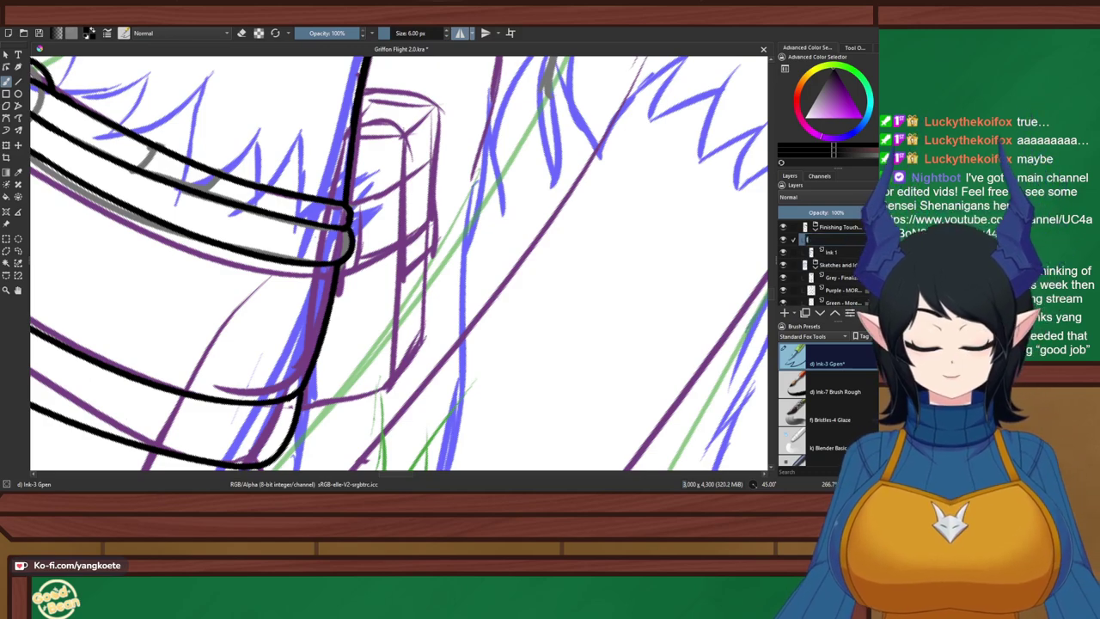
key(Return)
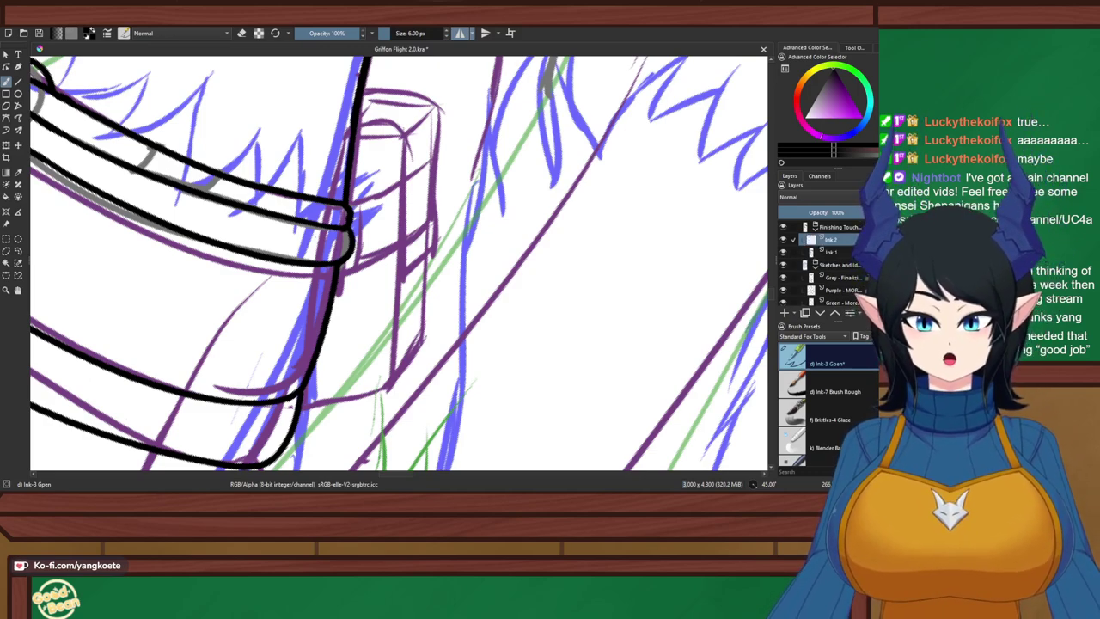
Ink the arc across the loop's top and its side edge running down from it
scroll(383, 176, up, 2)
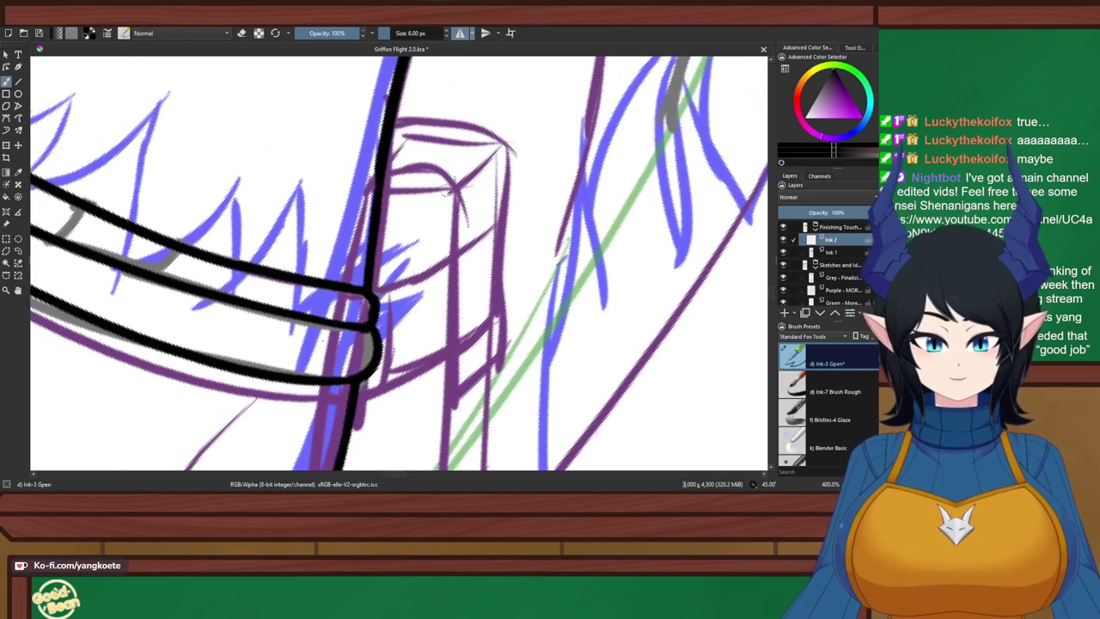
mouse_move(386, 177)
mouse_down()
mouse_move(436, 169)
mouse_move(468, 188)
mouse_up()
key(ctrl+z)
mouse_move(386, 177)
mouse_down()
mouse_move(443, 189)
mouse_move(455, 218)
mouse_up()
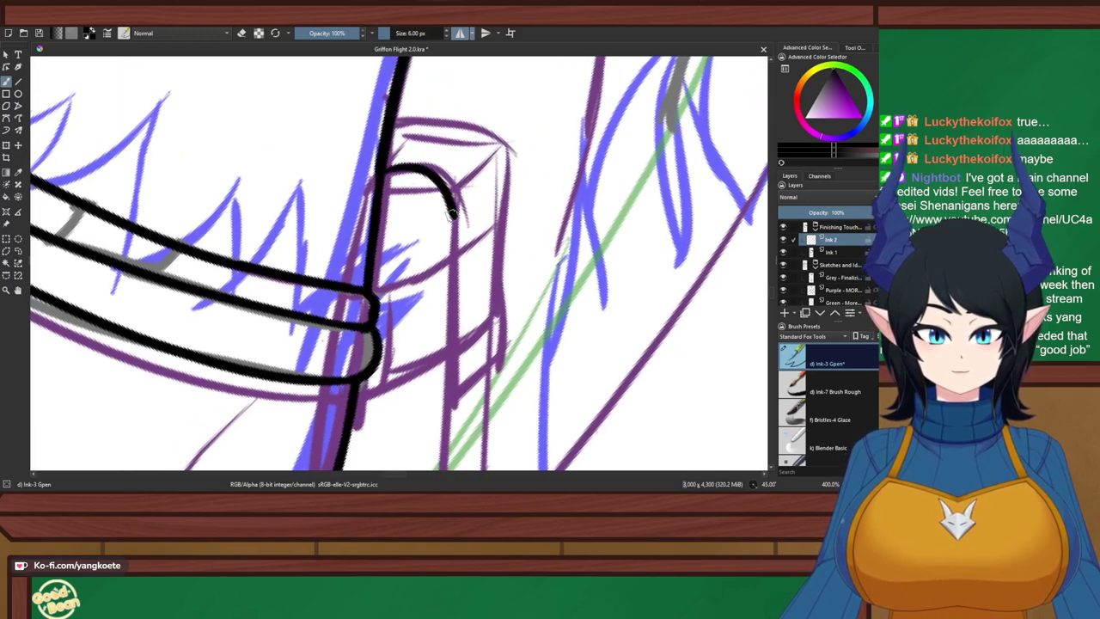
key(ctrl+z)
mouse_move(379, 181)
mouse_down()
mouse_move(451, 175)
mouse_move(461, 203)
mouse_up()
mouse_move(383, 178)
mouse_down()
mouse_move(446, 203)
mouse_move(436, 173)
mouse_move(460, 216)
mouse_move(462, 197)
mouse_move(461, 216)
mouse_move(458, 186)
mouse_move(454, 335)
mouse_up()
key(ctrl+z)
key(ctrl+z)
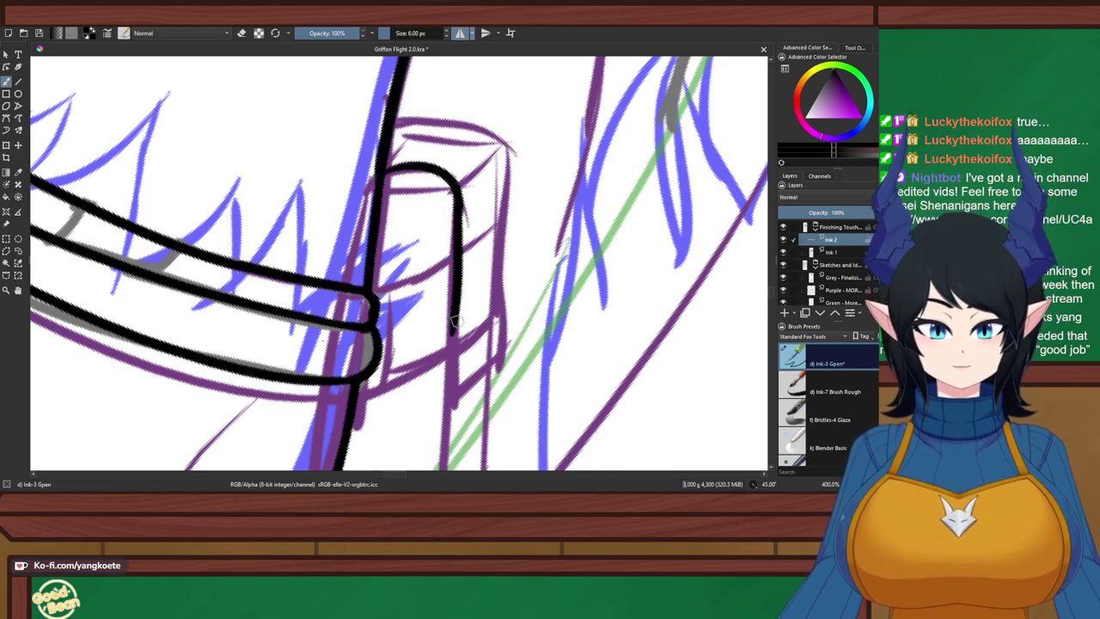
key(ctrl+z)
drag(457, 193, 455, 287)
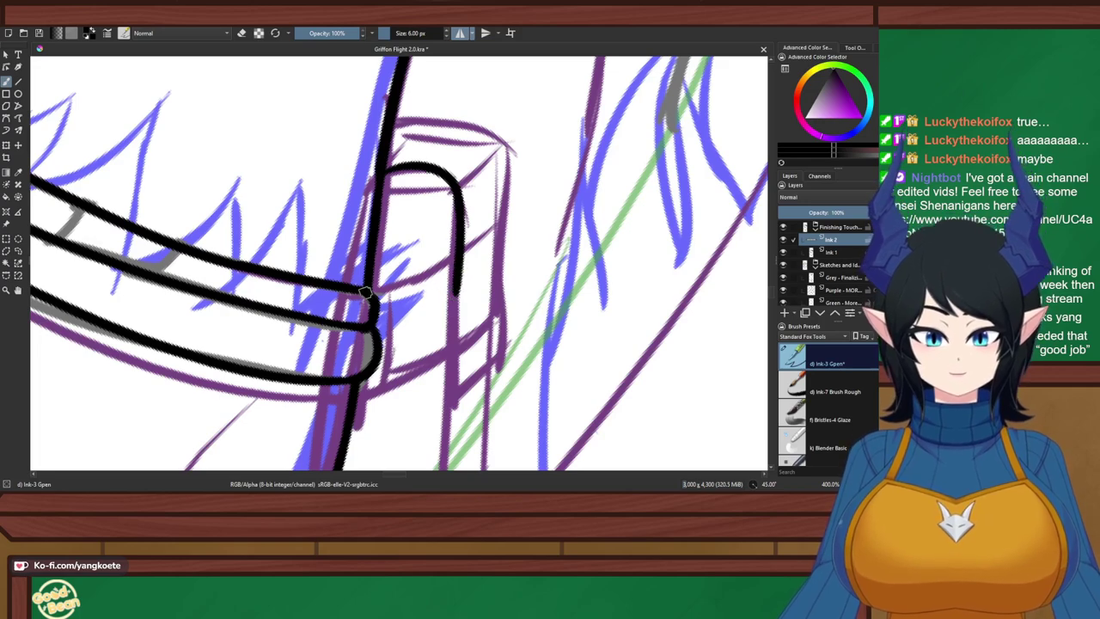
Ink the stroke connecting the belt band to the loop's side
drag(367, 294, 440, 268)
key(ctrl+z)
mouse_move(371, 294)
mouse_down()
mouse_move(434, 262)
mouse_move(435, 280)
mouse_move(393, 329)
mouse_move(427, 314)
mouse_up()
key(ctrl+z)
key(ctrl+z)
key(ctrl+z)
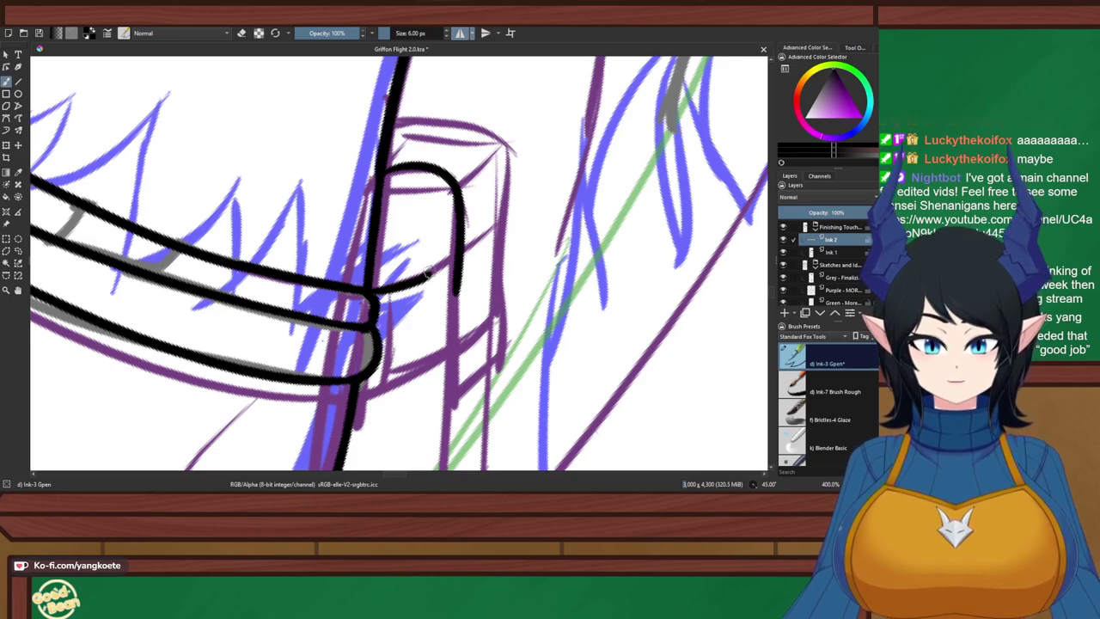
mouse_move(431, 275)
mouse_down()
mouse_move(408, 320)
mouse_move(409, 285)
mouse_move(457, 255)
mouse_up()
key(ctrl+z)
key(ctrl+z)
key(ctrl+z)
key(ctrl+z)
key(ctrl+z)
key(ctrl+z)
key(ctrl+z)
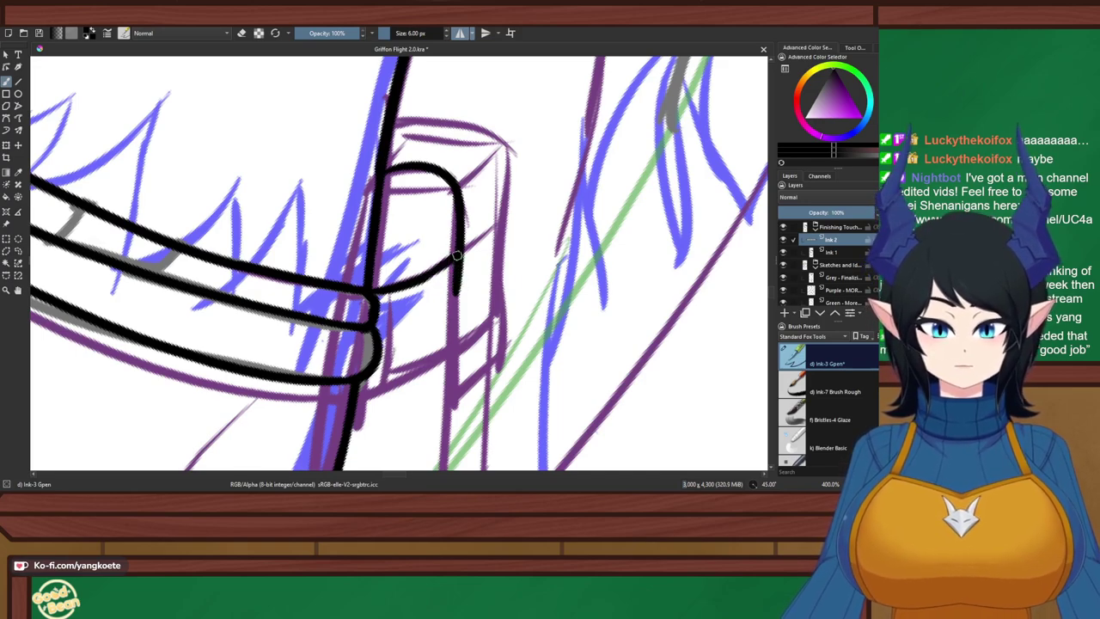
key(ctrl+z)
mouse_move(409, 285)
mouse_down()
mouse_move(457, 259)
mouse_move(447, 371)
mouse_up()
Extend the loop's right edge down and ink the lower band curve up to the loop
key(ctrl+z)
drag(458, 260, 453, 398)
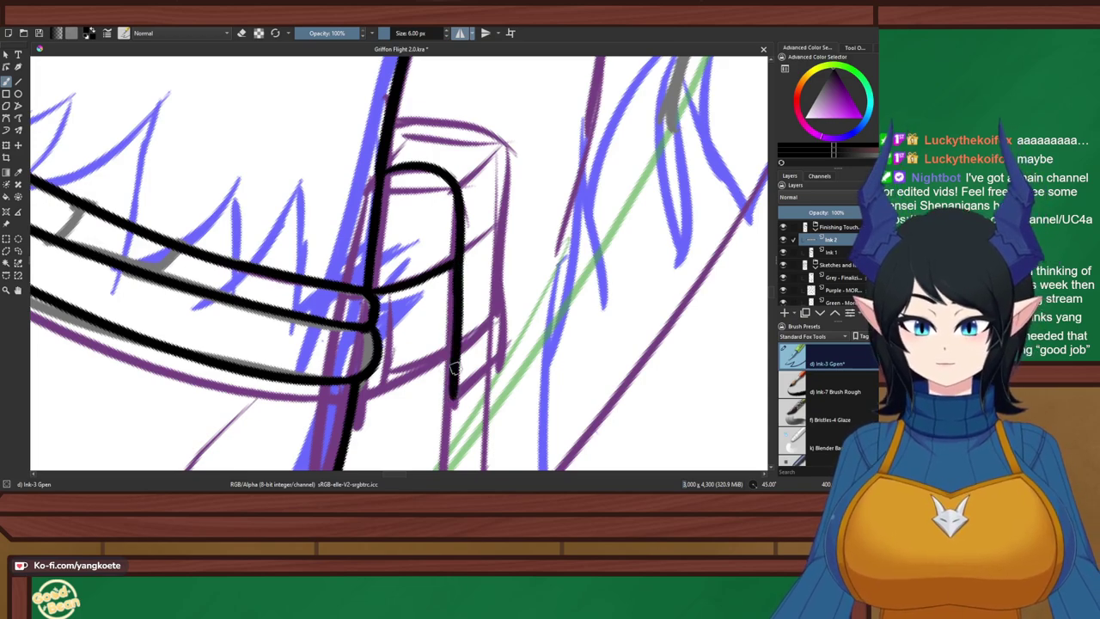
drag(374, 327, 454, 300)
key(ctrl+z)
drag(375, 323, 455, 288)
key(ctrl+z)
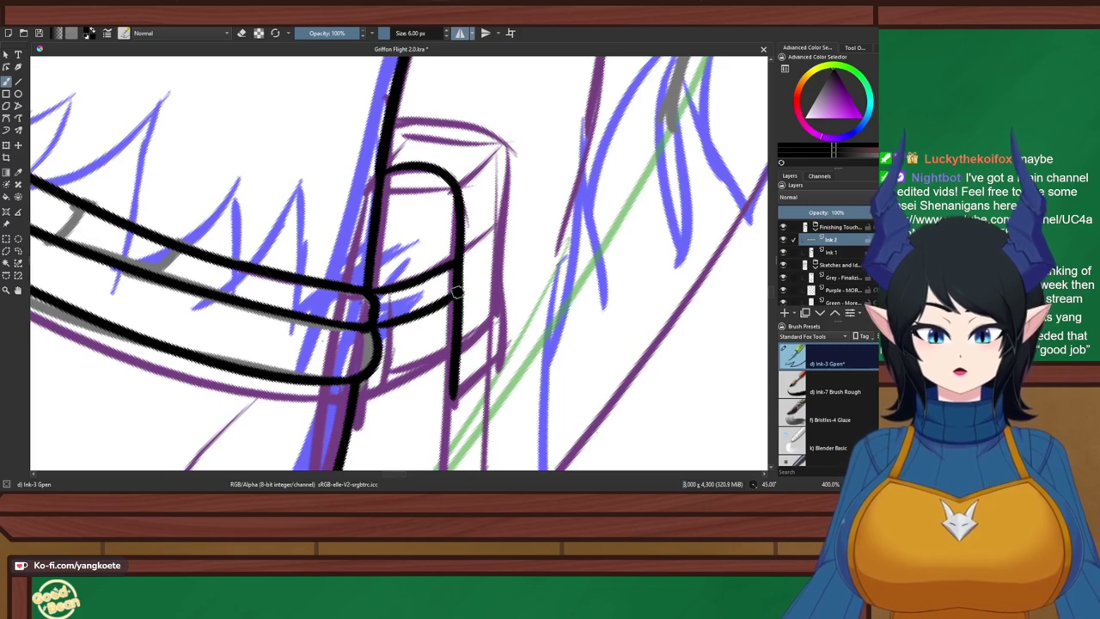
drag(348, 387, 443, 346)
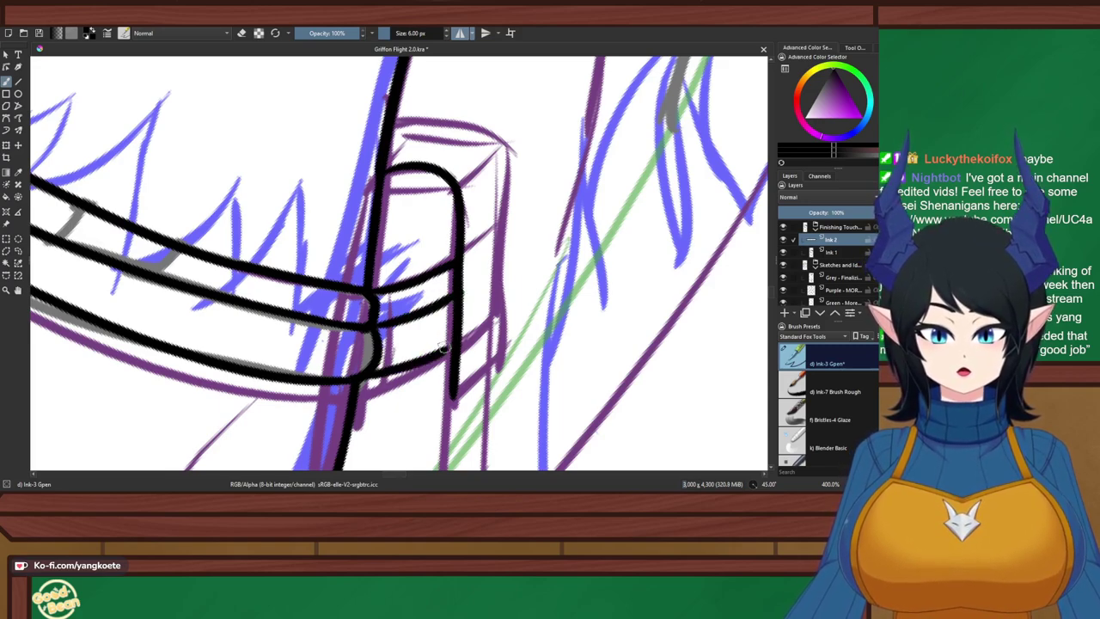
key(ctrl+z)
mouse_move(352, 385)
mouse_down()
mouse_move(432, 341)
mouse_move(426, 356)
mouse_move(453, 340)
mouse_up()
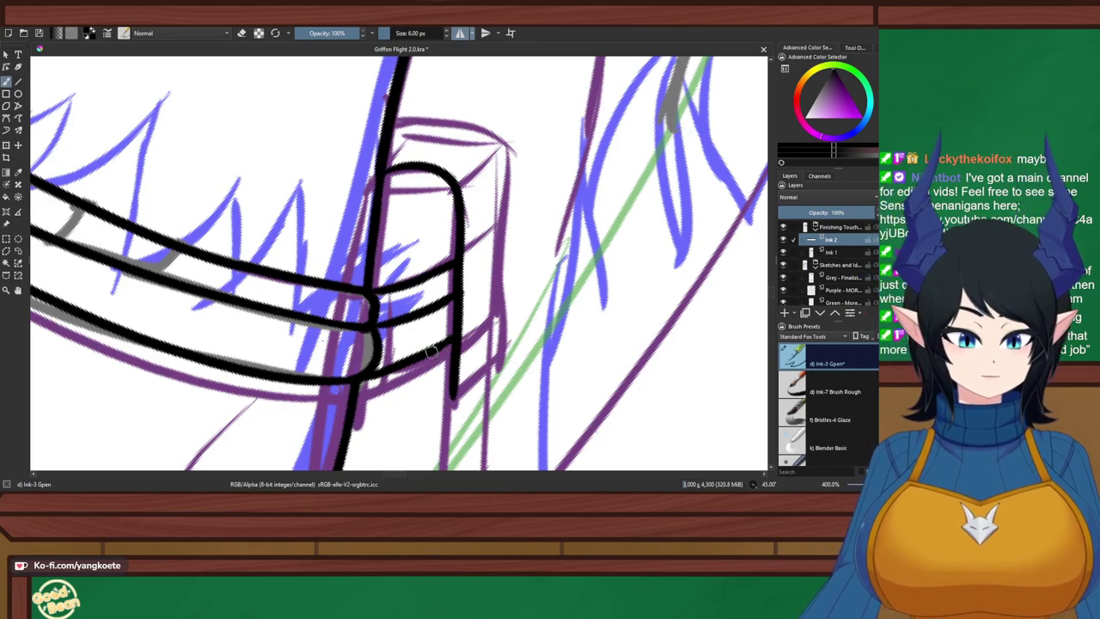
With the canvas upright and zoomed on the belt loop, erase the arc's outer-left edge
key(5)
key(1)
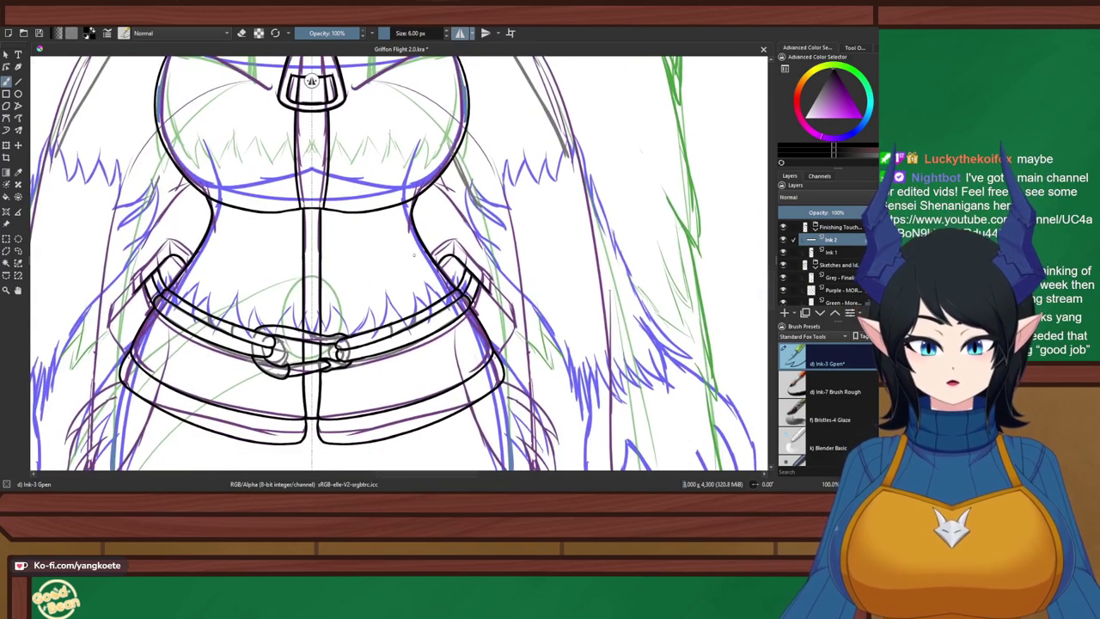
scroll(467, 284, up, 5)
drag(388, 209, 398, 245)
scroll(398, 198, up, 1)
drag(420, 171, 425, 253)
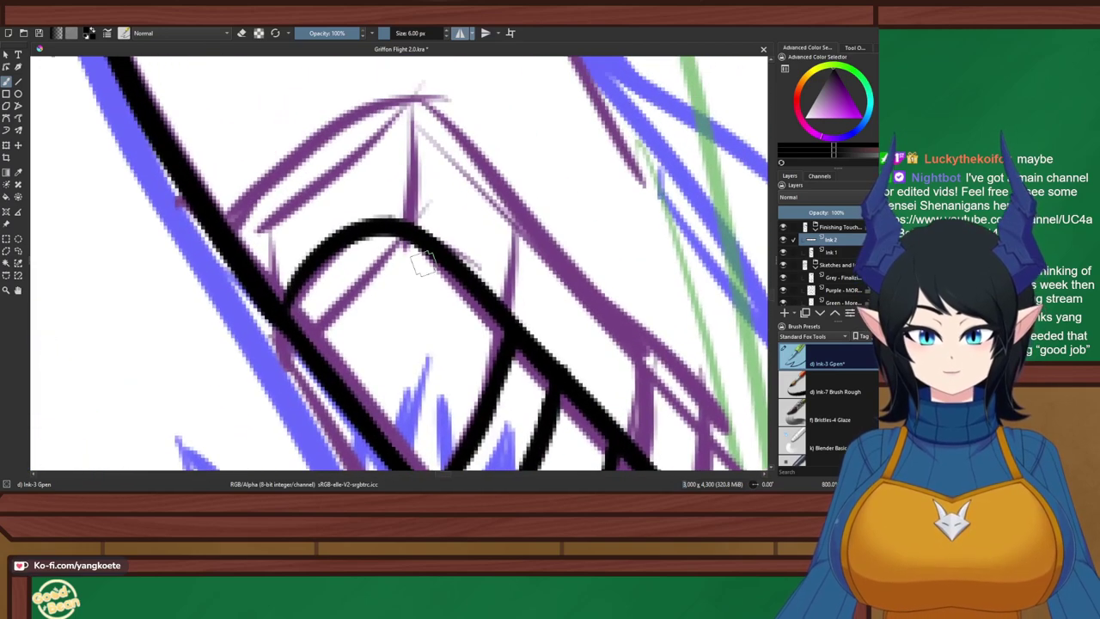
drag(229, 225, 364, 122)
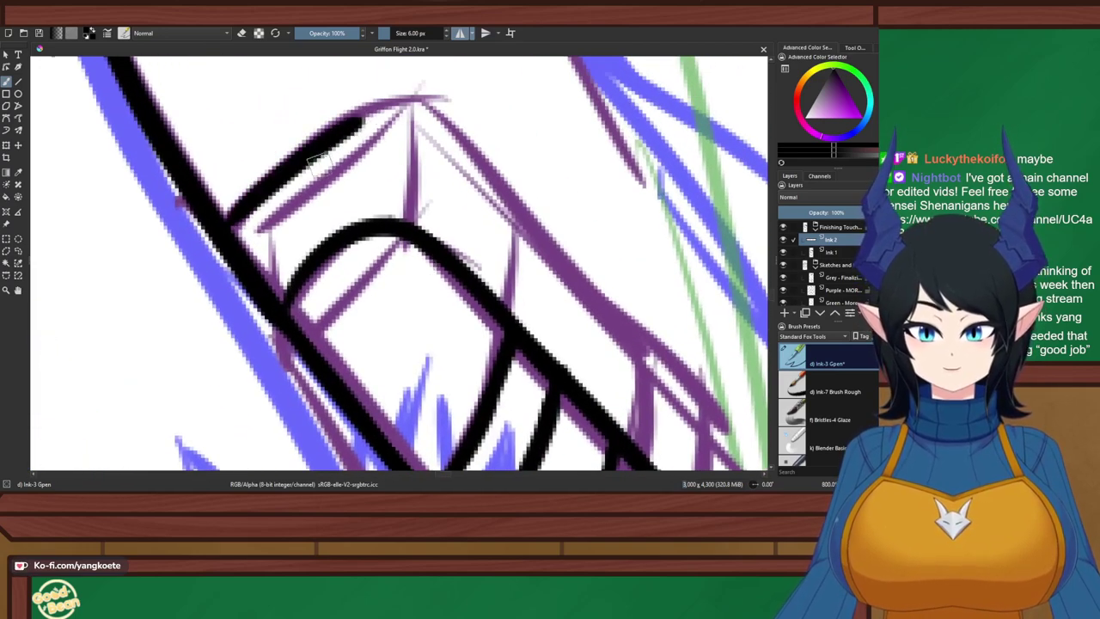
key(ctrl+z)
key(e)
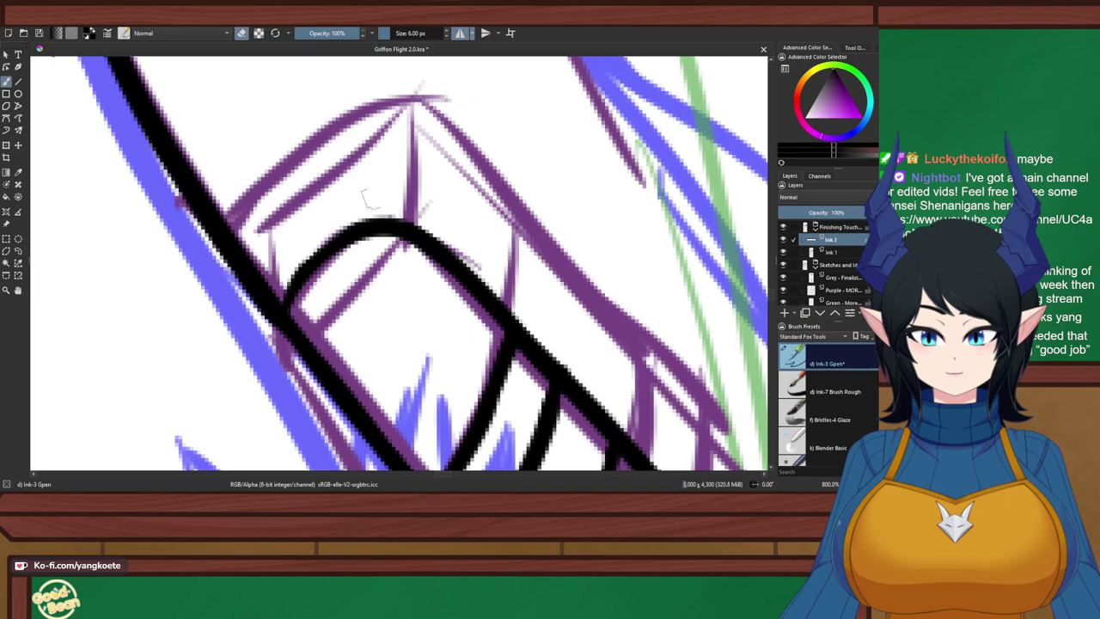
drag(353, 220, 299, 260)
key(e)
Re-ink the arc's top right more sharply and trim its underside
mouse_move(279, 301)
mouse_down()
mouse_move(360, 229)
mouse_move(371, 226)
mouse_move(281, 307)
mouse_move(355, 237)
mouse_move(332, 250)
mouse_move(421, 206)
mouse_move(374, 225)
mouse_move(423, 215)
mouse_move(449, 246)
mouse_up()
key(ctrl+z)
key(ctrl+z)
drag(373, 221, 456, 263)
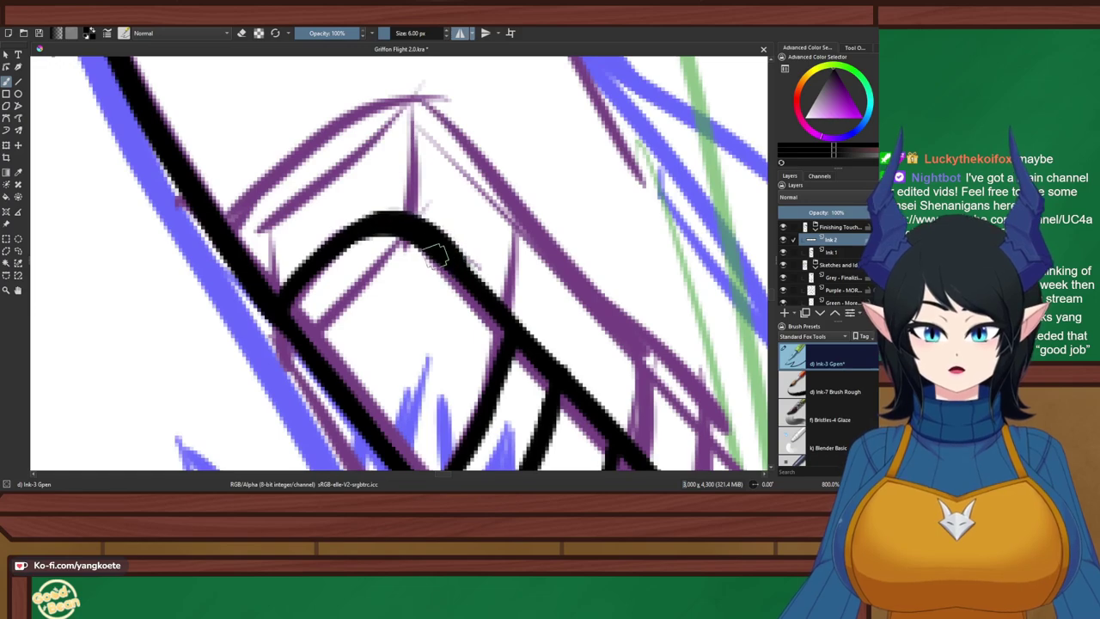
key(ctrl+z)
mouse_move(367, 226)
mouse_down()
mouse_move(423, 235)
mouse_move(432, 247)
mouse_move(354, 252)
mouse_move(421, 261)
mouse_up()
key(e)
key(e)
drag(359, 233, 440, 237)
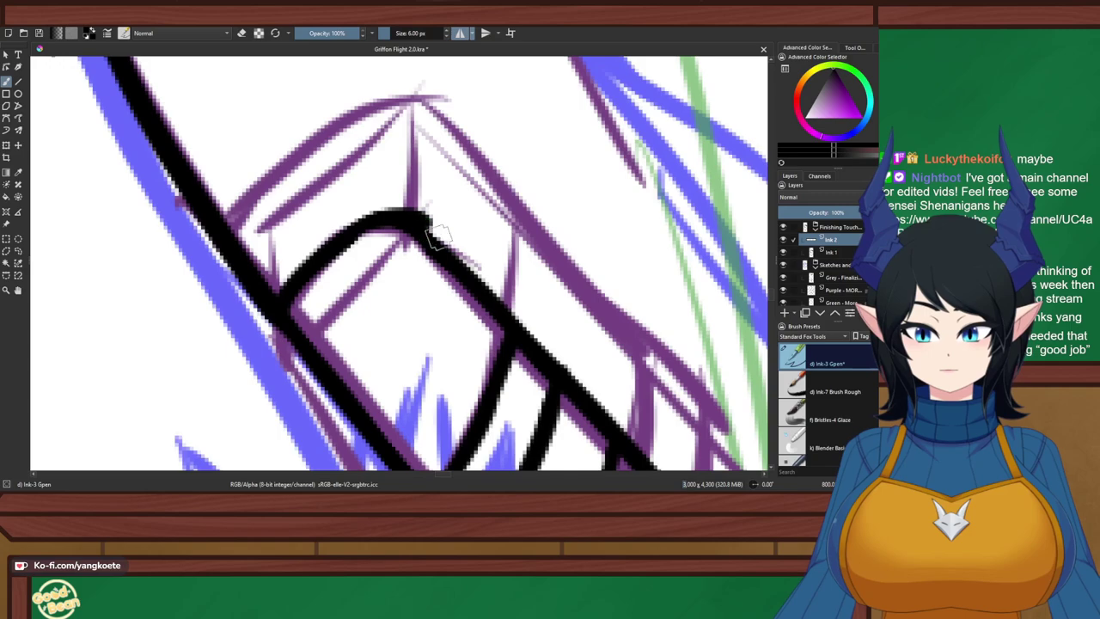
Smooth the arc's right shoulder and trim the underside of the black arc
key(ctrl+z)
mouse_move(362, 235)
mouse_down()
mouse_move(445, 234)
mouse_move(417, 226)
mouse_move(474, 266)
mouse_up()
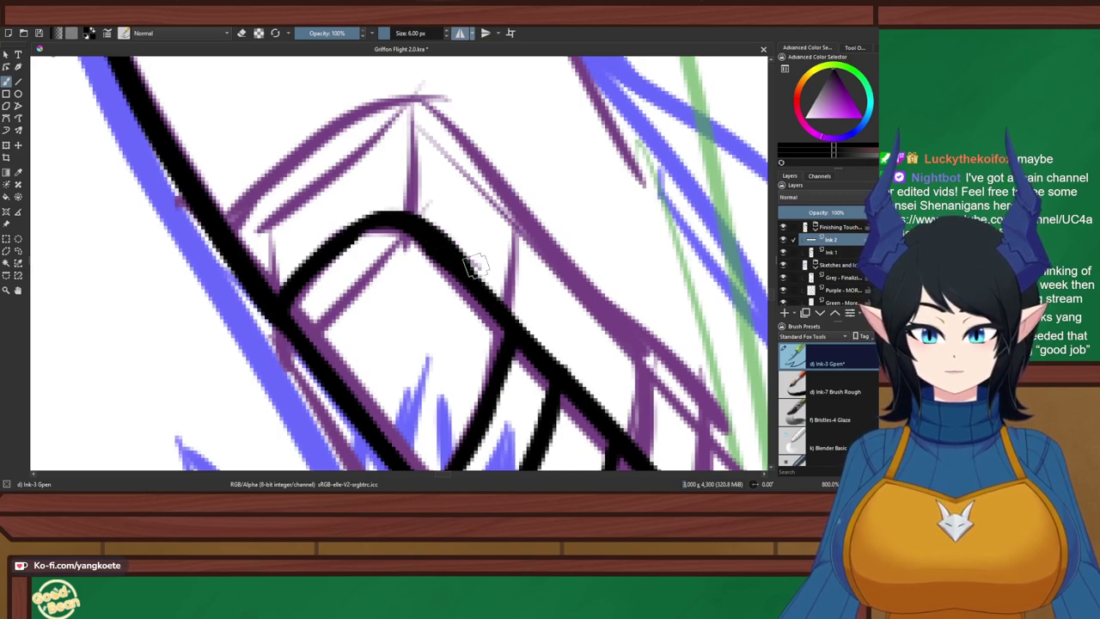
key(ctrl+z)
key(ctrl+z)
drag(424, 232, 507, 307)
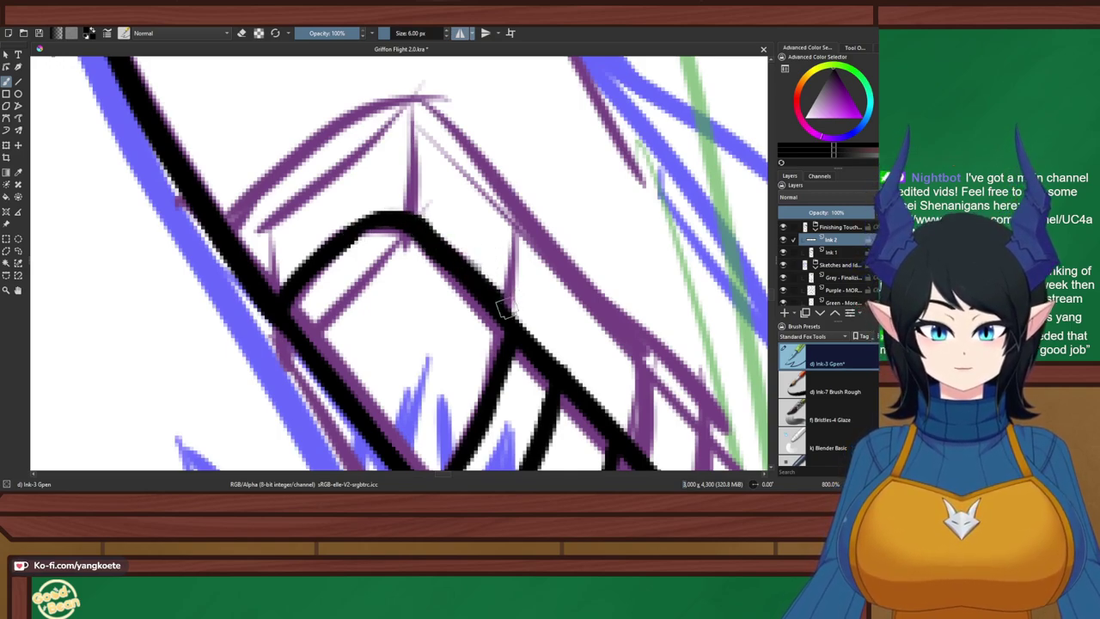
key(e)
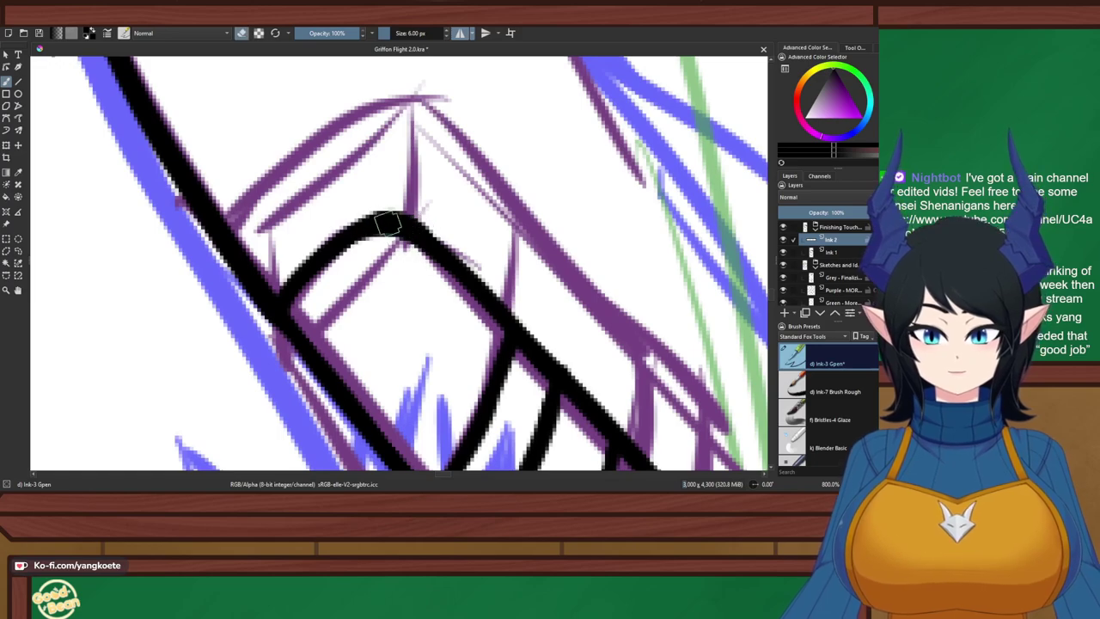
drag(360, 243, 407, 249)
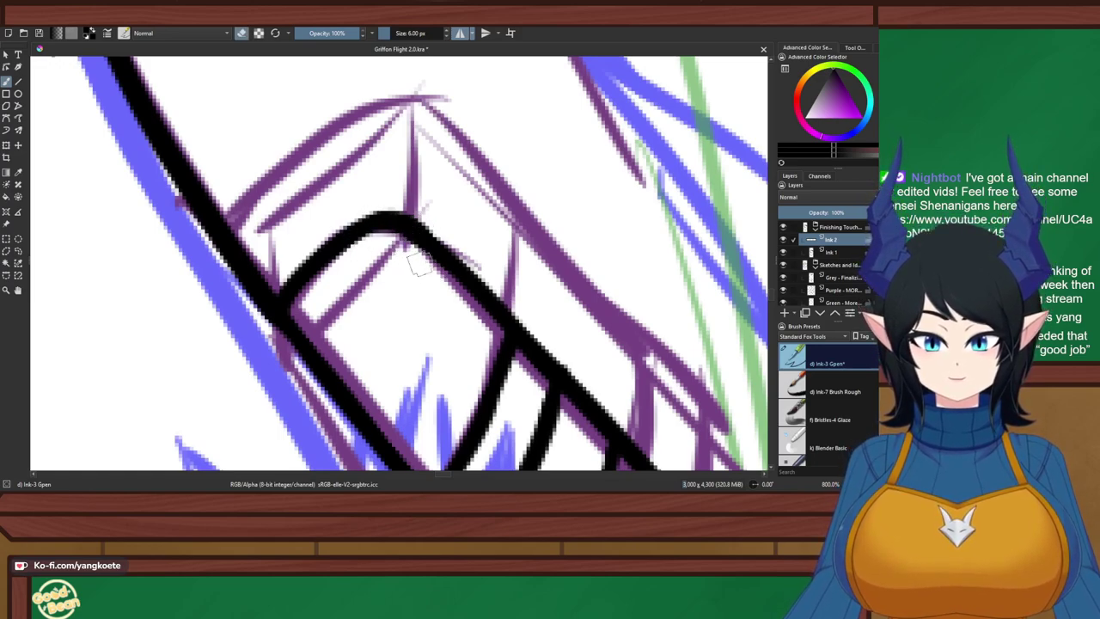
key(e)
Ink the outer arch over the loop along the diagonal sketch line
drag(228, 218, 341, 129)
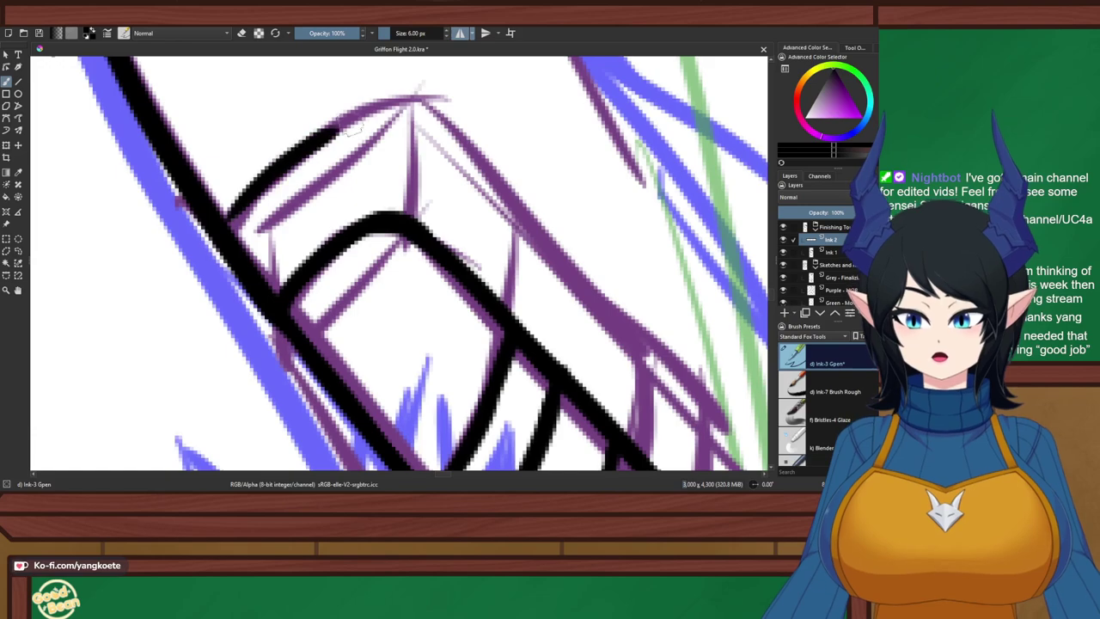
key(ctrl+z)
mouse_move(225, 220)
mouse_down()
mouse_move(362, 124)
mouse_move(428, 99)
mouse_up()
key(ctrl+z)
drag(225, 220, 378, 115)
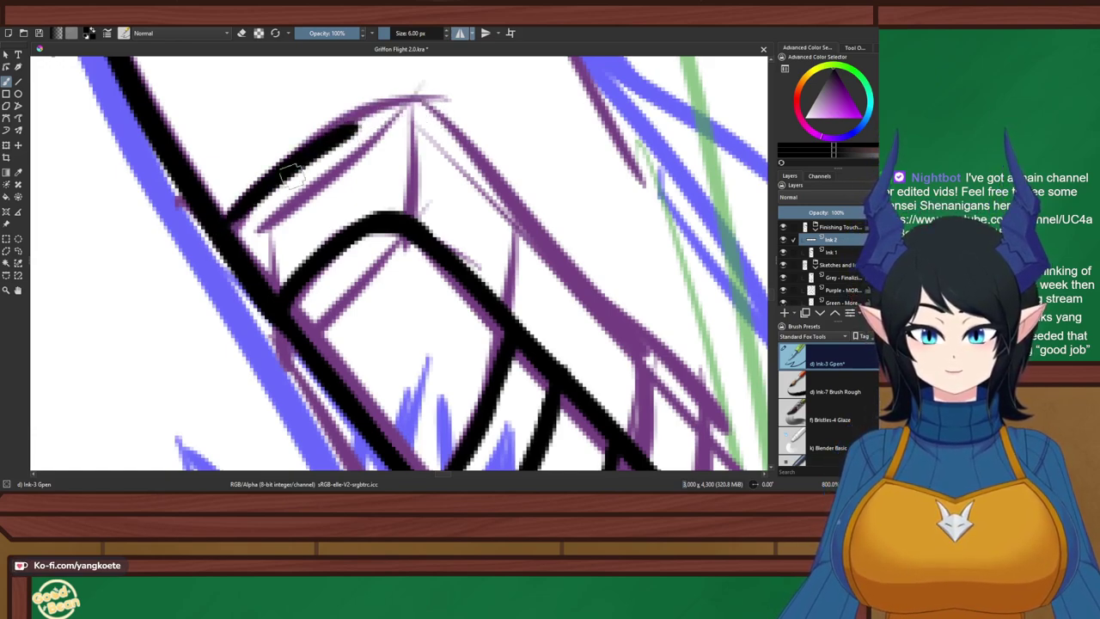
key(ctrl+z)
mouse_move(224, 222)
mouse_down()
mouse_move(380, 98)
mouse_move(353, 125)
mouse_move(472, 133)
mouse_up()
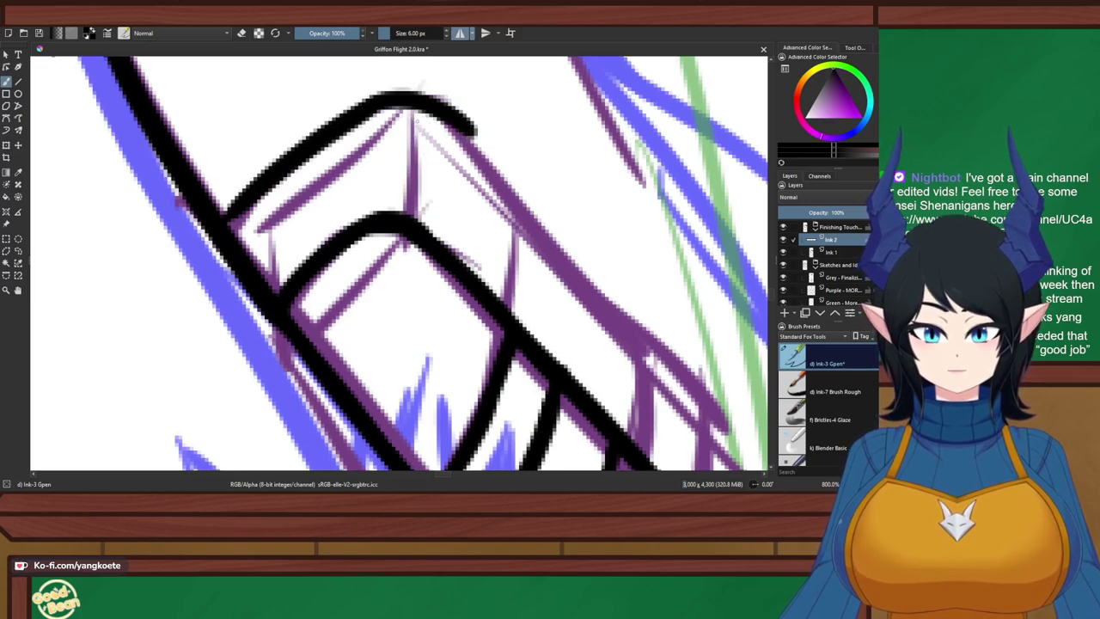
drag(418, 129, 417, 210)
key(ctrl+z)
mouse_move(455, 128)
mouse_down()
mouse_move(482, 152)
mouse_move(550, 266)
mouse_up()
key(ctrl+z)
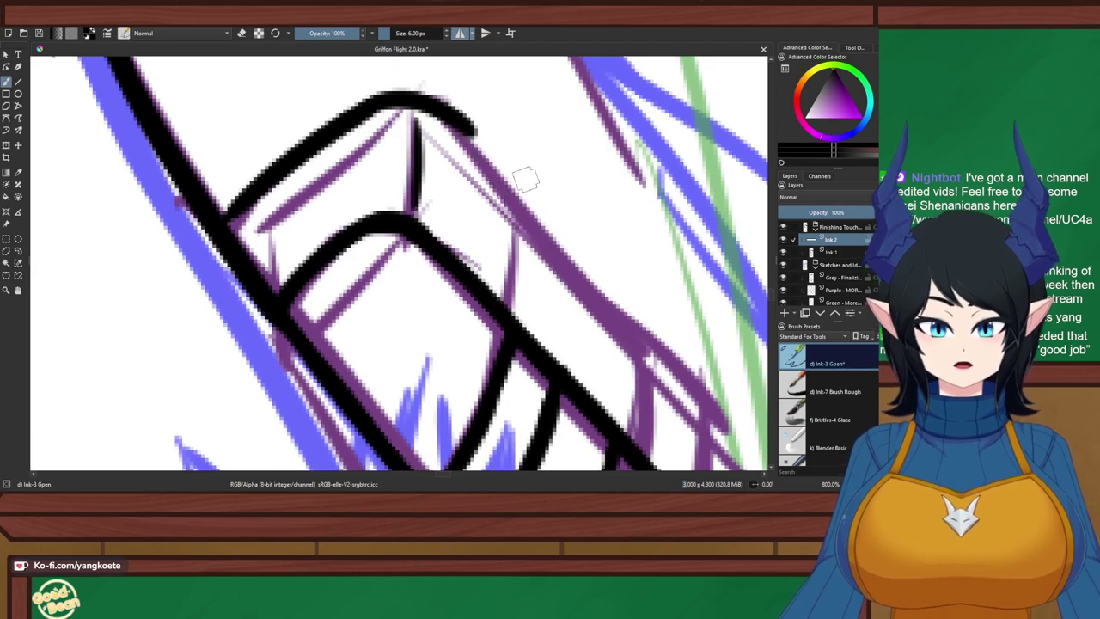
Rotate the view 45 degrees and ink the strap loop's right edge down from its corner
key(6)
key(6)
key(6)
scroll(436, 182, down, 1)
drag(437, 189, 383, 154)
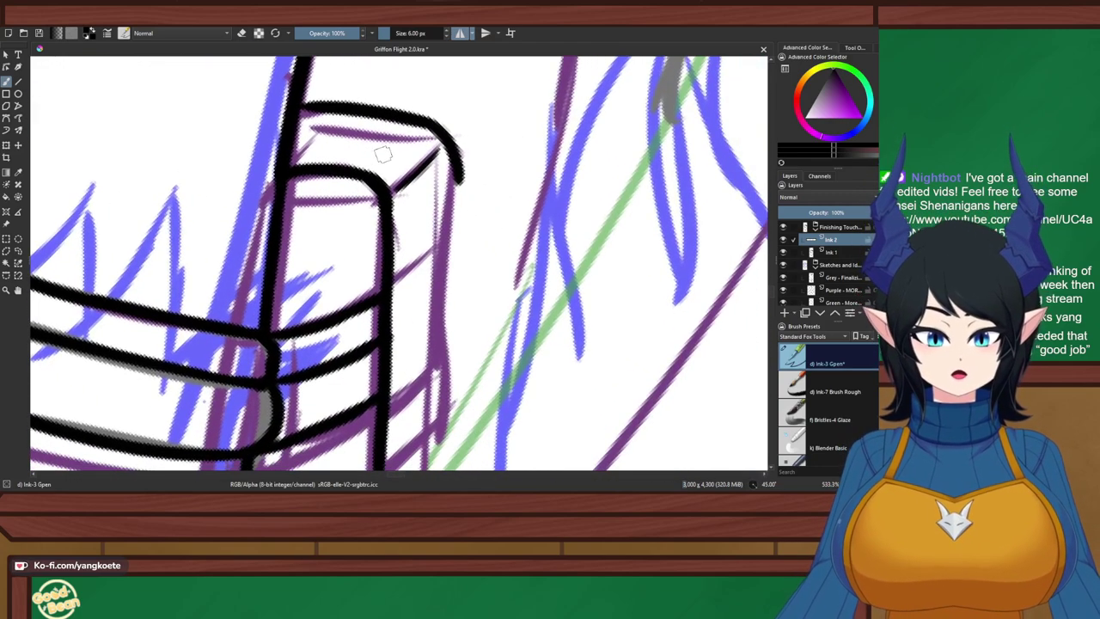
key(e)
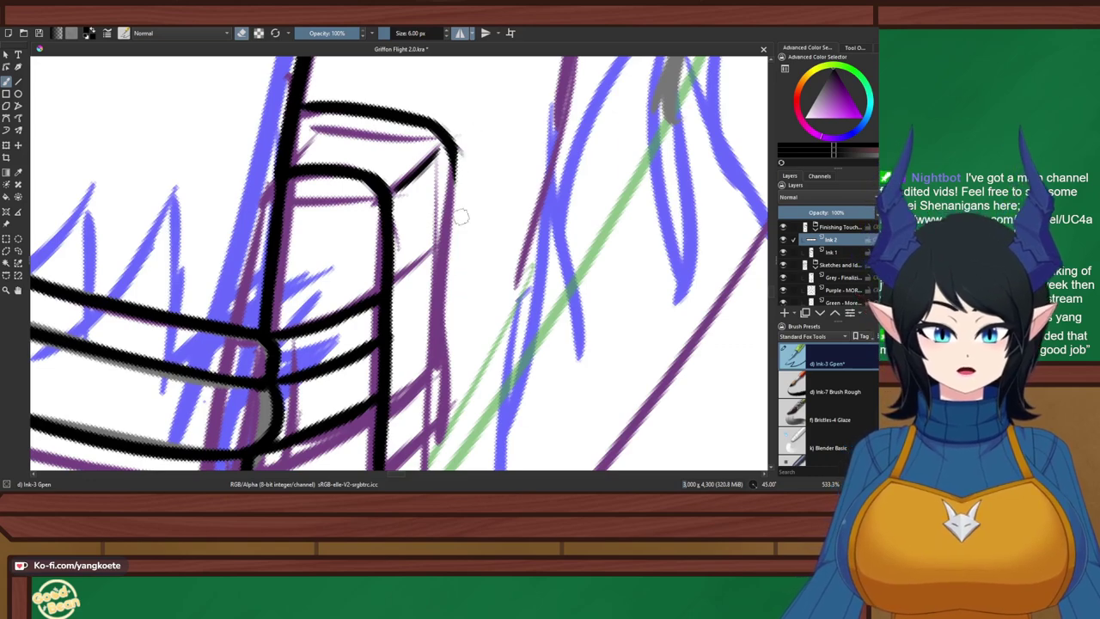
key(e)
drag(456, 153, 438, 303)
key(ctrl+z)
drag(456, 148, 445, 324)
key(e)
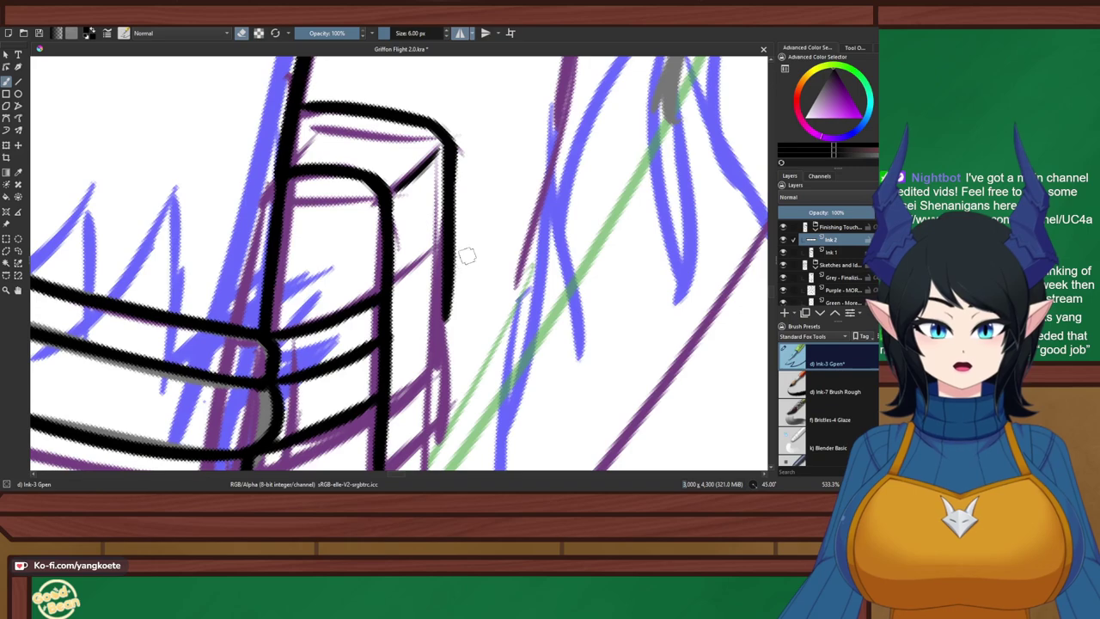
key(e)
key(e)
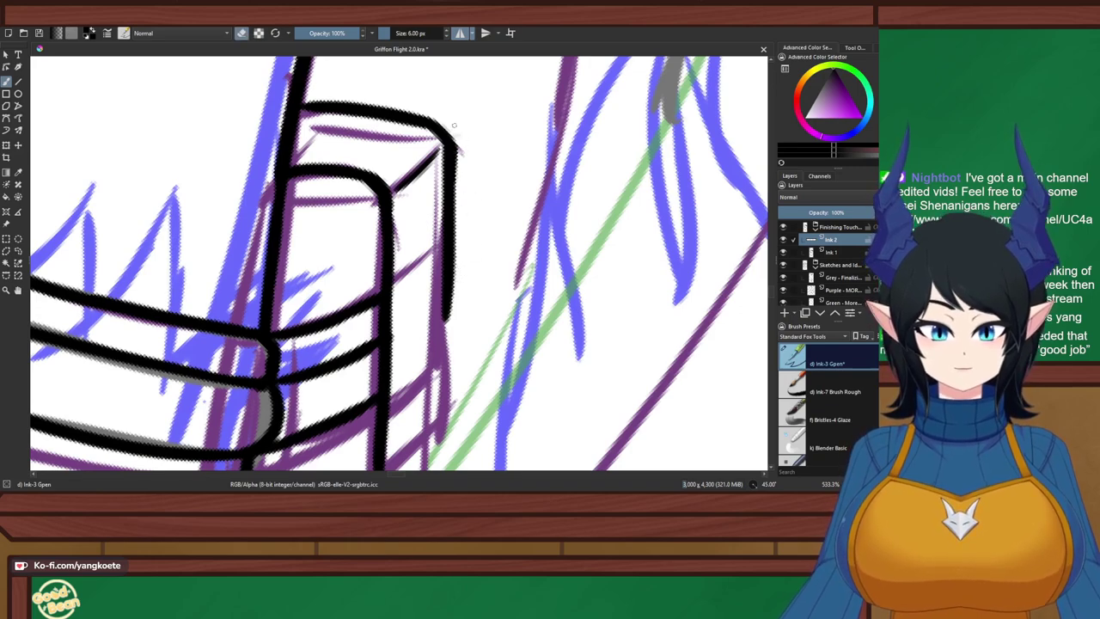
key(e)
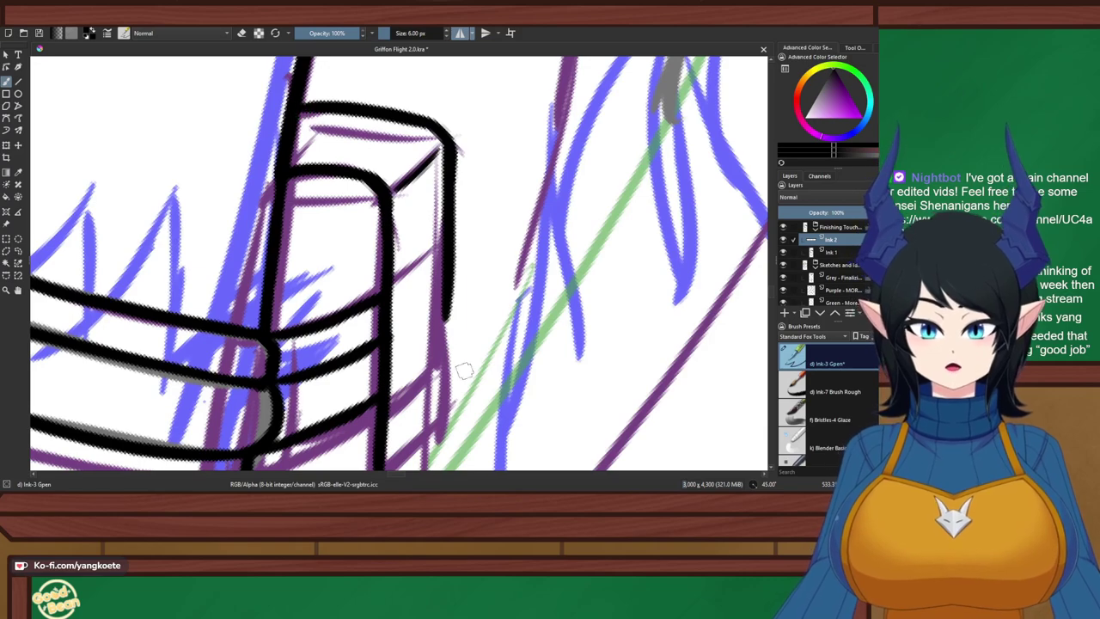
scroll(430, 354, down, 1)
drag(430, 355, 419, 173)
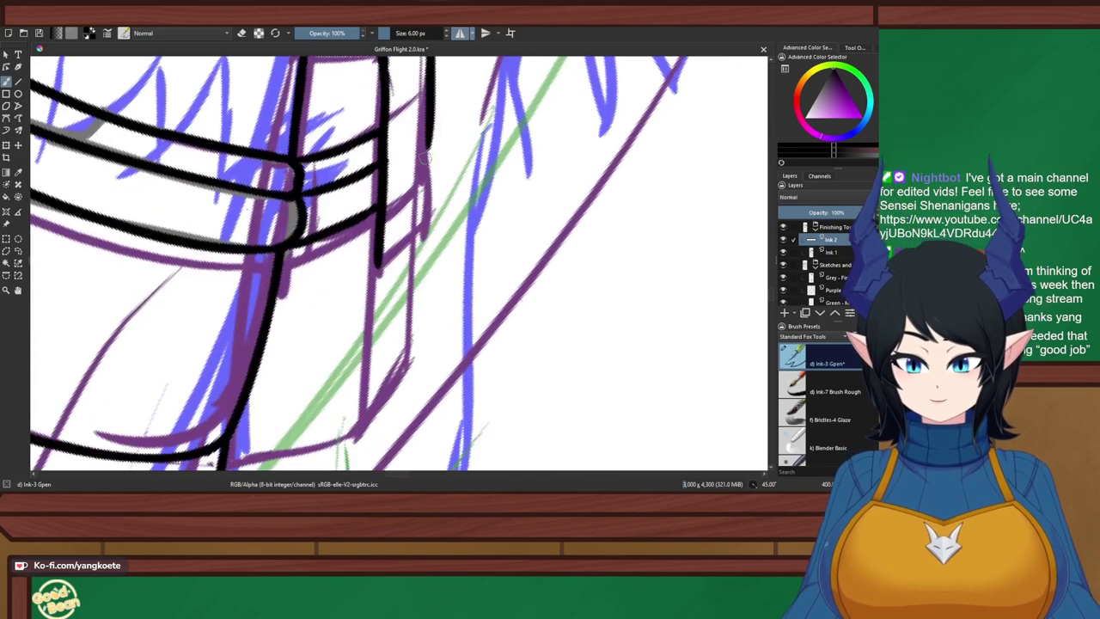
Redraw the loop's vertical line and close its bottom with a diagonal line
drag(430, 100, 428, 241)
key(ctrl+z)
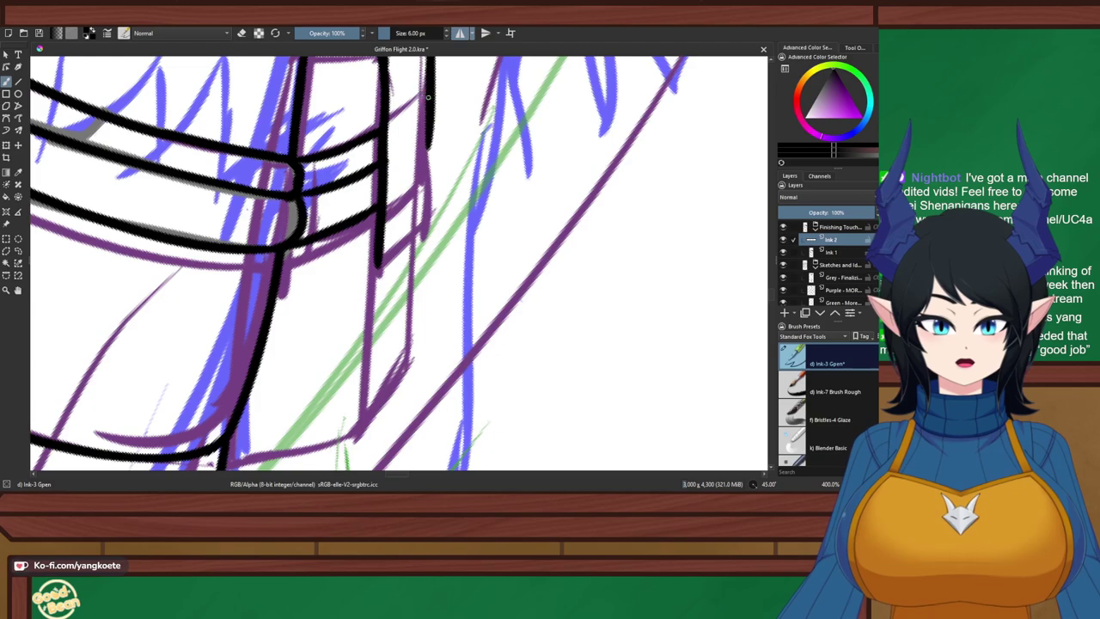
mouse_move(431, 110)
mouse_down()
mouse_move(423, 219)
mouse_move(375, 262)
mouse_up()
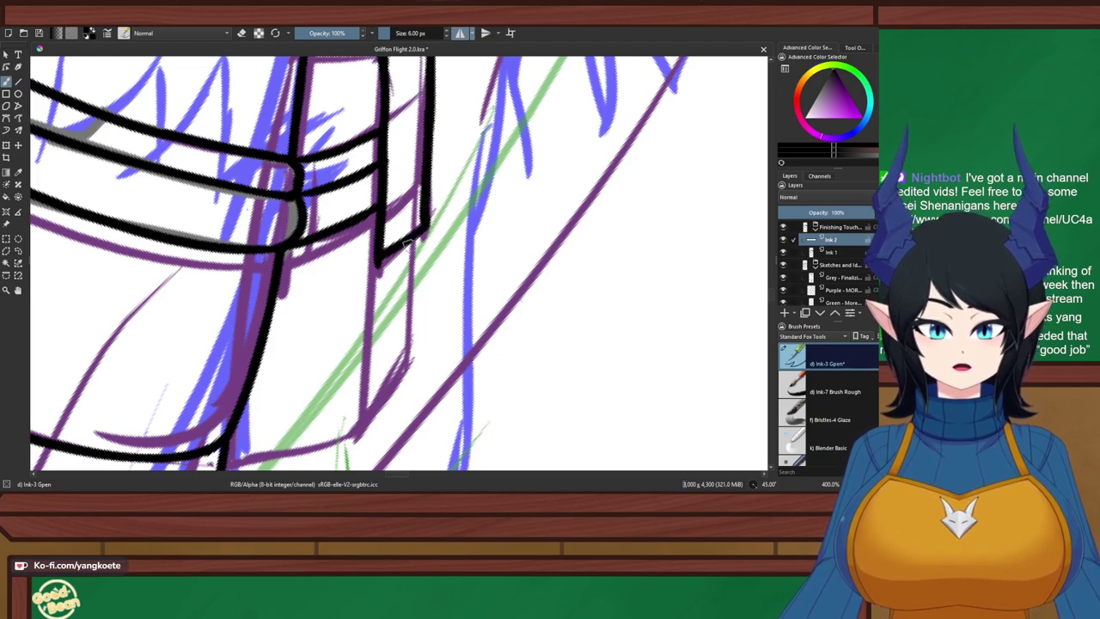
key(ctrl+z)
drag(427, 224, 375, 265)
Discard a stray stroke inside the loop and reduce the brush size to 3 px
key(e)
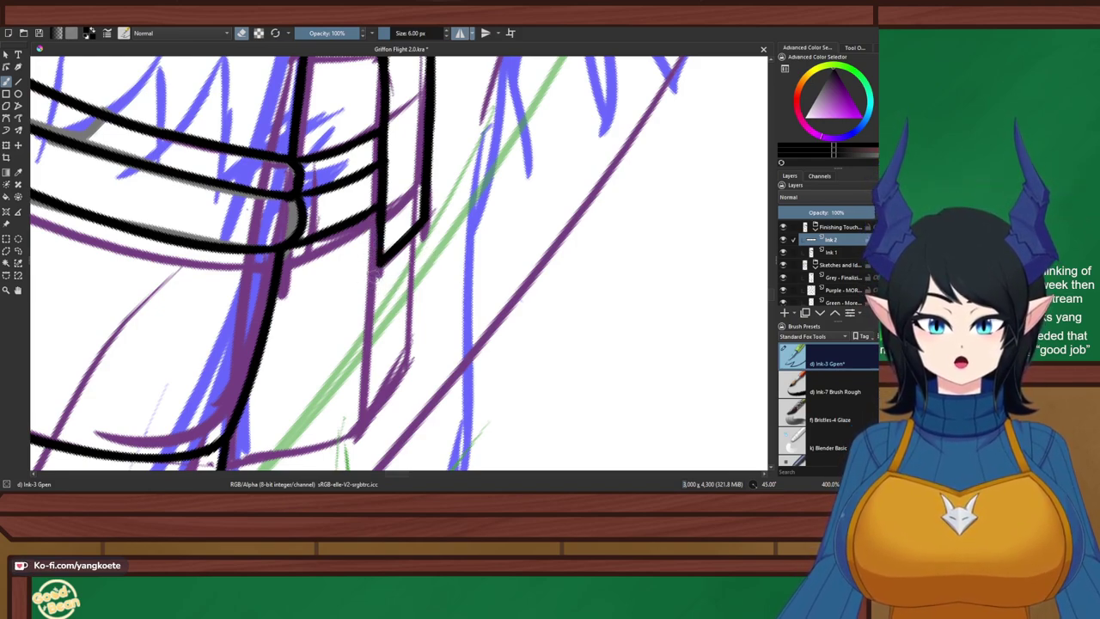
key(e)
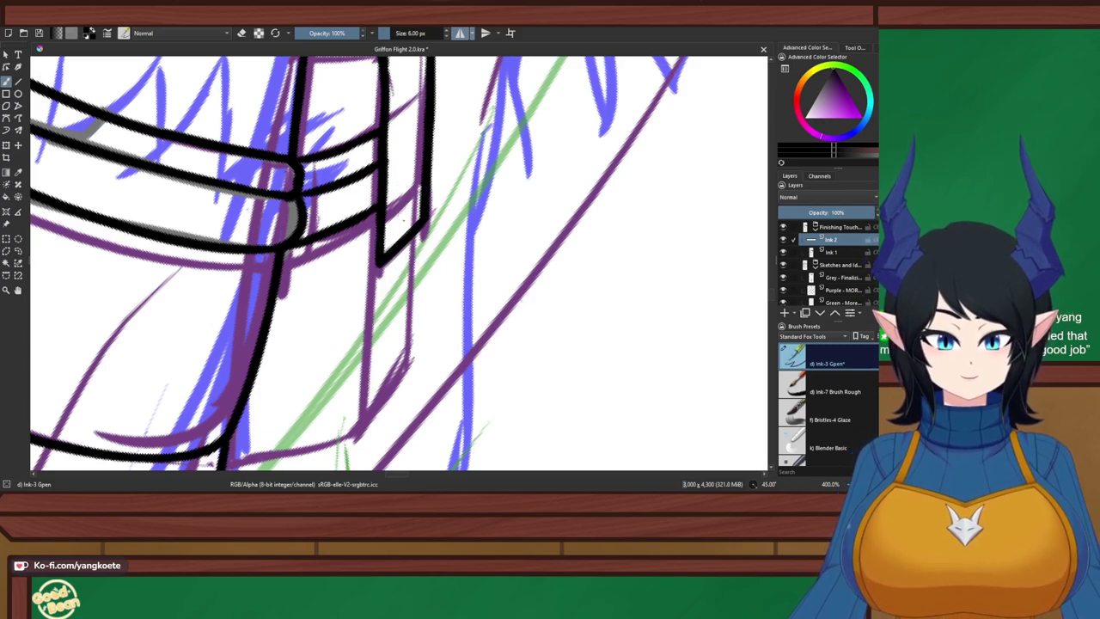
mouse_move(387, 212)
mouse_down()
mouse_move(415, 191)
mouse_move(398, 228)
mouse_move(402, 208)
mouse_move(412, 219)
mouse_move(389, 232)
mouse_up()
key(ctrl+z)
key(ctrl+z)
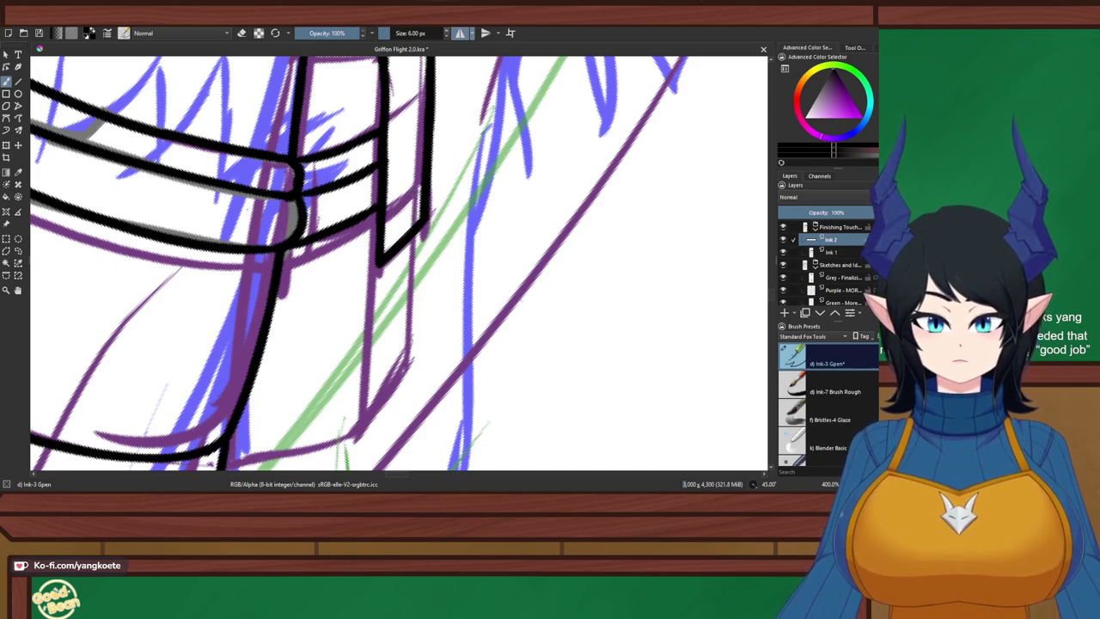
key(bracketleft)
key(bracketleft)
key(bracketleft)
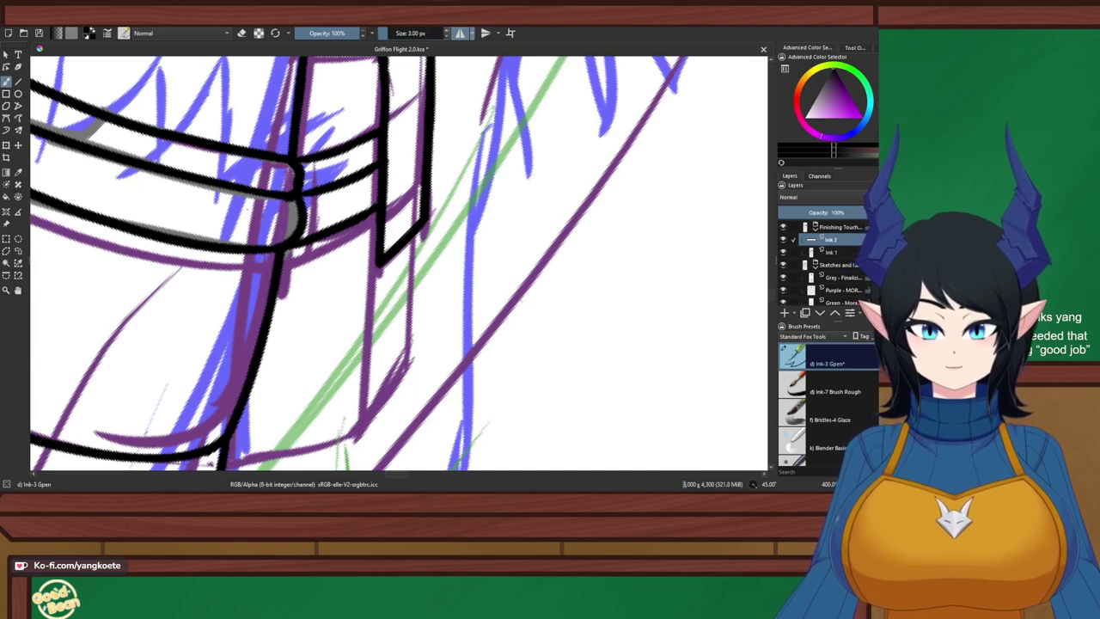
Ink a thin small rectangle inside the strap box, tracing its lower and upper-left edges
drag(390, 192, 395, 236)
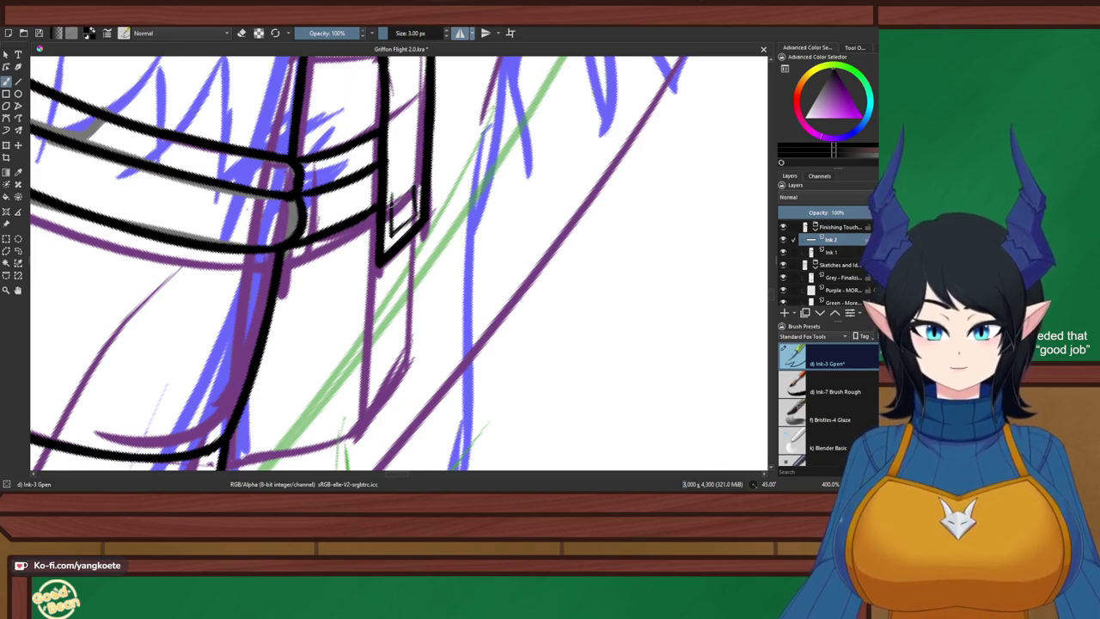
key(e)
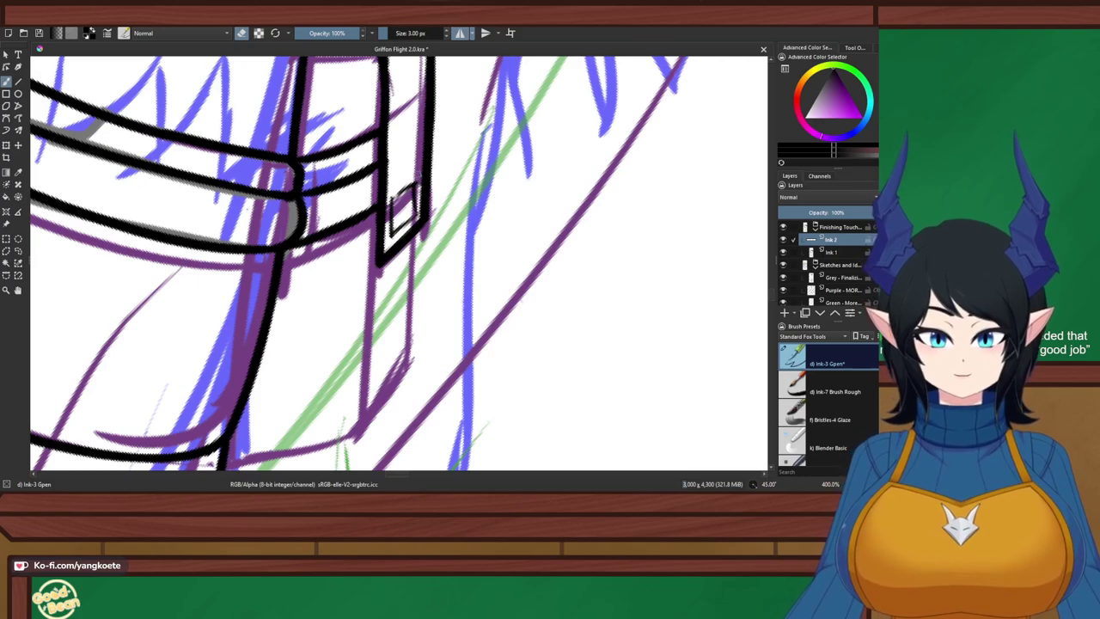
key(e)
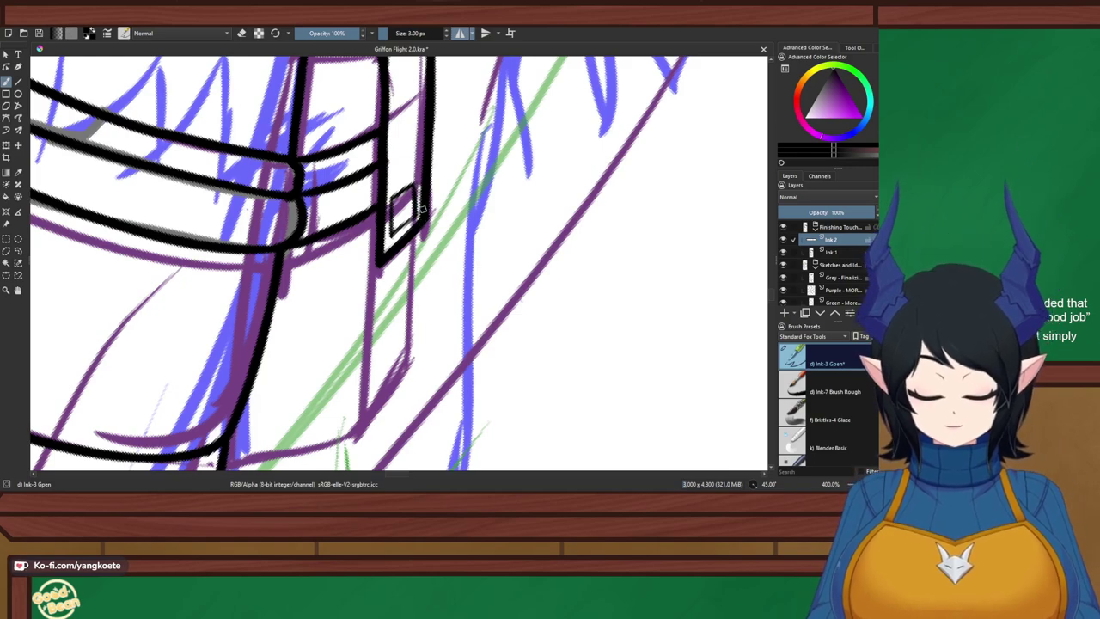
scroll(414, 209, up, 2)
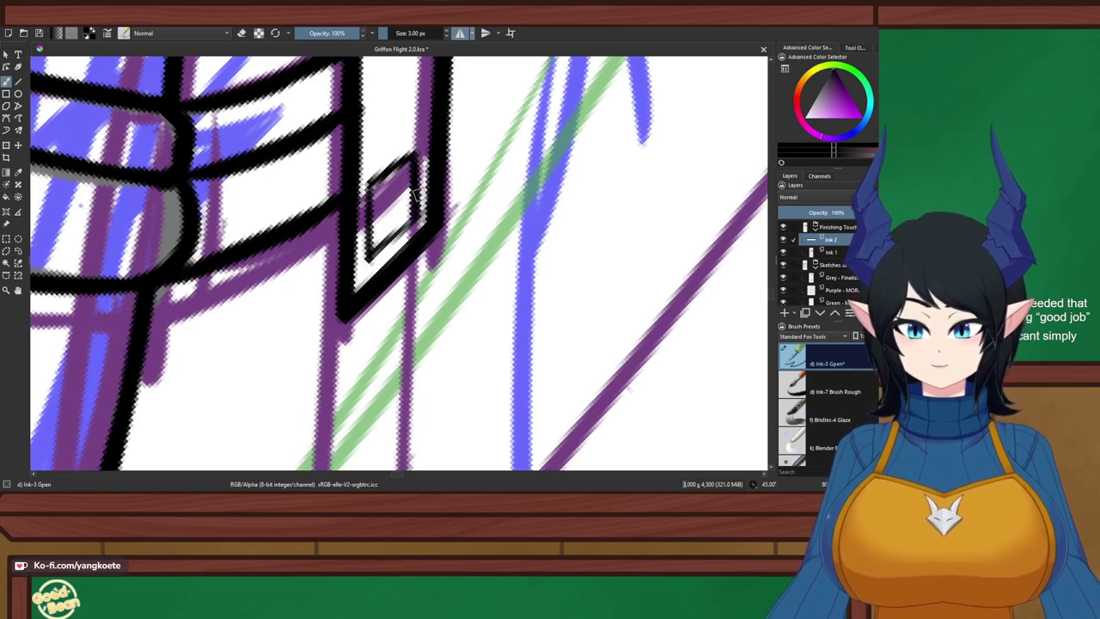
key(e)
key(e)
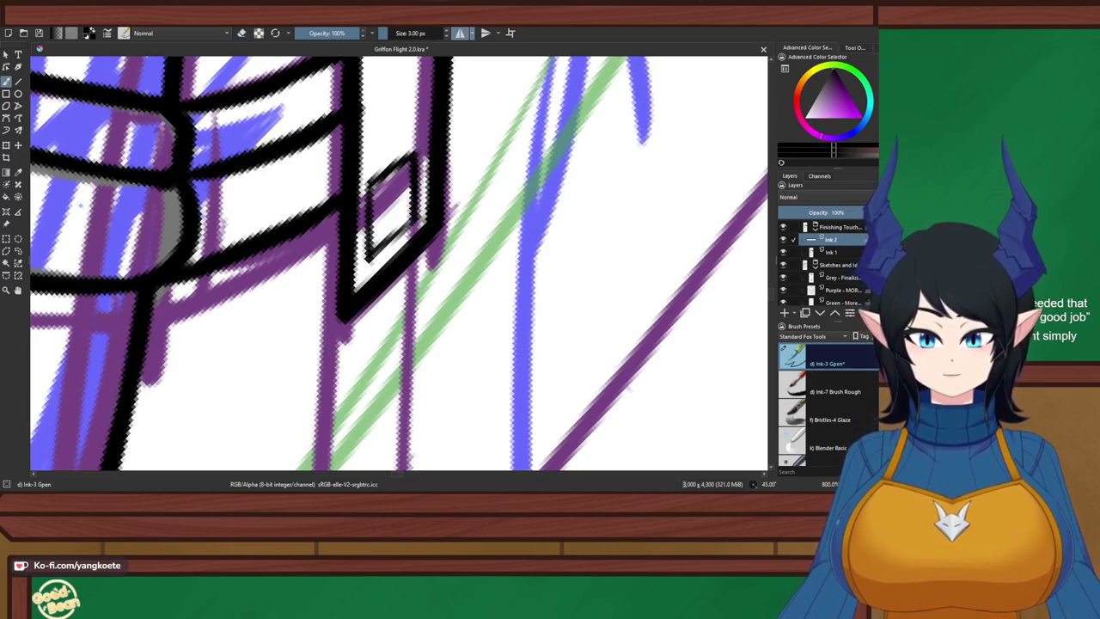
drag(371, 258, 416, 224)
drag(369, 185, 413, 162)
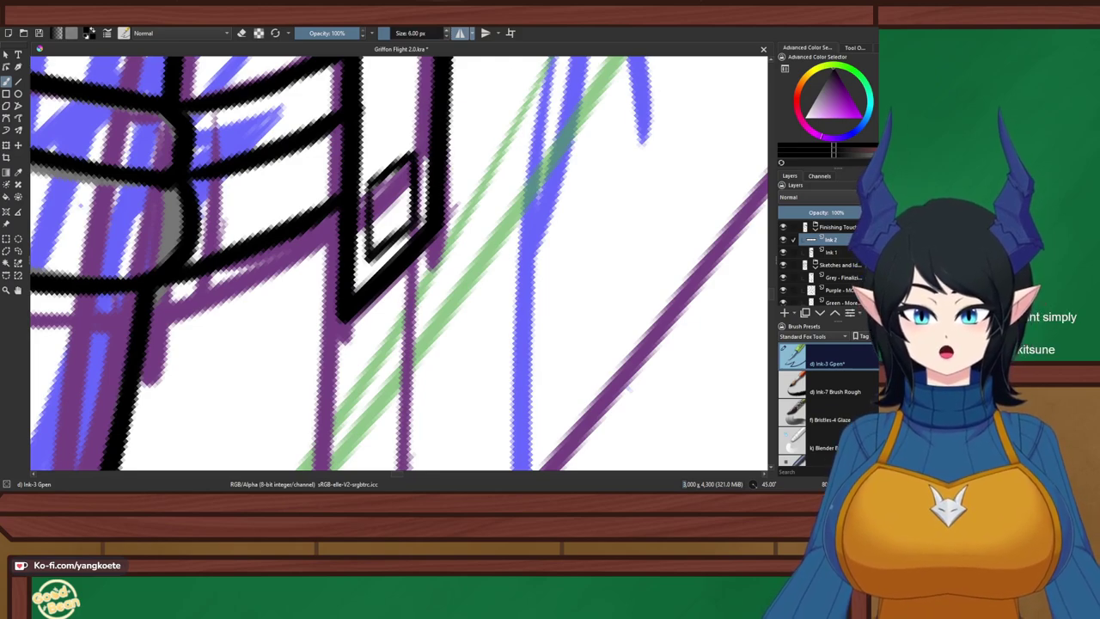
Thicken the strap's left line, then return the canvas upright and zoomed out over the torso
drag(319, 249, 316, 357)
key(ctrl+z)
drag(353, 133, 345, 314)
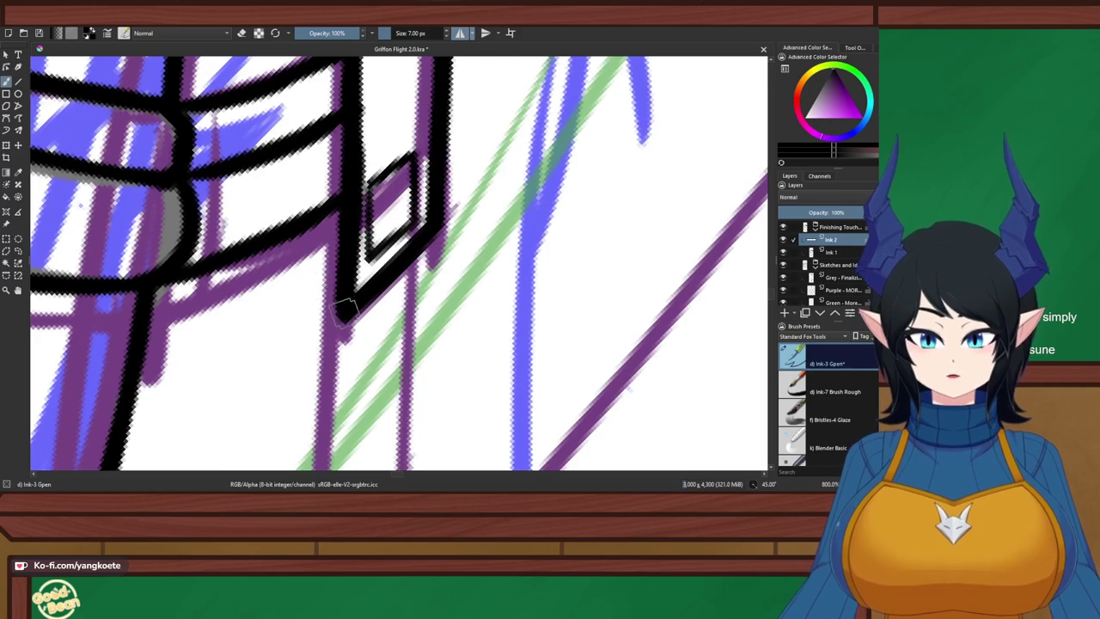
key(ctrl+z)
drag(353, 124, 346, 300)
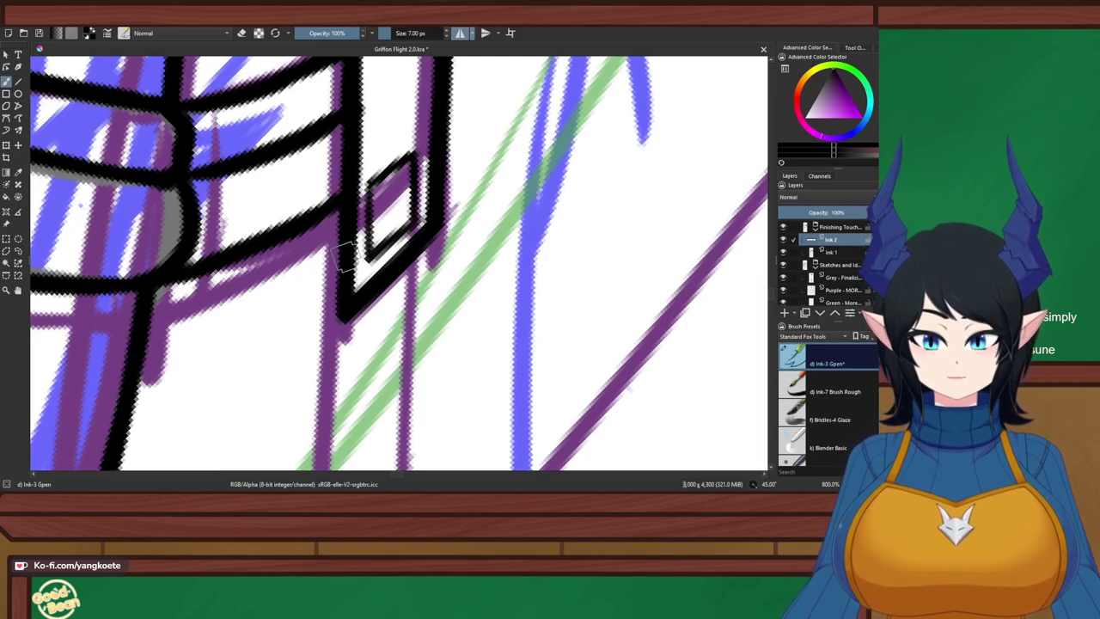
key(5)
scroll(458, 176, down, 2)
drag(464, 260, 374, 109)
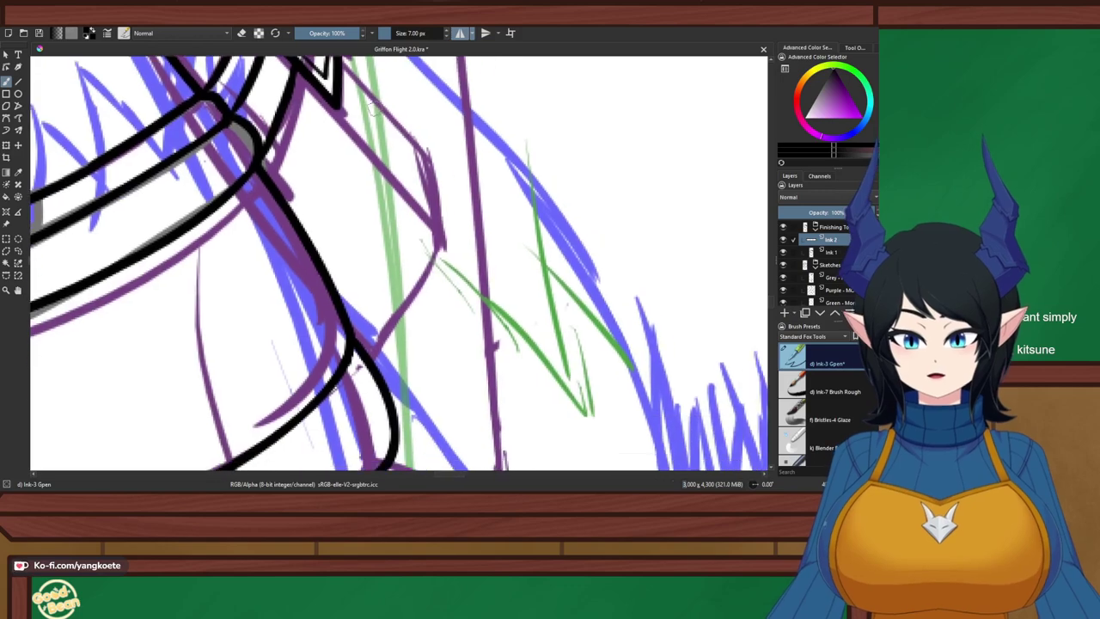
Rotate the view 45 degrees and ink the strap box's right edge, retrying the stroke several times
scroll(382, 261, down, 2)
scroll(388, 293, up, 1)
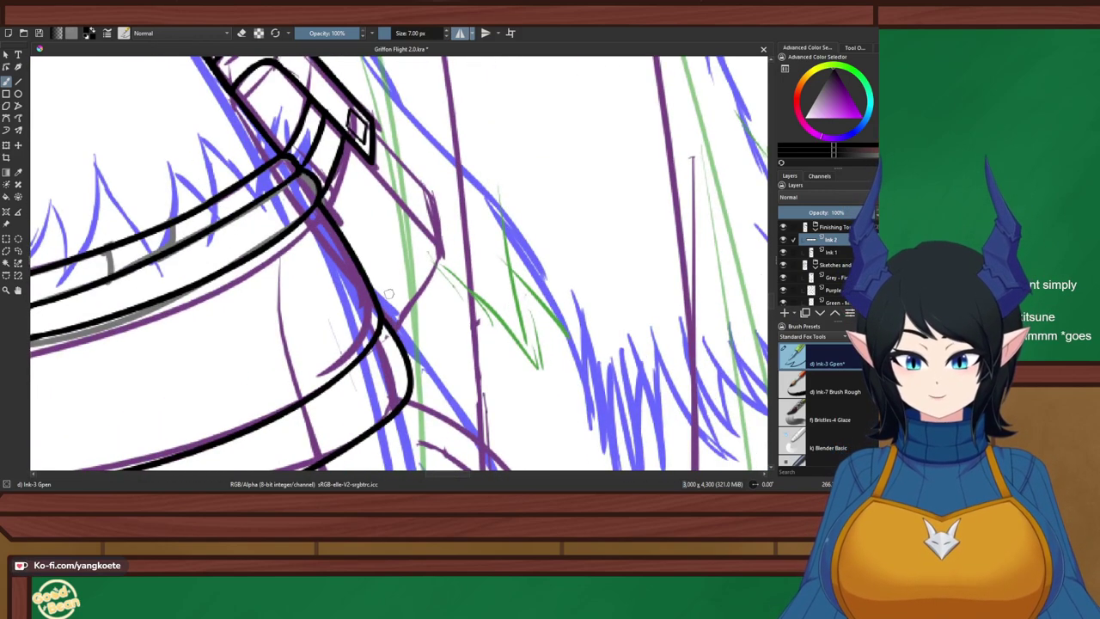
scroll(376, 238, up, 2)
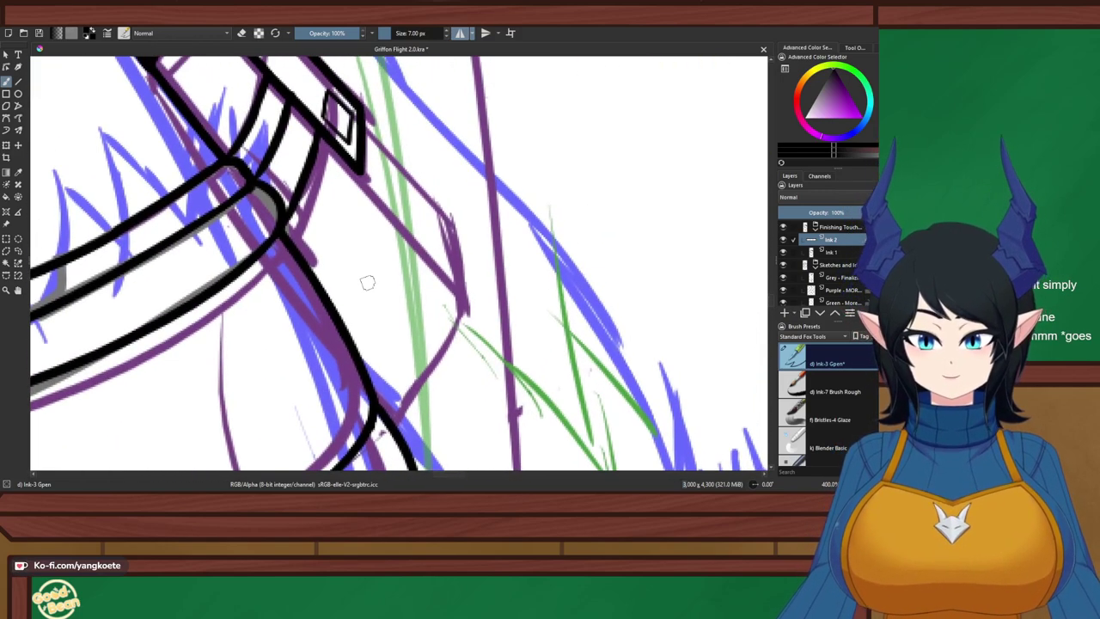
drag(368, 283, 362, 254)
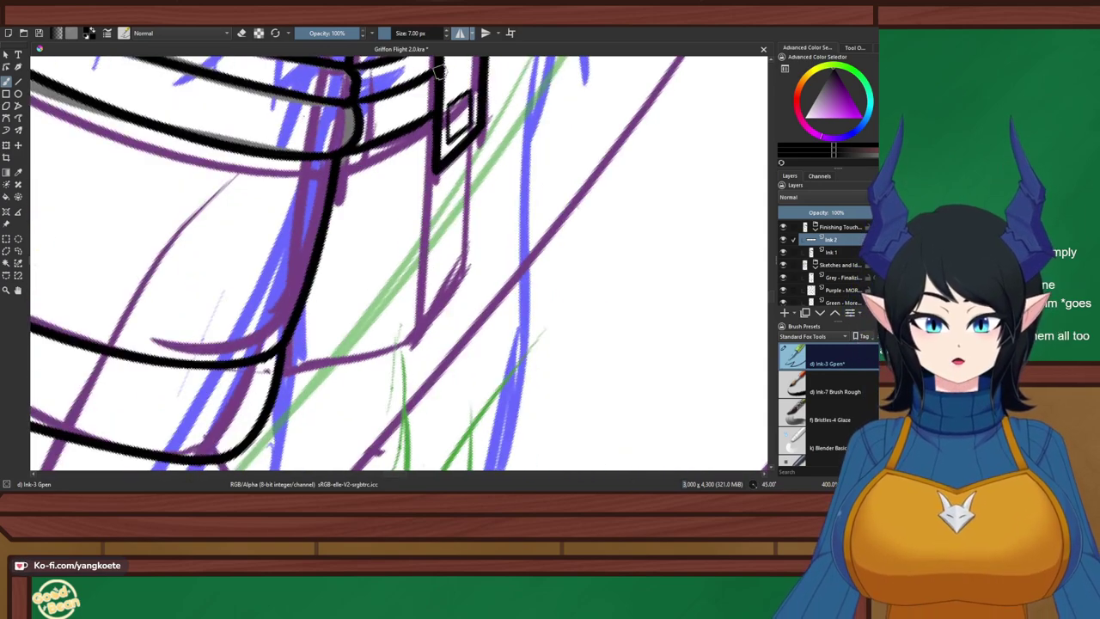
scroll(408, 201, up, 1)
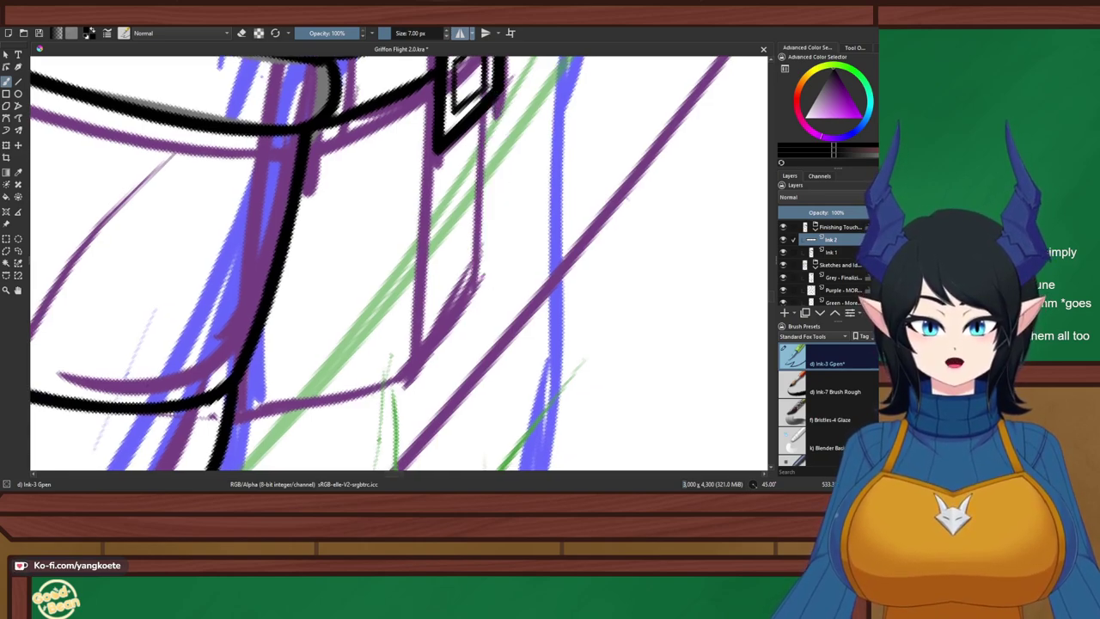
drag(490, 98, 482, 256)
key(ctrl+z)
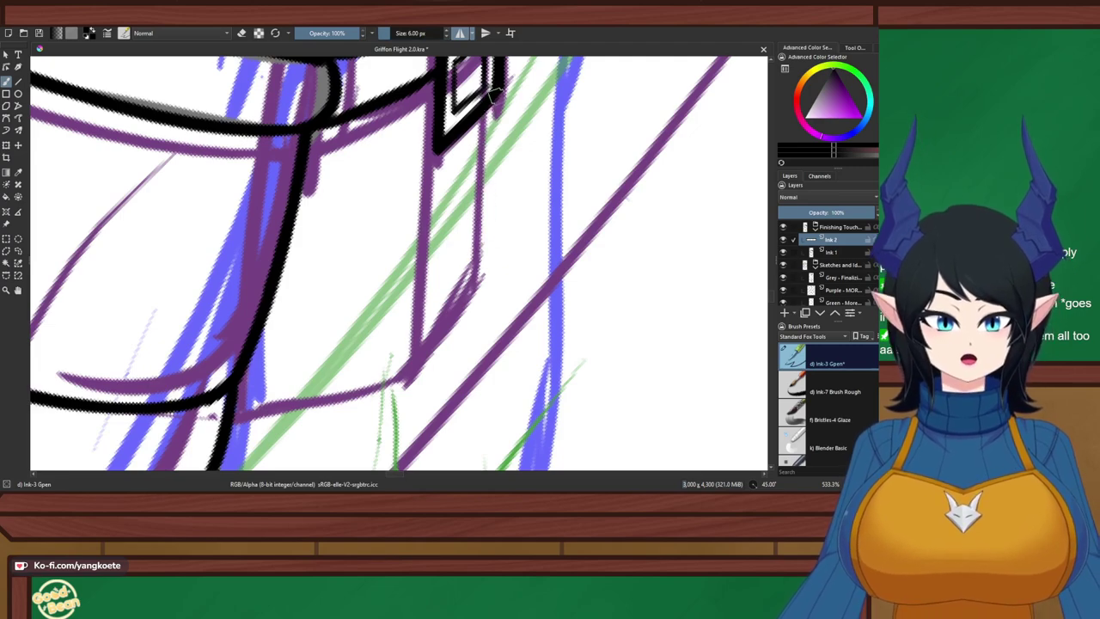
drag(497, 99, 493, 261)
key(ctrl+z)
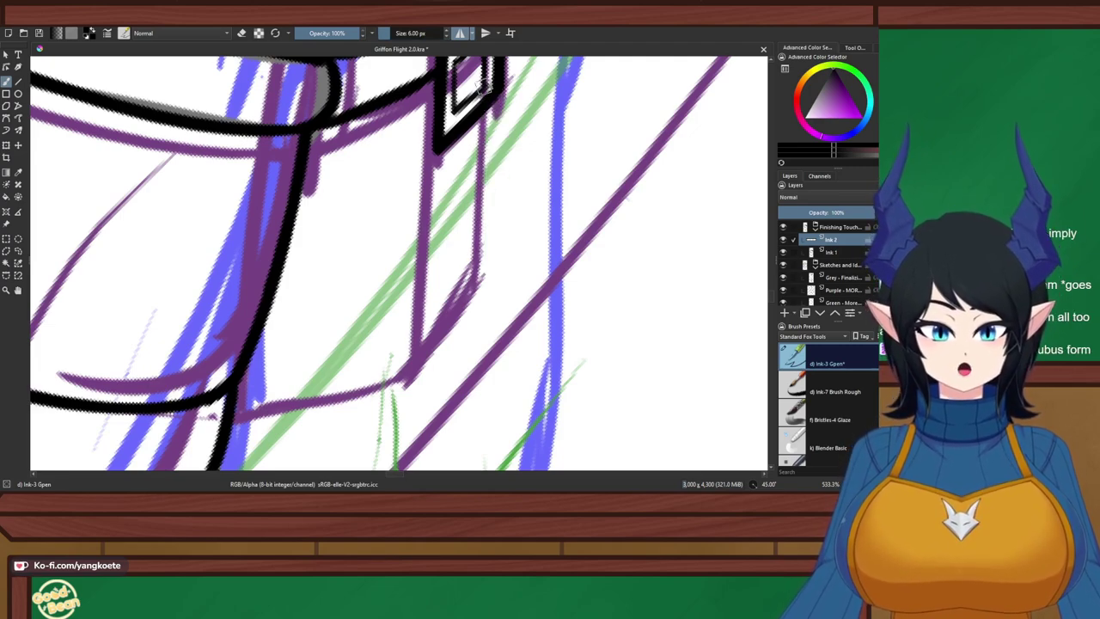
drag(491, 93, 488, 240)
key(ctrl+z)
drag(488, 98, 490, 284)
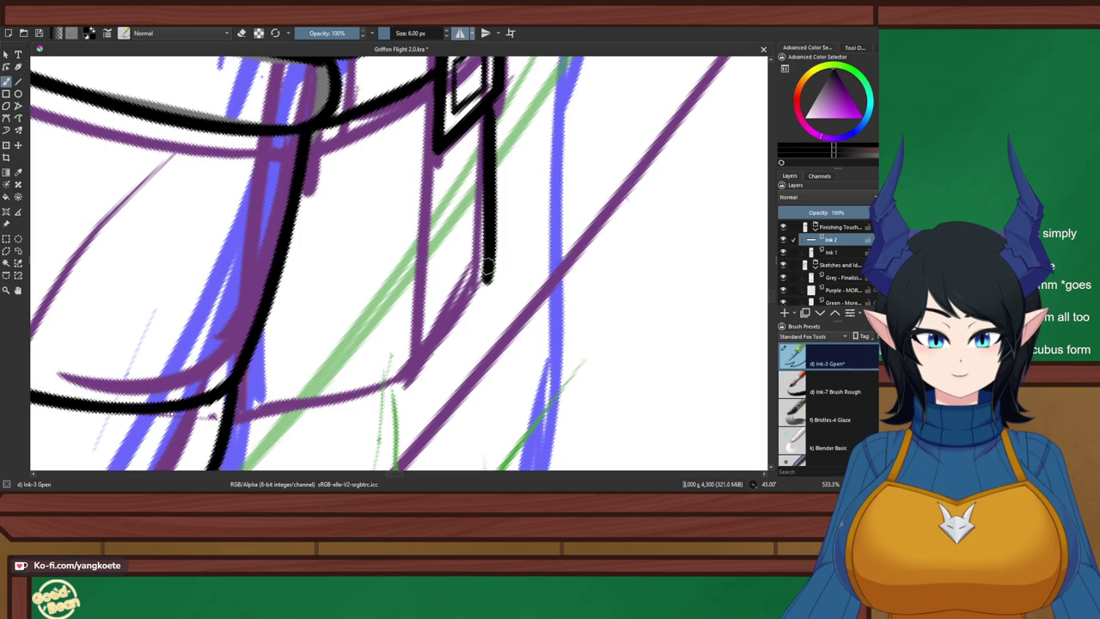
key(ctrl+z)
mouse_move(491, 98)
mouse_down()
mouse_move(488, 277)
mouse_move(406, 371)
mouse_up()
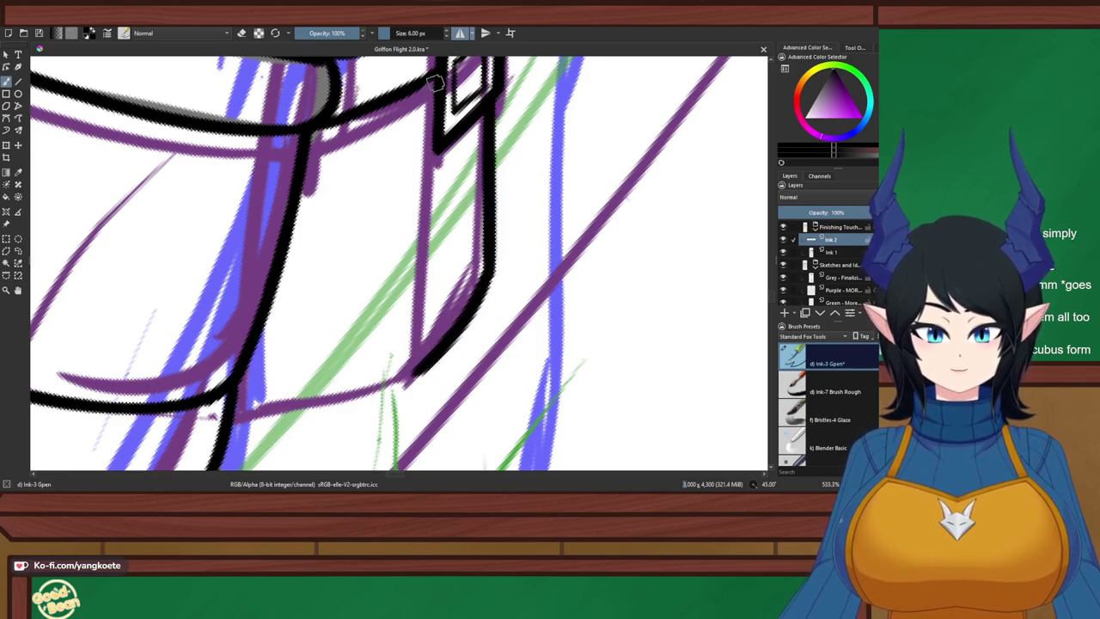
Redraw the strap's vertical edge from the top and extend it down to the diagonal
drag(434, 83, 419, 296)
key(ctrl+z)
drag(436, 83, 420, 319)
key(ctrl+z)
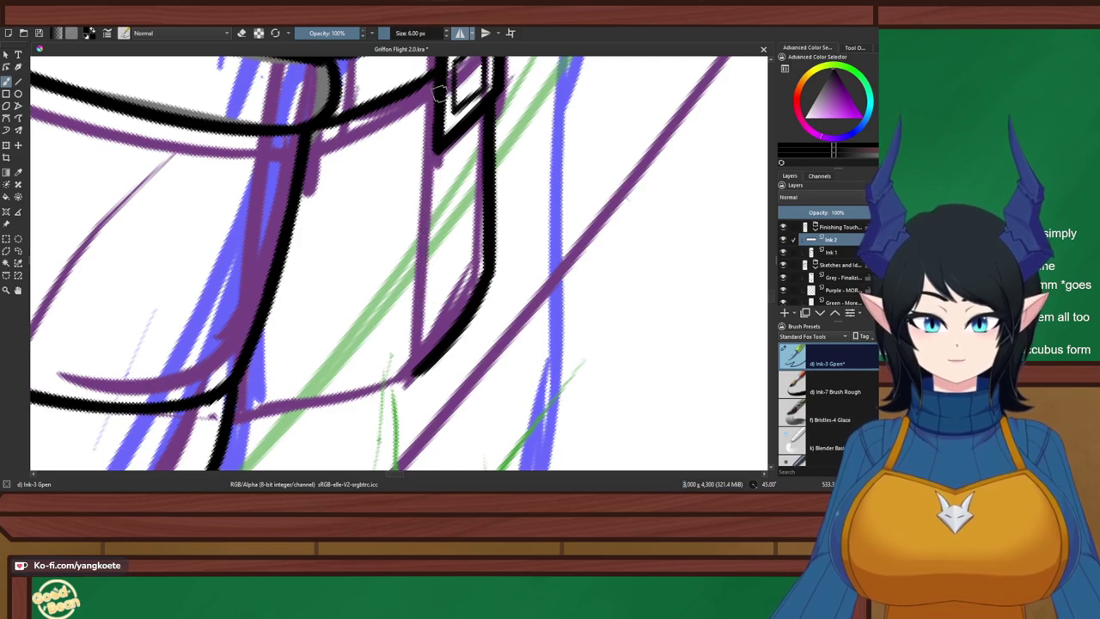
drag(435, 79, 420, 319)
key(ctrl+z)
drag(436, 78, 412, 376)
key(ctrl+z)
drag(420, 256, 413, 375)
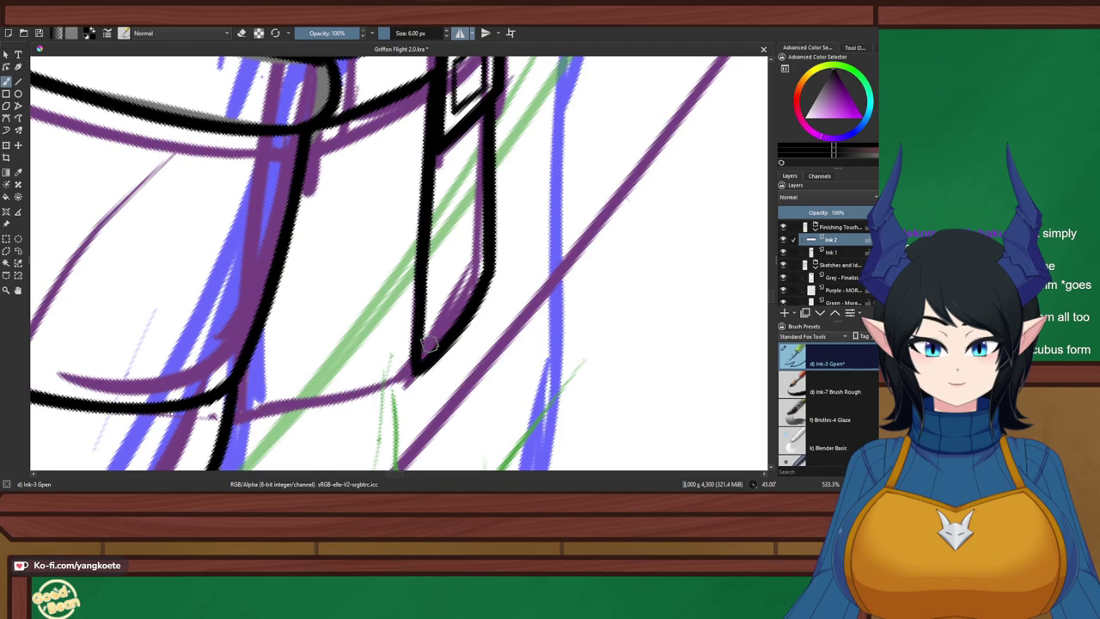
Erase the lower part of the old diagonal, then redraw a diagonal ink line below the strap box
key(e)
mouse_move(498, 269)
mouse_down()
mouse_move(459, 335)
mouse_move(464, 316)
mouse_up()
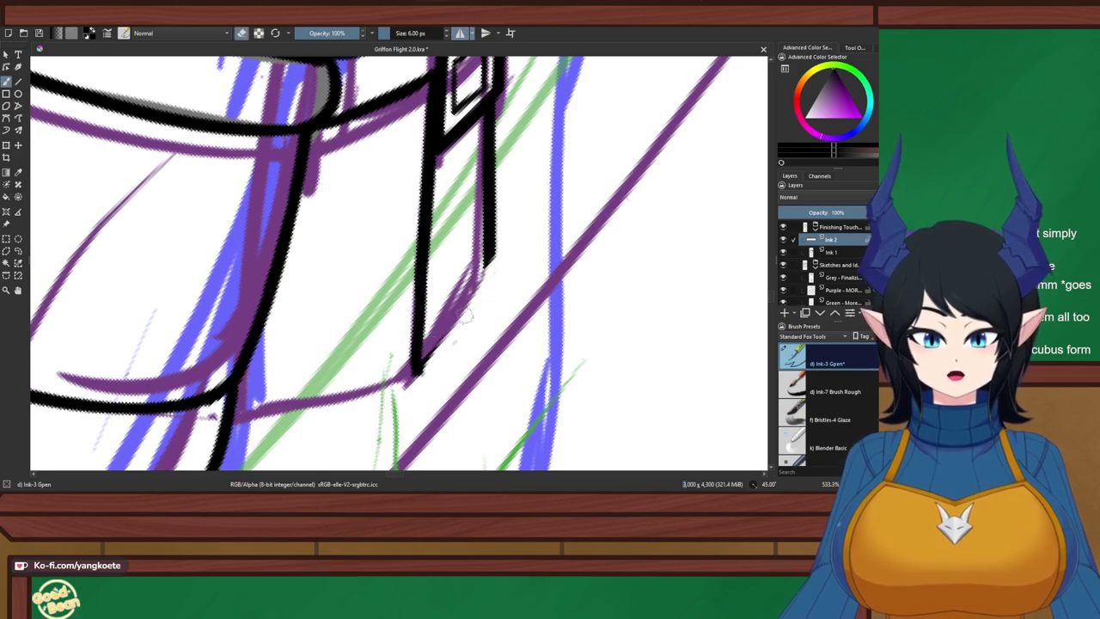
key(e)
drag(497, 241, 418, 372)
key(ctrl+z)
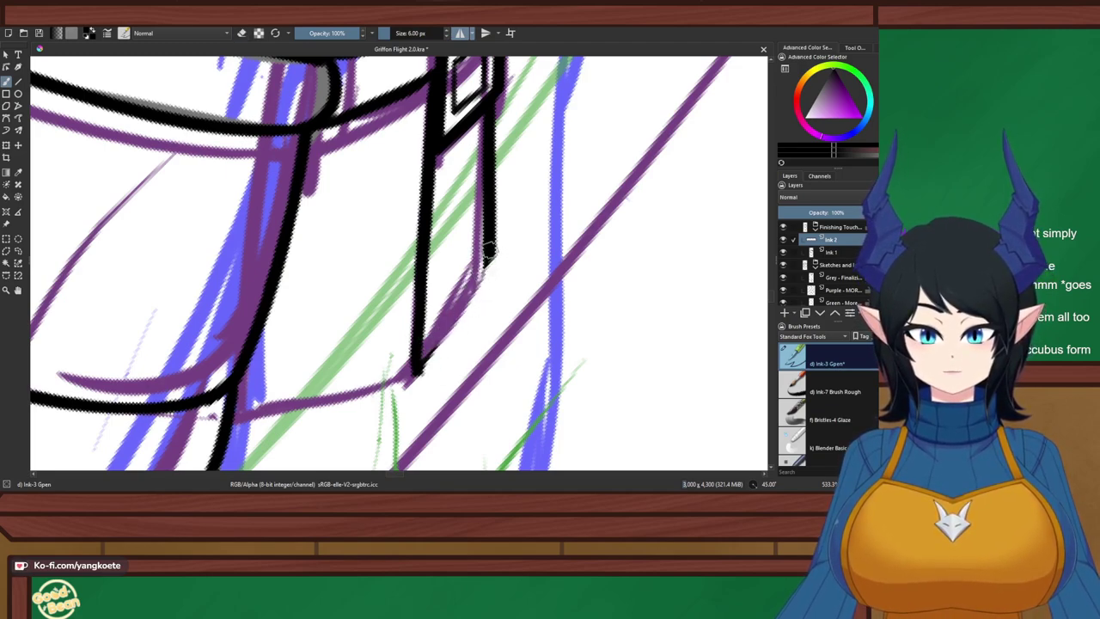
drag(497, 244, 421, 371)
key(ctrl+z)
drag(497, 242, 419, 370)
key(ctrl+z)
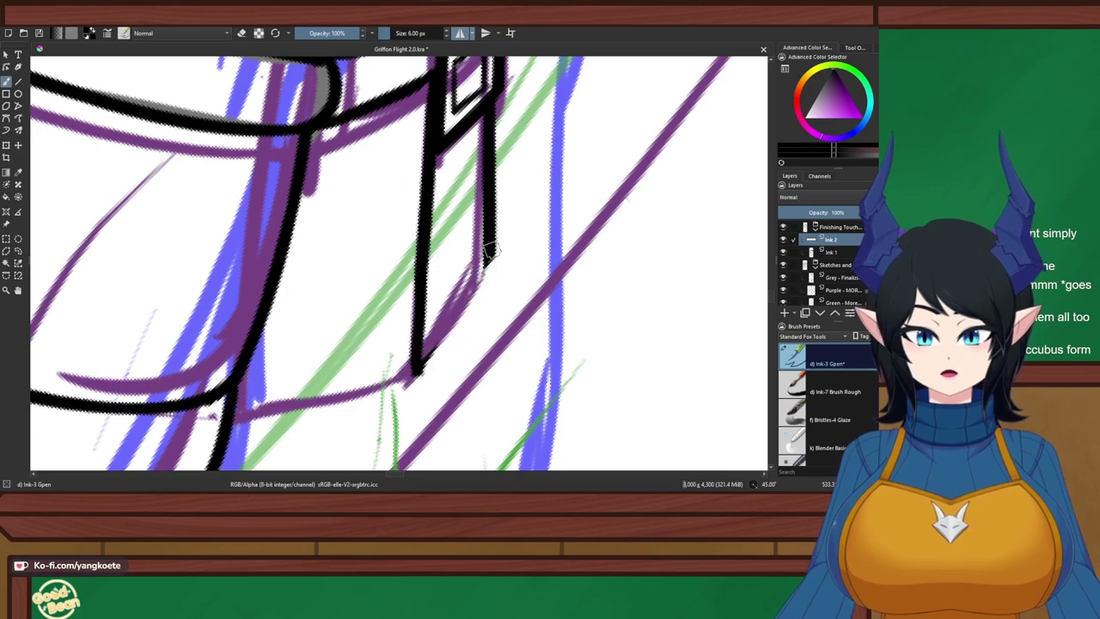
drag(497, 242, 414, 371)
key(ctrl+z)
drag(496, 242, 416, 375)
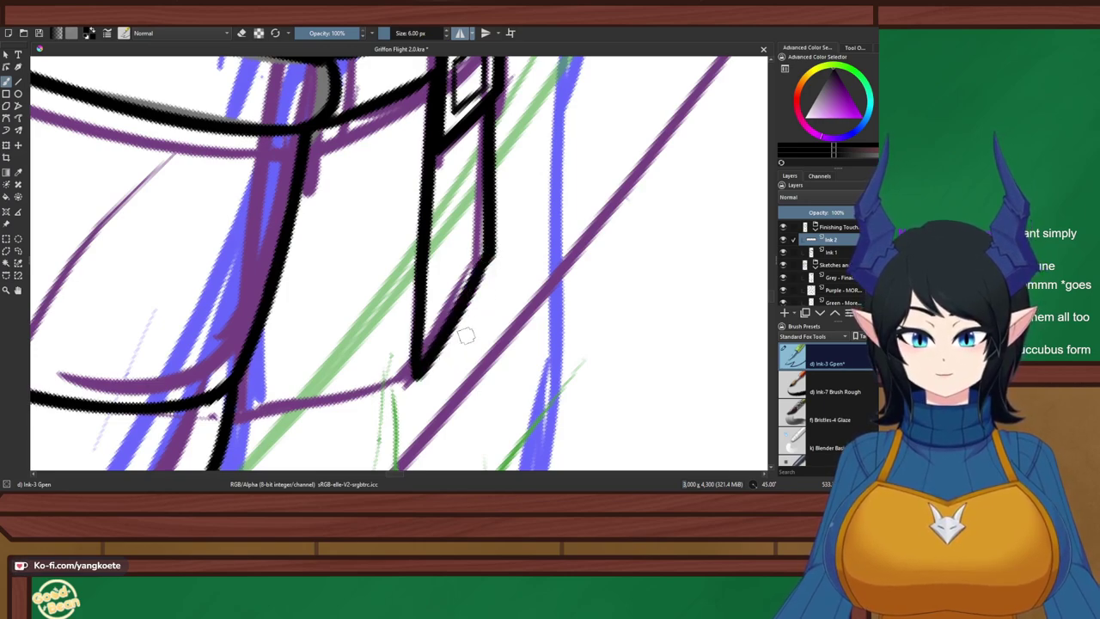
key(ctrl+z)
drag(491, 253, 414, 373)
key(ctrl+z)
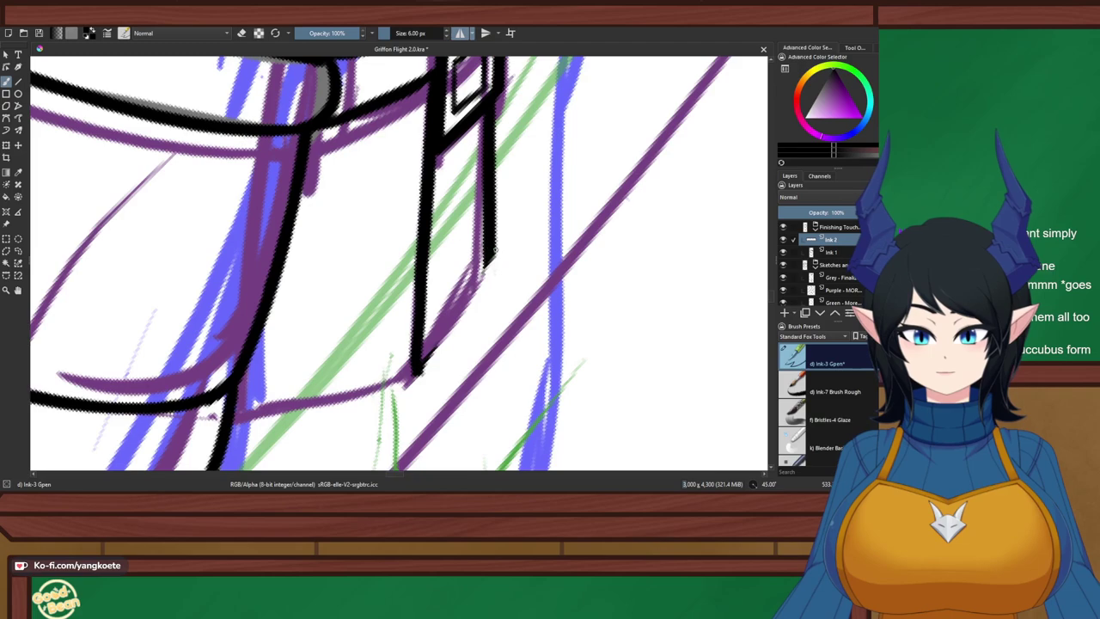
drag(494, 252, 404, 388)
key(ctrl+z)
drag(494, 253, 417, 370)
key(ctrl+z)
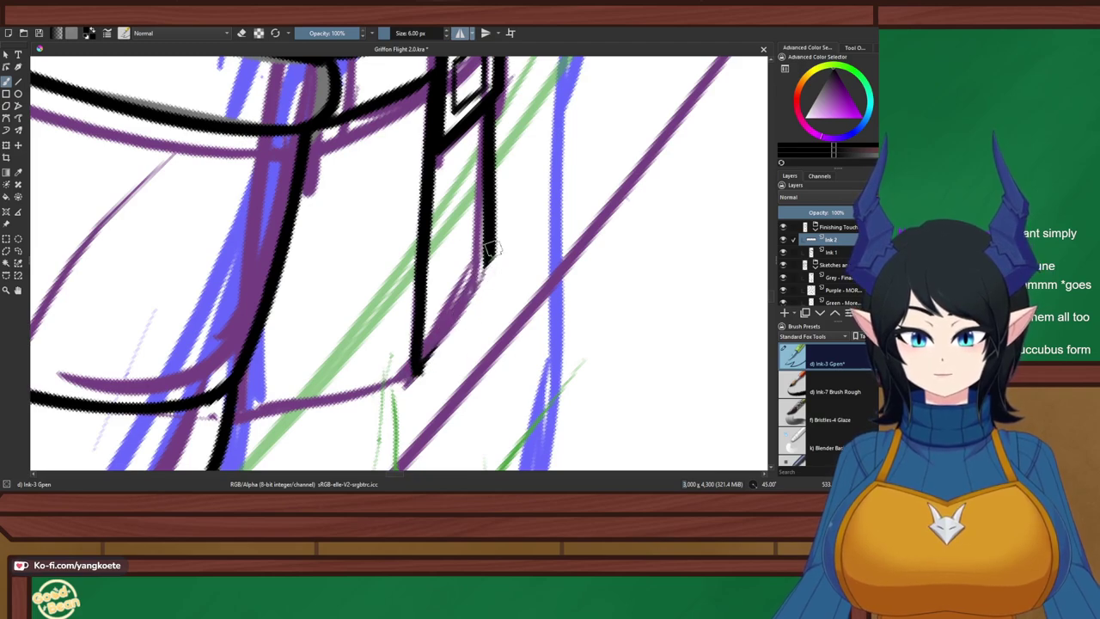
drag(494, 251, 411, 380)
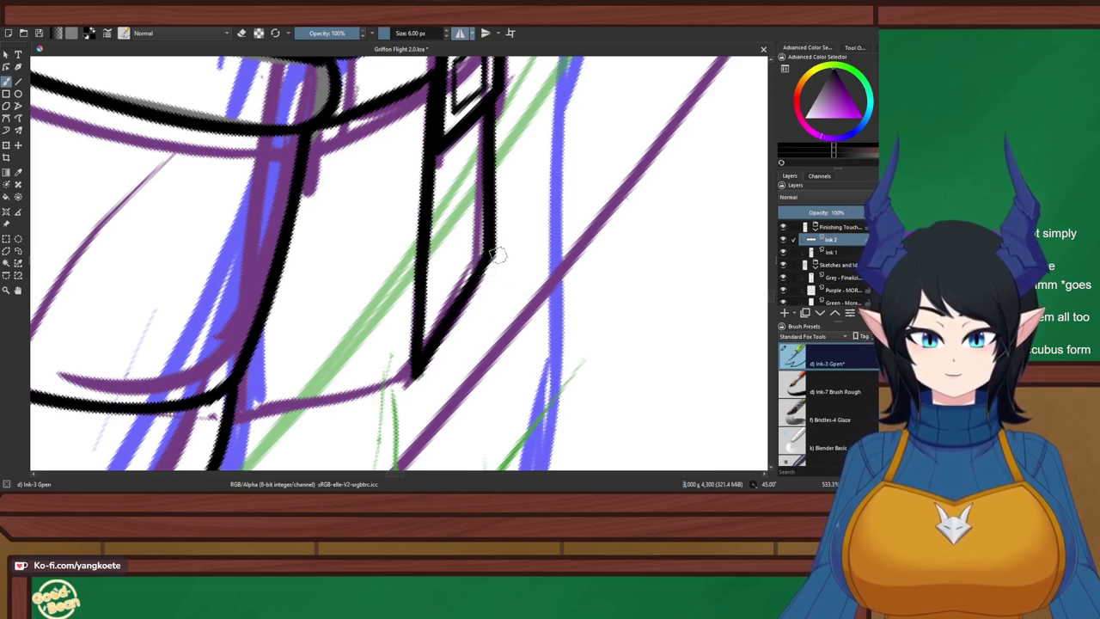
Clean up the box's right edge line by alternately erasing, re-inking and trimming it
key(e)
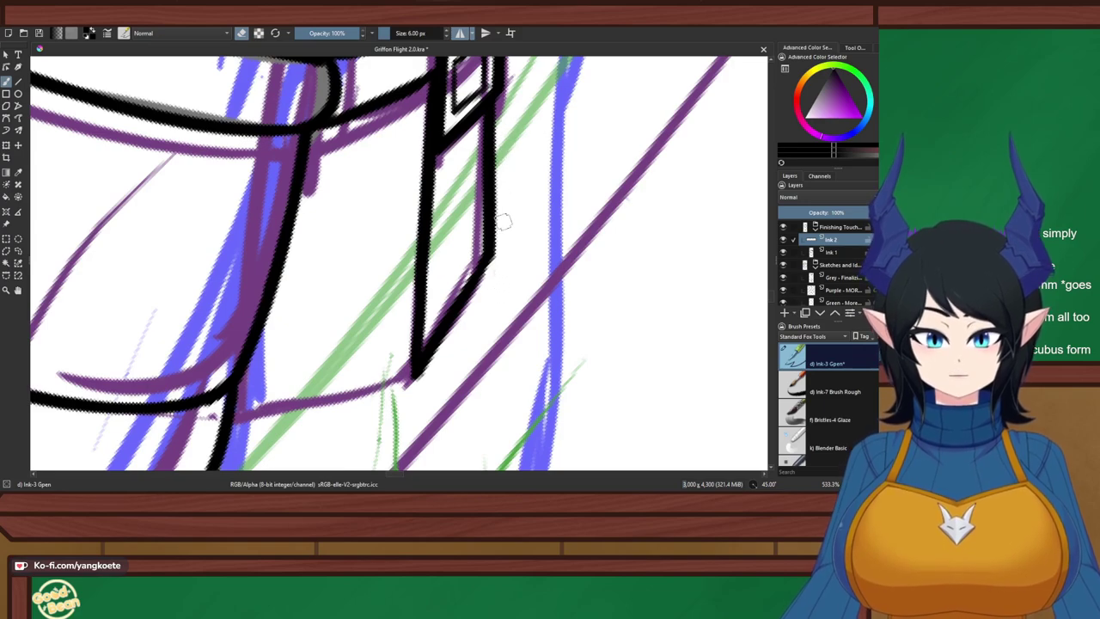
drag(498, 125, 495, 291)
key(ctrl+z)
drag(496, 131, 495, 314)
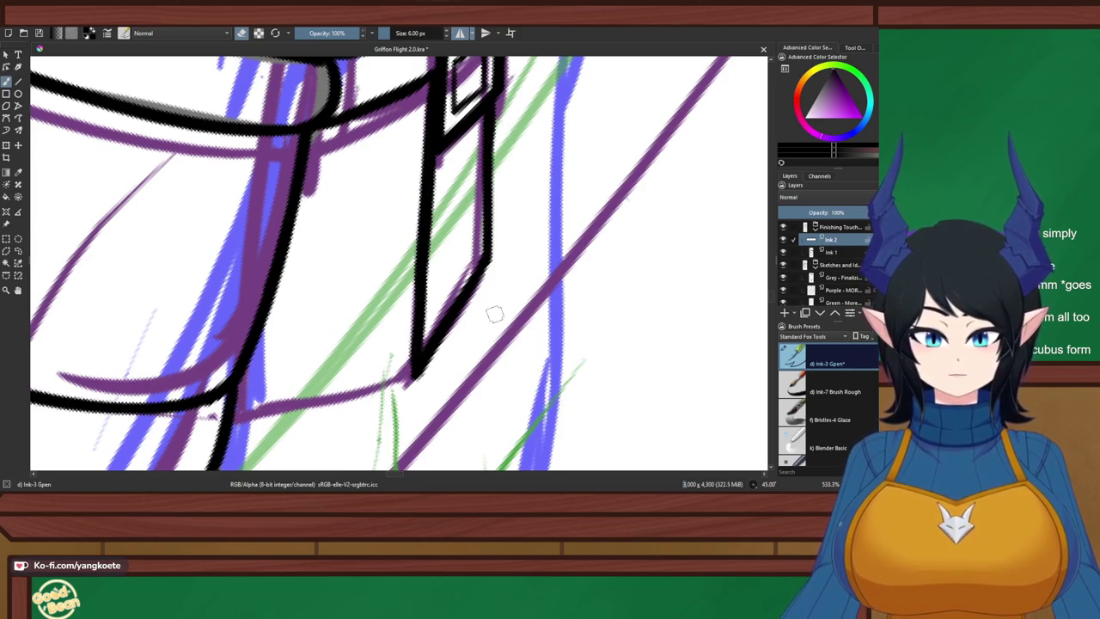
key(e)
drag(496, 129, 487, 286)
drag(488, 116, 484, 256)
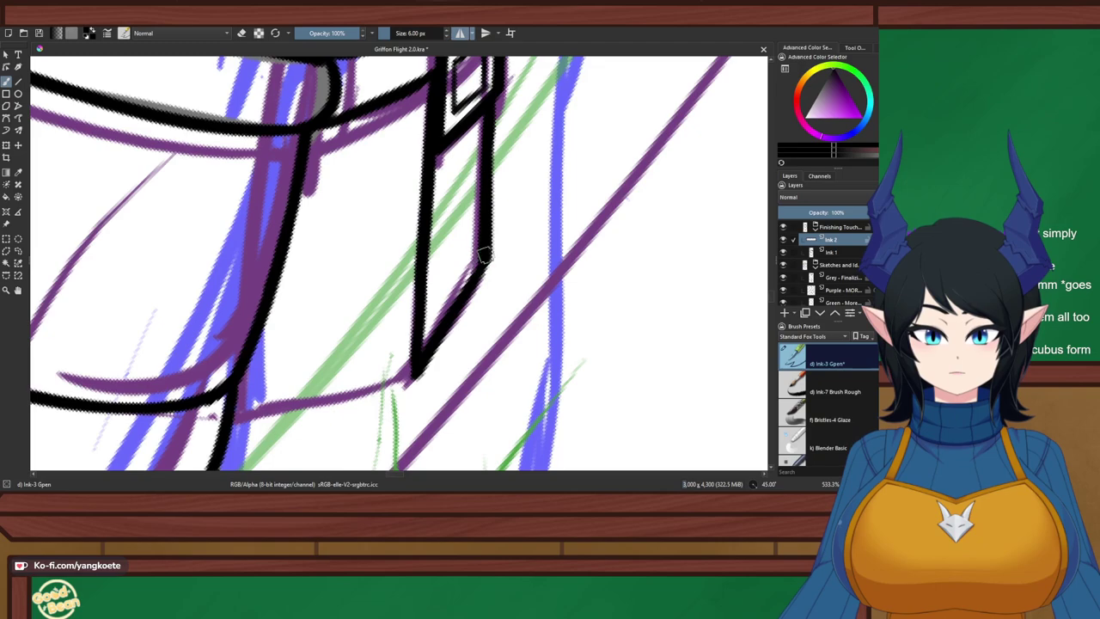
key(e)
drag(500, 211, 493, 300)
drag(503, 165, 496, 255)
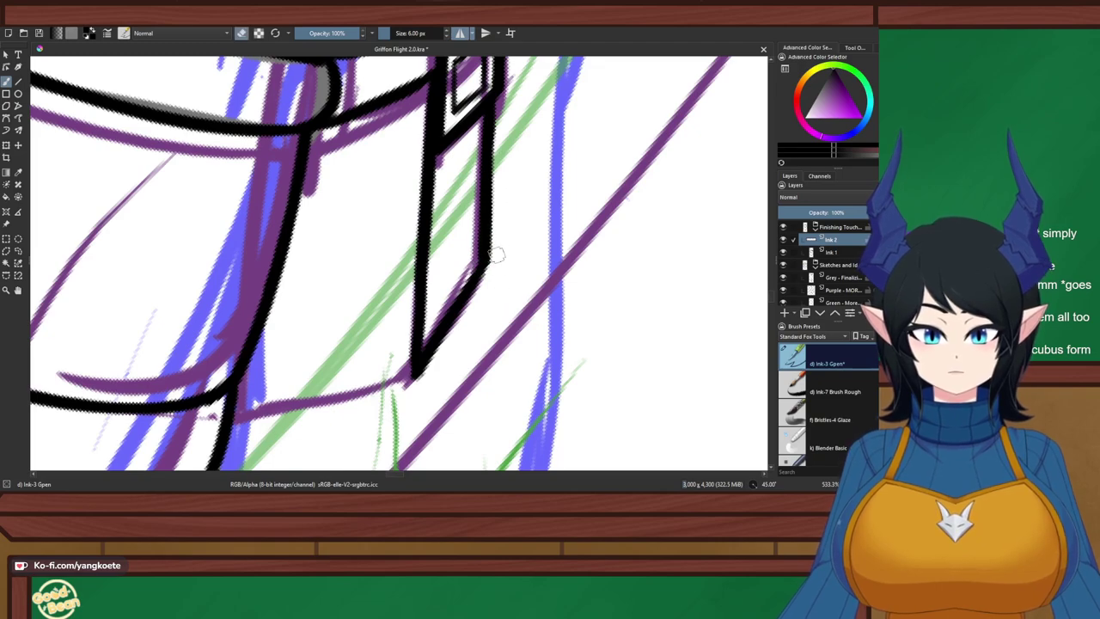
Reset the canvas rotation to upright and re-zoom on the strap box
key(6)
key(5)
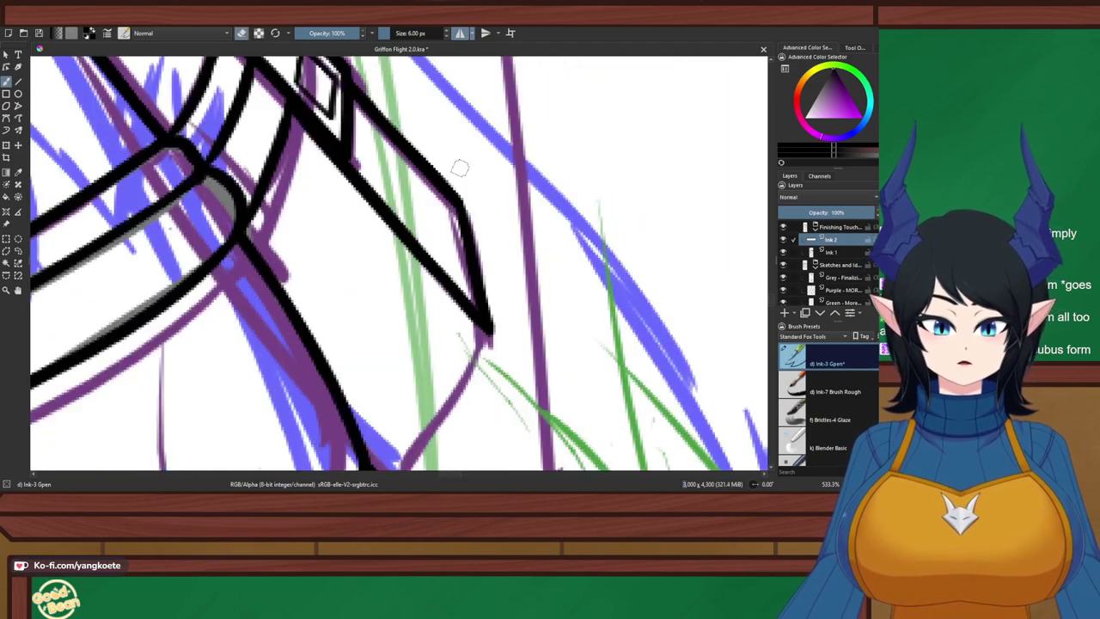
scroll(507, 238, down, 3)
scroll(485, 278, up, 4)
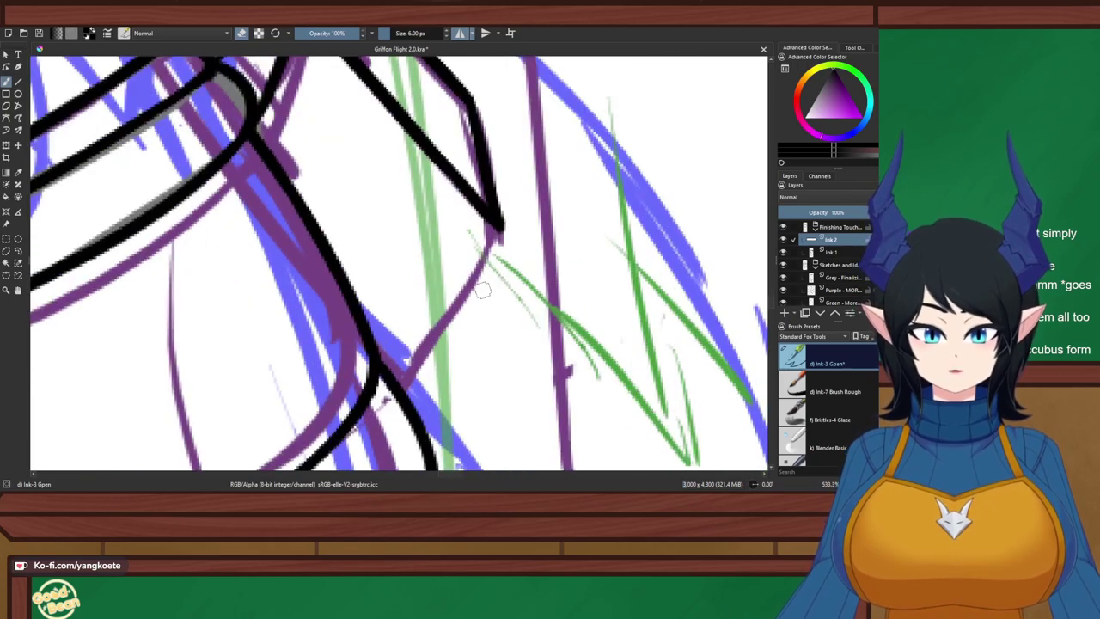
Ink a long line running down-left from the strap box's corner, retrying until it sits right
key(e)
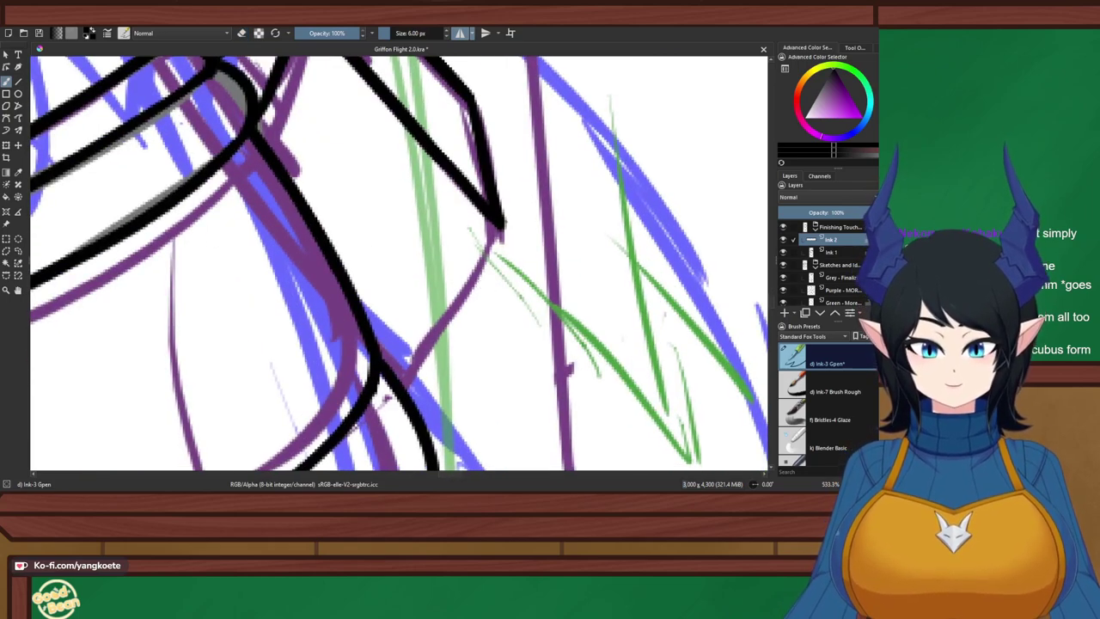
drag(502, 228, 391, 388)
key(ctrl+z)
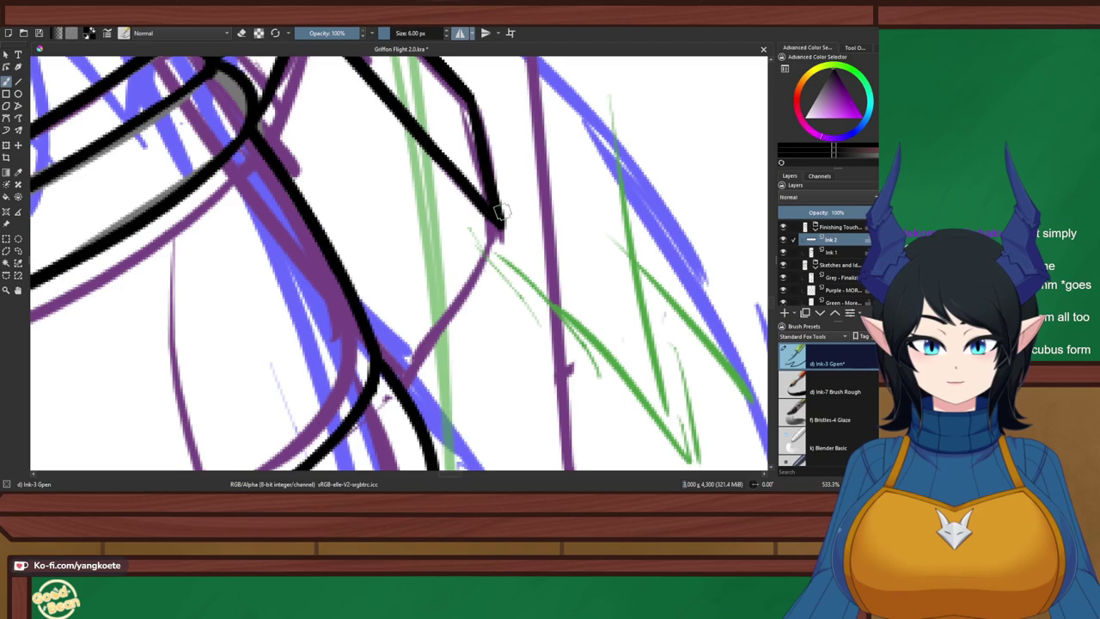
key(ctrl+shift+z)
key(ctrl+z)
mouse_move(502, 225)
mouse_down()
mouse_move(443, 292)
mouse_move(385, 400)
mouse_up()
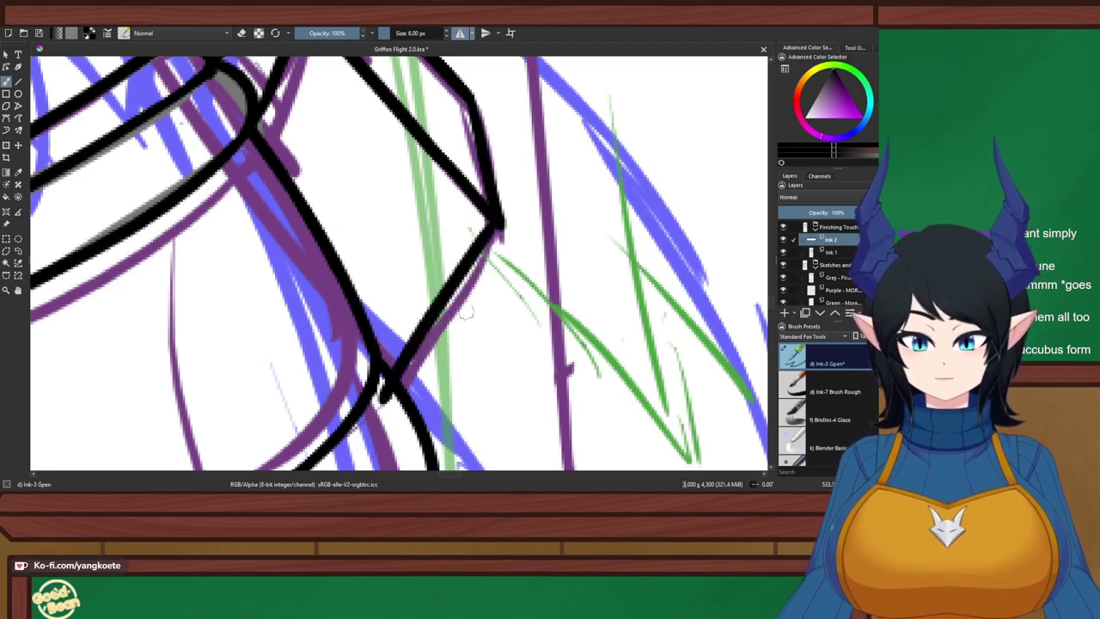
key(ctrl+z)
drag(500, 215, 392, 419)
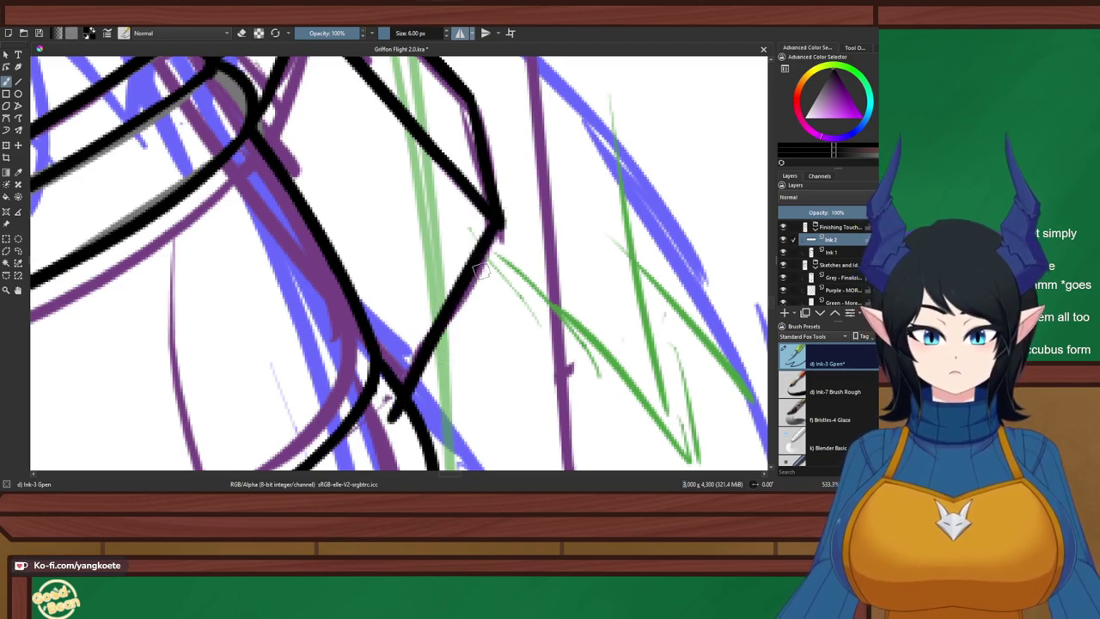
key(ctrl+z)
drag(502, 225, 397, 367)
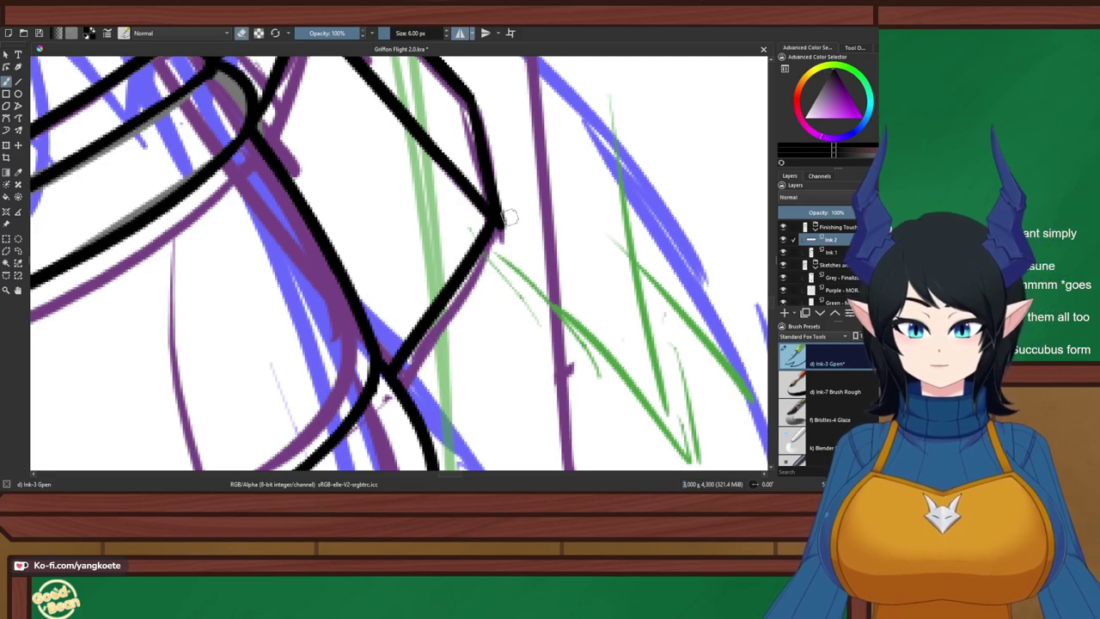
key(ctrl+z)
drag(500, 224, 403, 371)
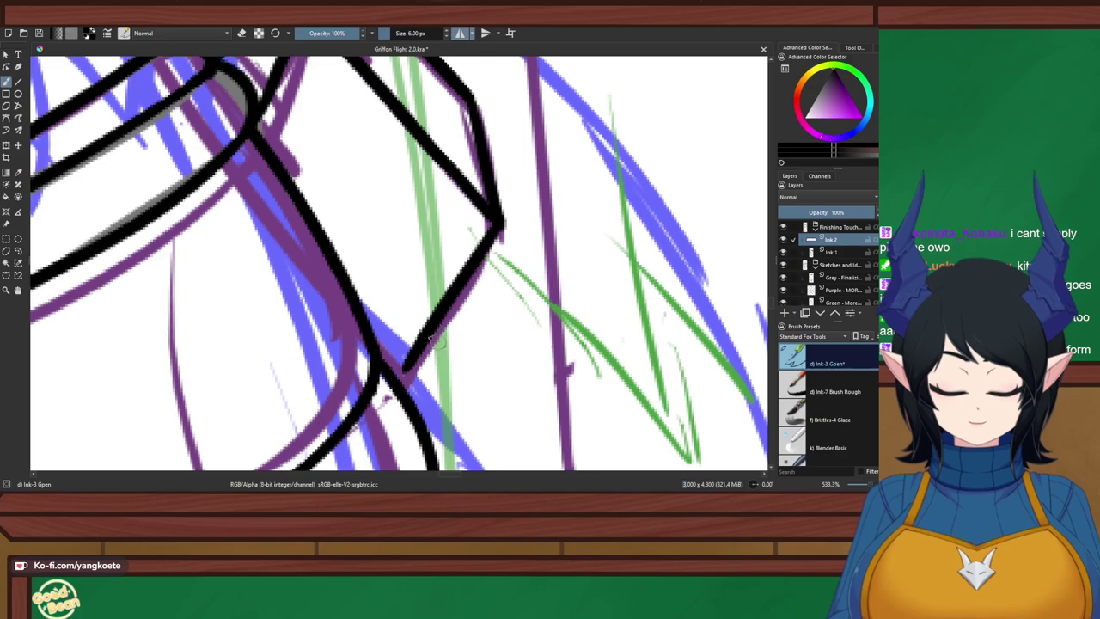
Extend the diagonal's lower end so it joins the lower black belt line
drag(431, 335, 393, 392)
key(ctrl+z)
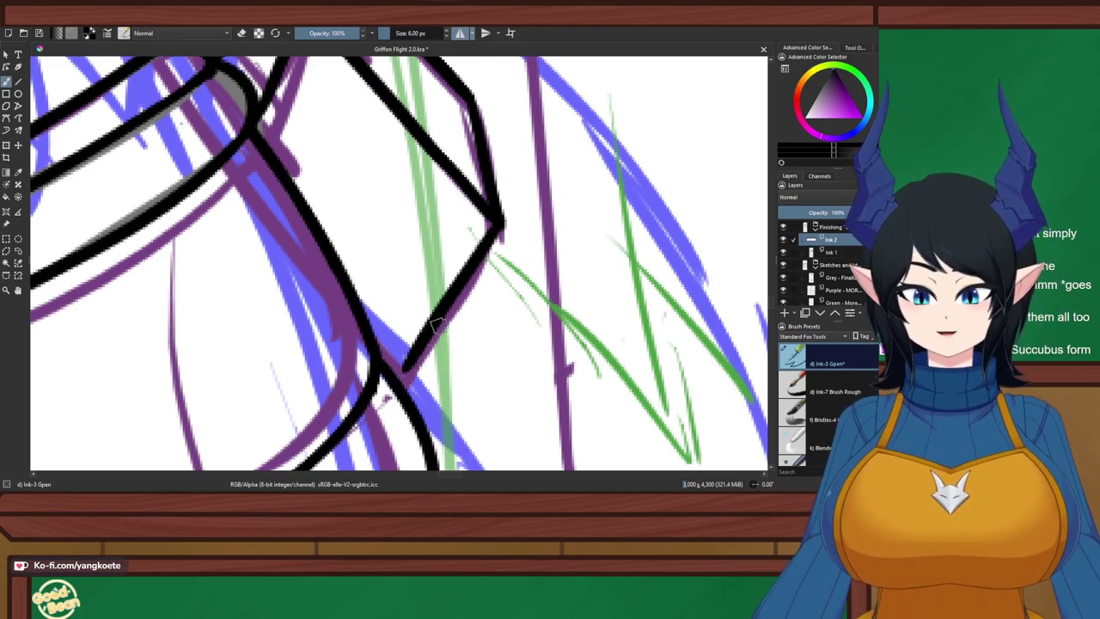
drag(439, 324, 396, 376)
key(ctrl+z)
drag(434, 328, 400, 380)
key(ctrl+z)
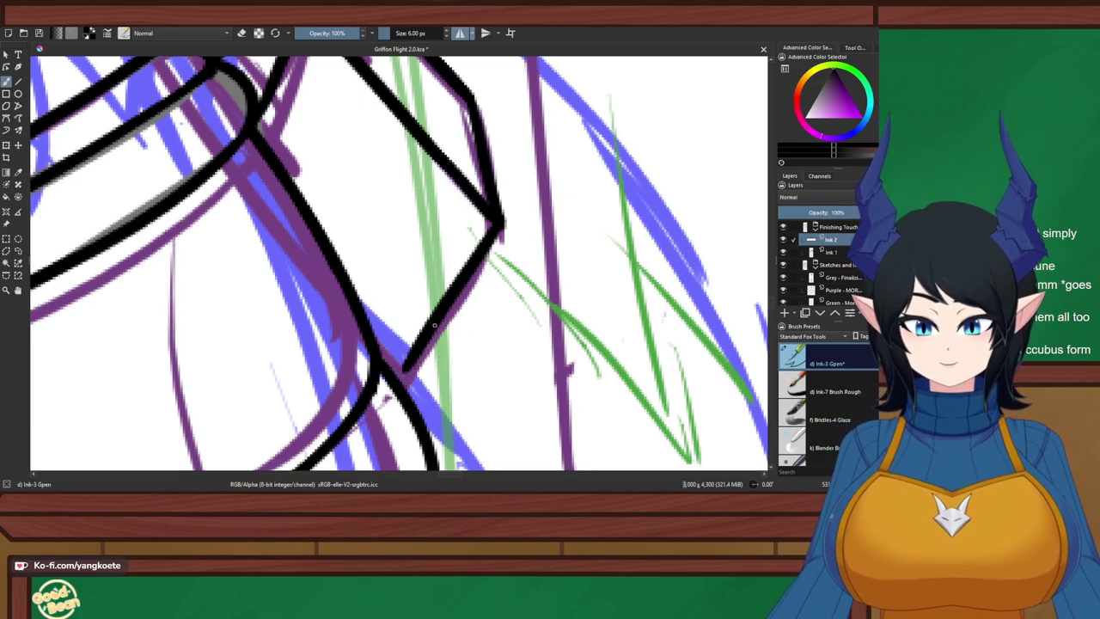
drag(431, 337, 396, 377)
key(ctrl+z)
drag(437, 321, 389, 389)
key(ctrl+z)
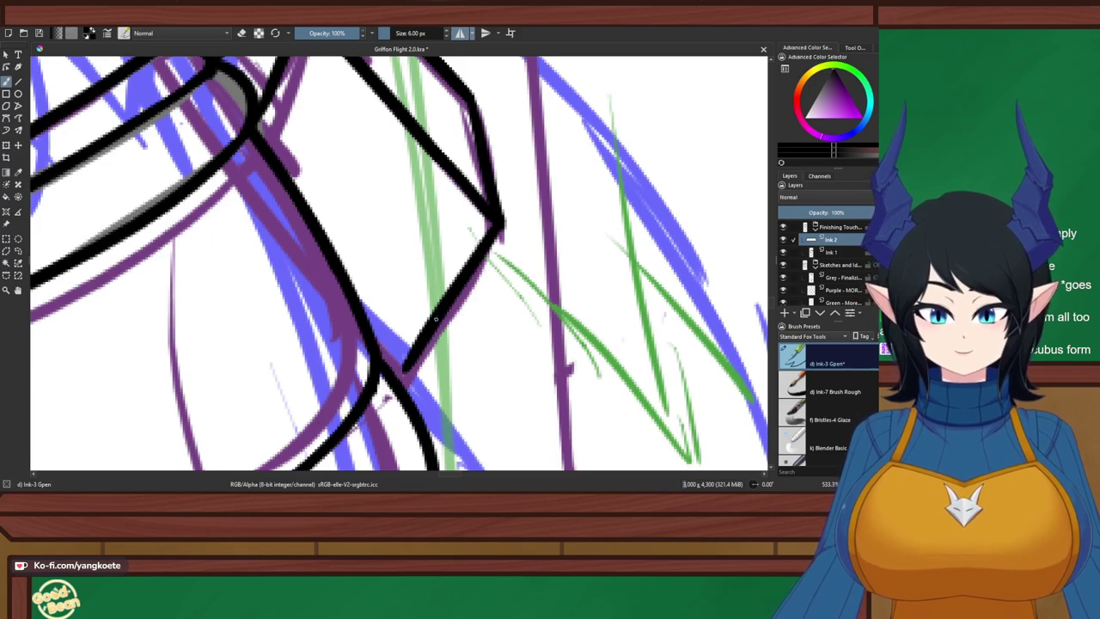
drag(431, 339, 396, 384)
key(ctrl+z)
drag(437, 315, 396, 381)
key(ctrl+z)
drag(436, 327, 389, 392)
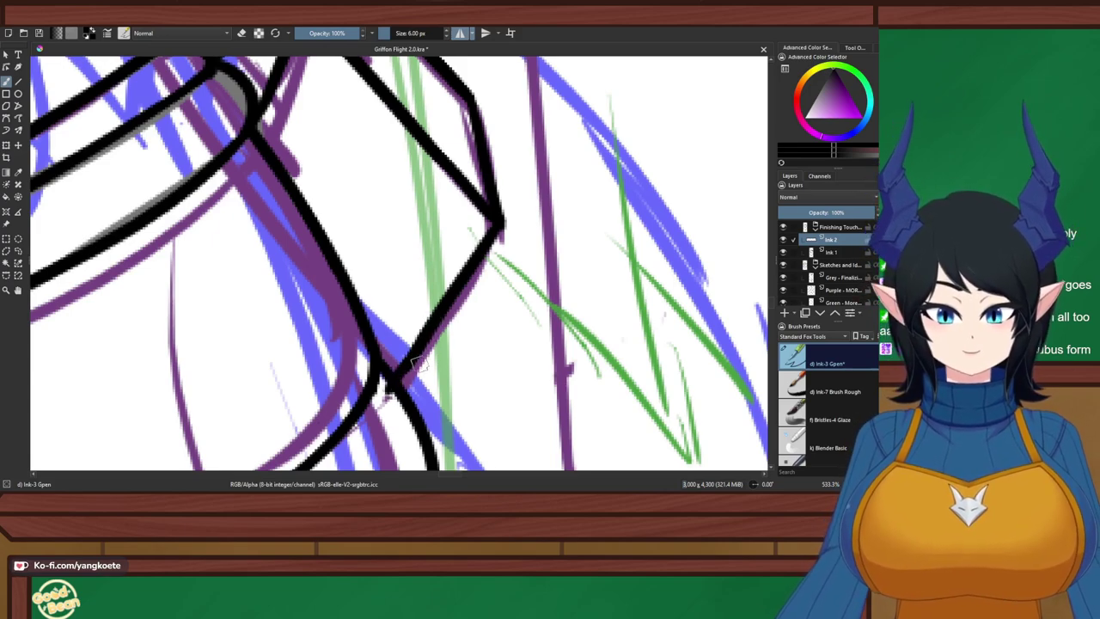
key(e)
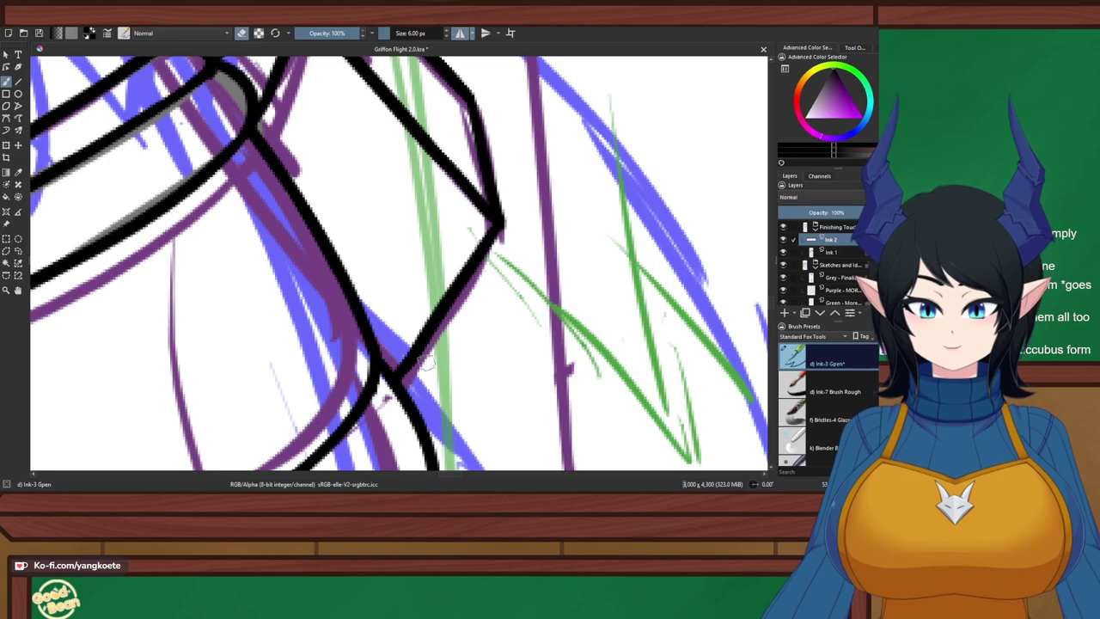
scroll(451, 296, down, 3)
Hide the Sketches group and zoom around the torso to check the black ink of the belt
scroll(279, 80, up, 3)
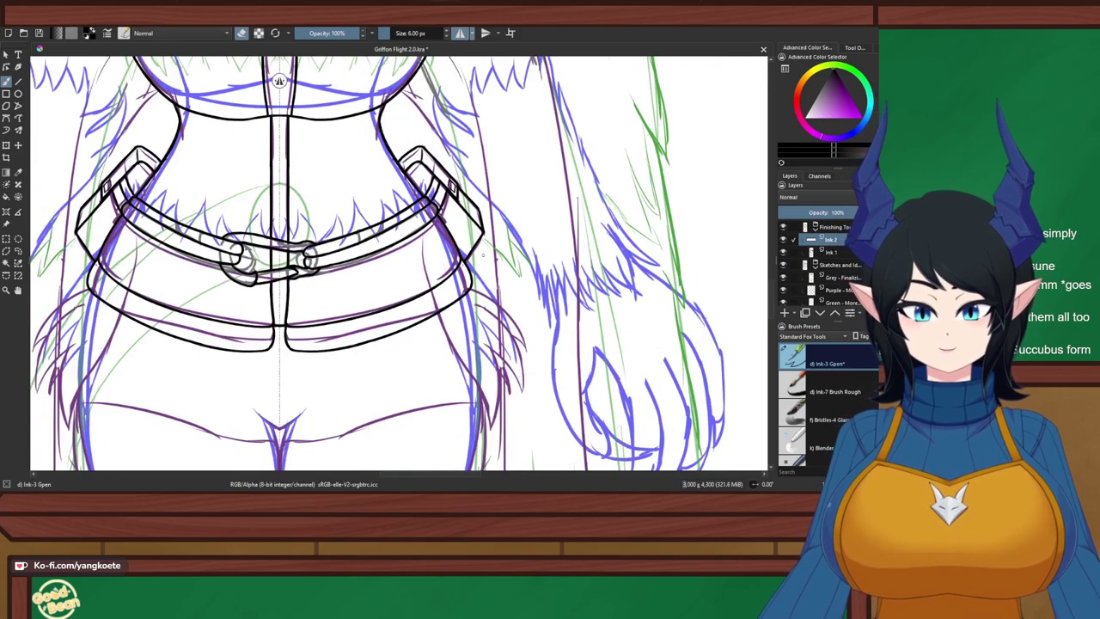
drag(483, 255, 503, 272)
click(783, 265)
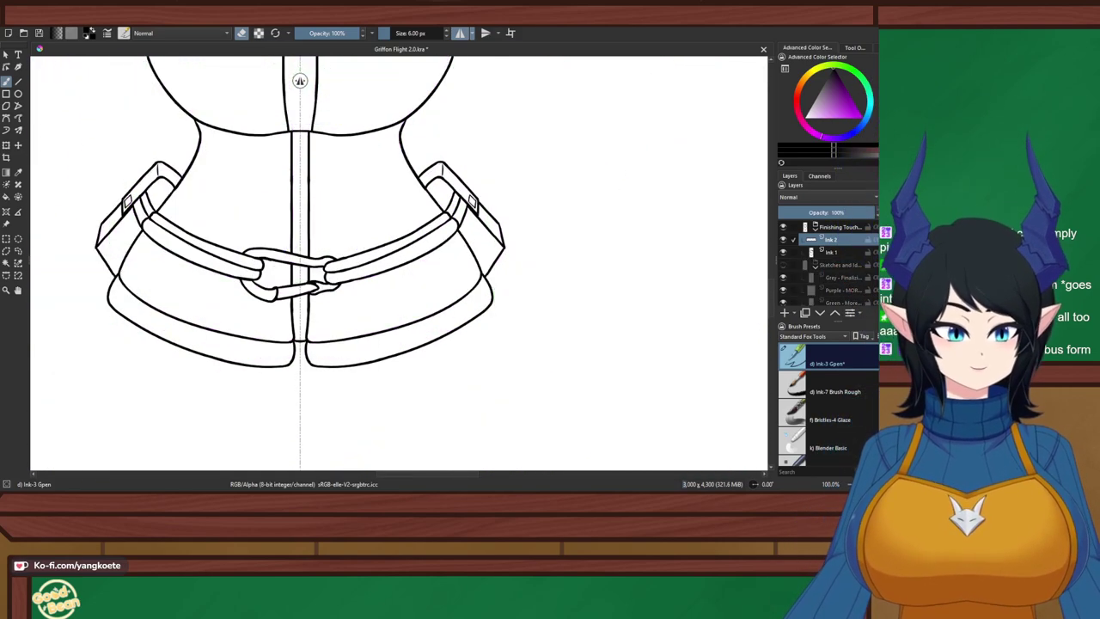
scroll(300, 81, down, 3)
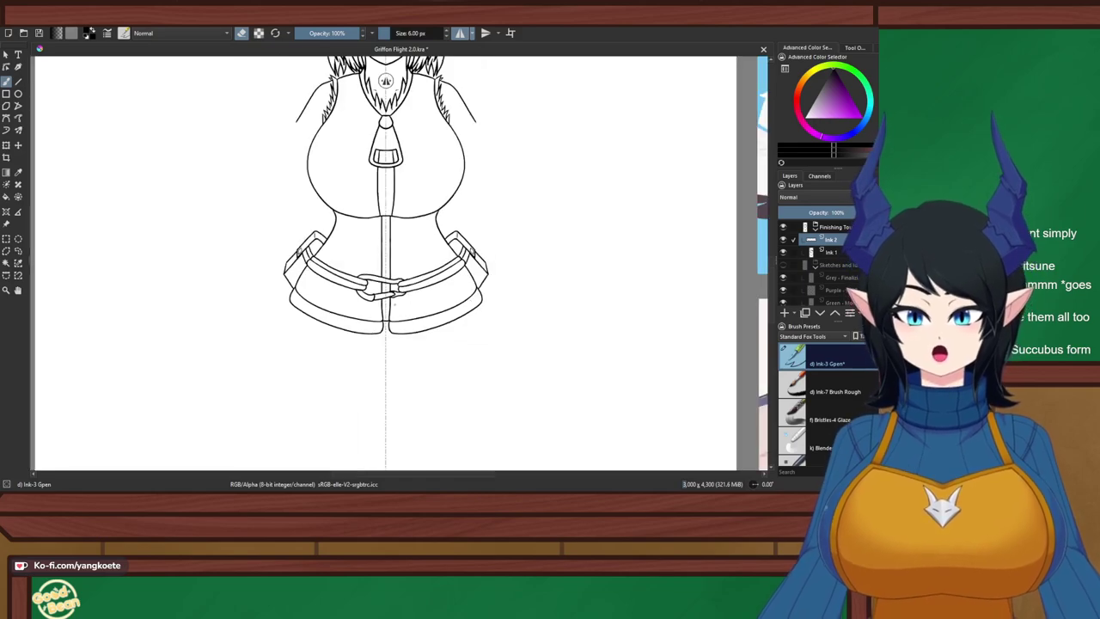
drag(394, 303, 411, 324)
scroll(340, 290, up, 3)
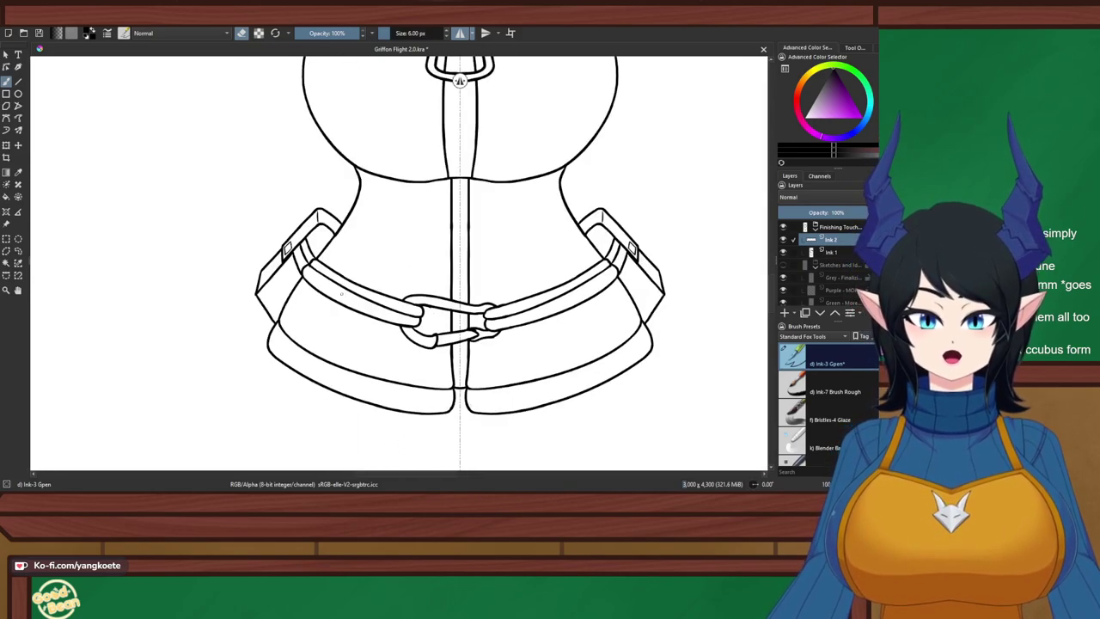
scroll(289, 267, down, 4)
scroll(352, 278, up, 4)
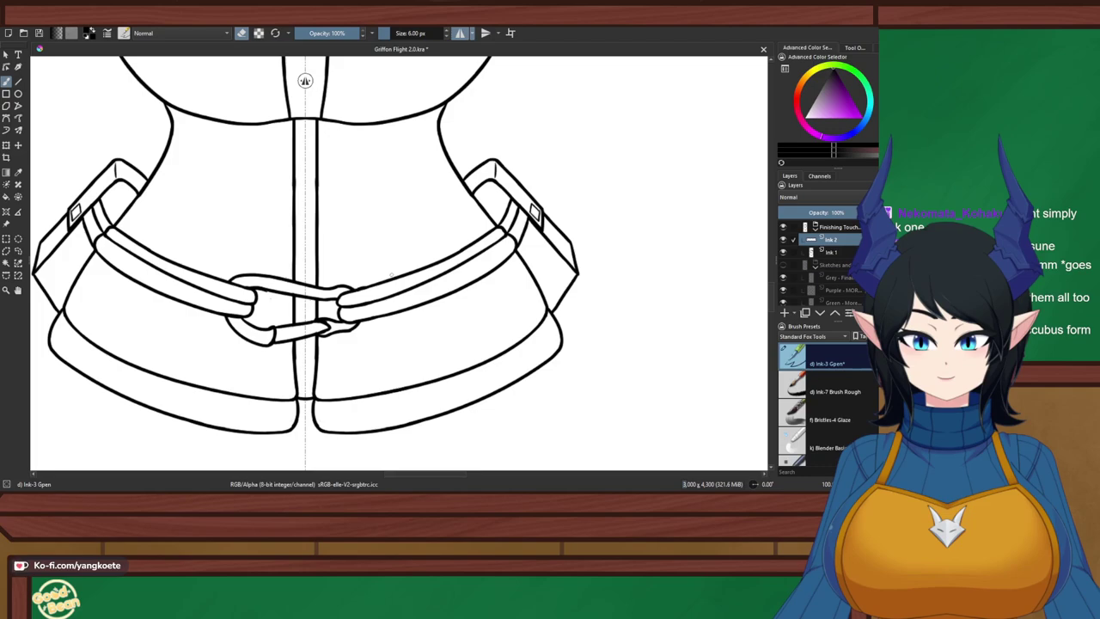
scroll(389, 275, down, 4)
drag(390, 277, 391, 295)
scroll(320, 273, up, 5)
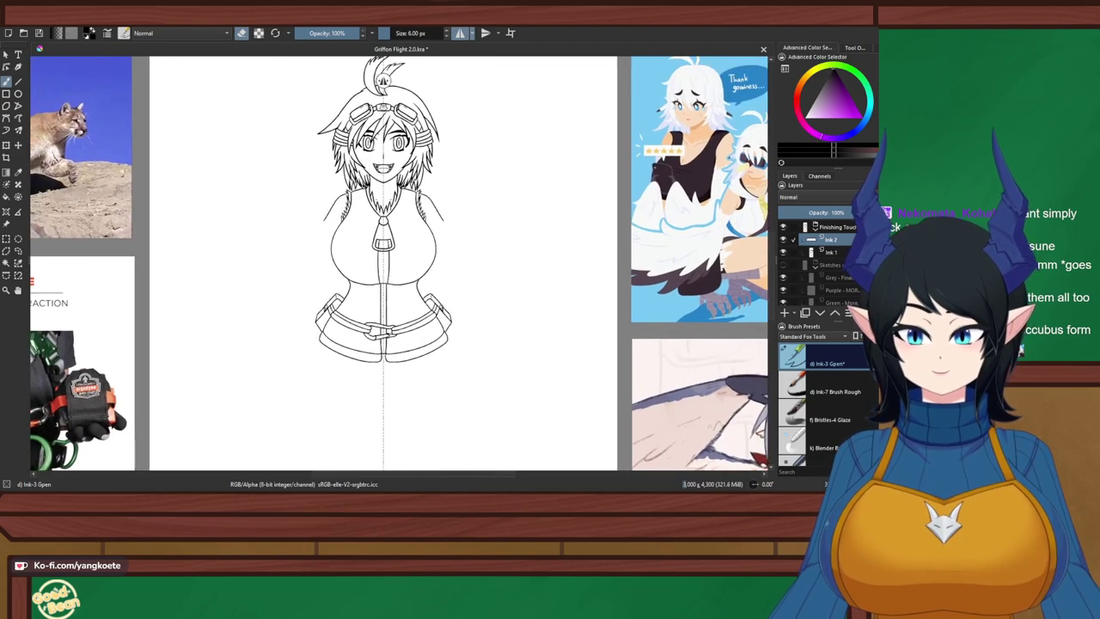
scroll(318, 273, up, 2)
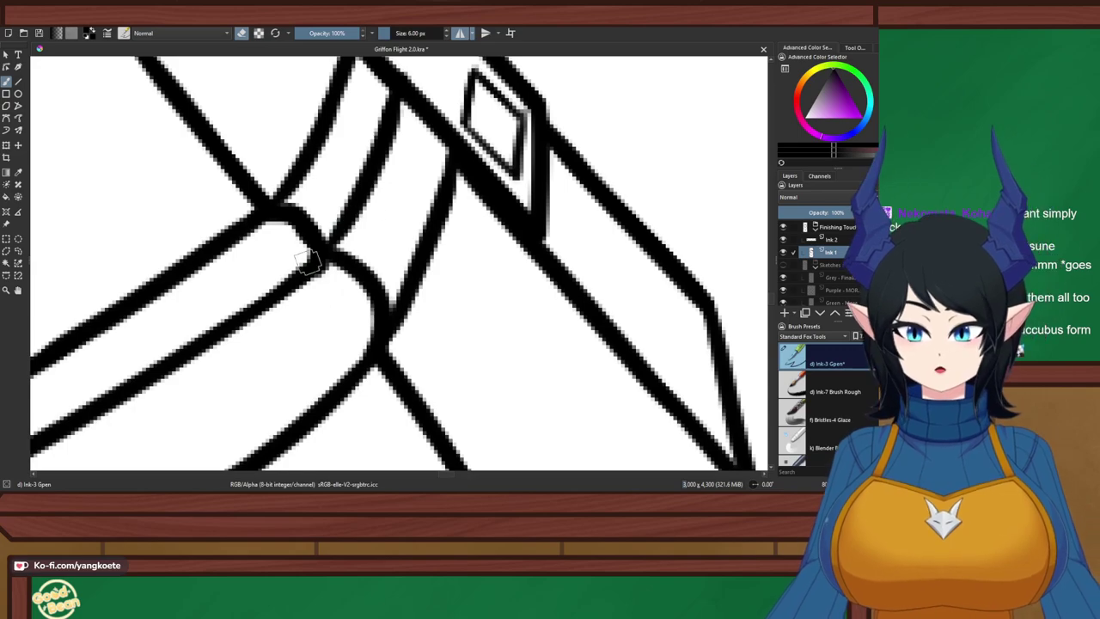
Erase the stray inner curve at the strap corner and replace it with a short dark stroke
mouse_move(305, 254)
mouse_down()
mouse_move(293, 217)
mouse_move(280, 233)
mouse_move(295, 205)
mouse_move(314, 236)
mouse_up()
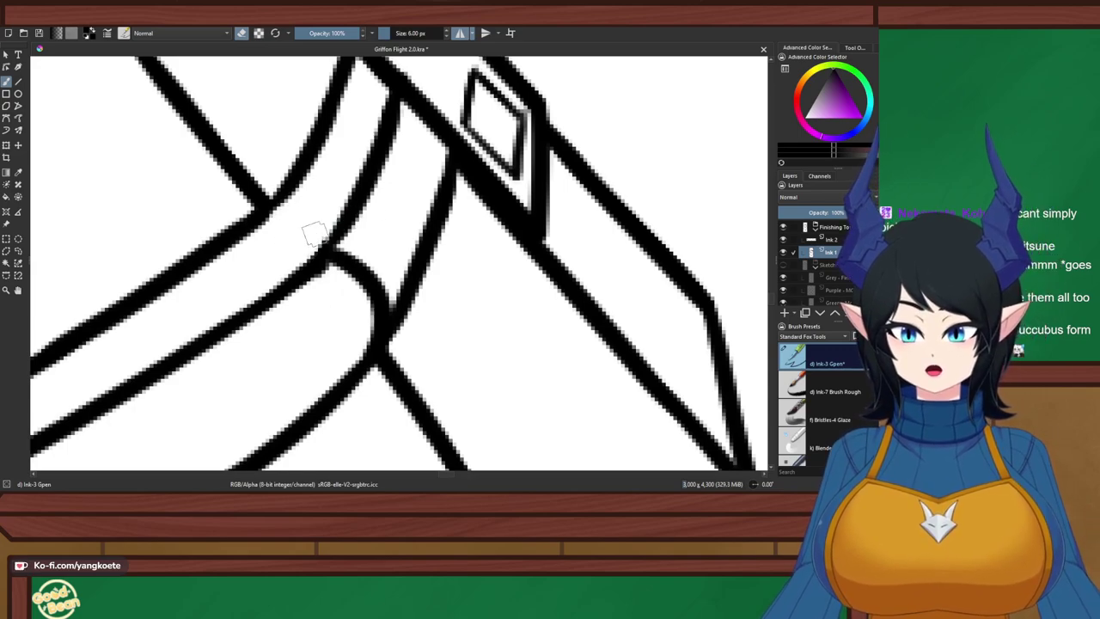
scroll(318, 186, down, 6)
drag(387, 204, 534, 219)
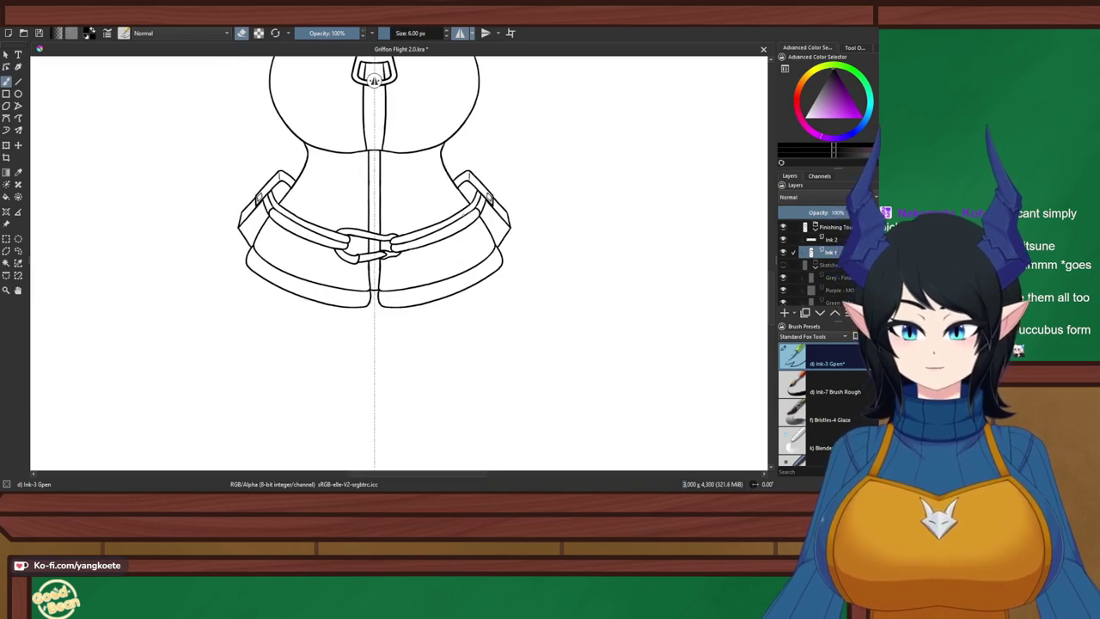
scroll(475, 204, up, 6)
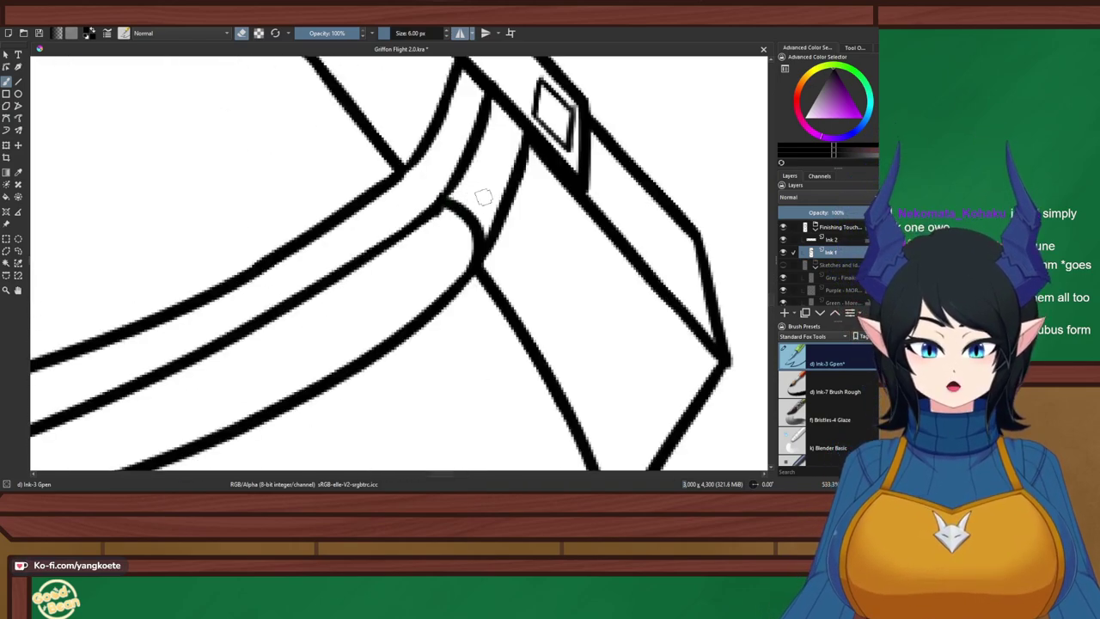
mouse_move(482, 198)
mouse_down()
mouse_move(443, 214)
mouse_move(477, 214)
mouse_move(461, 253)
mouse_up()
key(e)
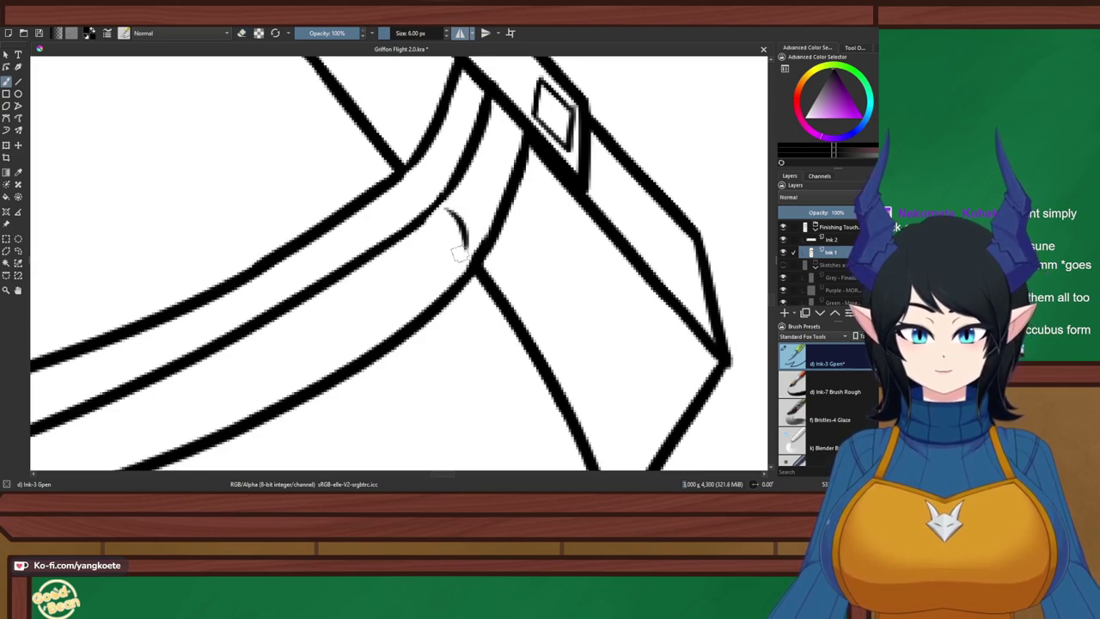
key(ctrl+z)
mouse_move(449, 212)
mouse_down()
mouse_move(459, 253)
mouse_move(472, 228)
mouse_up()
key(ctrl+z)
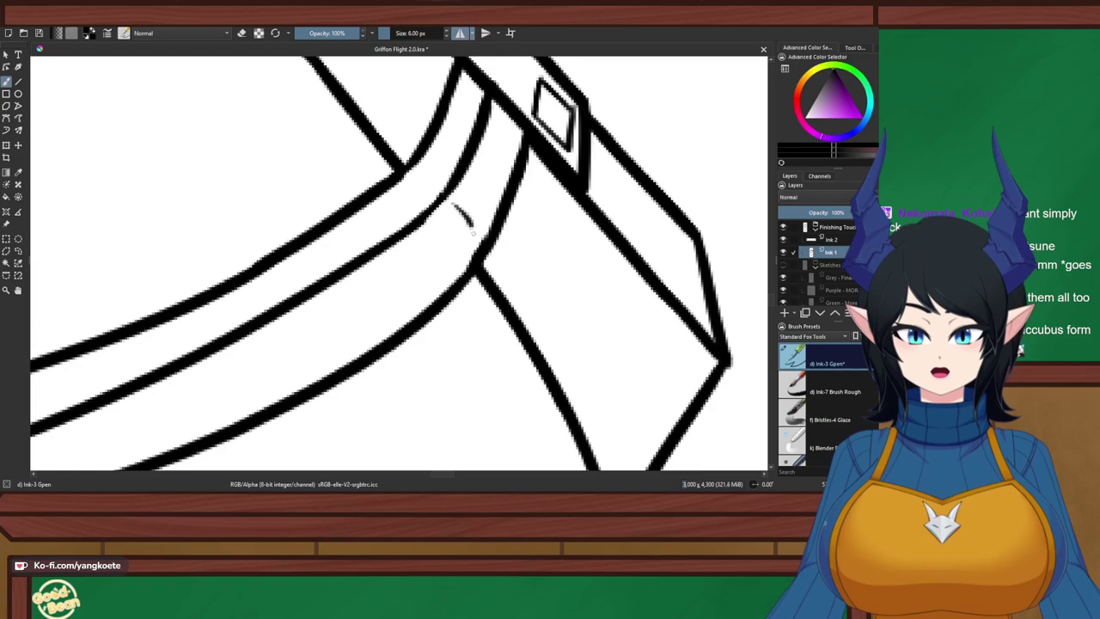
drag(423, 171, 434, 181)
Zoom out and pan to review the belt buckle and both strap loops
scroll(452, 170, down, 6)
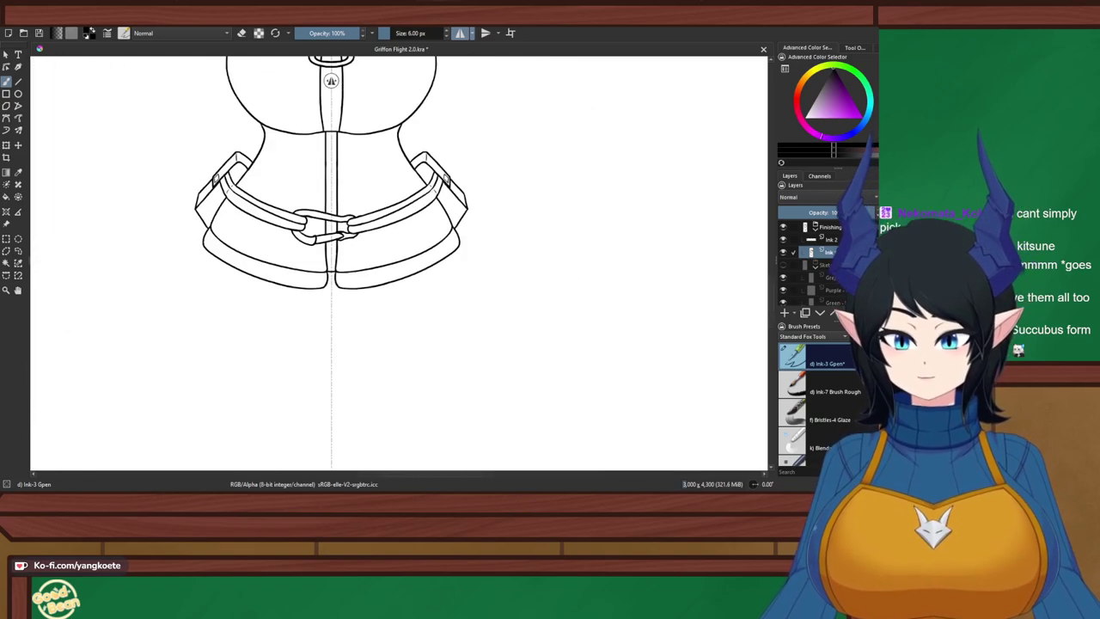
right_click(491, 211)
right_click(491, 211)
drag(490, 211, 539, 268)
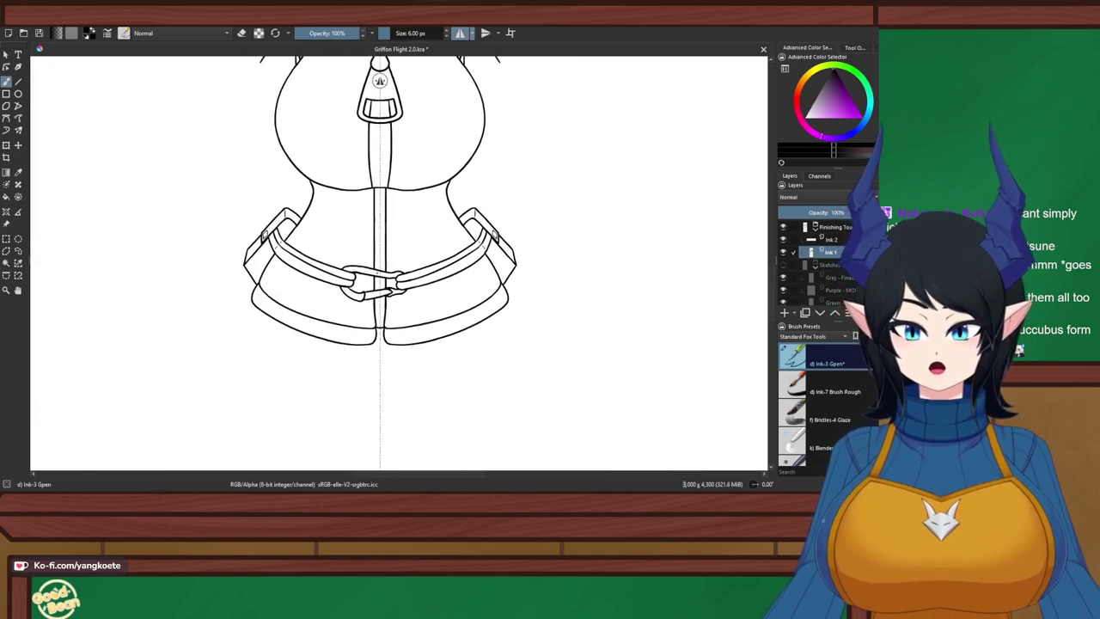
scroll(378, 273, down, 3)
scroll(378, 273, up, 1)
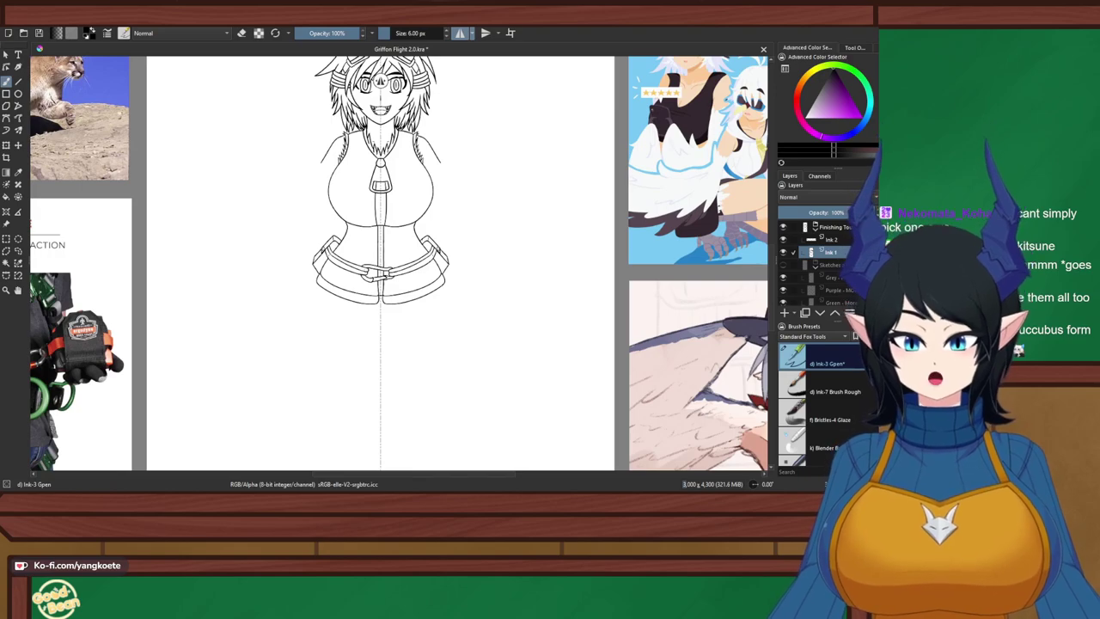
scroll(352, 270, up, 6)
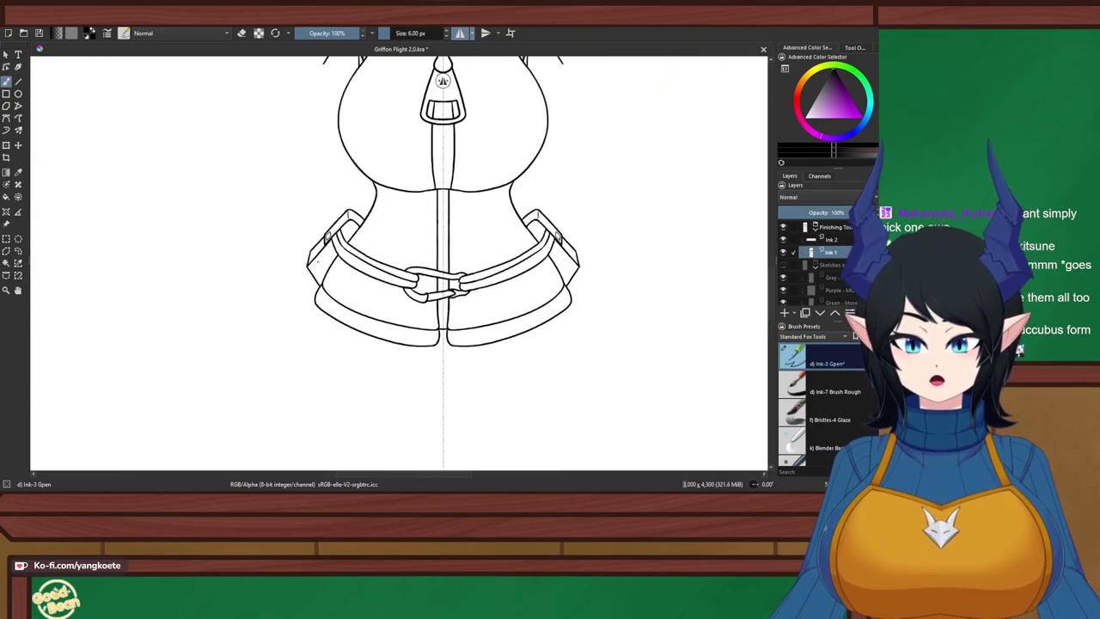
drag(413, 274, 393, 296)
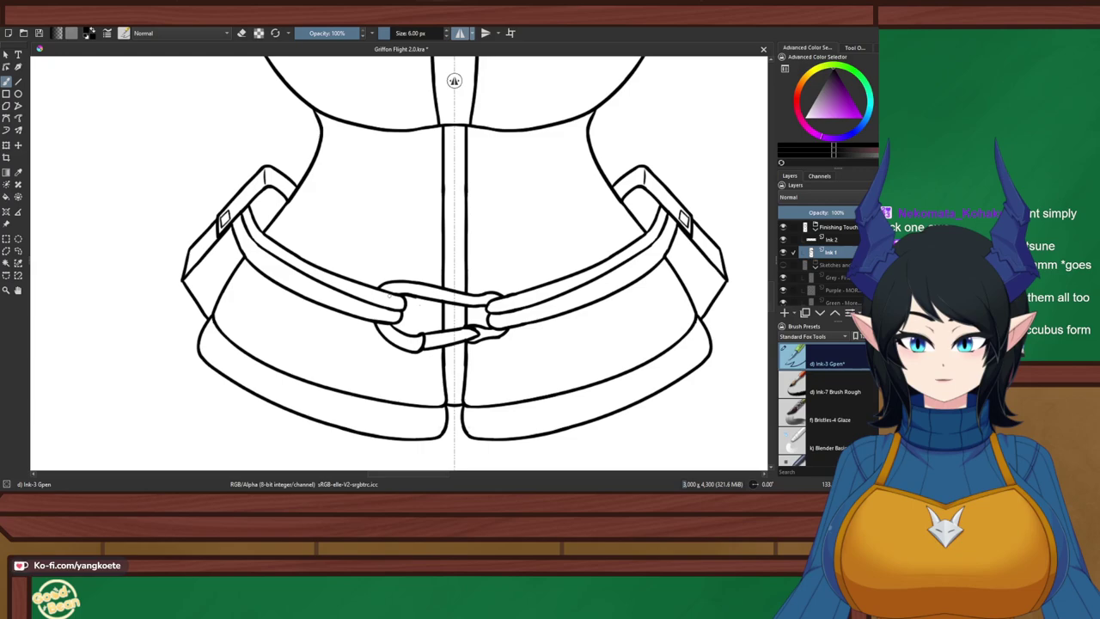
scroll(389, 297, down, 3)
scroll(387, 300, up, 8)
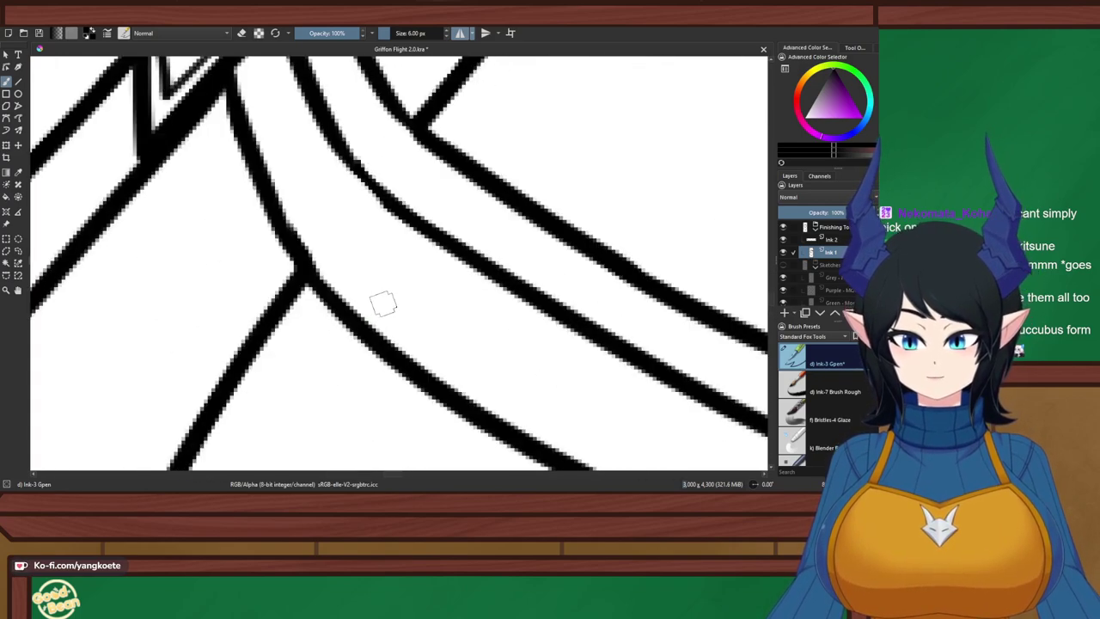
Thicken the left, middle and upper strap lines through the junction, then save the document
mouse_move(268, 192)
mouse_down()
mouse_move(337, 309)
mouse_move(299, 255)
mouse_move(348, 309)
mouse_up()
key(ctrl+z)
key(ctrl+z)
mouse_move(272, 203)
mouse_down()
mouse_move(311, 279)
mouse_move(346, 311)
mouse_up()
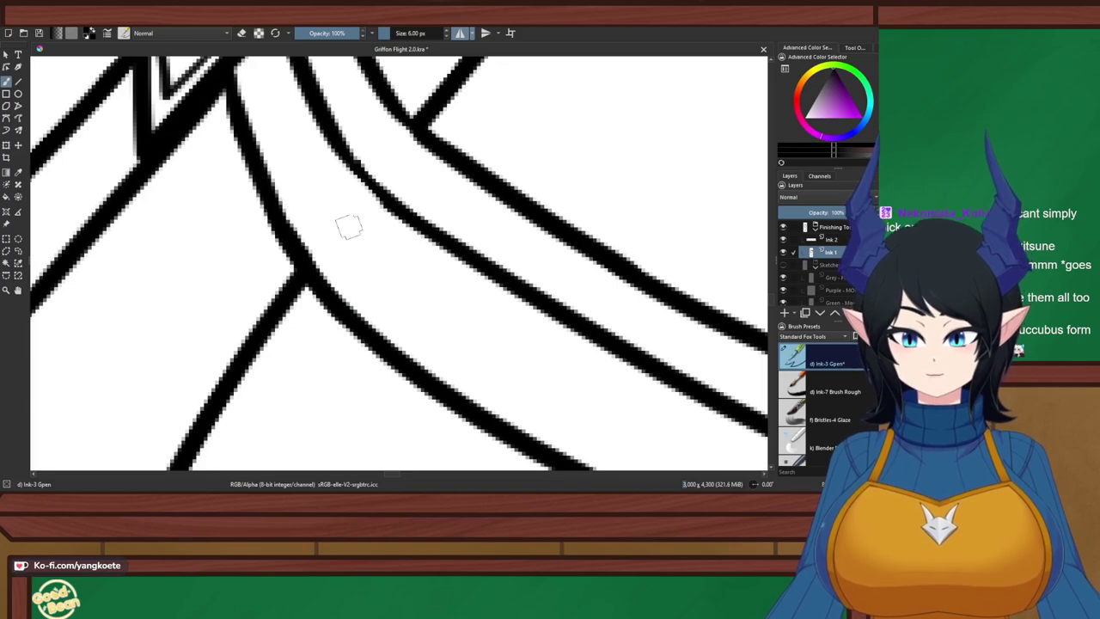
drag(325, 113, 383, 203)
key(ctrl+z)
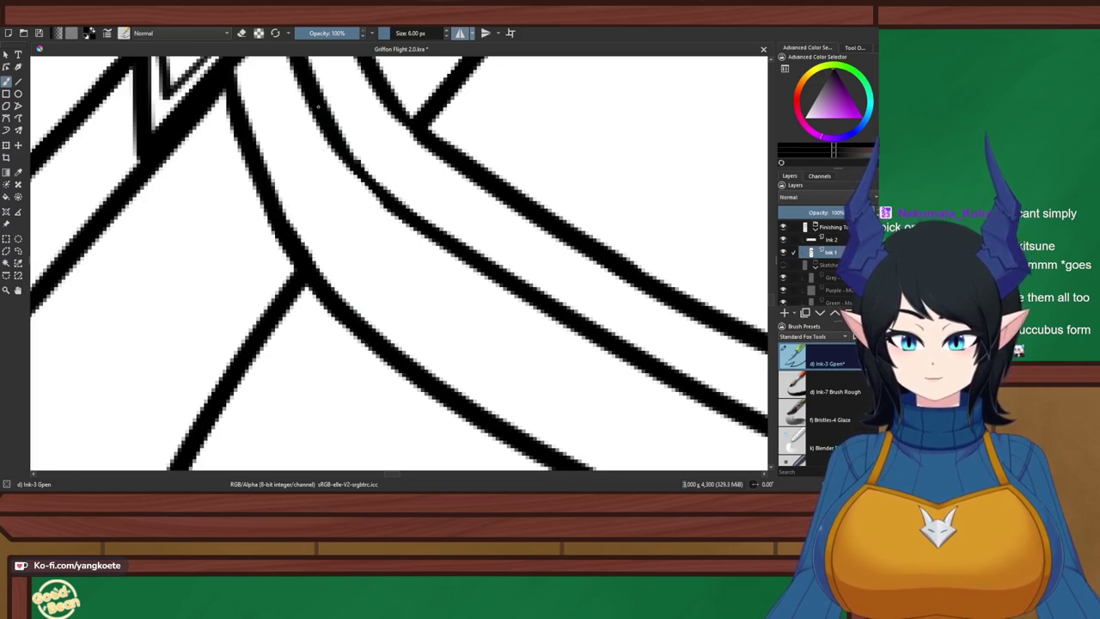
drag(318, 107, 442, 238)
key(ctrl+z)
key(ctrl+z)
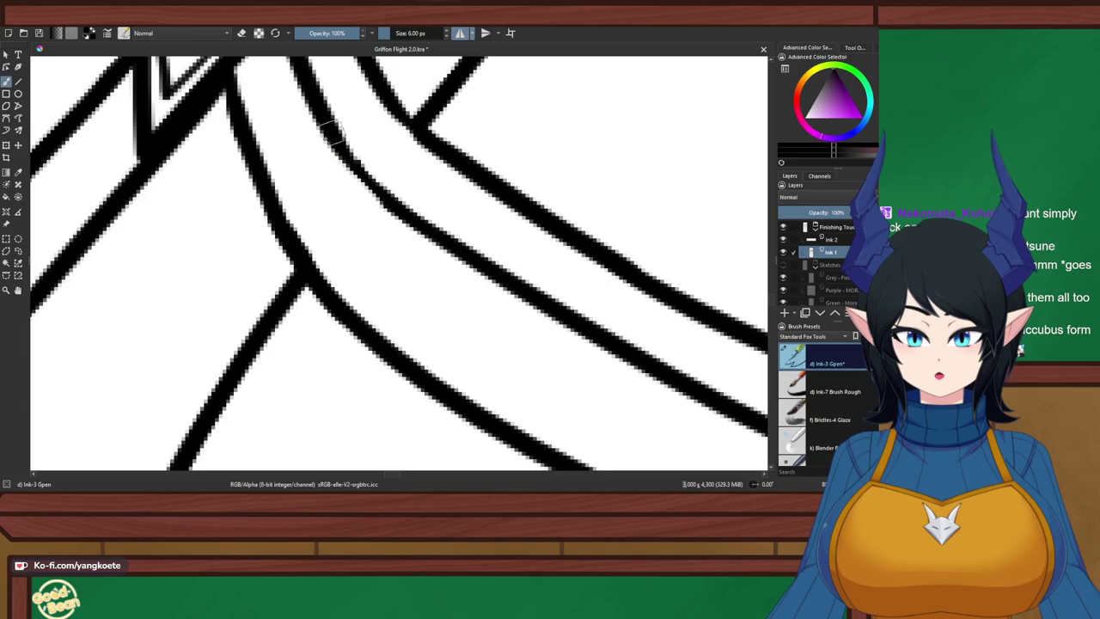
drag(333, 130, 426, 230)
key(ctrl+z)
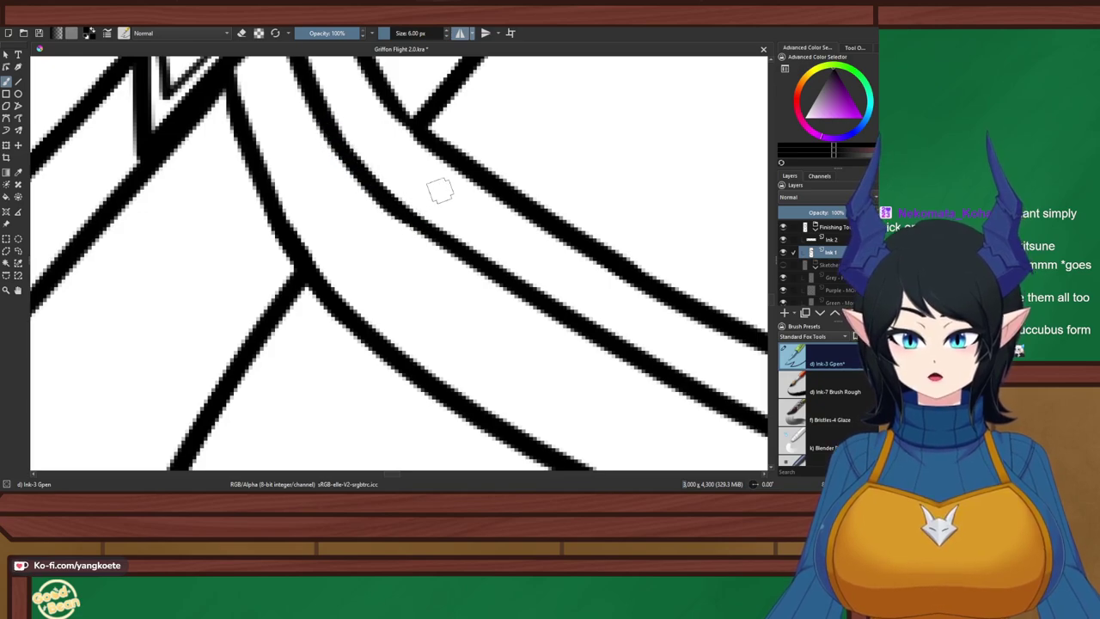
drag(380, 92, 437, 147)
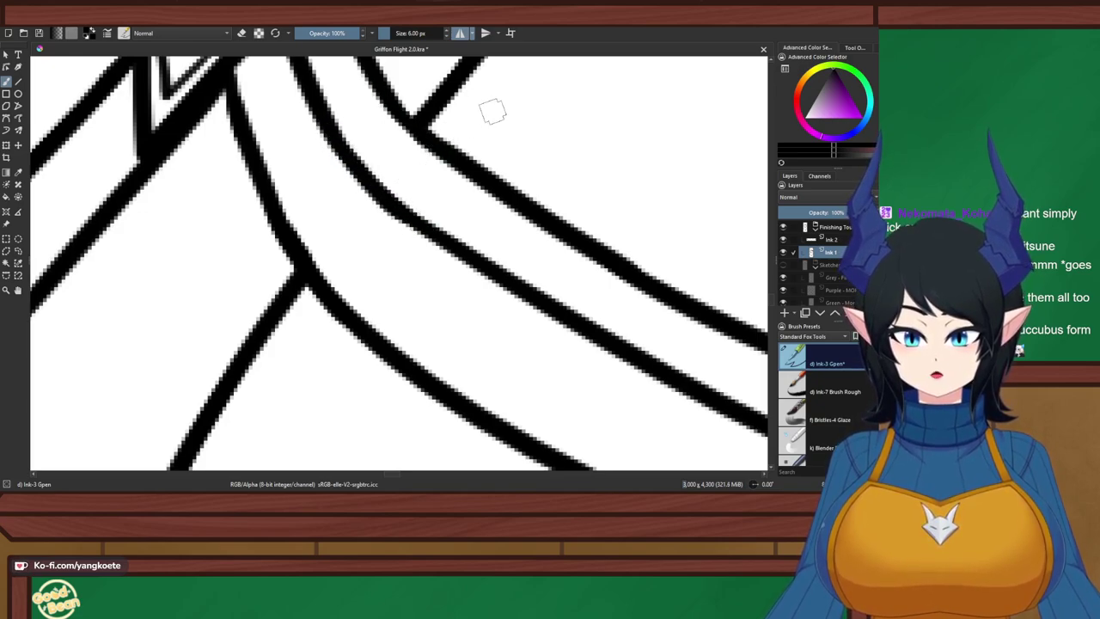
key(ctrl+s)
Zoom in on the rotated strap and erase to trim the inner line's right edge
key(minus)
key(minus)
key(minus)
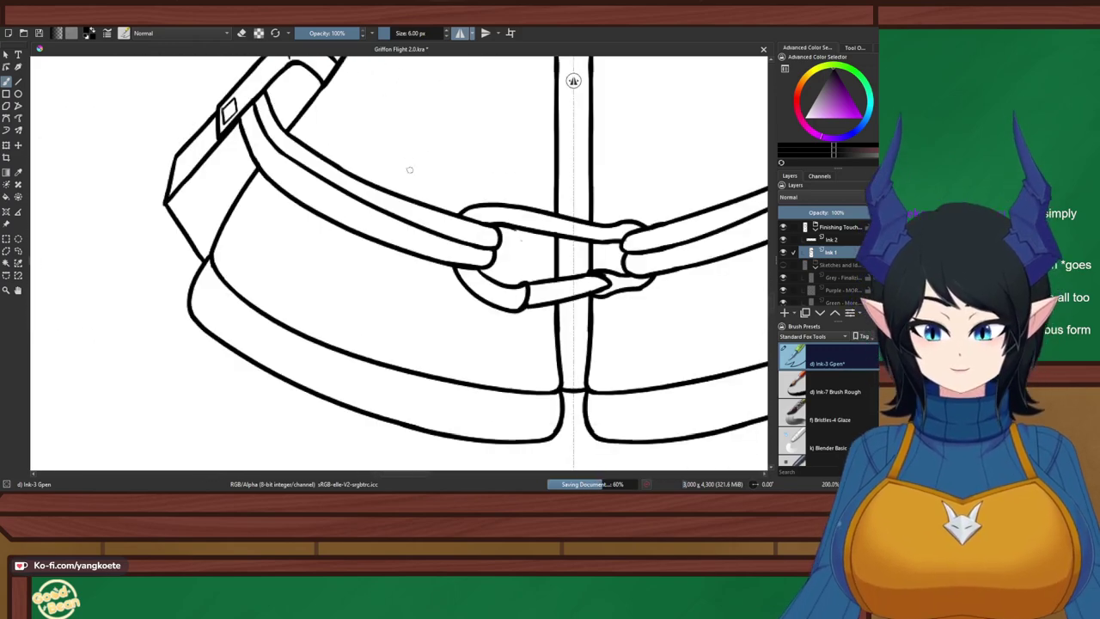
drag(410, 172, 374, 159)
drag(328, 132, 476, 247)
key(plus)
key(plus)
key(6)
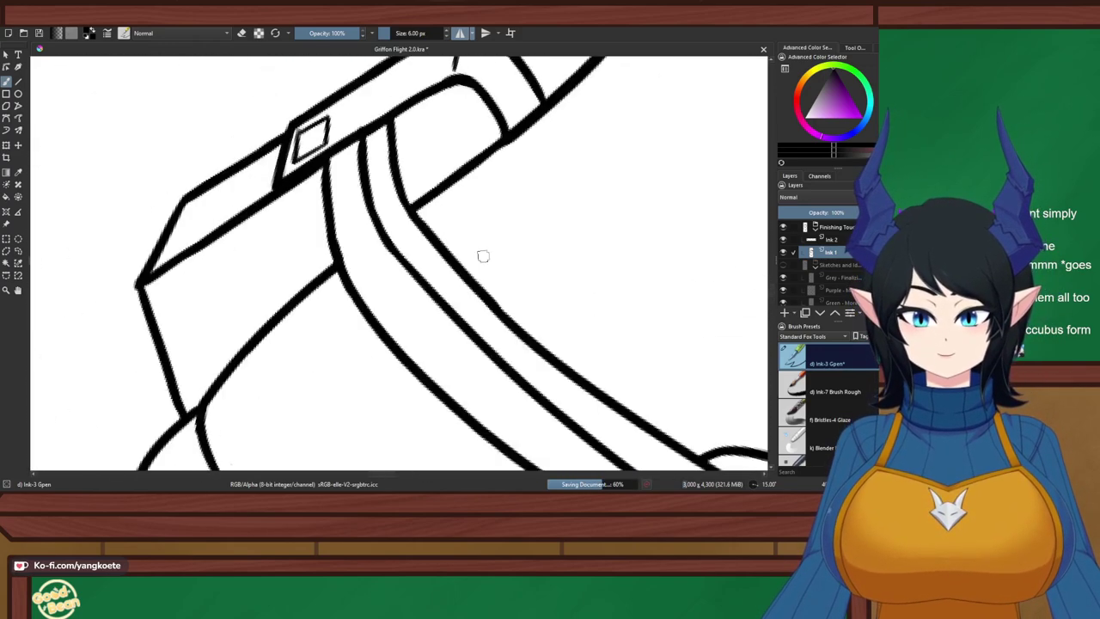
key(6)
key(6)
key(6)
key(plus)
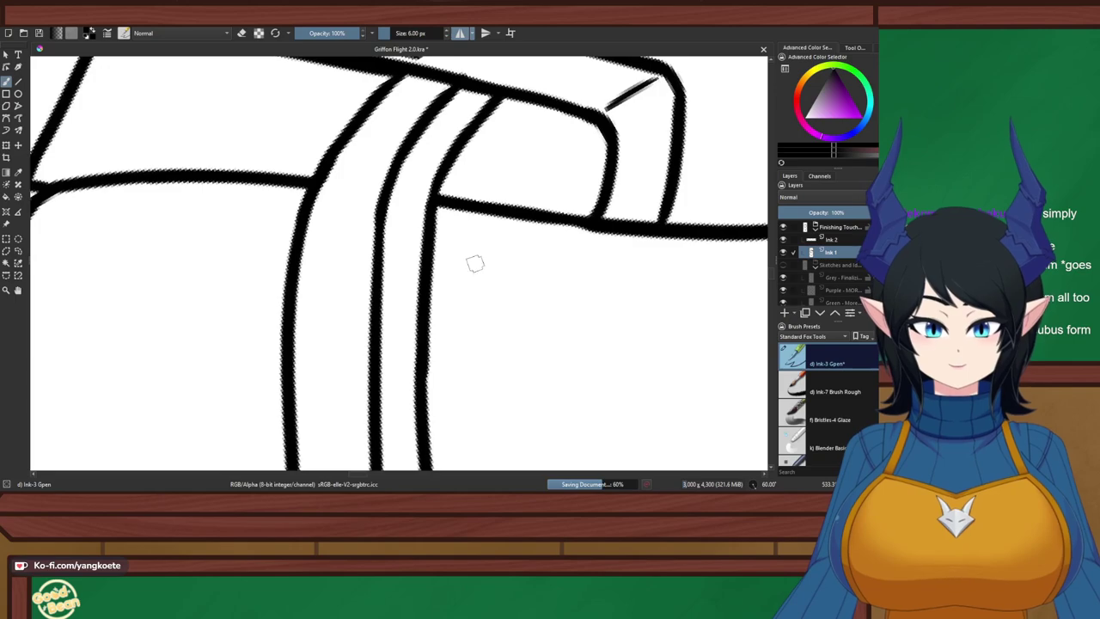
key(e)
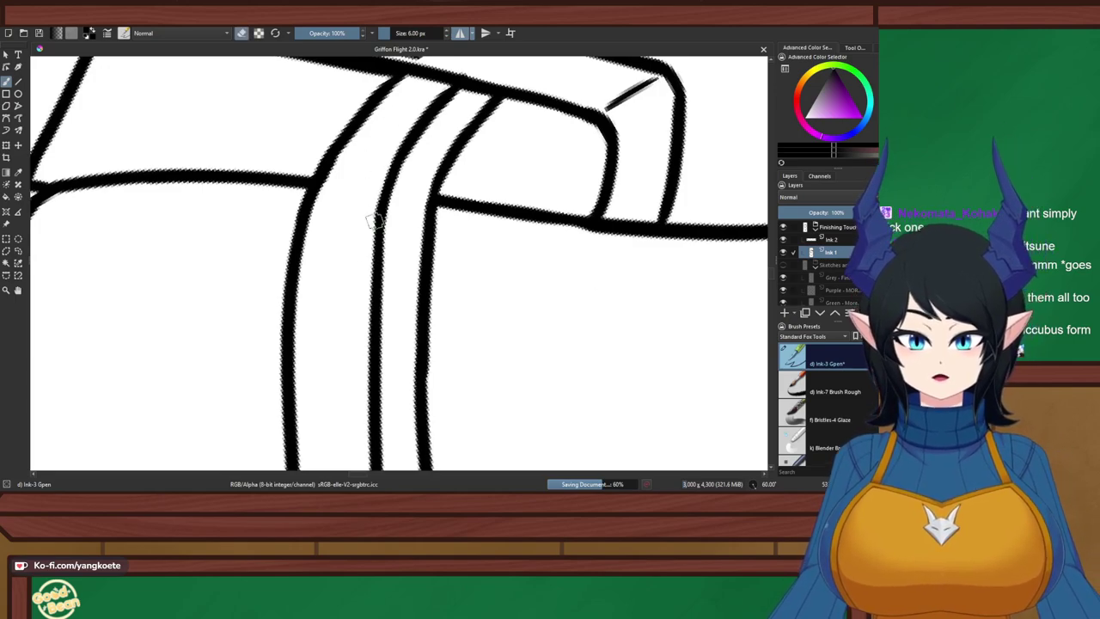
drag(442, 227, 423, 393)
key(ctrl+z)
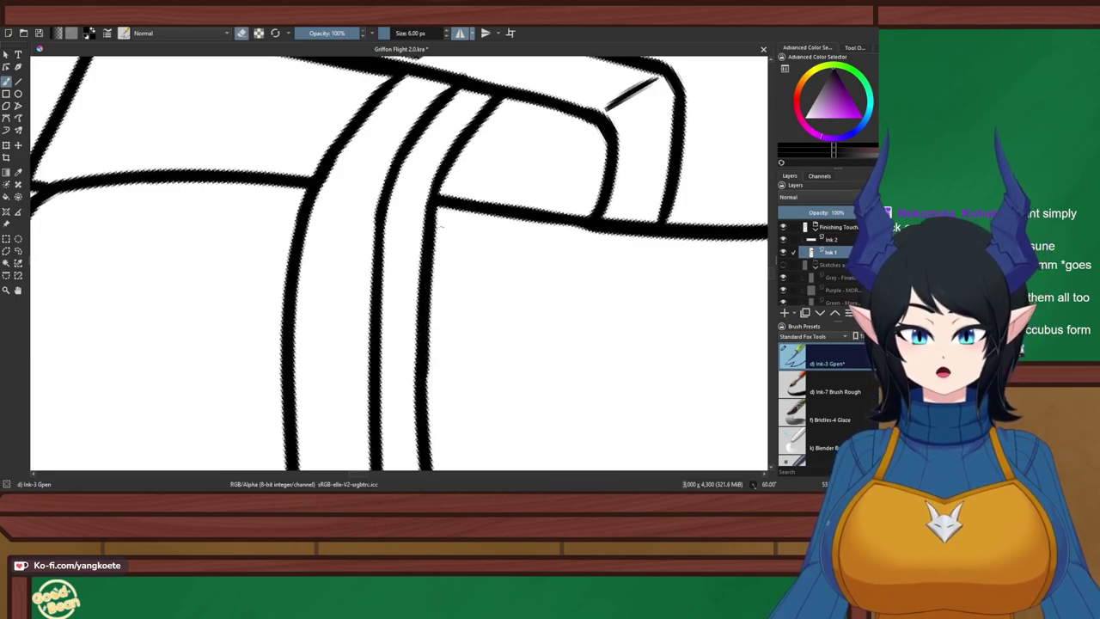
drag(439, 228, 431, 374)
drag(439, 306, 432, 386)
Re-ink the strap's right line, redrawing it several times until it is clean
key(e)
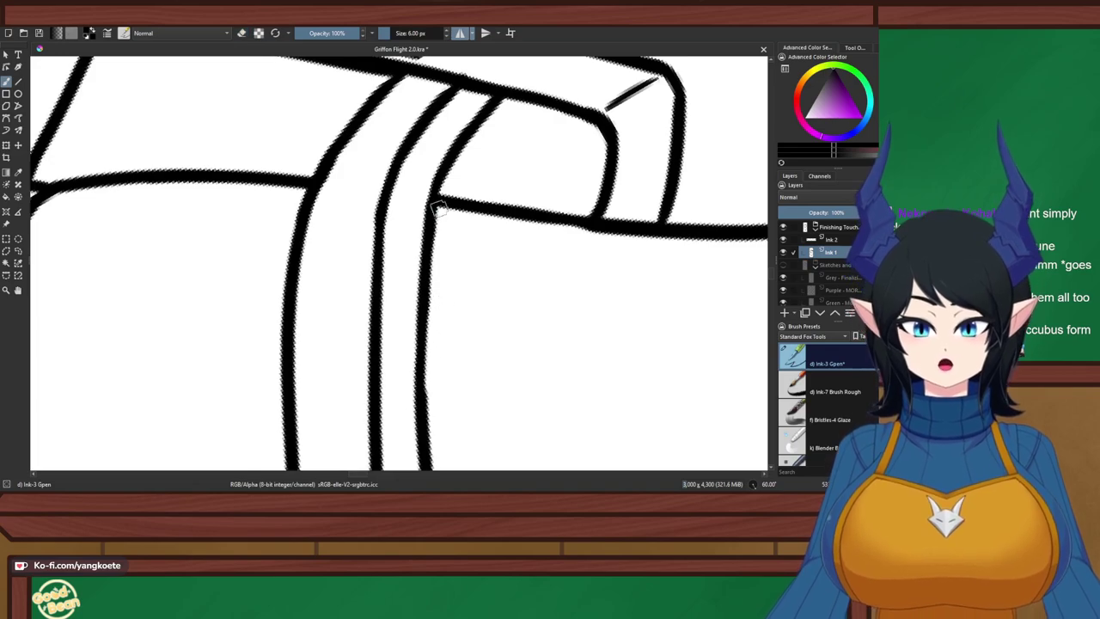
drag(437, 212, 420, 380)
key(ctrl+z)
drag(437, 230, 427, 409)
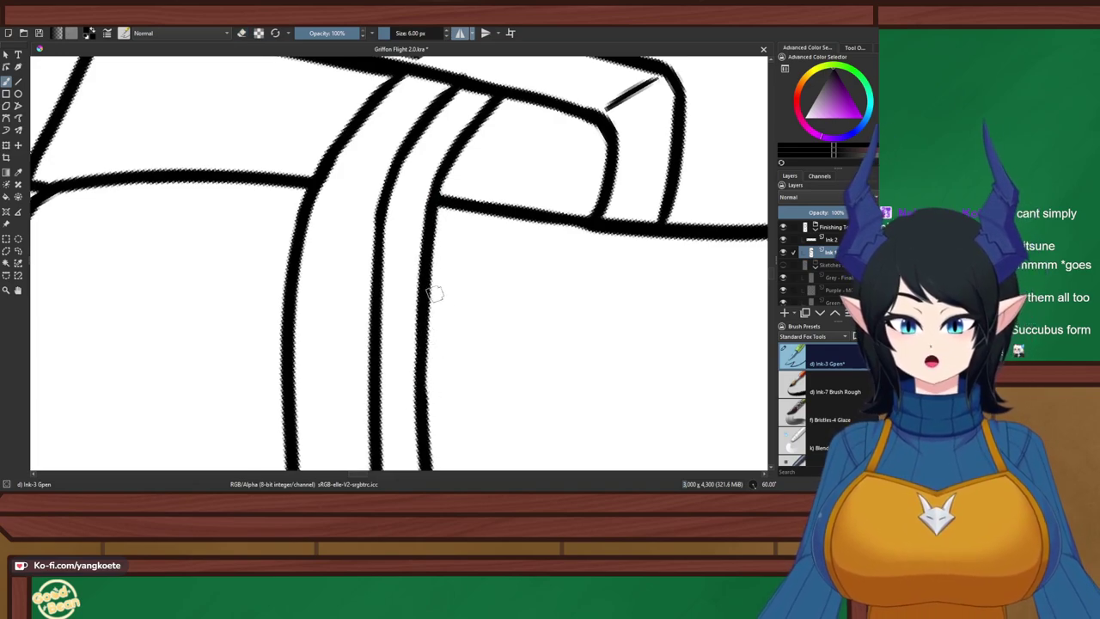
key(ctrl+z)
drag(442, 184, 421, 369)
key(ctrl+z)
drag(440, 187, 421, 373)
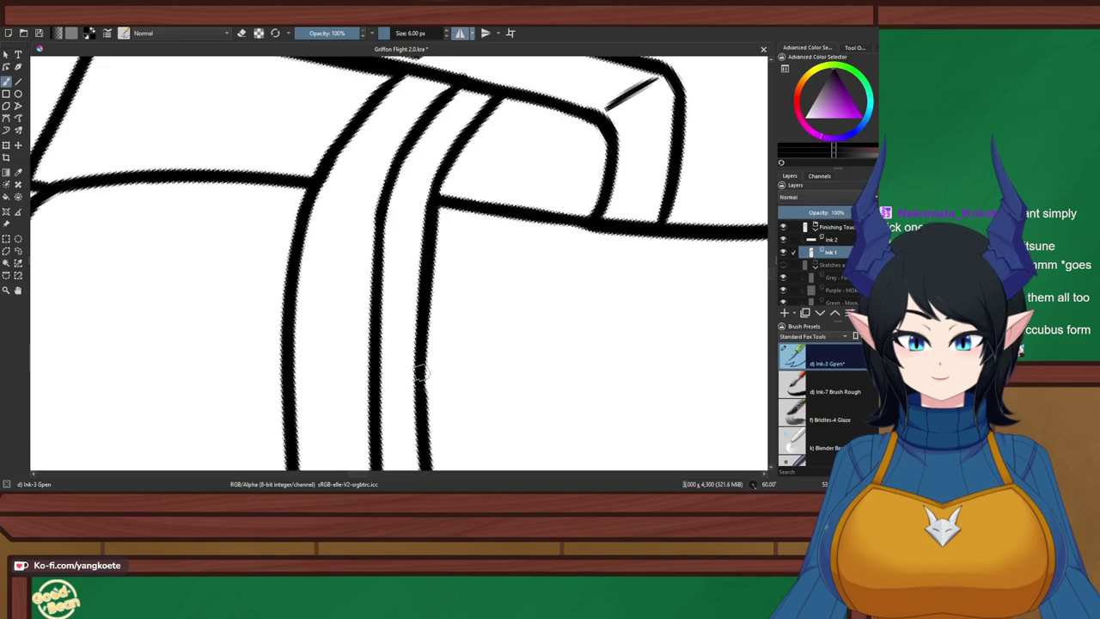
key(ctrl+z)
drag(438, 197, 424, 386)
key(ctrl+z)
drag(436, 201, 428, 409)
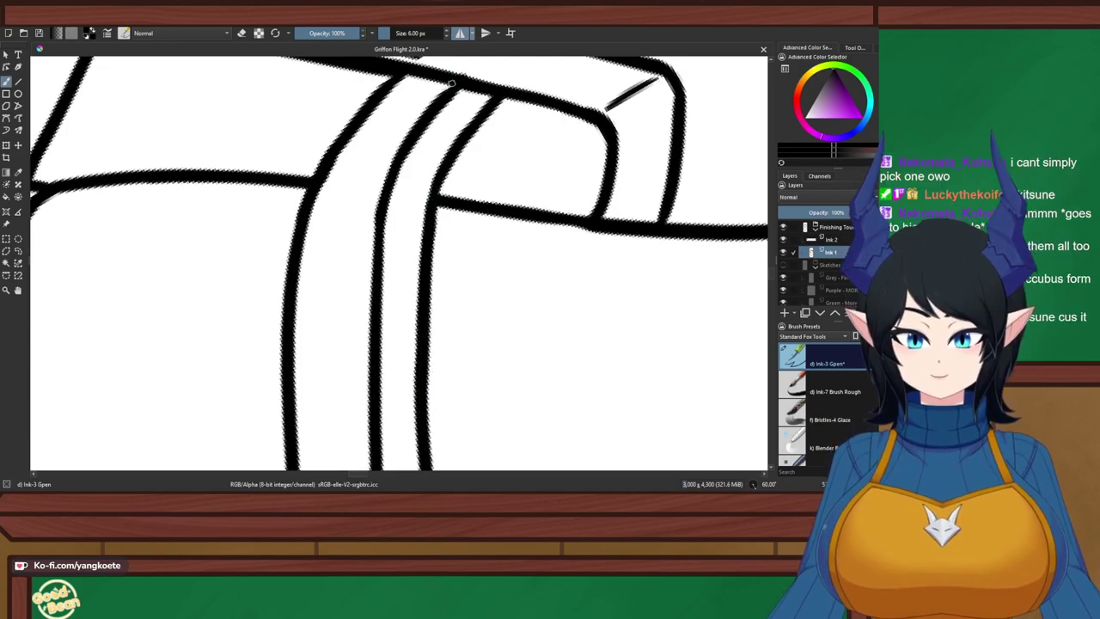
Thicken the middle strap line and erase to thin its left edge
mouse_move(452, 86)
mouse_down()
mouse_move(413, 167)
mouse_move(411, 140)
mouse_move(378, 244)
mouse_up()
key(ctrl+z)
drag(399, 161, 385, 253)
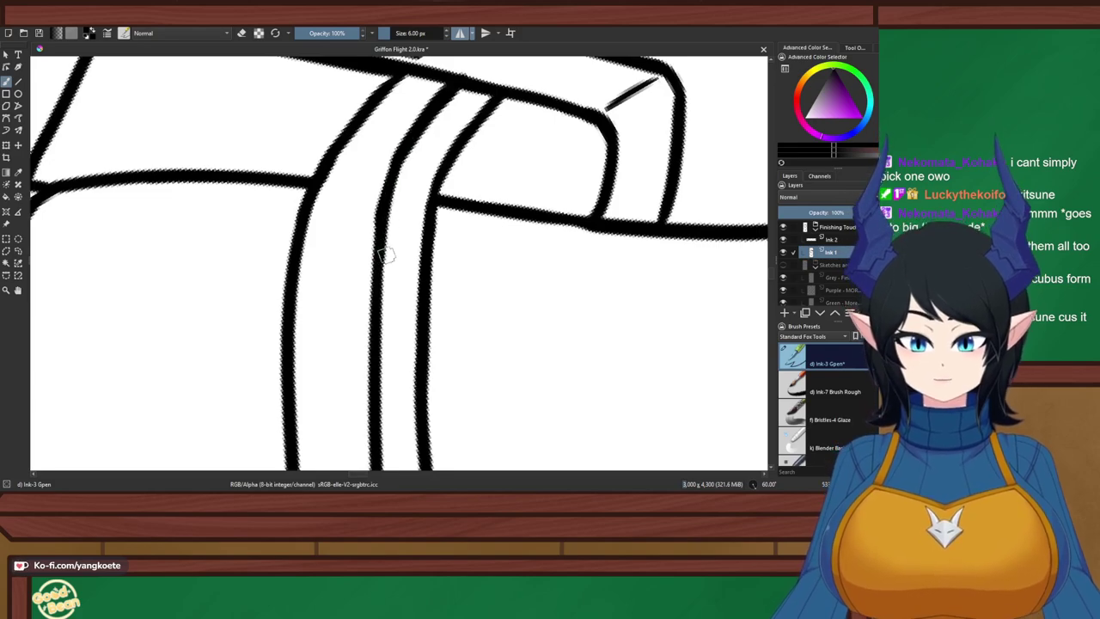
key(e)
drag(399, 146, 369, 240)
key(ctrl+z)
drag(399, 145, 377, 224)
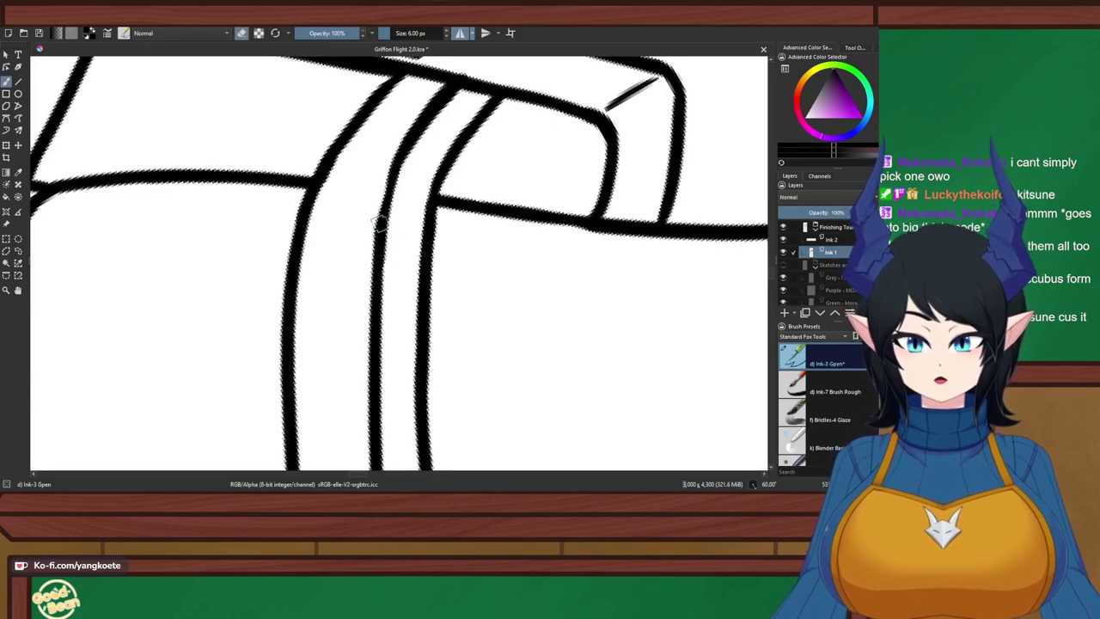
key(ctrl+z)
drag(391, 156, 364, 249)
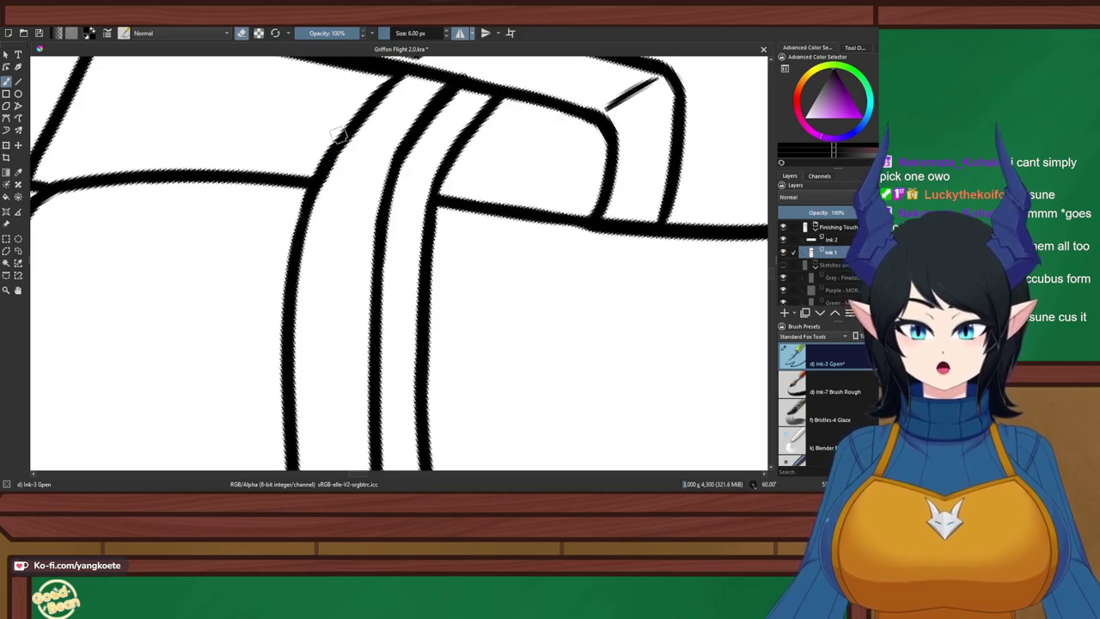
Thicken the left strap line, fill the top junction, and reset rotation to ink the bend
key(e)
drag(389, 76, 331, 153)
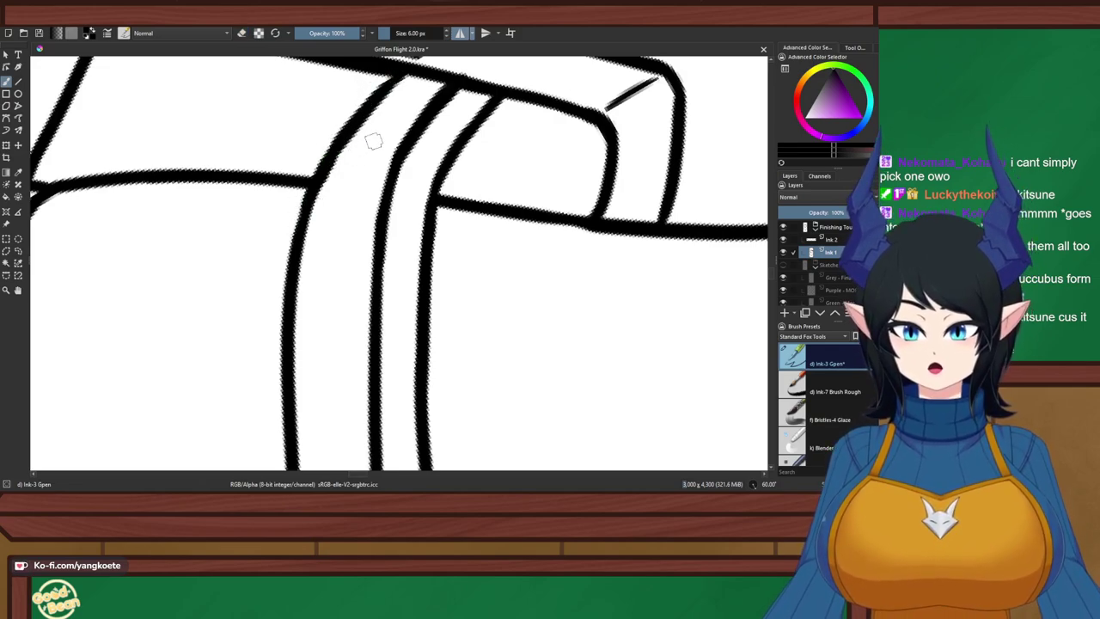
drag(389, 86, 444, 80)
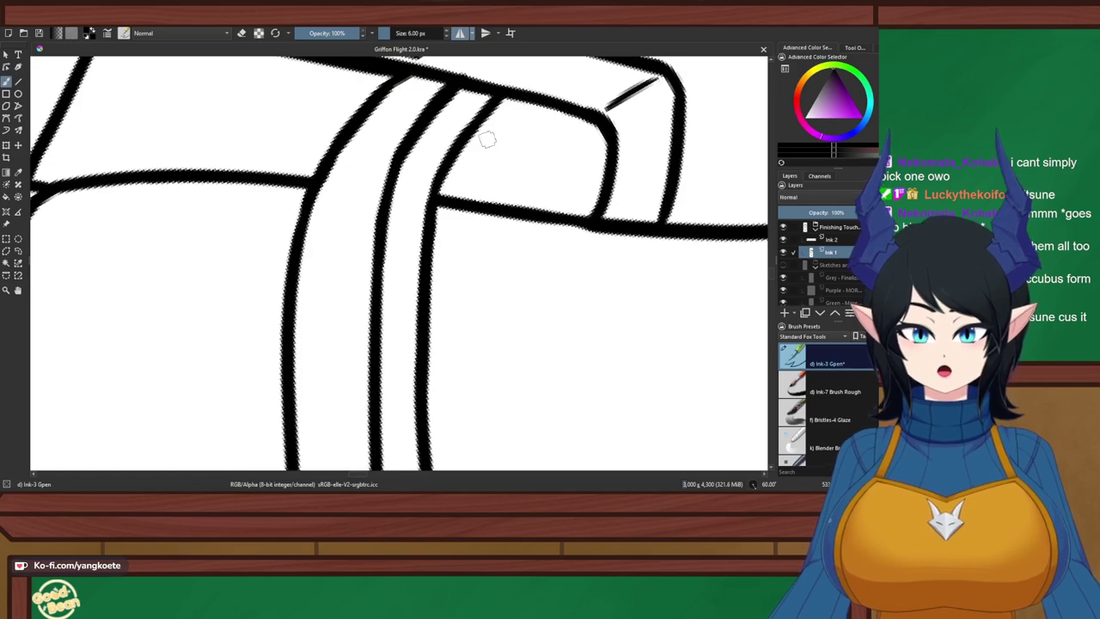
key(e)
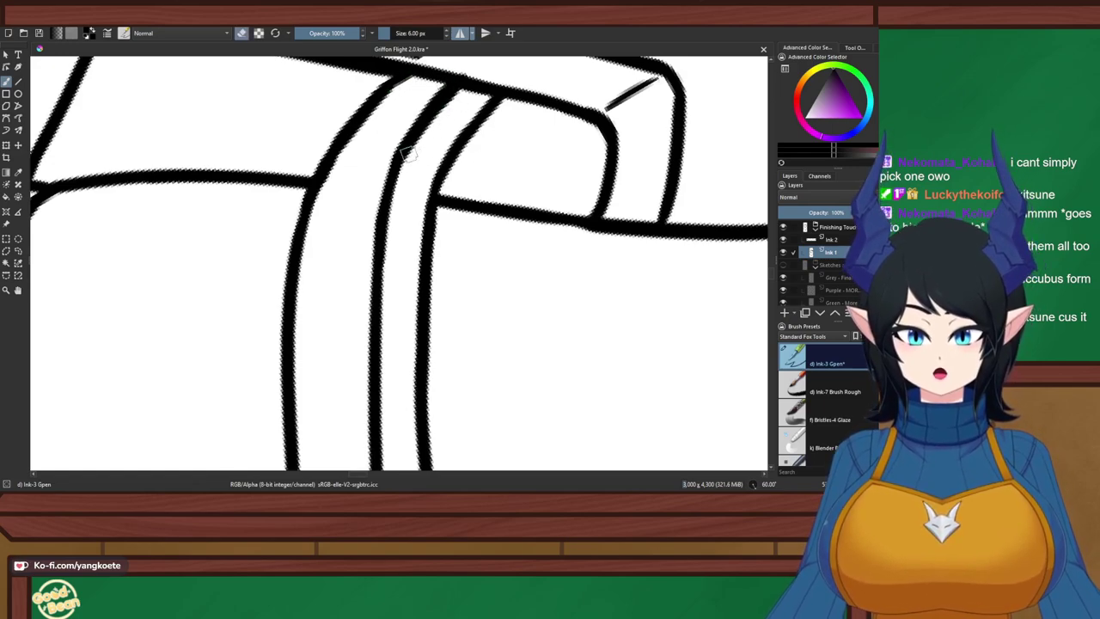
key(e)
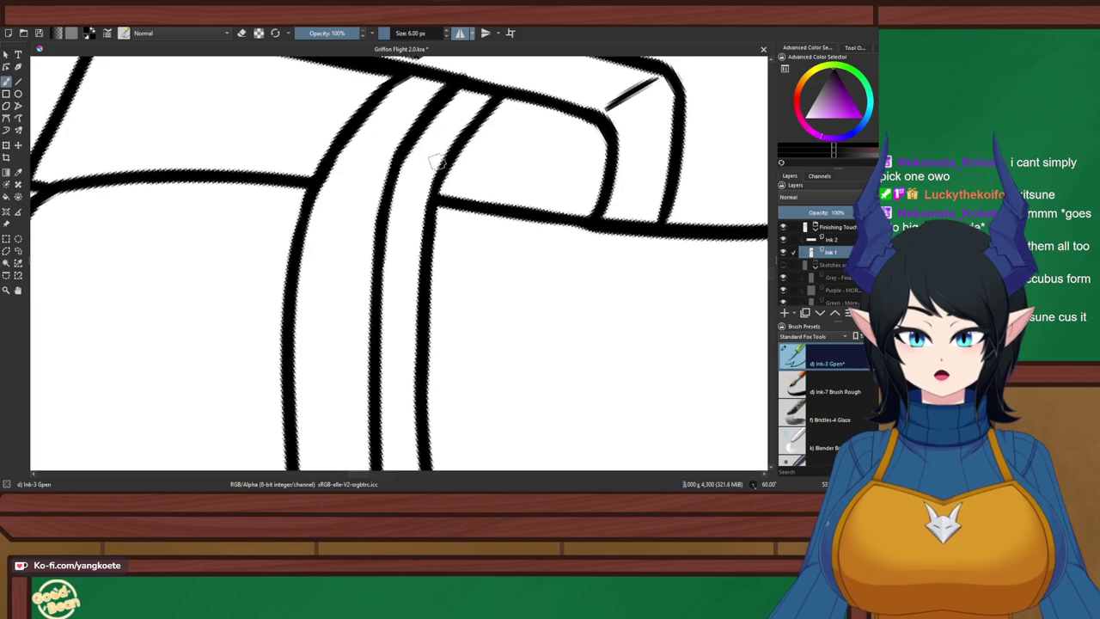
scroll(418, 170, down, 6)
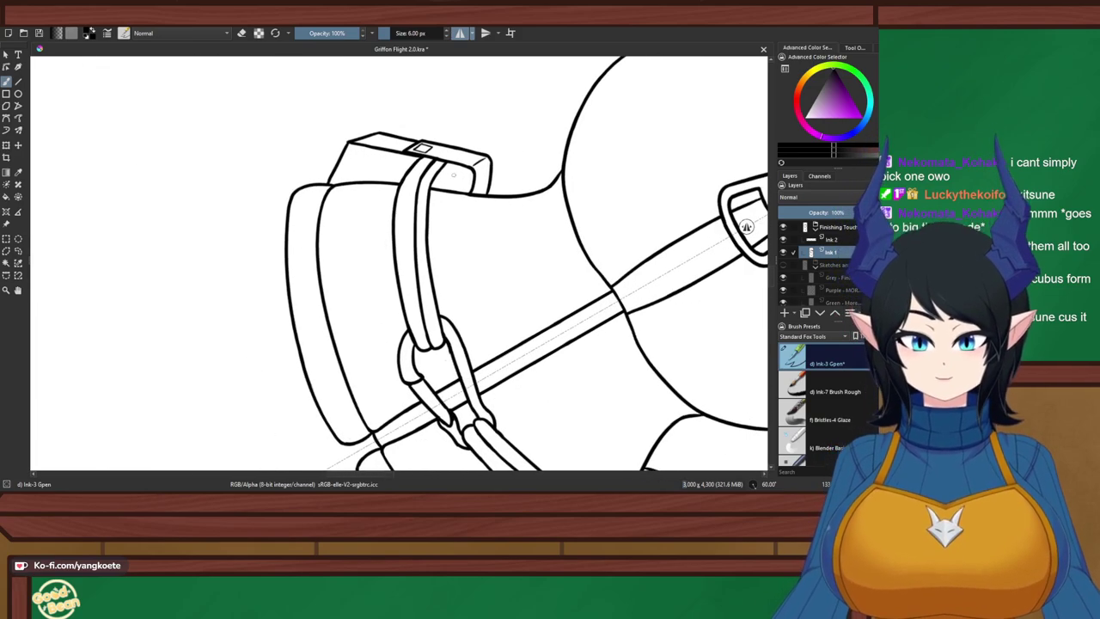
key(5)
scroll(361, 133, up, 8)
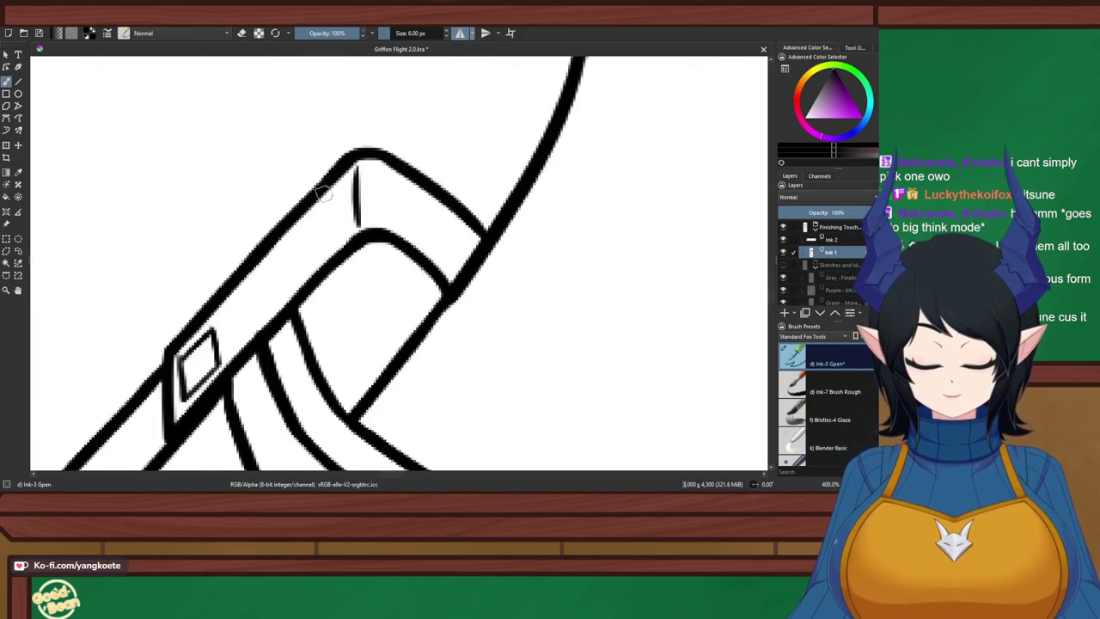
drag(334, 179, 375, 193)
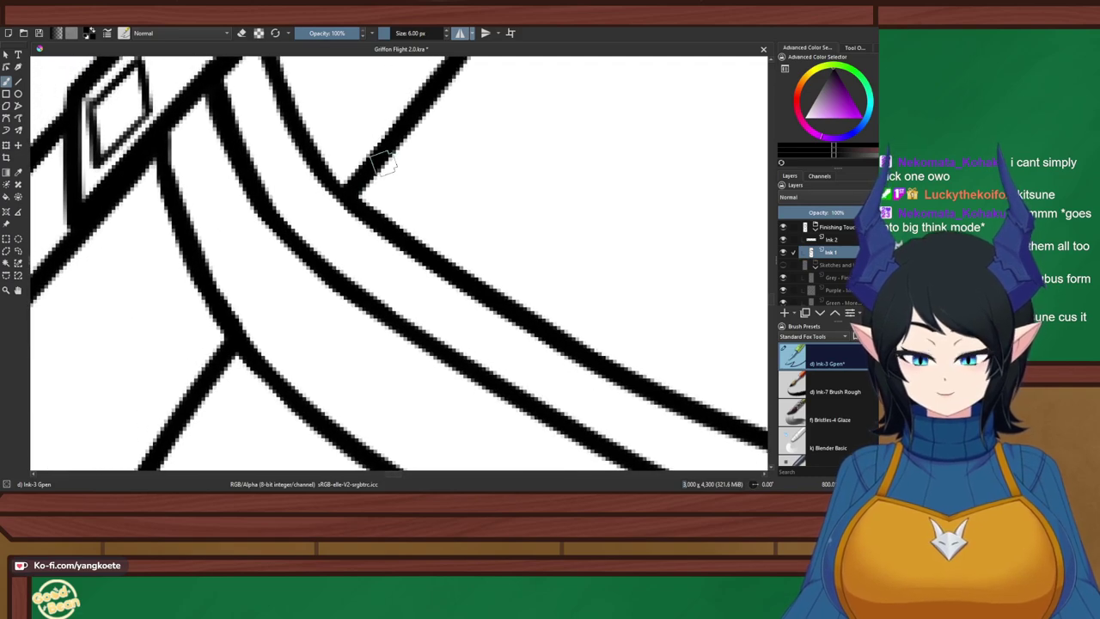
drag(249, 182, 334, 286)
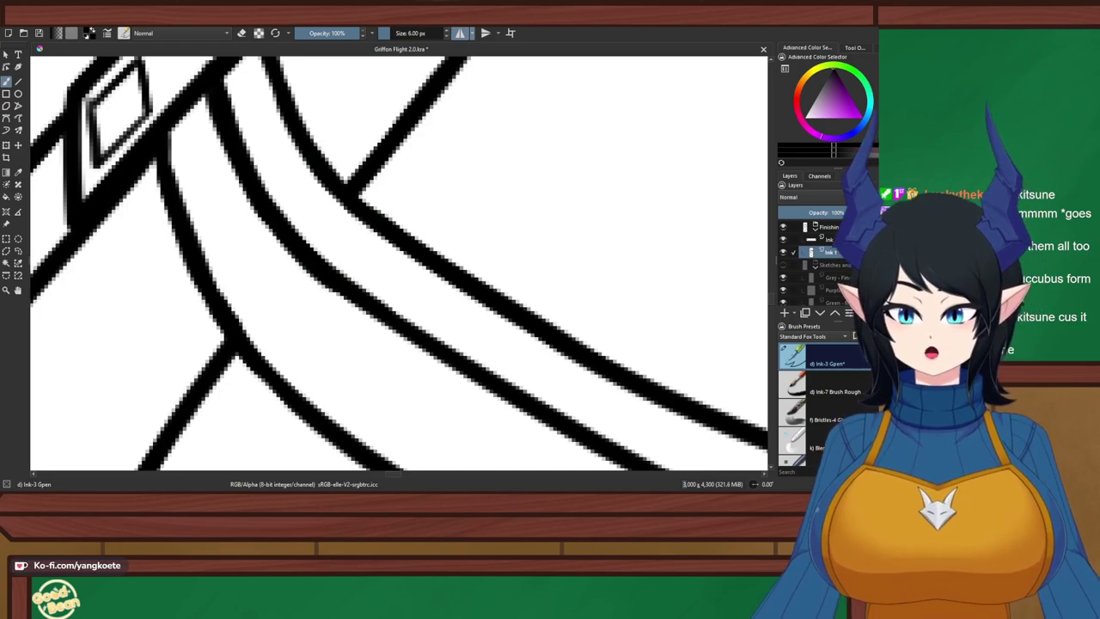
scroll(421, 256, down, 3)
drag(452, 239, 340, 173)
right_click(511, 299)
scroll(307, 248, down, 4)
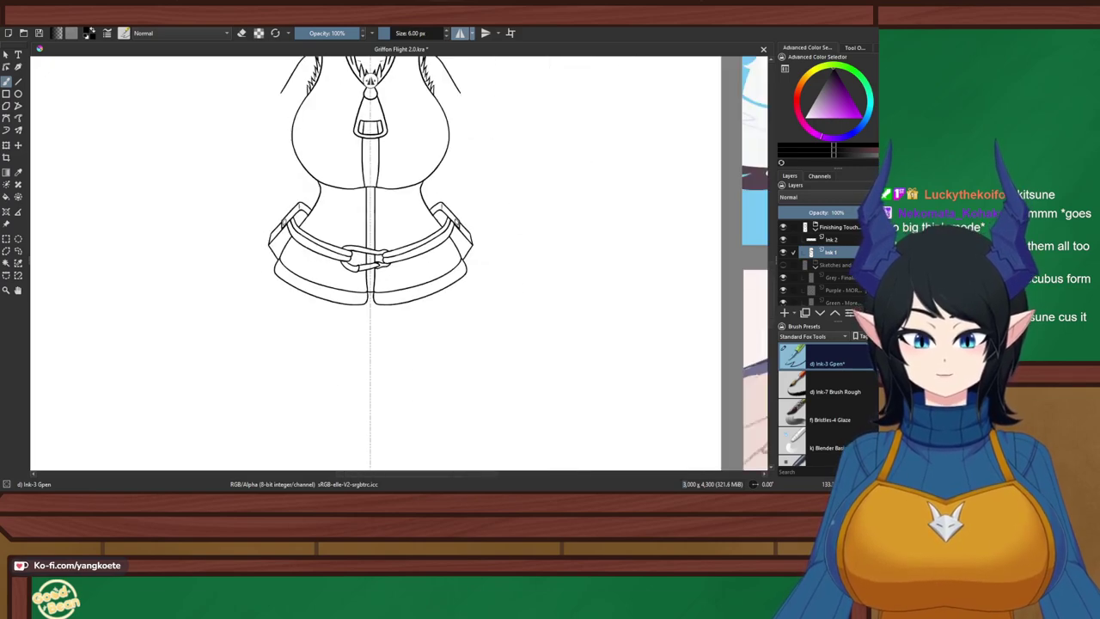
scroll(421, 386, down, 2)
scroll(394, 321, up, 1)
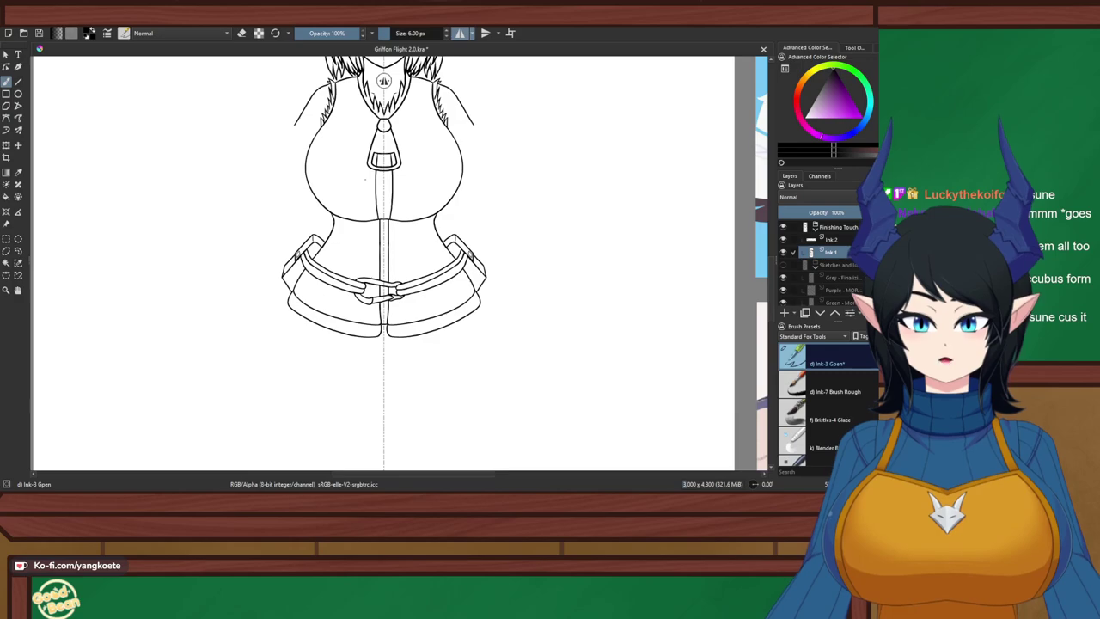
scroll(384, 80, up, 2)
scroll(423, 243, up, 1)
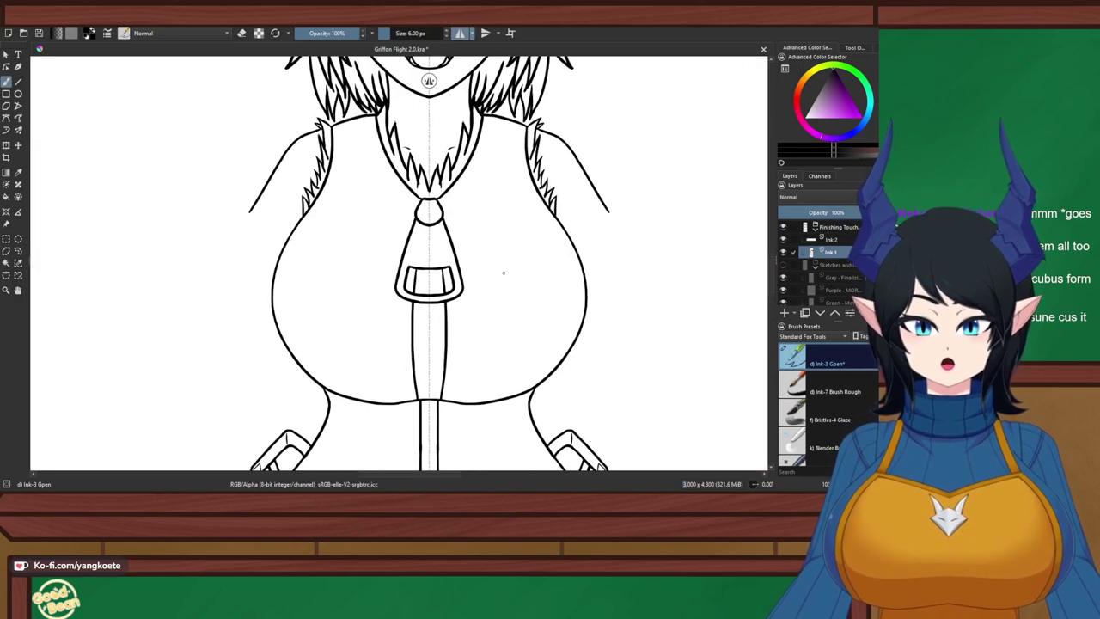
scroll(504, 272, up, 2)
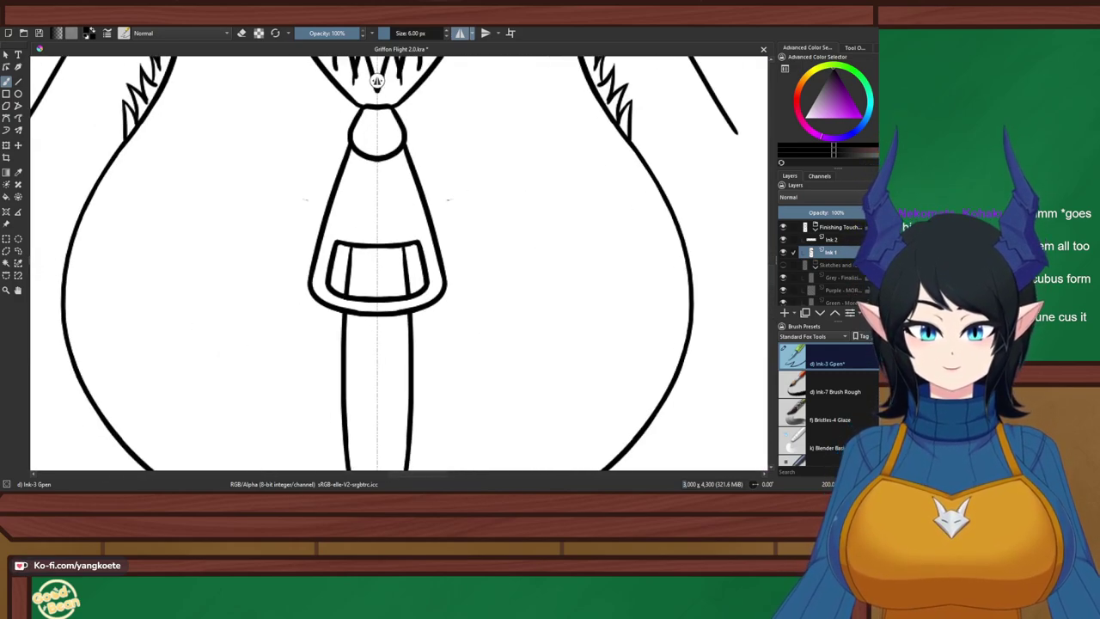
mouse_move(447, 199)
mouse_down()
mouse_move(615, 208)
mouse_move(615, 307)
mouse_up()
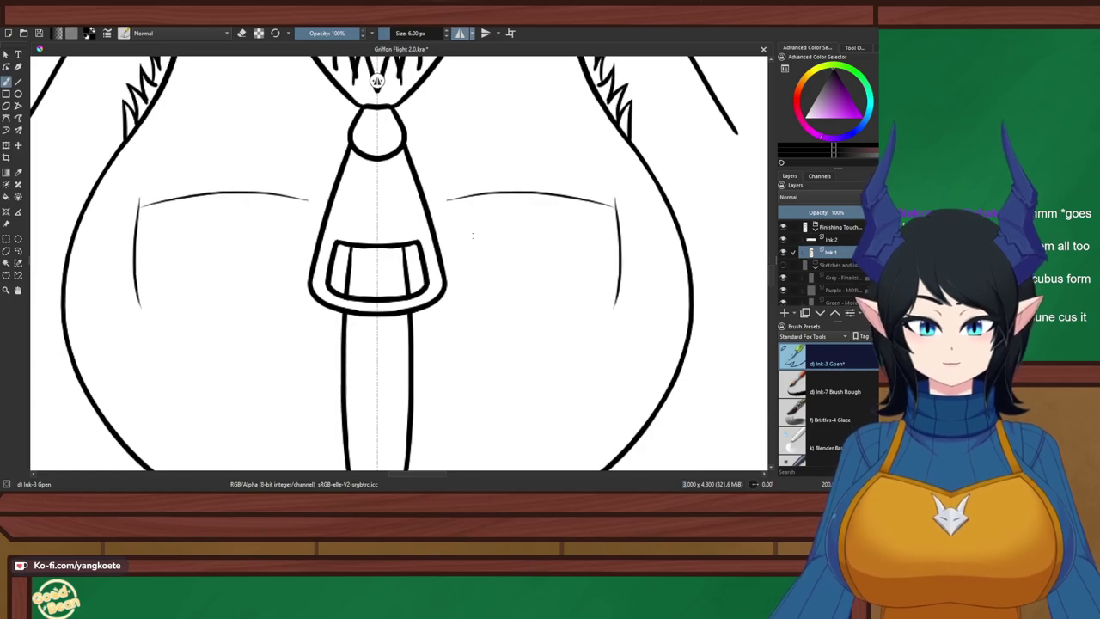
key(ctrl+z)
drag(307, 198, 289, 347)
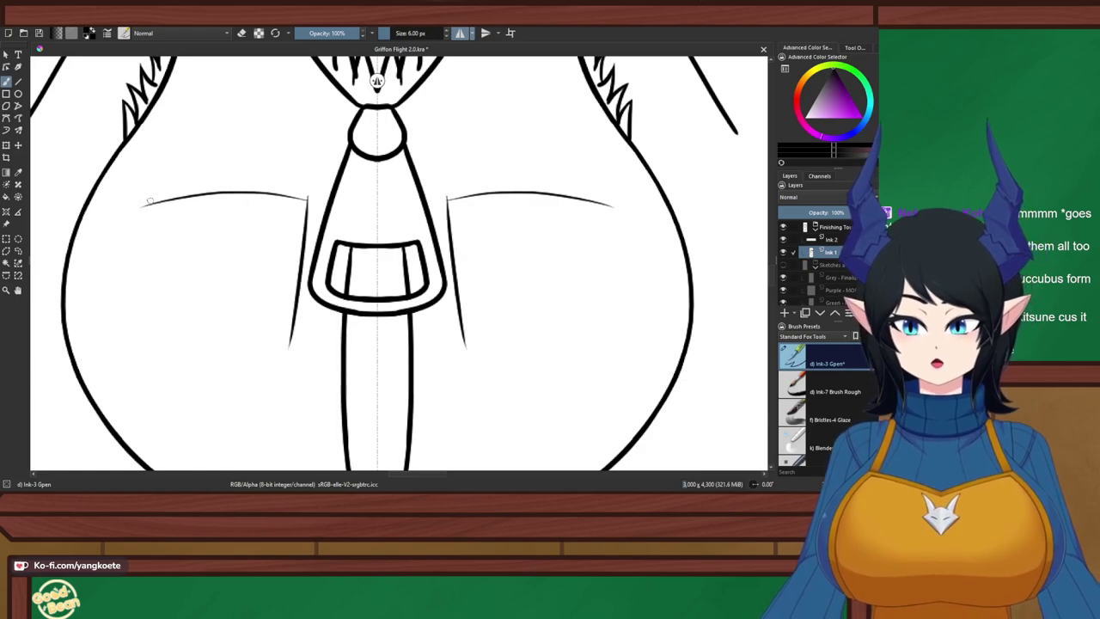
mouse_move(149, 201)
mouse_down()
mouse_move(185, 362)
mouse_move(292, 351)
mouse_up()
scroll(290, 261, down, 5)
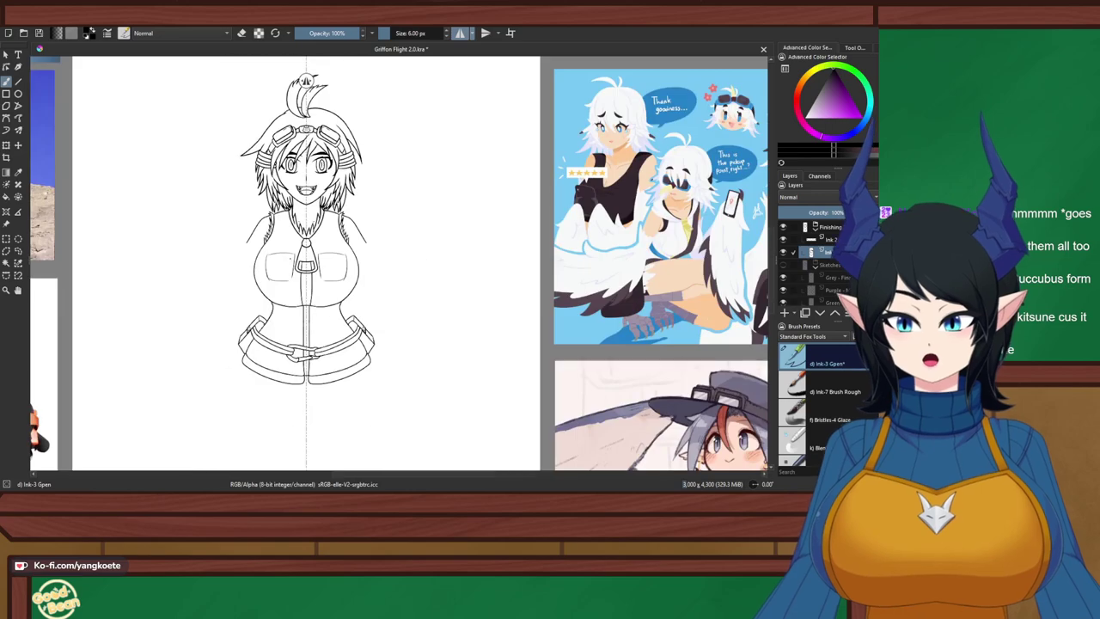
scroll(308, 292, up, 4)
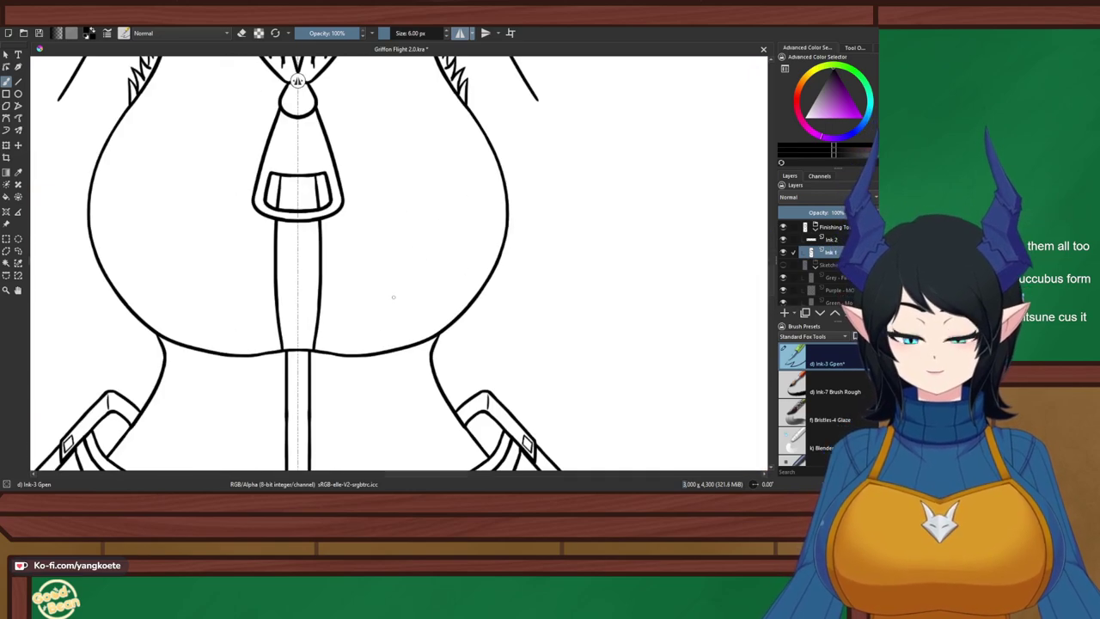
scroll(496, 318, down, 6)
scroll(499, 319, up, 1)
drag(499, 319, 391, 308)
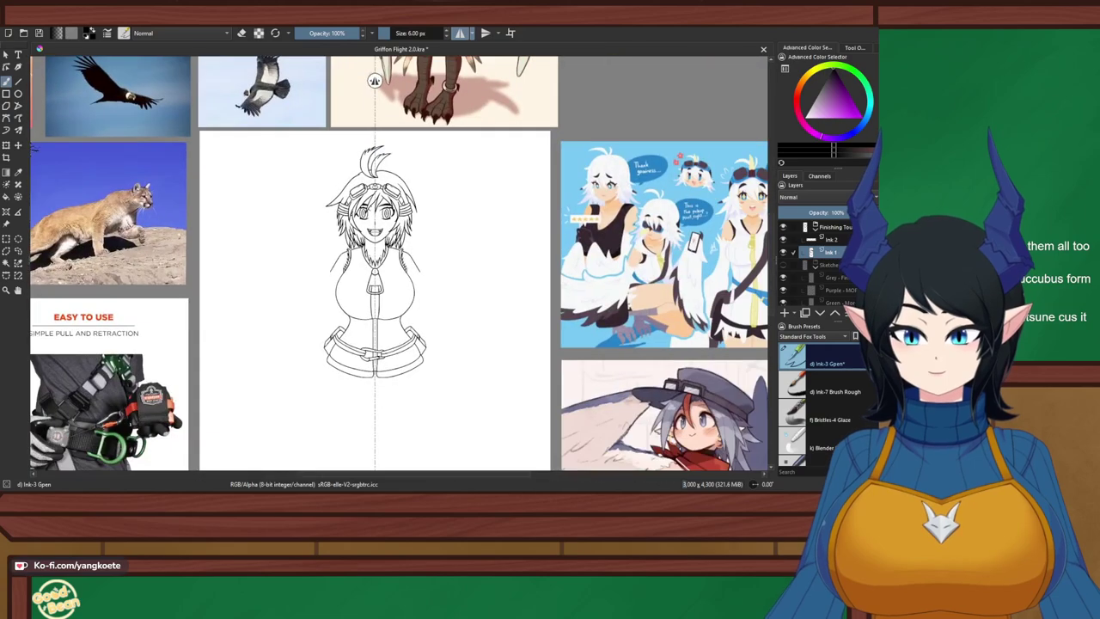
scroll(281, 363, up, 4)
drag(533, 215, 260, 404)
drag(376, 352, 248, 196)
scroll(303, 273, down, 3)
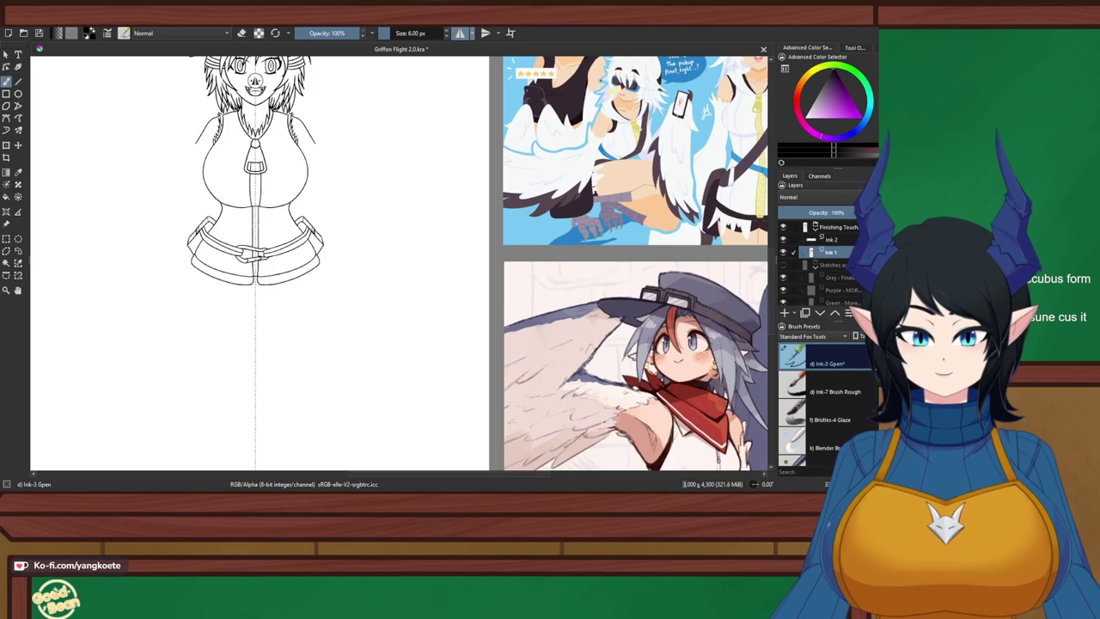
right_click(425, 262)
right_click(426, 262)
drag(425, 262, 552, 237)
scroll(305, 79, up, 4)
drag(306, 86, 244, 63)
drag(450, 209, 340, 193)
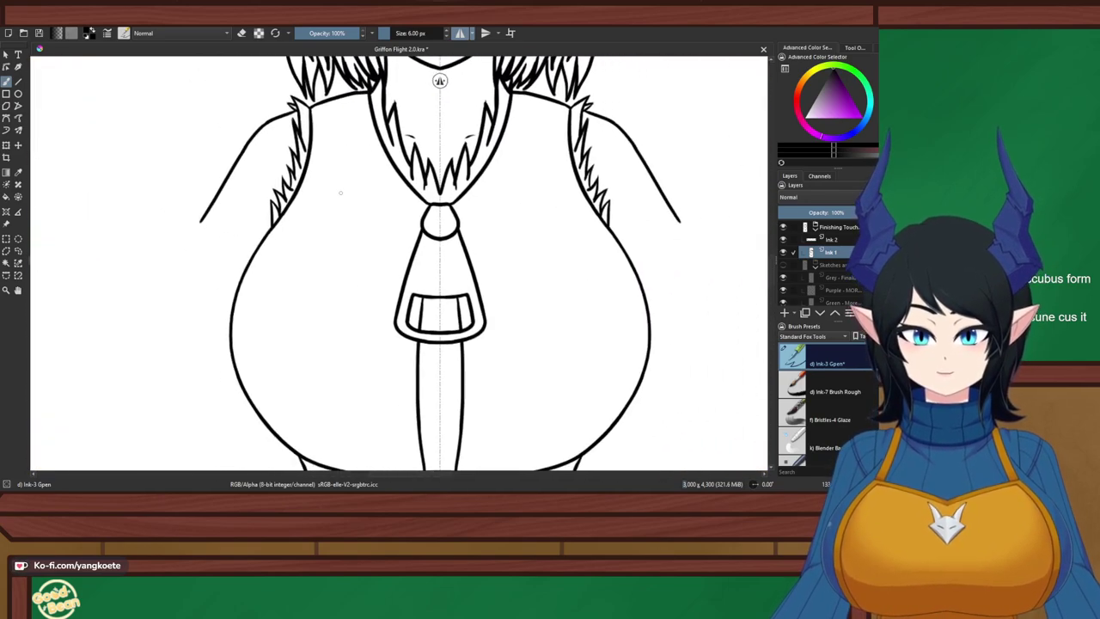
mouse_move(314, 103)
mouse_down()
mouse_move(333, 256)
mouse_move(389, 168)
mouse_up()
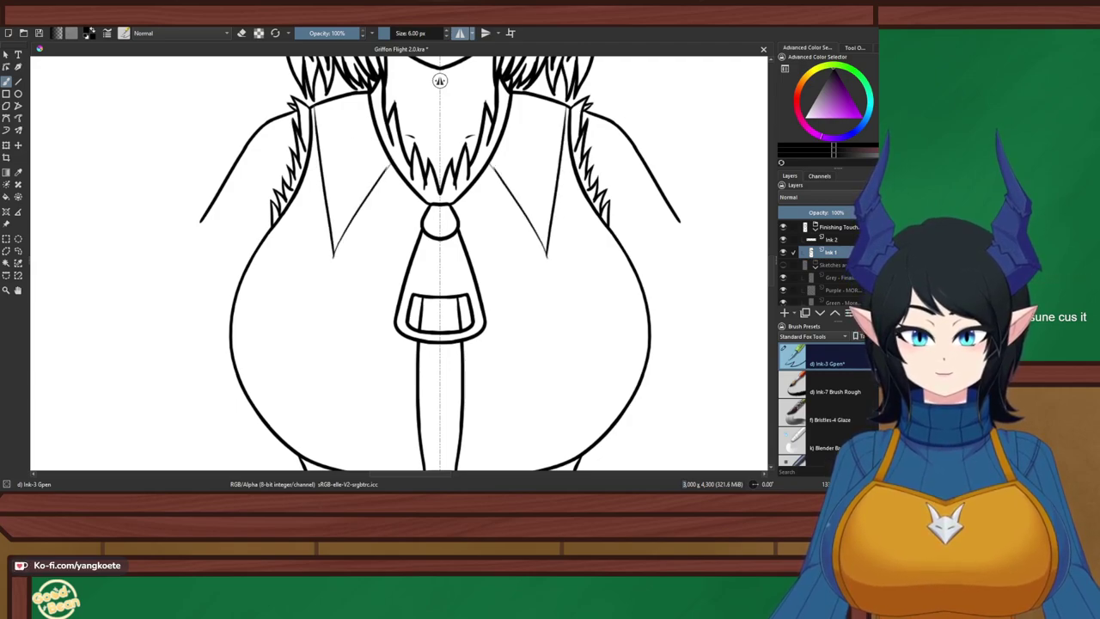
key(ctrl+z)
key(ctrl+z)
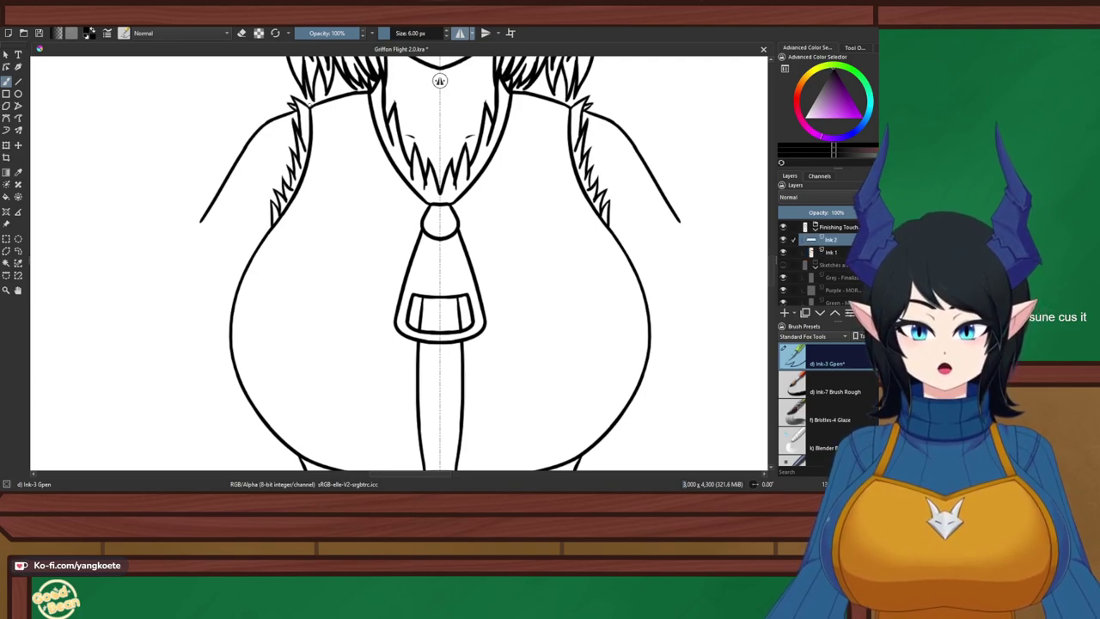
Try several mirrored collar strokes at the shoulder, undoing each attempt
mouse_move(312, 120)
mouse_down()
mouse_move(327, 246)
mouse_move(368, 180)
mouse_move(323, 287)
mouse_up()
key(ctrl+z)
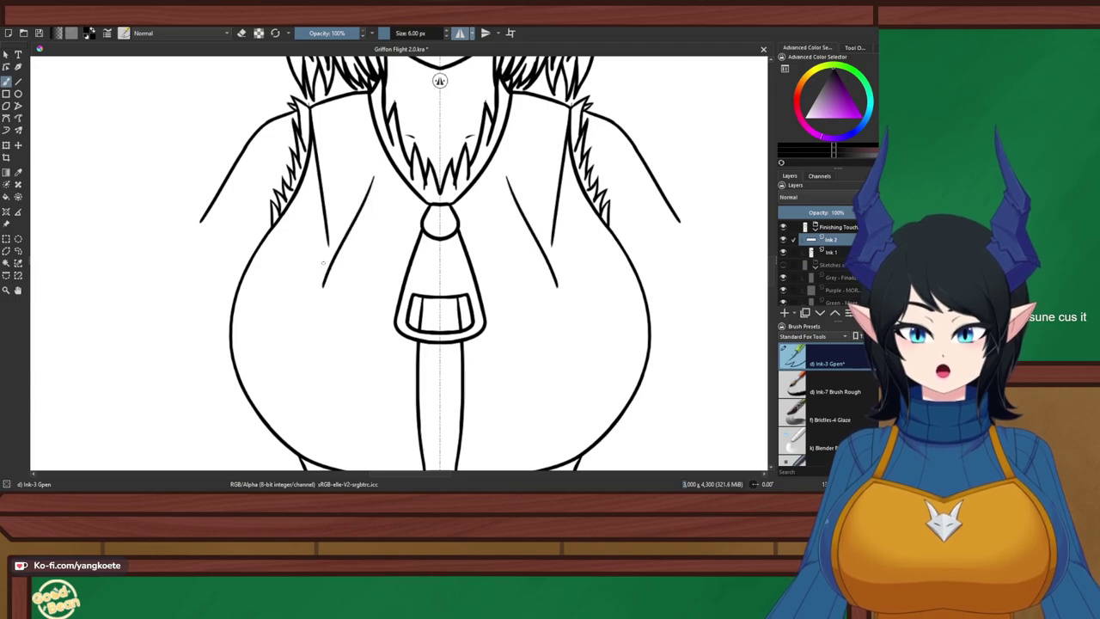
drag(330, 196, 325, 299)
key(ctrl+z)
key(ctrl+z)
key(ctrl+z)
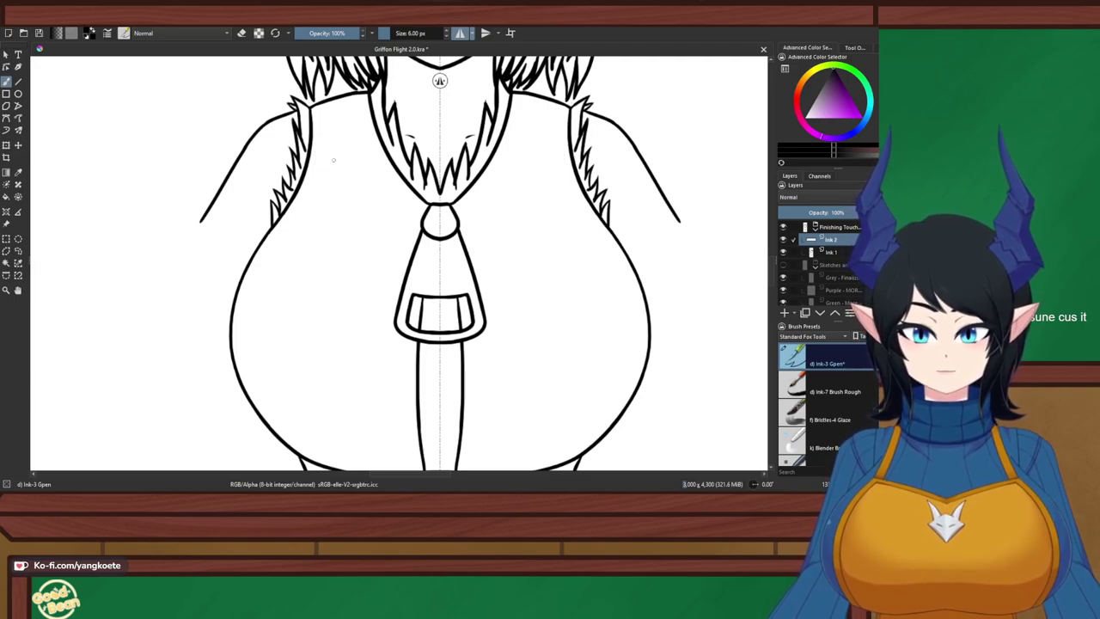
drag(318, 121, 334, 100)
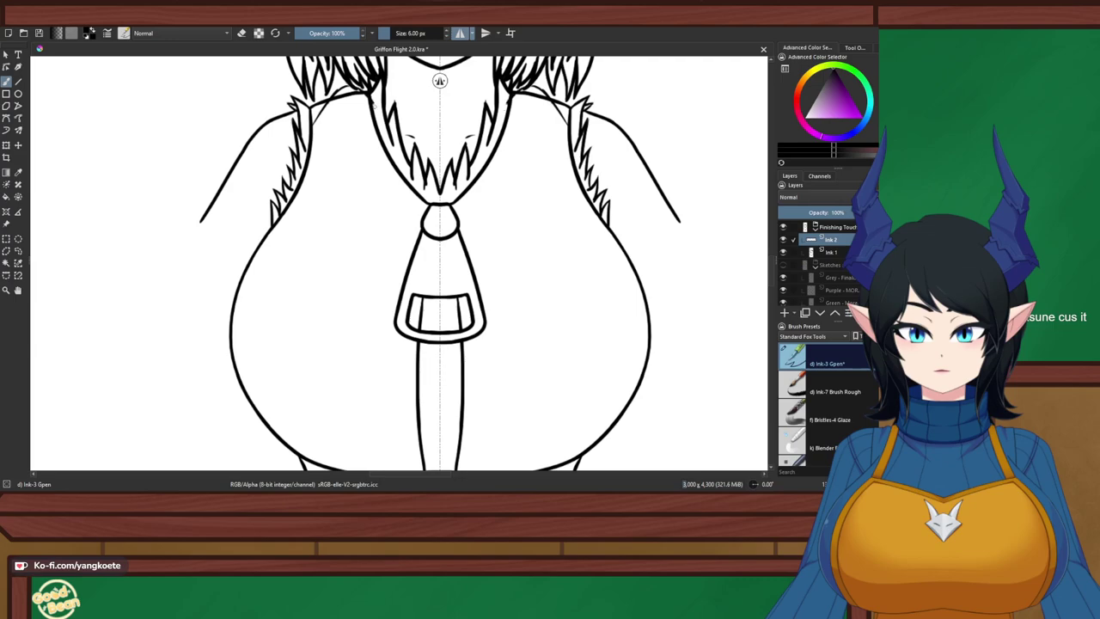
key(ctrl+z)
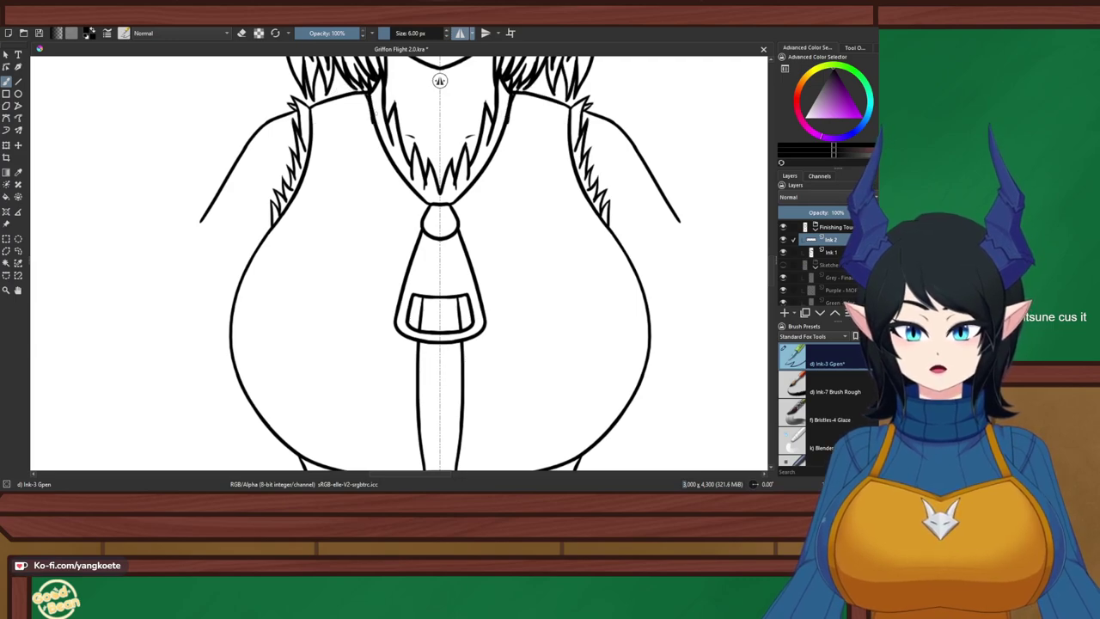
drag(342, 98, 312, 134)
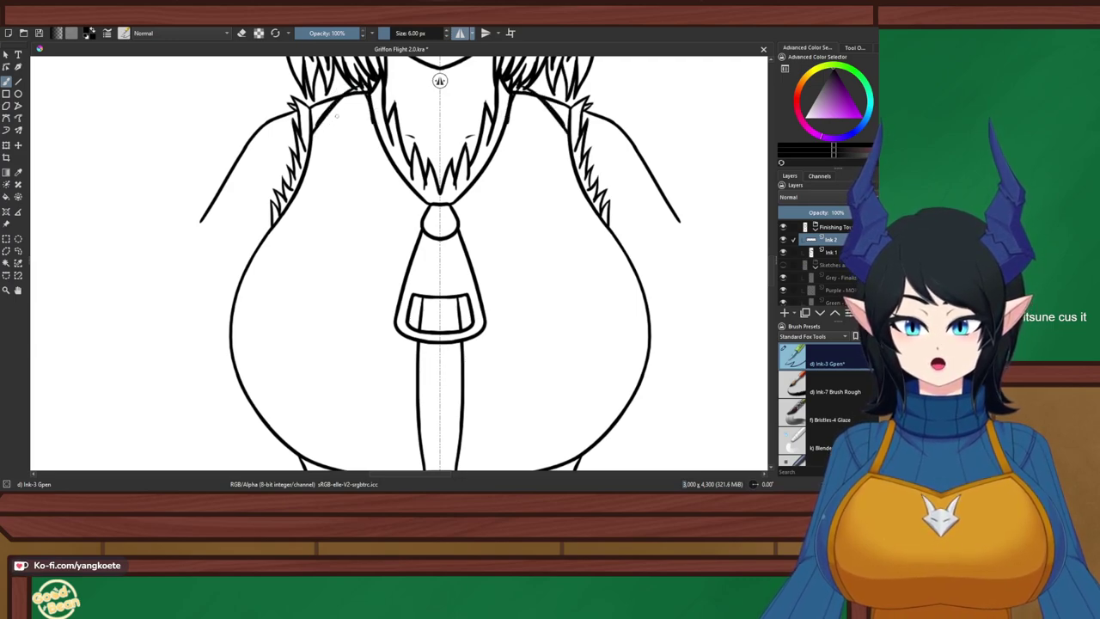
key(ctrl+z)
key(ctrl+z)
Draw a longer collar line down the chest plus the collar's side line and upper edge
mouse_move(350, 87)
mouse_down()
mouse_move(310, 116)
mouse_move(339, 262)
mouse_up()
key(ctrl+z)
drag(305, 129, 359, 281)
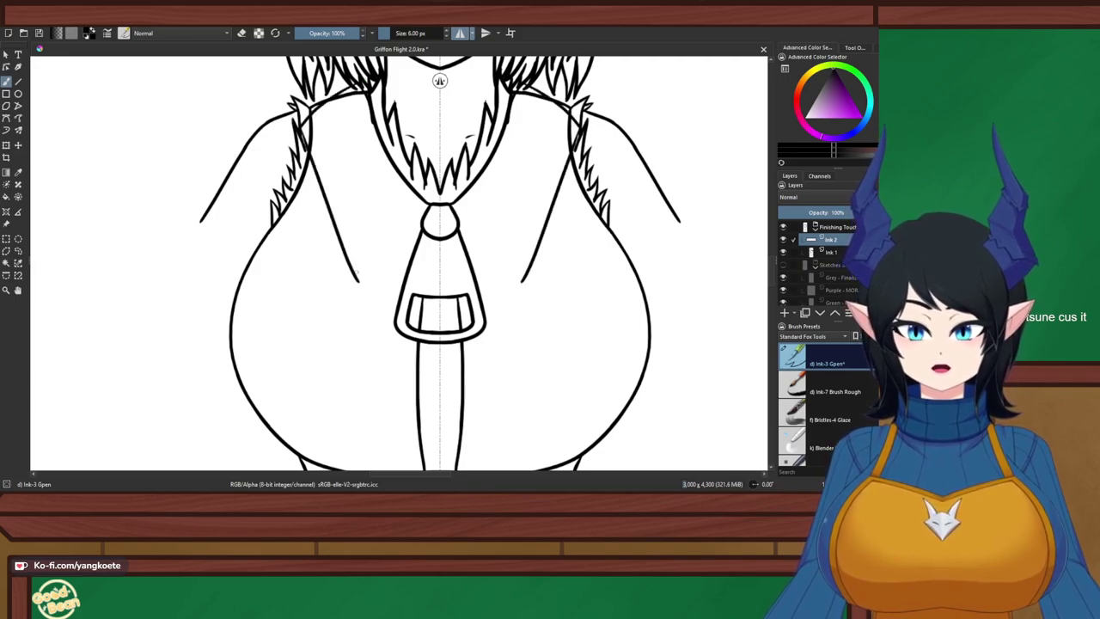
mouse_move(393, 184)
mouse_down()
mouse_move(360, 290)
mouse_move(385, 204)
mouse_move(426, 208)
mouse_move(425, 238)
mouse_up()
scroll(431, 172, down, 4)
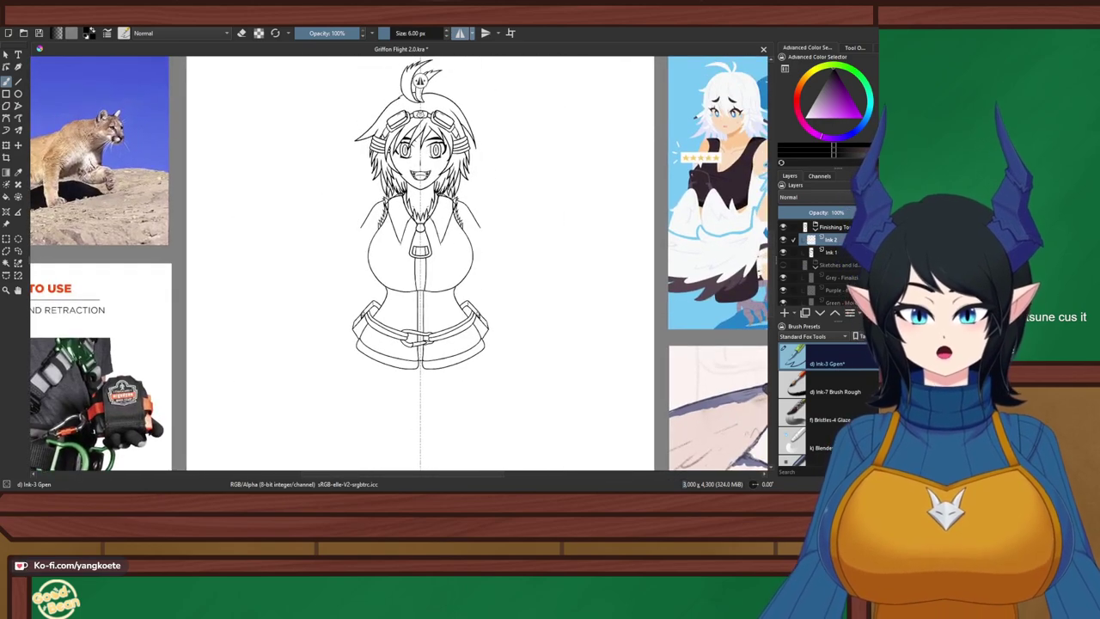
scroll(425, 238, up, 6)
scroll(400, 80, down, 4)
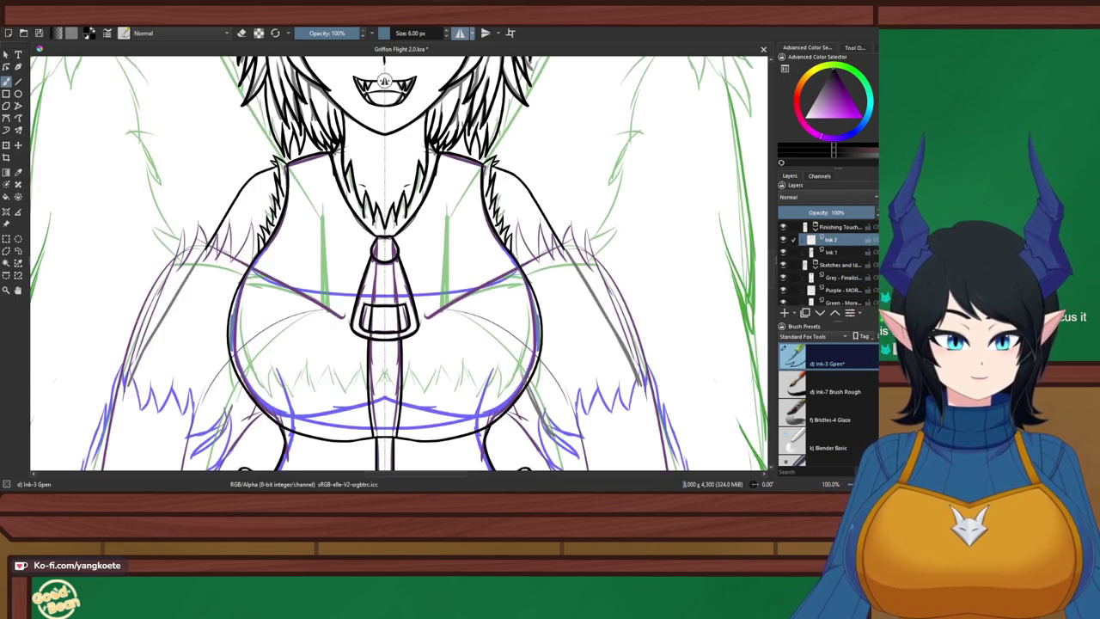
Hide the Green sketch layer and sketch grey vertical collar lines down the chest
click(783, 301)
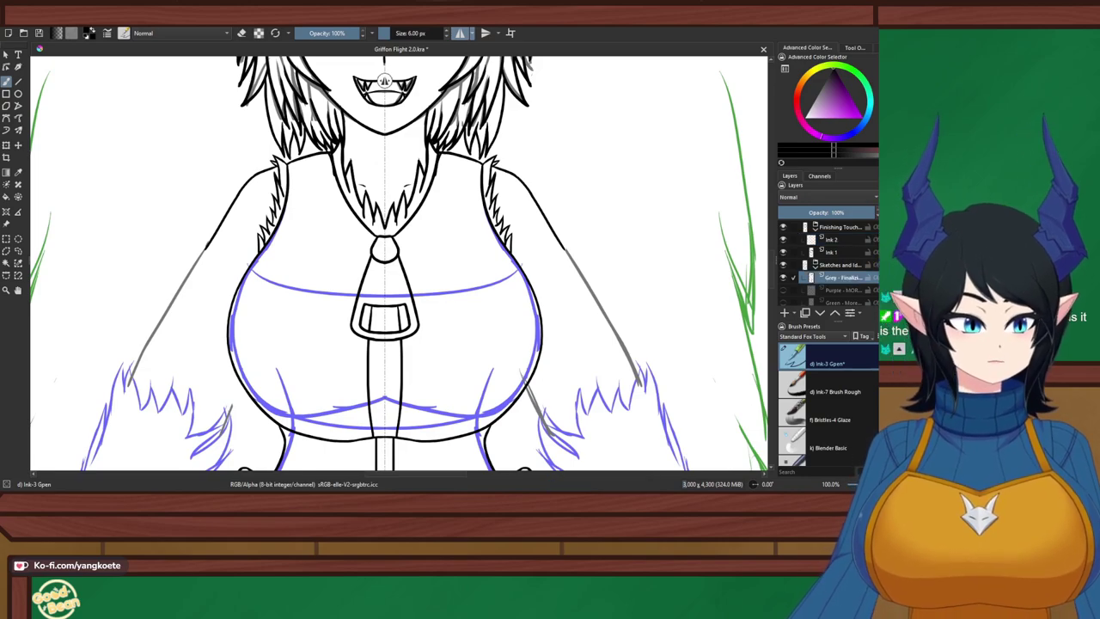
scroll(384, 80, up, 2)
drag(400, 236, 443, 261)
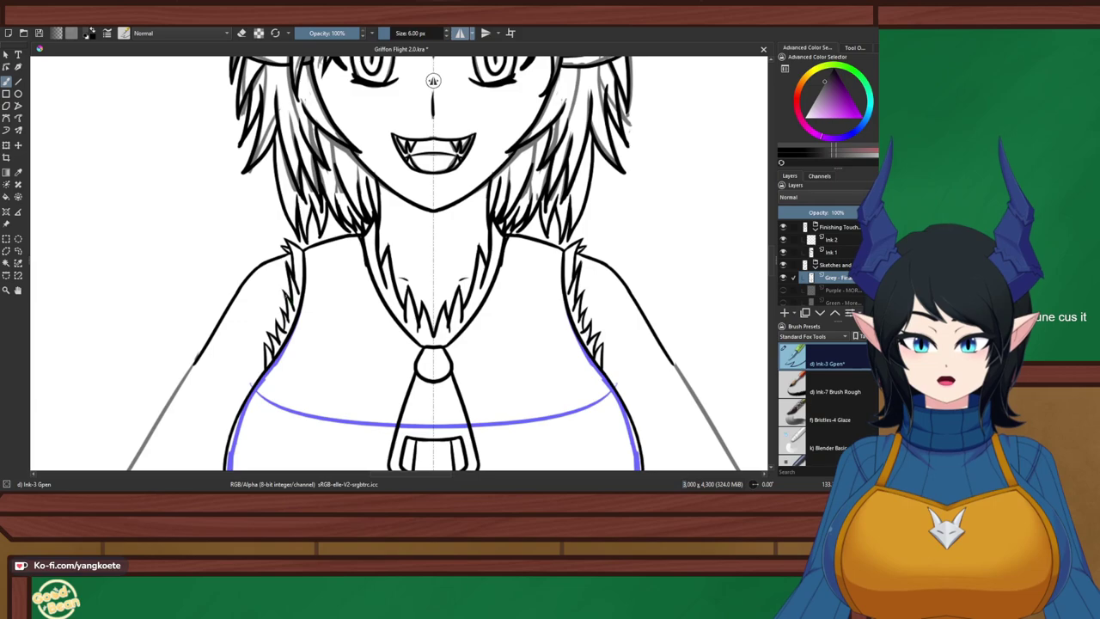
mouse_move(286, 344)
mouse_down()
mouse_move(290, 432)
mouse_move(370, 324)
mouse_move(297, 457)
mouse_up()
key(ctrl+z)
key(ctrl+z)
key(ctrl+z)
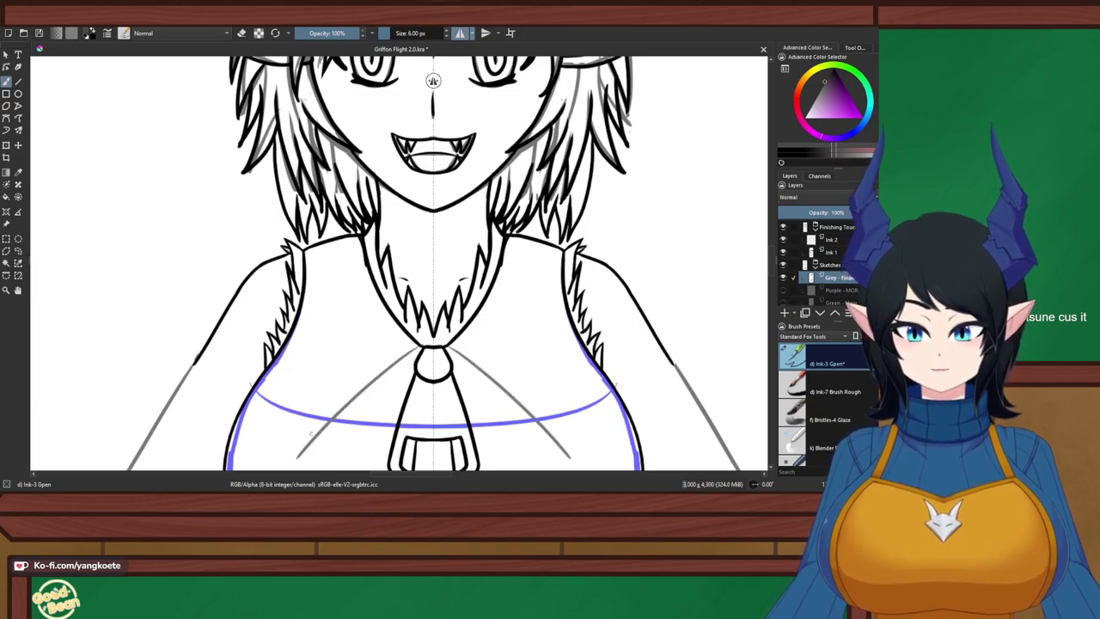
drag(294, 344, 304, 452)
Redraw mirrored grey verticals and collar edges running from the neck fur to the tie knot
key(ctrl+z)
drag(288, 342, 287, 446)
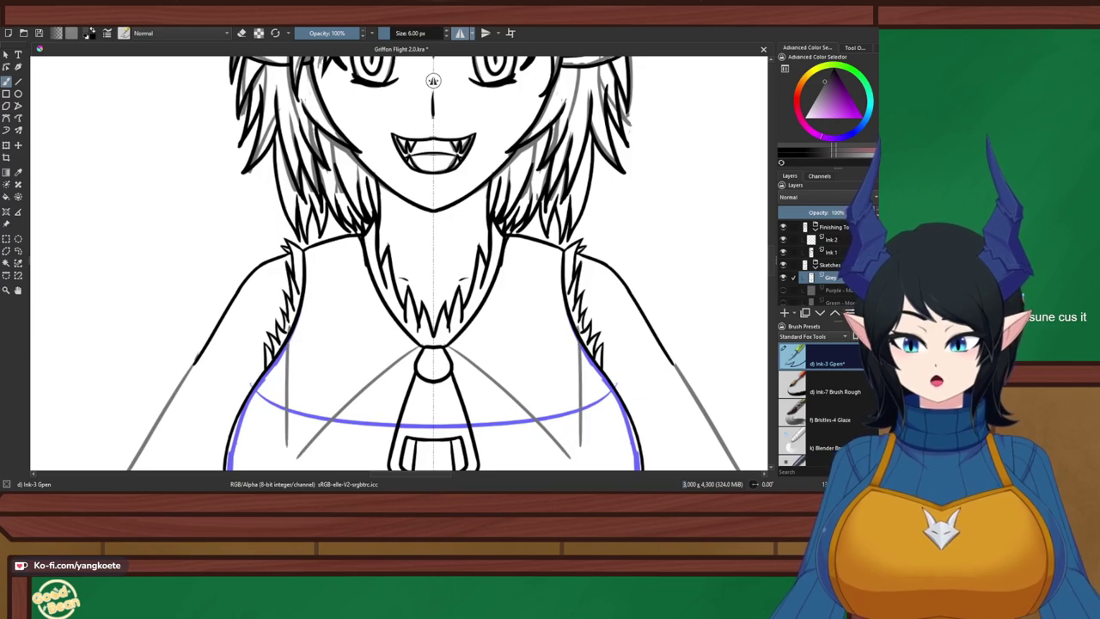
key(ctrl+z)
key(ctrl+z)
drag(294, 327, 286, 416)
drag(295, 334, 282, 455)
key(ctrl+z)
mouse_move(282, 455)
mouse_down()
mouse_move(397, 336)
mouse_move(416, 363)
mouse_move(419, 347)
mouse_move(368, 284)
mouse_move(401, 355)
mouse_up()
key(ctrl+z)
key(ctrl+z)
key(ctrl+z)
key(ctrl+z)
drag(369, 273, 410, 366)
key(ctrl+z)
drag(366, 239, 406, 329)
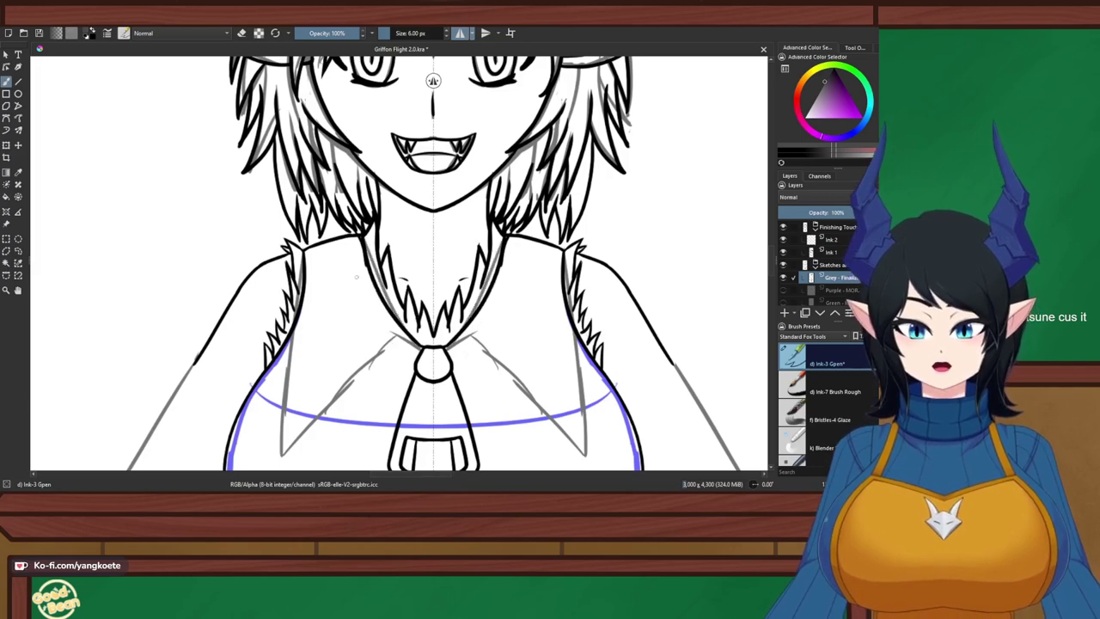
View the whole torso with the new collar and undo the last grey sketch strokes
scroll(356, 276, down, 4)
drag(489, 324, 459, 235)
right_click(459, 236)
right_click(459, 235)
scroll(360, 195, up, 2)
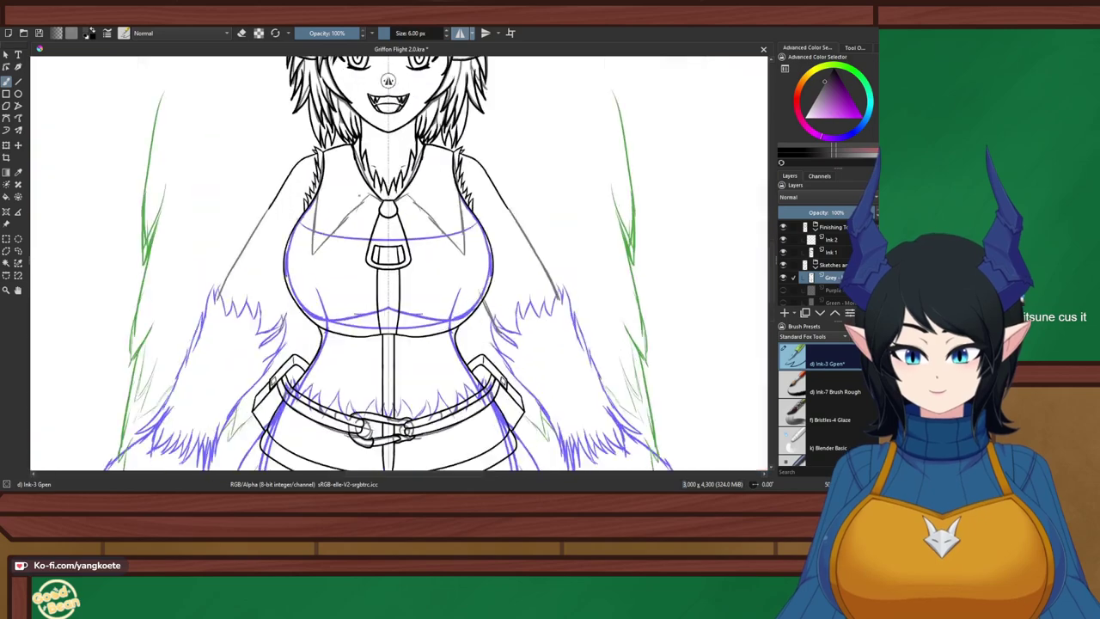
key(ctrl+z)
key(ctrl+z)
key(ctrl+z)
key(ctrl+z)
key(ctrl+z)
key(ctrl+shift+z)
key(ctrl+z)
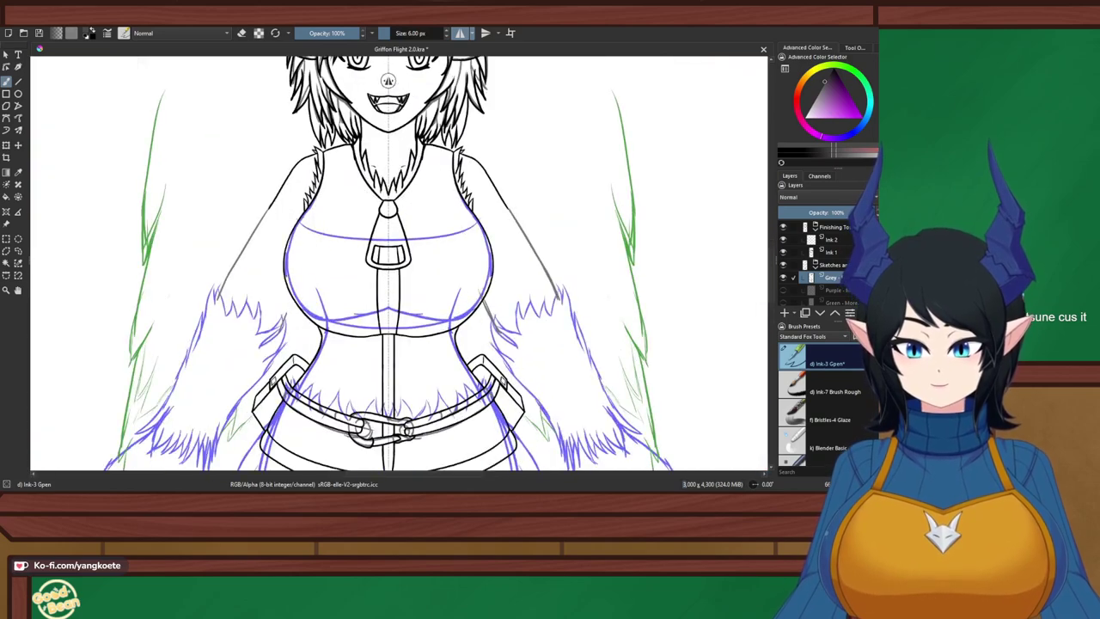
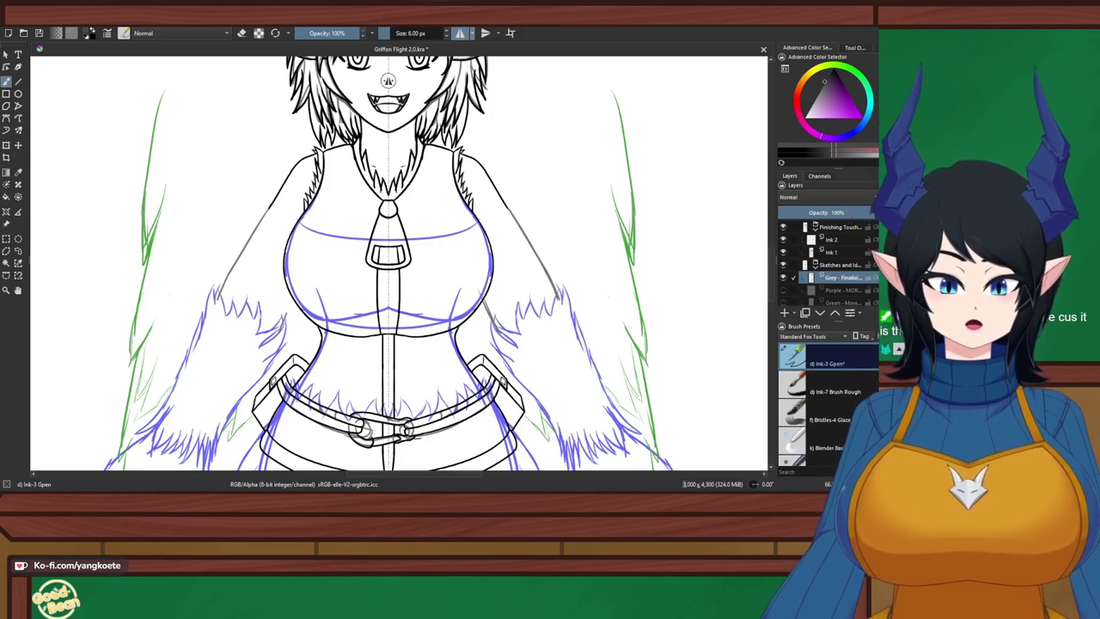
Sketch mirrored grey lines down the torso, retrying each stroke several times
scroll(475, 312, down, 2)
drag(475, 311, 358, 292)
scroll(311, 82, up, 5)
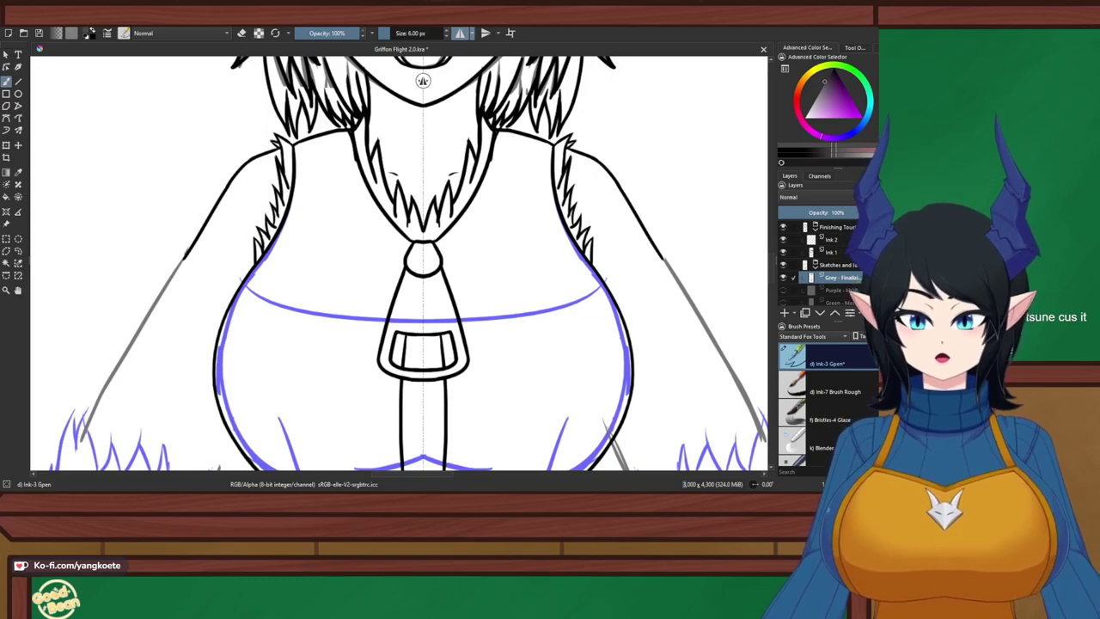
drag(295, 151, 328, 344)
drag(351, 208, 328, 315)
key(ctrl+z)
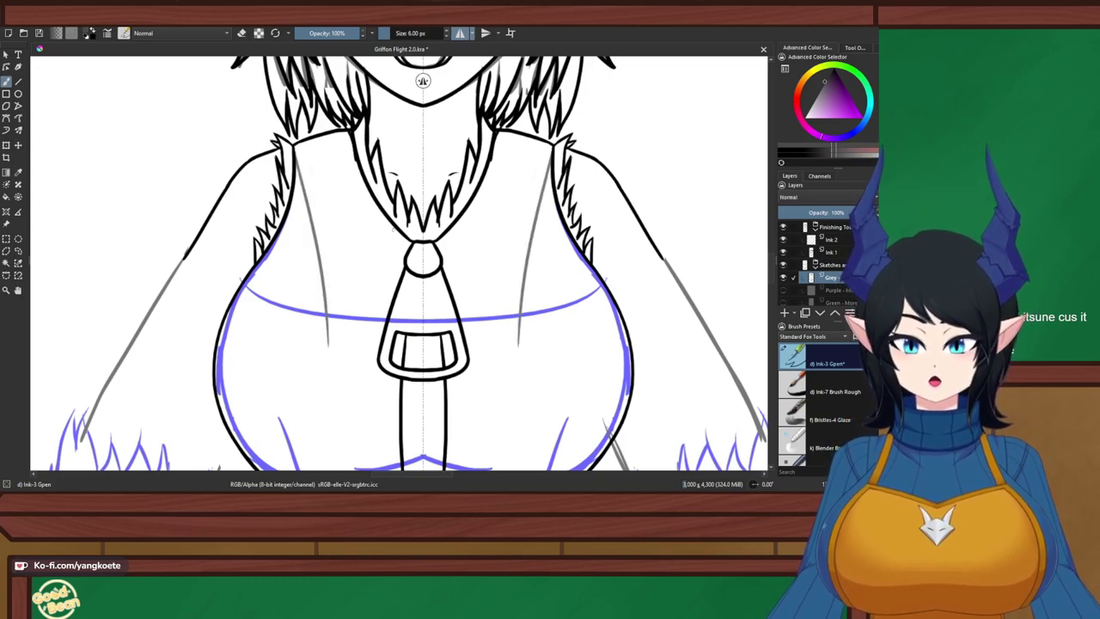
drag(394, 228, 355, 316)
key(ctrl+z)
drag(402, 235, 340, 314)
key(ctrl+z)
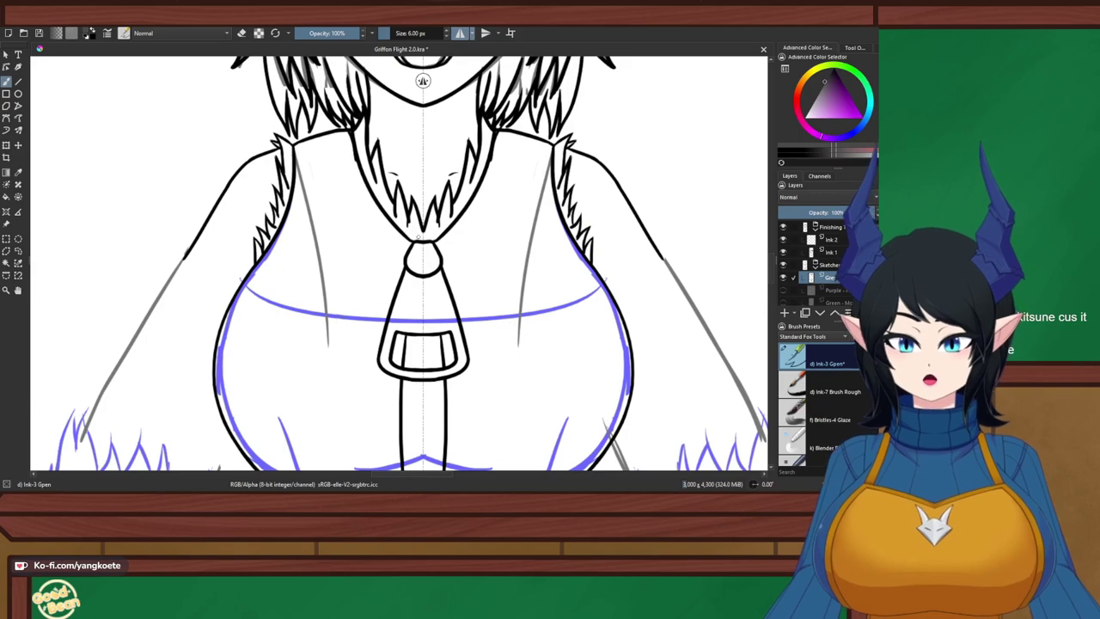
drag(410, 244, 325, 343)
key(ctrl+z)
Try lower-ending torso lines and short collar strokes, undo them, and save the document
drag(409, 244, 329, 351)
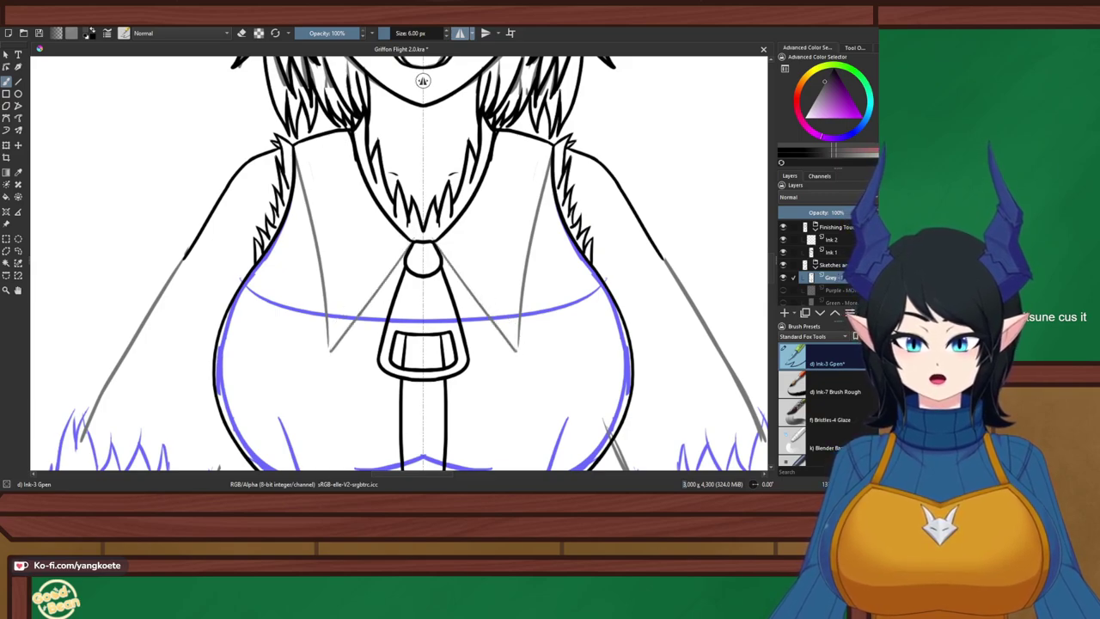
drag(389, 221, 326, 344)
key(ctrl+z)
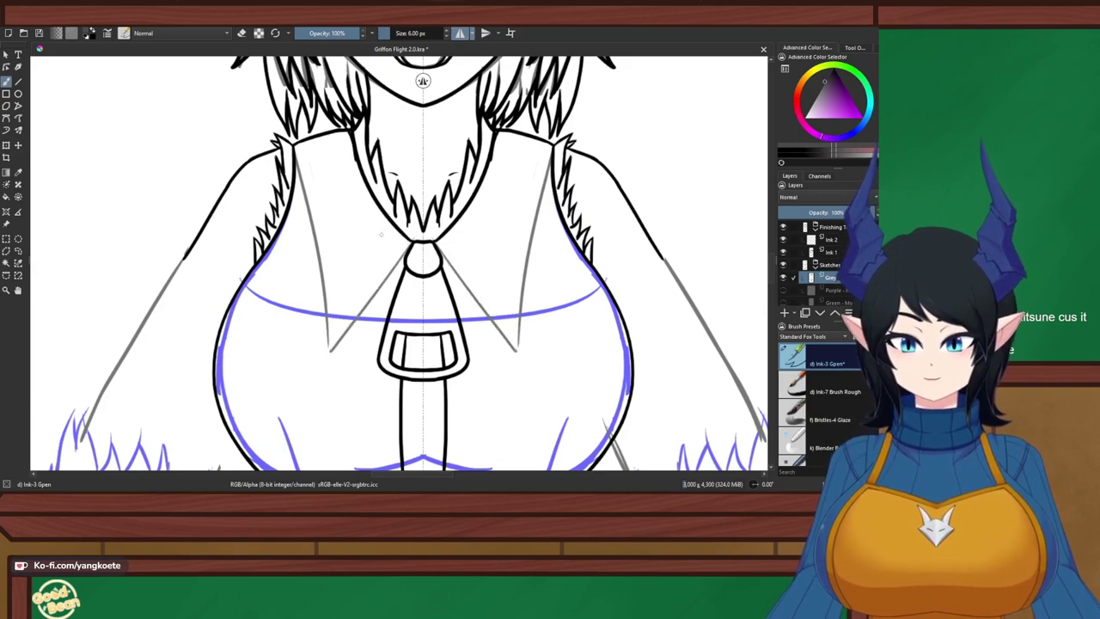
drag(392, 225, 342, 354)
key(ctrl+z)
drag(393, 221, 343, 315)
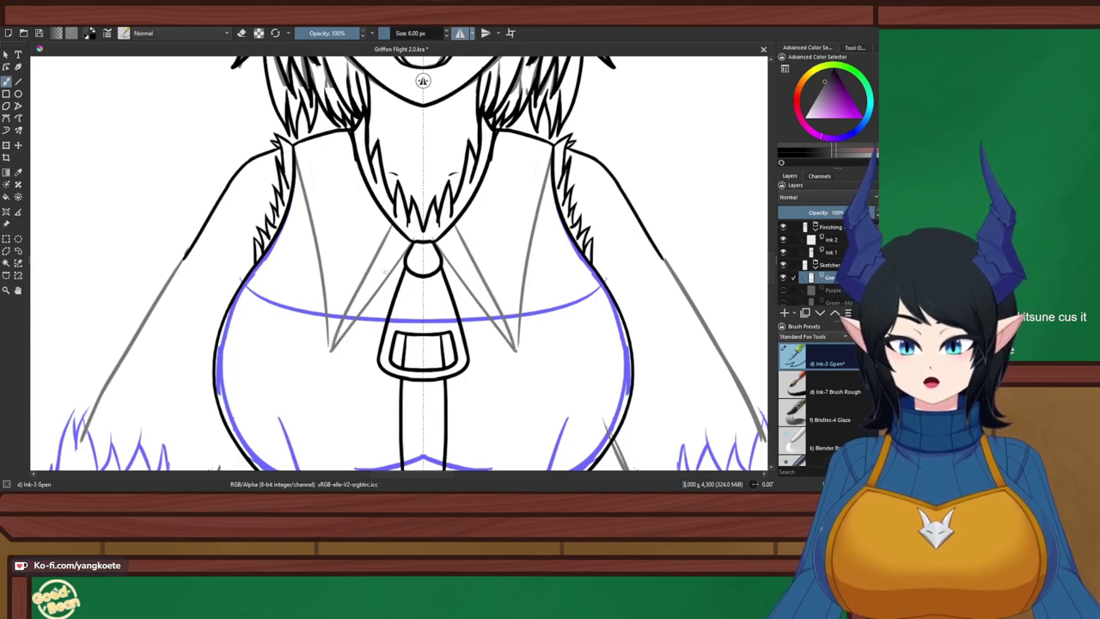
key(ctrl+z)
mouse_move(390, 218)
mouse_down()
mouse_move(405, 249)
mouse_move(414, 244)
mouse_move(374, 257)
mouse_move(361, 288)
mouse_up()
key(ctrl+z)
key(ctrl+z)
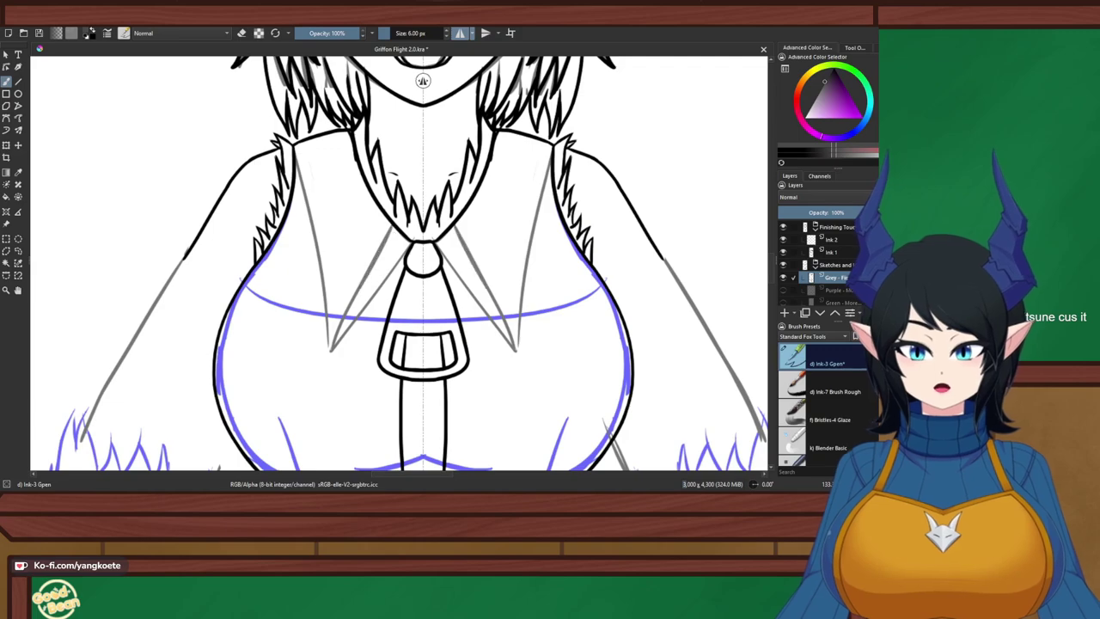
key(ctrl+z)
key(ctrl+z)
key(ctrl+z)
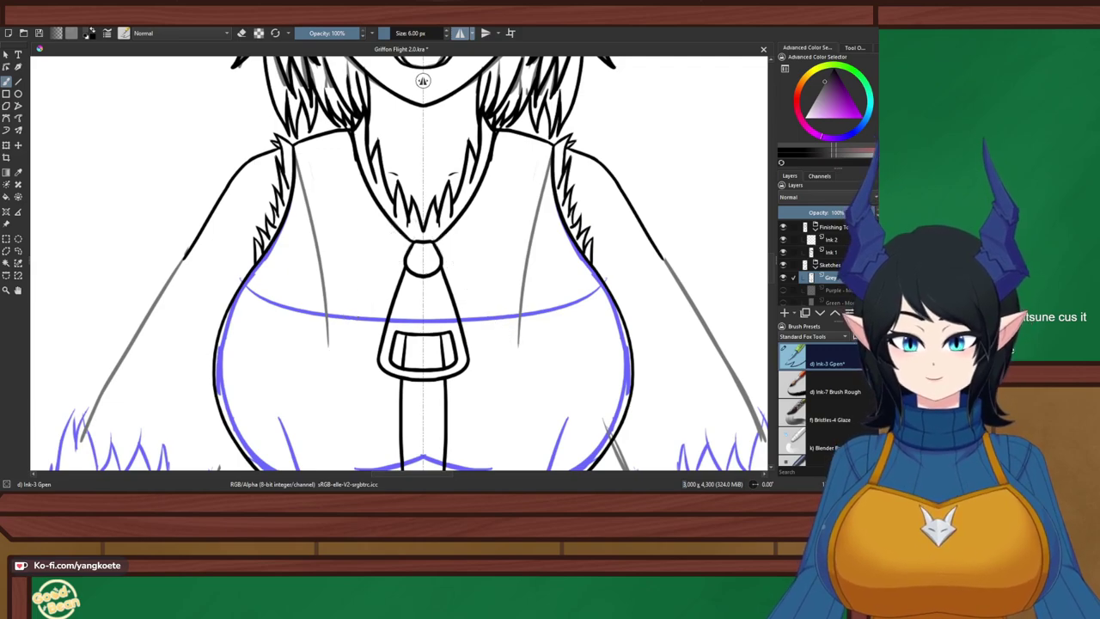
key(ctrl+z)
key(ctrl+z)
drag(389, 262, 395, 293)
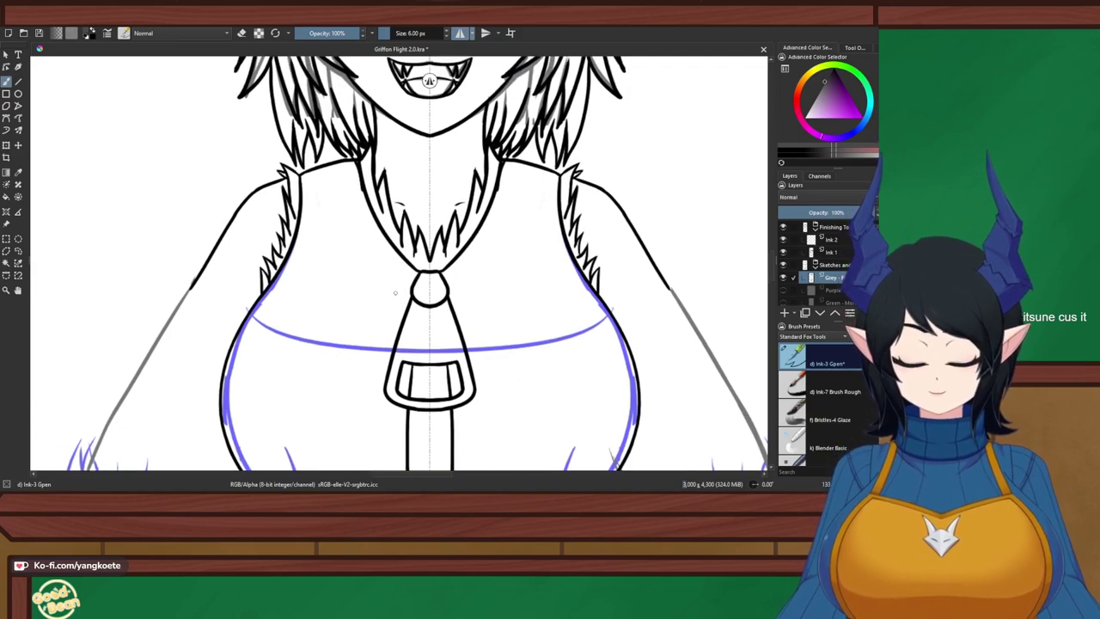
key(ctrl+s)
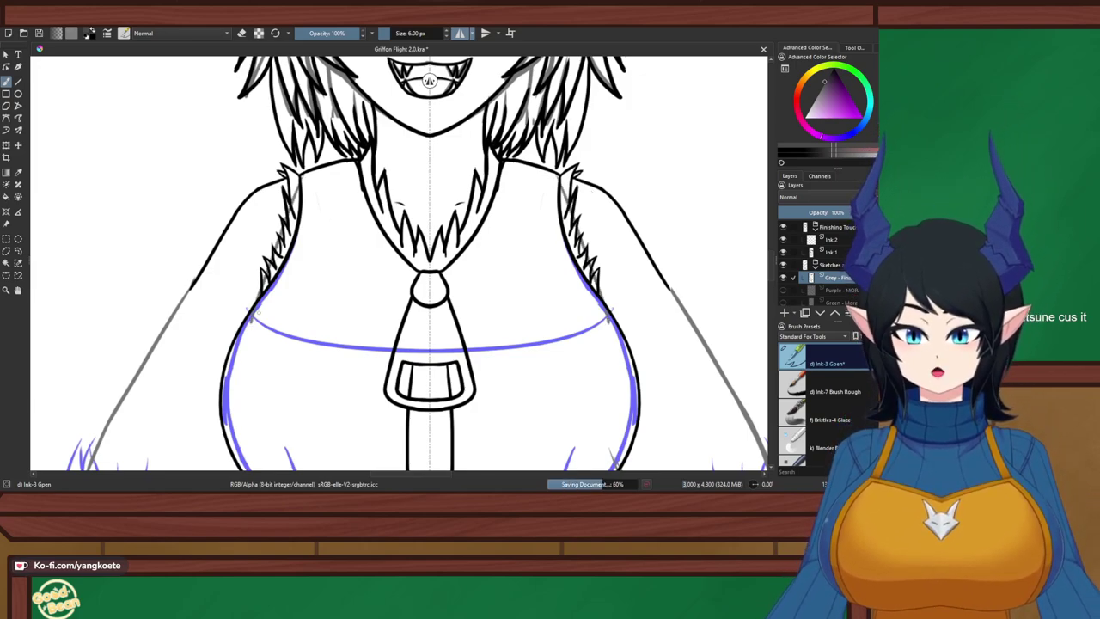
Sketch straighter mirrored chest diagonals from the armholes, discarding the pendant stroke
mouse_move(292, 251)
mouse_down()
mouse_move(274, 365)
mouse_move(339, 268)
mouse_up()
key(ctrl+z)
drag(282, 355, 340, 233)
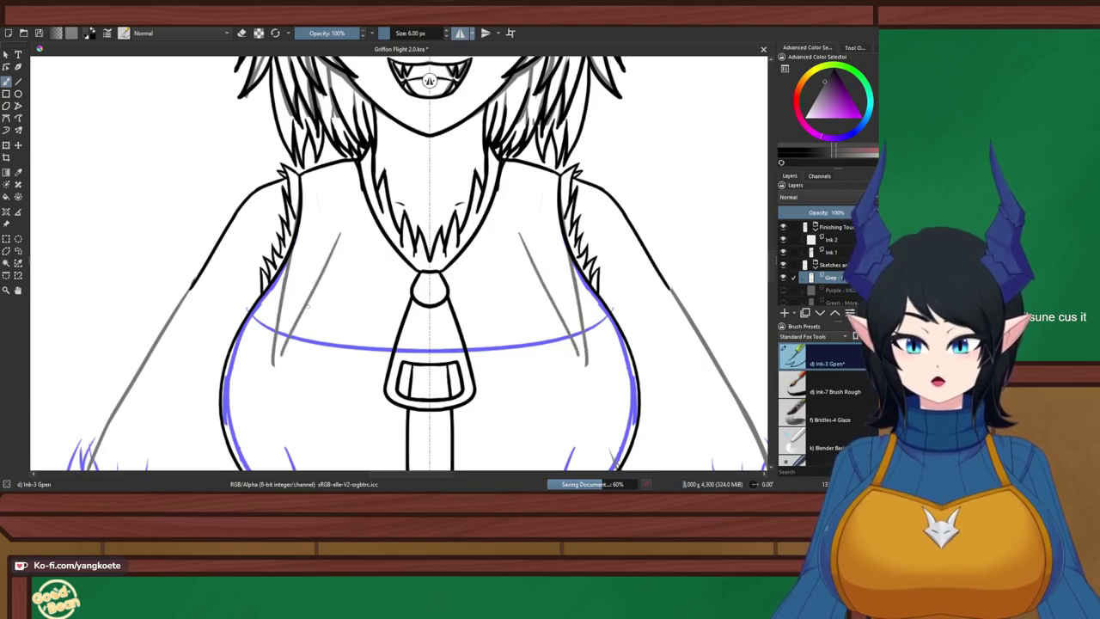
drag(307, 308, 275, 369)
mouse_move(338, 234)
mouse_down()
mouse_move(403, 260)
mouse_move(270, 361)
mouse_up()
key(ctrl+z)
key(ctrl+z)
key(ctrl+z)
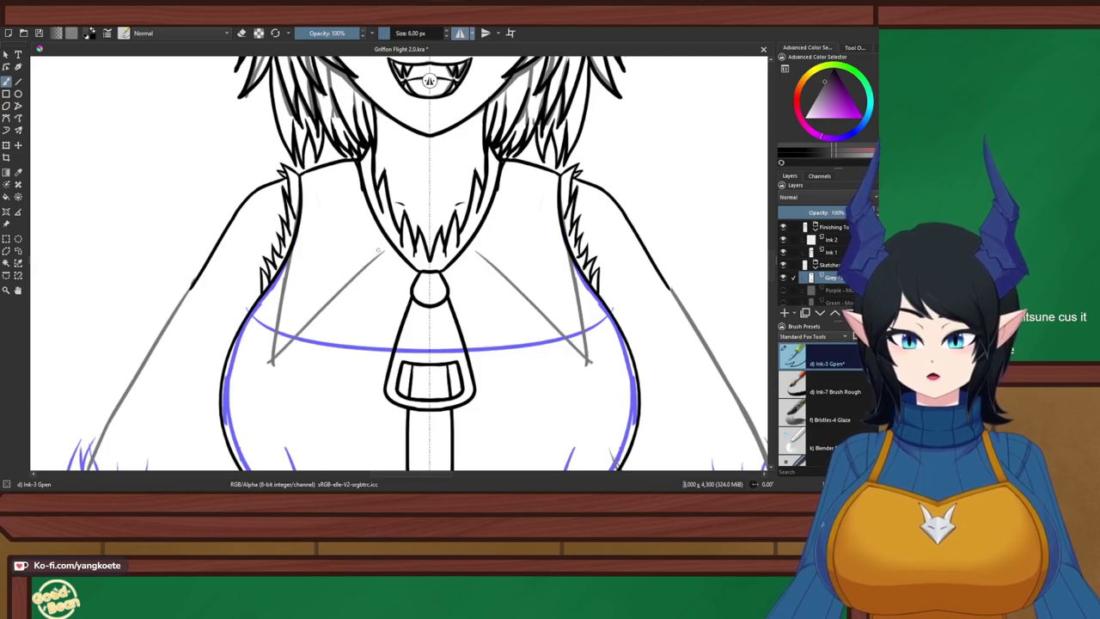
drag(378, 251, 417, 272)
key(ctrl+z)
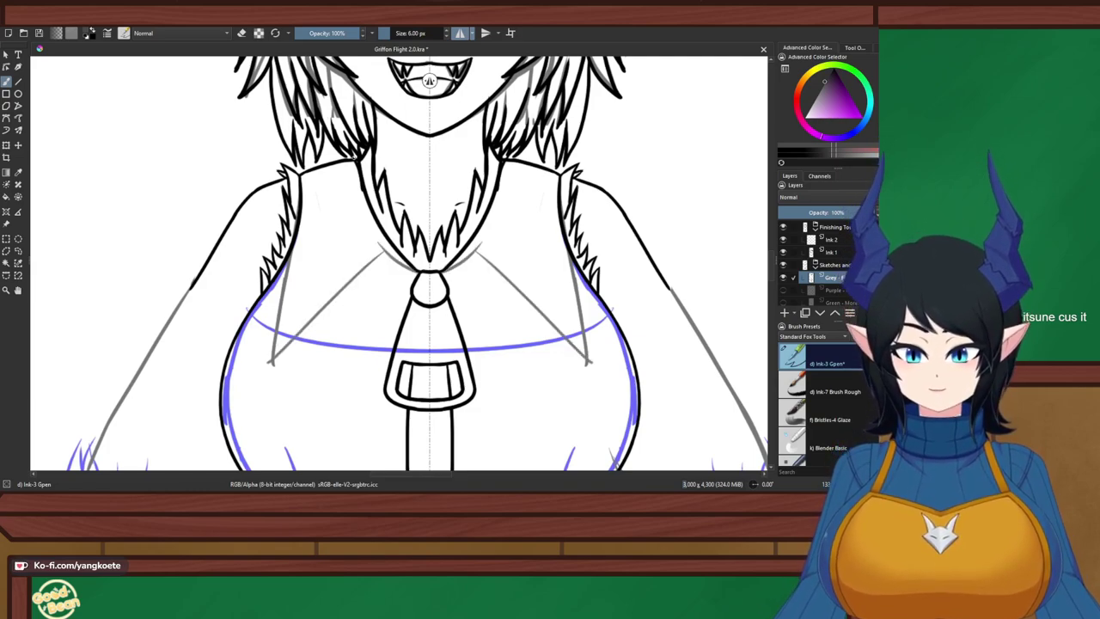
Sketch mirrored grey lines along the neck sides, then remove the collar strokes
drag(352, 158, 382, 249)
scroll(401, 228, down, 6)
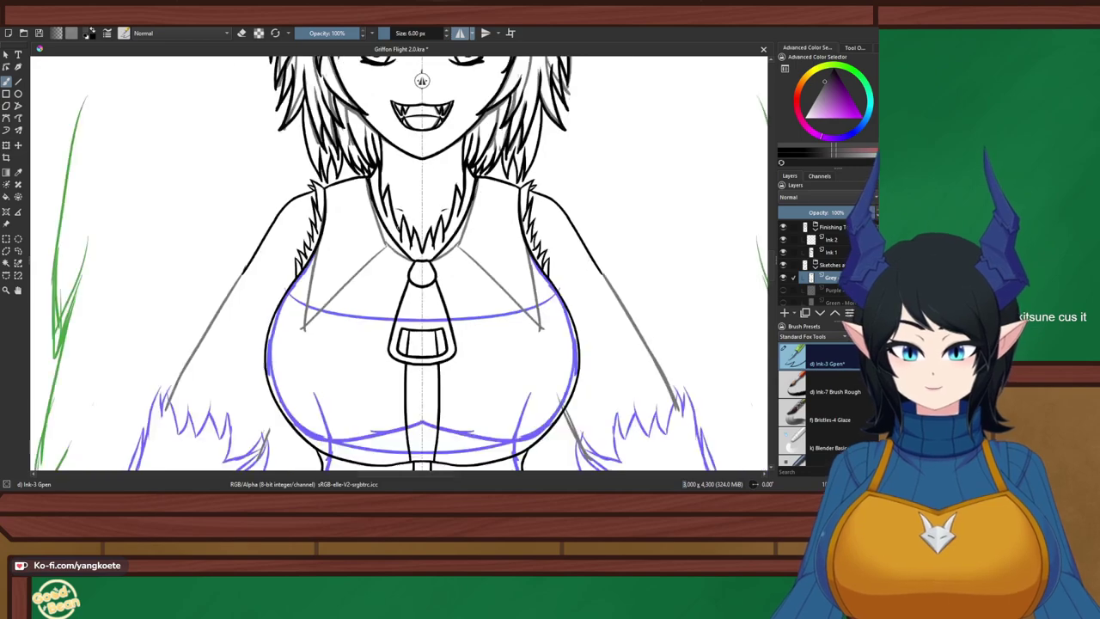
scroll(396, 81, up, 5)
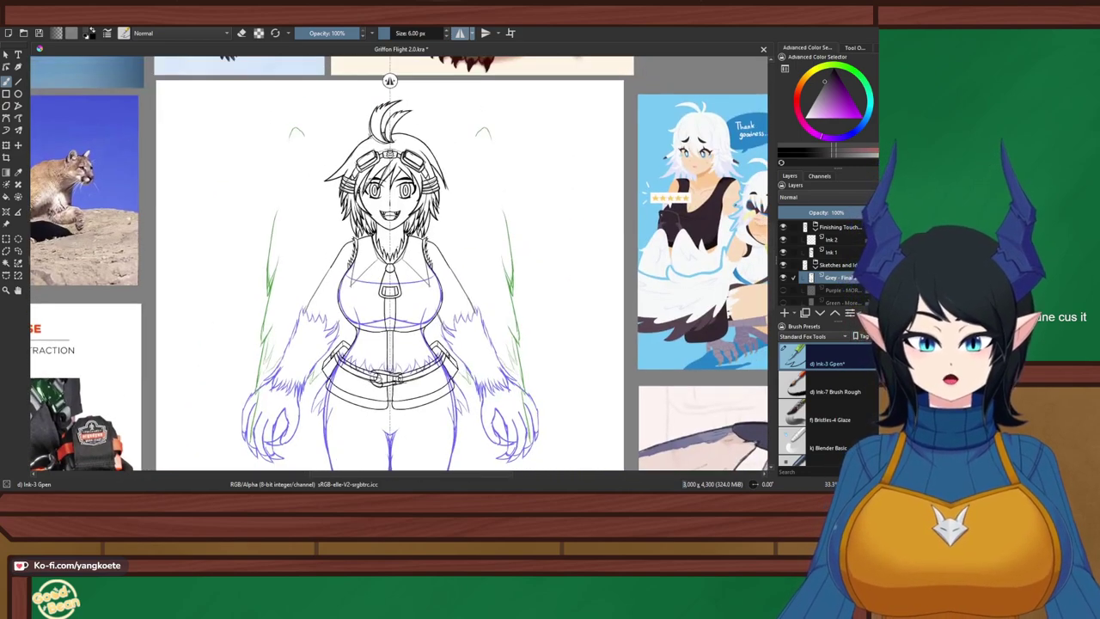
scroll(266, 216, up, 3)
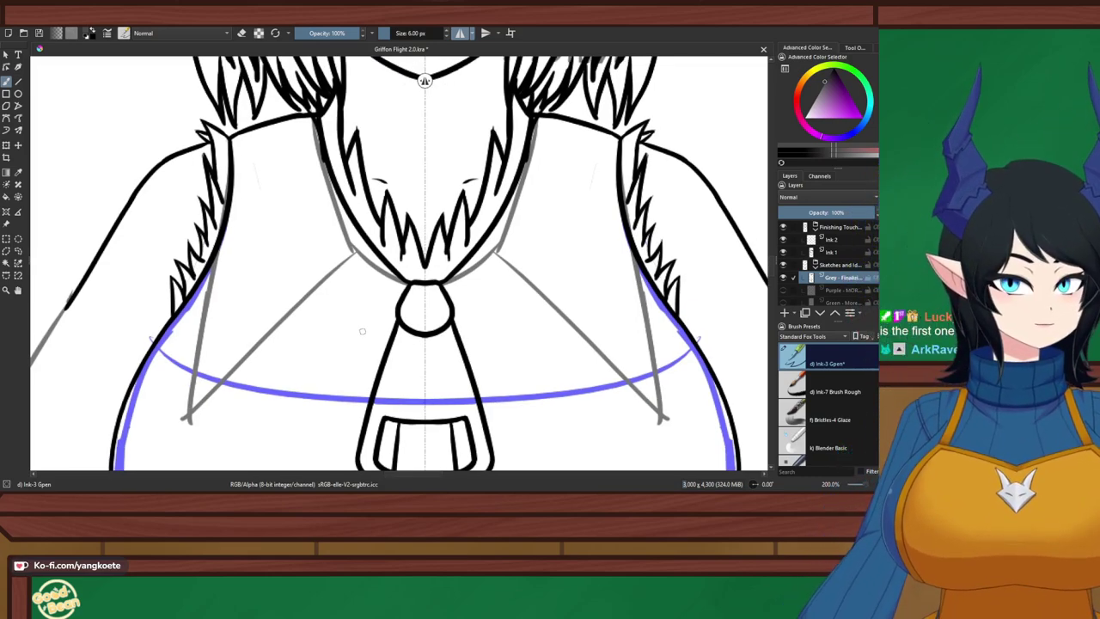
drag(363, 331, 406, 360)
key(ctrl+z)
key(ctrl+z)
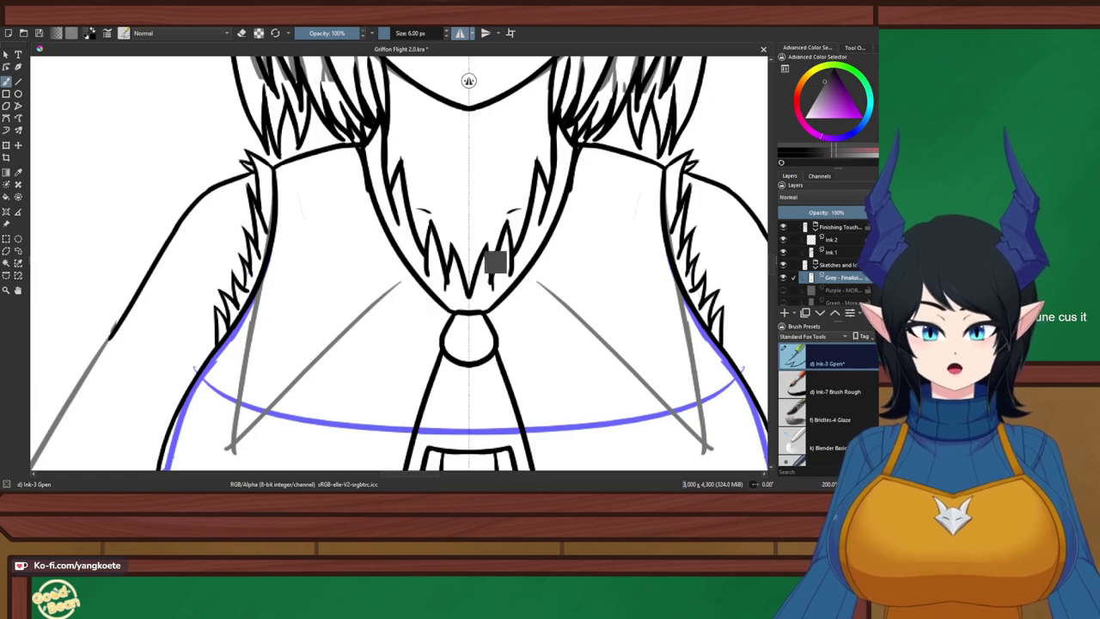
Draw mirrored collar strokes from the chest line up to join the neck
mouse_move(374, 199)
mouse_down()
mouse_move(392, 279)
mouse_move(452, 306)
mouse_up()
key(ctrl+z)
drag(395, 273, 457, 318)
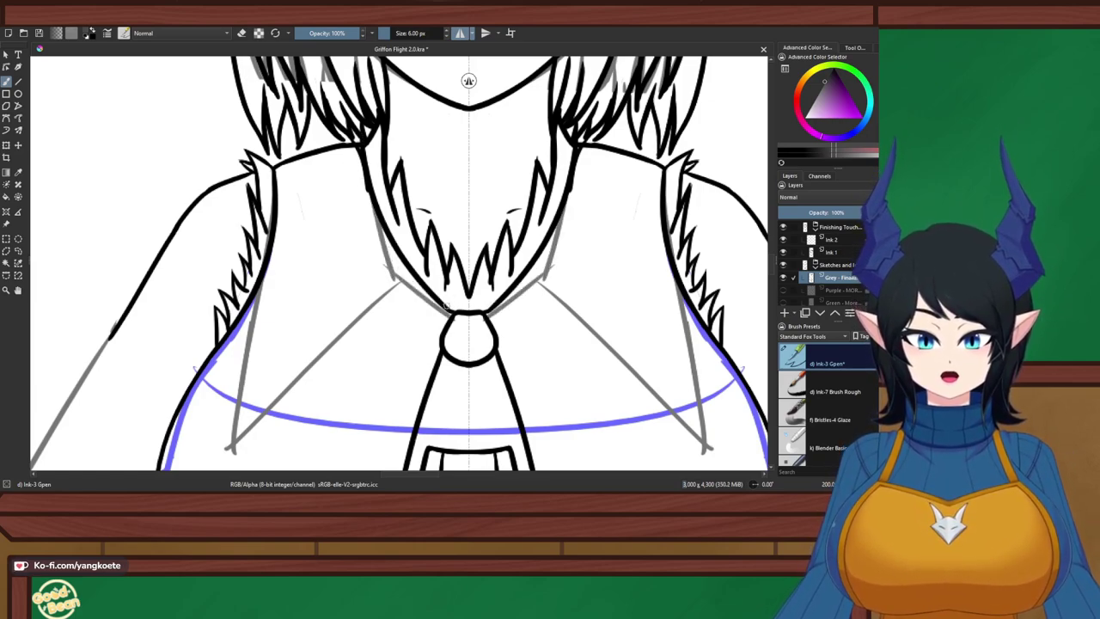
key(ctrl+z)
drag(394, 275, 446, 307)
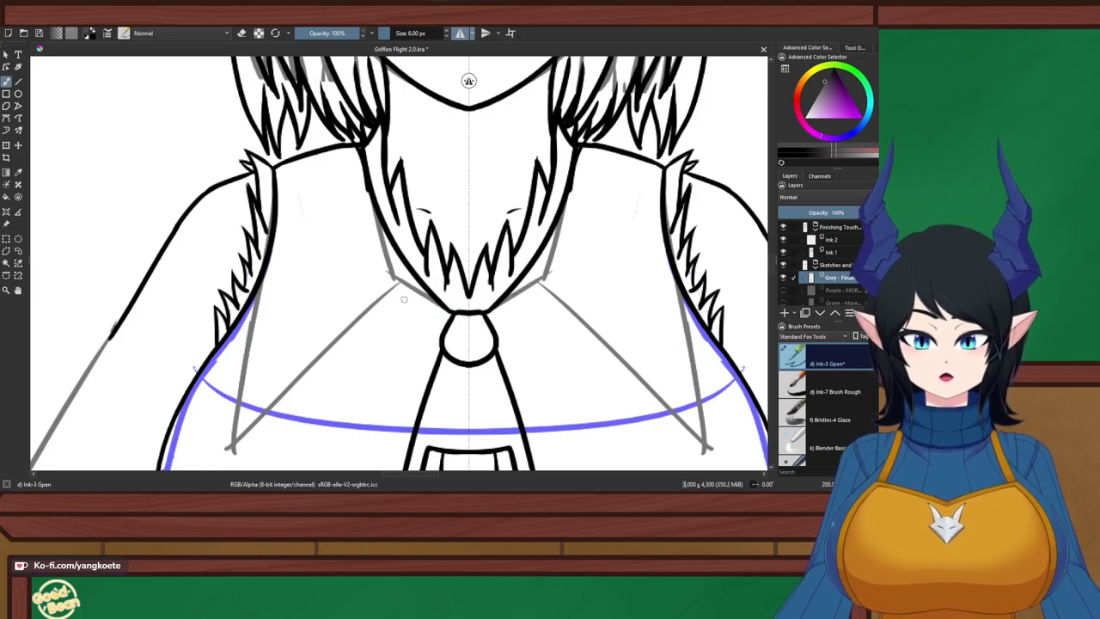
drag(393, 285, 457, 306)
key(ctrl+z)
drag(390, 283, 453, 314)
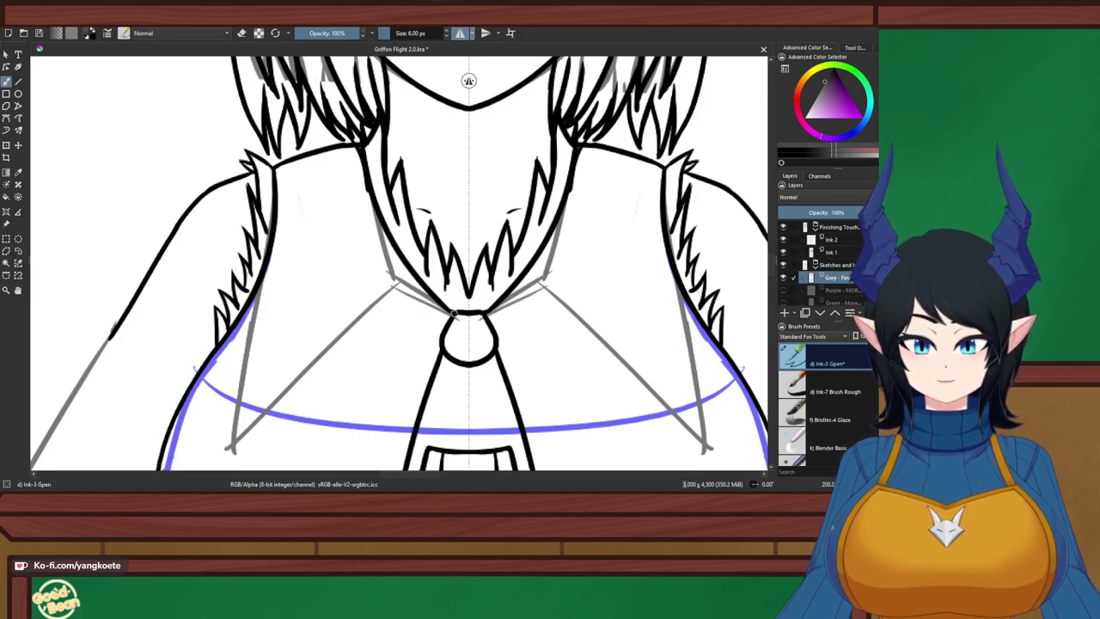
Draw a long mirrored grey line diagonally down the chest
scroll(409, 313, down, 3)
drag(533, 361, 510, 296)
right_click(510, 296)
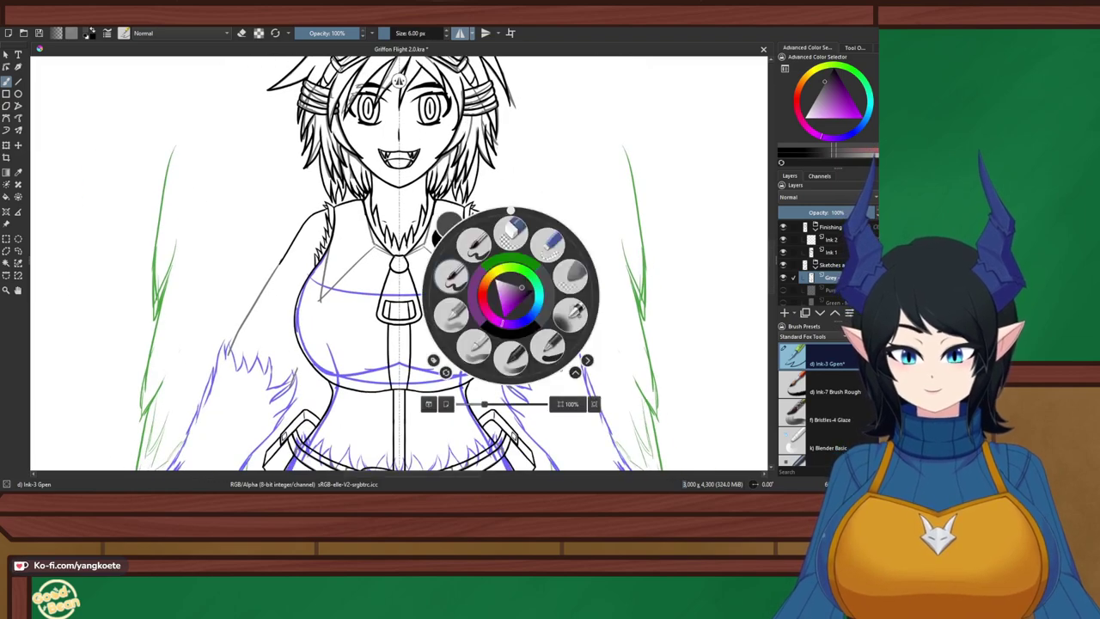
right_click(511, 296)
scroll(354, 245, up, 2)
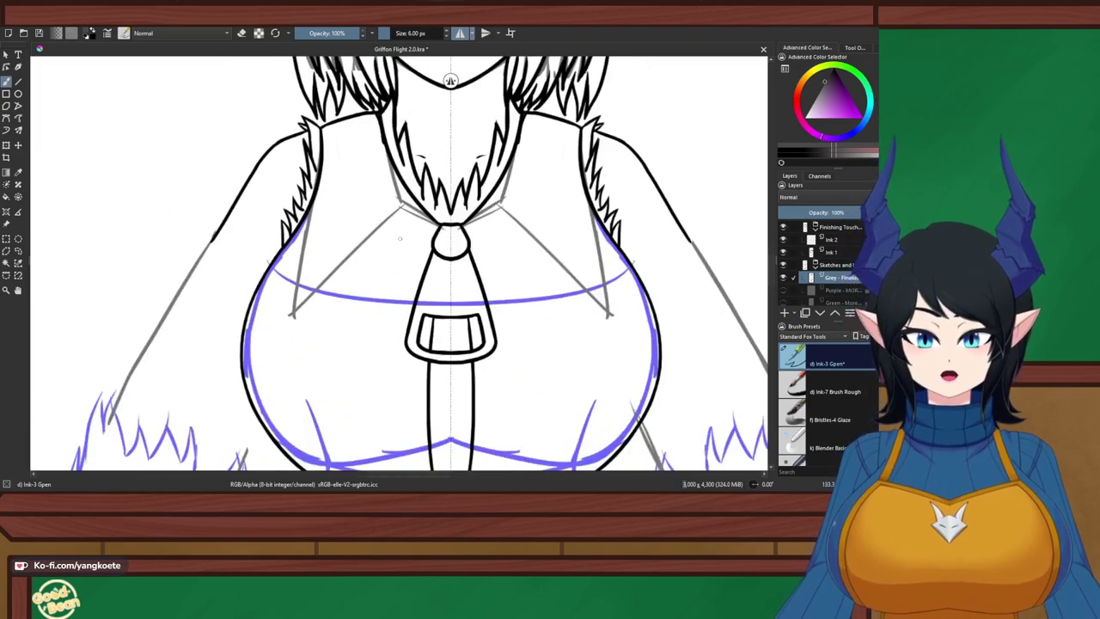
drag(402, 203, 329, 344)
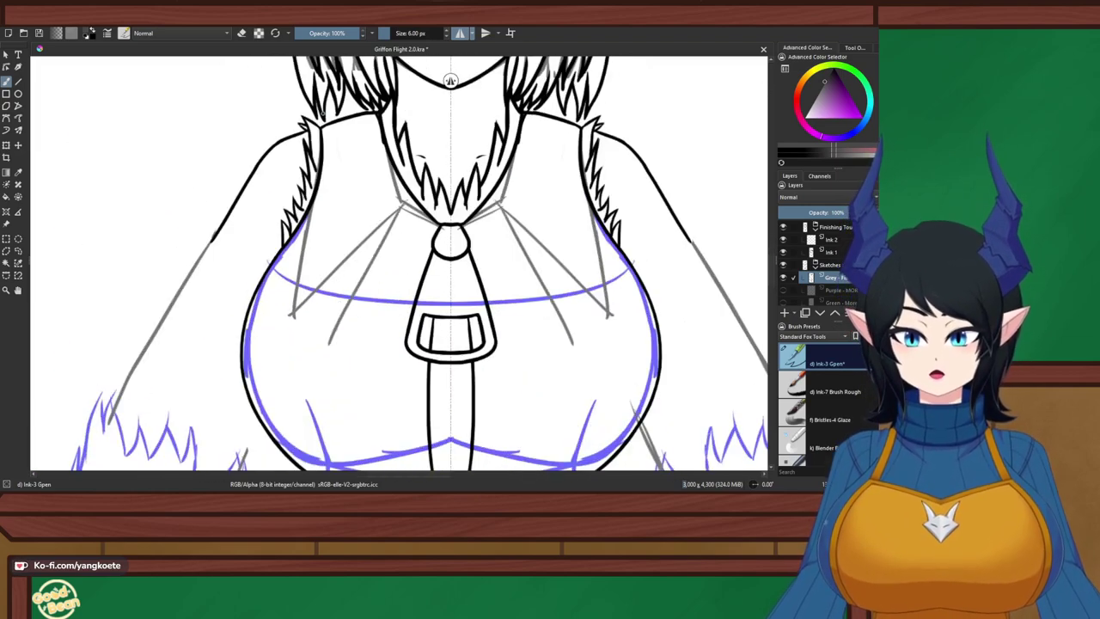
Add a long slanted mirrored vertical that meets the diagonal at its lower tip
drag(318, 133, 316, 344)
key(ctrl+z)
mouse_move(318, 167)
mouse_down()
mouse_move(310, 320)
mouse_move(321, 357)
mouse_up()
key(ctrl+z)
drag(315, 273, 316, 365)
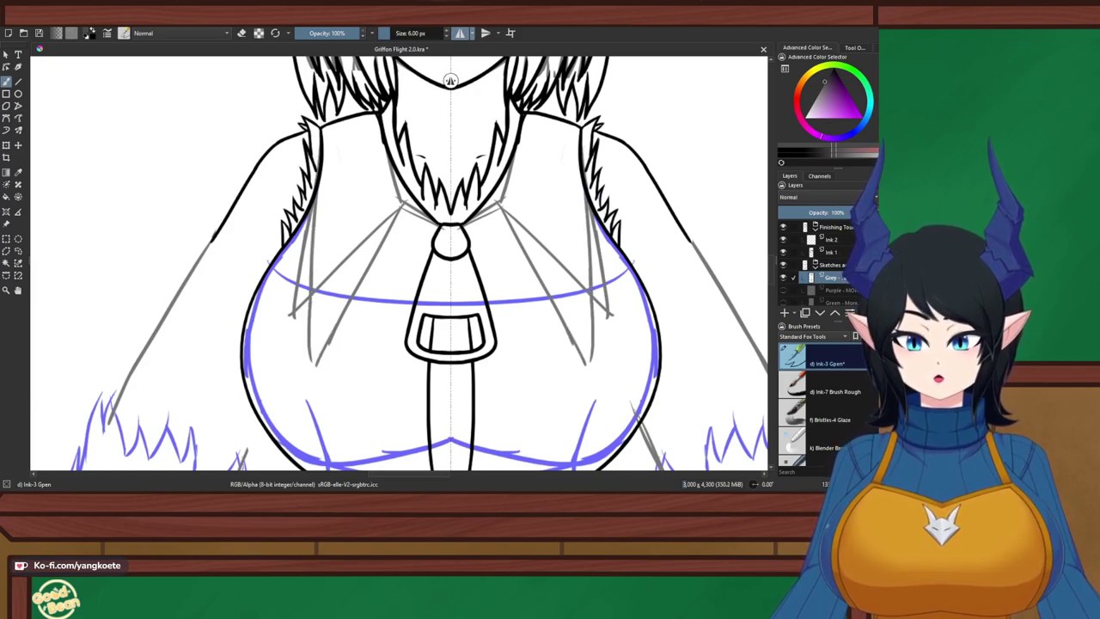
drag(341, 325, 311, 375)
key(ctrl+z)
scroll(372, 288, down, 3)
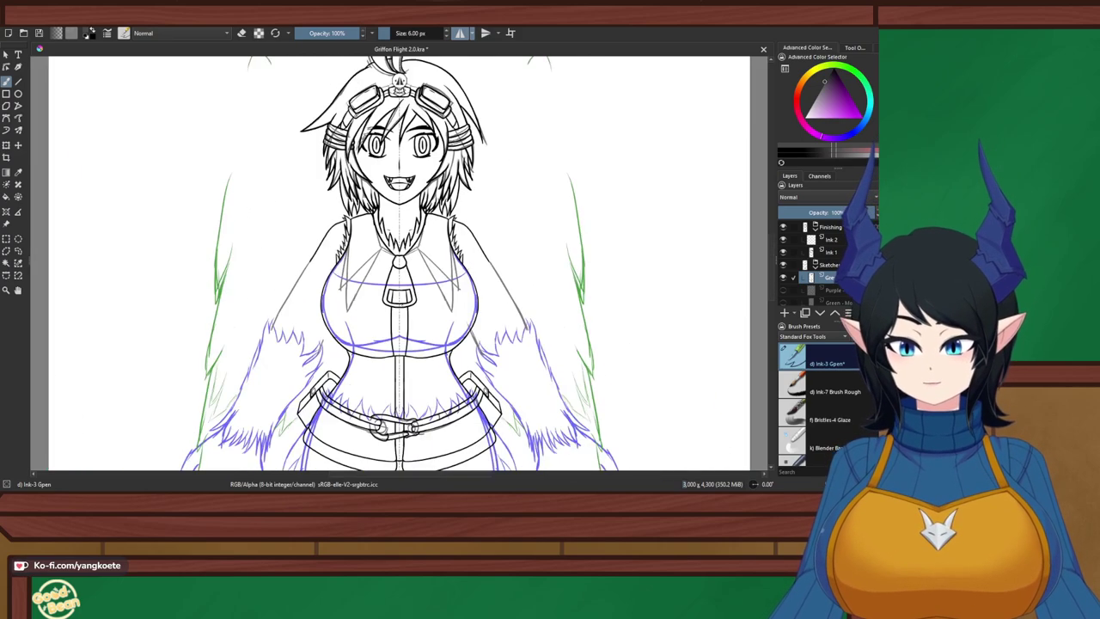
drag(381, 285, 373, 258)
scroll(373, 258, up, 4)
scroll(375, 258, down, 1)
scroll(374, 257, down, 4)
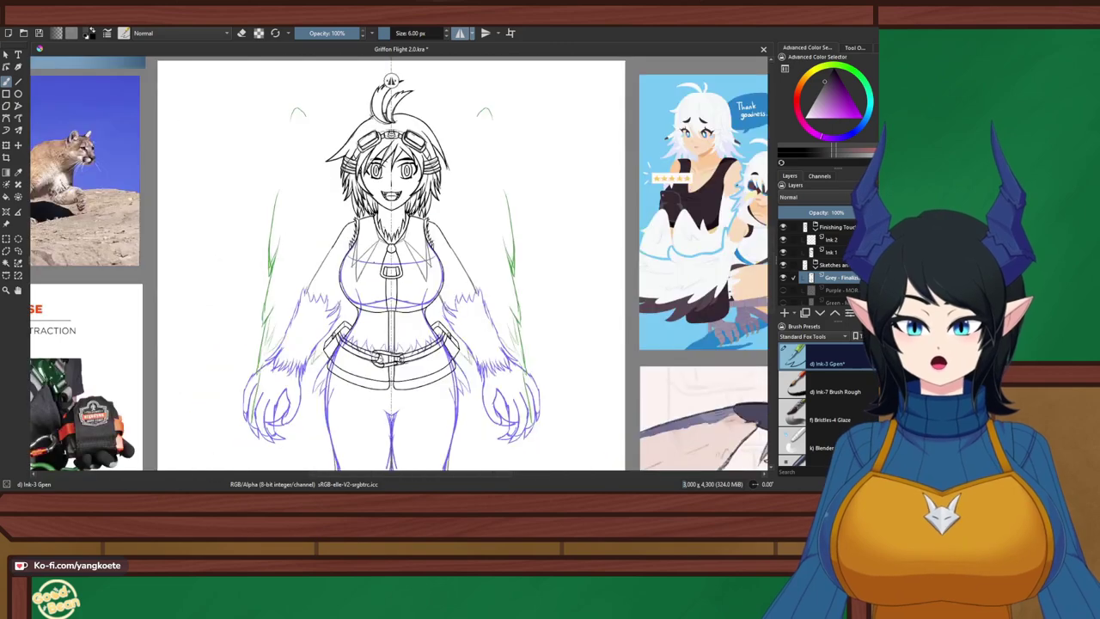
scroll(375, 257, down, 1)
Remove the inner lapel and short chin strokes and retry a curved collar stroke
scroll(374, 257, up, 5)
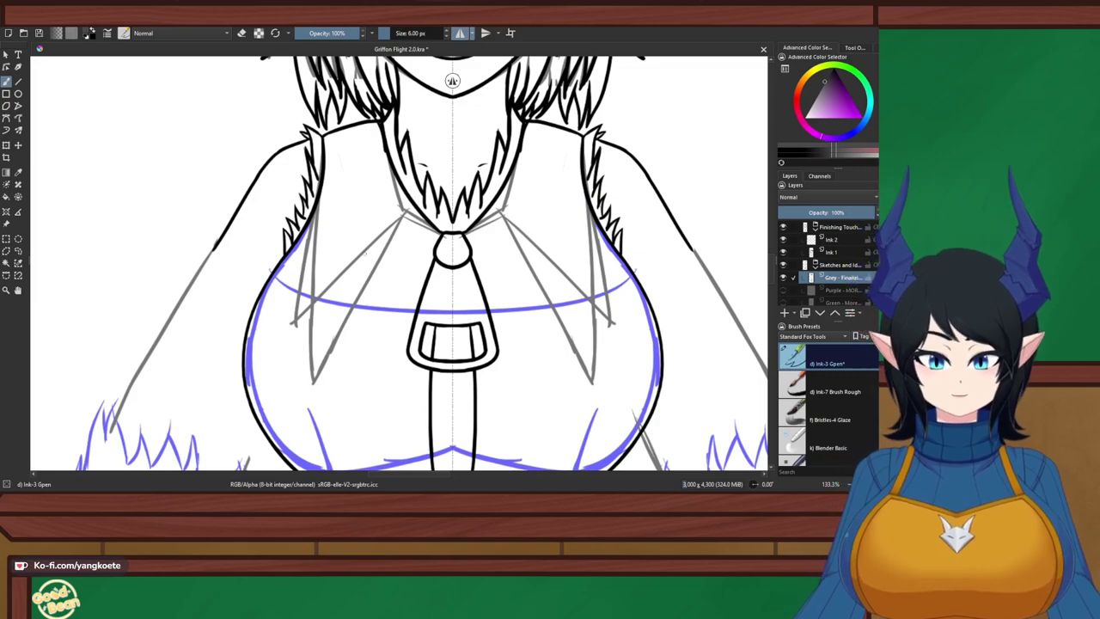
key(ctrl+z)
key(ctrl+z)
key(ctrl+z)
key(ctrl+z)
key(ctrl+z)
key(ctrl+z)
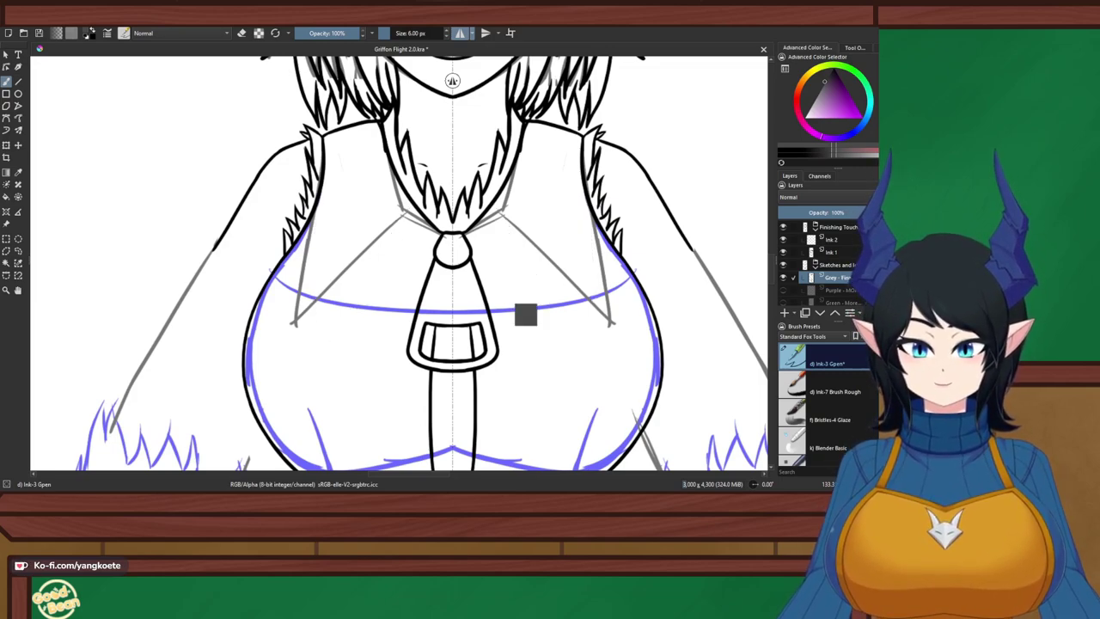
key(ctrl+z)
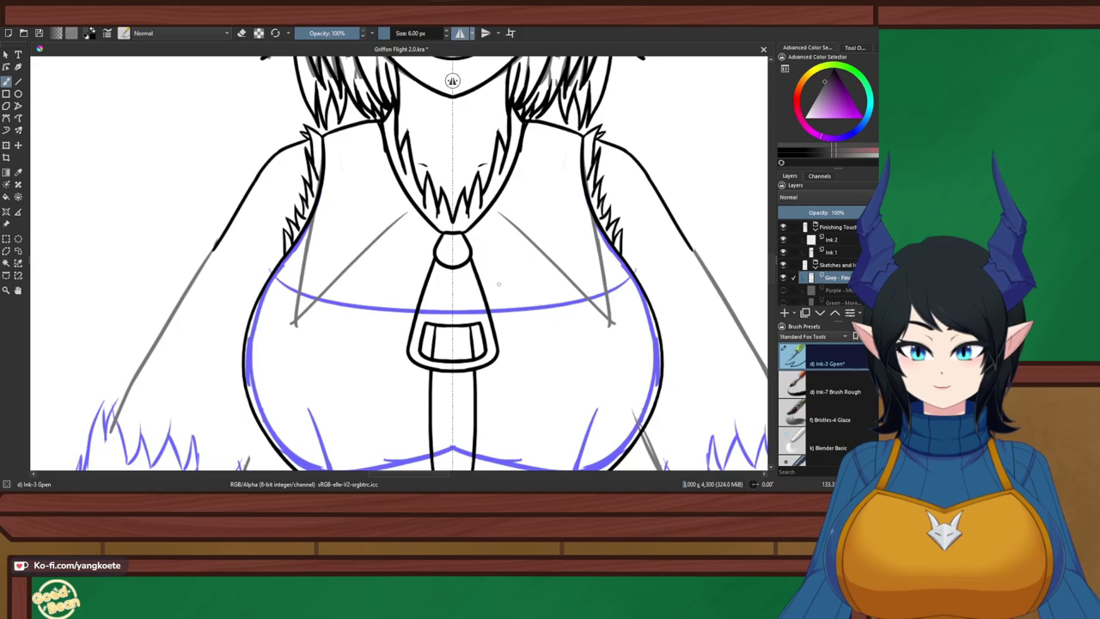
key(ctrl+shift+z)
key(ctrl+z)
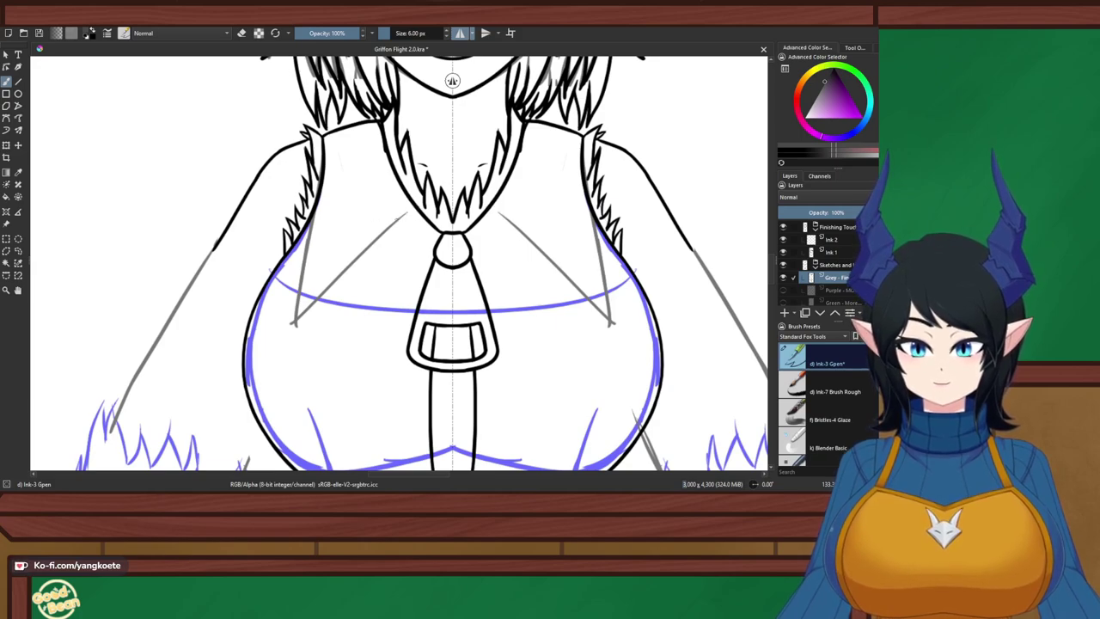
mouse_move(395, 220)
mouse_down()
mouse_move(440, 227)
mouse_move(404, 210)
mouse_move(409, 225)
mouse_move(328, 292)
mouse_up()
key(ctrl+z)
key(ctrl+z)
Sketch guides along the collar's diagonal edge, outer edge and tip
key(ctrl+z)
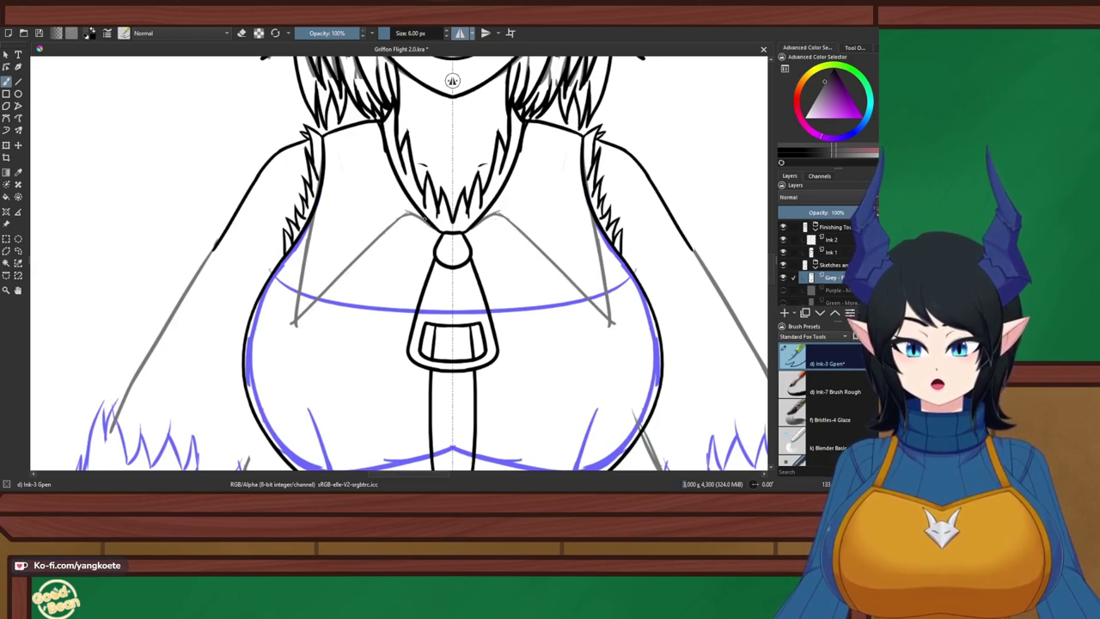
drag(417, 221, 319, 294)
drag(373, 252, 325, 297)
key(ctrl+z)
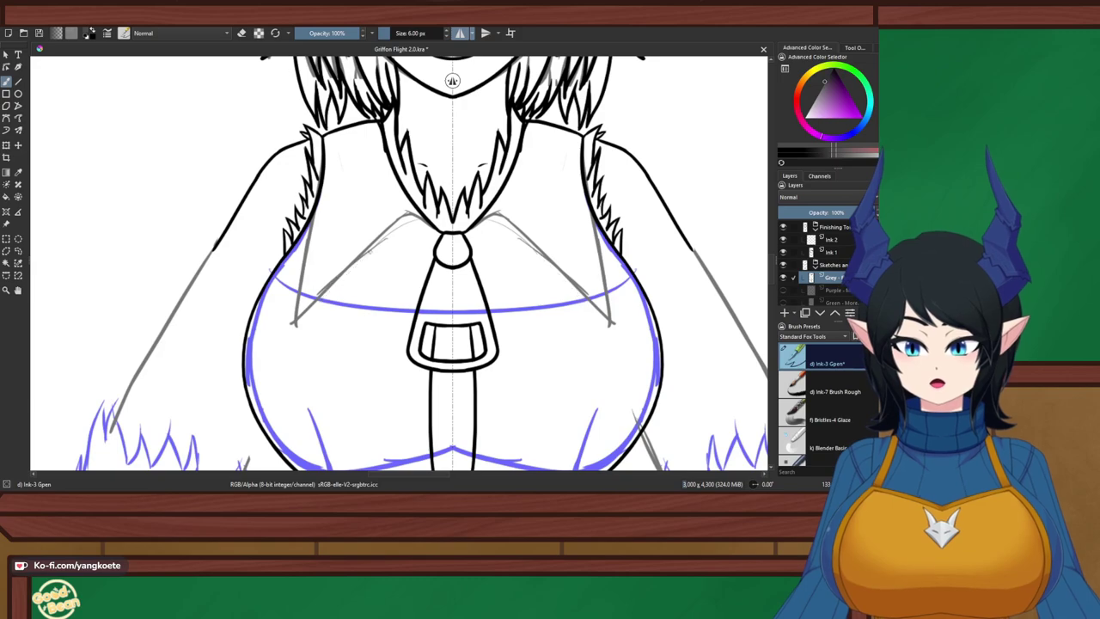
drag(371, 250, 286, 331)
drag(309, 227, 286, 338)
drag(311, 293, 333, 271)
key(ctrl+z)
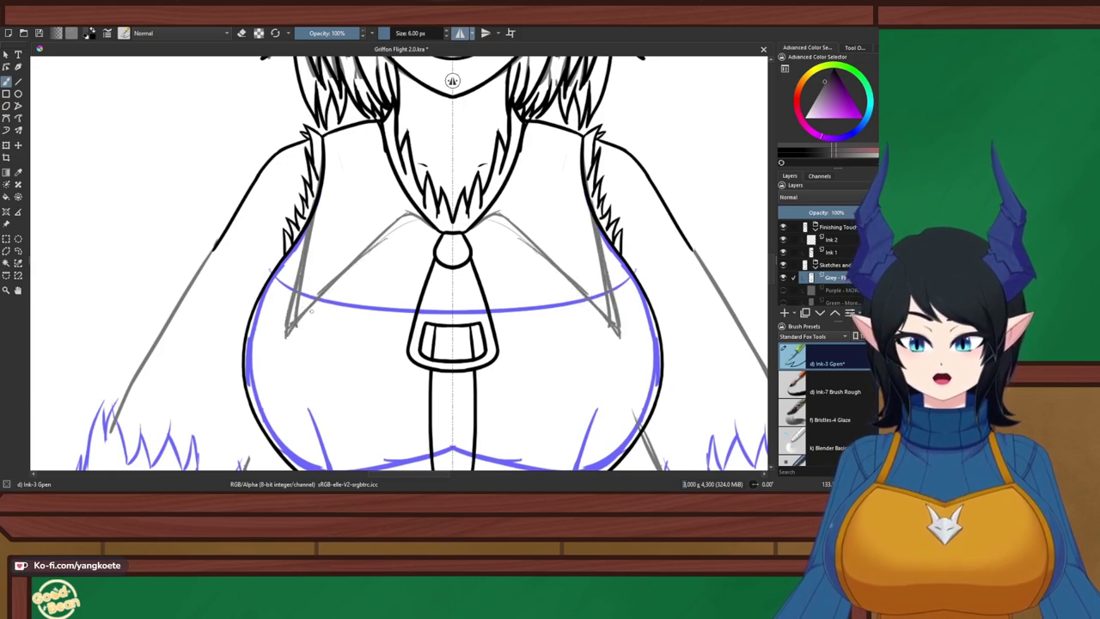
Zoom in on the collar and sketch a vertical jacket edge below the shoulder
scroll(290, 277, down, 3)
drag(462, 291, 529, 257)
right_click(529, 257)
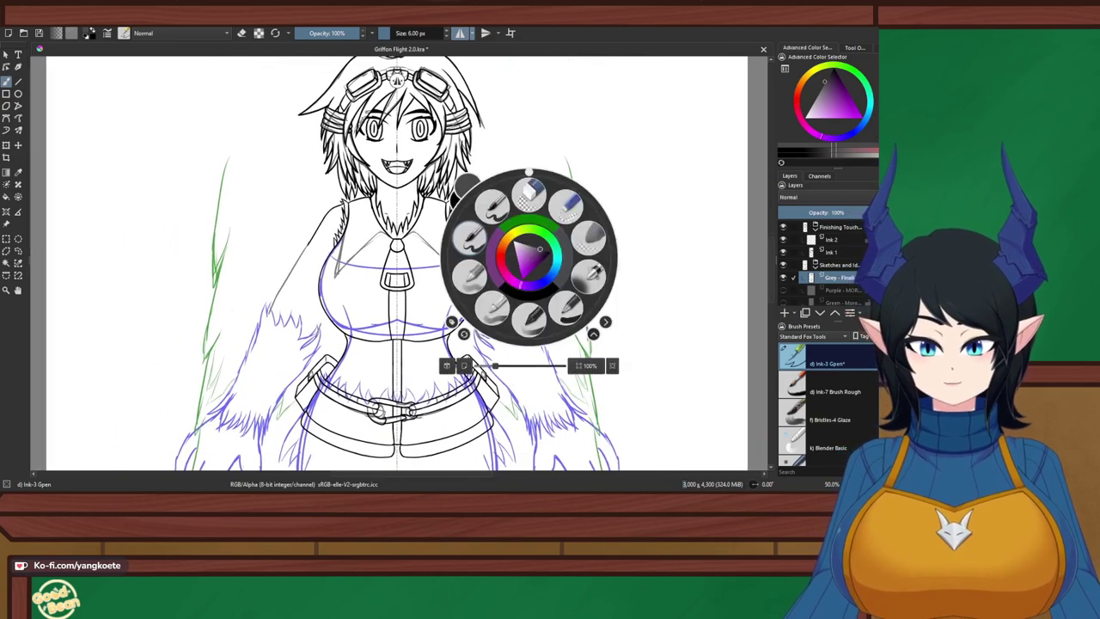
right_click(528, 257)
scroll(370, 232, up, 2)
drag(426, 272, 400, 235)
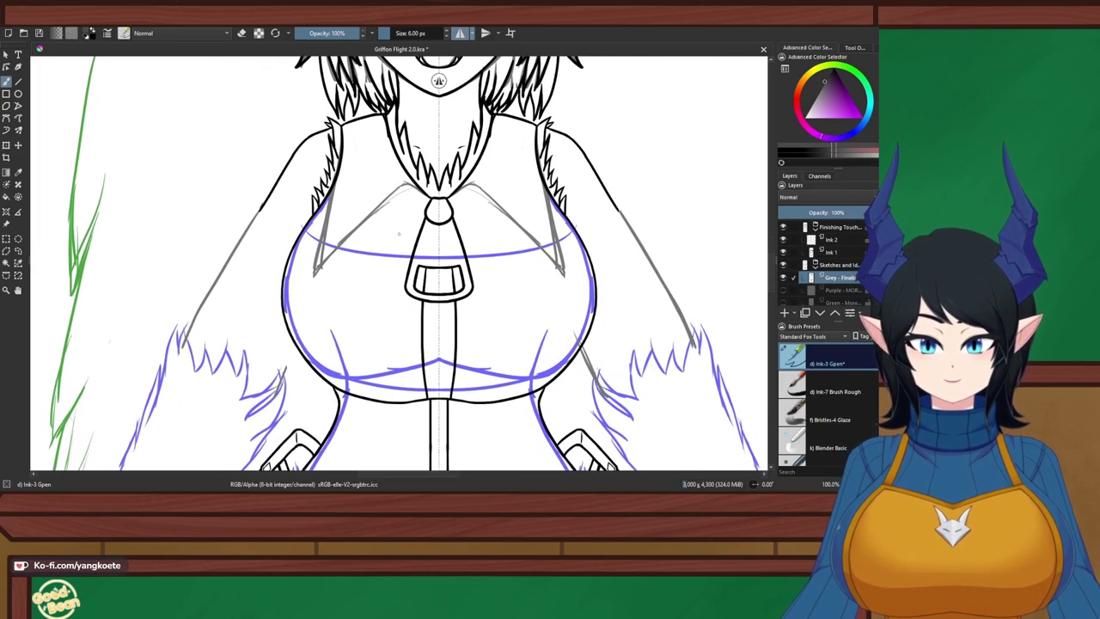
key(plus)
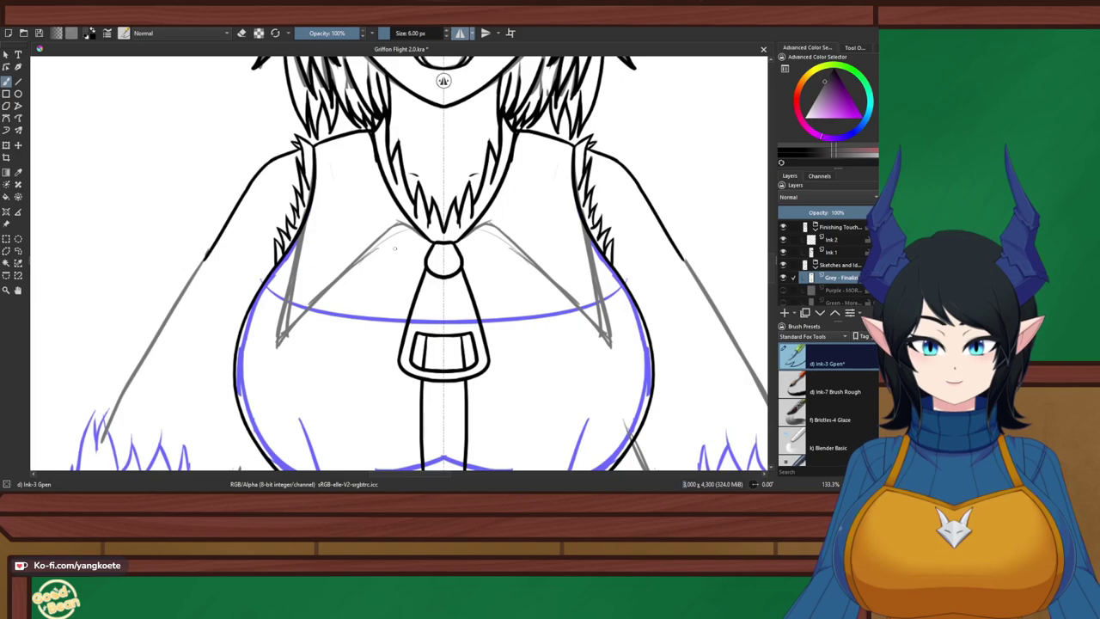
scroll(365, 239, up, 1)
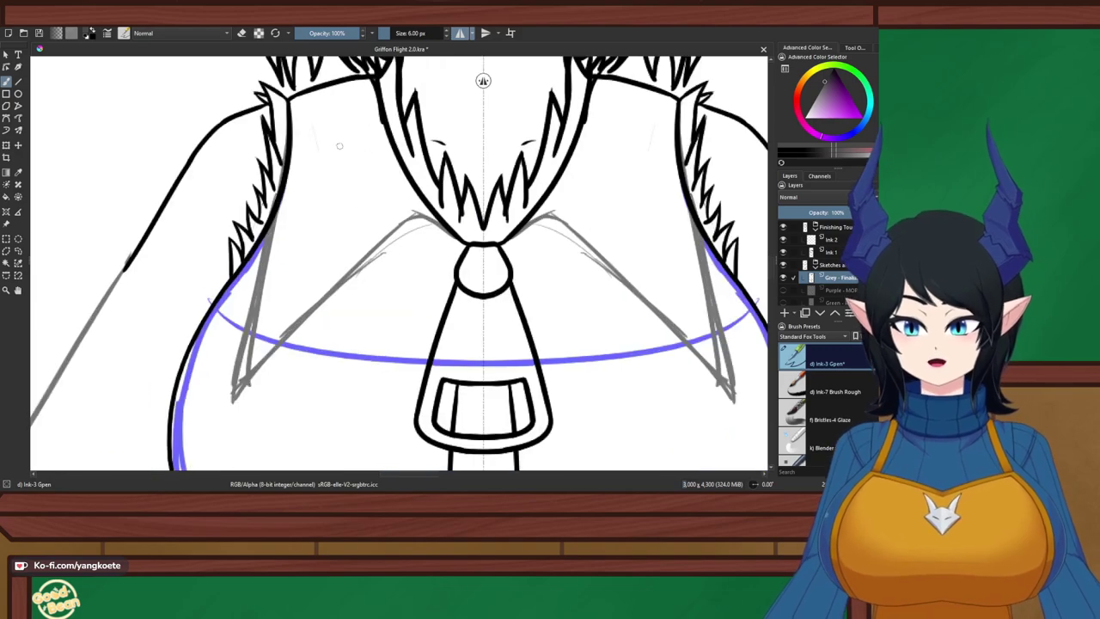
drag(303, 92, 301, 297)
key(ctrl+z)
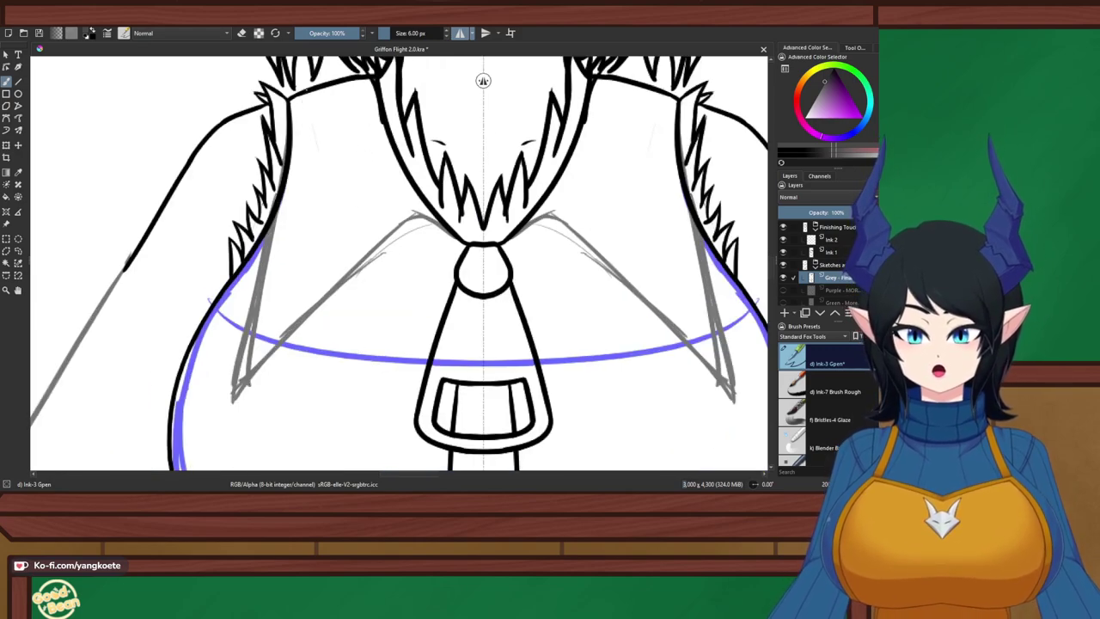
drag(302, 91, 282, 319)
Redraw the jacket edge guide longer from the shoulder down, then view the whole torso
key(ctrl+z)
drag(305, 93, 276, 338)
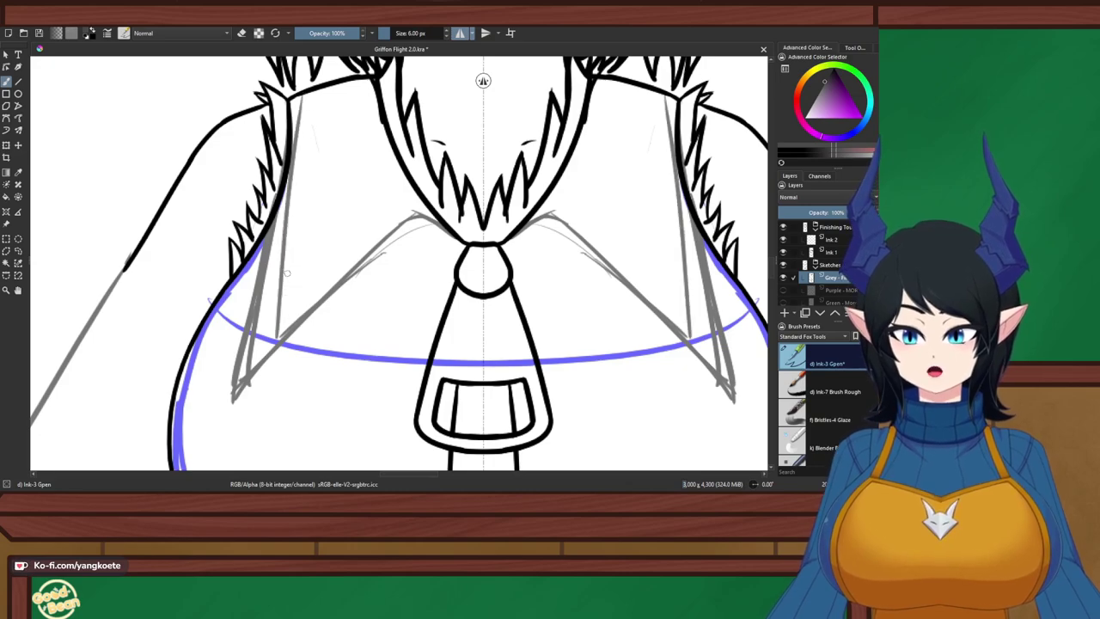
key(ctrl+z)
drag(309, 92, 273, 326)
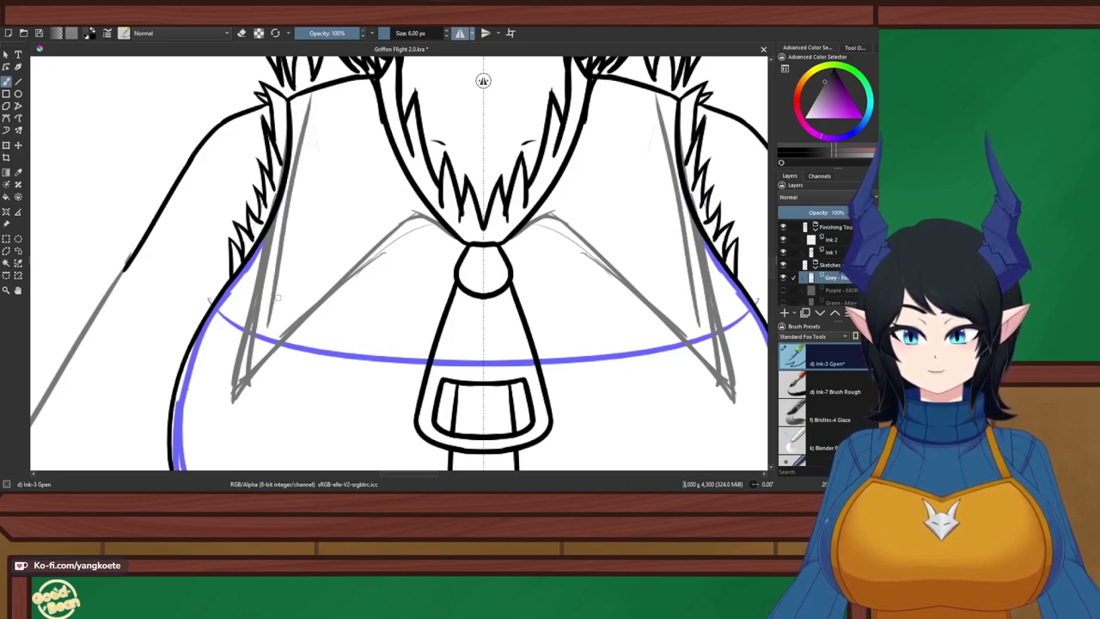
key(ctrl+z)
drag(309, 93, 268, 356)
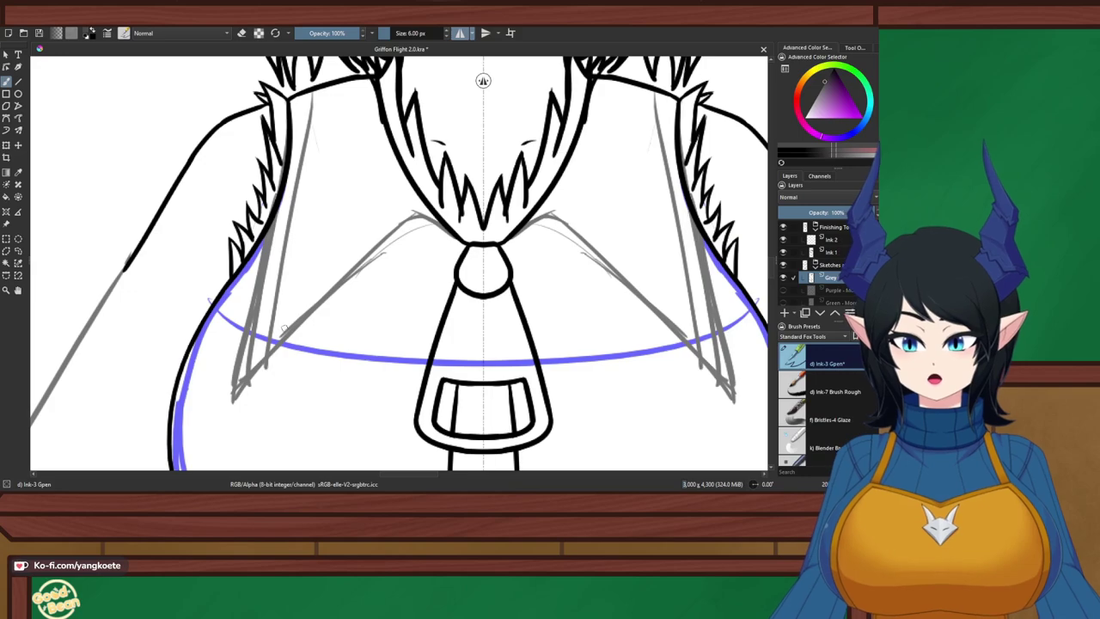
scroll(275, 278, down, 3)
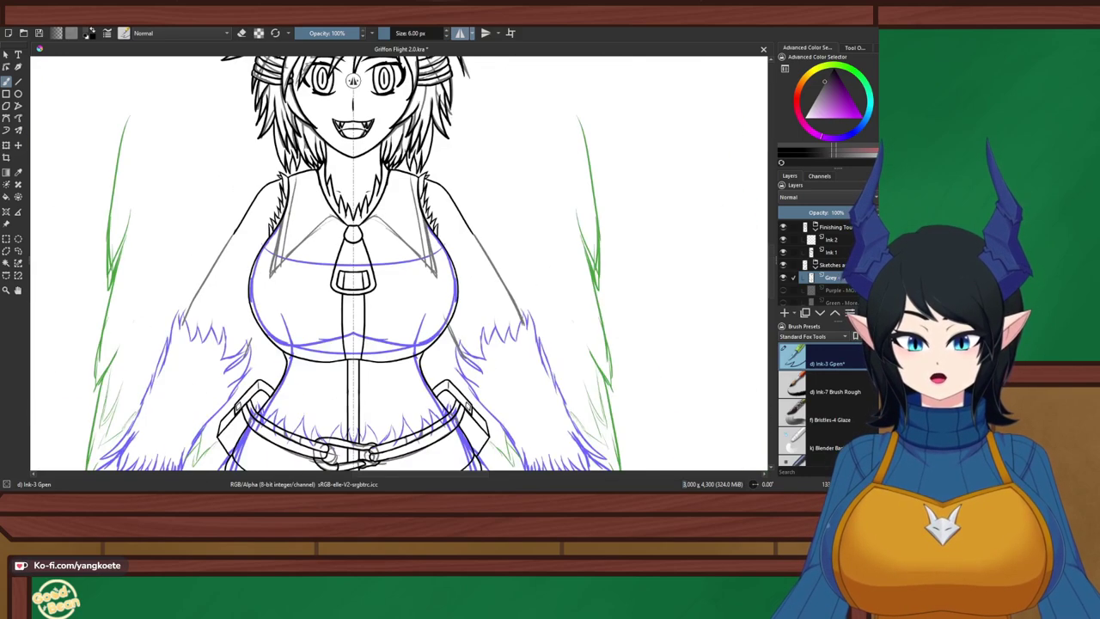
drag(274, 277, 351, 268)
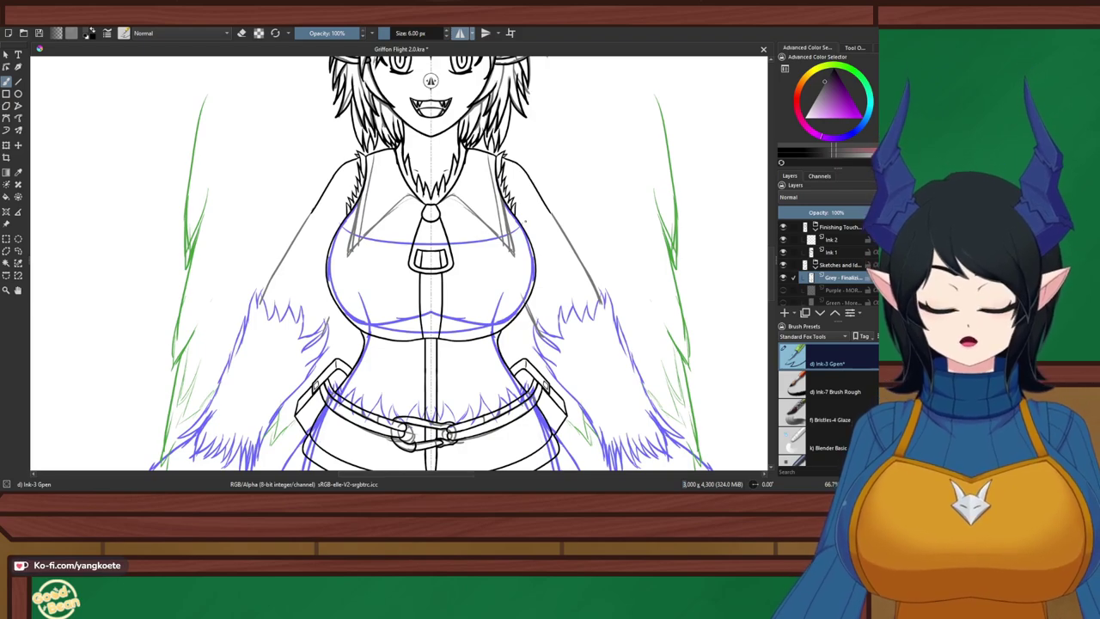
On the Ink 2 layer, zoom in on the collar and test a collar ink stroke, then undo it
key(Page_Up)
key(Page_Up)
key(Page_Up)
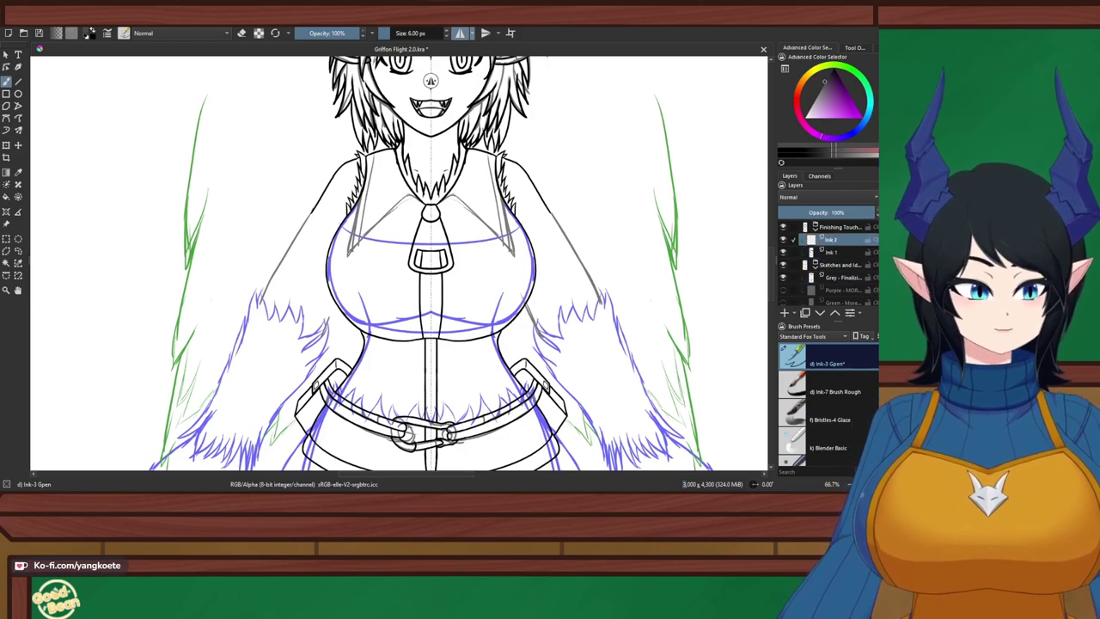
key(plus)
key(plus)
key(plus)
key(plus)
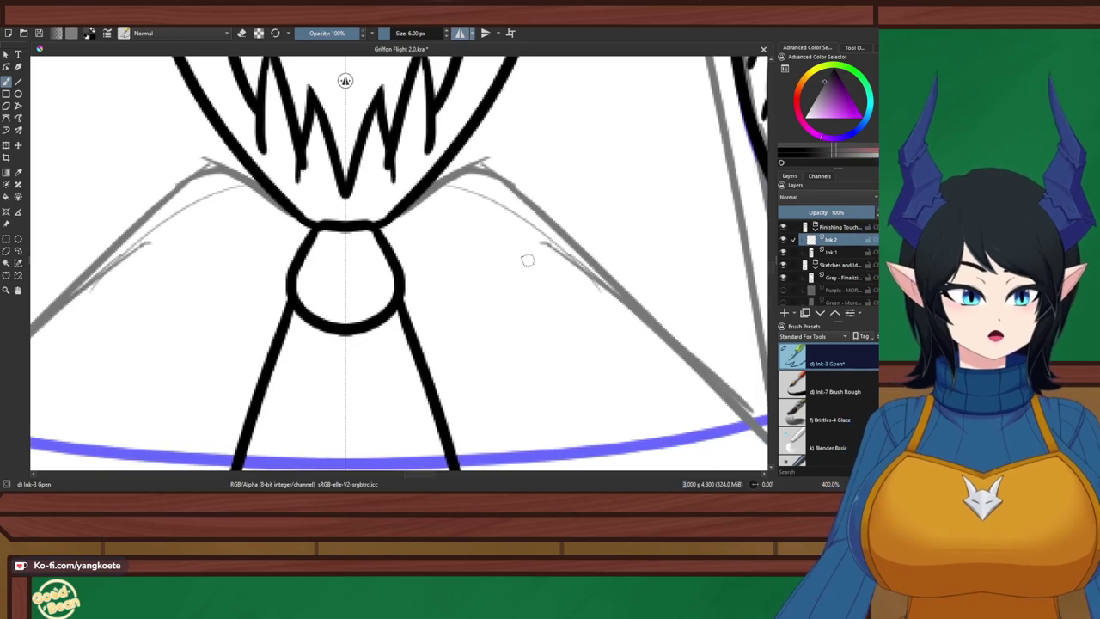
drag(384, 226, 462, 163)
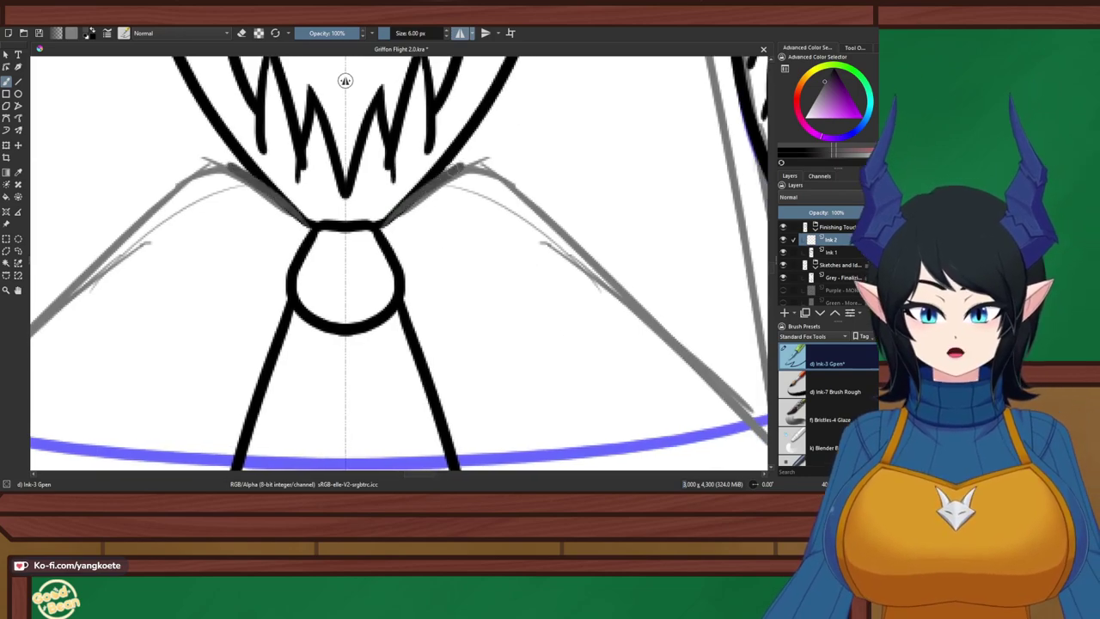
key(ctrl+z)
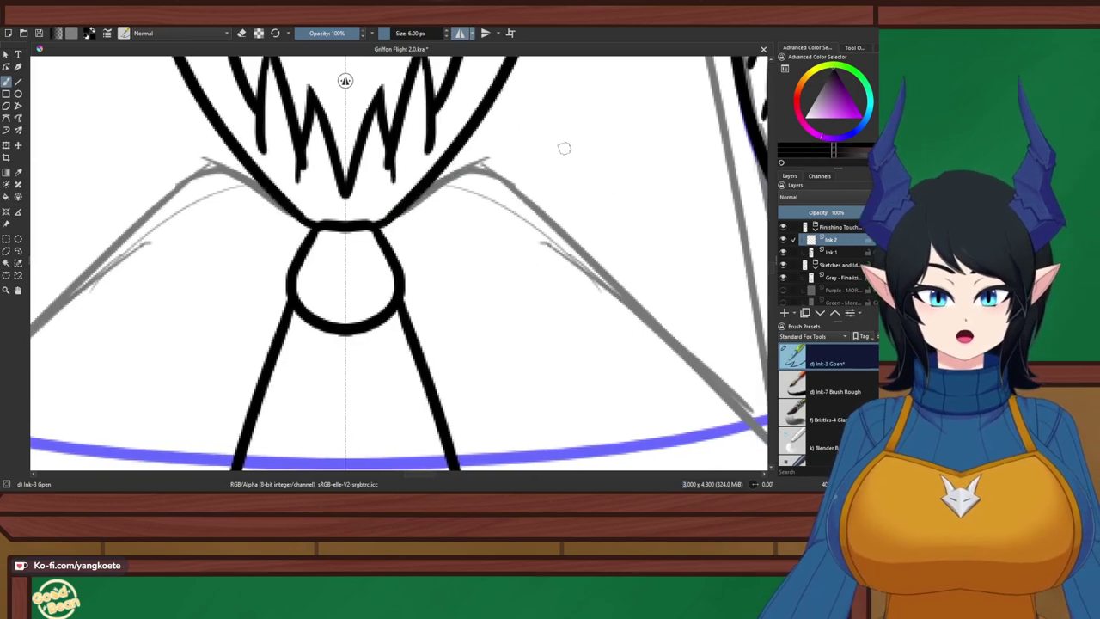
scroll(451, 219, down, 3)
scroll(455, 176, up, 1)
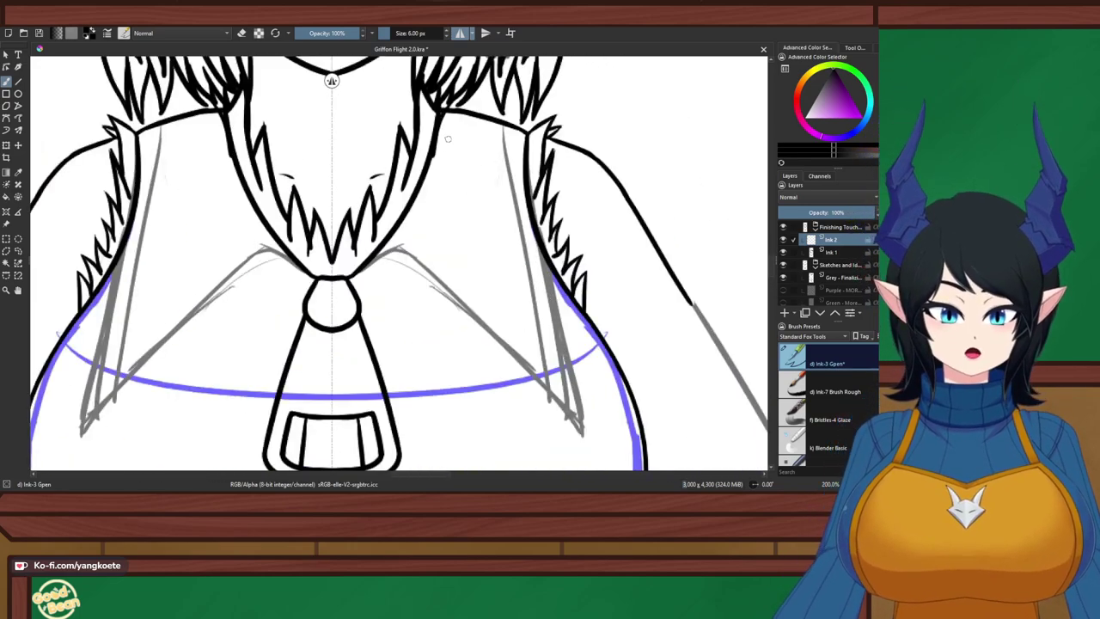
scroll(443, 139, up, 1)
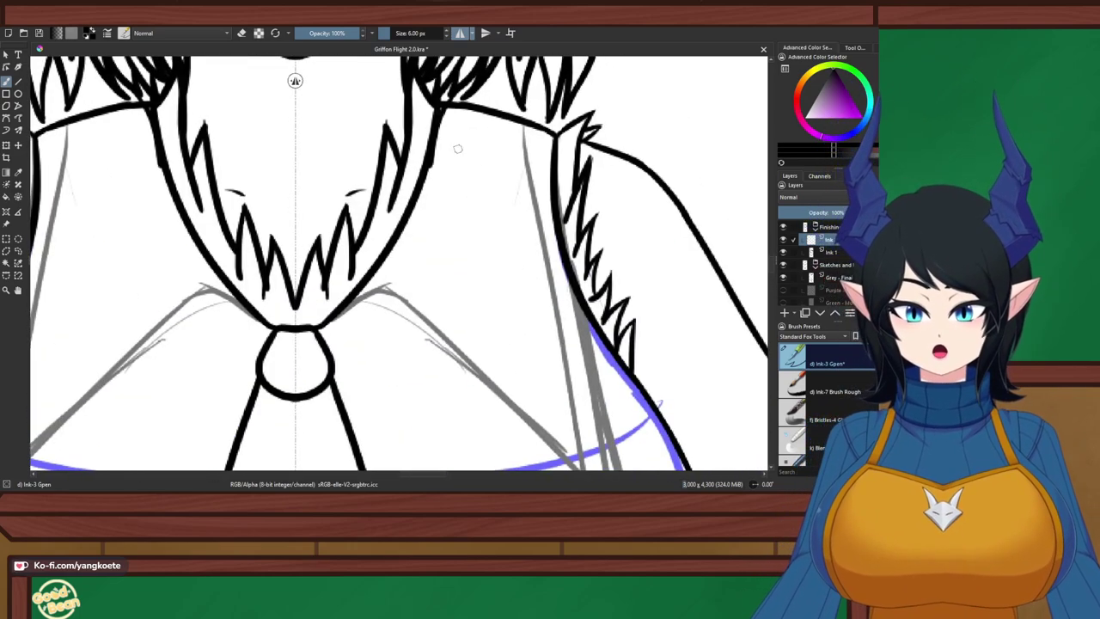
Erase small bits of the hair line, then return to the Ink 2 layer over the collar
key(e)
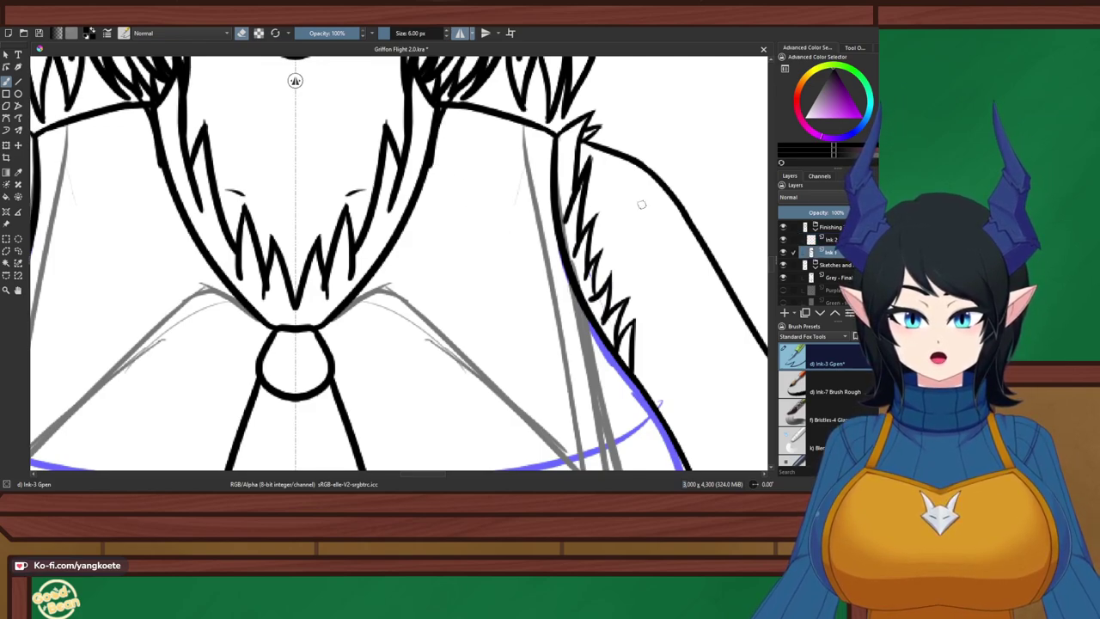
drag(440, 108, 432, 169)
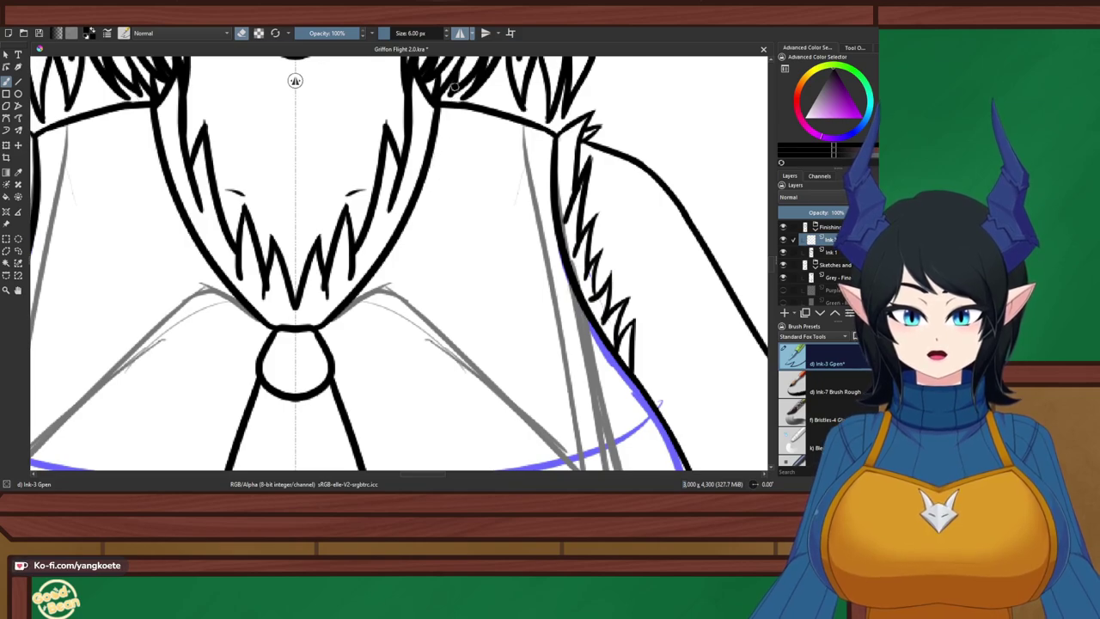
key(e)
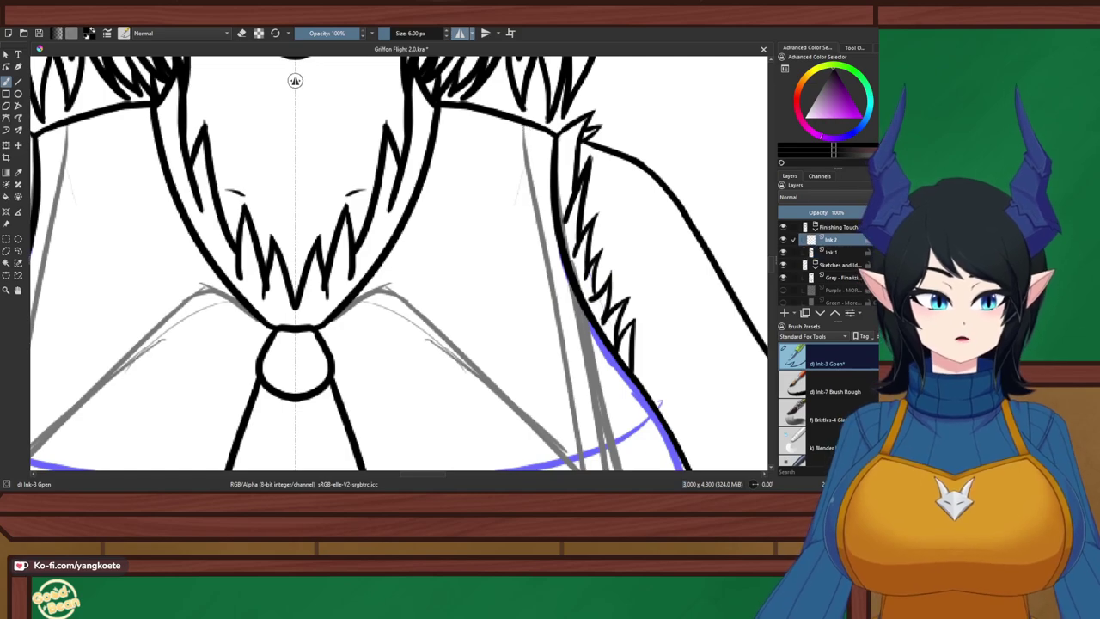
key(Page_Up)
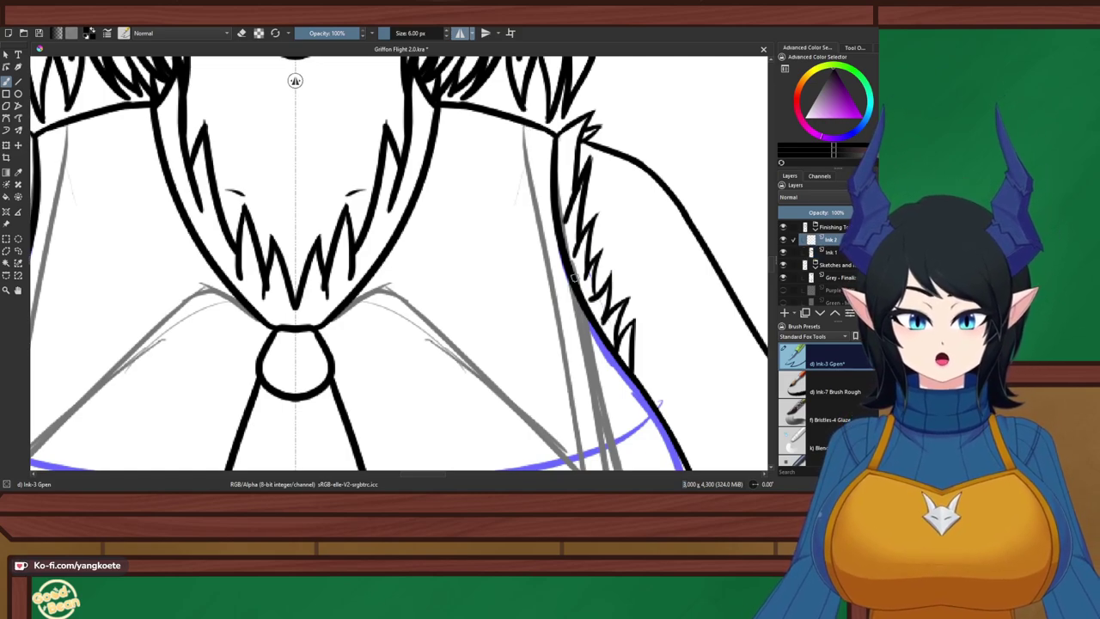
scroll(603, 238, down, 1)
scroll(576, 234, up, 1)
drag(480, 287, 484, 238)
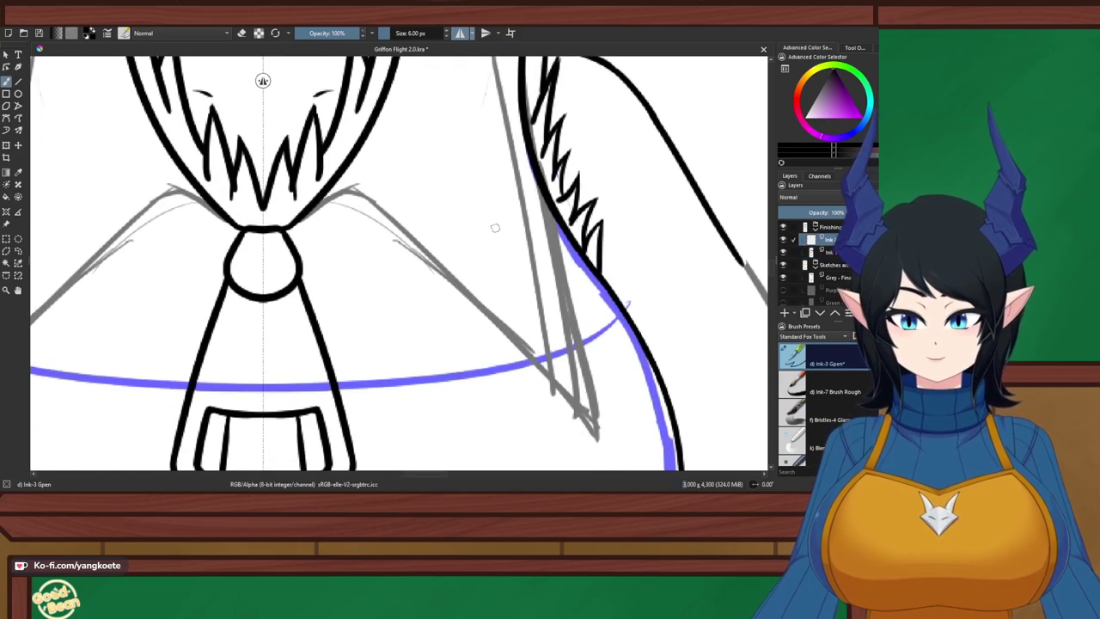
Ink the collar edge along its grey guide, retrying strokes until one fits
mouse_move(336, 197)
mouse_down()
mouse_move(372, 198)
mouse_move(471, 306)
mouse_up()
key(ctrl+z)
drag(365, 197, 511, 342)
key(ctrl+z)
drag(364, 196, 520, 352)
key(ctrl+z)
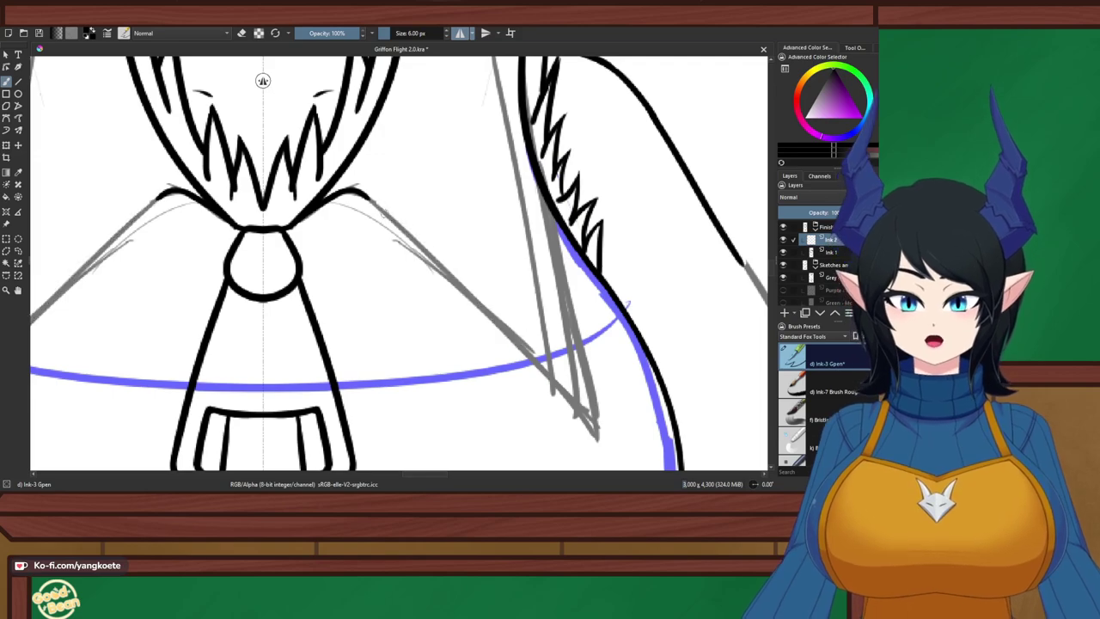
drag(354, 184, 538, 361)
key(ctrl+z)
drag(368, 197, 541, 352)
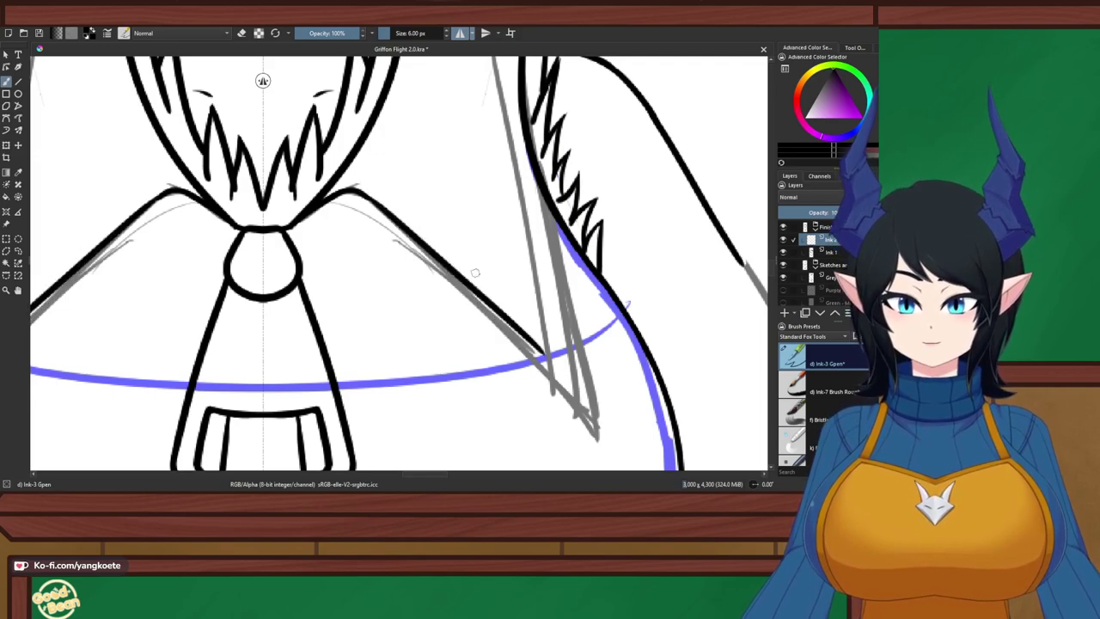
key(ctrl+z)
drag(361, 196, 535, 380)
key(ctrl+z)
drag(367, 199, 546, 379)
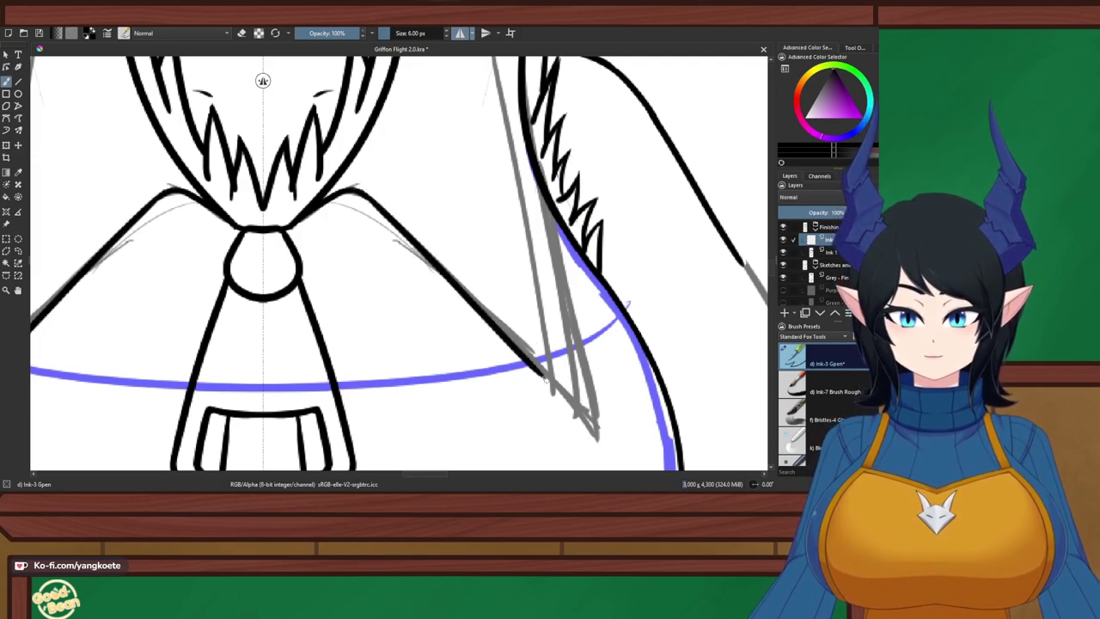
Extend the collar line further down and try an inner line beside the blue guide
drag(507, 342, 602, 436)
key(ctrl+z)
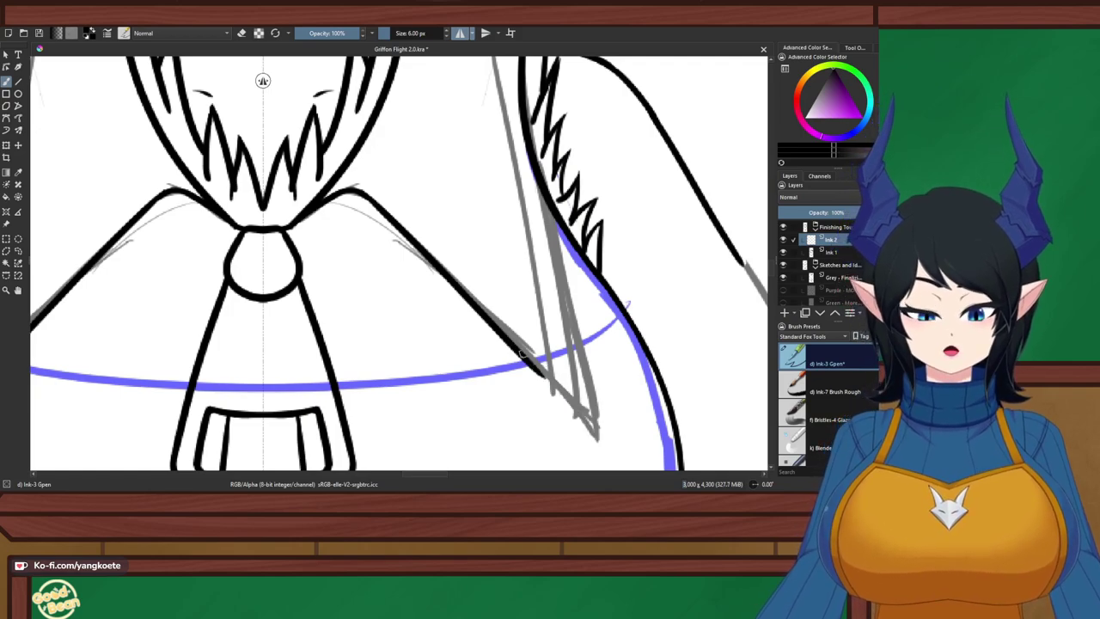
drag(519, 350, 604, 438)
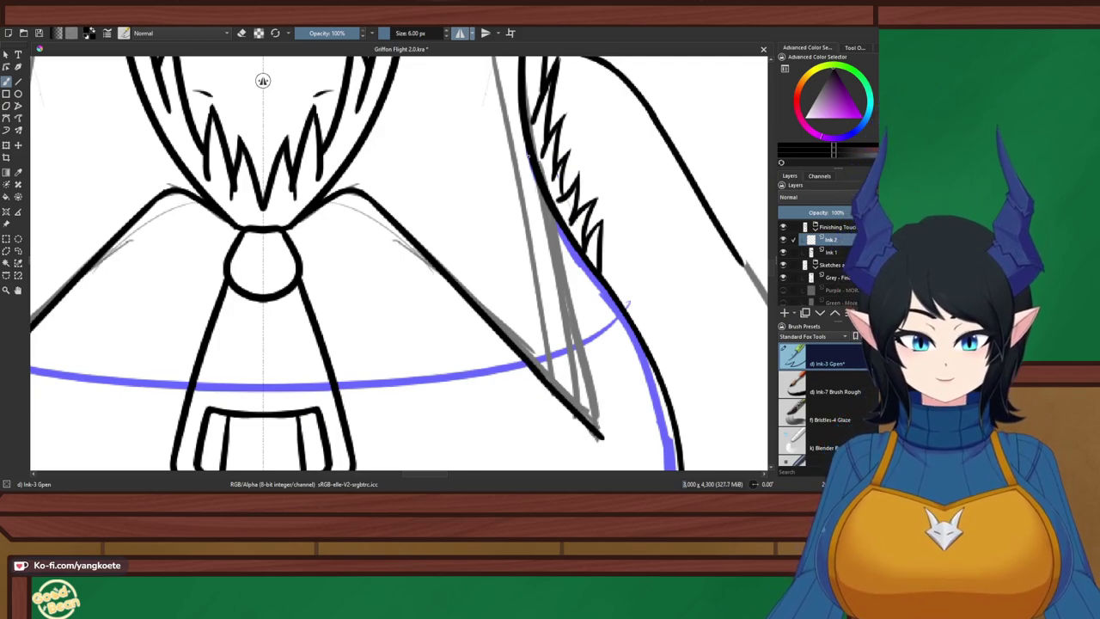
drag(529, 156, 583, 359)
key(ctrl+z)
mouse_move(546, 201)
mouse_down()
mouse_move(589, 376)
mouse_move(589, 348)
mouse_move(603, 438)
mouse_up()
key(ctrl+z)
Ink the lower stretch of the collar line down to its sharp tip, retrying strokes
drag(582, 335, 605, 438)
key(ctrl+z)
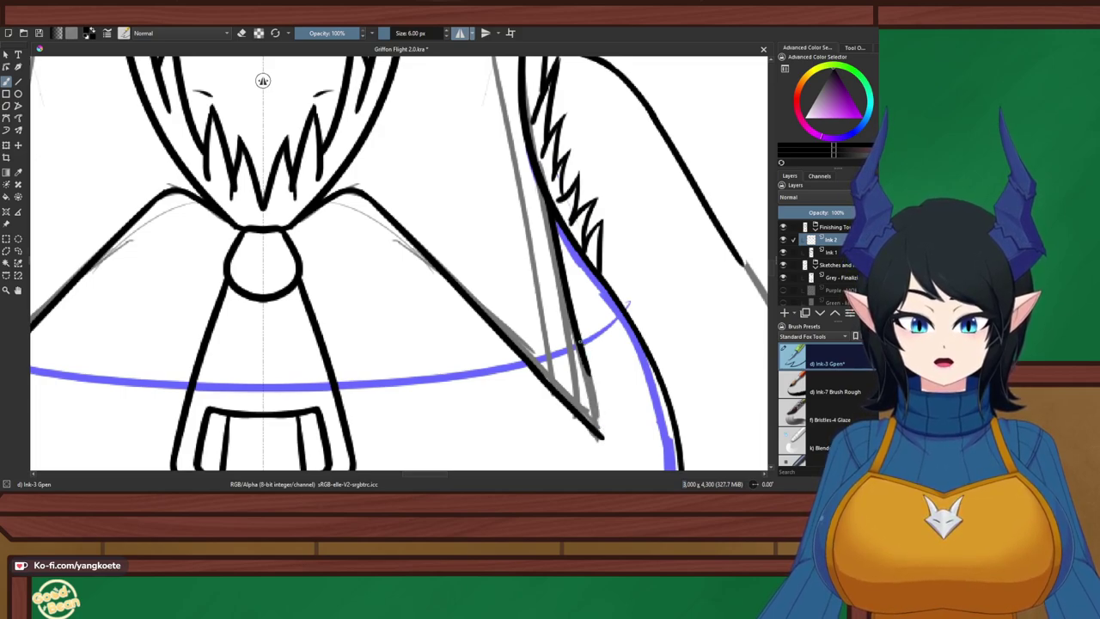
drag(590, 368, 602, 440)
key(ctrl+z)
drag(584, 365, 603, 438)
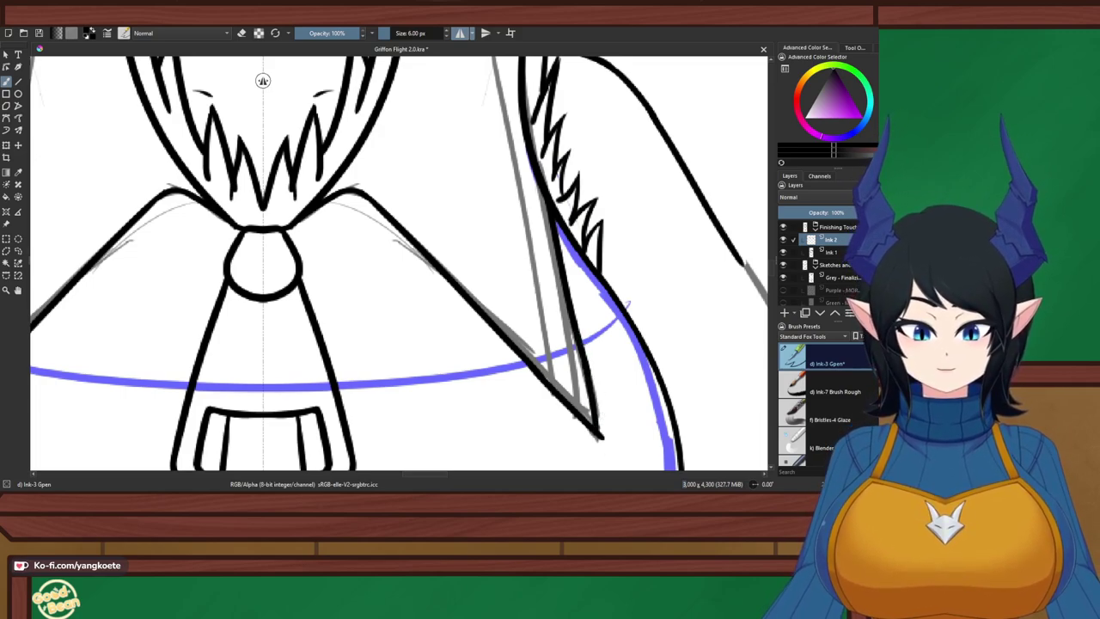
key(ctrl+z)
drag(577, 335, 607, 438)
key(ctrl+z)
drag(579, 348, 602, 441)
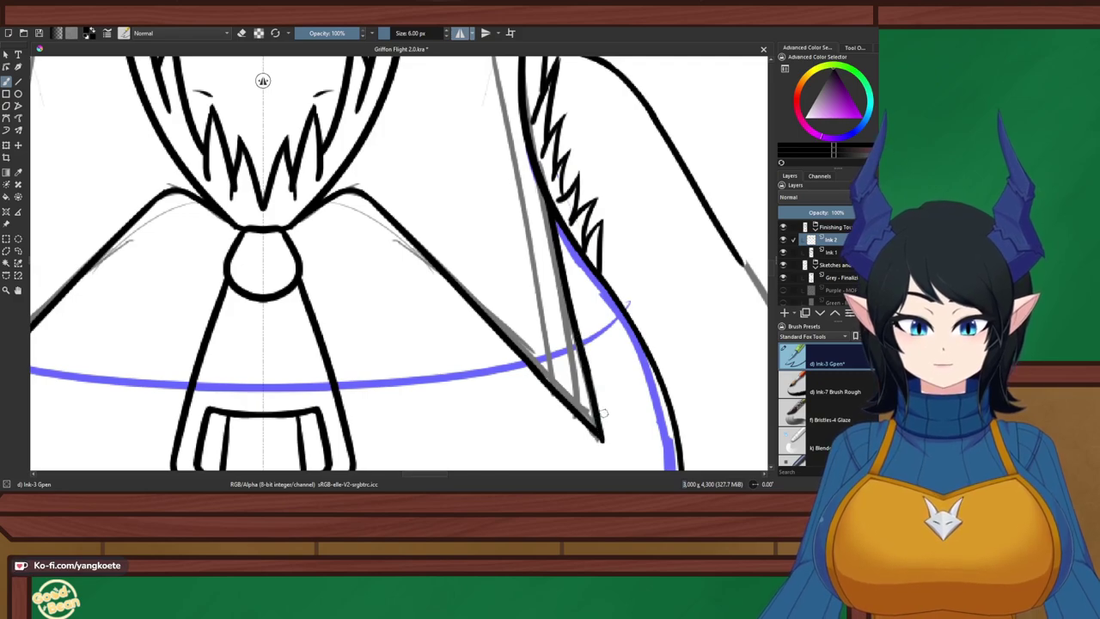
key(ctrl+z)
drag(585, 356, 606, 439)
key(ctrl+z)
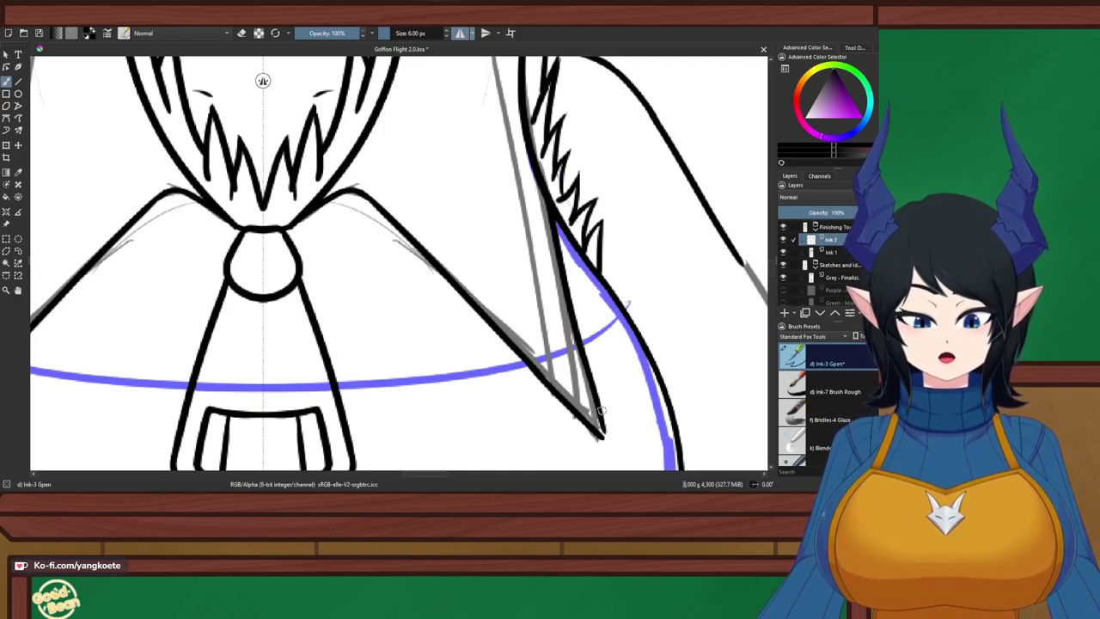
Toggle the eraser off again and bring the whole torso into view
key(e)
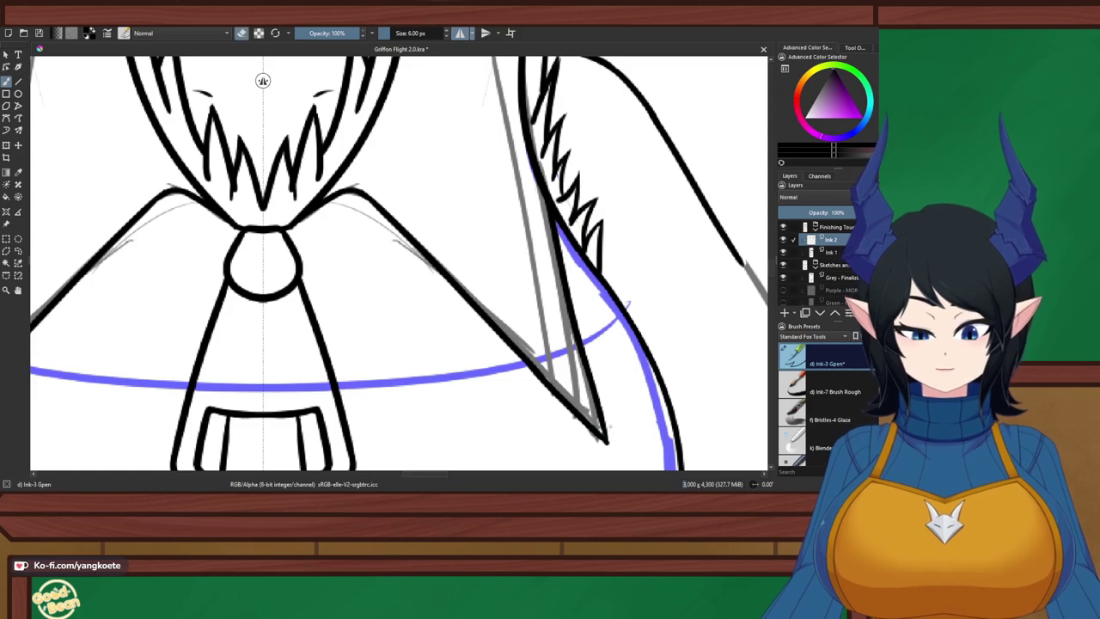
key(e)
scroll(603, 411, down, 4)
mouse_move(602, 412)
mouse_down()
mouse_move(572, 306)
mouse_move(520, 199)
mouse_up()
scroll(519, 296, up, 1)
Try a mirrored curve across the torso and undo the strokes
right_click(610, 284)
right_click(611, 284)
drag(338, 221, 345, 258)
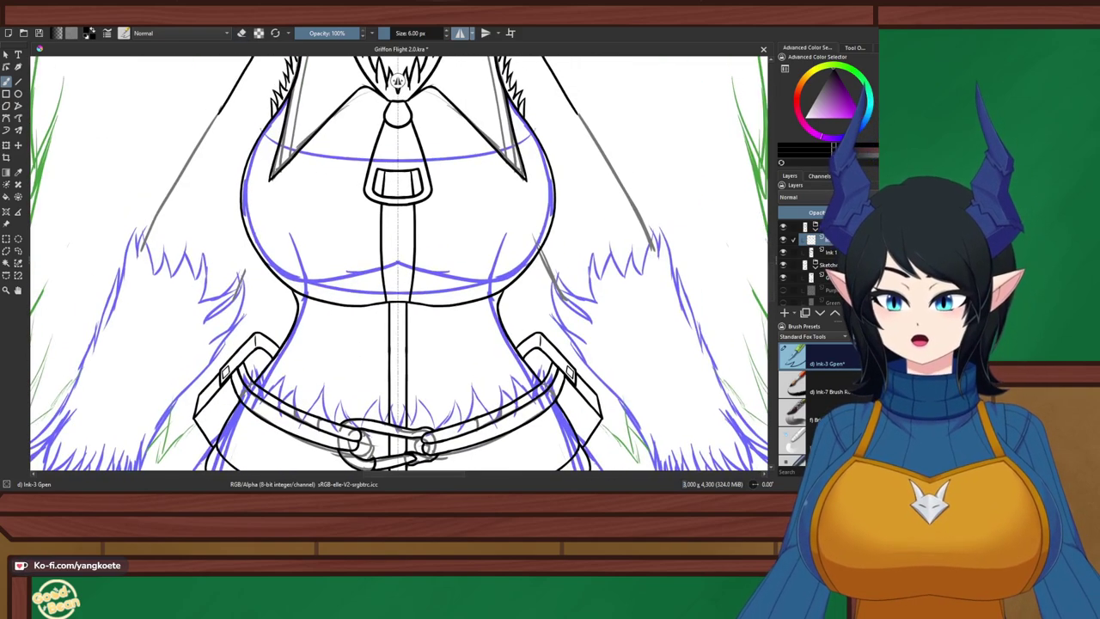
scroll(345, 257, up, 2)
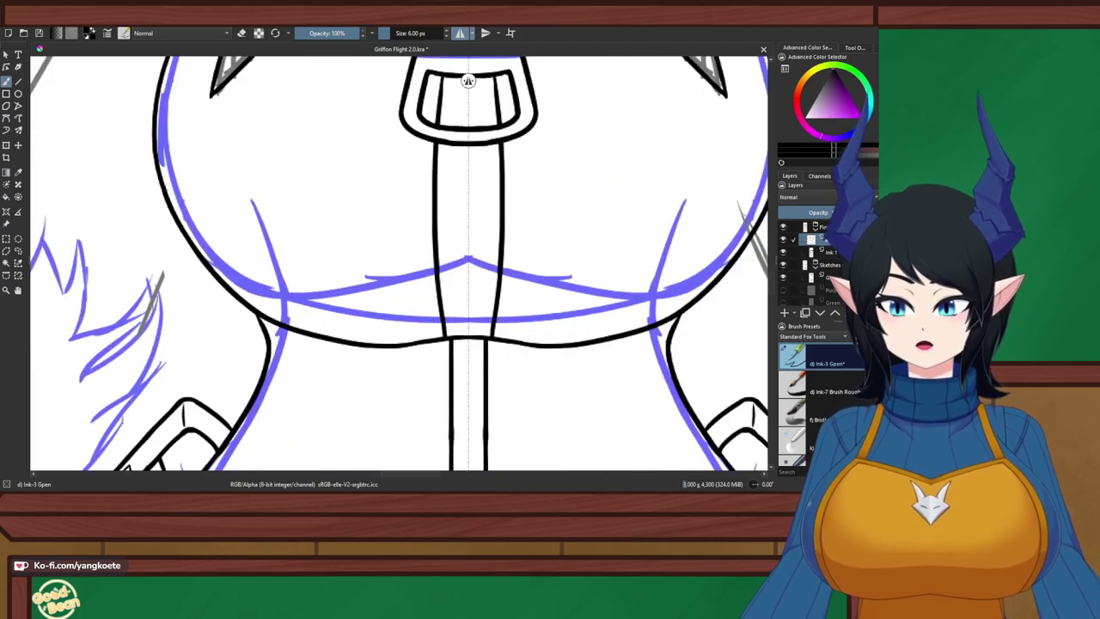
mouse_move(172, 196)
mouse_down()
mouse_move(436, 283)
mouse_move(432, 336)
mouse_up()
key(ctrl+z)
key(ctrl+z)
key(ctrl+z)
key(ctrl+z)
key(ctrl+z)
key(ctrl+z)
scroll(365, 257, down, 2)
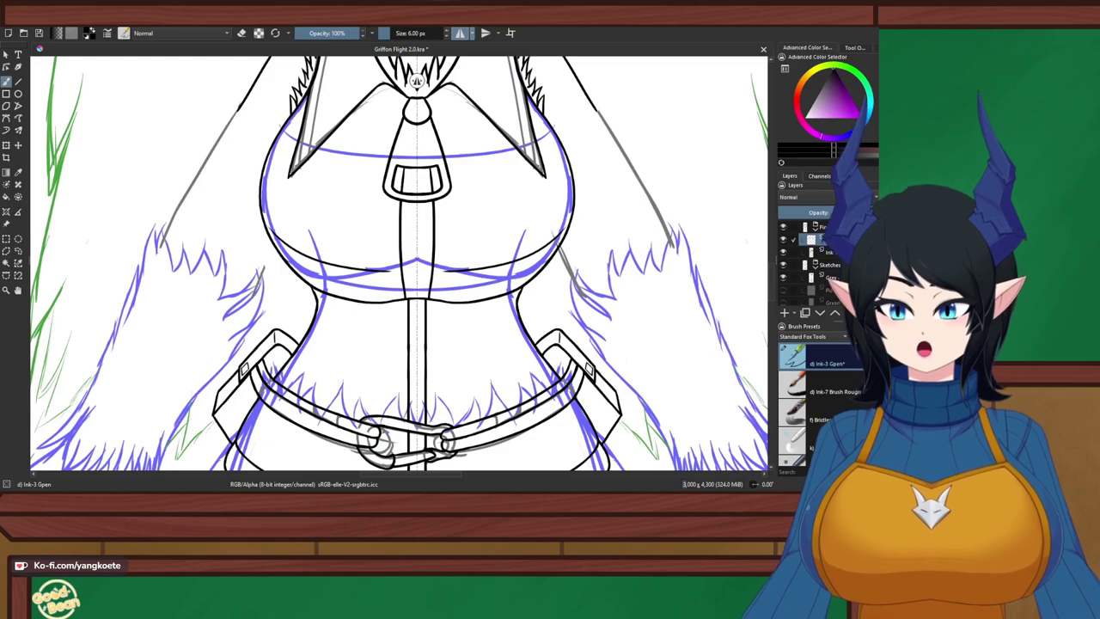
key(ctrl+z)
Bring the collar back into view and test a line along its guide, then undo it
drag(471, 273, 457, 379)
scroll(401, 81, up, 2)
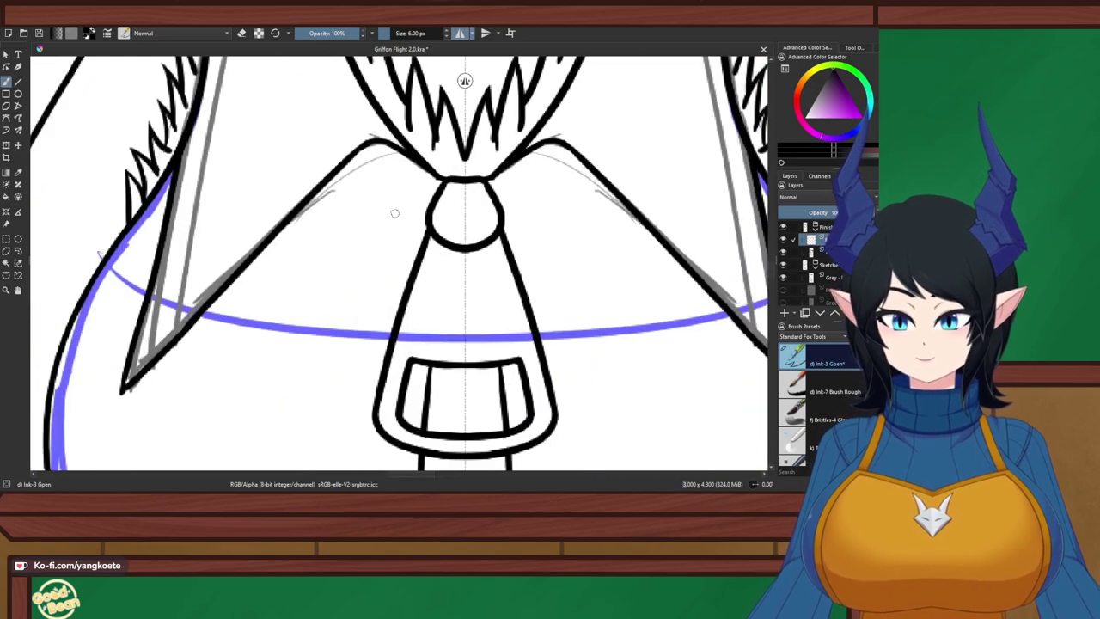
scroll(394, 80, down, 1)
scroll(235, 260, up, 1)
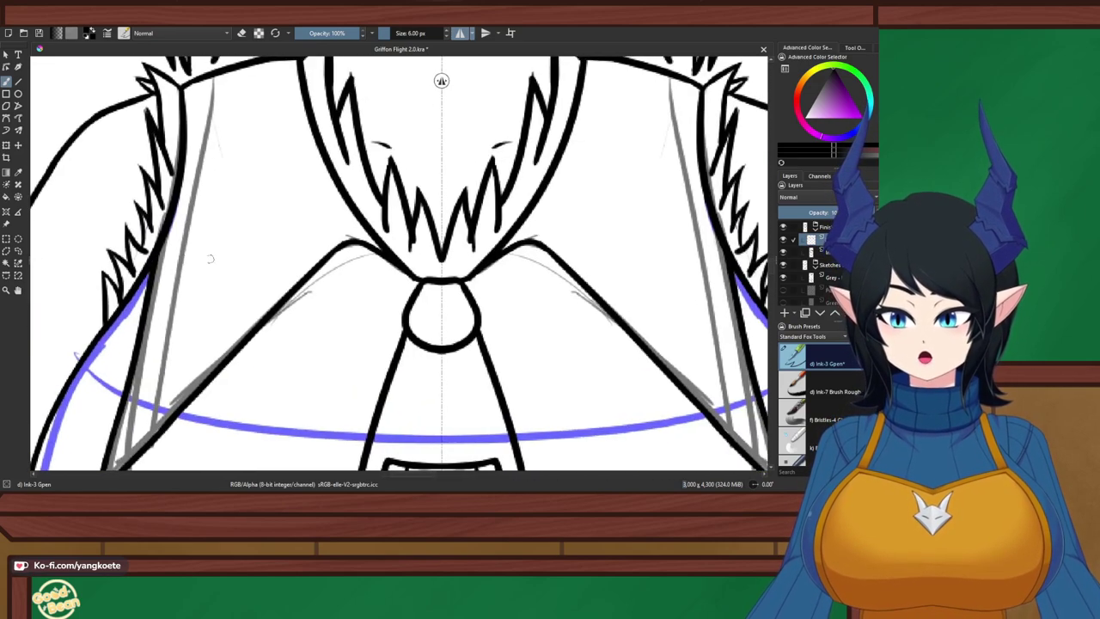
scroll(235, 260, down, 1)
drag(535, 262, 326, 262)
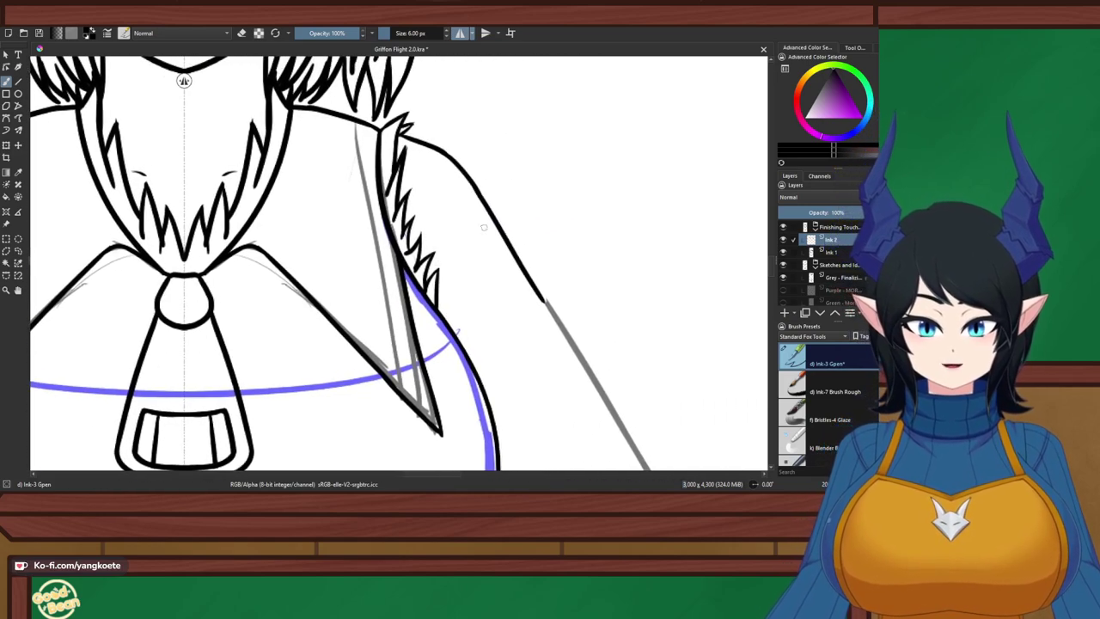
key(e)
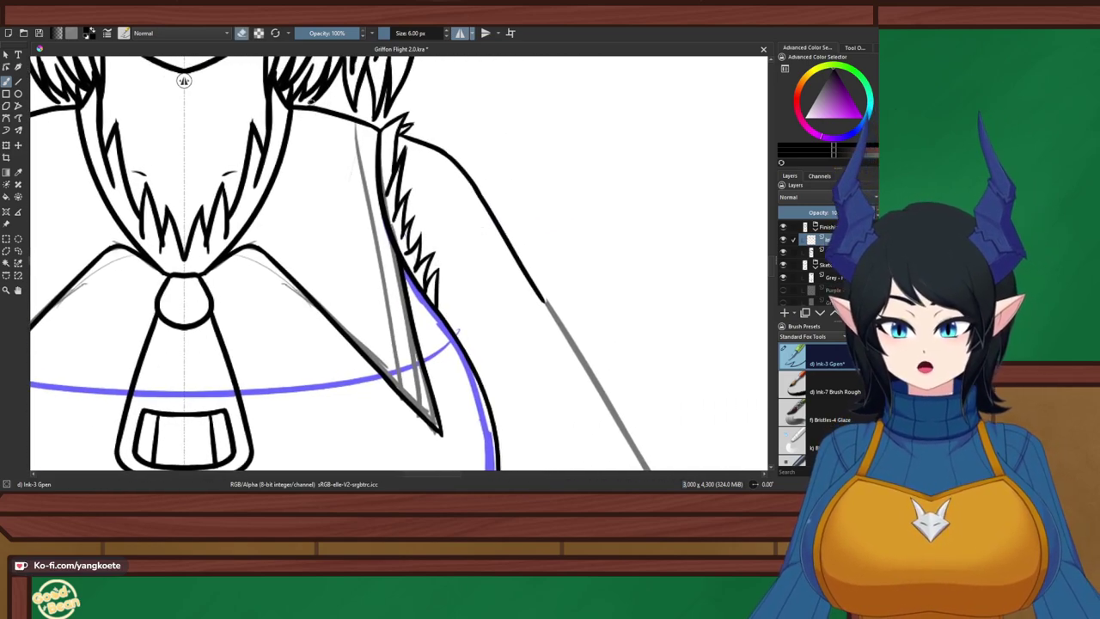
key(e)
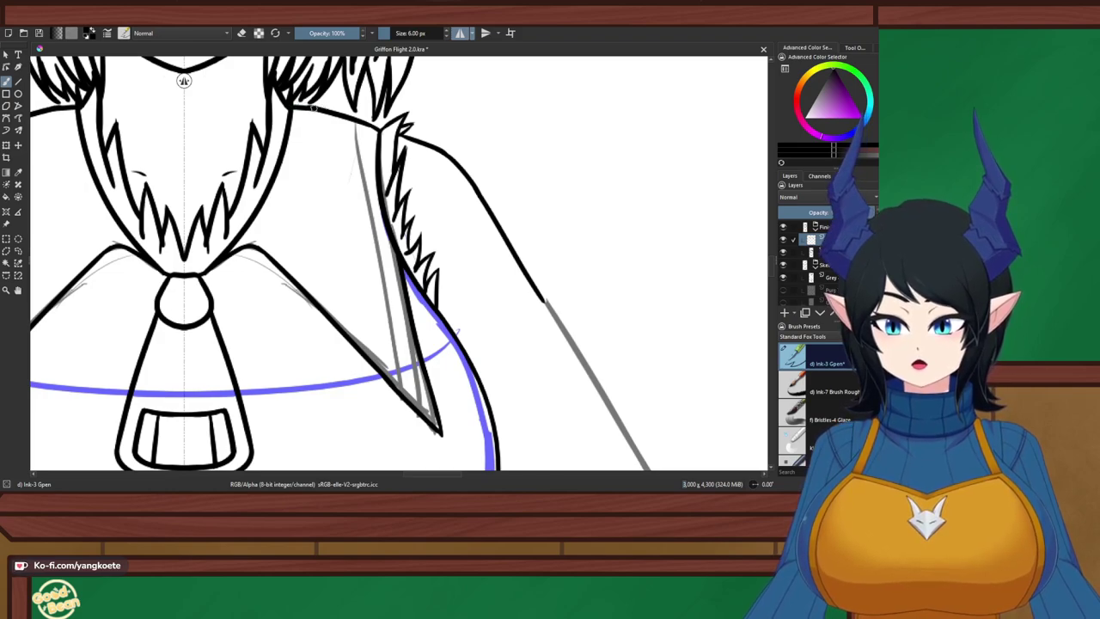
drag(352, 126, 384, 301)
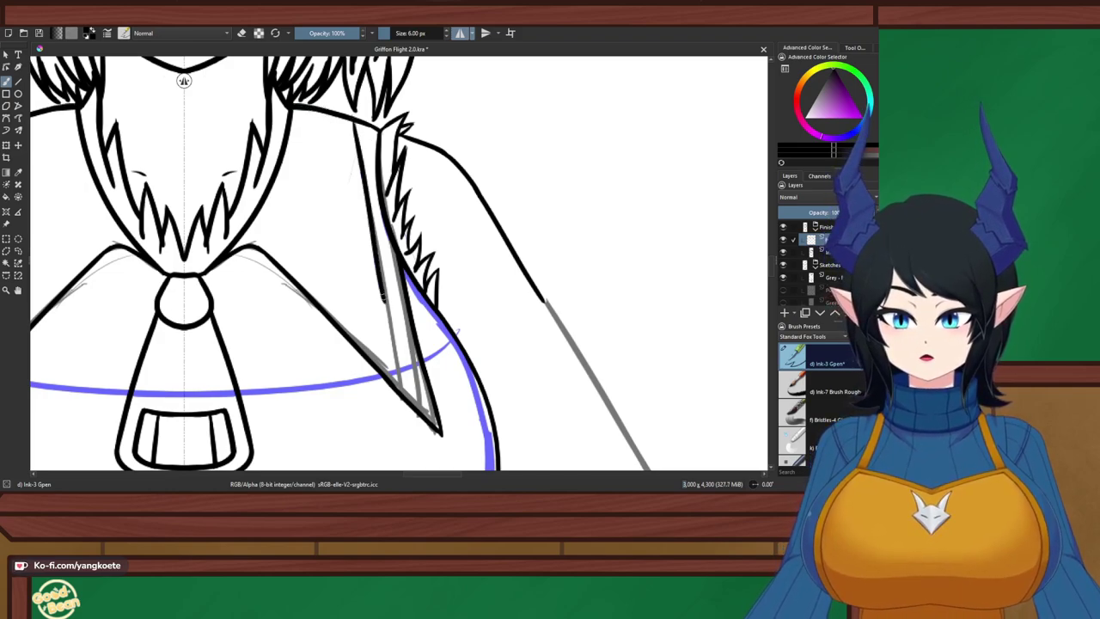
key(ctrl+z)
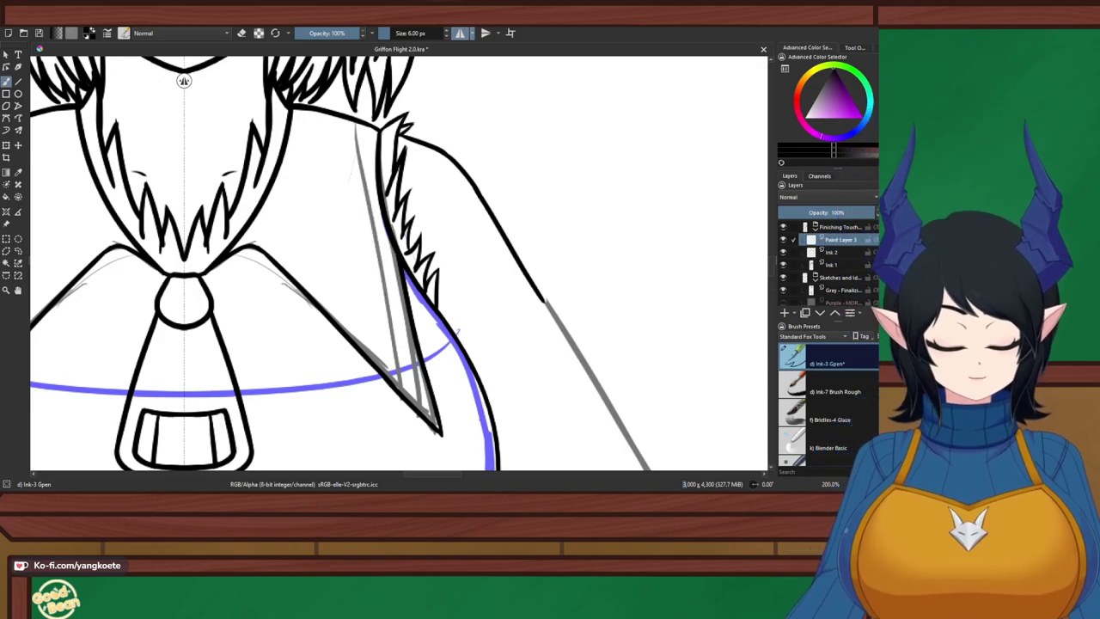
Ink the collar flap's inner edge along its grey guide down to the tip, retrying strokes
drag(353, 122, 383, 292)
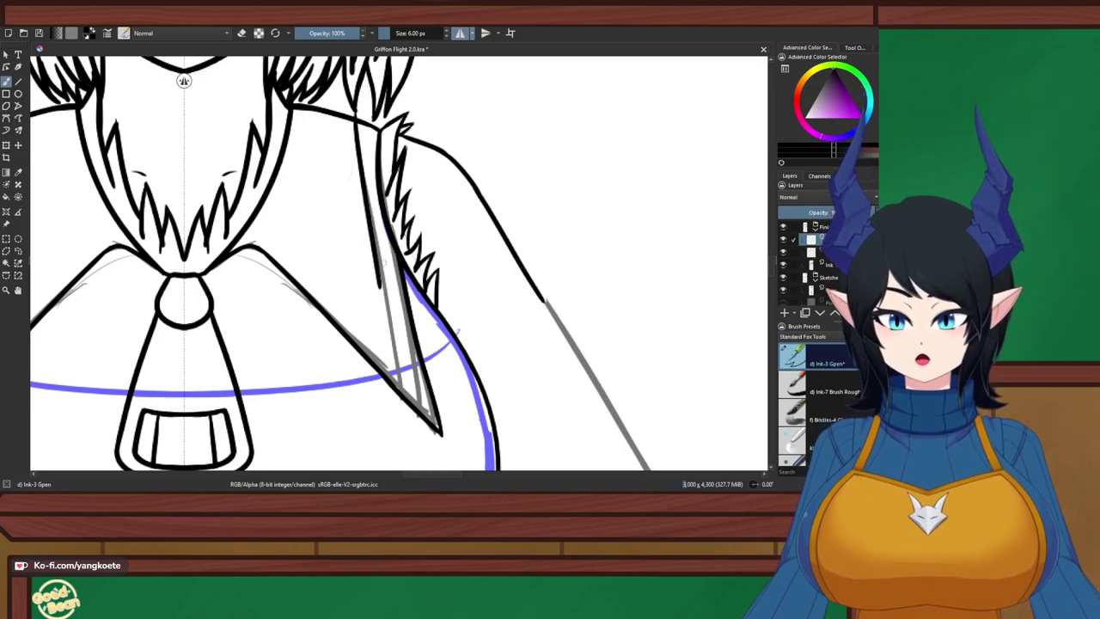
key(ctrl+z)
drag(352, 122, 401, 322)
key(ctrl+z)
drag(354, 124, 397, 317)
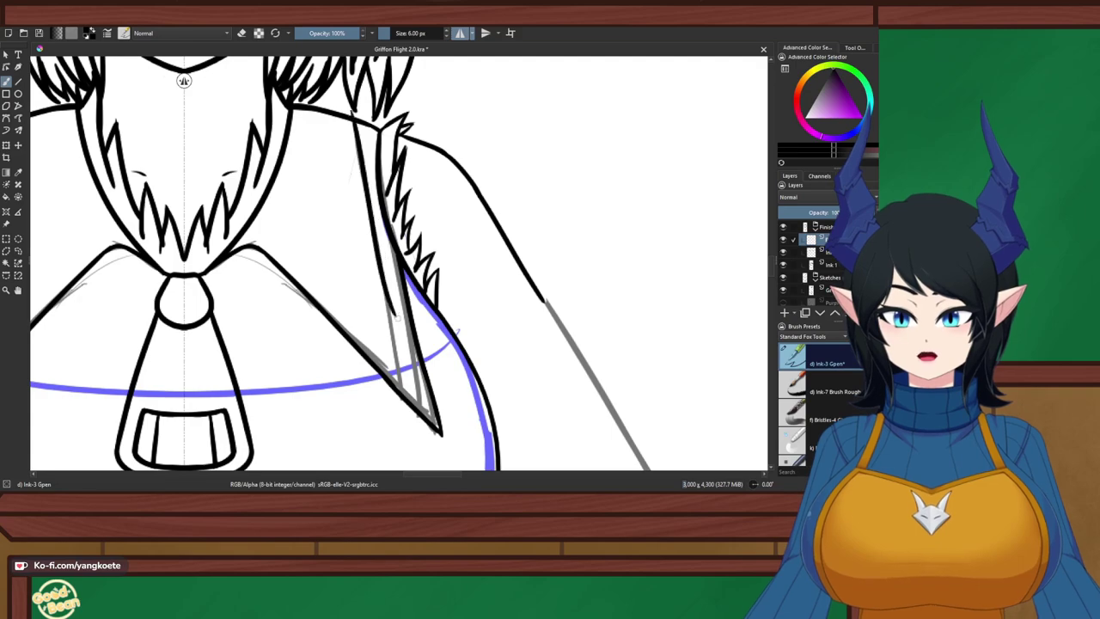
key(ctrl+z)
drag(359, 107, 396, 308)
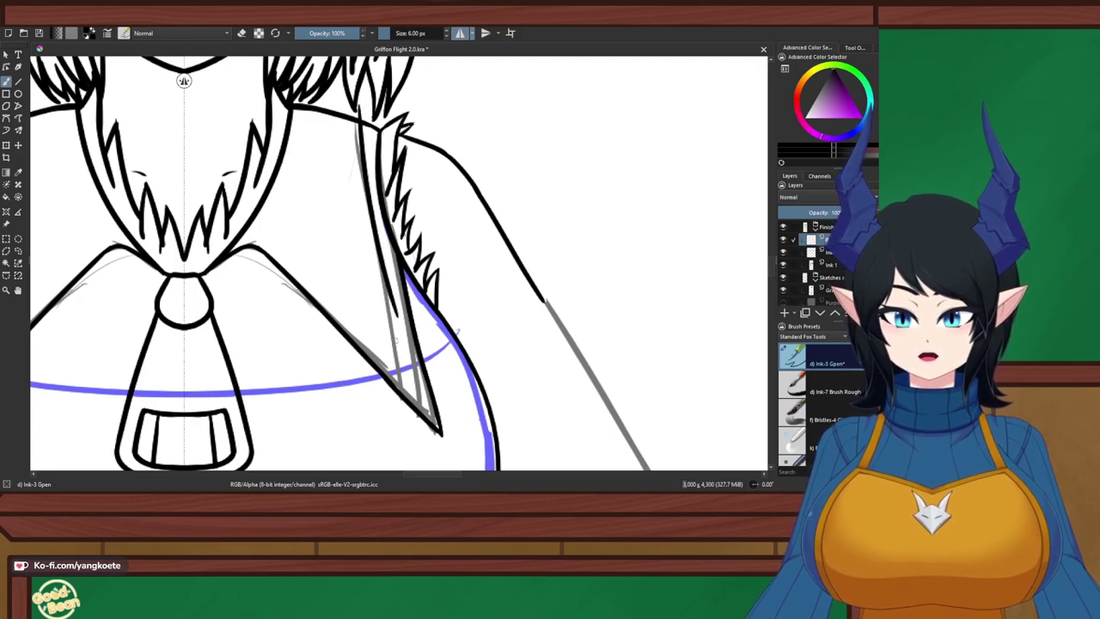
key(ctrl+z)
drag(359, 125, 401, 332)
key(ctrl+z)
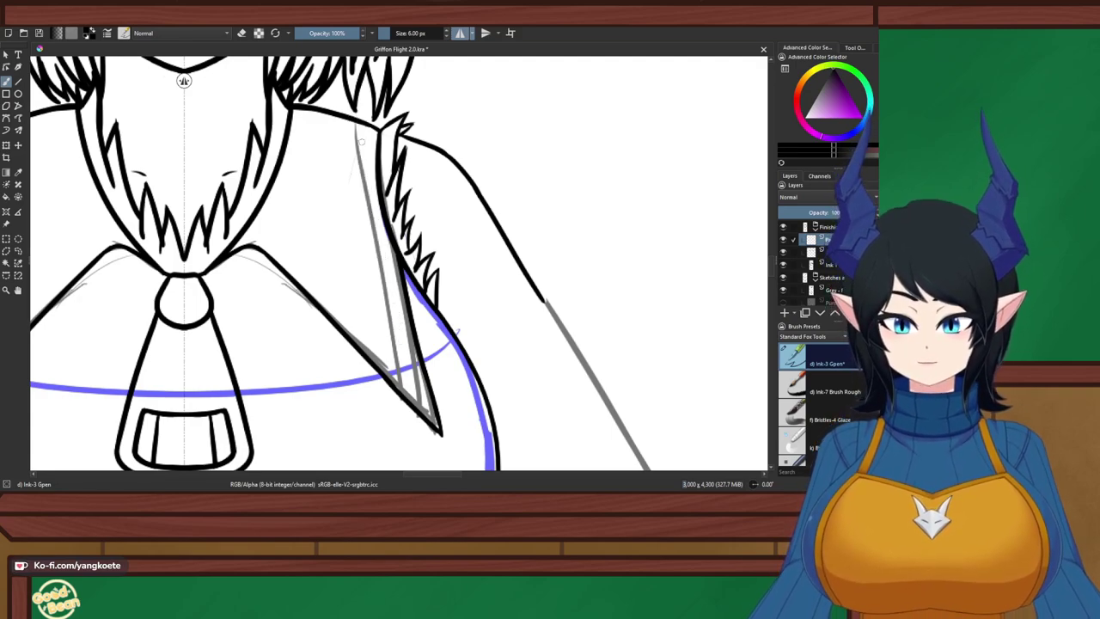
drag(353, 121, 405, 409)
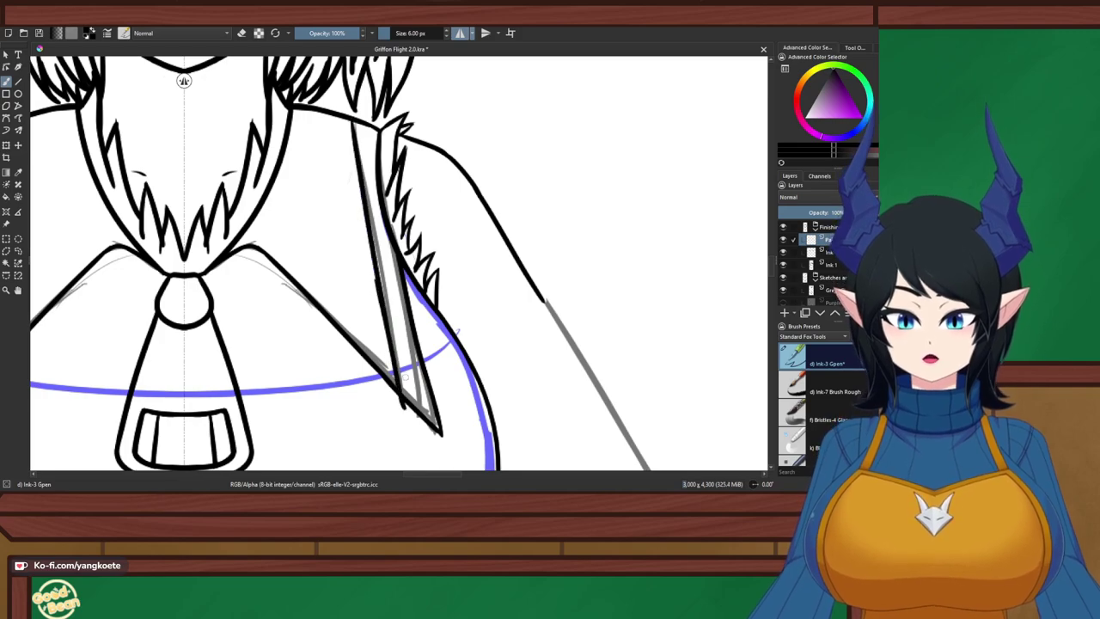
key(ctrl+z)
drag(379, 290, 409, 415)
Erase the thin spike beside the collar tip and bring the chest and neck into view
key(e)
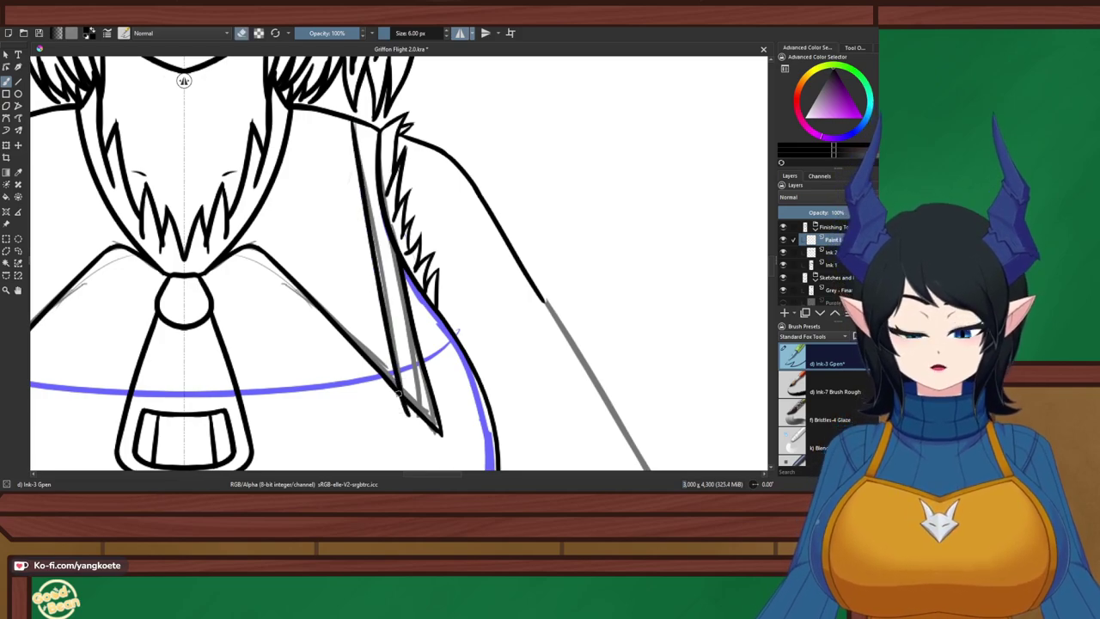
scroll(398, 393, up, 4)
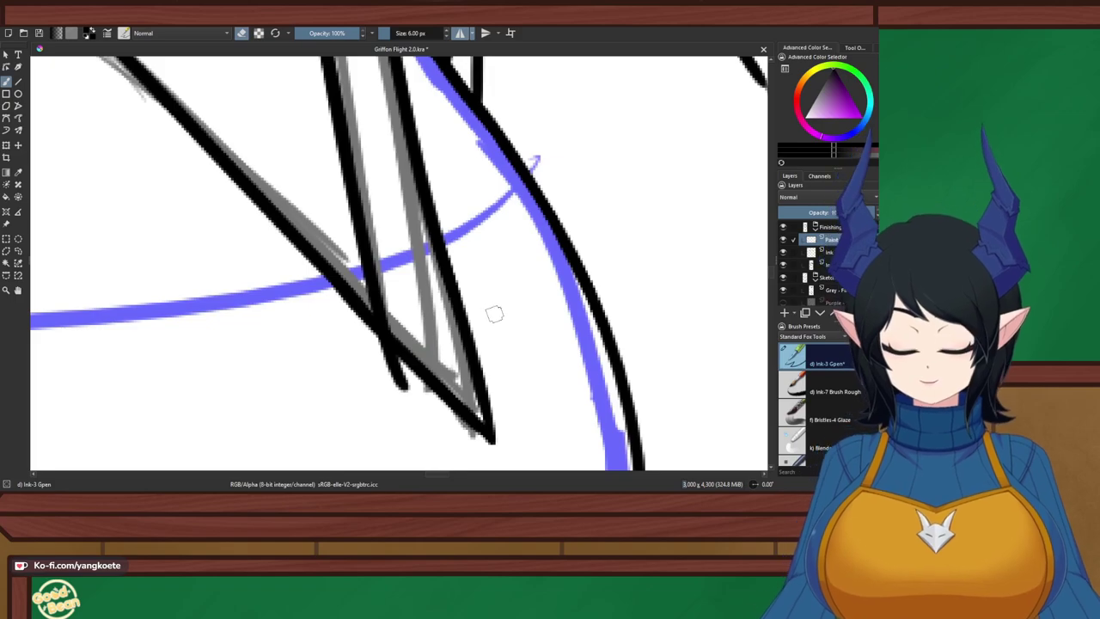
mouse_move(369, 382)
mouse_down()
mouse_move(362, 337)
mouse_move(409, 381)
mouse_up()
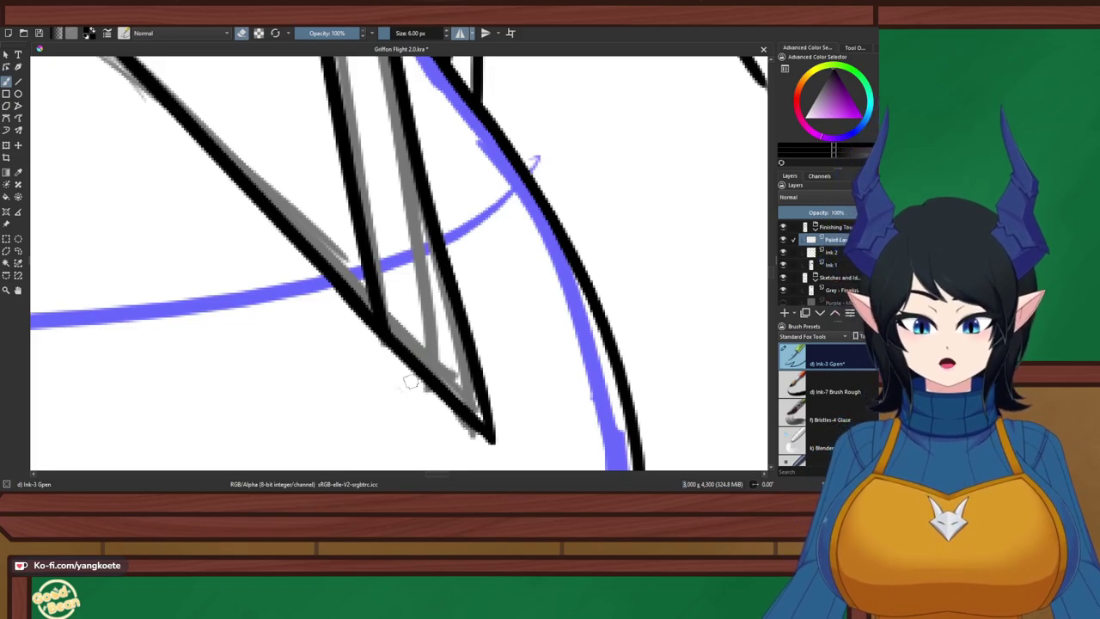
key(e)
scroll(399, 344, down, 3)
mouse_move(340, 81)
mouse_down()
mouse_move(356, 228)
mouse_move(397, 395)
mouse_up()
scroll(357, 229, up, 1)
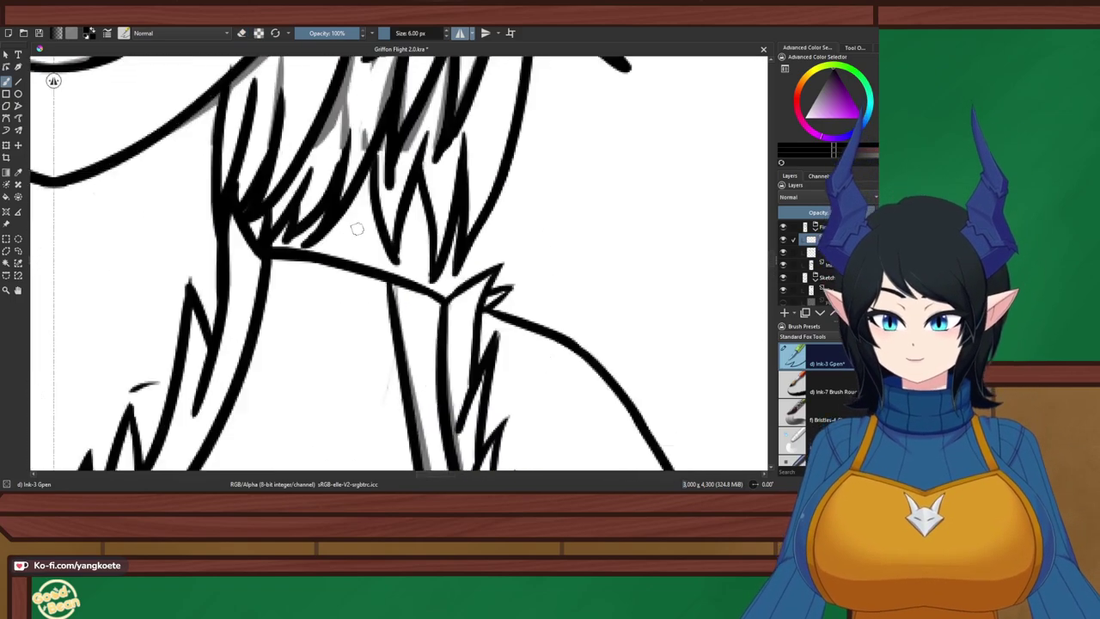
scroll(357, 228, up, 1)
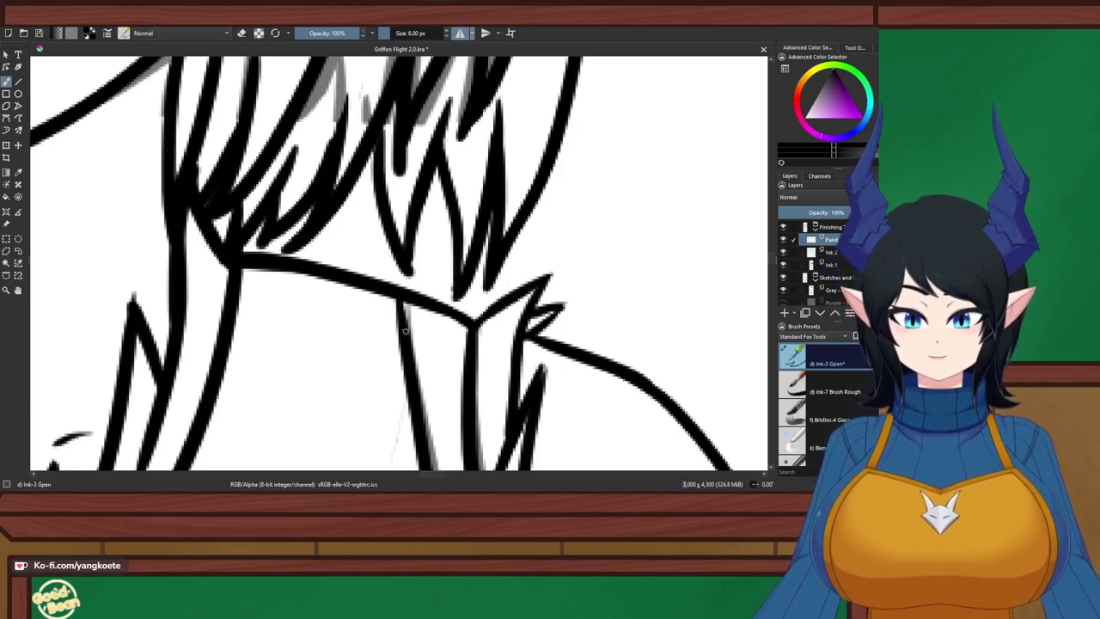
Hide the Sketches and Ideas group so only the black line art shows
scroll(418, 319, down, 4)
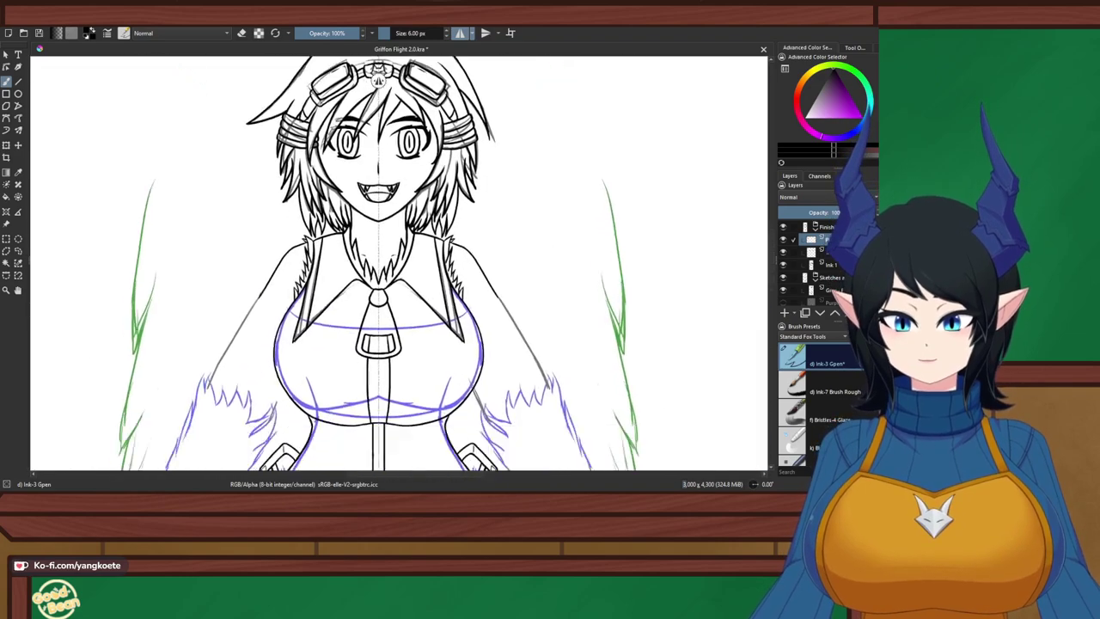
drag(539, 342, 555, 296)
right_click(554, 296)
right_click(555, 297)
scroll(361, 278, down, 1)
mouse_move(387, 344)
mouse_down()
mouse_move(365, 236)
mouse_move(380, 348)
mouse_up()
click(783, 278)
Zoom in on the collar knot and draw mirrored strokes along the collar edge toward the shoulder
scroll(386, 266, down, 1)
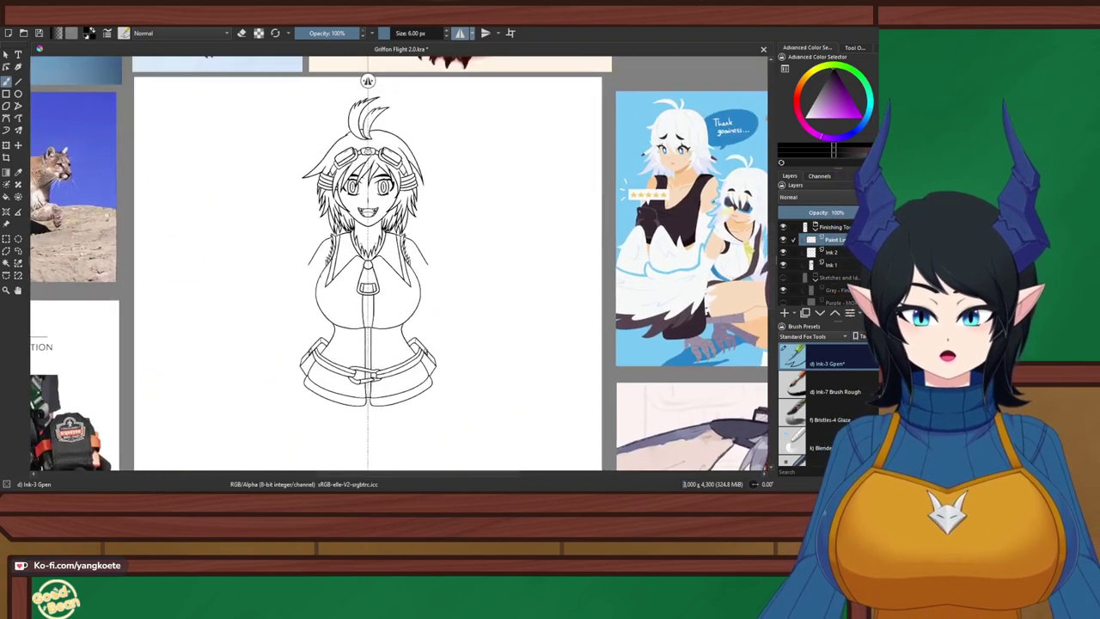
scroll(393, 226, up, 5)
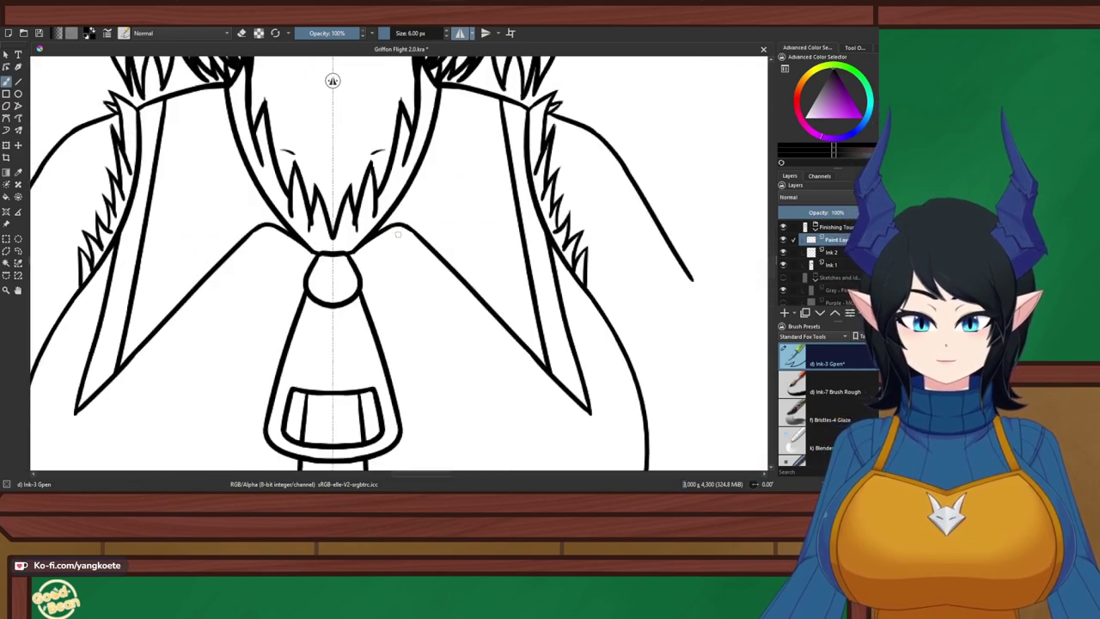
mouse_move(391, 218)
mouse_down()
mouse_move(421, 199)
mouse_move(539, 345)
mouse_up()
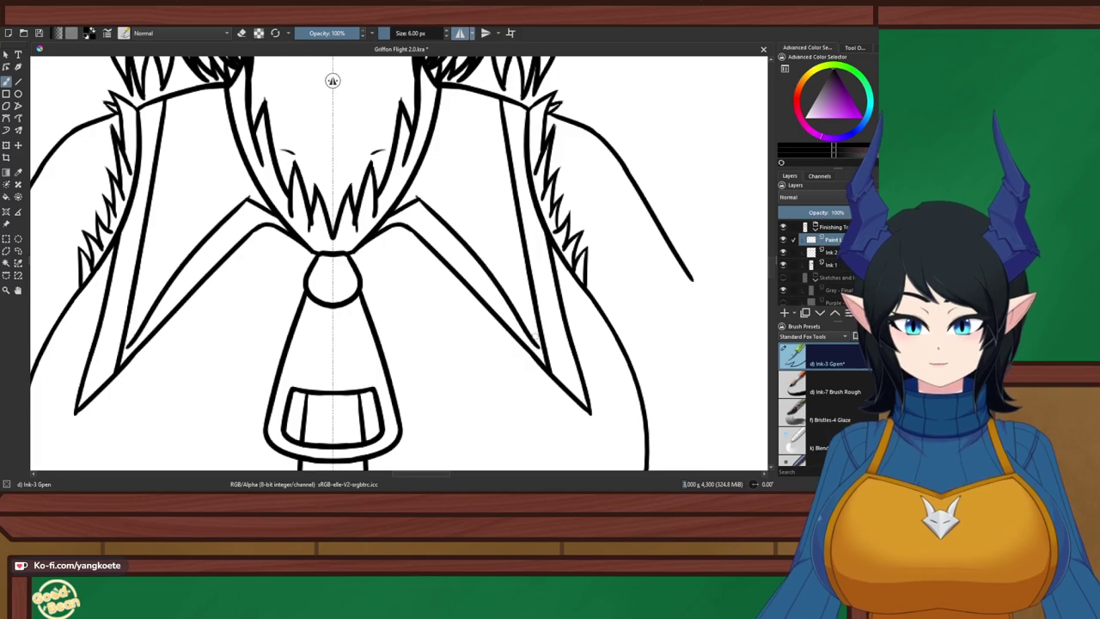
key(ctrl+z)
key(ctrl+z)
key(ctrl+z)
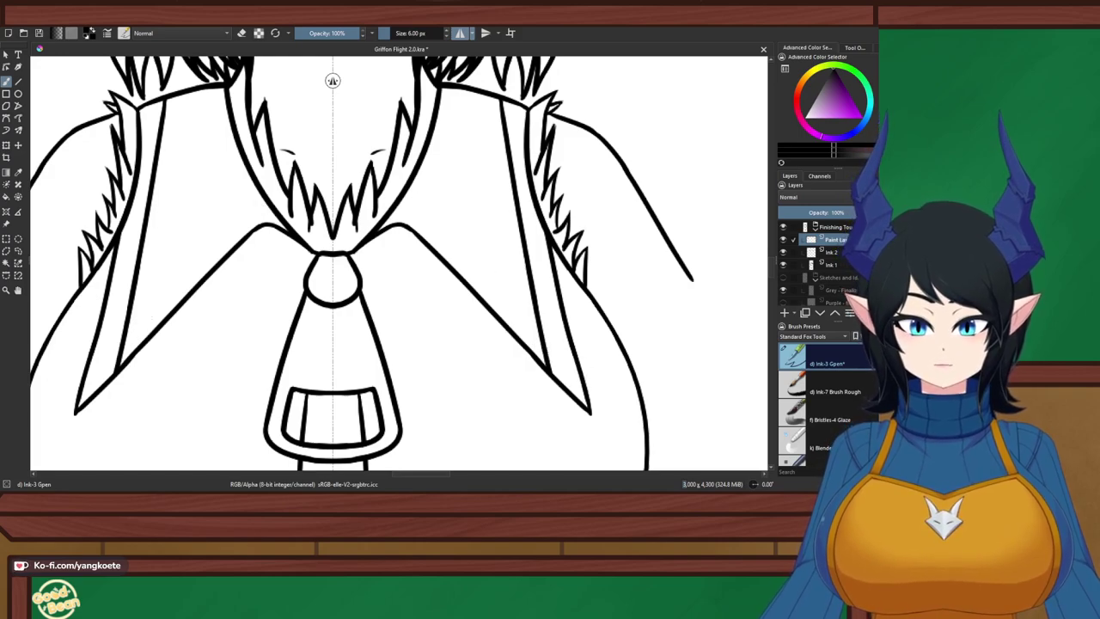
scroll(370, 232, down, 3)
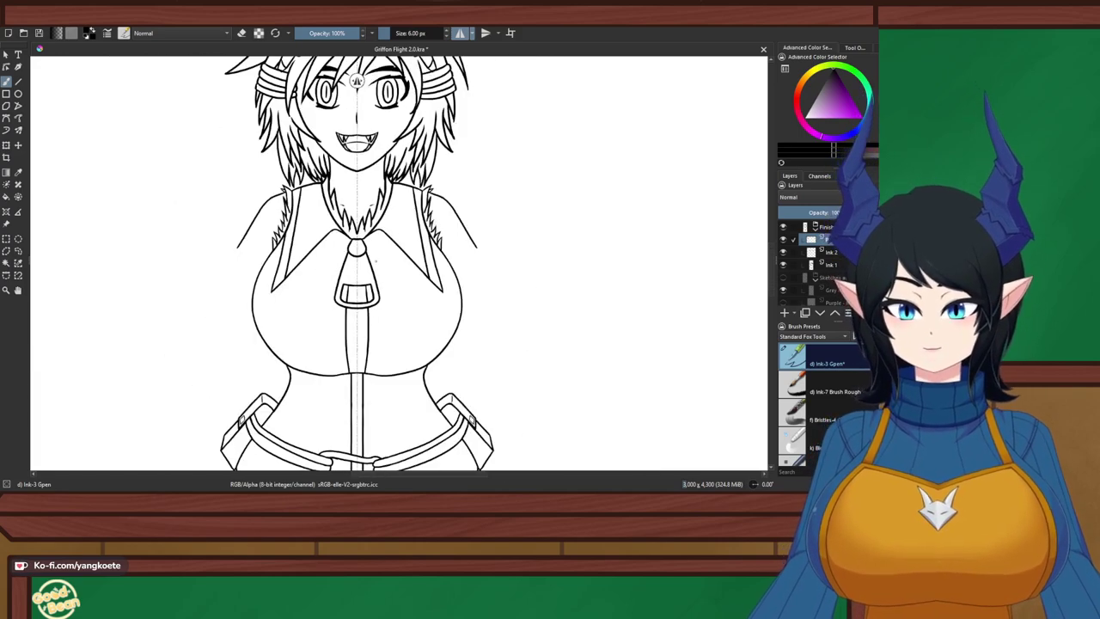
key(plus)
key(plus)
key(plus)
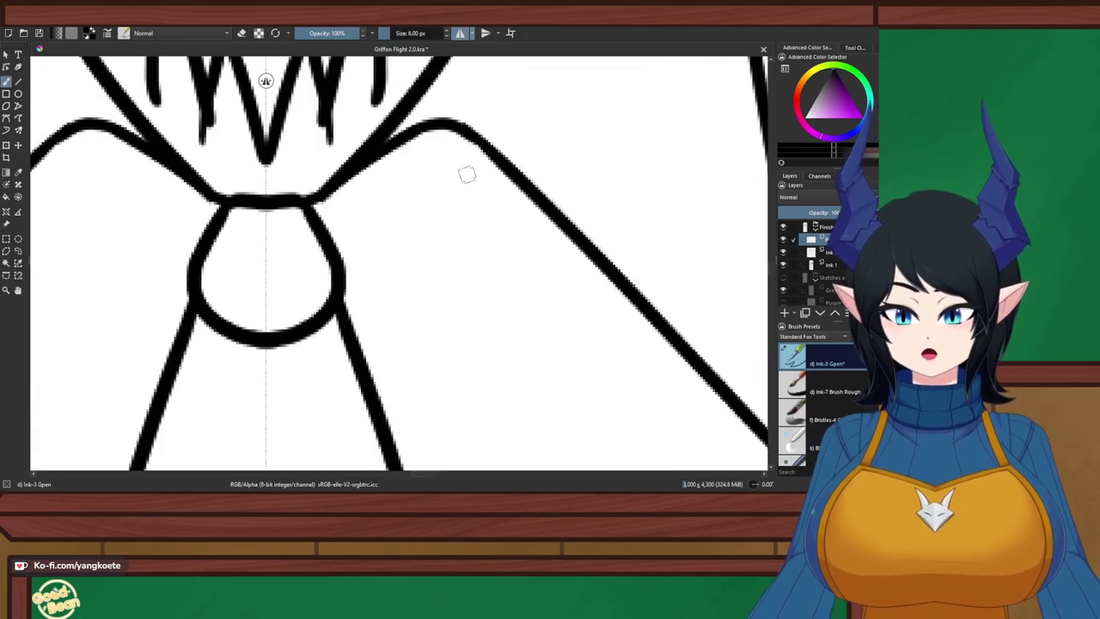
drag(336, 189, 479, 142)
key(ctrl+z)
mouse_move(324, 199)
mouse_down()
mouse_move(405, 153)
mouse_move(473, 140)
mouse_up()
Undo the earlier collar strokes and retry mirrored strokes along the collar edge
key(ctrl+z)
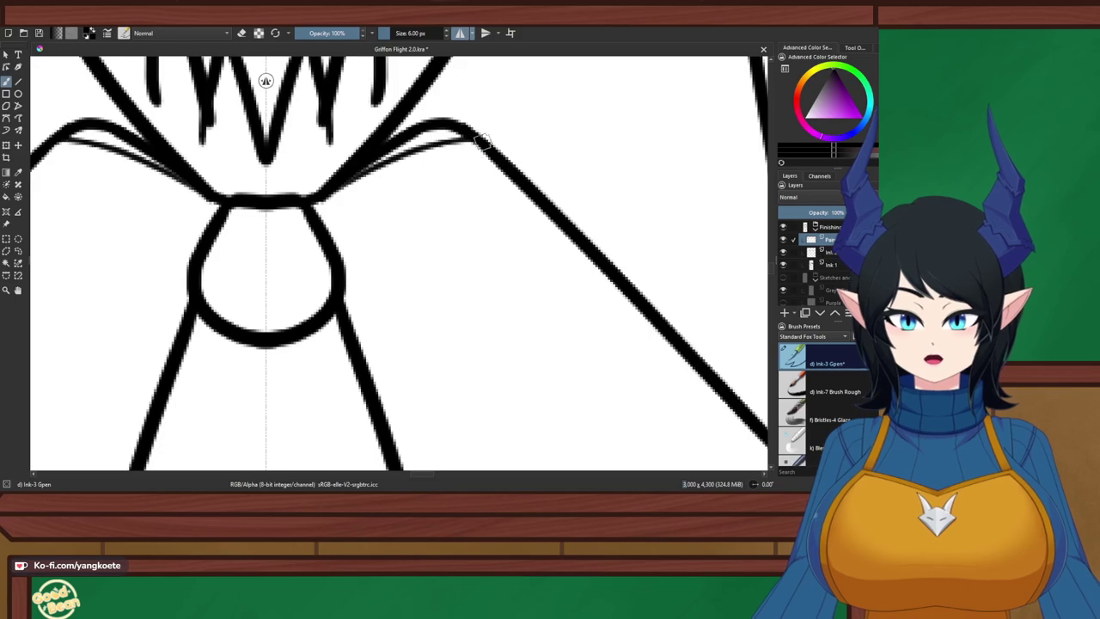
key(ctrl+z)
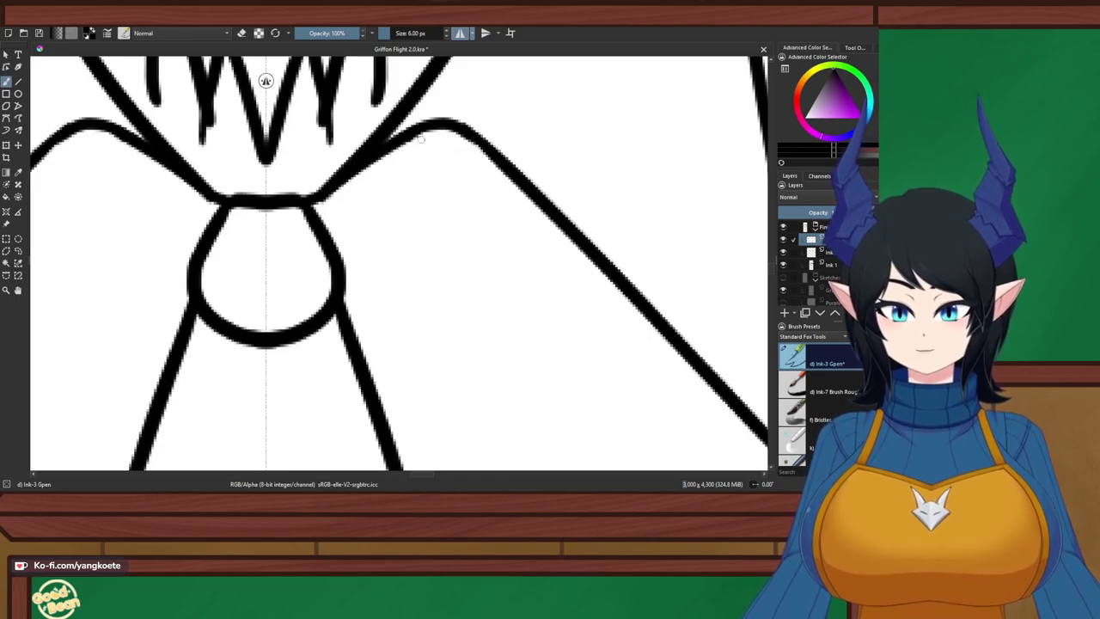
drag(413, 148, 478, 167)
key(ctrl+z)
drag(386, 154, 522, 161)
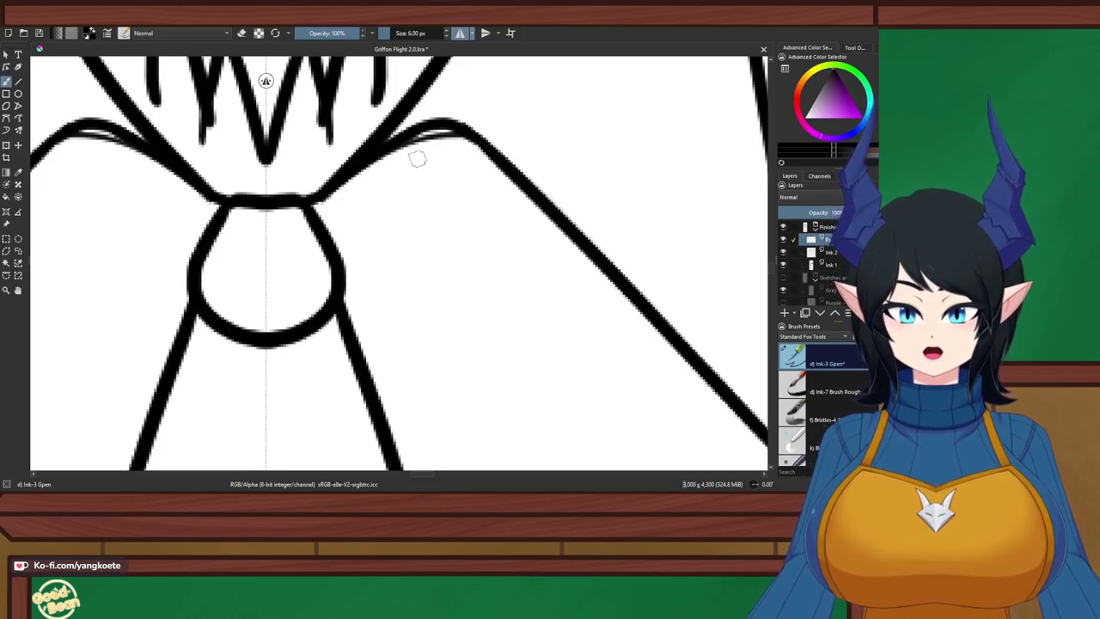
key(ctrl+z)
drag(364, 164, 454, 129)
key(ctrl+z)
drag(360, 177, 468, 131)
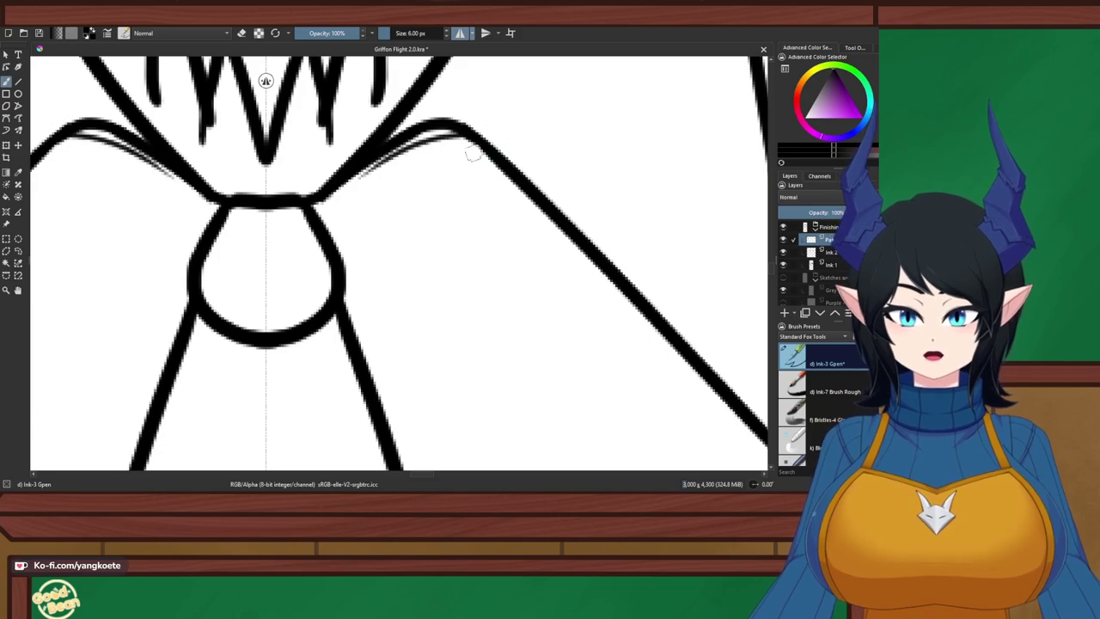
key(ctrl+z)
mouse_move(366, 173)
mouse_down()
mouse_move(468, 132)
mouse_move(442, 257)
mouse_move(385, 259)
mouse_move(372, 299)
mouse_move(363, 242)
mouse_up()
key(ctrl+z)
Draw thin mirrored lines outward from the collar knot, undoing a misplaced one
scroll(494, 139, down, 6)
right_click(559, 267)
click(362, 248)
scroll(362, 249, down, 1)
scroll(462, 258, up, 5)
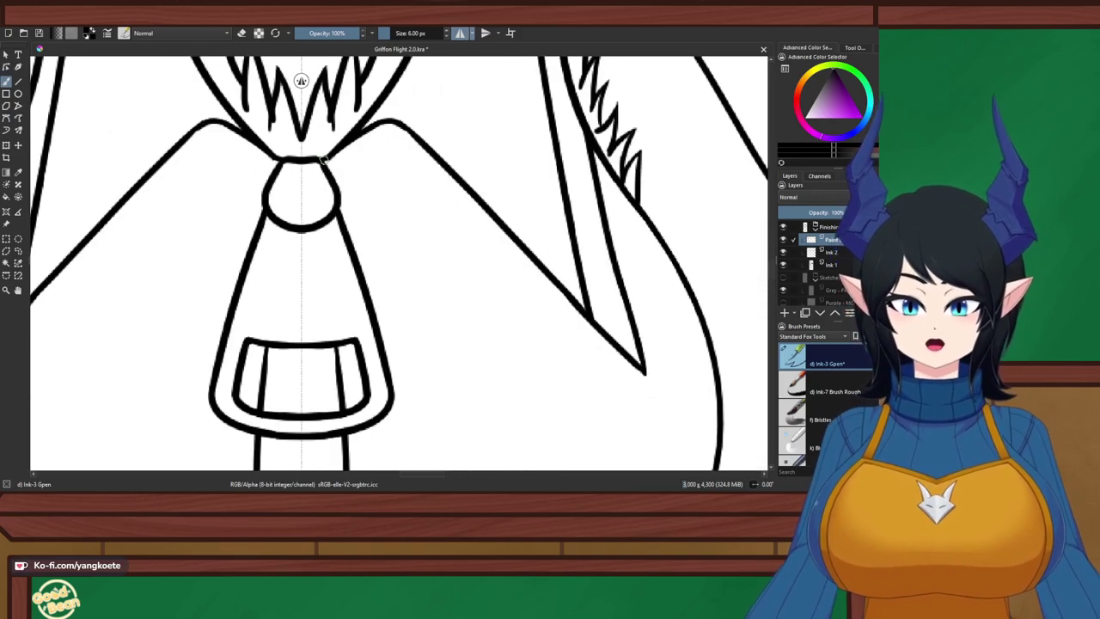
mouse_move(326, 158)
mouse_down()
mouse_move(395, 136)
mouse_move(418, 144)
mouse_up()
key(ctrl+z)
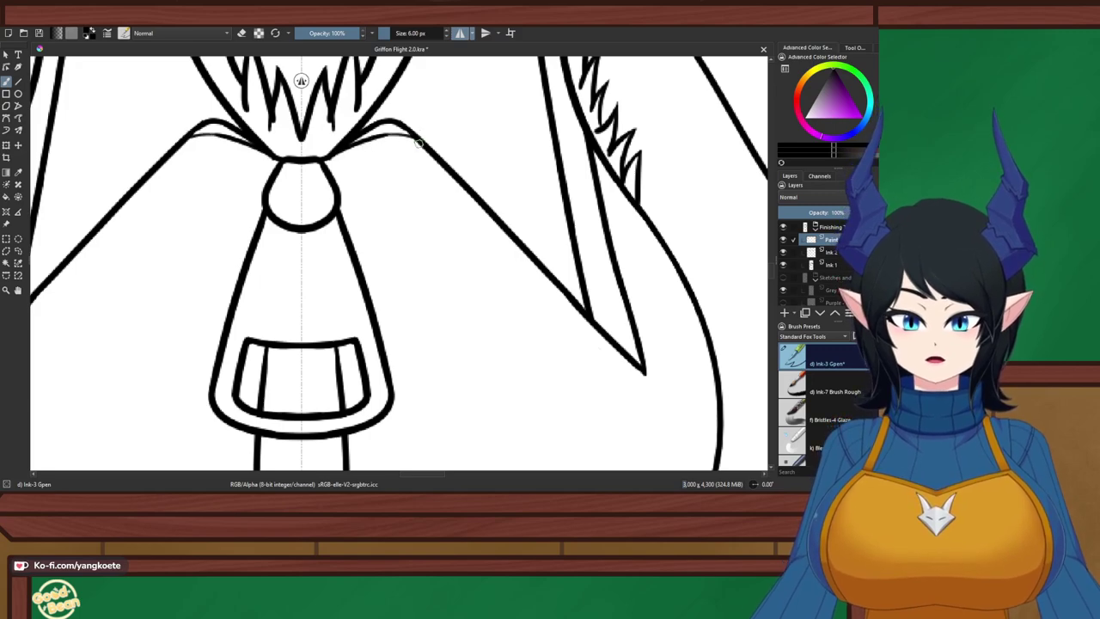
scroll(421, 148, down, 5)
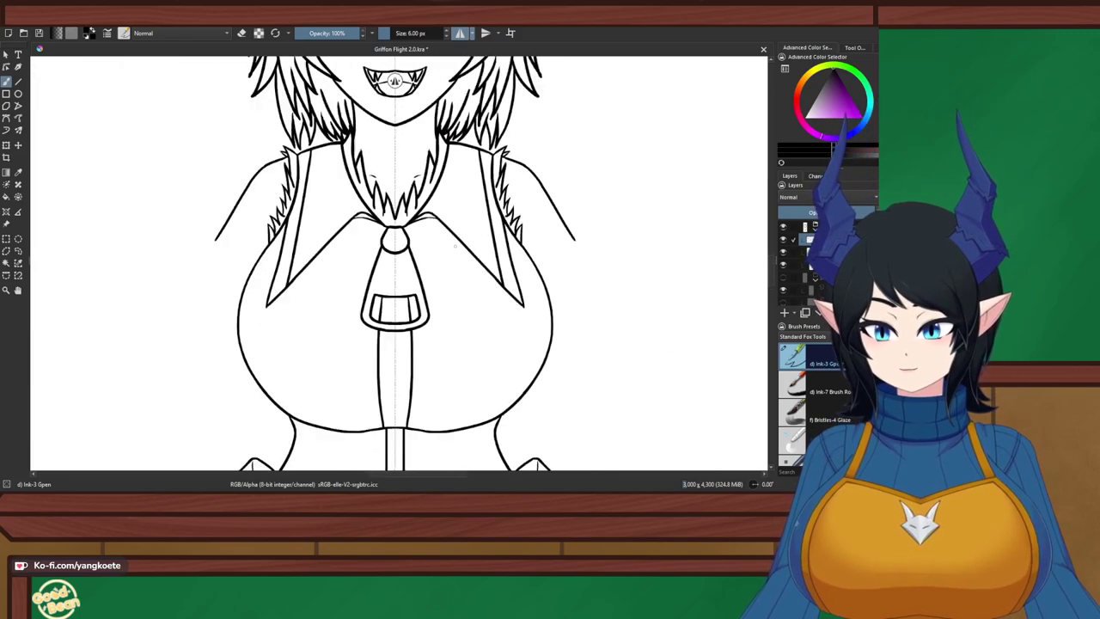
right_click(538, 247)
scroll(538, 248, down, 6)
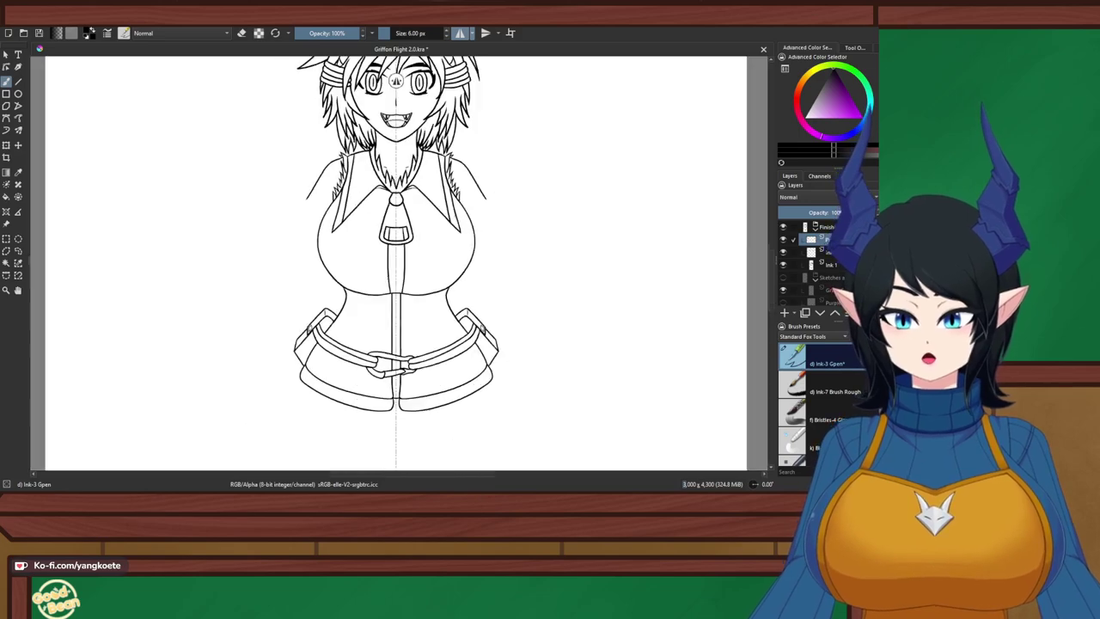
scroll(425, 80, up, 1)
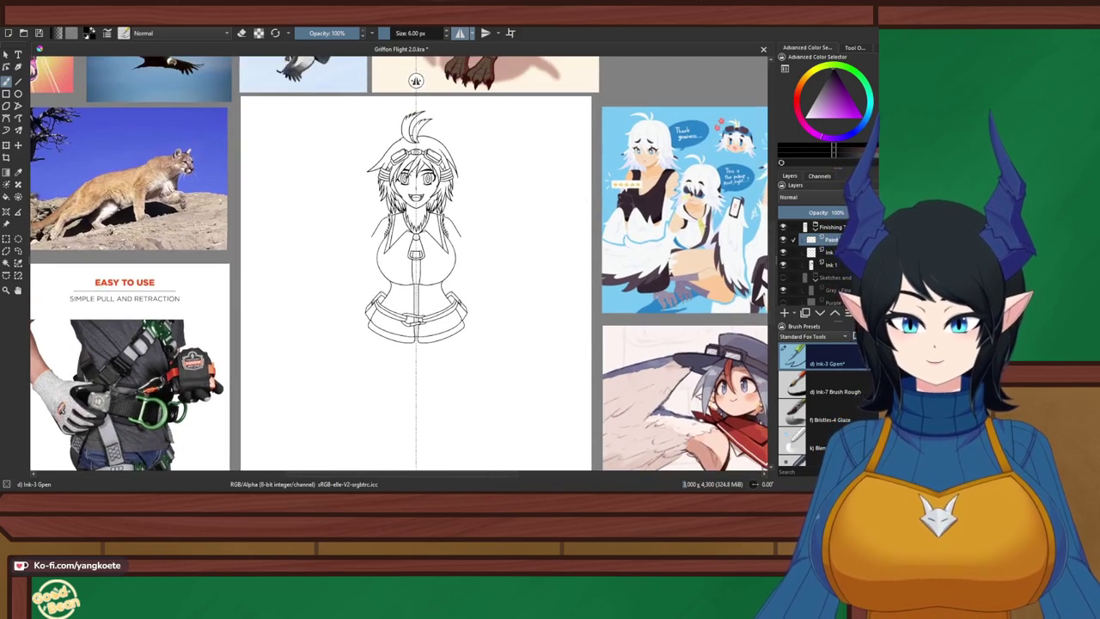
scroll(326, 164, up, 8)
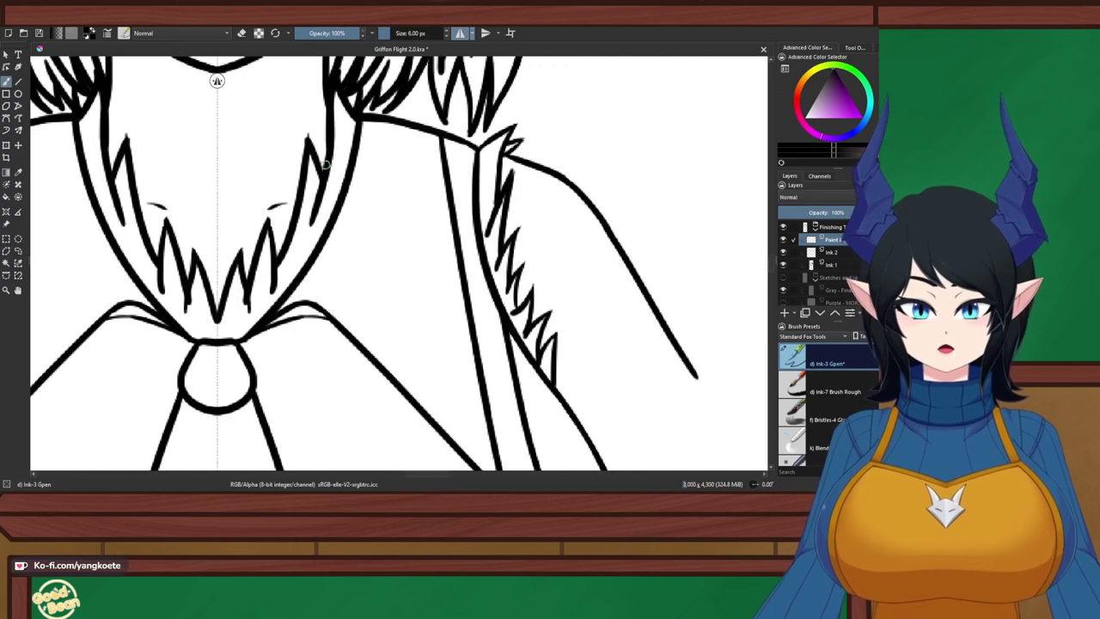
On Ink 1, erase the short lines joining the hair to the collar
click(831, 265)
key(e)
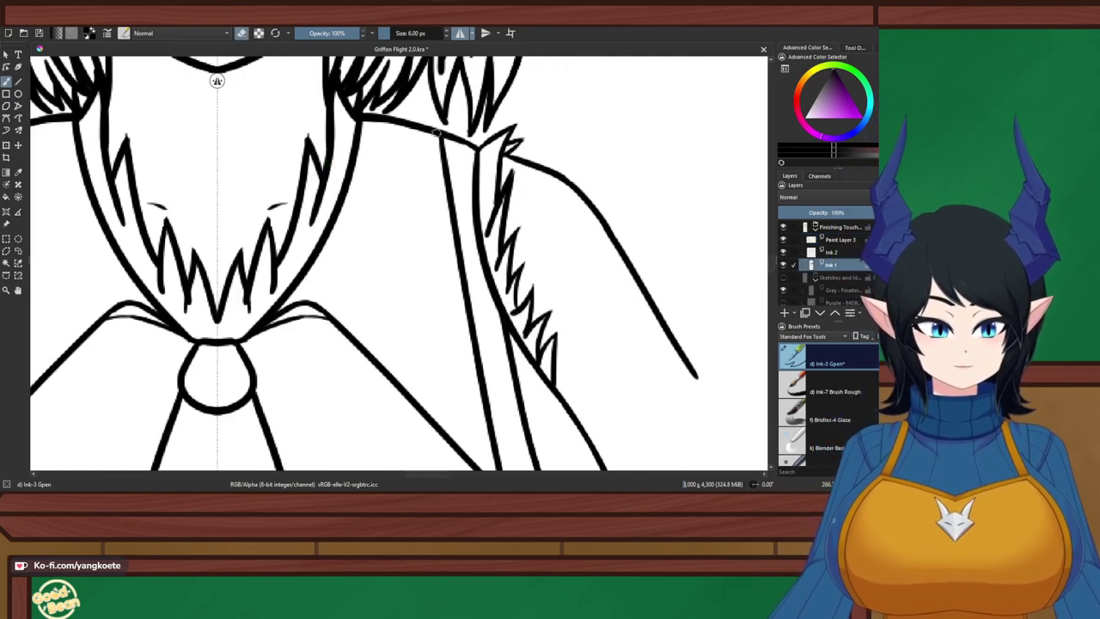
drag(365, 112, 418, 129)
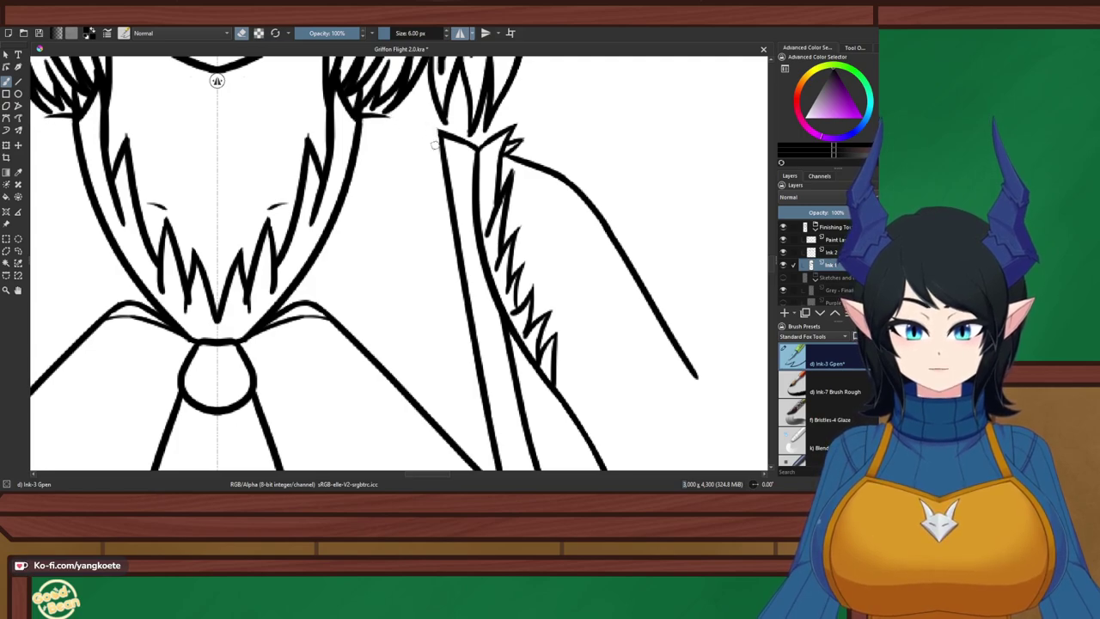
key(e)
key(e)
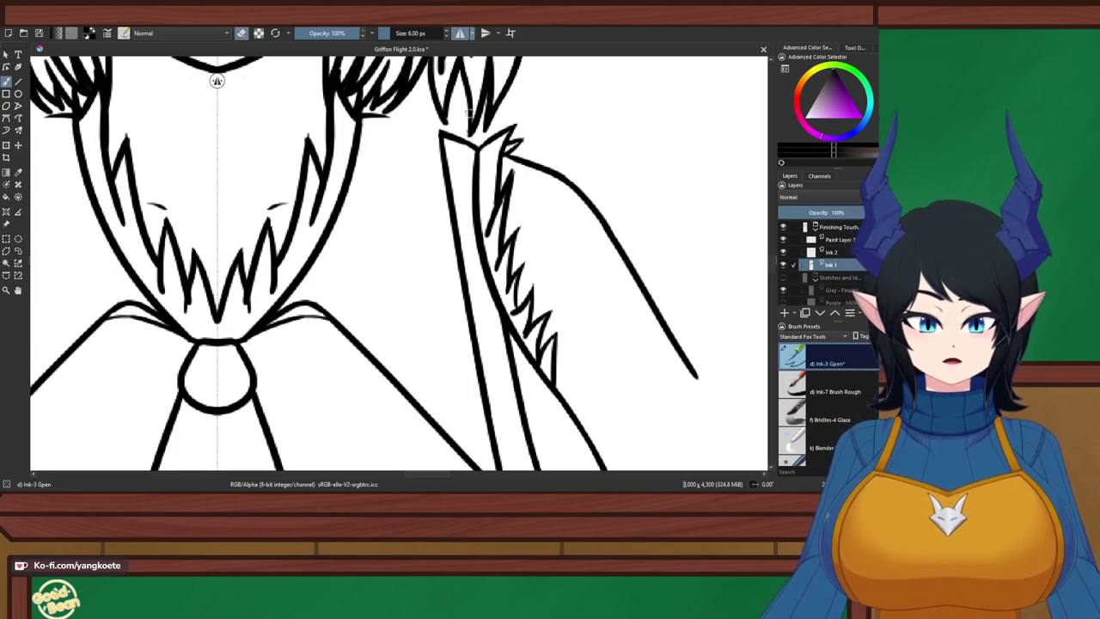
drag(438, 131, 471, 144)
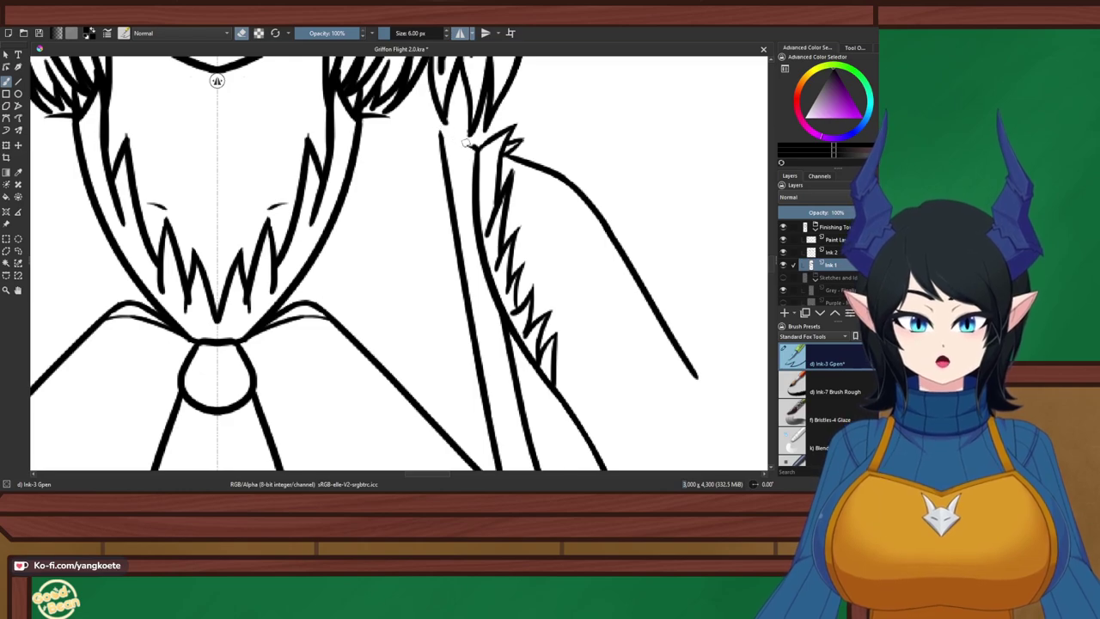
key(e)
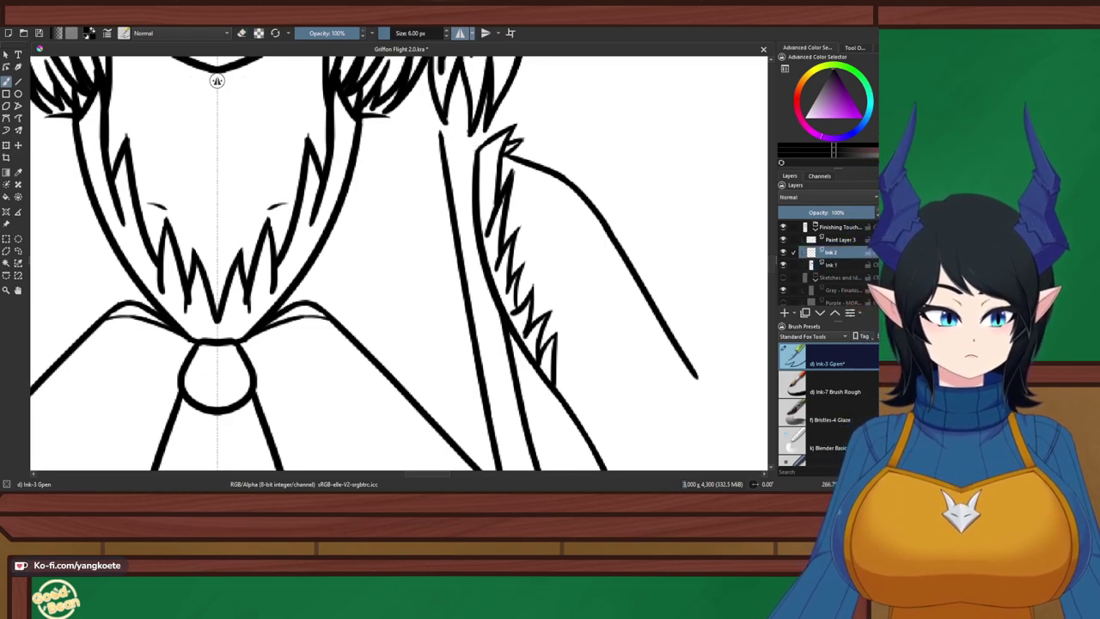
On Paint Layer 3, erase the hair tips on both sides, discarding a trial mirrored stroke
key(Page_Up)
key(e)
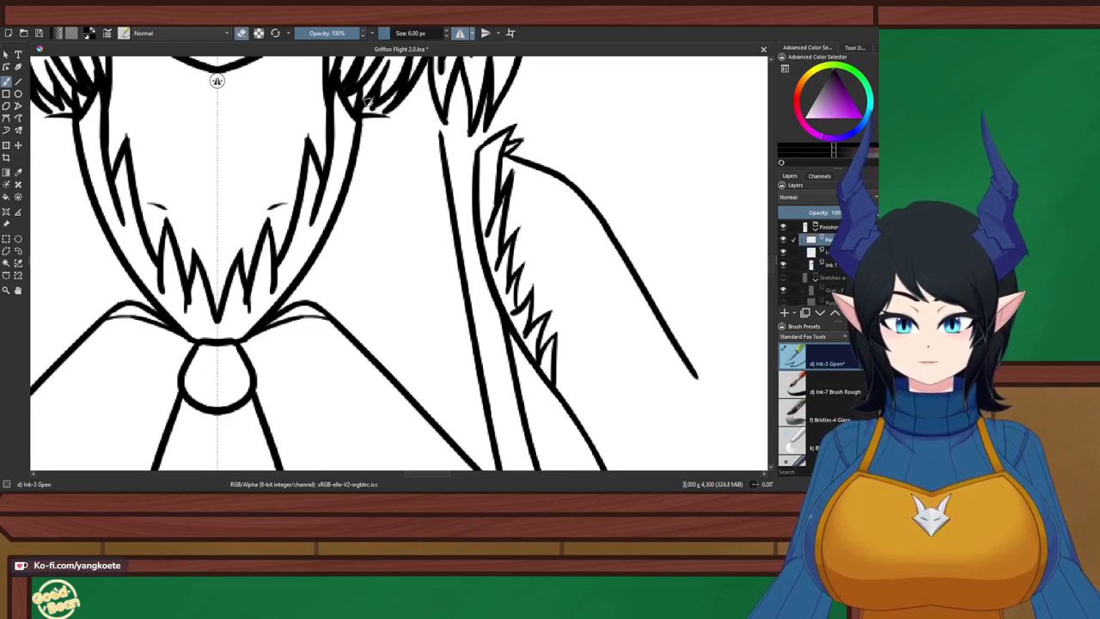
drag(404, 104, 368, 112)
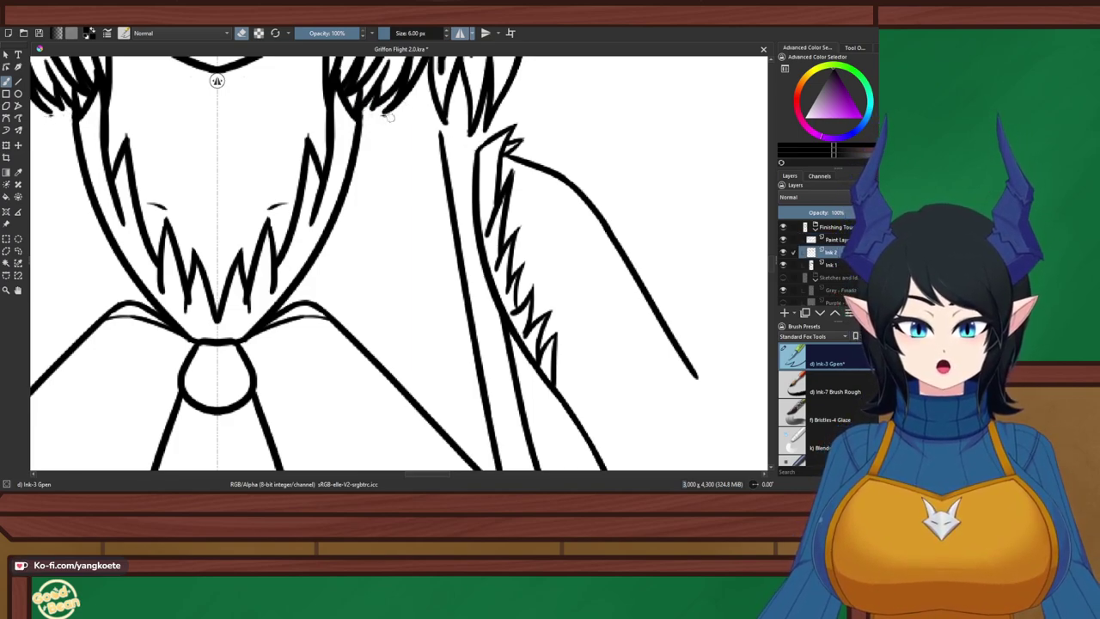
key(e)
drag(355, 114, 438, 128)
key(ctrl+z)
key(ctrl+z)
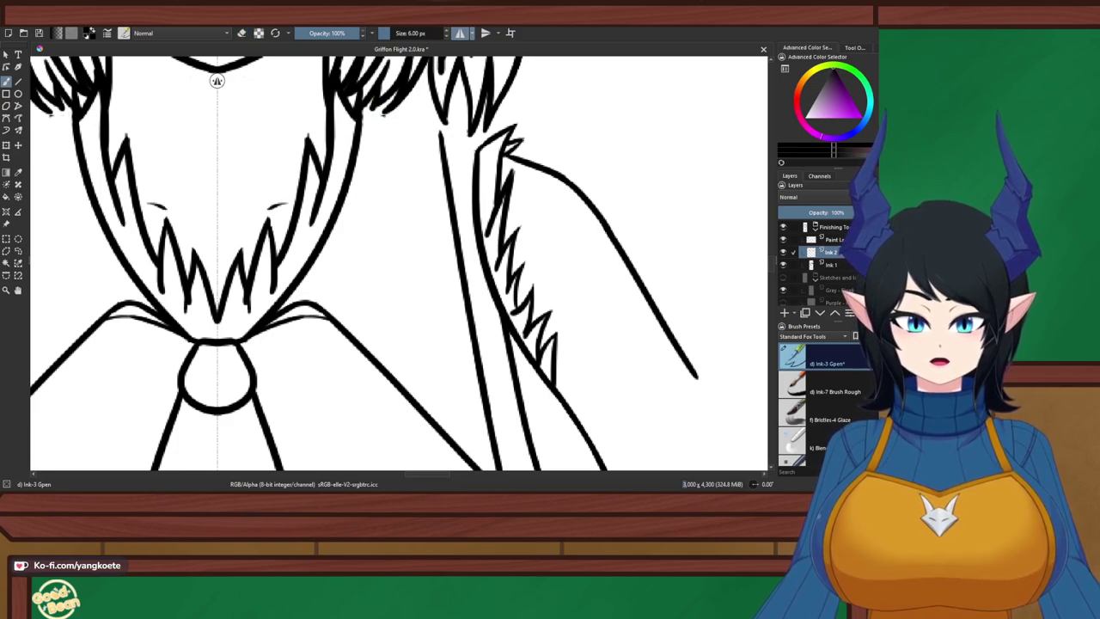
key(e)
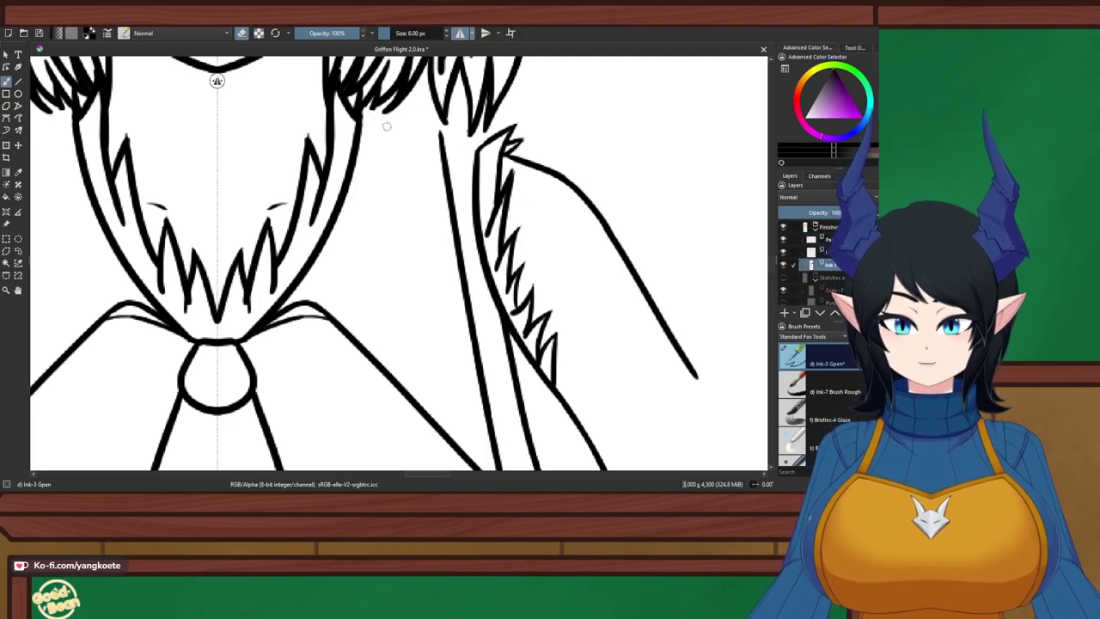
key(e)
On Ink 2, ink a curved line from the hair down to the collar
key(Page_Up)
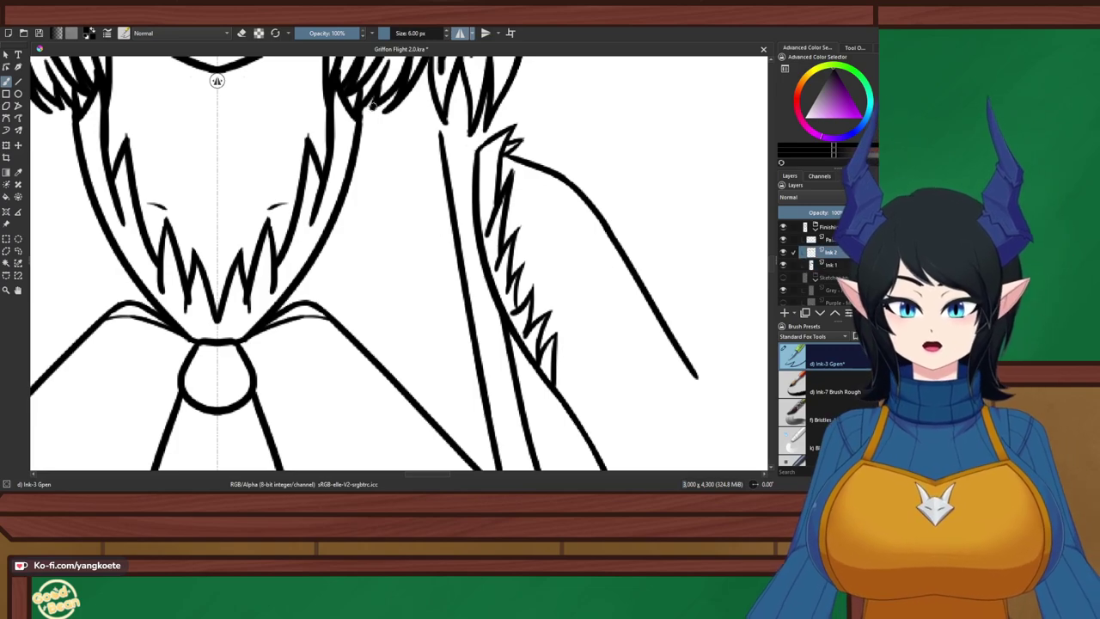
drag(388, 107, 479, 146)
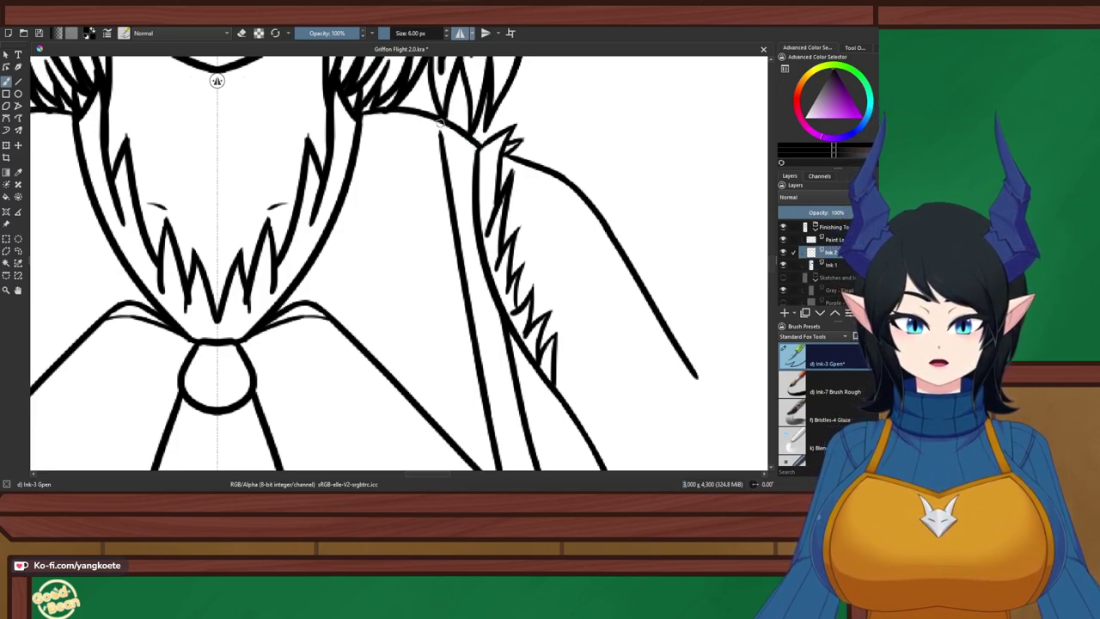
mouse_move(437, 121)
mouse_down()
mouse_move(442, 145)
mouse_move(436, 121)
mouse_up()
key(ctrl+z)
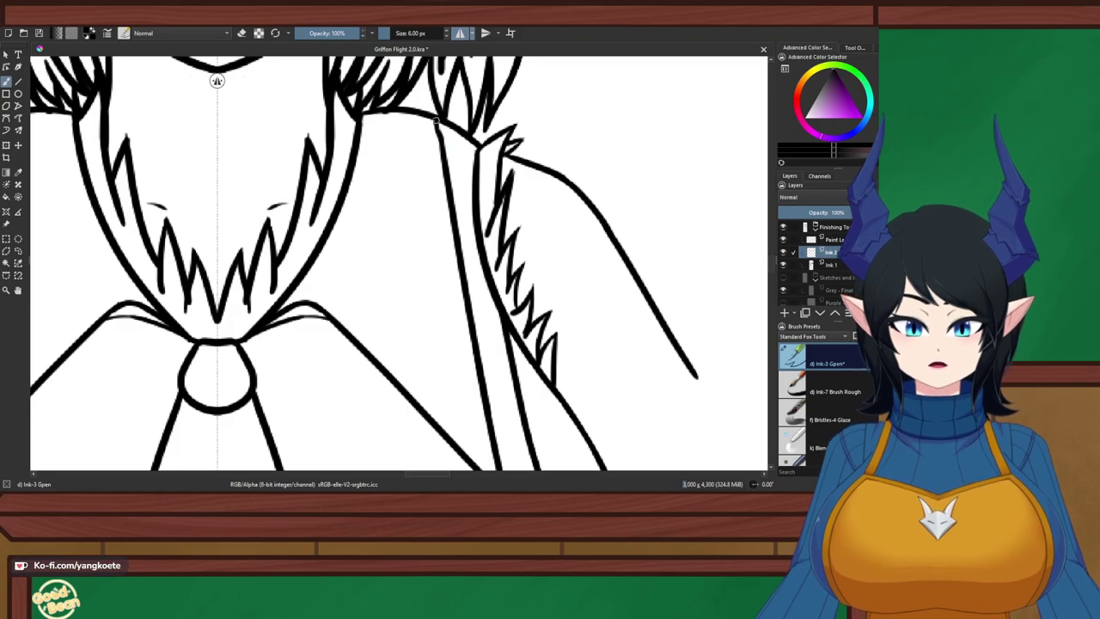
key(ctrl+z)
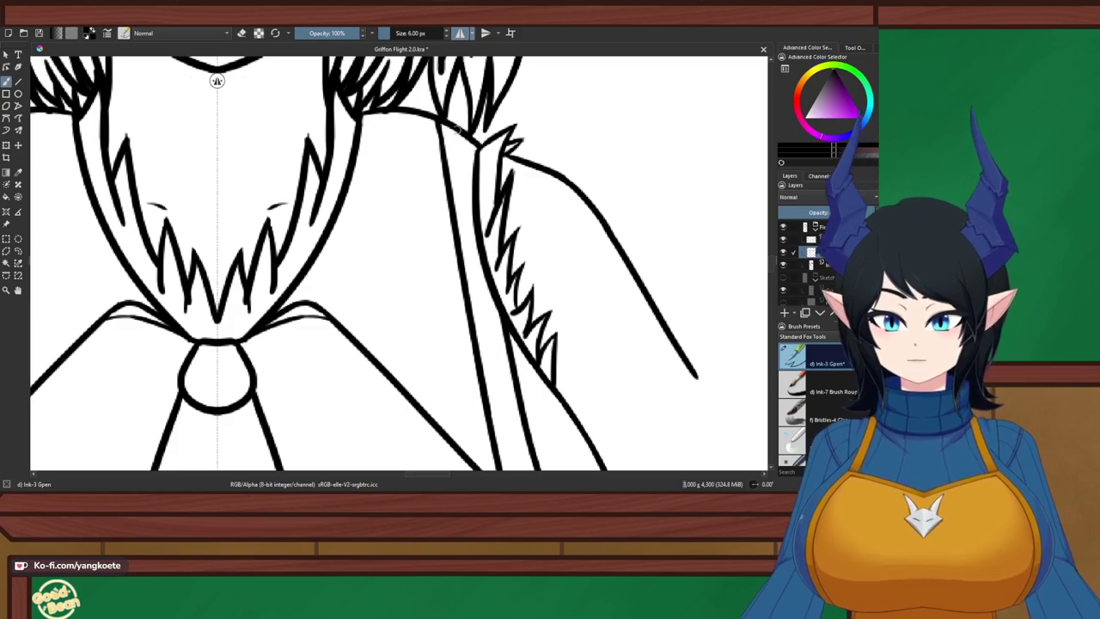
scroll(458, 130, down, 4)
drag(539, 147, 536, 204)
right_click(537, 206)
right_click(537, 206)
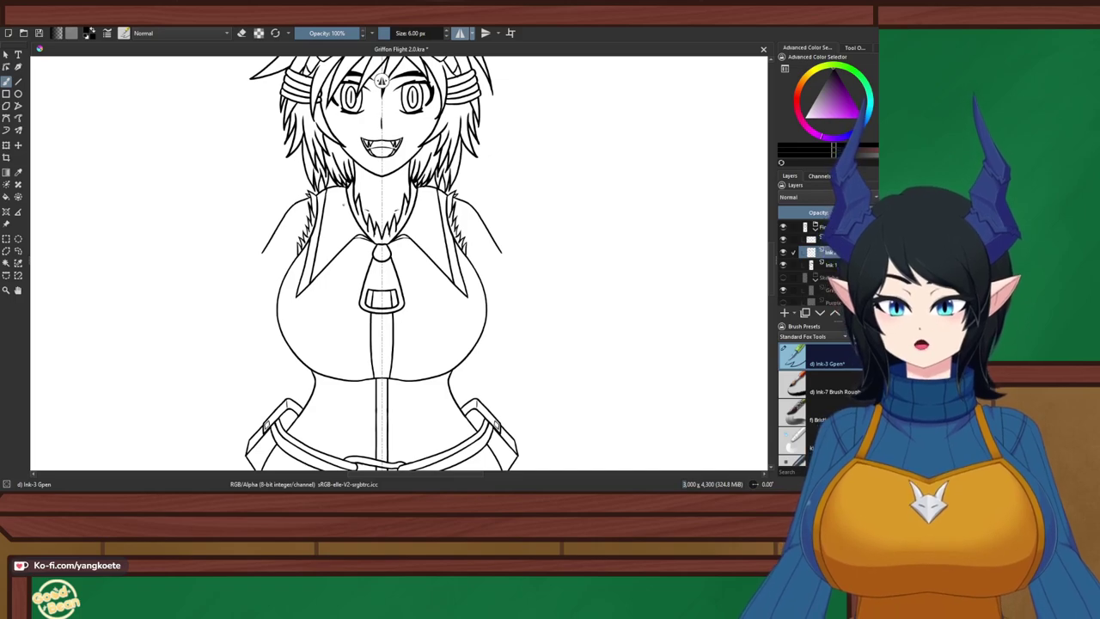
Ink a thicker line along the collar curve
scroll(408, 201, up, 5)
scroll(512, 143, down, 6)
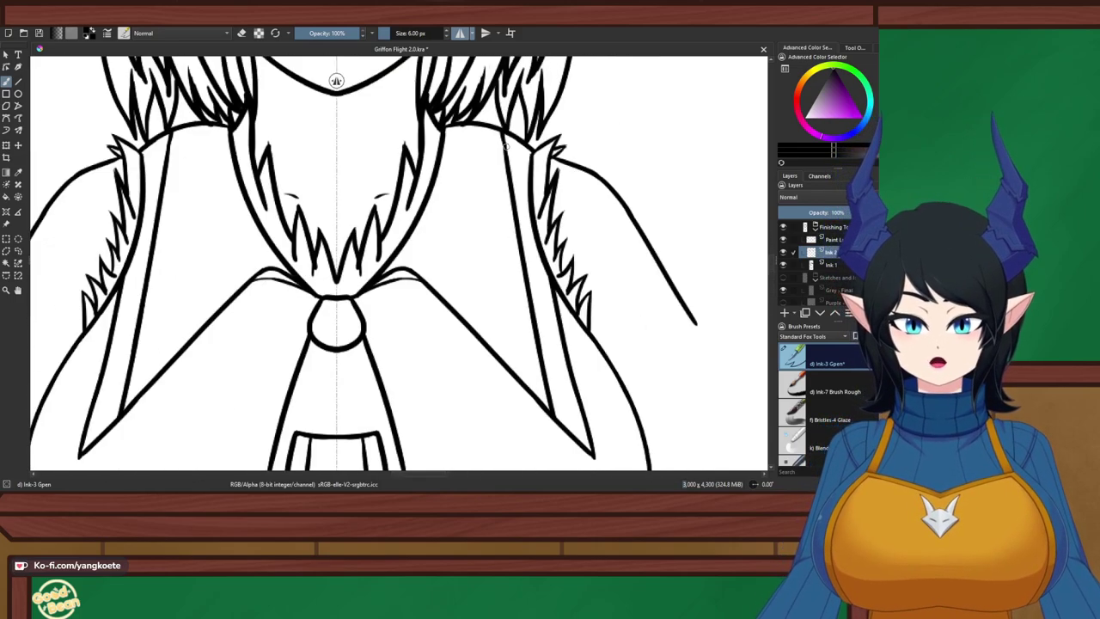
scroll(463, 79, down, 3)
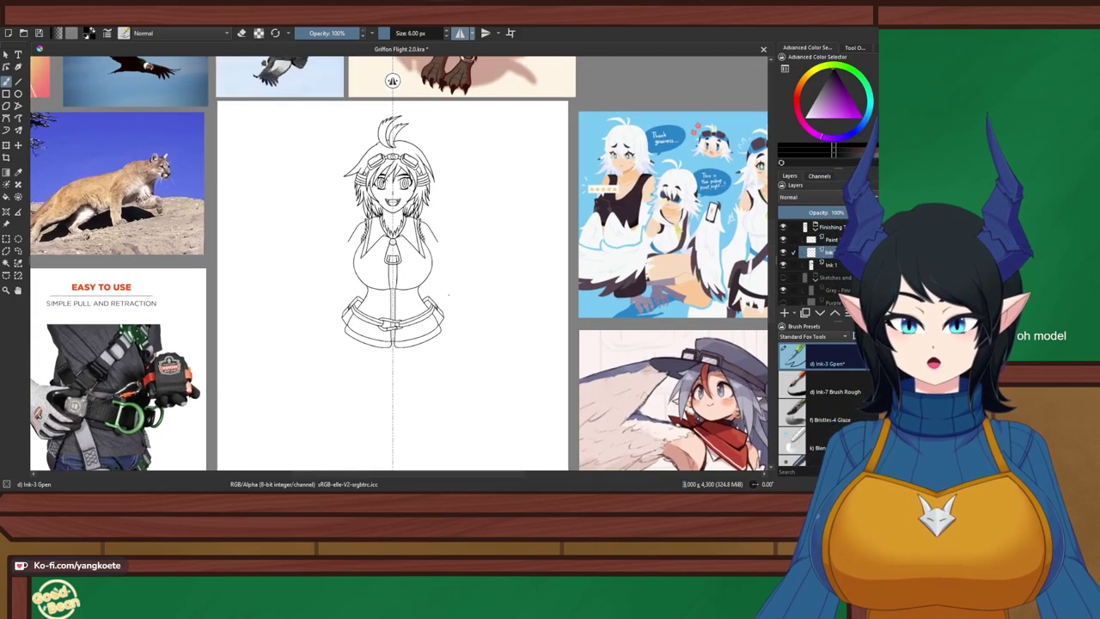
scroll(415, 260, up, 6)
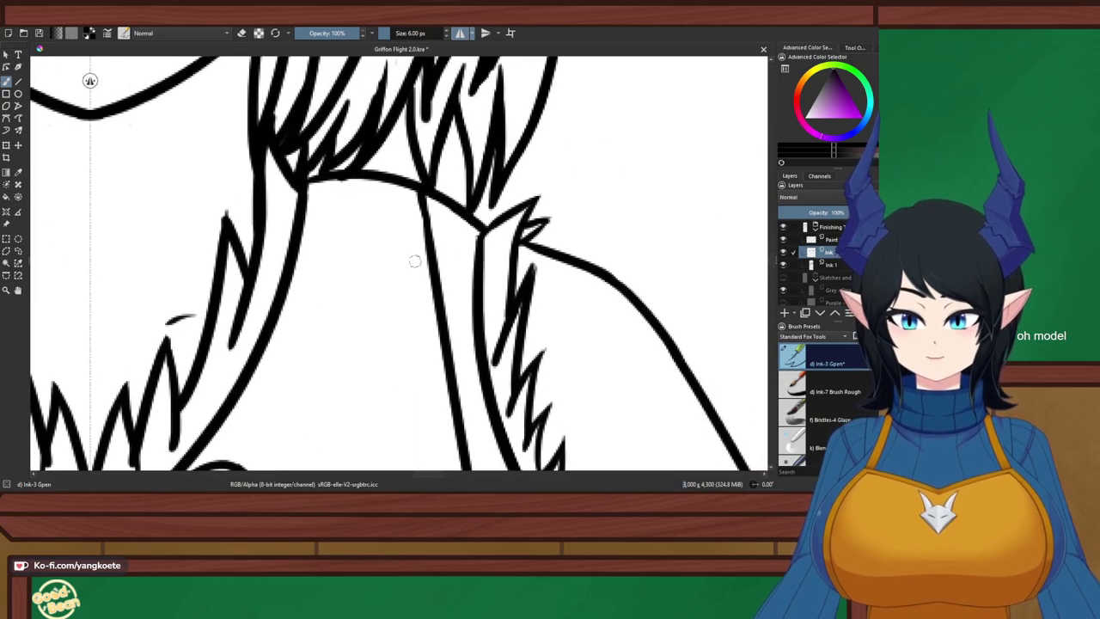
drag(306, 186, 490, 241)
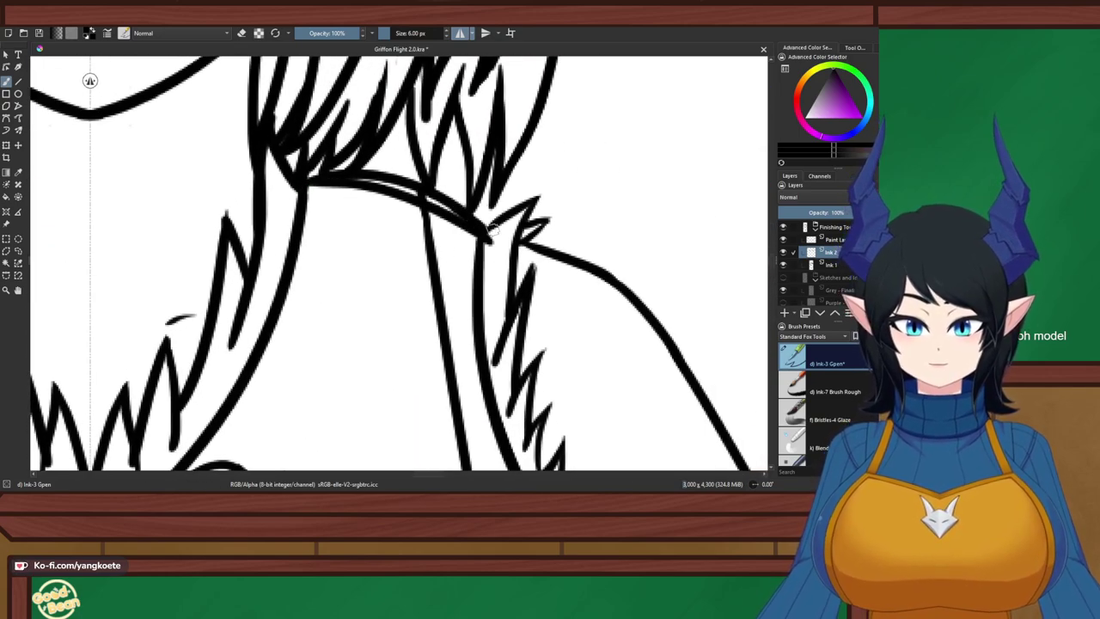
scroll(493, 227, down, 5)
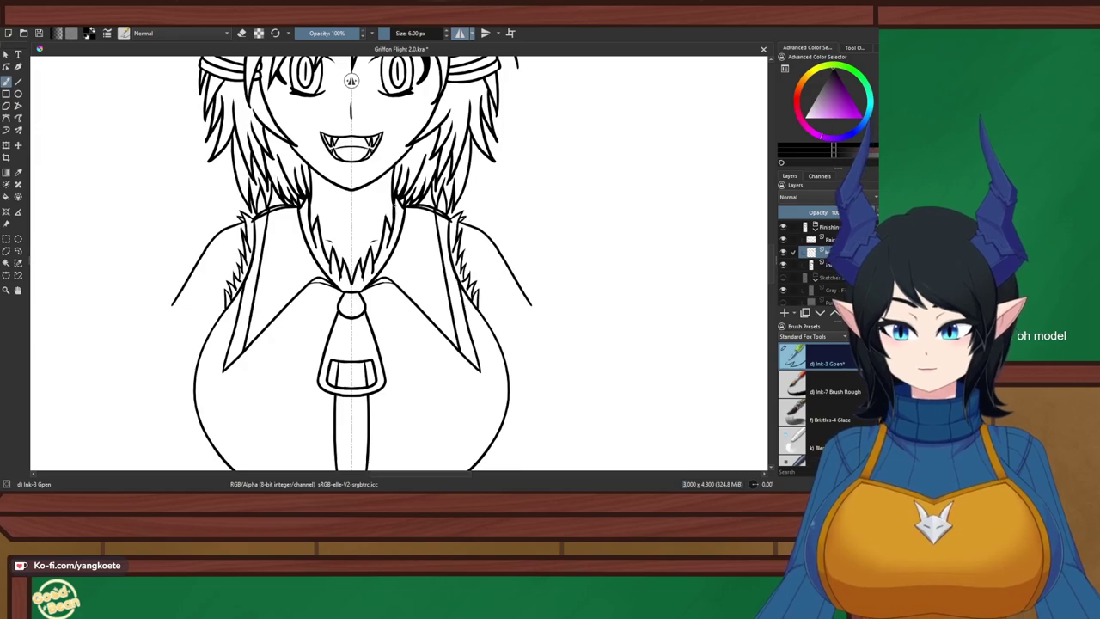
scroll(434, 217, up, 5)
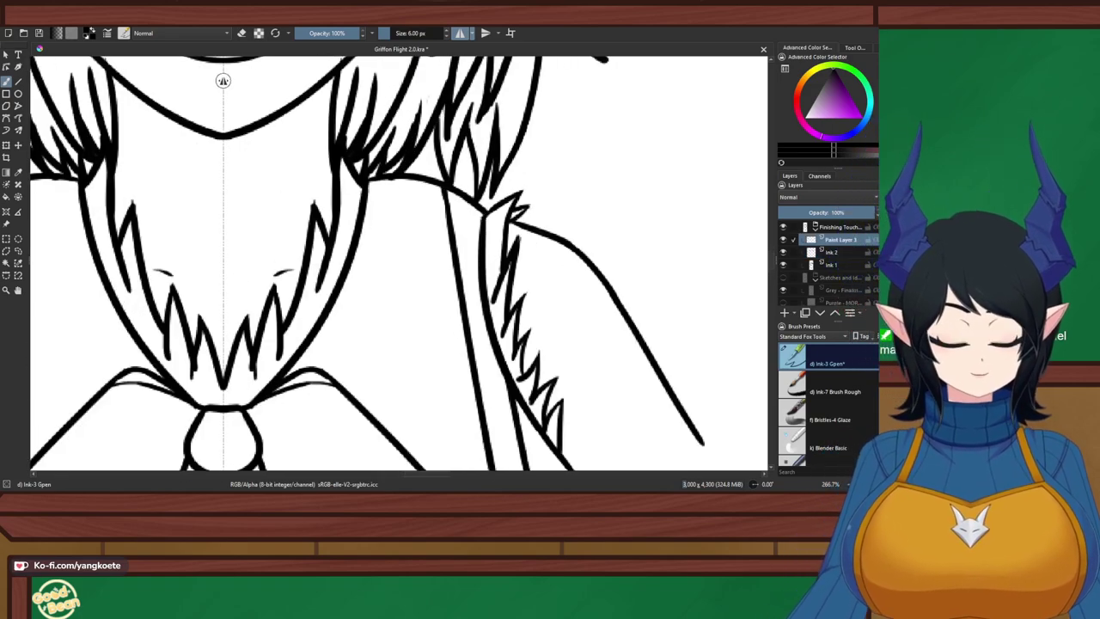
scroll(462, 221, up, 3)
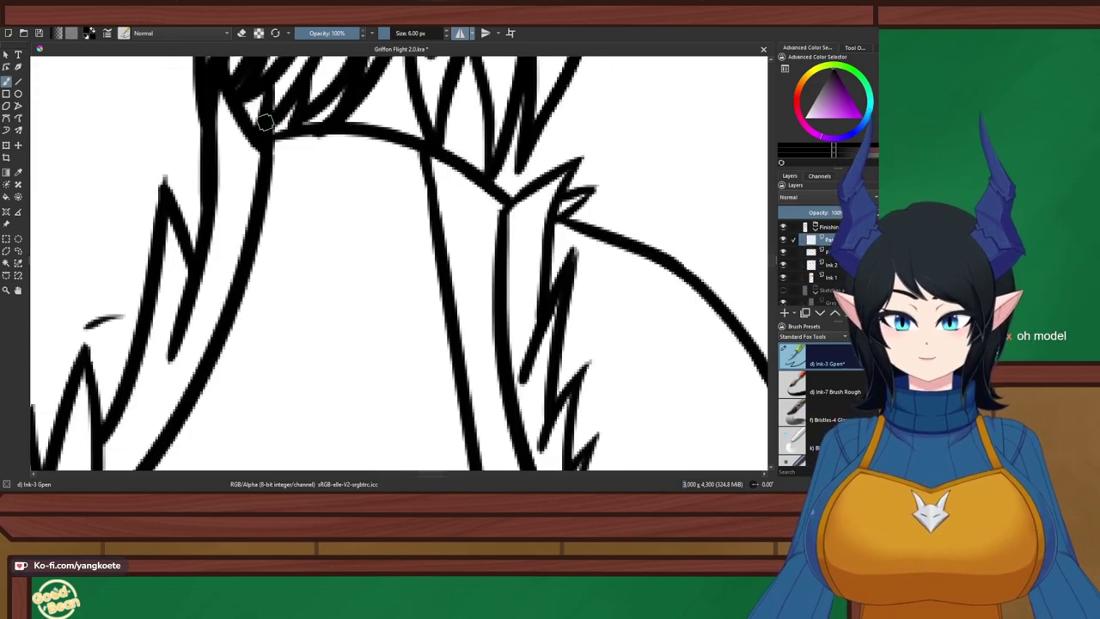
drag(265, 123, 507, 203)
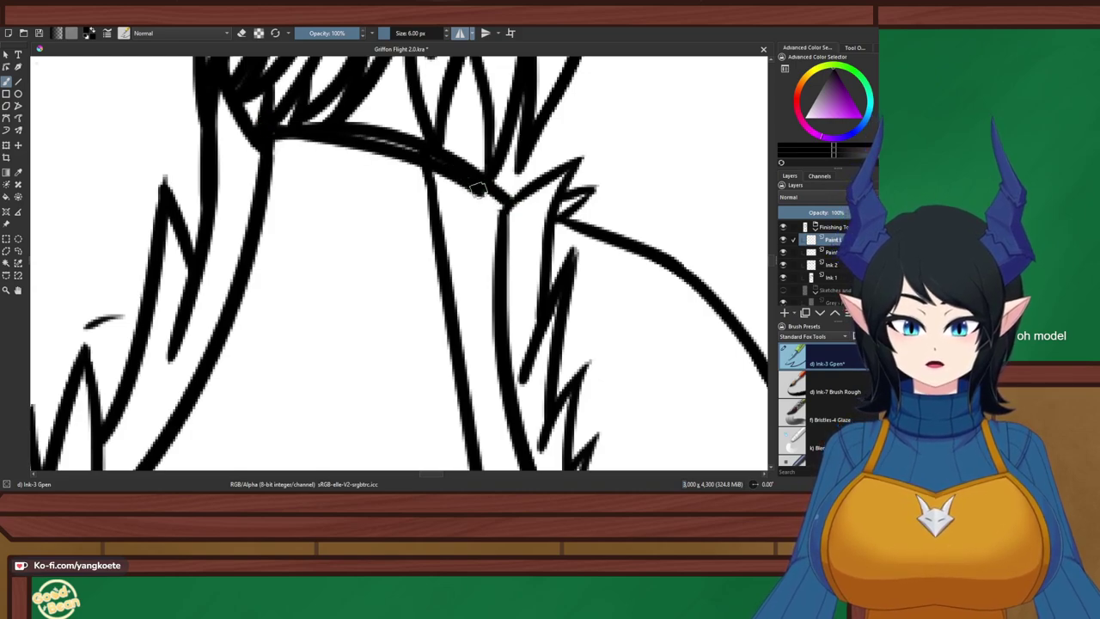
Erase the collar's doubled upper edge, undoing and re-erasing until one thinner line remains
key(e)
drag(351, 129, 447, 156)
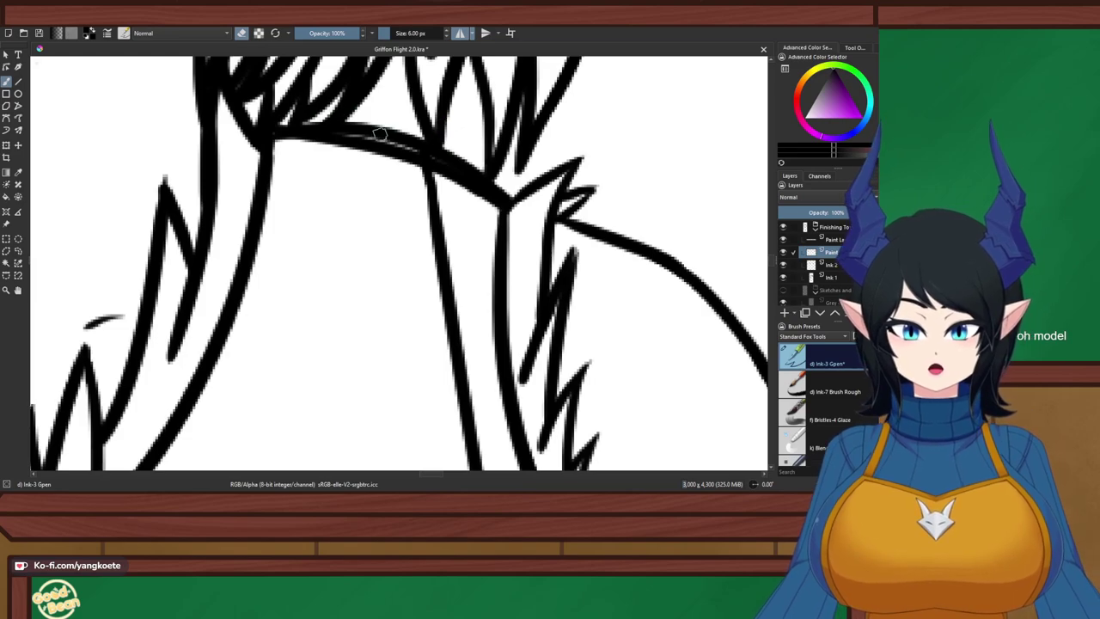
drag(302, 121, 445, 146)
drag(377, 137, 486, 174)
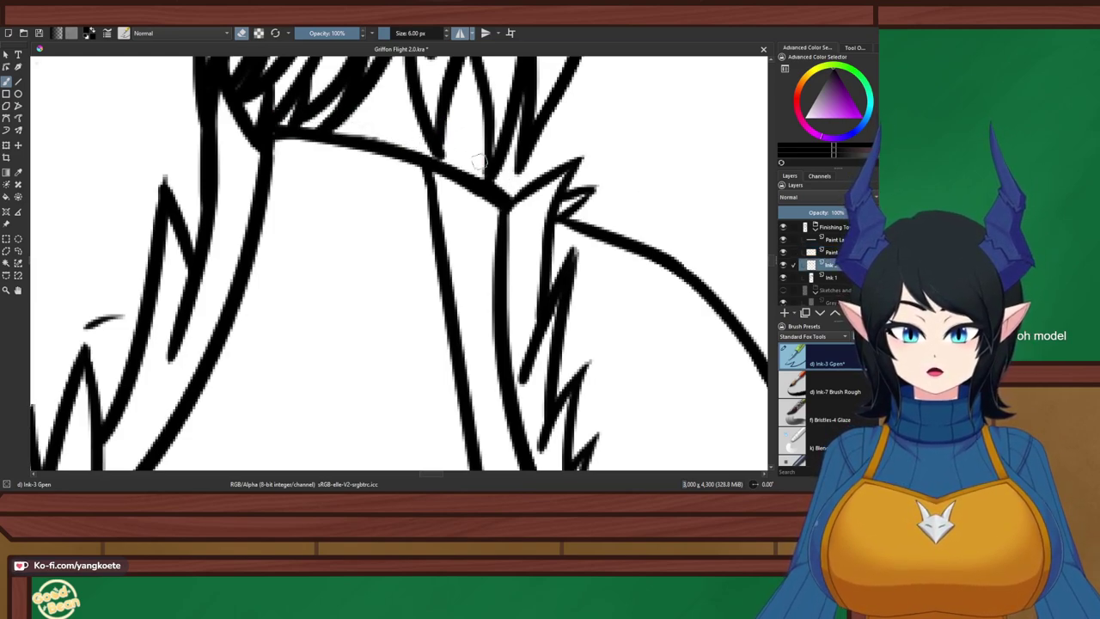
key(ctrl+z)
drag(383, 132, 461, 153)
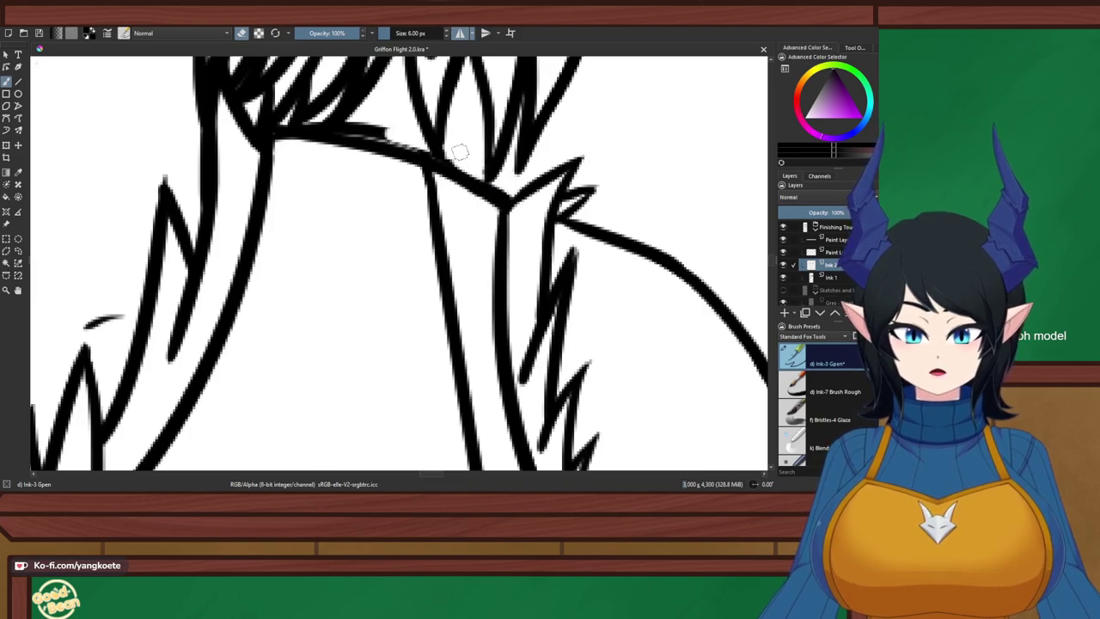
key(ctrl+z)
key(ctrl+z)
drag(325, 125, 424, 143)
key(ctrl+z)
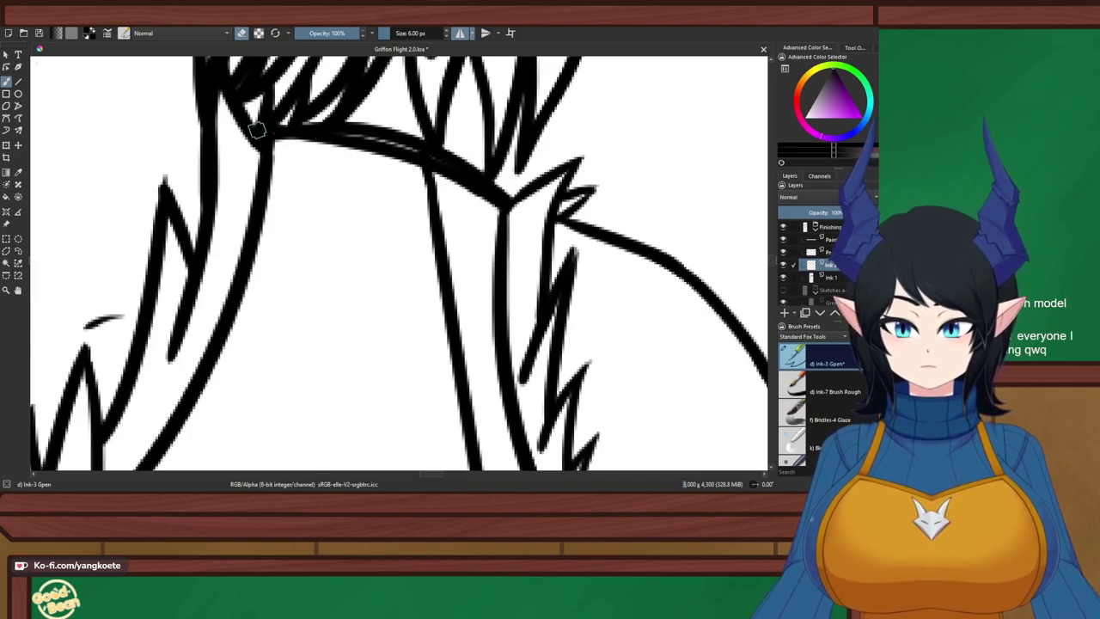
mouse_move(314, 130)
mouse_down()
mouse_move(416, 142)
mouse_move(512, 196)
mouse_move(456, 178)
mouse_up()
scroll(469, 196, down, 5)
Save the line art with Ctrl+S and bring the tie area into view
drag(400, 81, 405, 80)
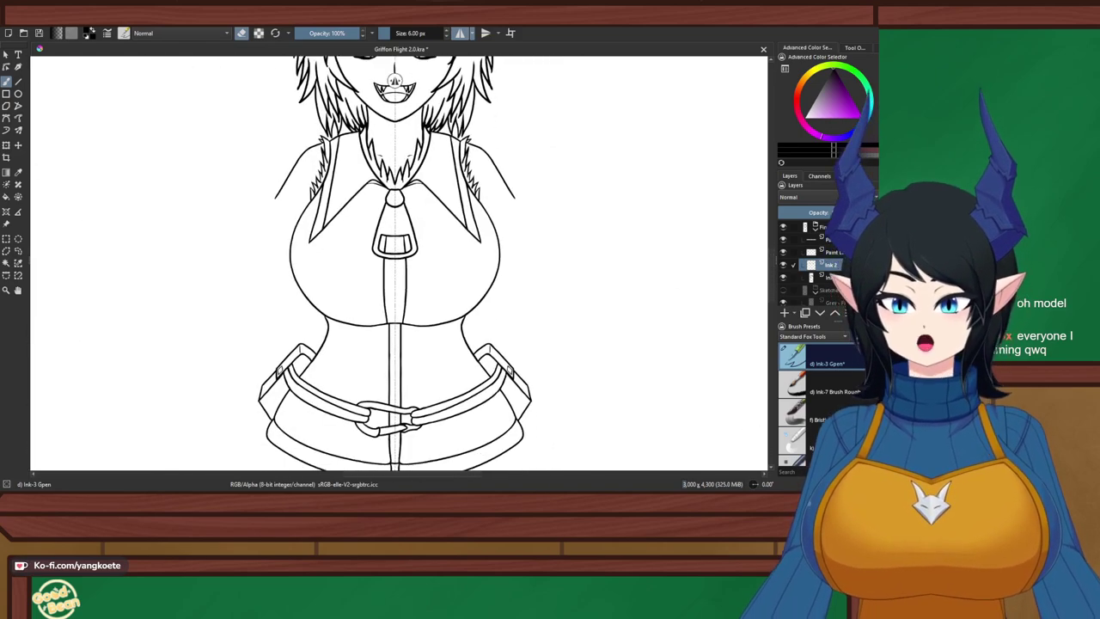
key(ctrl+s)
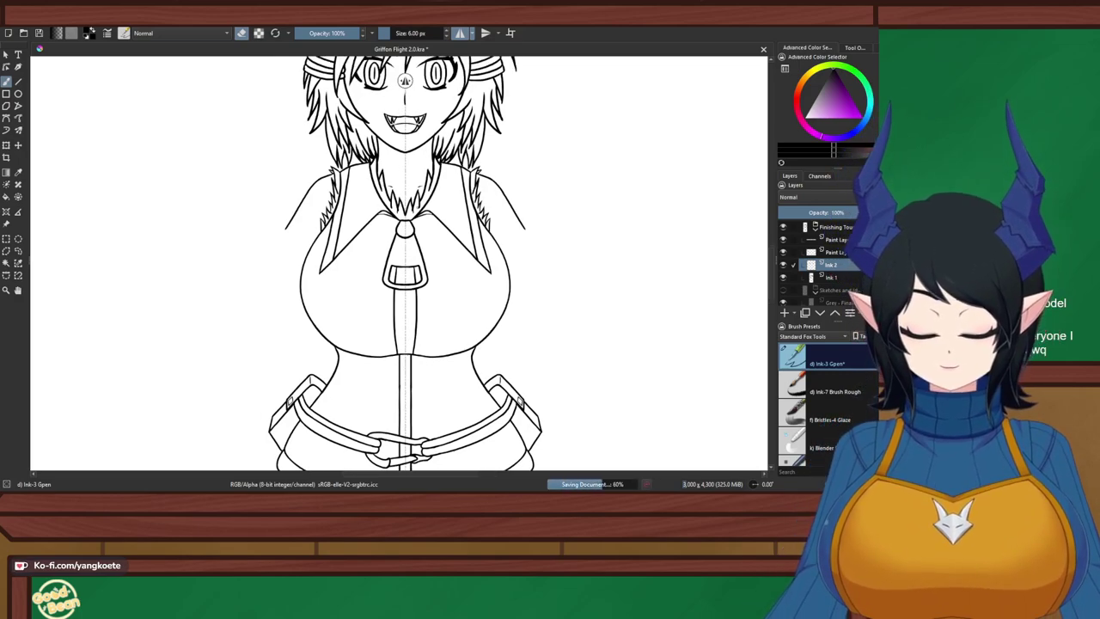
scroll(404, 80, down, 2)
scroll(412, 80, up, 3)
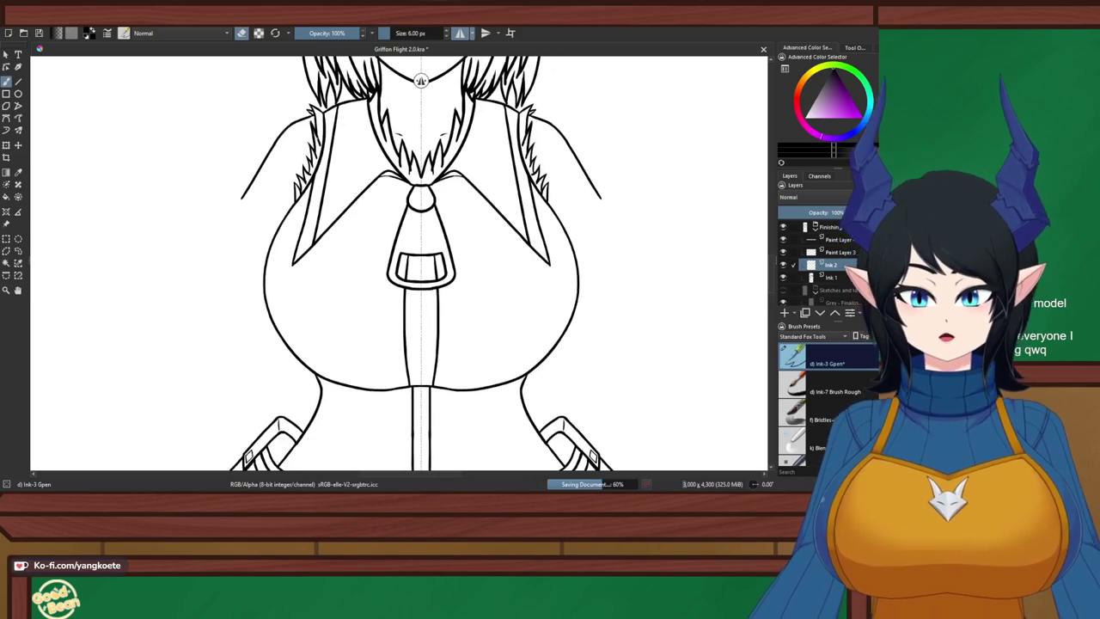
scroll(317, 140, up, 2)
drag(489, 178, 199, 192)
scroll(444, 195, up, 1)
drag(445, 191, 444, 198)
scroll(444, 194, down, 1)
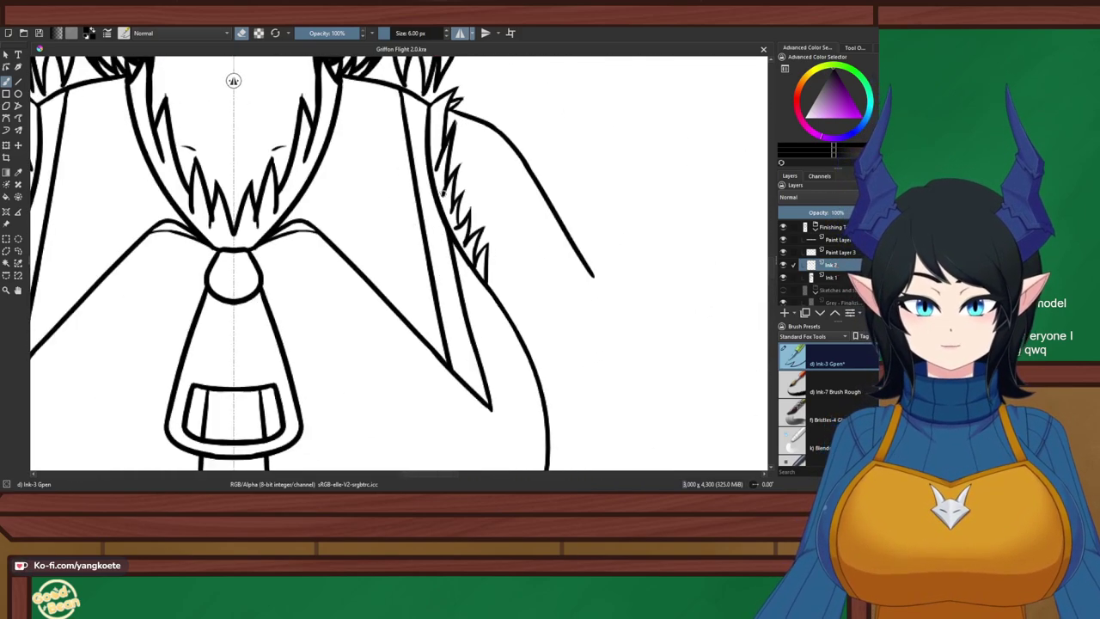
On Paint Layer 3, erase part of the inner line beside the right collar's fur
click(840, 252)
drag(514, 184, 506, 198)
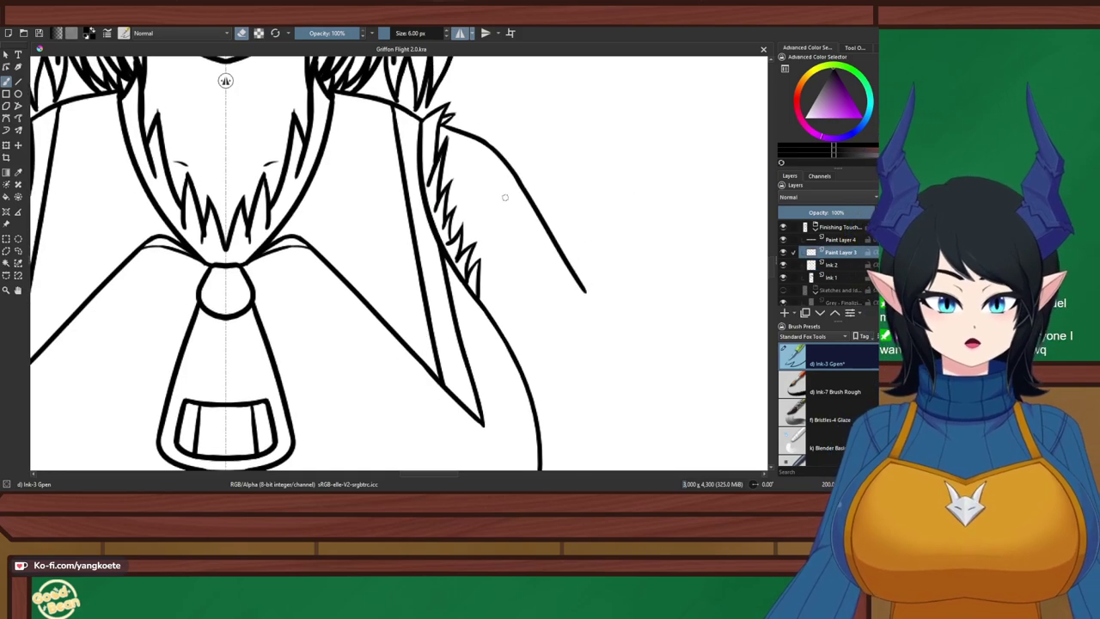
scroll(468, 213, up, 1)
scroll(466, 213, down, 2)
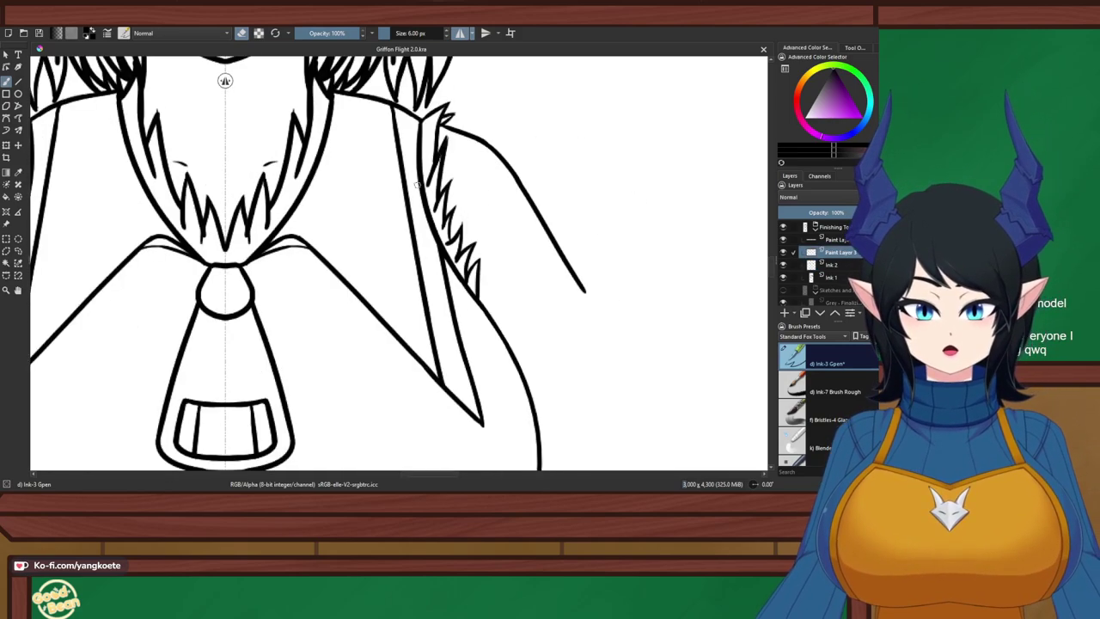
scroll(417, 183, right, 1)
key(e)
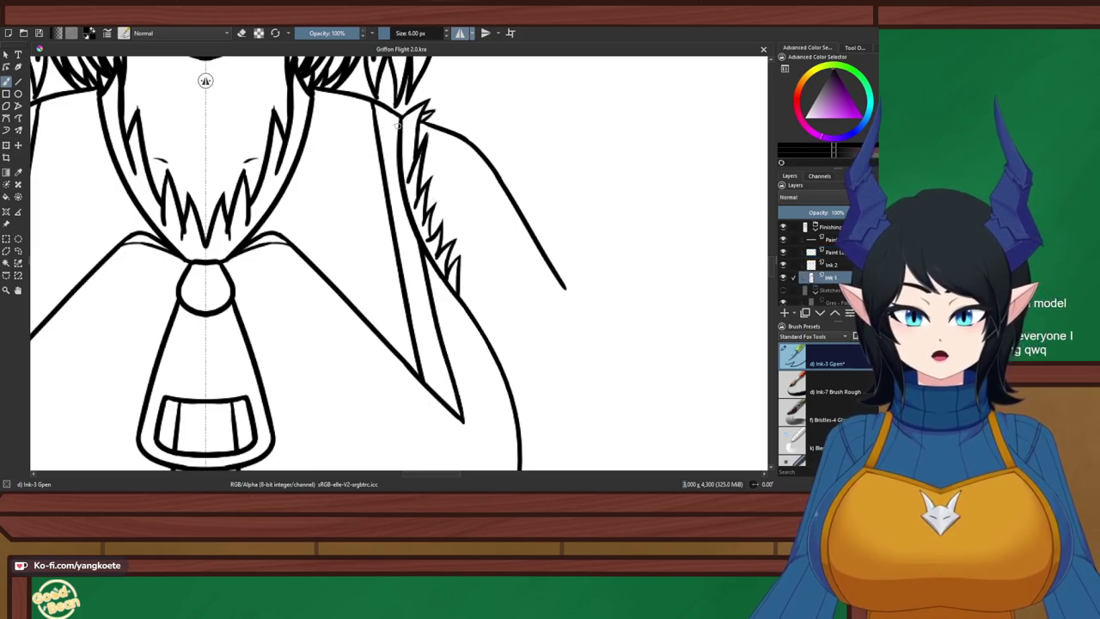
key(e)
mouse_move(396, 130)
mouse_down()
mouse_move(409, 225)
mouse_move(412, 217)
mouse_up()
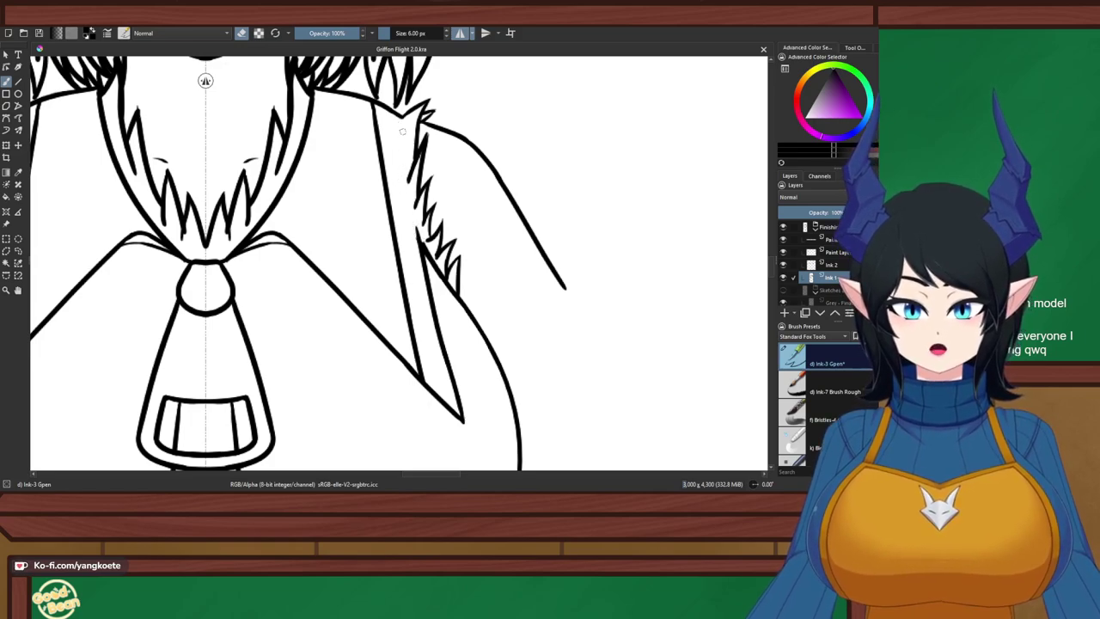
Toggle undo and redo repeatedly to compare the fur line with and without the erasure
key(e)
key(ctrl+z)
key(ctrl+shift+z)
key(ctrl+z)
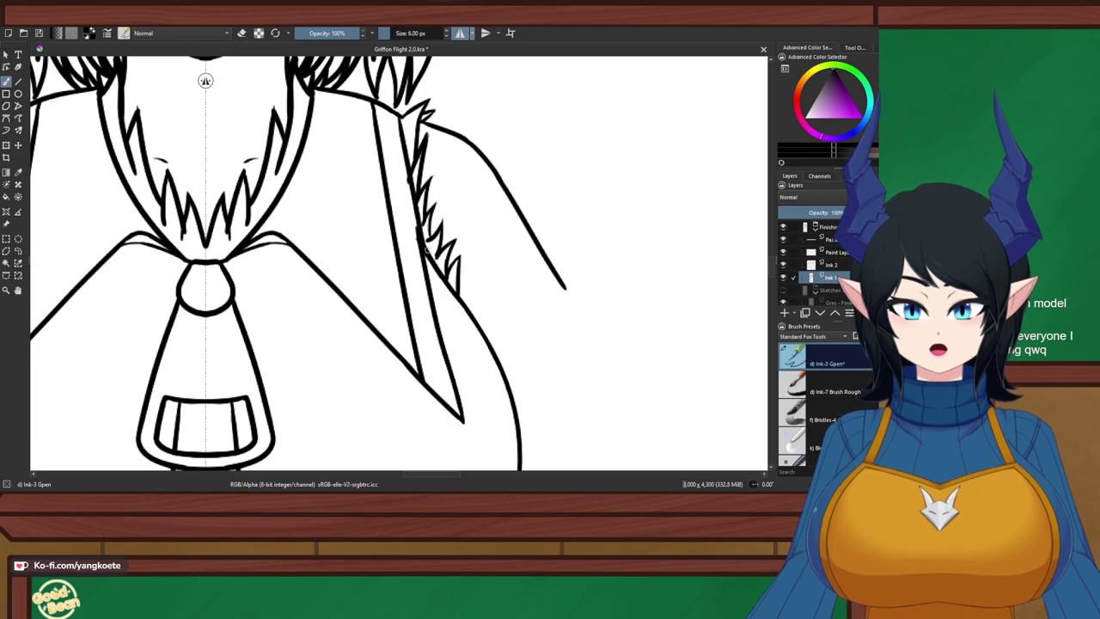
key(ctrl+shift+z)
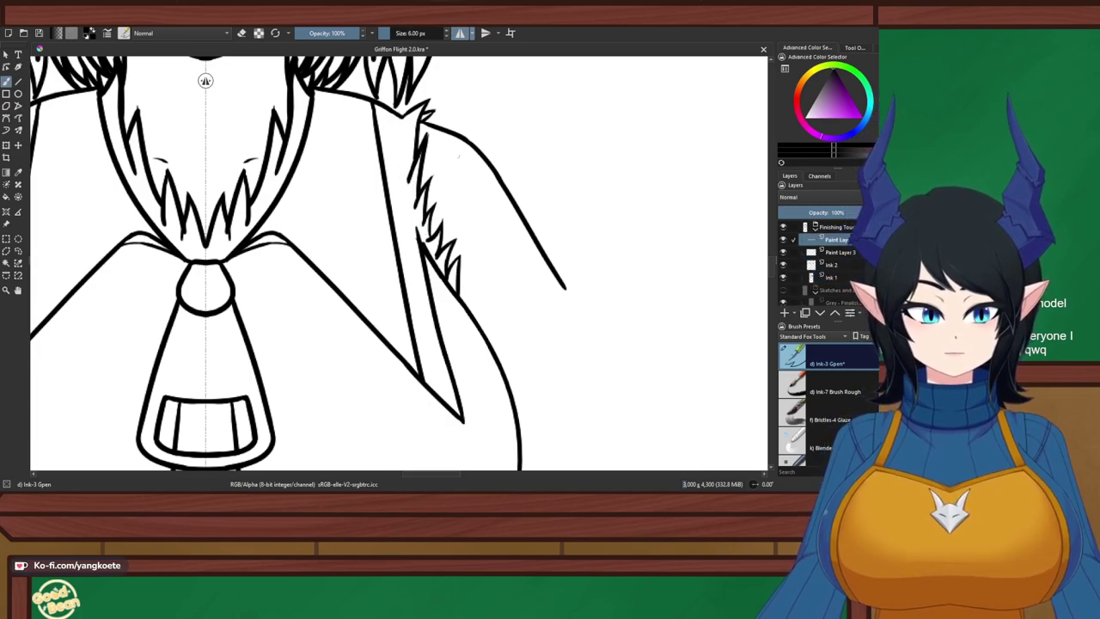
key(ctrl+z)
key(ctrl+shift+z)
key(ctrl+z)
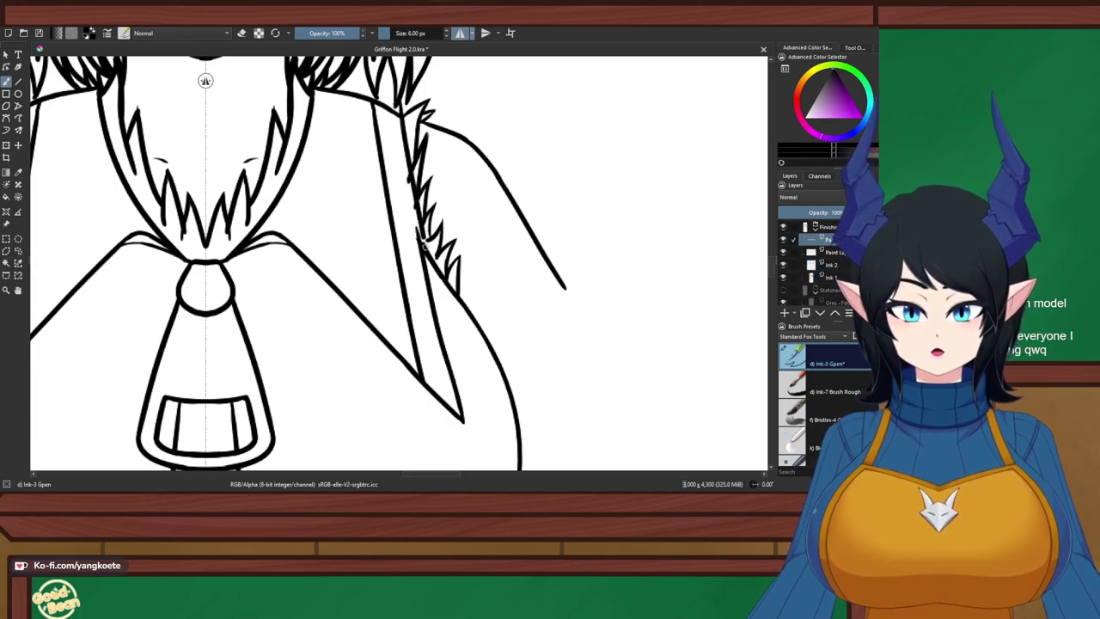
key(ctrl+shift+z)
key(ctrl+z)
key(ctrl+shift+z)
key(ctrl+z)
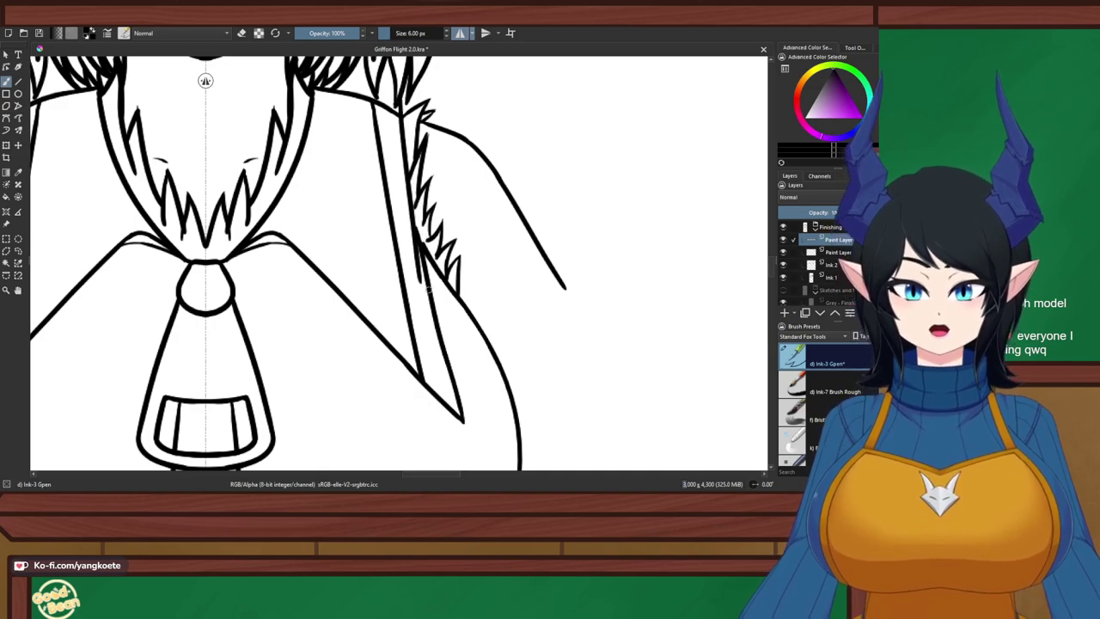
key(ctrl+shift+z)
key(ctrl+z)
key(ctrl+shift+z)
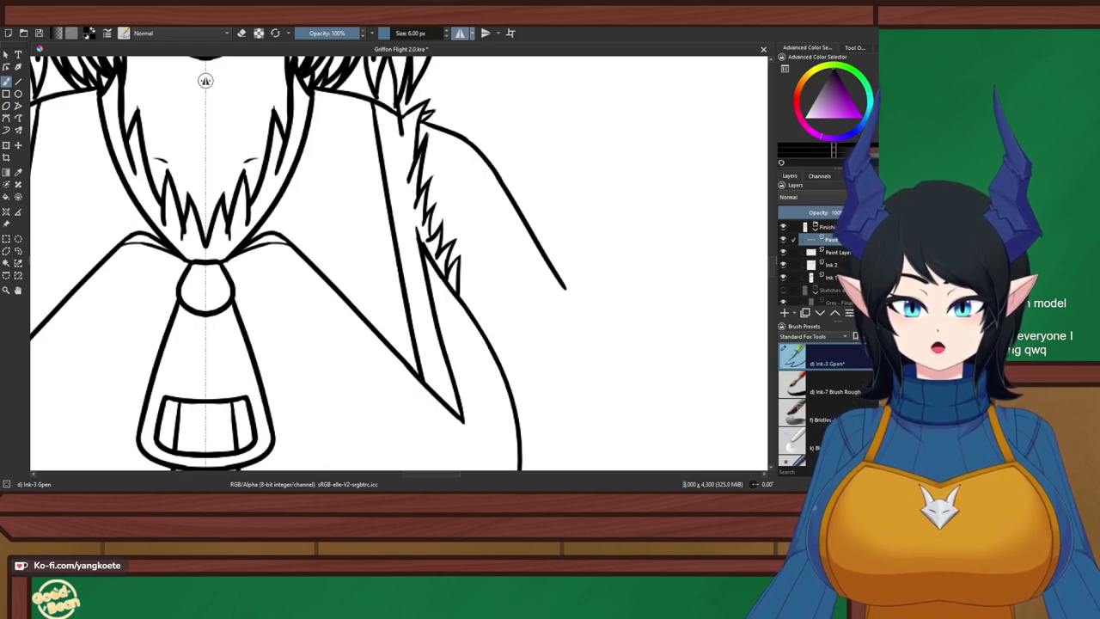
key(ctrl+z)
key(ctrl+shift+z)
key(ctrl+z)
key(ctrl+shift+z)
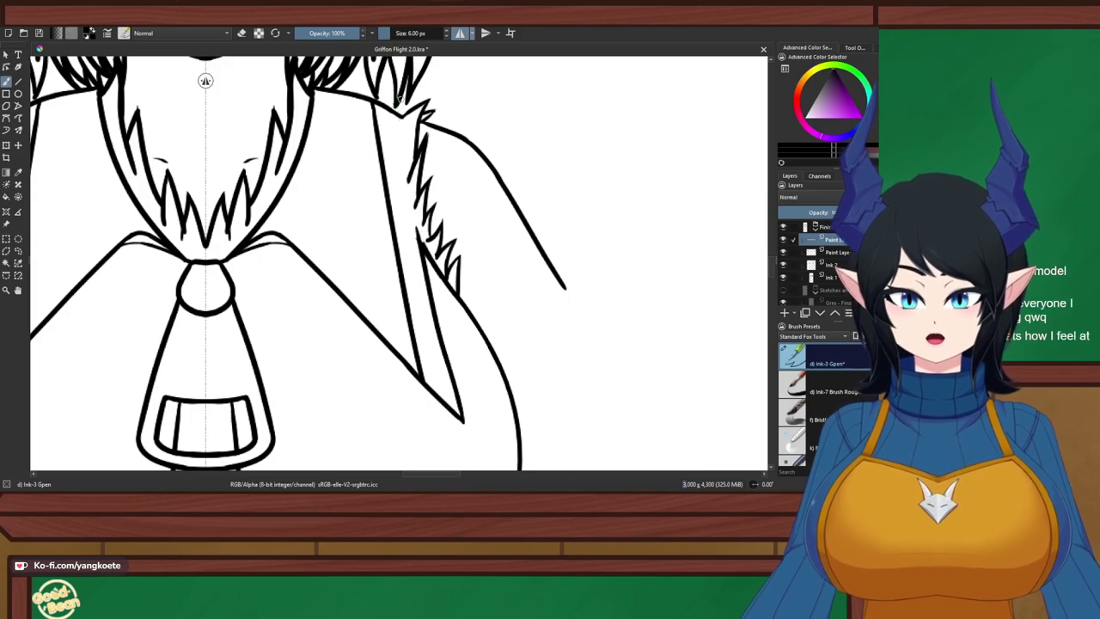
key(ctrl+z)
key(e)
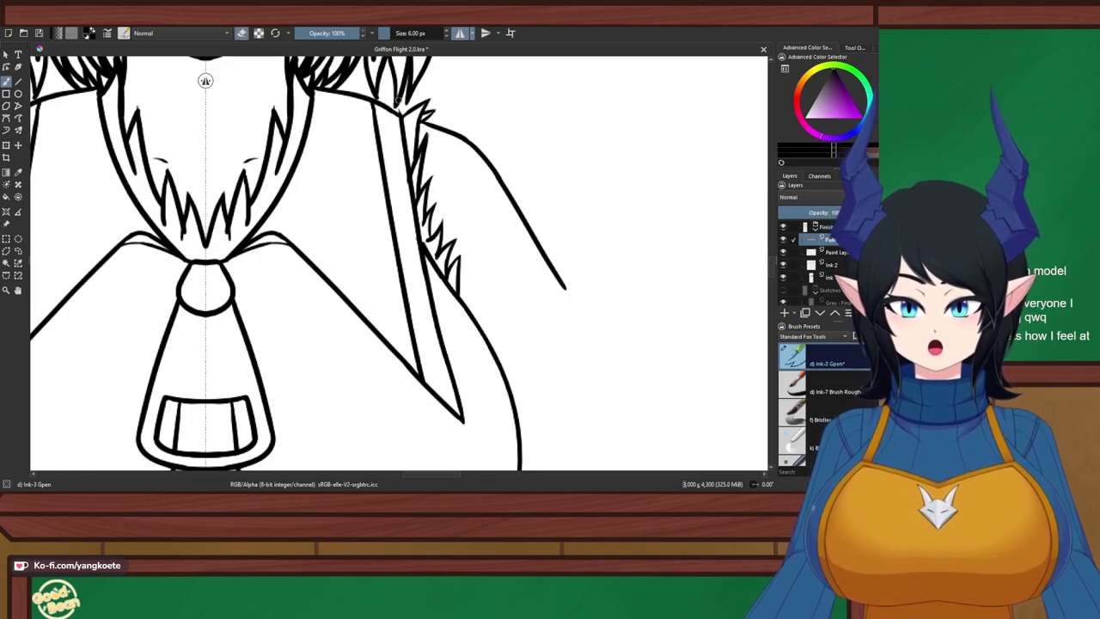
key(e)
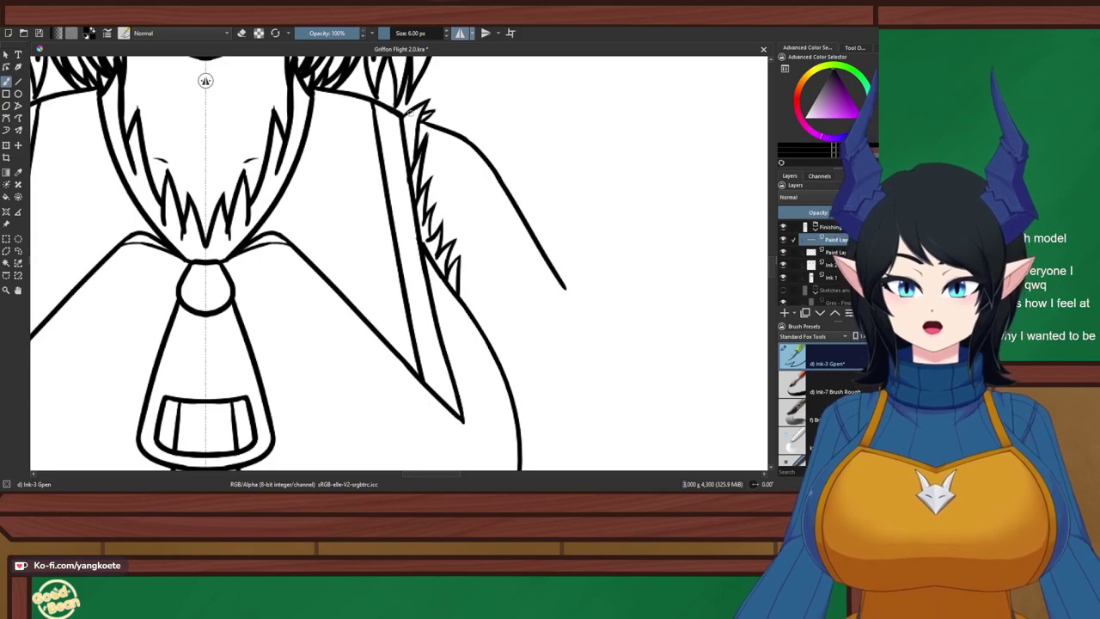
key(e)
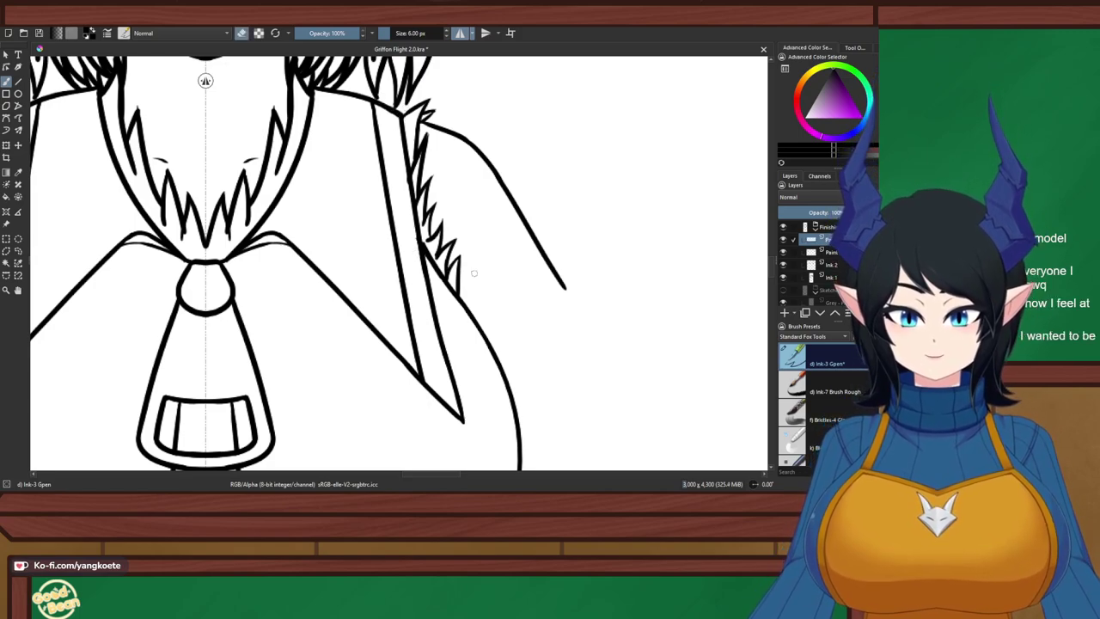
scroll(421, 240, up, 5)
key(e)
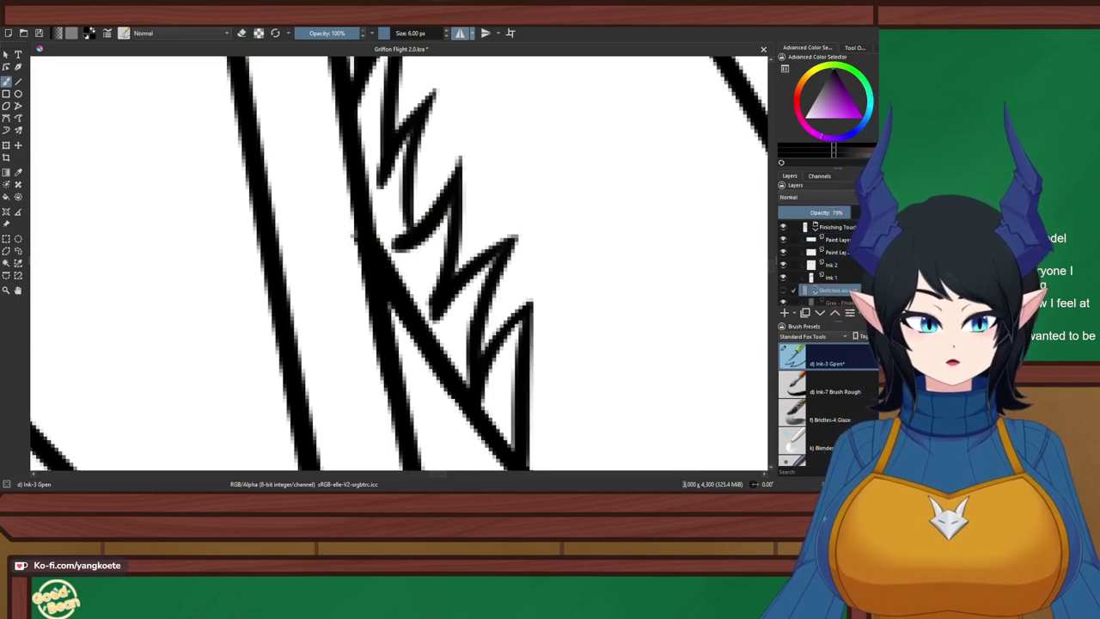
On Ink 1, erase the faint stray mark near the hair spikes
click(830, 277)
key(e)
drag(334, 237, 355, 263)
key(e)
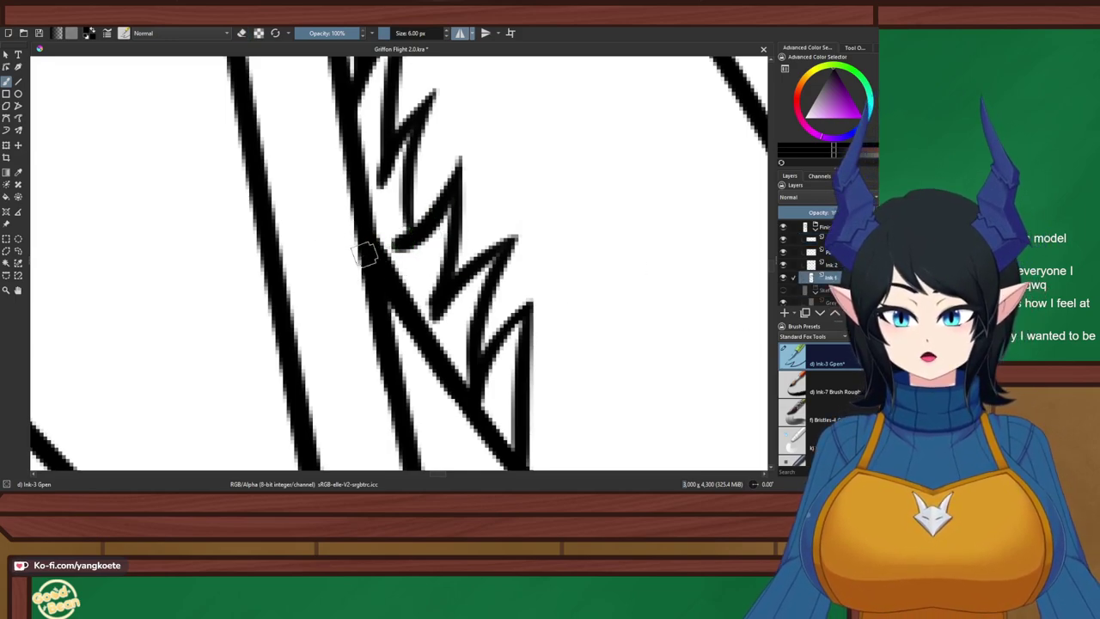
Merge Paint Layer 4 and then Ink 2 down into Ink 1 with Ctrl+E
scroll(366, 244, down, 7)
right_click(542, 221)
right_click(542, 221)
drag(541, 221, 585, 261)
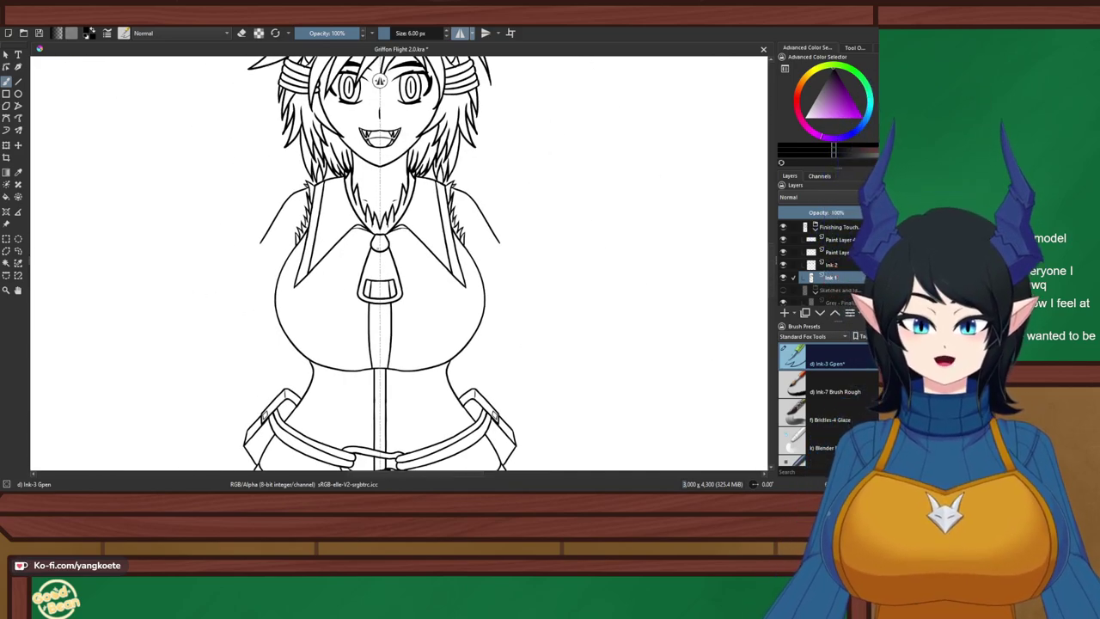
scroll(379, 81, down, 3)
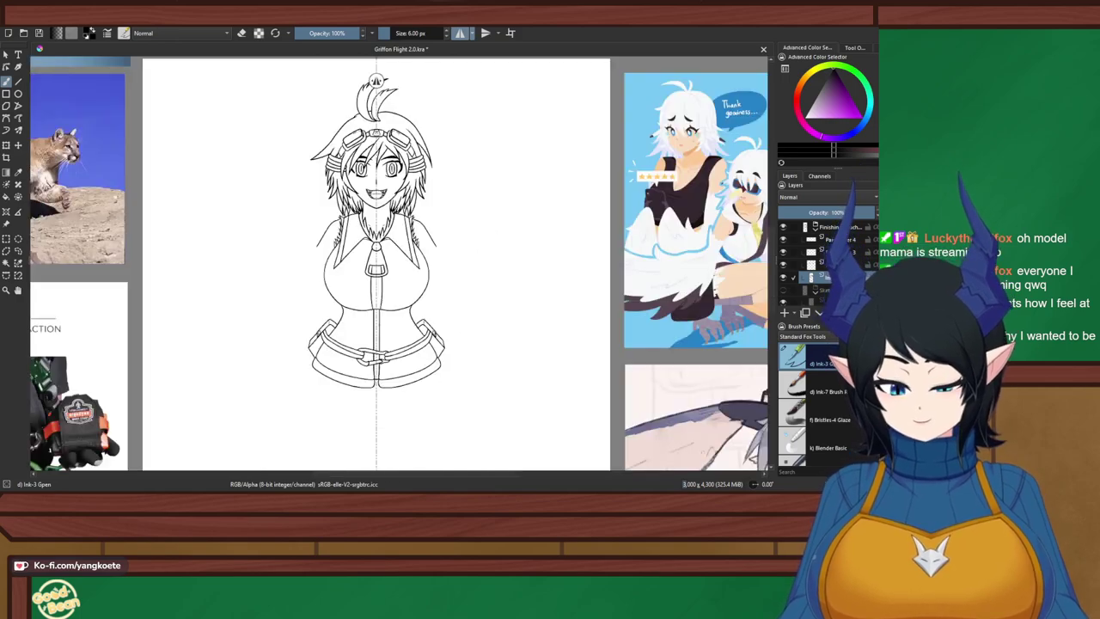
scroll(375, 81, up, 2)
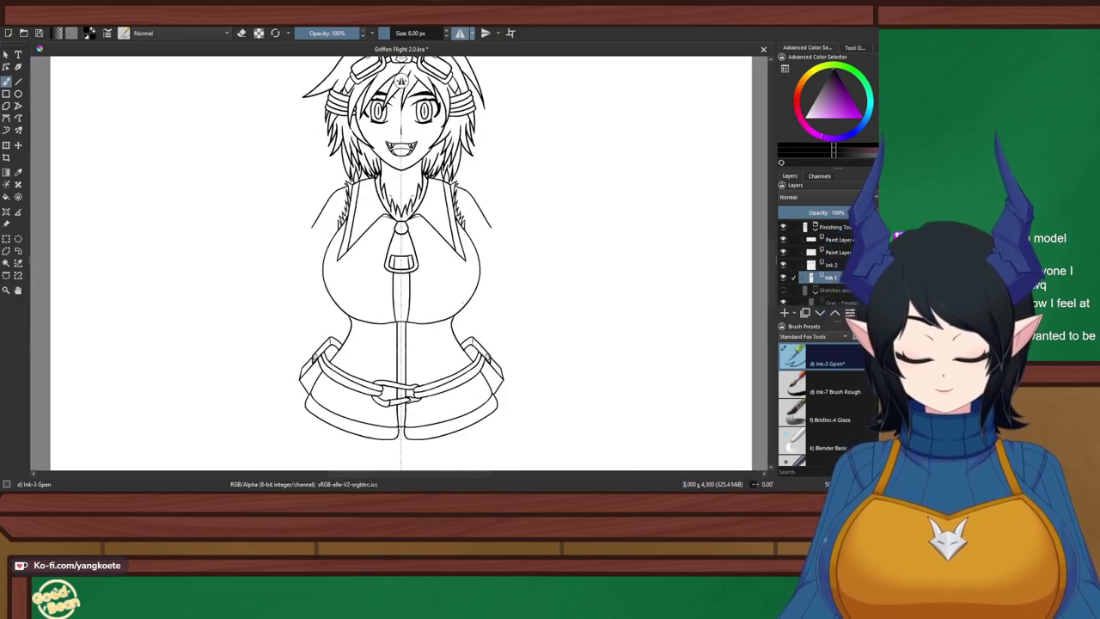
drag(463, 305, 468, 233)
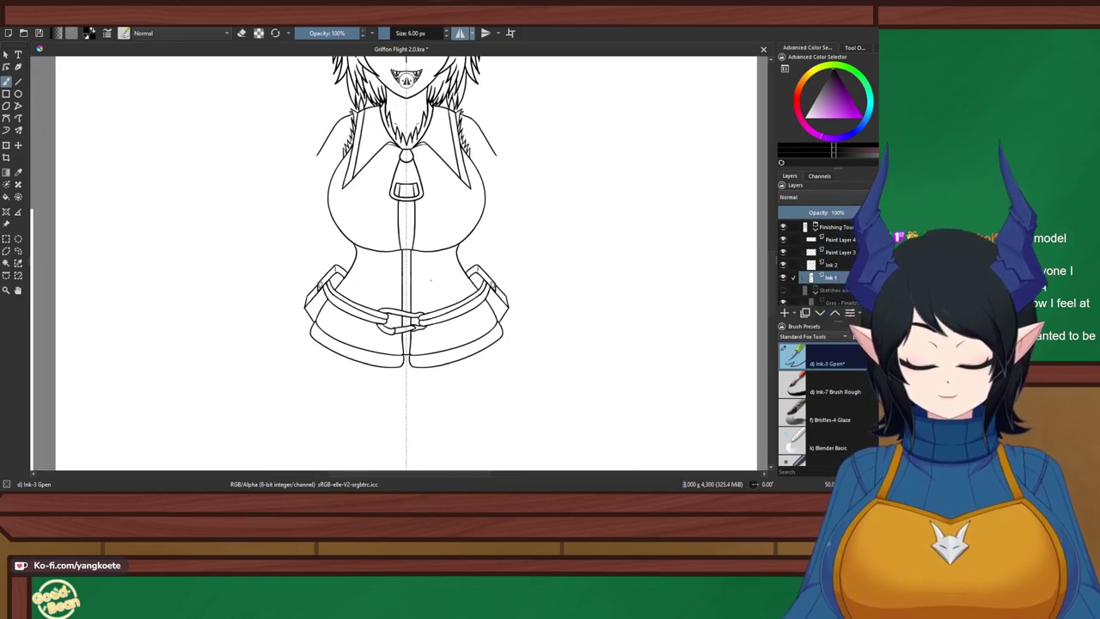
mouse_move(430, 280)
mouse_down()
mouse_move(446, 231)
mouse_move(455, 269)
mouse_up()
click(841, 240)
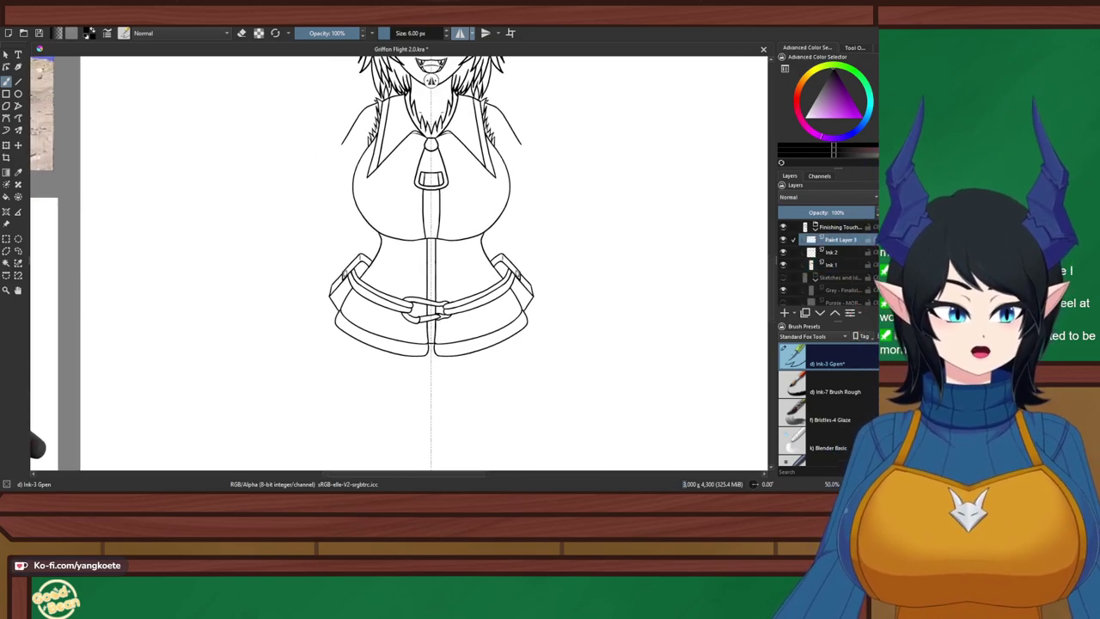
key(ctrl+e)
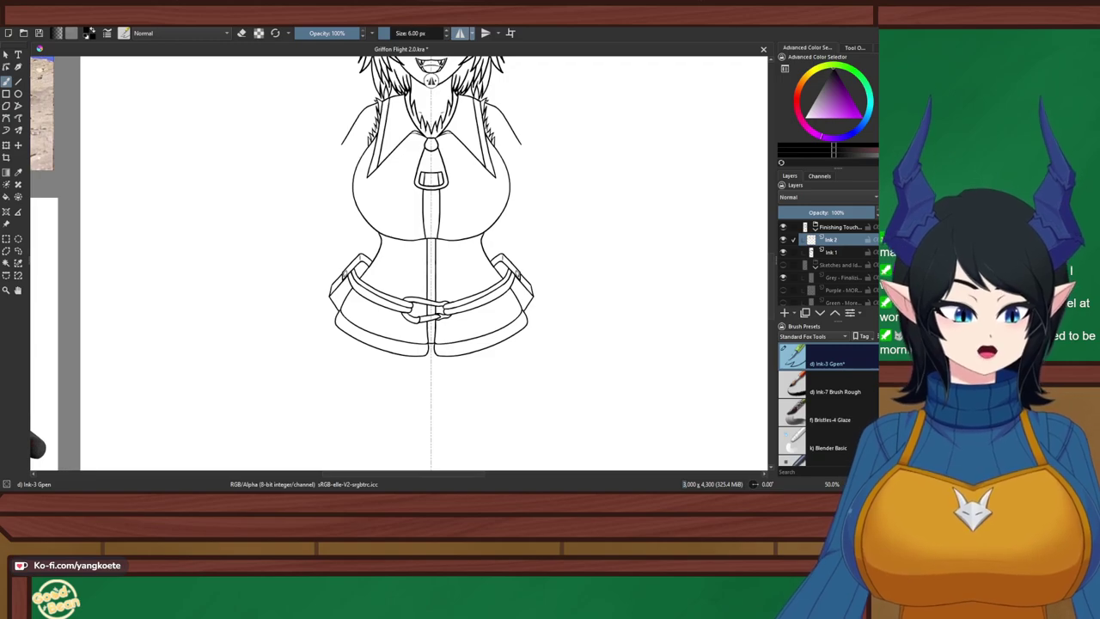
key(ctrl+e)
Show the coloured Sketches group again and save the drawing
drag(633, 272, 618, 322)
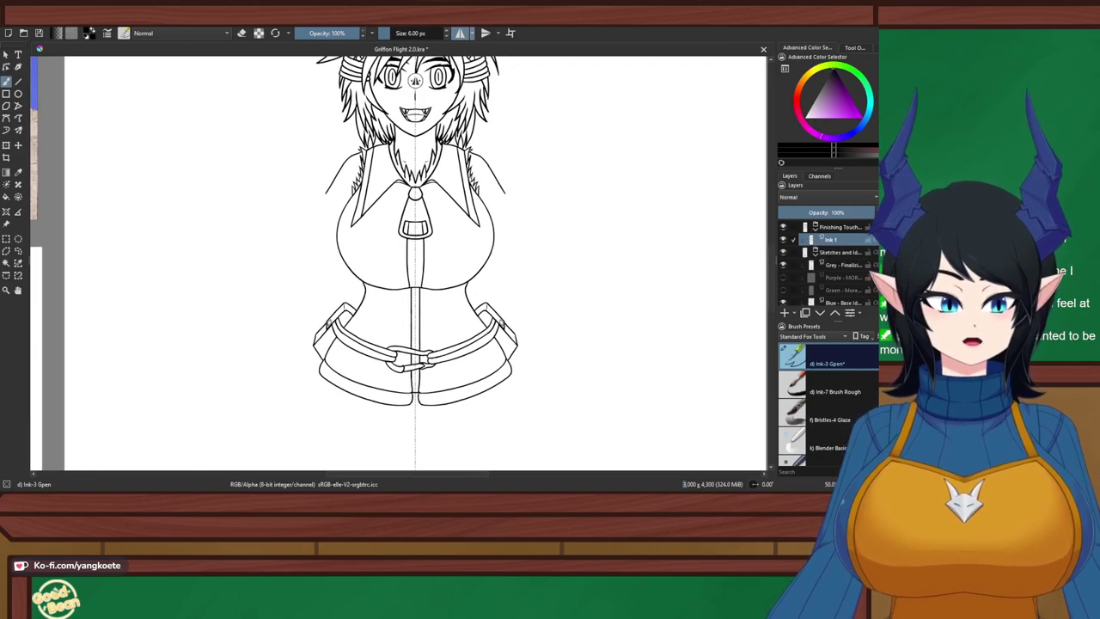
click(782, 252)
key(ctrl+s)
Show the purple sketch lines, keeping green hidden, and save the document
drag(397, 246, 396, 193)
scroll(443, 275, up, 3)
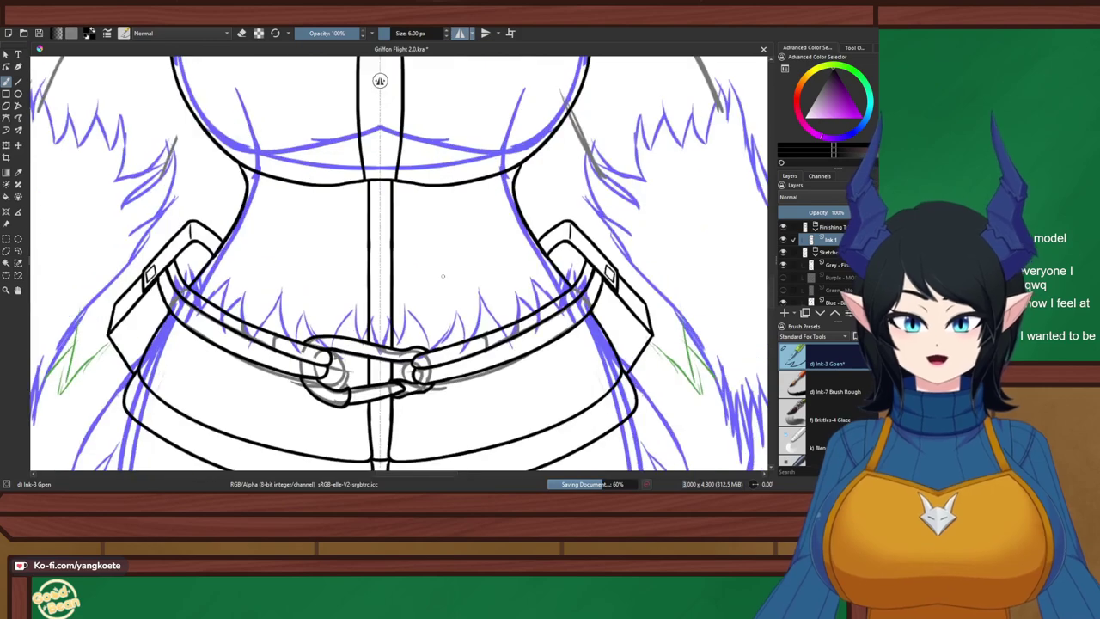
scroll(524, 176, up, 6)
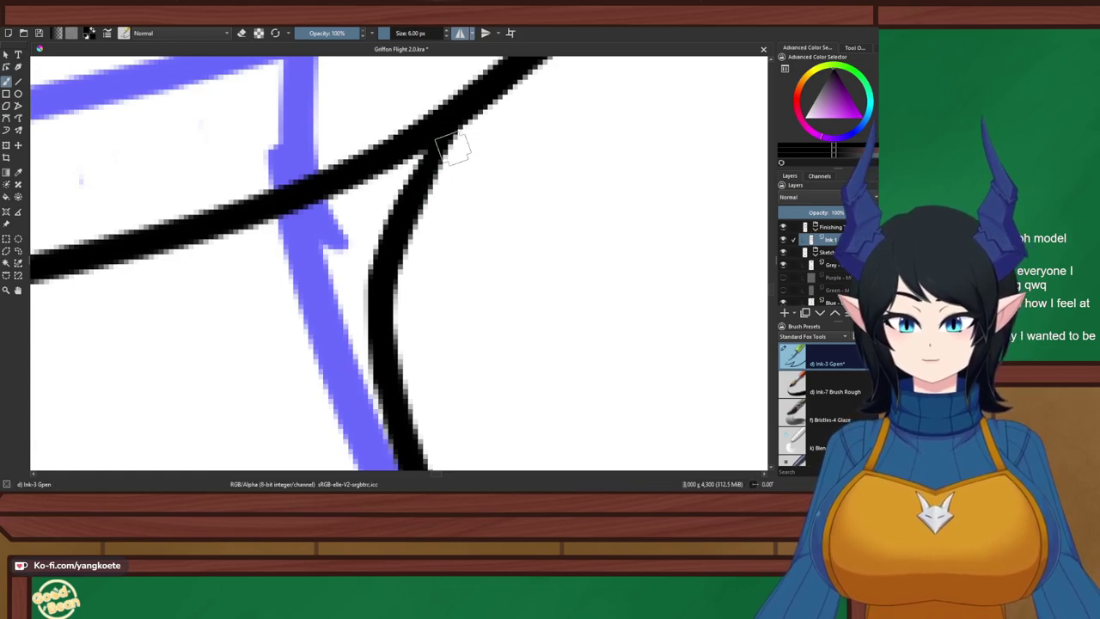
scroll(373, 249, down, 2)
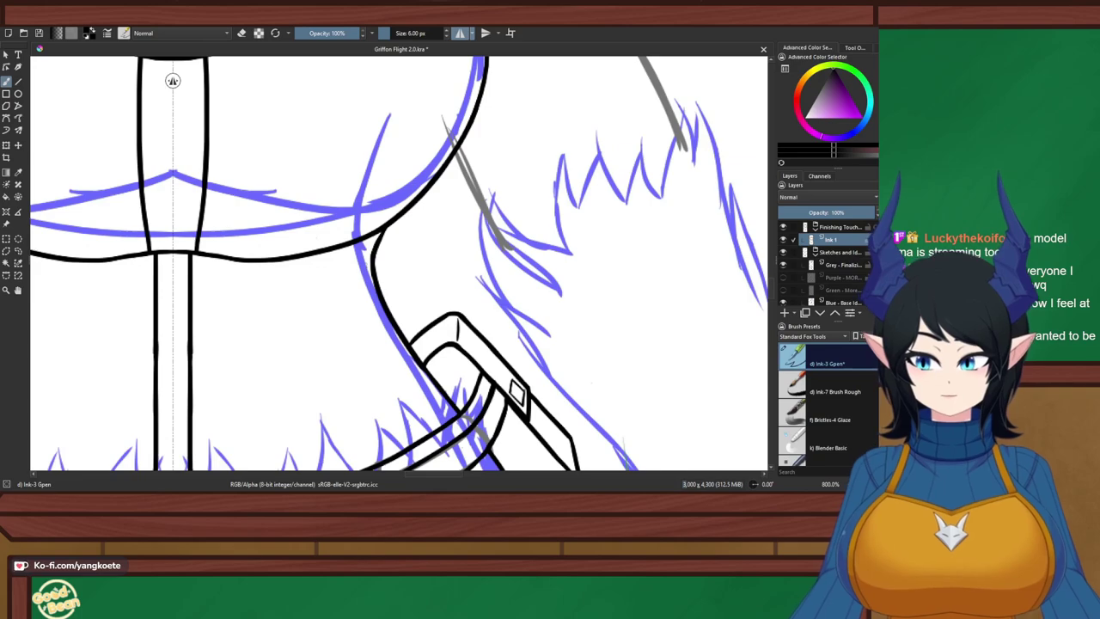
scroll(172, 80, down, 3)
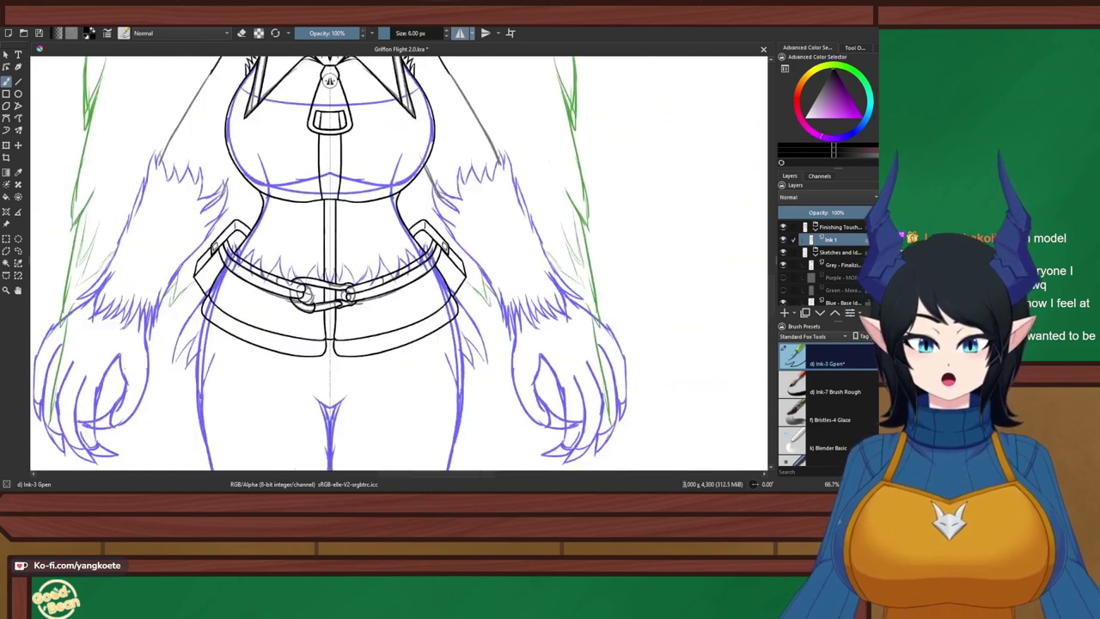
drag(378, 369, 416, 130)
click(783, 277)
click(783, 290)
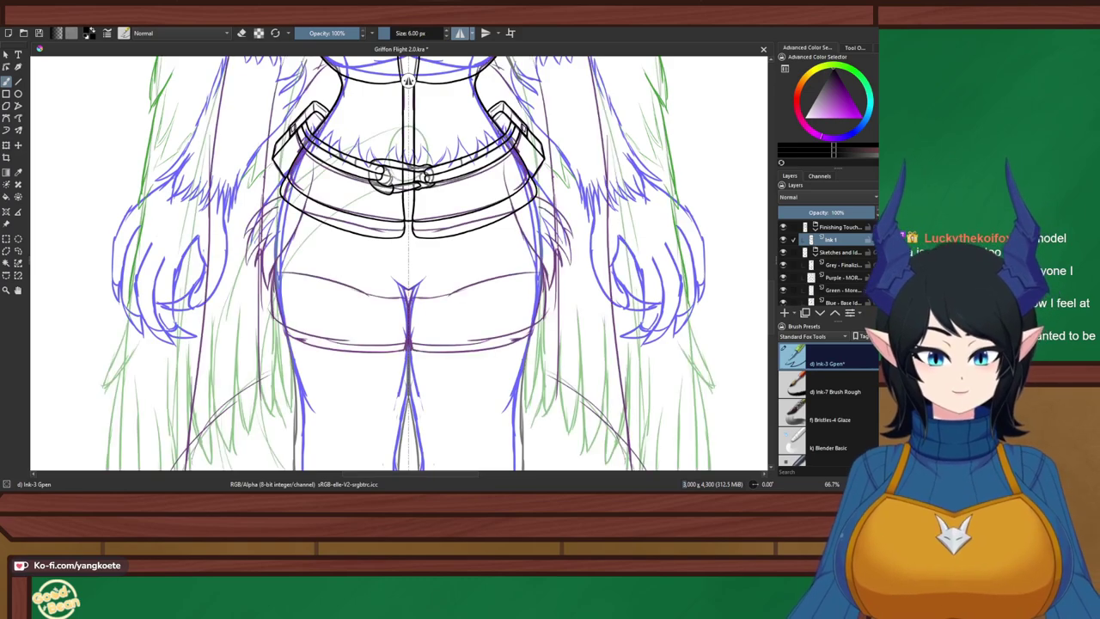
key(ctrl+s)
click(783, 289)
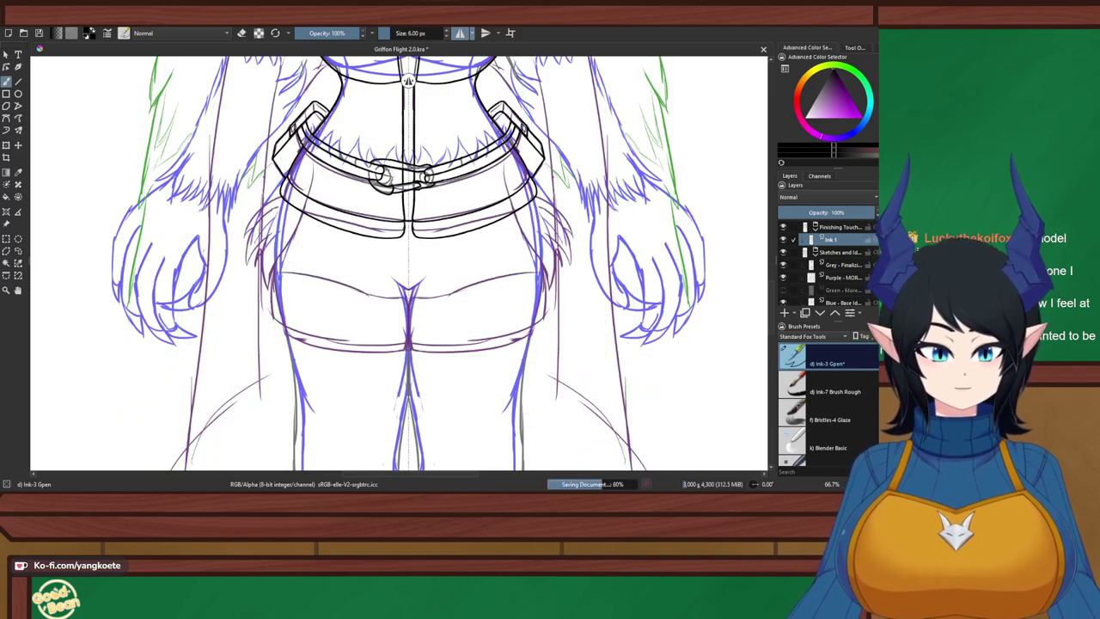
drag(299, 293, 357, 176)
scroll(312, 168, up, 3)
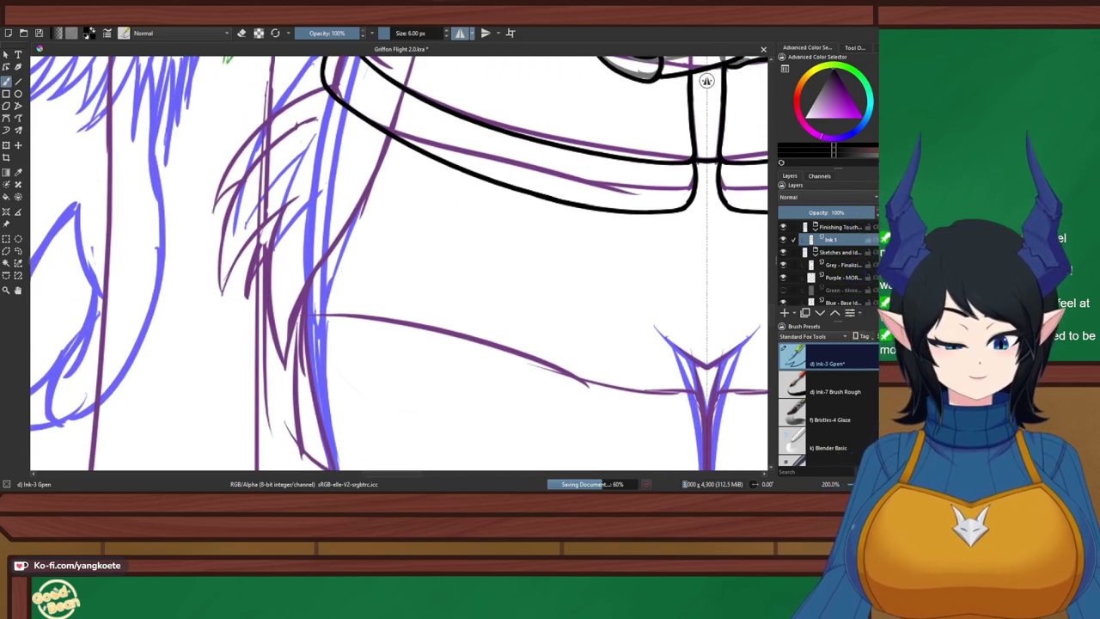
Add a new paint layer named 'Ink 2' above Ink 1
key(Insert)
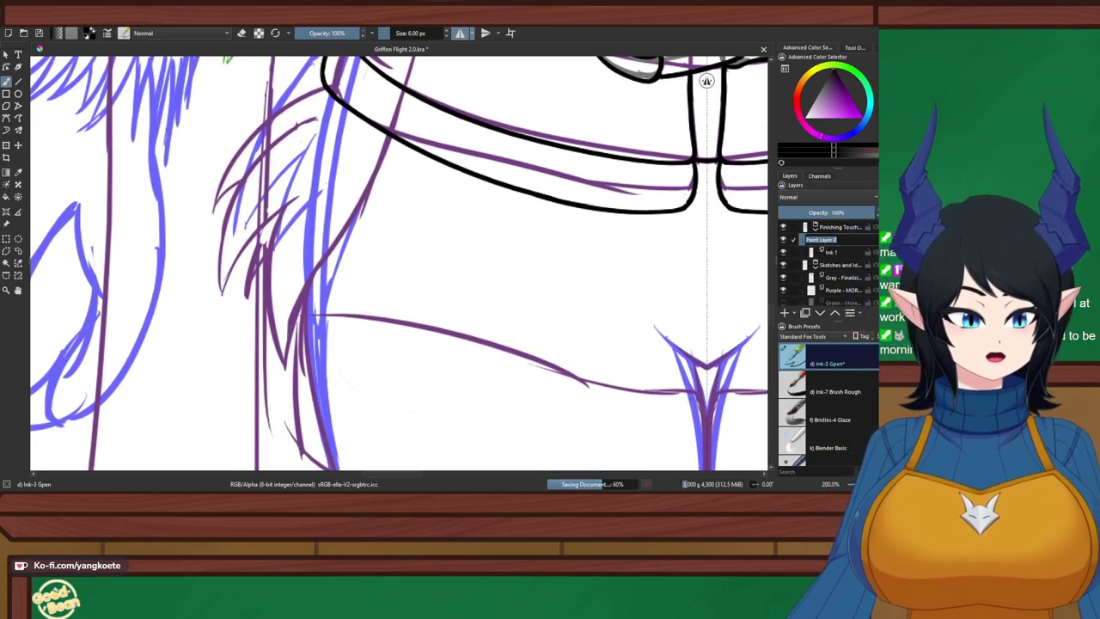
text(Ink 2)
key(Return)
scroll(584, 291, down, 1)
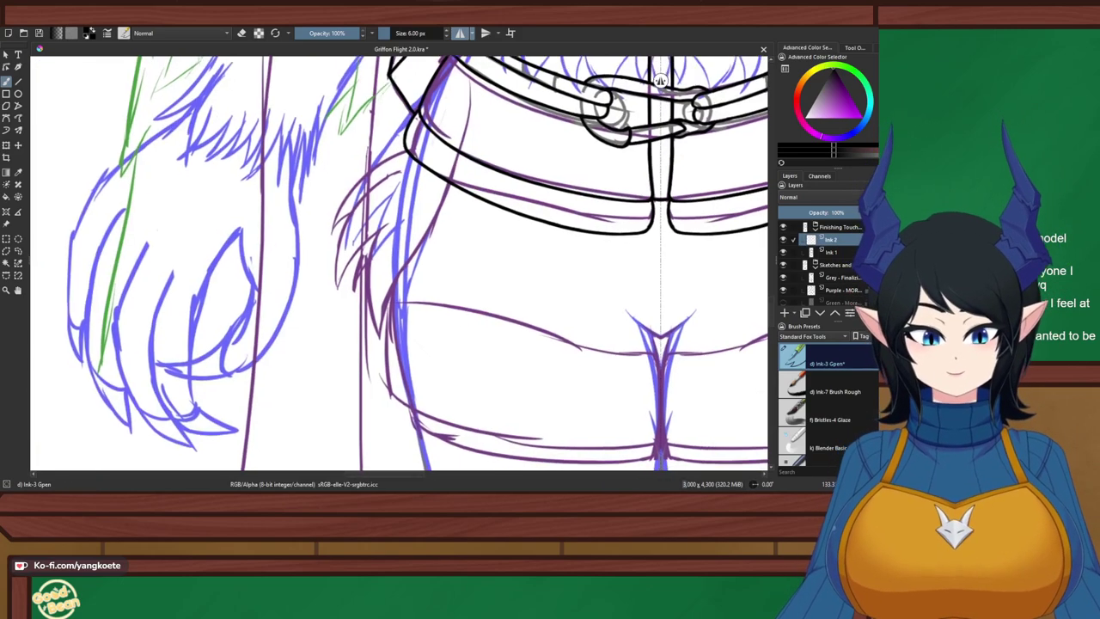
drag(585, 291, 442, 200)
scroll(530, 253, up, 8)
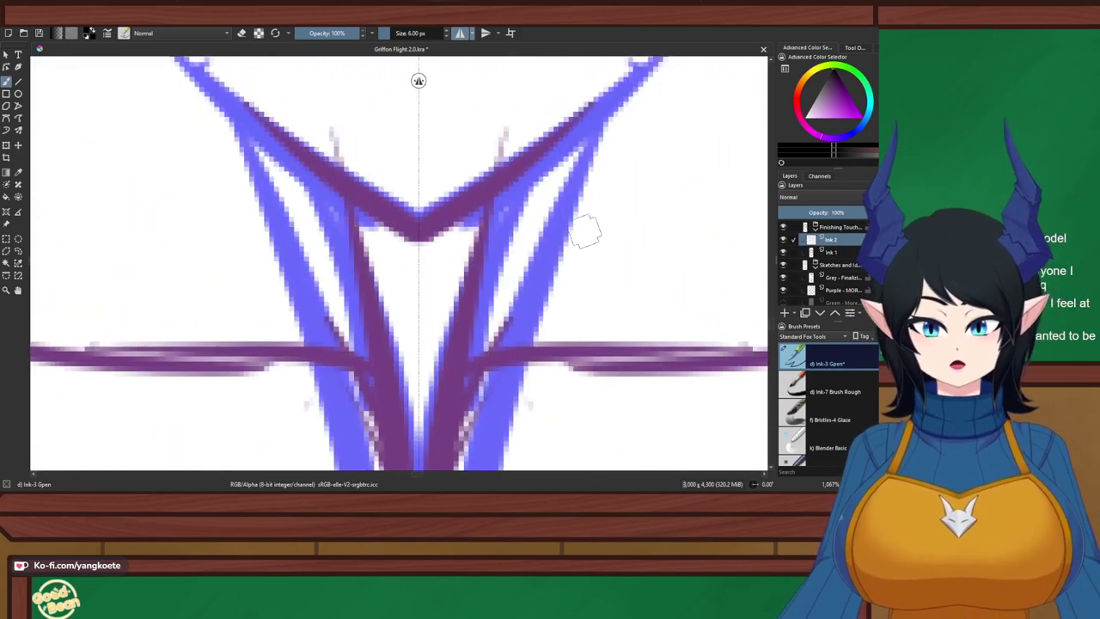
Ink a mirrored black V along the upper purple lines below the belt
drag(256, 119, 421, 217)
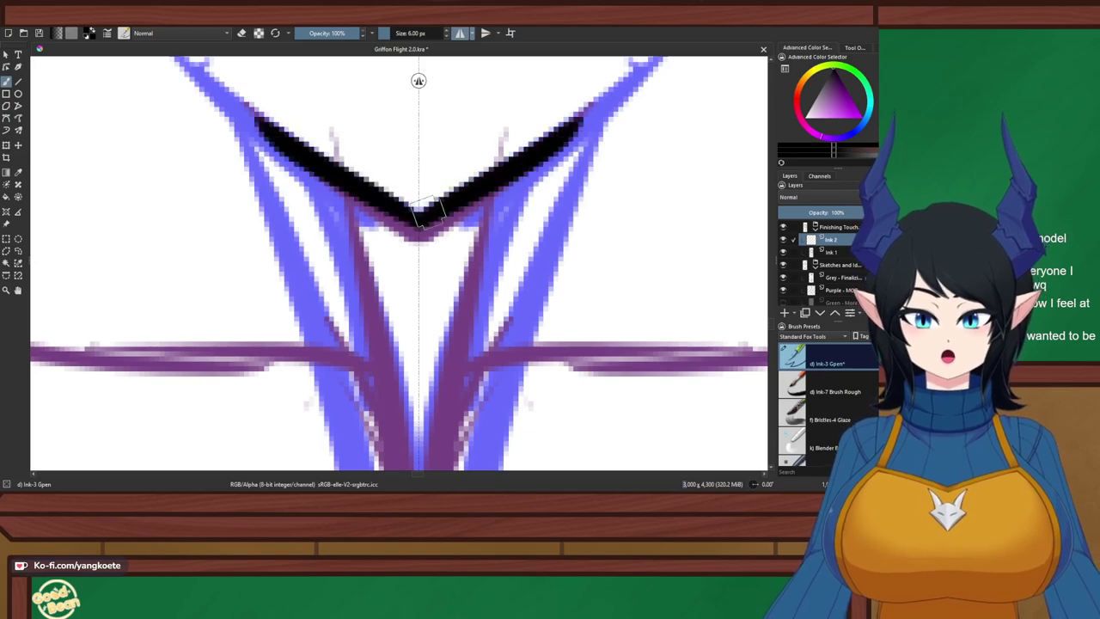
key(ctrl+z)
key(ctrl+shift+z)
key(ctrl+z)
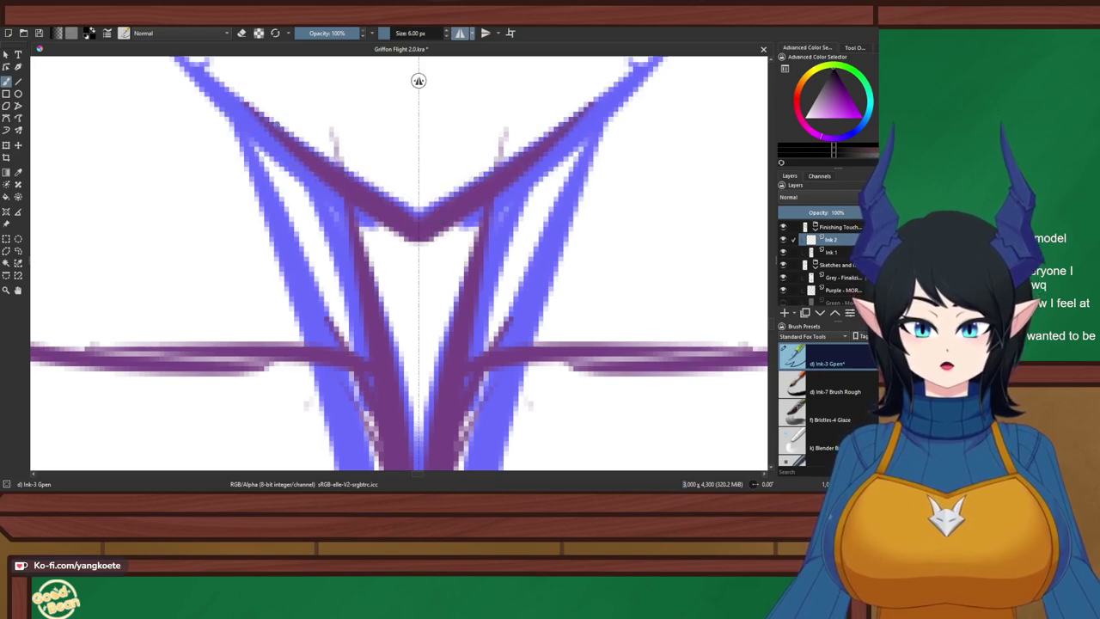
key(ctrl+shift+z)
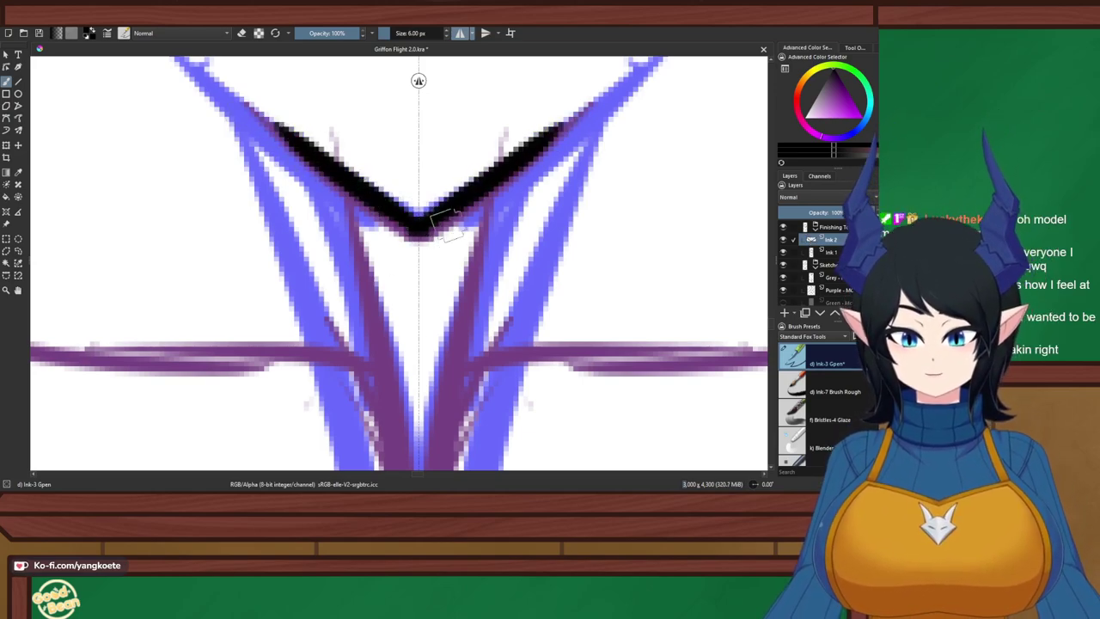
scroll(447, 225, down, 4)
drag(259, 197, 519, 249)
scroll(342, 205, down, 2)
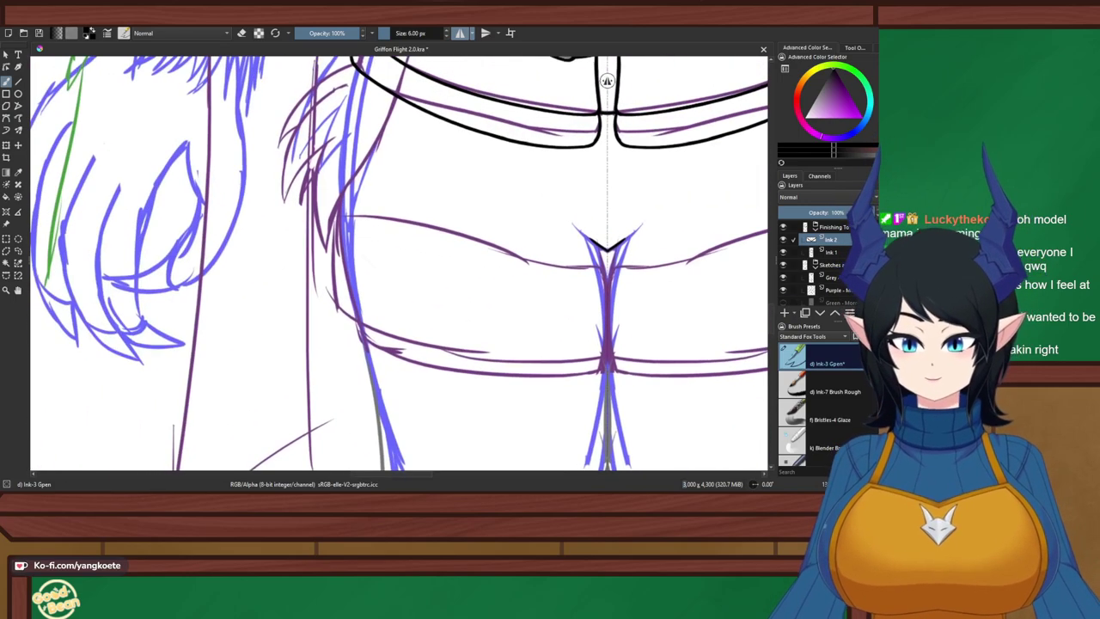
Ink the first side hair strand in black, redrawing it until its length and tip sit right
scroll(377, 135, up, 2)
scroll(399, 144, down, 1)
drag(398, 145, 89, 265)
drag(761, 277, 309, 301)
scroll(249, 252, up, 1)
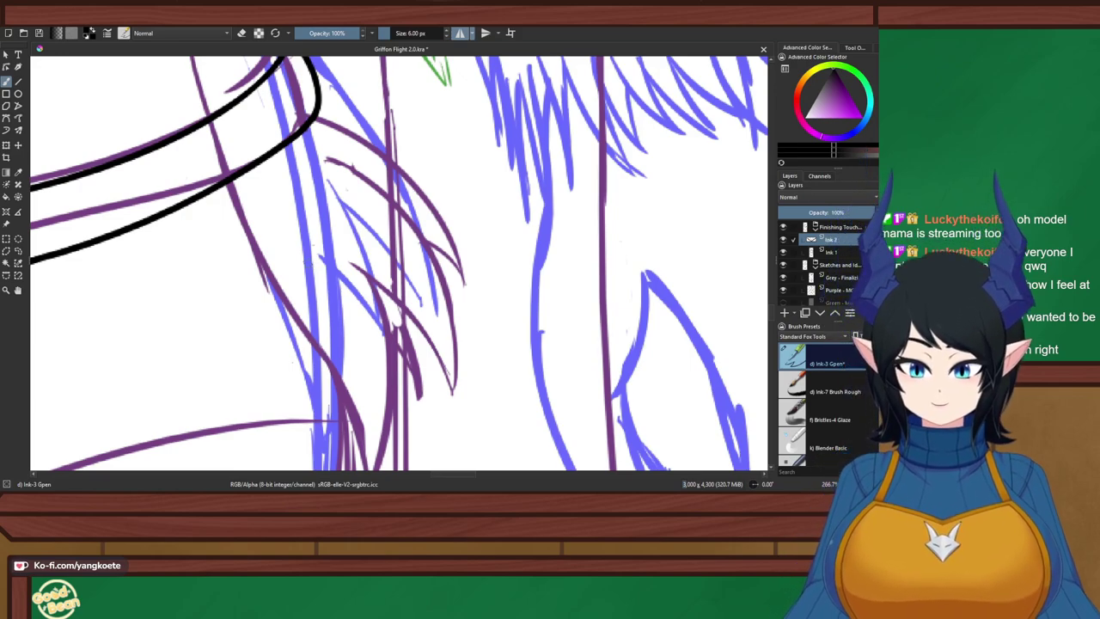
drag(296, 110, 457, 222)
key(ctrl+z)
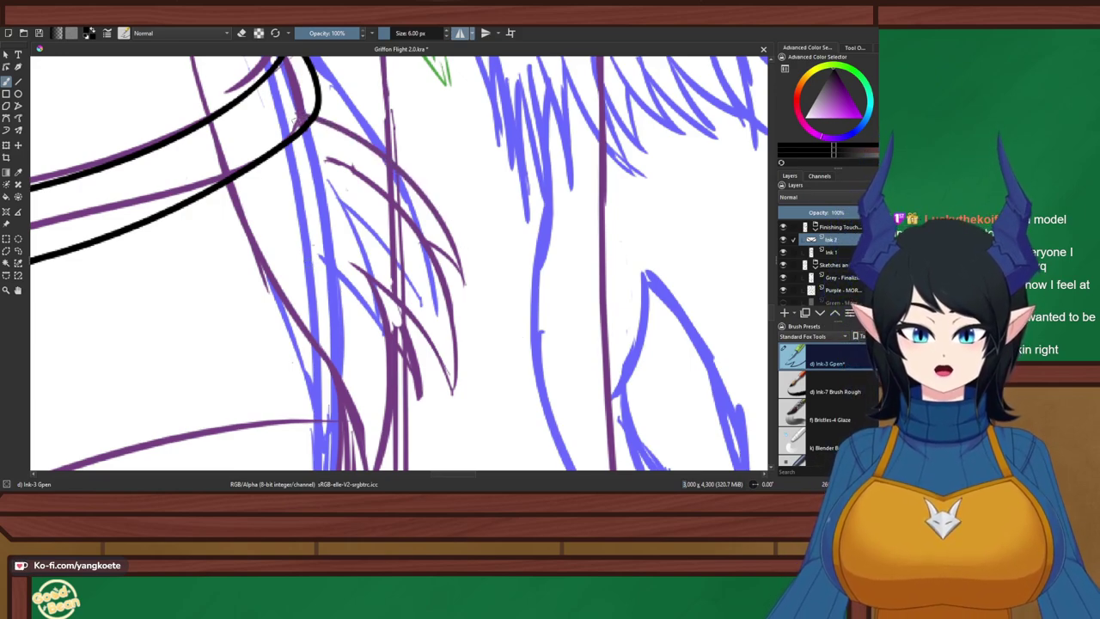
drag(285, 103, 464, 268)
key(ctrl+z)
drag(291, 110, 462, 271)
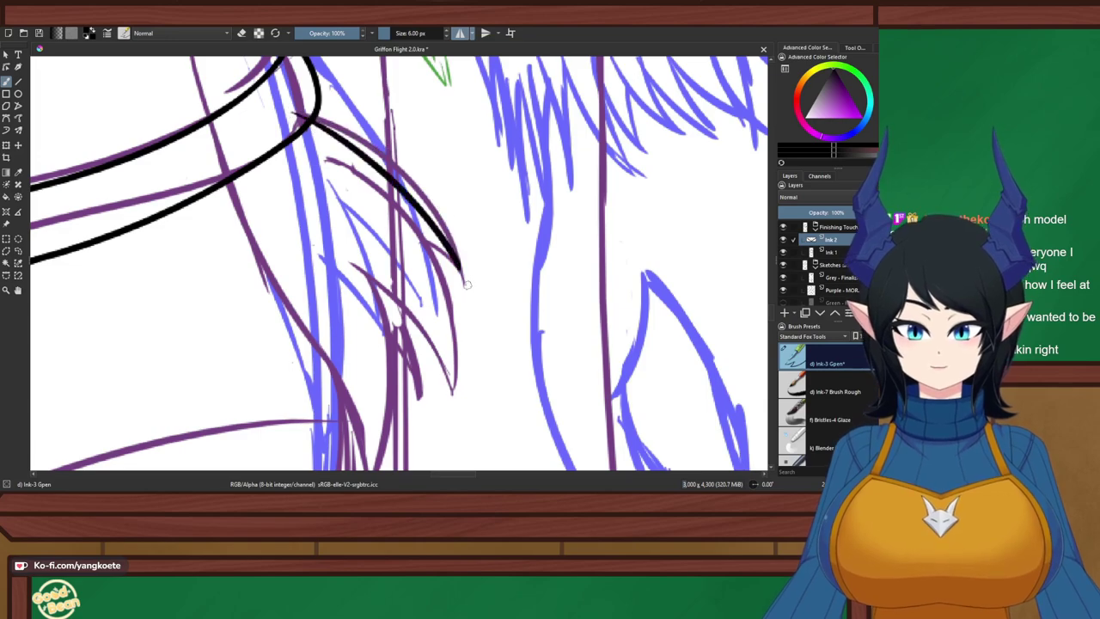
key(ctrl+z)
mouse_move(287, 109)
mouse_down()
mouse_move(473, 266)
mouse_move(422, 198)
mouse_move(470, 277)
mouse_up()
key(ctrl+z)
drag(441, 226, 471, 275)
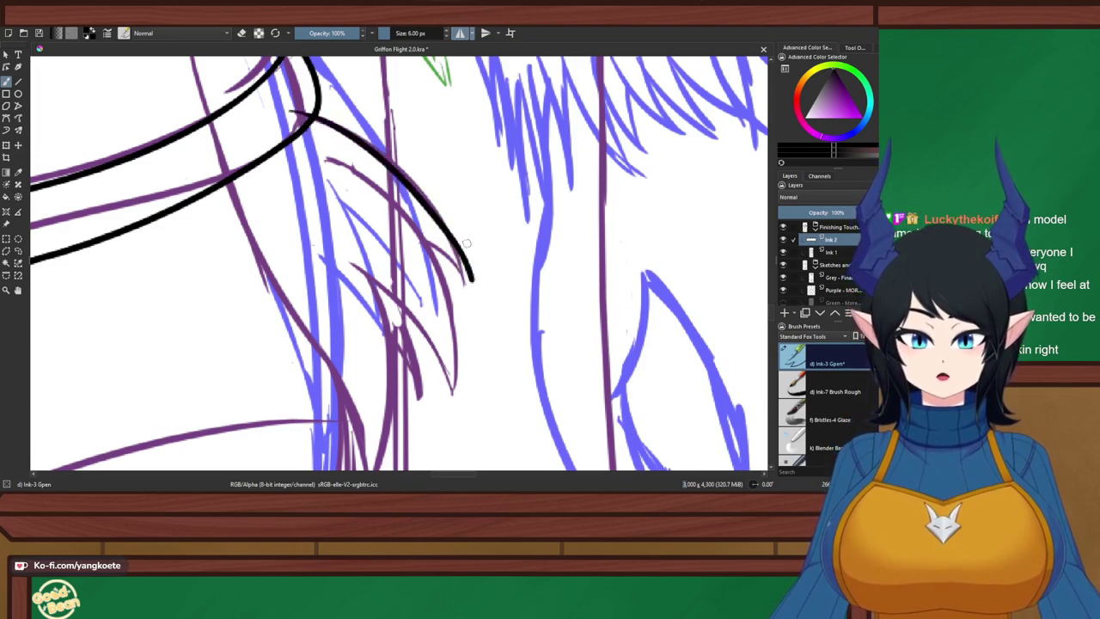
Ink a second line branching toward the first strand's tip
scroll(466, 244, up, 3)
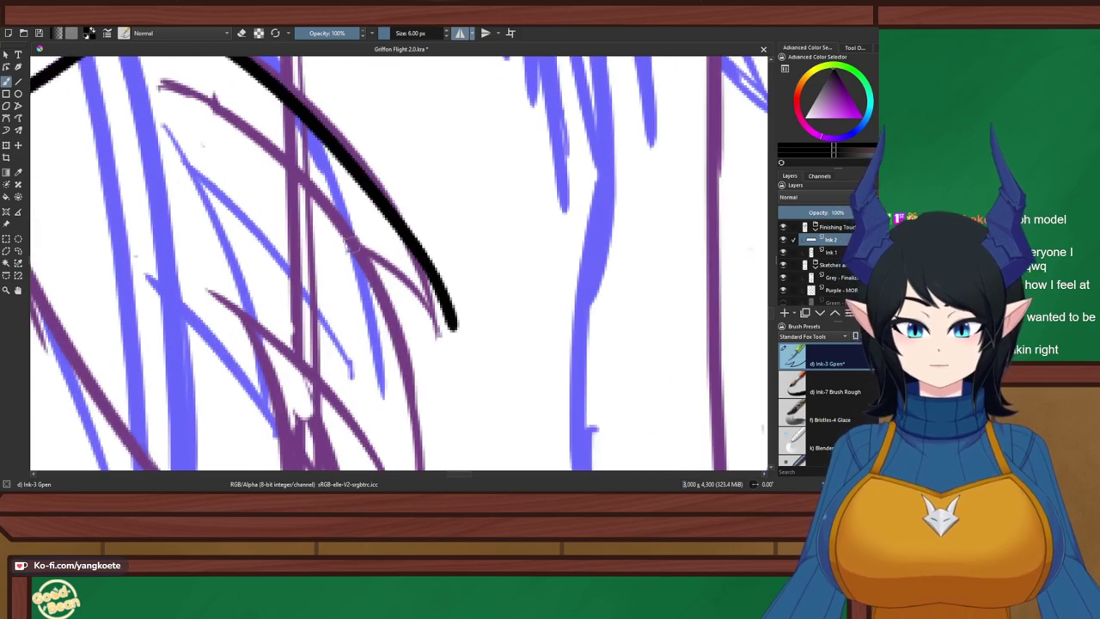
drag(349, 244, 464, 332)
key(ctrl+z)
mouse_move(350, 244)
mouse_down()
mouse_move(451, 326)
mouse_move(457, 315)
mouse_move(461, 344)
mouse_up()
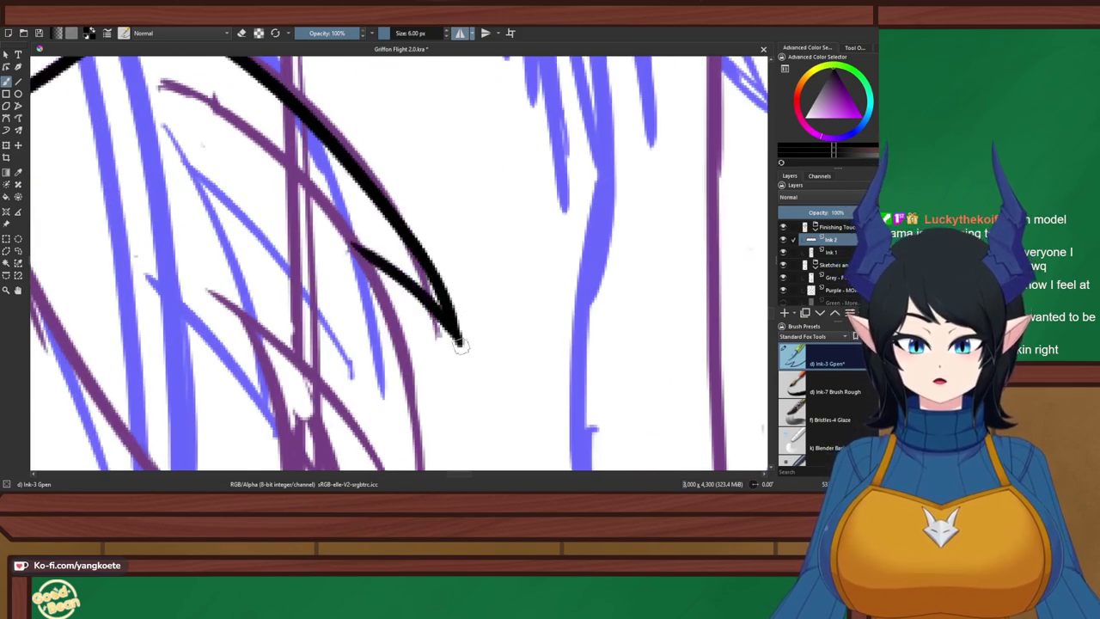
scroll(478, 249, down, 2)
Ink a long hair strand further up, redrawing its lower end until it reaches the right depth
drag(471, 245, 524, 216)
right_click(616, 239)
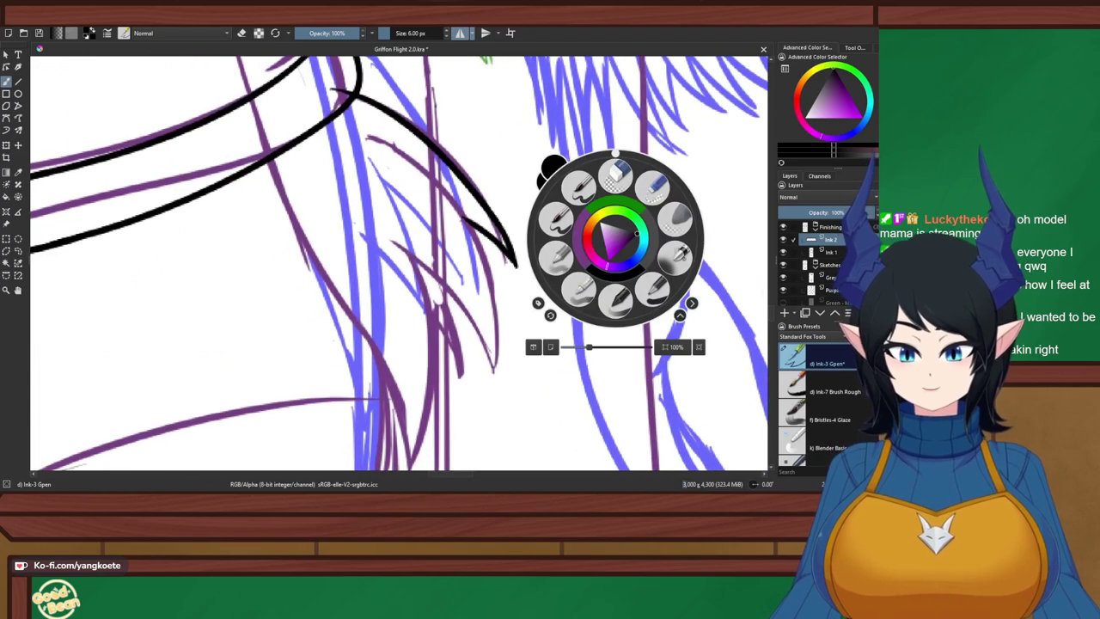
right_click(615, 239)
drag(616, 238, 619, 197)
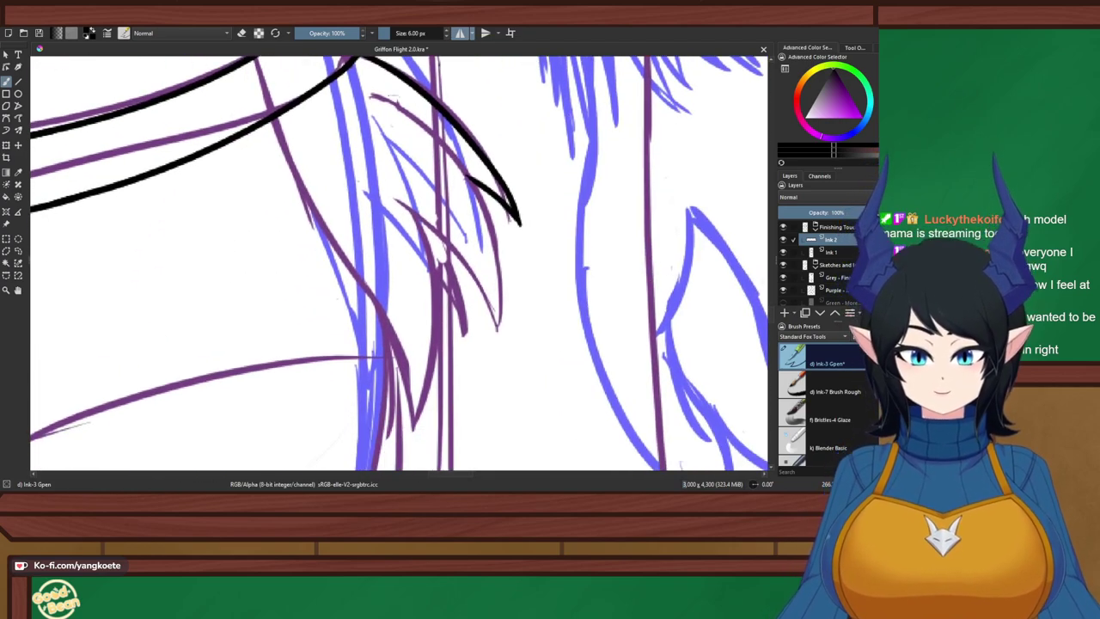
drag(374, 92, 495, 227)
key(ctrl+z)
drag(373, 94, 518, 282)
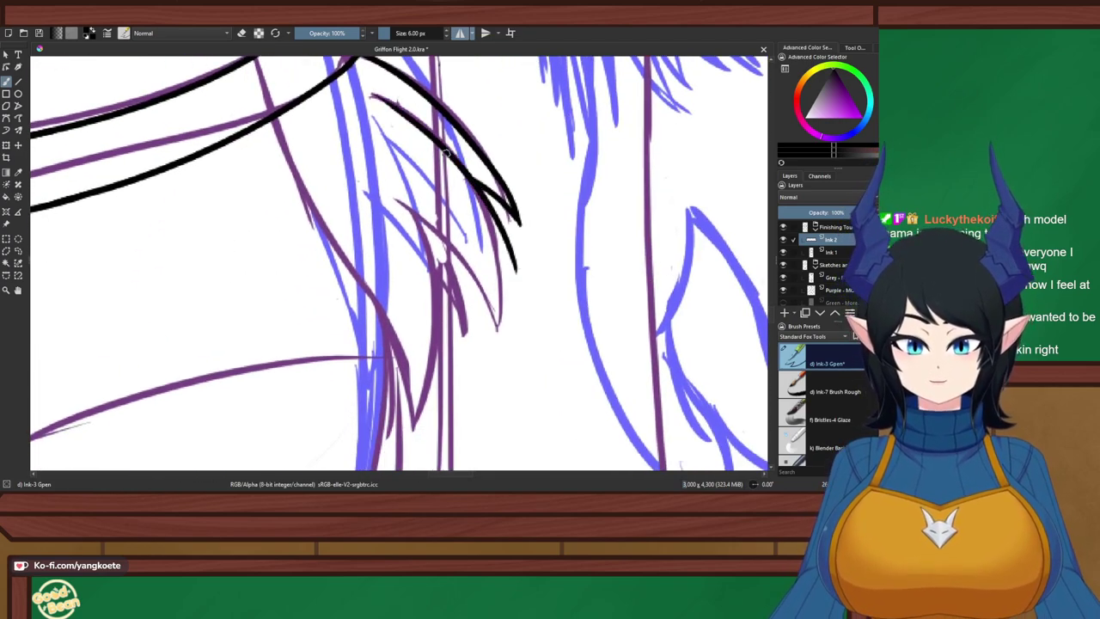
key(ctrl+z)
drag(373, 94, 502, 299)
key(ctrl+z)
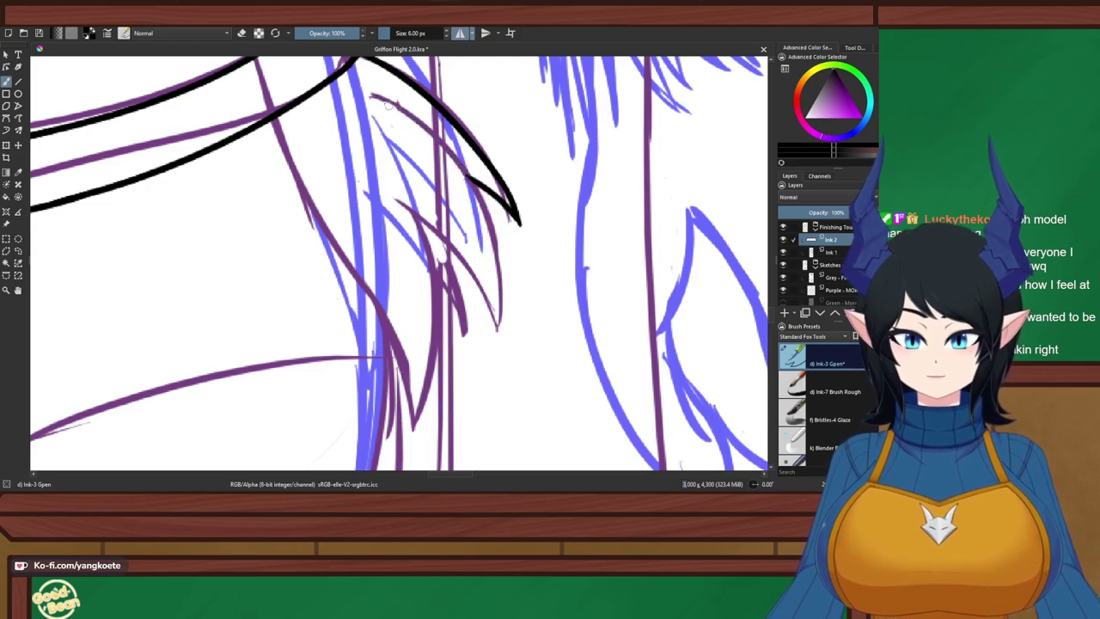
mouse_move(368, 92)
mouse_down()
mouse_move(505, 304)
mouse_move(510, 278)
mouse_move(490, 265)
mouse_move(506, 246)
mouse_move(487, 222)
mouse_move(504, 330)
mouse_up()
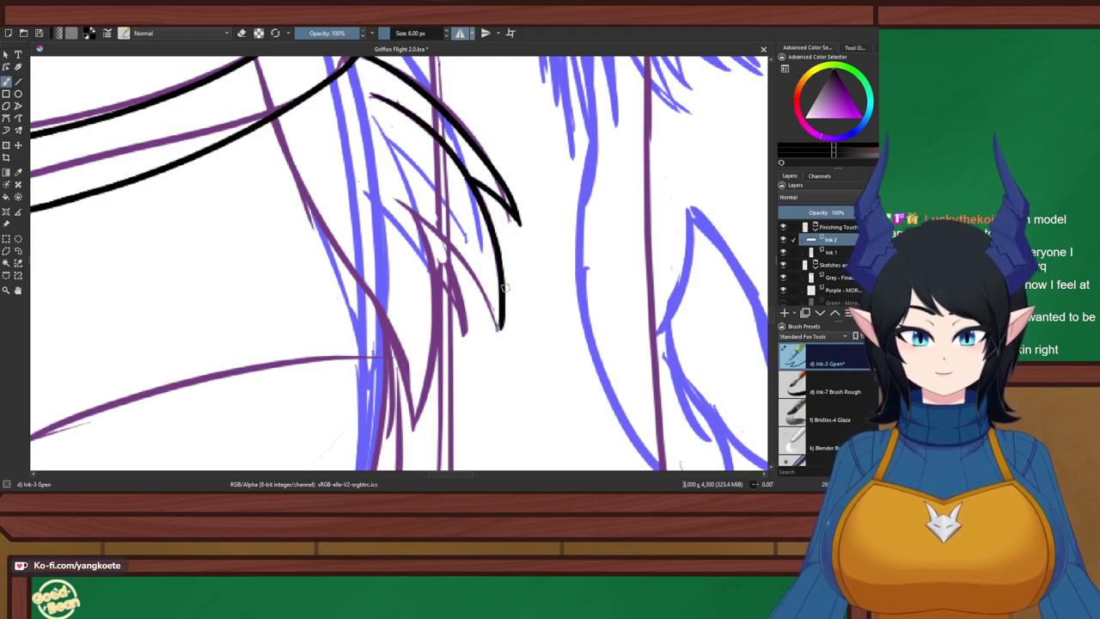
key(ctrl+z)
drag(490, 240, 501, 341)
key(ctrl+z)
key(ctrl+z)
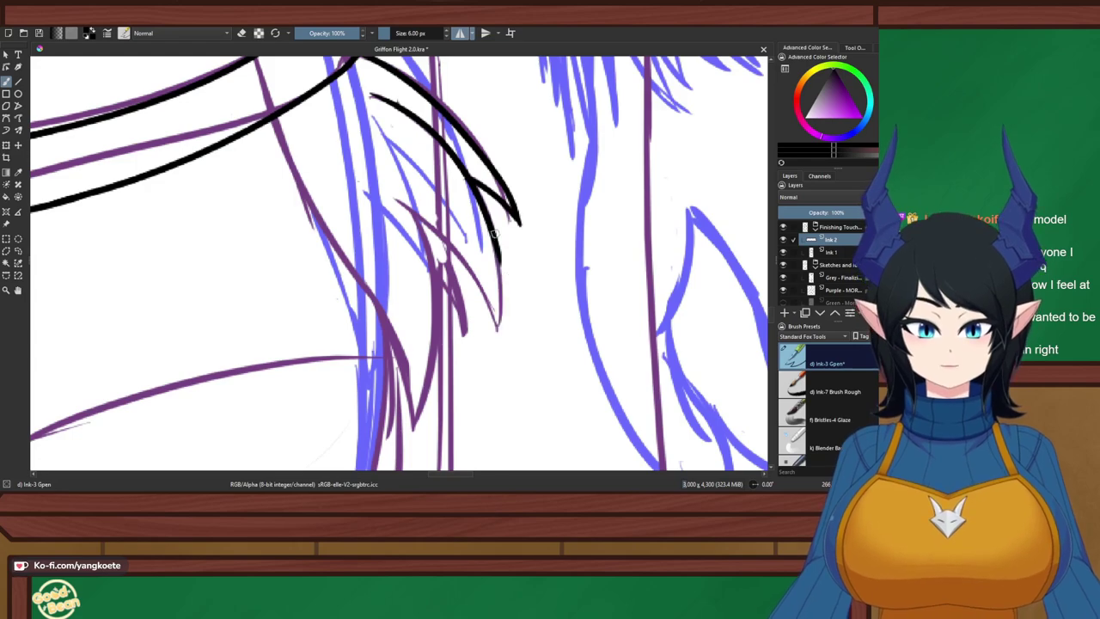
drag(496, 232, 505, 342)
key(ctrl+z)
drag(481, 215, 501, 352)
Ink an inner hair strand line running down to the tip
key(ctrl+z)
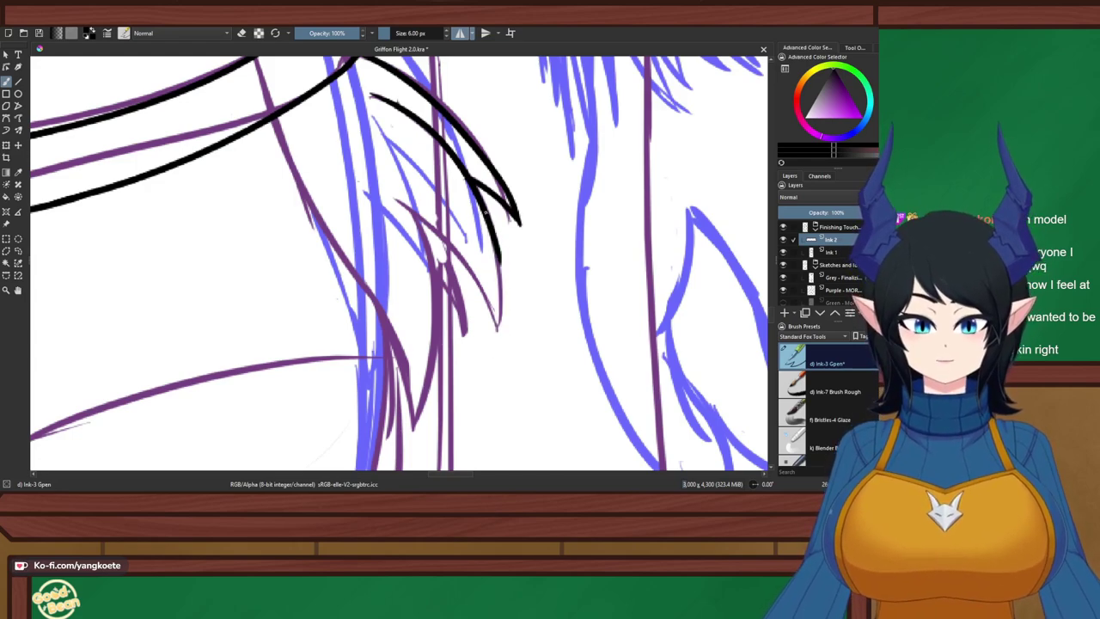
drag(495, 226, 506, 347)
drag(397, 203, 503, 347)
key(ctrl+z)
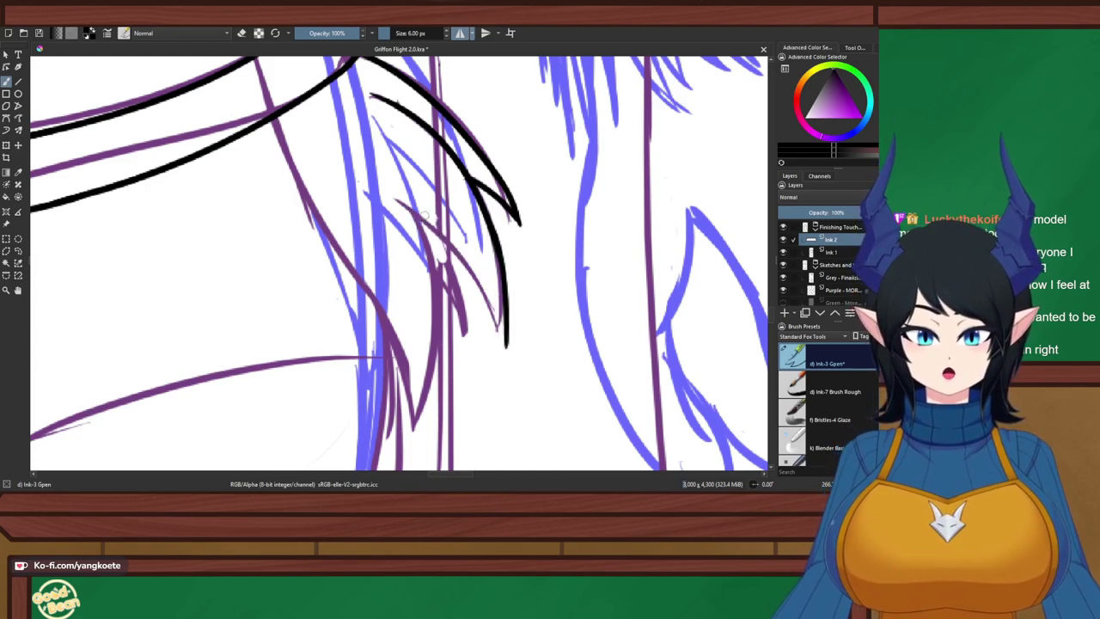
drag(391, 196, 496, 348)
key(ctrl+z)
drag(393, 196, 505, 323)
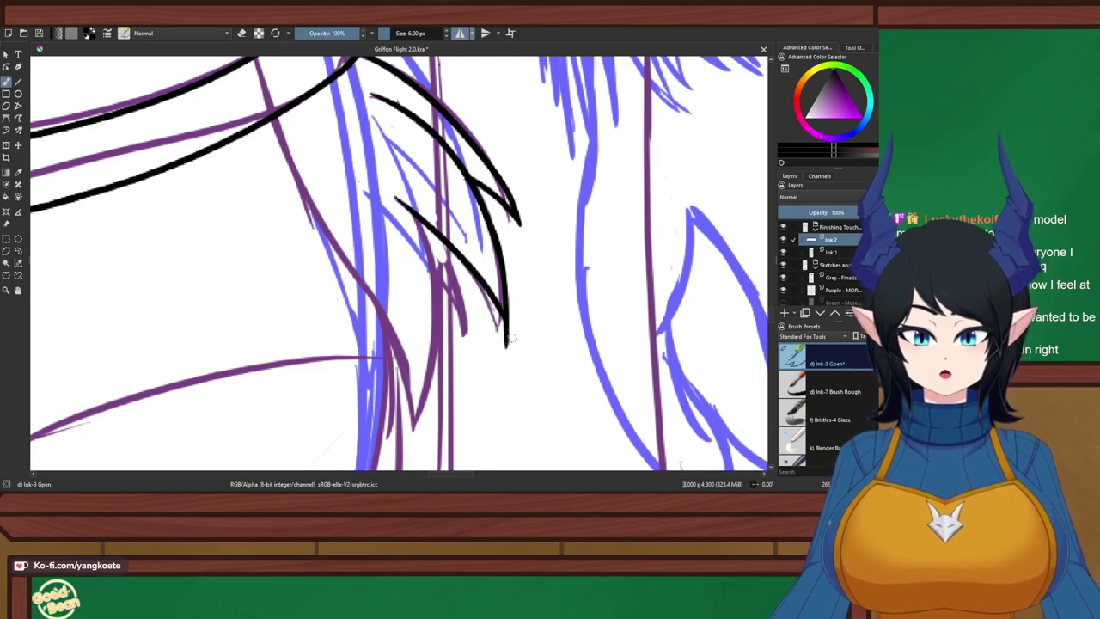
key(ctrl+z)
drag(391, 194, 497, 360)
key(ctrl+z)
mouse_move(391, 196)
mouse_down()
mouse_move(485, 302)
mouse_move(508, 352)
mouse_up()
key(ctrl+z)
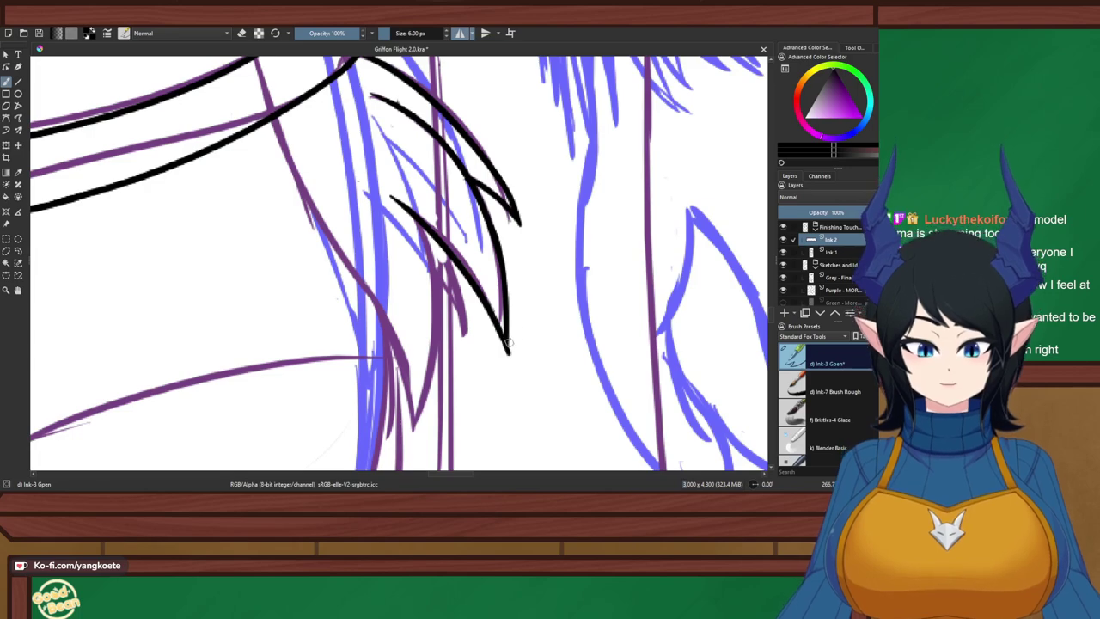
scroll(513, 292, up, 4)
Erase the strand's right edge to taper its tip, then thicken and extend the tip in ink
key(e)
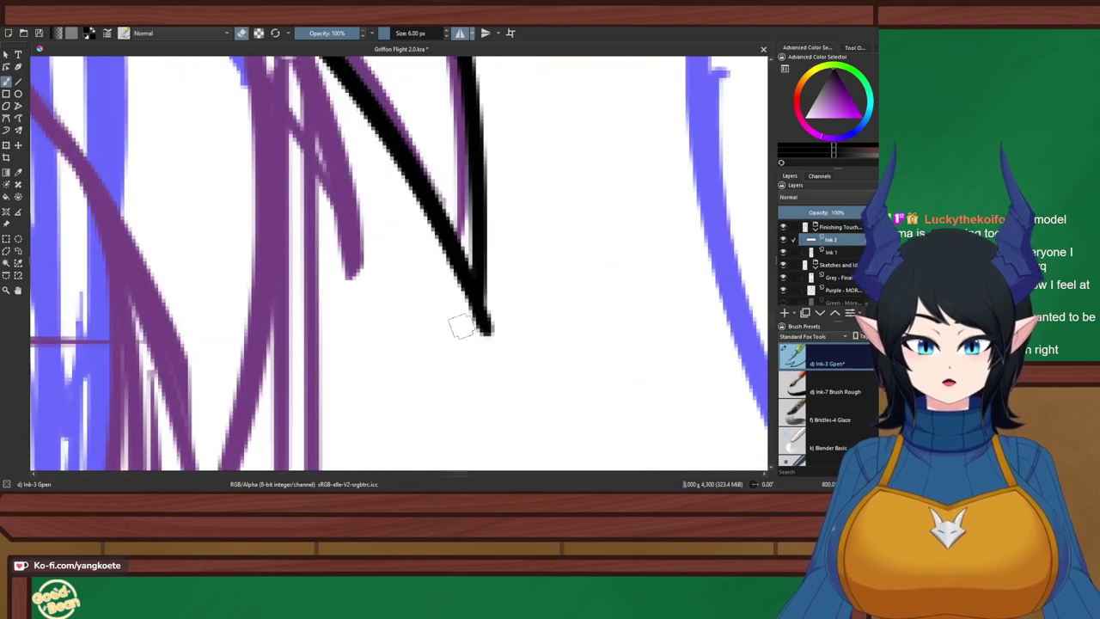
drag(494, 262, 502, 384)
drag(497, 292, 492, 392)
key(ctrl+z)
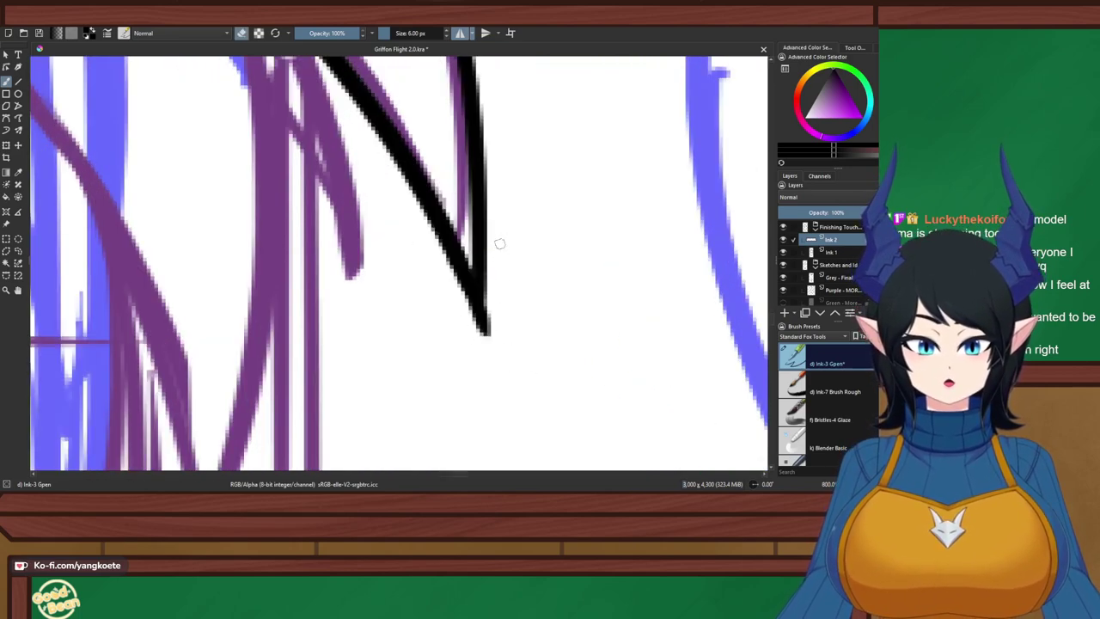
drag(500, 245, 494, 424)
drag(497, 288, 498, 386)
key(e)
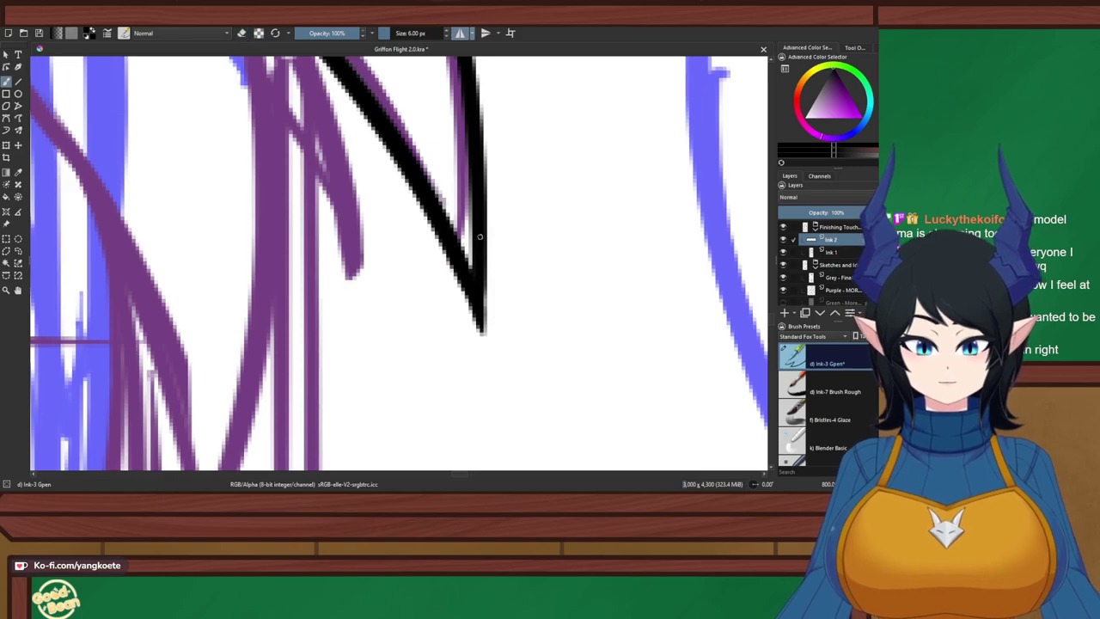
drag(480, 238, 484, 337)
On the Ink 1 layer, ink a new long strand down the hair
scroll(504, 249, down, 4)
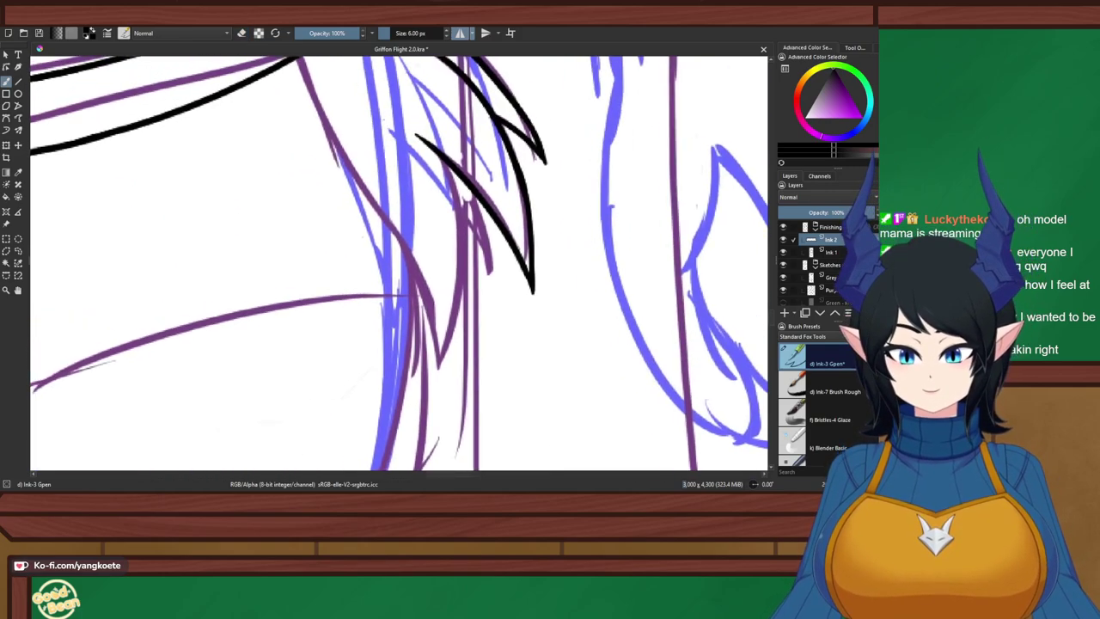
scroll(476, 212, up, 3)
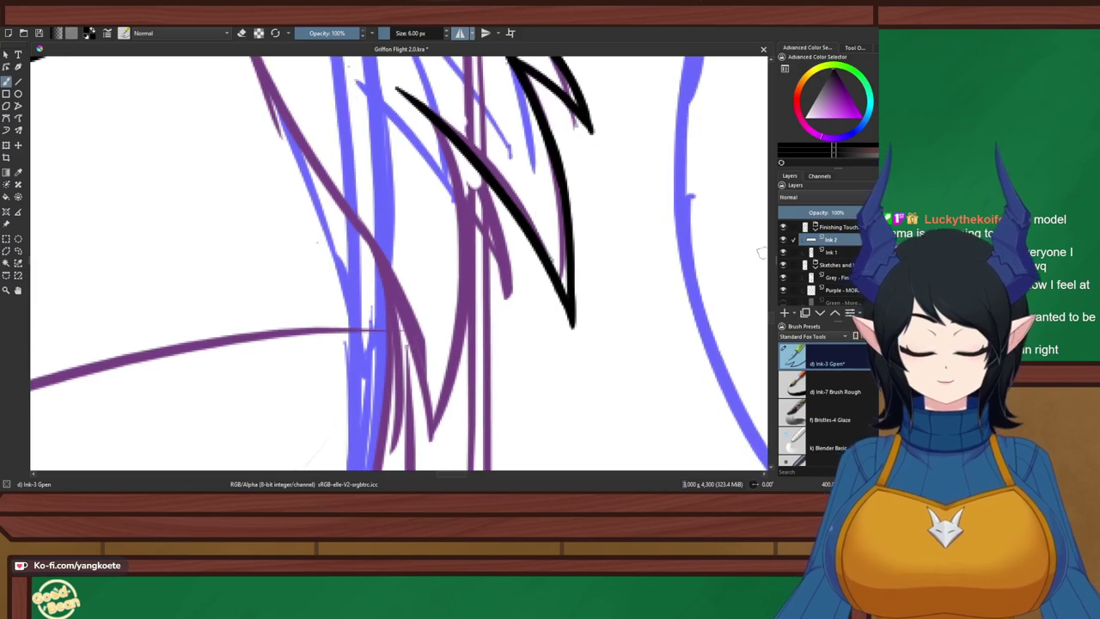
key(Page_Down)
scroll(455, 257, down, 2)
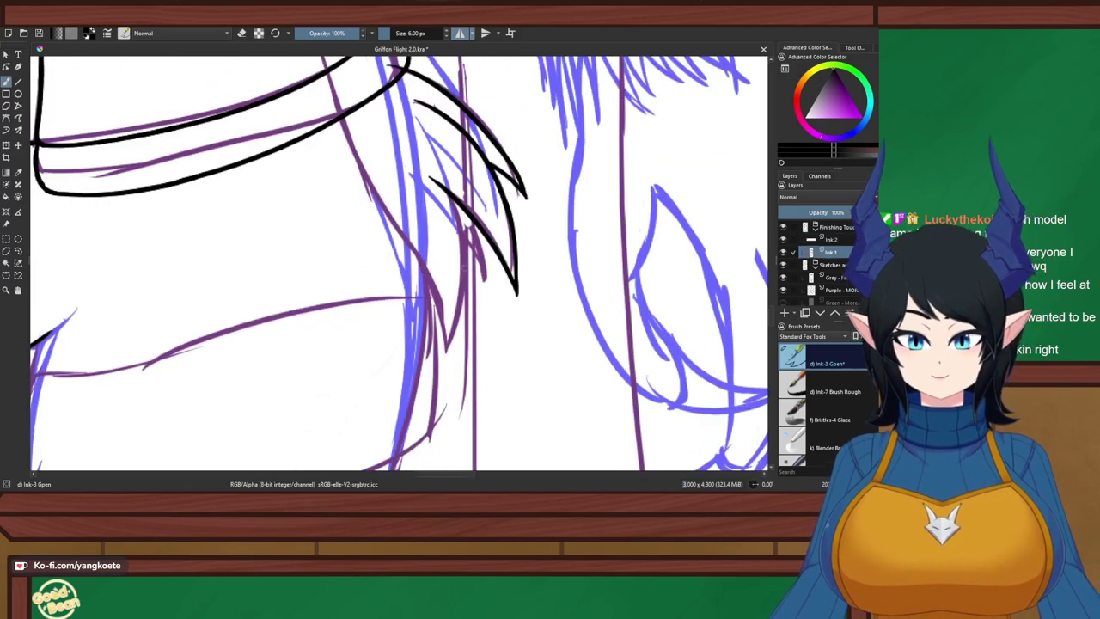
drag(443, 168, 453, 331)
key(ctrl+z)
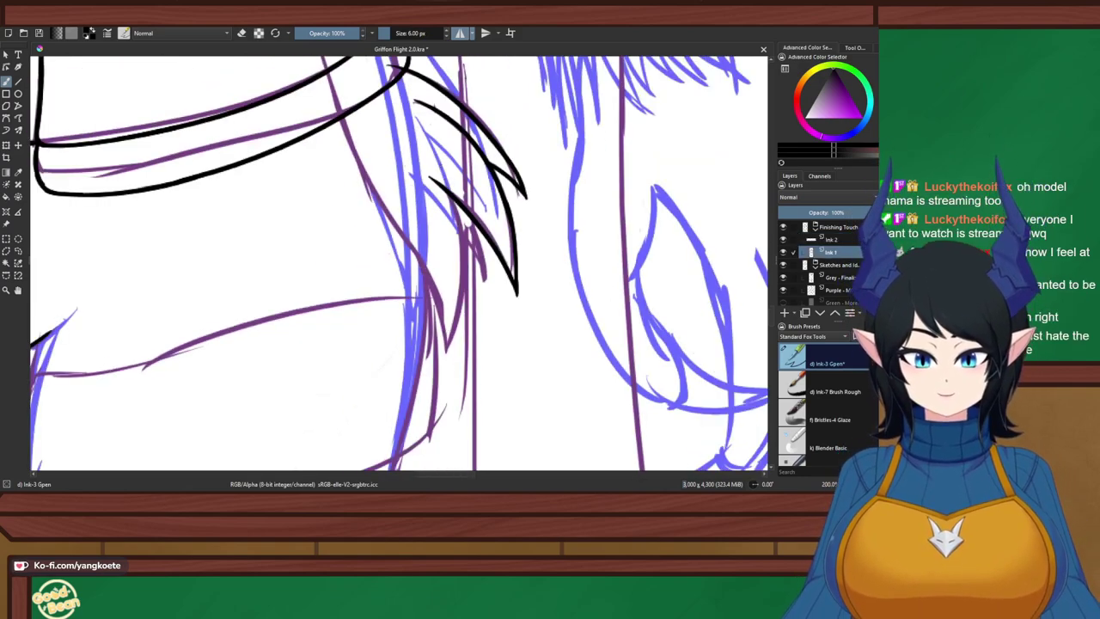
drag(442, 163, 441, 362)
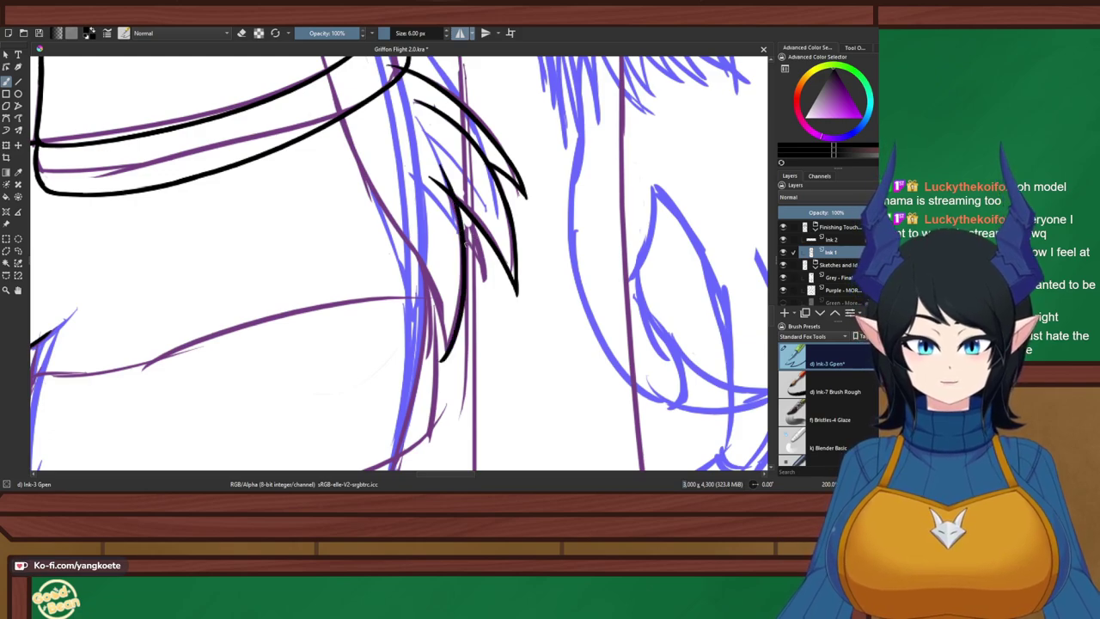
Erase the upper part of the new black strand
scroll(460, 180, up, 4)
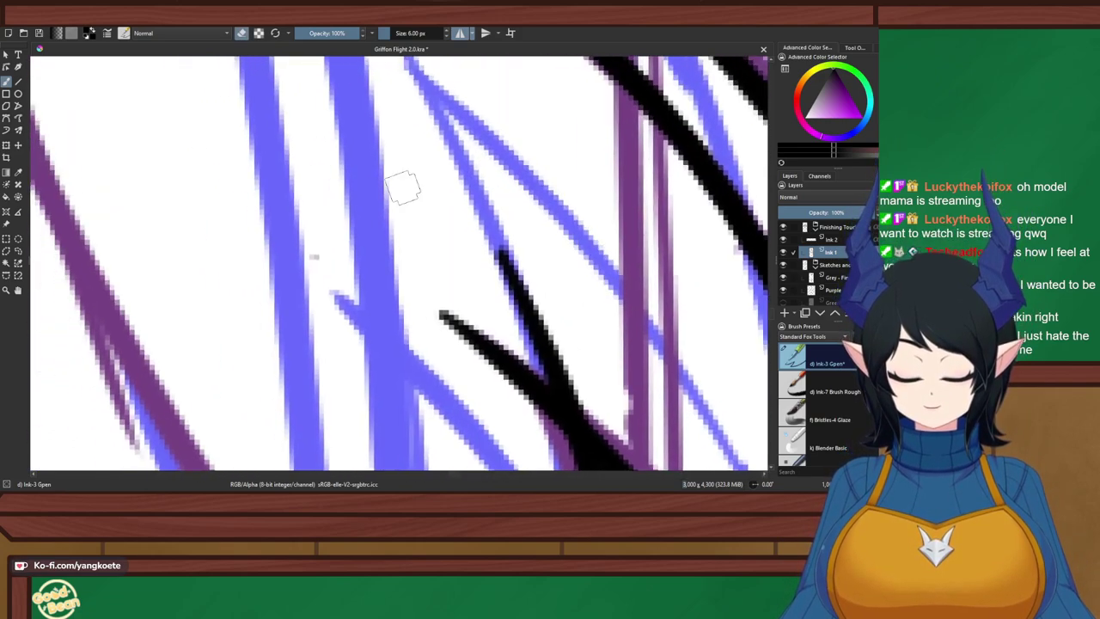
scroll(398, 235, up, 1)
drag(482, 274, 370, 217)
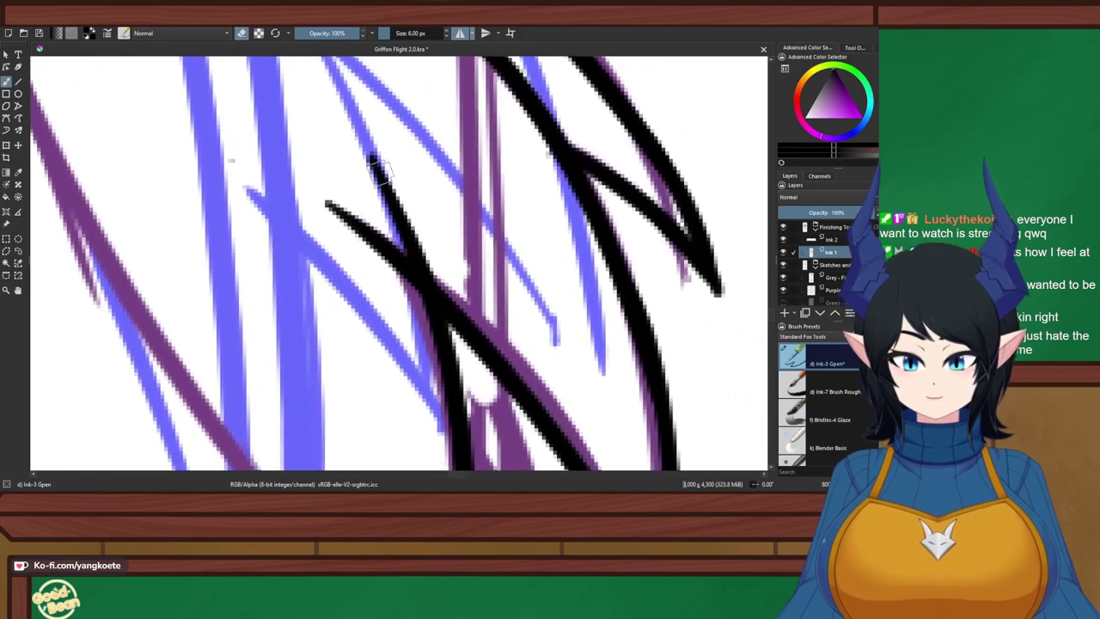
mouse_move(375, 157)
mouse_down()
mouse_move(412, 218)
mouse_move(383, 222)
mouse_move(414, 241)
mouse_up()
Erase the strand's lower tip into a sharp point
scroll(438, 217, down, 4)
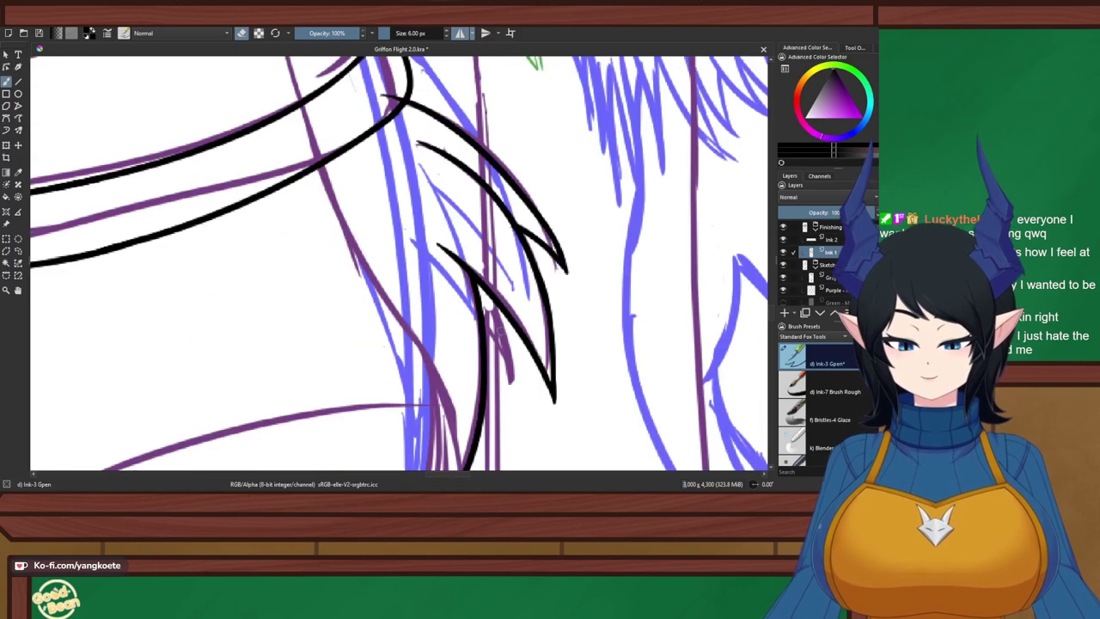
scroll(402, 359, up, 1)
scroll(402, 359, down, 1)
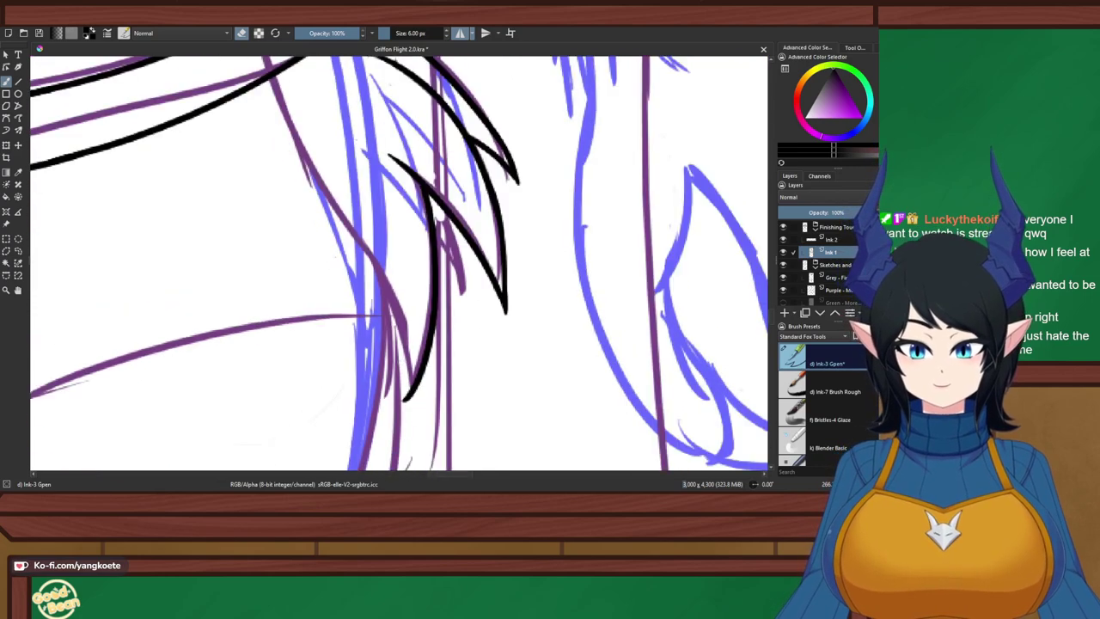
drag(404, 364, 434, 365)
scroll(436, 365, down, 2)
scroll(157, 80, down, 2)
scroll(410, 309, up, 8)
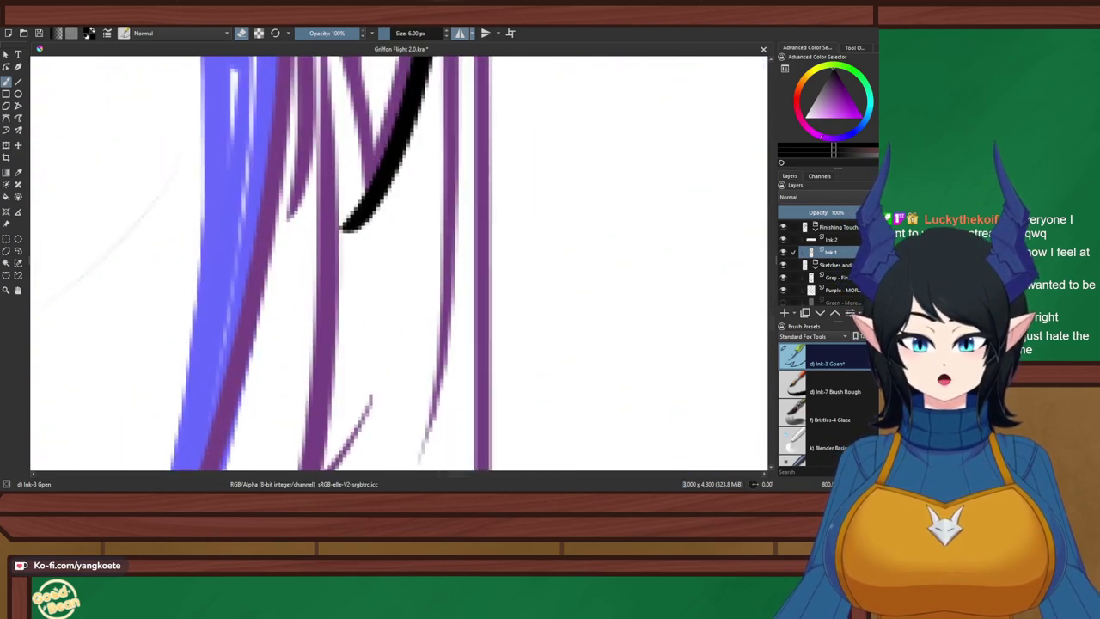
key(e)
drag(359, 221, 359, 273)
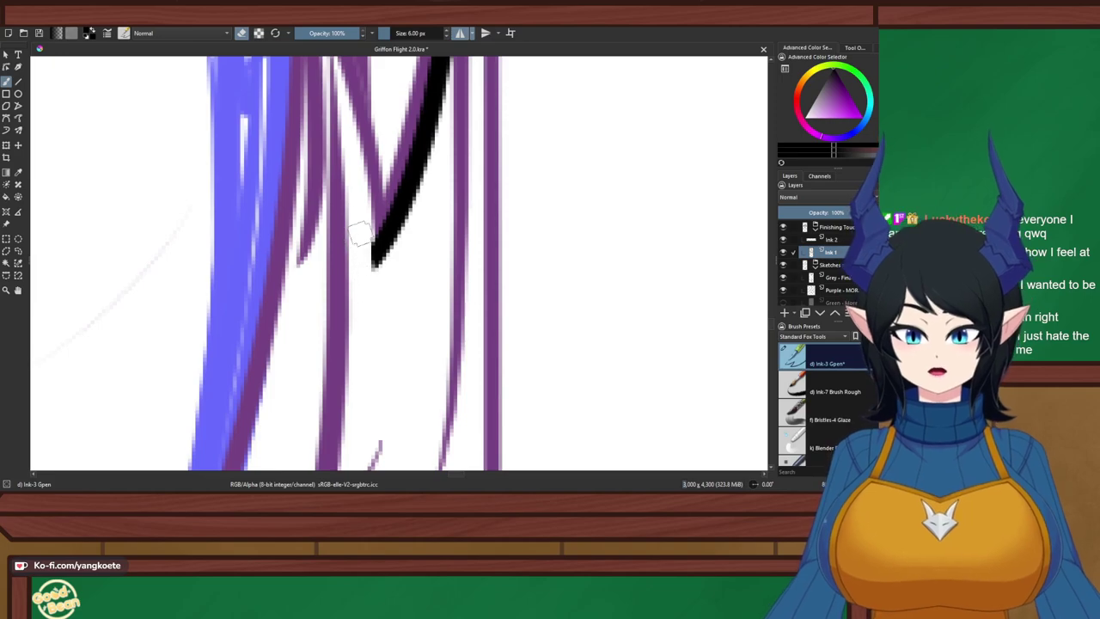
drag(362, 234, 366, 271)
key(e)
scroll(368, 262, down, 3)
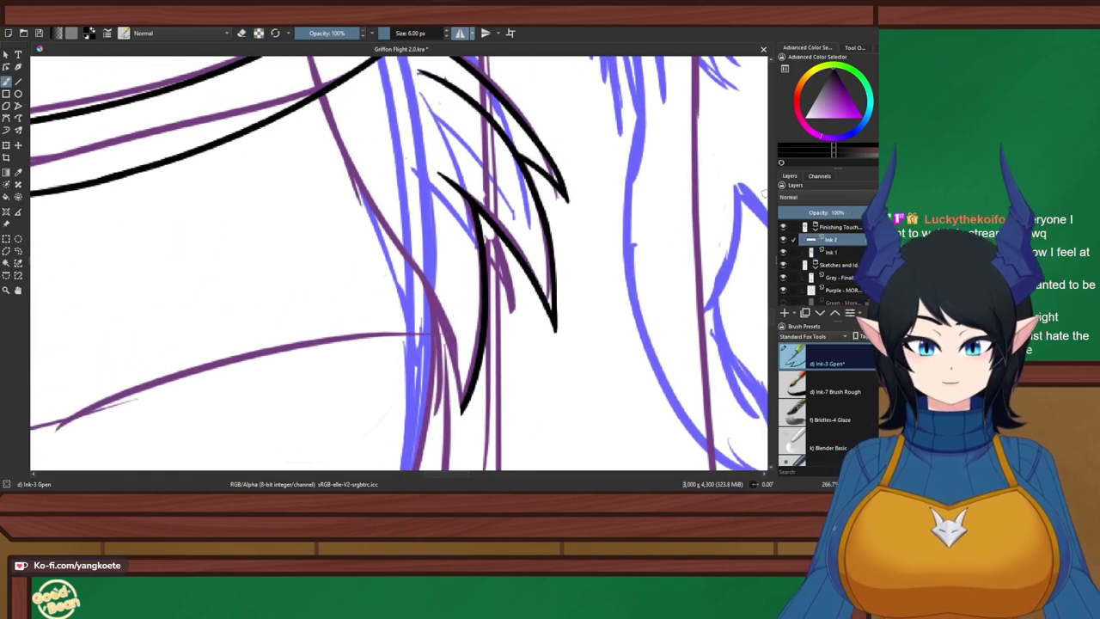
Ink a long strand along the purple hair line, redrawing its lower end down to the tip
drag(316, 69, 409, 256)
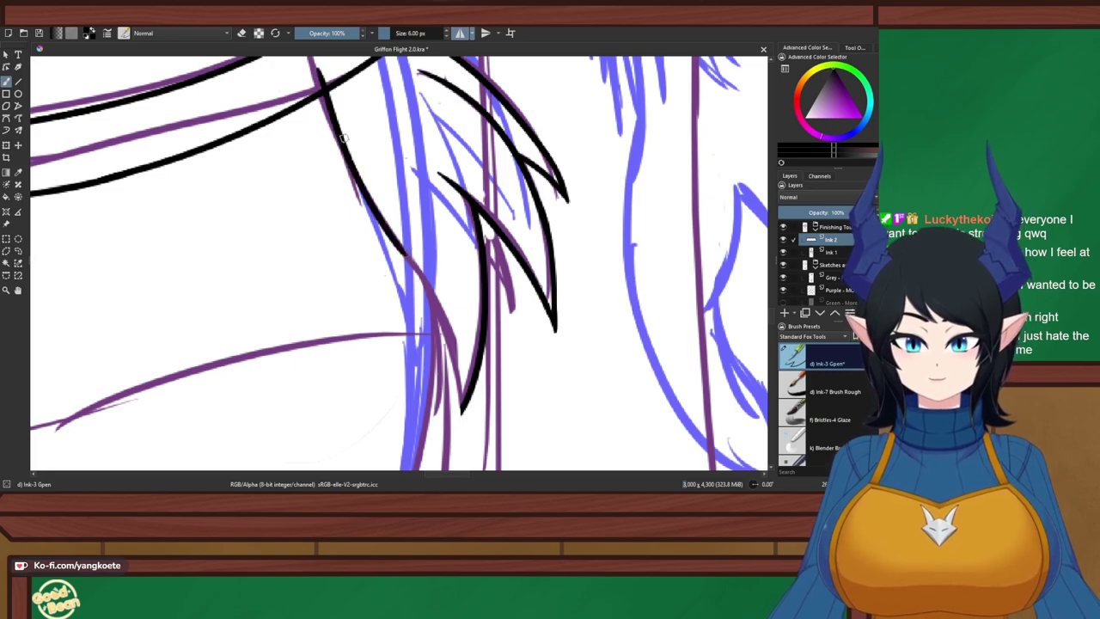
key(ctrl+z)
drag(314, 67, 479, 401)
key(ctrl+z)
drag(421, 277, 462, 405)
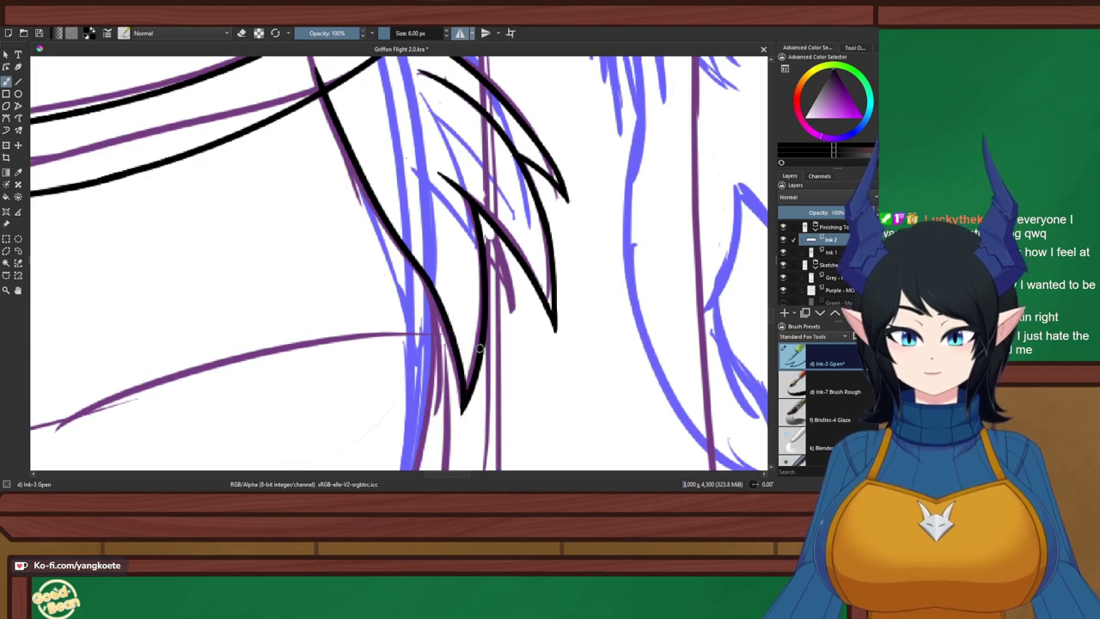
scroll(481, 399, up, 5)
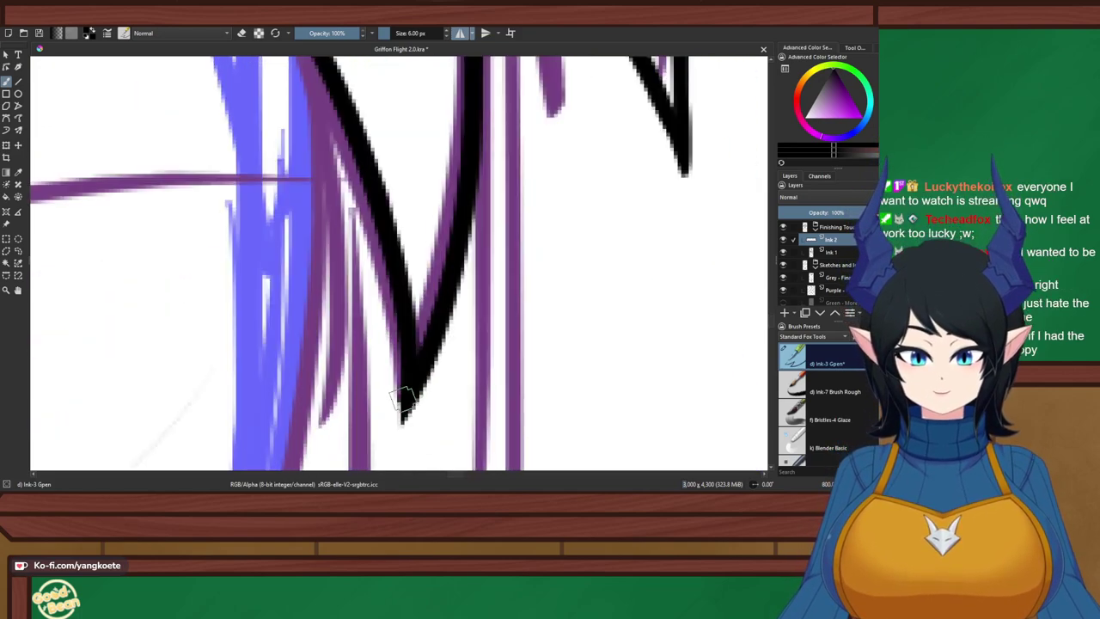
key(e)
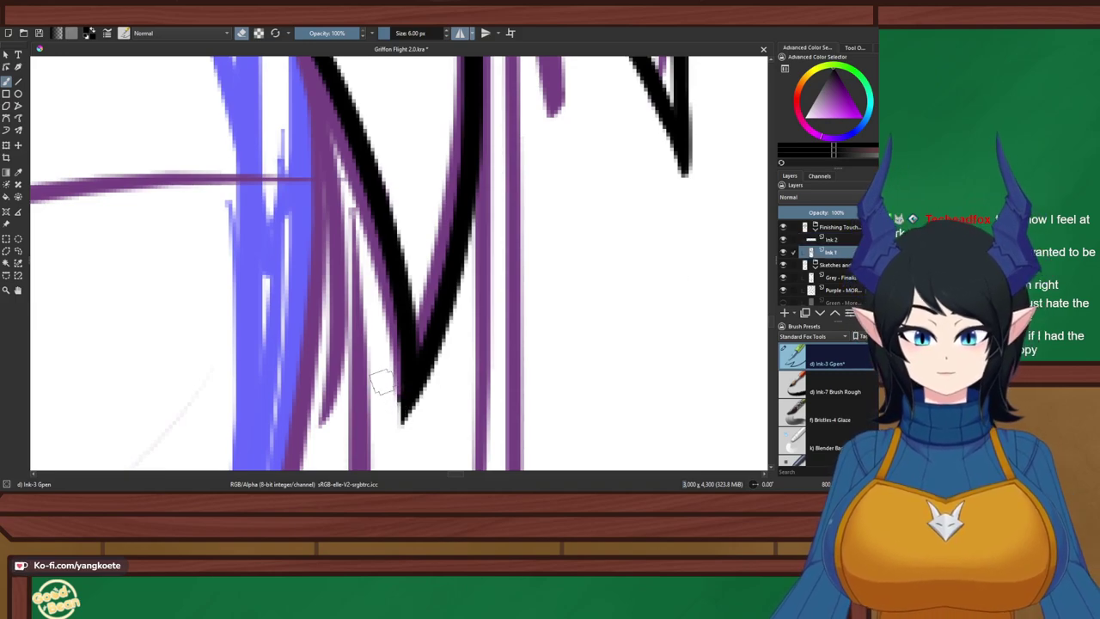
Save the document and bring the line junction into view
key(e)
key(ctrl+s)
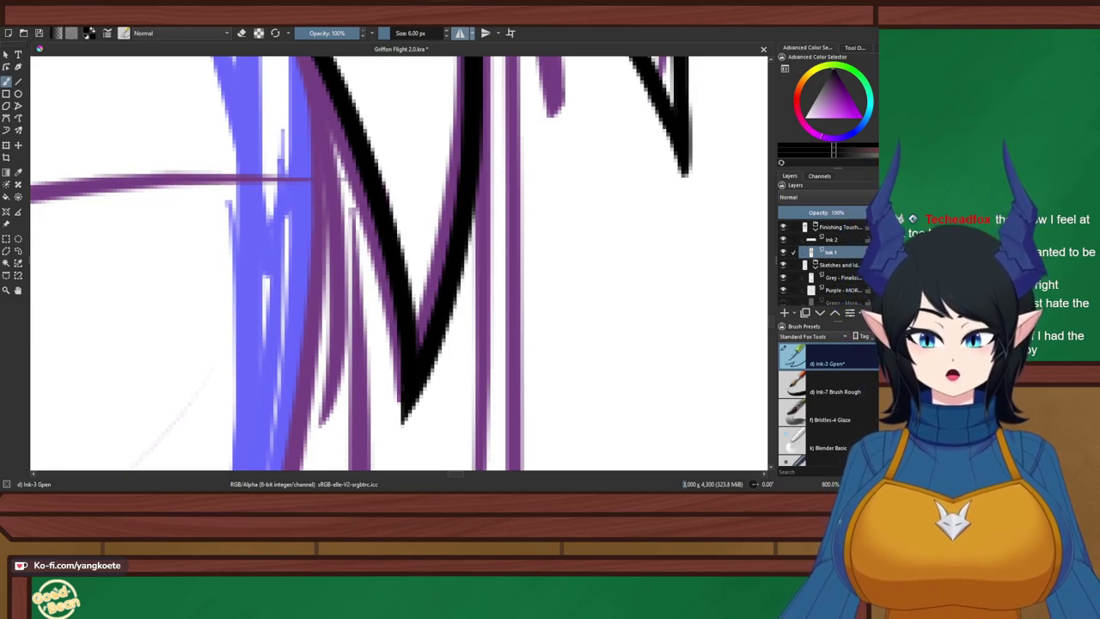
key(ctrl+s)
scroll(284, 356, down, 5)
drag(263, 357, 497, 342)
scroll(496, 341, up, 6)
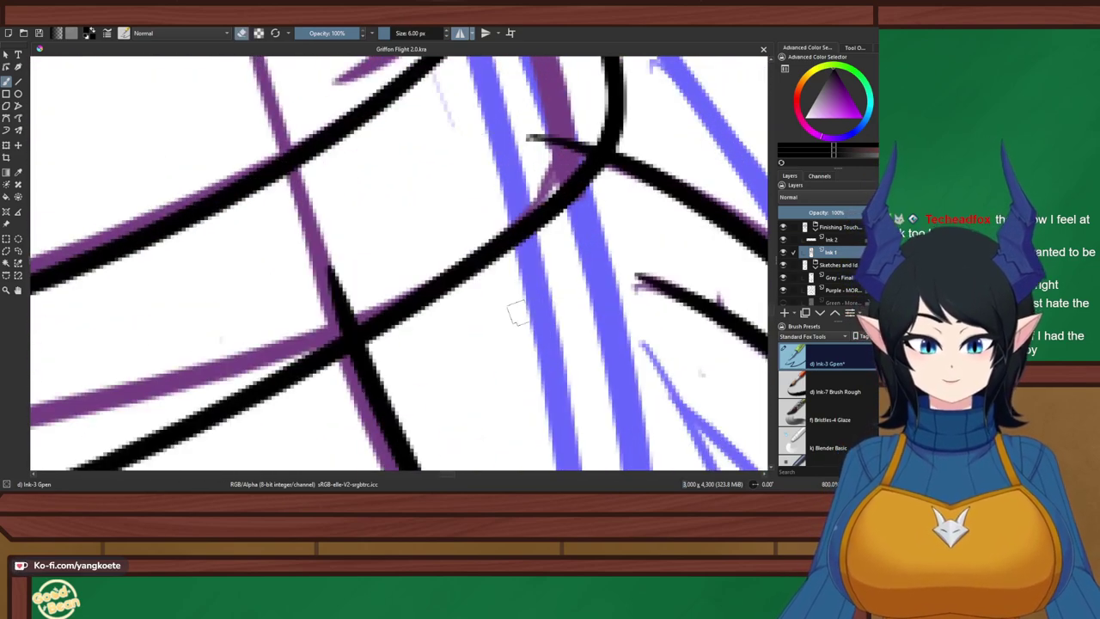
On the Ink 2 layer, erase the black overshoots crossing the purple stroke at the junction
key(Page_Up)
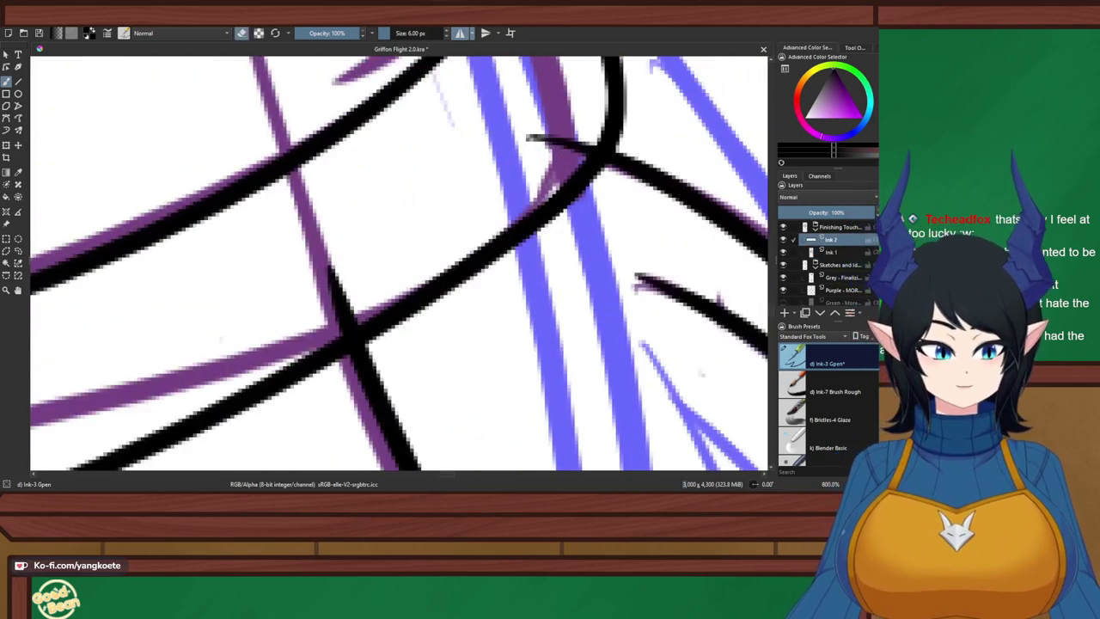
mouse_move(335, 331)
mouse_down()
mouse_move(374, 301)
mouse_move(354, 283)
mouse_move(341, 301)
mouse_move(318, 275)
mouse_up()
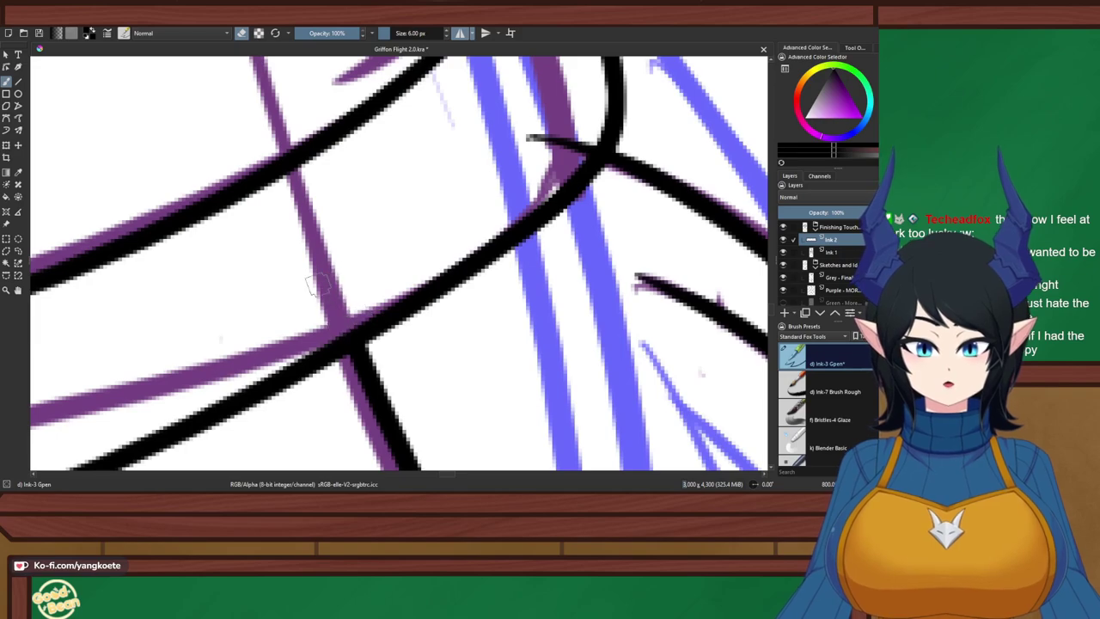
mouse_move(557, 123)
mouse_down()
mouse_move(531, 163)
mouse_move(582, 117)
mouse_move(579, 159)
mouse_up()
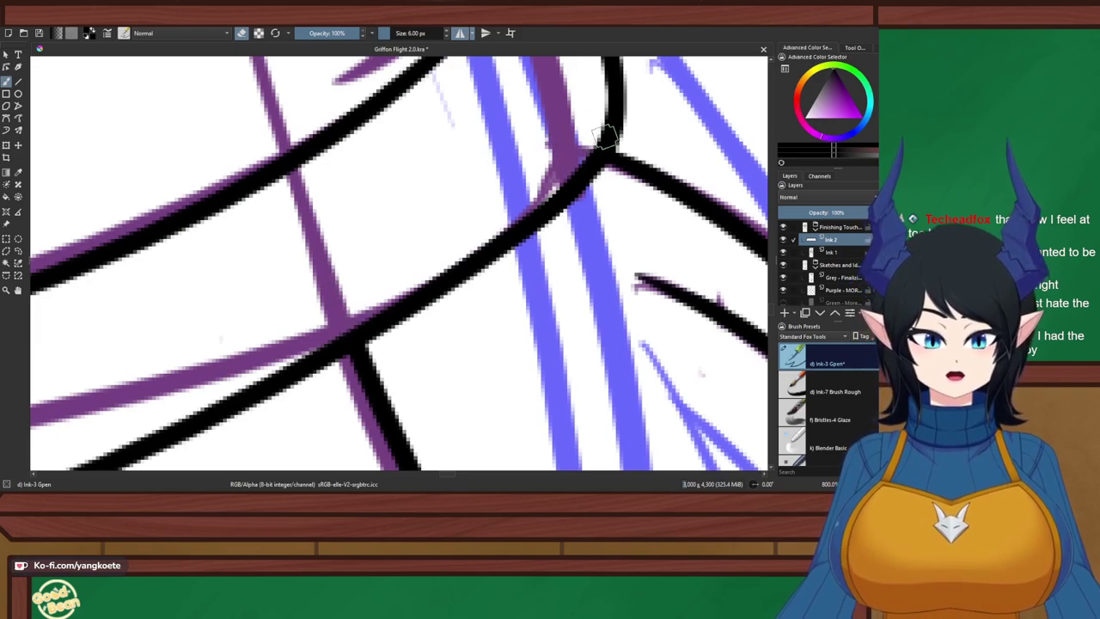
scroll(604, 129, down, 10)
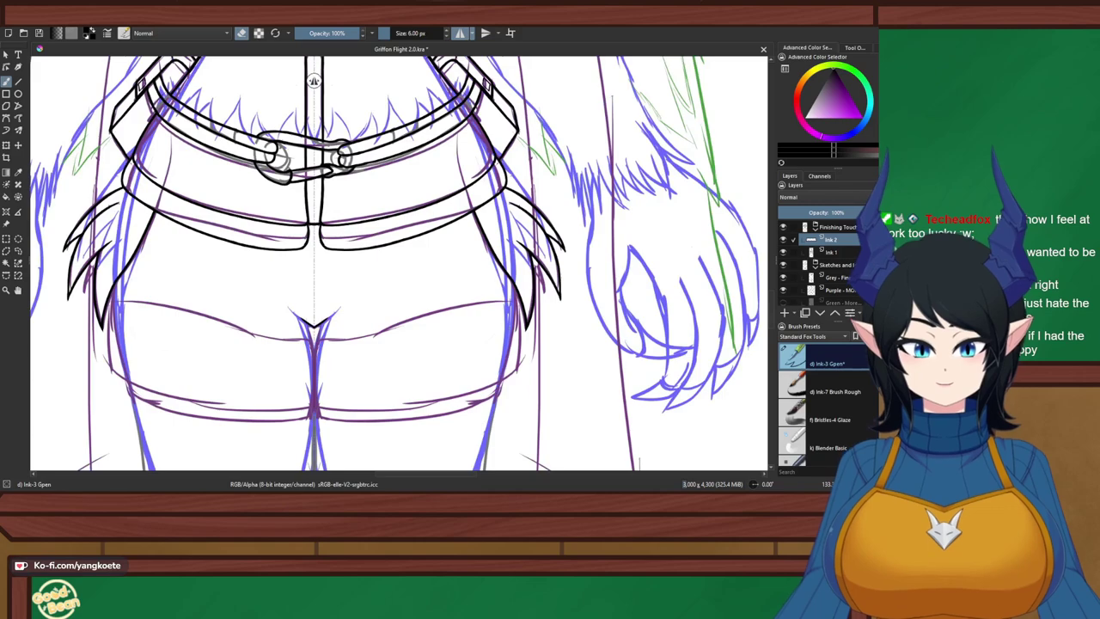
Pan and zoom around the torso, hips and belt to inspect the inked lines
drag(493, 329, 554, 285)
scroll(278, 304, up, 3)
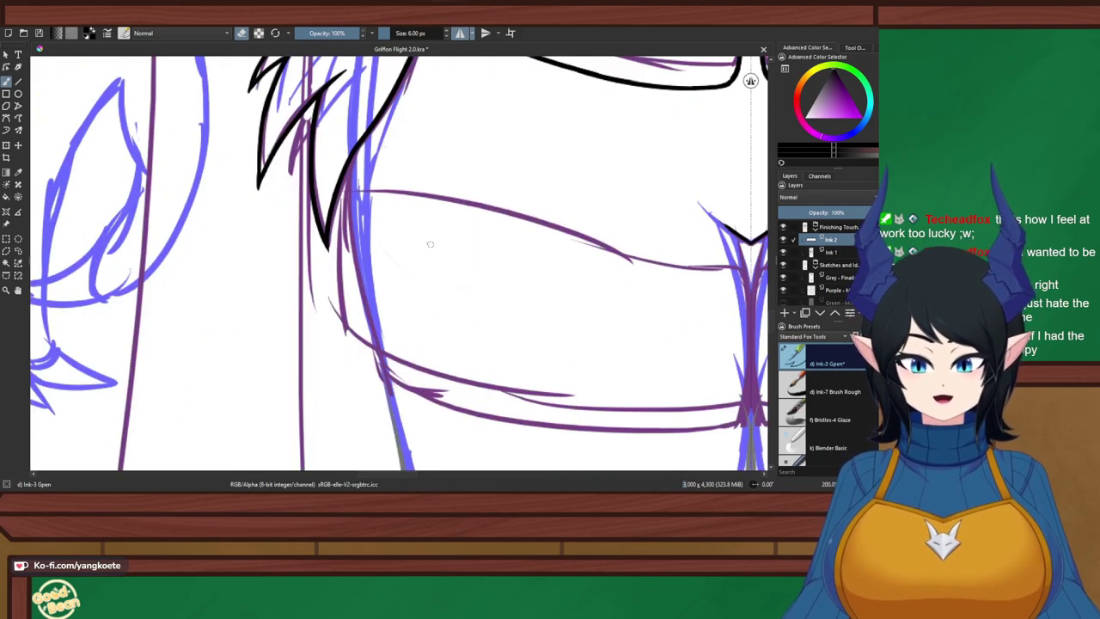
drag(431, 244, 362, 222)
scroll(359, 294, up, 1)
scroll(363, 222, down, 1)
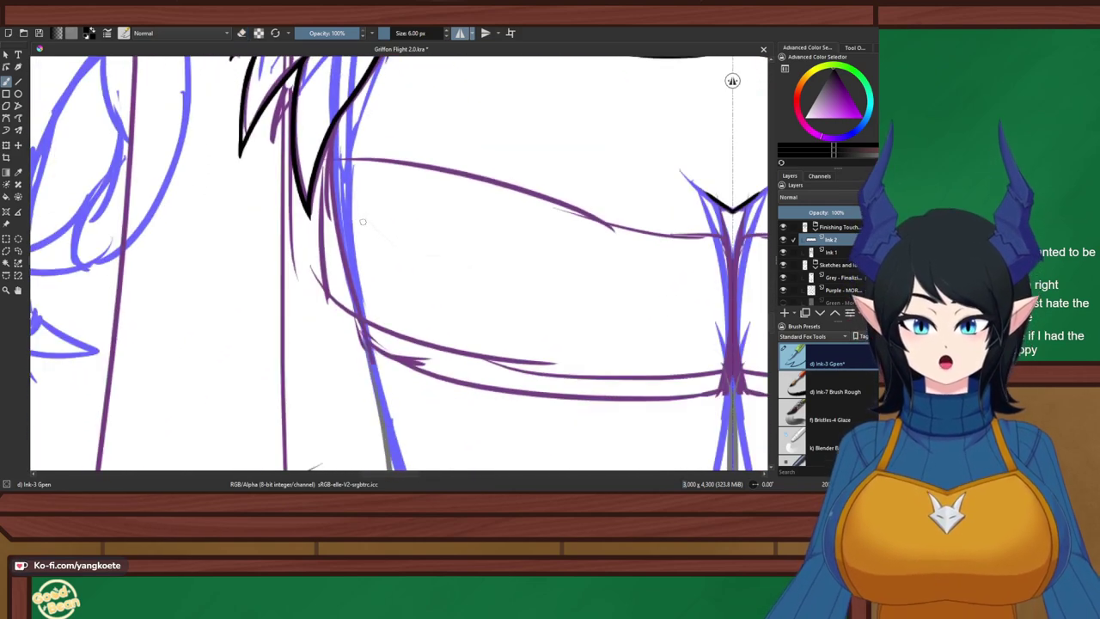
drag(572, 245, 365, 209)
scroll(550, 202, up, 3)
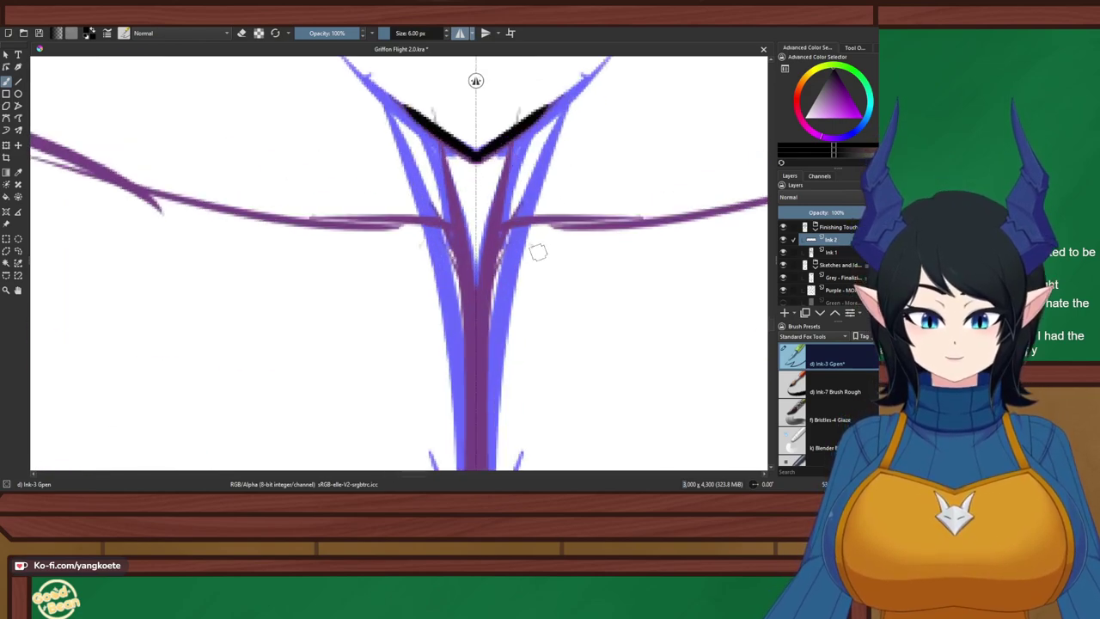
scroll(538, 251, down, 3)
drag(62, 151, 159, 162)
scroll(159, 162, up, 1)
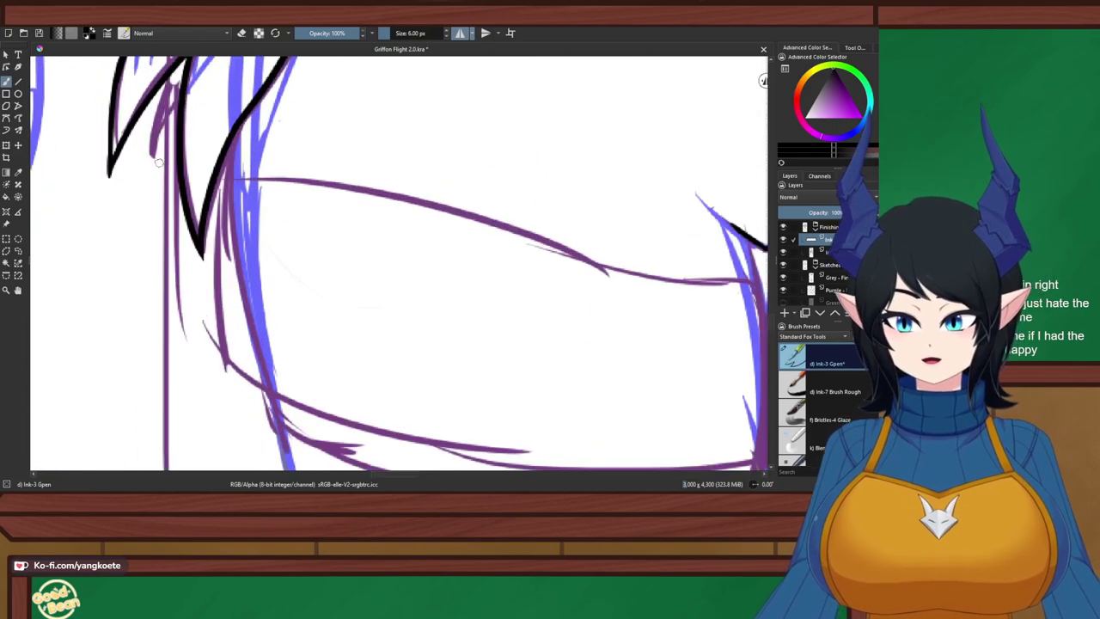
scroll(383, 296, down, 4)
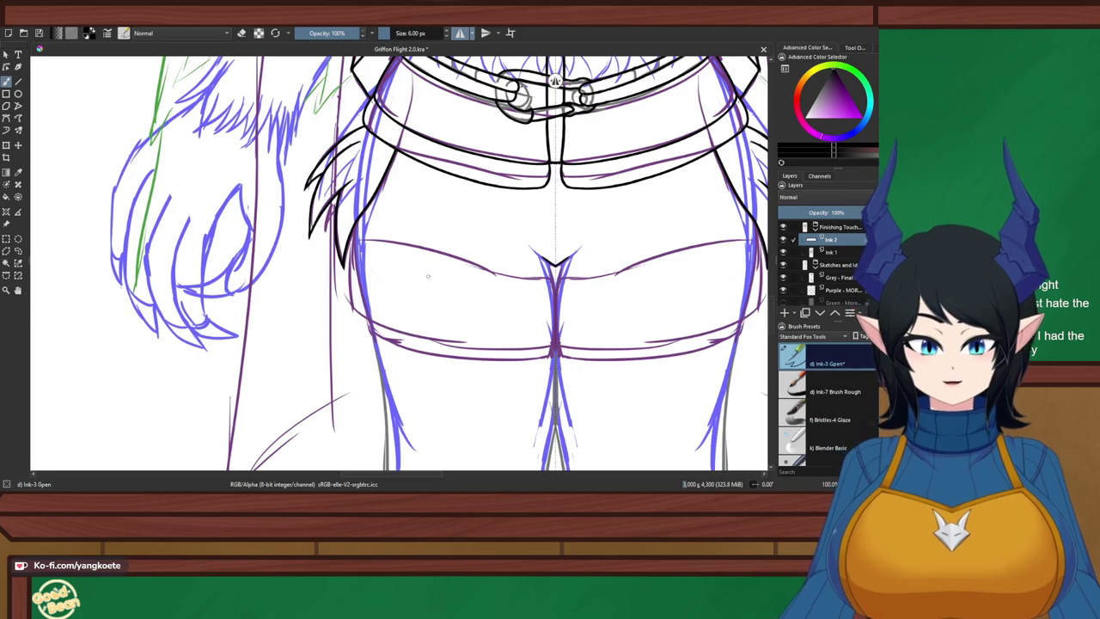
scroll(383, 275, up, 1)
right_click(629, 313)
click(433, 299)
scroll(433, 300, down, 2)
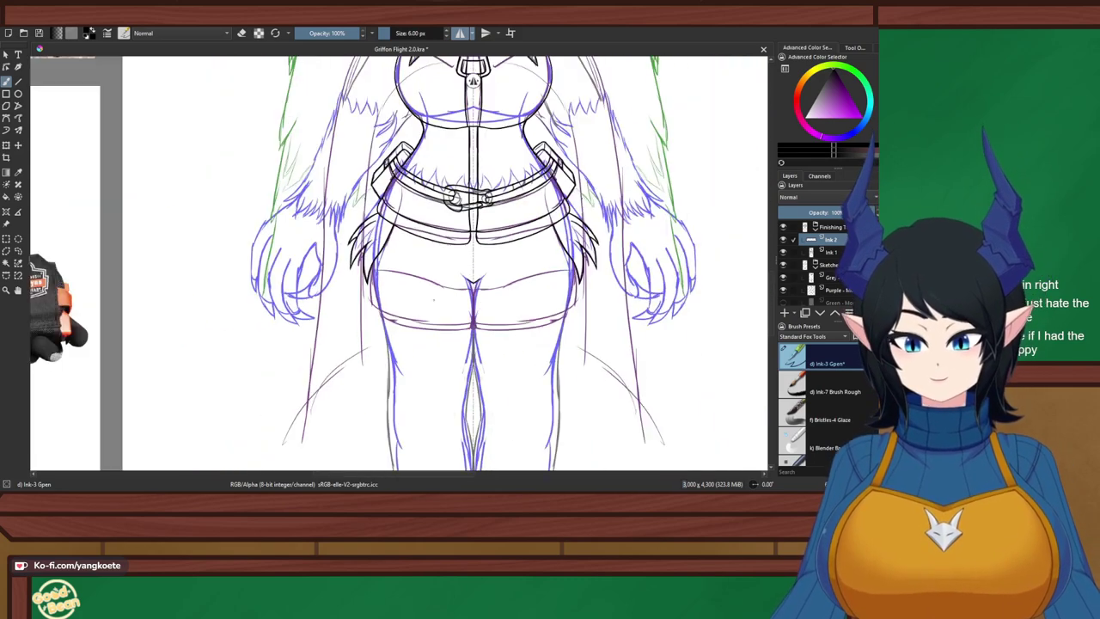
scroll(521, 376, down, 2)
scroll(522, 375, up, 2)
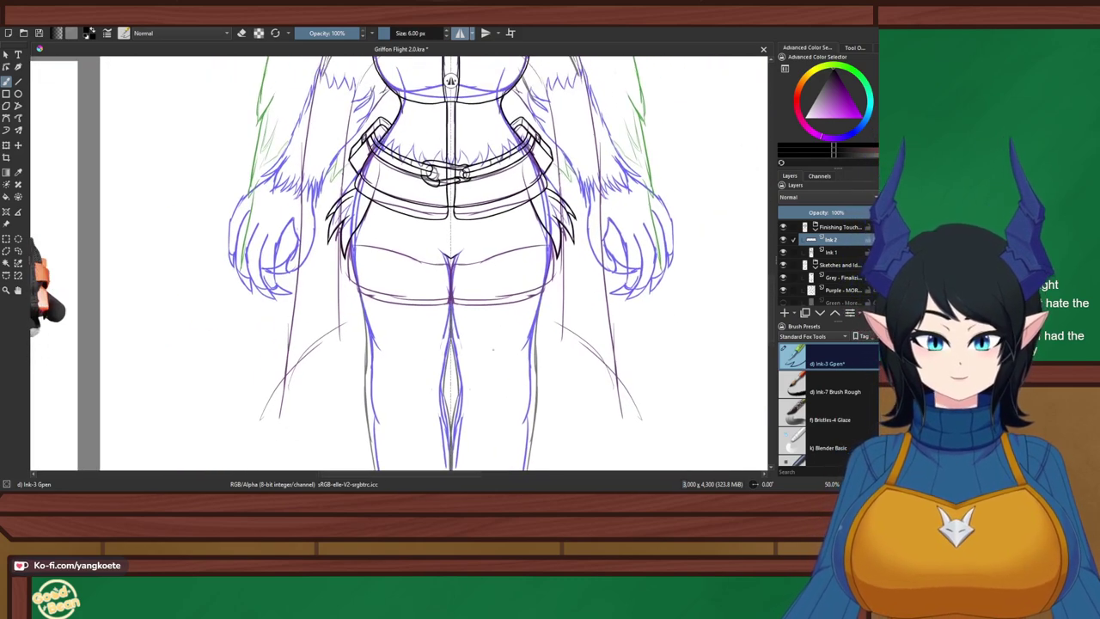
drag(521, 376, 490, 352)
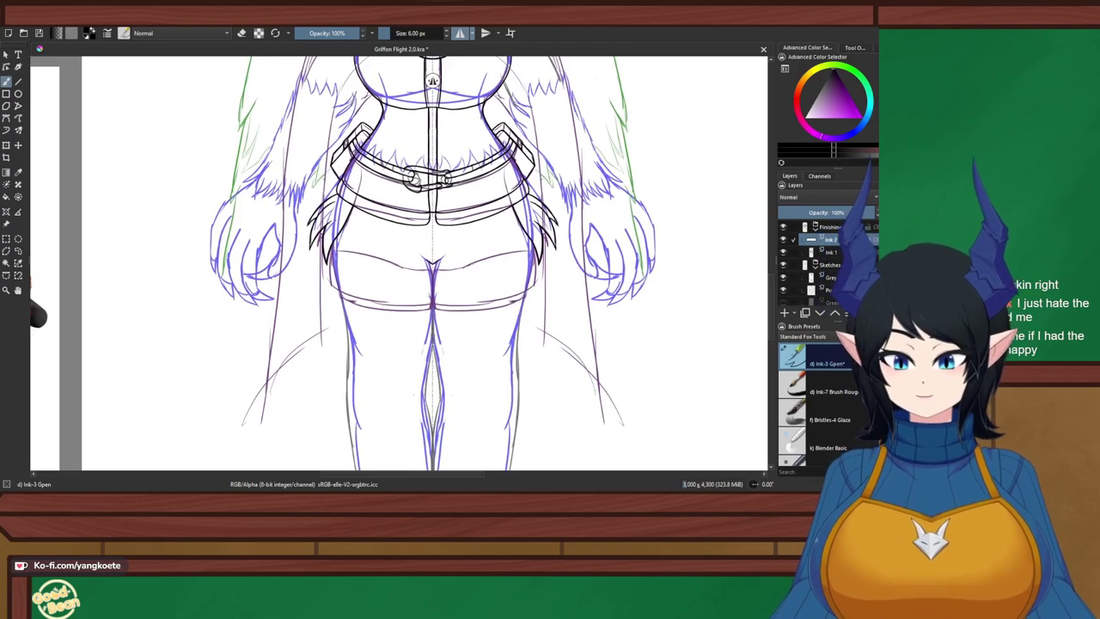
drag(528, 311, 528, 345)
right_click(529, 345)
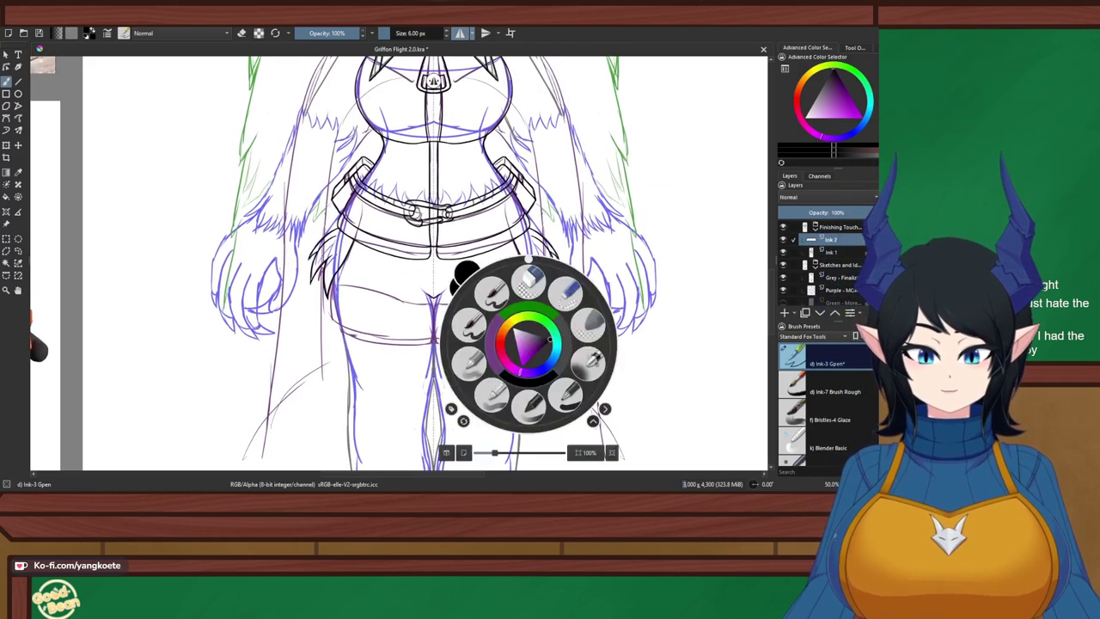
click(369, 315)
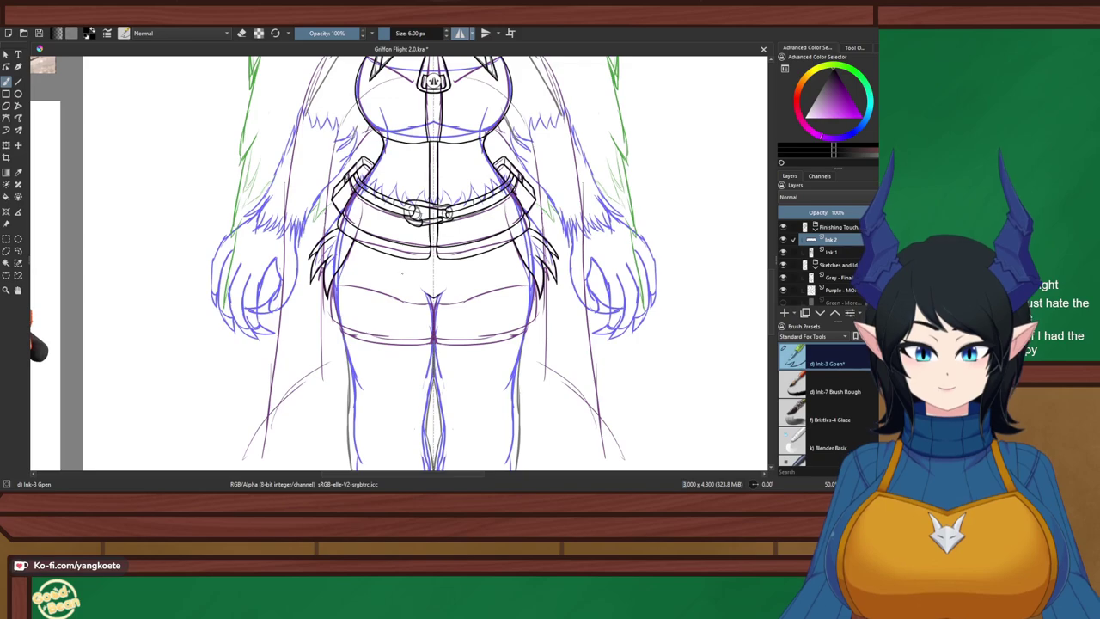
scroll(402, 273, up, 1)
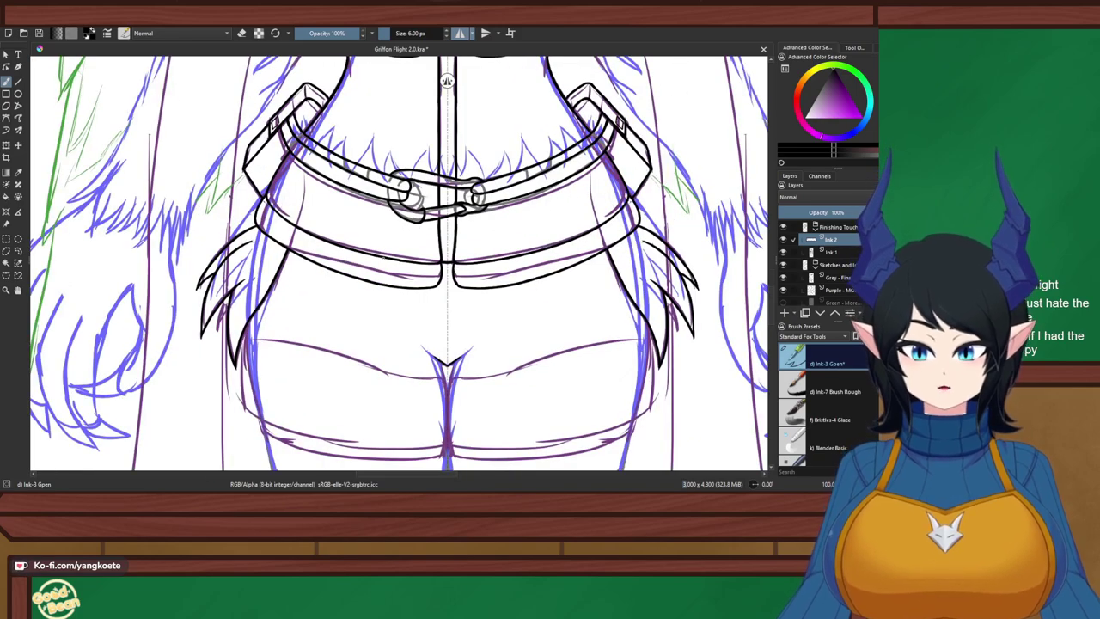
scroll(383, 258, down, 1)
drag(383, 258, 378, 249)
Hide the Sketches group and review the clean black line art from head to torso
click(782, 264)
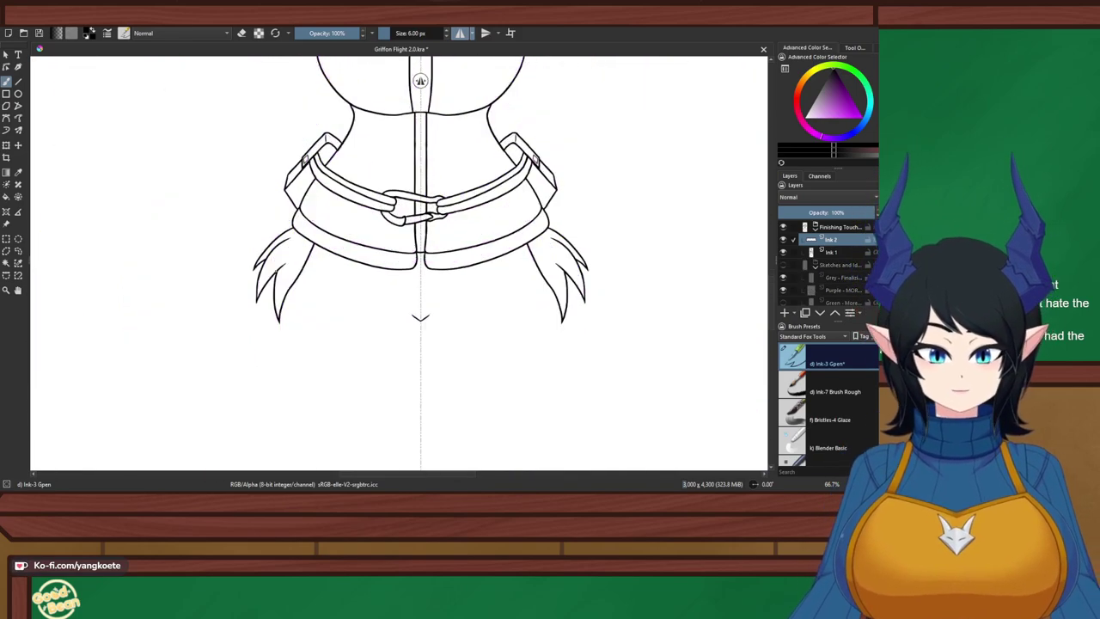
scroll(278, 272, down, 2)
drag(277, 272, 321, 371)
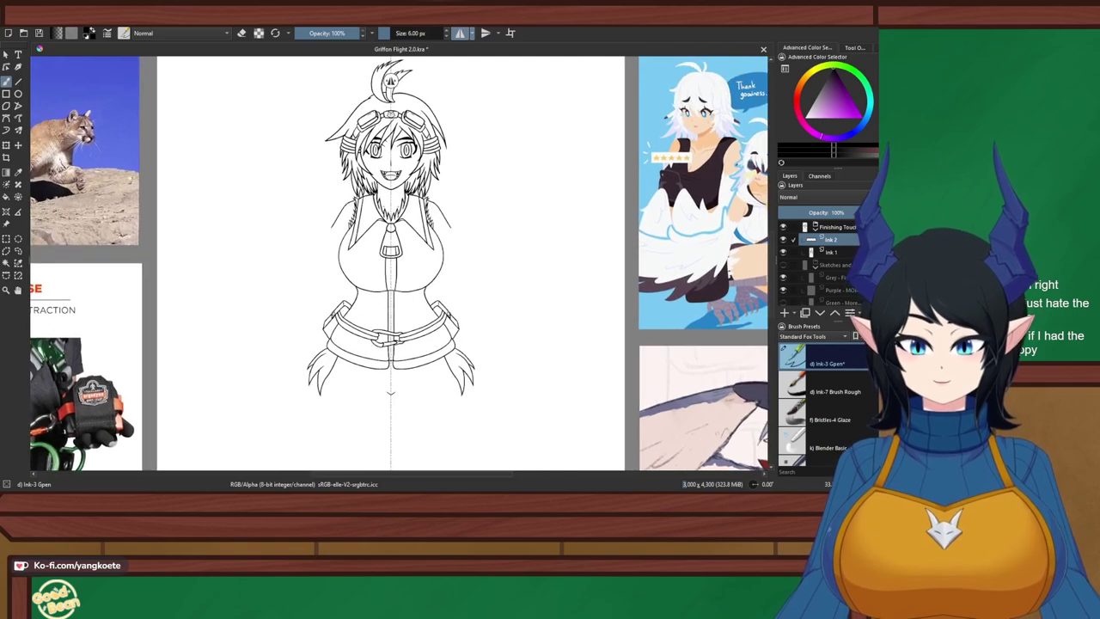
scroll(411, 265, up, 1)
scroll(417, 206, down, 1)
drag(417, 206, 433, 222)
scroll(422, 193, up, 2)
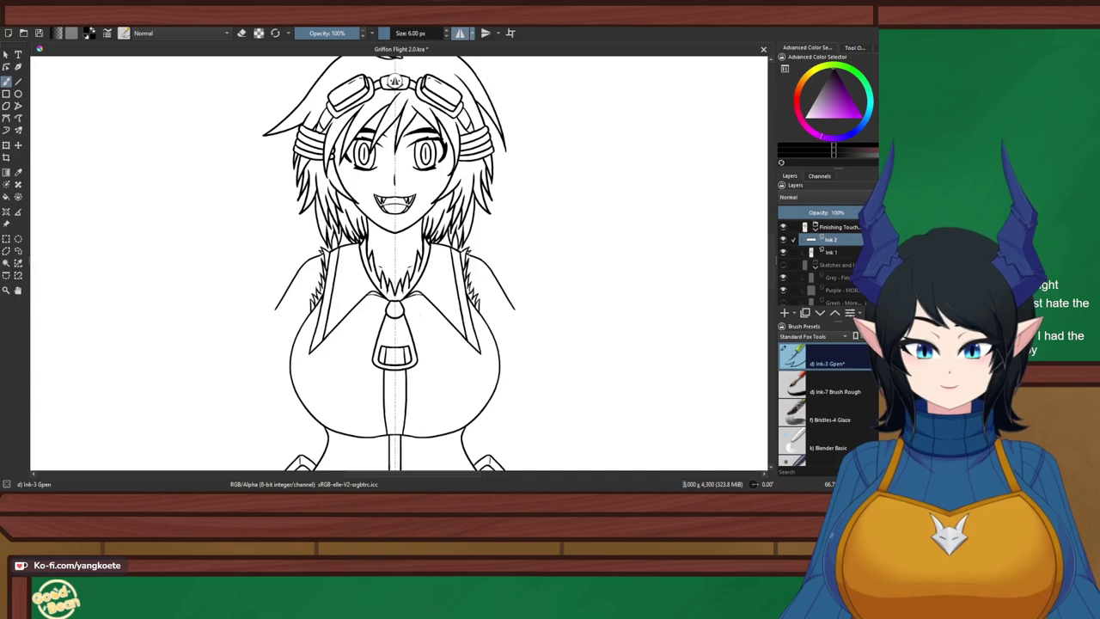
scroll(432, 301, down, 3)
drag(446, 436, 444, 307)
scroll(445, 306, up, 2)
right_click(542, 275)
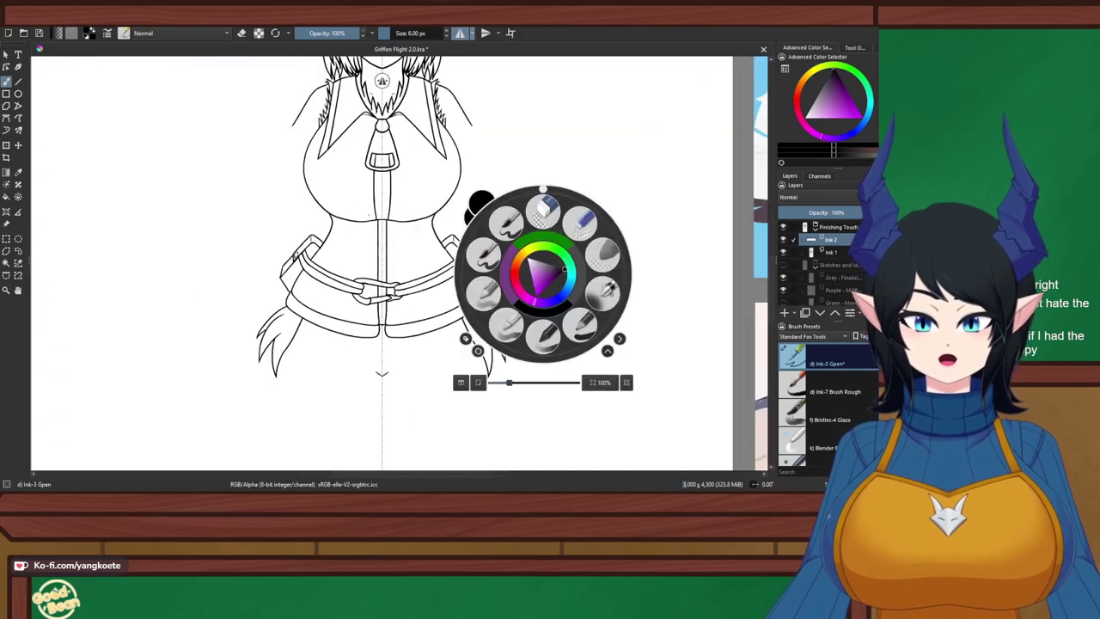
drag(362, 211, 374, 254)
scroll(395, 195, up, 5)
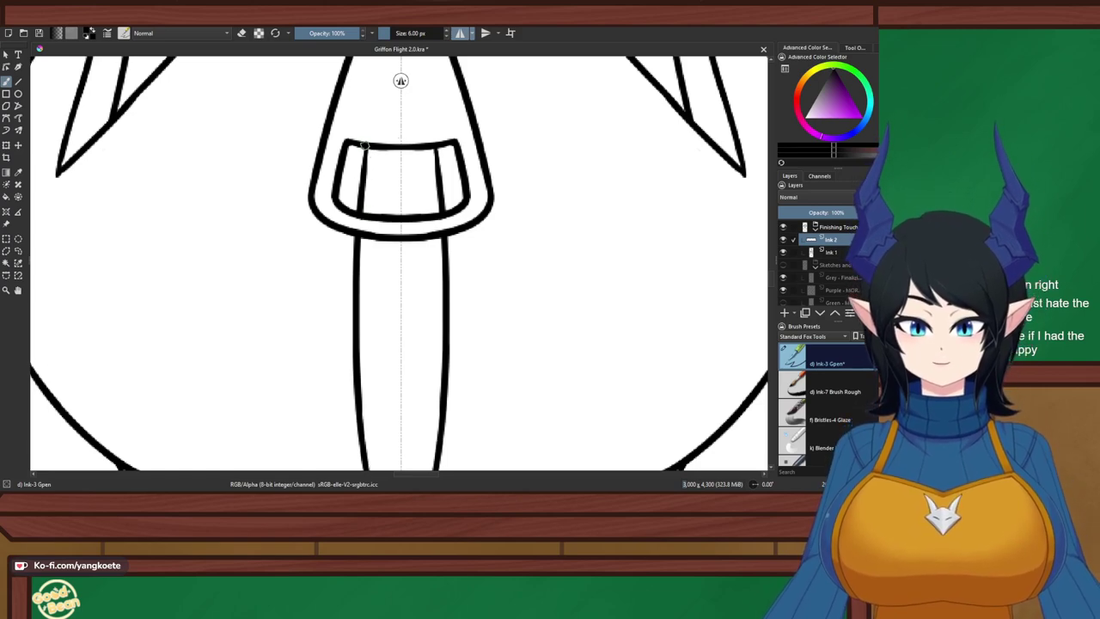
Undo the trial V and centre strokes in the buckle and turn off mirrored drawing
drag(364, 146, 401, 189)
key(ctrl+z)
drag(400, 149, 401, 206)
key(ctrl+z)
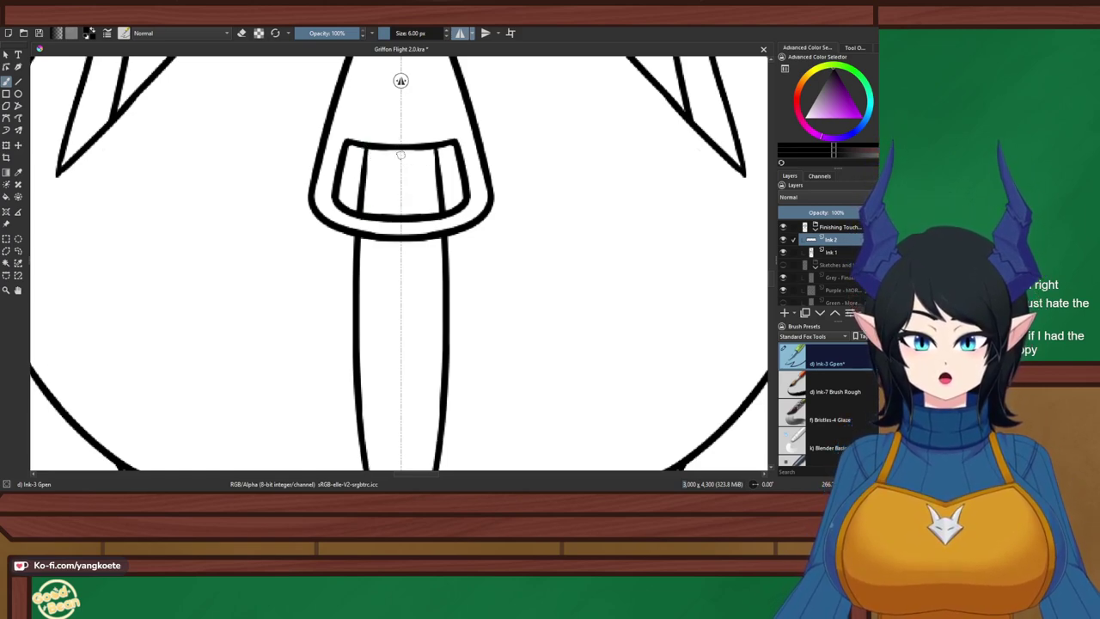
mouse_move(400, 151)
mouse_down()
mouse_move(398, 187)
mouse_move(428, 178)
mouse_move(434, 204)
mouse_up()
key(ctrl+z)
click(460, 33)
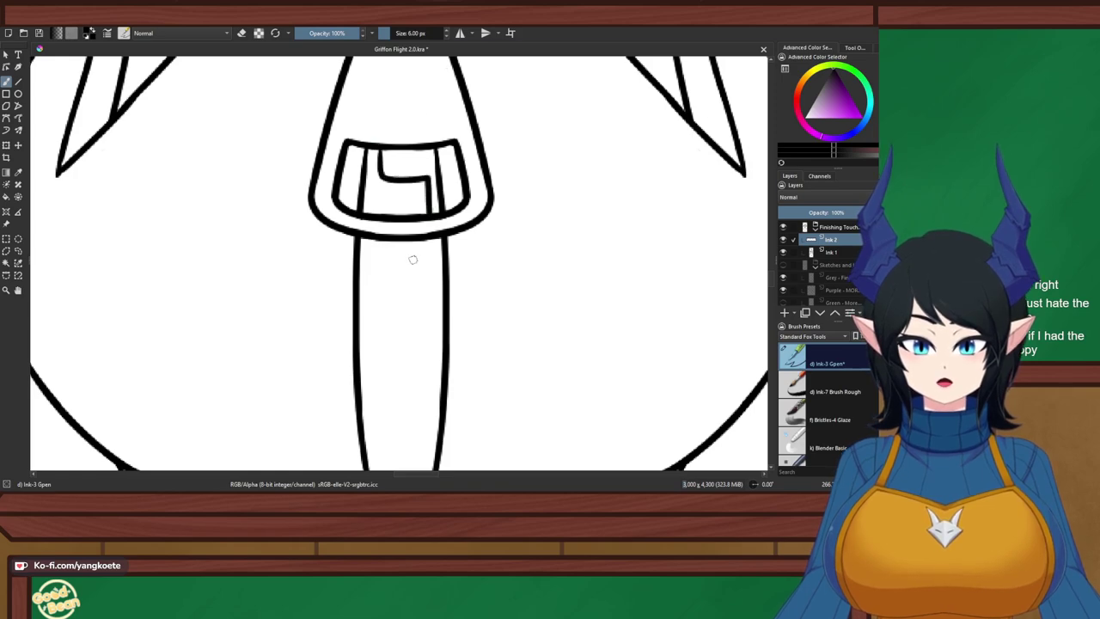
Ink the first squared zipper tooth below the buckle
mouse_move(379, 237)
mouse_down()
mouse_move(424, 272)
mouse_move(424, 316)
mouse_up()
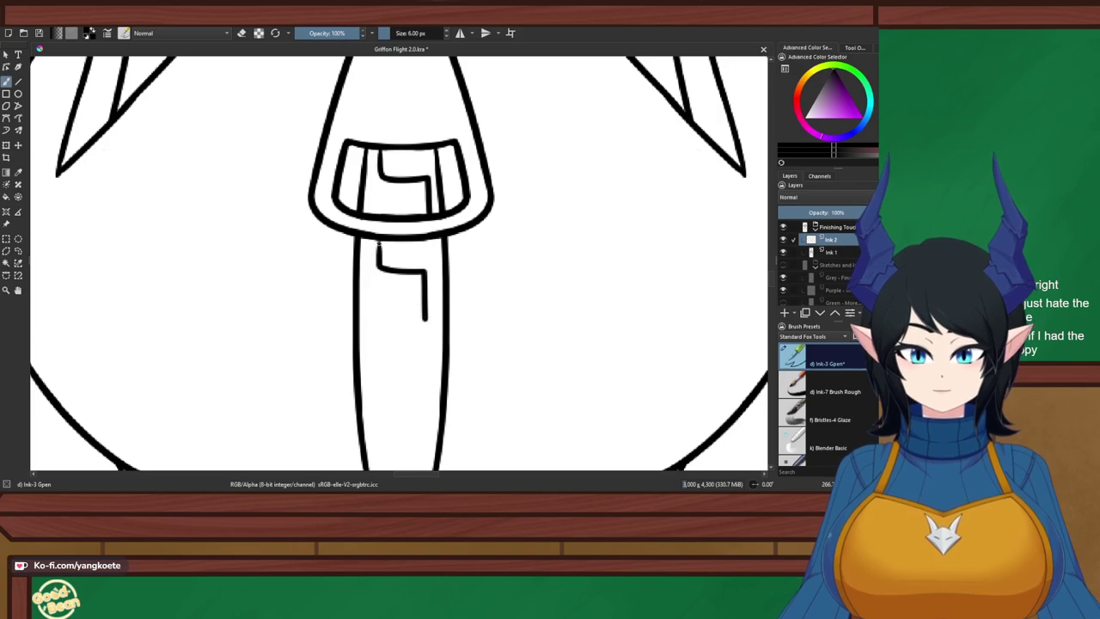
mouse_move(423, 318)
mouse_down()
mouse_move(380, 315)
mouse_move(421, 314)
mouse_up()
key(ctrl+z)
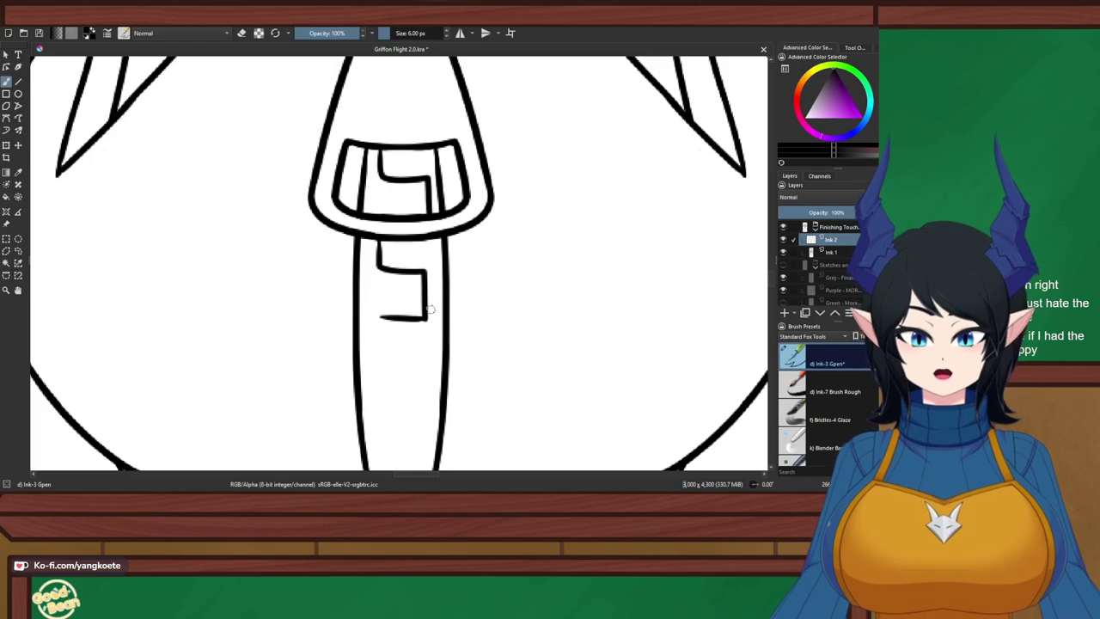
scroll(434, 273, down, 5)
scroll(434, 273, up, 1)
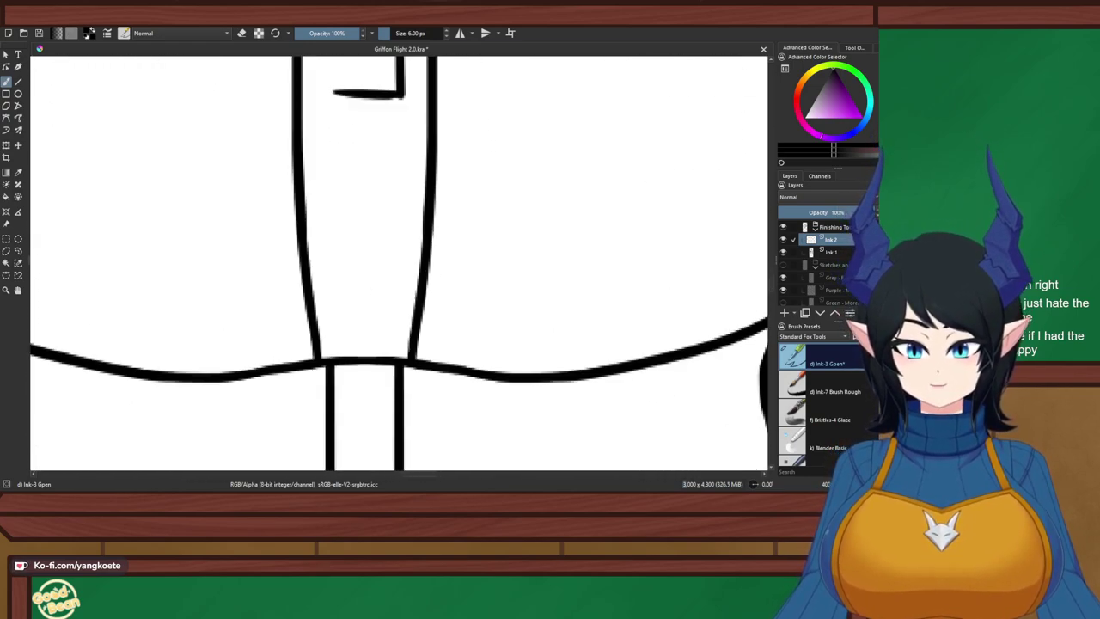
drag(434, 273, 453, 363)
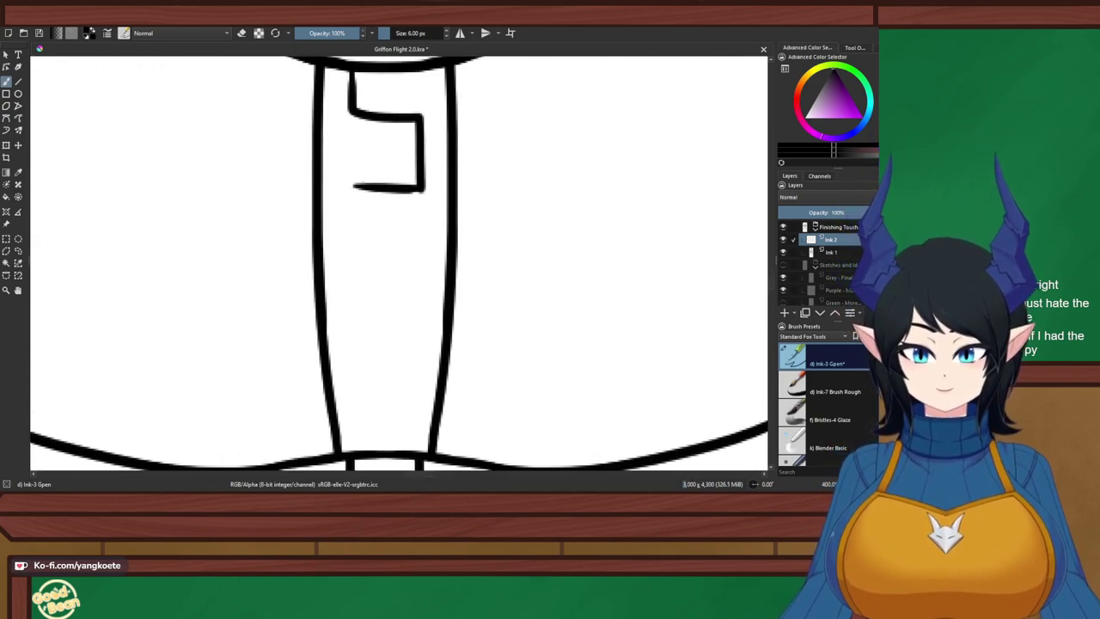
Draw the second tooth's side and bottom bar down the zipper
drag(359, 187, 362, 232)
key(ctrl+z)
drag(359, 192, 360, 257)
key(ctrl+z)
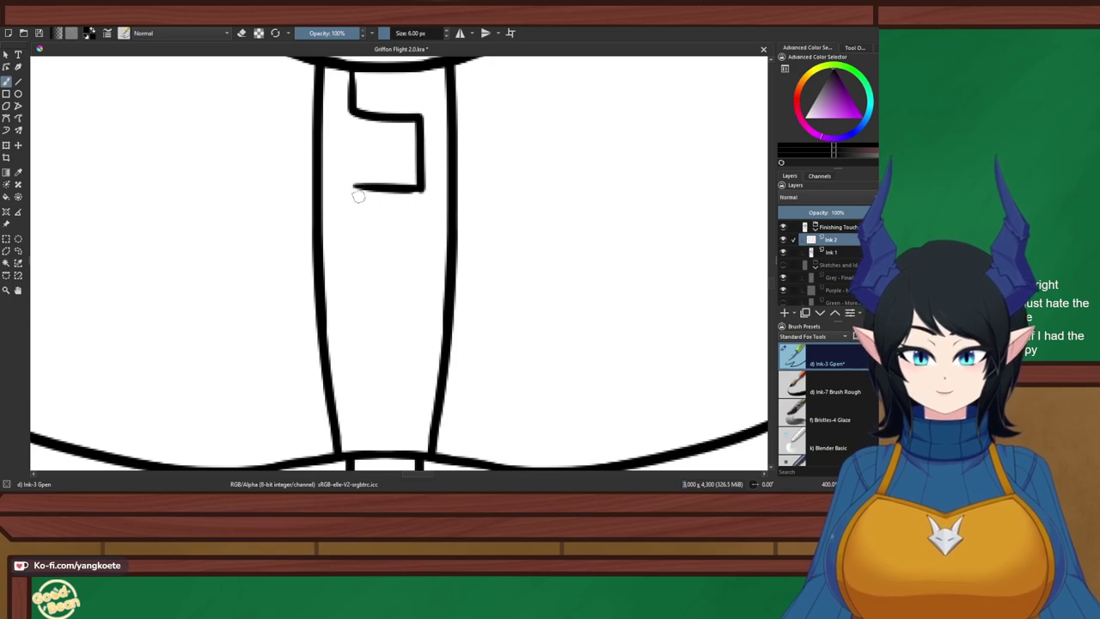
mouse_move(355, 171)
mouse_down()
mouse_move(354, 260)
mouse_move(421, 259)
mouse_up()
key(ctrl+z)
key(ctrl+z)
drag(352, 261, 418, 263)
key(e)
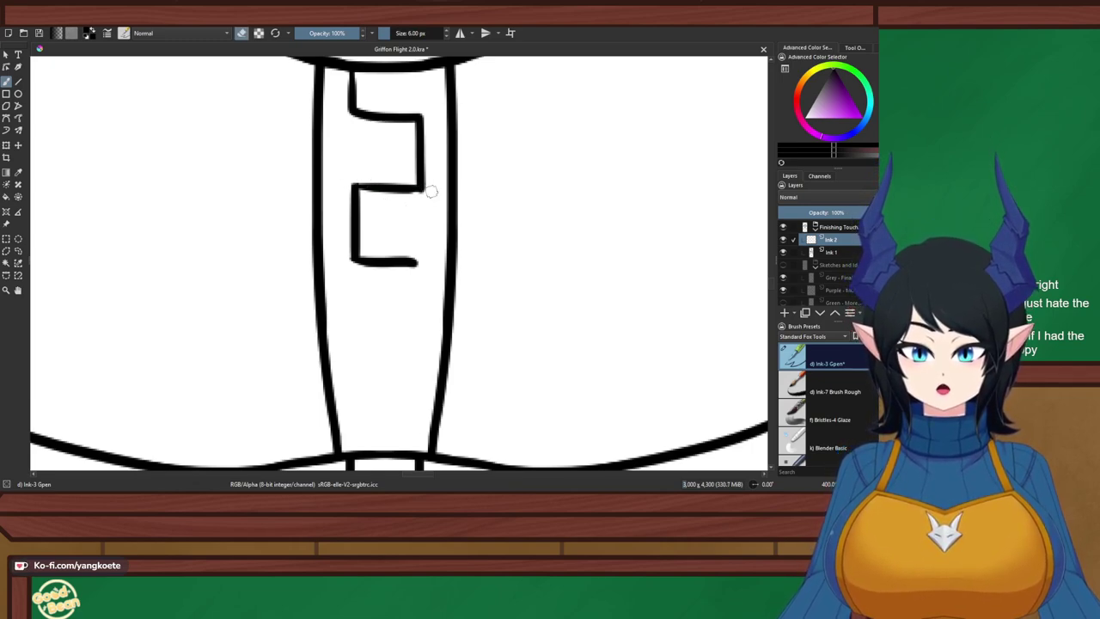
key(e)
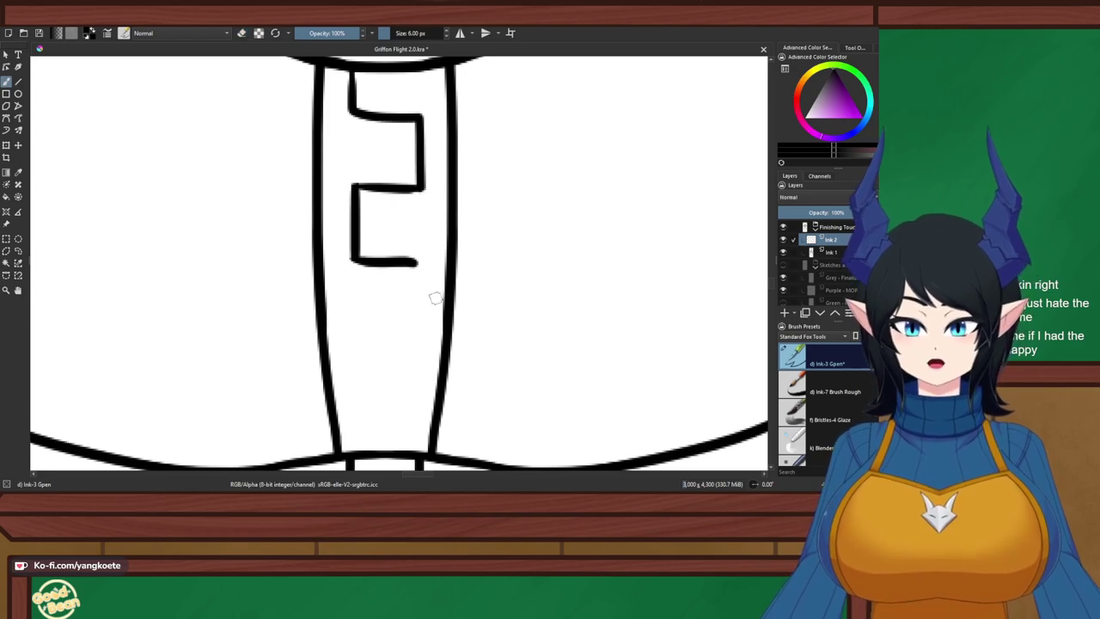
key(e)
key(e)
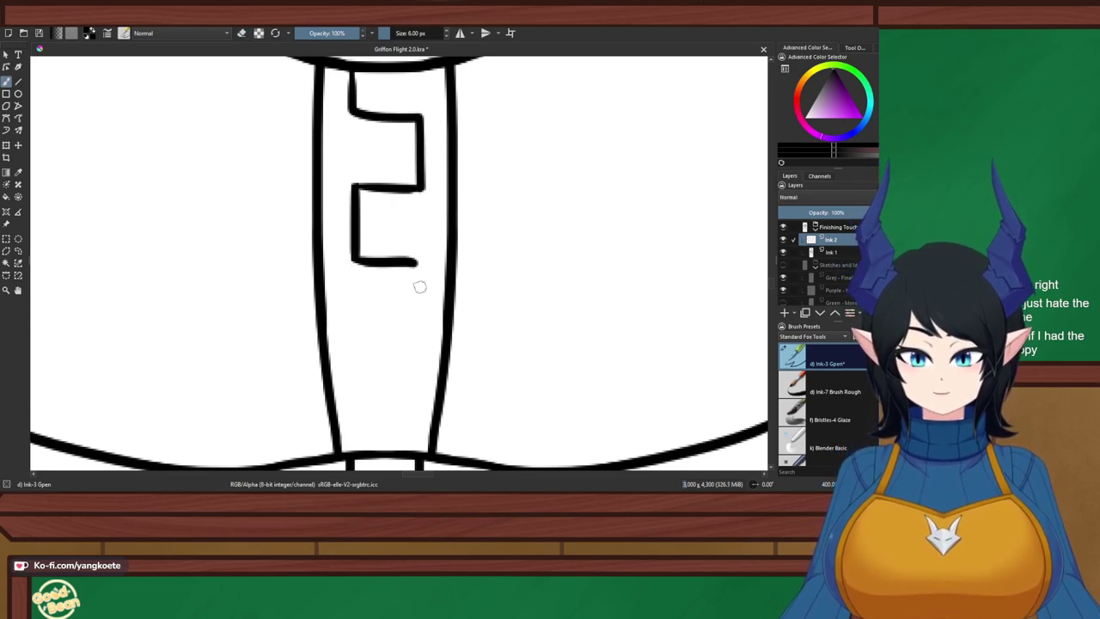
Try extending the zigzag down from the second tooth, undoing the unwanted strokes
drag(416, 262, 414, 333)
key(ctrl+z)
mouse_move(413, 260)
mouse_down()
mouse_move(418, 339)
mouse_move(359, 341)
mouse_move(359, 397)
mouse_up()
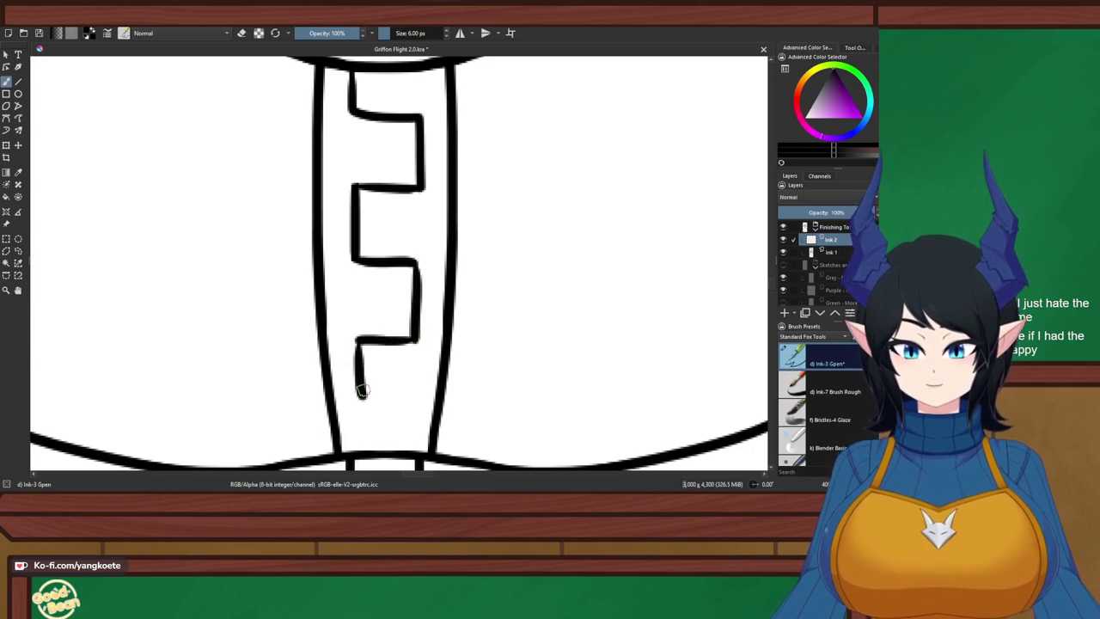
key(ctrl+z)
mouse_move(356, 326)
mouse_down()
mouse_move(368, 411)
mouse_move(360, 388)
mouse_move(363, 405)
mouse_move(386, 203)
mouse_move(467, 191)
mouse_move(479, 275)
mouse_move(463, 400)
mouse_move(451, 323)
mouse_up()
key(ctrl+z)
key(e)
scroll(386, 204, up, 2)
key(e)
scroll(461, 222, down, 6)
scroll(450, 323, up, 3)
Ink an L-shaped tooth between the zipper lines below the collar
scroll(449, 323, down, 1)
scroll(442, 238, up, 3)
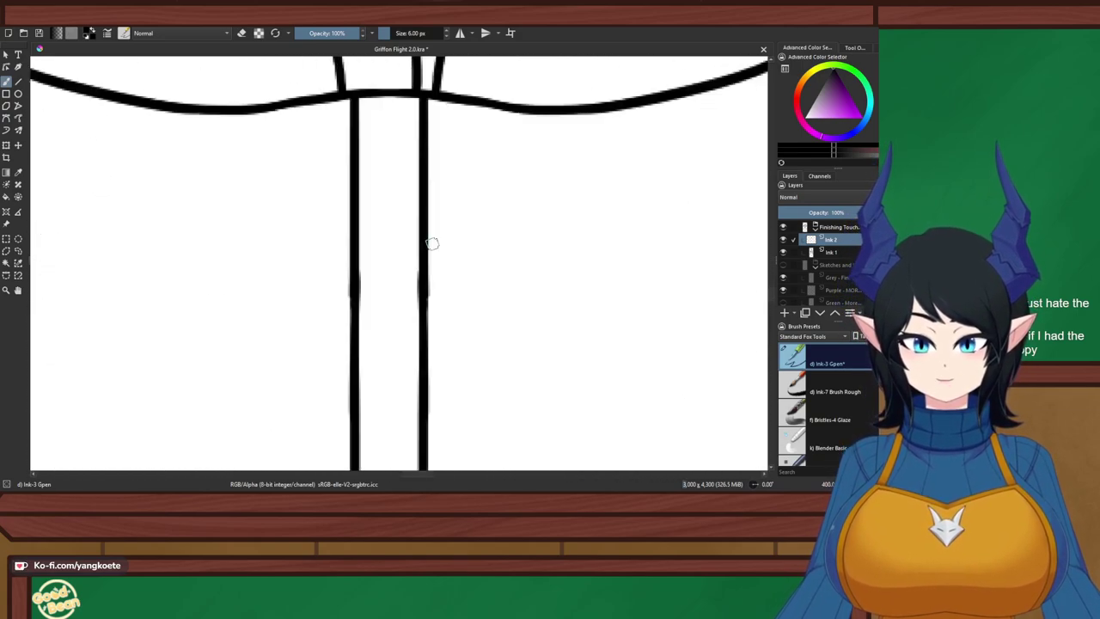
mouse_move(367, 97)
mouse_down()
mouse_move(371, 157)
mouse_move(413, 160)
mouse_up()
key(ctrl+z)
mouse_move(370, 96)
mouse_down()
mouse_move(374, 146)
mouse_move(412, 152)
mouse_move(411, 208)
mouse_move(381, 197)
mouse_move(375, 270)
mouse_move(406, 264)
mouse_move(408, 340)
mouse_up()
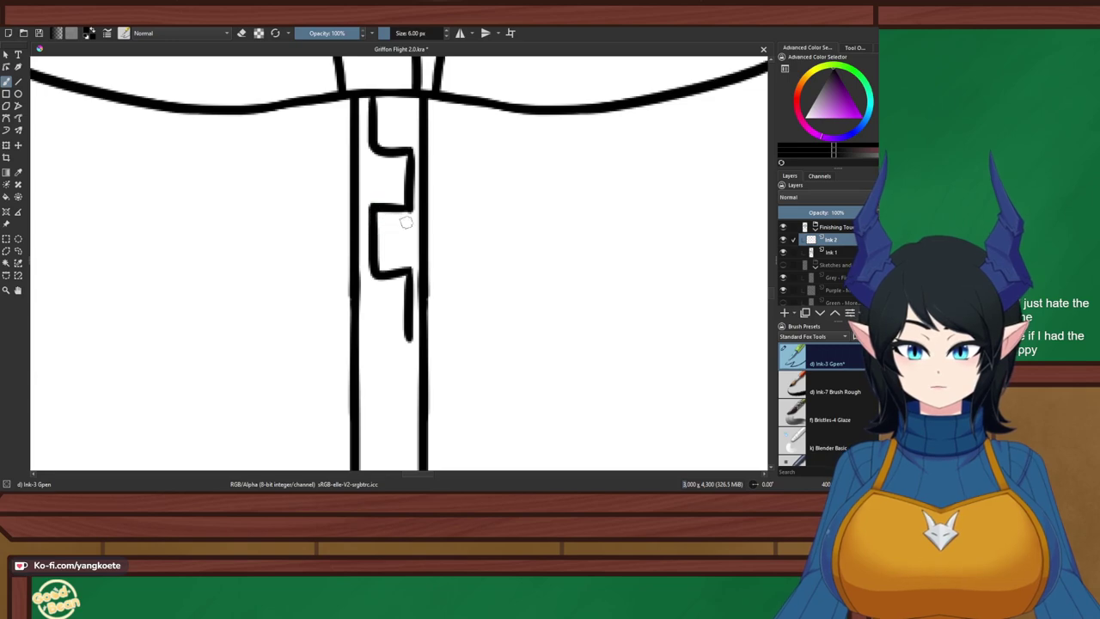
key(e)
key(e)
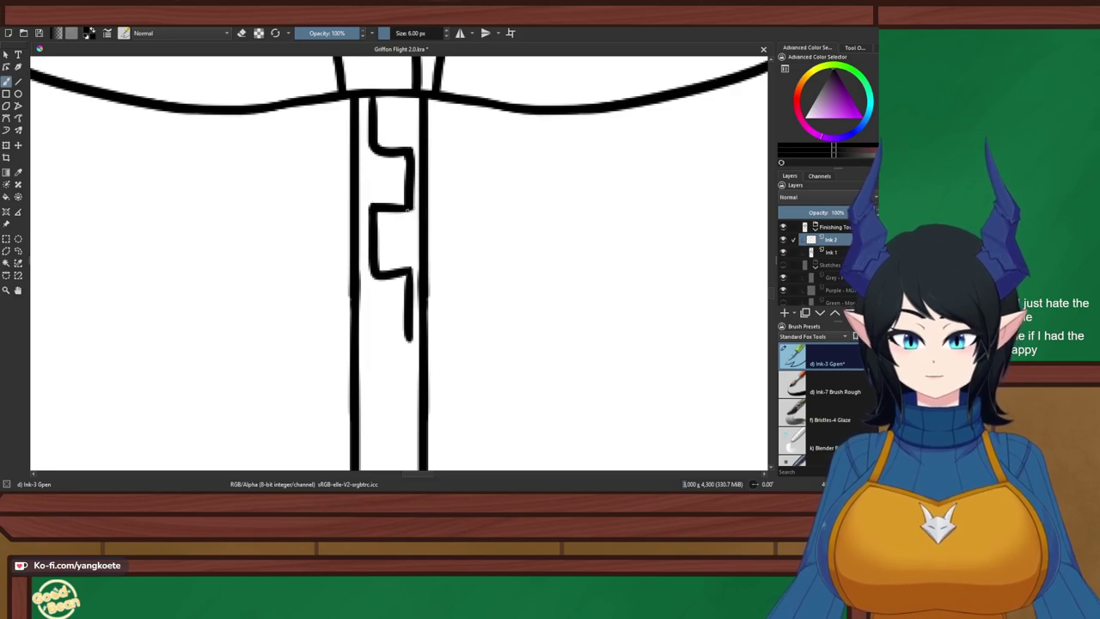
Replace the zigzag's upper bar with a new horizontal bar and ink the bottom bar
mouse_move(427, 331)
mouse_down()
mouse_move(436, 189)
mouse_move(459, 263)
mouse_up()
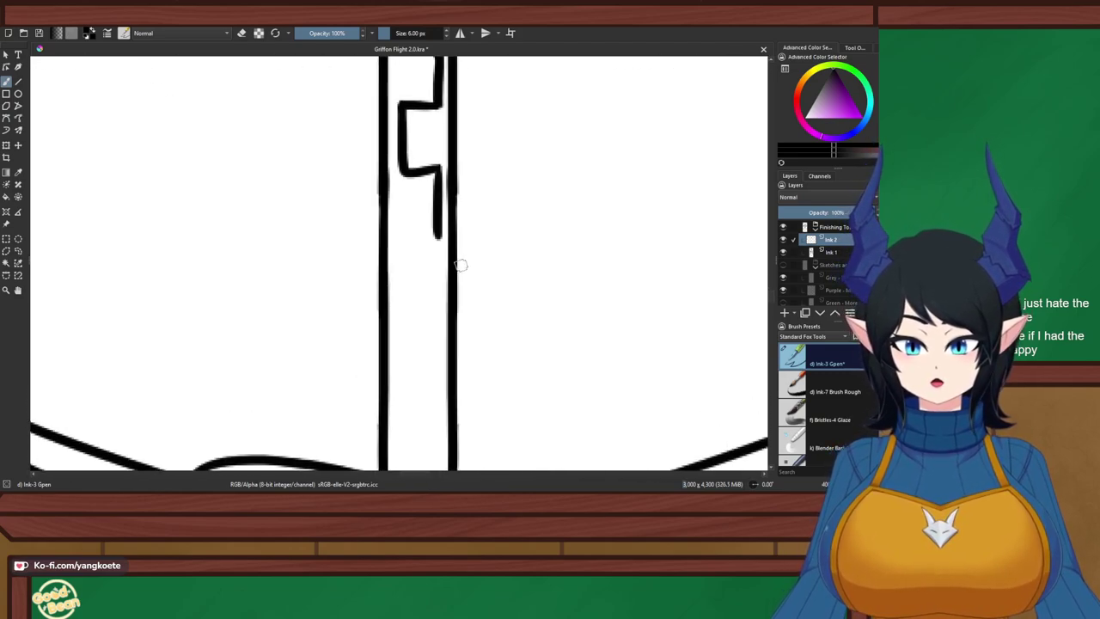
scroll(459, 264, down, 4)
scroll(459, 265, up, 6)
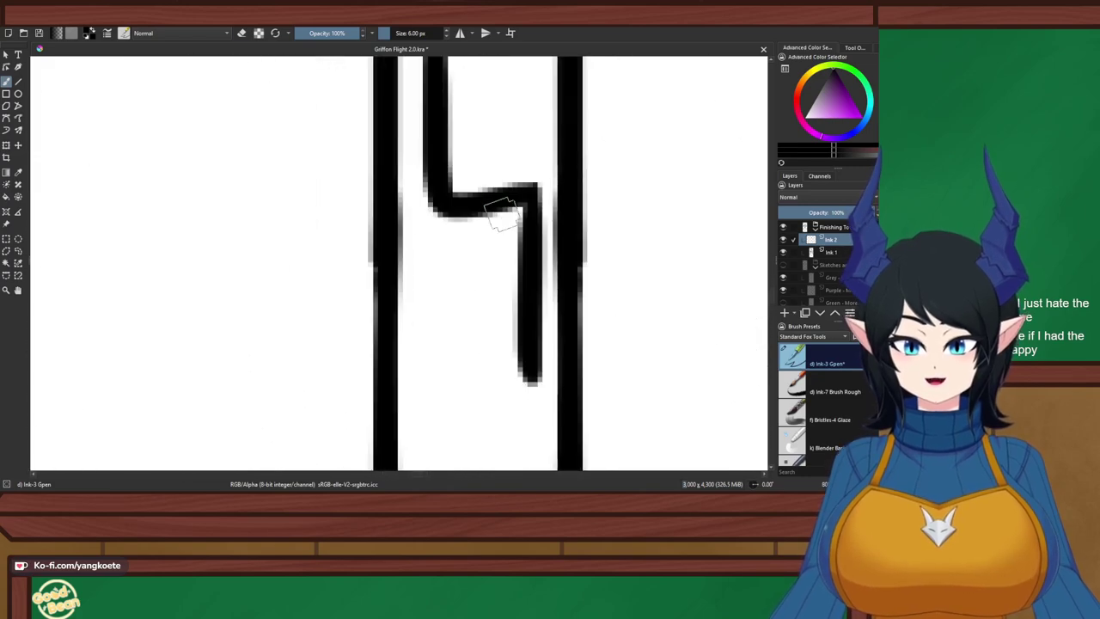
key(e)
drag(467, 176, 570, 184)
key(e)
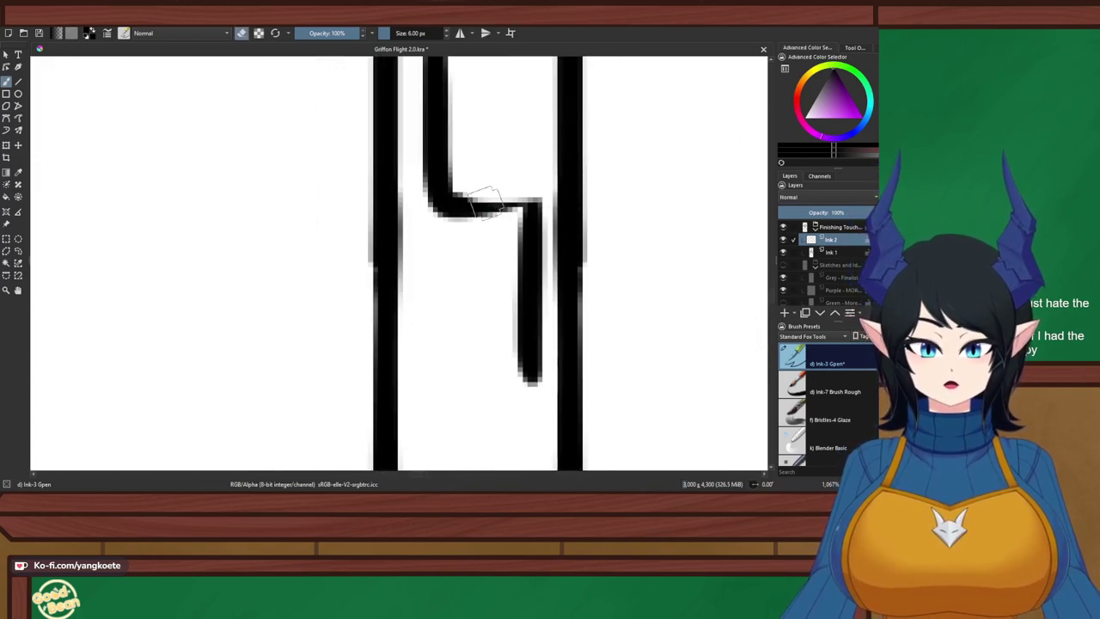
drag(438, 206, 529, 206)
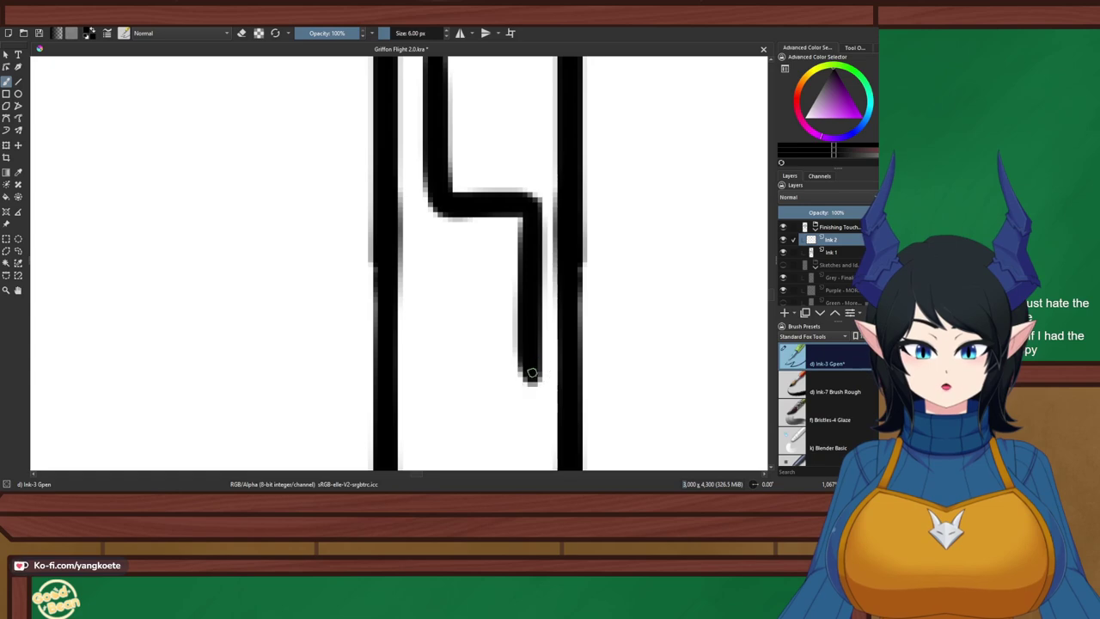
mouse_move(532, 376)
mouse_down()
mouse_move(440, 384)
mouse_move(462, 445)
mouse_up()
Extend the zigzag downward with a descending stroke further along the zipper
drag(619, 264, 523, 74)
scroll(447, 197, down, 1)
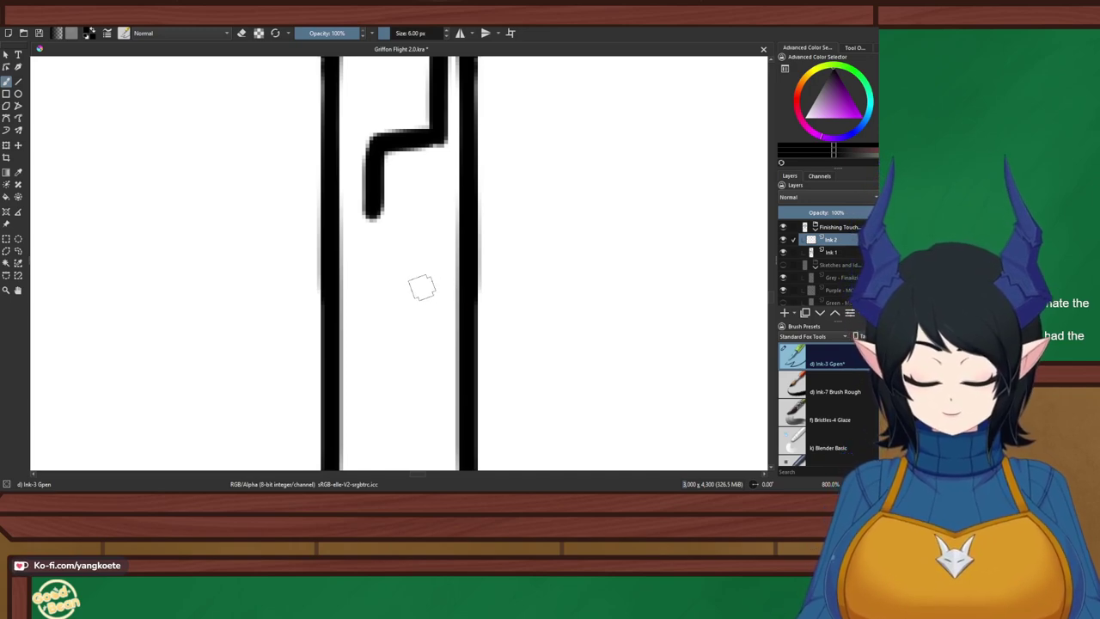
drag(374, 178, 376, 261)
key(ctrl+z)
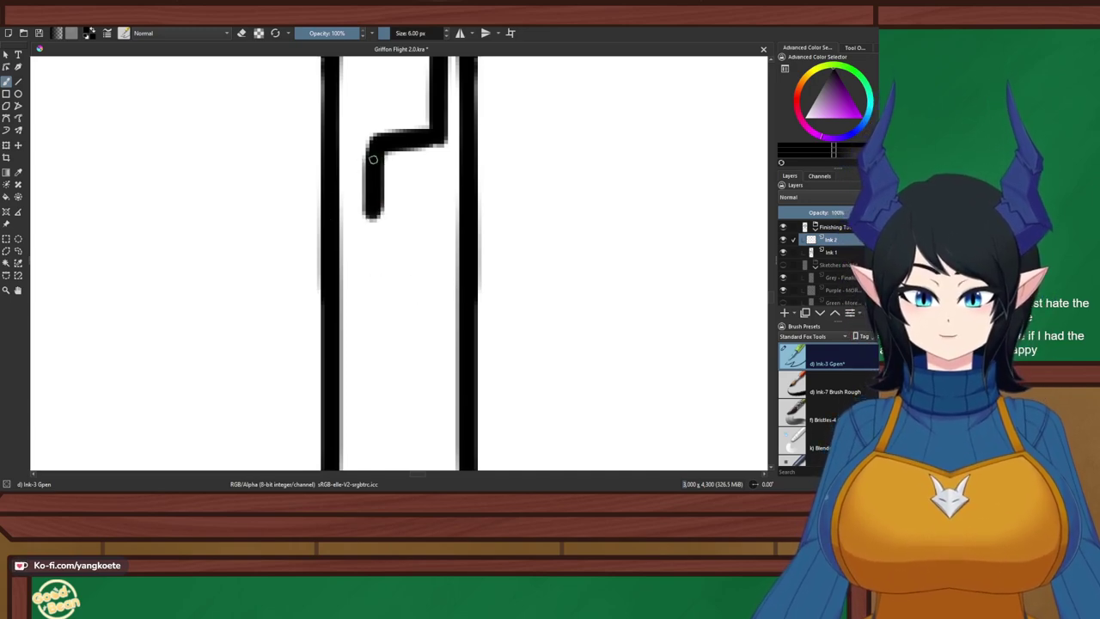
mouse_move(373, 162)
mouse_down()
mouse_move(370, 243)
mouse_move(376, 165)
mouse_move(374, 215)
mouse_move(399, 238)
mouse_move(375, 248)
mouse_move(451, 248)
mouse_move(437, 252)
mouse_move(440, 348)
mouse_up()
key(ctrl+z)
key(ctrl+z)
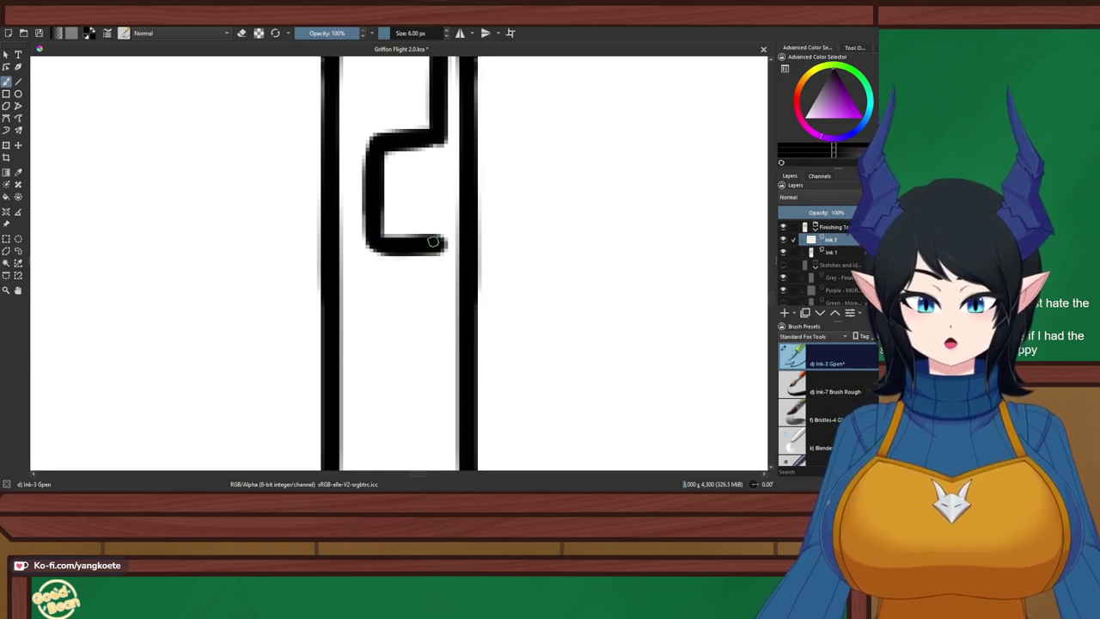
drag(432, 243, 435, 348)
Redraw the tooth's bottom bar leftward across the zipper, toward the belt buckle
key(e)
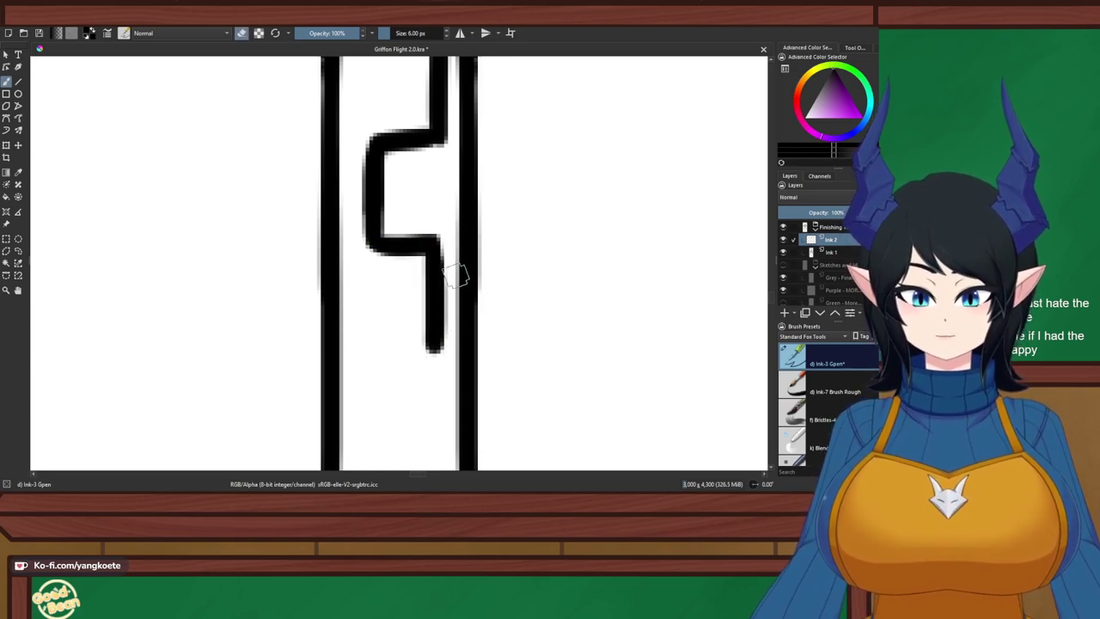
key(e)
drag(433, 348, 370, 350)
key(ctrl+z)
key(ctrl+z)
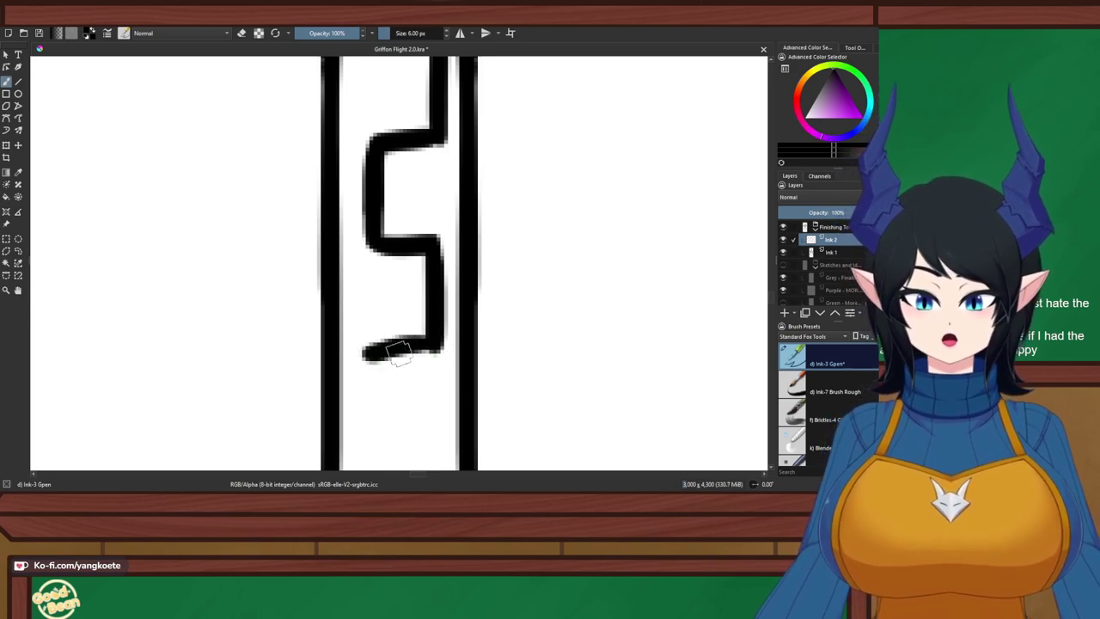
key(ctrl+z)
drag(438, 342, 371, 346)
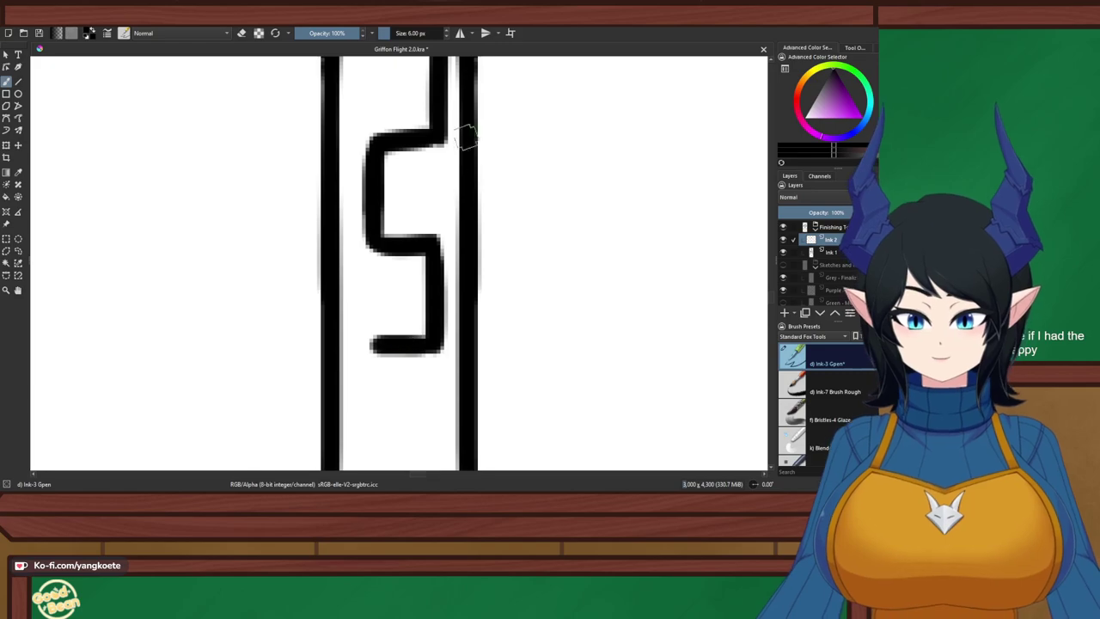
scroll(467, 138, down, 1)
drag(467, 289, 442, 140)
scroll(442, 188, up, 1)
scroll(440, 185, down, 2)
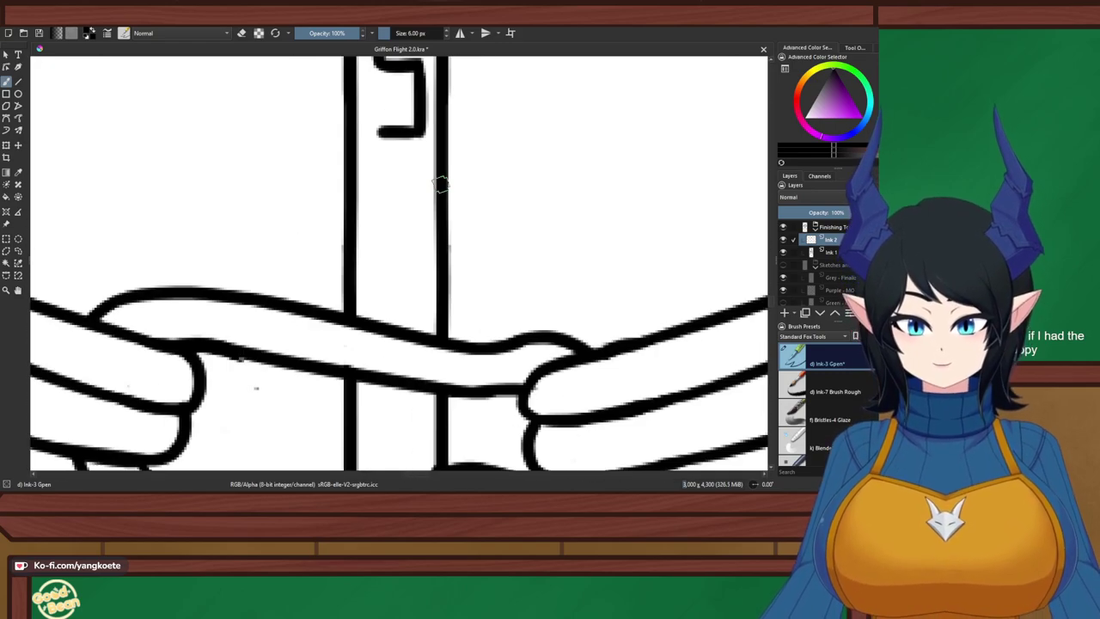
Try thickening the arm's lower outline, then undo it
key(e)
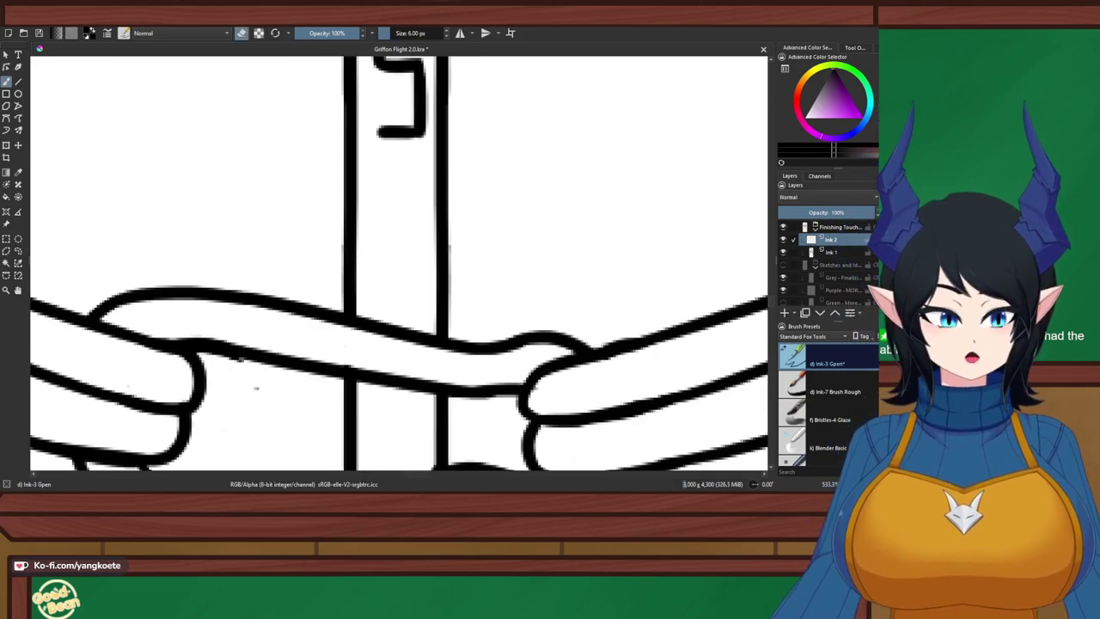
key(e)
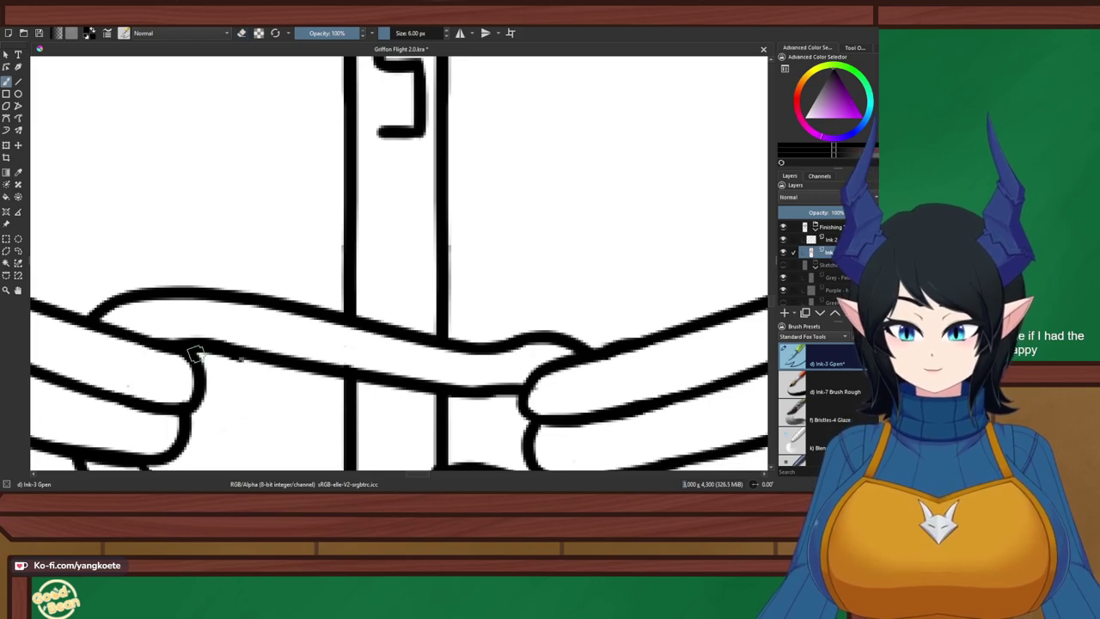
mouse_move(228, 348)
mouse_down()
mouse_move(275, 346)
mouse_move(268, 358)
mouse_move(287, 361)
mouse_up()
key(ctrl+z)
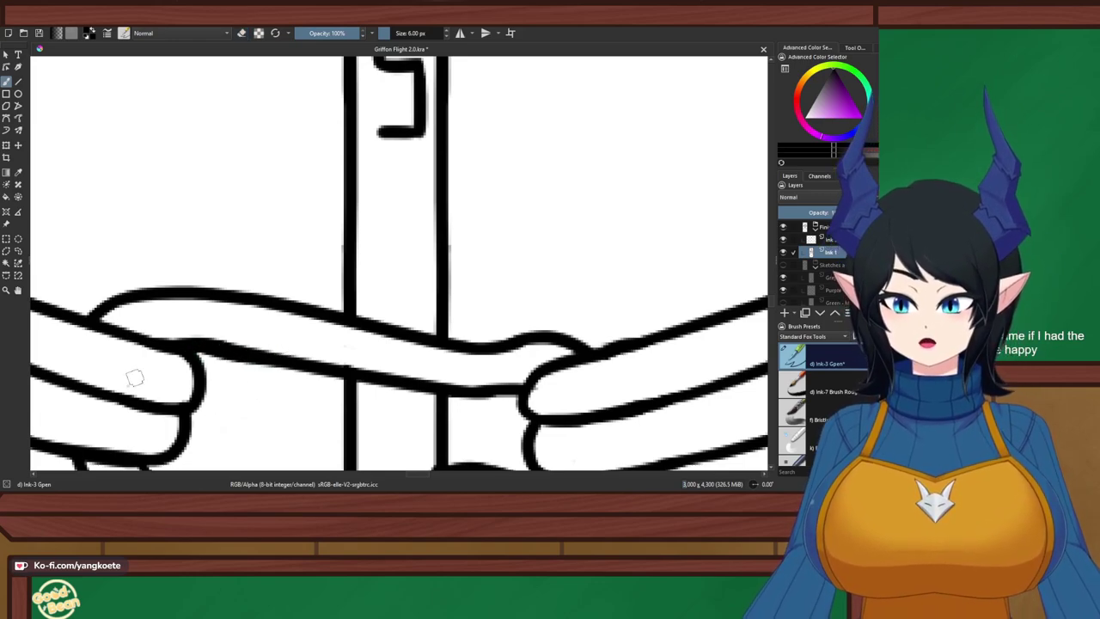
key(e)
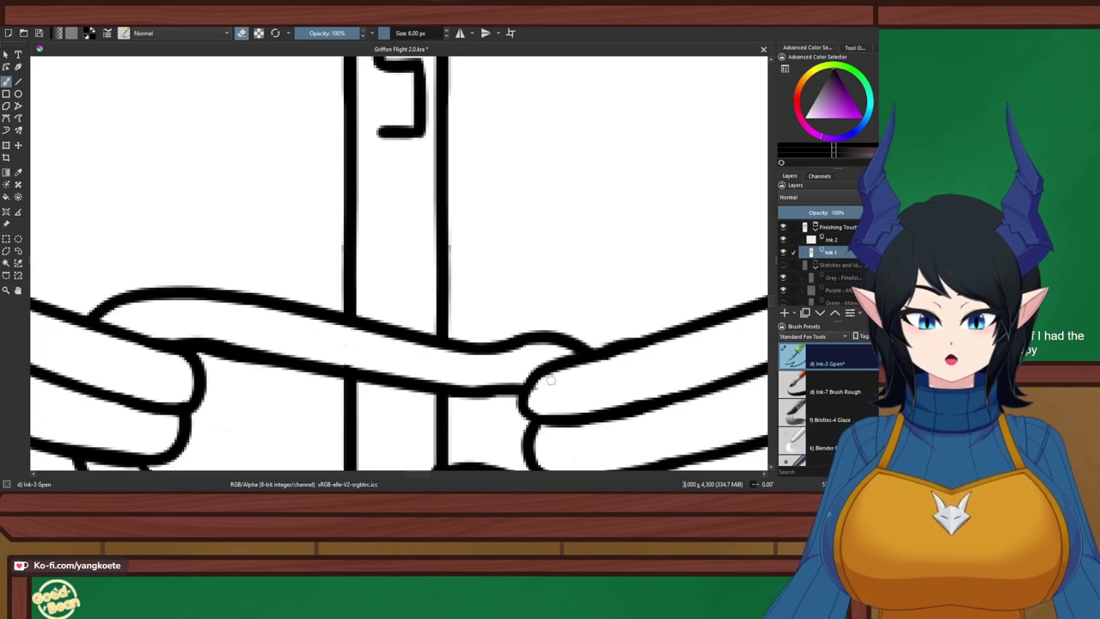
key(e)
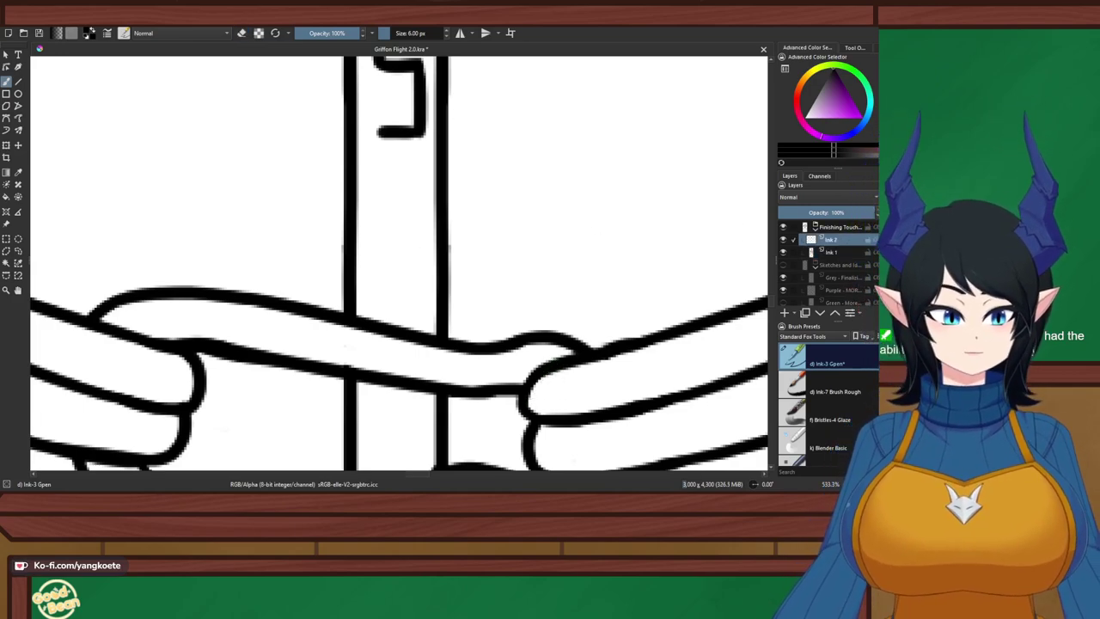
Ink zipper tooth sides down from the bracket past the buckle strap
drag(382, 131, 388, 211)
key(ctrl+z)
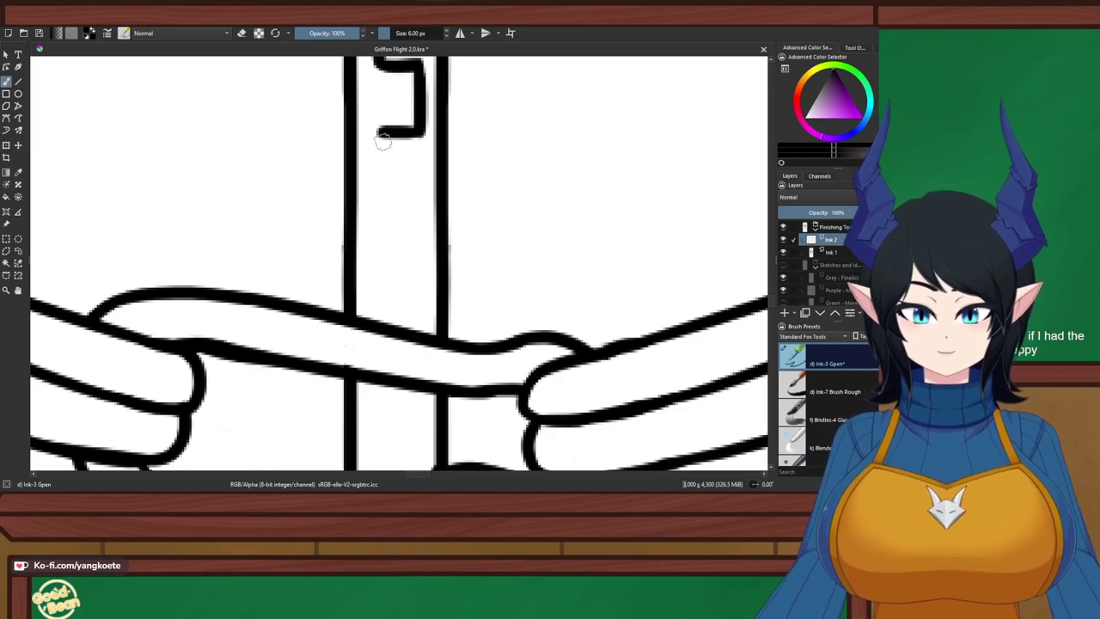
mouse_move(381, 132)
mouse_down()
mouse_move(378, 204)
mouse_move(421, 212)
mouse_up()
key(ctrl+z)
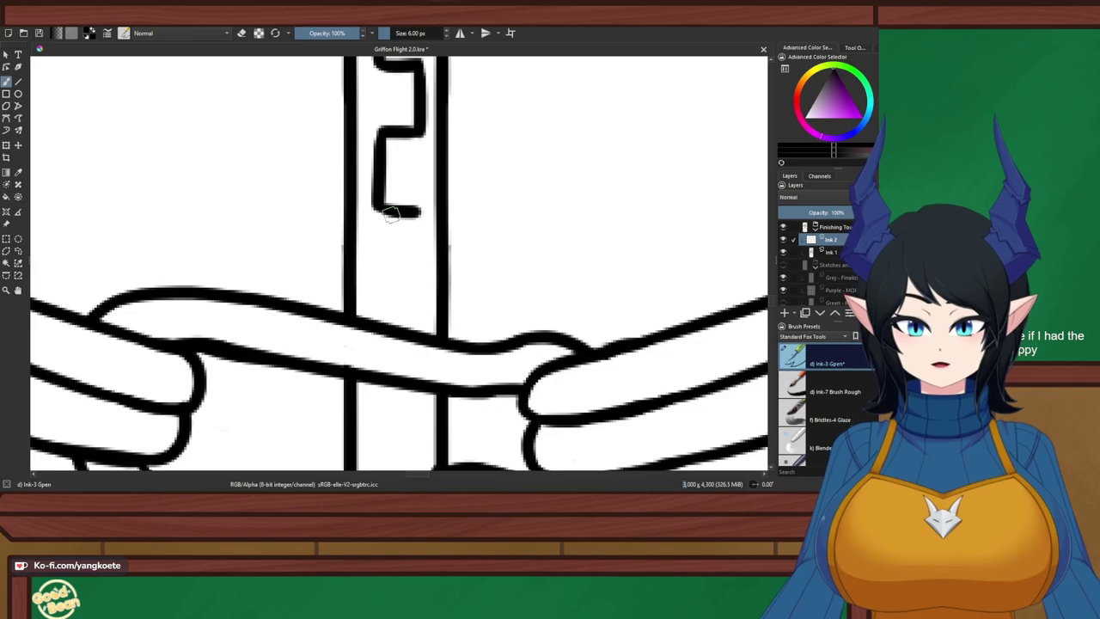
mouse_move(419, 213)
mouse_down()
mouse_move(421, 284)
mouse_move(378, 290)
mouse_move(379, 322)
mouse_up()
key(ctrl+z)
key(ctrl+z)
scroll(422, 322, down, 4)
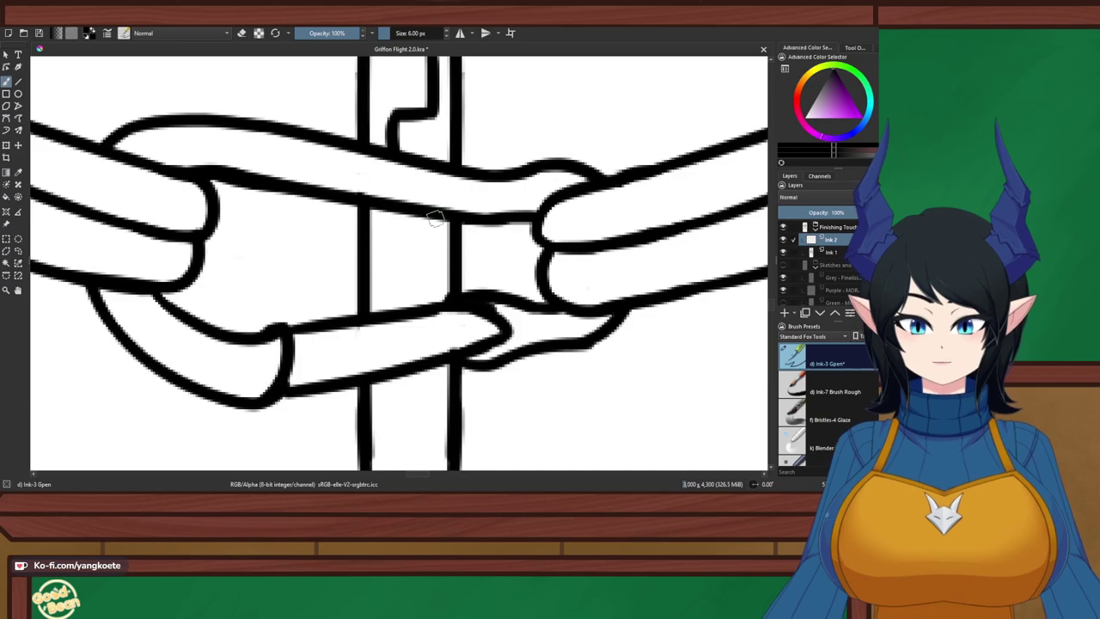
mouse_move(435, 216)
mouse_down()
mouse_move(432, 287)
mouse_move(388, 291)
mouse_move(439, 284)
mouse_move(395, 286)
mouse_move(392, 312)
mouse_up()
key(ctrl+z)
key(ctrl+z)
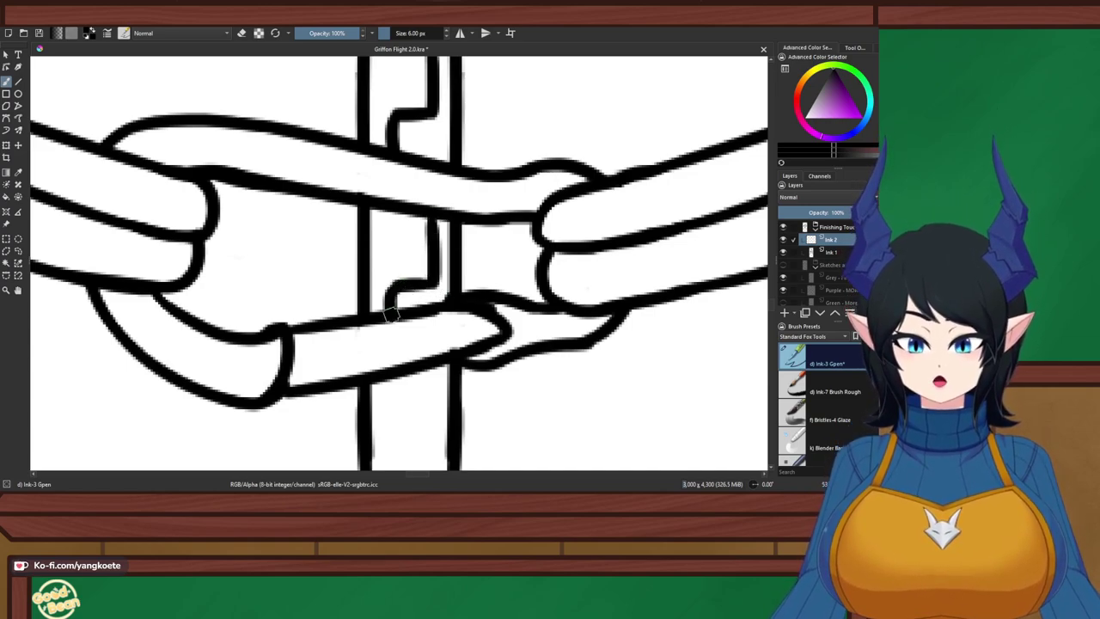
scroll(440, 296, down, 4)
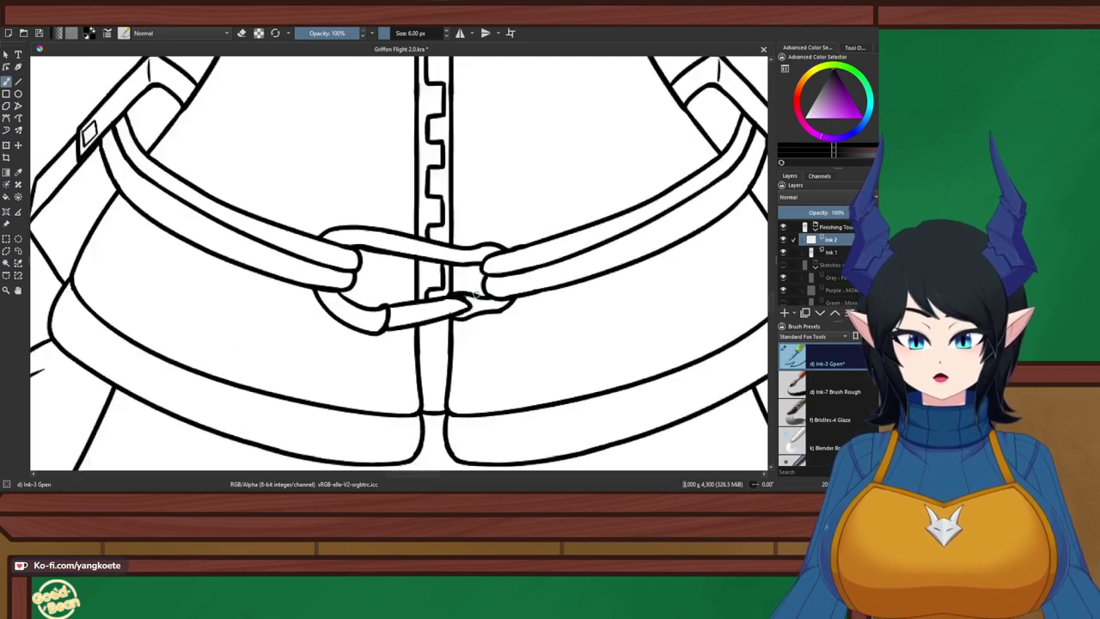
Ink a squared tooth below the buckle strap with its lower vertical part
scroll(474, 326, up, 1)
drag(473, 326, 458, 201)
scroll(458, 201, up, 4)
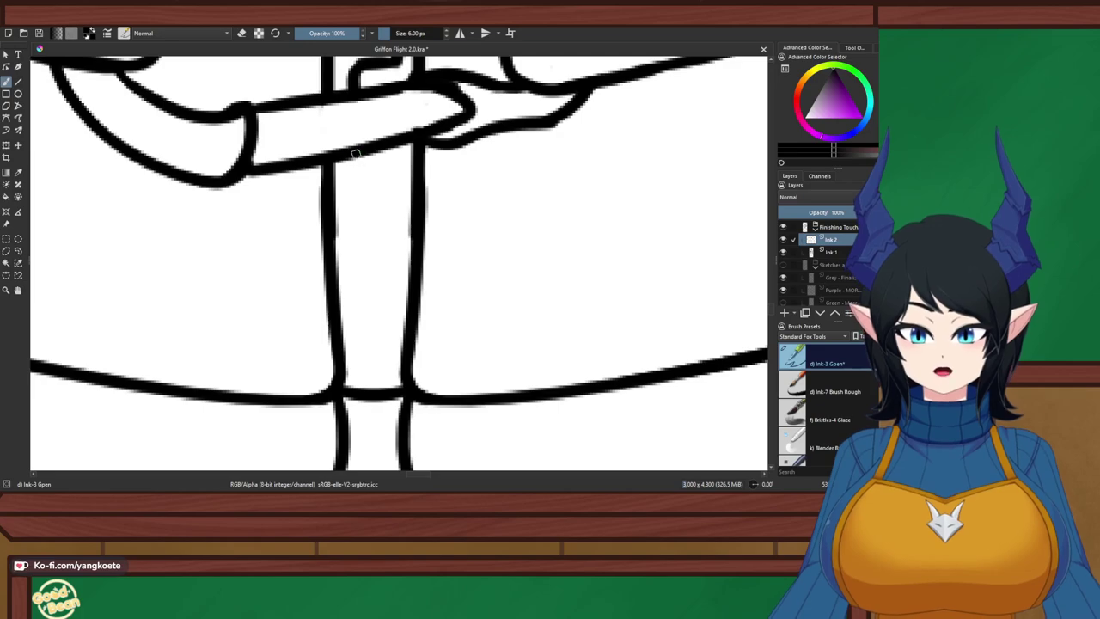
mouse_move(355, 153)
mouse_down()
mouse_move(375, 185)
mouse_move(400, 193)
mouse_move(392, 183)
mouse_move(391, 250)
mouse_up()
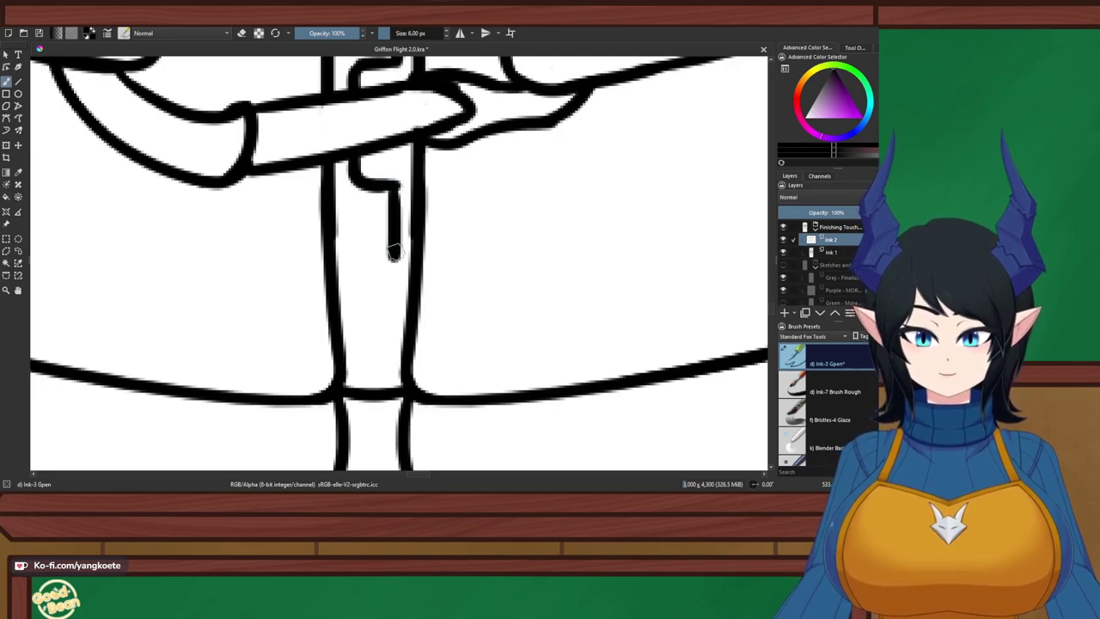
key(ctrl+z)
drag(397, 187, 389, 250)
key(e)
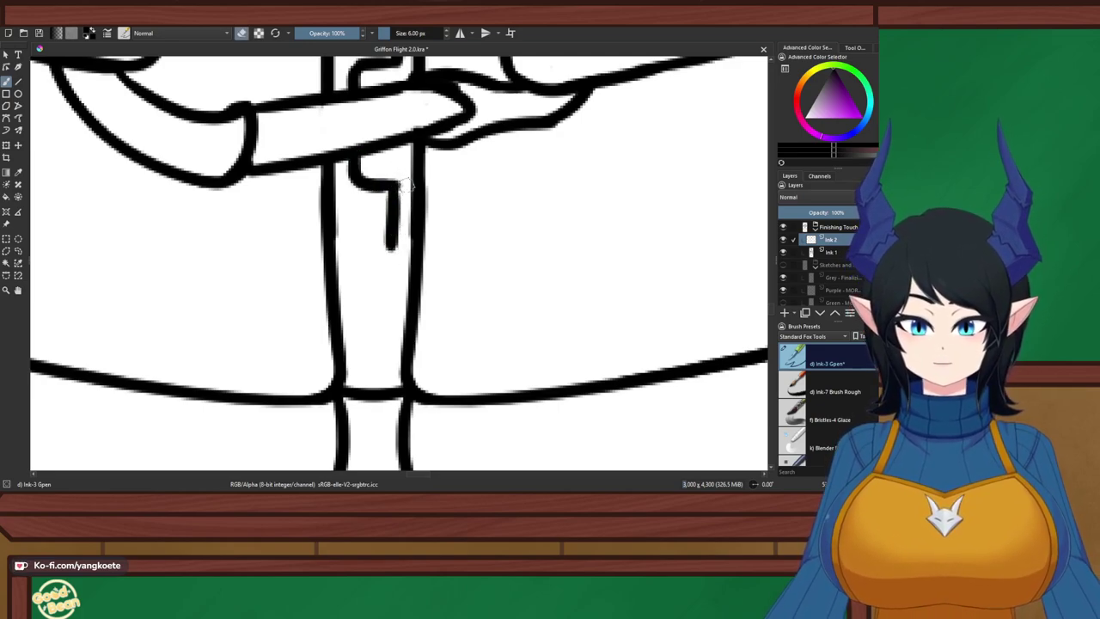
key(e)
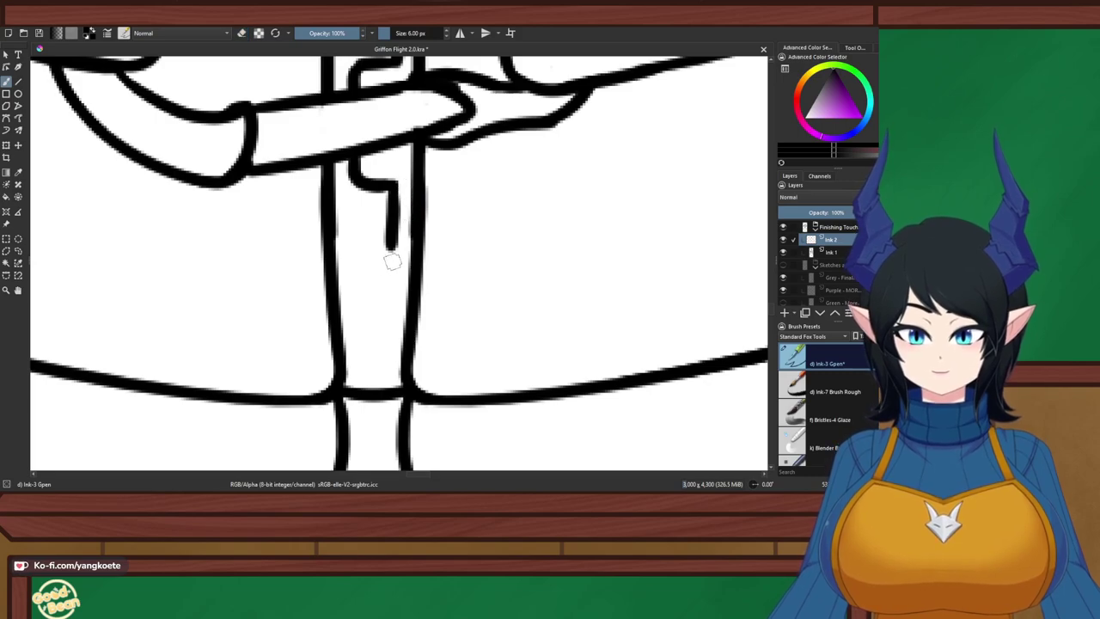
mouse_move(394, 247)
mouse_down()
mouse_move(360, 244)
mouse_move(393, 243)
mouse_move(357, 247)
mouse_move(358, 300)
mouse_move(392, 304)
mouse_move(385, 365)
mouse_move(390, 352)
mouse_move(356, 360)
mouse_move(389, 362)
mouse_up()
key(ctrl+z)
key(ctrl+z)
Redraw the next tooth's vertical side and the zipper's longer left line
key(ctrl+z)
drag(363, 362, 363, 387)
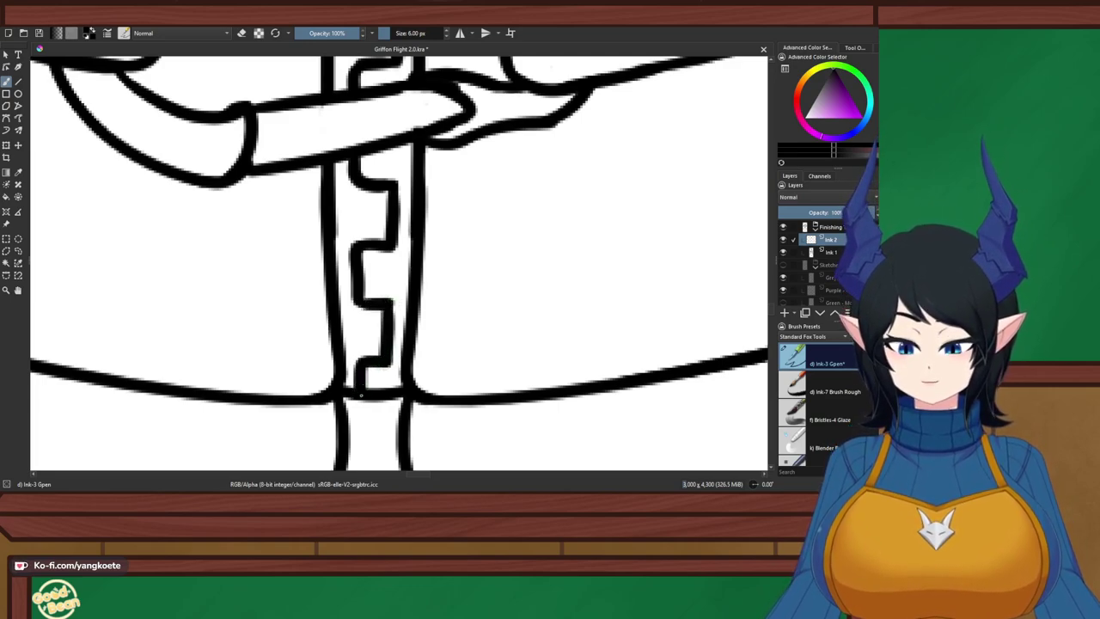
key(ctrl+z)
key(ctrl+z)
key(ctrl+z)
key(ctrl+z)
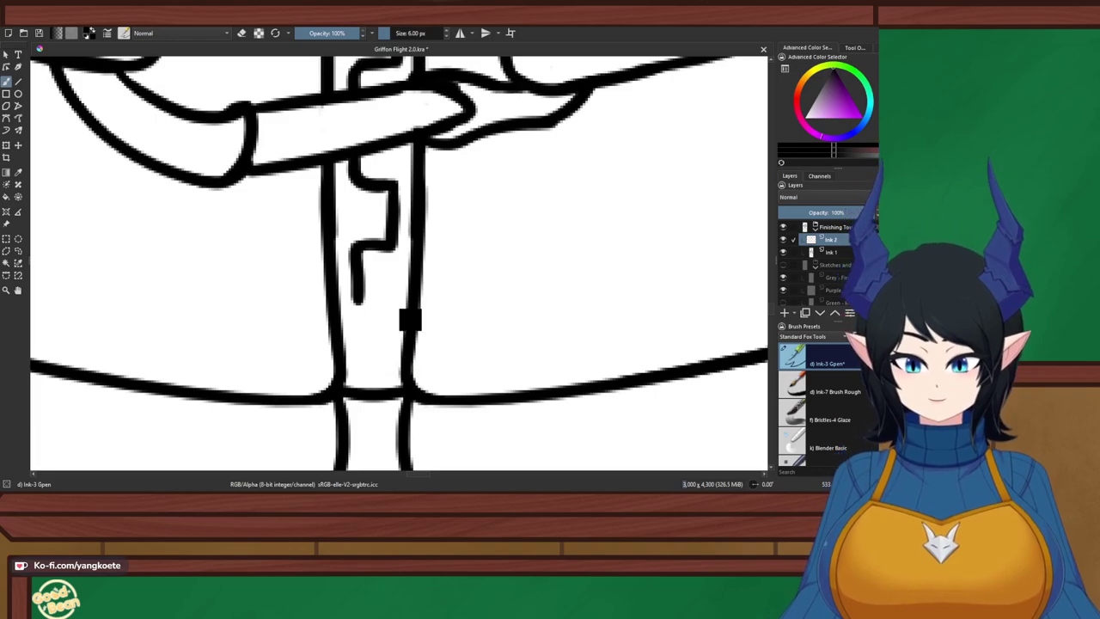
key(ctrl+z)
mouse_move(354, 249)
mouse_down()
mouse_move(359, 303)
mouse_move(393, 300)
mouse_move(394, 385)
mouse_up()
key(ctrl+z)
key(ctrl+z)
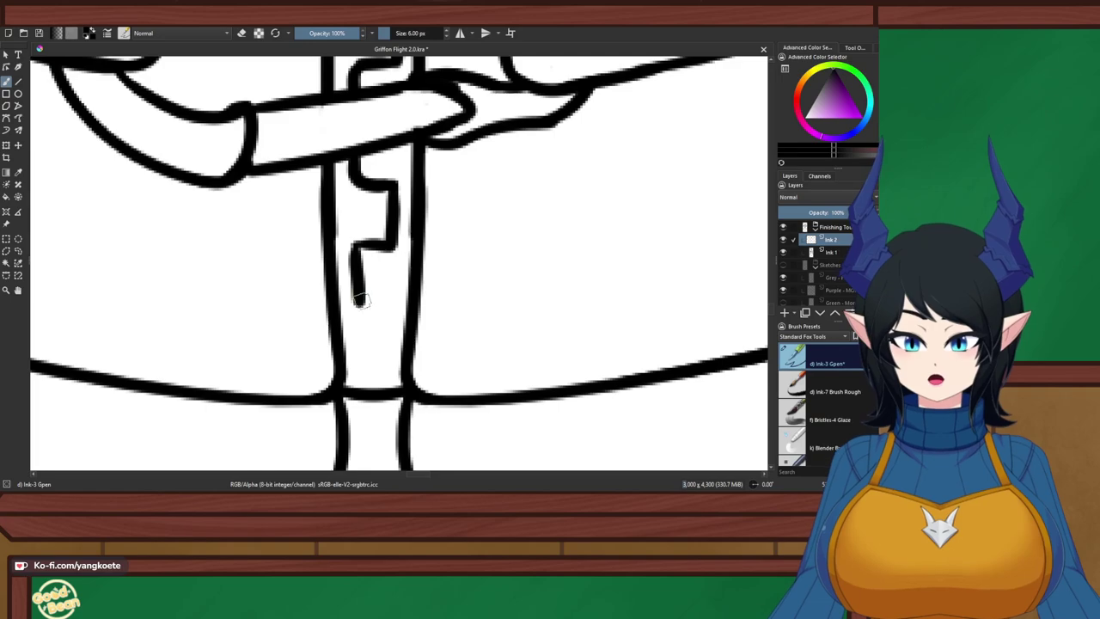
drag(355, 247, 363, 327)
Extend the zipper line and join the last tooth to the belt's bottom edge
key(ctrl+z)
key(ctrl+z)
key(ctrl+z)
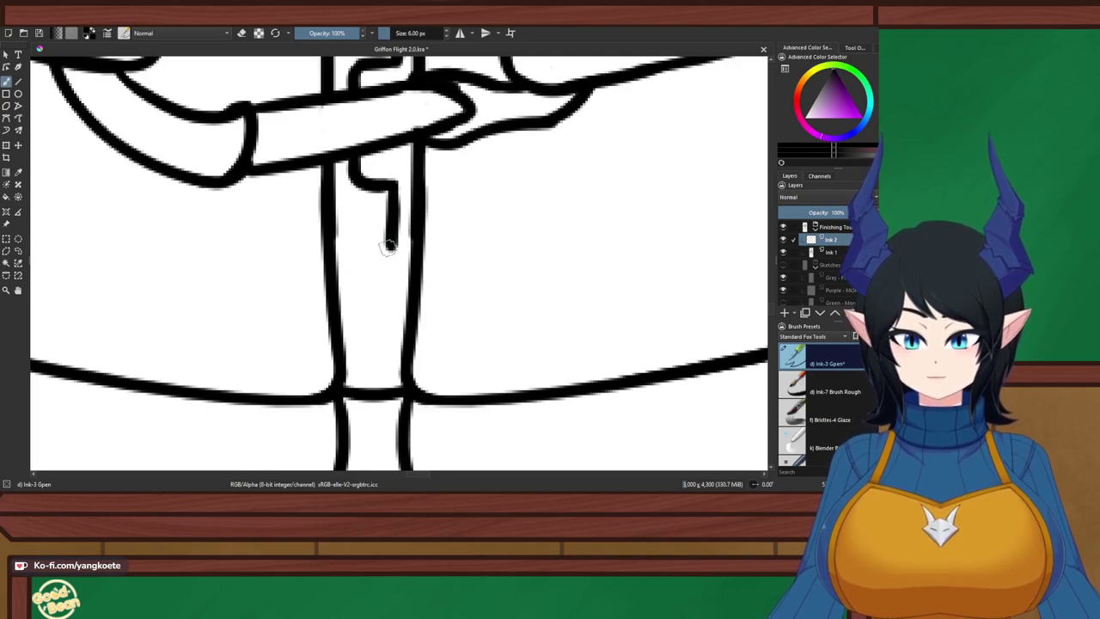
mouse_move(390, 228)
mouse_down()
mouse_move(391, 266)
mouse_move(391, 219)
mouse_move(396, 268)
mouse_move(357, 275)
mouse_move(360, 338)
mouse_move(368, 321)
mouse_move(355, 344)
mouse_move(393, 326)
mouse_up()
key(ctrl+z)
key(ctrl+z)
key(ctrl+z)
mouse_move(357, 267)
mouse_down()
mouse_move(359, 330)
mouse_move(394, 333)
mouse_move(402, 389)
mouse_up()
key(ctrl+z)
key(ctrl+z)
drag(387, 331, 394, 392)
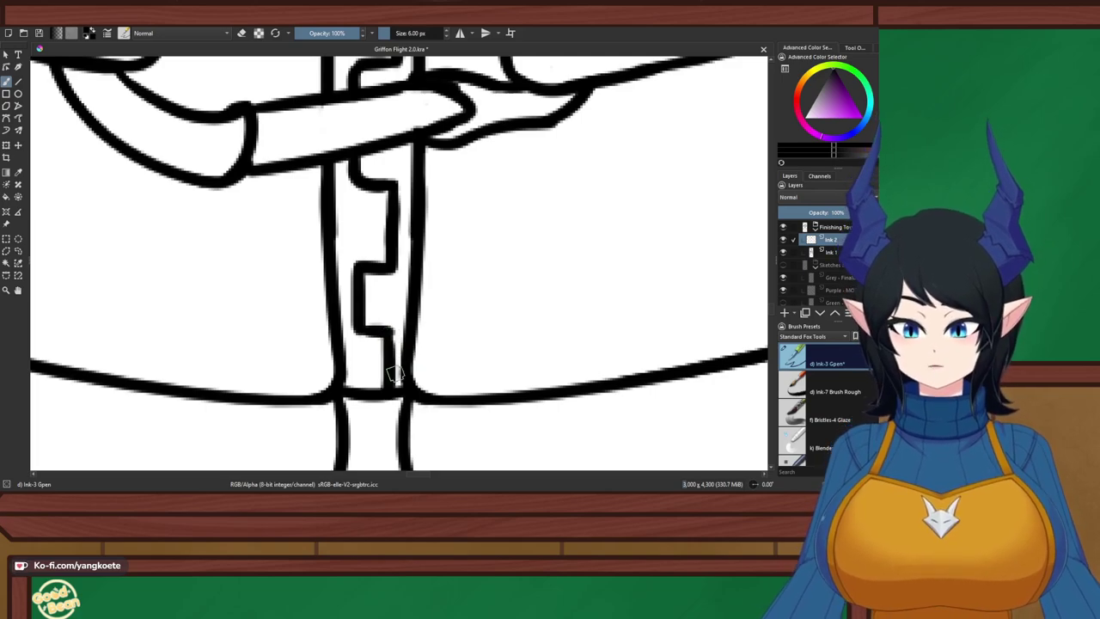
key(e)
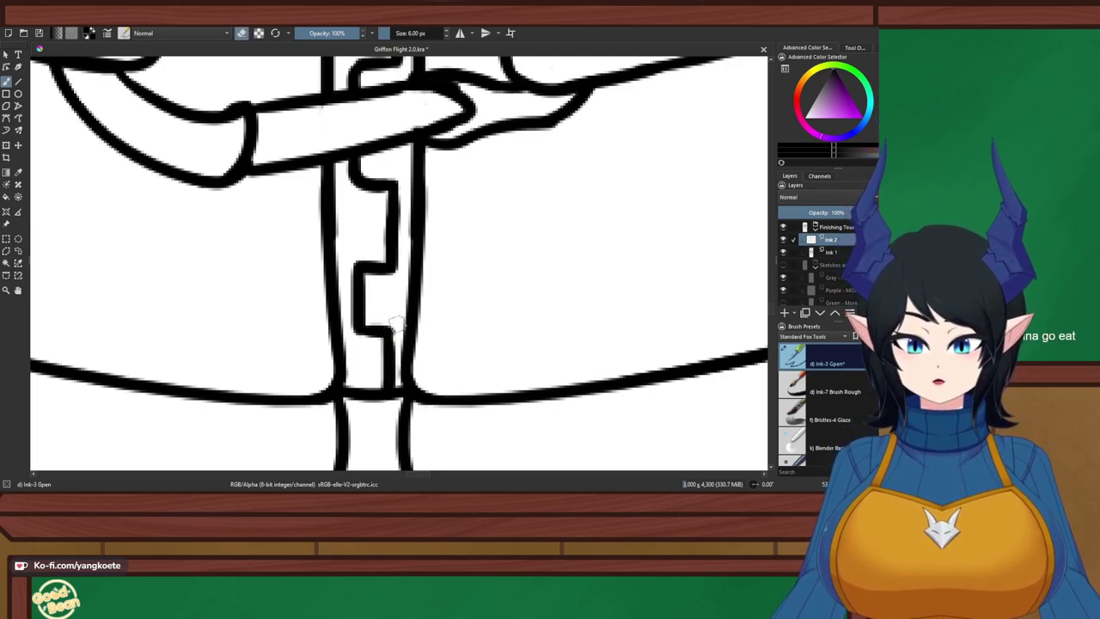
key(e)
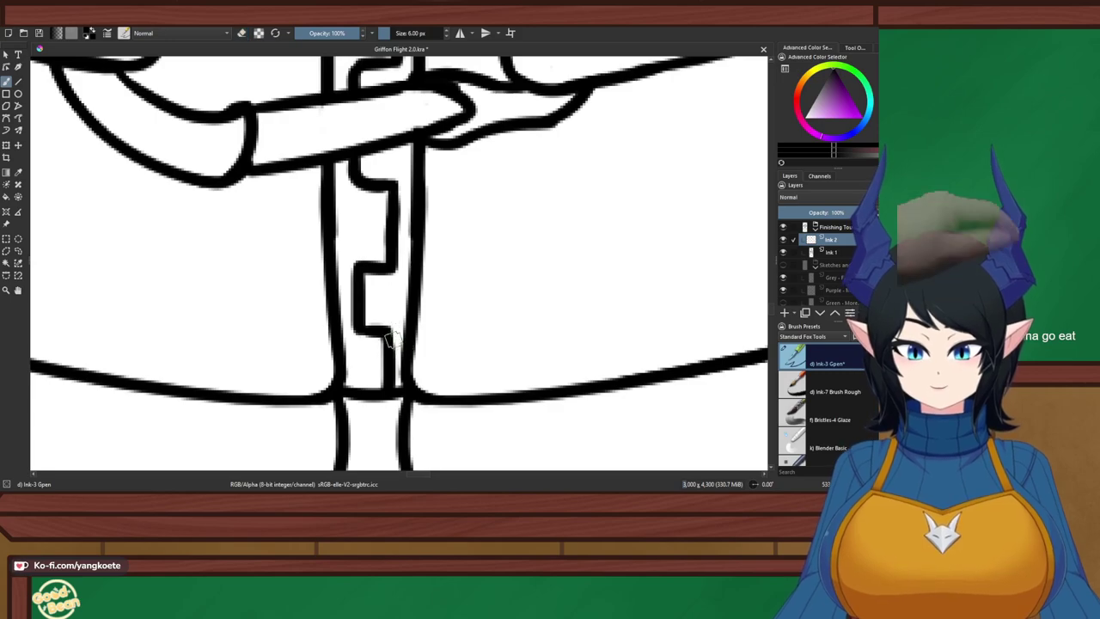
scroll(412, 342, down, 4)
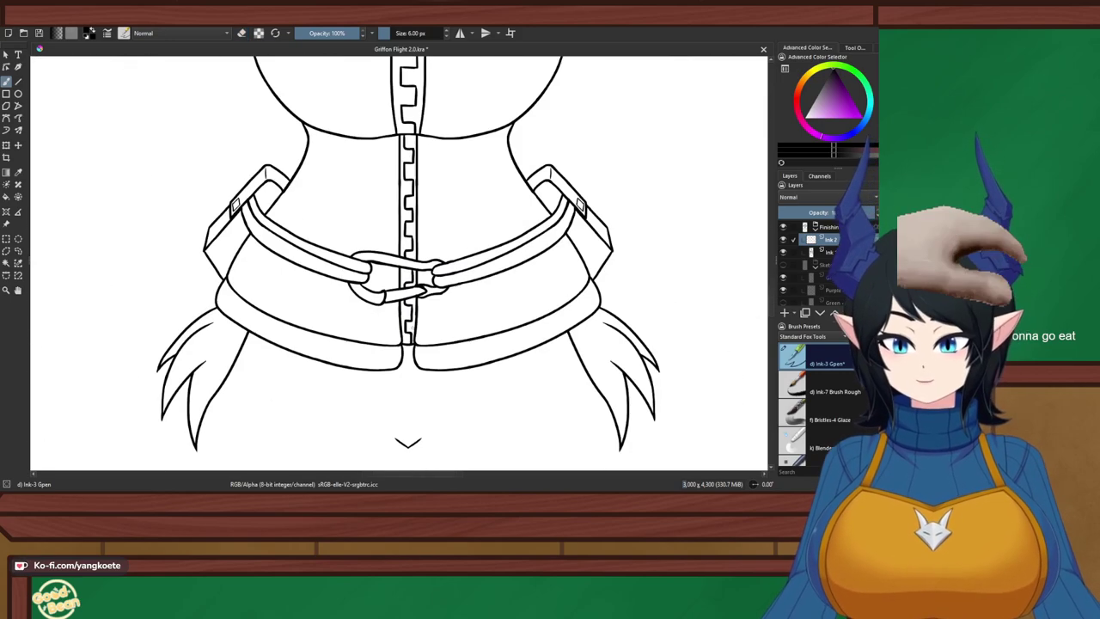
drag(474, 267, 461, 350)
scroll(461, 351, down, 2)
drag(357, 279, 359, 292)
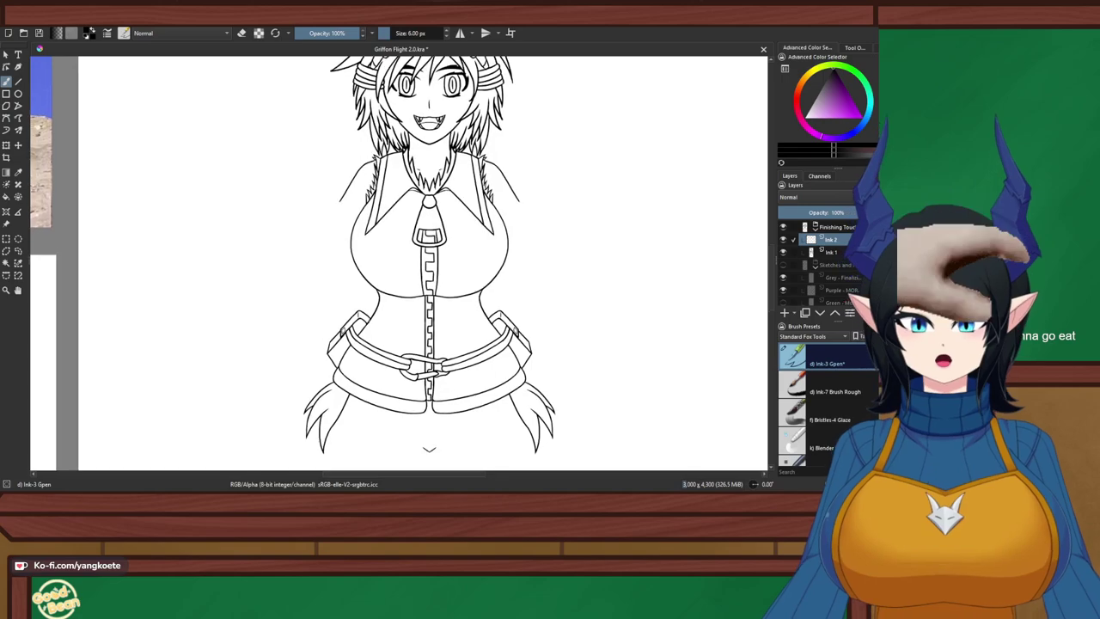
scroll(447, 267, up, 1)
scroll(447, 267, down, 1)
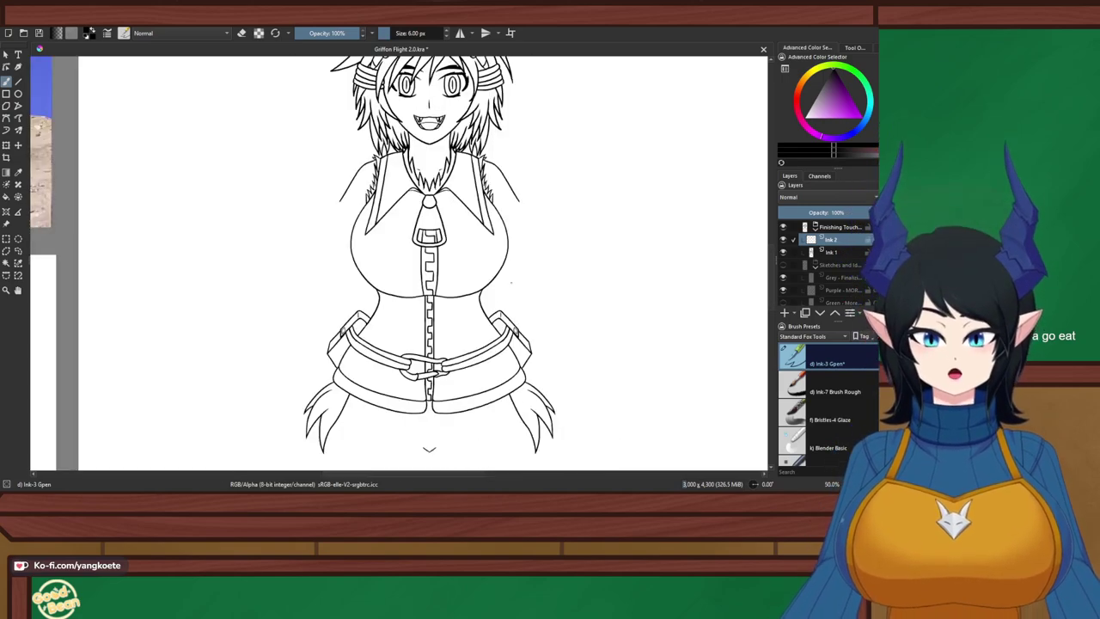
scroll(409, 257, down, 2)
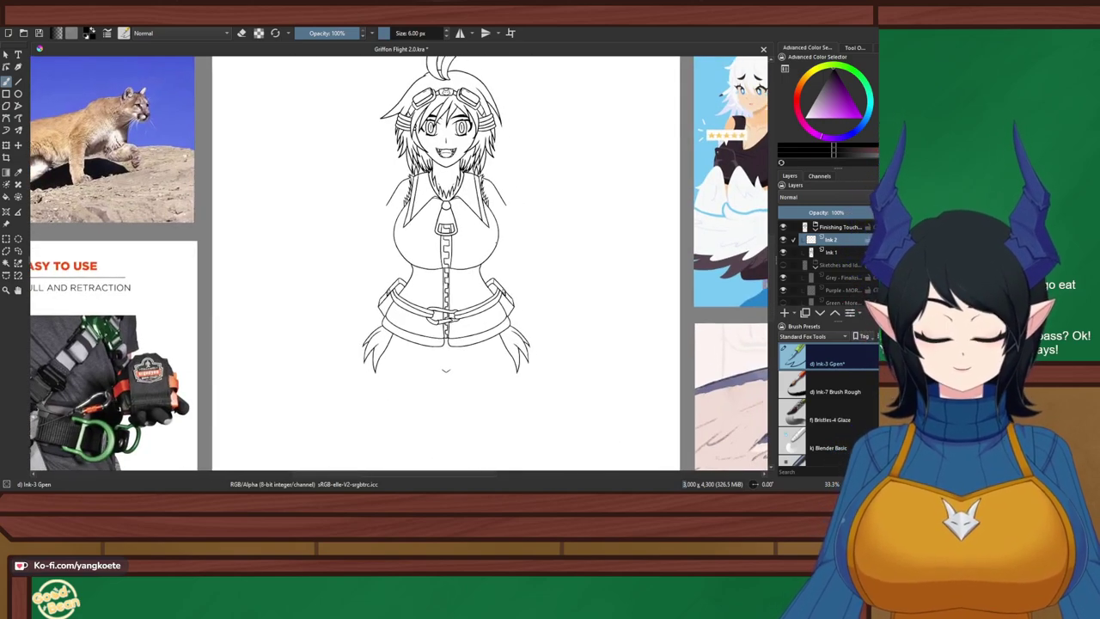
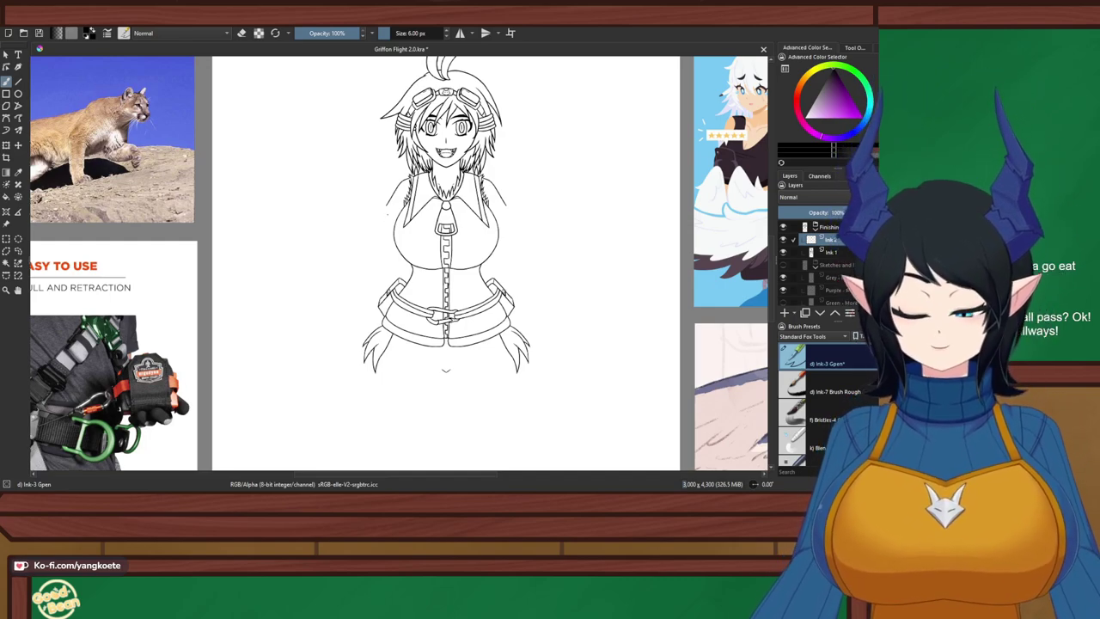
Look over the figure from head to waist and show the Sketches group under the ink
scroll(402, 199, up, 3)
drag(552, 289, 440, 188)
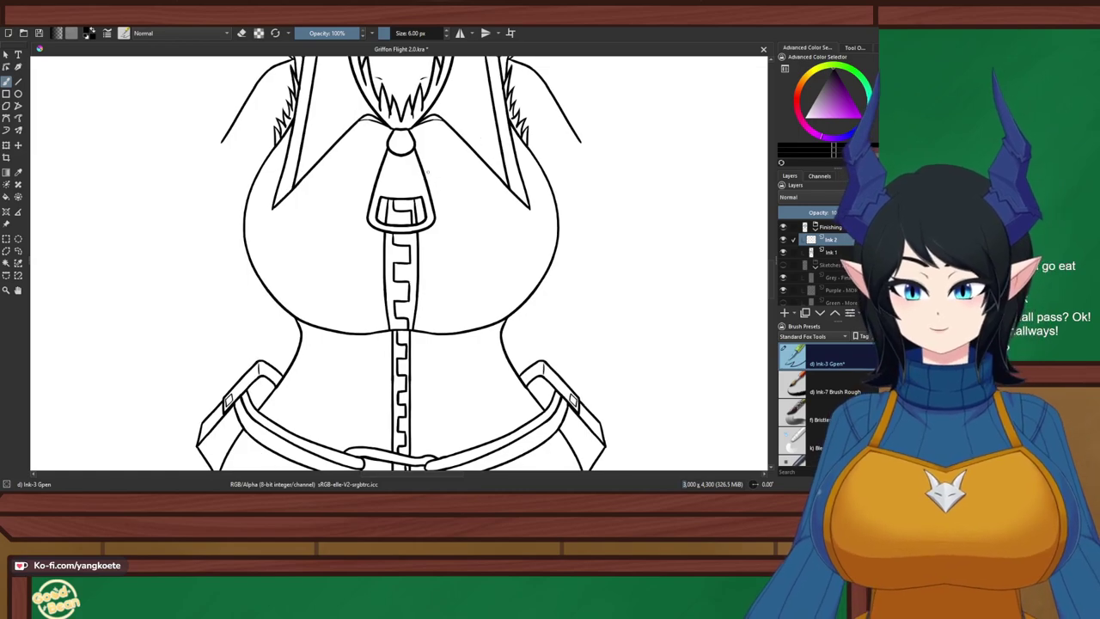
scroll(401, 263, up, 2)
right_click(618, 183)
drag(436, 77, 432, 219)
scroll(430, 245, down, 1)
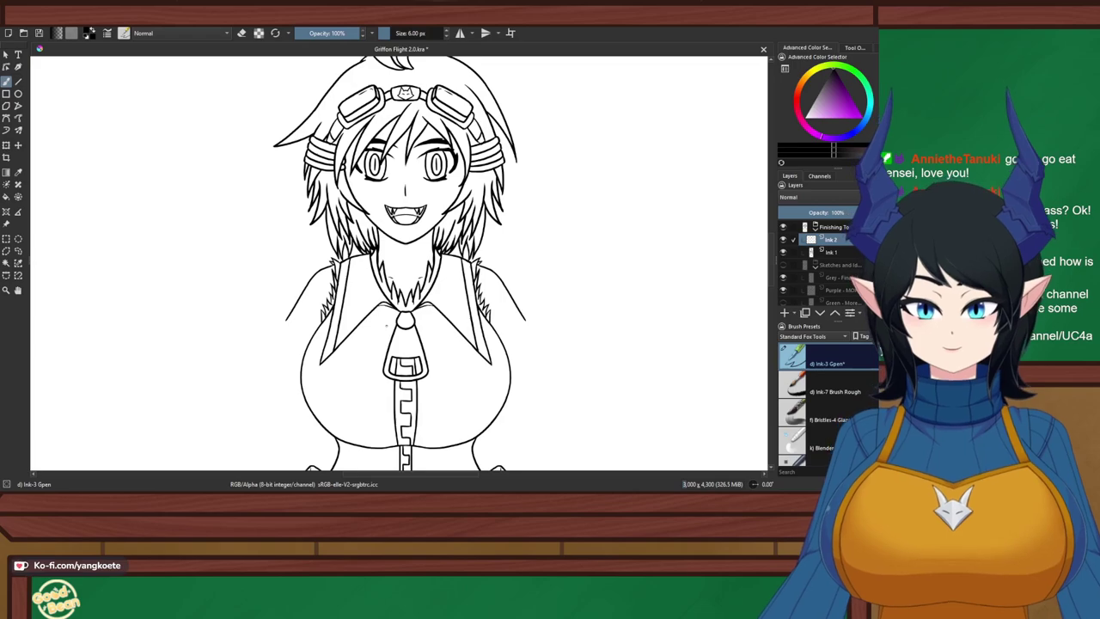
drag(408, 447, 416, 299)
scroll(416, 301, down, 1)
scroll(548, 218, down, 2)
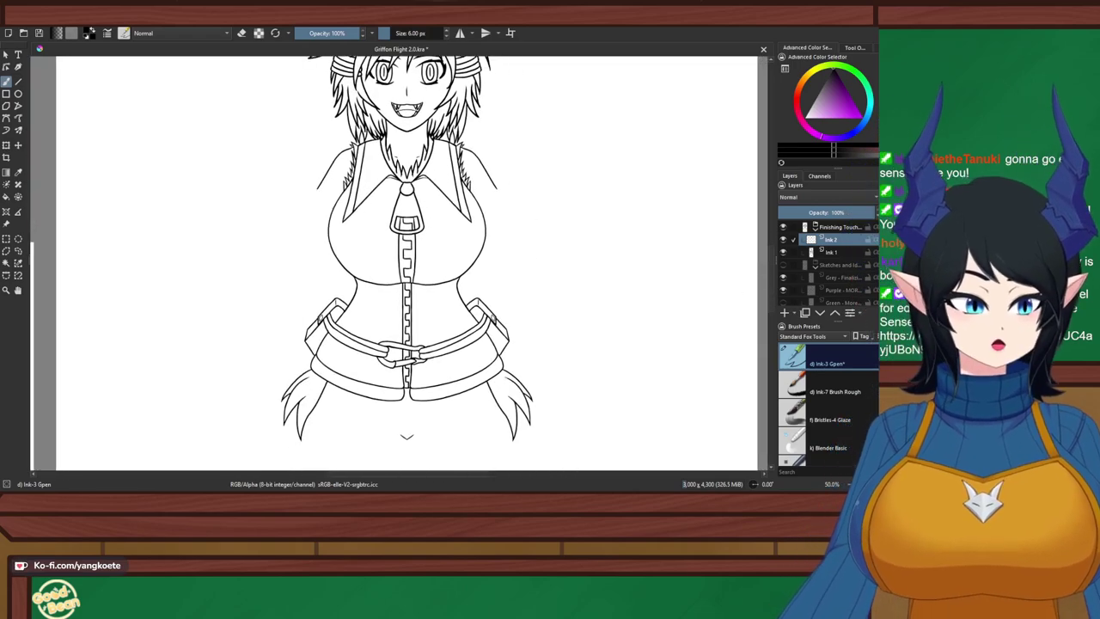
click(783, 264)
Check the hips area and save the Griffon Flight 2.0 drawing
mouse_move(376, 427)
mouse_down()
mouse_move(335, 285)
mouse_move(360, 161)
mouse_up()
scroll(335, 284, up, 1)
scroll(335, 284, up, 2)
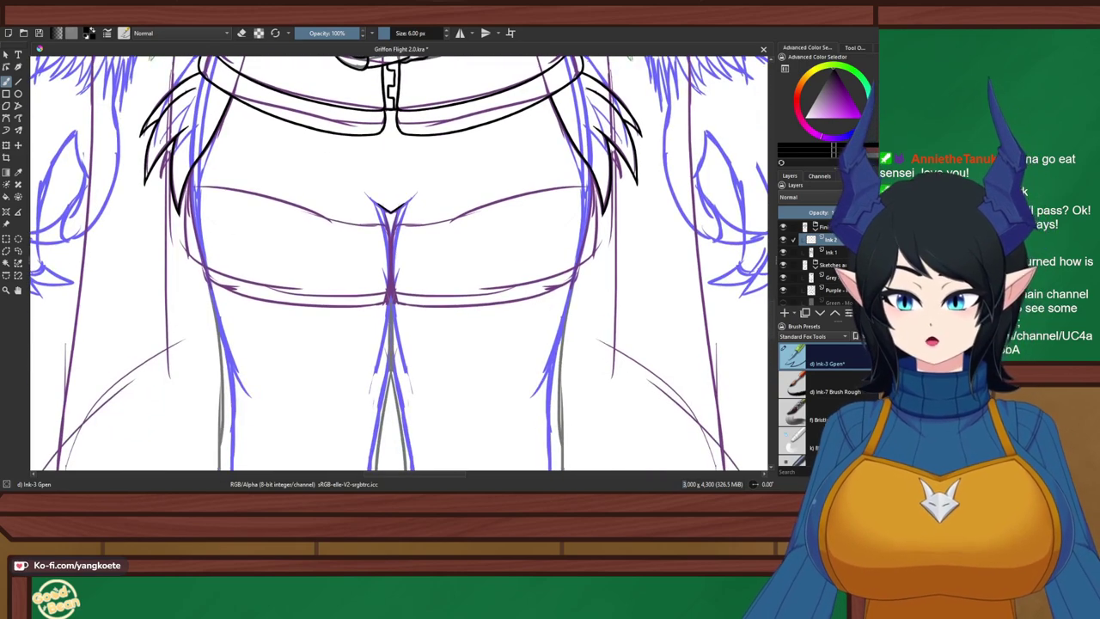
scroll(316, 236, up, 2)
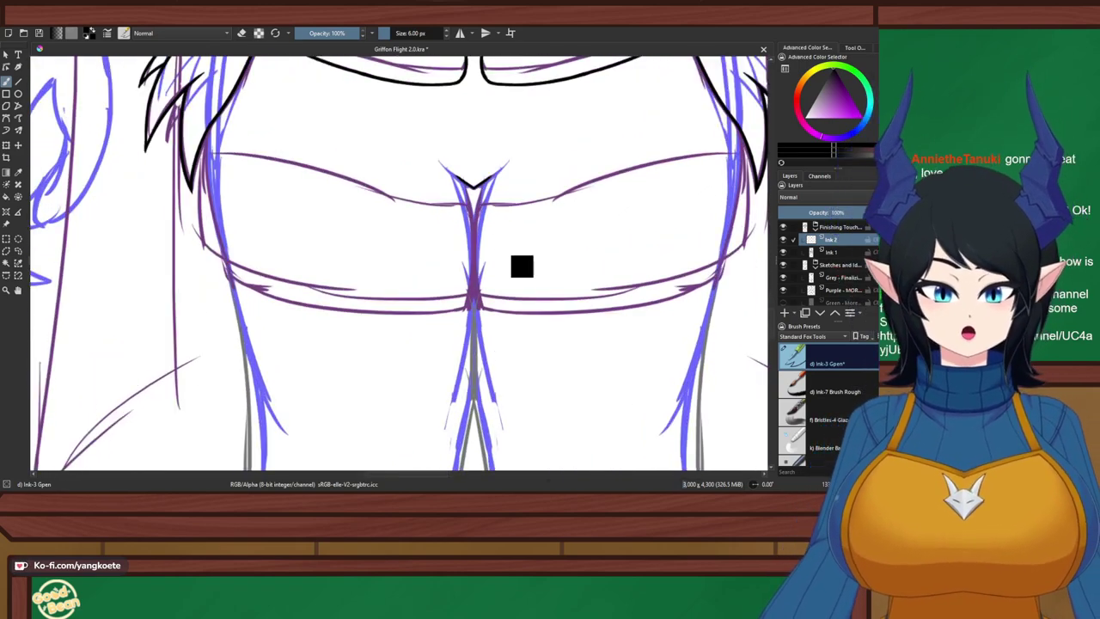
key(ctrl+s)
scroll(506, 257, down, 4)
scroll(400, 258, down, 3)
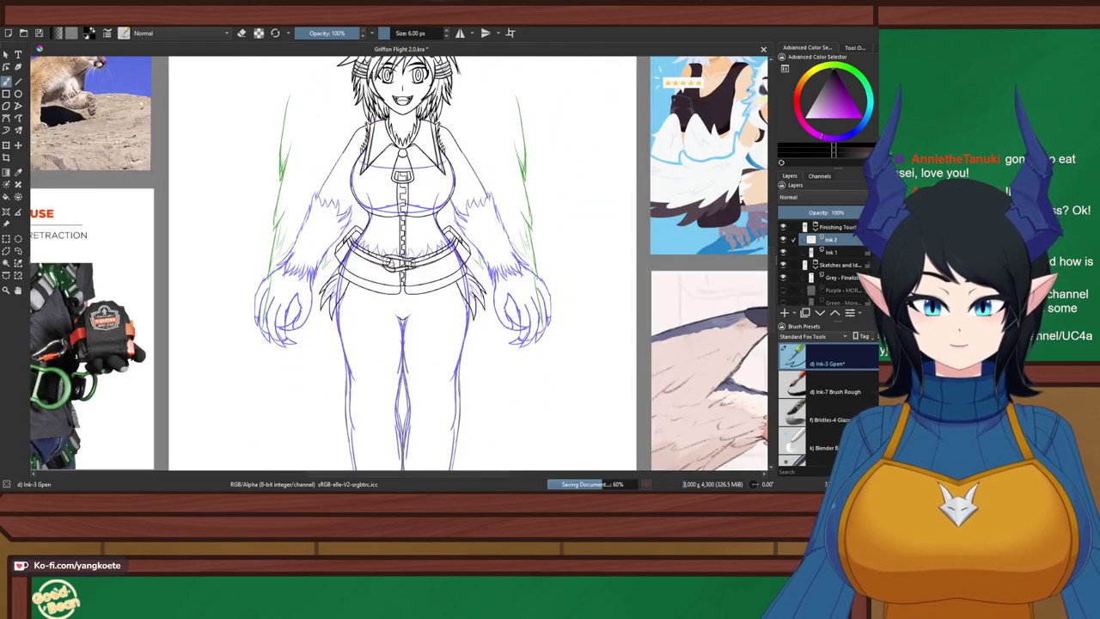
Flick the Purple sketch layer on and off to compare, leaving it hidden, and move to the legs
click(783, 291)
click(783, 290)
click(783, 290)
click(782, 290)
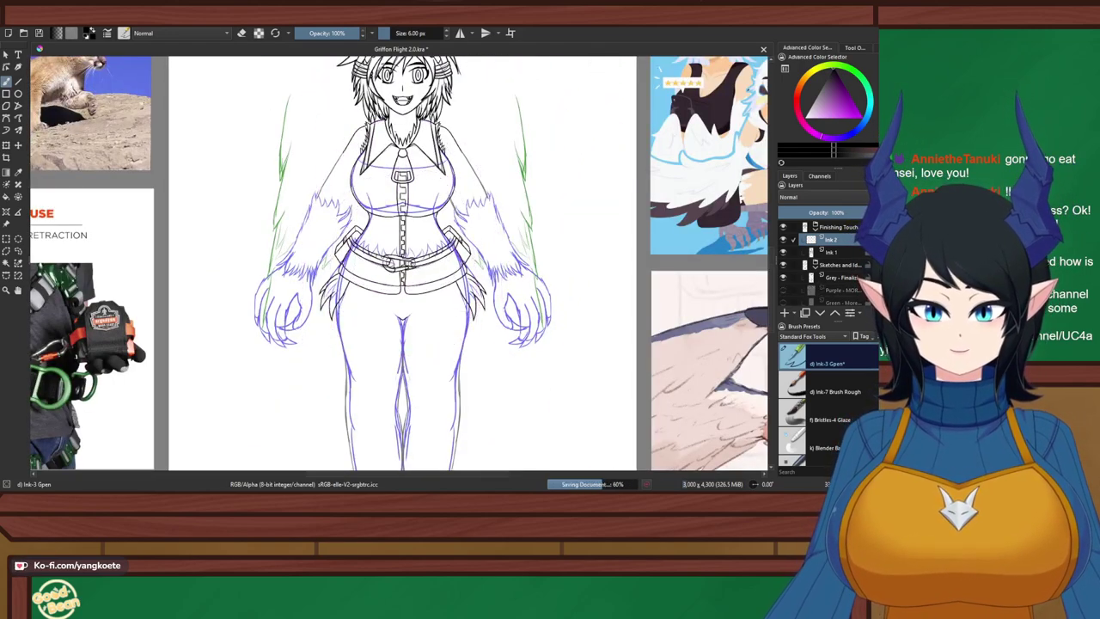
click(783, 290)
click(783, 291)
click(783, 291)
click(783, 291)
scroll(782, 290, down, 1)
drag(440, 314, 371, 186)
scroll(371, 186, down, 2)
scroll(496, 249, up, 2)
drag(496, 249, 670, 251)
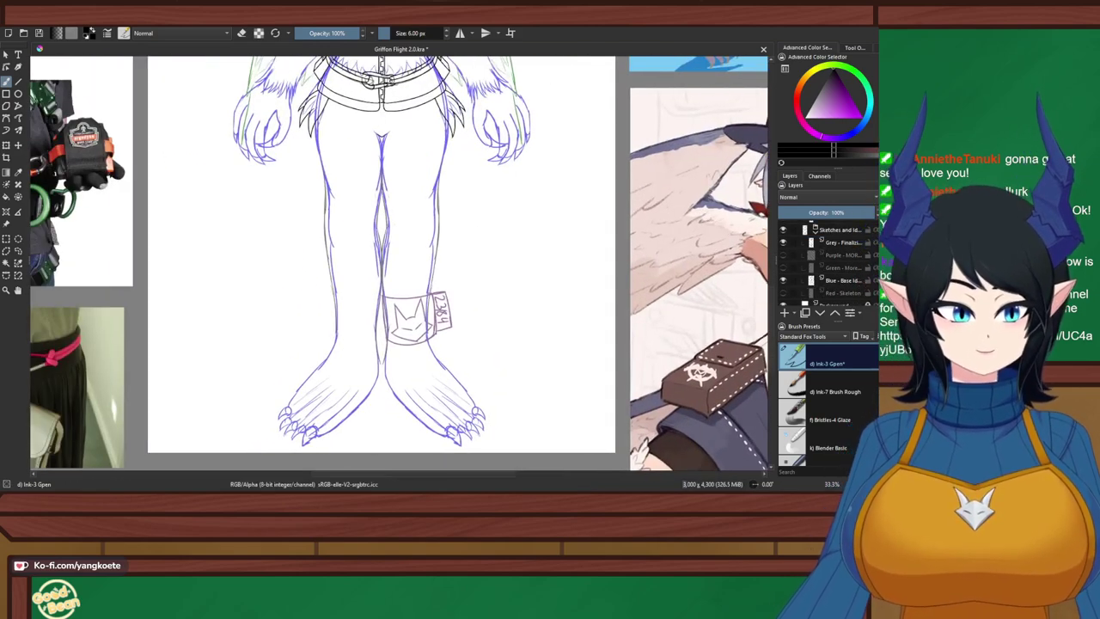
Toggle the Purple layer a few more times, hide its lines, and frame the thigh lines
click(783, 255)
click(783, 255)
click(783, 255)
click(782, 255)
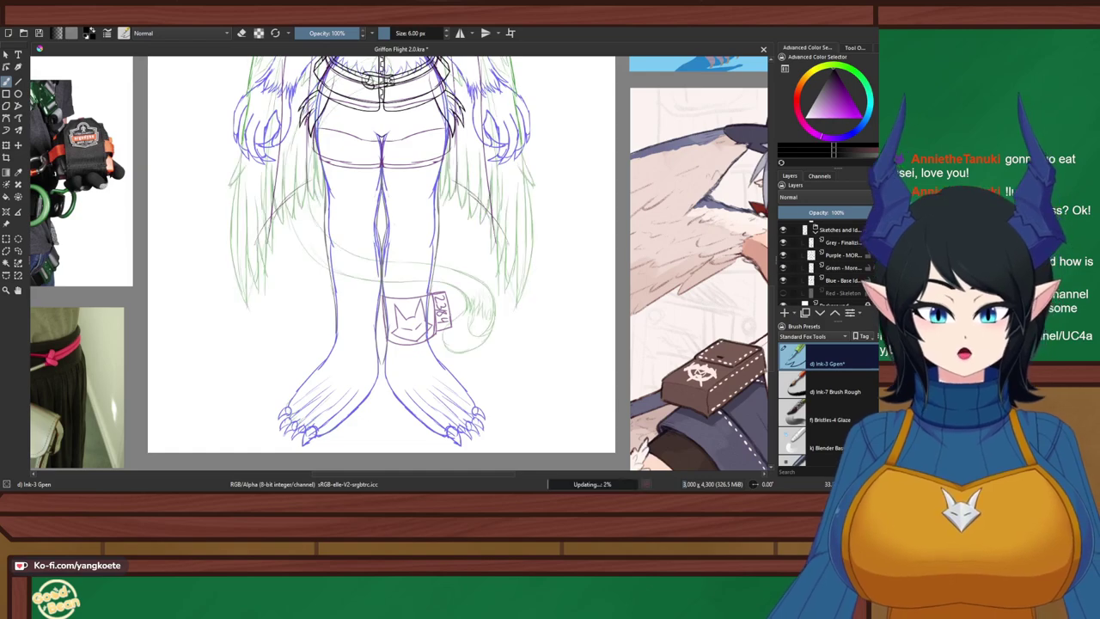
click(783, 255)
scroll(360, 137, up, 8)
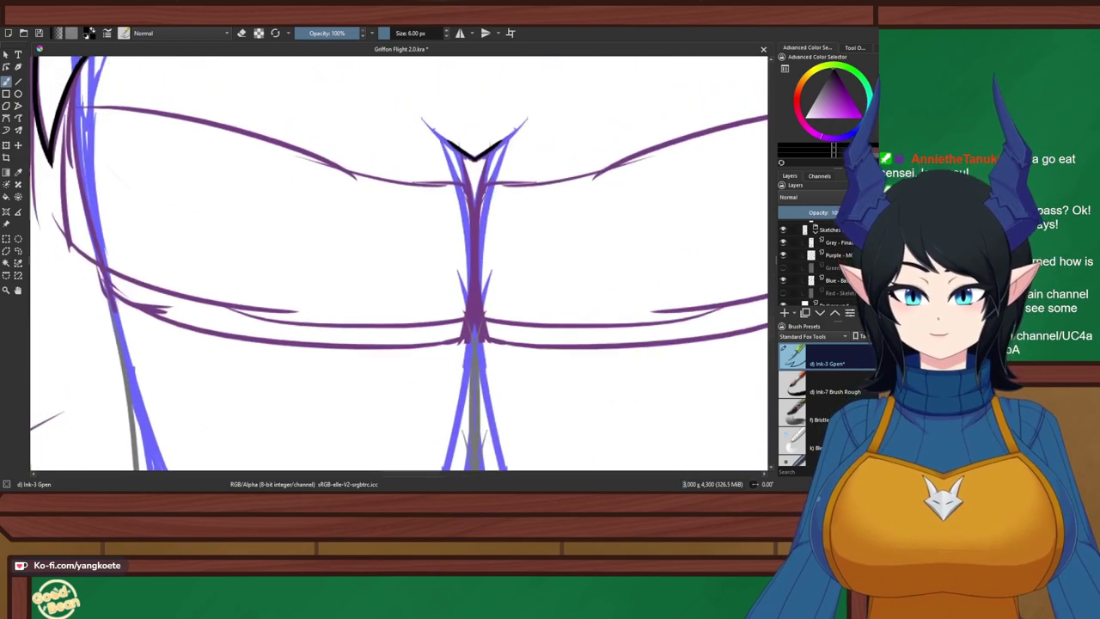
drag(350, 235, 396, 249)
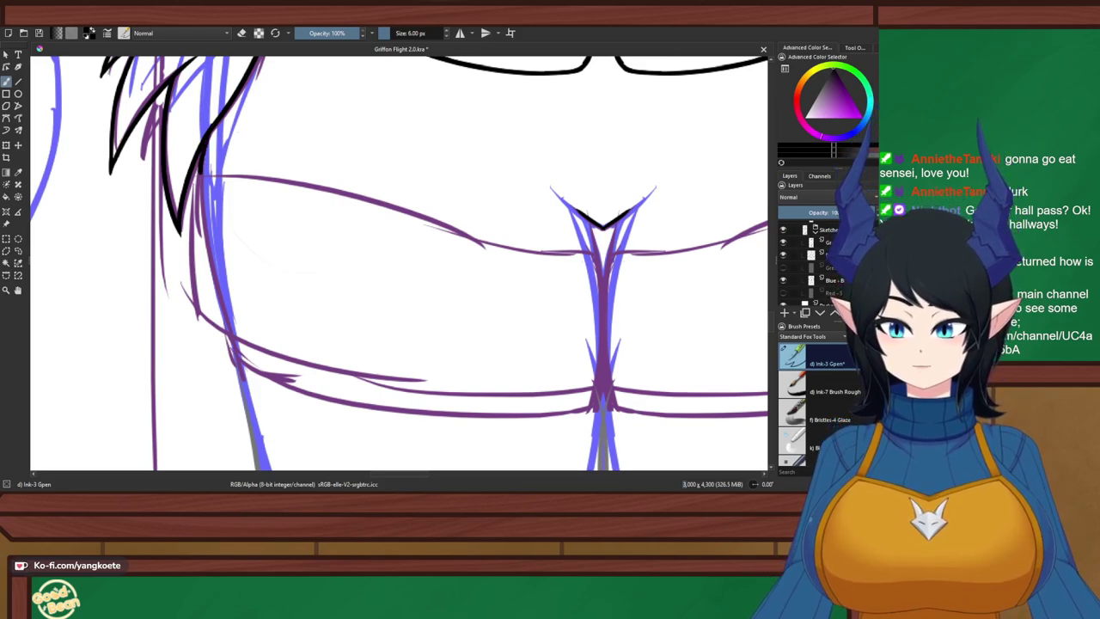
Ink the shorts hem along the purple curve across the left thigh, retrying strokes, then rotate the canvas
drag(189, 183, 389, 212)
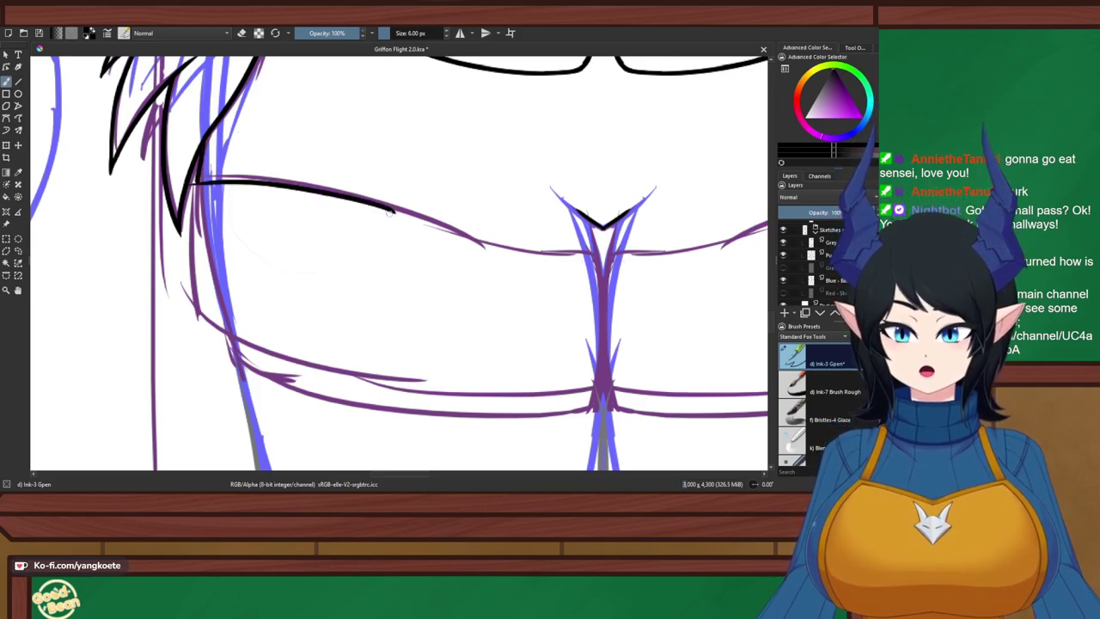
key(ctrl+z)
mouse_move(186, 182)
mouse_down()
mouse_move(439, 245)
mouse_move(556, 235)
mouse_up()
key(ctrl+z)
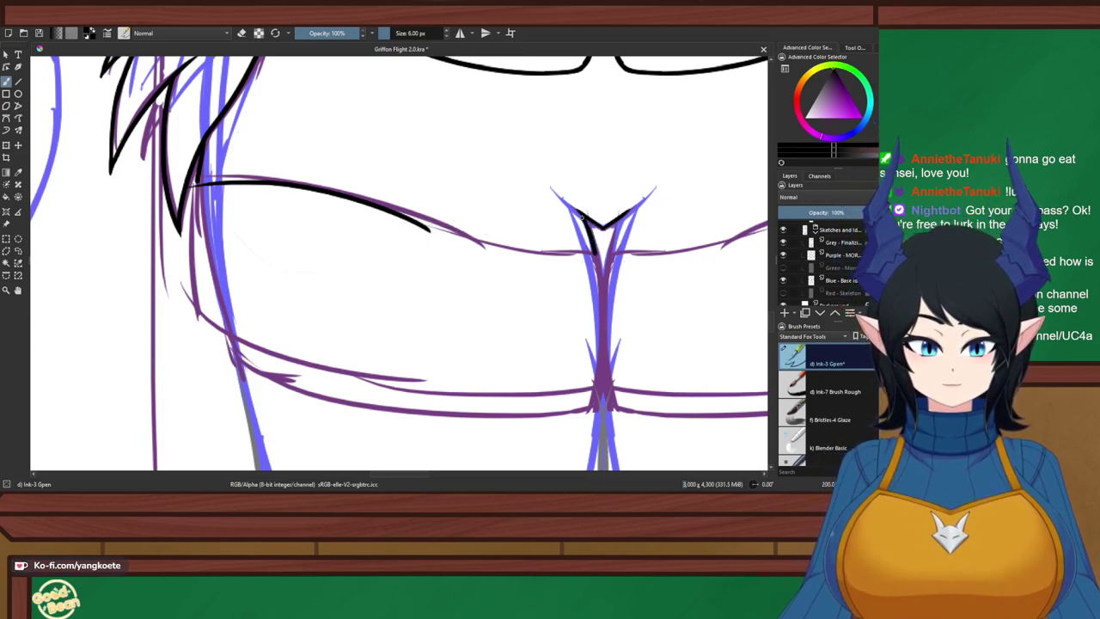
drag(415, 220, 591, 255)
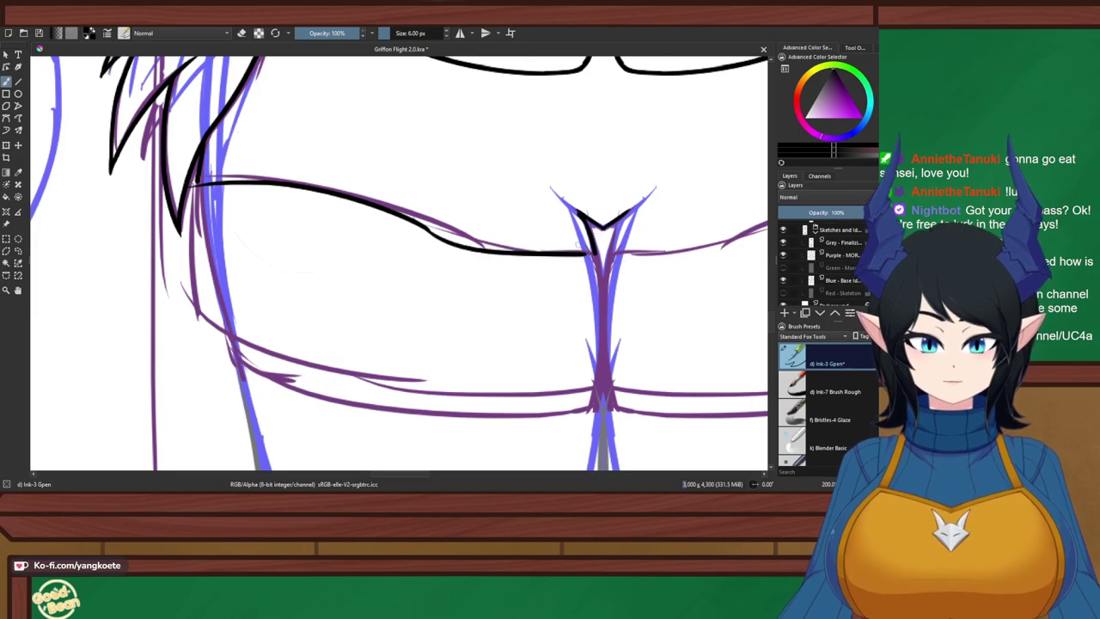
key(ctrl+z)
key(6)
key(6)
key(6)
key(6)
key(6)
key(6)
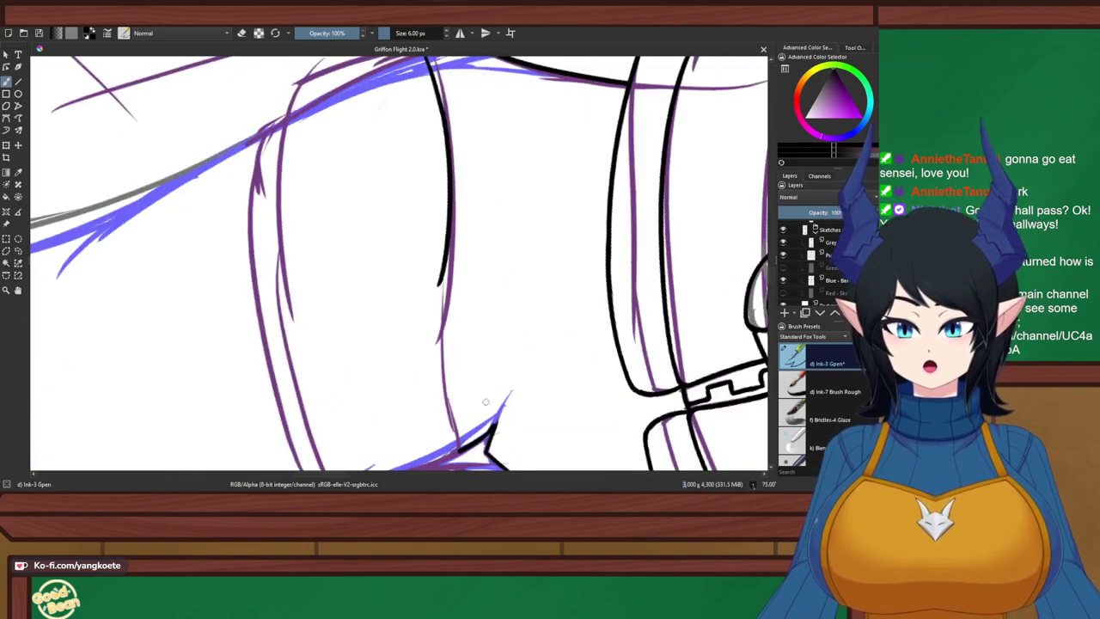
Ink the top arc along the purple line and extend it to the vertical-line junction
scroll(473, 156, up, 3)
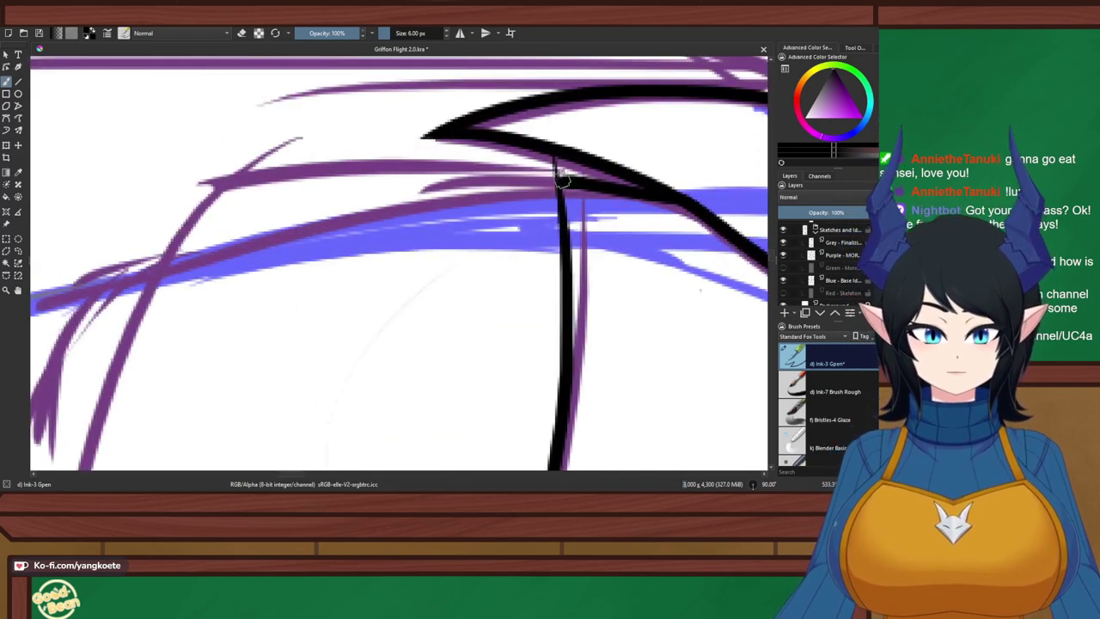
drag(239, 167, 567, 152)
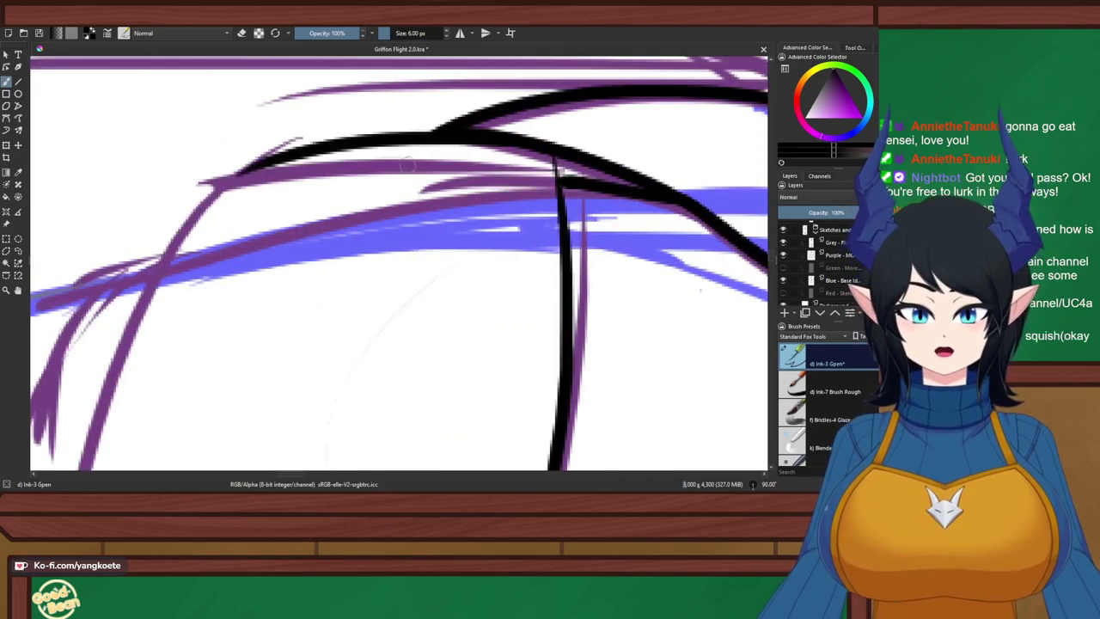
key(ctrl+z)
drag(240, 172, 531, 153)
key(ctrl+z)
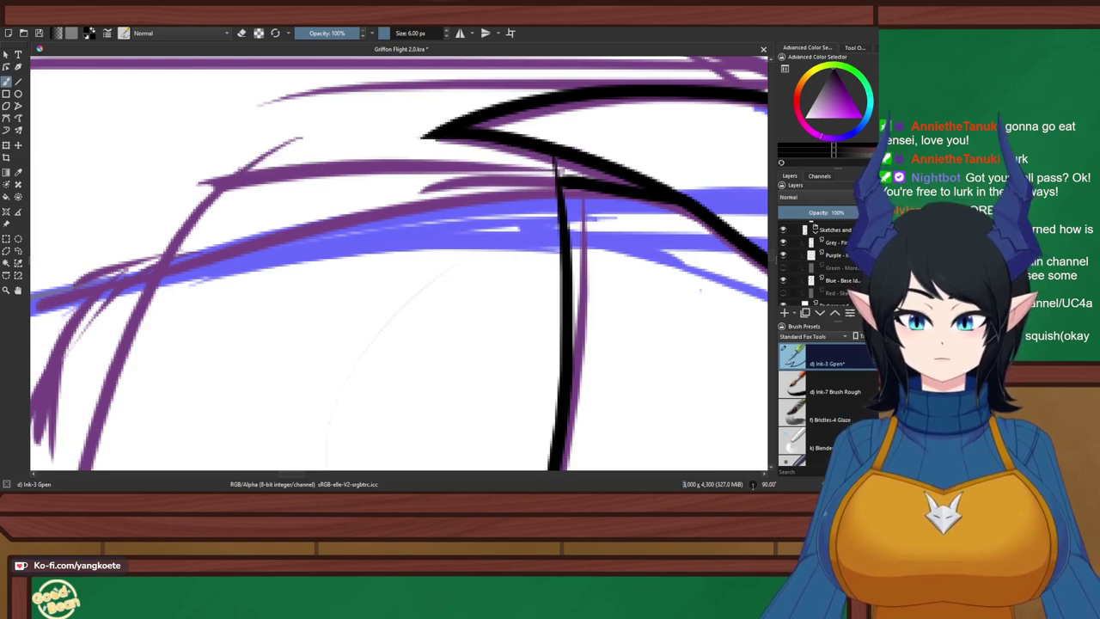
drag(241, 170, 557, 165)
key(ctrl+z)
mouse_move(237, 172)
mouse_down()
mouse_move(479, 157)
mouse_move(561, 160)
mouse_move(570, 168)
mouse_move(493, 160)
mouse_move(583, 177)
mouse_up()
key(ctrl+z)
drag(477, 155, 580, 180)
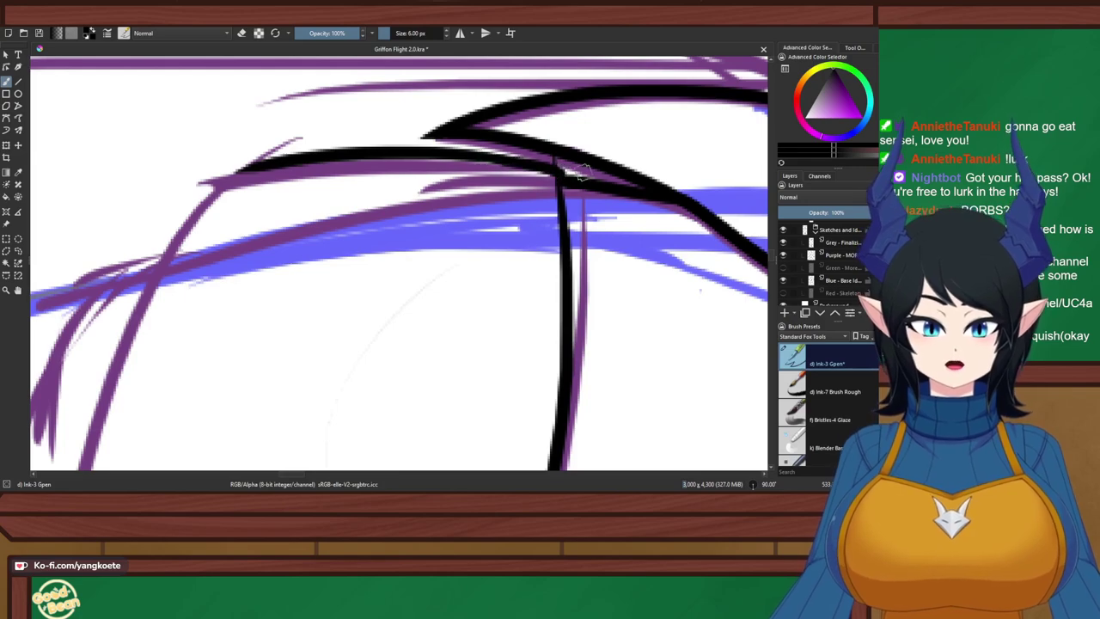
key(ctrl+z)
drag(493, 157, 580, 170)
Erase the excess ink around the junction
key(e)
key(e)
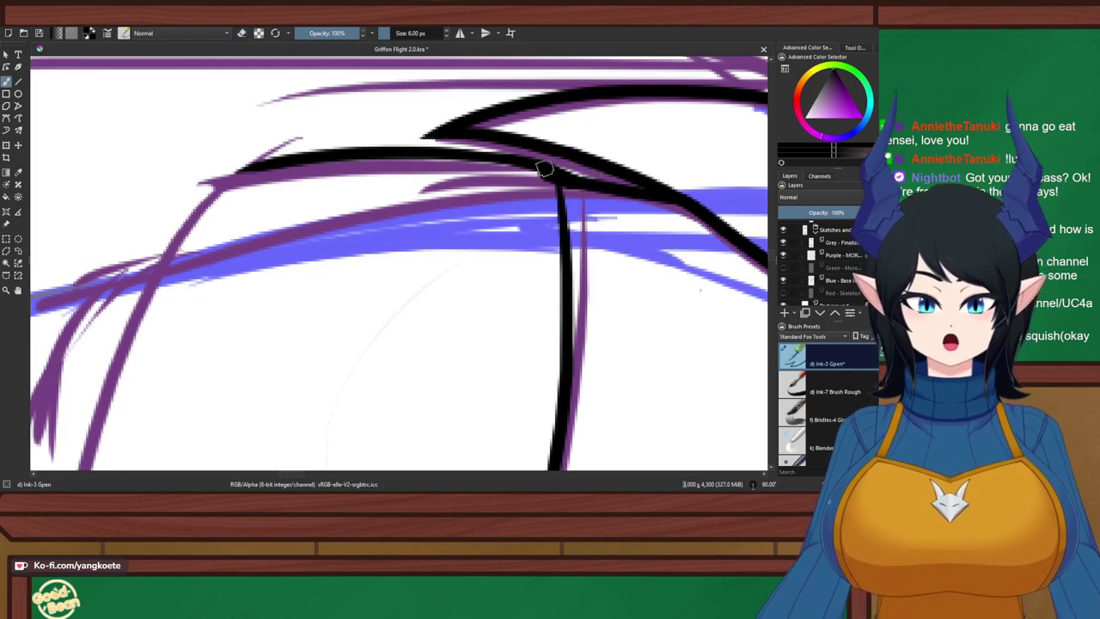
key(e)
drag(564, 183, 616, 194)
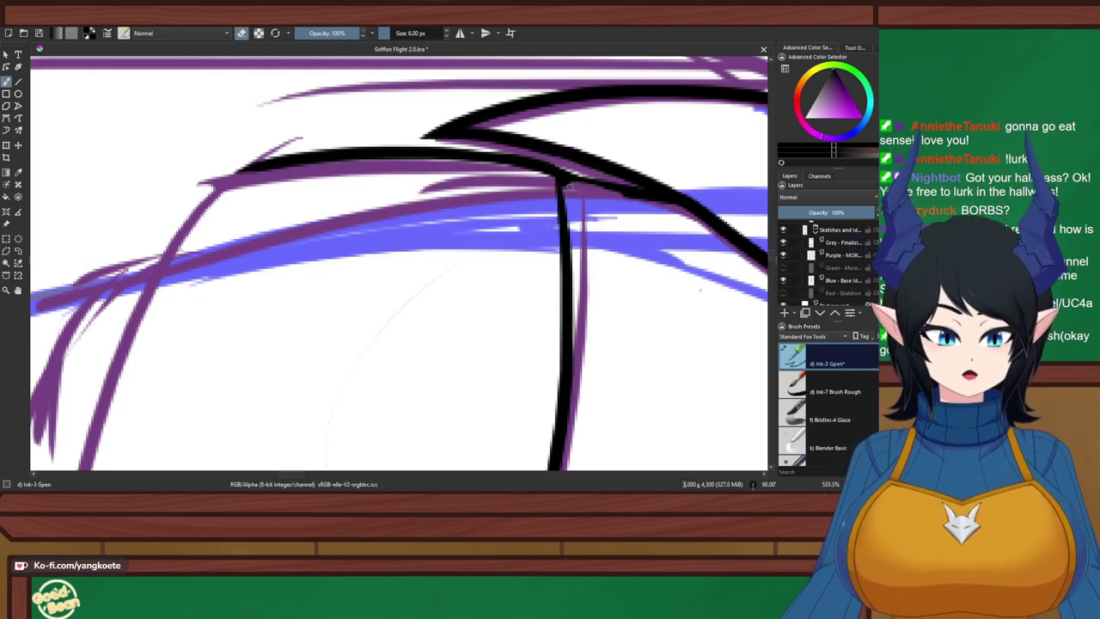
key(e)
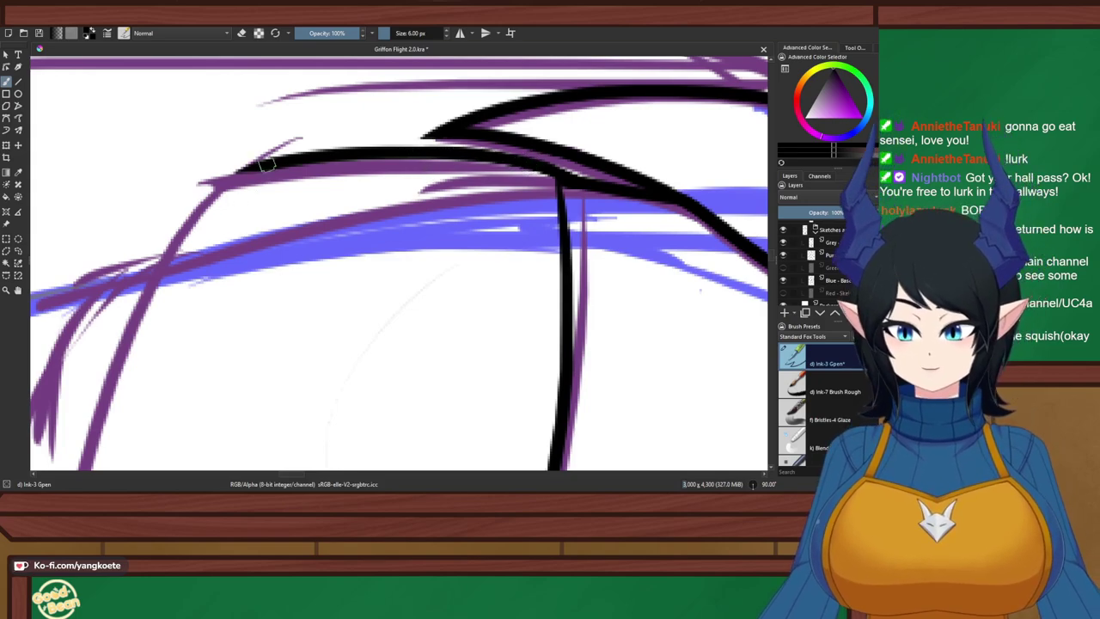
Ink a stroke running down-left from the arc's end, adjusting its curve and reach
drag(262, 164, 181, 258)
key(ctrl+z)
drag(257, 162, 170, 254)
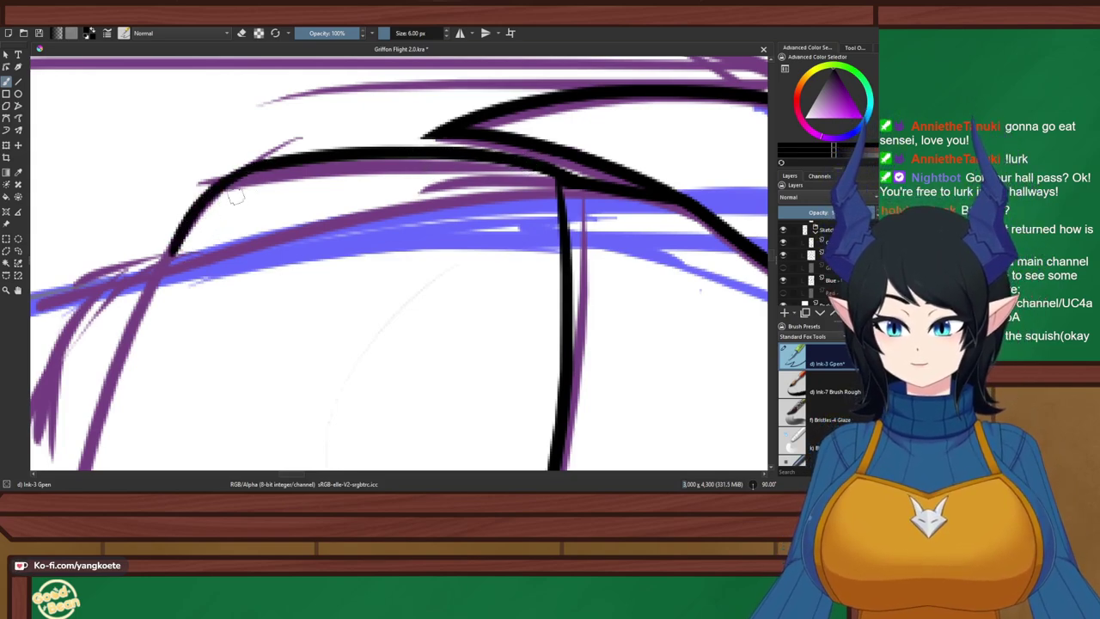
key(ctrl+z)
drag(255, 163, 164, 251)
key(ctrl+z)
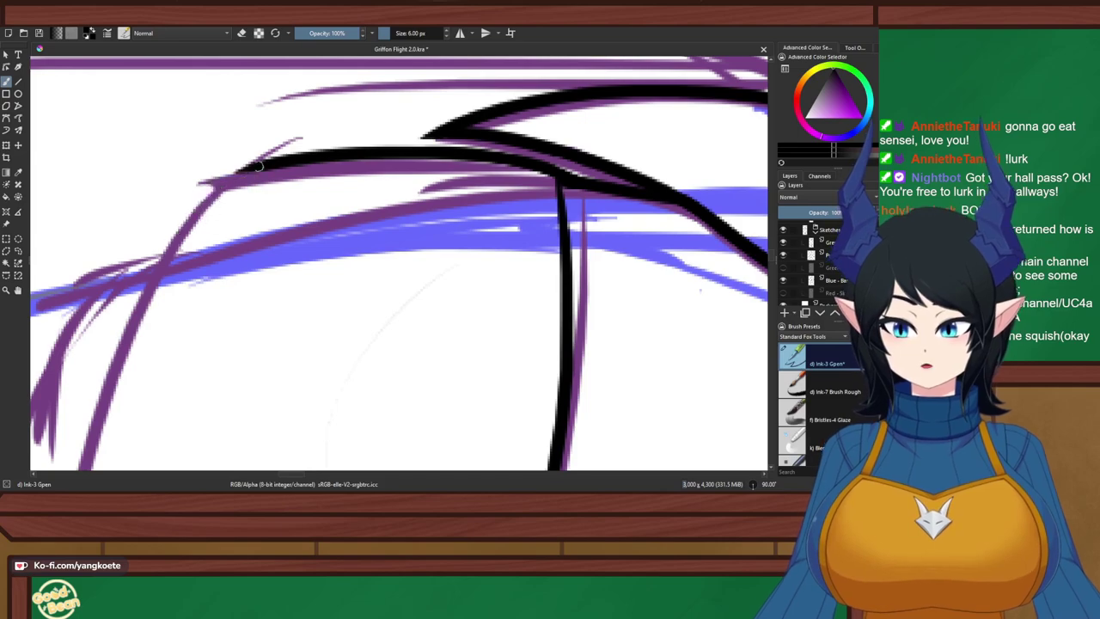
drag(256, 164, 156, 262)
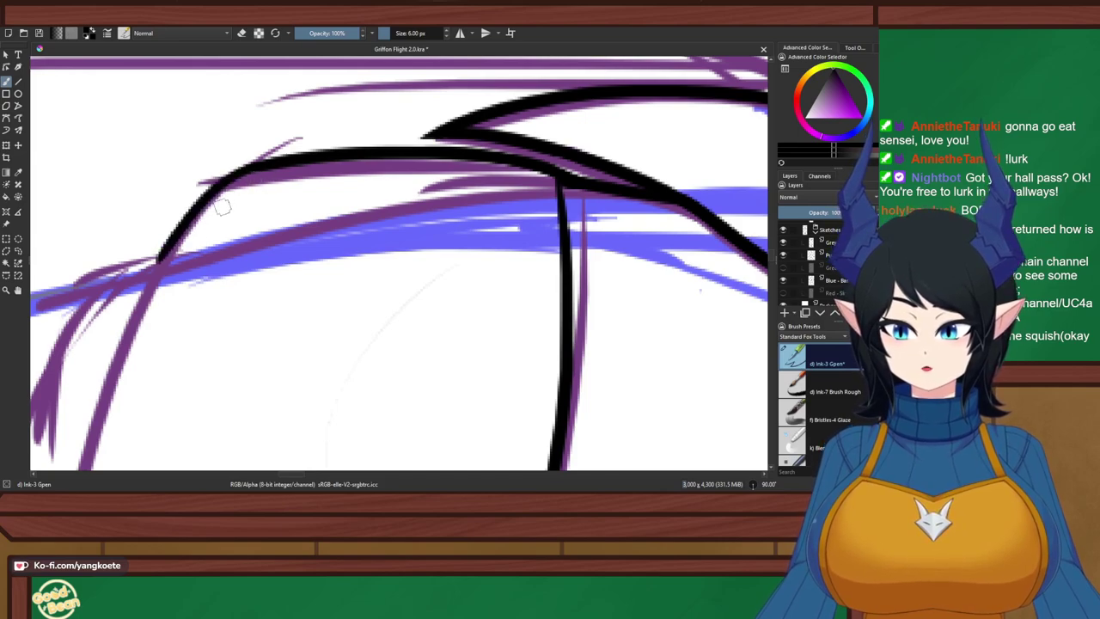
scroll(607, 191, up, 2)
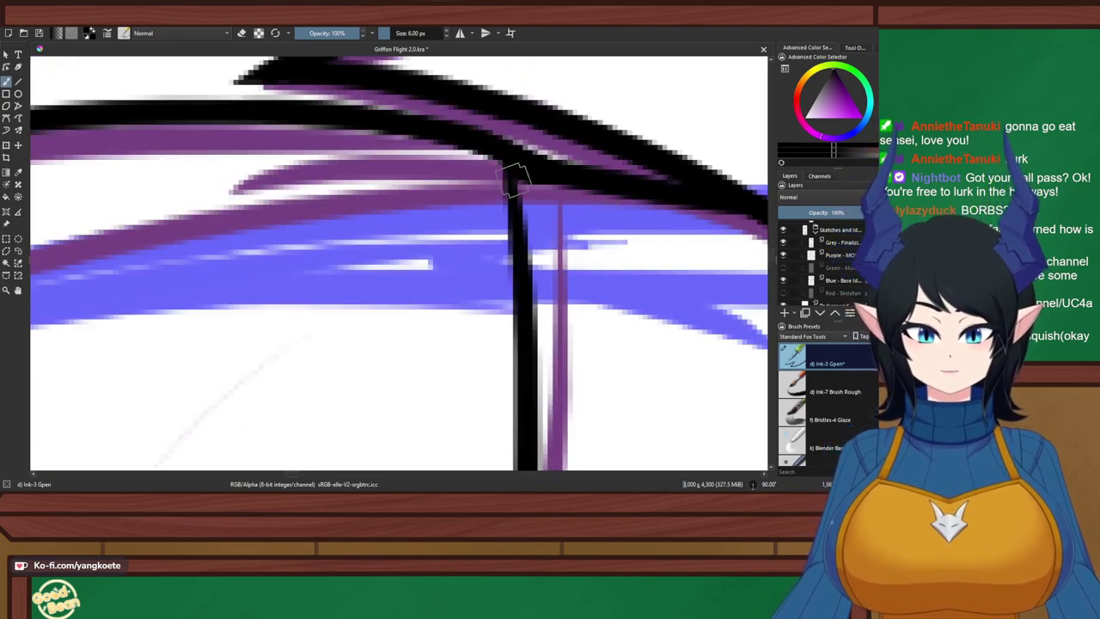
Attempt to thicken the vertical line below the junction, undoing each try
key(ctrl+z)
drag(513, 168, 522, 272)
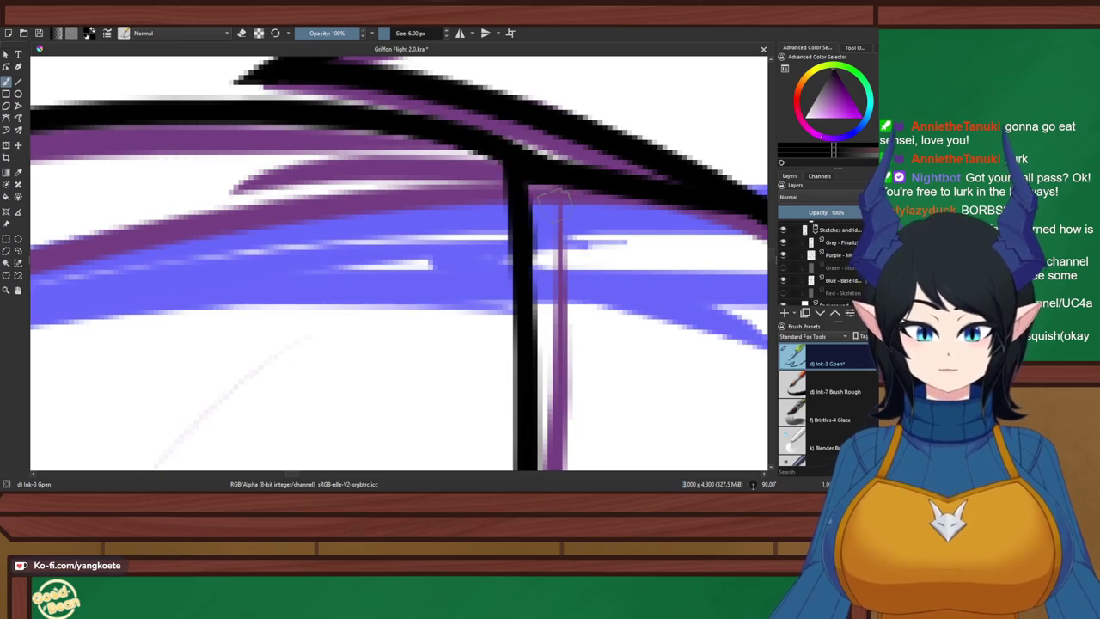
key(ctrl+z)
mouse_move(508, 159)
mouse_down()
mouse_move(519, 273)
mouse_move(409, 231)
mouse_move(447, 274)
mouse_up()
key(ctrl+z)
scroll(501, 295, up, 1)
drag(500, 295, 464, 252)
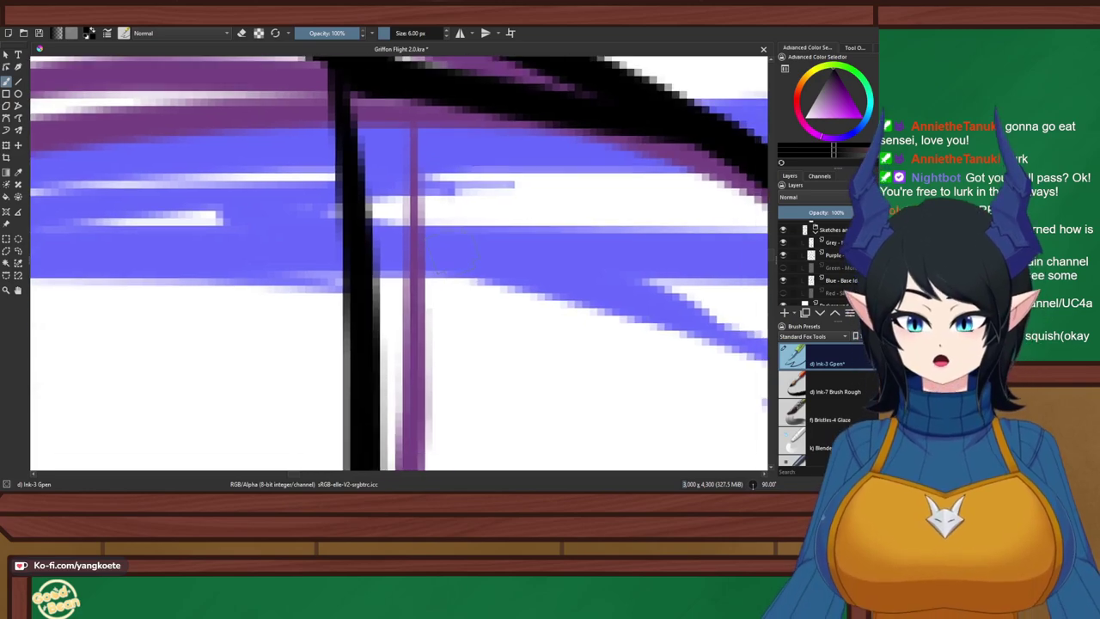
Redraw the vertical thickening stroke from the junction at several lengths
drag(353, 91, 368, 211)
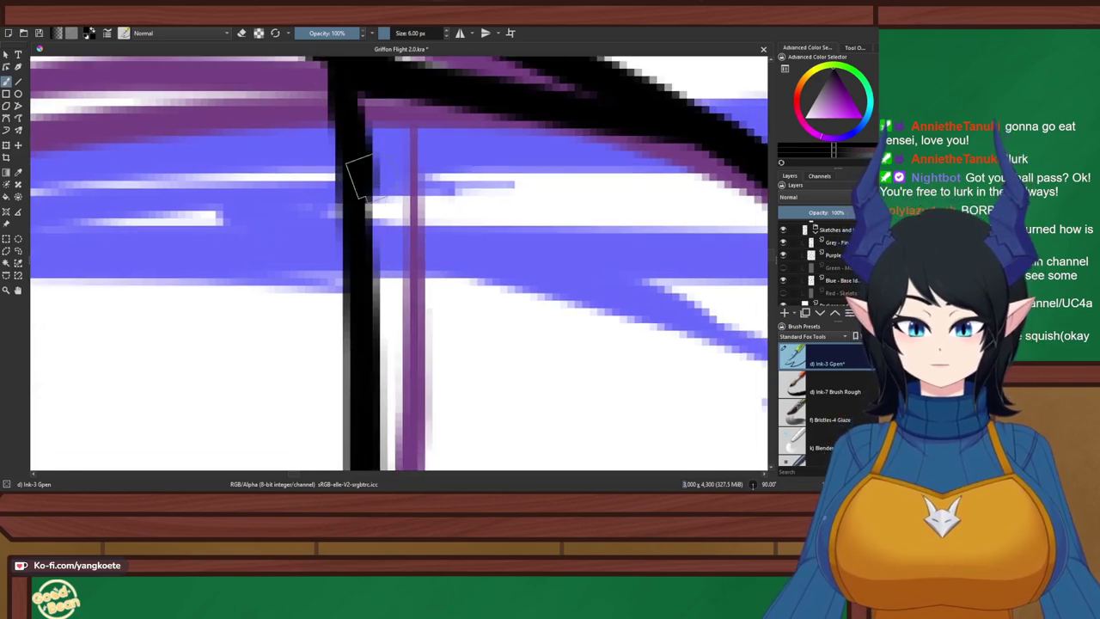
key(ctrl+z)
drag(347, 81, 365, 218)
key(ctrl+z)
mouse_move(346, 79)
mouse_down()
mouse_move(363, 197)
mouse_move(376, 193)
mouse_move(359, 161)
mouse_move(372, 296)
mouse_up()
key(ctrl+z)
drag(360, 153, 377, 348)
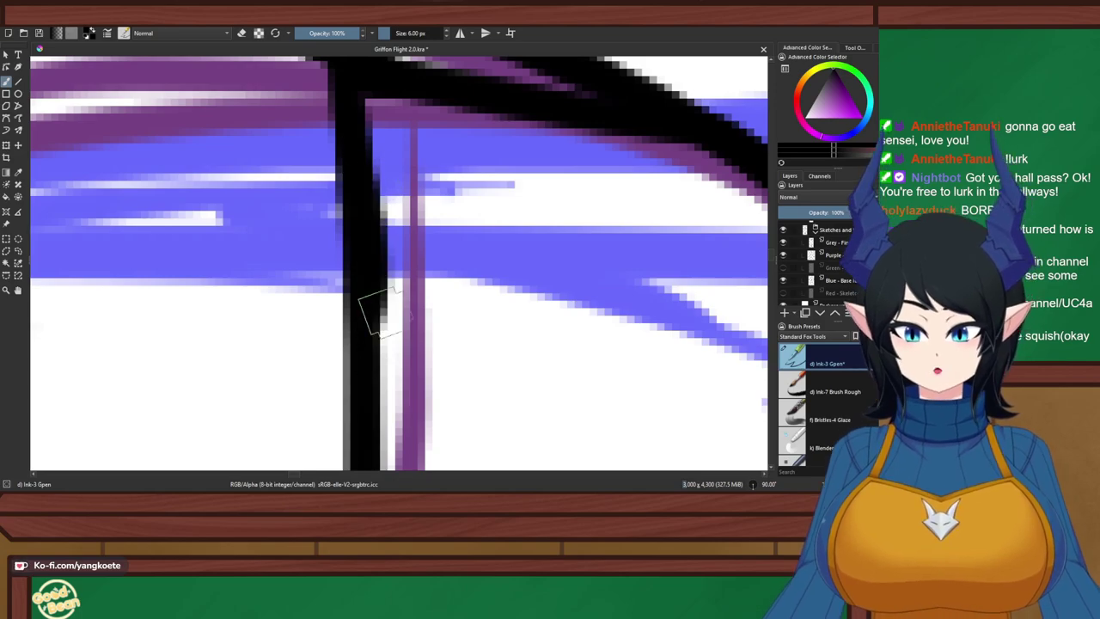
key(ctrl+z)
drag(355, 153, 376, 328)
Reset rotation upright, drop the vertical thickening, and thicken the horizontal line's left end
key(5)
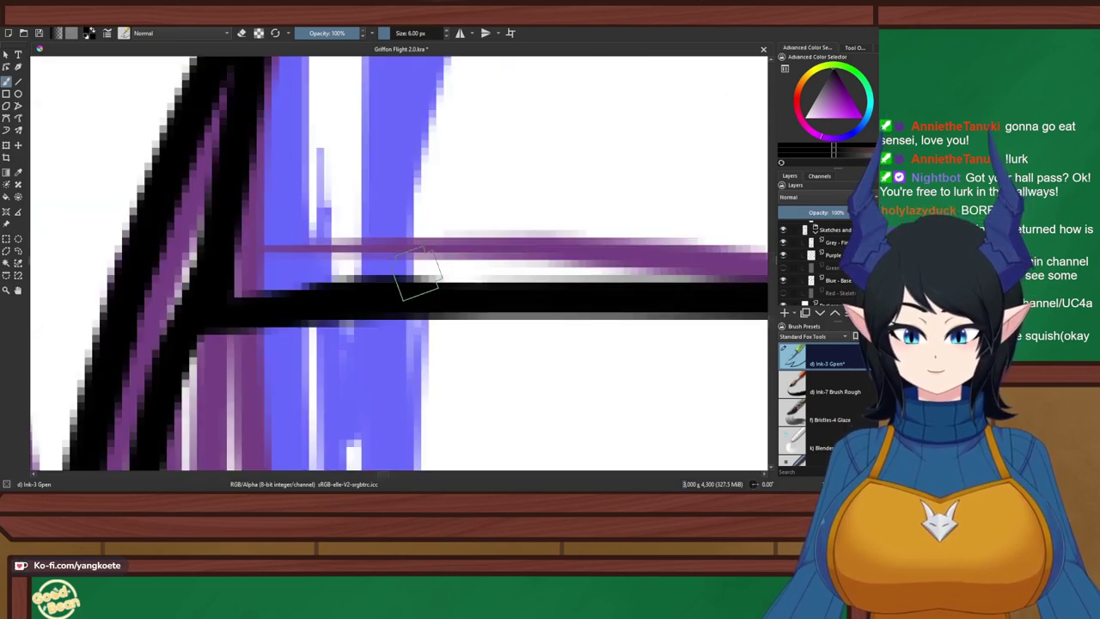
scroll(357, 206, down, 3)
key(ctrl+z)
key(ctrl+z)
scroll(407, 201, down, 2)
scroll(369, 219, up, 4)
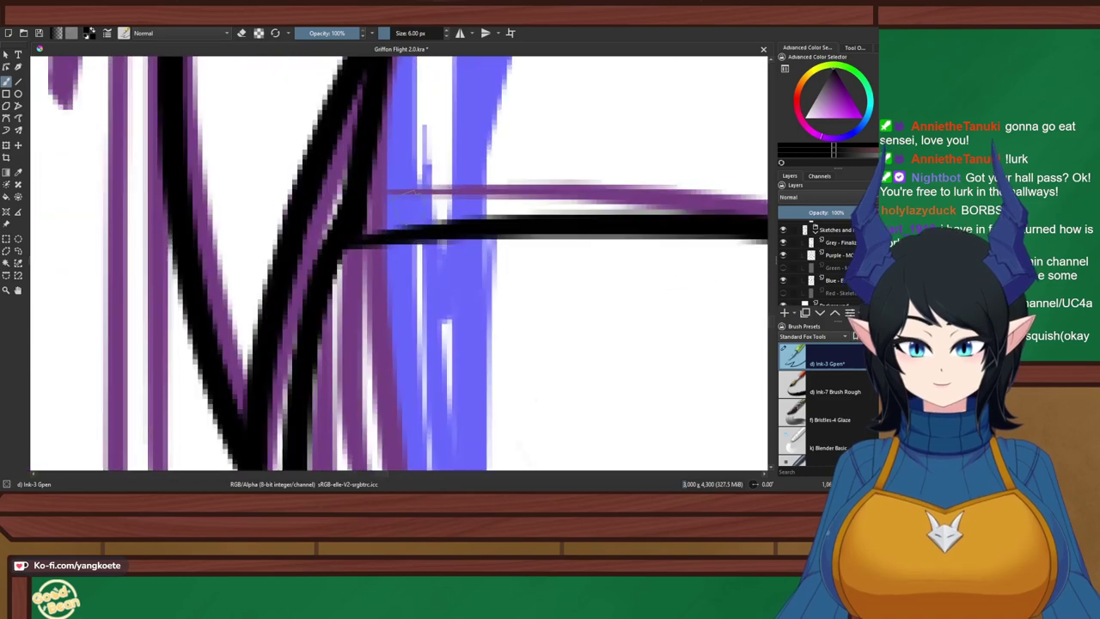
drag(341, 241, 484, 229)
key(ctrl+z)
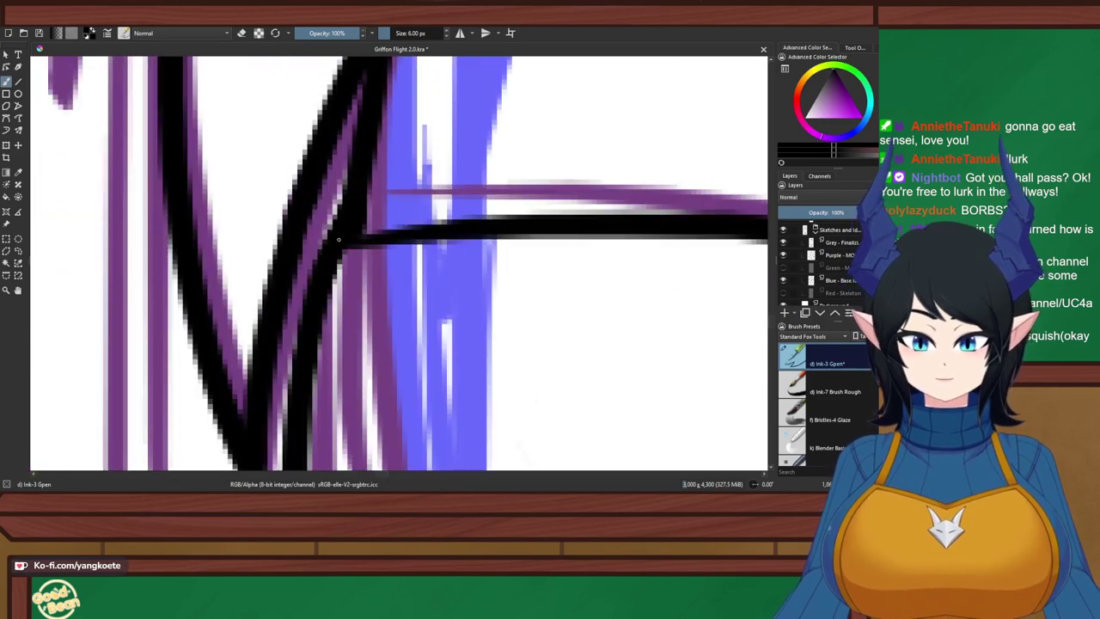
drag(371, 238, 502, 229)
scroll(498, 223, down, 5)
drag(685, 292, 351, 172)
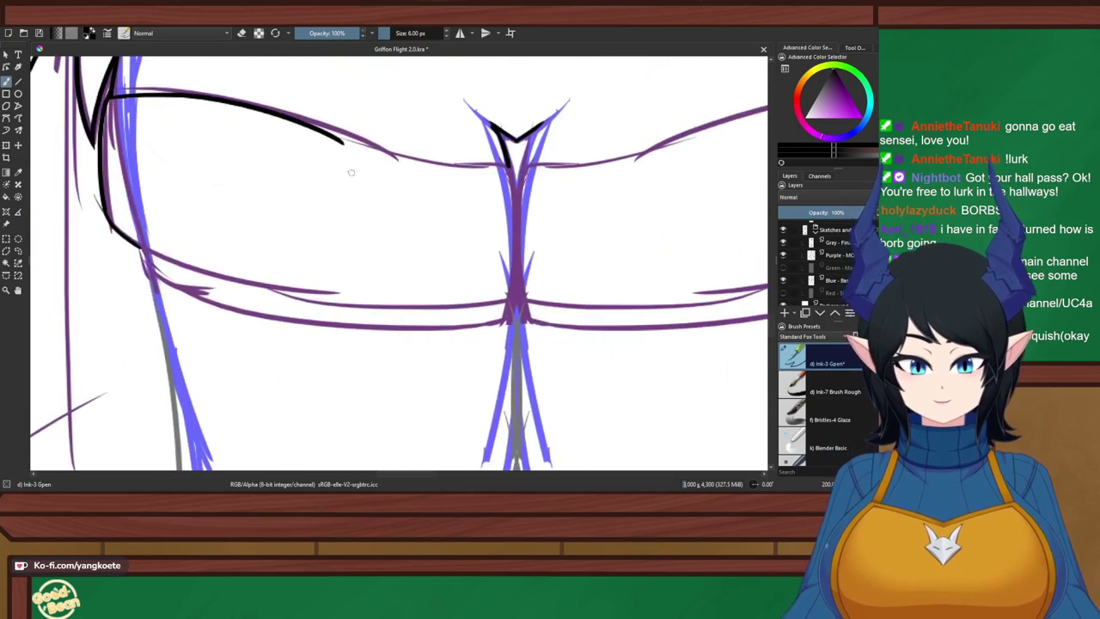
Rotate the canvas a quarter turn and erase the tip of the black line
scroll(405, 170, up, 2)
drag(437, 138, 474, 267)
drag(619, 233, 499, 251)
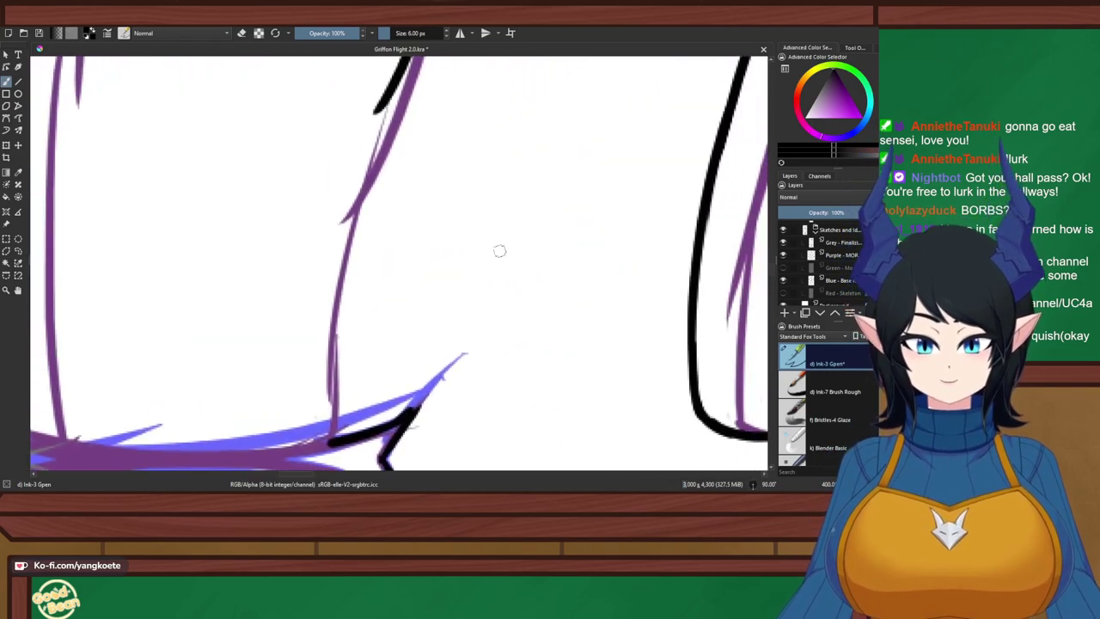
key(e)
drag(388, 76, 352, 188)
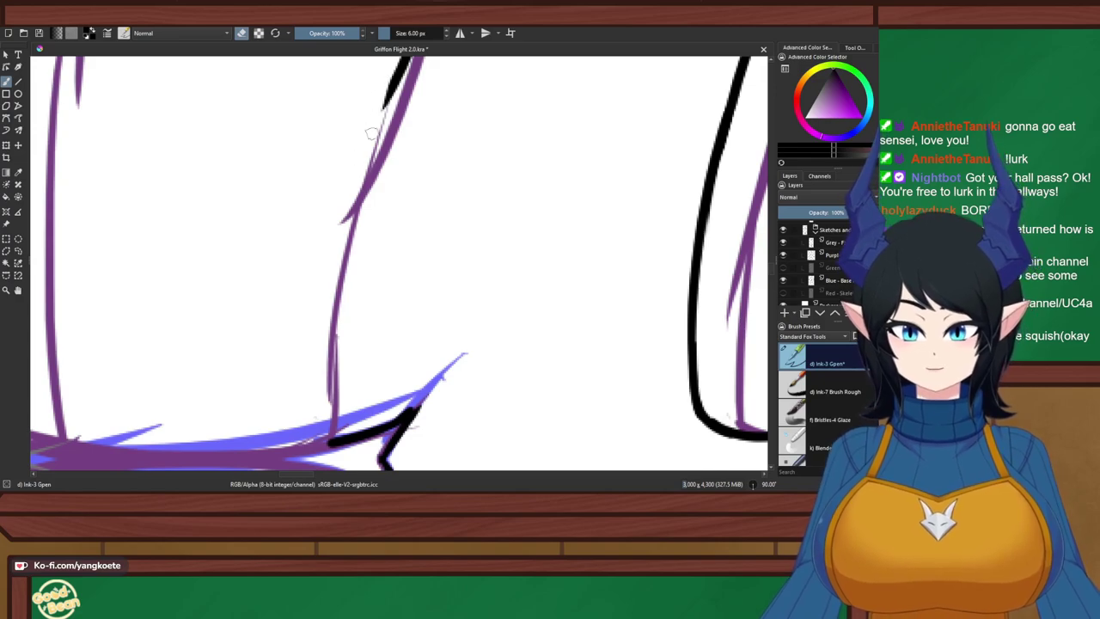
key(e)
Ink the long side line down the purple sketch, redoing it until it fits
drag(396, 83, 332, 333)
key(ctrl+z)
drag(392, 77, 352, 317)
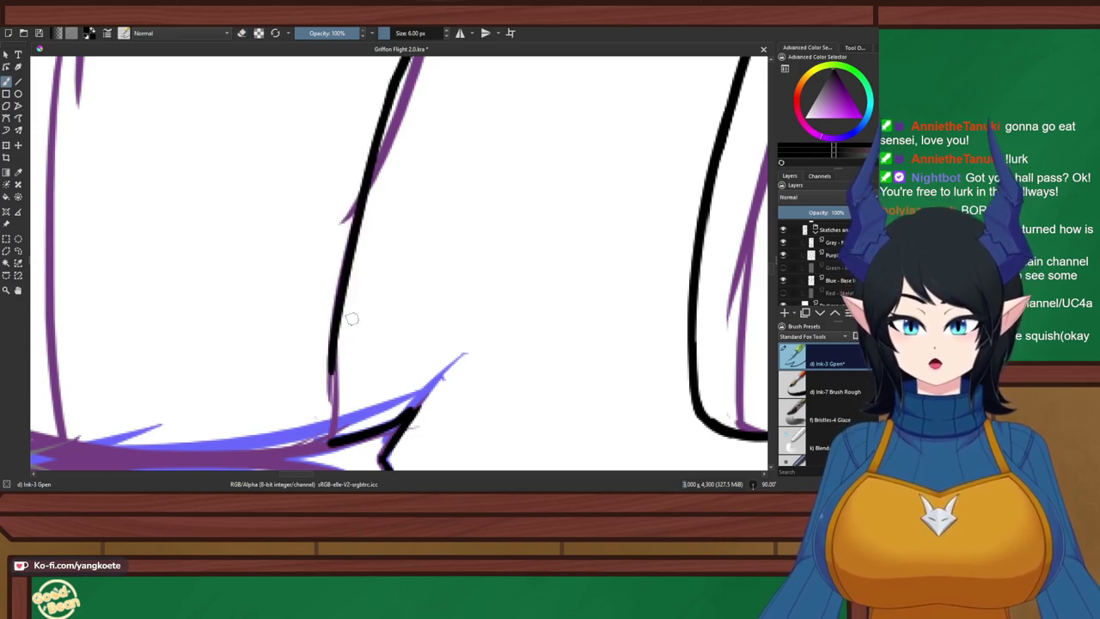
key(ctrl+z)
drag(397, 79, 358, 385)
key(ctrl+z)
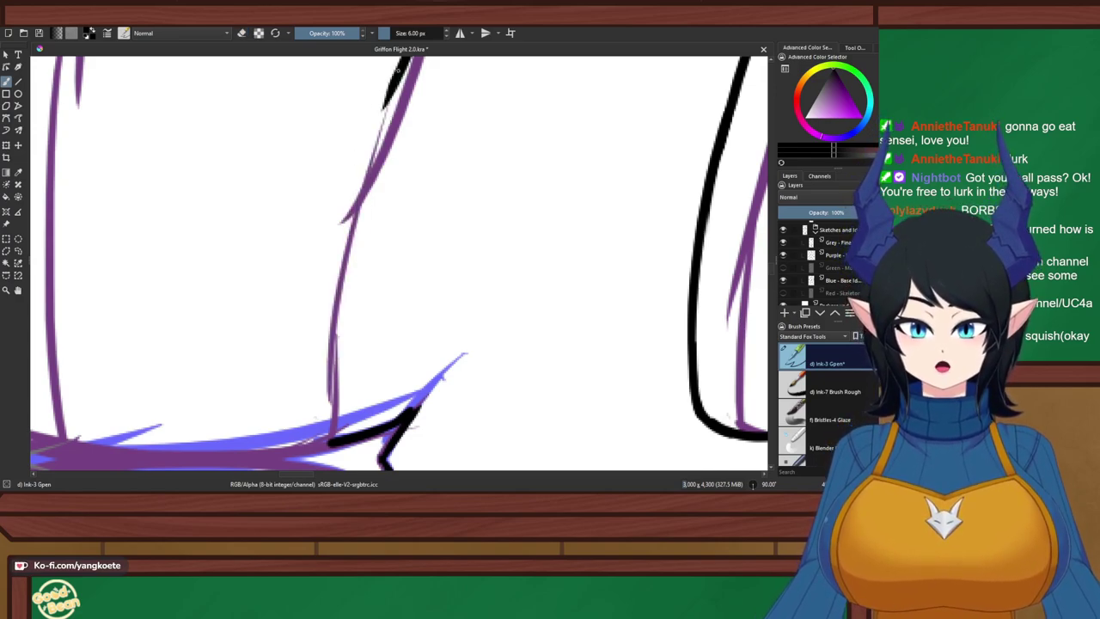
drag(397, 77, 337, 385)
Extend the side line down to join the lower curve
drag(338, 339, 330, 454)
key(ctrl+z)
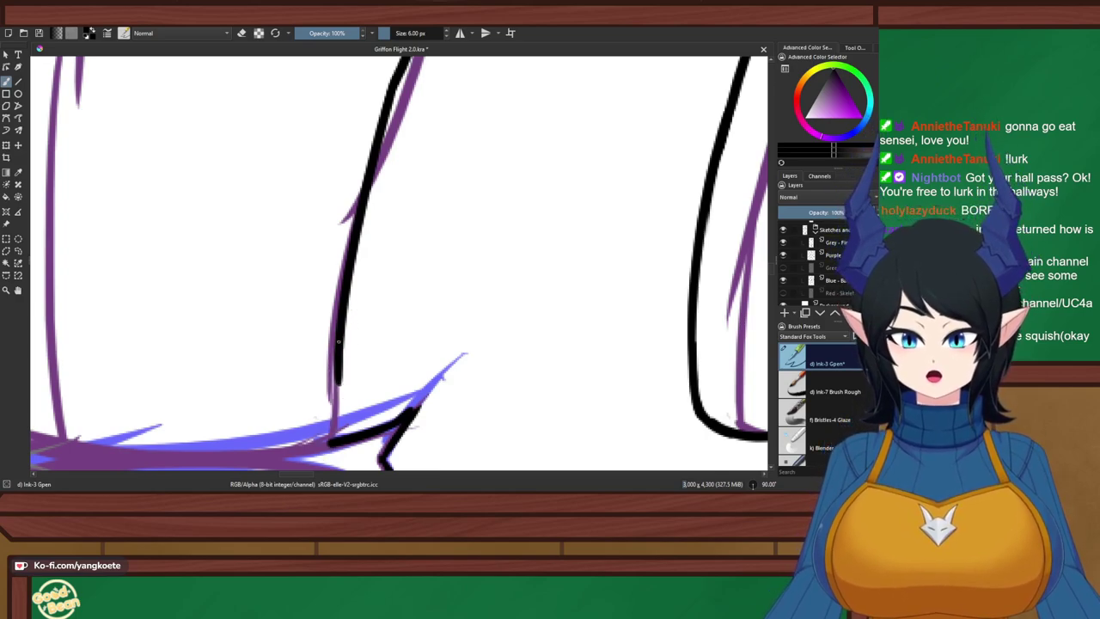
drag(338, 353, 330, 454)
key(ctrl+z)
key(ctrl+z)
drag(339, 346, 328, 453)
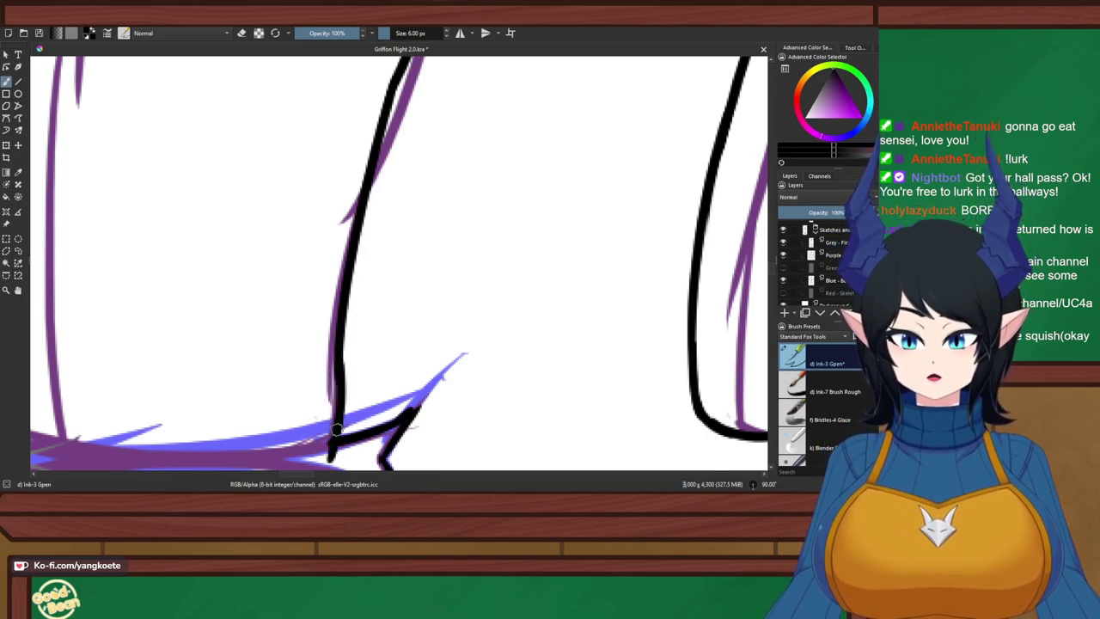
key(ctrl+z)
drag(339, 347, 329, 454)
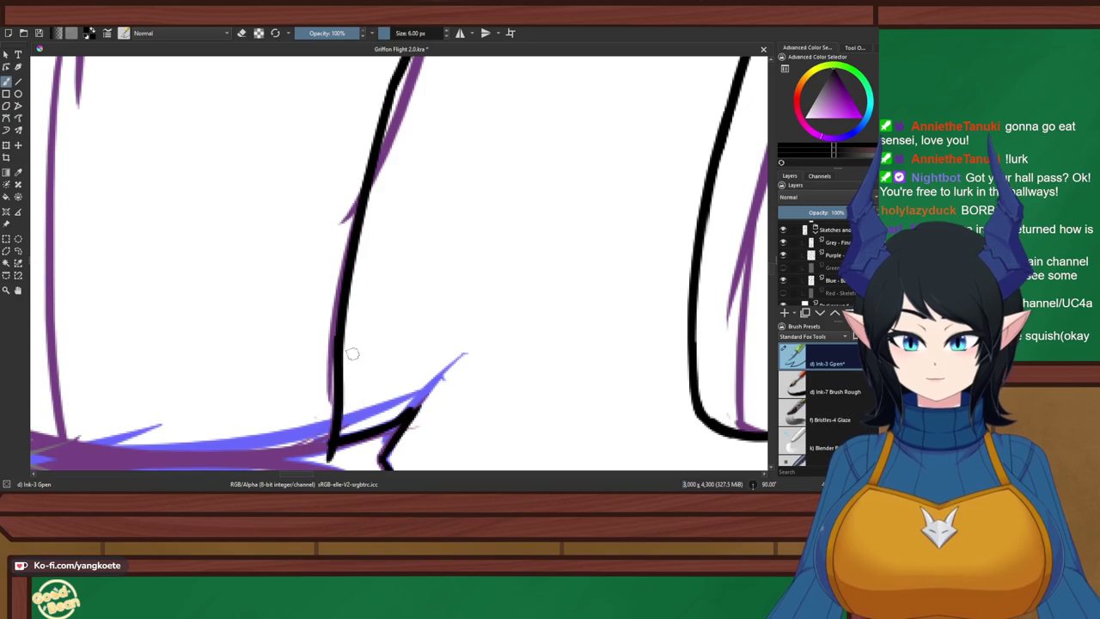
Reset rotation upright and ink a short section along the purple waist line
key(5)
scroll(370, 349, down, 2)
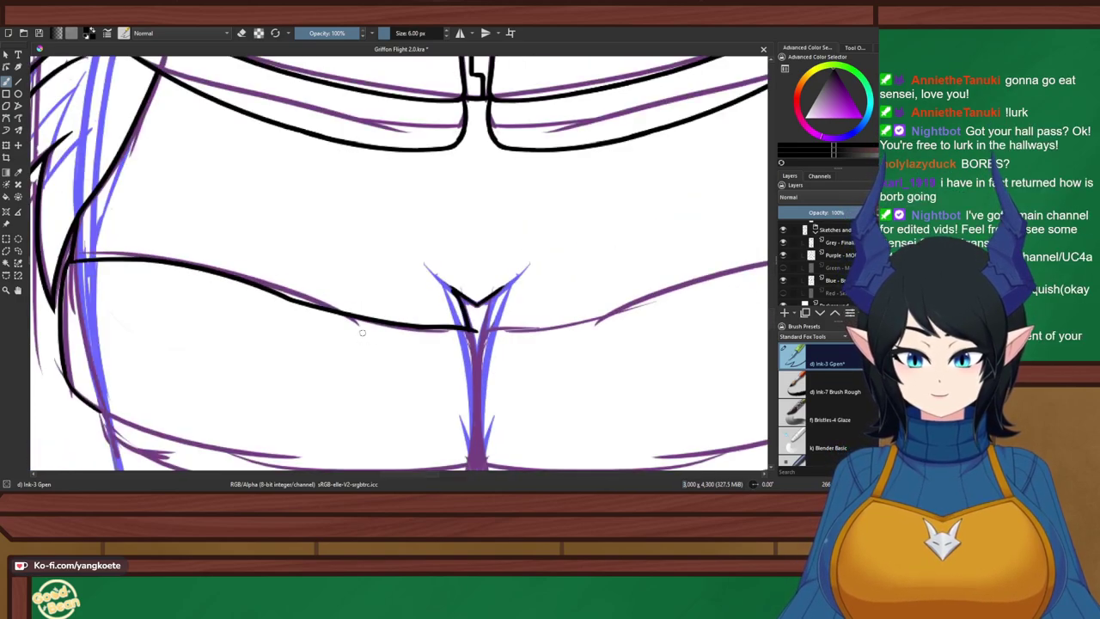
scroll(329, 332, up, 4)
key(ctrl+z)
drag(166, 211, 225, 239)
scroll(311, 317, down, 3)
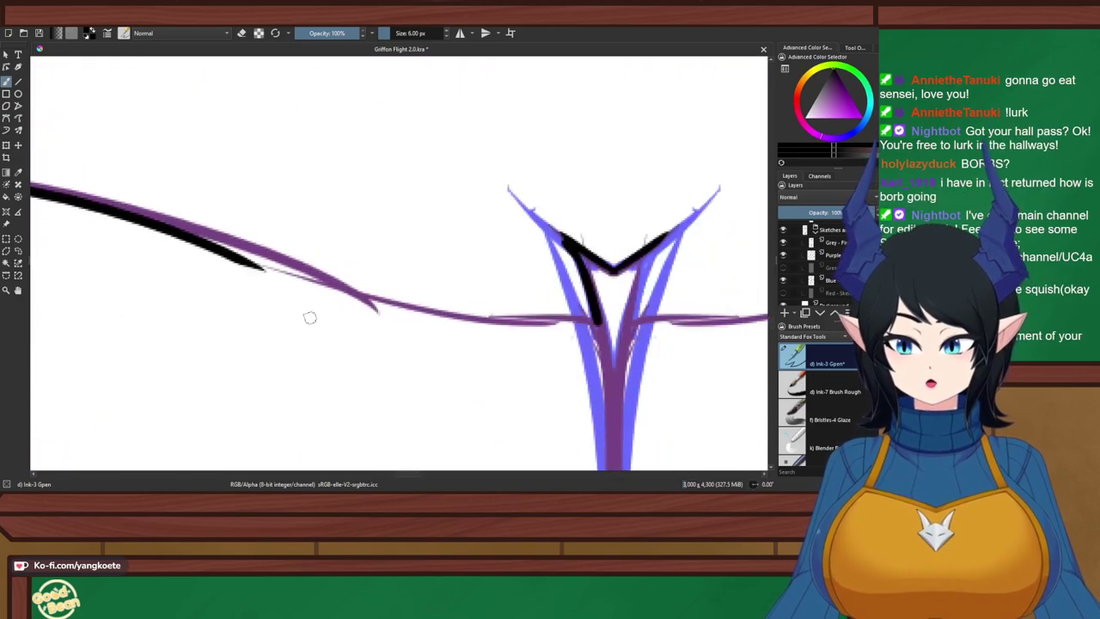
With the canvas rotated, ink a line from the top down the purple sketch to the bottom curve
key(6)
key(6)
key(6)
key(6)
key(6)
key(6)
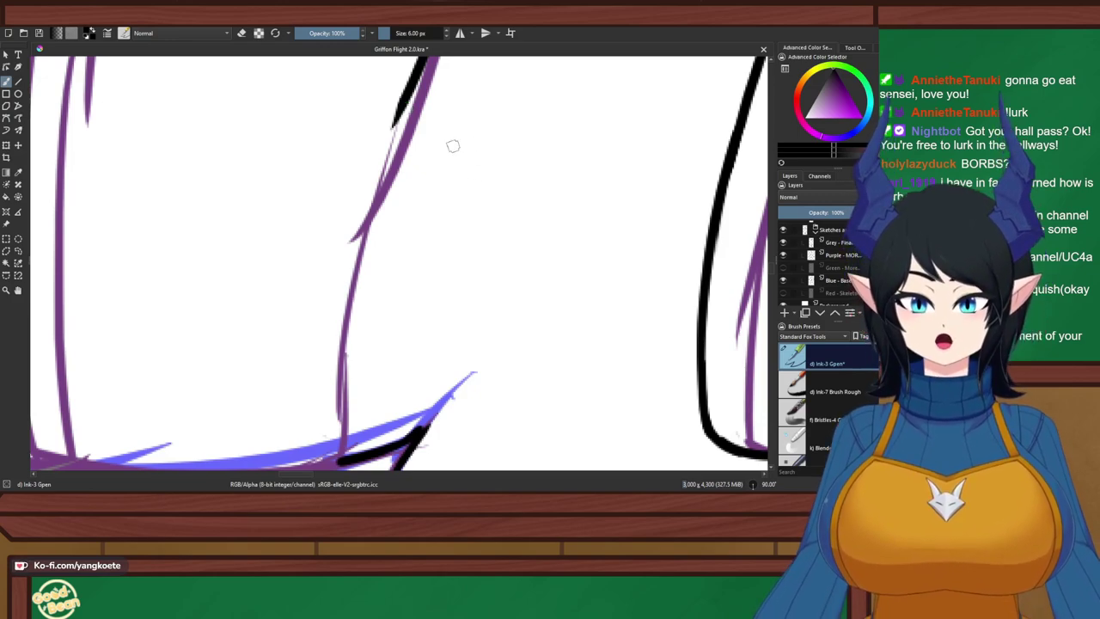
drag(423, 69, 361, 338)
key(ctrl+z)
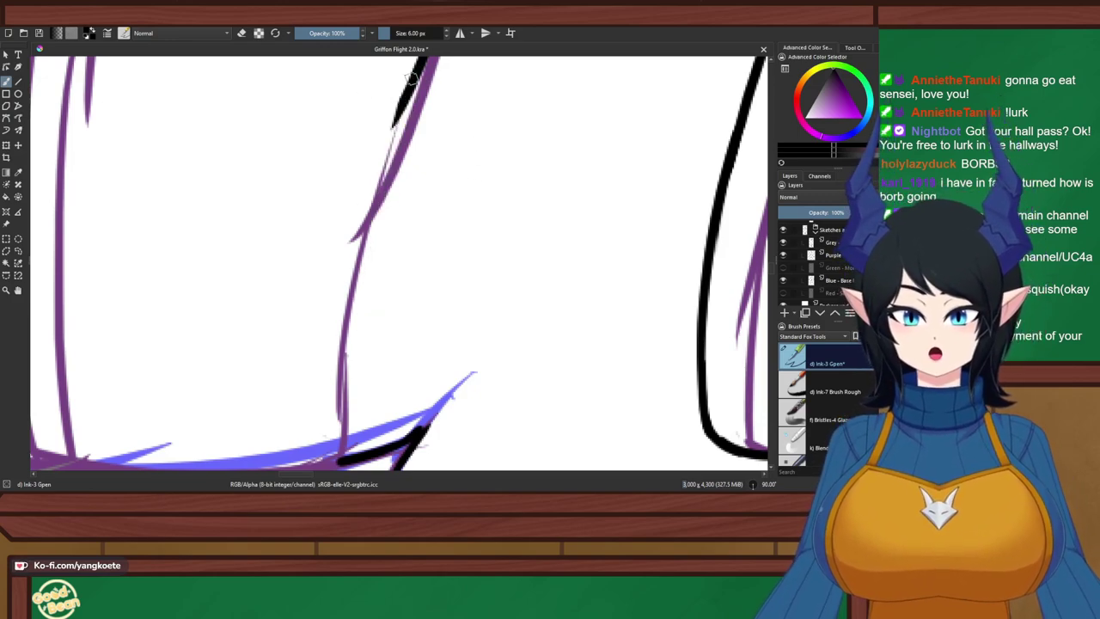
drag(424, 63, 323, 404)
key(ctrl+z)
drag(393, 127, 342, 443)
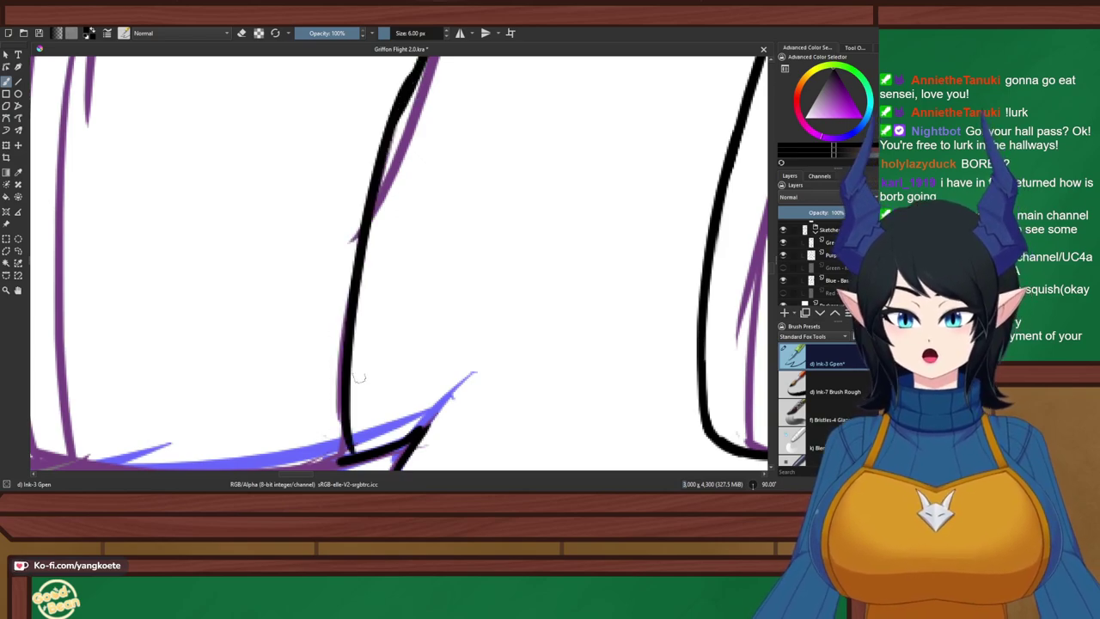
key(ctrl+z)
drag(419, 71, 344, 434)
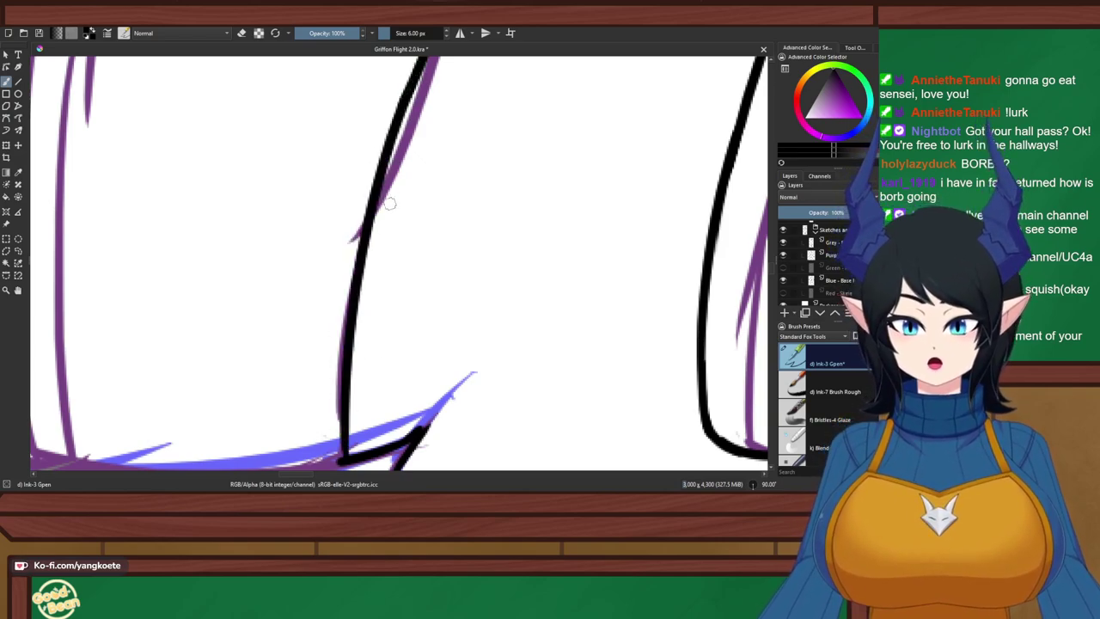
scroll(384, 225, down, 10)
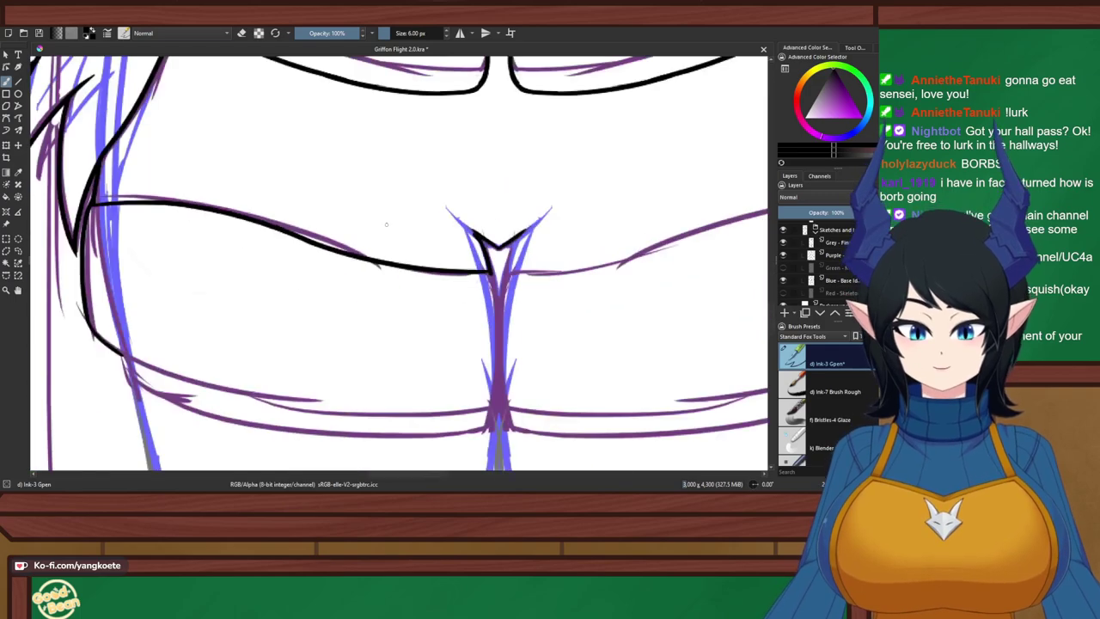
scroll(402, 378, up, 10)
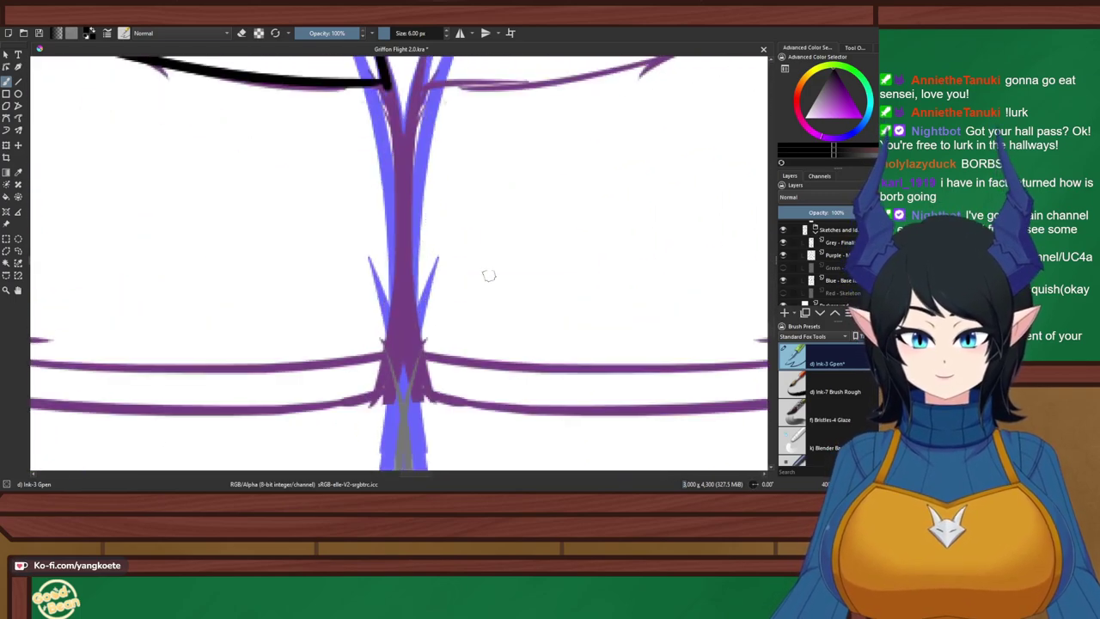
Undo a trial stroke down the blue line and enable horizontal mirror painting
drag(385, 84, 403, 225)
key(ctrl+z)
key(ctrl+z)
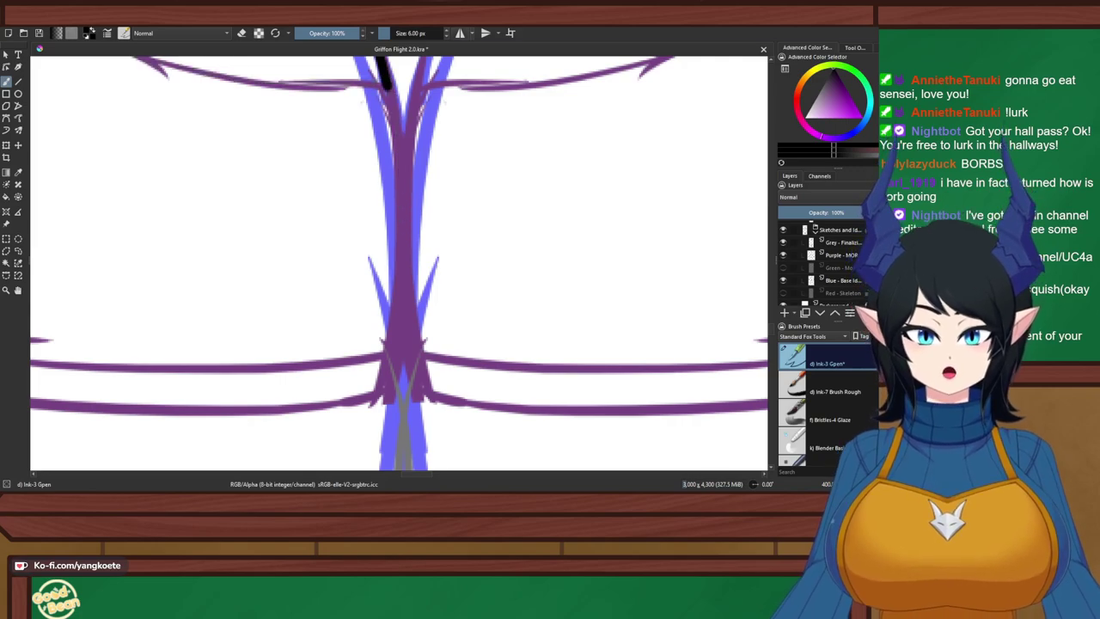
click(460, 33)
With the canvas rotated a quarter turn, ink a line down the purple sketch and darken its lower part
drag(366, 155, 433, 301)
key(6)
key(6)
key(6)
key(6)
key(6)
key(6)
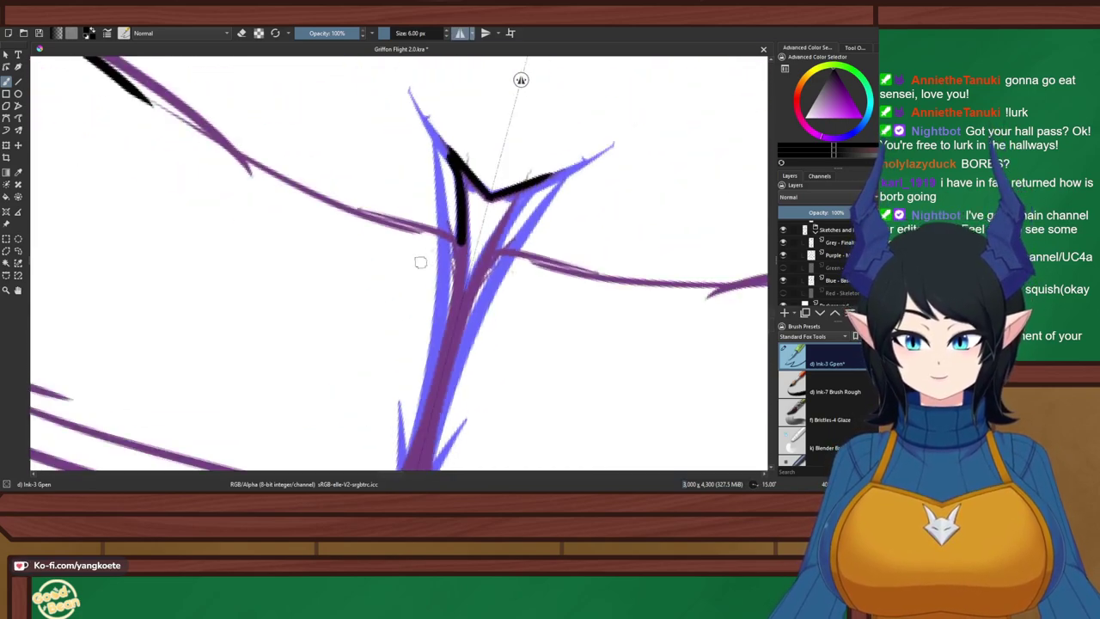
scroll(411, 252, down, 1)
drag(380, 206, 356, 279)
drag(449, 123, 410, 469)
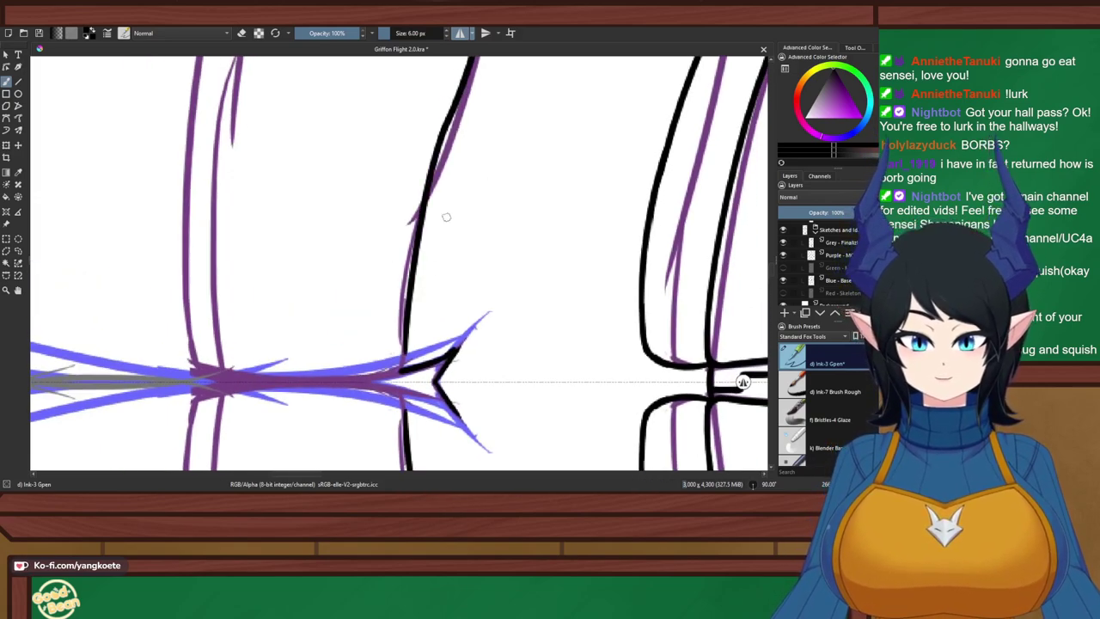
drag(409, 334, 404, 433)
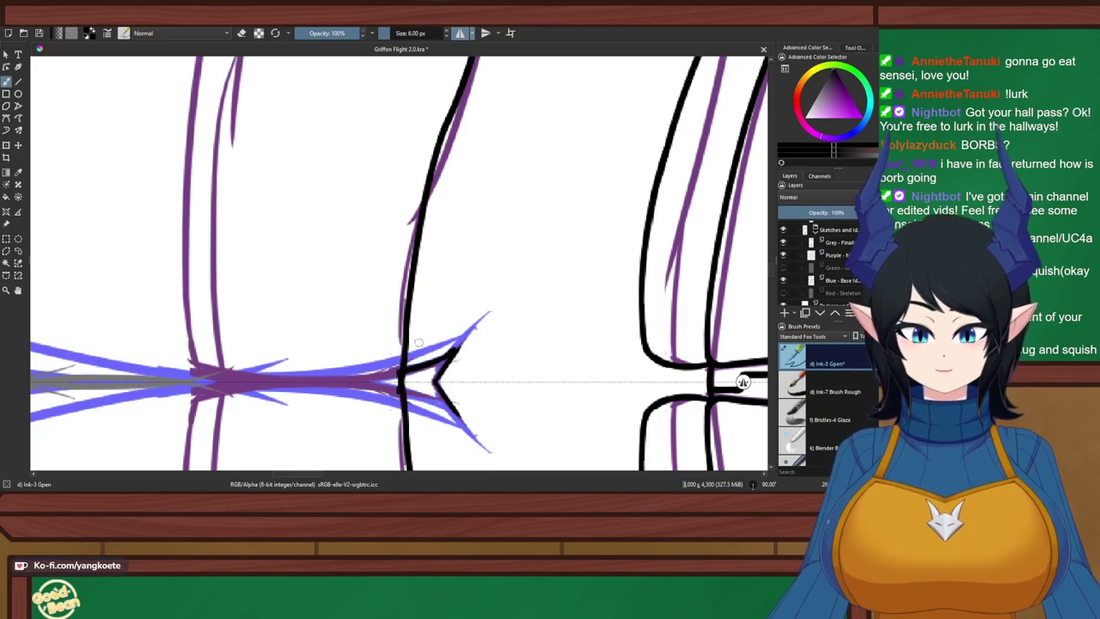
Erase the blob and centre of the horizontal line, then ink the centre line down from the gap
key(5)
scroll(593, 263, up, 3)
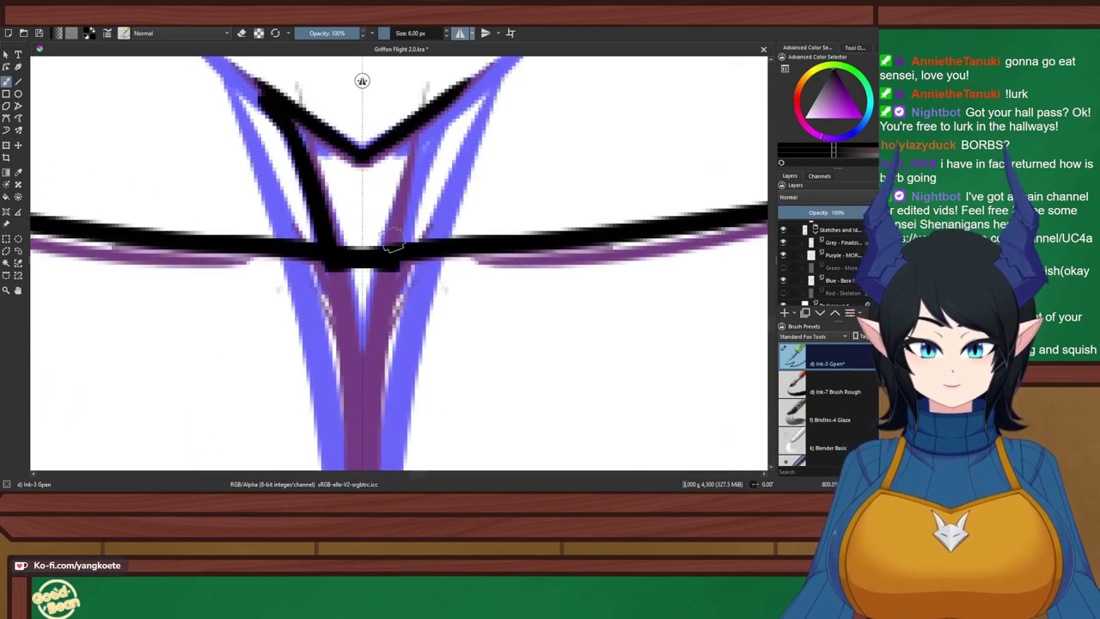
drag(336, 280, 370, 278)
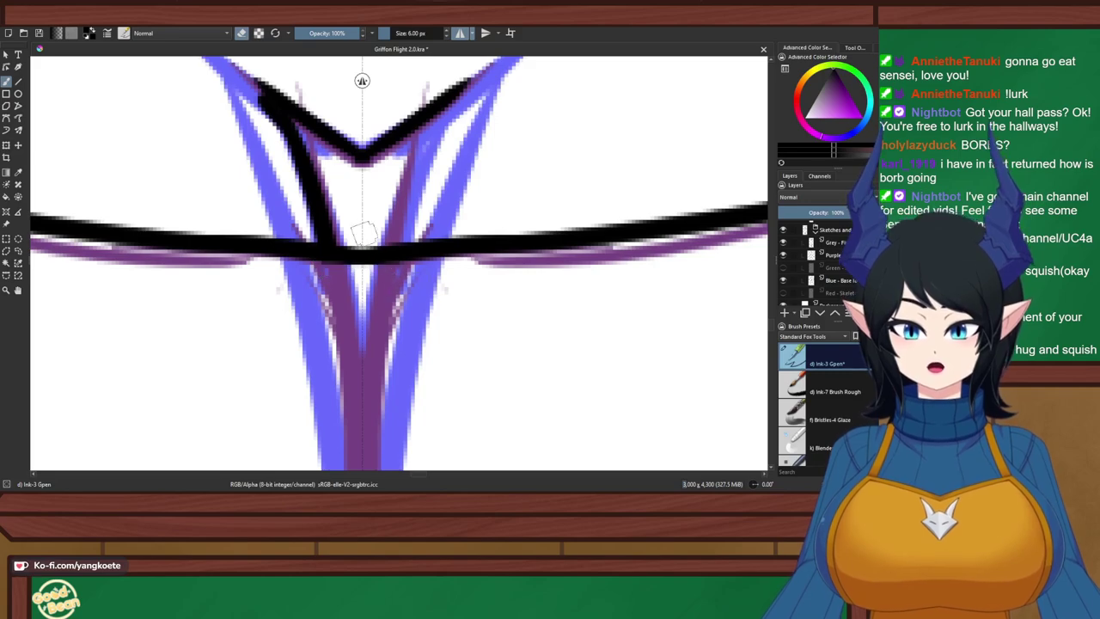
drag(365, 233, 363, 313)
key(e)
key(ctrl+z)
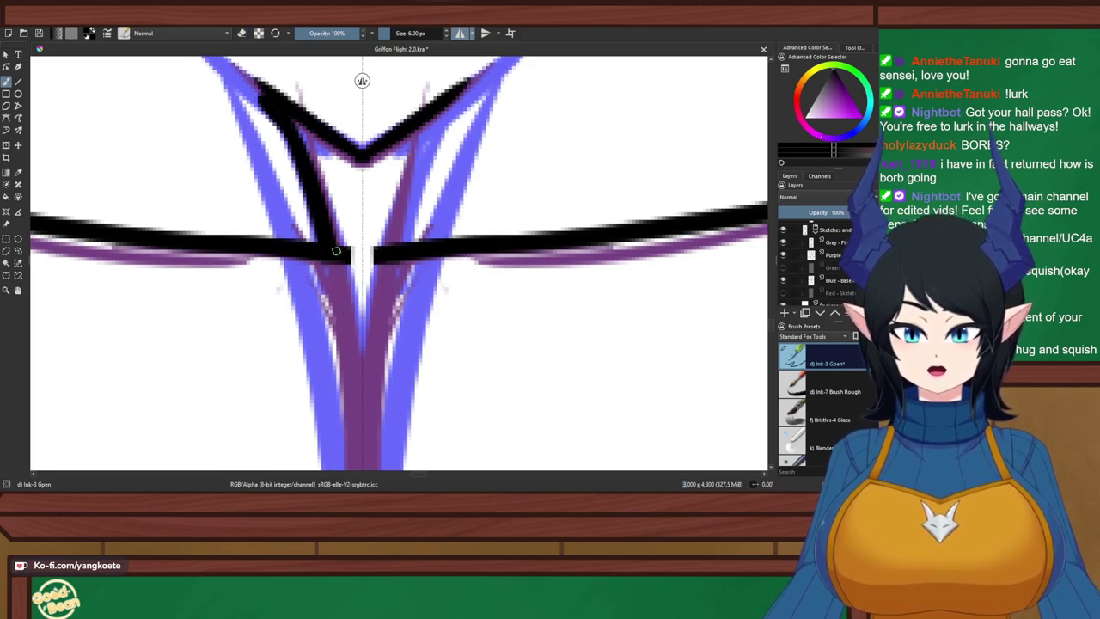
mouse_move(335, 250)
mouse_down()
mouse_move(362, 327)
mouse_move(363, 420)
mouse_up()
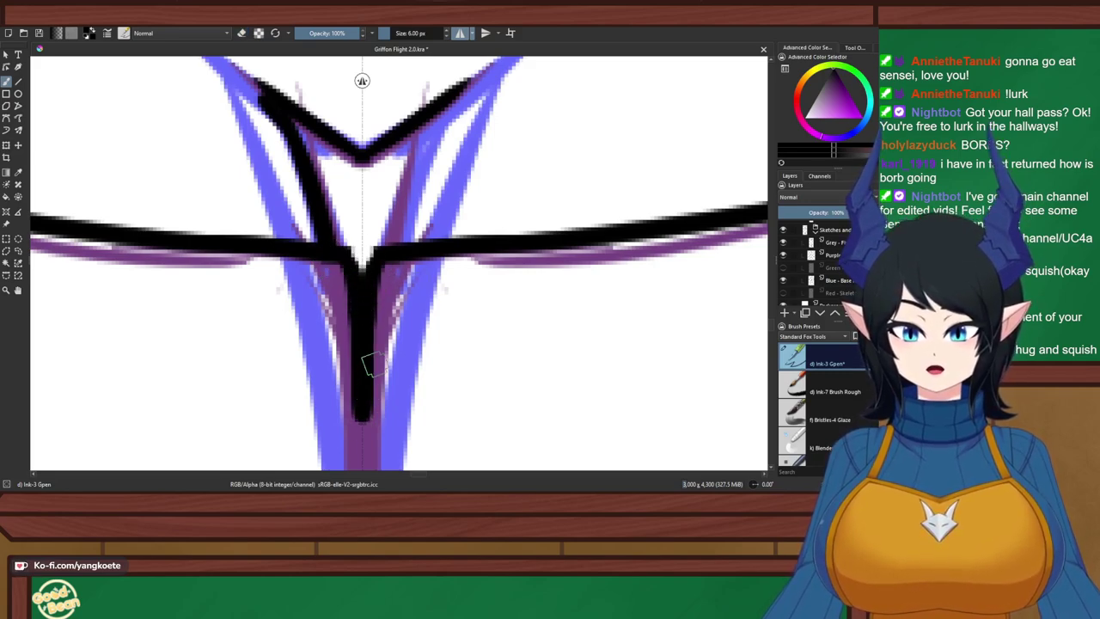
Ink mirrored strokes down the inner V lines, redoing the stroke until it sits right
scroll(359, 258, down, 4)
drag(370, 252, 423, 186)
scroll(423, 184, up, 4)
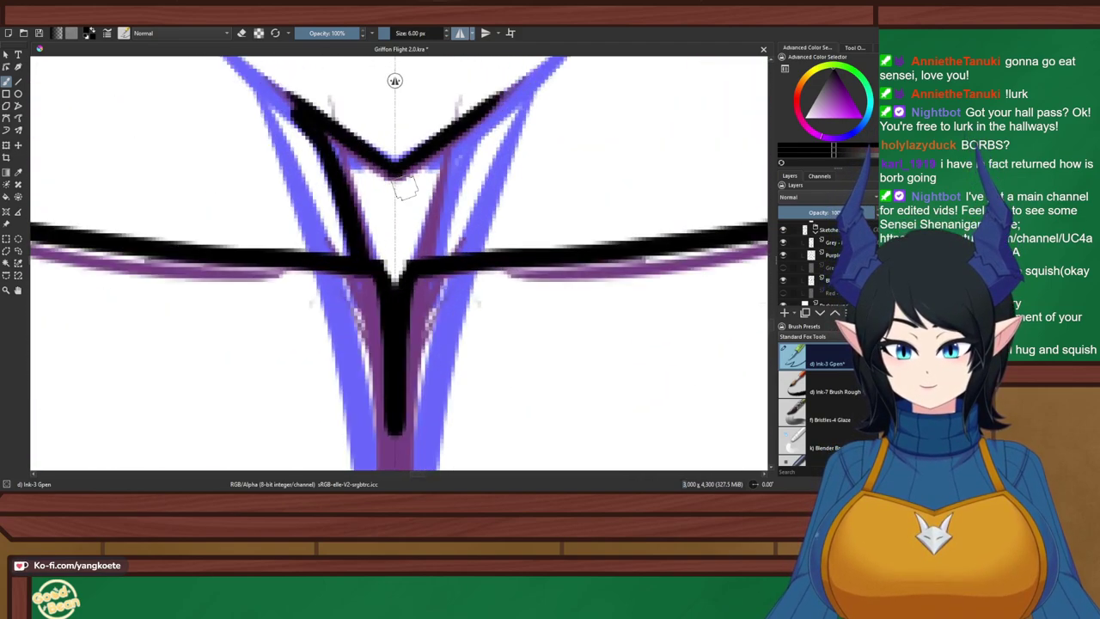
scroll(404, 187, up, 1)
drag(269, 92, 320, 219)
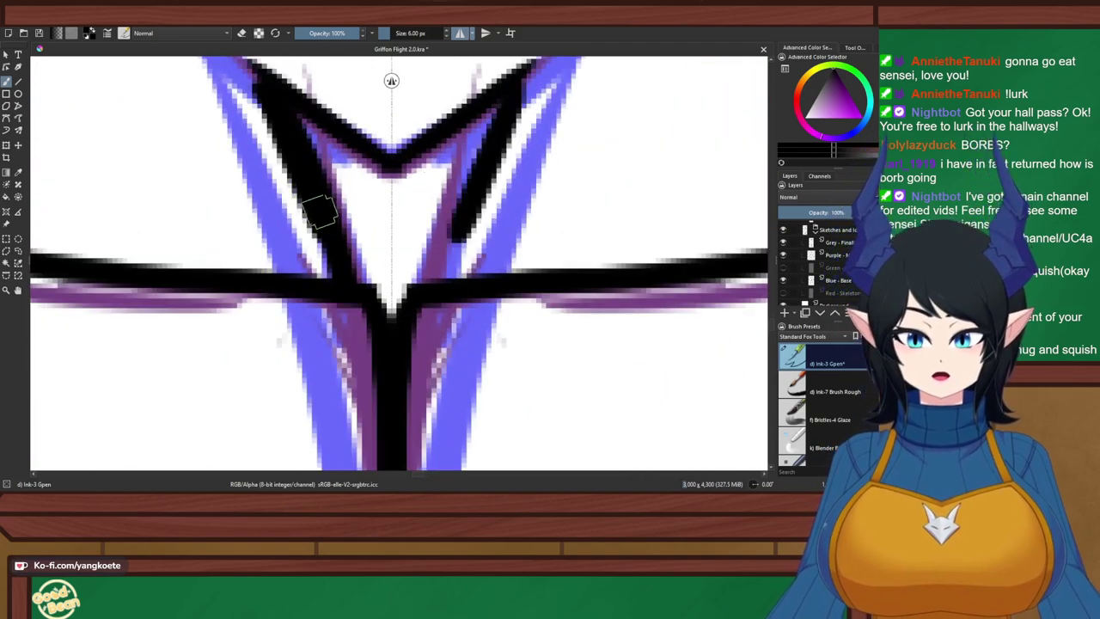
key(ctrl+z)
drag(264, 79, 333, 239)
key(ctrl+z)
drag(287, 99, 362, 295)
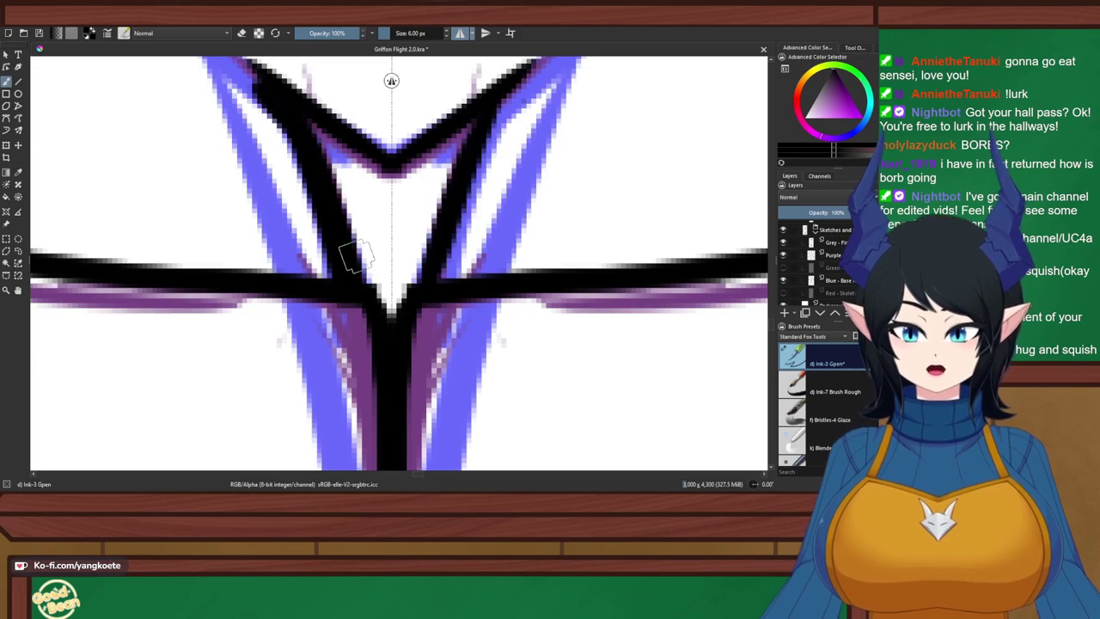
Erase the stray upper part of the inner black lines at the top of the V
key(e)
drag(266, 97, 326, 226)
key(ctrl+z)
key(ctrl+z)
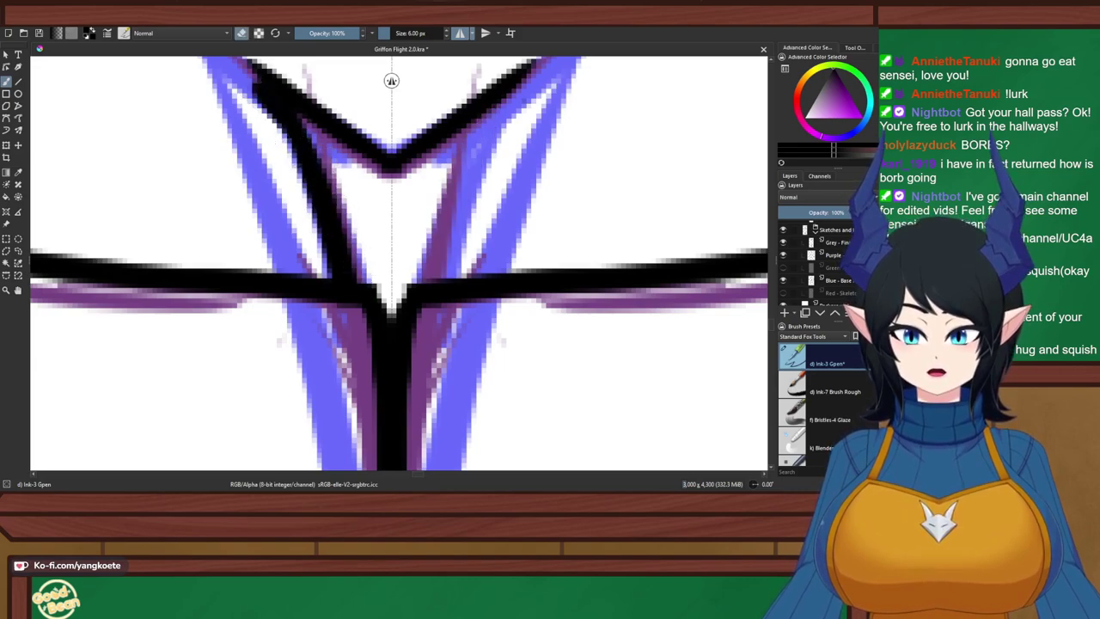
key(e)
key(e)
mouse_move(262, 96)
mouse_down()
mouse_move(324, 159)
mouse_move(307, 163)
mouse_move(331, 239)
mouse_up()
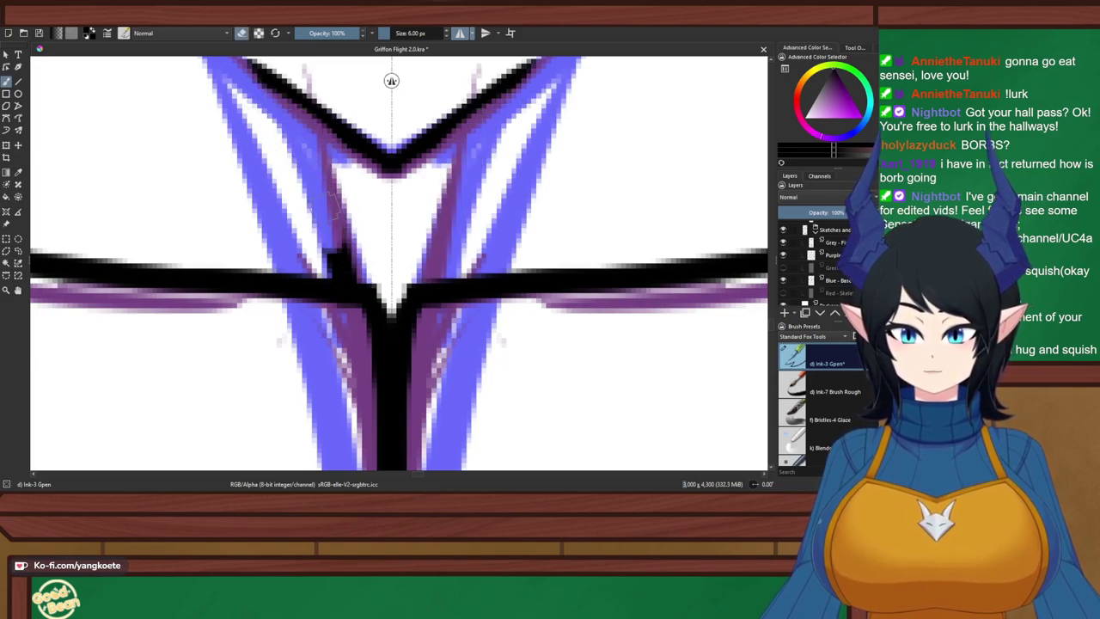
key(ctrl+z)
mouse_move(268, 103)
mouse_down()
mouse_move(330, 189)
mouse_move(256, 101)
mouse_move(284, 142)
mouse_move(274, 133)
mouse_move(255, 95)
mouse_move(345, 197)
mouse_move(320, 207)
mouse_move(341, 241)
mouse_up()
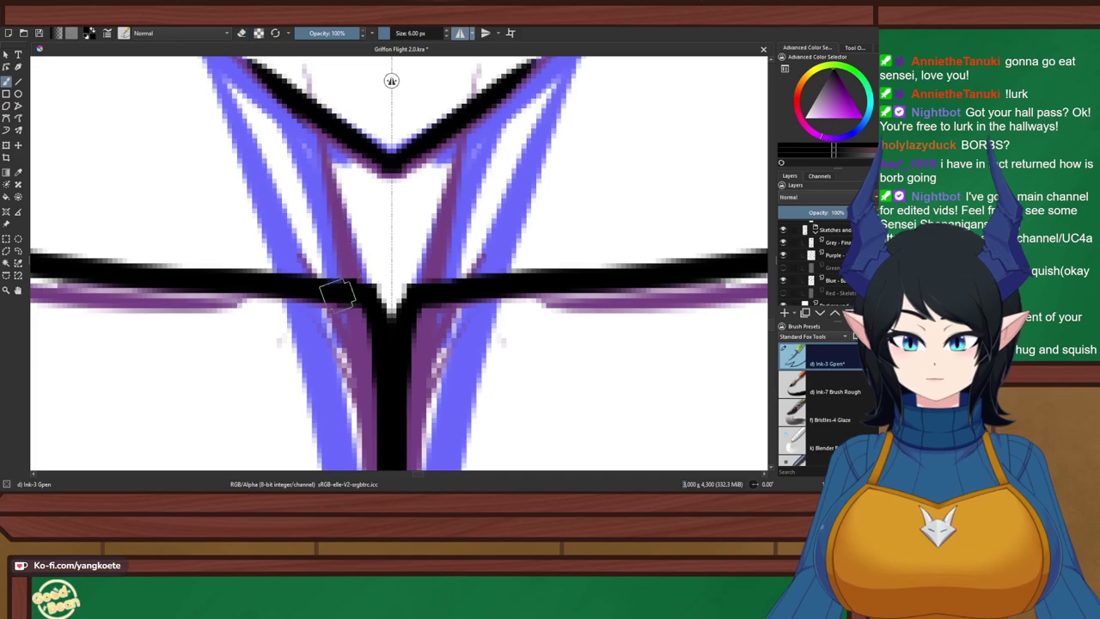
key(e)
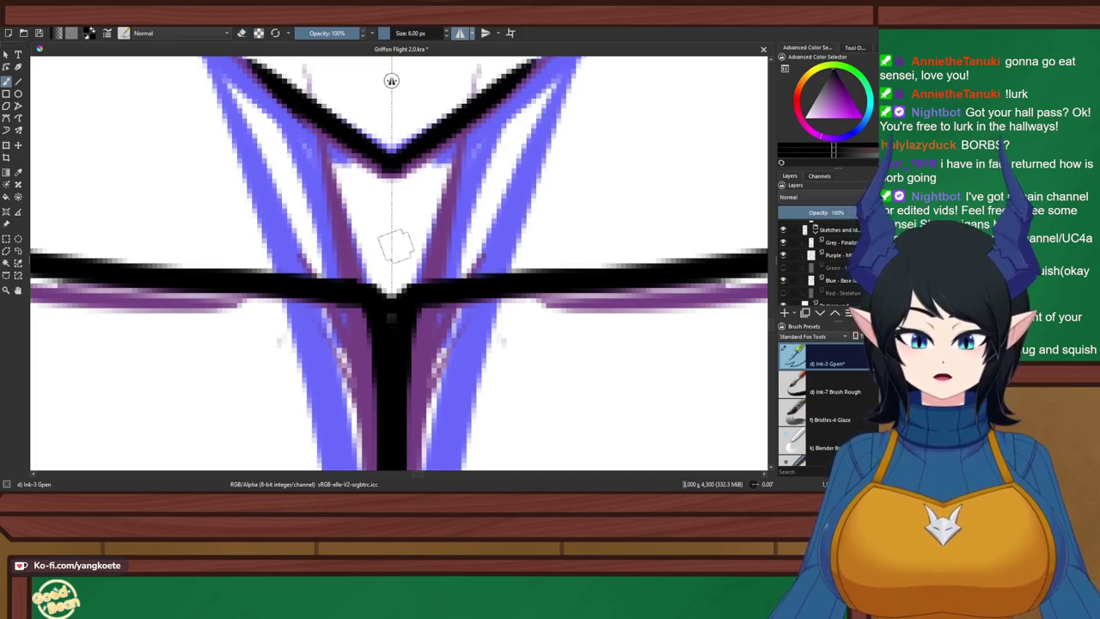
Ink the inner V arms down to the crossbar in two mirrored strokes
drag(306, 119, 364, 259)
drag(333, 187, 357, 293)
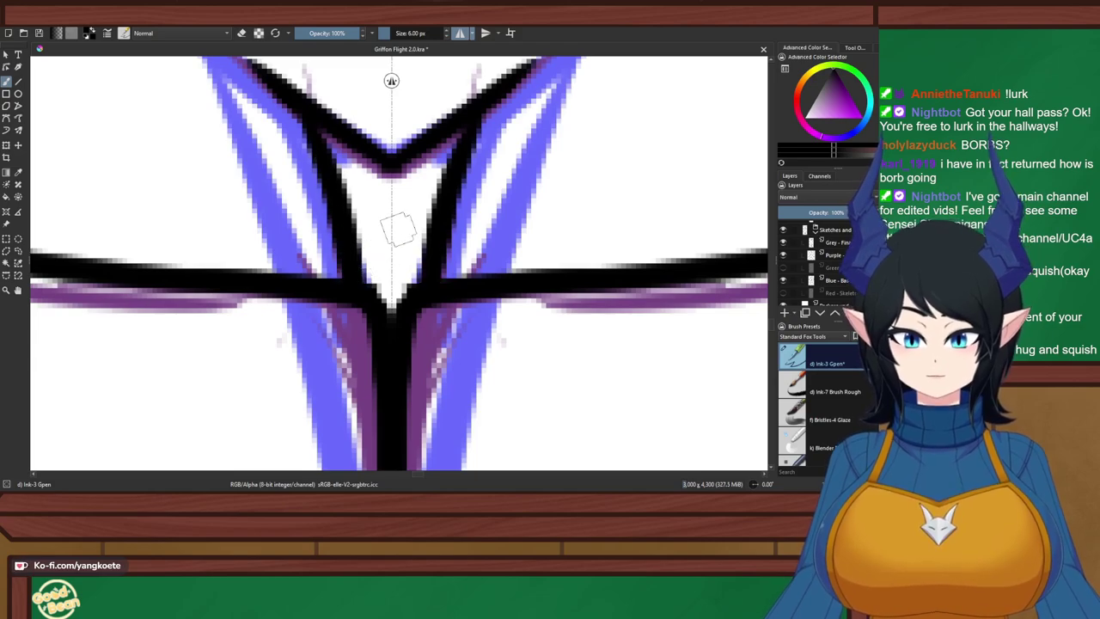
scroll(384, 239, down, 5)
scroll(423, 273, up, 1)
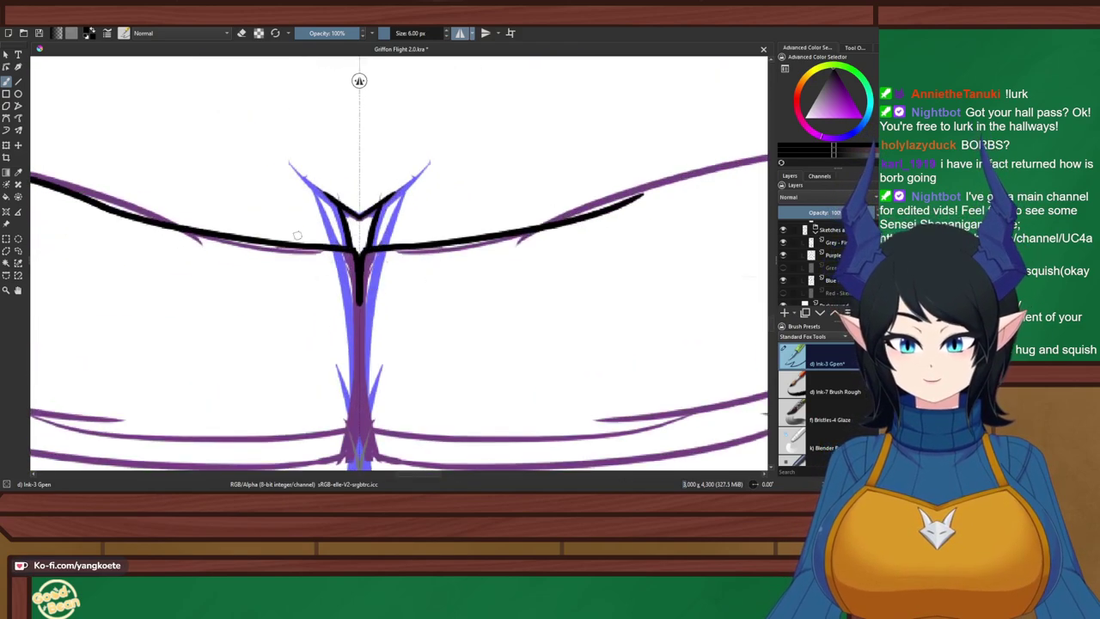
scroll(303, 243, down, 1)
scroll(303, 244, down, 2)
Draw a mirrored curve under the belt tab, undoing it to redraw it smoother
drag(466, 303, 539, 290)
right_click(539, 289)
right_click(538, 290)
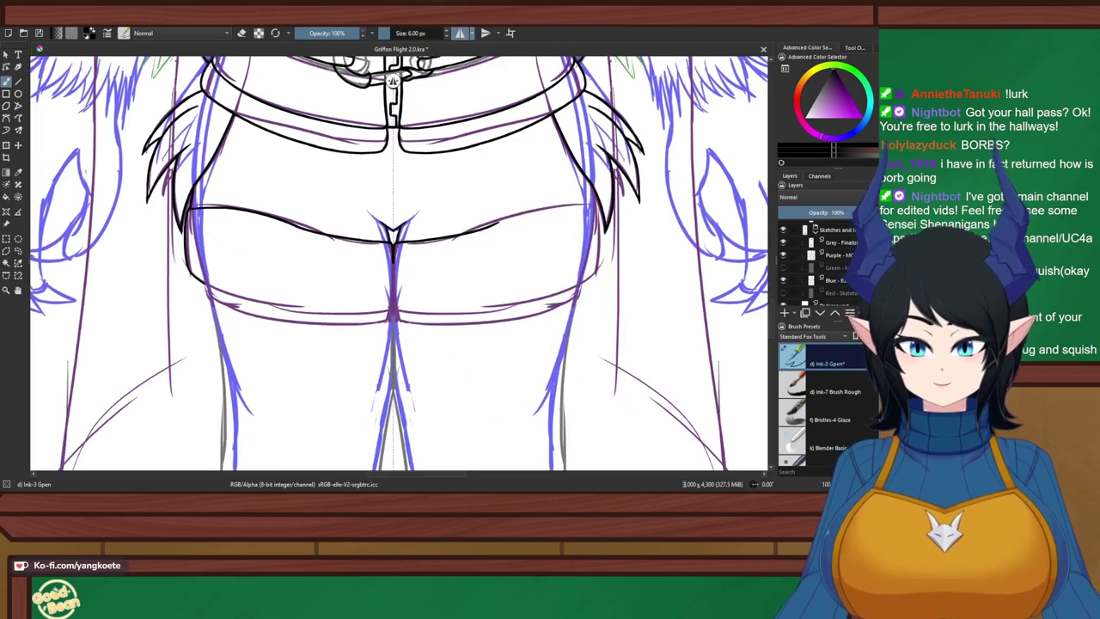
drag(342, 231, 342, 273)
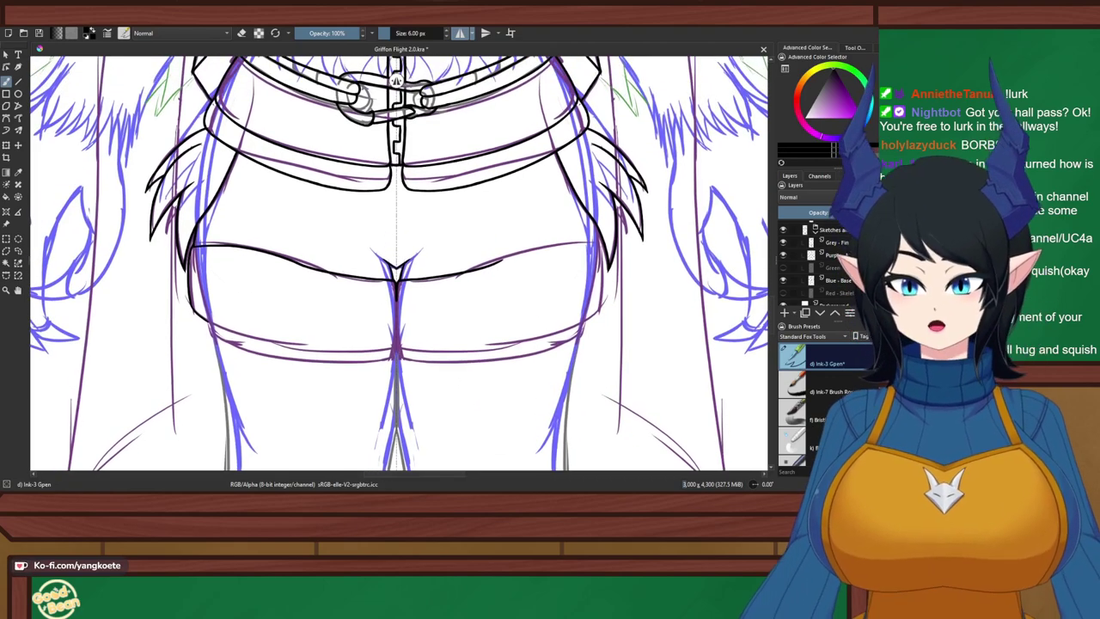
scroll(342, 273, up, 4)
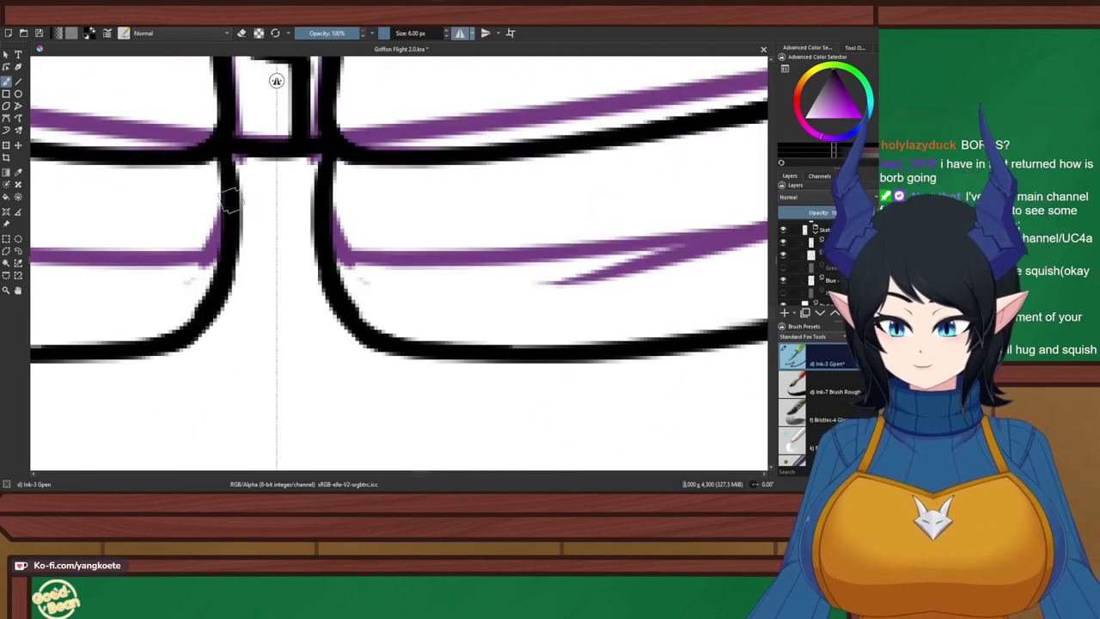
drag(231, 200, 287, 219)
key(ctrl+z)
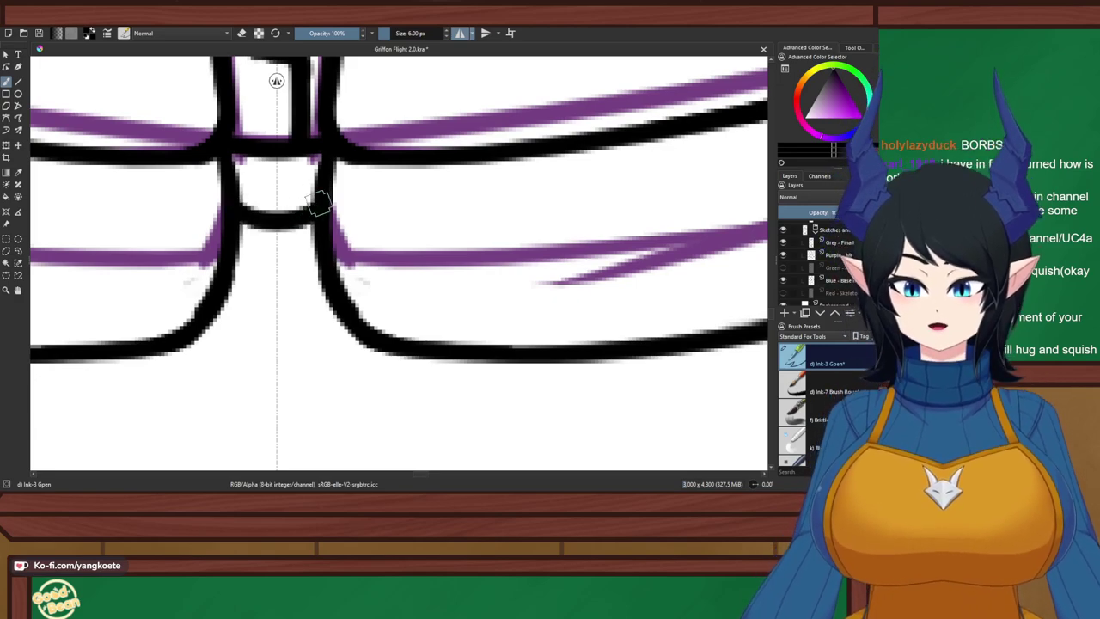
scroll(300, 207, down, 4)
Ink a vertical line down the centre of the belt tab
drag(506, 277, 522, 295)
right_click(522, 295)
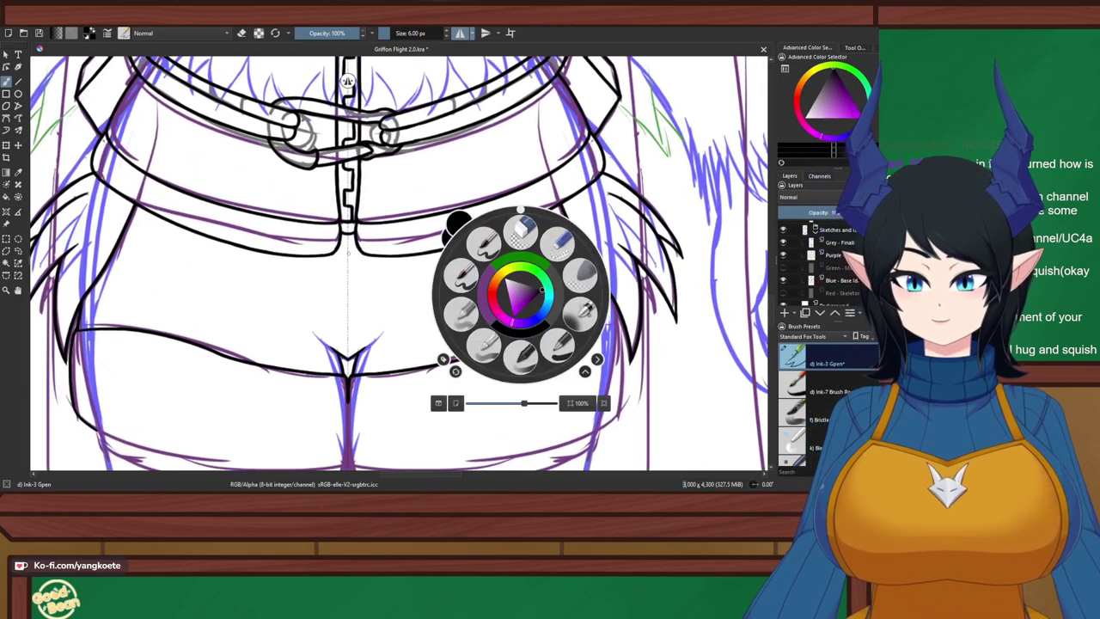
right_click(521, 295)
scroll(345, 233, up, 5)
scroll(336, 209, down, 2)
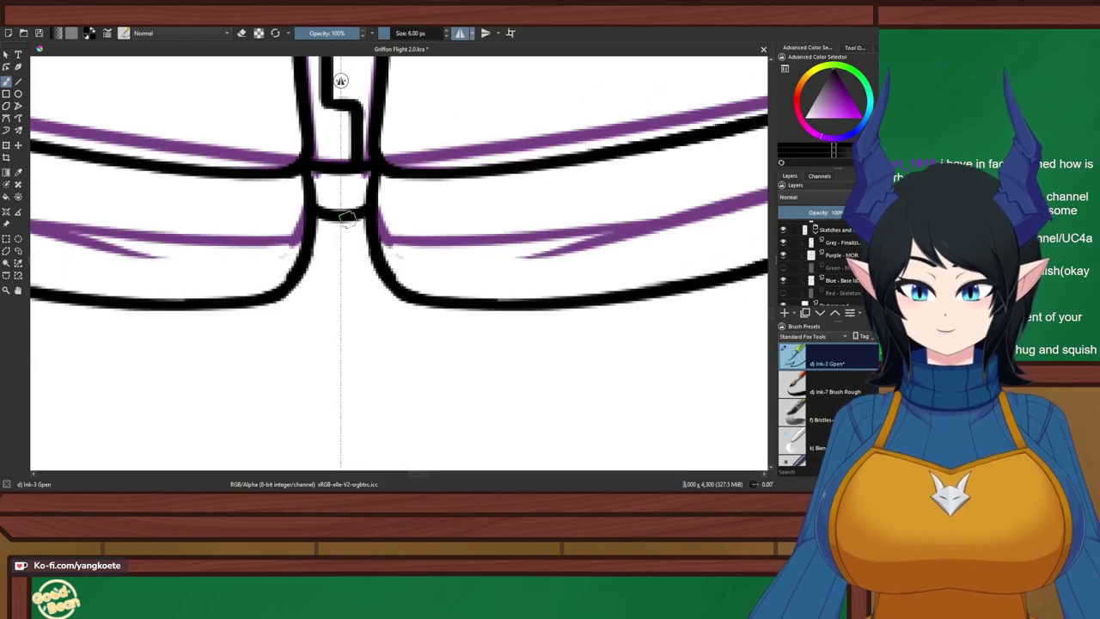
scroll(343, 180, up, 3)
drag(351, 164, 353, 244)
scroll(413, 225, down, 7)
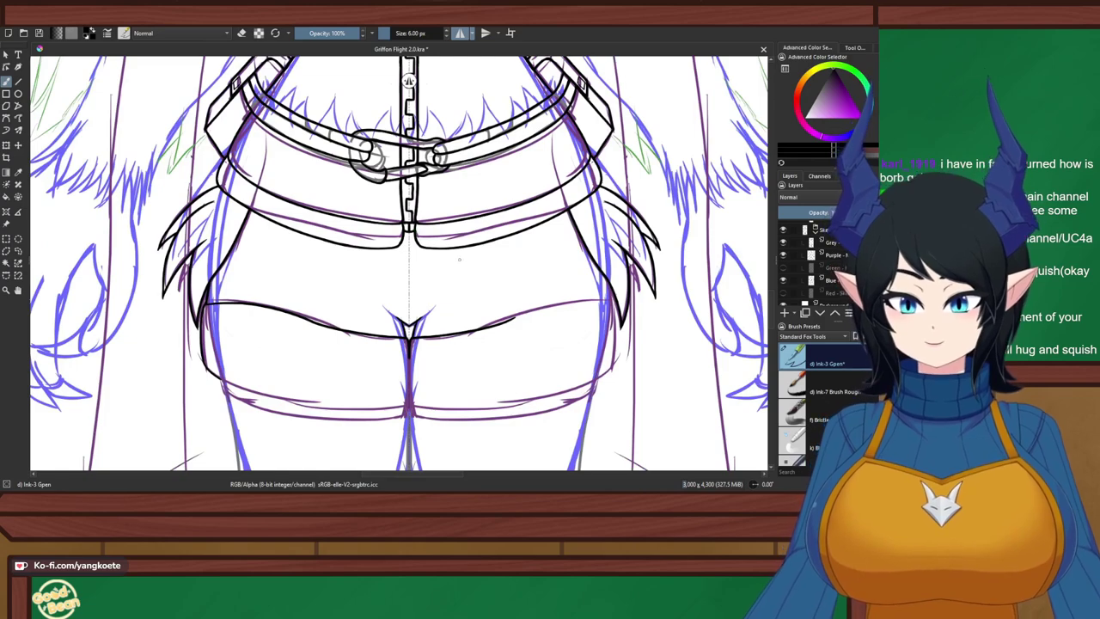
scroll(460, 259, down, 2)
scroll(442, 361, up, 4)
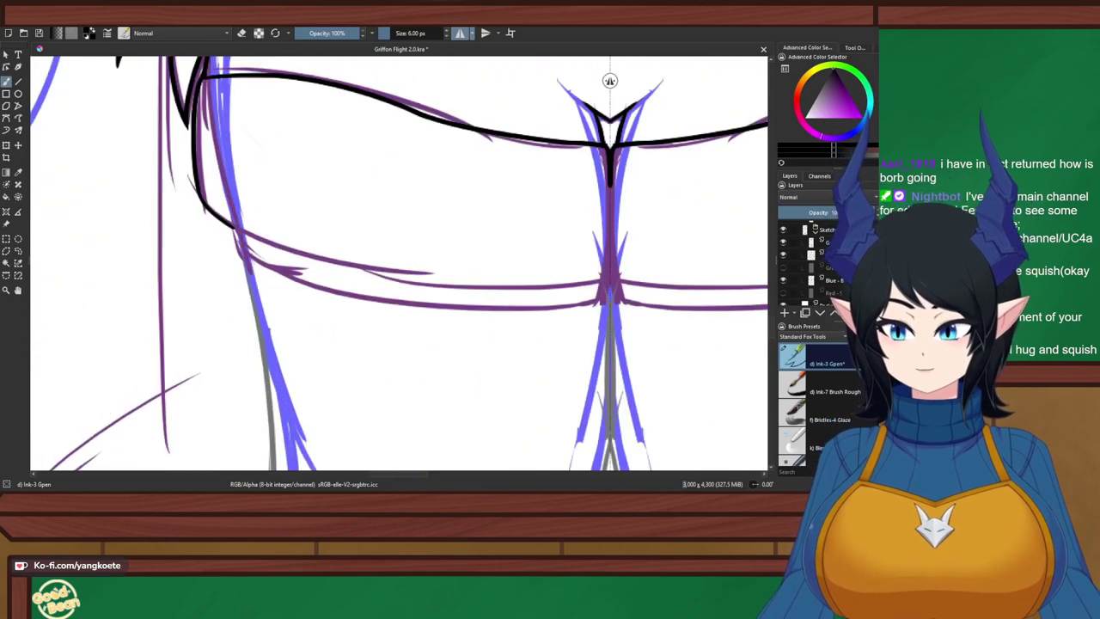
scroll(508, 277, up, 4)
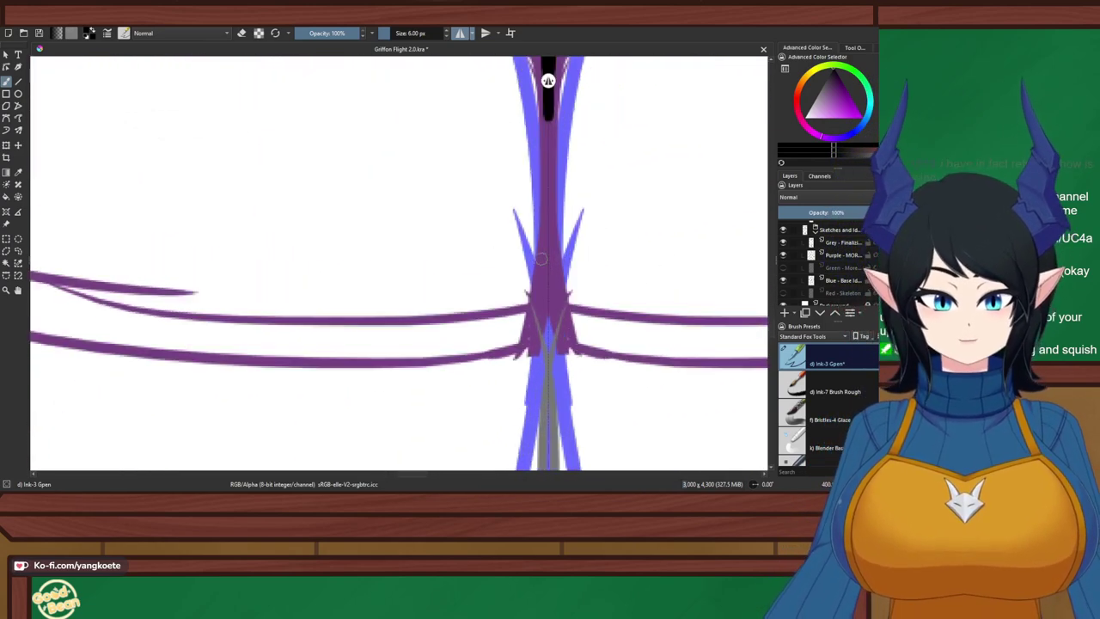
Ink the zipper line down the shorts' centre, undoing and retrying several attempts
mouse_move(543, 120)
mouse_down()
mouse_move(545, 239)
mouse_move(544, 219)
mouse_up()
key(ctrl+z)
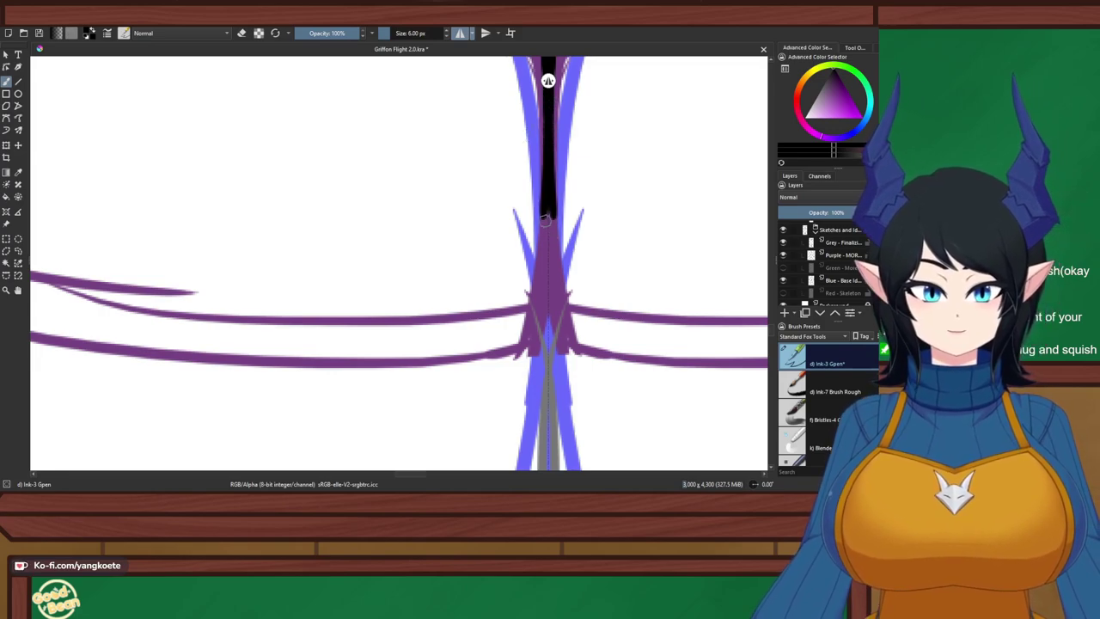
drag(545, 169, 544, 301)
key(ctrl+z)
drag(547, 91, 547, 246)
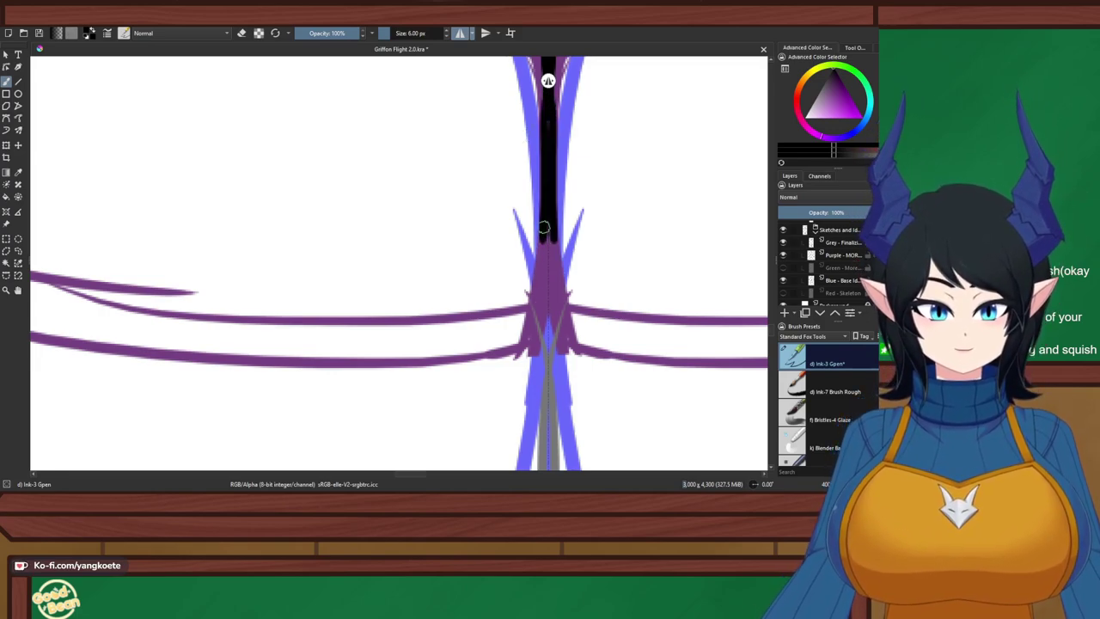
key(ctrl+z)
drag(547, 118, 547, 232)
key(ctrl+z)
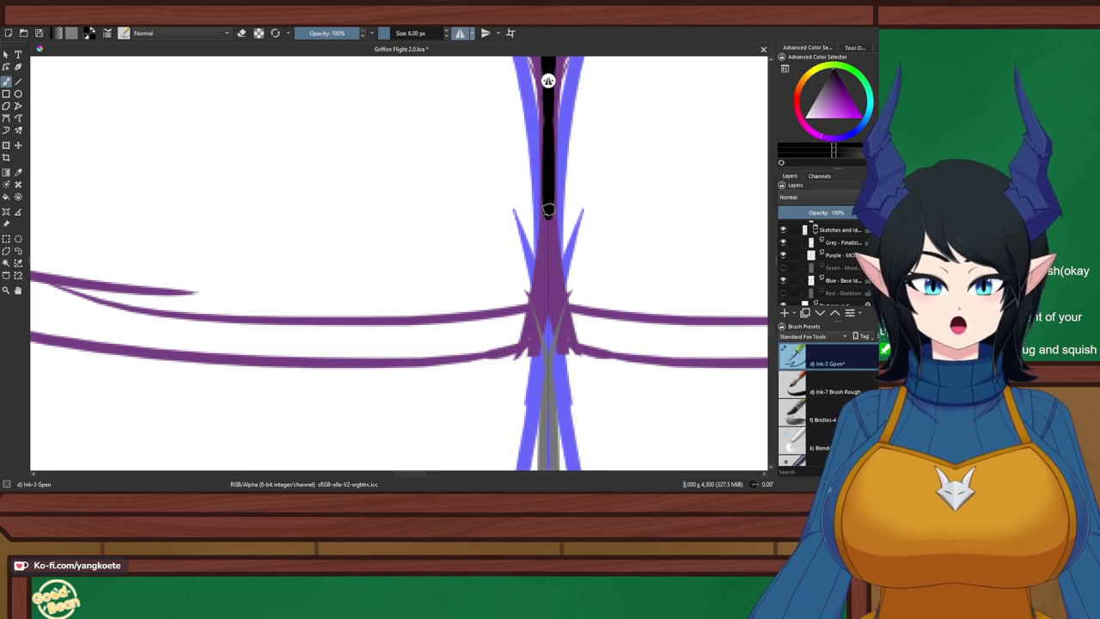
key(ctrl+z)
Extend the zipper line down toward the crotch, ending with narrow split ends
drag(545, 112, 544, 226)
drag(543, 150, 542, 294)
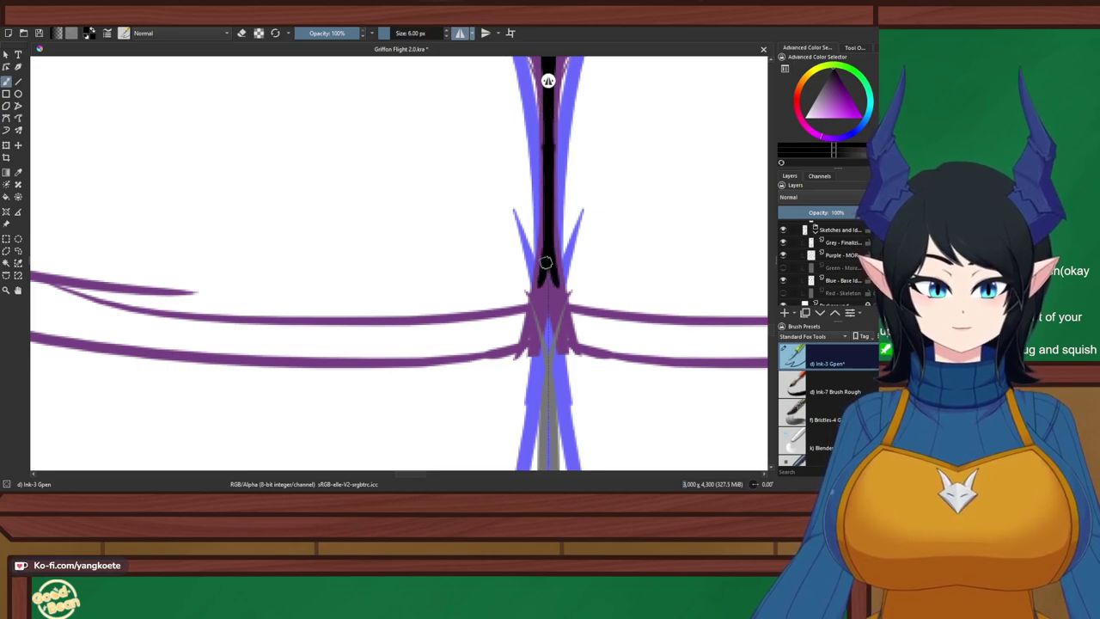
key(ctrl+z)
drag(548, 140, 543, 292)
key(ctrl+z)
drag(545, 166, 540, 283)
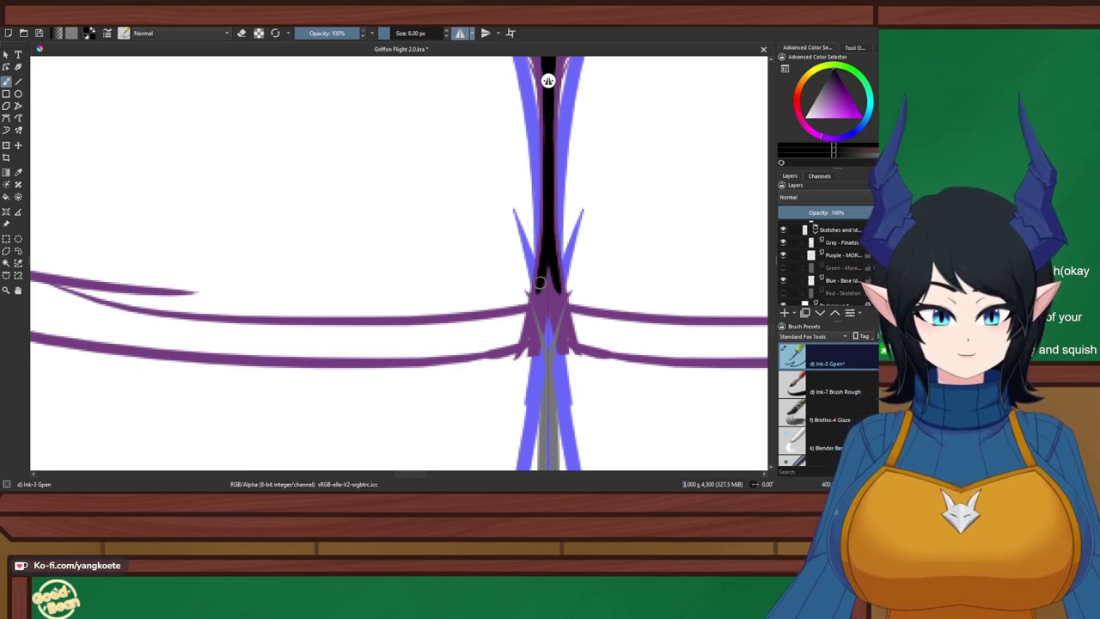
key(ctrl+z)
drag(546, 194, 534, 326)
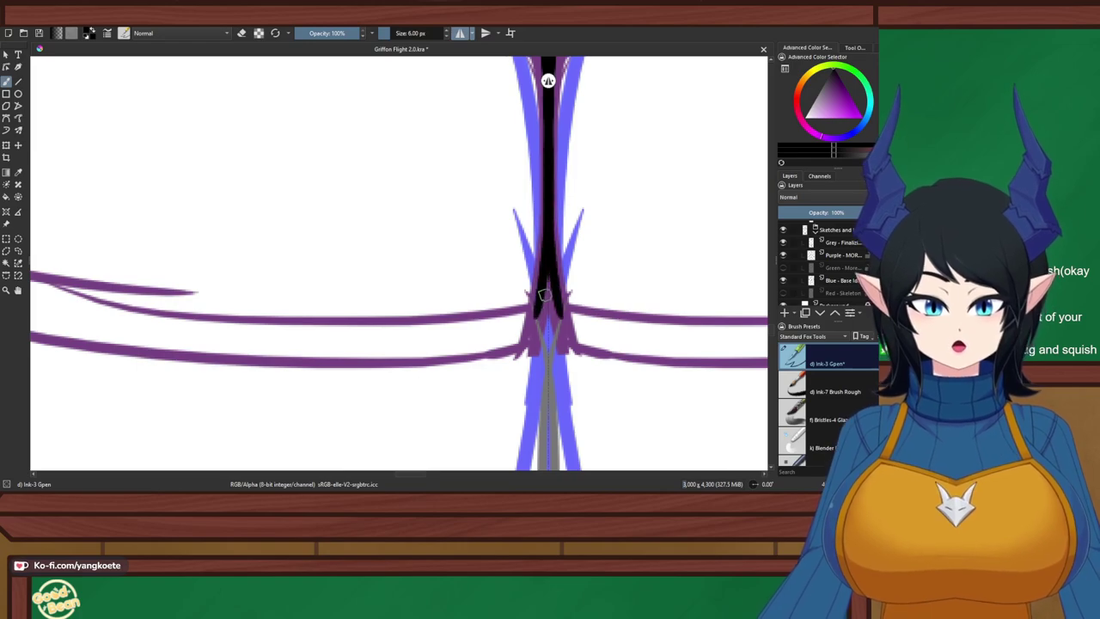
key(ctrl+z)
drag(547, 163, 550, 354)
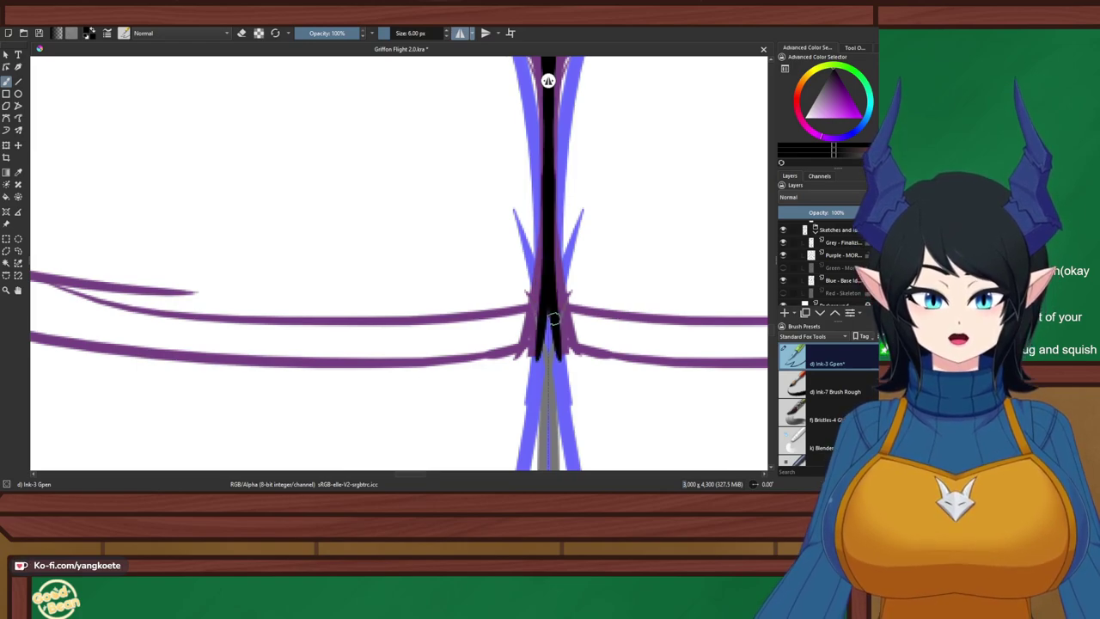
Erase the middle of the black centre stroke
scroll(546, 258, down, 3)
scroll(469, 292, up, 3)
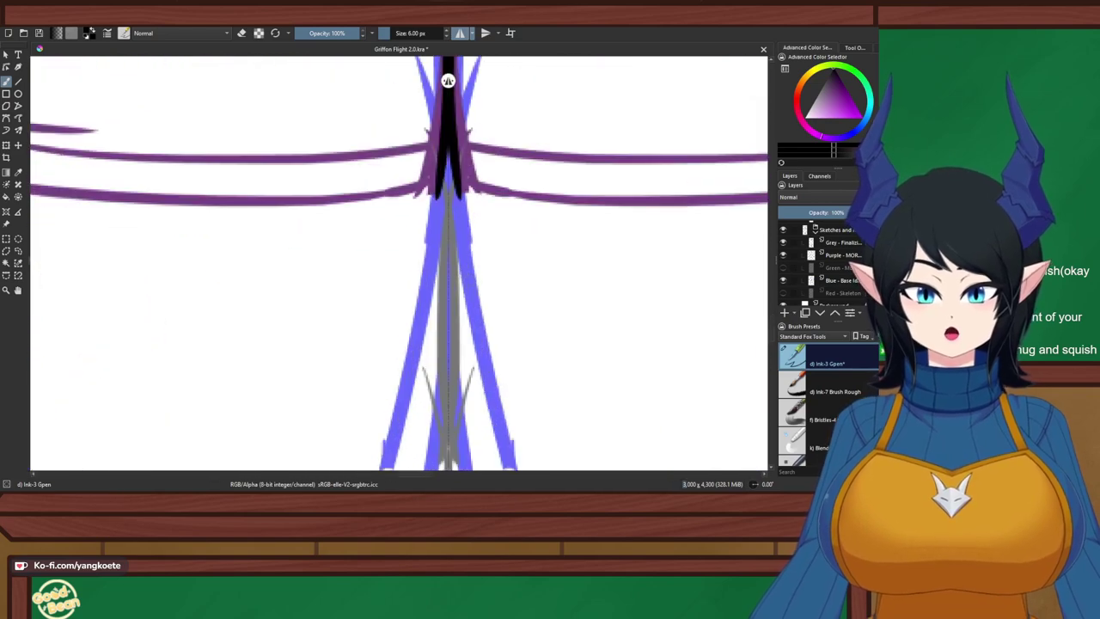
drag(464, 257, 466, 282)
scroll(429, 219, up, 2)
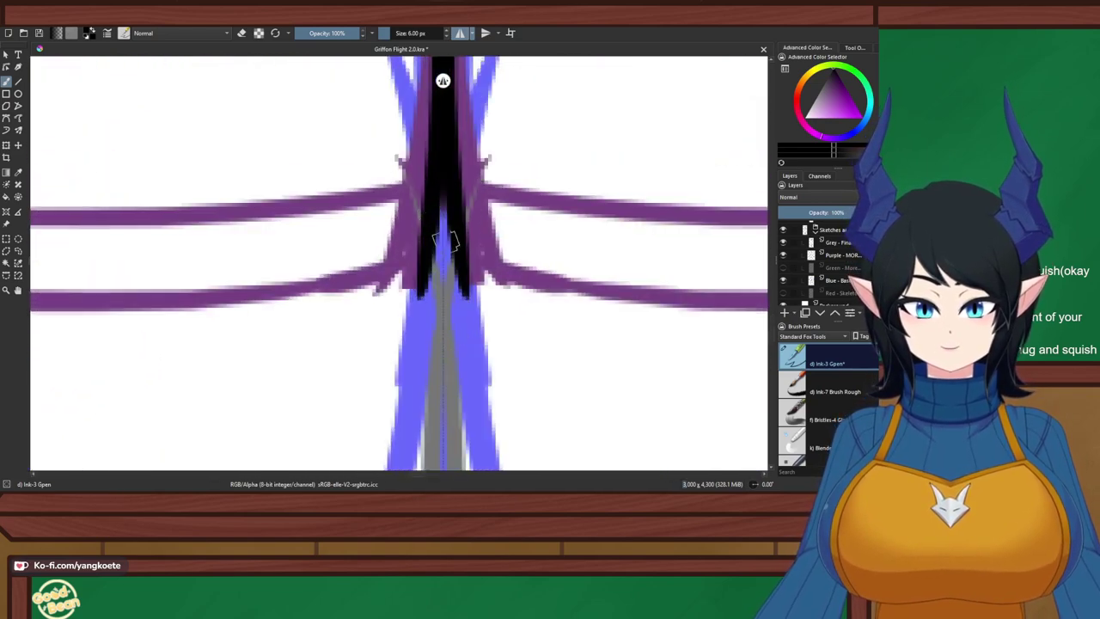
key(e)
drag(453, 196, 462, 262)
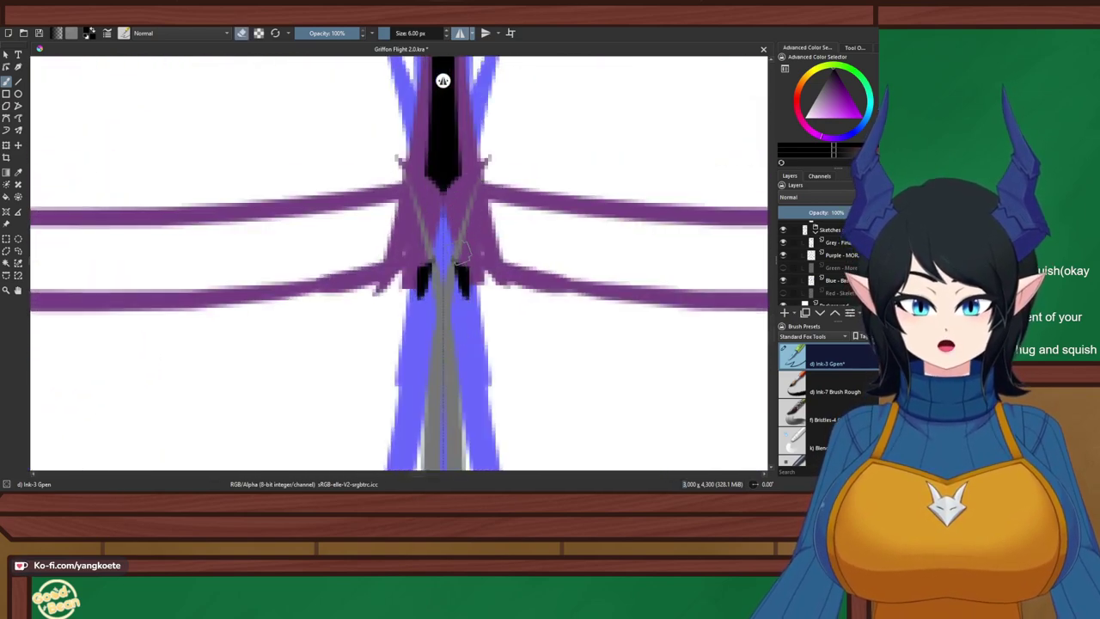
key(e)
On the rotated canvas, ink a mirrored stroke beside the spine continuing down the inner thigh
key(6)
key(6)
key(6)
key(6)
key(6)
key(6)
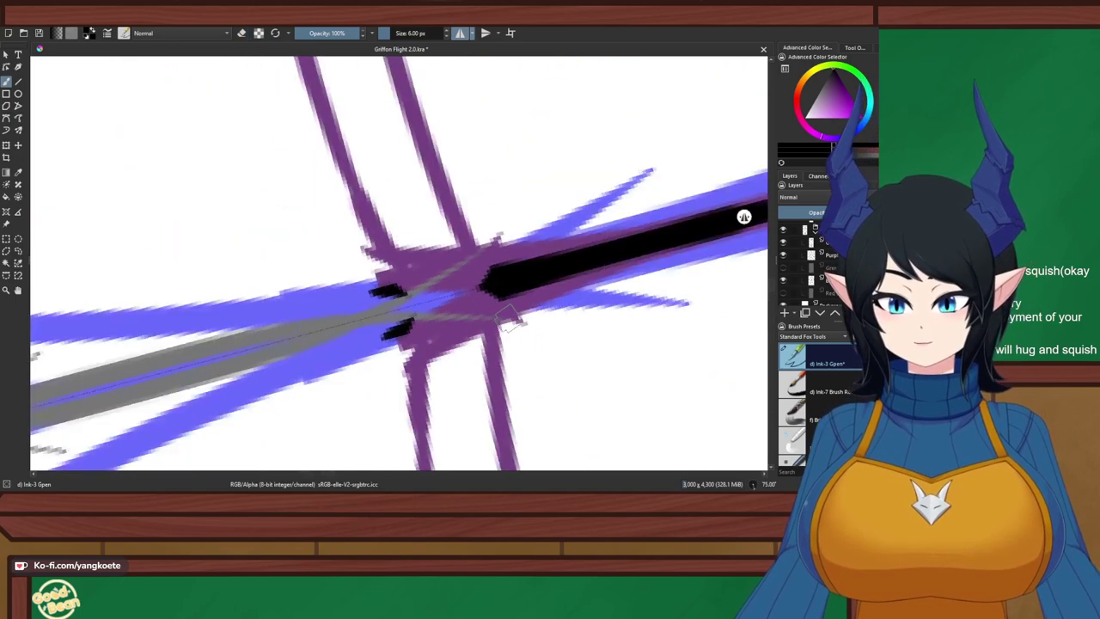
scroll(306, 231, down, 3)
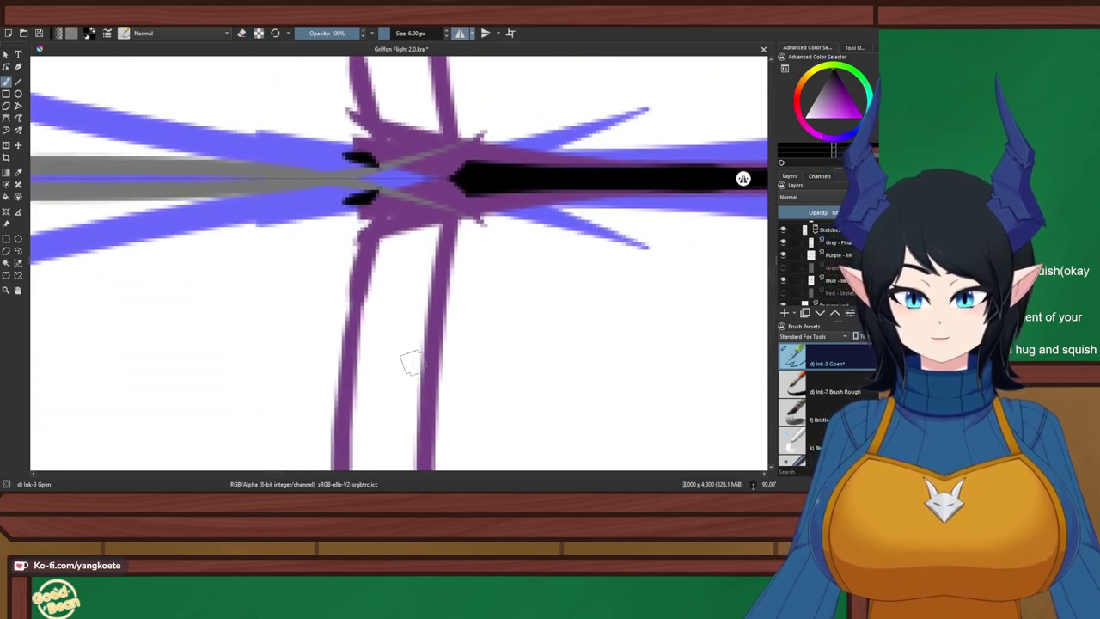
mouse_move(373, 198)
mouse_down()
mouse_move(464, 181)
mouse_move(455, 197)
mouse_move(437, 186)
mouse_move(466, 226)
mouse_up()
key(ctrl+z)
mouse_move(464, 184)
mouse_down()
mouse_move(466, 229)
mouse_move(435, 371)
mouse_up()
key(ctrl+z)
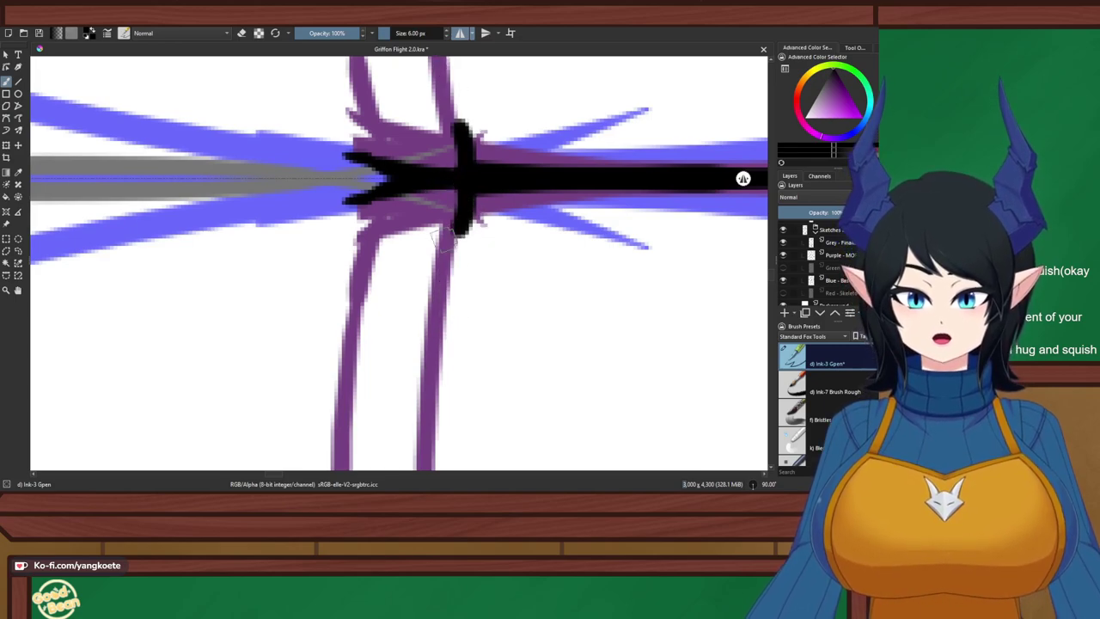
drag(465, 215, 425, 433)
Ink the inner thigh line from the spine along the left purple thigh sketch
drag(384, 191, 340, 427)
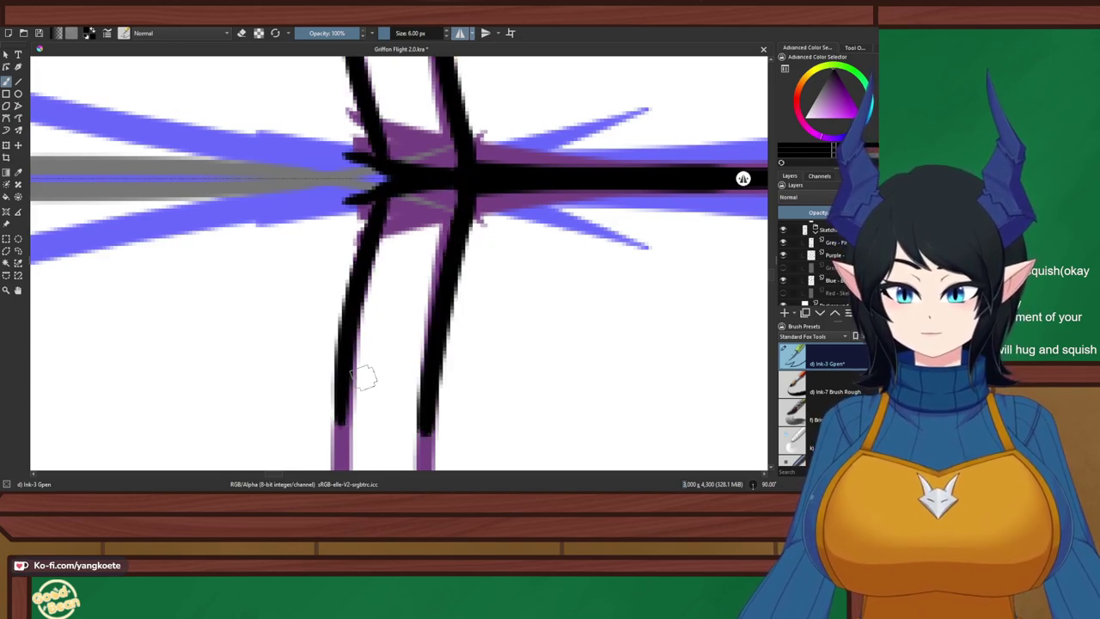
key(ctrl+z)
drag(382, 194, 343, 442)
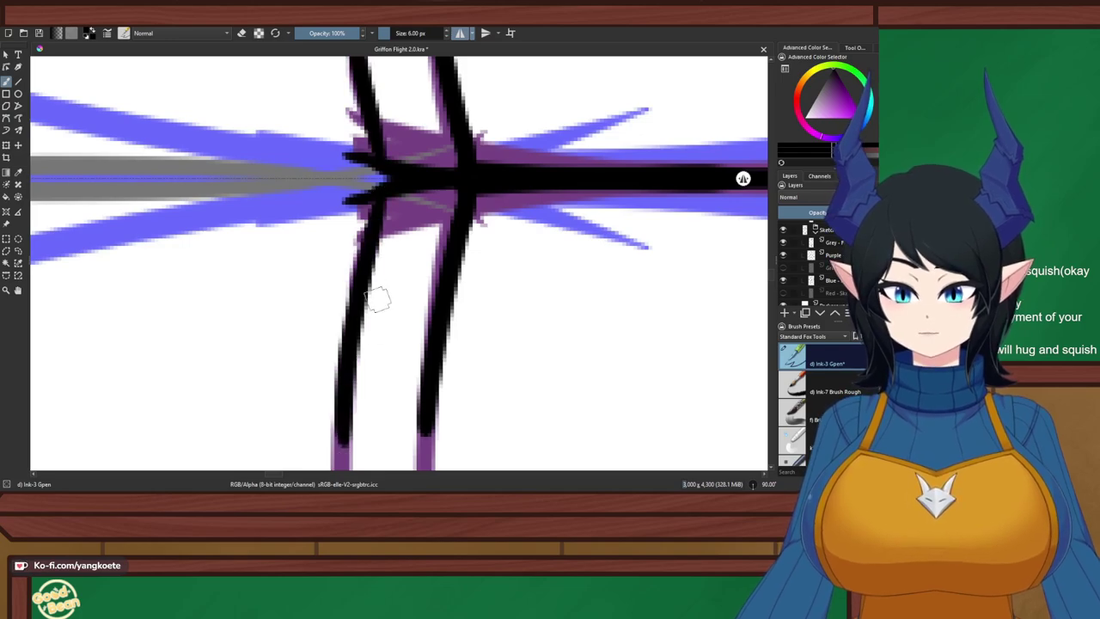
scroll(374, 182, down, 6)
drag(373, 214, 450, 339)
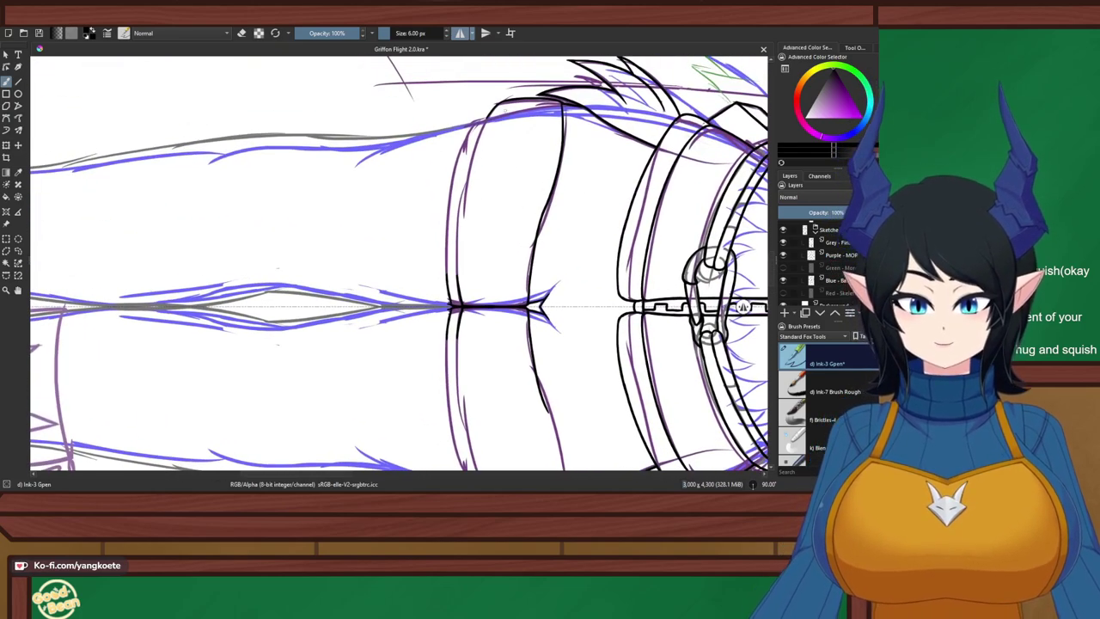
scroll(505, 111, up, 3)
scroll(418, 141, down, 1)
drag(419, 141, 406, 125)
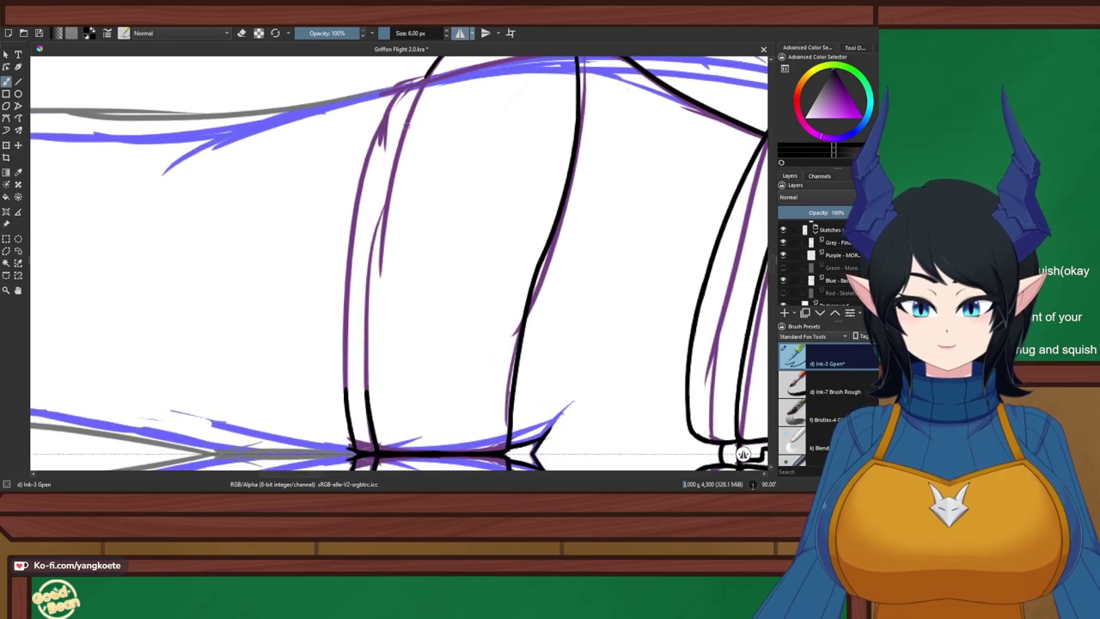
Trace the left purple contour in black ink, undoing and redrawing the stroke
drag(430, 64, 365, 337)
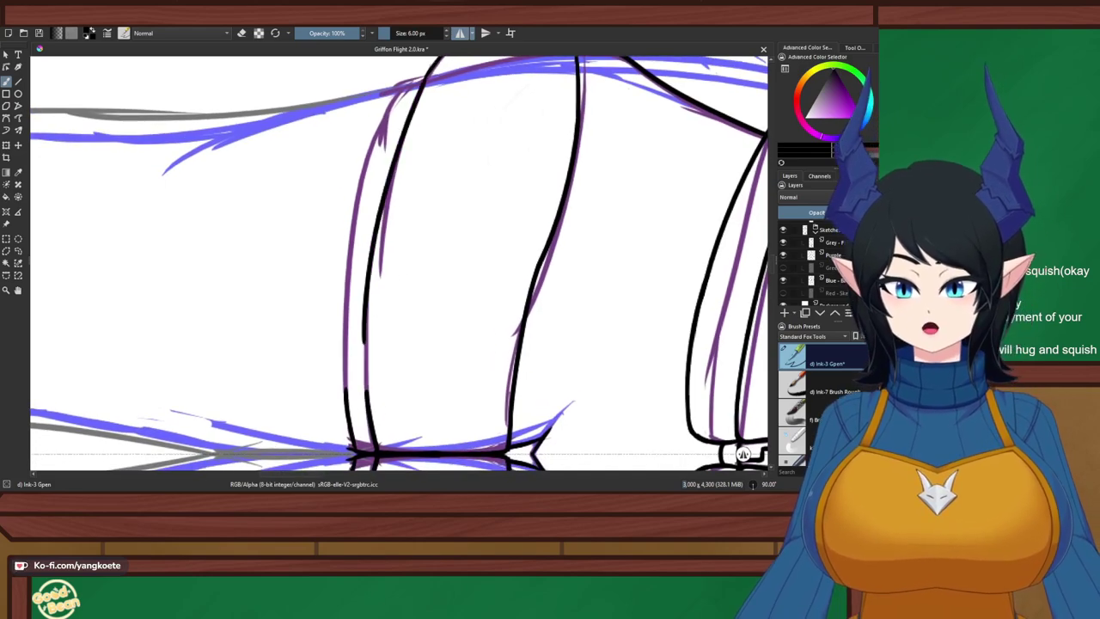
key(ctrl+z)
mouse_move(435, 64)
mouse_down()
mouse_move(353, 331)
mouse_move(357, 391)
mouse_up()
key(ctrl+z)
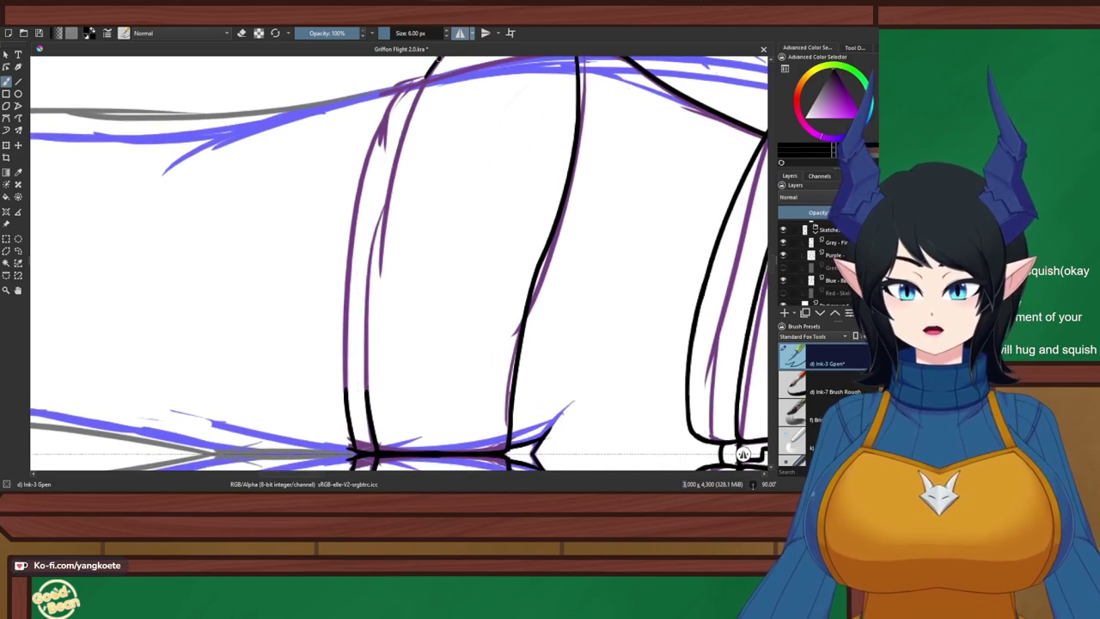
drag(437, 60, 356, 392)
key(ctrl+z)
Keep retrying the left contour stroke further down, undoing each failed attempt
drag(436, 59, 370, 432)
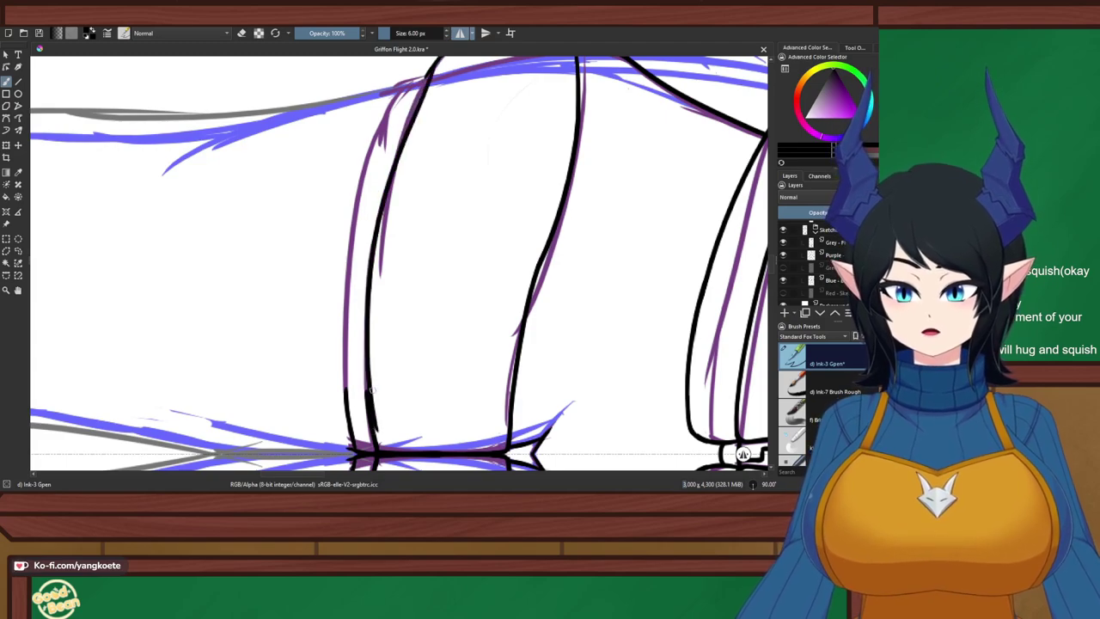
key(ctrl+z)
mouse_move(437, 59)
mouse_down()
mouse_move(400, 140)
mouse_move(359, 383)
mouse_up()
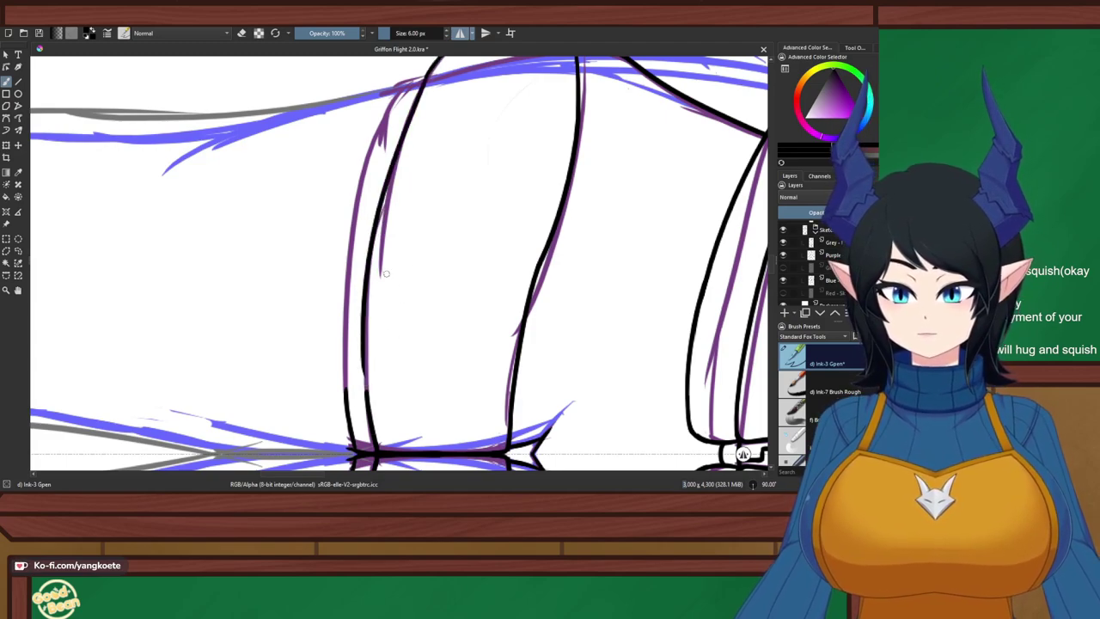
key(ctrl+z)
mouse_move(435, 65)
mouse_down()
mouse_move(362, 287)
mouse_move(359, 356)
mouse_up()
key(ctrl+z)
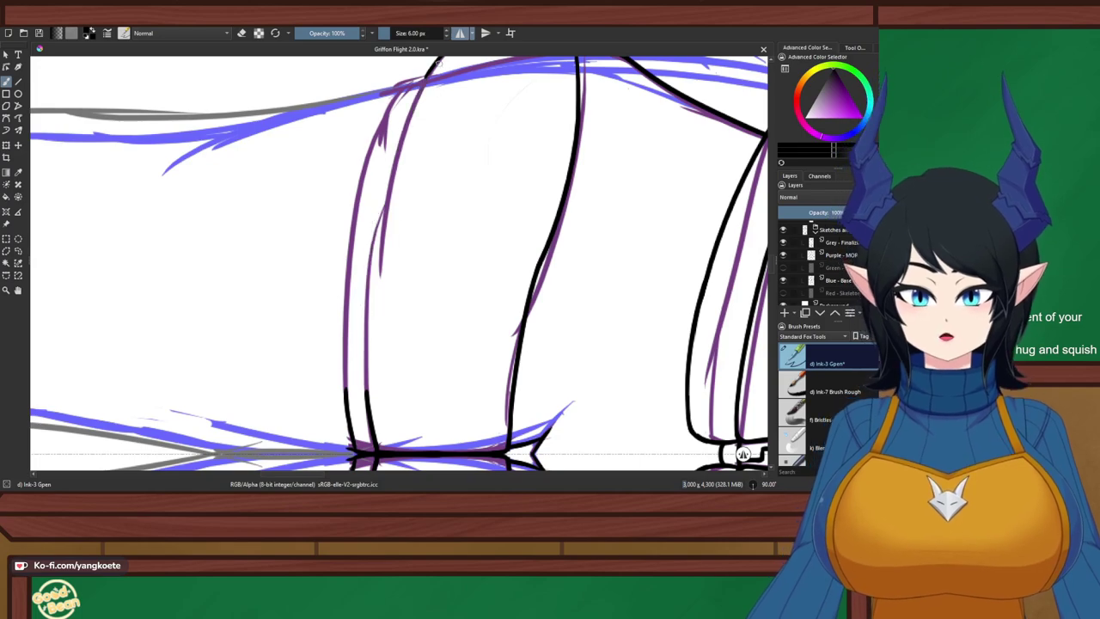
mouse_move(433, 66)
mouse_down()
mouse_move(419, 189)
mouse_move(349, 258)
mouse_up()
scroll(470, 160, up, 2)
Ink one long black line down the left contour
key(e)
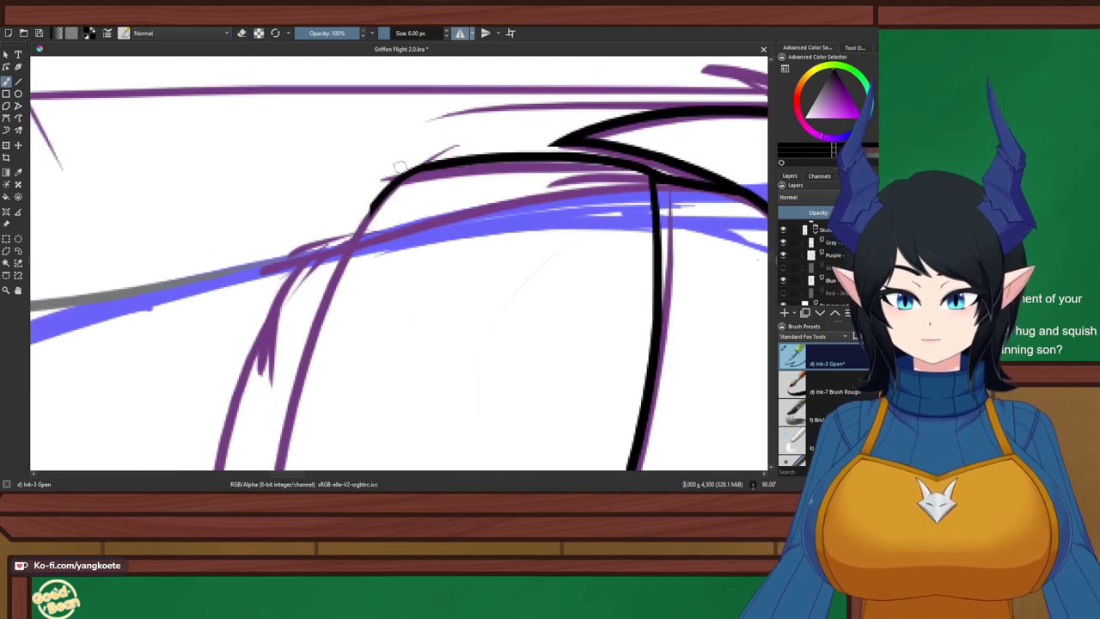
mouse_move(394, 175)
mouse_down()
mouse_move(368, 215)
mouse_move(296, 447)
mouse_up()
key(ctrl+z)
drag(397, 177, 284, 455)
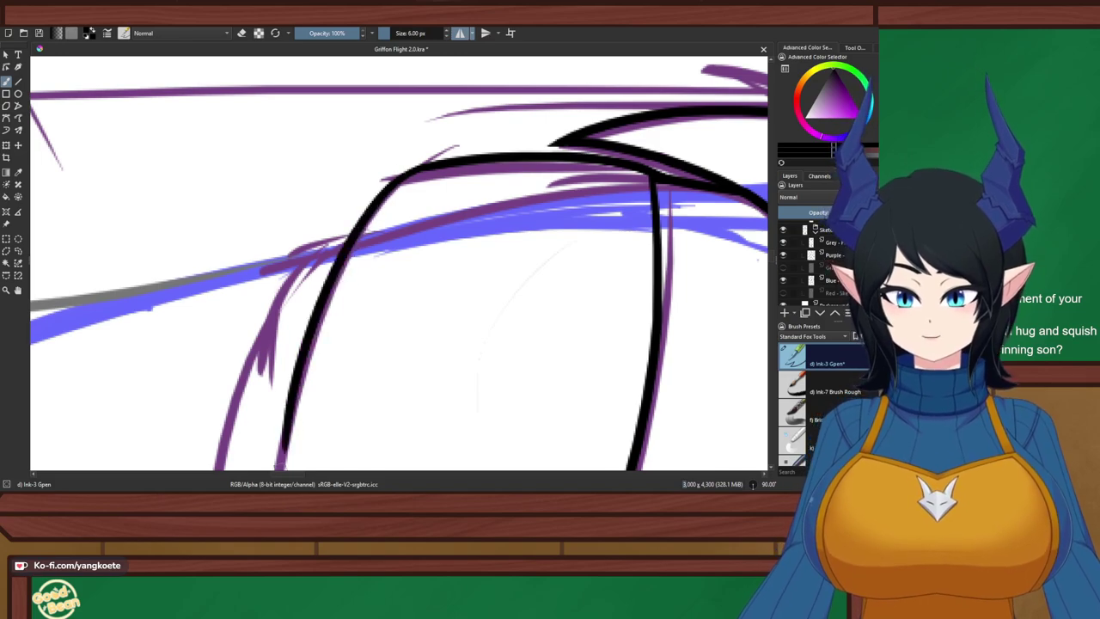
scroll(349, 339, down, 2)
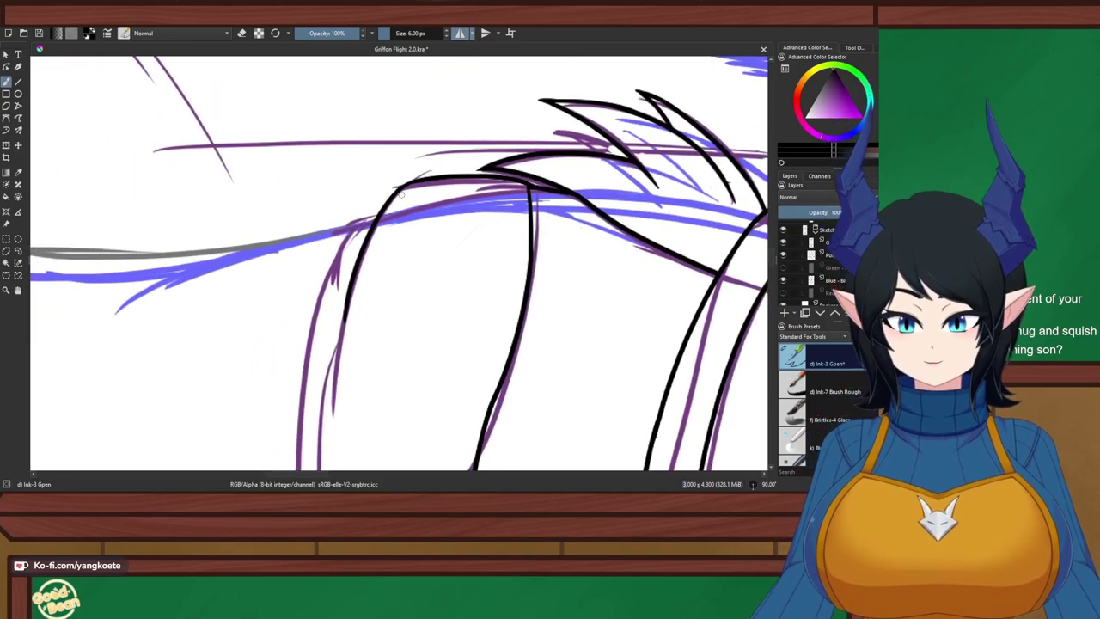
scroll(421, 177, up, 5)
Smooth the curve's join with the top edge by adding ink along its lower edge
key(e)
drag(357, 234, 552, 190)
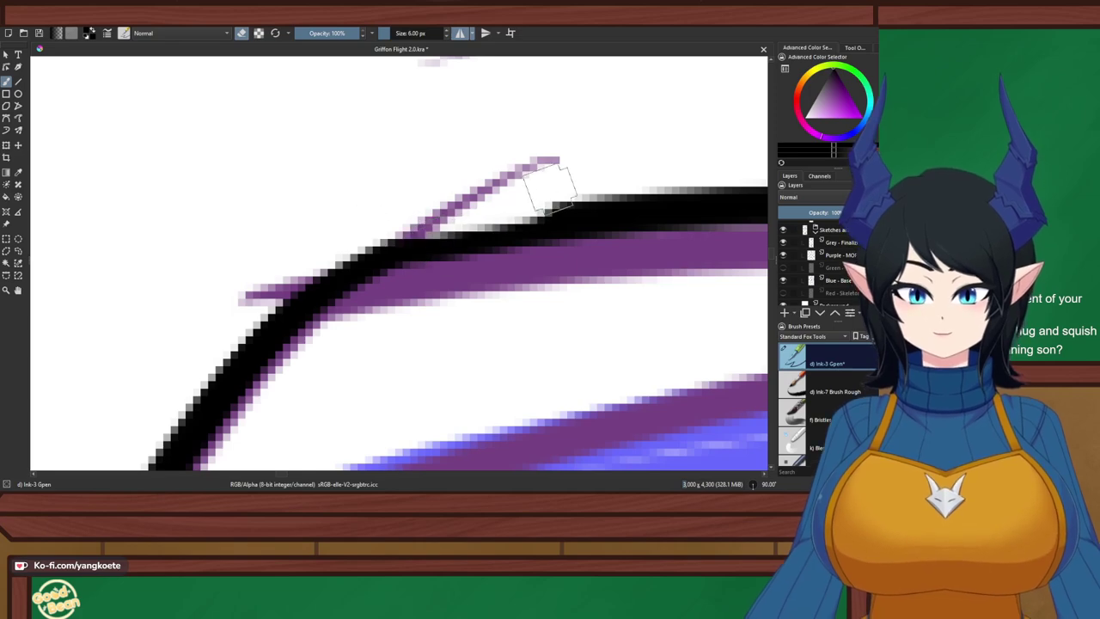
key(ctrl+z)
key(e)
drag(308, 316, 523, 229)
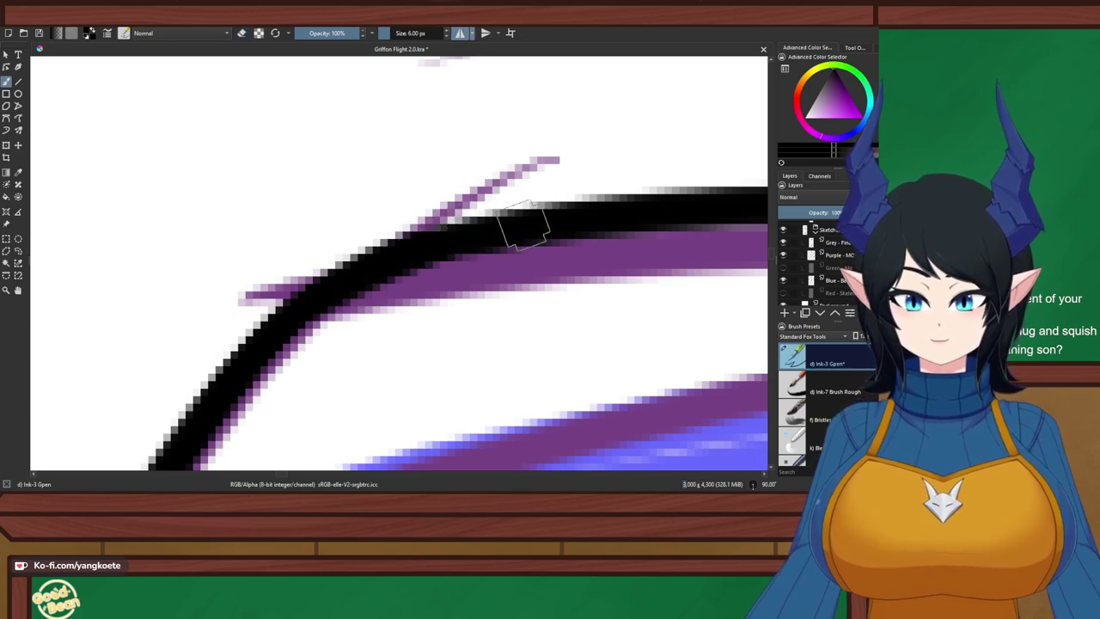
key(ctrl+z)
drag(334, 303, 547, 212)
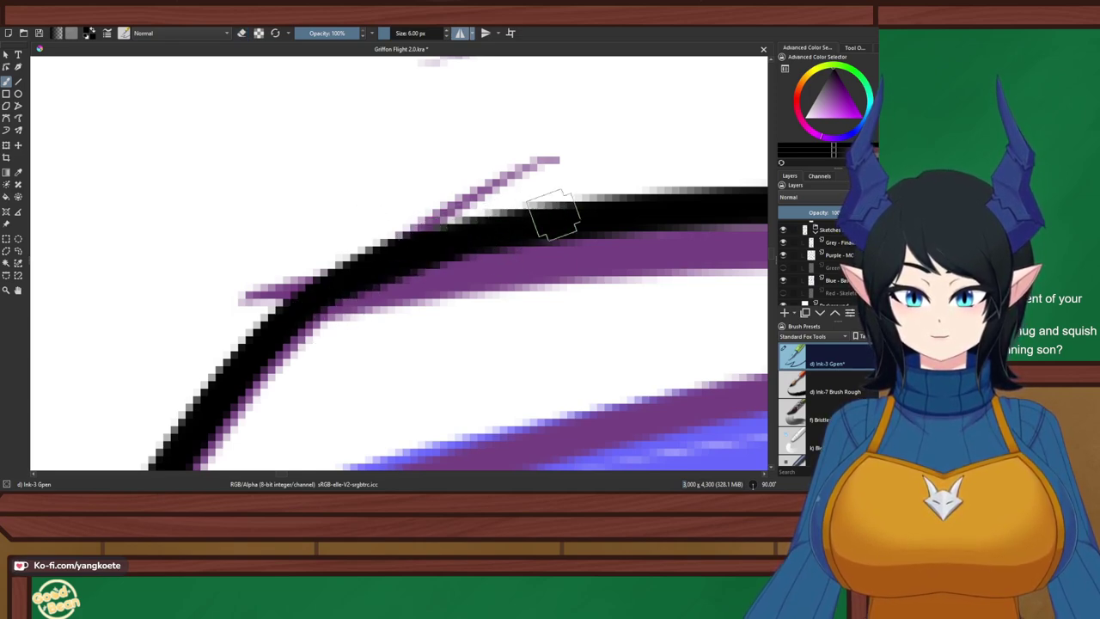
scroll(459, 249, down, 5)
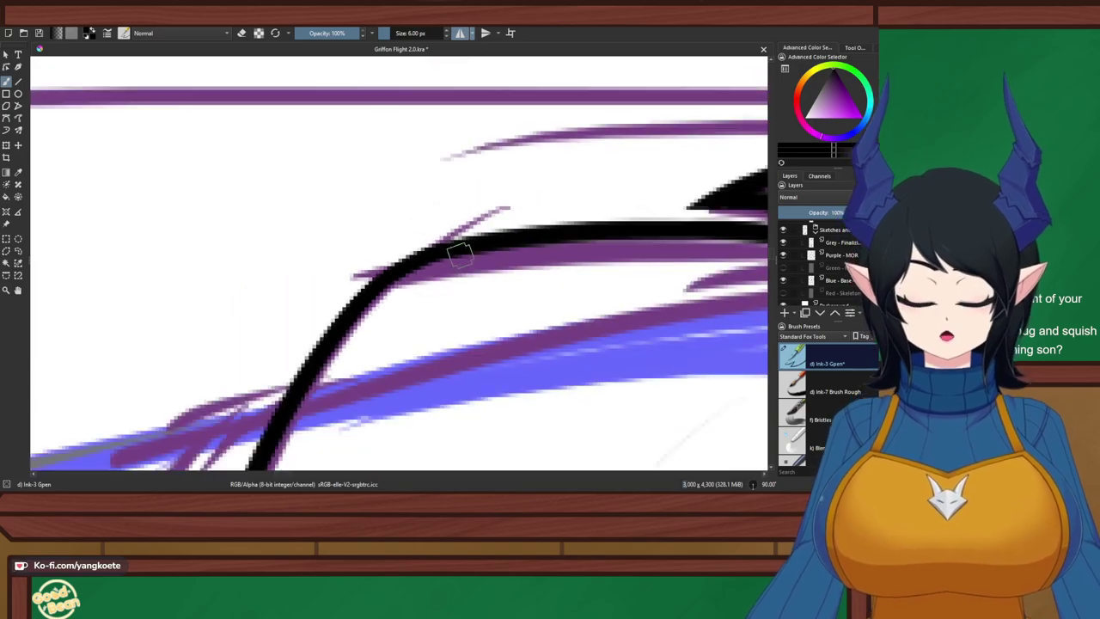
Ink a black line down the upper left contour along the inner purple curve, retrying until it fits
drag(296, 328, 385, 221)
scroll(342, 181, down, 2)
scroll(344, 184, up, 1)
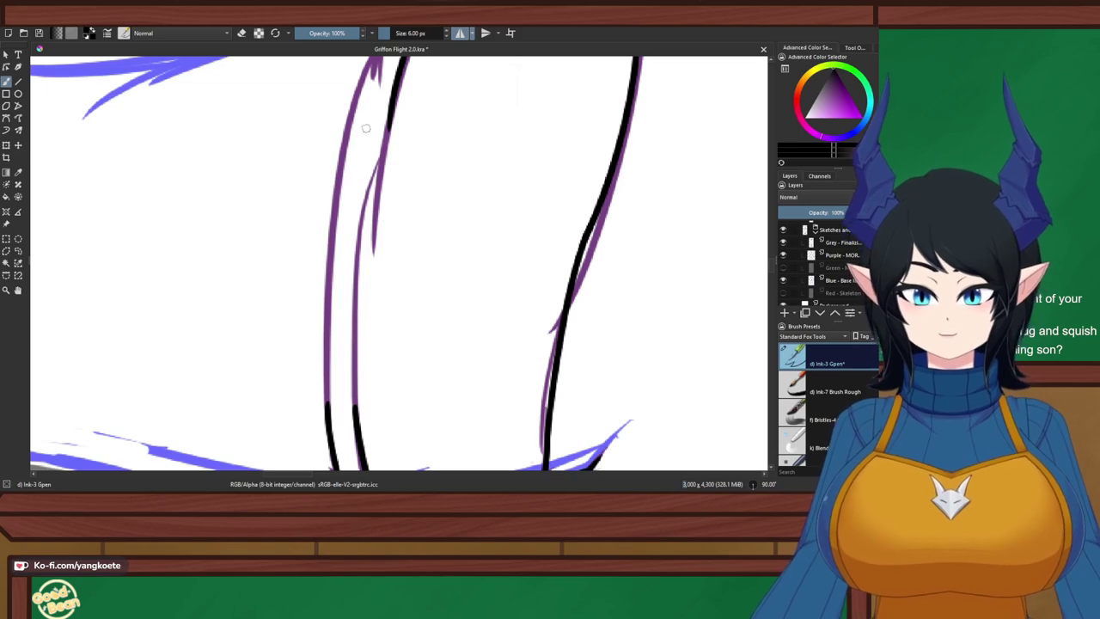
drag(397, 87, 358, 273)
key(ctrl+z)
drag(395, 84, 351, 321)
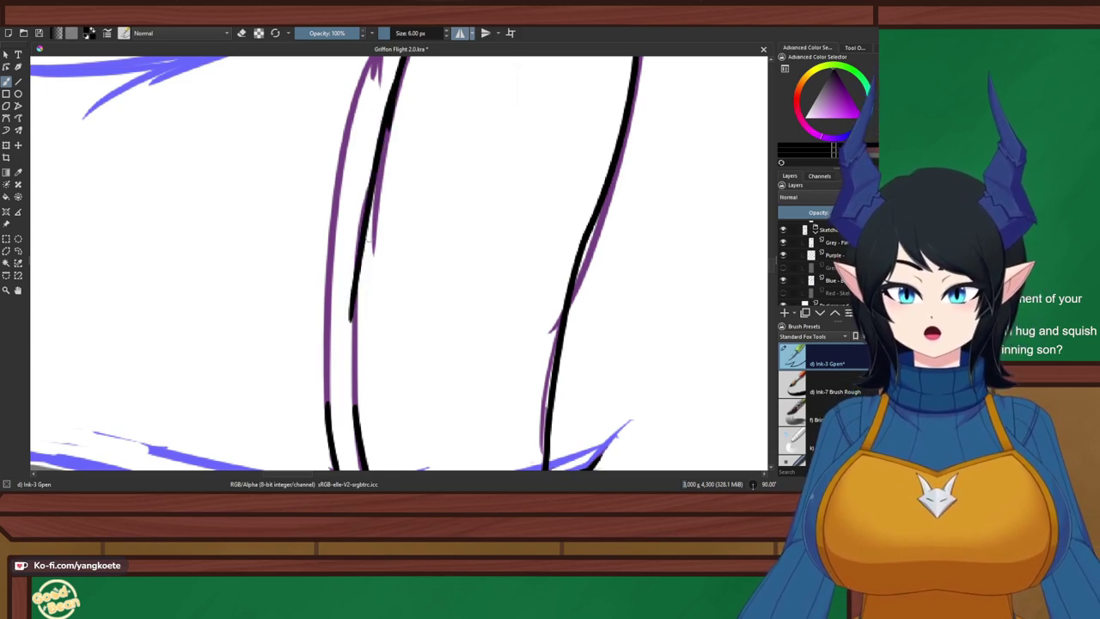
key(ctrl+z)
drag(394, 86, 345, 361)
key(ctrl+z)
drag(398, 64, 347, 361)
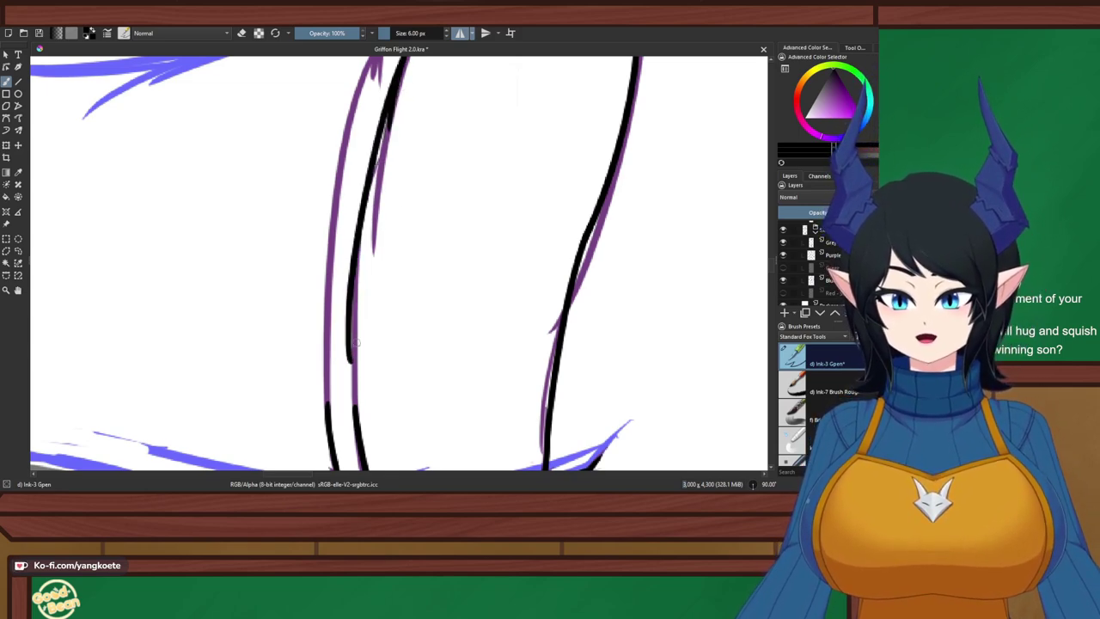
key(ctrl+z)
drag(397, 69, 345, 356)
key(ctrl+z)
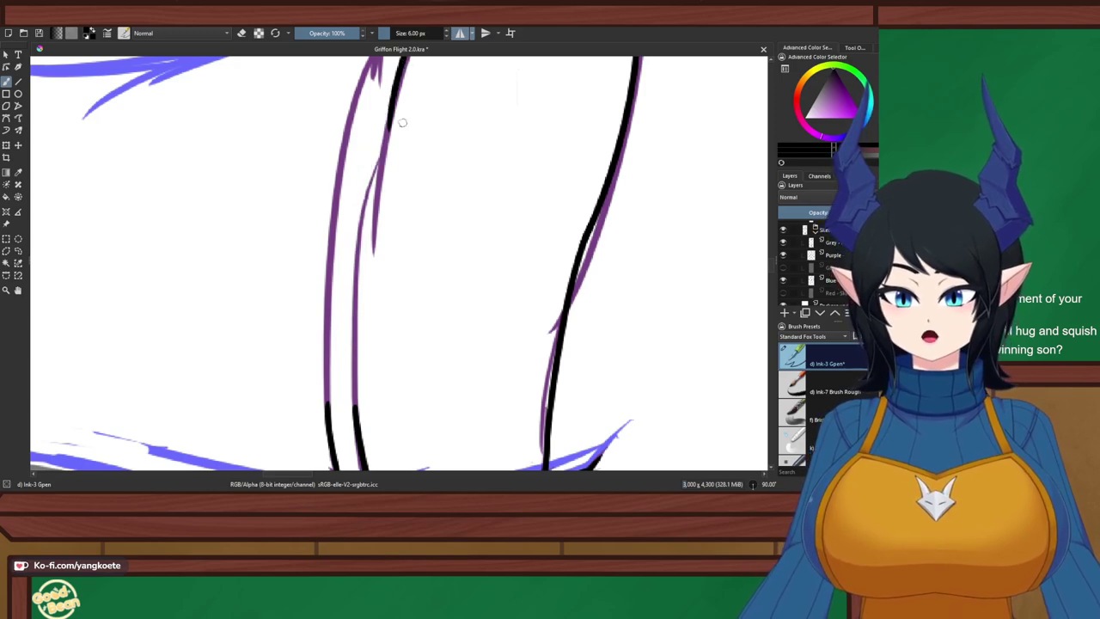
drag(388, 129, 350, 356)
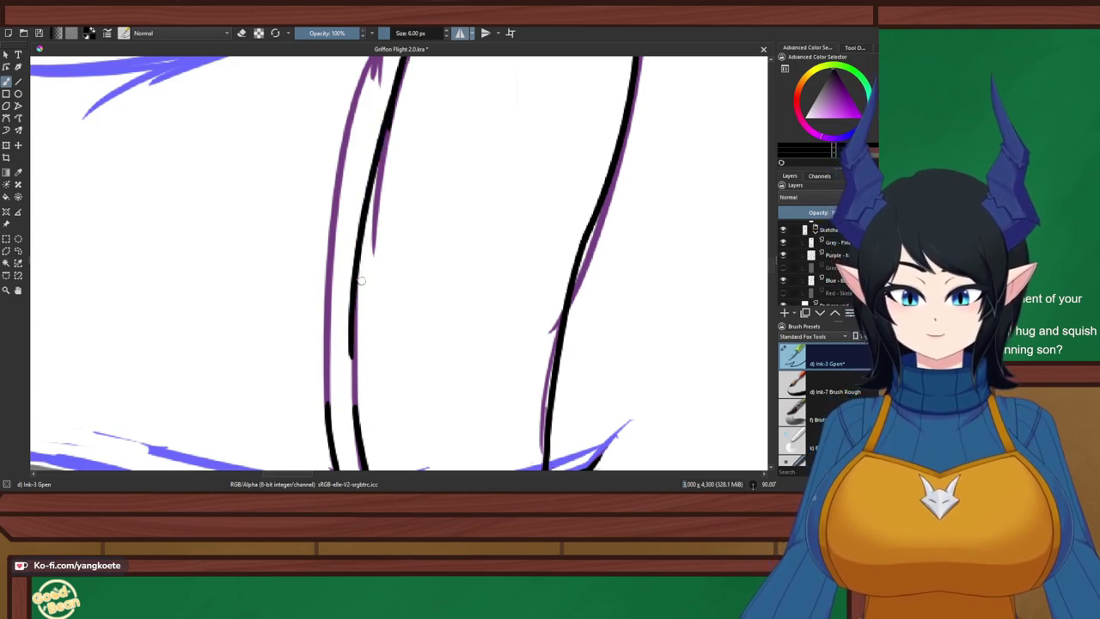
drag(361, 280, 354, 447)
key(ctrl+z)
key(ctrl+z)
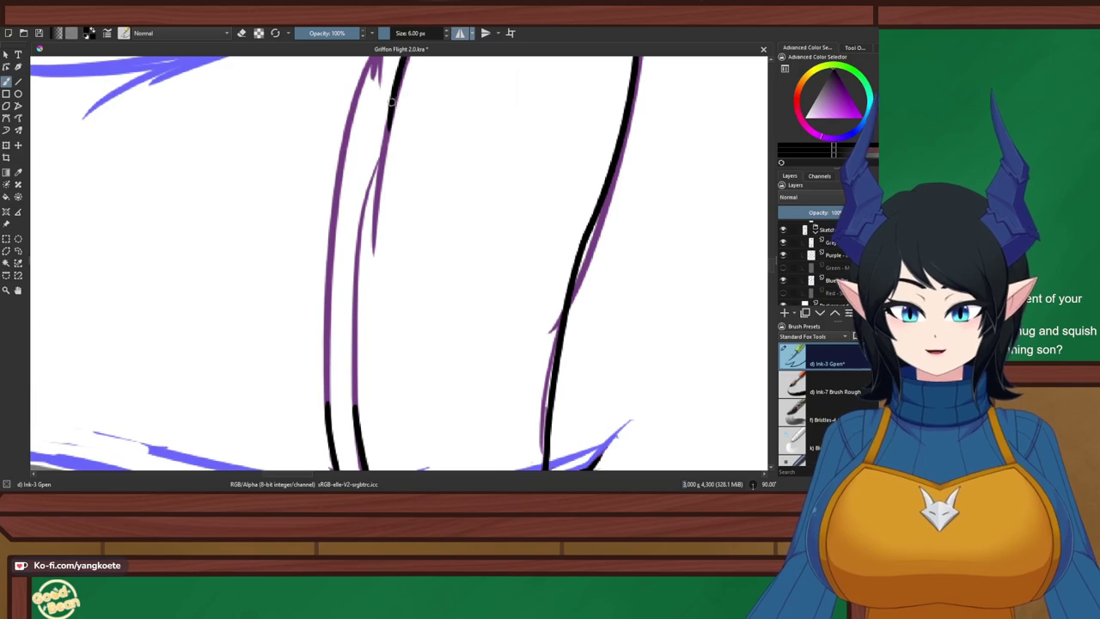
drag(390, 103, 354, 352)
key(ctrl+z)
drag(400, 64, 360, 362)
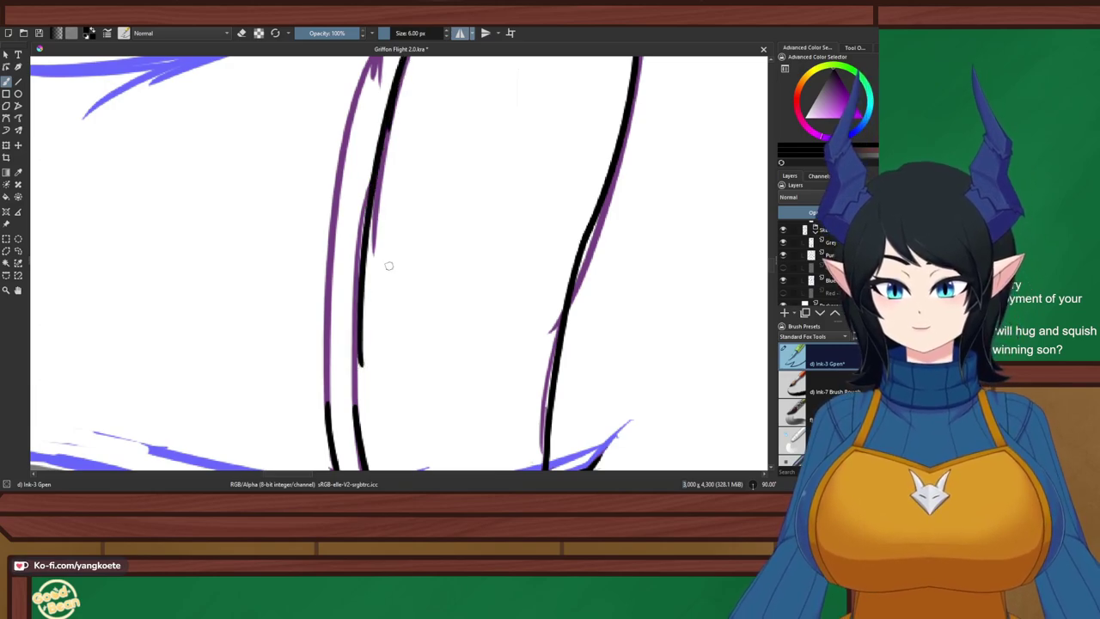
key(ctrl+z)
drag(400, 62, 354, 359)
key(ctrl+z)
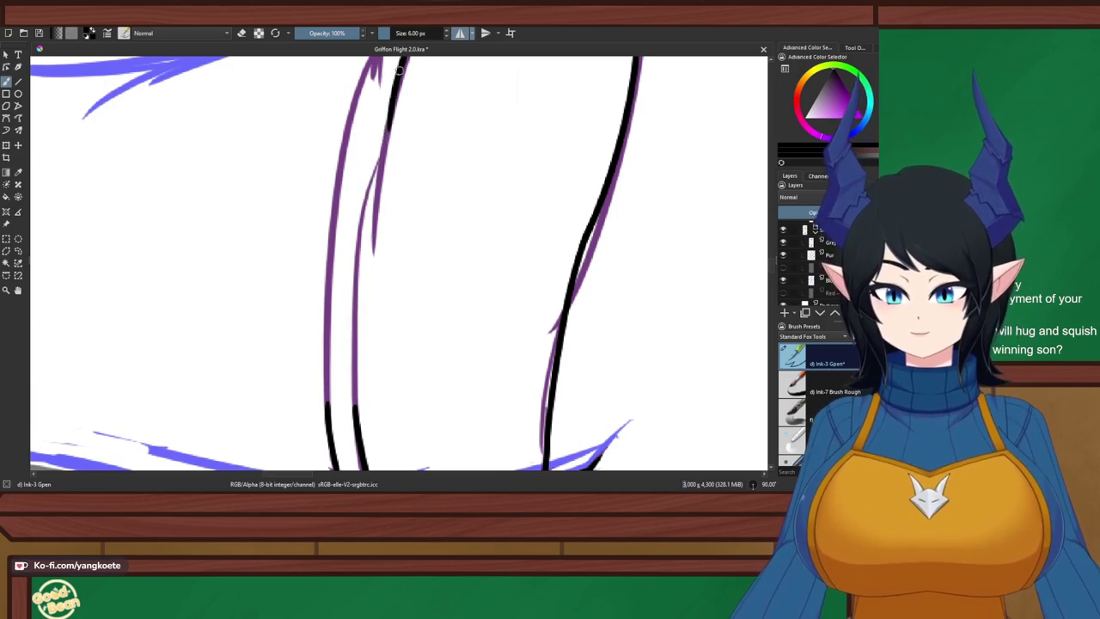
drag(400, 65, 361, 369)
key(ctrl+z)
drag(402, 64, 361, 340)
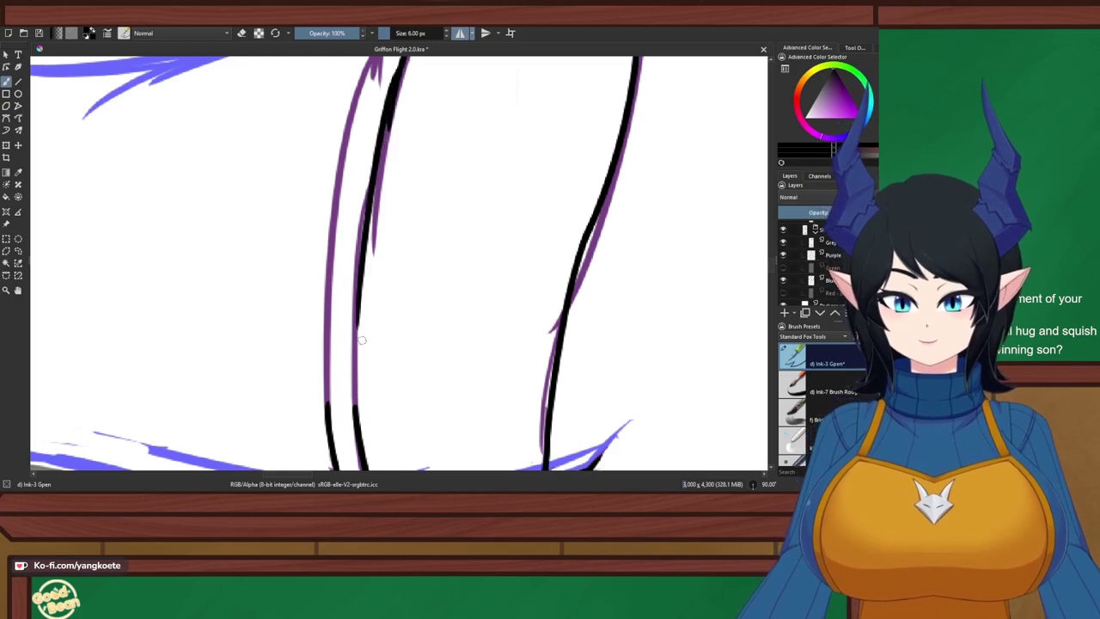
key(ctrl+z)
drag(402, 62, 361, 346)
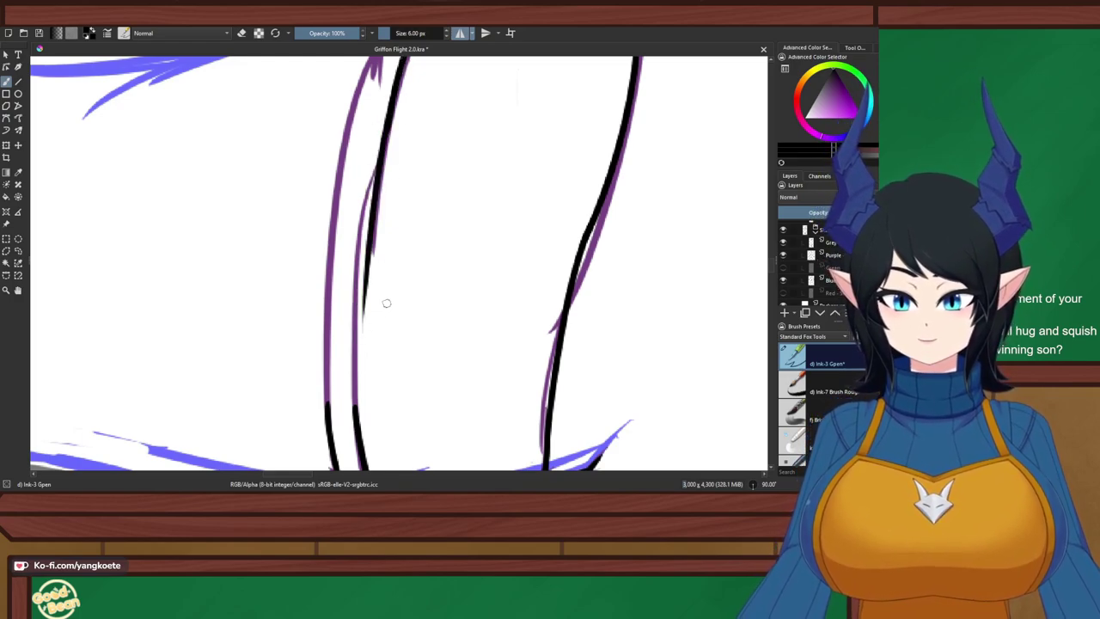
key(ctrl+z)
drag(402, 64, 360, 348)
key(ctrl+z)
drag(396, 89, 368, 378)
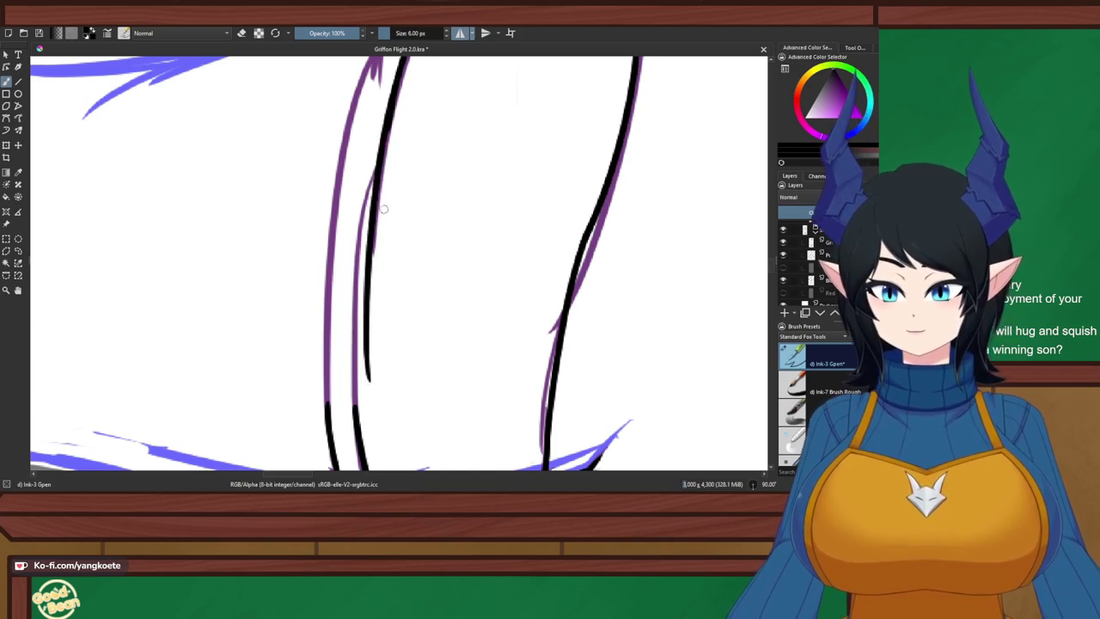
key(ctrl+z)
drag(398, 69, 366, 397)
key(ctrl+z)
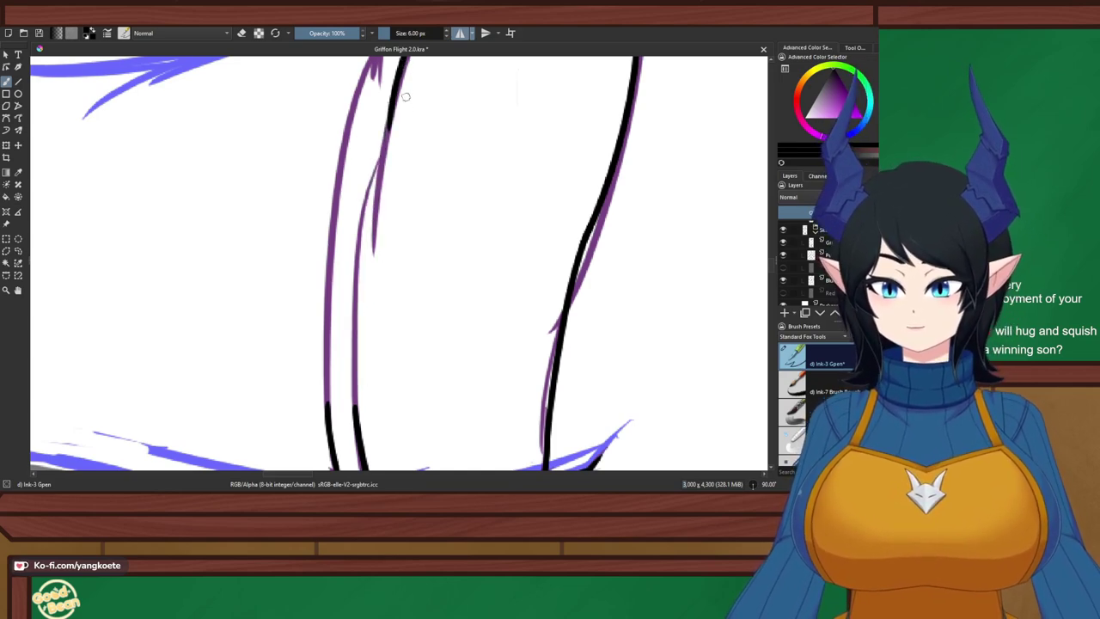
drag(401, 61, 351, 357)
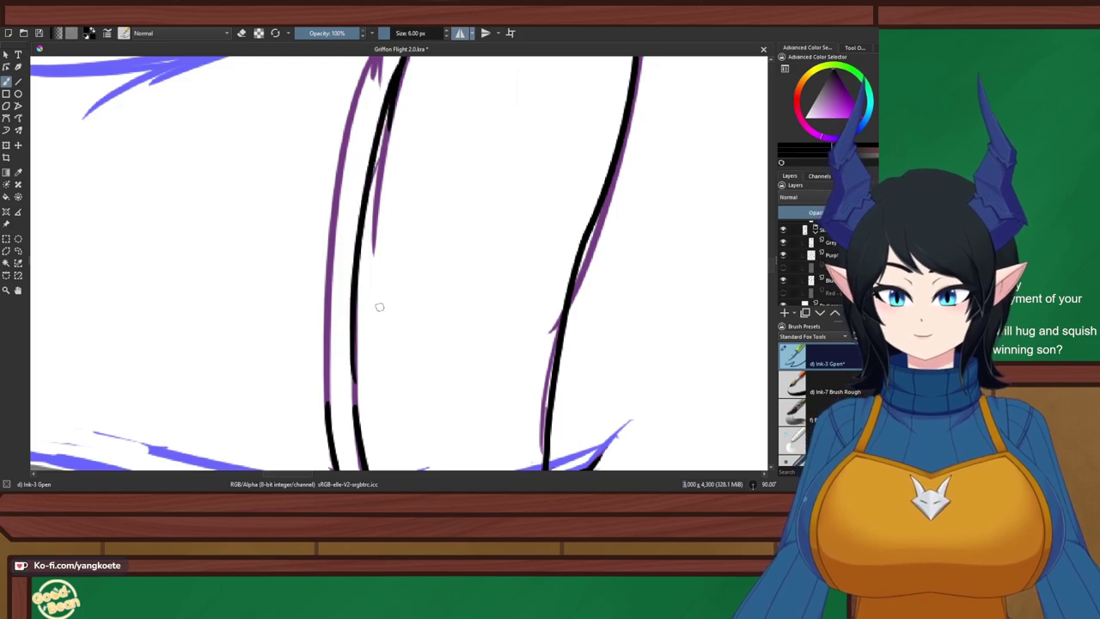
scroll(427, 203, up, 2)
Undo the last contour stroke, reset the view upright, and set the Purple sketch layer to 70% opacity
key(ctrl+z)
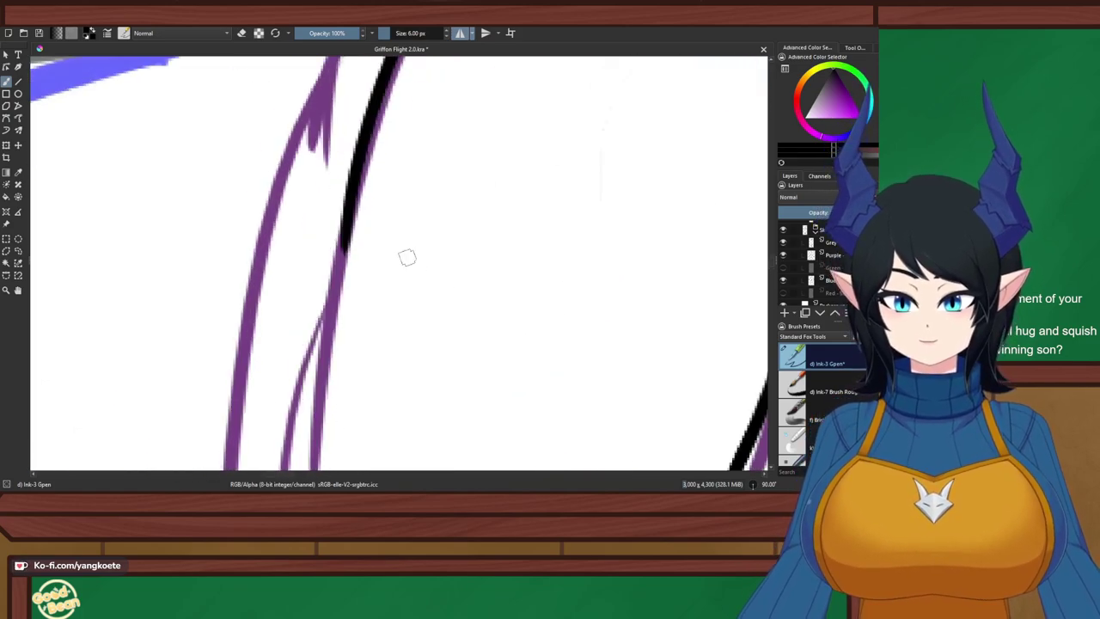
mouse_move(407, 258)
mouse_down()
mouse_move(423, 324)
mouse_move(295, 249)
mouse_up()
key(5)
scroll(405, 307, down, 3)
drag(574, 80, 532, 80)
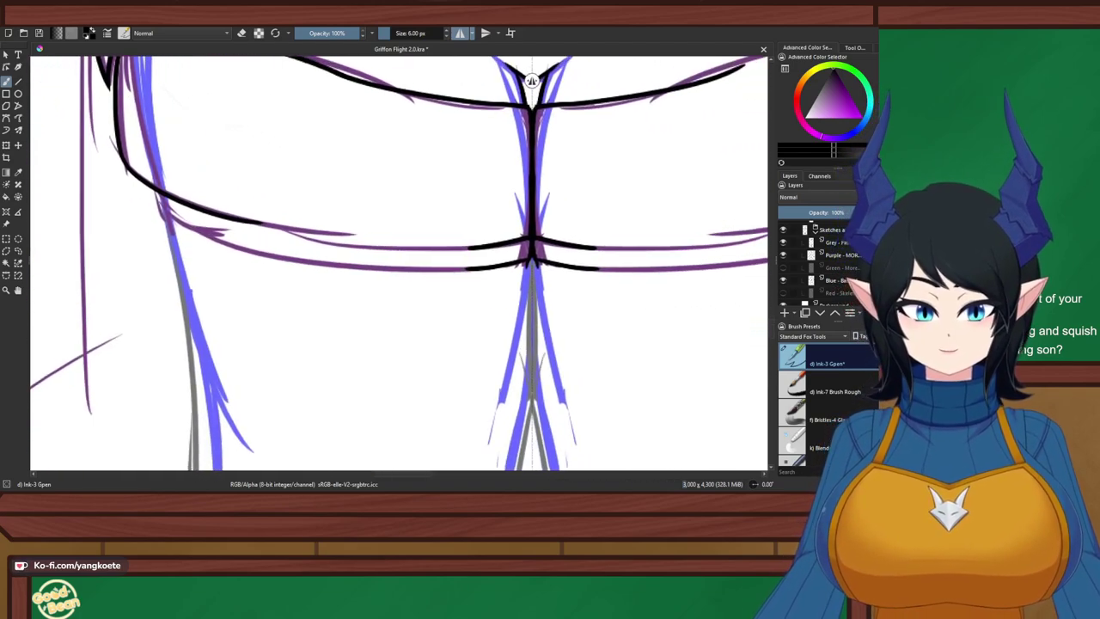
scroll(824, 262, down, 1)
scroll(825, 262, up, 1)
click(842, 284)
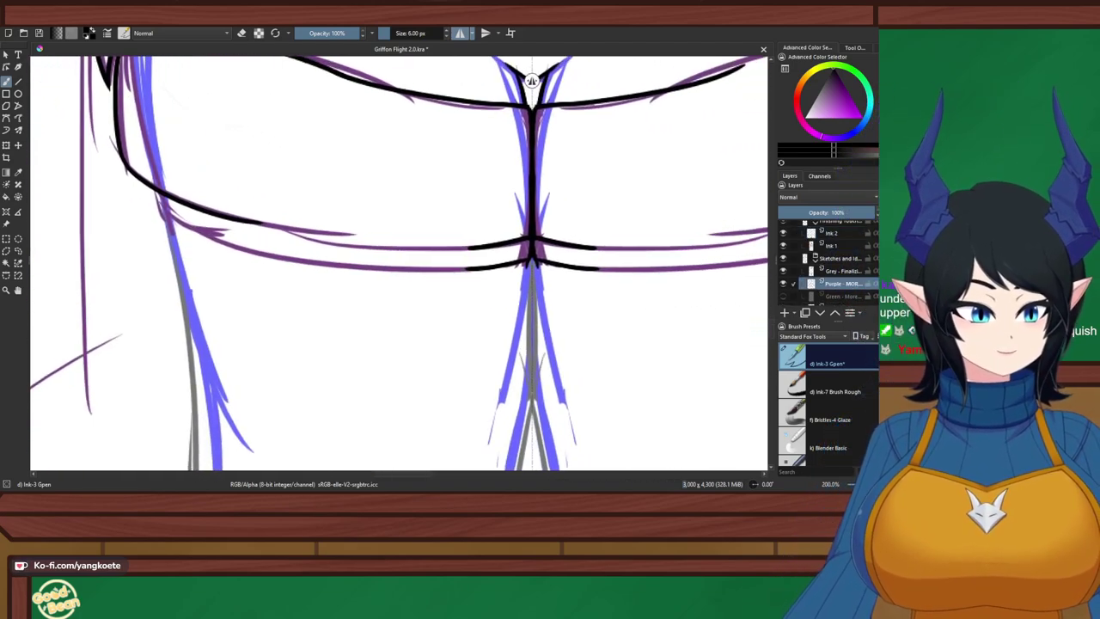
click(846, 212)
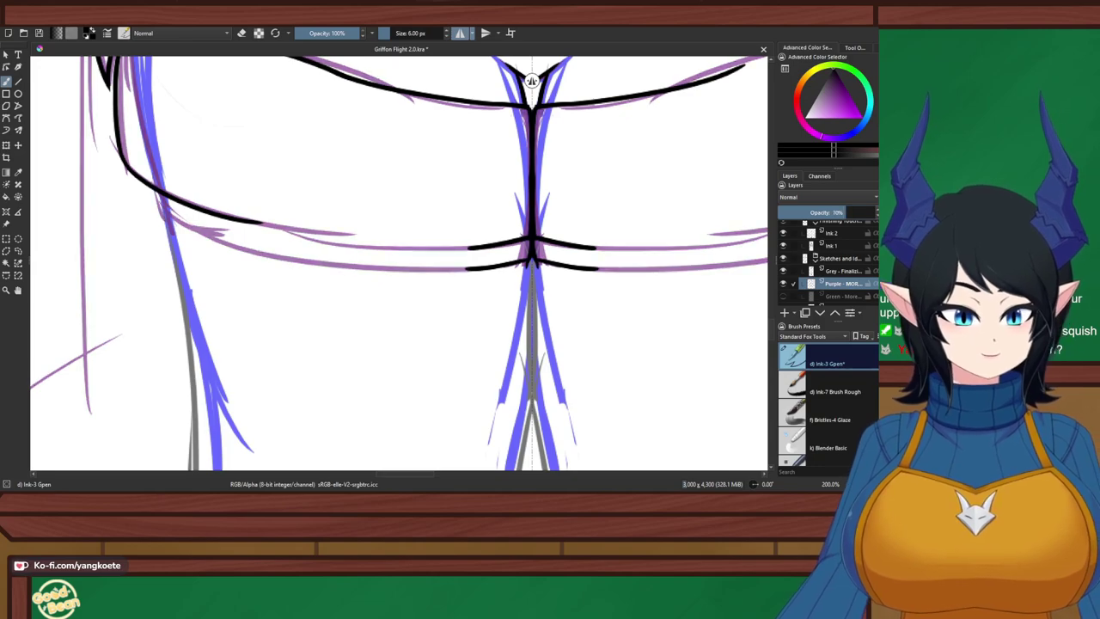
Select the Ink 2 layer and rotate the canvas a quarter turn so the leg lies sideways
click(840, 259)
click(842, 271)
click(832, 246)
click(832, 233)
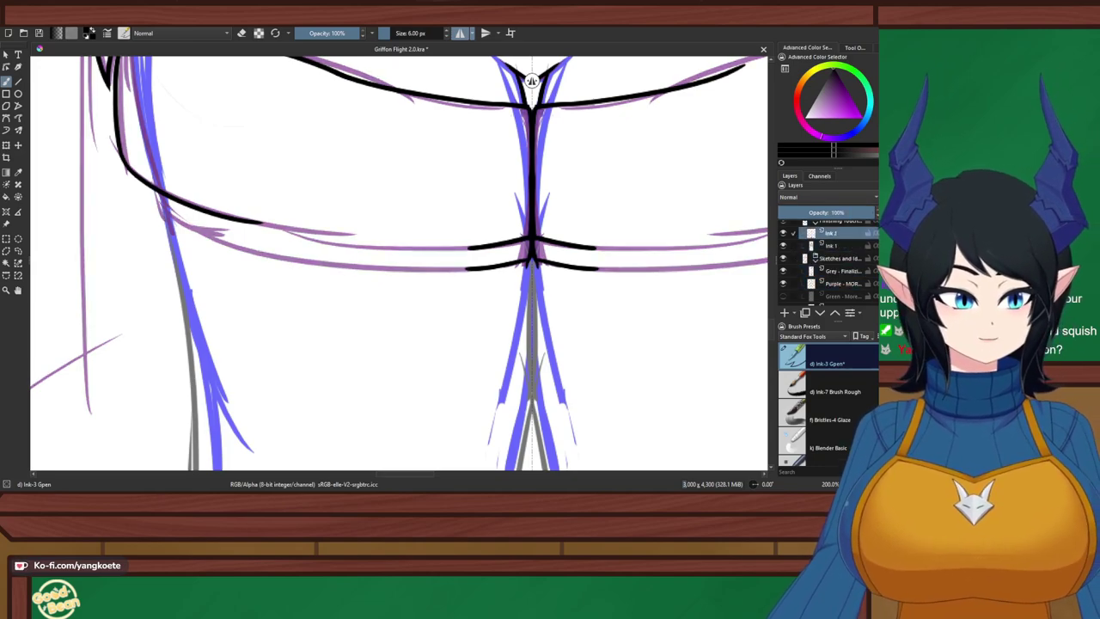
click(783, 233)
click(783, 233)
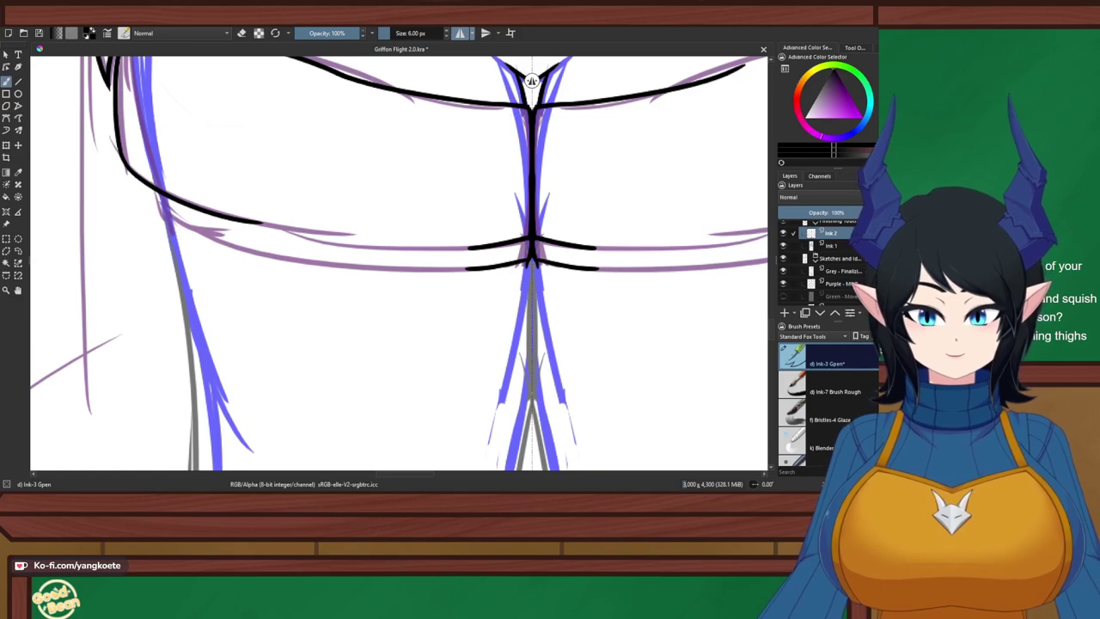
drag(404, 193, 462, 250)
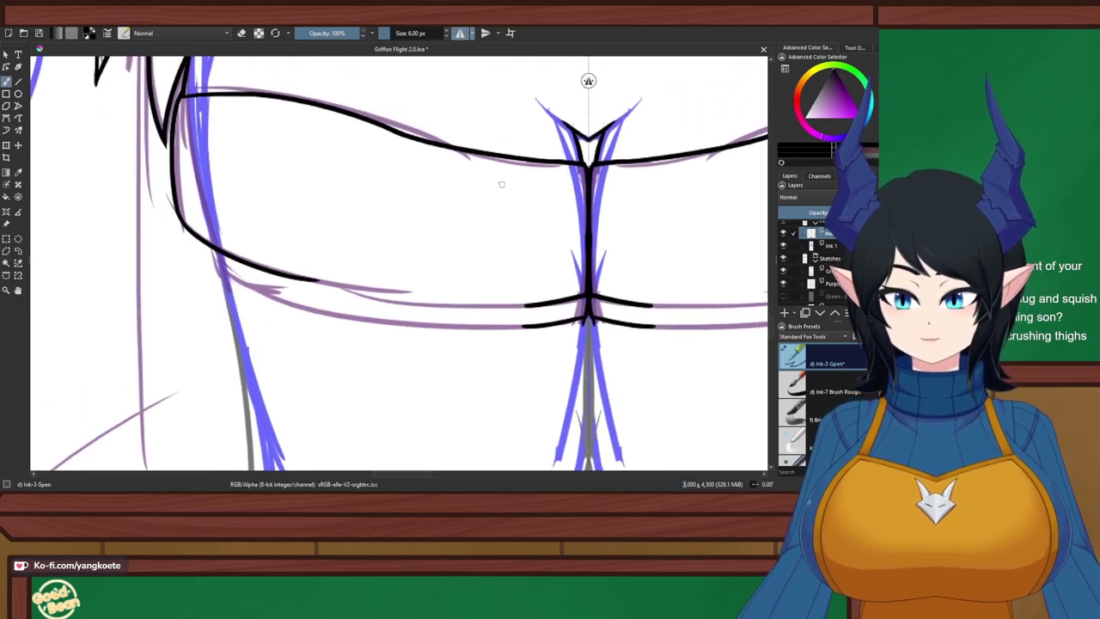
drag(502, 184, 478, 367)
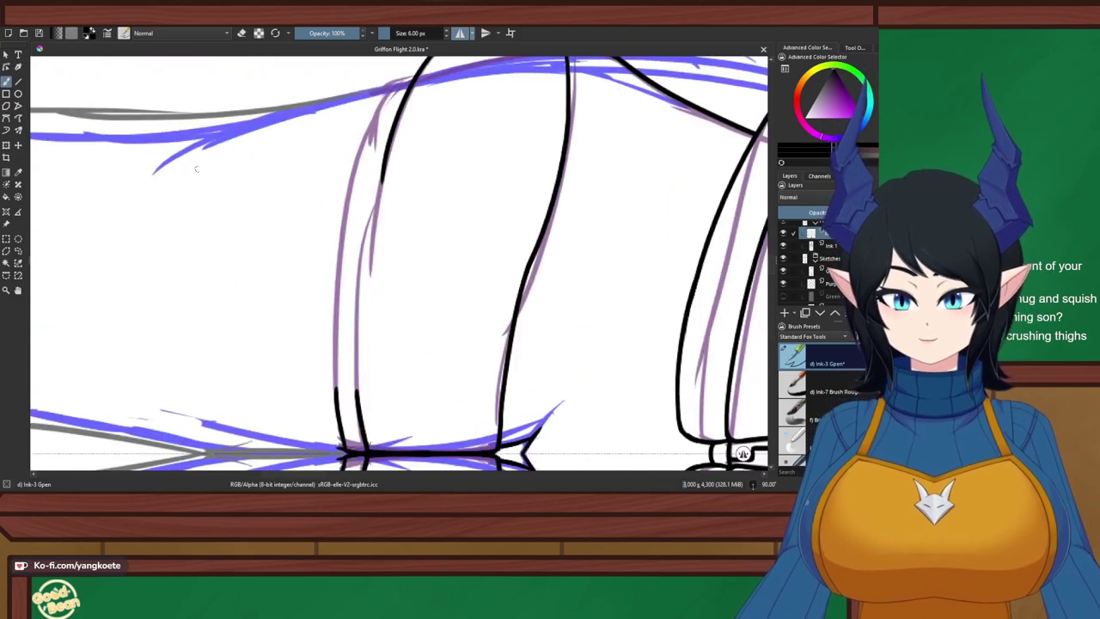
Redraw the ink line down the left side of the shorts' leg until it sits right
mouse_move(197, 169)
mouse_down()
mouse_move(222, 224)
mouse_move(226, 202)
mouse_up()
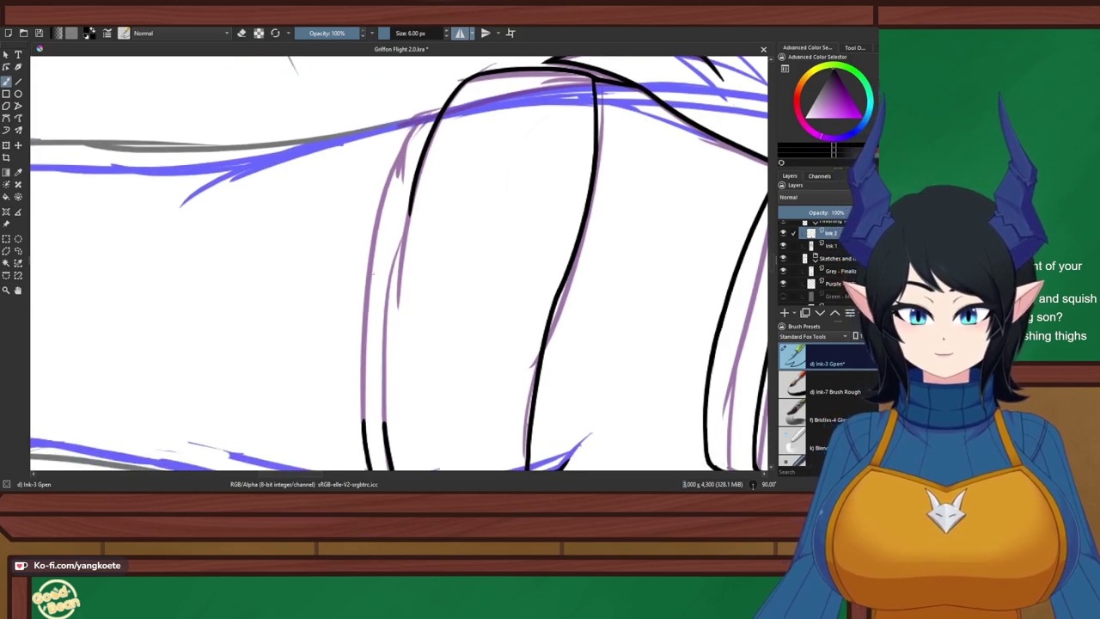
drag(424, 147, 390, 378)
key(ctrl+z)
drag(427, 149, 379, 430)
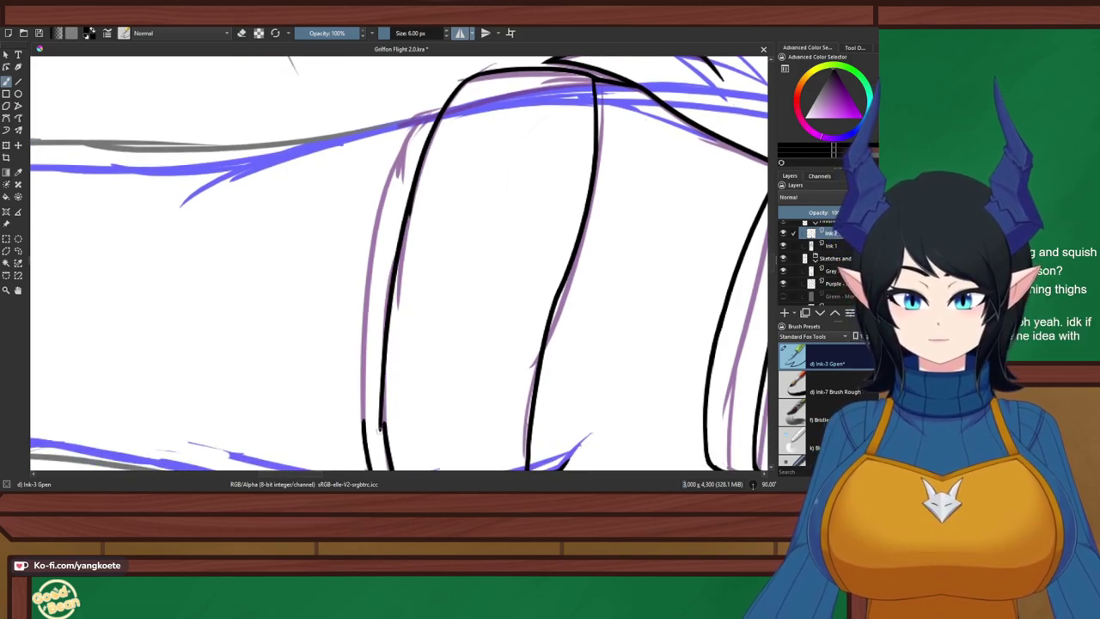
key(ctrl+z)
drag(422, 155, 380, 430)
key(ctrl+z)
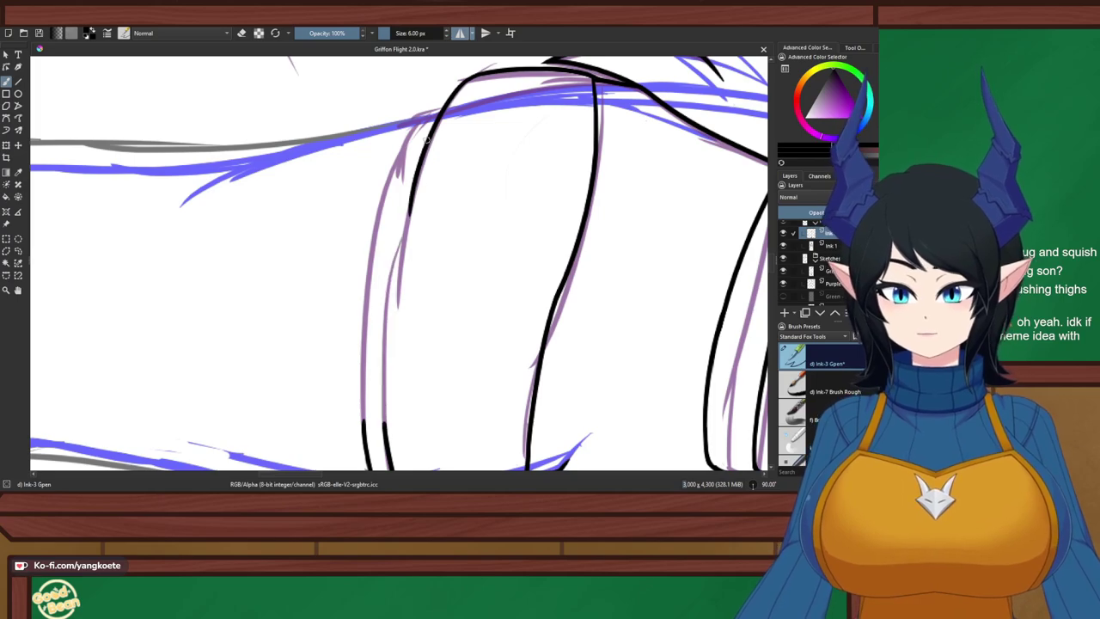
drag(427, 141, 386, 429)
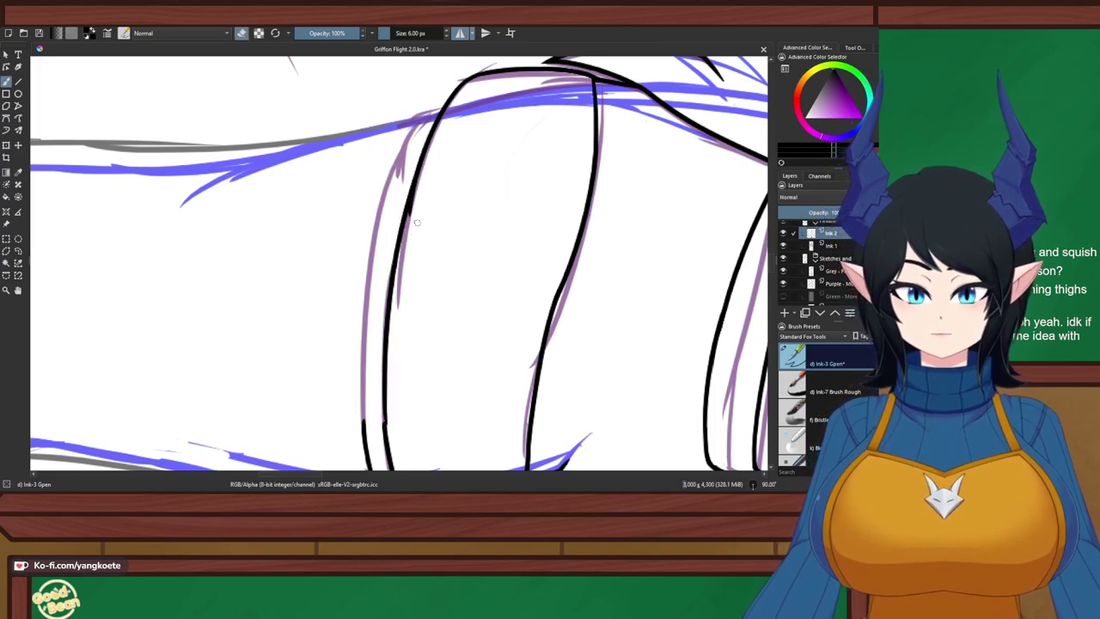
Switch from eraser back to inking and repaint the edge of the leg line to thicken it
scroll(417, 222, up, 3)
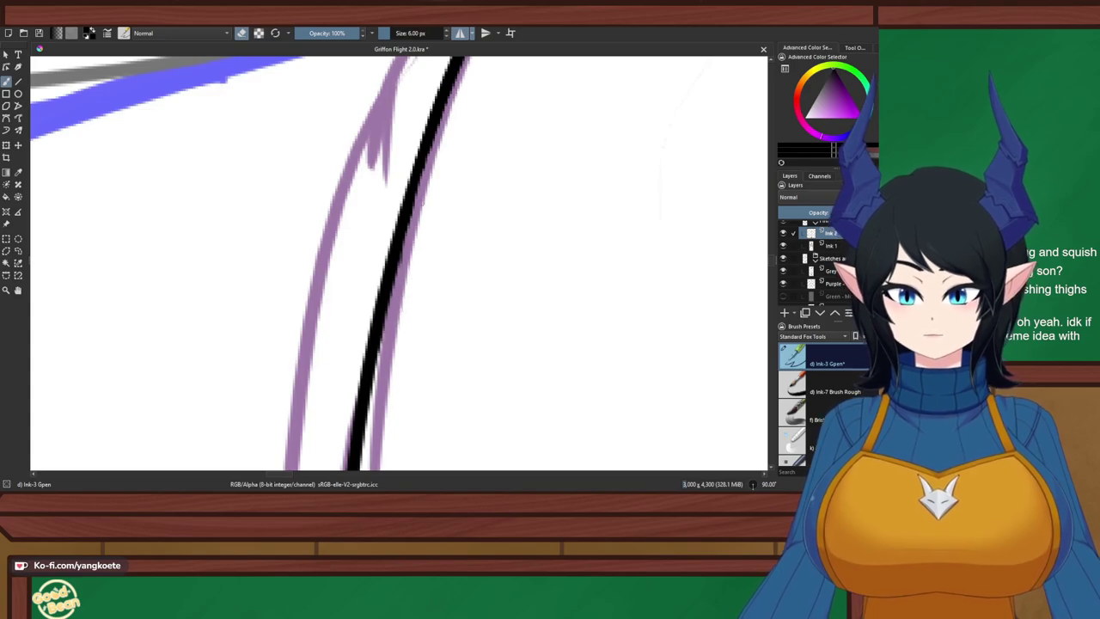
key(e)
scroll(452, 177, down, 4)
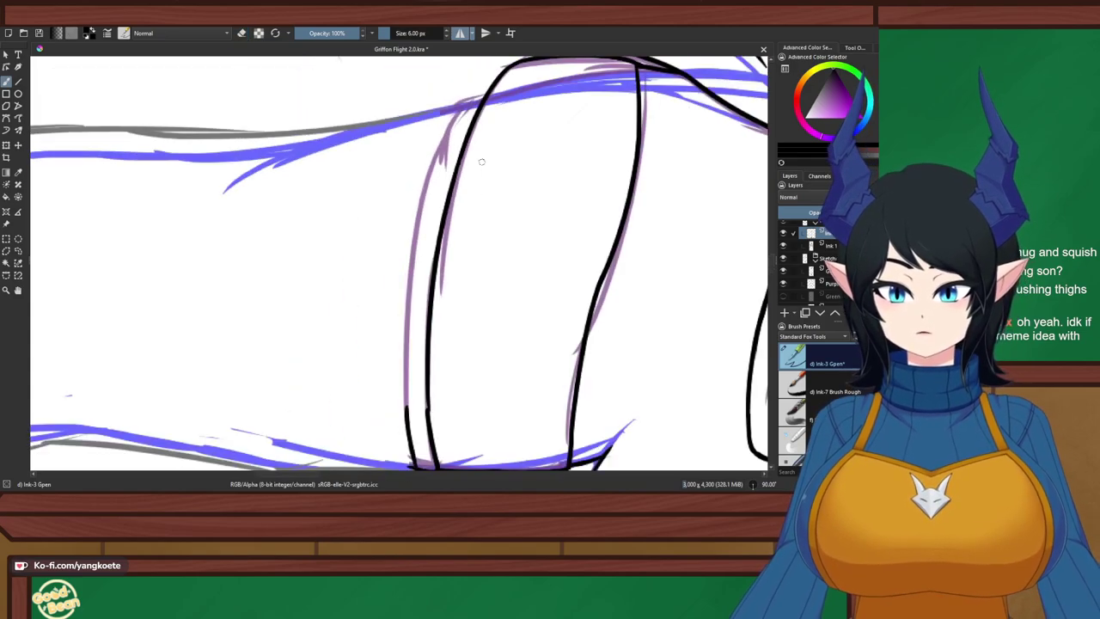
scroll(481, 184, up, 5)
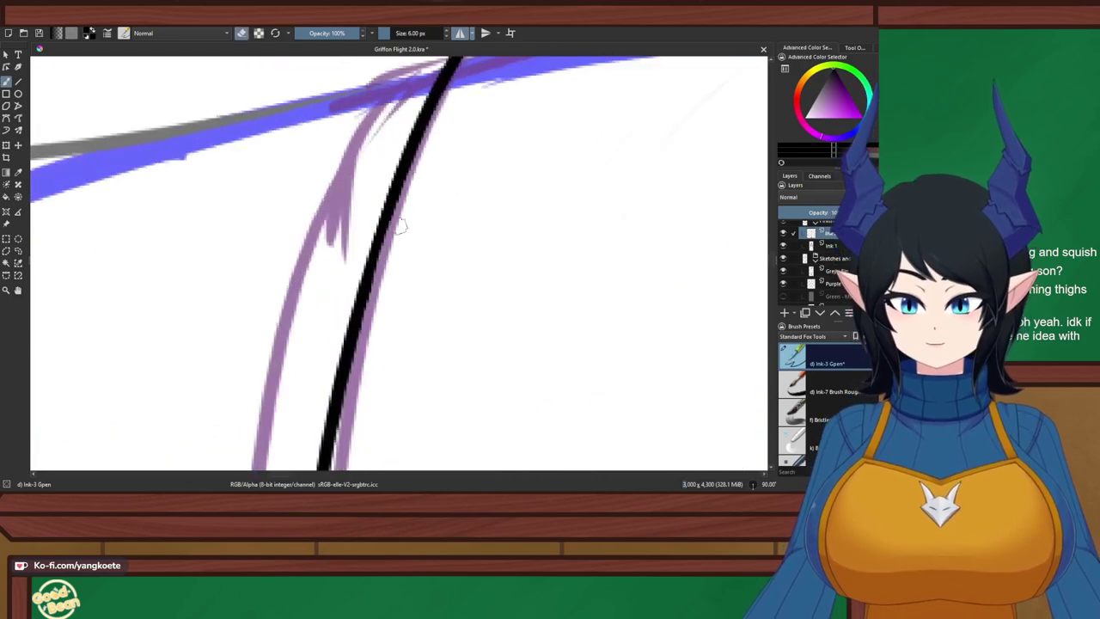
key(e)
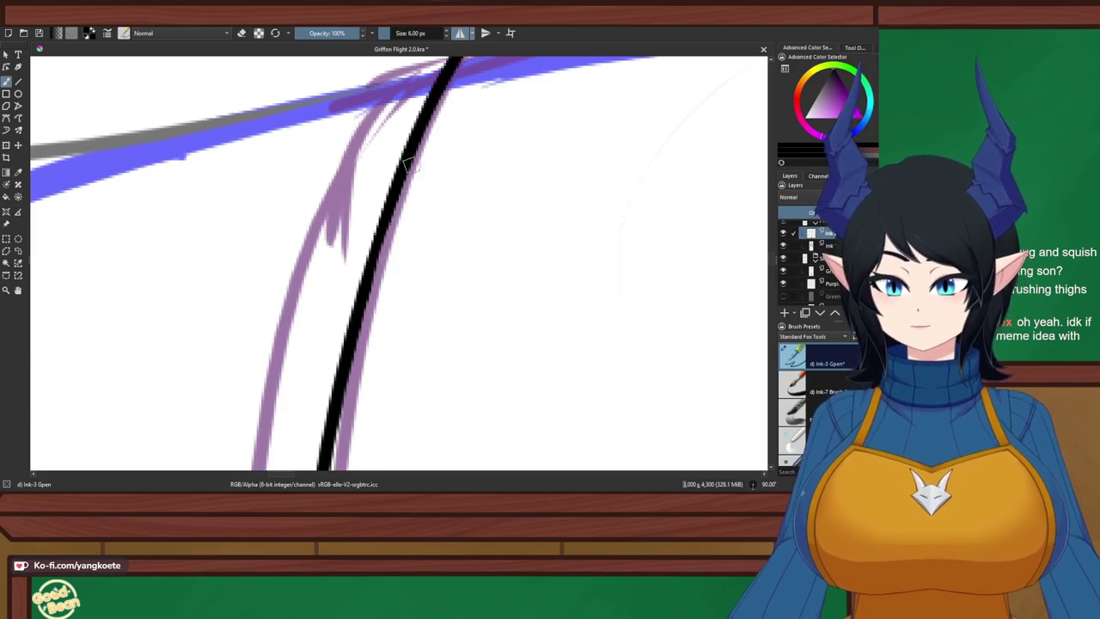
drag(411, 165, 359, 305)
key(ctrl+z)
drag(403, 182, 357, 318)
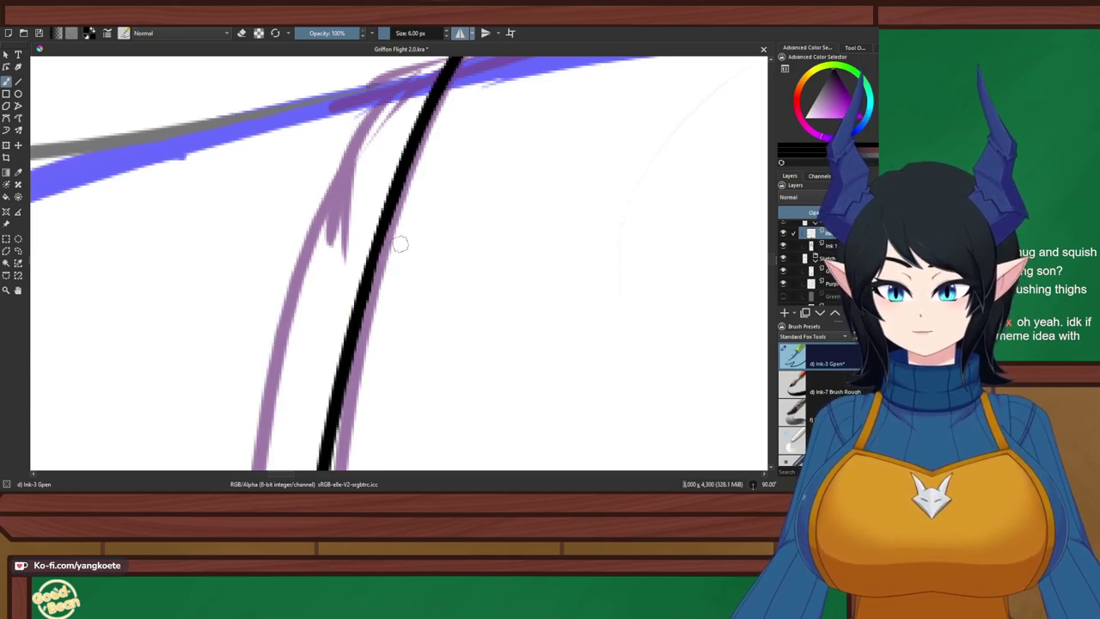
Try strokes bridging the gap in the right leg line down to the hem
drag(364, 441, 365, 215)
scroll(364, 252, up, 2)
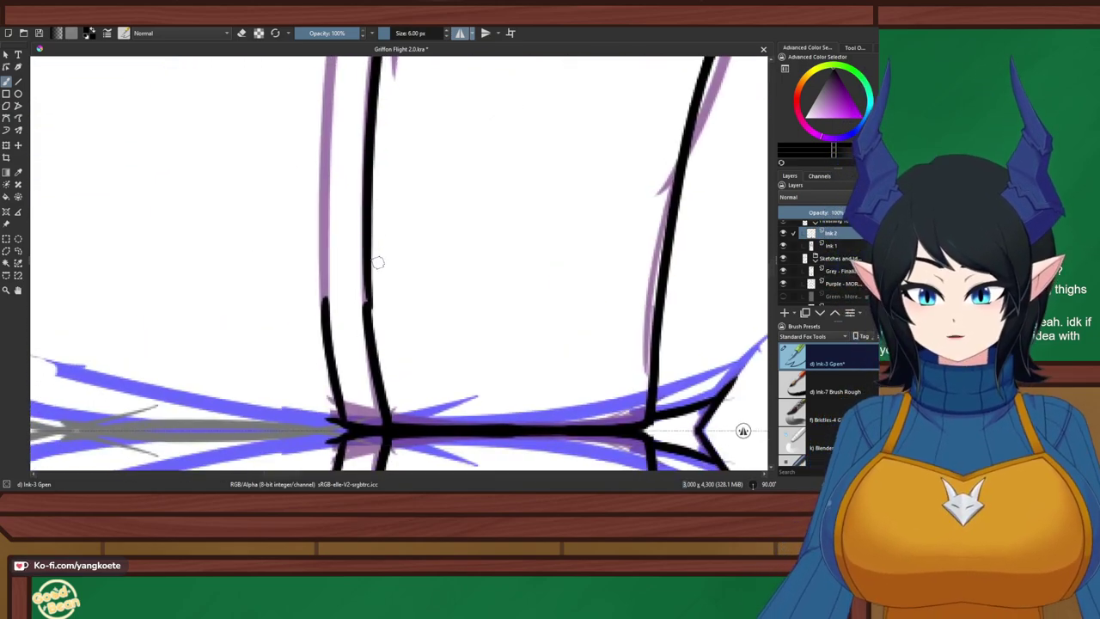
scroll(370, 223, up, 3)
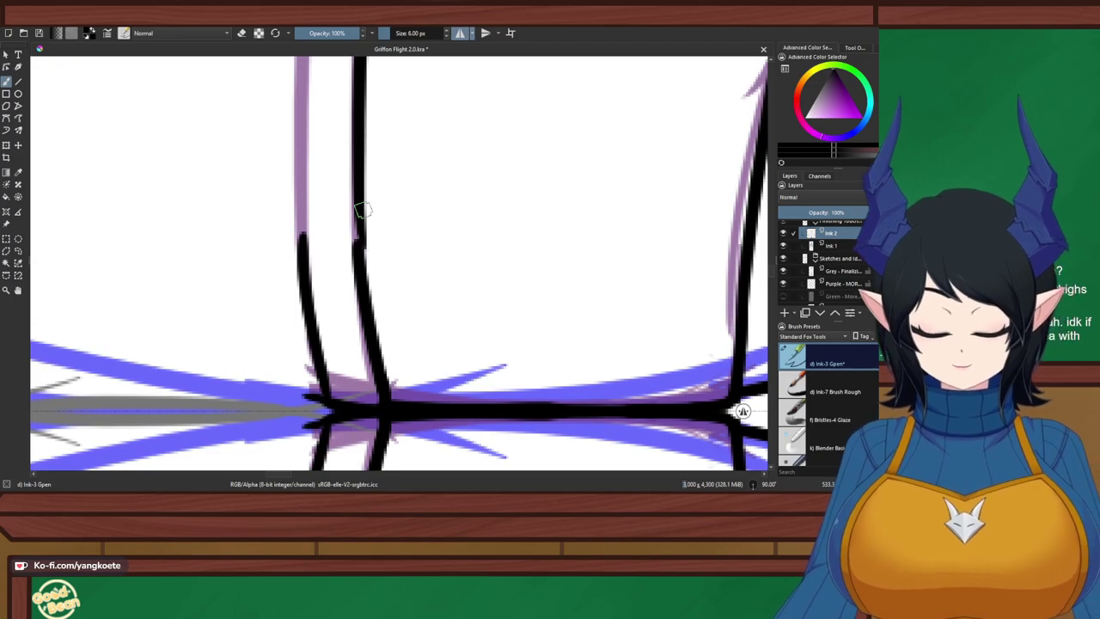
key(e)
key(e)
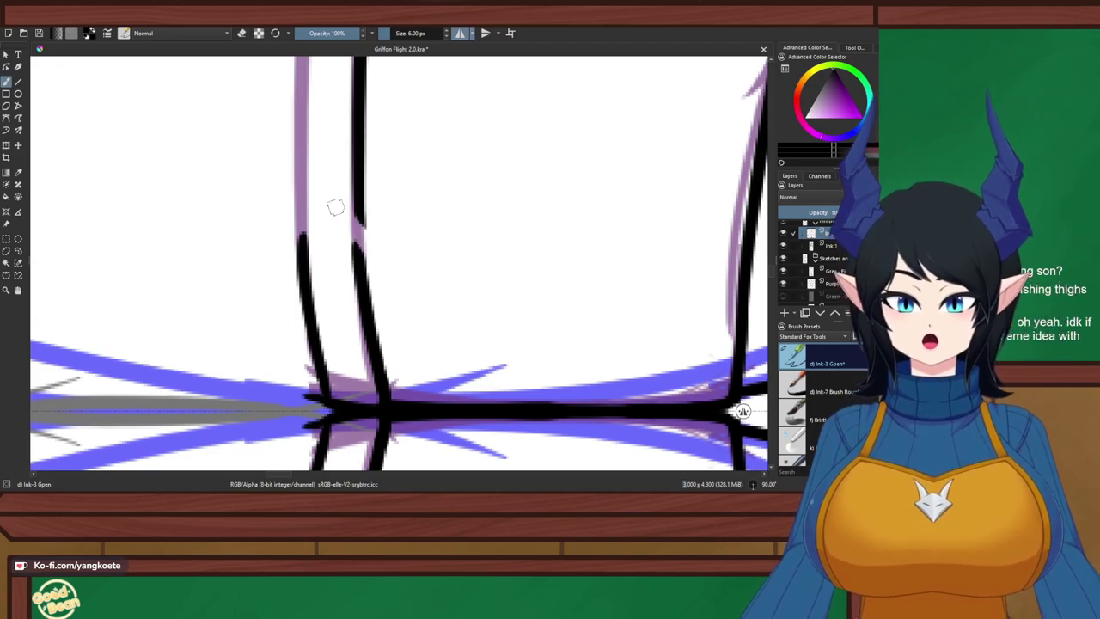
drag(357, 122, 344, 323)
key(ctrl+z)
drag(359, 89, 367, 296)
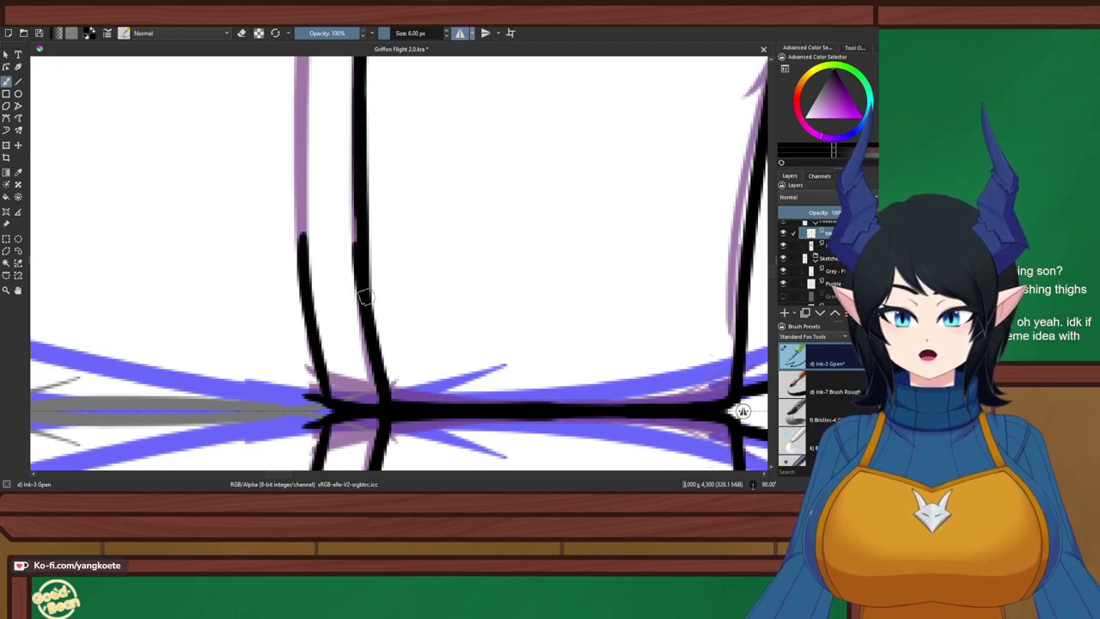
key(ctrl+z)
drag(358, 99, 366, 356)
key(ctrl+z)
drag(357, 91, 375, 354)
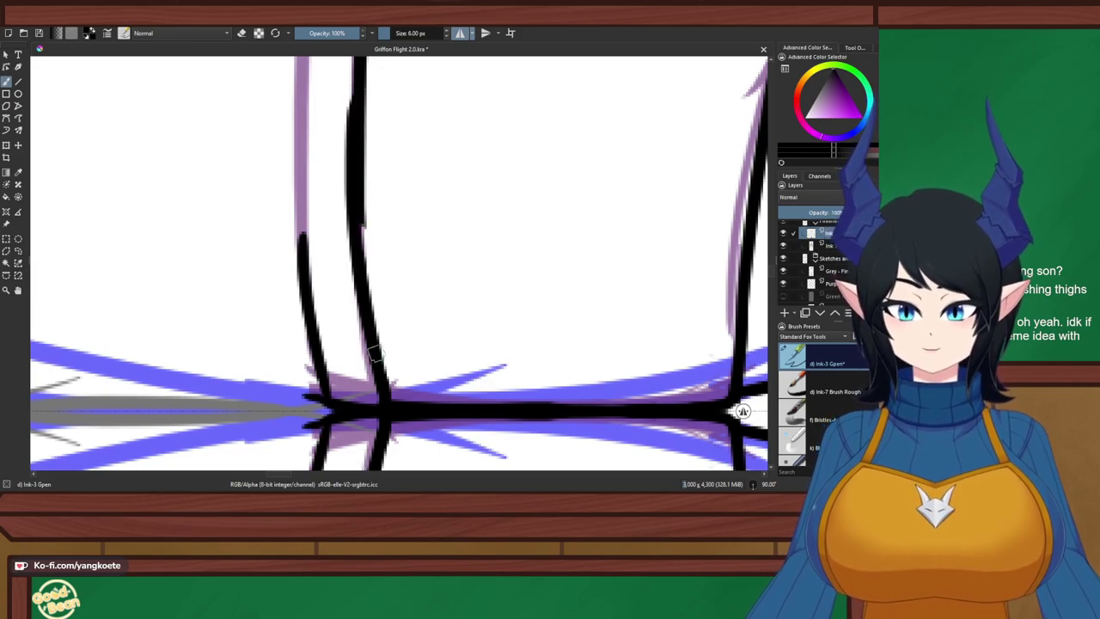
key(ctrl+z)
drag(358, 90, 376, 360)
Keep redrawing the joining stroke until the right leg line bridges the gap
key(e)
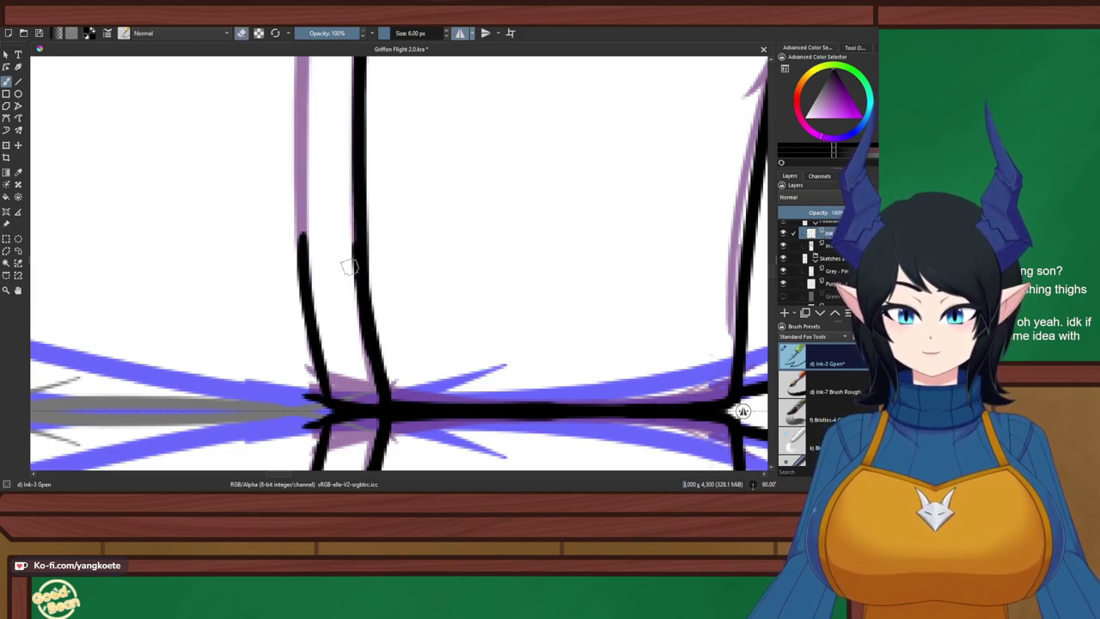
key(ctrl+z)
key(e)
drag(358, 123, 368, 296)
key(ctrl+z)
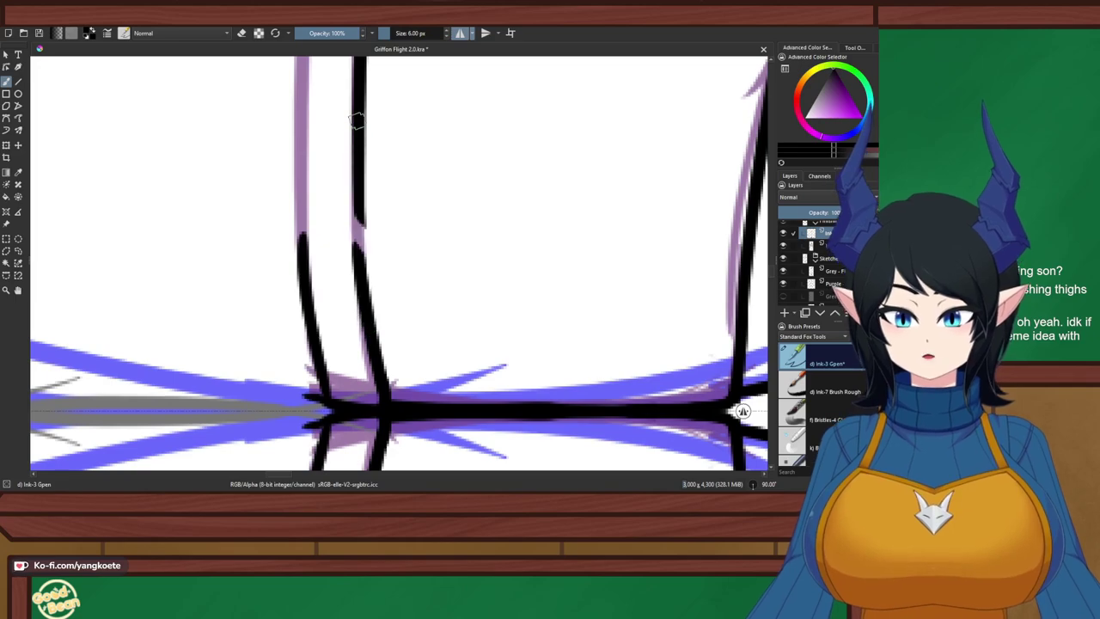
drag(358, 120, 374, 330)
key(ctrl+z)
drag(358, 134, 371, 351)
key(ctrl+z)
key(ctrl+z)
key(ctrl+z)
drag(356, 140, 372, 344)
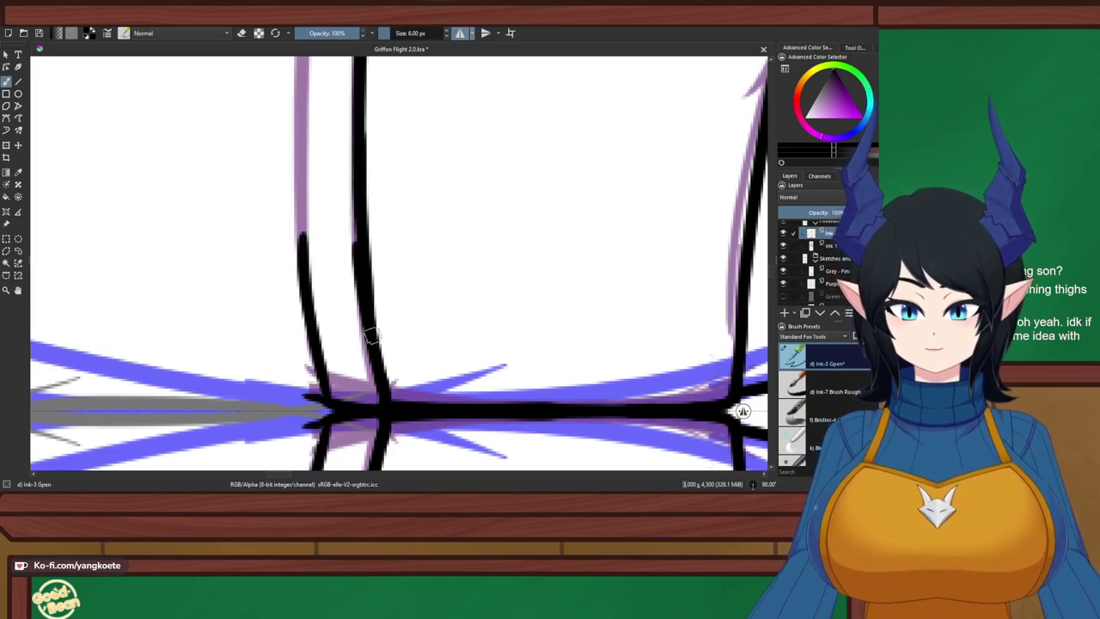
key(ctrl+z)
drag(355, 130, 369, 334)
Erase along the left edge of the right leg line to even it, undoing unwanted trims
key(ctrl+z)
drag(358, 129, 373, 337)
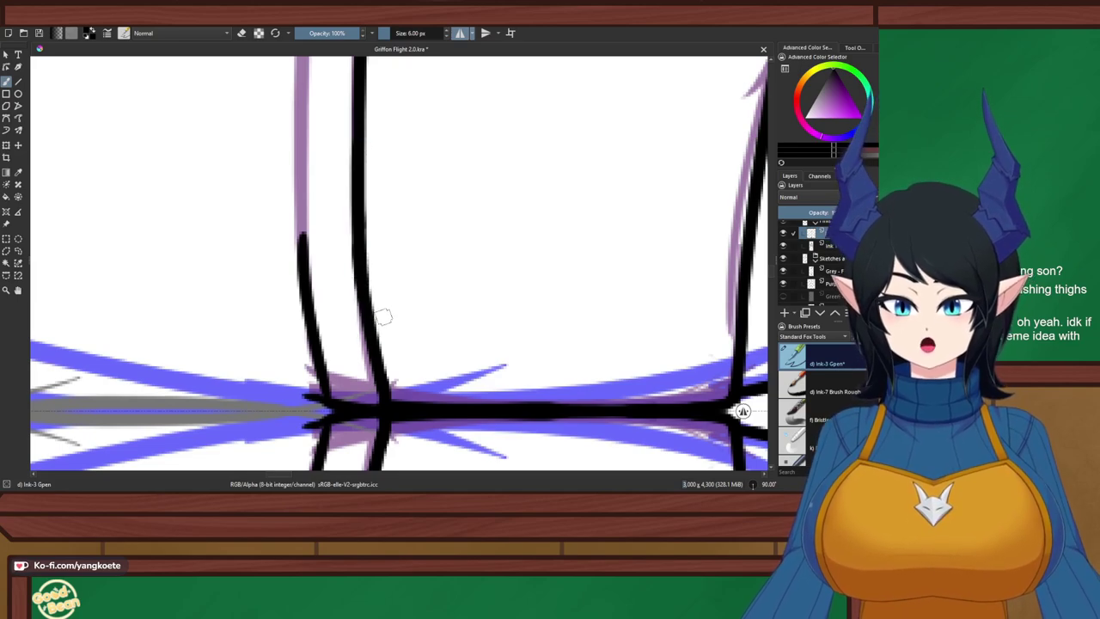
key(e)
drag(349, 217, 361, 346)
key(ctrl+z)
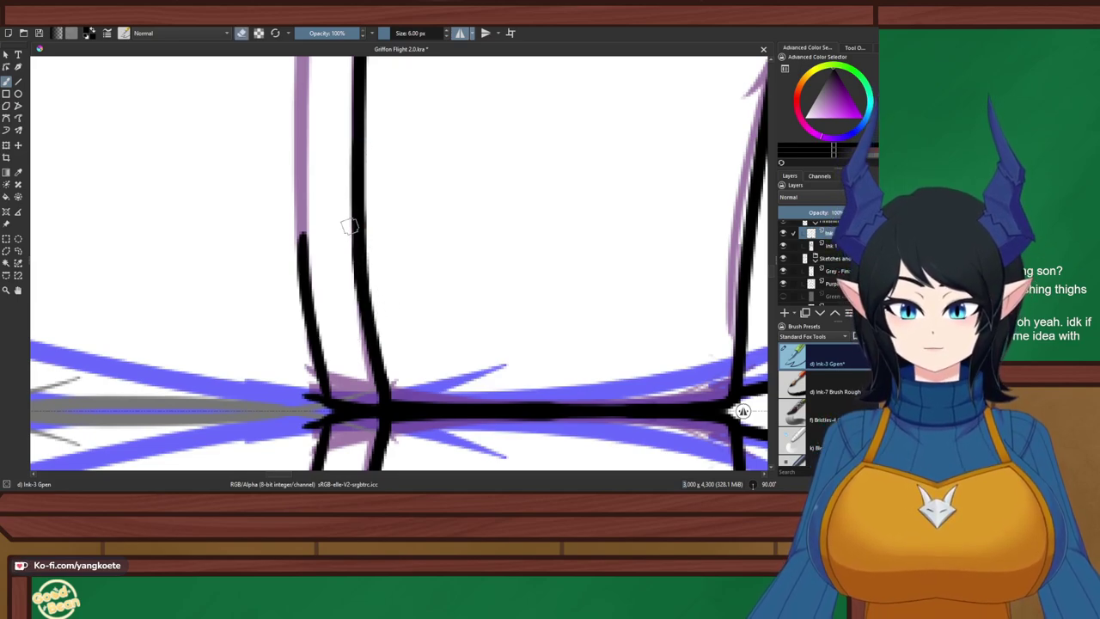
drag(351, 226, 359, 307)
key(ctrl+z)
drag(350, 232, 355, 328)
key(ctrl+z)
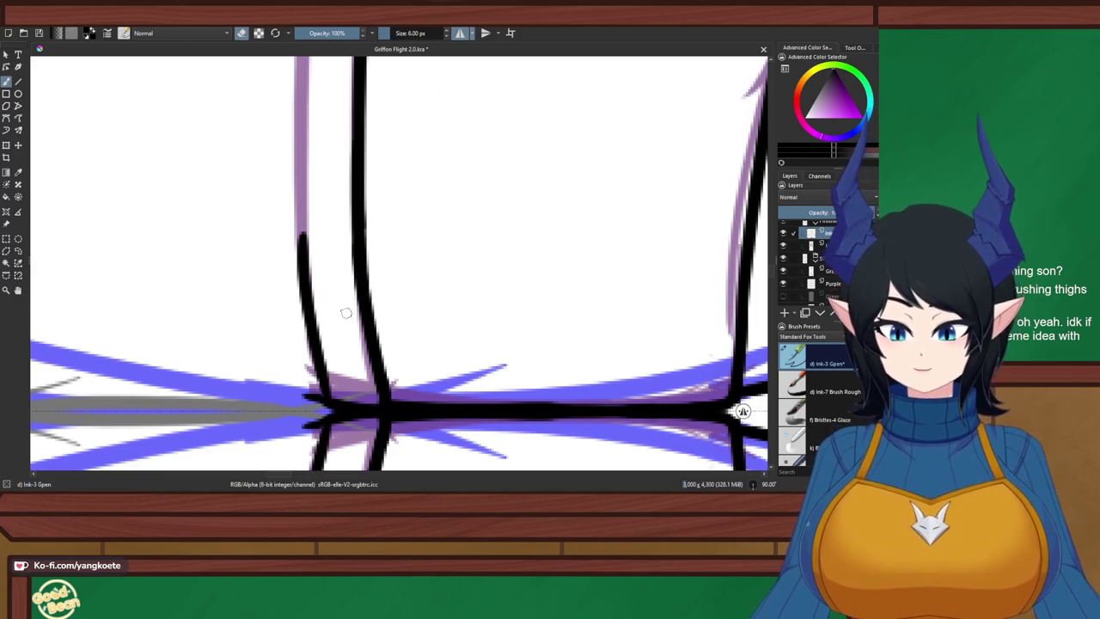
Try thickening the right leg line in ink, then reset the view rotation upright
key(e)
drag(358, 213, 371, 306)
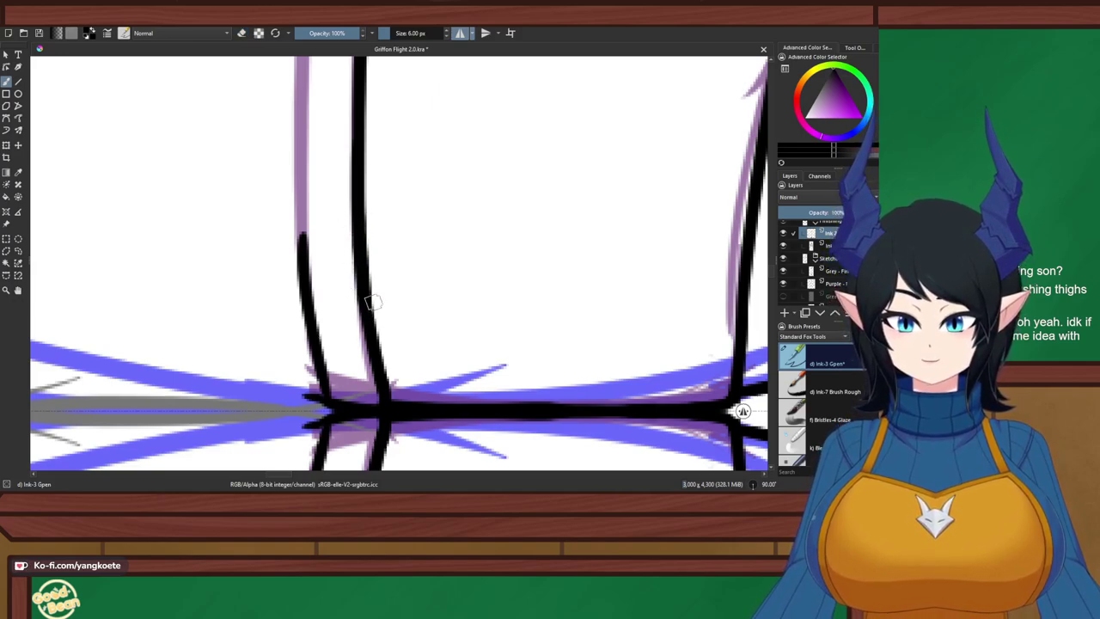
key(ctrl+z)
drag(358, 209, 375, 344)
key(ctrl+z)
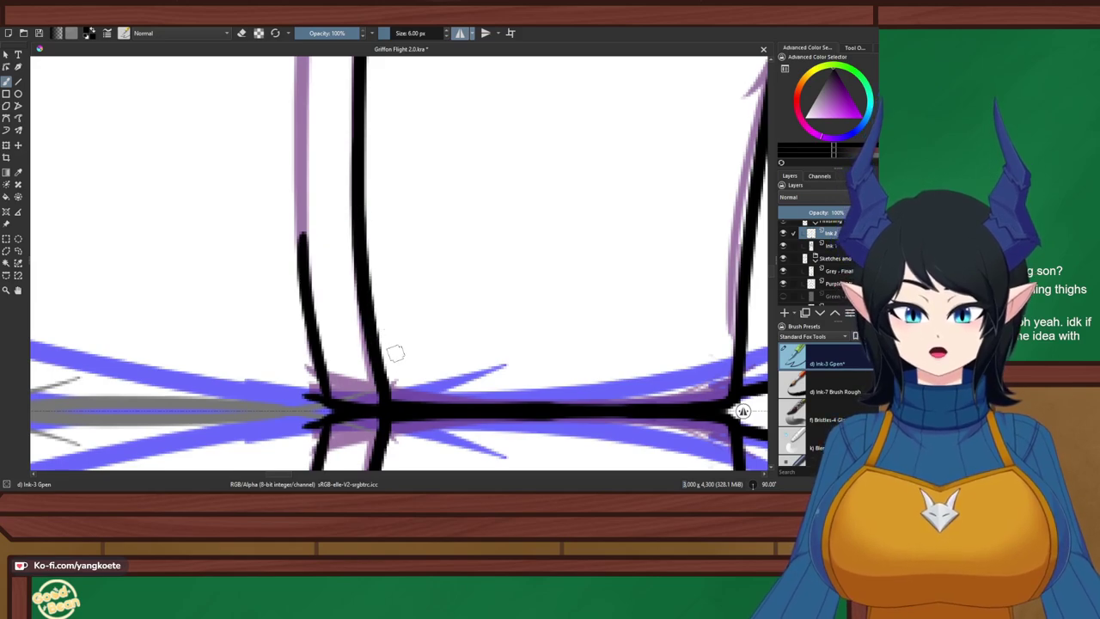
key(5)
scroll(384, 341, down, 5)
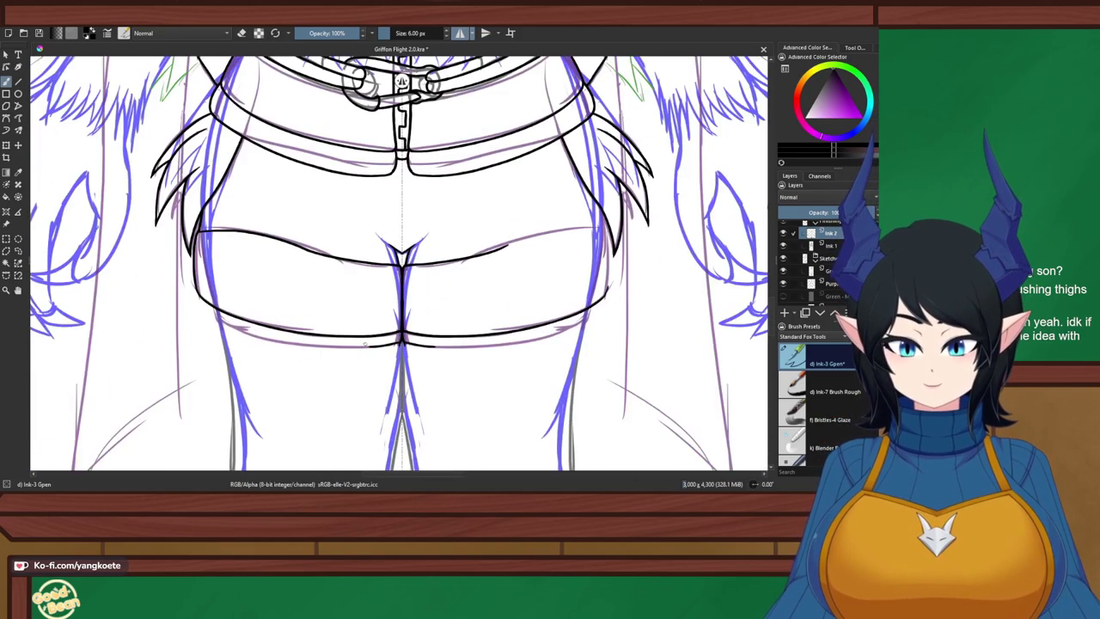
Save the file and hide the Blue - Base Ideas layer to review the inked shorts
drag(378, 344, 424, 316)
key(ctrl+s)
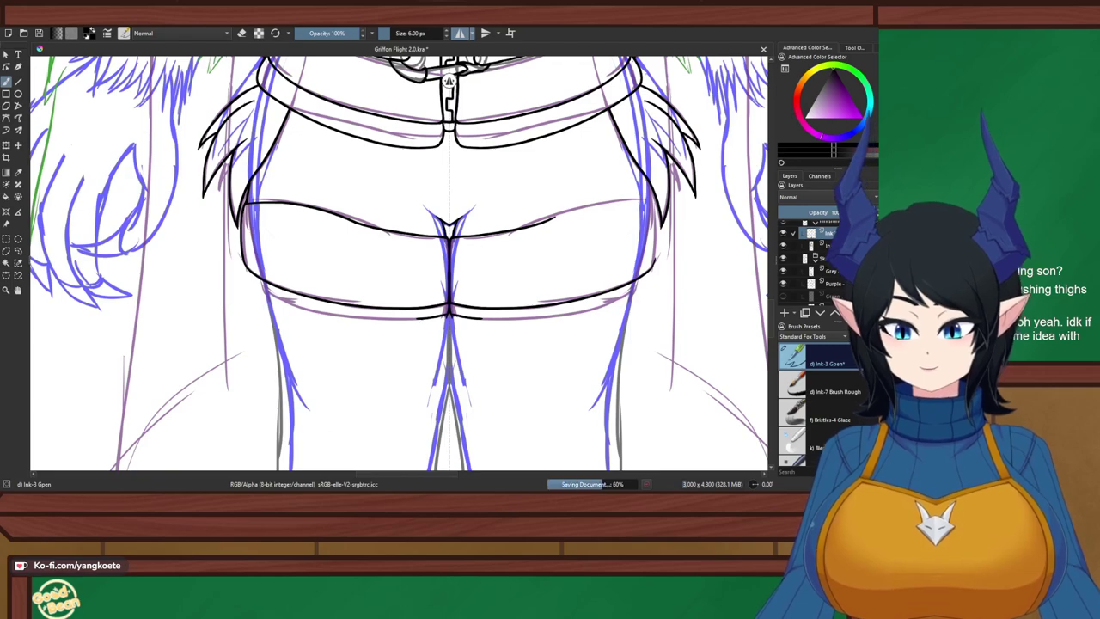
scroll(303, 339, up, 3)
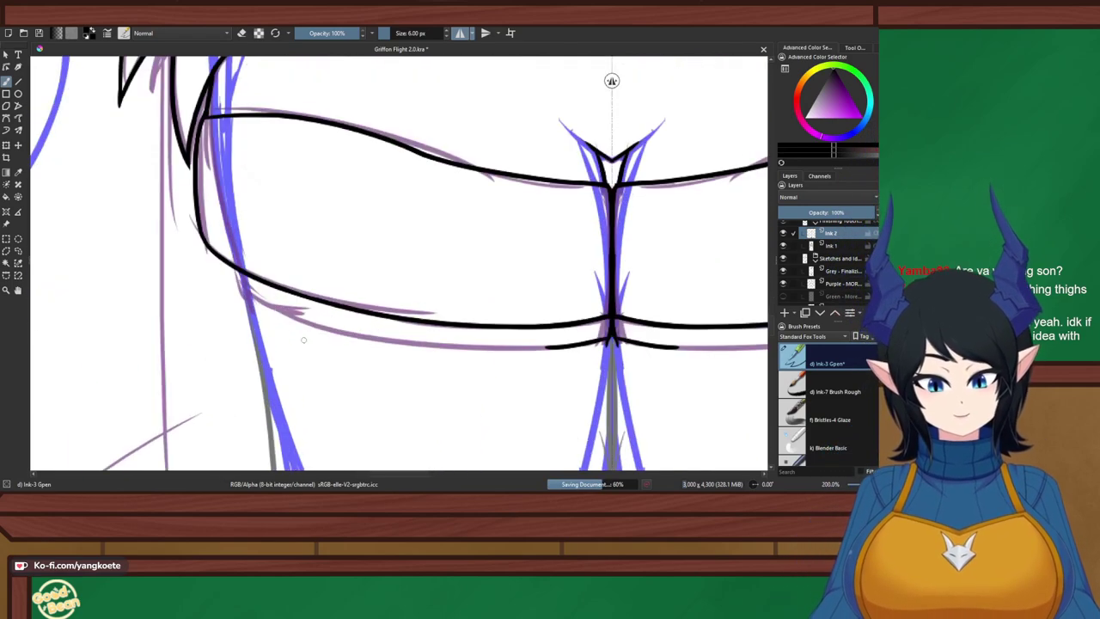
scroll(262, 285, down, 5)
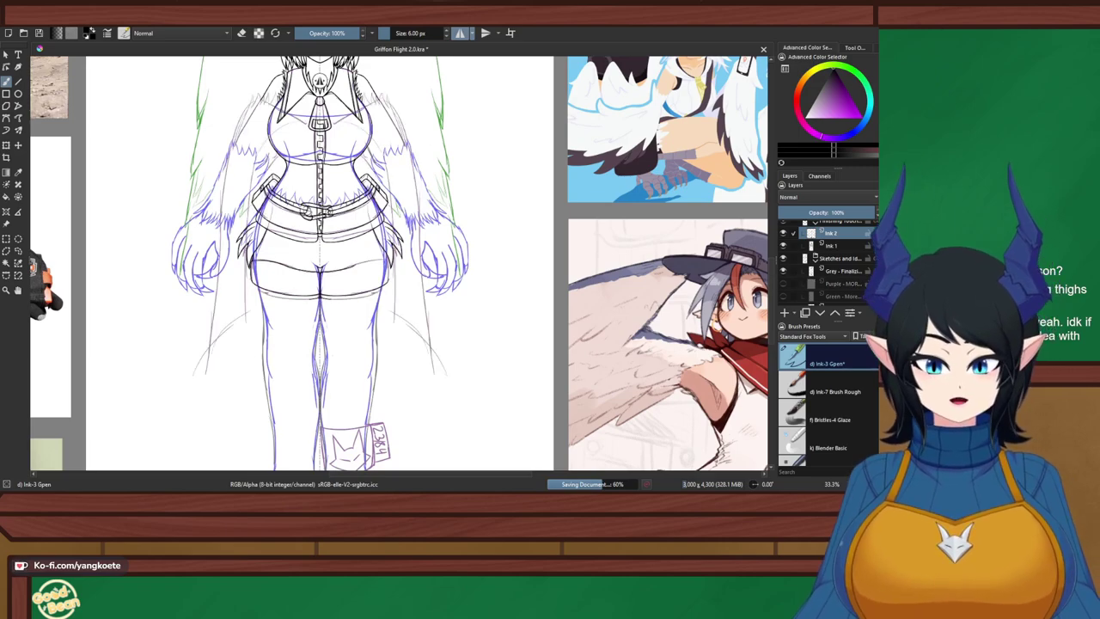
scroll(824, 270, down, 2)
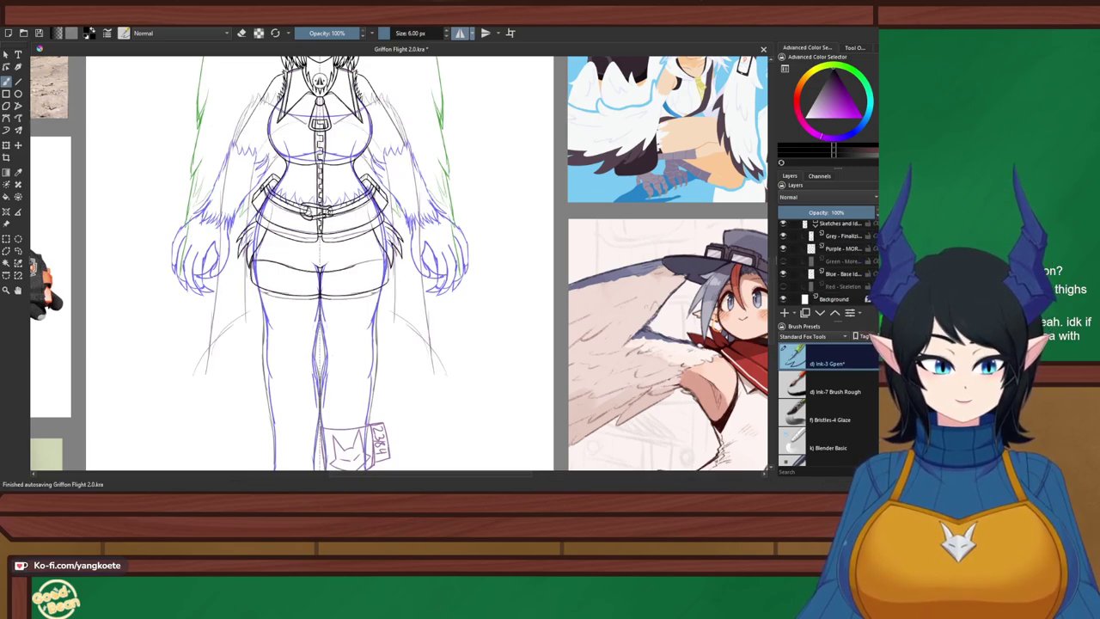
click(783, 274)
Center the view and zoom in on the belt and shorts to inspect the ink
scroll(452, 273, down, 2)
drag(452, 272, 451, 300)
scroll(400, 322, up, 2)
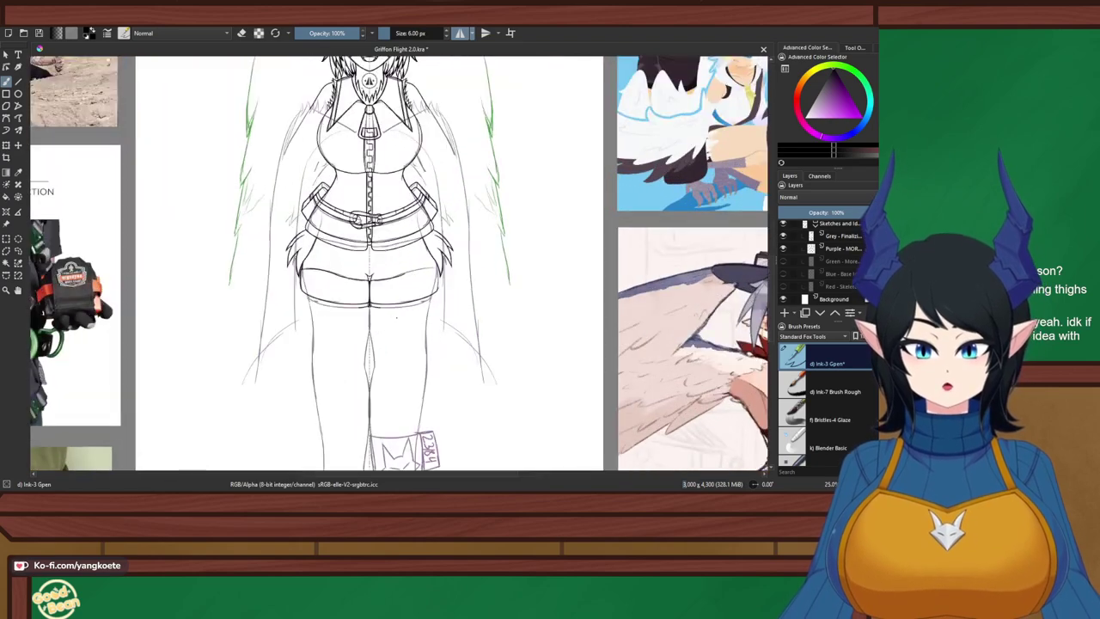
mouse_move(371, 262)
mouse_down()
mouse_move(388, 299)
mouse_move(374, 242)
mouse_up()
key(equal)
key(equal)
scroll(389, 310, down, 1)
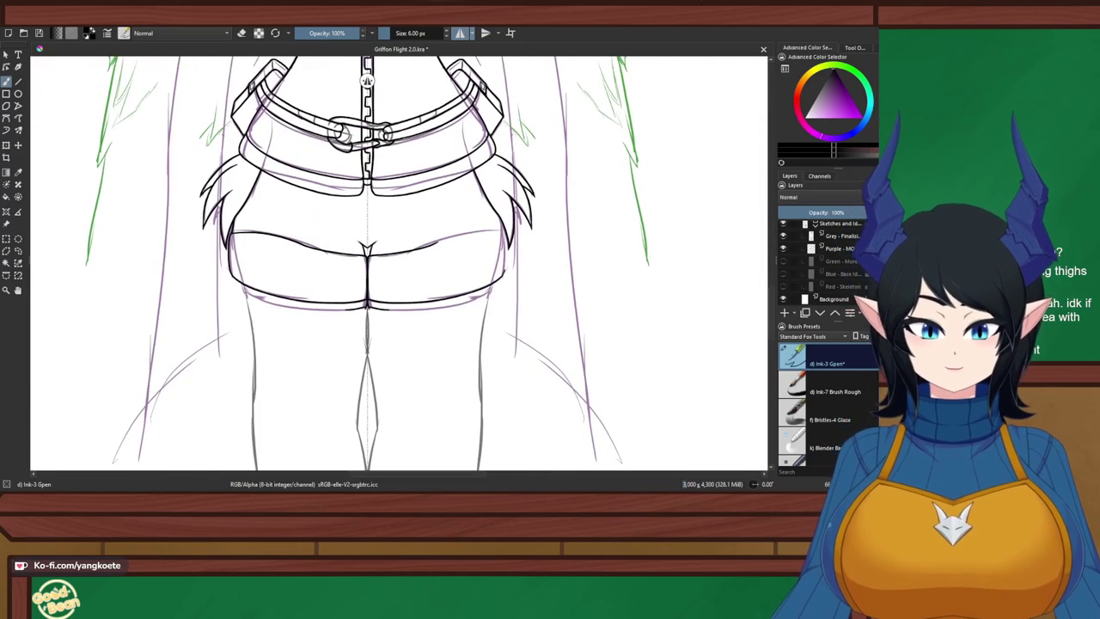
Show the Blue - Base Ideas layer again and pan toward the leg lines
click(783, 274)
scroll(282, 293, up, 2)
mouse_move(280, 310)
mouse_down()
mouse_move(341, 248)
mouse_move(365, 300)
mouse_move(350, 264)
mouse_move(360, 230)
mouse_up()
scroll(336, 261, up, 1)
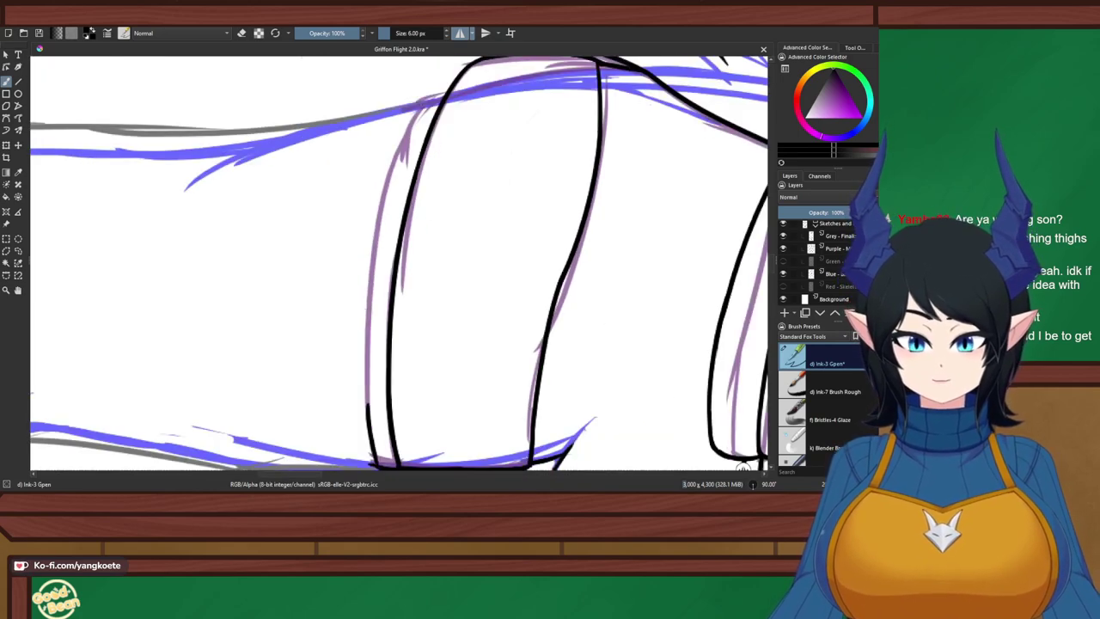
Trace the upper leg's left edge along the purple sketch, undoing misplaced strokes
drag(422, 101, 374, 337)
key(ctrl+z)
drag(423, 100, 369, 337)
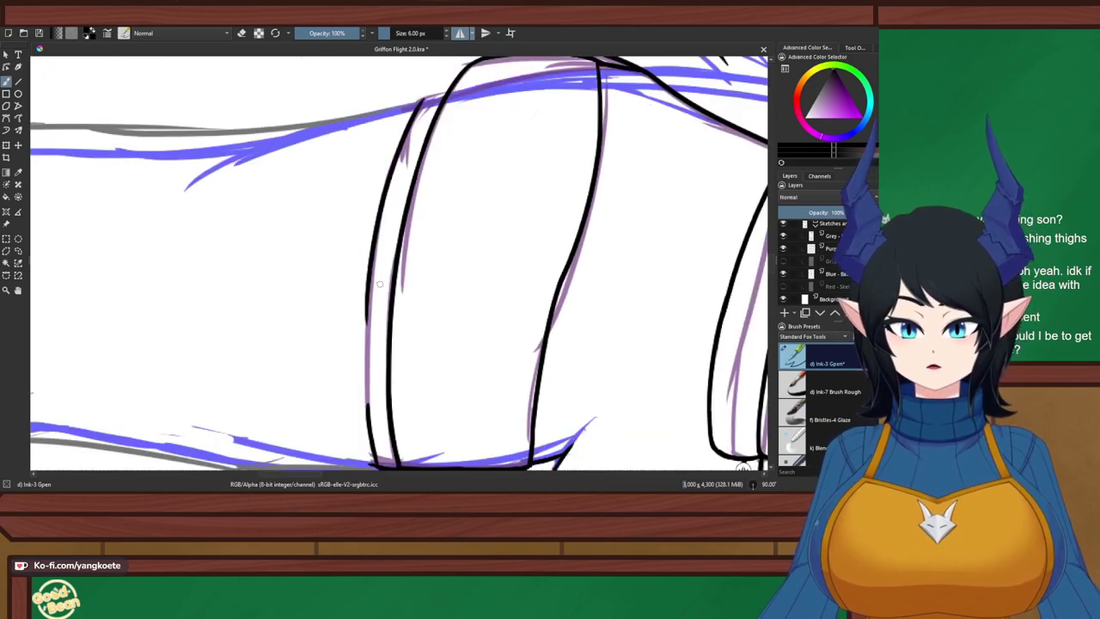
drag(373, 273, 370, 432)
key(ctrl+z)
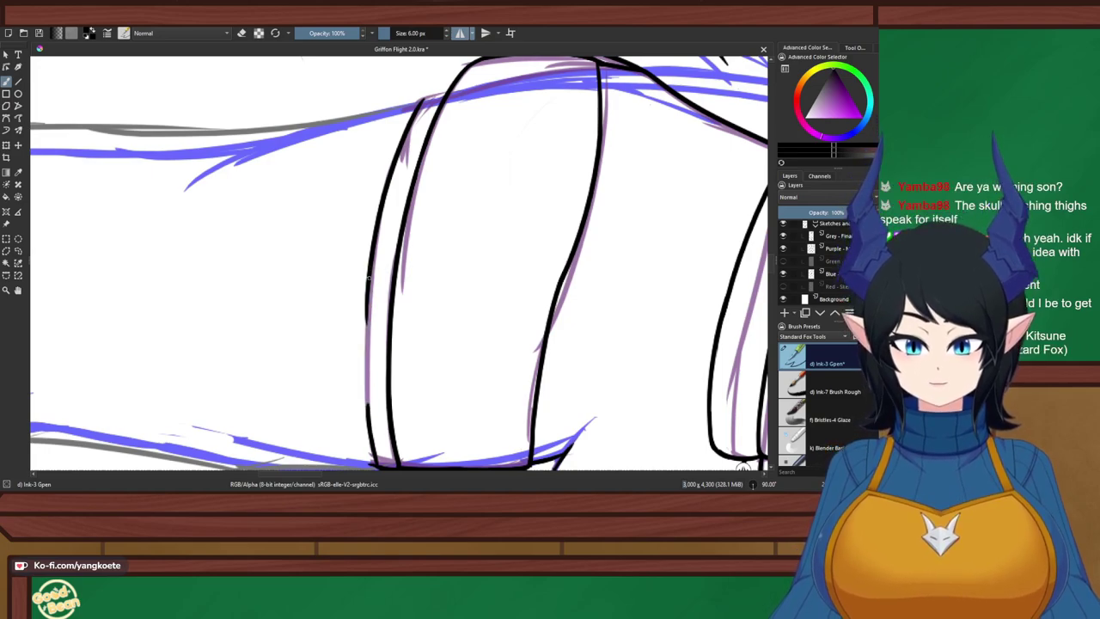
drag(370, 277, 370, 428)
key(ctrl+z)
drag(369, 287, 368, 417)
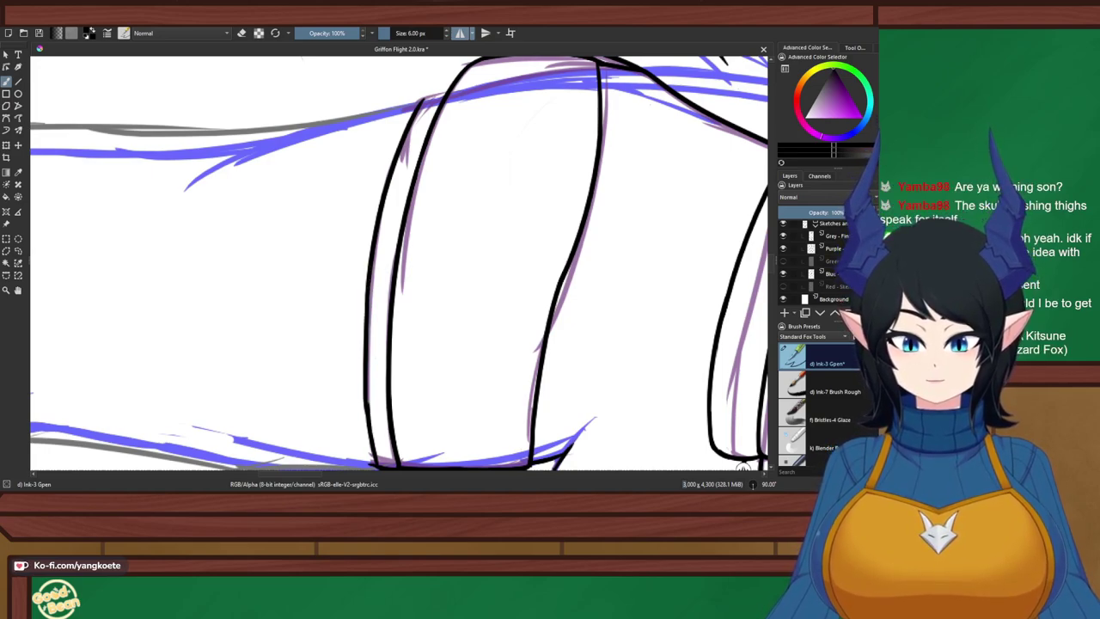
key(ctrl+z)
mouse_move(370, 292)
mouse_down()
mouse_move(368, 414)
mouse_move(272, 281)
mouse_up()
scroll(345, 370, up, 3)
scroll(285, 327, down, 1)
key(ctrl+z)
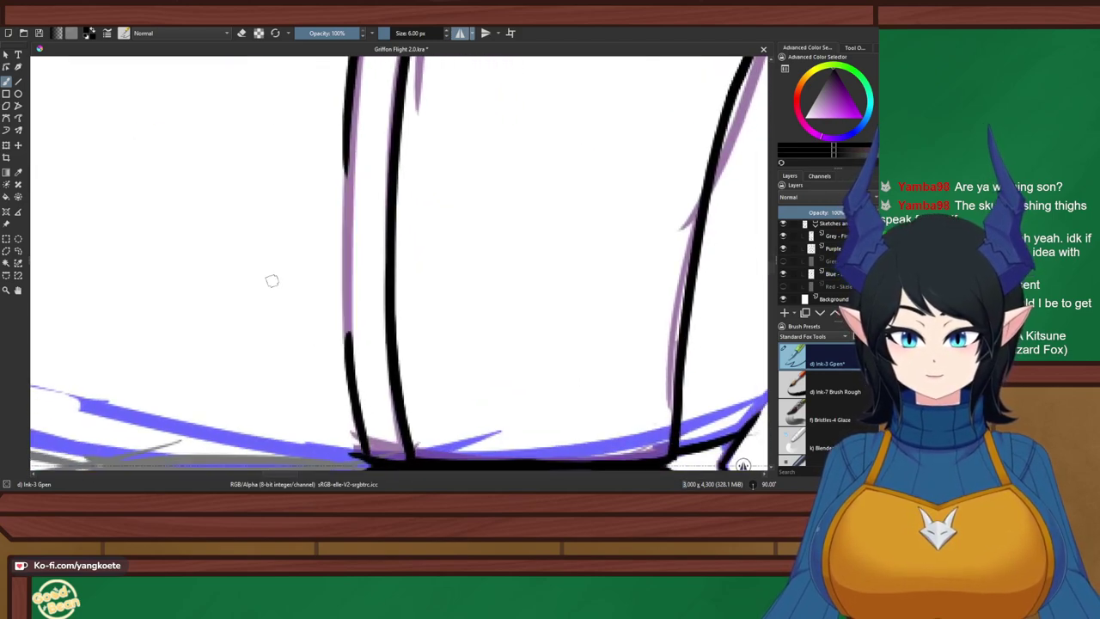
Re-ink the leg's left edge further left, retrying until the line sits on the sketch
drag(352, 77, 346, 319)
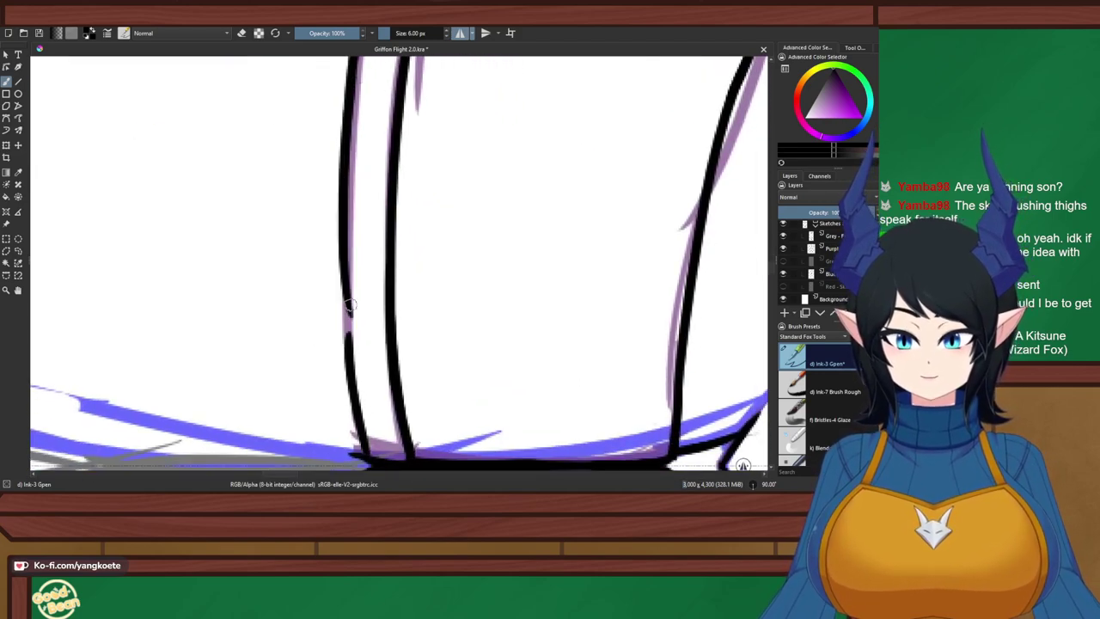
key(ctrl+z)
mouse_move(352, 79)
mouse_down()
mouse_move(340, 194)
mouse_move(348, 329)
mouse_up()
key(ctrl+z)
drag(348, 109, 352, 337)
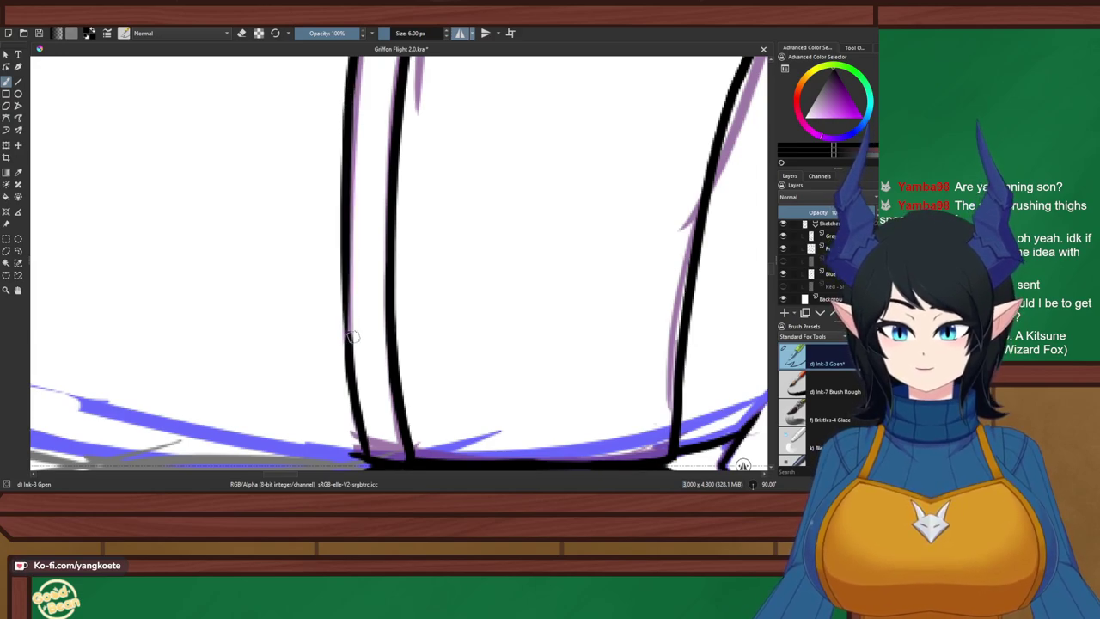
drag(342, 194, 348, 366)
key(ctrl+z)
drag(346, 206, 349, 354)
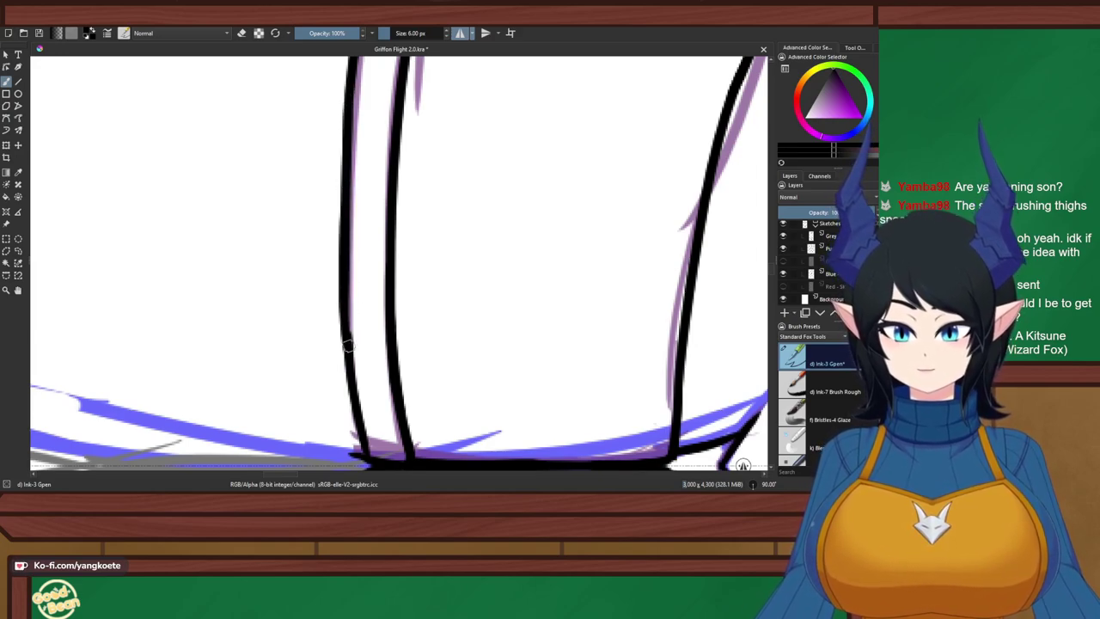
key(ctrl+z)
drag(343, 184, 347, 368)
key(ctrl+z)
drag(344, 193, 344, 359)
key(ctrl+z)
key(ctrl+z)
drag(343, 205, 350, 348)
key(ctrl+z)
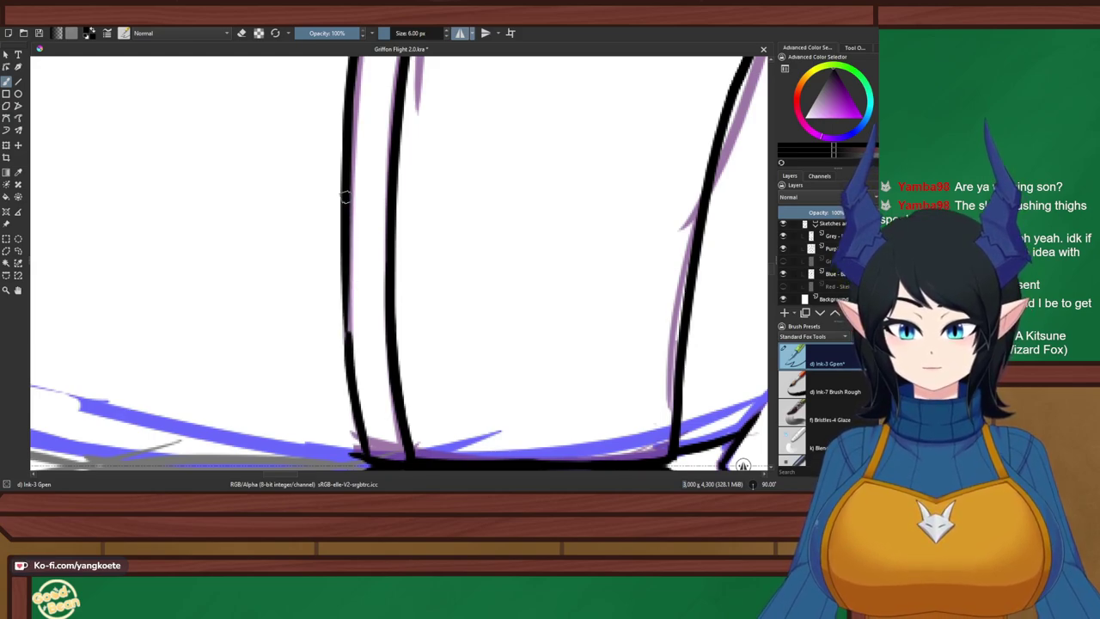
drag(344, 196, 347, 361)
key(ctrl+z)
drag(343, 197, 347, 371)
key(ctrl+z)
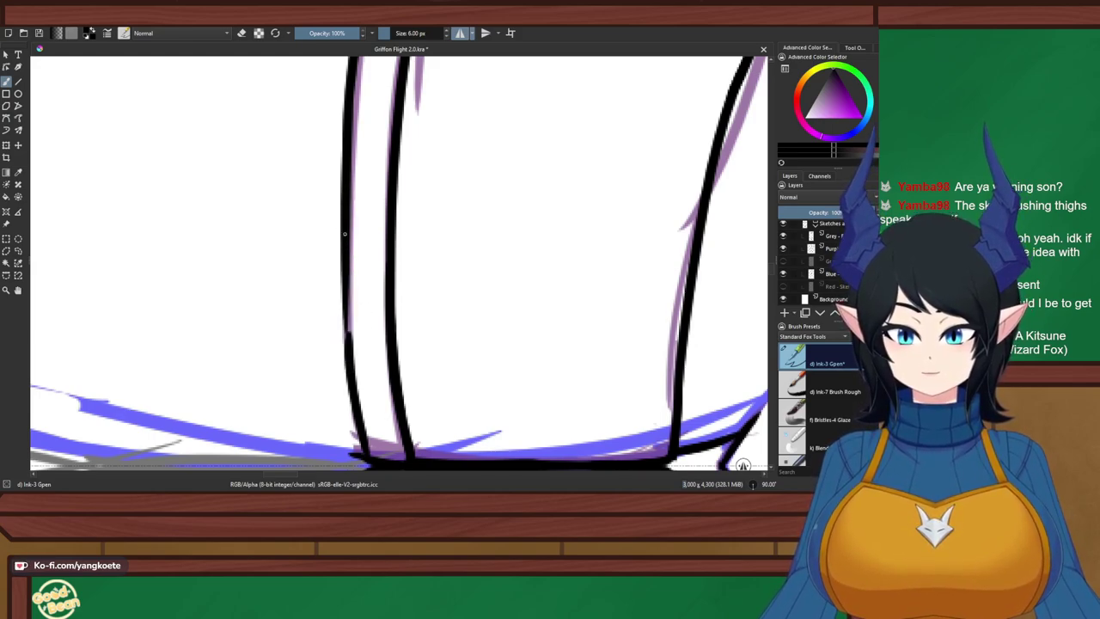
drag(343, 244, 348, 391)
key(ctrl+z)
drag(346, 241, 350, 372)
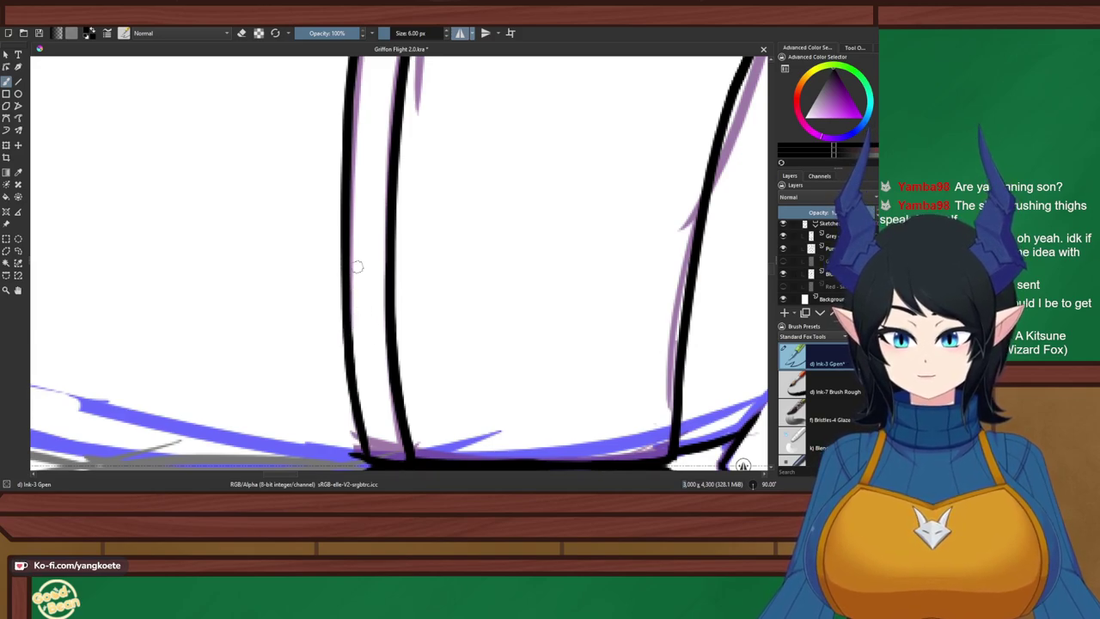
Join the two leg lines with a curved arc at the top, then reset canvas rotation
scroll(377, 241, down, 1)
mouse_move(386, 155)
mouse_down()
mouse_move(436, 329)
mouse_move(409, 430)
mouse_up()
scroll(481, 148, up, 2)
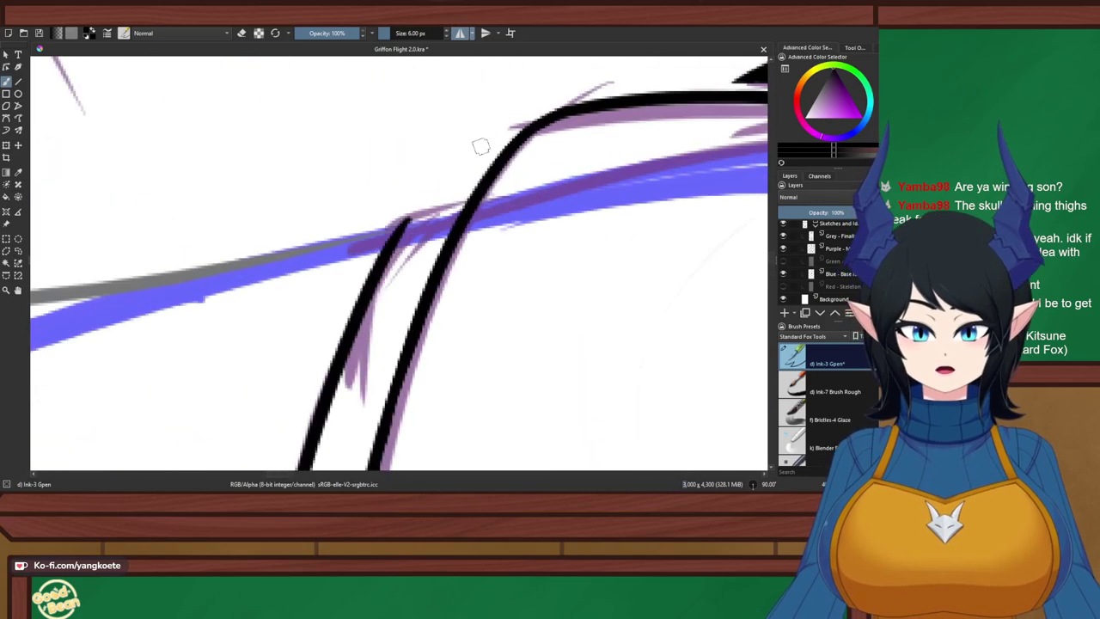
drag(398, 231, 474, 195)
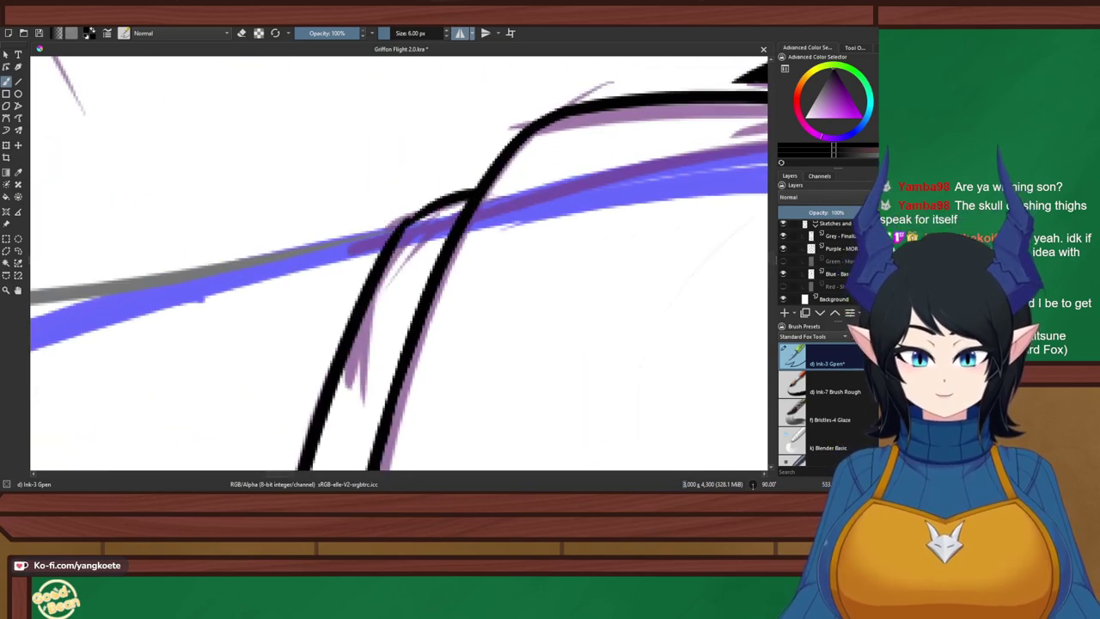
key(ctrl+z)
drag(402, 229, 467, 206)
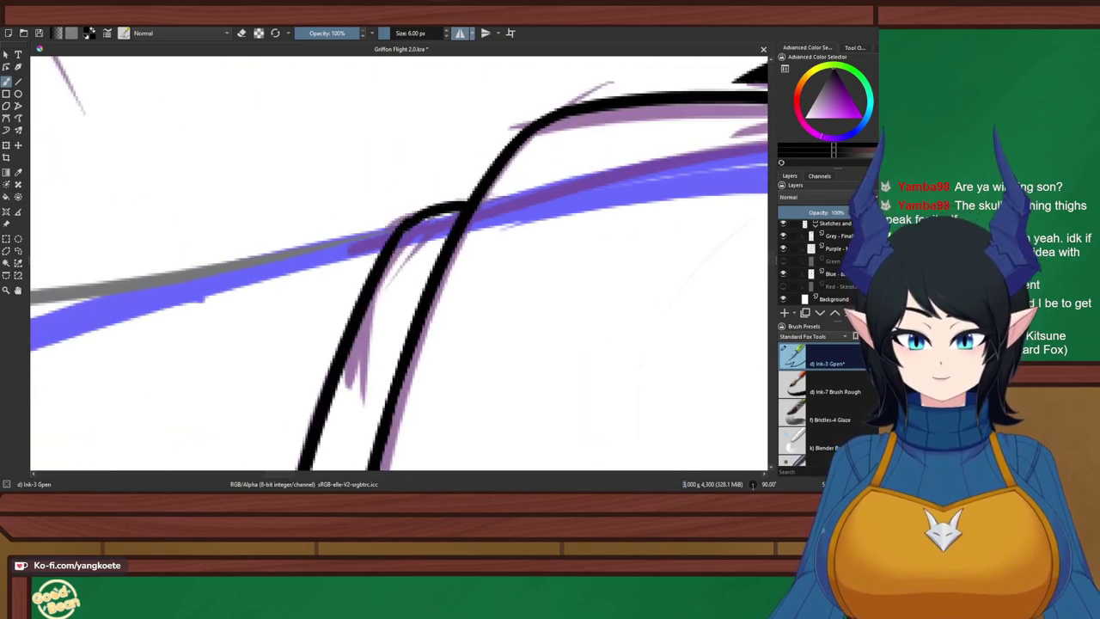
key(ctrl+z)
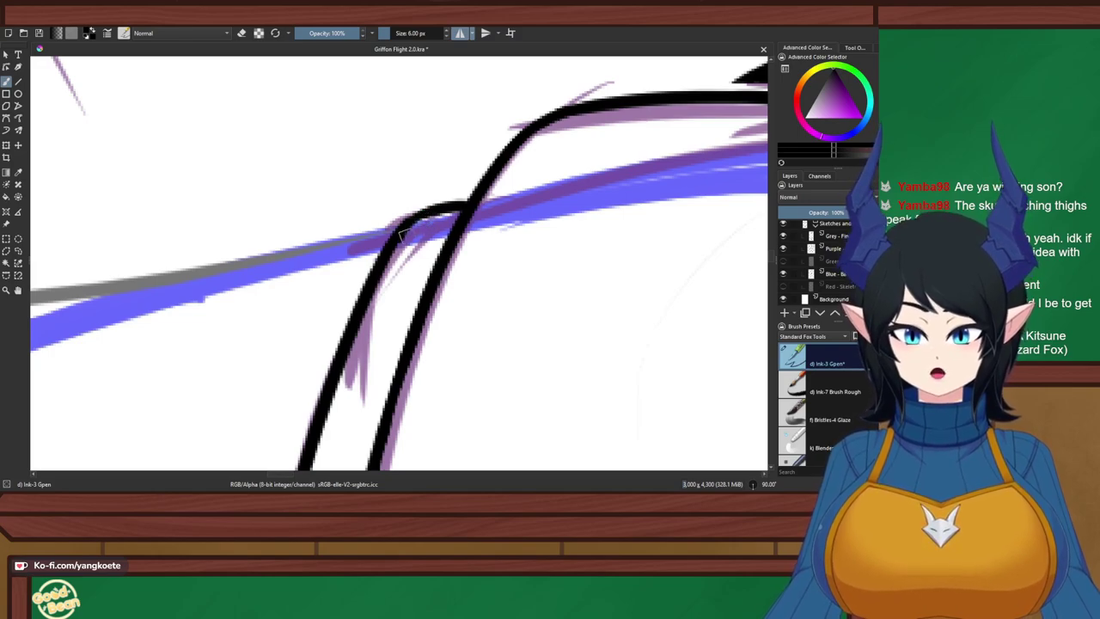
drag(400, 237, 436, 206)
key(ctrl+z)
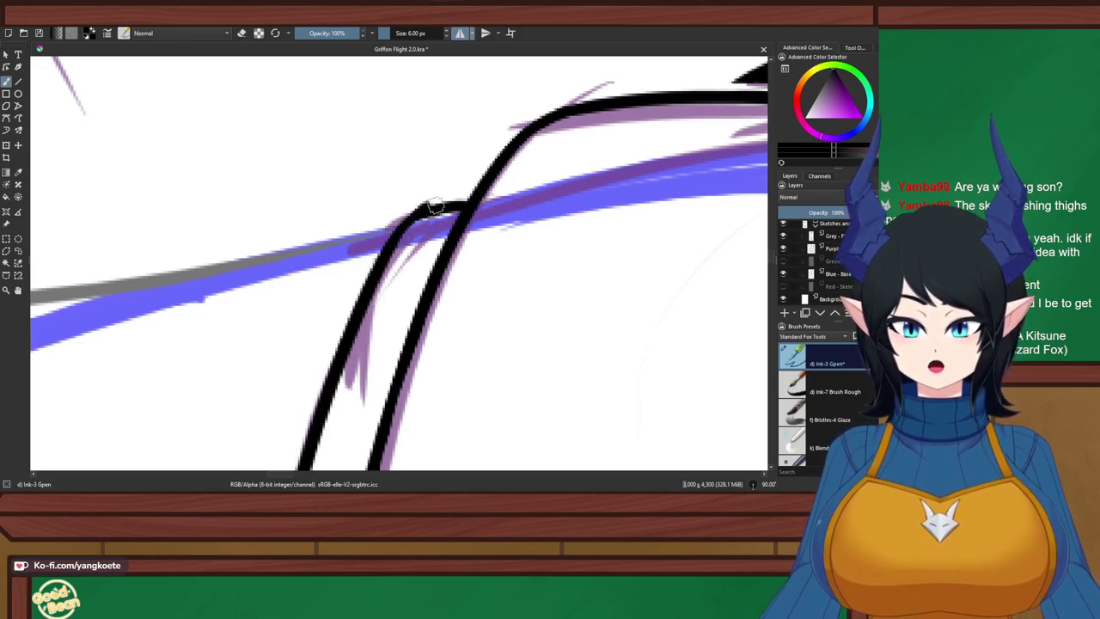
key(ctrl+z)
mouse_move(396, 242)
mouse_down()
mouse_move(435, 207)
mouse_move(466, 148)
mouse_up()
key(5)
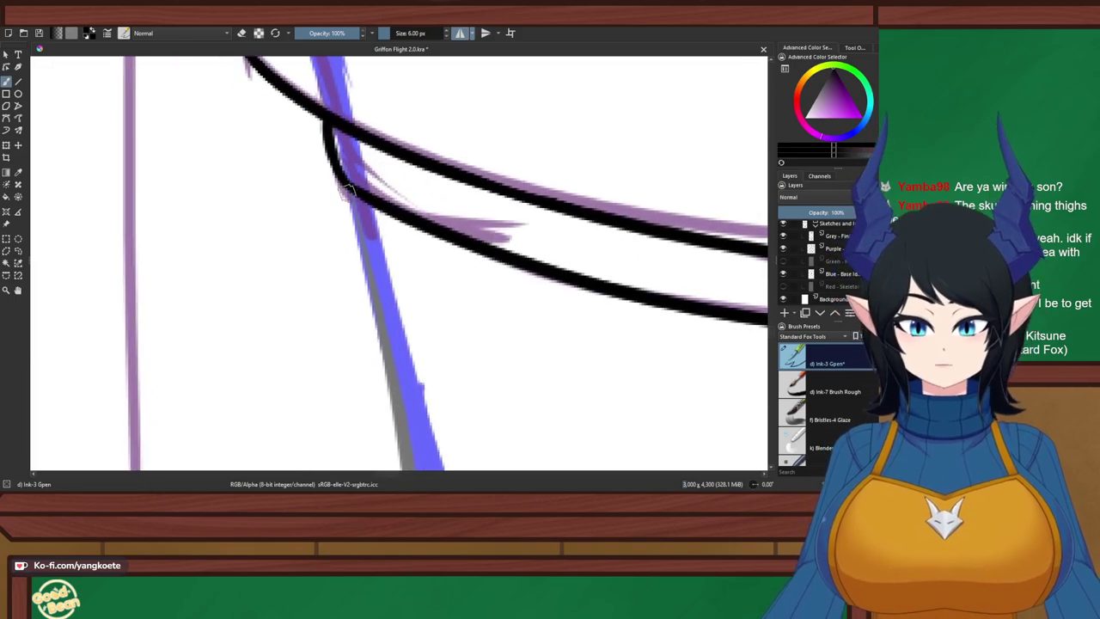
Draw a pointed hip tuft below the waistband, thickening its upper line and lower tip
mouse_move(347, 191)
mouse_down()
mouse_move(311, 265)
mouse_move(308, 314)
mouse_move(265, 361)
mouse_move(350, 302)
mouse_move(273, 370)
mouse_up()
key(ctrl+z)
key(ctrl+z)
drag(374, 274, 251, 354)
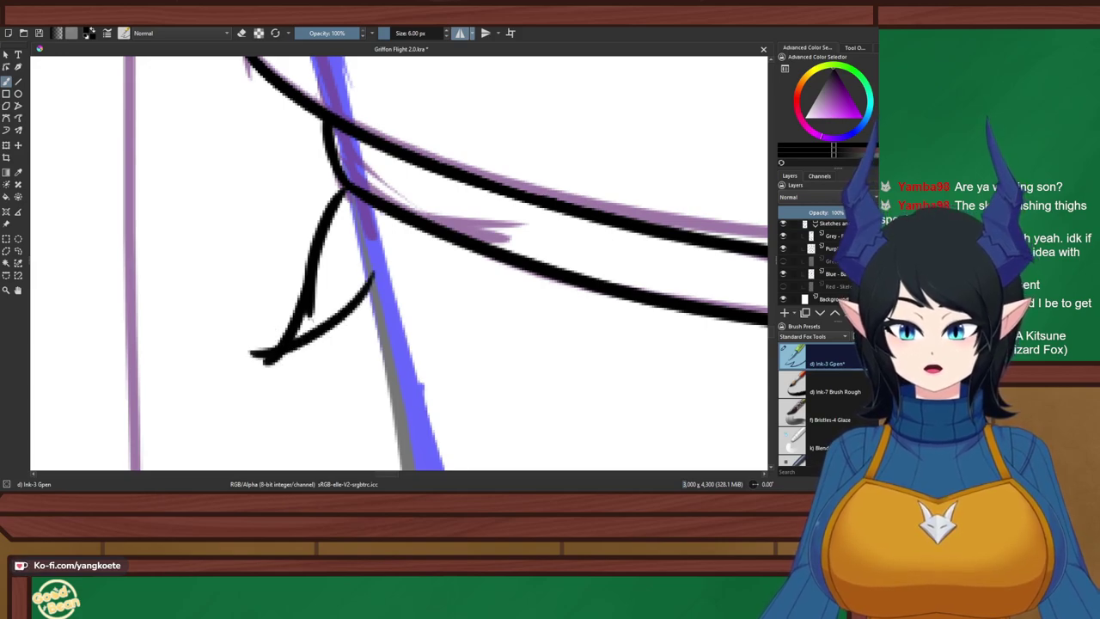
key(ctrl+z)
drag(371, 268, 262, 370)
key(e)
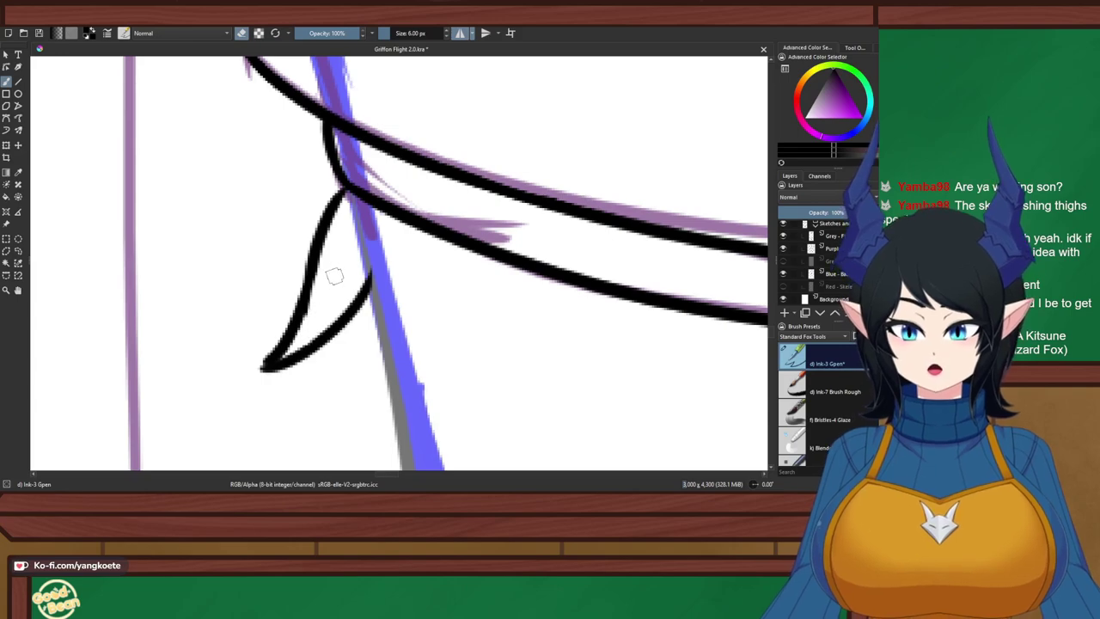
key(e)
drag(347, 191, 292, 294)
key(ctrl+z)
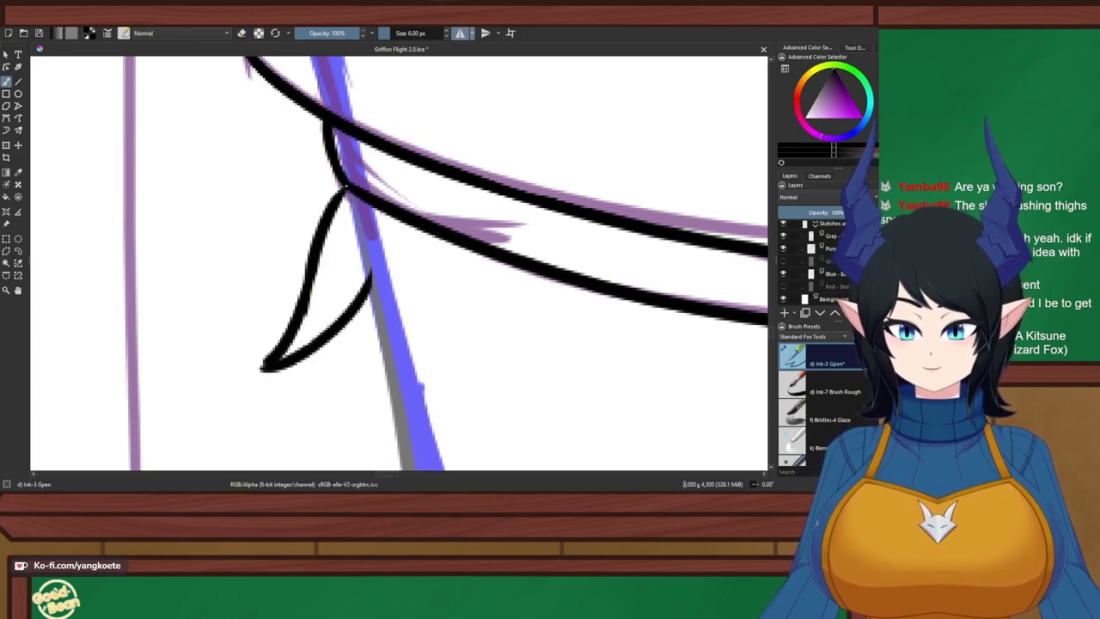
mouse_move(349, 198)
mouse_down()
mouse_move(312, 311)
mouse_move(247, 379)
mouse_up()
key(ctrl+z)
key(ctrl+z)
mouse_move(292, 330)
mouse_down()
mouse_move(257, 373)
mouse_move(279, 347)
mouse_up()
key(e)
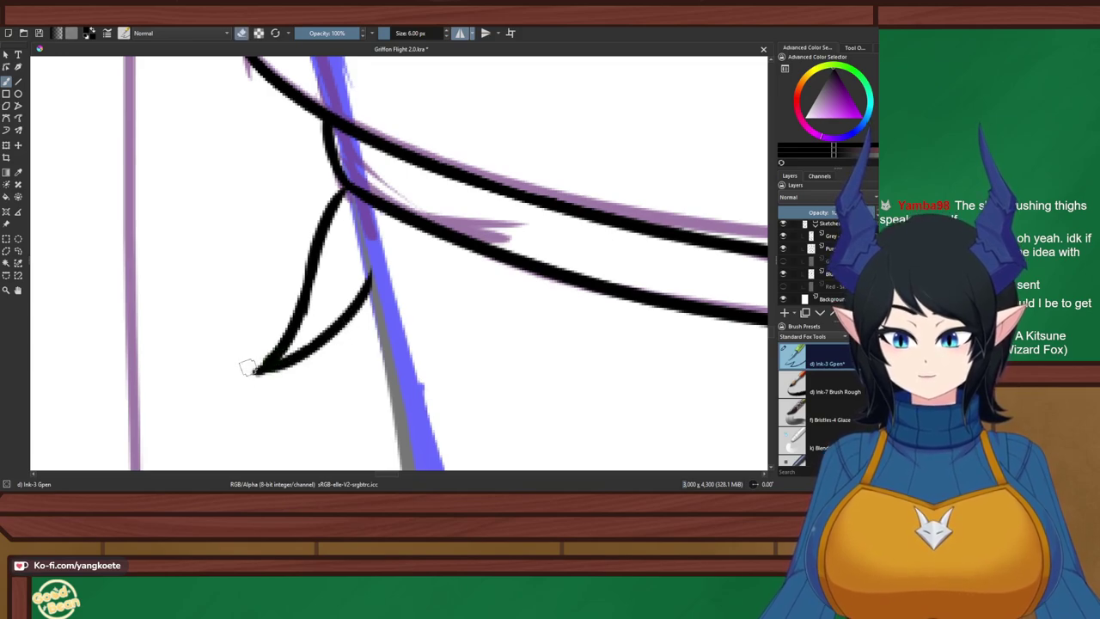
key(e)
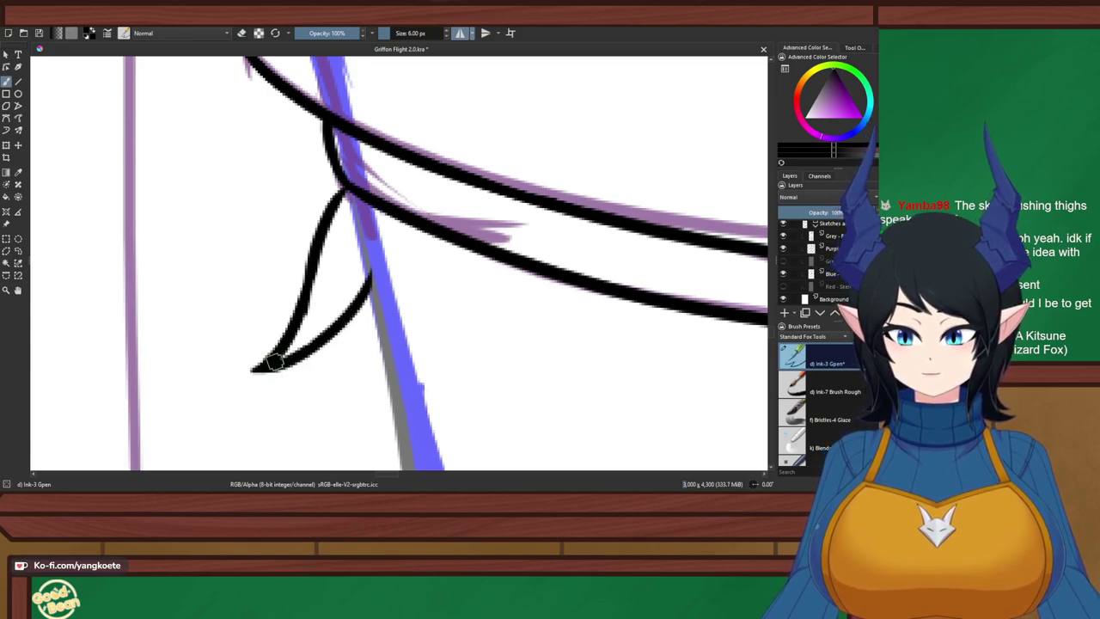
Ink a second hooked tuft along the blue line down to its tip, erasing its rough edge
scroll(457, 259, down, 1)
mouse_move(430, 252)
mouse_down()
mouse_move(357, 122)
mouse_move(298, 253)
mouse_up()
drag(314, 177, 287, 360)
key(ctrl+z)
mouse_move(294, 314)
mouse_down()
mouse_move(307, 355)
mouse_move(344, 314)
mouse_up()
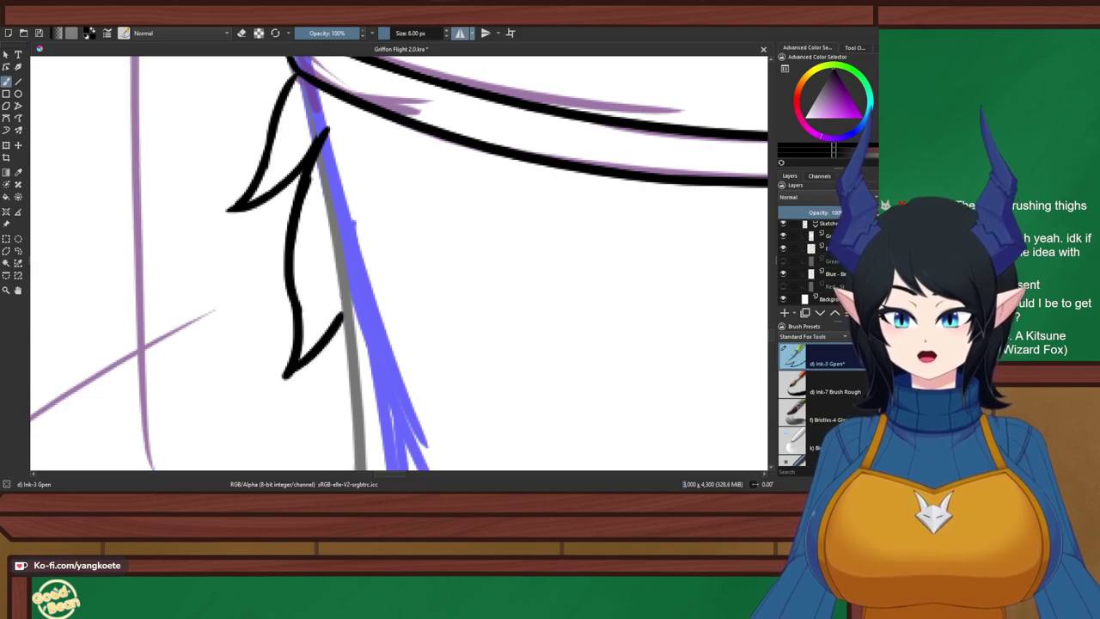
key(ctrl+z)
drag(351, 261, 321, 351)
drag(340, 315, 290, 374)
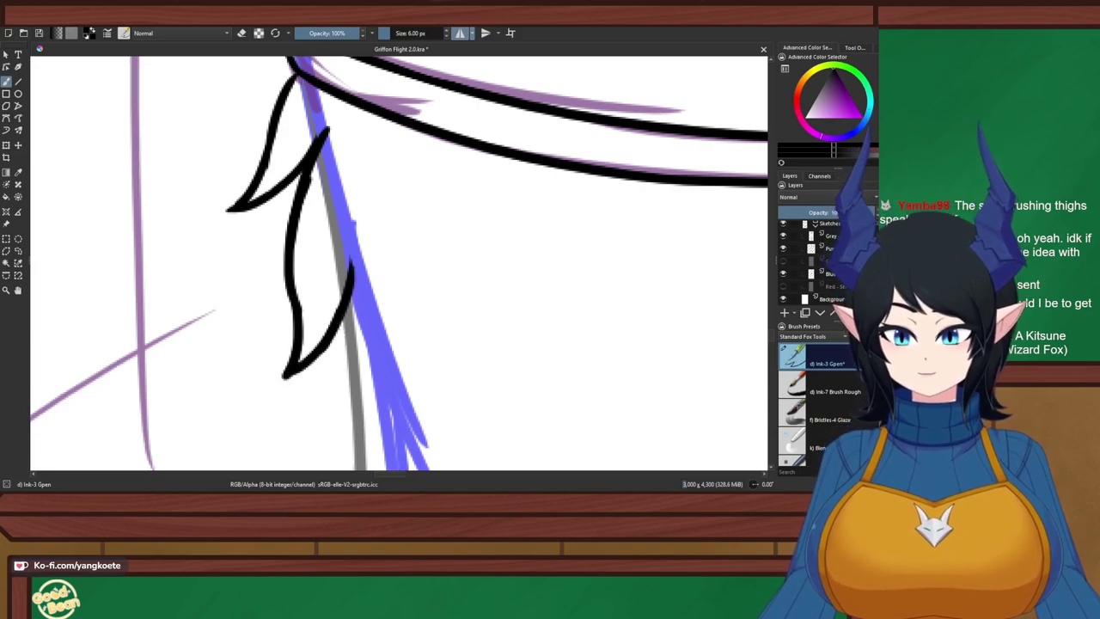
key(ctrl+z)
drag(342, 320, 292, 383)
key(ctrl+z)
drag(330, 339, 280, 384)
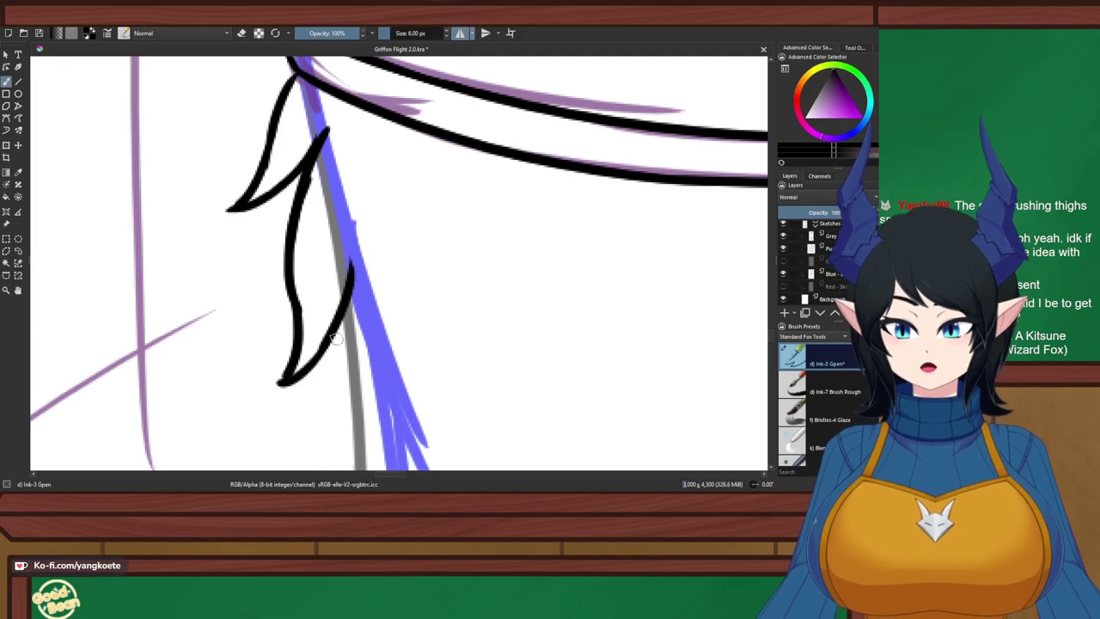
key(ctrl+z)
drag(337, 326, 284, 376)
key(e)
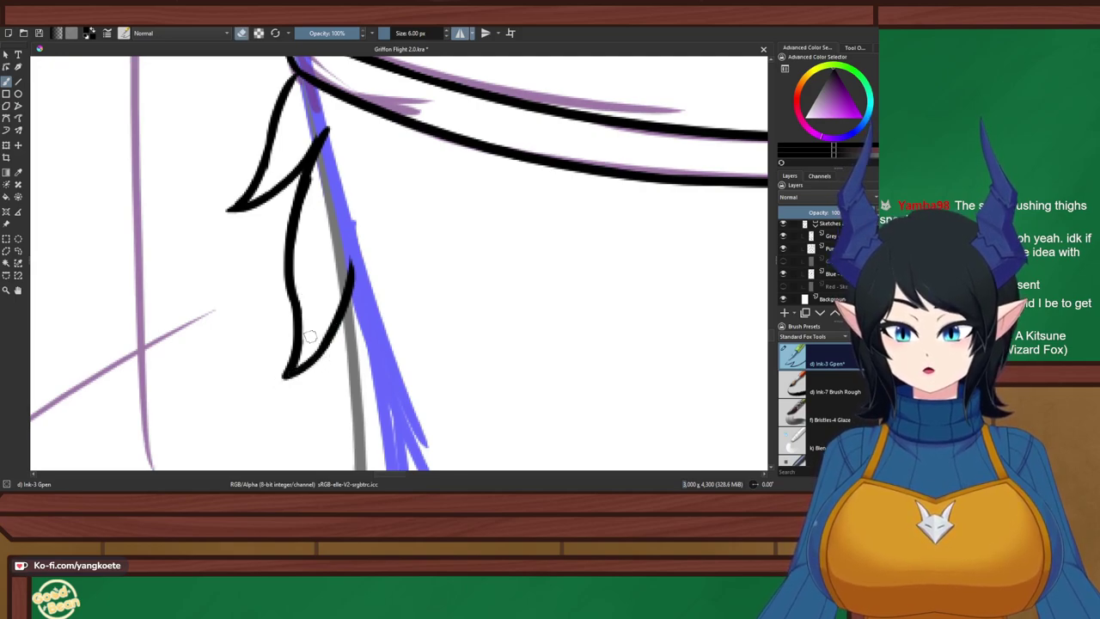
drag(317, 158, 304, 215)
key(e)
Add curved feather strokes into the hip line and erase the old lower curve and barb
scroll(320, 201, down, 8)
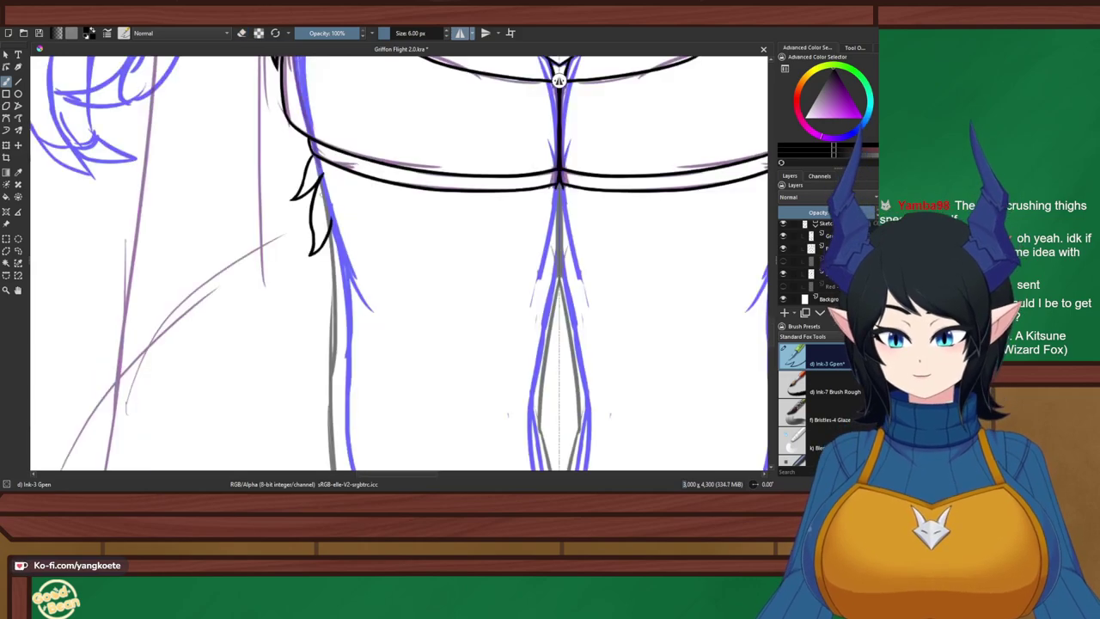
scroll(375, 204, up, 3)
scroll(355, 194, up, 5)
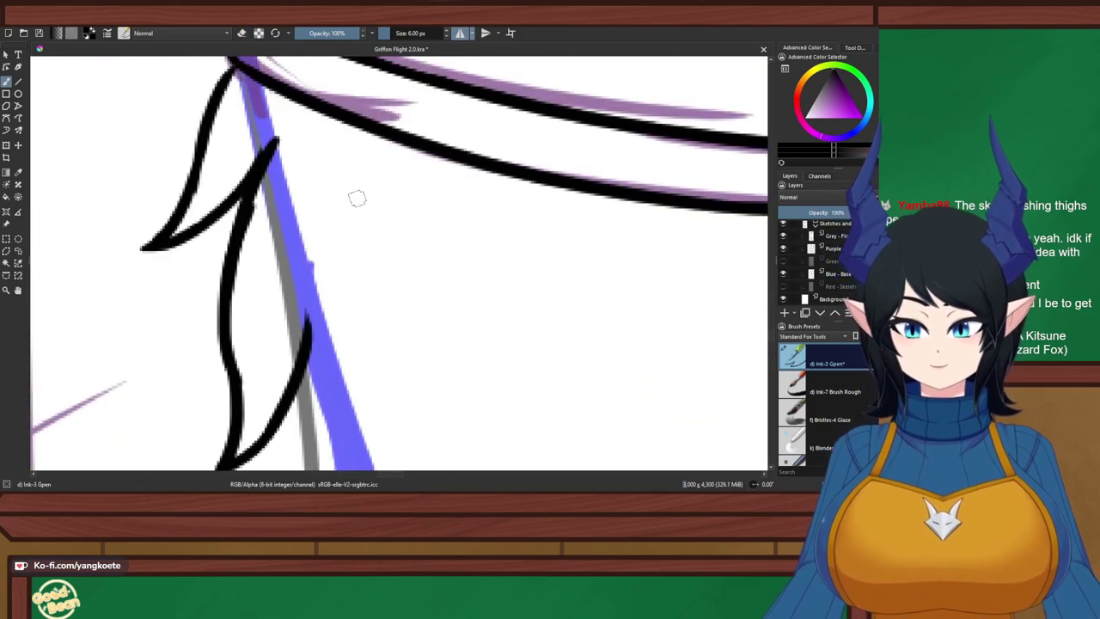
scroll(506, 80, down, 5)
scroll(506, 81, up, 5)
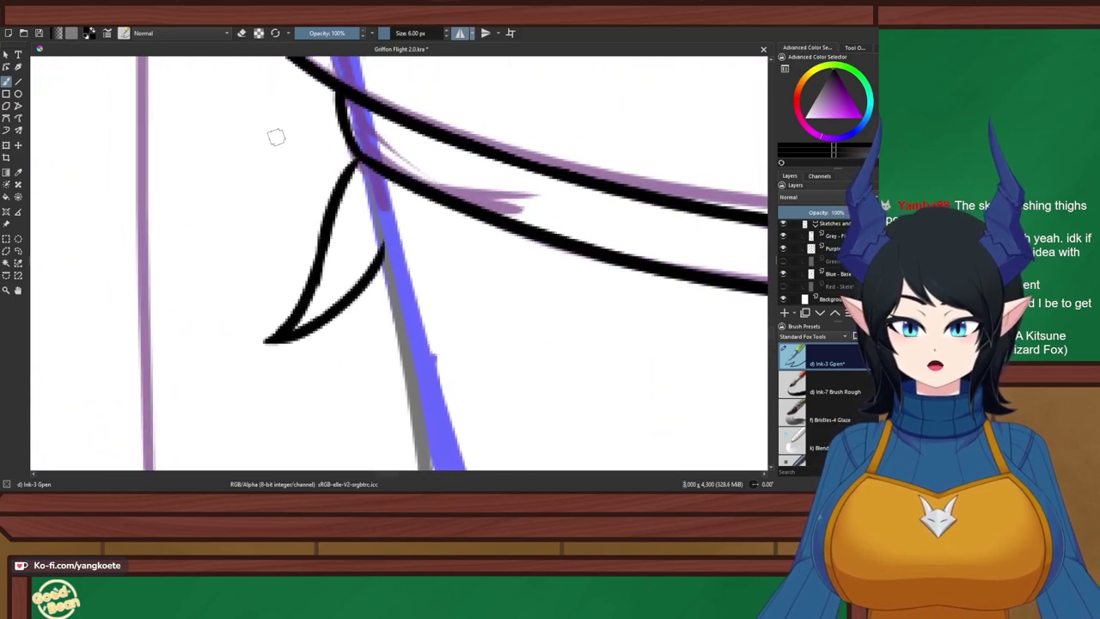
mouse_move(269, 155)
mouse_down()
mouse_move(352, 152)
mouse_move(184, 206)
mouse_move(301, 218)
mouse_move(340, 198)
mouse_up()
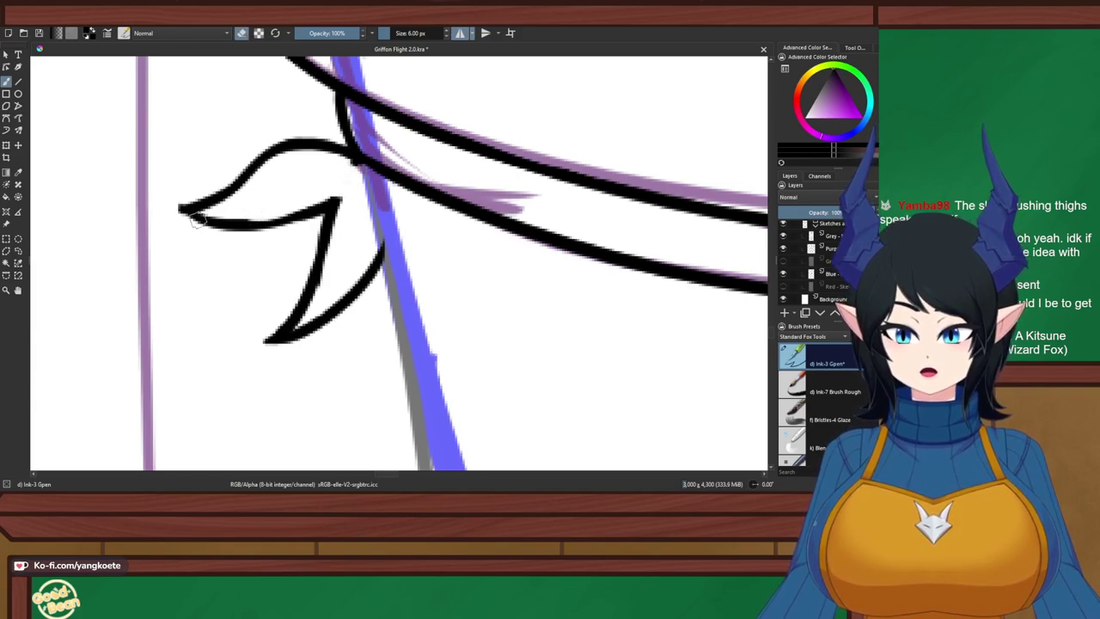
drag(195, 220, 316, 203)
key(e)
key(e)
mouse_move(258, 151)
mouse_down()
mouse_move(171, 223)
mouse_move(229, 209)
mouse_move(319, 146)
mouse_move(338, 162)
mouse_move(342, 153)
mouse_move(262, 262)
mouse_move(225, 290)
mouse_move(298, 278)
mouse_up()
key(e)
key(ctrl+z)
drag(225, 289, 311, 275)
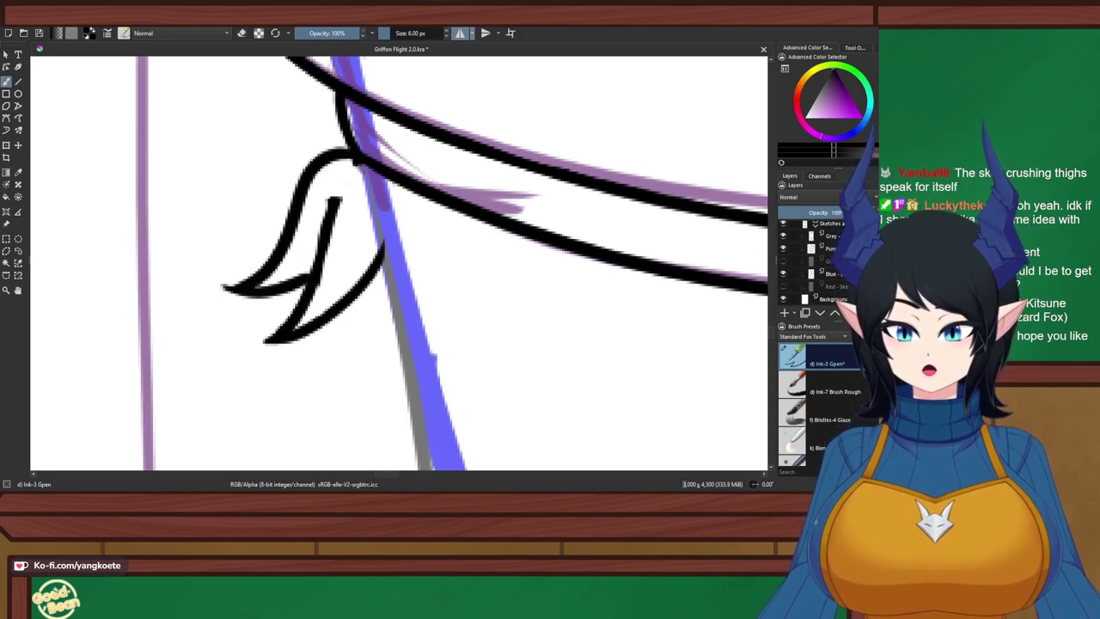
drag(387, 237, 336, 427)
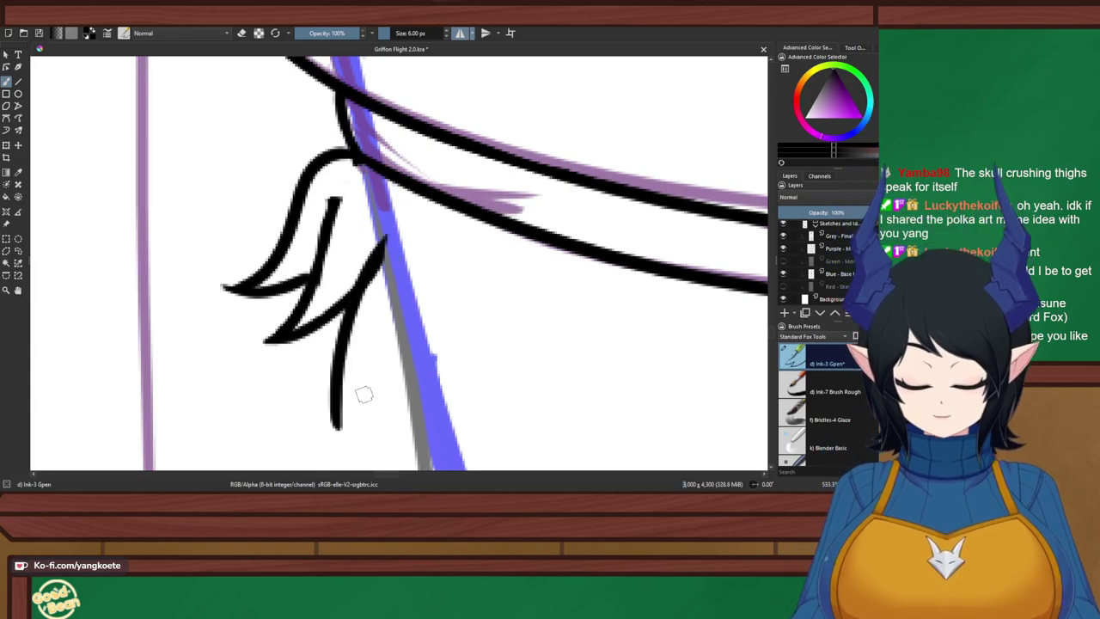
Extend the tuft outline downward and close its lower tip beside the blue sketch
scroll(361, 370, down, 3)
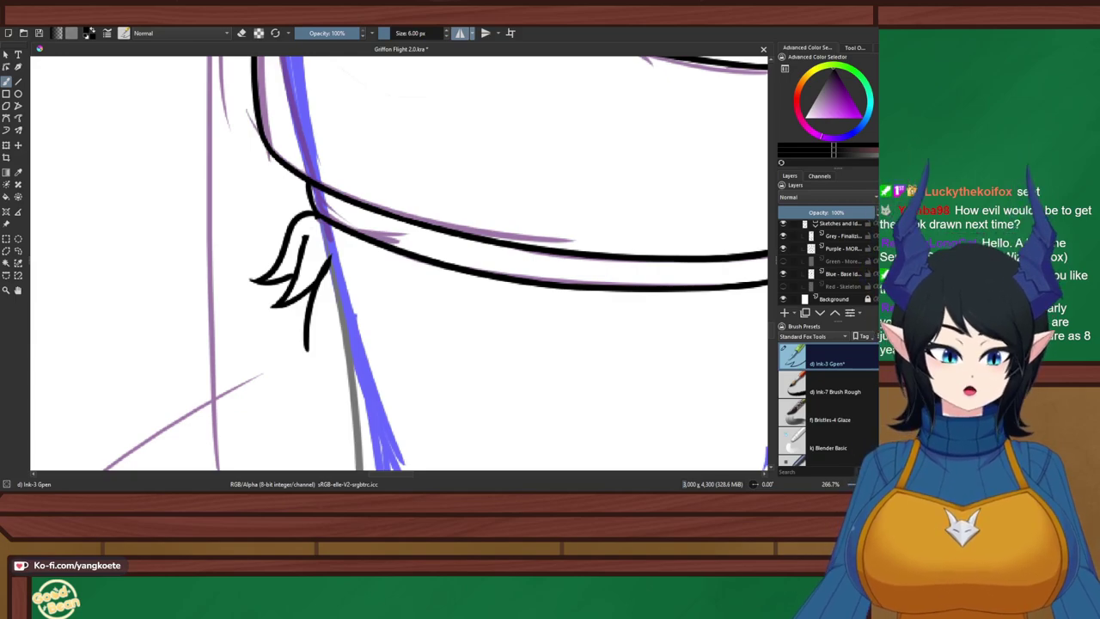
scroll(313, 308, up, 2)
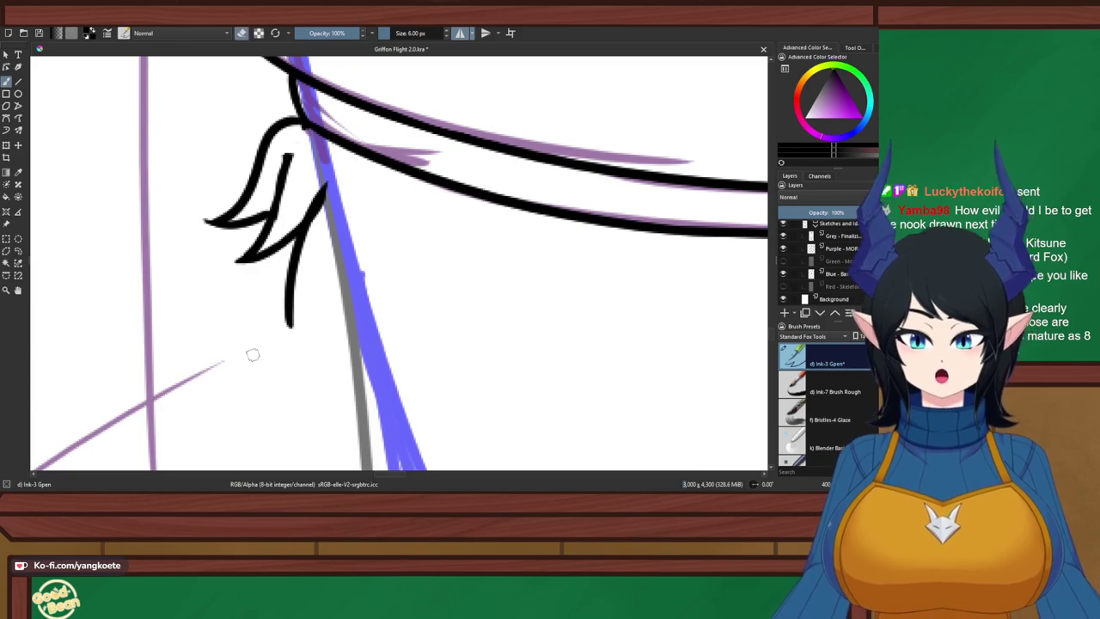
mouse_move(289, 296)
mouse_down()
mouse_move(271, 390)
mouse_move(340, 358)
mouse_move(360, 297)
mouse_move(237, 421)
mouse_up()
key(ctrl+z)
key(ctrl+z)
drag(347, 273, 282, 394)
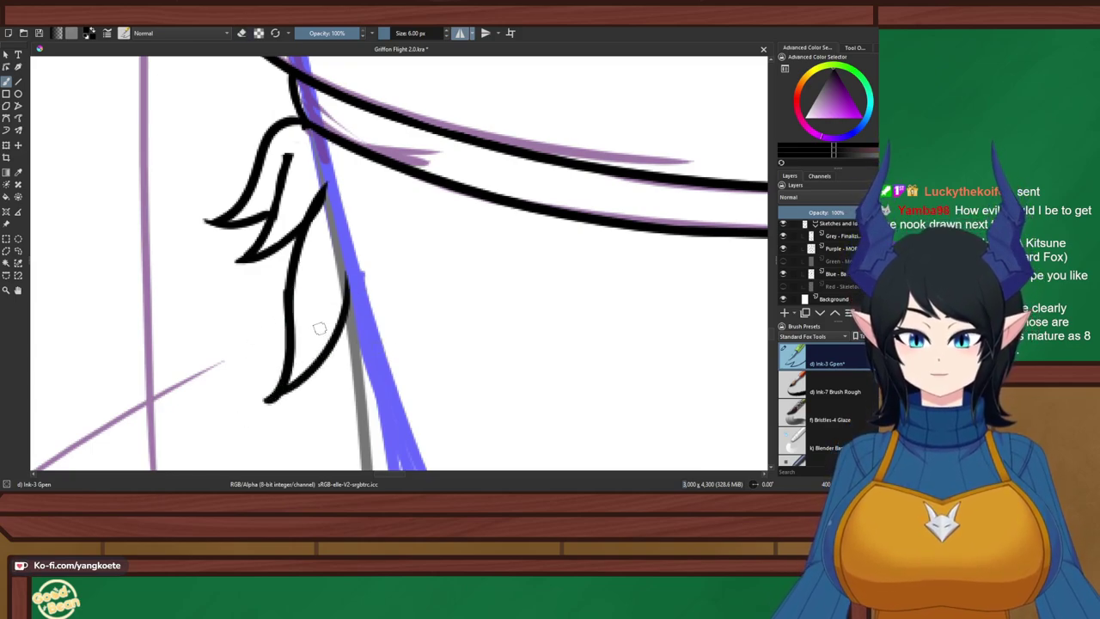
key(ctrl+z)
mouse_move(351, 277)
mouse_down()
mouse_move(339, 344)
mouse_move(252, 404)
mouse_up()
key(e)
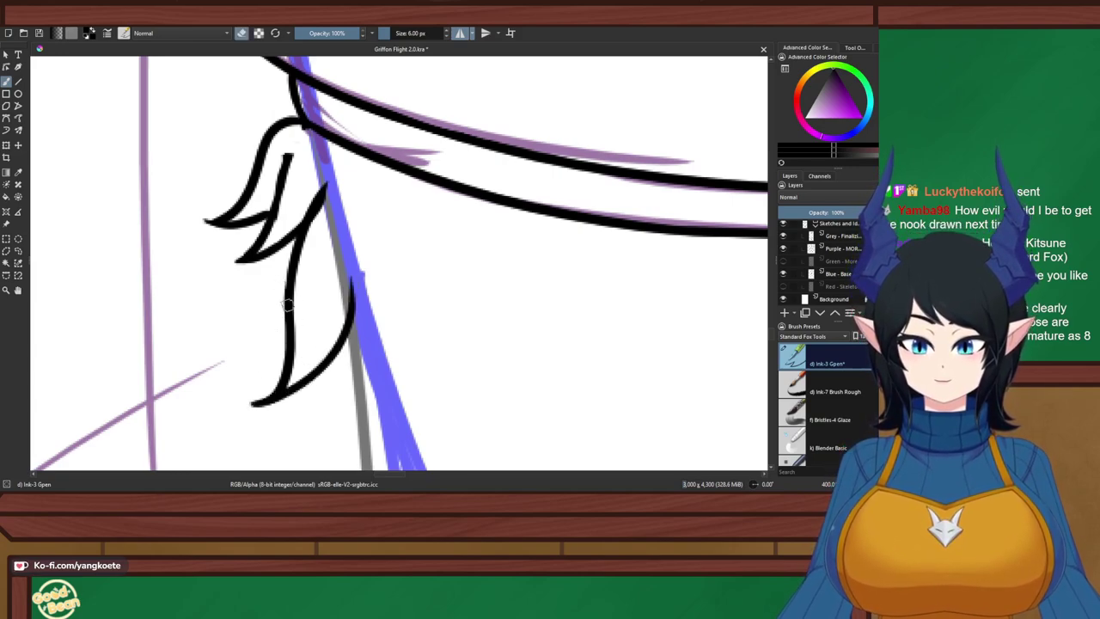
scroll(352, 304, down, 3)
drag(352, 304, 310, 222)
scroll(322, 244, up, 1)
scroll(632, 80, up, 1)
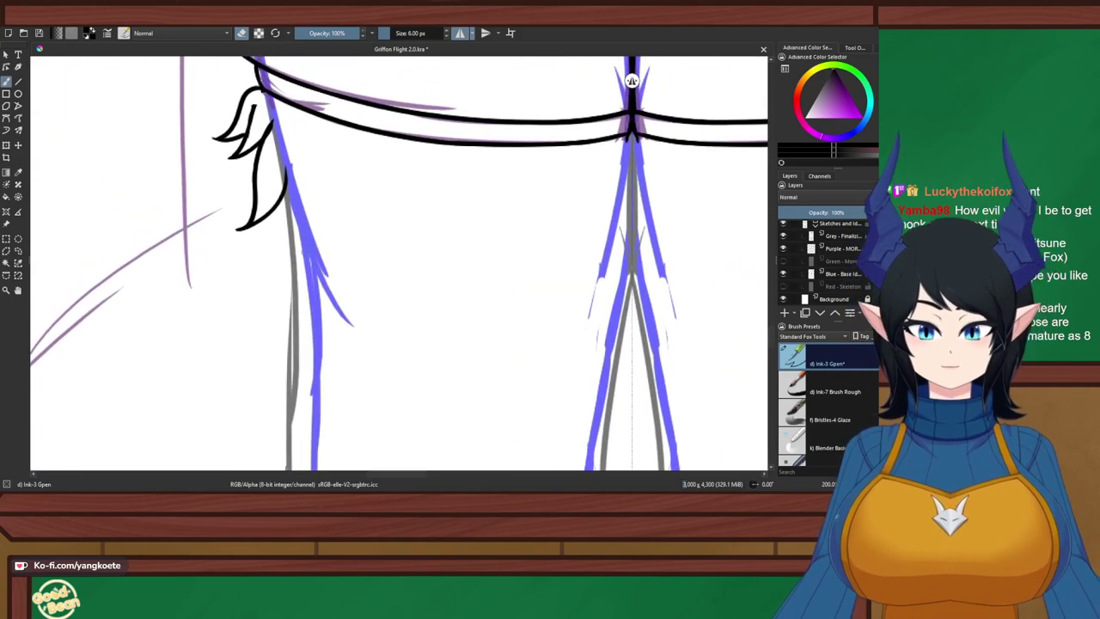
Hide the Purple sketch layer, briefly previewing the ink alone with the Sketches group hidden
key(e)
scroll(308, 230, down, 4)
right_click(412, 274)
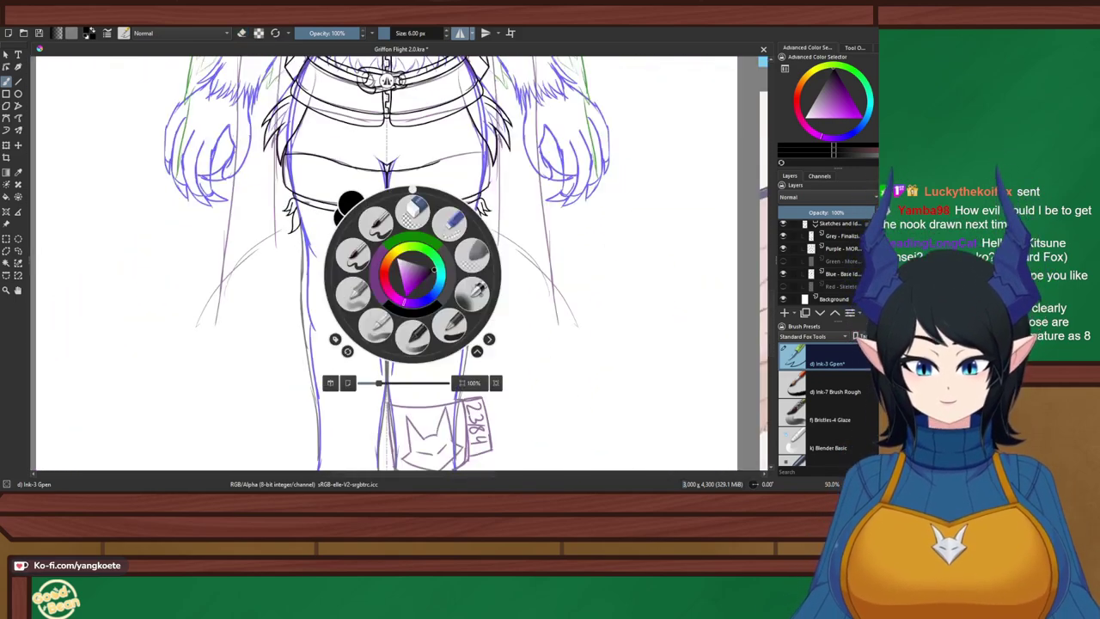
right_click(412, 274)
scroll(387, 80, up, 2)
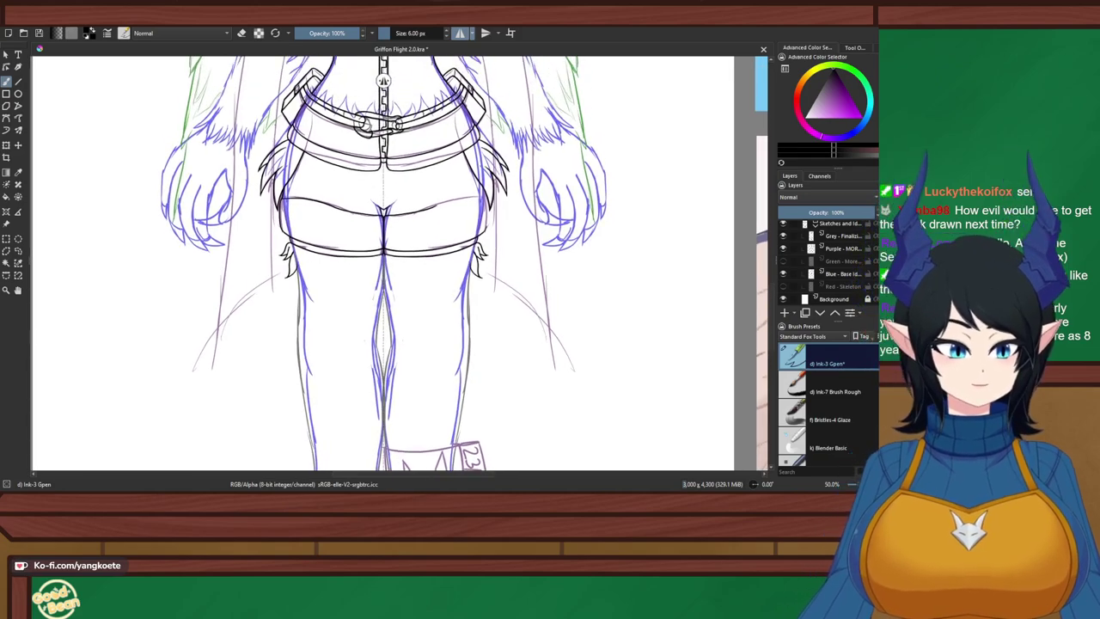
click(783, 273)
key(ctrl+h)
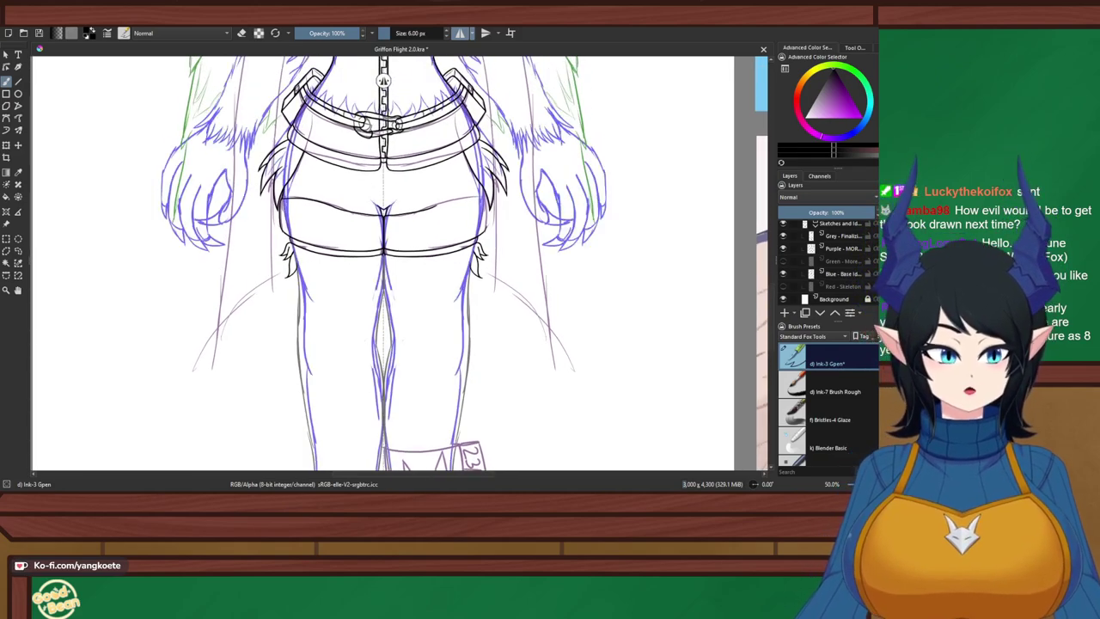
click(783, 248)
scroll(397, 236, down, 2)
drag(397, 237, 400, 301)
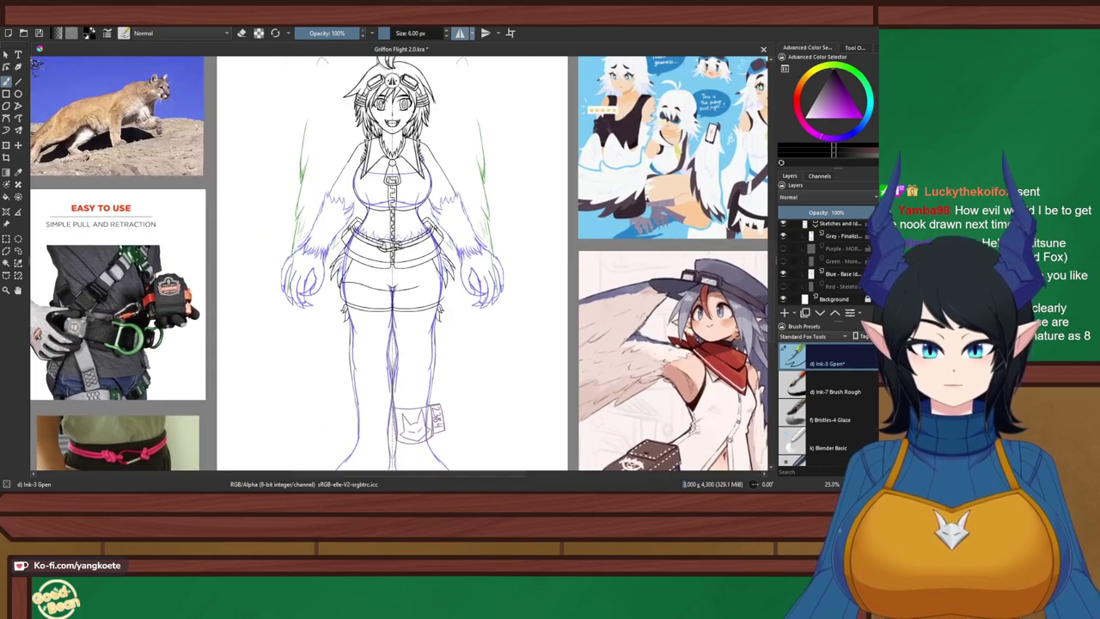
key(ctrl+h)
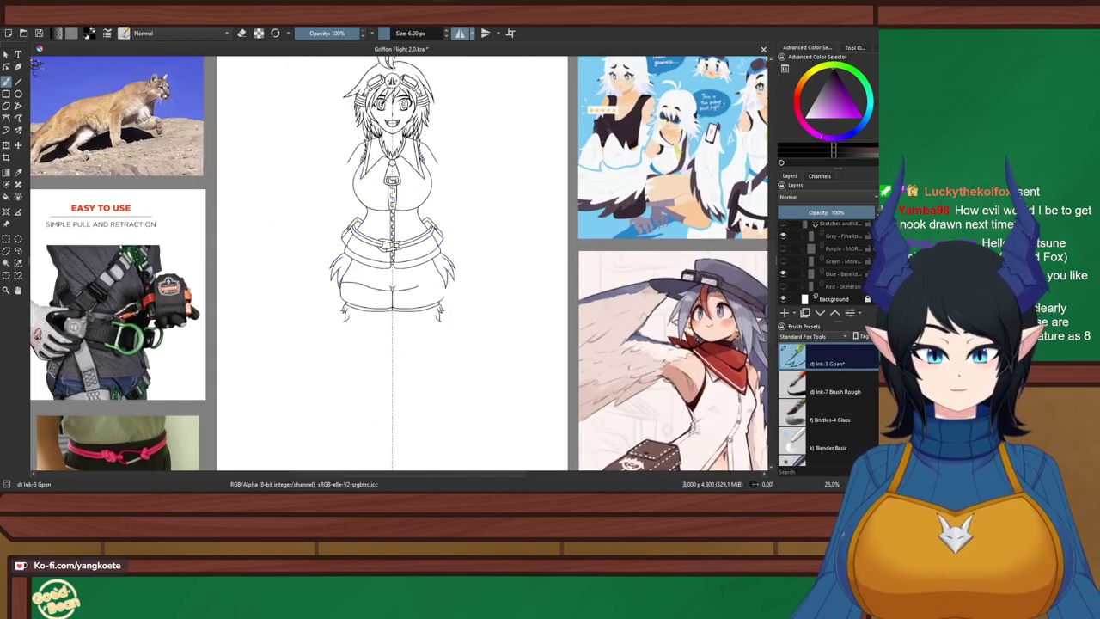
click(783, 224)
Show the Green wing and tail sketch layer and look over the full figure's legs and feet
scroll(365, 342, up, 6)
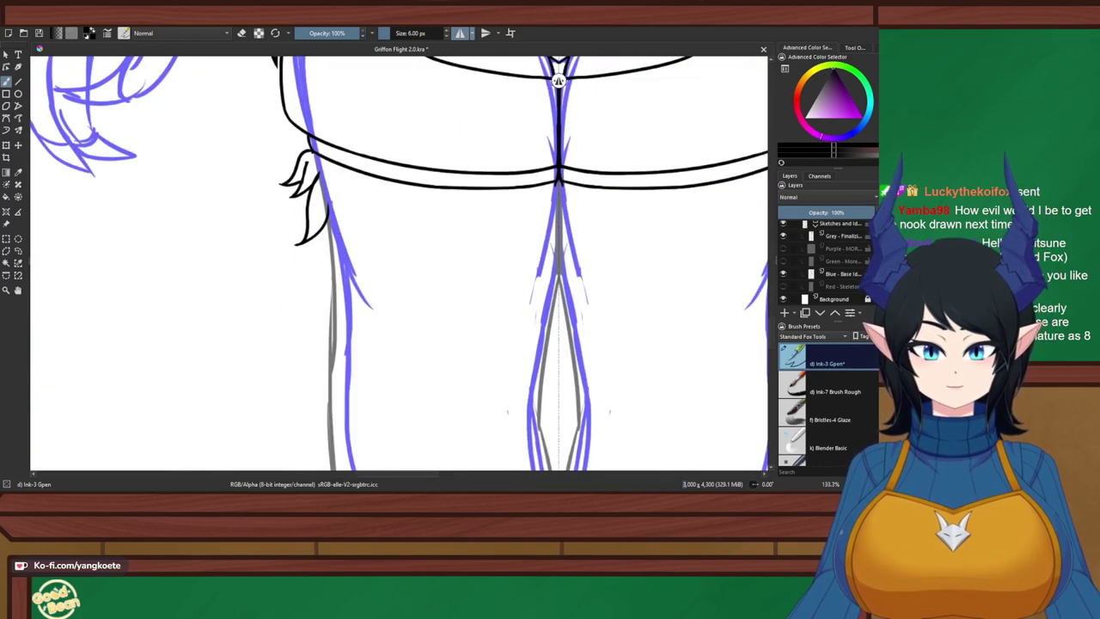
scroll(663, 81, up, 1)
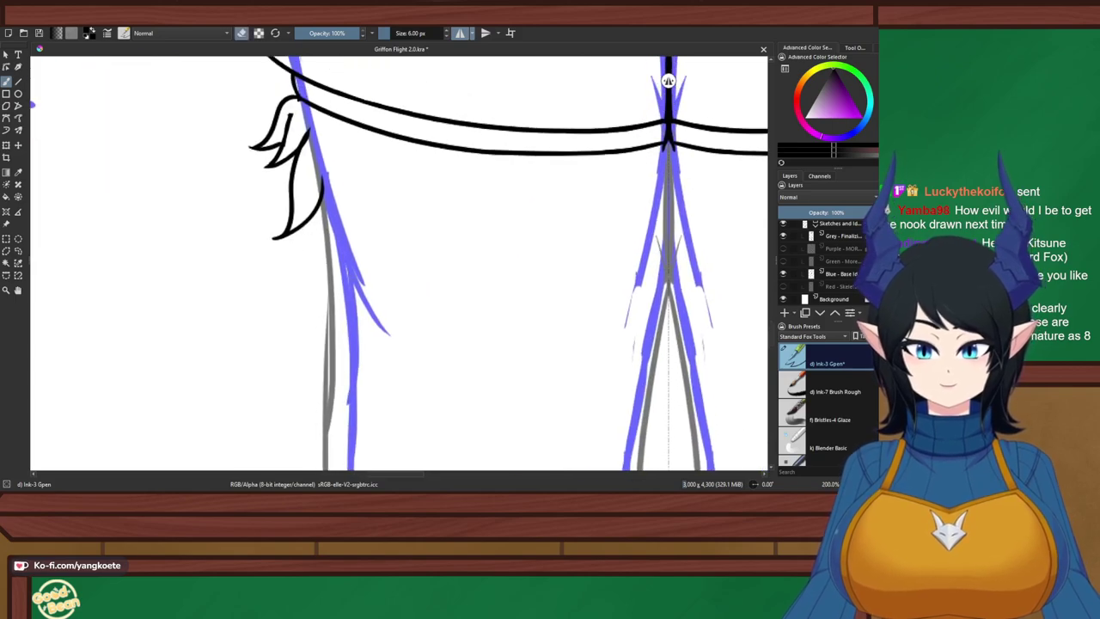
scroll(666, 80, down, 3)
drag(602, 172, 395, 312)
scroll(395, 312, down, 1)
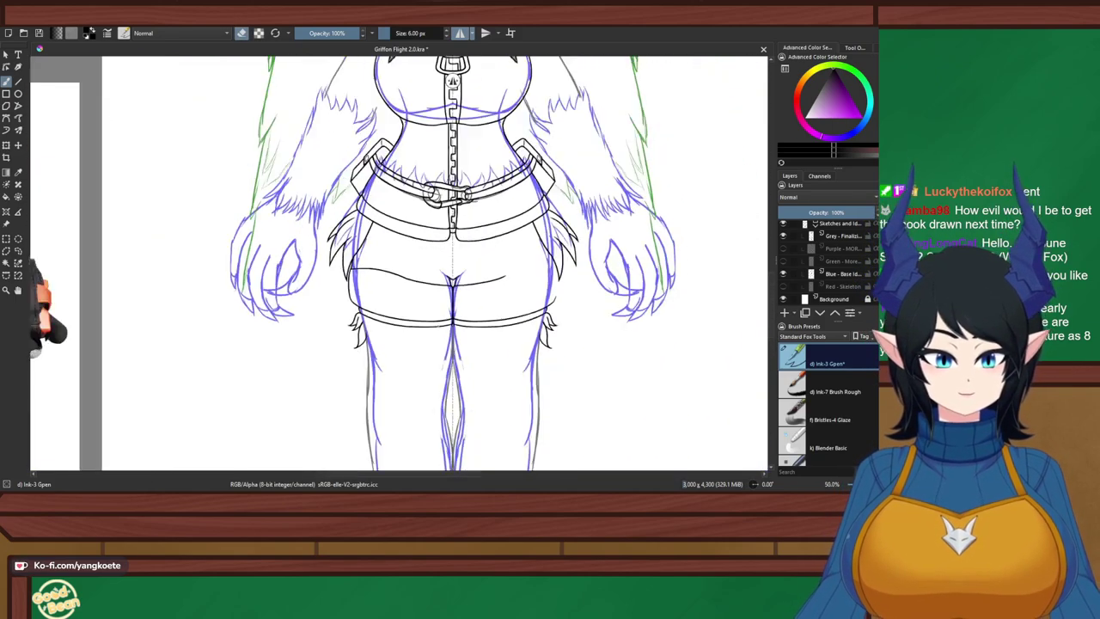
drag(408, 240, 386, 311)
right_click(564, 344)
right_click(565, 345)
scroll(386, 300, down, 2)
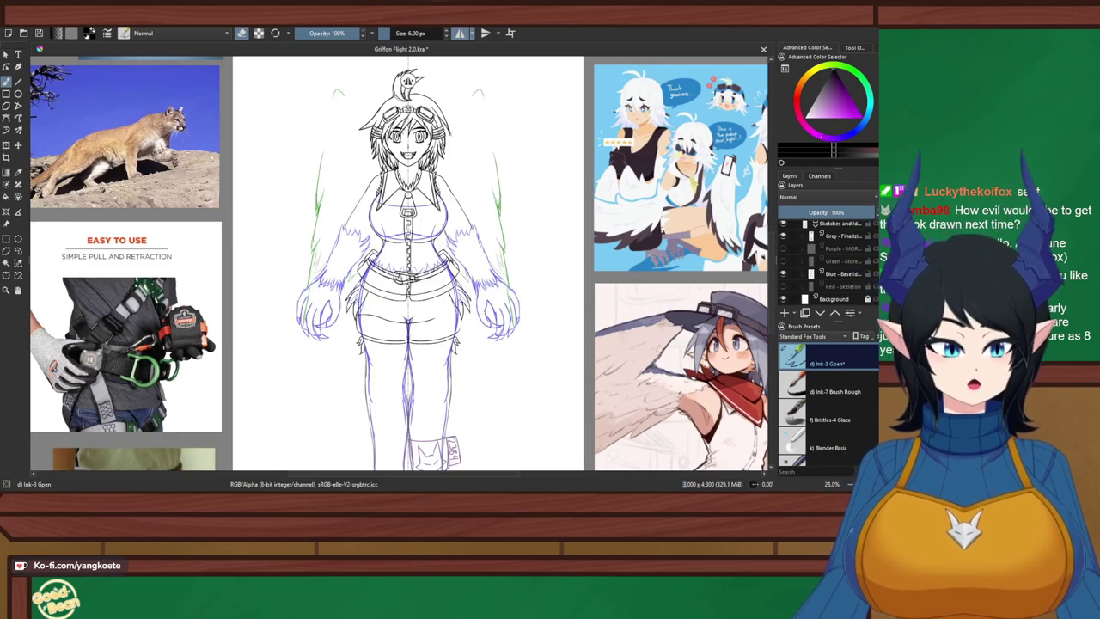
click(783, 261)
mouse_move(447, 327)
mouse_down()
mouse_move(438, 246)
mouse_move(450, 326)
mouse_up()
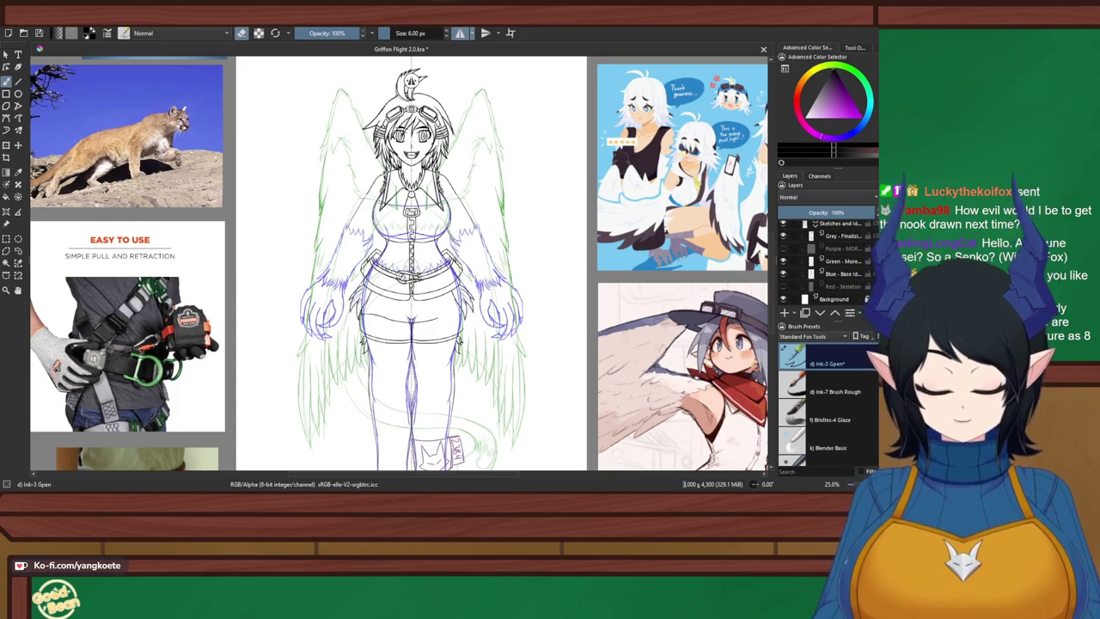
drag(331, 443, 373, 292)
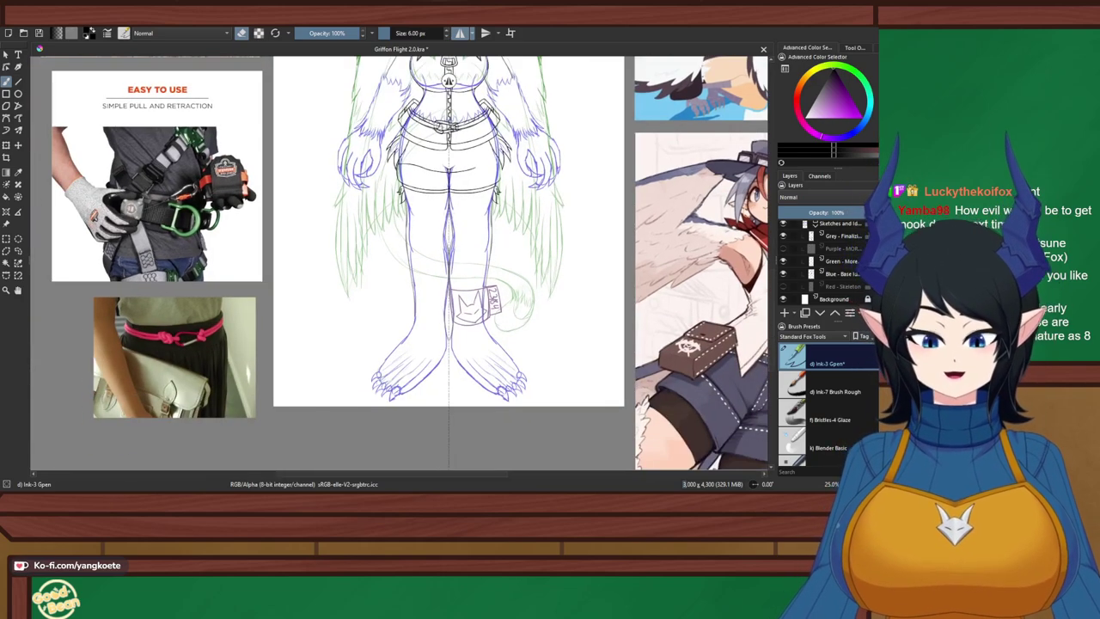
scroll(494, 303, up, 3)
scroll(336, 81, up, 5)
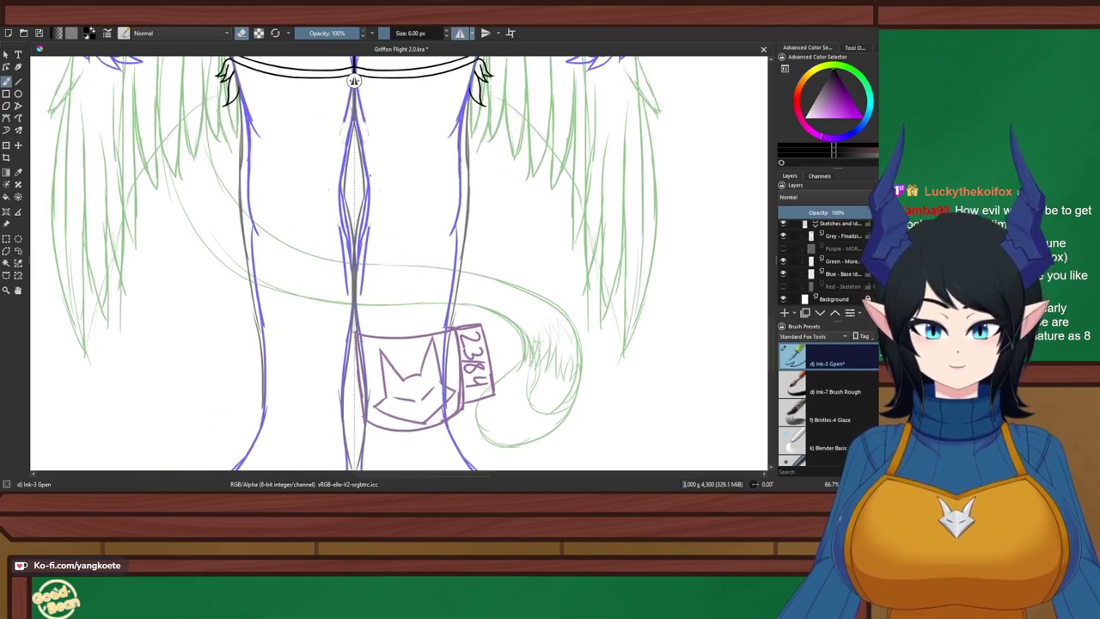
scroll(382, 81, up, 2)
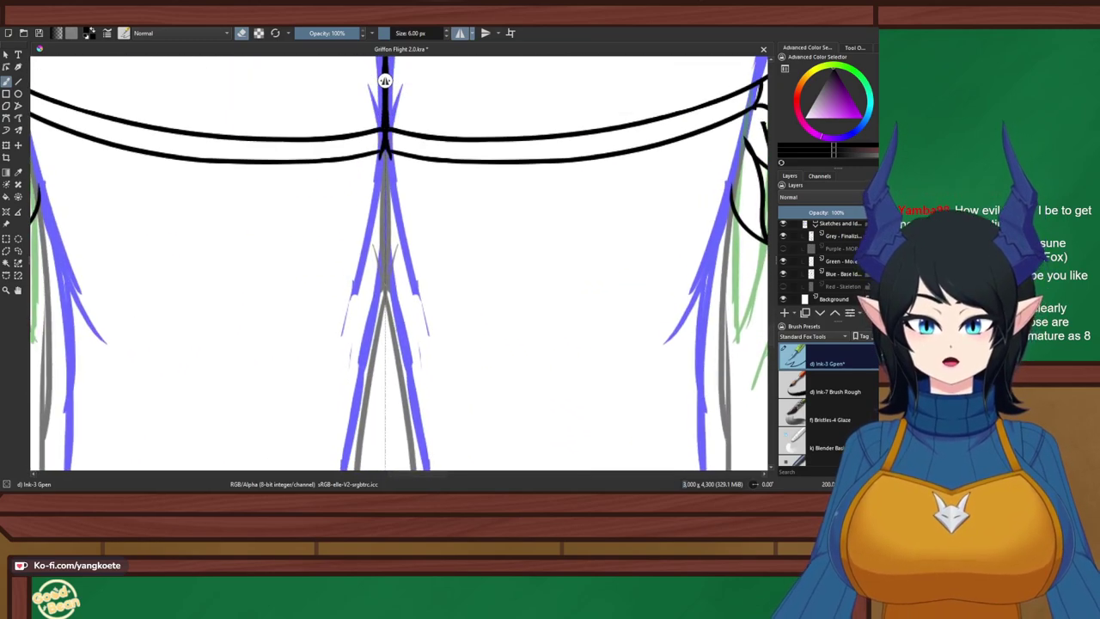
key(e)
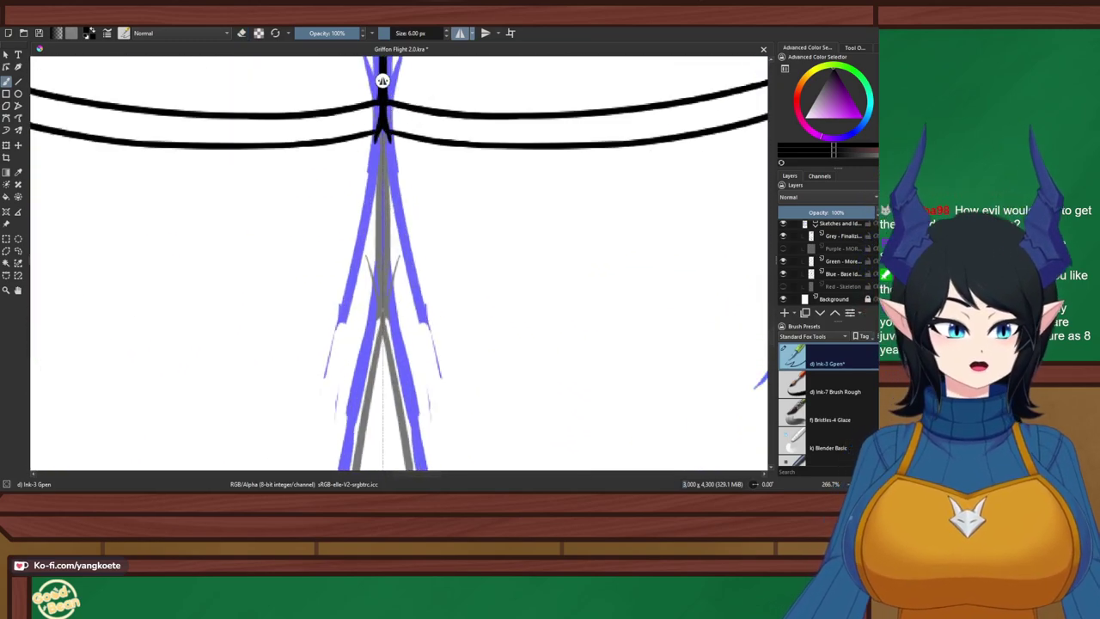
scroll(827, 262, up, 2)
scroll(389, 106, up, 4)
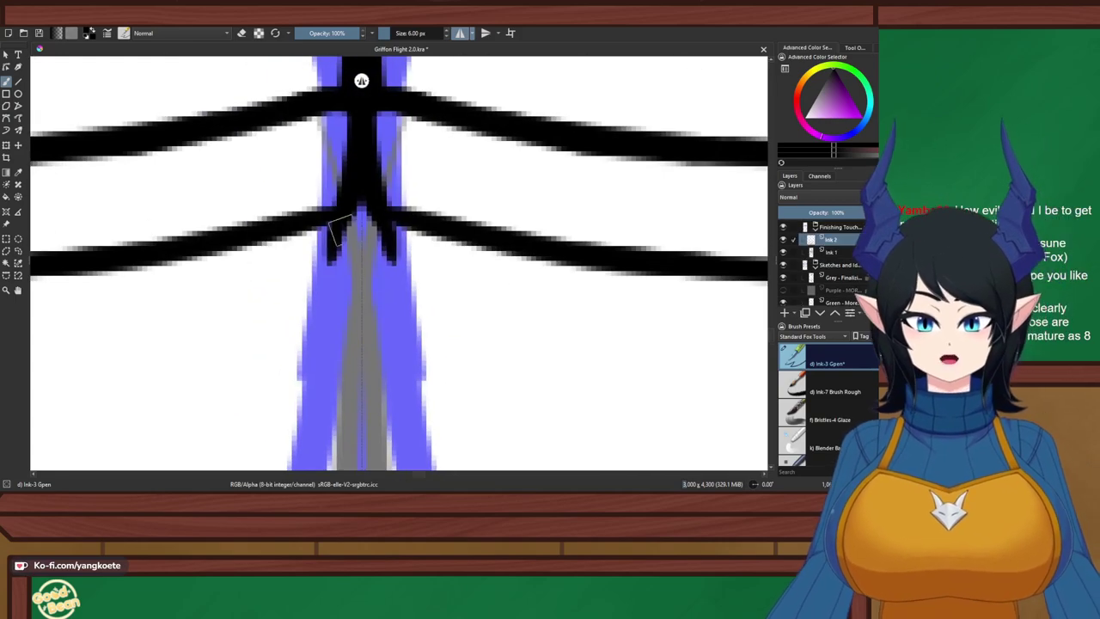
Try and undo test strokes at the crotch junction and inner thigh, then recentre on the shorts
mouse_move(319, 255)
mouse_down()
mouse_move(354, 235)
mouse_move(332, 252)
mouse_move(339, 228)
mouse_move(361, 318)
mouse_up()
key(ctrl+z)
key(e)
key(e)
key(ctrl+z)
drag(346, 215, 361, 319)
drag(362, 271, 362, 388)
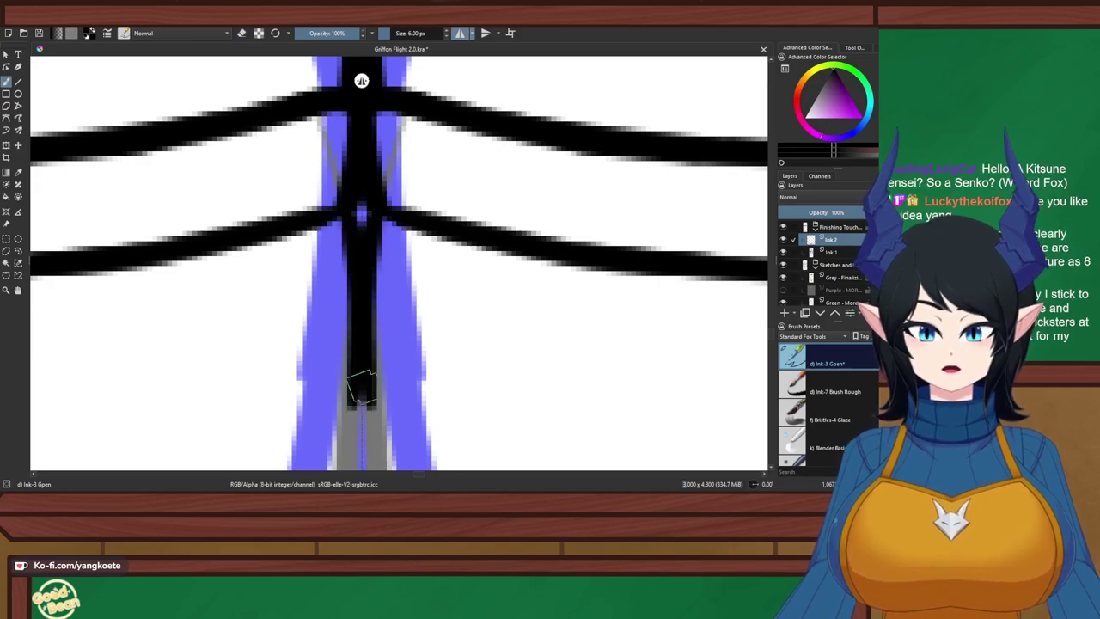
key(ctrl+z)
scroll(374, 335, down, 7)
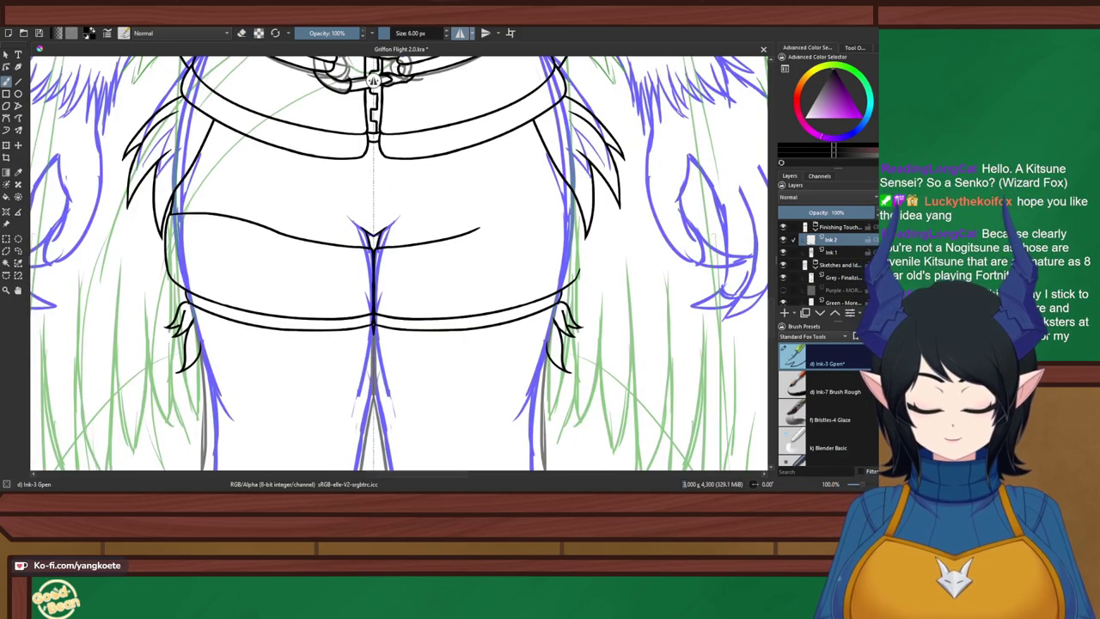
scroll(400, 263, down, 4)
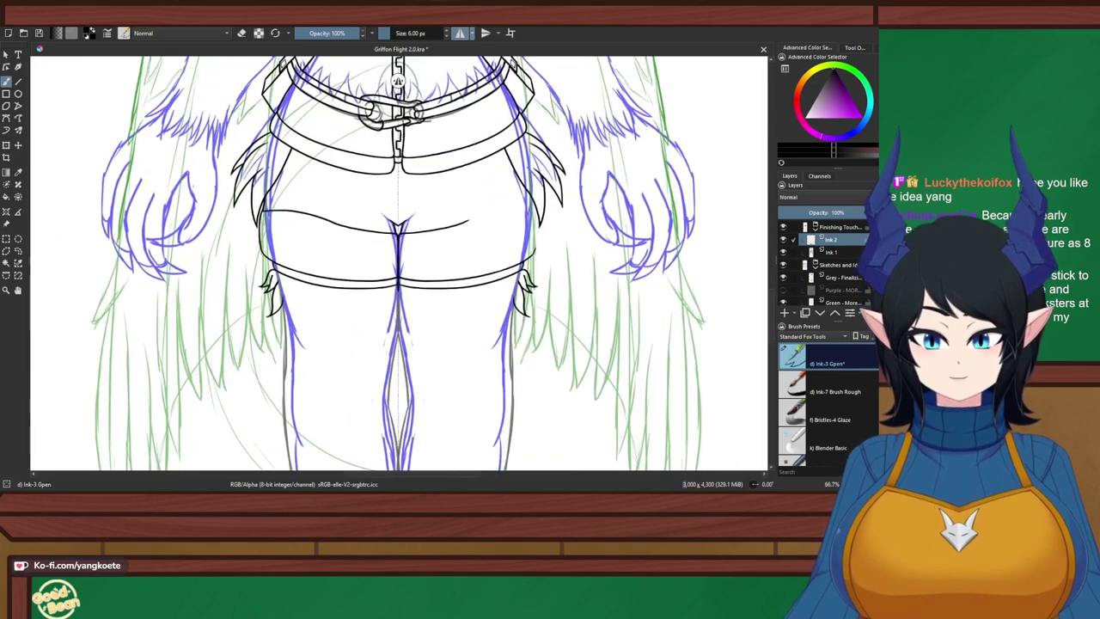
drag(398, 263, 409, 249)
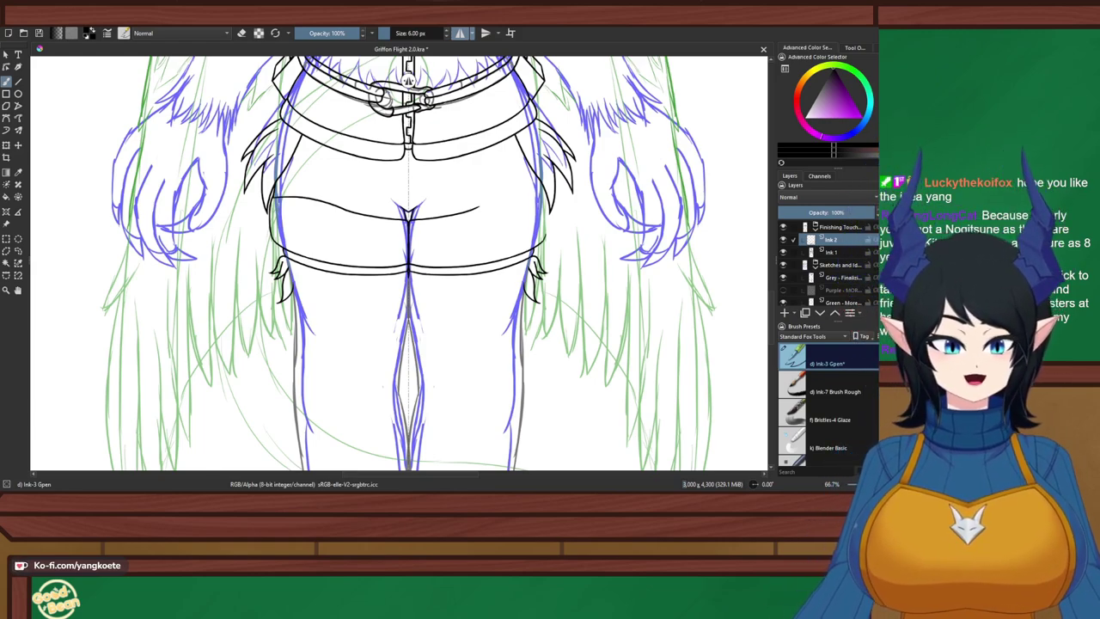
scroll(408, 79, up, 2)
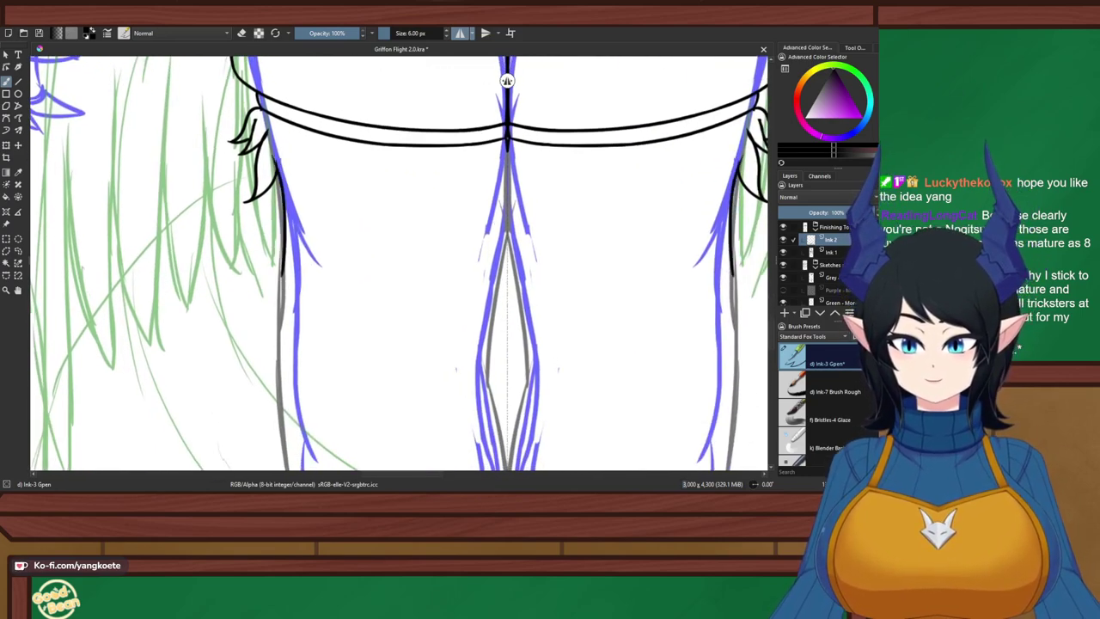
Try several mirrored left leg outline strokes along the grey sketch, undoing each one
drag(286, 173, 281, 308)
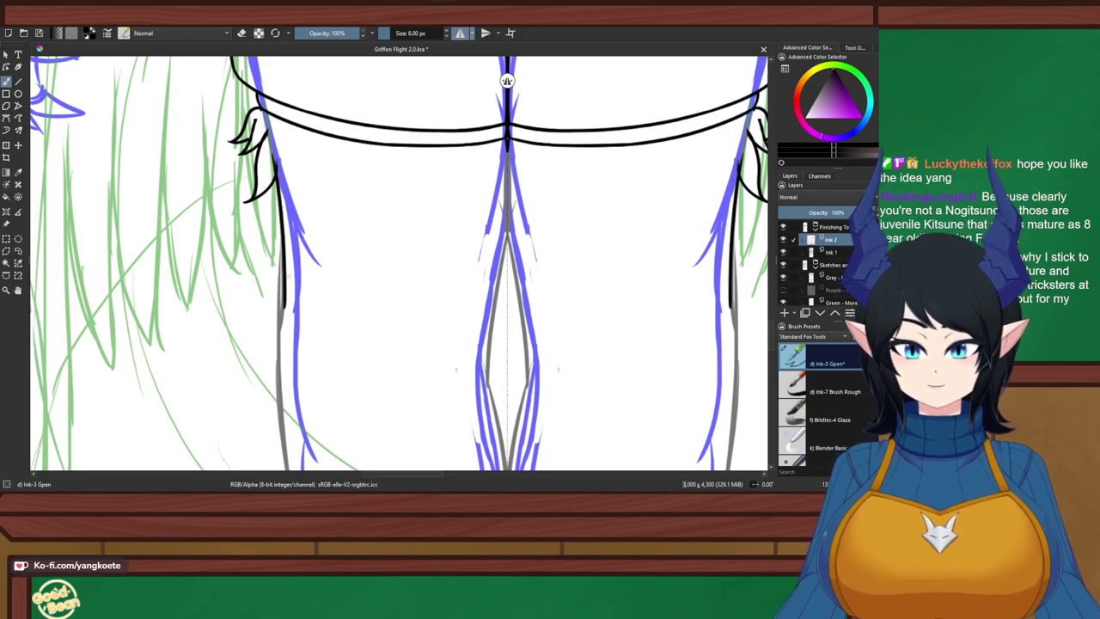
key(ctrl+z)
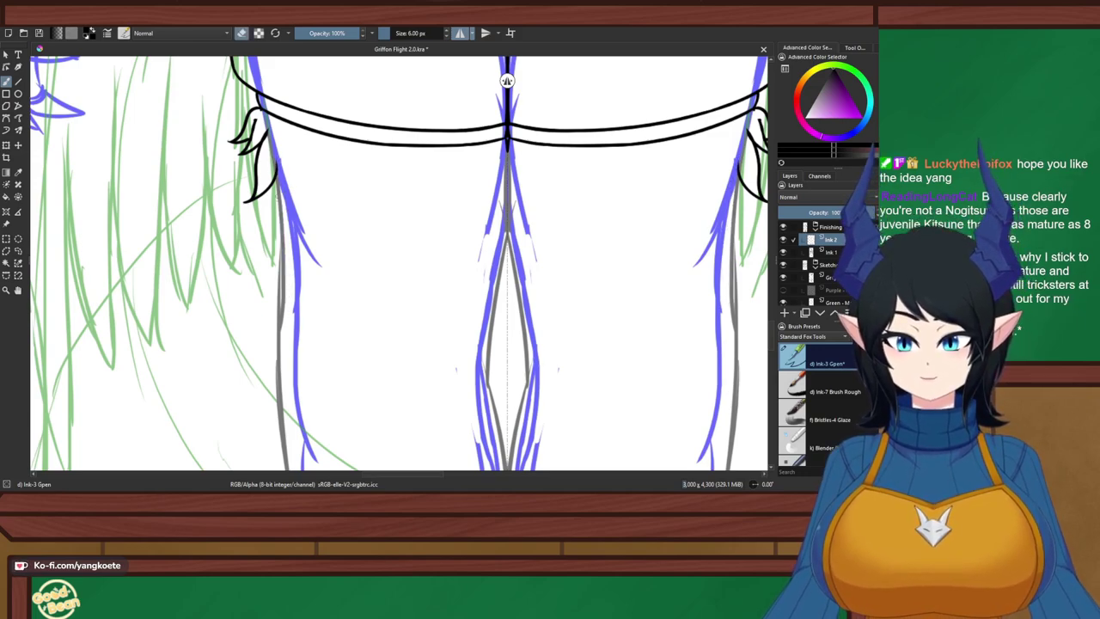
key(ctrl+shift+z)
key(ctrl+z)
drag(277, 177, 278, 289)
key(ctrl+z)
drag(277, 169, 279, 310)
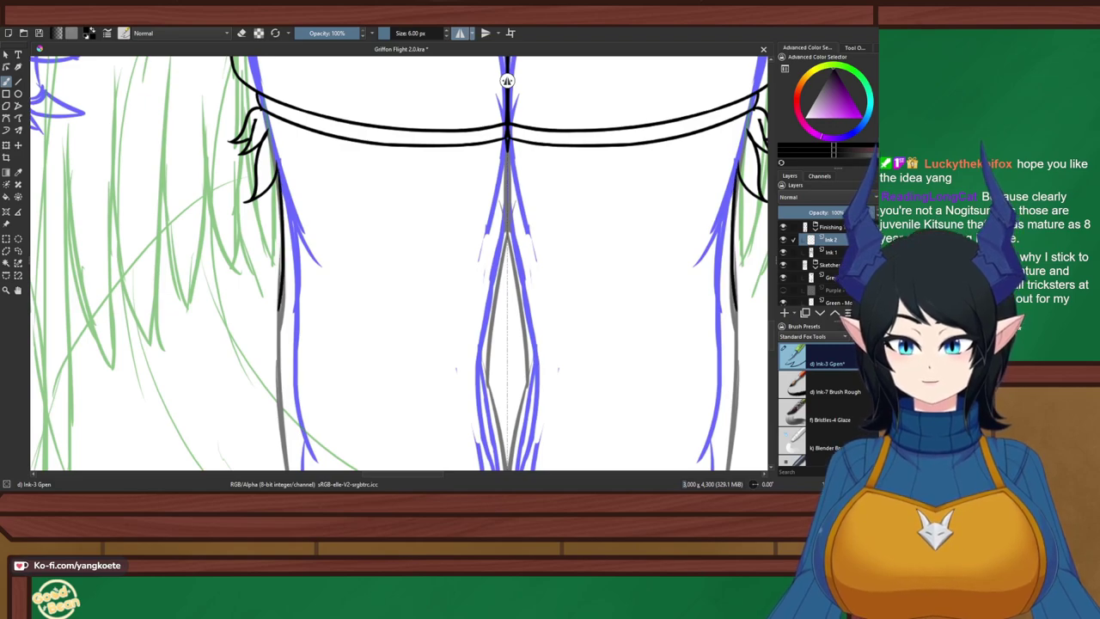
scroll(251, 215, up, 4)
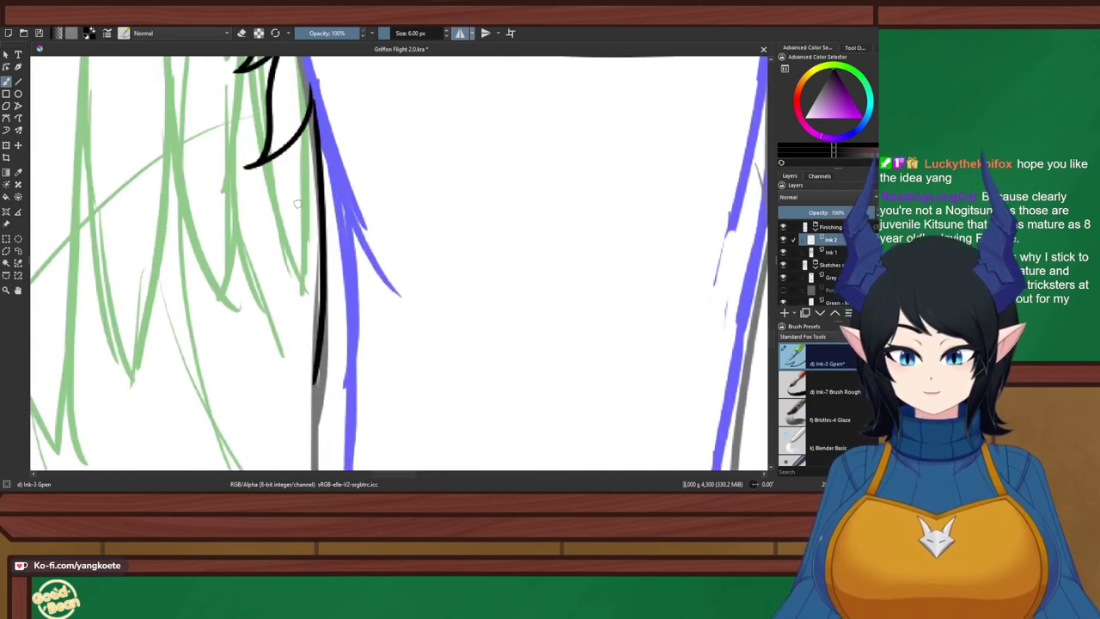
key(ctrl+z)
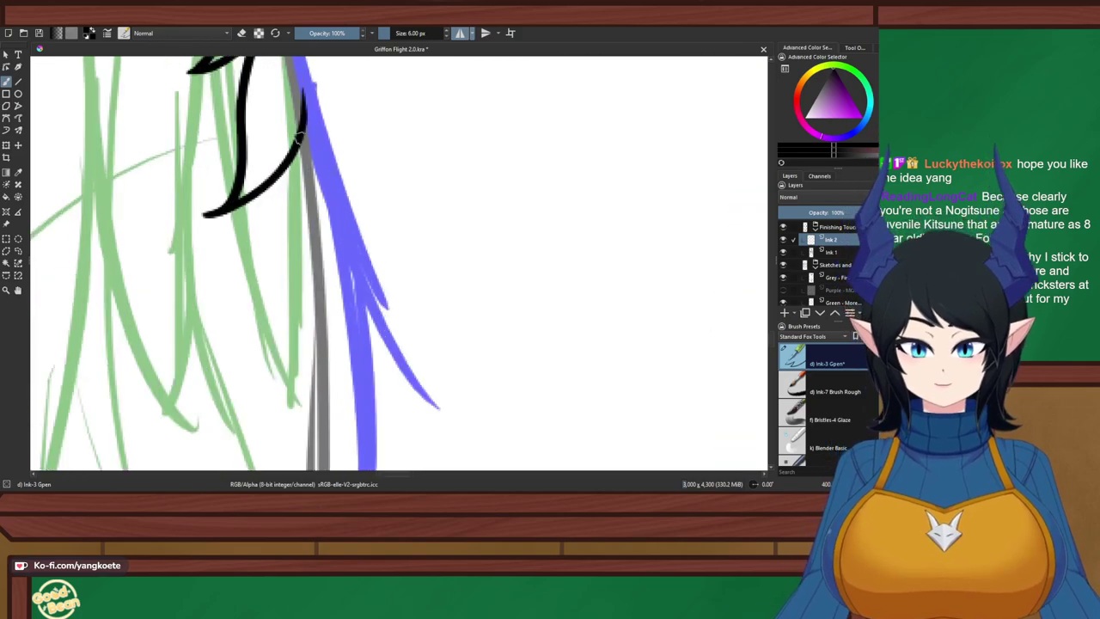
drag(299, 134, 323, 275)
key(ctrl+z)
drag(290, 98, 321, 280)
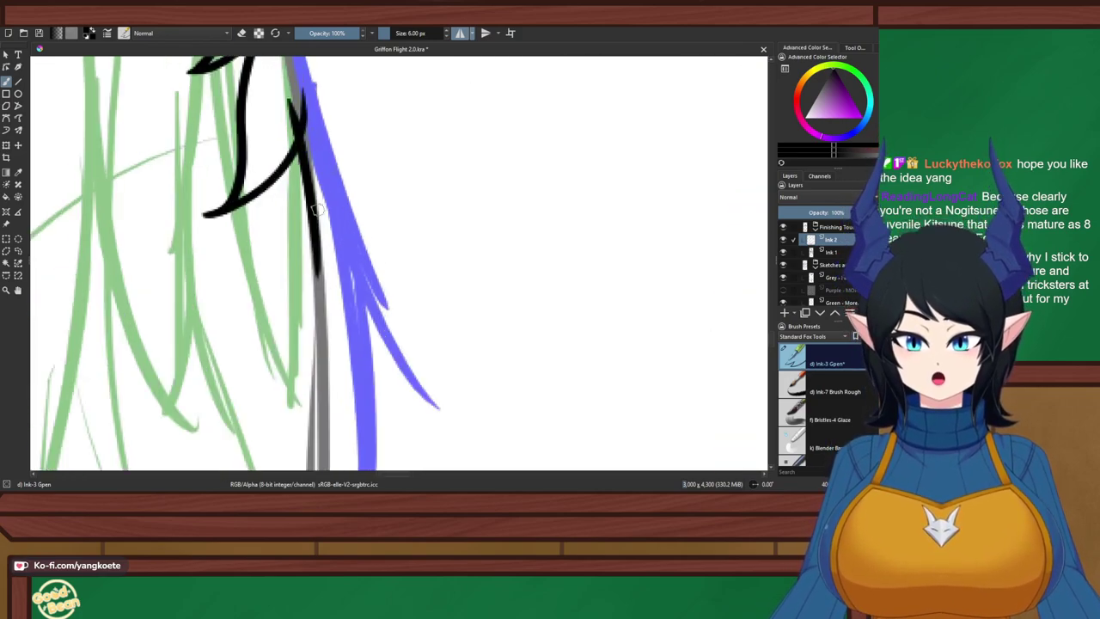
key(ctrl+z)
drag(291, 82, 330, 283)
key(ctrl+z)
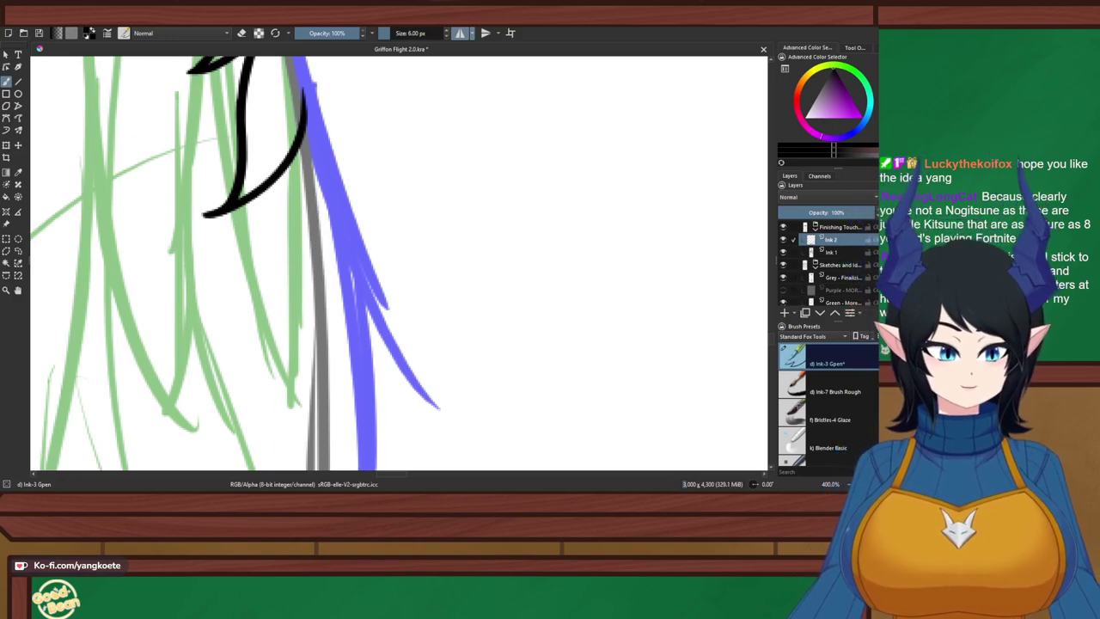
Delete the Ink 2 layer and add a fresh empty paint layer, starting its rename
key(ctrl+e)
key(Insert)
key(F2)
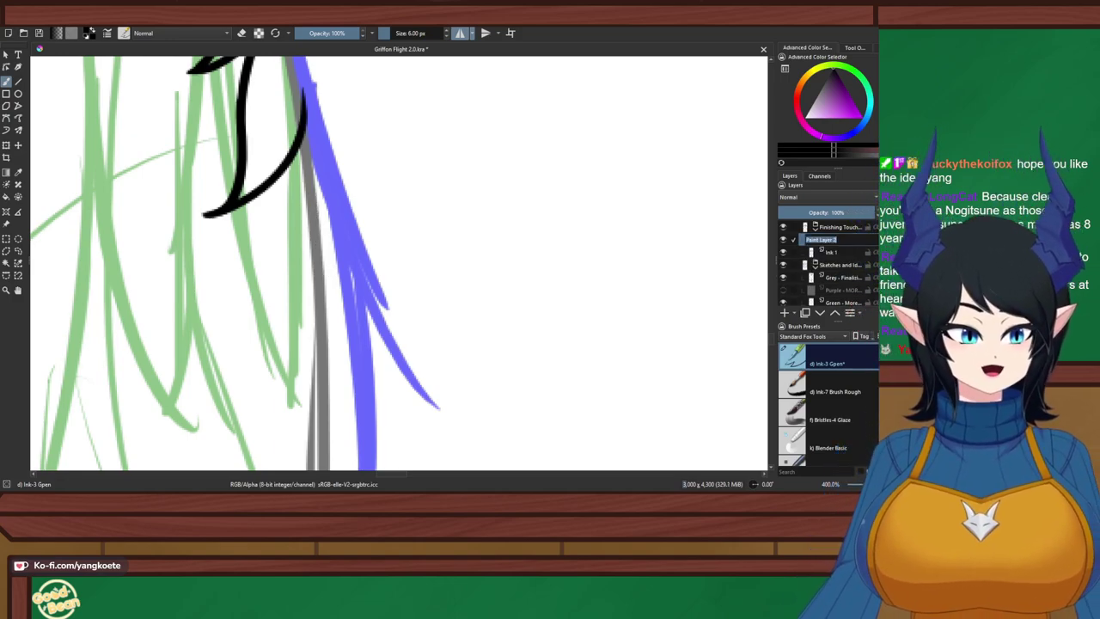
Name the new layer 'Ink 2', make Ink 1 the active layer and save the file
text(Ink 2)
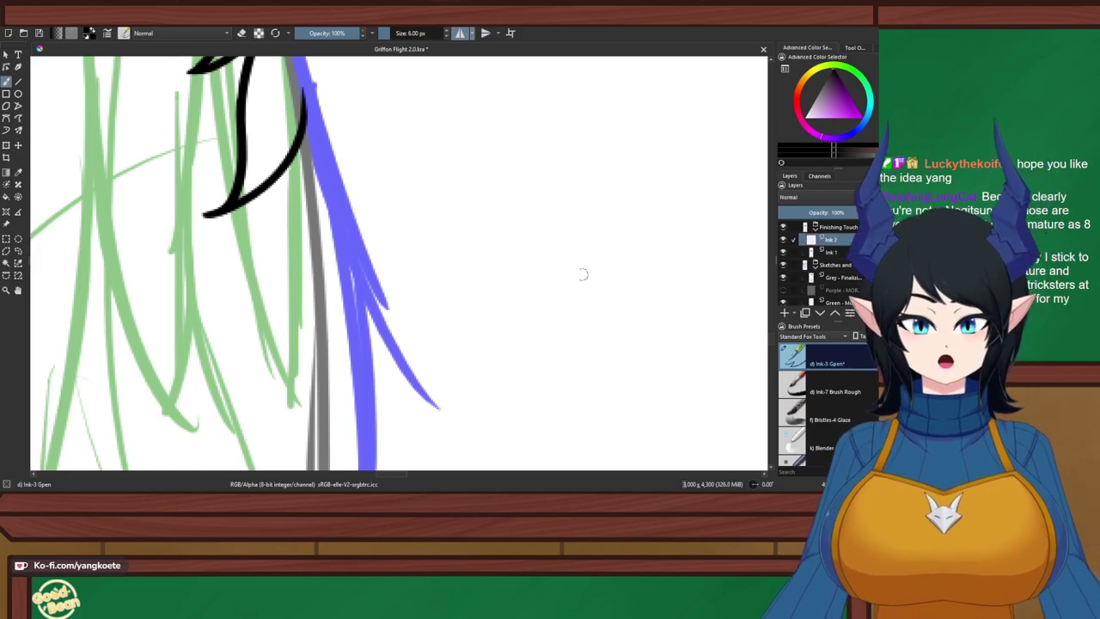
scroll(570, 262, down, 4)
scroll(553, 244, up, 2)
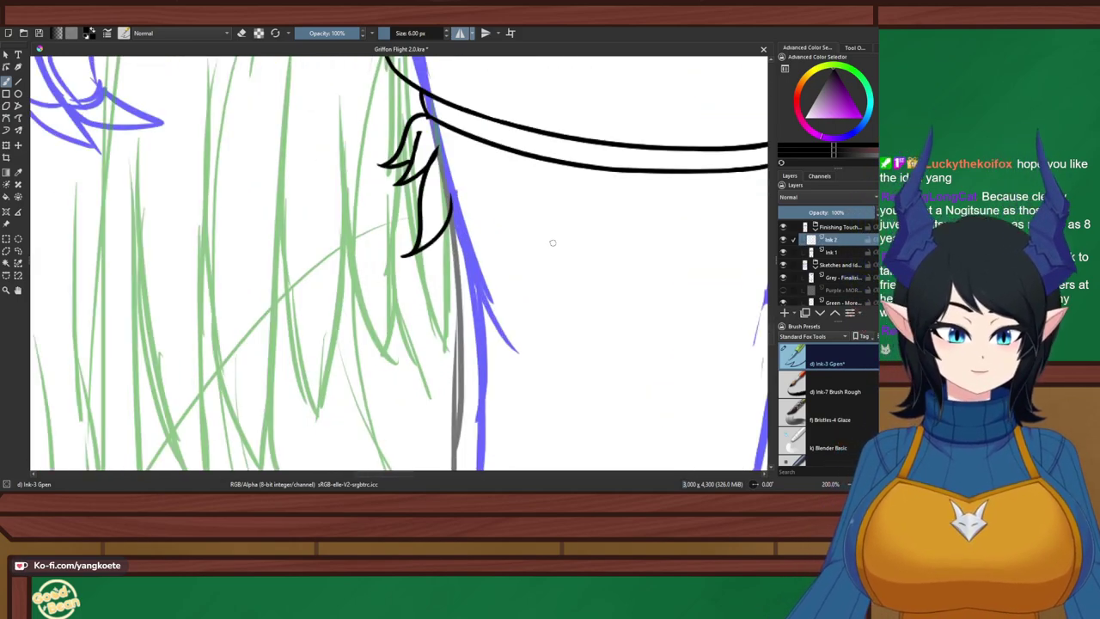
scroll(553, 243, up, 5)
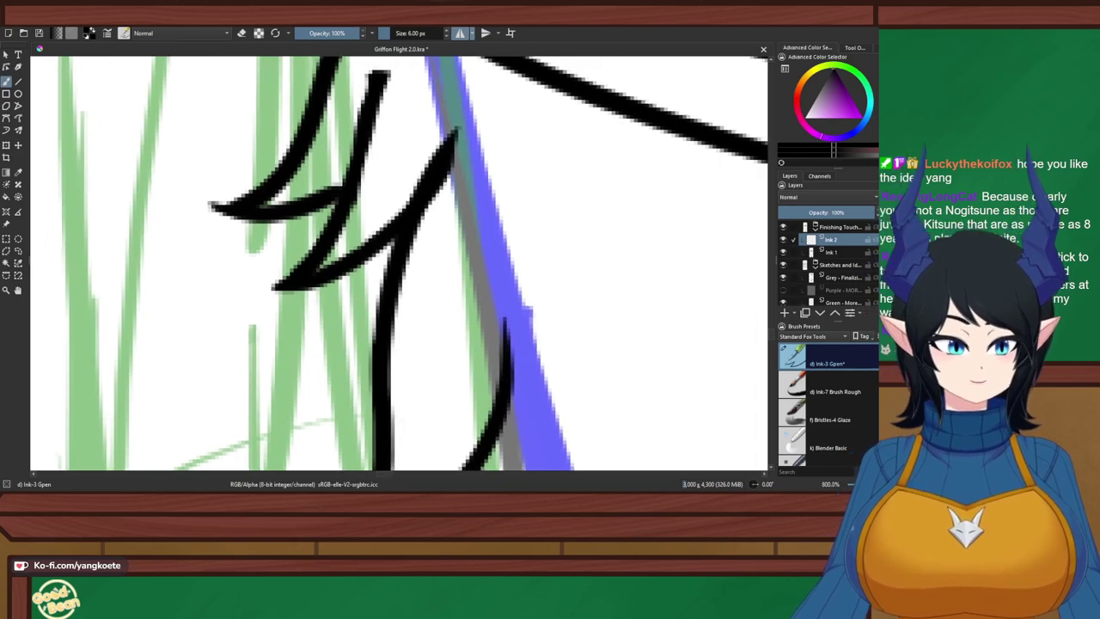
click(830, 252)
key(e)
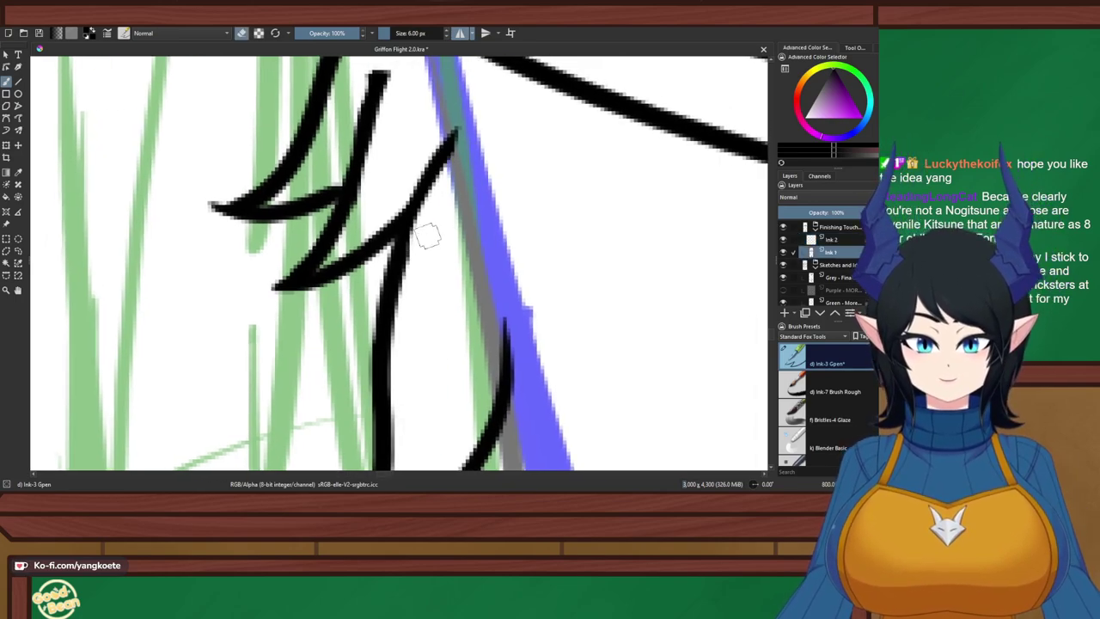
key(e)
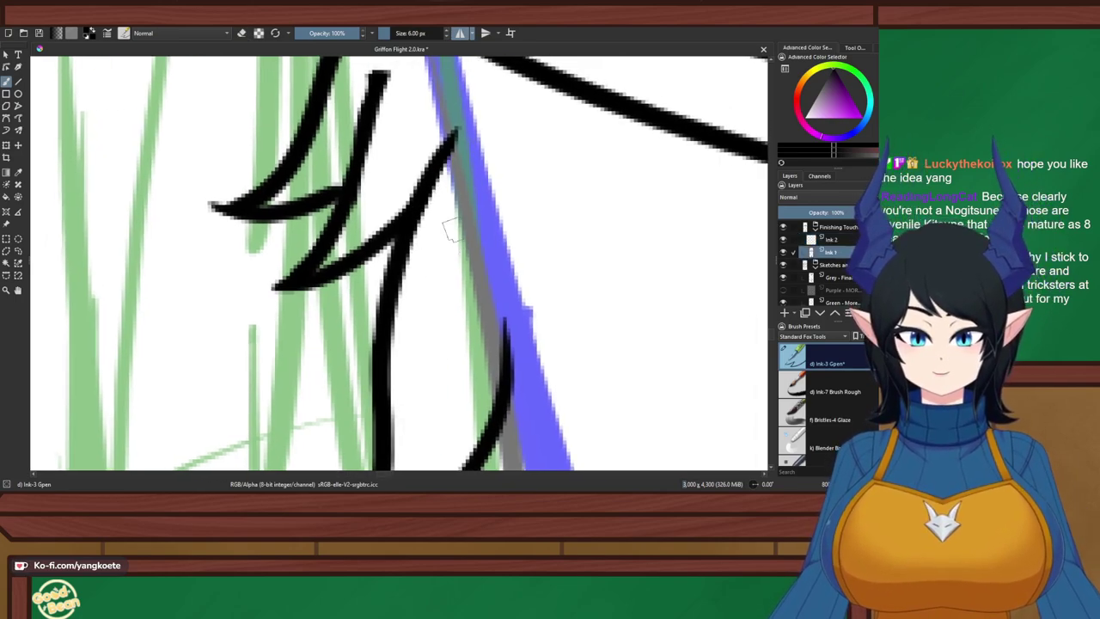
scroll(412, 253, down, 4)
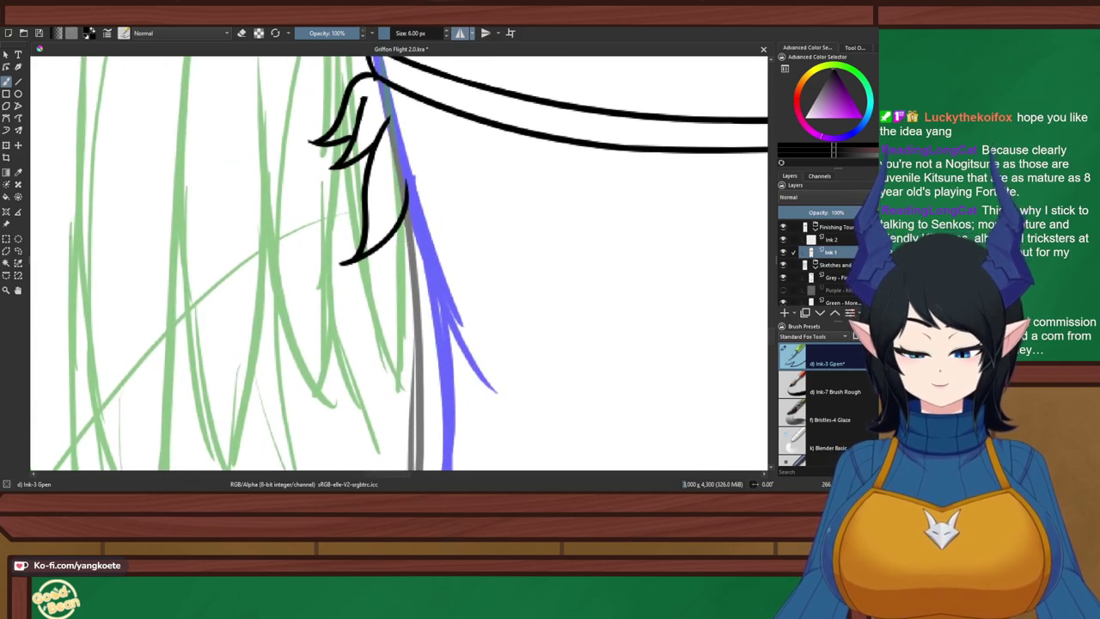
key(ctrl+s)
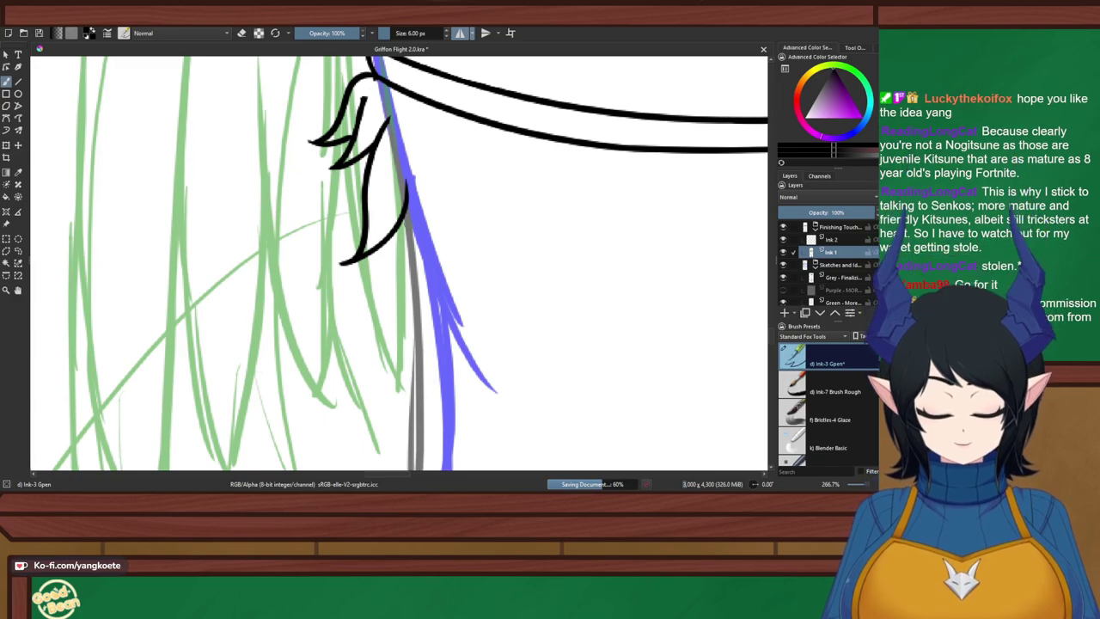
Ink the outer thigh line below the hip tuft on Ink 1 and erase its top
drag(395, 239, 371, 212)
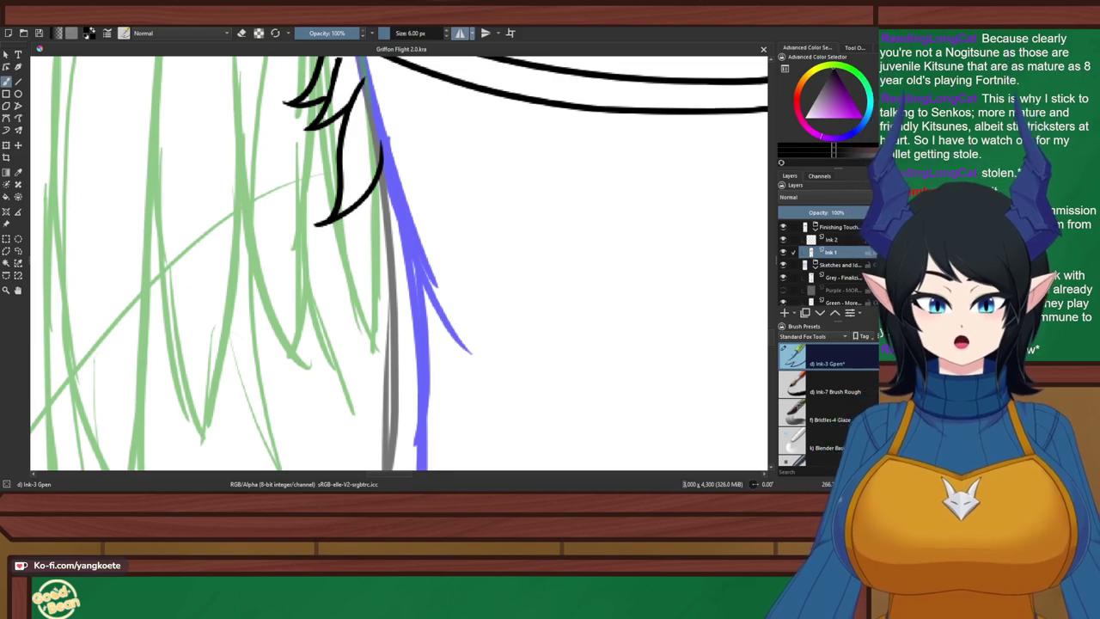
drag(376, 382, 330, 342)
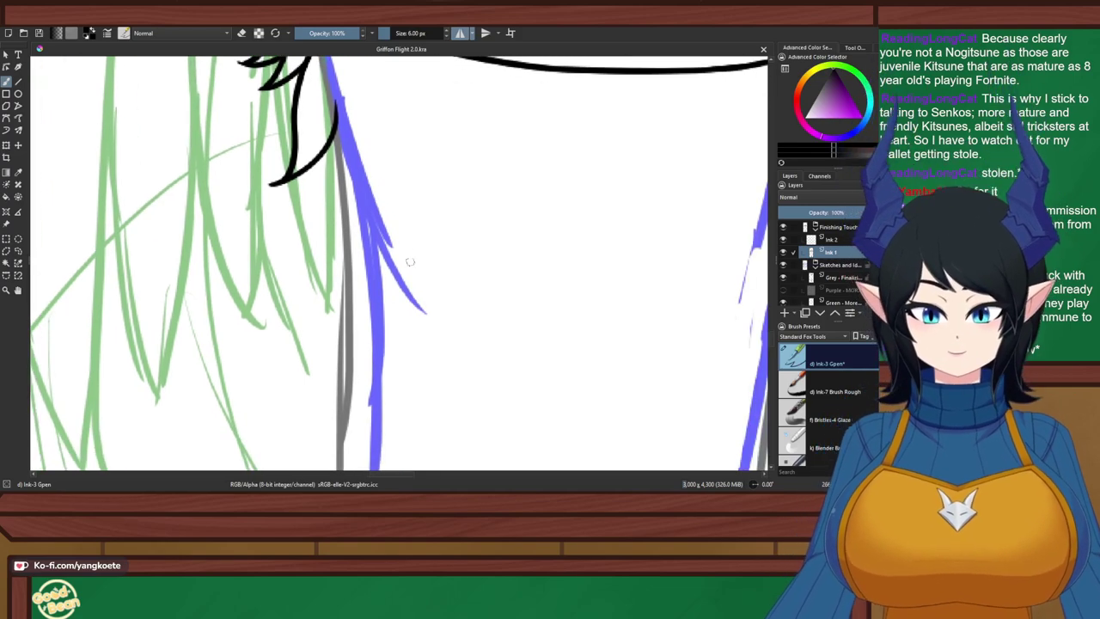
drag(330, 88, 348, 234)
key(ctrl+z)
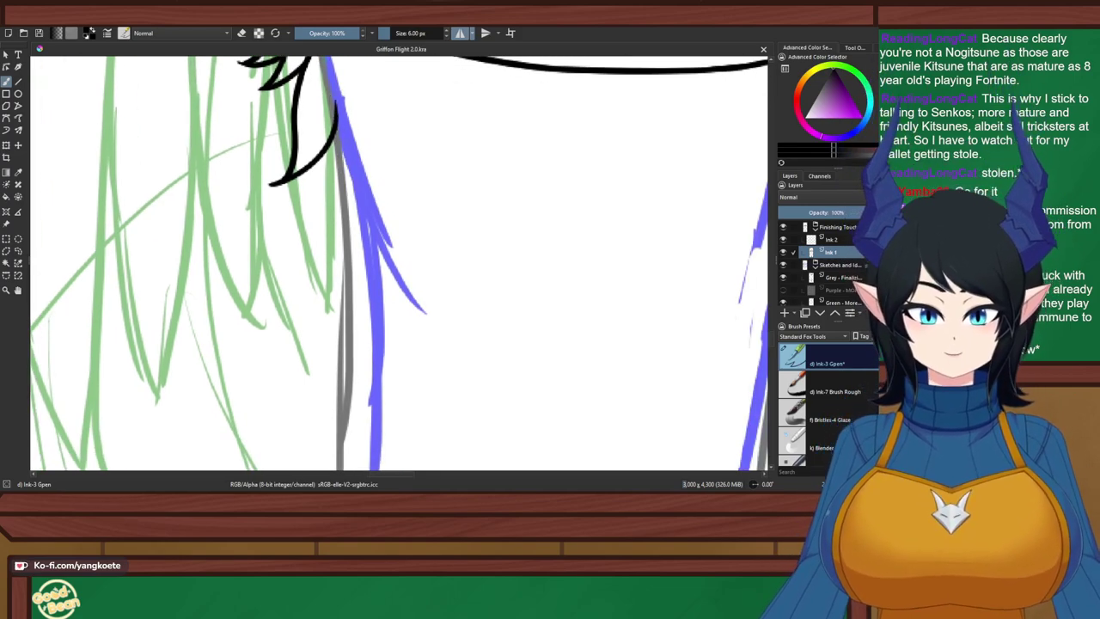
drag(328, 79, 350, 241)
key(e)
mouse_move(326, 79)
mouse_down()
mouse_move(328, 131)
mouse_move(332, 112)
mouse_move(331, 128)
mouse_move(351, 117)
mouse_move(354, 266)
mouse_move(335, 118)
mouse_up()
Move the outer thigh line to Ink 2: undo it on Ink 1, redraw it and trim its top
key(ctrl+z)
key(ctrl+z)
key(ctrl+z)
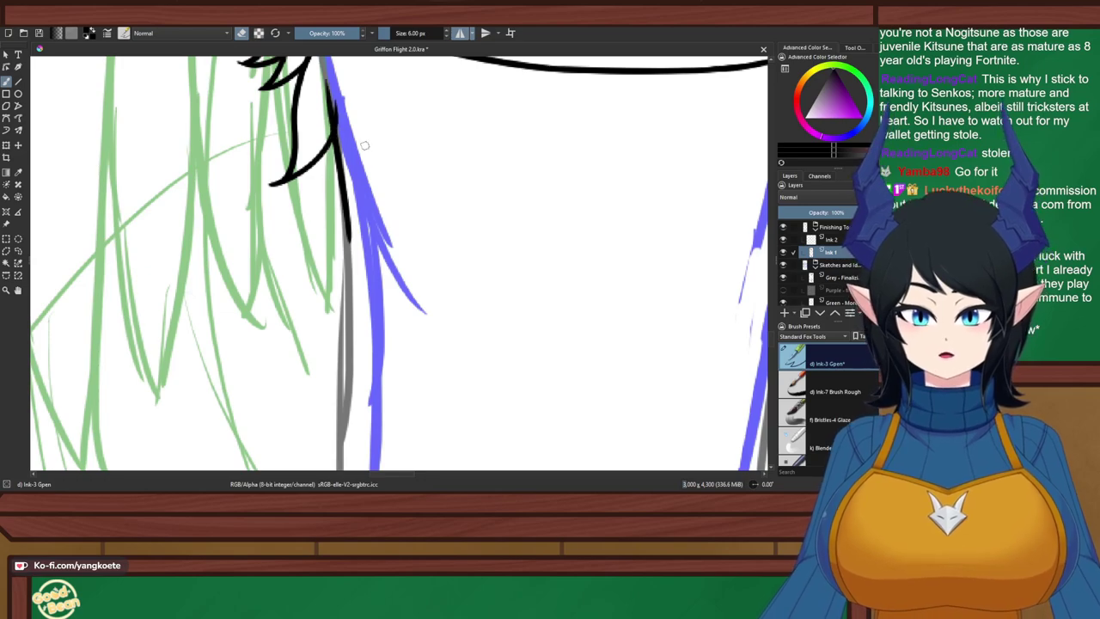
key(ctrl+z)
click(831, 239)
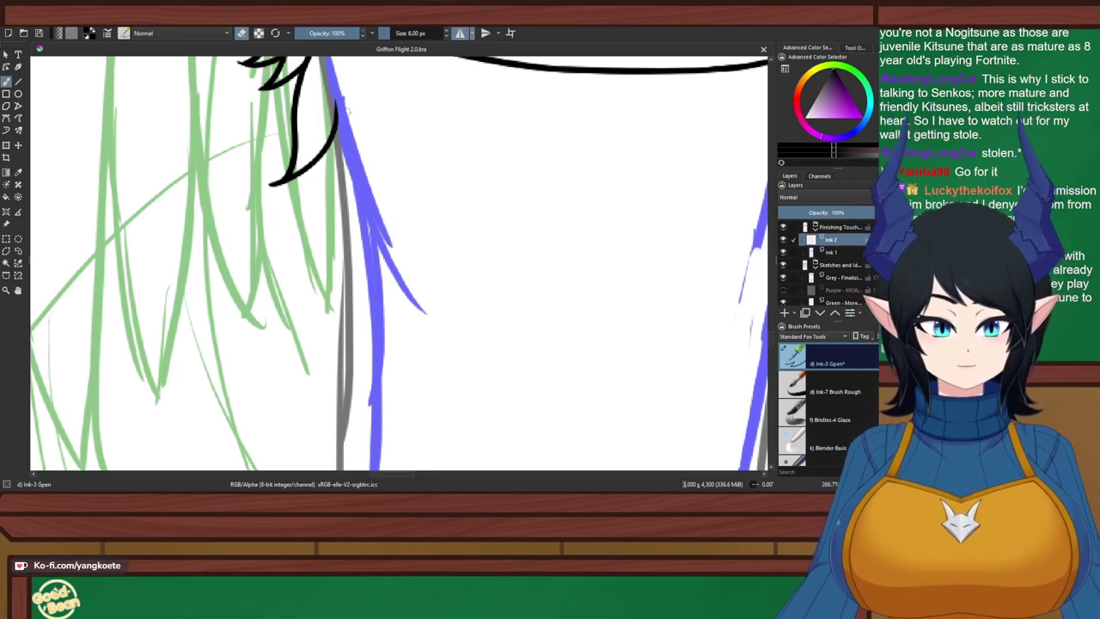
key(e)
drag(327, 92, 347, 269)
key(ctrl+z)
key(e)
mouse_move(325, 94)
mouse_down()
mouse_move(332, 123)
mouse_move(322, 109)
mouse_move(336, 115)
mouse_up()
key(e)
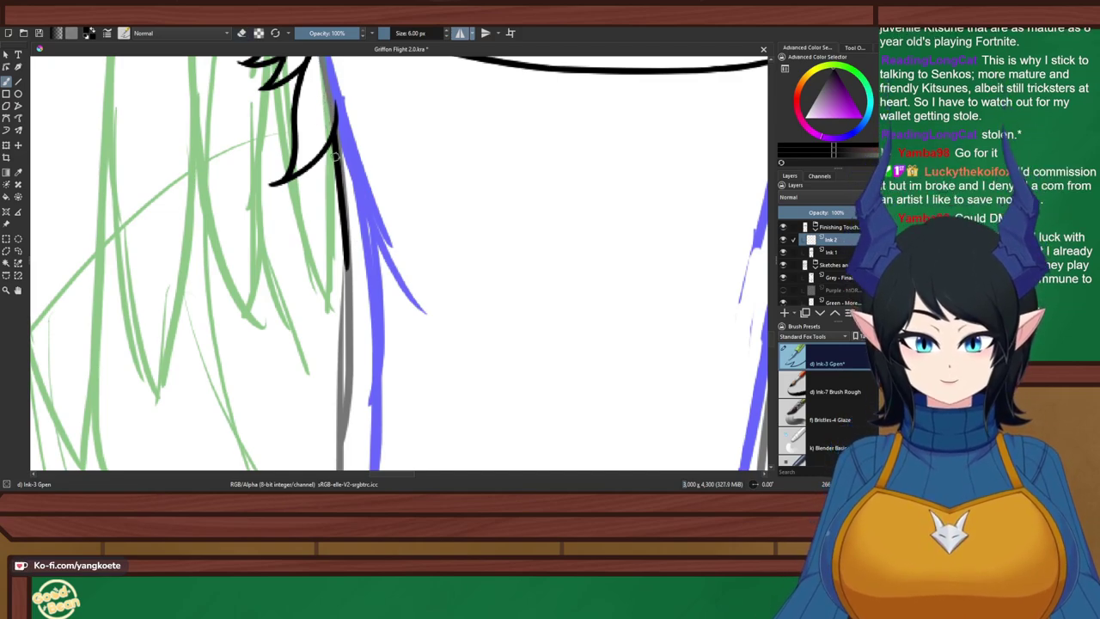
Draw the mirrored centre seam line down the shorts from the waistband toward the crotch
scroll(364, 112, down, 2)
drag(363, 113, 338, 106)
mouse_move(433, 164)
mouse_down()
mouse_move(400, 174)
mouse_move(348, 232)
mouse_up()
scroll(401, 225, up, 2)
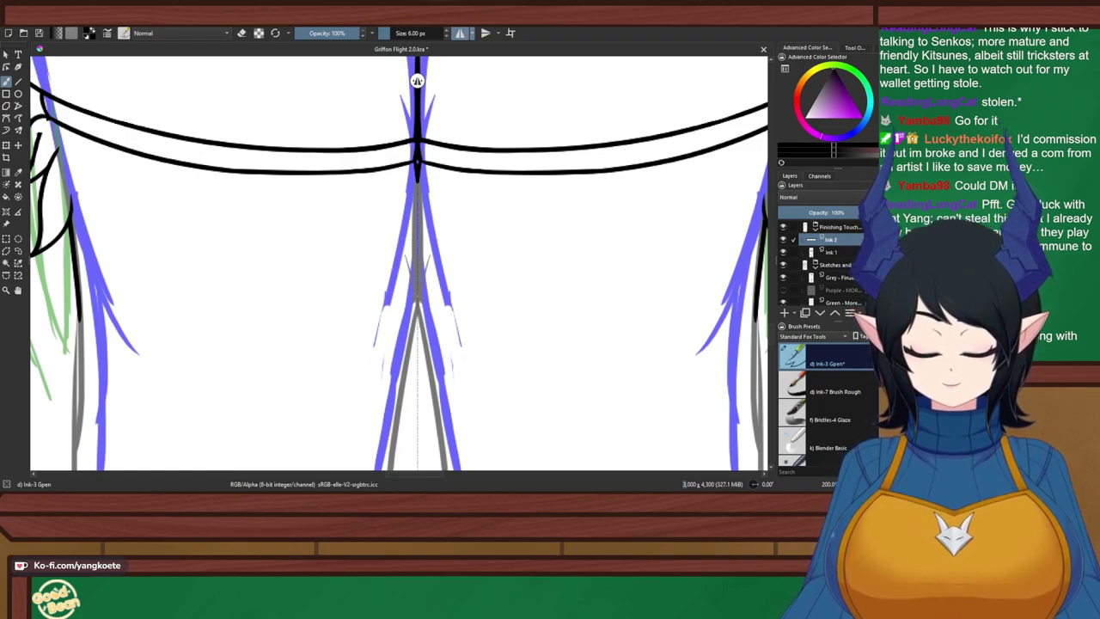
scroll(378, 292, up, 2)
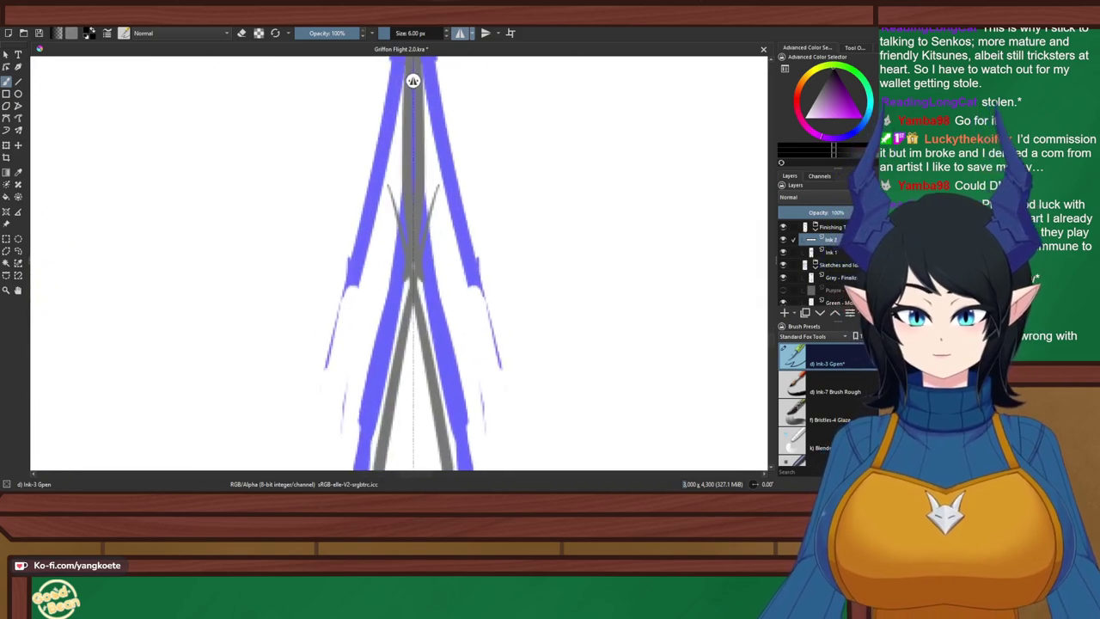
scroll(370, 297, down, 1)
drag(382, 232, 370, 277)
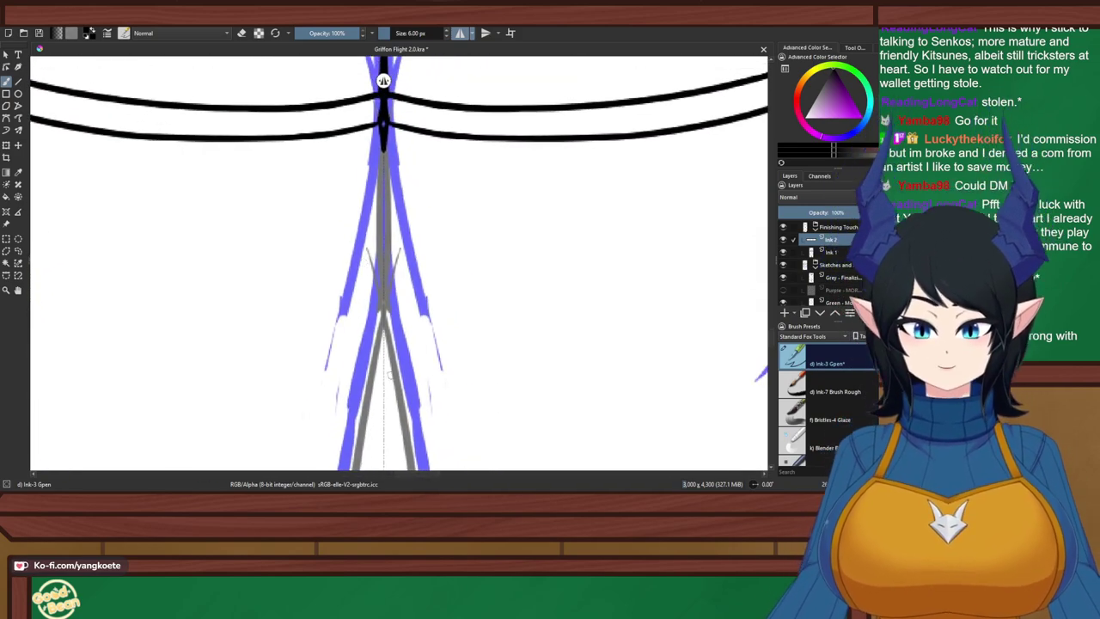
drag(383, 129, 384, 227)
key(ctrl+z)
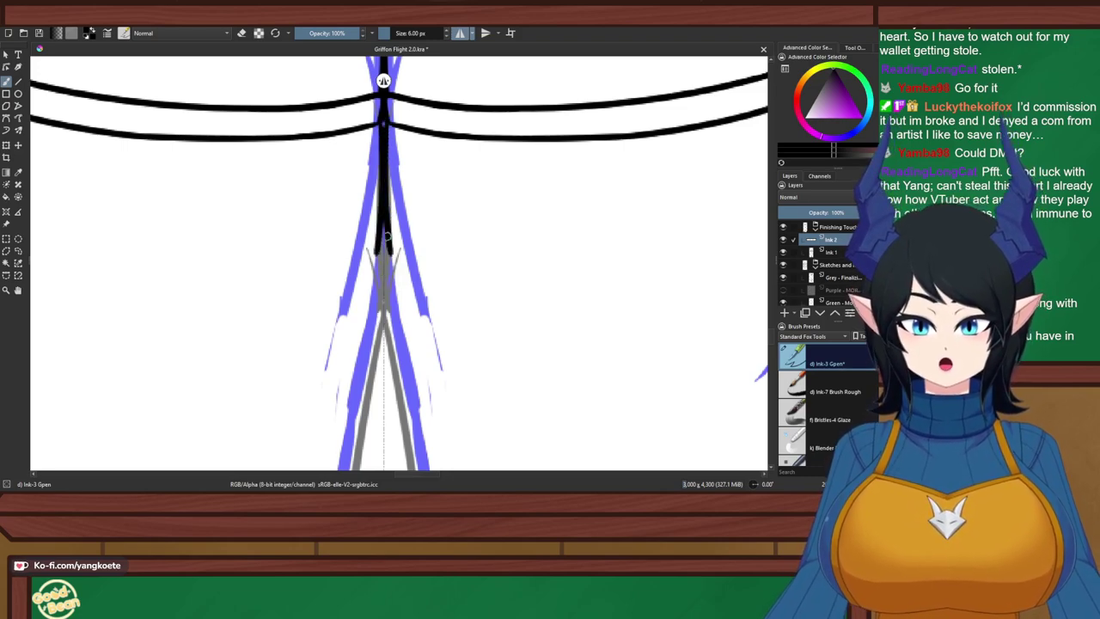
drag(384, 137, 384, 228)
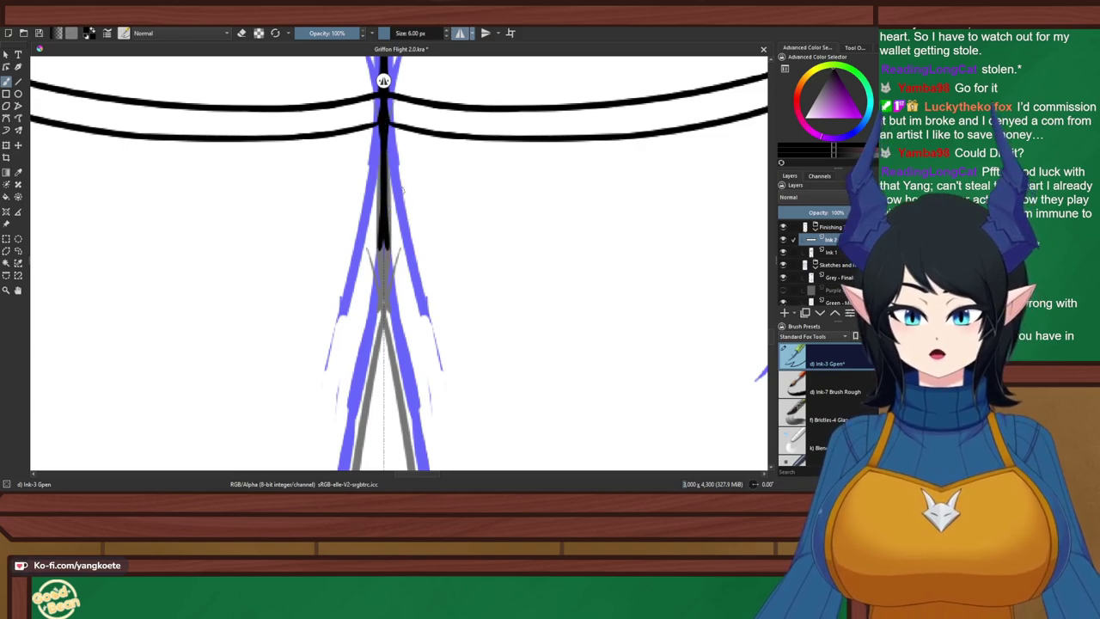
Refine the centre line by trimming its edges and redrawing it down between the thighs
scroll(395, 187, down, 2)
drag(395, 198, 423, 151)
scroll(449, 177, up, 2)
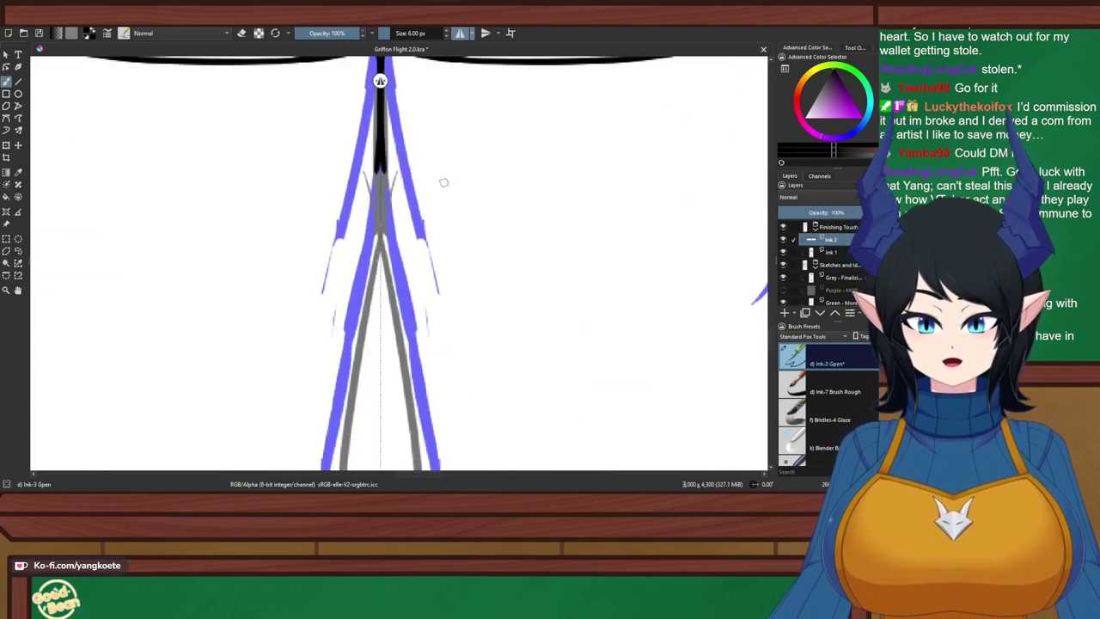
key(e)
drag(376, 117, 367, 197)
key(ctrl+z)
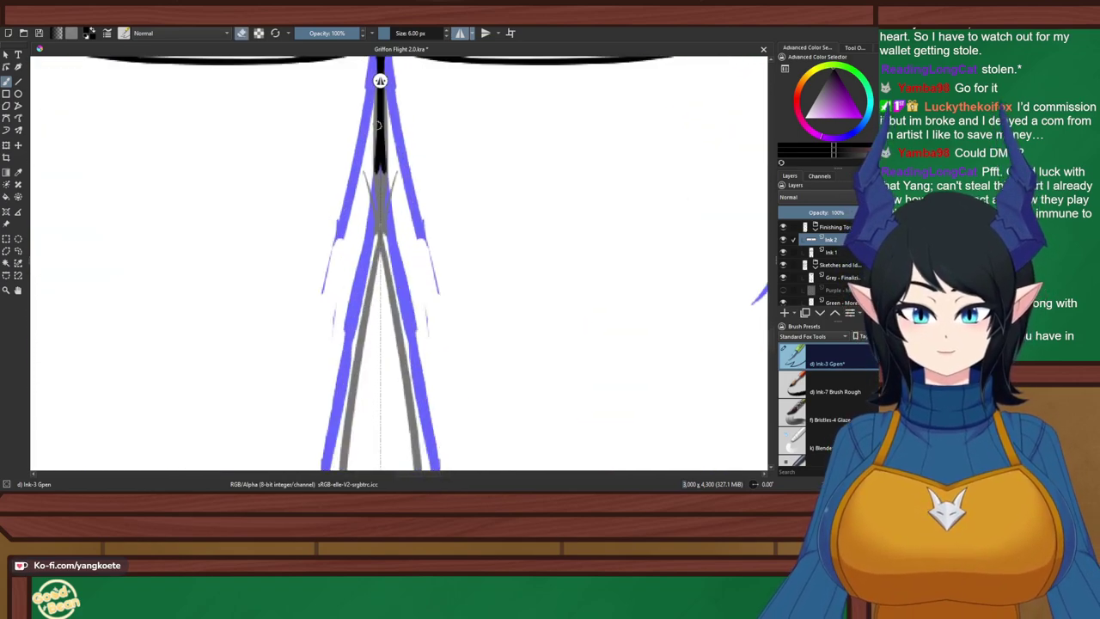
drag(375, 120, 374, 177)
key(e)
drag(379, 115, 376, 249)
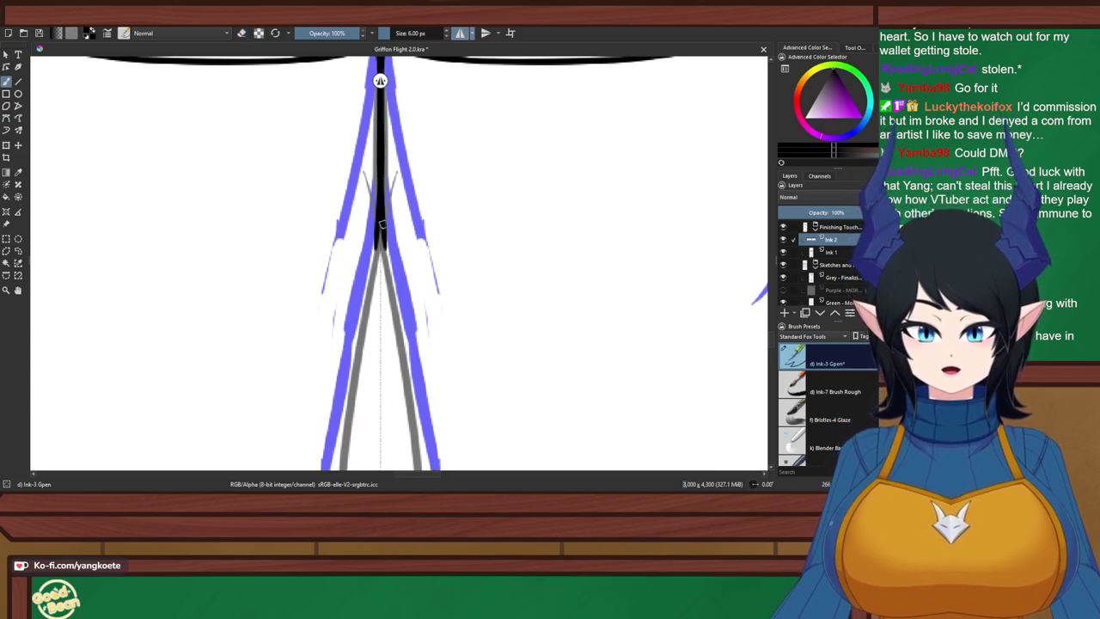
key(ctrl+z)
drag(379, 108, 380, 248)
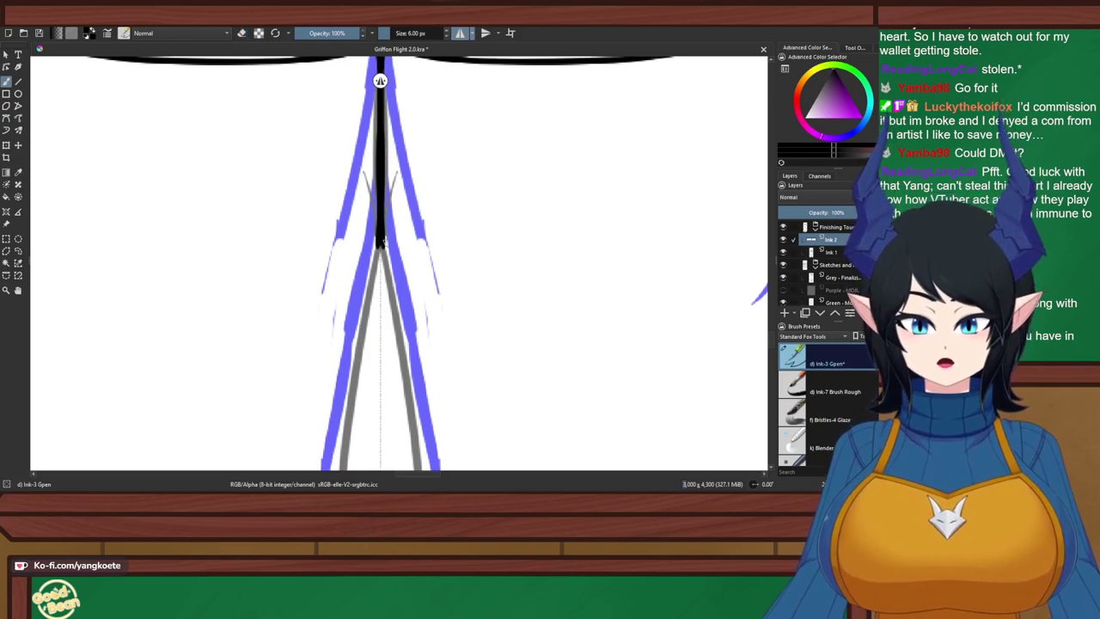
key(ctrl+z)
drag(380, 110, 380, 246)
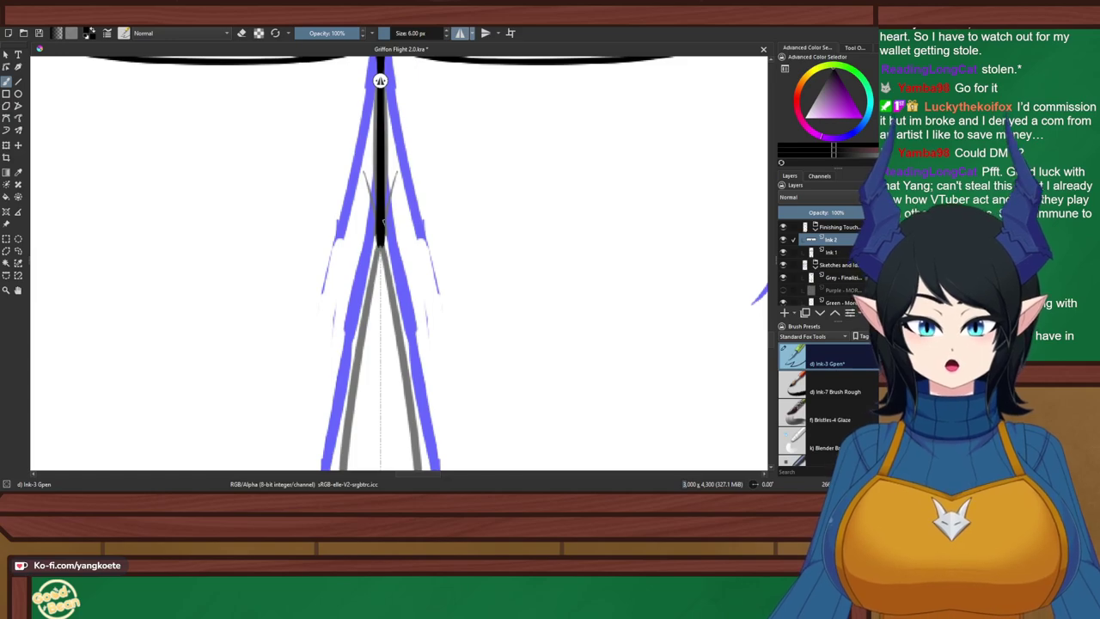
scroll(369, 219, down, 3)
drag(259, 223, 347, 224)
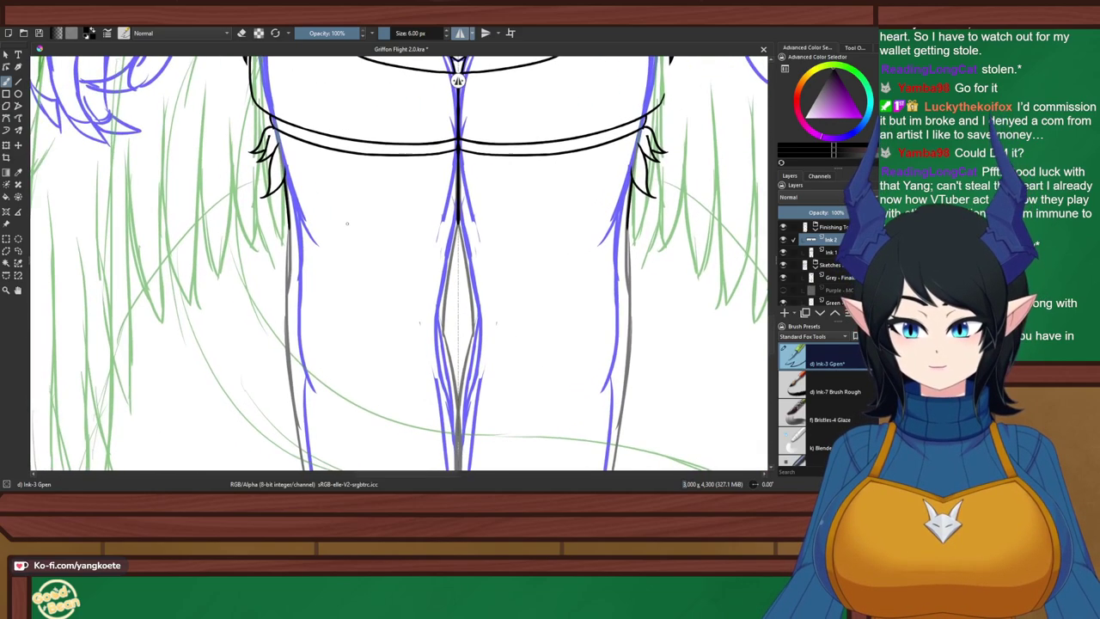
scroll(465, 215, up, 1)
drag(465, 215, 442, 108)
scroll(430, 190, down, 2)
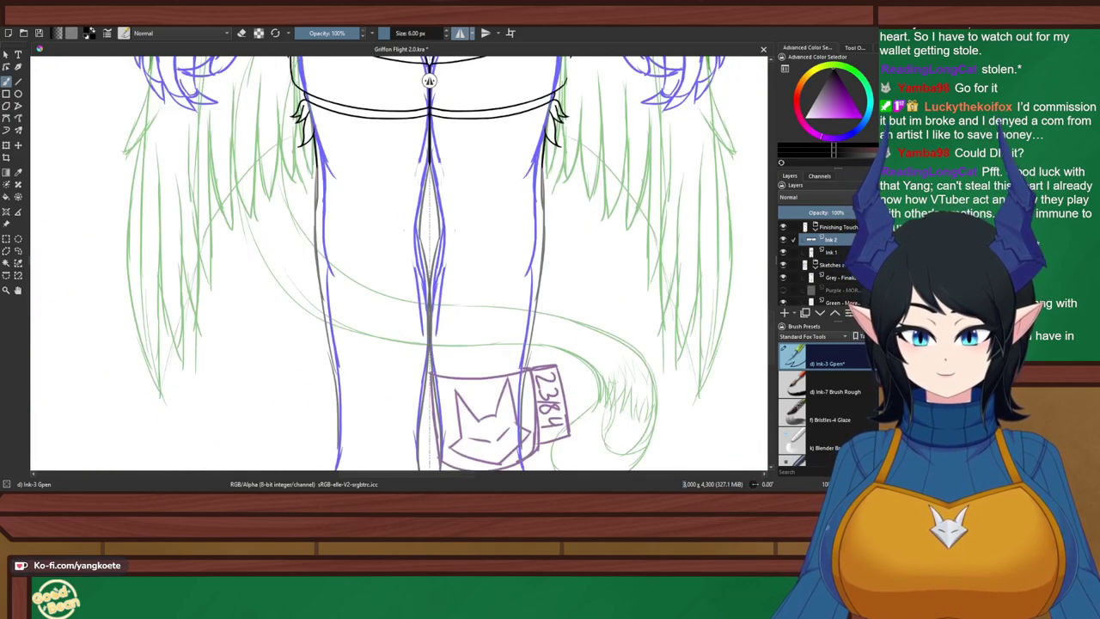
drag(430, 191, 407, 119)
scroll(408, 80, down, 6)
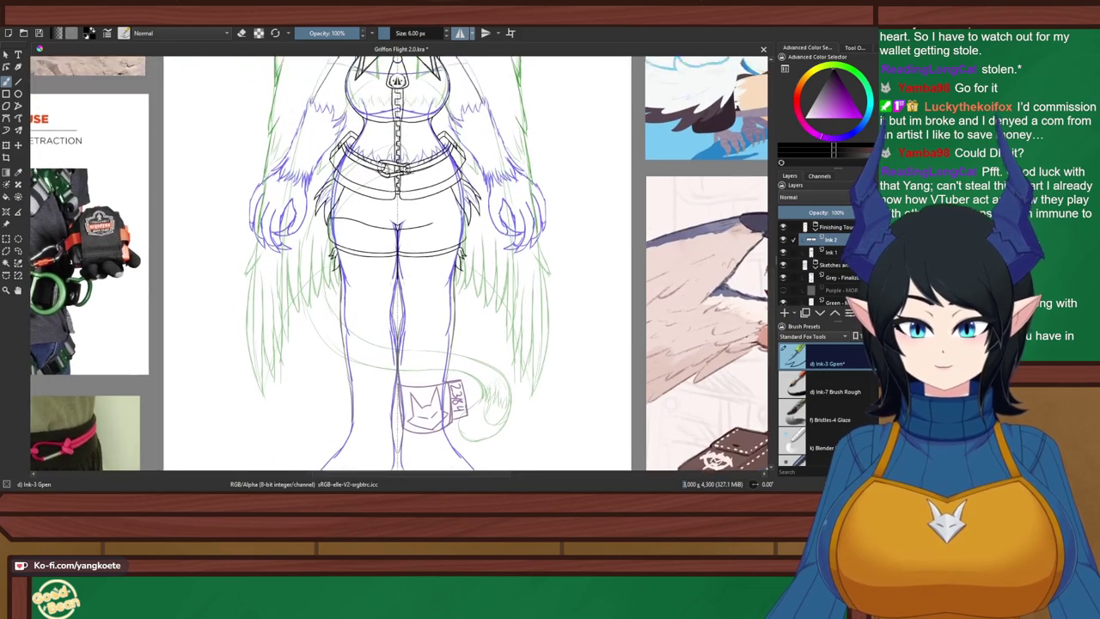
scroll(397, 263, down, 2)
drag(373, 212, 372, 454)
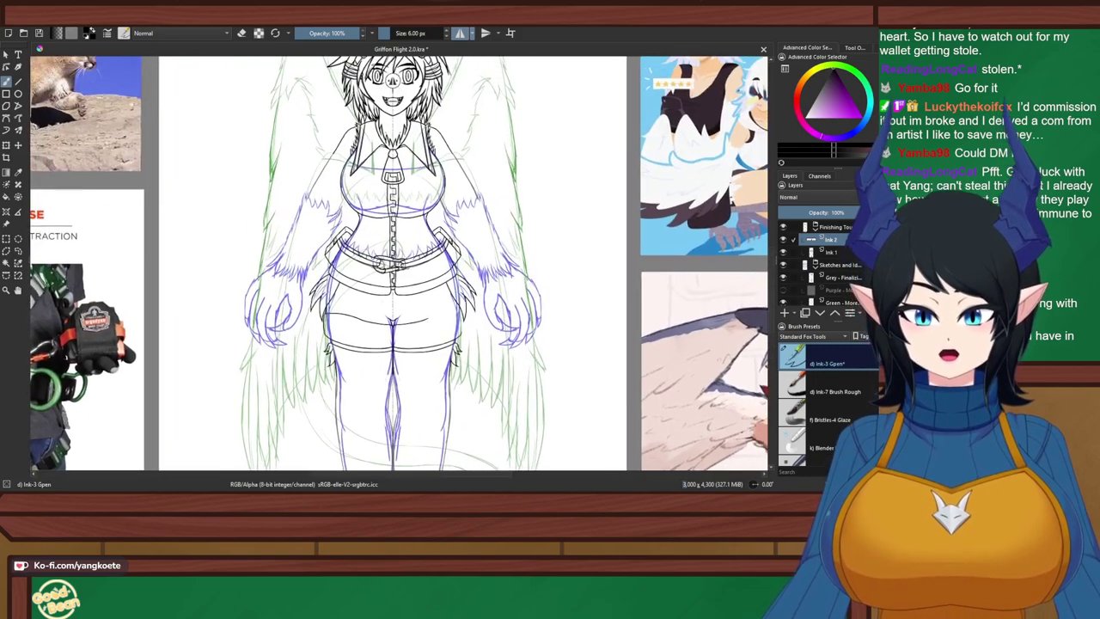
scroll(437, 369, up, 2)
drag(437, 369, 435, 402)
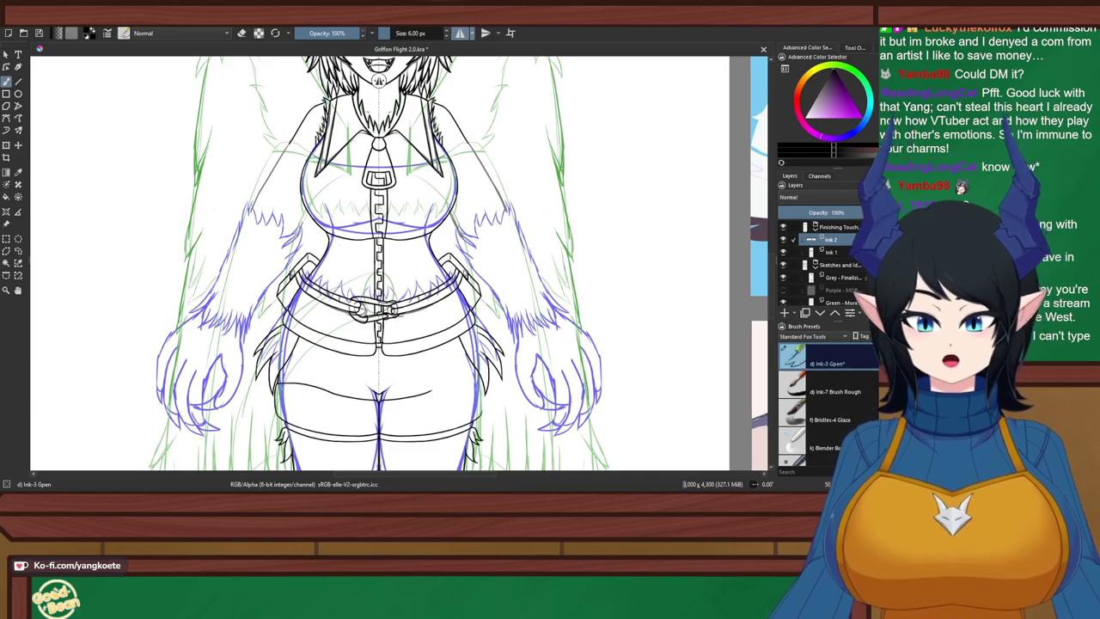
Zoom in on the top of the legs and ink a short mirrored stroke at the crotch
scroll(336, 242, up, 2)
drag(292, 404, 343, 138)
drag(357, 464, 317, 177)
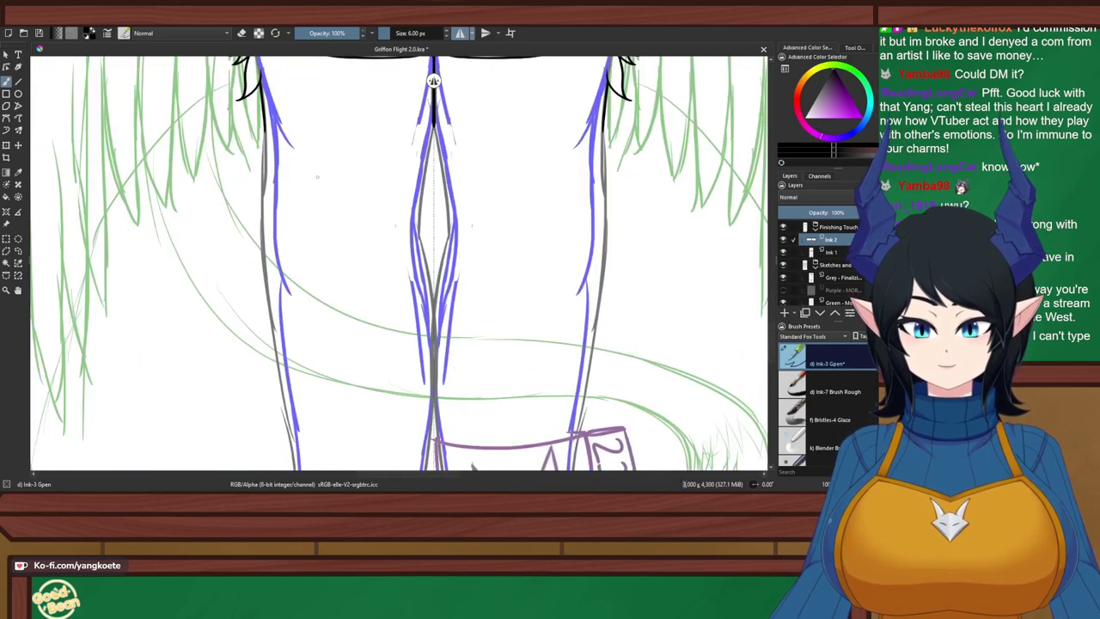
scroll(433, 81, up, 2)
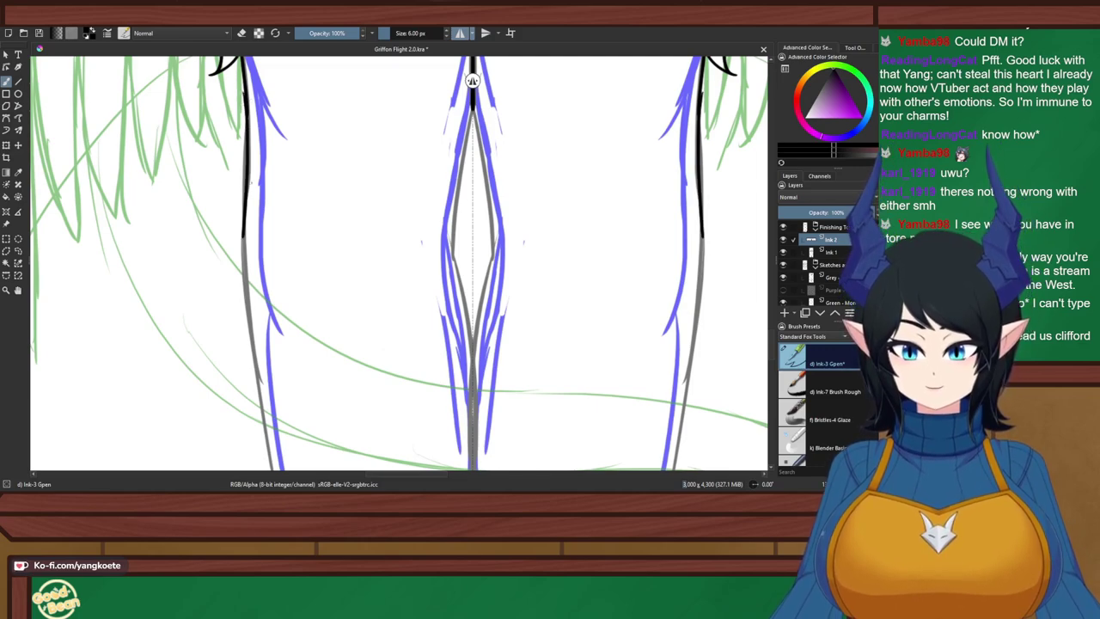
drag(248, 95, 246, 260)
key(ctrl+z)
drag(248, 108, 244, 232)
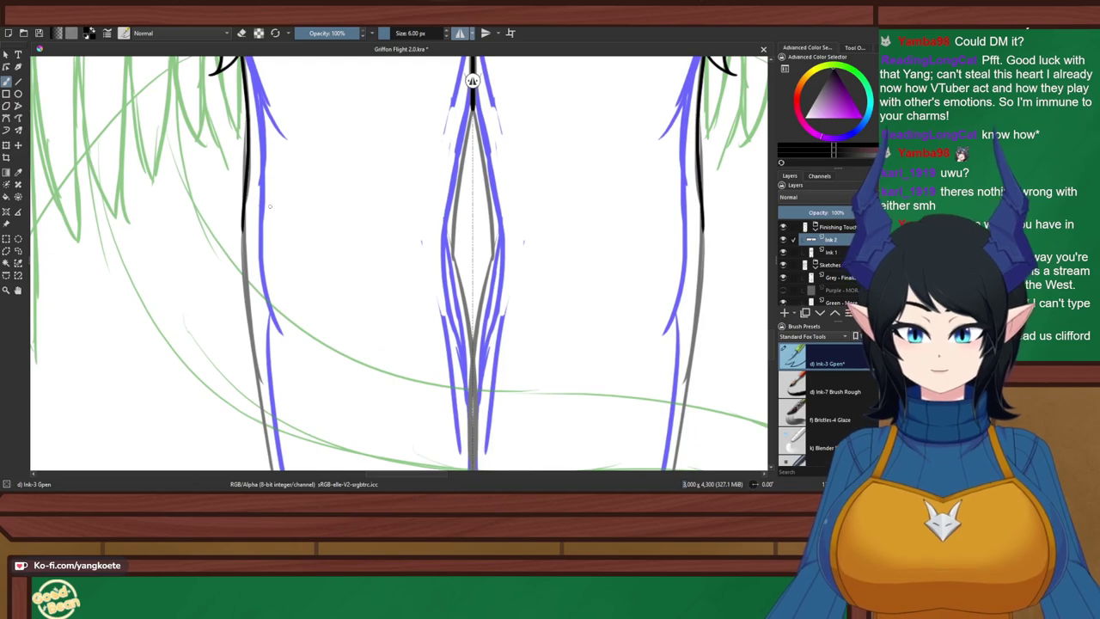
Look over the legs and torso, bring up the brush palette, and save the file
scroll(276, 145, up, 1)
drag(280, 155, 284, 163)
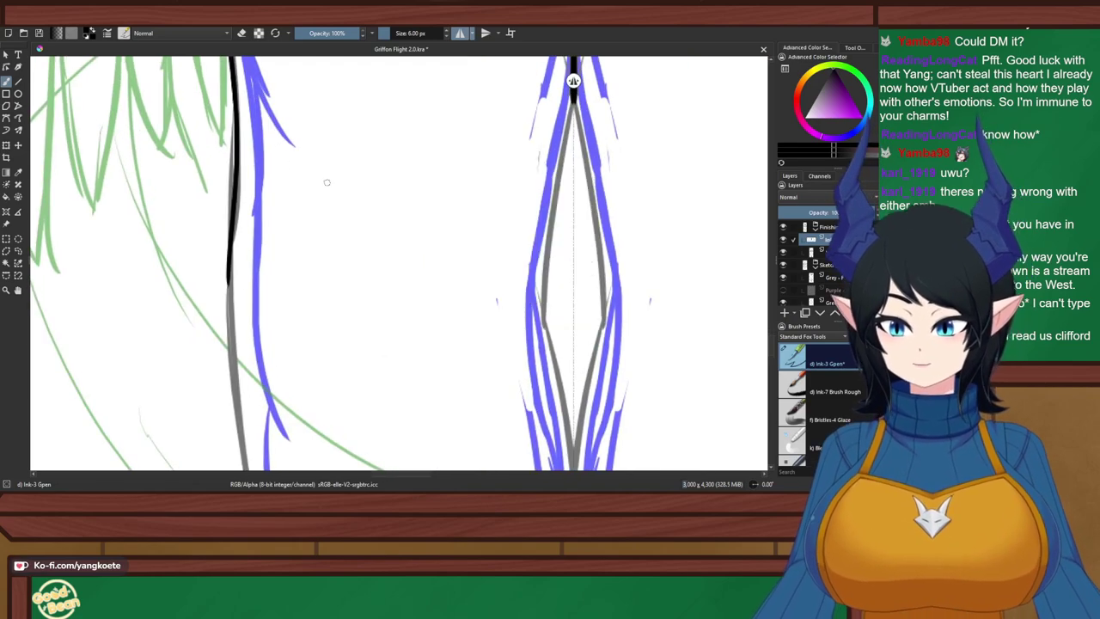
scroll(311, 217, down, 1)
scroll(311, 217, down, 1)
scroll(314, 185, up, 3)
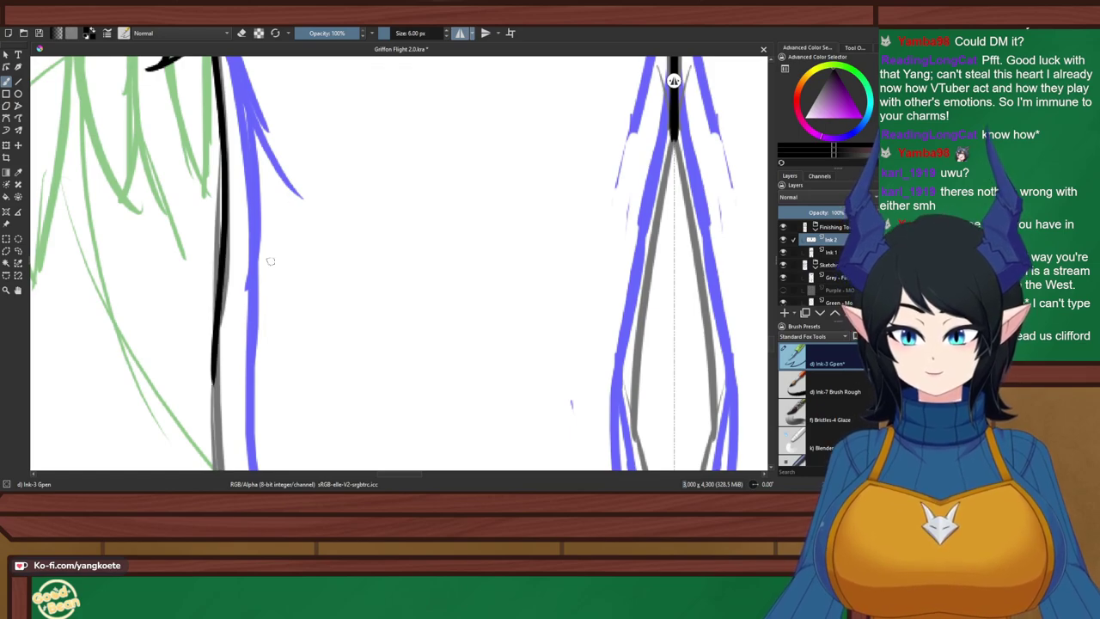
scroll(318, 227, down, 2)
drag(428, 280, 401, 203)
scroll(374, 233, down, 4)
scroll(426, 277, up, 1)
right_click(556, 331)
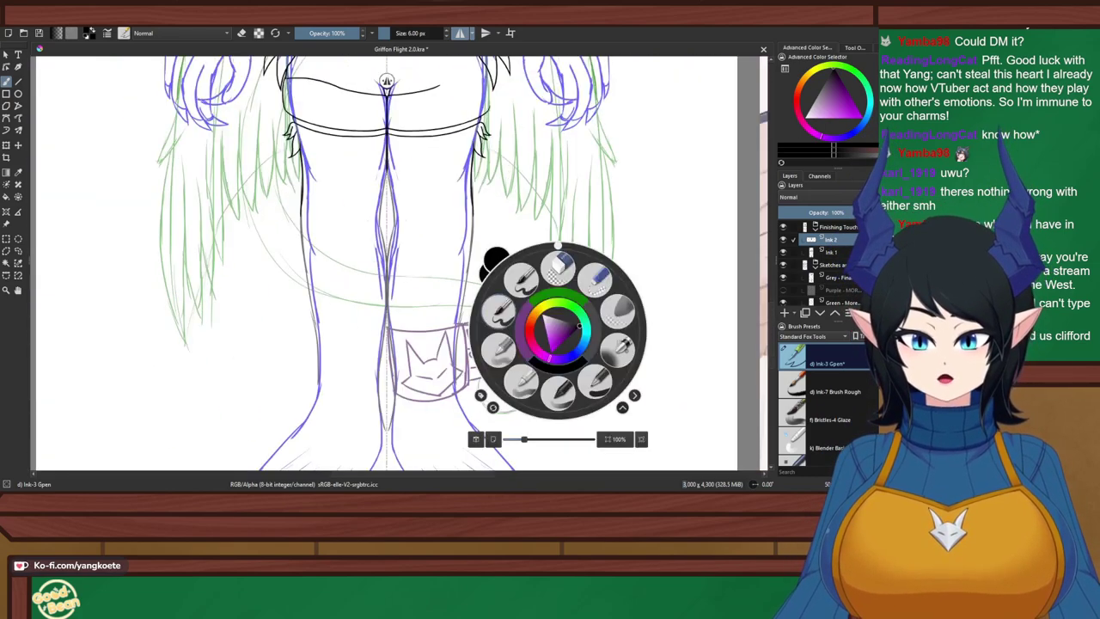
drag(361, 303, 360, 221)
scroll(386, 80, down, 1)
key(ctrl+s)
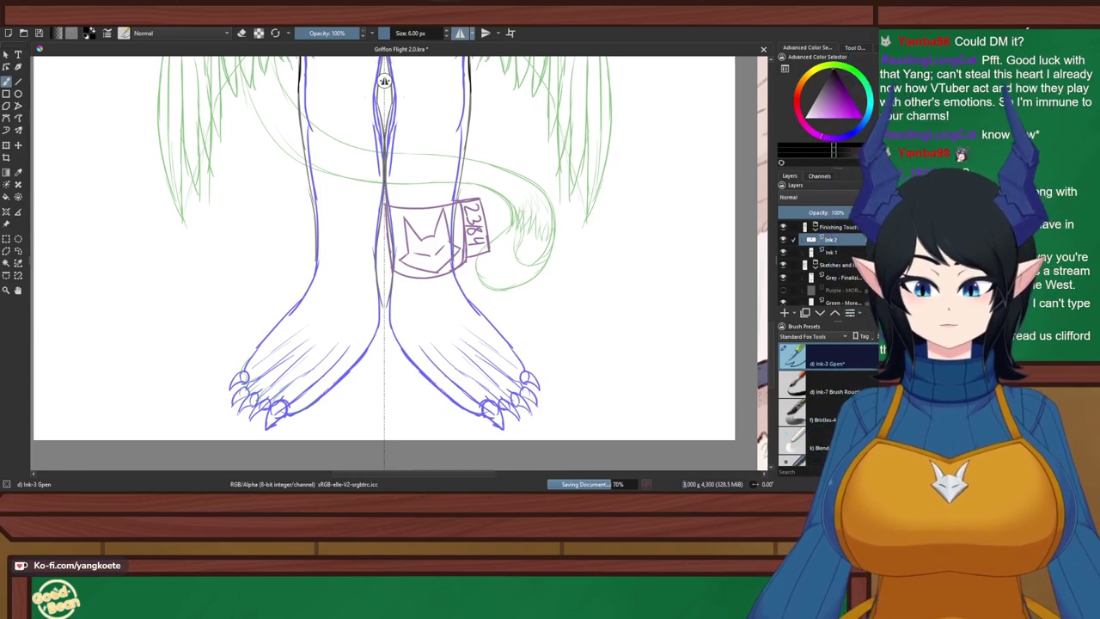
scroll(384, 81, up, 6)
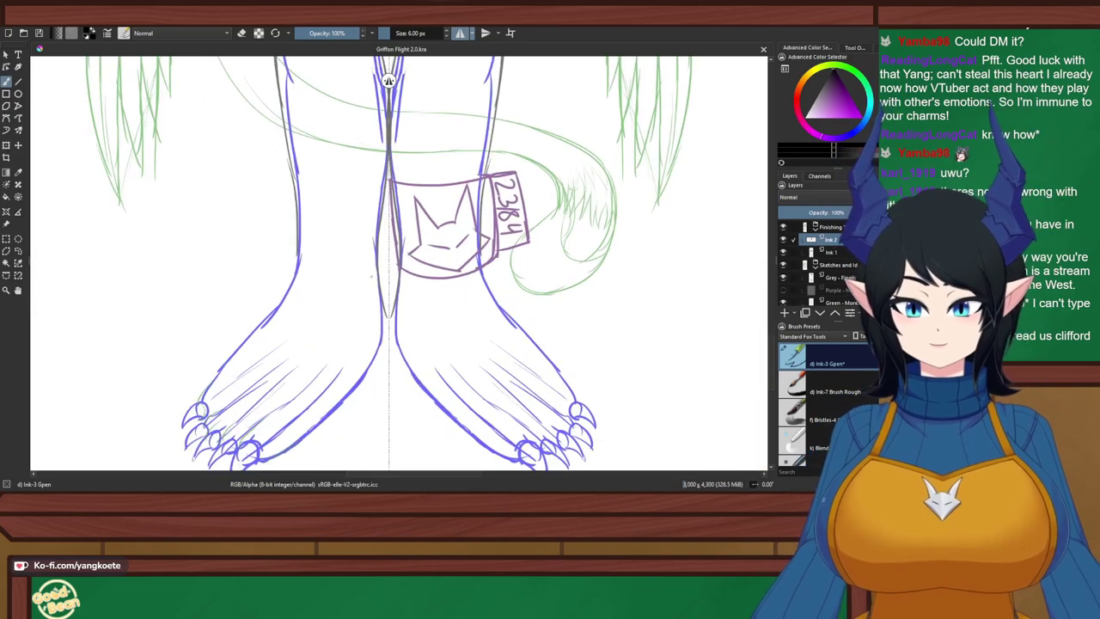
scroll(363, 81, up, 2)
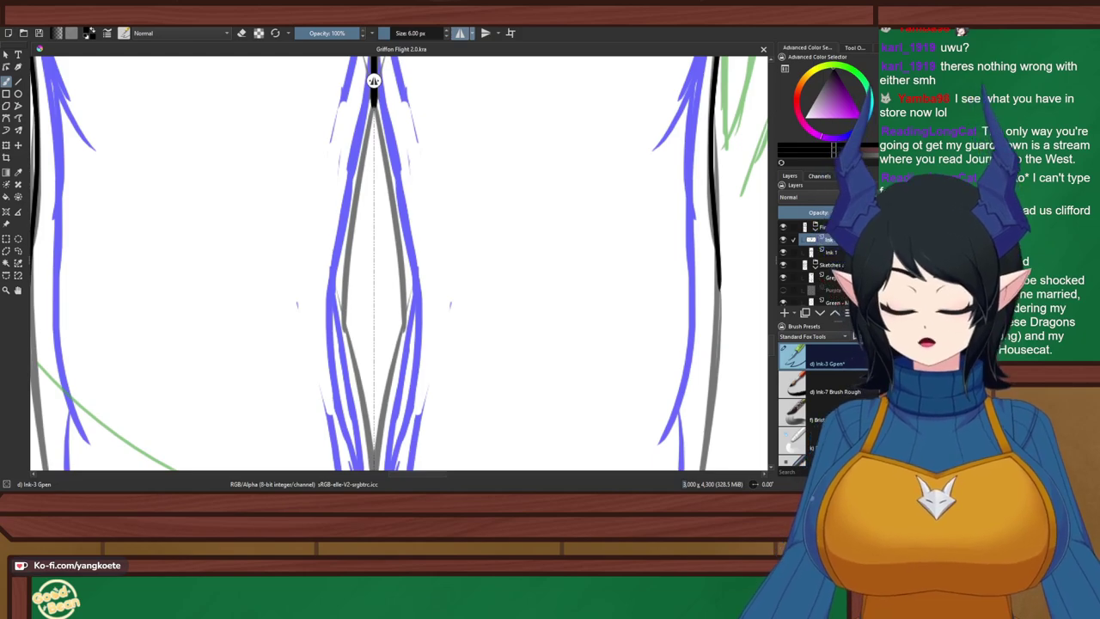
Ink a mirrored black line down the inner thigh outline, comparing it with repeated undo and redo
drag(308, 241, 296, 272)
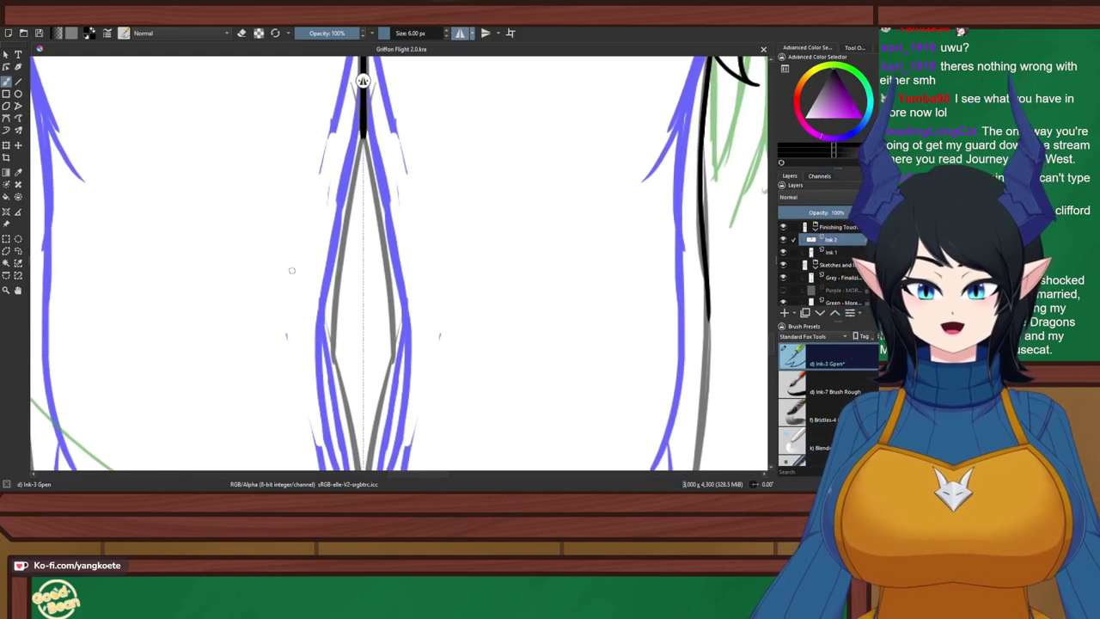
drag(364, 112, 380, 244)
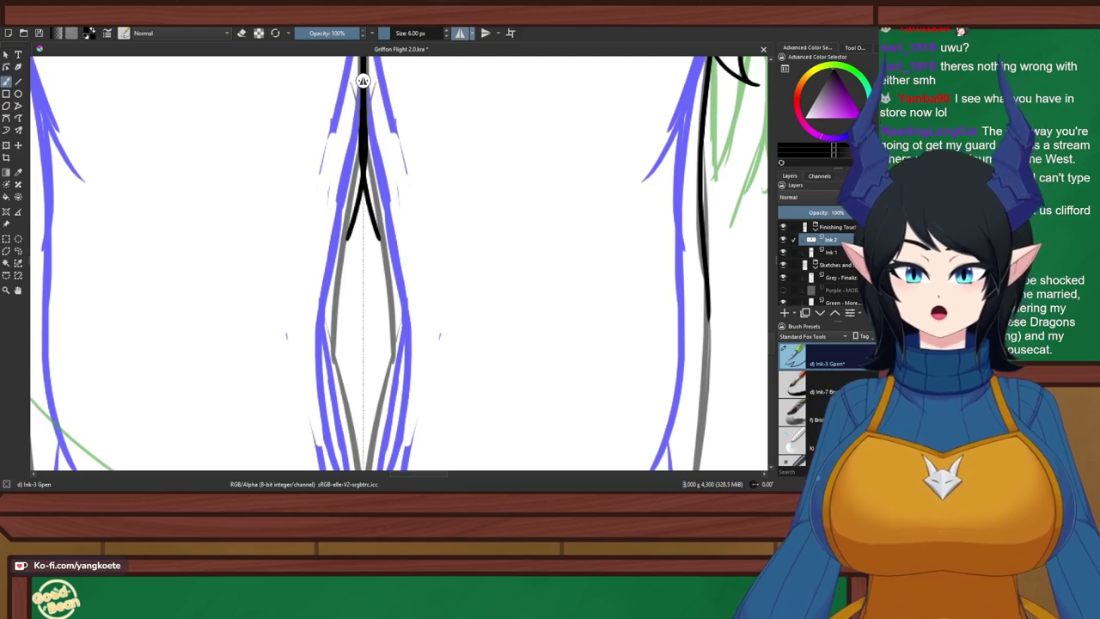
key(ctrl+z)
drag(364, 112, 383, 234)
key(ctrl+z)
key(ctrl+shift+z)
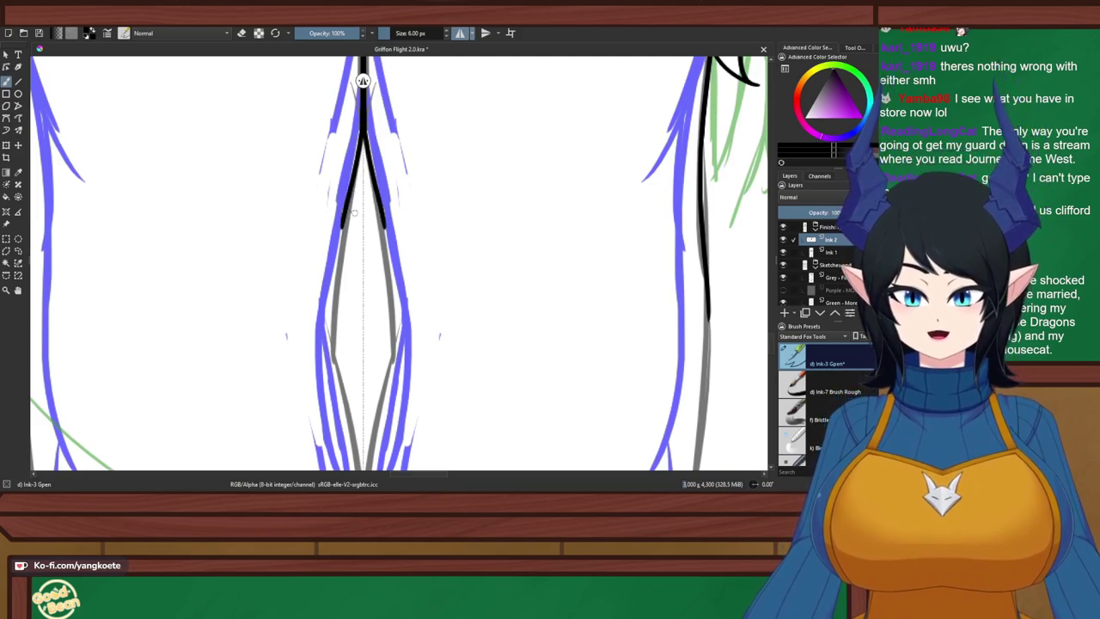
key(ctrl+z)
key(ctrl+shift+z)
key(ctrl+z)
key(ctrl+shift+z)
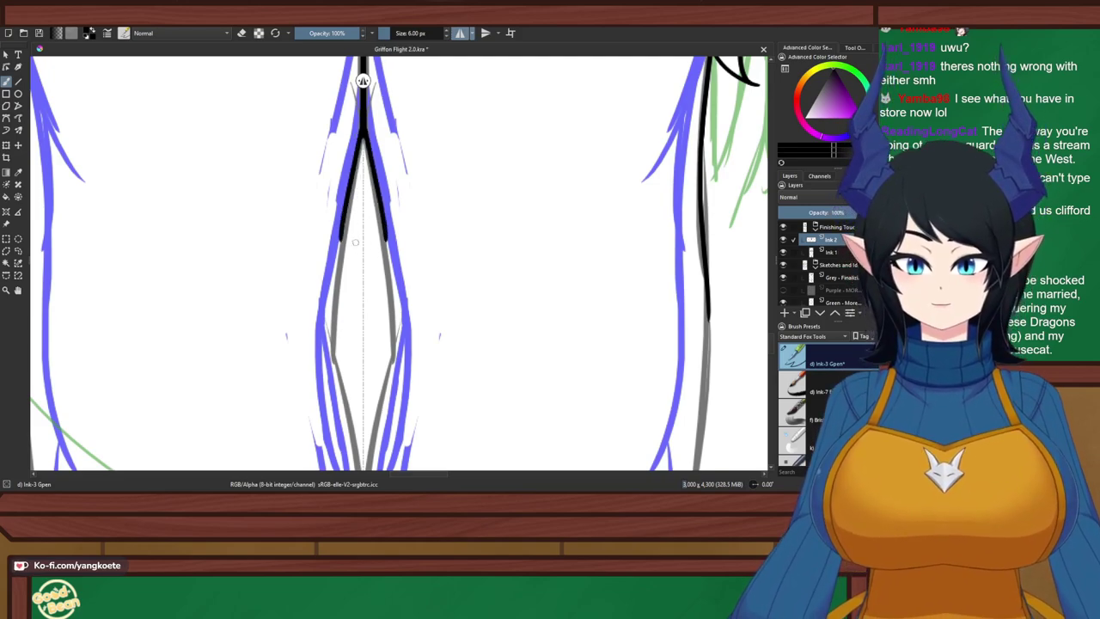
key(ctrl+z)
key(ctrl+shift+z)
key(ctrl+z)
key(ctrl+shift+z)
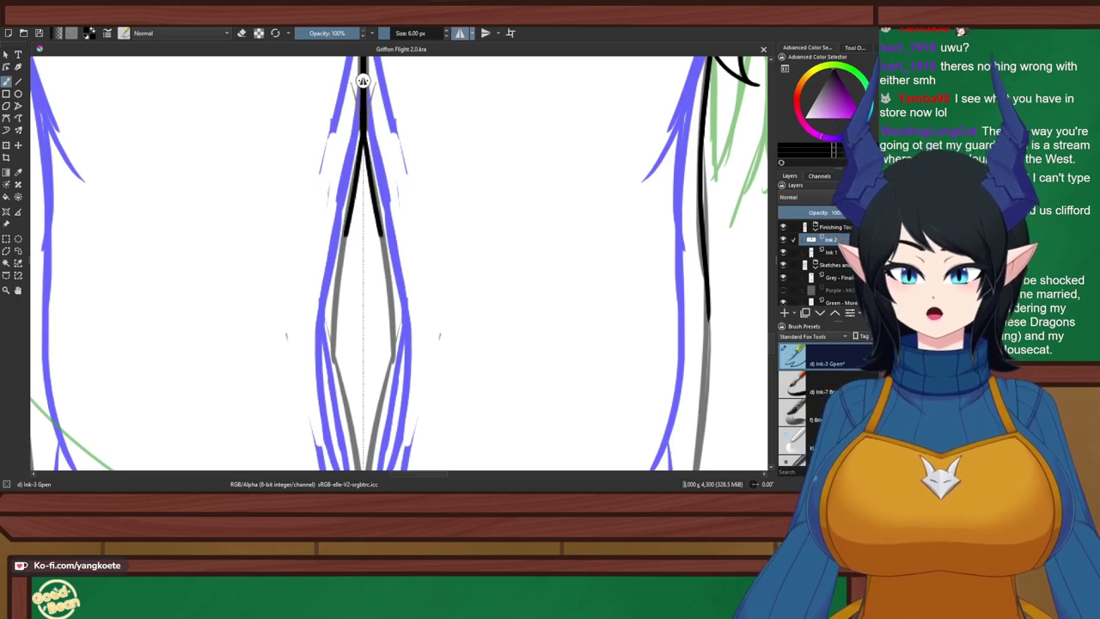
key(ctrl+z)
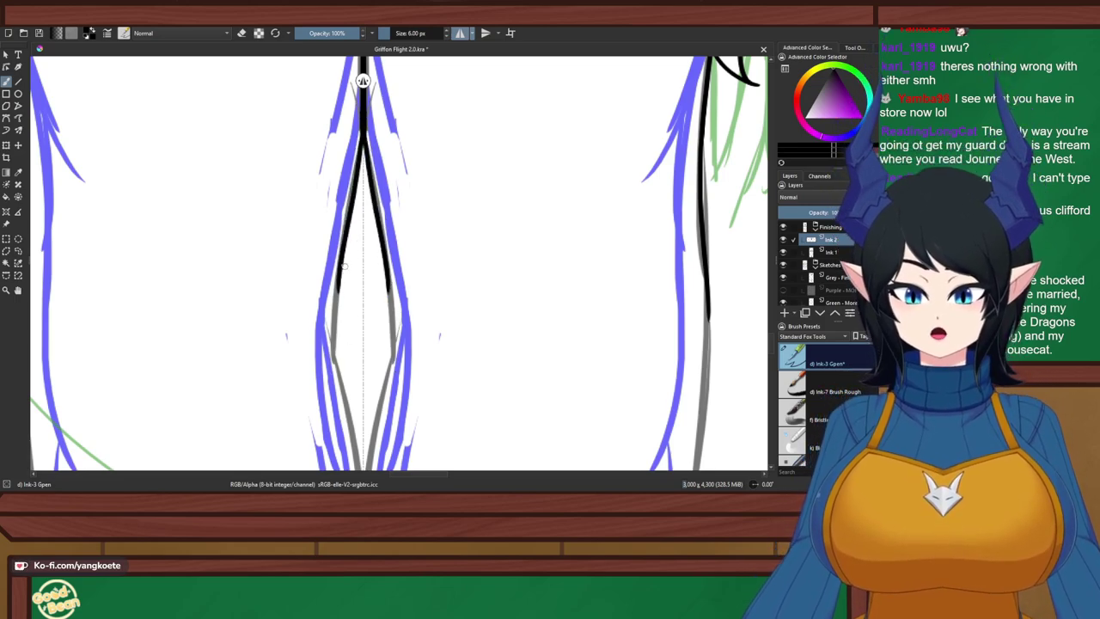
key(ctrl+shift+z)
key(ctrl+z)
key(ctrl+shift+z)
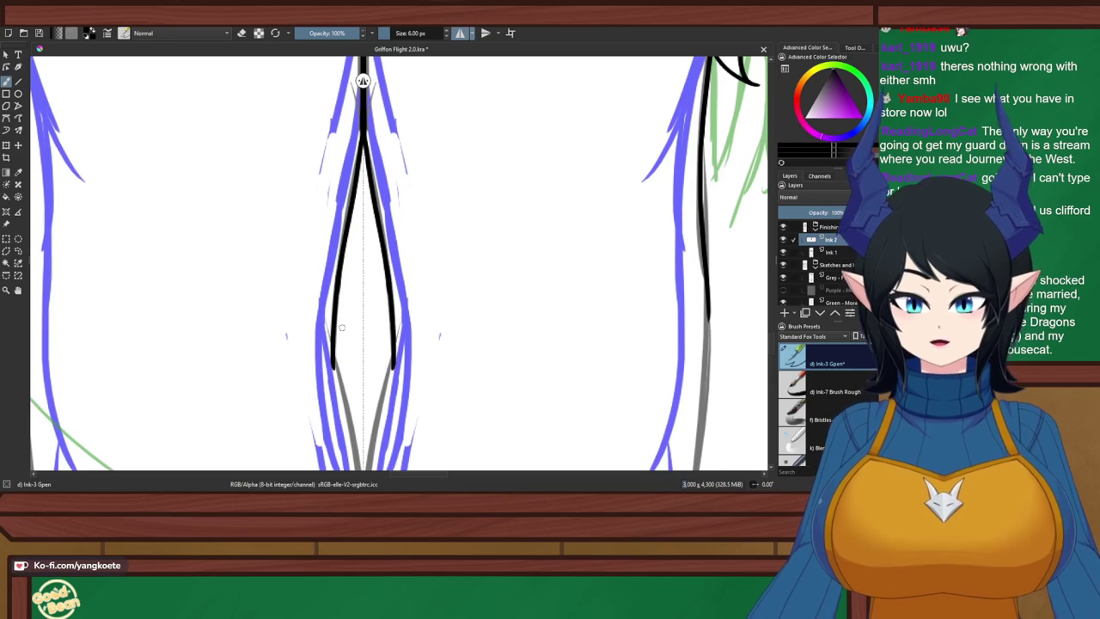
Erase the stray ends of the inner thigh ink, return to the ink brush and save
drag(336, 446, 350, 289)
scroll(350, 289, up, 1)
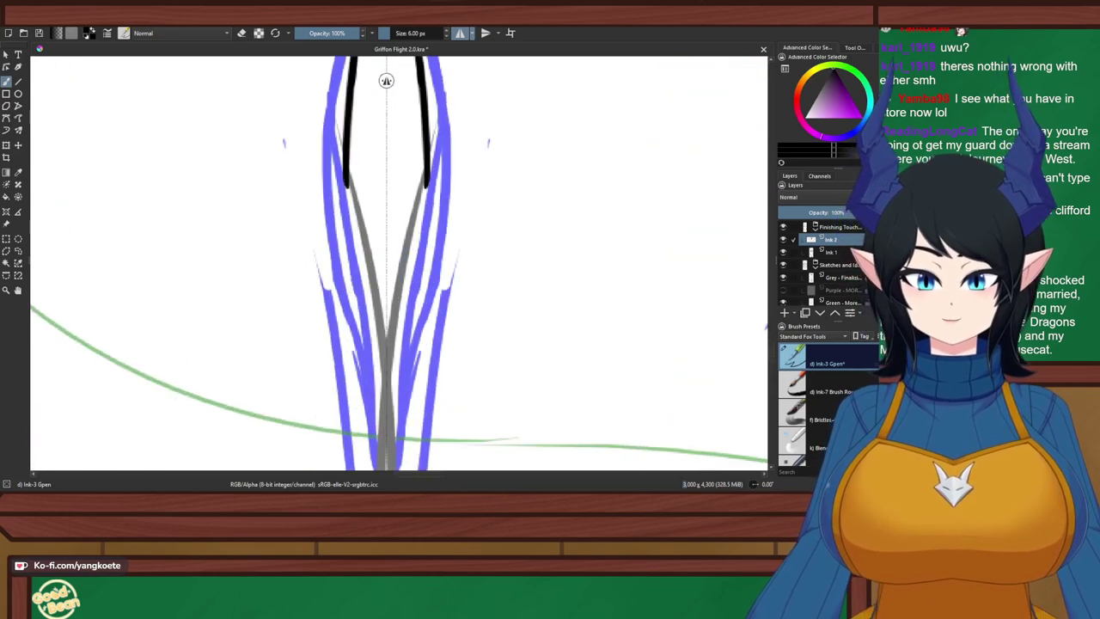
mouse_move(348, 188)
mouse_down()
mouse_move(350, 102)
mouse_move(371, 241)
mouse_move(354, 202)
mouse_move(385, 364)
mouse_up()
key(e)
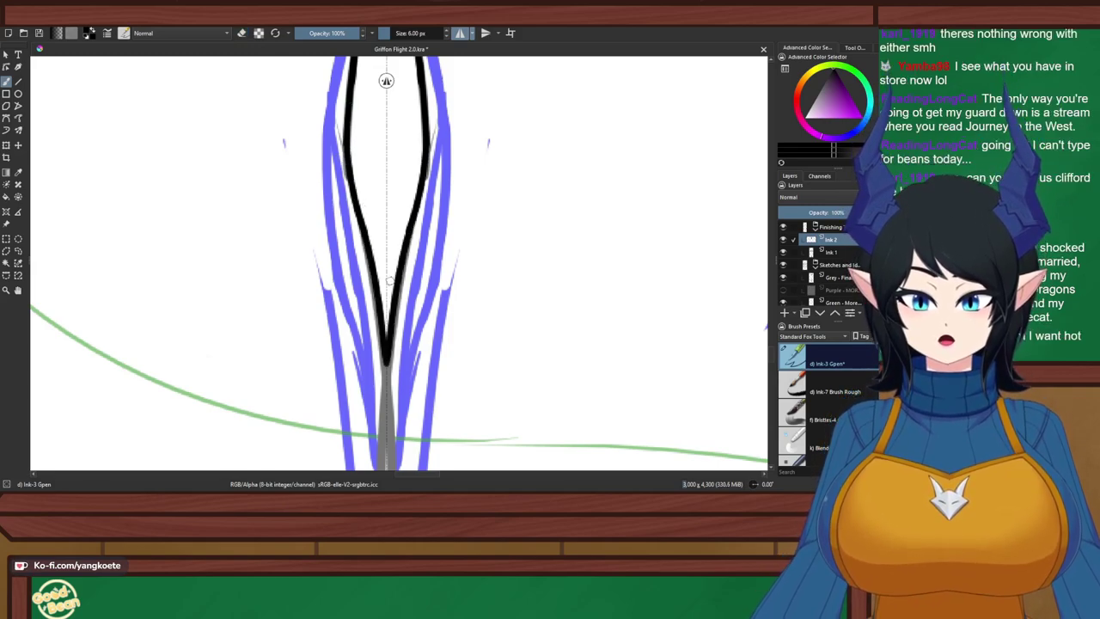
key(ctrl+s)
Move over to the left leg and try a first black stroke along its grey line
scroll(342, 256, down, 3)
drag(546, 371, 632, 361)
right_click(582, 281)
drag(300, 272, 357, 243)
scroll(358, 243, up, 2)
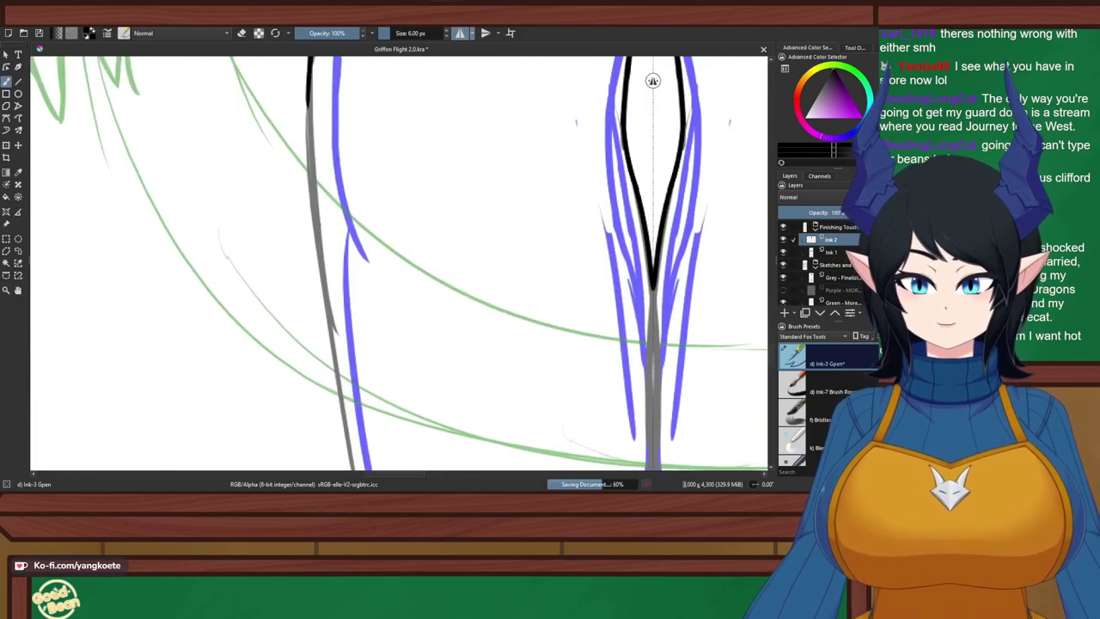
drag(312, 65, 319, 246)
scroll(322, 249, up, 1)
key(ctrl+z)
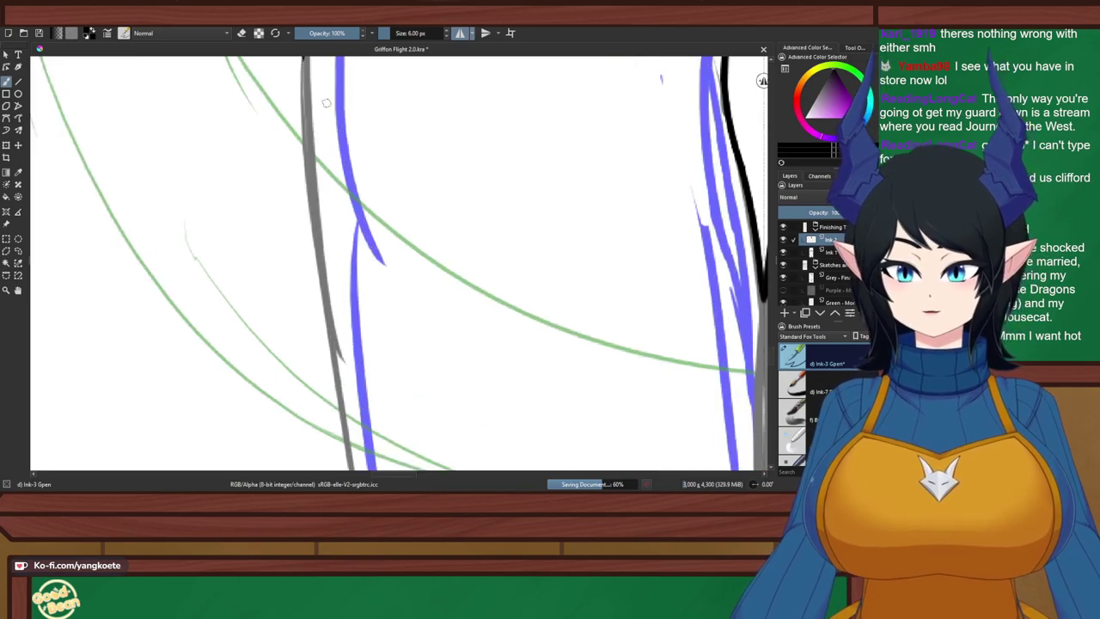
scroll(362, 269, down, 1)
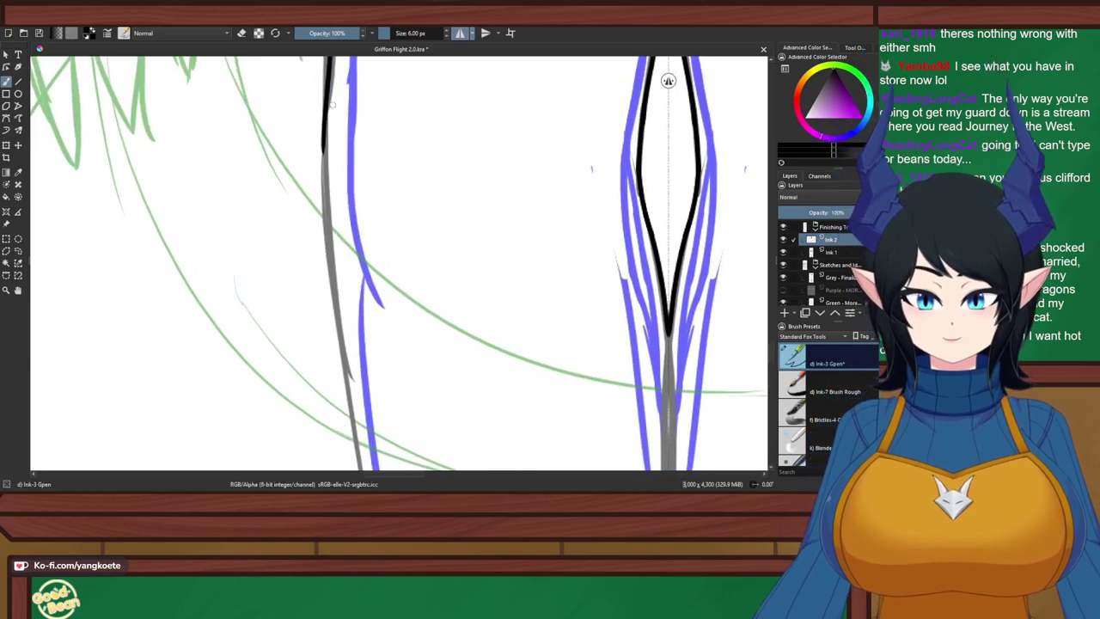
Redraw the left leg's outer line in black until it follows the grey sketch, then review both legs
drag(330, 101, 347, 332)
key(ctrl+z)
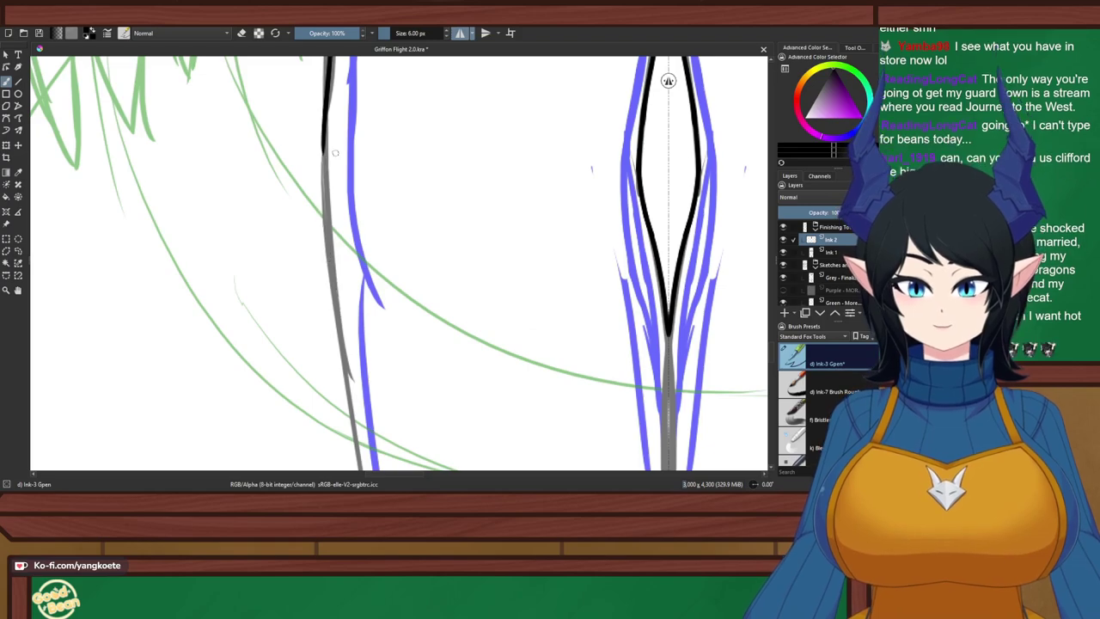
drag(326, 110, 347, 344)
key(ctrl+z)
drag(325, 105, 349, 352)
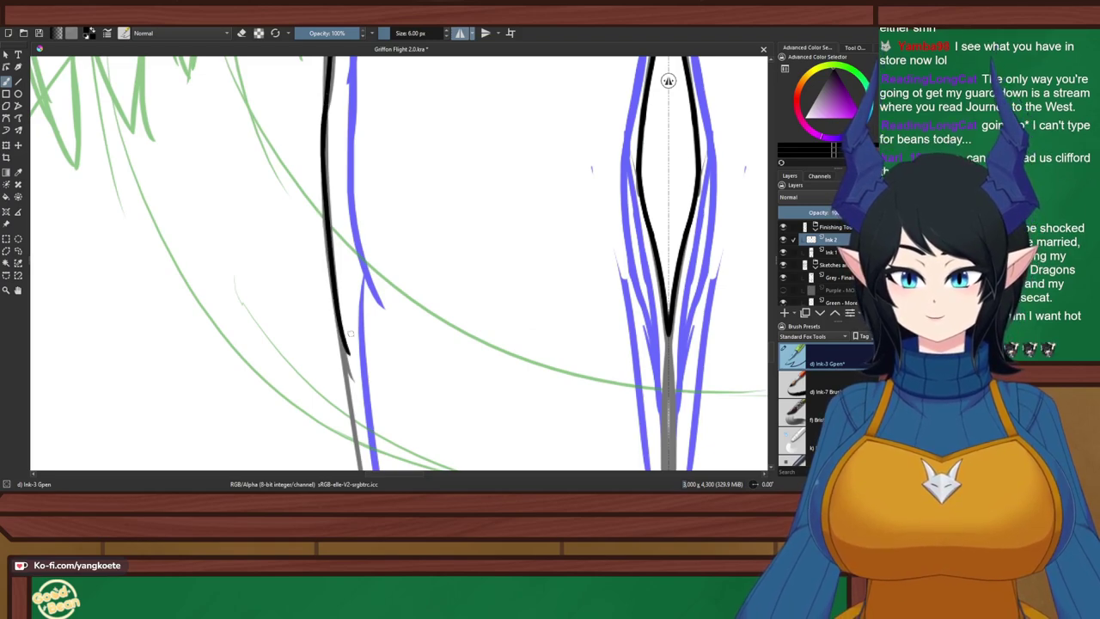
key(ctrl+z)
drag(326, 118, 351, 354)
key(ctrl+z)
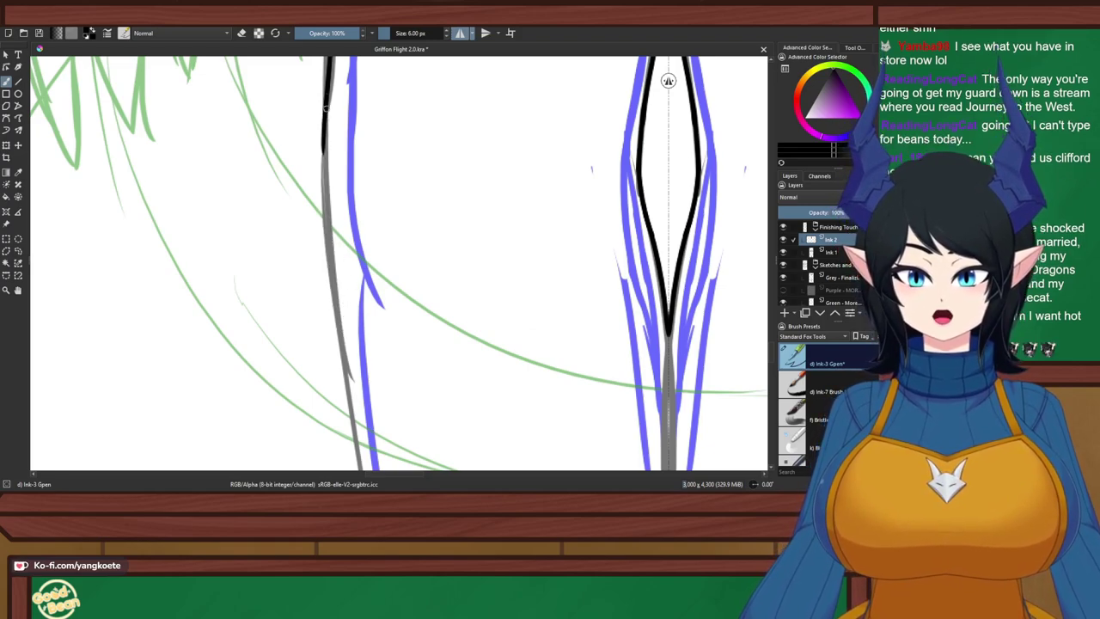
mouse_move(326, 105)
mouse_down()
mouse_move(324, 185)
mouse_move(348, 329)
mouse_up()
key(ctrl+z)
drag(326, 110, 347, 348)
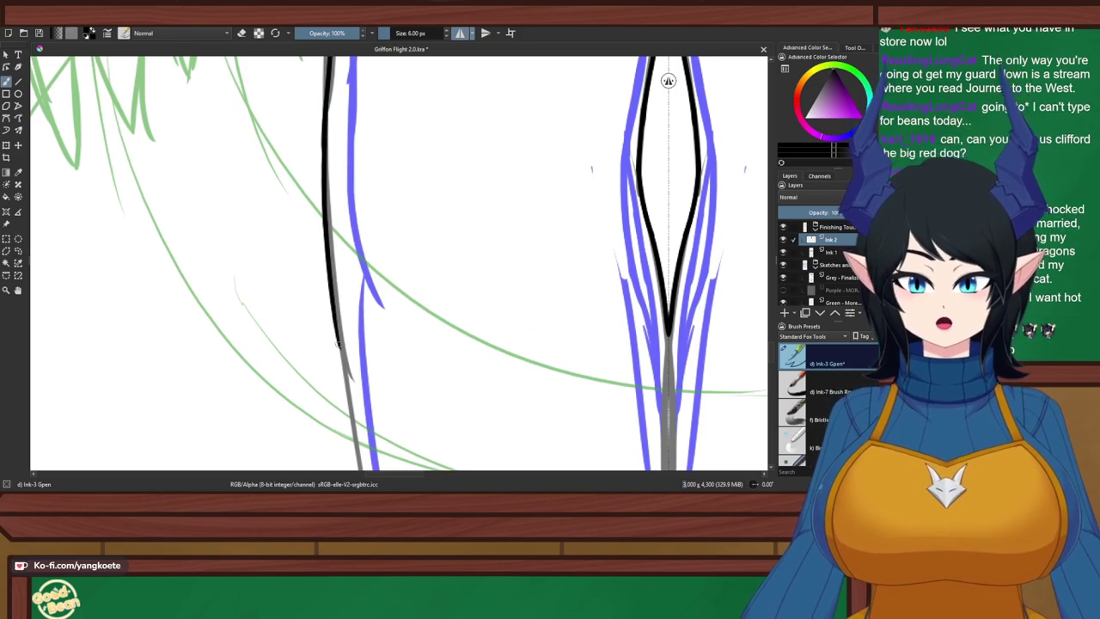
scroll(384, 233, down, 2)
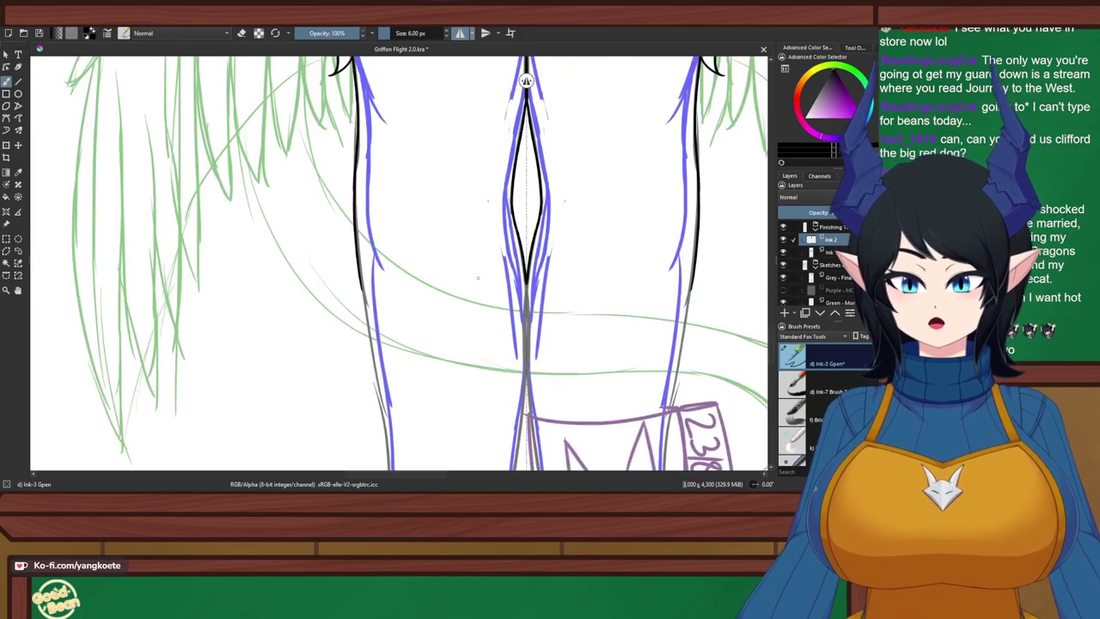
drag(384, 233, 339, 132)
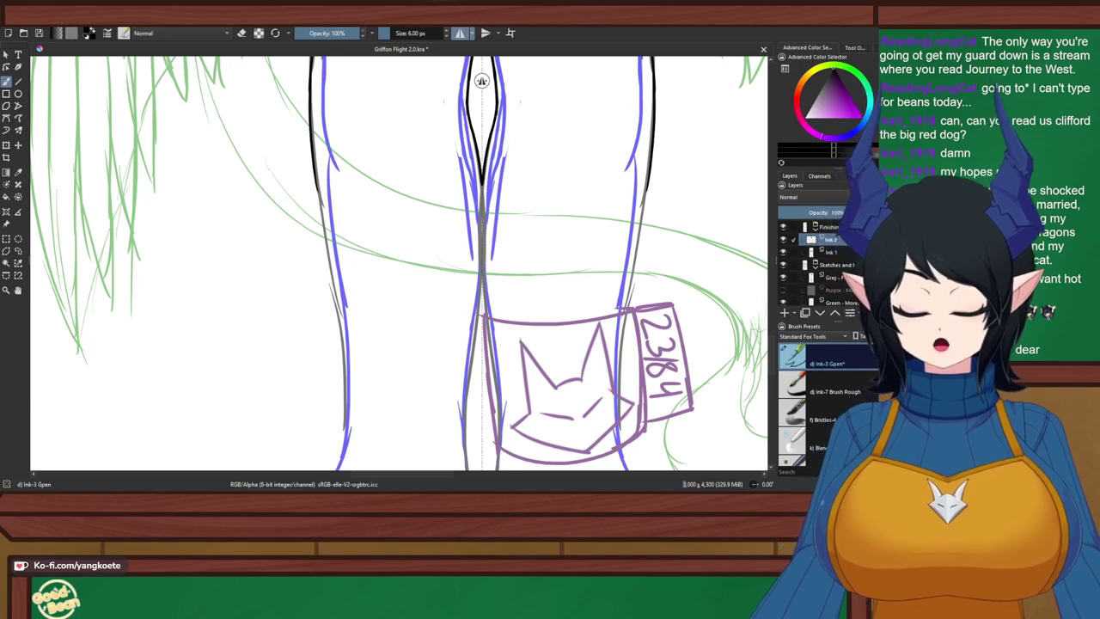
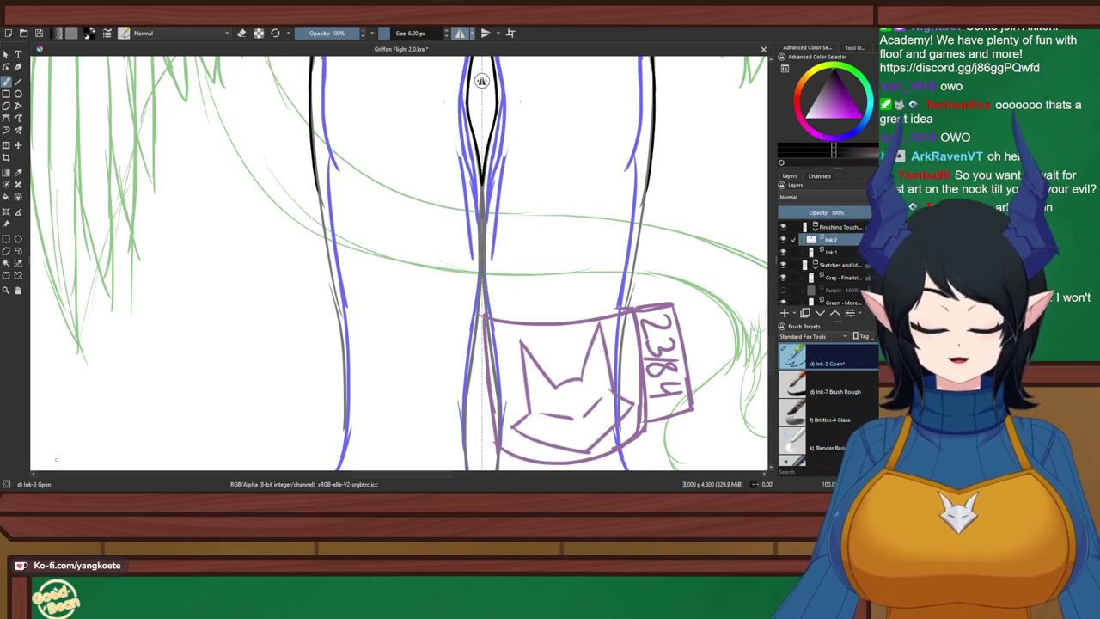
Ink the black centre line down between the inner thighs, redrawing until it sits right
scroll(498, 270, up, 2)
drag(503, 272, 512, 316)
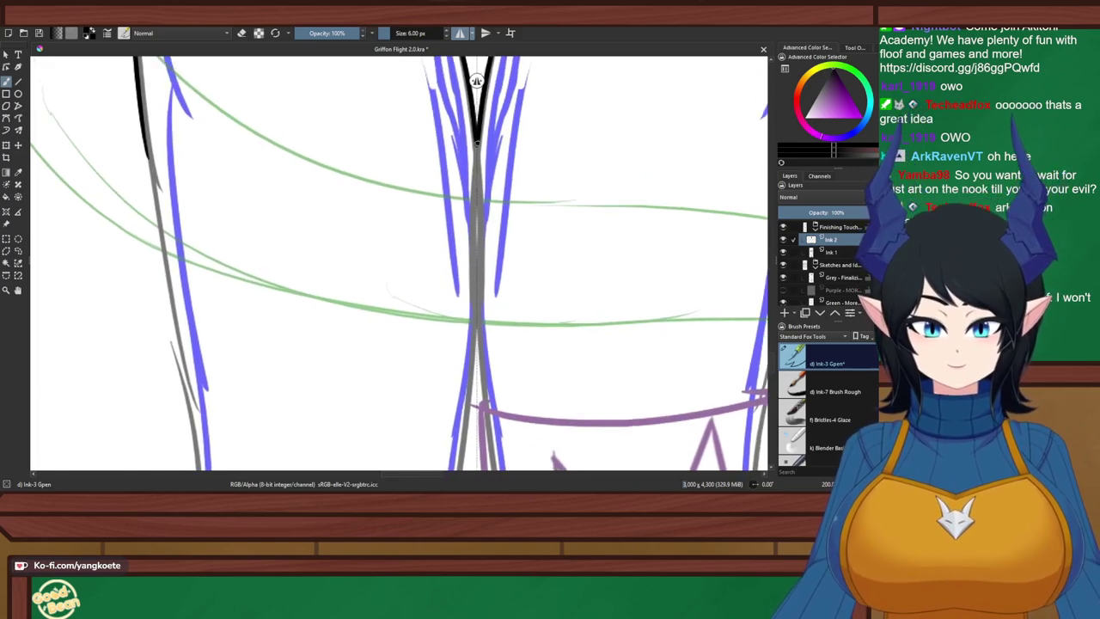
drag(477, 143, 475, 238)
key(ctrl+z)
drag(470, 115, 475, 232)
key(ctrl+z)
drag(470, 112, 477, 200)
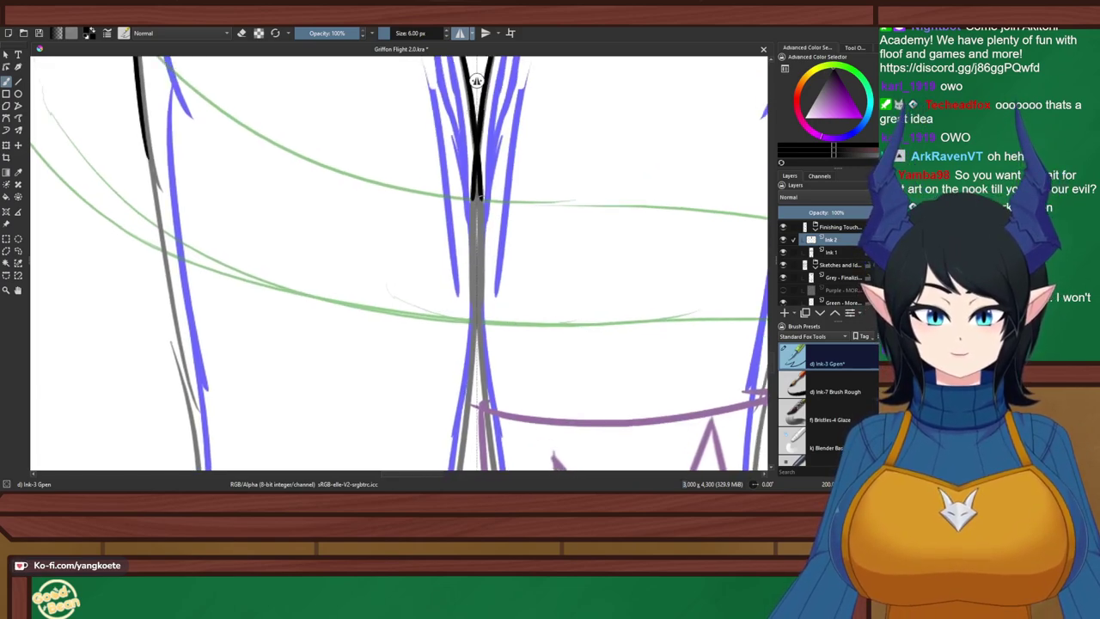
key(ctrl+z)
drag(473, 118, 477, 203)
key(ctrl+z)
drag(477, 139, 481, 182)
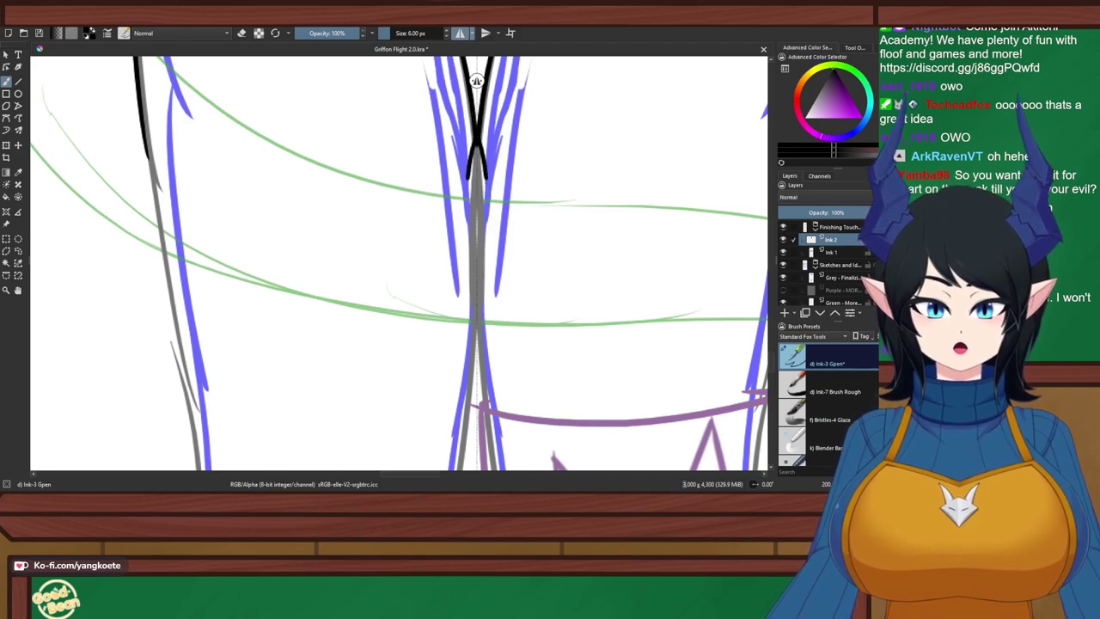
key(ctrl+z)
drag(476, 142, 480, 189)
drag(475, 135, 477, 218)
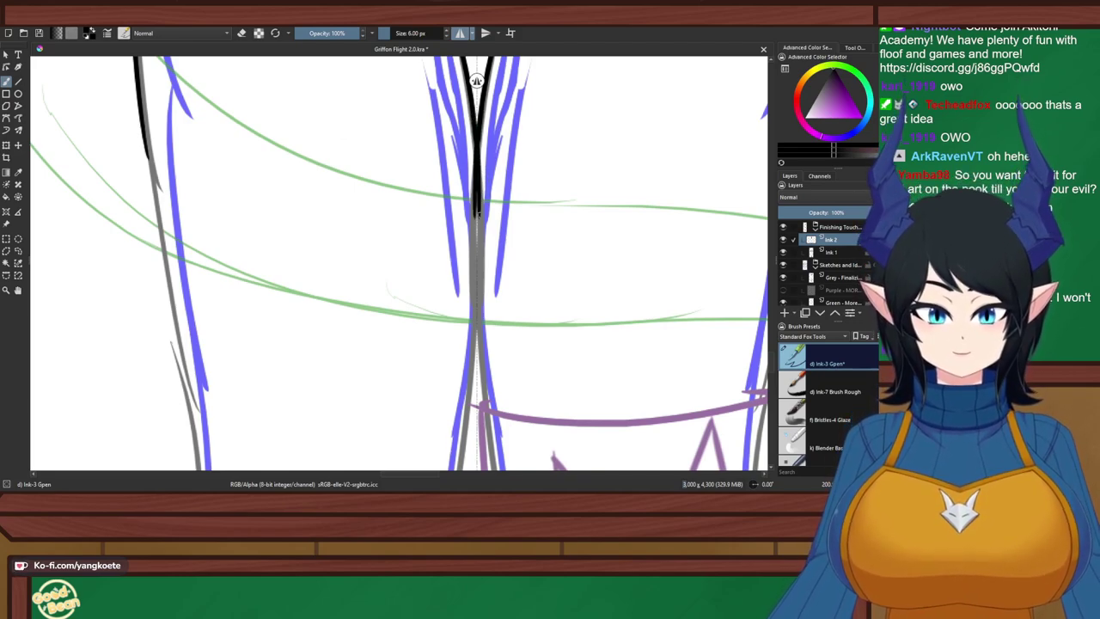
key(ctrl+z)
key(ctrl+z)
drag(474, 123, 481, 186)
key(ctrl+z)
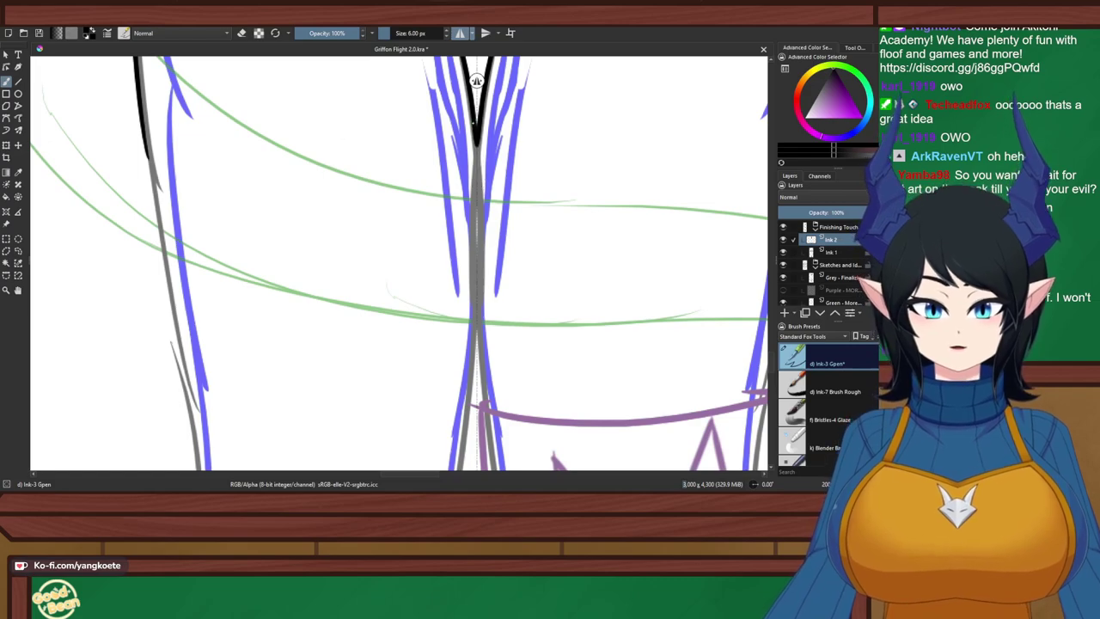
drag(476, 142, 478, 201)
key(ctrl+z)
drag(475, 122, 479, 272)
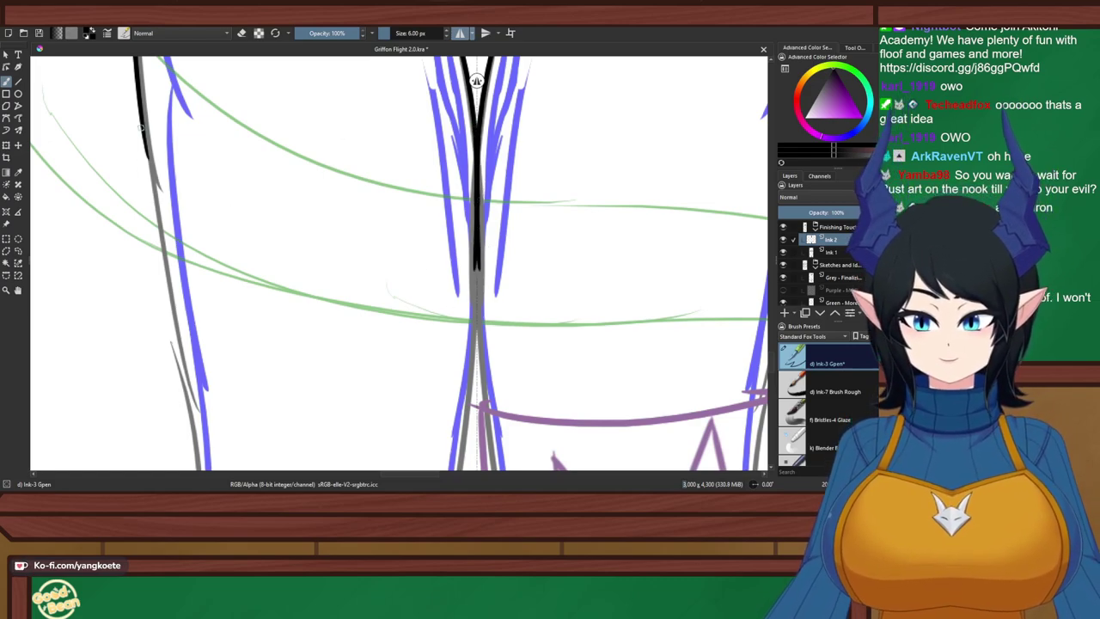
Ink the black line running down along the left thigh, retrying until it fits
drag(142, 112, 196, 301)
key(ctrl+z)
drag(138, 89, 184, 324)
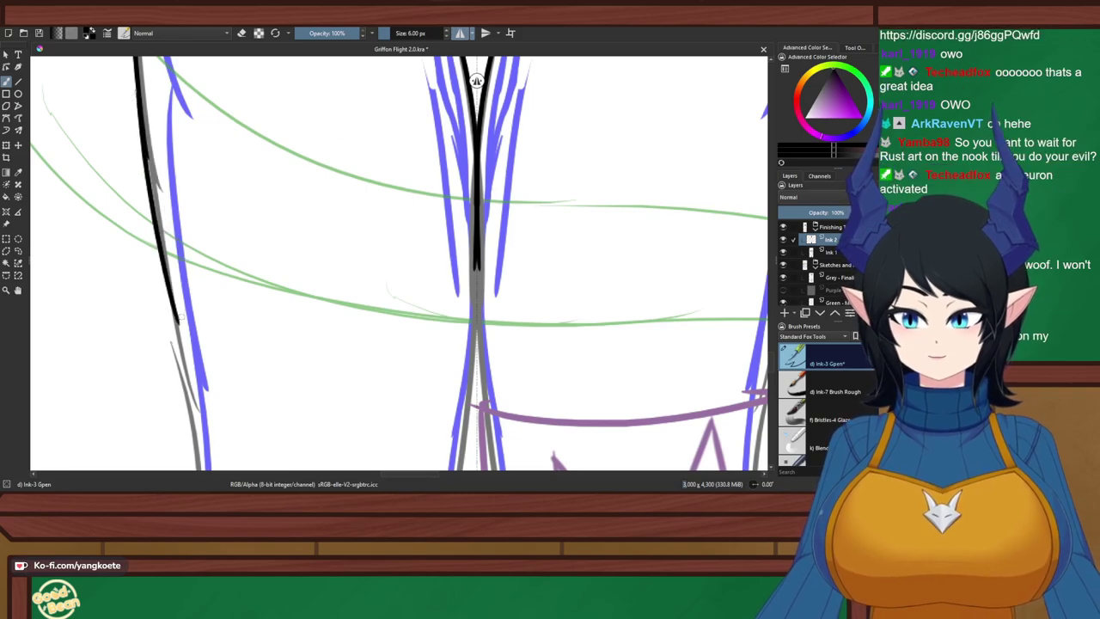
key(ctrl+z)
drag(138, 100, 184, 338)
key(ctrl+z)
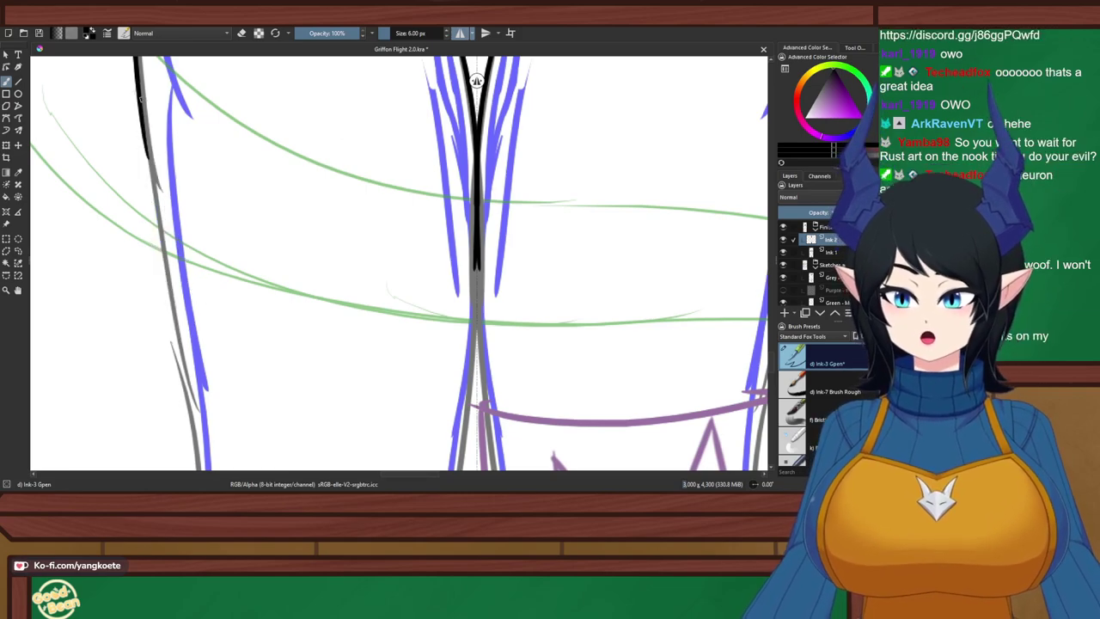
drag(137, 97, 189, 343)
key(ctrl+z)
drag(135, 96, 177, 340)
key(ctrl+z)
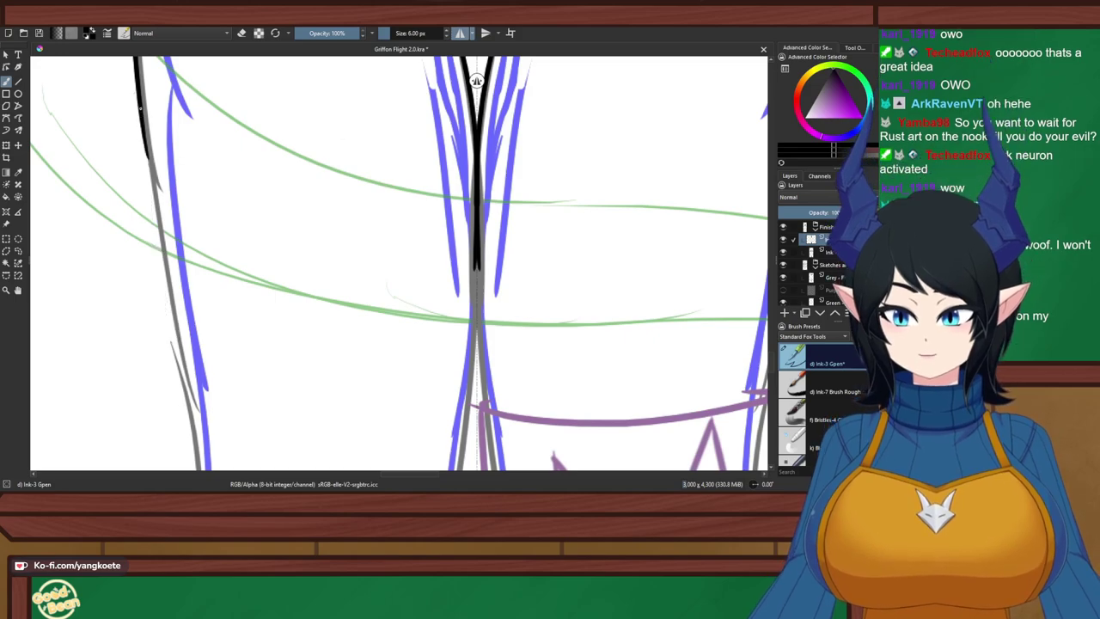
drag(137, 98, 176, 327)
Bring the legs into view and ink a stroke beside the leg edge
drag(300, 255, 278, 170)
right_click(508, 327)
right_click(508, 326)
drag(454, 301, 370, 217)
scroll(378, 246, down, 2)
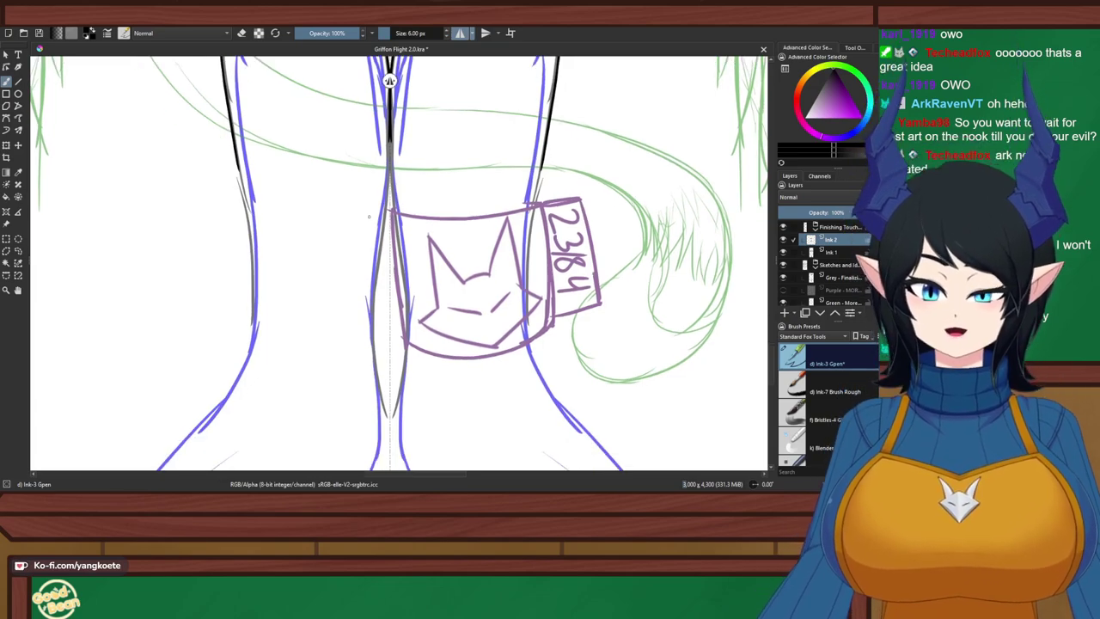
scroll(373, 218, down, 3)
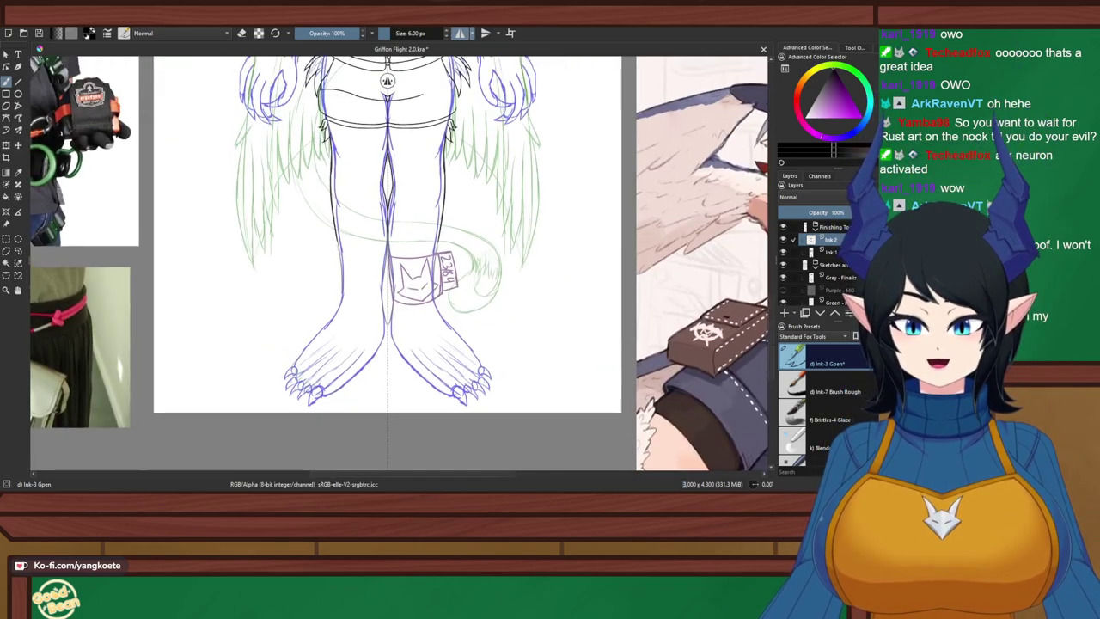
scroll(397, 186, up, 1)
drag(398, 187, 453, 276)
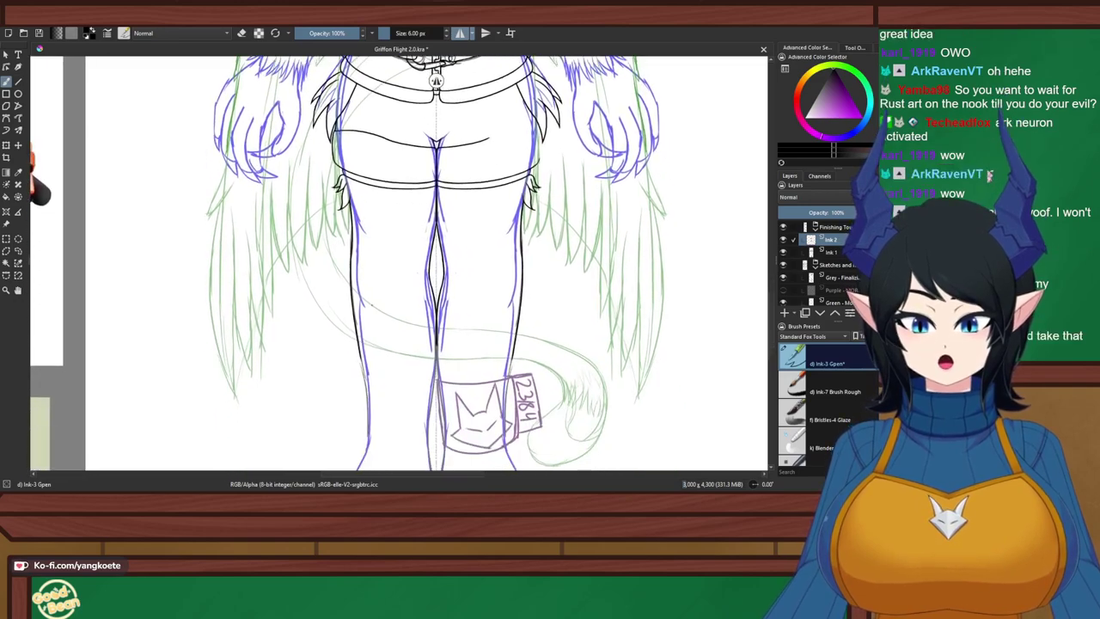
scroll(359, 246, up, 3)
drag(346, 228, 332, 281)
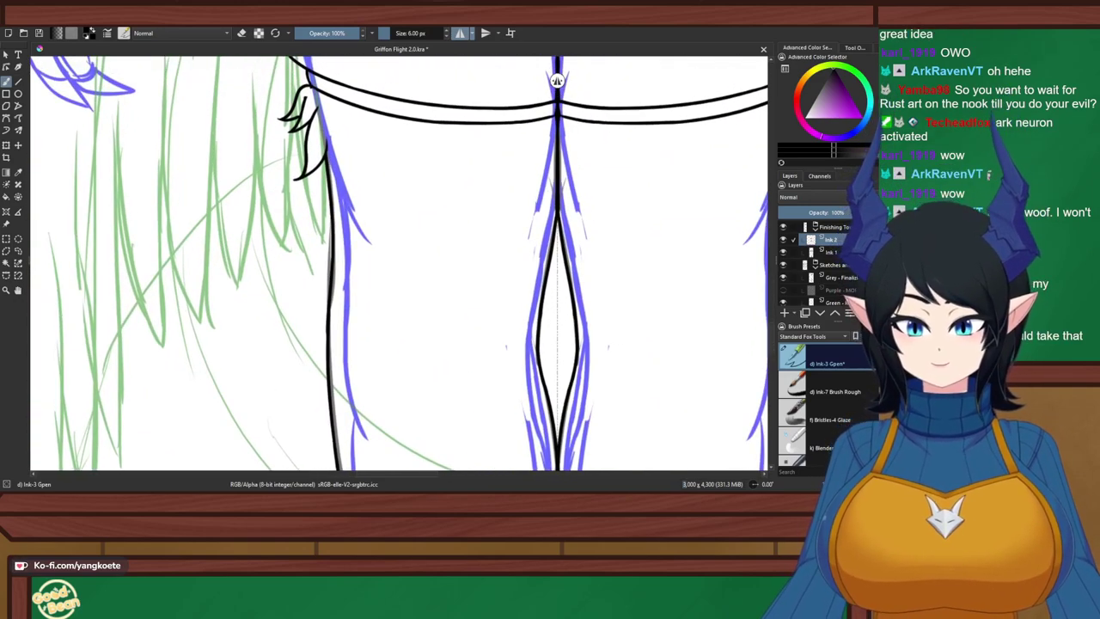
scroll(332, 121, up, 4)
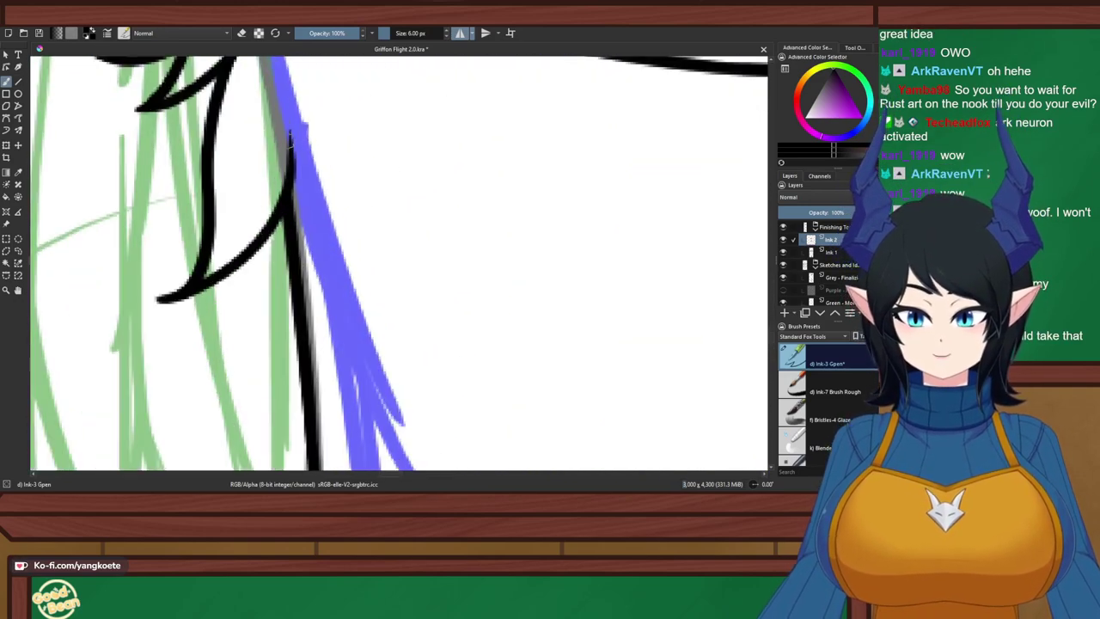
drag(278, 113, 290, 271)
key(ctrl+z)
drag(278, 113, 300, 252)
Switch to erasing on the Ink 1 layer, save the drawing and check the whole figure
key(e)
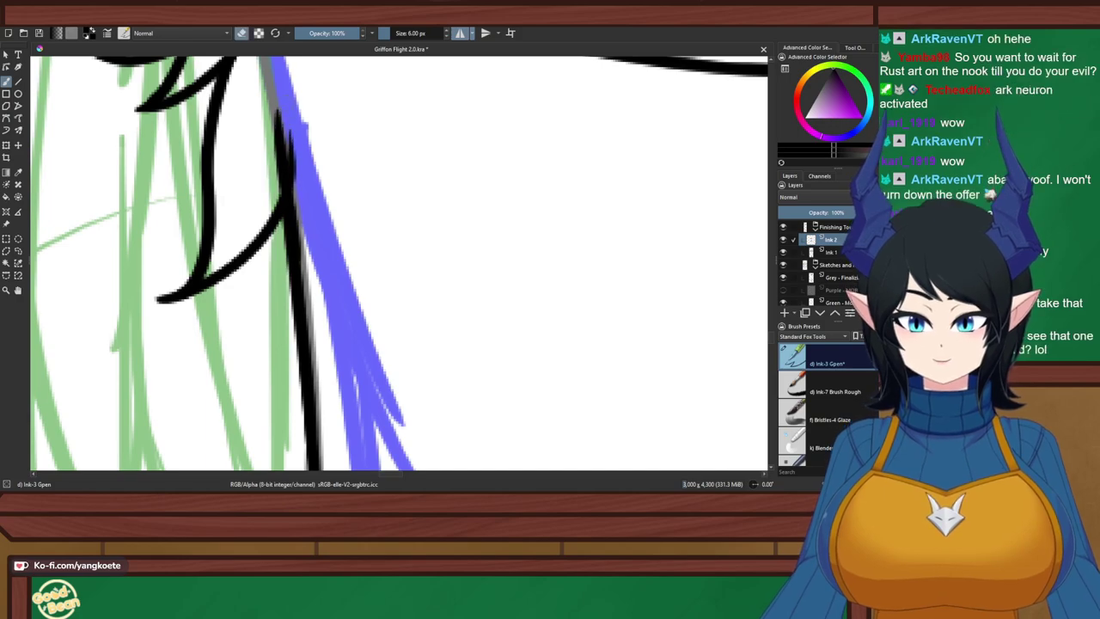
key(Page_Down)
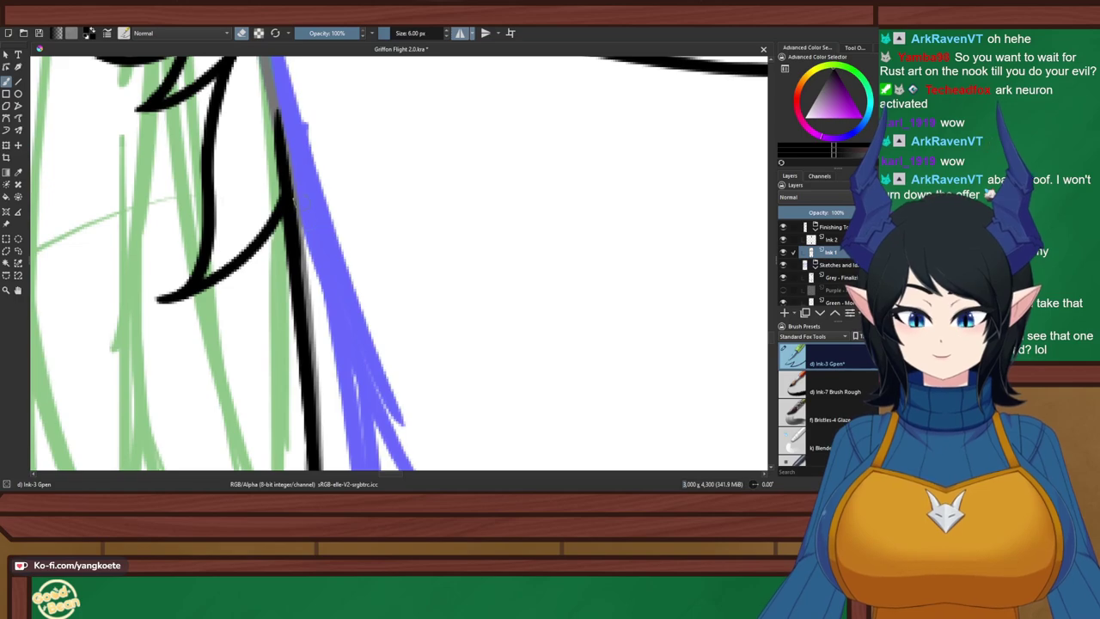
key(ctrl+s)
key(minus)
key(minus)
key(minus)
key(minus)
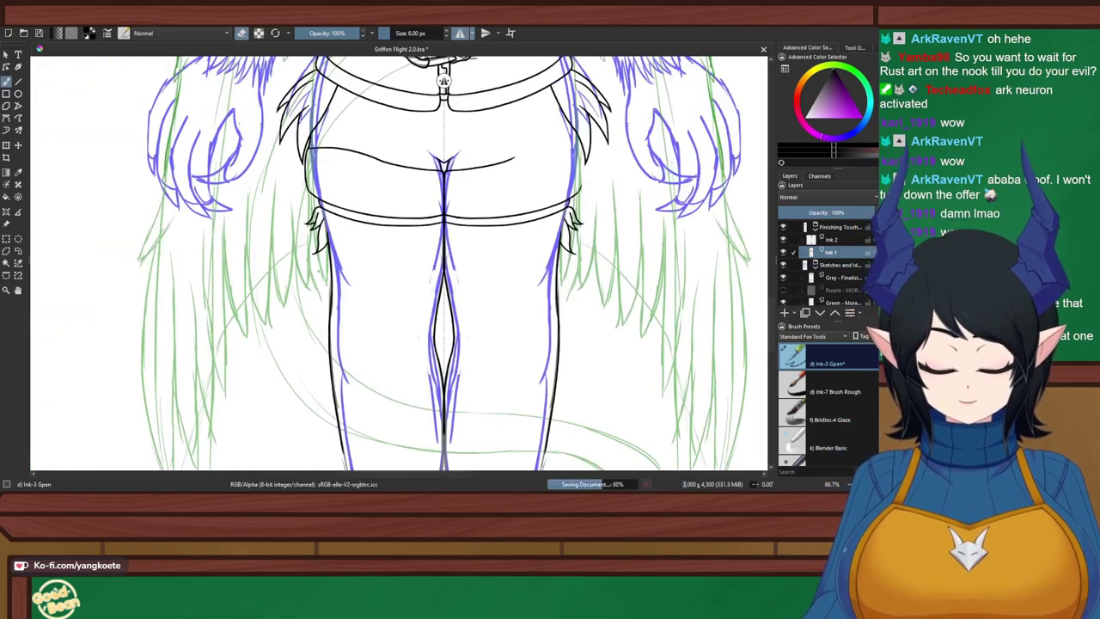
key(plus)
key(plus)
key(plus)
key(plus)
key(plus)
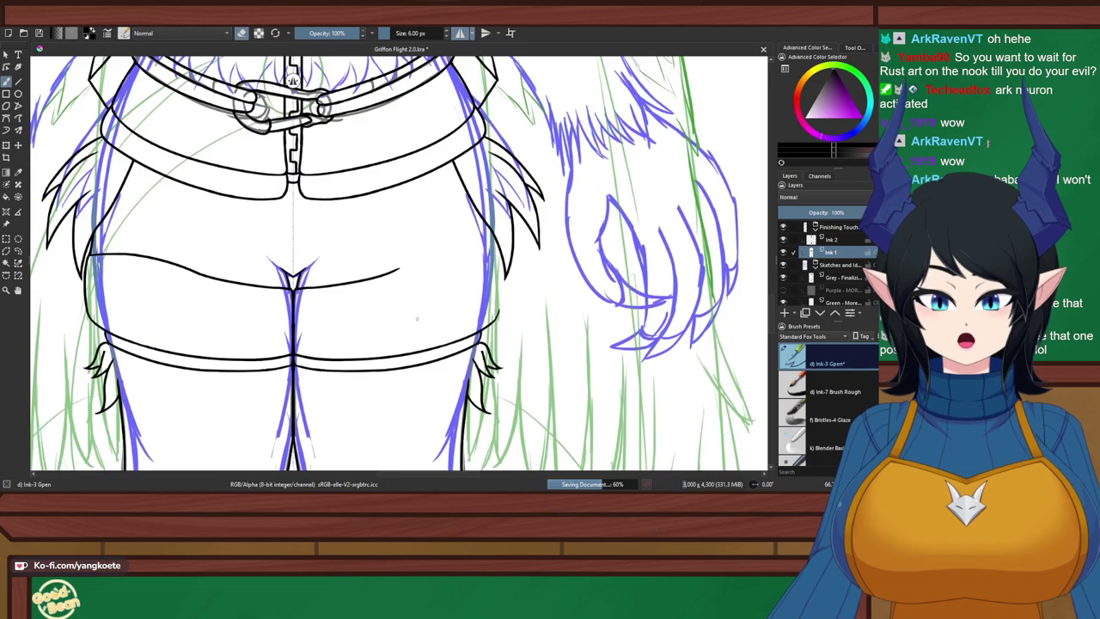
Return to the Ink 2 layer, rotate the canvas a quarter turn and select the Purple sketch layer
click(831, 240)
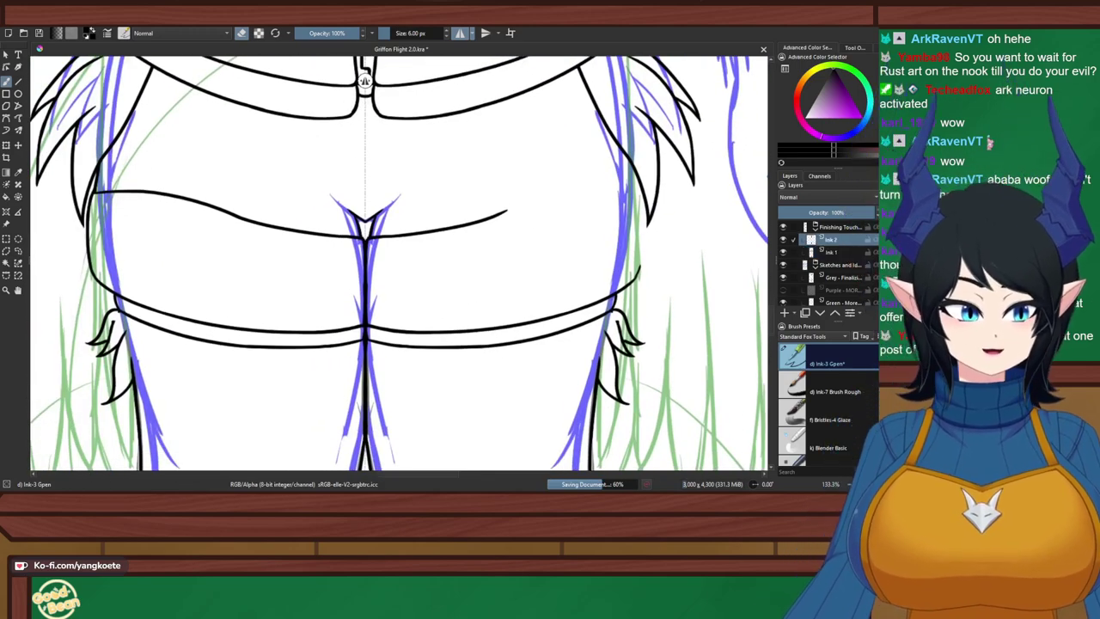
drag(511, 282, 455, 282)
key(6)
key(6)
key(6)
key(6)
key(6)
key(6)
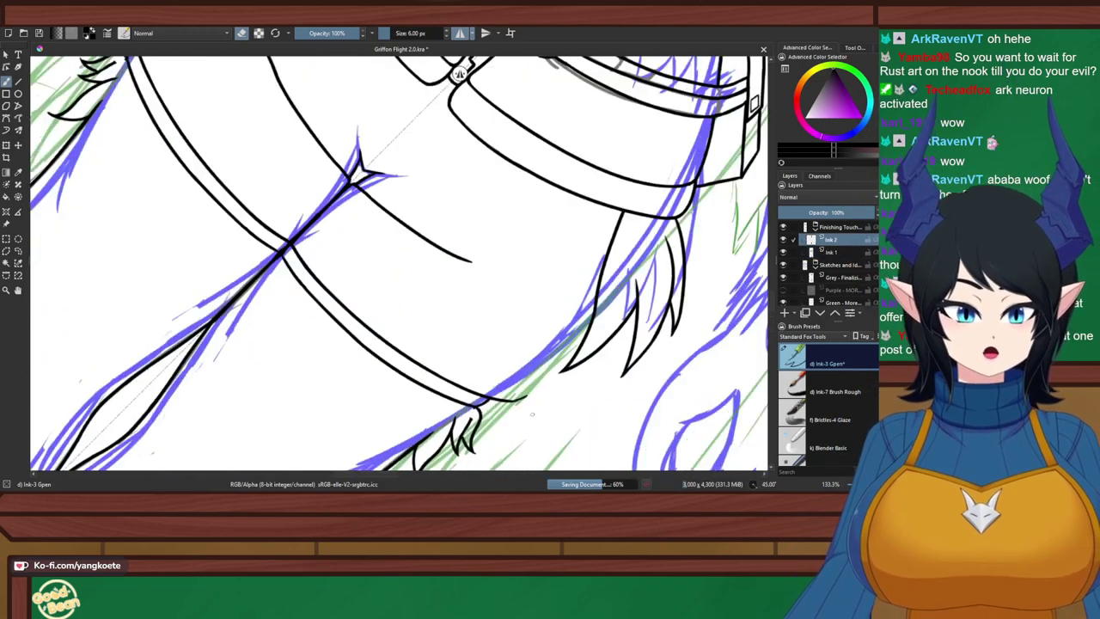
click(793, 290)
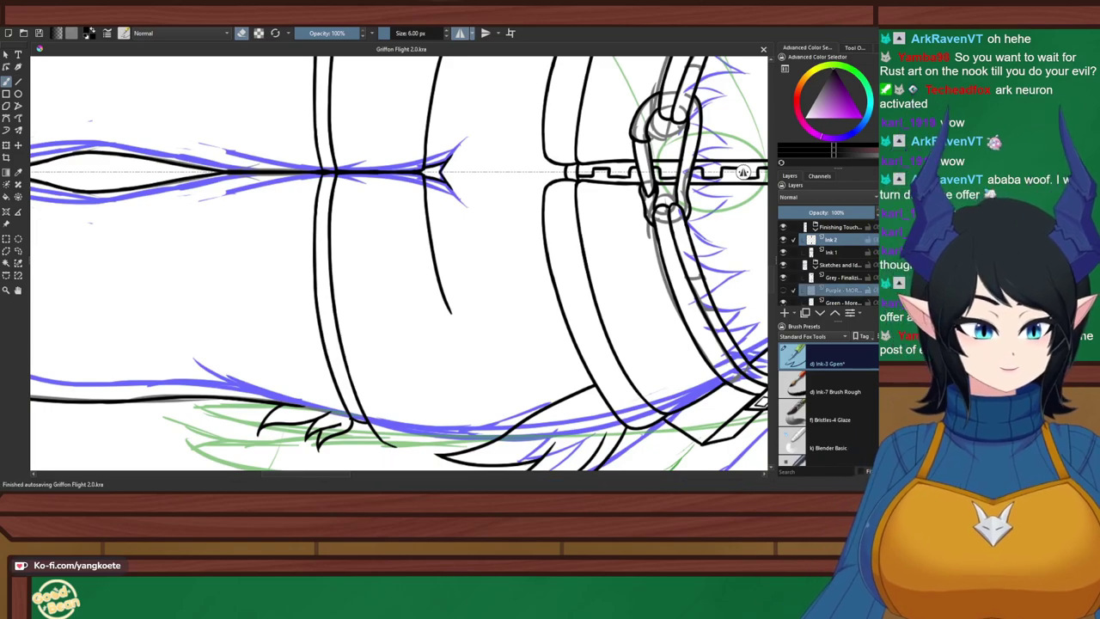
Show the purple sketch lines, then try a rectangular selection over the torso and clear it
click(783, 291)
drag(529, 379, 524, 304)
scroll(430, 292, down, 3)
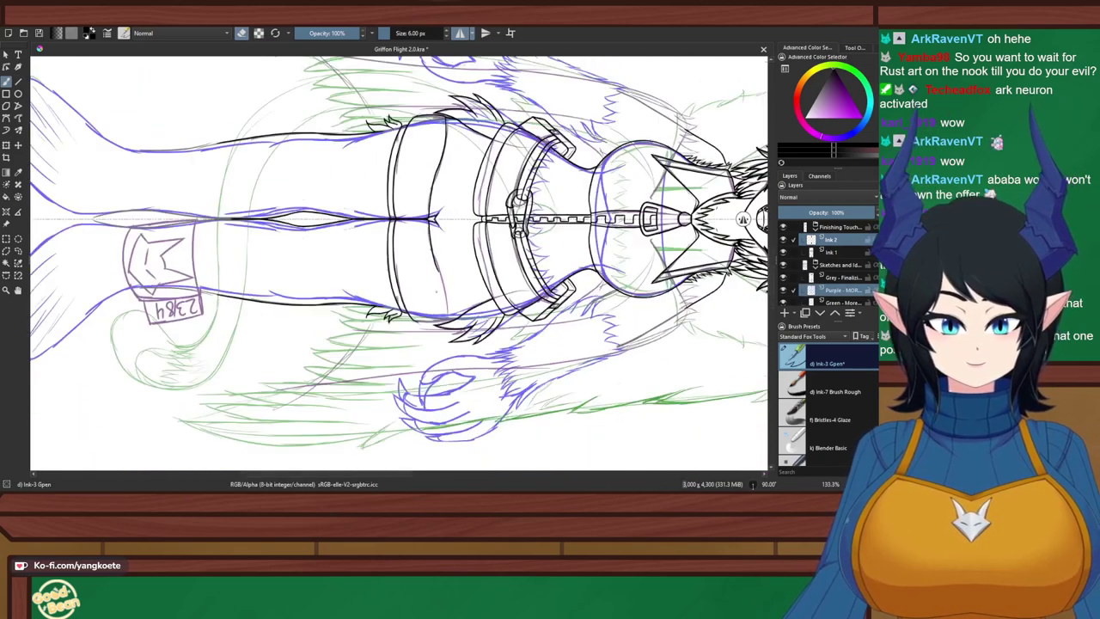
scroll(445, 237, up, 1)
drag(445, 237, 443, 288)
scroll(394, 205, up, 2)
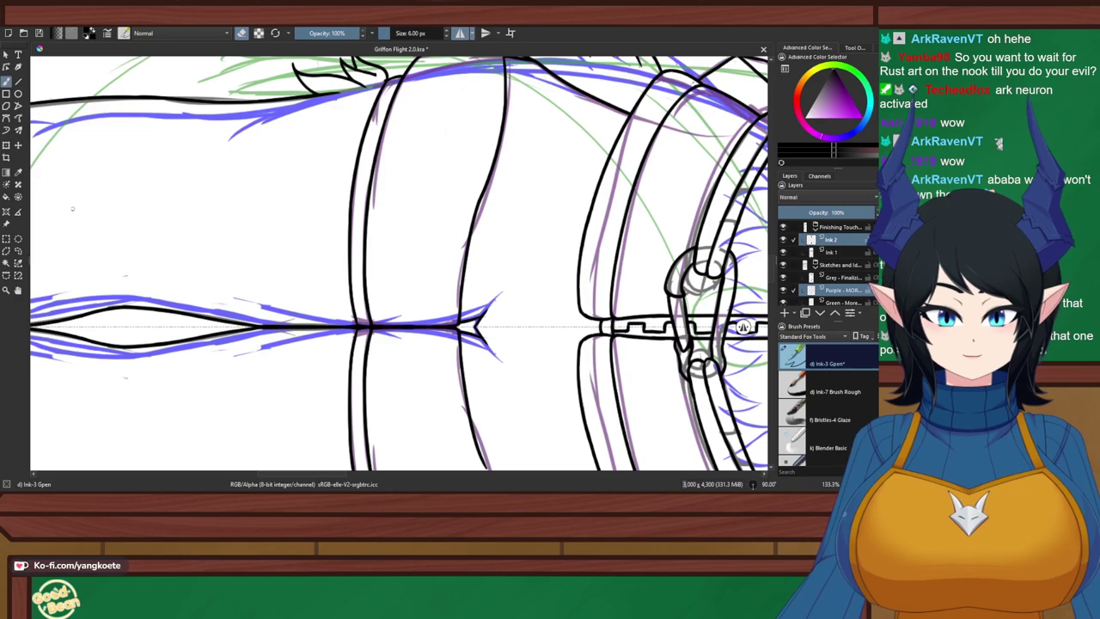
click(6, 239)
scroll(175, 234, down, 2)
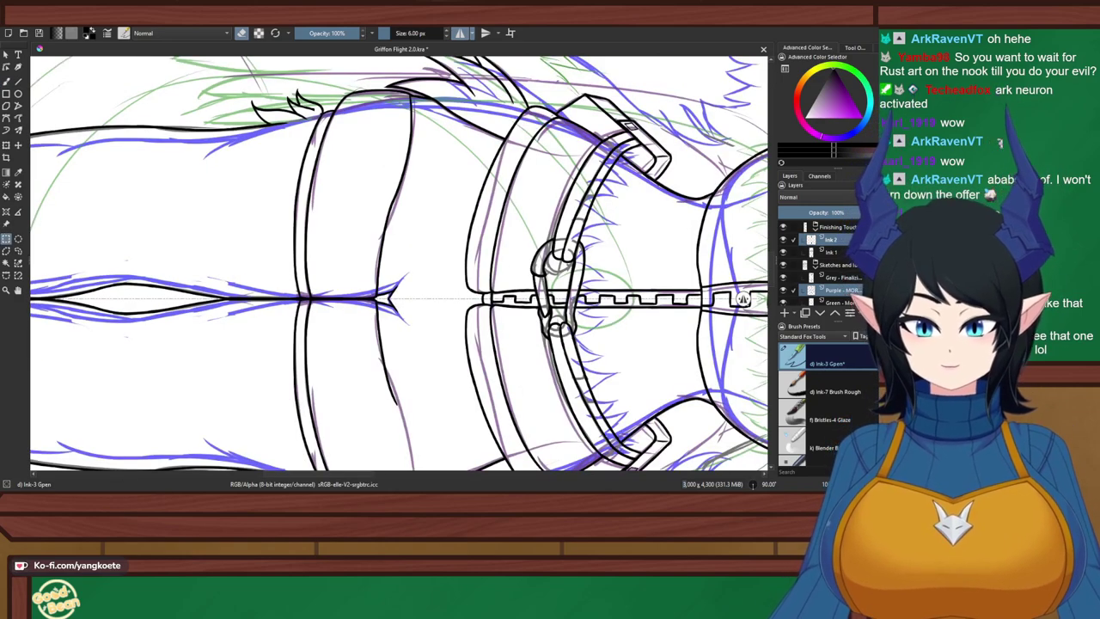
drag(238, 110, 416, 159)
key(ctrl+shift+a)
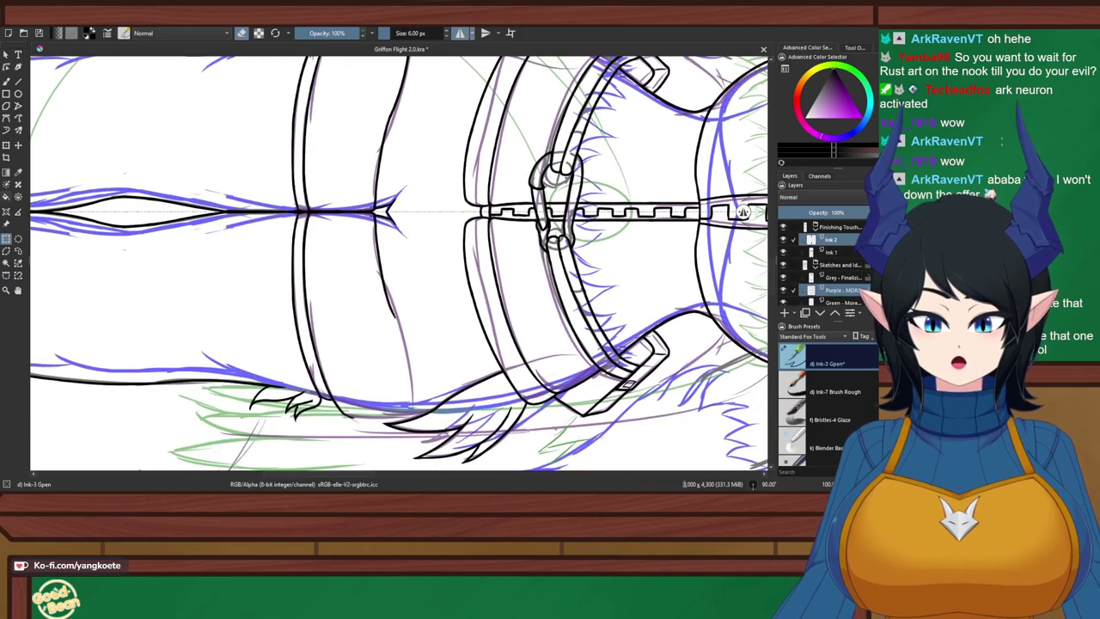
Select the stray ink patch by the hip tuft claws on Ink 1 and delete it
click(6, 251)
drag(387, 232, 399, 207)
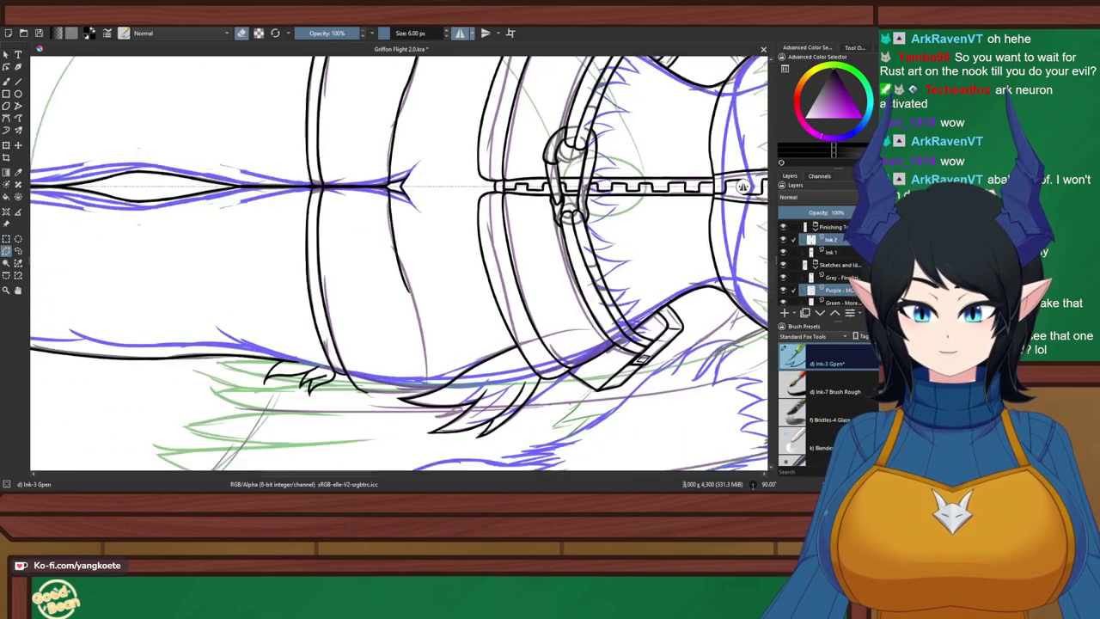
scroll(357, 378, up, 4)
drag(344, 182, 431, 223)
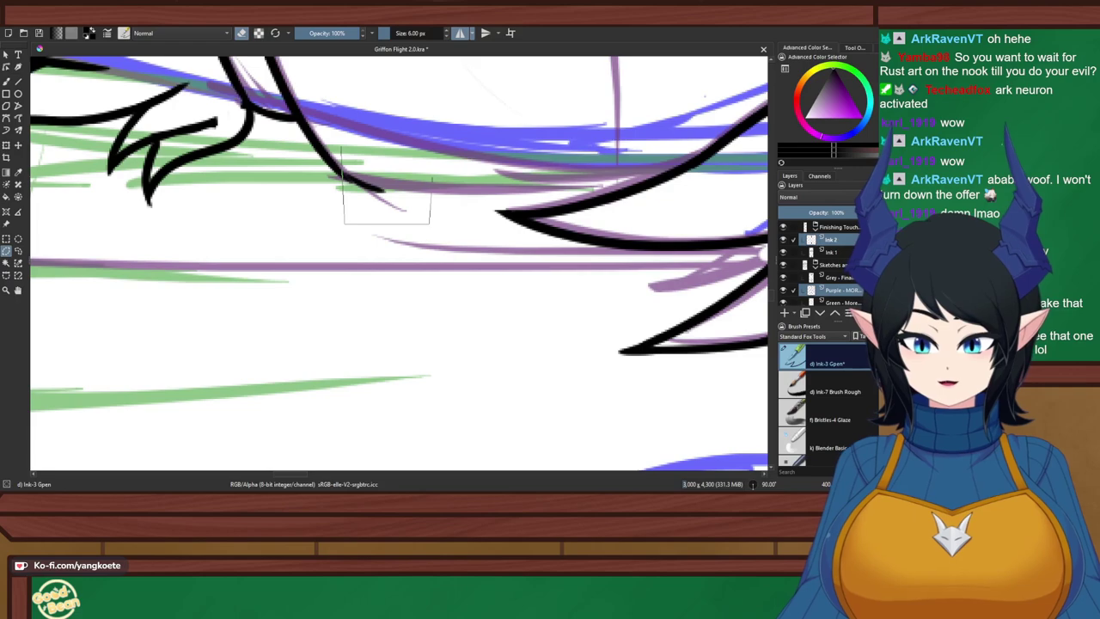
scroll(431, 223, down, 5)
key(ctrl+z)
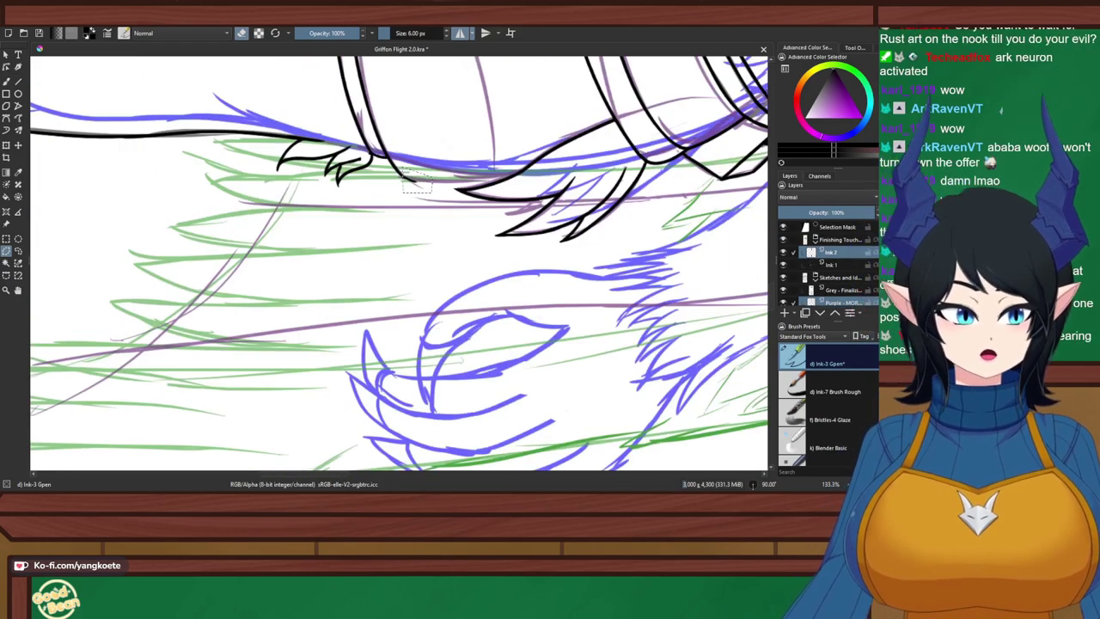
click(831, 253)
click(831, 265)
key(Delete)
Abandon a half-started selection outline and move down to the shorts hem
drag(395, 215, 363, 416)
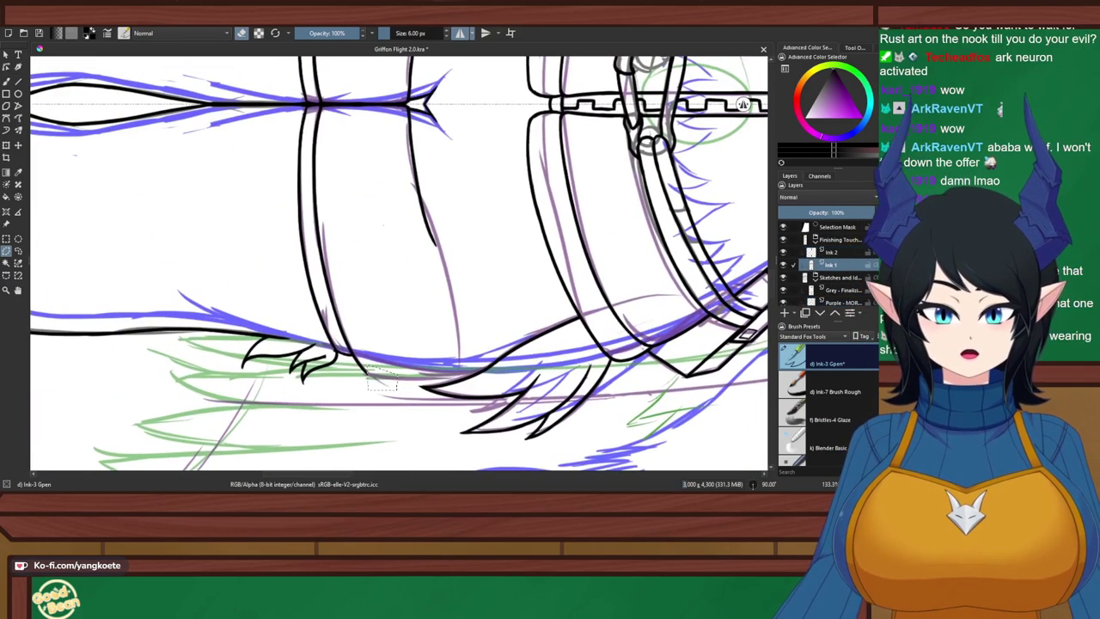
click(385, 225)
drag(375, 249, 353, 466)
key(ctrl+r)
key(ctrl+shift+a)
drag(356, 96, 356, 195)
scroll(357, 195, up, 1)
Outline the shorts hem stroke with a polygonal selection
click(6, 251)
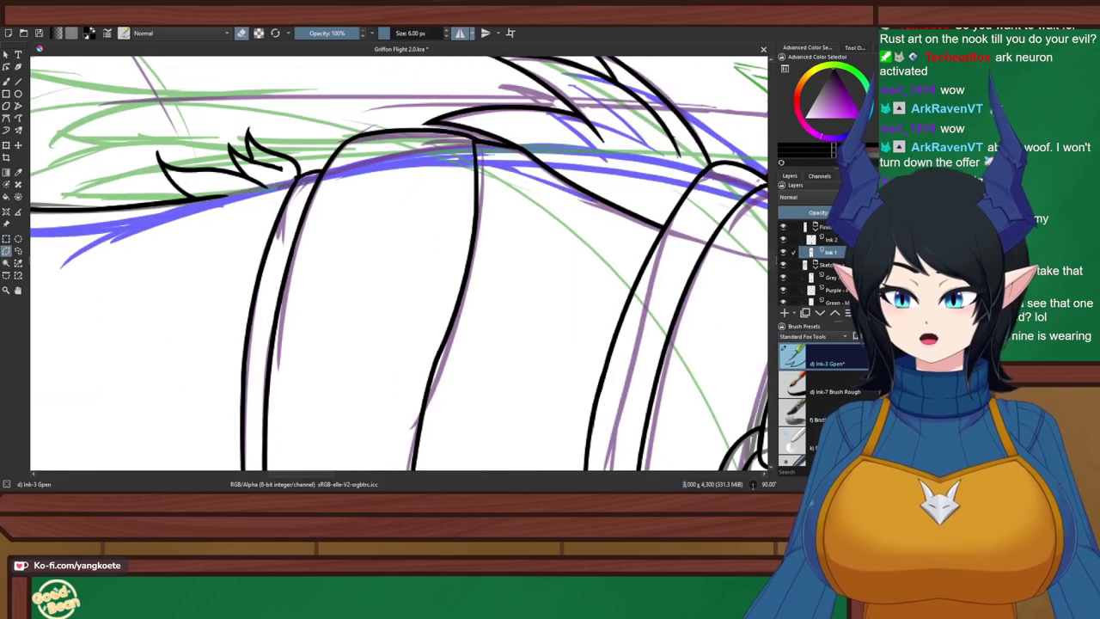
click(325, 115)
scroll(326, 159, up, 3)
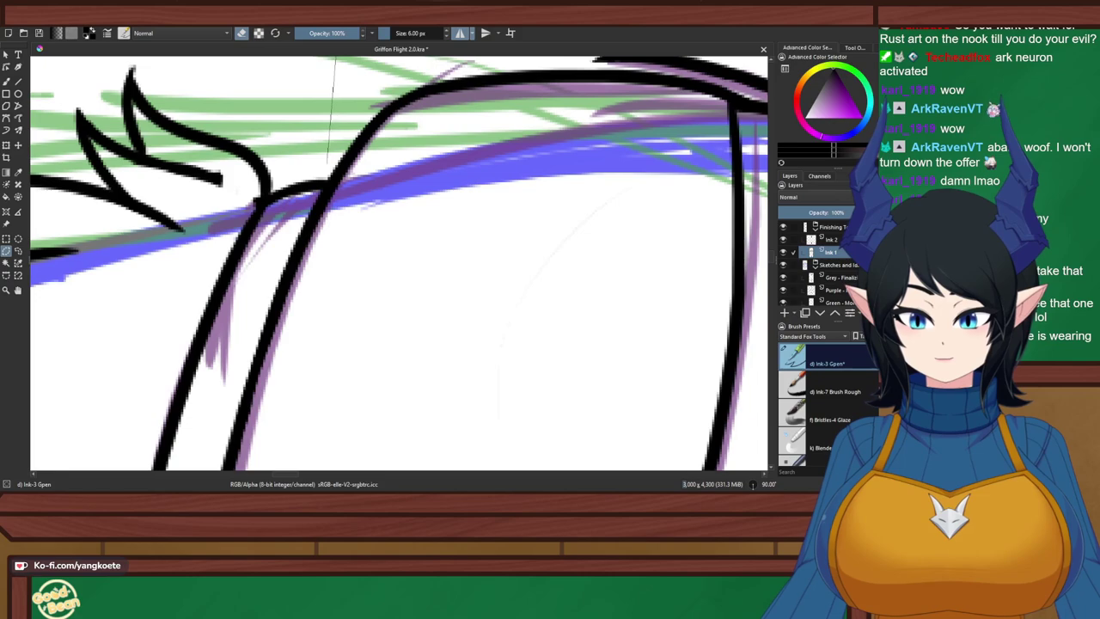
scroll(330, 176, down, 4)
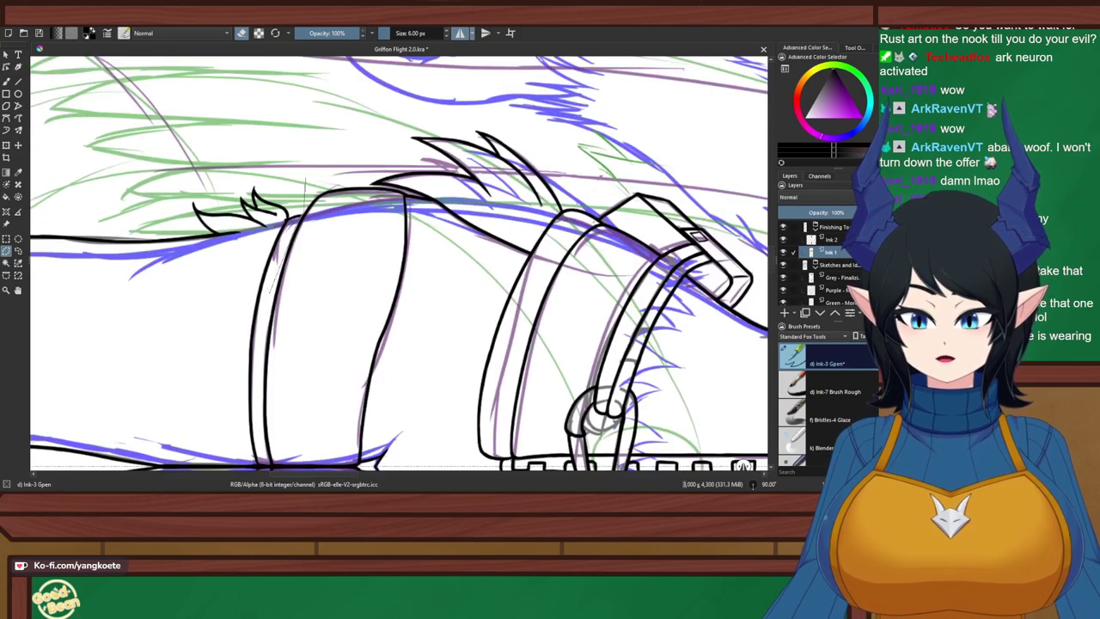
drag(413, 335, 412, 219)
click(396, 252)
click(428, 181)
scroll(412, 105, up, 3)
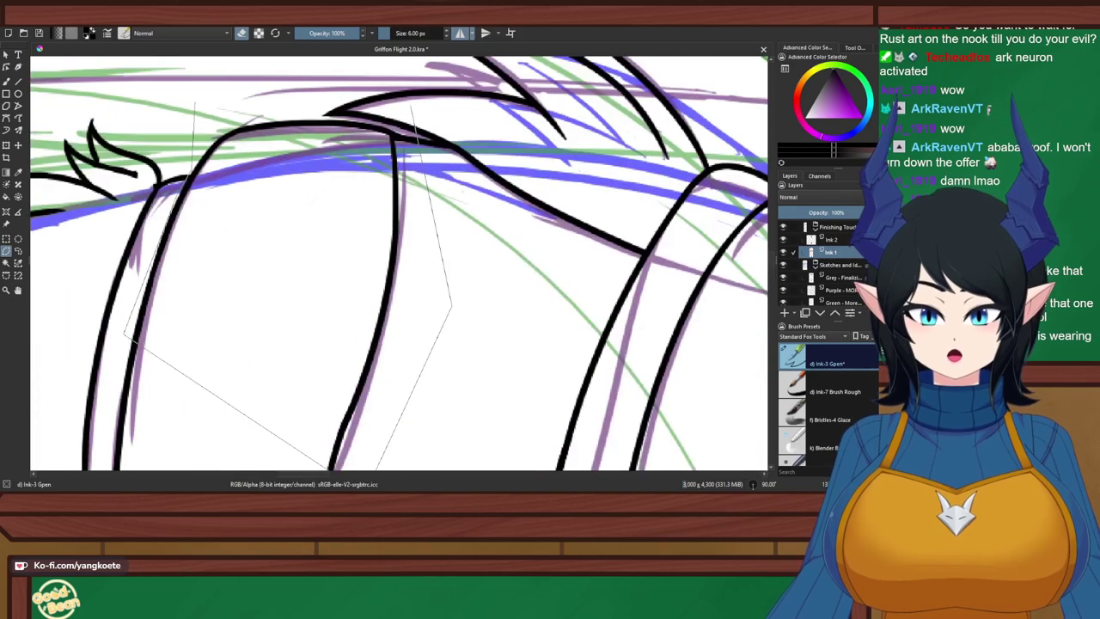
scroll(382, 125, down, 2)
scroll(383, 126, up, 2)
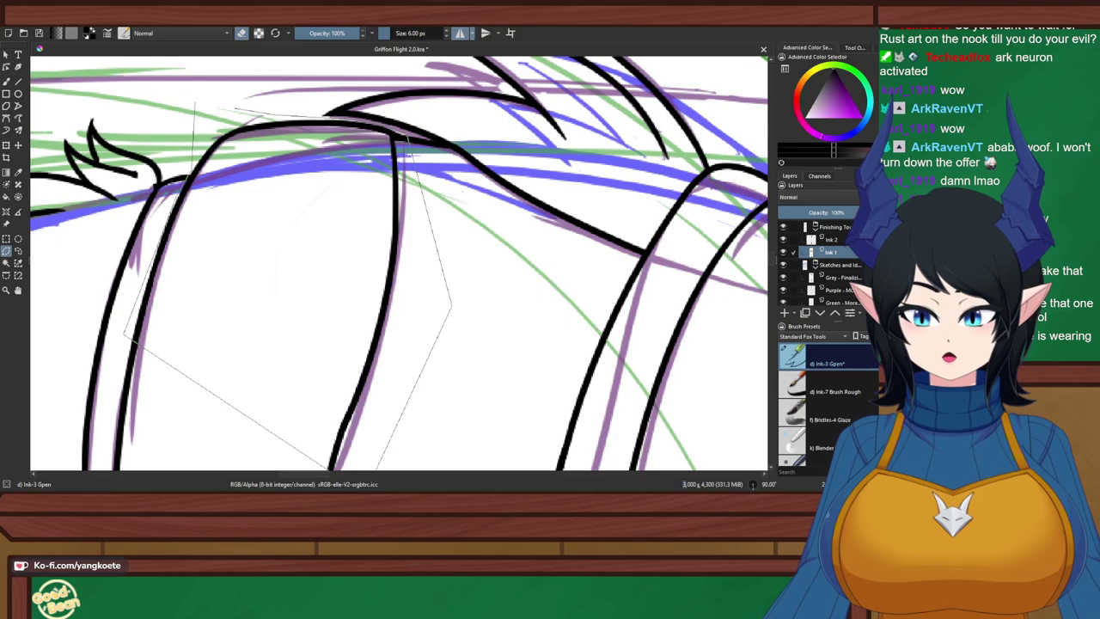
click(194, 104)
Copy the selected hem stroke to a new layer and turn the canvas back upright
key(ctrl+c)
key(ctrl+v)
scroll(240, 116, down, 4)
click(6, 145)
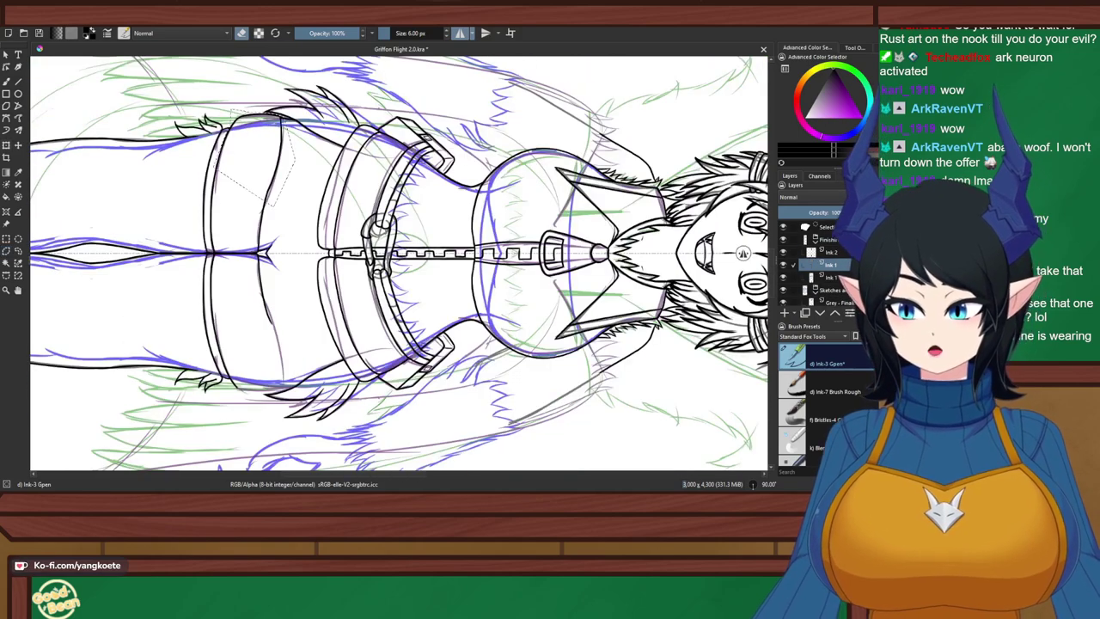
drag(197, 172, 238, 167)
key(5)
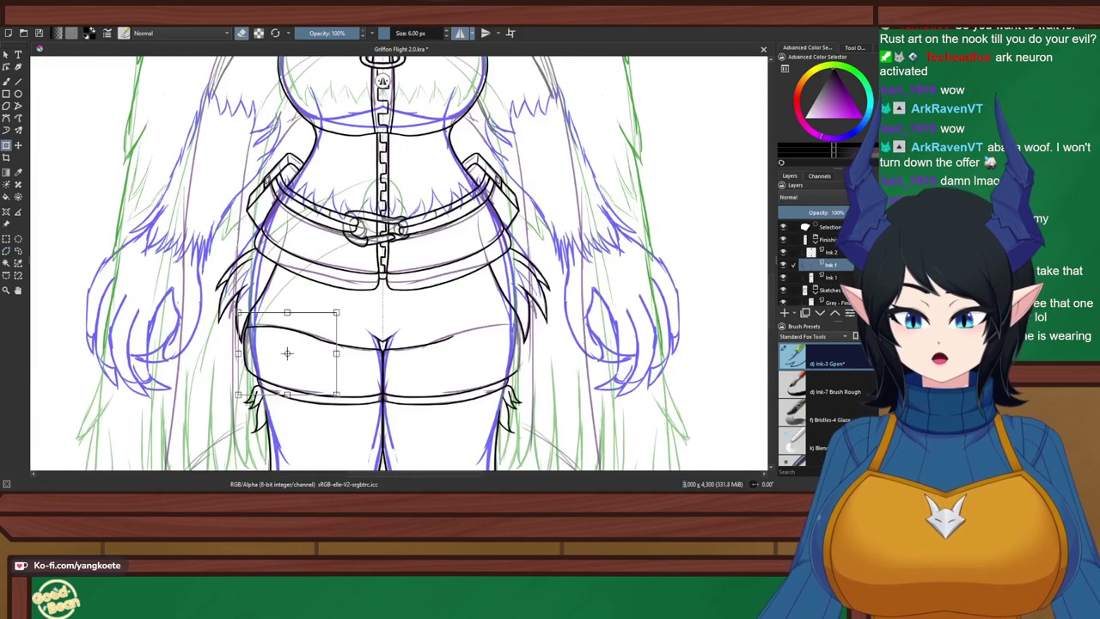
Move the copied hem stroke onto the right-side hem sketch and apply the transform
drag(287, 353, 425, 343)
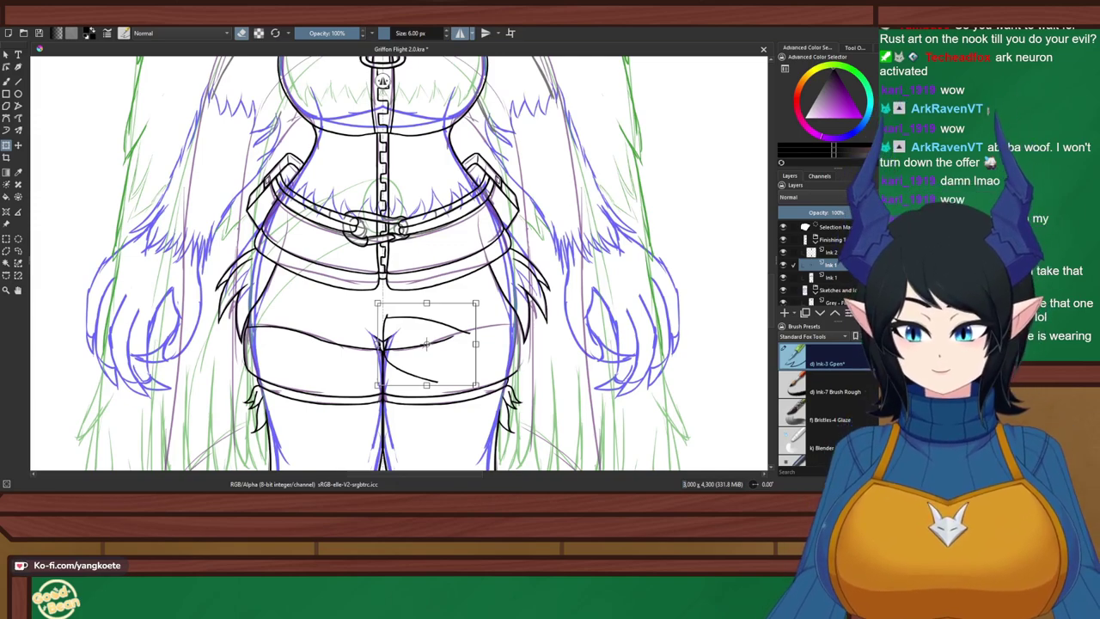
scroll(450, 373, up, 3)
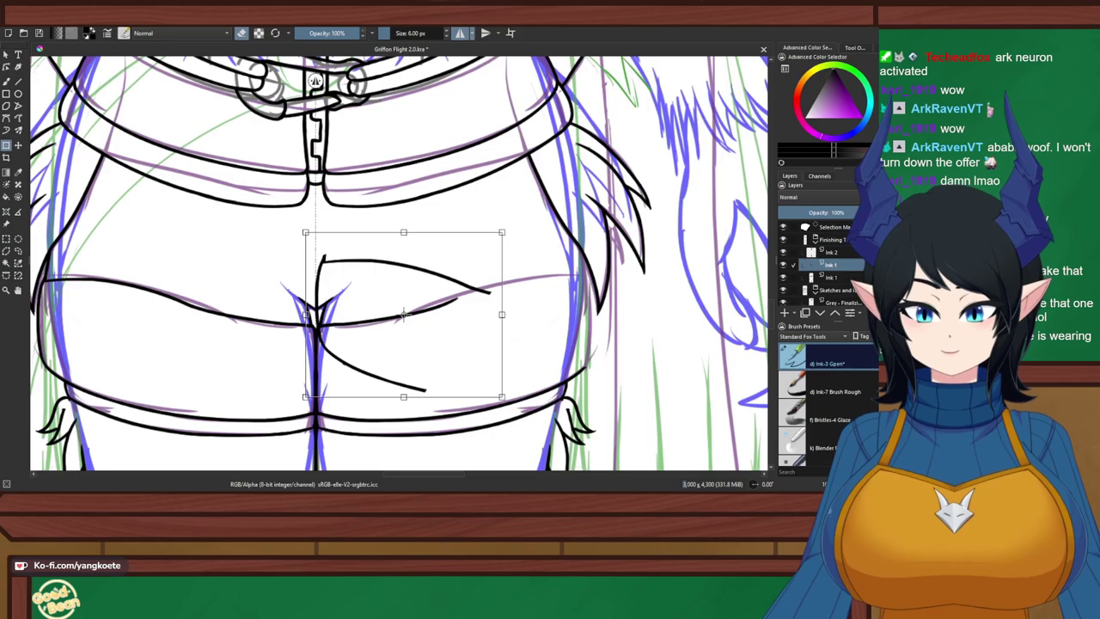
mouse_move(404, 314)
mouse_down()
mouse_move(531, 326)
mouse_move(511, 332)
mouse_up()
scroll(606, 361, up, 2)
scroll(402, 273, up, 1)
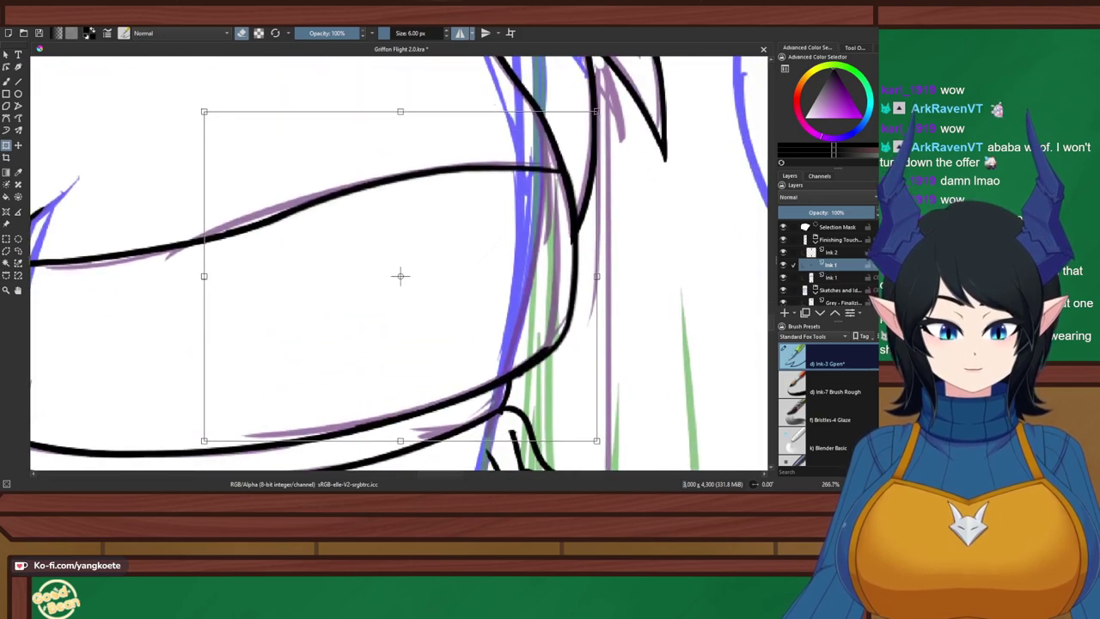
mouse_move(403, 270)
mouse_down()
mouse_move(388, 279)
mouse_move(396, 274)
mouse_up()
scroll(550, 363, down, 3)
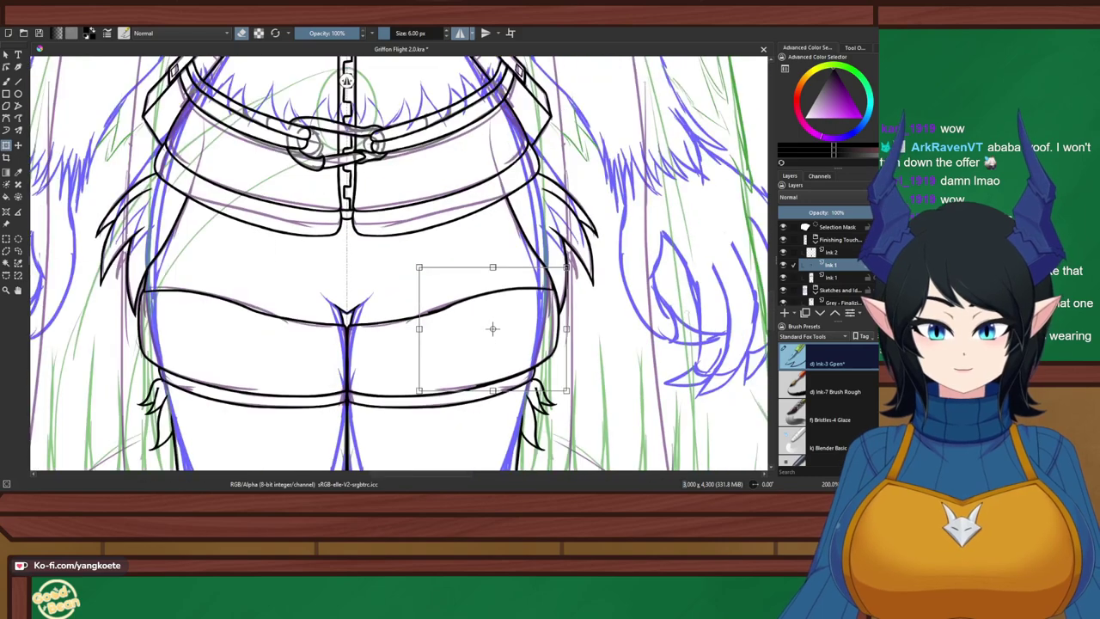
scroll(490, 401, up, 3)
key(Return)
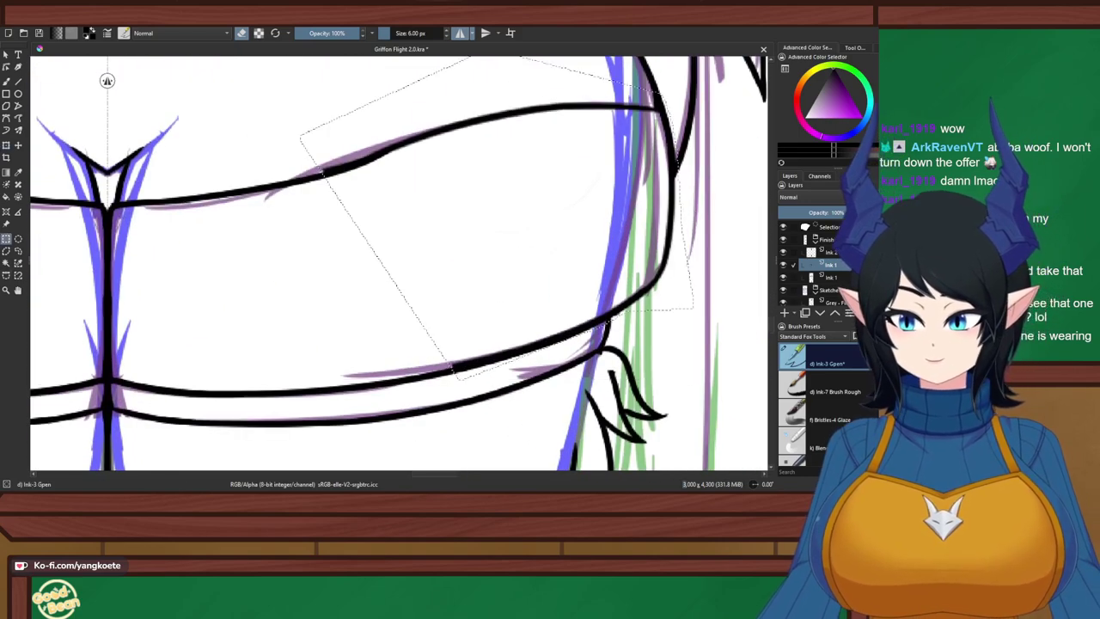
Make rectangle selections around sections of the hem stroke, deleting one and undoing it
key(ctrl+r)
drag(266, 127, 371, 239)
key(ctrl+shift+a)
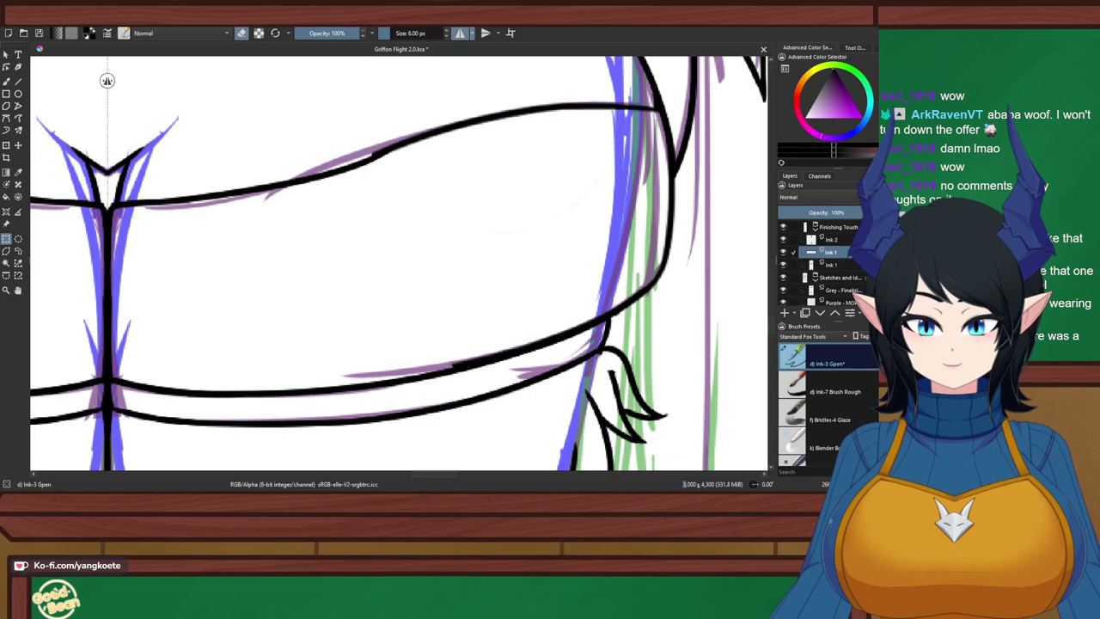
key(ctrl+z)
key(ctrl+z)
key(ctrl+z)
mouse_move(432, 303)
mouse_down()
mouse_move(469, 349)
mouse_move(565, 405)
mouse_move(608, 409)
mouse_up()
key(ctrl+shift+a)
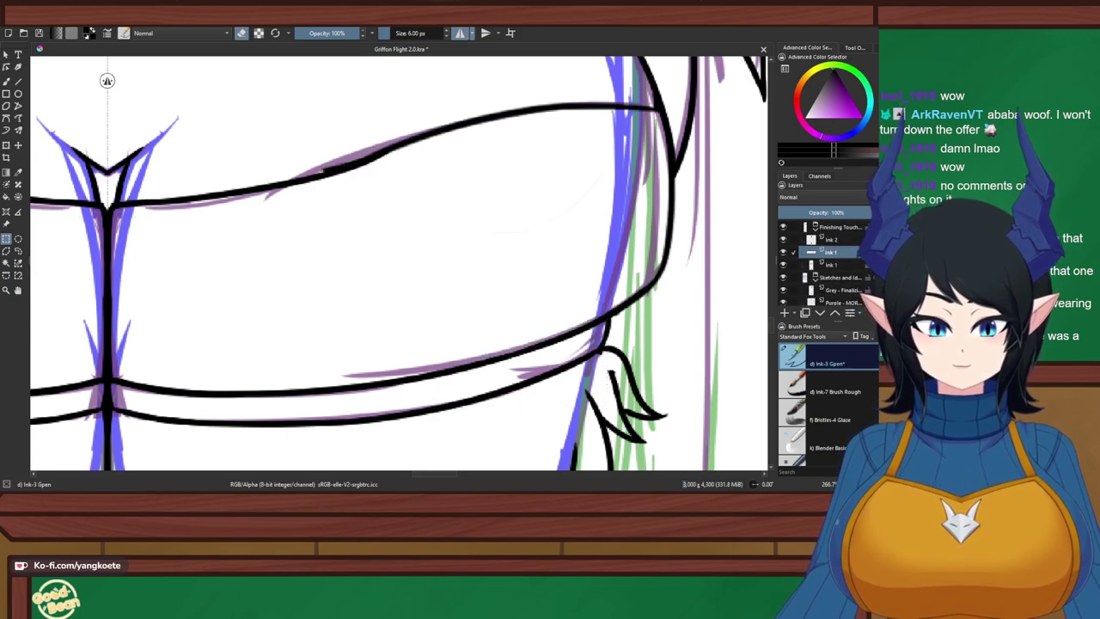
Zoom in on the hem notch and begin, then abandon, a polygonal selection around it
drag(481, 258, 453, 335)
drag(259, 267, 289, 316)
scroll(289, 316, up, 3)
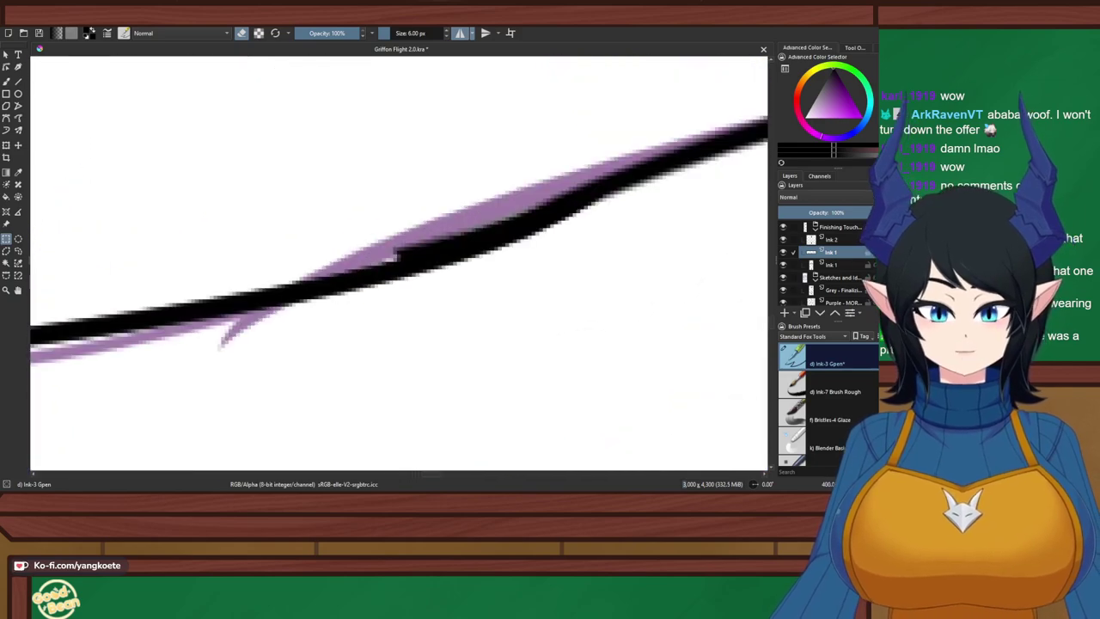
click(6, 263)
click(6, 250)
scroll(430, 229, down, 1)
drag(429, 229, 266, 284)
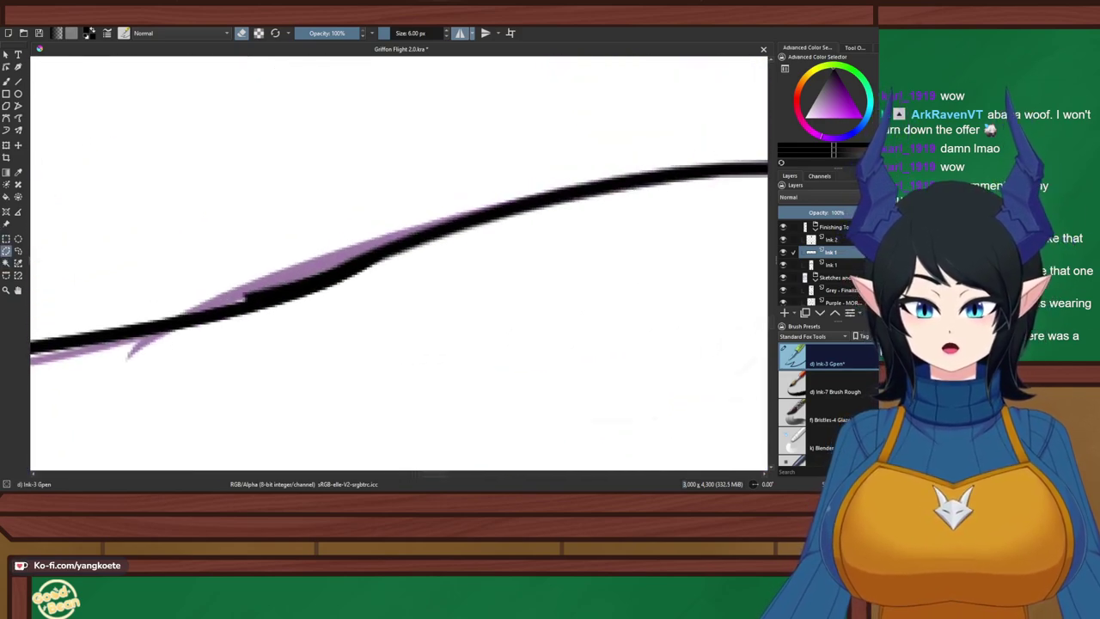
click(236, 300)
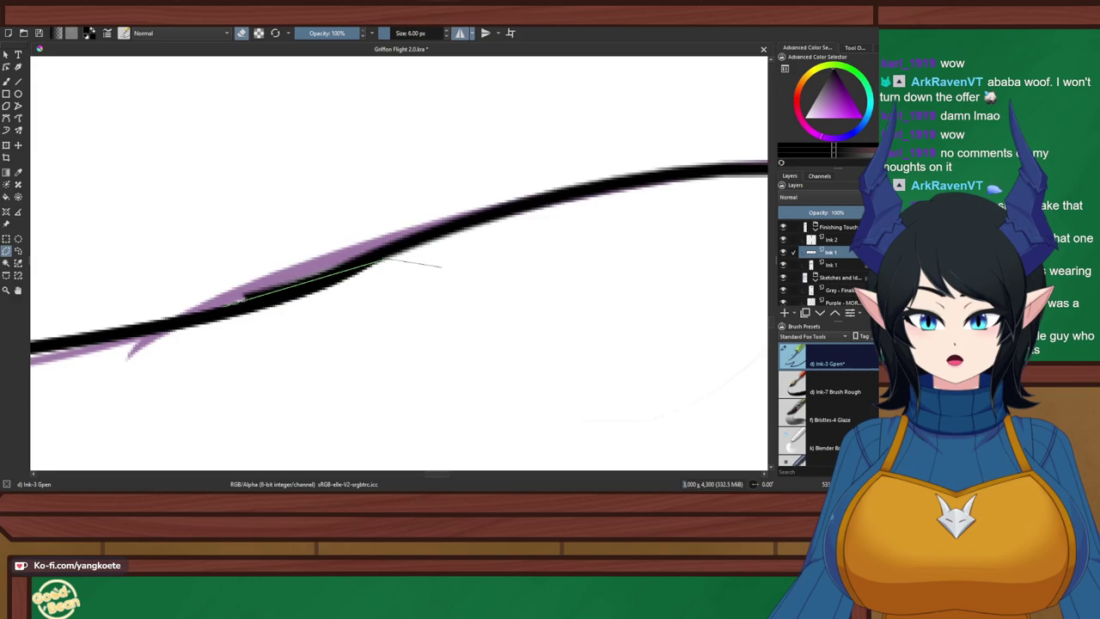
click(422, 317)
click(196, 402)
click(6, 239)
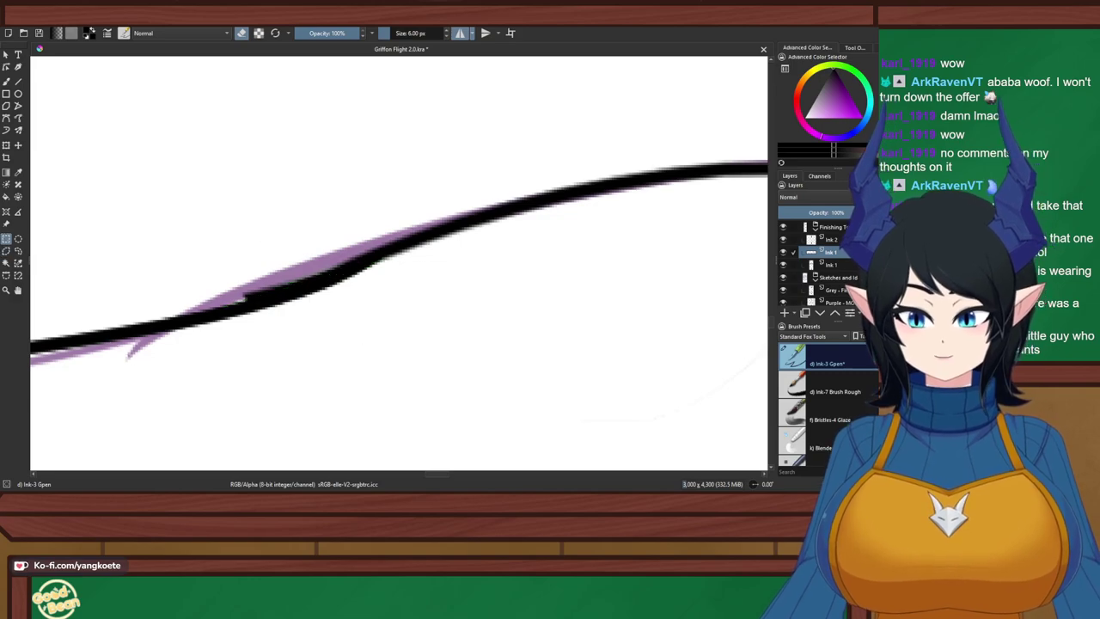
Erase the rough upper edge of the black hem line with the Ink-3 Gpen eraser
key(b)
scroll(413, 208, down, 2)
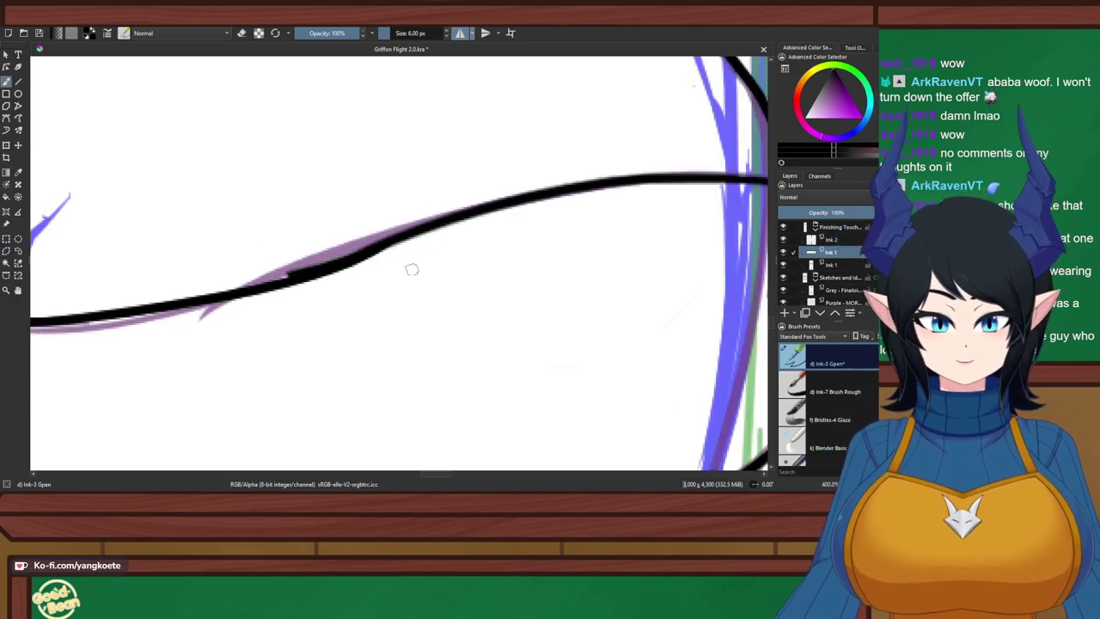
drag(289, 273, 387, 225)
key(ctrl+z)
key(e)
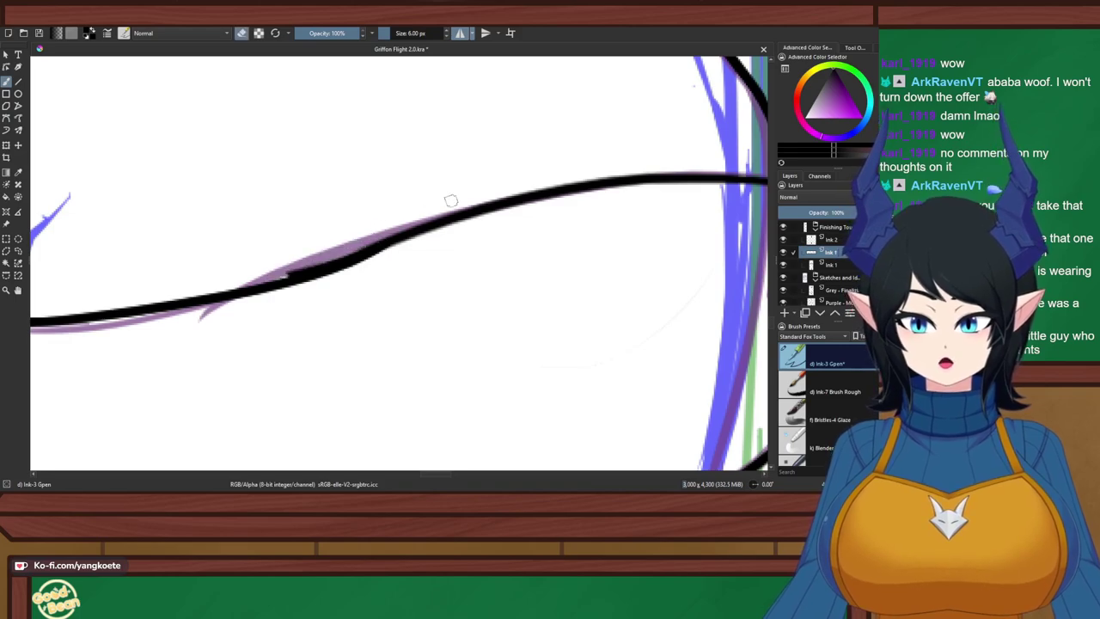
drag(450, 202, 314, 271)
drag(381, 241, 282, 274)
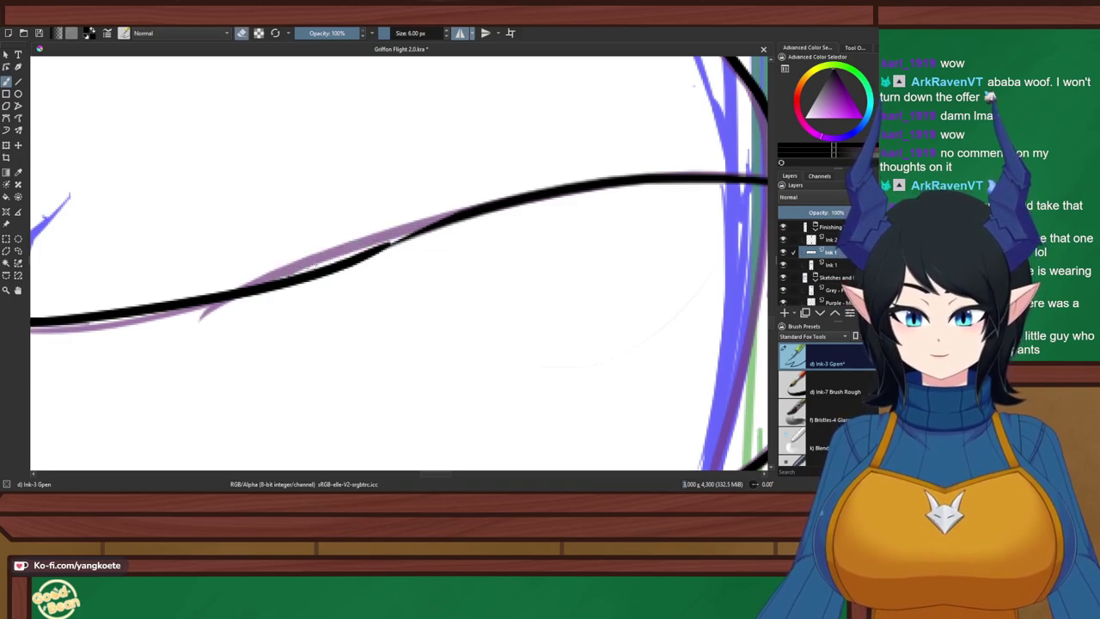
key(e)
Try several ink strokes bridging the thin section of the hem line, undoing each
drag(349, 261, 469, 196)
key(ctrl+z)
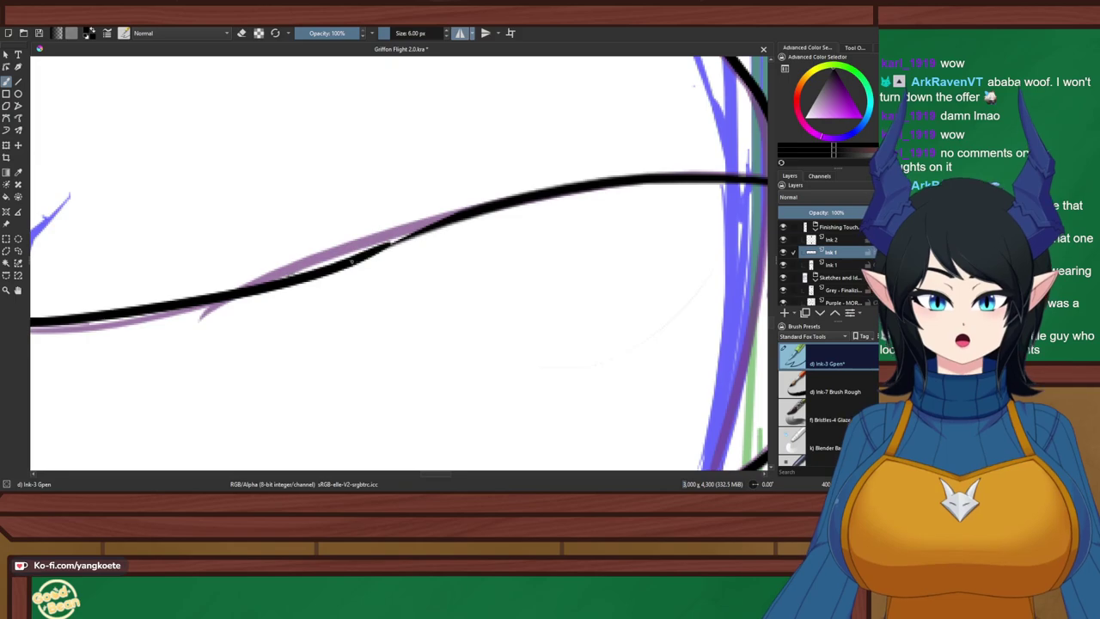
drag(378, 251, 469, 204)
key(ctrl+z)
drag(384, 250, 480, 207)
key(ctrl+z)
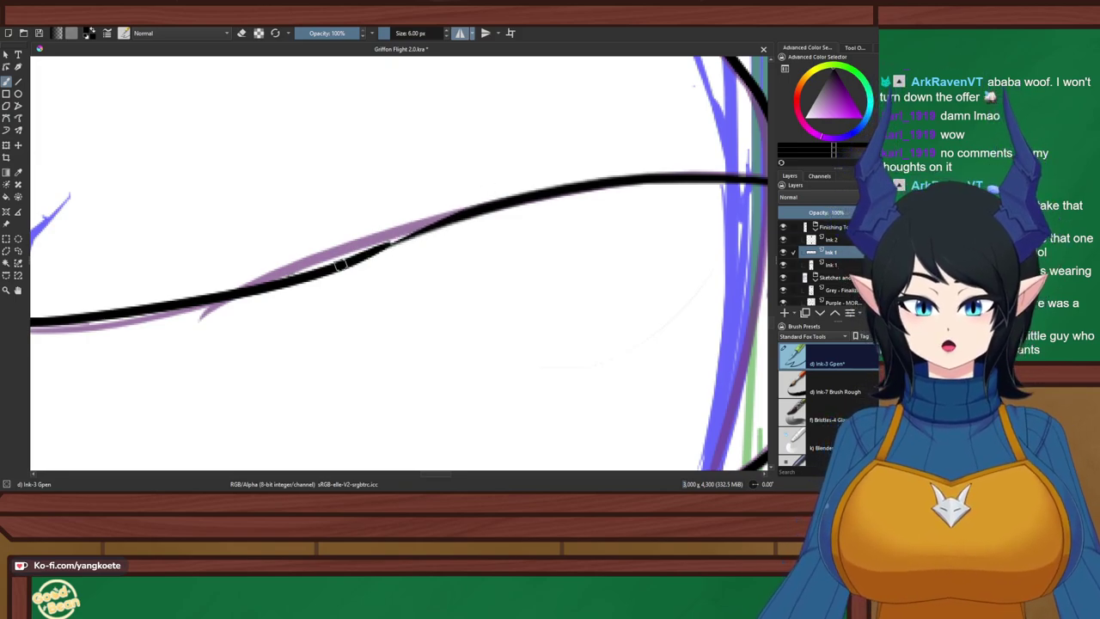
drag(359, 259, 472, 223)
key(ctrl+z)
Try strokes joining the hem line to the upper line, undoing every attempt
drag(361, 261, 476, 214)
key(ctrl+z)
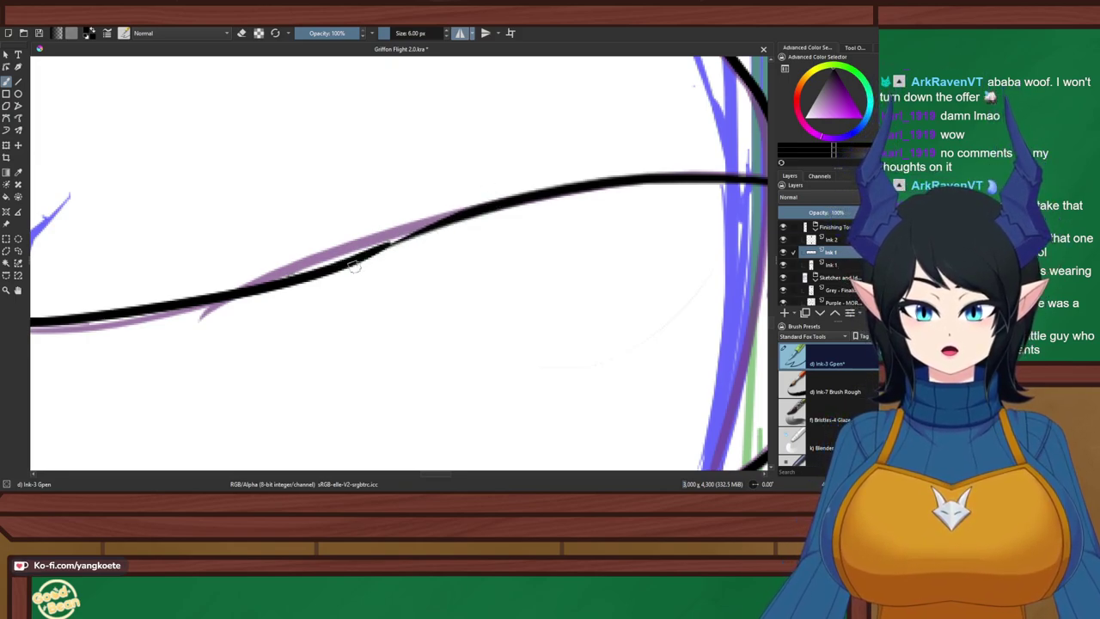
mouse_move(344, 272)
mouse_down()
mouse_move(484, 195)
mouse_move(432, 227)
mouse_move(542, 193)
mouse_move(437, 221)
mouse_move(529, 193)
mouse_up()
key(ctrl+z)
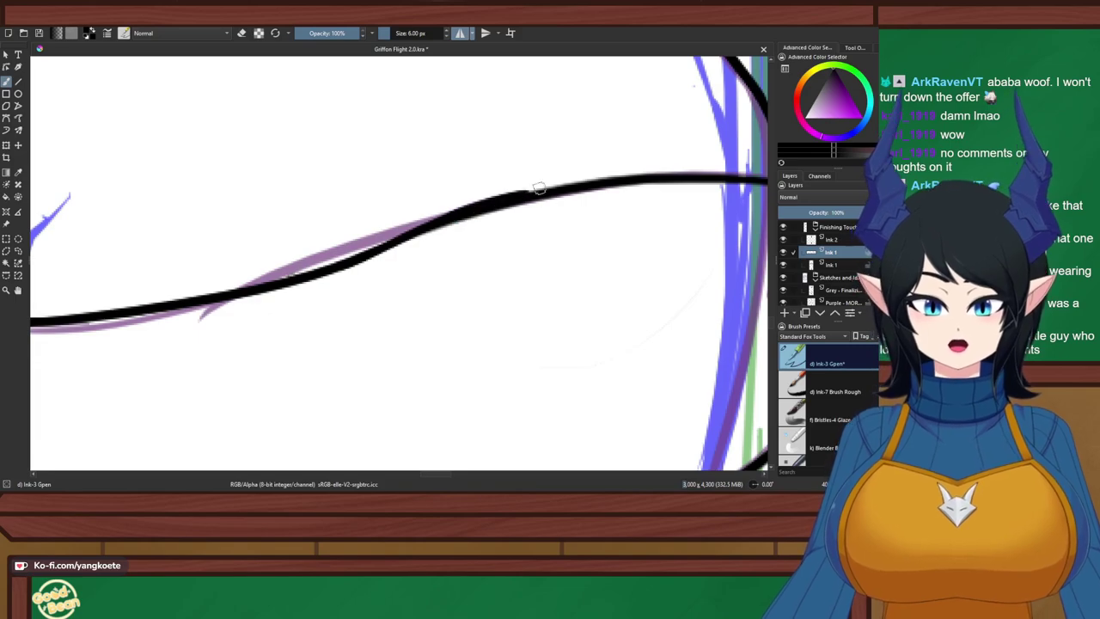
key(ctrl+z)
key(ctrl+z)
drag(361, 261, 480, 215)
key(ctrl+z)
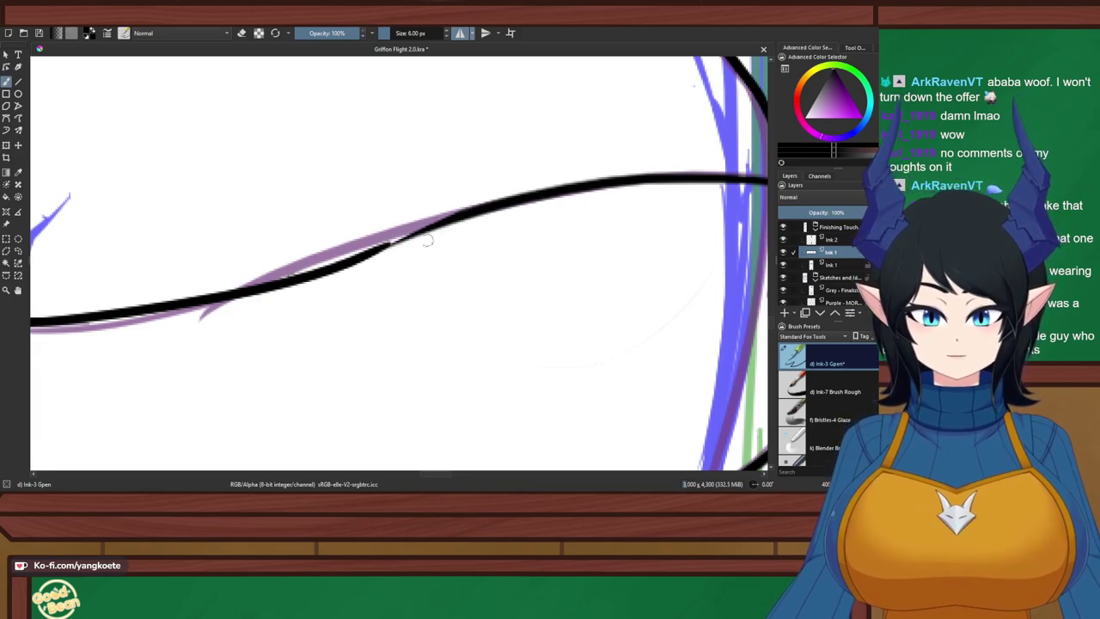
drag(363, 261, 486, 205)
key(ctrl+z)
Turn off mirrored drawing with the right side of the shorts in view
scroll(492, 209, down, 2)
scroll(473, 217, down, 3)
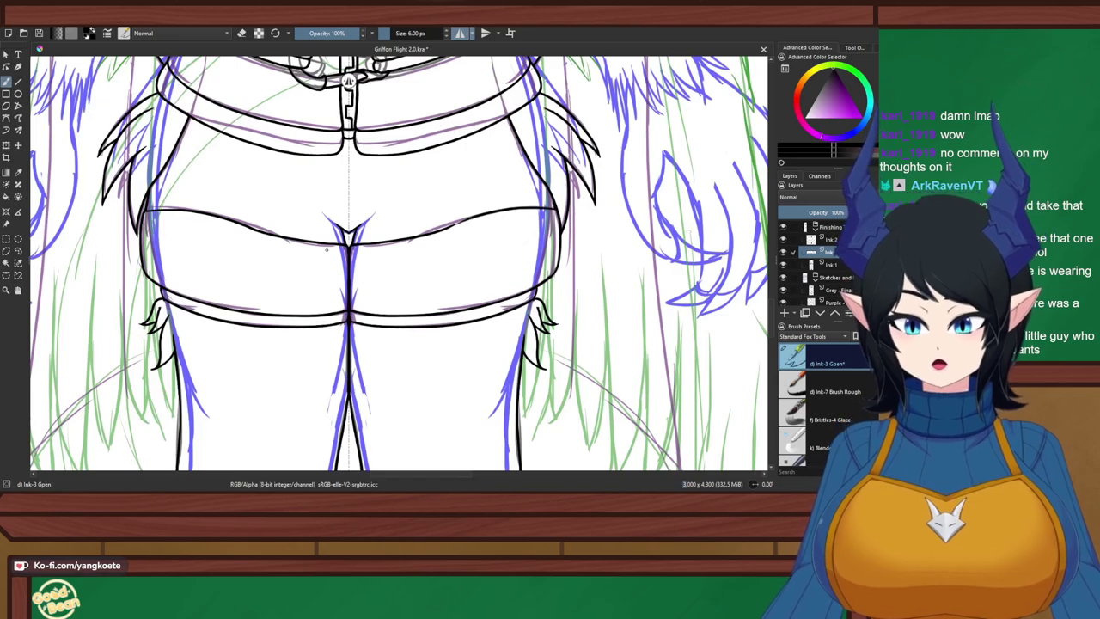
scroll(270, 216, up, 3)
drag(550, 215, 263, 219)
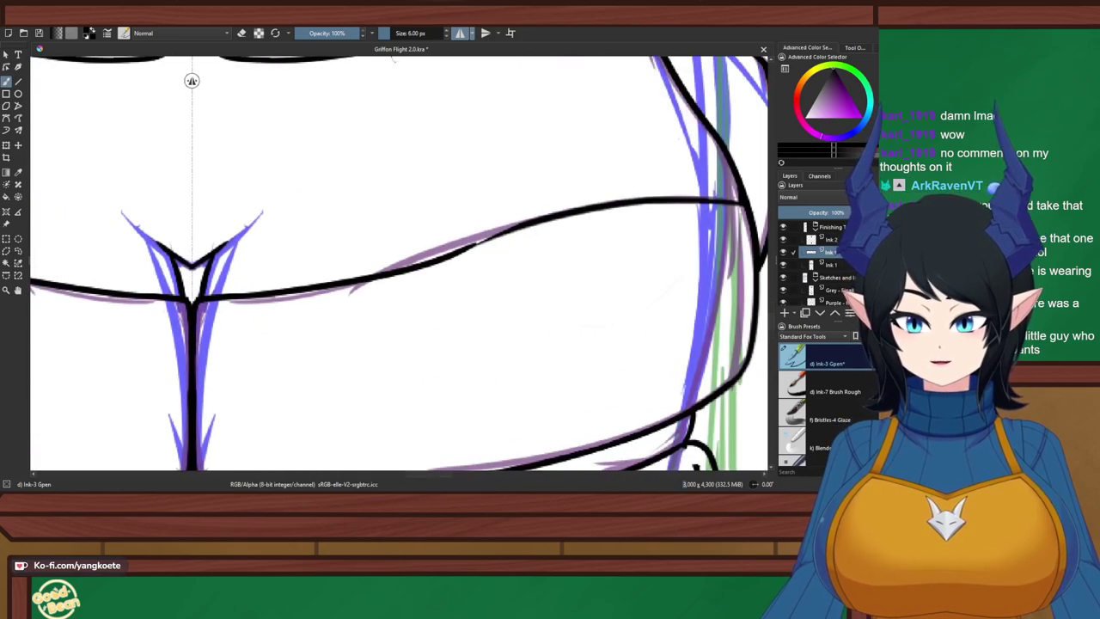
click(460, 33)
scroll(523, 164, up, 5)
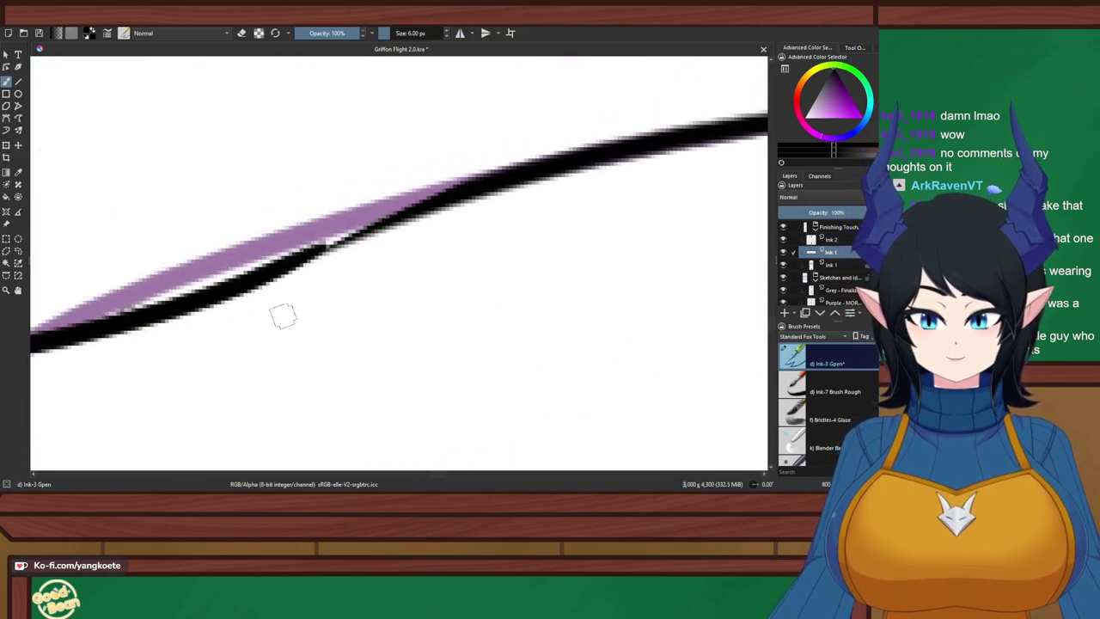
Redraw the hem line thicker along the purple guide across the thin gap
drag(264, 272, 499, 179)
key(ctrl+z)
drag(238, 284, 537, 163)
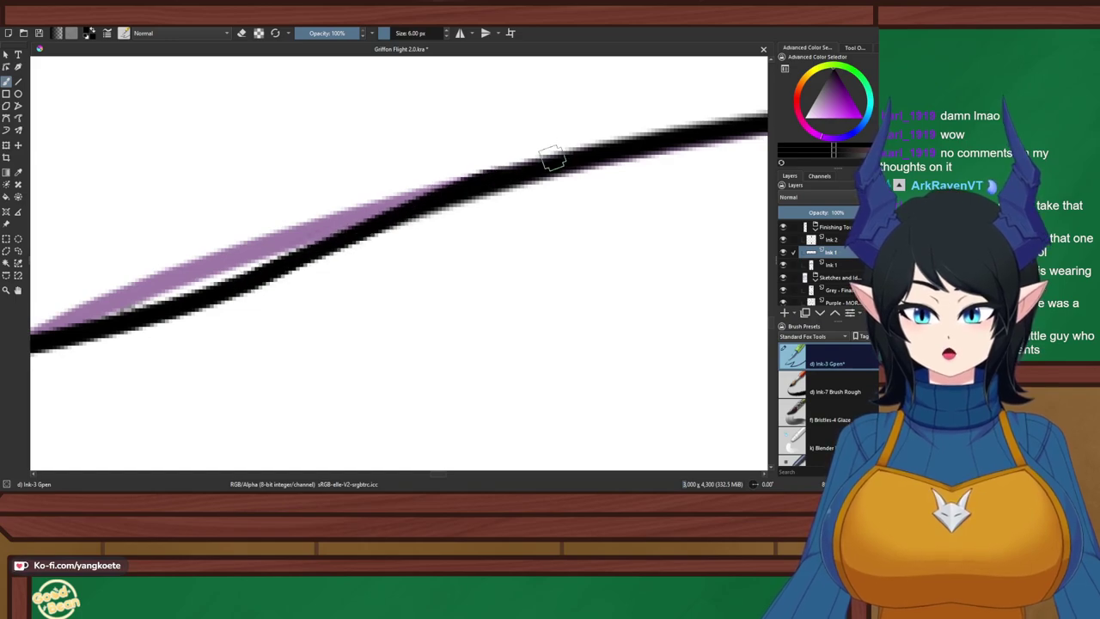
drag(458, 194, 645, 144)
key(ctrl+z)
key(ctrl+z)
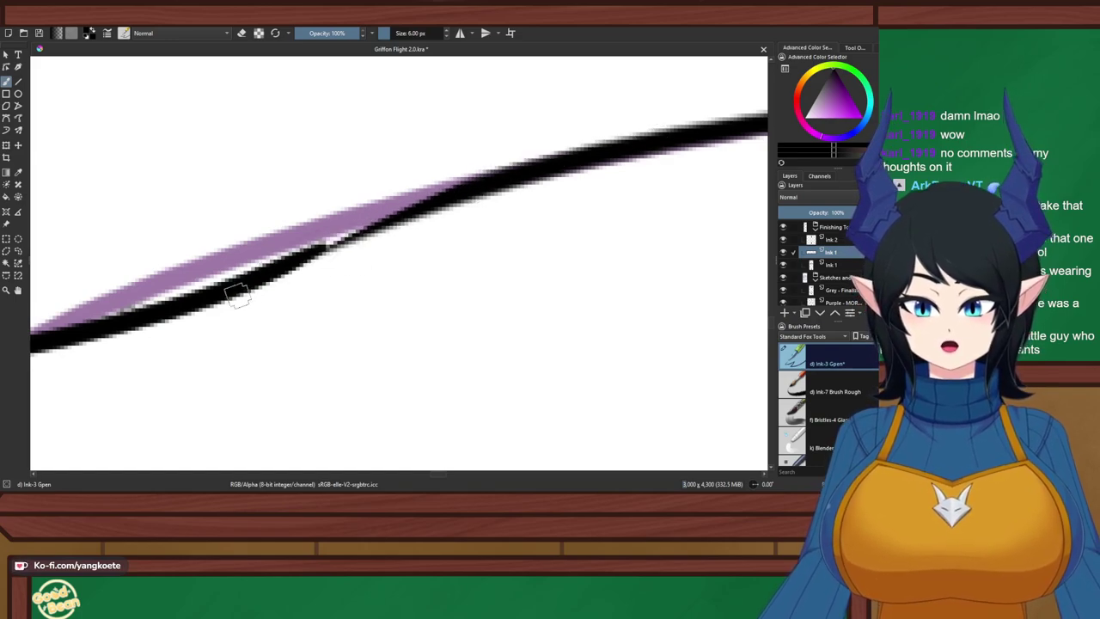
drag(241, 290, 550, 173)
key(ctrl+z)
mouse_move(252, 284)
mouse_down()
mouse_move(409, 216)
mouse_move(567, 167)
mouse_up()
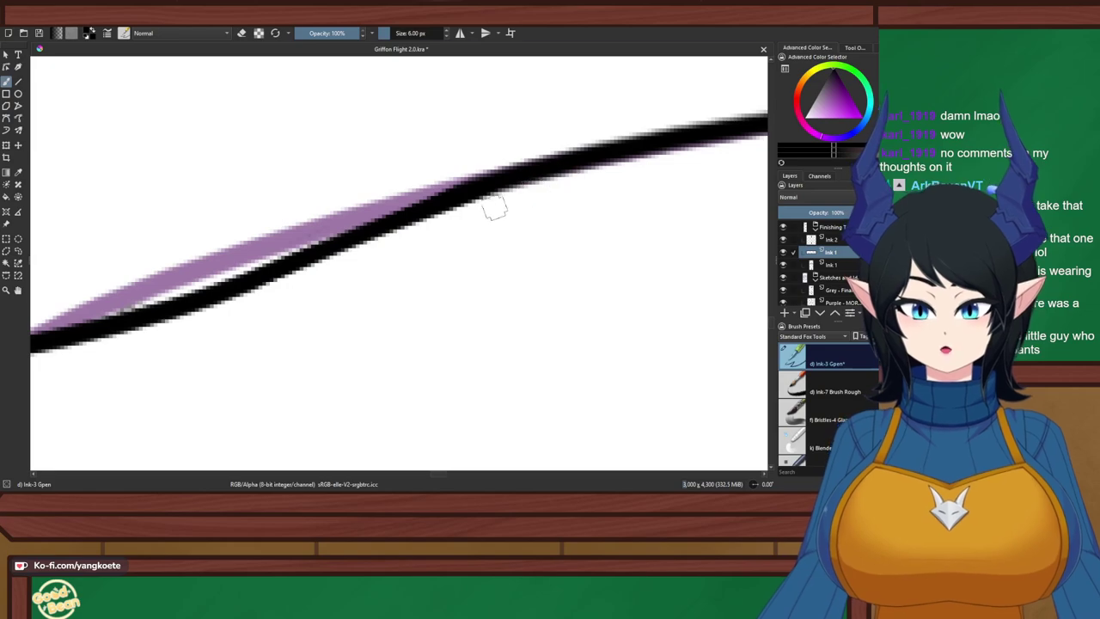
Trim the black line's lower edge with the eraser, keeping only the first trim
key(e)
drag(516, 195, 372, 246)
drag(459, 211, 323, 268)
key(ctrl+z)
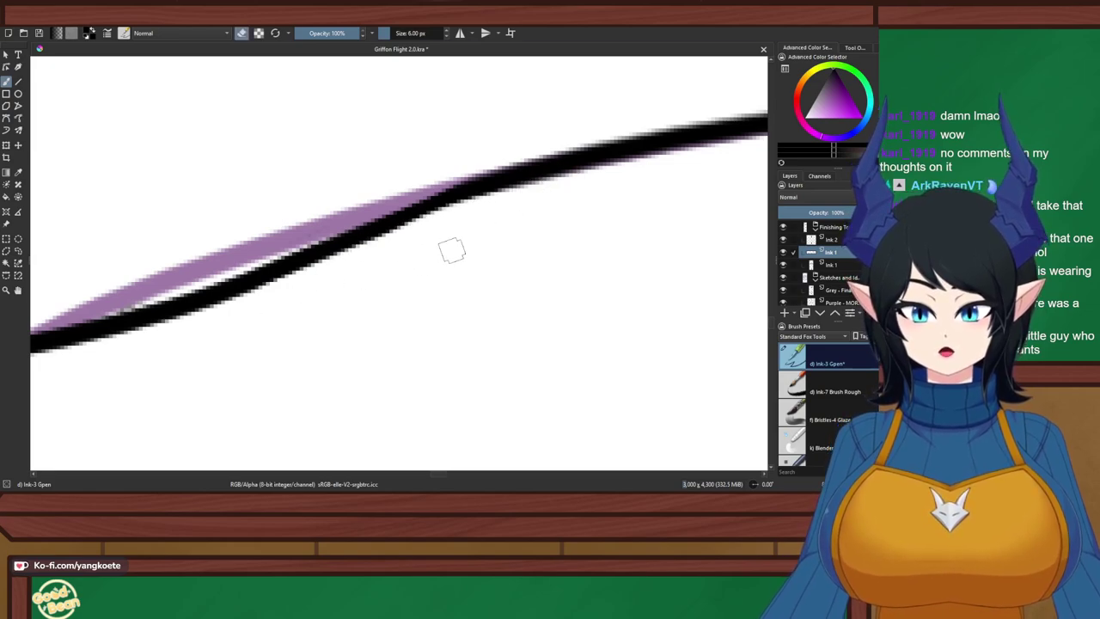
Retry ink strokes along the hem line, undoing each one that doesn't fit
key(e)
drag(383, 232, 549, 166)
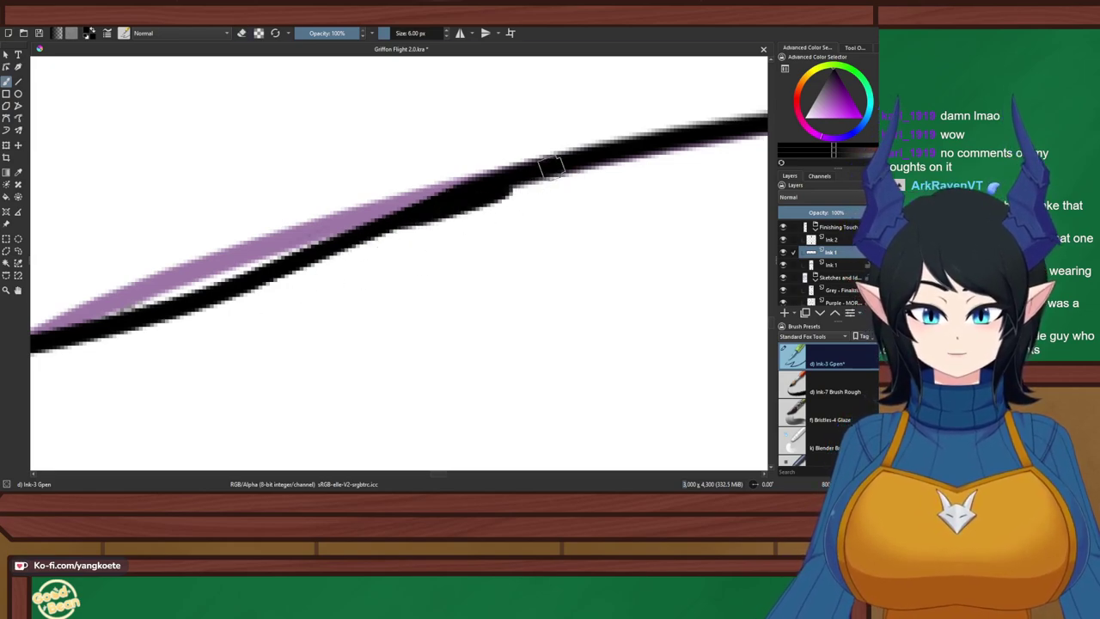
key(ctrl+z)
drag(381, 229, 506, 171)
key(ctrl+z)
drag(407, 220, 517, 169)
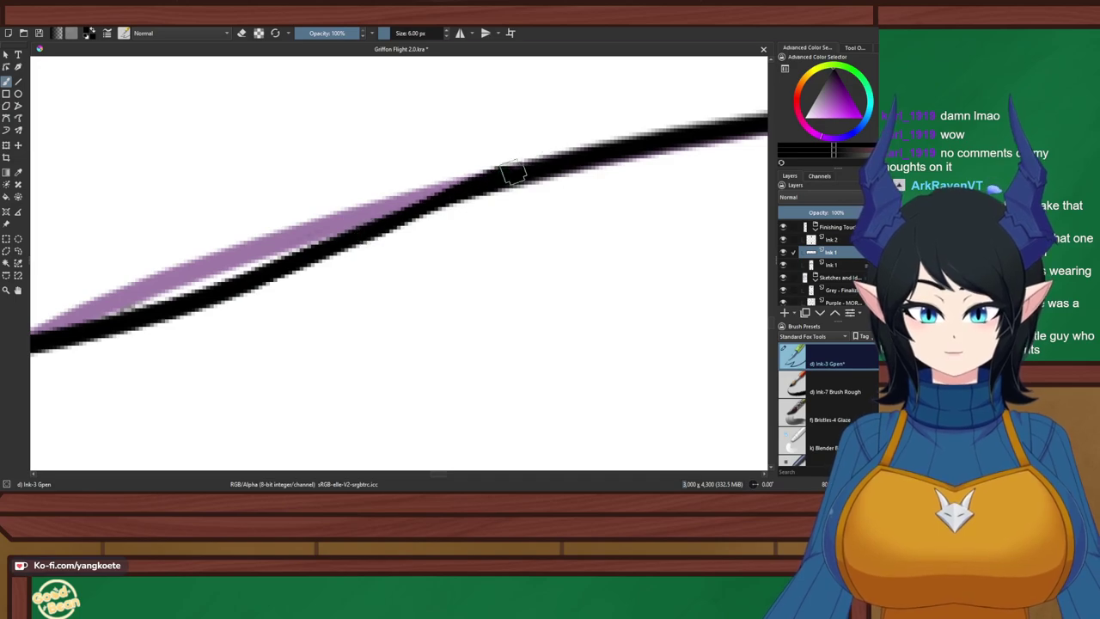
key(ctrl+z)
drag(382, 225, 550, 162)
key(ctrl+z)
mouse_move(397, 222)
mouse_down()
mouse_move(574, 155)
mouse_move(558, 231)
mouse_up()
scroll(572, 156, down, 7)
scroll(562, 158, up, 7)
key(ctrl+z)
Thicken the line's underside, finishing with a lighter stroke along its edge
drag(203, 258, 374, 193)
key(ctrl+z)
drag(225, 253, 378, 184)
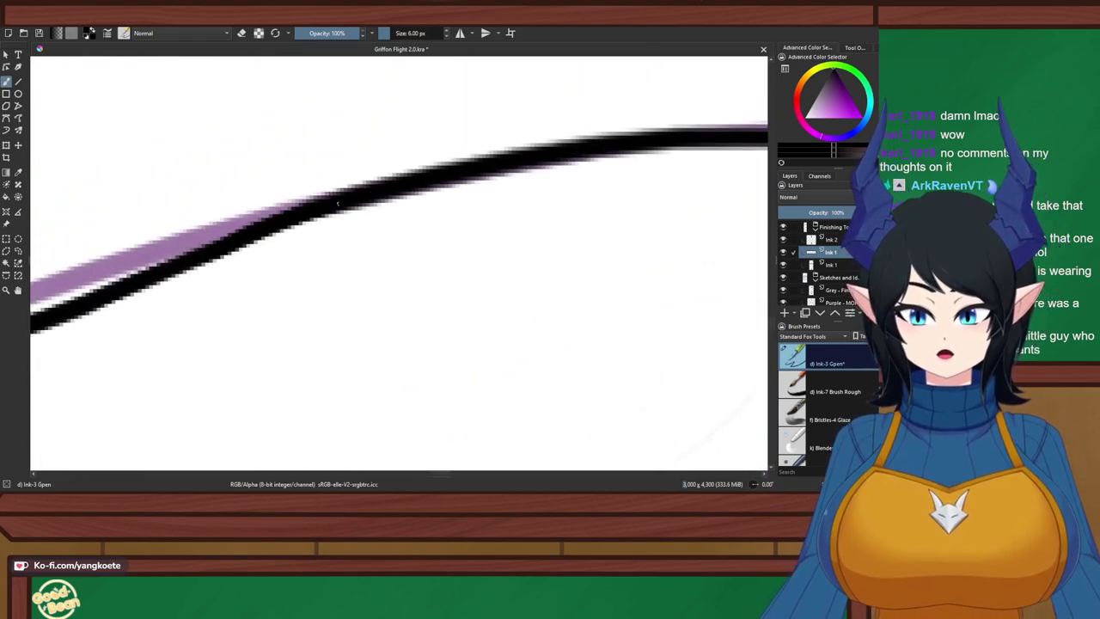
key(ctrl+z)
drag(211, 260, 375, 194)
key(ctrl+z)
mouse_move(239, 251)
mouse_down()
mouse_move(374, 193)
mouse_move(488, 208)
mouse_up()
Save Griffon Flight 2.0.kra with the hips and legs in view
key(ctrl+s)
scroll(385, 172, down, 7)
drag(301, 250, 301, 188)
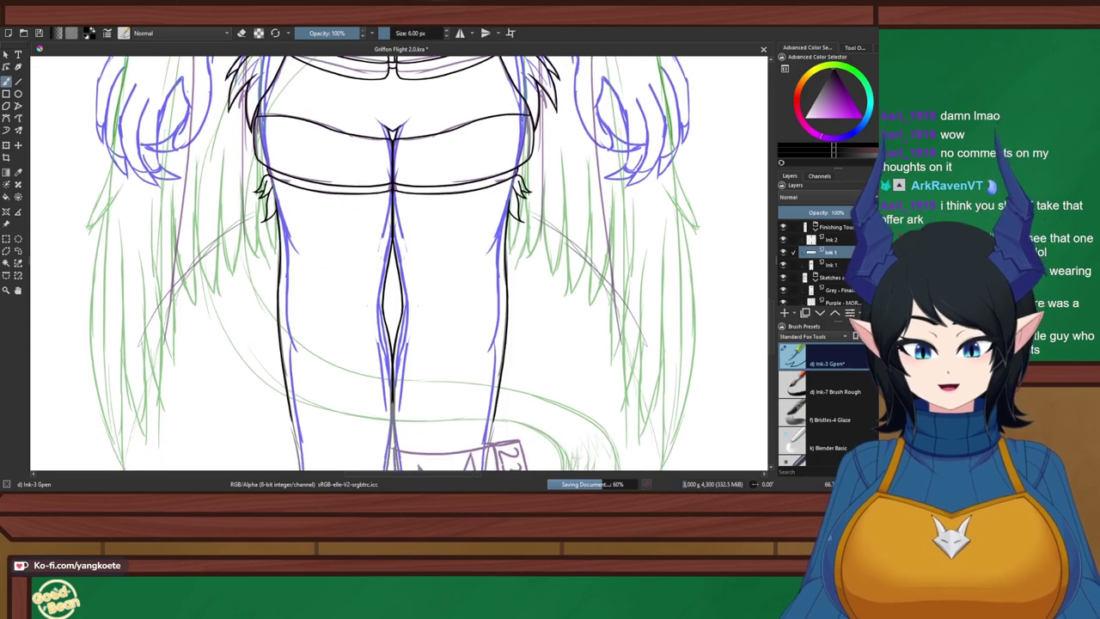
Re-enable horizontal mirroring and zoom out to frame both legs and the shorts hem
scroll(301, 187, up, 2)
scroll(275, 225, up, 2)
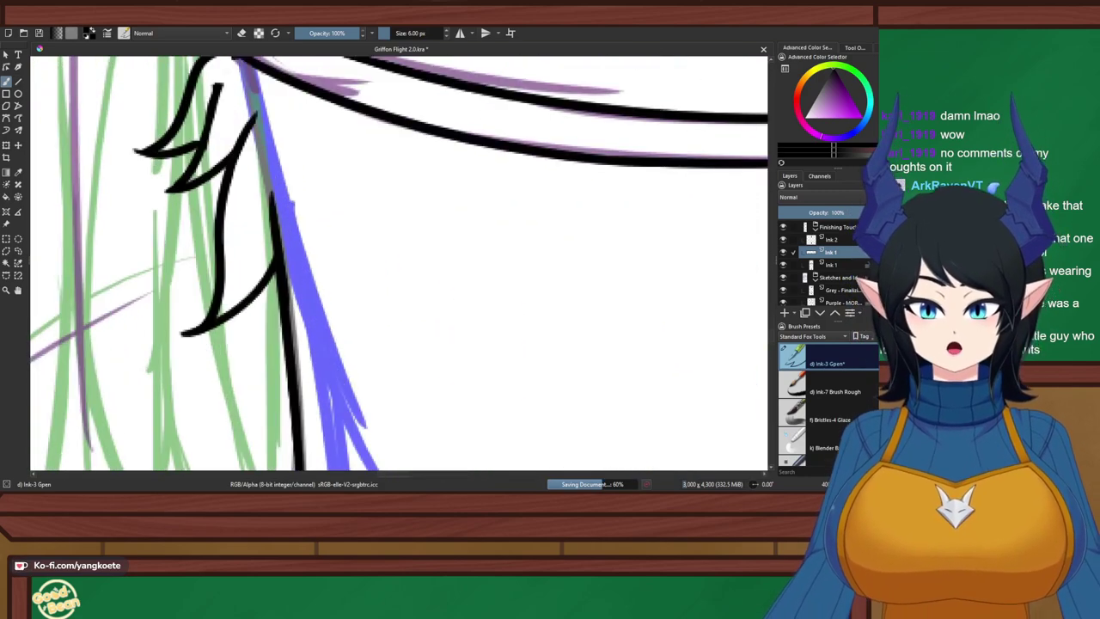
click(459, 32)
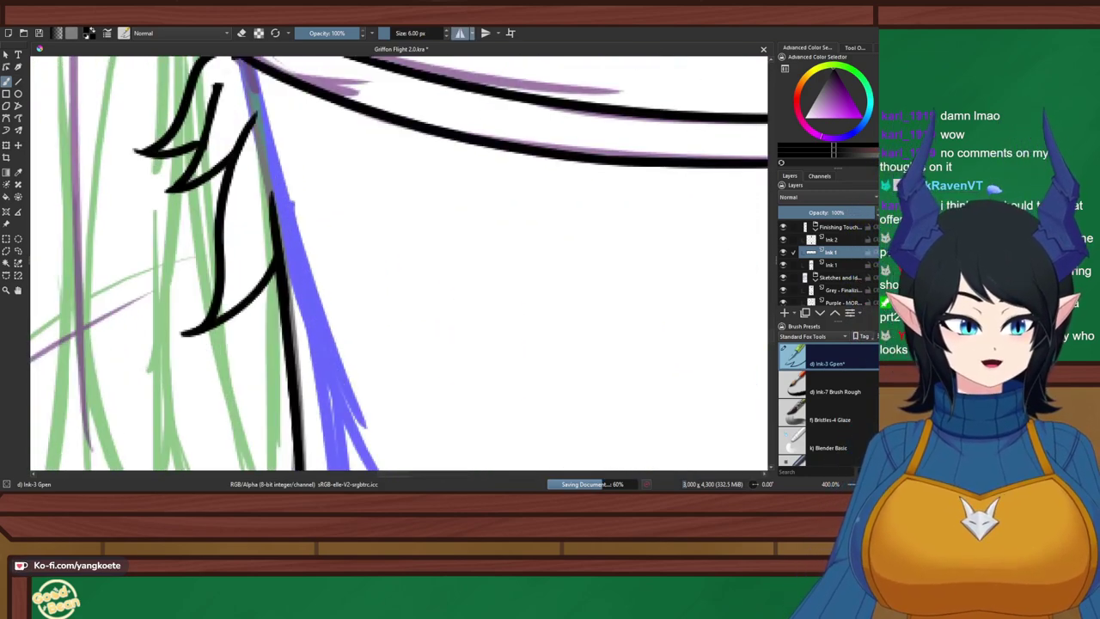
key(e)
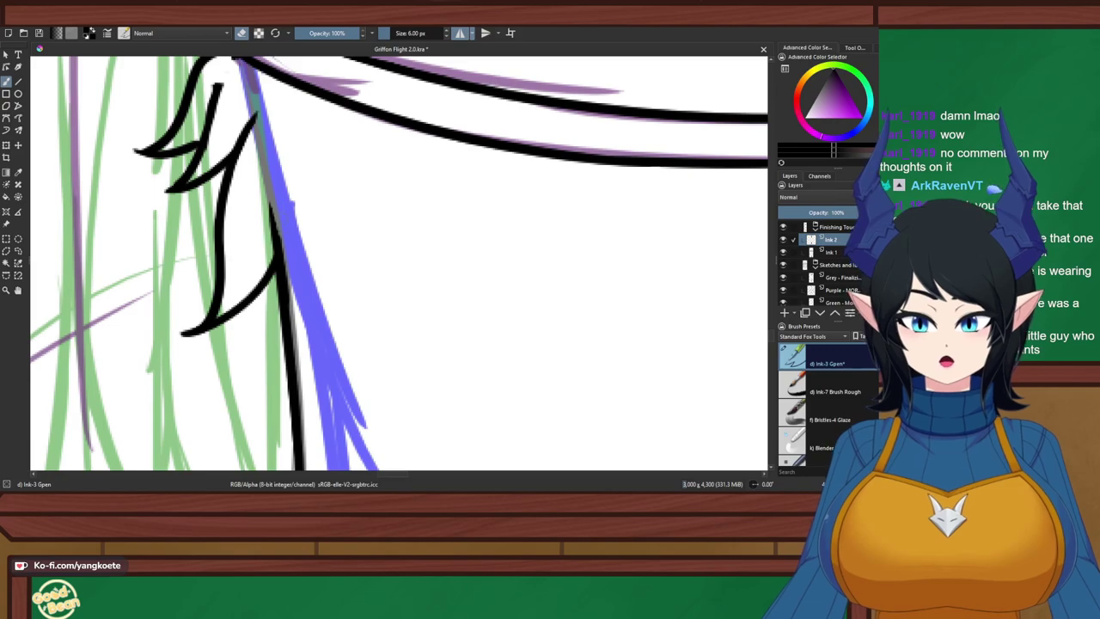
key(e)
key(minus)
key(minus)
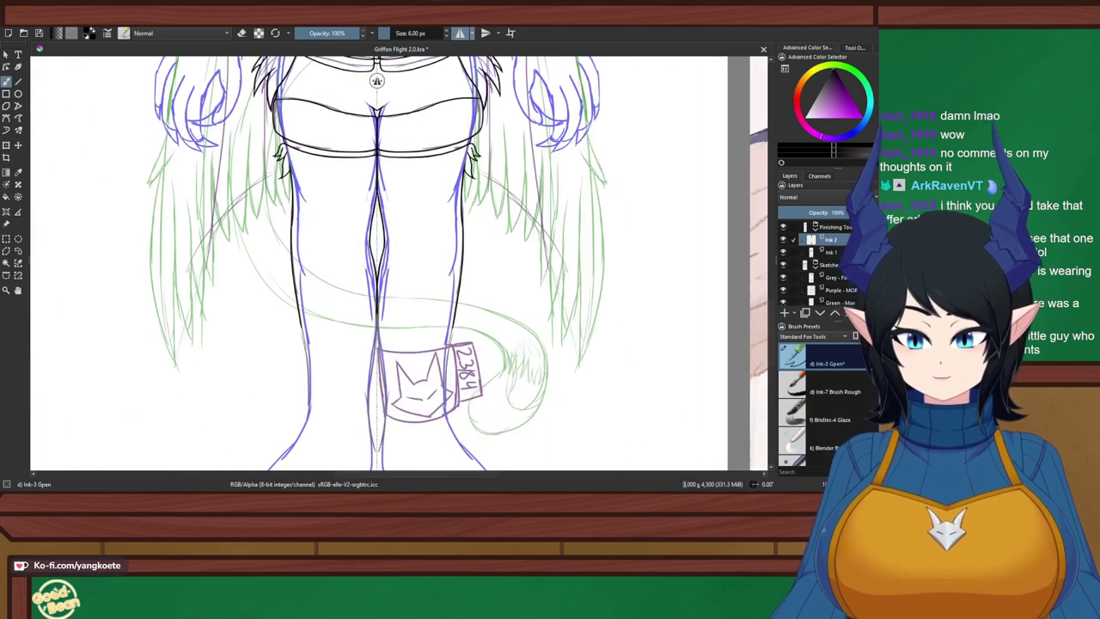
scroll(376, 80, down, 2)
drag(279, 58, 284, 198)
scroll(281, 194, up, 2)
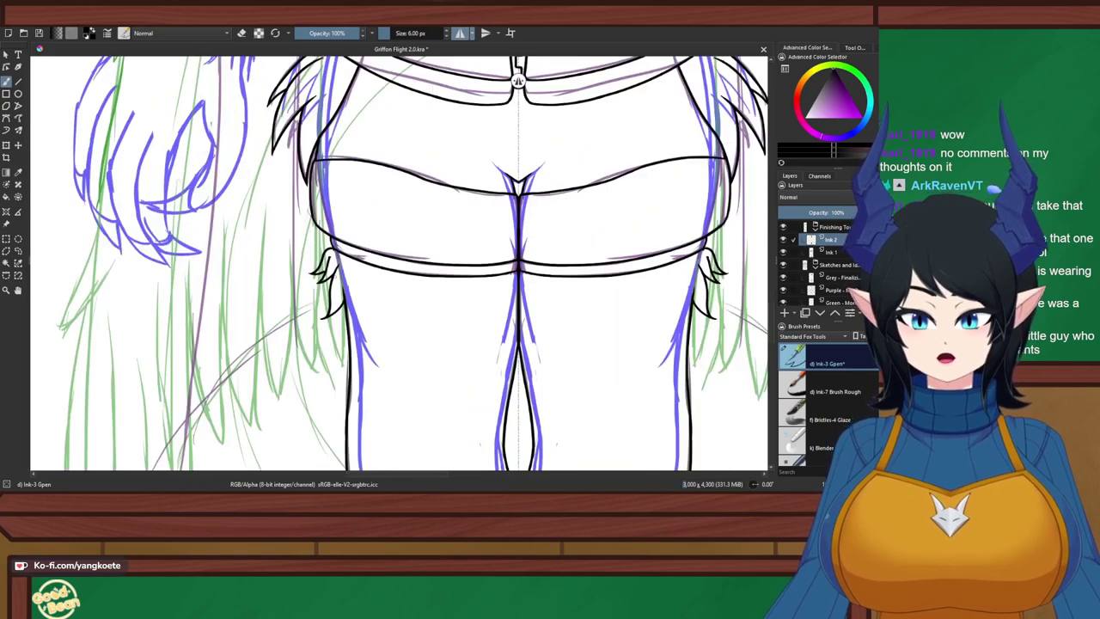
drag(430, 301, 400, 207)
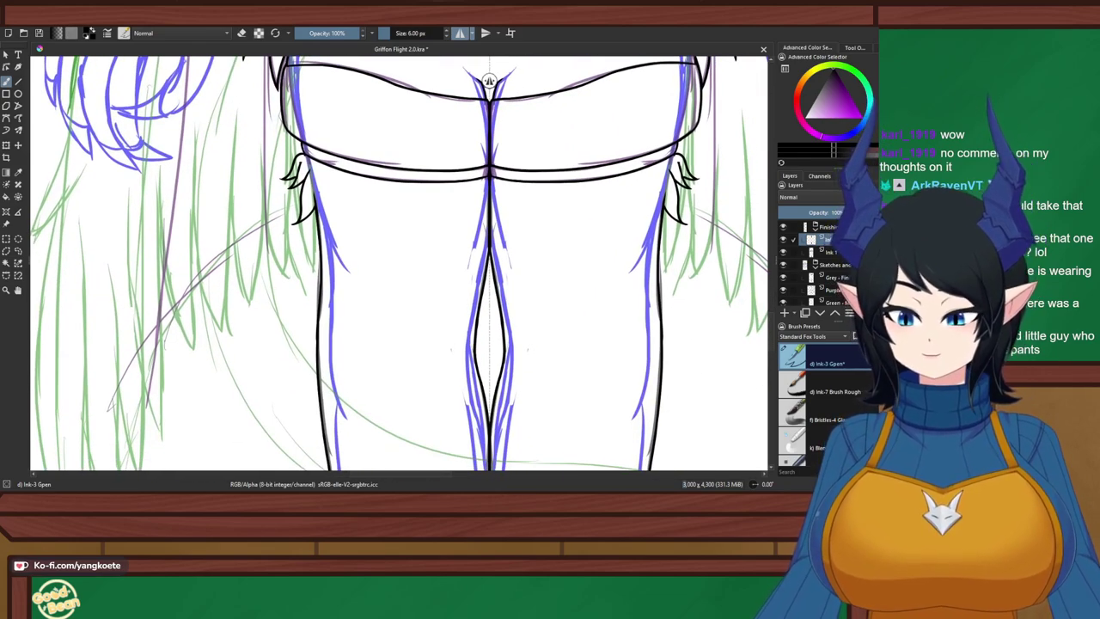